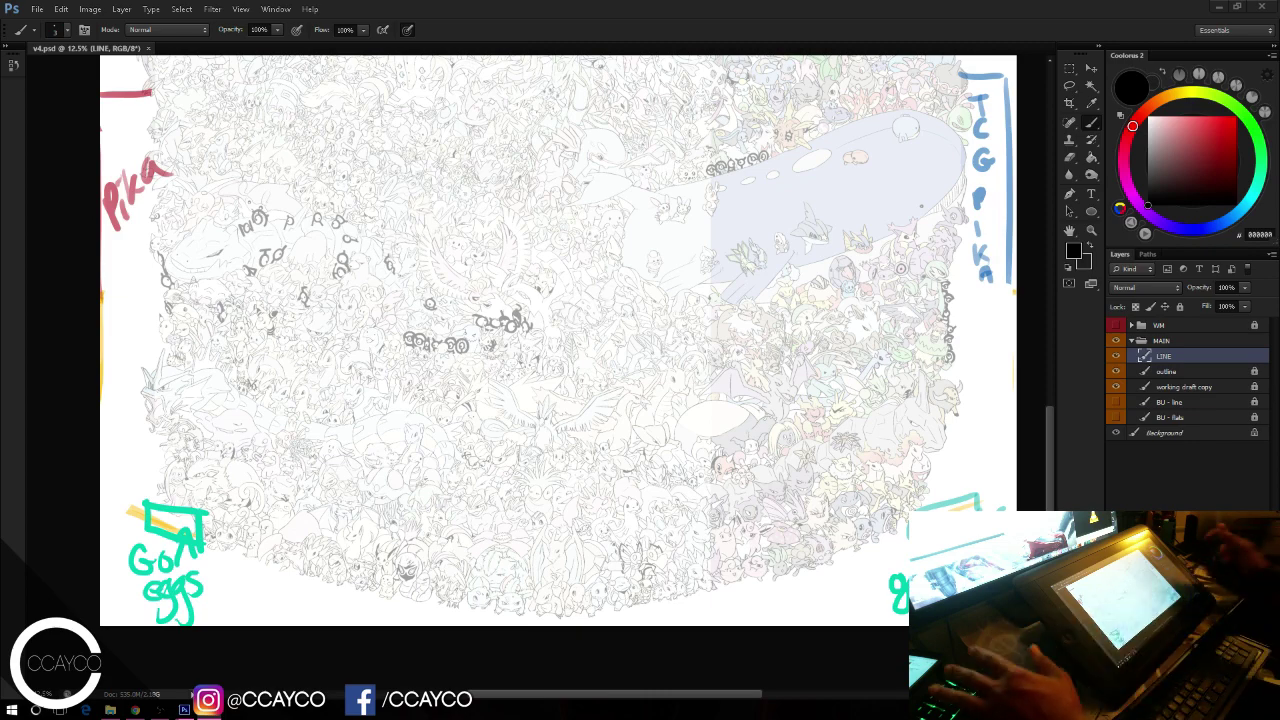
# Step: Examine the full character crowd sketch from bottom to top, and the front row of characters up close
pyautogui.moveTo(1050, 419); pyautogui.dragTo(1061, 332)
pyautogui.hotkey('ctrl', '-')
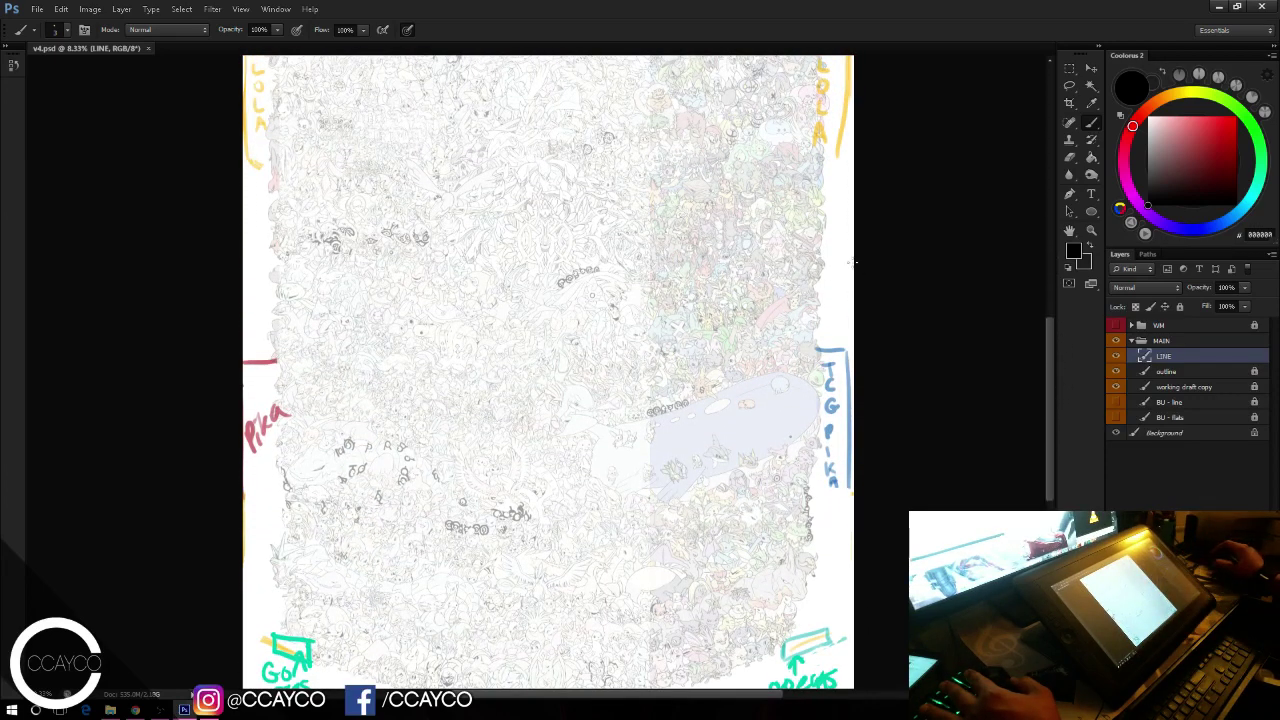
pyautogui.scroll(10, 838, 236)
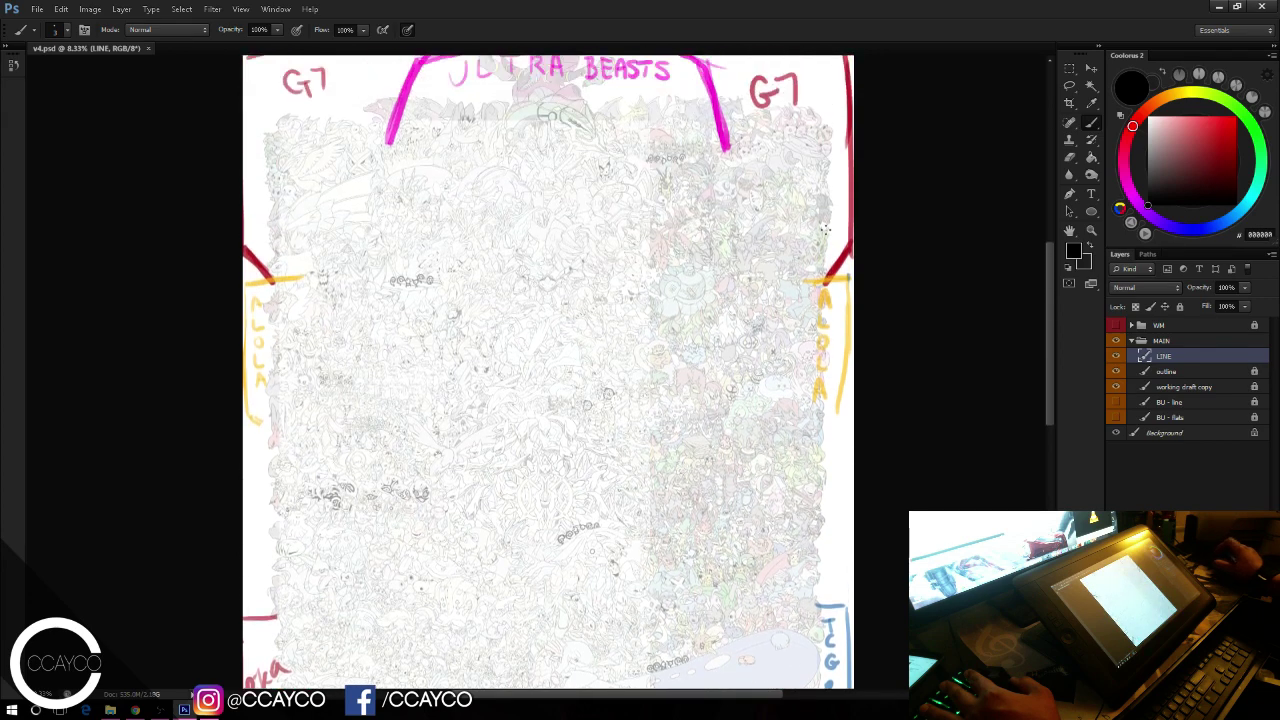
pyautogui.scroll(2, 825, 229)
pyautogui.moveTo(1051, 261); pyautogui.dragTo(1023, 365)
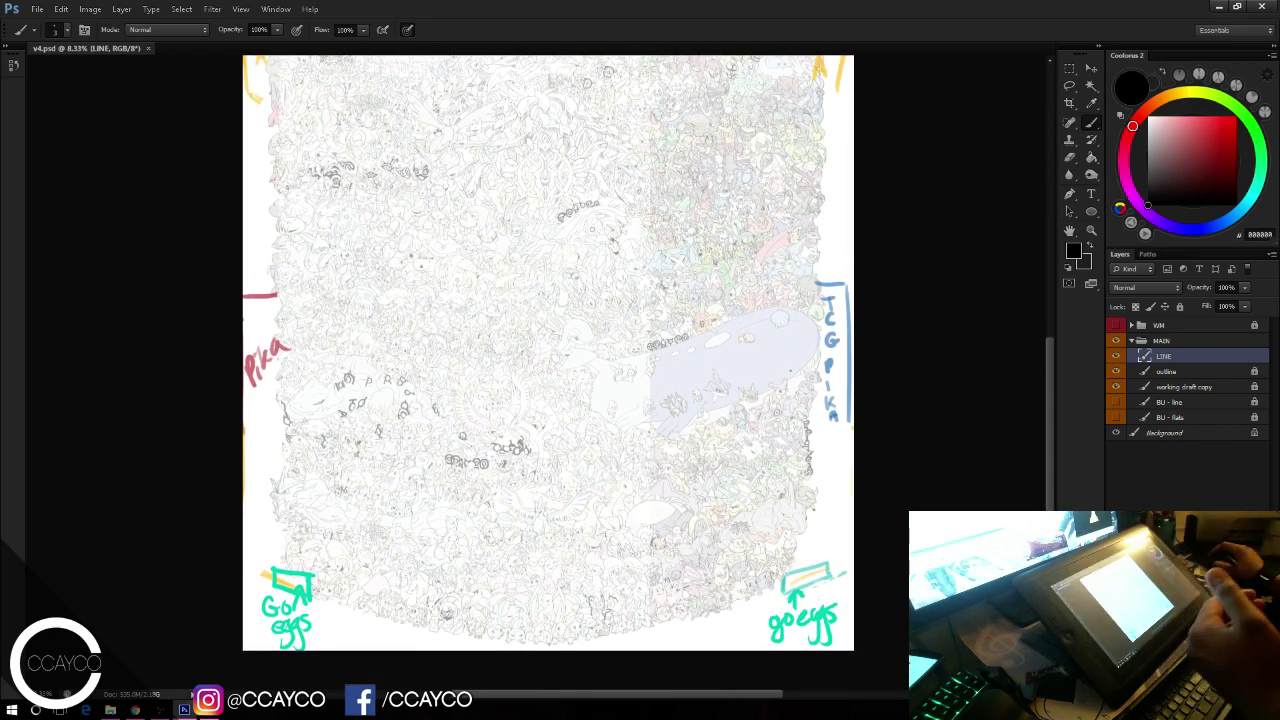
pyautogui.hotkey('alt', 'Tab')
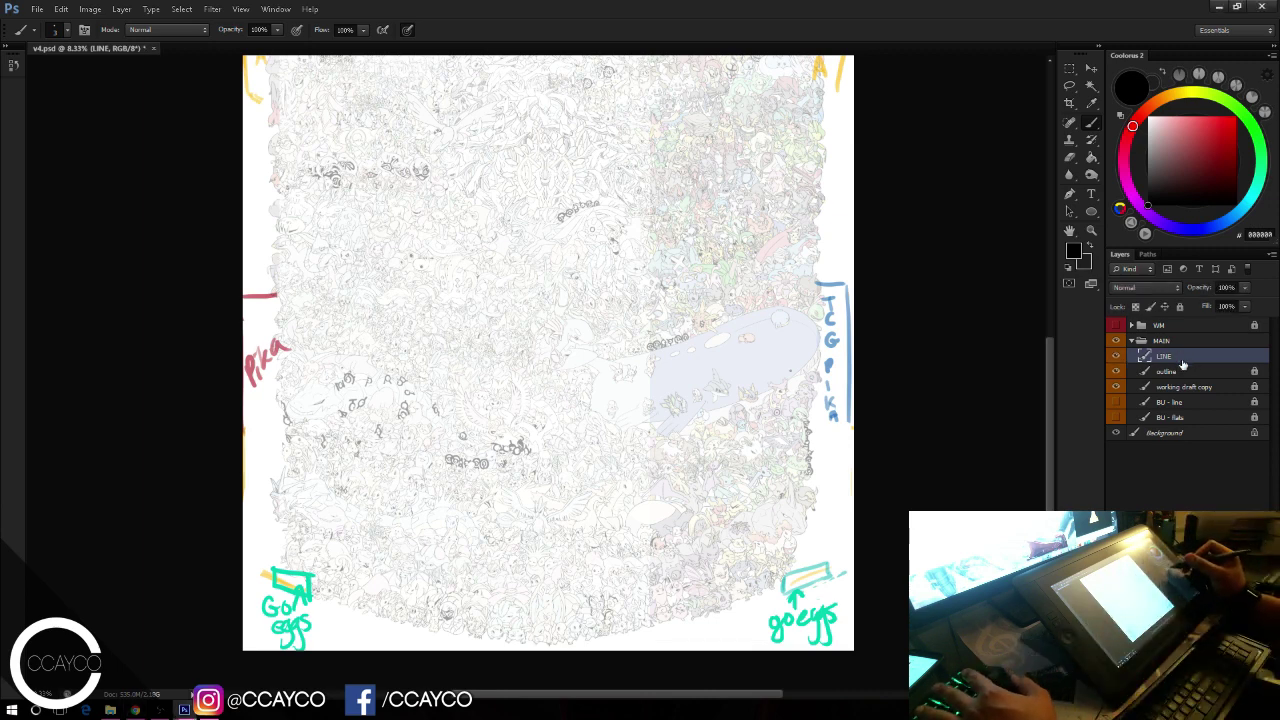
pyautogui.hotkey('ctrl', '+')
pyautogui.hotkey('ctrl', '+')
pyautogui.moveTo(1051, 402); pyautogui.dragTo(1055, 491)
pyautogui.hotkey('ctrl', '+')
pyautogui.hotkey('ctrl', '+')
pyautogui.hotkey('ctrl', '+')
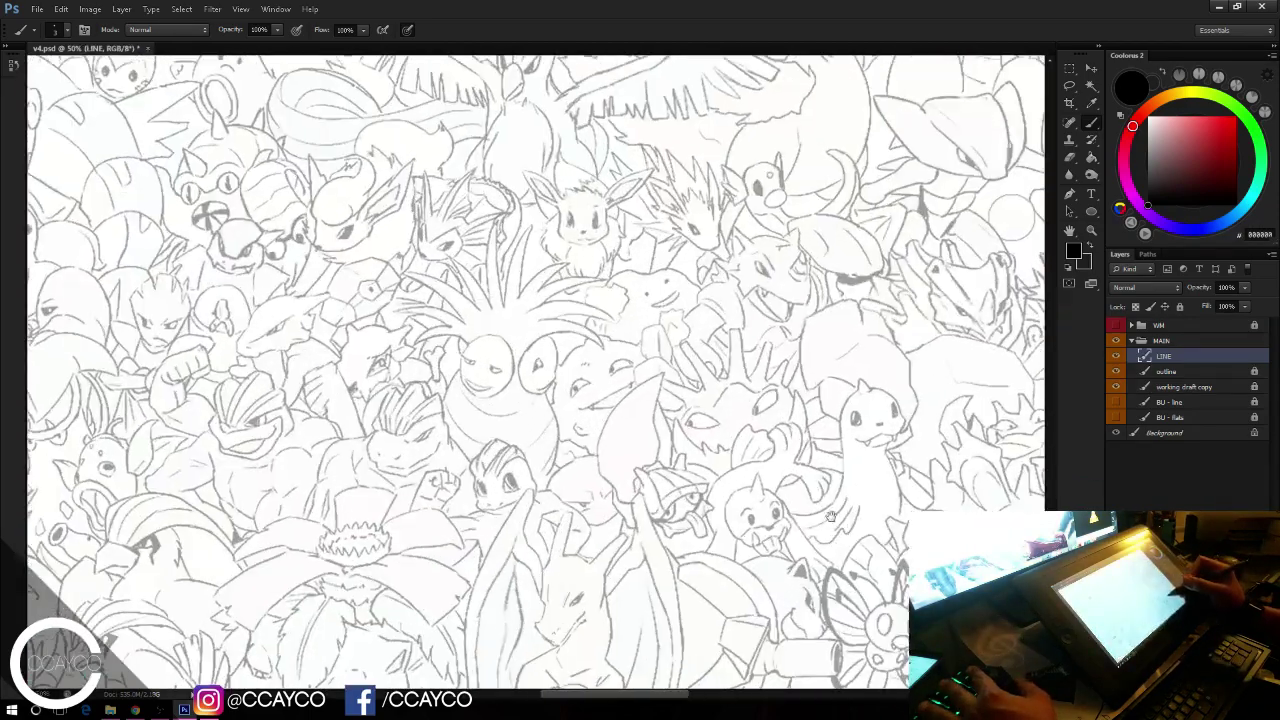
pyautogui.moveTo(831, 516); pyautogui.dragTo(858, 186)
pyautogui.moveTo(878, 443); pyautogui.dragTo(871, 466)
pyautogui.hotkey('ctrl', '+')
pyautogui.moveTo(841, 529)
pyautogui.mouseDown()
pyautogui.moveTo(841, 503)
pyautogui.moveTo(838, 513)
pyautogui.mouseUp()
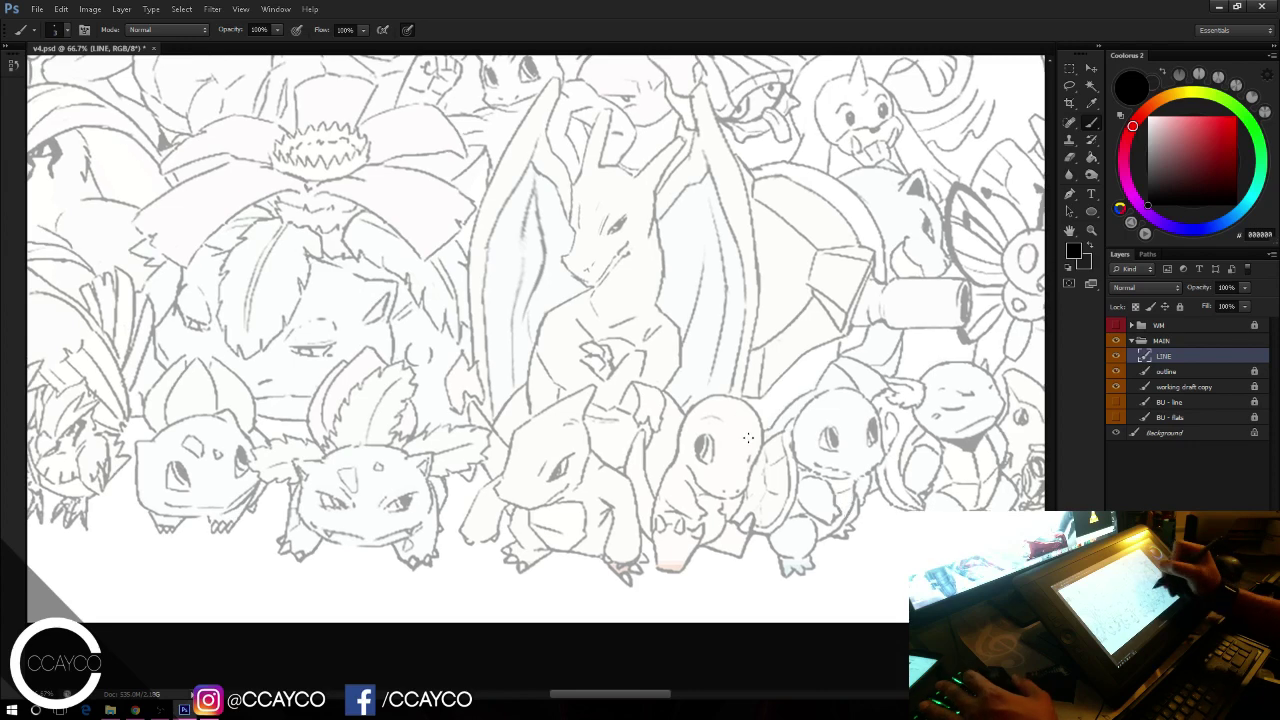
pyautogui.hotkey('ctrl', '+')
# Step: Try a curved ink stroke down the right side of Charmander's head and undo it
pyautogui.moveTo(860, 426); pyautogui.dragTo(850, 556)
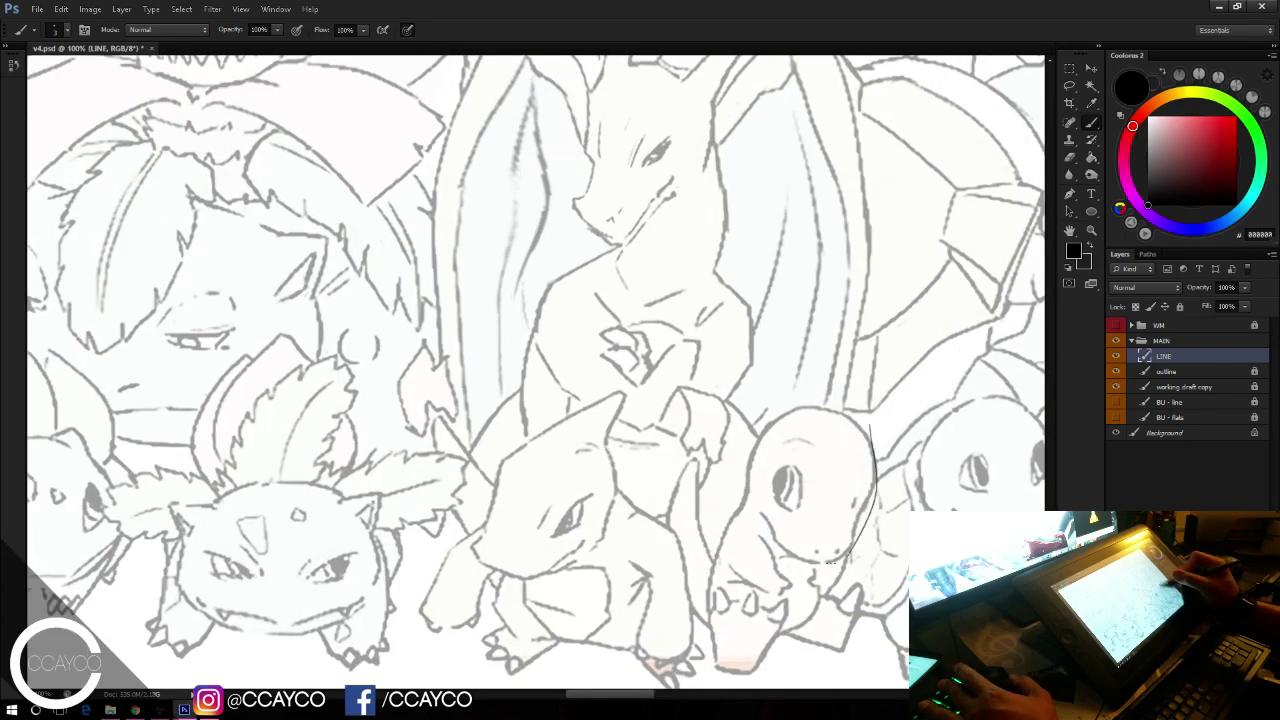
pyautogui.hotkey('ctrl', 'z')
pyautogui.moveTo(893, 515); pyautogui.dragTo(889, 426)
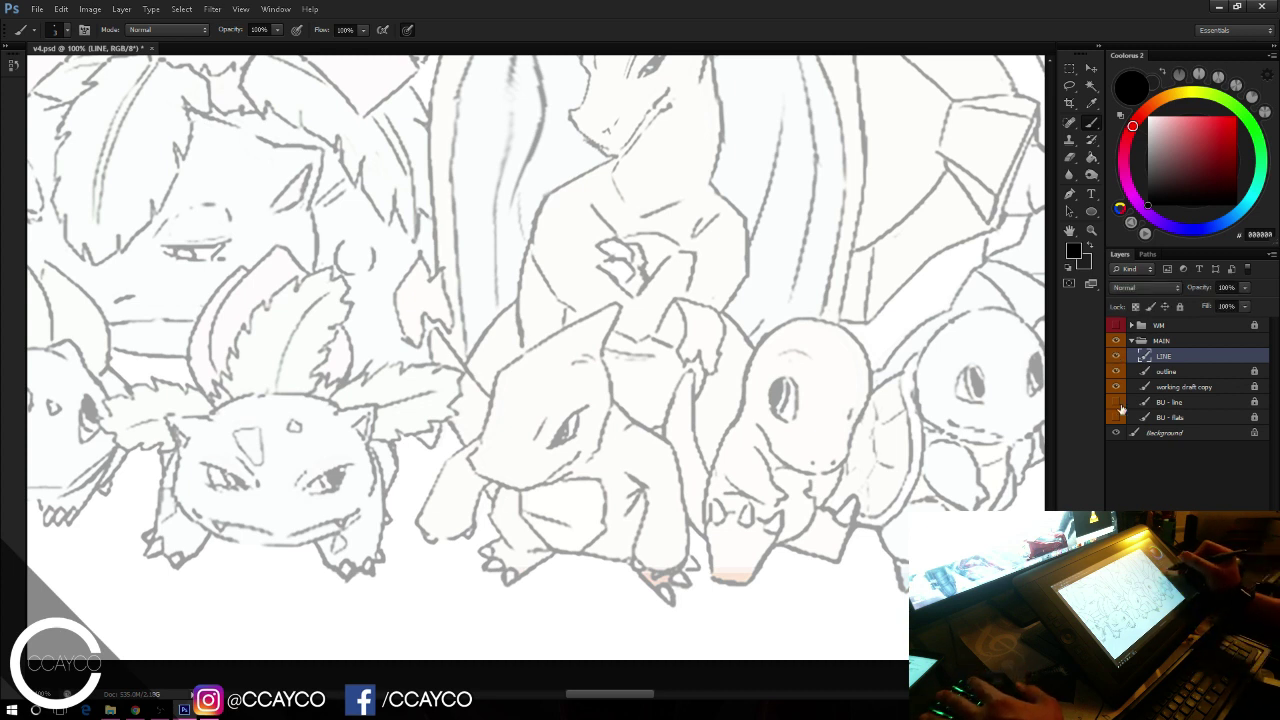
pyautogui.moveTo(880, 400); pyautogui.dragTo(811, 311)
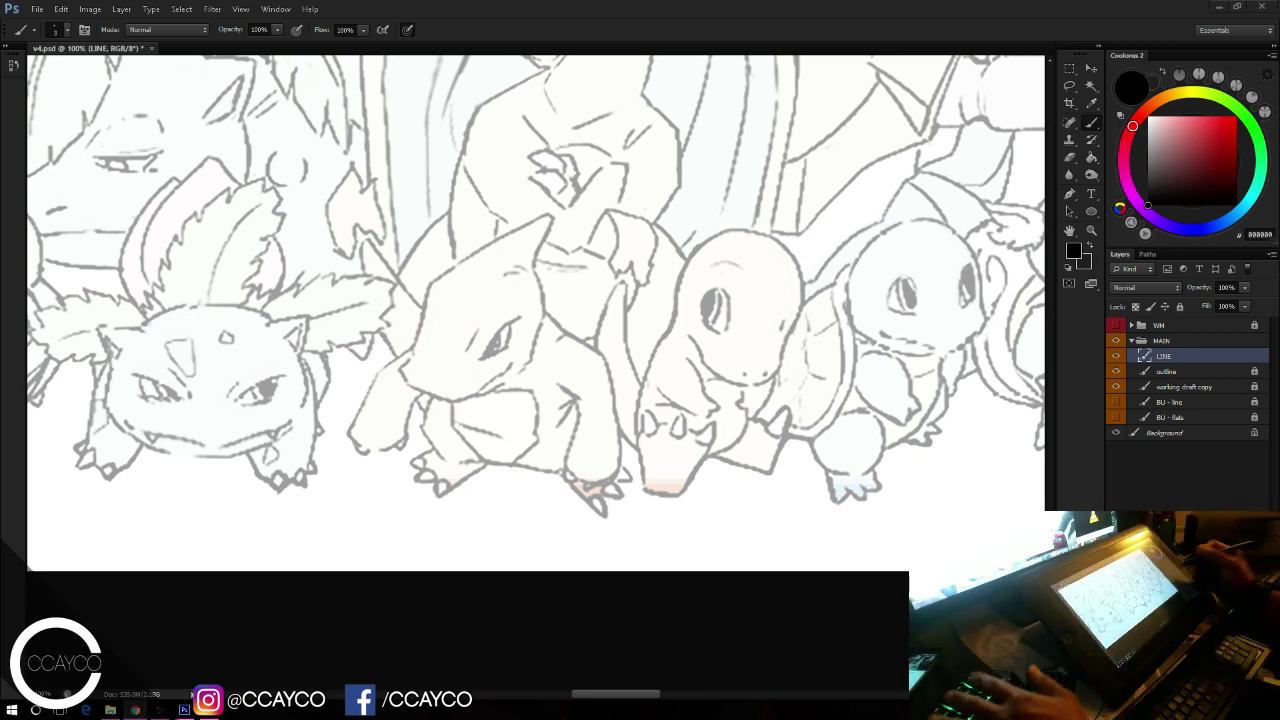
# Step: Ink the left edge of Bulbasaur's face on the LINE layer, from its upper corner down toward the jaw
pyautogui.click(1017, 459)
pyautogui.moveTo(702, 521); pyautogui.dragTo(743, 514)
pyautogui.moveTo(845, 466)
pyautogui.mouseDown()
pyautogui.moveTo(811, 480)
pyautogui.moveTo(1005, 403)
pyautogui.mouseUp()
pyautogui.moveTo(360, 422); pyautogui.dragTo(786, 532)
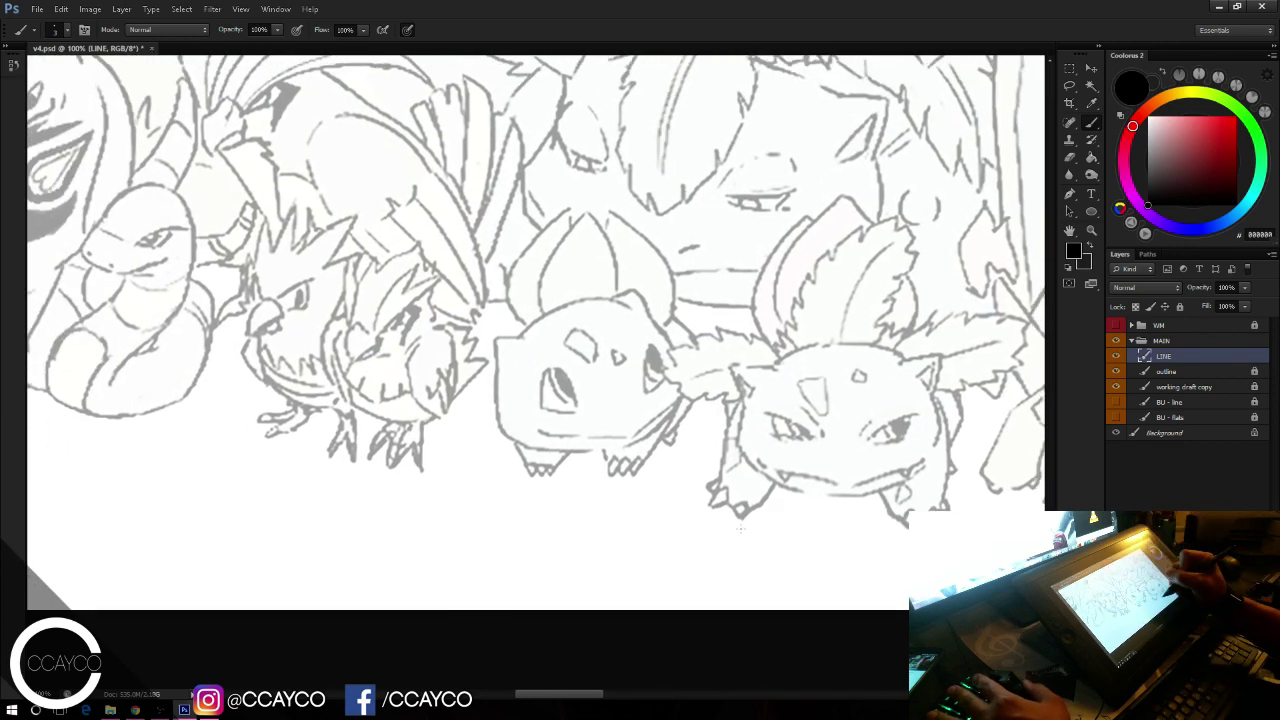
pyautogui.moveTo(706, 267); pyautogui.dragTo(702, 224)
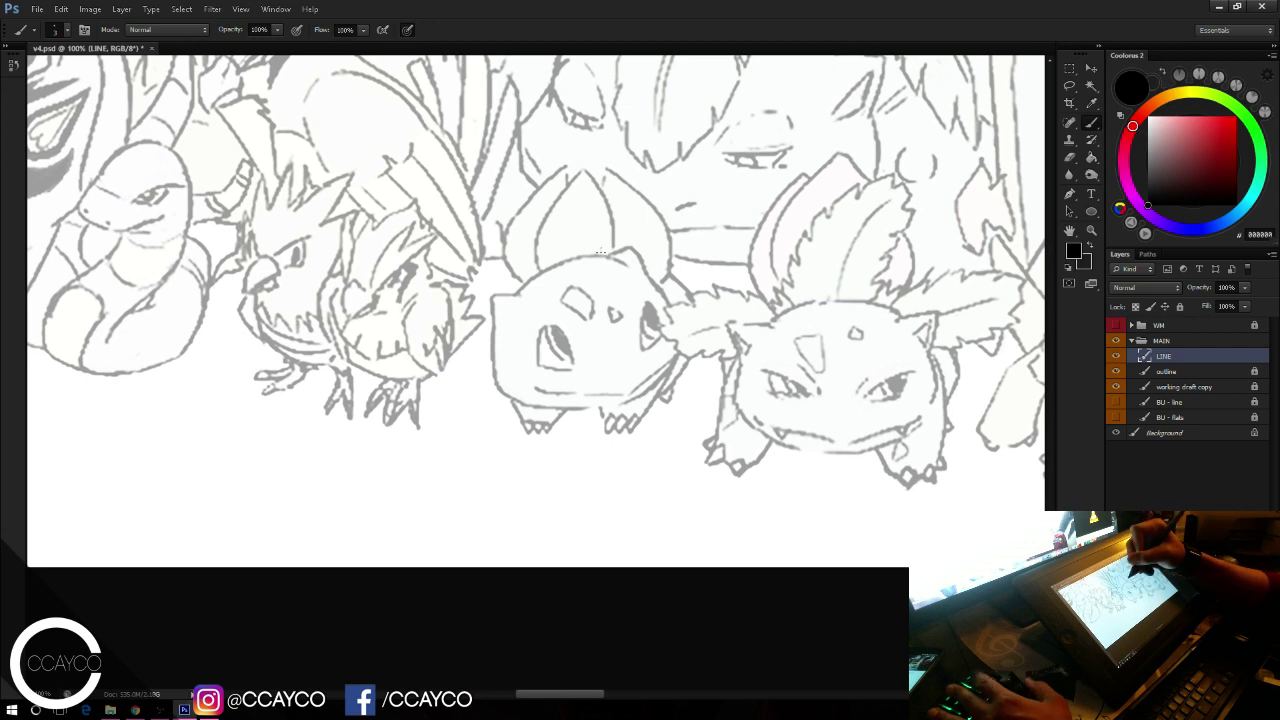
pyautogui.hotkey('ctrl', '+')
pyautogui.moveTo(734, 323); pyautogui.dragTo(686, 422)
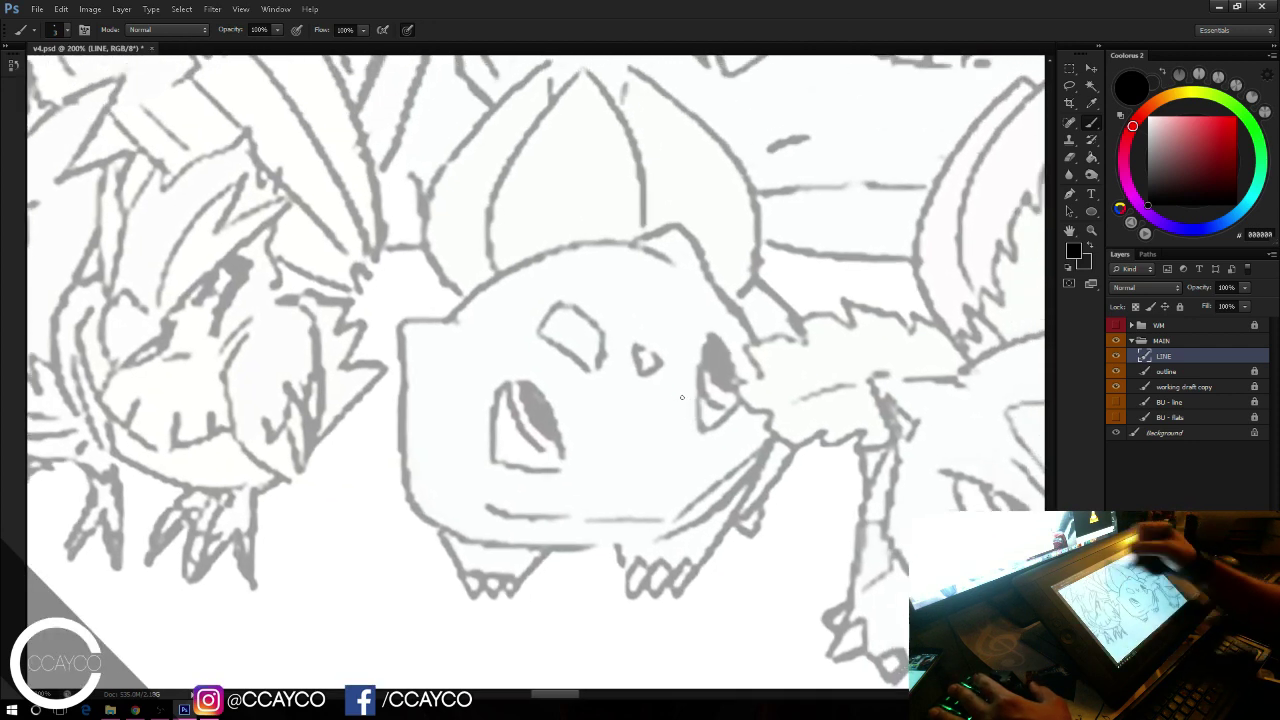
pyautogui.moveTo(403, 325); pyautogui.dragTo(411, 490)
pyautogui.hotkey('ctrl', 'z')
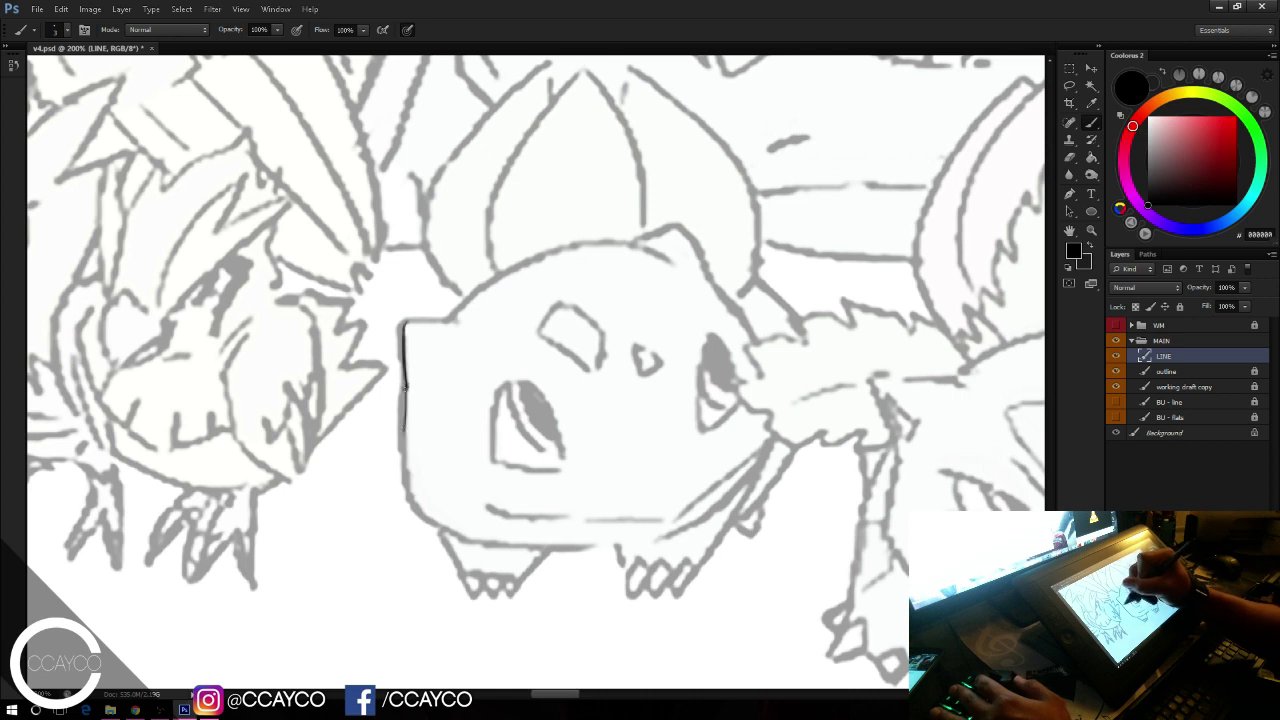
pyautogui.moveTo(405, 388); pyautogui.dragTo(410, 492)
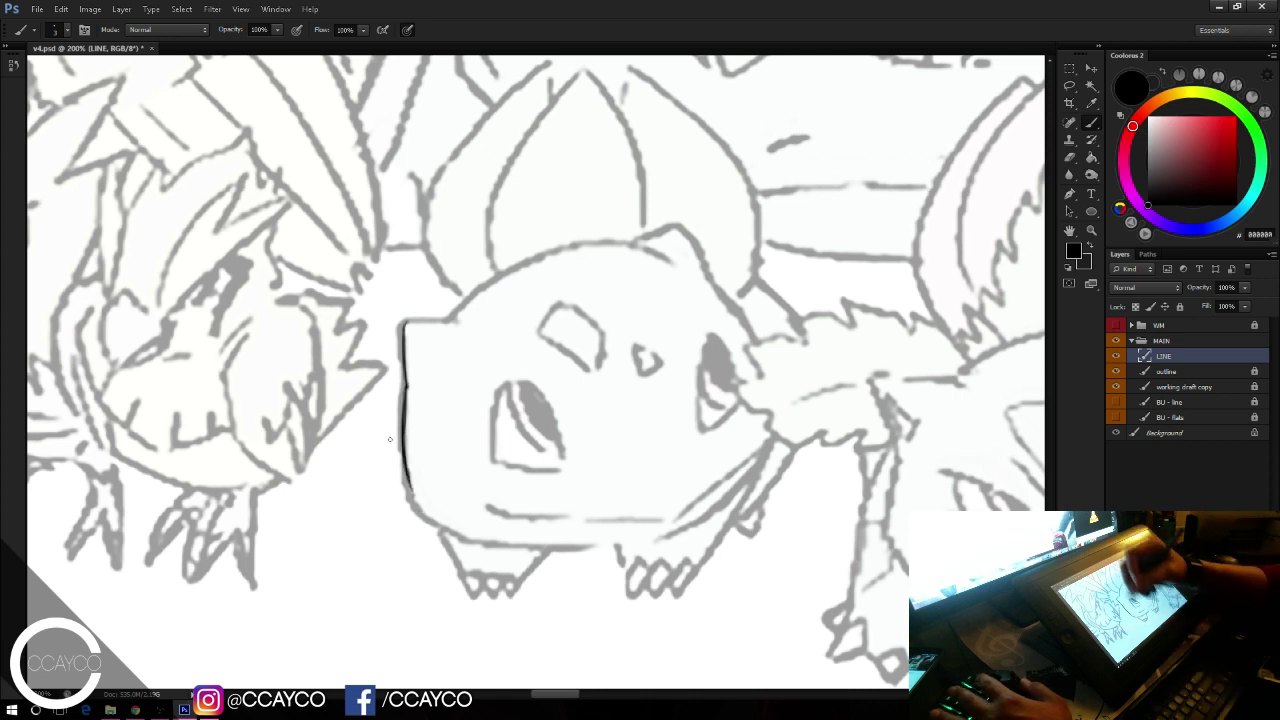
pyautogui.hotkey('ctrl', 'z')
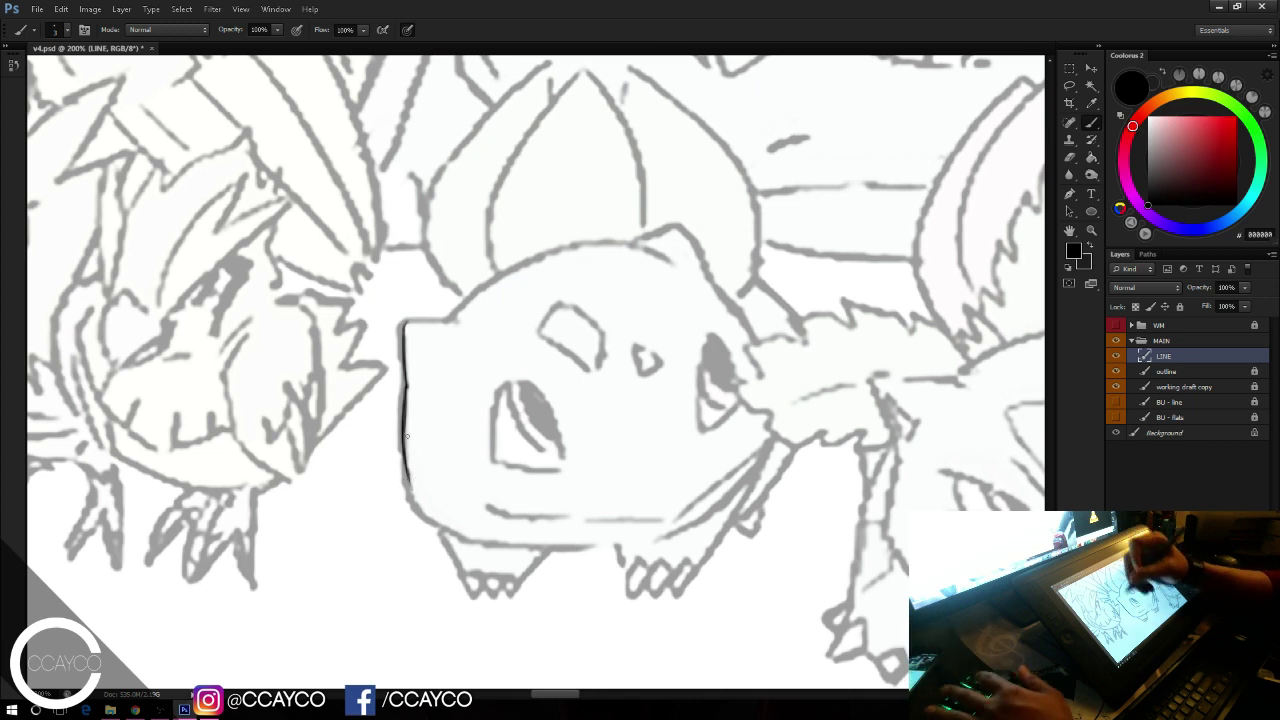
# Step: Erase the uneven ink on the left edge of Bulbasaur's face and redraw it as a smooth line
pyautogui.press('e')
pyautogui.moveTo(410, 462)
pyautogui.mouseDown()
pyautogui.moveTo(403, 412)
pyautogui.moveTo(416, 423)
pyautogui.moveTo(403, 326)
pyautogui.mouseUp()
pyautogui.press('b')
pyautogui.moveTo(405, 384); pyautogui.dragTo(411, 495)
pyautogui.hotkey('ctrl', 'z')
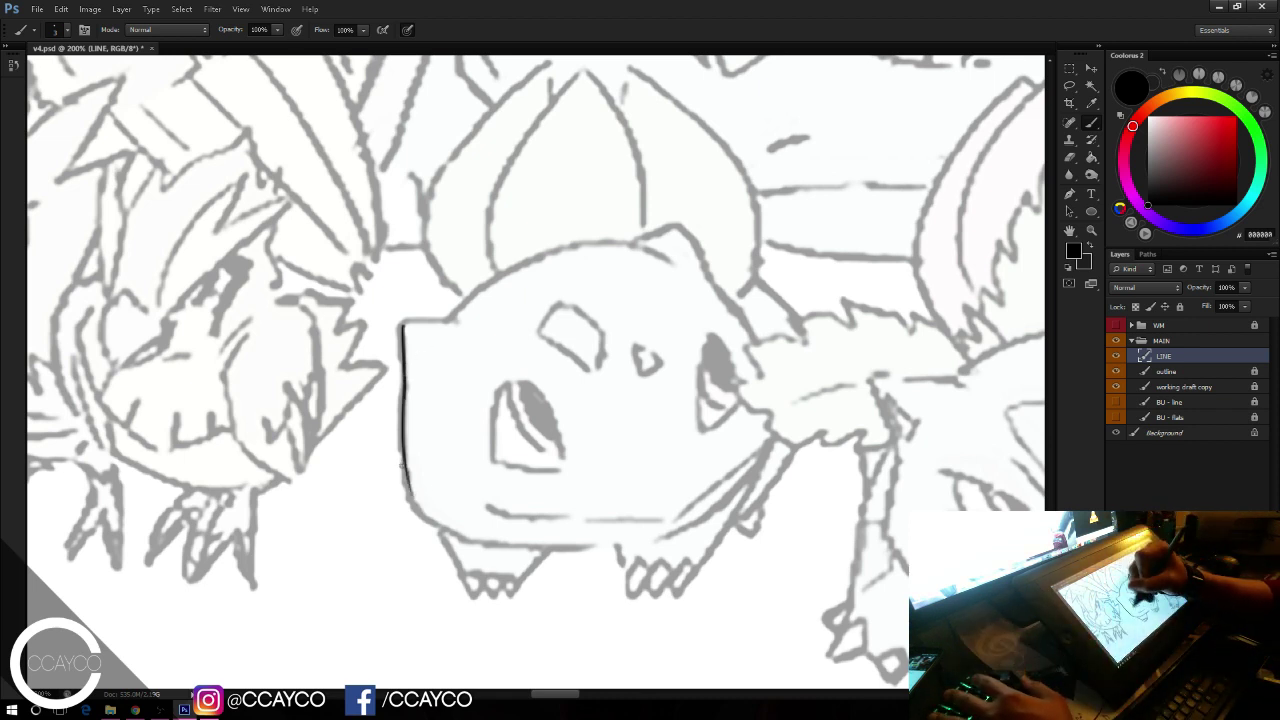
# Step: Continue the black outline from the left edge around the lower-left curve of Bulbasaur's jaw
pyautogui.moveTo(410, 500)
pyautogui.mouseDown()
pyautogui.moveTo(402, 409)
pyautogui.moveTo(418, 510)
pyautogui.mouseUp()
pyautogui.hotkey('ctrl', 'z')
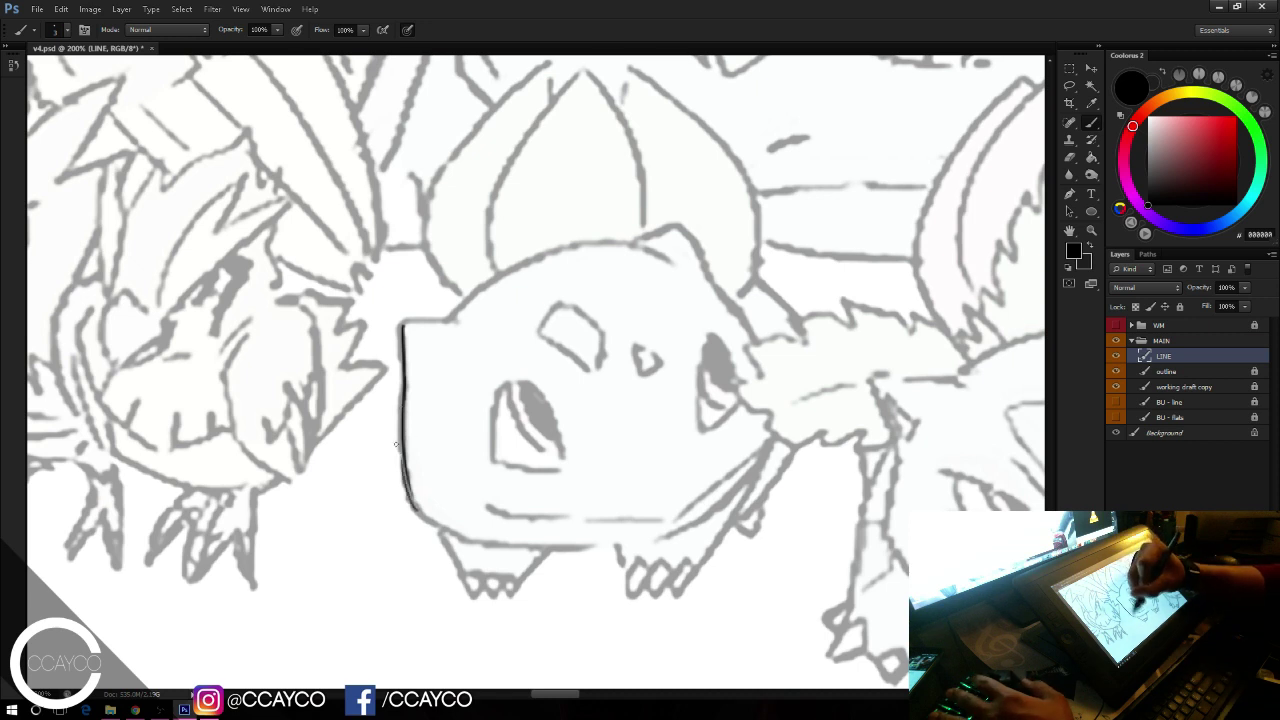
pyautogui.hotkey('ctrl', 'z')
pyautogui.moveTo(405, 458)
pyautogui.mouseDown()
pyautogui.moveTo(419, 510)
pyautogui.moveTo(485, 543)
pyautogui.mouseUp()
pyautogui.hotkey('ctrl', 'z')
pyautogui.hotkey('ctrl', 'z')
pyautogui.hotkey('ctrl', 'z')
pyautogui.hotkey('ctrl', 'z')
pyautogui.moveTo(790, 513); pyautogui.dragTo(774, 486)
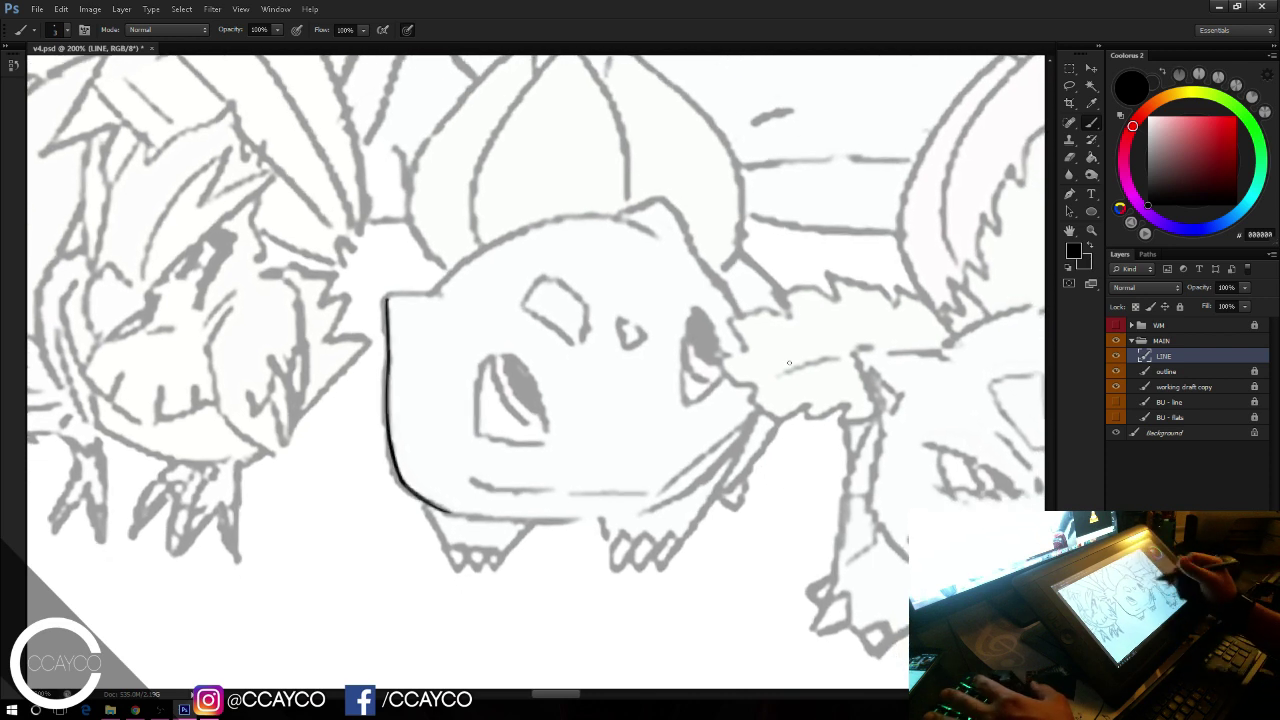
# Step: Ink the underside of Bulbasaur's jaw from the lower-left curve across to above the right front foot
pyautogui.moveTo(425, 503); pyautogui.dragTo(558, 520)
pyautogui.hotkey('ctrl', 'z')
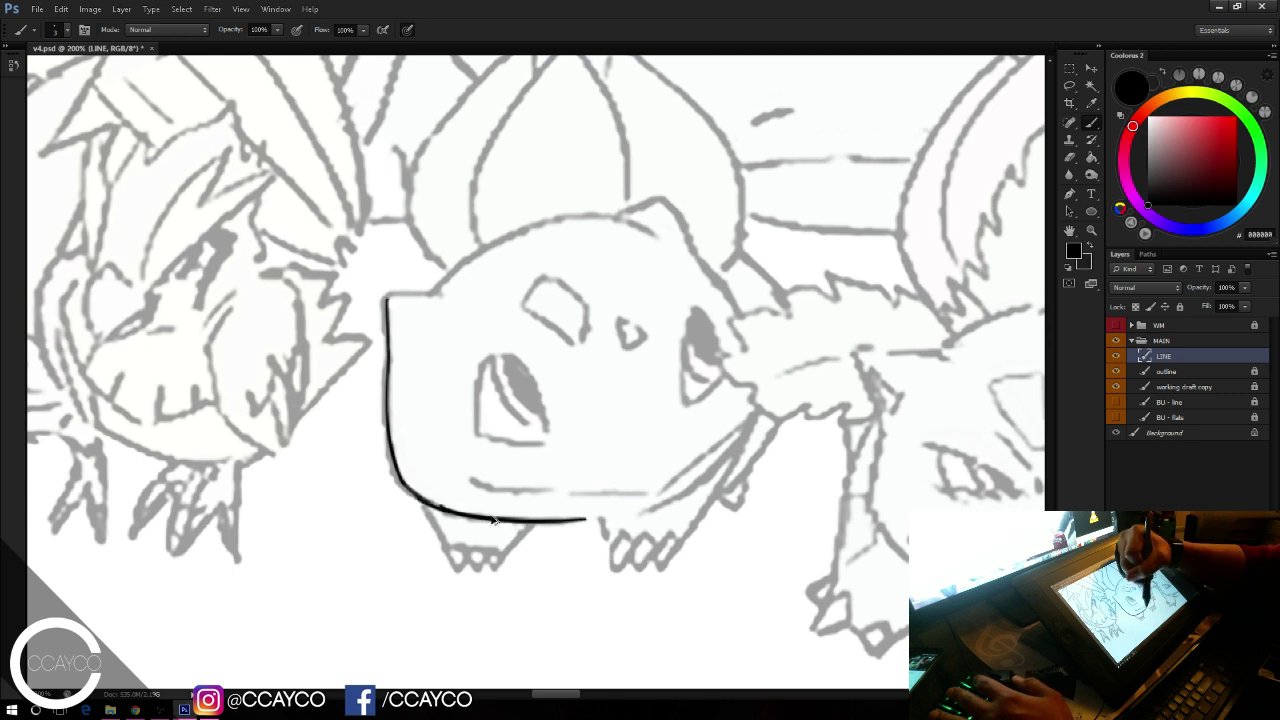
pyautogui.hotkey('ctrl', 'z')
pyautogui.moveTo(440, 508); pyautogui.dragTo(618, 515)
pyautogui.hotkey('ctrl', 'z')
pyautogui.hotkey('ctrl', 'z')
pyautogui.moveTo(498, 521); pyautogui.dragTo(629, 514)
pyautogui.hotkey('ctrl', 'z')
pyautogui.moveTo(503, 519); pyautogui.dragTo(632, 514)
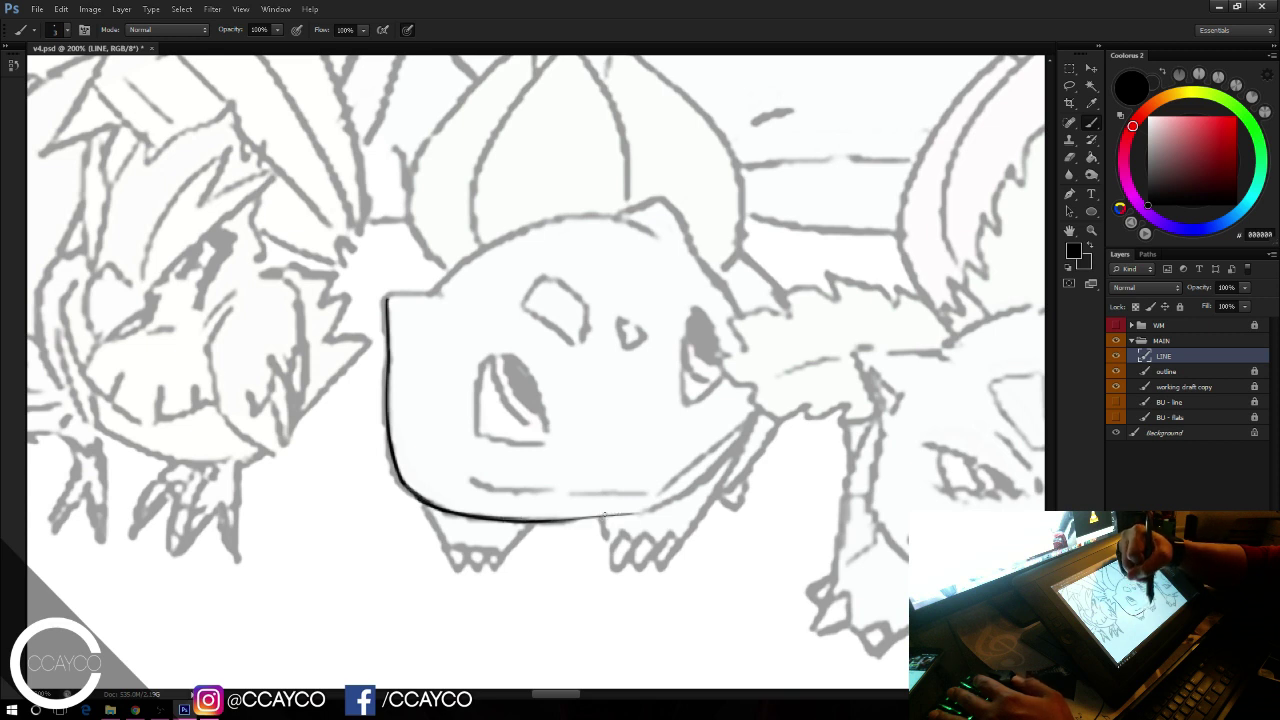
pyautogui.moveTo(548, 519); pyautogui.dragTo(668, 503)
pyautogui.hotkey('ctrl', 'z')
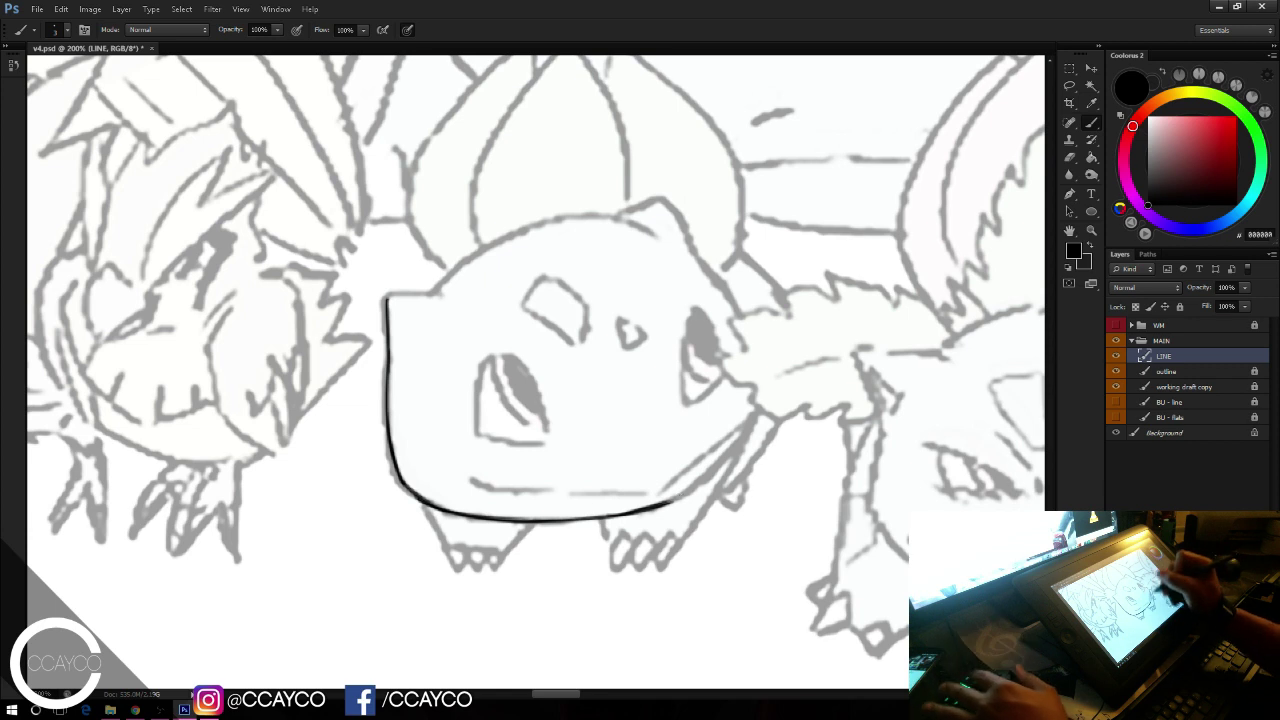
# Step: Ink the right part of Bulbasaur's jaw, curving up to the tip beside the neighbouring Ivysaur's leaf
pyautogui.moveTo(668, 503); pyautogui.dragTo(748, 427)
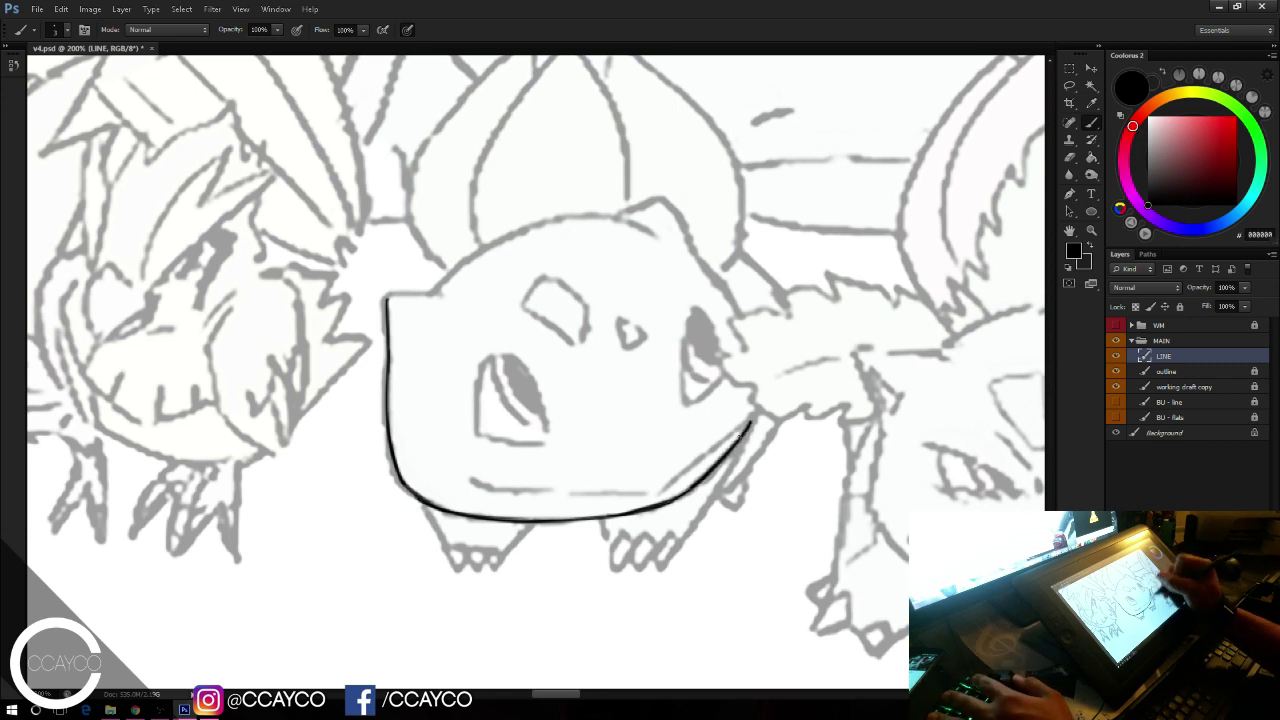
pyautogui.hotkey('ctrl', 'z')
pyautogui.hotkey('ctrl', 'z')
pyautogui.moveTo(696, 480); pyautogui.dragTo(746, 429)
pyautogui.hotkey('ctrl', 'z')
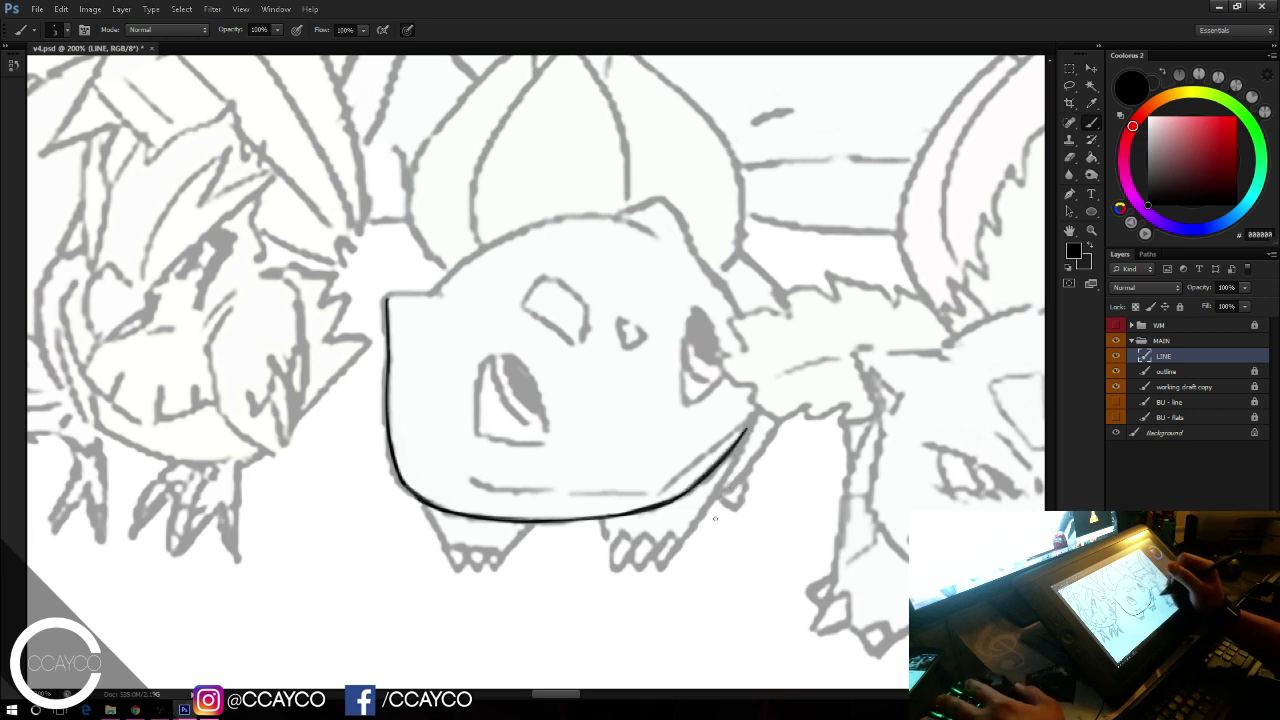
# Step: Ink the outer edge of Bulbasaur's right front leg, starting from the right end of the jaw line
pyautogui.moveTo(744, 434); pyautogui.dragTo(710, 510)
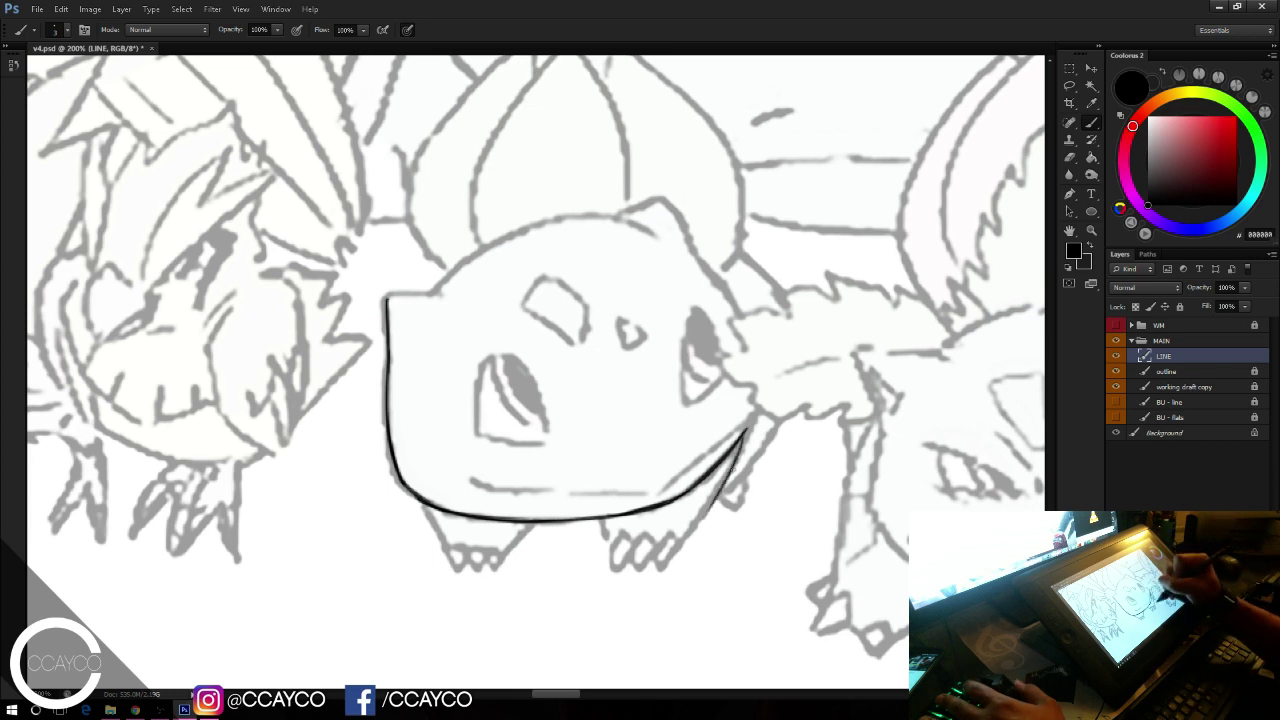
pyautogui.hotkey('ctrl', 'z')
pyautogui.moveTo(746, 436); pyautogui.dragTo(690, 527)
pyautogui.hotkey('ctrl', 'z')
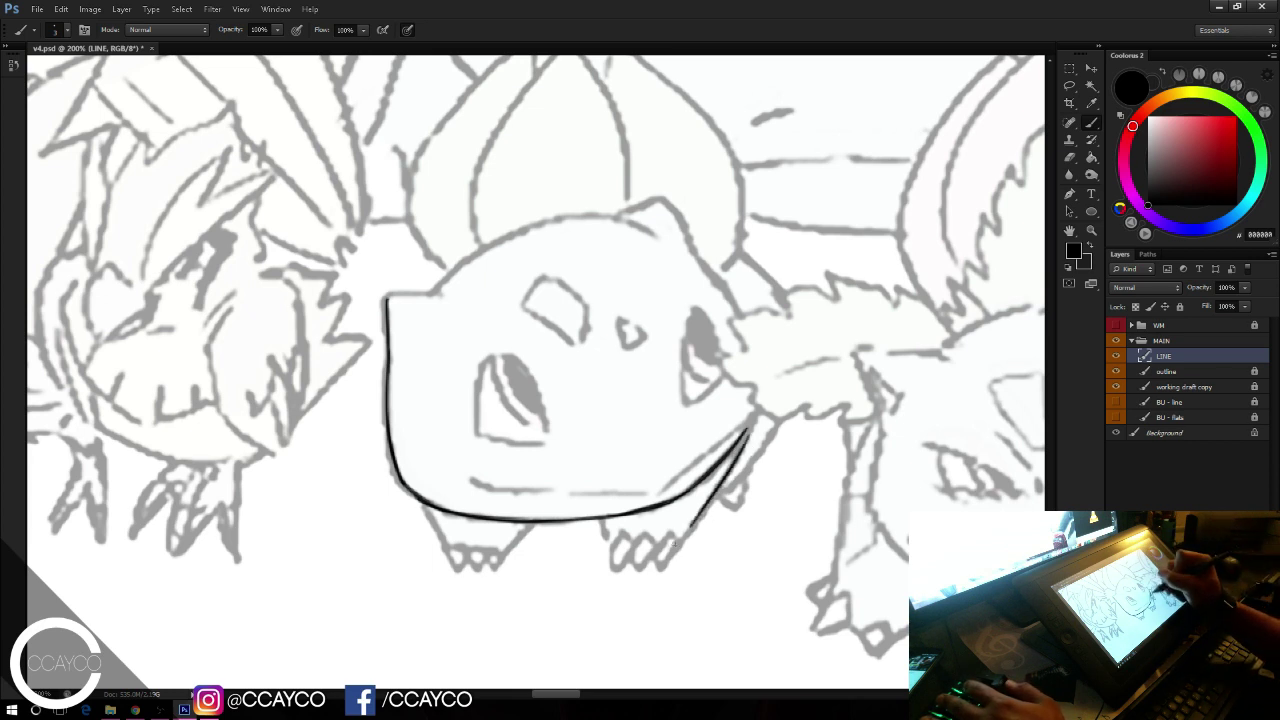
pyautogui.hotkey('ctrl', 'alt', 'z')
pyautogui.hotkey('ctrl', 'alt', 'z')
pyautogui.moveTo(743, 440); pyautogui.dragTo(711, 509)
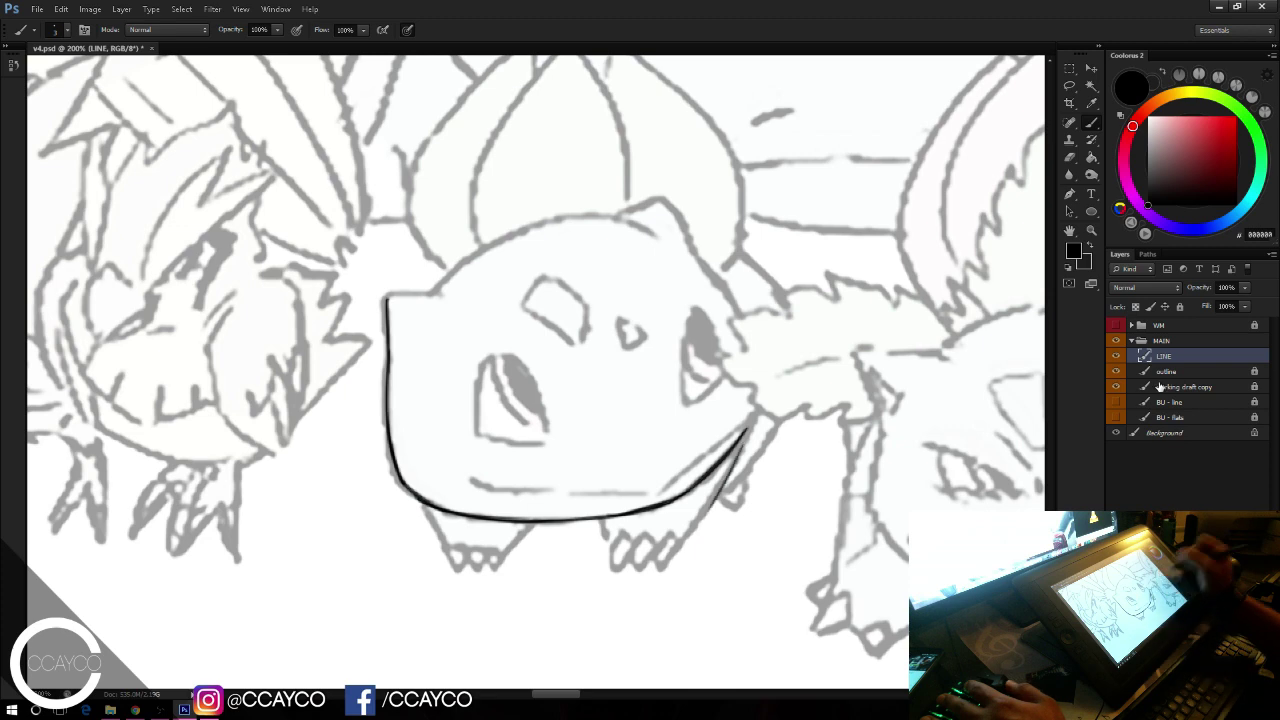
# Step: Unlock the working draft copy layer, lower its opacity to 16%, lock it again and reselect the LINE layer
pyautogui.click(1177, 373)
pyautogui.click(1182, 385)
pyautogui.click(1181, 307)
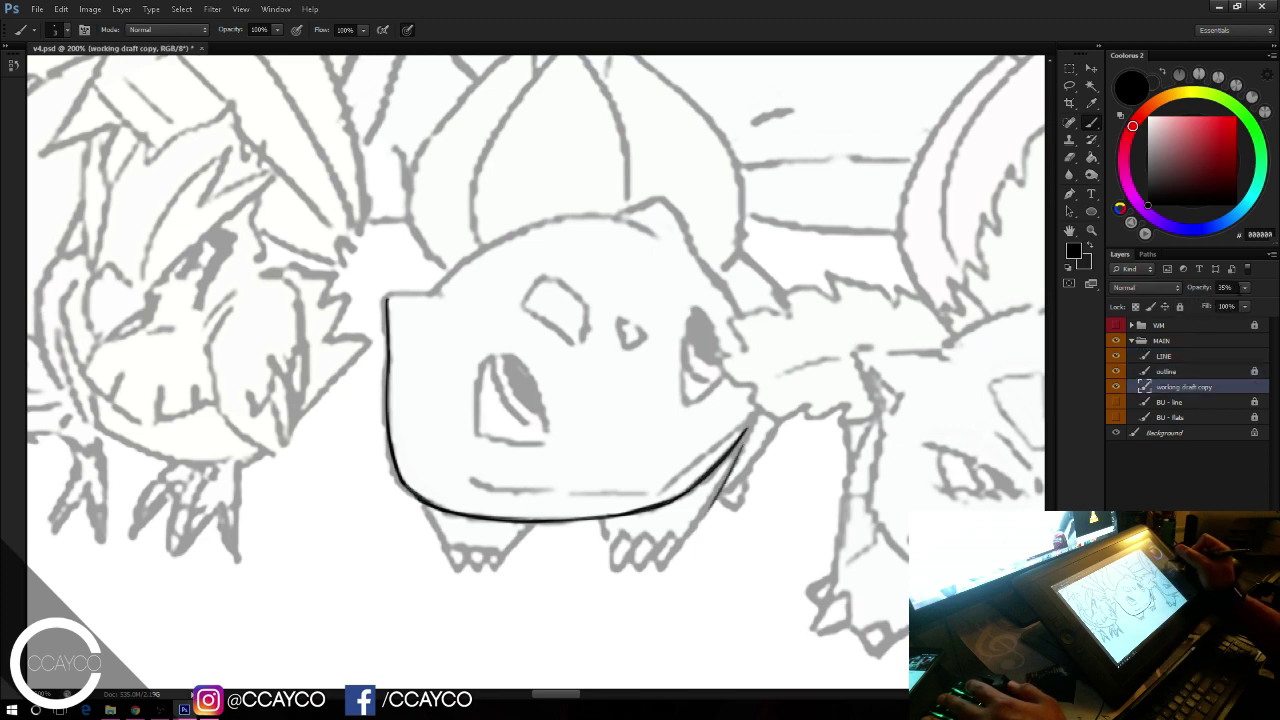
pyautogui.click(1245, 288)
pyautogui.moveTo(1215, 303); pyautogui.dragTo(1214, 309)
pyautogui.click(1182, 306)
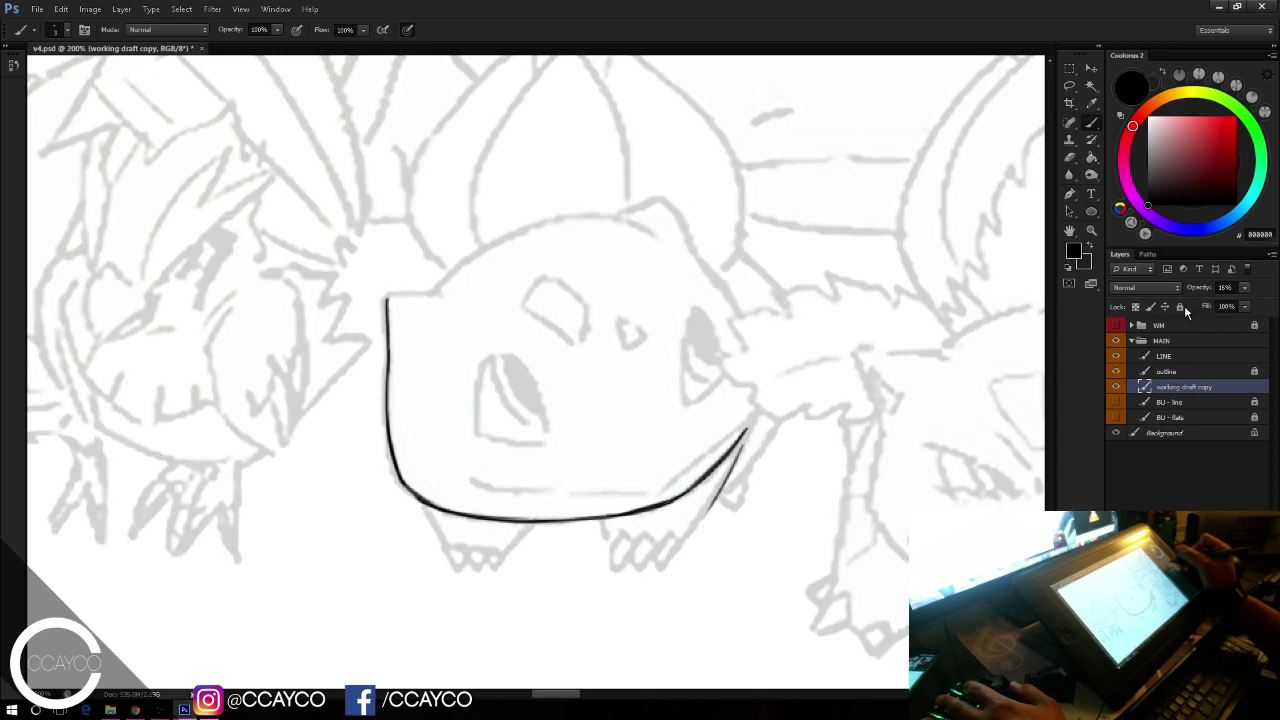
pyautogui.click(1181, 307)
pyautogui.click(1193, 357)
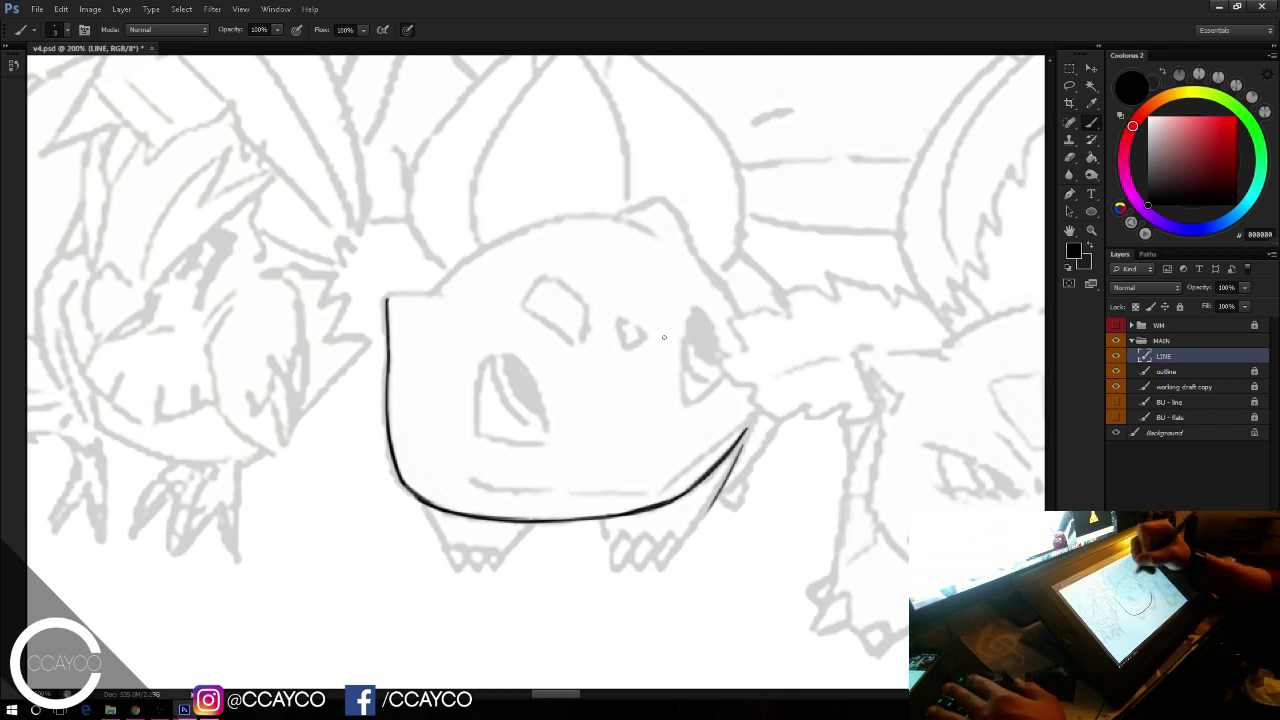
# Step: Ink the closed outline of Bulbasaur's right eye over the faded sketch
pyautogui.moveTo(689, 404); pyautogui.dragTo(690, 318)
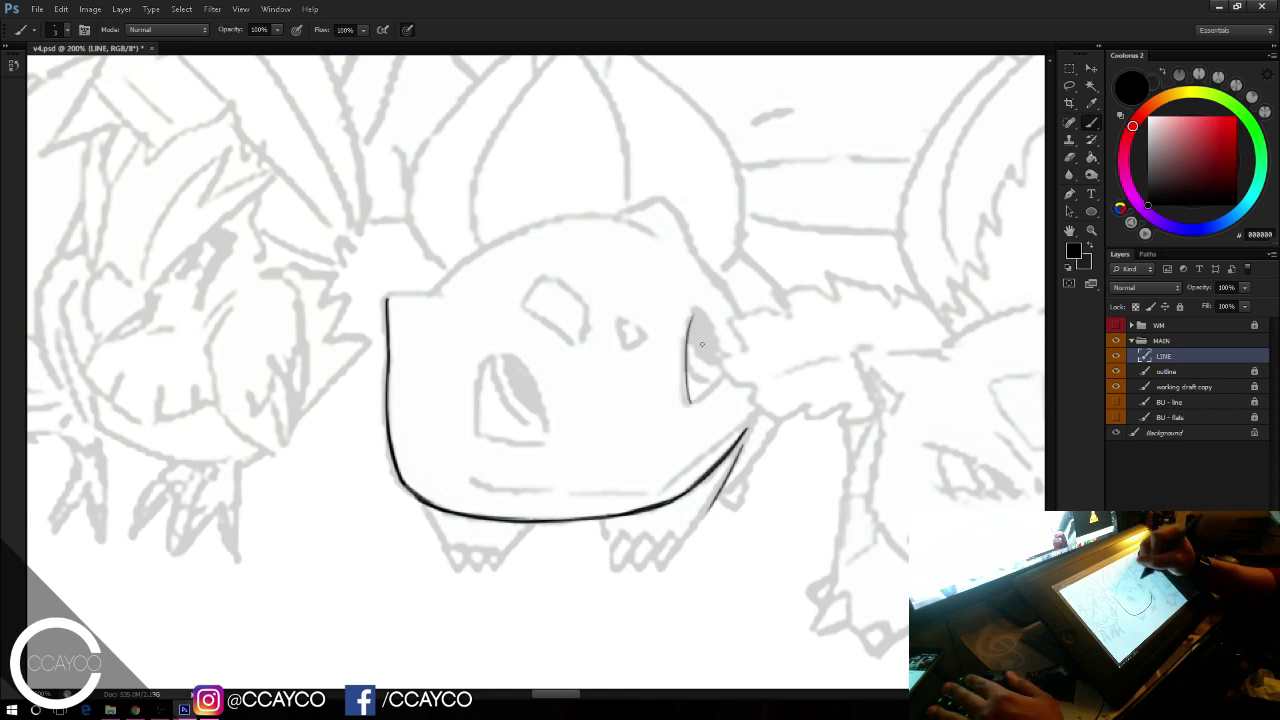
pyautogui.hotkey('ctrl', 'z')
pyautogui.moveTo(688, 406); pyautogui.dragTo(689, 329)
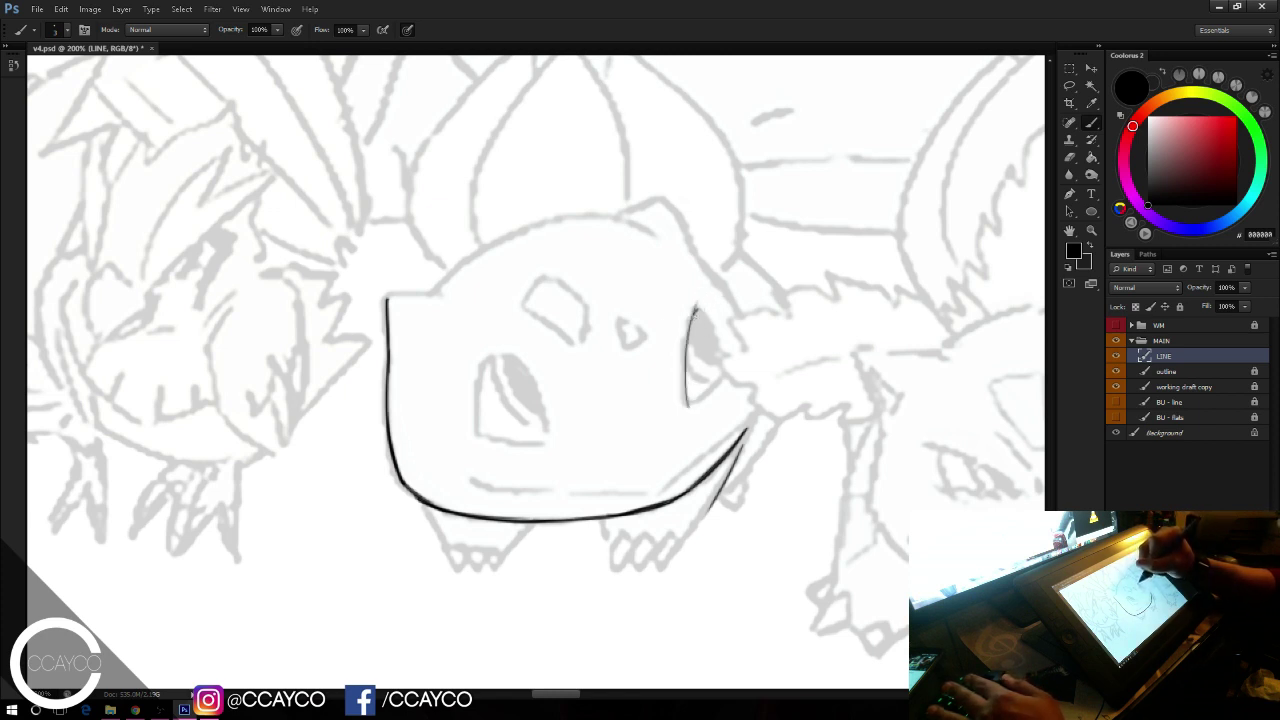
pyautogui.moveTo(699, 308); pyautogui.dragTo(724, 382)
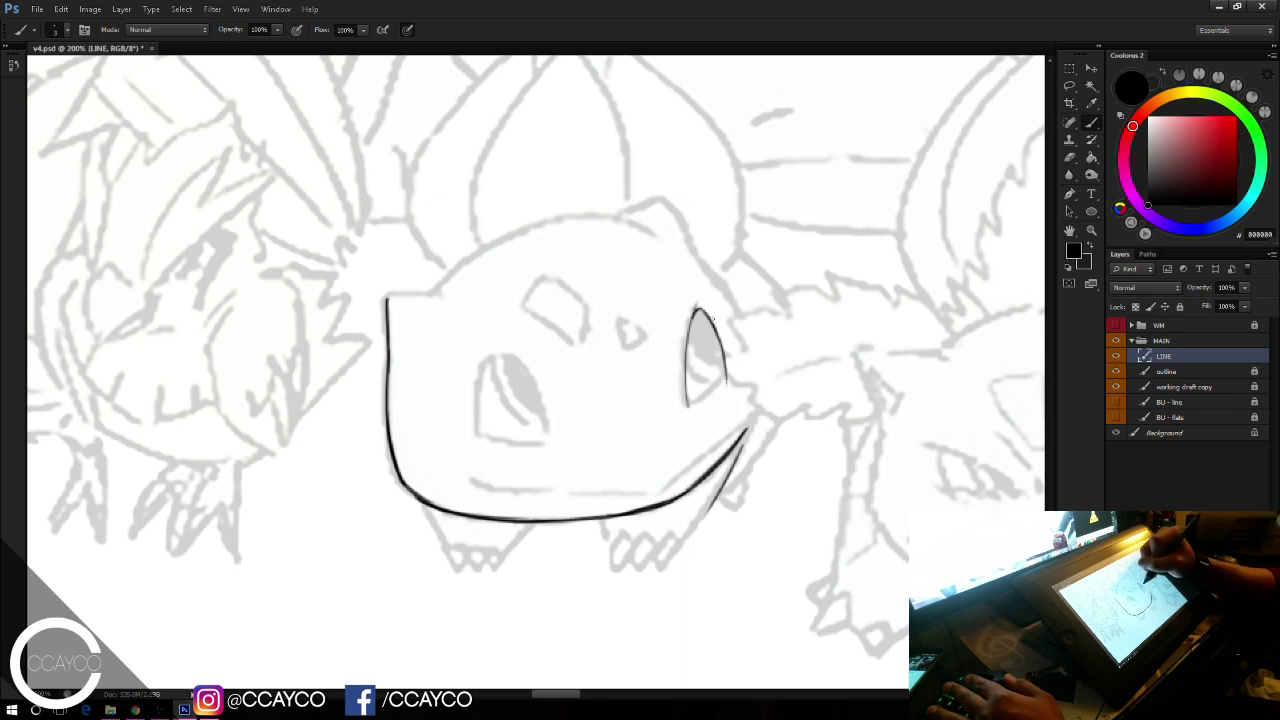
pyautogui.hotkey('ctrl', 'z')
pyautogui.moveTo(702, 311)
pyautogui.mouseDown()
pyautogui.moveTo(722, 375)
pyautogui.moveTo(702, 401)
pyautogui.mouseUp()
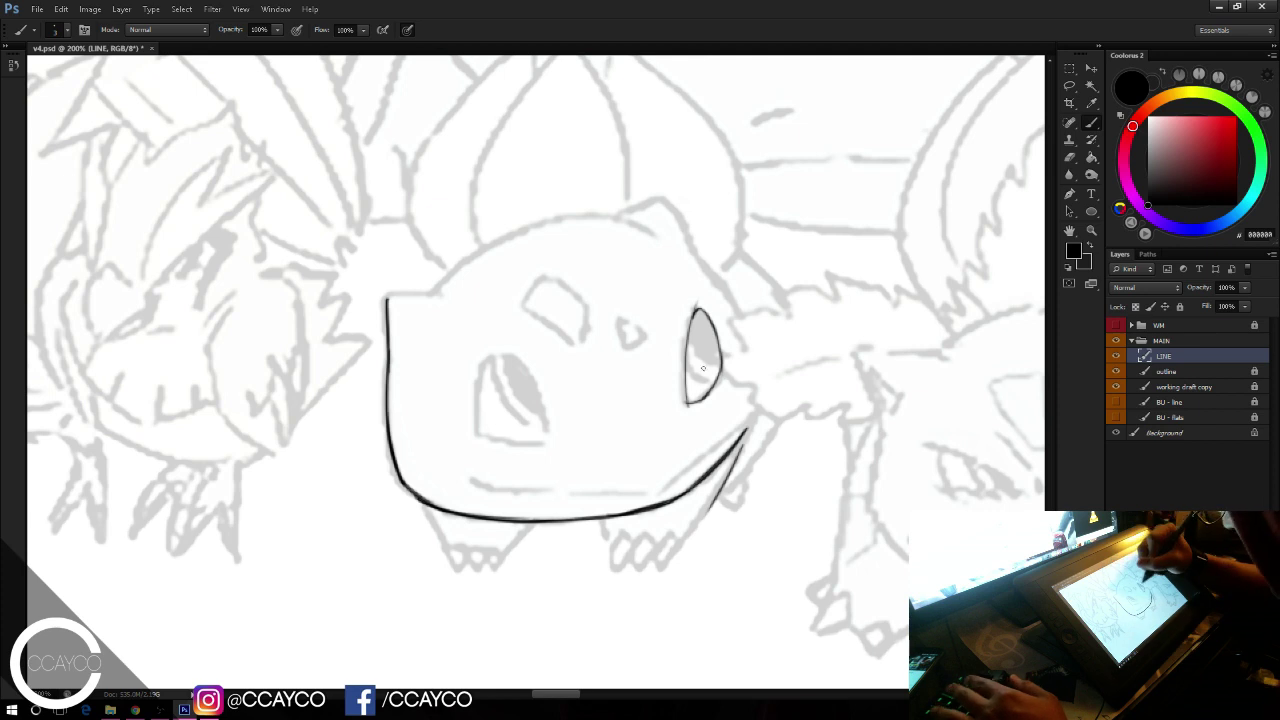
# Step: Ink the curved inner line inside Bulbasaur's right eye and thicken it with a second stroke
pyautogui.moveTo(689, 343); pyautogui.dragTo(707, 392)
pyautogui.hotkey('ctrl', 'z')
pyautogui.moveTo(688, 345); pyautogui.dragTo(706, 389)
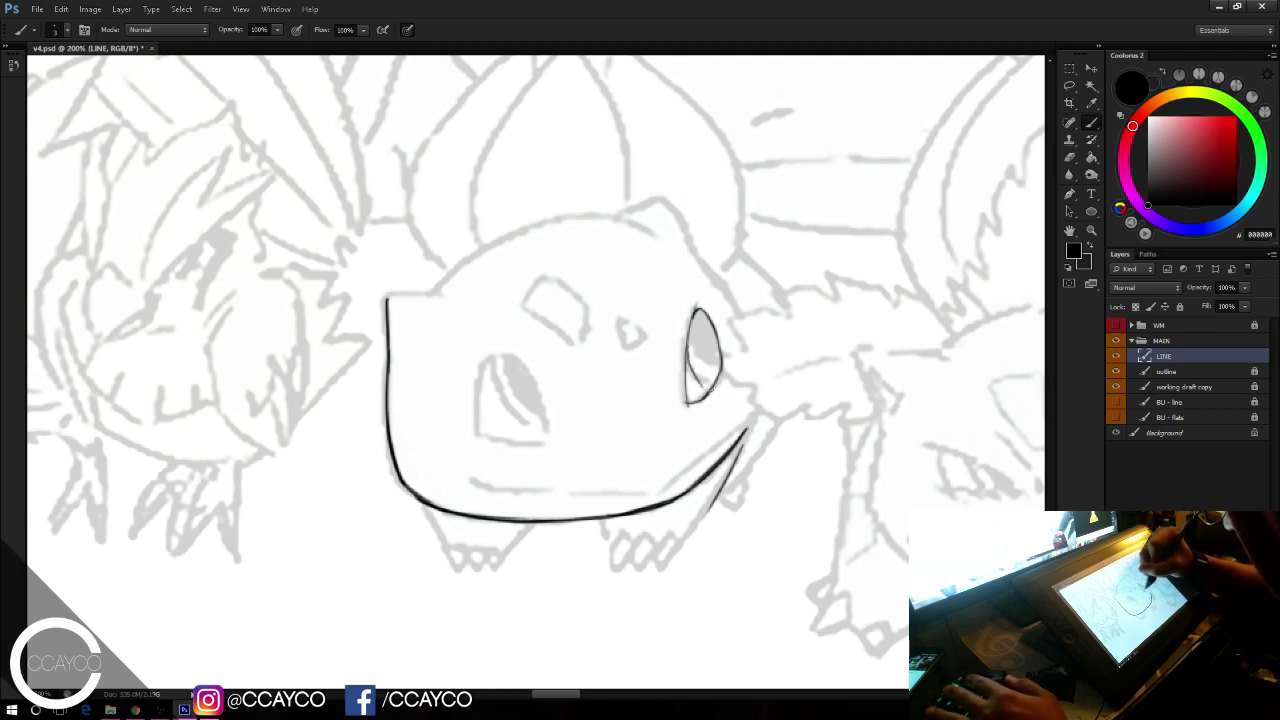
pyautogui.moveTo(689, 343); pyautogui.dragTo(708, 388)
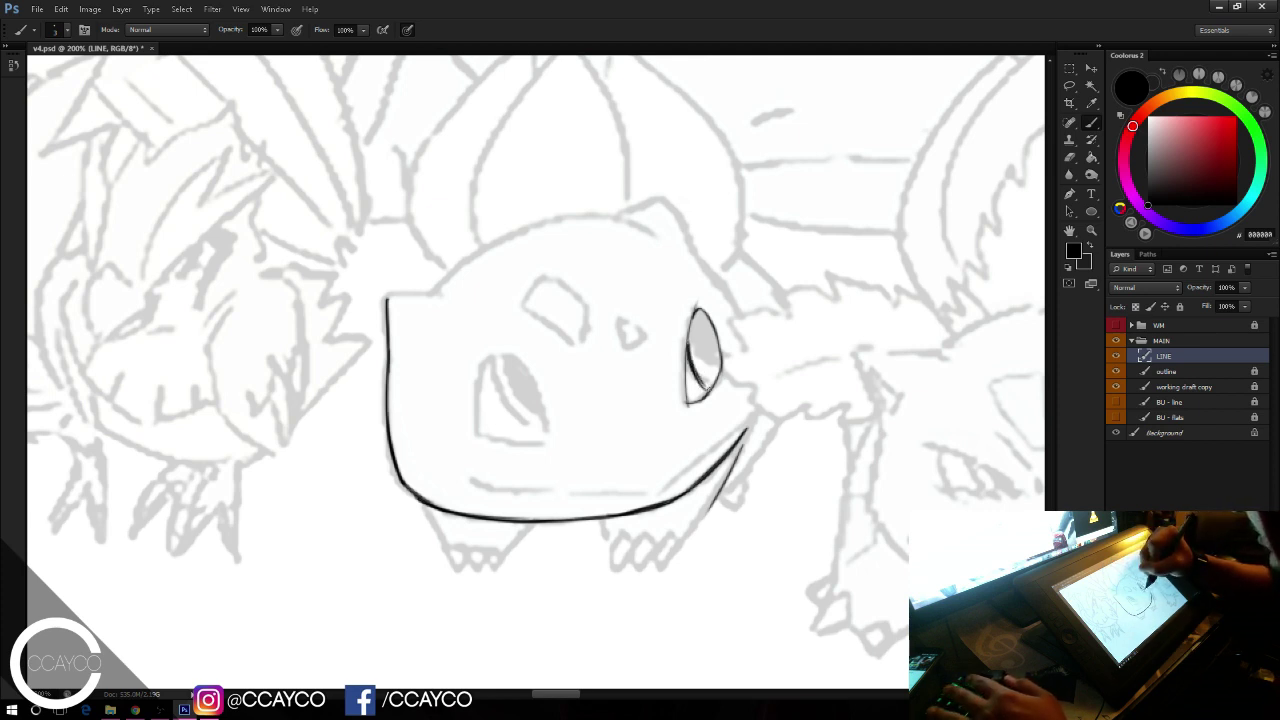
# Step: Thicken the curved inner line of Bulbasaur's right eye from the top down to its lower end
pyautogui.moveTo(696, 312); pyautogui.dragTo(687, 347)
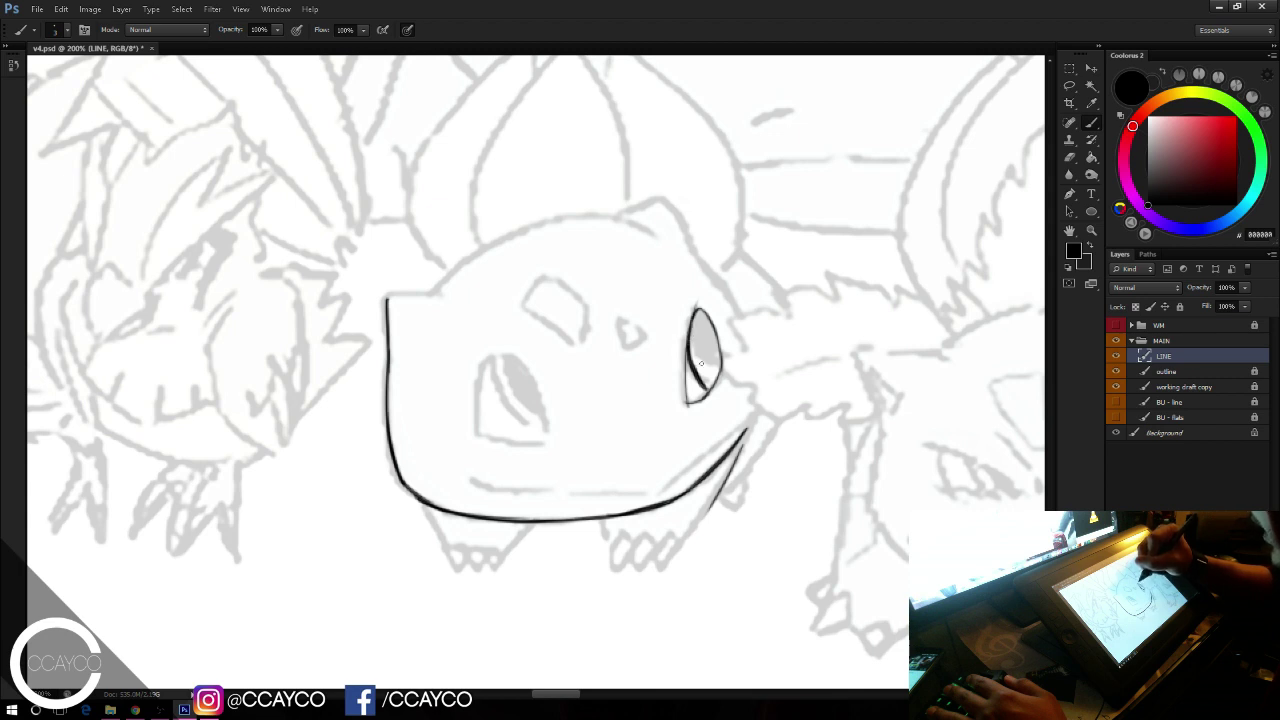
pyautogui.moveTo(708, 390); pyautogui.dragTo(689, 344)
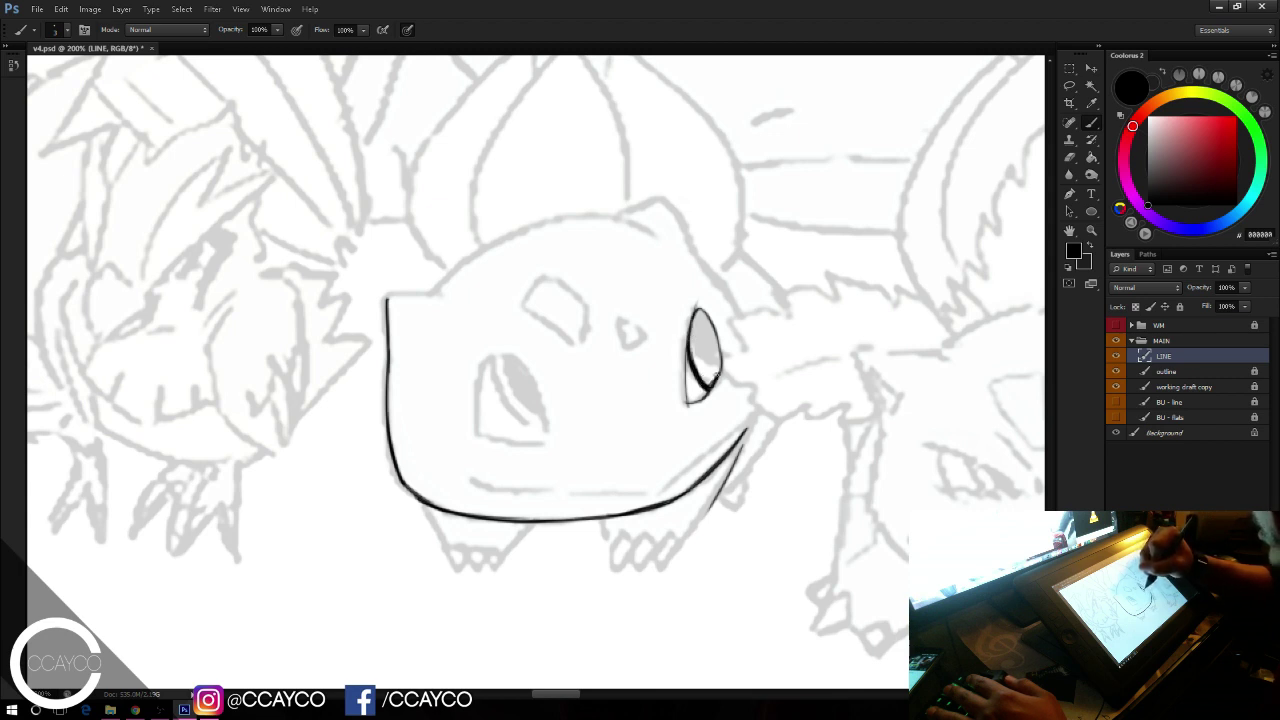
pyautogui.moveTo(714, 373); pyautogui.dragTo(714, 389)
pyautogui.hotkey('ctrl', 'z')
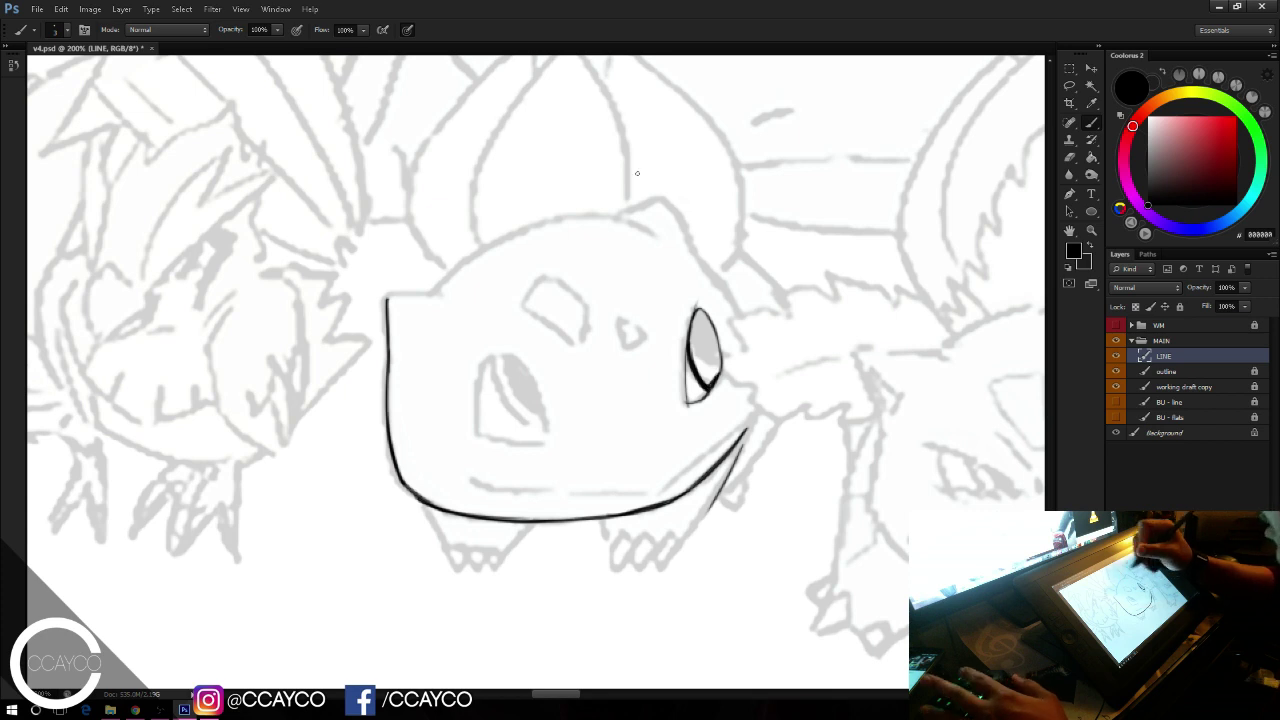
# Step: Reduce the eraser size and clean up the ink around the lower corner of Bulbasaur's right eye
pyautogui.press('e')
pyautogui.rightClick(605, 320)
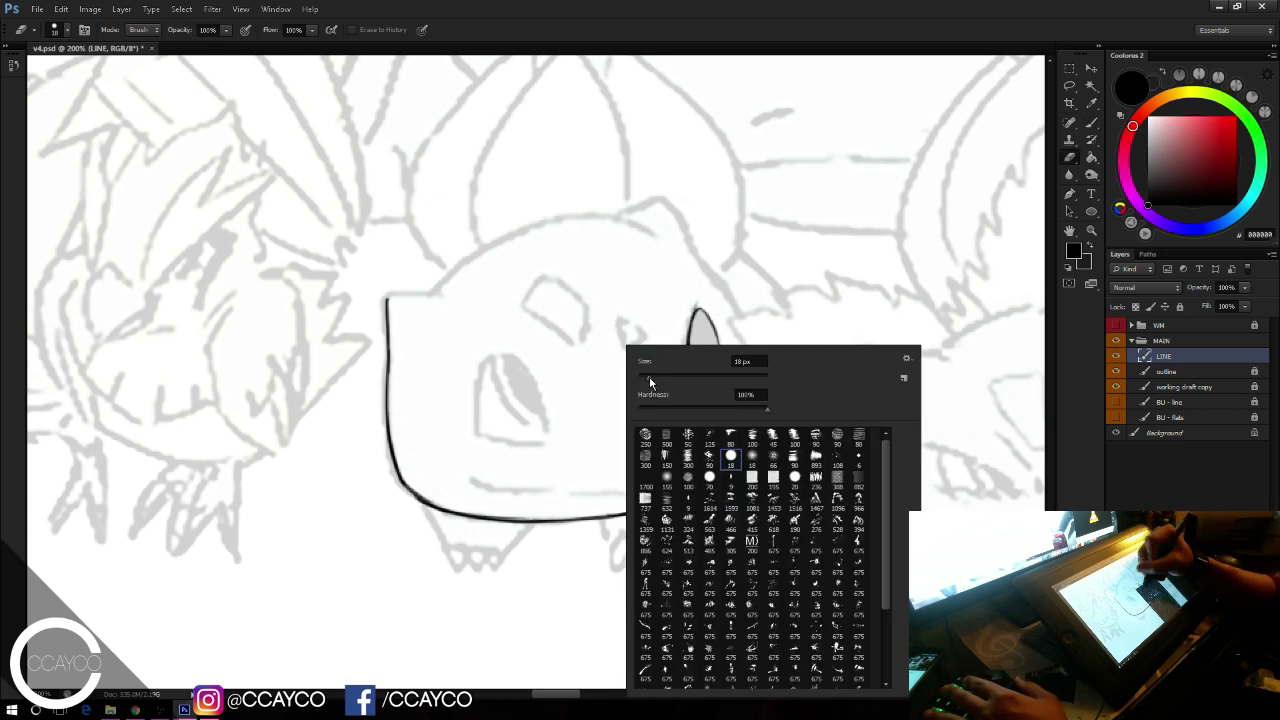
pyautogui.click(649, 378)
pyautogui.click(639, 310)
pyautogui.moveTo(678, 404); pyautogui.dragTo(690, 417)
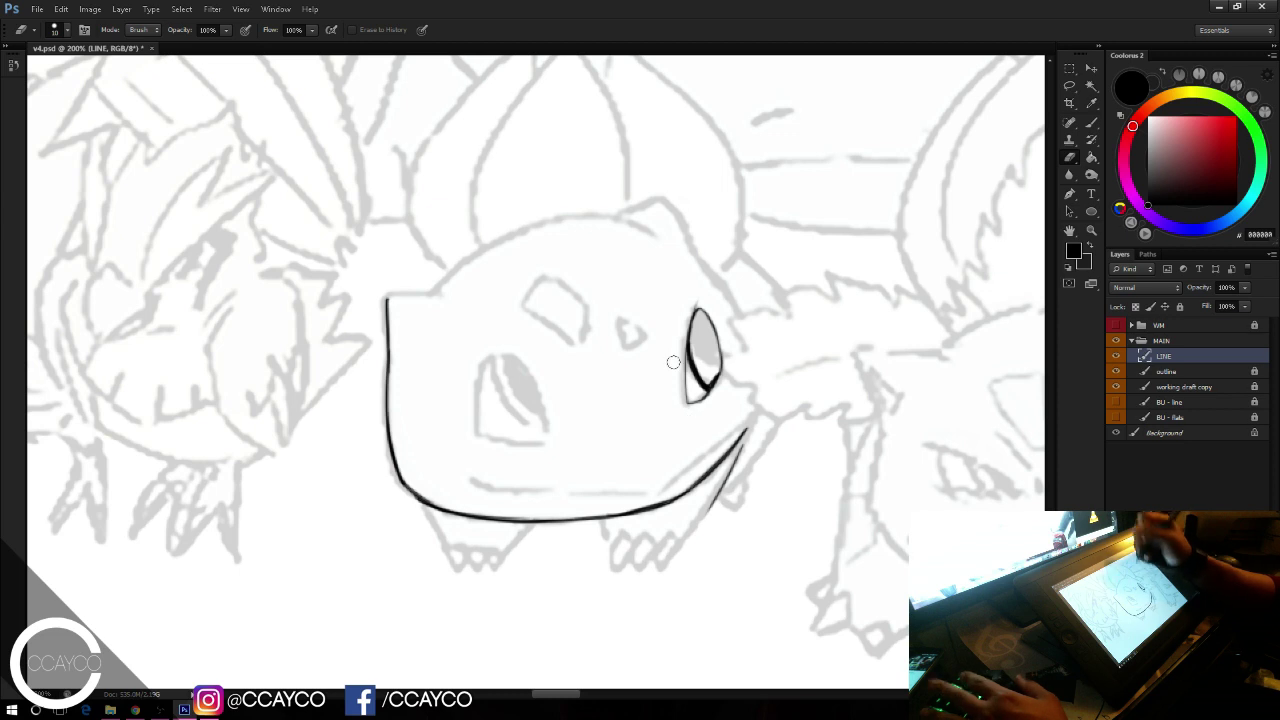
# Step: Ink the closed outline of Bulbasaur's left eye with the brush, including its flat bottom edge
pyautogui.press('b')
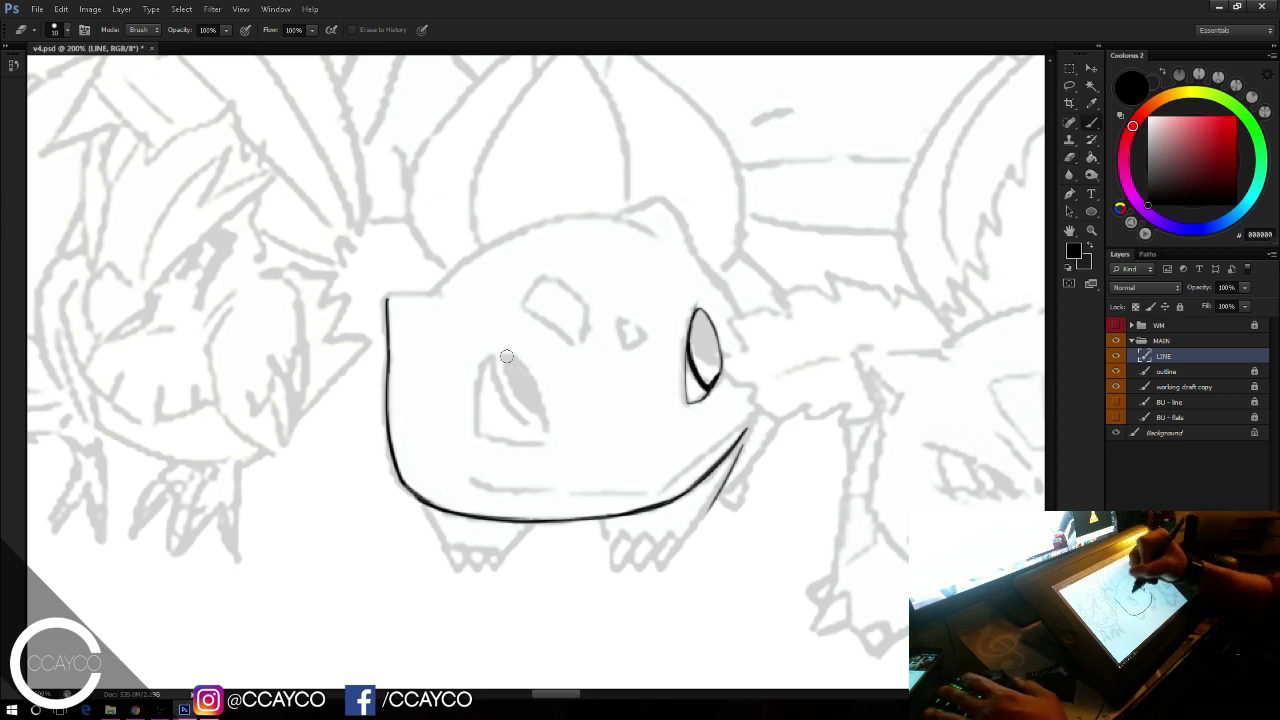
pyautogui.moveTo(486, 359)
pyautogui.mouseDown()
pyautogui.moveTo(530, 369)
pyautogui.moveTo(551, 438)
pyautogui.moveTo(493, 362)
pyautogui.mouseUp()
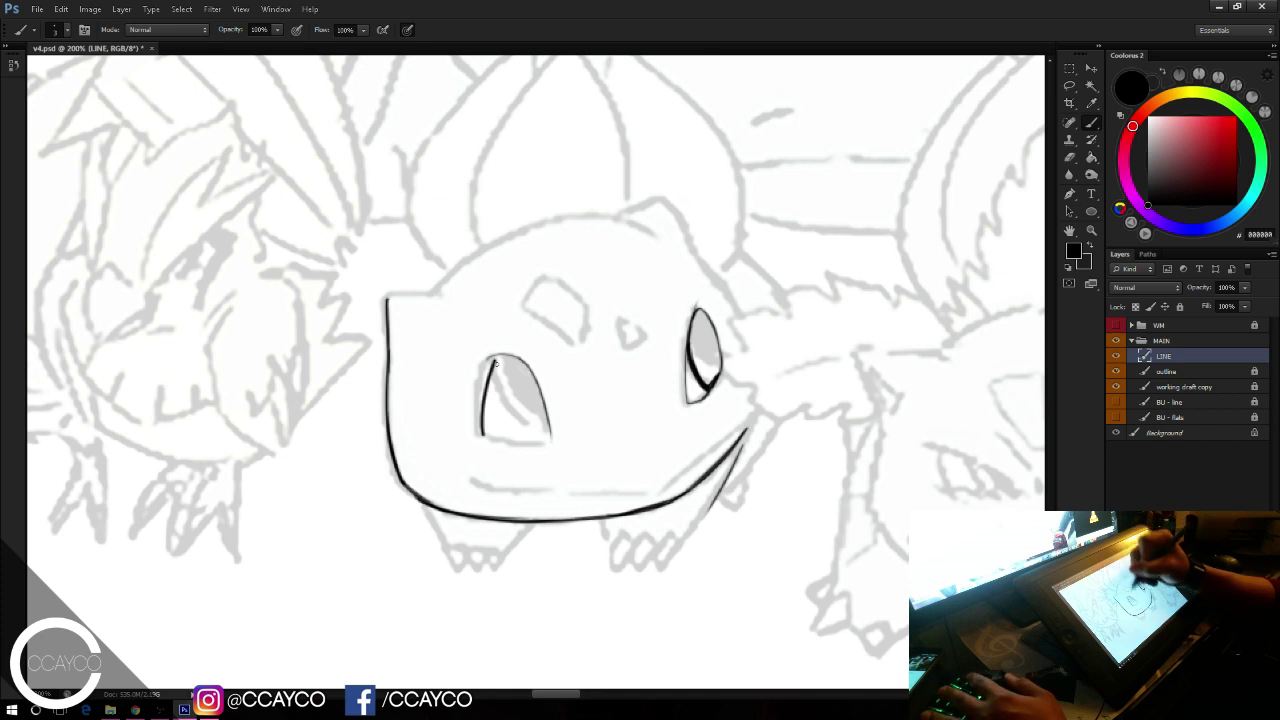
pyautogui.hotkey('ctrl', 'z')
pyautogui.moveTo(476, 437); pyautogui.dragTo(487, 357)
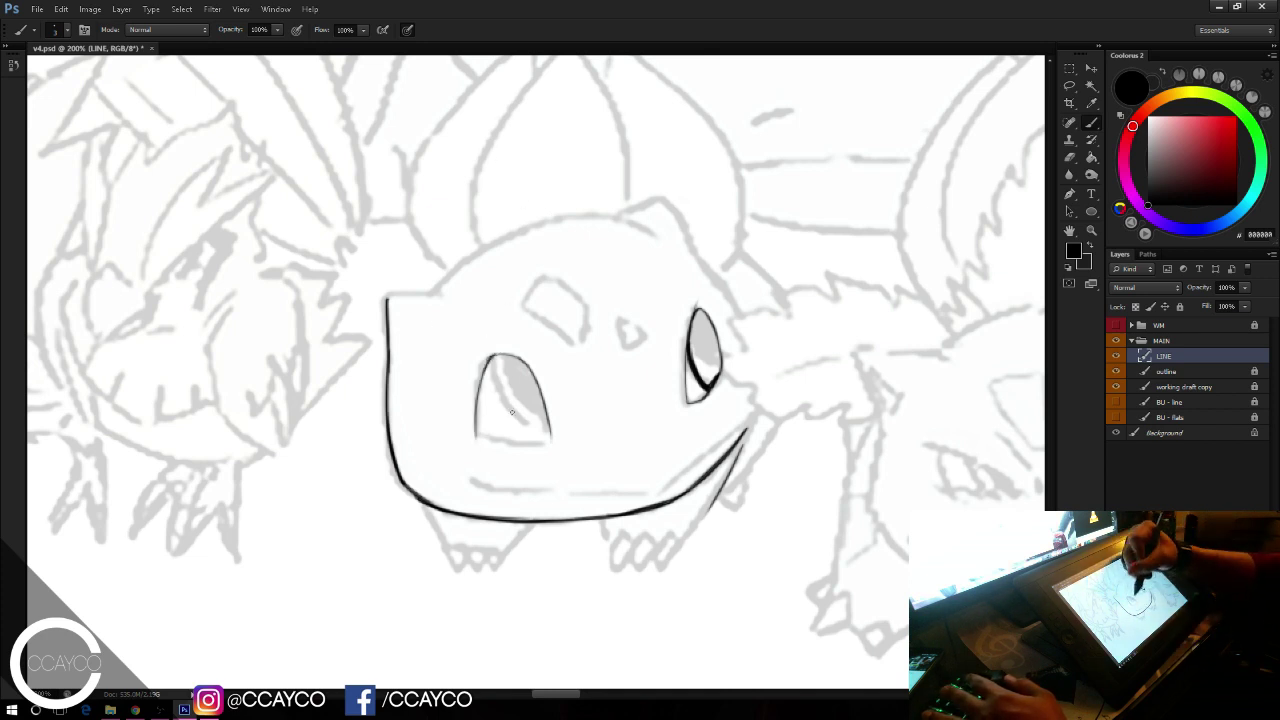
pyautogui.moveTo(477, 431); pyautogui.dragTo(548, 440)
pyautogui.hotkey('ctrl', 'z')
pyautogui.hotkey('ctrl', 'z')
pyautogui.hotkey('ctrl', 'z')
pyautogui.hotkey('ctrl', 'z')
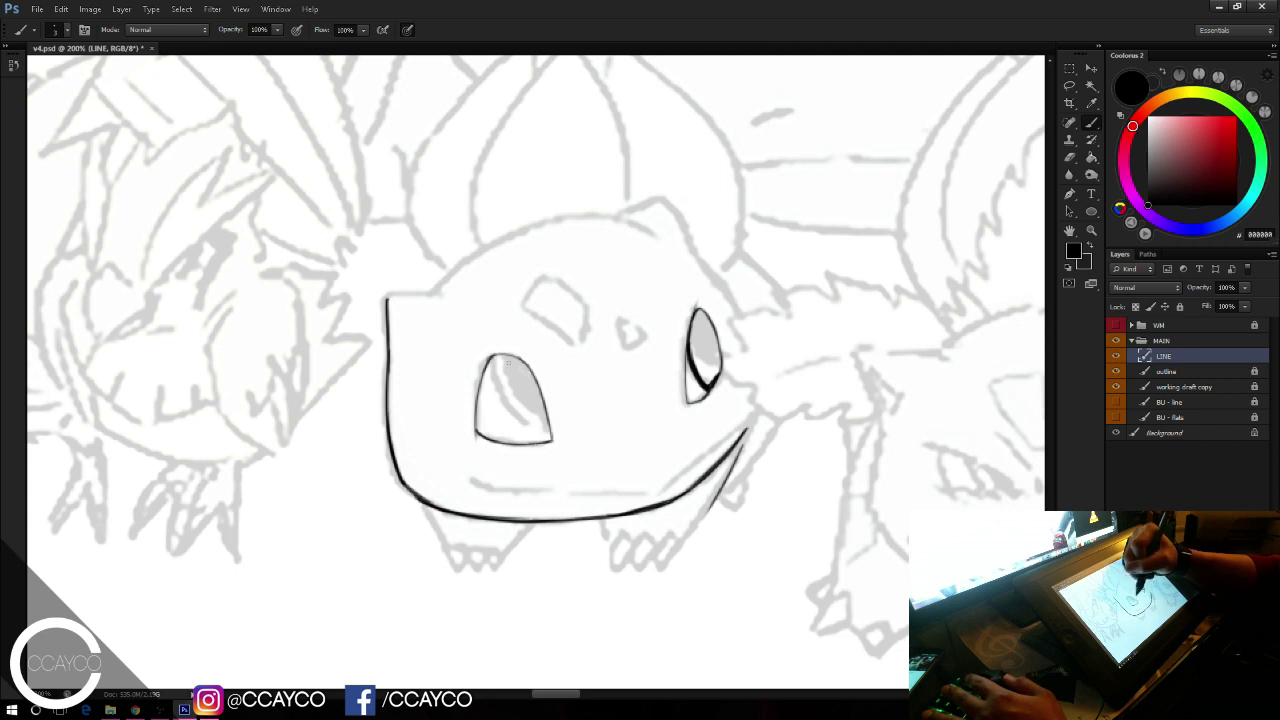
# Step: Ink a thick curved inner line inside Bulbasaur's left eye, from the eye's top to its bottom edge
pyautogui.moveTo(494, 356); pyautogui.dragTo(512, 407)
pyautogui.hotkey('ctrl', 'z')
pyautogui.moveTo(494, 355); pyautogui.dragTo(526, 431)
pyautogui.hotkey('ctrl', 'z')
pyautogui.hotkey('ctrl', 'z')
pyautogui.moveTo(494, 355)
pyautogui.mouseDown()
pyautogui.moveTo(498, 403)
pyautogui.moveTo(526, 440)
pyautogui.mouseUp()
pyautogui.hotkey('ctrl', 'z')
pyautogui.moveTo(494, 391); pyautogui.dragTo(514, 431)
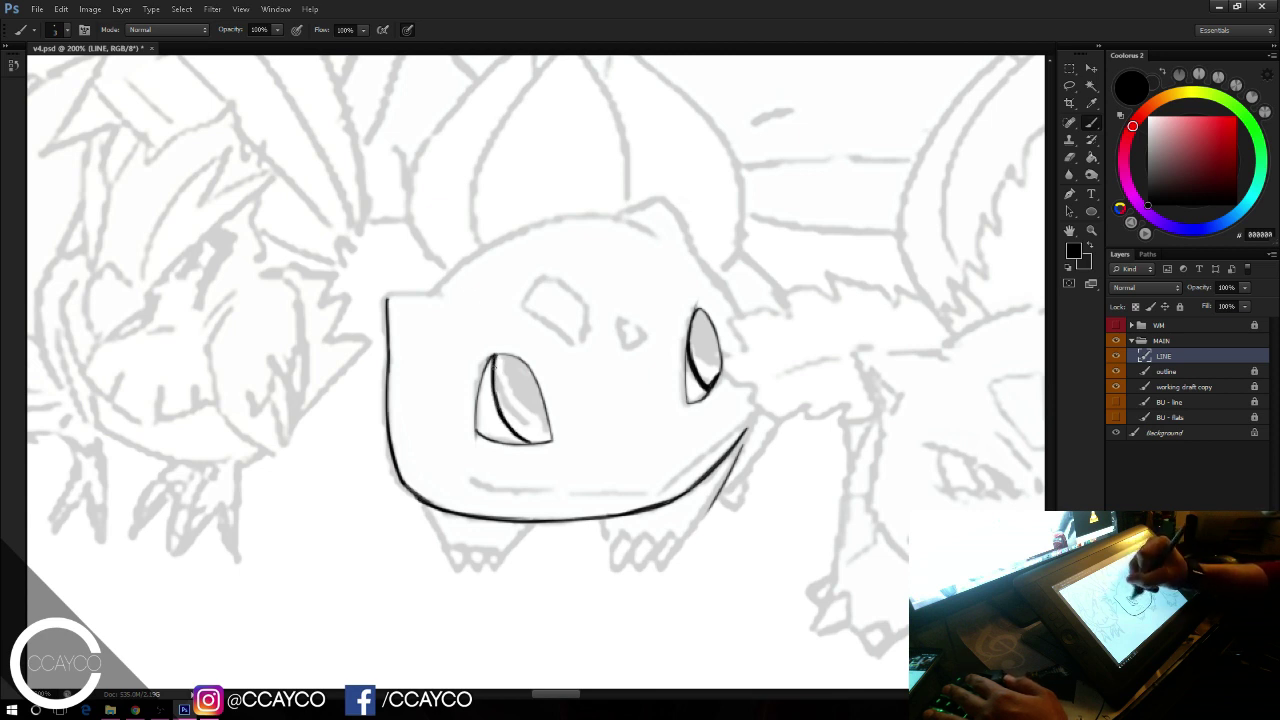
# Step: Touch up the lower-left curve of the jaw line and ink the outer edge of Bulbasaur's left front leg
pyautogui.press('e')
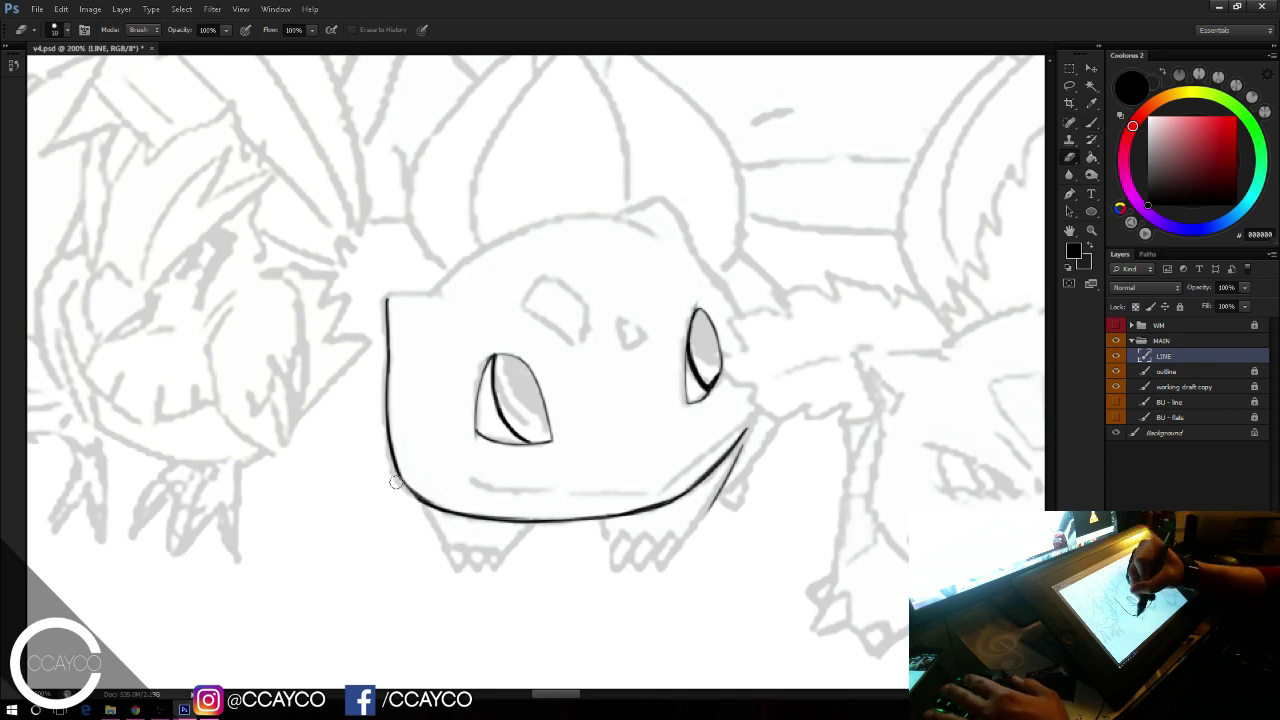
pyautogui.moveTo(393, 479)
pyautogui.mouseDown()
pyautogui.moveTo(434, 518)
pyautogui.moveTo(414, 489)
pyautogui.moveTo(453, 513)
pyautogui.moveTo(437, 526)
pyautogui.moveTo(452, 547)
pyautogui.mouseUp()
pyautogui.press('b')
pyautogui.hotkey('ctrl', 'z')
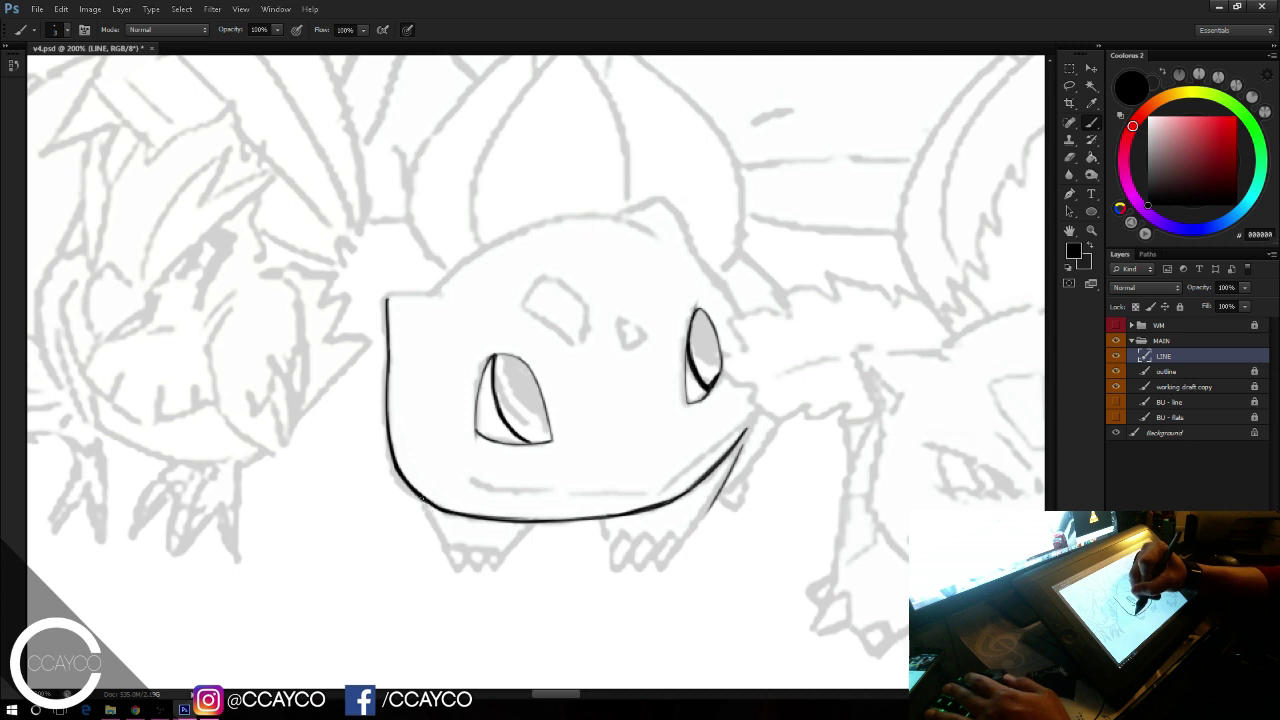
pyautogui.moveTo(426, 503); pyautogui.dragTo(453, 548)
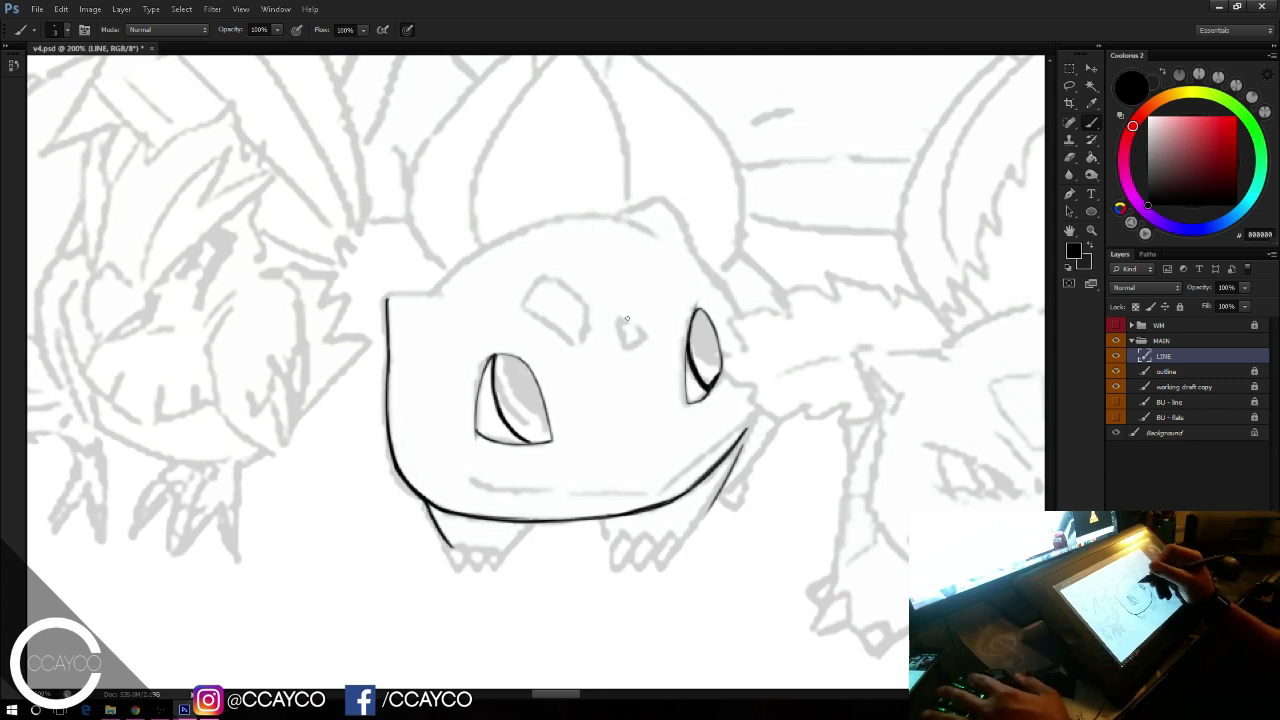
# Step: Ink the inner edge of Bulbasaur's left front leg and the three pointed claws of its foot
pyautogui.moveTo(500, 562); pyautogui.dragTo(537, 522)
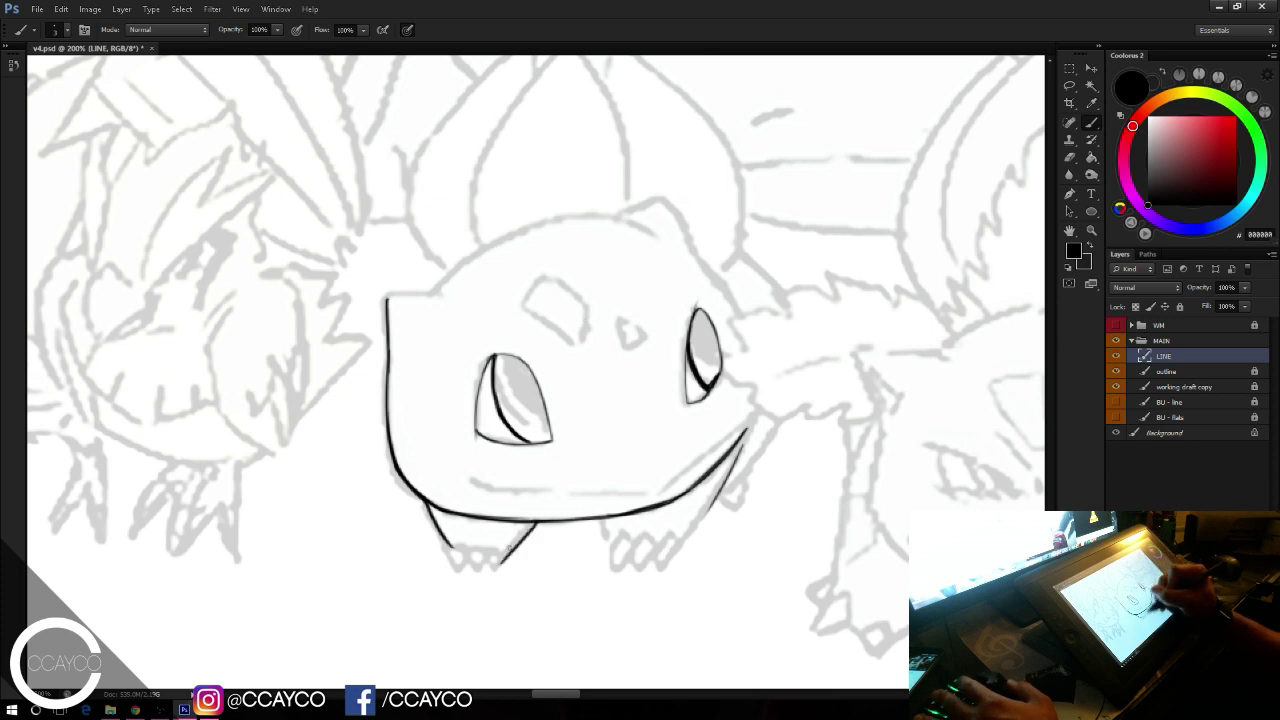
pyautogui.hotkey('ctrl', 'z')
pyautogui.moveTo(500, 562)
pyautogui.mouseDown()
pyautogui.moveTo(538, 521)
pyautogui.moveTo(498, 566)
pyautogui.mouseUp()
pyautogui.hotkey('ctrl', 'z')
pyautogui.hotkey('ctrl', 'z')
pyautogui.hotkey('ctrl', 'z')
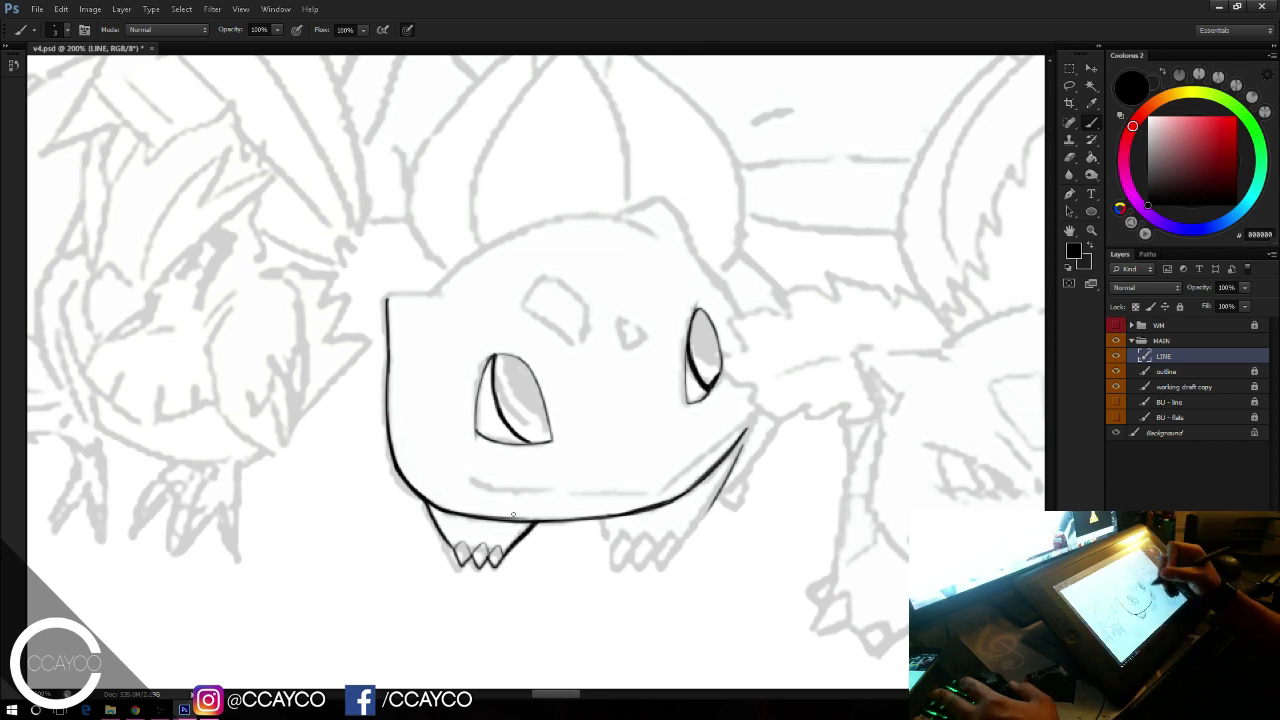
# Step: Ink the inner edge of Bulbasaur's right front leg and the upper arcs of its claws
pyautogui.moveTo(603, 519); pyautogui.dragTo(608, 542)
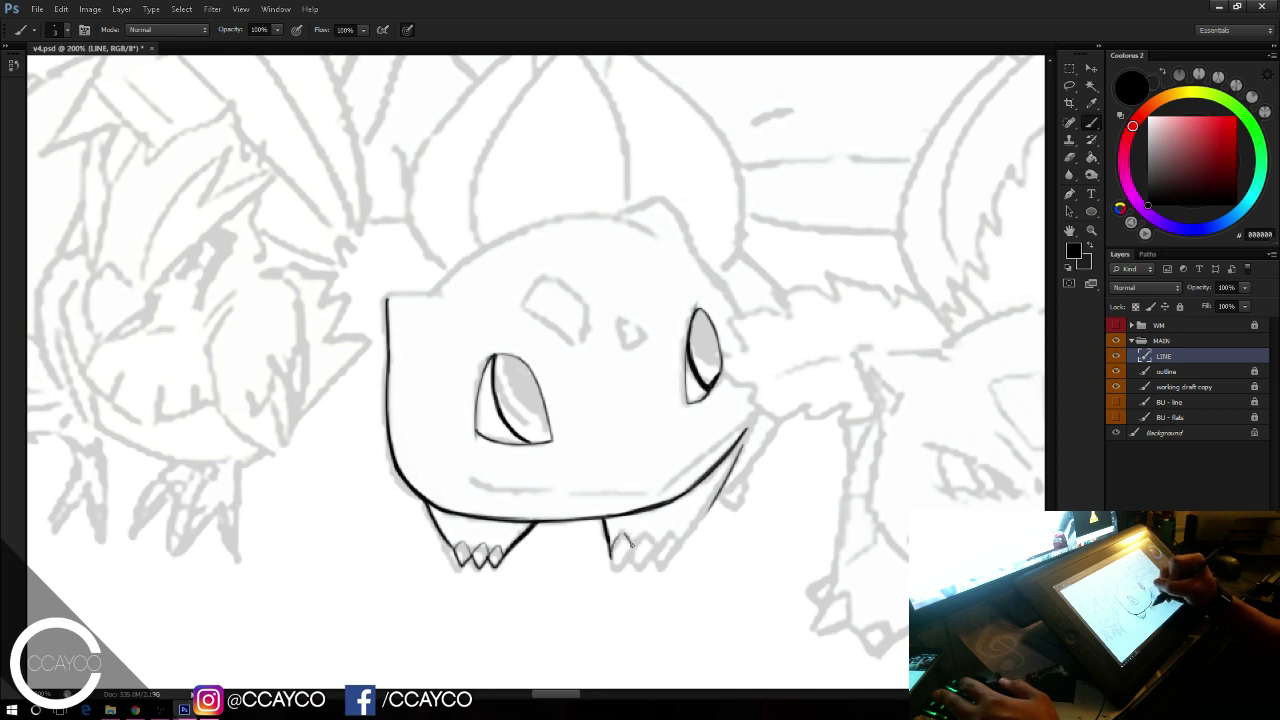
pyautogui.hotkey('ctrl', 'z')
pyautogui.moveTo(623, 533)
pyautogui.mouseDown()
pyautogui.moveTo(666, 527)
pyautogui.moveTo(657, 547)
pyautogui.moveTo(675, 549)
pyautogui.moveTo(670, 538)
pyautogui.moveTo(676, 547)
pyautogui.moveTo(709, 503)
pyautogui.mouseUp()
pyautogui.hotkey('ctrl', 'z')
pyautogui.hotkey('ctrl', 'z')
pyautogui.hotkey('ctrl', 'z')
pyautogui.hotkey('ctrl', 'z')
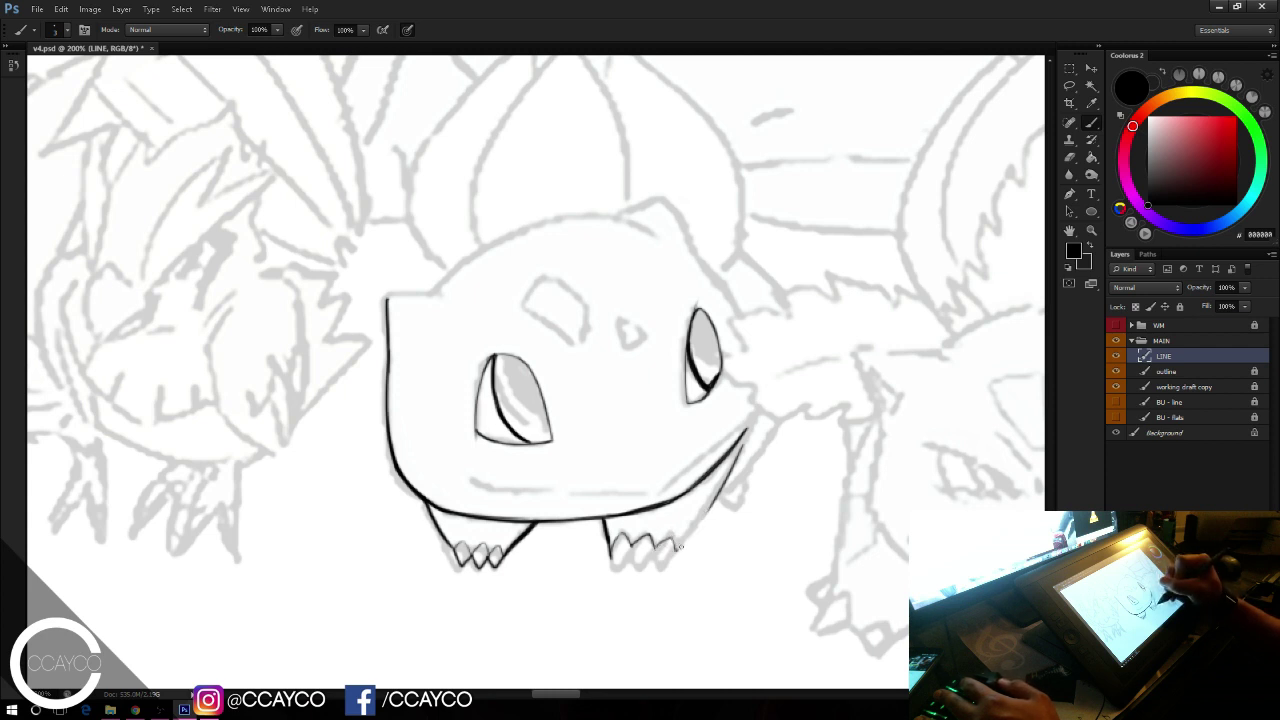
# Step: Extend and thicken the outer edge of the right front leg down to the foot and close the three claws with pointed tips
pyautogui.moveTo(676, 550); pyautogui.dragTo(731, 470)
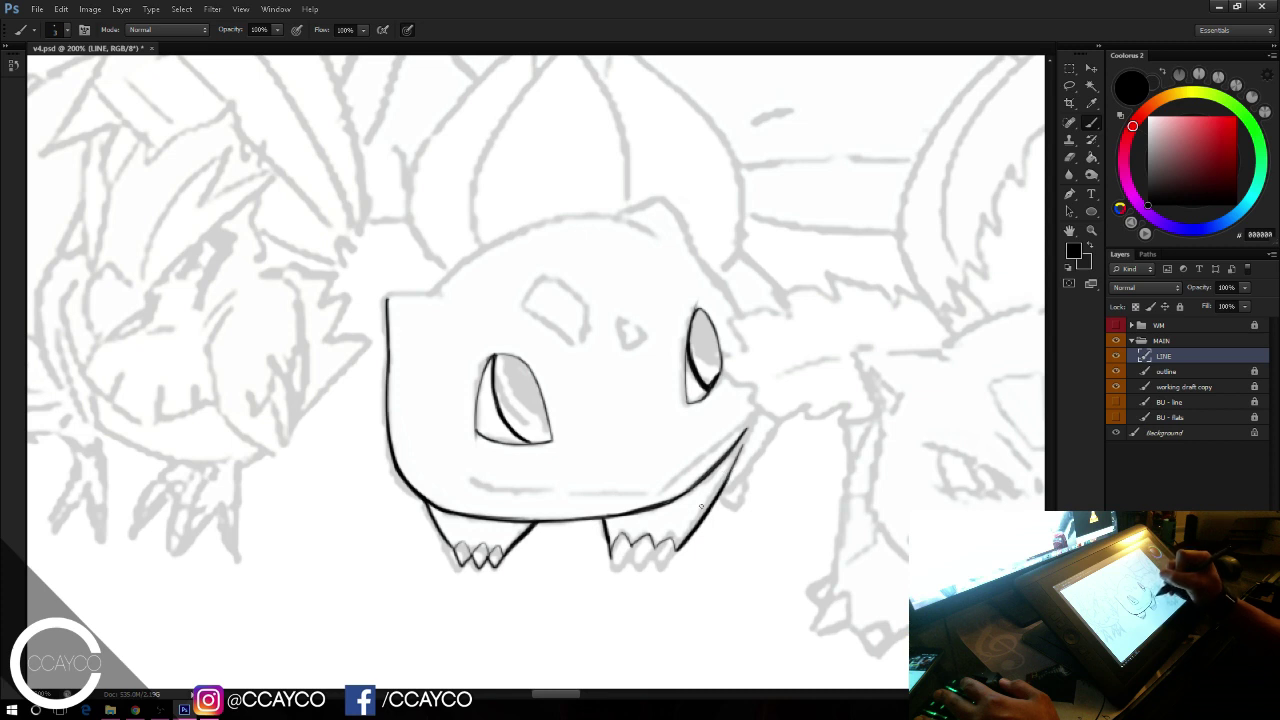
pyautogui.moveTo(676, 551)
pyautogui.mouseDown()
pyautogui.moveTo(662, 569)
pyautogui.moveTo(609, 564)
pyautogui.mouseUp()
pyautogui.hotkey('ctrl', 'alt', 'z')
pyautogui.hotkey('ctrl', 'alt', 'z')
pyautogui.hotkey('ctrl', 'alt', 'z')
pyautogui.hotkey('ctrl', 'alt', 'z')
pyautogui.hotkey('ctrl', 'alt', 'z')
pyautogui.hotkey('ctrl', 'z')
pyautogui.press('e')
pyautogui.press('b')
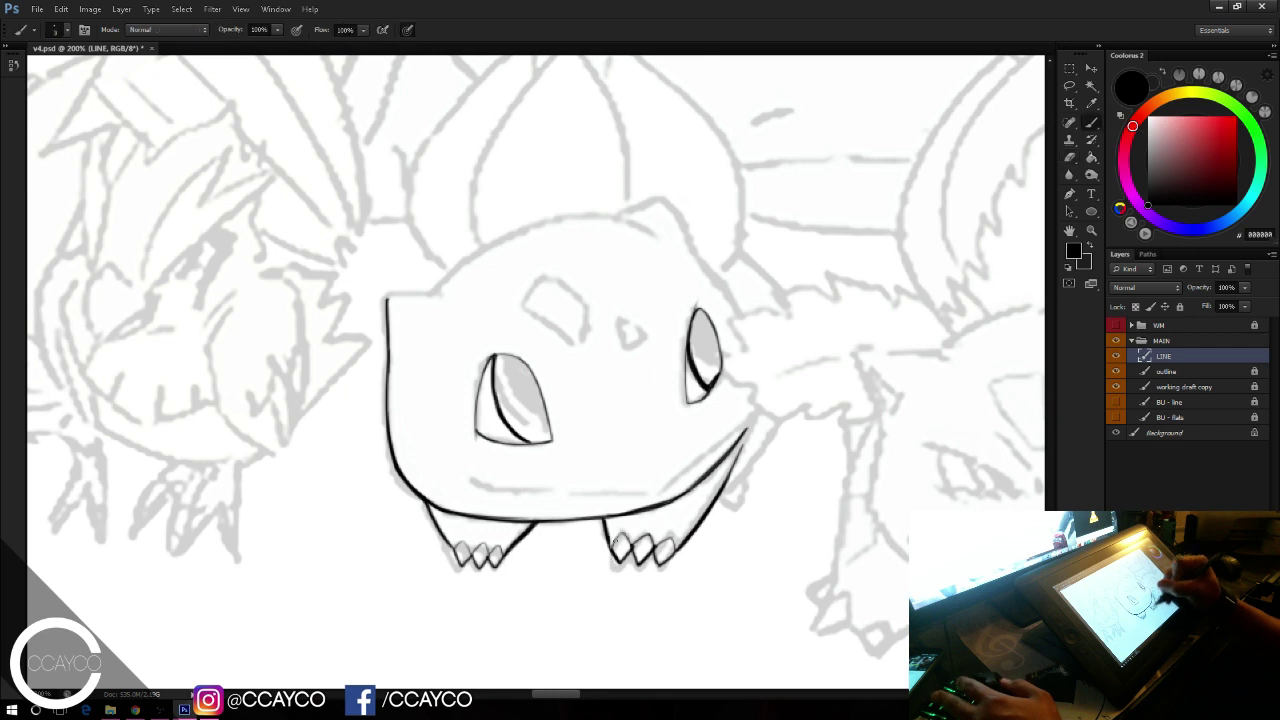
# Step: Ink Bulbasaur's hind leg behind the right front leg, with its outer edge and the small pointed claw
pyautogui.moveTo(818, 354); pyautogui.dragTo(786, 366)
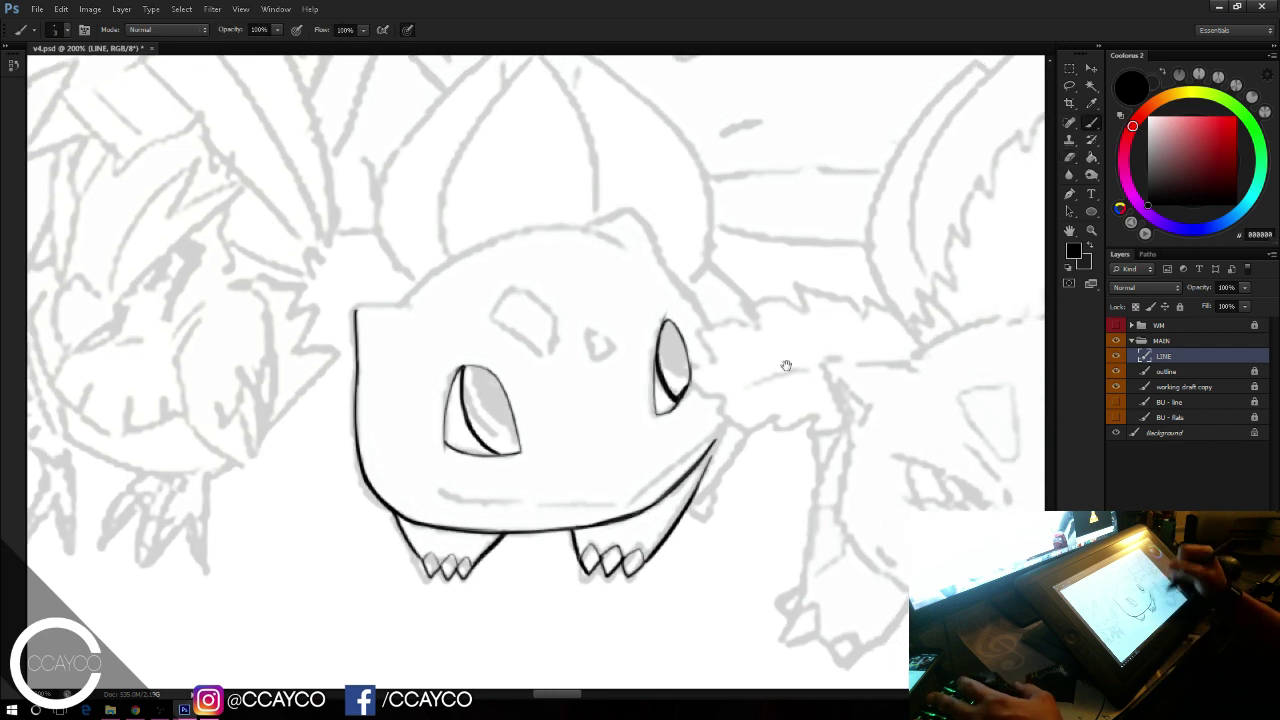
pyautogui.moveTo(692, 507); pyautogui.dragTo(750, 427)
pyautogui.hotkey('ctrl', 'z')
pyautogui.hotkey('ctrl', 'z')
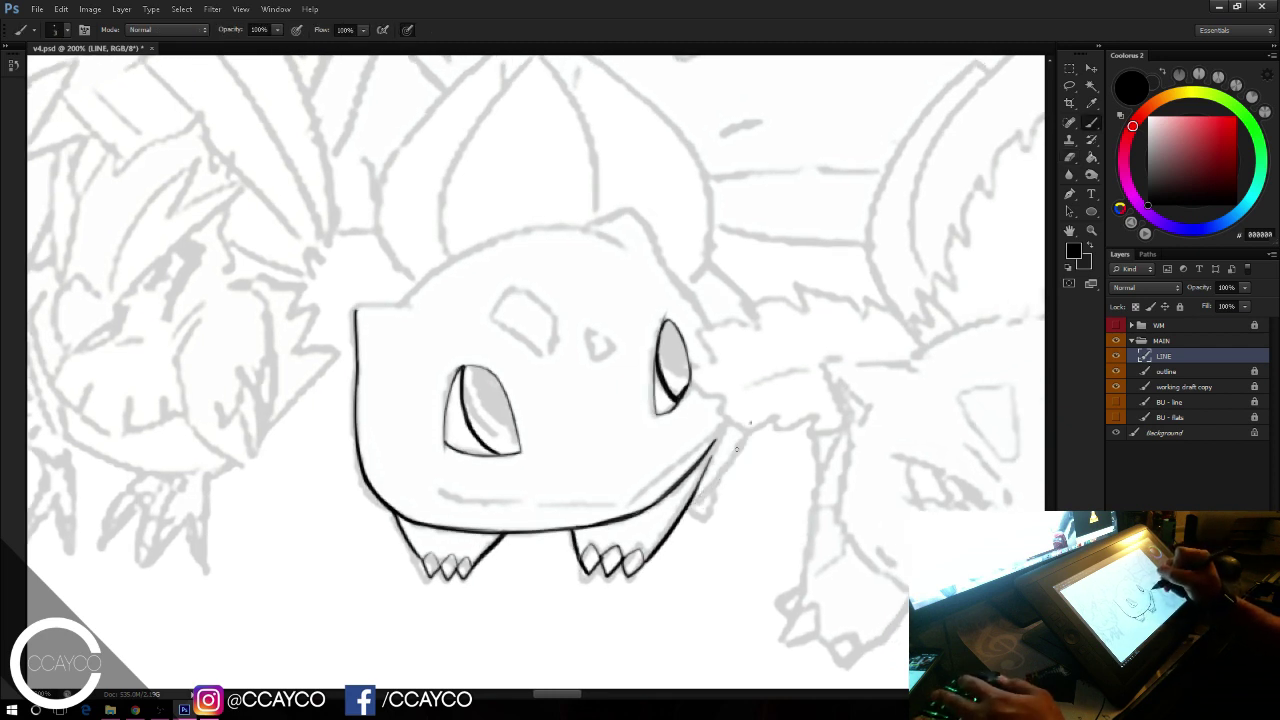
pyautogui.moveTo(717, 476)
pyautogui.mouseDown()
pyautogui.moveTo(751, 422)
pyautogui.moveTo(695, 502)
pyautogui.moveTo(705, 516)
pyautogui.mouseUp()
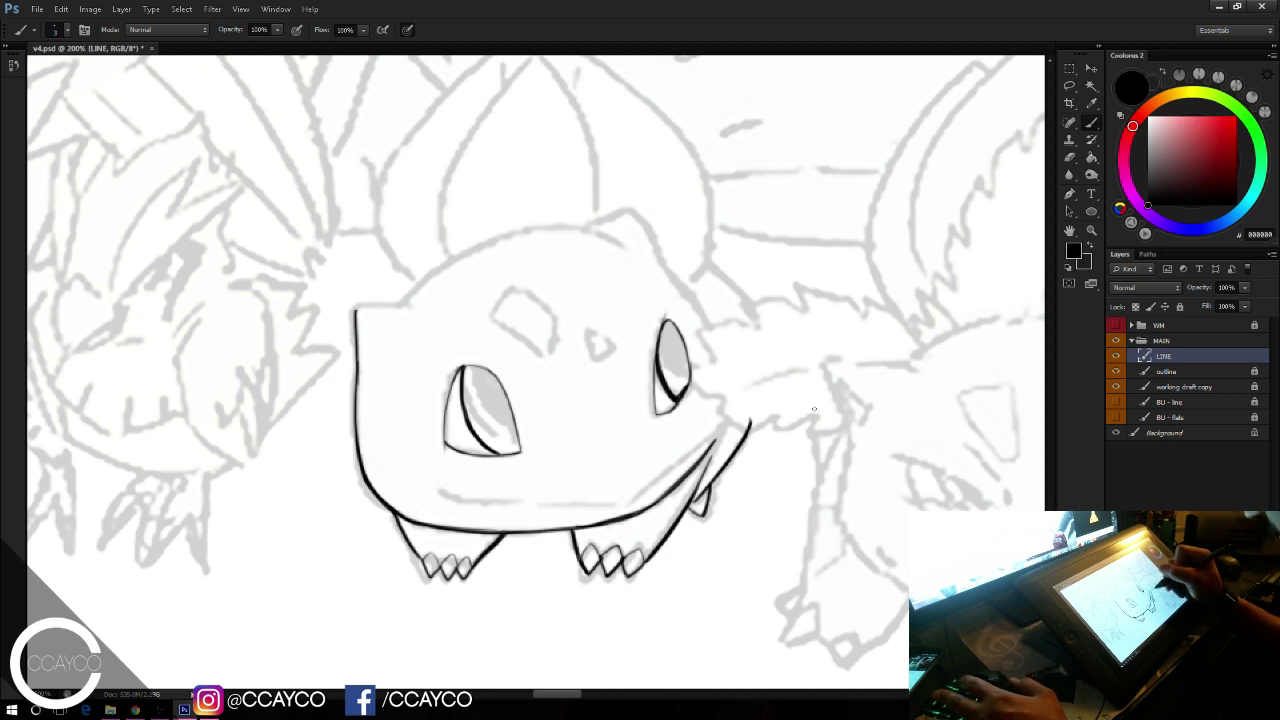
# Step: Ink Bulbasaur's mouth line from its left corner across the face to the bend below the right eye
pyautogui.moveTo(849, 437); pyautogui.dragTo(857, 465)
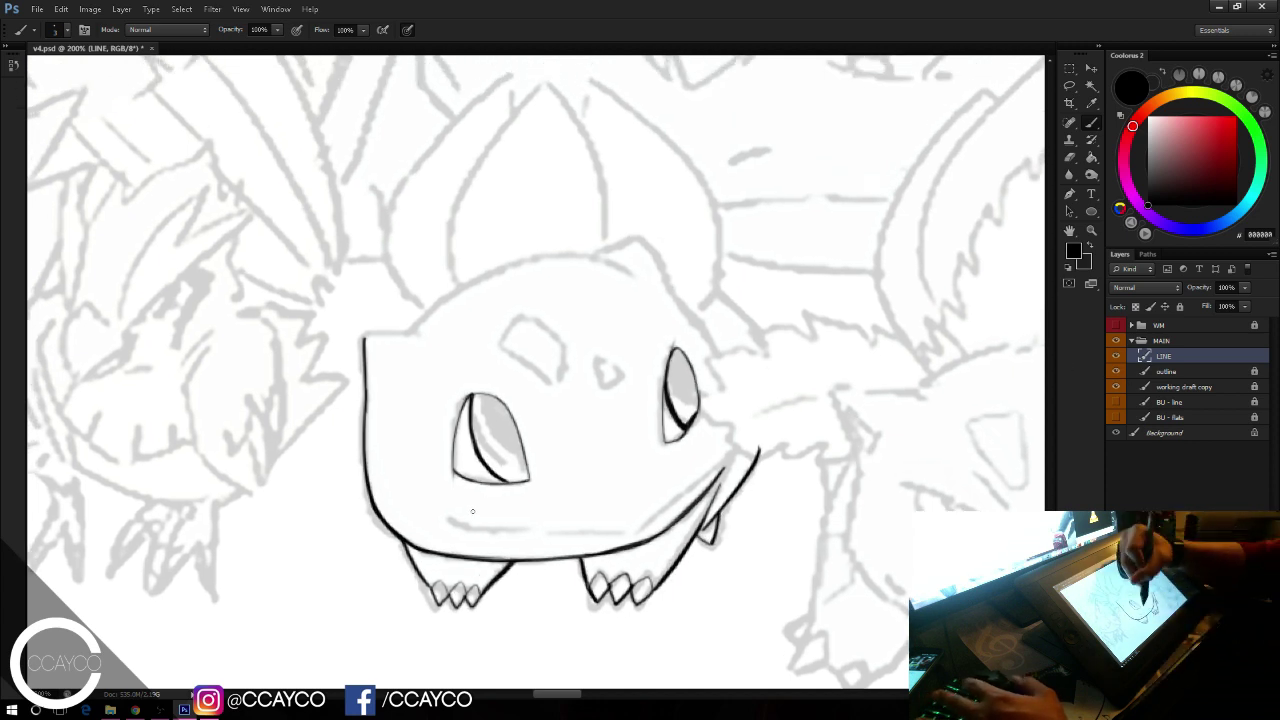
pyautogui.moveTo(453, 521); pyautogui.dragTo(530, 531)
pyautogui.hotkey('ctrl', 'z')
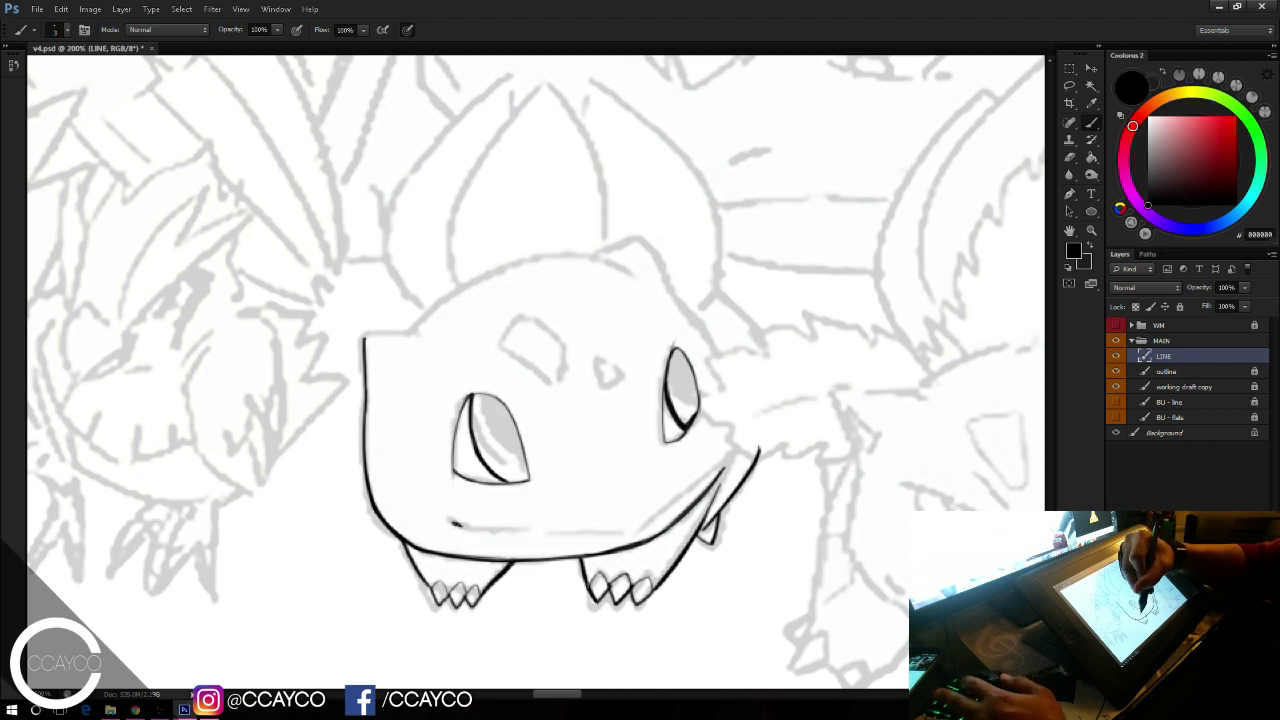
pyautogui.moveTo(453, 522)
pyautogui.mouseDown()
pyautogui.moveTo(665, 535)
pyautogui.moveTo(561, 534)
pyautogui.moveTo(622, 532)
pyautogui.mouseUp()
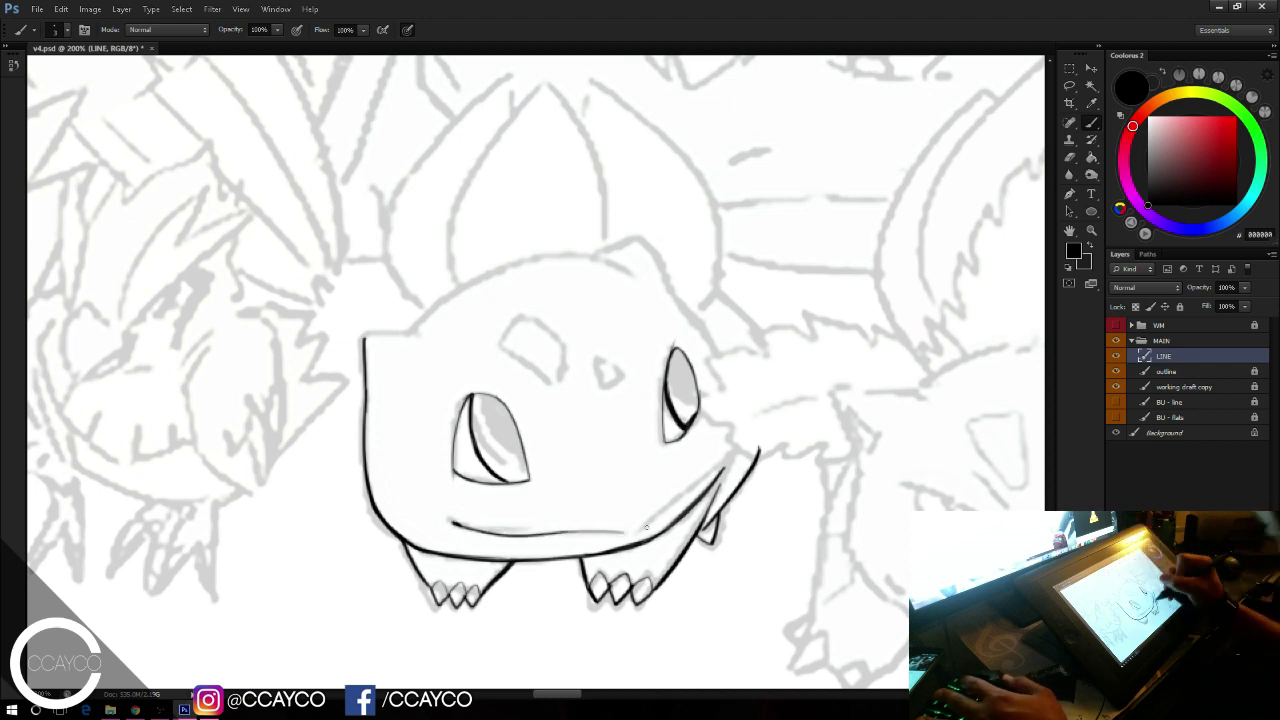
pyautogui.hotkey('ctrl', 'z')
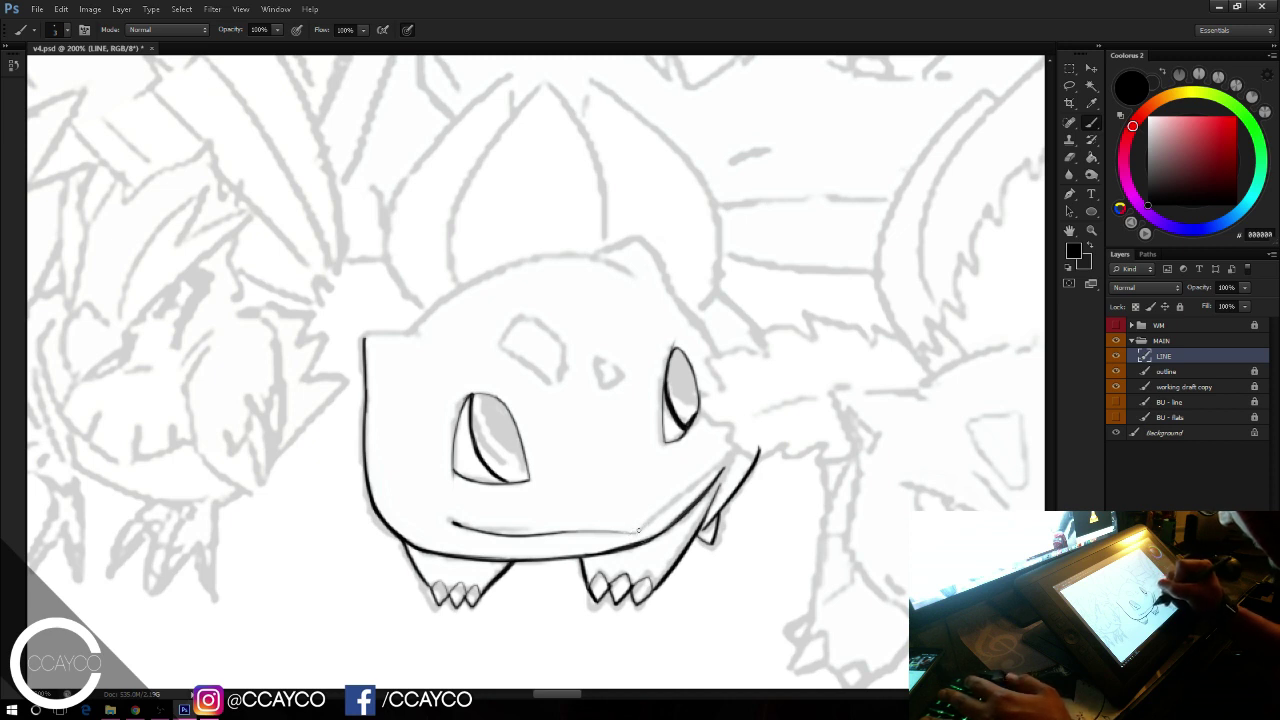
# Step: Continue the mouth line from the bend diagonally up to the right end of the jaw and thicken its upper part
pyautogui.moveTo(645, 524); pyautogui.dragTo(737, 448)
pyautogui.hotkey('ctrl', 'z')
pyautogui.moveTo(694, 488)
pyautogui.mouseDown()
pyautogui.moveTo(736, 449)
pyautogui.moveTo(730, 458)
pyautogui.mouseUp()
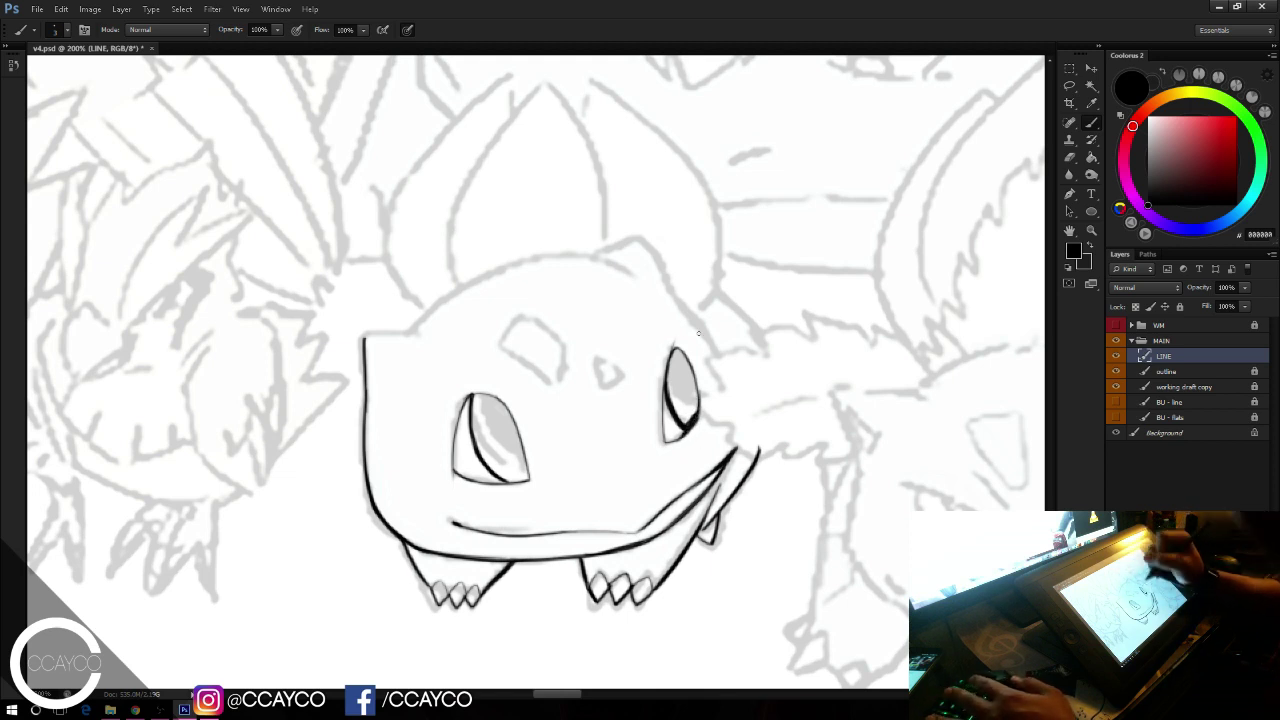
# Step: Thin the curved inner line of Bulbasaur's right eye with the eraser and return to the brush
pyautogui.press('e')
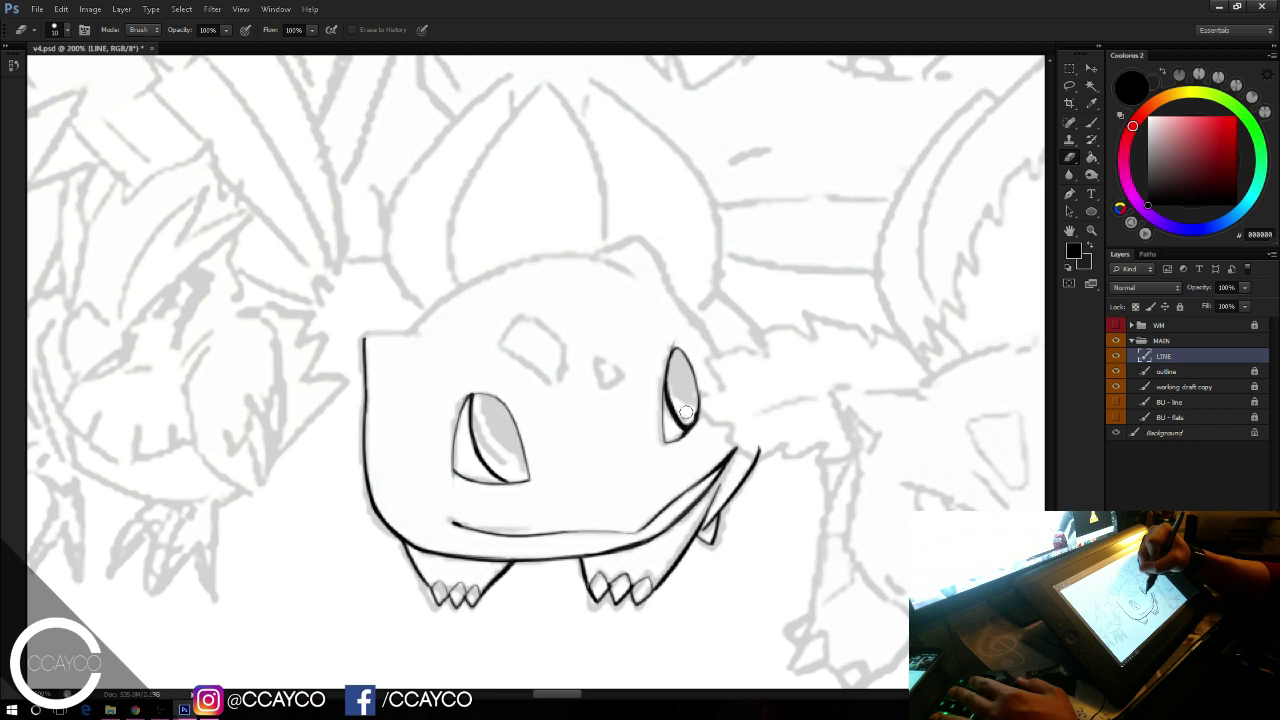
pyautogui.moveTo(686, 412); pyautogui.dragTo(686, 421)
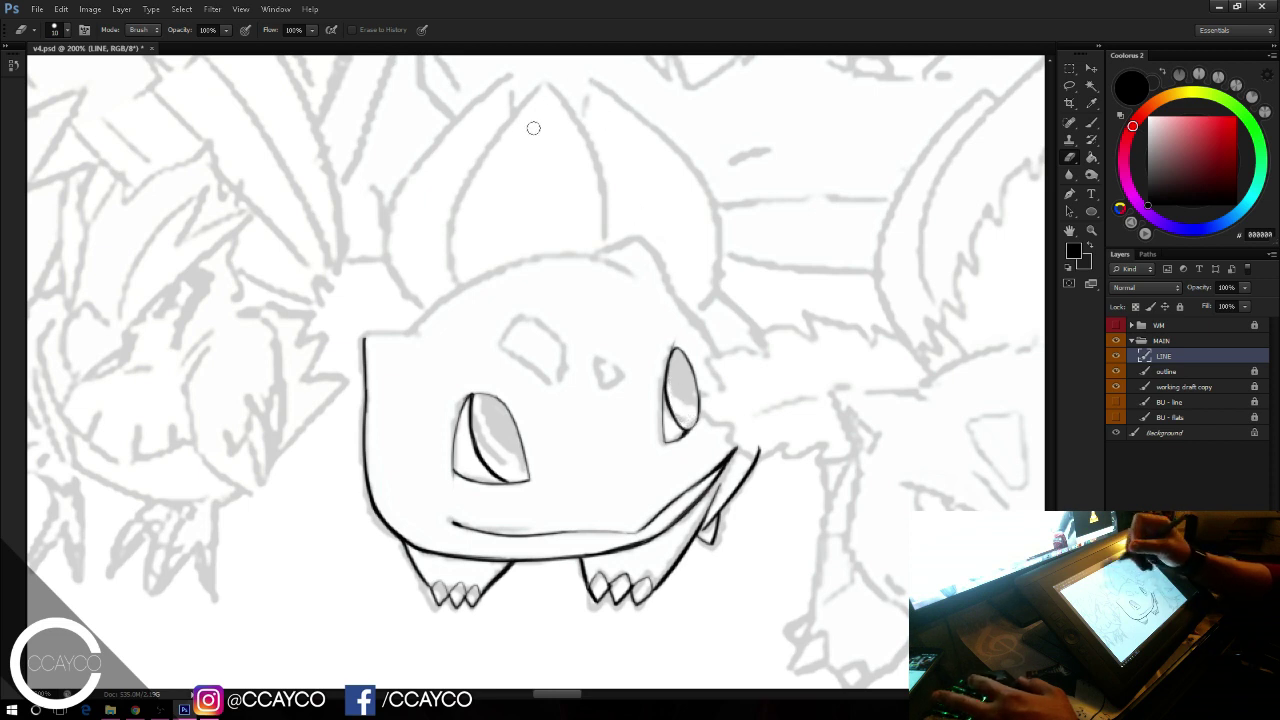
pyautogui.press('b')
# Step: Ink the closed outlines of the large and small spots on Bulbasaur's forehead
pyautogui.moveTo(507, 348)
pyautogui.mouseDown()
pyautogui.moveTo(529, 318)
pyautogui.moveTo(564, 352)
pyautogui.moveTo(555, 341)
pyautogui.moveTo(553, 378)
pyautogui.moveTo(603, 388)
pyautogui.mouseUp()
pyautogui.moveTo(600, 356)
pyautogui.mouseDown()
pyautogui.moveTo(620, 374)
pyautogui.moveTo(603, 388)
pyautogui.mouseUp()
pyautogui.hotkey('ctrl', 'z')
pyautogui.hotkey('ctrl', 'z')
pyautogui.hotkey('ctrl', 'z')
pyautogui.hotkey('ctrl', 'z')
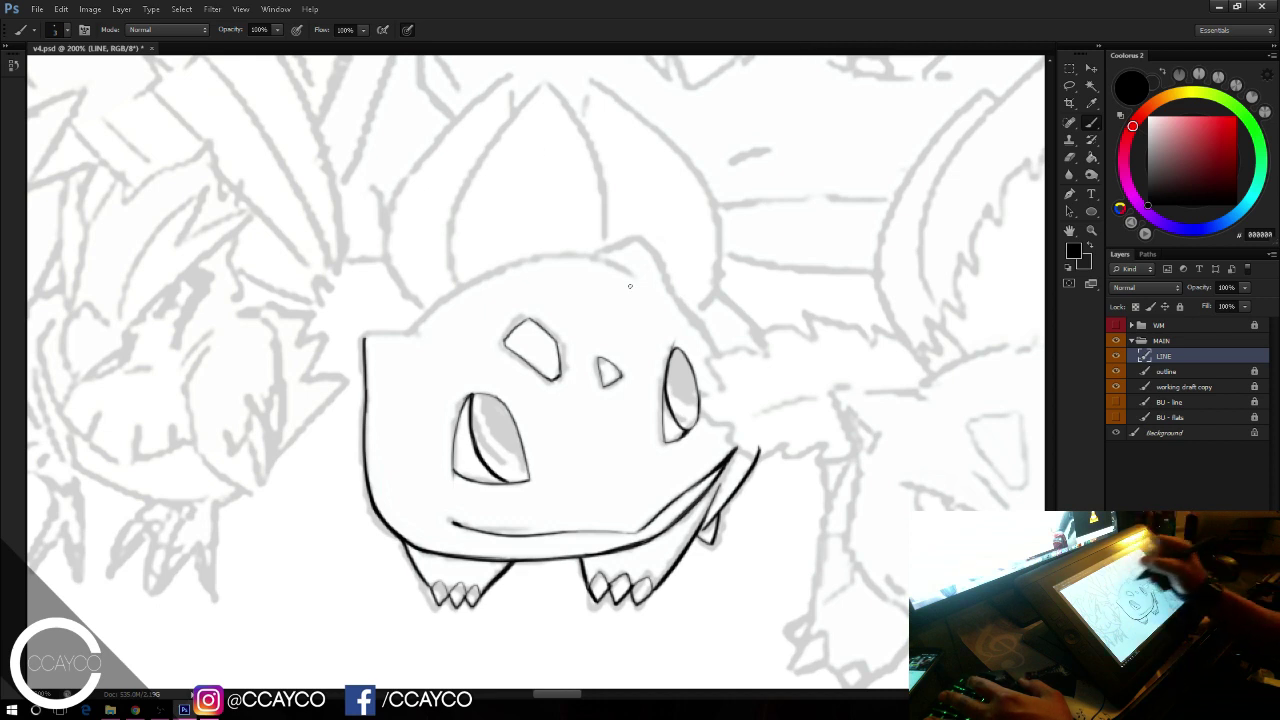
# Step: Ink the pointed tip and top edge of Bulbasaur's left ear from the upper end of the face outline
pyautogui.moveTo(364, 338); pyautogui.dragTo(390, 331)
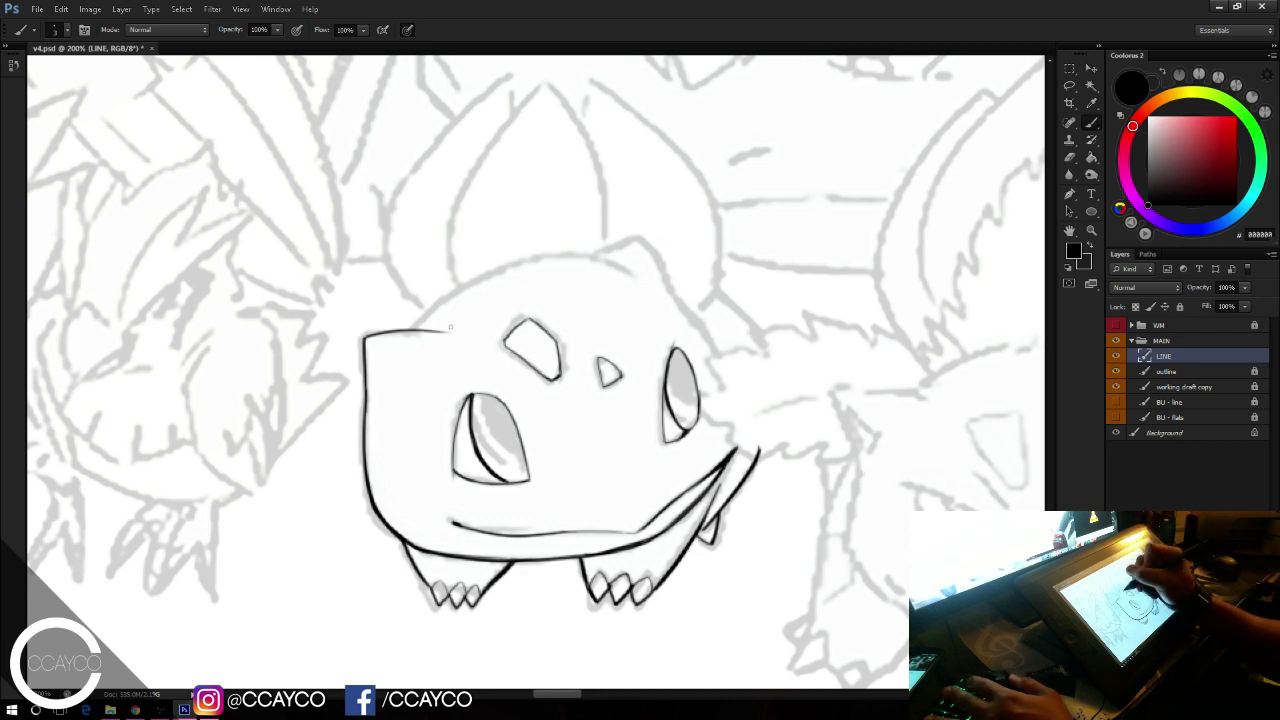
pyautogui.hotkey('ctrl', 'z')
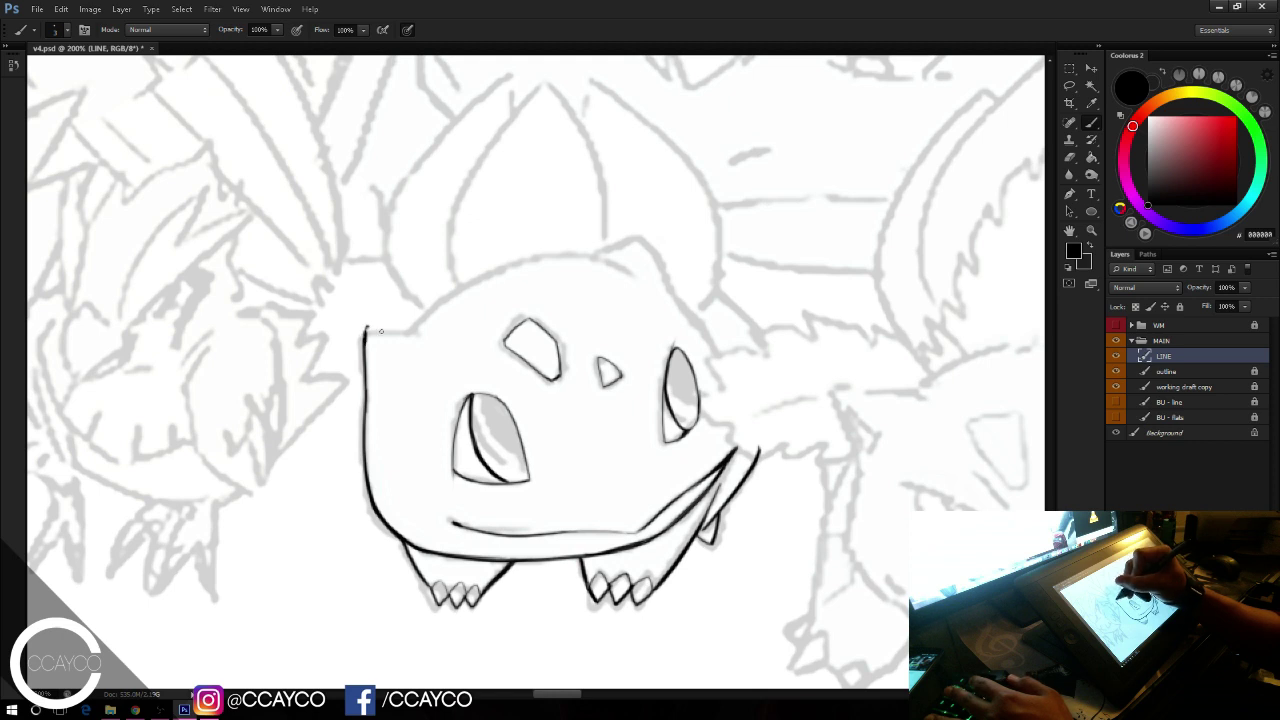
pyautogui.moveTo(381, 331)
pyautogui.mouseDown()
pyautogui.moveTo(418, 350)
pyautogui.moveTo(364, 336)
pyautogui.moveTo(436, 341)
pyautogui.moveTo(638, 274)
pyautogui.mouseUp()
pyautogui.hotkey('ctrl', 'z')
pyautogui.hotkey('ctrl', 'z')
# Step: Ink the curved top of Bulbasaur's head from the left ear to the base of the right ear, thickening its left part
pyautogui.moveTo(410, 332); pyautogui.dragTo(661, 267)
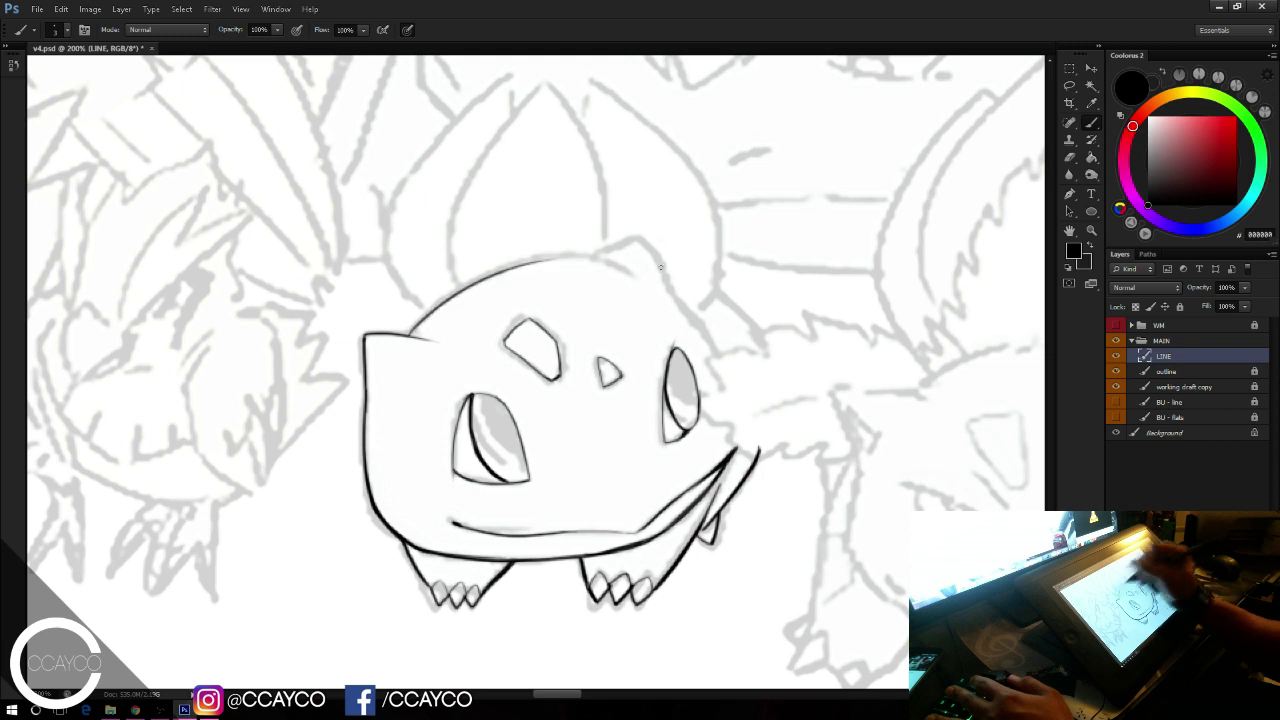
pyautogui.moveTo(410, 333); pyautogui.dragTo(453, 298)
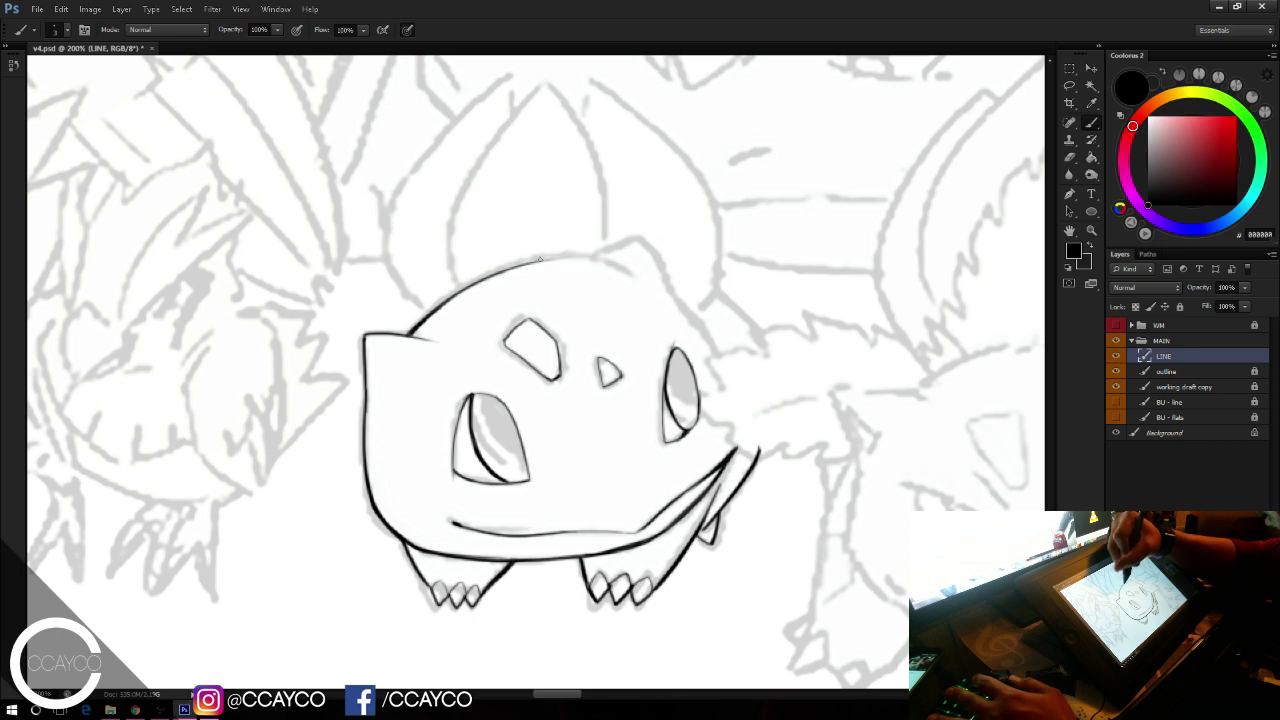
pyautogui.moveTo(538, 261)
pyautogui.mouseDown()
pyautogui.moveTo(593, 260)
pyautogui.moveTo(546, 259)
pyautogui.moveTo(626, 268)
pyautogui.mouseUp()
pyautogui.hotkey('ctrl', 'z')
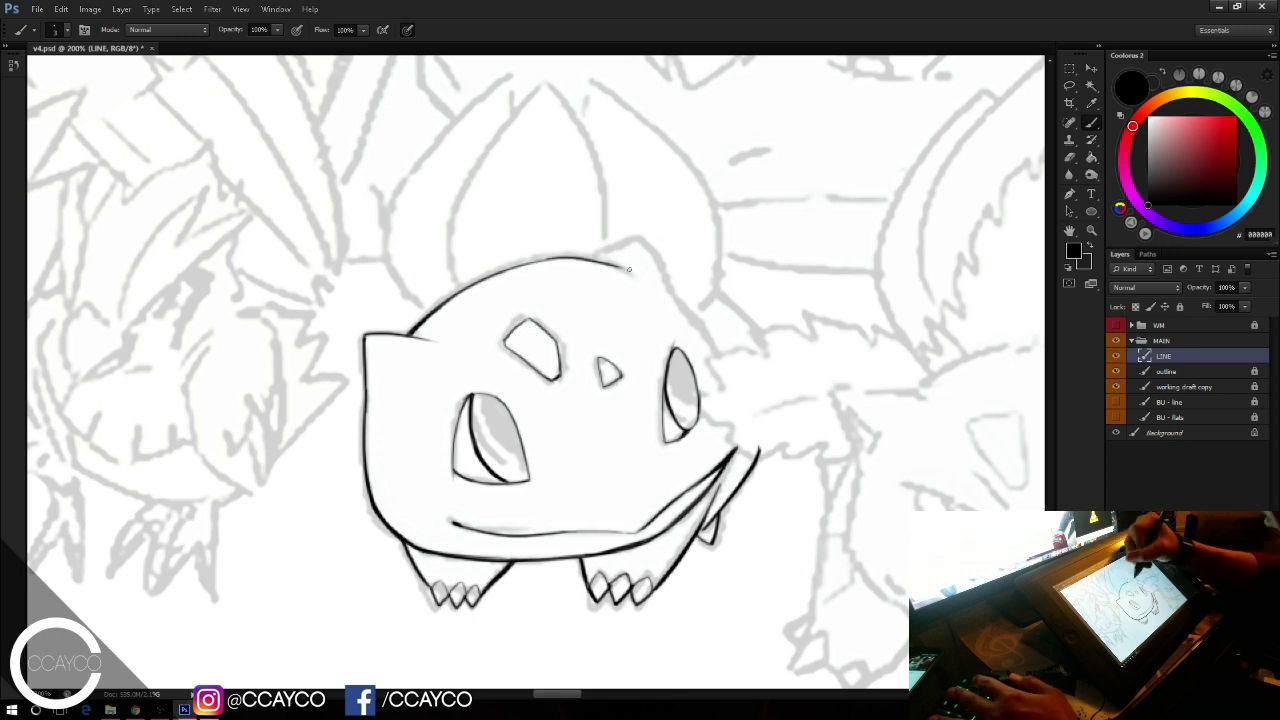
# Step: Ink the pointed outline of Bulbasaur's right ear, from the top of the head down its outer side
pyautogui.hotkey('ctrl', 'z')
pyautogui.hotkey('ctrl', 'alt', 'z')
pyautogui.moveTo(538, 262)
pyautogui.mouseDown()
pyautogui.moveTo(599, 261)
pyautogui.moveTo(551, 262)
pyautogui.moveTo(622, 269)
pyautogui.moveTo(634, 285)
pyautogui.moveTo(600, 258)
pyautogui.moveTo(651, 240)
pyautogui.moveTo(676, 303)
pyautogui.mouseUp()
pyautogui.hotkey('ctrl', 'z')
pyautogui.hotkey('ctrl', 'z')
pyautogui.moveTo(653, 243); pyautogui.dragTo(716, 363)
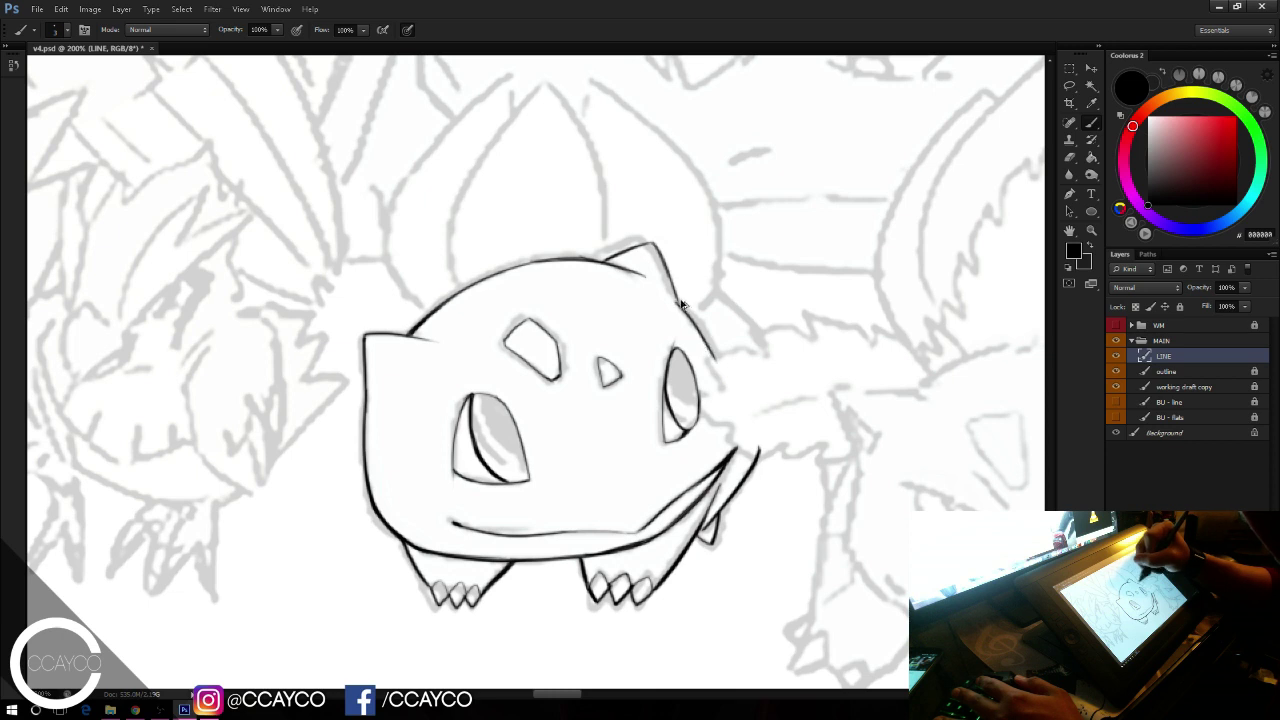
# Step: Redraw the head's right edge from below the ear to beside the right eye and trim its lower end with the eraser
pyautogui.hotkey('ctrl', 'z')
pyautogui.moveTo(676, 298); pyautogui.dragTo(716, 361)
pyautogui.press('e')
pyautogui.click(721, 363)
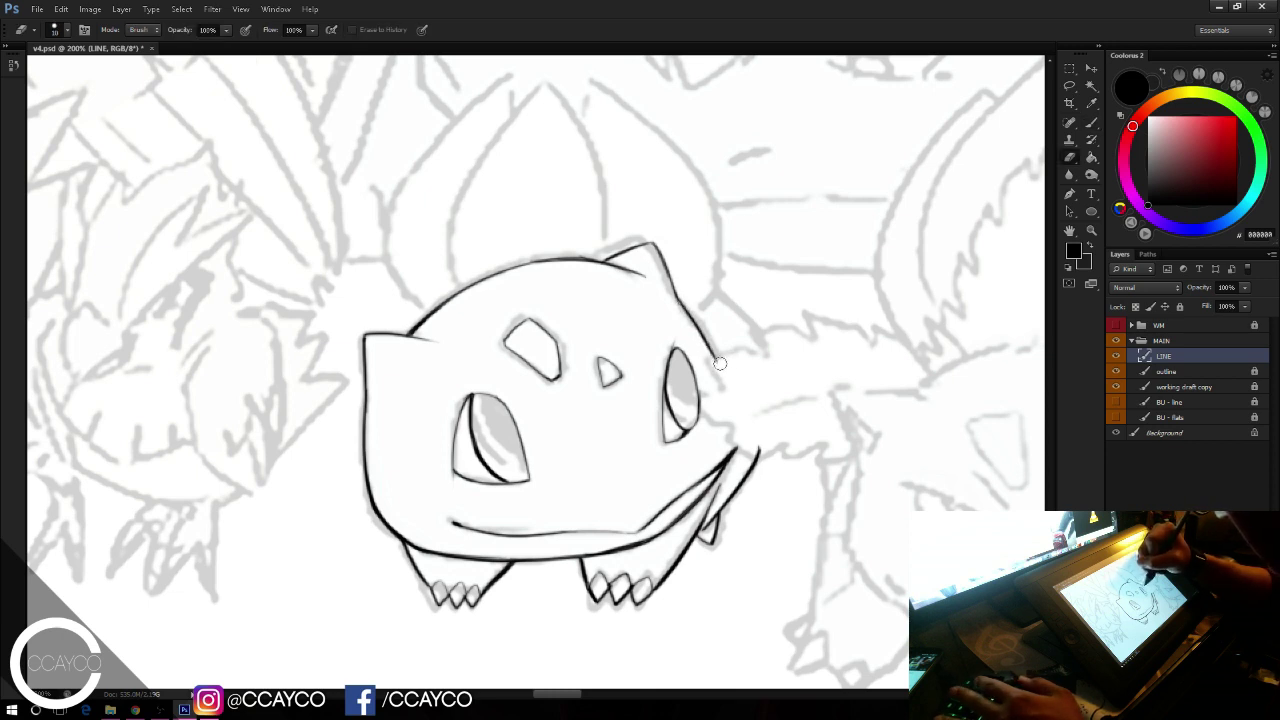
pyautogui.press('b')
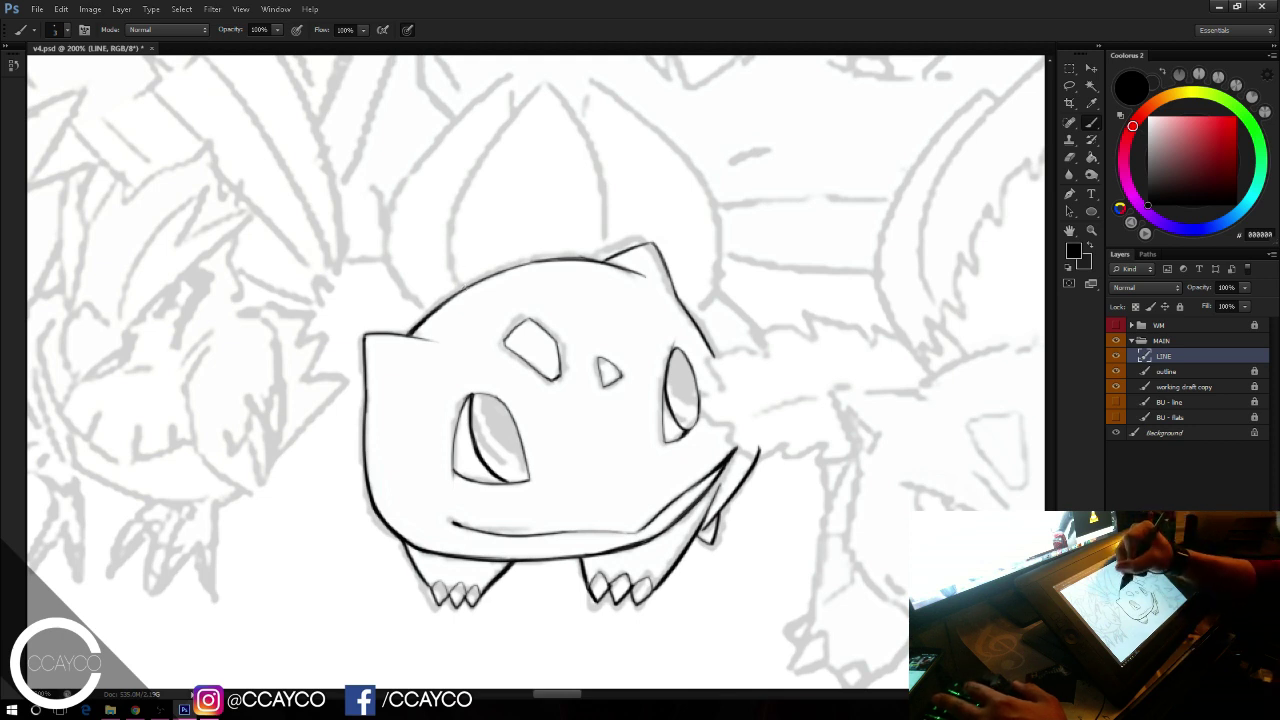
# Step: Ink the lower left edge of the bulb's middle leaf, curving up from the head and thickened near its base
pyautogui.moveTo(458, 290); pyautogui.dragTo(478, 165)
pyautogui.moveTo(464, 288); pyautogui.dragTo(453, 216)
pyautogui.hotkey('ctrl', 'z')
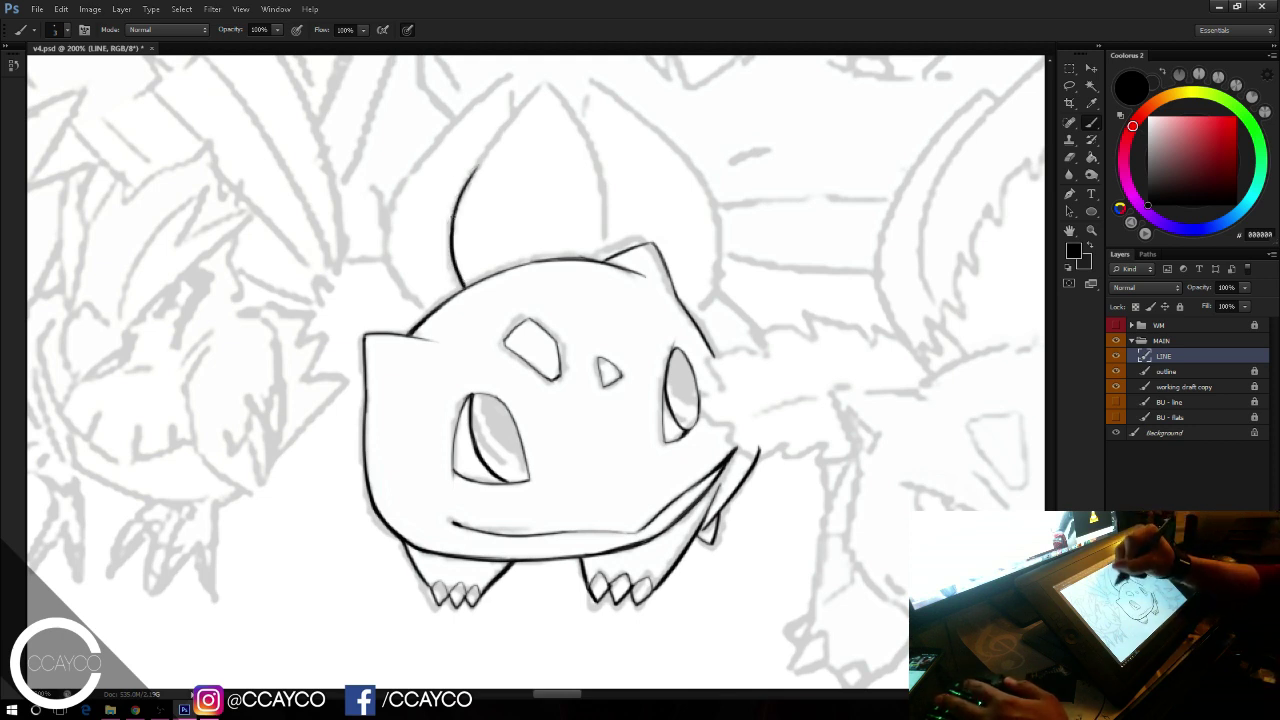
pyautogui.hotkey('ctrl', 'z')
pyautogui.moveTo(464, 287); pyautogui.dragTo(457, 205)
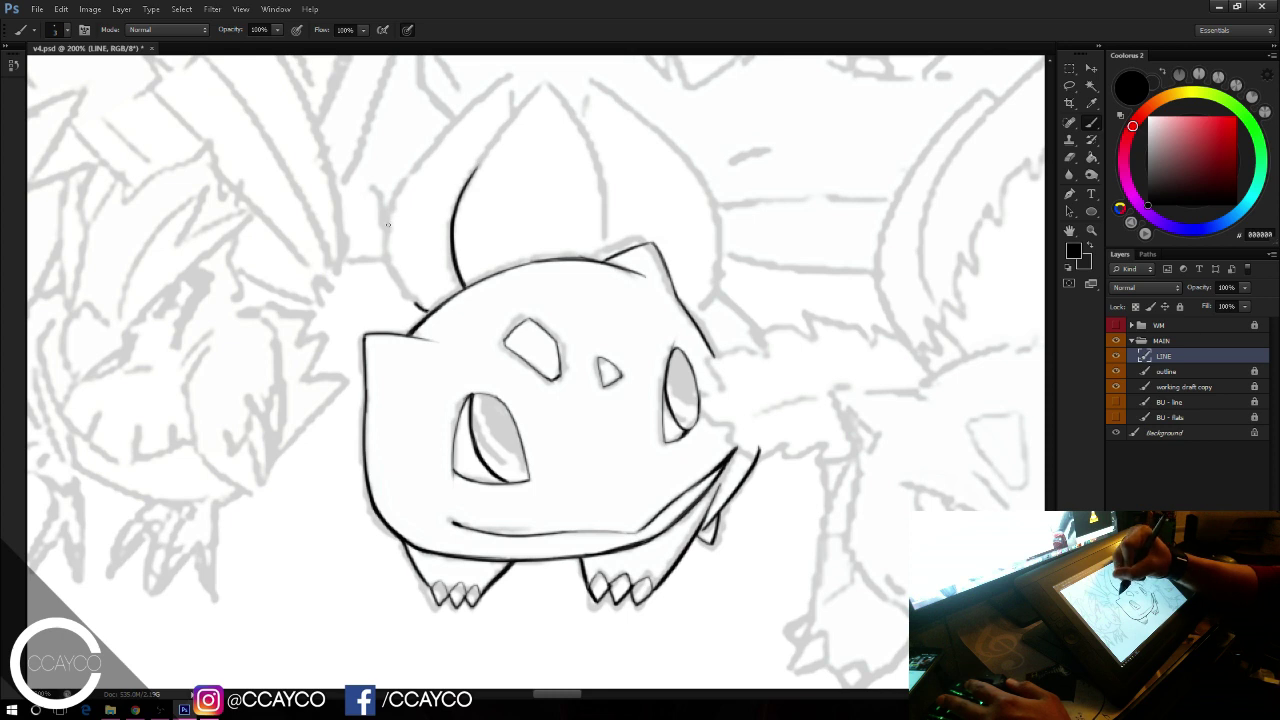
# Step: Ink the lower outer curve of the bulb's left leaf down to the head
pyautogui.moveTo(388, 225); pyautogui.dragTo(398, 188)
pyautogui.hotkey('ctrl', 'z')
pyautogui.moveTo(427, 312); pyautogui.dragTo(394, 195)
pyautogui.hotkey('ctrl', 'z')
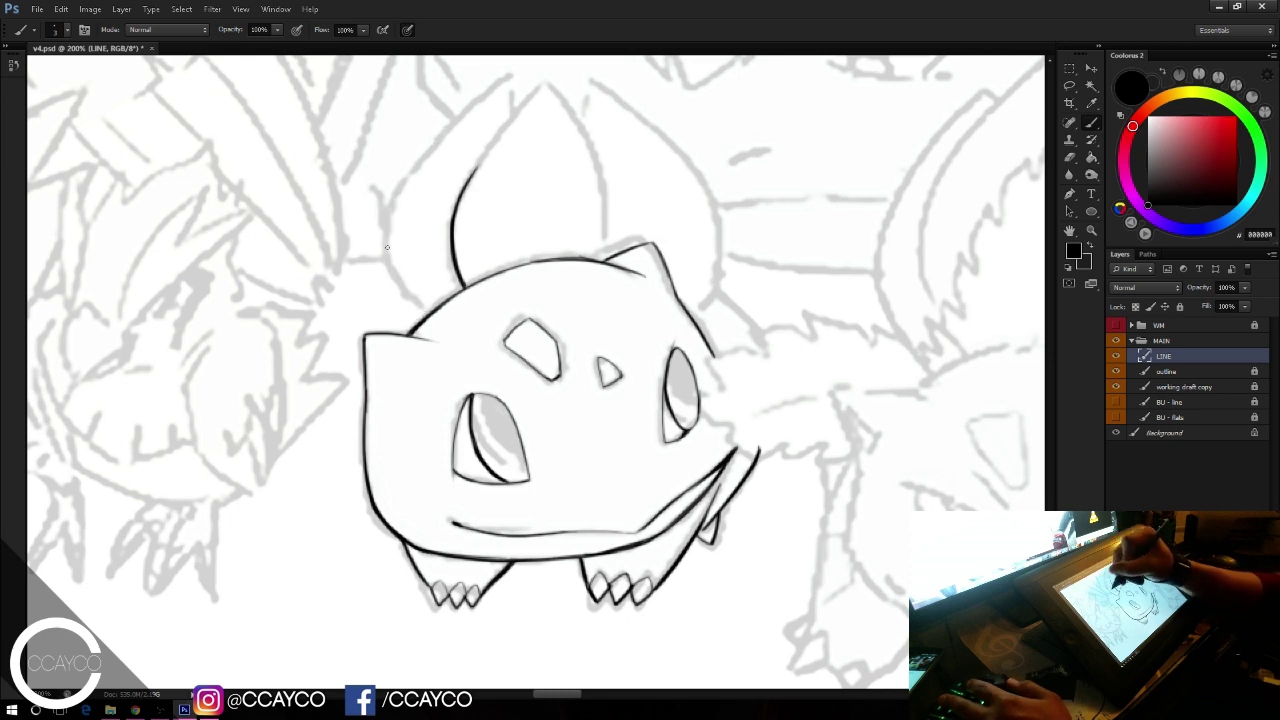
pyautogui.moveTo(387, 247); pyautogui.dragTo(412, 299)
pyautogui.hotkey('ctrl', 'z')
pyautogui.hotkey('ctrl', 'z')
pyautogui.moveTo(387, 245); pyautogui.dragTo(426, 315)
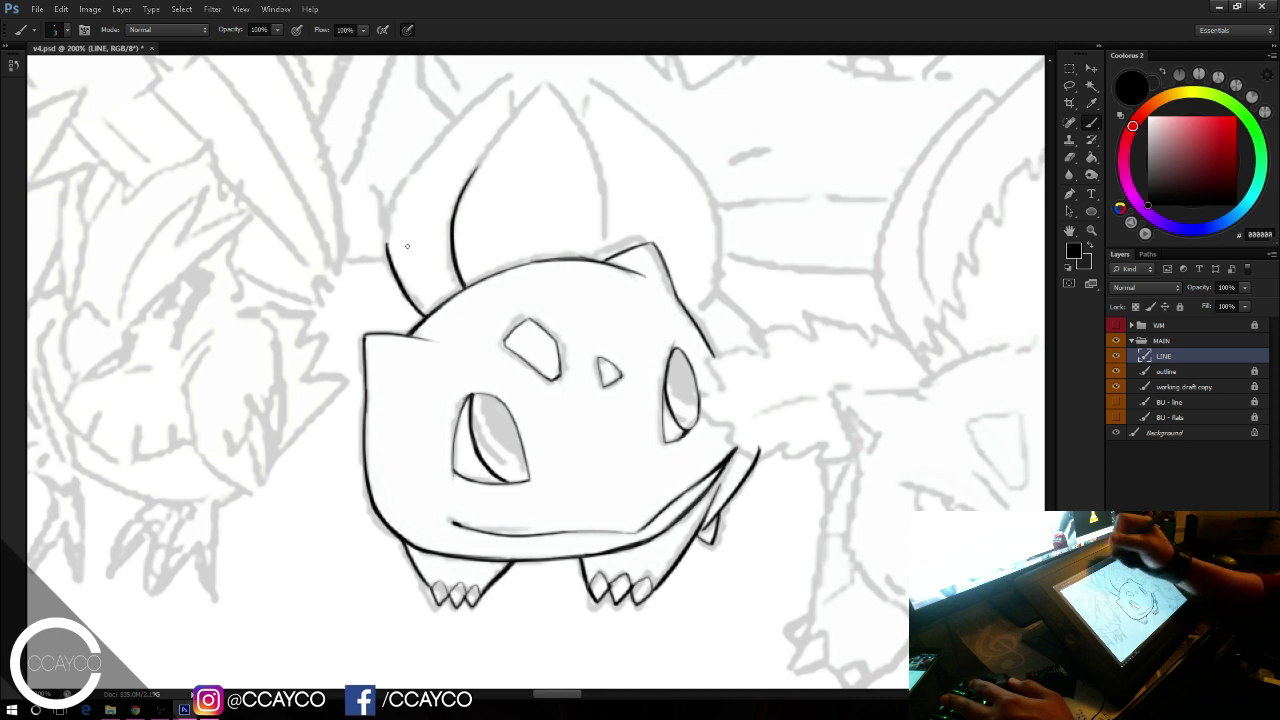
# Step: Ink the upper outer edge of the bulb's left leaf to its pointed tip, closing it with a short inner stroke
pyautogui.moveTo(388, 259)
pyautogui.mouseDown()
pyautogui.moveTo(401, 187)
pyautogui.moveTo(389, 247)
pyautogui.moveTo(391, 213)
pyautogui.moveTo(387, 240)
pyautogui.moveTo(445, 133)
pyautogui.mouseUp()
pyautogui.hotkey('ctrl', 'z')
pyautogui.moveTo(394, 205); pyautogui.dragTo(478, 98)
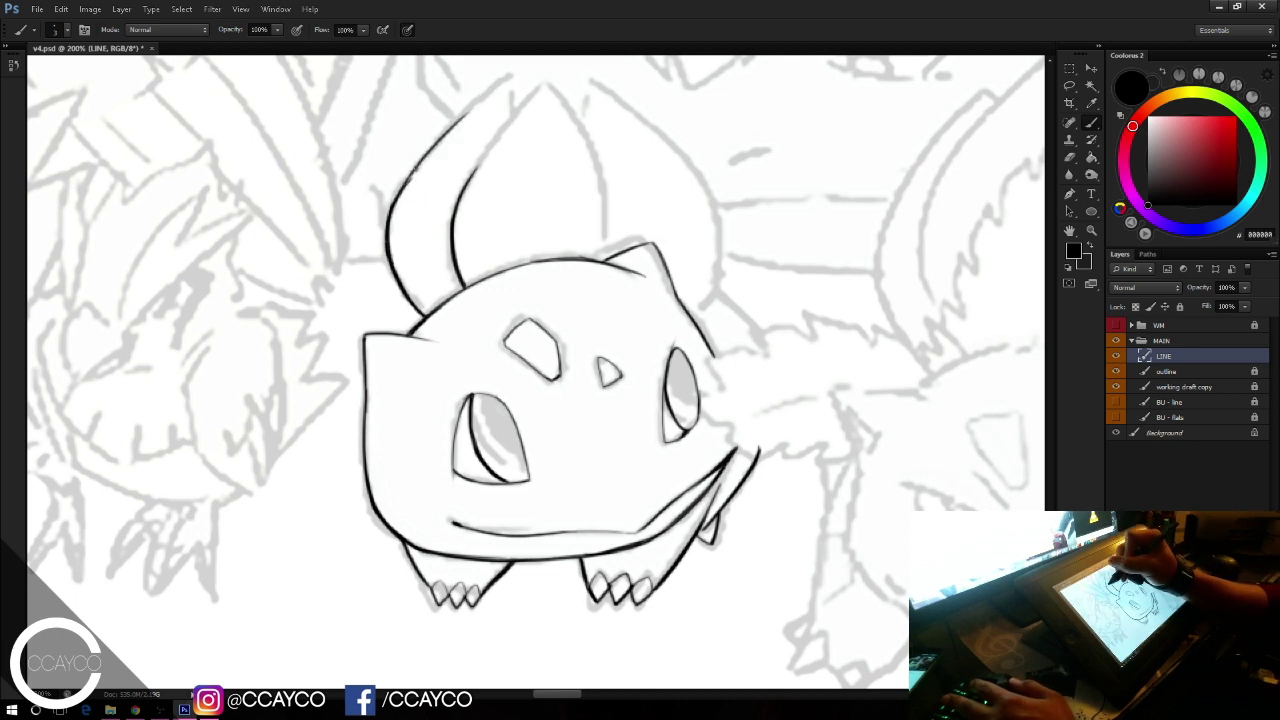
pyautogui.moveTo(393, 203); pyautogui.dragTo(519, 68)
pyautogui.hotkey('ctrl', 'z')
pyautogui.hotkey('ctrl', 'z')
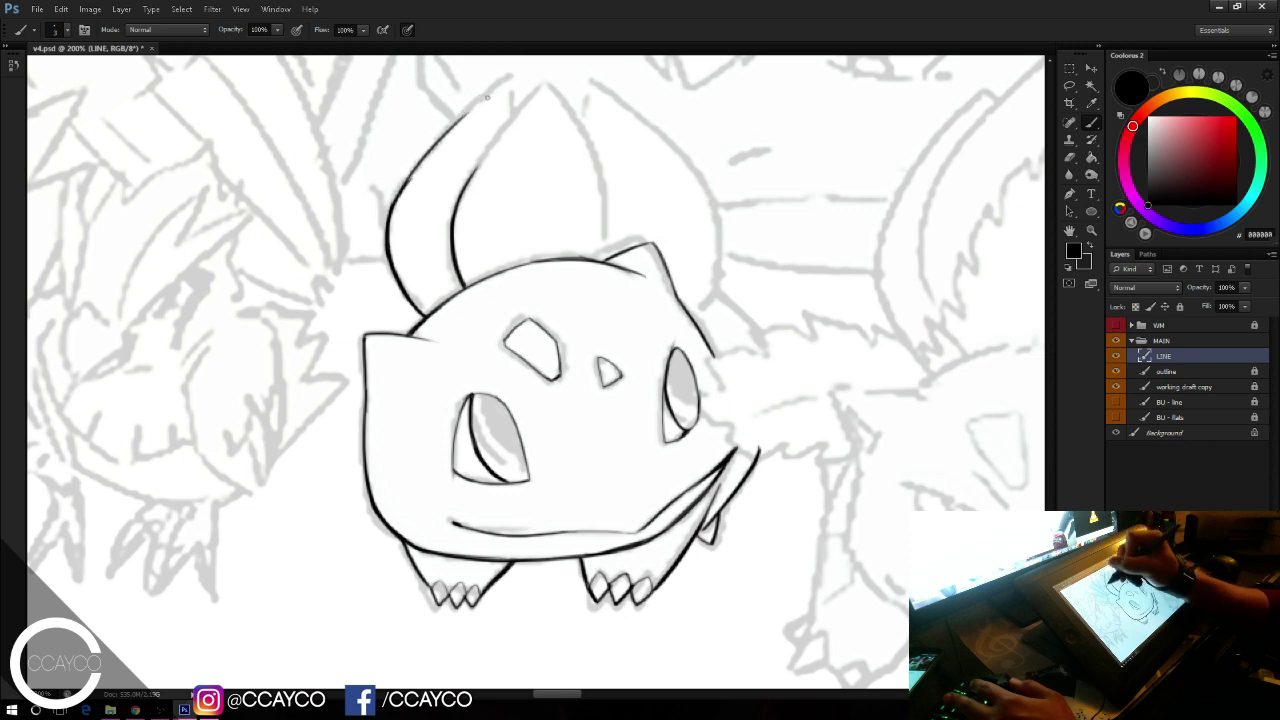
pyautogui.moveTo(404, 184)
pyautogui.mouseDown()
pyautogui.moveTo(509, 84)
pyautogui.moveTo(513, 112)
pyautogui.mouseUp()
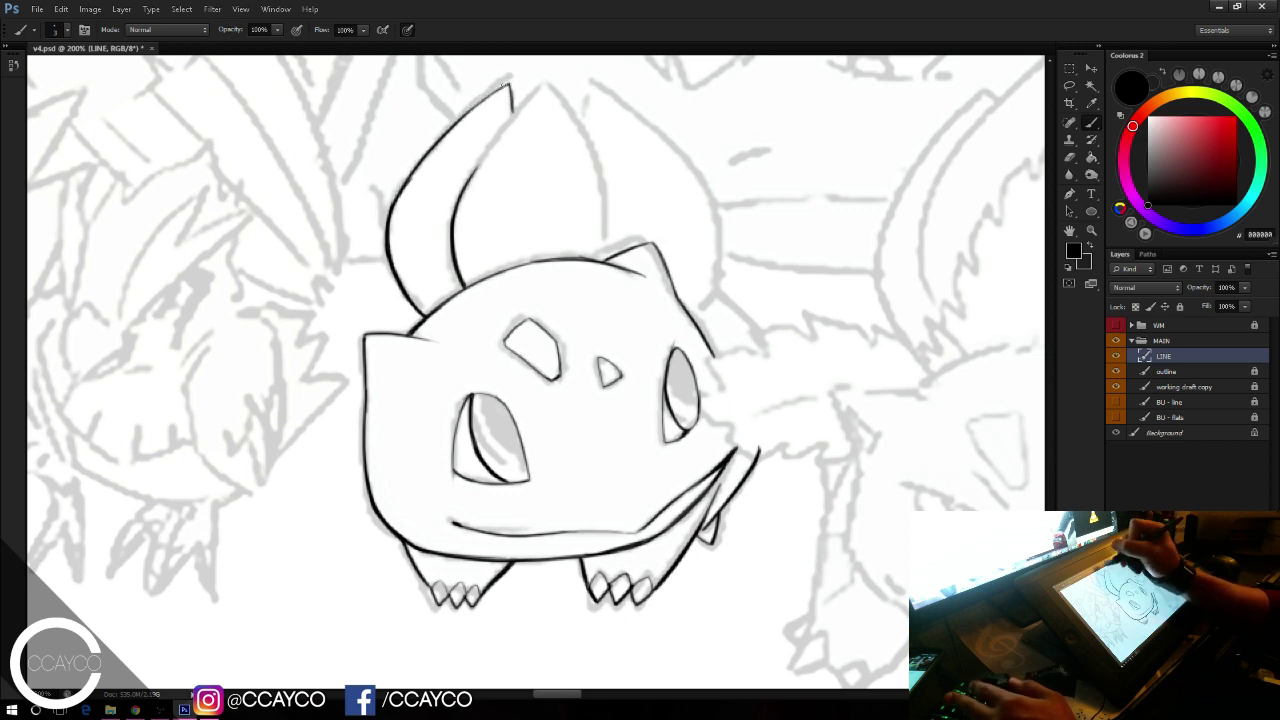
pyautogui.press('e')
pyautogui.press('b')
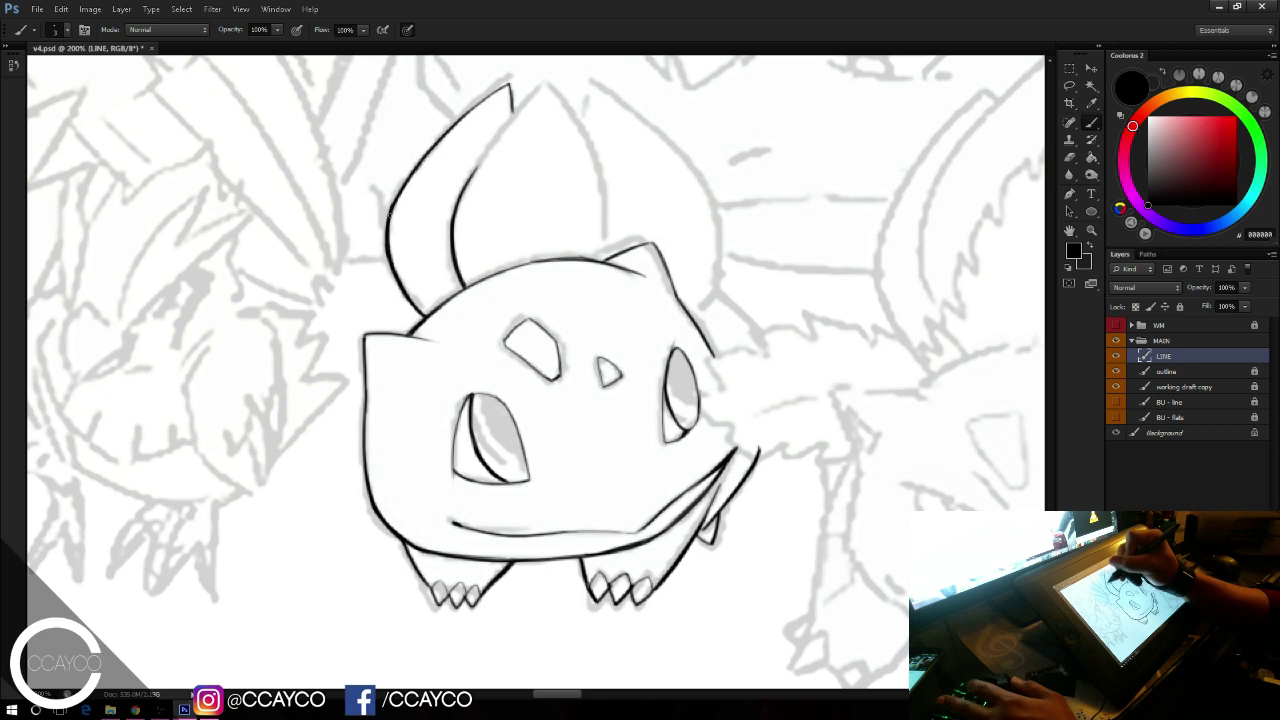
# Step: Ink the upper left edge and peak of the bulb's middle leaf
pyautogui.moveTo(389, 210)
pyautogui.mouseDown()
pyautogui.moveTo(420, 162)
pyautogui.moveTo(544, 86)
pyautogui.mouseUp()
pyautogui.hotkey('ctrl', 'z')
pyautogui.moveTo(488, 157); pyautogui.dragTo(547, 84)
pyautogui.hotkey('ctrl', 'z')
pyautogui.moveTo(482, 160)
pyautogui.mouseDown()
pyautogui.moveTo(571, 56)
pyautogui.moveTo(541, 88)
pyautogui.moveTo(575, 116)
pyautogui.mouseUp()
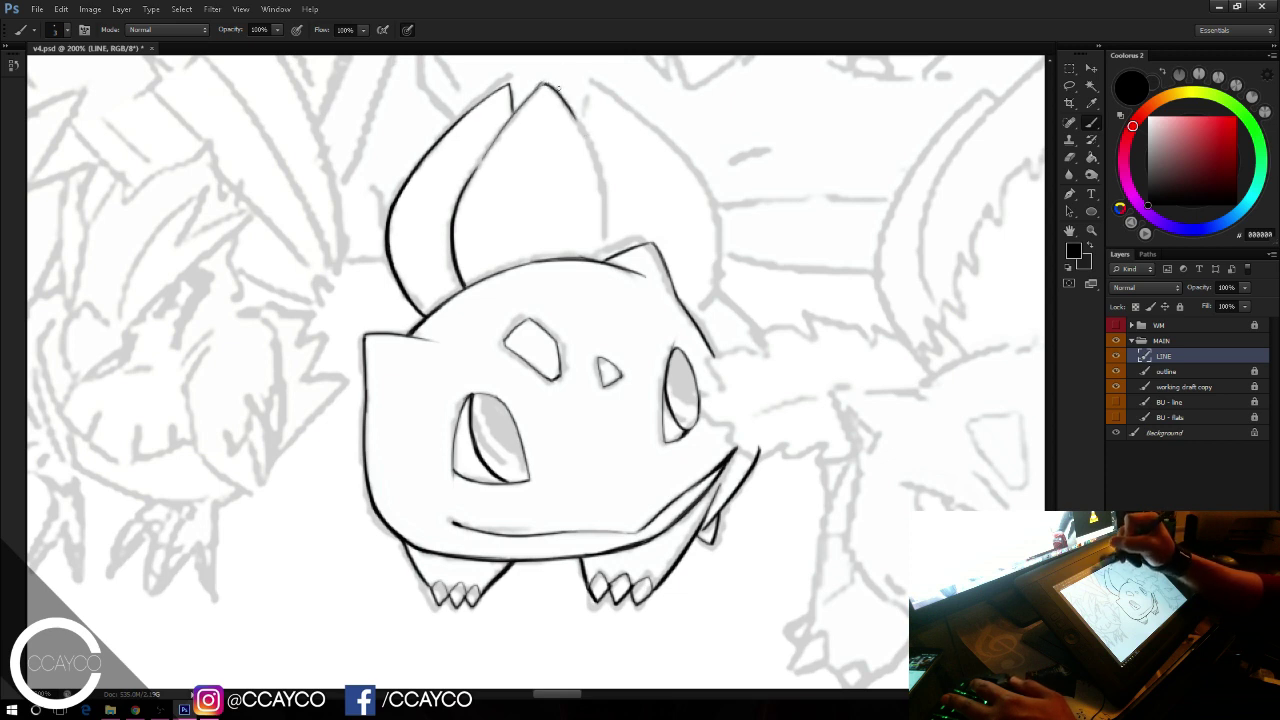
# Step: Ink the right edge of the bulb's middle leaf from the peak down to the right ear's base
pyautogui.moveTo(567, 102)
pyautogui.mouseDown()
pyautogui.moveTo(603, 170)
pyautogui.moveTo(606, 258)
pyautogui.mouseUp()
pyautogui.hotkey('ctrl', 'z')
pyautogui.hotkey('ctrl', 'z')
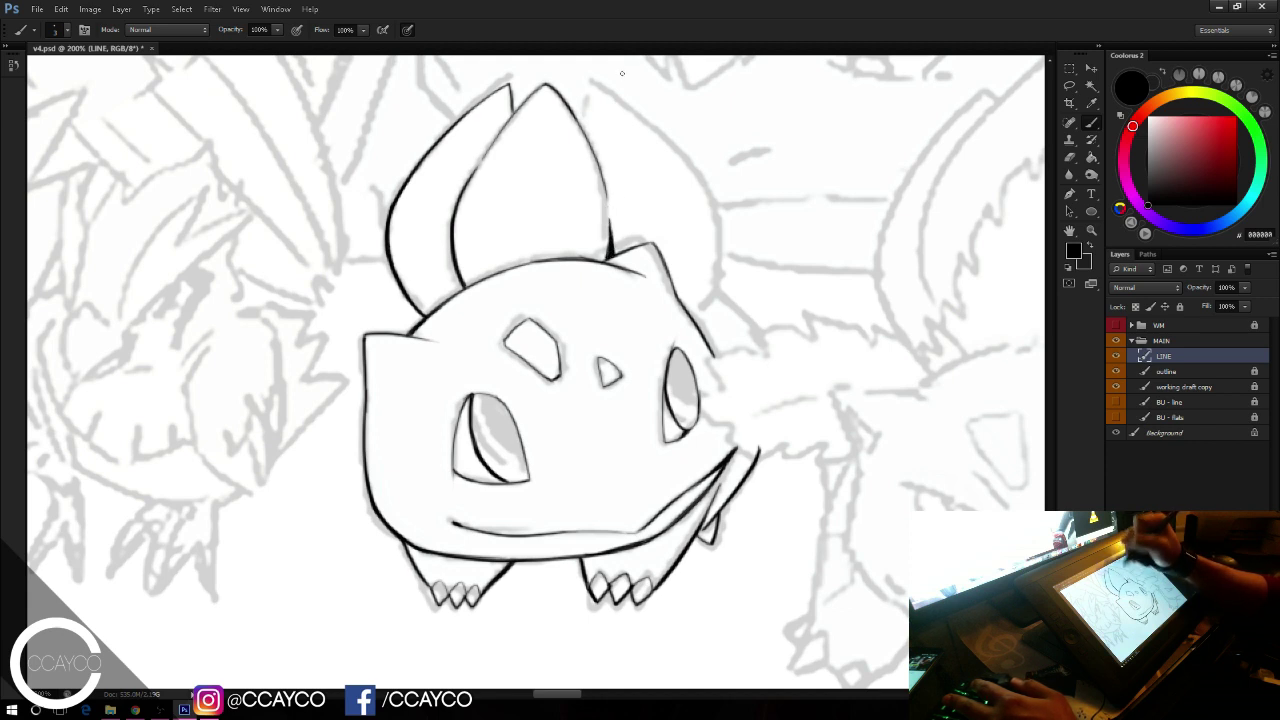
# Step: Ink the pointed tip and long upper outer edge of the bulb's right leaf
pyautogui.moveTo(573, 102); pyautogui.dragTo(579, 83)
pyautogui.hotkey('ctrl', 'z')
pyautogui.hotkey('ctrl', 'z')
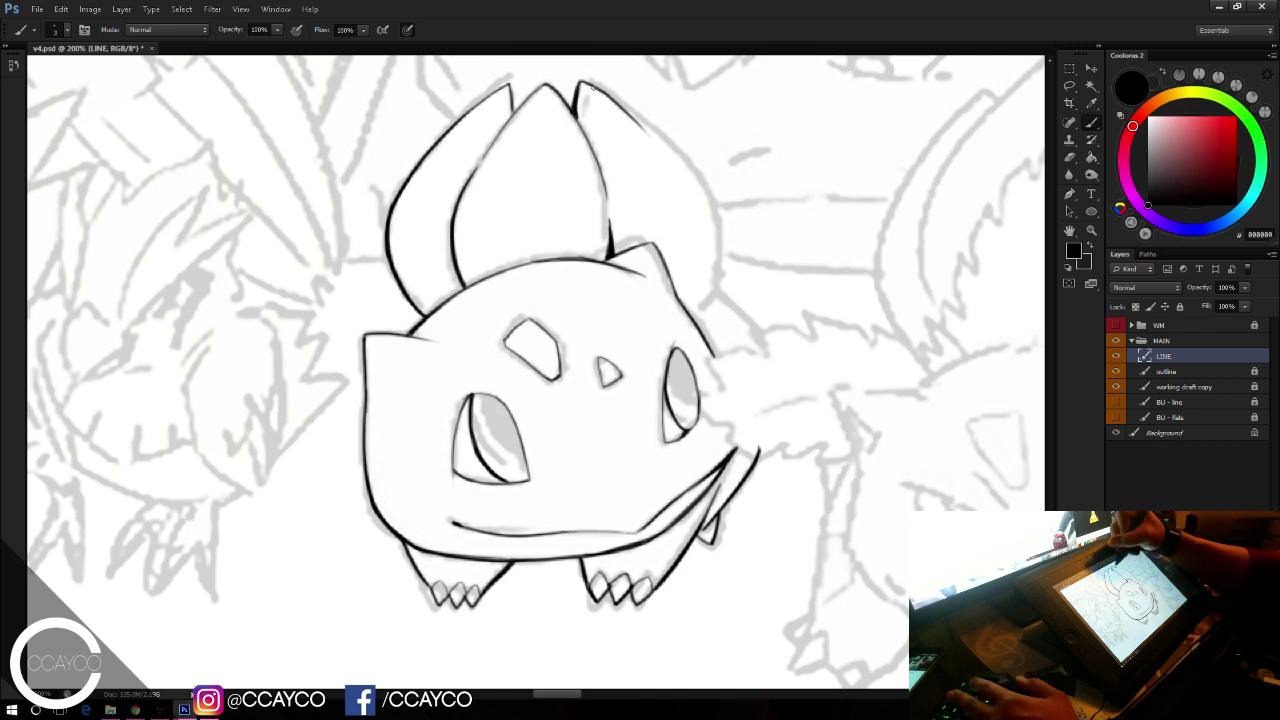
pyautogui.press('e')
pyautogui.press('b')
pyautogui.moveTo(605, 92)
pyautogui.mouseDown()
pyautogui.moveTo(669, 151)
pyautogui.moveTo(727, 241)
pyautogui.mouseUp()
pyautogui.hotkey('ctrl', 'z')
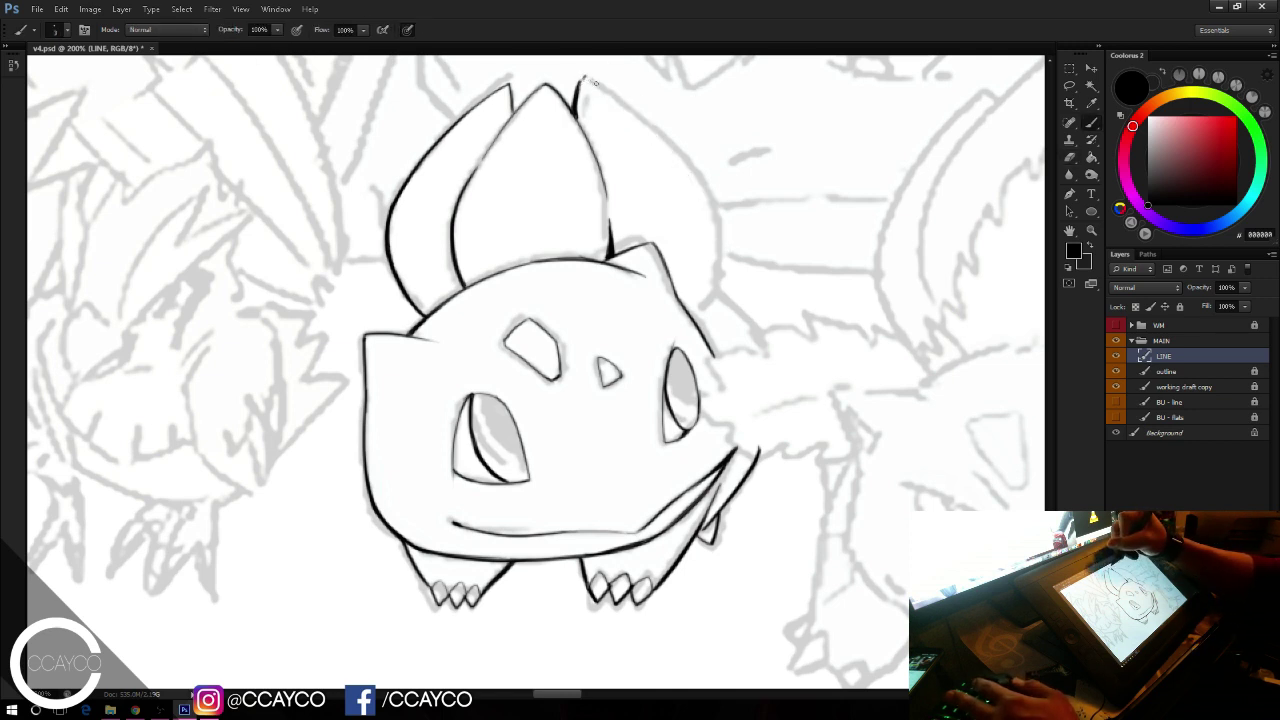
pyautogui.moveTo(587, 78); pyautogui.dragTo(728, 212)
pyautogui.hotkey('ctrl', 'z')
pyautogui.moveTo(583, 76); pyautogui.dragTo(731, 254)
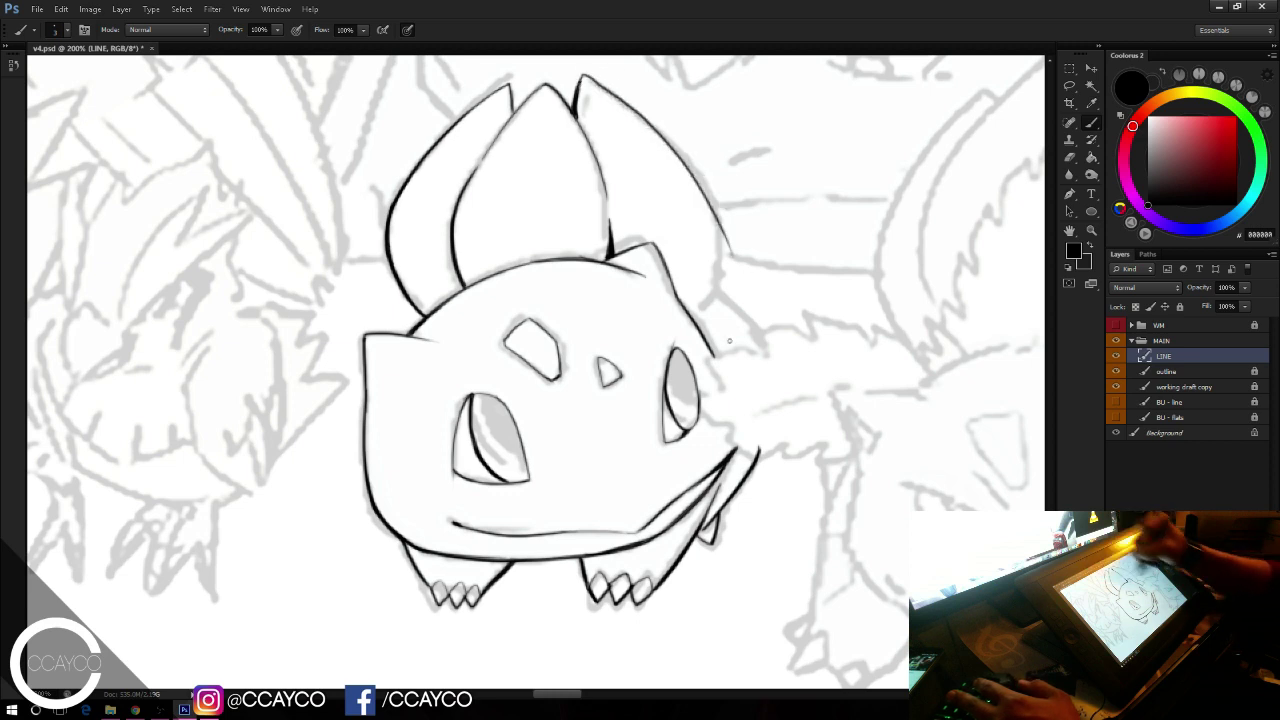
# Step: Curve the right leaf's outer edge down and inward until it meets the side of Bulbasaur's head
pyautogui.moveTo(697, 181); pyautogui.dragTo(715, 290)
pyautogui.hotkey('ctrl', 'z')
pyautogui.moveTo(698, 180)
pyautogui.mouseDown()
pyautogui.moveTo(715, 290)
pyautogui.moveTo(731, 238)
pyautogui.moveTo(721, 212)
pyautogui.mouseUp()
pyautogui.press('e')
pyautogui.press('b')
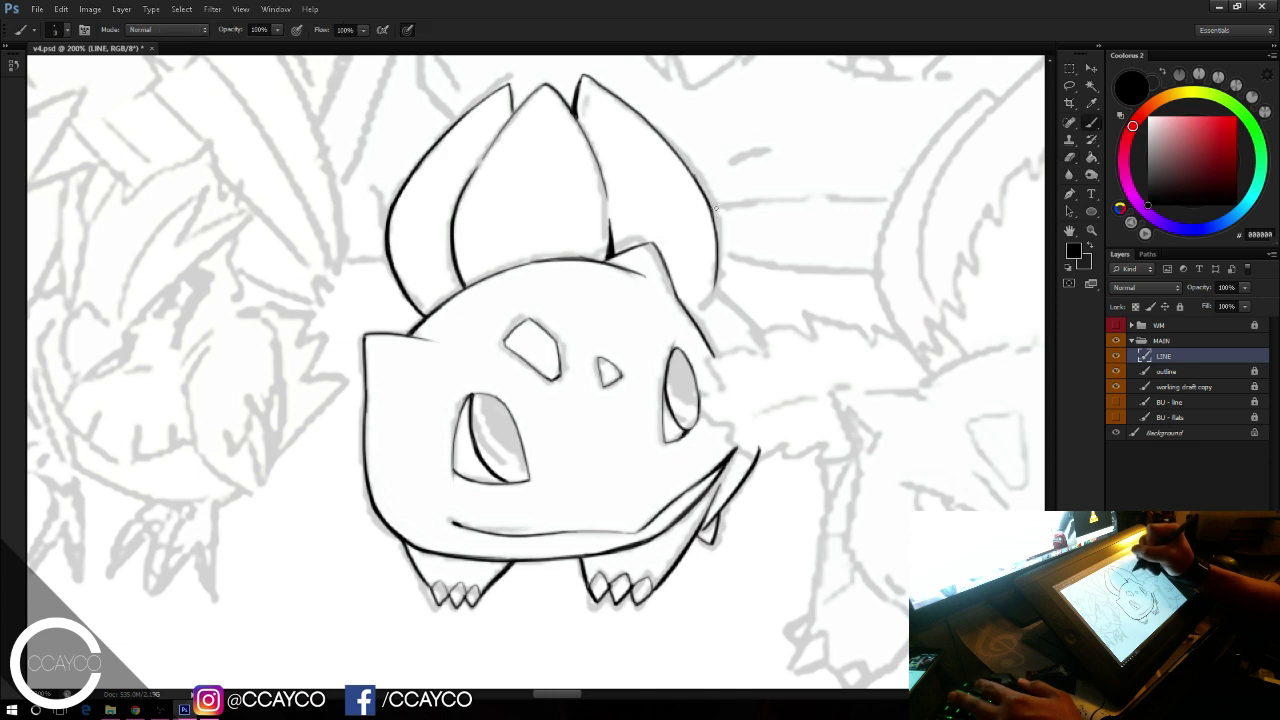
pyautogui.moveTo(687, 307); pyautogui.dragTo(716, 279)
pyautogui.hotkey('ctrl', 'z')
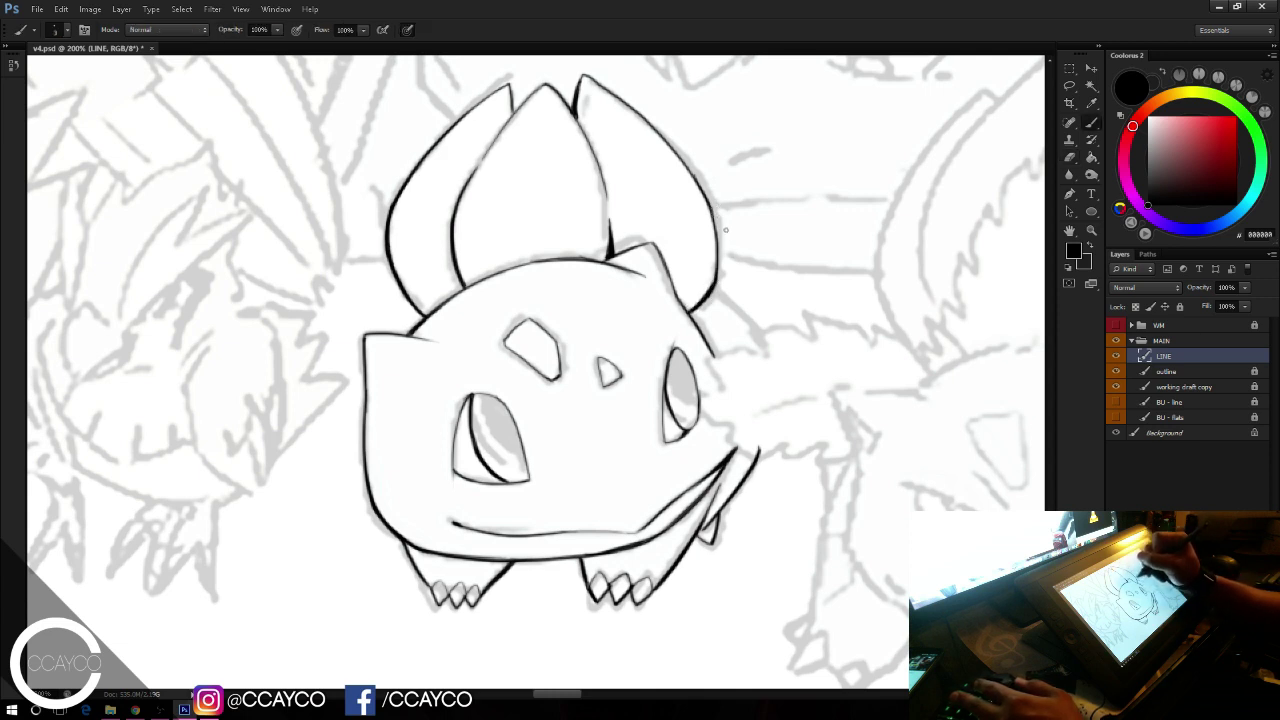
# Step: Thicken the outer edge of the bulb's right leaf along its widest curve
pyautogui.moveTo(714, 210); pyautogui.dragTo(712, 285)
pyautogui.hotkey('ctrl', 'z')
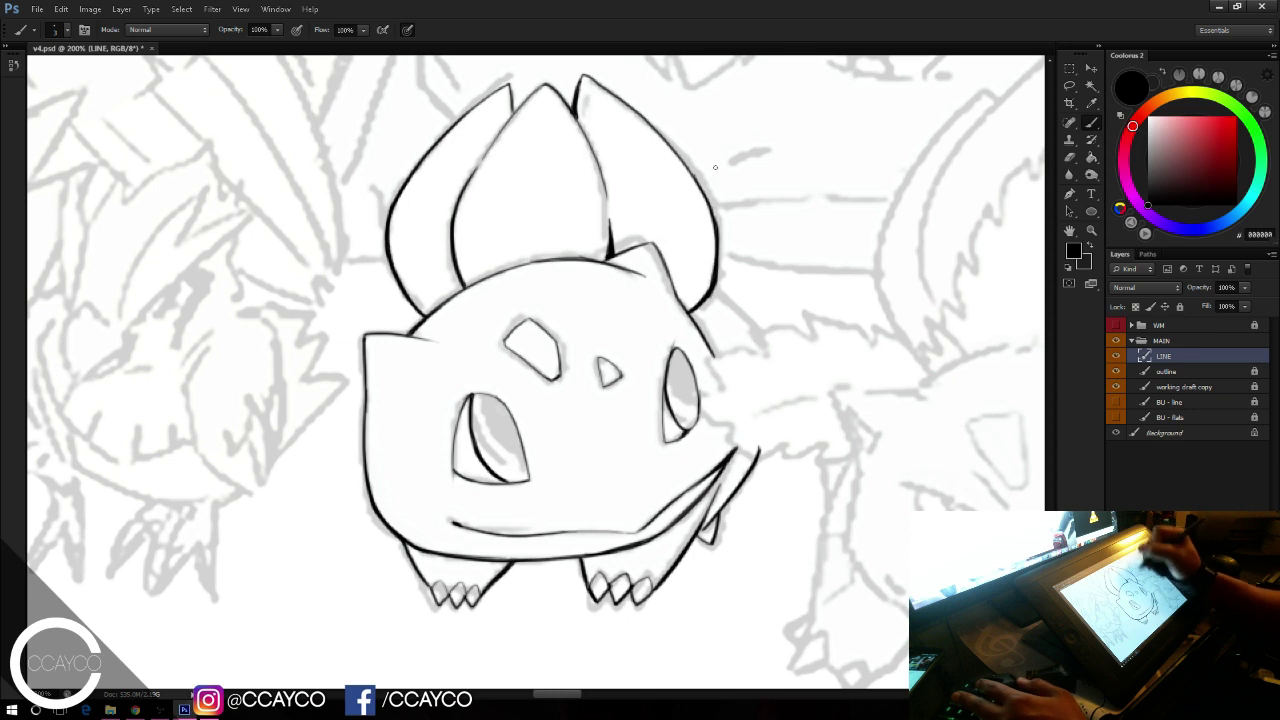
pyautogui.hotkey('ctrl', 'z')
pyautogui.moveTo(714, 206)
pyautogui.mouseDown()
pyautogui.moveTo(711, 285)
pyautogui.moveTo(715, 247)
pyautogui.mouseUp()
pyautogui.hotkey('ctrl', 'z')
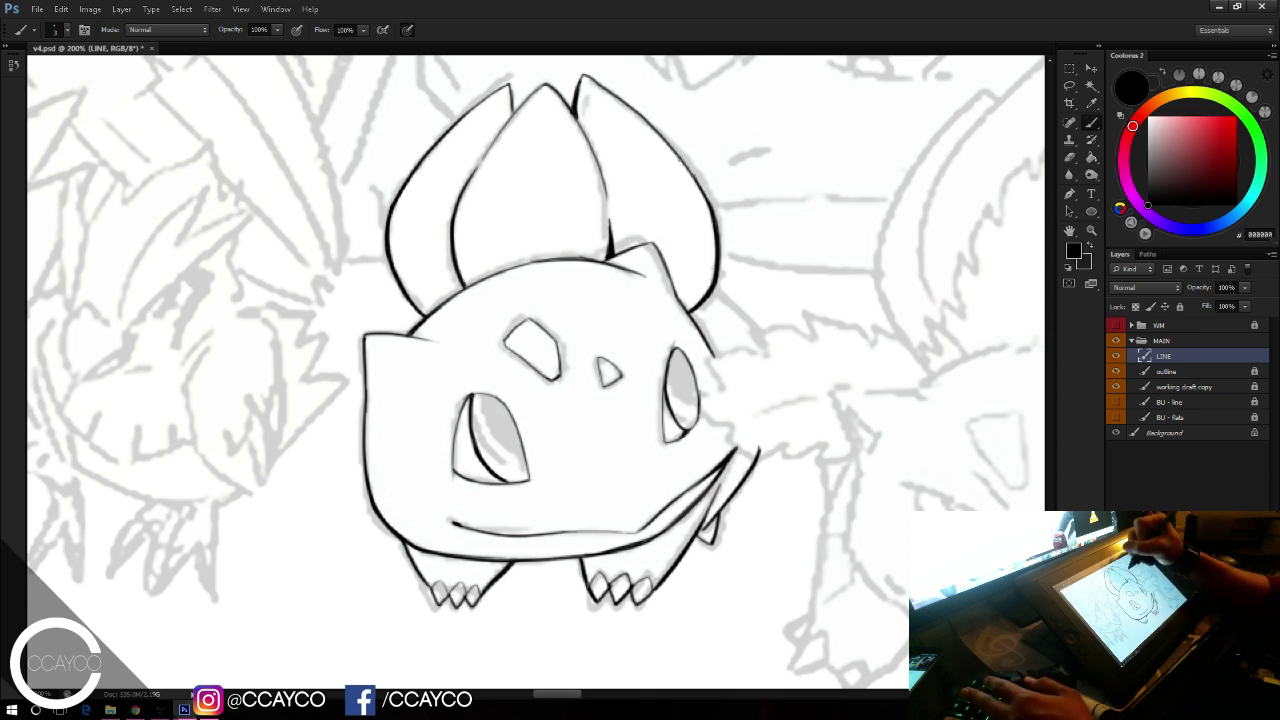
pyautogui.moveTo(677, 153); pyautogui.dragTo(708, 203)
pyautogui.hotkey('ctrl', 'z')
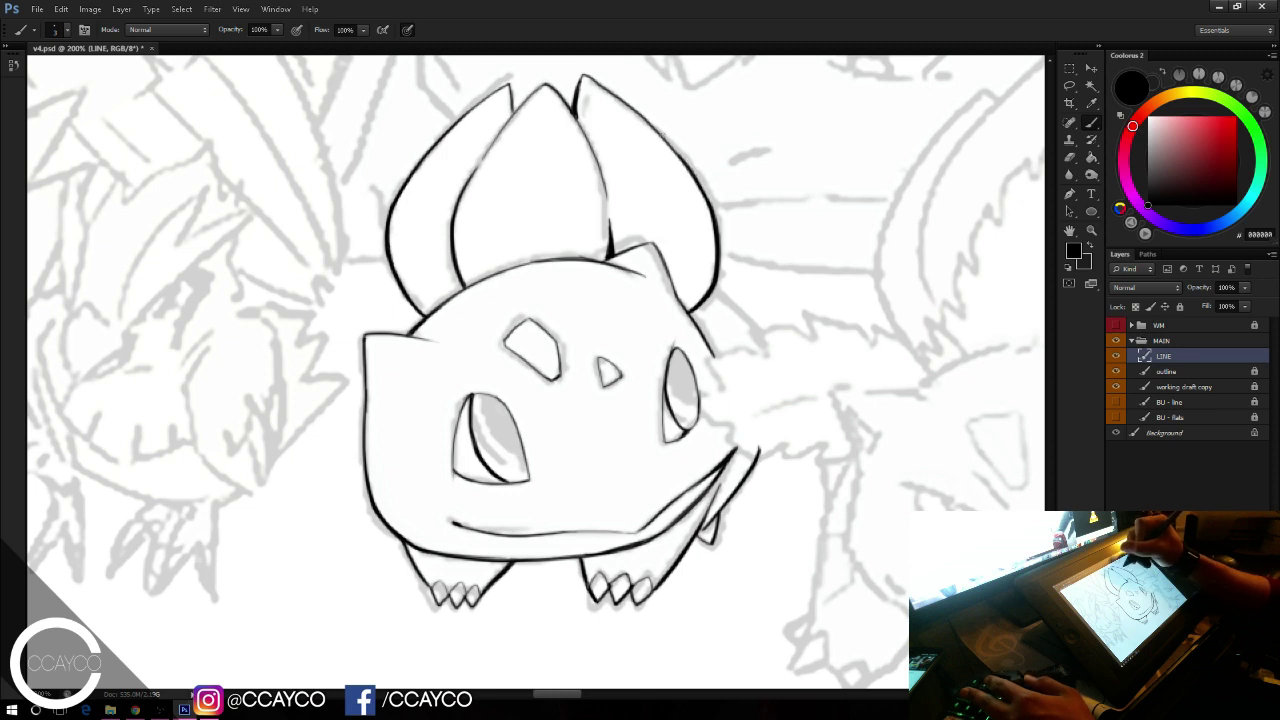
pyautogui.hotkey('ctrl', 'z')
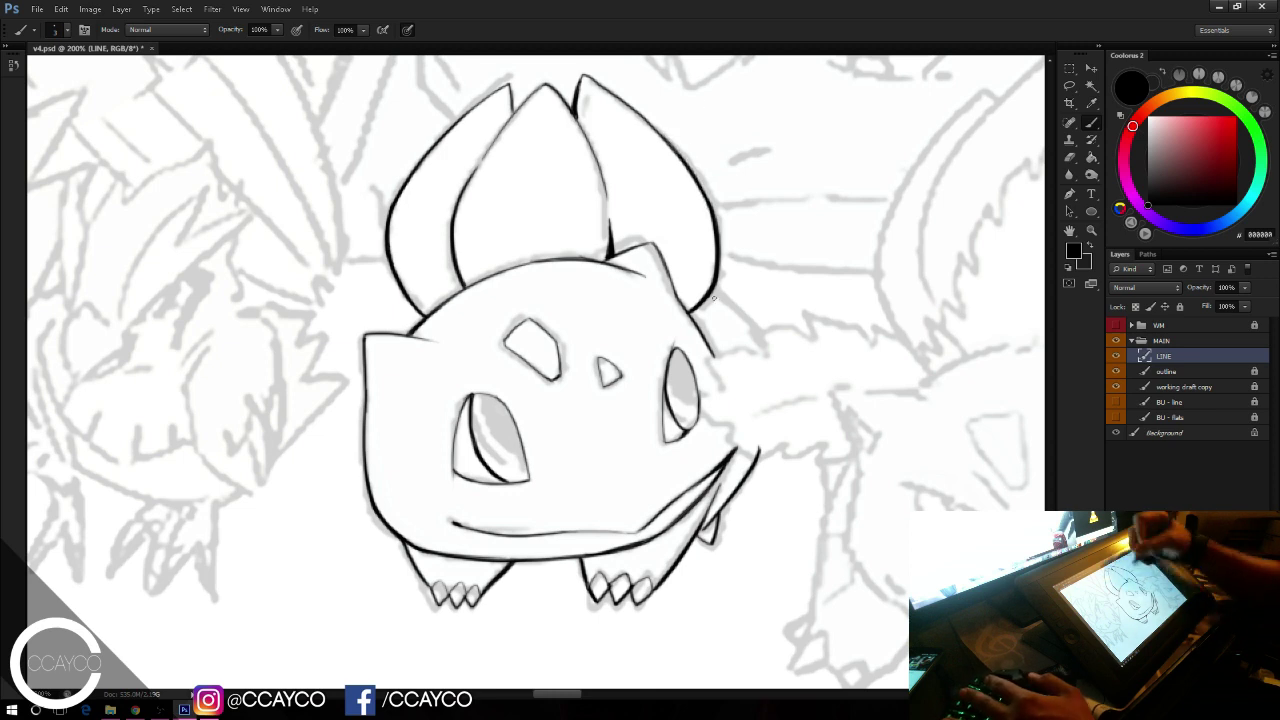
# Step: Ink and trim the short back line sloping down from the bulb's right base, and touch up the right ear's base line
pyautogui.moveTo(713, 288); pyautogui.dragTo(762, 335)
pyautogui.hotkey('ctrl', 'z')
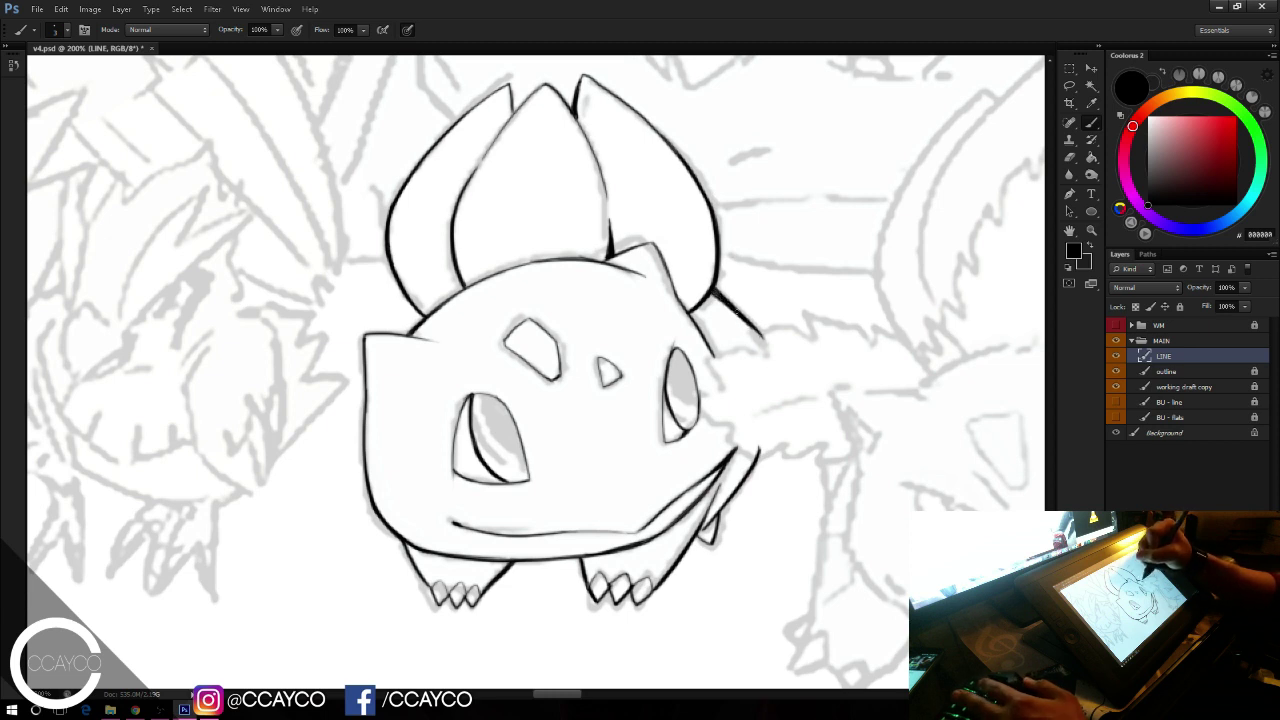
pyautogui.press('e')
pyautogui.press('b')
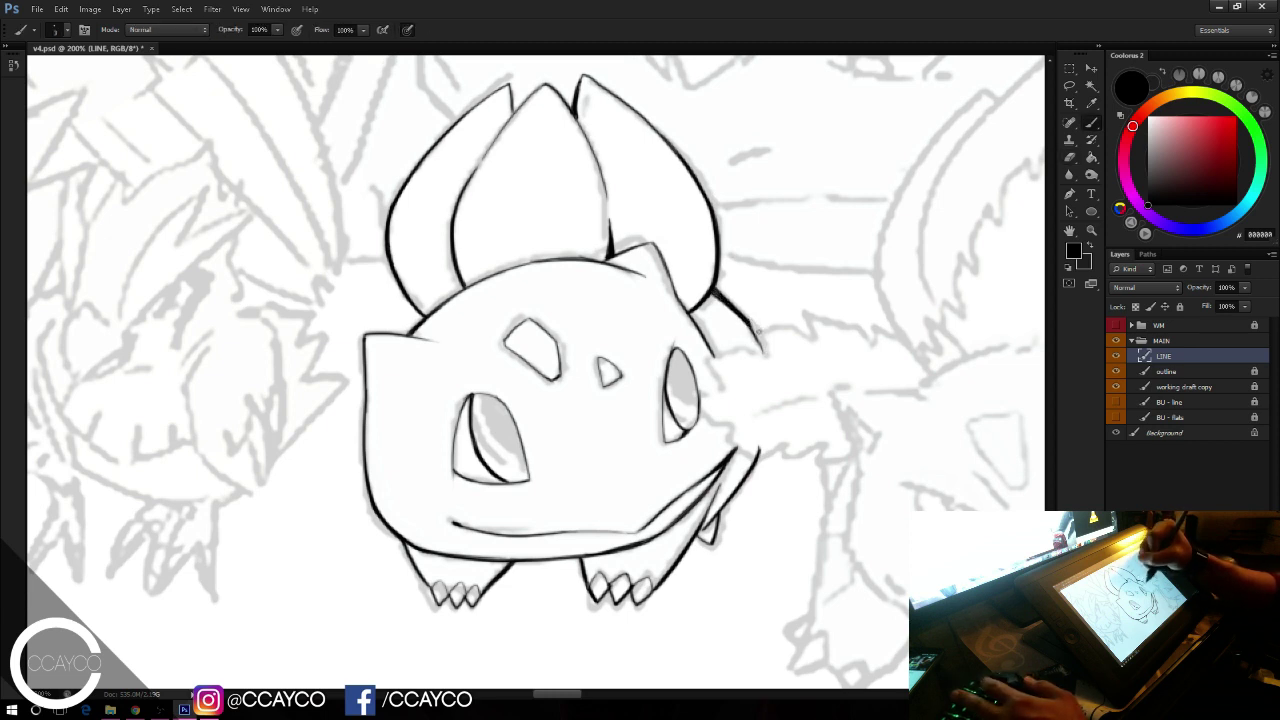
pyautogui.press('e')
pyautogui.moveTo(755, 320); pyautogui.dragTo(764, 335)
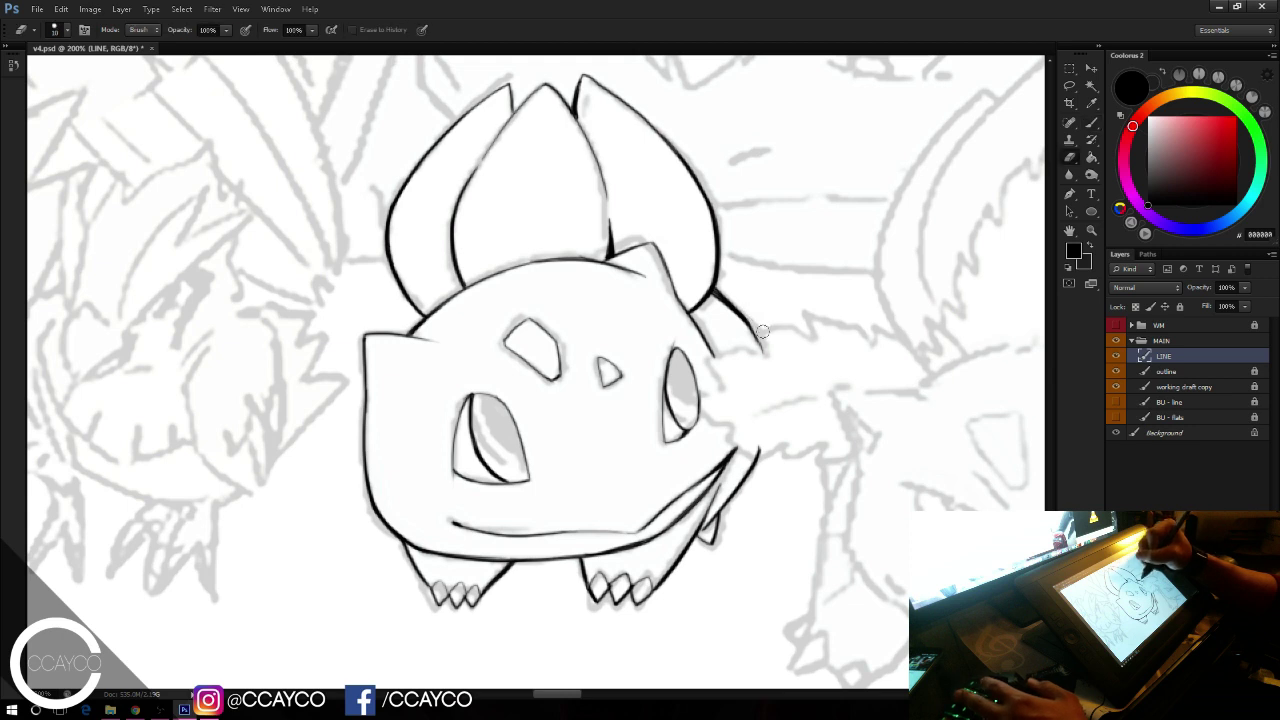
pyautogui.press('b')
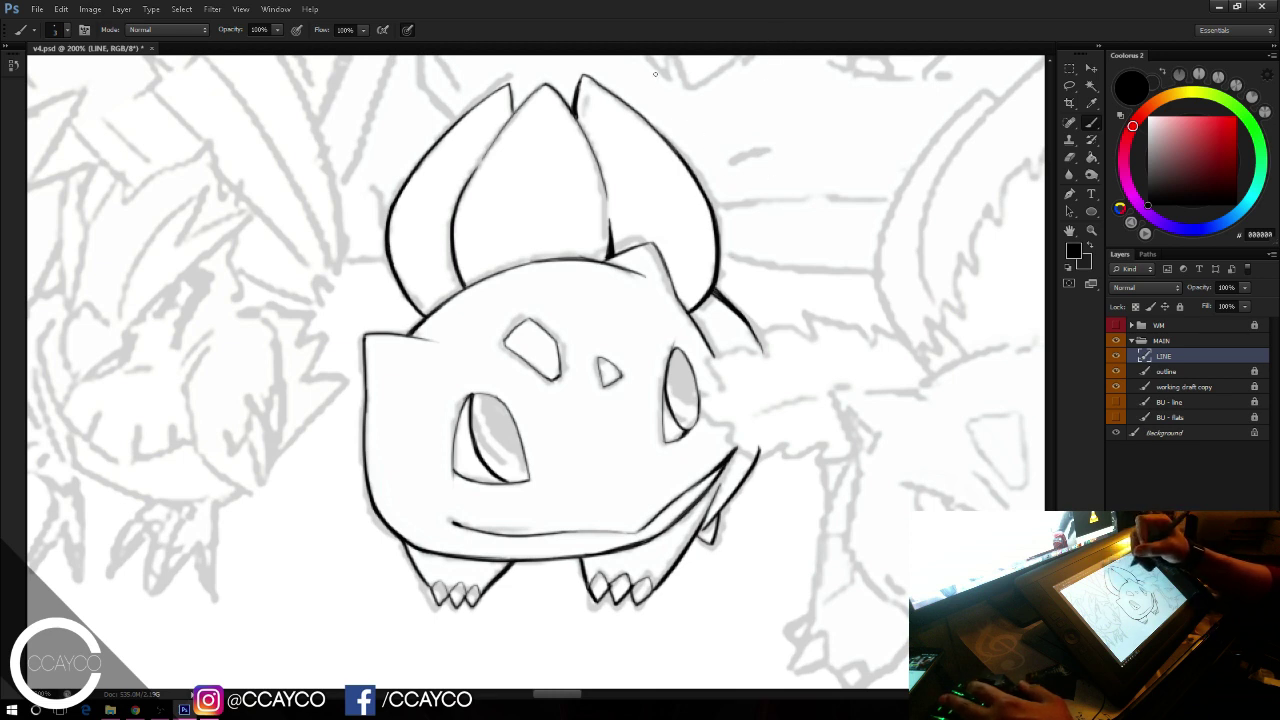
pyautogui.moveTo(617, 258); pyautogui.dragTo(636, 249)
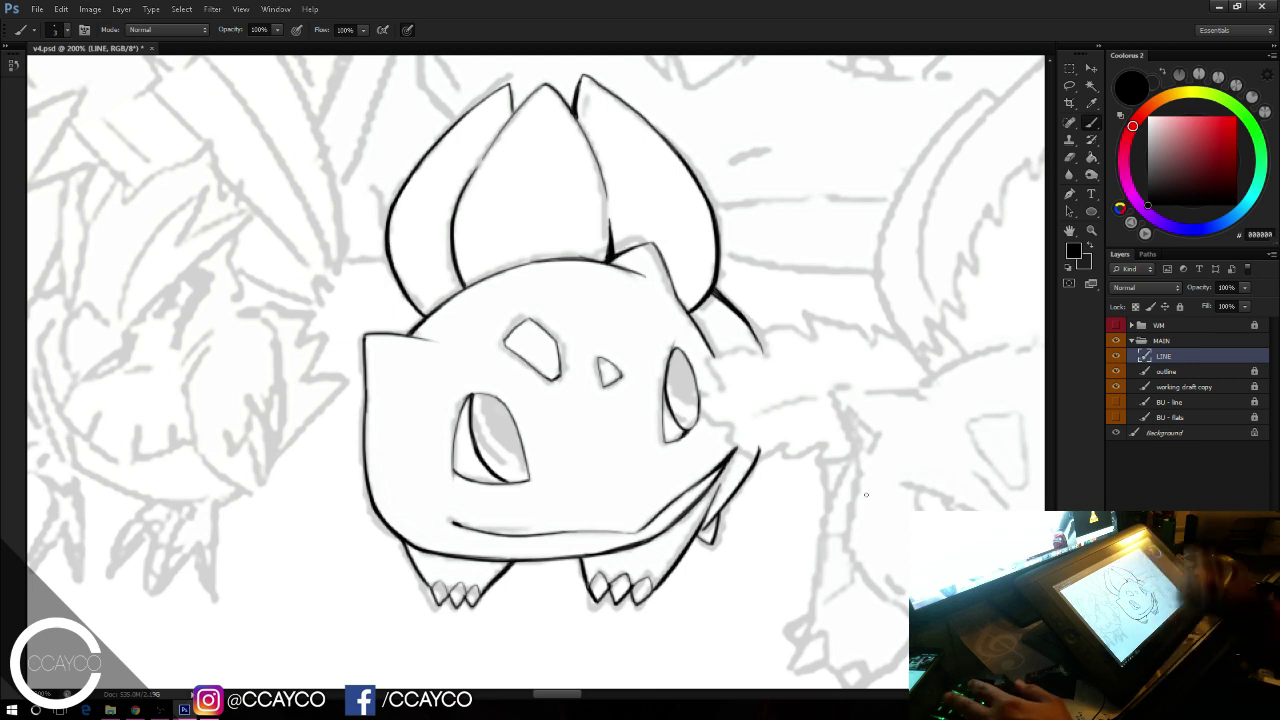
# Step: Outline the oval pupil in Bulbasaur's right eye and fill it with solid black
pyautogui.moveTo(674, 361); pyautogui.dragTo(690, 415)
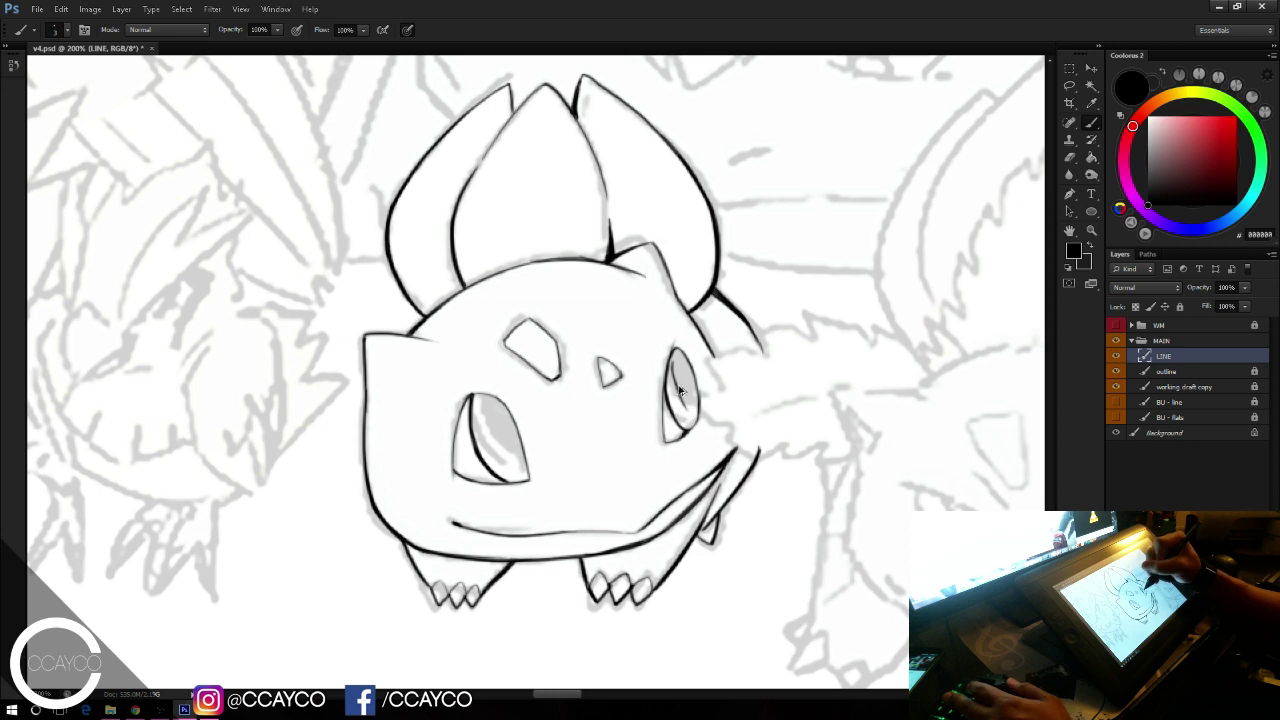
pyautogui.hotkey('ctrl', 'z')
pyautogui.moveTo(674, 363); pyautogui.dragTo(690, 412)
pyautogui.hotkey('ctrl', 'z')
pyautogui.hotkey('ctrl', 'z')
pyautogui.moveTo(674, 363); pyautogui.dragTo(687, 408)
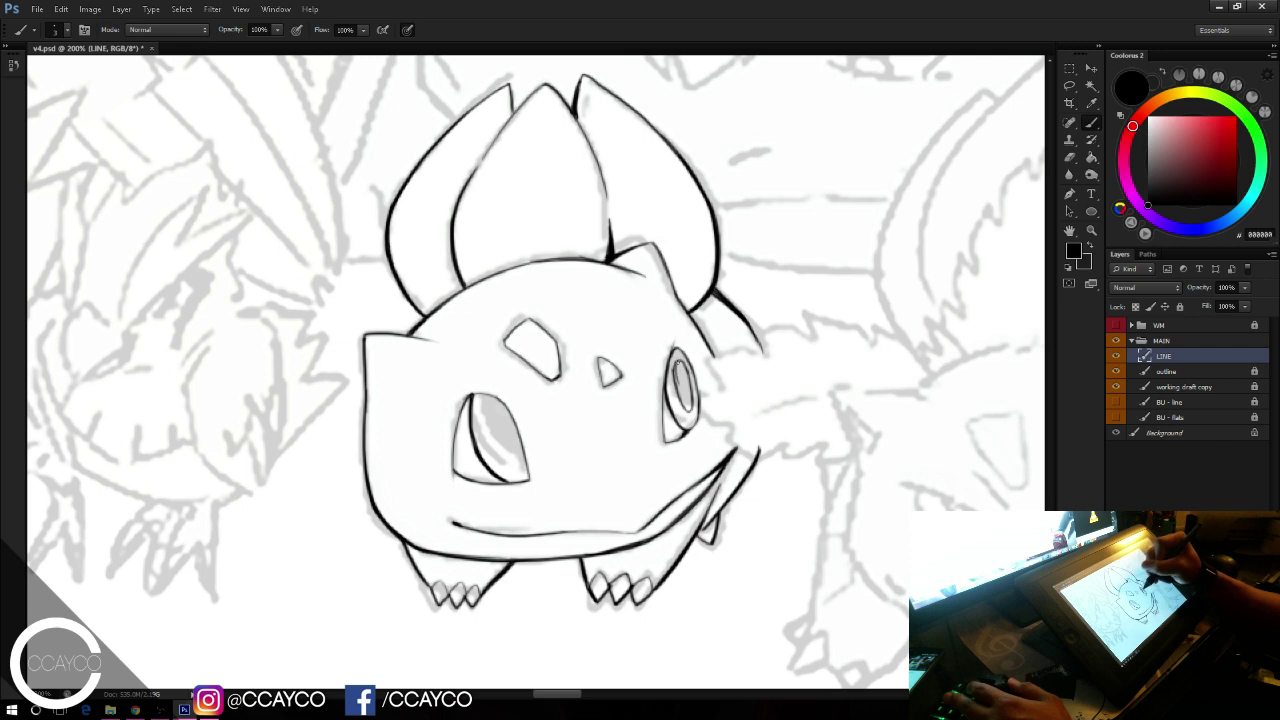
pyautogui.moveTo(677, 364)
pyautogui.mouseDown()
pyautogui.moveTo(686, 406)
pyautogui.moveTo(678, 373)
pyautogui.mouseUp()
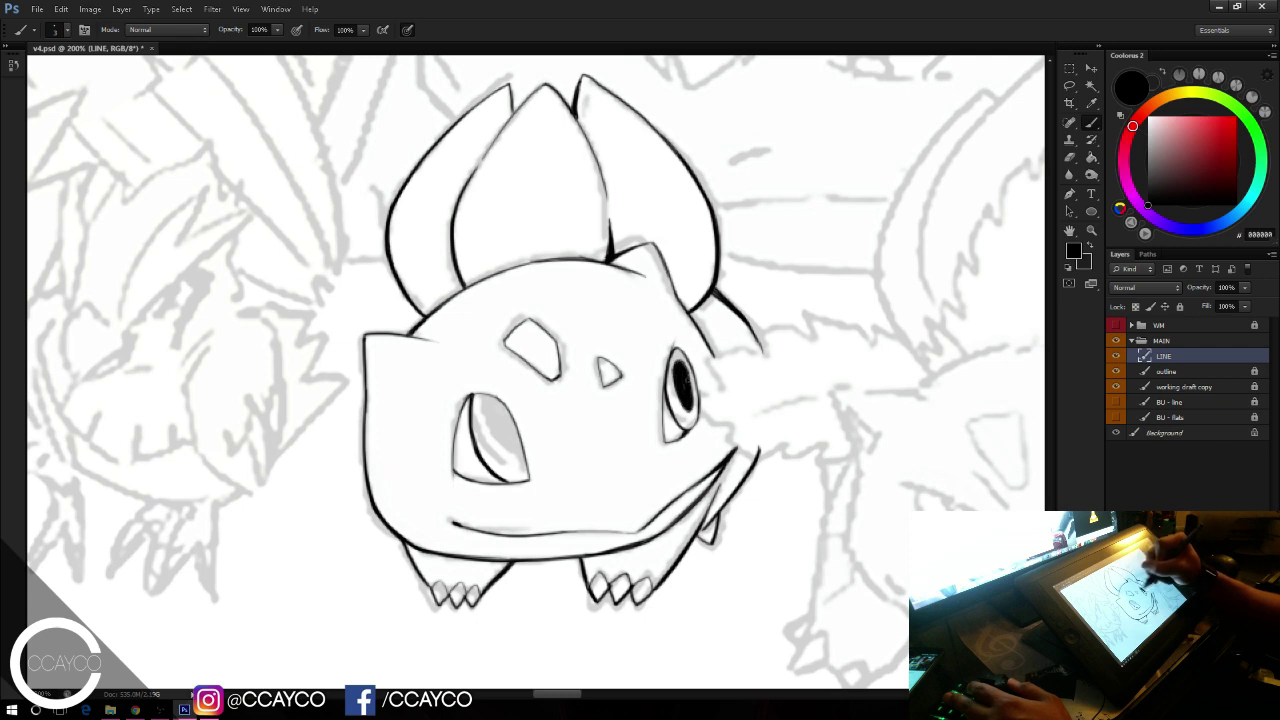
pyautogui.click(684, 384)
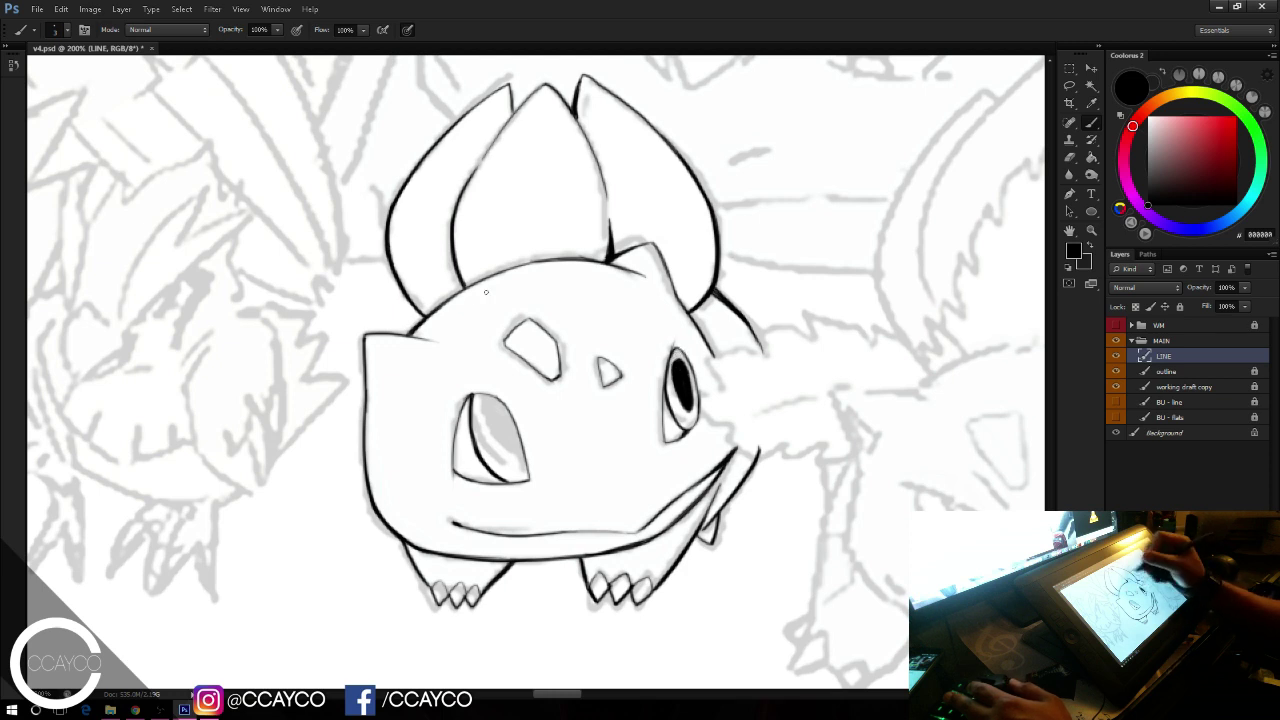
# Step: Ink a solid black pupil in Bulbasaur's left eye and enlarge the right eye's pupil toward the eye's outline
pyautogui.moveTo(498, 405); pyautogui.dragTo(517, 457)
pyautogui.hotkey('ctrl', 'z')
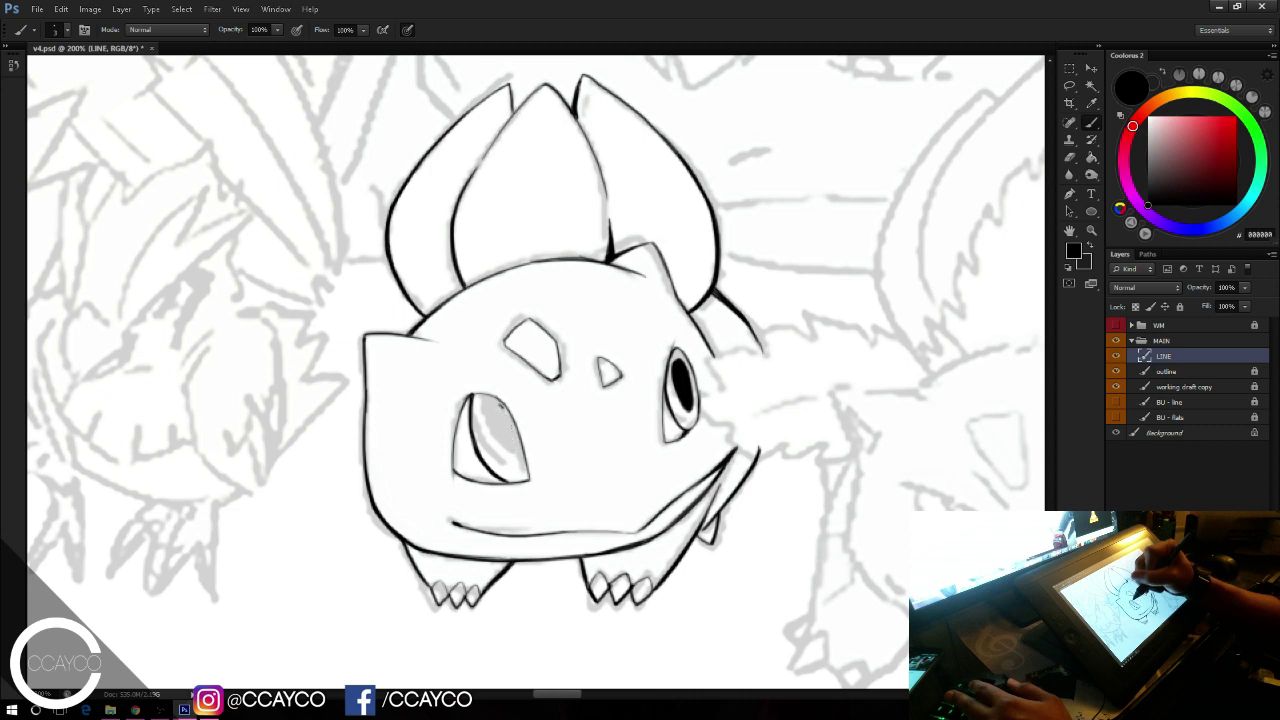
pyautogui.moveTo(502, 406)
pyautogui.mouseDown()
pyautogui.moveTo(522, 459)
pyautogui.moveTo(499, 406)
pyautogui.moveTo(519, 458)
pyautogui.moveTo(505, 415)
pyautogui.moveTo(499, 446)
pyautogui.moveTo(497, 404)
pyautogui.mouseUp()
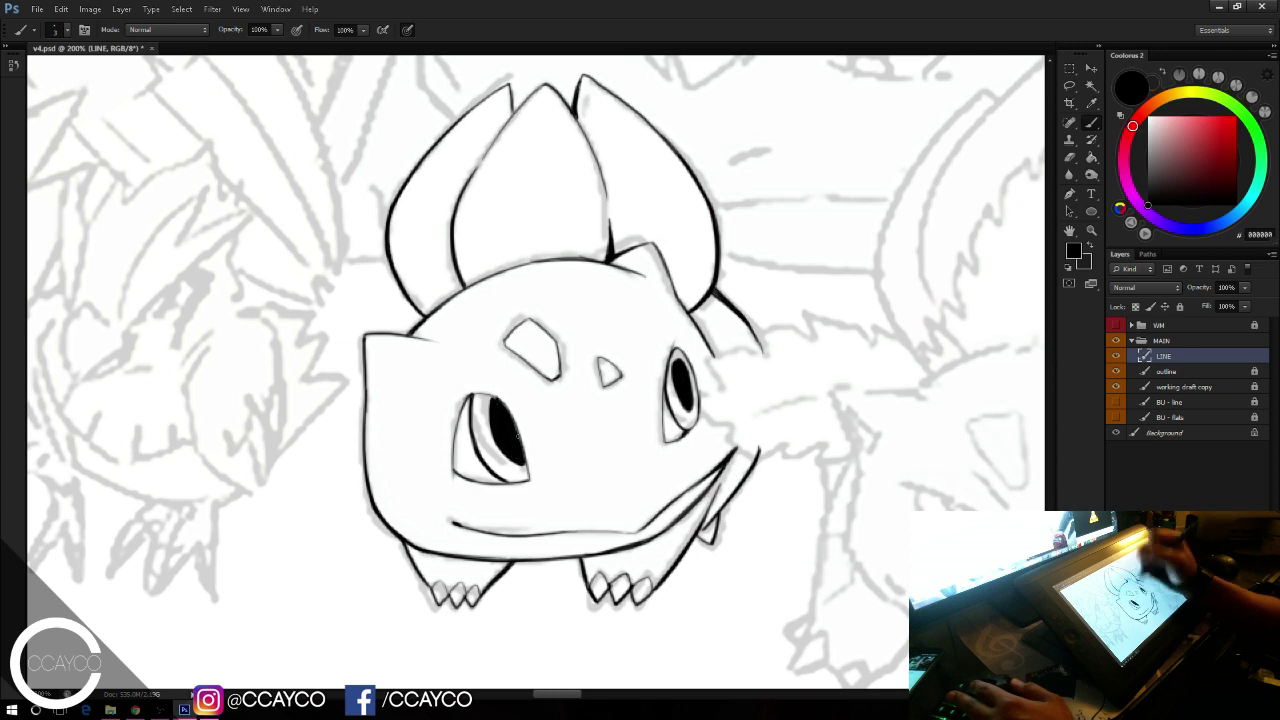
pyautogui.moveTo(671, 353); pyautogui.dragTo(674, 378)
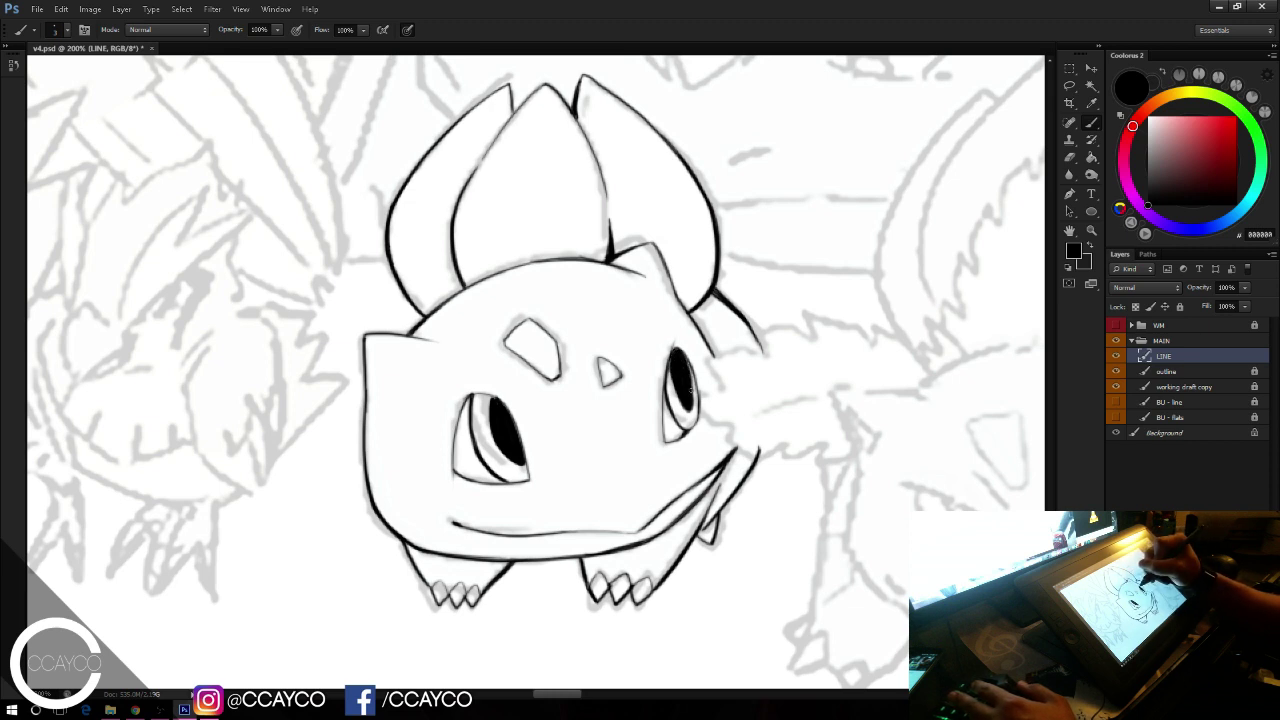
pyautogui.moveTo(687, 367); pyautogui.dragTo(690, 404)
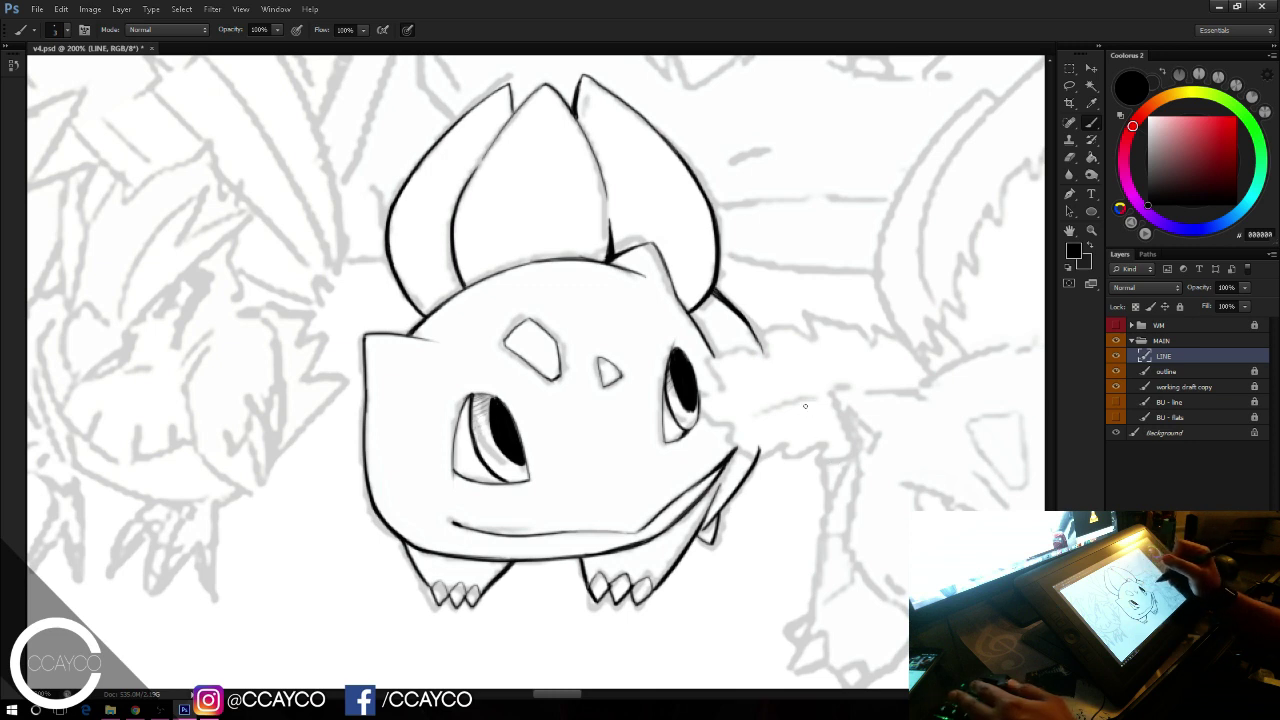
# Step: Undo the hatching in Bulbasaur's left eye and darken the line where the bulb's left and middle leaves meet
pyautogui.hotkey('ctrl', 'z')
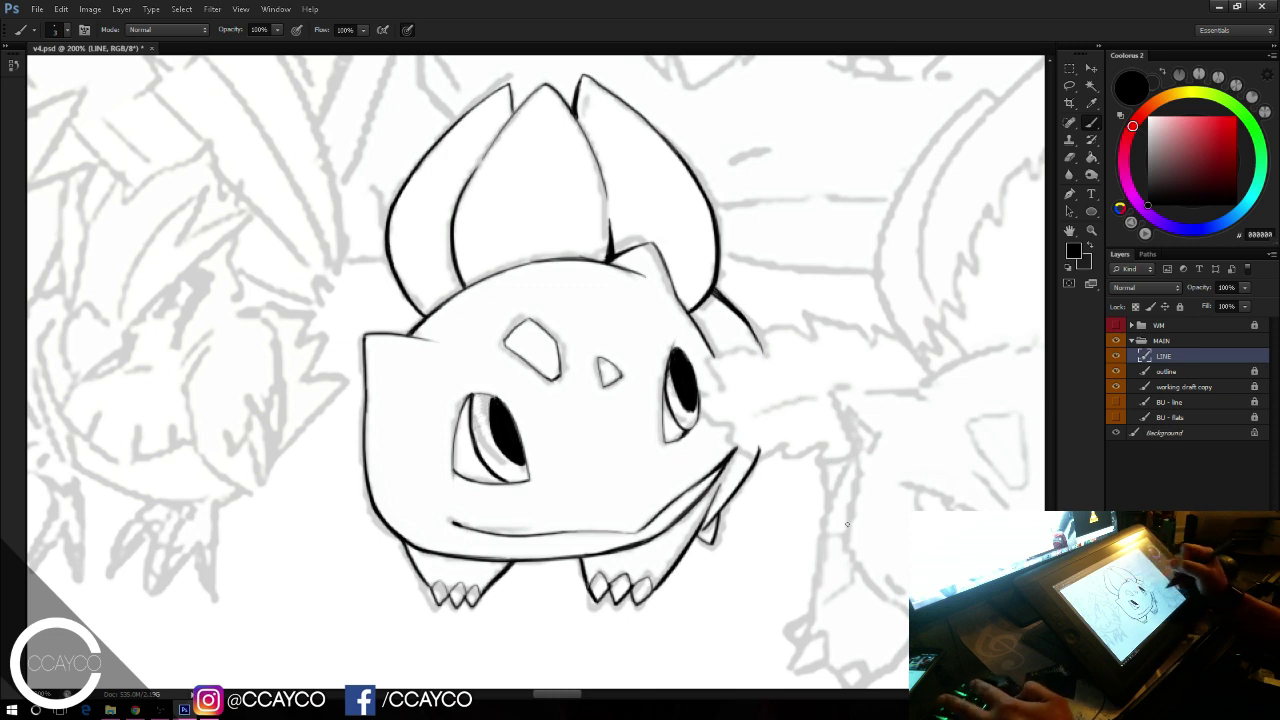
pyautogui.moveTo(825, 537); pyautogui.dragTo(809, 532)
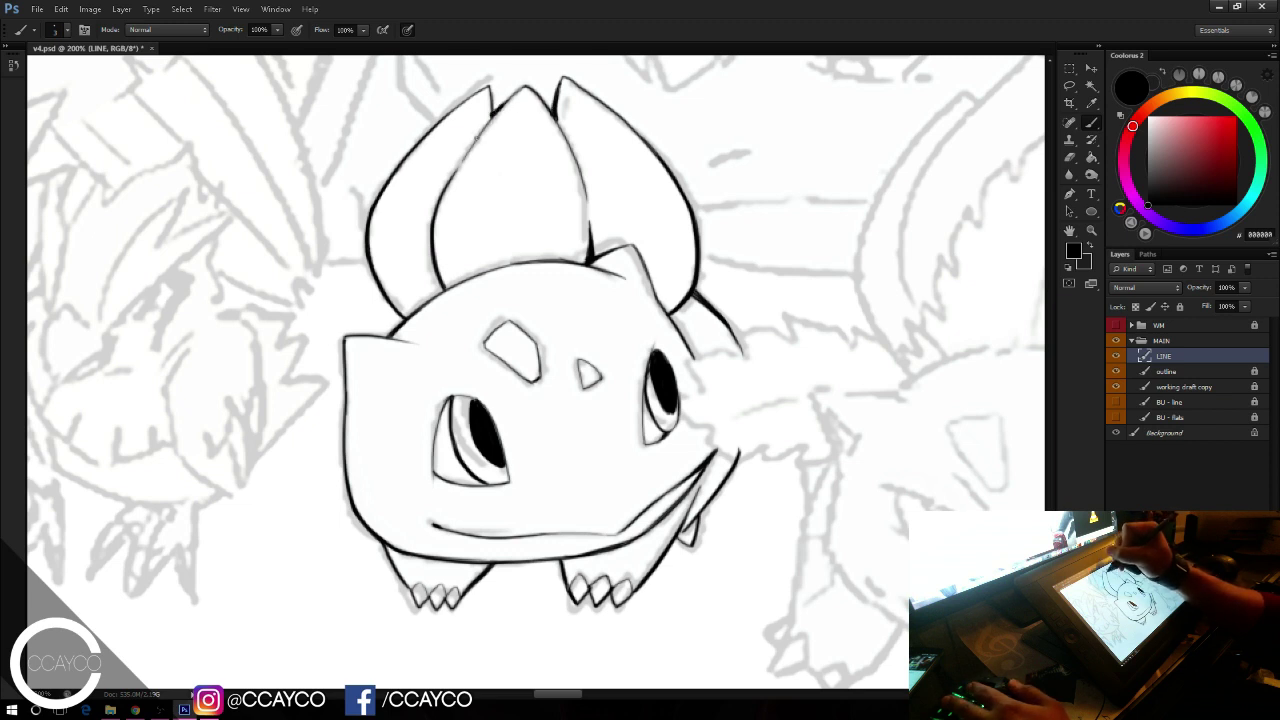
pyautogui.moveTo(493, 116); pyautogui.dragTo(481, 137)
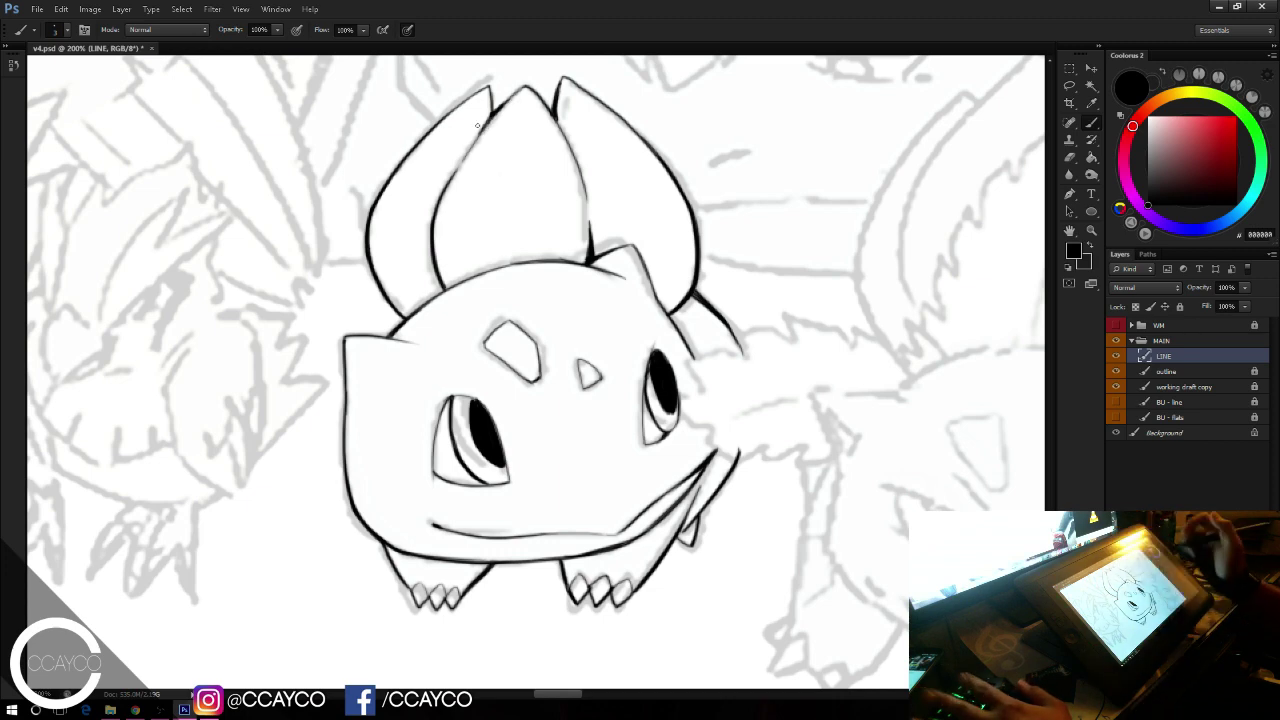
# Step: Ink the slanted almond outline of Ivysaur's right eye, following the draft beside Bulbasaur
pyautogui.moveTo(833, 569)
pyautogui.mouseDown()
pyautogui.moveTo(757, 540)
pyautogui.moveTo(474, 534)
pyautogui.mouseUp()
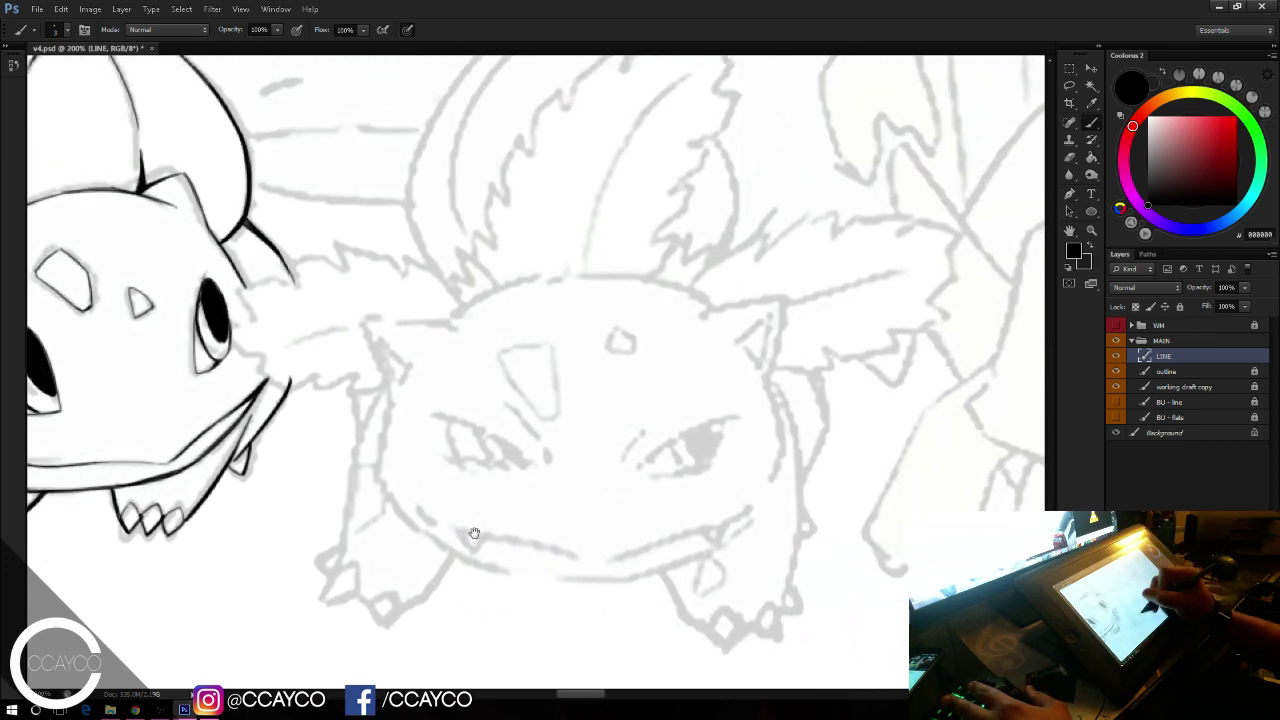
pyautogui.moveTo(845, 411)
pyautogui.mouseDown()
pyautogui.moveTo(894, 431)
pyautogui.moveTo(962, 414)
pyautogui.mouseUp()
pyautogui.moveTo(750, 479); pyautogui.dragTo(840, 425)
pyautogui.hotkey('ctrl', 'z')
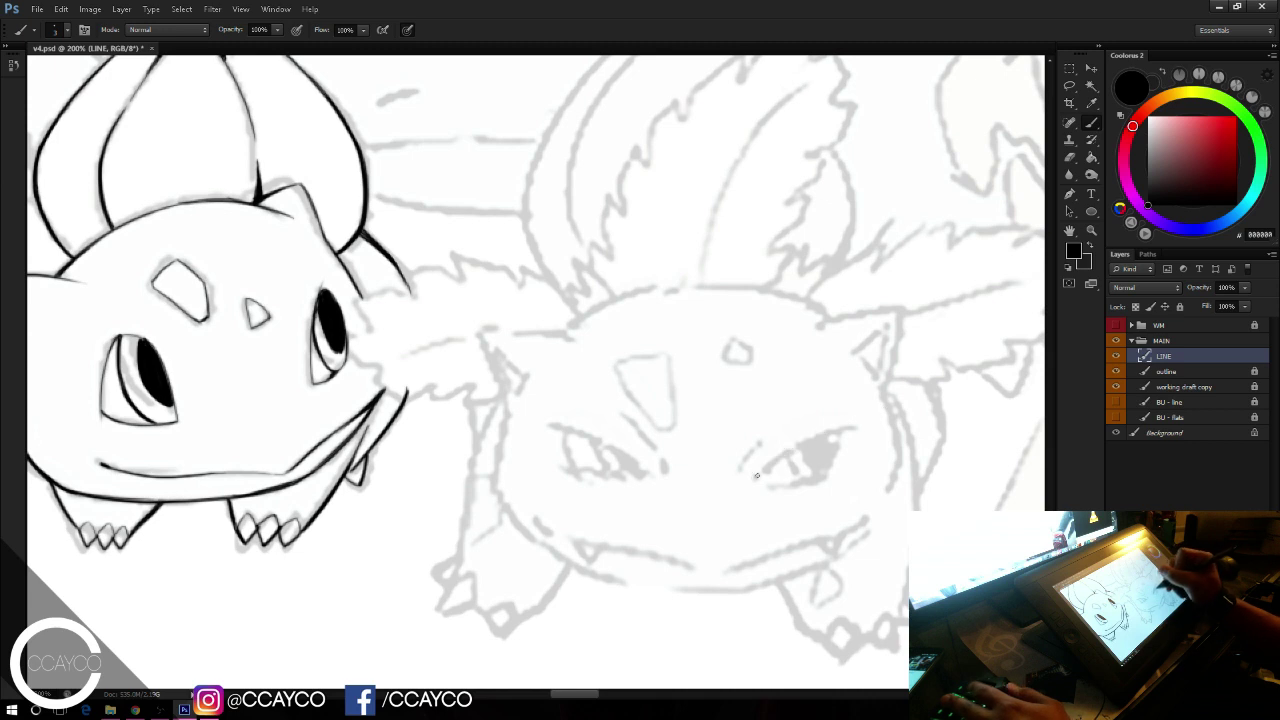
pyautogui.moveTo(744, 488)
pyautogui.mouseDown()
pyautogui.moveTo(856, 427)
pyautogui.moveTo(808, 487)
pyautogui.moveTo(822, 477)
pyautogui.mouseUp()
pyautogui.hotkey('ctrl', 'z')
pyautogui.hotkey('ctrl', 'z')
pyautogui.hotkey('ctrl', 'z')
pyautogui.moveTo(840, 432)
pyautogui.mouseDown()
pyautogui.moveTo(824, 472)
pyautogui.moveTo(797, 488)
pyautogui.mouseUp()
pyautogui.hotkey('ctrl', 'z')
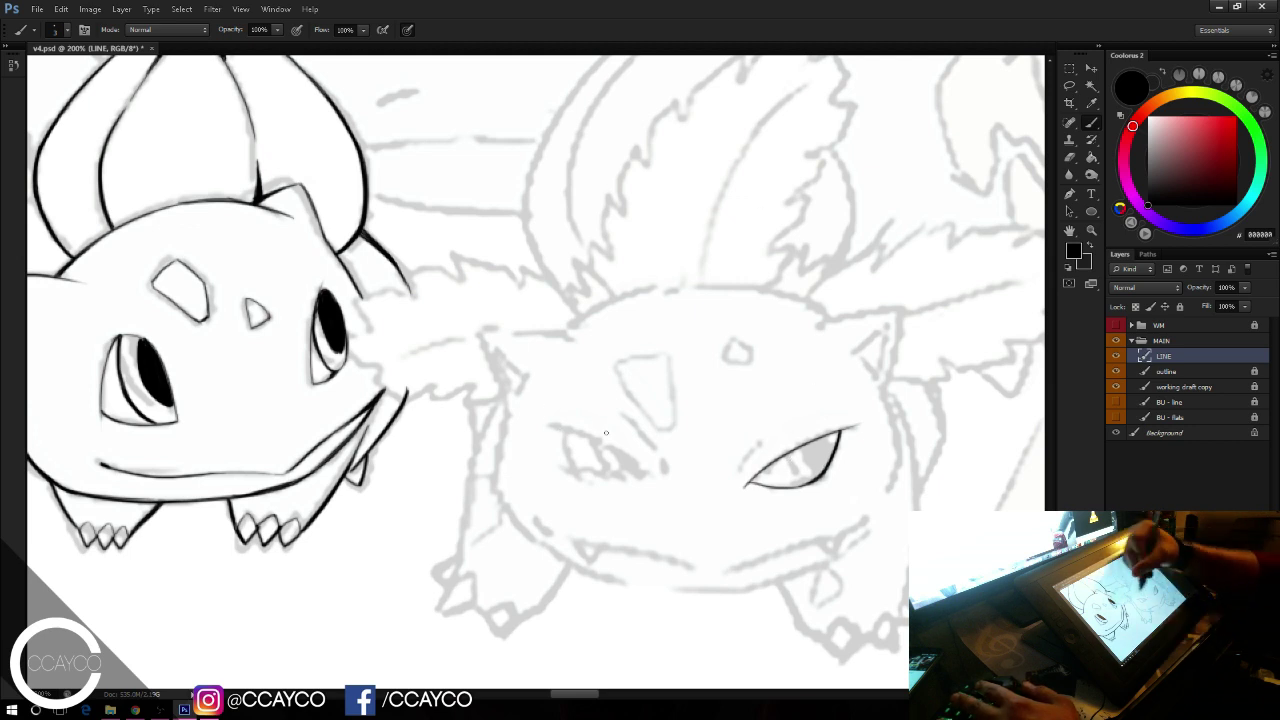
# Step: Ink Ivysaur's left eye outline with a slanting upper lid, a short outer edge and a flat lower lid
pyautogui.hotkey('ctrl', 'z')
pyautogui.moveTo(561, 422)
pyautogui.mouseDown()
pyautogui.moveTo(644, 472)
pyautogui.moveTo(584, 466)
pyautogui.moveTo(598, 477)
pyautogui.moveTo(573, 447)
pyautogui.moveTo(604, 479)
pyautogui.mouseUp()
pyautogui.hotkey('ctrl', 'z')
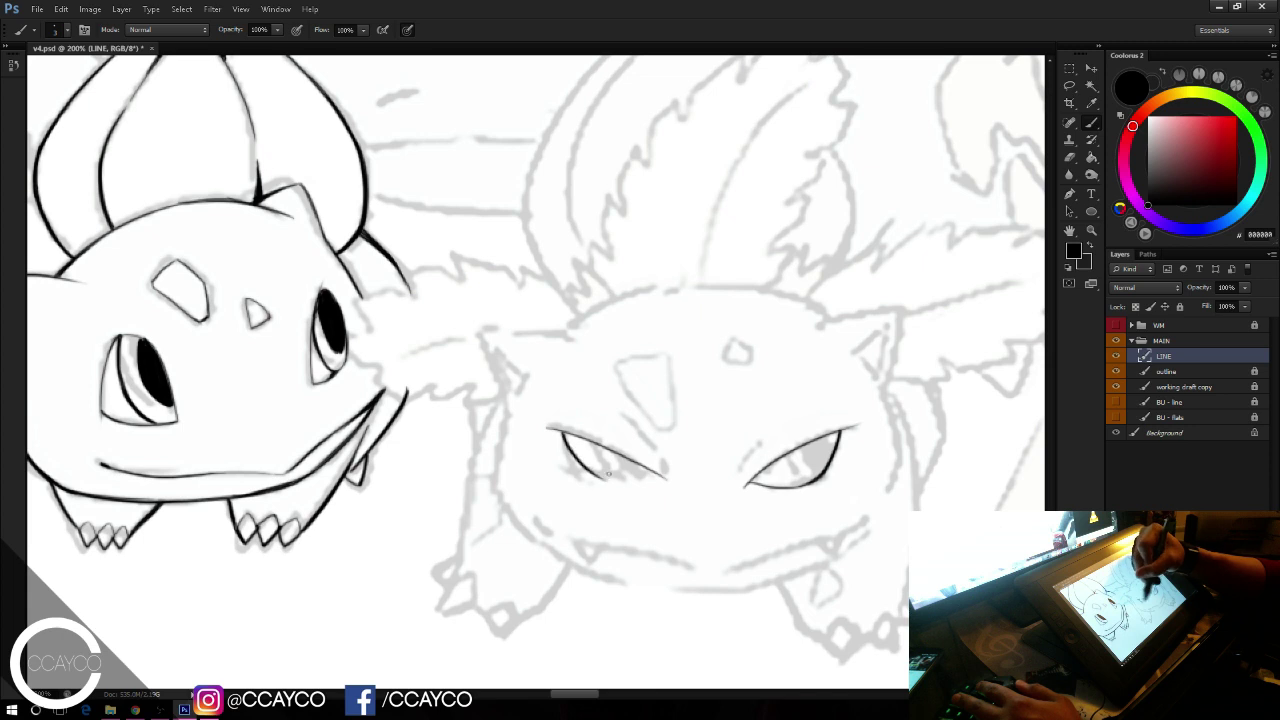
pyautogui.hotkey('ctrl', 'z')
pyautogui.hotkey('ctrl', 'z')
pyautogui.moveTo(562, 432); pyautogui.dragTo(585, 477)
pyautogui.hotkey('ctrl', 'z')
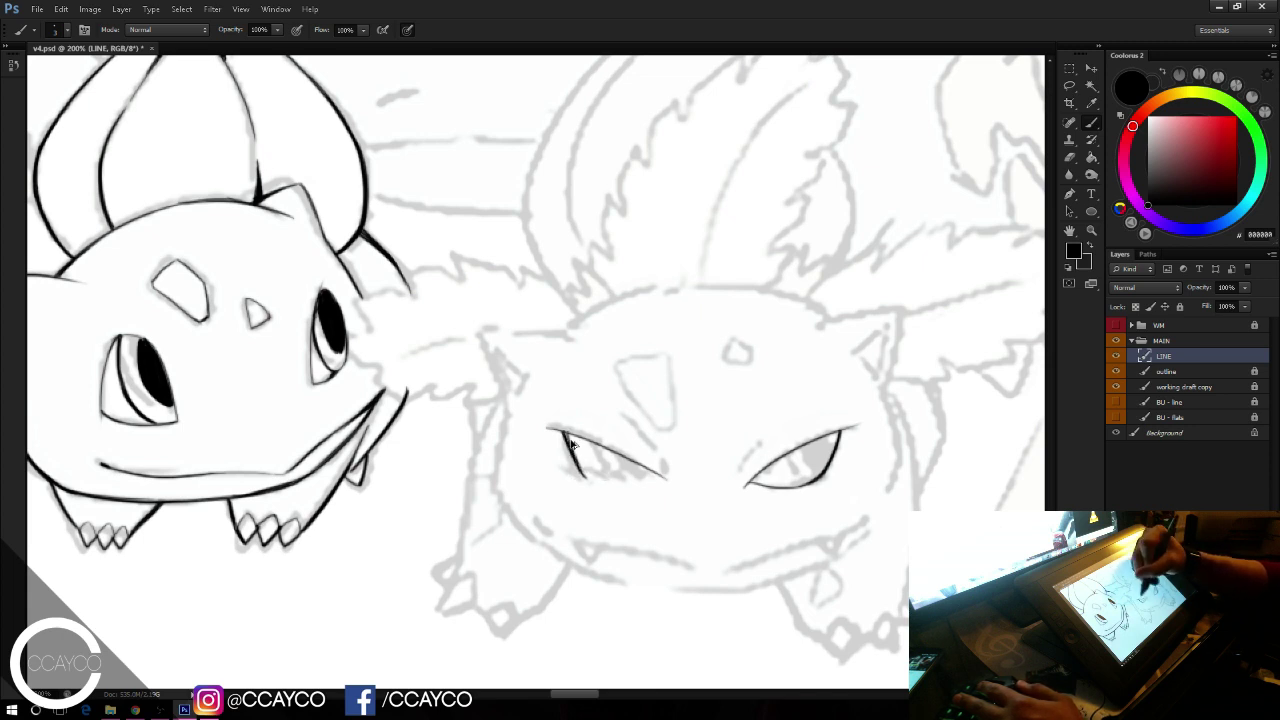
pyautogui.hotkey('ctrl', 'z')
pyautogui.moveTo(563, 432)
pyautogui.mouseDown()
pyautogui.moveTo(589, 478)
pyautogui.moveTo(563, 433)
pyautogui.moveTo(586, 481)
pyautogui.moveTo(663, 478)
pyautogui.mouseUp()
pyautogui.hotkey('ctrl', 'z')
pyautogui.hotkey('ctrl', 'z')
pyautogui.hotkey('ctrl', 'z')
pyautogui.hotkey('ctrl', 'z')
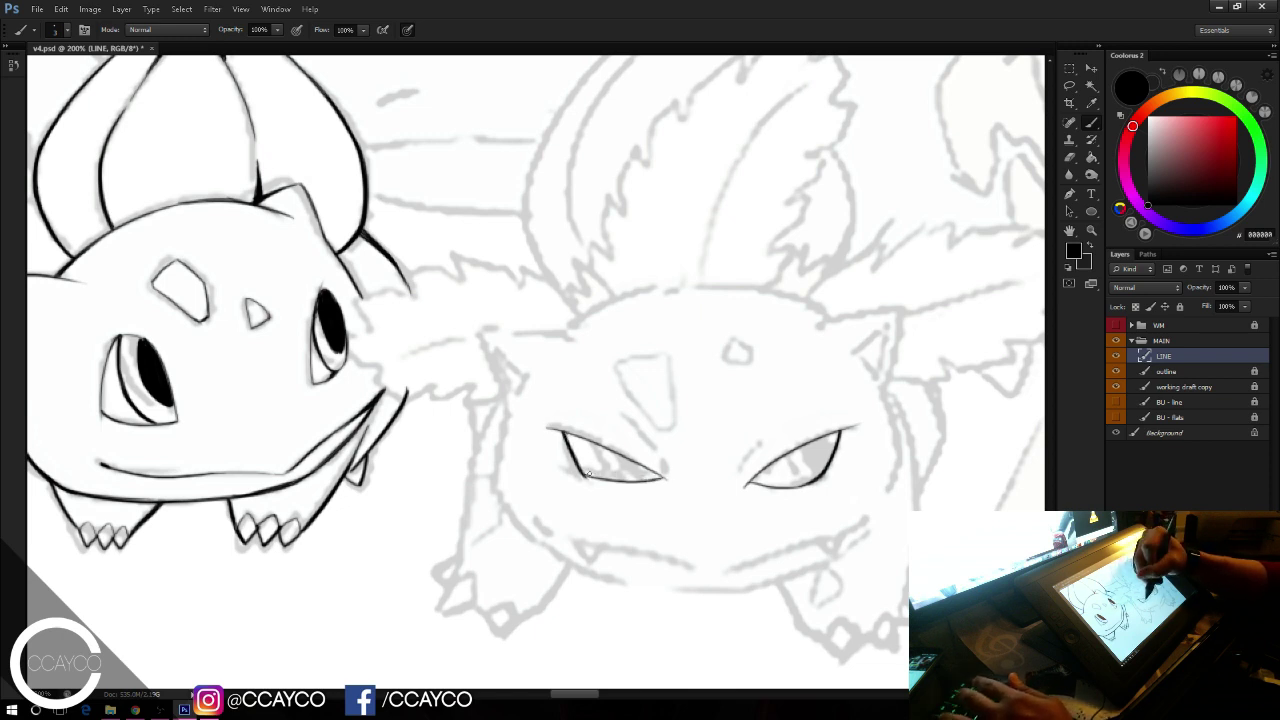
# Step: Trim the lower edges of both Ivysaur eye outlines and ink the thin iris curves inside them
pyautogui.press('e')
pyautogui.moveTo(583, 480); pyautogui.dragTo(578, 477)
pyautogui.press('b')
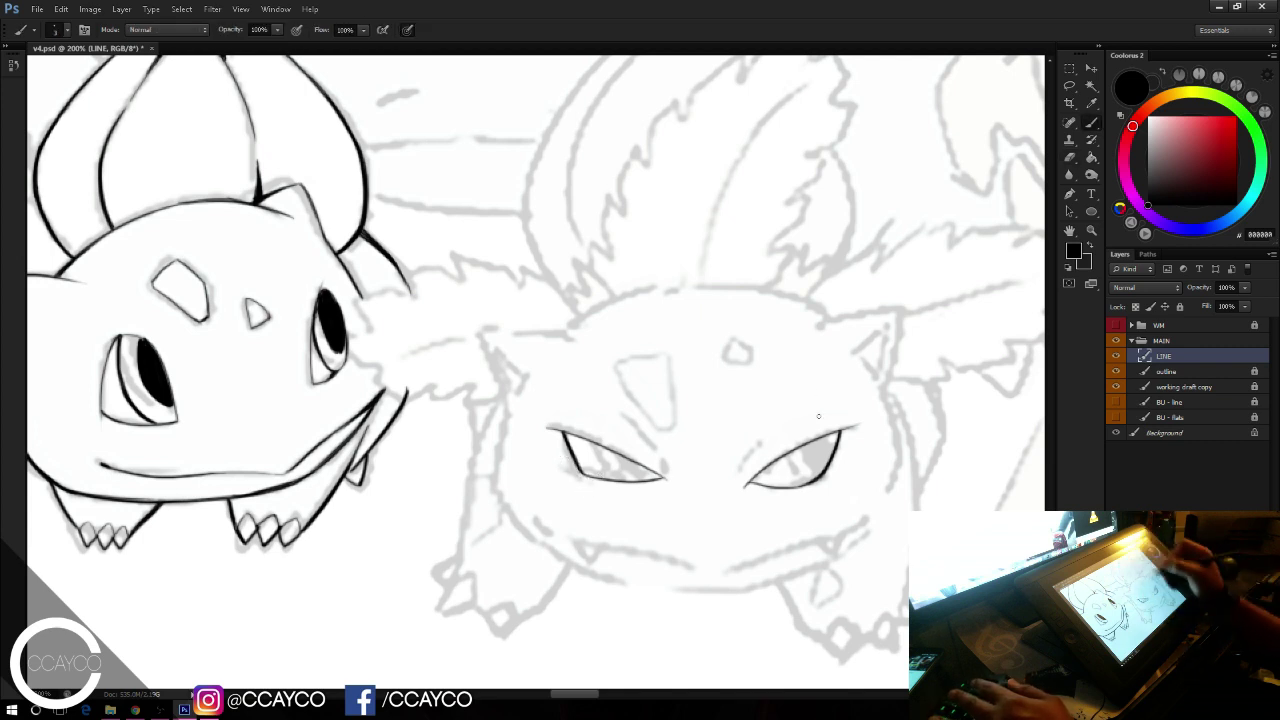
pyautogui.press('e')
pyautogui.moveTo(818, 486)
pyautogui.mouseDown()
pyautogui.moveTo(799, 489)
pyautogui.moveTo(827, 470)
pyautogui.mouseUp()
pyautogui.press('b')
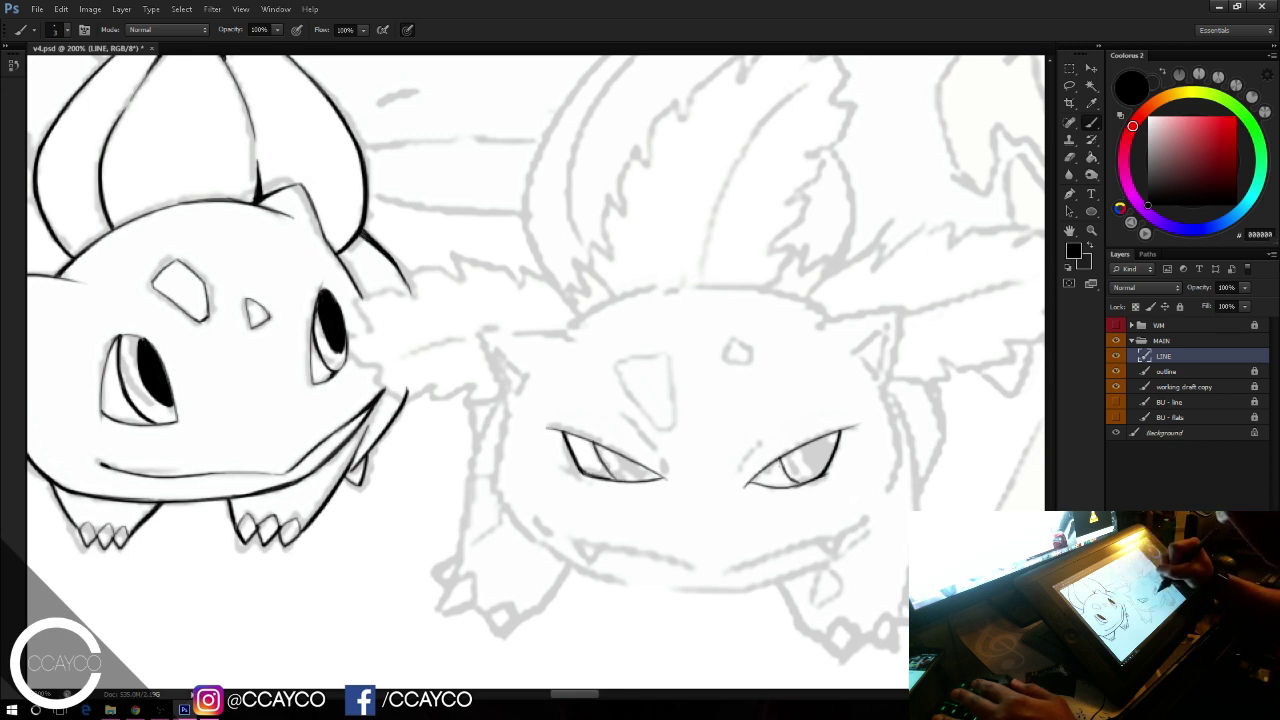
# Step: Refine the iris curve in Ivysaur's right eye and fill the pupils of both eyes with solid black
pyautogui.moveTo(787, 473)
pyautogui.mouseDown()
pyautogui.moveTo(802, 482)
pyautogui.moveTo(845, 430)
pyautogui.moveTo(813, 442)
pyautogui.mouseUp()
pyautogui.hotkey('ctrl', 'z')
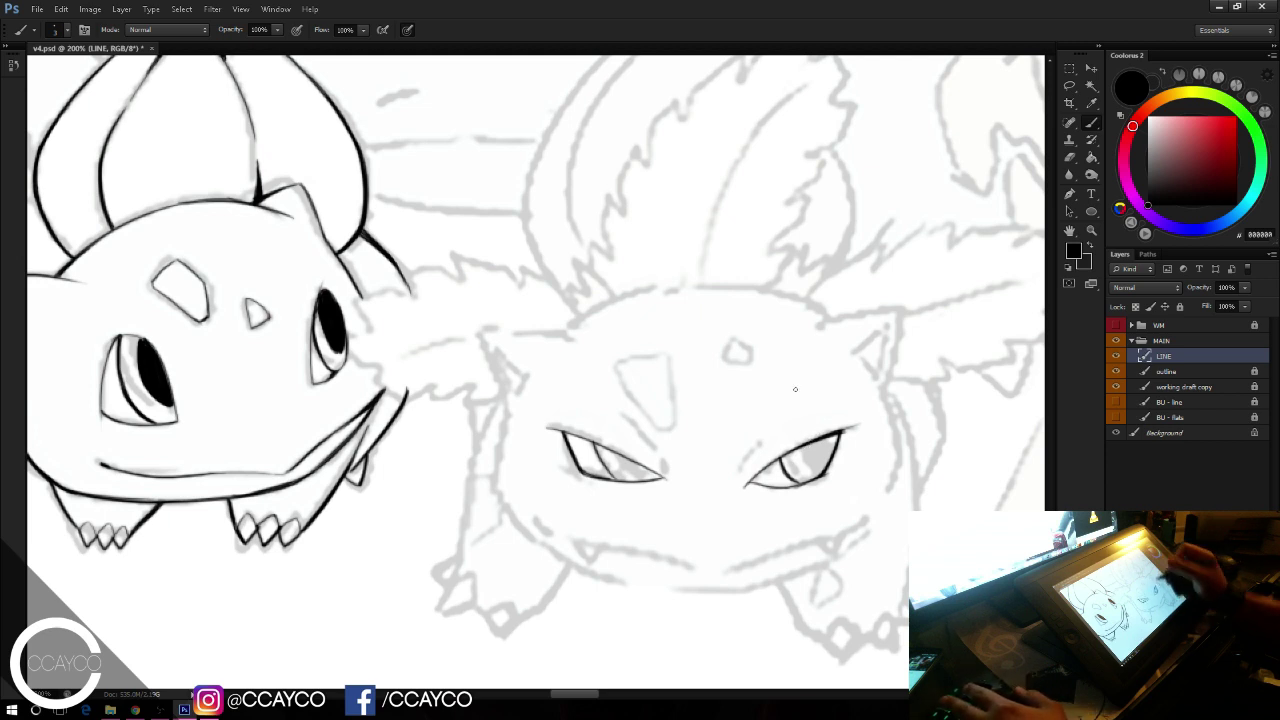
pyautogui.moveTo(611, 451)
pyautogui.mouseDown()
pyautogui.moveTo(630, 480)
pyautogui.moveTo(659, 477)
pyautogui.mouseUp()
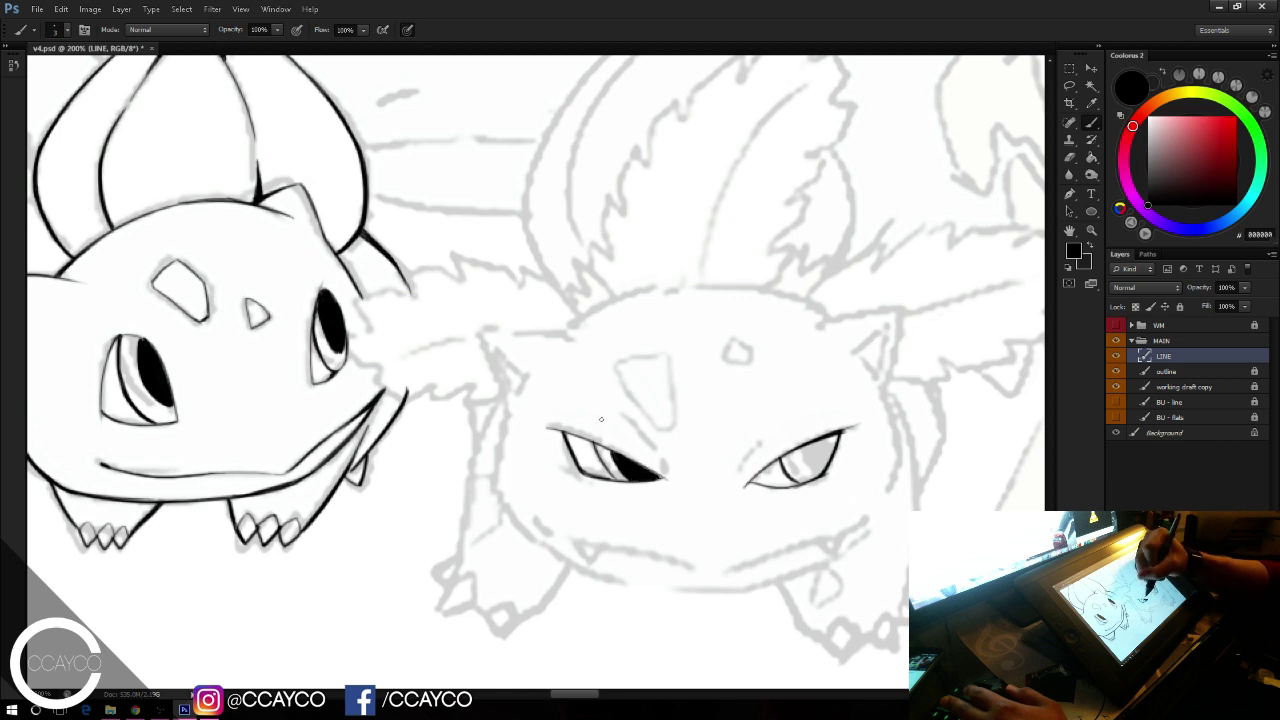
pyautogui.moveTo(793, 455); pyautogui.dragTo(797, 469)
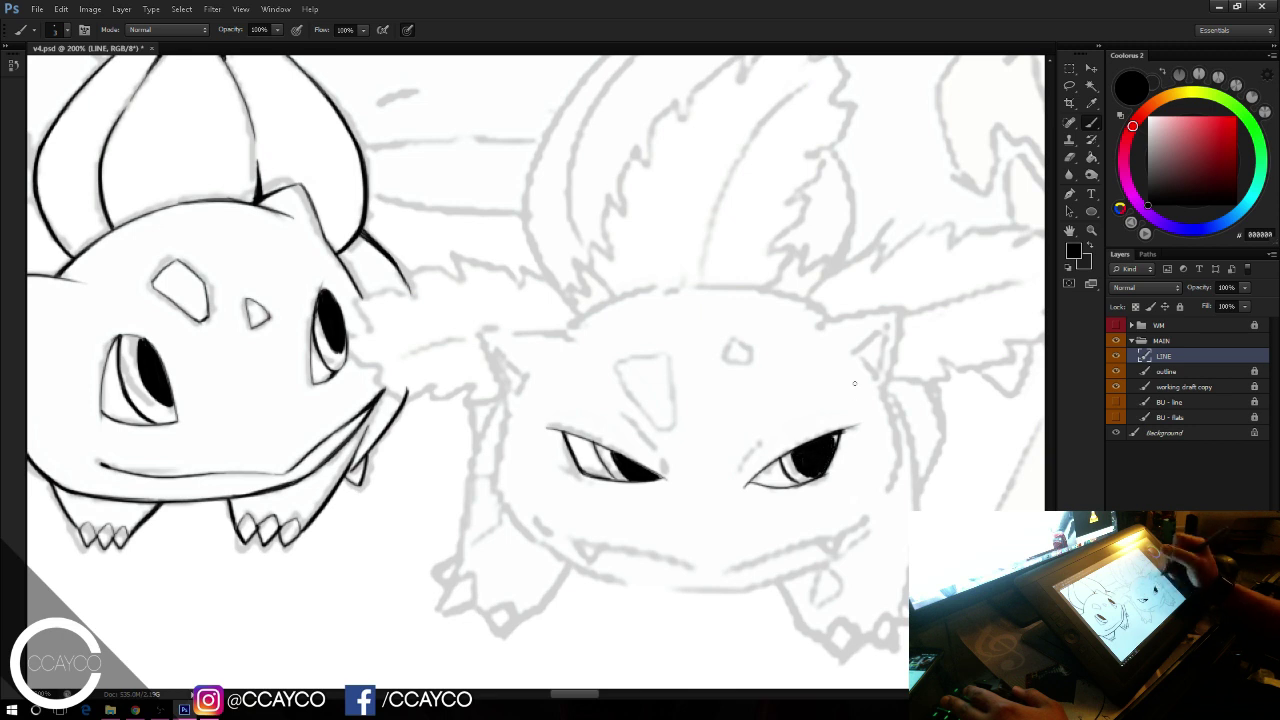
# Step: Ink thin slanted brow creases above the inner corners of both Ivysaur eyes
pyautogui.moveTo(738, 473); pyautogui.dragTo(780, 432)
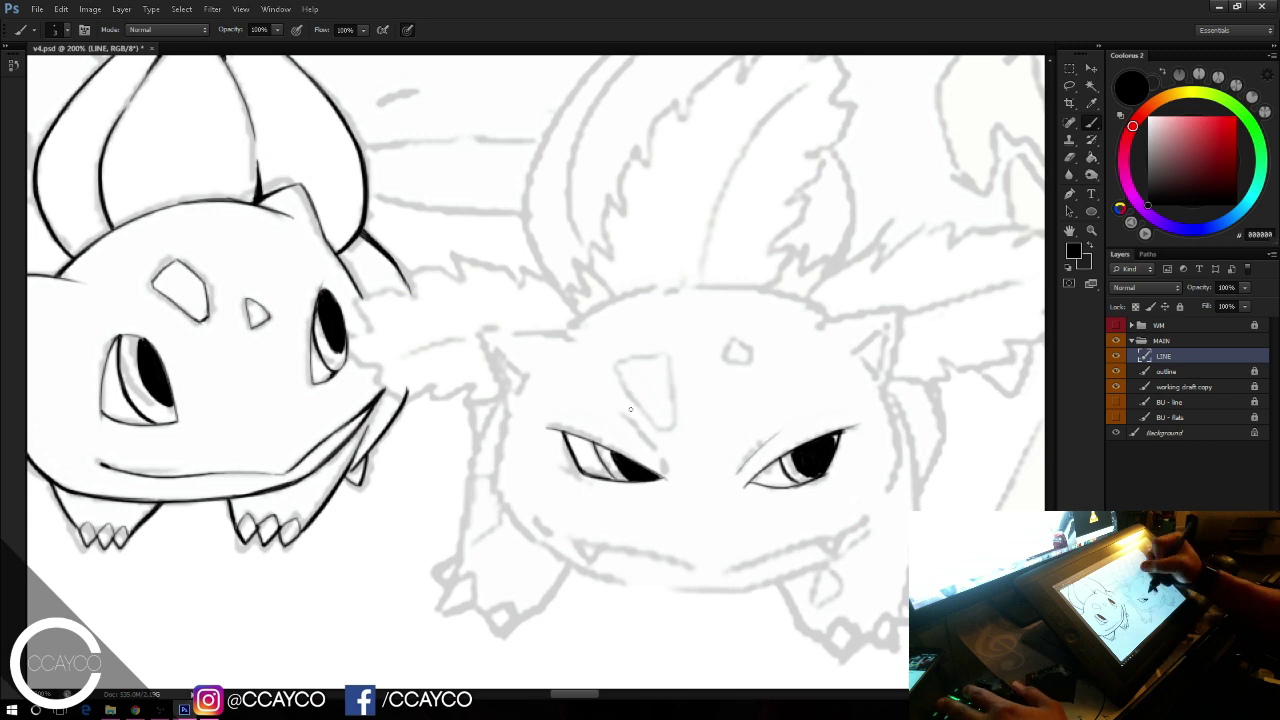
pyautogui.moveTo(631, 409); pyautogui.dragTo(687, 476)
pyautogui.hotkey('ctrl', 'z')
pyautogui.moveTo(644, 421); pyautogui.dragTo(676, 457)
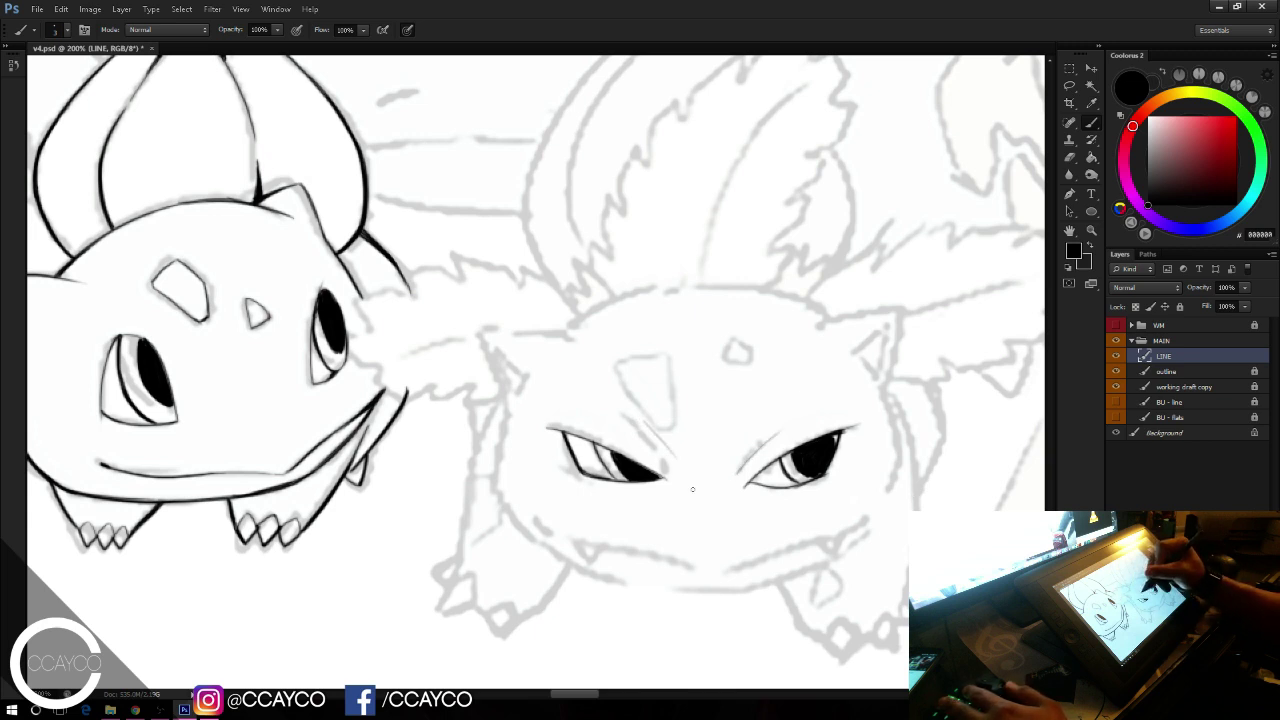
pyautogui.press('e')
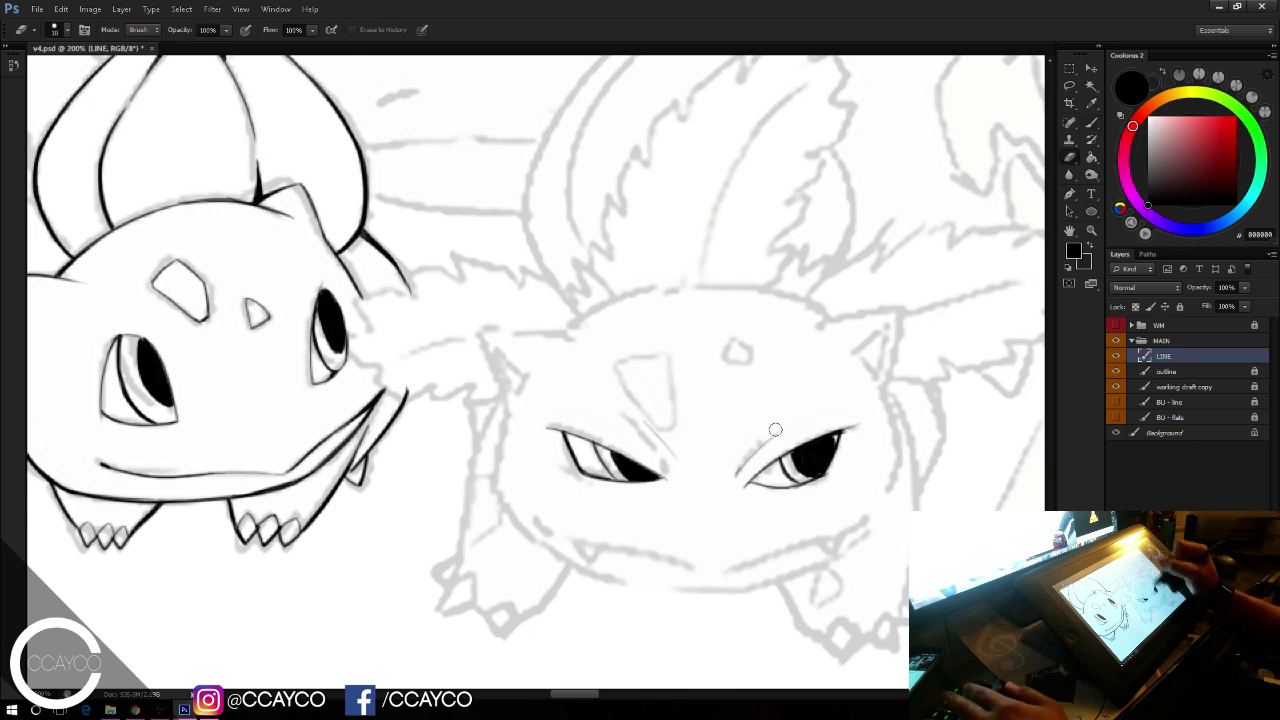
pyautogui.press('b')
pyautogui.moveTo(731, 466)
pyautogui.mouseDown()
pyautogui.moveTo(806, 392)
pyautogui.moveTo(760, 433)
pyautogui.mouseUp()
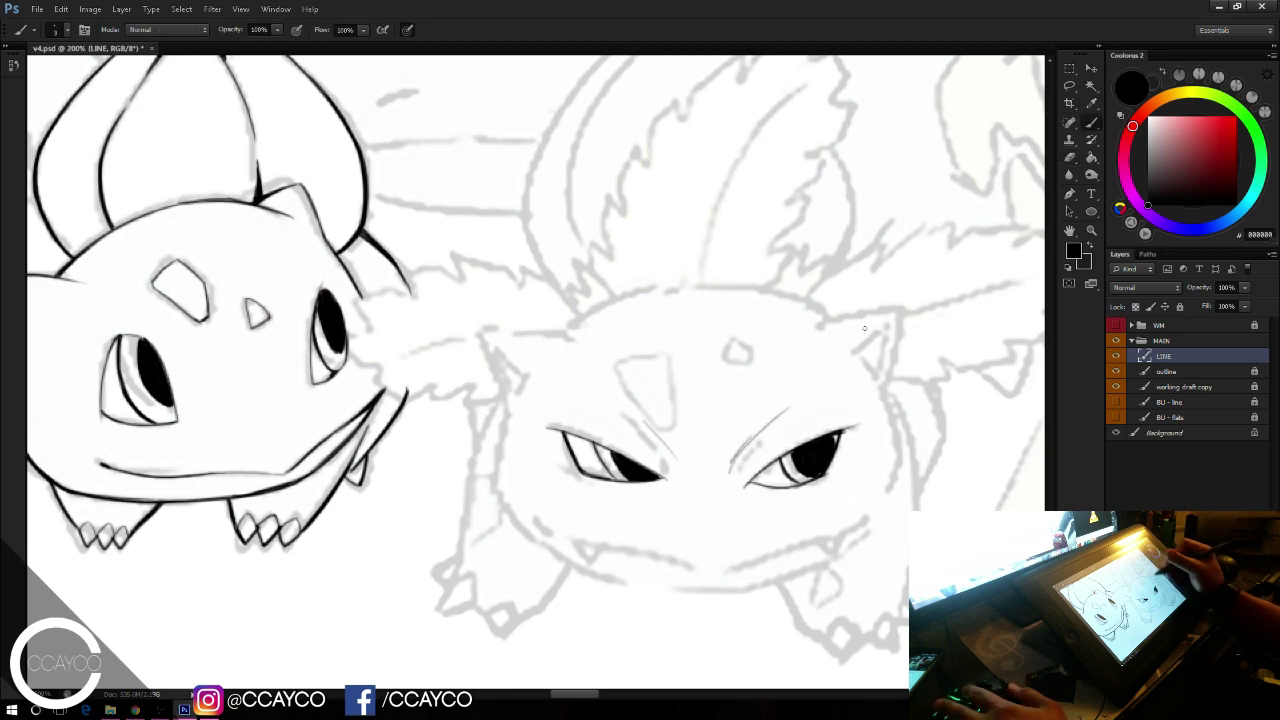
# Step: Ink the left half of Ivysaur's mouth from its corner to the center and add the small pointed left fang
pyautogui.moveTo(863, 487); pyautogui.dragTo(797, 445)
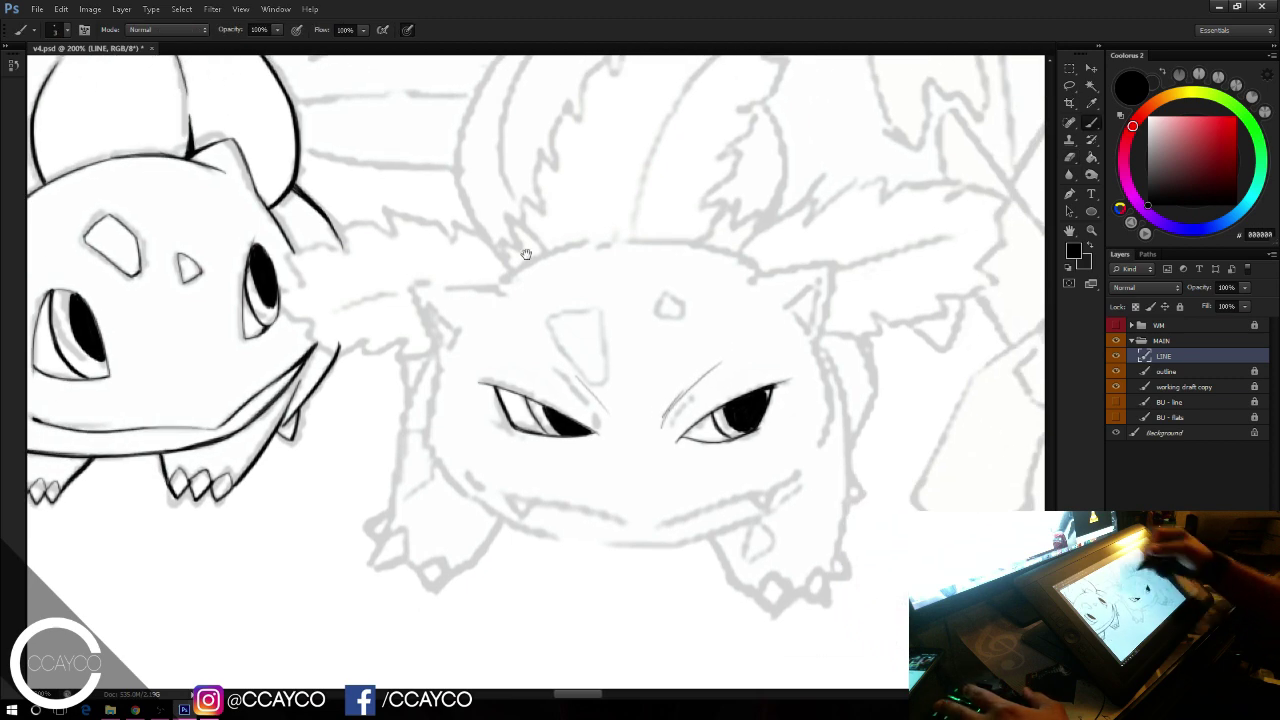
pyautogui.moveTo(552, 321); pyautogui.dragTo(521, 346)
pyautogui.moveTo(435, 497)
pyautogui.mouseDown()
pyautogui.moveTo(458, 515)
pyautogui.moveTo(558, 524)
pyautogui.mouseUp()
pyautogui.hotkey('ctrl', 'z')
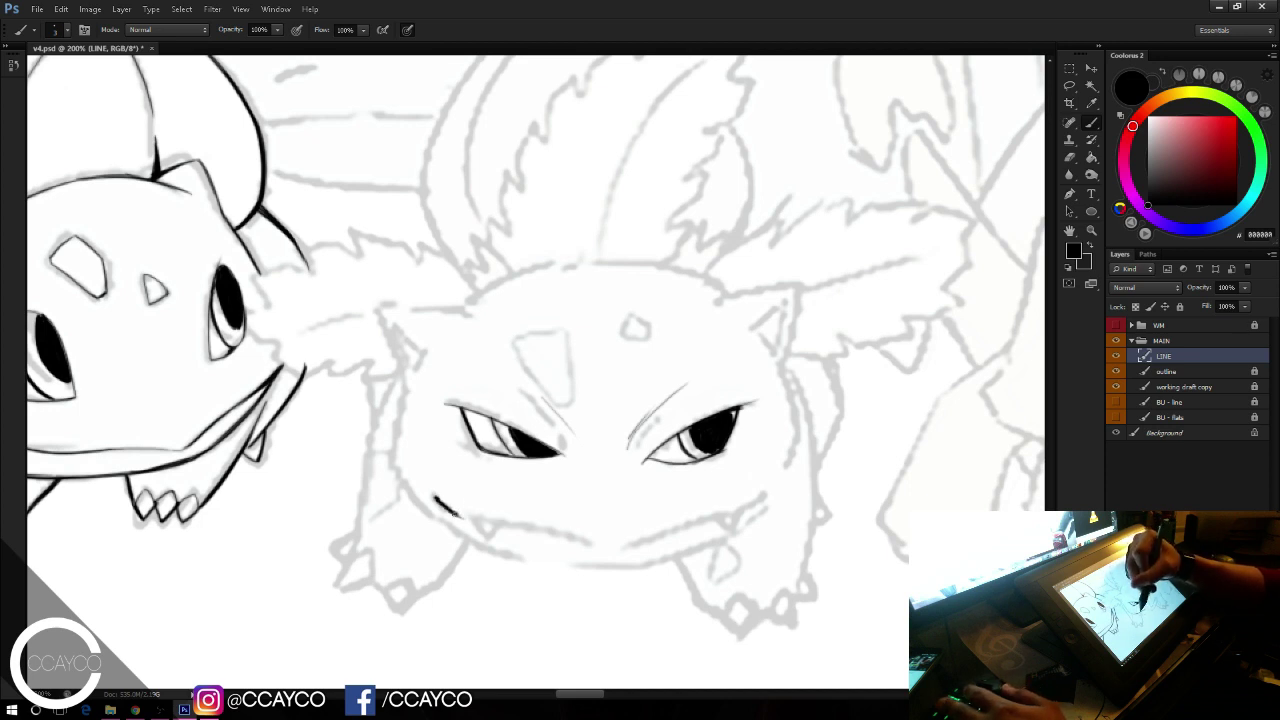
pyautogui.moveTo(457, 516); pyautogui.dragTo(606, 547)
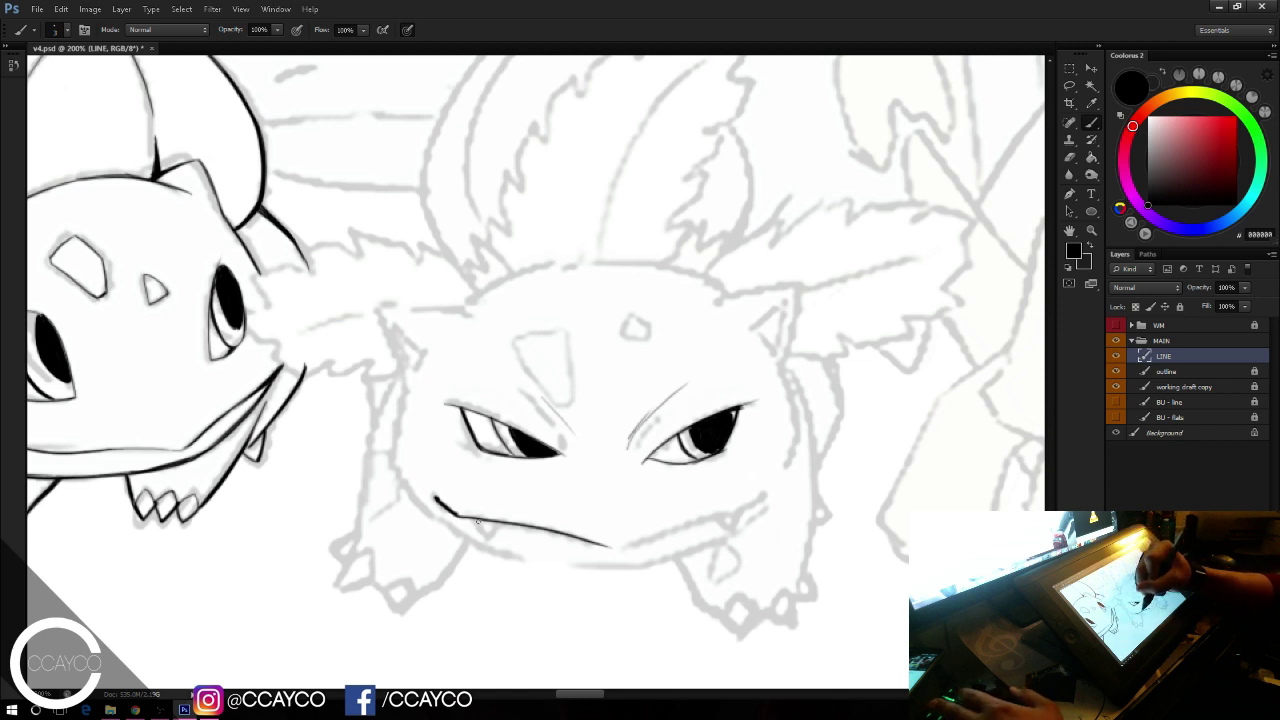
pyautogui.moveTo(477, 519); pyautogui.dragTo(503, 520)
pyautogui.hotkey('ctrl', 'z')
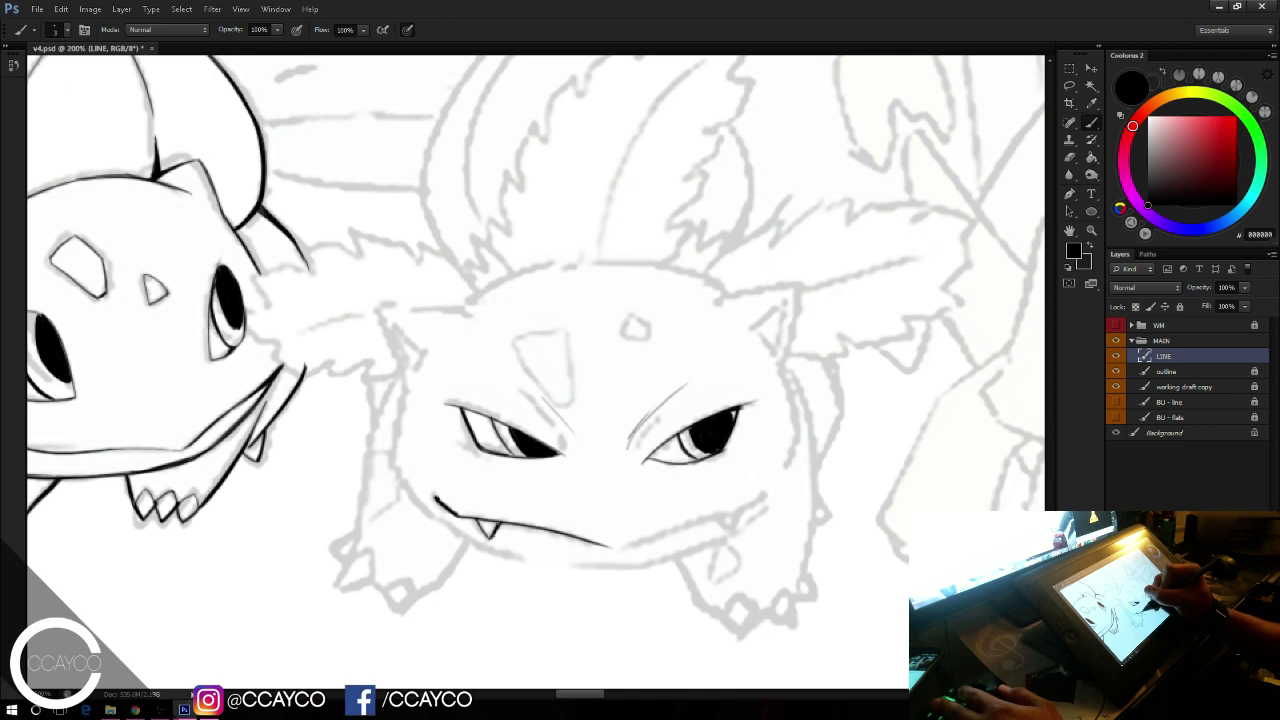
# Step: Trim the left corner of Ivysaur's mouth with the Eraser and clean up its short end stroke
pyautogui.press('e')
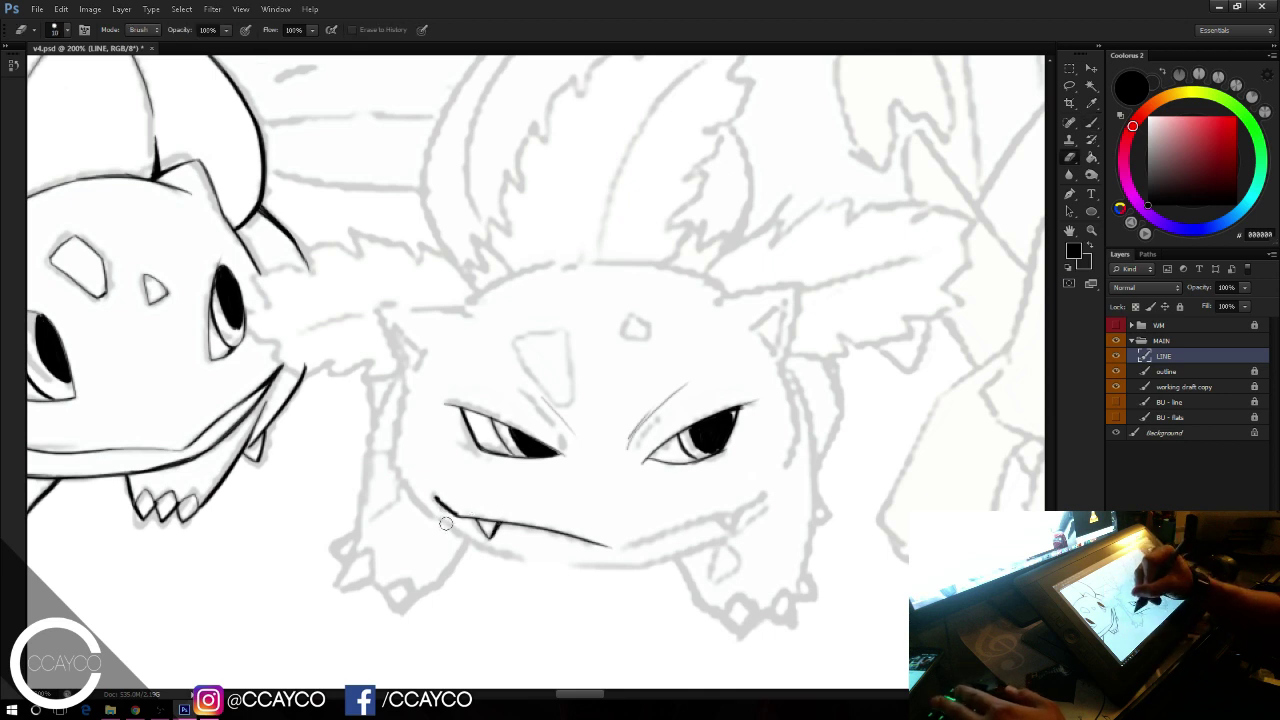
pyautogui.moveTo(446, 522)
pyautogui.mouseDown()
pyautogui.moveTo(435, 499)
pyautogui.moveTo(460, 516)
pyautogui.mouseUp()
pyautogui.press('b')
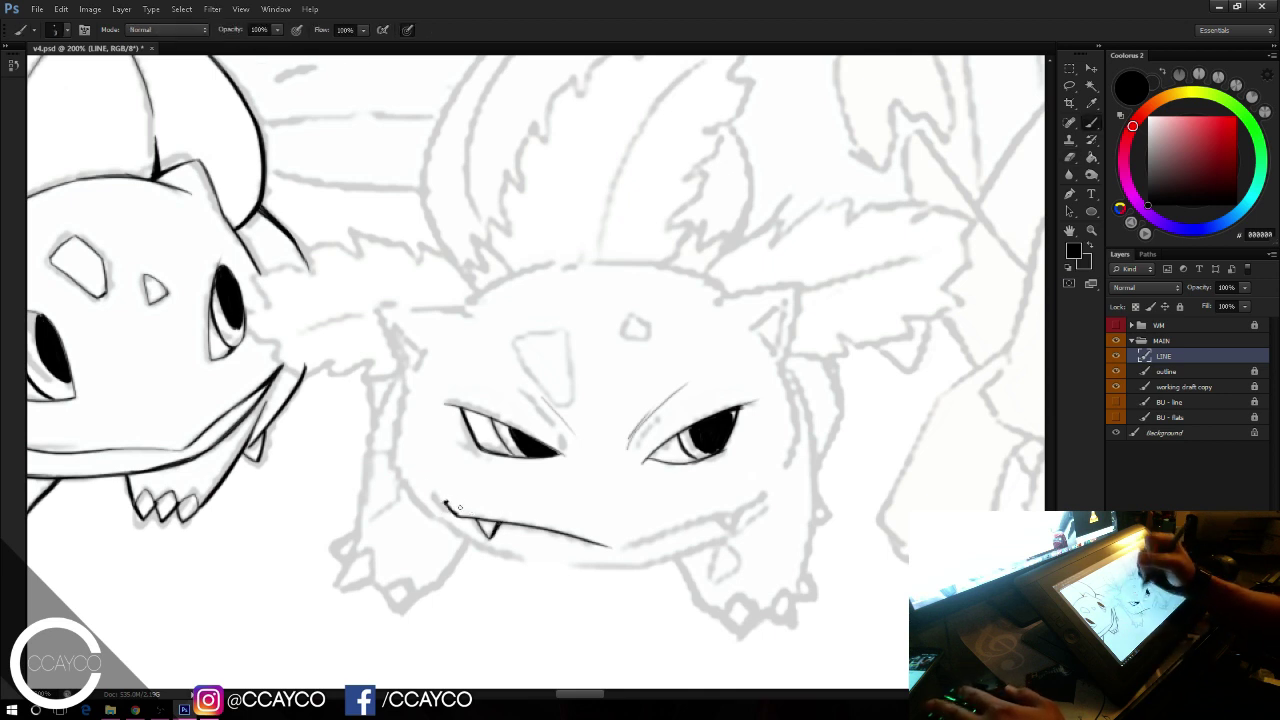
pyautogui.hotkey('ctrl', 'z')
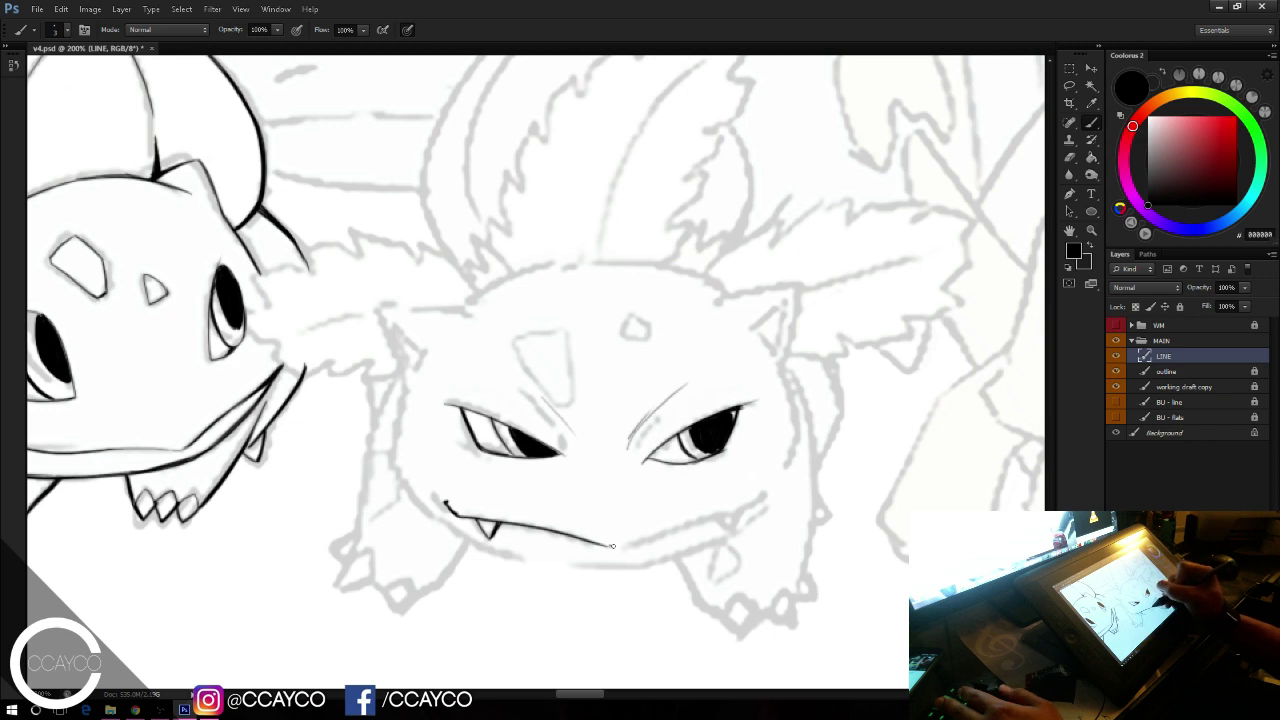
# Step: Ink the right half of Ivysaur's mouth from the center up to its corner and add the right fang
pyautogui.moveTo(618, 546)
pyautogui.mouseDown()
pyautogui.moveTo(764, 513)
pyautogui.moveTo(768, 492)
pyautogui.mouseUp()
pyautogui.press('e')
pyautogui.press('b')
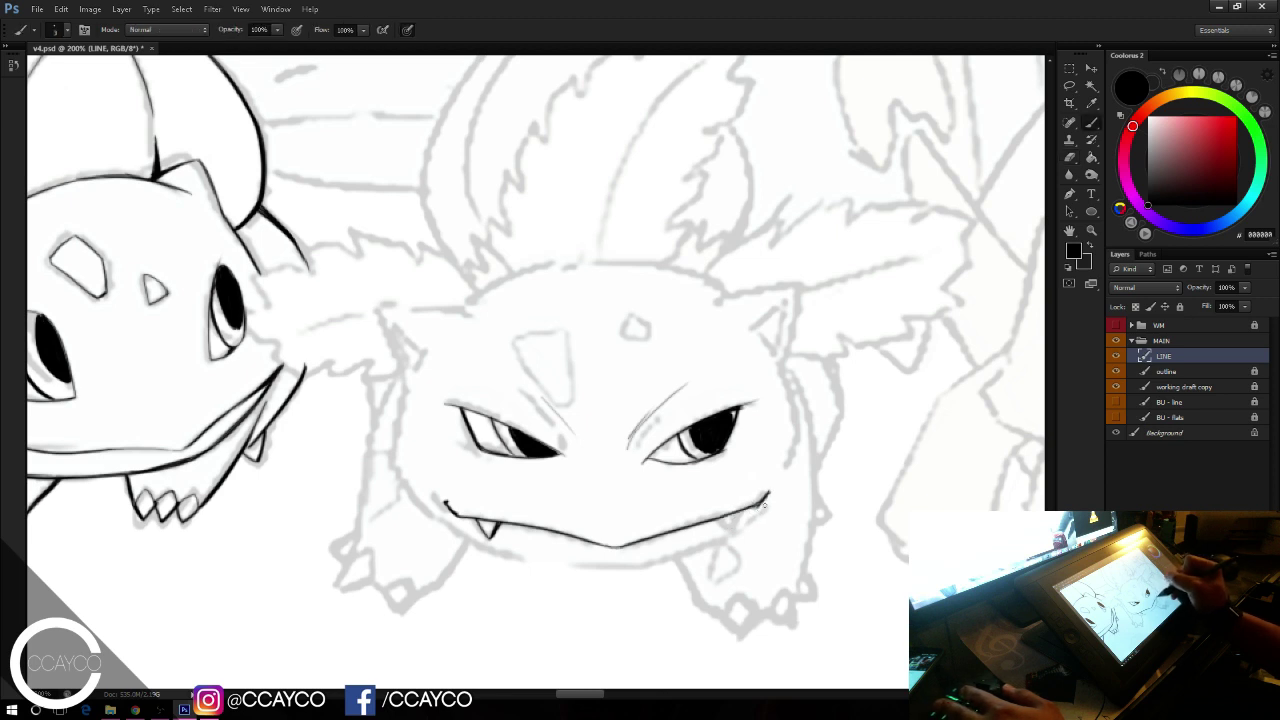
pyautogui.hotkey('ctrl', 'z')
pyautogui.moveTo(738, 514); pyautogui.dragTo(729, 529)
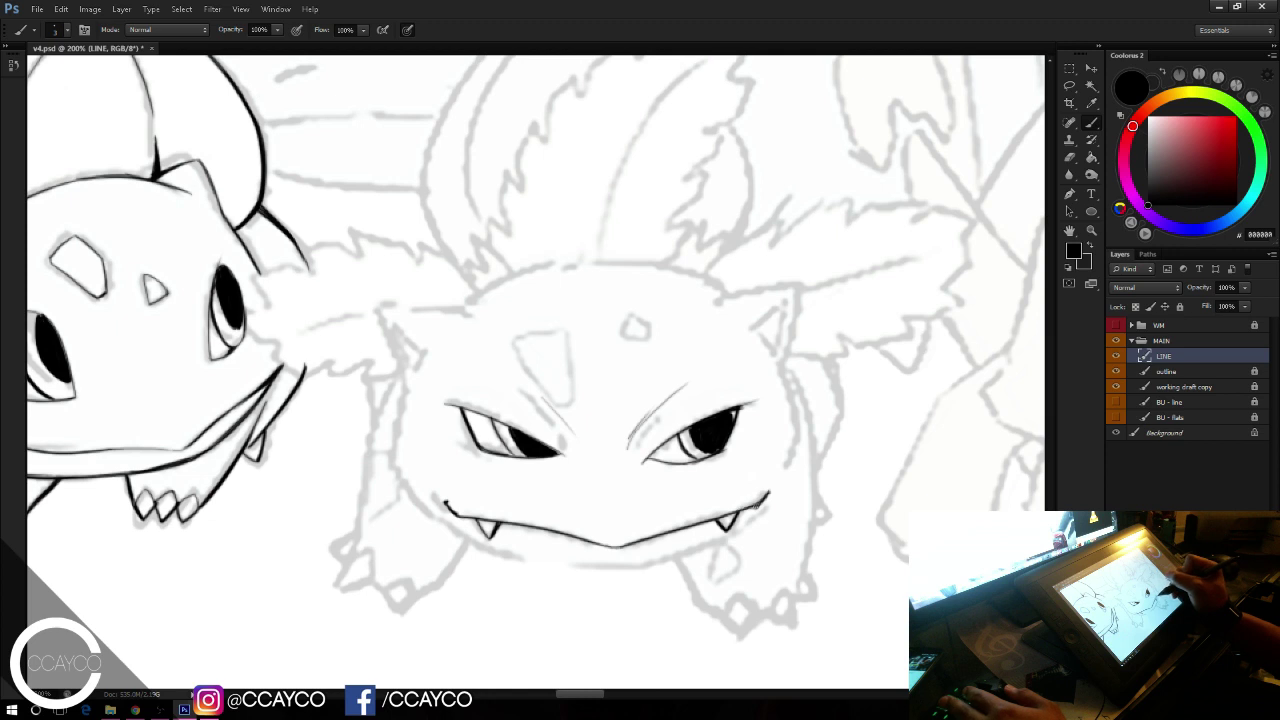
# Step: Outline the large tapered spot and the small rounded spot on Ivysaur's forehead
pyautogui.moveTo(515, 345); pyautogui.dragTo(568, 402)
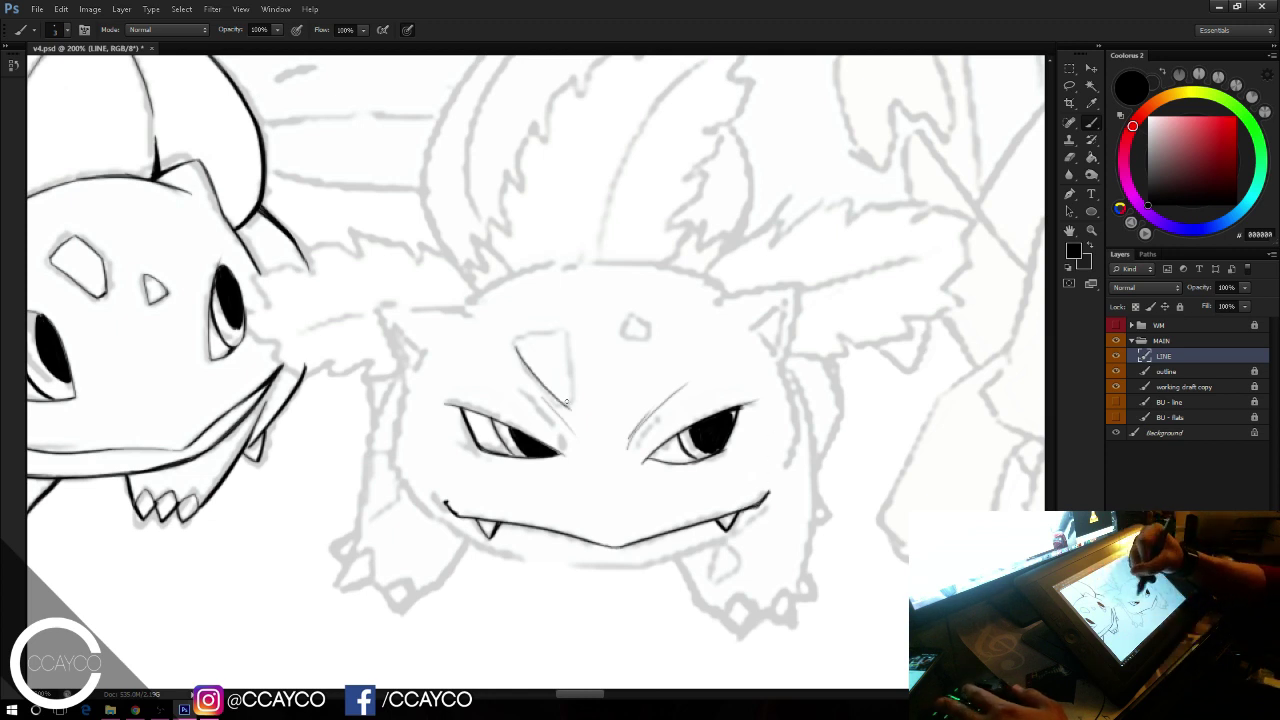
pyautogui.moveTo(517, 348)
pyautogui.mouseDown()
pyautogui.moveTo(569, 335)
pyautogui.moveTo(564, 323)
pyautogui.moveTo(574, 360)
pyautogui.moveTo(571, 326)
pyautogui.moveTo(577, 385)
pyautogui.mouseUp()
pyautogui.hotkey('ctrl', 'z')
pyautogui.hotkey('ctrl', 'z')
pyautogui.hotkey('ctrl', 'z')
pyautogui.hotkey('ctrl', 'z')
pyautogui.hotkey('ctrl', 'z')
pyautogui.press('e')
pyautogui.press('b')
pyautogui.hotkey('ctrl', 'z')
pyautogui.moveTo(568, 330); pyautogui.dragTo(575, 411)
pyautogui.press('e')
pyautogui.press('b')
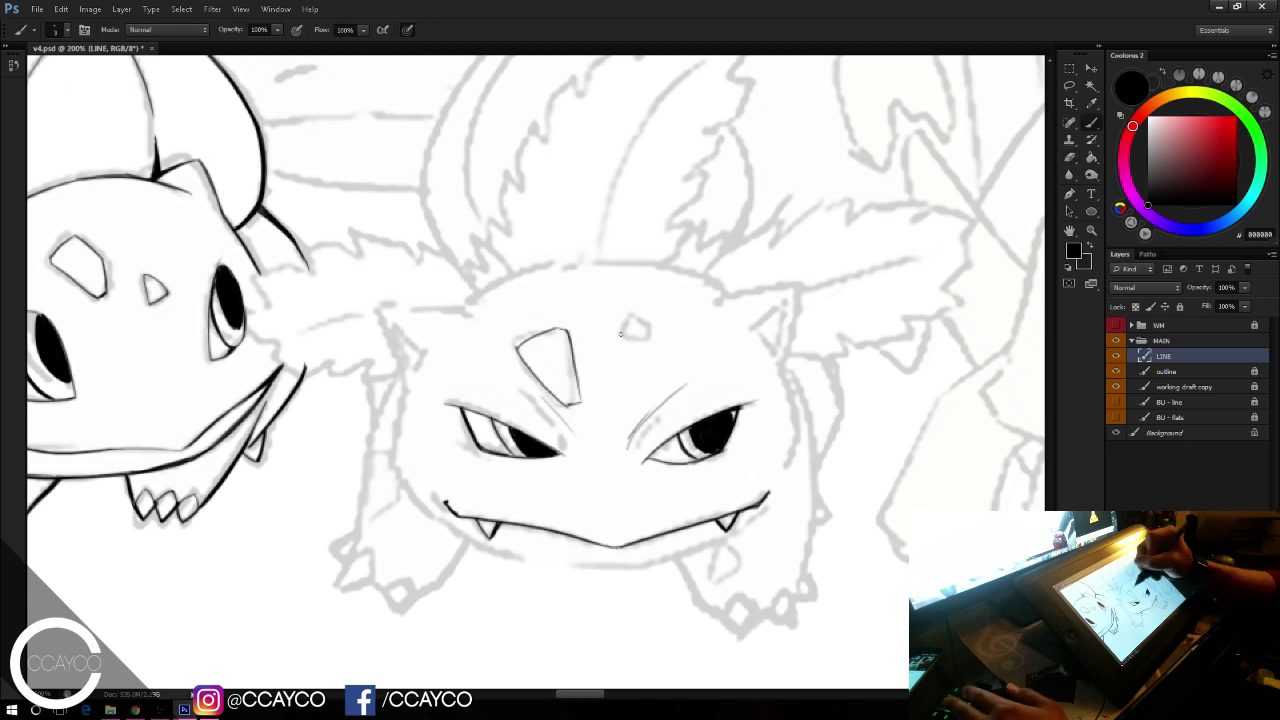
pyautogui.moveTo(620, 335); pyautogui.dragTo(653, 328)
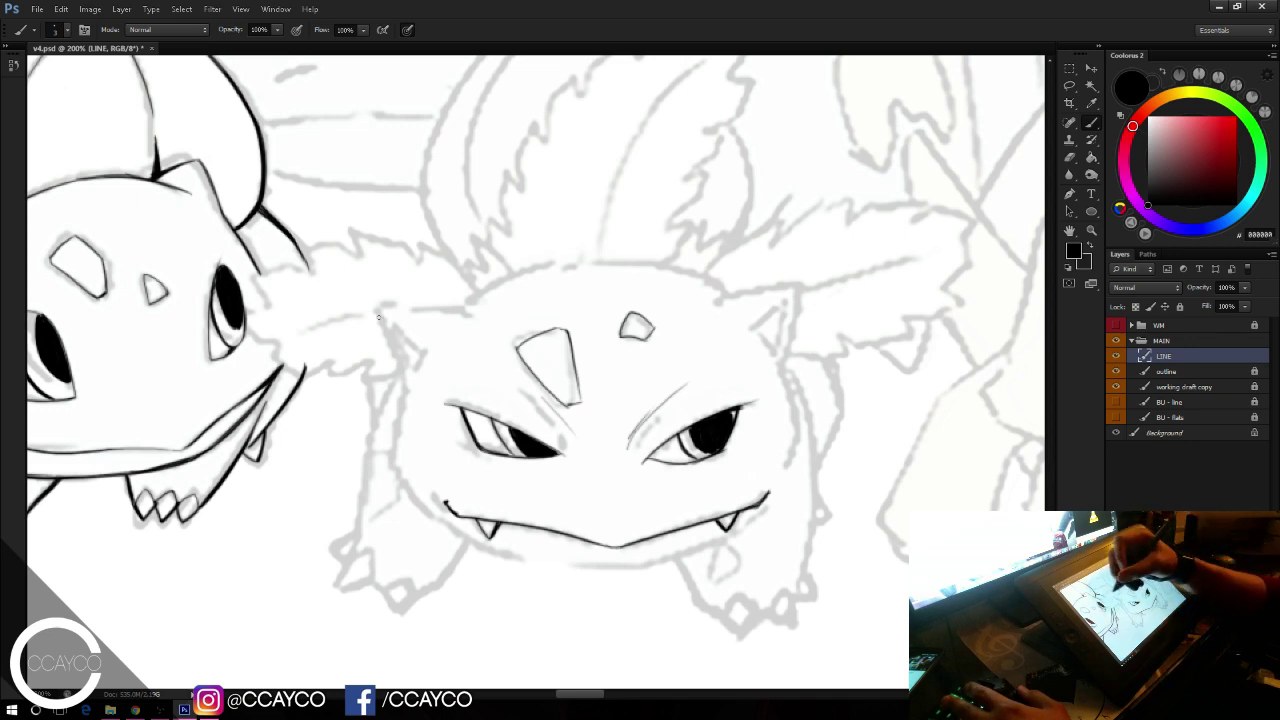
# Step: Ink the slanted outer edge of Ivysaur's left ear from the tip down to its base
pyautogui.moveTo(384, 319); pyautogui.dragTo(406, 373)
pyautogui.hotkey('ctrl', 'z')
pyautogui.hotkey('ctrl', 'z')
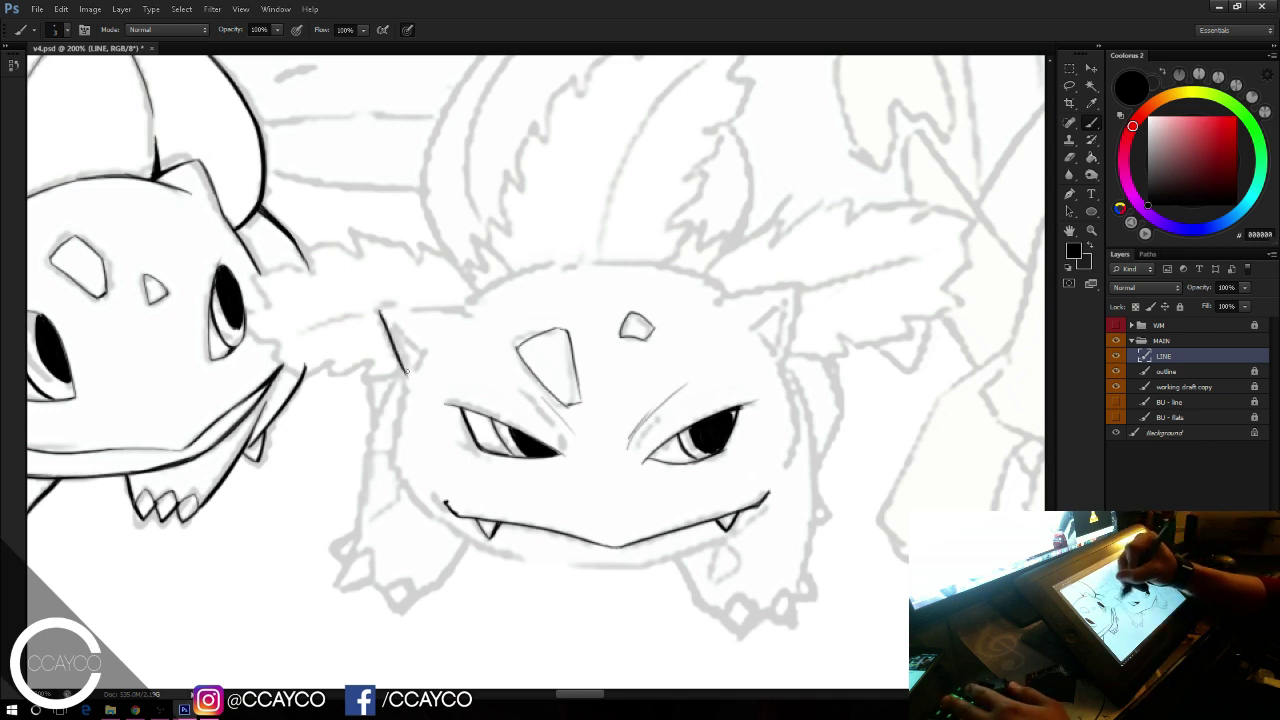
pyautogui.hotkey('ctrl', 'z')
pyautogui.moveTo(379, 309); pyautogui.dragTo(407, 378)
pyautogui.hotkey('ctrl', 'z')
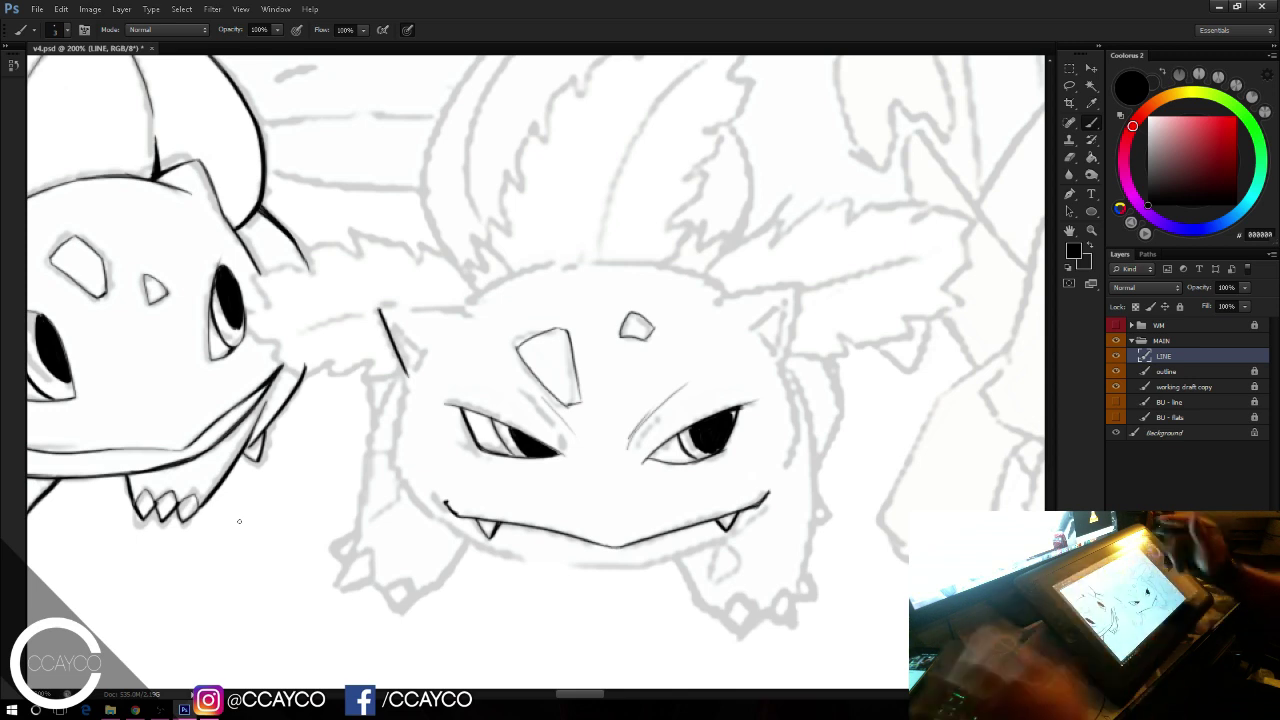
# Step: Ink the left side of Ivysaur's face from the ear base down to the cheek and clean up the join
pyautogui.moveTo(406, 376); pyautogui.dragTo(396, 466)
pyautogui.hotkey('ctrl', 'z')
pyautogui.rightClick(407, 345)
pyautogui.press('Escape')
pyautogui.hotkey('ctrl', 'z')
pyautogui.moveTo(404, 384); pyautogui.dragTo(397, 466)
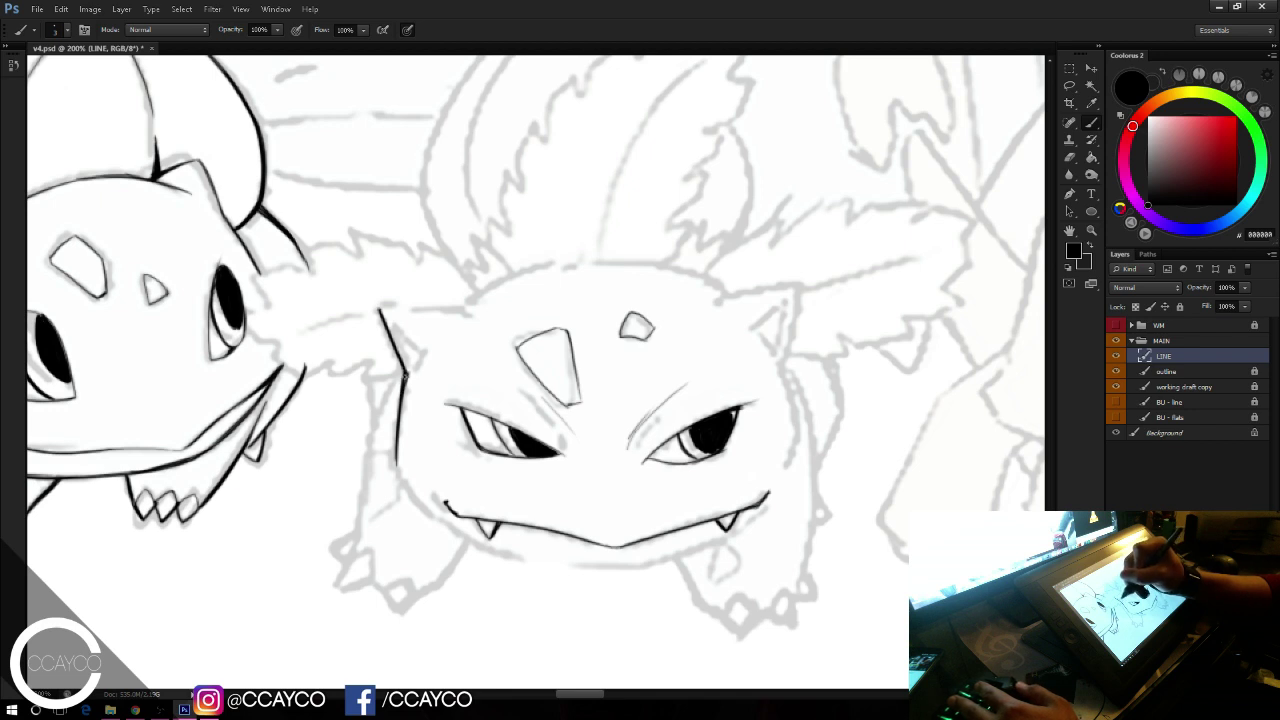
pyautogui.press('e')
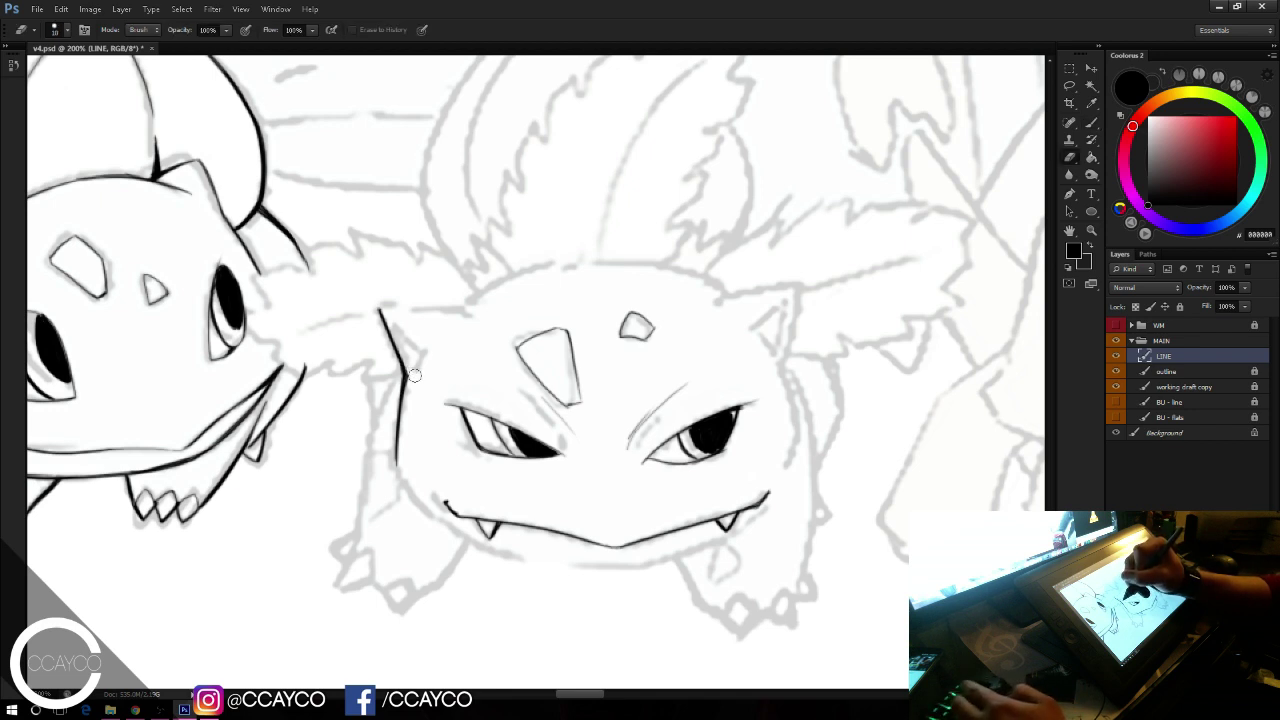
pyautogui.press('b')
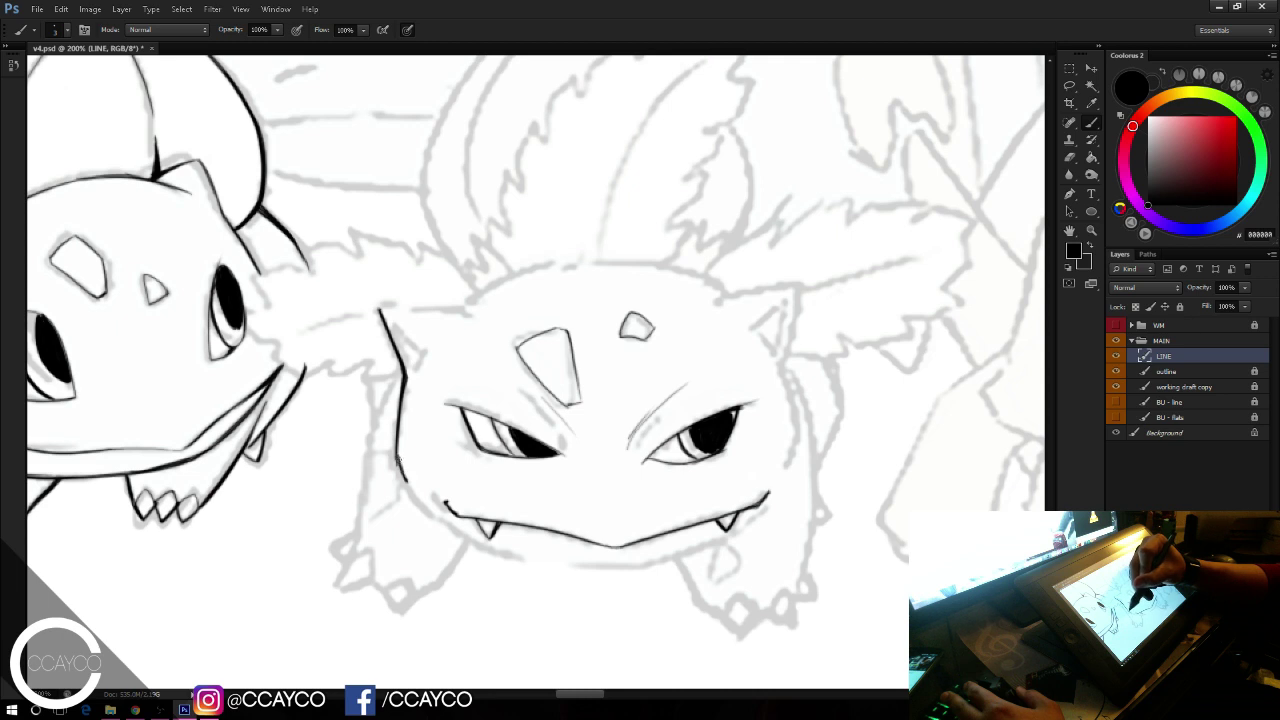
# Step: Ink the left half of Ivysaur's jawline from the left cheek down to the center of the chin
pyautogui.moveTo(398, 456)
pyautogui.mouseDown()
pyautogui.moveTo(412, 492)
pyautogui.moveTo(468, 542)
pyautogui.mouseUp()
pyautogui.moveTo(400, 462)
pyautogui.mouseDown()
pyautogui.moveTo(490, 546)
pyautogui.moveTo(556, 560)
pyautogui.mouseUp()
pyautogui.hotkey('ctrl', 'z')
pyautogui.moveTo(434, 522); pyautogui.dragTo(586, 570)
pyautogui.hotkey('ctrl', 'z')
pyautogui.moveTo(462, 537); pyautogui.dragTo(612, 568)
pyautogui.hotkey('ctrl', 'z')
pyautogui.hotkey('ctrl', 'z')
pyautogui.moveTo(468, 540); pyautogui.dragTo(598, 569)
pyautogui.hotkey('ctrl', 'z')
pyautogui.moveTo(508, 557)
pyautogui.mouseDown()
pyautogui.moveTo(612, 567)
pyautogui.moveTo(698, 553)
pyautogui.moveTo(562, 566)
pyautogui.mouseUp()
pyautogui.hotkey('ctrl', 'z')
pyautogui.hotkey('ctrl', 'alt', 'z')
pyautogui.hotkey('ctrl', 'alt', 'z')
pyautogui.hotkey('ctrl', 'alt', 'z')
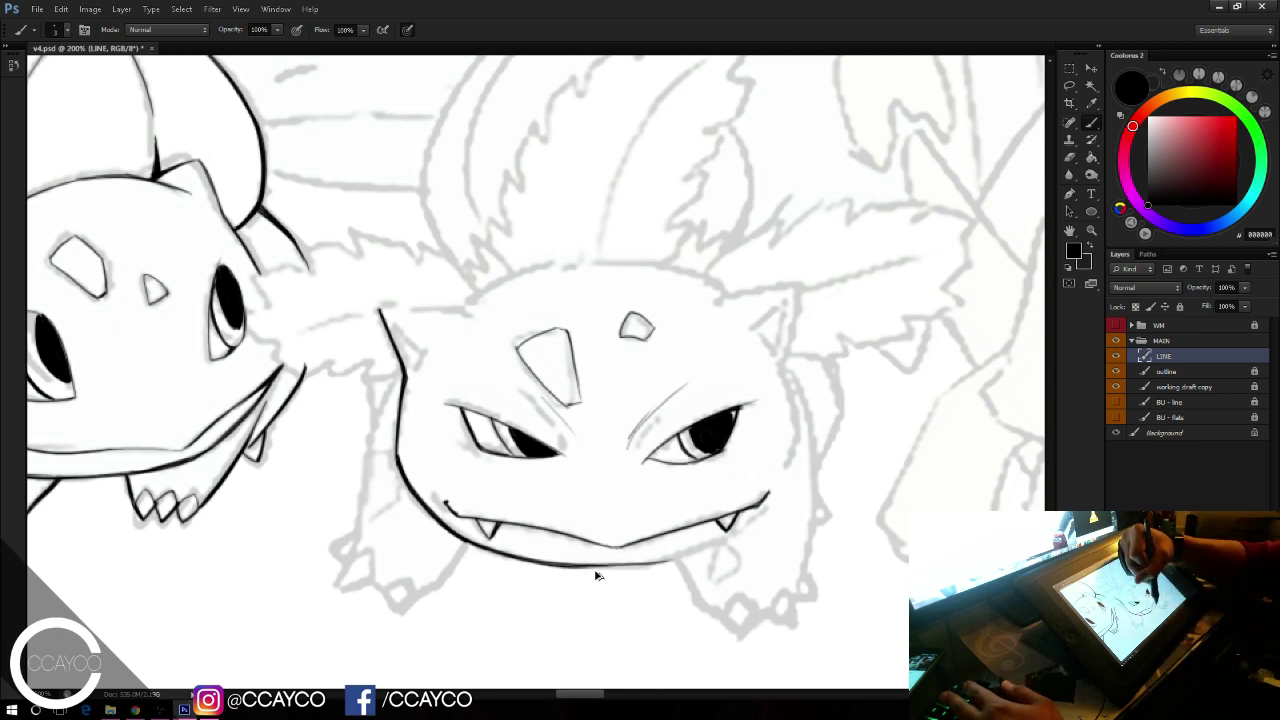
# Step: Ink the right half of Ivysaur's jawline from the center of the chin to below the right mouth corner
pyautogui.hotkey('ctrl', 'z')
pyautogui.moveTo(684, 558); pyautogui.dragTo(542, 568)
pyautogui.hotkey('ctrl', 'z')
pyautogui.moveTo(676, 557); pyautogui.dragTo(551, 564)
pyautogui.hotkey('ctrl', 'z')
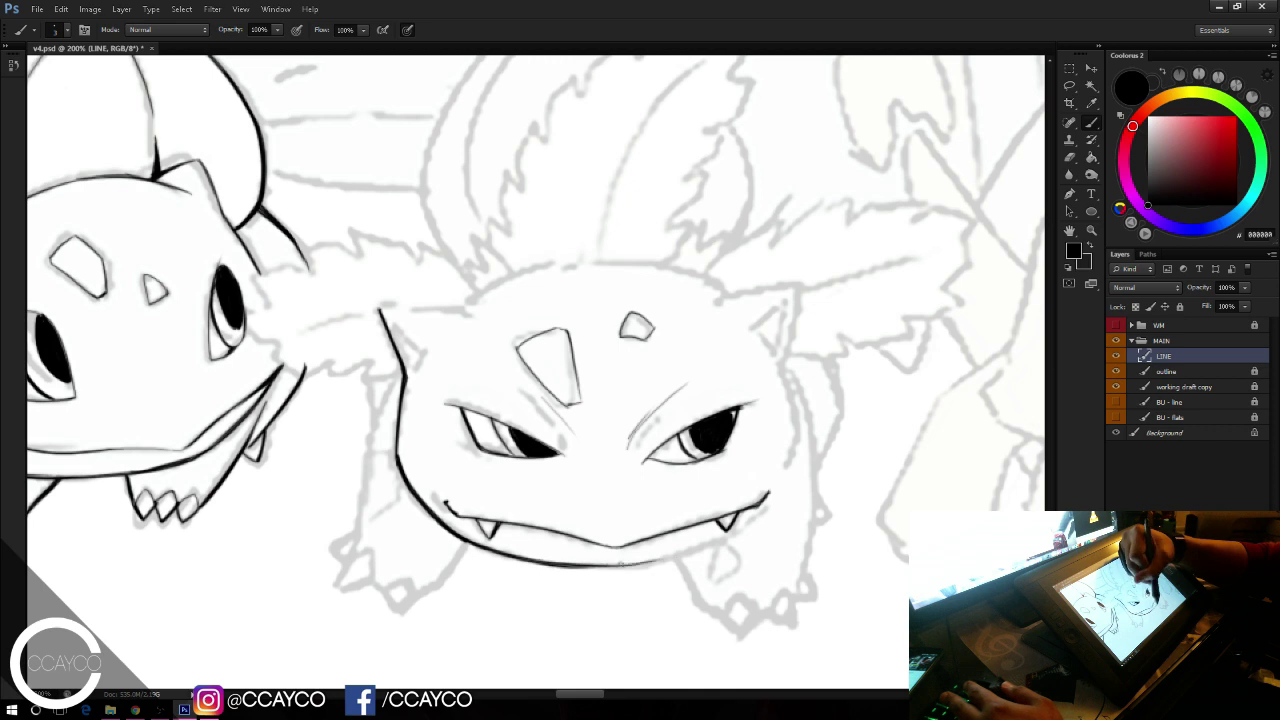
pyautogui.hotkey('ctrl', 'z')
pyautogui.moveTo(670, 563)
pyautogui.mouseDown()
pyautogui.moveTo(560, 566)
pyautogui.moveTo(698, 550)
pyautogui.moveTo(768, 512)
pyautogui.moveTo(703, 551)
pyautogui.mouseUp()
pyautogui.hotkey('ctrl', 'z')
pyautogui.hotkey('ctrl', 'z')
pyautogui.hotkey('ctrl', 'z')
pyautogui.moveTo(760, 518); pyautogui.dragTo(686, 555)
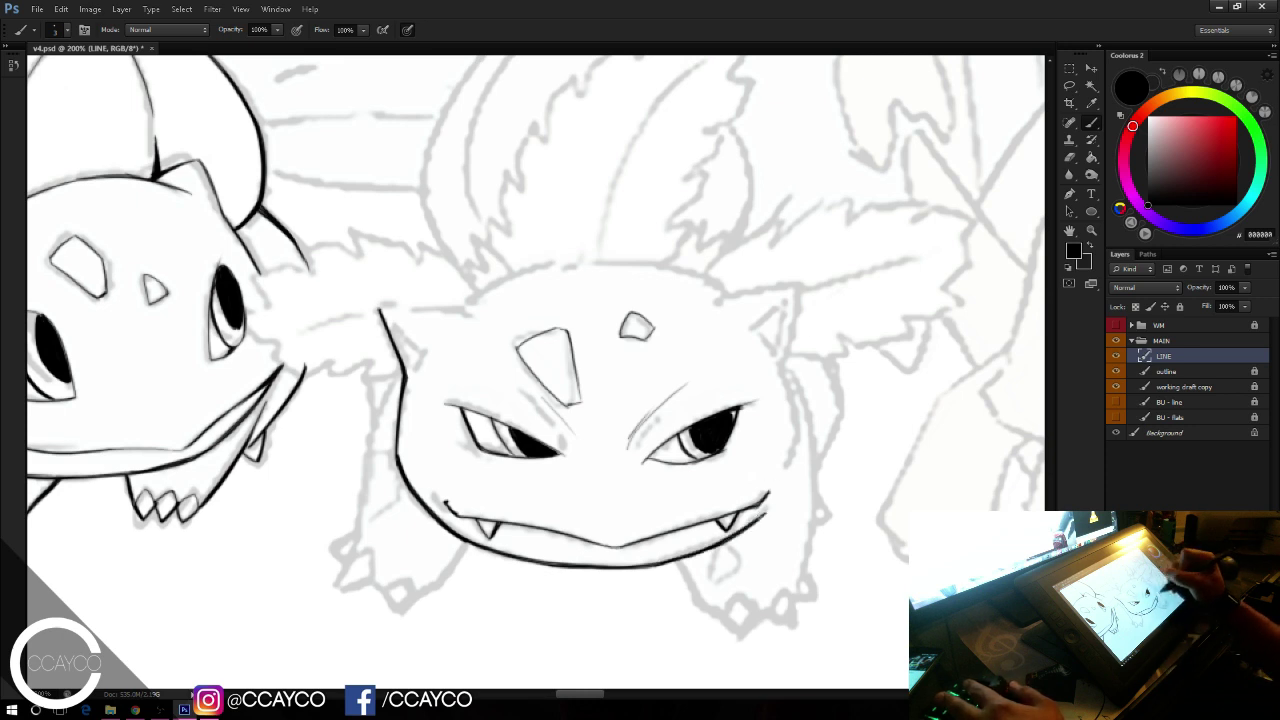
# Step: Extend the jawline past the right mouth corner up to Ivysaur's right cheek
pyautogui.moveTo(752, 524); pyautogui.dragTo(784, 480)
pyautogui.hotkey('ctrl', 'z')
pyautogui.moveTo(750, 526); pyautogui.dragTo(784, 480)
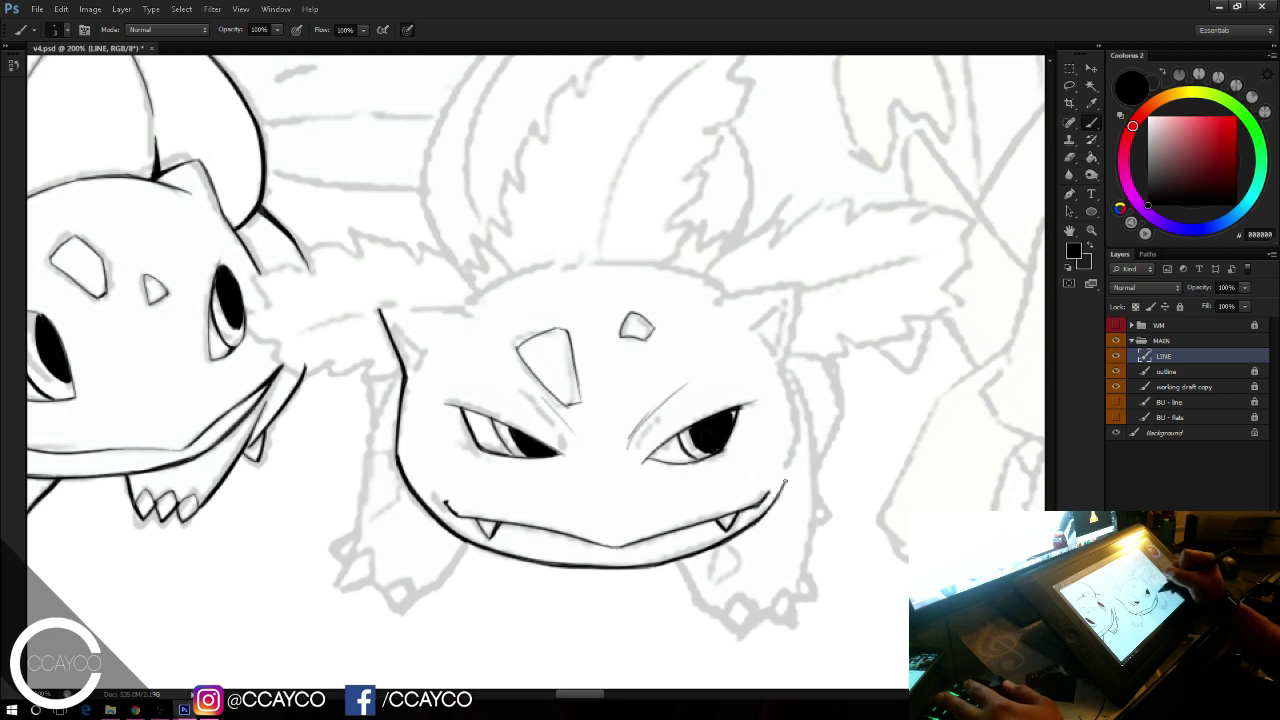
# Step: Ink the top and outer edges of Ivysaur's right ear and the triangle inside it
pyautogui.moveTo(734, 296); pyautogui.dragTo(800, 287)
pyautogui.hotkey('ctrl', 'z')
pyautogui.moveTo(798, 292); pyautogui.dragTo(786, 358)
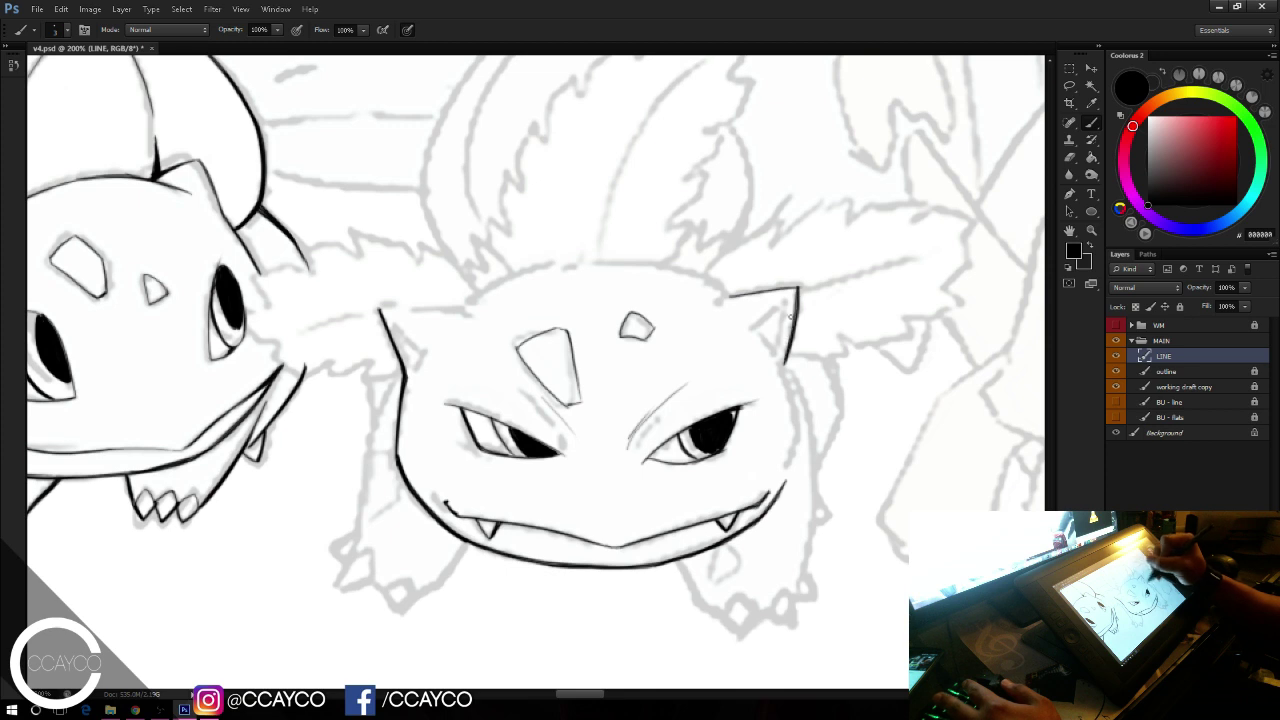
pyautogui.hotkey('ctrl', 'z')
pyautogui.moveTo(798, 294); pyautogui.dragTo(780, 357)
pyautogui.hotkey('ctrl', 'z')
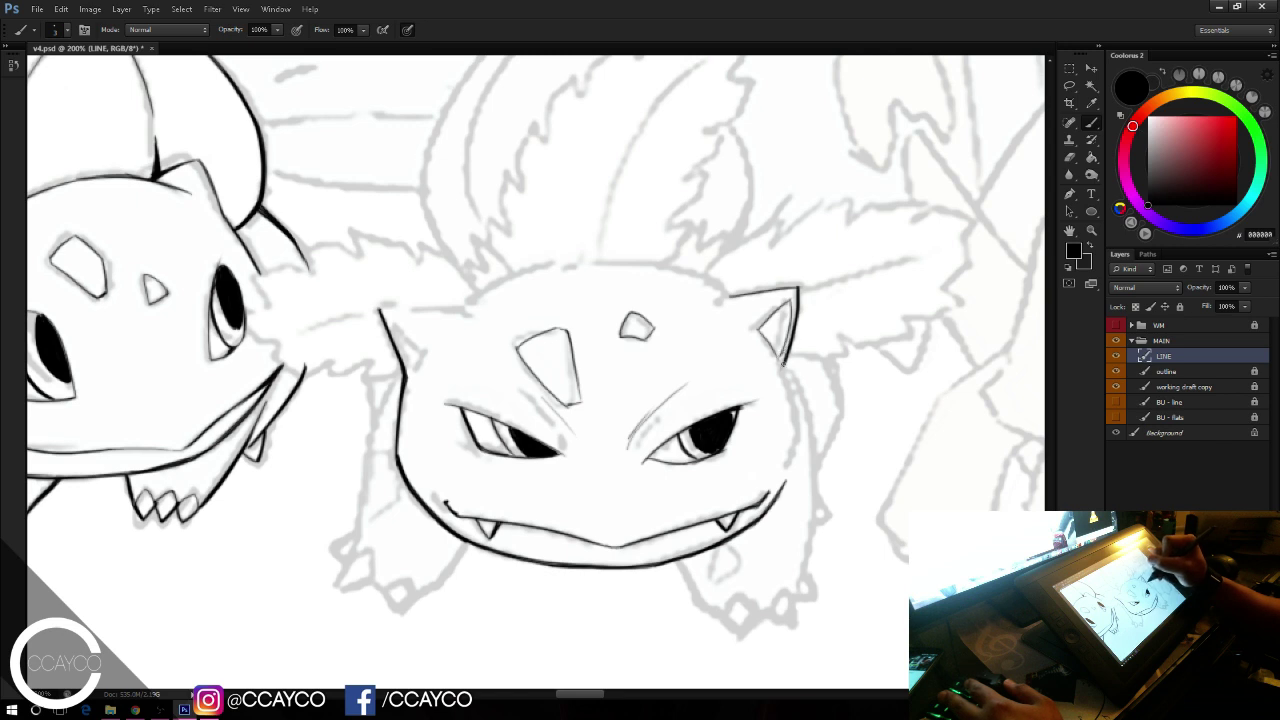
# Step: Ink the right side of Ivysaur's face from the ear base down to the cheek, joining the jawline
pyautogui.moveTo(784, 368); pyautogui.dragTo(786, 482)
pyautogui.hotkey('ctrl', 'z')
pyautogui.moveTo(796, 418); pyautogui.dragTo(786, 466)
pyautogui.moveTo(797, 414); pyautogui.dragTo(792, 462)
pyautogui.moveTo(794, 406); pyautogui.dragTo(779, 497)
pyautogui.hotkey('ctrl', 'z')
pyautogui.hotkey('ctrl', 'z')
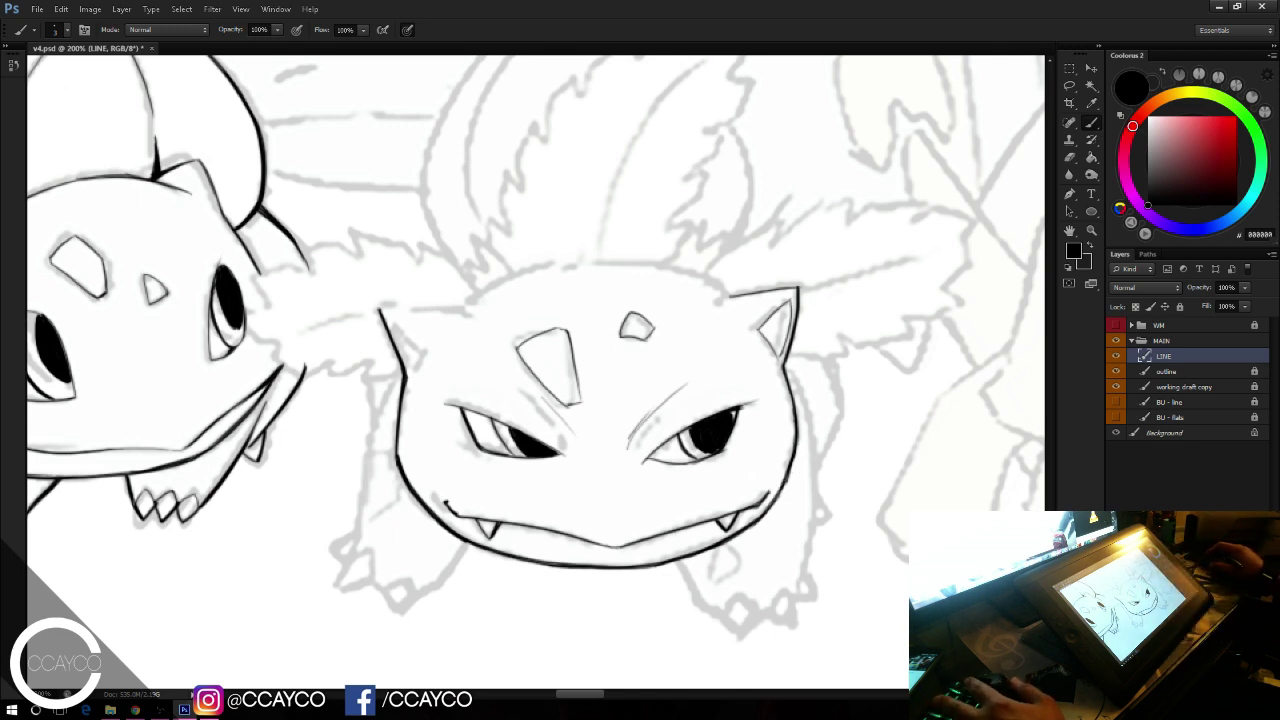
pyautogui.hotkey('alt', 'Tab')
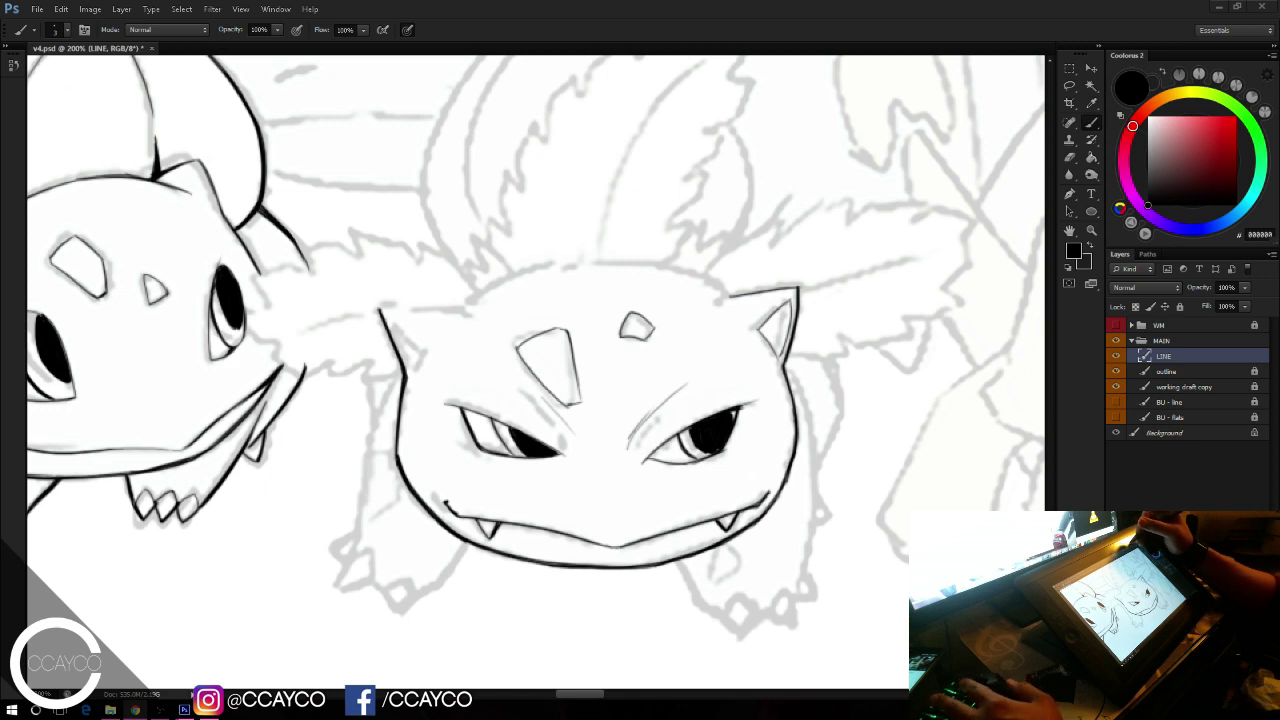
pyautogui.click(890, 40)
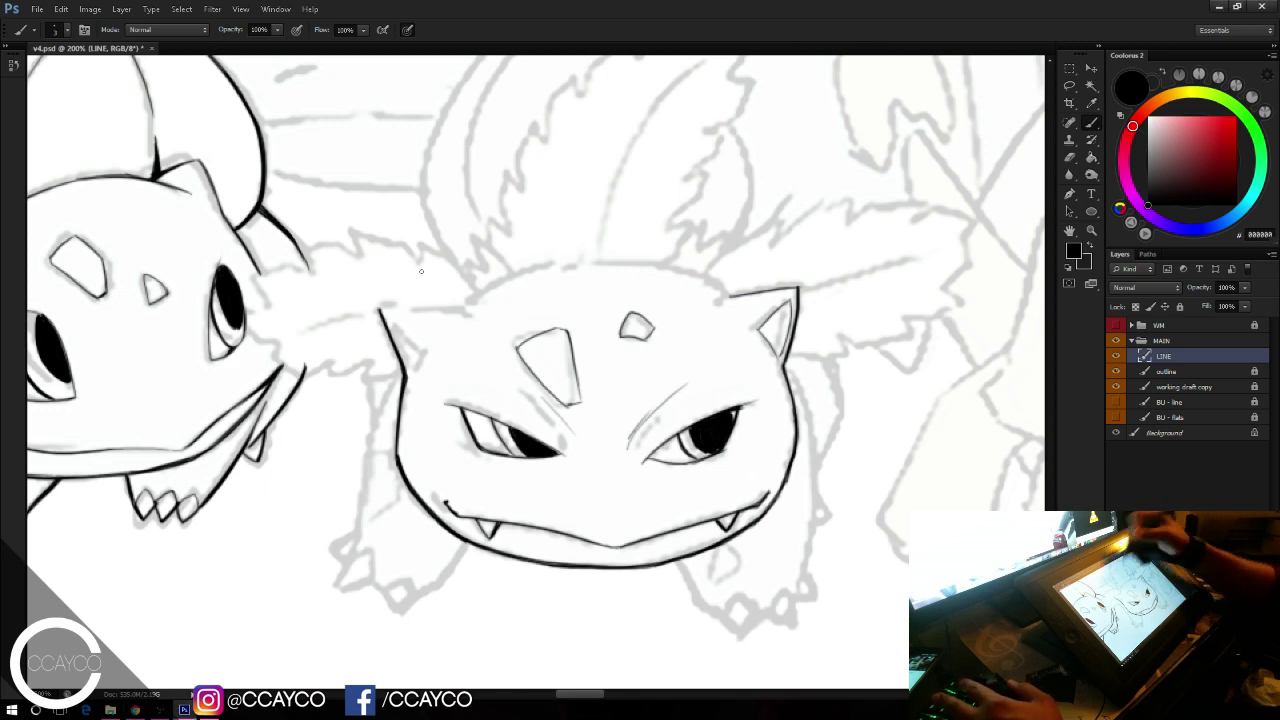
# Step: Ink the inner triangle and the top edge of Ivysaur's left ear
pyautogui.moveTo(381, 312); pyautogui.dragTo(421, 346)
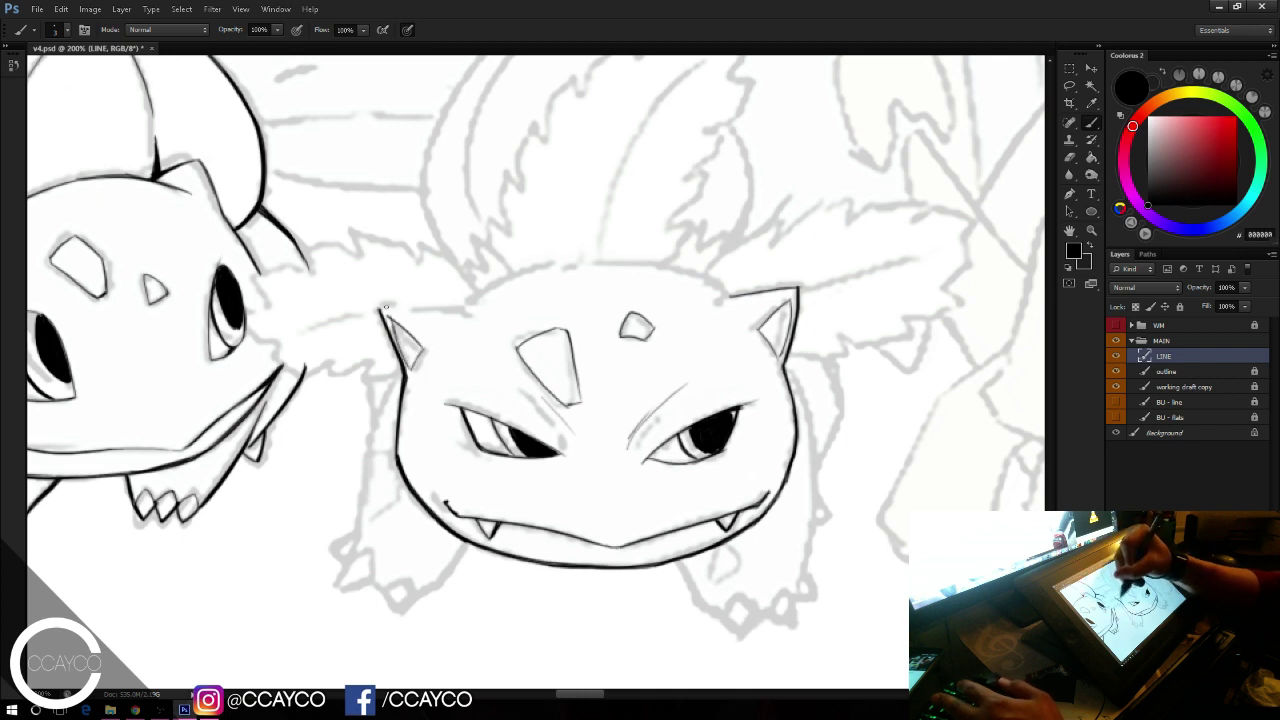
pyautogui.moveTo(389, 305); pyautogui.dragTo(463, 311)
pyautogui.hotkey('ctrl', 'z')
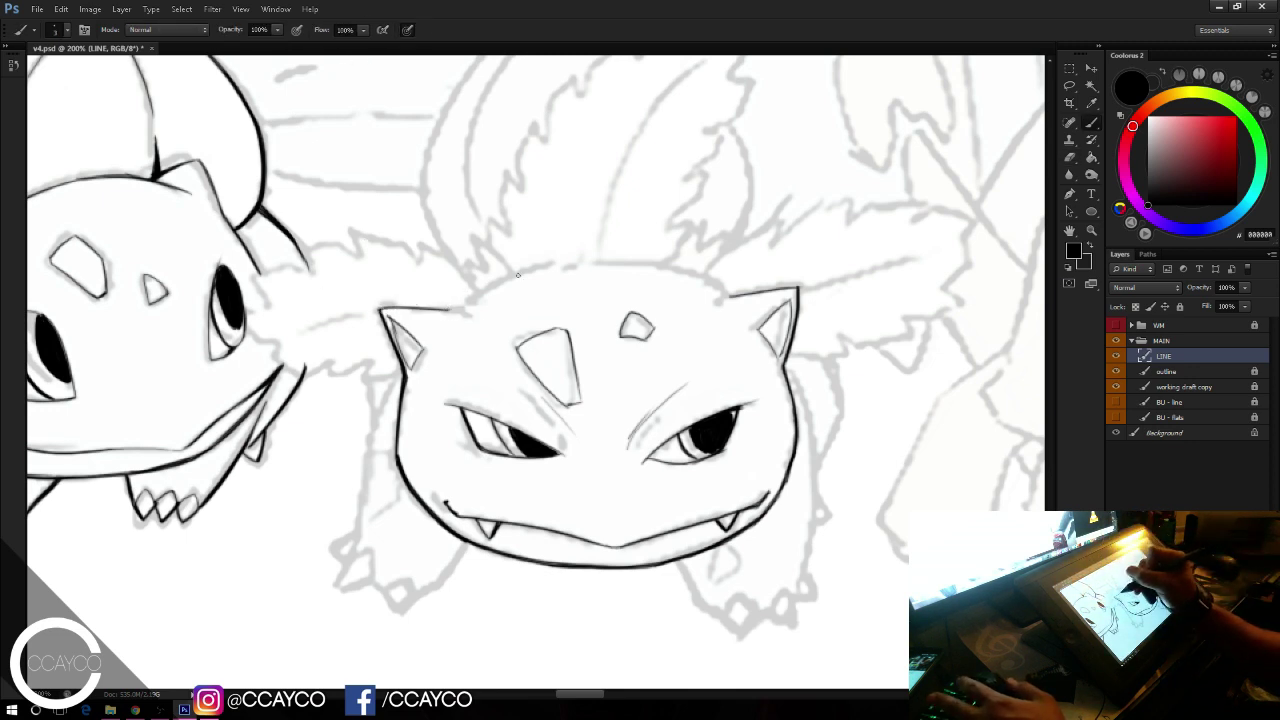
# Step: Ink the top of Ivysaur's head from the left ear over the crown
pyautogui.hotkey('ctrl', 'z')
pyautogui.moveTo(450, 308); pyautogui.dragTo(552, 264)
pyautogui.hotkey('ctrl', 'z')
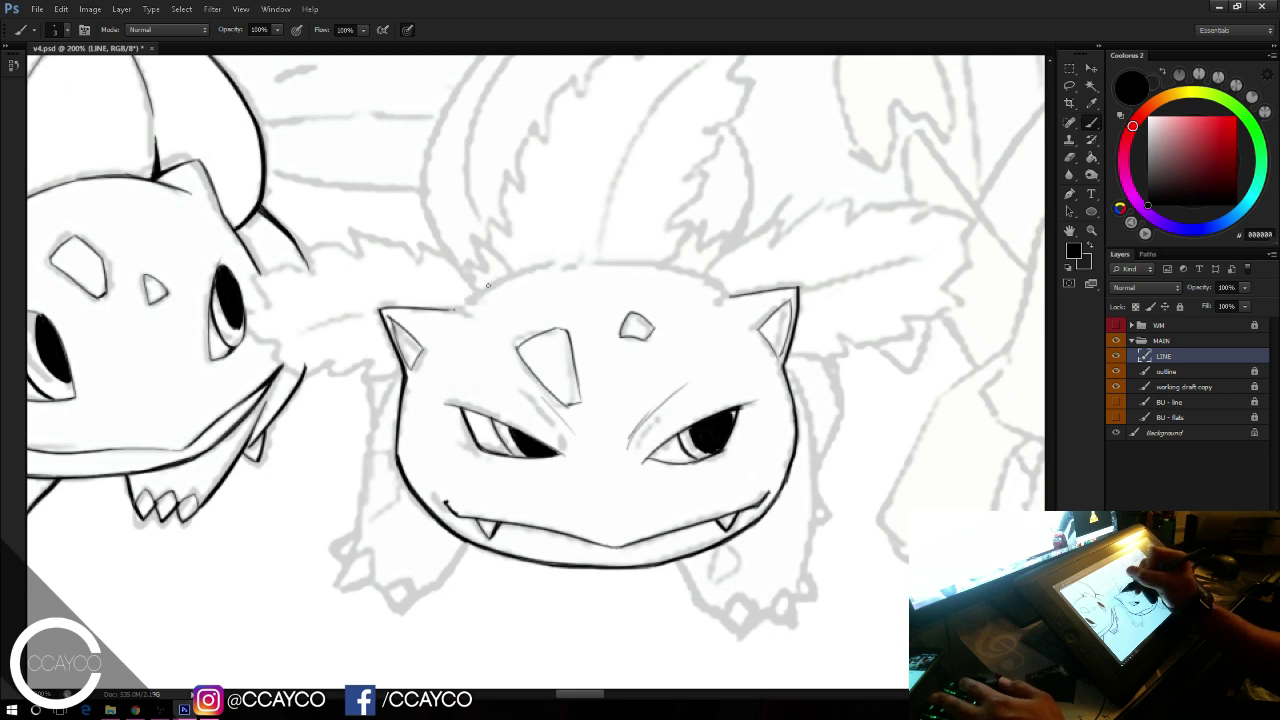
pyautogui.moveTo(452, 309); pyautogui.dragTo(507, 275)
pyautogui.moveTo(452, 308); pyautogui.dragTo(508, 273)
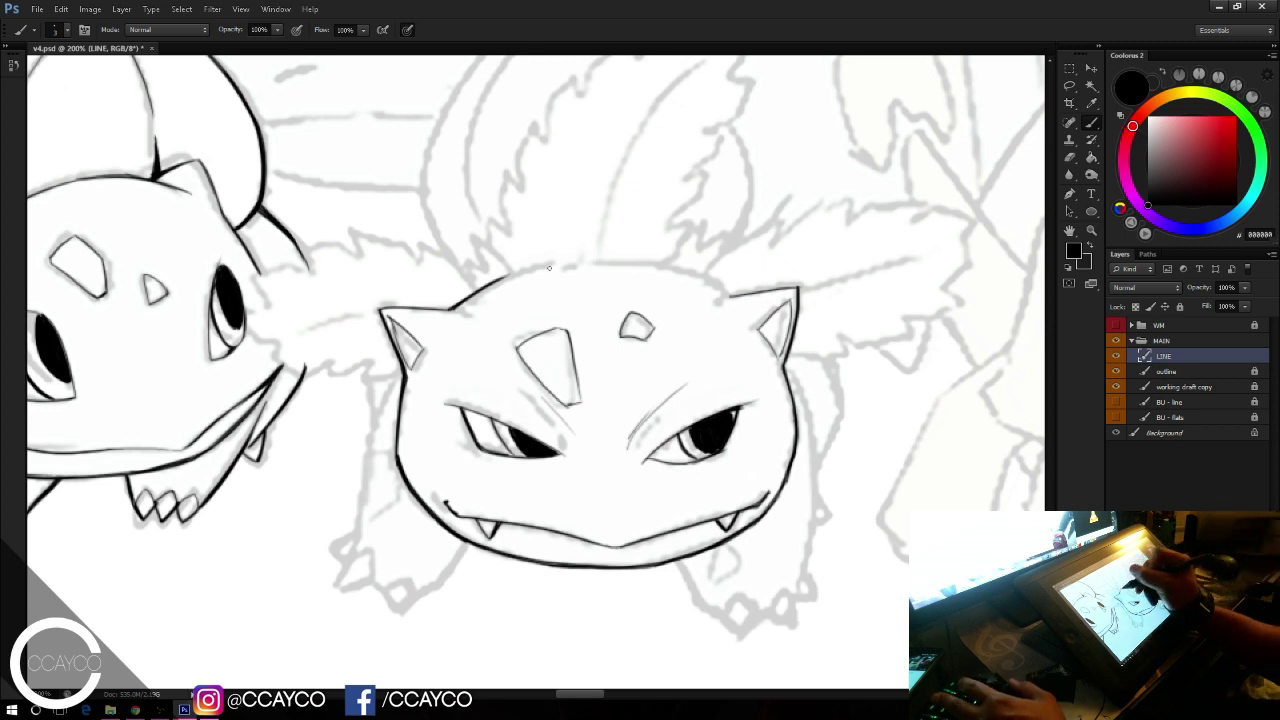
pyautogui.moveTo(480, 291); pyautogui.dragTo(615, 262)
pyautogui.hotkey('ctrl', 'z')
pyautogui.moveTo(482, 290); pyautogui.dragTo(647, 262)
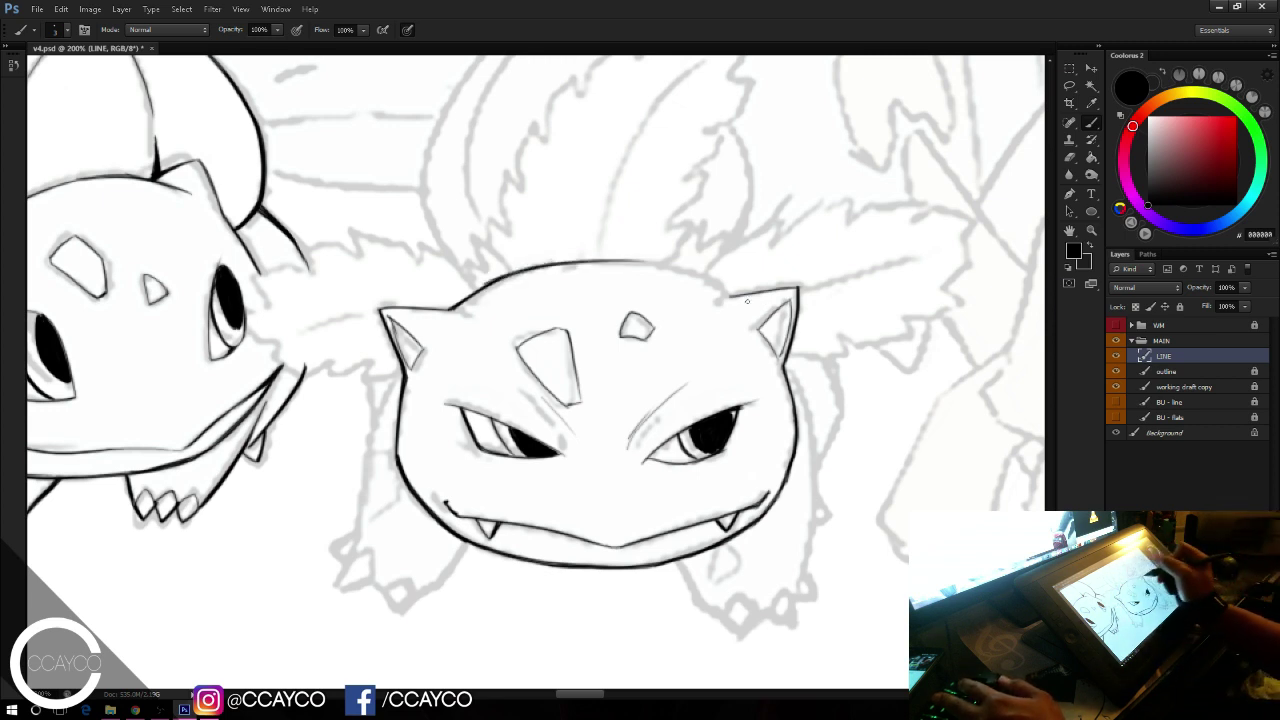
pyautogui.hotkey('ctrl', 'z')
pyautogui.moveTo(490, 284); pyautogui.dragTo(667, 264)
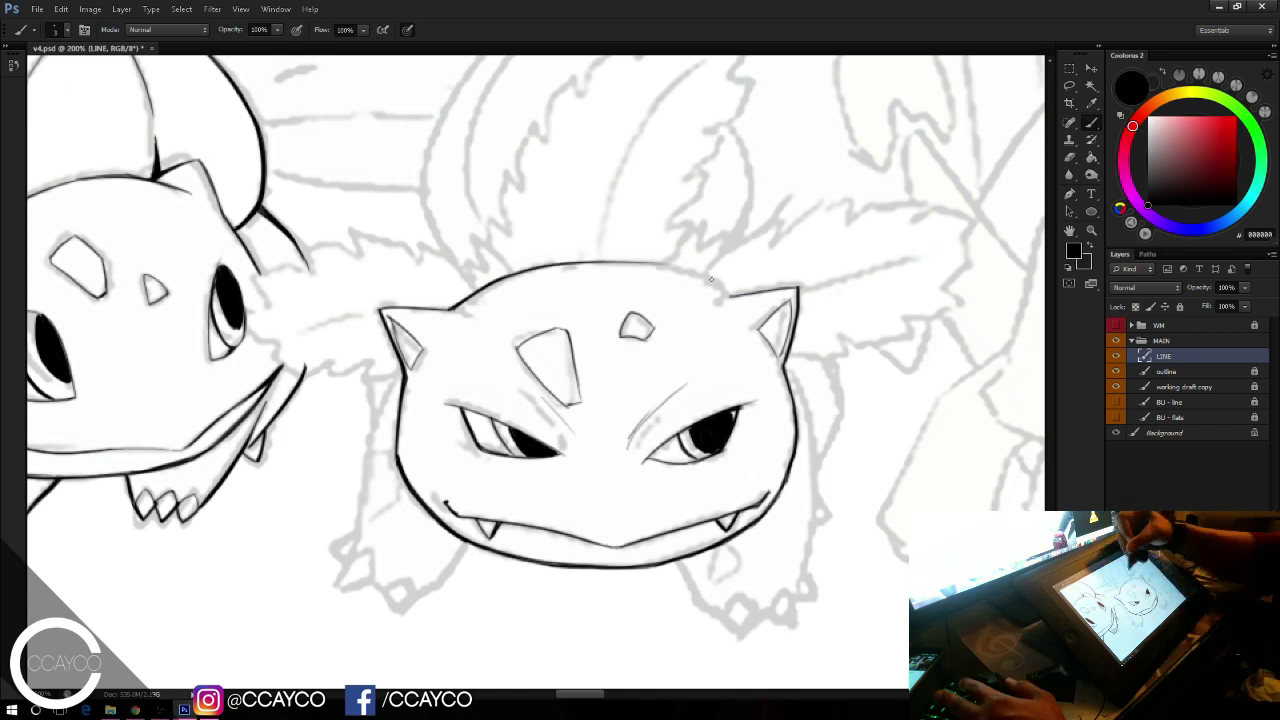
# Step: Ink the remaining head curve from the crown down to the base of Ivysaur's right ear
pyautogui.moveTo(732, 296)
pyautogui.mouseDown()
pyautogui.moveTo(694, 270)
pyautogui.moveTo(612, 263)
pyautogui.moveTo(684, 267)
pyautogui.moveTo(610, 263)
pyautogui.mouseUp()
pyautogui.hotkey('ctrl', 'z')
pyautogui.hotkey('ctrl', 'z')
pyautogui.hotkey('ctrl', 'z')
pyautogui.moveTo(696, 271)
pyautogui.mouseDown()
pyautogui.moveTo(613, 263)
pyautogui.moveTo(670, 264)
pyautogui.moveTo(654, 265)
pyautogui.mouseUp()
pyautogui.hotkey('ctrl', 'z')
pyautogui.hotkey('ctrl', 'z')
pyautogui.hotkey('ctrl', 'z')
pyautogui.hotkey('ctrl', 'z')
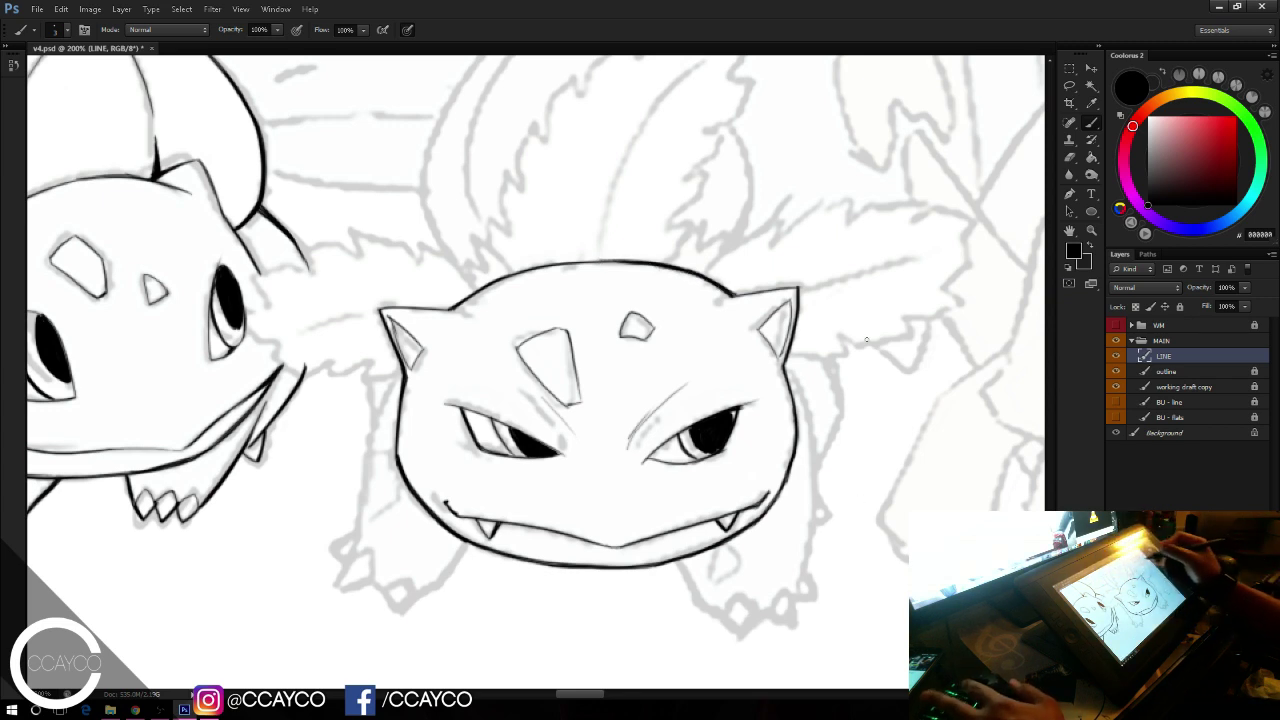
# Step: Thicken the top edge of Ivysaur's right ear where it meets the head and clean up the ear tip
pyautogui.moveTo(756, 291); pyautogui.dragTo(729, 295)
pyautogui.hotkey('ctrl', 'z')
pyautogui.press('e')
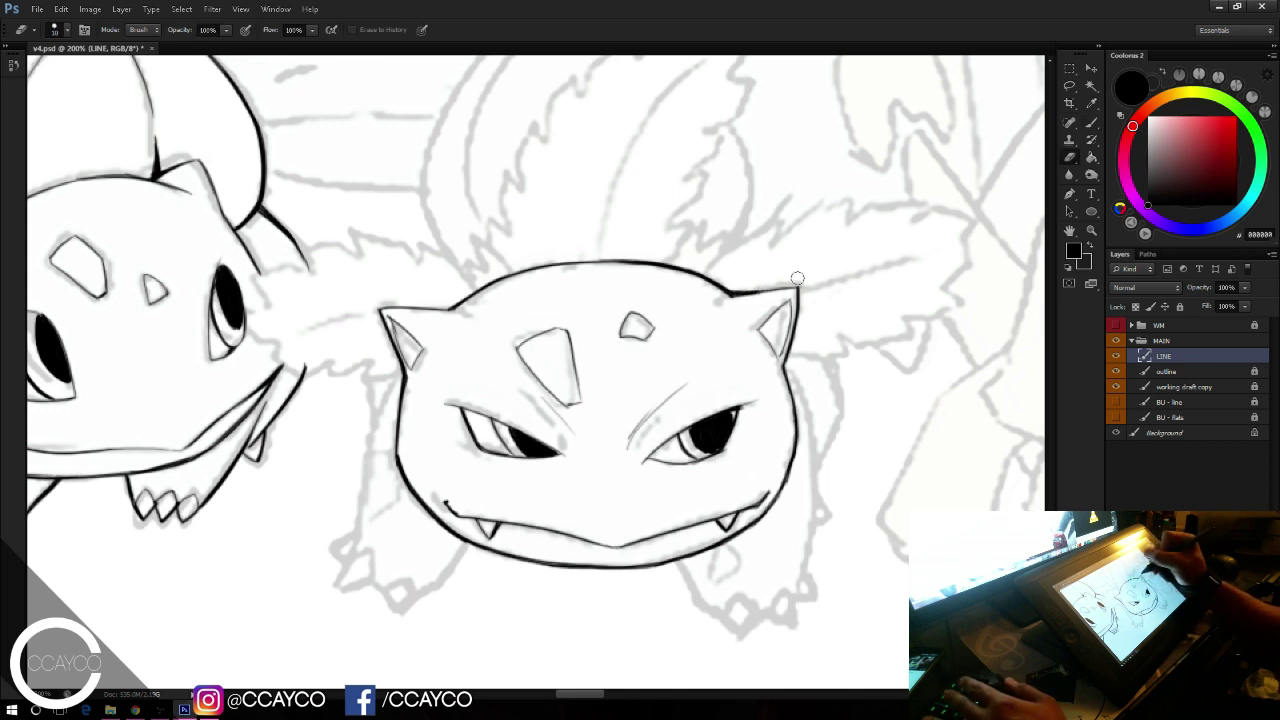
pyautogui.press('b')
pyautogui.moveTo(793, 289)
pyautogui.mouseDown()
pyautogui.moveTo(744, 292)
pyautogui.moveTo(797, 284)
pyautogui.moveTo(736, 293)
pyautogui.moveTo(797, 289)
pyautogui.mouseUp()
pyautogui.hotkey('ctrl', 'z')
pyautogui.hotkey('ctrl', 'z')
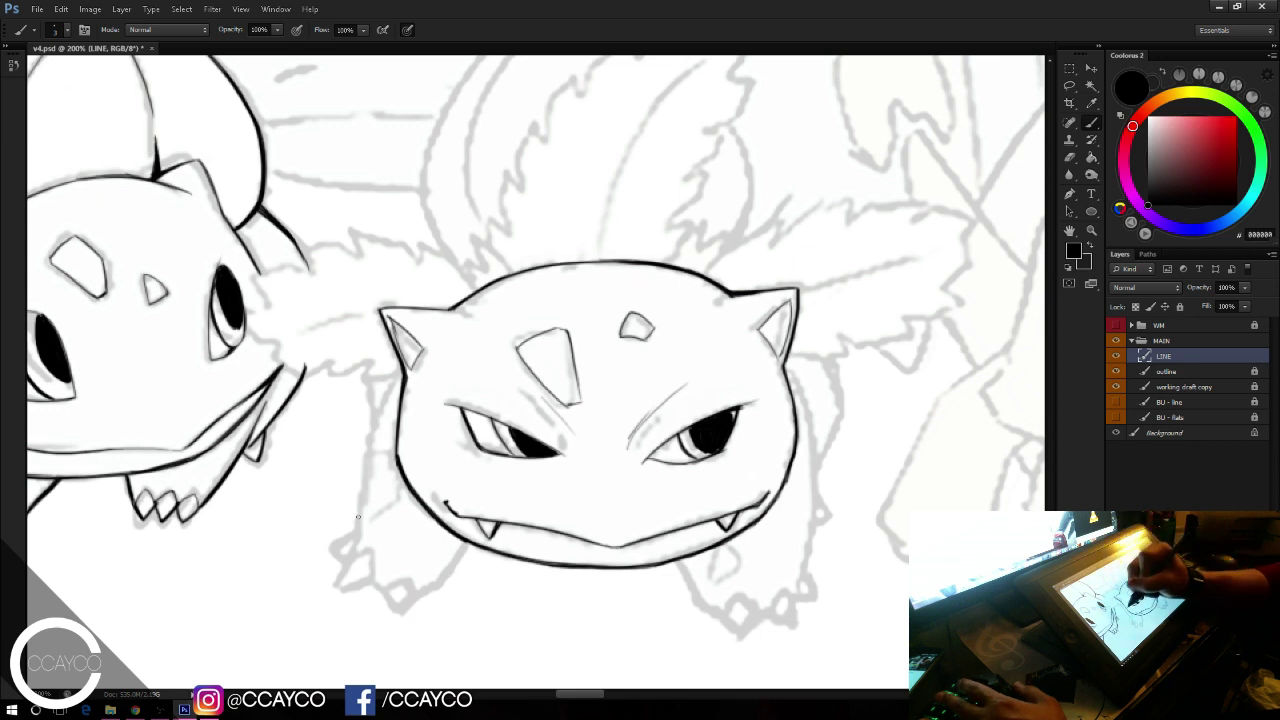
# Step: Ink the outer and inner edges of Ivysaur's left front leg and the top of its innermost claw
pyautogui.moveTo(358, 538); pyautogui.dragTo(400, 378)
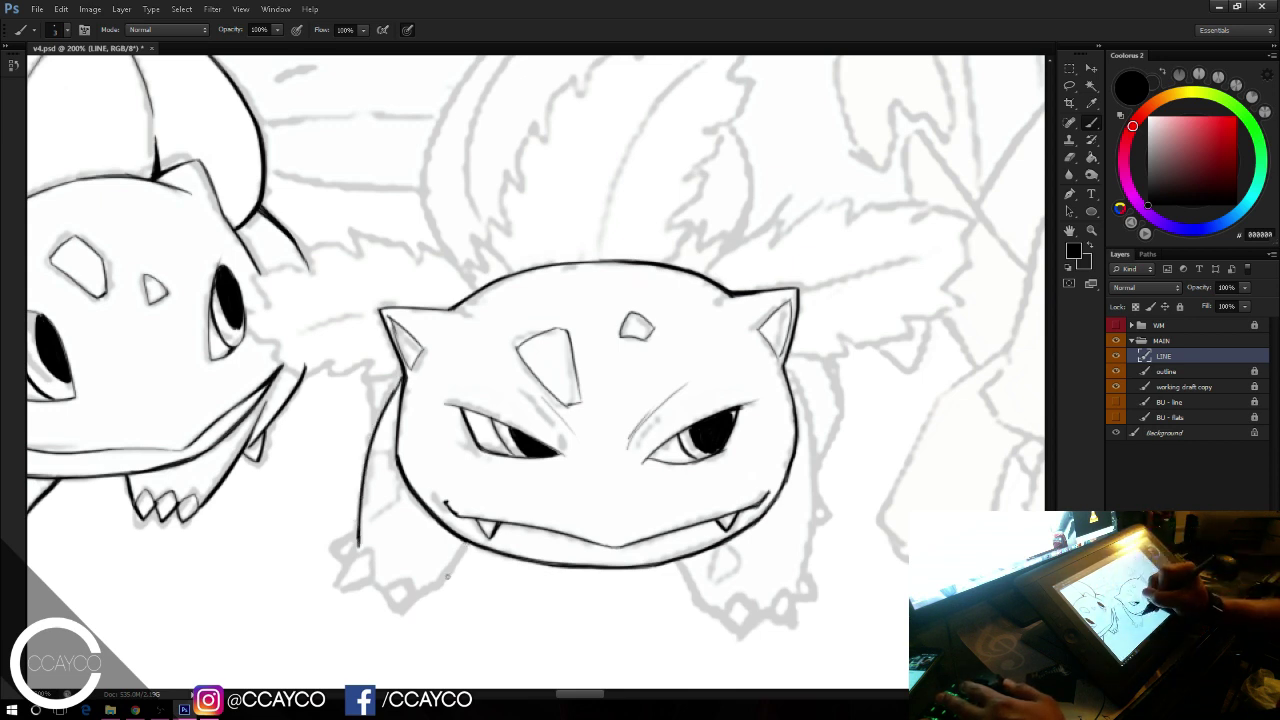
pyautogui.moveTo(447, 577)
pyautogui.mouseDown()
pyautogui.moveTo(472, 545)
pyautogui.moveTo(420, 596)
pyautogui.moveTo(441, 588)
pyautogui.moveTo(411, 576)
pyautogui.mouseUp()
pyautogui.hotkey('ctrl', 'z')
pyautogui.hotkey('ctrl', 'z')
pyautogui.hotkey('ctrl', 'z')
pyautogui.hotkey('ctrl', 'z')
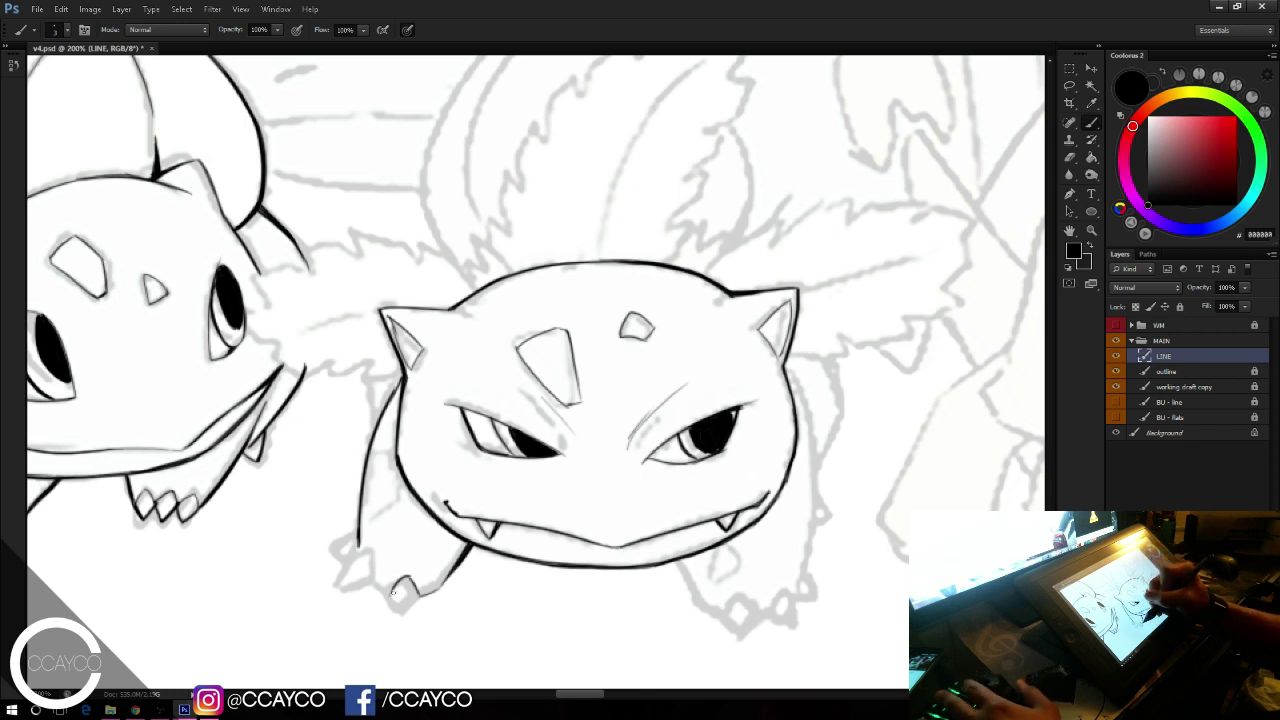
# Step: Finish the claws on Ivysaur's left front foot and outline the angular spot on that leg
pyautogui.moveTo(398, 609)
pyautogui.mouseDown()
pyautogui.moveTo(393, 596)
pyautogui.moveTo(445, 580)
pyautogui.mouseUp()
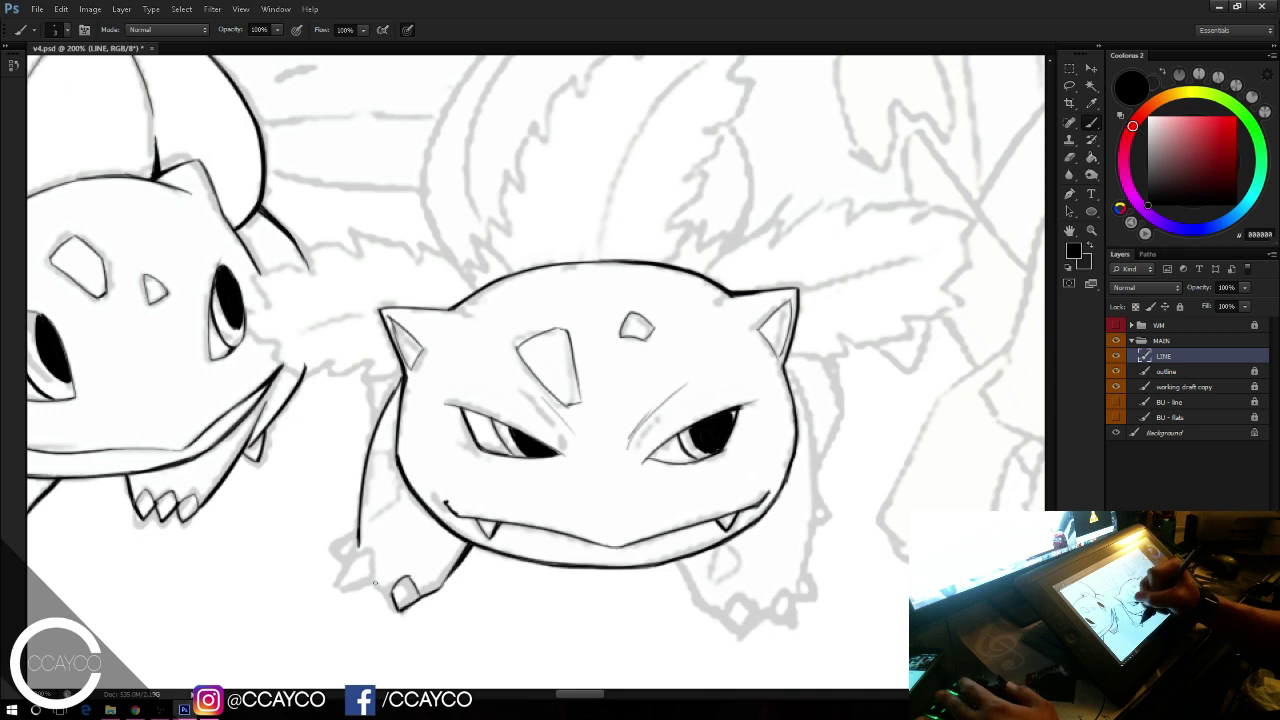
pyautogui.moveTo(376, 582); pyautogui.dragTo(394, 599)
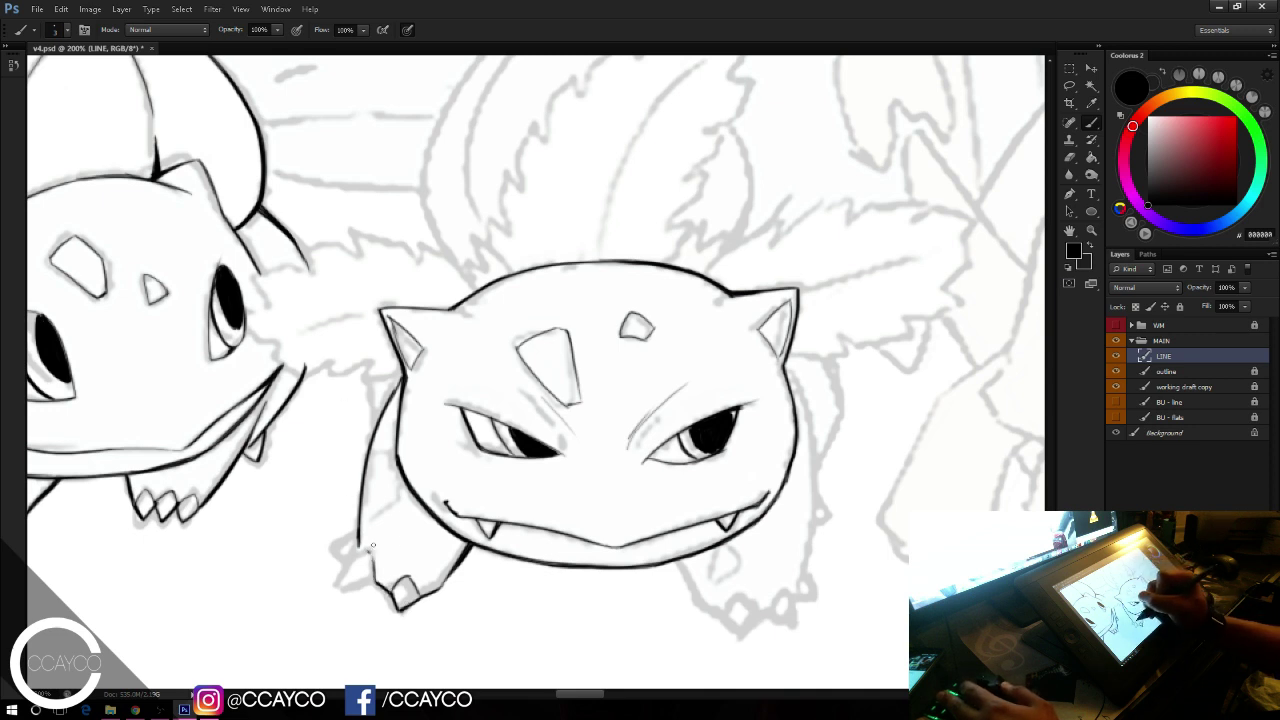
pyautogui.moveTo(370, 550); pyautogui.dragTo(341, 584)
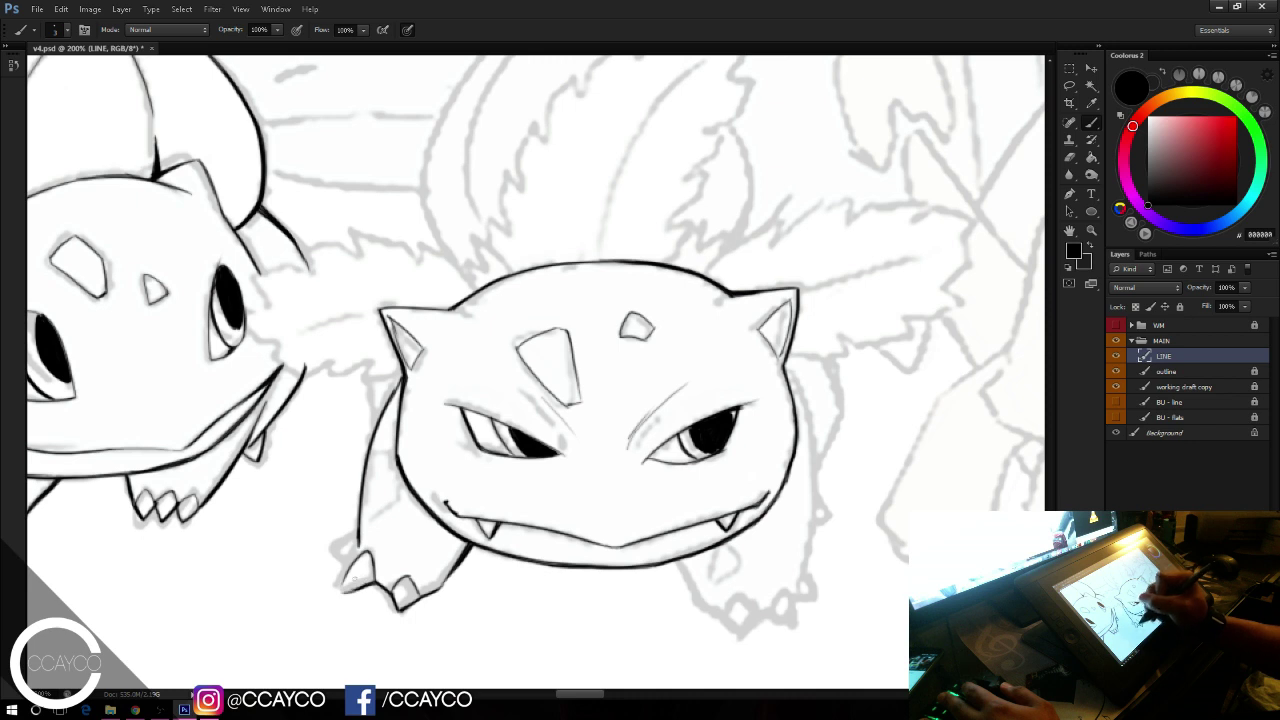
pyautogui.press('e')
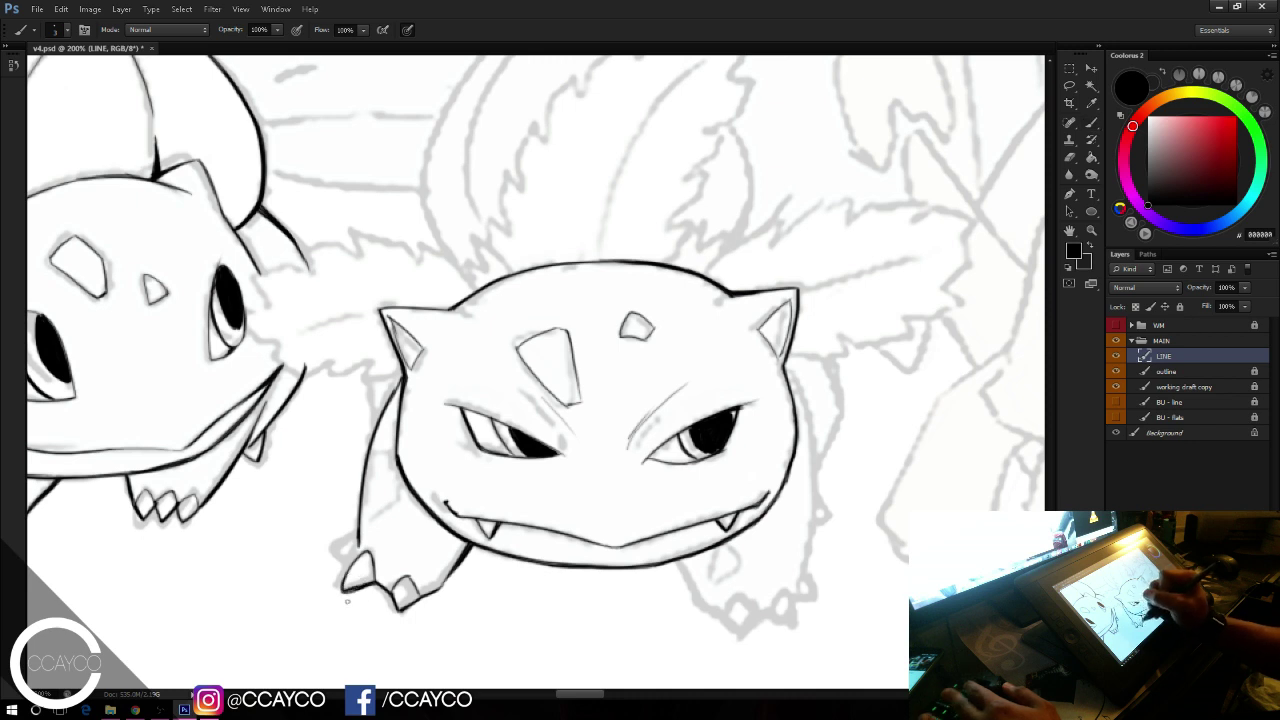
pyautogui.moveTo(362, 597); pyautogui.dragTo(348, 595)
pyautogui.press('b')
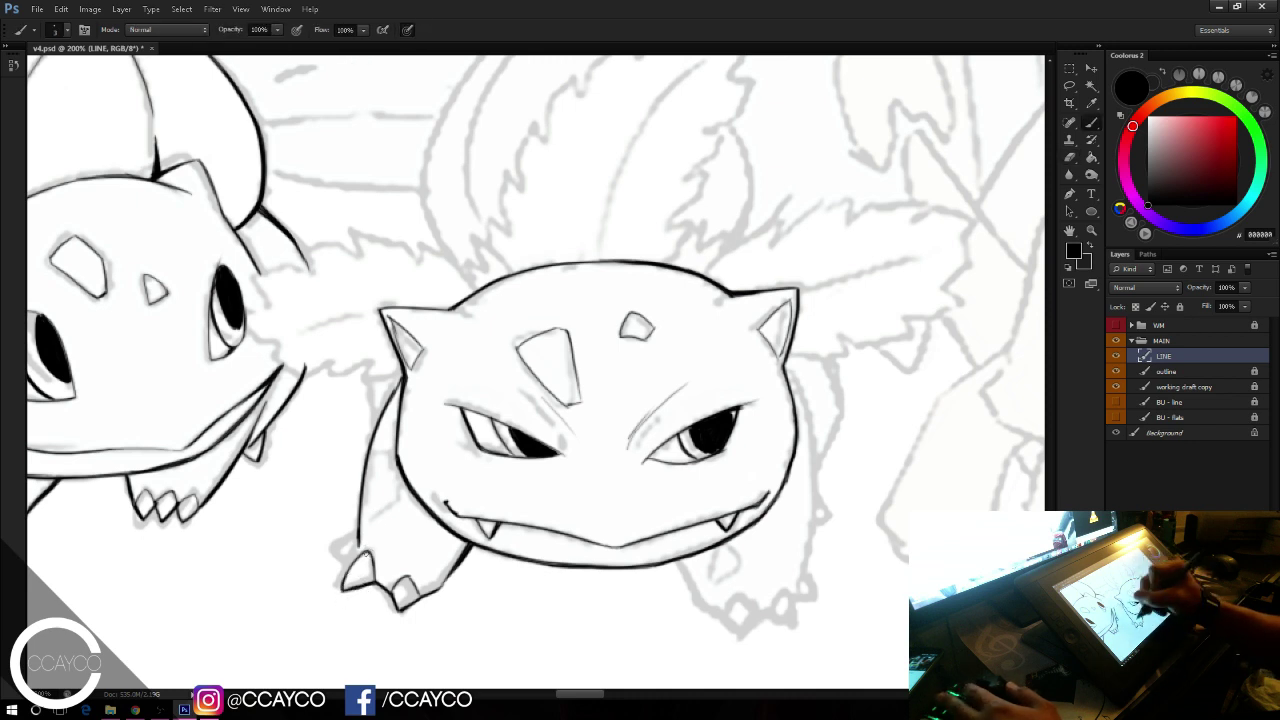
pyautogui.moveTo(360, 537); pyautogui.dragTo(360, 556)
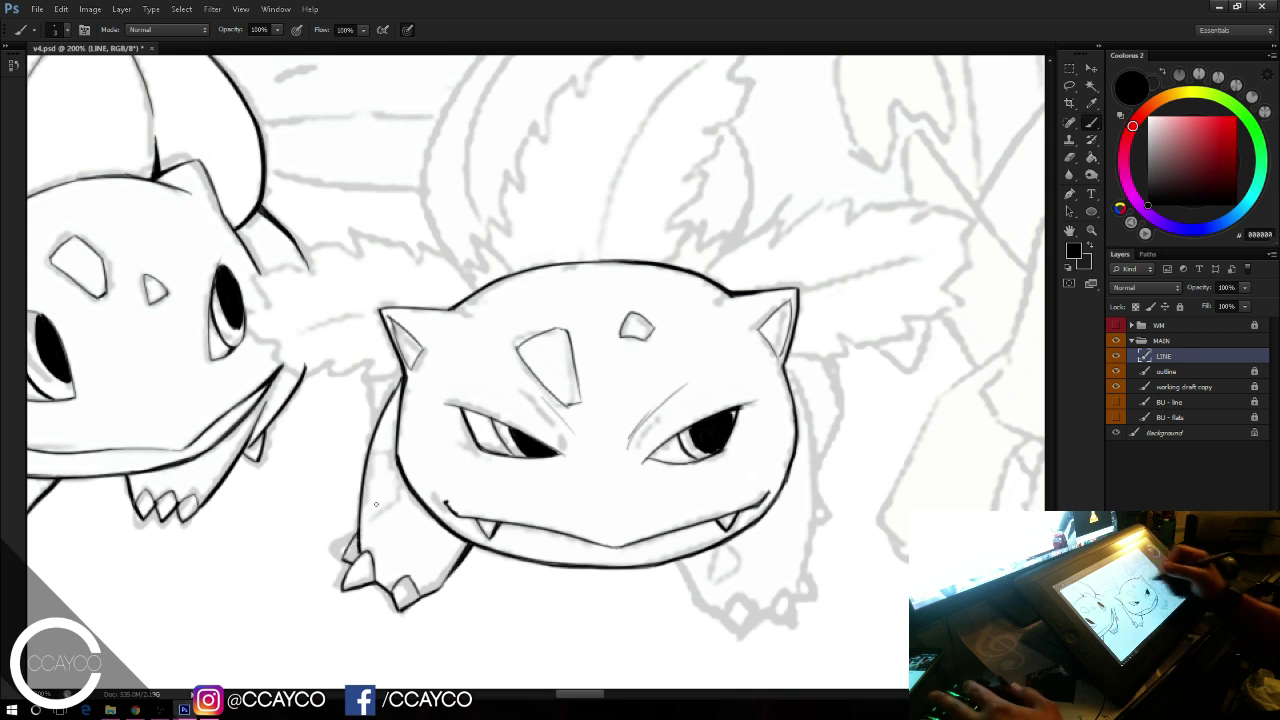
pyautogui.moveTo(362, 522)
pyautogui.mouseDown()
pyautogui.moveTo(394, 508)
pyautogui.moveTo(387, 447)
pyautogui.mouseUp()
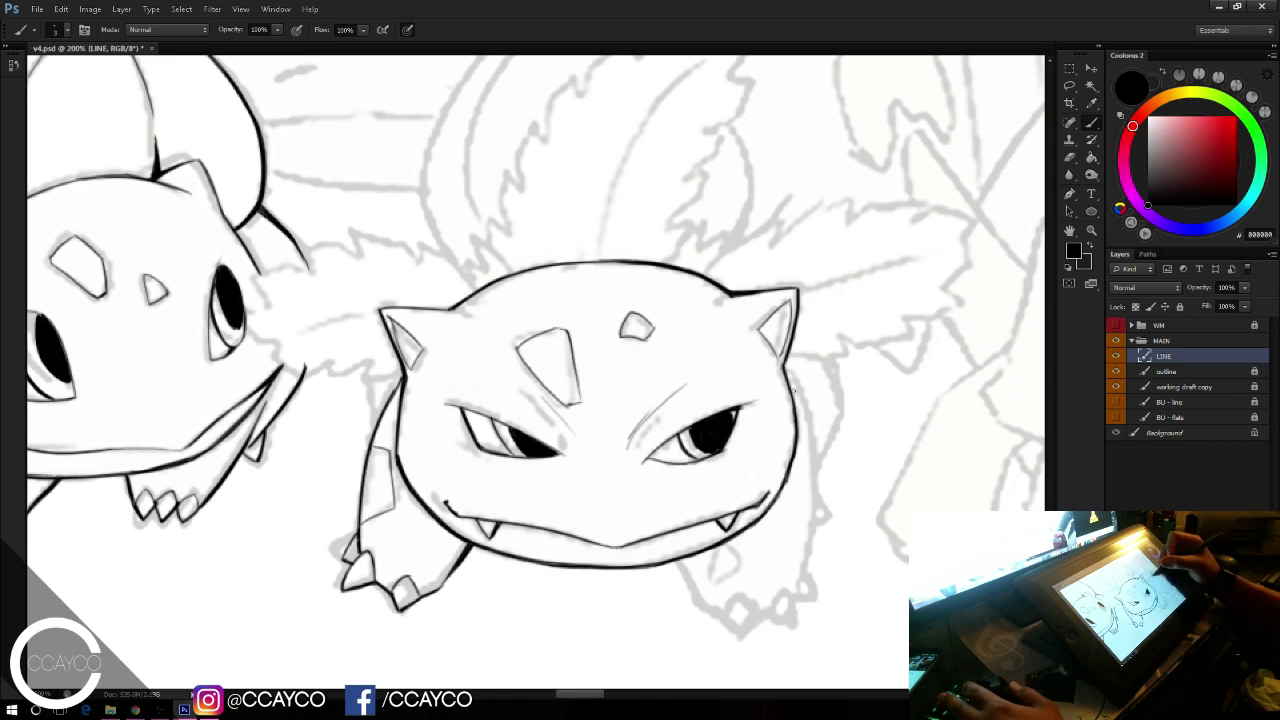
# Step: Ink the outer and inner edges of Ivysaur's right front leg and the small spot beneath the jaw
pyautogui.moveTo(794, 372)
pyautogui.mouseDown()
pyautogui.moveTo(819, 508)
pyautogui.moveTo(828, 450)
pyautogui.moveTo(801, 386)
pyautogui.moveTo(811, 554)
pyautogui.mouseUp()
pyautogui.hotkey('ctrl', 'z')
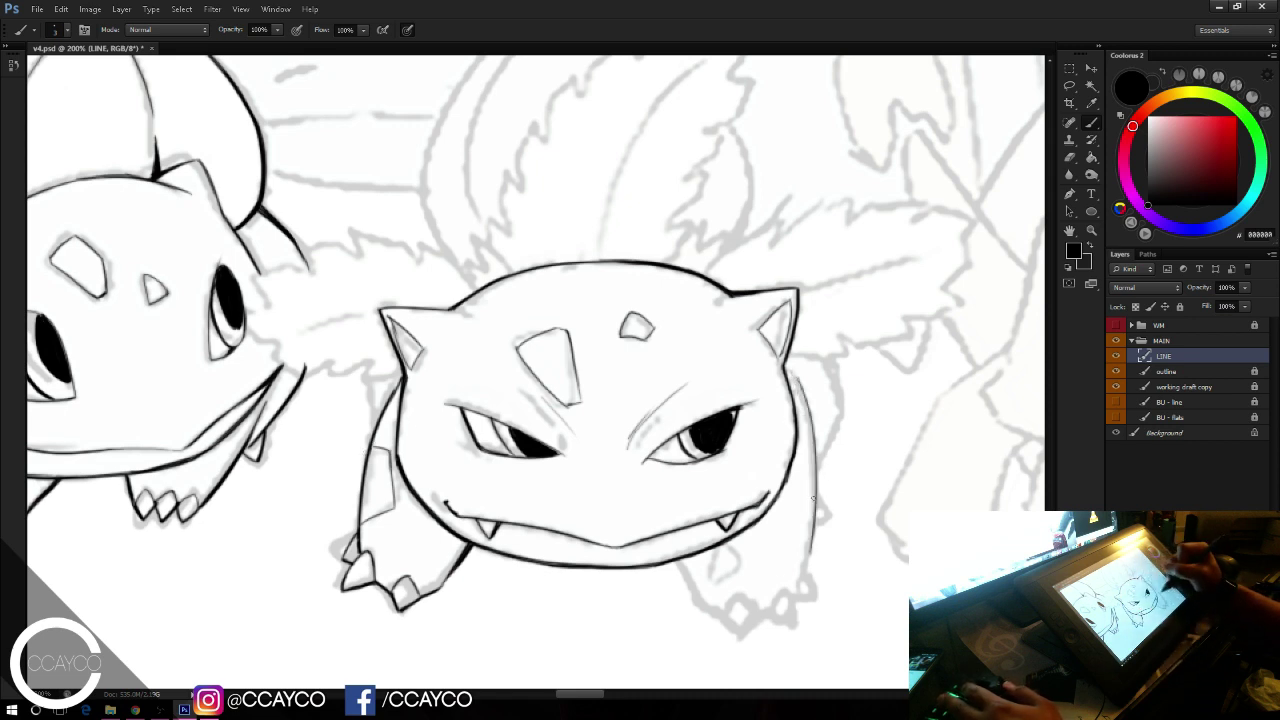
pyautogui.moveTo(814, 504); pyautogui.dragTo(802, 578)
pyautogui.moveTo(812, 535); pyautogui.dragTo(801, 582)
pyautogui.moveTo(677, 561); pyautogui.dragTo(718, 613)
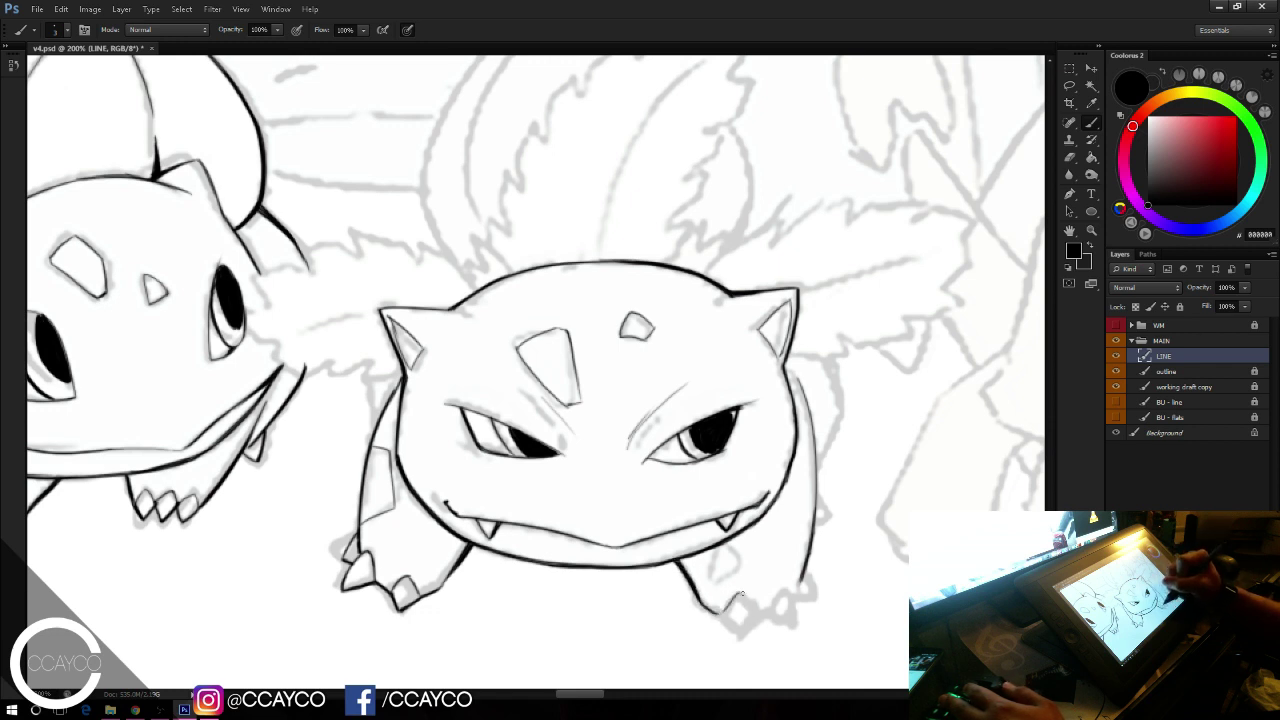
pyautogui.moveTo(719, 547); pyautogui.dragTo(709, 581)
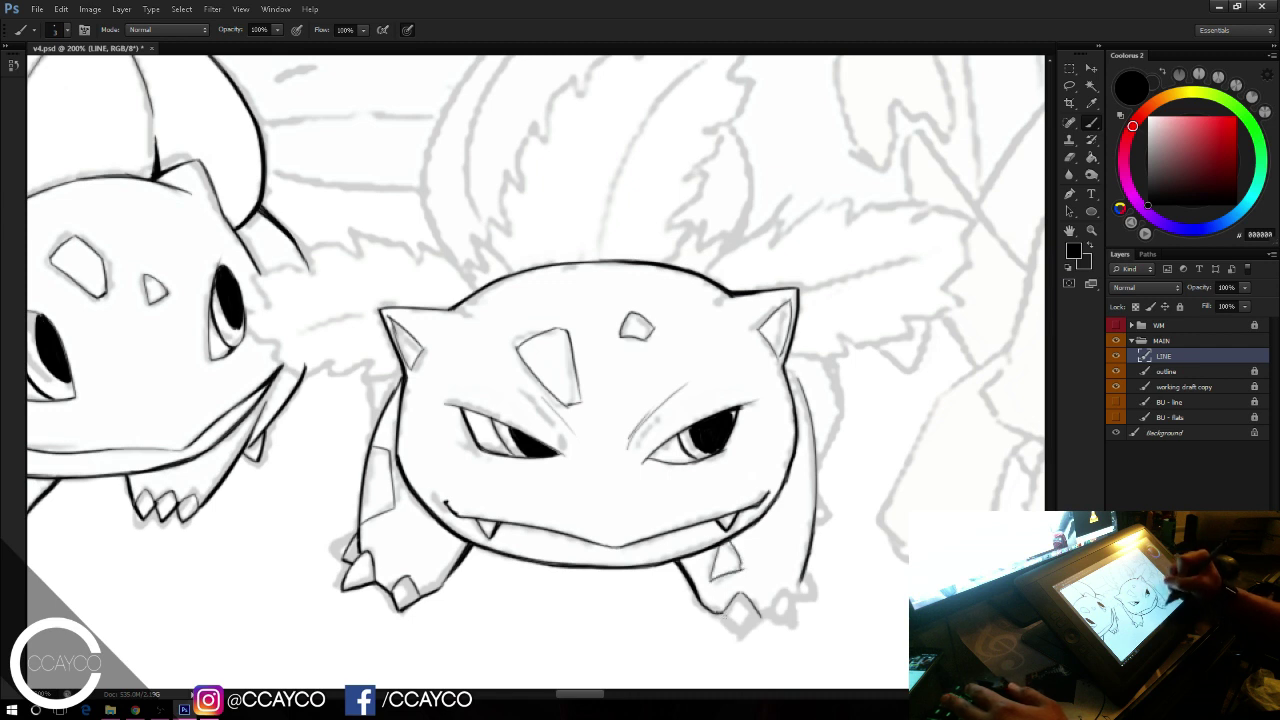
# Step: Ink the three claws and toe edges of Ivysaur's right front foot
pyautogui.moveTo(716, 612)
pyautogui.mouseDown()
pyautogui.moveTo(745, 636)
pyautogui.moveTo(786, 587)
pyautogui.mouseUp()
pyautogui.moveTo(786, 587)
pyautogui.mouseDown()
pyautogui.moveTo(794, 622)
pyautogui.moveTo(809, 602)
pyautogui.mouseUp()
pyautogui.hotkey('ctrl', 'z')
pyautogui.press('e')
pyautogui.press('b')
pyautogui.moveTo(805, 575); pyautogui.dragTo(809, 602)
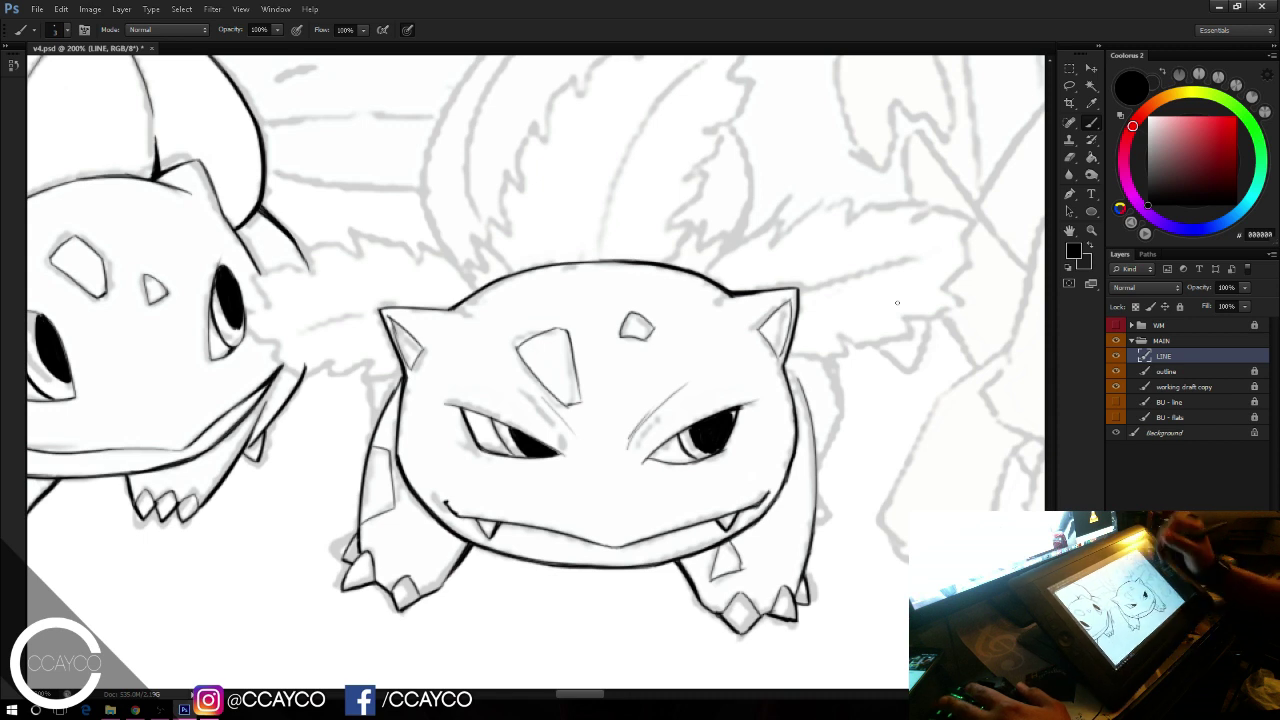
# Step: Ink the curved outer edge of Ivysaur's hind leg behind the right front leg
pyautogui.moveTo(872, 483); pyautogui.dragTo(834, 491)
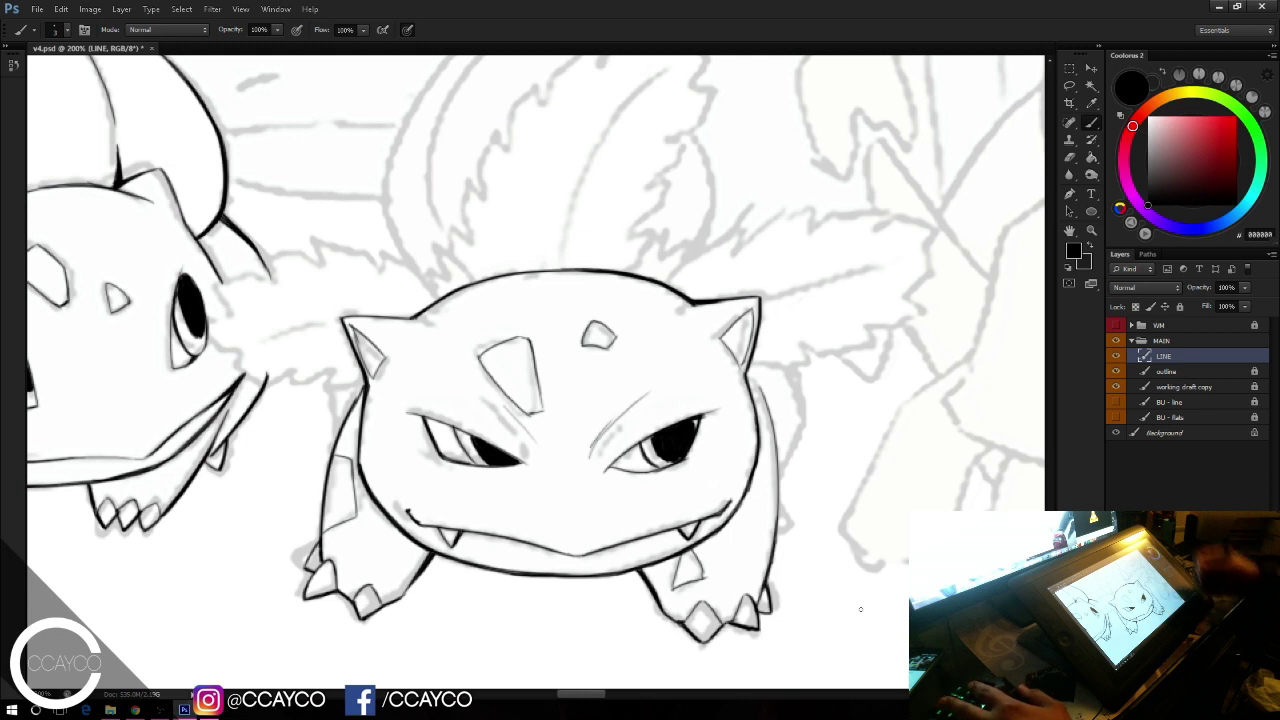
pyautogui.moveTo(788, 359); pyautogui.dragTo(803, 408)
pyautogui.hotkey('ctrl', 'z')
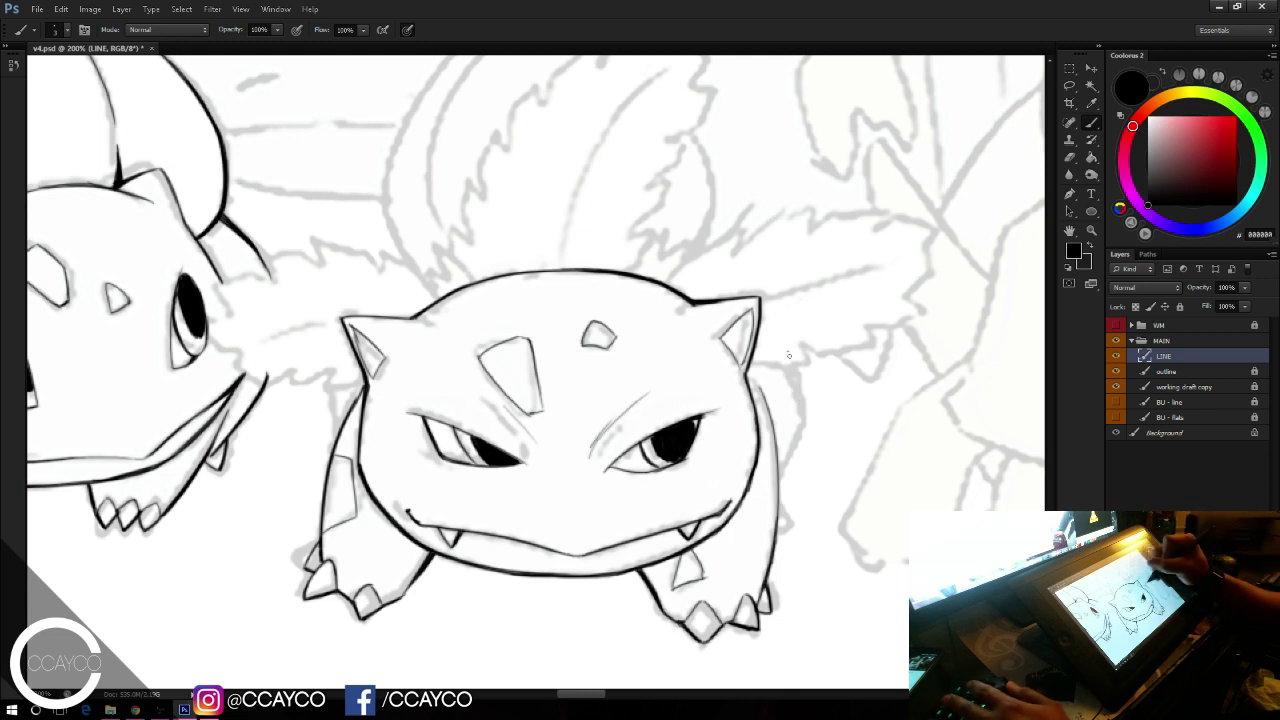
pyautogui.hotkey('ctrl', 'z')
pyautogui.moveTo(787, 354)
pyautogui.mouseDown()
pyautogui.moveTo(802, 432)
pyautogui.moveTo(803, 416)
pyautogui.moveTo(786, 472)
pyautogui.mouseUp()
pyautogui.hotkey('ctrl', 'z')
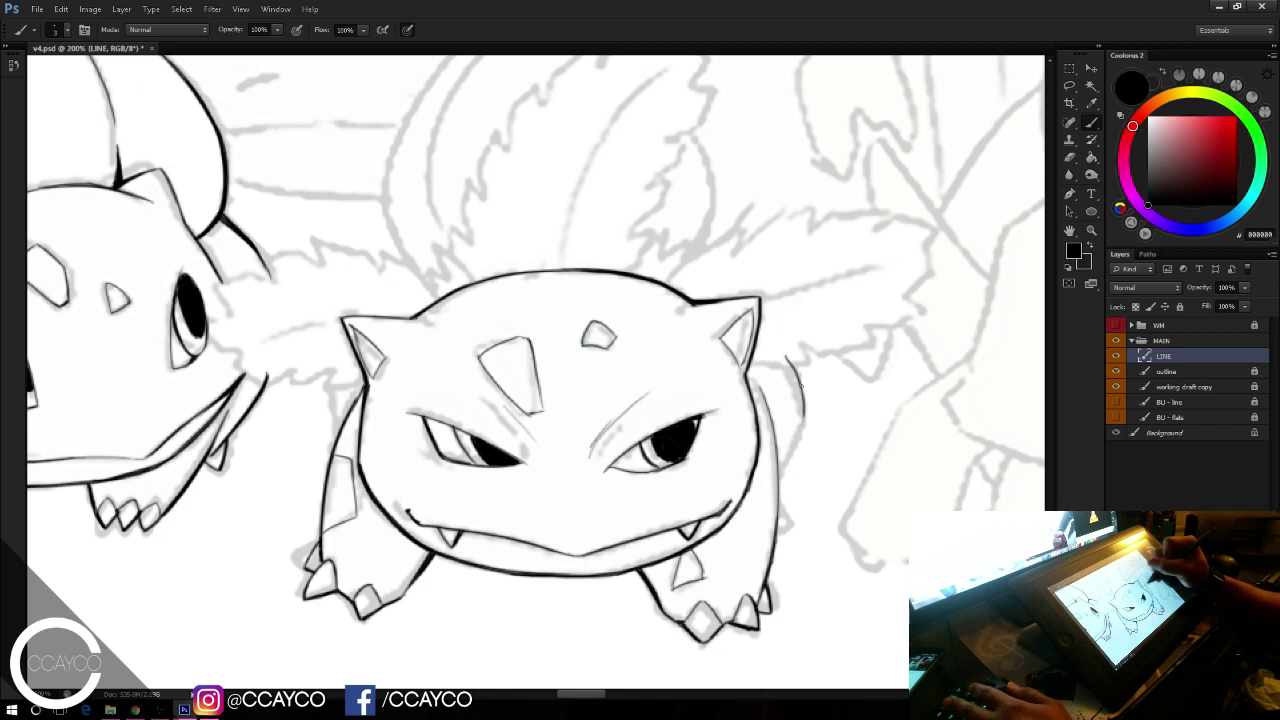
pyautogui.moveTo(798, 375); pyautogui.dragTo(790, 451)
pyautogui.hotkey('ctrl', 'z')
pyautogui.moveTo(803, 408); pyautogui.dragTo(787, 460)
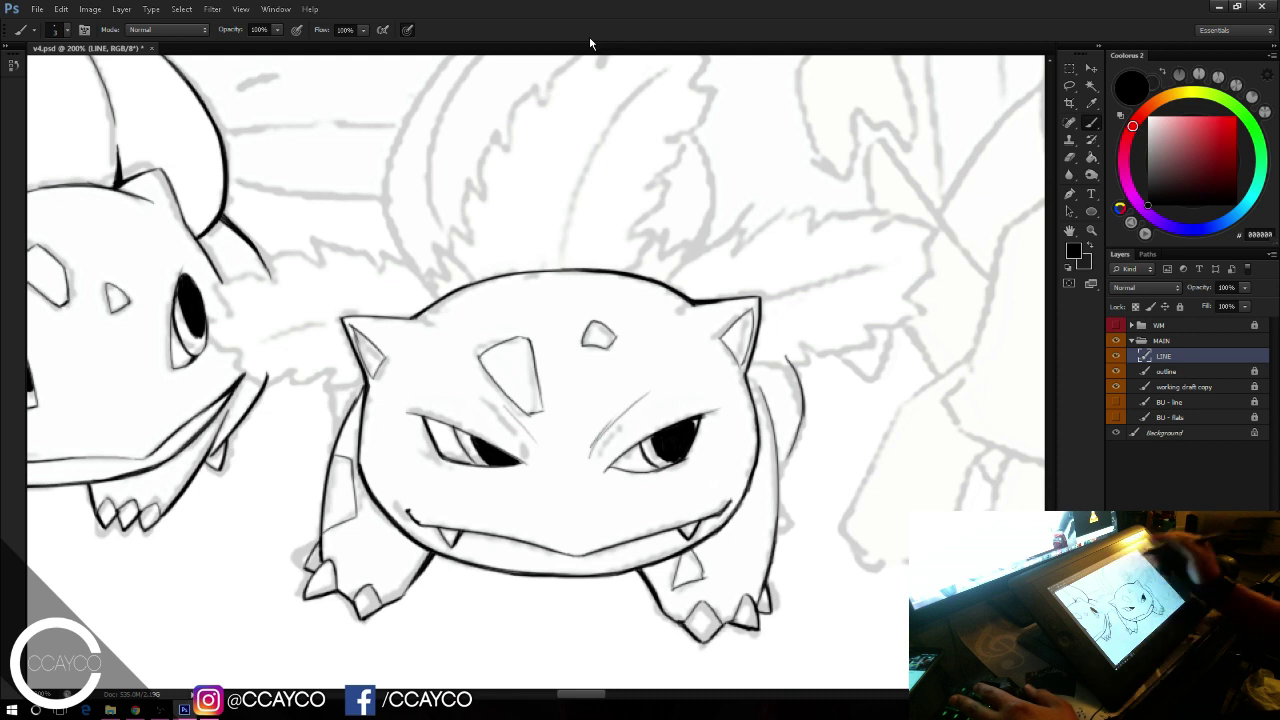
# Step: Ink the curved outer edge of Ivysaur's right hind leg down to the foot and add the small claws behind the front leg
pyautogui.moveTo(788, 360)
pyautogui.mouseDown()
pyautogui.moveTo(803, 414)
pyautogui.moveTo(781, 470)
pyautogui.mouseUp()
pyautogui.hotkey('ctrl', 'z')
pyautogui.hotkey('ctrl', 'z')
pyautogui.moveTo(804, 403); pyautogui.dragTo(782, 472)
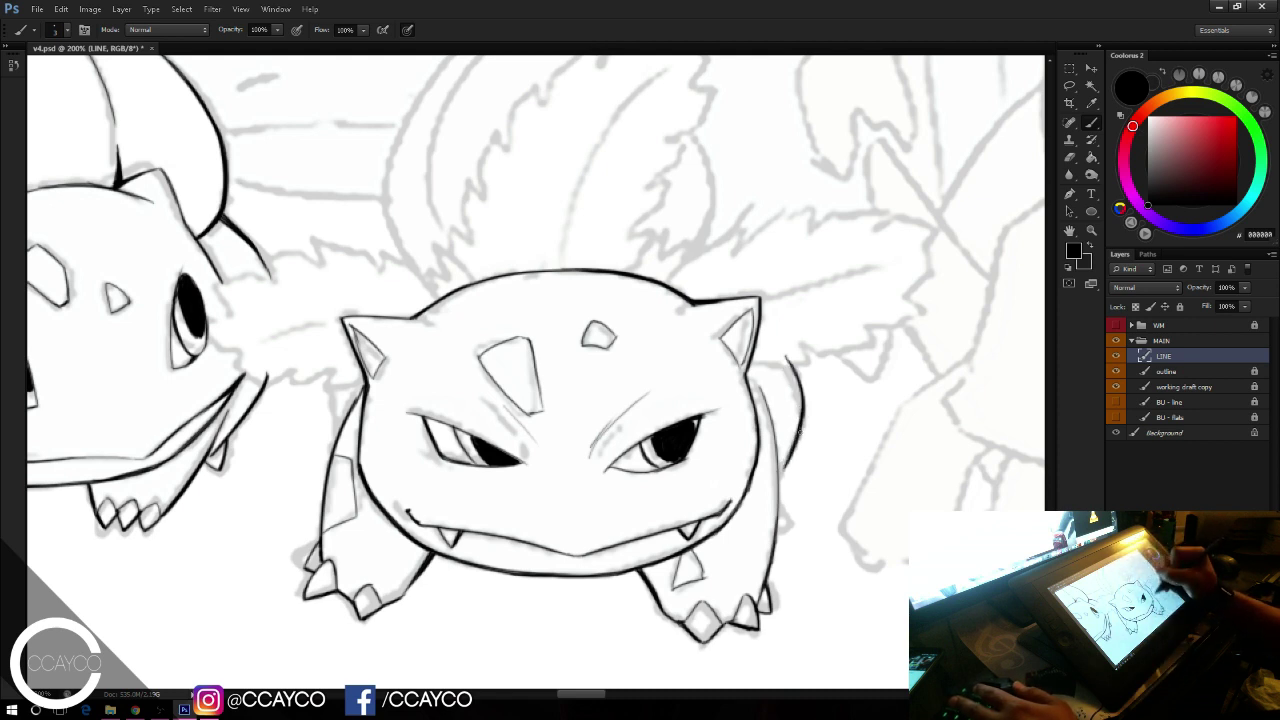
pyautogui.moveTo(802, 427); pyautogui.dragTo(778, 488)
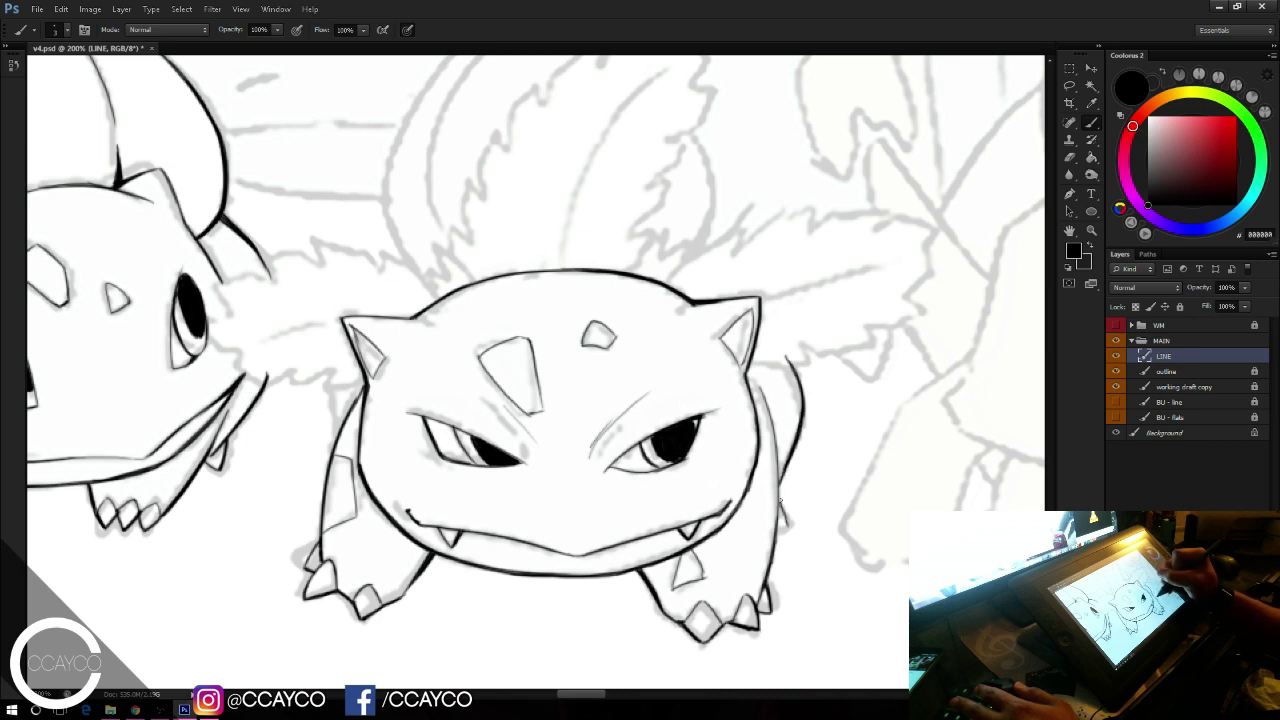
pyautogui.moveTo(781, 500); pyautogui.dragTo(785, 528)
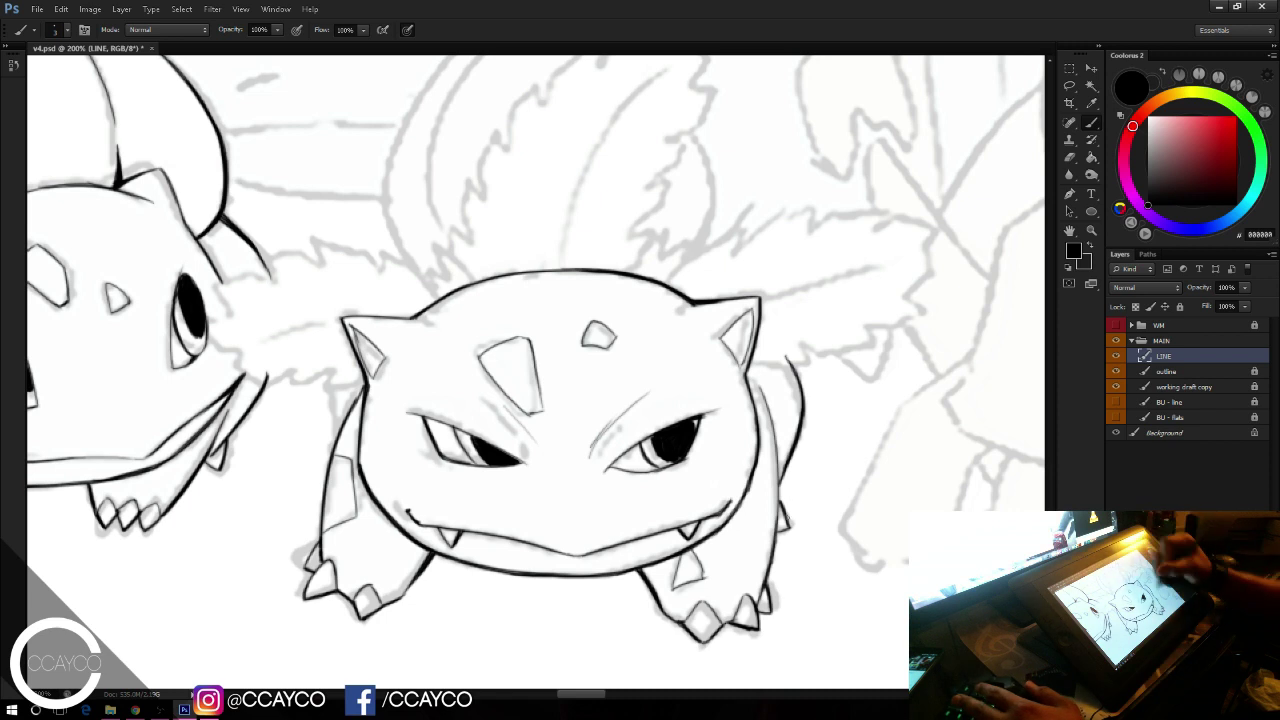
pyautogui.press('e')
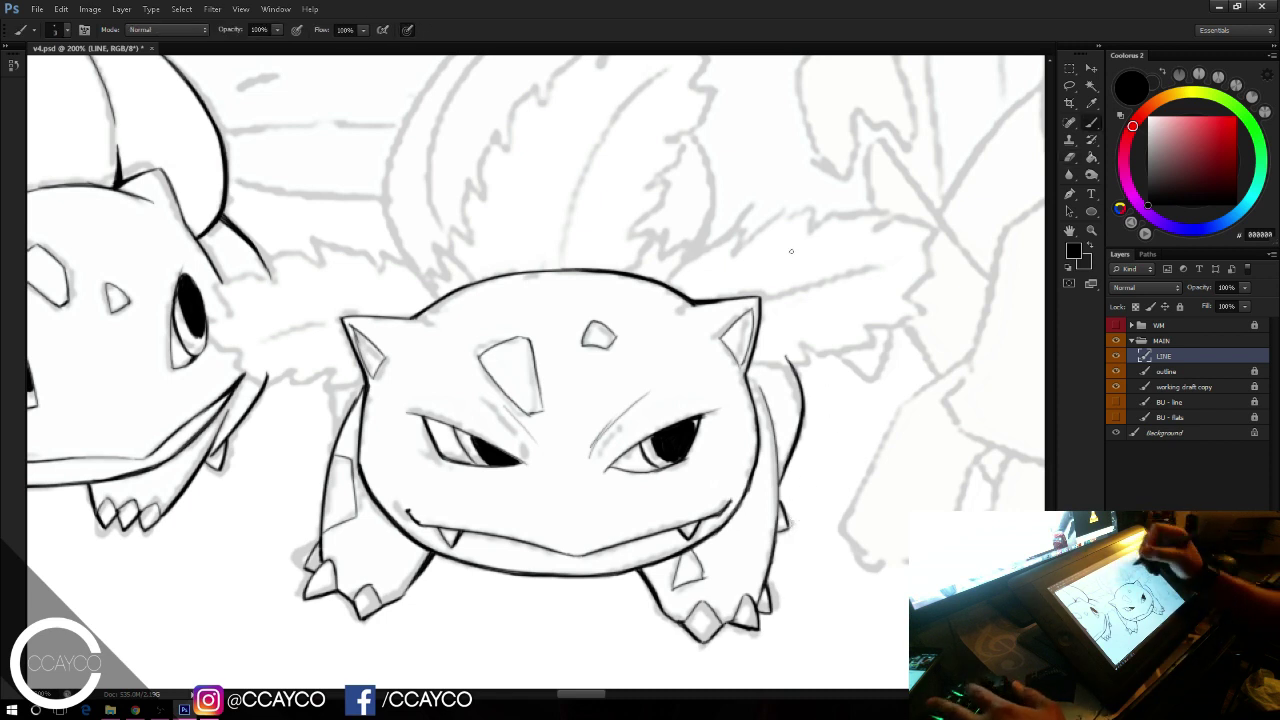
# Step: Ink the jagged lower edge of the leaf extending sideways from behind Ivysaur's right ear
pyautogui.press('b')
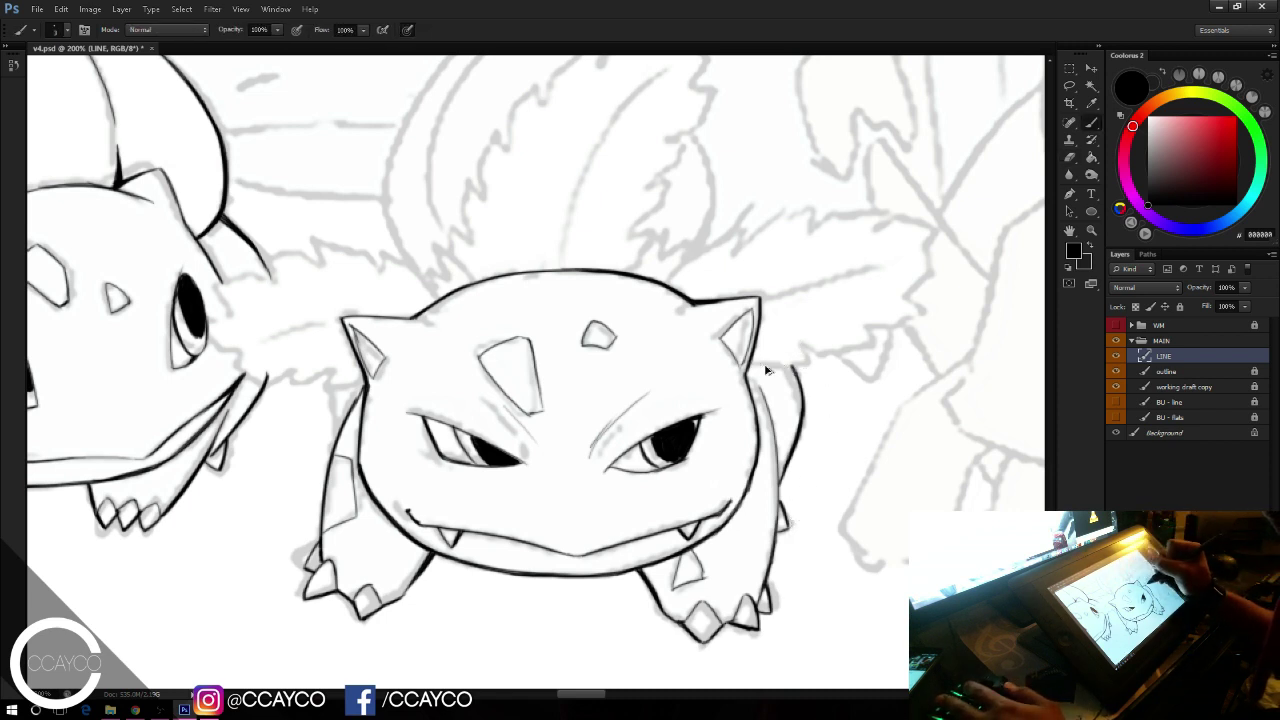
pyautogui.moveTo(752, 366); pyautogui.dragTo(876, 342)
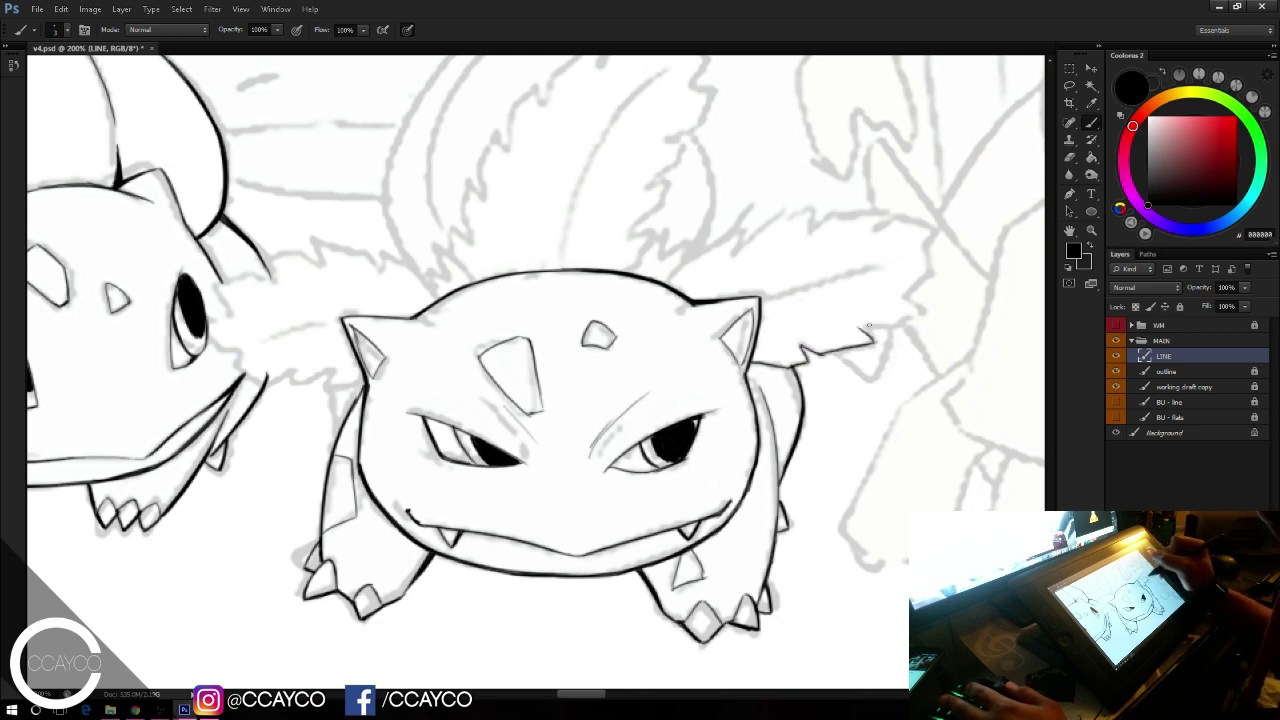
pyautogui.moveTo(862, 329)
pyautogui.mouseDown()
pyautogui.moveTo(891, 332)
pyautogui.moveTo(928, 311)
pyautogui.moveTo(931, 270)
pyautogui.mouseUp()
pyautogui.hotkey('ctrl', 'z')
# Step: Ink the serrated upper edge of the right side leaf and close its outline at the tip
pyautogui.moveTo(666, 280)
pyautogui.mouseDown()
pyautogui.moveTo(745, 230)
pyautogui.moveTo(812, 211)
pyautogui.mouseUp()
pyautogui.hotkey('ctrl', 'z')
pyautogui.moveTo(738, 250)
pyautogui.mouseDown()
pyautogui.moveTo(814, 213)
pyautogui.moveTo(807, 227)
pyautogui.moveTo(957, 222)
pyautogui.moveTo(890, 226)
pyautogui.moveTo(944, 241)
pyautogui.mouseUp()
pyautogui.hotkey('ctrl', 'z')
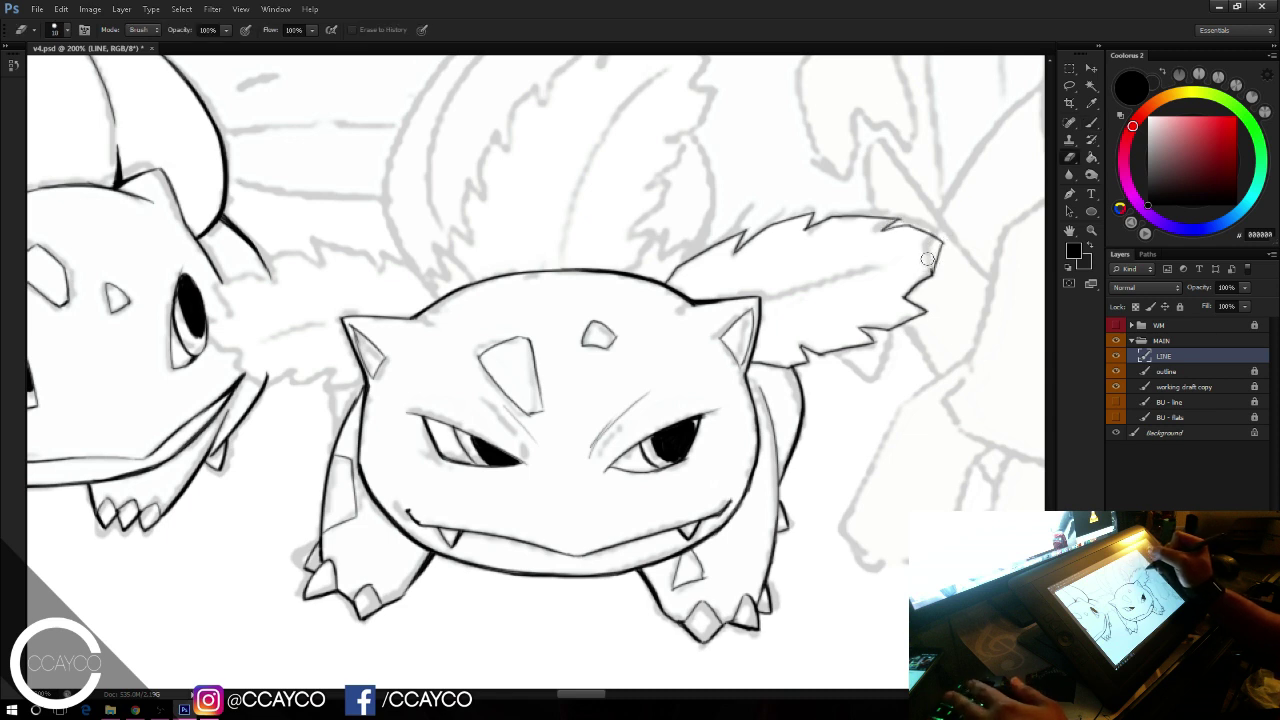
pyautogui.moveTo(932, 273)
pyautogui.mouseDown()
pyautogui.moveTo(942, 242)
pyautogui.moveTo(931, 279)
pyautogui.mouseUp()
pyautogui.hotkey('ctrl', 'z')
pyautogui.hotkey('ctrl', 'z')
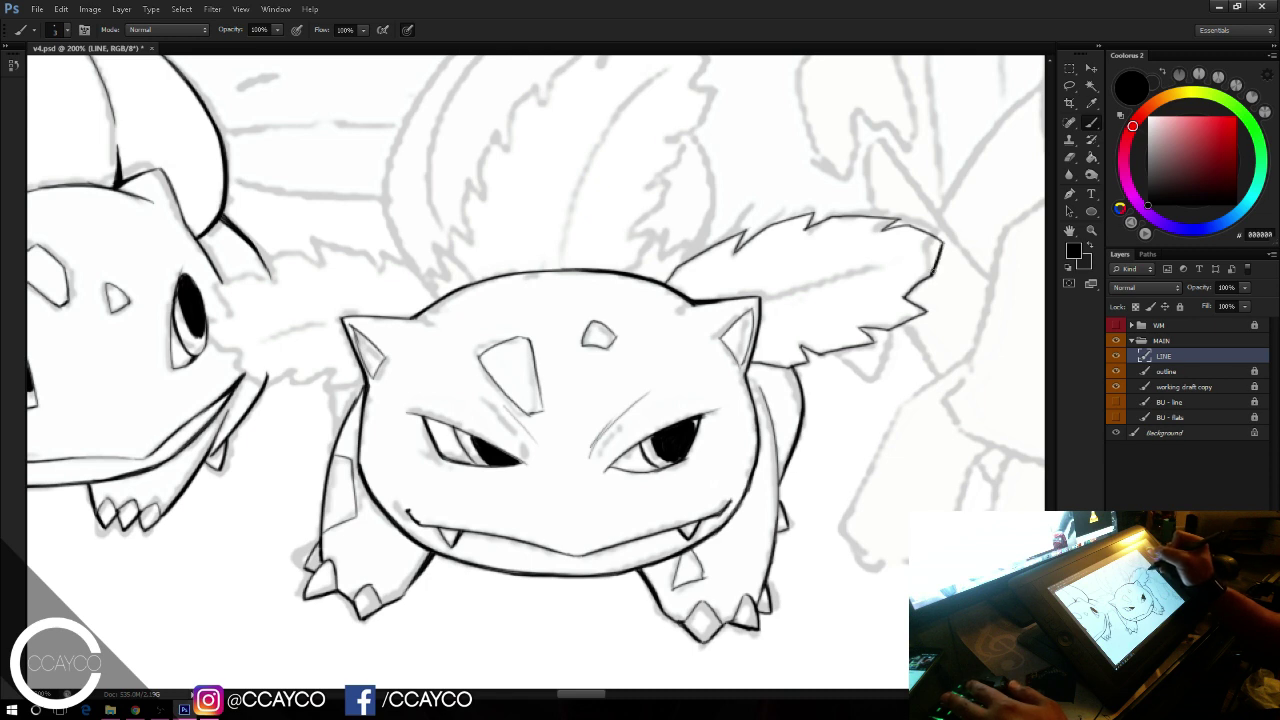
# Step: Ink the central vein of the right side leaf as a thin tapering line from the ear towards the tip
pyautogui.moveTo(760, 299); pyautogui.dragTo(928, 244)
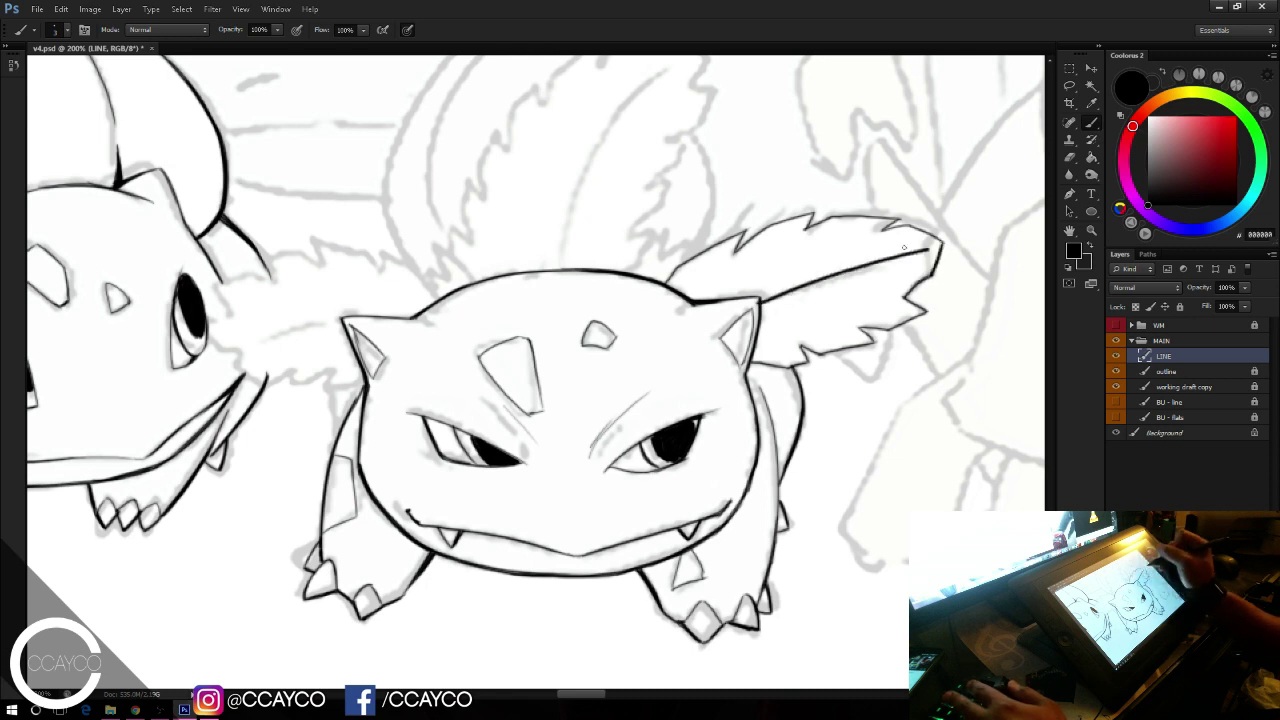
pyautogui.hotkey('ctrl', 'z')
pyautogui.moveTo(760, 299); pyautogui.dragTo(900, 257)
pyautogui.hotkey('ctrl', 'z')
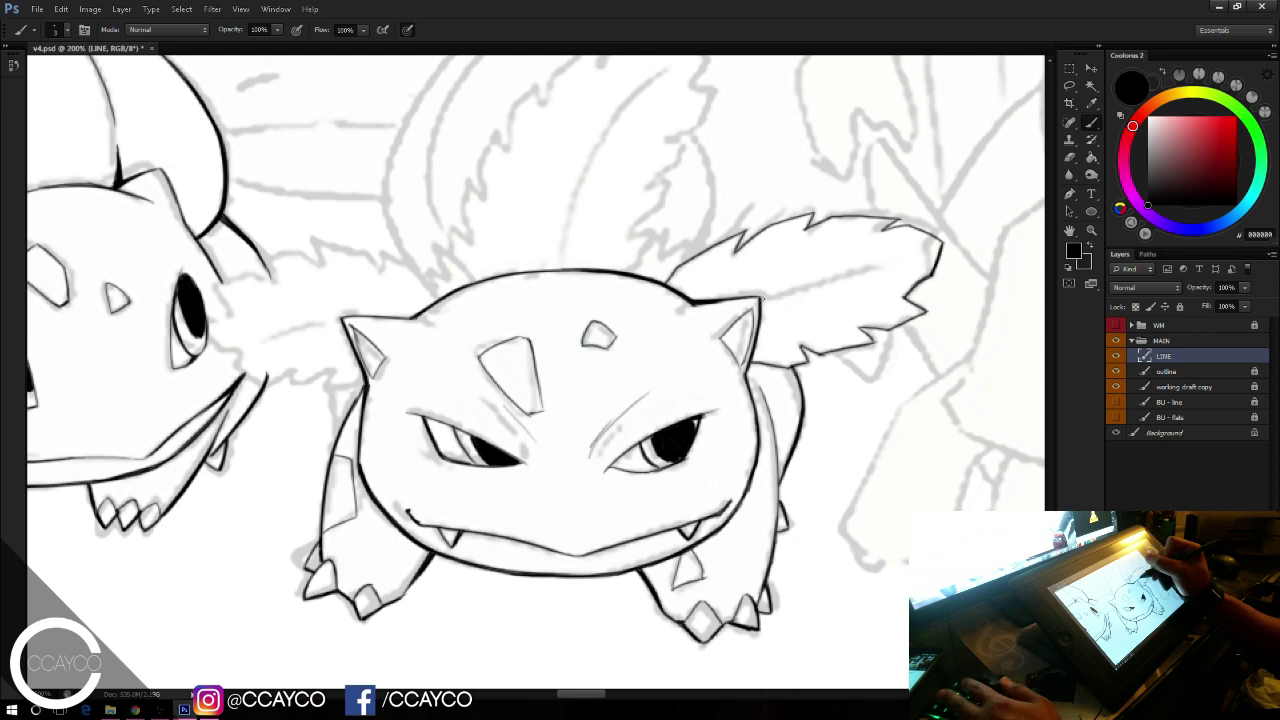
pyautogui.moveTo(761, 299); pyautogui.dragTo(893, 258)
pyautogui.hotkey('ctrl', 'z')
pyautogui.moveTo(764, 298); pyautogui.dragTo(912, 250)
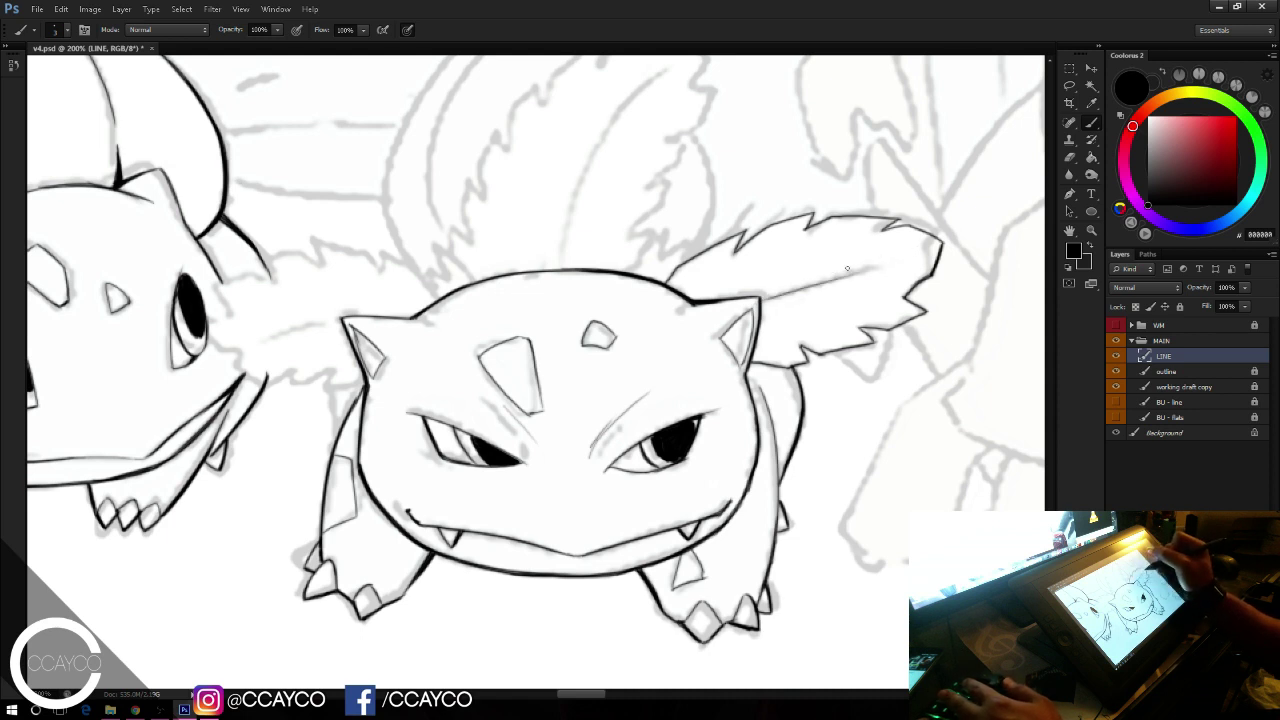
pyautogui.hotkey('ctrl', 'z')
pyautogui.moveTo(762, 299); pyautogui.dragTo(880, 261)
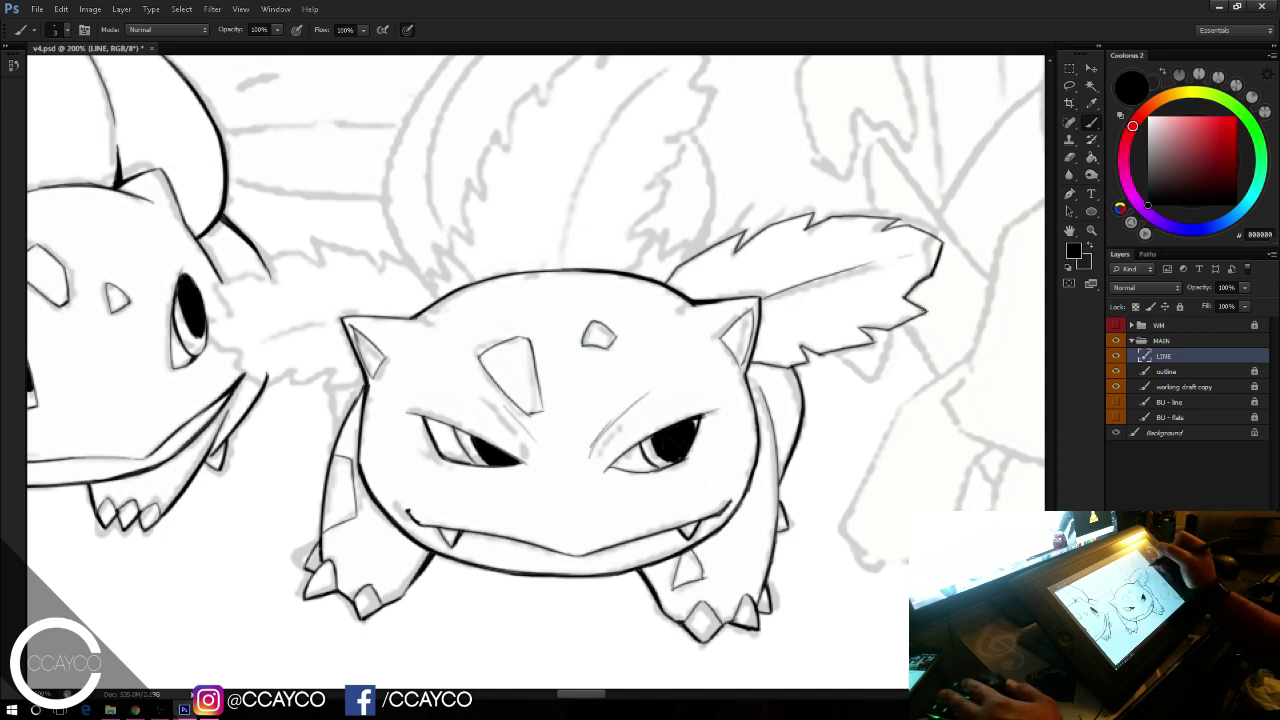
# Step: Ink the jagged upper edge of Ivysaur's left side leaf from the head to Bulbasaur's back
pyautogui.moveTo(923, 474)
pyautogui.mouseDown()
pyautogui.moveTo(918, 528)
pyautogui.moveTo(943, 487)
pyautogui.mouseUp()
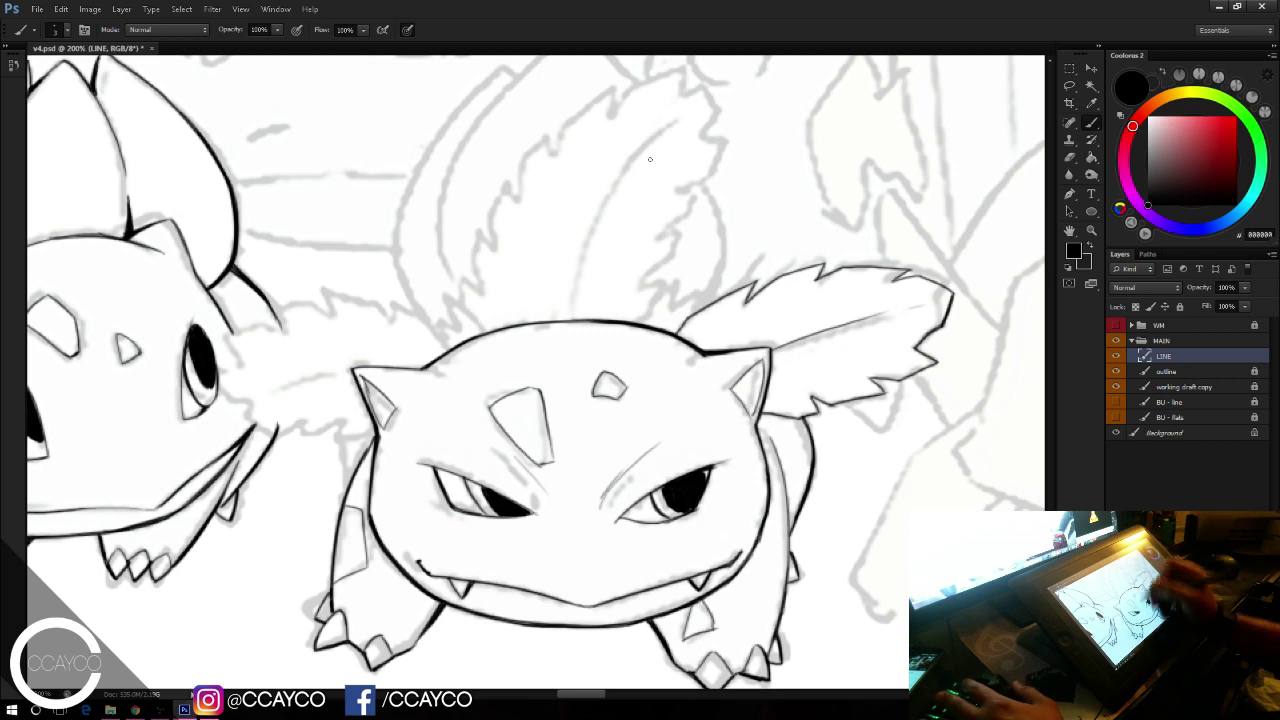
pyautogui.moveTo(837, 483); pyautogui.dragTo(868, 483)
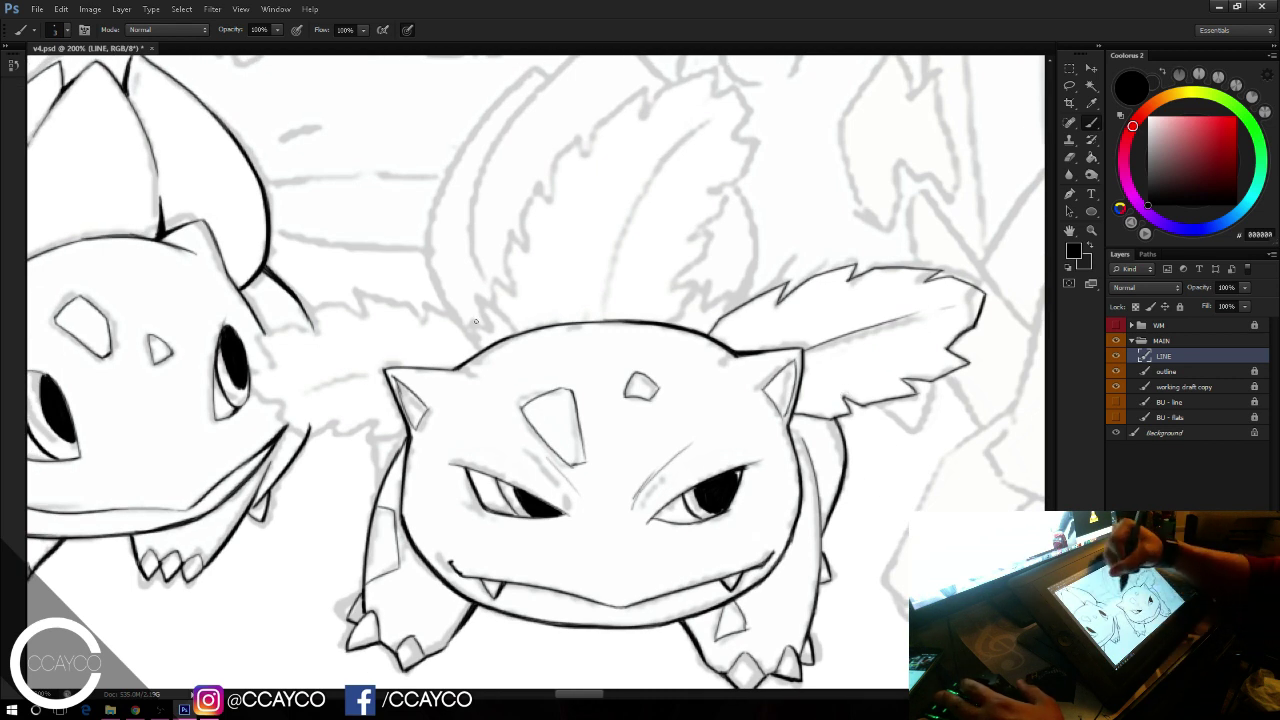
pyautogui.moveTo(425, 307); pyautogui.dragTo(486, 340)
pyautogui.hotkey('ctrl', 'alt', 'z')
pyautogui.hotkey('ctrl', 'alt', 'z')
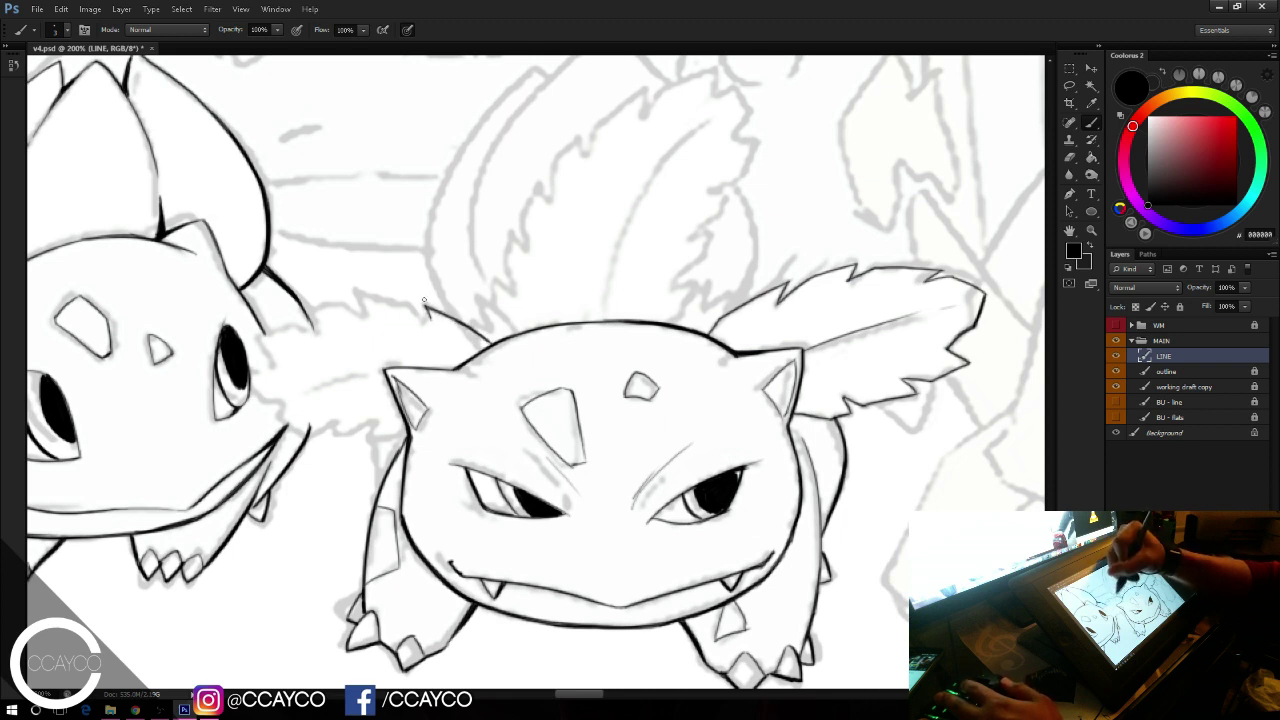
pyautogui.moveTo(357, 291); pyautogui.dragTo(420, 305)
pyautogui.hotkey('ctrl', 'z')
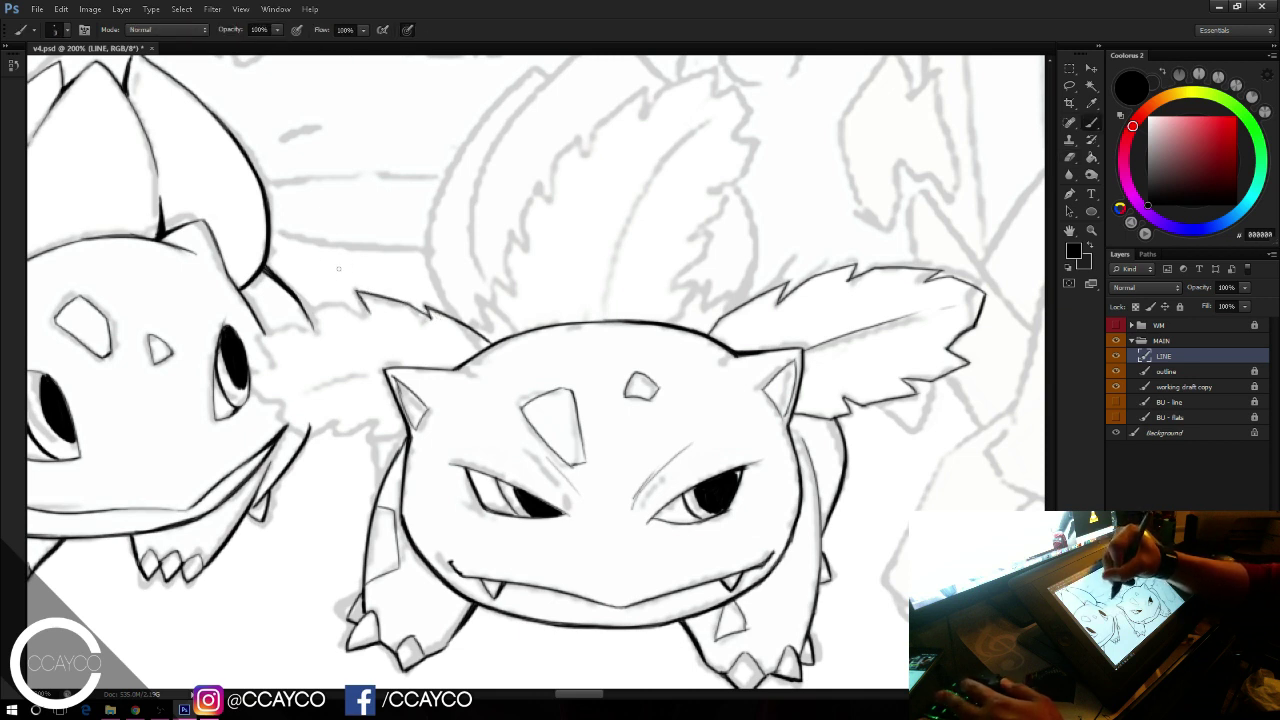
pyautogui.moveTo(306, 312)
pyautogui.mouseDown()
pyautogui.moveTo(356, 293)
pyautogui.moveTo(368, 309)
pyautogui.moveTo(315, 319)
pyautogui.moveTo(326, 327)
pyautogui.mouseUp()
pyautogui.hotkey('ctrl', 'z')
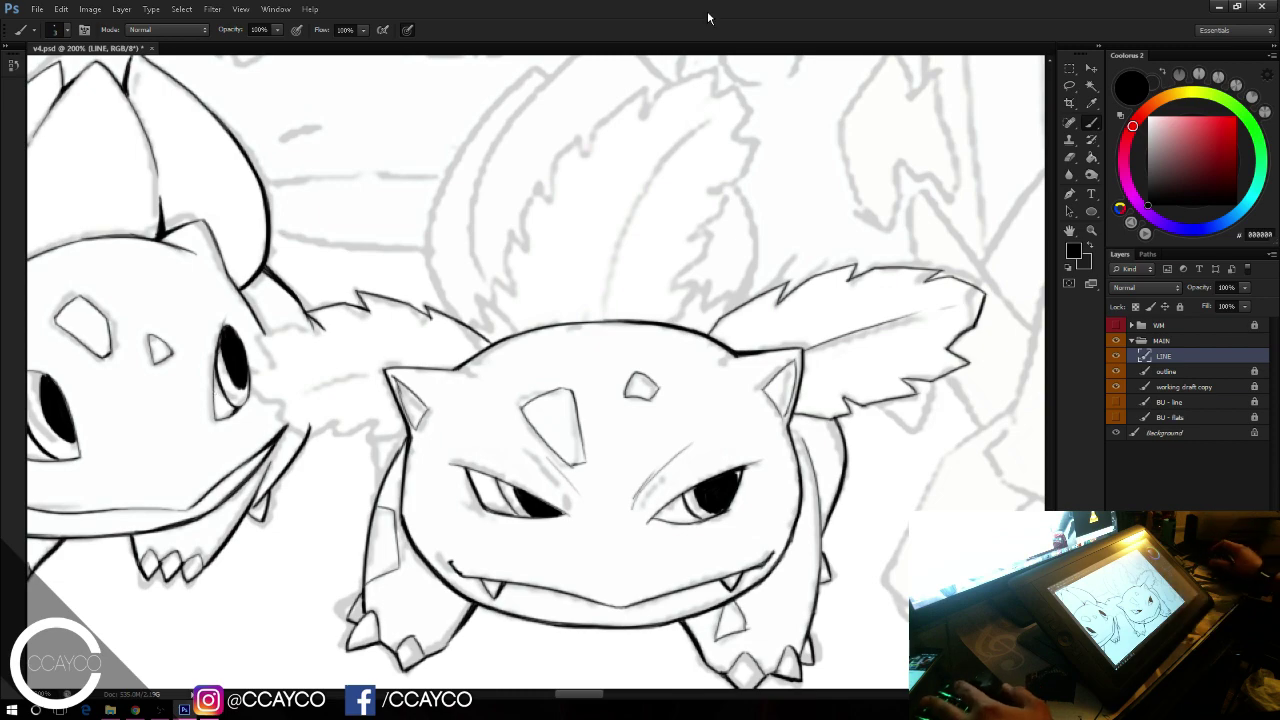
# Step: Check the inked Bulbasaur and Ivysaur within the whole crowd illustration and return to a close view of the pair
pyautogui.hotkey('ctrl', '-')
pyautogui.hotkey('ctrl', '-')
pyautogui.hotkey('ctrl', '-')
pyautogui.hotkey('ctrl', '-')
pyautogui.hotkey('ctrl', '-')
pyautogui.hotkey('ctrl', '-')
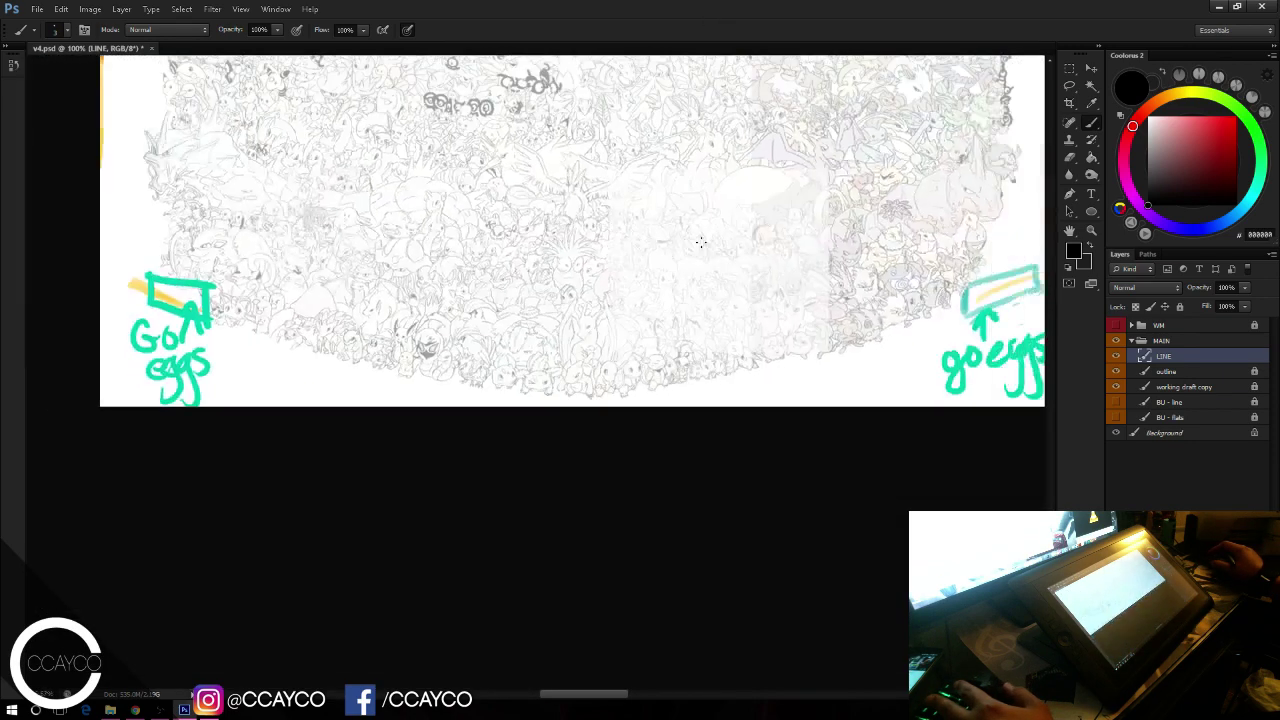
pyautogui.hotkey('ctrl', '-')
pyautogui.hotkey('ctrl', '-')
pyautogui.moveTo(624, 172); pyautogui.dragTo(600, 437)
pyautogui.moveTo(592, 393)
pyautogui.mouseDown()
pyautogui.moveTo(581, 510)
pyautogui.moveTo(577, 451)
pyautogui.moveTo(600, 353)
pyautogui.mouseUp()
pyautogui.moveTo(579, 448); pyautogui.dragTo(582, 333)
pyautogui.moveTo(579, 537); pyautogui.dragTo(700, 320)
pyautogui.hotkey('ctrl', '+')
pyautogui.hotkey('ctrl', '+')
pyautogui.hotkey('ctrl', '+')
pyautogui.hotkey('ctrl', '+')
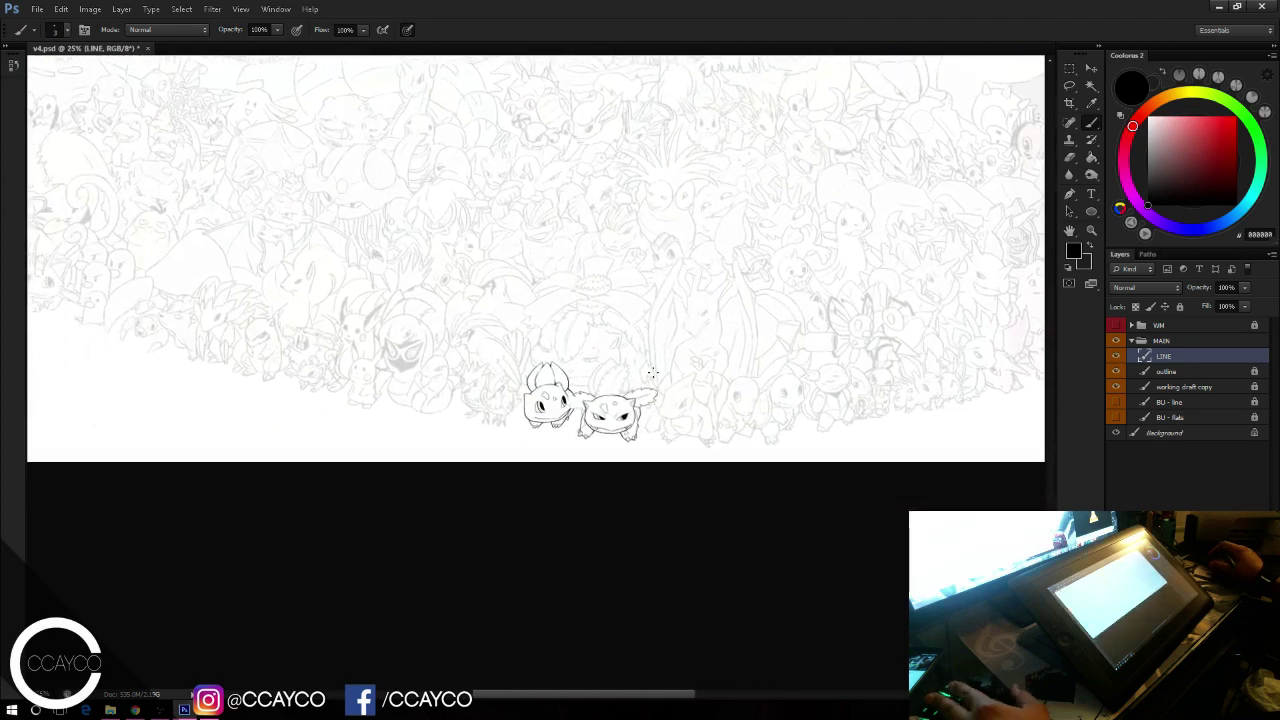
pyautogui.hotkey('ctrl', '+')
pyautogui.hotkey('ctrl', '+')
pyautogui.hotkey('ctrl', '+')
pyautogui.hotkey('ctrl', '+')
pyautogui.hotkey('ctrl', '+')
pyautogui.moveTo(776, 464); pyautogui.dragTo(327, 224)
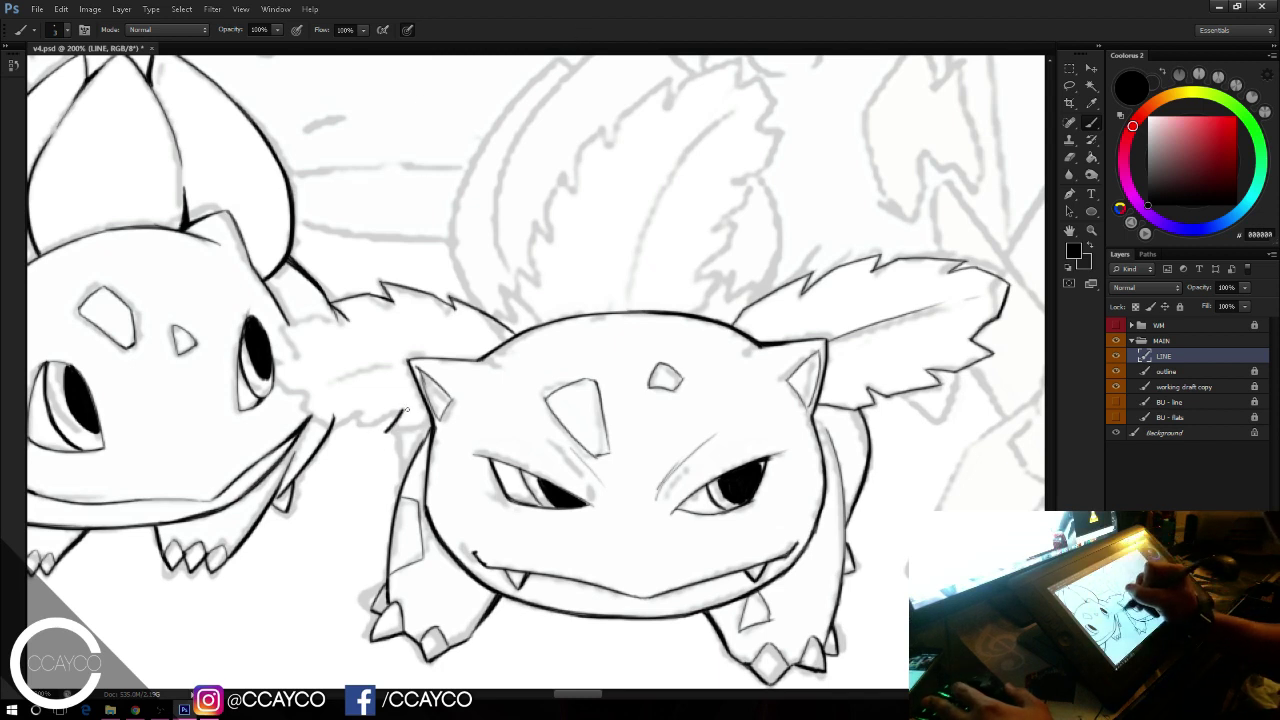
# Step: Ink Ivysaur's left hind leg lines between the underside of the left side leaf and the front leg
pyautogui.moveTo(402, 410)
pyautogui.mouseDown()
pyautogui.moveTo(383, 434)
pyautogui.moveTo(423, 425)
pyautogui.moveTo(404, 477)
pyautogui.mouseUp()
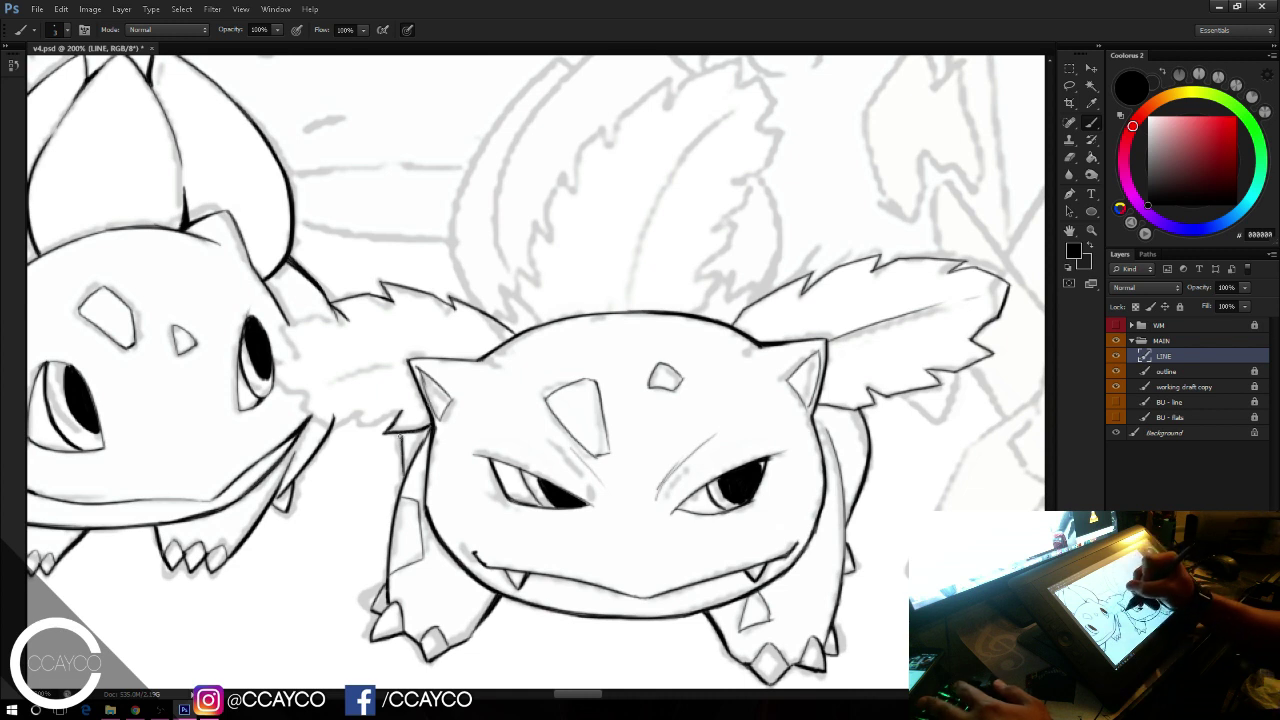
pyautogui.moveTo(400, 432); pyautogui.dragTo(403, 486)
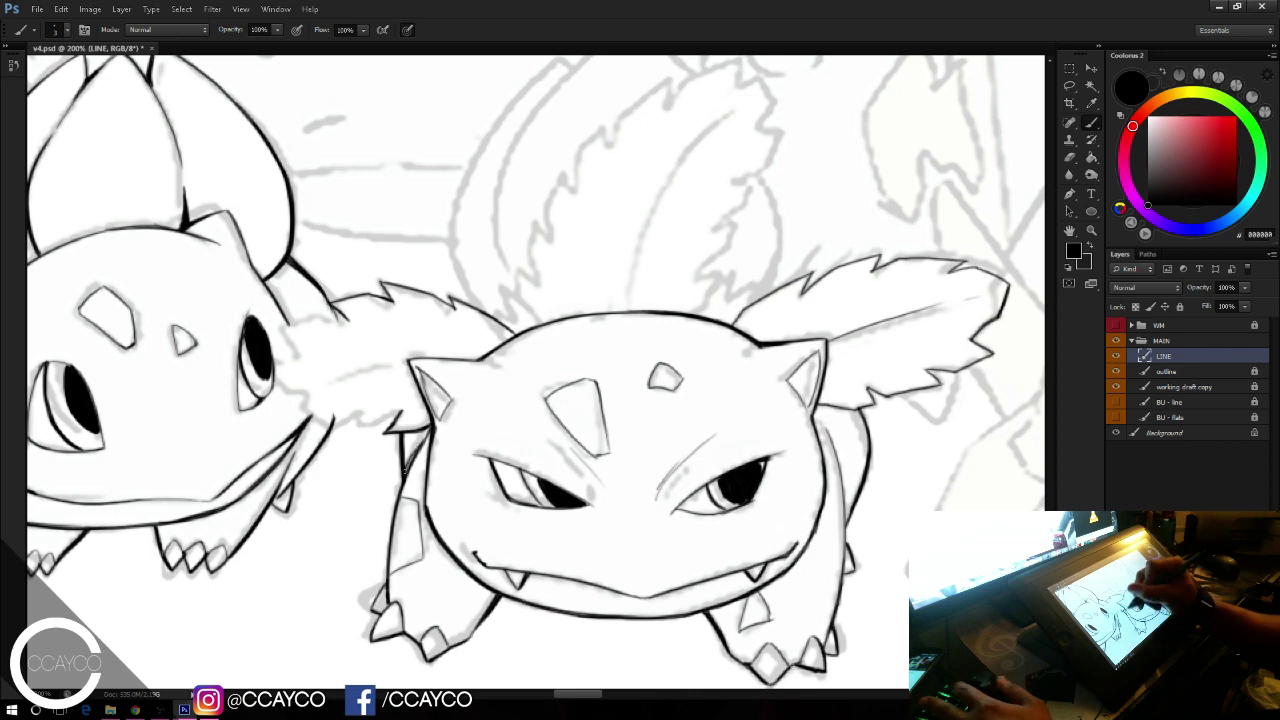
pyautogui.hotkey('ctrl', 'z')
pyautogui.moveTo(422, 444); pyautogui.dragTo(405, 477)
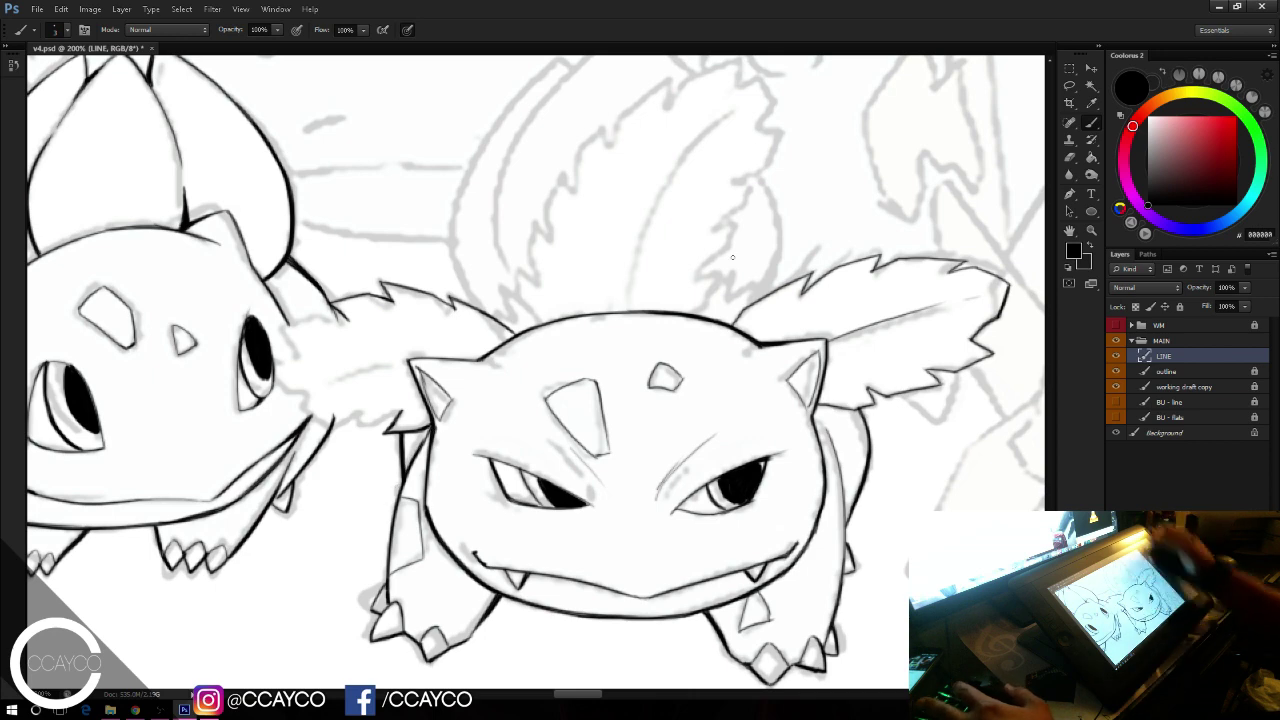
# Step: Ink the jagged lower edge and pointed tip of the left side leaf where it overlaps Bulbasaur's face
pyautogui.moveTo(709, 284); pyautogui.dragTo(770, 268)
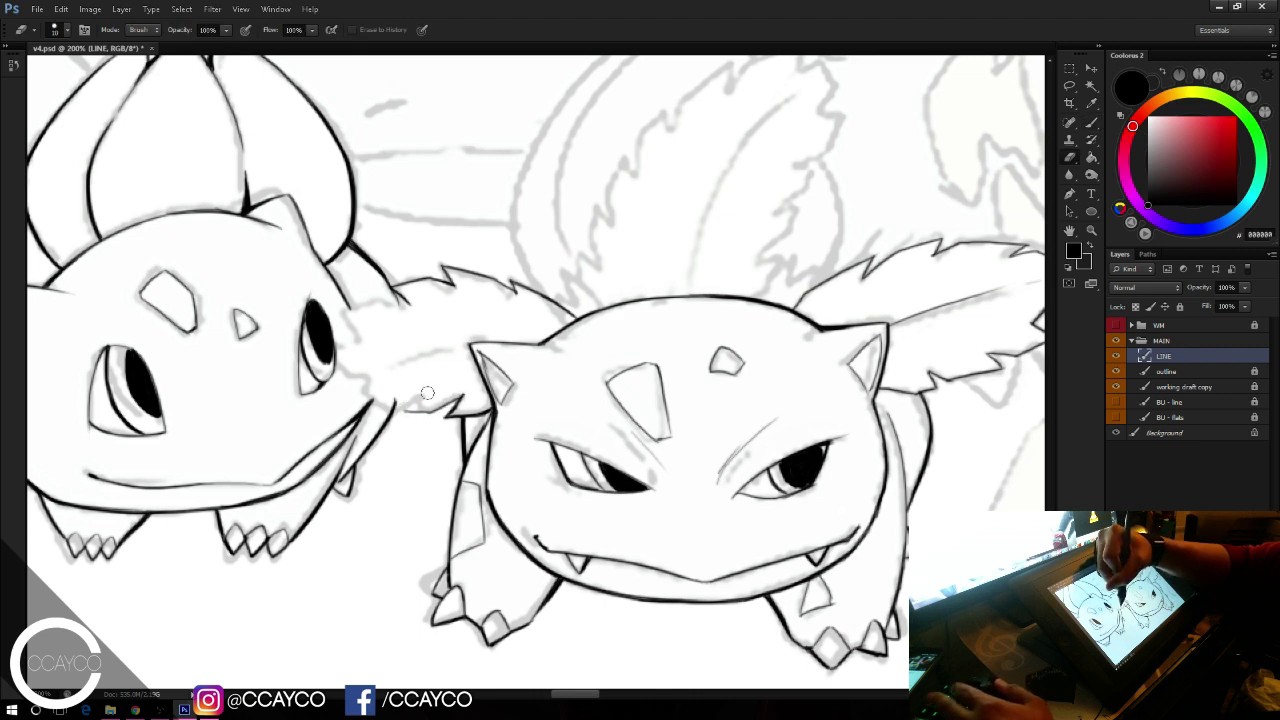
pyautogui.hotkey('ctrl', 'z')
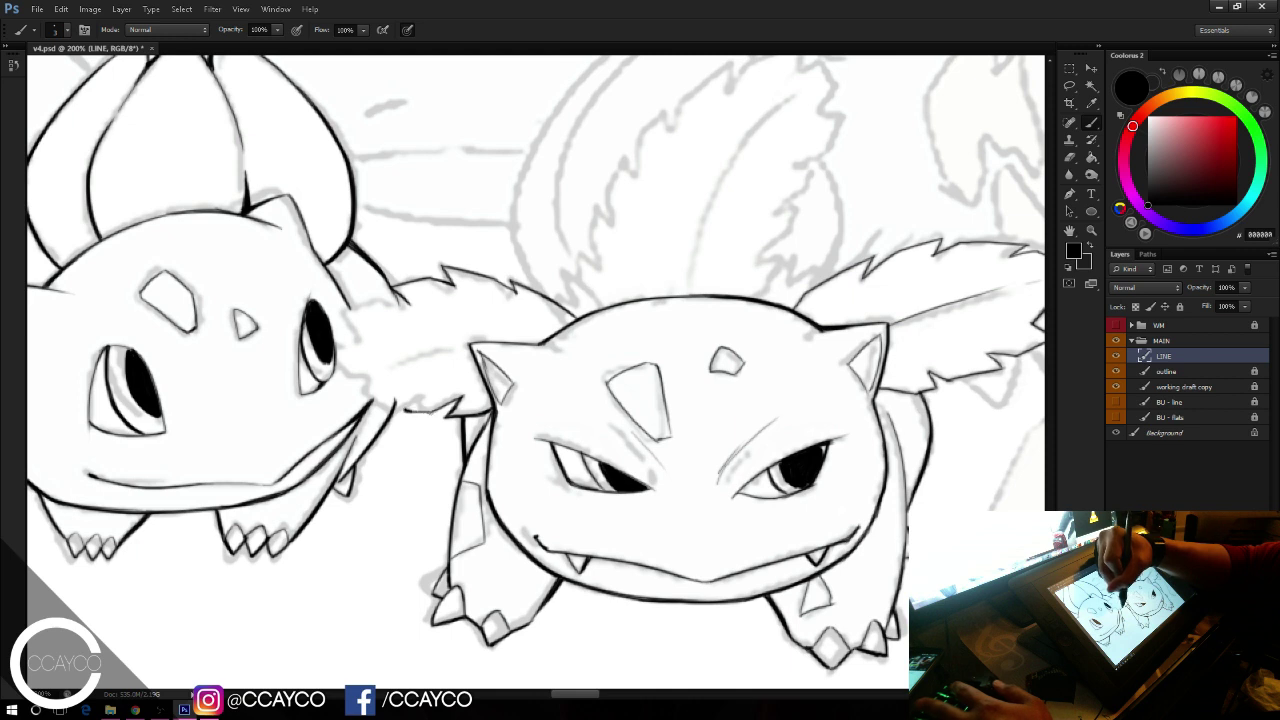
pyautogui.moveTo(433, 412); pyautogui.dragTo(406, 410)
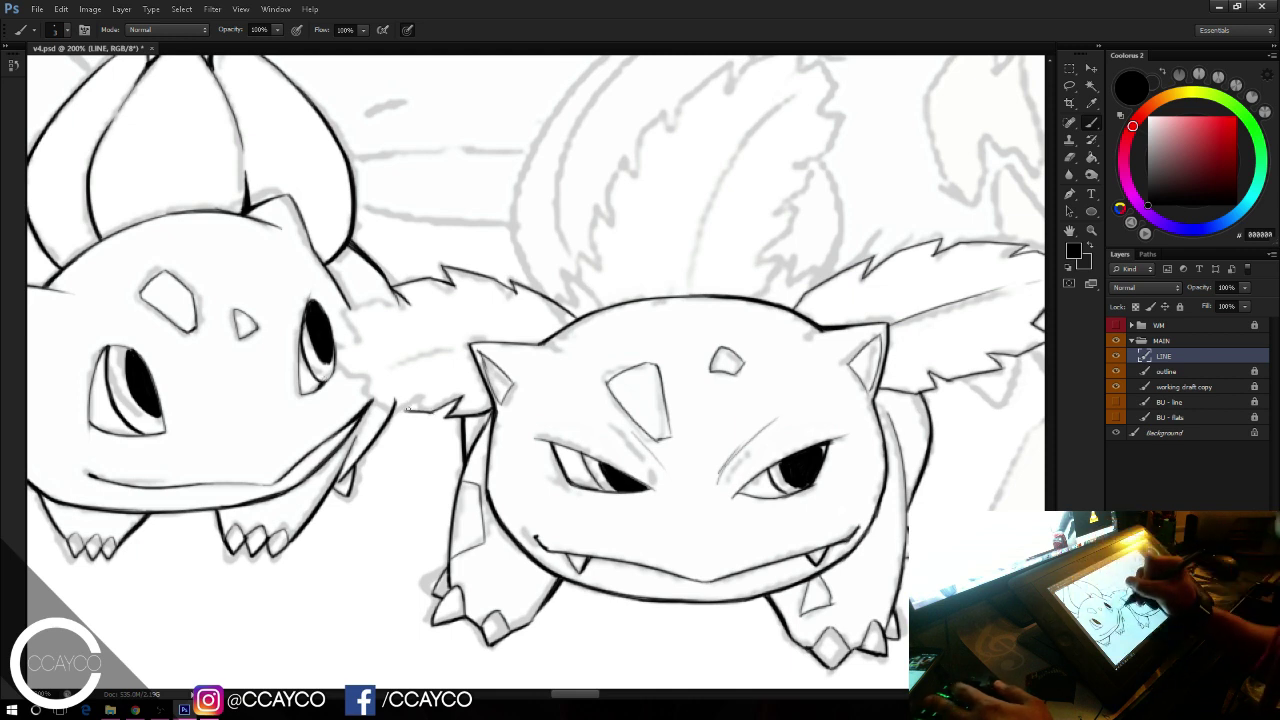
pyautogui.moveTo(430, 390)
pyautogui.mouseDown()
pyautogui.moveTo(394, 407)
pyautogui.moveTo(426, 391)
pyautogui.moveTo(371, 399)
pyautogui.moveTo(389, 379)
pyautogui.mouseUp()
pyautogui.press('e')
pyautogui.press('b')
pyautogui.press('e')
pyautogui.press('b')
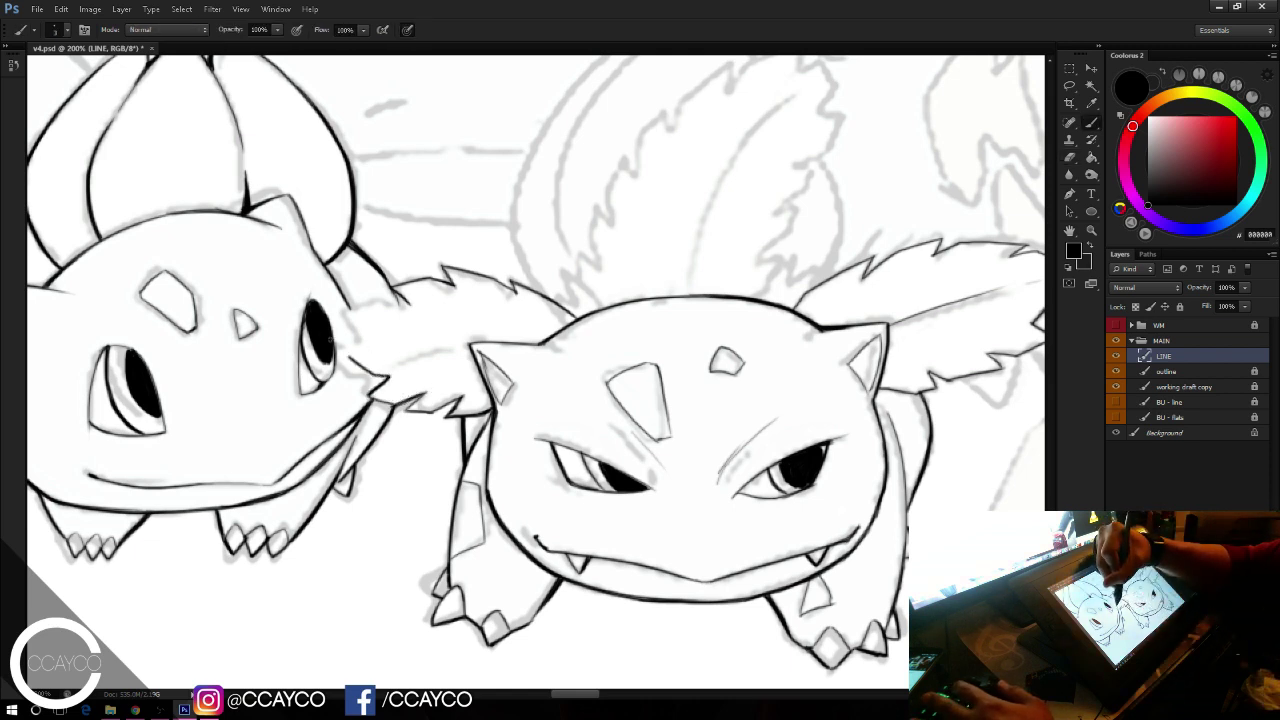
pyautogui.hotkey('ctrl', 'z')
pyautogui.moveTo(339, 343); pyautogui.dragTo(379, 314)
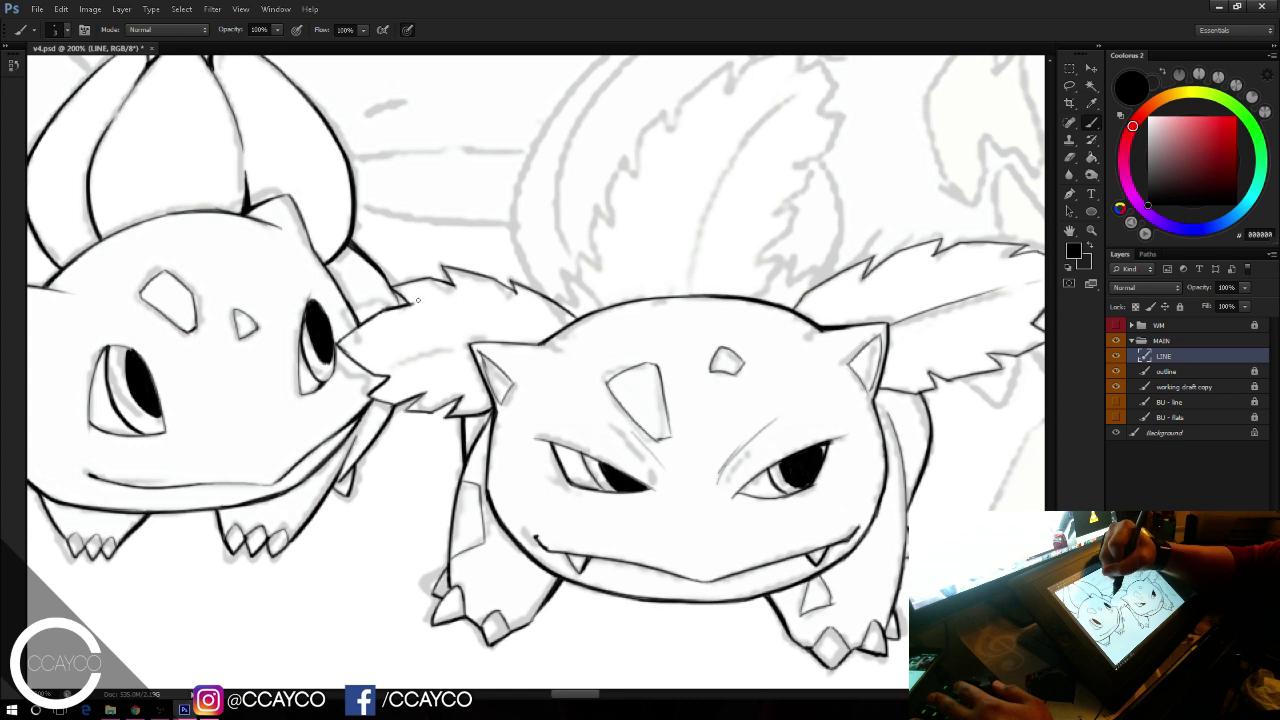
# Step: Clean up the left side leaf's upper edge and ink its thin central vein
pyautogui.press('e')
pyautogui.moveTo(419, 302)
pyautogui.mouseDown()
pyautogui.moveTo(433, 336)
pyautogui.moveTo(546, 337)
pyautogui.mouseUp()
pyautogui.press('b')
pyautogui.hotkey('ctrl', 'z')
pyautogui.moveTo(372, 343); pyautogui.dragTo(538, 338)
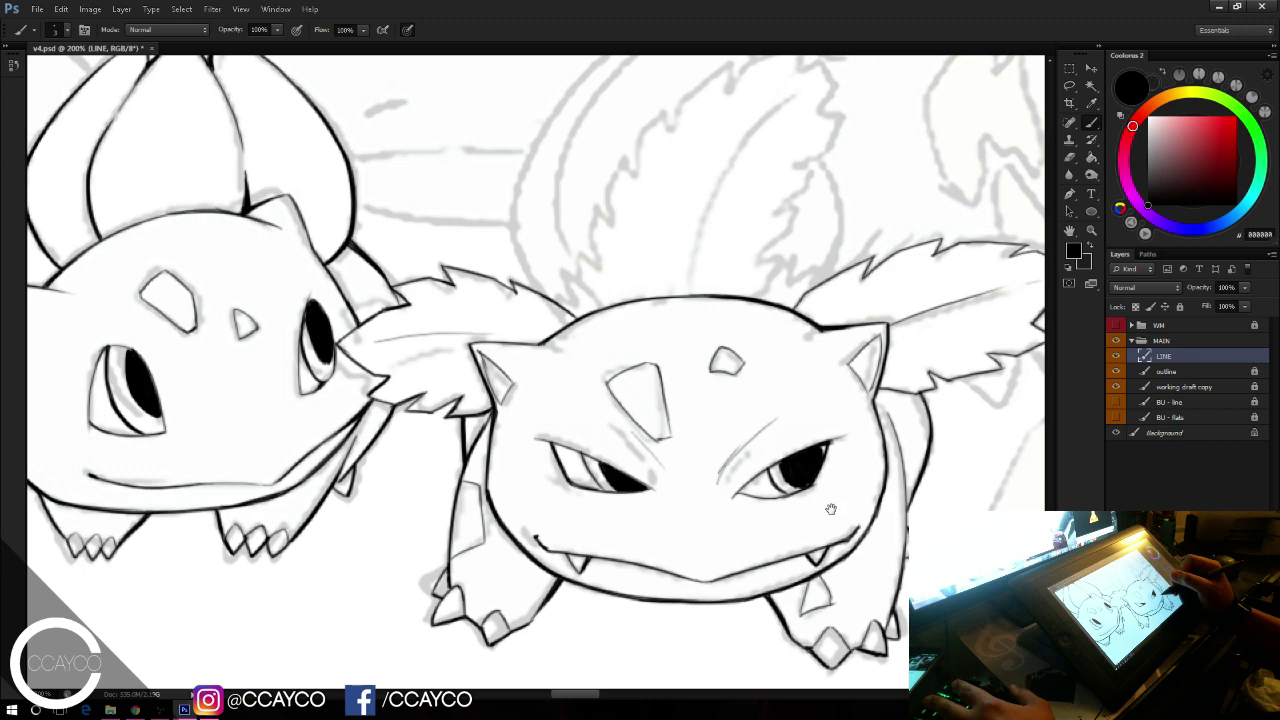
# Step: Ink the jagged left edge of Ivysaur's upright central leaf, from the head up to the notch below its tip
pyautogui.moveTo(831, 509); pyautogui.dragTo(784, 559)
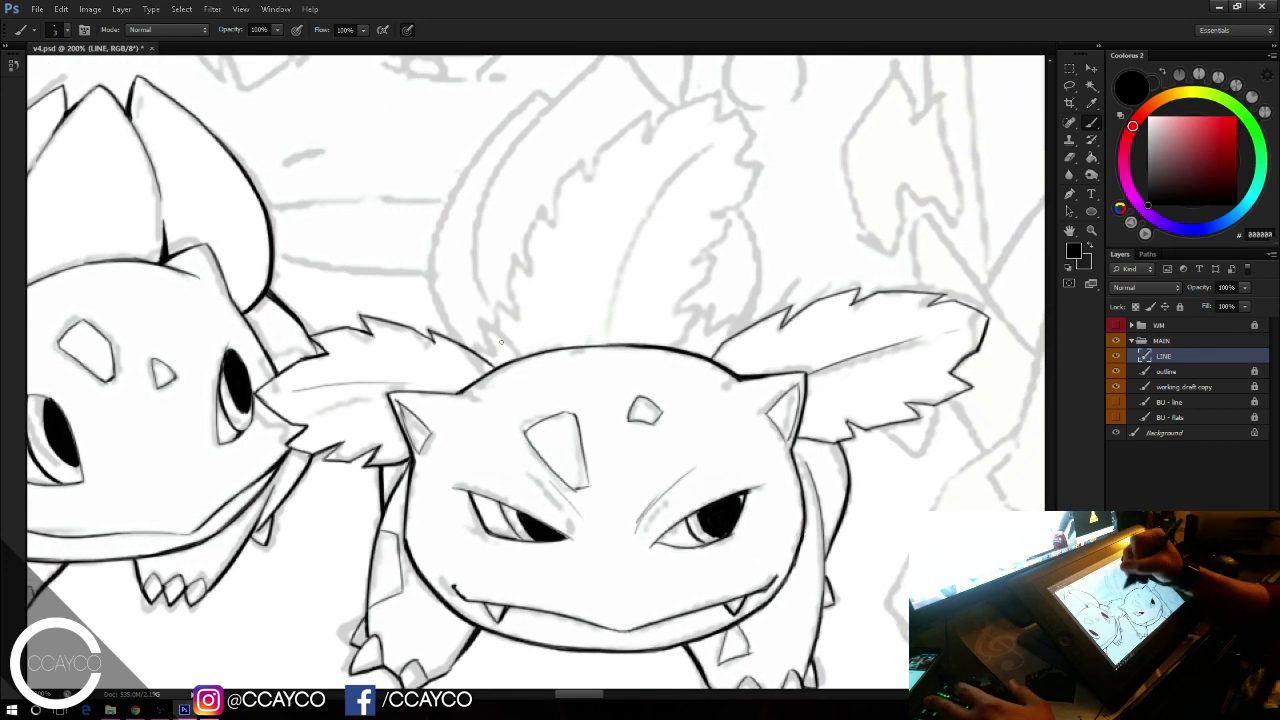
pyautogui.moveTo(498, 299); pyautogui.dragTo(504, 332)
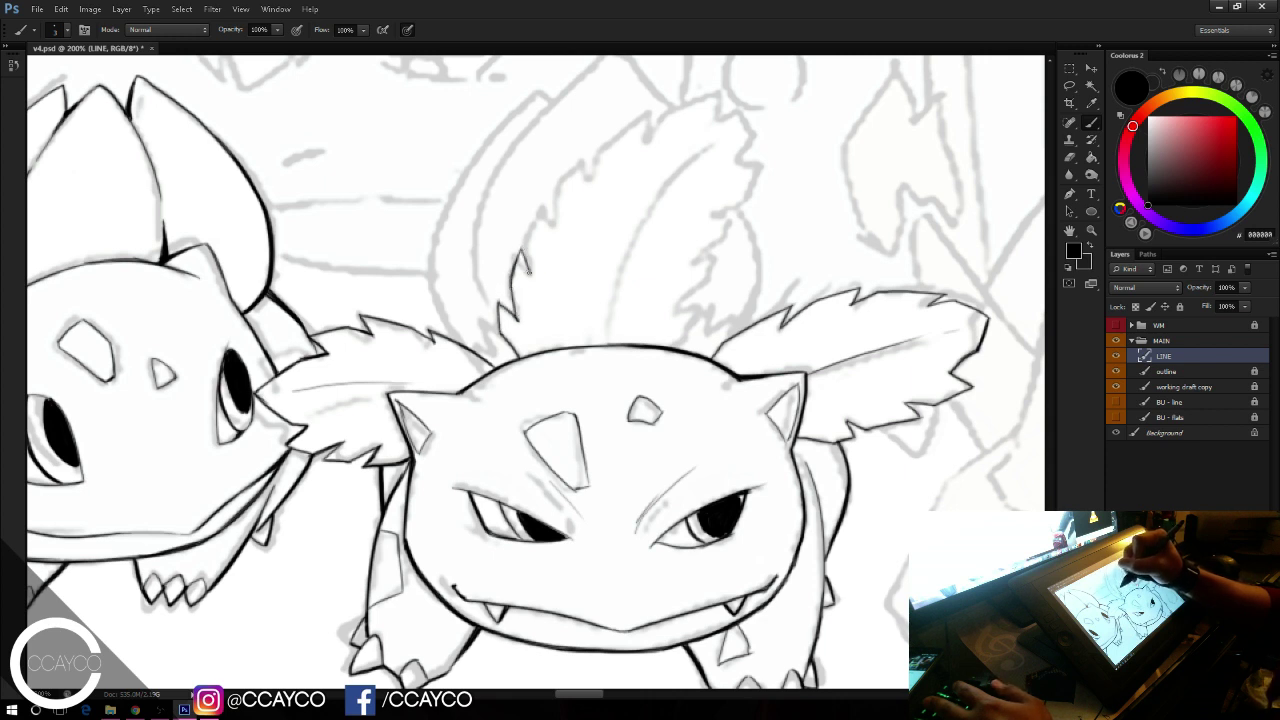
pyautogui.moveTo(557, 200)
pyautogui.mouseDown()
pyautogui.moveTo(560, 222)
pyautogui.moveTo(592, 159)
pyautogui.moveTo(594, 181)
pyautogui.moveTo(670, 108)
pyautogui.mouseUp()
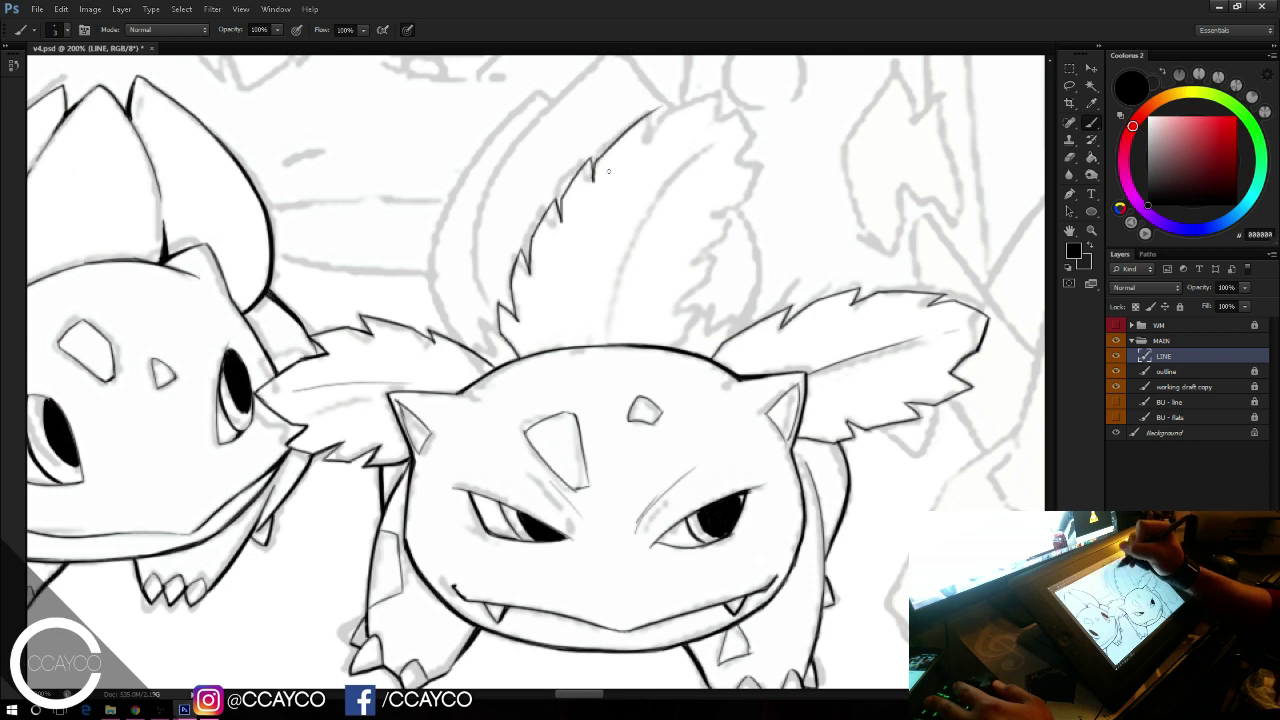
pyautogui.hotkey('ctrl', 'z')
pyautogui.moveTo(594, 181); pyautogui.dragTo(656, 115)
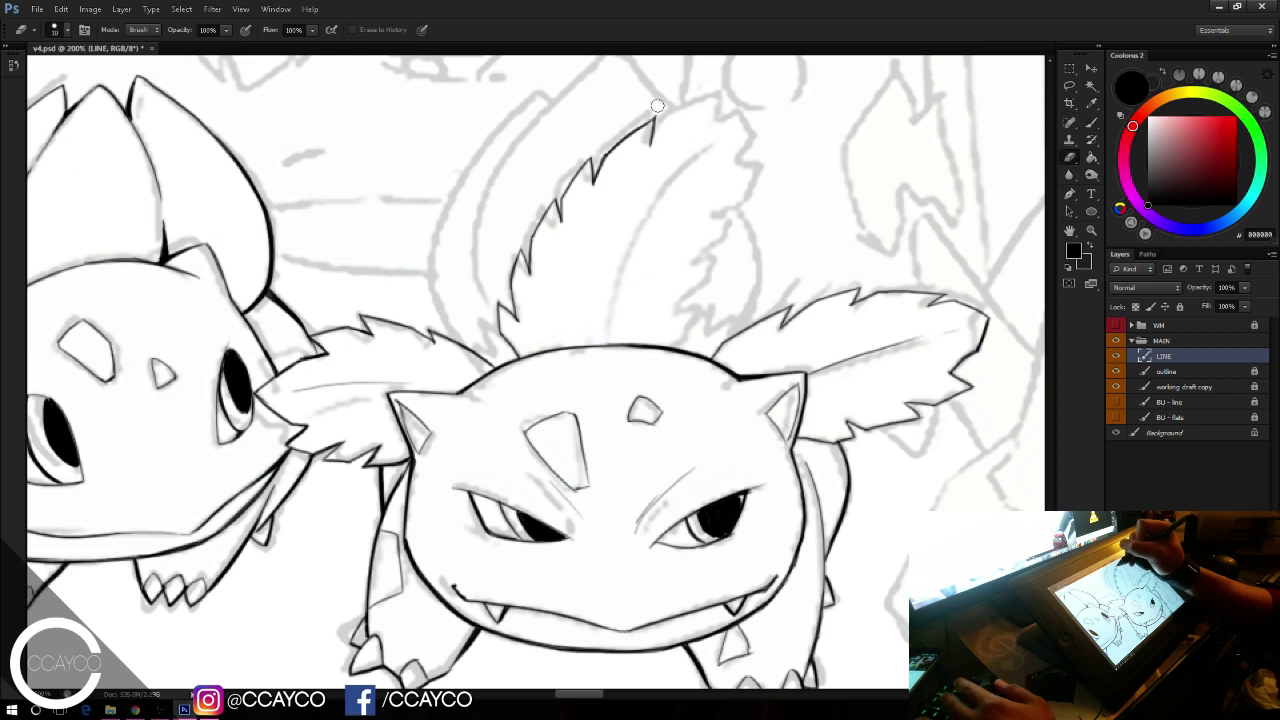
pyautogui.moveTo(501, 340); pyautogui.dragTo(513, 357)
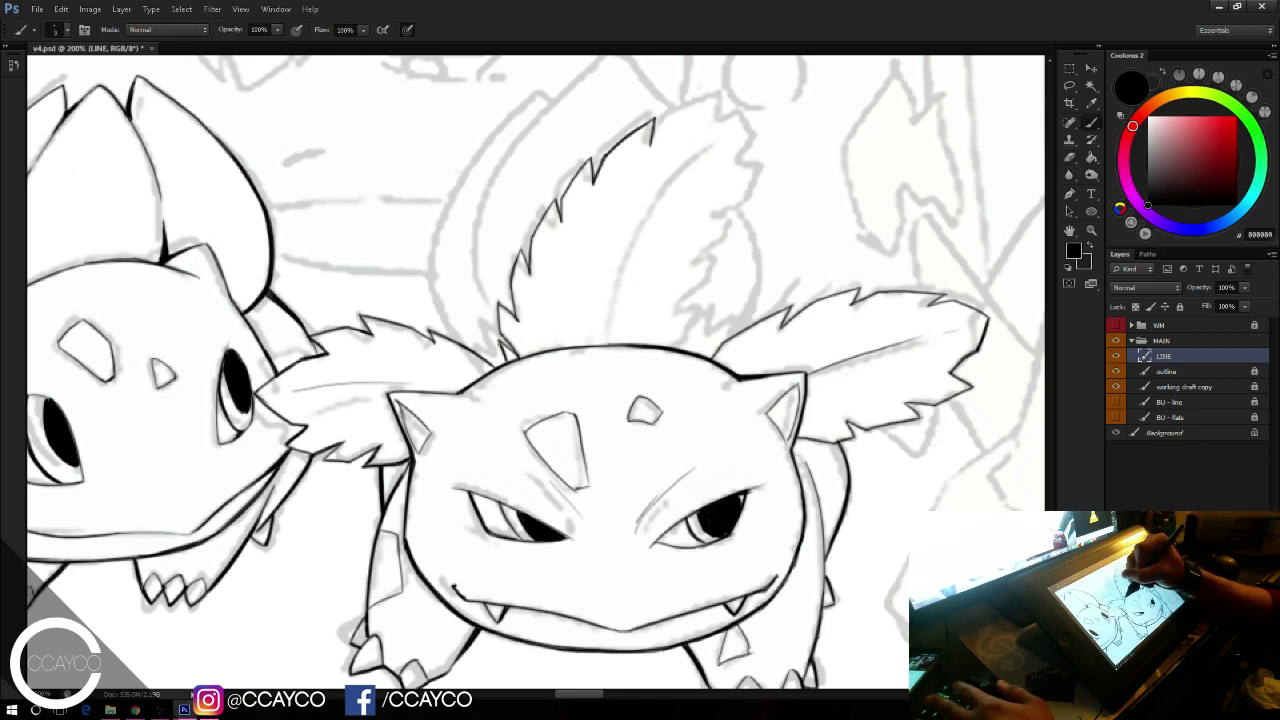
# Step: Ink the upright leaf's pointed tip and its jagged right edge down to Ivysaur's head
pyautogui.moveTo(652, 145); pyautogui.dragTo(777, 105)
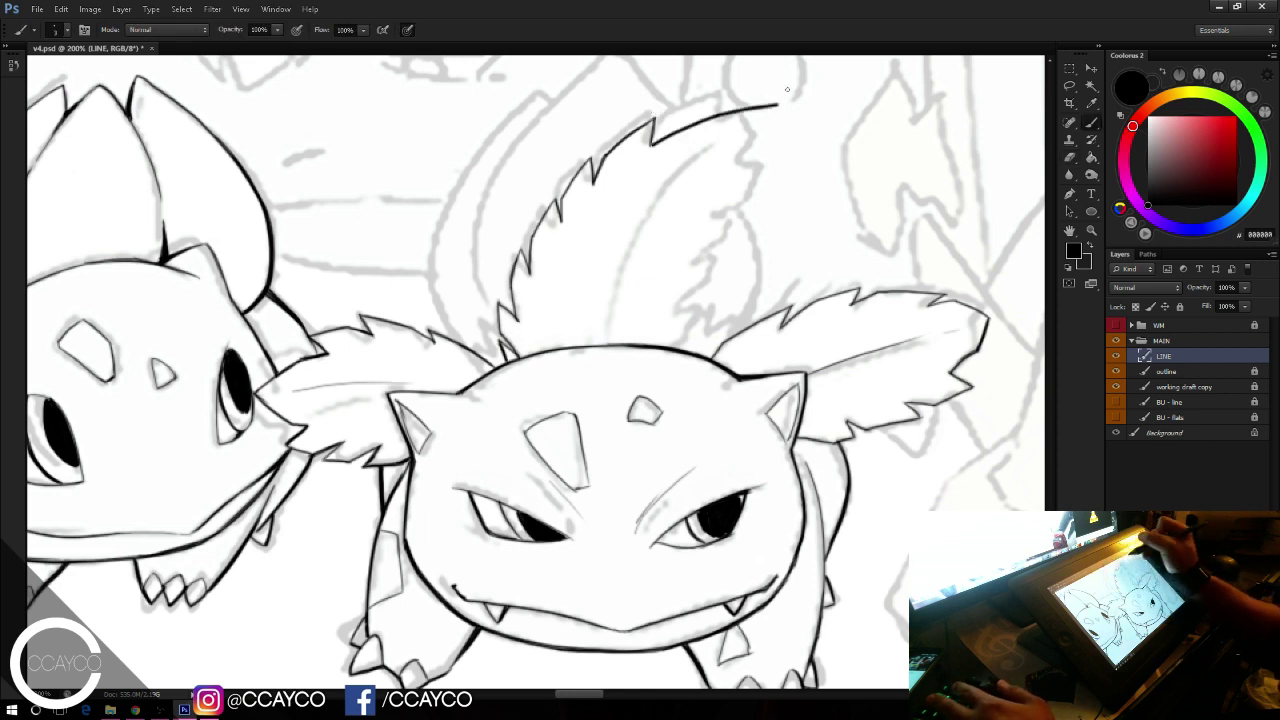
pyautogui.hotkey('ctrl', 'z')
pyautogui.moveTo(652, 143)
pyautogui.mouseDown()
pyautogui.moveTo(733, 102)
pyautogui.moveTo(738, 160)
pyautogui.mouseUp()
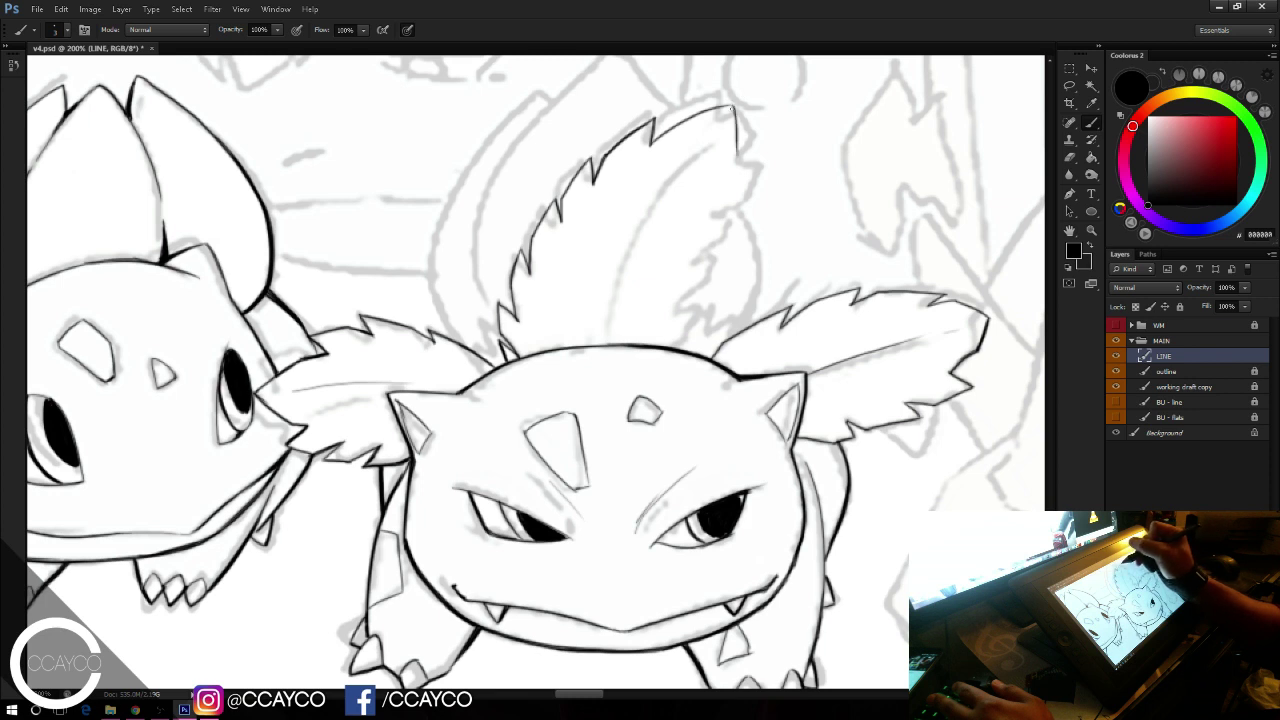
pyautogui.moveTo(734, 107); pyautogui.dragTo(740, 215)
pyautogui.hotkey('ctrl', 'z')
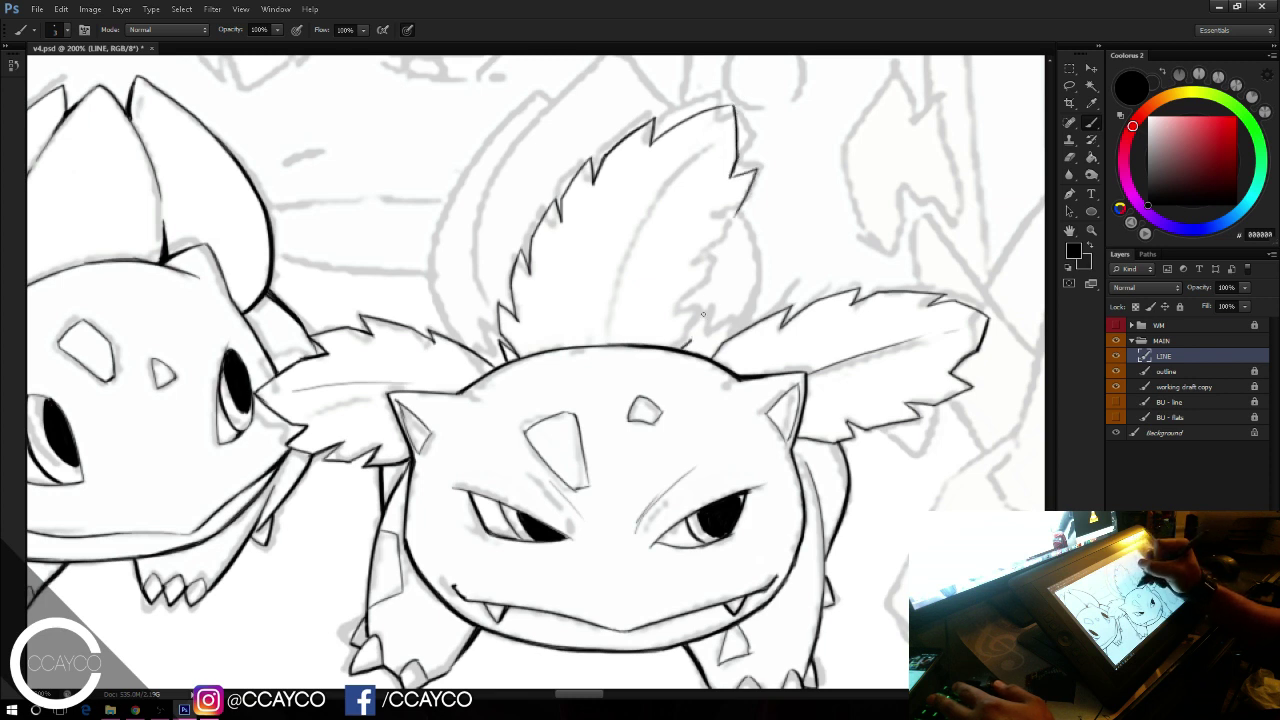
pyautogui.moveTo(710, 296)
pyautogui.mouseDown()
pyautogui.moveTo(681, 323)
pyautogui.moveTo(732, 240)
pyautogui.moveTo(732, 251)
pyautogui.moveTo(706, 267)
pyautogui.moveTo(737, 204)
pyautogui.mouseUp()
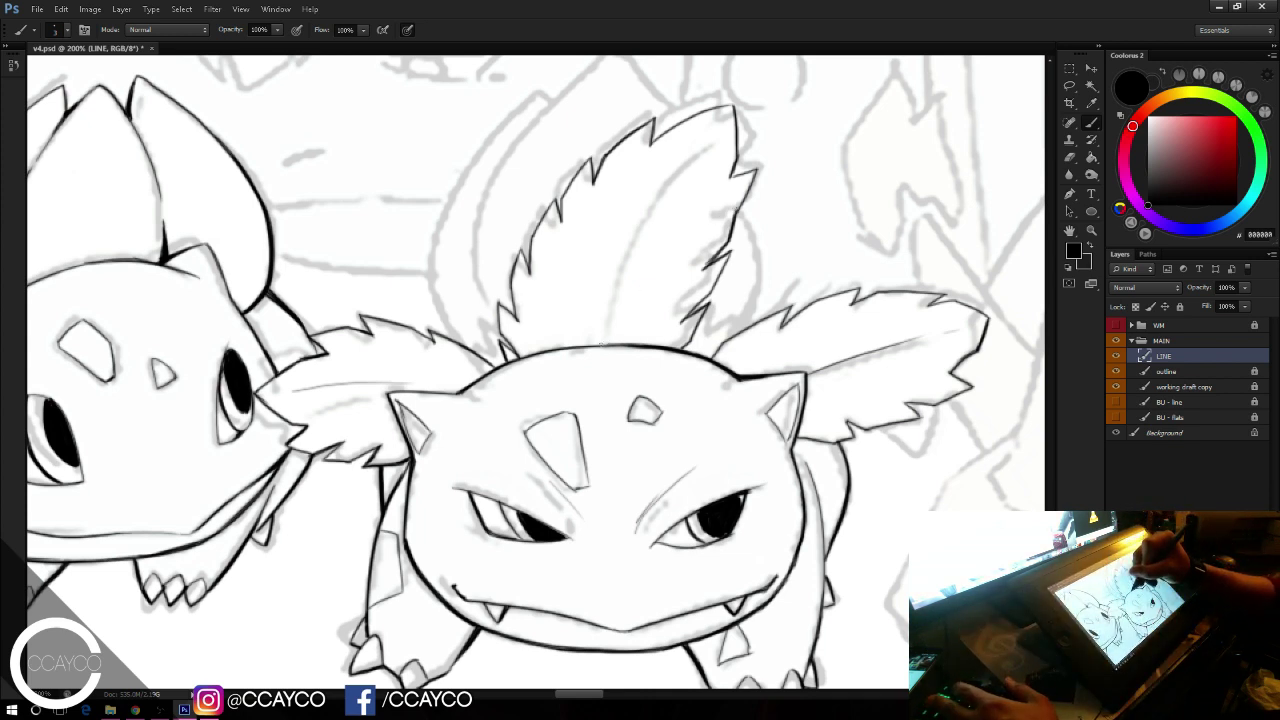
# Step: Ink the upright leaf's thin central vein and the small jagged leaf tips on both sides of its base
pyautogui.moveTo(603, 343)
pyautogui.mouseDown()
pyautogui.moveTo(630, 248)
pyautogui.moveTo(682, 172)
pyautogui.mouseUp()
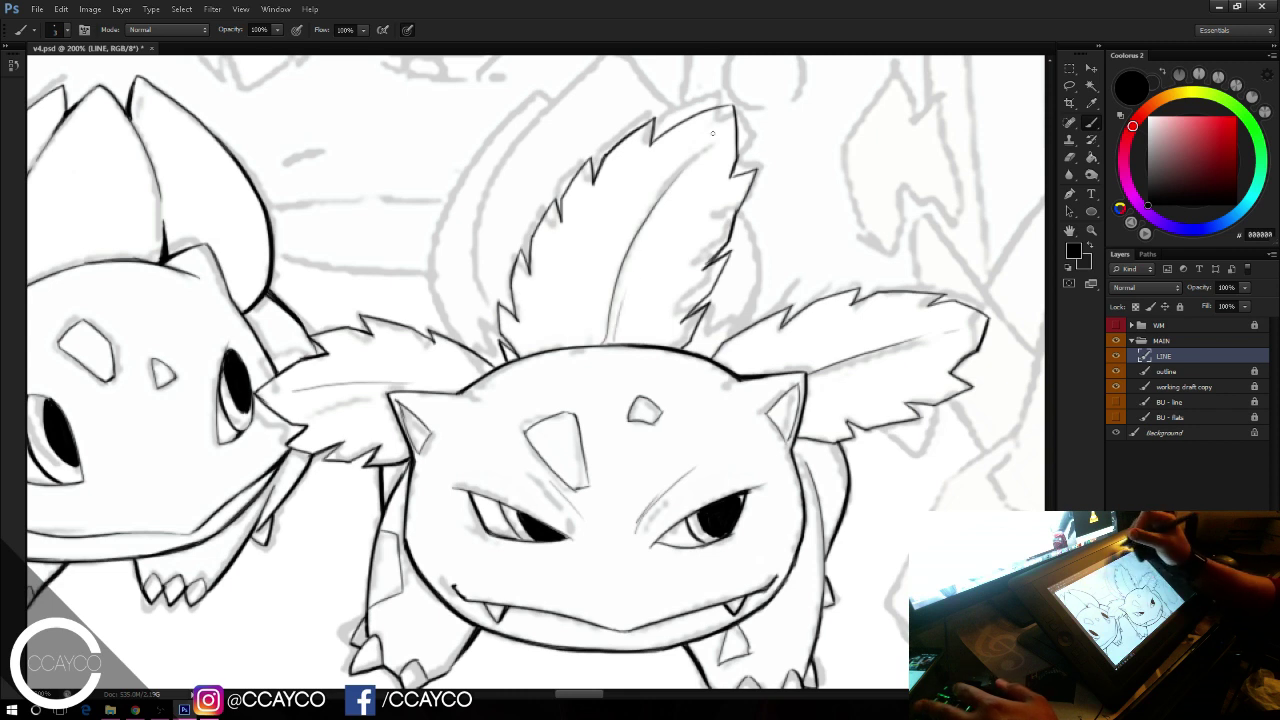
pyautogui.moveTo(708, 307); pyautogui.dragTo(706, 341)
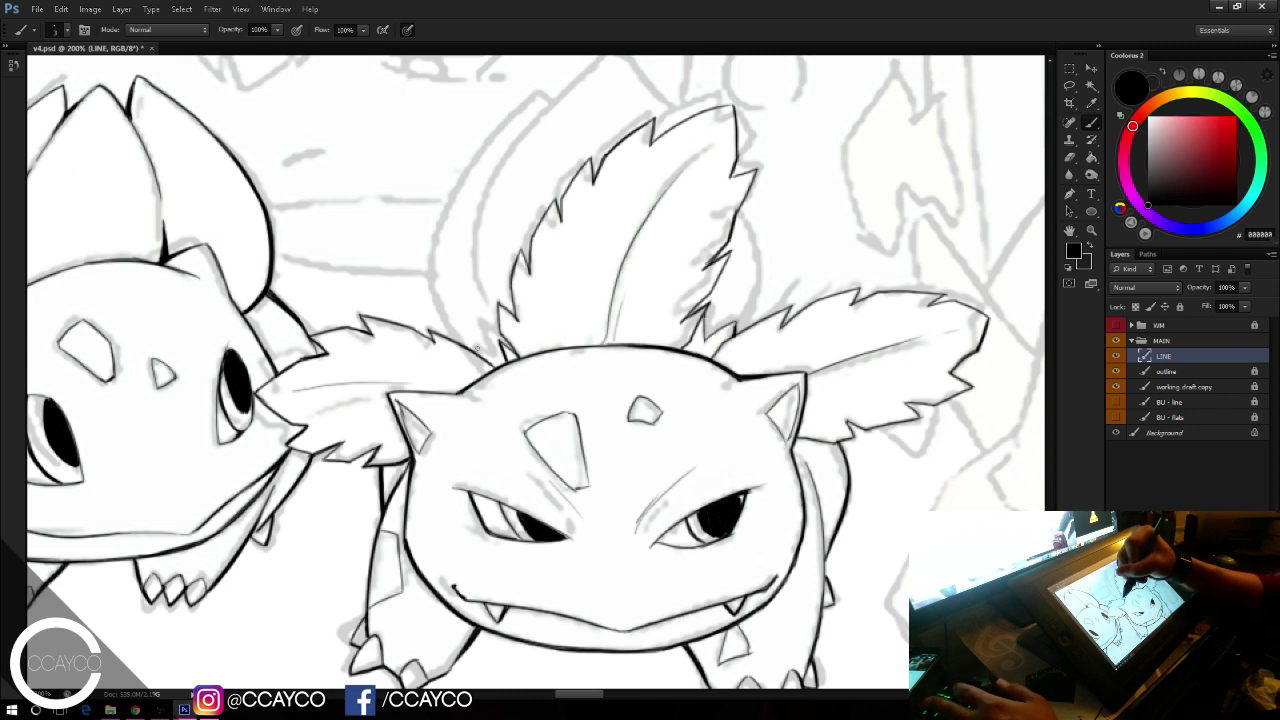
pyautogui.moveTo(472, 338); pyautogui.dragTo(494, 354)
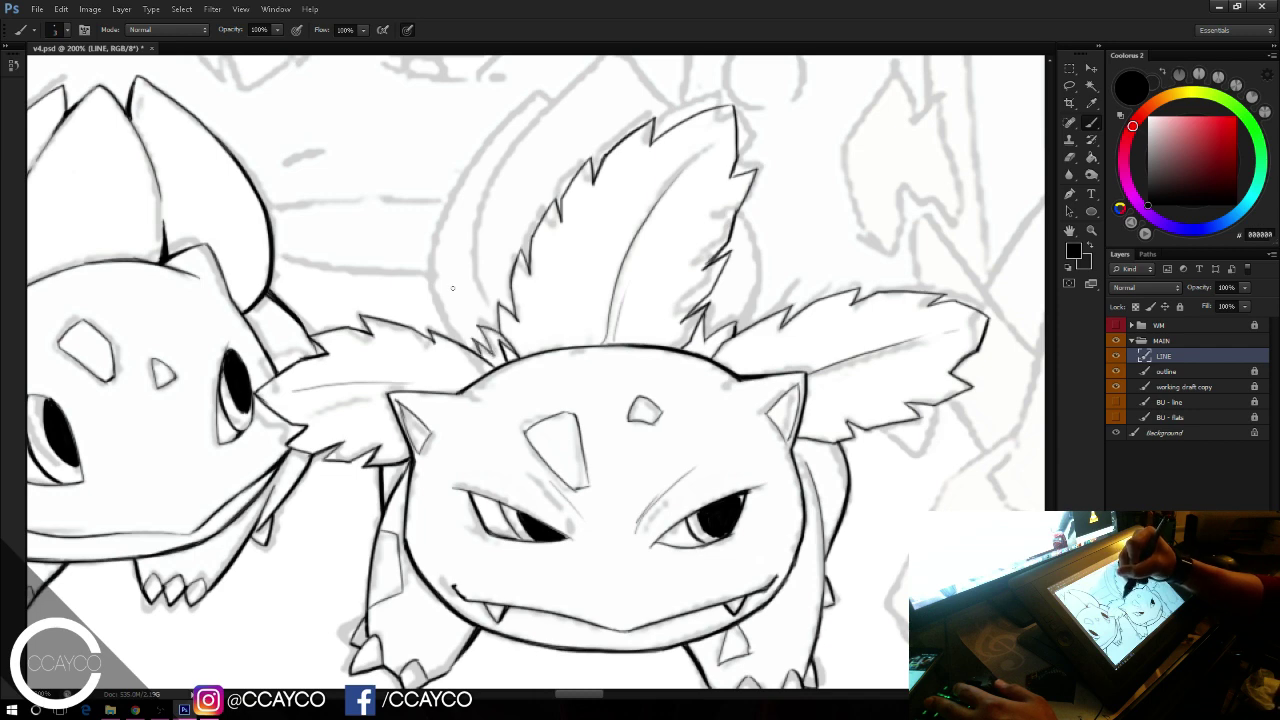
# Step: Ink Ivysaur's pointed middle bud petal behind the upright leaf and the curved outer petal to its left
pyautogui.moveTo(692, 173); pyautogui.dragTo(669, 255)
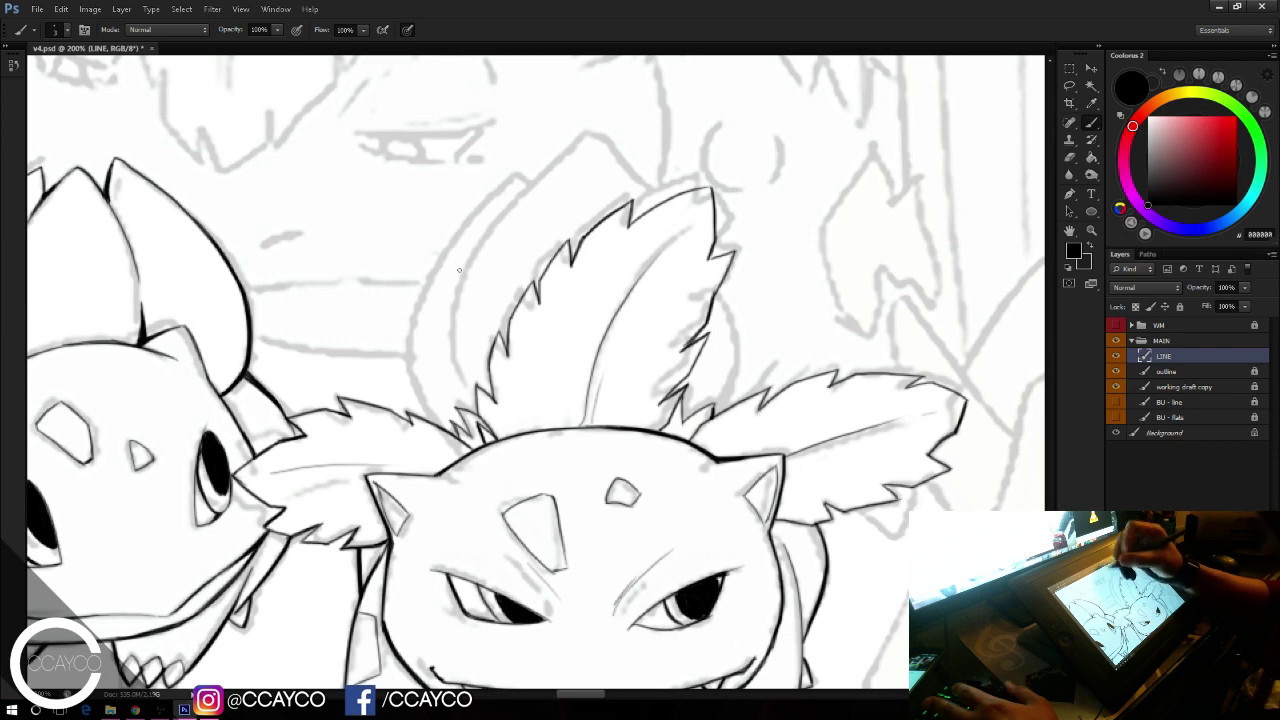
pyautogui.moveTo(462, 398)
pyautogui.mouseDown()
pyautogui.moveTo(478, 251)
pyautogui.moveTo(600, 121)
pyautogui.moveTo(650, 188)
pyautogui.mouseUp()
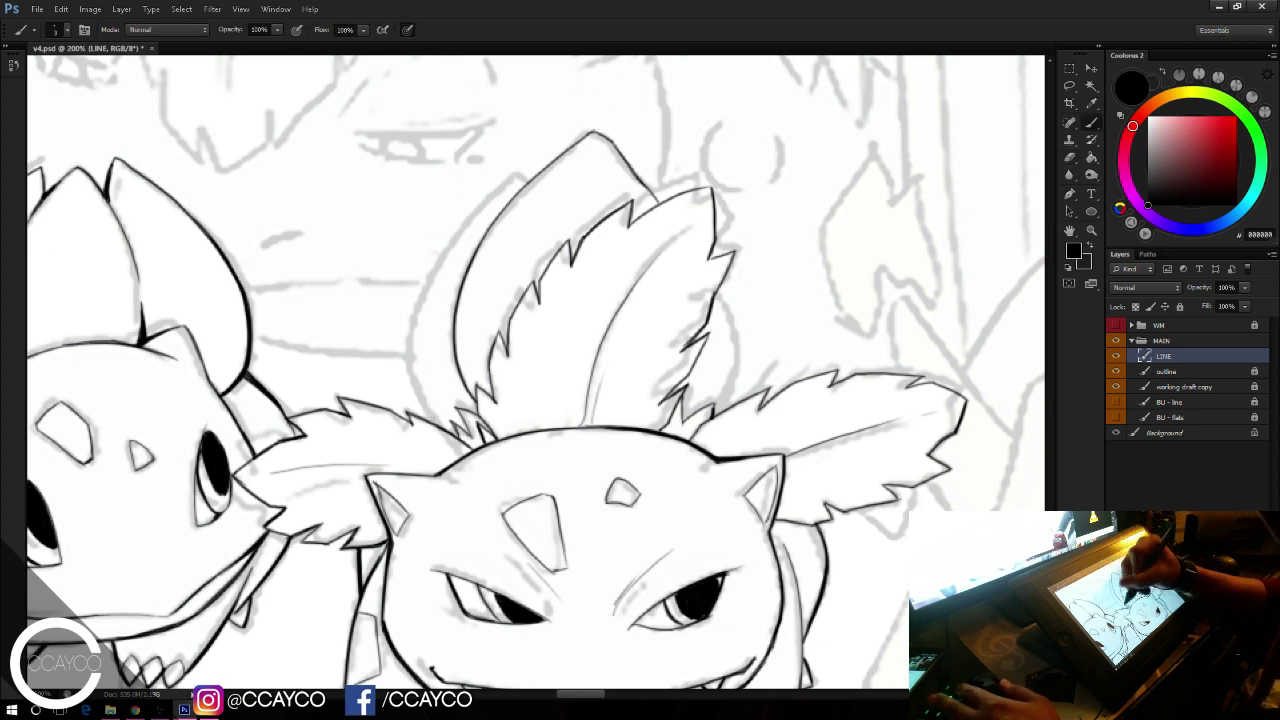
pyautogui.moveTo(432, 422); pyautogui.dragTo(416, 310)
pyautogui.hotkey('ctrl', 'z')
pyautogui.moveTo(432, 422)
pyautogui.mouseDown()
pyautogui.moveTo(418, 295)
pyautogui.moveTo(408, 330)
pyautogui.moveTo(450, 252)
pyautogui.mouseUp()
pyautogui.moveTo(410, 320); pyautogui.dragTo(488, 210)
pyautogui.hotkey('ctrl', 'z')
pyautogui.hotkey('ctrl', 'z')
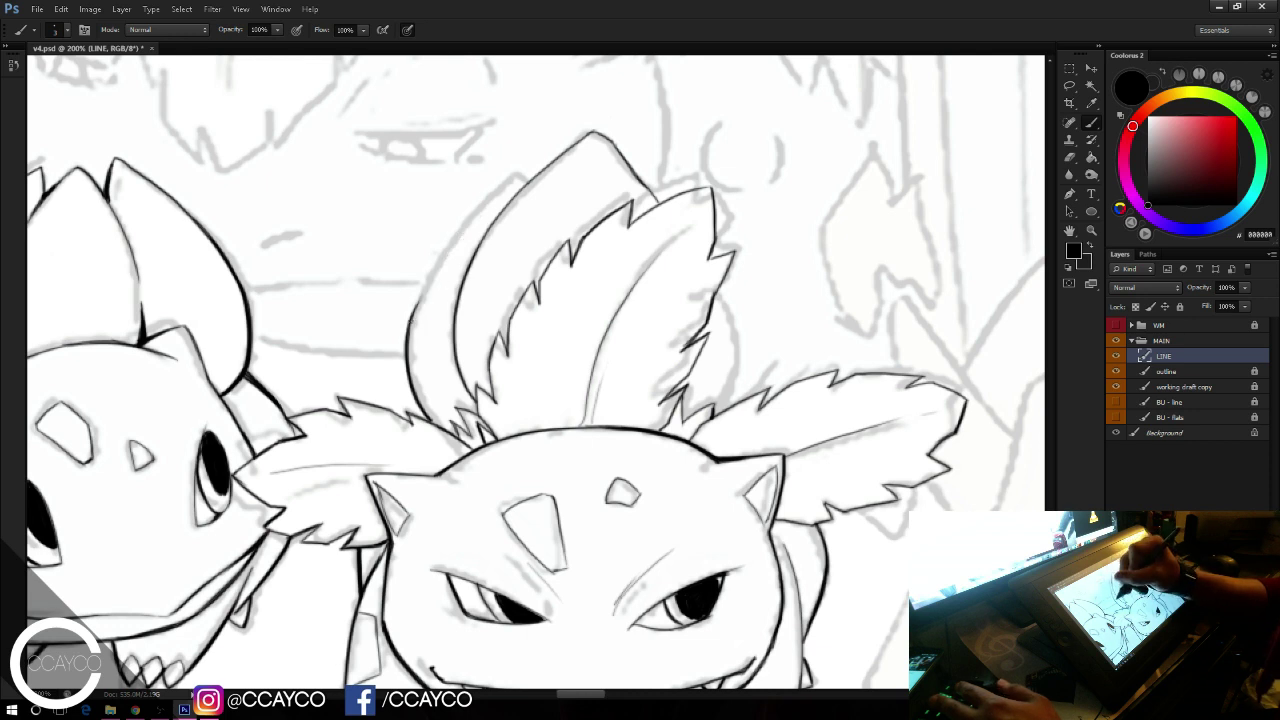
pyautogui.moveTo(408, 334)
pyautogui.mouseDown()
pyautogui.moveTo(478, 210)
pyautogui.moveTo(519, 175)
pyautogui.mouseUp()
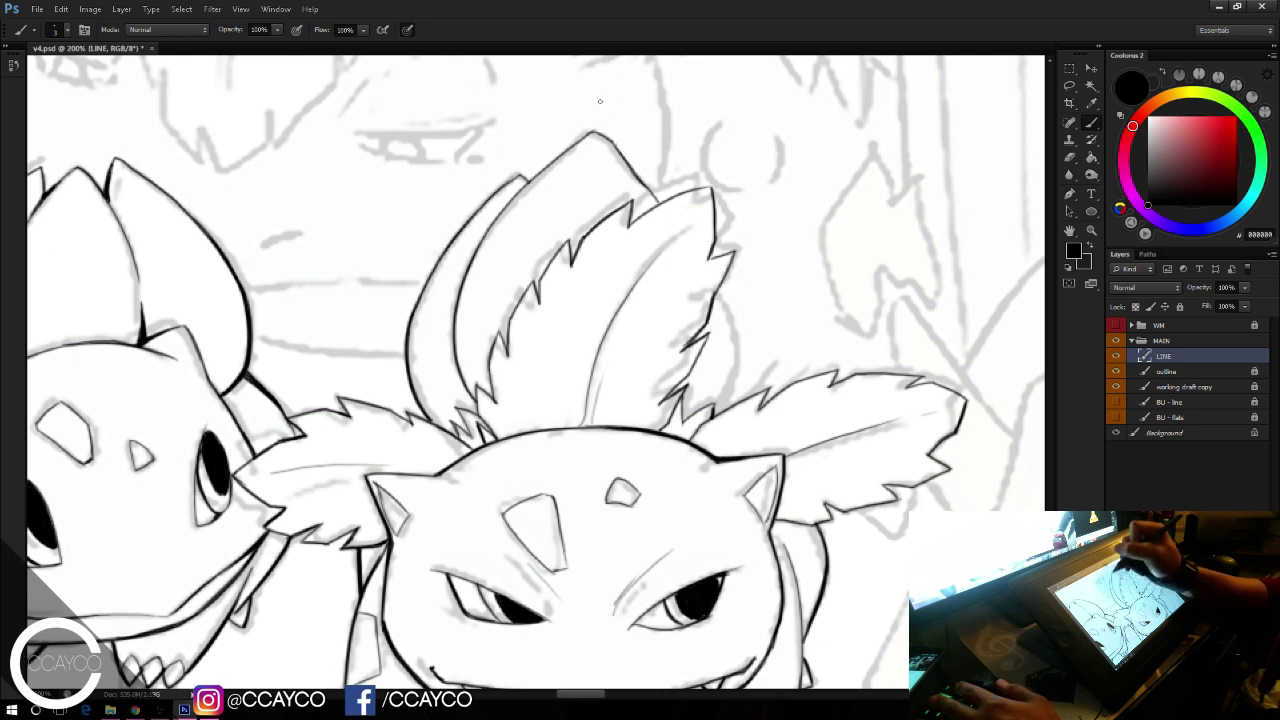
# Step: Ink the curved bud petal right of the upright leaf and join the middle petal's edge to the leaf
pyautogui.moveTo(739, 368); pyautogui.dragTo(740, 371)
pyautogui.hotkey('ctrl', 'z')
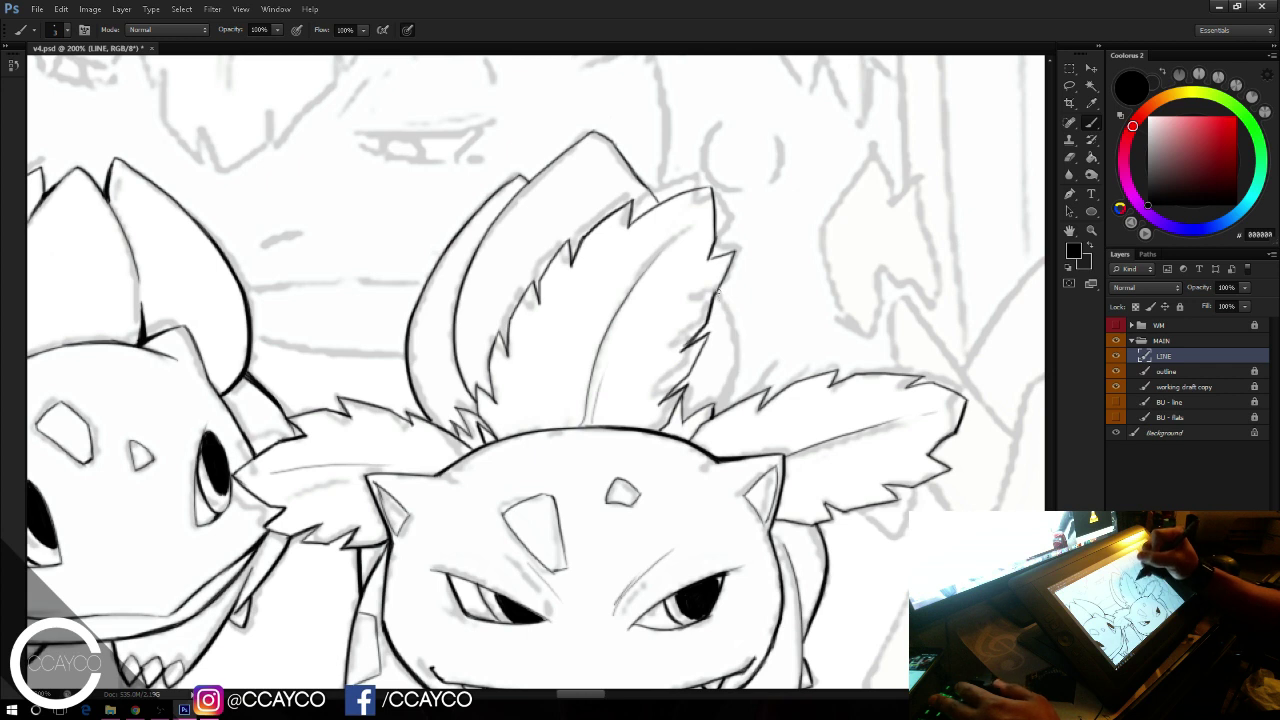
pyautogui.moveTo(718, 293); pyautogui.dragTo(735, 398)
pyautogui.moveTo(740, 348); pyautogui.dragTo(733, 402)
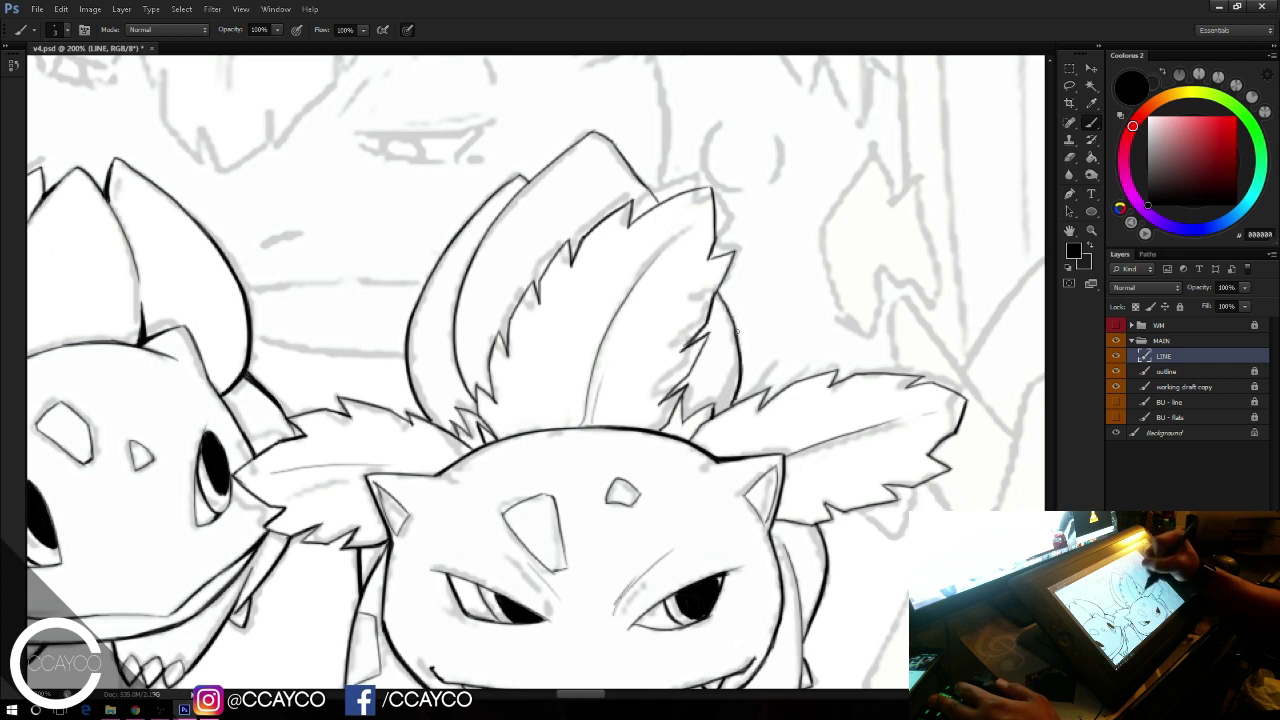
pyautogui.moveTo(718, 293); pyautogui.dragTo(741, 370)
pyautogui.moveTo(718, 292); pyautogui.dragTo(738, 346)
pyautogui.hotkey('ctrl', 'z')
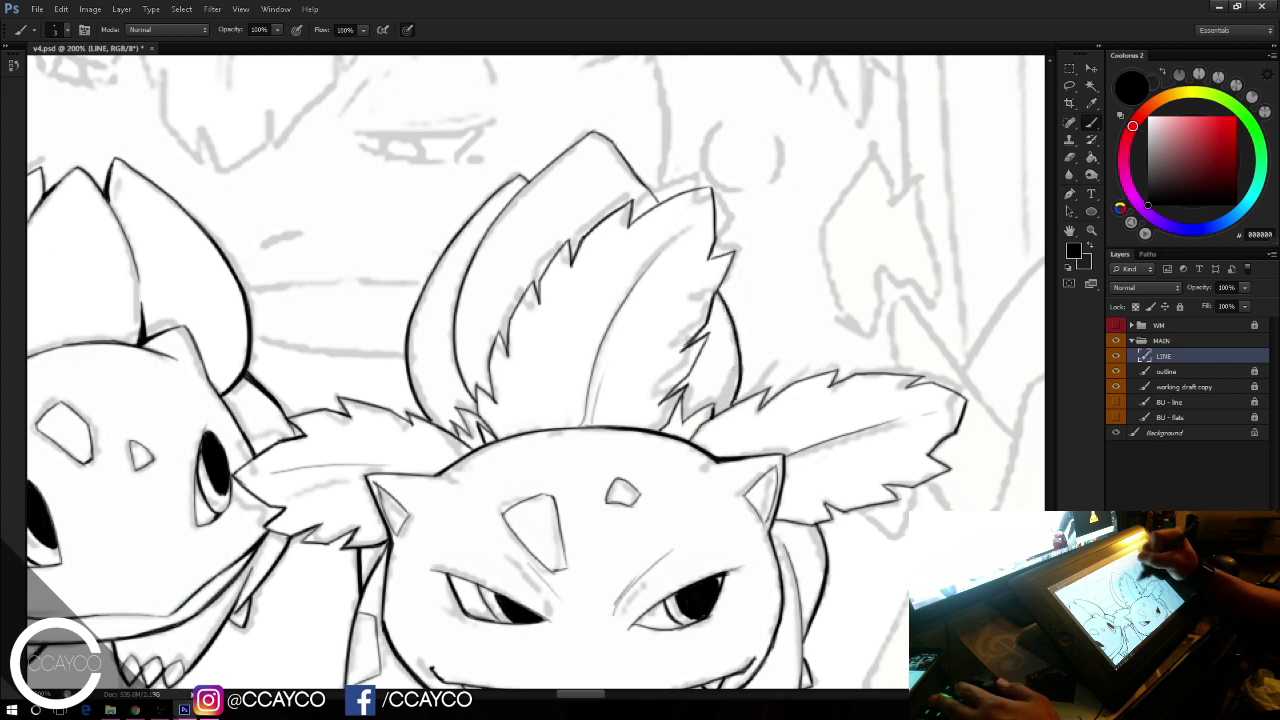
pyautogui.moveTo(642, 185); pyautogui.dragTo(659, 202)
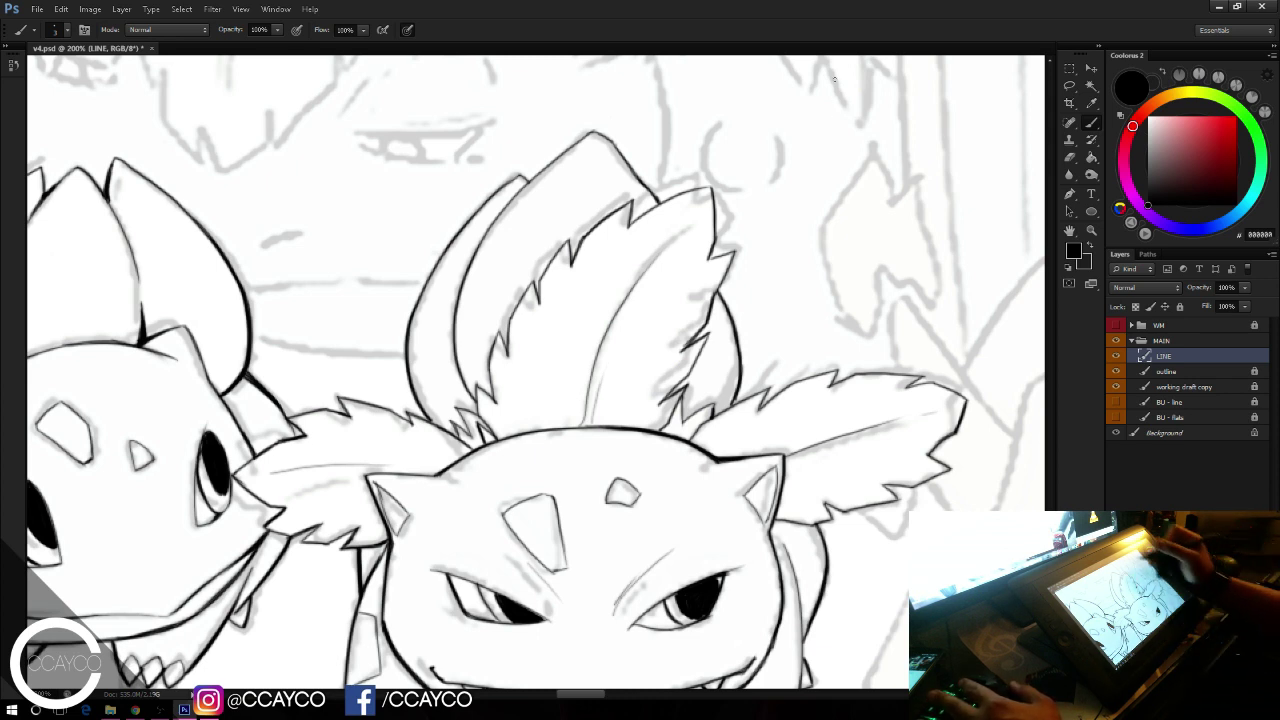
# Step: Ink the pointed inner-ear shape of the large Venusaur behind Ivysaur's bud
pyautogui.moveTo(860, 547)
pyautogui.mouseDown()
pyautogui.moveTo(615, 522)
pyautogui.moveTo(865, 614)
pyautogui.mouseUp()
pyautogui.moveTo(577, 345)
pyautogui.mouseDown()
pyautogui.moveTo(660, 397)
pyautogui.moveTo(803, 529)
pyautogui.moveTo(792, 497)
pyautogui.mouseUp()
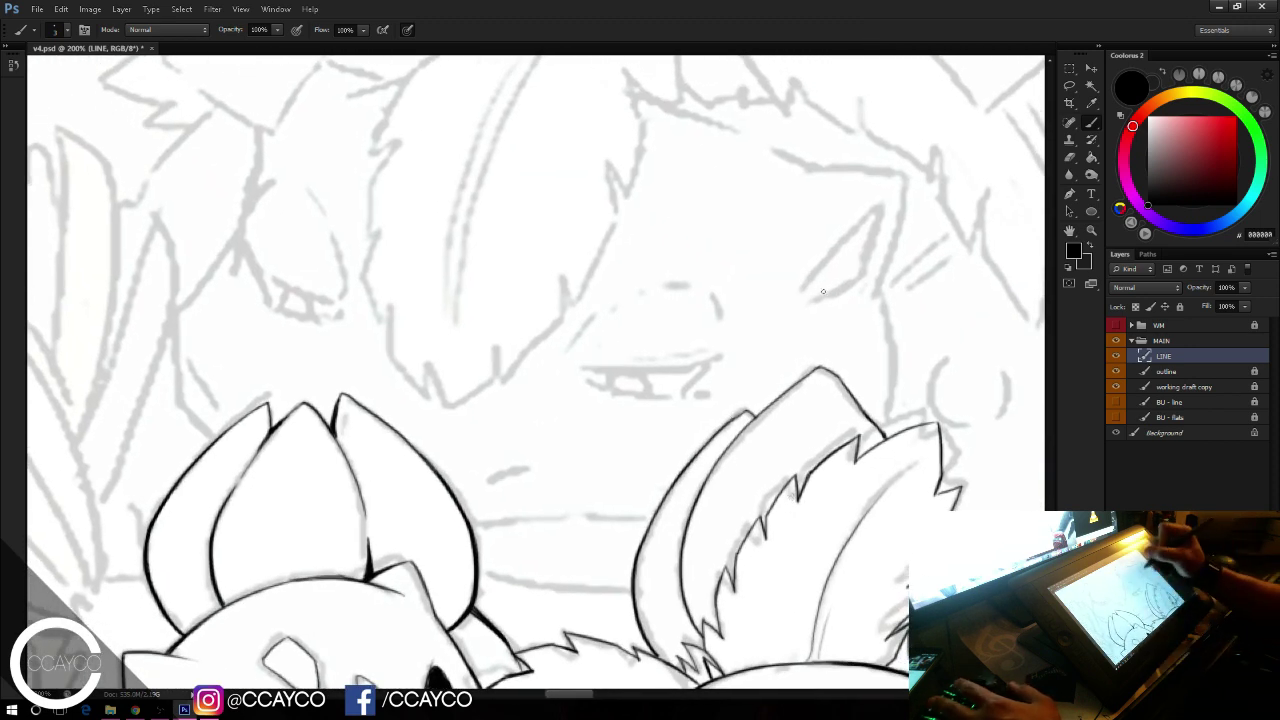
pyautogui.moveTo(800, 297)
pyautogui.mouseDown()
pyautogui.moveTo(868, 220)
pyautogui.moveTo(856, 294)
pyautogui.mouseUp()
pyautogui.moveTo(852, 234); pyautogui.dragTo(877, 210)
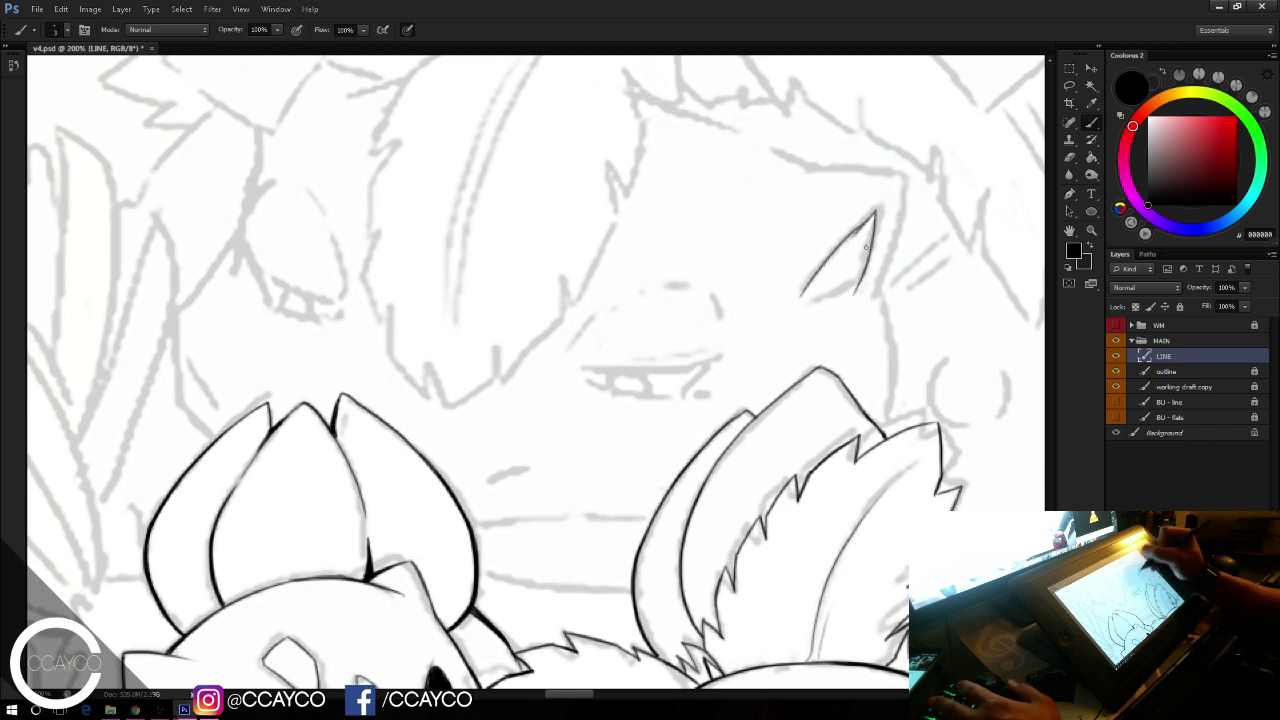
pyautogui.hotkey('ctrl', 'alt', 'z')
pyautogui.hotkey('ctrl', 'alt', 'z')
pyautogui.hotkey('ctrl', 'alt', 'z')
pyautogui.moveTo(799, 297)
pyautogui.mouseDown()
pyautogui.moveTo(891, 191)
pyautogui.moveTo(850, 295)
pyautogui.mouseUp()
pyautogui.hotkey('ctrl', 'alt', 'z')
pyautogui.moveTo(884, 195); pyautogui.dragTo(868, 271)
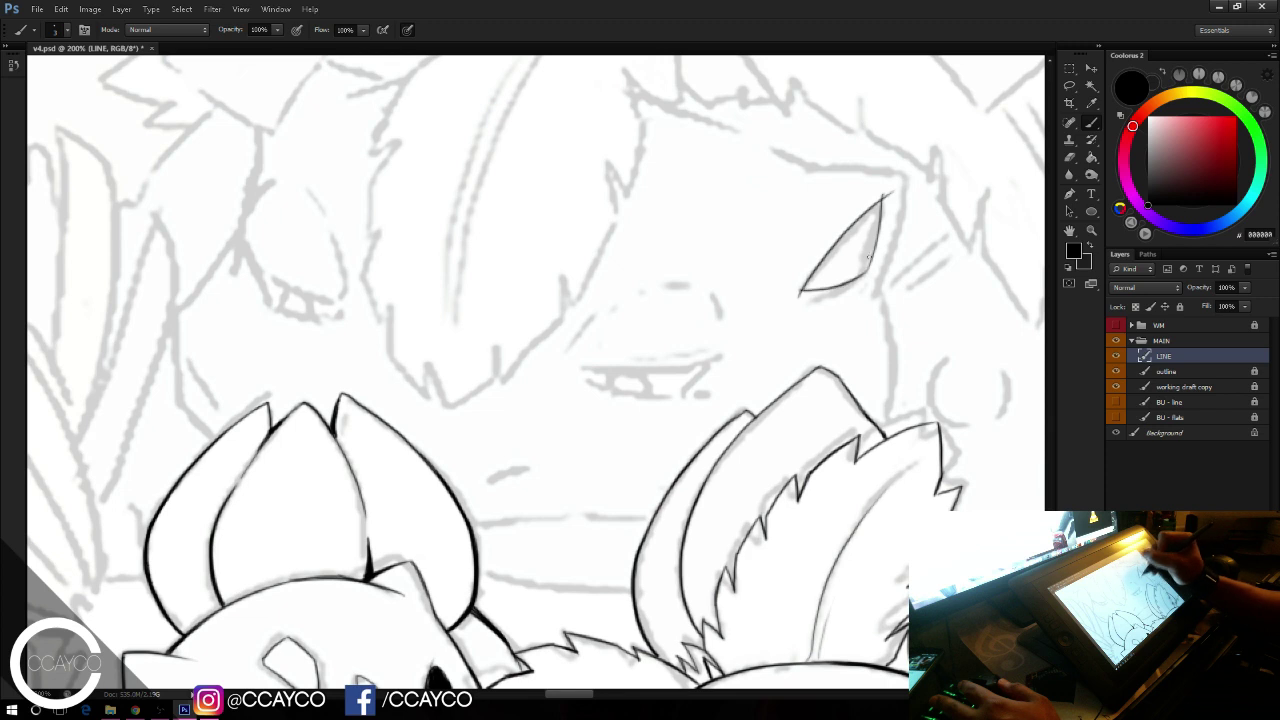
# Step: Trim the stray line ends at the inner ear's corners and thicken its lower left edge
pyautogui.press('e')
pyautogui.moveTo(894, 189); pyautogui.dragTo(890, 192)
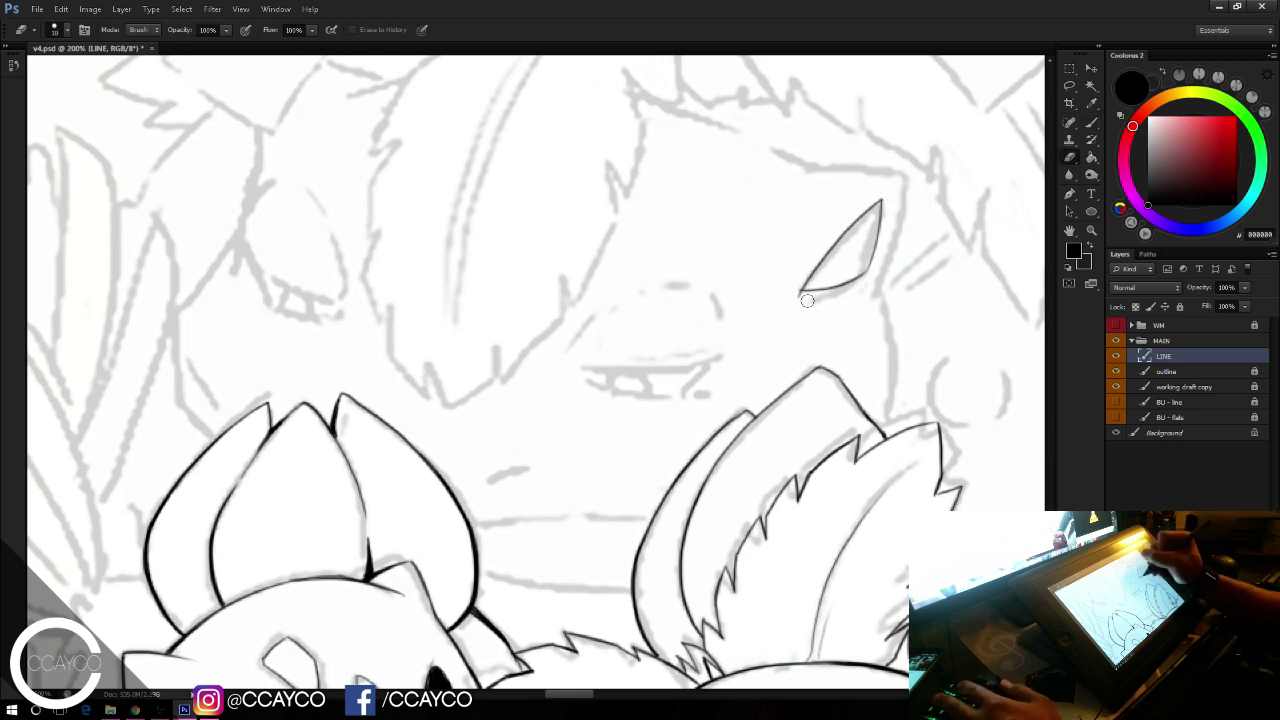
pyautogui.press('b')
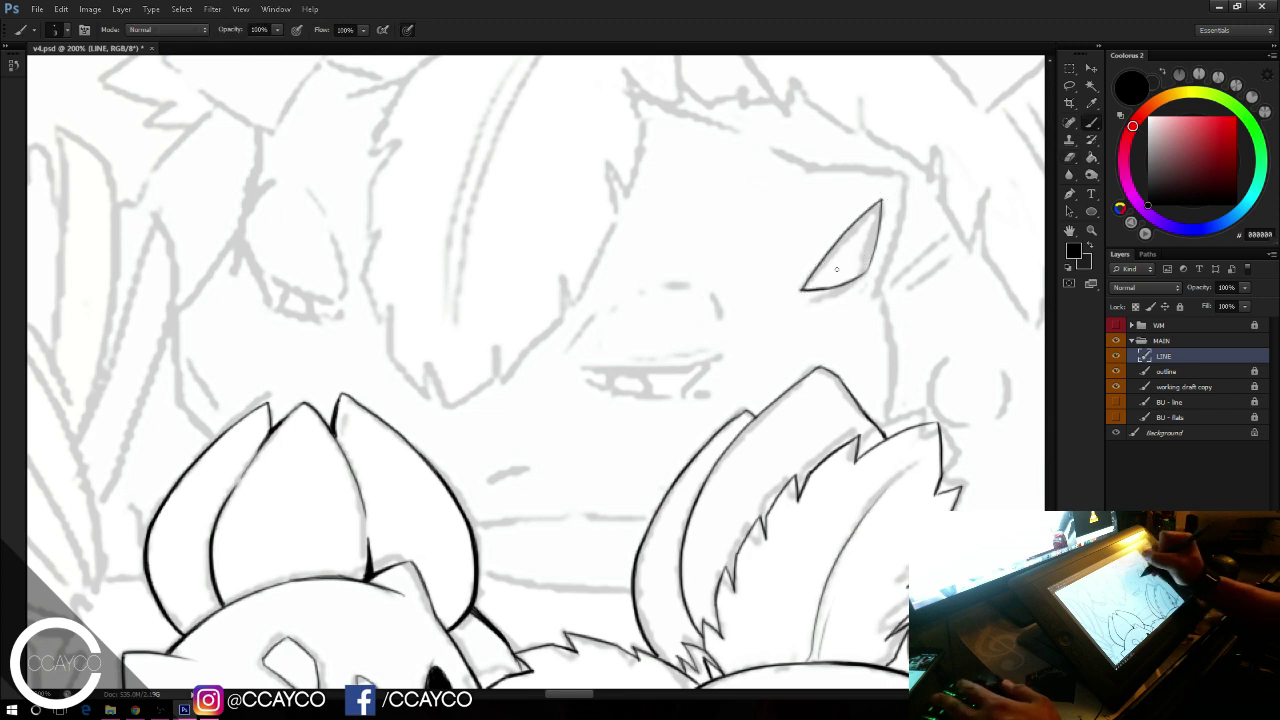
pyautogui.moveTo(803, 288); pyautogui.dragTo(830, 244)
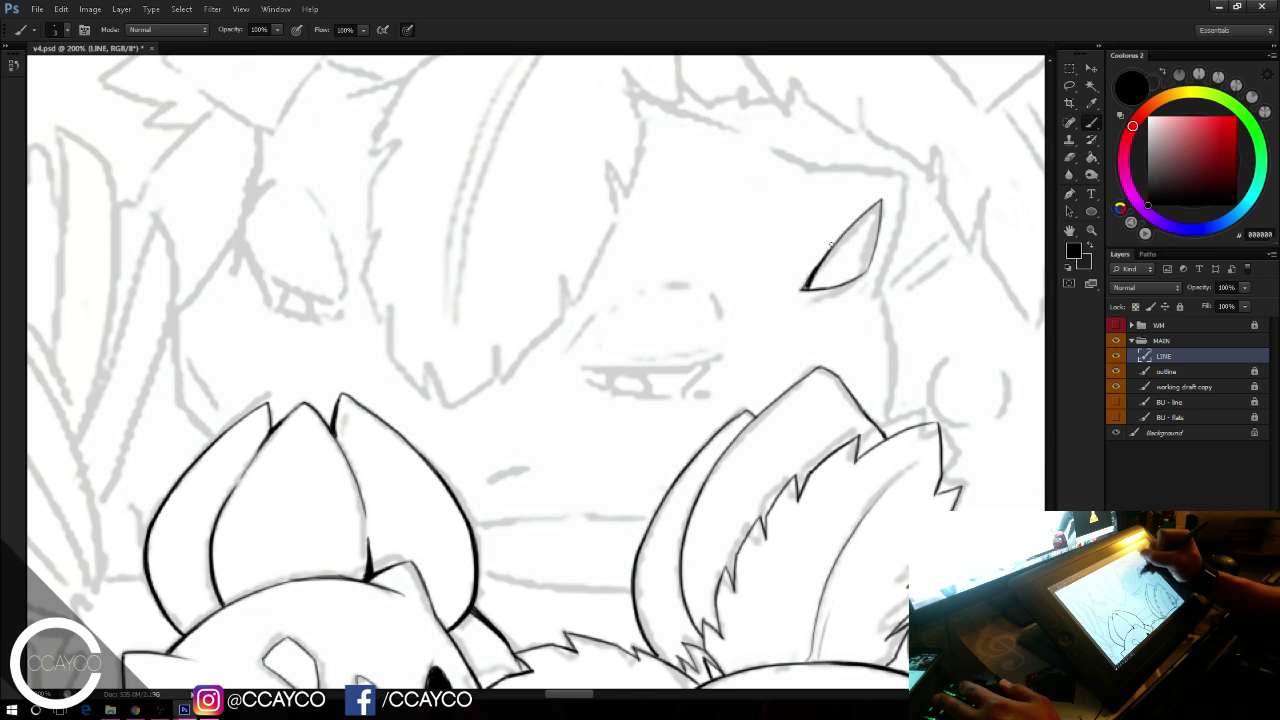
pyautogui.press('e')
pyautogui.moveTo(793, 288); pyautogui.dragTo(796, 292)
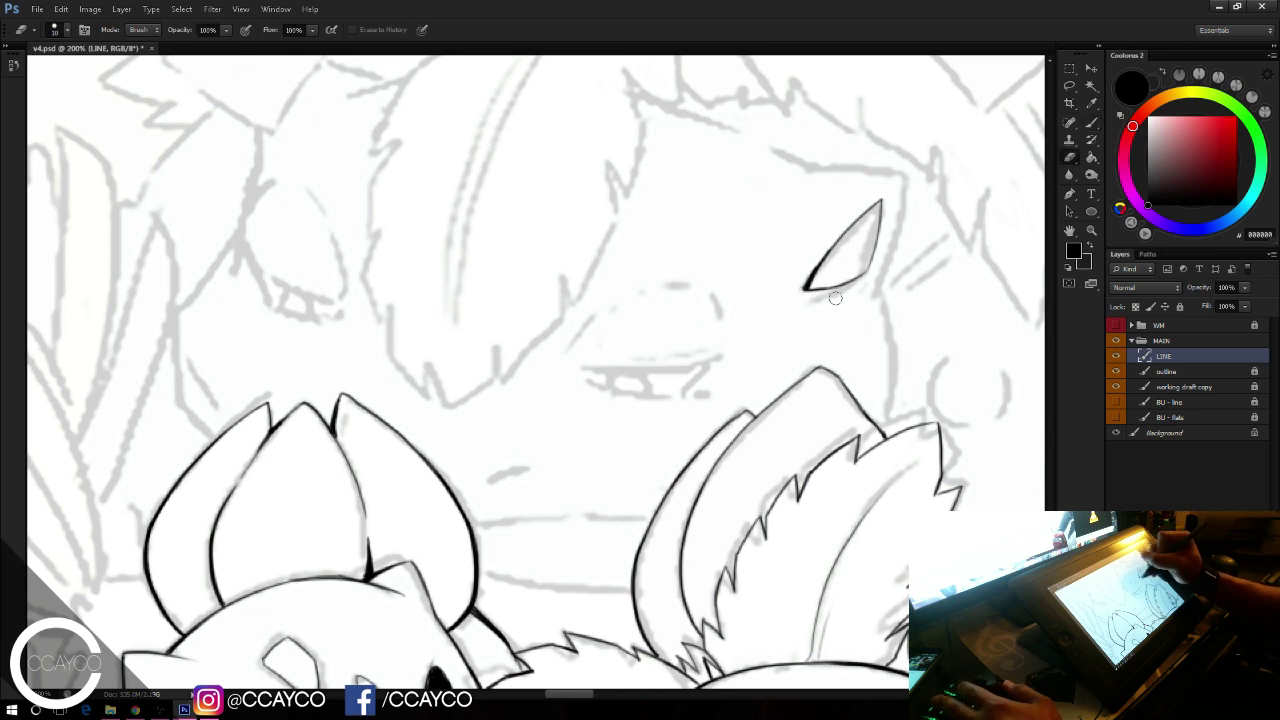
pyautogui.press('b')
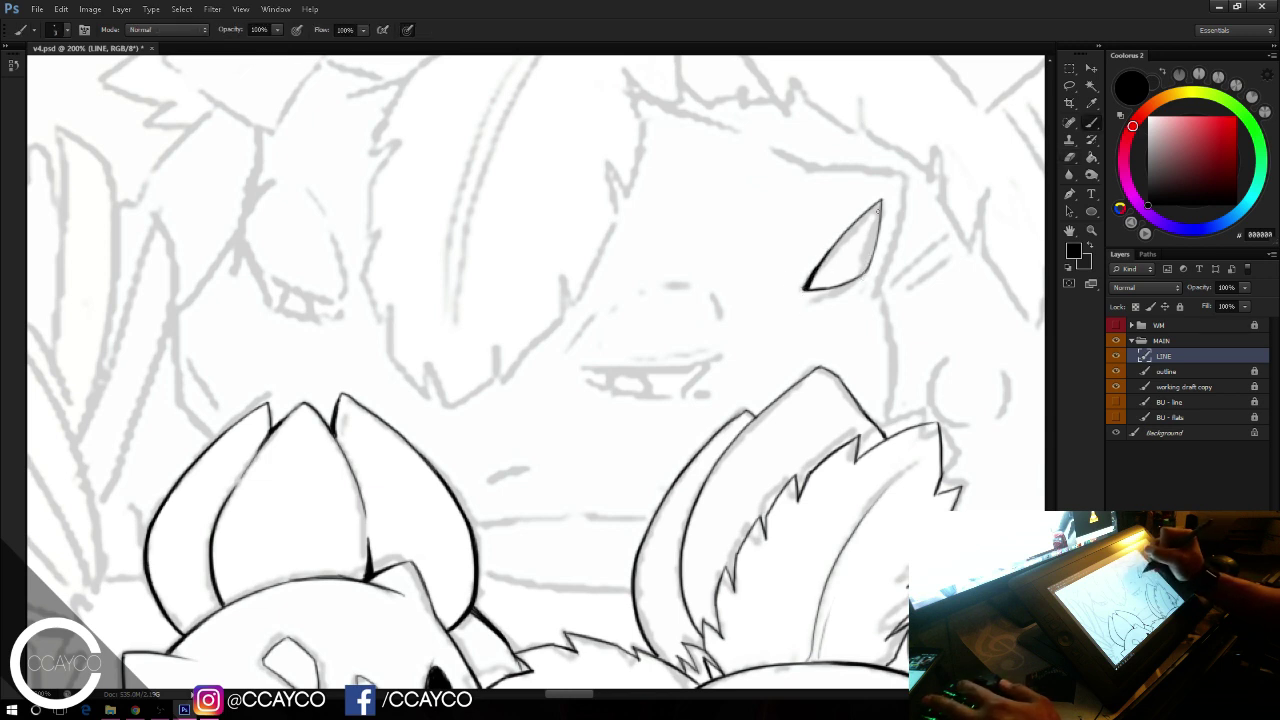
# Step: Ink the outer edge of Venusaur's ear and the side of its head down to Ivysaur's bud
pyautogui.moveTo(902, 175)
pyautogui.mouseDown()
pyautogui.moveTo(871, 279)
pyautogui.moveTo(900, 210)
pyautogui.moveTo(880, 287)
pyautogui.moveTo(890, 338)
pyautogui.mouseUp()
pyautogui.hotkey('ctrl', 'z')
pyautogui.hotkey('ctrl', 'z')
pyautogui.moveTo(882, 288); pyautogui.dragTo(901, 383)
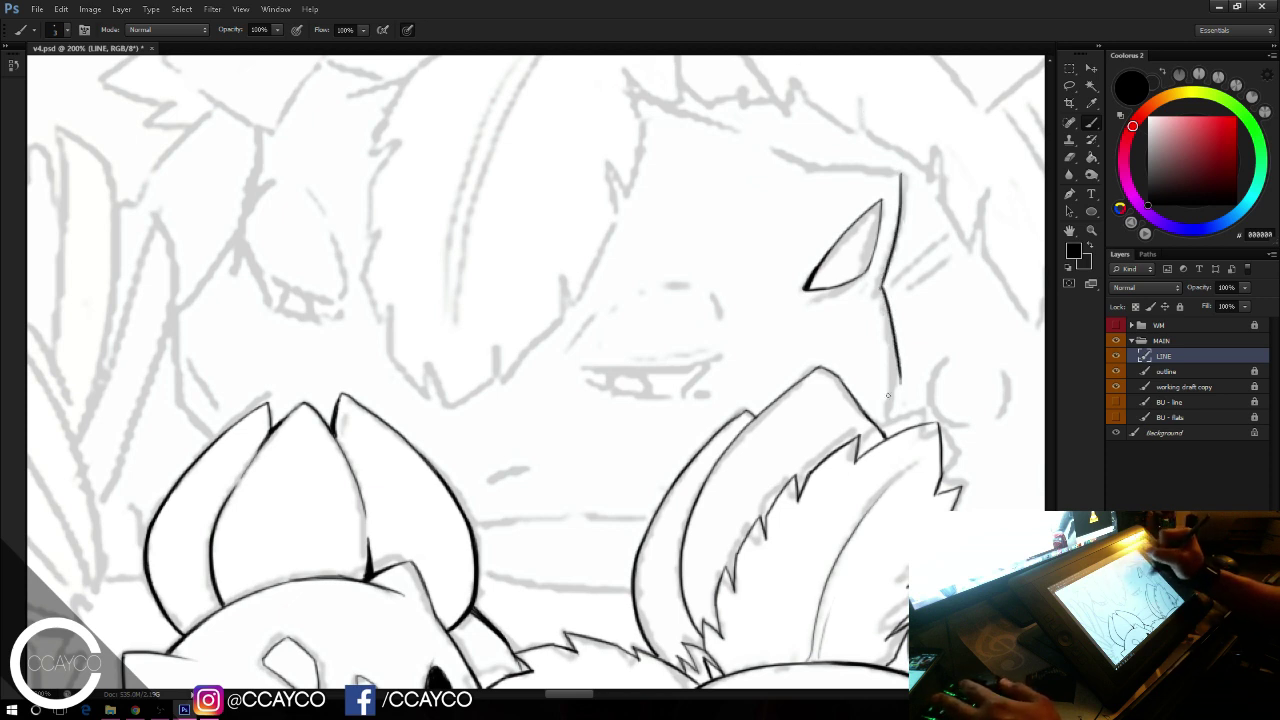
pyautogui.moveTo(882, 287)
pyautogui.mouseDown()
pyautogui.moveTo(900, 380)
pyautogui.moveTo(891, 424)
pyautogui.mouseUp()
pyautogui.hotkey('ctrl', 'z')
pyautogui.hotkey('ctrl', 'z')
pyautogui.moveTo(898, 356)
pyautogui.mouseDown()
pyautogui.moveTo(888, 433)
pyautogui.moveTo(892, 418)
pyautogui.mouseUp()
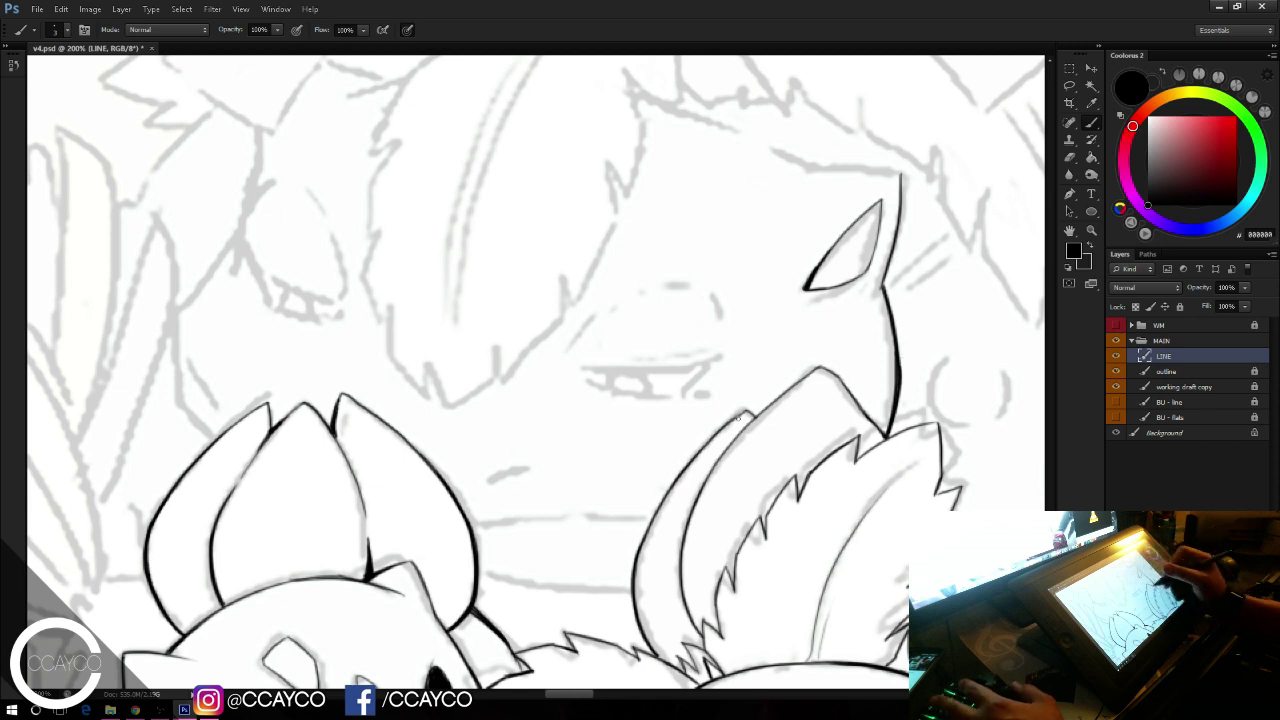
# Step: Ink Venusaur's upper mouth line between Bulbasaur's bulb and Ivysaur's bud, and the short, thick nostril mark above it
pyautogui.moveTo(906, 486); pyautogui.dragTo(956, 485)
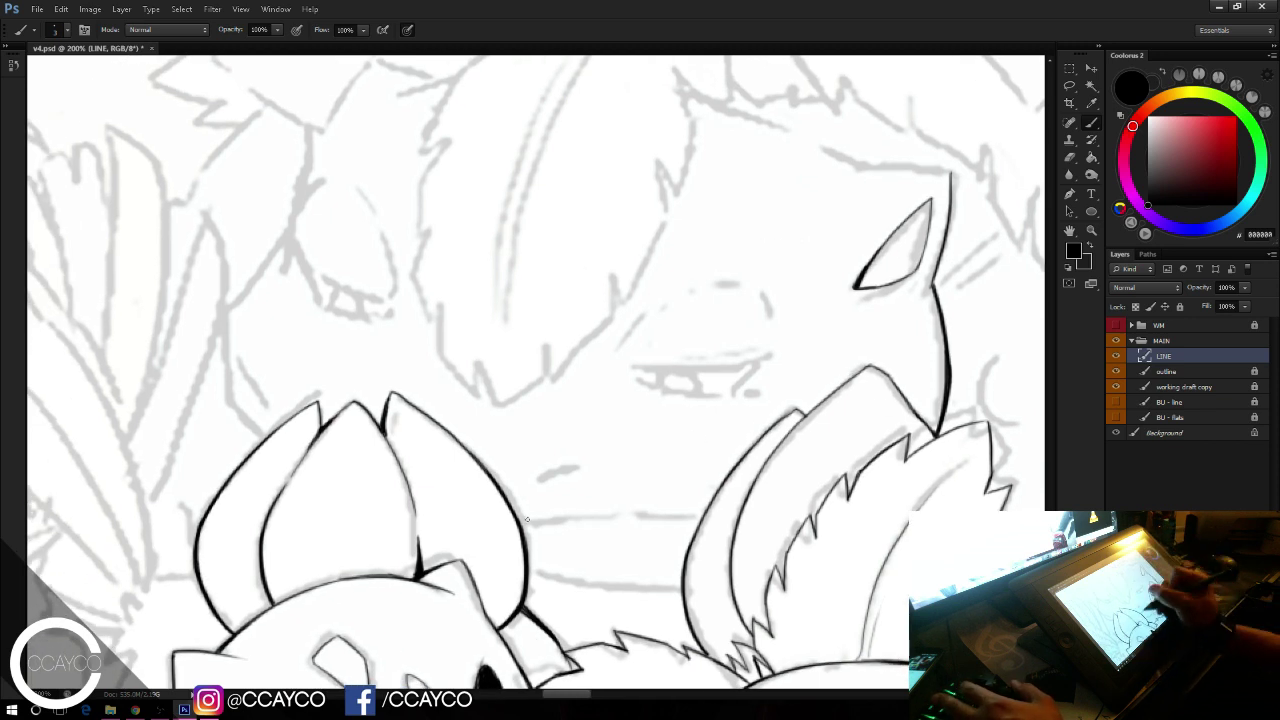
pyautogui.moveTo(524, 524); pyautogui.dragTo(697, 520)
pyautogui.hotkey('ctrl', 'z')
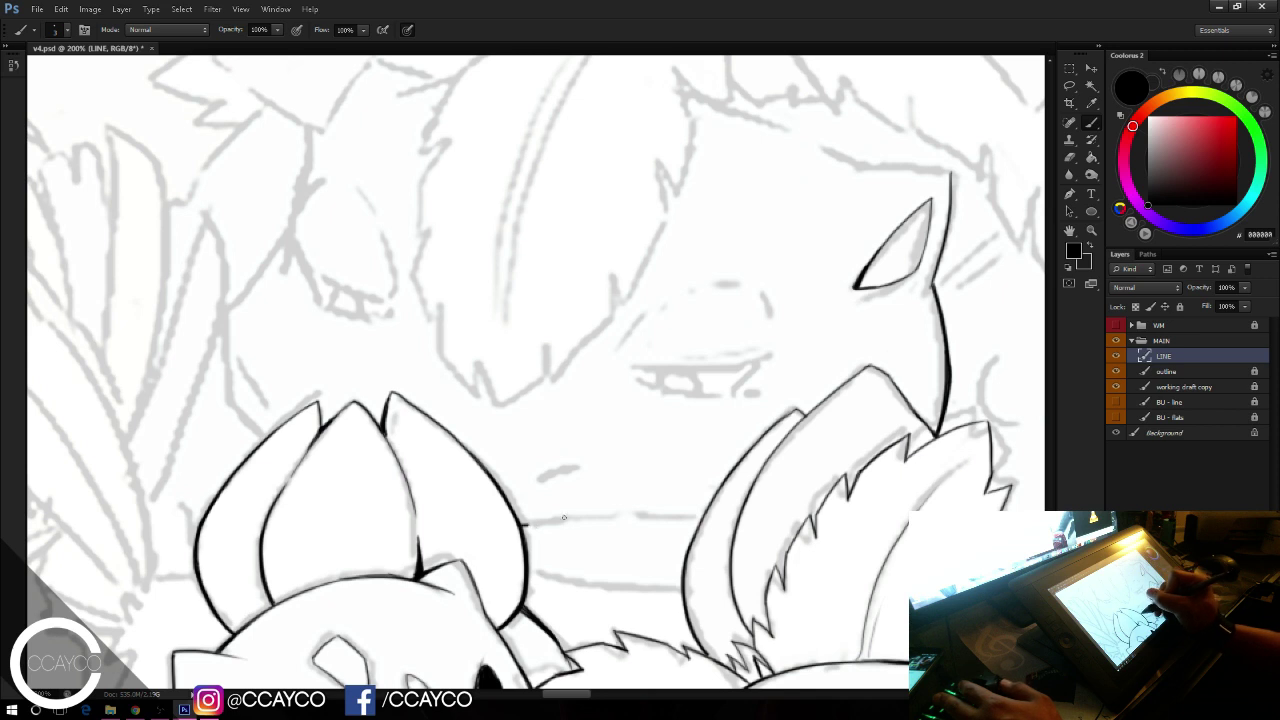
pyautogui.moveTo(524, 522); pyautogui.dragTo(690, 516)
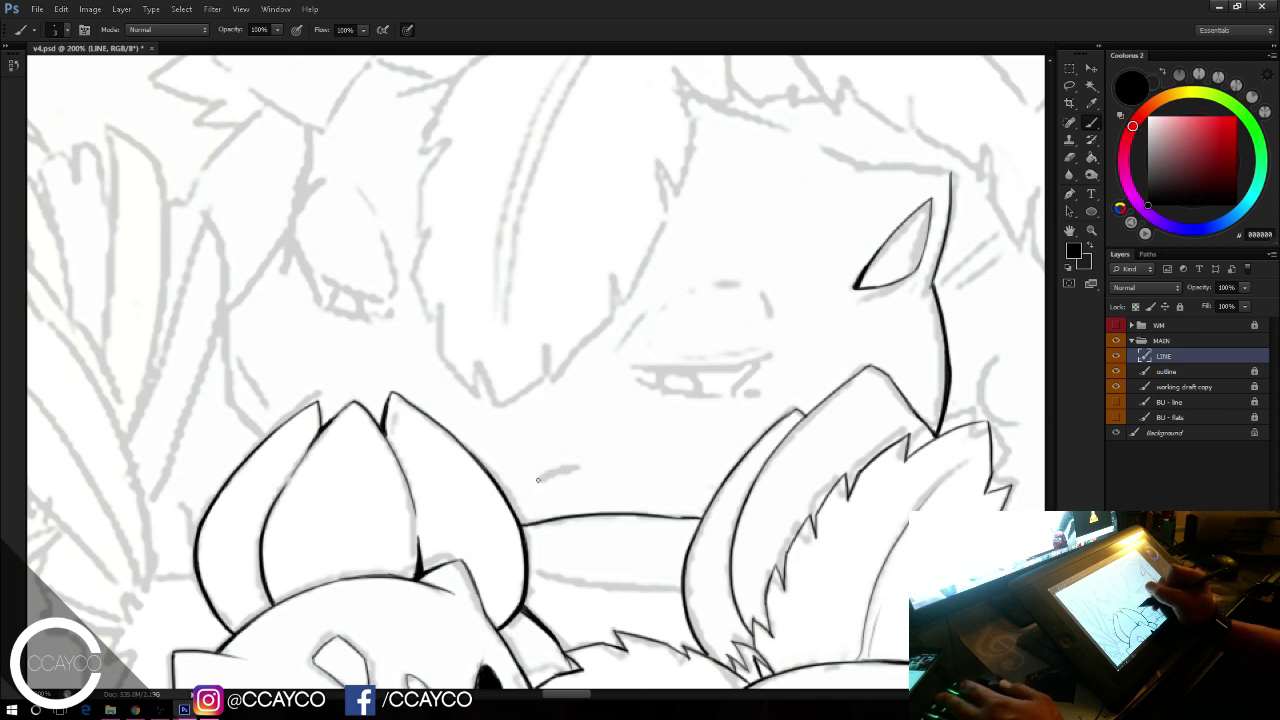
pyautogui.moveTo(536, 481); pyautogui.dragTo(573, 467)
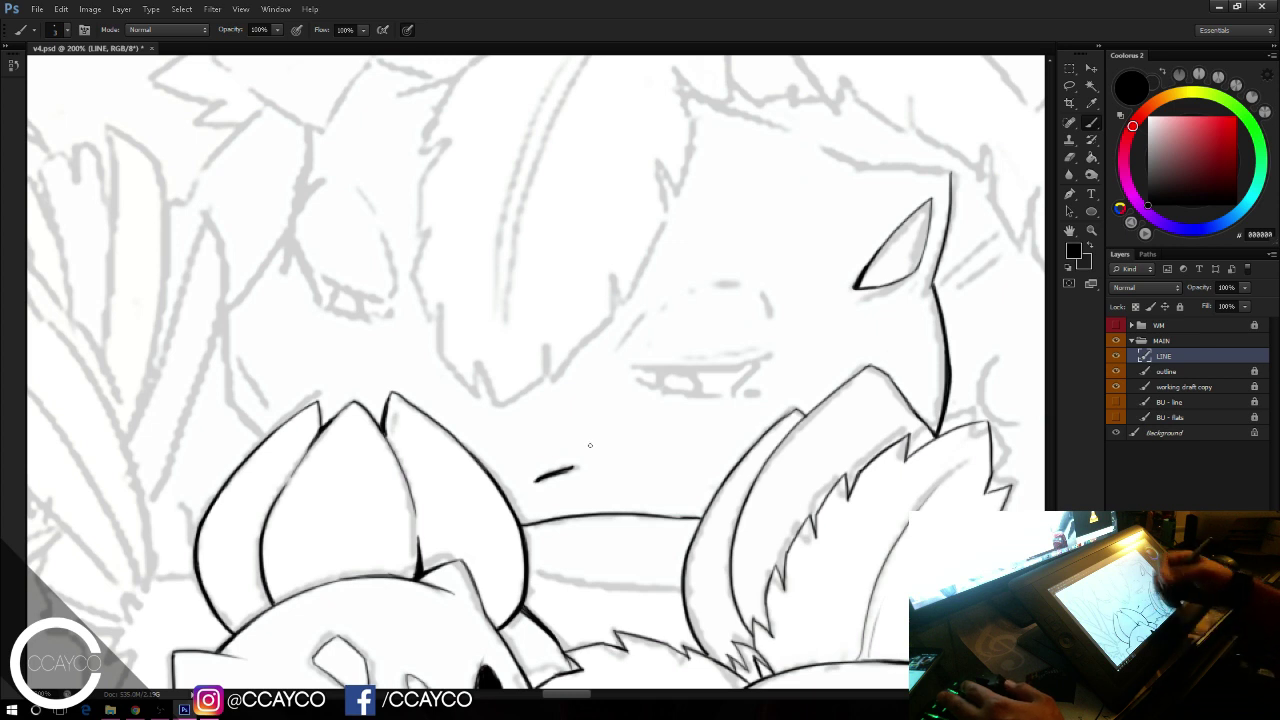
pyautogui.press('e')
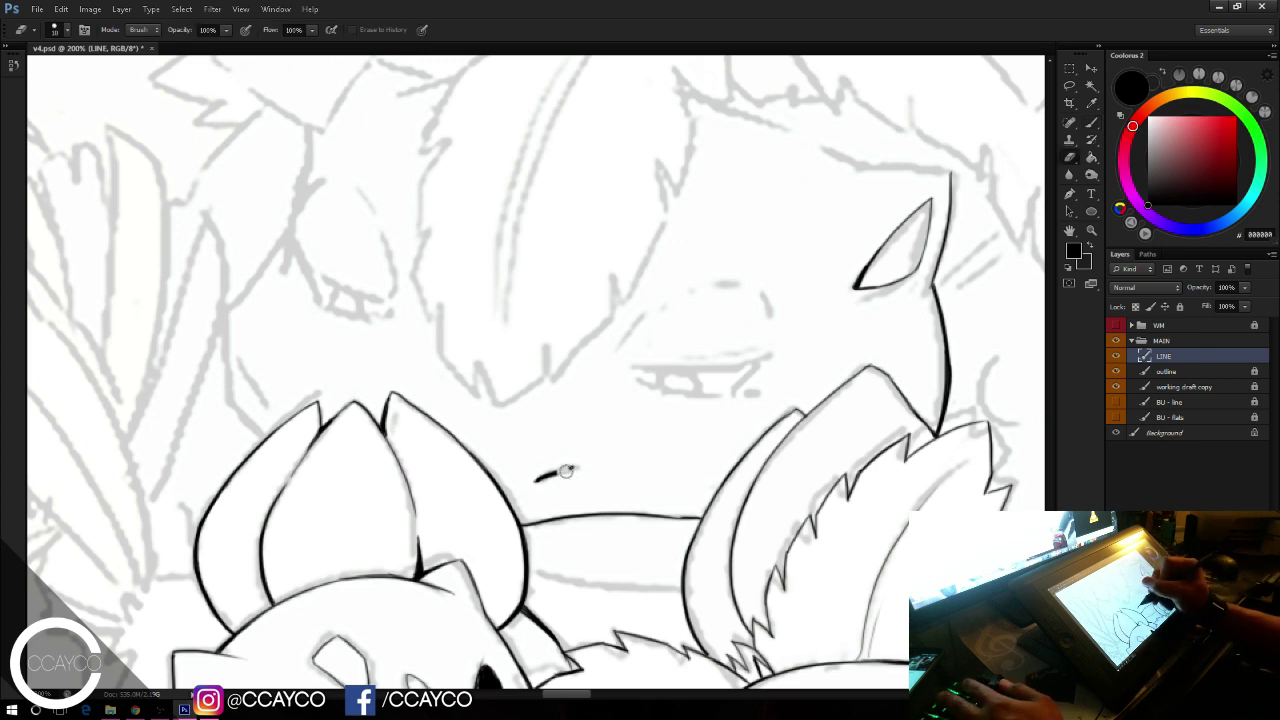
pyautogui.press('b')
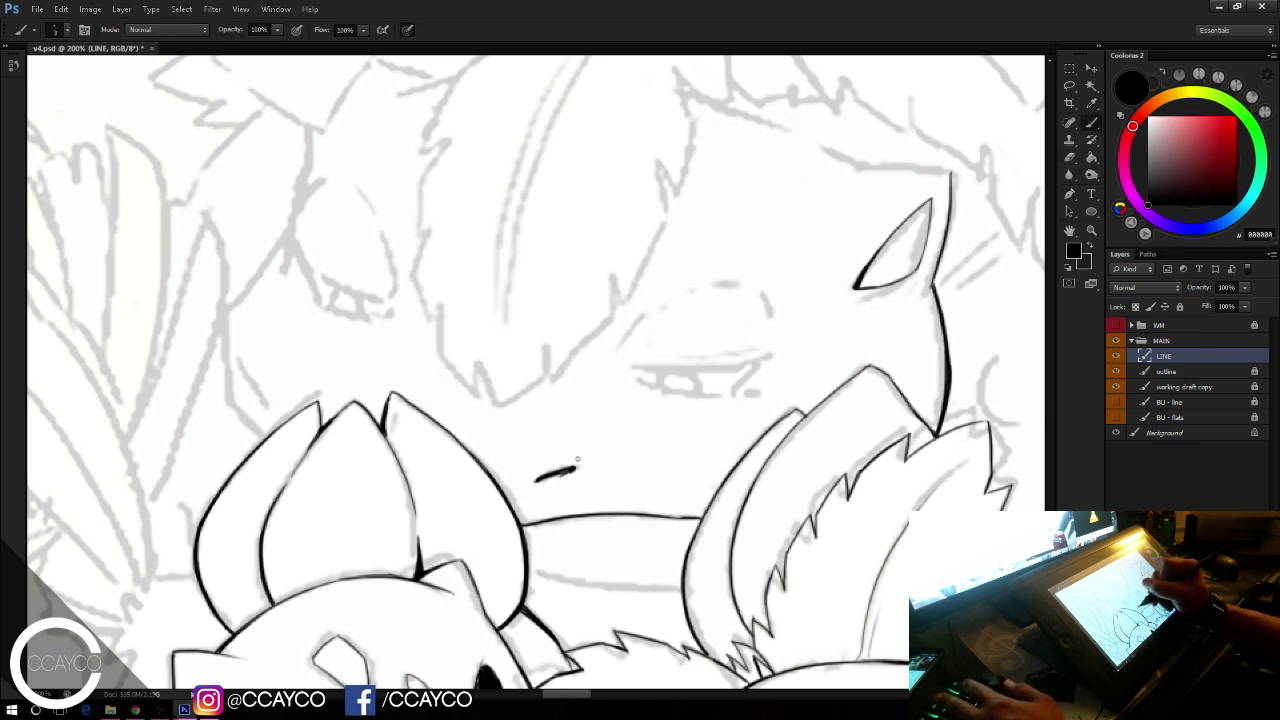
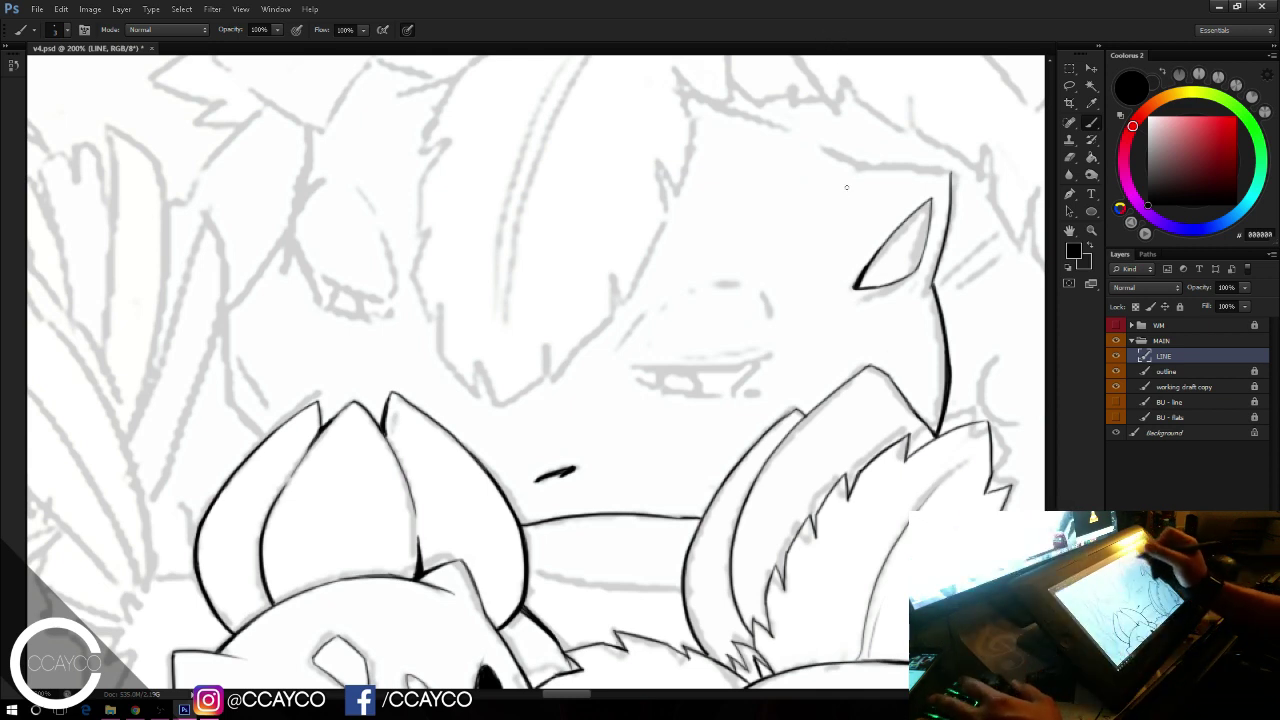
# Step: Ink the curved upper lash line of Venusaur's half-closed right-hand eye and thicken its inner corner
pyautogui.moveTo(630, 368)
pyautogui.mouseDown()
pyautogui.moveTo(700, 374)
pyautogui.moveTo(734, 370)
pyautogui.mouseUp()
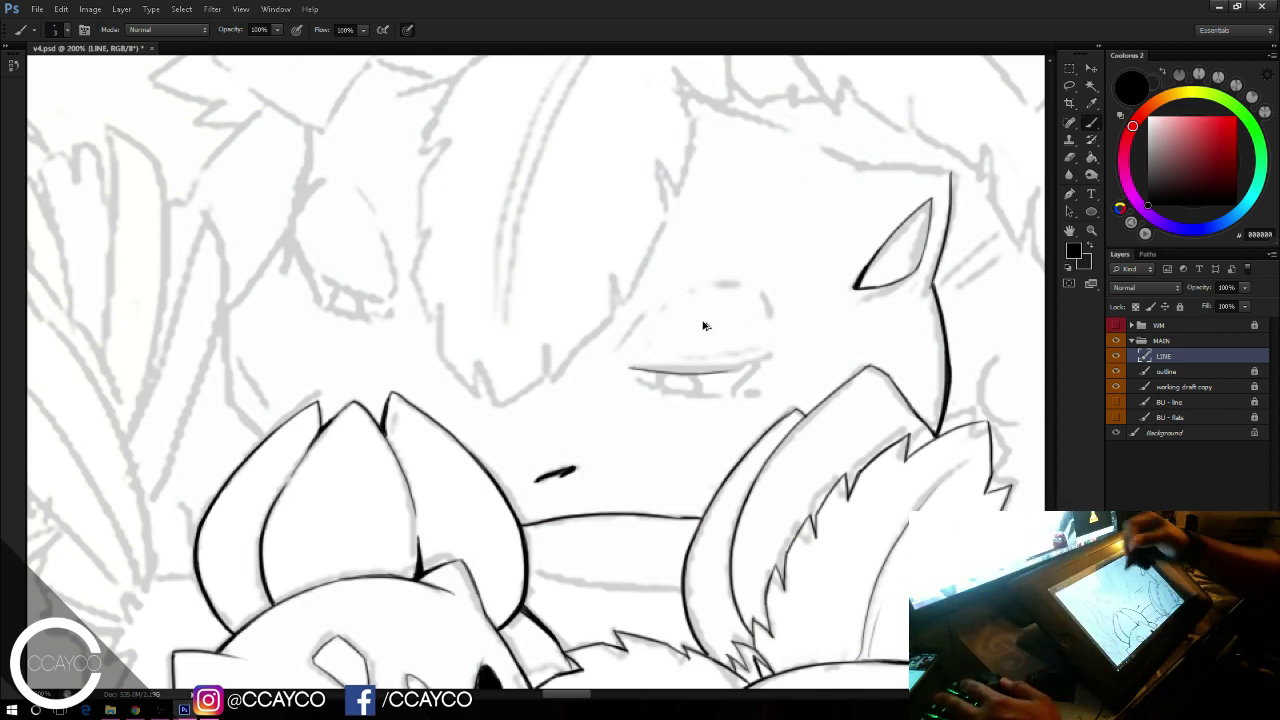
pyautogui.hotkey('ctrl', 'z')
pyautogui.moveTo(615, 363); pyautogui.dragTo(773, 358)
pyautogui.hotkey('ctrl', 'z')
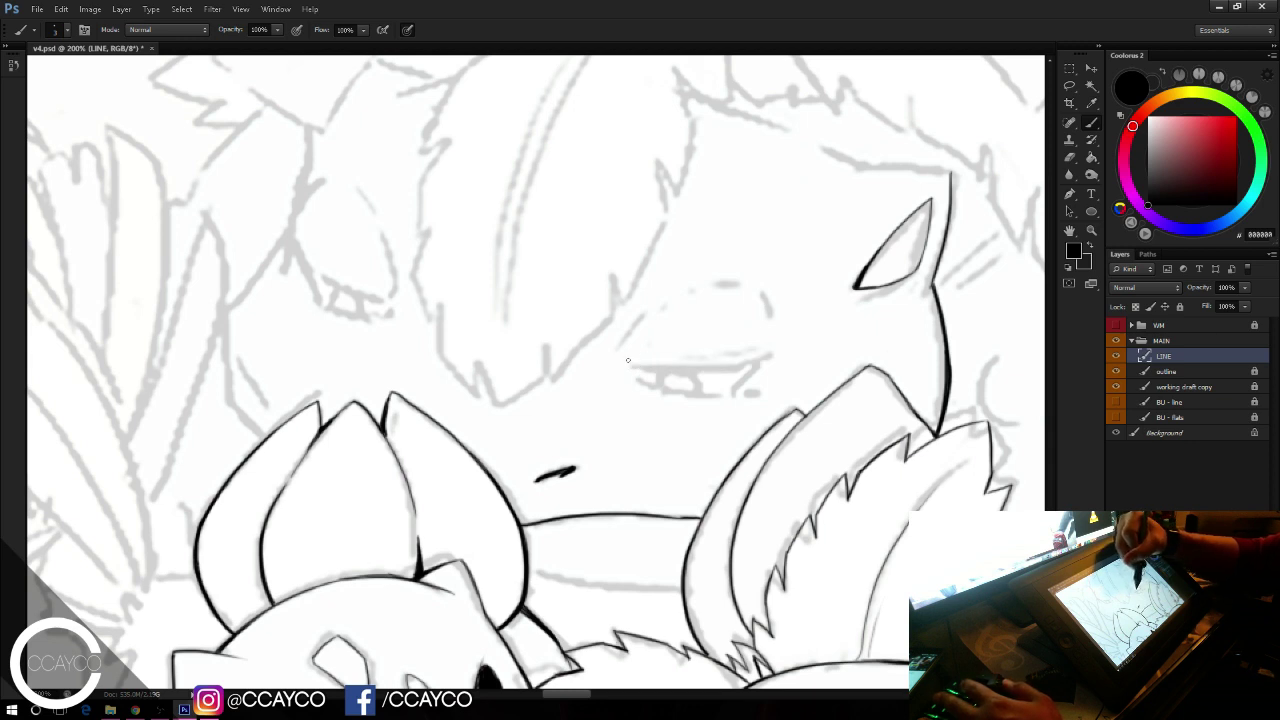
pyautogui.moveTo(616, 357); pyautogui.dragTo(764, 364)
pyautogui.moveTo(619, 360); pyautogui.dragTo(743, 372)
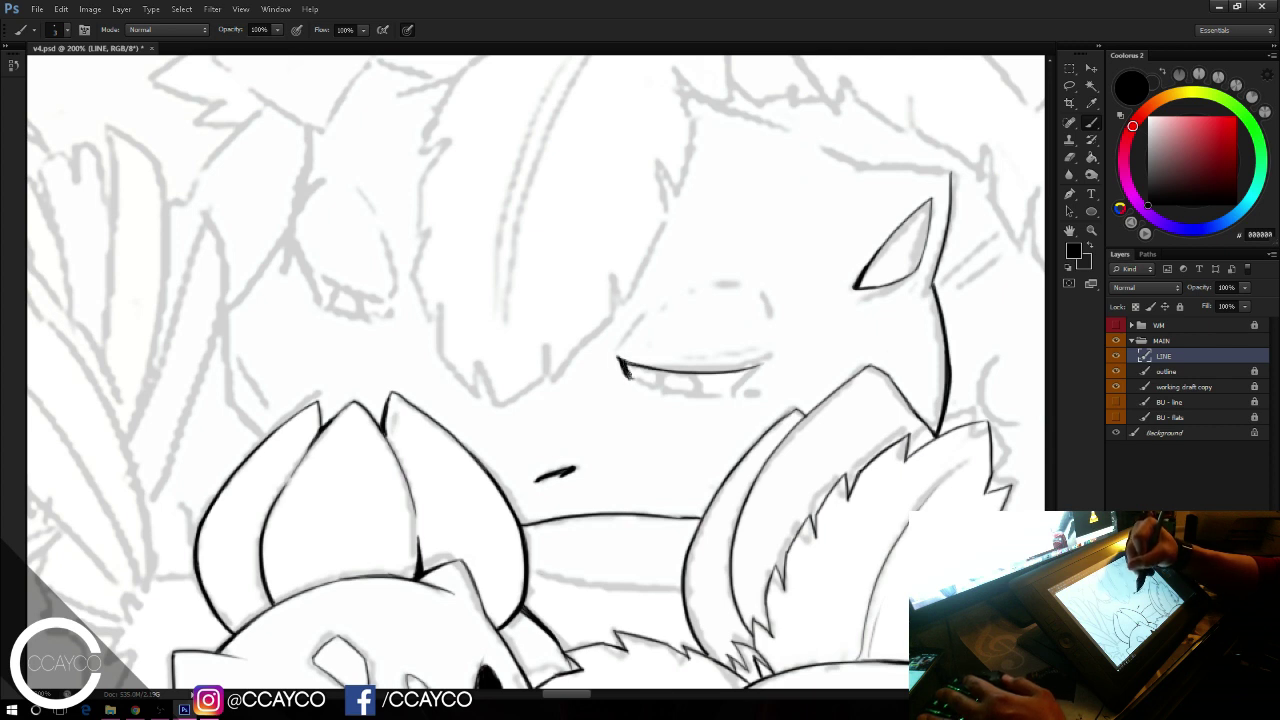
# Step: Close the right-hand eye with its lower lid line, add faint creases underneath, and draw a thin second line along the upper lid
pyautogui.moveTo(625, 376); pyautogui.dragTo(730, 391)
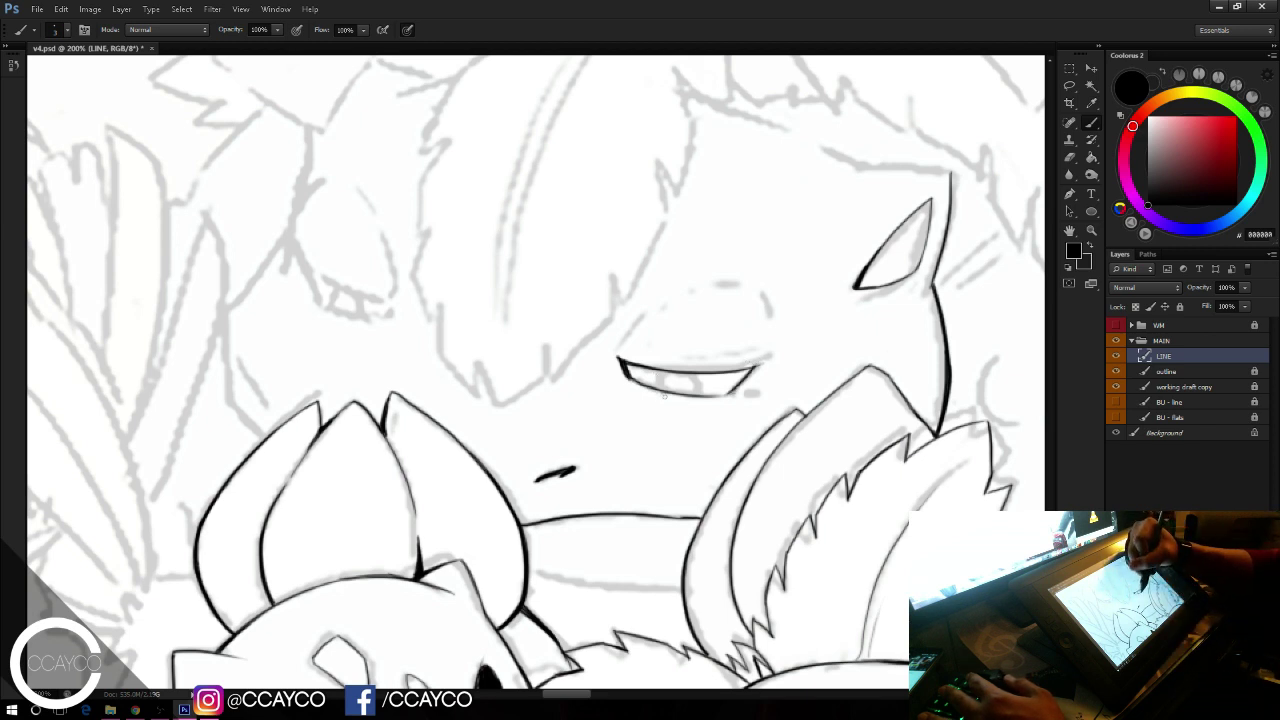
pyautogui.hotkey('ctrl', 'z')
pyautogui.moveTo(622, 377)
pyautogui.mouseDown()
pyautogui.moveTo(679, 401)
pyautogui.moveTo(662, 398)
pyautogui.mouseUp()
pyautogui.hotkey('ctrl', 'z')
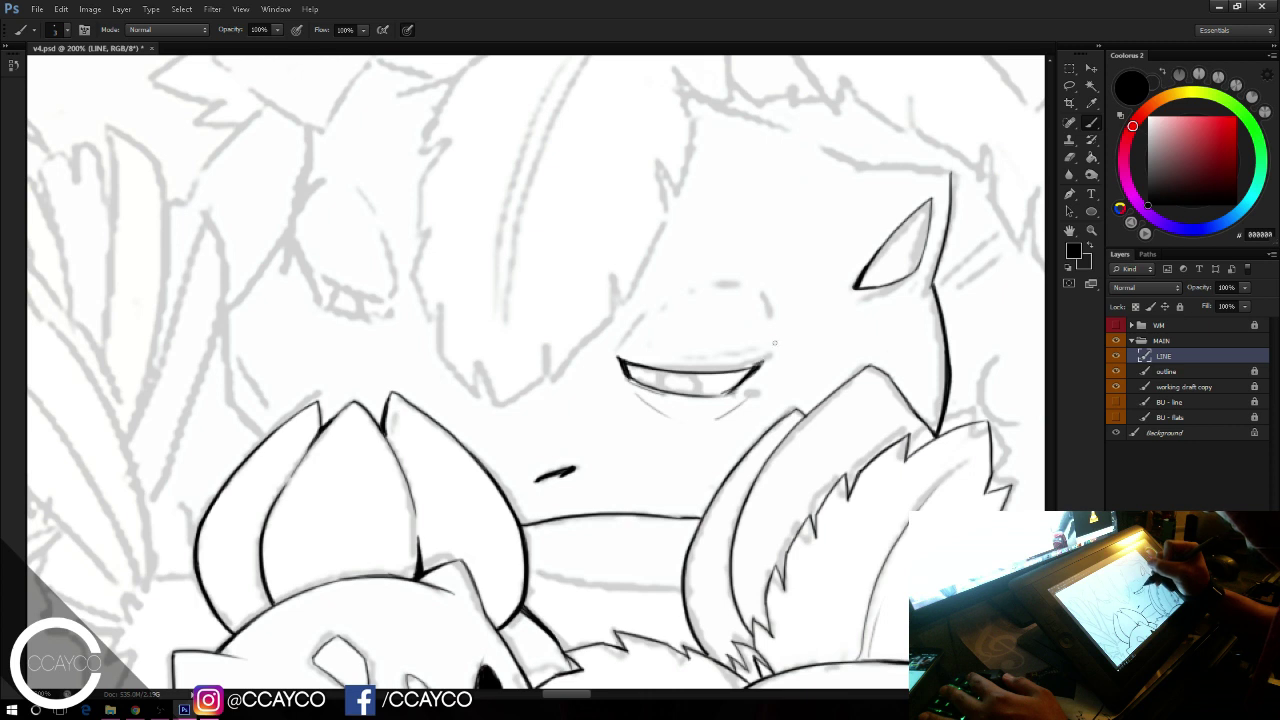
pyautogui.moveTo(768, 355); pyautogui.dragTo(744, 365)
pyautogui.moveTo(620, 353); pyautogui.dragTo(698, 366)
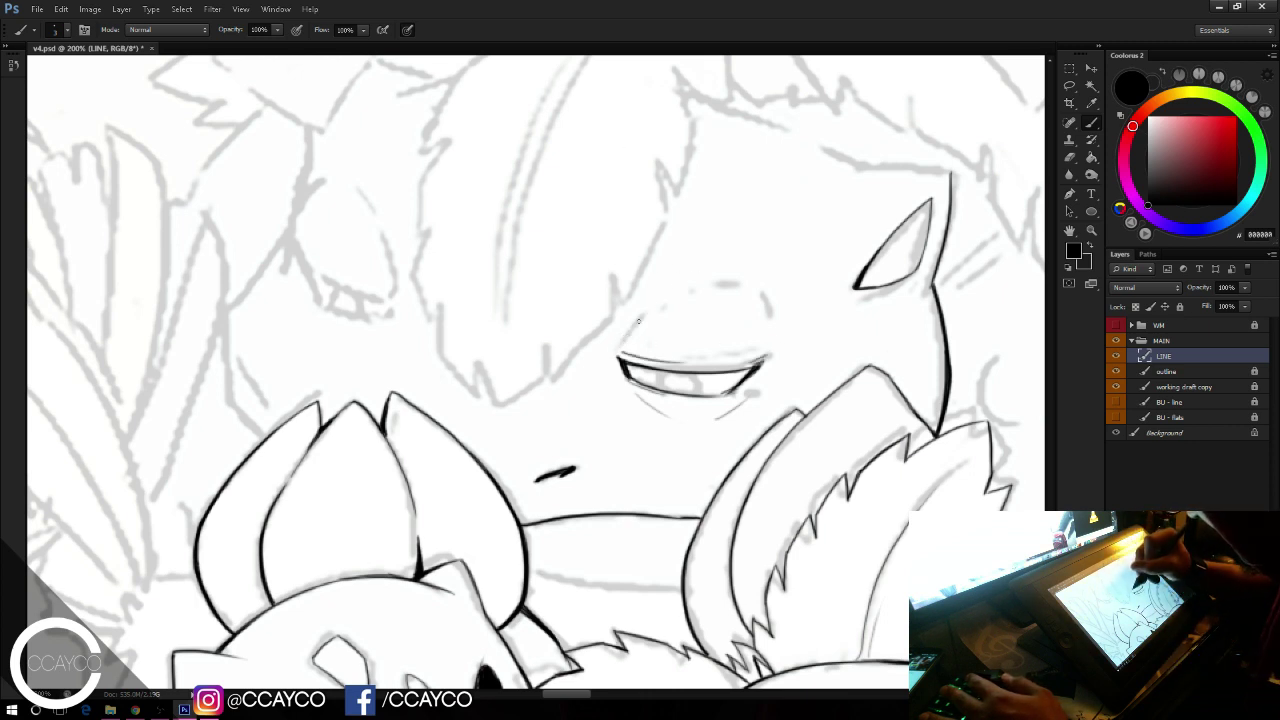
# Step: Ink the domed eyelid of the right-hand eye with a heavier outer edge, and outline the iris inside the eye
pyautogui.moveTo(625, 340); pyautogui.dragTo(756, 268)
pyautogui.hotkey('ctrl', 'z')
pyautogui.moveTo(664, 298)
pyautogui.mouseDown()
pyautogui.moveTo(759, 284)
pyautogui.moveTo(769, 341)
pyautogui.mouseUp()
pyautogui.hotkey('ctrl', 'z')
pyautogui.moveTo(760, 286); pyautogui.dragTo(774, 341)
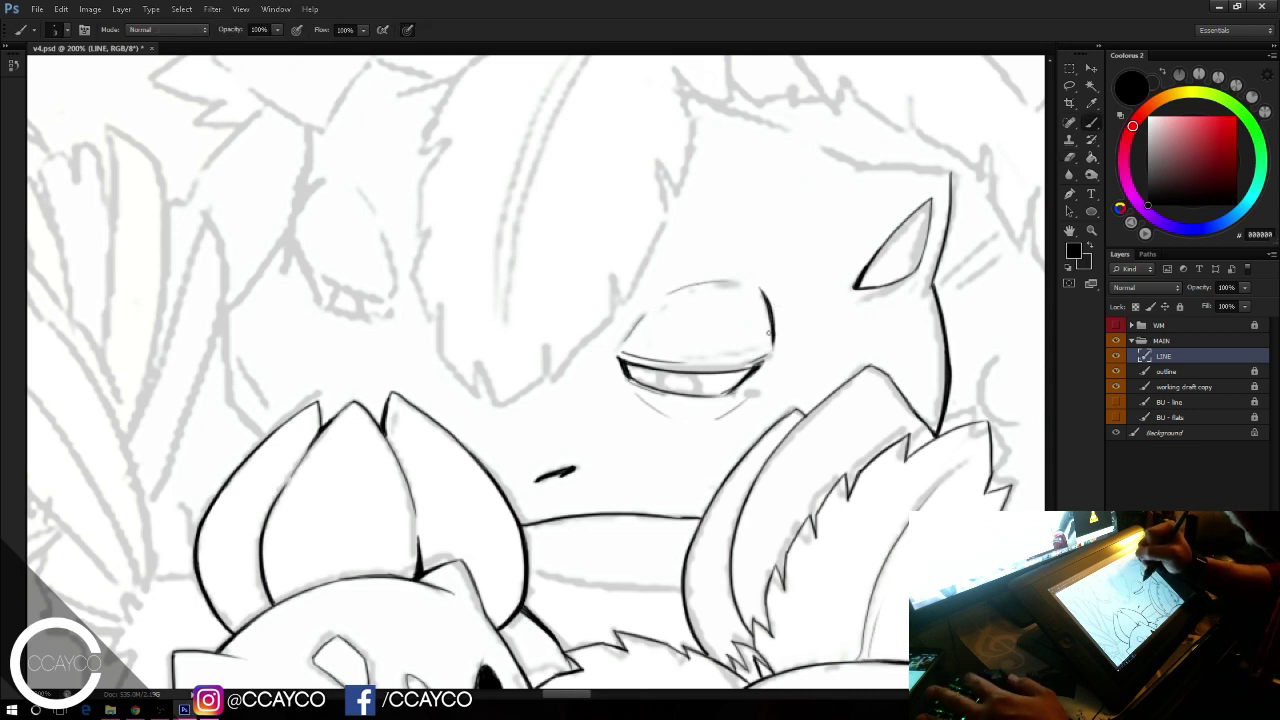
pyautogui.moveTo(645, 367); pyautogui.dragTo(640, 382)
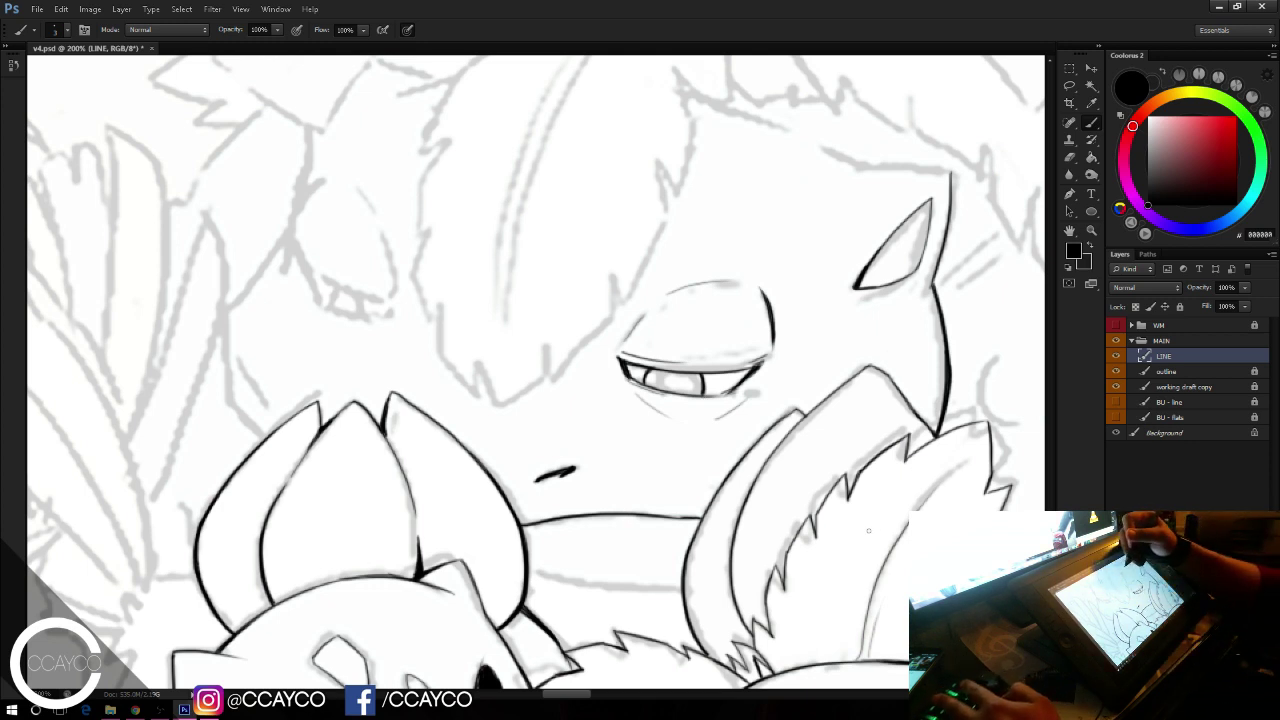
# Step: Ink the teardrop-shaped eyelid of Venusaur's left-hand eye, with a heavier line along its lower edge
pyautogui.moveTo(640, 175)
pyautogui.mouseDown()
pyautogui.moveTo(691, 191)
pyautogui.moveTo(708, 213)
pyautogui.mouseUp()
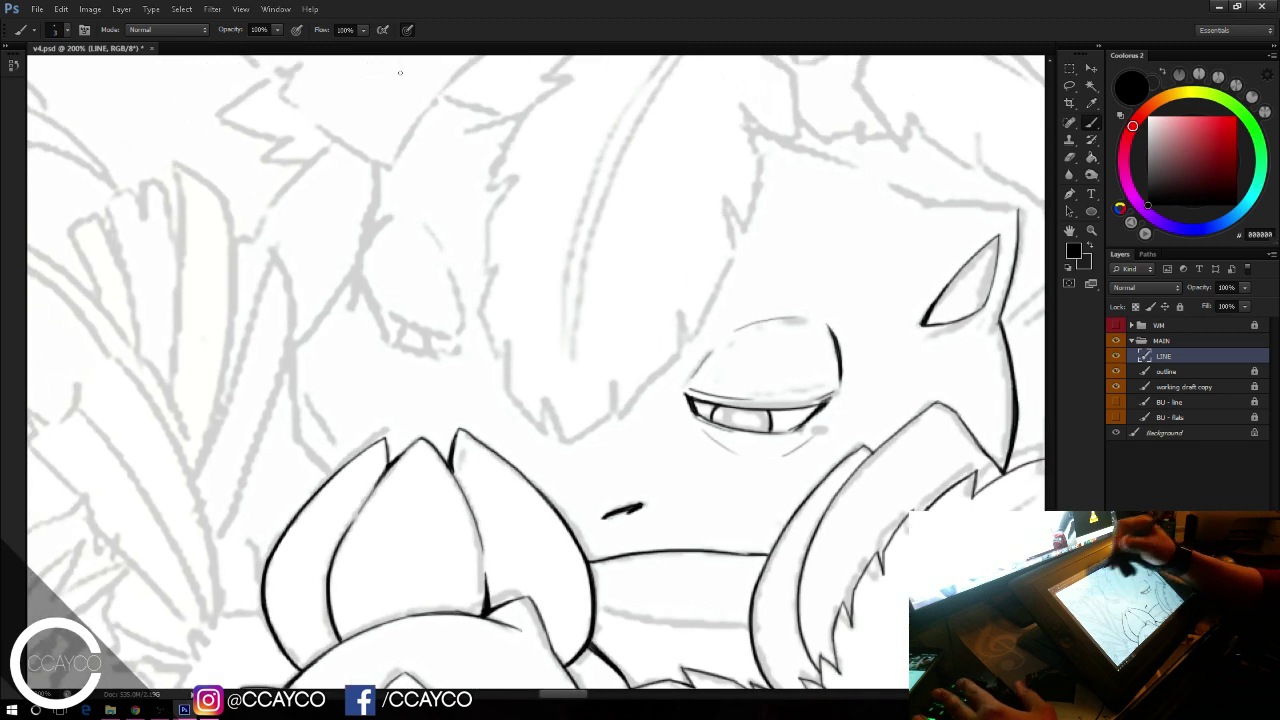
pyautogui.moveTo(430, 231); pyautogui.dragTo(463, 328)
pyautogui.hotkey('ctrl', 'z')
pyautogui.moveTo(436, 237); pyautogui.dragTo(453, 288)
pyautogui.hotkey('ctrl', 'z')
pyautogui.hotkey('ctrl', 'z')
pyautogui.hotkey('ctrl', 'z')
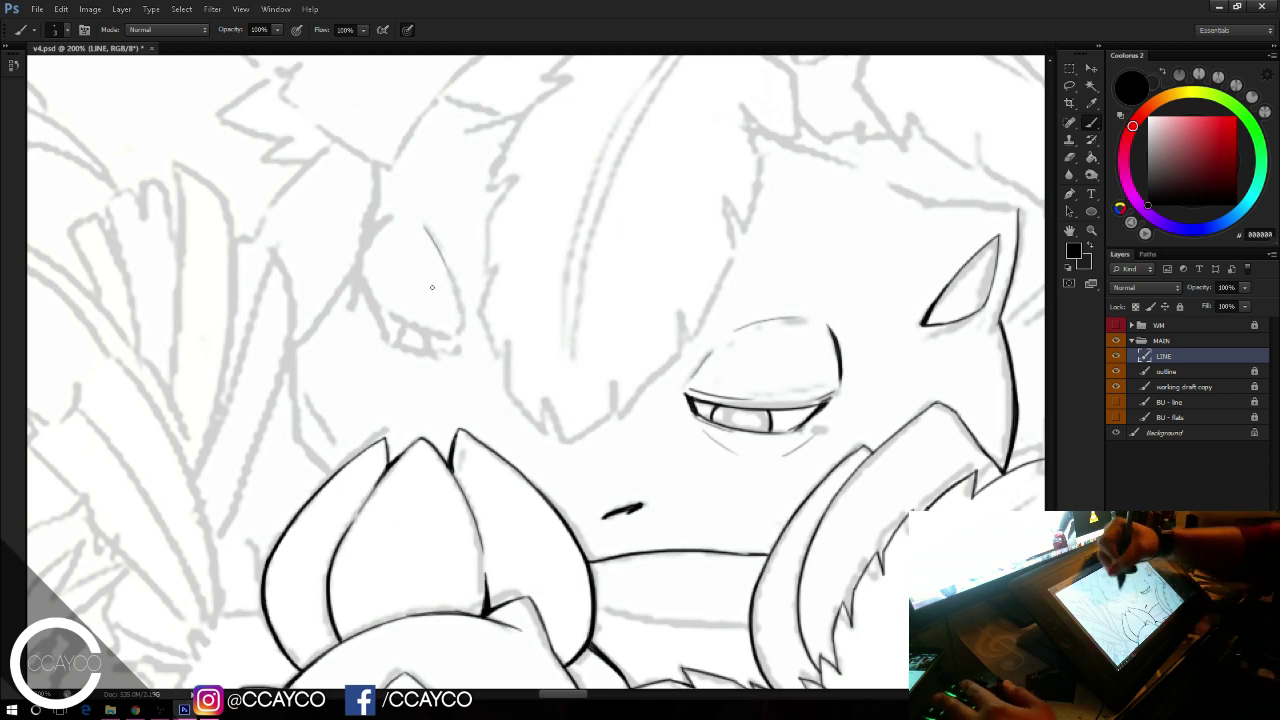
pyautogui.moveTo(462, 336); pyautogui.dragTo(451, 288)
pyautogui.moveTo(354, 267)
pyautogui.mouseDown()
pyautogui.moveTo(411, 325)
pyautogui.moveTo(373, 305)
pyautogui.moveTo(461, 335)
pyautogui.moveTo(383, 306)
pyautogui.mouseUp()
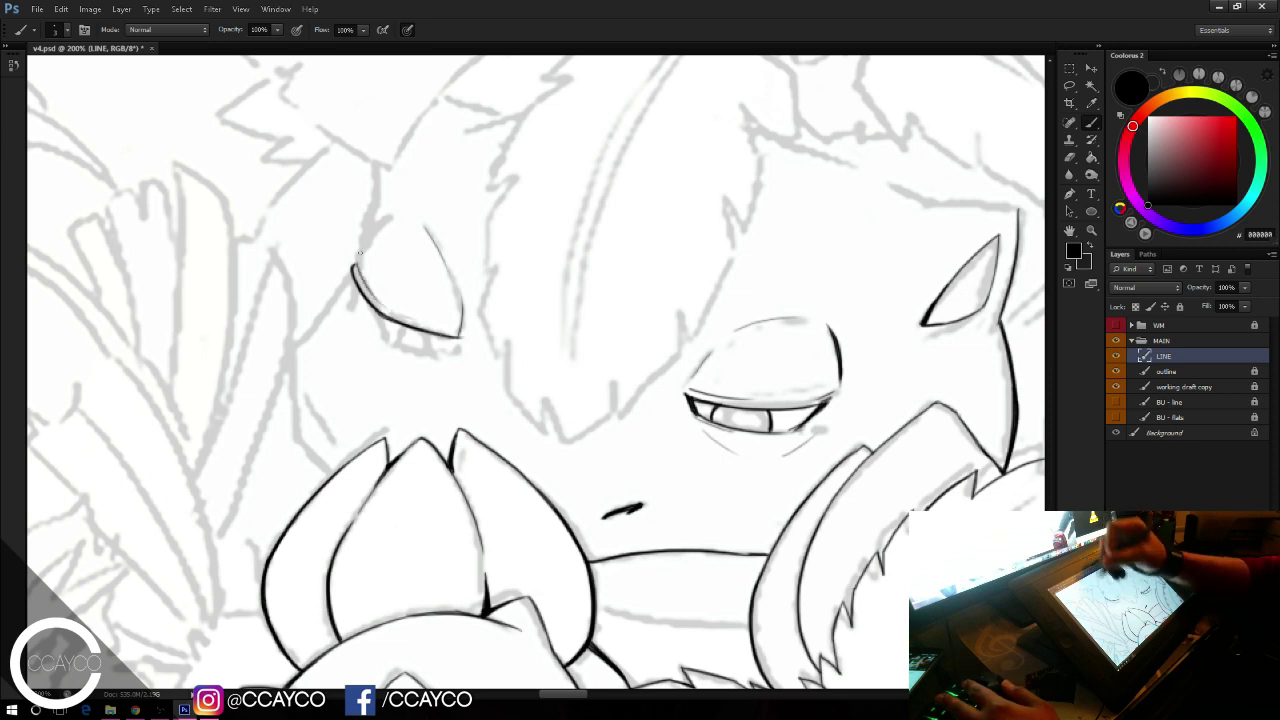
pyautogui.hotkey('ctrl', 'z')
pyautogui.moveTo(356, 262); pyautogui.dragTo(400, 208)
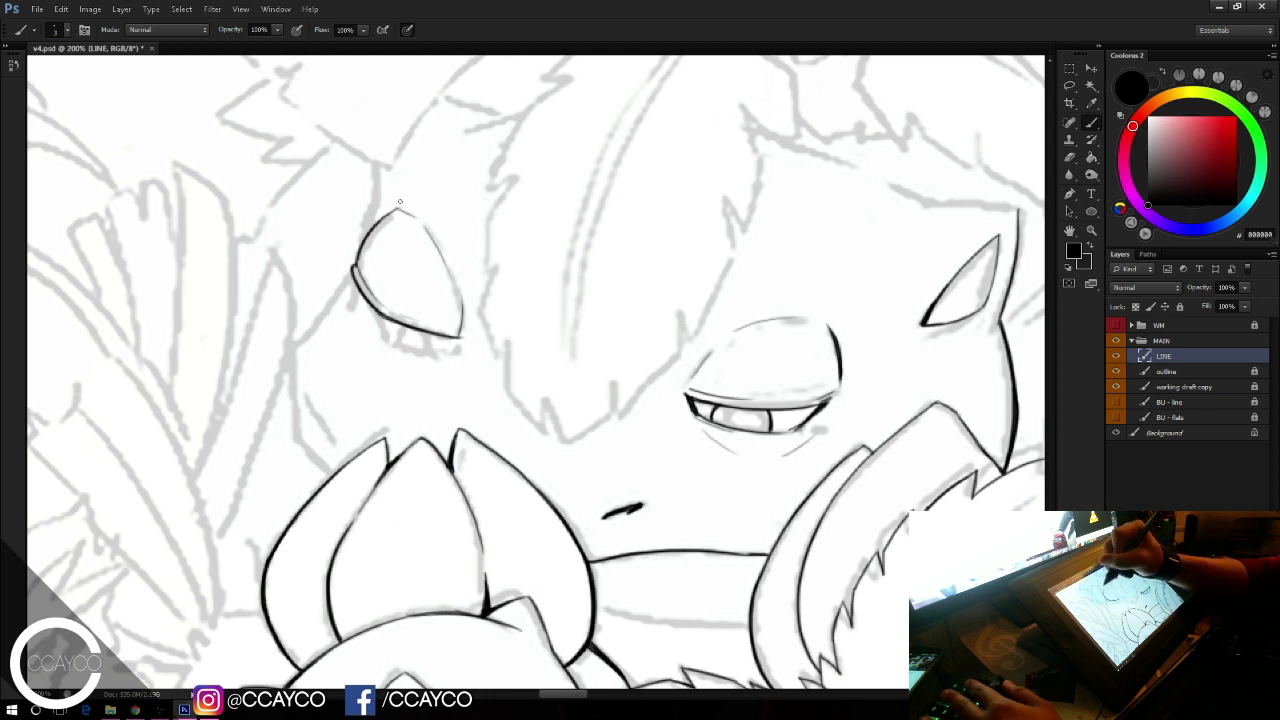
# Step: Ink the edge of Venusaur's forehead rising from the left-hand eyelid along the draft
pyautogui.moveTo(381, 202); pyautogui.dragTo(366, 238)
pyautogui.hotkey('ctrl', 'z')
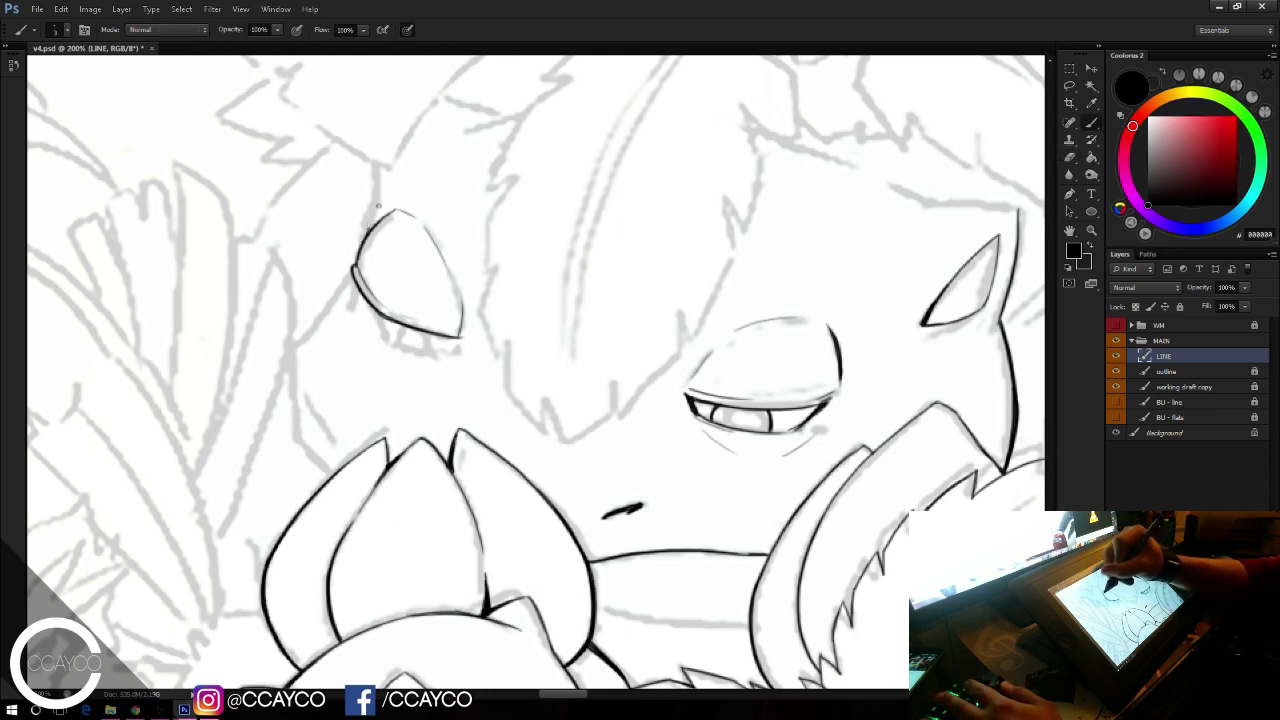
pyautogui.hotkey('ctrl', 'z')
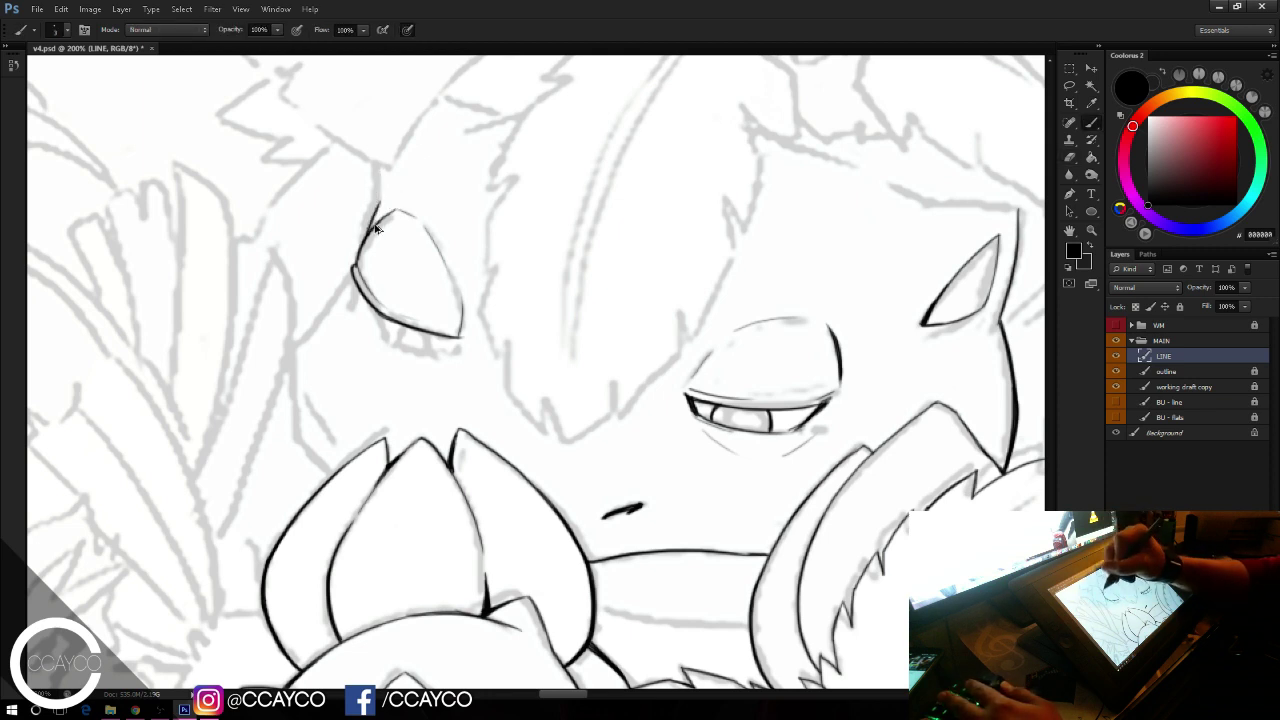
pyautogui.moveTo(365, 238); pyautogui.dragTo(387, 157)
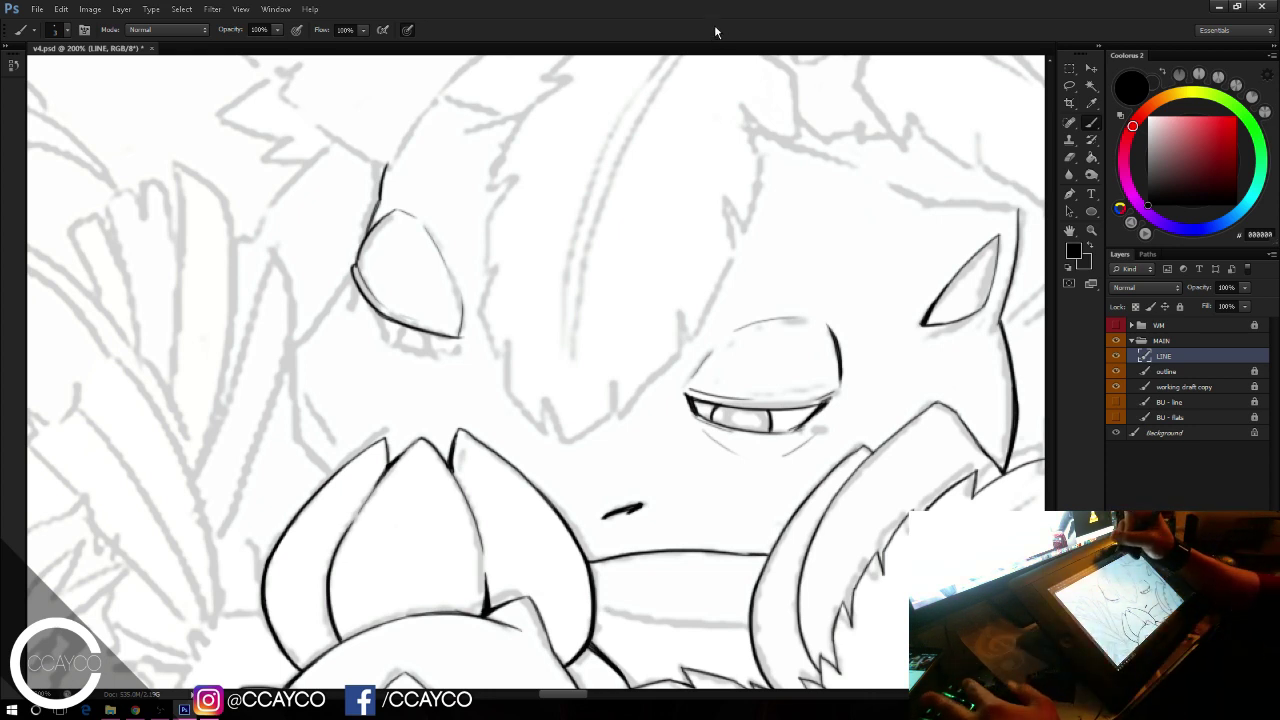
# Step: Ink the lower lid and iris edges of the left-hand eye, and darken its corners
pyautogui.moveTo(365, 298); pyautogui.dragTo(392, 340)
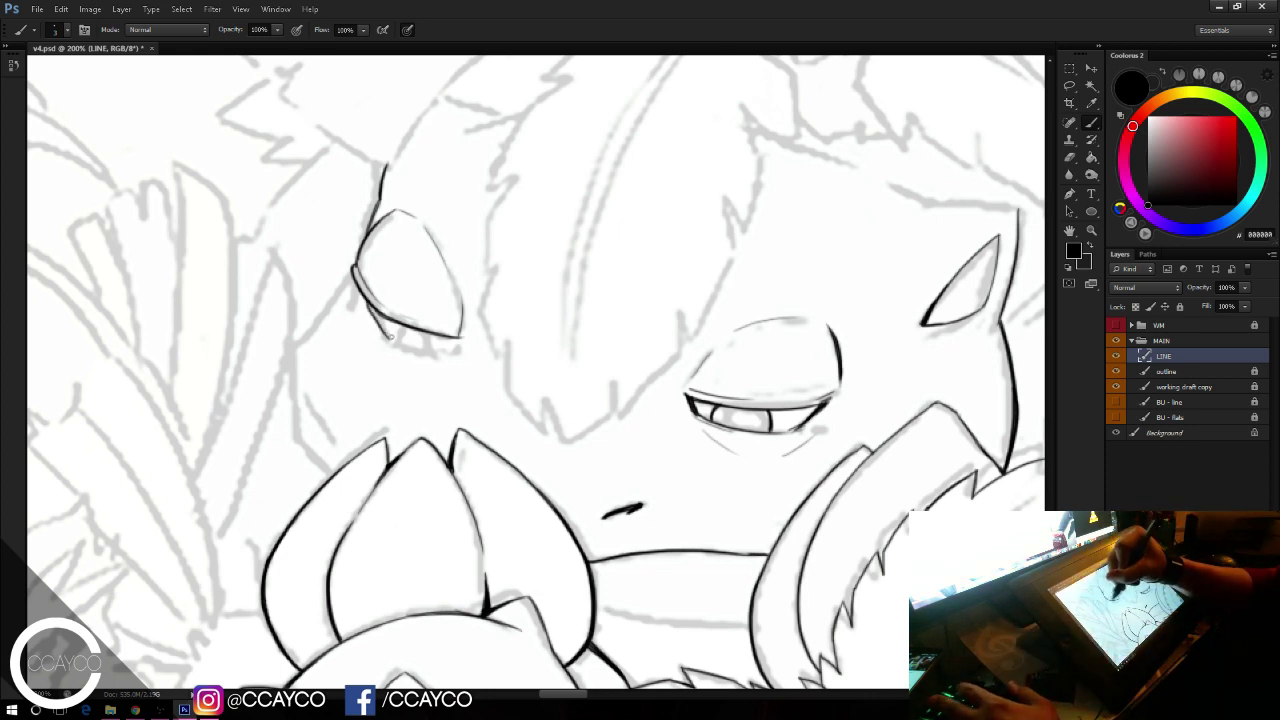
pyautogui.hotkey('ctrl', 'z')
pyautogui.moveTo(364, 298)
pyautogui.mouseDown()
pyautogui.moveTo(398, 344)
pyautogui.moveTo(457, 336)
pyautogui.moveTo(447, 350)
pyautogui.mouseUp()
pyautogui.hotkey('ctrl', 'z')
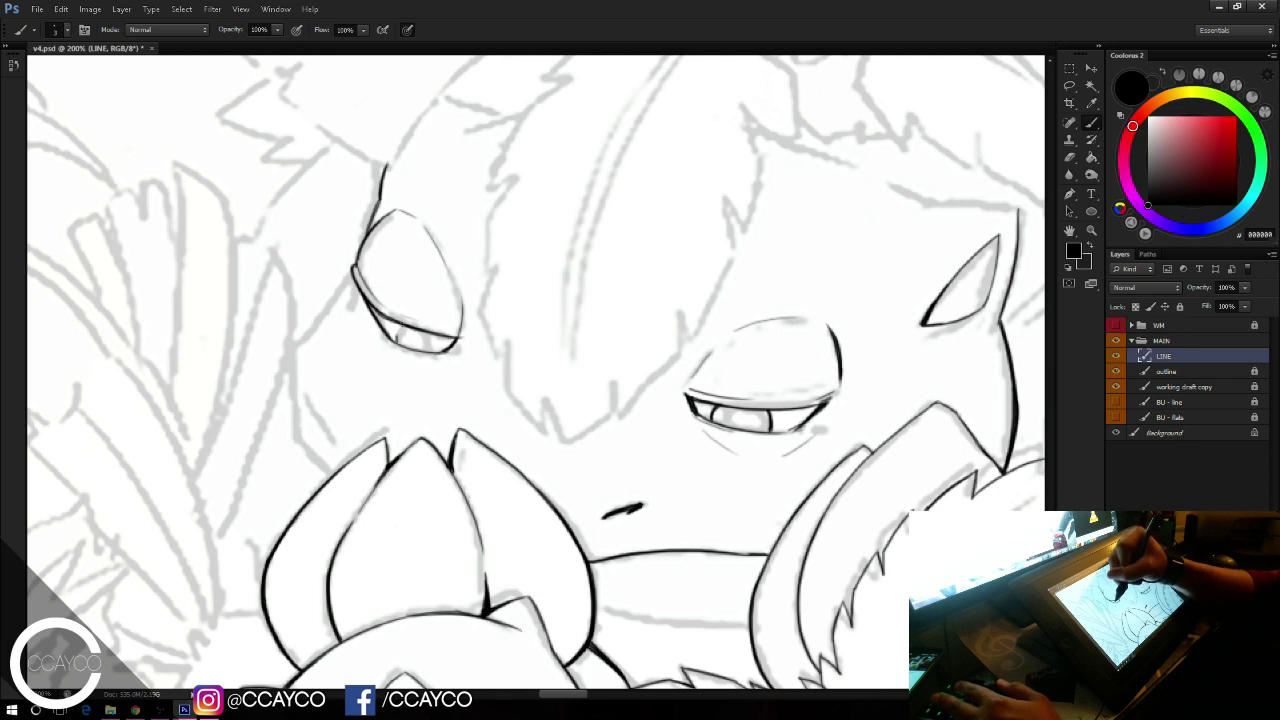
pyautogui.hotkey('ctrl', 'z')
pyautogui.moveTo(389, 322)
pyautogui.mouseDown()
pyautogui.moveTo(394, 340)
pyautogui.moveTo(443, 353)
pyautogui.mouseUp()
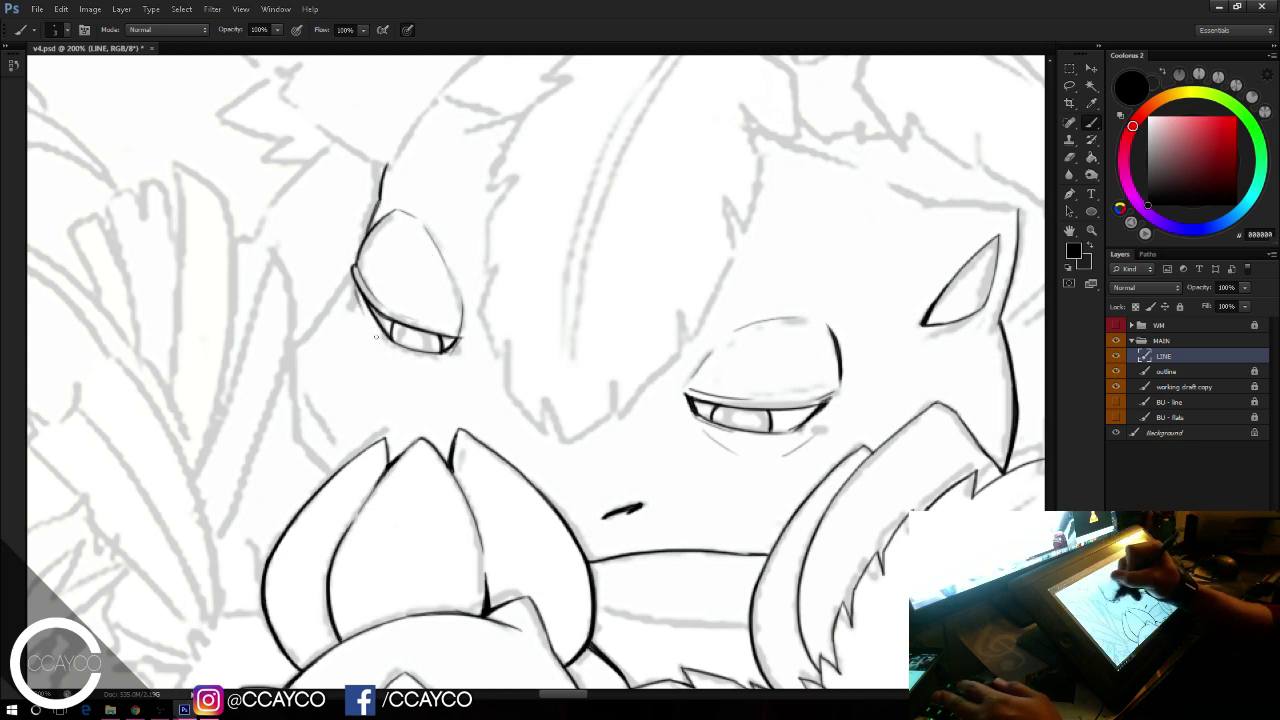
# Step: Add a thin crease beside the left-hand eye and ink Venusaur's cheek outline down to Bulbasaur's bulb
pyautogui.moveTo(355, 290); pyautogui.dragTo(377, 353)
pyautogui.hotkey('ctrl', 'z')
pyautogui.moveTo(356, 292)
pyautogui.mouseDown()
pyautogui.moveTo(365, 344)
pyautogui.moveTo(338, 296)
pyautogui.moveTo(299, 362)
pyautogui.mouseUp()
pyautogui.hotkey('ctrl', 'z')
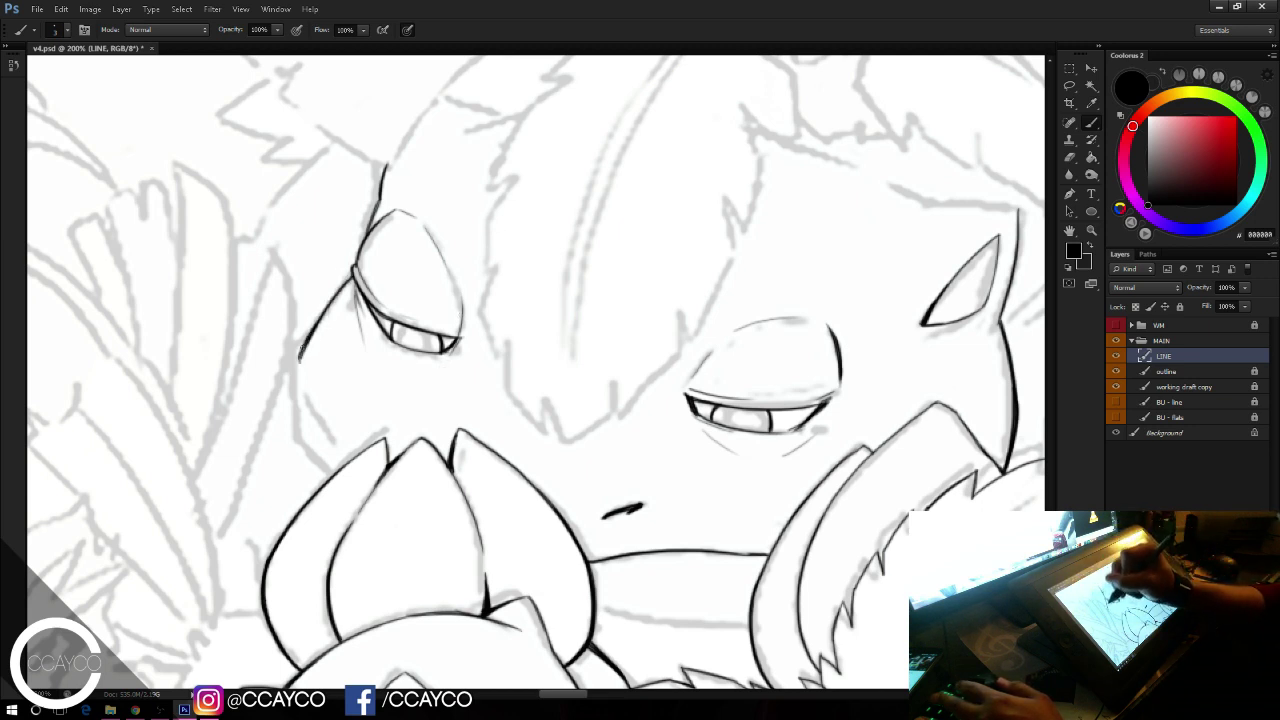
pyautogui.moveTo(318, 319)
pyautogui.mouseDown()
pyautogui.moveTo(302, 343)
pyautogui.moveTo(333, 319)
pyautogui.moveTo(301, 395)
pyautogui.moveTo(300, 369)
pyautogui.moveTo(302, 416)
pyautogui.mouseUp()
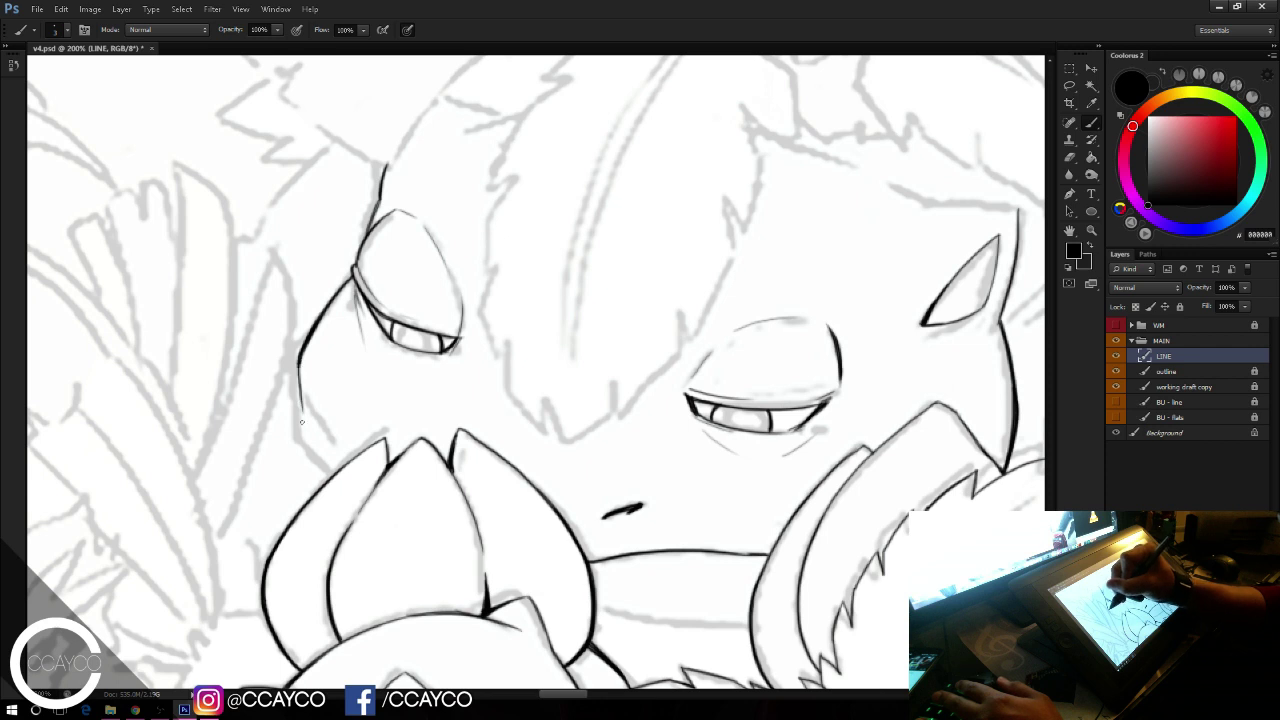
pyautogui.moveTo(299, 364)
pyautogui.mouseDown()
pyautogui.moveTo(308, 445)
pyautogui.moveTo(331, 474)
pyautogui.moveTo(324, 465)
pyautogui.mouseUp()
pyautogui.hotkey('ctrl', 'z')
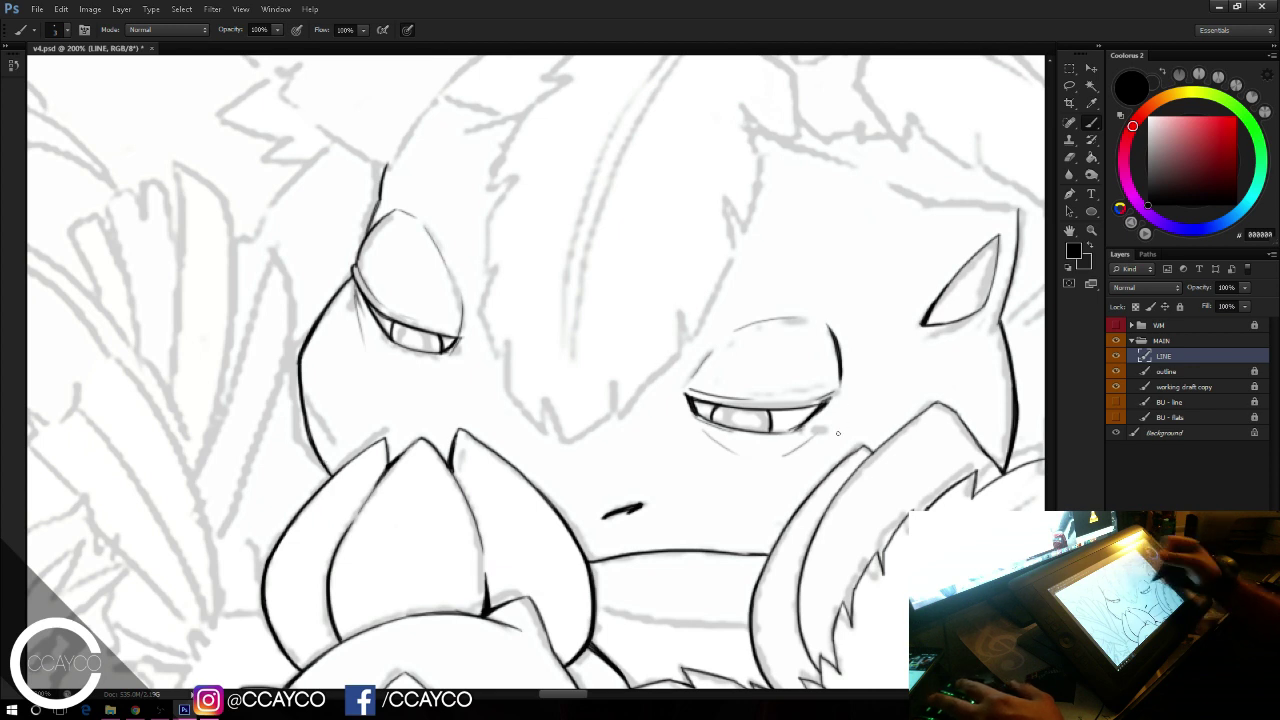
# Step: Ink the lower mouth line between Bulbasaur's bulb and Ivysaur's bud
pyautogui.moveTo(595, 618); pyautogui.dragTo(746, 624)
pyautogui.hotkey('ctrl', 'z')
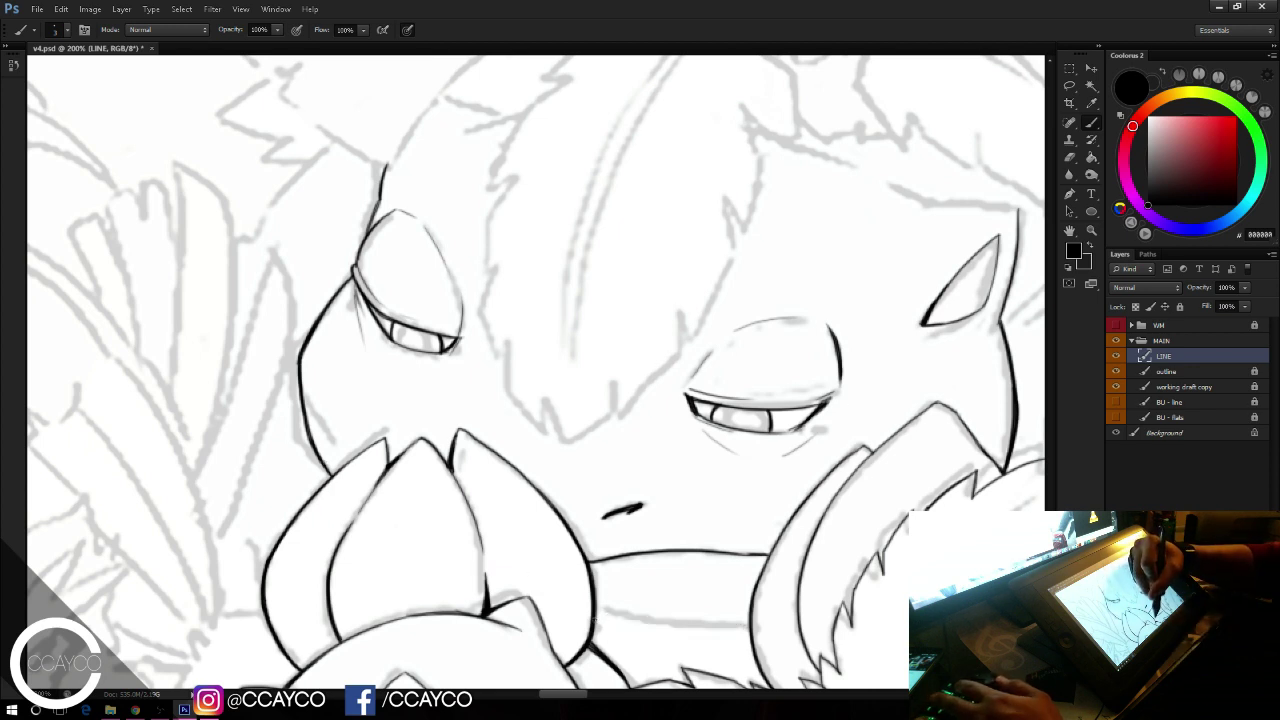
pyautogui.moveTo(595, 620); pyautogui.dragTo(750, 626)
pyautogui.moveTo(596, 622); pyautogui.dragTo(750, 626)
pyautogui.hotkey('ctrl', 'z')
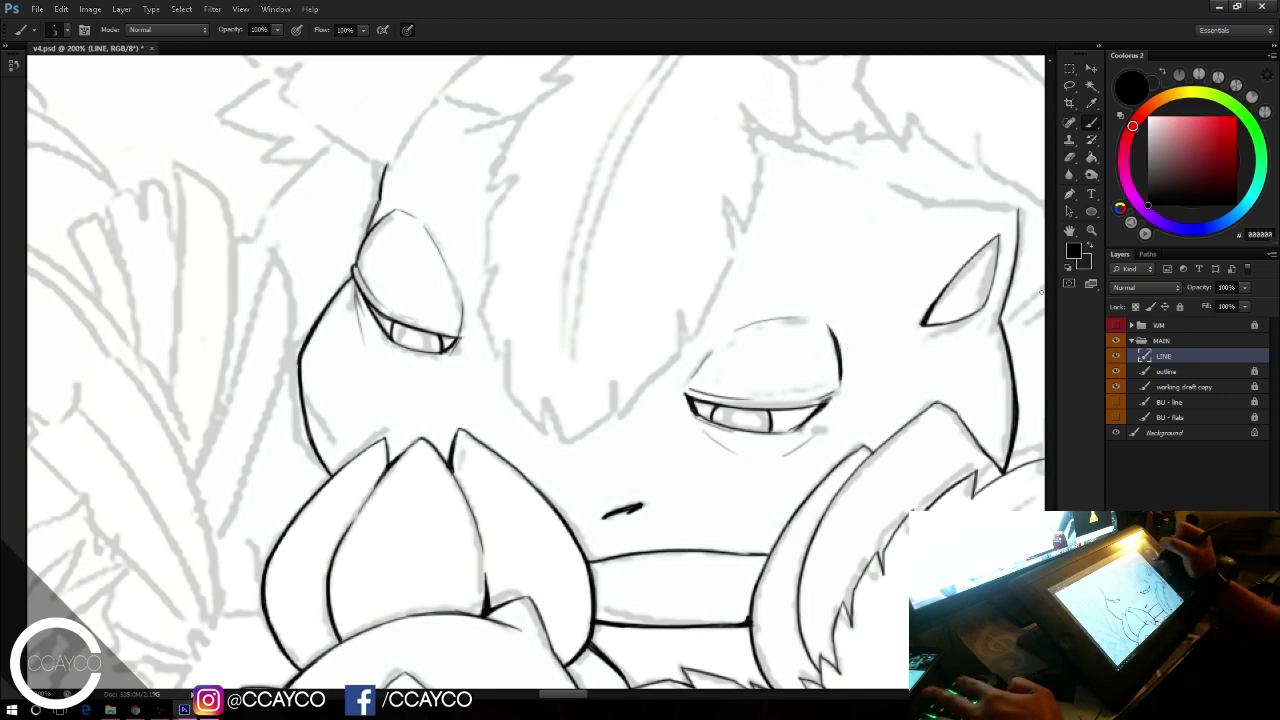
# Step: Ink the upper right-hand edge of Venusaur's forehead leaf down to its first pointed notch
pyautogui.moveTo(983, 407); pyautogui.dragTo(959, 515)
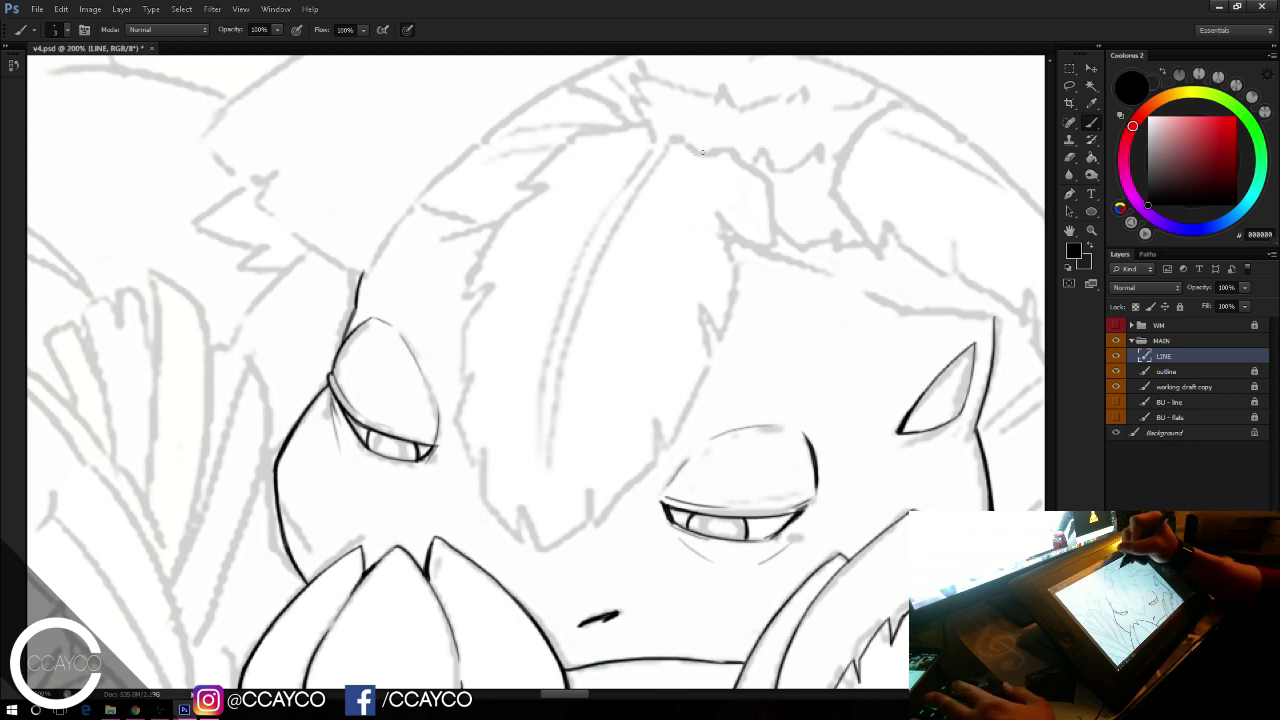
pyautogui.moveTo(678, 139)
pyautogui.mouseDown()
pyautogui.moveTo(735, 157)
pyautogui.moveTo(774, 206)
pyautogui.mouseUp()
pyautogui.hotkey('ctrl', 'z')
pyautogui.hotkey('ctrl', 'z')
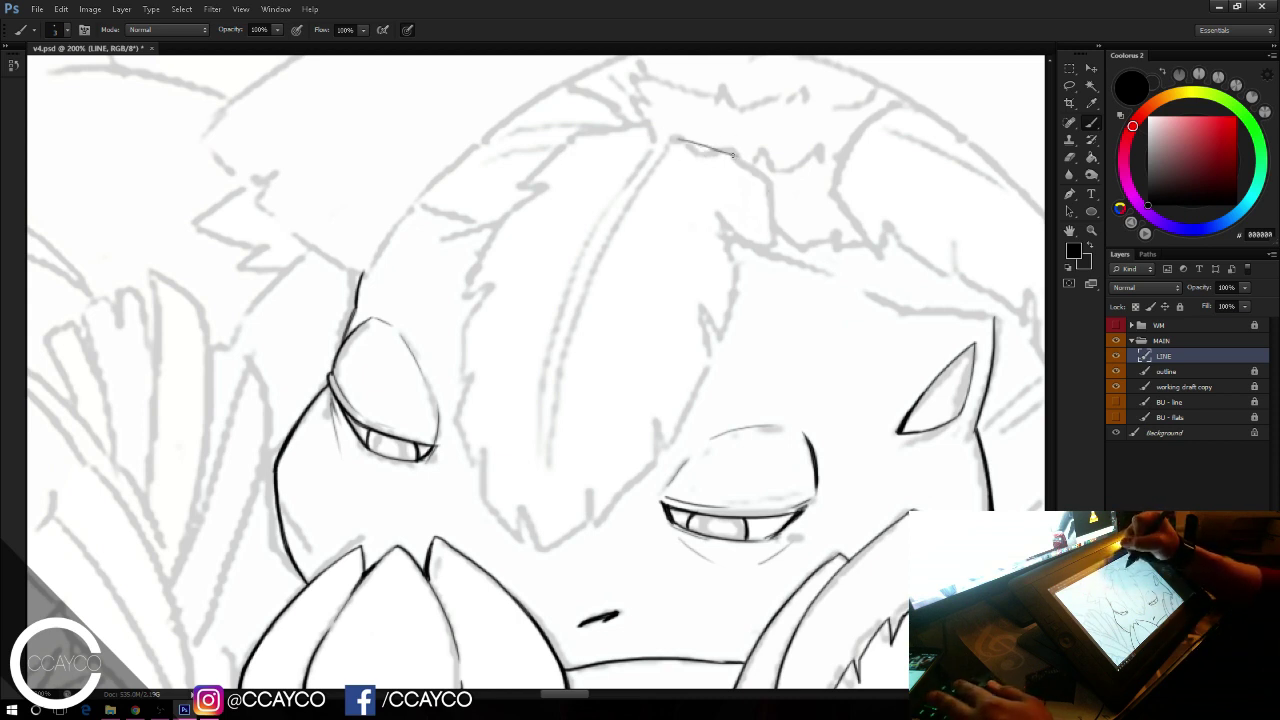
pyautogui.moveTo(733, 155)
pyautogui.mouseDown()
pyautogui.moveTo(772, 200)
pyautogui.moveTo(776, 246)
pyautogui.mouseUp()
pyautogui.moveTo(719, 216); pyautogui.dragTo(774, 248)
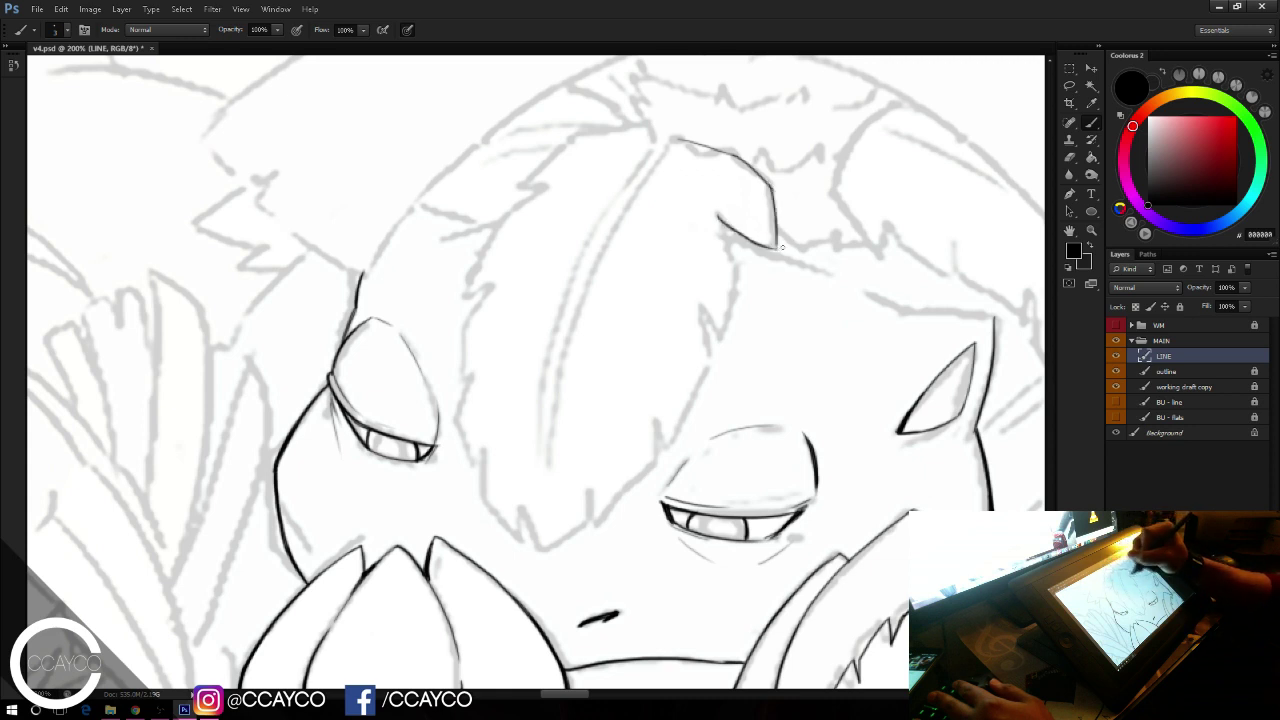
pyautogui.hotkey('ctrl', 'z')
pyautogui.moveTo(720, 217); pyautogui.dragTo(763, 253)
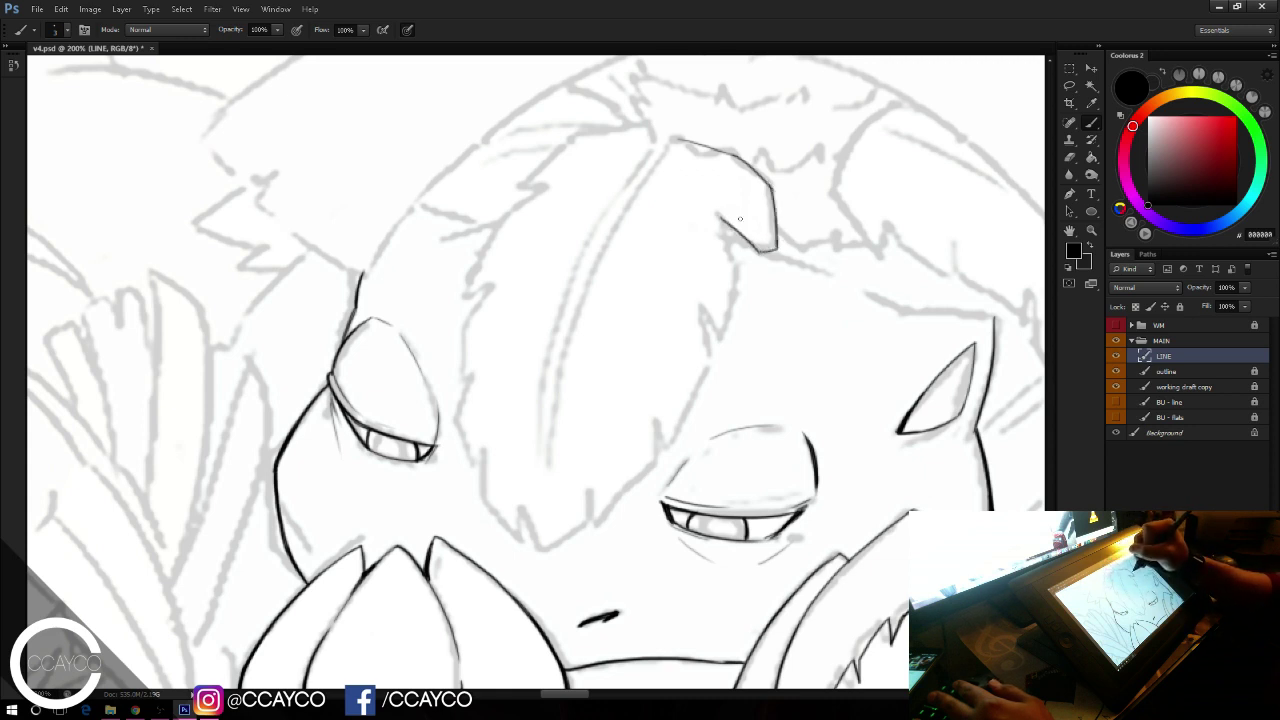
pyautogui.hotkey('ctrl', 'z')
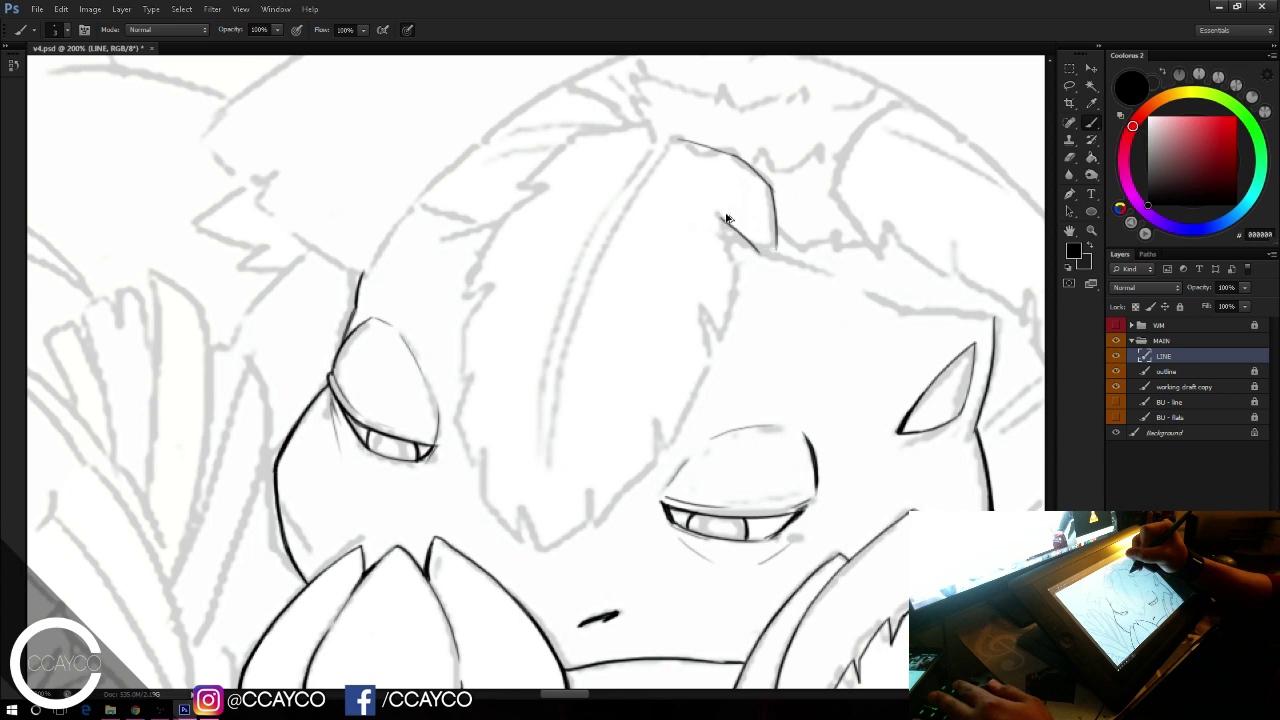
pyautogui.hotkey('ctrl', 'z')
# Step: Ink the forehead leaf's right-hand edge below the first notch and add the second jagged notch
pyautogui.moveTo(721, 216)
pyautogui.mouseDown()
pyautogui.moveTo(778, 250)
pyautogui.moveTo(776, 239)
pyautogui.moveTo(754, 256)
pyautogui.moveTo(731, 344)
pyautogui.mouseUp()
pyautogui.hotkey('ctrl', 'z')
pyautogui.hotkey('ctrl', 'z')
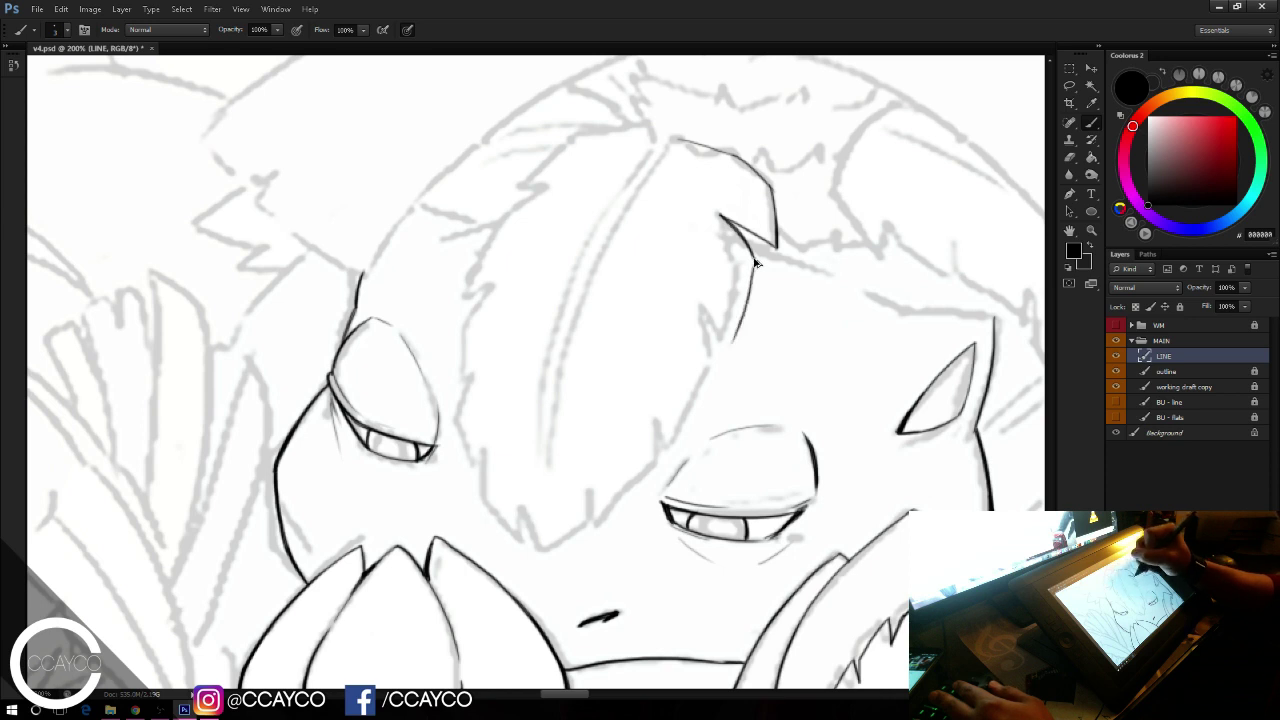
pyautogui.hotkey('ctrl', 'z')
pyautogui.moveTo(755, 262); pyautogui.dragTo(731, 351)
pyautogui.moveTo(699, 305); pyautogui.dragTo(729, 351)
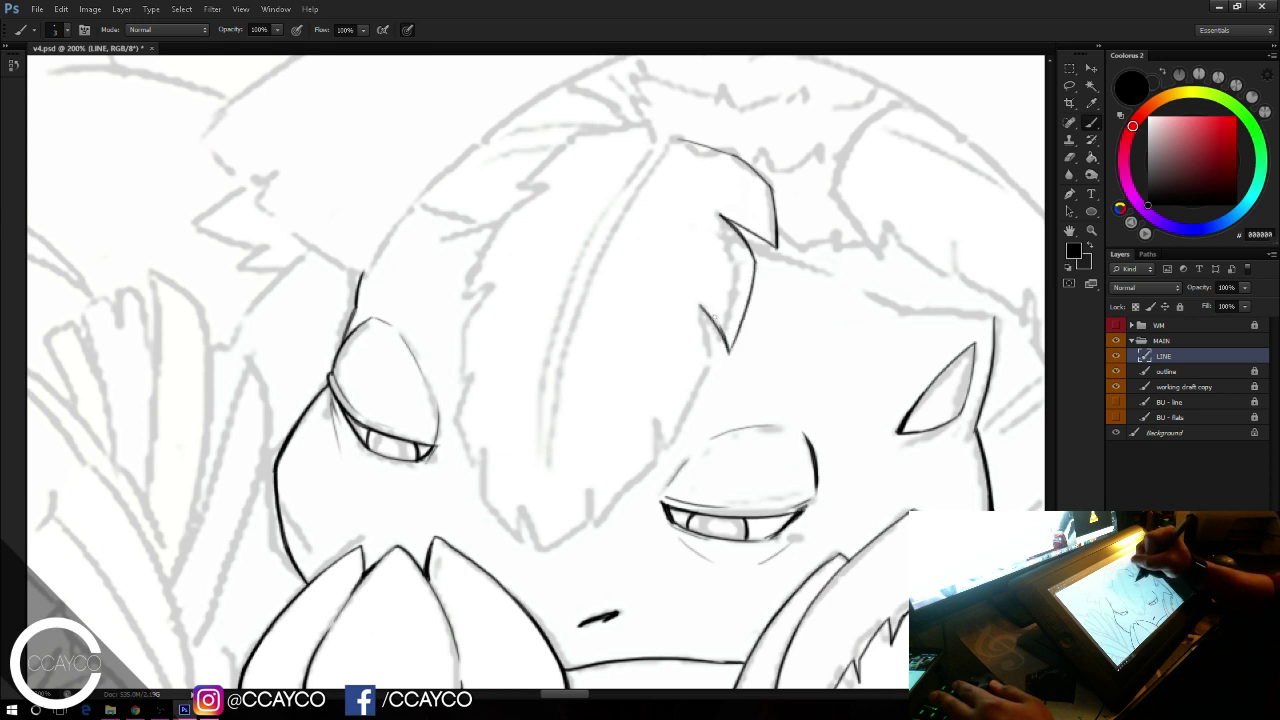
pyautogui.hotkey('ctrl', 'z')
pyautogui.moveTo(699, 305); pyautogui.dragTo(729, 352)
pyautogui.moveTo(703, 311); pyautogui.dragTo(720, 369)
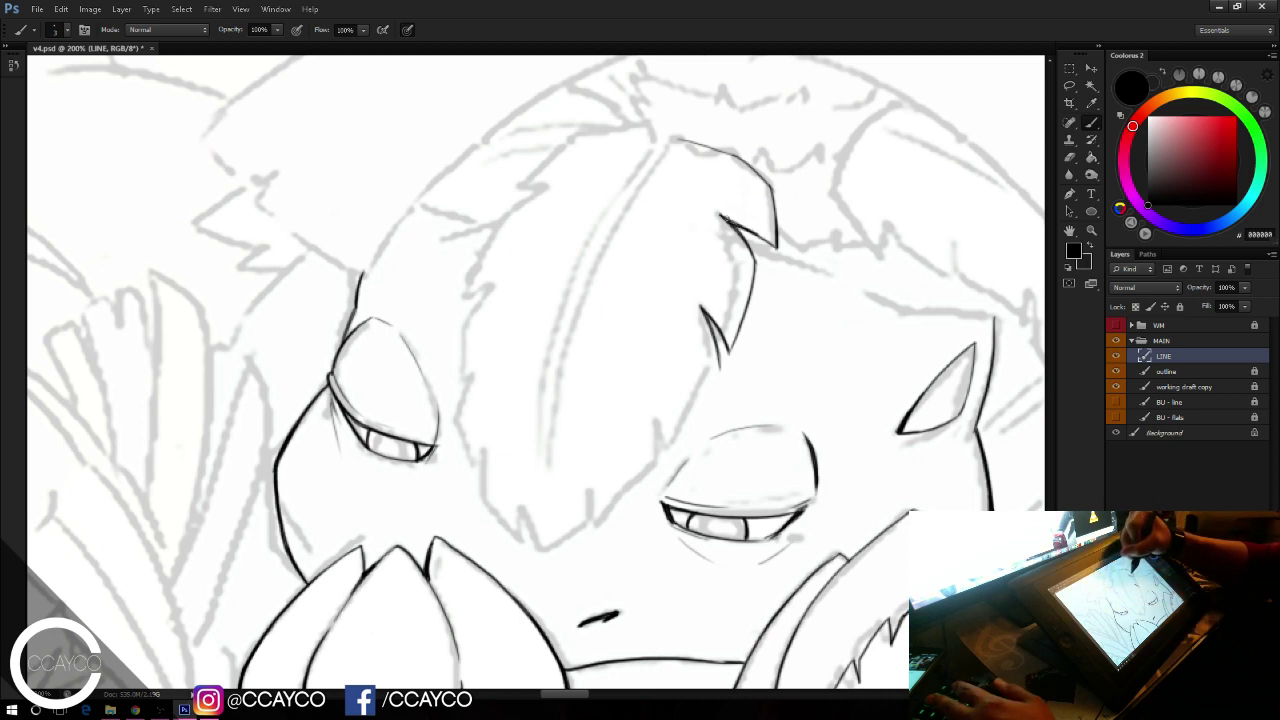
# Step: Thicken the first notch on the leaf's right-hand edge and erase the overshoot at its inner corner
pyautogui.moveTo(724, 216); pyautogui.dragTo(776, 246)
pyautogui.press('e')
pyautogui.moveTo(717, 217); pyautogui.dragTo(722, 213)
pyautogui.press('b')
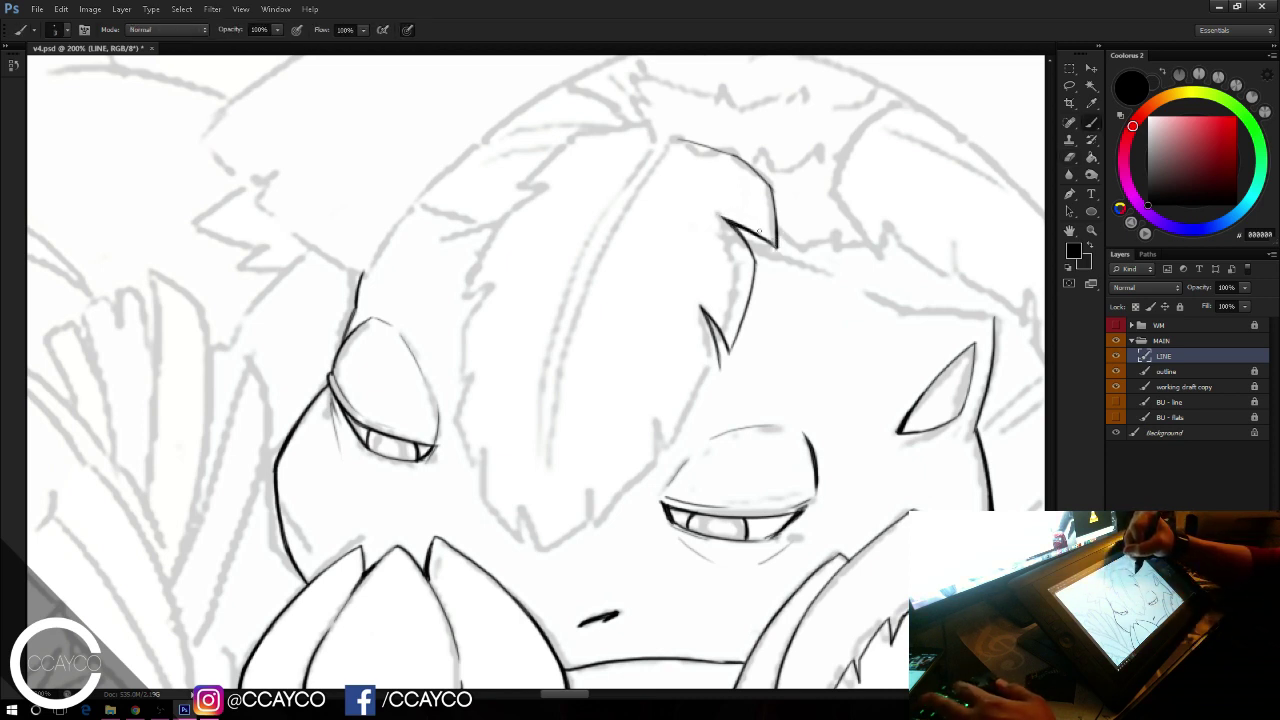
# Step: Ink the leaf's lower right-hand edge and the third notch above the right-hand eye
pyautogui.moveTo(720, 368); pyautogui.dragTo(678, 443)
pyautogui.hotkey('ctrl', 'z')
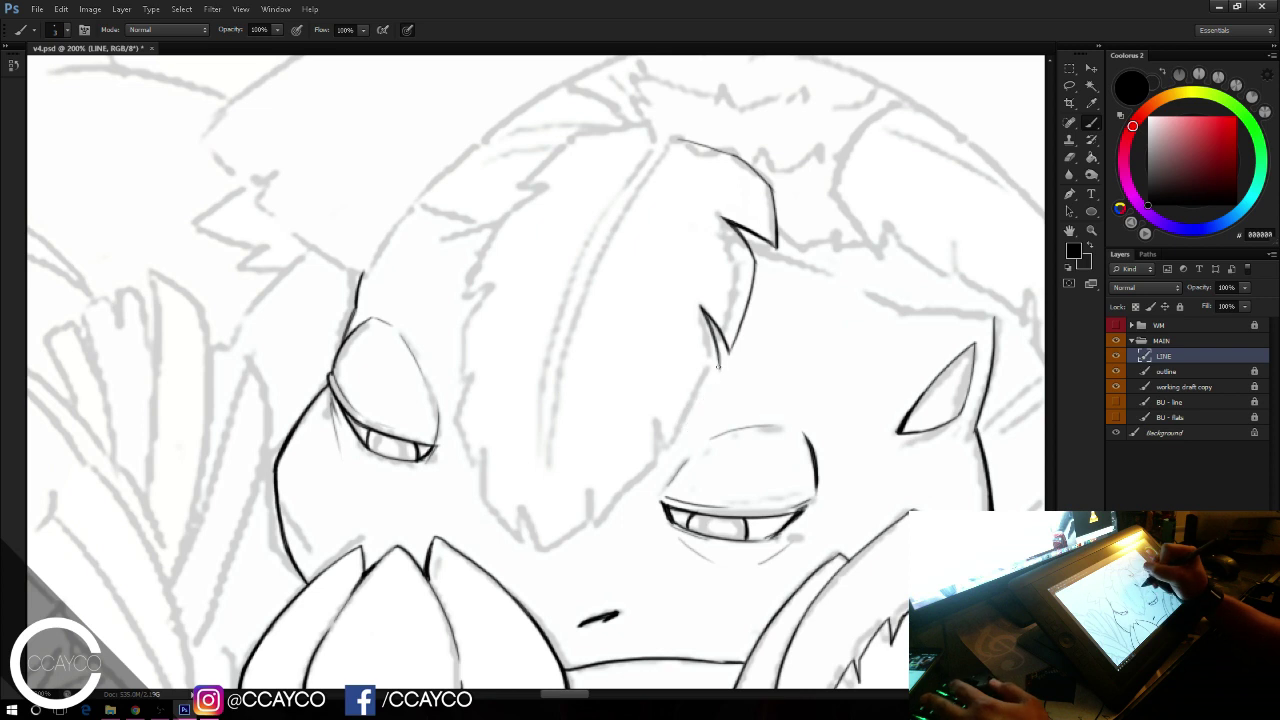
pyautogui.moveTo(719, 367)
pyautogui.mouseDown()
pyautogui.moveTo(670, 446)
pyautogui.moveTo(661, 412)
pyautogui.moveTo(660, 462)
pyautogui.mouseUp()
pyautogui.hotkey('ctrl', 'z')
pyautogui.moveTo(661, 412); pyautogui.dragTo(657, 469)
pyautogui.hotkey('ctrl', 'z')
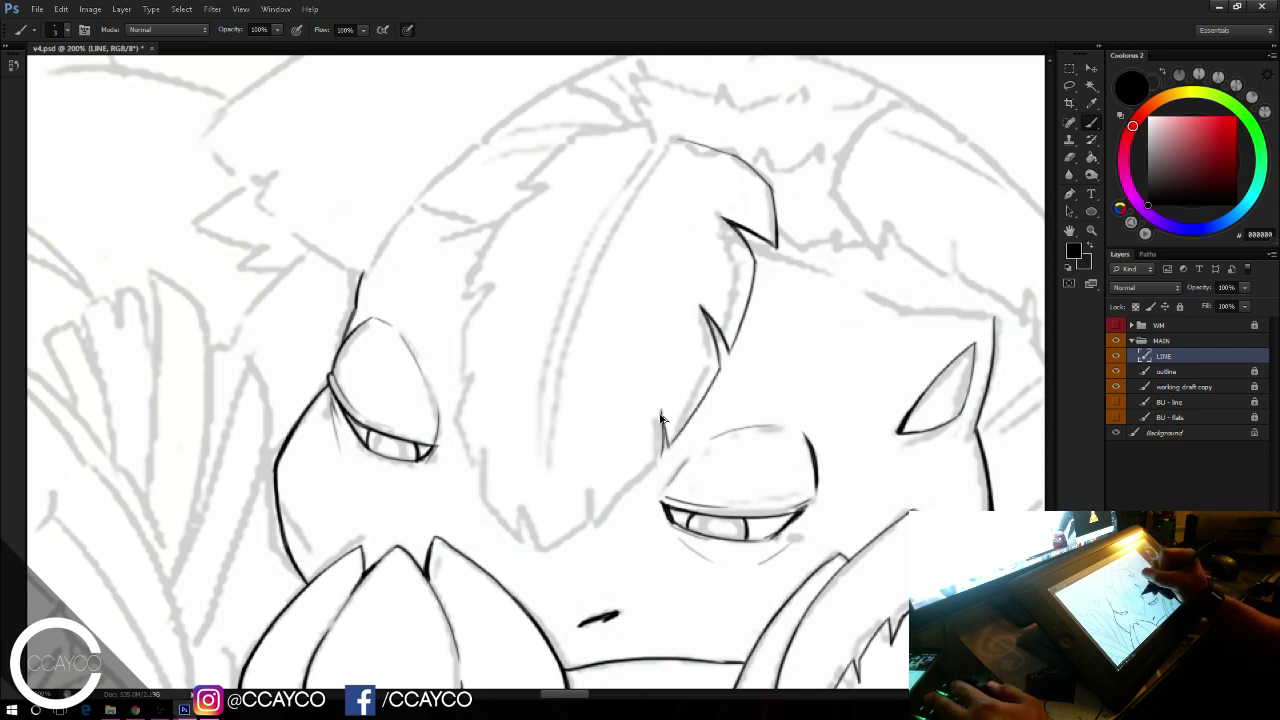
pyautogui.hotkey('ctrl', 'z')
pyautogui.moveTo(660, 412); pyautogui.dragTo(655, 467)
pyautogui.moveTo(661, 412); pyautogui.dragTo(665, 445)
pyautogui.hotkey('ctrl', 'z')
pyautogui.hotkey('ctrl', 'z')
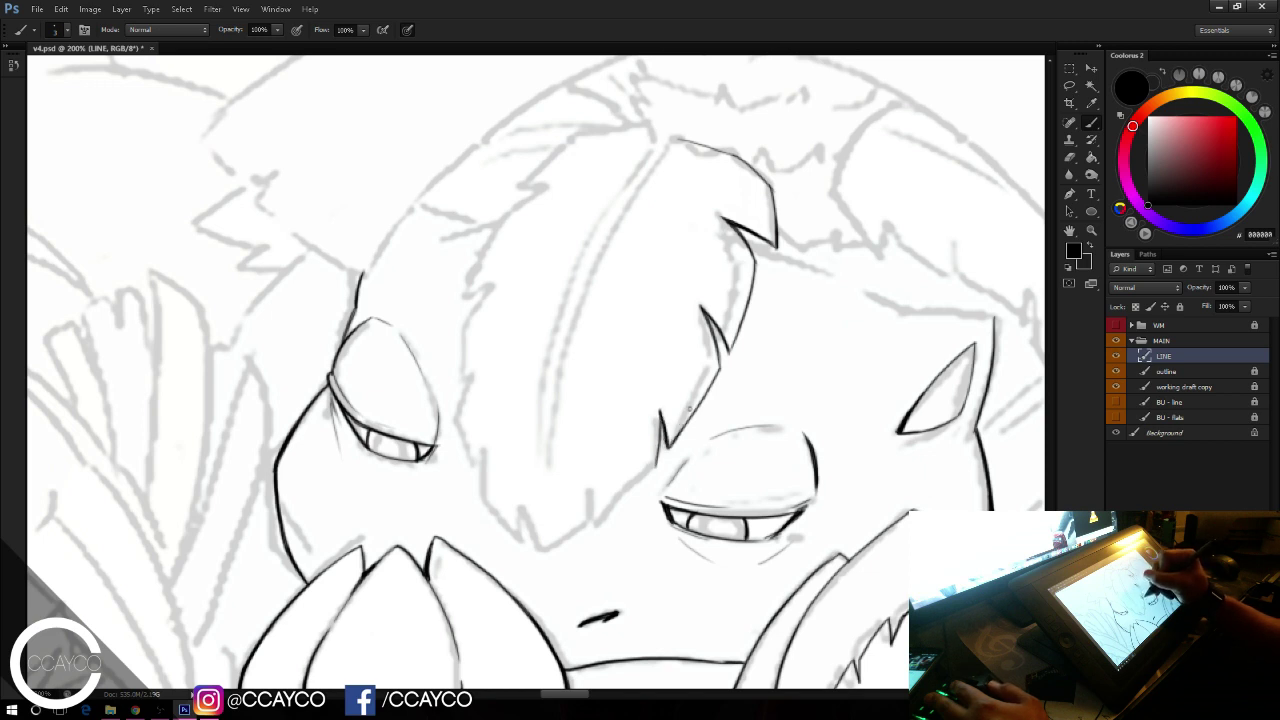
pyautogui.moveTo(659, 440); pyautogui.dragTo(654, 471)
pyautogui.hotkey('ctrl', 'z')
pyautogui.moveTo(660, 413); pyautogui.dragTo(656, 467)
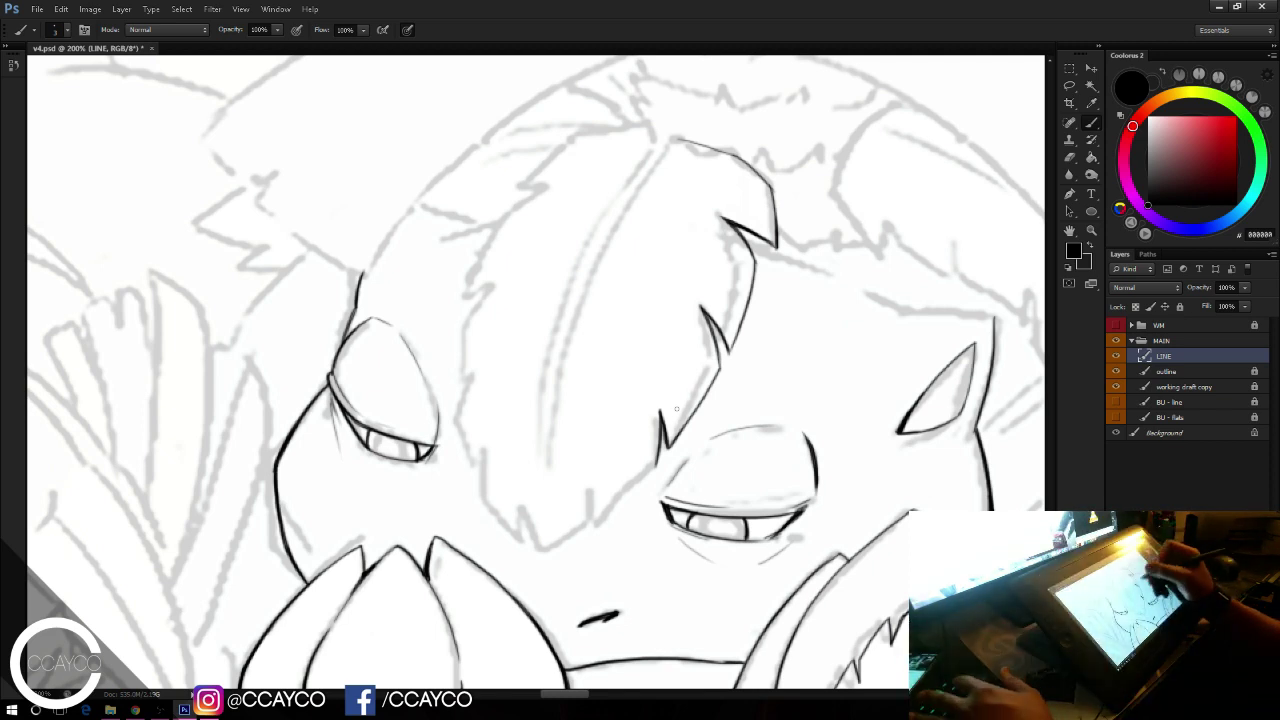
# Step: Ink the leaf's bottom edge with its notches and pointed tip, and erase the overshoot at the tip
pyautogui.moveTo(658, 461); pyautogui.dragTo(592, 522)
pyautogui.hotkey('ctrl', 'z')
pyautogui.moveTo(657, 463)
pyautogui.mouseDown()
pyautogui.moveTo(592, 523)
pyautogui.moveTo(592, 493)
pyautogui.moveTo(587, 526)
pyautogui.moveTo(518, 562)
pyautogui.moveTo(518, 506)
pyautogui.mouseUp()
pyautogui.hotkey('ctrl', 'z')
pyautogui.press('e')
pyautogui.moveTo(519, 562); pyautogui.dragTo(529, 556)
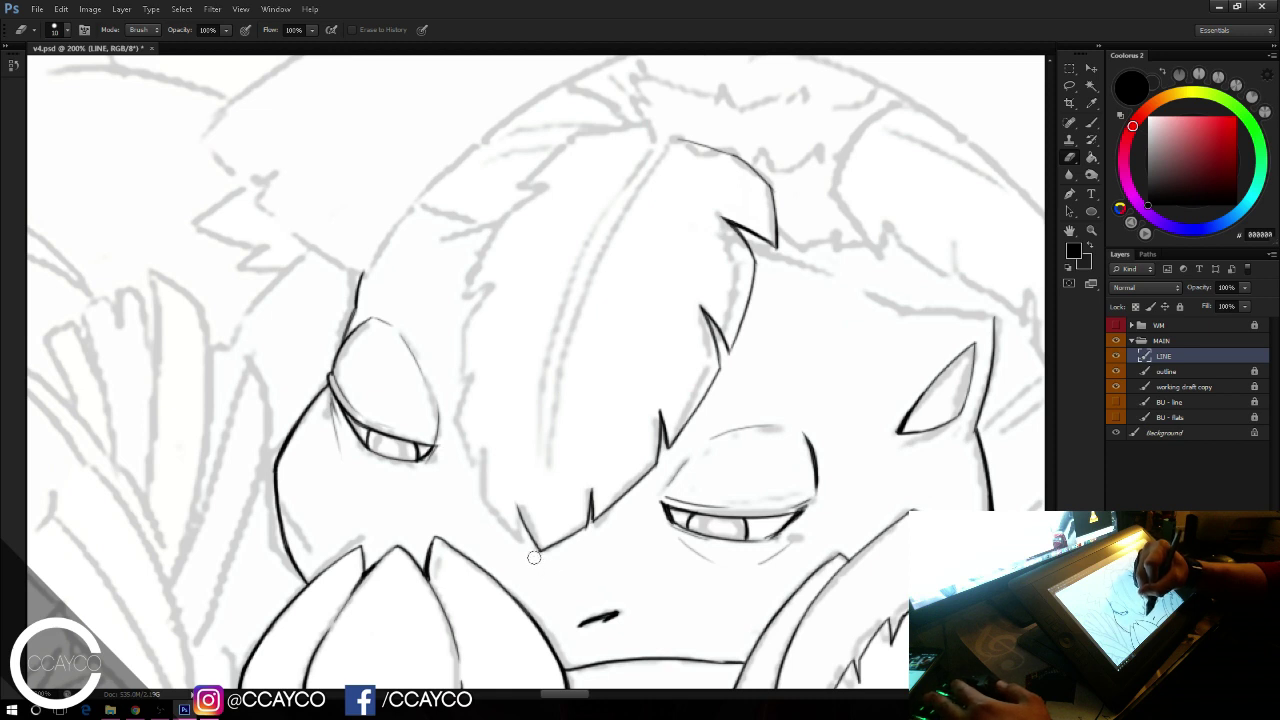
pyautogui.press('b')
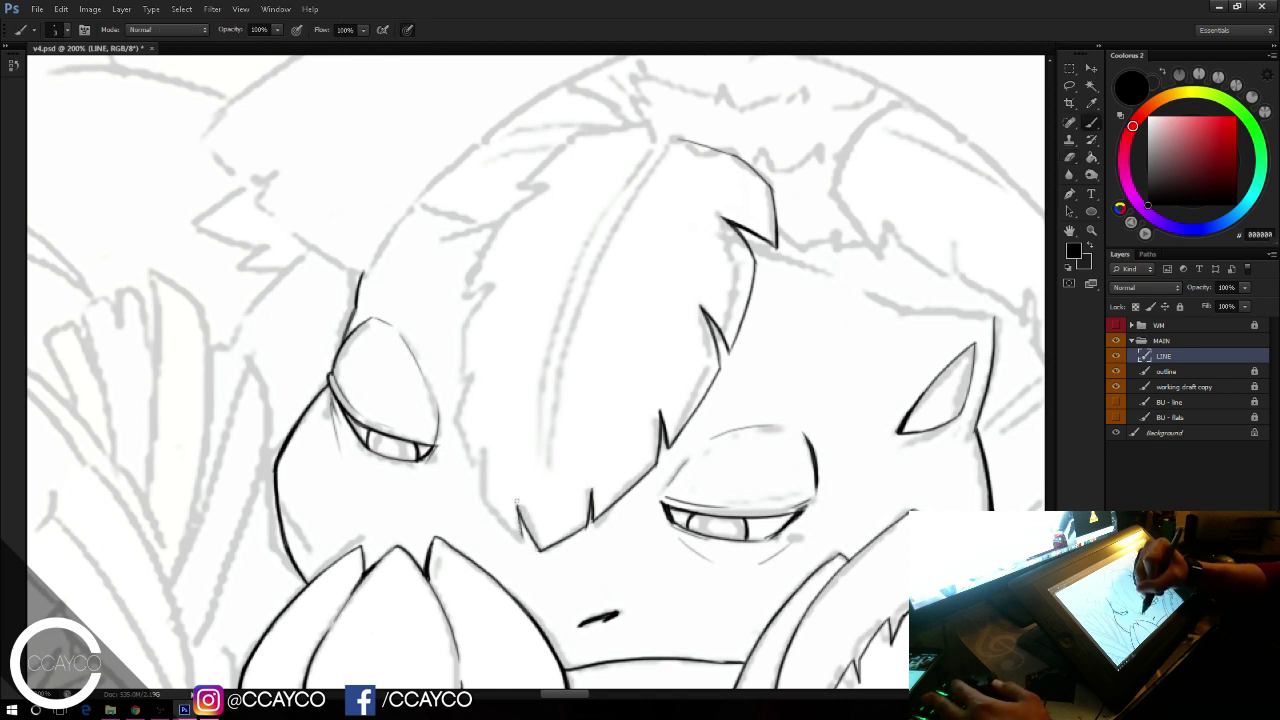
# Step: Ink the lowest lobe on the leaf's left-hand edge, rising from the tip's notch, and thicken its line
pyautogui.moveTo(520, 535); pyautogui.dragTo(483, 487)
pyautogui.hotkey('ctrl', 'z')
pyautogui.hotkey('ctrl', 'z')
pyautogui.moveTo(523, 538)
pyautogui.mouseDown()
pyautogui.moveTo(482, 486)
pyautogui.moveTo(523, 537)
pyautogui.mouseUp()
pyautogui.moveTo(485, 442); pyautogui.dragTo(483, 489)
pyautogui.hotkey('ctrl', 'z')
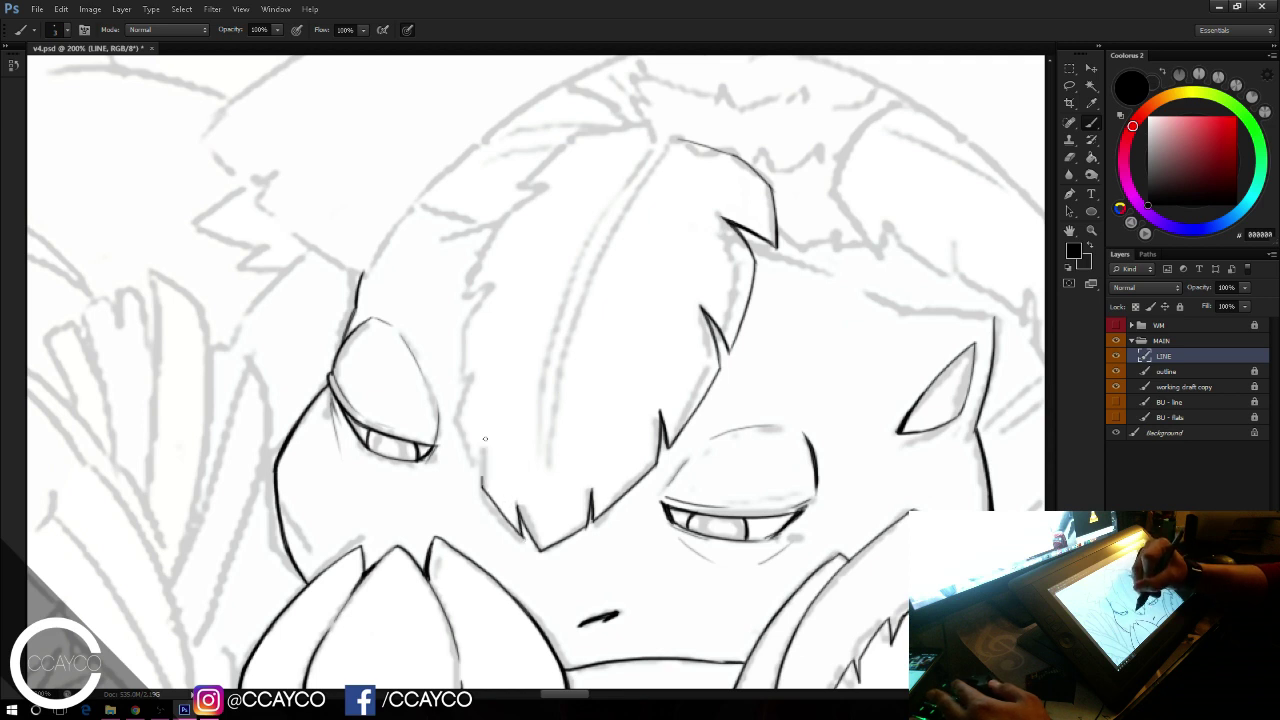
pyautogui.moveTo(484, 442)
pyautogui.mouseDown()
pyautogui.moveTo(482, 487)
pyautogui.moveTo(483, 468)
pyautogui.mouseUp()
pyautogui.moveTo(482, 486); pyautogui.dragTo(520, 526)
pyautogui.hotkey('ctrl', 'z')
pyautogui.moveTo(482, 485); pyautogui.dragTo(519, 527)
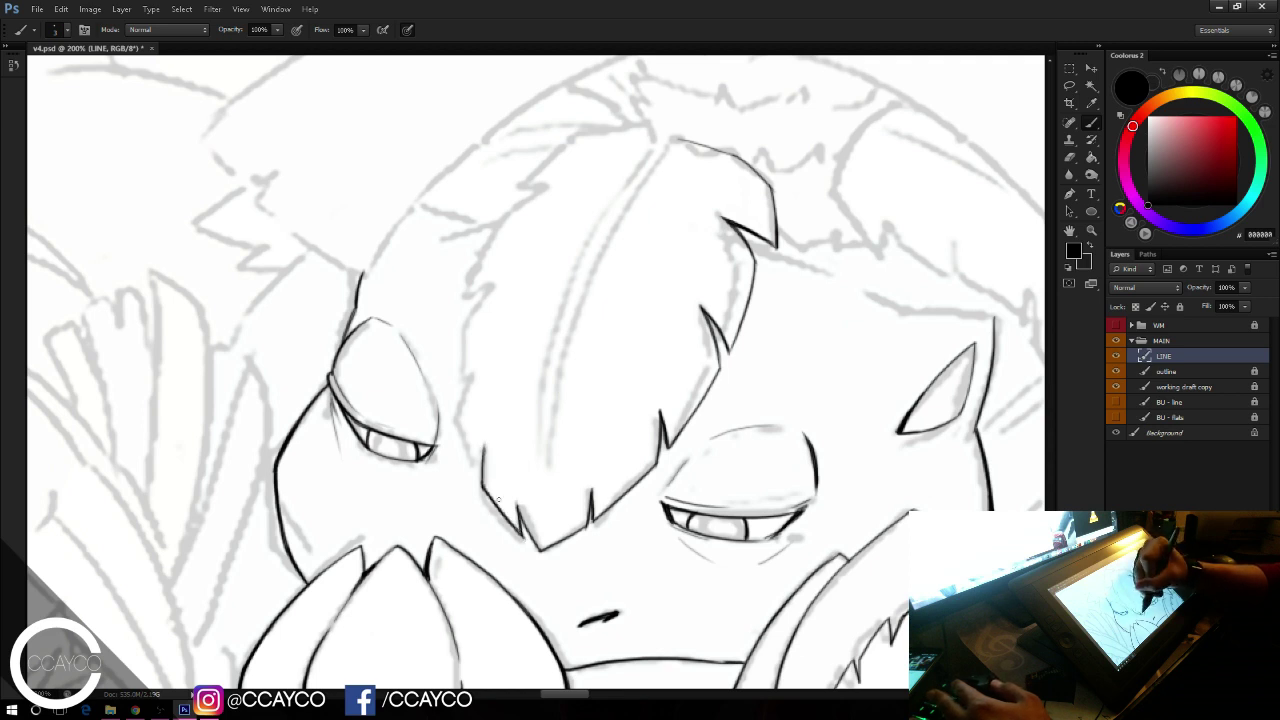
# Step: Ink the leaf's left-hand edge beside the left-hand eye, with a small notch above that lobe
pyautogui.hotkey('ctrl', 'z')
pyautogui.moveTo(477, 465)
pyautogui.mouseDown()
pyautogui.moveTo(484, 446)
pyautogui.moveTo(476, 464)
pyautogui.mouseUp()
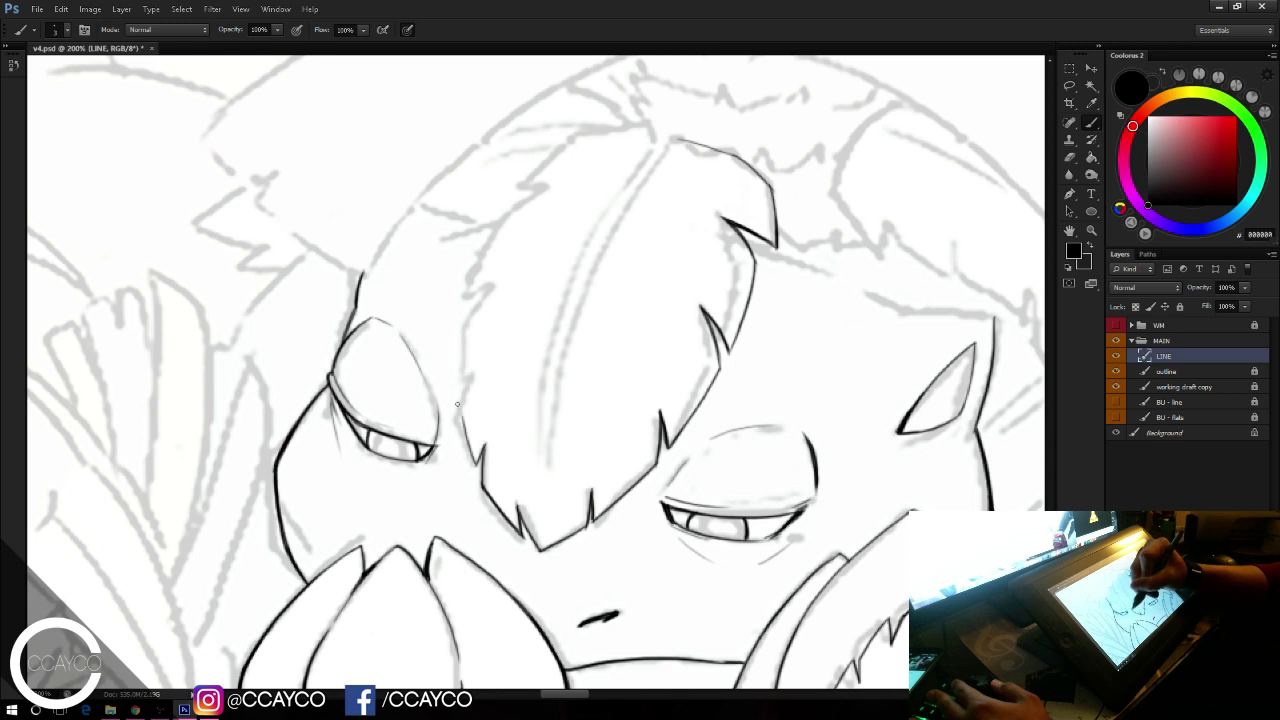
pyautogui.hotkey('ctrl', 'z')
pyautogui.moveTo(457, 416); pyautogui.dragTo(476, 464)
pyautogui.hotkey('ctrl', 'z')
pyautogui.moveTo(456, 416); pyautogui.dragTo(476, 464)
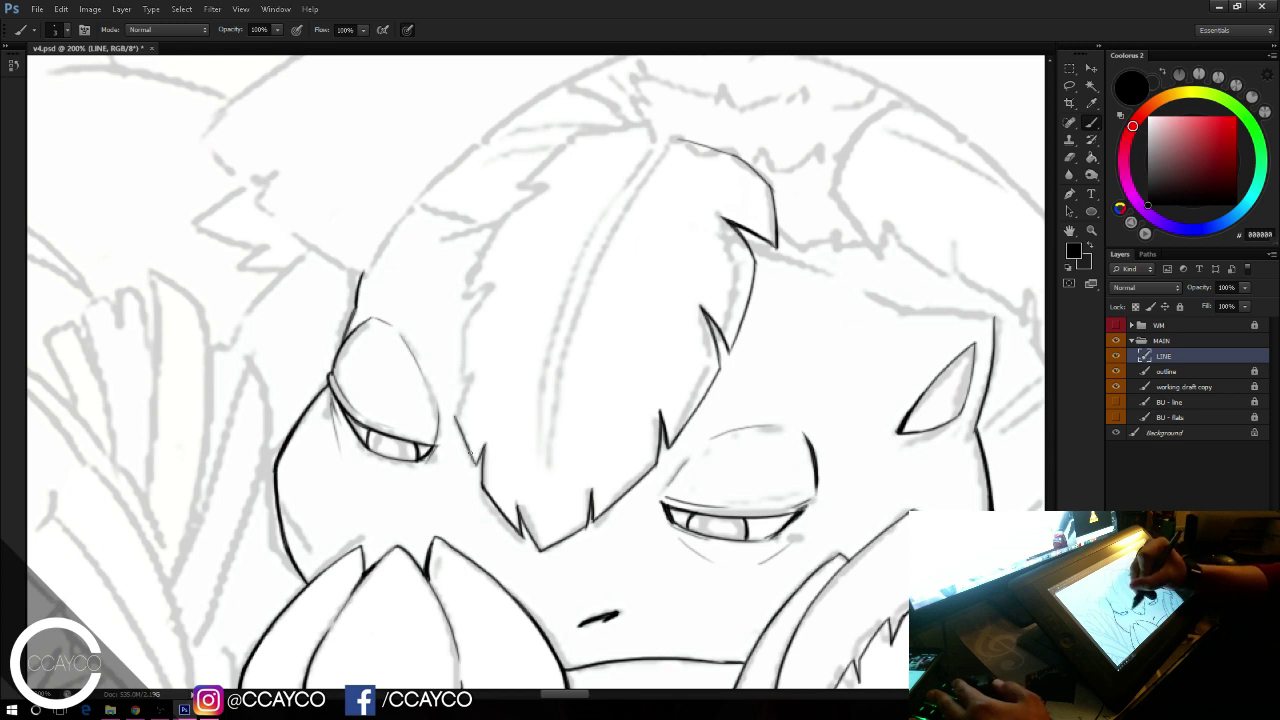
pyautogui.moveTo(458, 415); pyautogui.dragTo(476, 452)
pyautogui.hotkey('ctrl', 'alt', 'z')
pyautogui.hotkey('ctrl', 'alt', 'z')
pyautogui.hotkey('ctrl', 'z')
pyautogui.moveTo(460, 408)
pyautogui.mouseDown()
pyautogui.moveTo(476, 464)
pyautogui.moveTo(460, 405)
pyautogui.mouseUp()
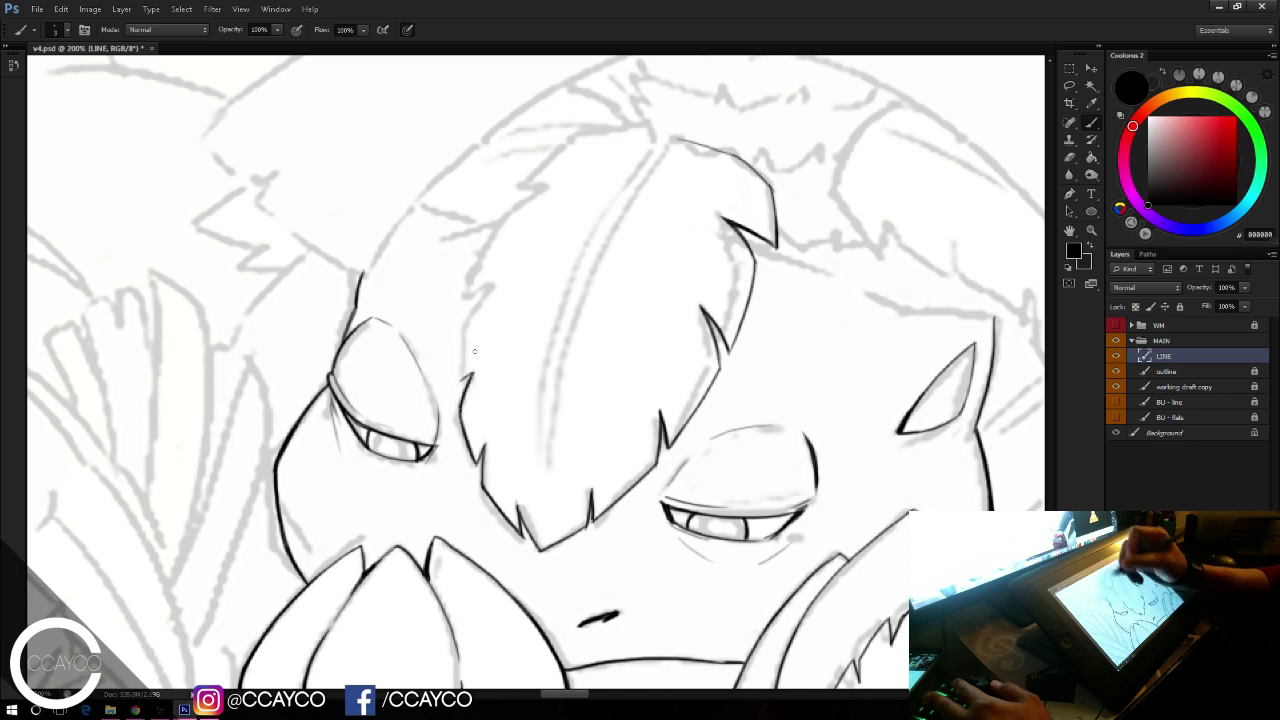
pyautogui.hotkey('ctrl', 'z')
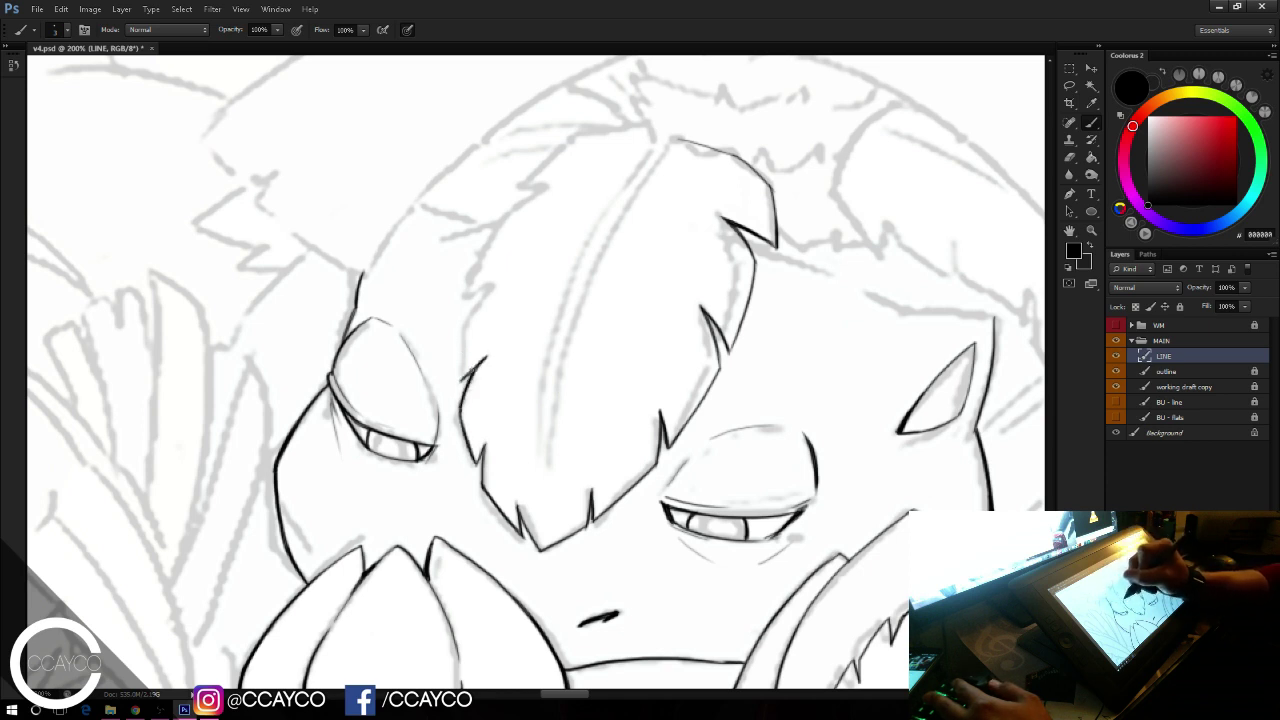
# Step: Ink the leaf's upper left-hand edge with a jagged notch, curving it toward the top
pyautogui.moveTo(466, 322); pyautogui.dragTo(461, 372)
pyautogui.moveTo(466, 322)
pyautogui.mouseDown()
pyautogui.moveTo(508, 266)
pyautogui.moveTo(472, 302)
pyautogui.moveTo(513, 207)
pyautogui.mouseUp()
pyautogui.hotkey('ctrl', 'z')
pyautogui.hotkey('ctrl', 'z')
pyautogui.hotkey('ctrl', 'z')
pyautogui.moveTo(472, 302); pyautogui.dragTo(480, 267)
pyautogui.moveTo(512, 209); pyautogui.dragTo(467, 320)
pyautogui.hotkey('ctrl', 'z')
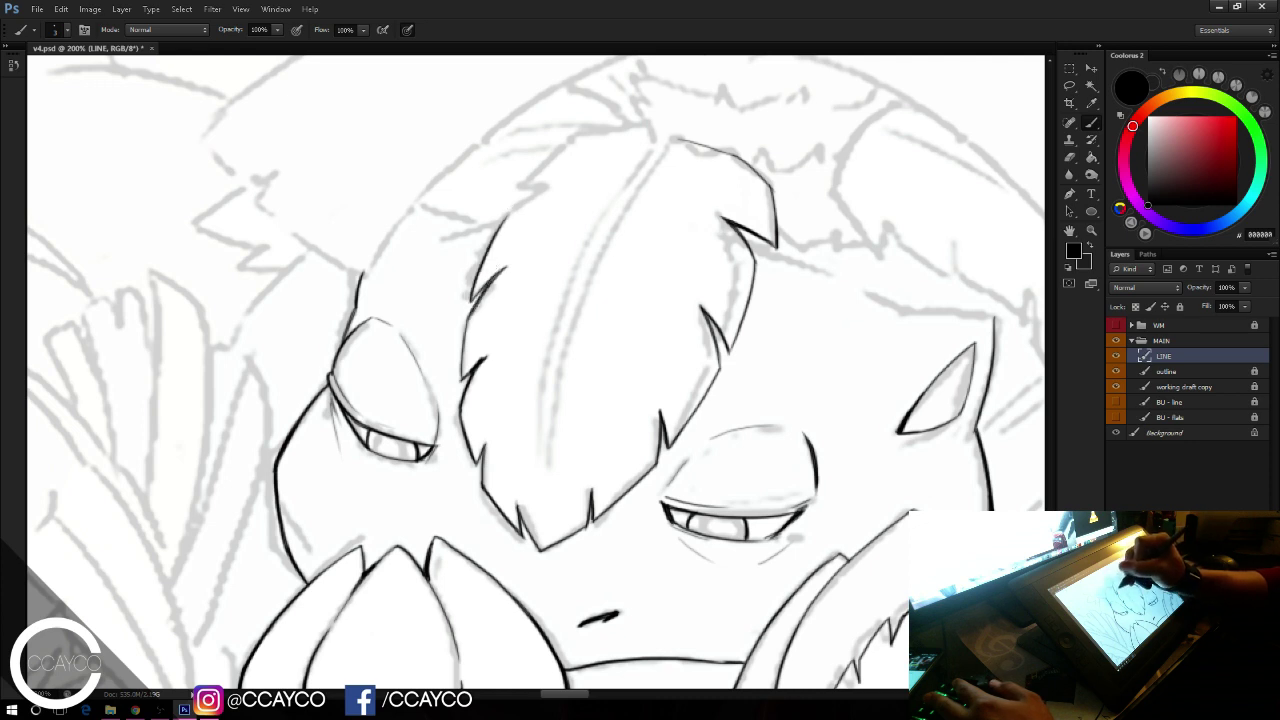
pyautogui.moveTo(507, 216)
pyautogui.mouseDown()
pyautogui.moveTo(558, 182)
pyautogui.moveTo(508, 214)
pyautogui.mouseUp()
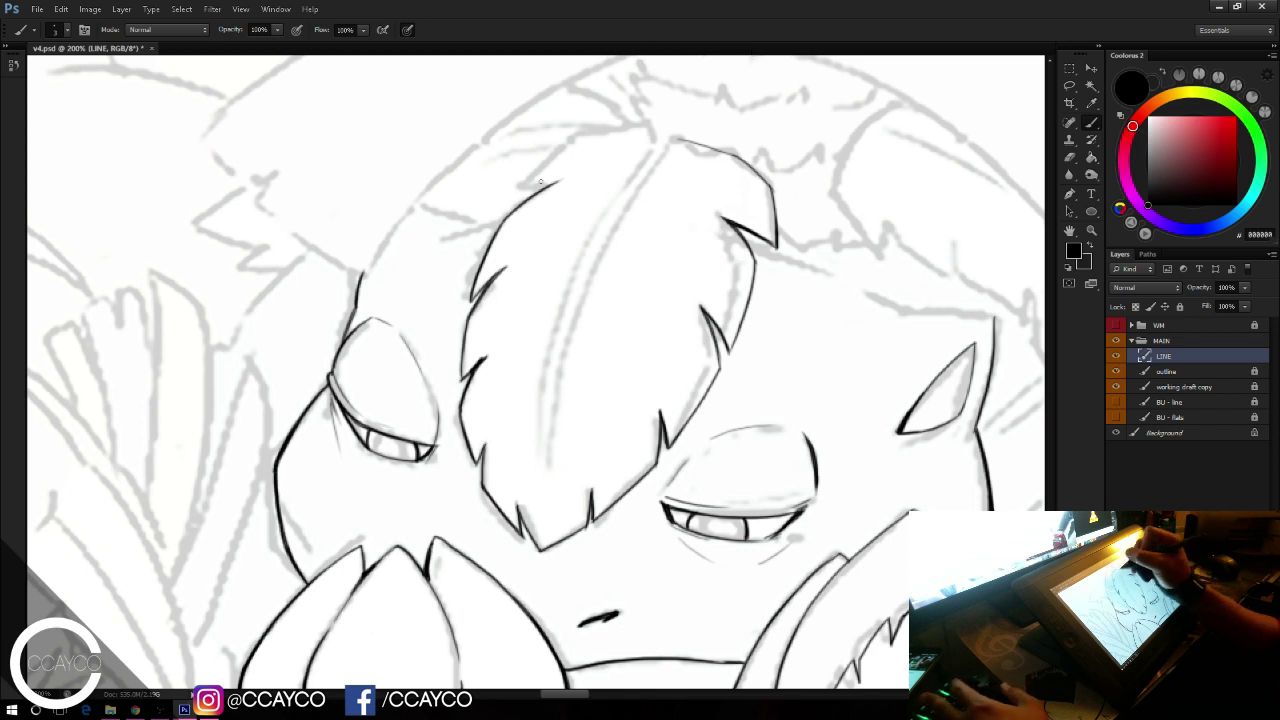
# Step: Ink the topmost left-hand notch and close the leaf outline along its top edge
pyautogui.moveTo(556, 181)
pyautogui.mouseDown()
pyautogui.moveTo(521, 193)
pyautogui.moveTo(588, 134)
pyautogui.mouseUp()
pyautogui.press('e')
pyautogui.press('b')
pyautogui.hotkey('ctrl', 'z')
pyautogui.moveTo(521, 191)
pyautogui.mouseDown()
pyautogui.moveTo(585, 138)
pyautogui.moveTo(666, 129)
pyautogui.mouseUp()
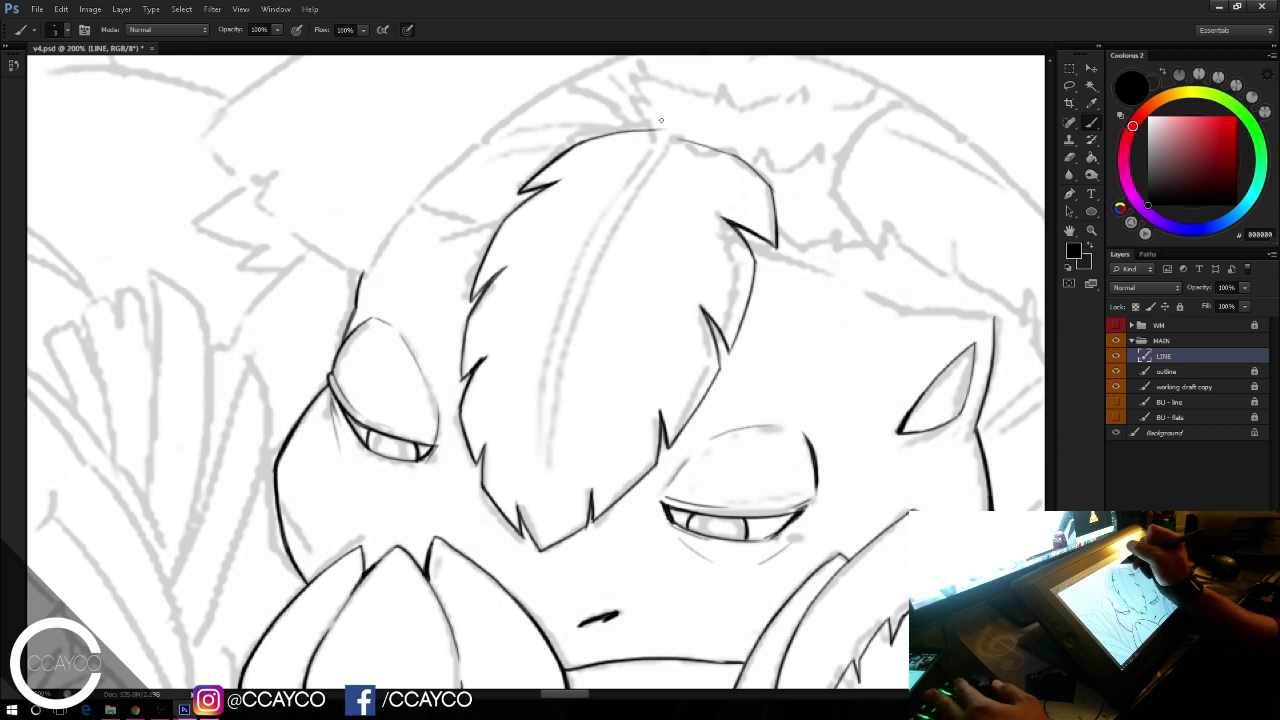
pyautogui.hotkey('ctrl', 'z')
pyautogui.moveTo(576, 144); pyautogui.dragTo(655, 130)
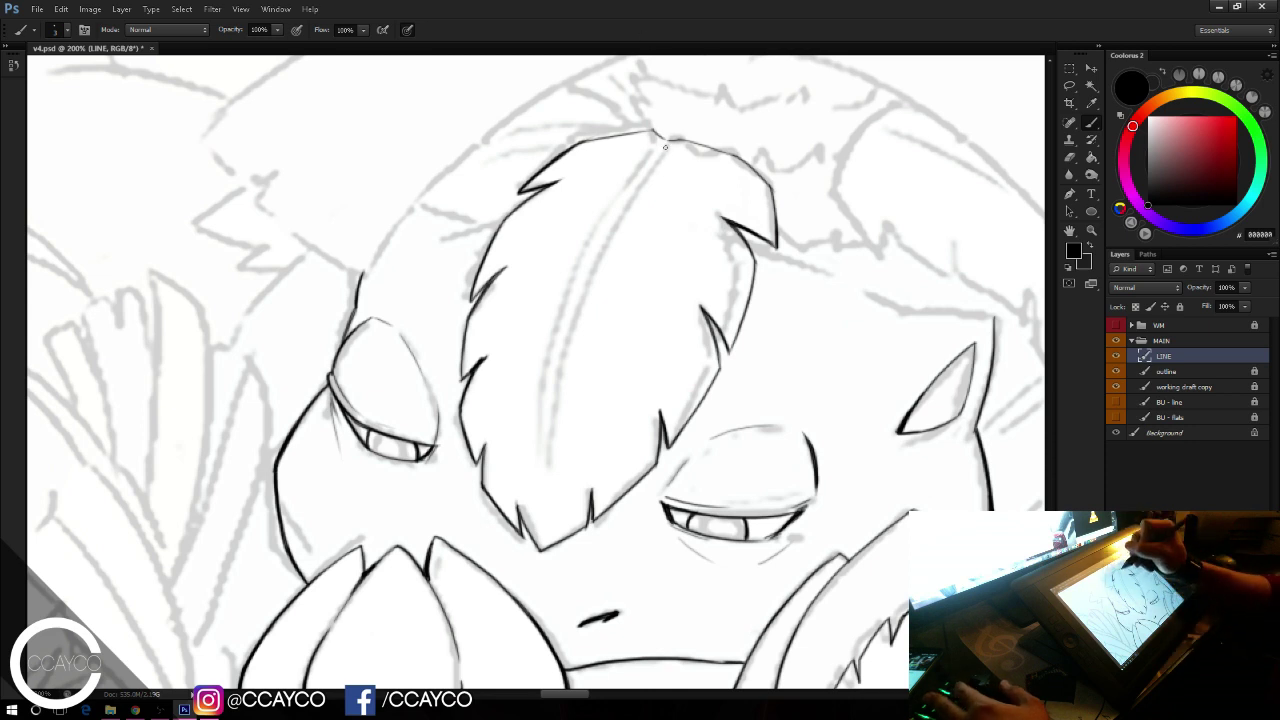
# Step: Ink the leaf's tapering central vein as two converging lines from its top toward the tip
pyautogui.moveTo(666, 142)
pyautogui.mouseDown()
pyautogui.moveTo(597, 275)
pyautogui.moveTo(561, 400)
pyautogui.mouseUp()
pyautogui.hotkey('ctrl', 'z')
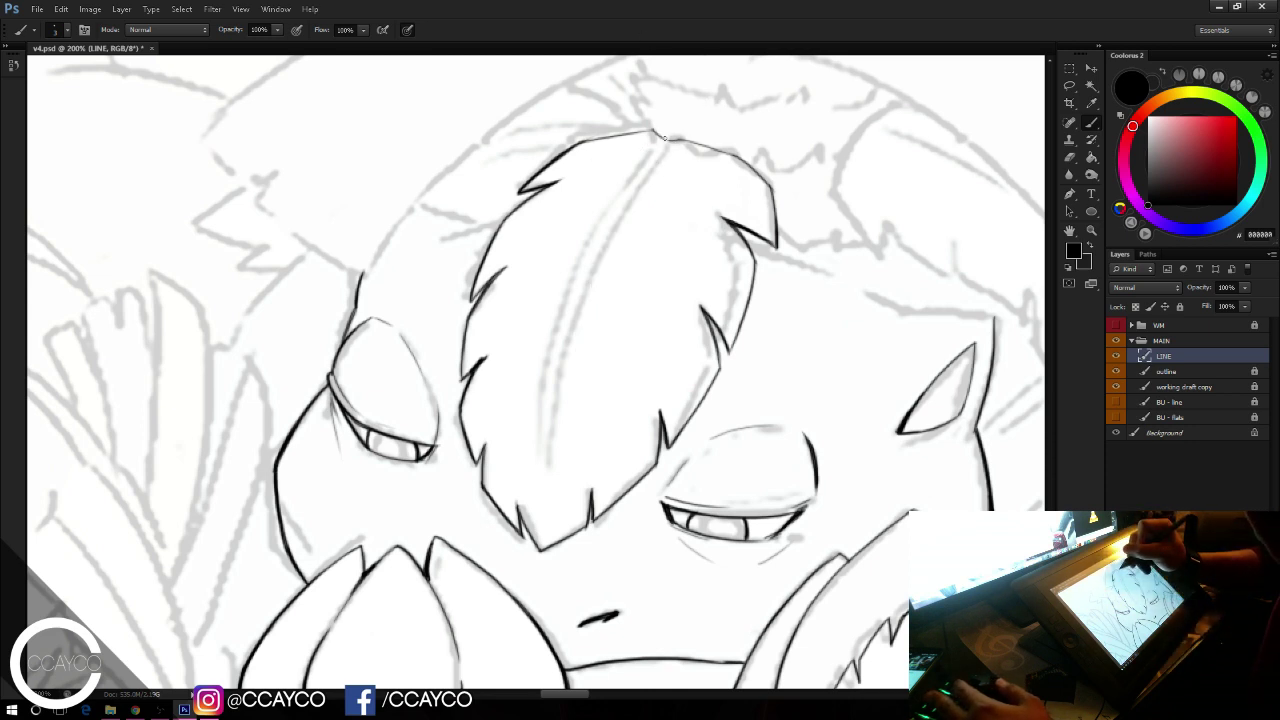
pyautogui.moveTo(671, 141)
pyautogui.mouseDown()
pyautogui.moveTo(566, 363)
pyautogui.moveTo(549, 464)
pyautogui.moveTo(602, 237)
pyautogui.moveTo(660, 139)
pyautogui.mouseUp()
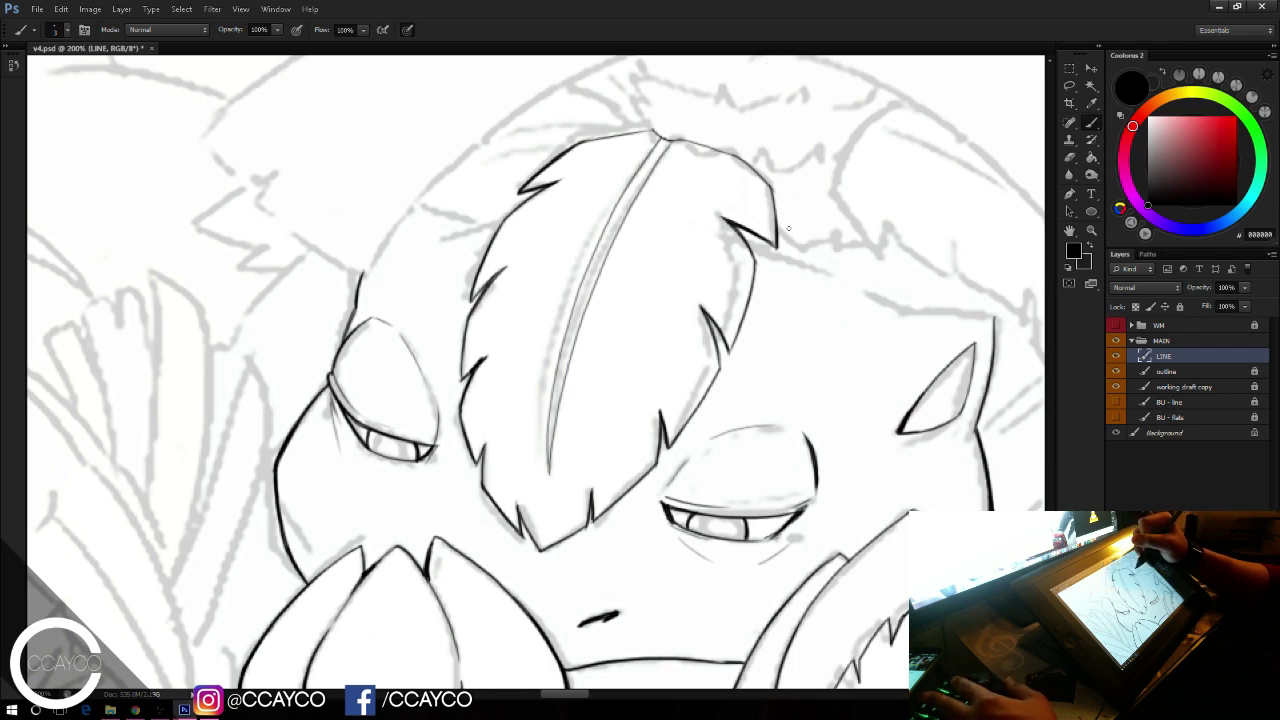
# Step: Ink the top edge of the right-hand ear and the head line joining it to the forehead leaf
pyautogui.moveTo(810, 255); pyautogui.dragTo(602, 201)
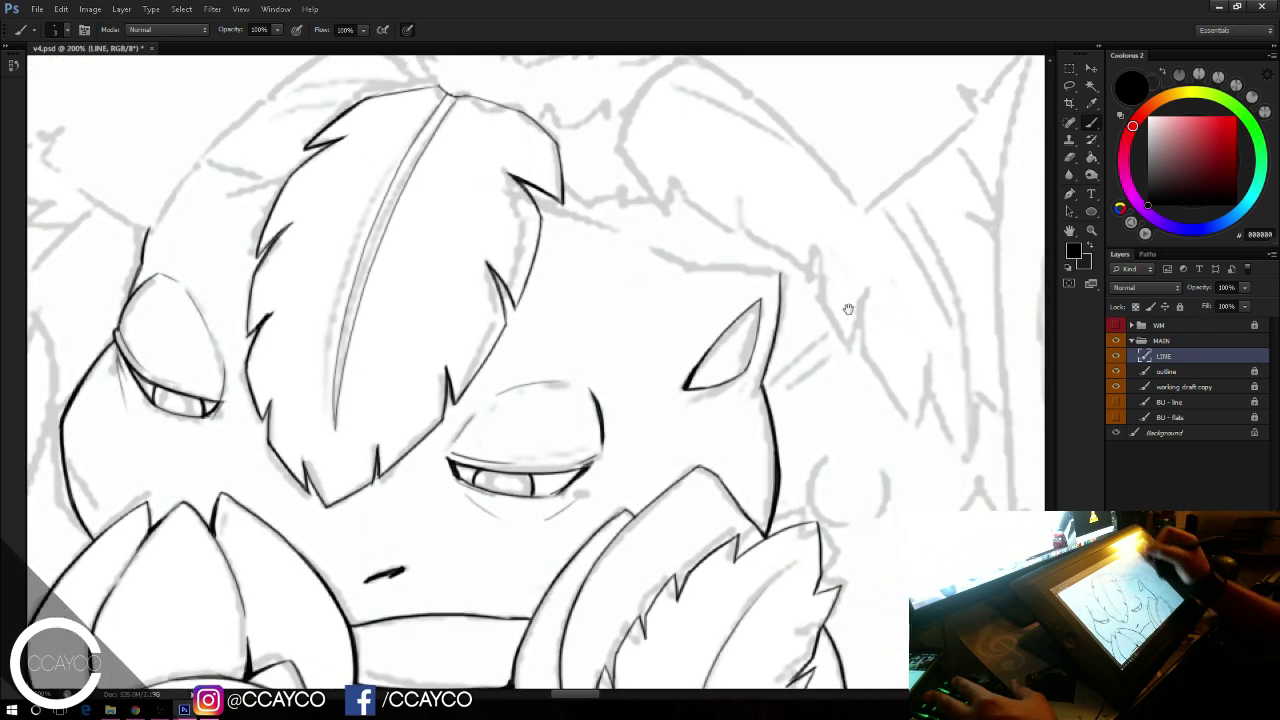
pyautogui.moveTo(849, 309); pyautogui.dragTo(937, 329)
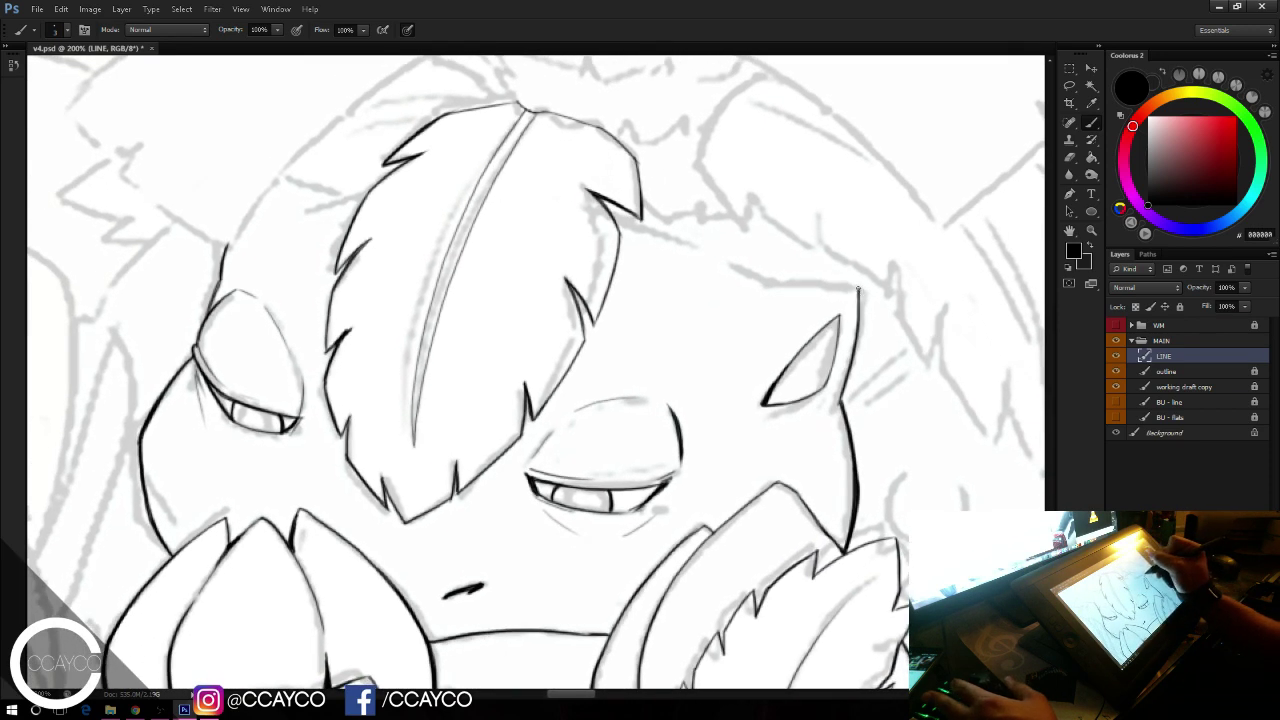
pyautogui.moveTo(858, 290); pyautogui.dragTo(858, 304)
pyautogui.moveTo(757, 292); pyautogui.dragTo(857, 289)
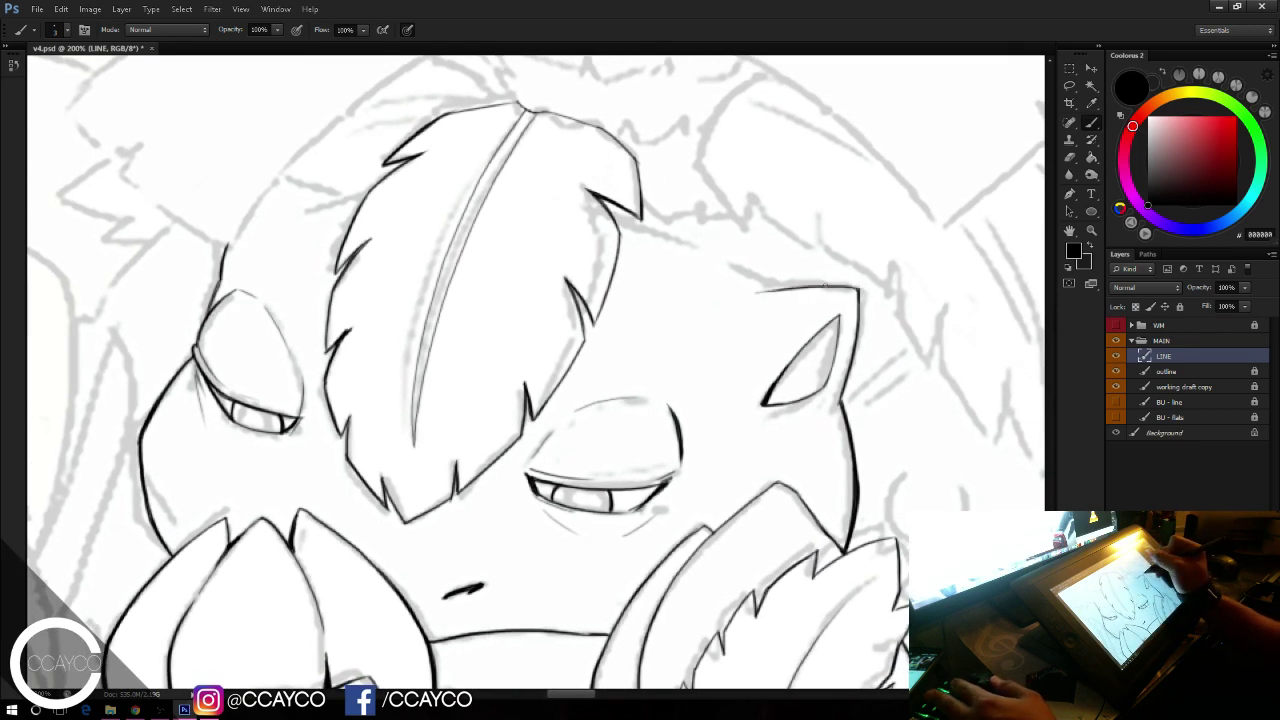
pyautogui.hotkey('ctrl', 'z')
pyautogui.moveTo(619, 227)
pyautogui.mouseDown()
pyautogui.moveTo(733, 269)
pyautogui.moveTo(710, 256)
pyautogui.mouseUp()
pyautogui.hotkey('ctrl', 'z')
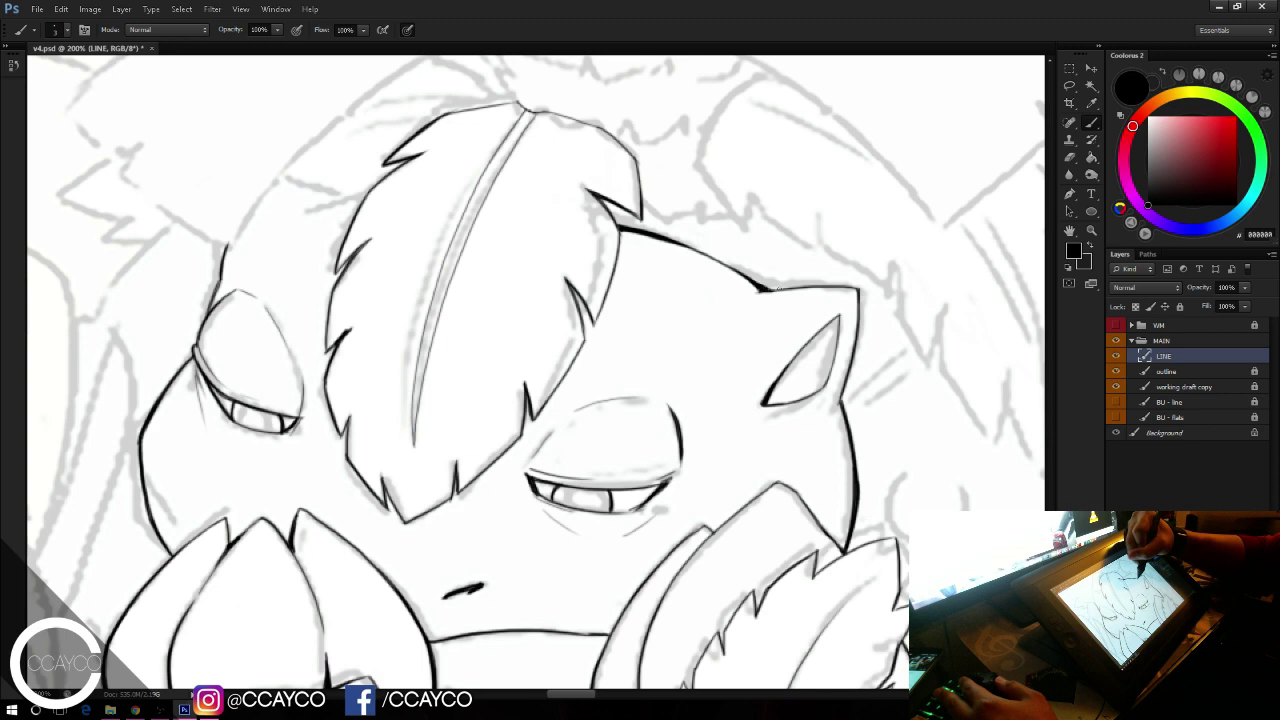
# Step: Ink the brow line left of the leaf and the left-hand ear's upper edge, darkening where they meet
pyautogui.moveTo(359, 154); pyautogui.dragTo(461, 180)
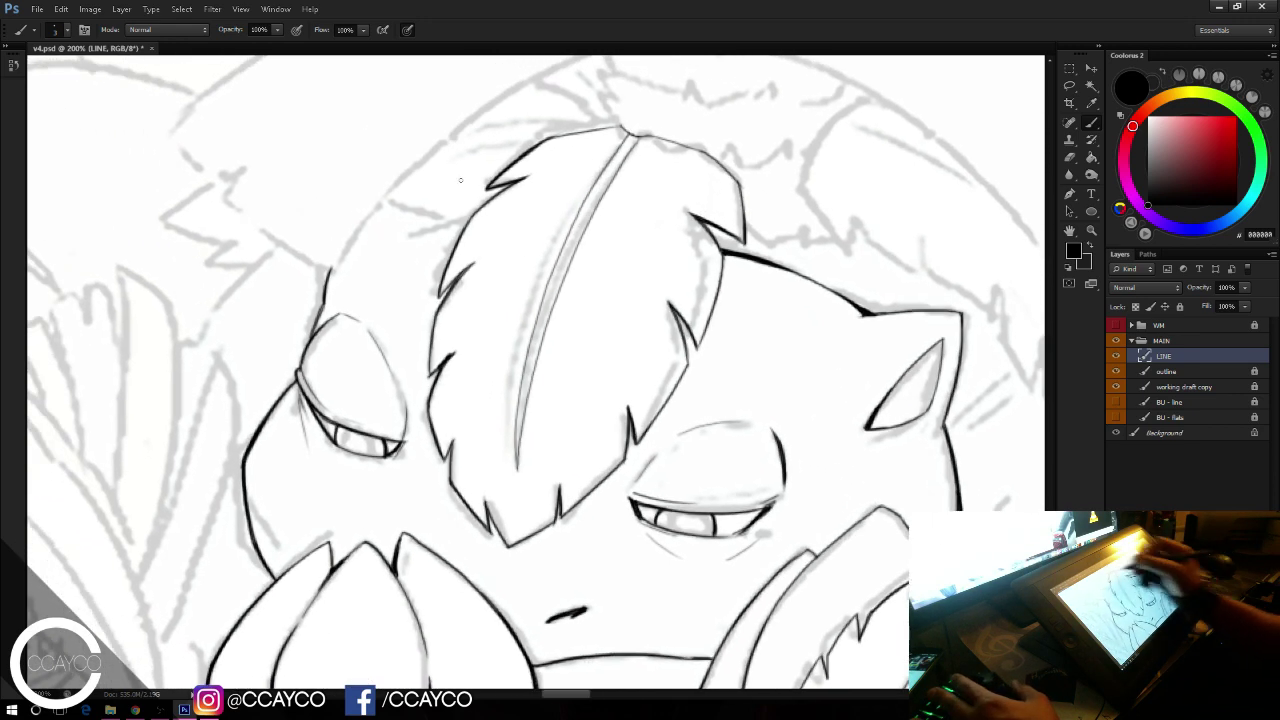
pyautogui.moveTo(360, 268); pyautogui.dragTo(465, 221)
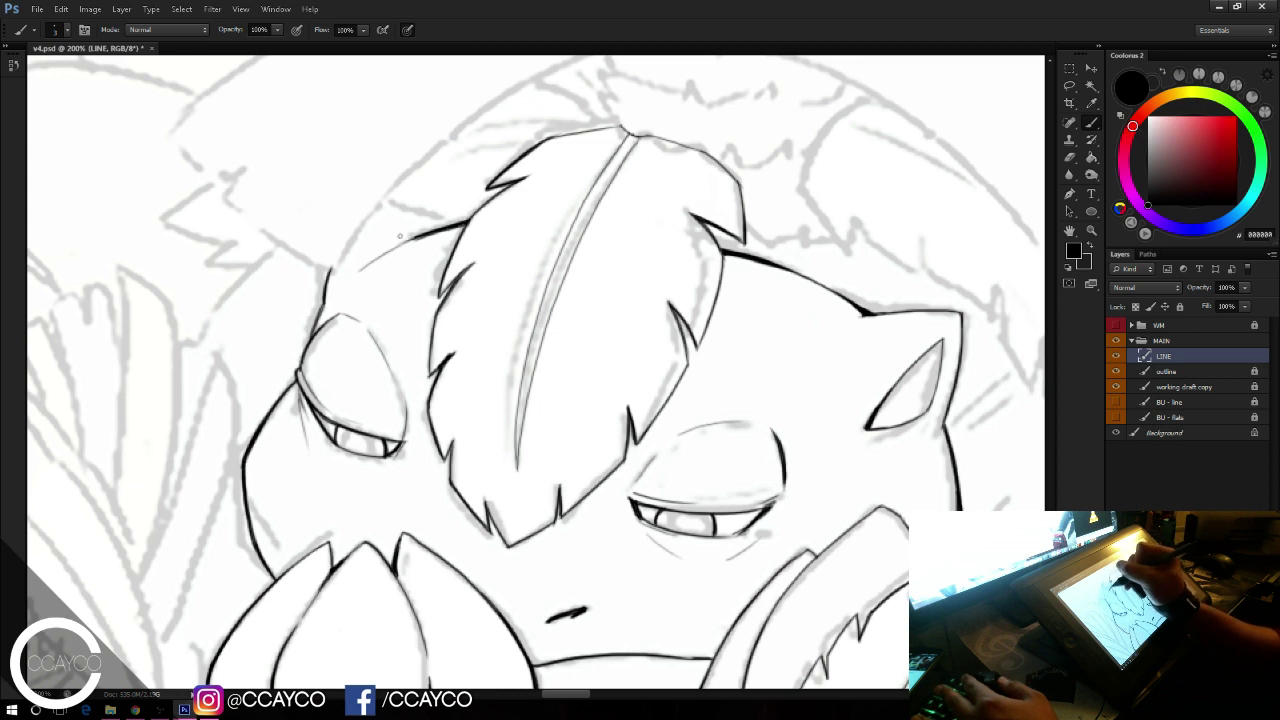
pyautogui.moveTo(365, 205); pyautogui.dragTo(438, 229)
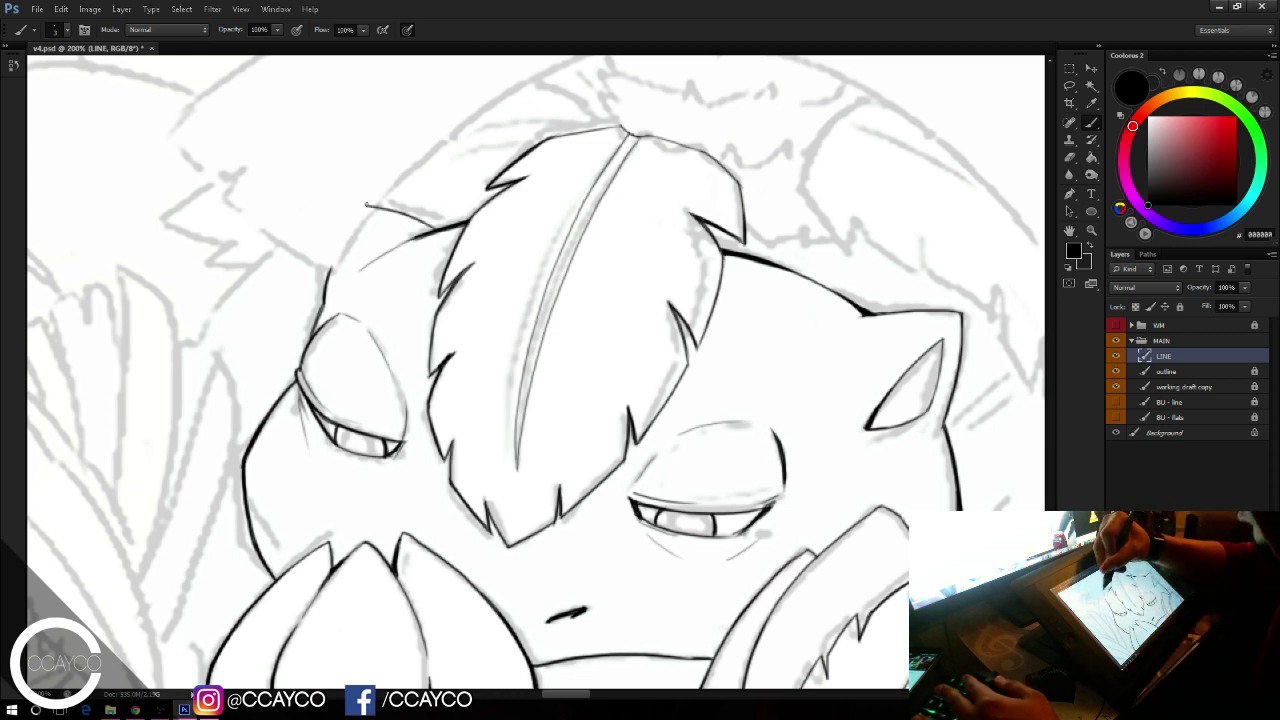
pyautogui.moveTo(365, 205); pyautogui.dragTo(432, 230)
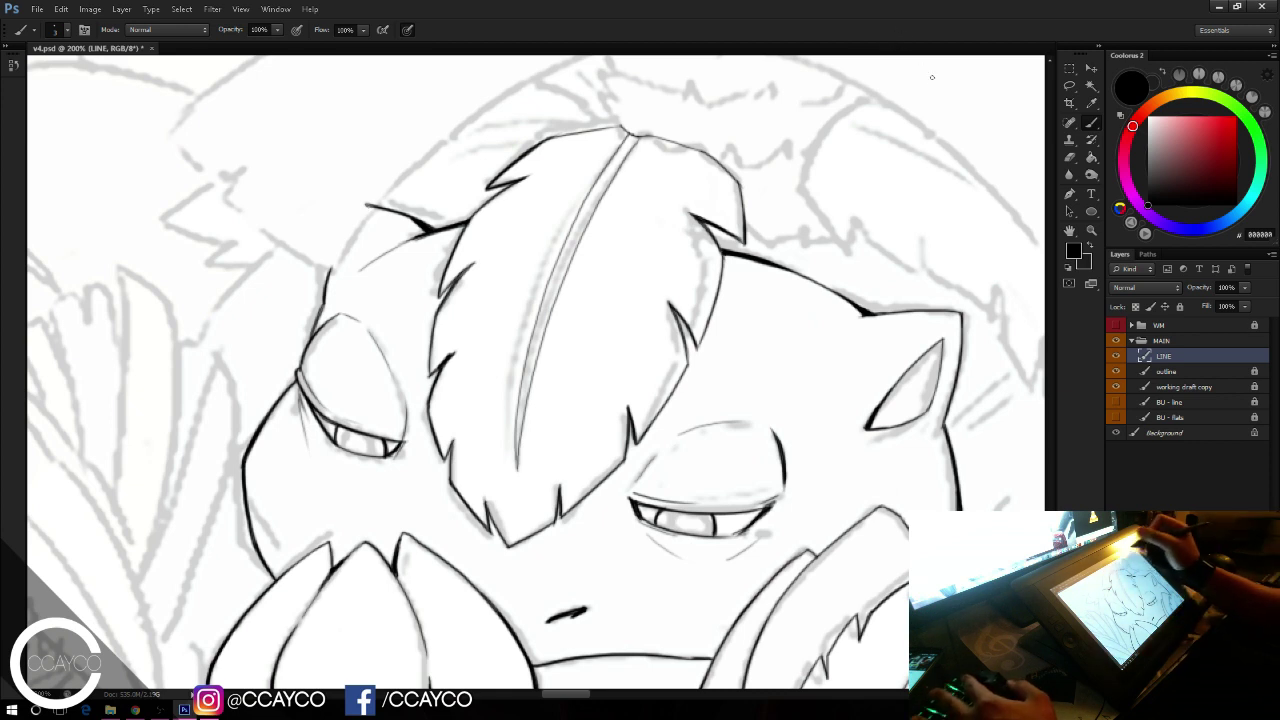
# Step: Ink the left-hand petal's long lower edge from the ear up toward the flower's centre and erase the ear line's overshoot
pyautogui.moveTo(949, 441); pyautogui.dragTo(846, 500)
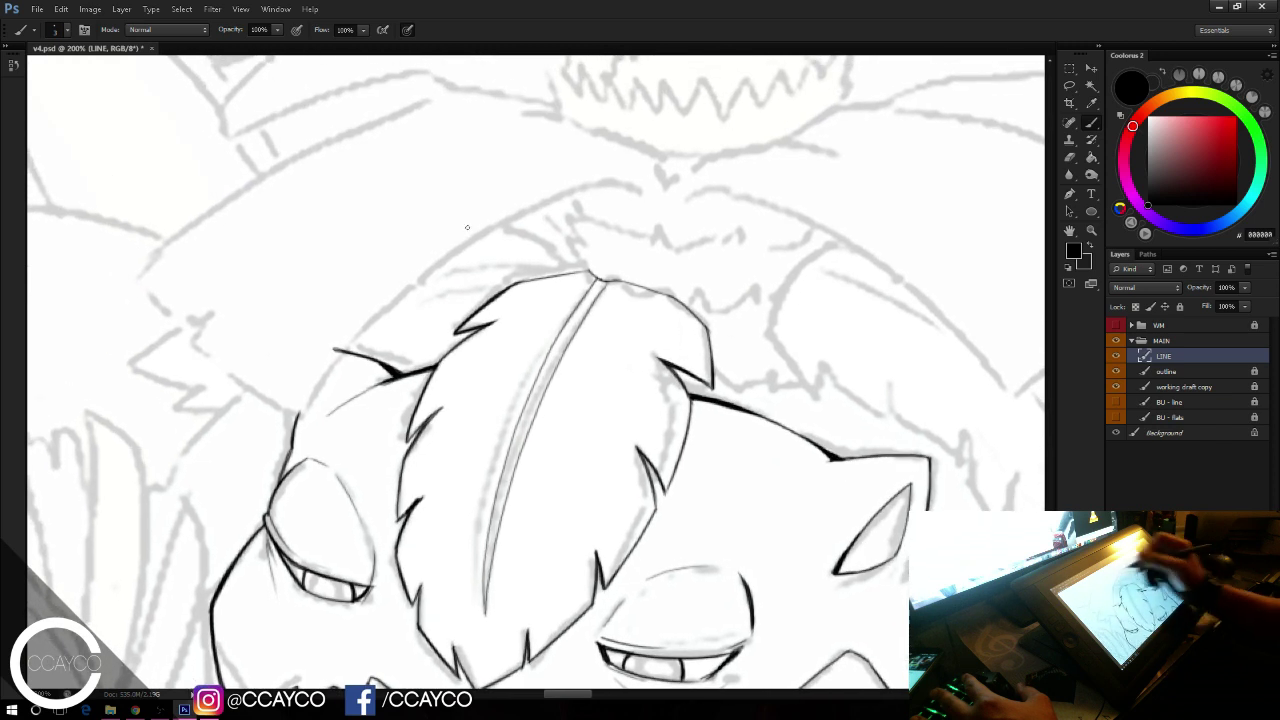
pyautogui.moveTo(295, 420); pyautogui.dragTo(634, 173)
pyautogui.press('e')
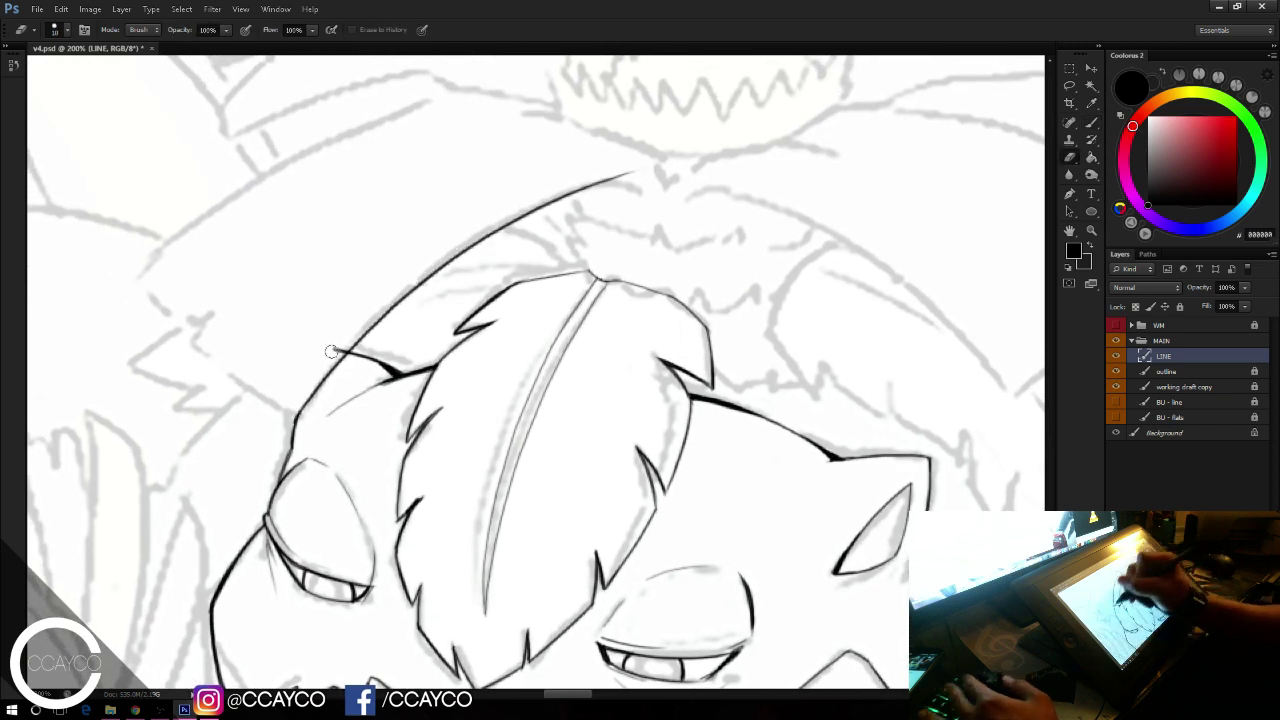
pyautogui.moveTo(334, 346); pyautogui.dragTo(377, 320)
pyautogui.press('b')
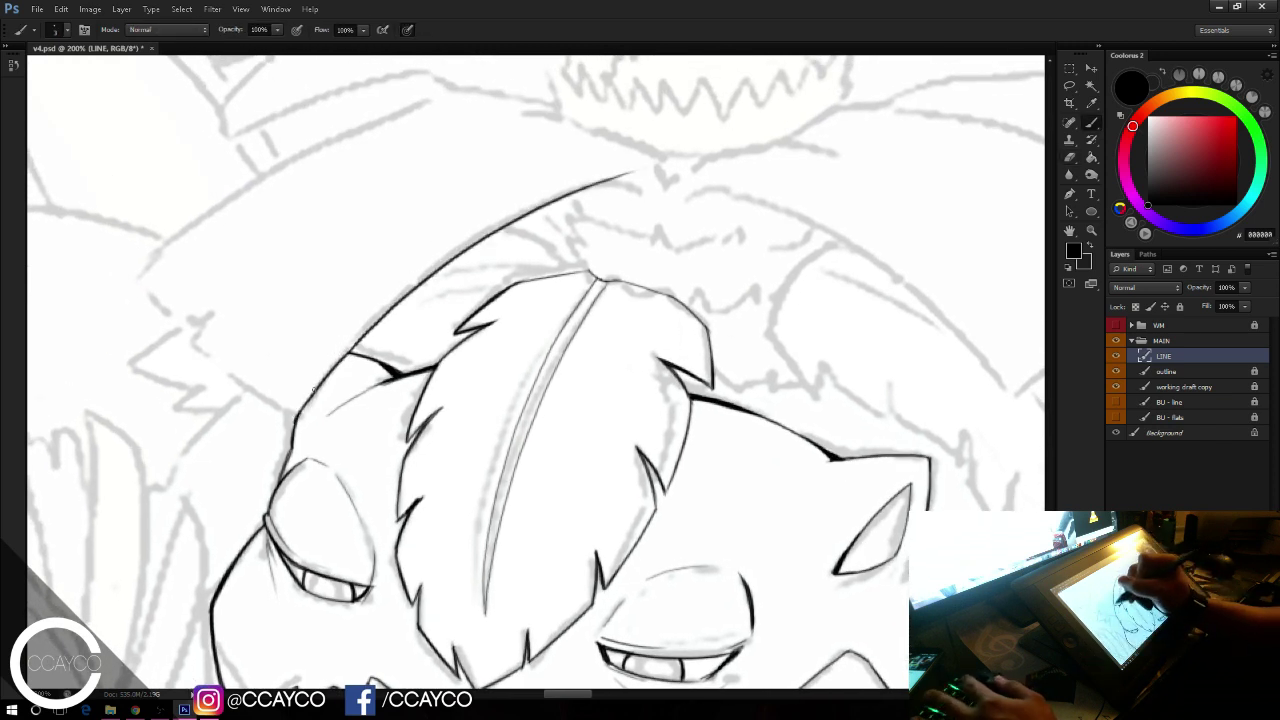
# Step: Darken the left-hand petal's lower edge and extend it into a small hooked tip at the flower's centre
pyautogui.moveTo(297, 414); pyautogui.dragTo(409, 291)
pyautogui.moveTo(297, 412)
pyautogui.mouseDown()
pyautogui.moveTo(582, 195)
pyautogui.moveTo(655, 188)
pyautogui.moveTo(611, 172)
pyautogui.moveTo(662, 188)
pyautogui.mouseUp()
pyautogui.hotkey('ctrl', 'z')
pyautogui.press('e')
pyautogui.press('b')
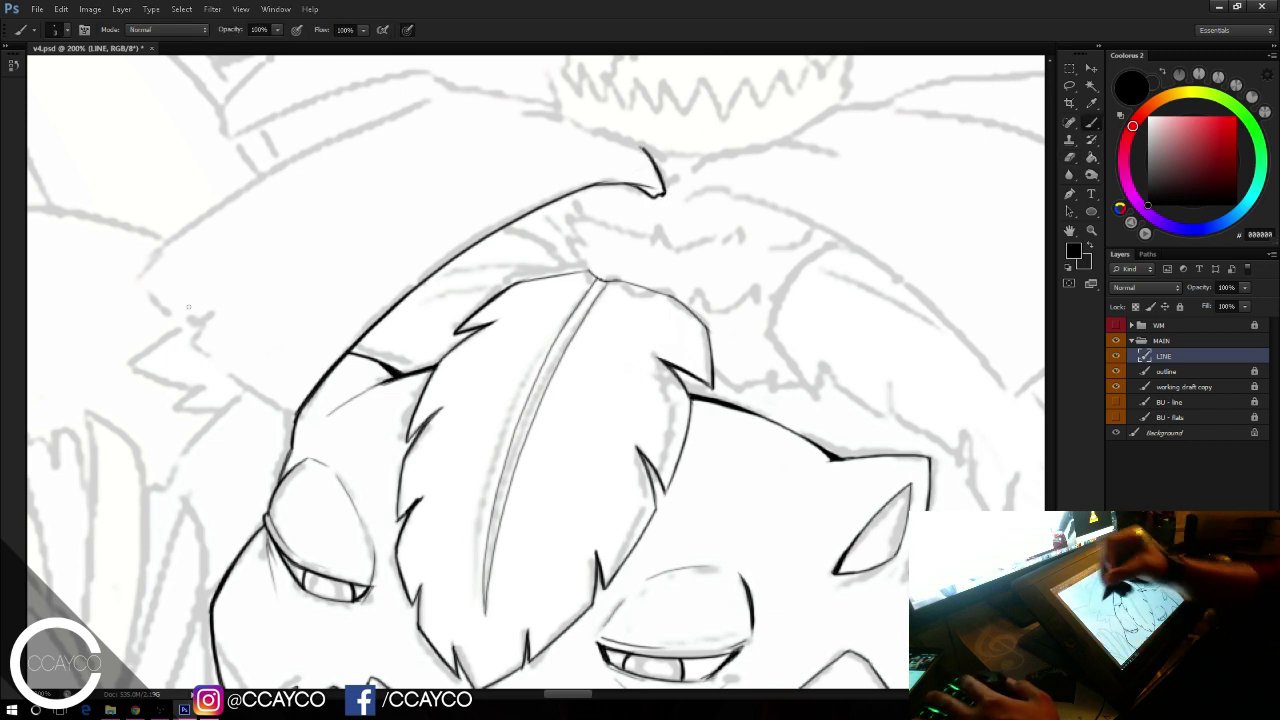
# Step: Ink the left-hand petal's torn outer end: the straight lower edge, the pointed notch and the curved corner above it
pyautogui.moveTo(186, 342); pyautogui.dragTo(281, 409)
pyautogui.hotkey('ctrl', 'z')
pyautogui.moveTo(190, 351); pyautogui.dragTo(297, 414)
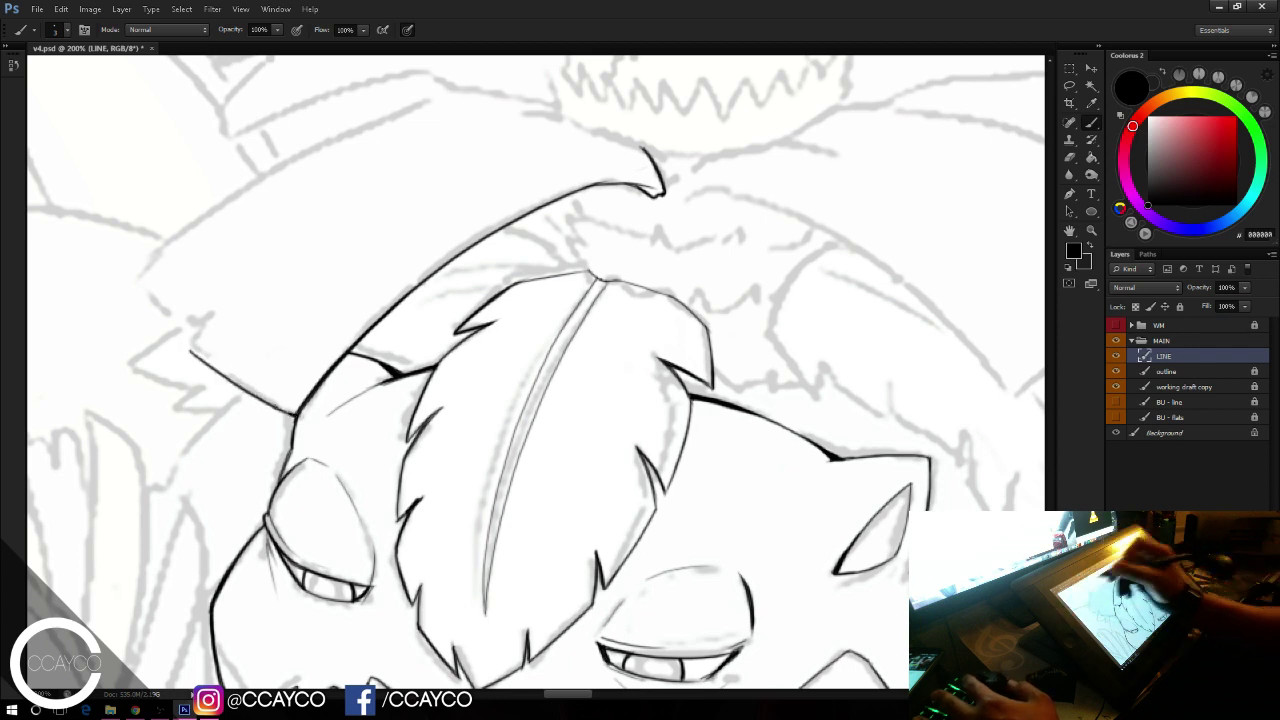
pyautogui.moveTo(189, 349)
pyautogui.mouseDown()
pyautogui.moveTo(230, 290)
pyautogui.moveTo(199, 313)
pyautogui.mouseUp()
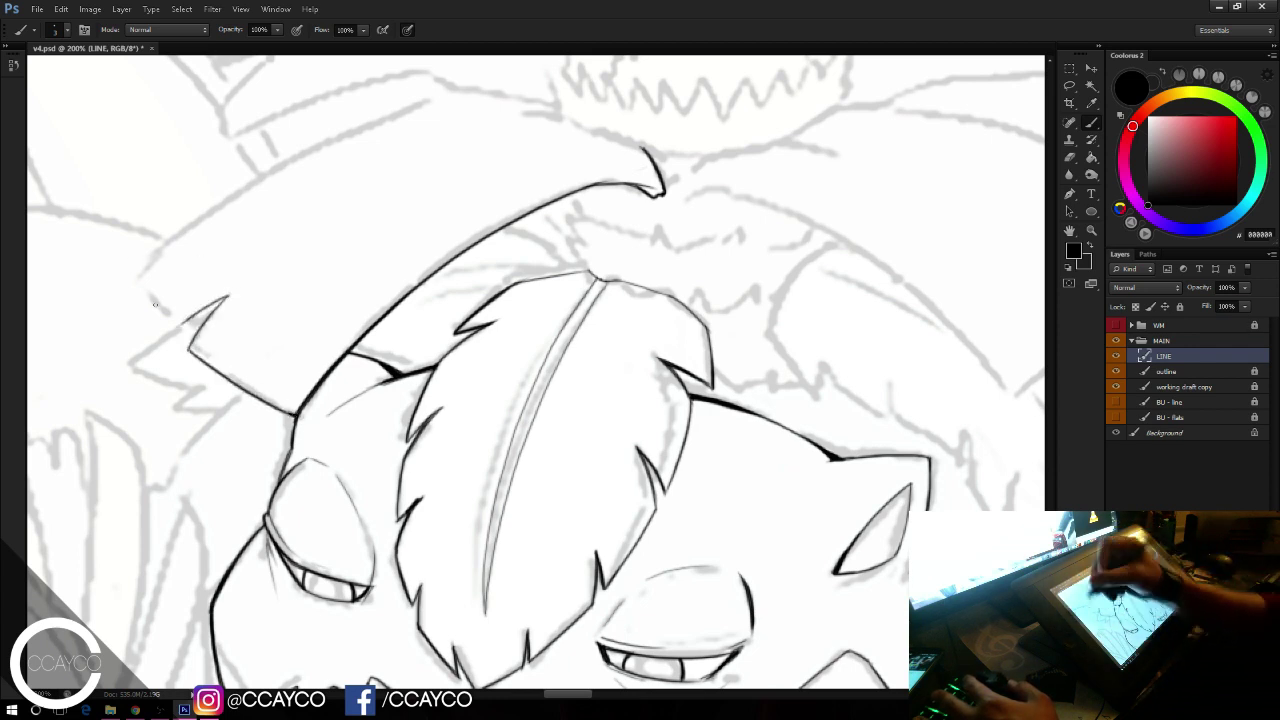
pyautogui.moveTo(131, 267); pyautogui.dragTo(173, 326)
pyautogui.hotkey('ctrl', 'z')
pyautogui.moveTo(138, 275); pyautogui.dragTo(180, 323)
pyautogui.hotkey('ctrl', 'z')
pyautogui.hotkey('ctrl', 'z')
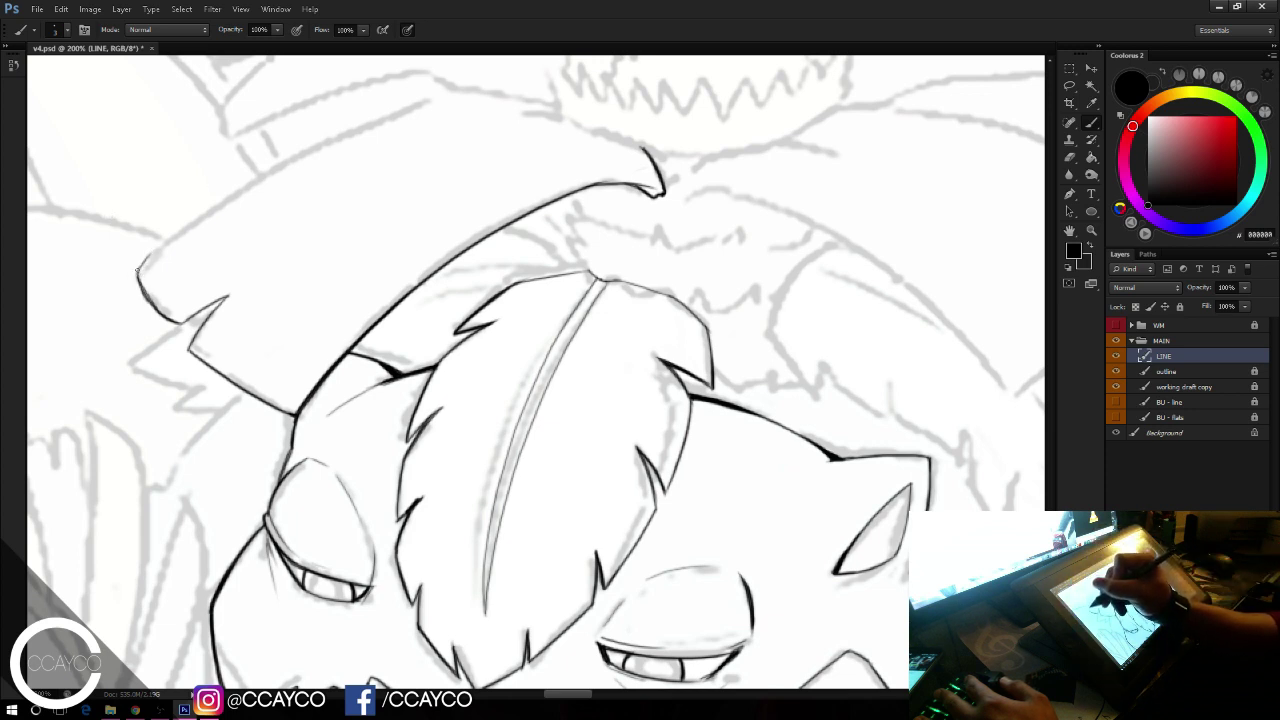
# Step: Ink the left-hand petal's upper edge as one long sweep rising from its outer corner, and thicken that corner
pyautogui.moveTo(137, 270)
pyautogui.mouseDown()
pyautogui.moveTo(172, 237)
pyautogui.moveTo(437, 105)
pyautogui.mouseUp()
pyautogui.hotkey('ctrl', 'z')
pyautogui.moveTo(137, 270); pyautogui.dragTo(482, 84)
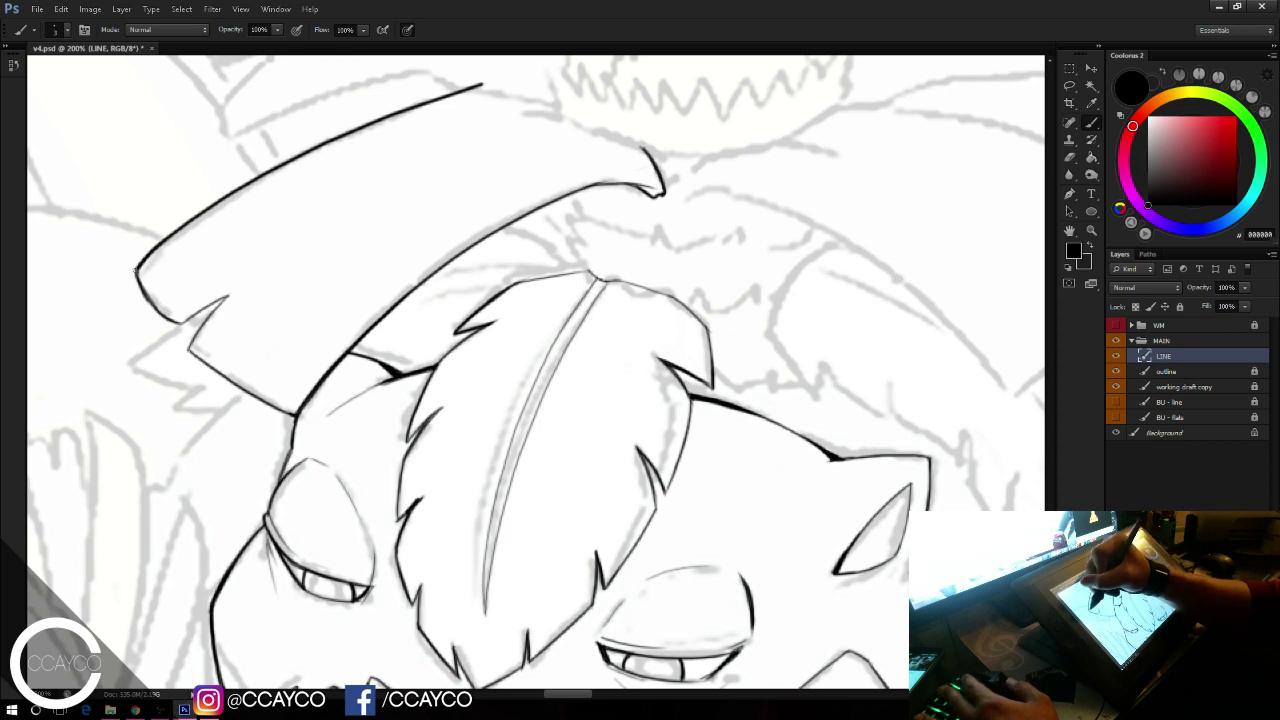
pyautogui.moveTo(137, 271); pyautogui.dragTo(168, 316)
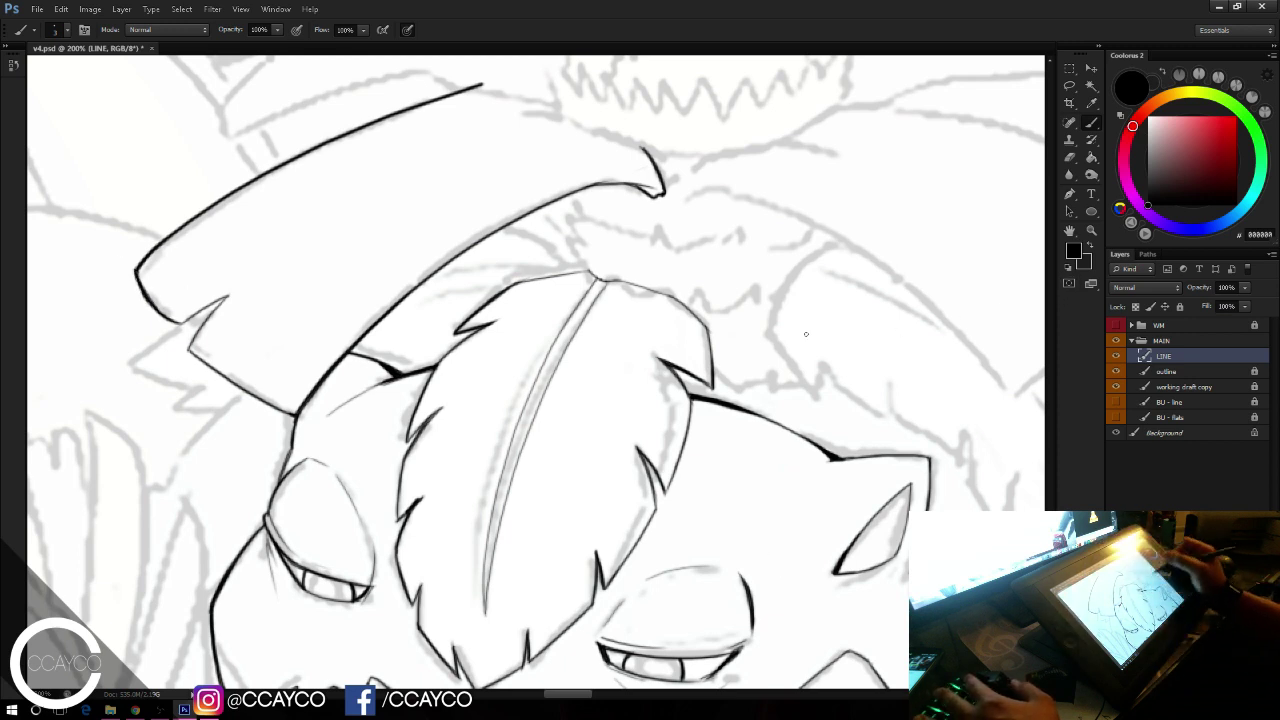
# Step: Continue the left-hand petal's upper edge toward the flower's centre and erase the overshoot at the bend
pyautogui.moveTo(781, 364); pyautogui.dragTo(781, 440)
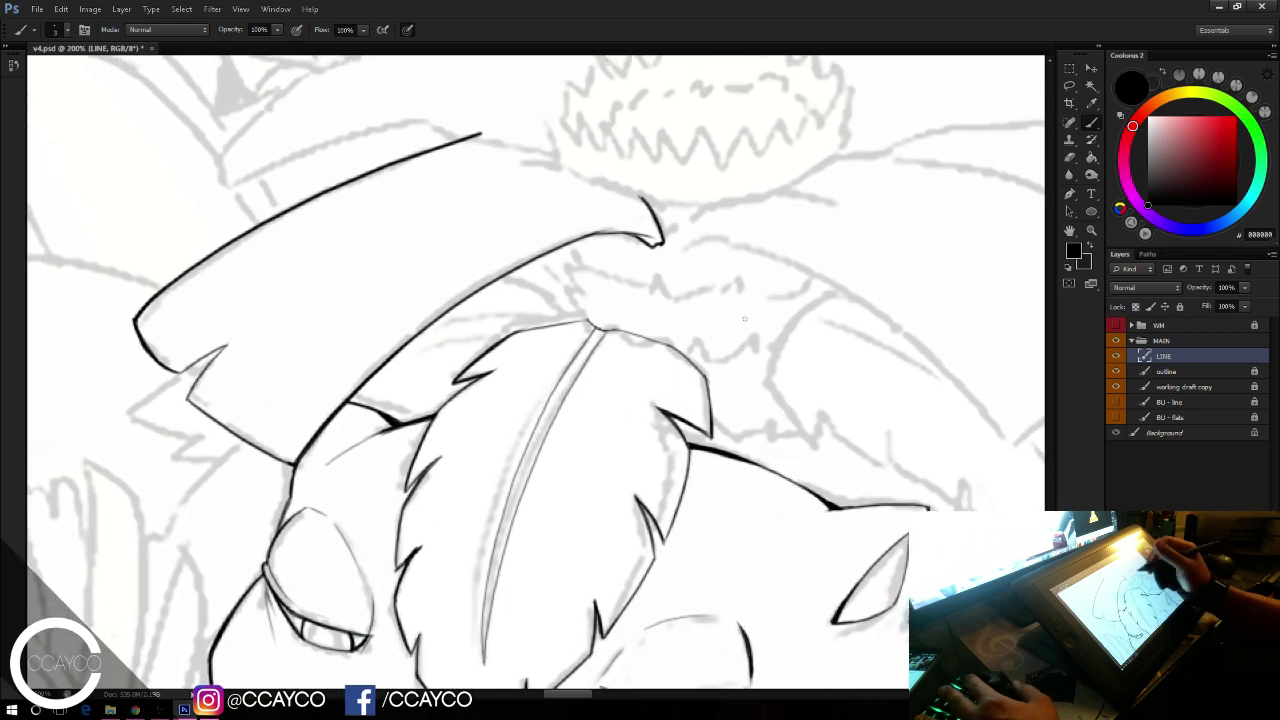
pyautogui.moveTo(440, 142); pyautogui.dragTo(566, 151)
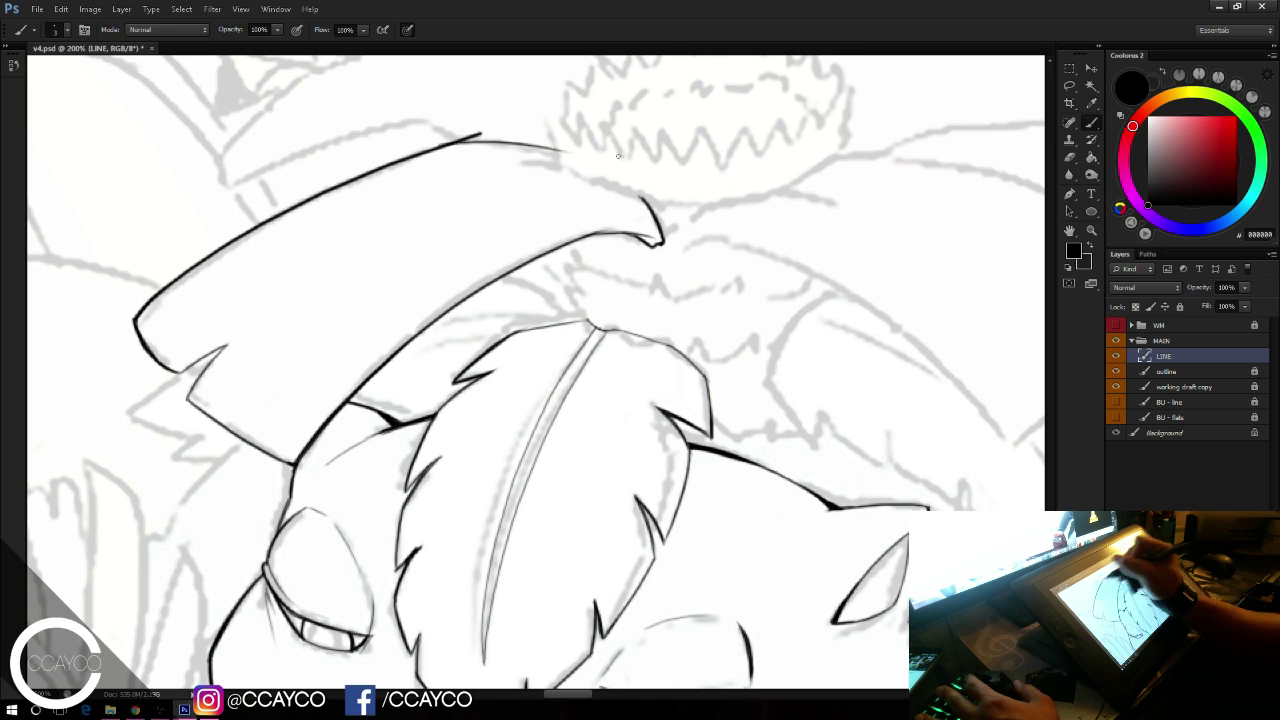
pyautogui.hotkey('ctrl', 'z')
pyautogui.moveTo(452, 140)
pyautogui.mouseDown()
pyautogui.moveTo(563, 160)
pyautogui.moveTo(487, 130)
pyautogui.moveTo(465, 133)
pyautogui.moveTo(606, 177)
pyautogui.mouseUp()
pyautogui.press('e')
pyautogui.press('b')
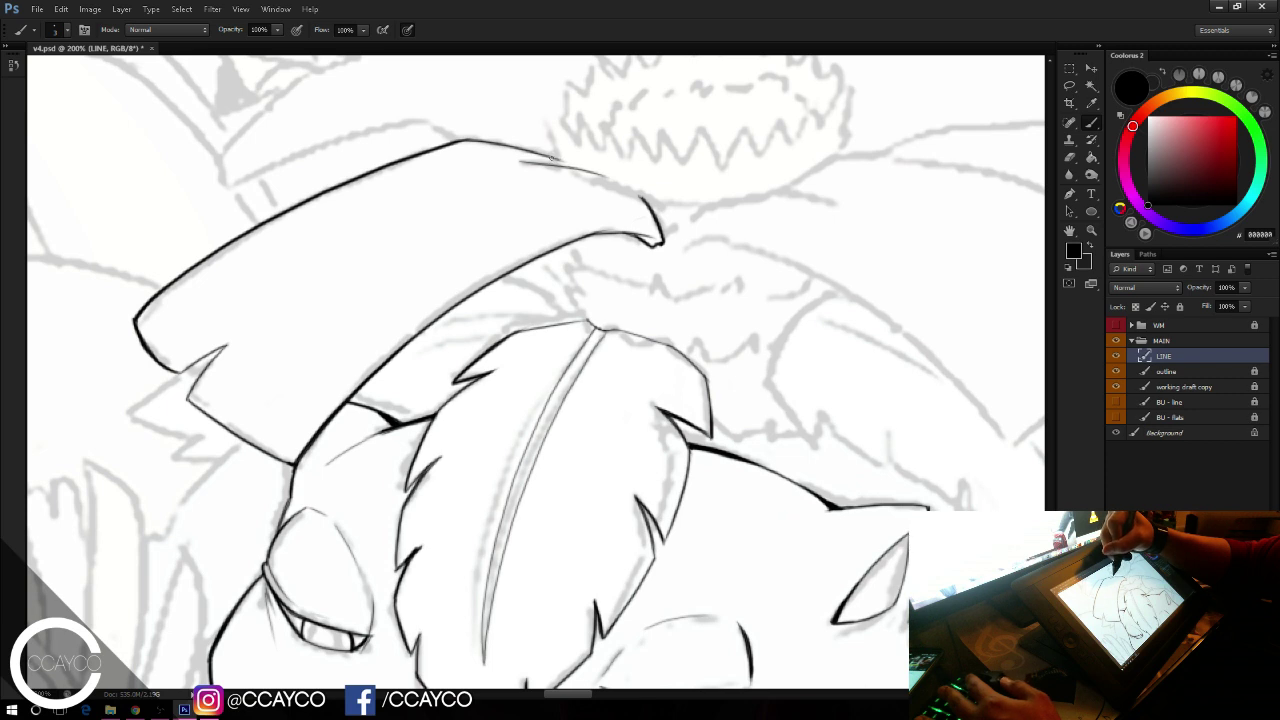
pyautogui.press('e')
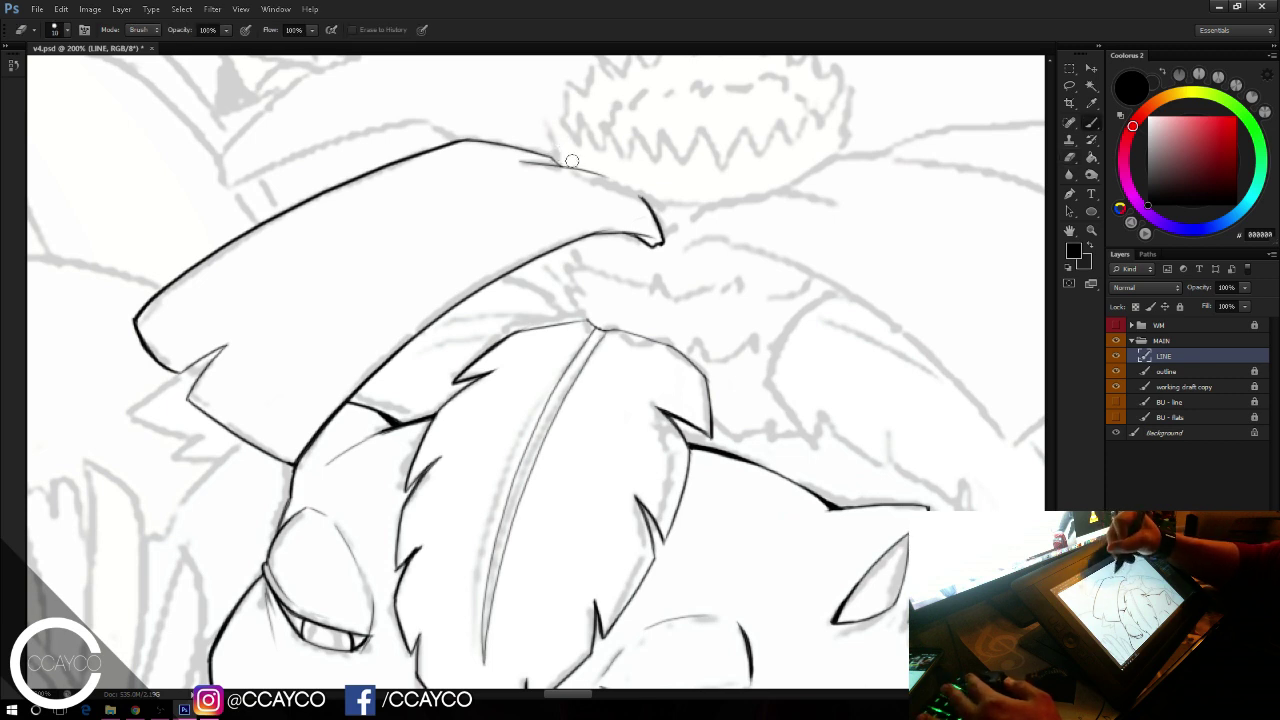
pyautogui.press('b')
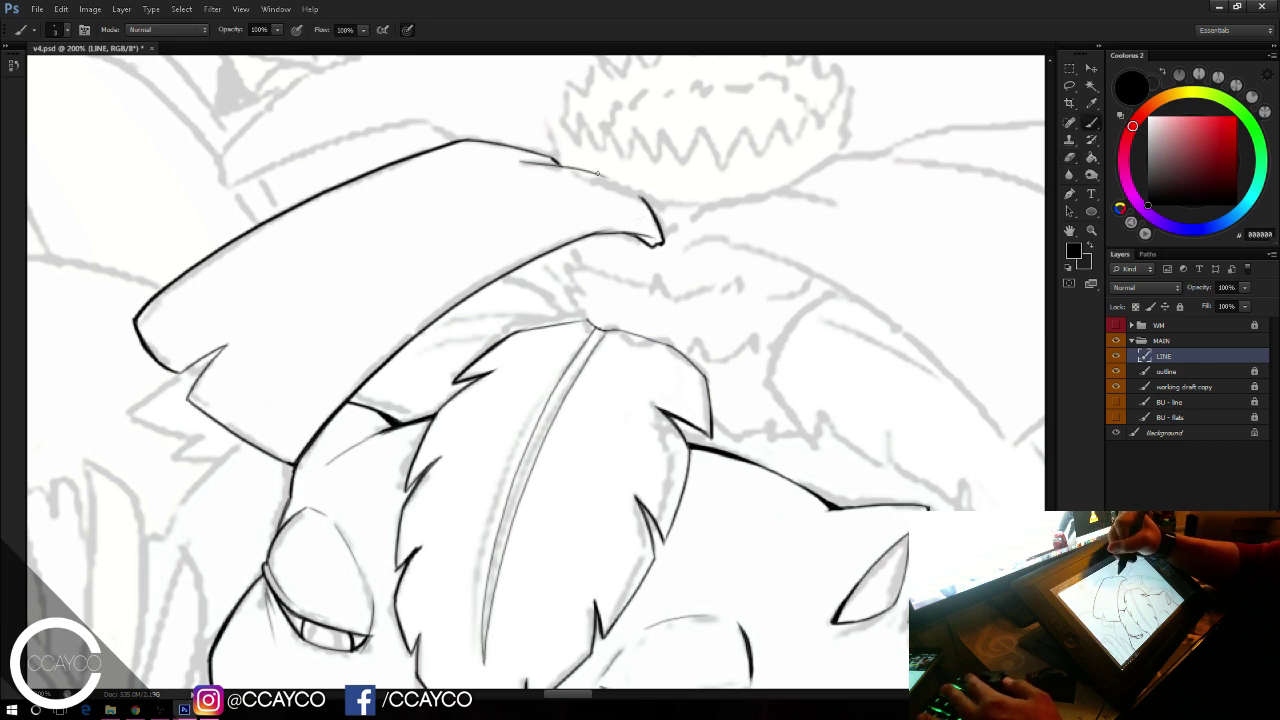
# Step: Ink the rounded fold that joins the left-hand petal's upper edge to its hooked inner tip
pyautogui.moveTo(597, 174); pyautogui.dragTo(644, 197)
pyautogui.hotkey('ctrl', 'z')
pyautogui.hotkey('ctrl', 'z')
pyautogui.hotkey('ctrl', 'z')
pyautogui.hotkey('ctrl', 'z')
pyautogui.moveTo(582, 170); pyautogui.dragTo(646, 201)
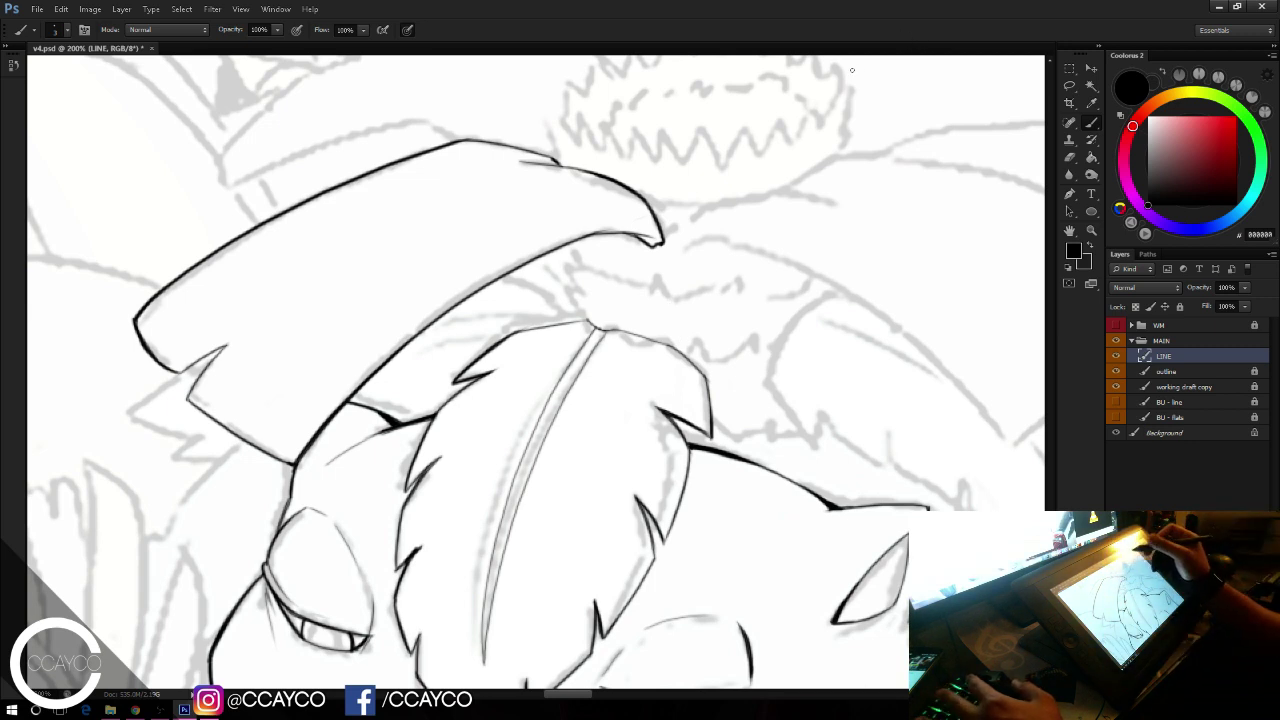
# Step: Ink the right-hand petal's curved inner fold from the flower's centre and the start of its upper edge behind the fold
pyautogui.moveTo(619, 298); pyautogui.dragTo(525, 354)
pyautogui.moveTo(860, 297); pyautogui.dragTo(783, 297)
pyautogui.moveTo(506, 327); pyautogui.dragTo(553, 286)
pyautogui.moveTo(531, 300); pyautogui.dragTo(672, 274)
pyautogui.hotkey('ctrl', 'z')
pyautogui.hotkey('ctrl', 'z')
pyautogui.moveTo(545, 290); pyautogui.dragTo(696, 295)
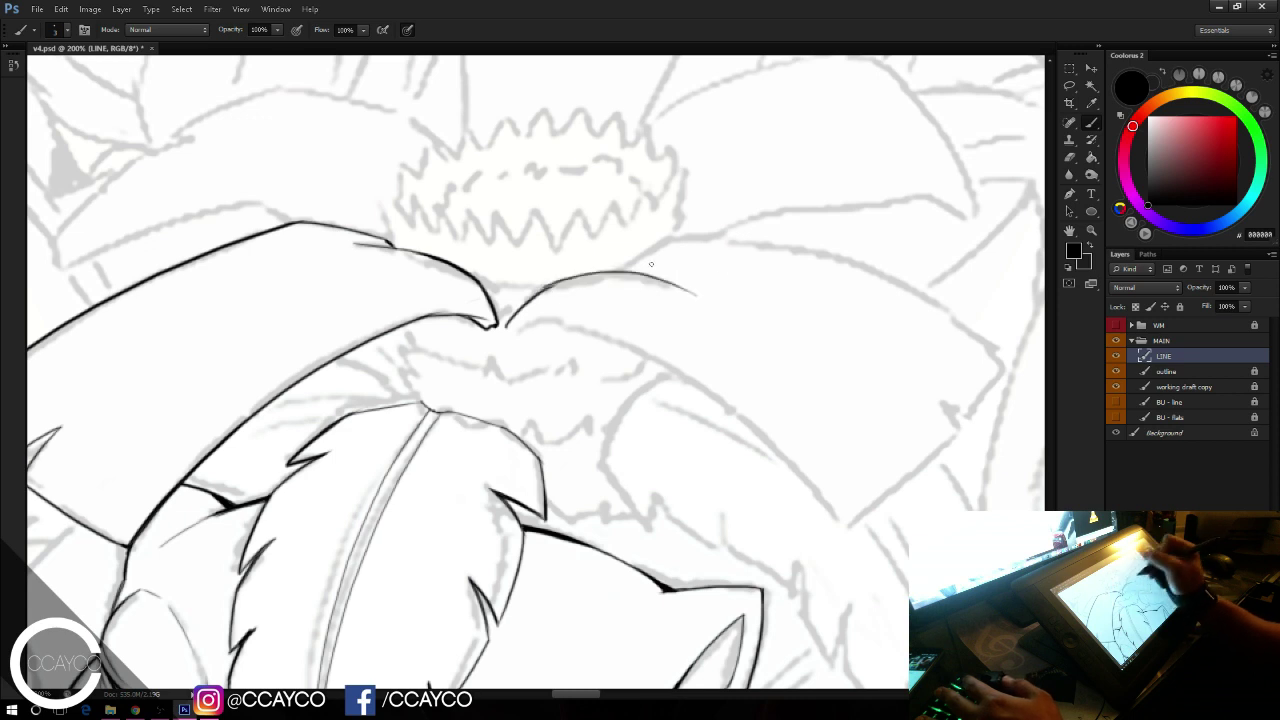
pyautogui.moveTo(605, 274)
pyautogui.mouseDown()
pyautogui.moveTo(701, 234)
pyautogui.moveTo(678, 241)
pyautogui.mouseUp()
pyautogui.hotkey('ctrl', 'z')
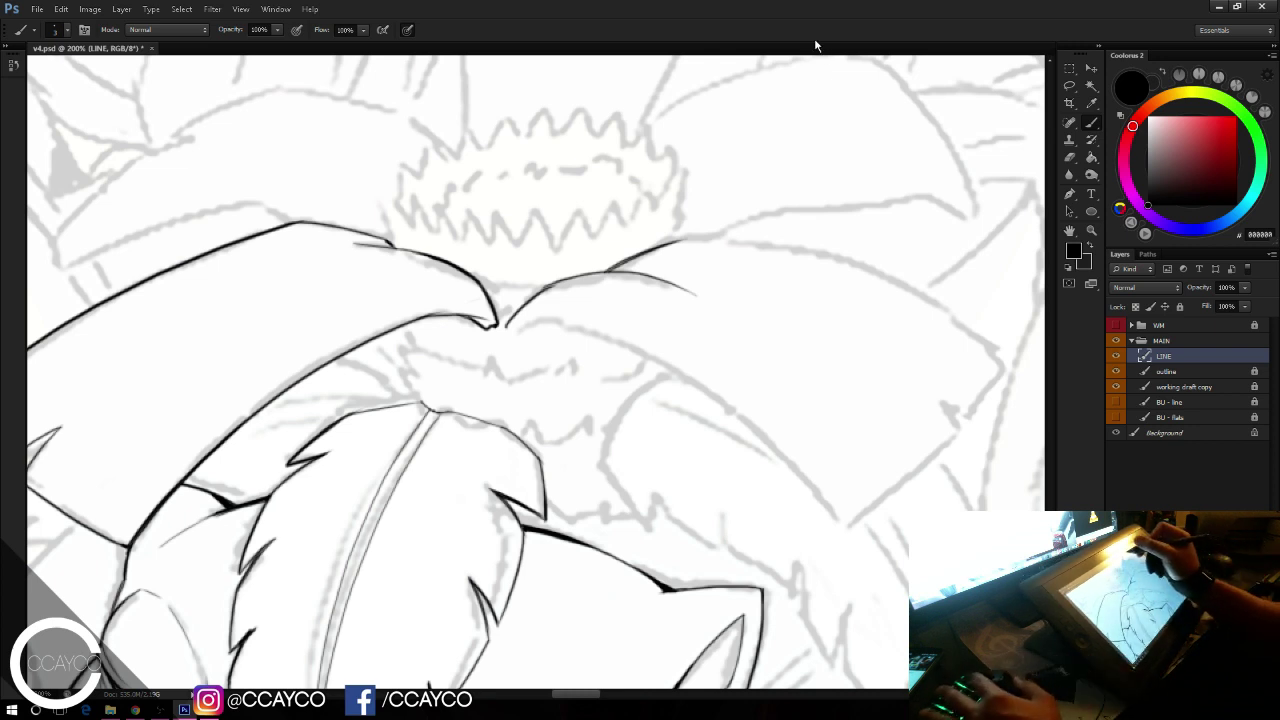
# Step: Ink the right-hand petal's lower edge out to its corner and notch, and erase the overshoot past the corner
pyautogui.moveTo(550, 317)
pyautogui.mouseDown()
pyautogui.moveTo(513, 328)
pyautogui.moveTo(565, 317)
pyautogui.mouseUp()
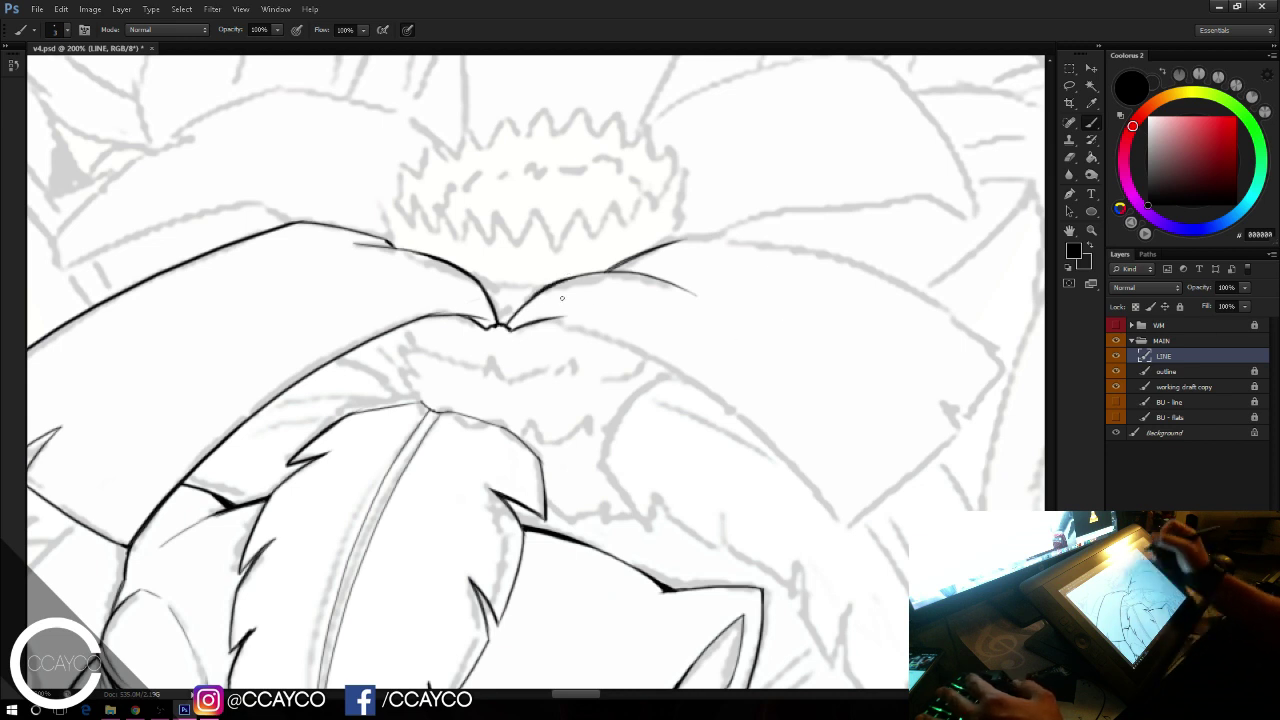
pyautogui.moveTo(558, 318)
pyautogui.mouseDown()
pyautogui.moveTo(672, 366)
pyautogui.moveTo(855, 560)
pyautogui.moveTo(975, 428)
pyautogui.moveTo(948, 405)
pyautogui.moveTo(963, 446)
pyautogui.moveTo(970, 429)
pyautogui.mouseUp()
pyautogui.press('e')
pyautogui.press('b')
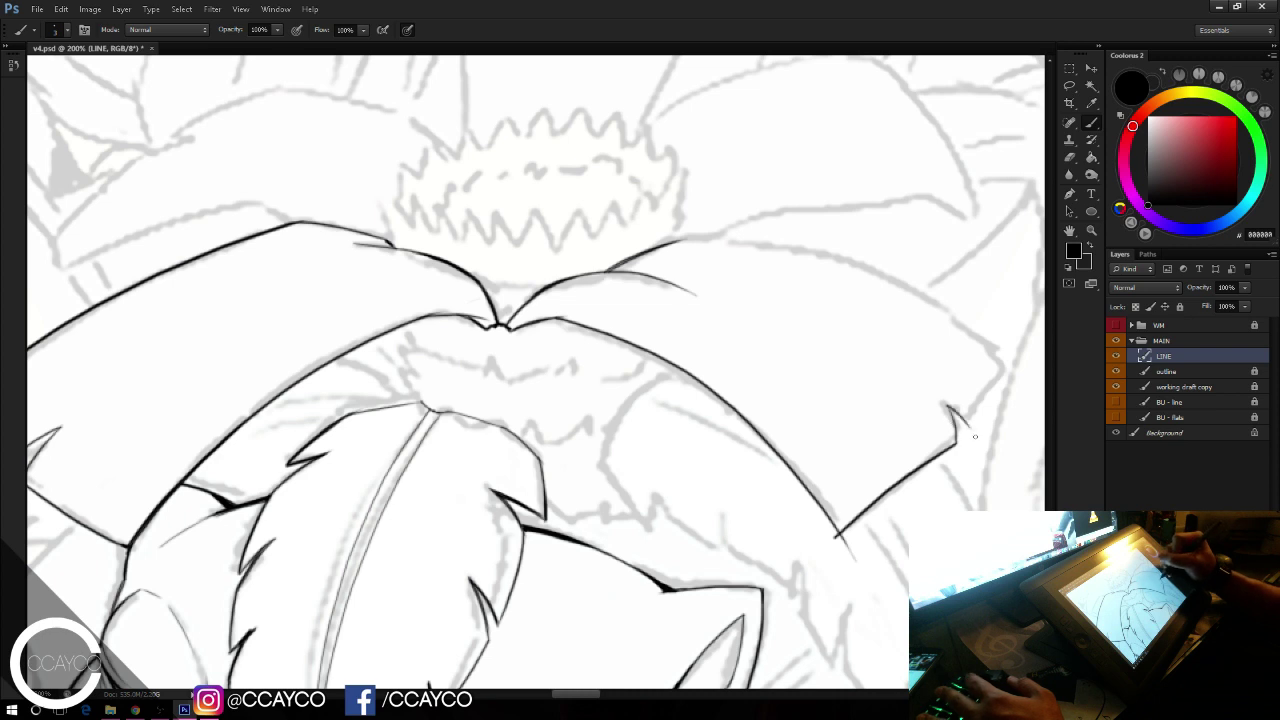
pyautogui.press('e')
pyautogui.moveTo(834, 538); pyautogui.dragTo(857, 561)
pyautogui.press('b')
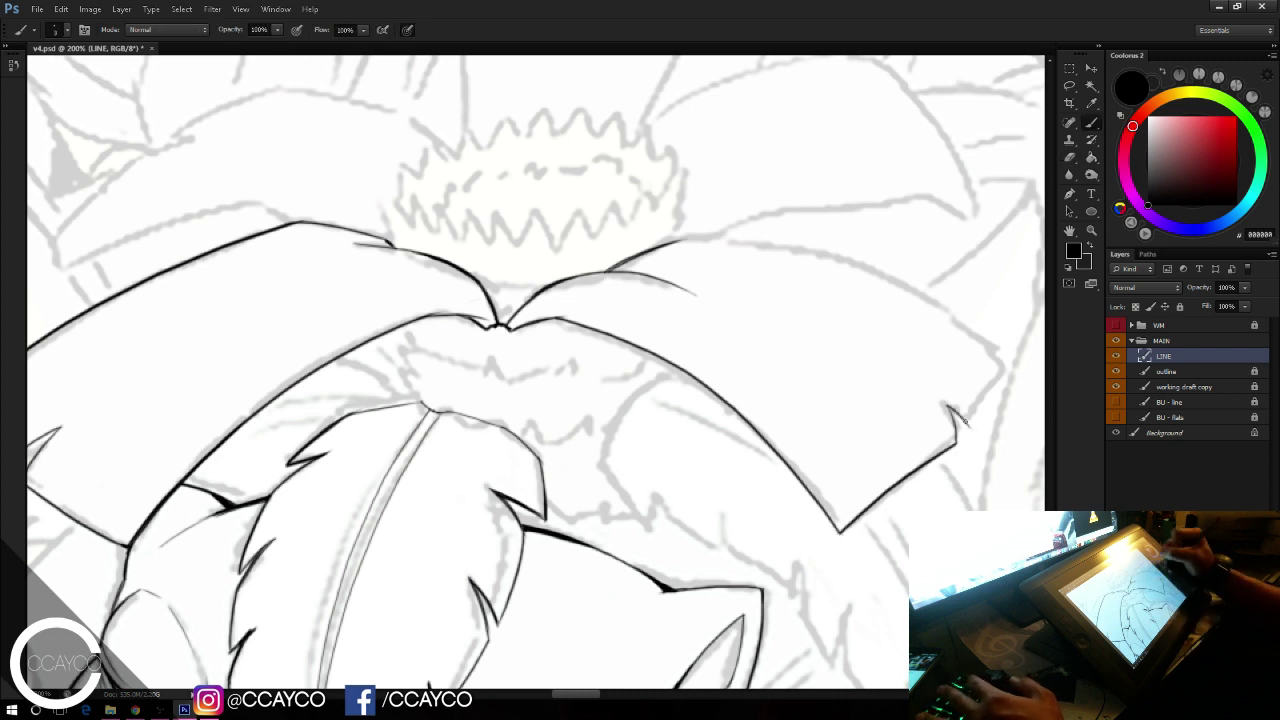
# Step: Ink the right-hand petal's outer end as a curve from the notch up to its upper corner
pyautogui.moveTo(965, 420); pyautogui.dragTo(1012, 361)
pyautogui.hotkey('ctrl', 'z')
pyautogui.moveTo(965, 421)
pyautogui.mouseDown()
pyautogui.moveTo(976, 425)
pyautogui.moveTo(1012, 366)
pyautogui.moveTo(1006, 377)
pyautogui.mouseUp()
pyautogui.hotkey('ctrl', 'z')
pyautogui.moveTo(841, 532); pyautogui.dragTo(893, 490)
pyautogui.hotkey('ctrl', 'z')
pyautogui.hotkey('ctrl', 'z')
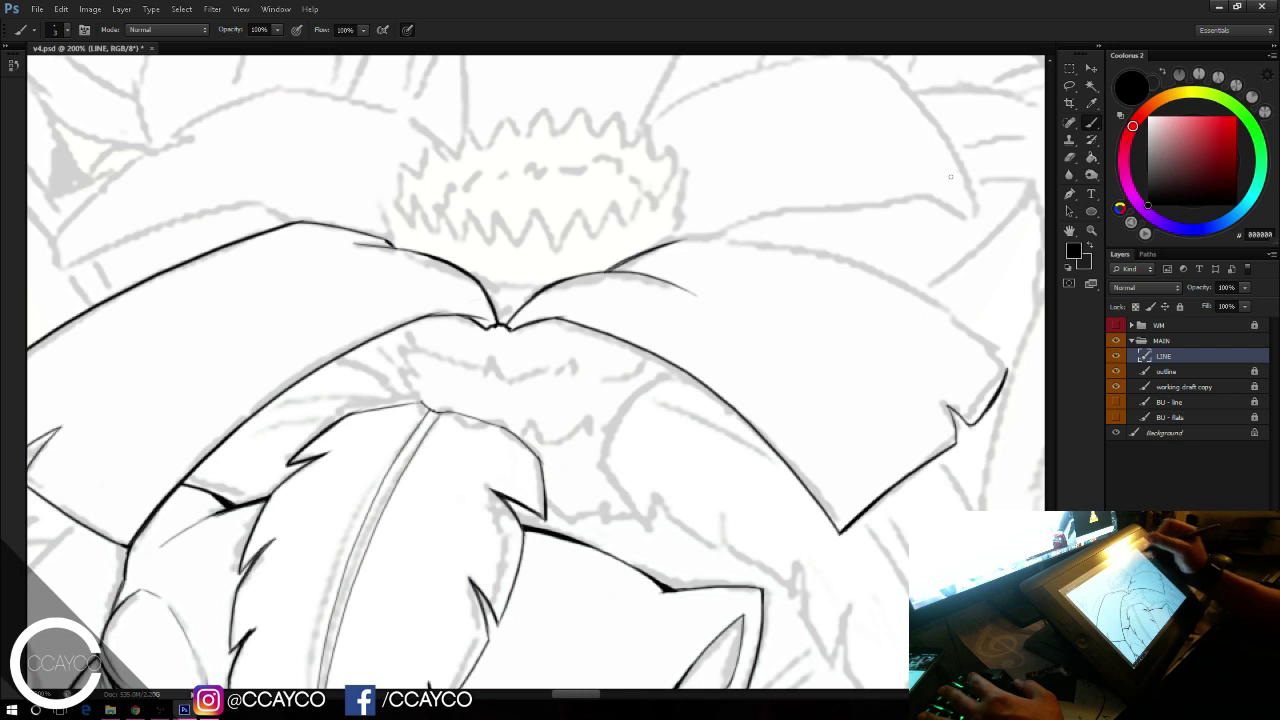
# Step: Ink the right-hand petal's upper edge as a long arc from the inner fold toward the outer corner
pyautogui.moveTo(677, 241); pyautogui.dragTo(921, 287)
pyautogui.hotkey('ctrl', 'z')
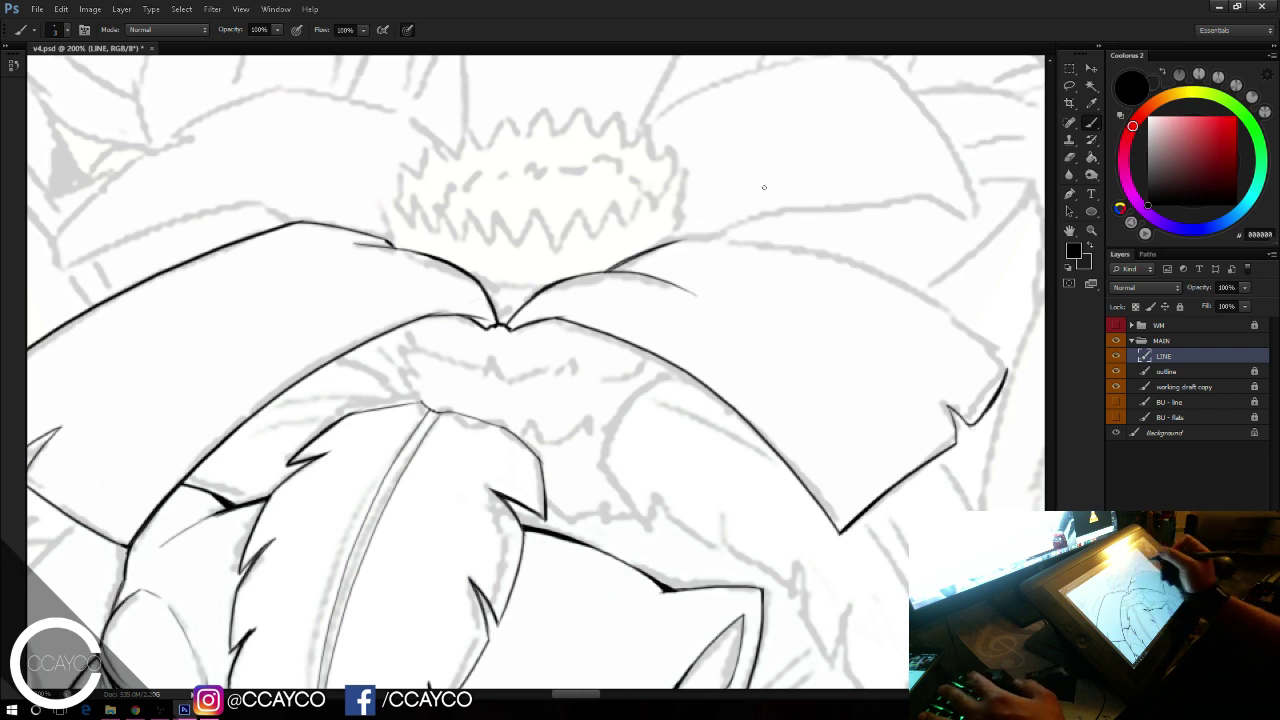
pyautogui.moveTo(676, 241)
pyautogui.mouseDown()
pyautogui.moveTo(858, 288)
pyautogui.moveTo(890, 283)
pyautogui.mouseUp()
pyautogui.hotkey('ctrl', 'z')
pyautogui.hotkey('ctrl', 'z')
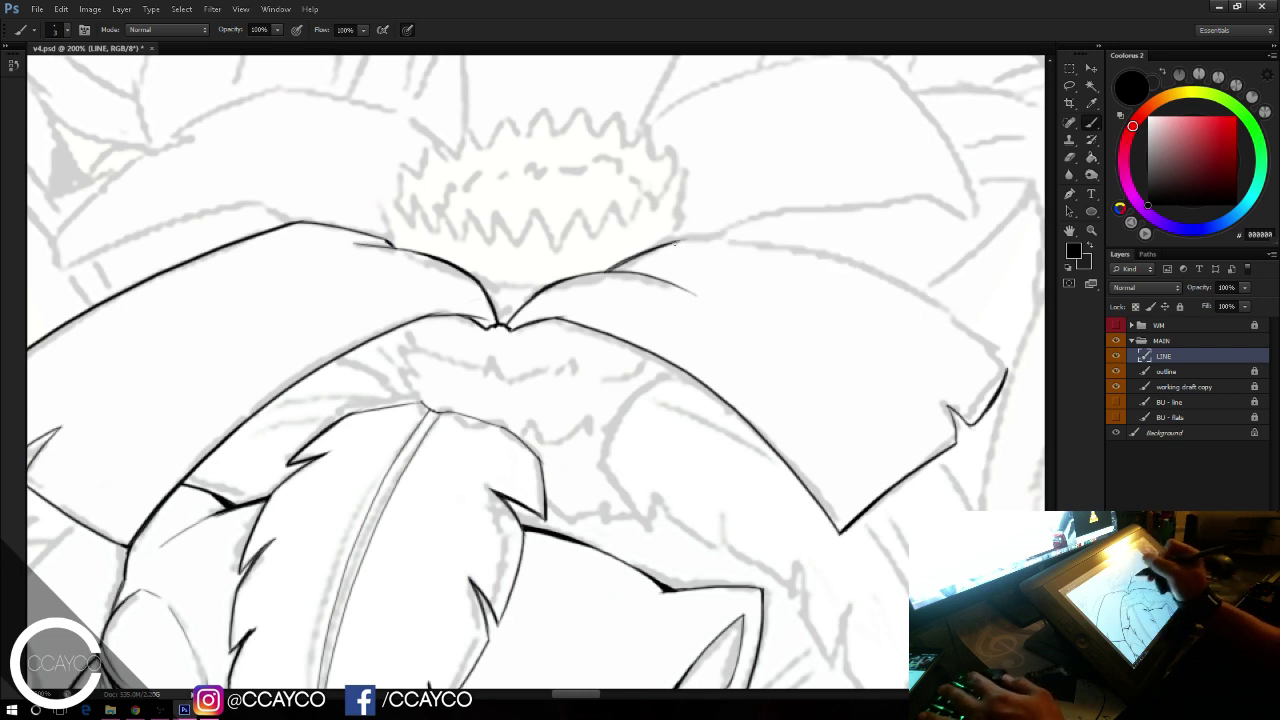
pyautogui.moveTo(676, 241)
pyautogui.mouseDown()
pyautogui.moveTo(880, 279)
pyautogui.moveTo(944, 301)
pyautogui.moveTo(981, 343)
pyautogui.mouseUp()
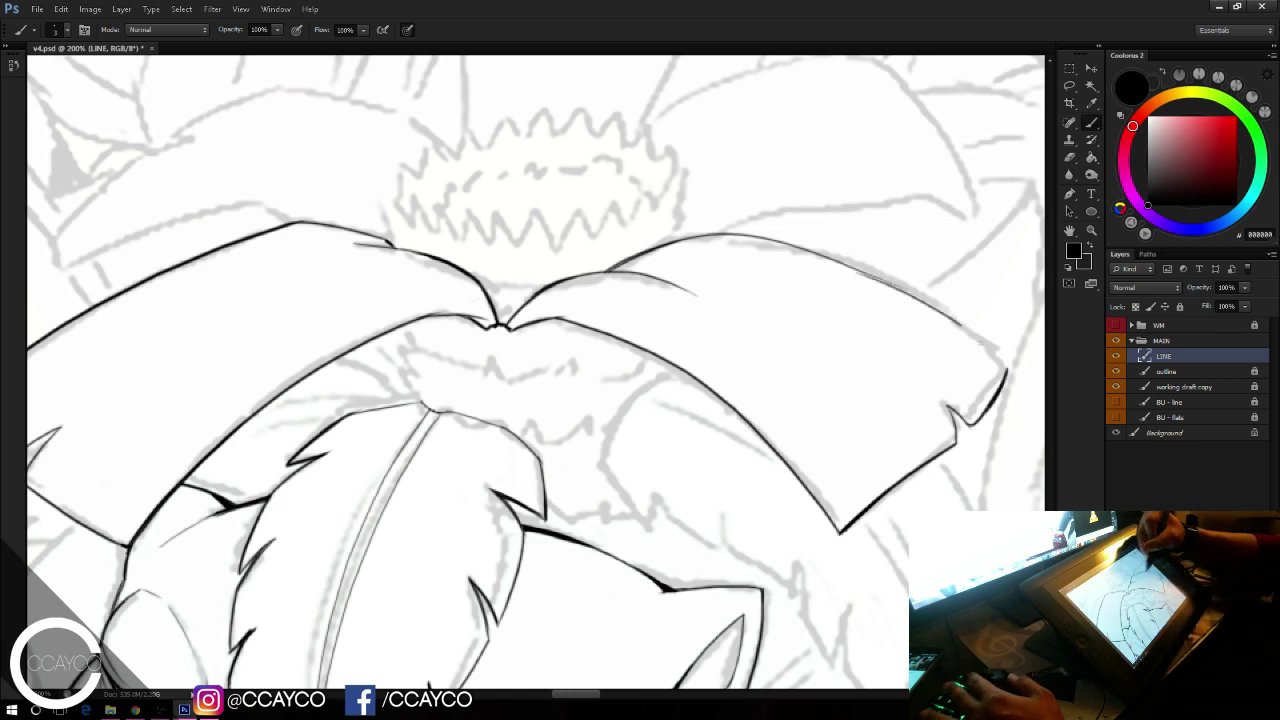
# Step: Thicken the outer part of the right-hand petal's upper edge and join it to the outer corner
pyautogui.hotkey('ctrl', 'z')
pyautogui.moveTo(863, 272)
pyautogui.mouseDown()
pyautogui.moveTo(986, 343)
pyautogui.moveTo(977, 337)
pyautogui.mouseUp()
pyautogui.hotkey('ctrl', 'z')
pyautogui.moveTo(912, 294); pyautogui.dragTo(1005, 362)
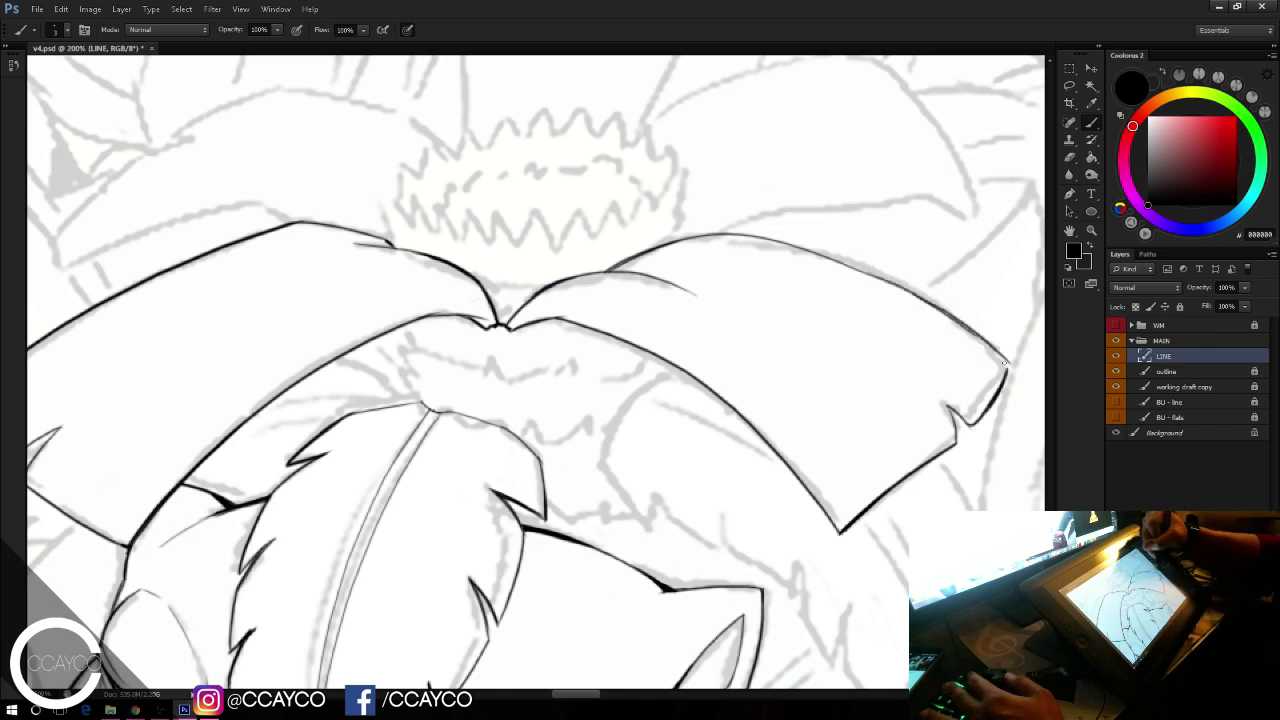
pyautogui.hotkey('ctrl', 'z')
pyautogui.moveTo(941, 312)
pyautogui.mouseDown()
pyautogui.moveTo(1007, 366)
pyautogui.moveTo(962, 328)
pyautogui.mouseUp()
pyautogui.moveTo(894, 283); pyautogui.dragTo(987, 348)
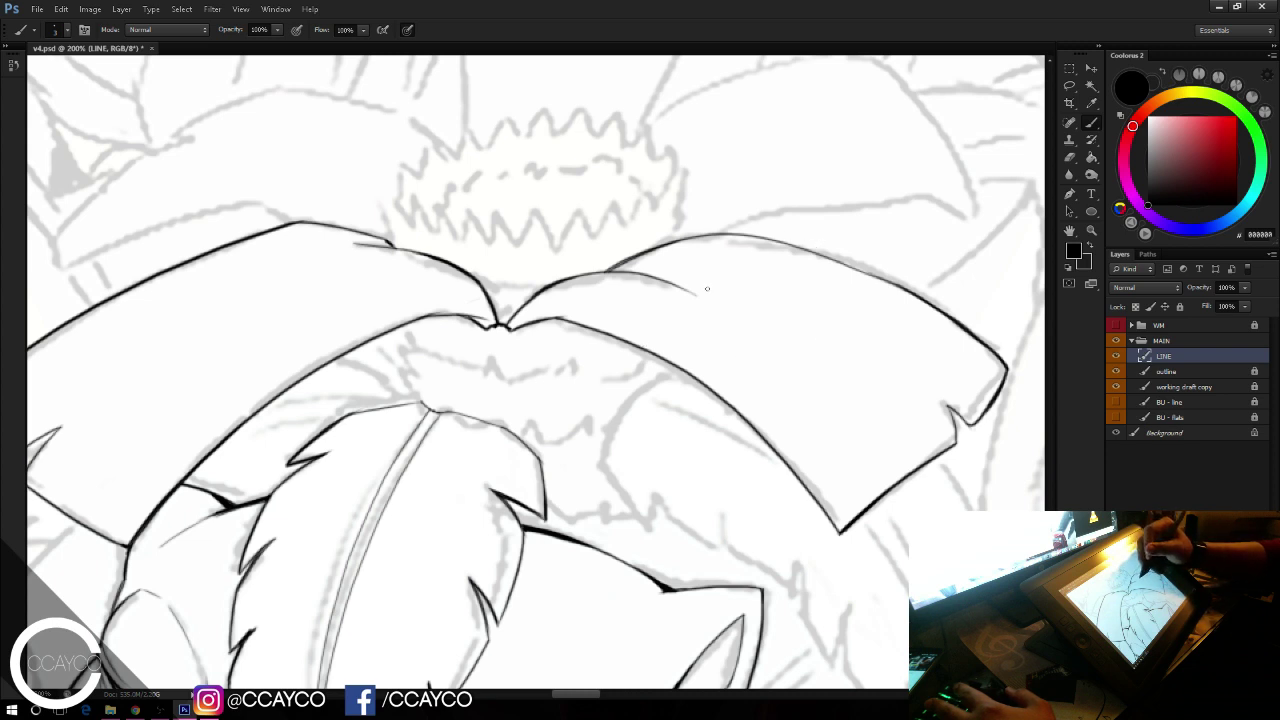
# Step: Ink the two short side walls of the flower's central cup down to the petals
pyautogui.moveTo(708, 289); pyautogui.dragTo(733, 324)
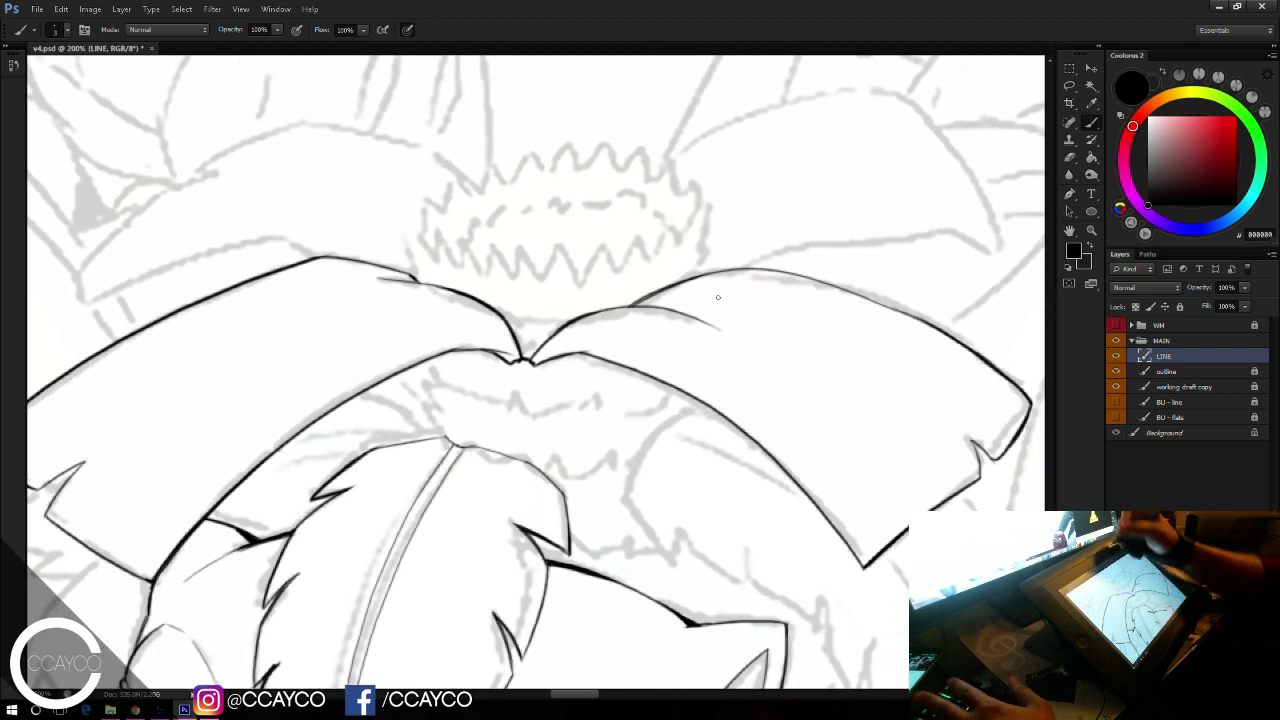
pyautogui.moveTo(708, 208); pyautogui.dragTo(702, 273)
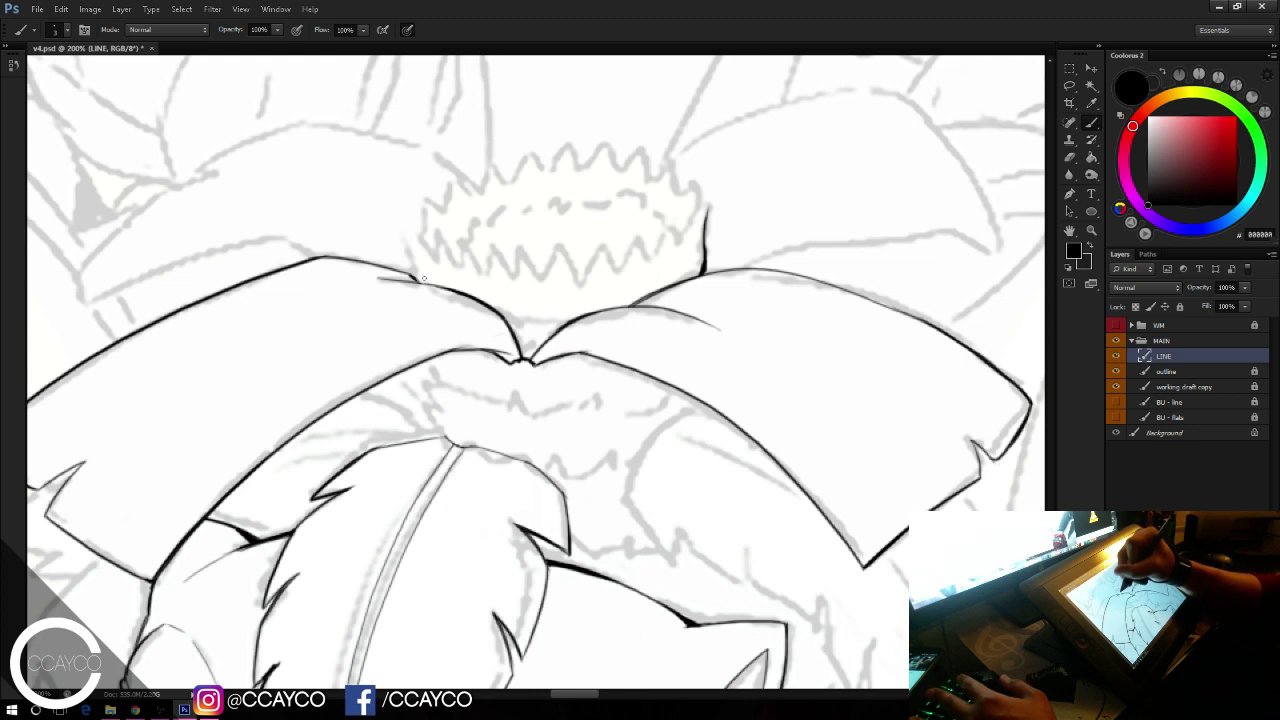
pyautogui.moveTo(409, 212); pyautogui.dragTo(420, 268)
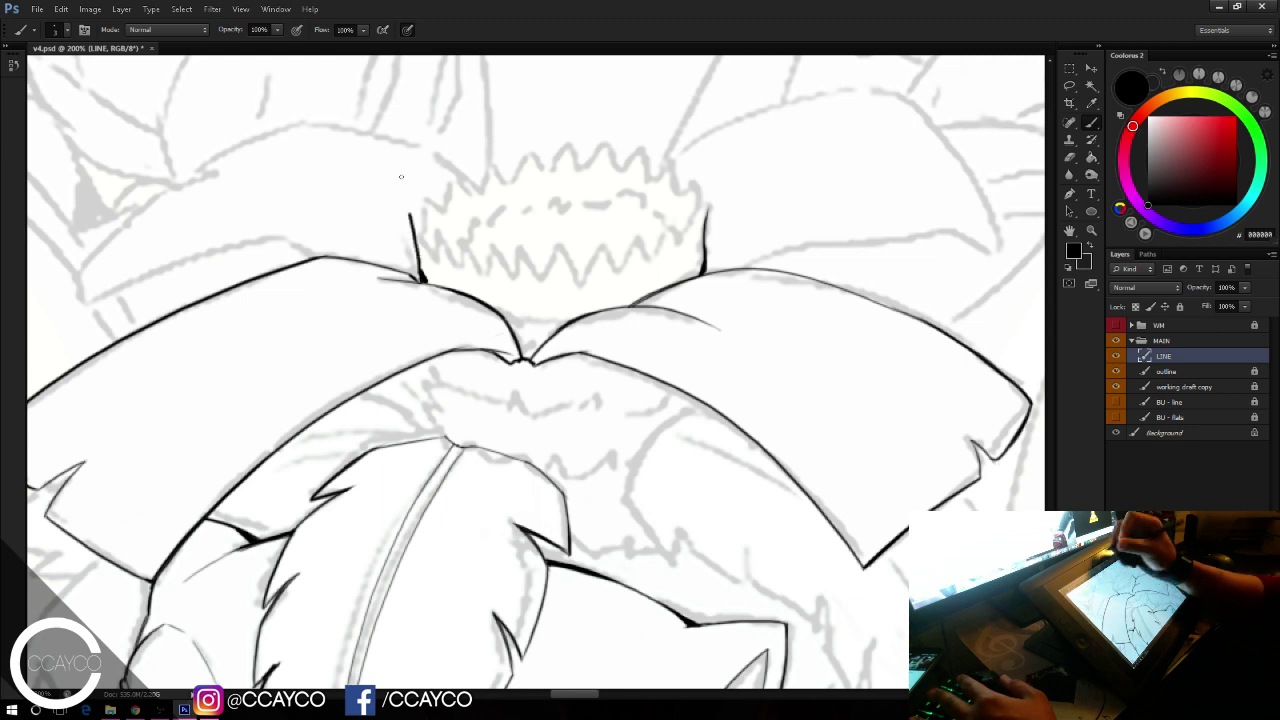
# Step: Ink the first pointed teeth at the left-hand end of the cup's front rim
pyautogui.moveTo(409, 213); pyautogui.dragTo(438, 262)
pyautogui.moveTo(440, 236)
pyautogui.mouseDown()
pyautogui.moveTo(469, 273)
pyautogui.moveTo(489, 275)
pyautogui.moveTo(493, 247)
pyautogui.moveTo(512, 283)
pyautogui.moveTo(461, 266)
pyautogui.mouseUp()
pyautogui.hotkey('ctrl', 'alt', 'z')
pyautogui.hotkey('ctrl', 'alt', 'z')
pyautogui.hotkey('ctrl', 'alt', 'z')
pyautogui.press('e')
pyautogui.press('b')
# Step: Continue the zigzag teeth along the front rim toward the middle of the cup, redoing uneven strokes
pyautogui.moveTo(467, 247); pyautogui.dragTo(487, 277)
pyautogui.moveTo(494, 250); pyautogui.dragTo(510, 280)
pyautogui.moveTo(521, 258)
pyautogui.mouseDown()
pyautogui.moveTo(535, 288)
pyautogui.moveTo(552, 258)
pyautogui.mouseUp()
pyautogui.moveTo(552, 258)
pyautogui.mouseDown()
pyautogui.moveTo(567, 288)
pyautogui.moveTo(553, 259)
pyautogui.mouseUp()
pyautogui.hotkey('ctrl', 'alt', 'z')
pyautogui.hotkey('ctrl', 'alt', 'z')
pyautogui.moveTo(553, 259)
pyautogui.mouseDown()
pyautogui.moveTo(571, 290)
pyautogui.moveTo(591, 254)
pyautogui.mouseUp()
pyautogui.moveTo(591, 254)
pyautogui.mouseDown()
pyautogui.moveTo(603, 288)
pyautogui.moveTo(549, 264)
pyautogui.mouseUp()
pyautogui.hotkey('ctrl', 'alt', 'z')
pyautogui.hotkey('ctrl', 'alt', 'z')
pyautogui.hotkey('ctrl', 'alt', 'z')
pyautogui.hotkey('ctrl', 'alt', 'z')
# Step: Complete the front rim's zigzag teeth up to the right-hand wall and ink the bumpy line inside the cup
pyautogui.moveTo(549, 264)
pyautogui.mouseDown()
pyautogui.moveTo(566, 290)
pyautogui.moveTo(580, 260)
pyautogui.moveTo(595, 290)
pyautogui.mouseUp()
pyautogui.moveTo(595, 290)
pyautogui.mouseDown()
pyautogui.moveTo(612, 258)
pyautogui.moveTo(622, 288)
pyautogui.moveTo(640, 248)
pyautogui.mouseUp()
pyautogui.moveTo(640, 248)
pyautogui.mouseDown()
pyautogui.moveTo(654, 277)
pyautogui.moveTo(672, 238)
pyautogui.moveTo(677, 262)
pyautogui.moveTo(690, 222)
pyautogui.mouseUp()
pyautogui.moveTo(690, 222); pyautogui.dragTo(697, 246)
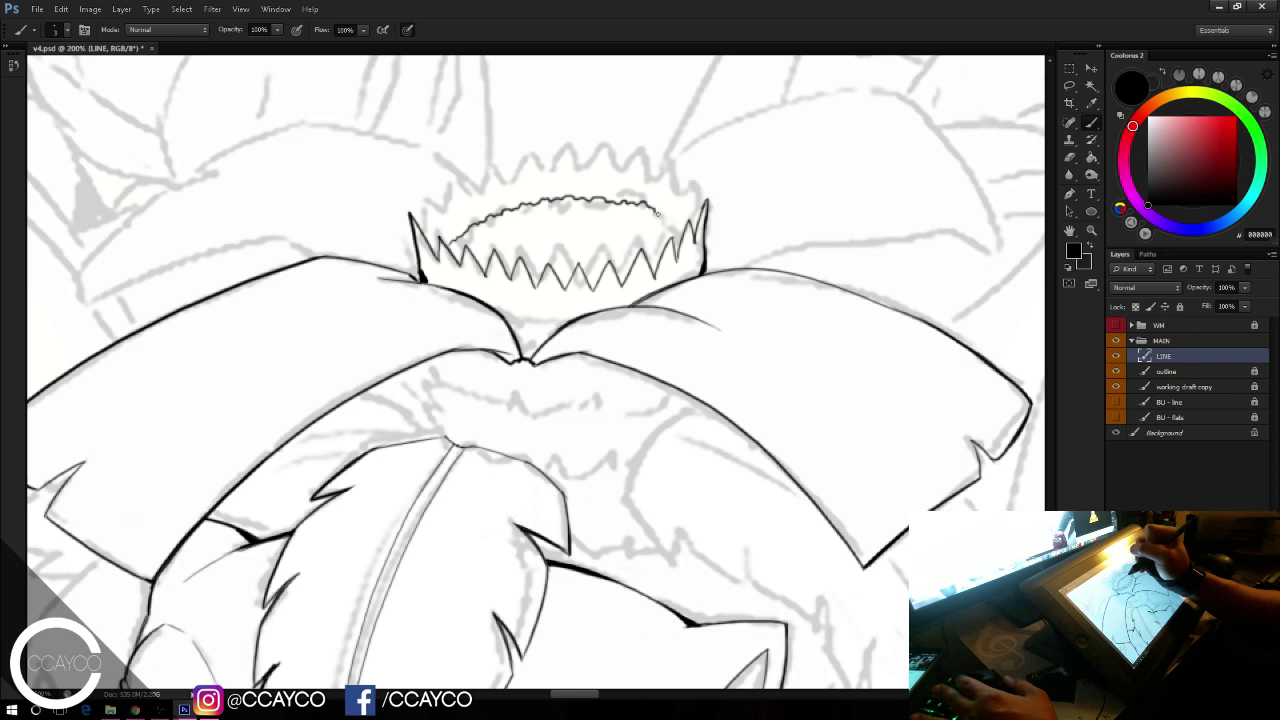
# Step: Erase the overlap where the bumpy inner line meets the right-hand teeth and redraw the last tooth
pyautogui.press('e')
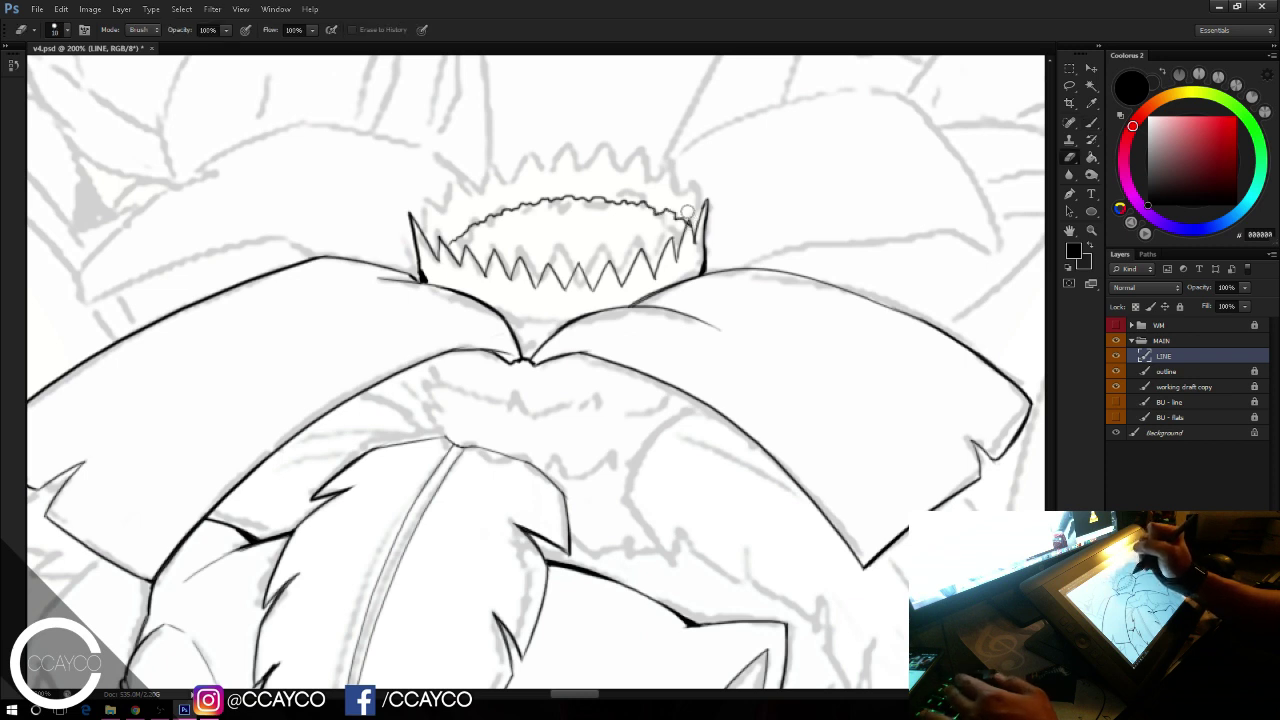
pyautogui.press('b')
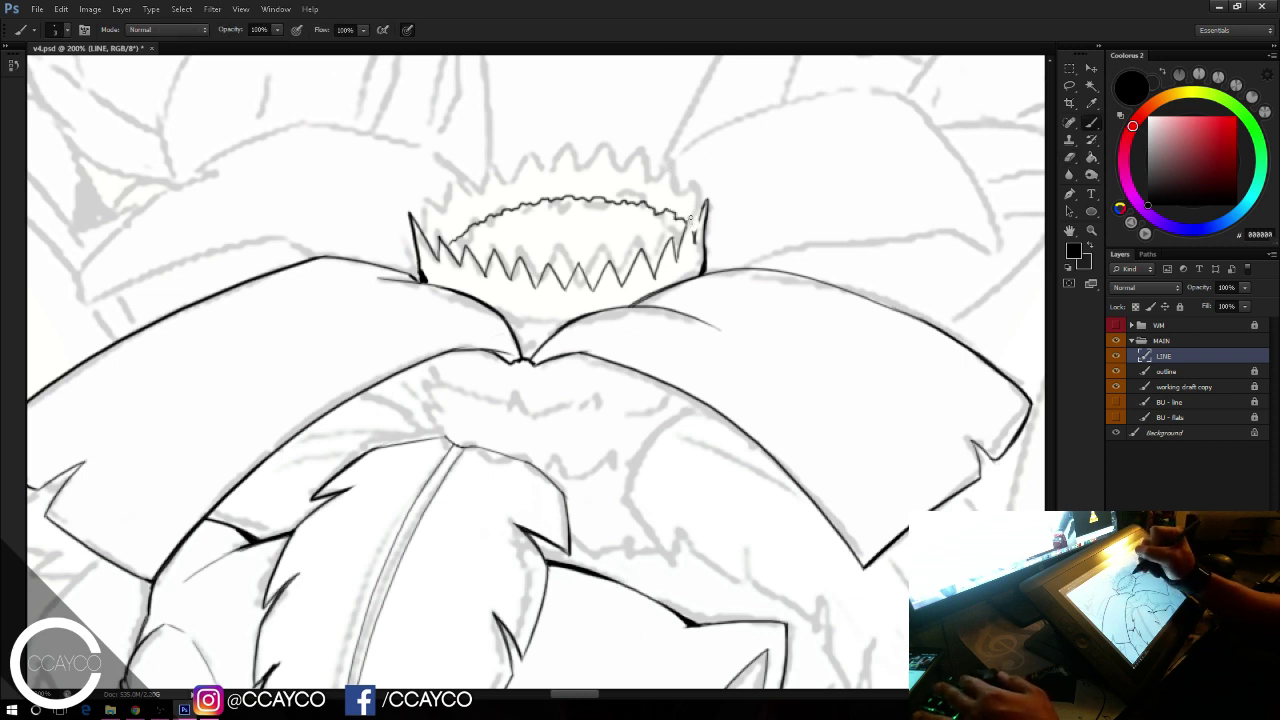
pyautogui.moveTo(702, 208); pyautogui.dragTo(694, 235)
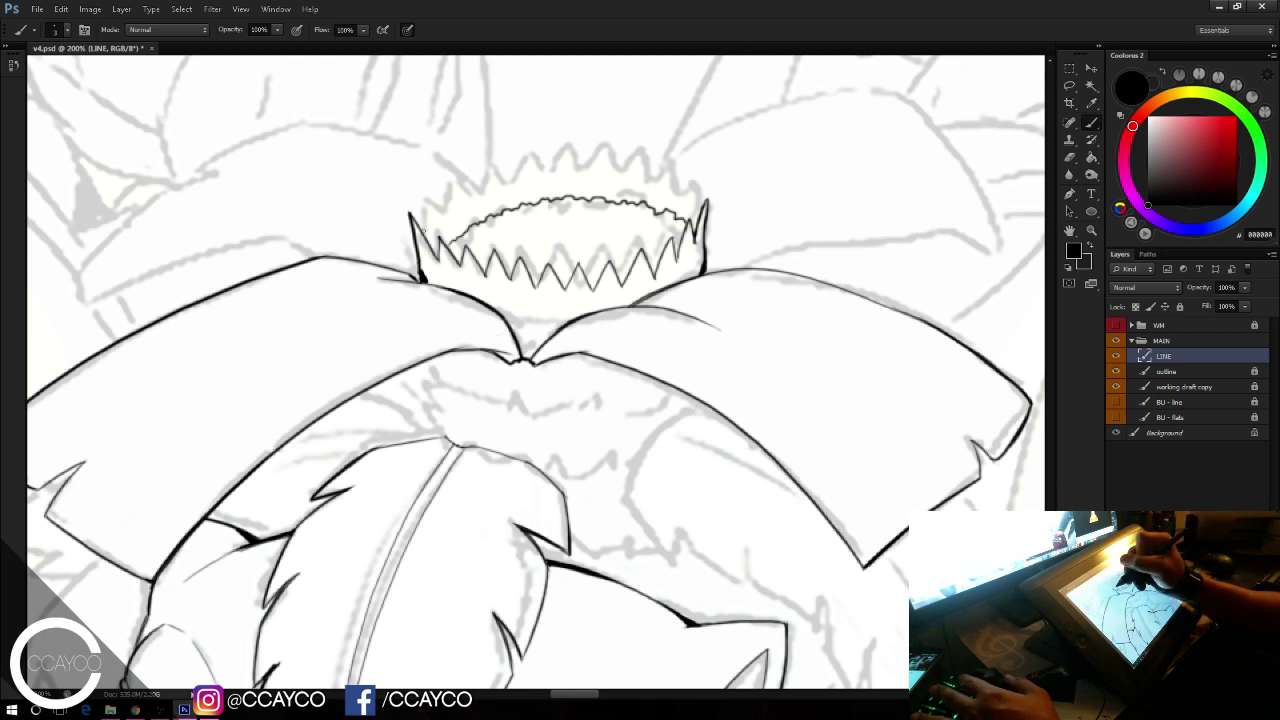
# Step: Ink the cup's spiked back rim as a zigzag arc from the left-hand wall to the right-hand wall
pyautogui.moveTo(422, 236)
pyautogui.mouseDown()
pyautogui.moveTo(429, 193)
pyautogui.moveTo(444, 216)
pyautogui.moveTo(455, 183)
pyautogui.moveTo(474, 200)
pyautogui.moveTo(490, 167)
pyautogui.mouseUp()
pyautogui.hotkey('ctrl', 'z')
pyautogui.moveTo(490, 167)
pyautogui.mouseDown()
pyautogui.moveTo(505, 186)
pyautogui.moveTo(527, 156)
pyautogui.moveTo(603, 148)
pyautogui.moveTo(622, 175)
pyautogui.moveTo(707, 206)
pyautogui.mouseUp()
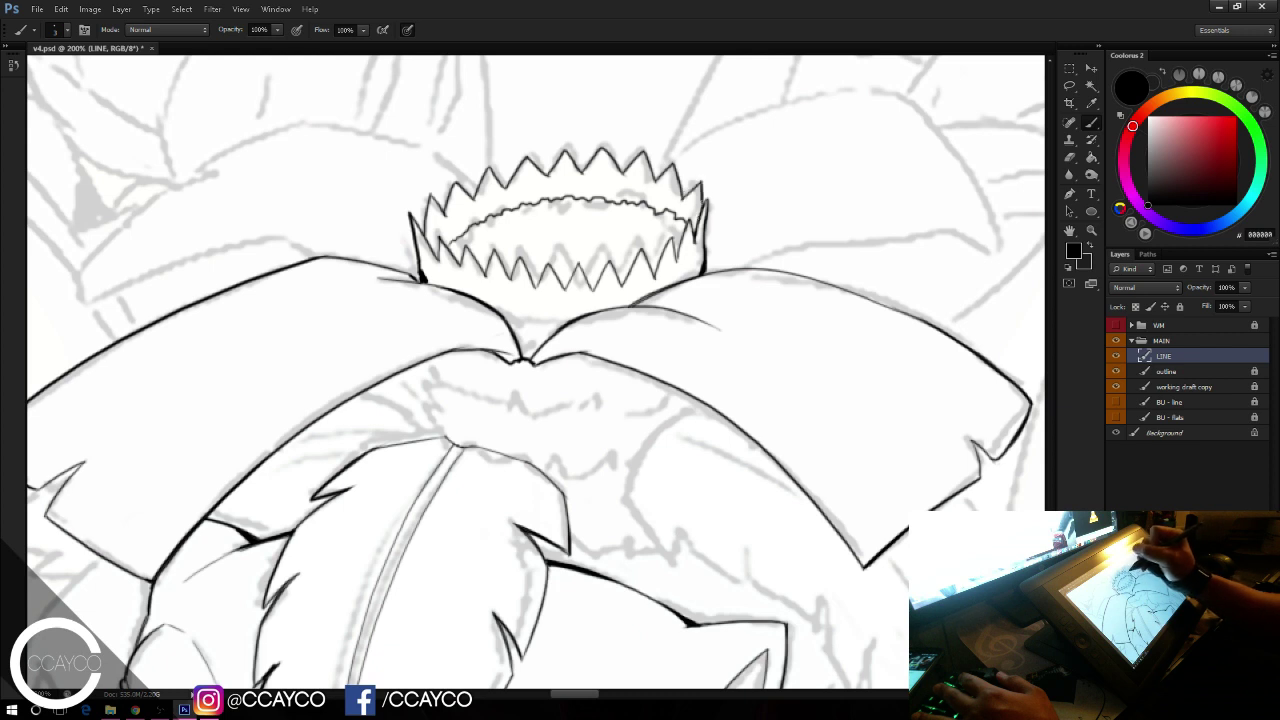
pyautogui.hotkey('ctrl', 'z')
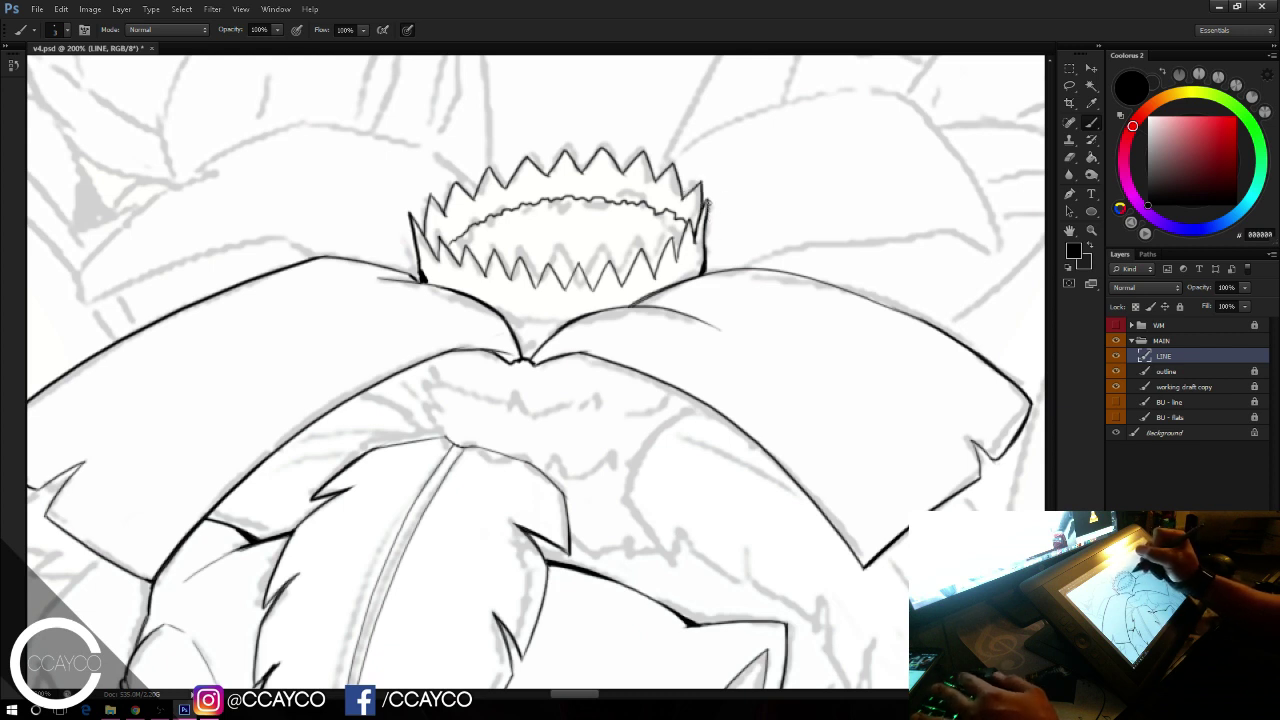
# Step: Thicken the cup's right-hand wall down to where it meets the petal
pyautogui.moveTo(708, 200); pyautogui.dragTo(705, 256)
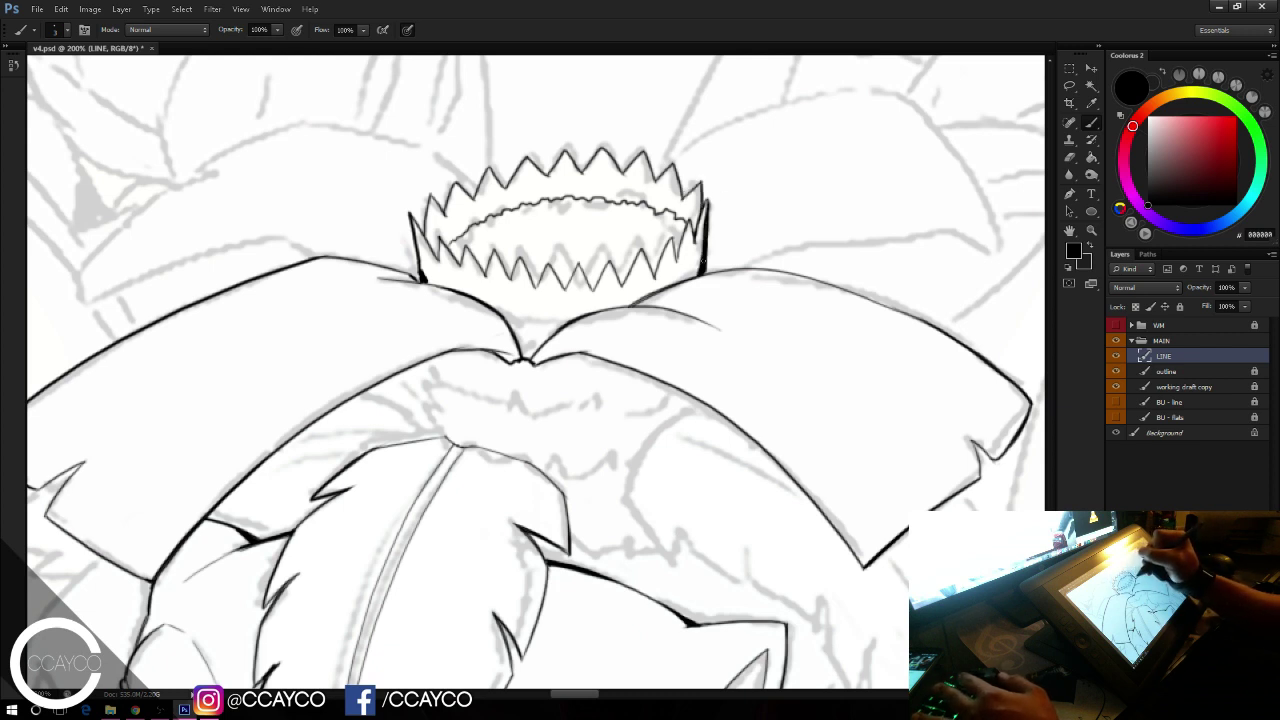
pyautogui.moveTo(704, 266); pyautogui.dragTo(682, 282)
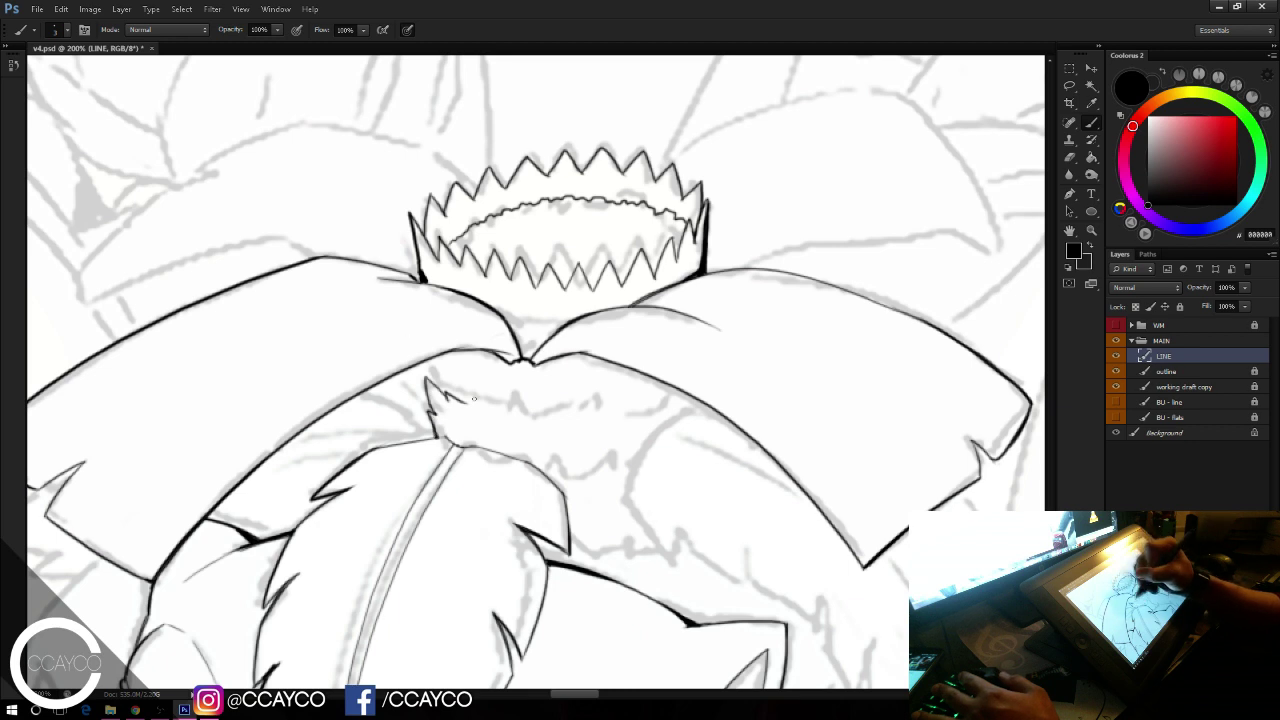
# Step: Ink the jagged fringe beneath the front petals across to the right-hand petal, and connect its left end up to the petal edge
pyautogui.moveTo(468, 399); pyautogui.dragTo(527, 411)
pyautogui.hotkey('ctrl', 'z')
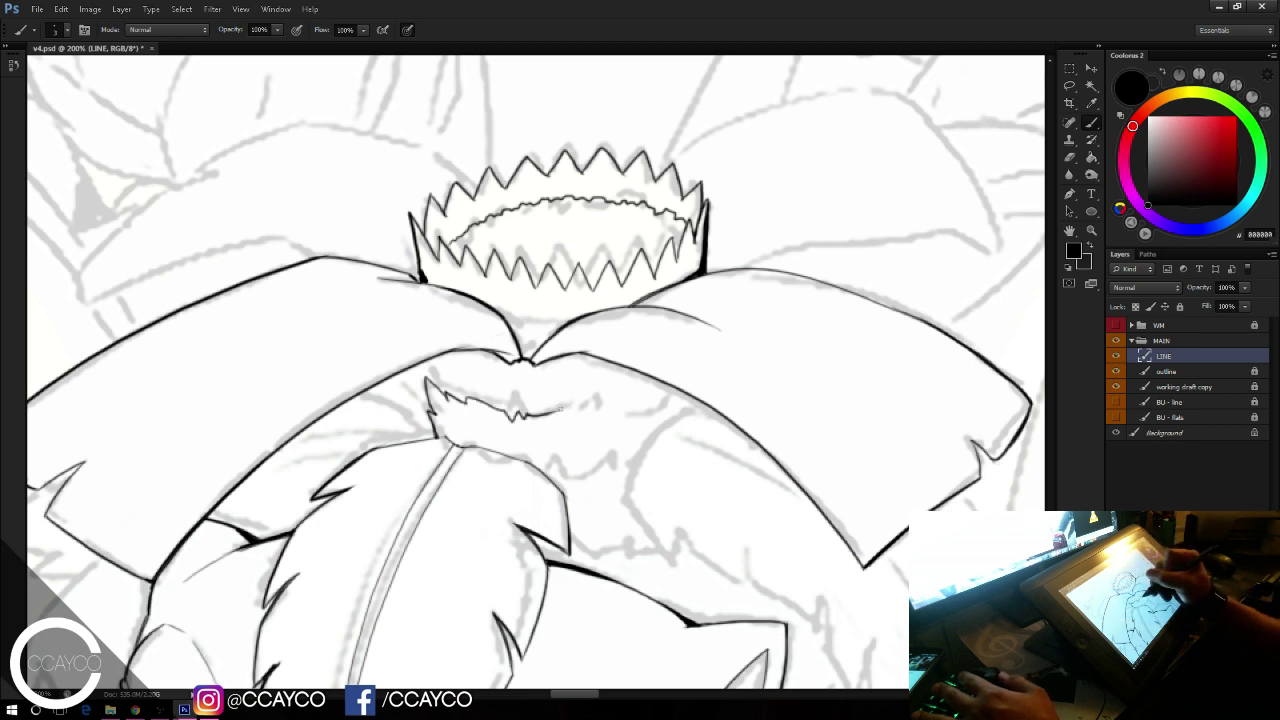
pyautogui.press('e')
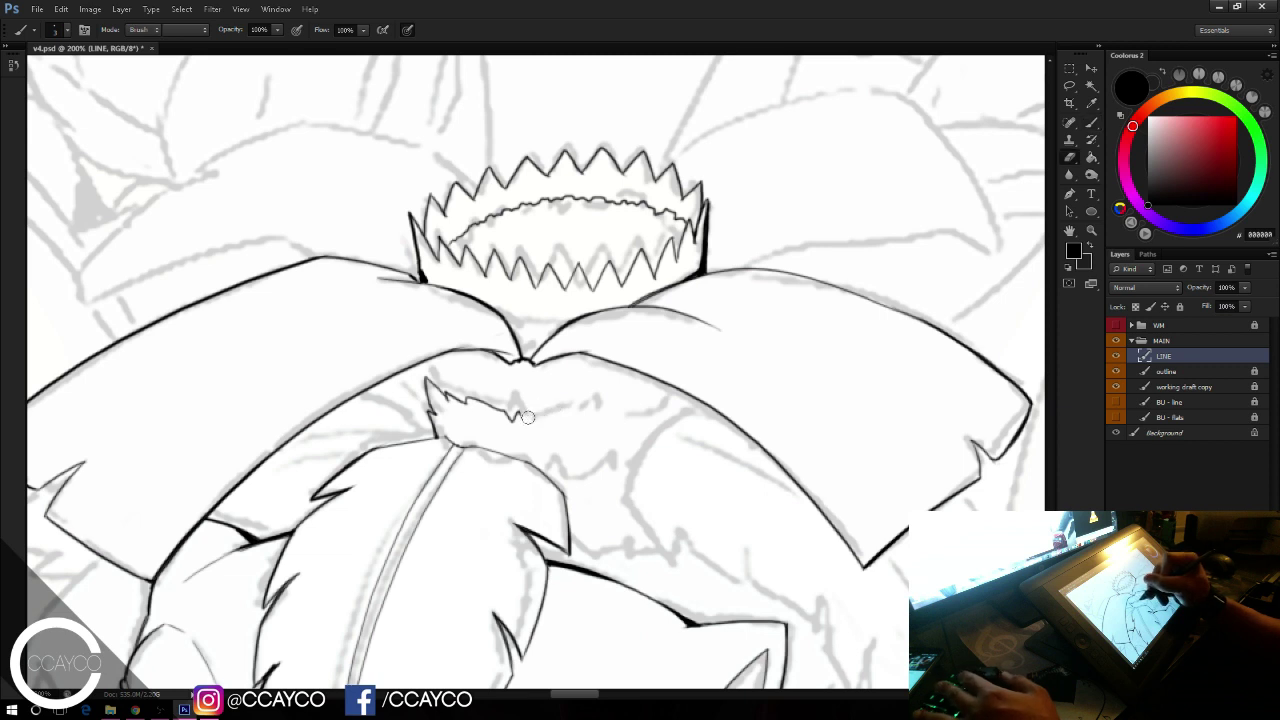
pyautogui.press('b')
pyautogui.moveTo(532, 423); pyautogui.dragTo(599, 419)
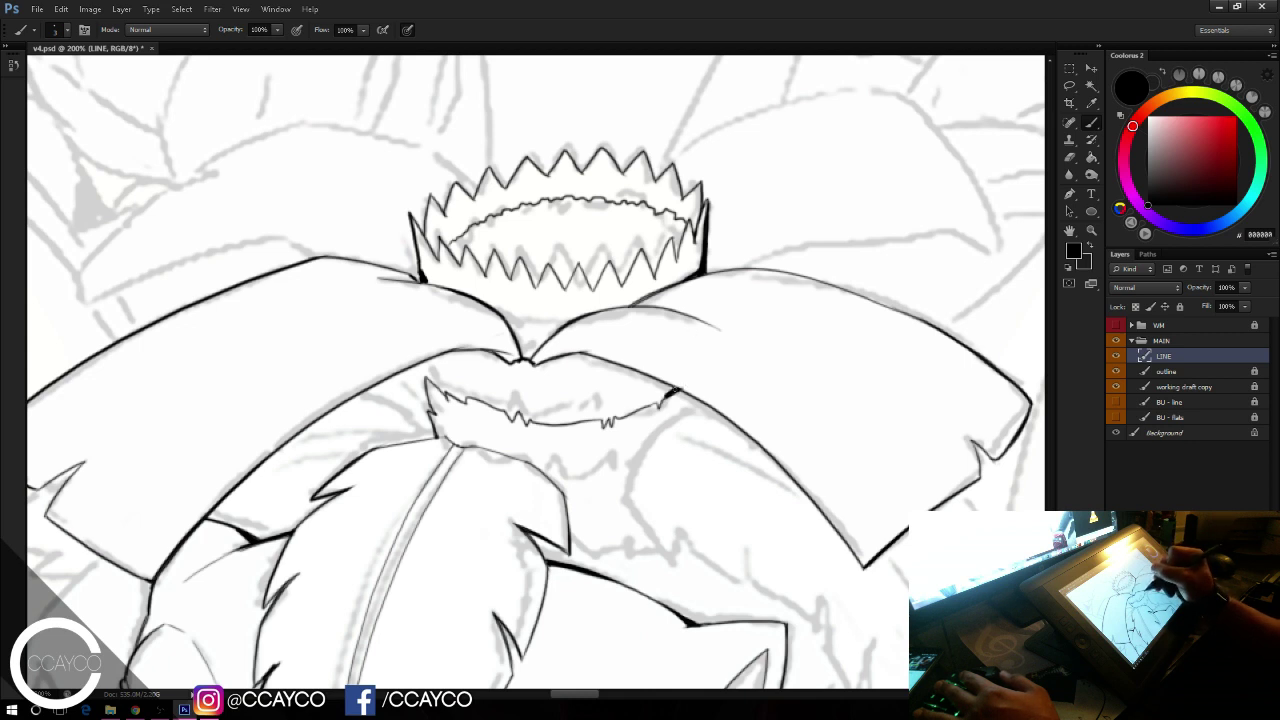
pyautogui.press('e')
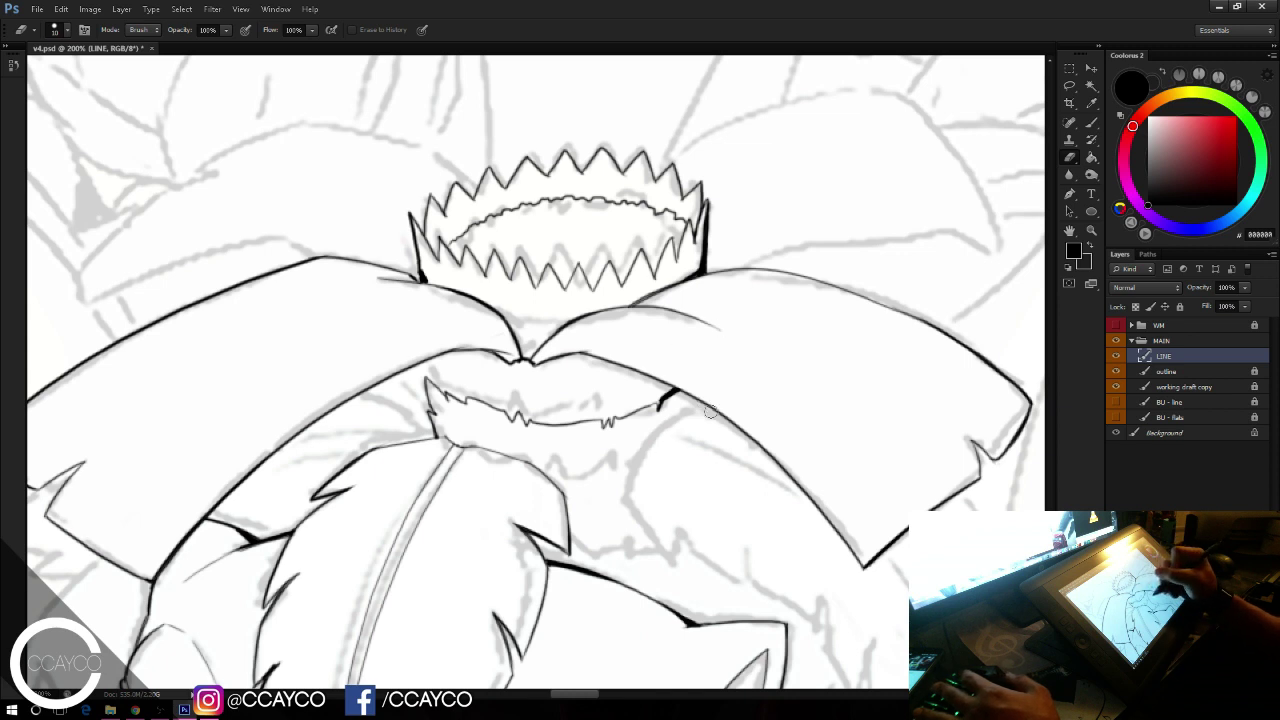
pyautogui.press('b')
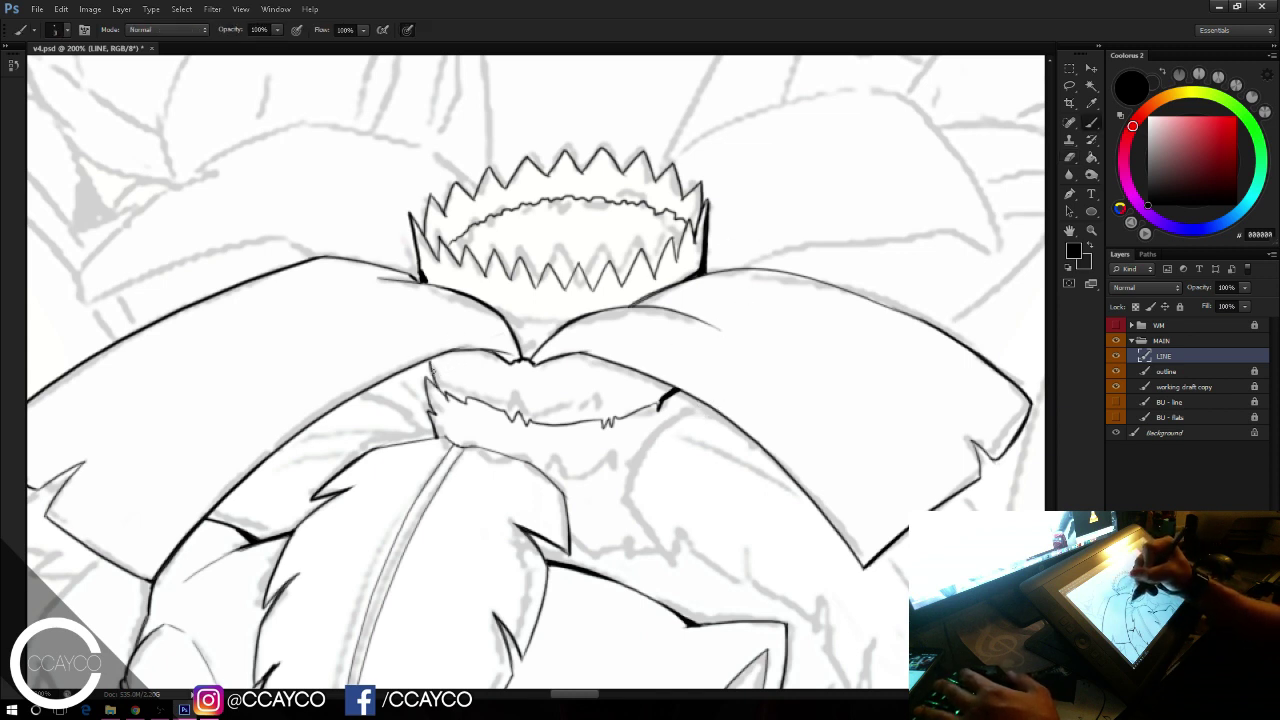
pyautogui.moveTo(430, 361); pyautogui.dragTo(436, 376)
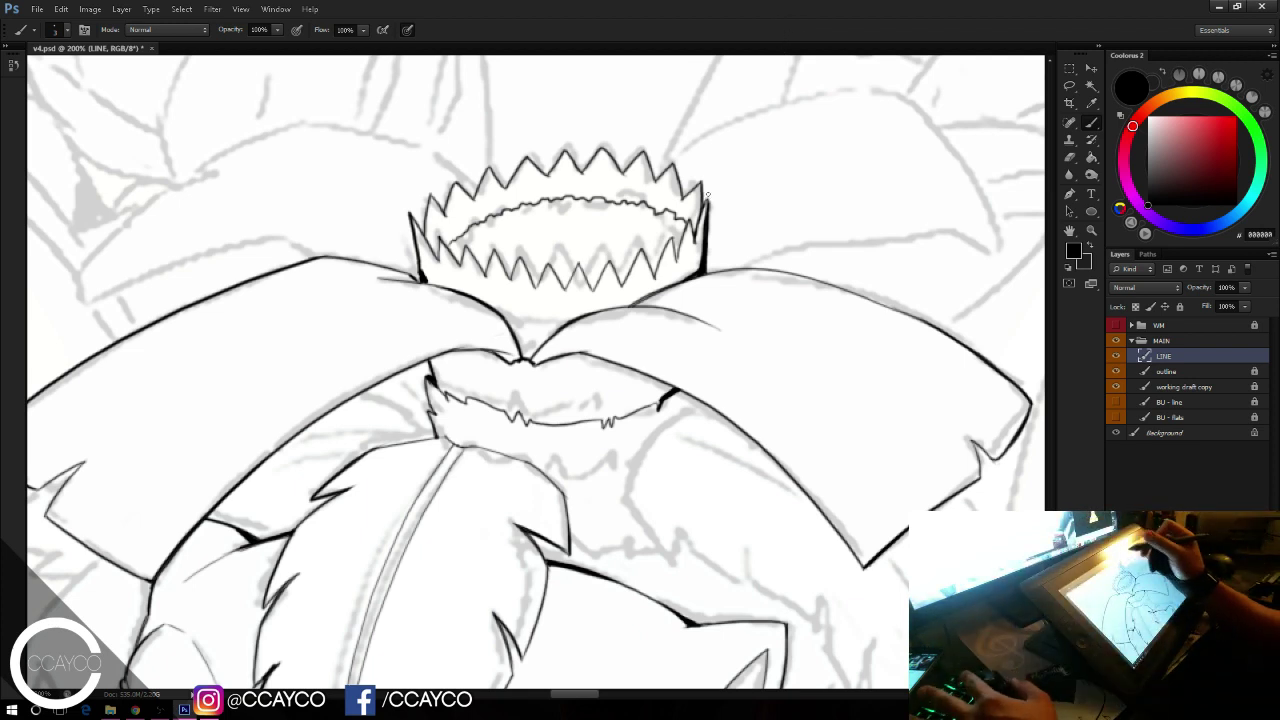
# Step: Ink the left back petal's outer edge from its tip up to the notch, redoing uneven strokes
pyautogui.moveTo(72, 303)
pyautogui.mouseDown()
pyautogui.moveTo(196, 91)
pyautogui.moveTo(174, 191)
pyautogui.moveTo(244, 167)
pyautogui.mouseUp()
pyautogui.hotkey('ctrl', 'z')
pyautogui.moveTo(168, 194); pyautogui.dragTo(238, 169)
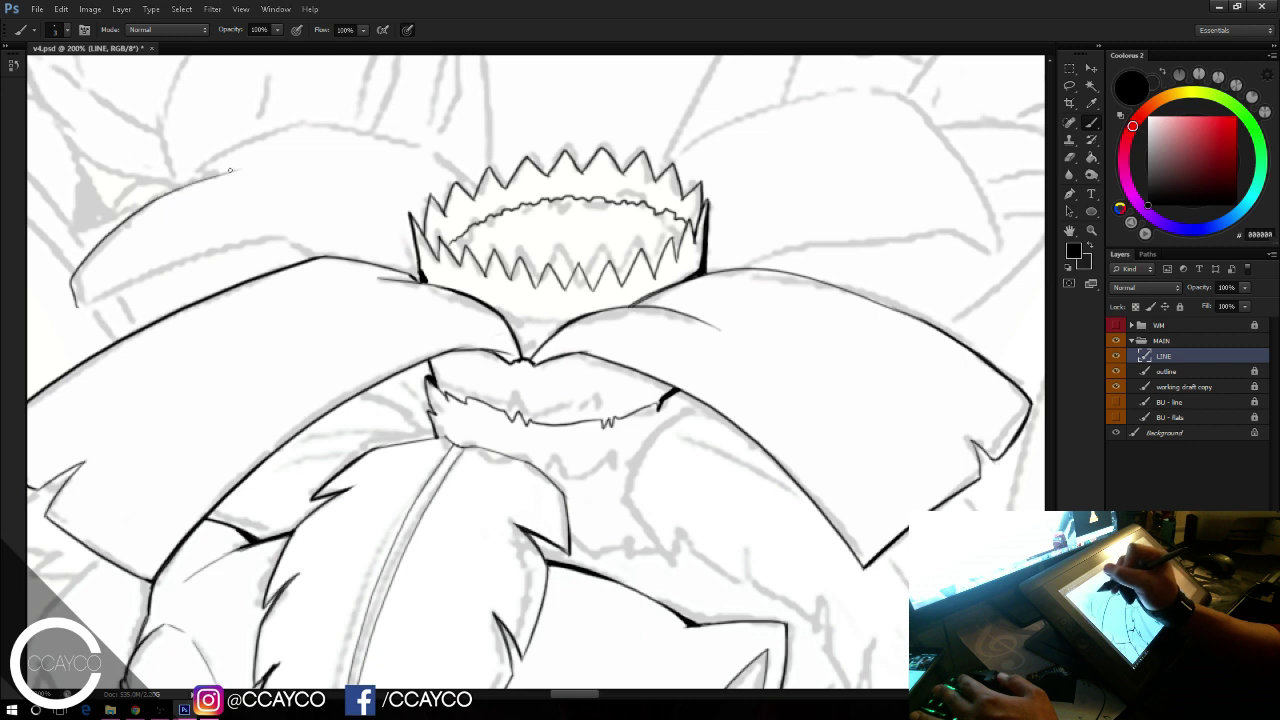
pyautogui.hotkey('ctrl', 'z')
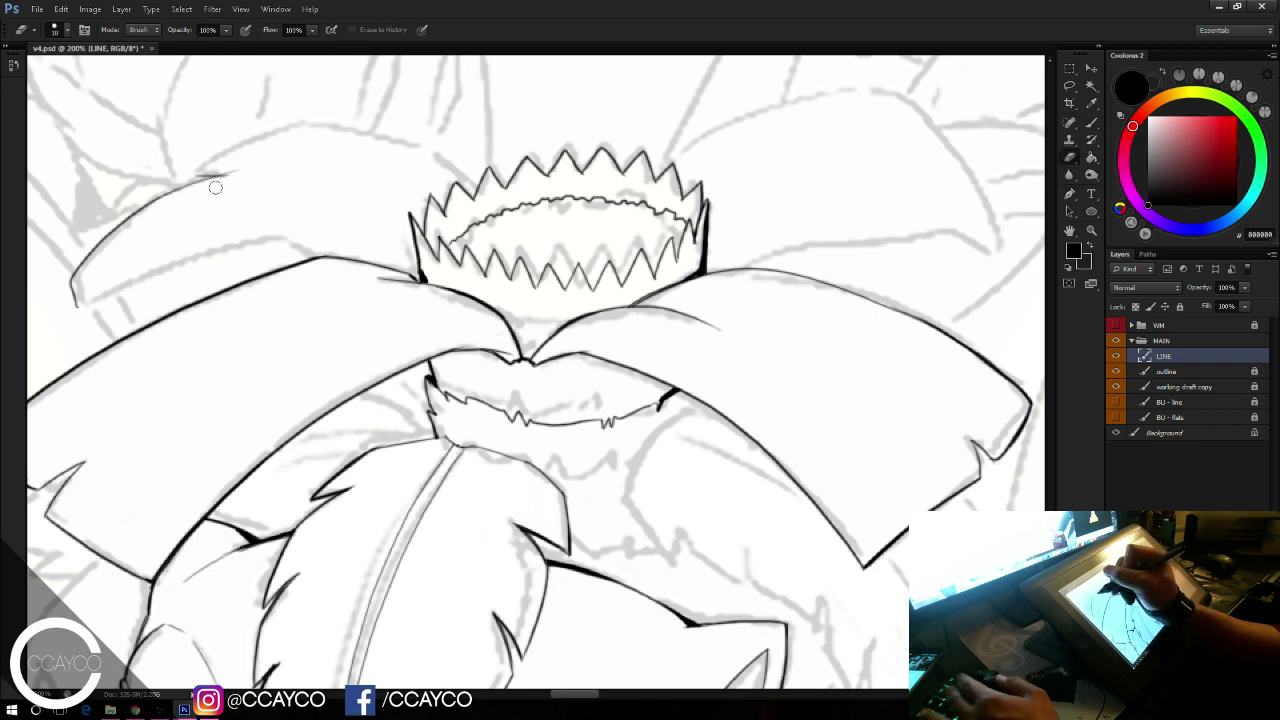
# Step: Ink the left back petal's upper edge as an arc from the notch to the cup's rim and clean up the stroke overlap
pyautogui.moveTo(198, 173)
pyautogui.mouseDown()
pyautogui.moveTo(334, 111)
pyautogui.moveTo(427, 150)
pyautogui.mouseUp()
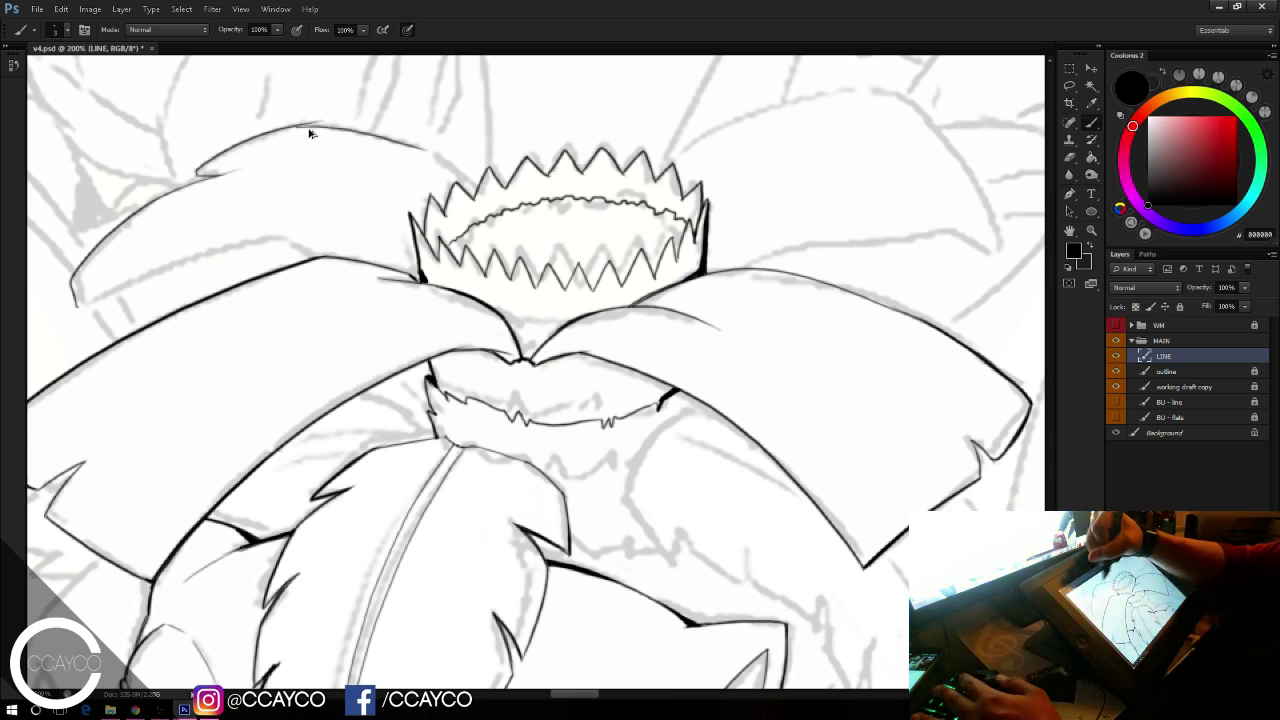
pyautogui.hotkey('ctrl', 'z')
pyautogui.moveTo(294, 126)
pyautogui.mouseDown()
pyautogui.moveTo(416, 143)
pyautogui.moveTo(480, 182)
pyautogui.mouseUp()
pyautogui.hotkey('ctrl', 'z')
pyautogui.press('e')
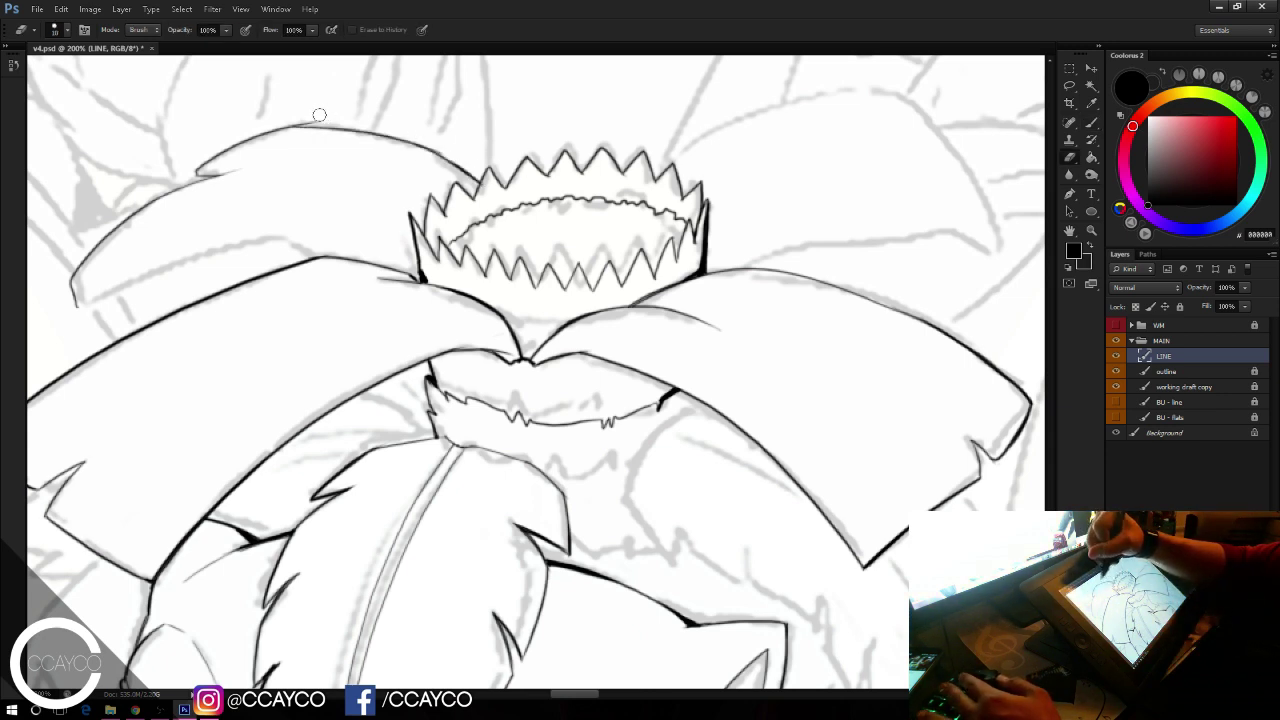
pyautogui.press('b')
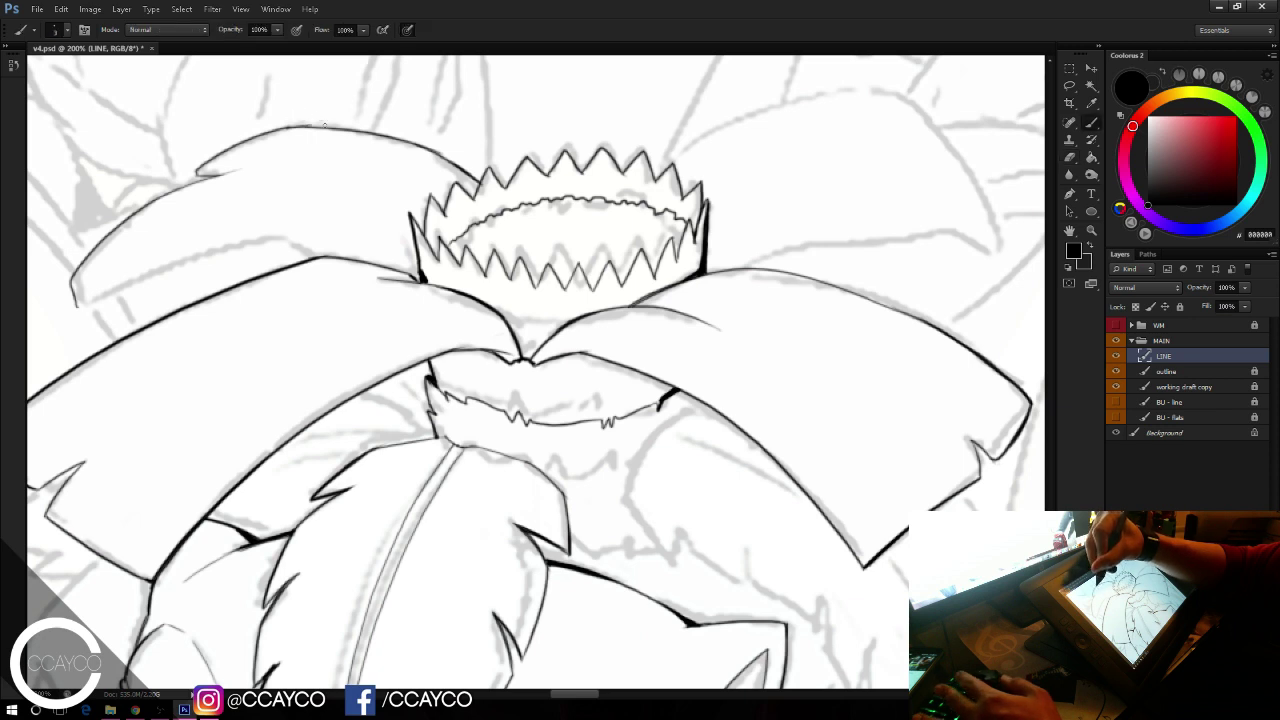
pyautogui.moveTo(354, 133); pyautogui.dragTo(308, 127)
pyautogui.hotkey('ctrl', 'z')
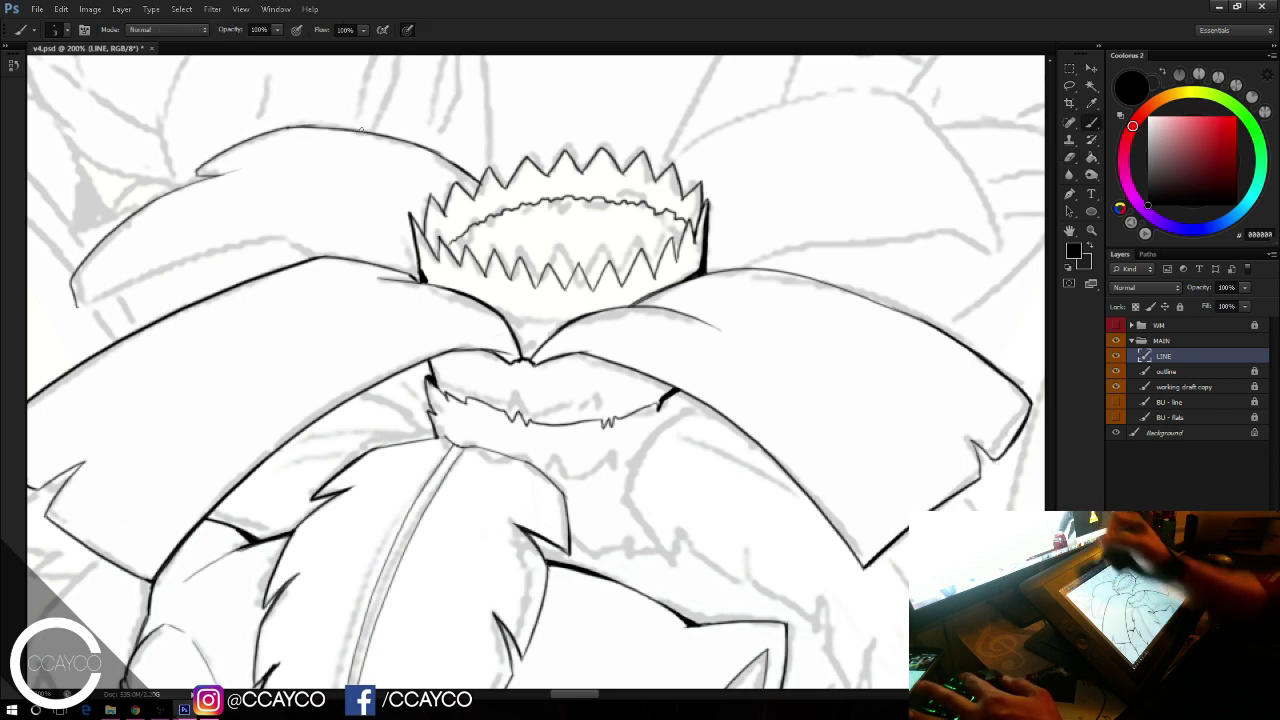
# Step: Clean up and redraw the short blunt end at the left back petal's outer tip
pyautogui.press('e')
pyautogui.moveTo(78, 308); pyautogui.dragTo(77, 312)
pyautogui.press('b')
pyautogui.hotkey('ctrl', 'z')
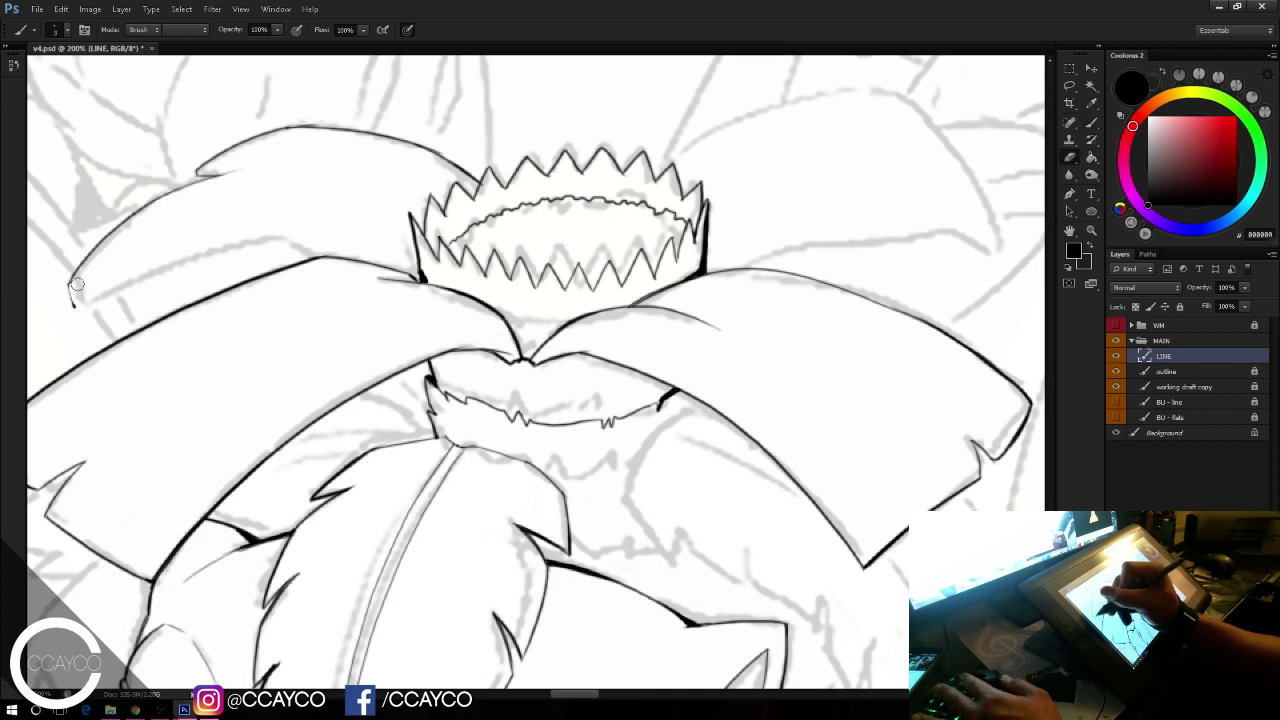
pyautogui.press('e')
pyautogui.press('b')
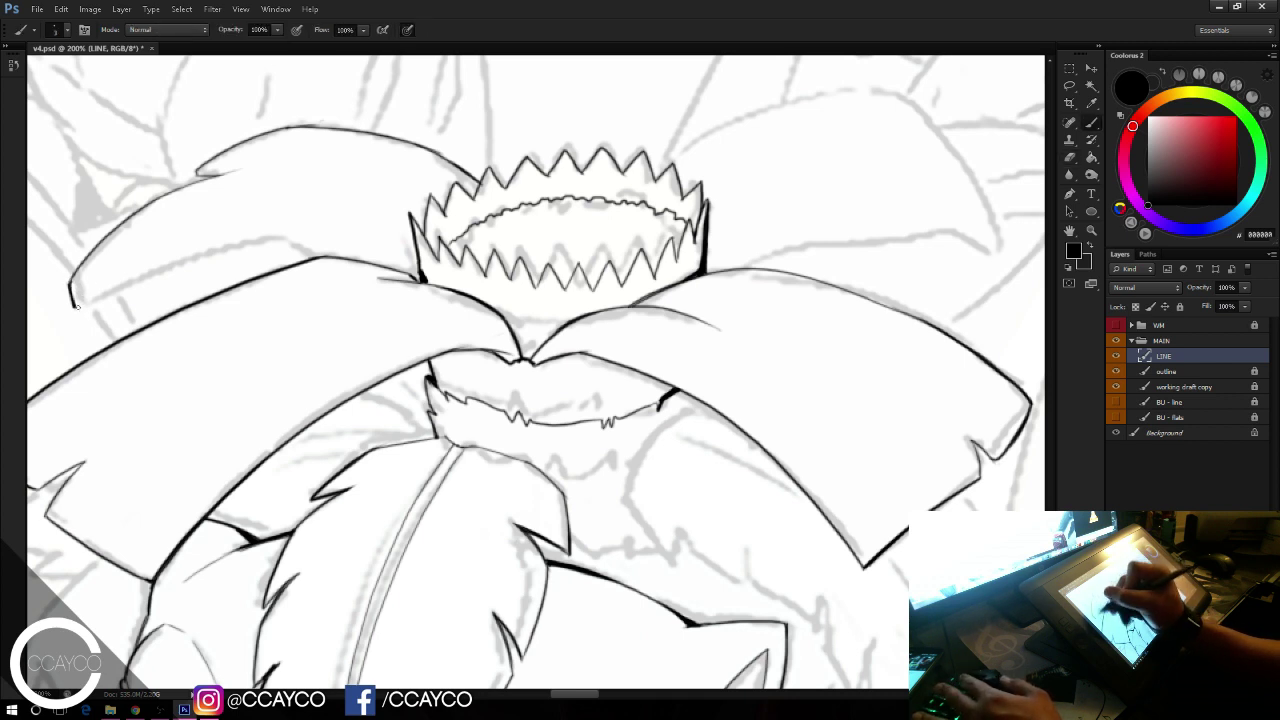
# Step: Ink the left back petal's lower edge from its tip until it tucks behind the front petal, correcting uneven strokes
pyautogui.moveTo(80, 309)
pyautogui.mouseDown()
pyautogui.moveTo(310, 231)
pyautogui.moveTo(258, 250)
pyautogui.moveTo(281, 247)
pyautogui.moveTo(276, 234)
pyautogui.moveTo(305, 226)
pyautogui.mouseUp()
pyautogui.hotkey('ctrl', 'z')
pyautogui.hotkey('ctrl', 'z')
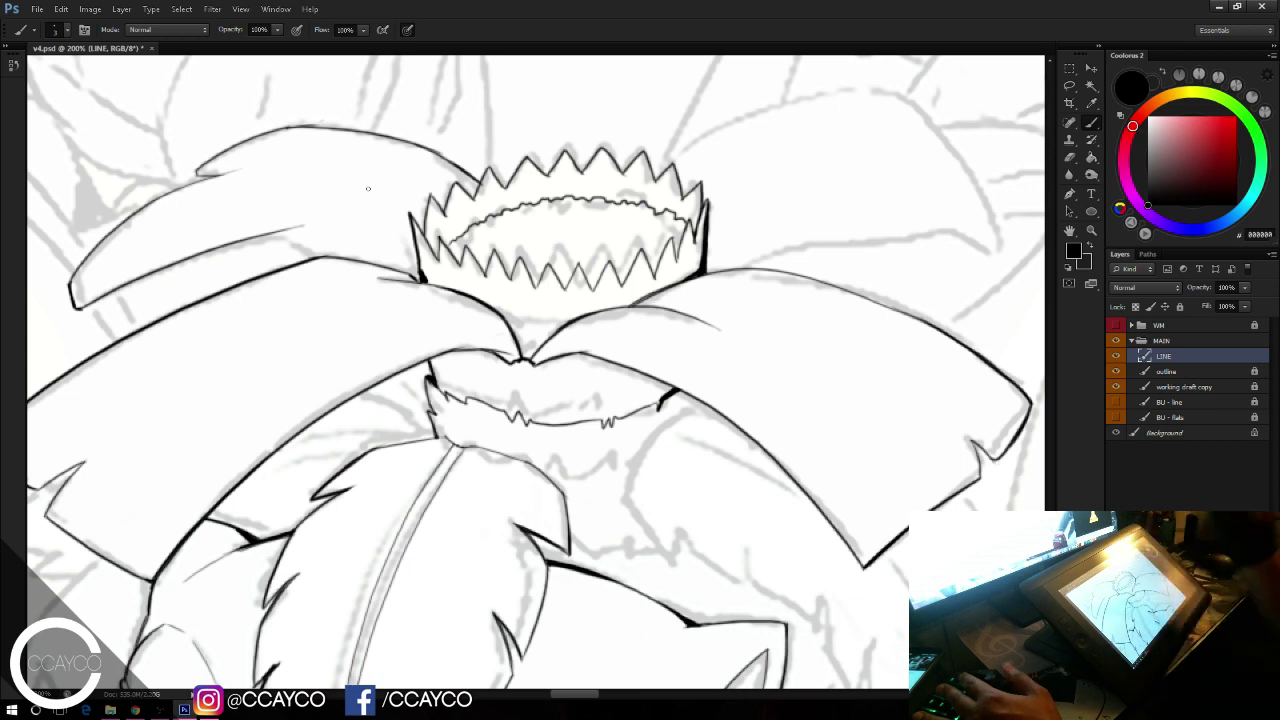
pyautogui.moveTo(264, 233); pyautogui.dragTo(338, 258)
pyautogui.hotkey('ctrl', 'z')
pyautogui.press('e')
pyautogui.moveTo(271, 230)
pyautogui.mouseDown()
pyautogui.moveTo(299, 225)
pyautogui.moveTo(332, 254)
pyautogui.mouseUp()
pyautogui.press('b')
pyautogui.hotkey('ctrl', 'z')
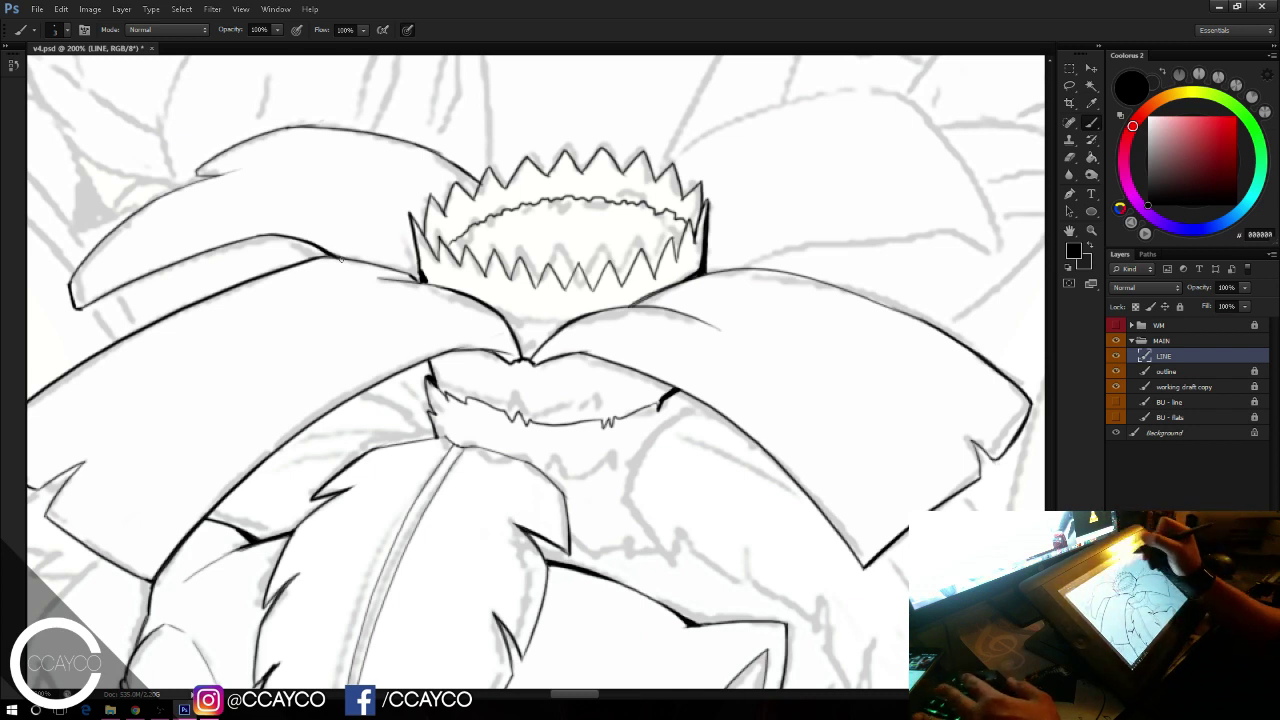
# Step: Thicken the line along the left back petal's lower edge
pyautogui.moveTo(84, 309); pyautogui.dragTo(182, 261)
pyautogui.hotkey('ctrl', 'z')
pyautogui.moveTo(85, 308); pyautogui.dragTo(284, 234)
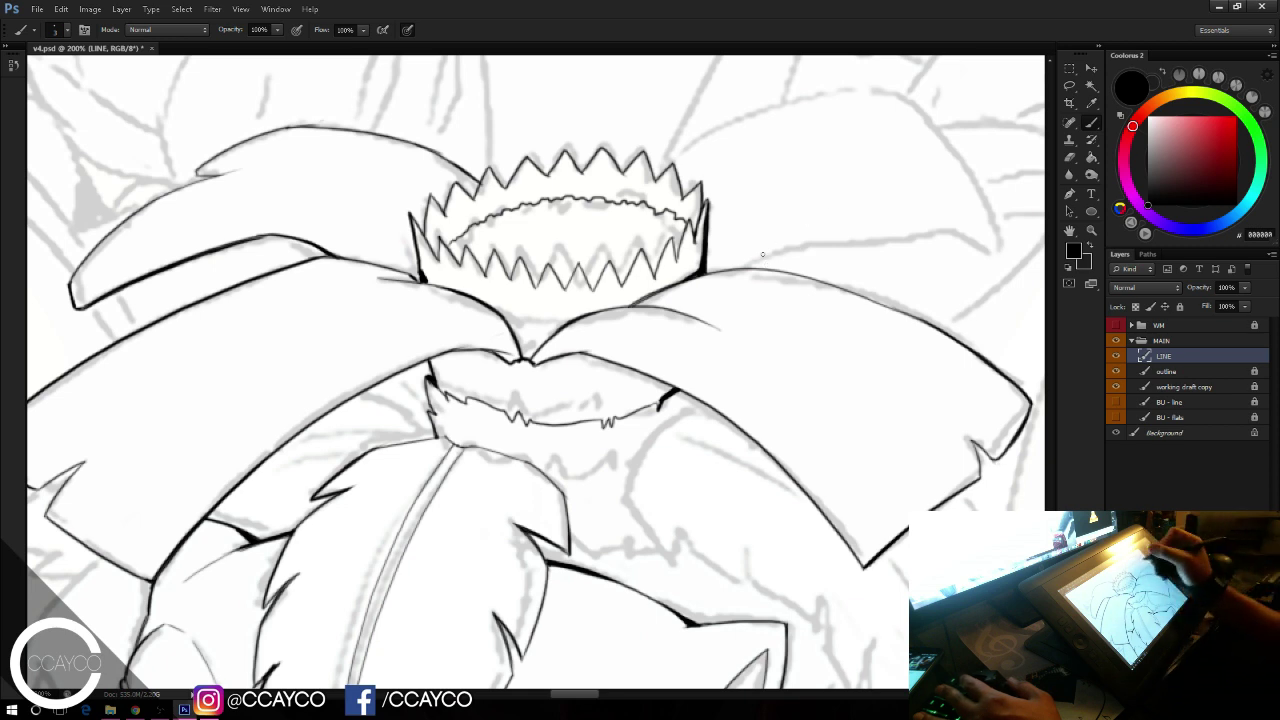
# Step: Ink the right back petal's lower edge from behind the front petal out toward its pointed tip
pyautogui.moveTo(750, 267)
pyautogui.mouseDown()
pyautogui.moveTo(849, 240)
pyautogui.moveTo(998, 240)
pyautogui.mouseUp()
pyautogui.hotkey('ctrl', 'z')
pyautogui.moveTo(752, 266); pyautogui.dragTo(968, 237)
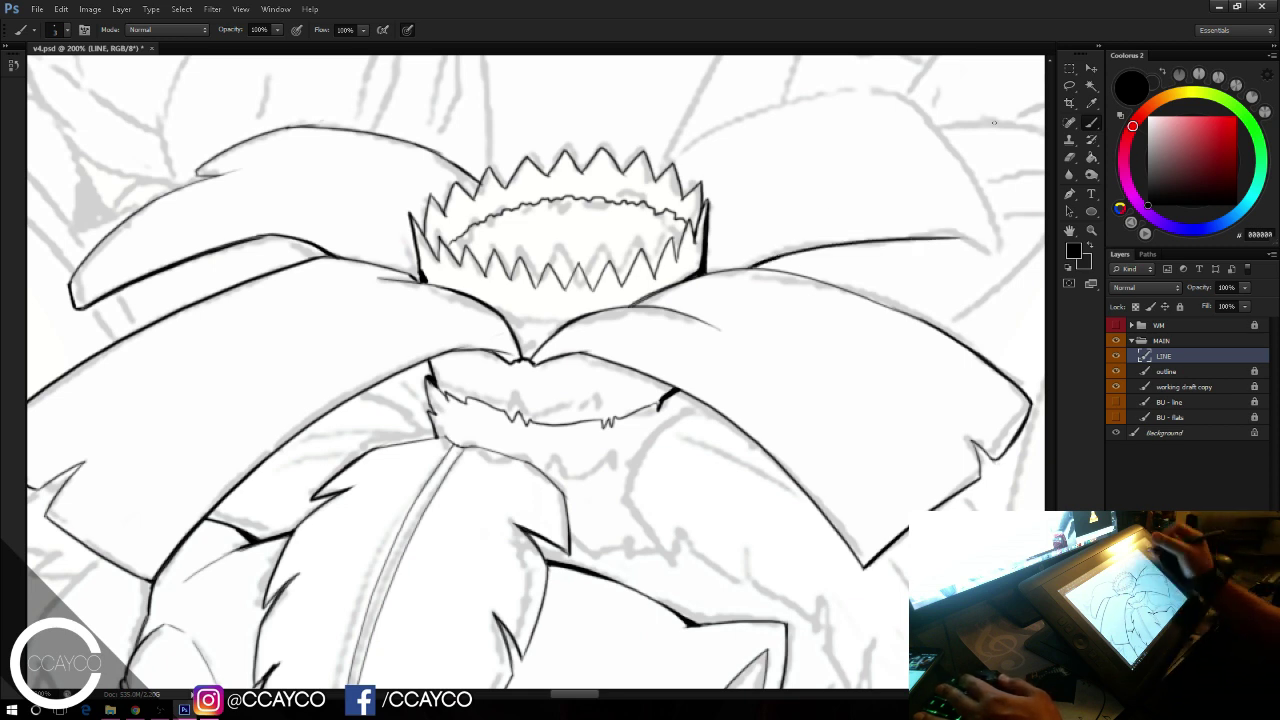
pyautogui.moveTo(946, 238)
pyautogui.mouseDown()
pyautogui.moveTo(1003, 267)
pyautogui.moveTo(978, 190)
pyautogui.moveTo(1003, 240)
pyautogui.mouseUp()
pyautogui.hotkey('ctrl', 'z')
# Step: Ink the right back petal's upper edge from the cup's rim to its outer corner, redoing the arc to follow the draft
pyautogui.moveTo(670, 166); pyautogui.dragTo(920, 97)
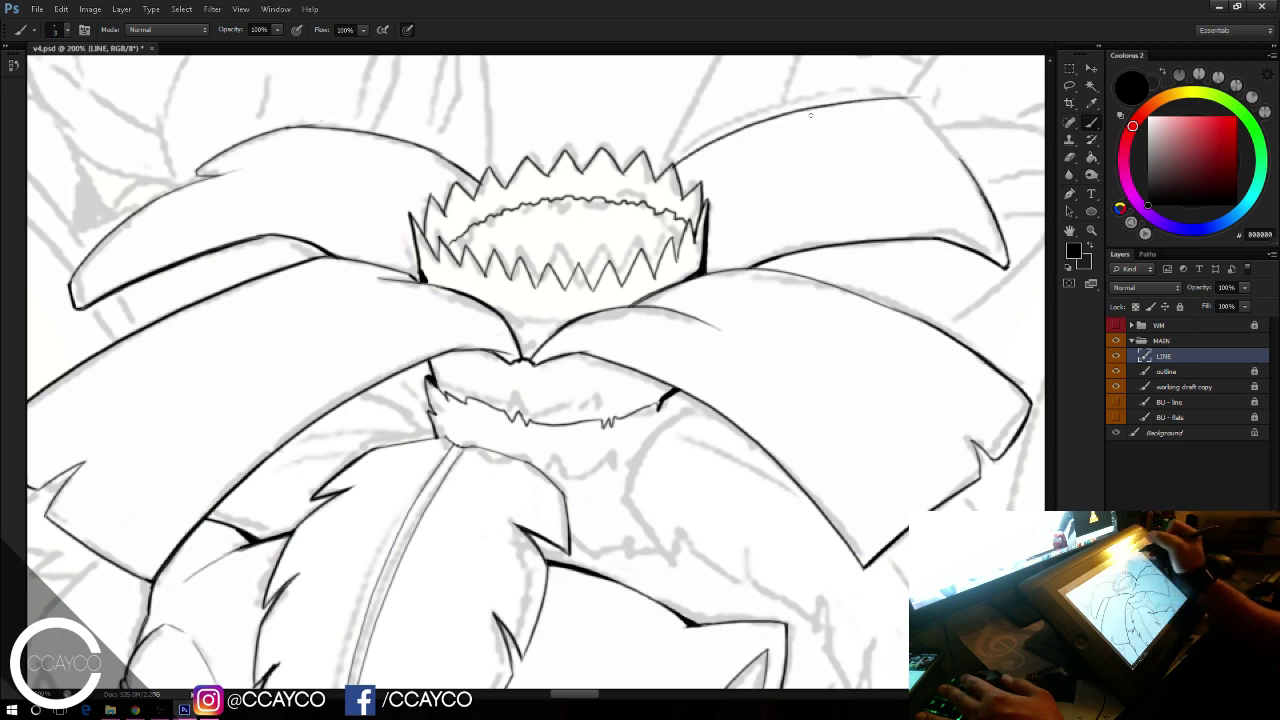
pyautogui.hotkey('ctrl', 'z')
pyautogui.moveTo(652, 178)
pyautogui.mouseDown()
pyautogui.moveTo(908, 91)
pyautogui.moveTo(930, 120)
pyautogui.mouseUp()
pyautogui.moveTo(873, 90)
pyautogui.mouseDown()
pyautogui.moveTo(950, 147)
pyautogui.moveTo(914, 106)
pyautogui.moveTo(959, 160)
pyautogui.mouseUp()
pyautogui.hotkey('ctrl', 'alt', 'z')
pyautogui.hotkey('ctrl', 'alt', 'z')
pyautogui.hotkey('ctrl', 'alt', 'z')
# Step: Refine the right back petal's outer edge where it bends down from the corner, and clean up the corner
pyautogui.moveTo(917, 111); pyautogui.dragTo(963, 157)
pyautogui.hotkey('ctrl', 'z')
pyautogui.moveTo(916, 110); pyautogui.dragTo(971, 179)
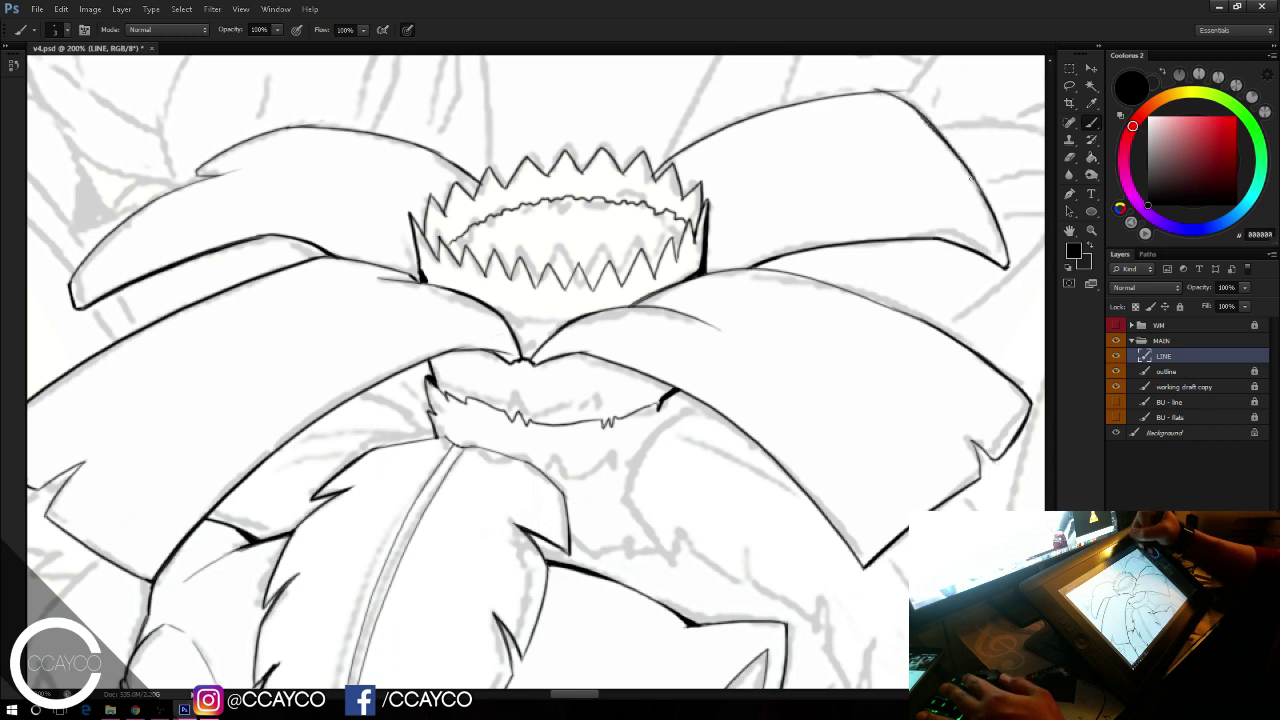
pyautogui.hotkey('ctrl', 'z')
pyautogui.moveTo(921, 114)
pyautogui.mouseDown()
pyautogui.moveTo(982, 187)
pyautogui.moveTo(944, 139)
pyautogui.mouseUp()
pyautogui.hotkey('ctrl', 'z')
pyautogui.press('e')
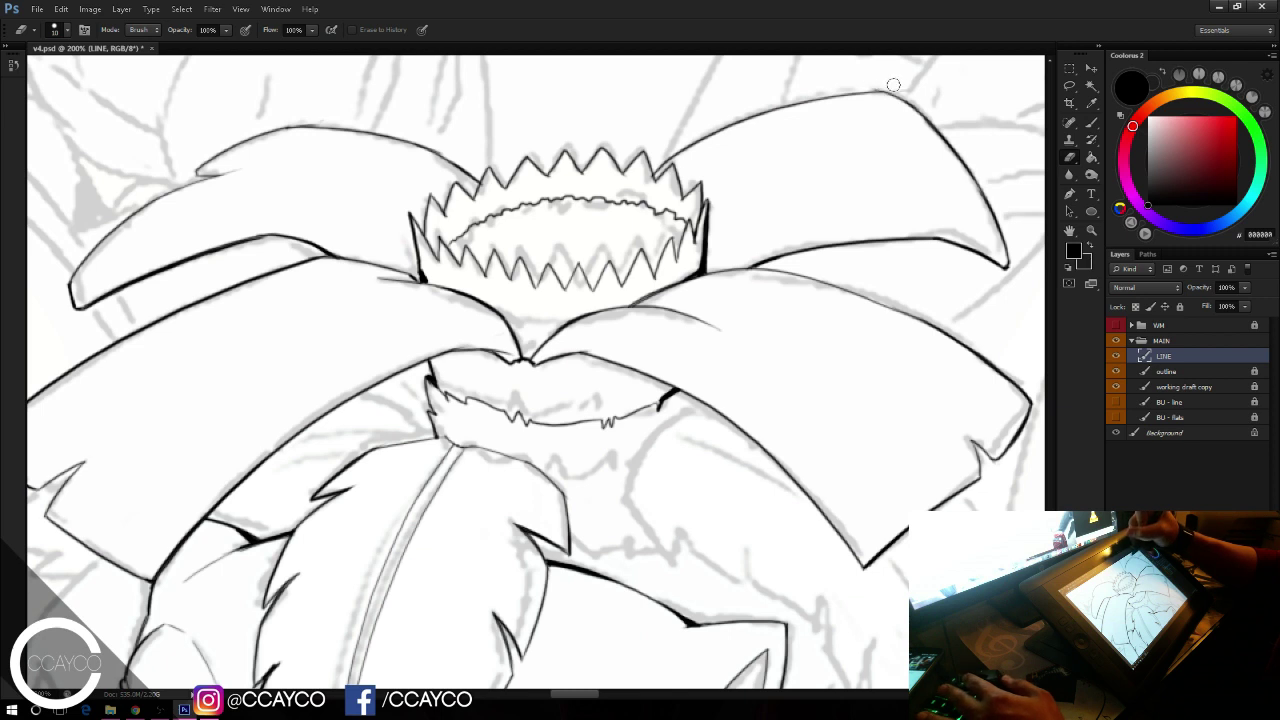
pyautogui.press('b')
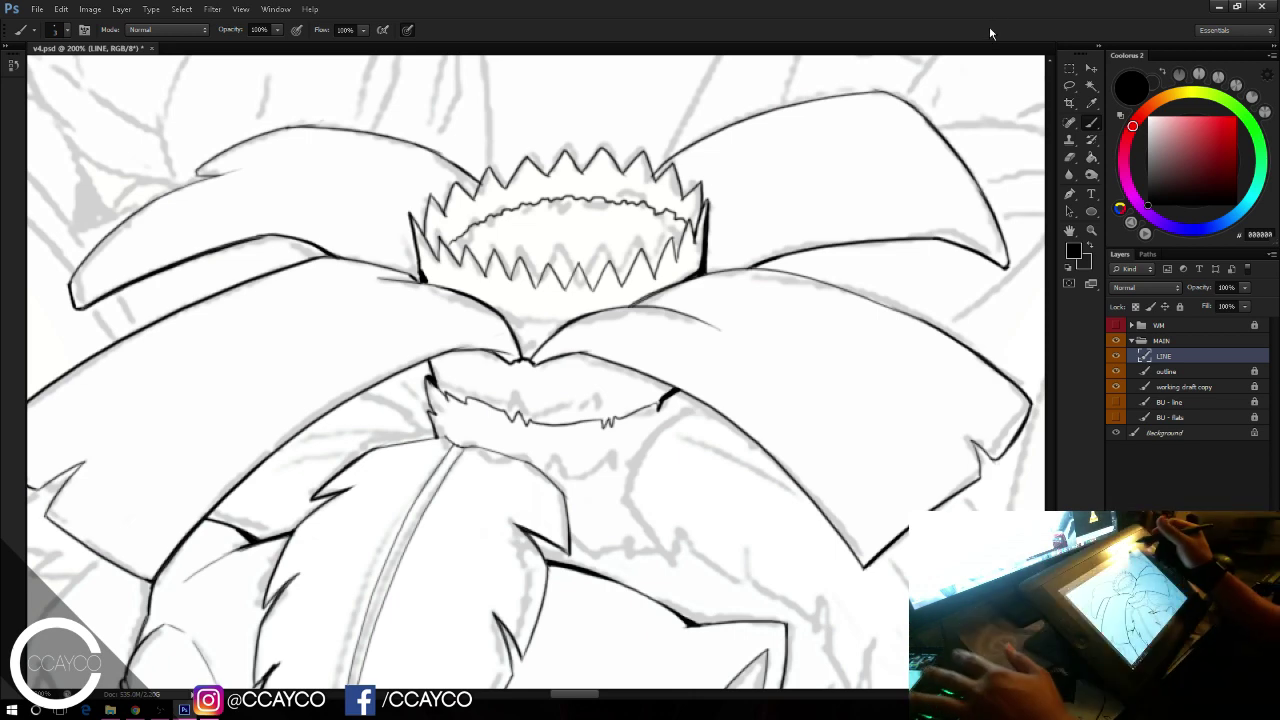
# Step: Ink the pointed leaf tip showing below the left front petal's notch, redoing uneven strokes
pyautogui.moveTo(757, 418); pyautogui.dragTo(944, 210)
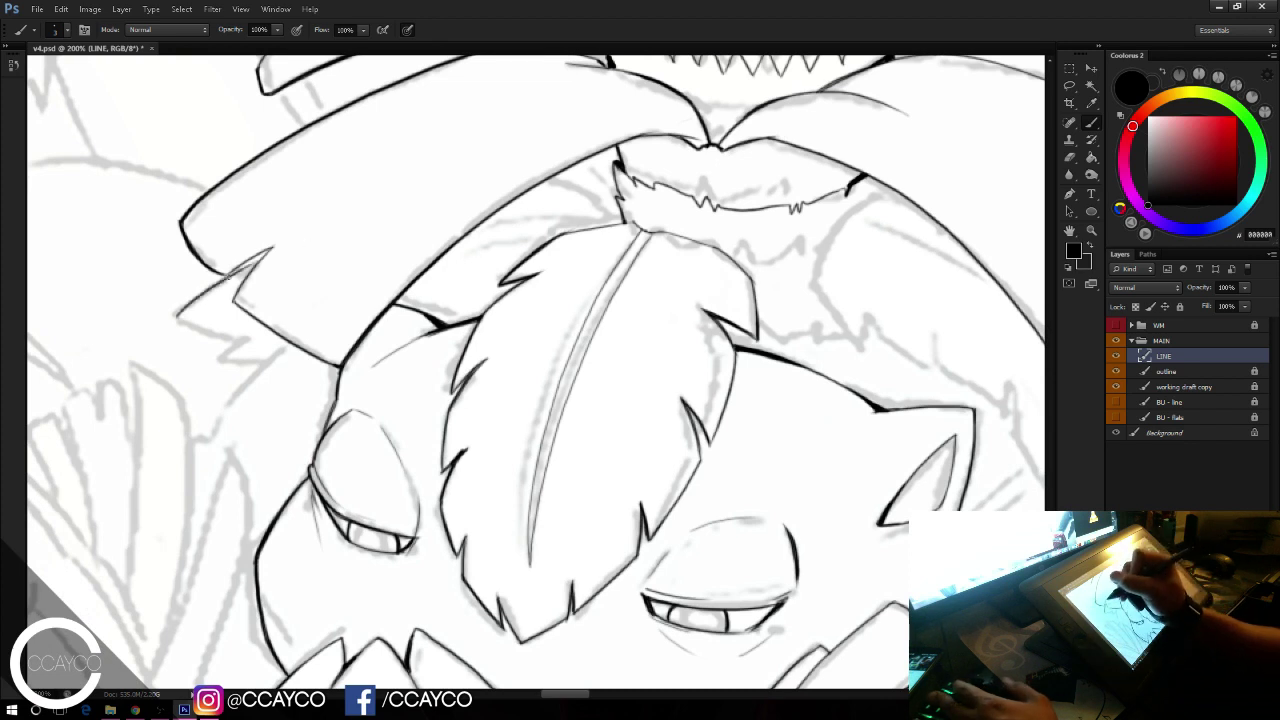
pyautogui.moveTo(173, 316); pyautogui.dragTo(231, 268)
pyautogui.hotkey('ctrl', 'z')
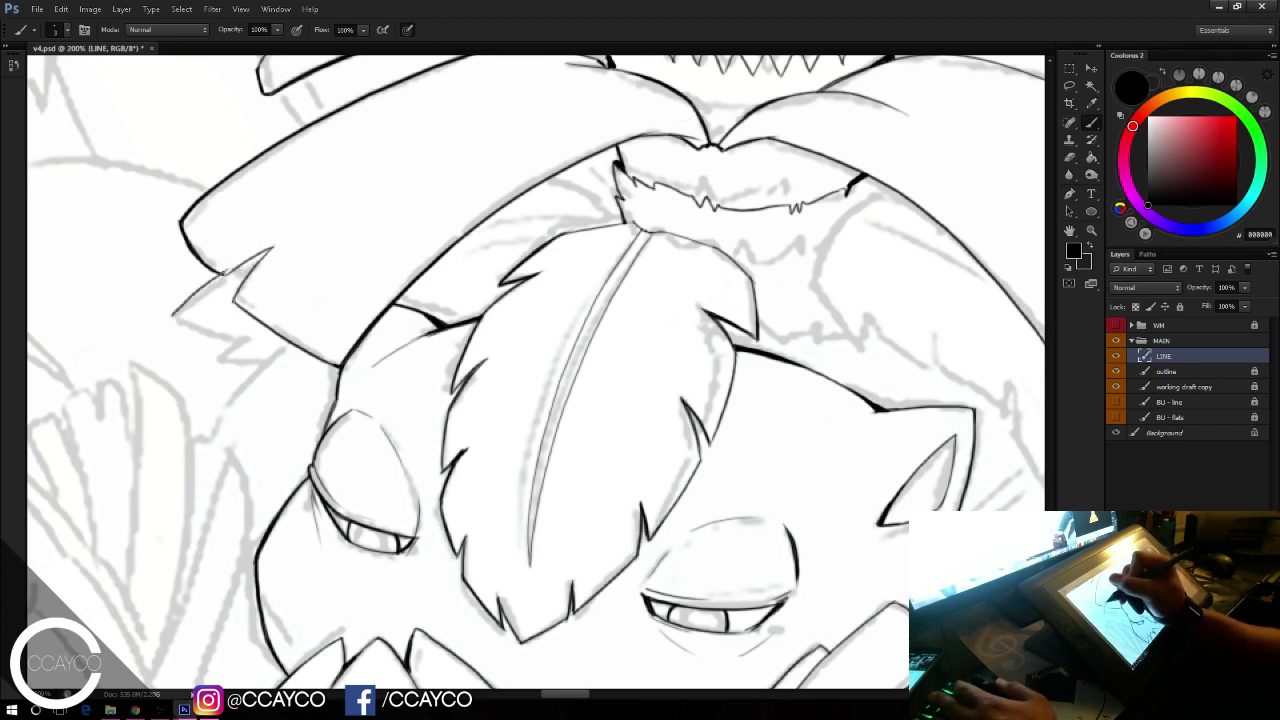
pyautogui.hotkey('ctrl', 'z')
pyautogui.moveTo(170, 318)
pyautogui.mouseDown()
pyautogui.moveTo(226, 272)
pyautogui.moveTo(180, 311)
pyautogui.moveTo(246, 345)
pyautogui.mouseUp()
pyautogui.hotkey('ctrl', 'z')
pyautogui.hotkey('ctrl', 'z')
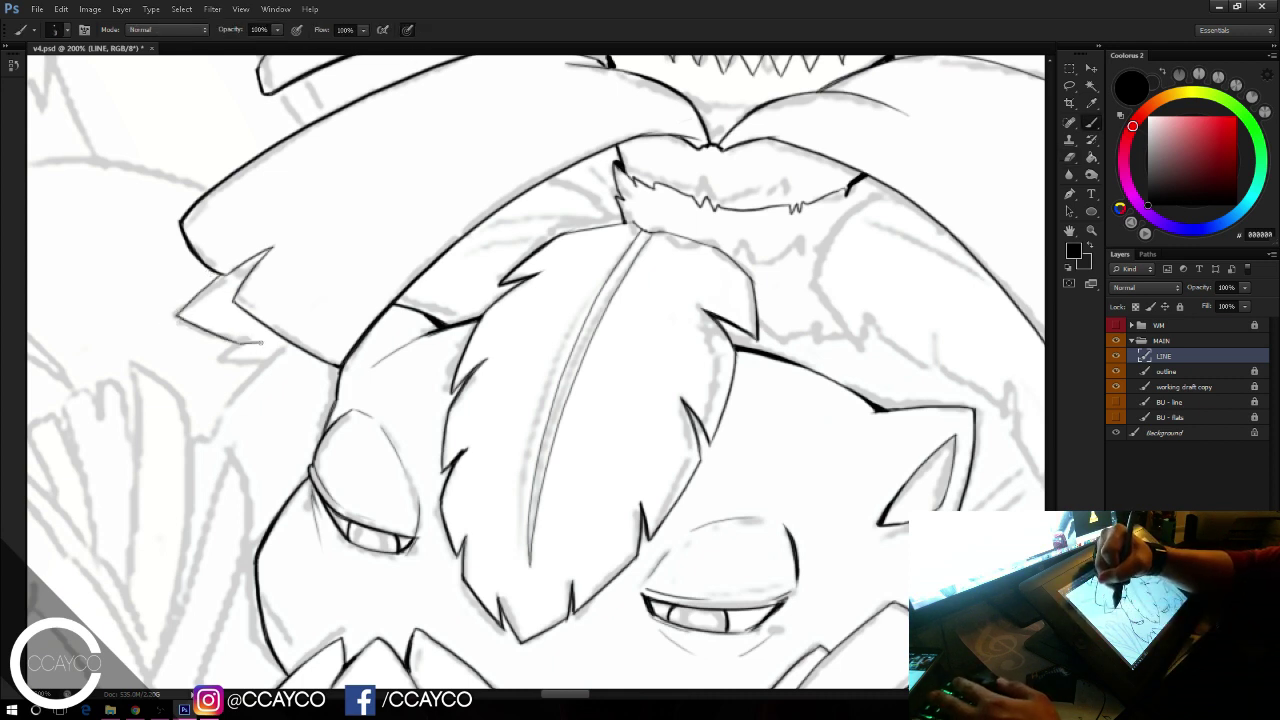
# Step: Close the leaf tip with a second spike up to the left front petal, and ink the line joining that petal to the fringe
pyautogui.moveTo(262, 343); pyautogui.dragTo(232, 376)
pyautogui.hotkey('ctrl', 'z')
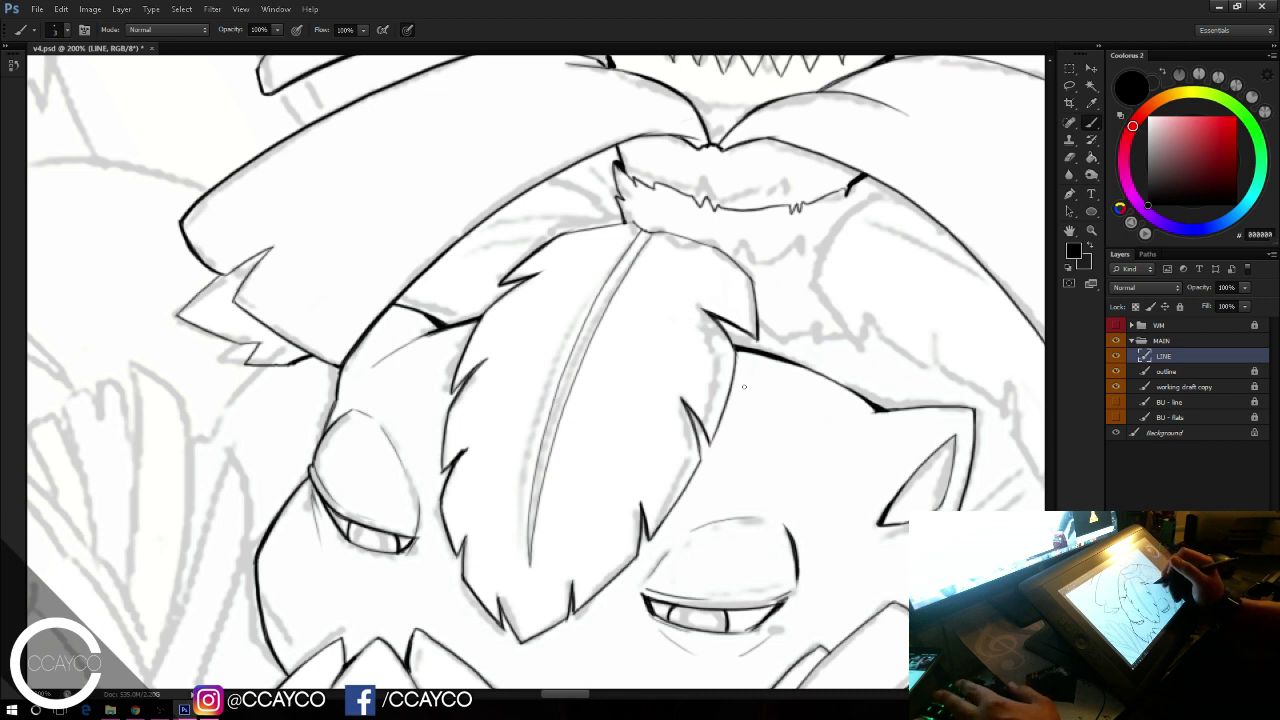
pyautogui.press('e')
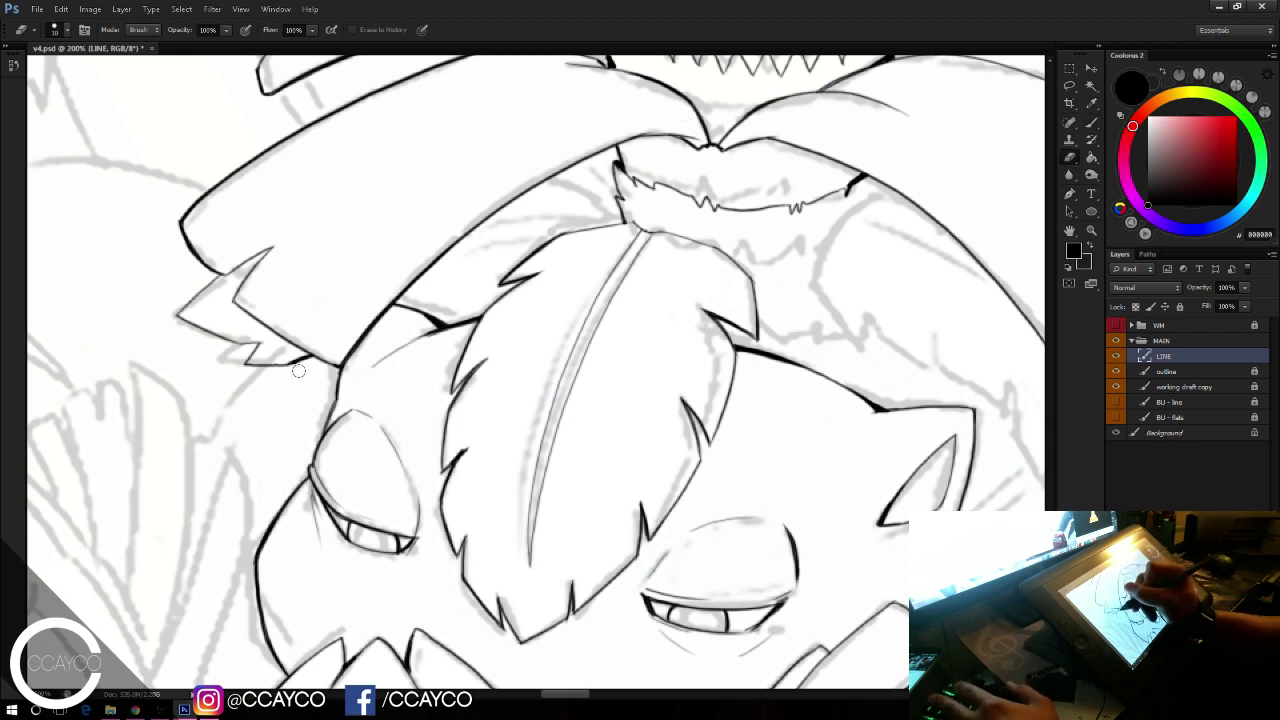
pyautogui.press('b')
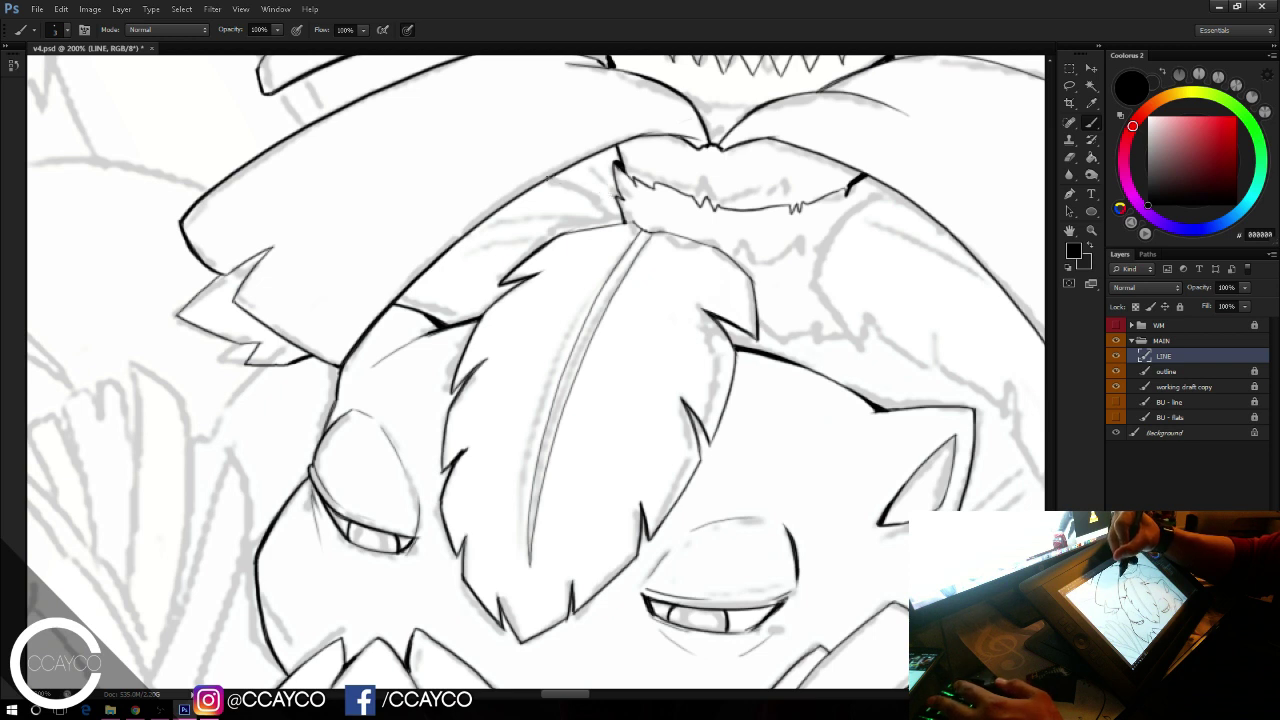
pyautogui.moveTo(549, 178); pyautogui.dragTo(617, 203)
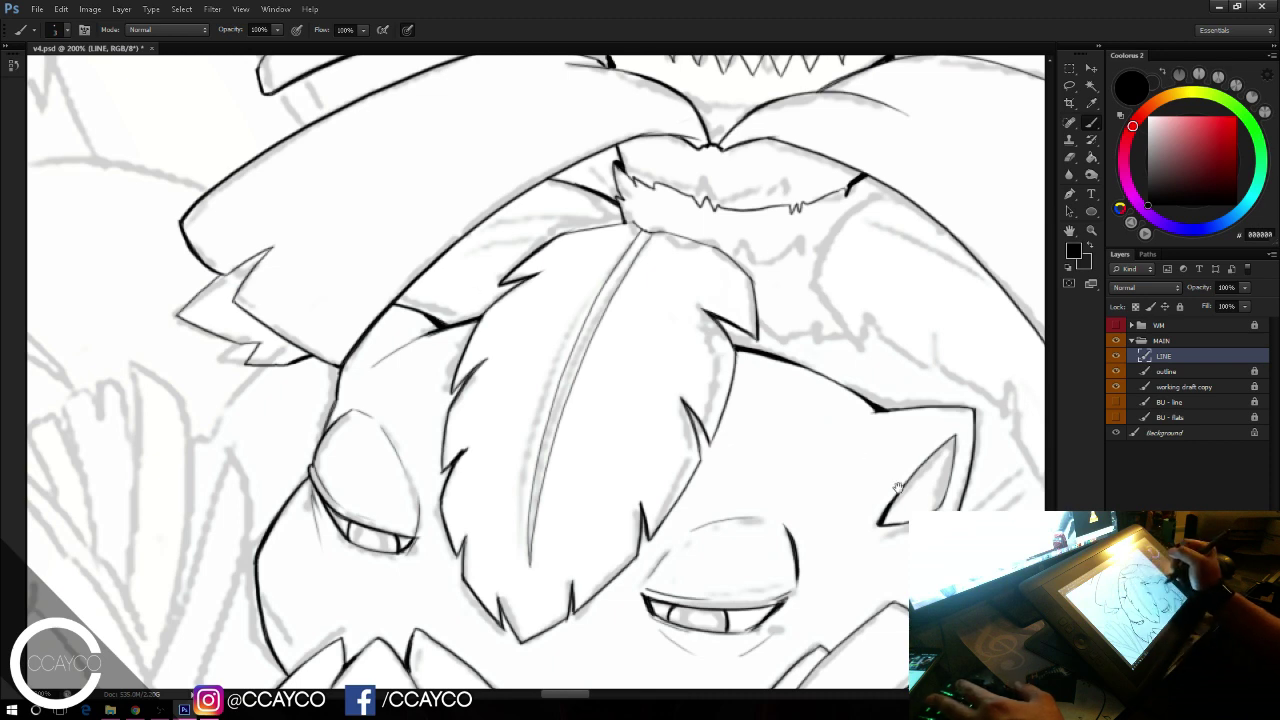
# Step: Ink the curved upper edge of the leaf under the right front petal and darken its junction with the fringe
pyautogui.moveTo(898, 488)
pyautogui.mouseDown()
pyautogui.moveTo(634, 391)
pyautogui.moveTo(425, 475)
pyautogui.mouseUp()
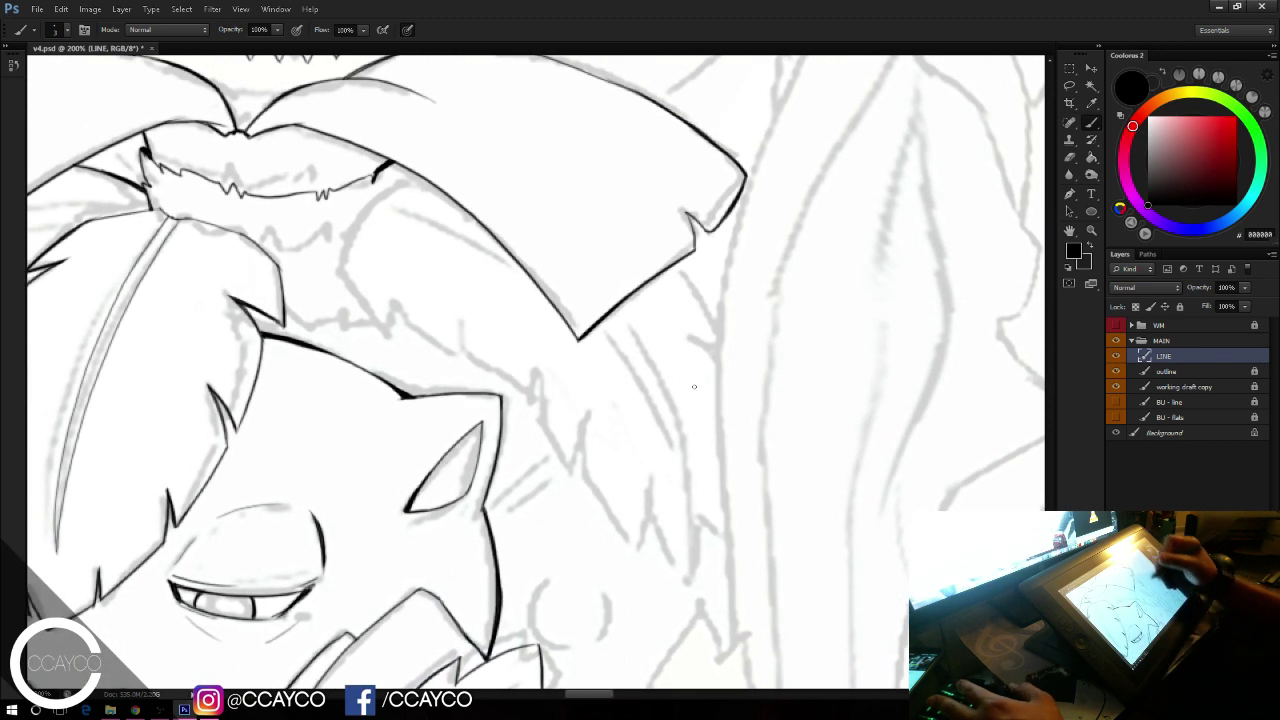
pyautogui.moveTo(341, 274)
pyautogui.mouseDown()
pyautogui.moveTo(357, 230)
pyautogui.moveTo(395, 180)
pyautogui.moveTo(428, 175)
pyautogui.mouseUp()
pyautogui.hotkey('ctrl', 'z')
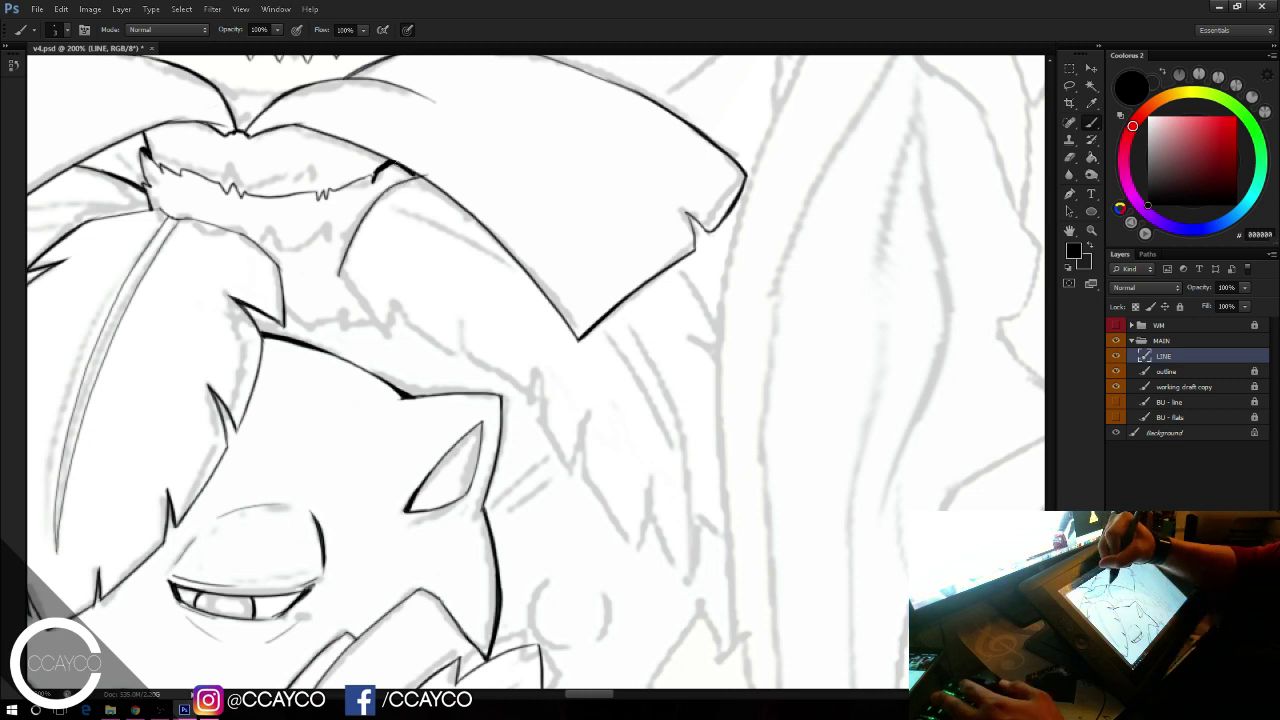
pyautogui.moveTo(390, 163)
pyautogui.mouseDown()
pyautogui.moveTo(421, 176)
pyautogui.moveTo(384, 204)
pyautogui.mouseUp()
# Step: Ink the first jagged teeth of that leaf's lower edge down toward Venusaur's ear, cleaning up overlaps
pyautogui.moveTo(345, 268)
pyautogui.mouseDown()
pyautogui.moveTo(385, 332)
pyautogui.moveTo(328, 257)
pyautogui.moveTo(378, 334)
pyautogui.moveTo(363, 308)
pyautogui.moveTo(396, 302)
pyautogui.moveTo(469, 358)
pyautogui.mouseUp()
pyautogui.press('e')
pyautogui.hotkey('ctrl', 'z')
pyautogui.press('b')
pyautogui.press('e')
pyautogui.press('b')
pyautogui.hotkey('ctrl', 'z')
# Step: Continue the leaf's jagged lower edge past the ear with two more teeth, redoing uneven strokes
pyautogui.moveTo(474, 350)
pyautogui.mouseDown()
pyautogui.moveTo(536, 405)
pyautogui.moveTo(537, 368)
pyautogui.mouseUp()
pyautogui.moveTo(537, 368)
pyautogui.mouseDown()
pyautogui.moveTo(546, 438)
pyautogui.moveTo(535, 368)
pyautogui.moveTo(570, 461)
pyautogui.moveTo(508, 342)
pyautogui.moveTo(568, 445)
pyautogui.moveTo(578, 412)
pyautogui.mouseUp()
pyautogui.hotkey('ctrl', 'z')
pyautogui.hotkey('ctrl', 'z')
pyautogui.moveTo(574, 466); pyautogui.dragTo(579, 430)
# Step: Ink the remaining jagged teeth of the leaf's lower edge down to its tip, redoing uneven strokes
pyautogui.moveTo(579, 429)
pyautogui.mouseDown()
pyautogui.moveTo(583, 478)
pyautogui.moveTo(634, 539)
pyautogui.mouseUp()
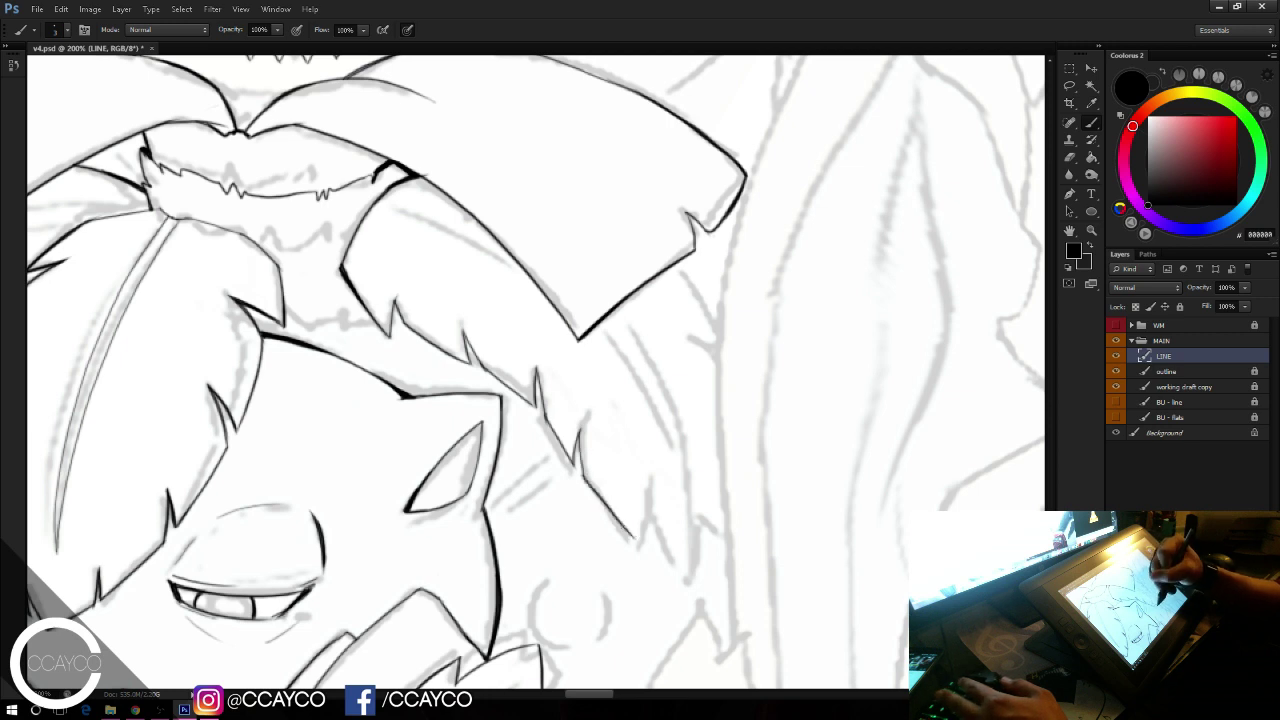
pyautogui.hotkey('ctrl', 'z')
pyautogui.moveTo(583, 474)
pyautogui.mouseDown()
pyautogui.moveTo(641, 551)
pyautogui.moveTo(652, 490)
pyautogui.moveTo(690, 581)
pyautogui.moveTo(704, 493)
pyautogui.mouseUp()
pyautogui.hotkey('ctrl', 'z')
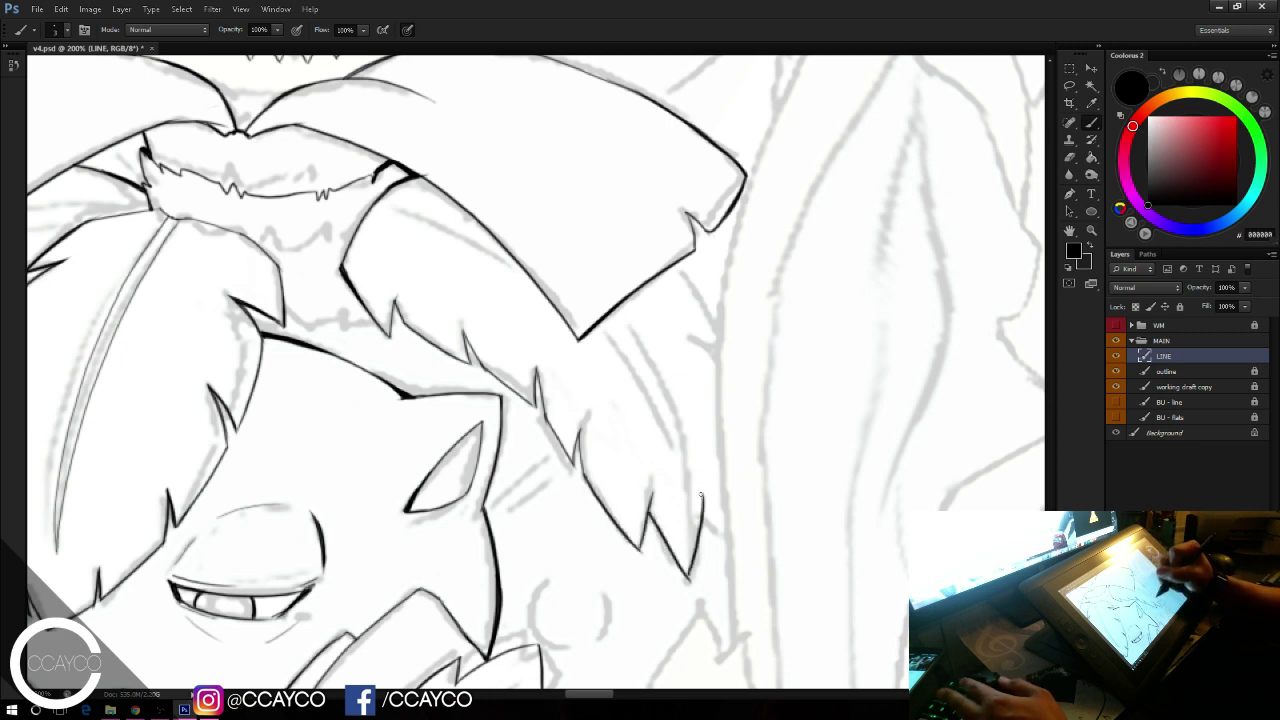
pyautogui.hotkey('ctrl', 'z')
# Step: Ink the leaf's outer edge from the tip up to the right front petal, with notches, and darken its junction with the petal
pyautogui.moveTo(690, 580)
pyautogui.mouseDown()
pyautogui.moveTo(722, 474)
pyautogui.moveTo(728, 358)
pyautogui.mouseUp()
pyautogui.hotkey('ctrl', 'z')
pyautogui.moveTo(677, 265); pyautogui.dragTo(727, 353)
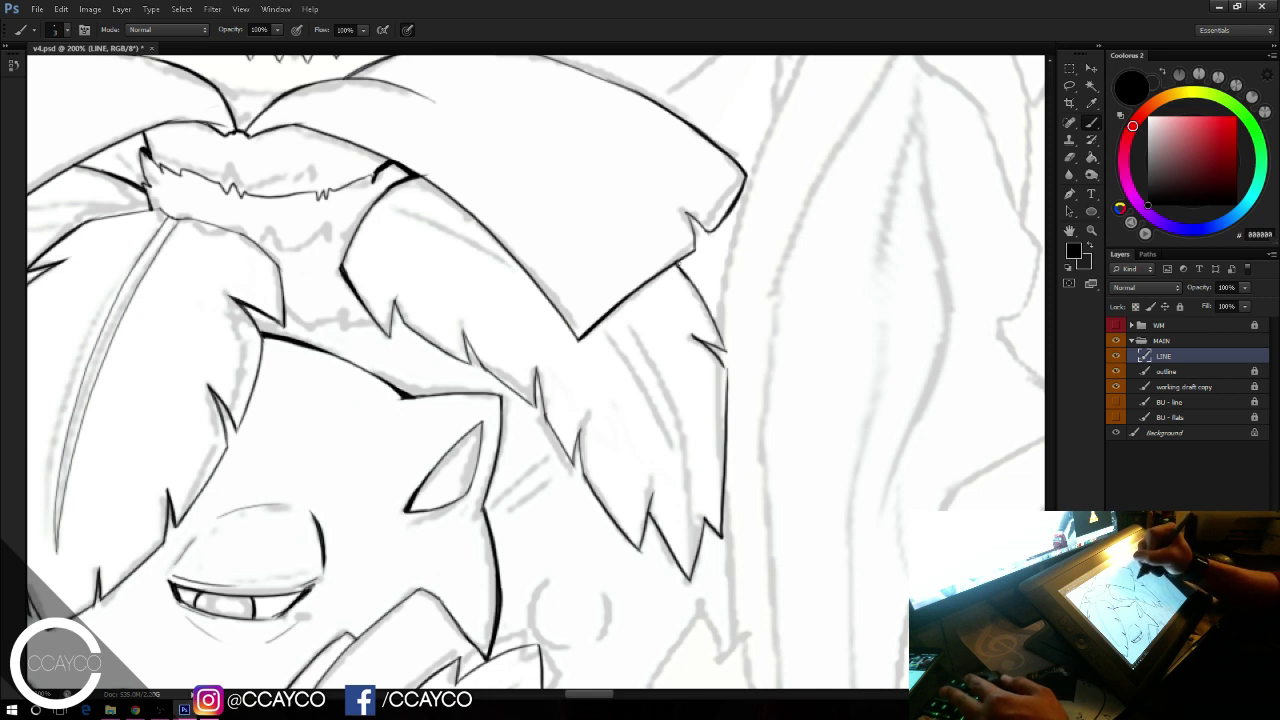
pyautogui.hotkey('ctrl', 'alt', 'z')
pyautogui.hotkey('ctrl', 'alt', 'z')
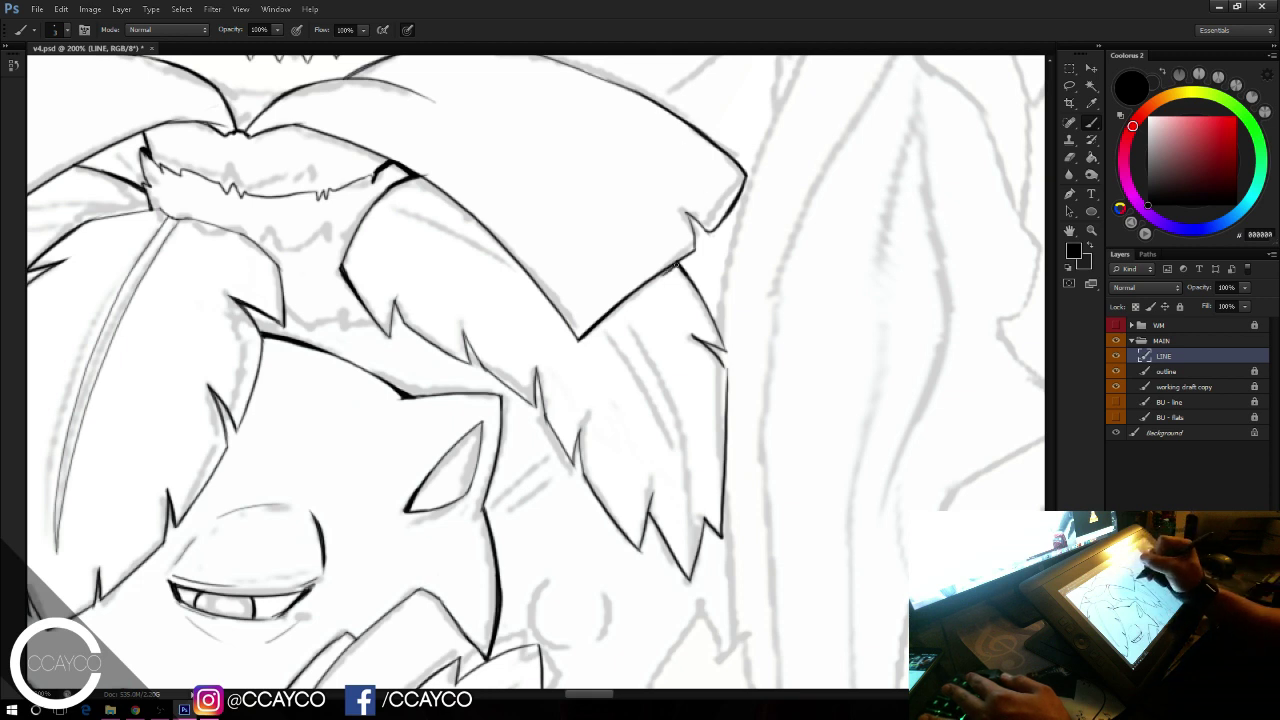
# Step: Ink the leaf's midrib as thin tapered lines on both sides of the overlapping petal corner, redoing uneven strokes
pyautogui.moveTo(394, 200); pyautogui.dragTo(456, 228)
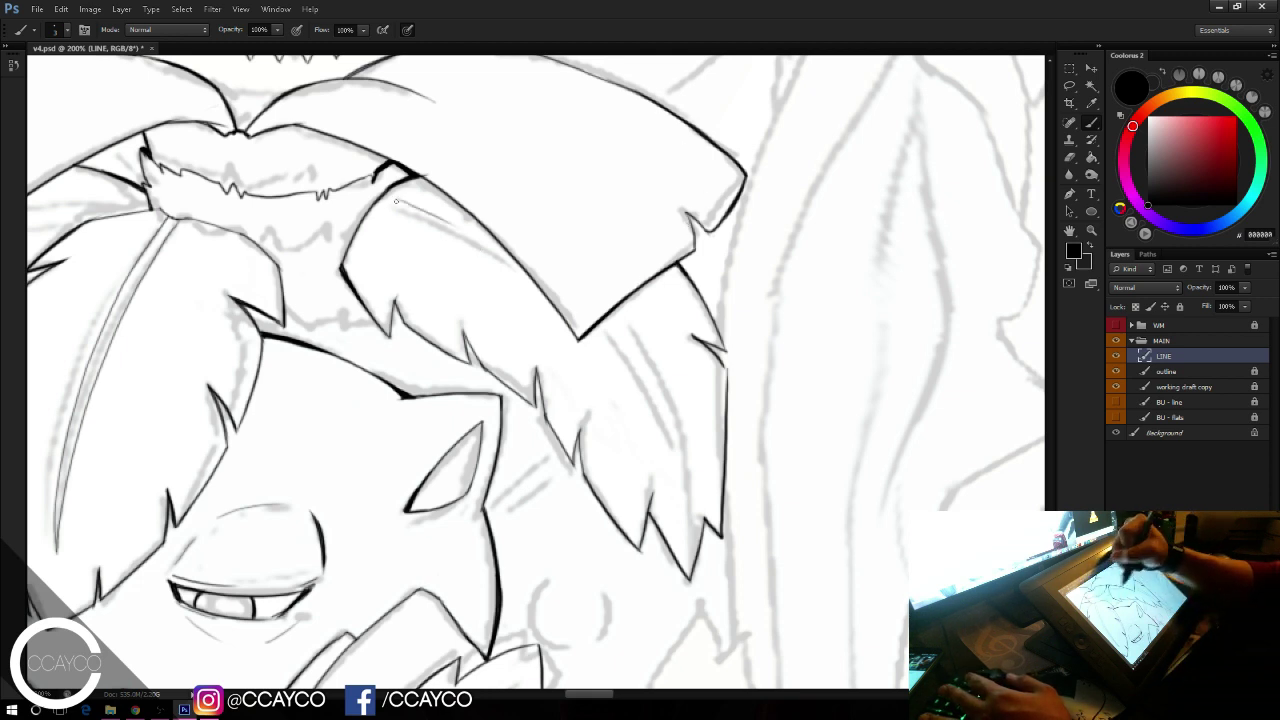
pyautogui.hotkey('ctrl', 'z')
pyautogui.moveTo(384, 193); pyautogui.dragTo(500, 240)
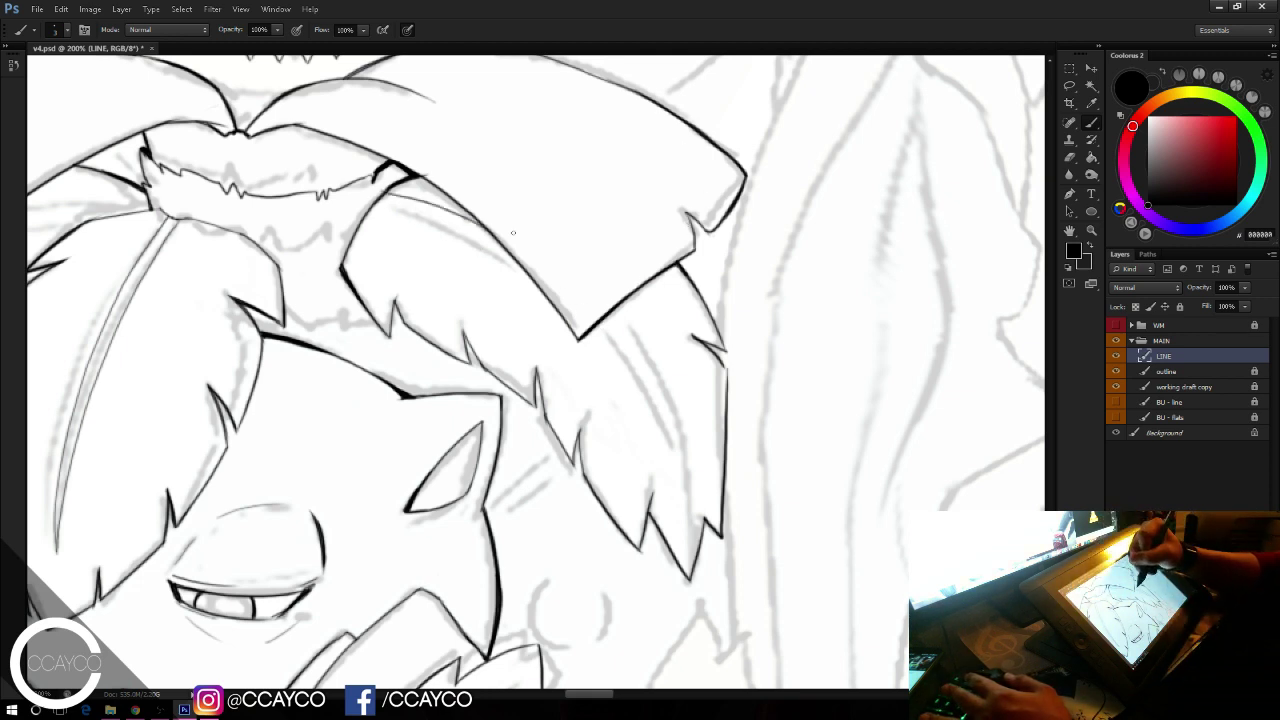
pyautogui.moveTo(604, 325); pyautogui.dragTo(670, 437)
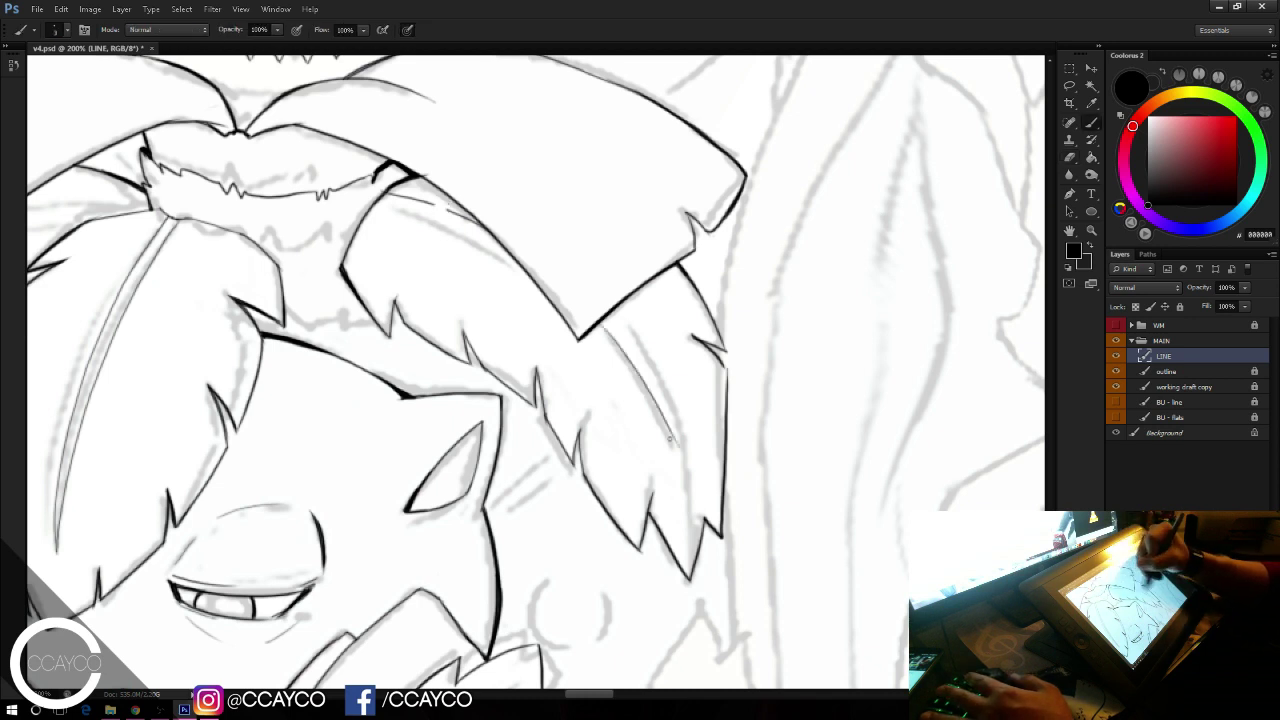
pyautogui.moveTo(608, 322); pyautogui.dragTo(682, 444)
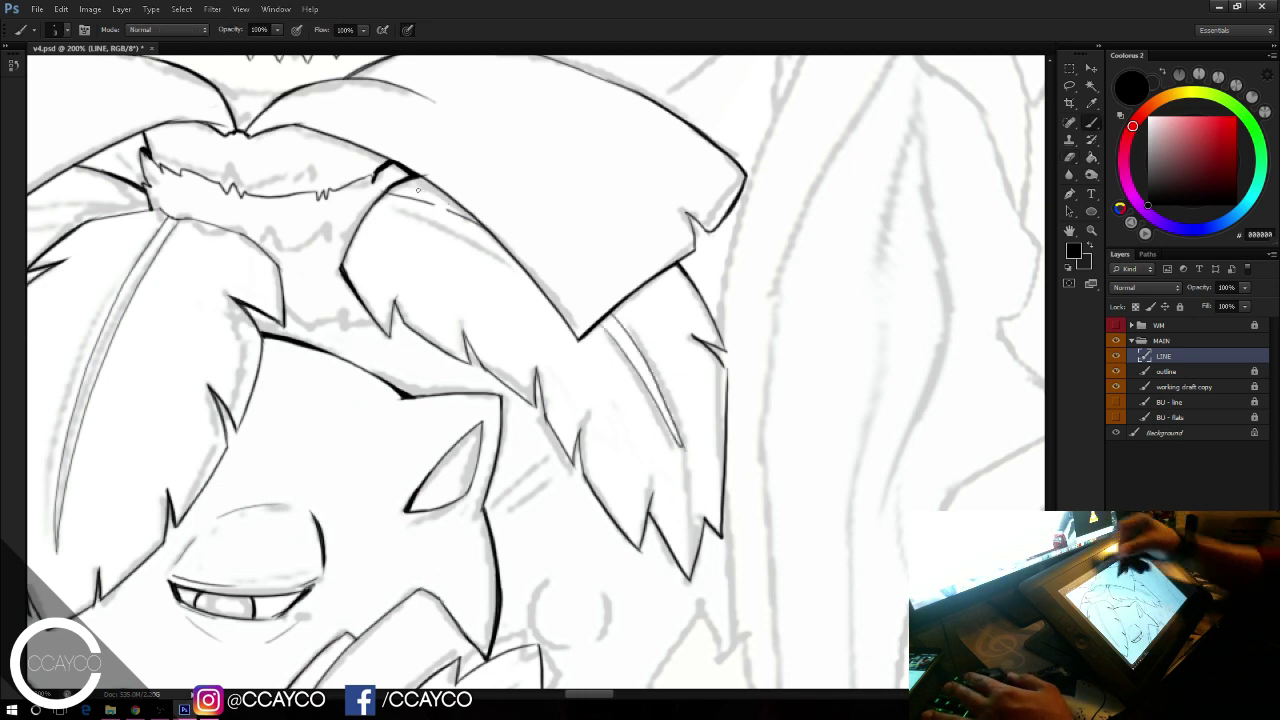
pyautogui.moveTo(420, 198); pyautogui.dragTo(466, 217)
pyautogui.hotkey('ctrl', 'z')
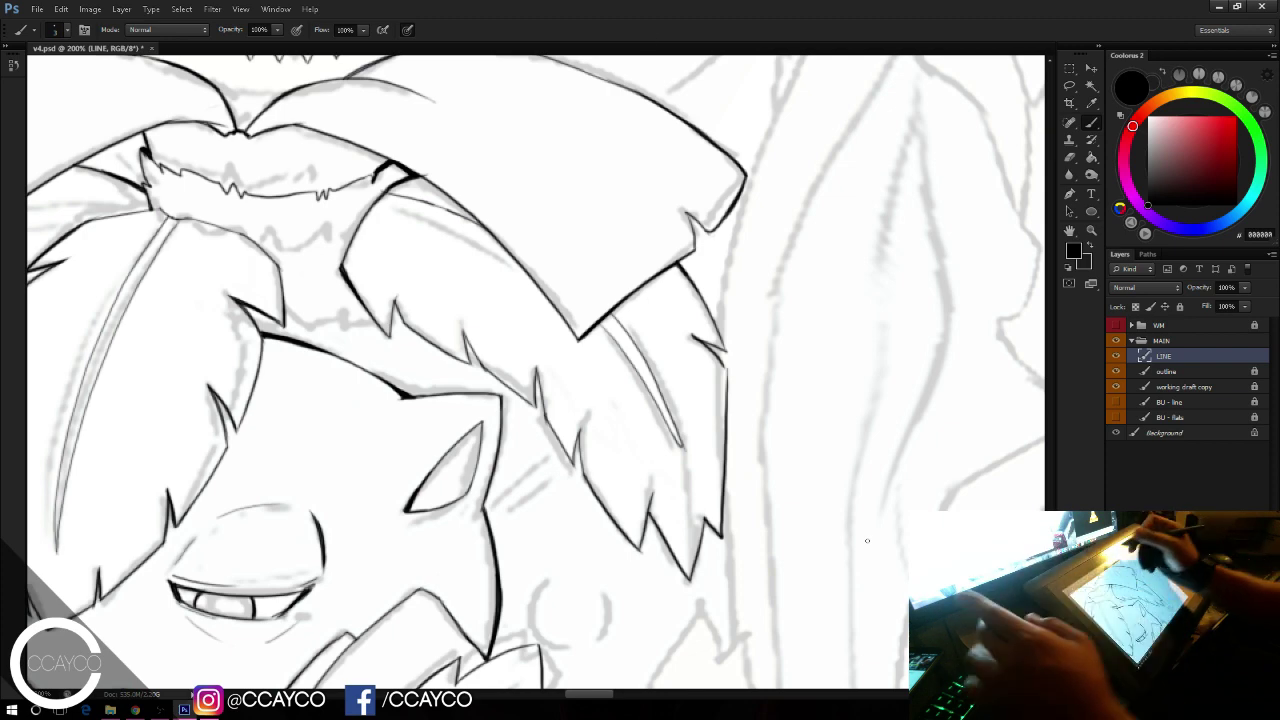
# Step: Ink the two lower jagged fringe lines between the front leaves and the line joining the right leaf to the ear's base
pyautogui.moveTo(535, 205); pyautogui.dragTo(680, 203)
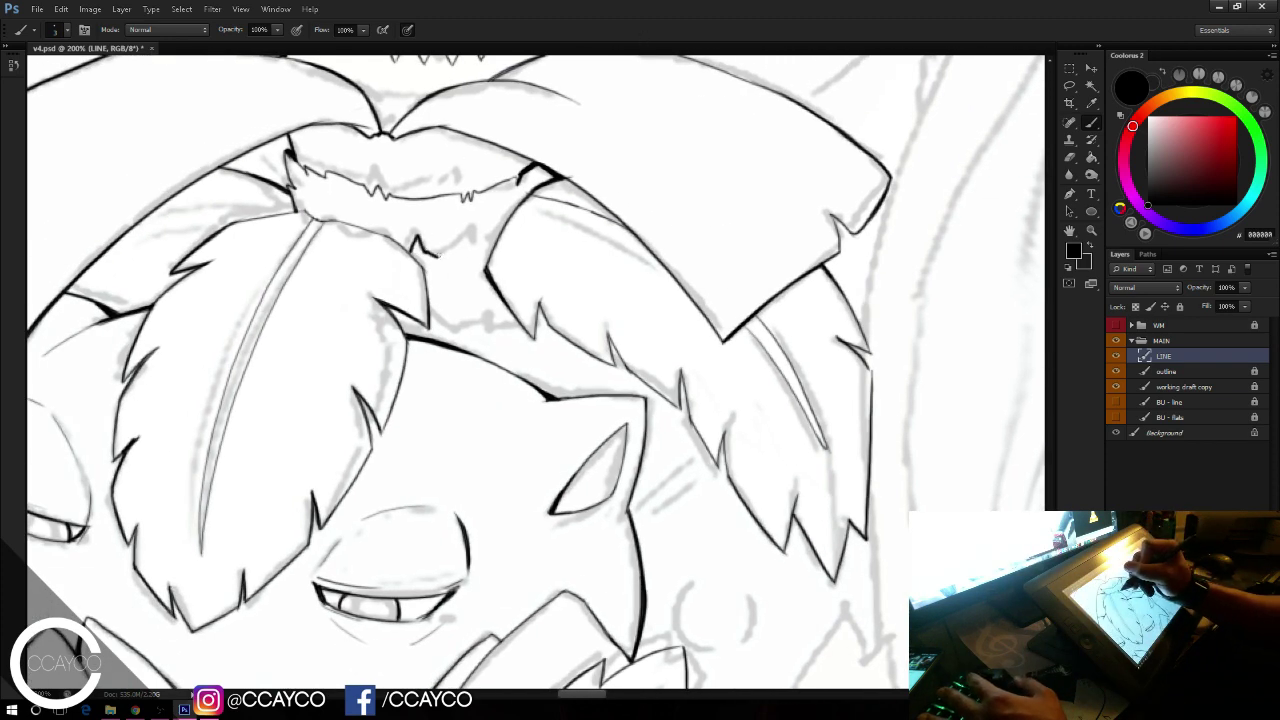
pyautogui.hotkey('ctrl', 'z')
pyautogui.moveTo(413, 256); pyautogui.dragTo(447, 259)
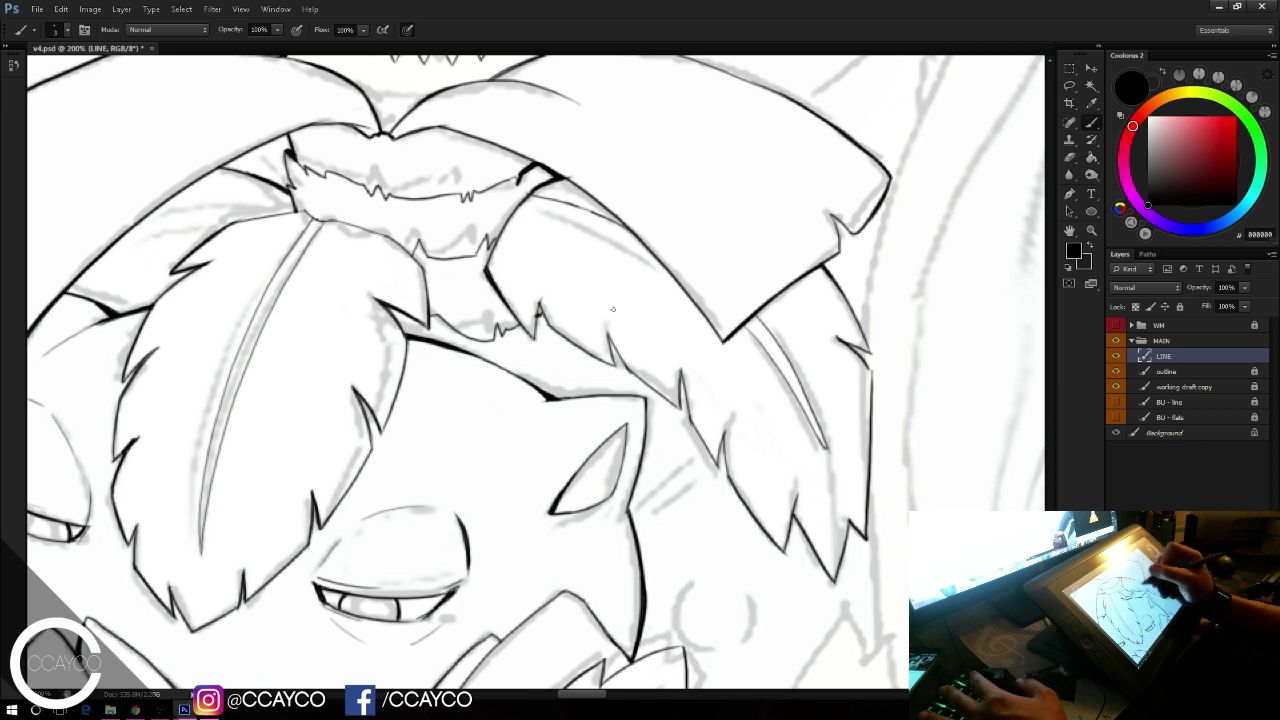
pyautogui.moveTo(536, 388); pyautogui.dragTo(622, 370)
pyautogui.hotkey('ctrl', 'z')
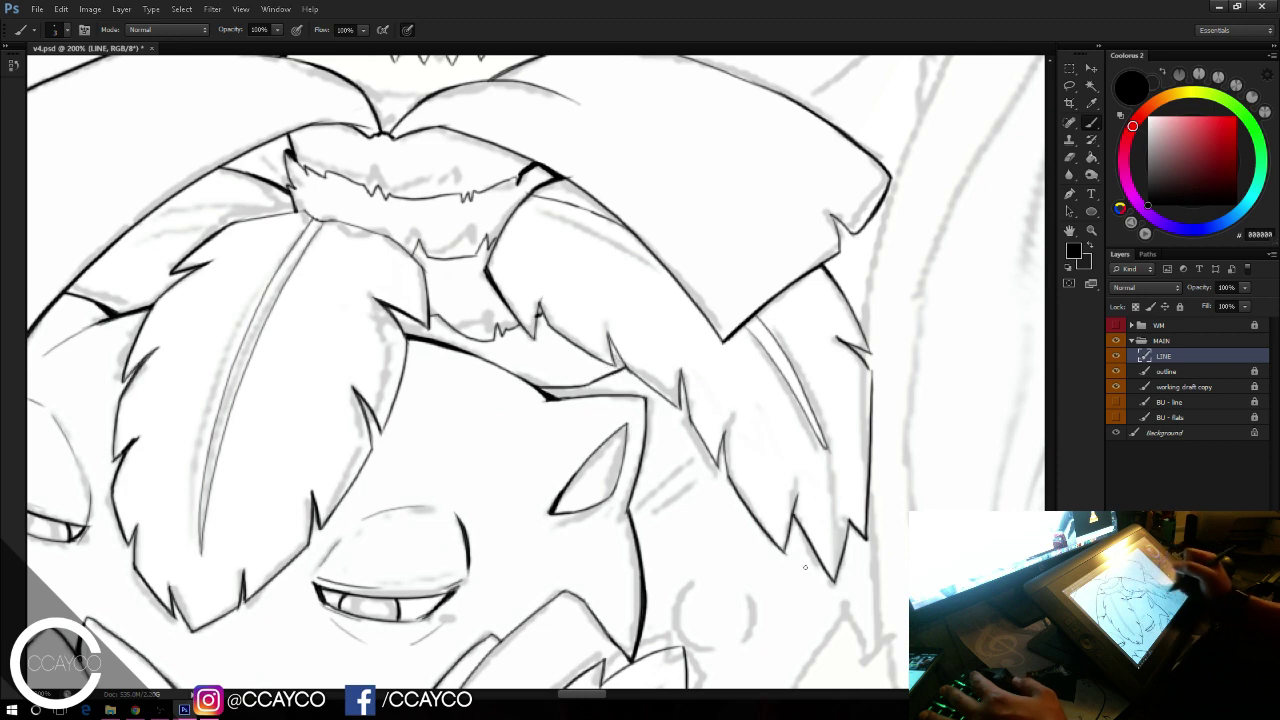
# Step: Ink the short crease lines beside Venusaur's ear and the round, dotted skin bump below the leaf
pyautogui.moveTo(785, 533); pyautogui.dragTo(600, 221)
pyautogui.moveTo(455, 219); pyautogui.dragTo(510, 173)
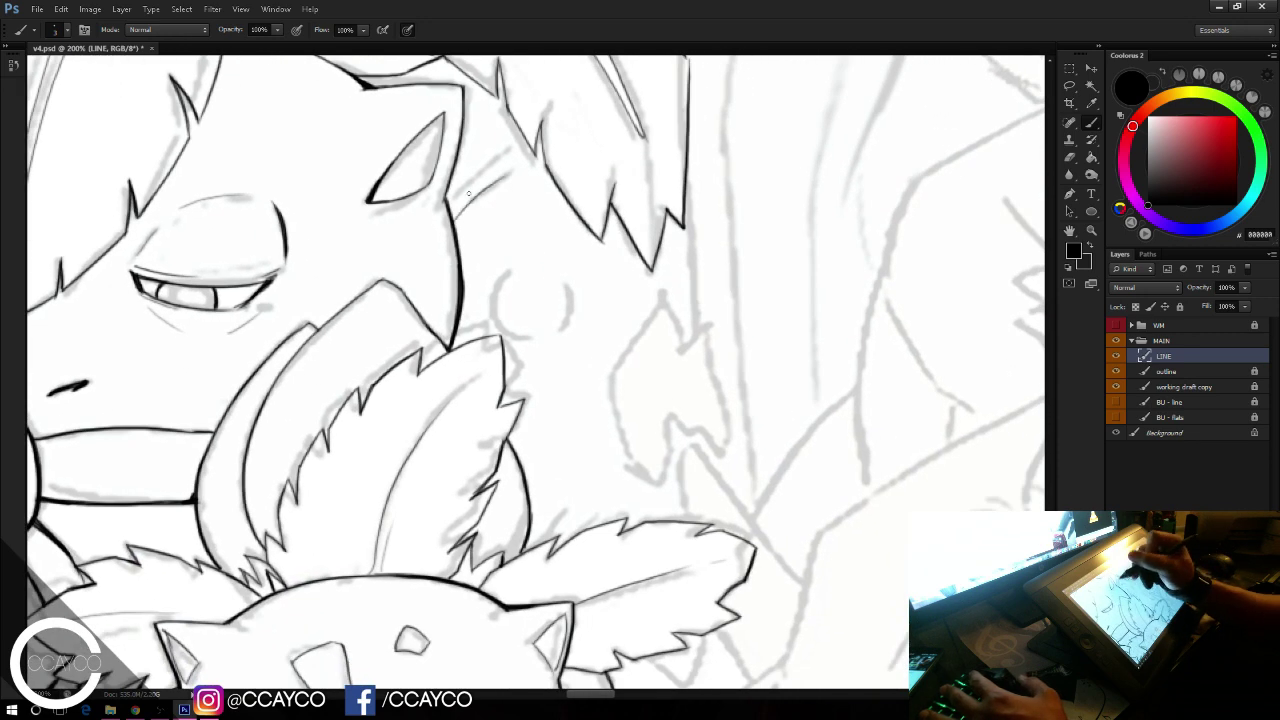
pyautogui.moveTo(511, 274); pyautogui.dragTo(511, 332)
pyautogui.hotkey('ctrl', 'z')
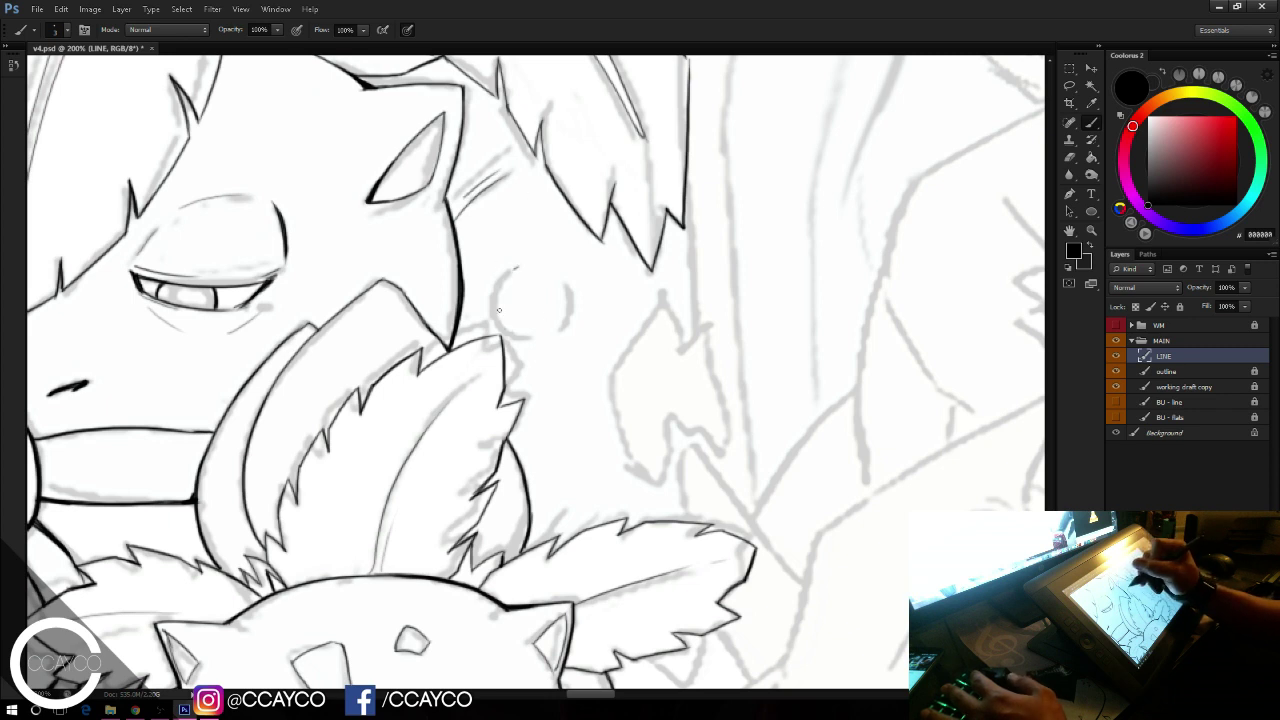
pyautogui.moveTo(519, 267); pyautogui.dragTo(533, 336)
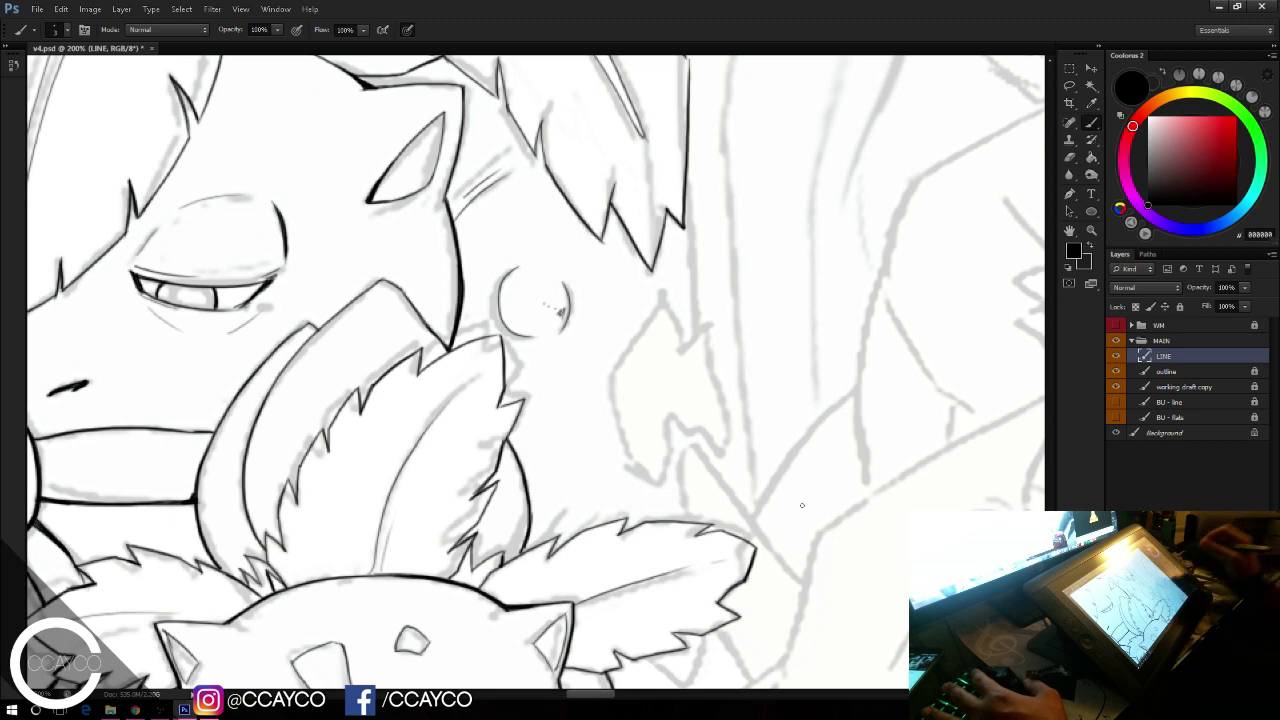
# Step: Ink the curved upper edge and right corner of the rear petal above the flower's toothed centre, redoing misplaced strokes
pyautogui.moveTo(827, 427); pyautogui.dragTo(803, 554)
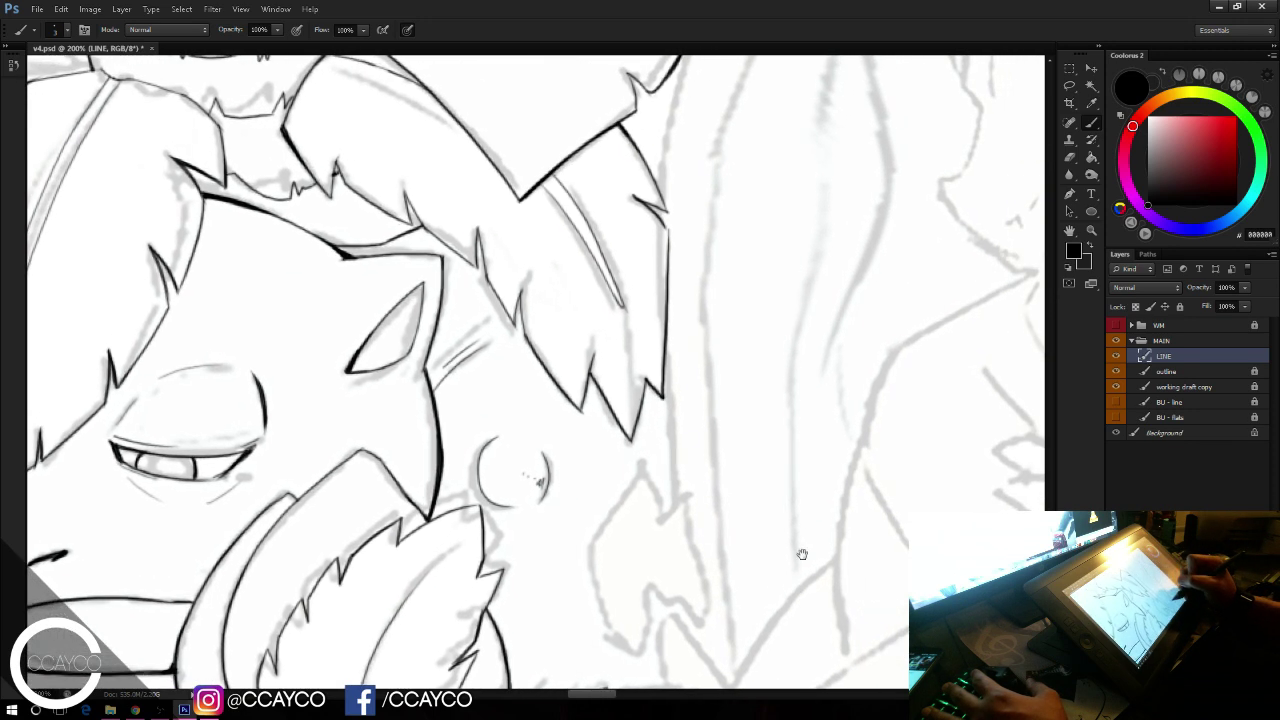
pyautogui.moveTo(526, 236); pyautogui.dragTo(723, 614)
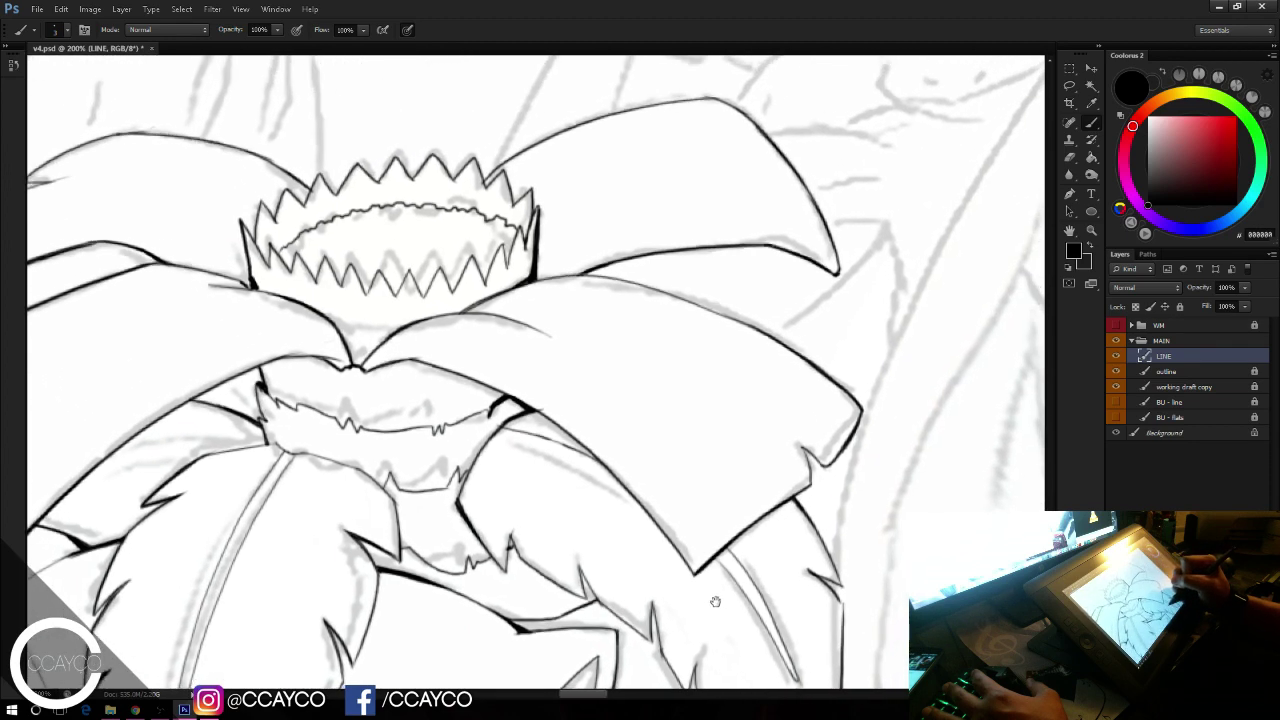
pyautogui.moveTo(575, 537)
pyautogui.mouseDown()
pyautogui.moveTo(763, 623)
pyautogui.moveTo(727, 636)
pyautogui.mouseUp()
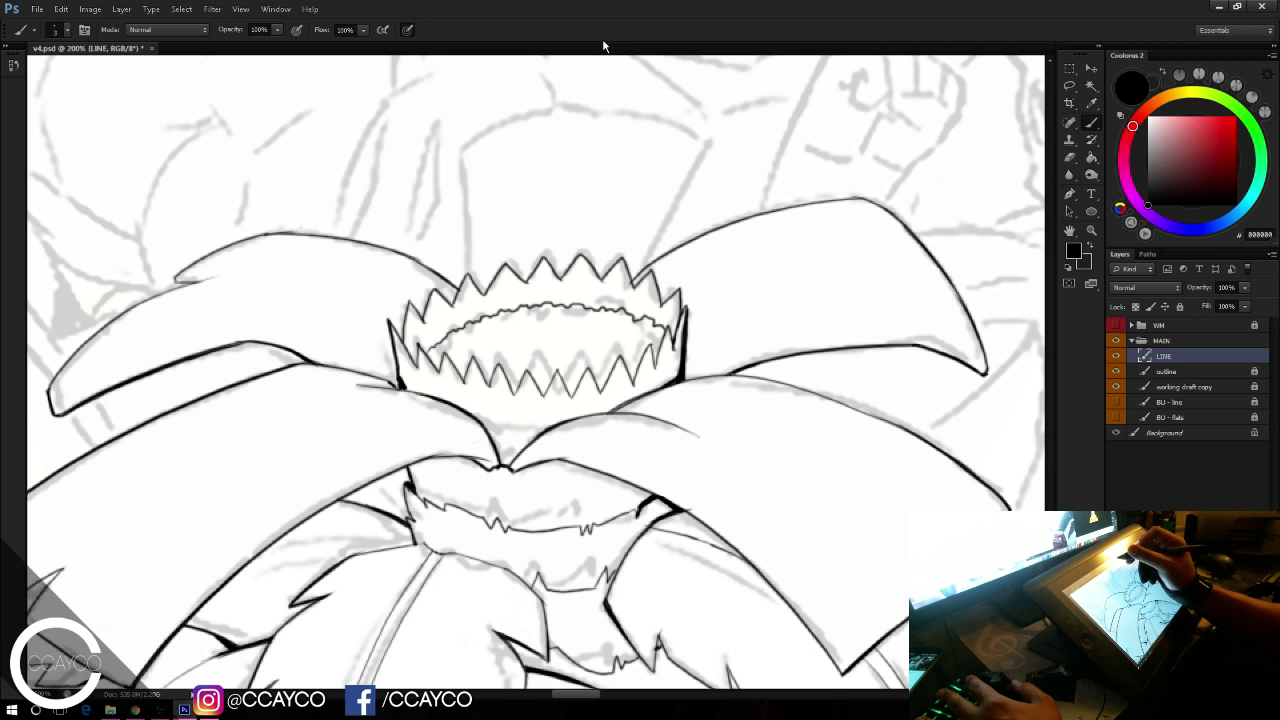
pyautogui.moveTo(462, 152); pyautogui.dragTo(656, 99)
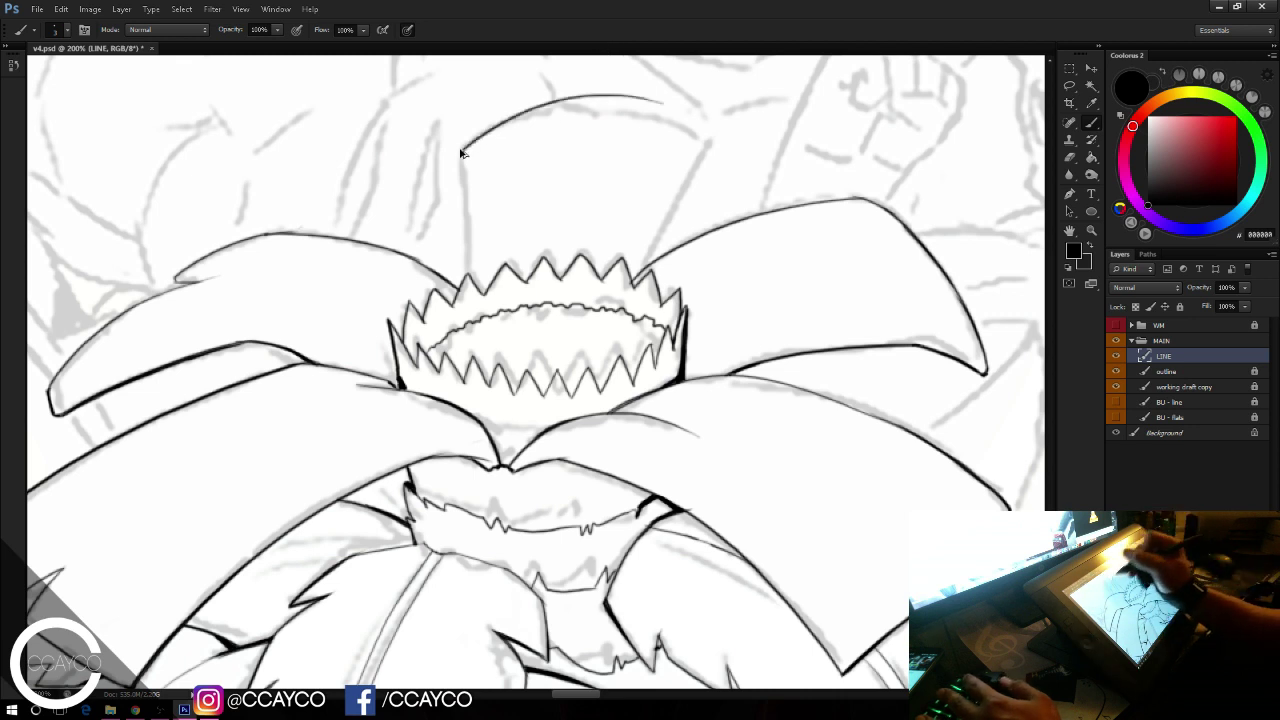
pyautogui.hotkey('ctrl', 'z')
pyautogui.moveTo(458, 152); pyautogui.dragTo(612, 110)
pyautogui.hotkey('ctrl', 'z')
pyautogui.moveTo(448, 154)
pyautogui.mouseDown()
pyautogui.moveTo(600, 102)
pyautogui.moveTo(604, 116)
pyautogui.moveTo(583, 108)
pyautogui.moveTo(722, 135)
pyautogui.moveTo(708, 134)
pyautogui.moveTo(695, 188)
pyautogui.mouseUp()
pyautogui.hotkey('ctrl', 'z')
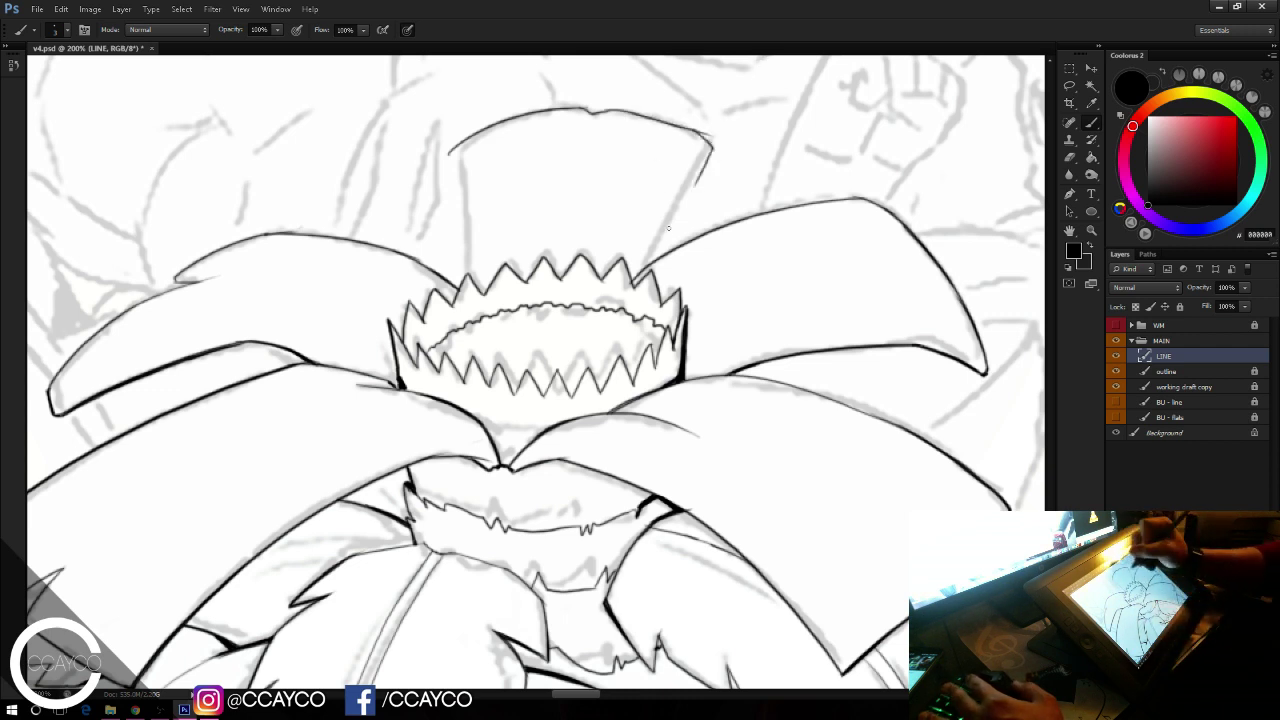
# Step: Ink the right edge of the flower's central stalk, from the spiky ring up to the flared top corner
pyautogui.moveTo(656, 256); pyautogui.dragTo(705, 156)
pyautogui.hotkey('ctrl', 'z')
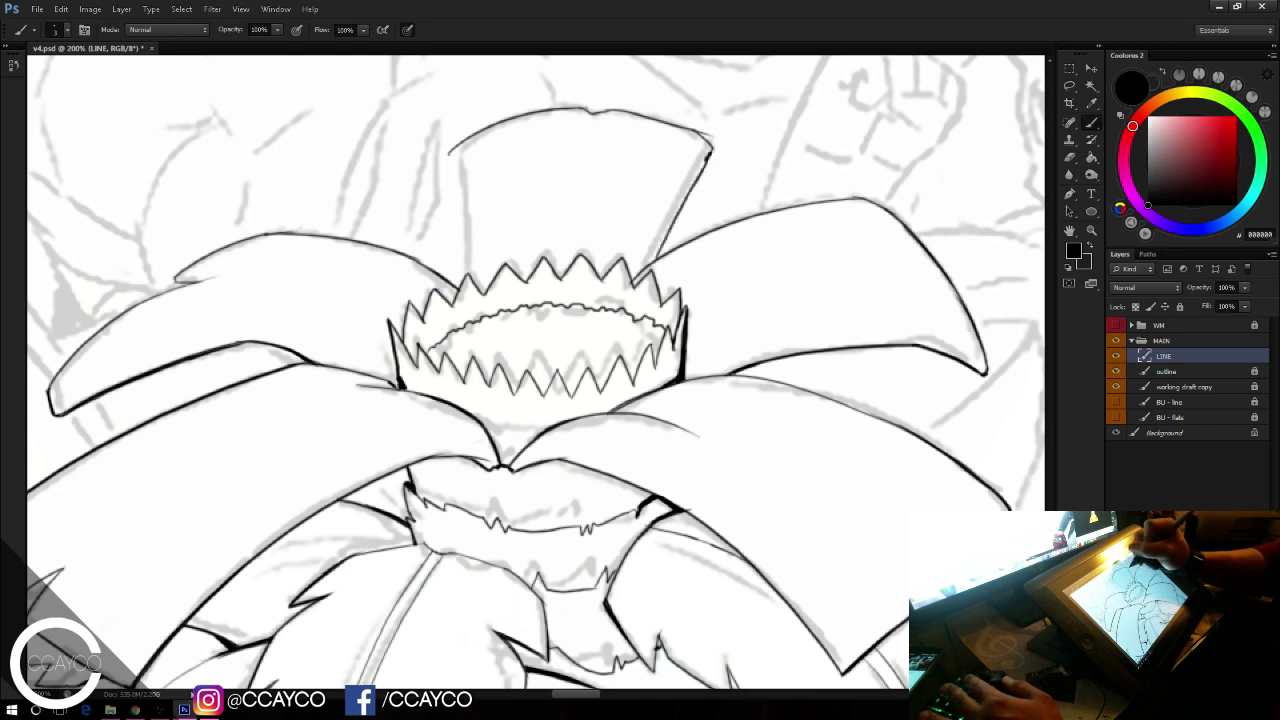
pyautogui.moveTo(656, 256); pyautogui.dragTo(711, 155)
pyautogui.hotkey('ctrl', 'z')
pyautogui.moveTo(674, 226)
pyautogui.mouseDown()
pyautogui.moveTo(713, 149)
pyautogui.moveTo(706, 127)
pyautogui.mouseUp()
pyautogui.press('e')
pyautogui.press('b')
# Step: Ink the left edge of the flower's central stalk and erase the line overshooting its upper left corner
pyautogui.moveTo(460, 222)
pyautogui.mouseDown()
pyautogui.moveTo(457, 149)
pyautogui.moveTo(460, 212)
pyautogui.mouseUp()
pyautogui.hotkey('ctrl', 'z')
pyautogui.moveTo(458, 148); pyautogui.dragTo(466, 263)
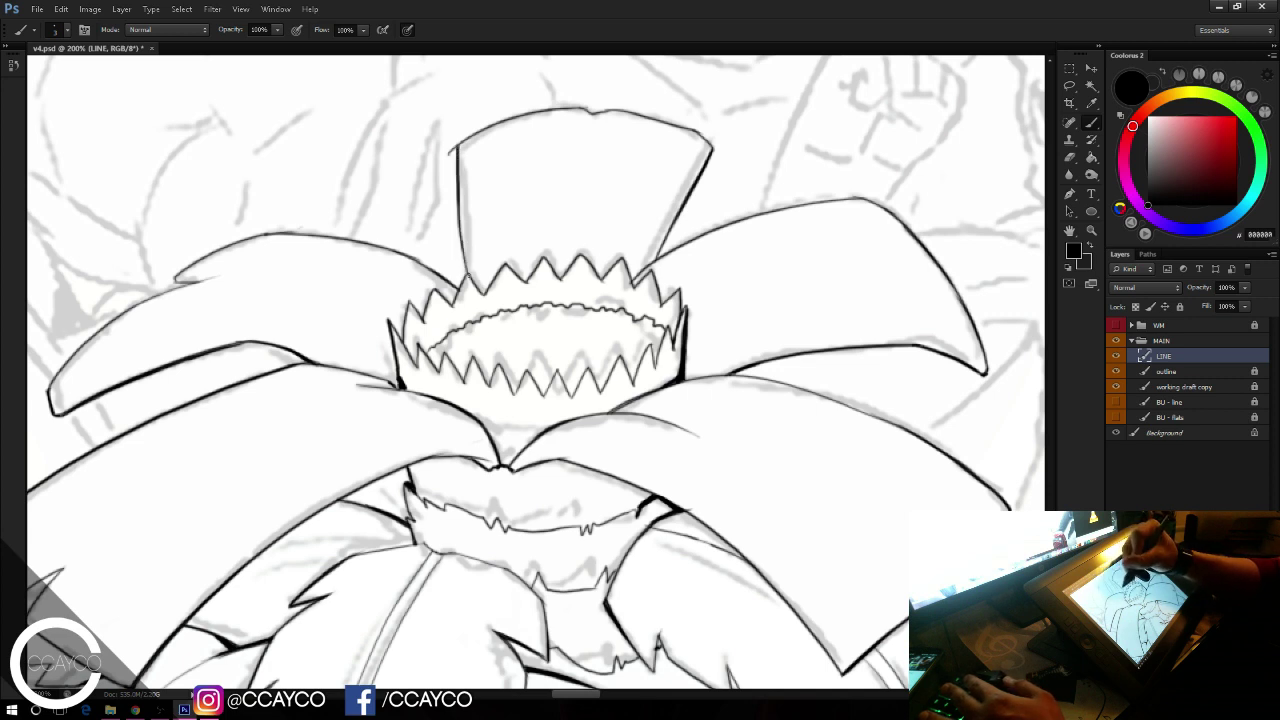
pyautogui.press('e')
pyautogui.moveTo(449, 156)
pyautogui.mouseDown()
pyautogui.moveTo(455, 109)
pyautogui.moveTo(459, 146)
pyautogui.mouseUp()
pyautogui.press('b')
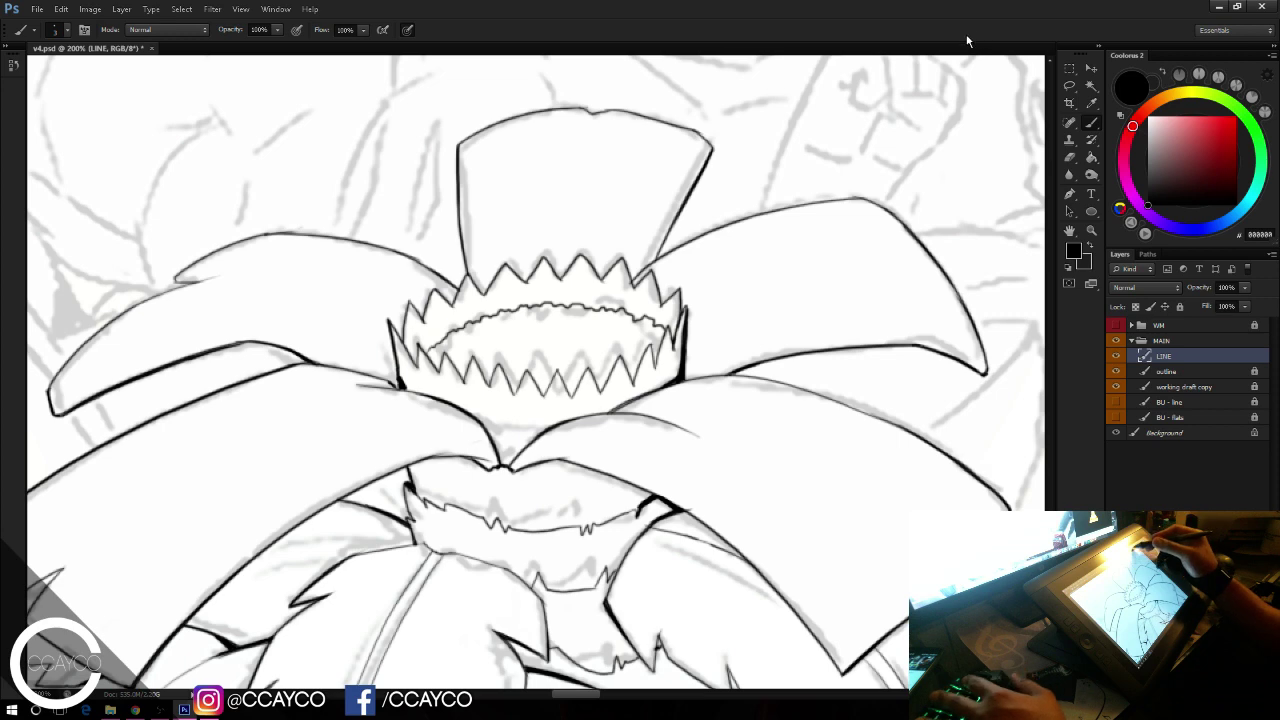
# Step: Ink the almond-shaped eye outline of the horned lizard sketch beside the leaf-eared character
pyautogui.moveTo(888, 437); pyautogui.dragTo(875, 412)
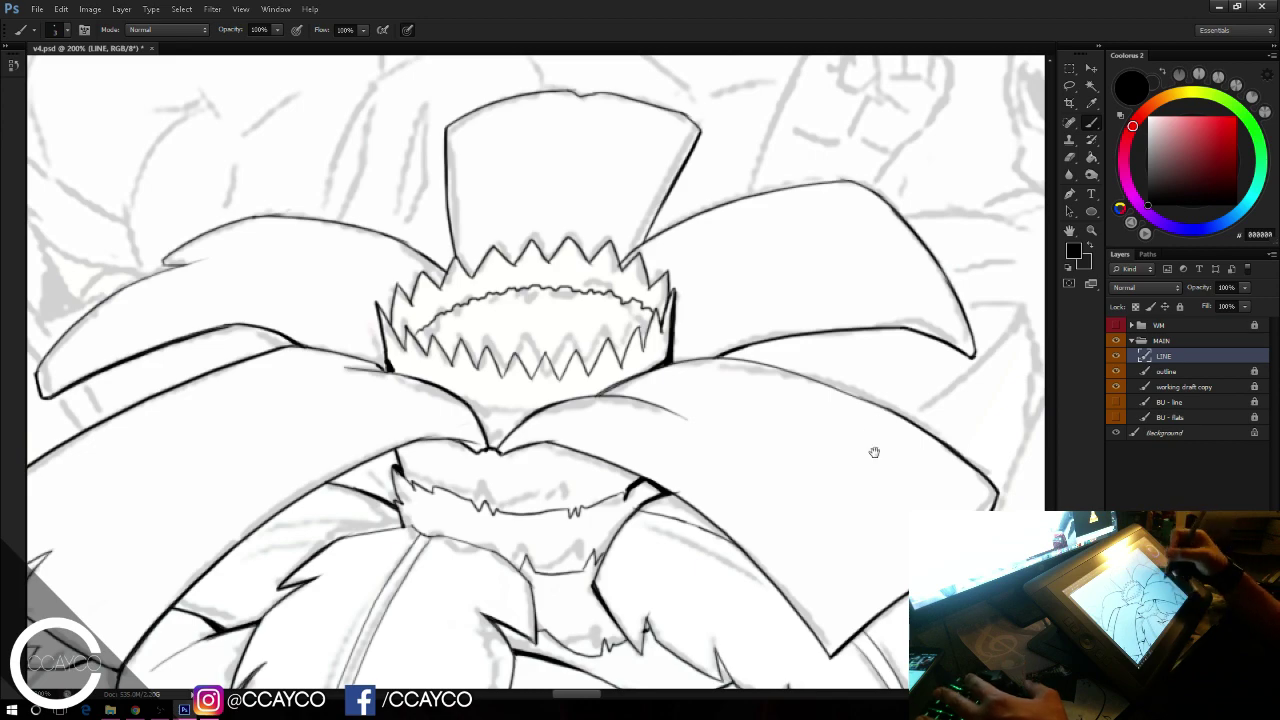
pyautogui.moveTo(874, 452)
pyautogui.mouseDown()
pyautogui.moveTo(972, 172)
pyautogui.moveTo(952, 155)
pyautogui.mouseUp()
pyautogui.moveTo(890, 376)
pyautogui.mouseDown()
pyautogui.moveTo(838, 227)
pyautogui.moveTo(987, 188)
pyautogui.mouseUp()
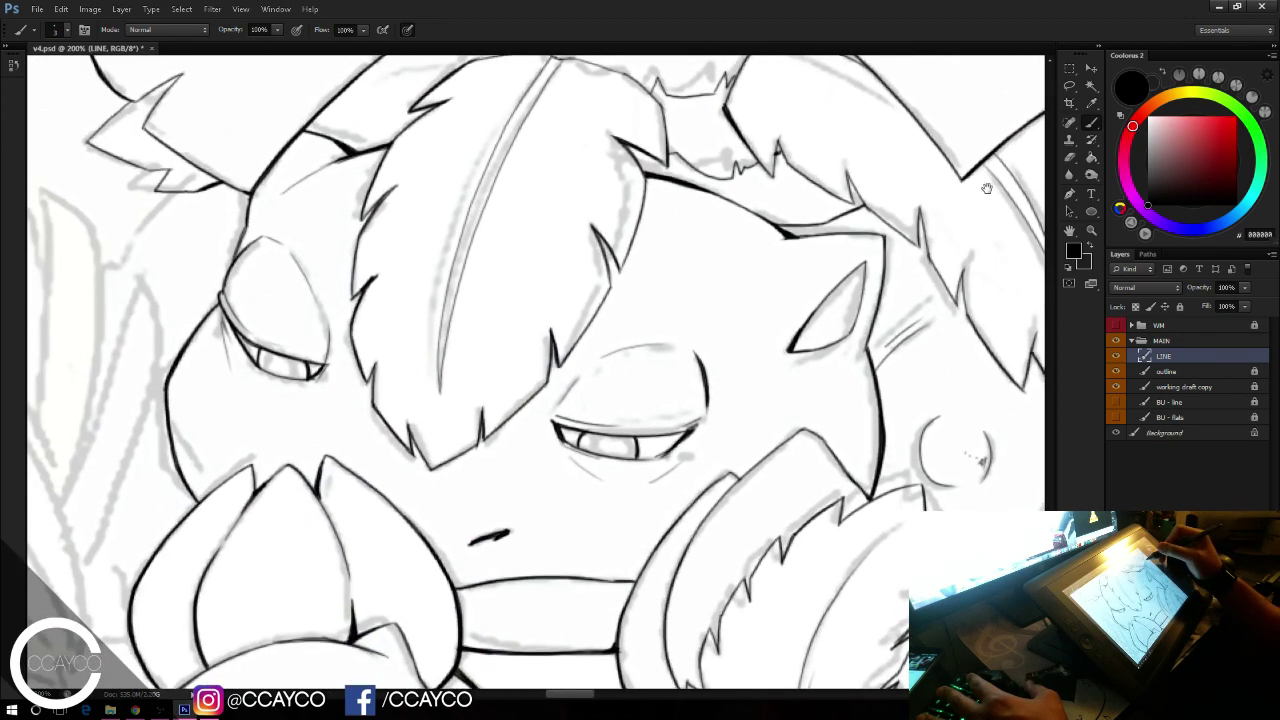
pyautogui.moveTo(846, 397)
pyautogui.mouseDown()
pyautogui.moveTo(714, 291)
pyautogui.moveTo(440, 130)
pyautogui.mouseUp()
pyautogui.moveTo(967, 433)
pyautogui.mouseDown()
pyautogui.moveTo(833, 333)
pyautogui.moveTo(731, 217)
pyautogui.moveTo(657, 251)
pyautogui.mouseUp()
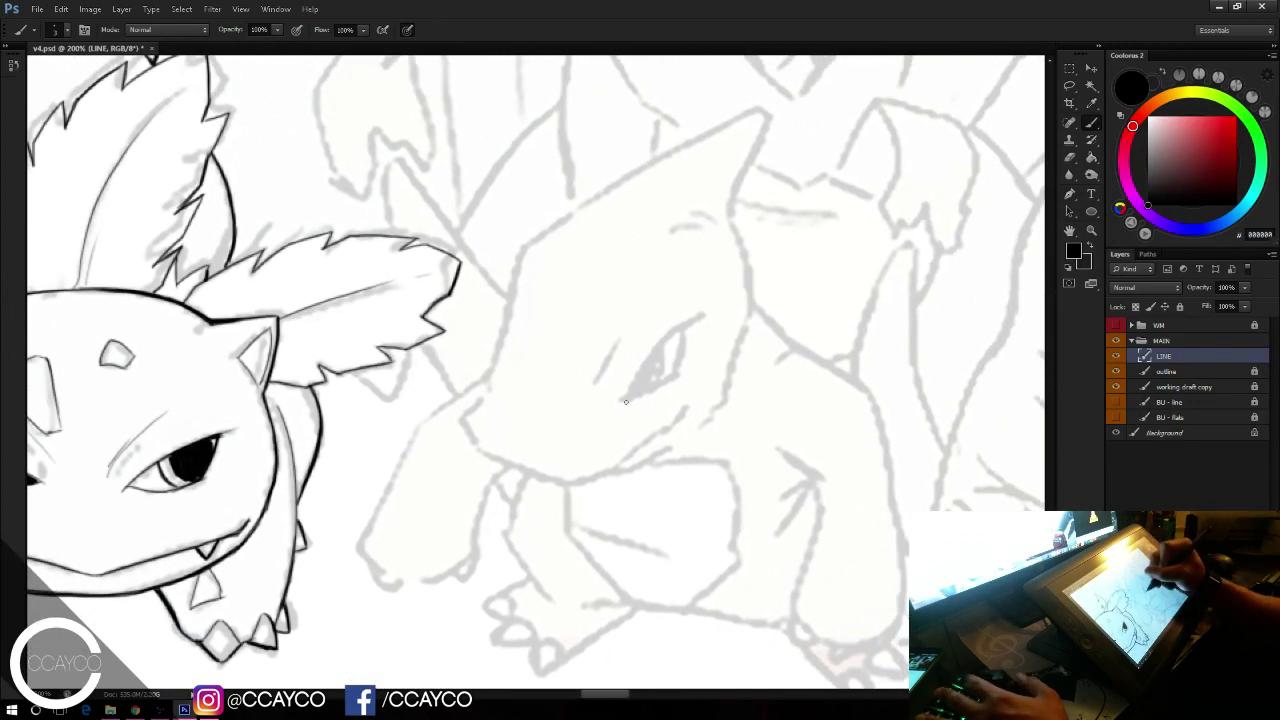
pyautogui.moveTo(625, 403); pyautogui.dragTo(696, 314)
pyautogui.hotkey('ctrl', 'z')
pyautogui.moveTo(623, 405); pyautogui.dragTo(715, 311)
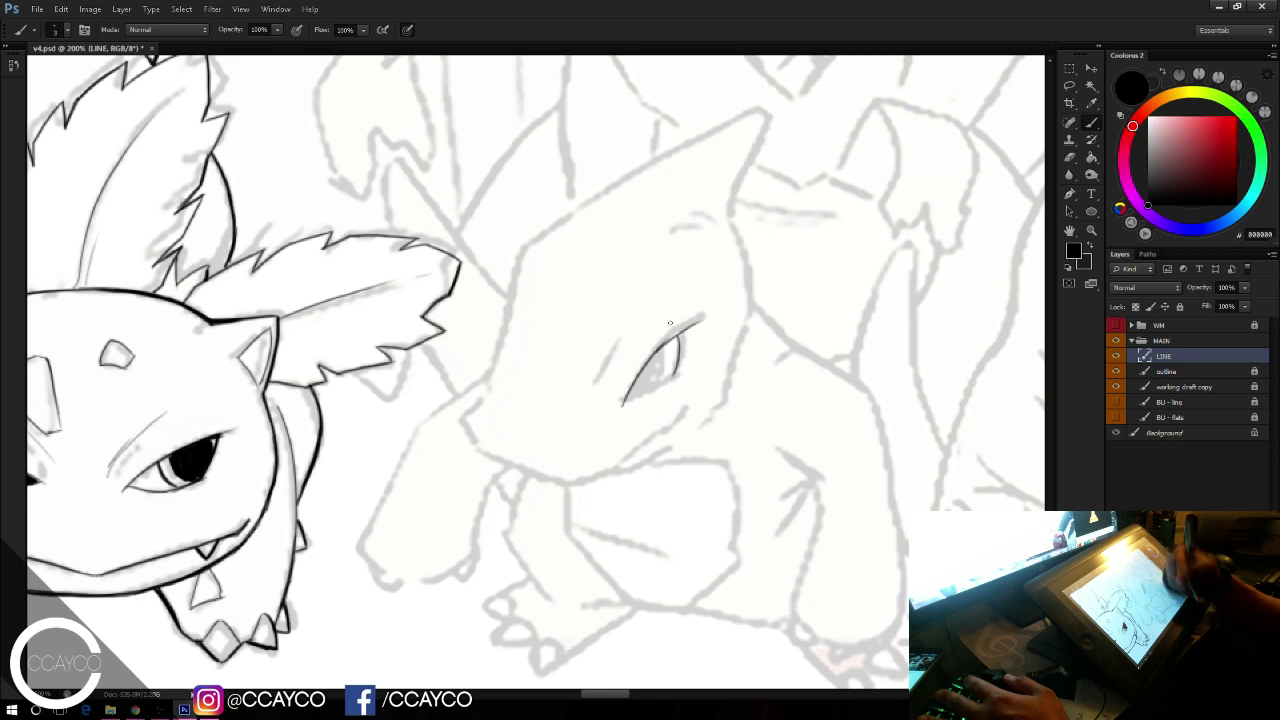
pyautogui.moveTo(631, 393); pyautogui.dragTo(673, 377)
pyautogui.hotkey('ctrl', 'z')
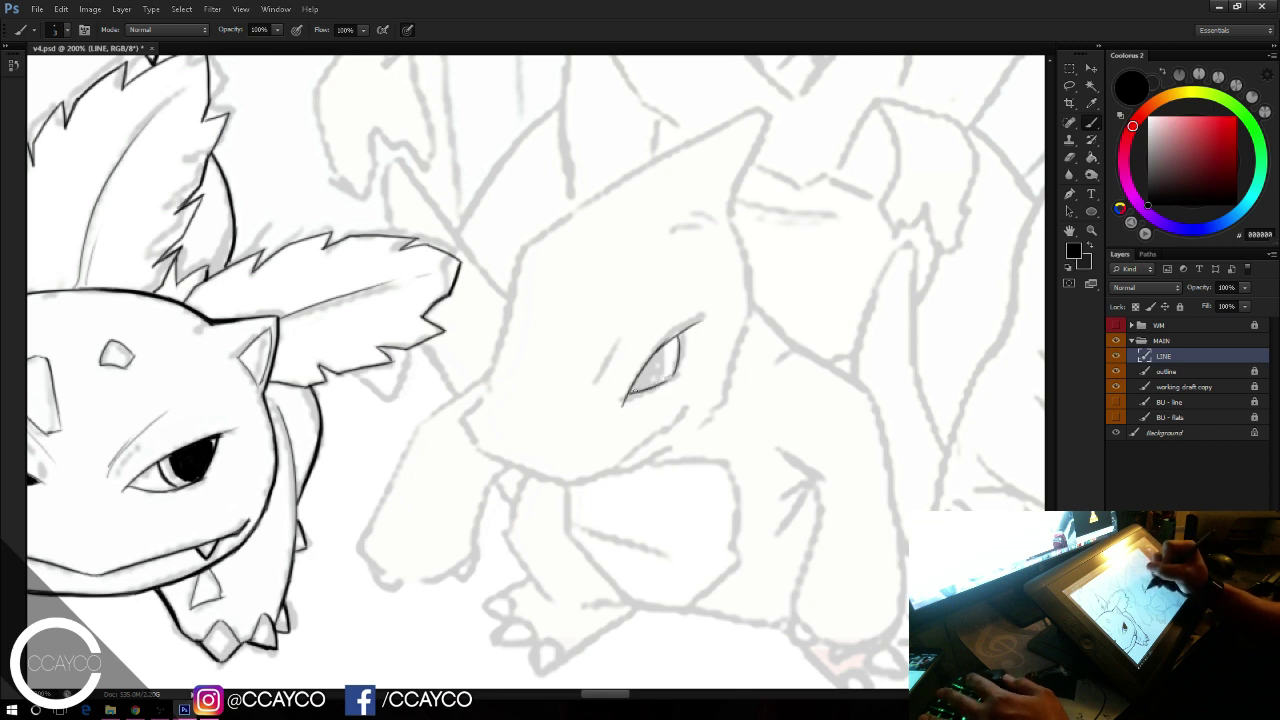
pyautogui.hotkey('ctrl', 'z')
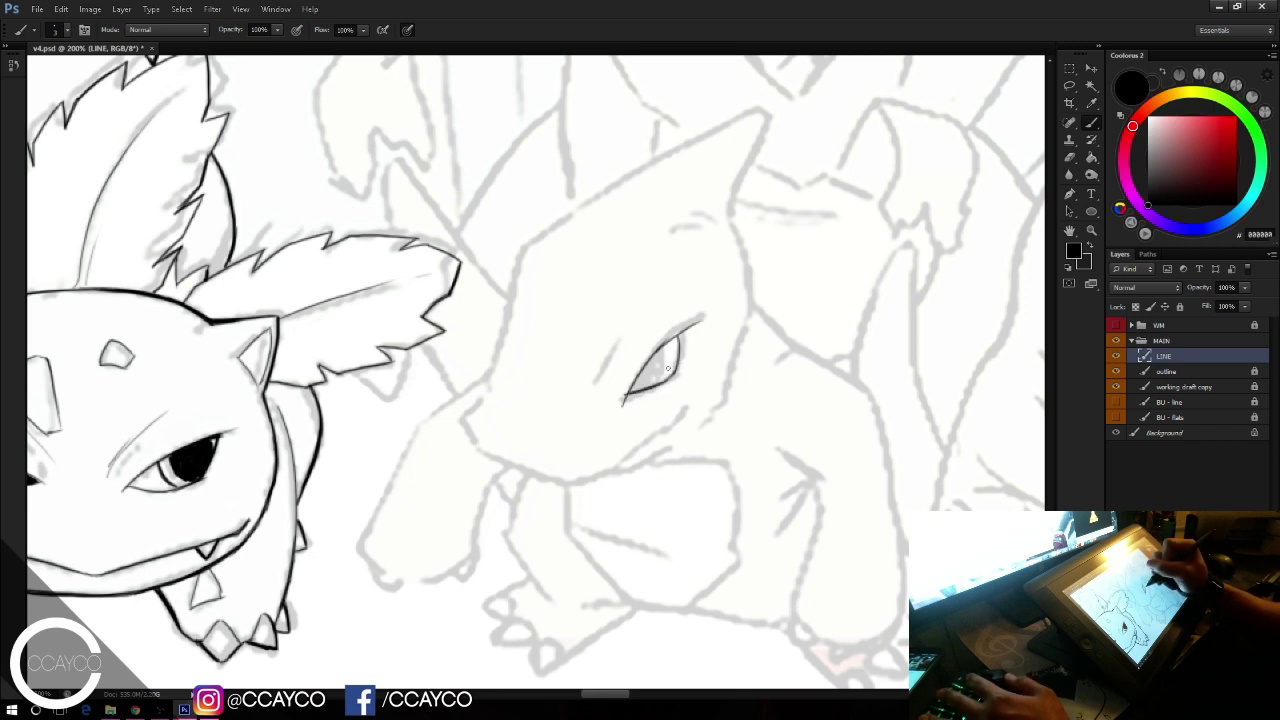
pyautogui.hotkey('ctrl', 'z')
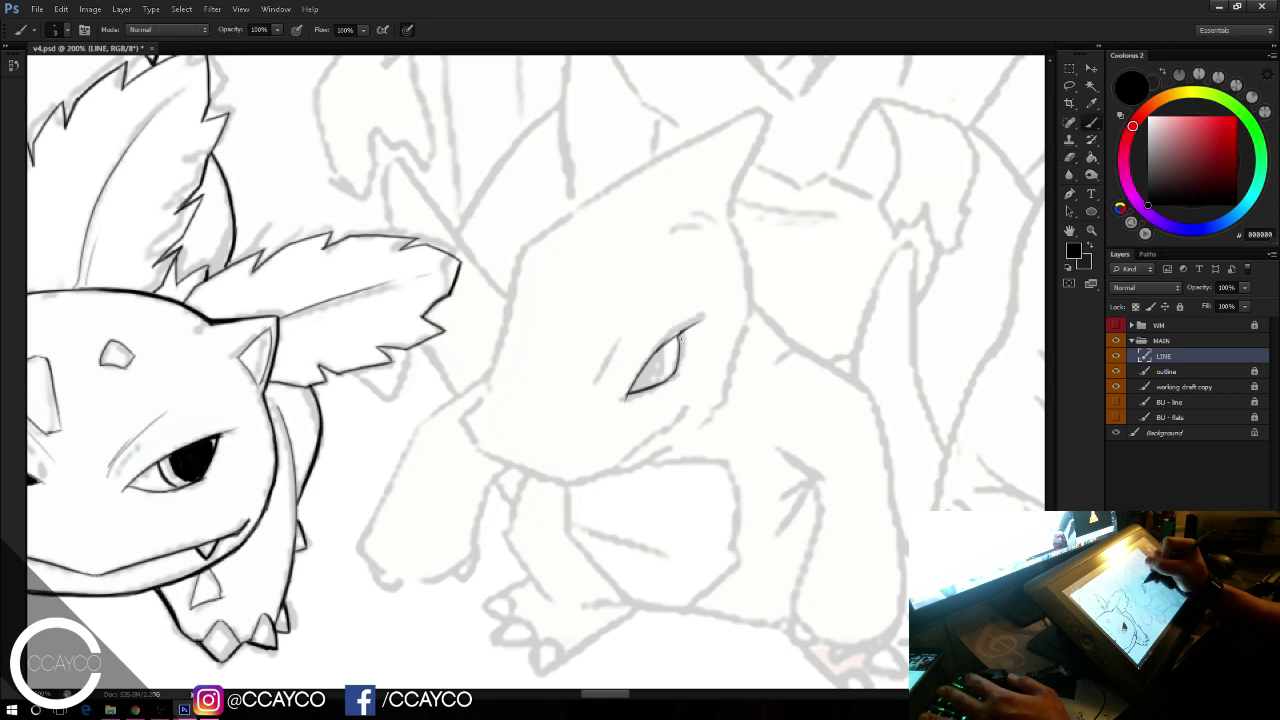
# Step: Thicken the lizard's upper eyelid, extend it beyond the eye, and add the pupil edge and crease lines
pyautogui.moveTo(681, 338); pyautogui.dragTo(700, 319)
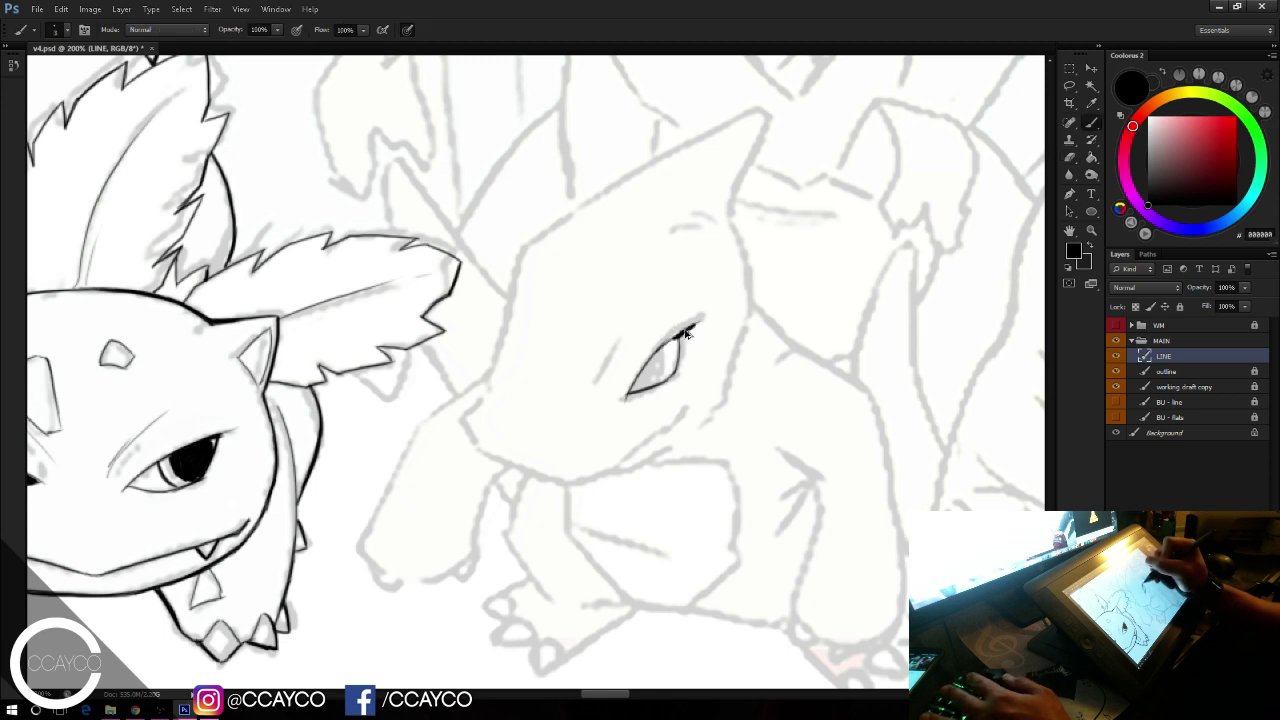
pyautogui.moveTo(659, 350); pyautogui.dragTo(702, 315)
pyautogui.press('e')
pyautogui.press('b')
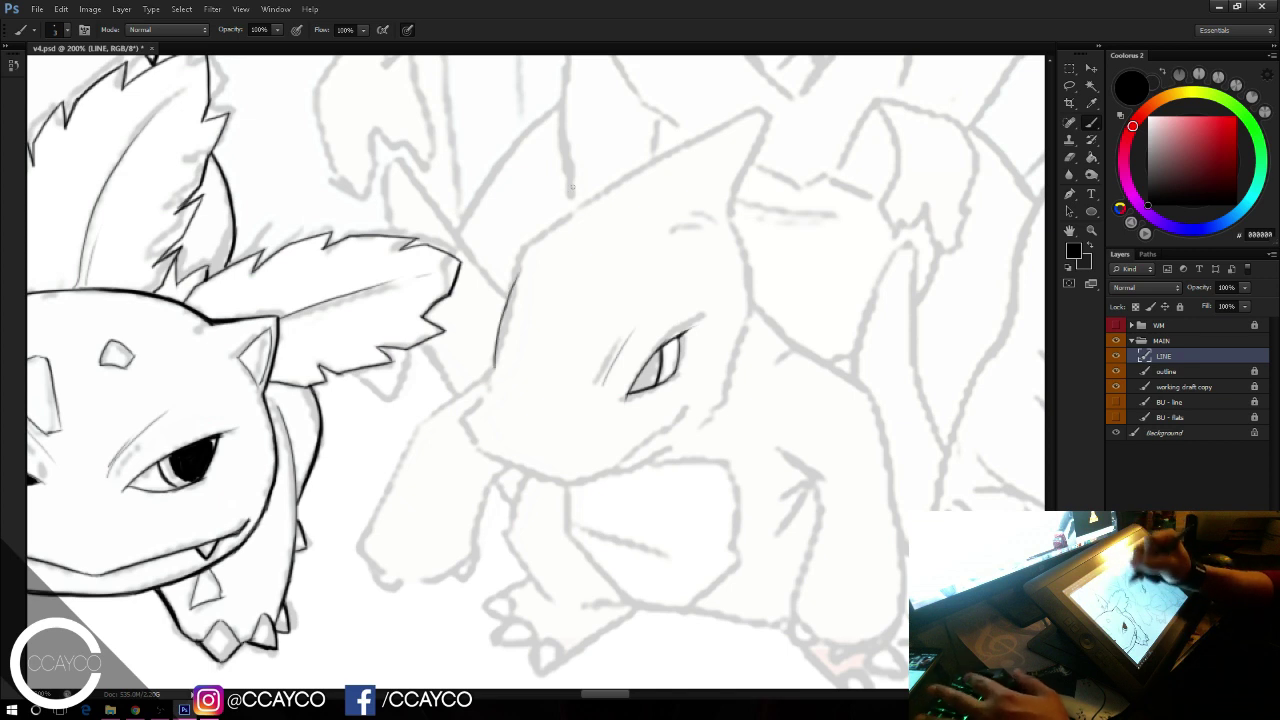
# Step: Ink the lizard's head outline from above the snout over the forehead to the tip of the horn
pyautogui.moveTo(495, 367)
pyautogui.mouseDown()
pyautogui.moveTo(527, 265)
pyautogui.moveTo(650, 168)
pyautogui.mouseUp()
pyautogui.hotkey('ctrl', 'z')
pyautogui.hotkey('ctrl', 'z')
pyautogui.moveTo(546, 244); pyautogui.dragTo(628, 174)
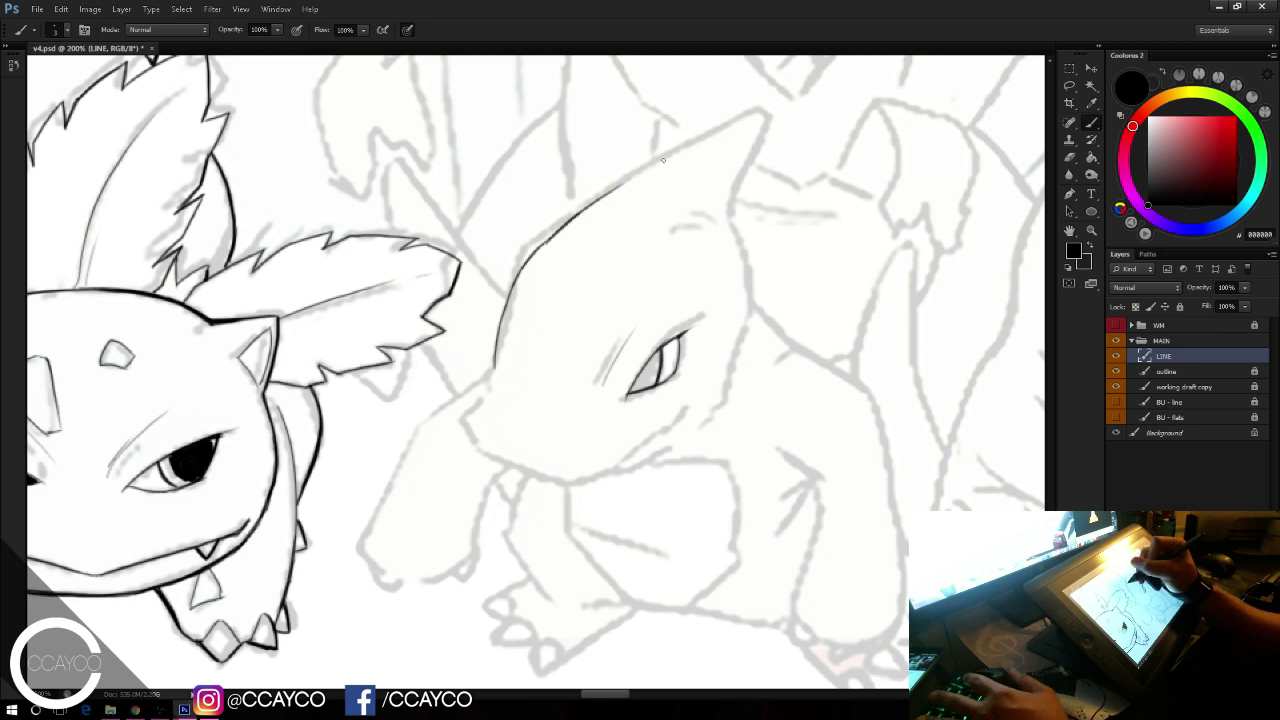
pyautogui.moveTo(580, 212); pyautogui.dragTo(664, 160)
pyautogui.hotkey('ctrl', 'z')
pyautogui.moveTo(542, 246)
pyautogui.mouseDown()
pyautogui.moveTo(639, 165)
pyautogui.moveTo(614, 186)
pyautogui.moveTo(724, 127)
pyautogui.mouseUp()
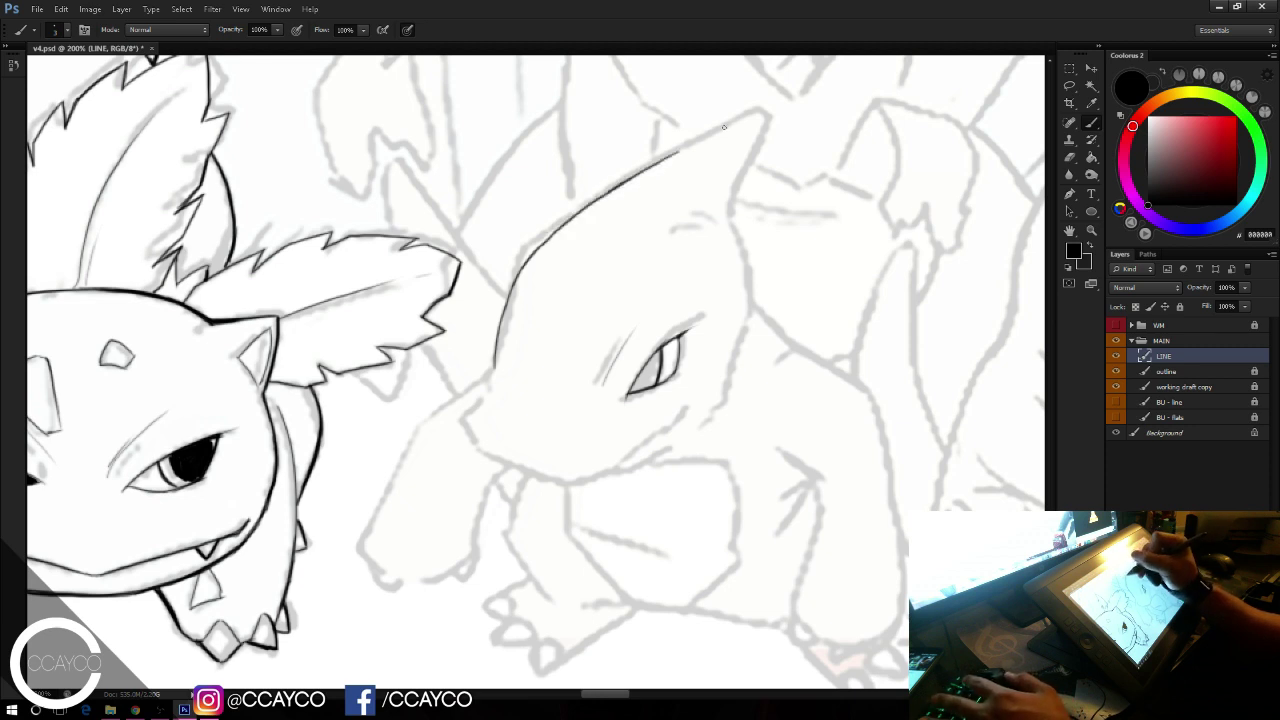
pyautogui.moveTo(628, 178); pyautogui.dragTo(762, 104)
pyautogui.moveTo(678, 152)
pyautogui.mouseDown()
pyautogui.moveTo(754, 113)
pyautogui.moveTo(738, 178)
pyautogui.mouseUp()
pyautogui.hotkey('ctrl', 'z')
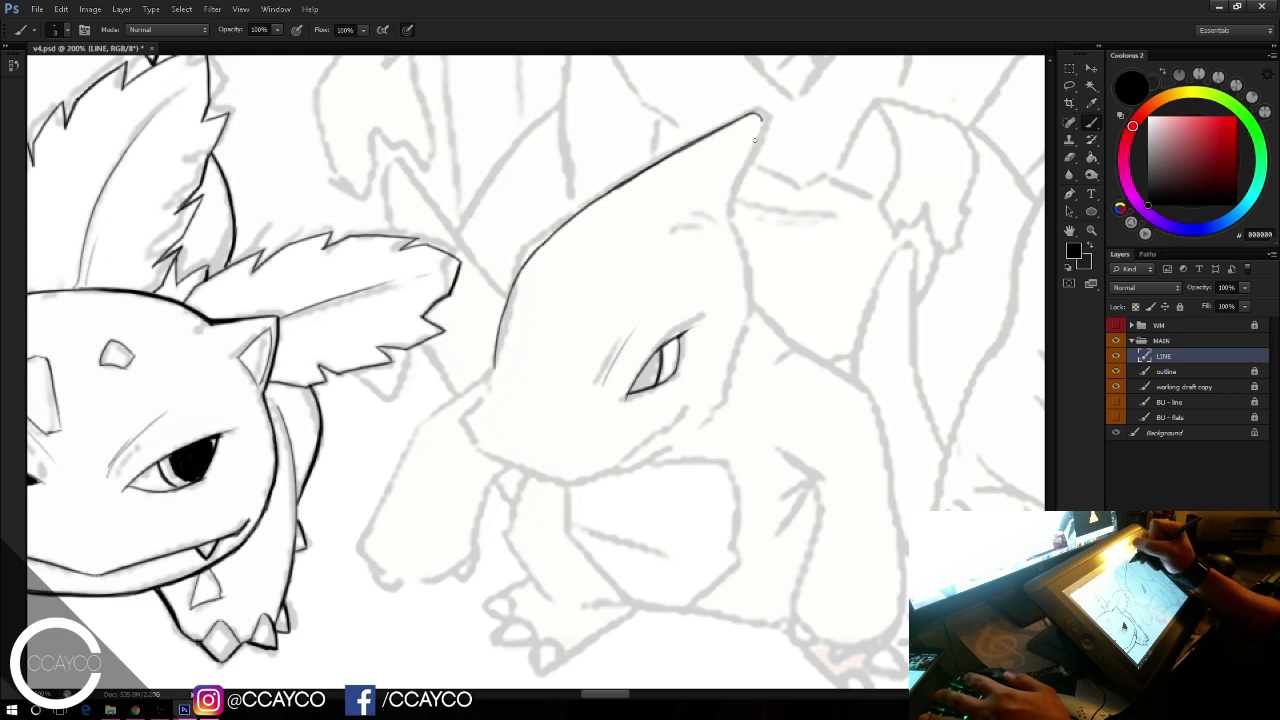
# Step: Ink the back edge of the lizard's horn from its tip down to the base
pyautogui.moveTo(760, 117); pyautogui.dragTo(735, 188)
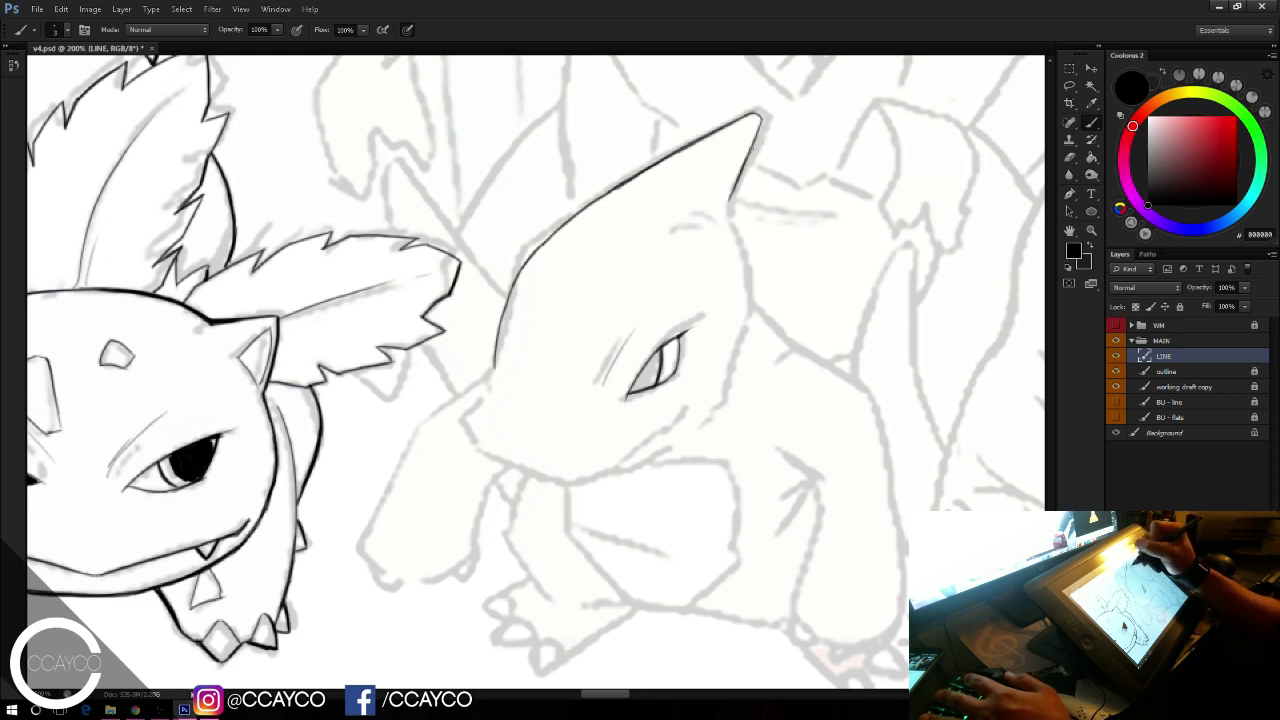
pyautogui.hotkey('ctrl', 'z')
pyautogui.moveTo(762, 120)
pyautogui.mouseDown()
pyautogui.moveTo(735, 190)
pyautogui.moveTo(732, 171)
pyautogui.mouseUp()
pyautogui.hotkey('ctrl', 'z')
pyautogui.hotkey('ctrl', 'z')
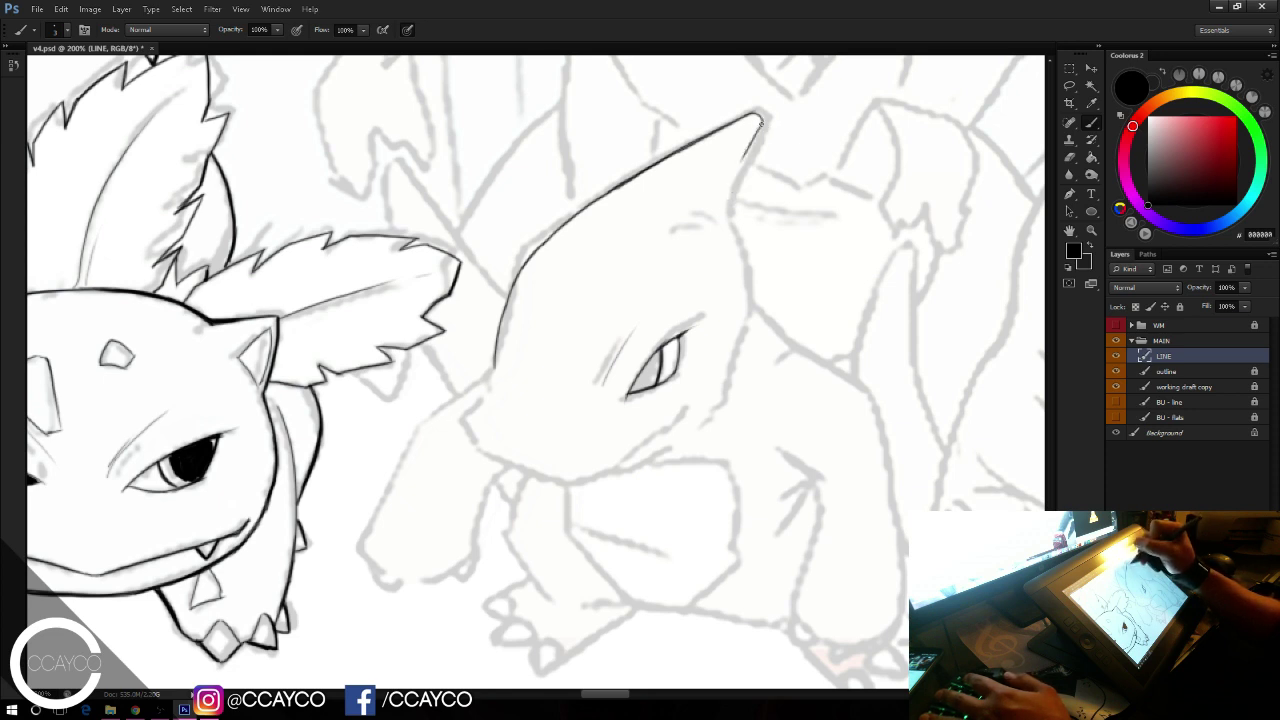
pyautogui.moveTo(761, 121); pyautogui.dragTo(731, 184)
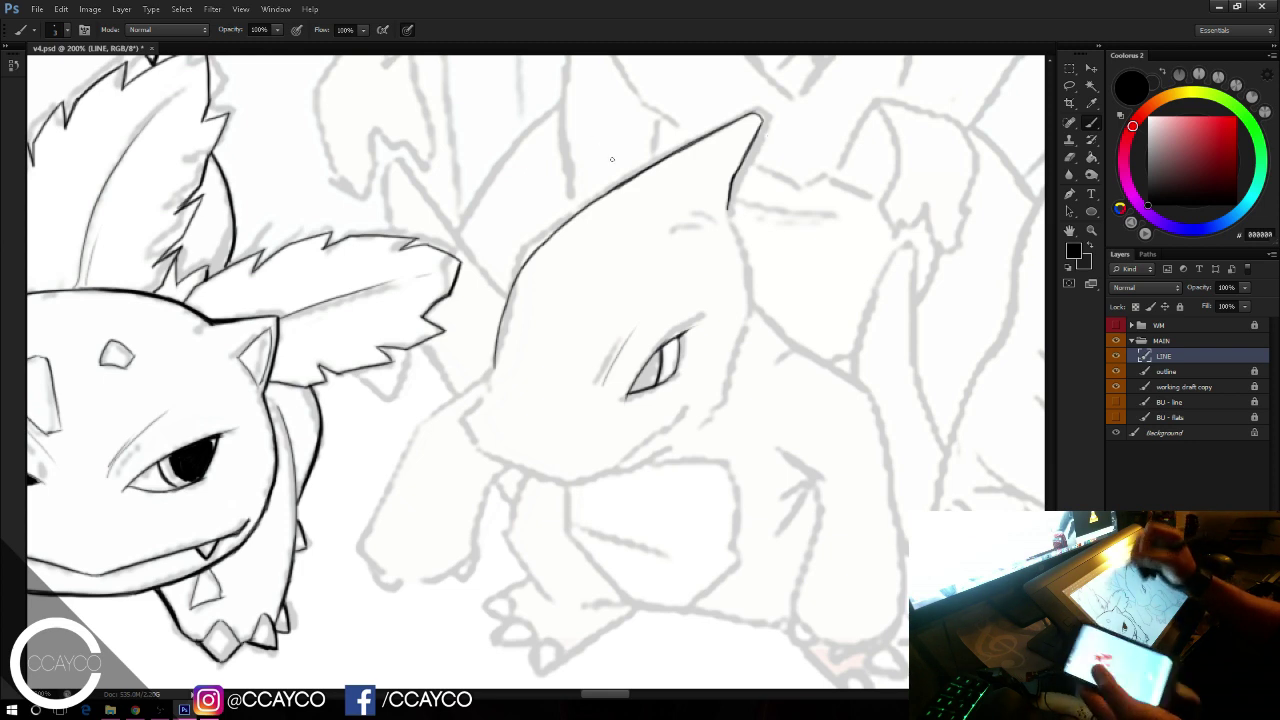
# Step: Reshape the line where the lizard's forehead meets the horn into a slight dip, erasing the old line
pyautogui.moveTo(535, 248); pyautogui.dragTo(622, 200)
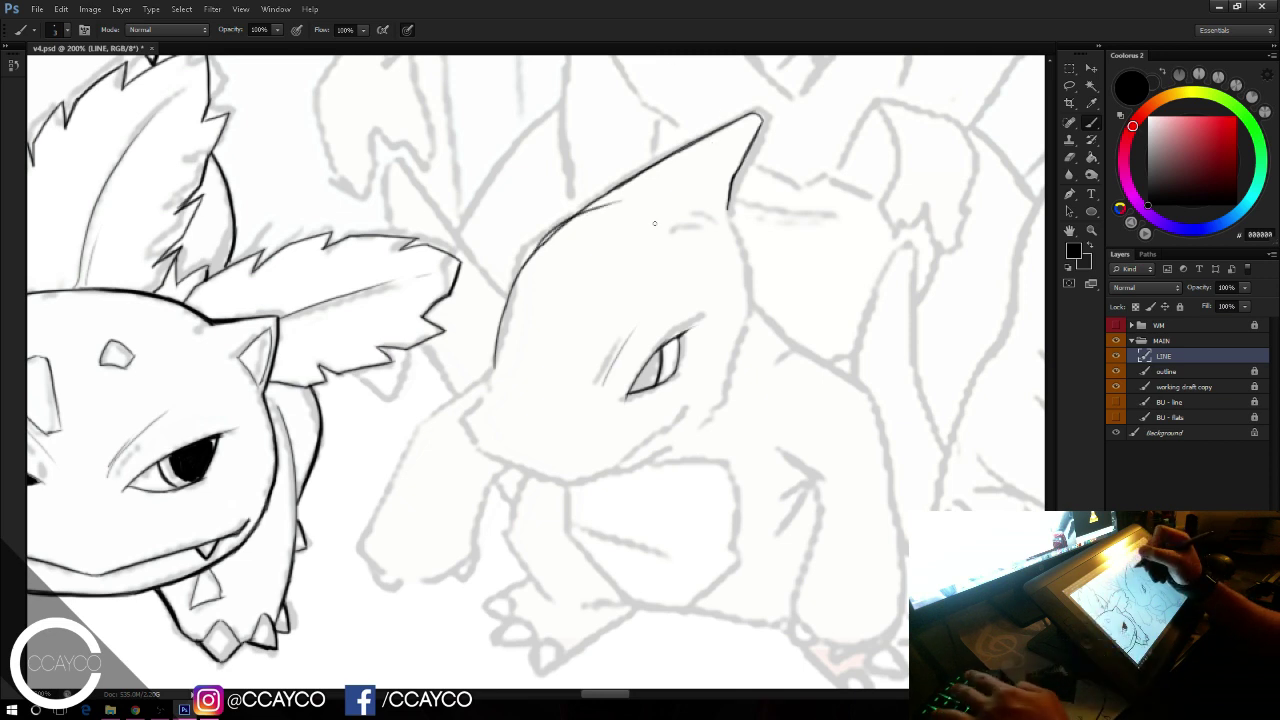
pyautogui.press('e')
pyautogui.moveTo(566, 233)
pyautogui.mouseDown()
pyautogui.moveTo(530, 270)
pyautogui.moveTo(600, 211)
pyautogui.mouseUp()
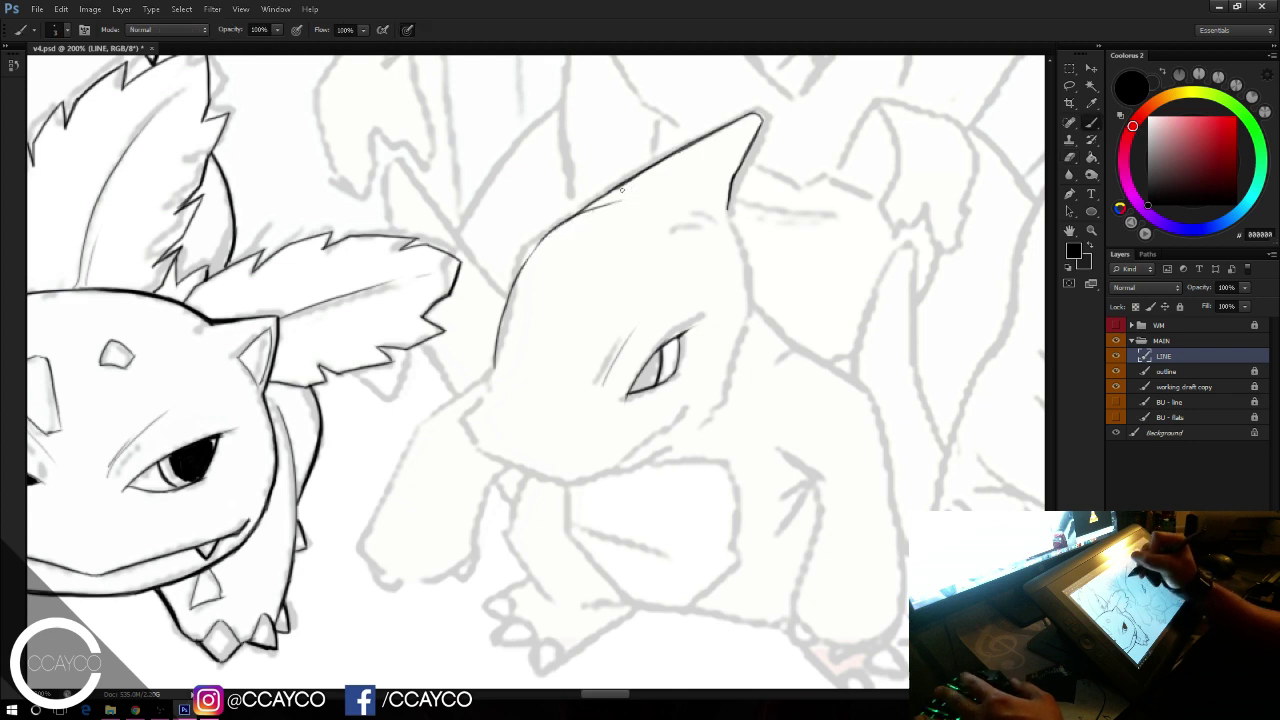
pyautogui.moveTo(640, 168)
pyautogui.mouseDown()
pyautogui.moveTo(582, 210)
pyautogui.moveTo(680, 148)
pyautogui.moveTo(642, 170)
pyautogui.mouseUp()
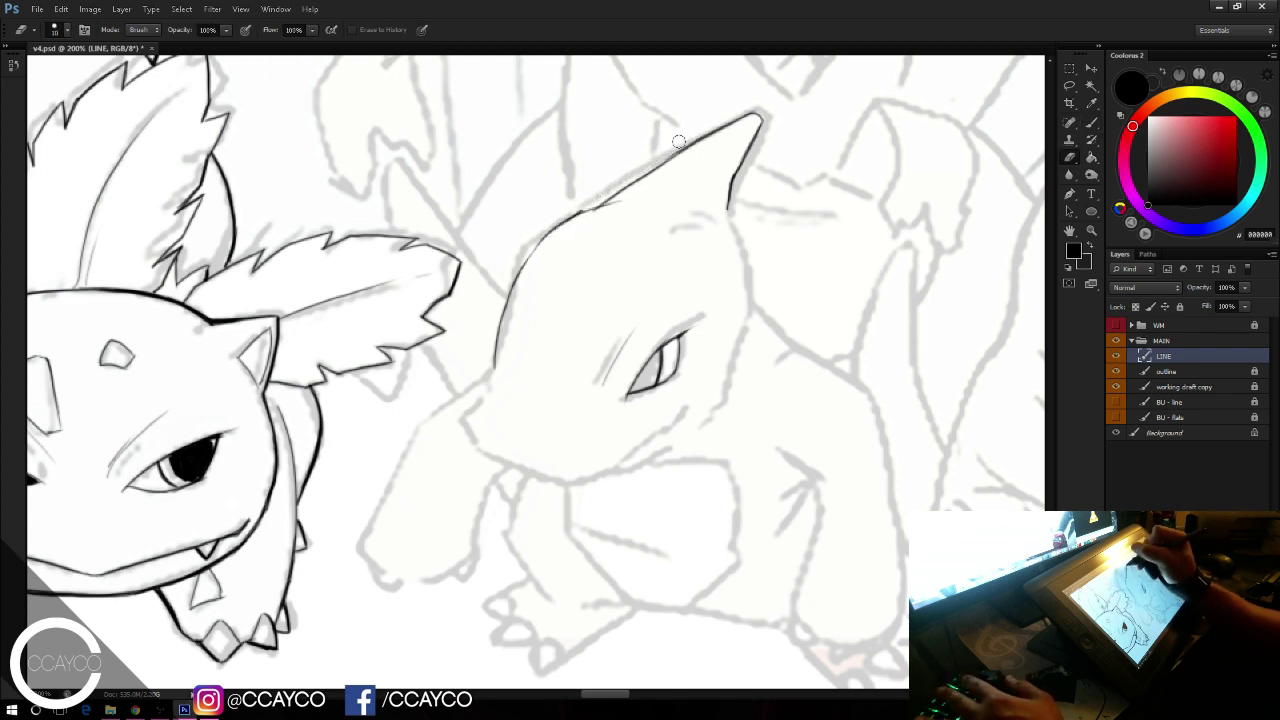
pyautogui.press('b')
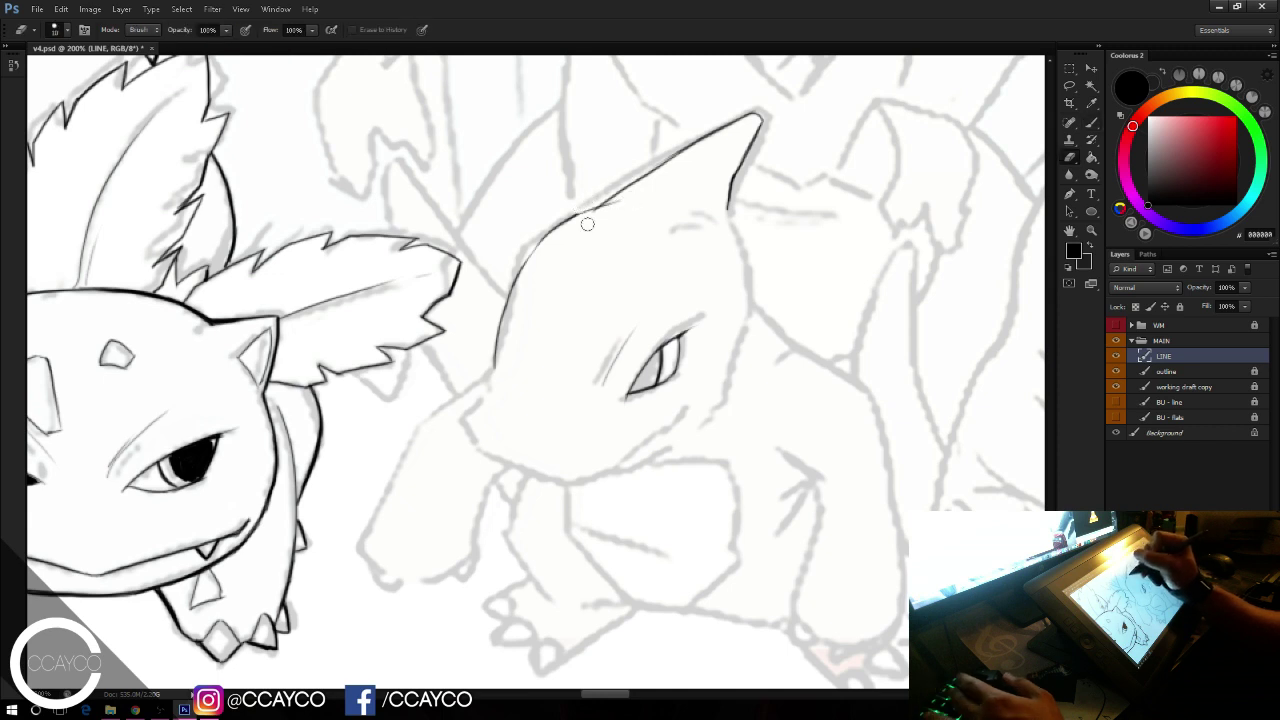
pyautogui.moveTo(605, 197); pyautogui.dragTo(673, 157)
# Step: Thicken the lizard's forehead outline down to the snout and add a thin contour line just inside it
pyautogui.moveTo(560, 222); pyautogui.dragTo(503, 304)
pyautogui.hotkey('ctrl', 'z')
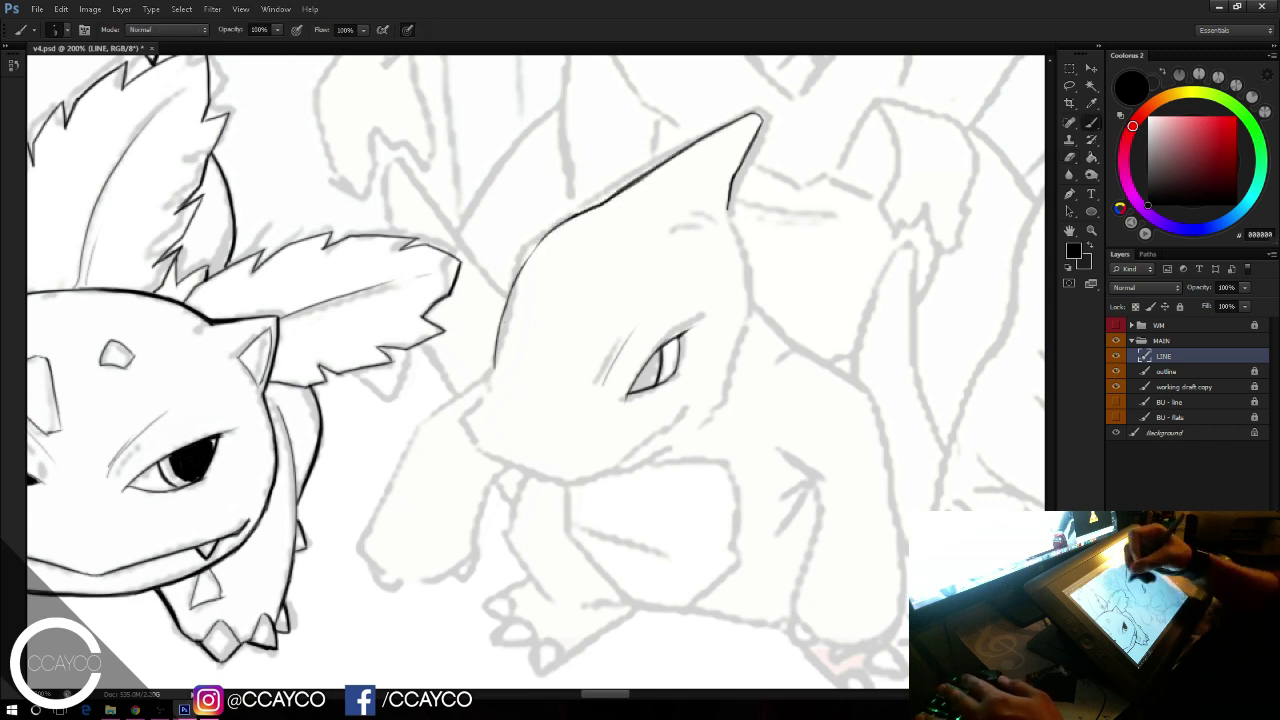
pyautogui.moveTo(495, 373)
pyautogui.mouseDown()
pyautogui.moveTo(535, 243)
pyautogui.moveTo(495, 370)
pyautogui.moveTo(531, 245)
pyautogui.moveTo(509, 288)
pyautogui.moveTo(563, 223)
pyautogui.mouseUp()
pyautogui.hotkey('ctrl', 'z')
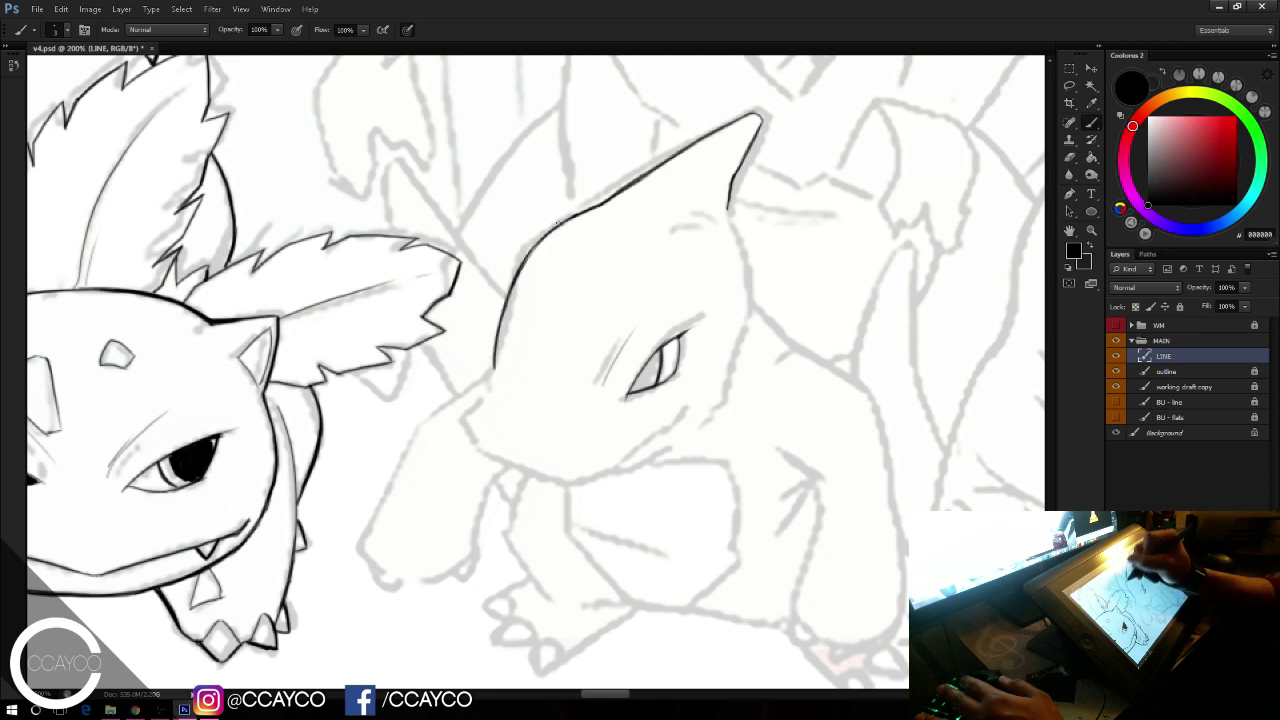
pyautogui.moveTo(523, 266); pyautogui.dragTo(565, 224)
pyautogui.hotkey('ctrl', 'z')
pyautogui.moveTo(524, 265); pyautogui.dragTo(559, 226)
pyautogui.hotkey('ctrl', 'z')
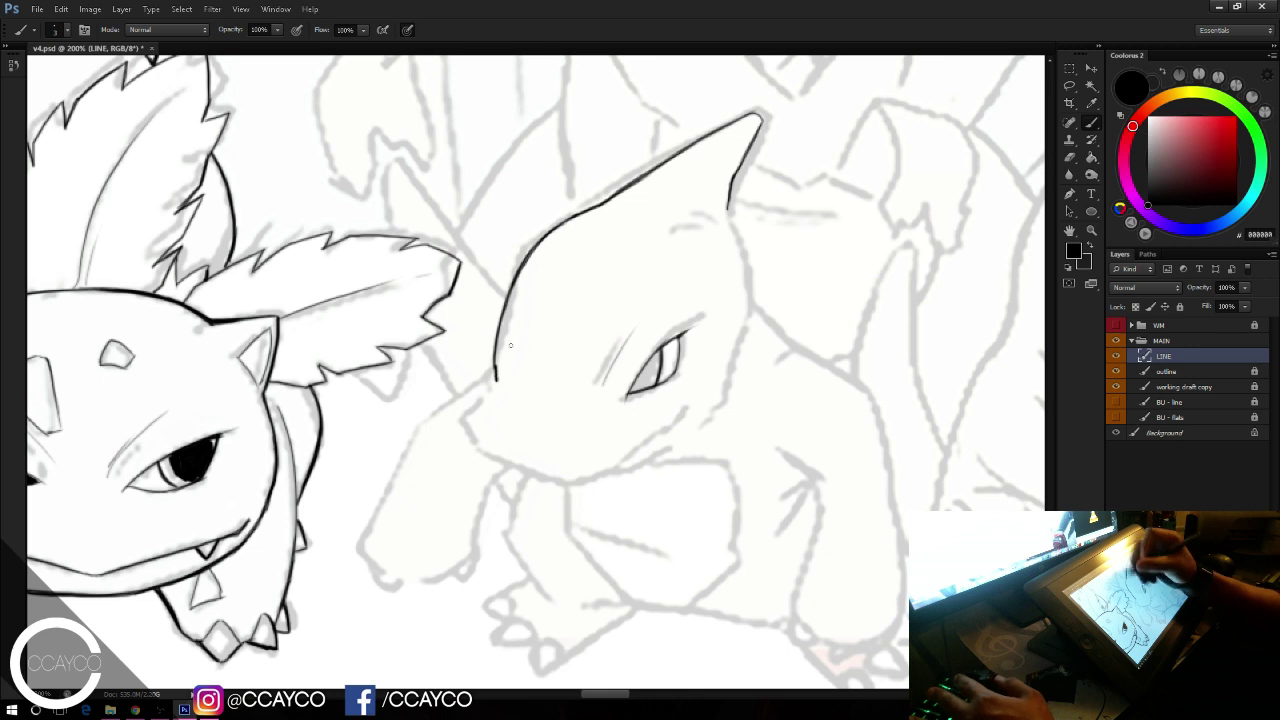
pyautogui.moveTo(509, 376); pyautogui.dragTo(519, 316)
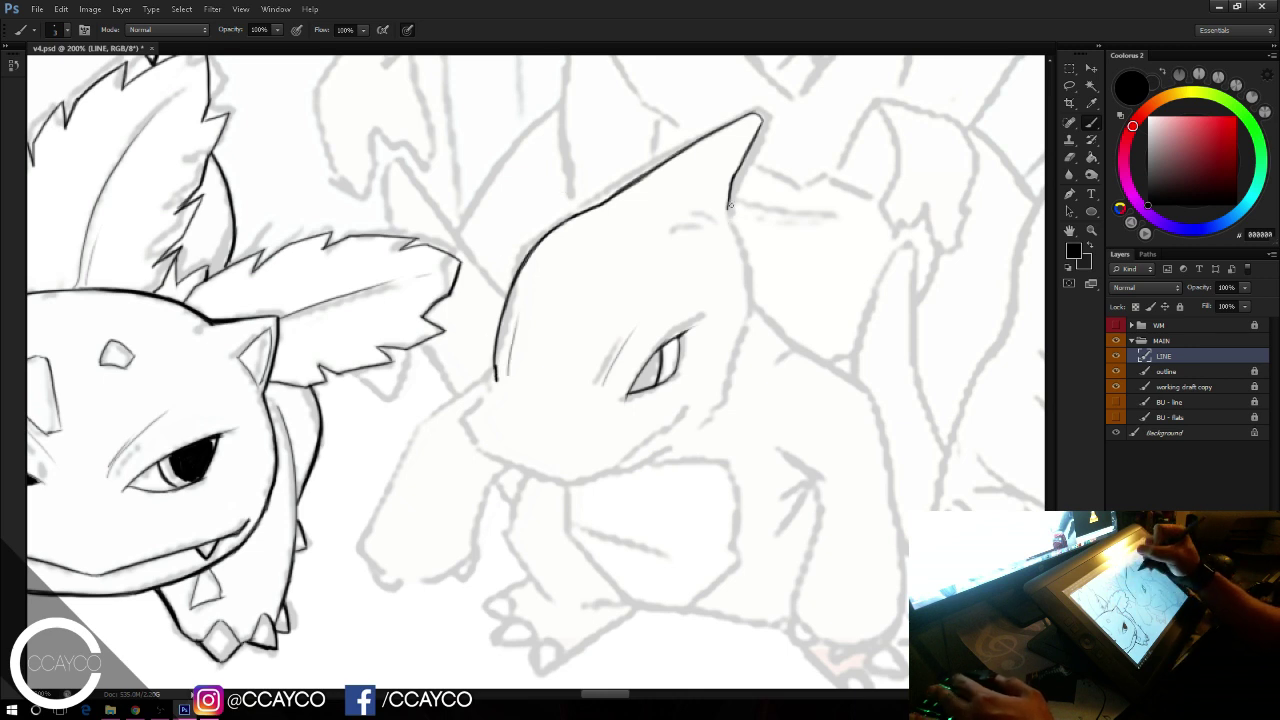
# Step: Erase the lower end of the horn's back edge and redraw it thicker, angled further inward at the base
pyautogui.press('e')
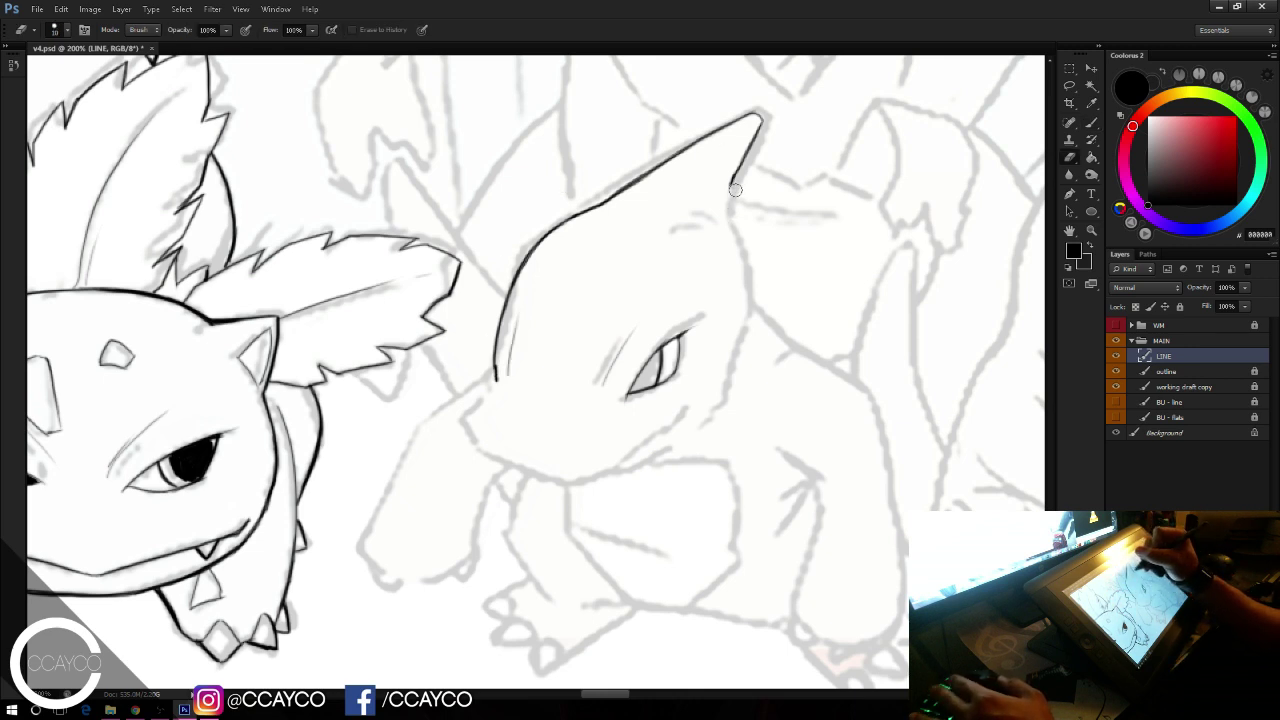
pyautogui.press('b')
pyautogui.moveTo(729, 207)
pyautogui.mouseDown()
pyautogui.moveTo(735, 184)
pyautogui.moveTo(721, 208)
pyautogui.mouseUp()
pyautogui.moveTo(743, 160)
pyautogui.mouseDown()
pyautogui.moveTo(721, 207)
pyautogui.moveTo(751, 144)
pyautogui.mouseUp()
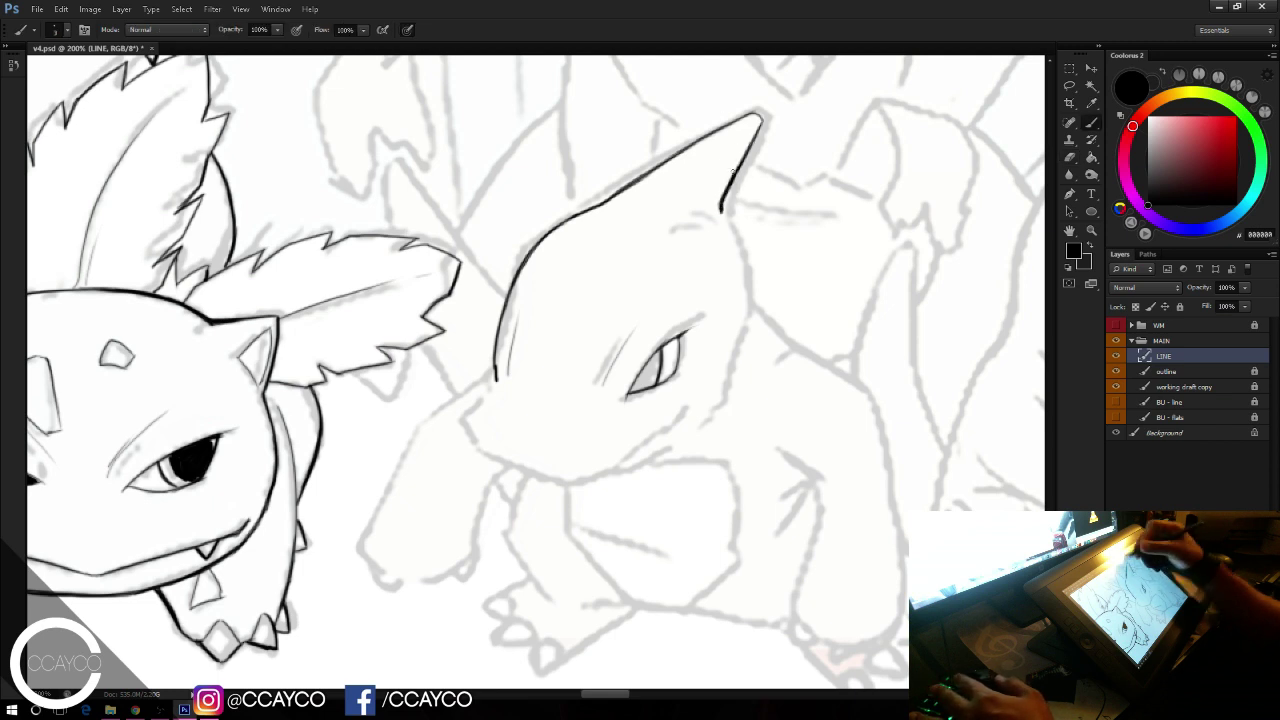
# Step: Ink the back of the lizard's head from the horn base, curving down behind the eye
pyautogui.moveTo(721, 208); pyautogui.dragTo(738, 264)
pyautogui.moveTo(722, 207); pyautogui.dragTo(735, 240)
pyautogui.moveTo(743, 293); pyautogui.dragTo(744, 305)
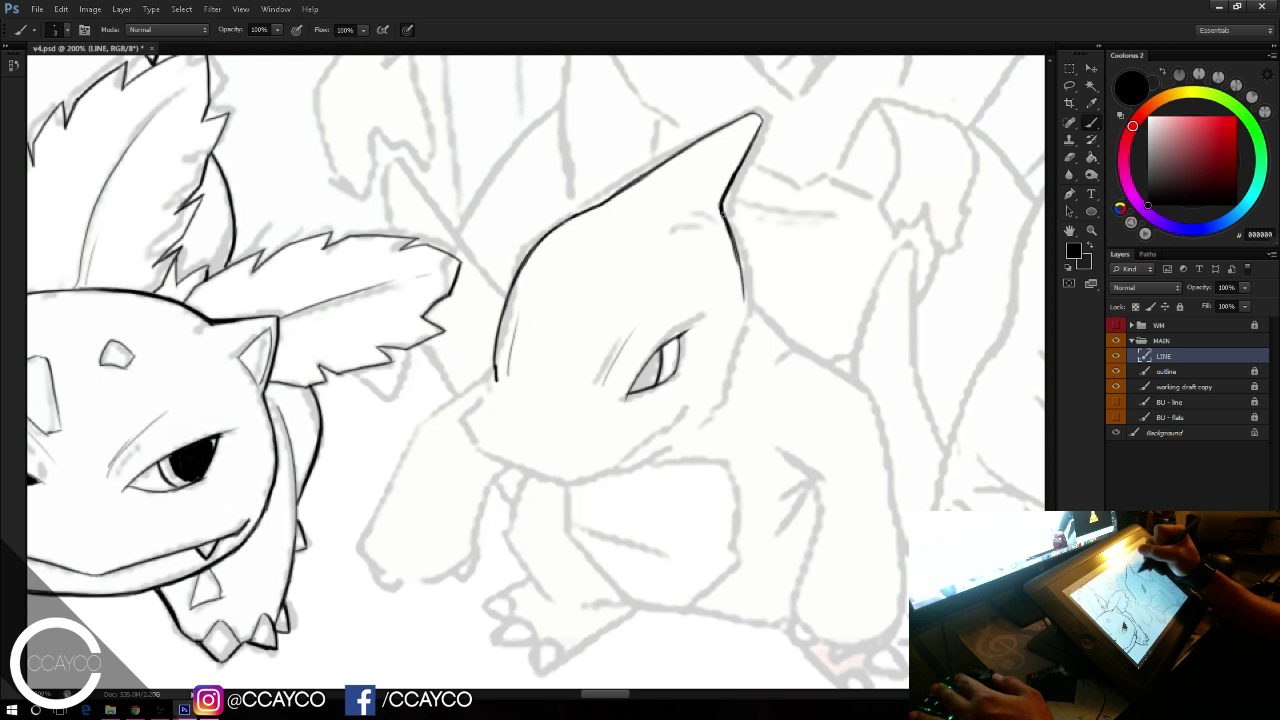
pyautogui.moveTo(731, 228)
pyautogui.mouseDown()
pyautogui.moveTo(744, 313)
pyautogui.moveTo(731, 366)
pyautogui.mouseUp()
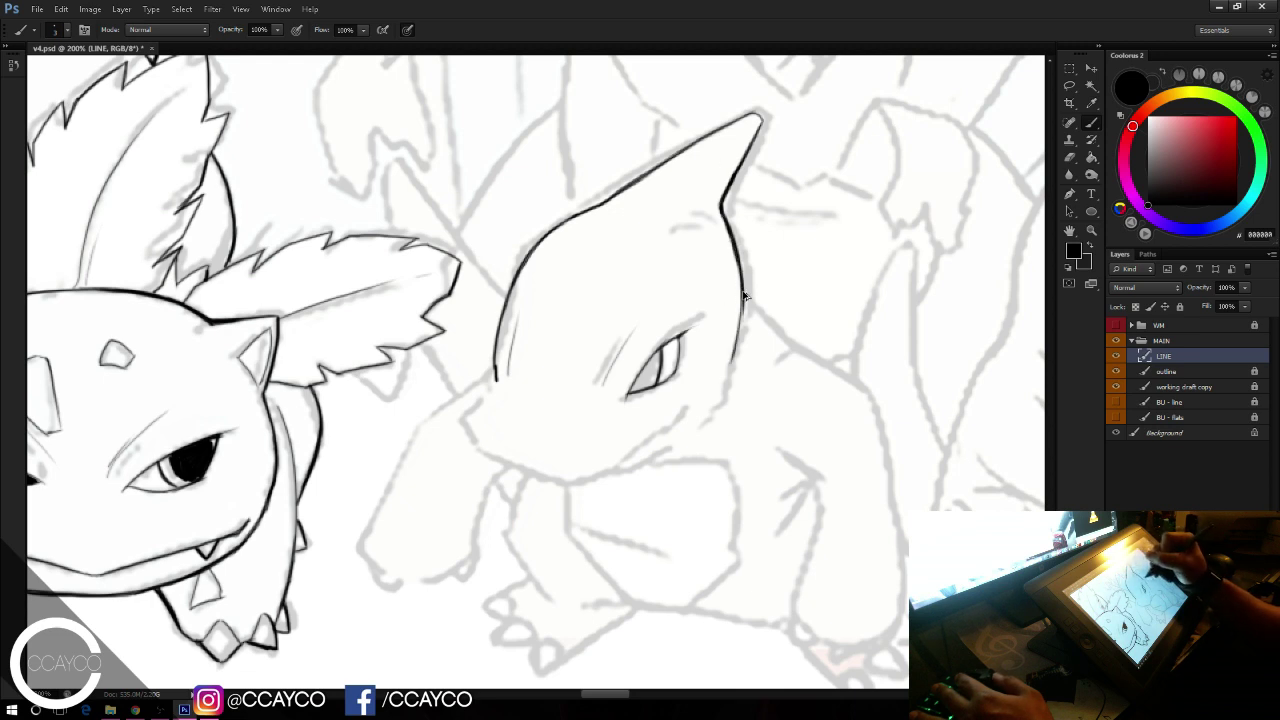
pyautogui.hotkey('ctrl', 'z')
pyautogui.moveTo(743, 294); pyautogui.dragTo(728, 380)
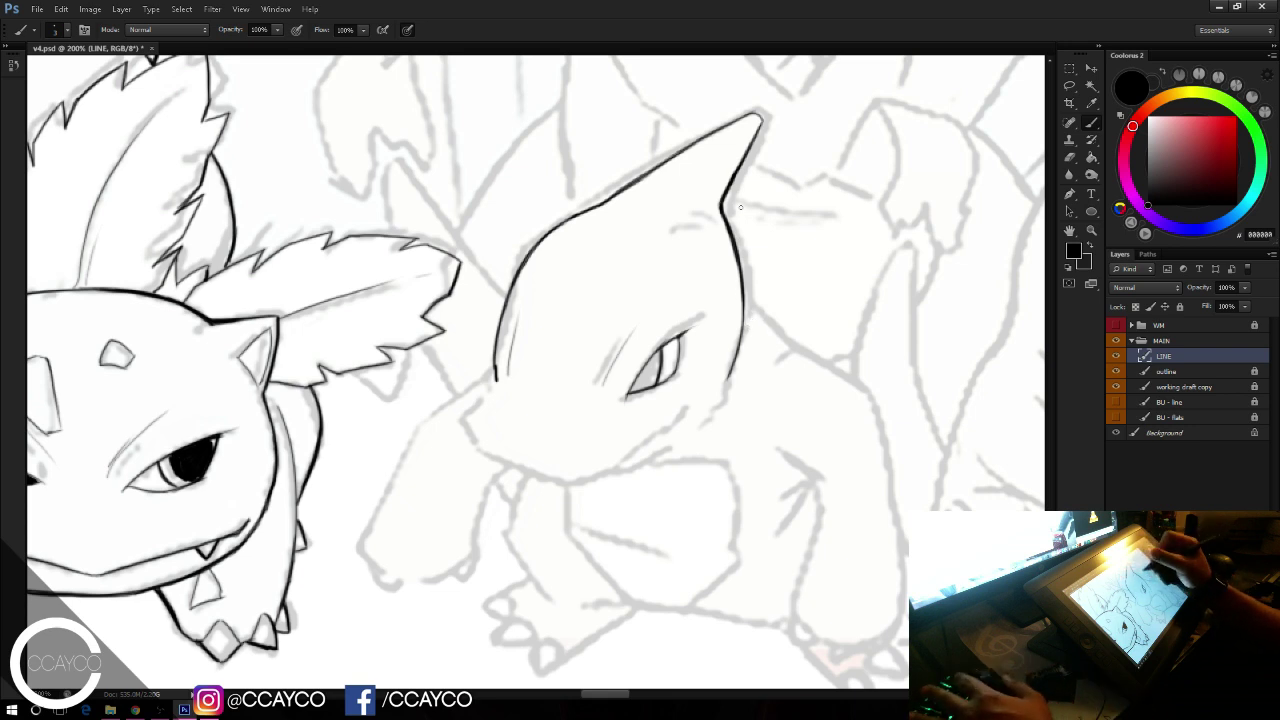
# Step: Erase the lower end of the back-of-head line and redraw it thicker, curving in toward the jaw
pyautogui.moveTo(732, 372); pyautogui.dragTo(690, 418)
pyautogui.hotkey('ctrl', 'z')
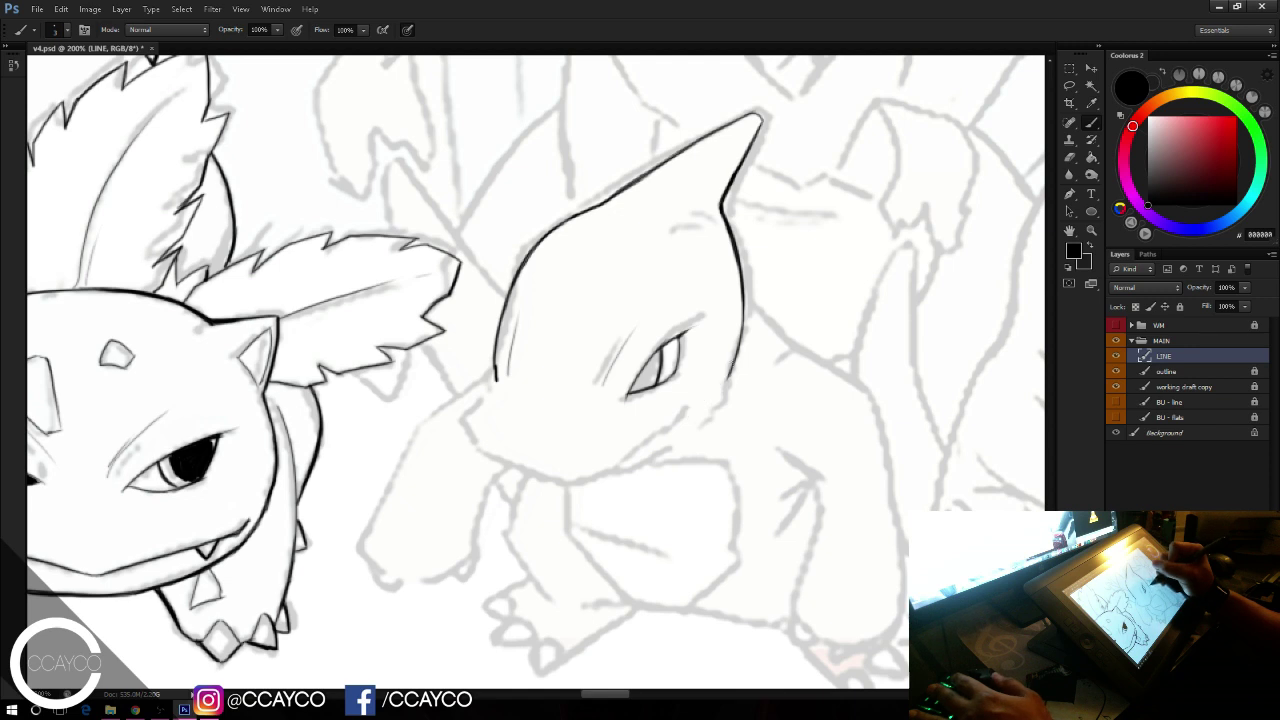
pyautogui.press('e')
pyautogui.moveTo(730, 378)
pyautogui.mouseDown()
pyautogui.moveTo(741, 311)
pyautogui.moveTo(740, 355)
pyautogui.mouseUp()
pyautogui.press('b')
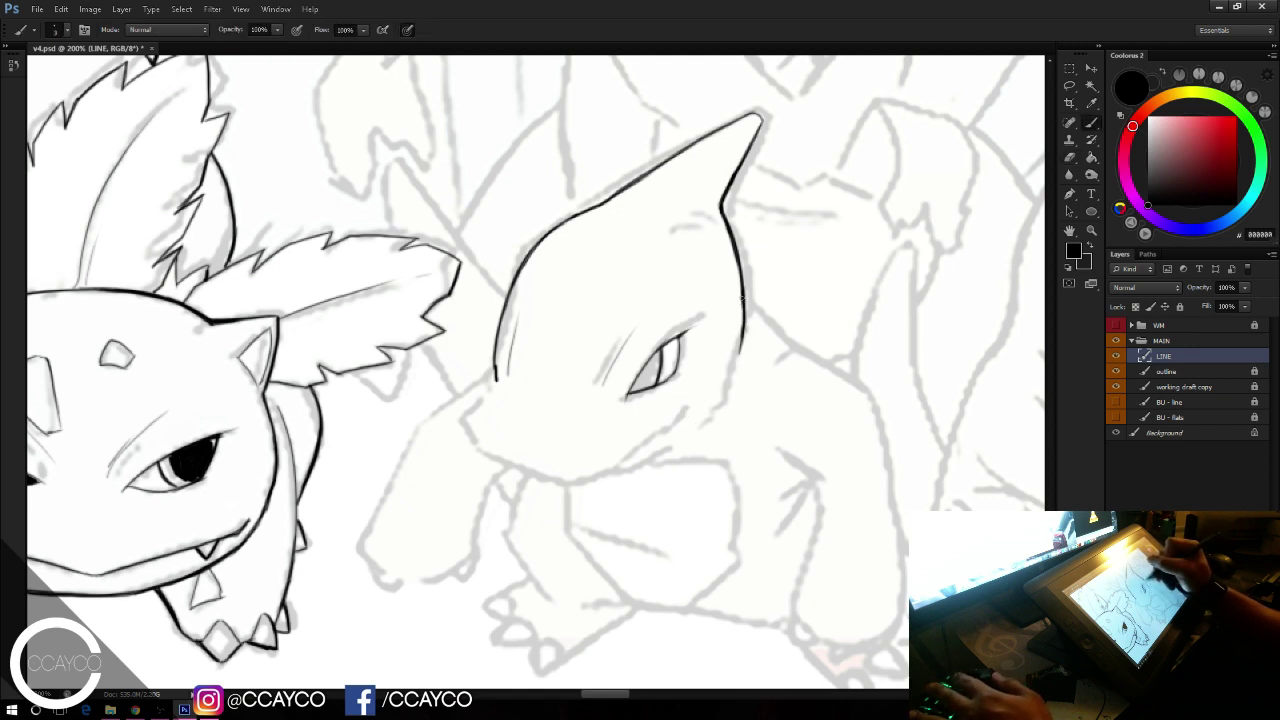
pyautogui.moveTo(744, 299)
pyautogui.mouseDown()
pyautogui.moveTo(740, 357)
pyautogui.moveTo(742, 329)
pyautogui.moveTo(714, 395)
pyautogui.moveTo(741, 361)
pyautogui.moveTo(720, 399)
pyautogui.mouseUp()
pyautogui.hotkey('ctrl', 'z')
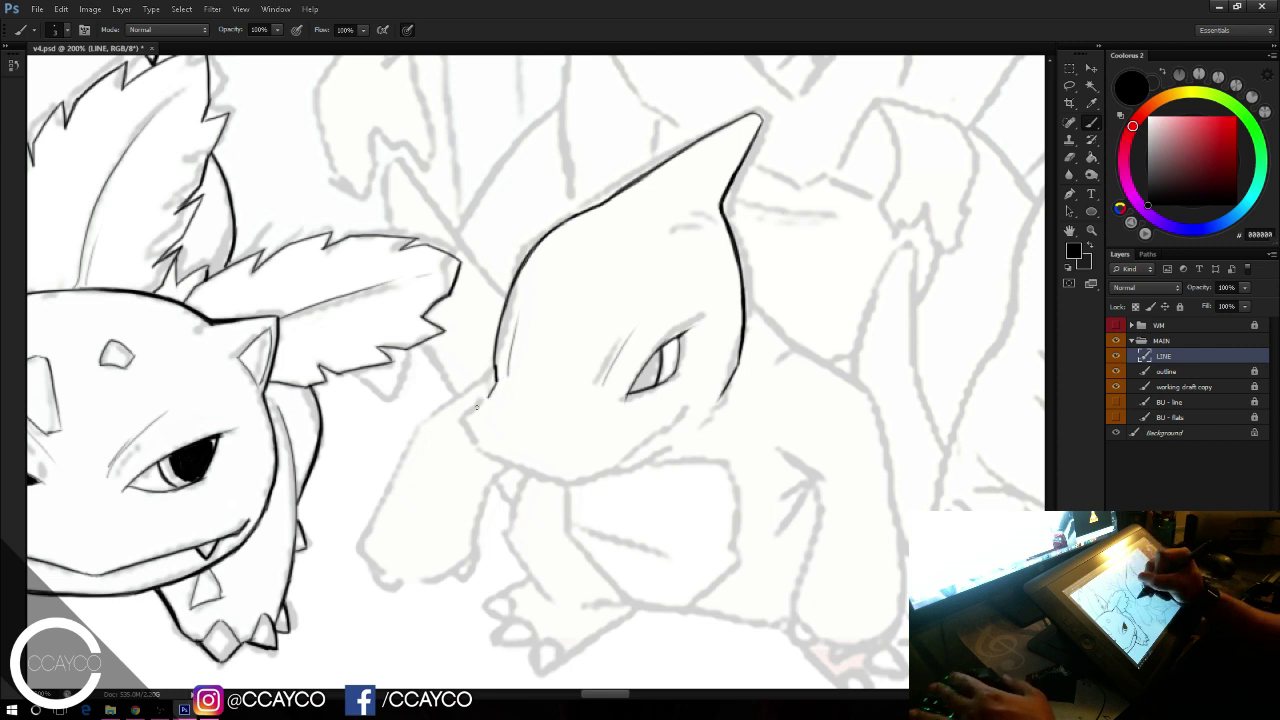
# Step: Ink the front of the lizard's snout from the forehead line and add the nostril marks
pyautogui.moveTo(489, 397)
pyautogui.mouseDown()
pyautogui.moveTo(478, 408)
pyautogui.moveTo(488, 448)
pyautogui.mouseUp()
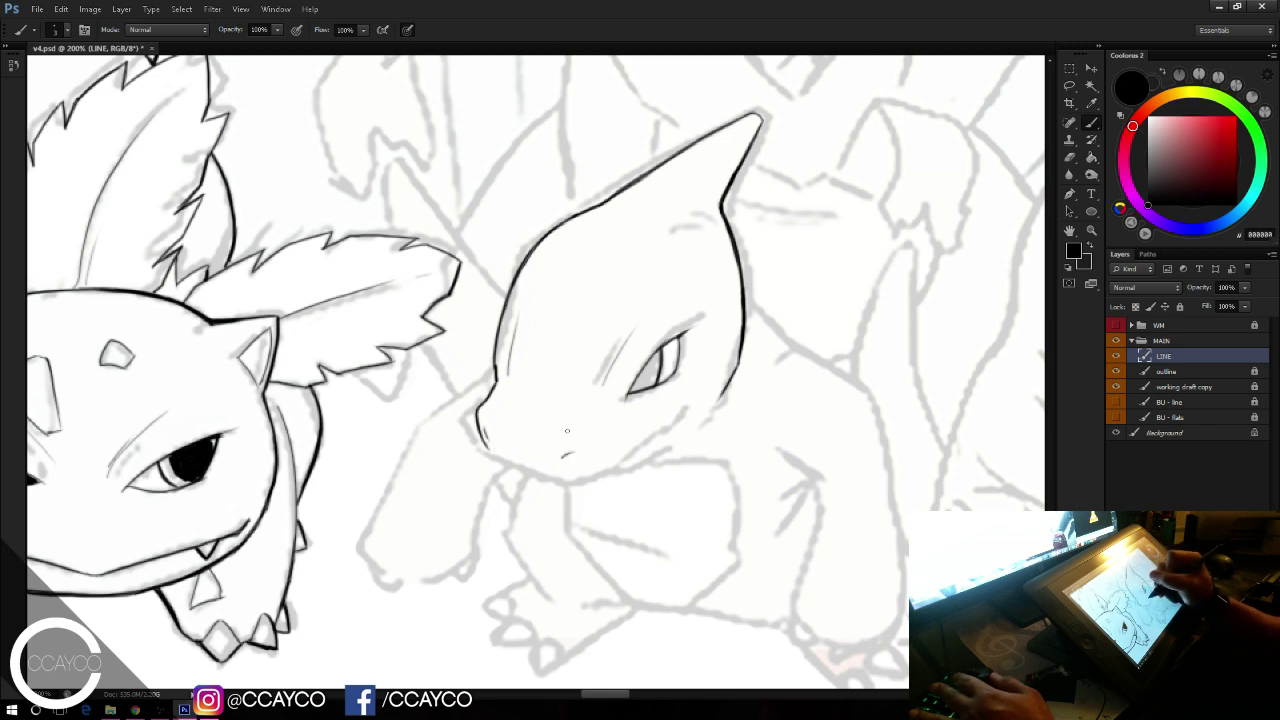
pyautogui.press('e')
pyautogui.moveTo(488, 426)
pyautogui.mouseDown()
pyautogui.moveTo(499, 442)
pyautogui.moveTo(554, 449)
pyautogui.moveTo(503, 469)
pyautogui.moveTo(521, 478)
pyautogui.mouseUp()
pyautogui.press('b')
pyautogui.hotkey('ctrl', 'z')
pyautogui.hotkey('ctrl', 'z')
pyautogui.hotkey('ctrl', 'z')
pyautogui.hotkey('ctrl', 'z')
# Step: Ink the underside of the snout along the chin, and check the line art with the working draft copy layer briefly hidden
pyautogui.moveTo(481, 437)
pyautogui.mouseDown()
pyautogui.moveTo(536, 497)
pyautogui.moveTo(528, 484)
pyautogui.moveTo(614, 463)
pyautogui.mouseUp()
pyautogui.hotkey('ctrl', 'z')
pyautogui.press('e')
pyautogui.hotkey('ctrl', 'z')
pyautogui.press('b')
pyautogui.hotkey('ctrl', 'z')
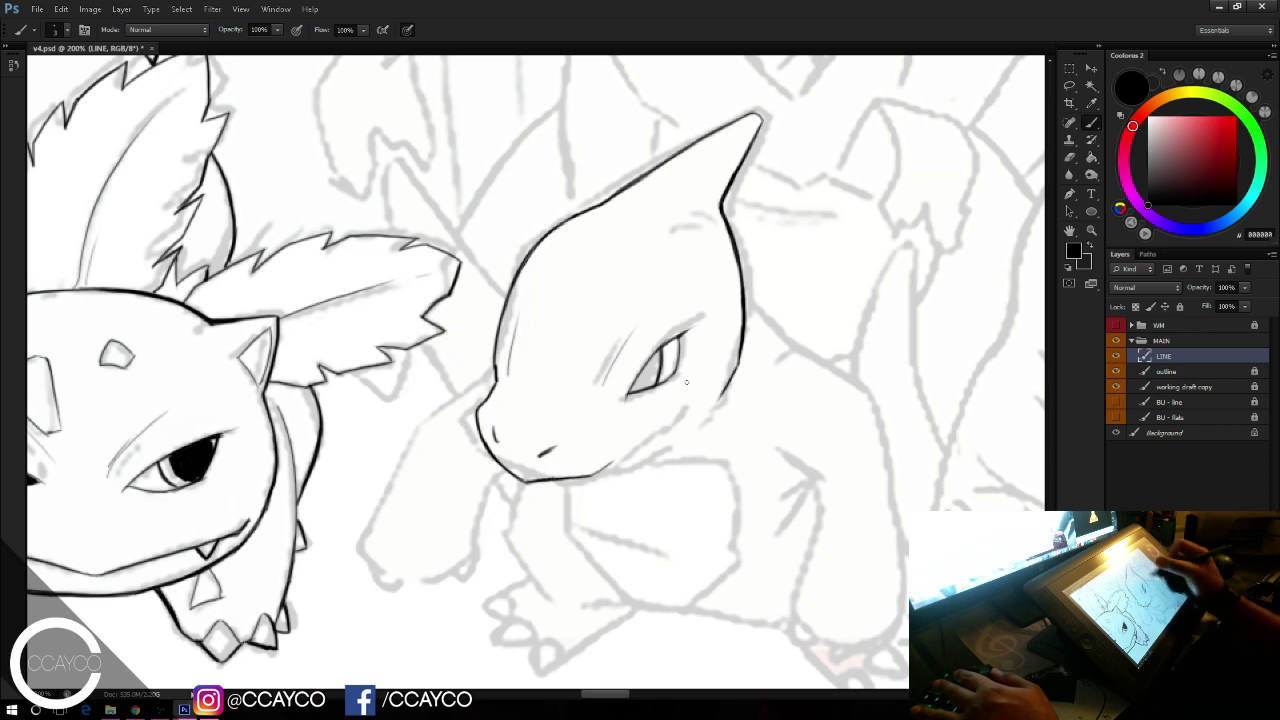
pyautogui.click(1117, 387)
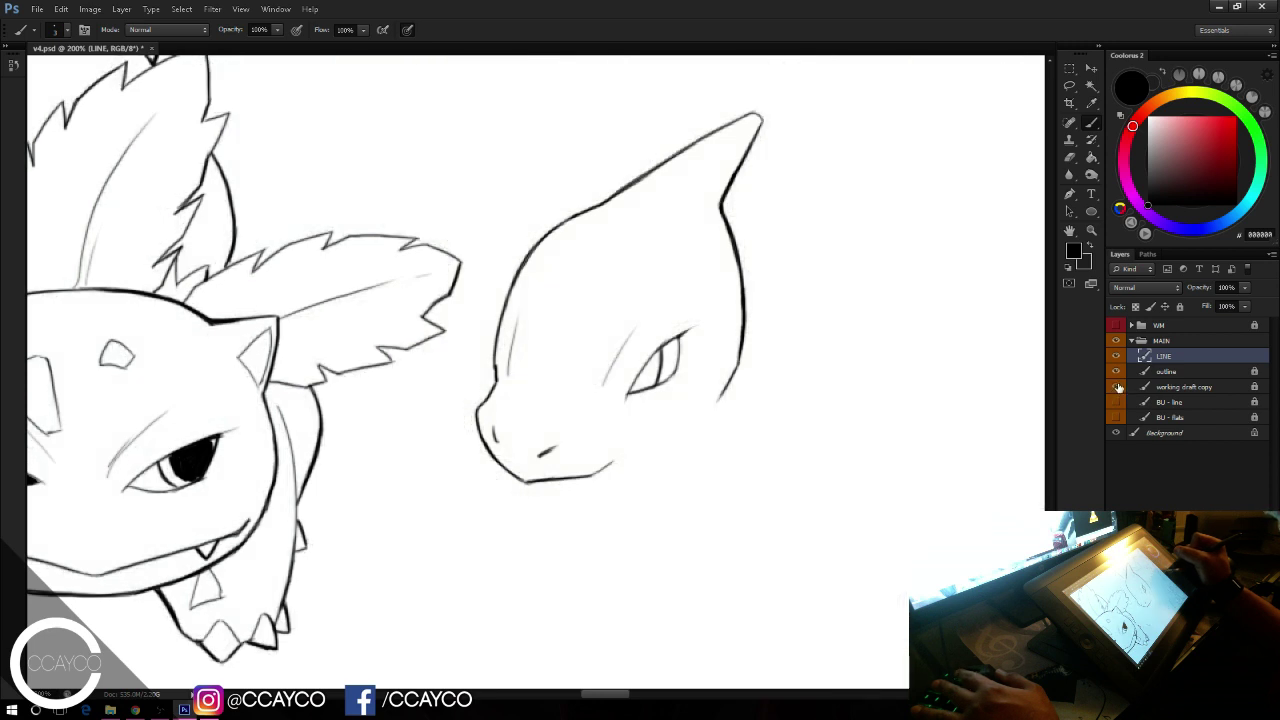
pyautogui.click(1117, 387)
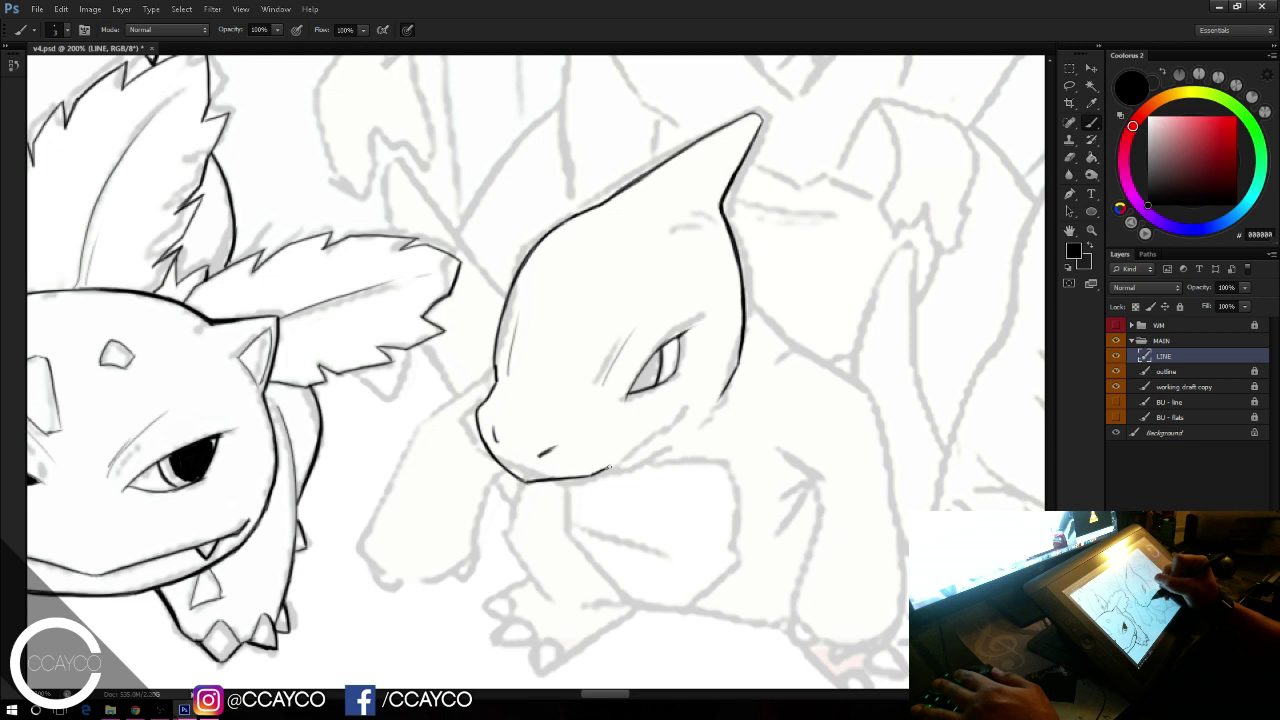
# Step: Ink the mouth corner and lower jaw from the chin up toward the cheek, with a short accent line beside it
pyautogui.moveTo(609, 467)
pyautogui.mouseDown()
pyautogui.moveTo(670, 440)
pyautogui.moveTo(691, 400)
pyautogui.mouseUp()
pyautogui.hotkey('ctrl', 'z')
pyautogui.moveTo(665, 445); pyautogui.dragTo(690, 409)
pyautogui.moveTo(664, 446); pyautogui.dragTo(679, 431)
pyautogui.moveTo(600, 472); pyautogui.dragTo(663, 446)
pyautogui.hotkey('ctrl', 'z')
pyautogui.hotkey('ctrl', 'z')
pyautogui.hotkey('ctrl', 'z')
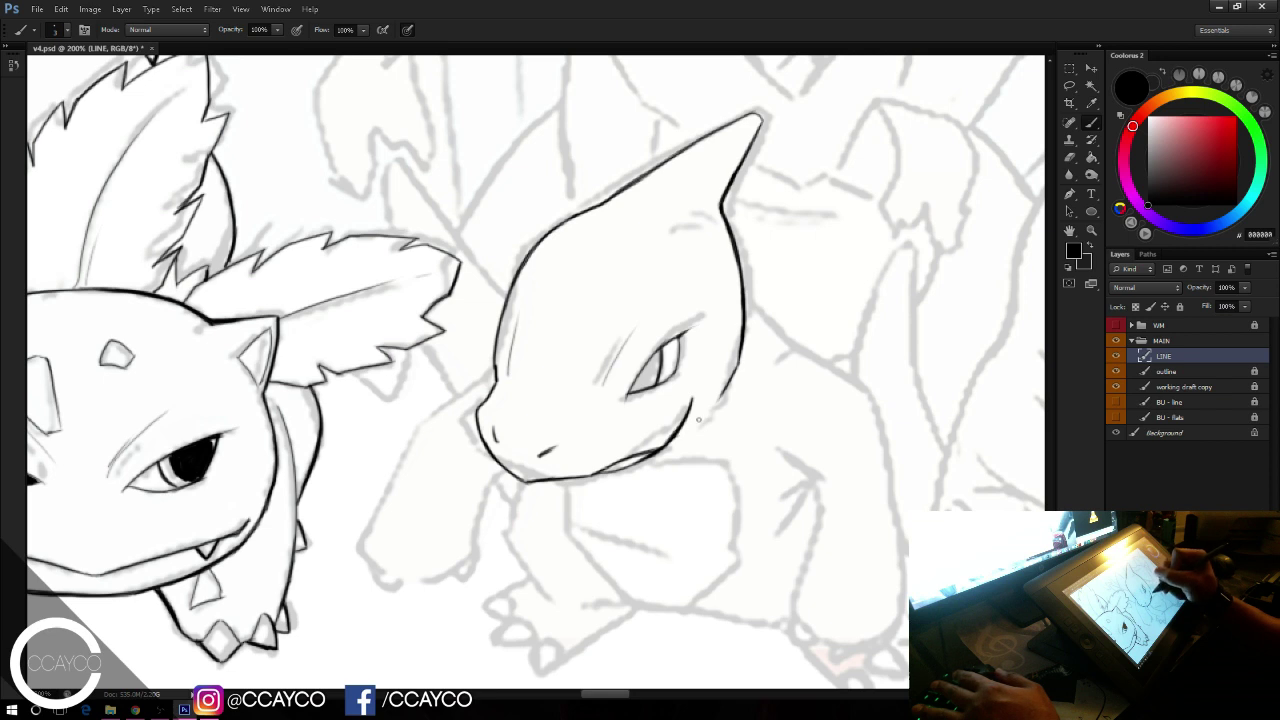
pyautogui.moveTo(698, 421); pyautogui.dragTo(671, 440)
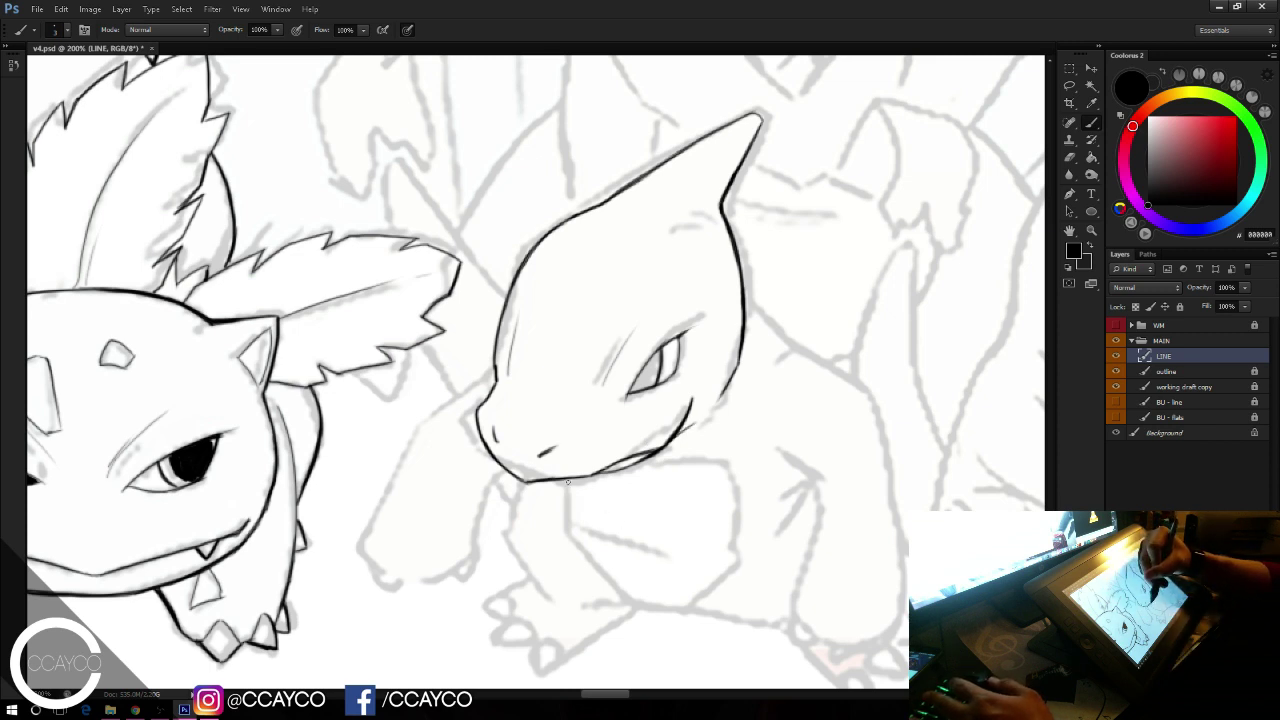
# Step: Ink the curved neck fold below the chin, with a thinner parallel line across the chest
pyautogui.moveTo(567, 482); pyautogui.dragTo(664, 535)
pyautogui.hotkey('ctrl', 'z')
pyautogui.moveTo(584, 498); pyautogui.dragTo(655, 535)
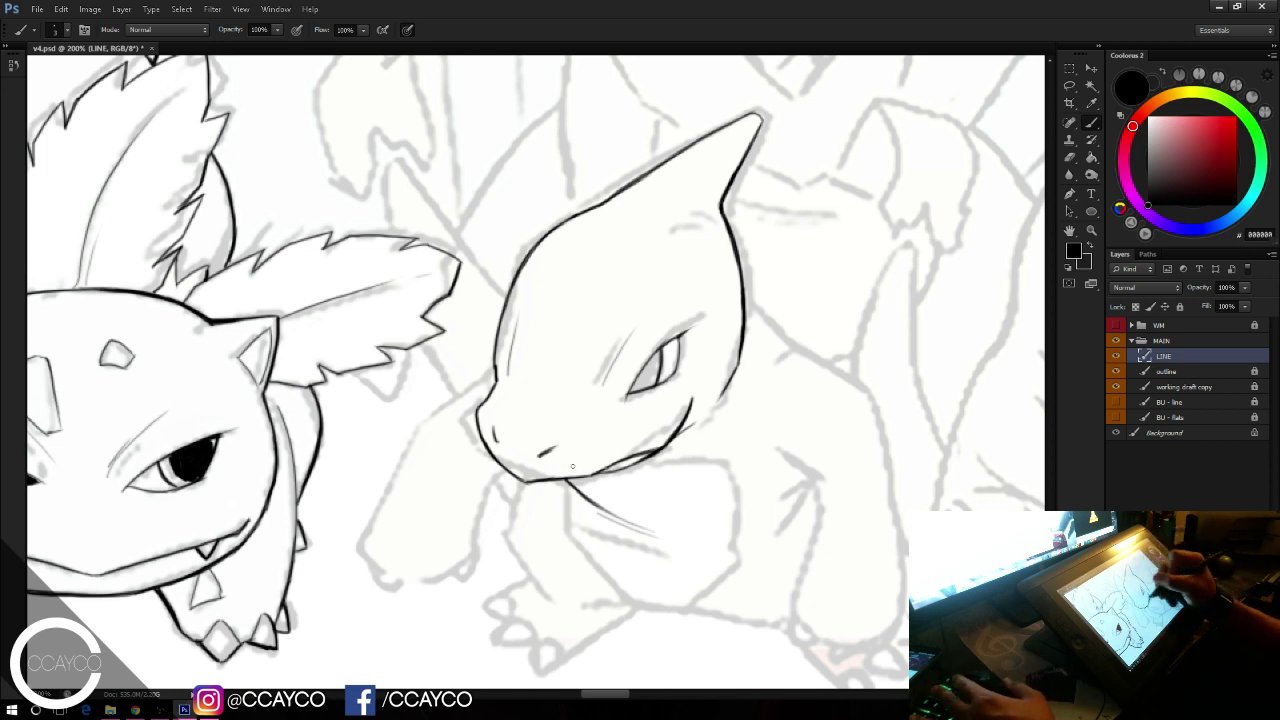
# Step: Ink the shoulder line running from behind the snout down to the arm beside it
pyautogui.moveTo(418, 425); pyautogui.dragTo(493, 374)
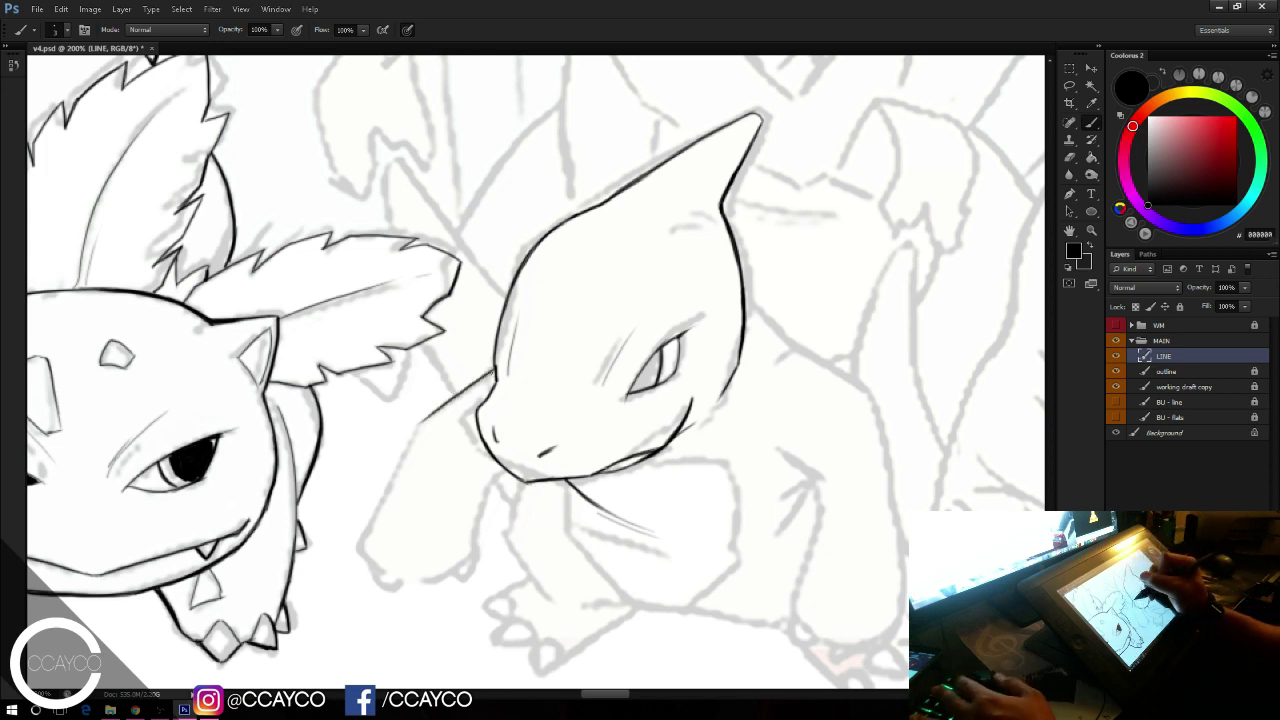
pyautogui.hotkey('ctrl', 'z')
pyautogui.moveTo(430, 408); pyautogui.dragTo(492, 374)
# Step: Ink the outer edge of the arm beside the snout, curving from the shoulder corner down to the paw
pyautogui.moveTo(420, 430)
pyautogui.mouseDown()
pyautogui.moveTo(480, 356)
pyautogui.moveTo(397, 475)
pyautogui.moveTo(389, 522)
pyautogui.mouseUp()
pyautogui.hotkey('ctrl', 'z')
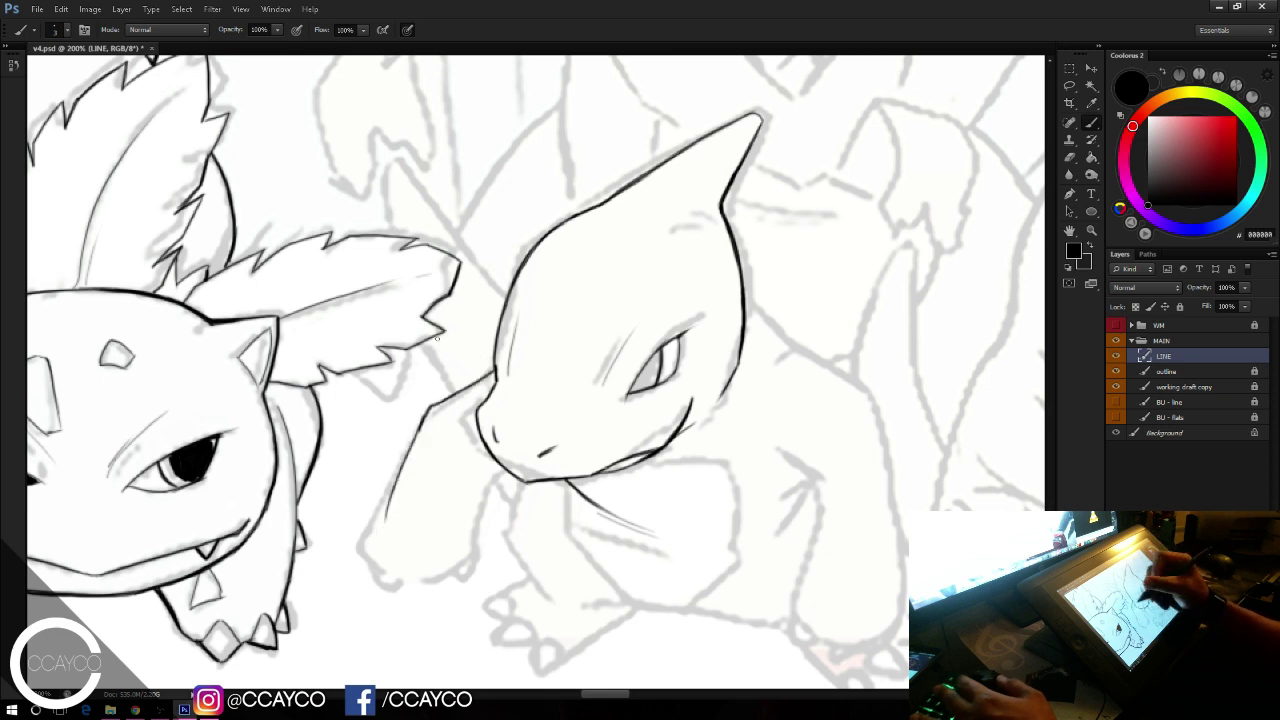
pyautogui.hotkey('ctrl', 'z')
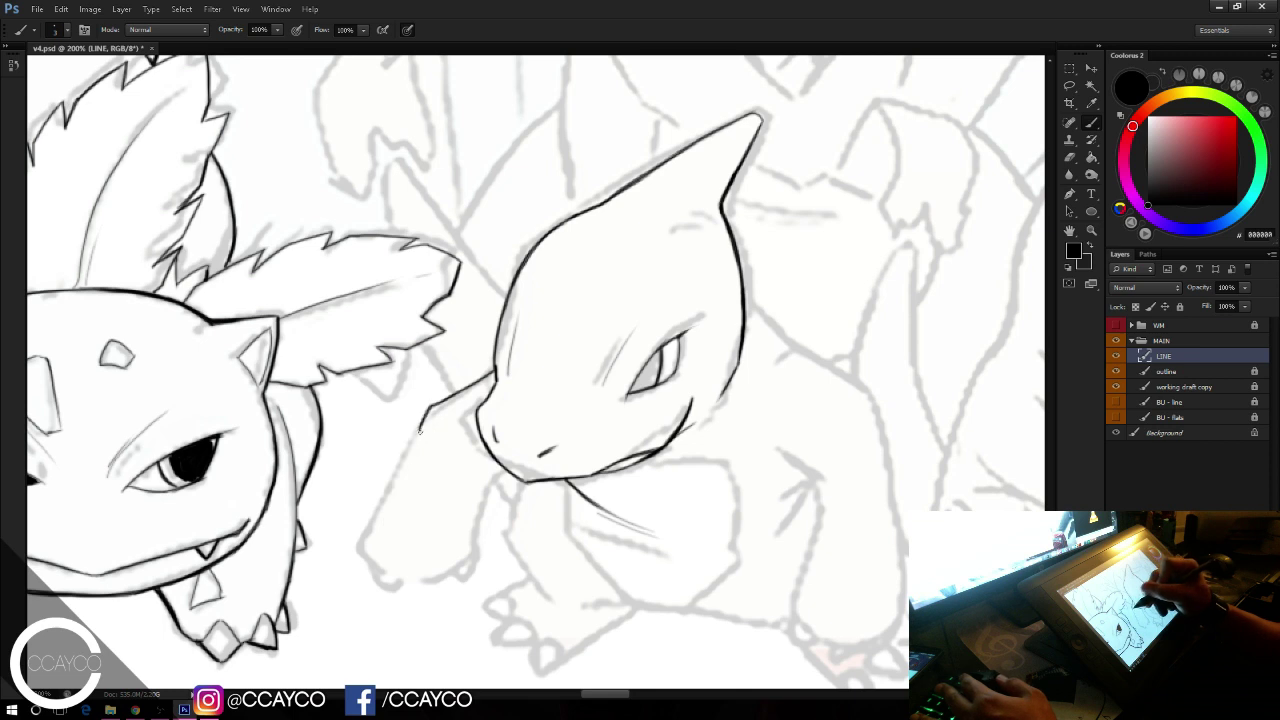
pyautogui.moveTo(424, 419)
pyautogui.mouseDown()
pyautogui.moveTo(383, 538)
pyautogui.moveTo(419, 434)
pyautogui.mouseUp()
pyautogui.hotkey('ctrl', 'z')
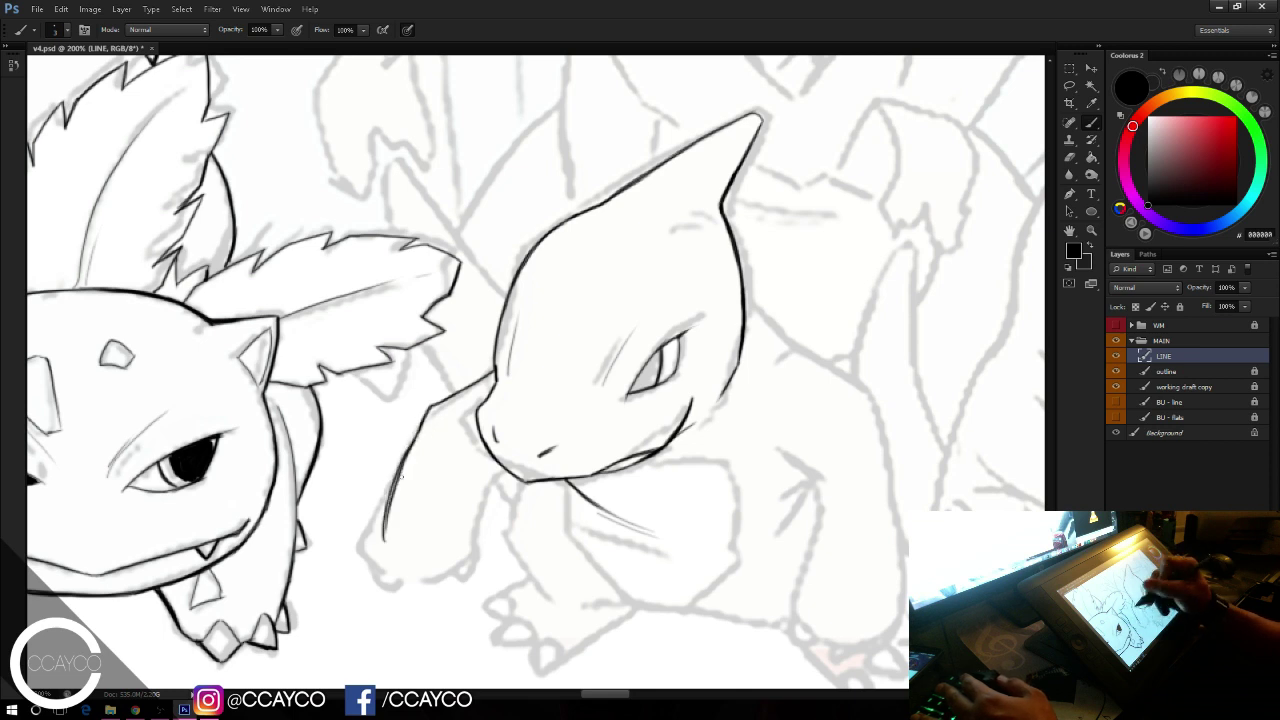
pyautogui.hotkey('ctrl', 'z')
pyautogui.moveTo(385, 541); pyautogui.dragTo(417, 428)
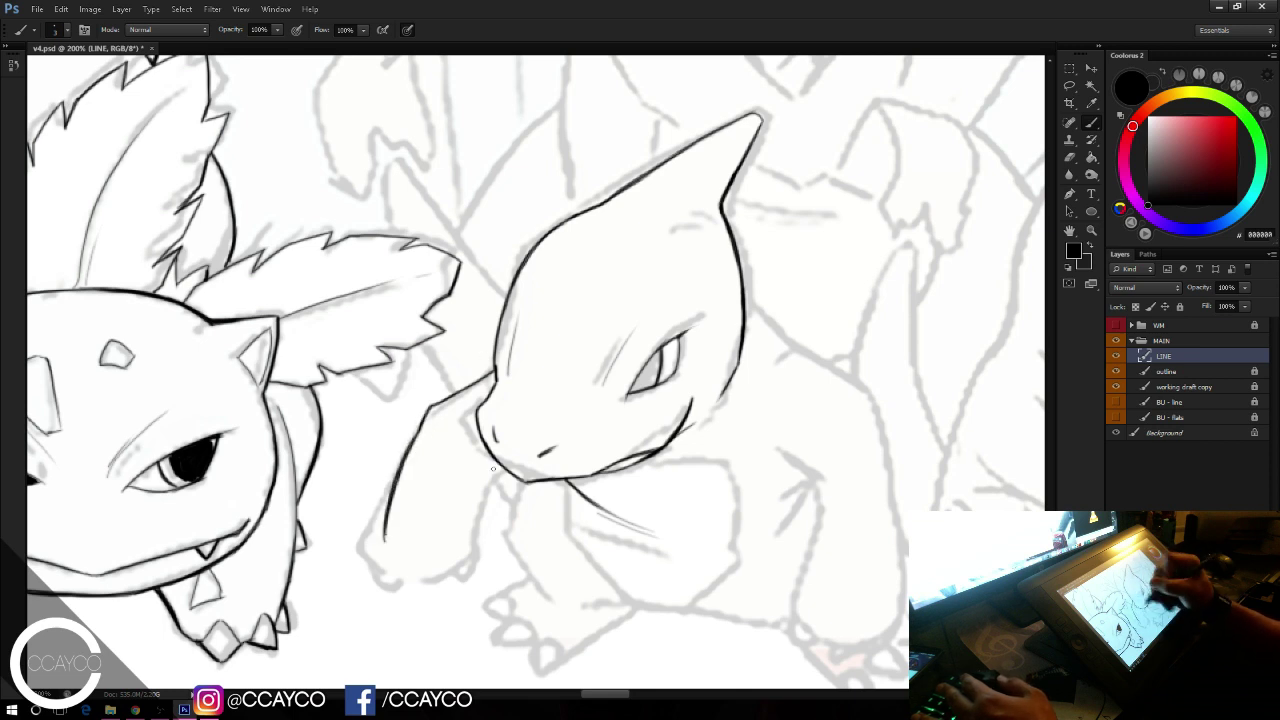
# Step: Ink the inner edge and rounded paw of the arm beside the snout, and add short crease lines under the snout
pyautogui.moveTo(491, 463); pyautogui.dragTo(478, 536)
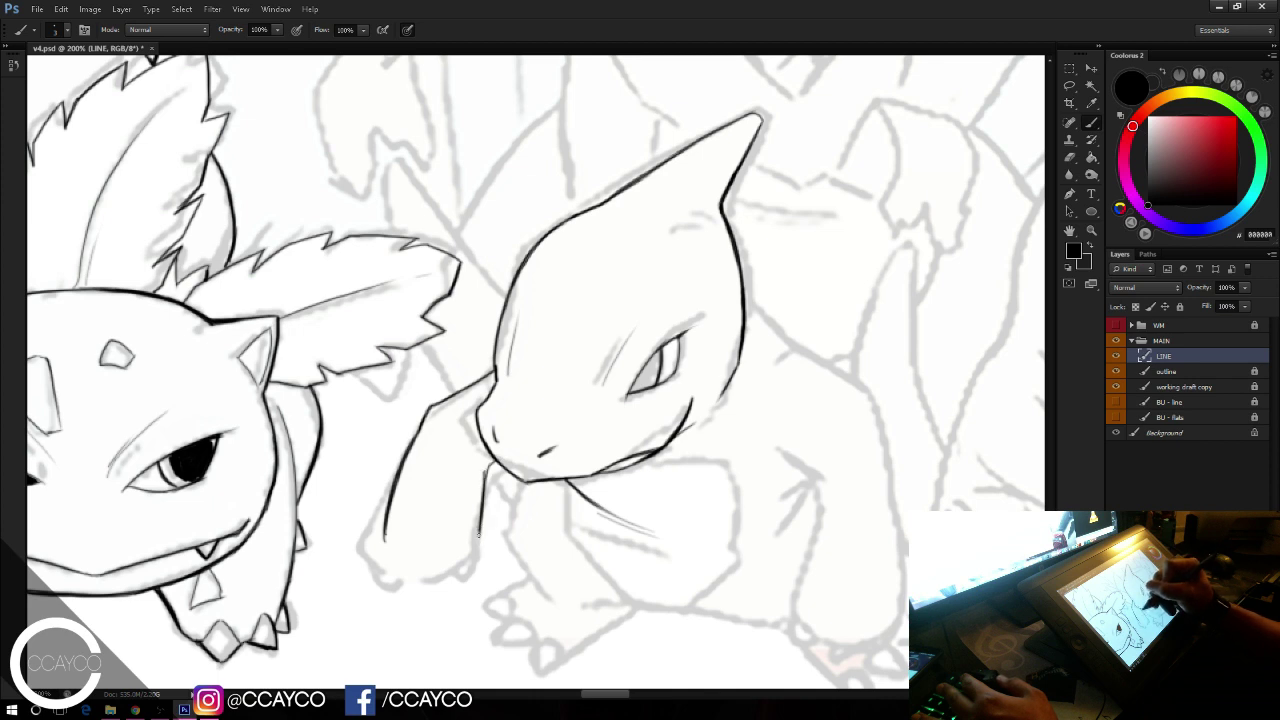
pyautogui.hotkey('ctrl', 'z')
pyautogui.moveTo(489, 467); pyautogui.dragTo(471, 555)
pyautogui.moveTo(386, 526)
pyautogui.mouseDown()
pyautogui.moveTo(392, 556)
pyautogui.moveTo(432, 568)
pyautogui.mouseUp()
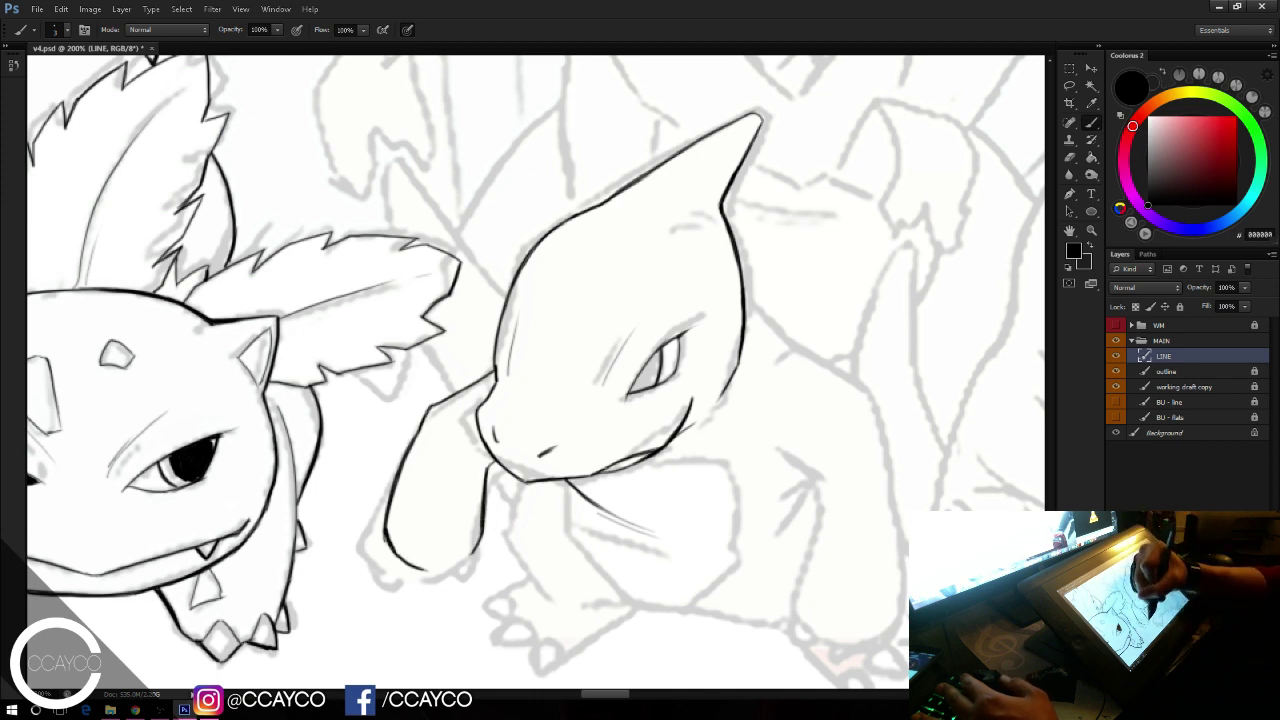
pyautogui.moveTo(385, 531)
pyautogui.mouseDown()
pyautogui.moveTo(427, 571)
pyautogui.moveTo(451, 572)
pyautogui.mouseUp()
pyautogui.hotkey('ctrl', 'z')
pyautogui.hotkey('ctrl', 'z')
pyautogui.moveTo(480, 540); pyautogui.dragTo(430, 575)
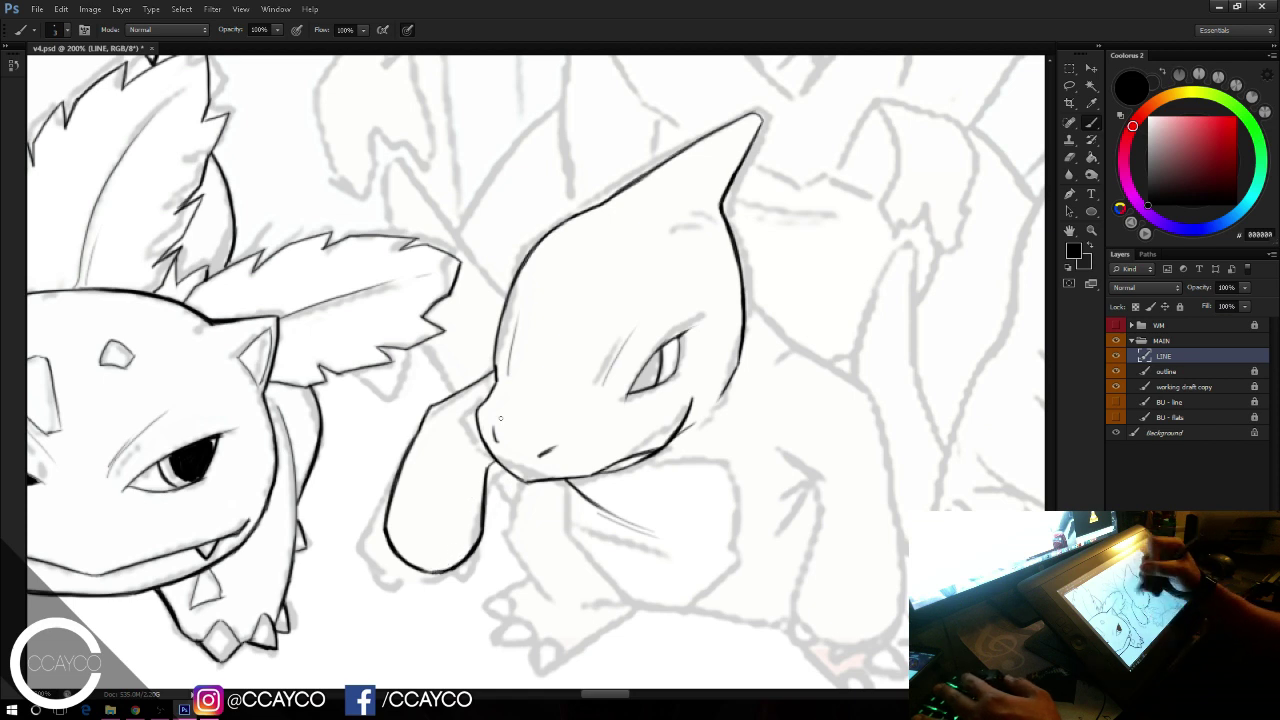
pyautogui.moveTo(468, 444); pyautogui.dragTo(477, 461)
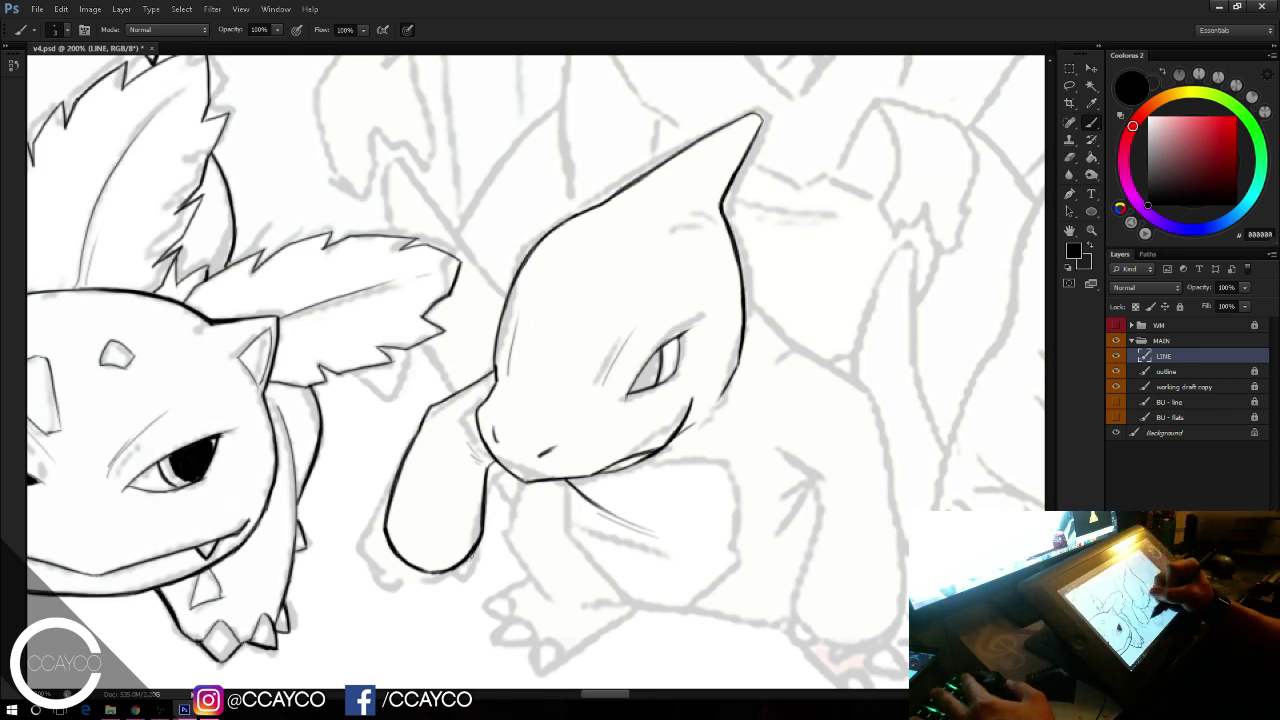
# Step: Draw three small pointed claws along the bottom of the finished paw
pyautogui.moveTo(478, 547); pyautogui.dragTo(469, 582)
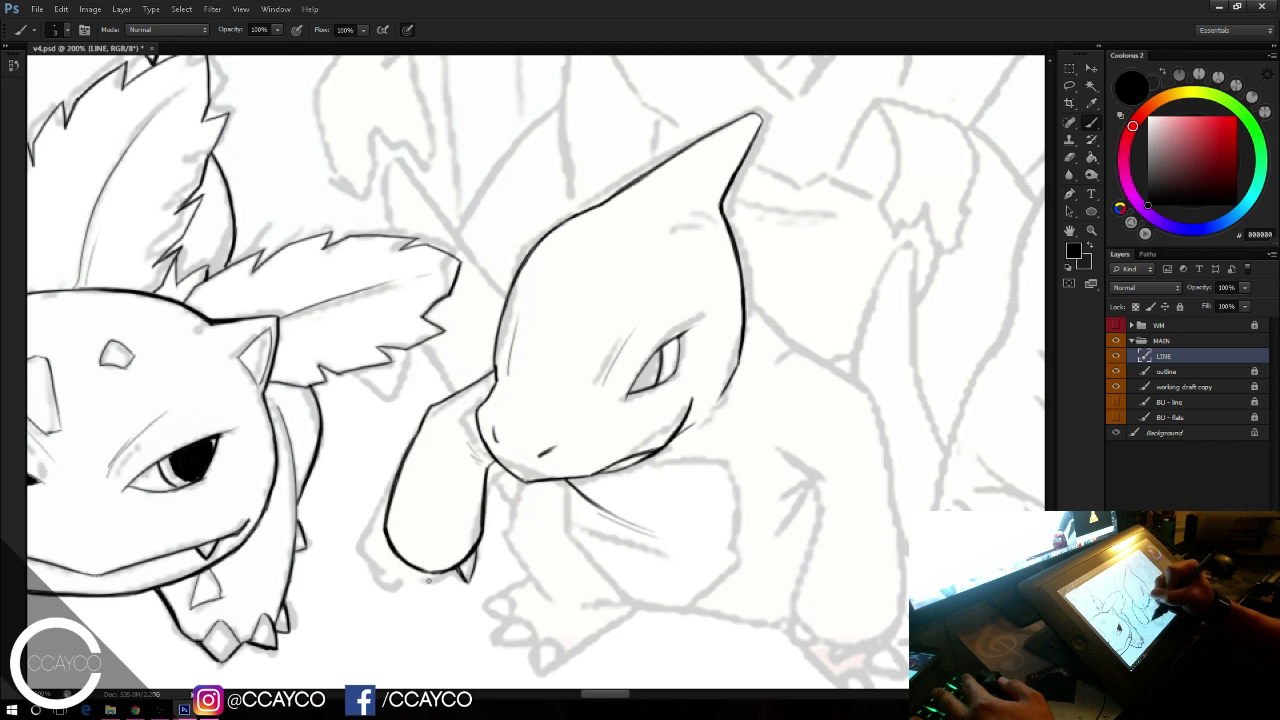
pyautogui.moveTo(404, 565); pyautogui.dragTo(426, 592)
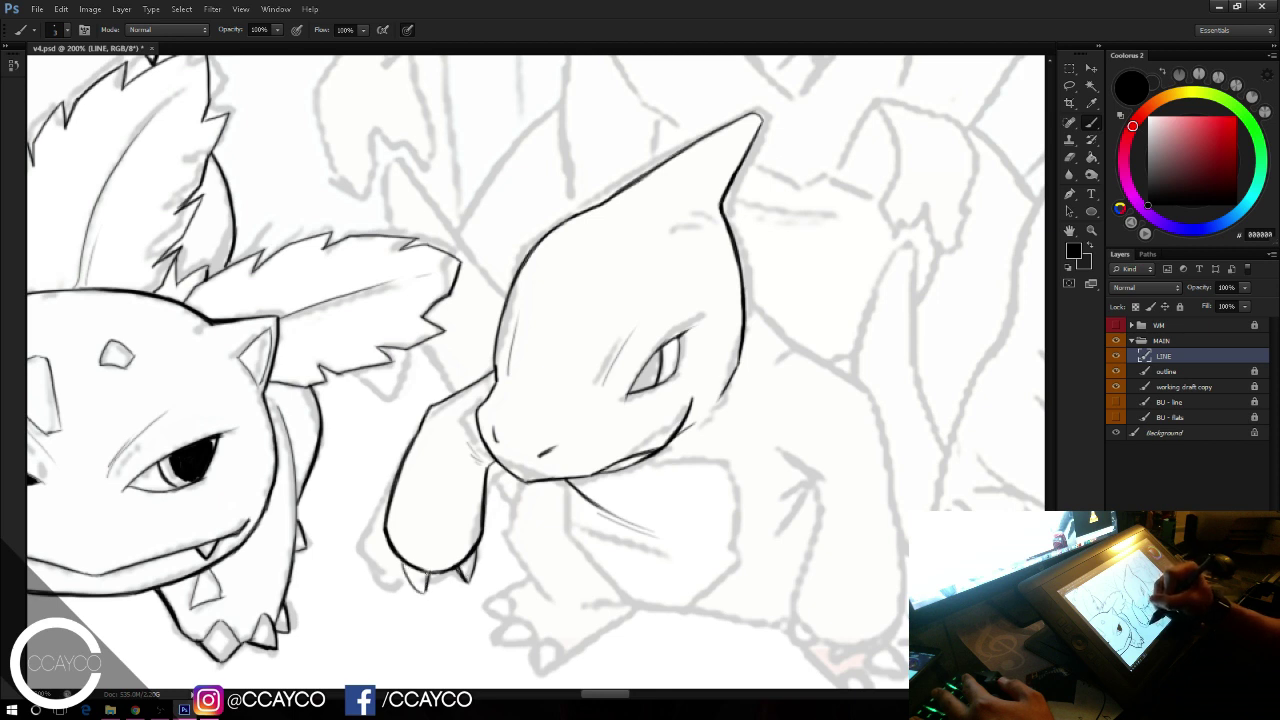
pyautogui.moveTo(387, 536); pyautogui.dragTo(404, 577)
pyautogui.hotkey('ctrl', 'z')
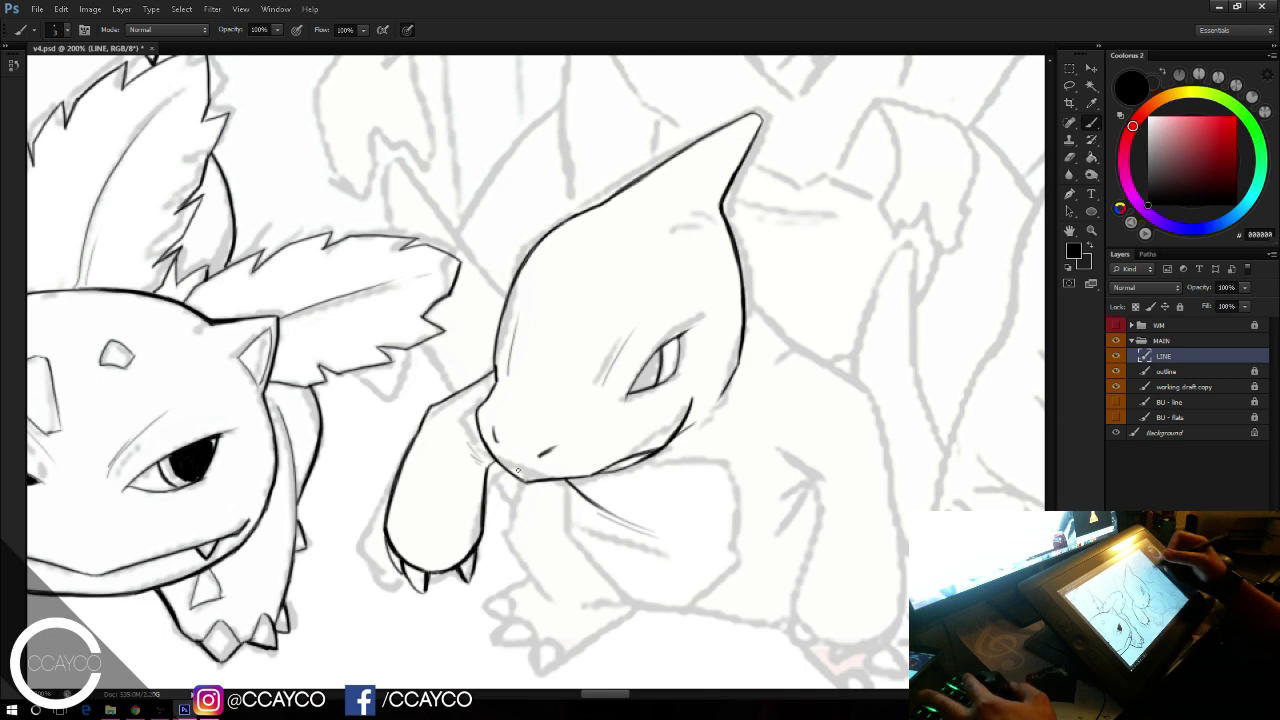
# Step: Ink a thick neck line from the back of the head down toward the other shoulder
pyautogui.moveTo(848, 435); pyautogui.dragTo(777, 409)
pyautogui.moveTo(661, 231); pyautogui.dragTo(635, 243)
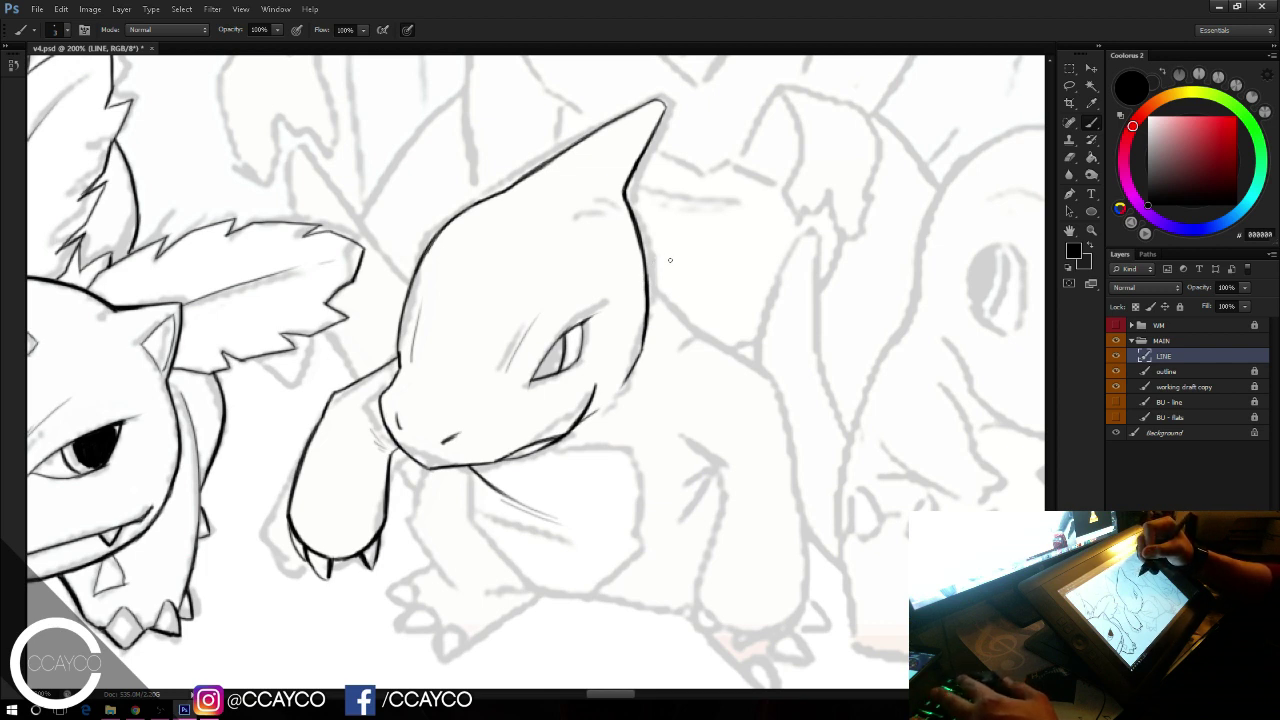
pyautogui.moveTo(649, 291); pyautogui.dragTo(699, 336)
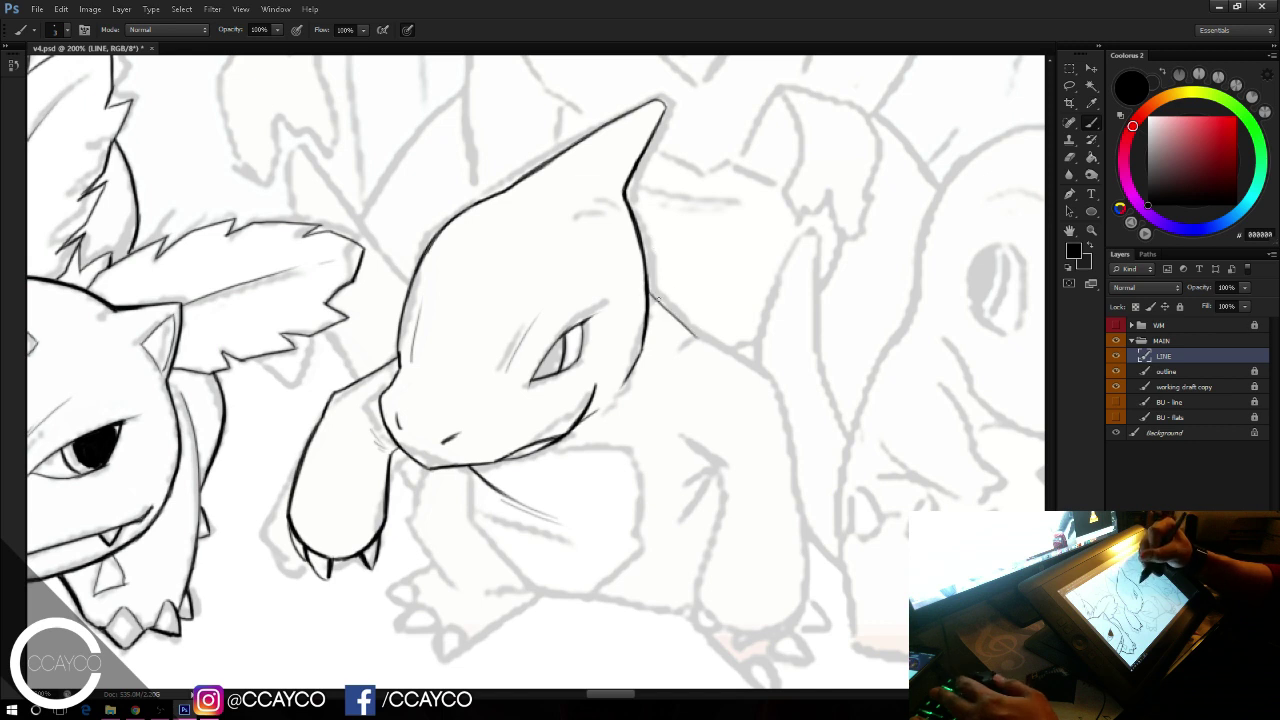
pyautogui.hotkey('ctrl', 'z')
pyautogui.moveTo(649, 291); pyautogui.dragTo(699, 335)
pyautogui.hotkey('ctrl', 'z')
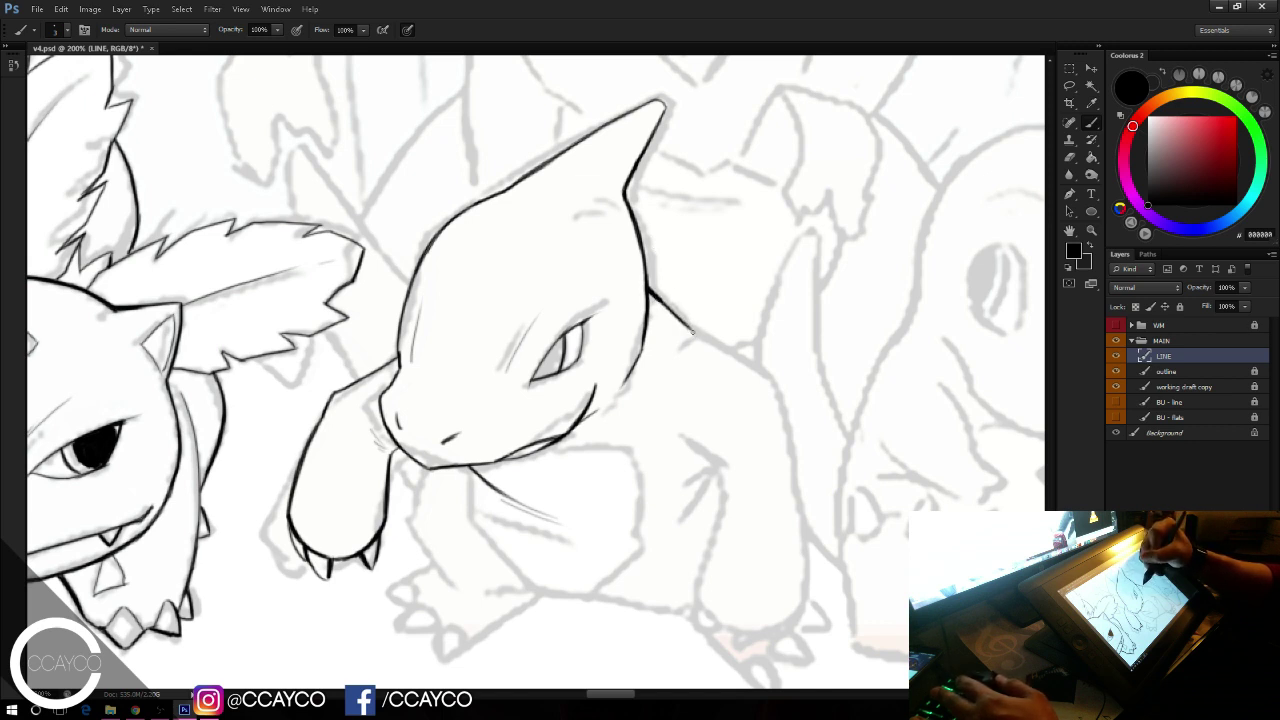
# Step: Try to ink the other arm's shoulder and upper outer edge in a wide curve, and erase that attempt
pyautogui.moveTo(695, 332); pyautogui.dragTo(746, 369)
pyautogui.hotkey('ctrl', 'z')
pyautogui.hotkey('ctrl', 'z')
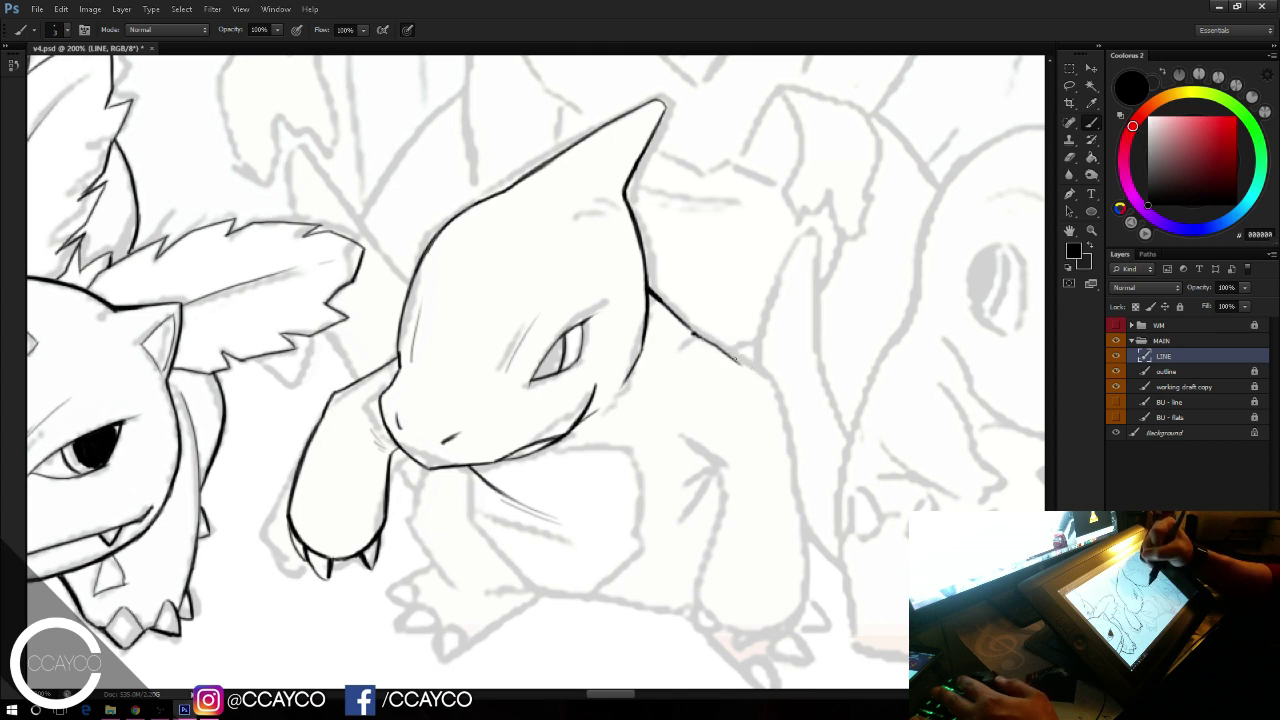
pyautogui.hotkey('ctrl', 'z')
pyautogui.moveTo(696, 333); pyautogui.dragTo(766, 370)
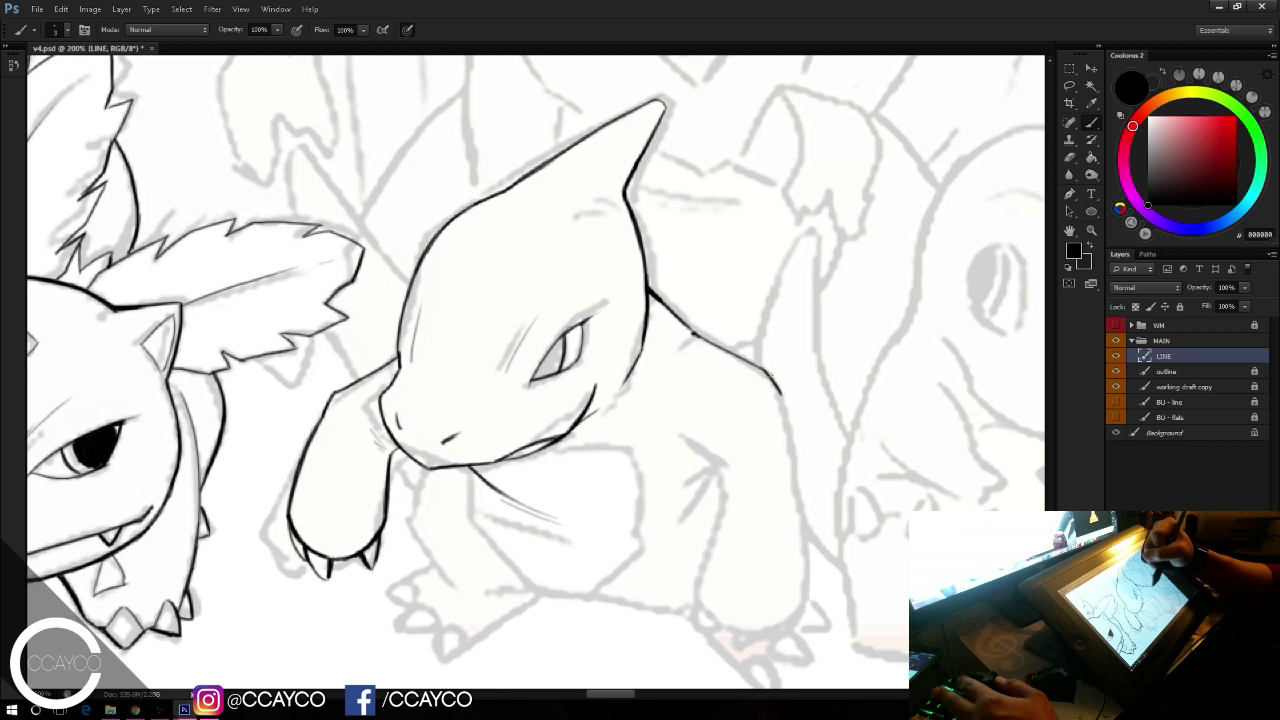
pyautogui.moveTo(780, 392); pyautogui.dragTo(802, 490)
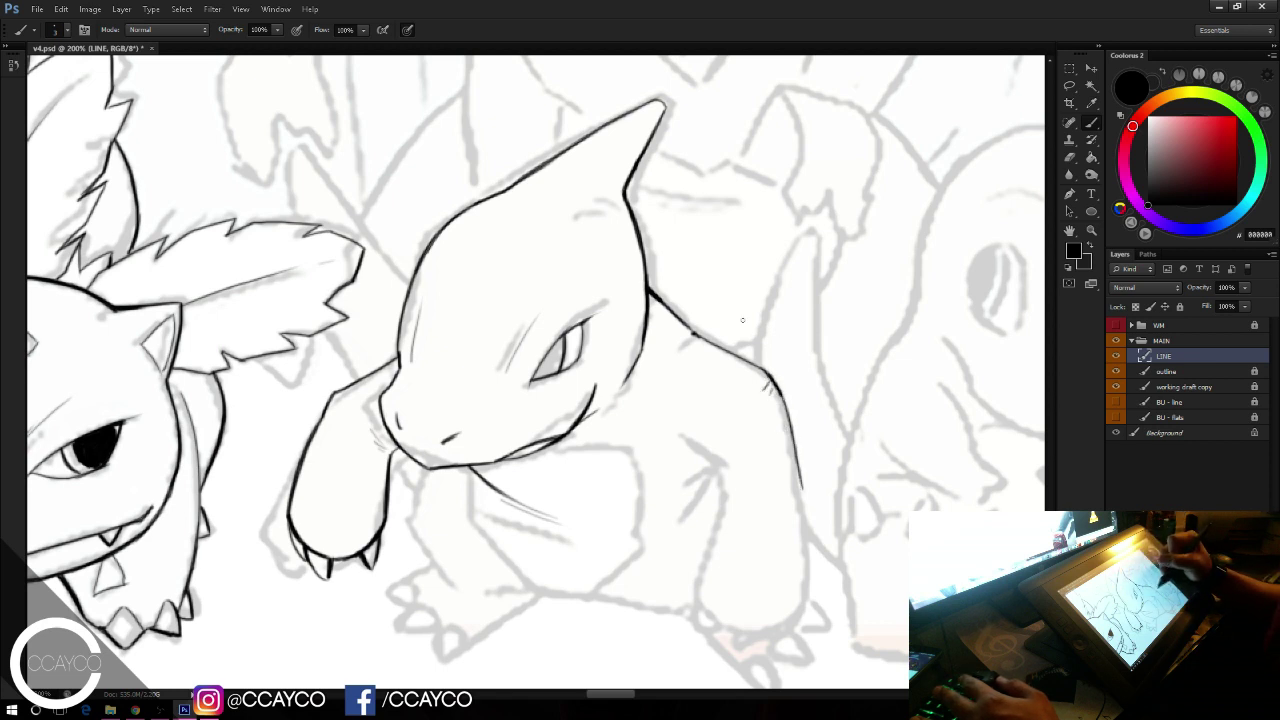
pyautogui.press('e')
pyautogui.moveTo(700, 338)
pyautogui.mouseDown()
pyautogui.moveTo(775, 388)
pyautogui.moveTo(802, 488)
pyautogui.mouseUp()
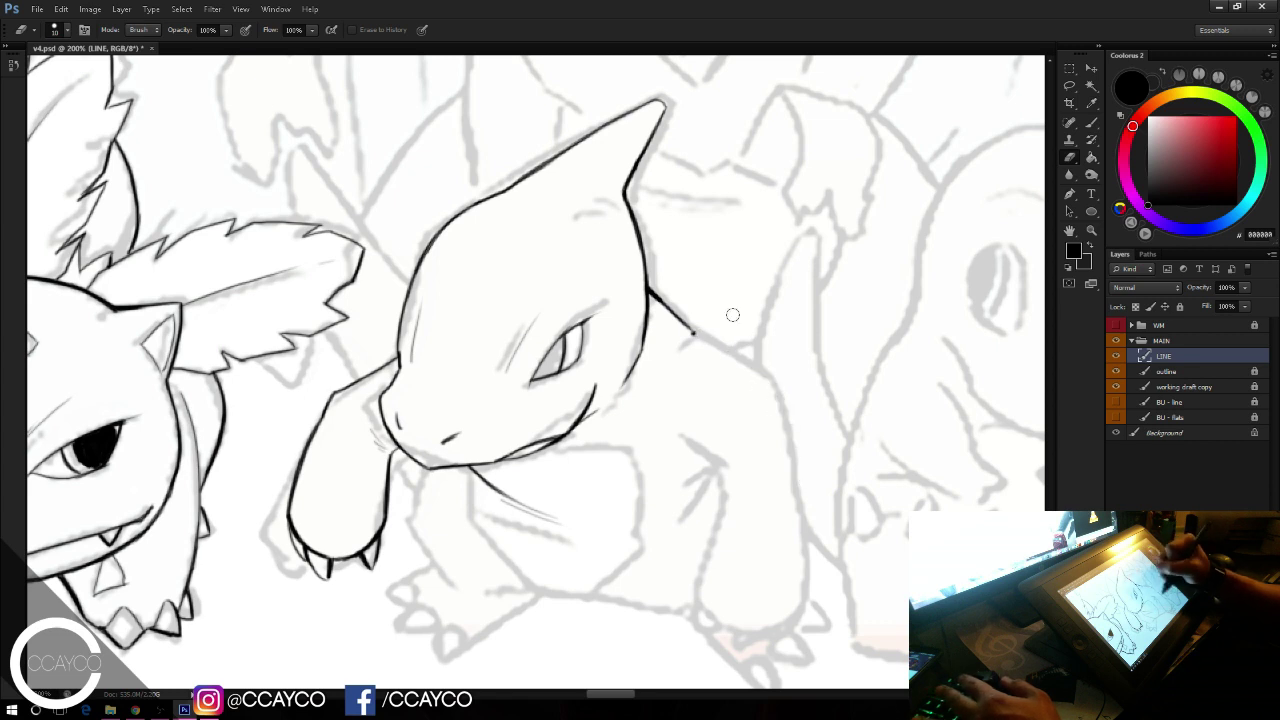
# Step: Ink the second arm's shoulder and outer edge, sloping down to the elbow and curving in at the paw
pyautogui.press('b')
pyautogui.moveTo(706, 338)
pyautogui.mouseDown()
pyautogui.moveTo(720, 344)
pyautogui.moveTo(695, 333)
pyautogui.moveTo(792, 412)
pyautogui.moveTo(798, 433)
pyautogui.mouseUp()
pyautogui.moveTo(758, 388)
pyautogui.mouseDown()
pyautogui.moveTo(798, 437)
pyautogui.moveTo(809, 572)
pyautogui.mouseUp()
pyautogui.hotkey('ctrl', 'z')
pyautogui.moveTo(796, 437); pyautogui.dragTo(799, 486)
pyautogui.moveTo(788, 435); pyautogui.dragTo(813, 589)
pyautogui.hotkey('ctrl', 'z')
pyautogui.moveTo(798, 468)
pyautogui.mouseDown()
pyautogui.moveTo(810, 578)
pyautogui.moveTo(790, 612)
pyautogui.mouseUp()
# Step: Ink the second arm's armpit crease, elbow fold and inner edge down to the paw
pyautogui.moveTo(672, 435); pyautogui.dragTo(706, 428)
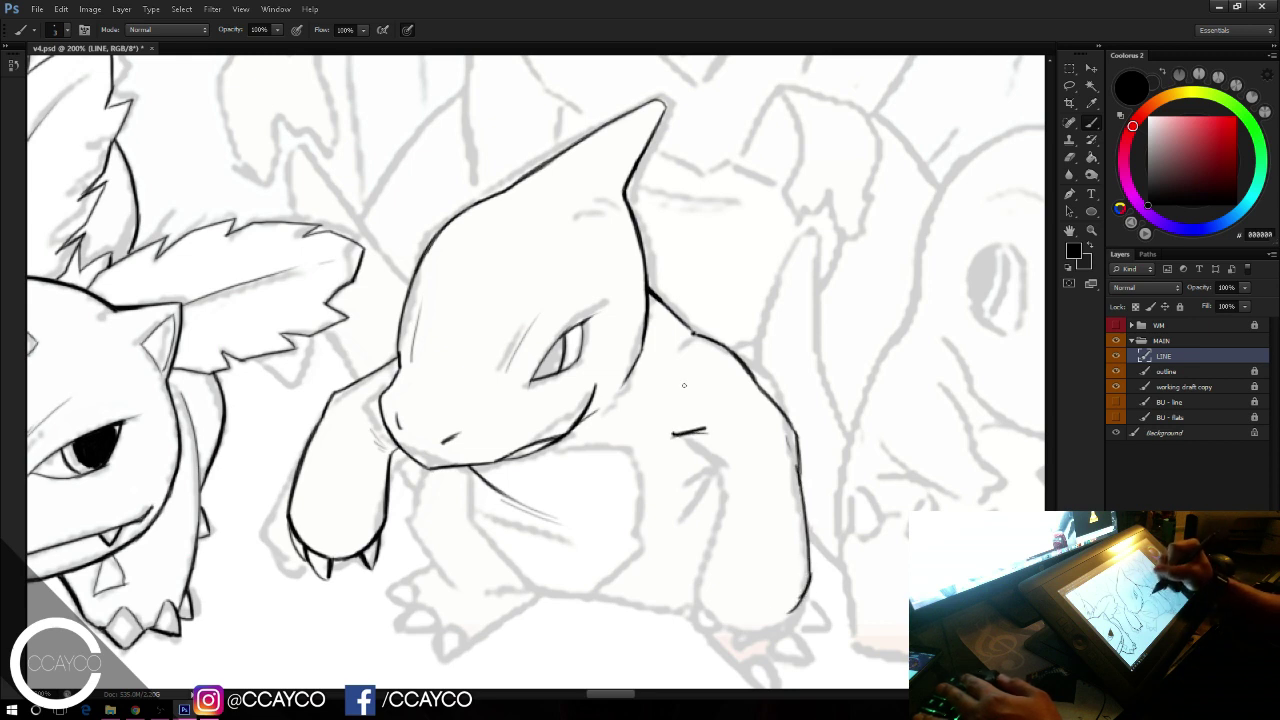
pyautogui.hotkey('ctrl', 'z')
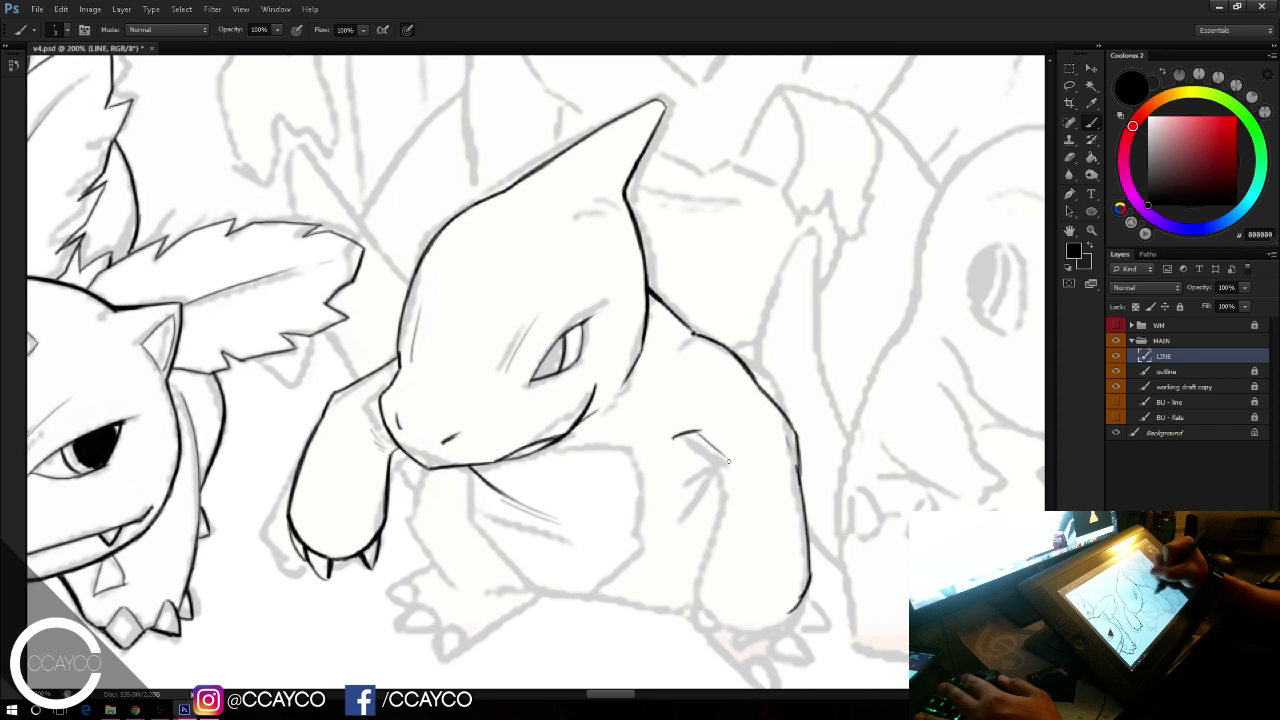
pyautogui.hotkey('ctrl', 'z')
pyautogui.moveTo(695, 434)
pyautogui.mouseDown()
pyautogui.moveTo(737, 469)
pyautogui.moveTo(711, 593)
pyautogui.mouseUp()
pyautogui.hotkey('ctrl', 'z')
pyautogui.hotkey('ctrl', 'z')
pyautogui.moveTo(728, 466)
pyautogui.mouseDown()
pyautogui.moveTo(711, 576)
pyautogui.moveTo(732, 612)
pyautogui.mouseUp()
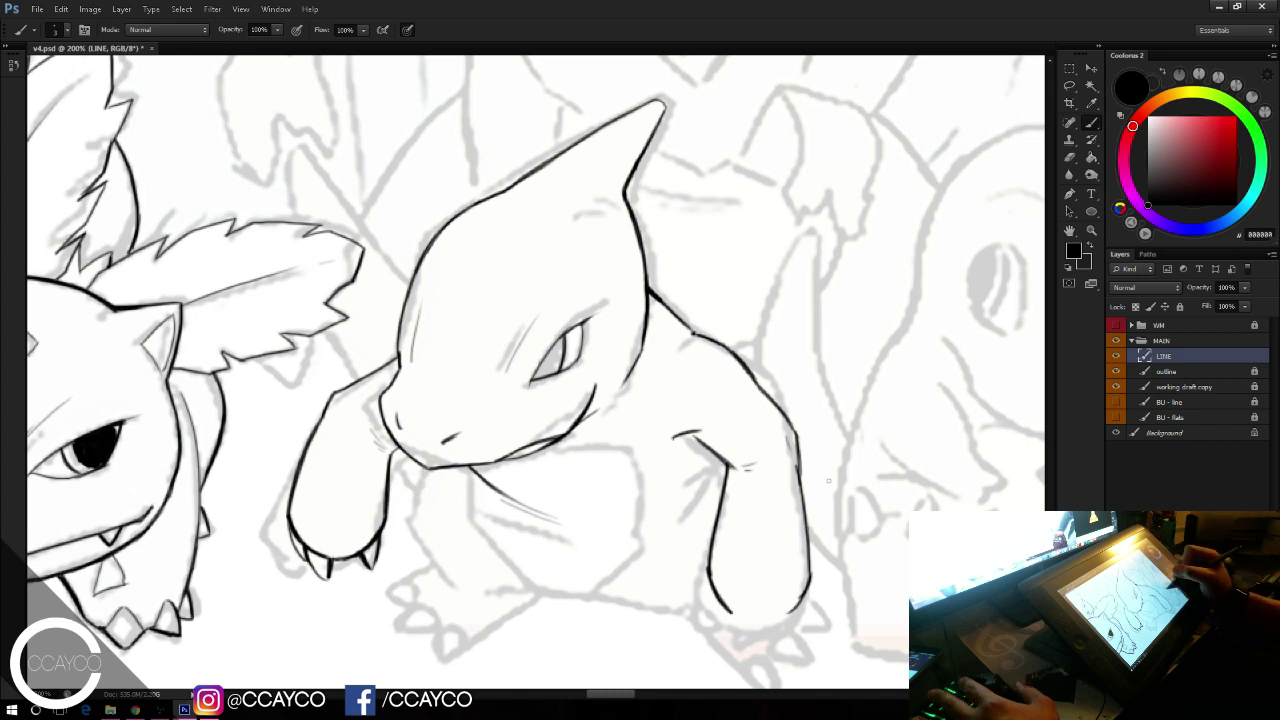
# Step: Close the second arm's paw with a rounded curve and erase excess ink along the outer elbow
pyautogui.moveTo(817, 469); pyautogui.dragTo(800, 450)
pyautogui.moveTo(792, 549); pyautogui.dragTo(770, 599)
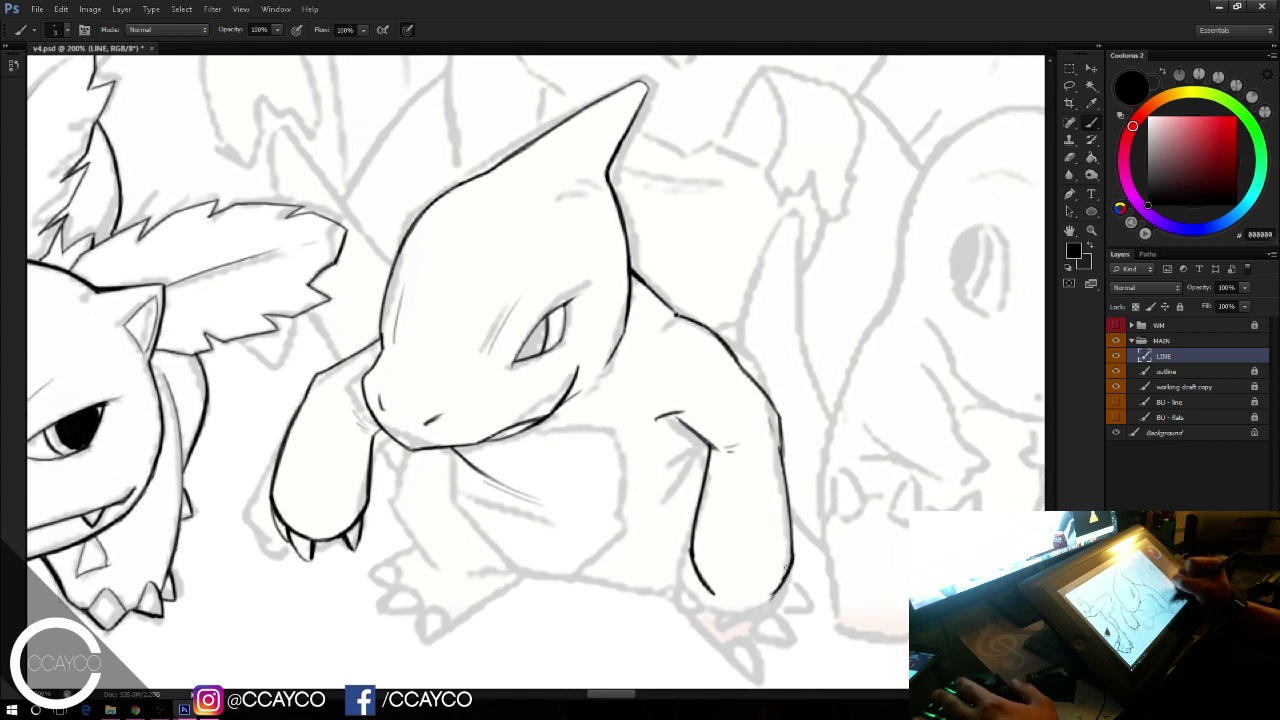
pyautogui.hotkey('ctrl', 'z')
pyautogui.moveTo(793, 549)
pyautogui.mouseDown()
pyautogui.moveTo(763, 600)
pyautogui.moveTo(704, 586)
pyautogui.mouseUp()
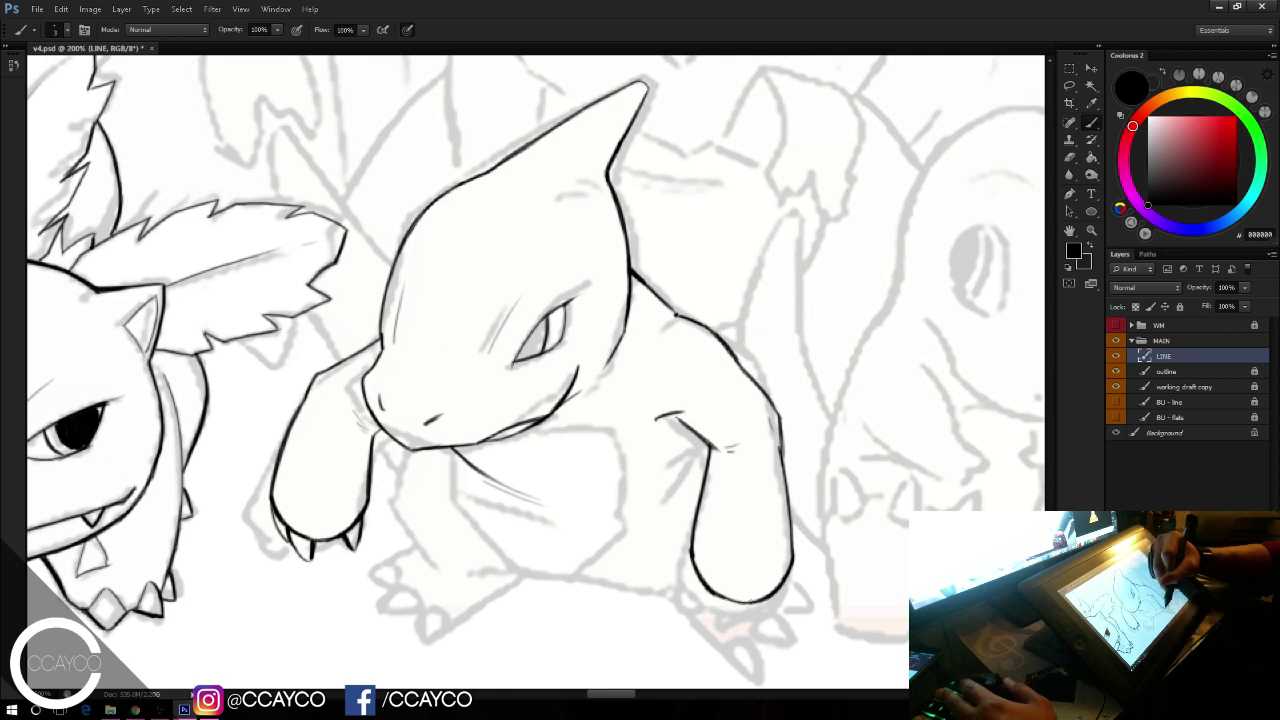
pyautogui.press('e')
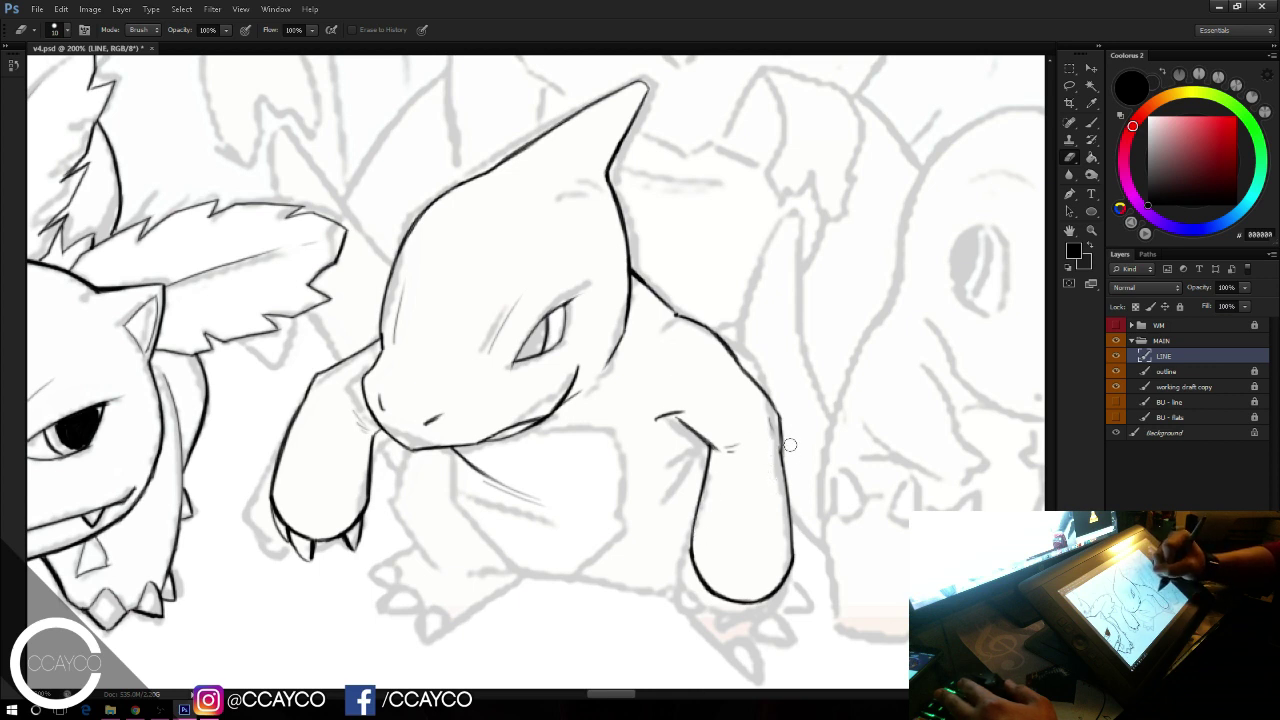
pyautogui.moveTo(789, 446); pyautogui.dragTo(784, 402)
pyautogui.press('b')
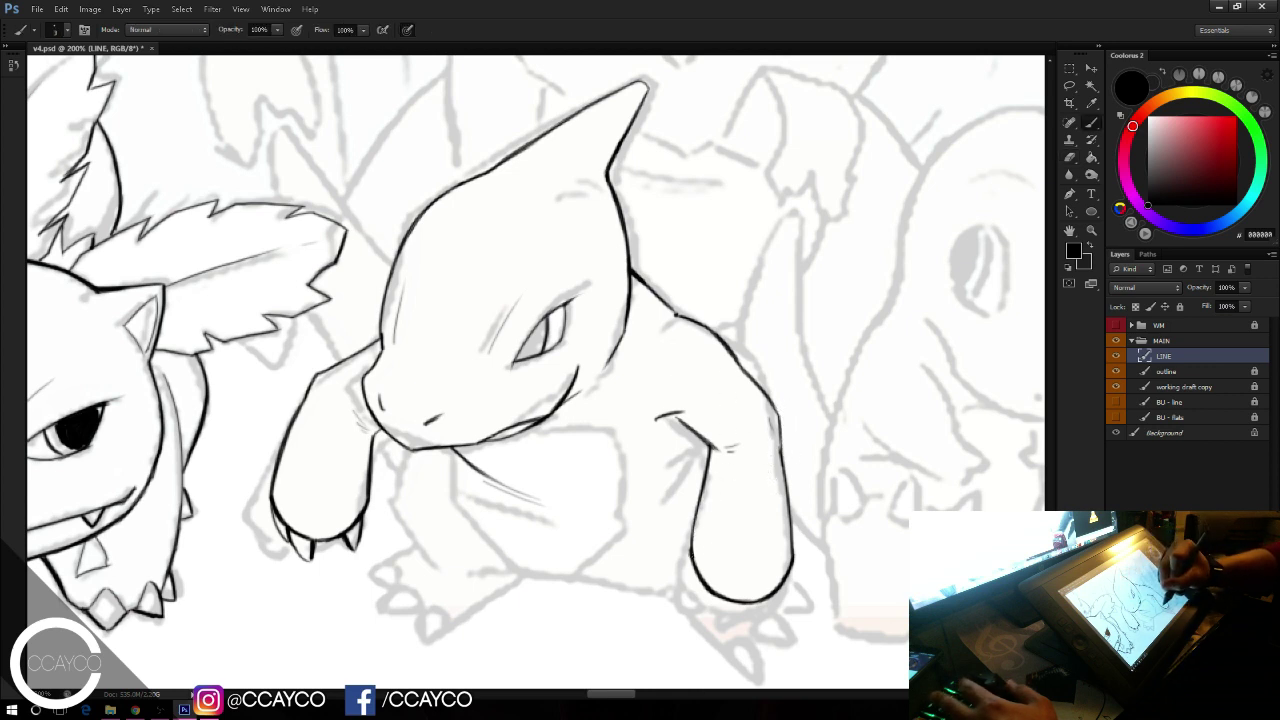
# Step: Ink three pointed claws along the lower edge of the second arm's paw
pyautogui.moveTo(690, 553)
pyautogui.mouseDown()
pyautogui.moveTo(691, 607)
pyautogui.moveTo(689, 592)
pyautogui.mouseUp()
pyautogui.hotkey('ctrl', 'z')
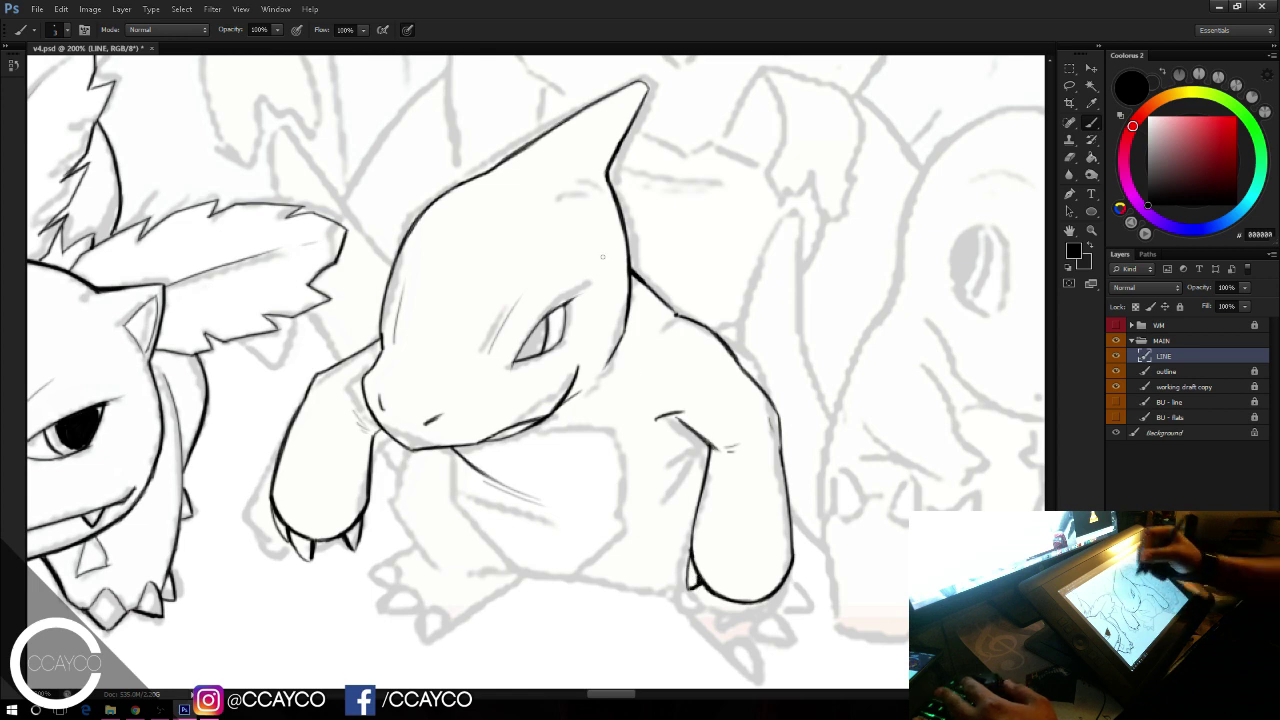
pyautogui.moveTo(737, 602); pyautogui.dragTo(745, 618)
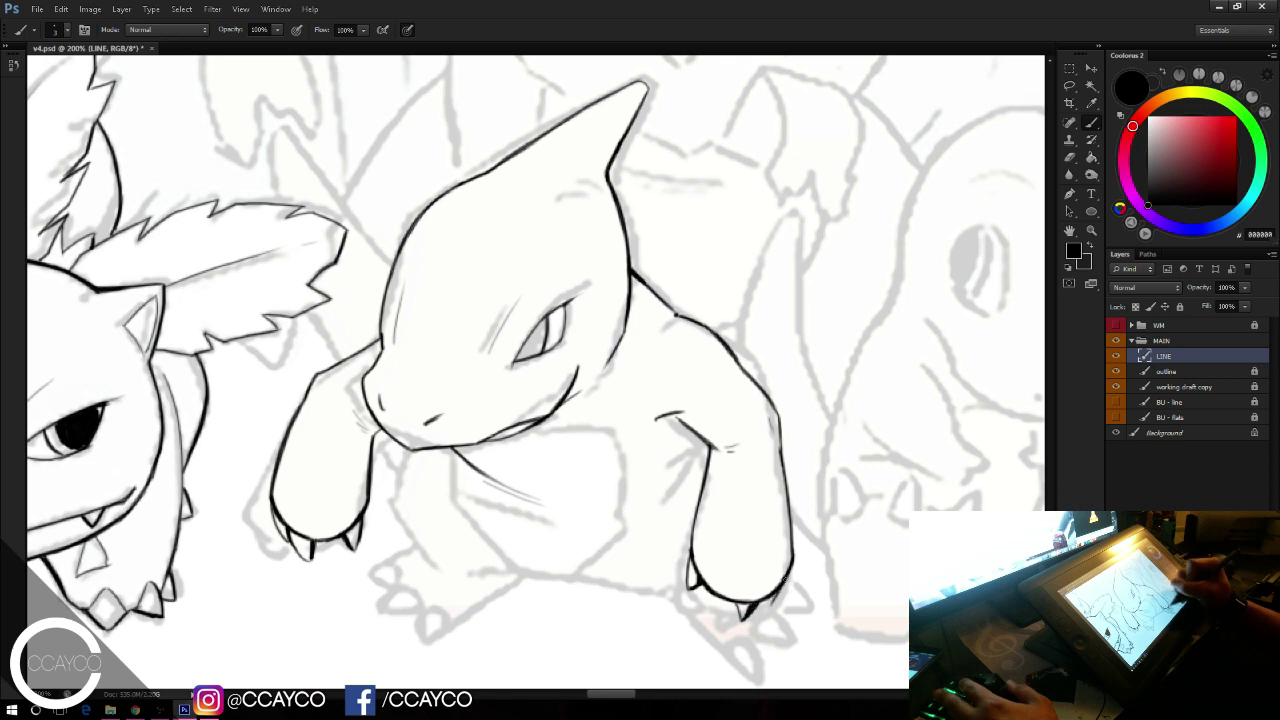
pyautogui.hotkey('ctrl', 'z')
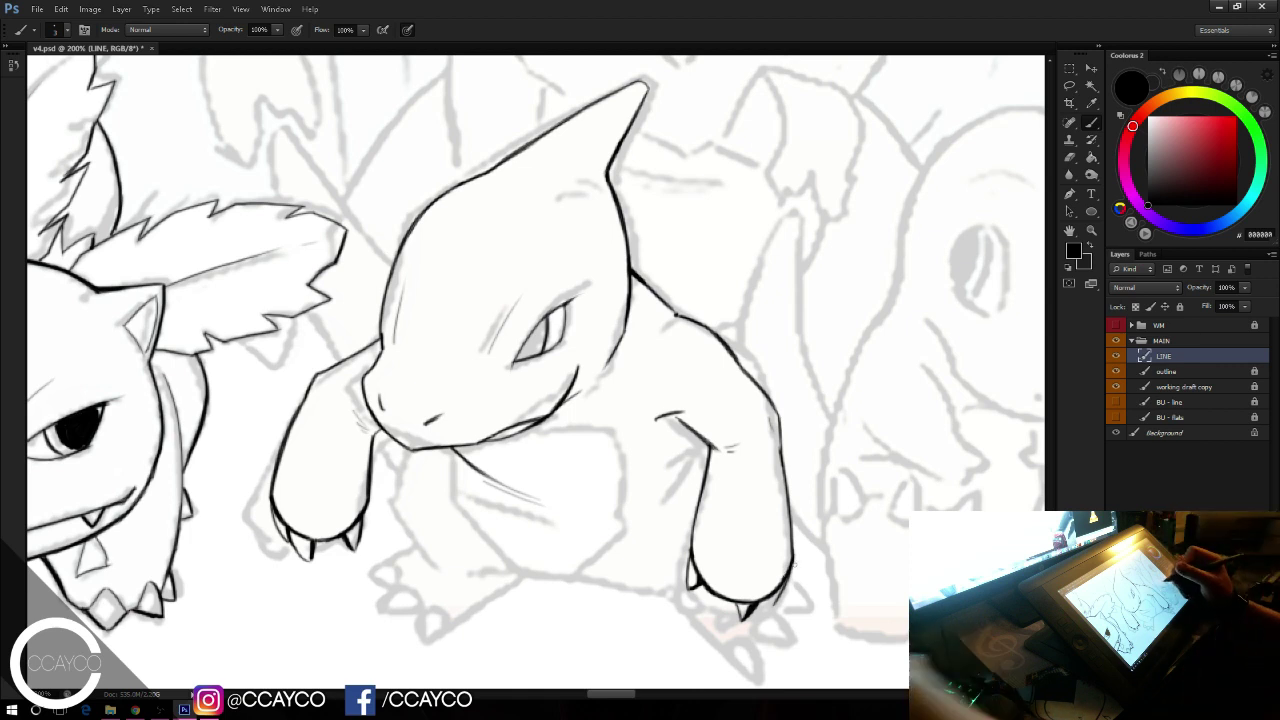
pyautogui.hotkey('ctrl', 'alt', 'z')
pyautogui.hotkey('ctrl', 'alt', 'z')
pyautogui.hotkey('ctrl', 'alt', 'z')
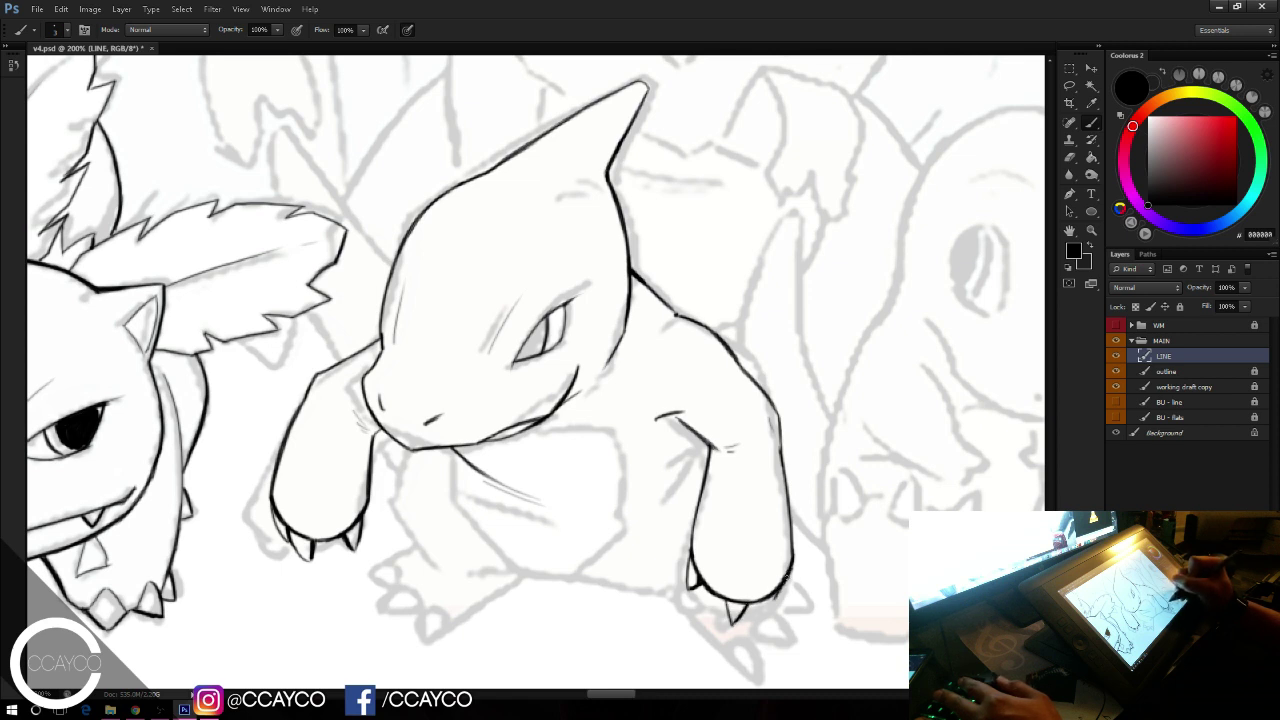
pyautogui.moveTo(788, 577); pyautogui.dragTo(767, 610)
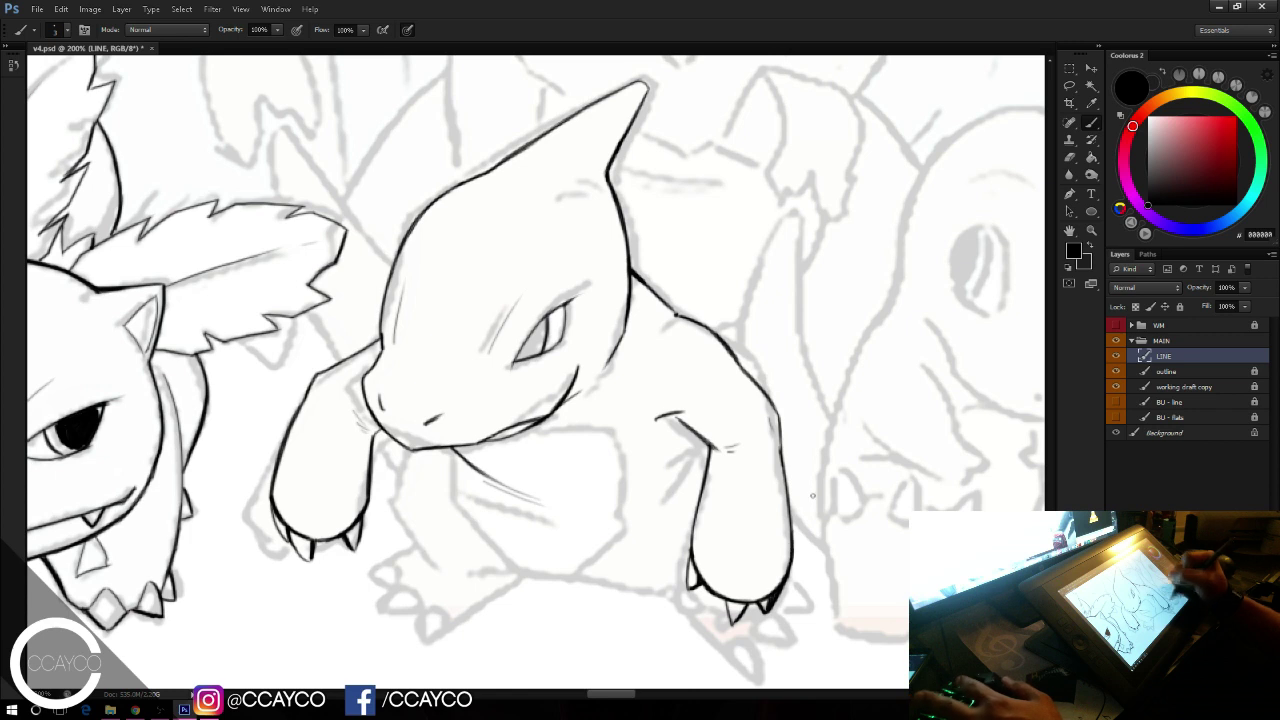
# Step: Ink fold lines beneath the second arm's armpit and a short curved hip crease between the belly and the paw
pyautogui.press('e')
pyautogui.press('b')
pyautogui.moveTo(652, 417)
pyautogui.mouseDown()
pyautogui.moveTo(702, 443)
pyautogui.moveTo(670, 484)
pyautogui.mouseUp()
pyautogui.hotkey('ctrl', 'z')
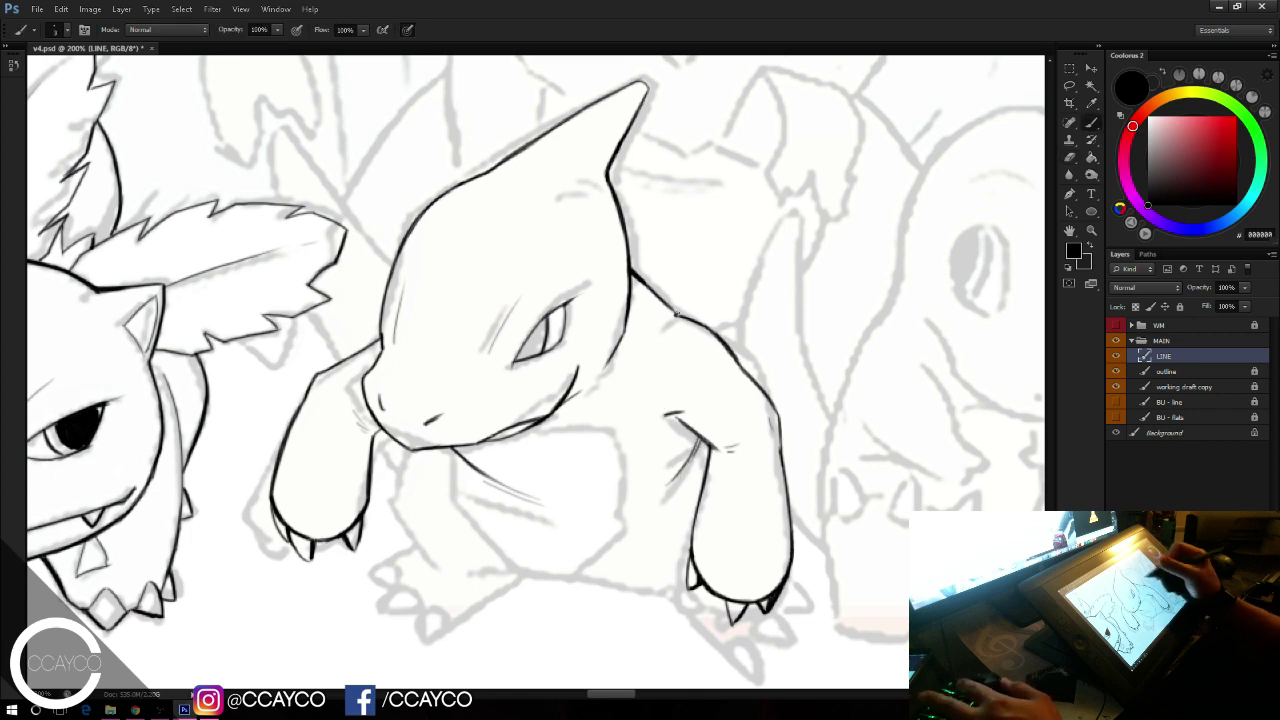
pyautogui.moveTo(627, 584); pyautogui.dragTo(678, 495)
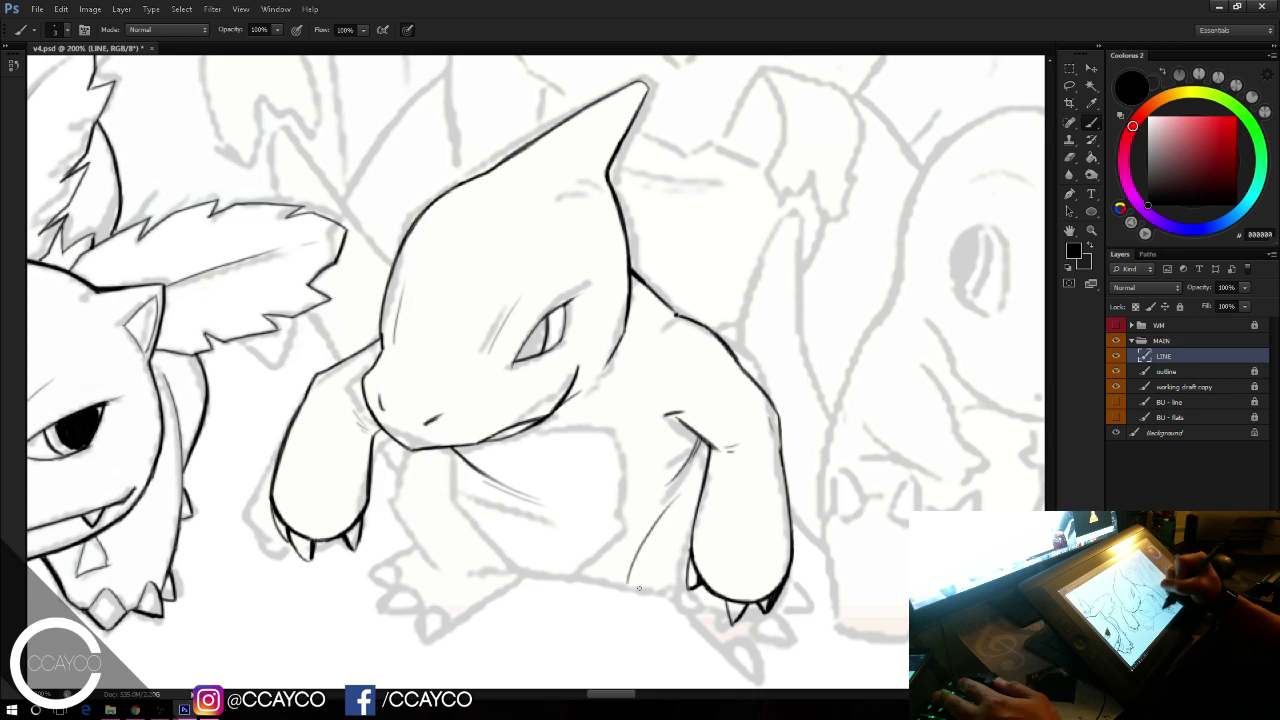
pyautogui.hotkey('ctrl', 'z')
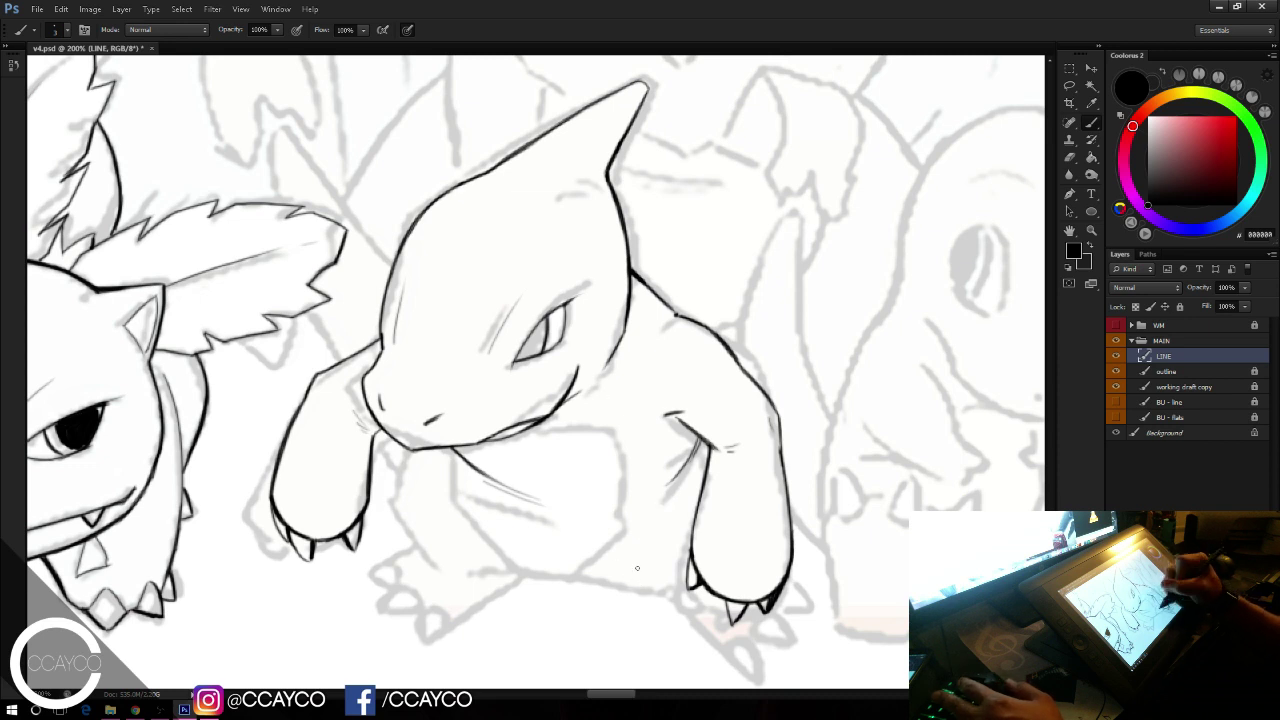
pyautogui.moveTo(627, 580); pyautogui.dragTo(652, 530)
# Step: Ink the belly's inner side edge as one long curve from under the jaw down toward the foot
pyautogui.moveTo(808, 378); pyautogui.dragTo(814, 338)
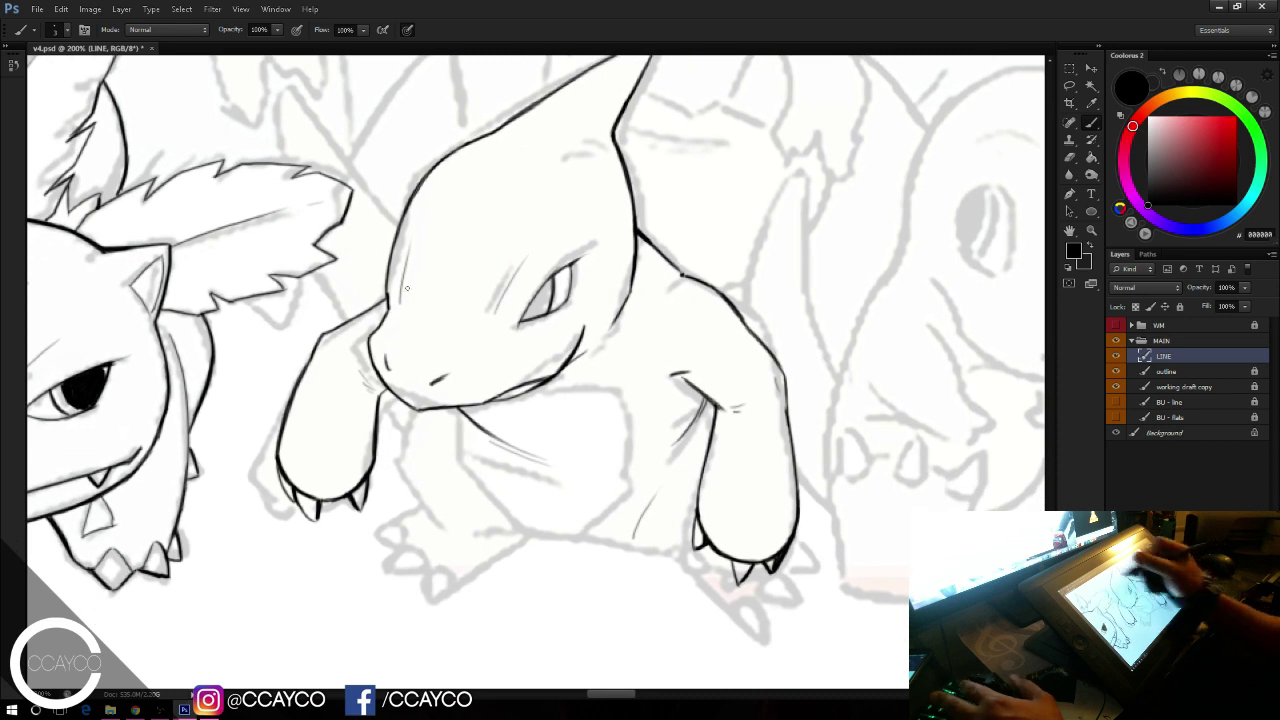
pyautogui.moveTo(461, 412); pyautogui.dragTo(465, 466)
pyautogui.hotkey('ctrl', 'z')
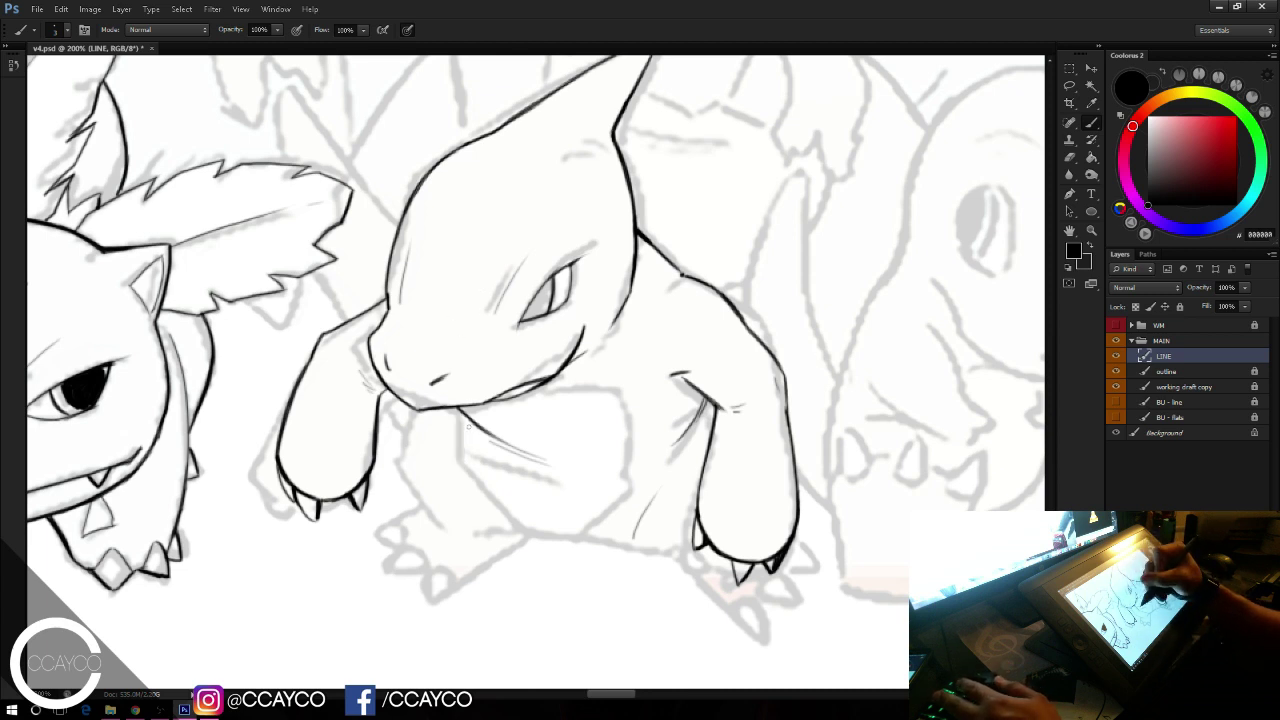
pyautogui.moveTo(467, 416); pyautogui.dragTo(475, 470)
pyautogui.hotkey('ctrl', 'z')
pyautogui.moveTo(467, 417); pyautogui.dragTo(481, 489)
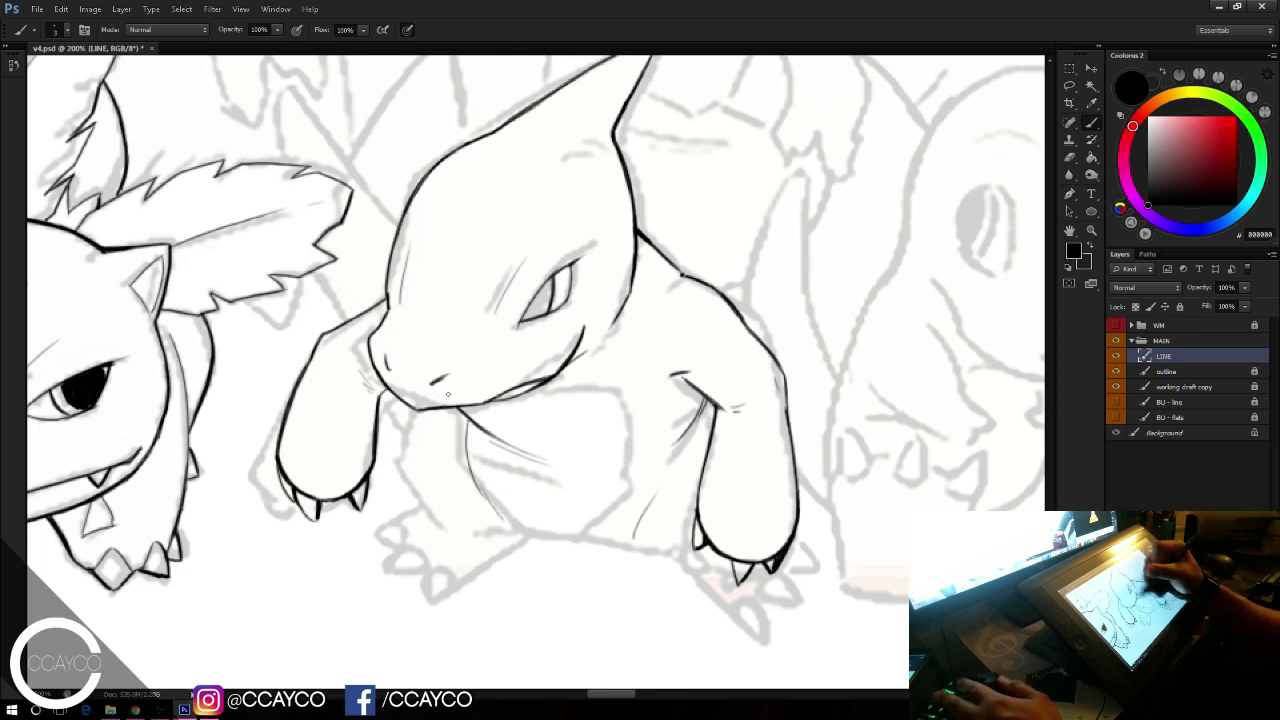
pyautogui.hotkey('ctrl', 'z')
pyautogui.moveTo(467, 418); pyautogui.dragTo(497, 512)
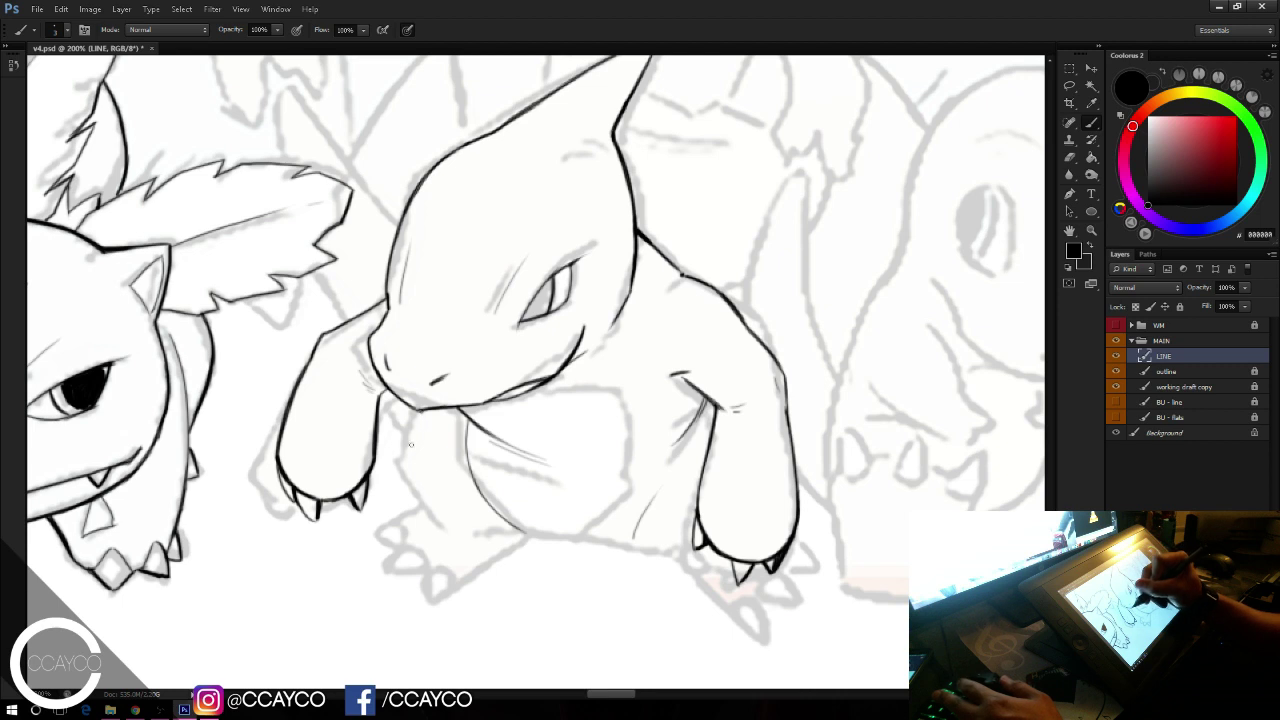
# Step: Ink the first leg's outer edge curving from beside the arm down to the ankle fold
pyautogui.moveTo(418, 411)
pyautogui.mouseDown()
pyautogui.moveTo(418, 497)
pyautogui.moveTo(410, 456)
pyautogui.moveTo(441, 537)
pyautogui.mouseUp()
pyautogui.hotkey('ctrl', 'z')
pyautogui.hotkey('ctrl', 'z')
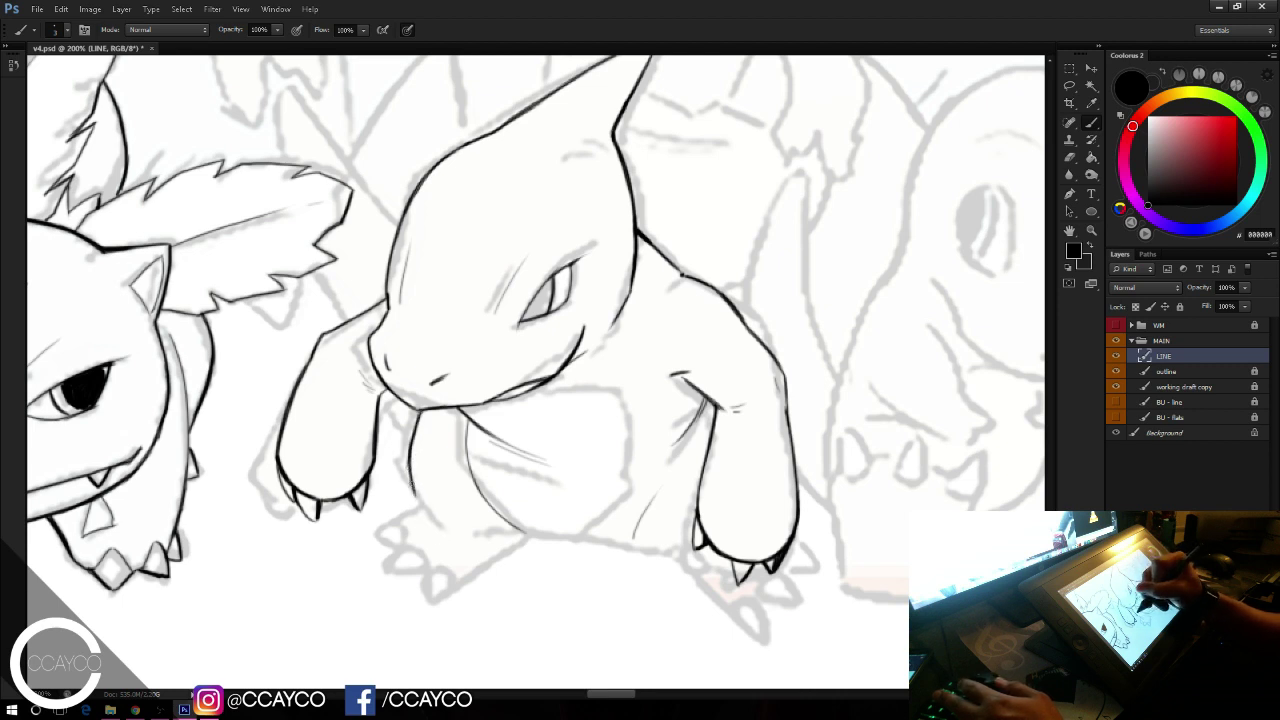
pyautogui.moveTo(410, 464); pyautogui.dragTo(438, 530)
pyautogui.hotkey('ctrl', 'z')
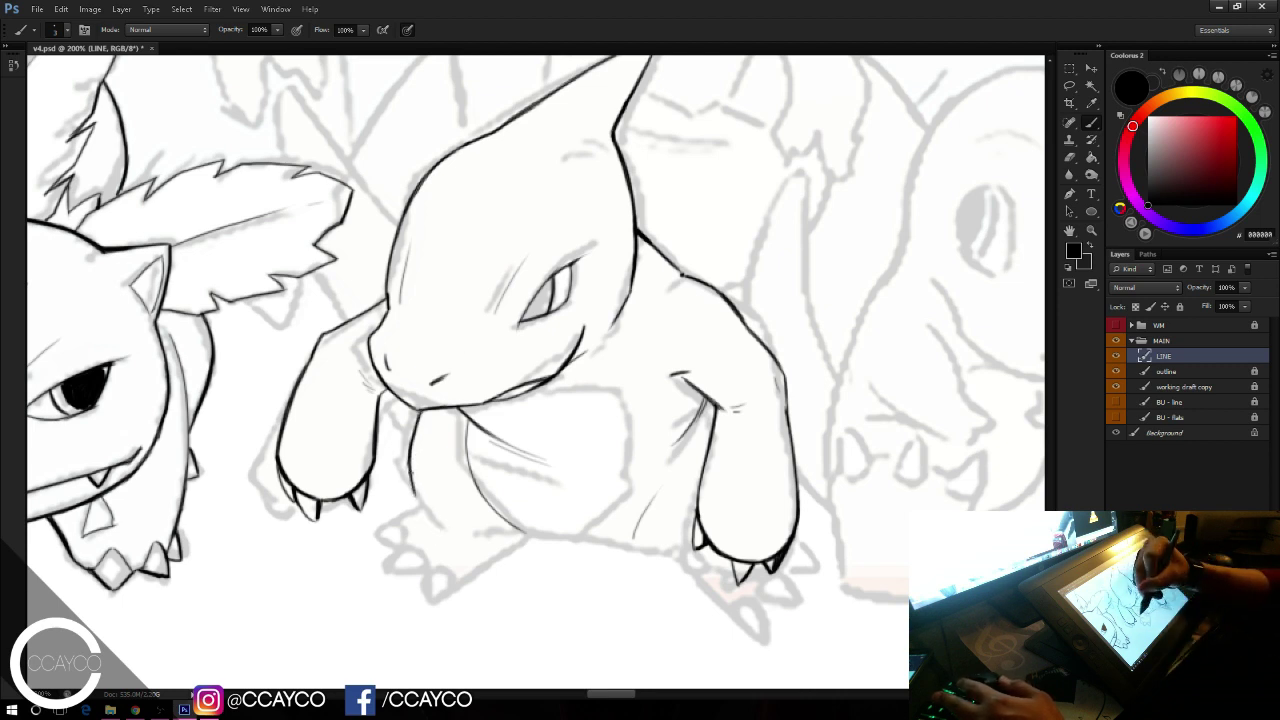
pyautogui.moveTo(410, 468)
pyautogui.mouseDown()
pyautogui.moveTo(428, 524)
pyautogui.moveTo(474, 546)
pyautogui.mouseUp()
pyautogui.hotkey('ctrl', 'z')
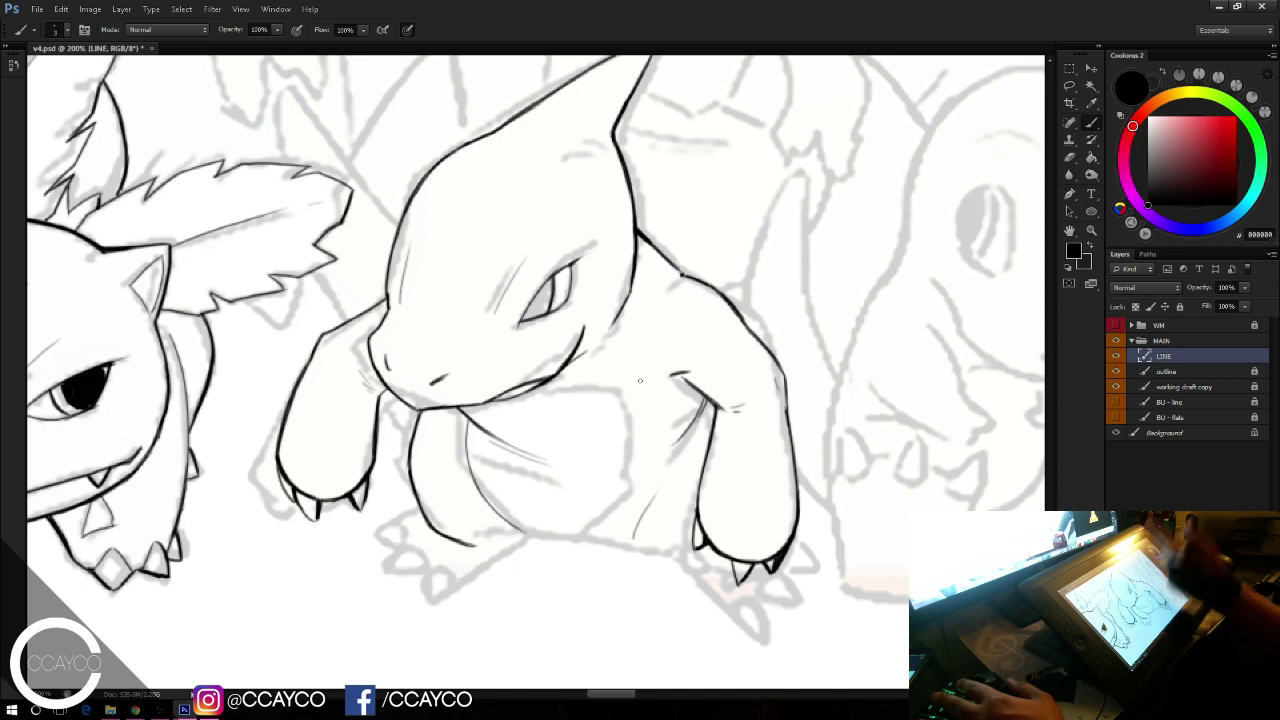
pyautogui.hotkey('ctrl', 'z')
# Step: Ink the first foot's outer edge and the line sloping from heel to toes, trimming stray ink and extending the belly curve to the heel
pyautogui.moveTo(425, 521); pyautogui.dragTo(399, 549)
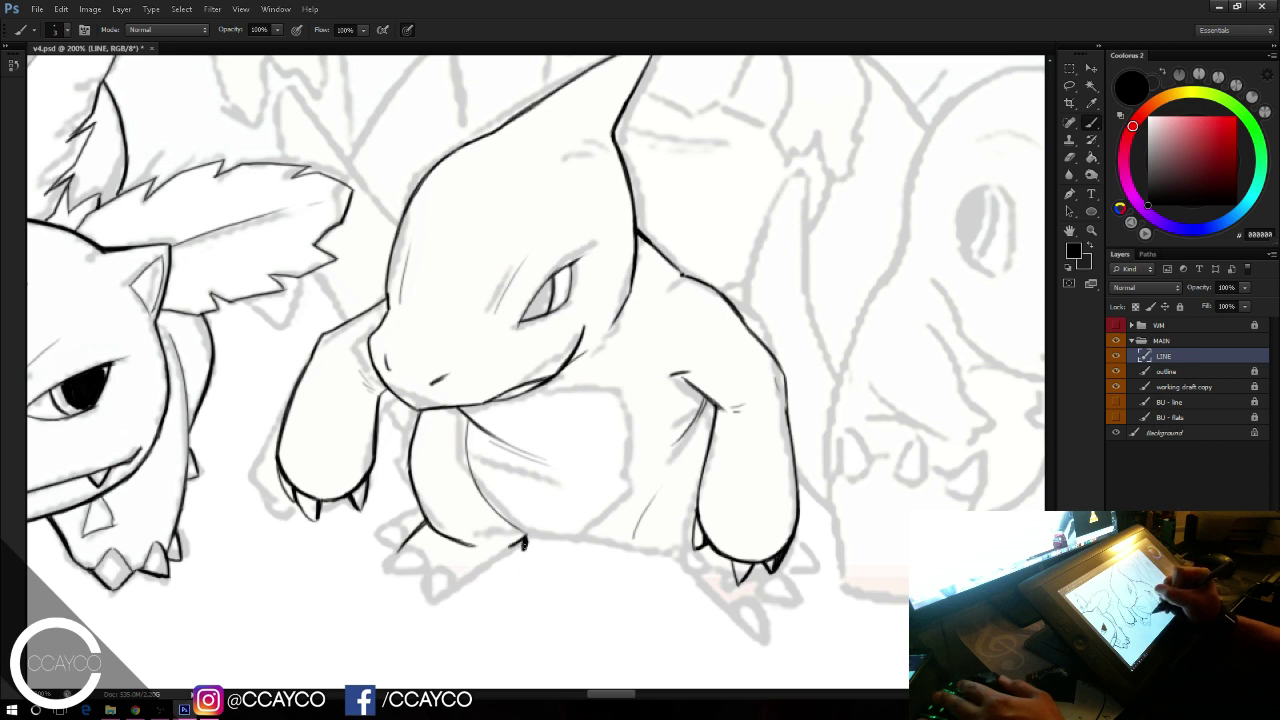
pyautogui.hotkey('ctrl', 'z')
pyautogui.moveTo(524, 543); pyautogui.dragTo(482, 577)
pyautogui.hotkey('ctrl', 'z')
pyautogui.moveTo(526, 541); pyautogui.dragTo(474, 584)
pyautogui.hotkey('ctrl', 'z')
pyautogui.hotkey('ctrl', 'z')
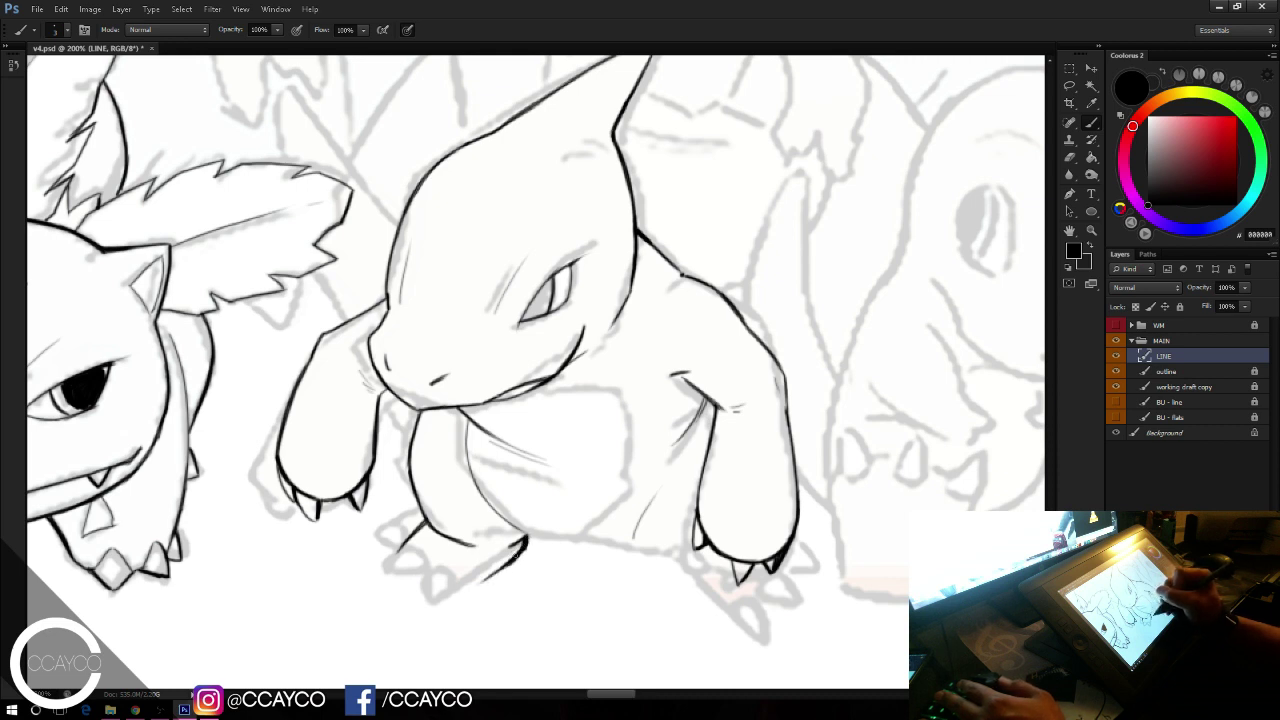
pyautogui.press('e')
pyautogui.moveTo(531, 550); pyautogui.dragTo(474, 589)
pyautogui.press('b')
pyautogui.hotkey('ctrl', 'z')
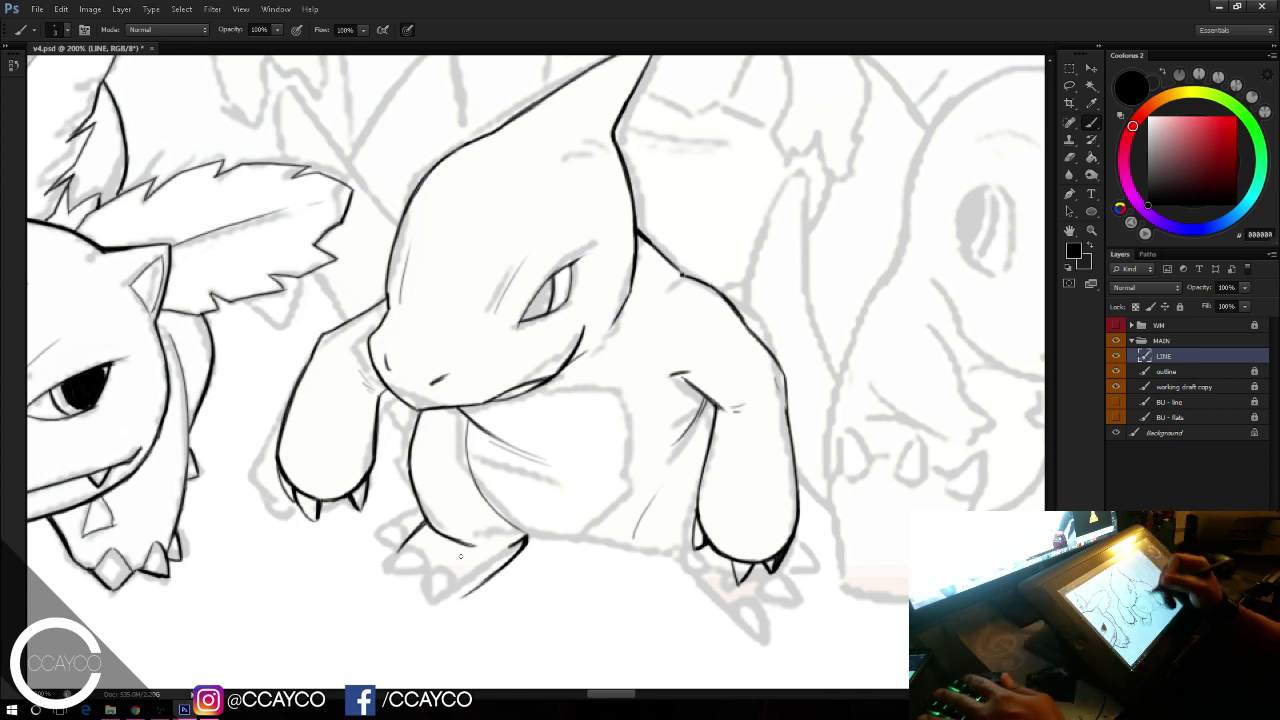
pyautogui.moveTo(470, 468); pyautogui.dragTo(524, 537)
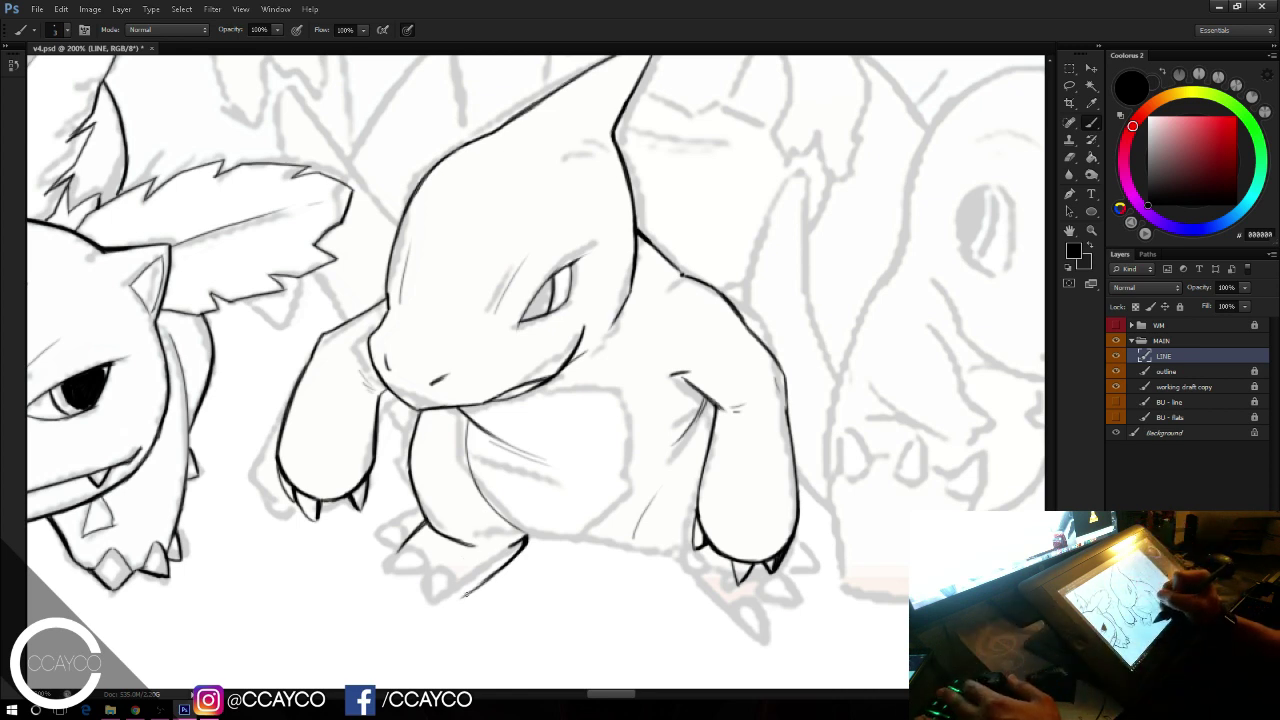
# Step: Ink the three pointed toe claws on the first foot and erase the excess ink around the outermost claw
pyautogui.moveTo(478, 586); pyautogui.dragTo(456, 601)
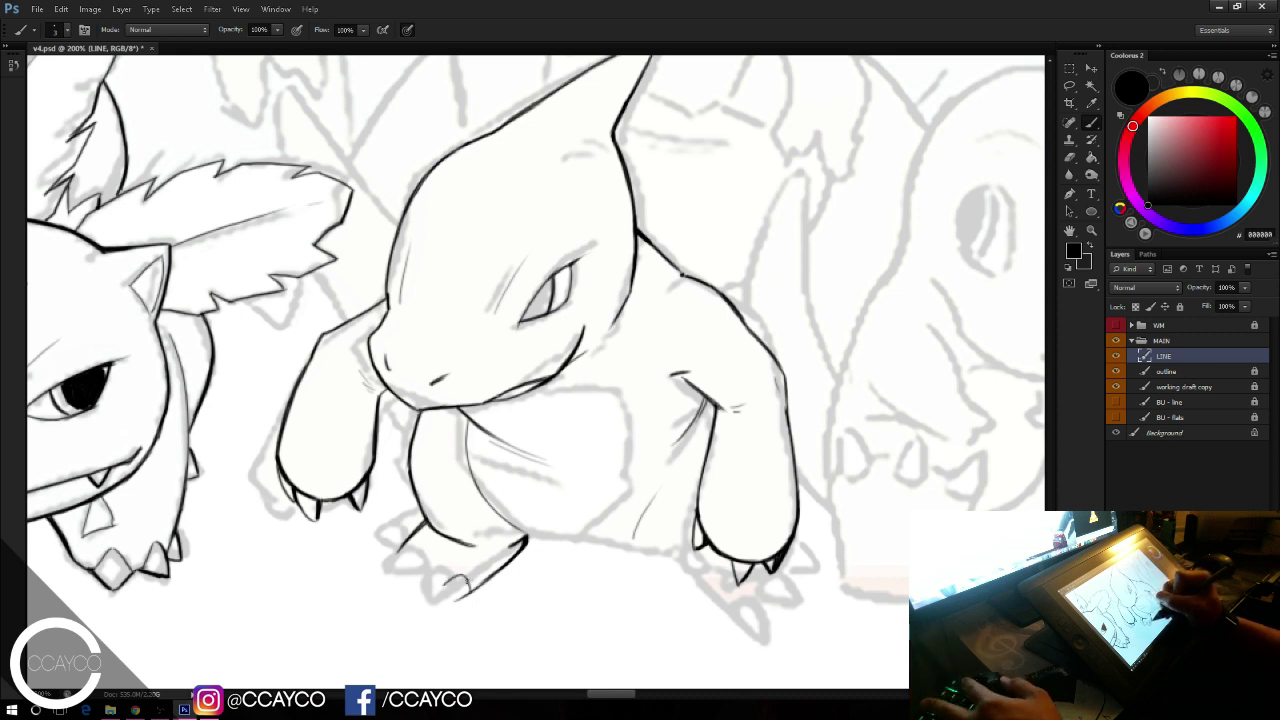
pyautogui.moveTo(443, 599); pyautogui.dragTo(468, 590)
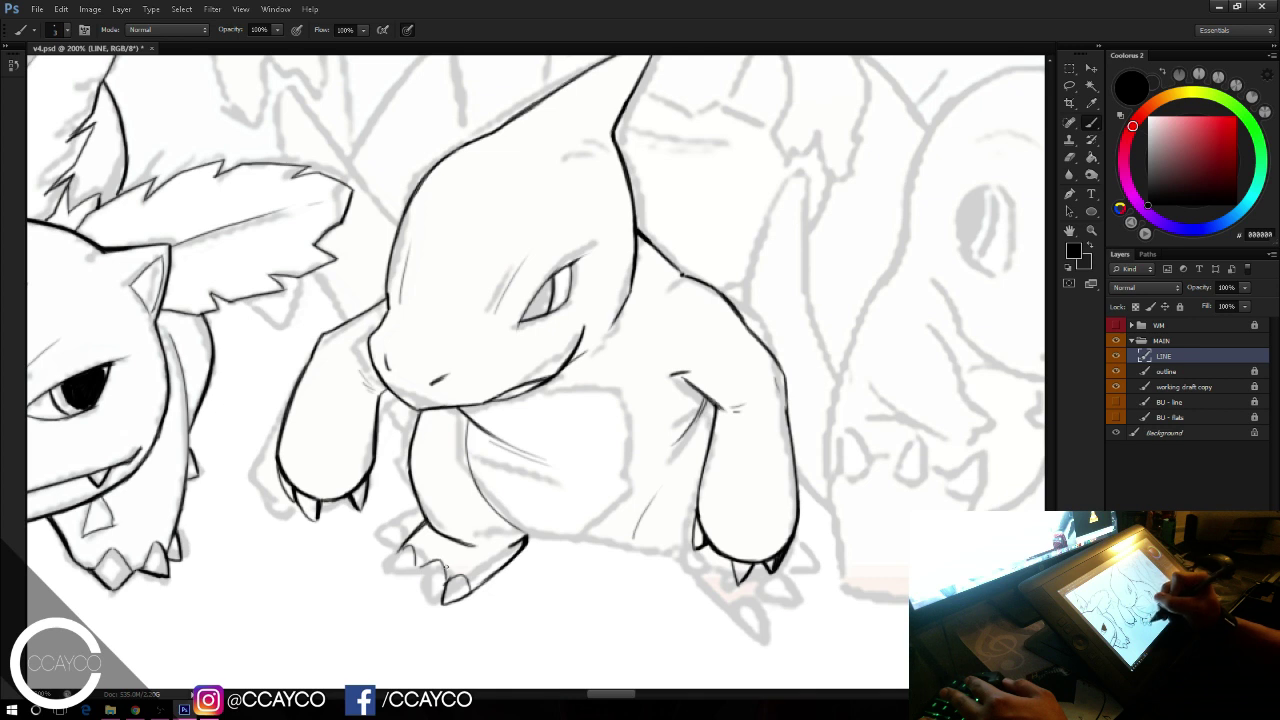
pyautogui.moveTo(419, 595)
pyautogui.mouseDown()
pyautogui.moveTo(442, 586)
pyautogui.moveTo(391, 569)
pyautogui.mouseUp()
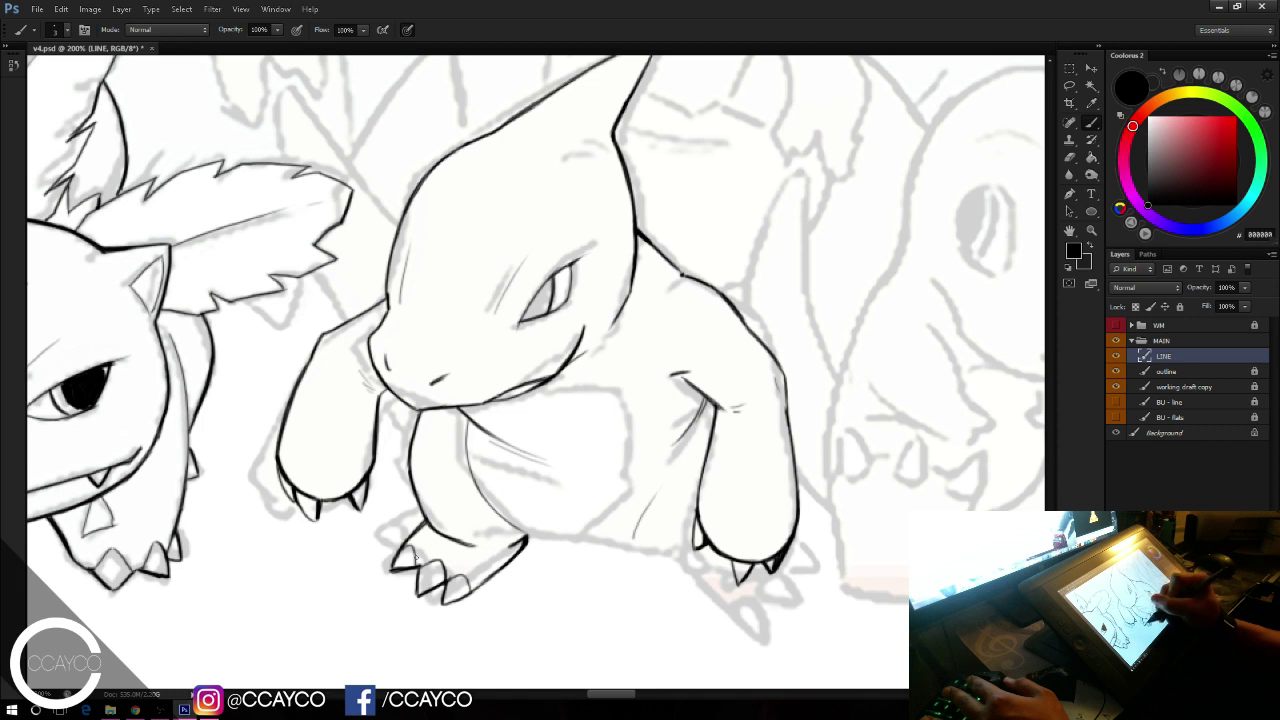
pyautogui.press('e')
pyautogui.moveTo(388, 576); pyautogui.dragTo(410, 574)
pyautogui.press('b')
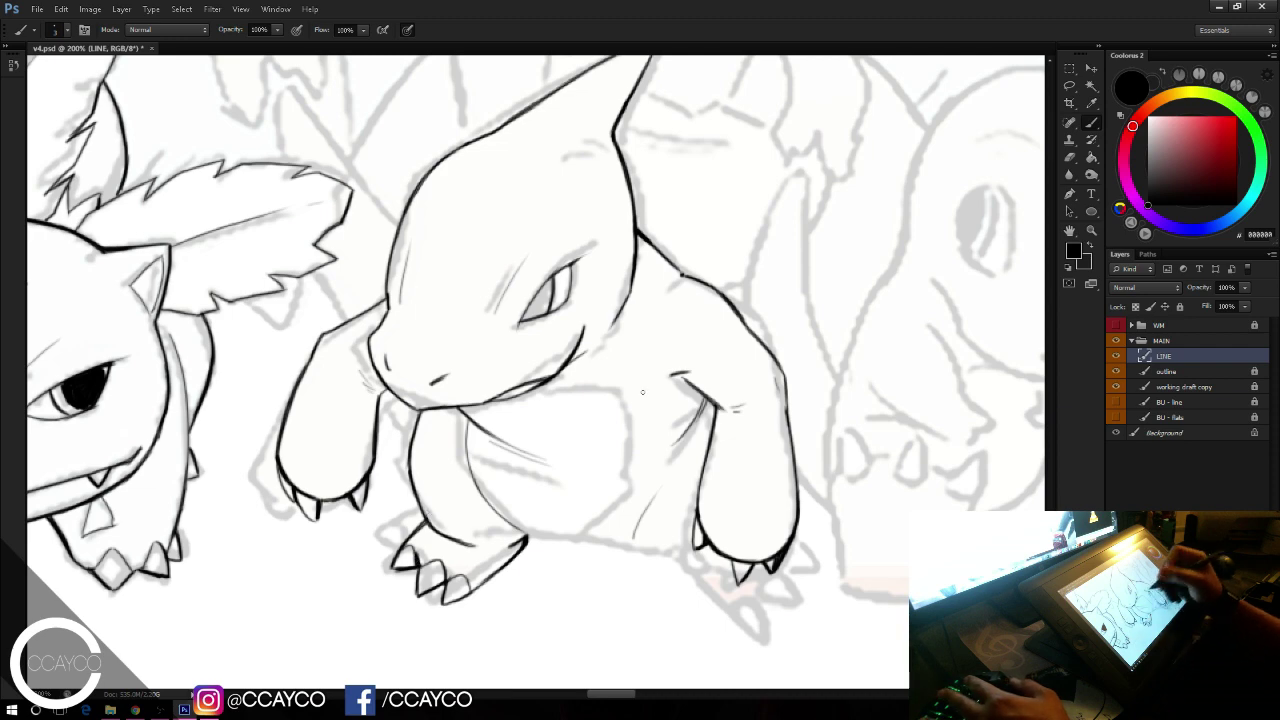
# Step: Ink the belly patch's bottom edge, angled far side and rounded upper edge up to the jaw
pyautogui.moveTo(742, 532)
pyautogui.mouseDown()
pyautogui.moveTo(627, 478)
pyautogui.moveTo(545, 393)
pyautogui.mouseUp()
pyautogui.moveTo(540, 211); pyautogui.dragTo(702, 178)
pyautogui.moveTo(497, 362)
pyautogui.mouseDown()
pyautogui.moveTo(580, 376)
pyautogui.moveTo(590, 335)
pyautogui.mouseUp()
pyautogui.hotkey('ctrl', 'z')
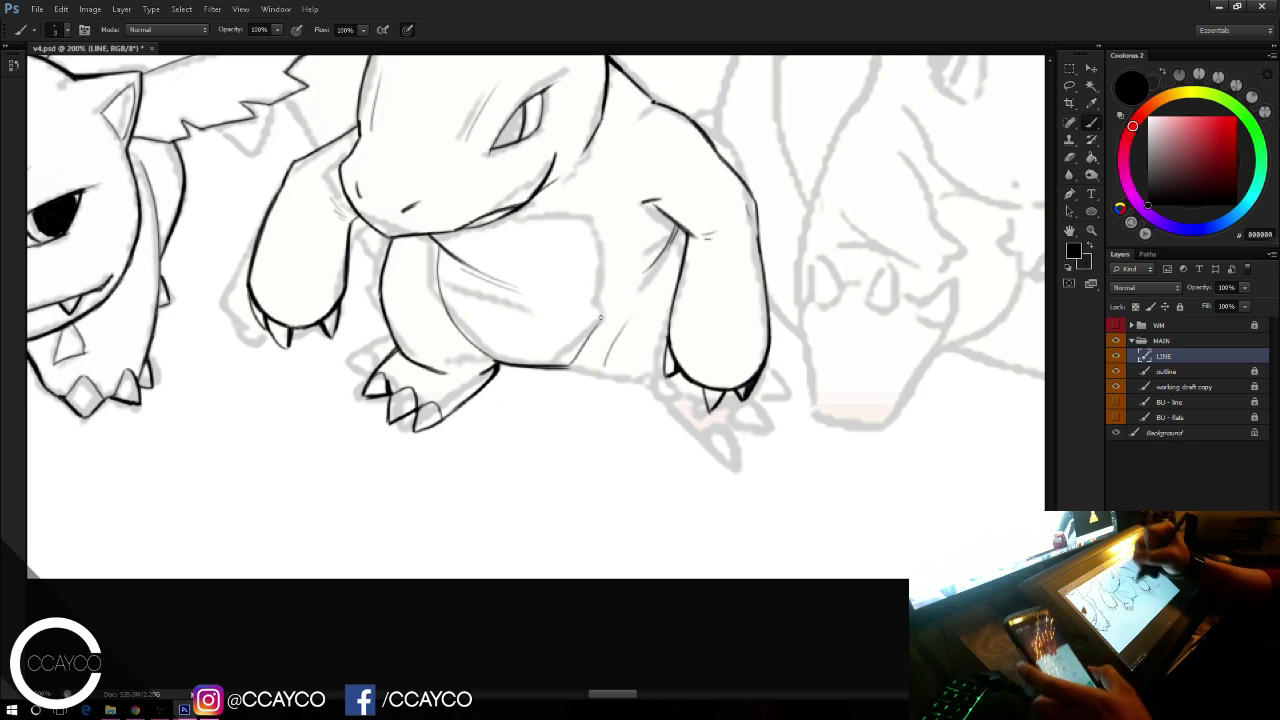
pyautogui.moveTo(596, 326); pyautogui.dragTo(598, 268)
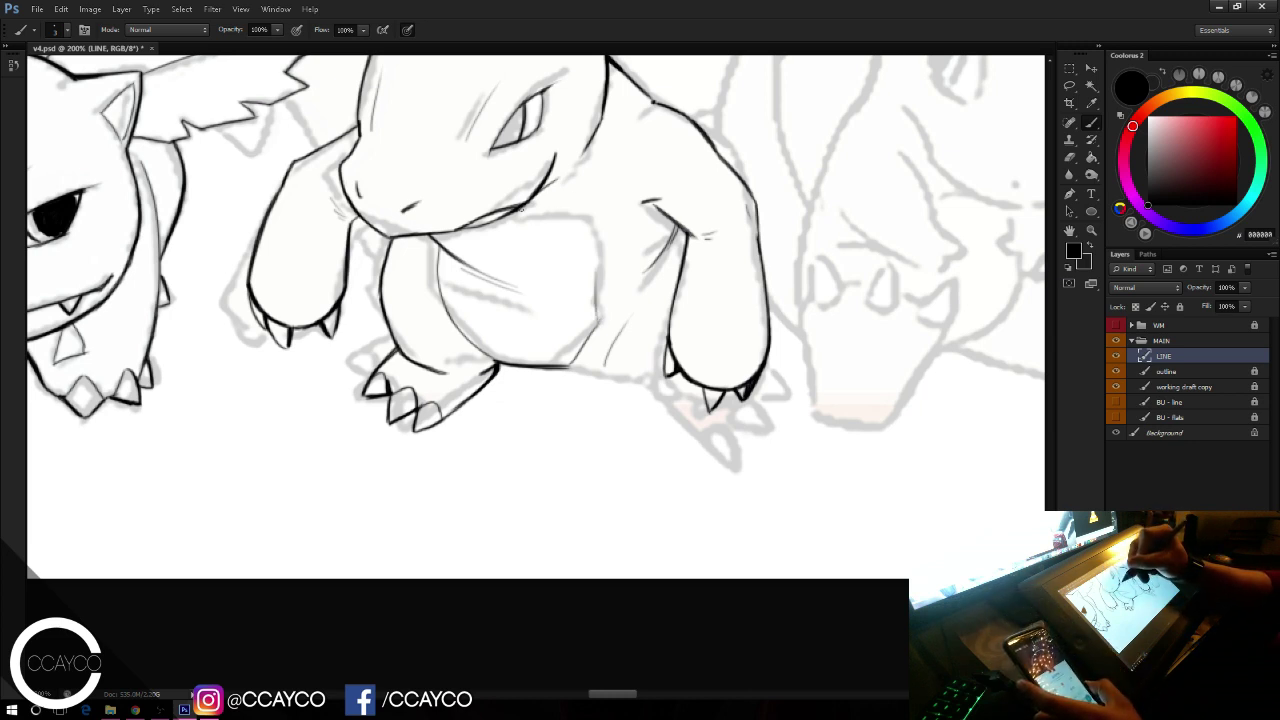
pyautogui.moveTo(520, 207)
pyautogui.mouseDown()
pyautogui.moveTo(569, 214)
pyautogui.moveTo(598, 268)
pyautogui.mouseUp()
pyautogui.moveTo(575, 222); pyautogui.dragTo(596, 296)
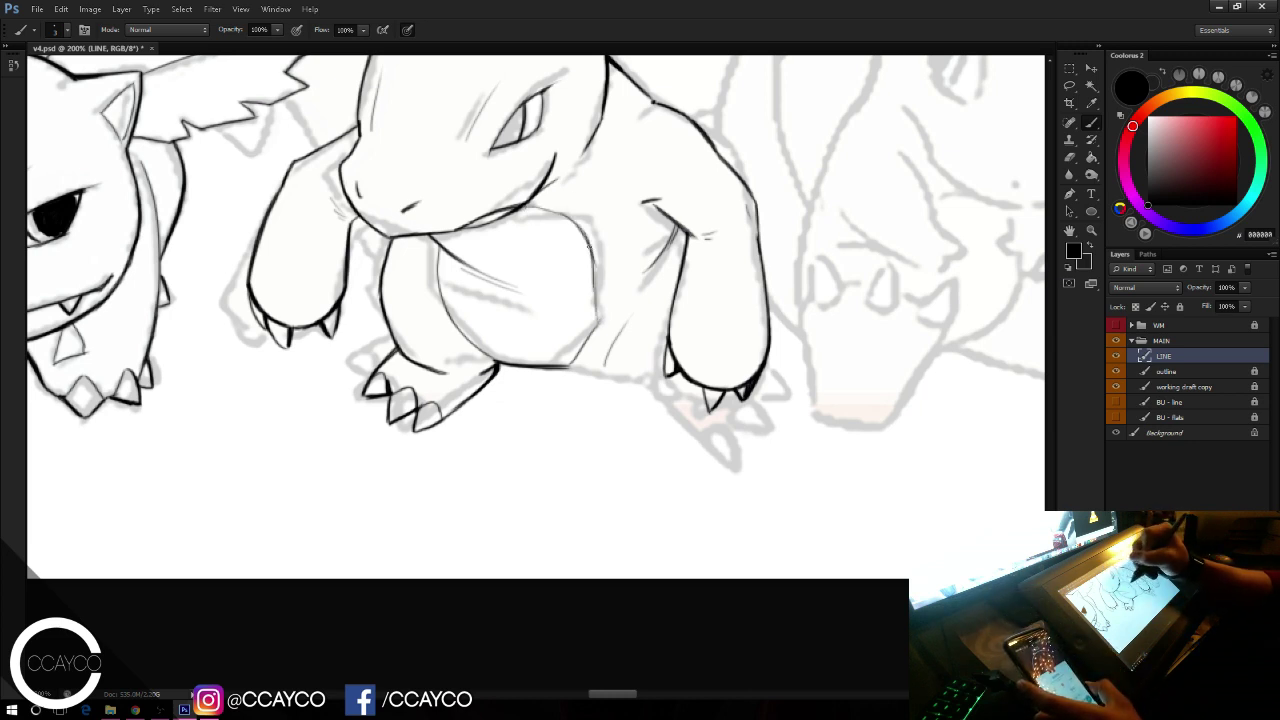
pyautogui.moveTo(589, 245); pyautogui.dragTo(599, 324)
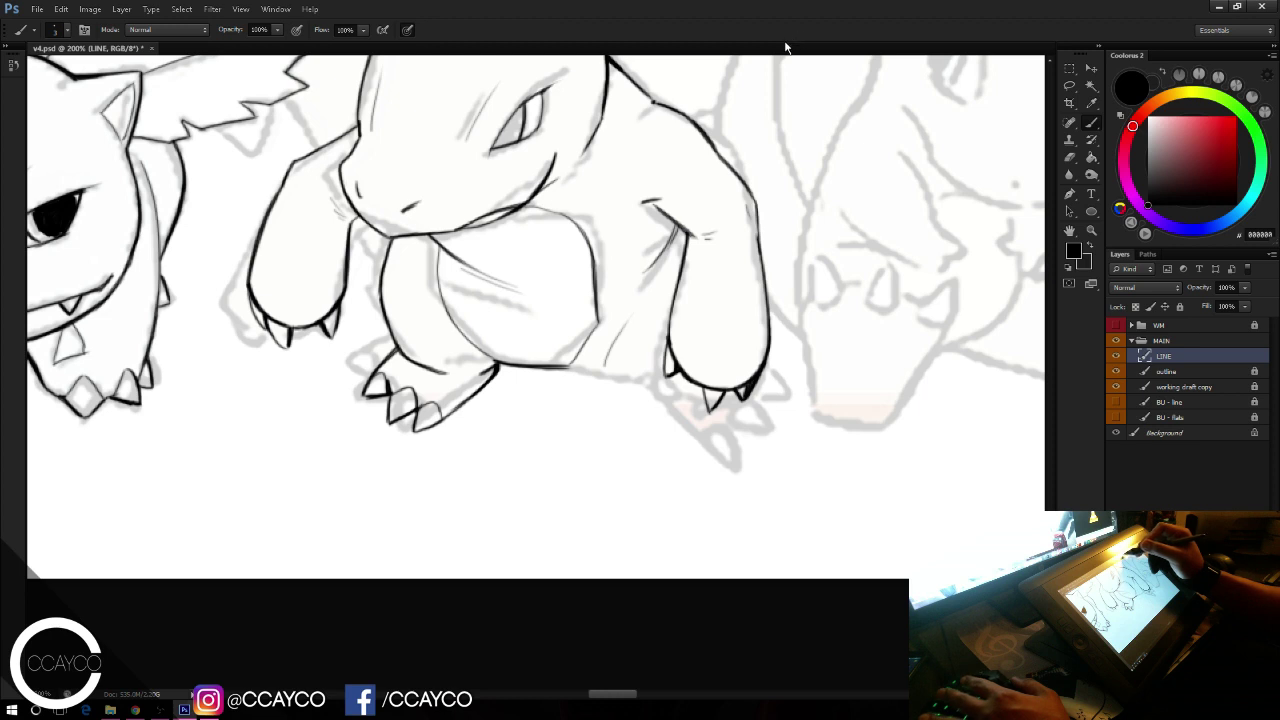
# Step: Ink the second leg's thigh crease rising from the belly corner and its underside curving behind the paw
pyautogui.moveTo(591, 333); pyautogui.dragTo(628, 298)
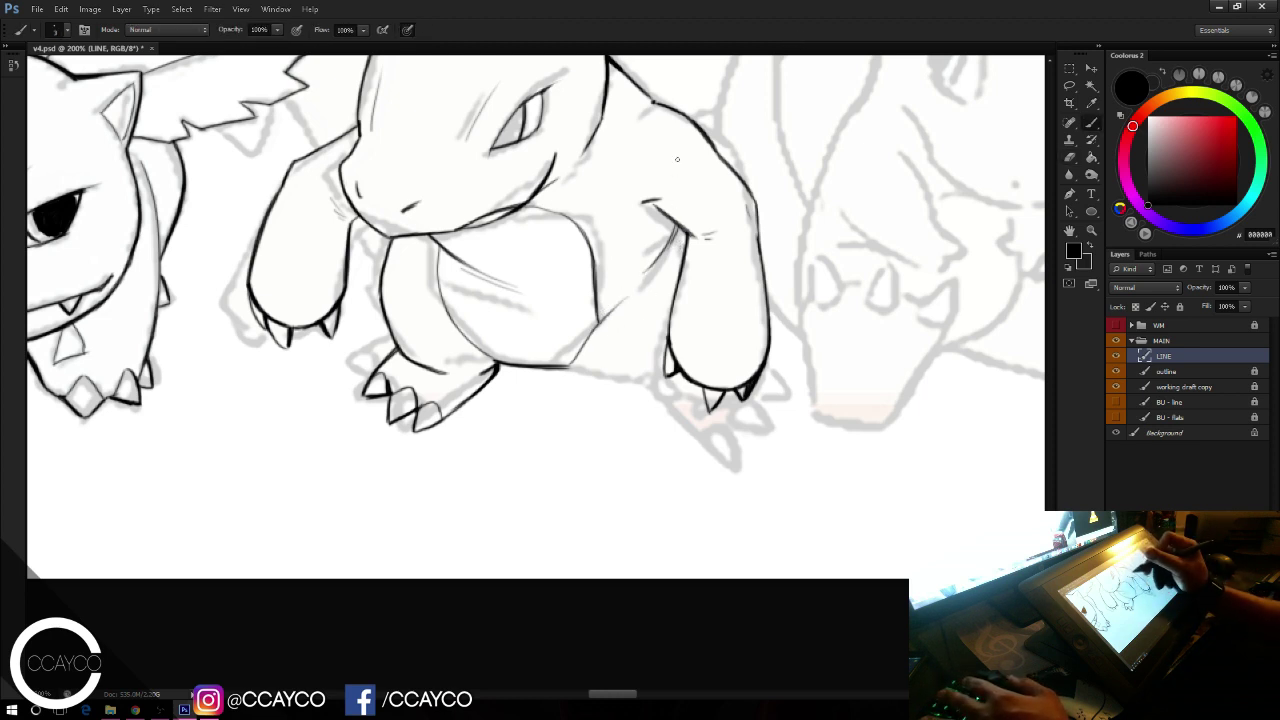
pyautogui.moveTo(576, 366); pyautogui.dragTo(551, 374)
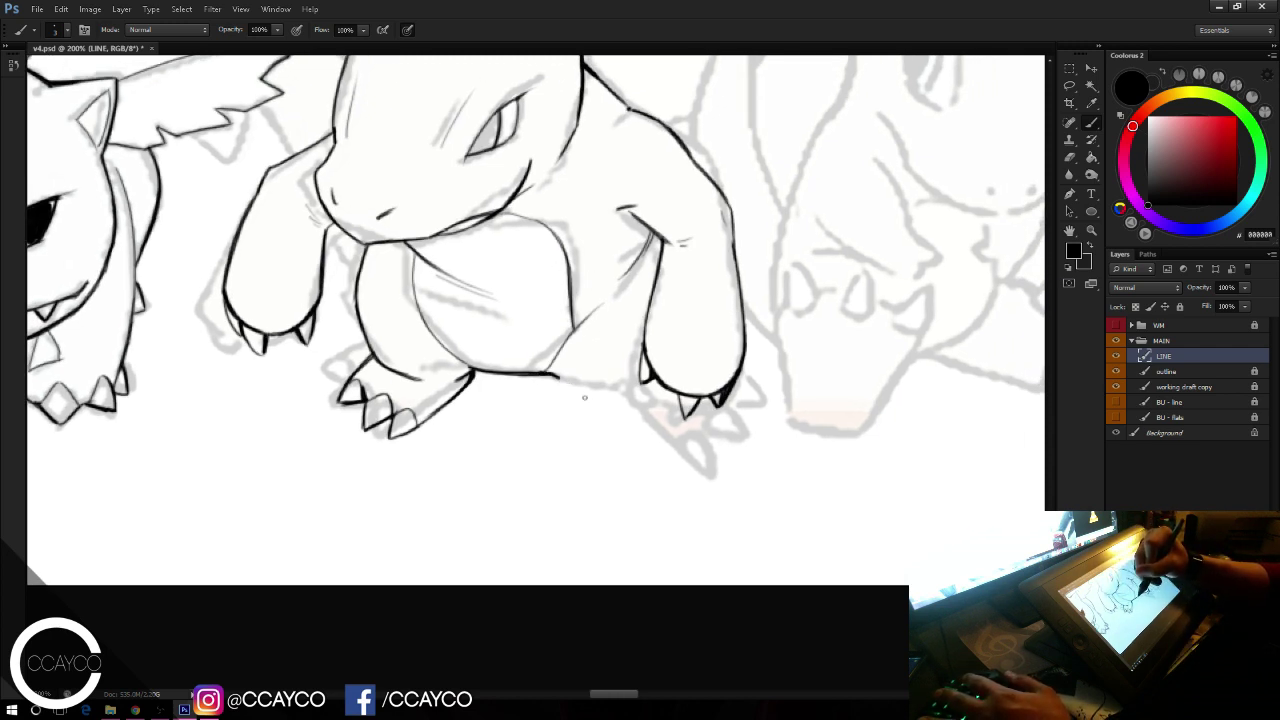
pyautogui.moveTo(558, 377)
pyautogui.mouseDown()
pyautogui.moveTo(628, 408)
pyautogui.moveTo(664, 397)
pyautogui.mouseUp()
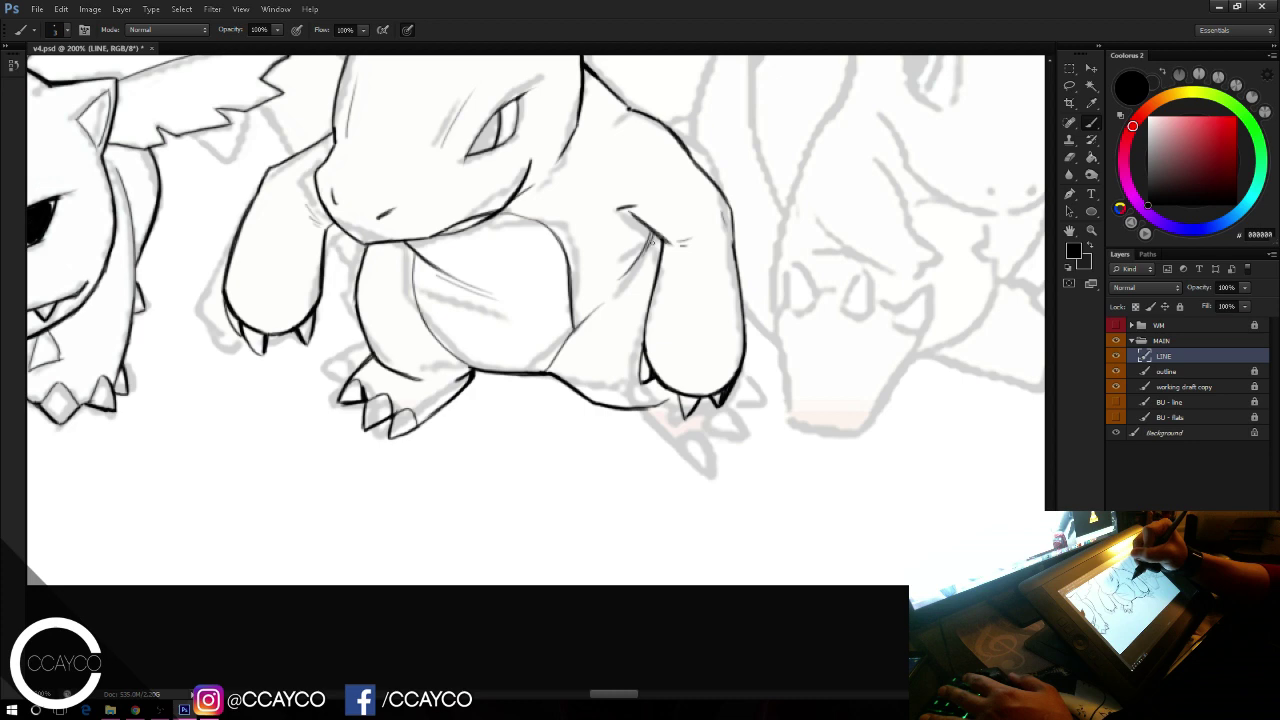
# Step: Thicken the ink in the second arm's armpit, erase the fold lines beside it, and redraw a short crease against the inner arm
pyautogui.moveTo(652, 232); pyautogui.dragTo(656, 262)
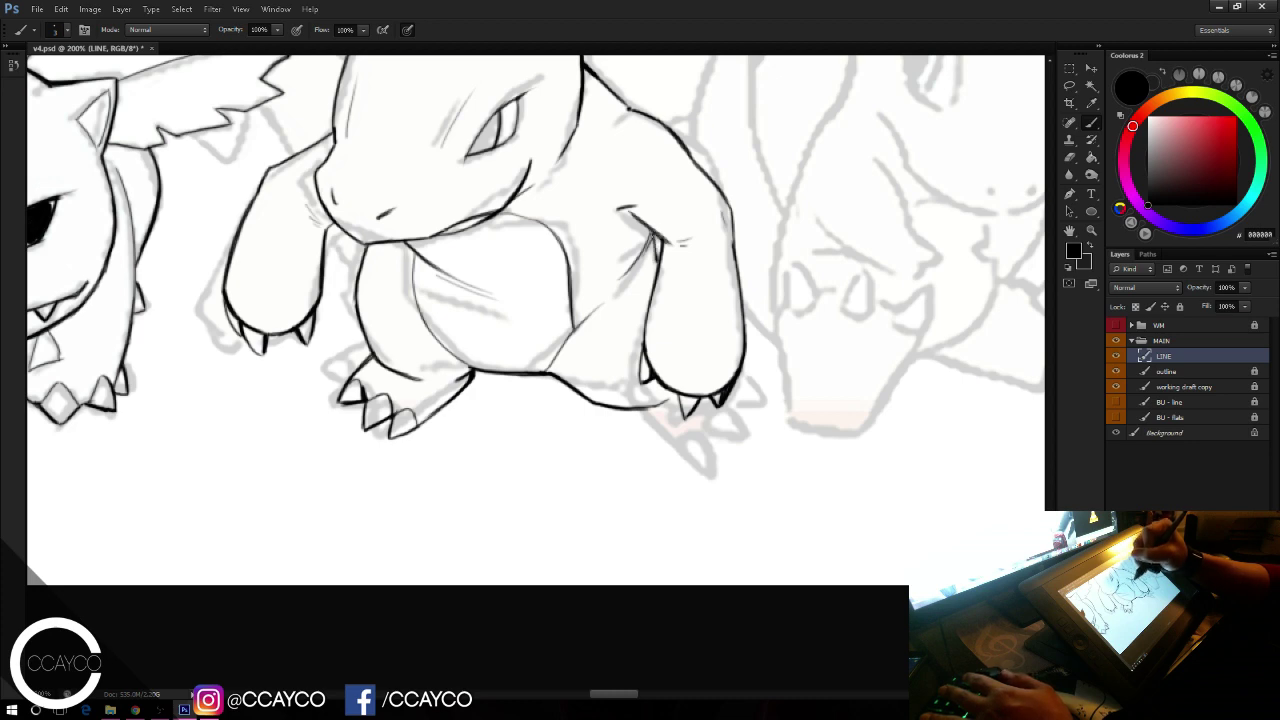
pyautogui.moveTo(774, 162); pyautogui.dragTo(798, 220)
pyautogui.press('e')
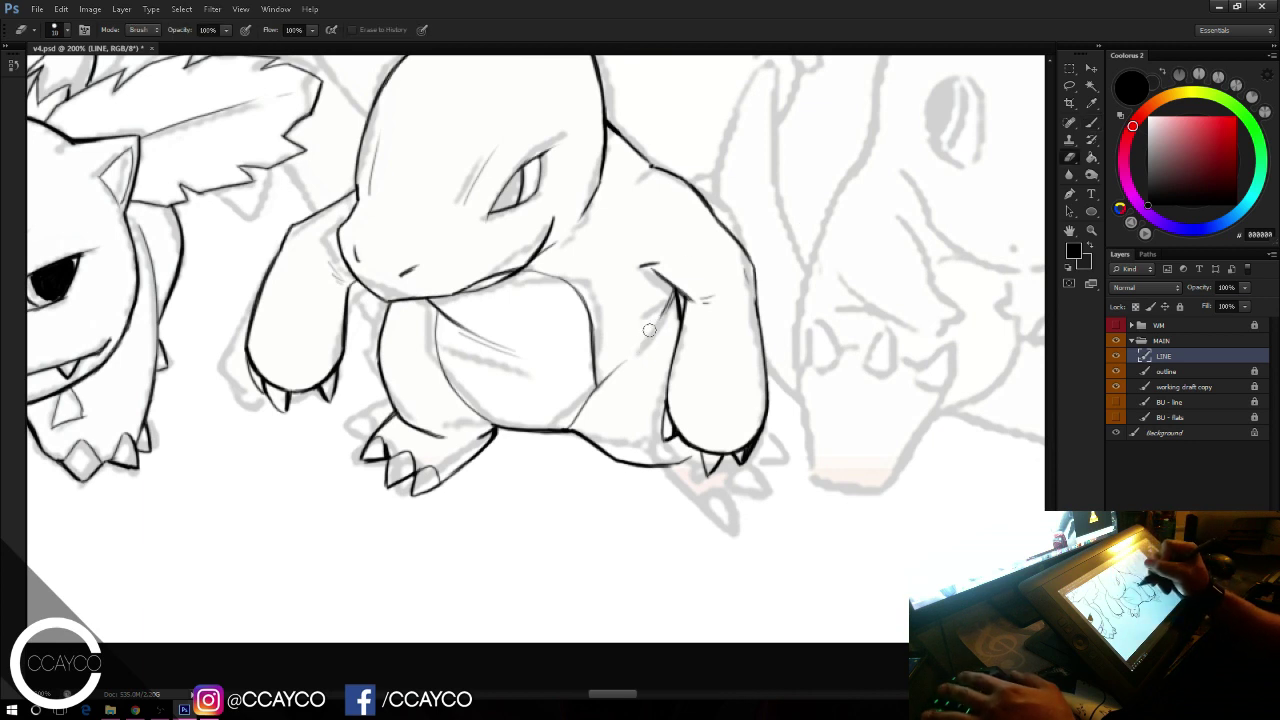
pyautogui.moveTo(660, 310); pyautogui.dragTo(665, 310)
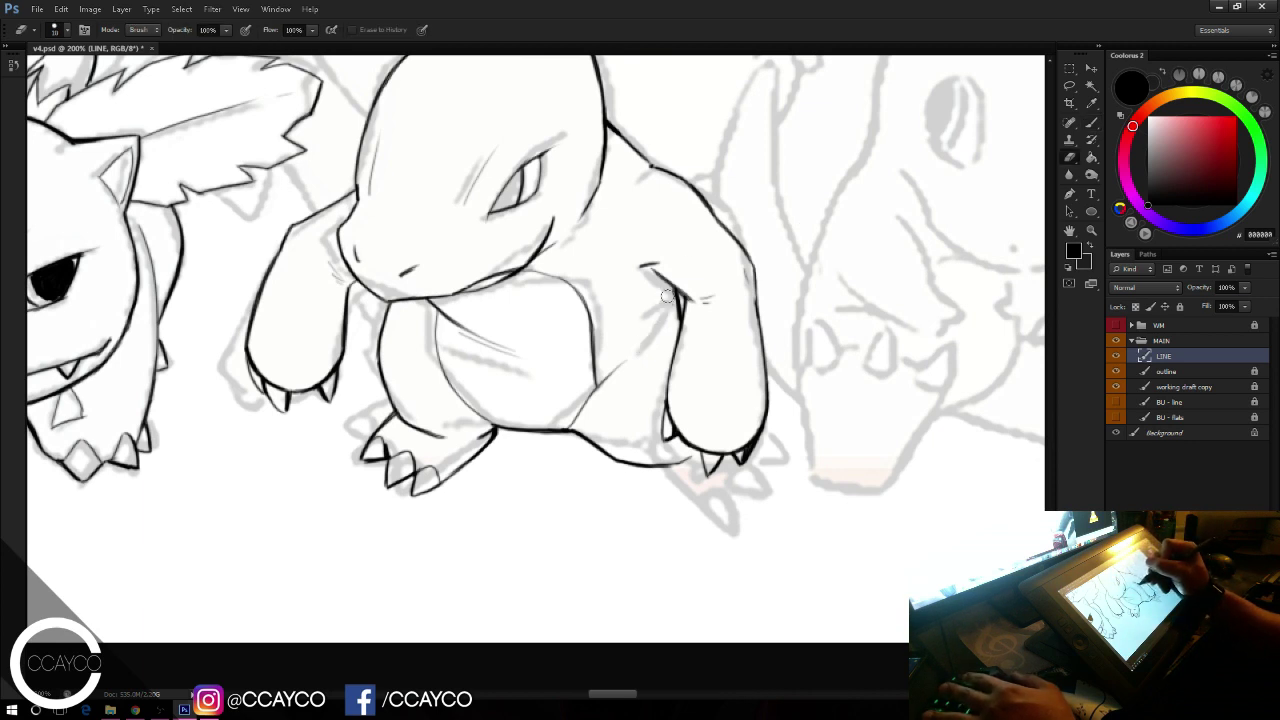
pyautogui.press('b')
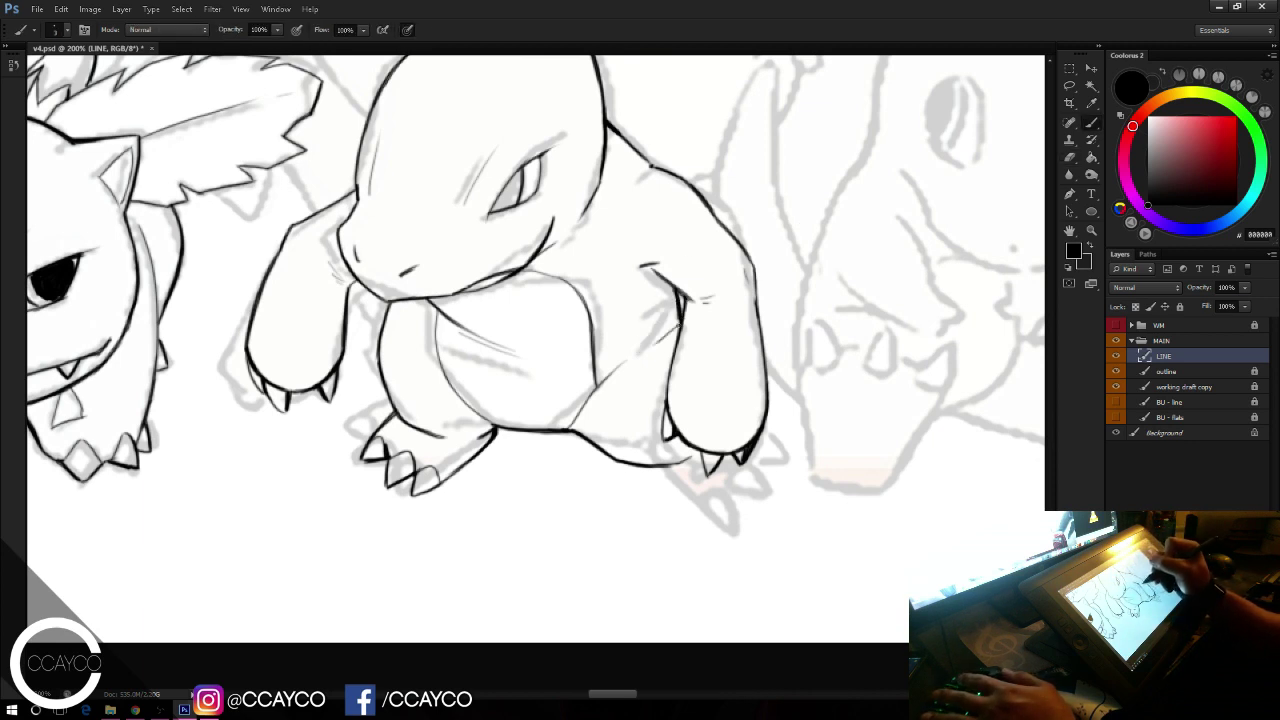
pyautogui.moveTo(680, 330); pyautogui.dragTo(652, 346)
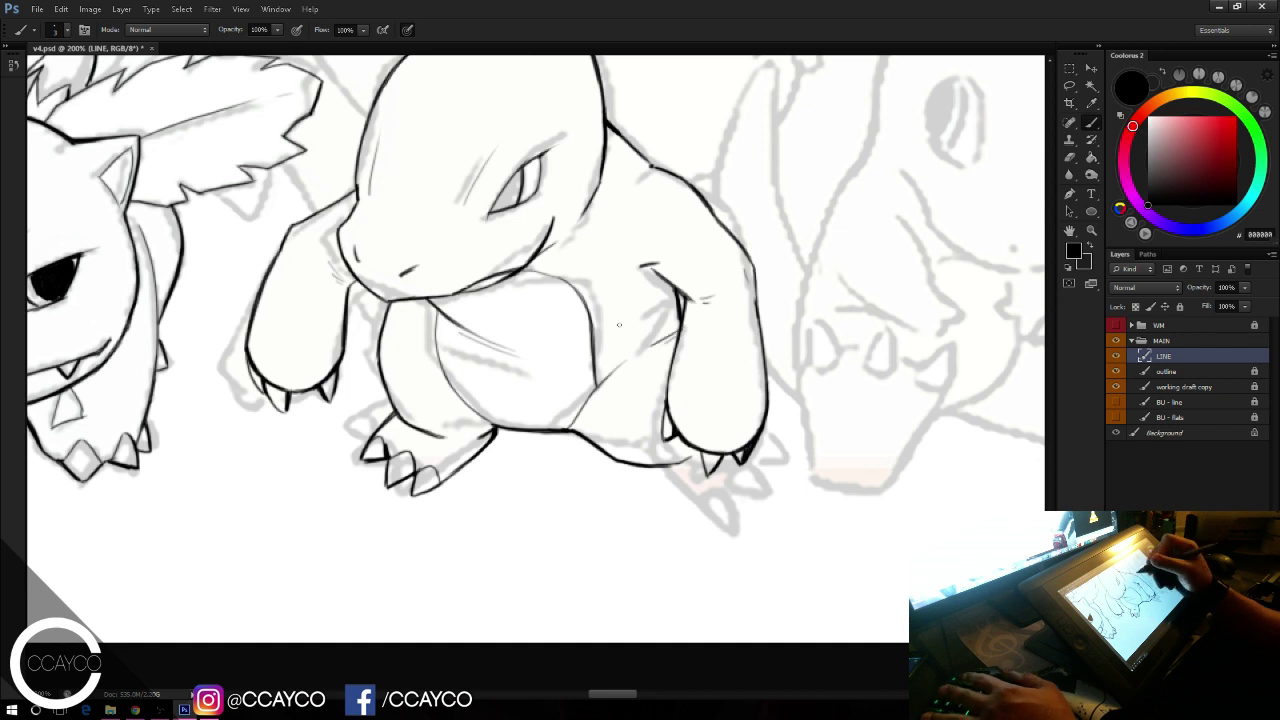
pyautogui.press('e')
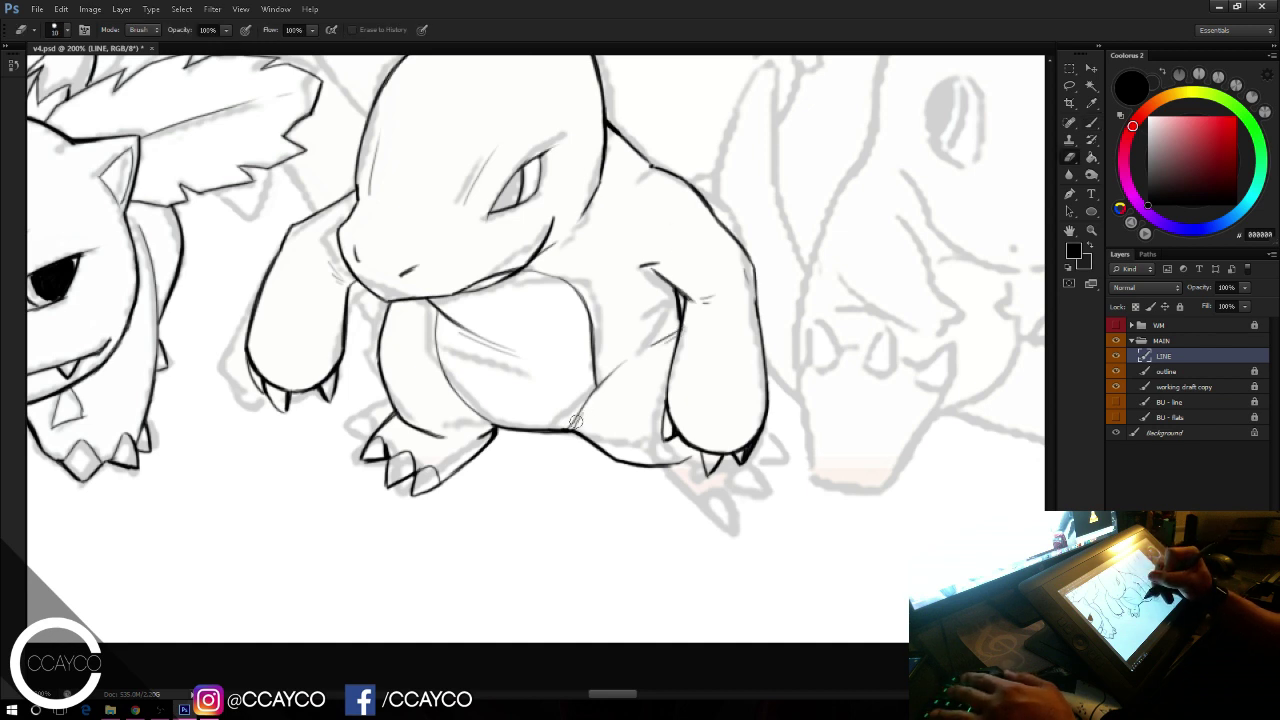
pyautogui.moveTo(575, 425); pyautogui.dragTo(597, 386)
pyautogui.press('b')
pyautogui.hotkey('ctrl', 'z')
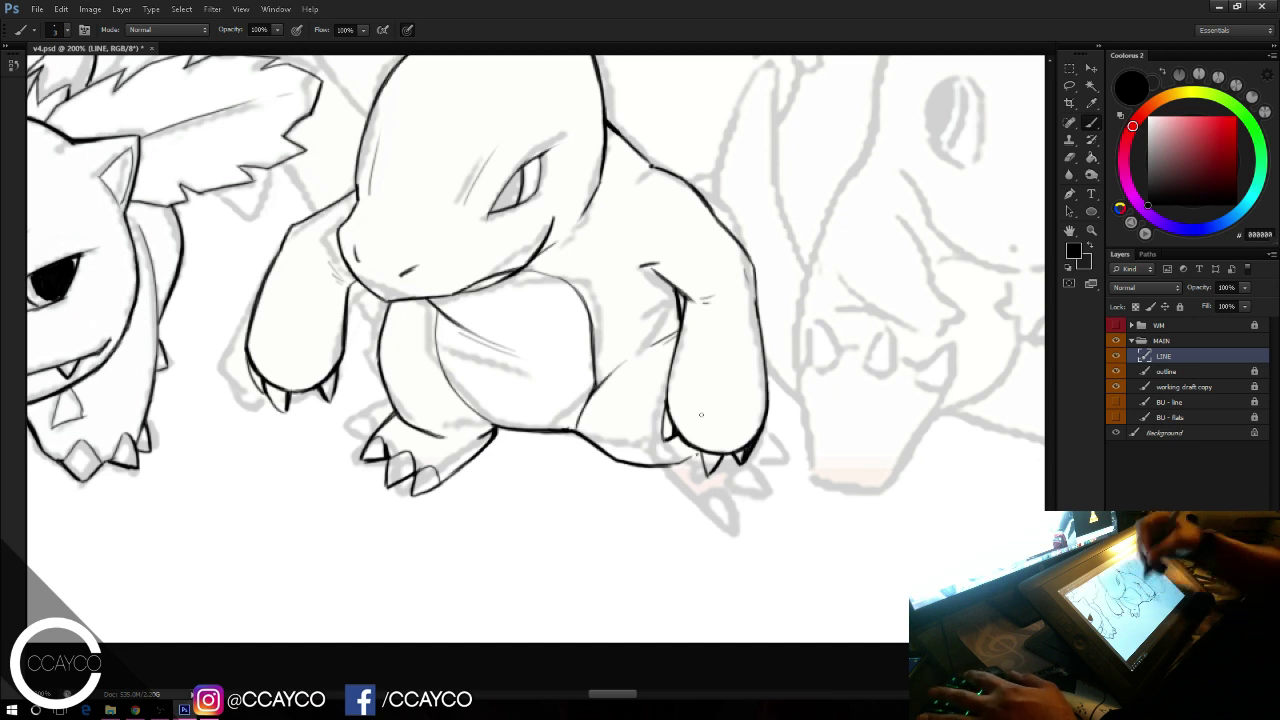
pyautogui.hotkey('ctrl', 'z')
# Step: Ink the second foot's side edges and its long first claw, with the working draft copy layer hidden
pyautogui.moveTo(647, 467); pyautogui.dragTo(679, 494)
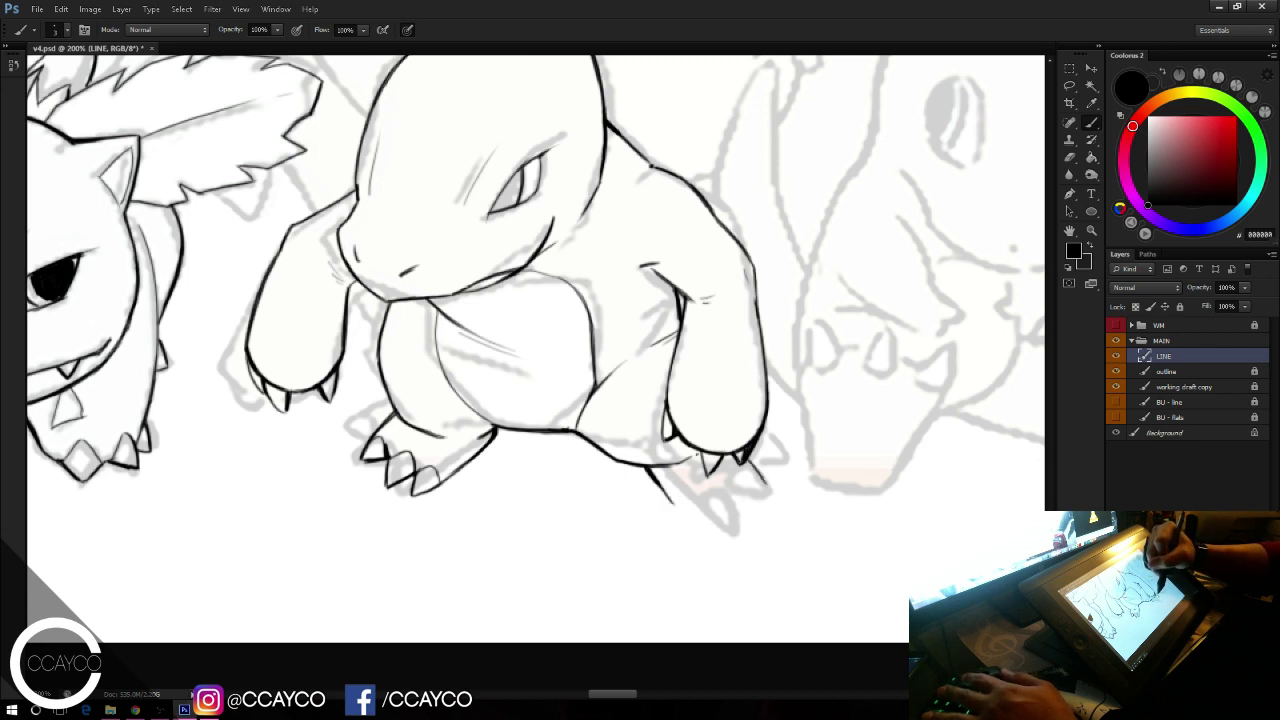
pyautogui.click(1116, 386)
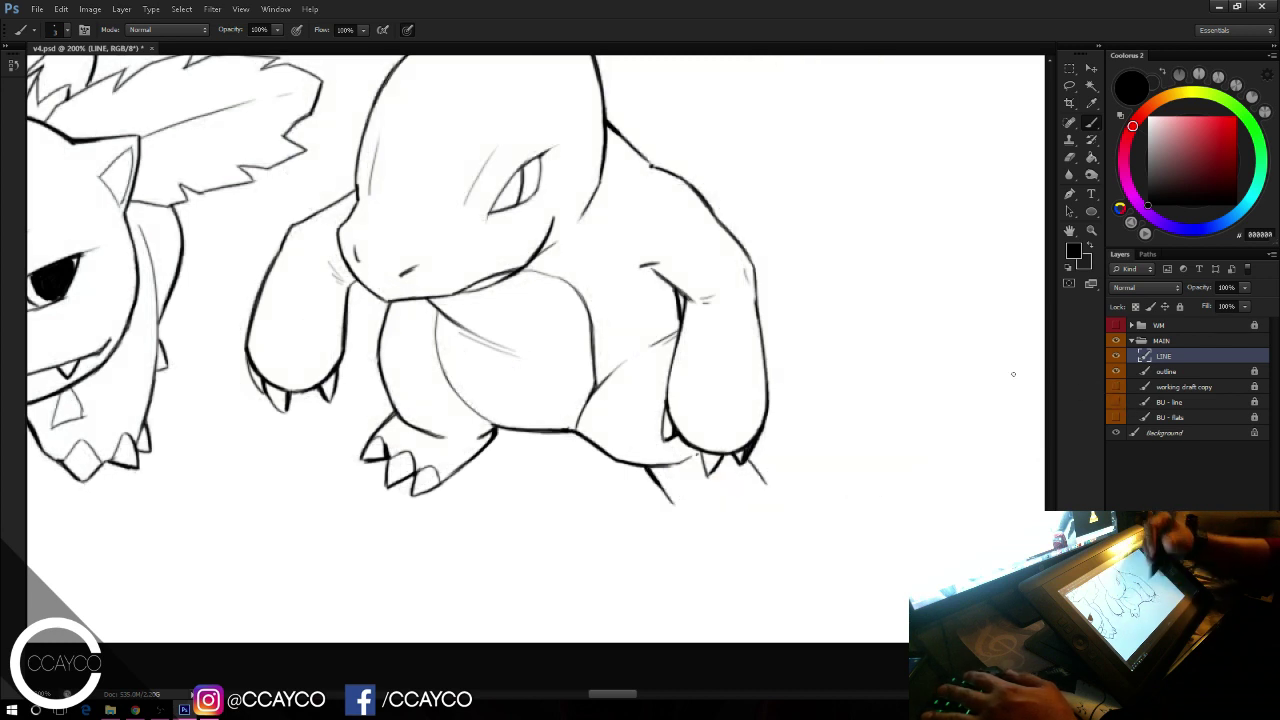
pyautogui.moveTo(654, 476)
pyautogui.mouseDown()
pyautogui.moveTo(698, 524)
pyautogui.moveTo(689, 483)
pyautogui.mouseUp()
pyautogui.hotkey('ctrl', 'z')
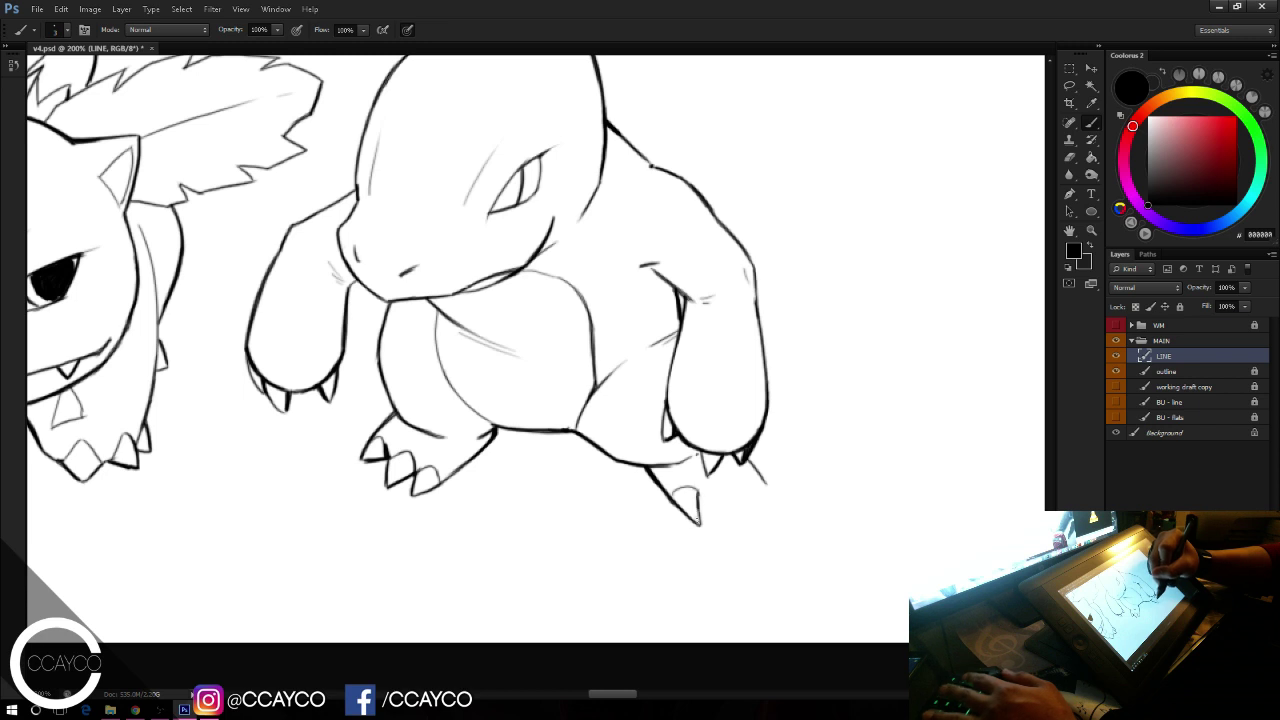
# Step: Trim the first claw's tip and ink the second foot's two remaining pointed claws below the paw
pyautogui.press('e')
pyautogui.moveTo(698, 521)
pyautogui.mouseDown()
pyautogui.moveTo(698, 497)
pyautogui.moveTo(701, 517)
pyautogui.moveTo(698, 500)
pyautogui.moveTo(733, 506)
pyautogui.mouseUp()
pyautogui.press('b')
pyautogui.moveTo(732, 475)
pyautogui.mouseDown()
pyautogui.moveTo(737, 510)
pyautogui.moveTo(766, 488)
pyautogui.mouseUp()
pyautogui.press('e')
pyautogui.press('b')
pyautogui.moveTo(749, 458)
pyautogui.mouseDown()
pyautogui.moveTo(766, 487)
pyautogui.moveTo(730, 471)
pyautogui.mouseUp()
pyautogui.press('e')
pyautogui.press('b')
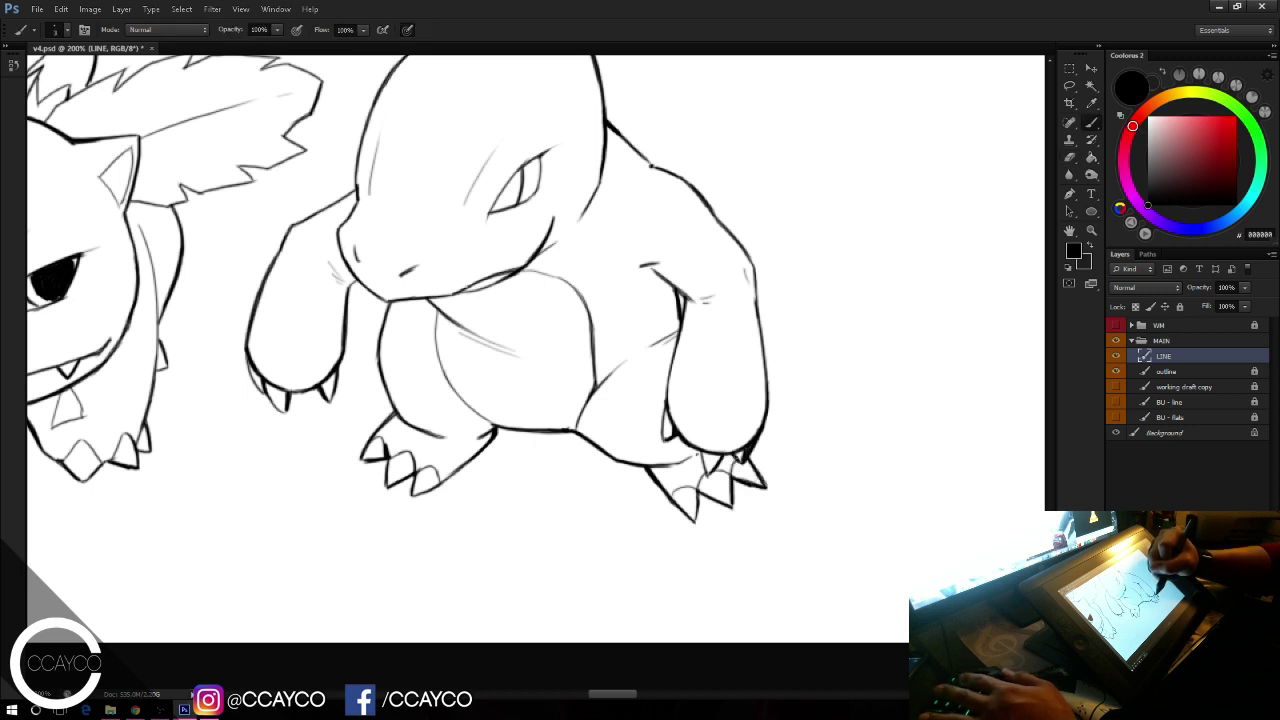
pyautogui.press('e')
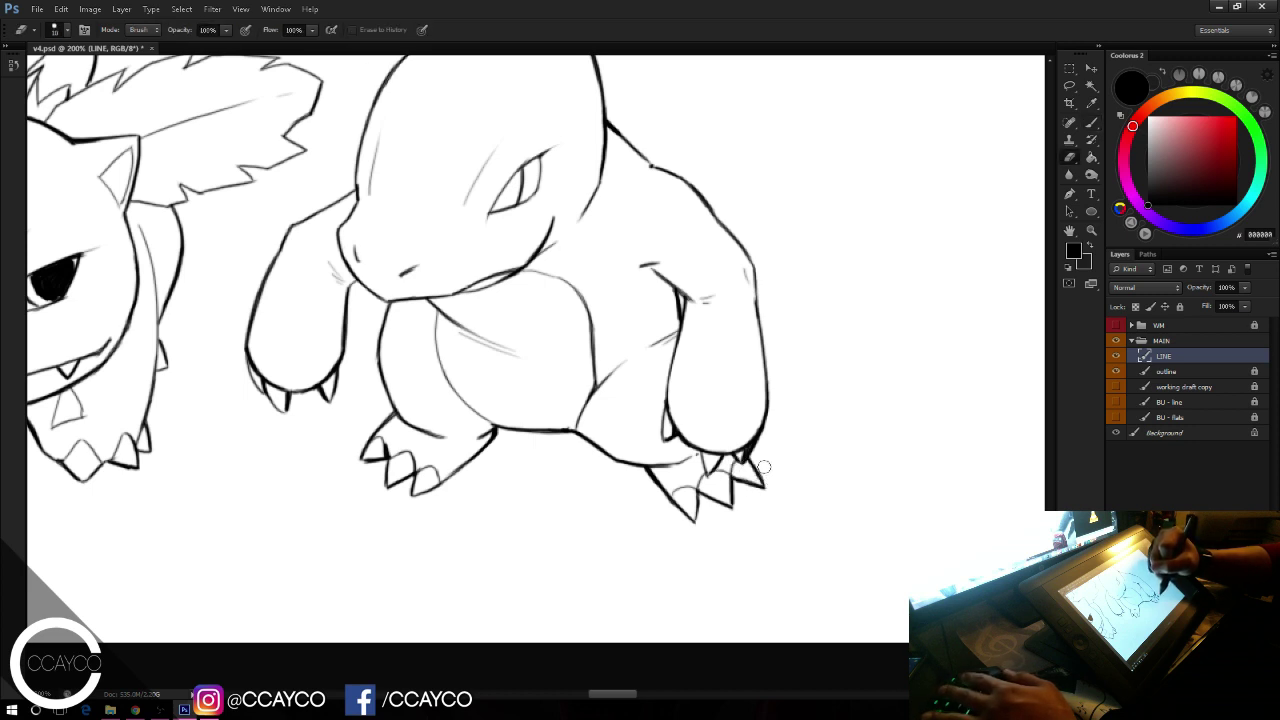
# Step: Show the working draft copy layer again and erase the stray ink between the leg's underside and the paw
pyautogui.click(1116, 387)
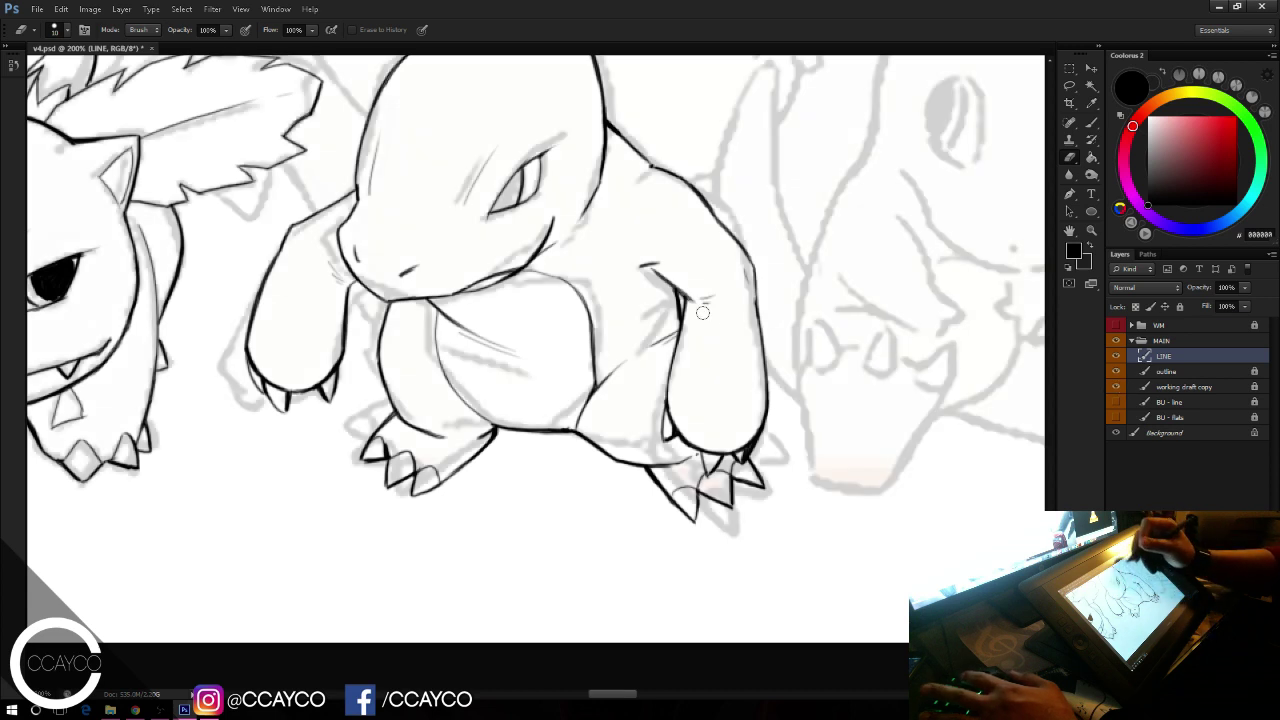
pyautogui.press('b')
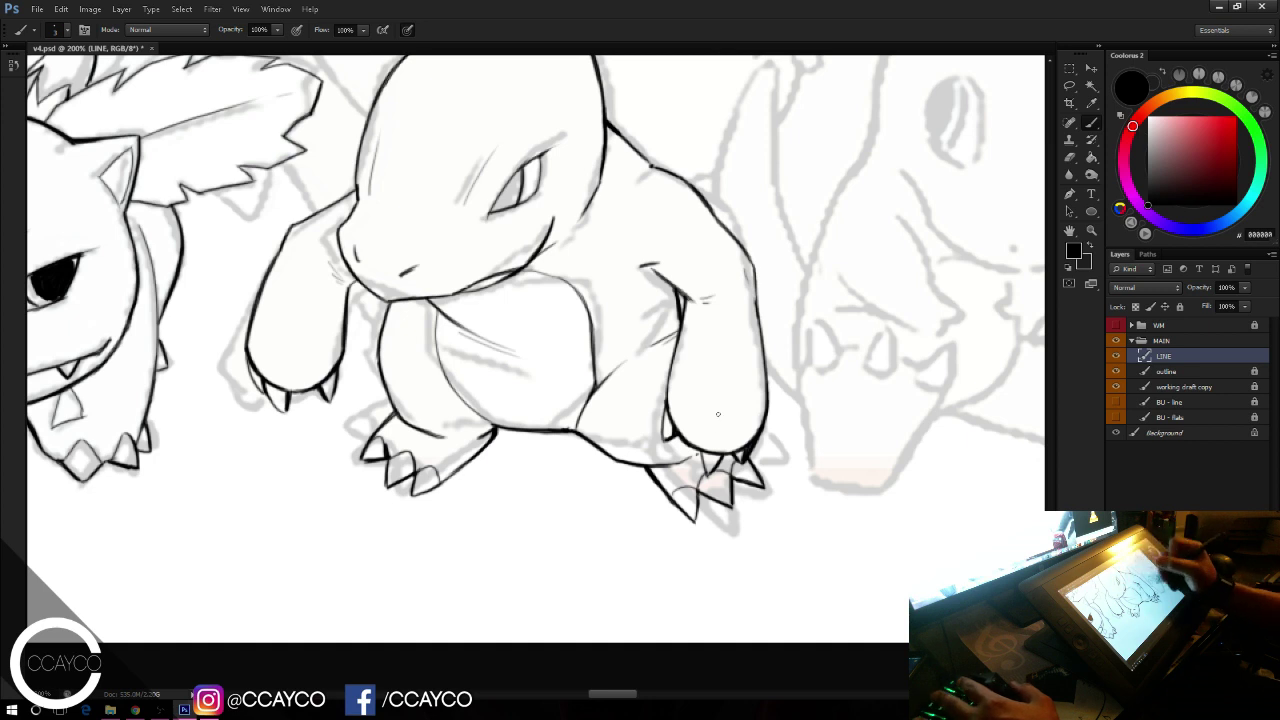
pyautogui.press('e')
pyautogui.moveTo(697, 455); pyautogui.dragTo(690, 459)
pyautogui.press('b')
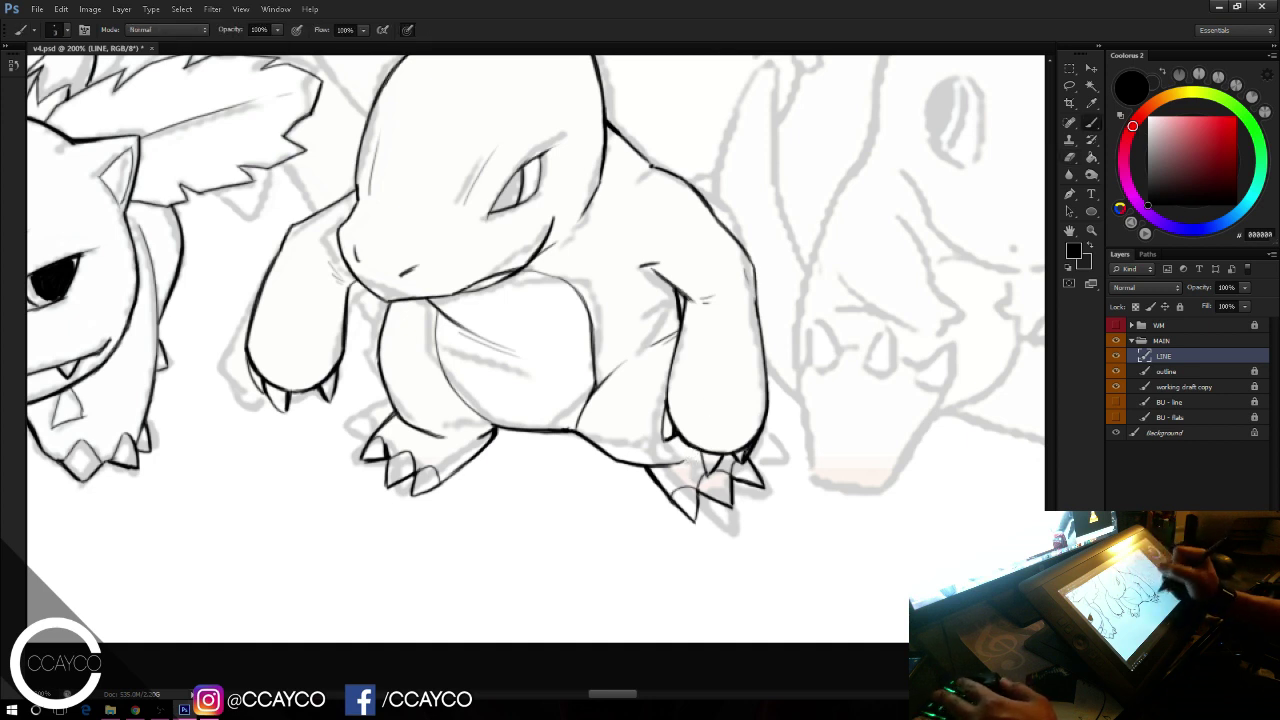
# Step: Erase the excess ink and crease lines on the body side of the second arm's armpit
pyautogui.moveTo(821, 422); pyautogui.dragTo(797, 634)
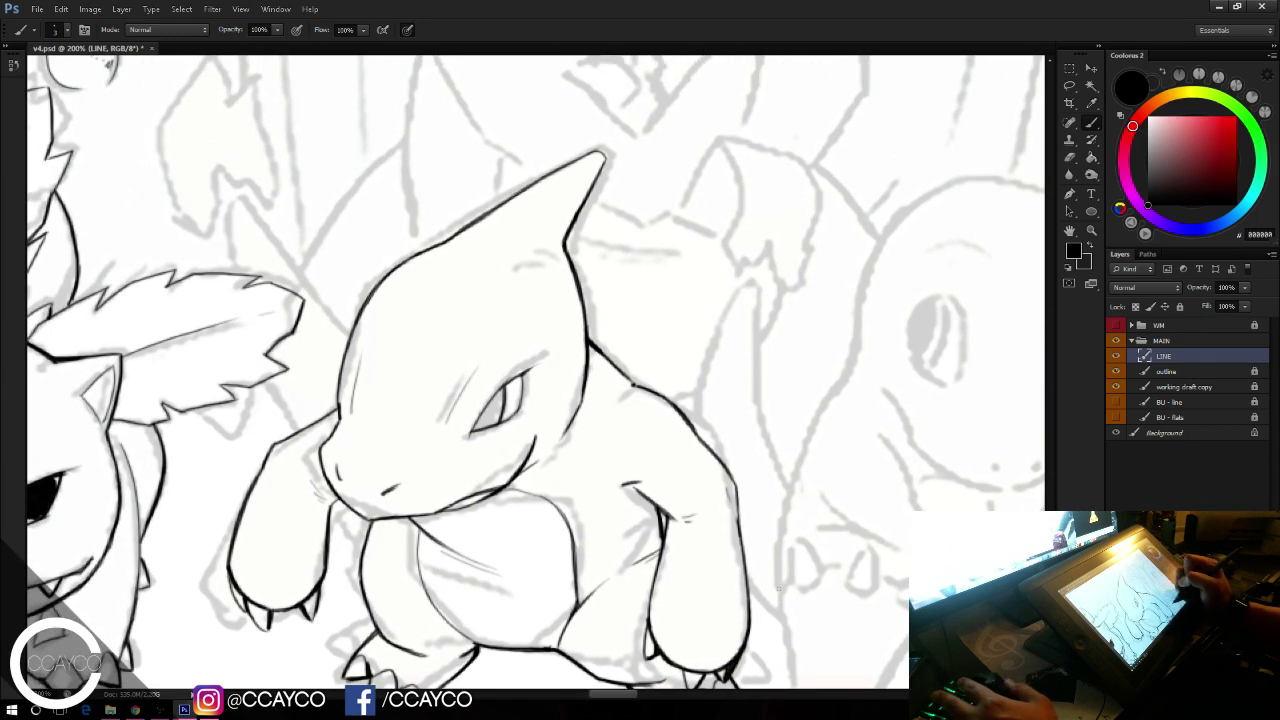
pyautogui.moveTo(800, 472); pyautogui.dragTo(815, 372)
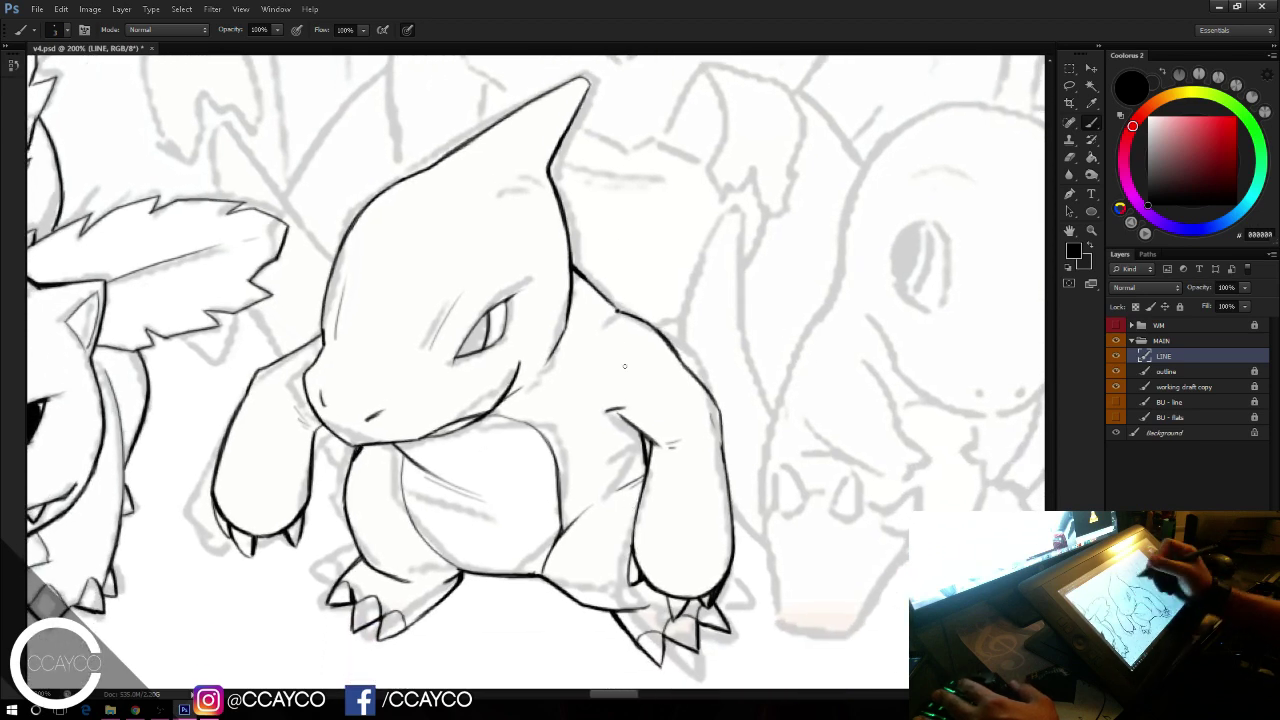
pyautogui.press('e')
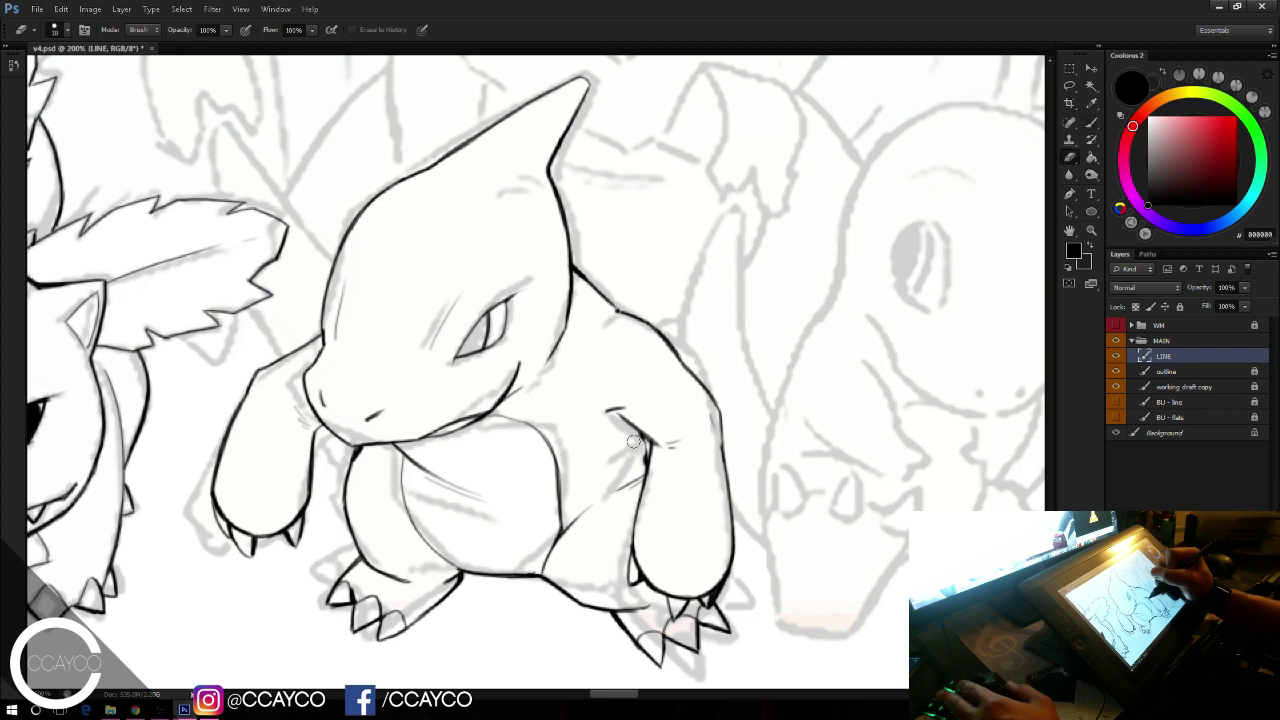
pyautogui.moveTo(639, 447)
pyautogui.mouseDown()
pyautogui.moveTo(632, 477)
pyautogui.moveTo(641, 454)
pyautogui.mouseUp()
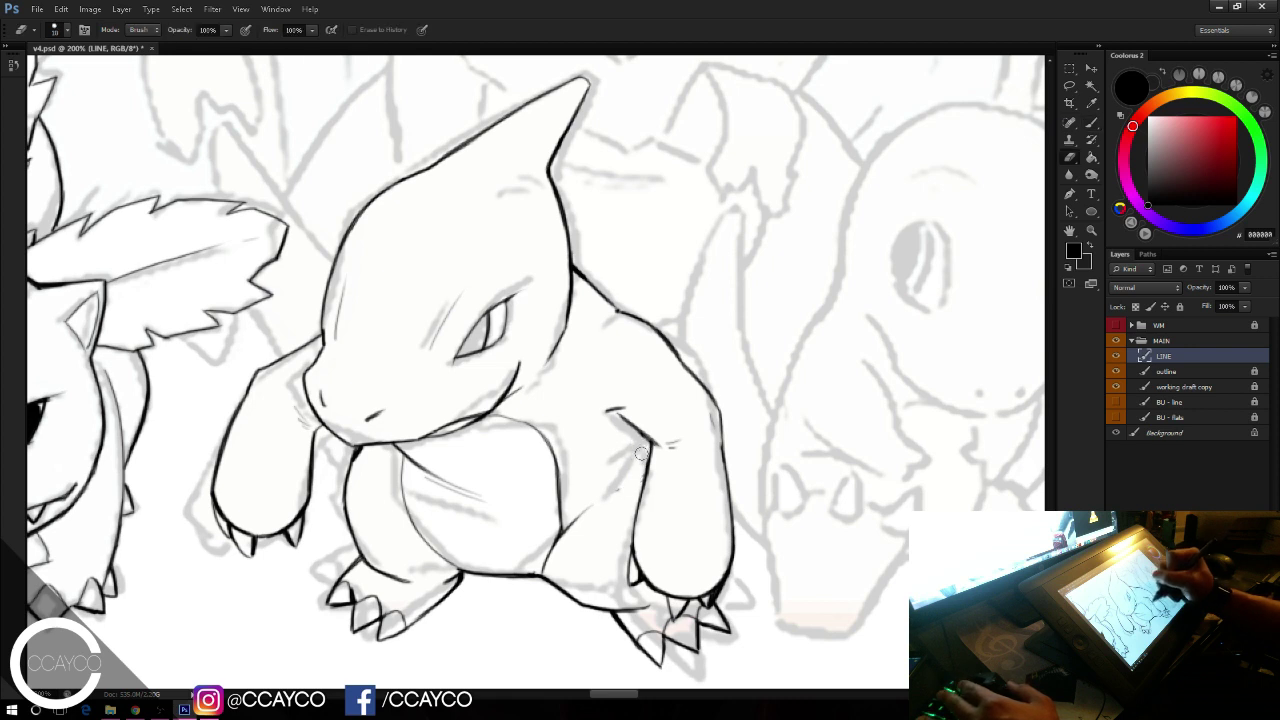
pyautogui.press('b')
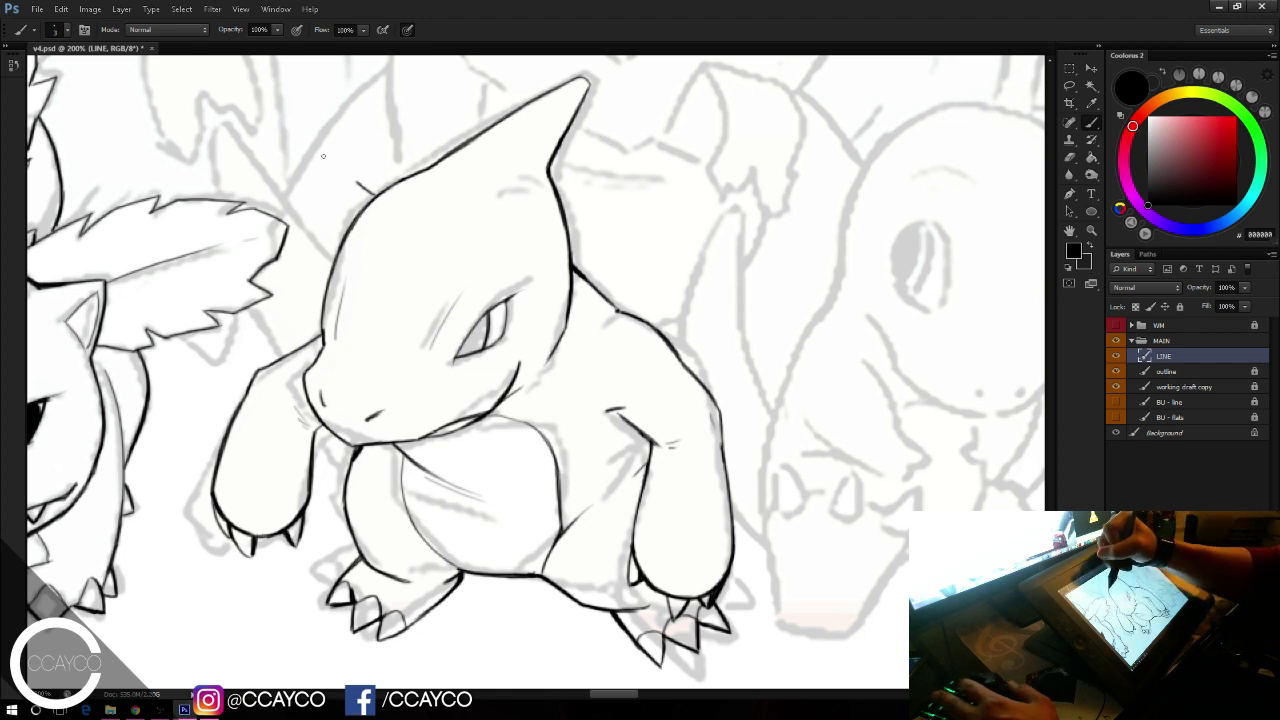
# Step: Ink the tapered, pointed tail tip rising behind the back of the horned lizard's head
pyautogui.moveTo(323, 156); pyautogui.dragTo(319, 151)
pyautogui.moveTo(376, 195)
pyautogui.mouseDown()
pyautogui.moveTo(305, 138)
pyautogui.moveTo(340, 246)
pyautogui.mouseUp()
pyautogui.hotkey('ctrl', 'z')
pyautogui.hotkey('ctrl', 'alt', 'z')
pyautogui.hotkey('ctrl', 'alt', 'z')
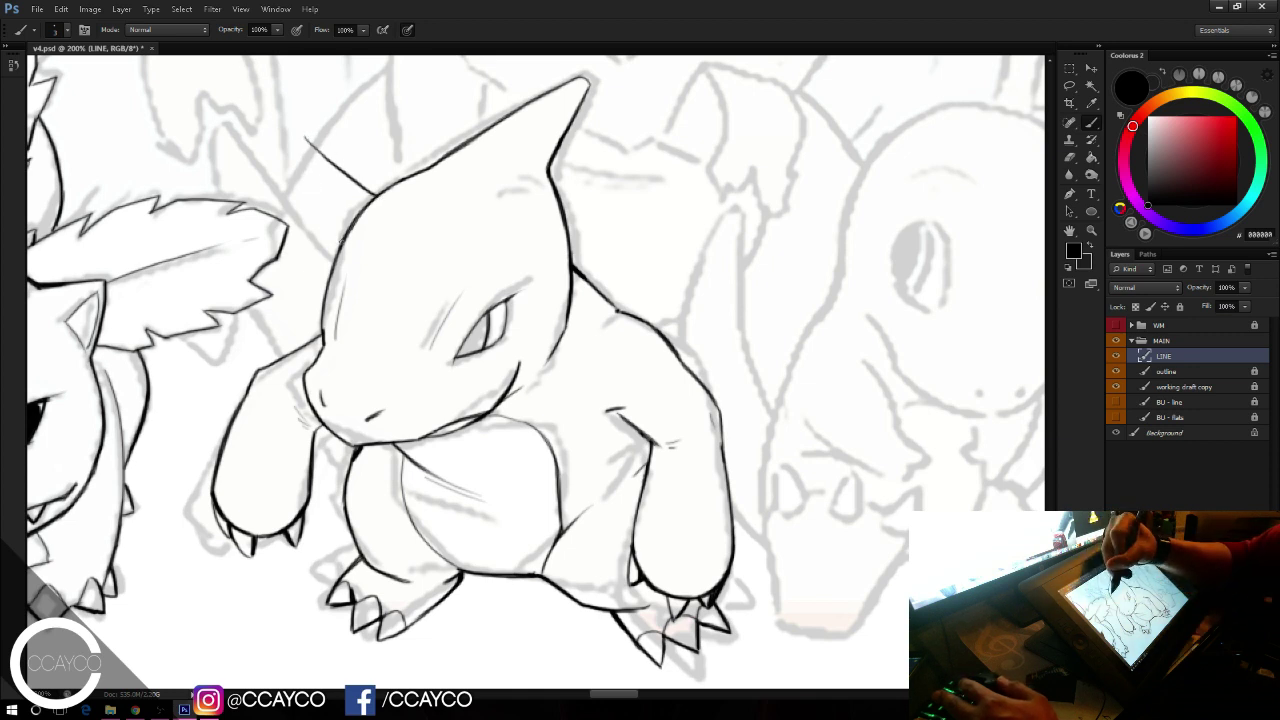
pyautogui.moveTo(290, 152)
pyautogui.mouseDown()
pyautogui.moveTo(346, 252)
pyautogui.moveTo(338, 245)
pyautogui.mouseUp()
pyautogui.hotkey('ctrl', 'z')
pyautogui.moveTo(273, 110); pyautogui.dragTo(308, 198)
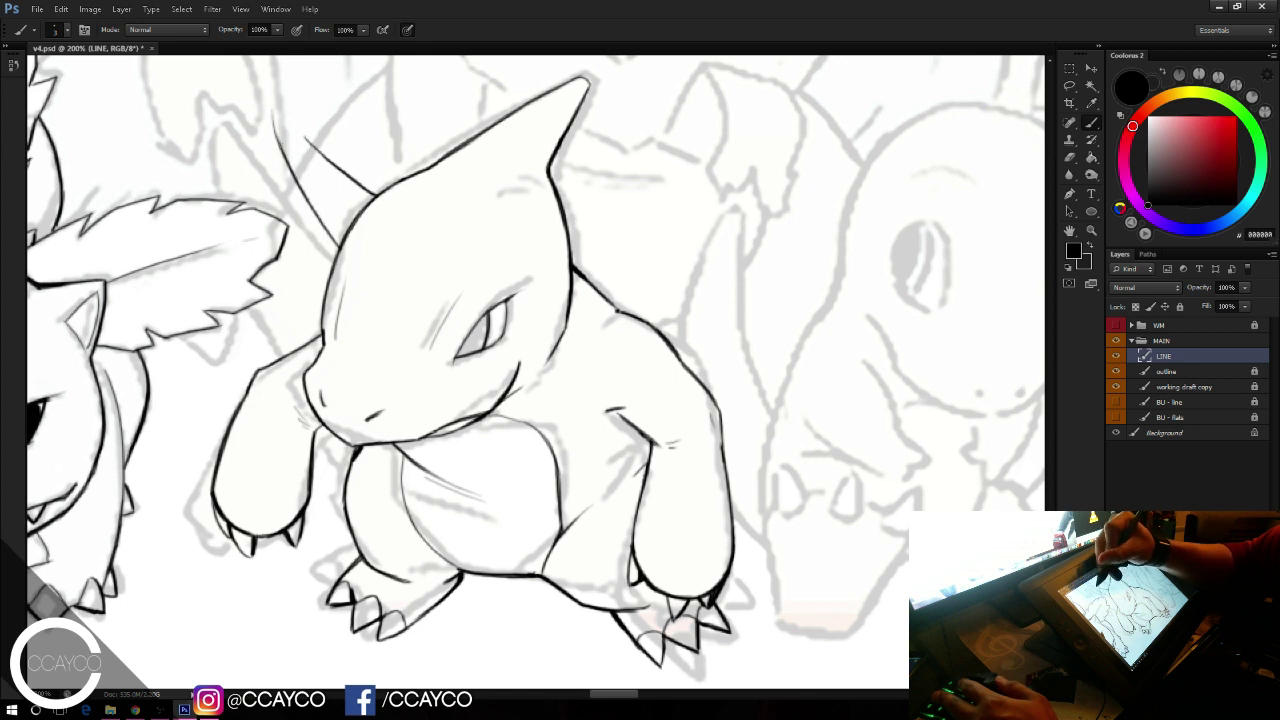
pyautogui.moveTo(305, 135); pyautogui.dragTo(327, 158)
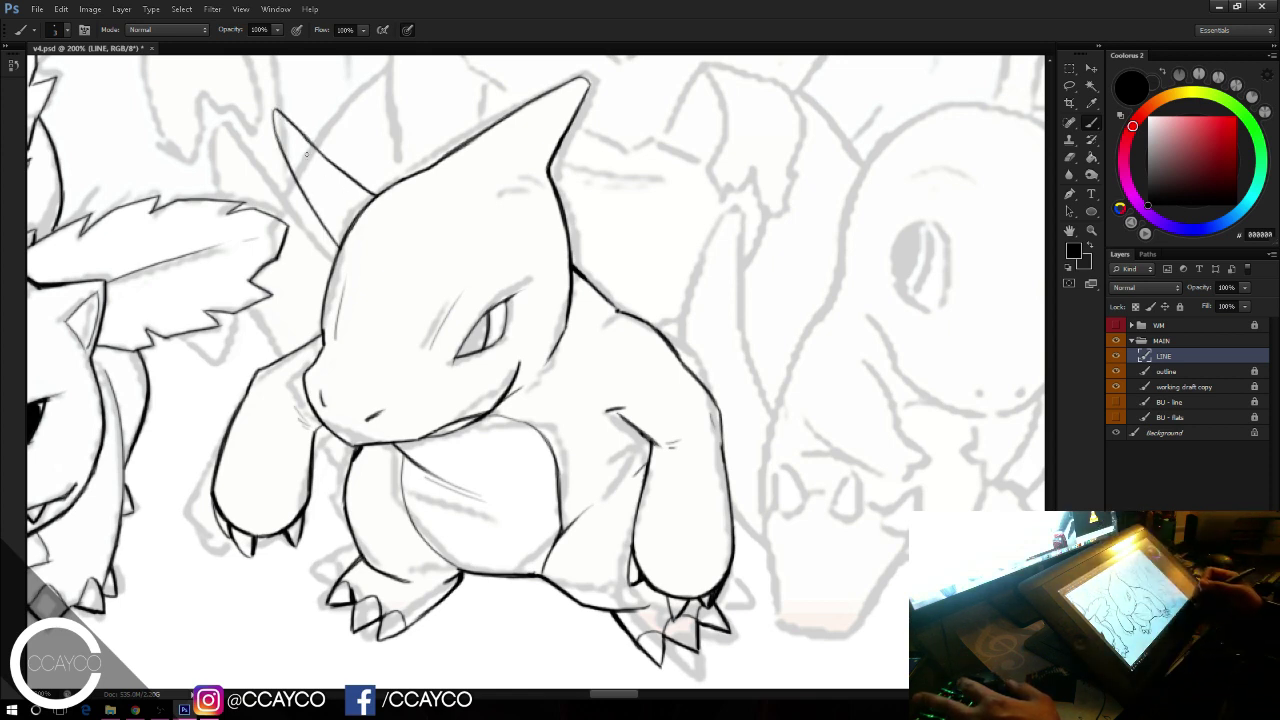
pyautogui.moveTo(661, 336)
pyautogui.mouseDown()
pyautogui.moveTo(703, 360)
pyautogui.moveTo(735, 460)
pyautogui.mouseUp()
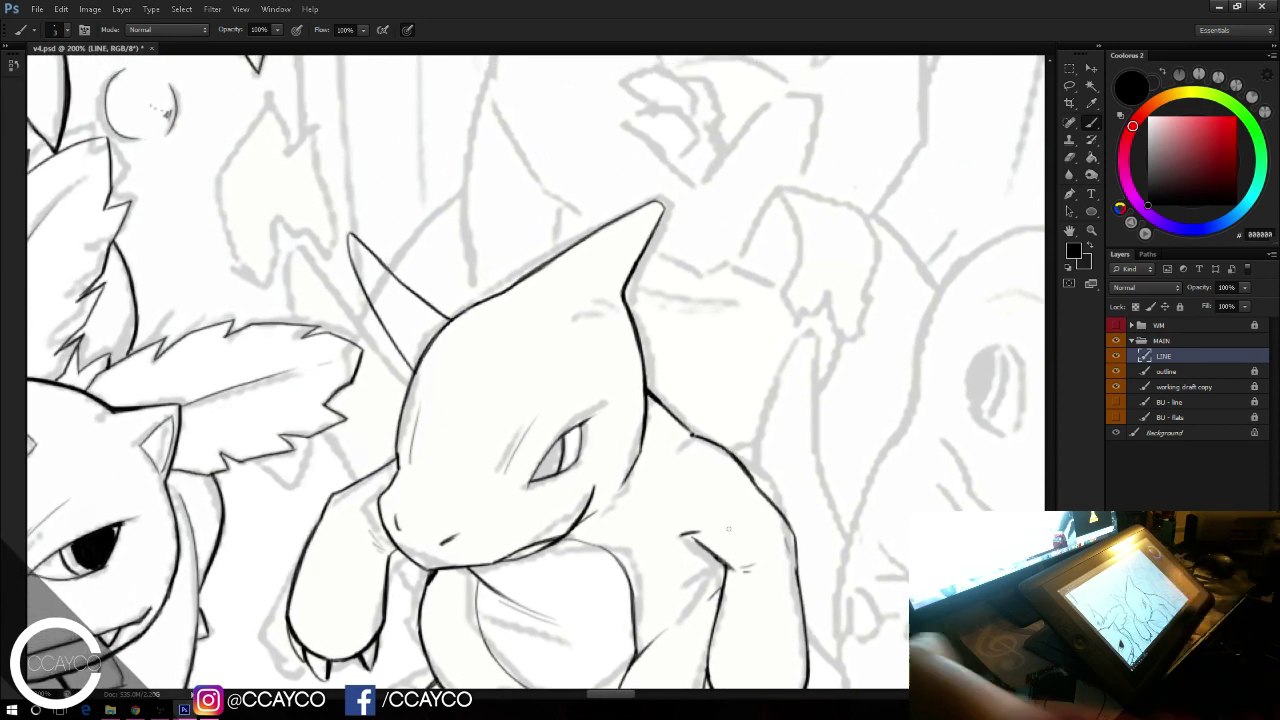
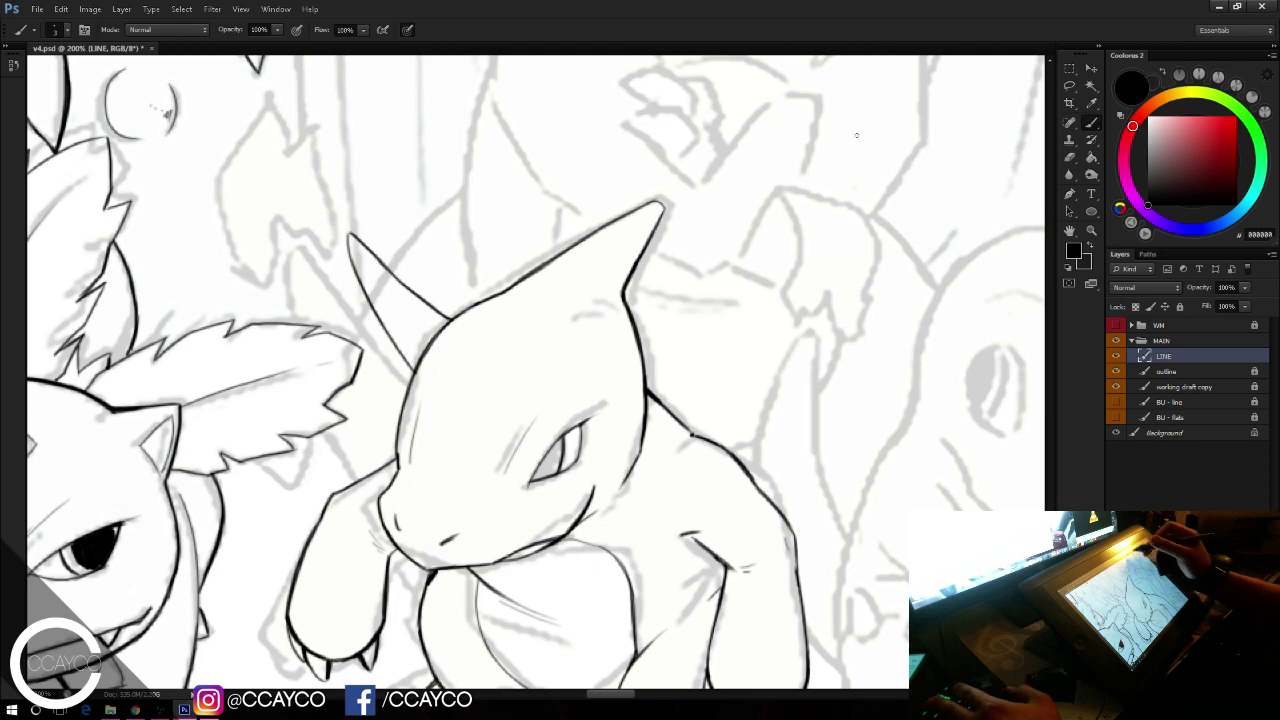
pyautogui.moveTo(867, 425); pyautogui.dragTo(792, 302)
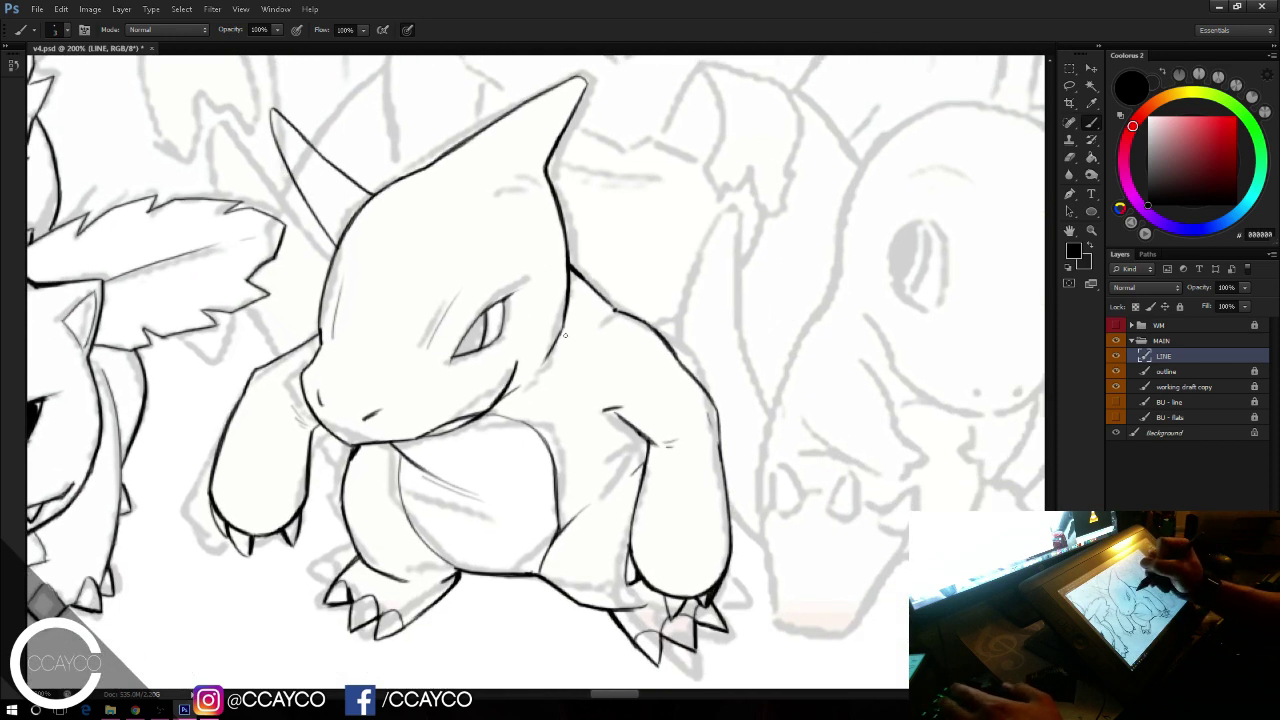
pyautogui.press('e')
pyautogui.press('b')
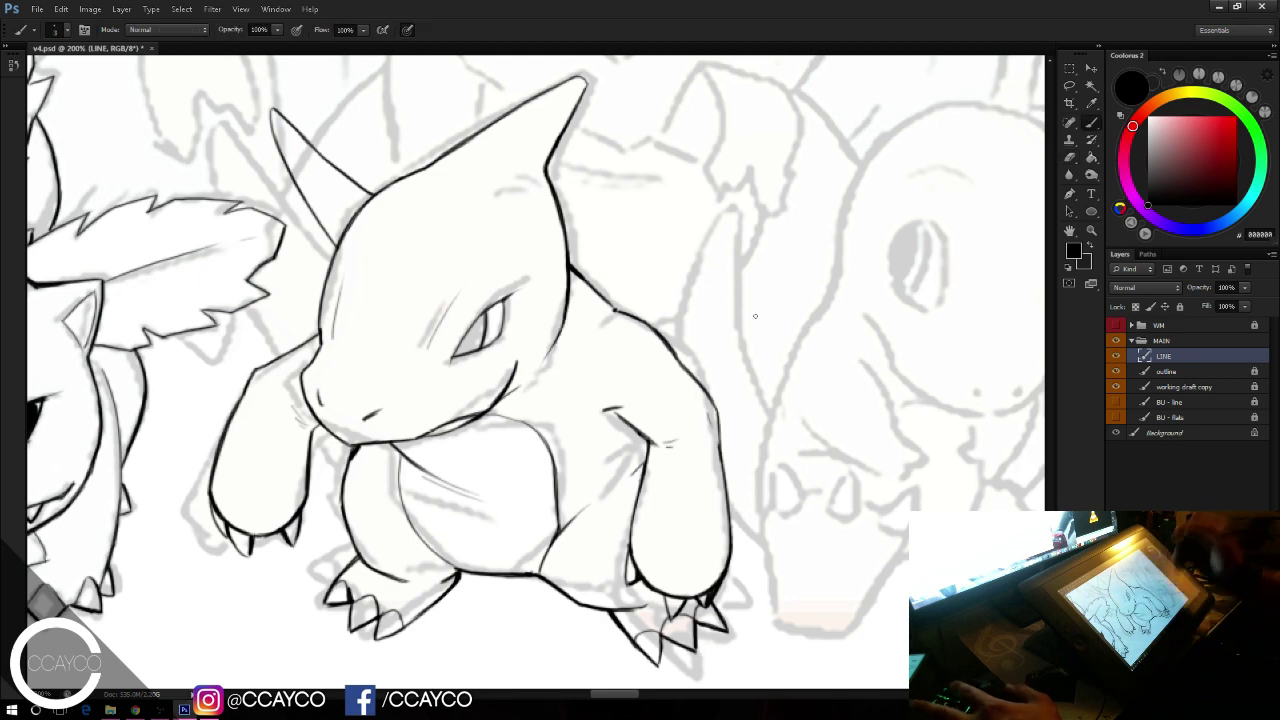
# Step: Ink the pointed oval outline of the round-headed lizard's large eye over the sketch
pyautogui.moveTo(920, 573); pyautogui.dragTo(552, 591)
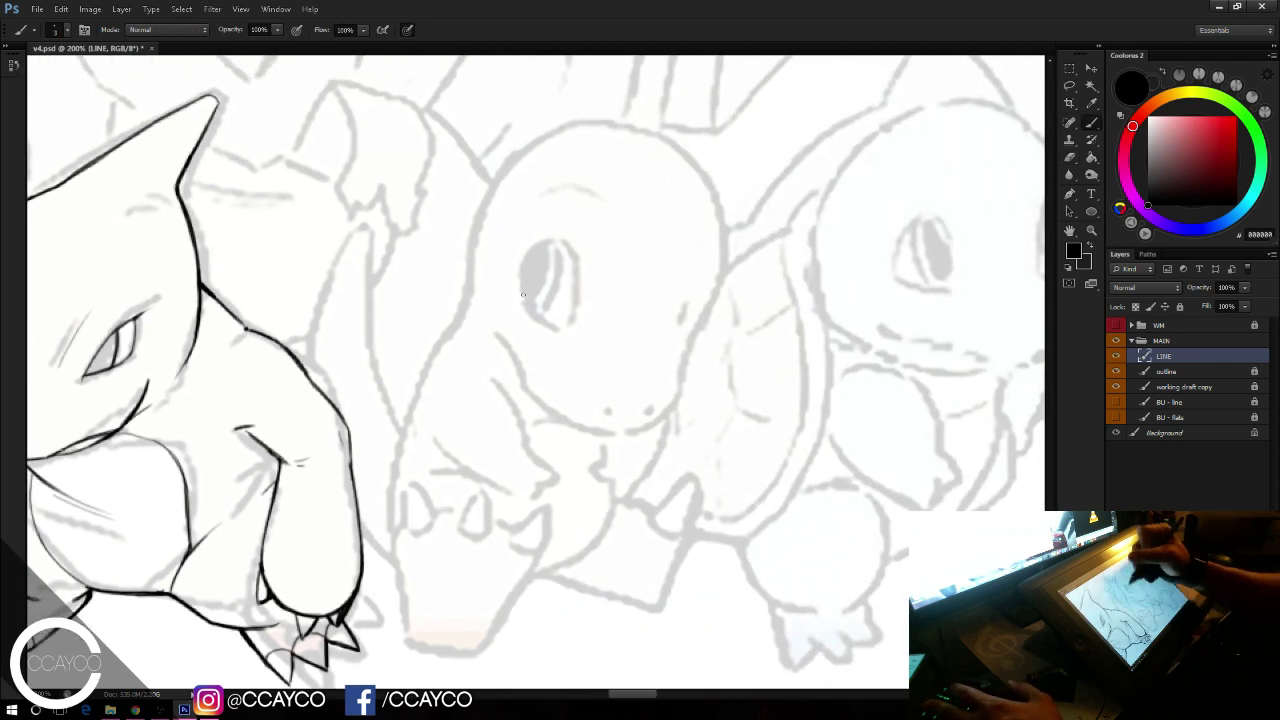
pyautogui.moveTo(518, 276); pyautogui.dragTo(573, 325)
pyautogui.hotkey('ctrl', 'z')
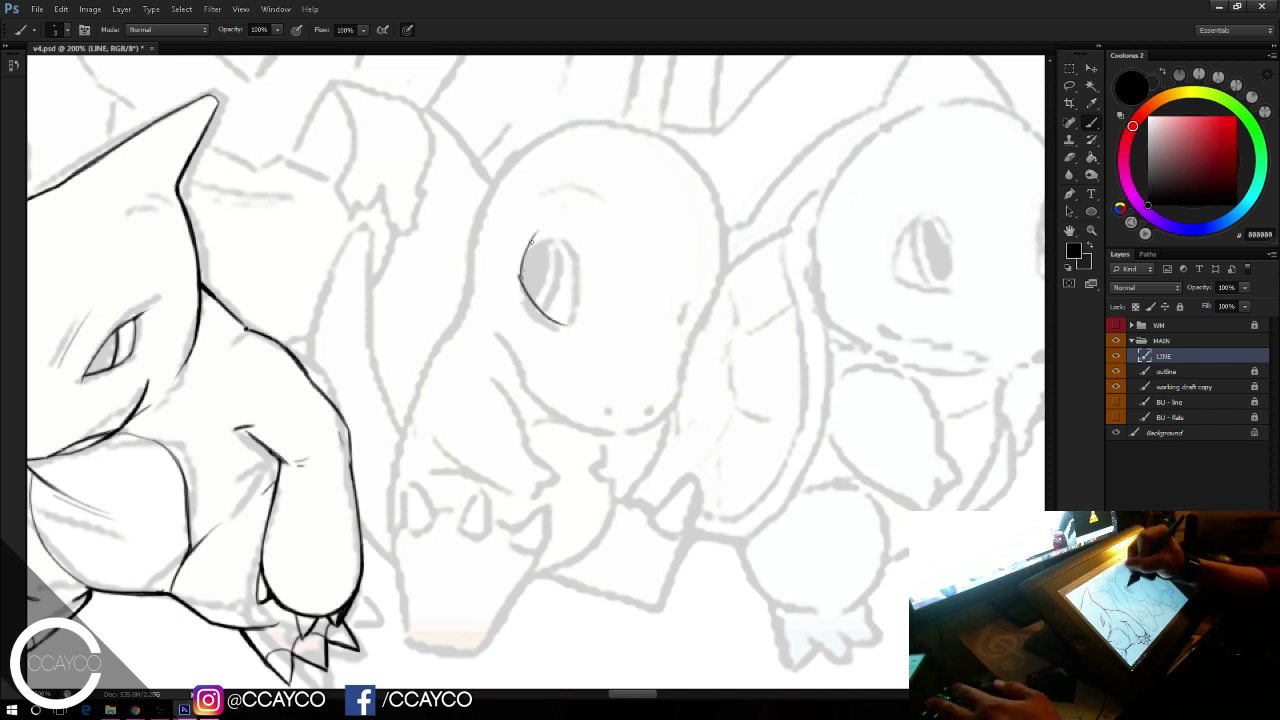
pyautogui.moveTo(534, 306); pyautogui.dragTo(541, 233)
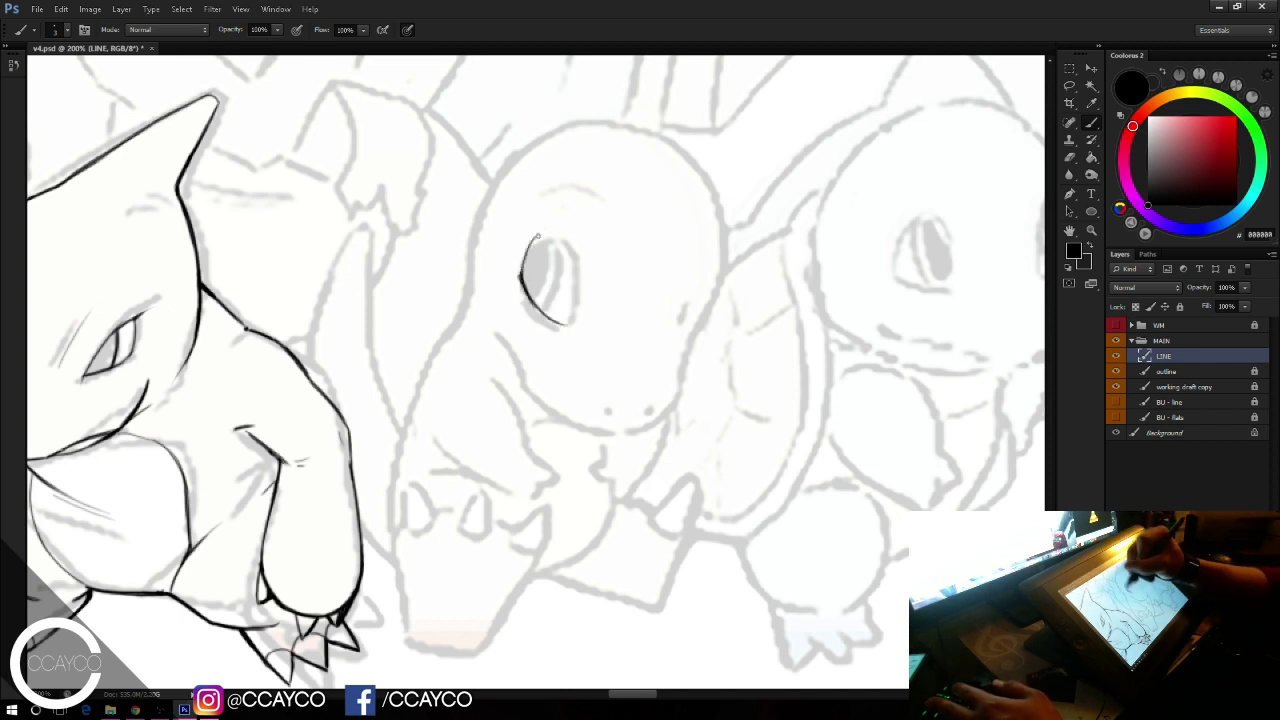
pyautogui.moveTo(520, 275); pyautogui.dragTo(548, 224)
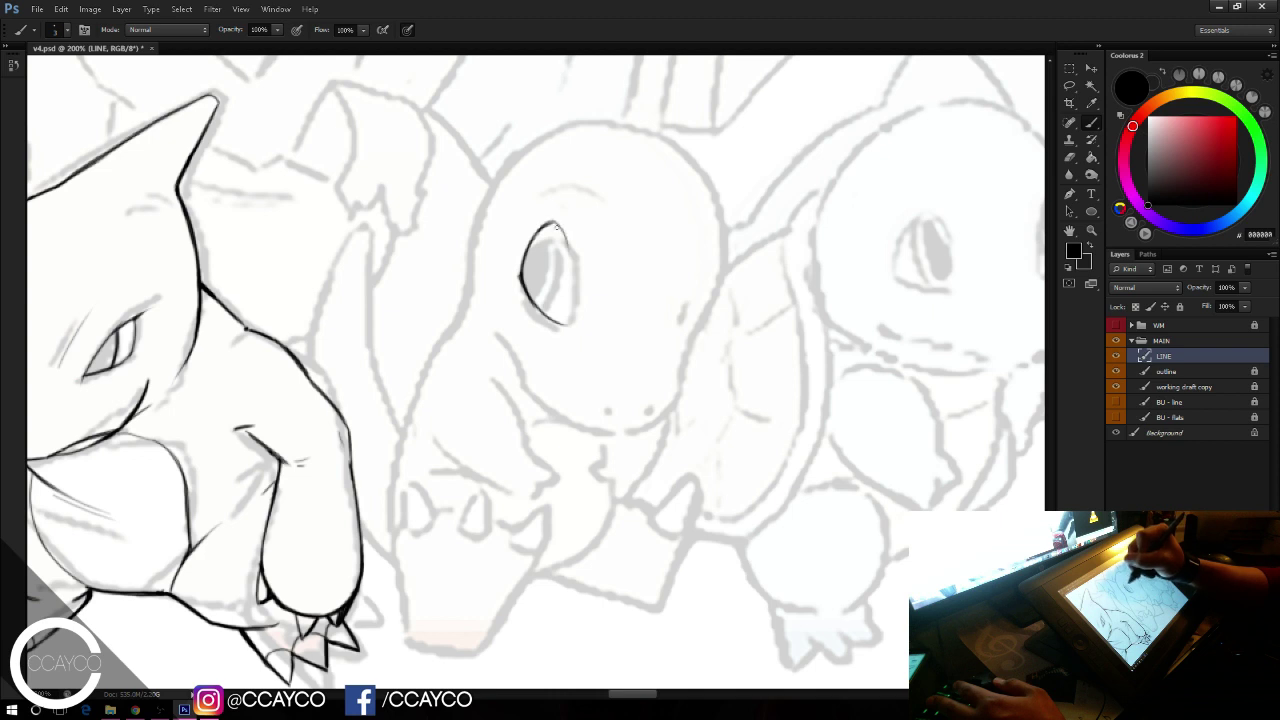
pyautogui.hotkey('ctrl', 'z')
pyautogui.moveTo(568, 258); pyautogui.dragTo(571, 316)
pyautogui.hotkey('ctrl', 'z')
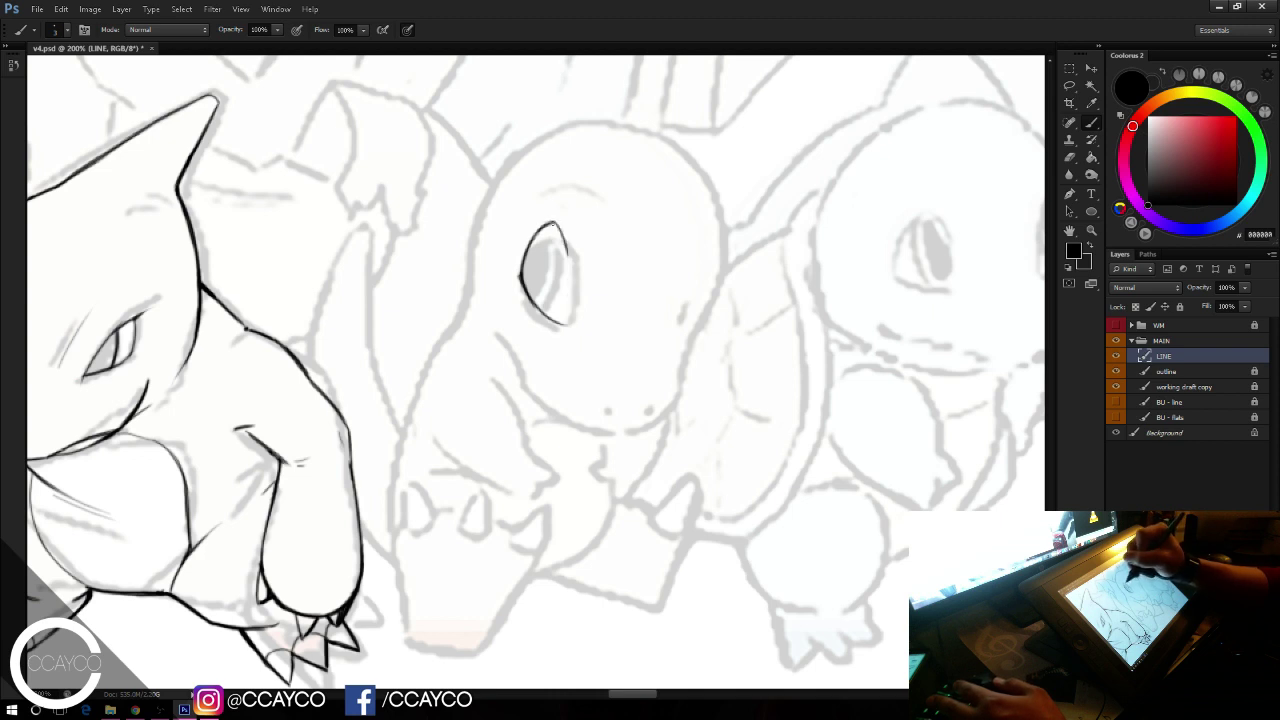
pyautogui.moveTo(553, 222); pyautogui.dragTo(572, 317)
pyautogui.moveTo(572, 262); pyautogui.dragTo(568, 325)
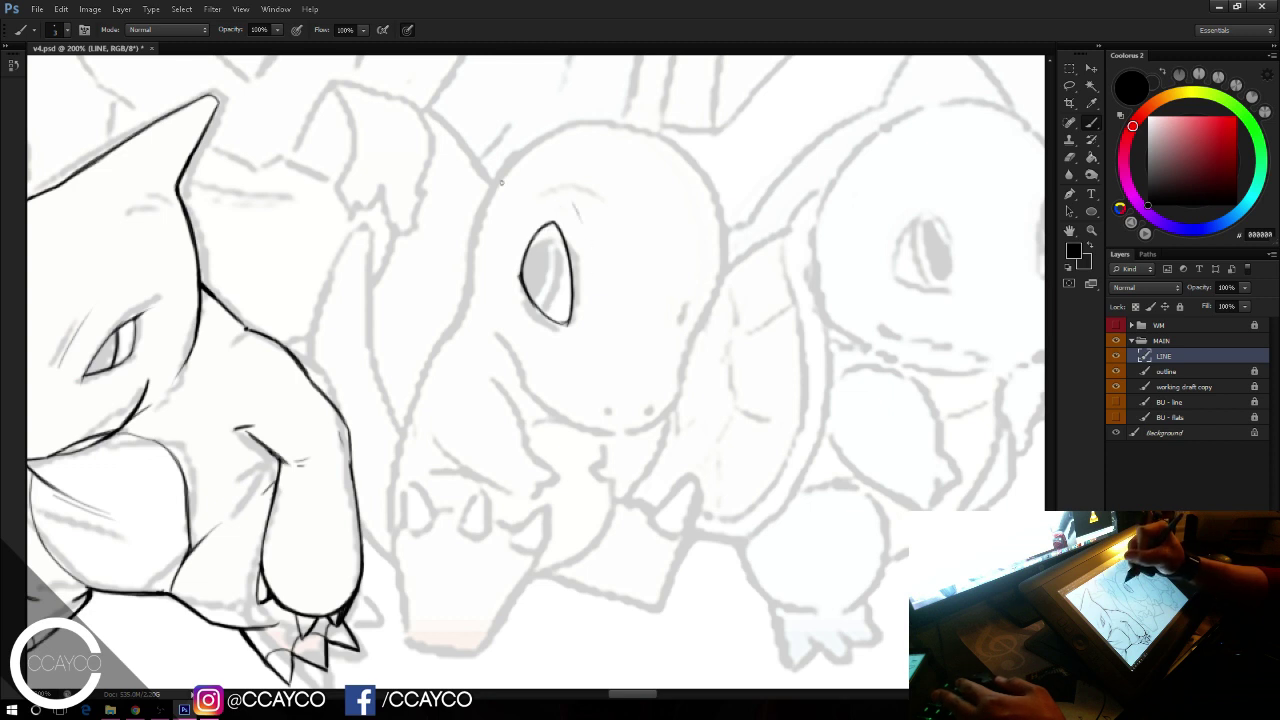
# Step: Ink the curved inner line that separates the iris from the white inside the round-headed lizard's eye
pyautogui.moveTo(544, 310)
pyautogui.mouseDown()
pyautogui.moveTo(554, 231)
pyautogui.moveTo(546, 314)
pyautogui.mouseUp()
pyautogui.hotkey('ctrl', 'z')
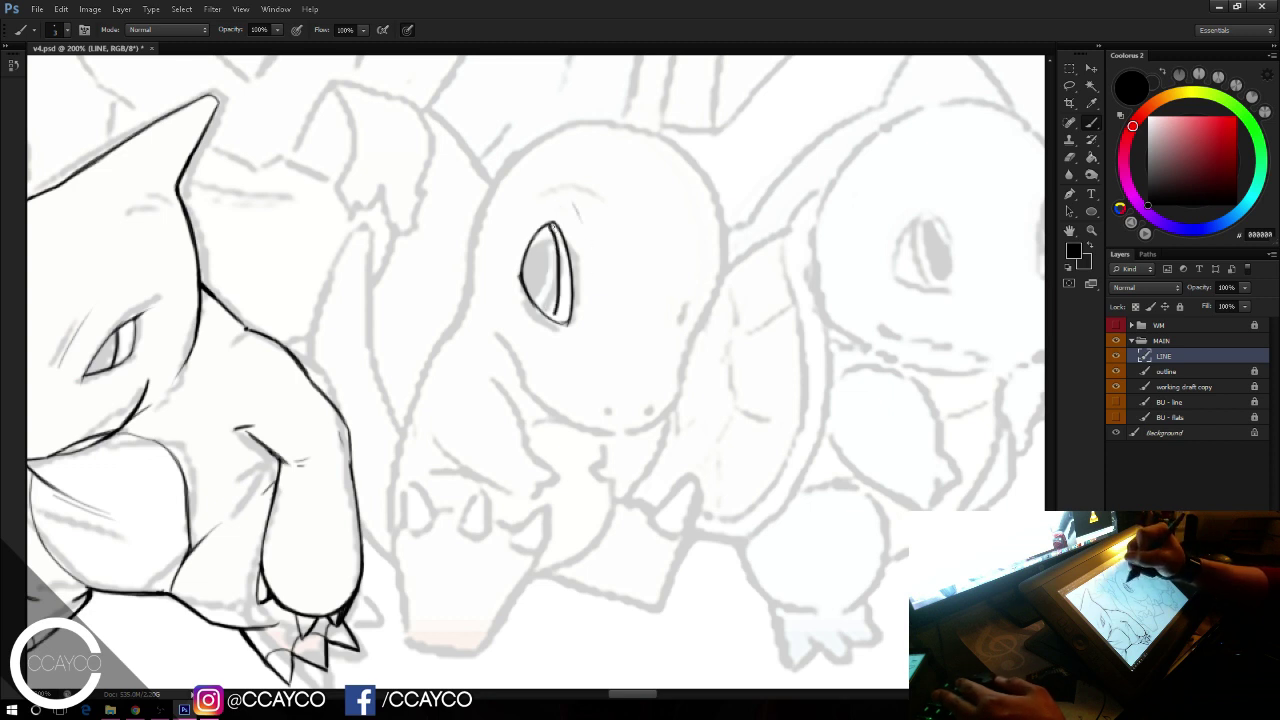
pyautogui.hotkey('ctrl', 'z')
pyautogui.moveTo(554, 226); pyautogui.dragTo(556, 318)
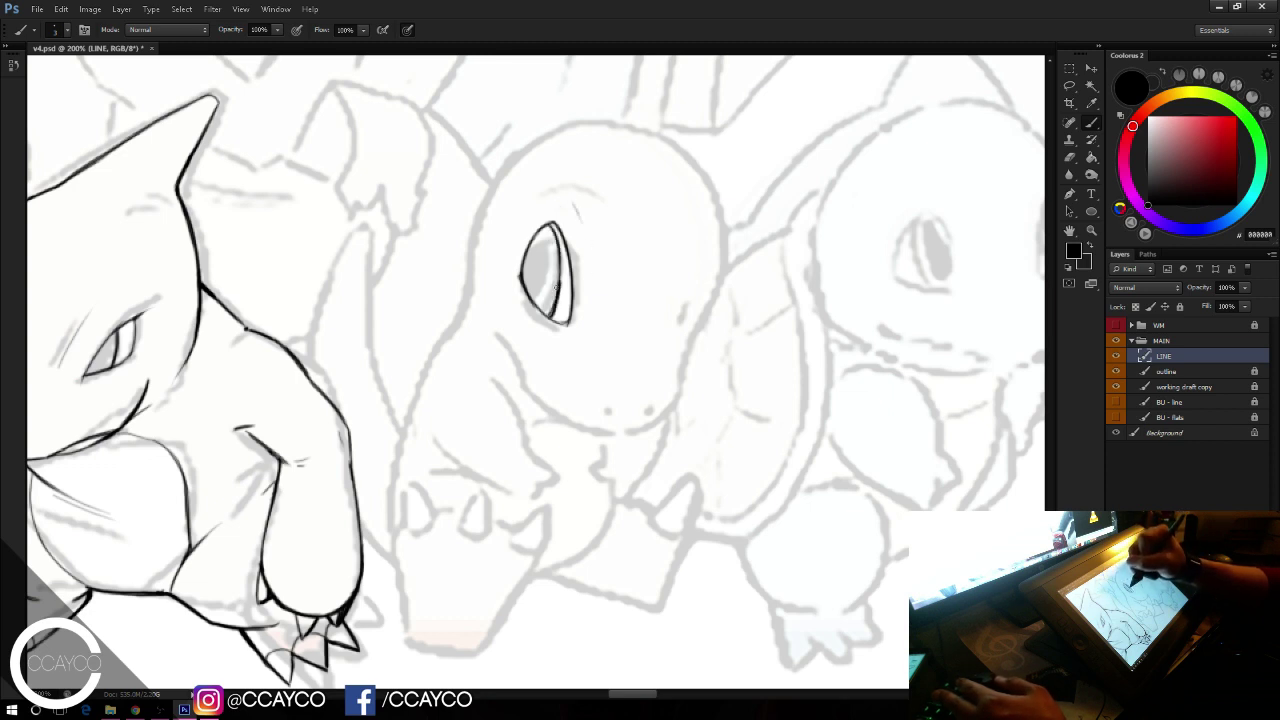
pyautogui.hotkey('ctrl', 'z')
pyautogui.moveTo(561, 283)
pyautogui.mouseDown()
pyautogui.moveTo(551, 319)
pyautogui.moveTo(563, 323)
pyautogui.mouseUp()
pyautogui.hotkey('ctrl', 'z')
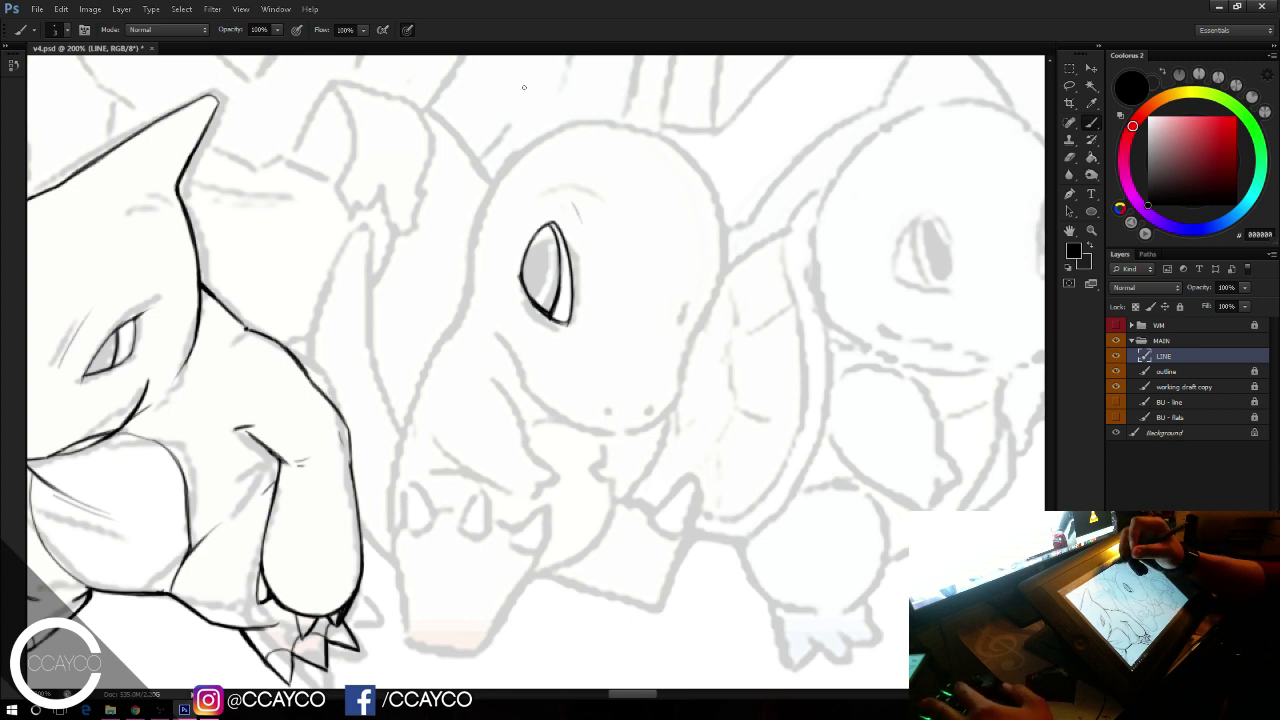
pyautogui.moveTo(502, 334); pyautogui.dragTo(561, 412)
pyautogui.hotkey('ctrl', 'z')
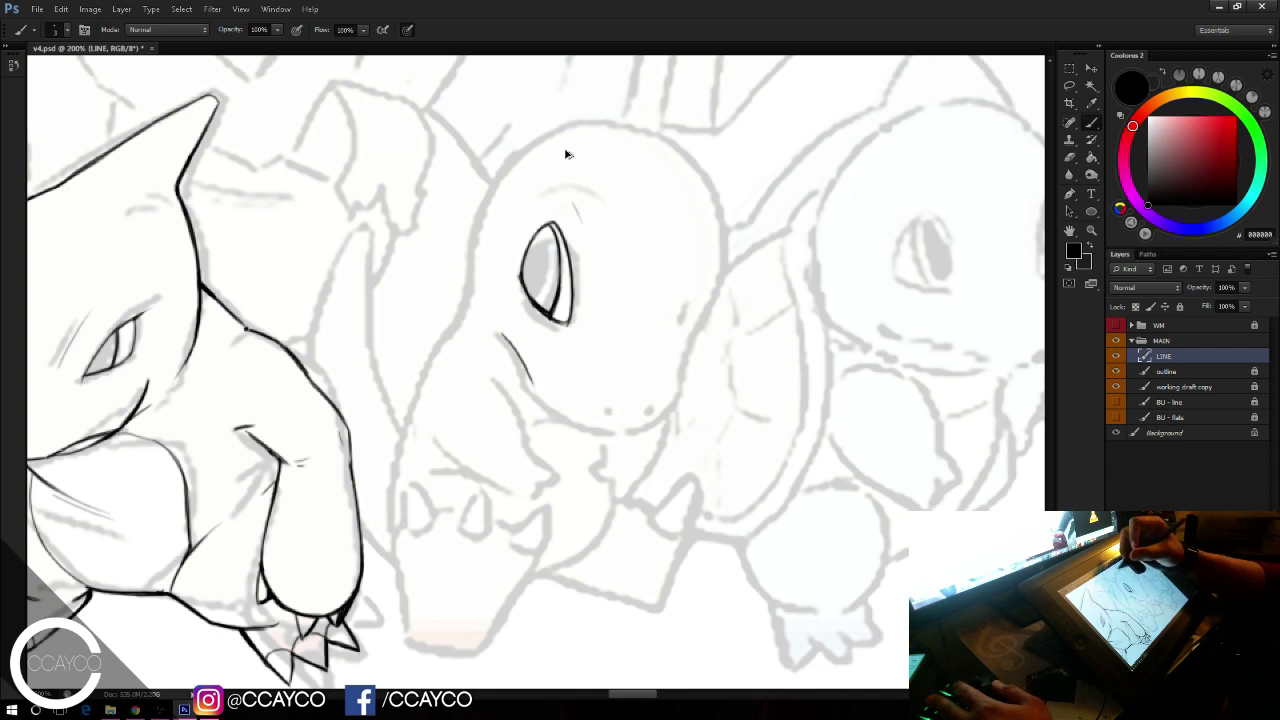
pyautogui.hotkey('ctrl', 'alt', 'z')
# Step: Refine the short curved brow crease above the round-headed lizard's eye
pyautogui.press('e')
pyautogui.moveTo(574, 204)
pyautogui.mouseDown()
pyautogui.moveTo(541, 197)
pyautogui.moveTo(573, 190)
pyautogui.moveTo(594, 214)
pyautogui.mouseUp()
pyautogui.press('b')
pyautogui.moveTo(693, 336)
pyautogui.mouseDown()
pyautogui.moveTo(726, 272)
pyautogui.moveTo(718, 201)
pyautogui.moveTo(723, 284)
pyautogui.mouseUp()
pyautogui.hotkey('ctrl', 'alt', 'z')
pyautogui.hotkey('ctrl', 'alt', 'z')
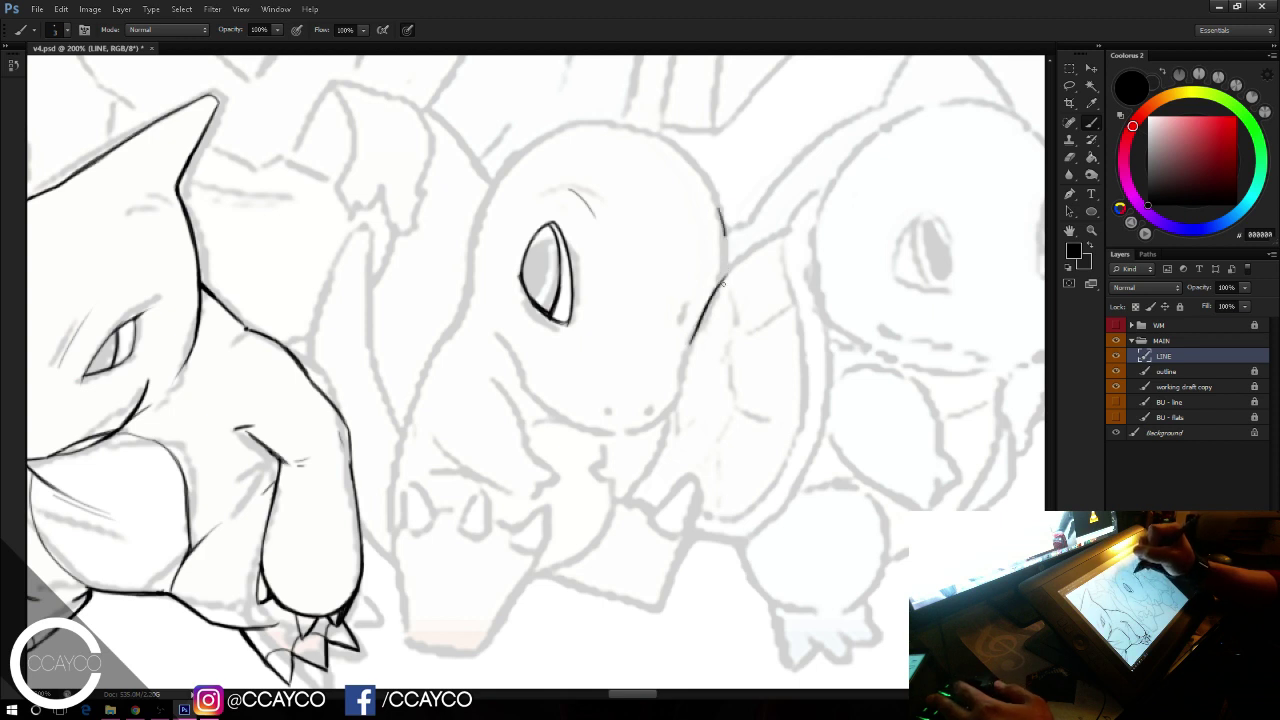
pyautogui.moveTo(720, 208); pyautogui.dragTo(727, 260)
pyautogui.hotkey('ctrl', 'alt', 'z')
pyautogui.hotkey('ctrl', 'alt', 'z')
pyautogui.hotkey('ctrl', 'alt', 'z')
pyautogui.moveTo(720, 208); pyautogui.dragTo(718, 285)
pyautogui.hotkey('ctrl', 'alt', 'z')
pyautogui.hotkey('ctrl', 'alt', 'z')
pyautogui.moveTo(720, 211); pyautogui.dragTo(720, 280)
pyautogui.hotkey('ctrl', 'alt', 'z')
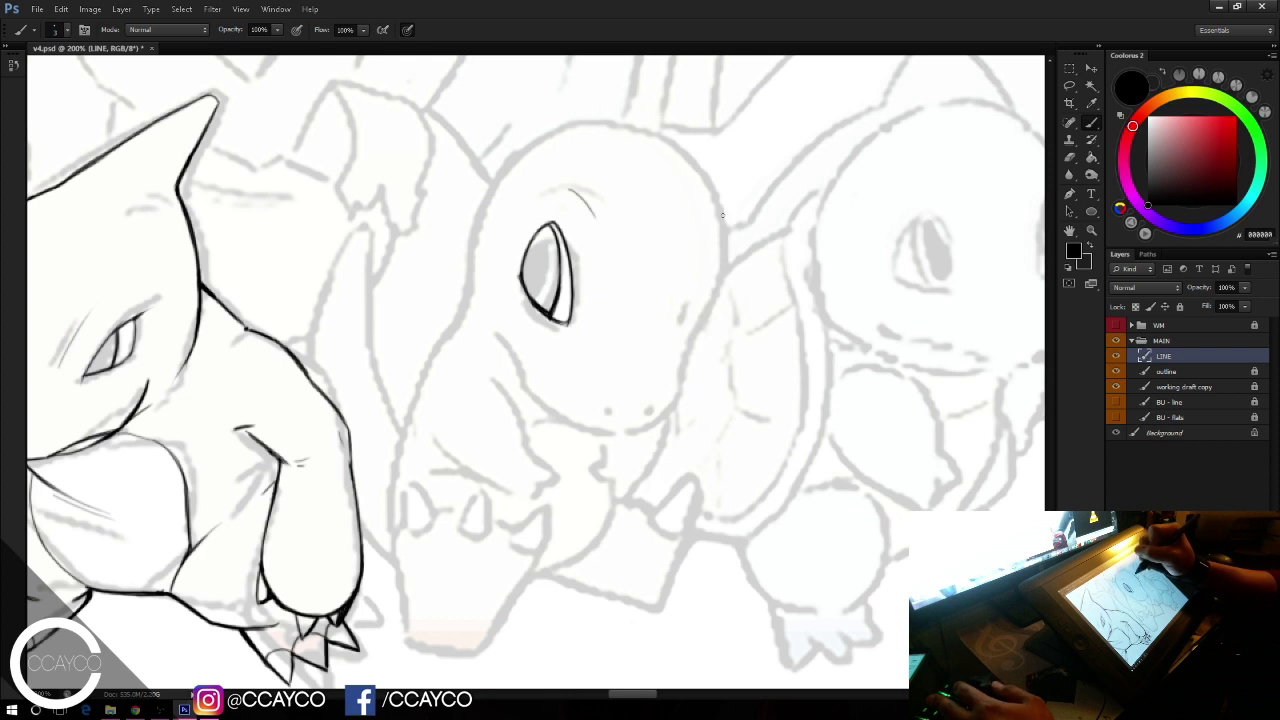
# Step: Ink the far side of the round head, from beside the shell down to the muzzle
pyautogui.moveTo(723, 217); pyautogui.dragTo(708, 330)
pyautogui.moveTo(723, 280); pyautogui.dragTo(680, 404)
pyautogui.press('e')
pyautogui.press('b')
pyautogui.hotkey('ctrl', 'alt', 'z')
pyautogui.hotkey('ctrl', 'alt', 'z')
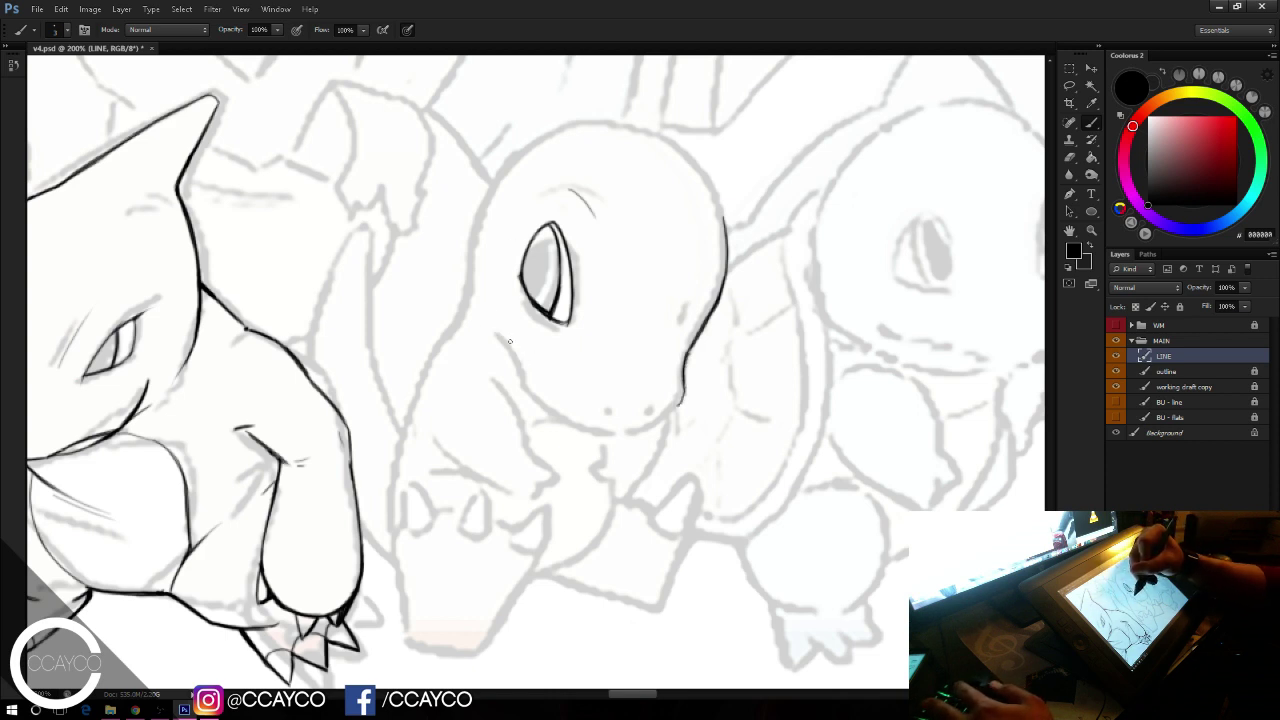
# Step: Ink the round-headed lizard's jawline from the cheek crease below the eye around to the muzzle, with the nostril dots above it
pyautogui.press('e')
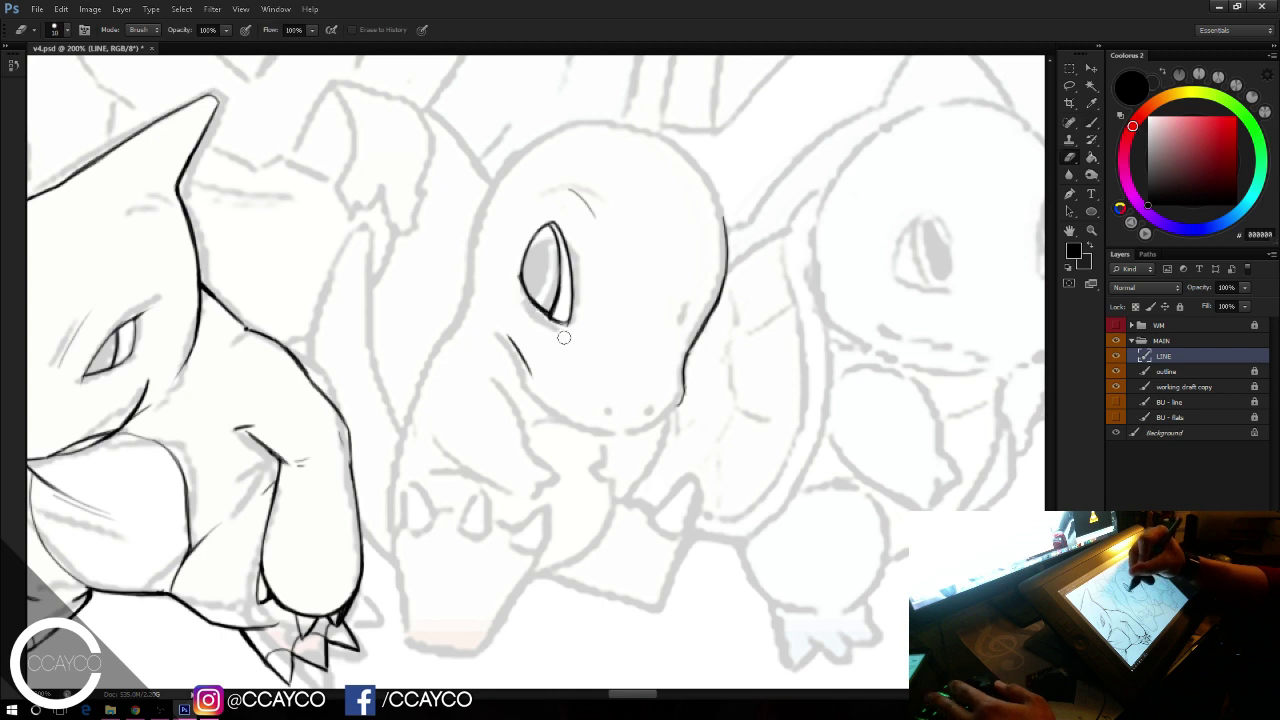
pyautogui.press('b')
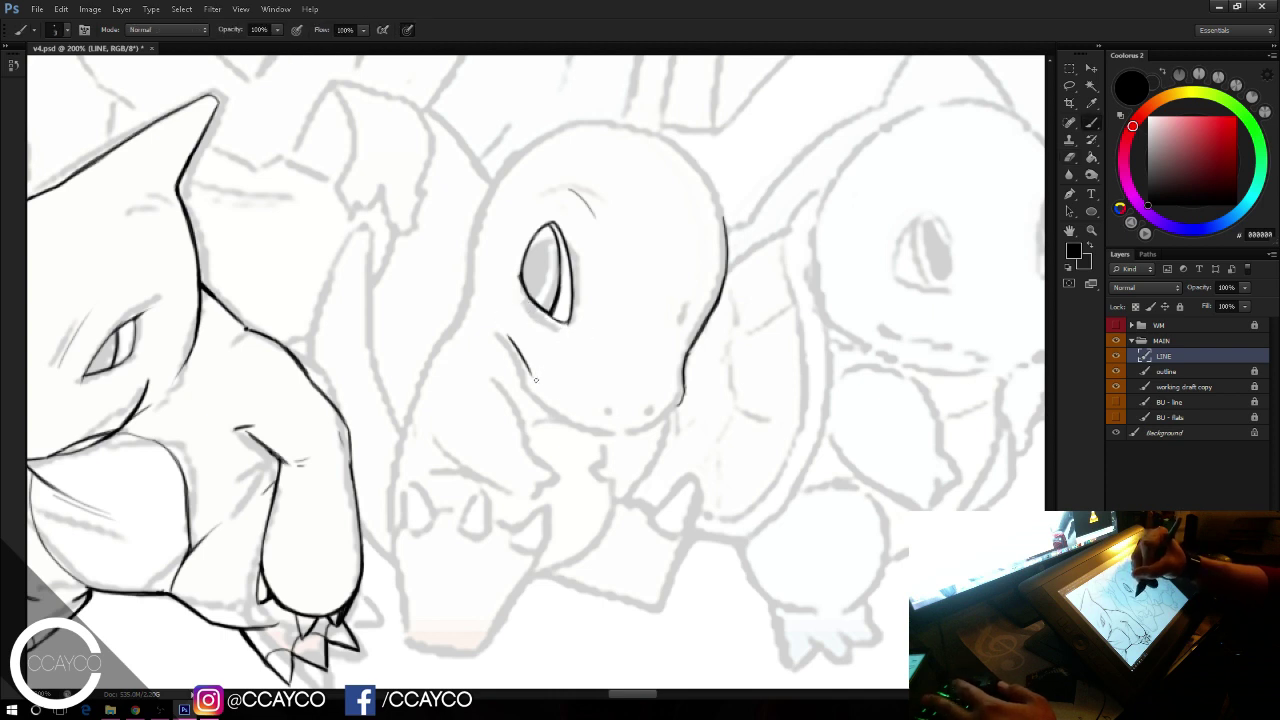
pyautogui.moveTo(528, 368)
pyautogui.mouseDown()
pyautogui.moveTo(556, 402)
pyautogui.moveTo(589, 414)
pyautogui.mouseUp()
pyautogui.hotkey('ctrl', 'alt', 'z')
pyautogui.hotkey('ctrl', 'alt', 'z')
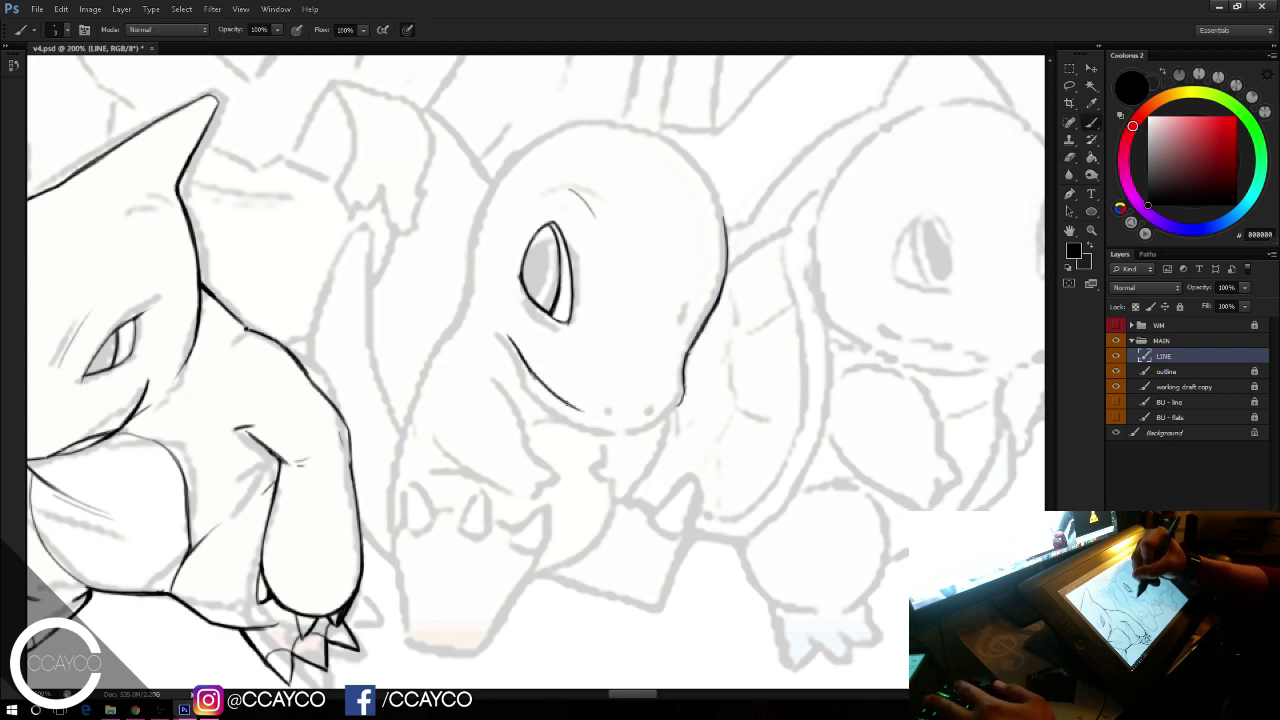
pyautogui.moveTo(535, 379); pyautogui.dragTo(621, 418)
pyautogui.hotkey('ctrl', 'z')
pyautogui.moveTo(574, 406)
pyautogui.mouseDown()
pyautogui.moveTo(631, 418)
pyautogui.moveTo(684, 396)
pyautogui.moveTo(638, 418)
pyautogui.moveTo(678, 401)
pyautogui.mouseUp()
pyautogui.press('e')
pyautogui.press('b')
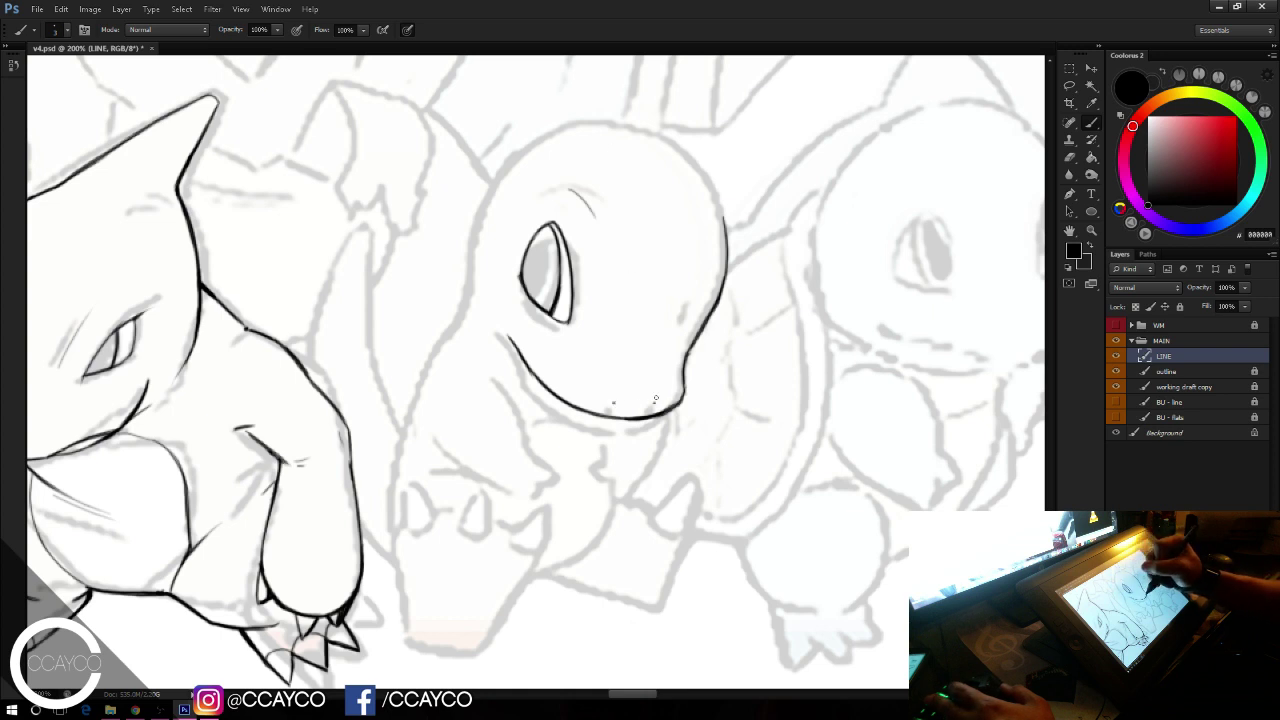
# Step: Ink the back of the round-headed lizard's head, curving from the nape up toward the crown
pyautogui.moveTo(478, 300)
pyautogui.mouseDown()
pyautogui.moveTo(522, 152)
pyautogui.moveTo(567, 113)
pyautogui.mouseUp()
pyautogui.hotkey('ctrl', 'z')
pyautogui.moveTo(492, 206); pyautogui.dragTo(578, 120)
pyautogui.moveTo(512, 166); pyautogui.dragTo(586, 116)
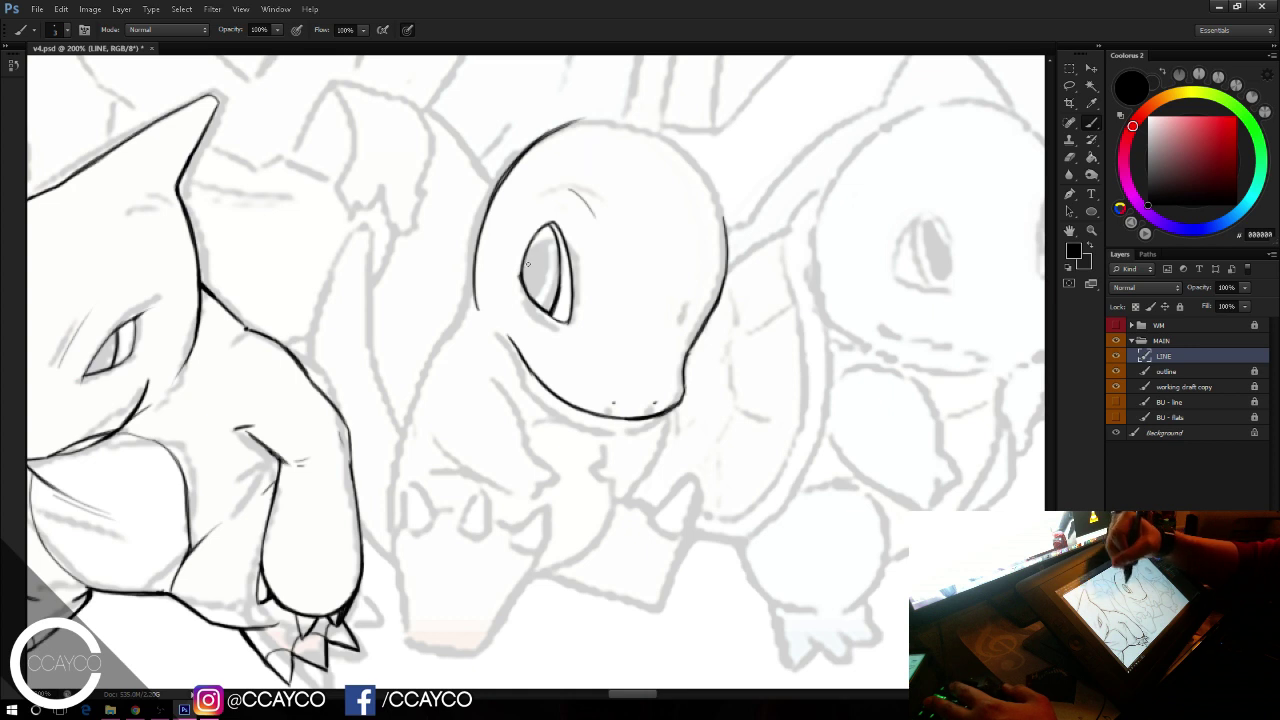
# Step: Touch up the claw lines on the horned lizard's lowered hand
pyautogui.press('e')
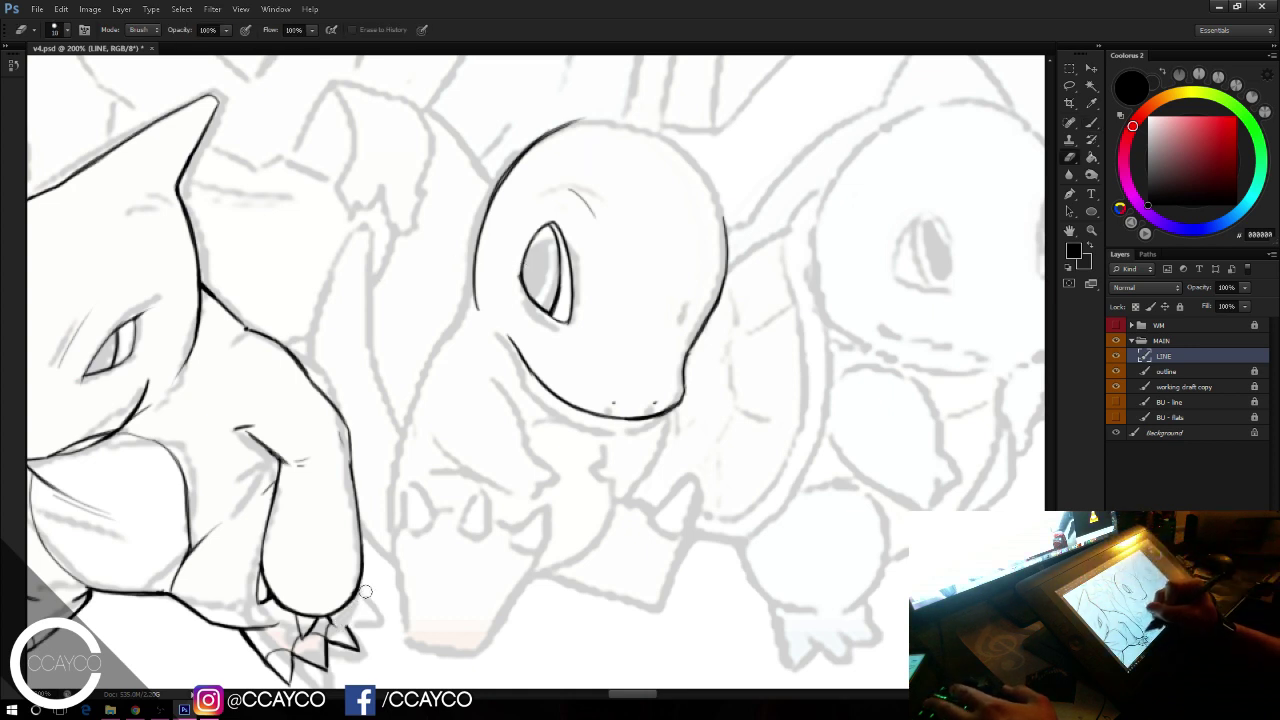
pyautogui.press('b')
pyautogui.moveTo(330, 629); pyautogui.dragTo(350, 603)
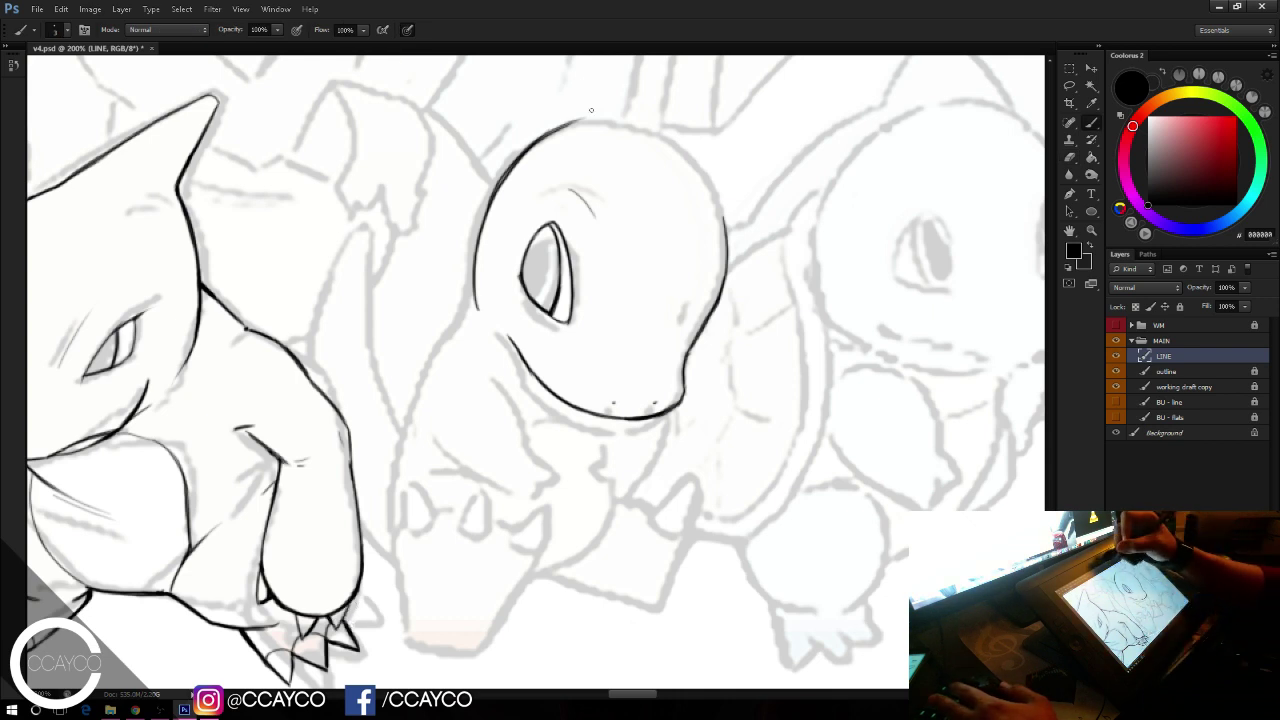
# Step: Ink the top curve of the round-headed lizard's crown, continuing from the back-of-head line toward the forehead
pyautogui.moveTo(560, 132)
pyautogui.mouseDown()
pyautogui.moveTo(630, 123)
pyautogui.moveTo(698, 165)
pyautogui.mouseUp()
pyautogui.hotkey('ctrl', 'z')
pyautogui.press('e')
pyautogui.press('b')
pyautogui.hotkey('ctrl', 'z')
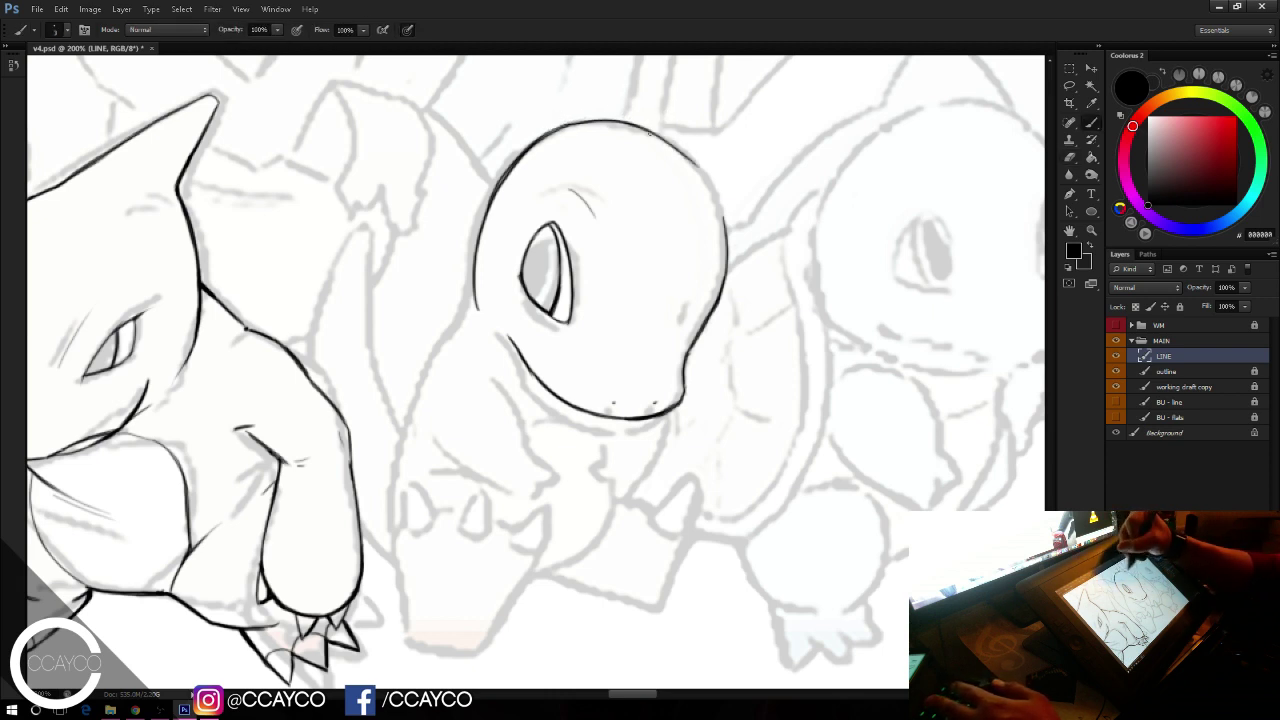
# Step: Close the head outline by inking the forehead curve from the crown to the far-side line beside the shell
pyautogui.moveTo(644, 128)
pyautogui.mouseDown()
pyautogui.moveTo(716, 190)
pyautogui.moveTo(725, 230)
pyautogui.mouseUp()
pyautogui.hotkey('ctrl', 'z')
pyautogui.moveTo(708, 180); pyautogui.dragTo(727, 242)
pyautogui.hotkey('ctrl', 'z')
pyautogui.moveTo(709, 180); pyautogui.dragTo(727, 245)
pyautogui.hotkey('ctrl', 'z')
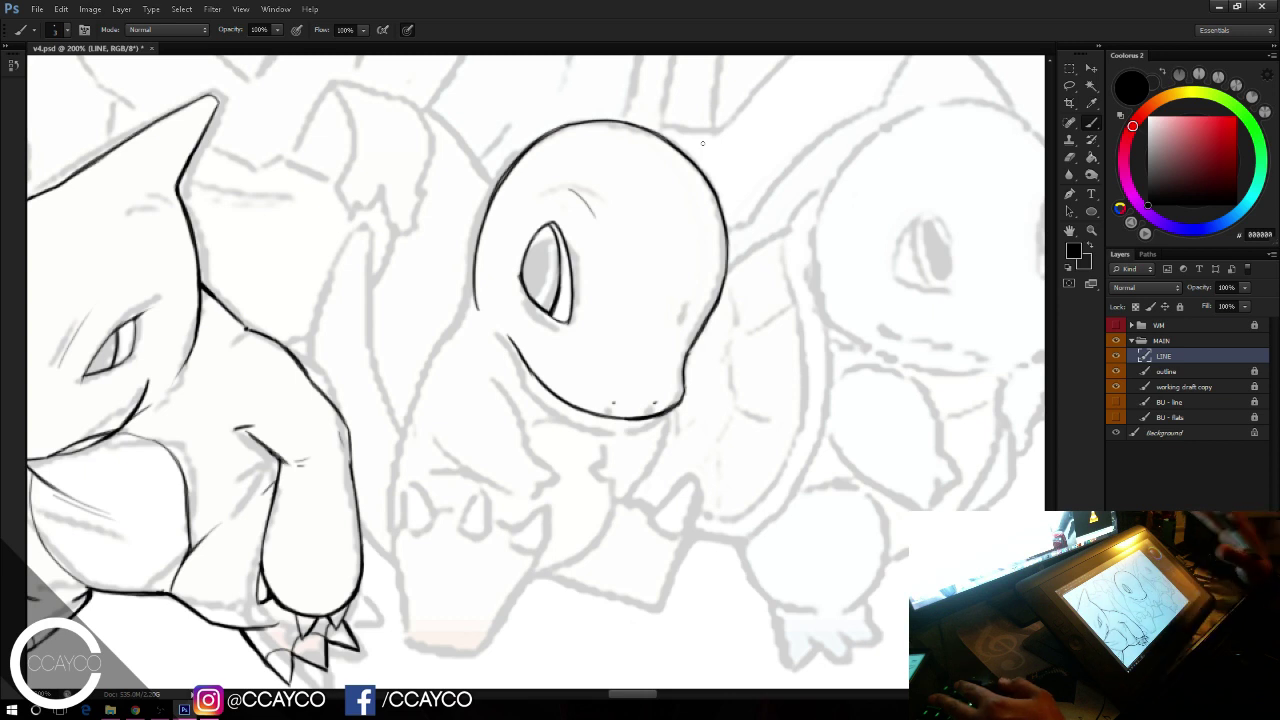
# Step: Check the line art against the working draft copy, and trim and re-ink the upper back-of-head line
pyautogui.click(1116, 387)
pyautogui.click(1116, 387)
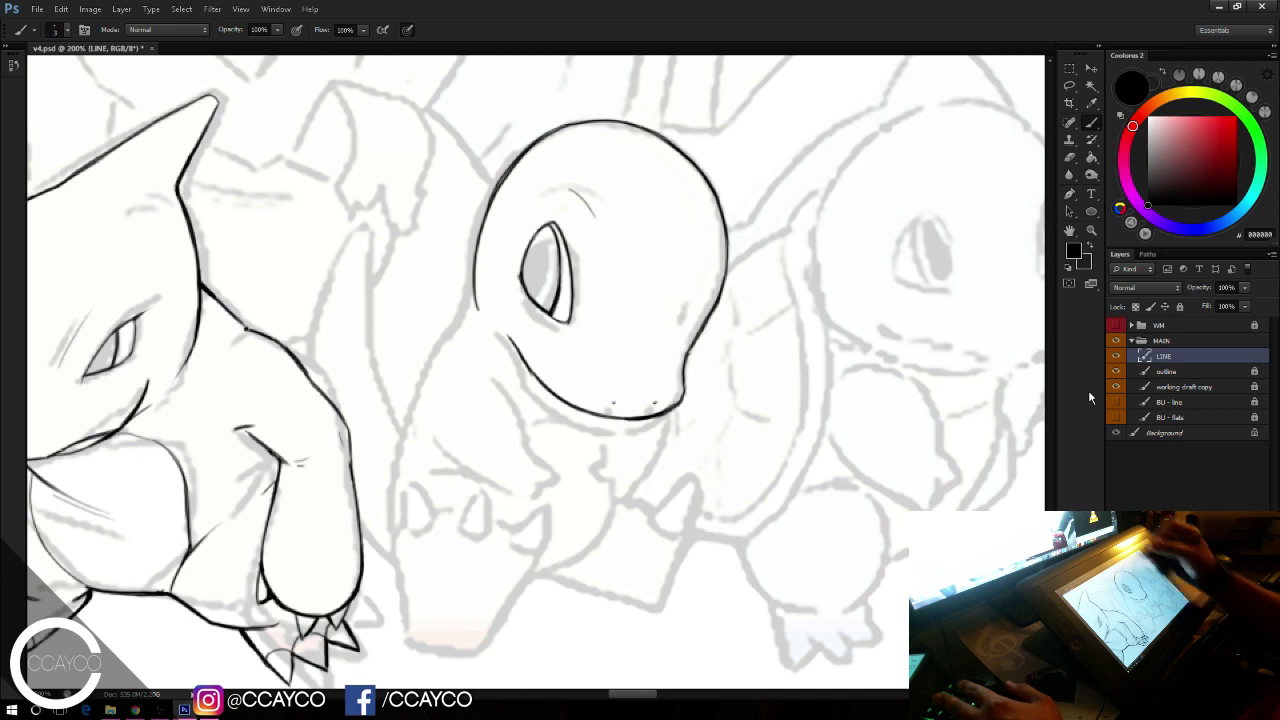
pyautogui.press('e')
pyautogui.moveTo(478, 216)
pyautogui.mouseDown()
pyautogui.moveTo(517, 135)
pyautogui.moveTo(551, 117)
pyautogui.moveTo(543, 133)
pyautogui.mouseUp()
pyautogui.press('b')
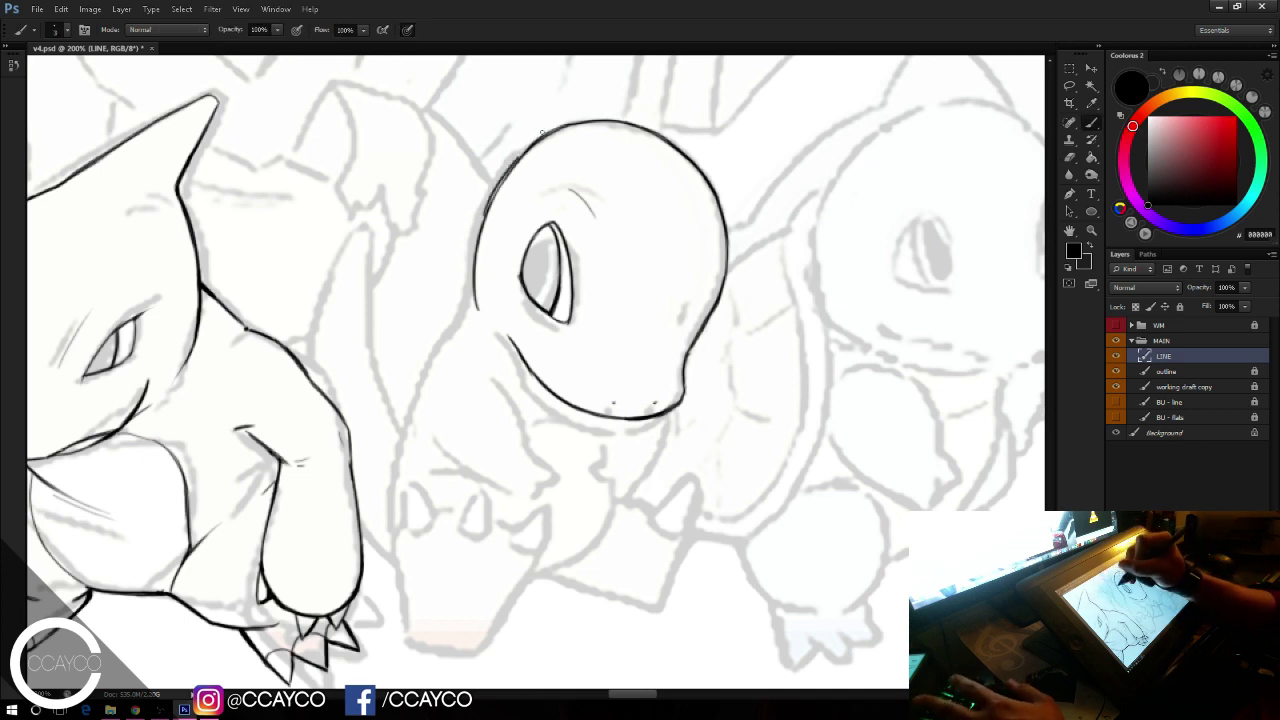
pyautogui.hotkey('ctrl', 'z')
pyautogui.moveTo(486, 220)
pyautogui.mouseDown()
pyautogui.moveTo(534, 149)
pyautogui.moveTo(524, 154)
pyautogui.mouseUp()
pyautogui.hotkey('ctrl', 'z')
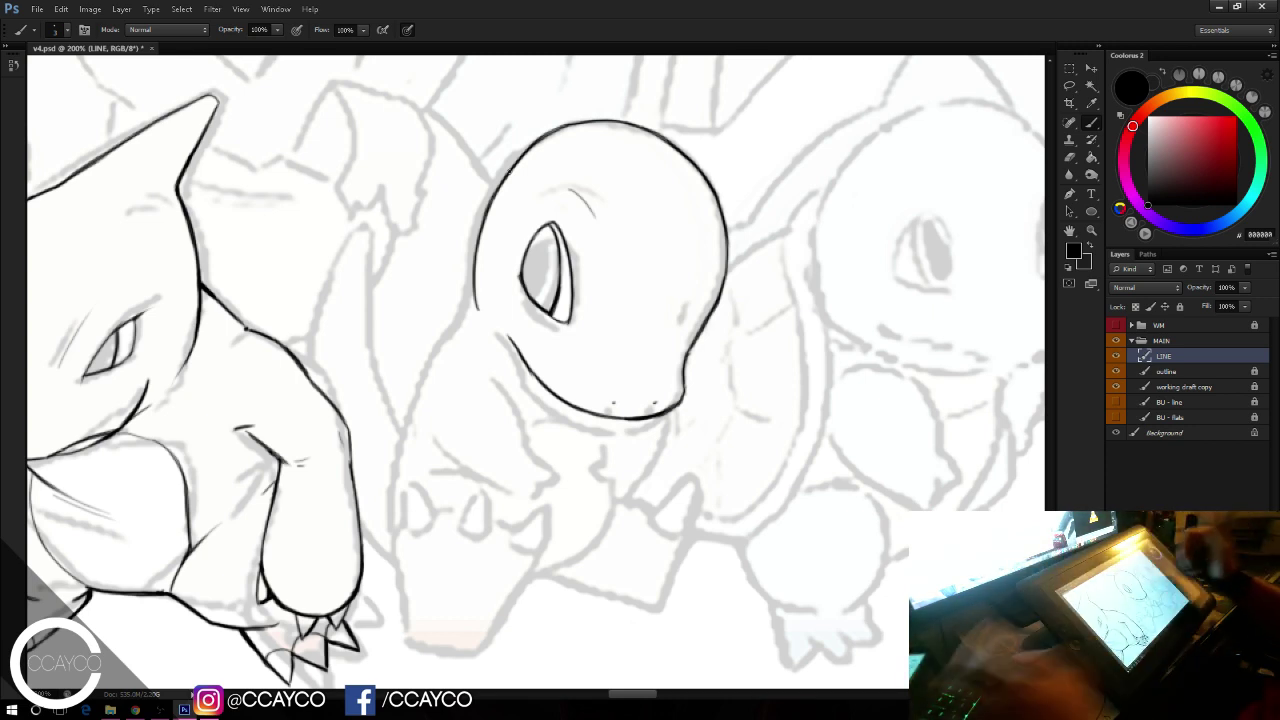
# Step: Ink the round-headed lizard's nape and upper back, from the base of the head down along the shoulder
pyautogui.moveTo(476, 290)
pyautogui.mouseDown()
pyautogui.moveTo(465, 325)
pyautogui.moveTo(483, 284)
pyautogui.moveTo(428, 374)
pyautogui.mouseUp()
pyautogui.hotkey('ctrl', 'z')
pyautogui.hotkey('ctrl', 'z')
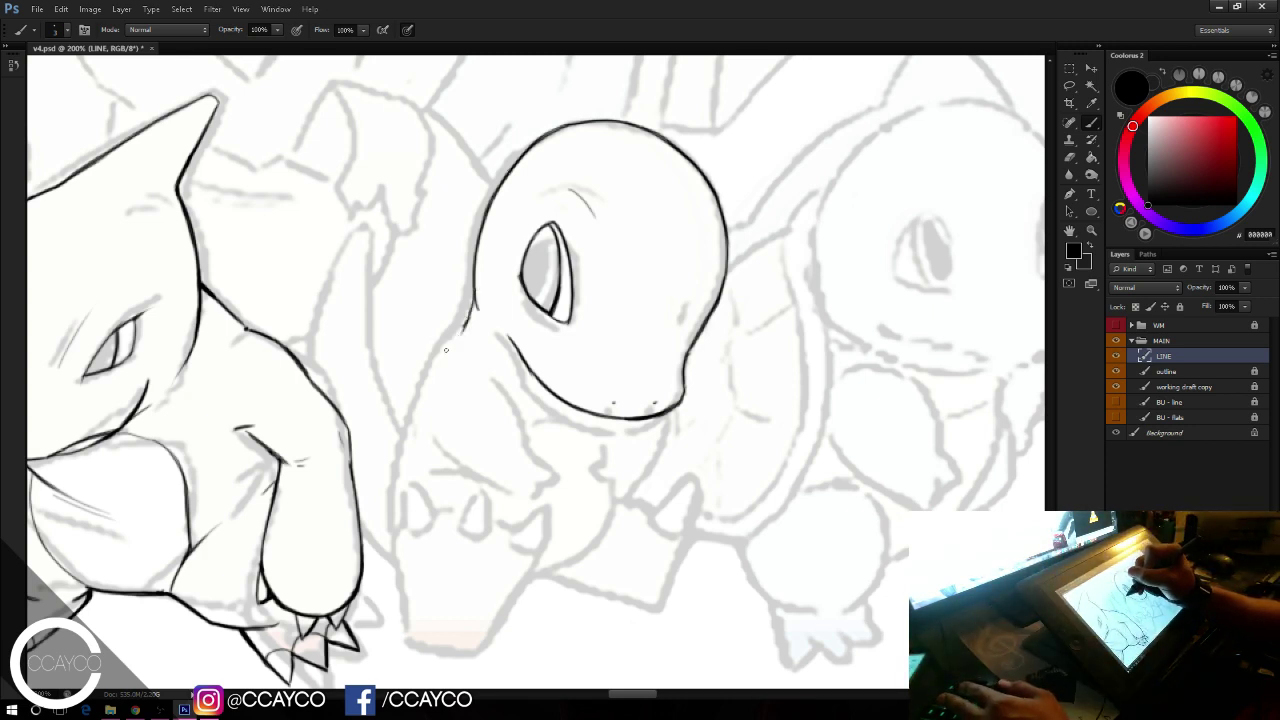
pyautogui.hotkey('ctrl', 'z')
pyautogui.moveTo(465, 325); pyautogui.dragTo(412, 433)
pyautogui.hotkey('ctrl', 'z')
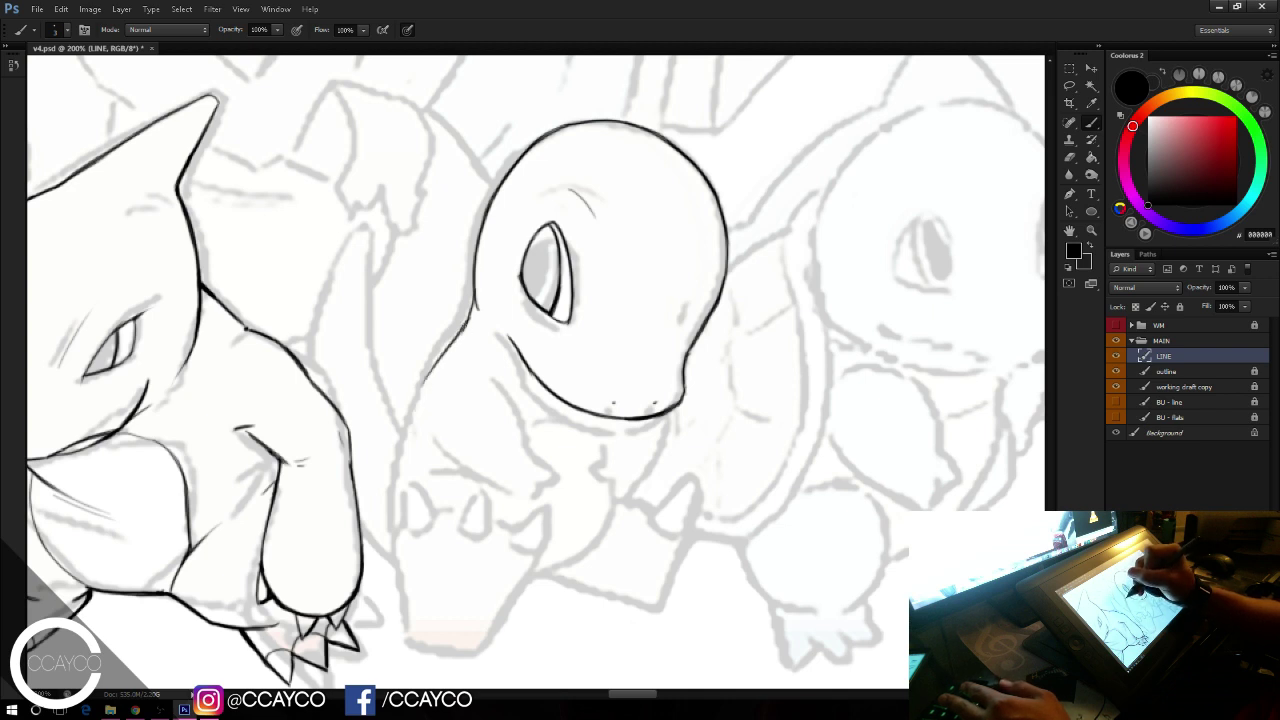
pyautogui.moveTo(466, 324); pyautogui.dragTo(415, 413)
pyautogui.hotkey('ctrl', 'z')
pyautogui.moveTo(458, 332); pyautogui.dragTo(400, 467)
pyautogui.hotkey('ctrl', 'z')
pyautogui.moveTo(423, 387); pyautogui.dragTo(408, 454)
pyautogui.hotkey('ctrl', 'z')
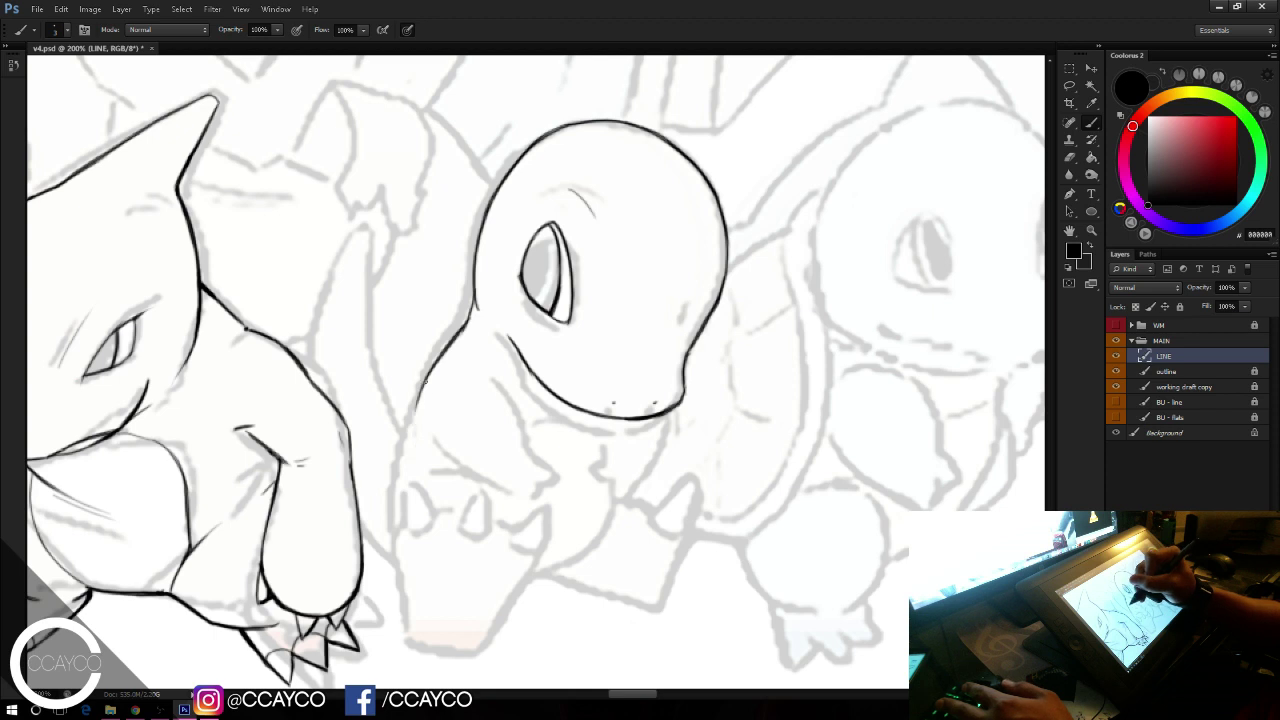
# Step: Extend the round-headed lizard's back line down around the hip to the raised foot
pyautogui.moveTo(418, 401); pyautogui.dragTo(394, 527)
pyautogui.hotkey('ctrl', 'z')
pyautogui.hotkey('ctrl', 'z')
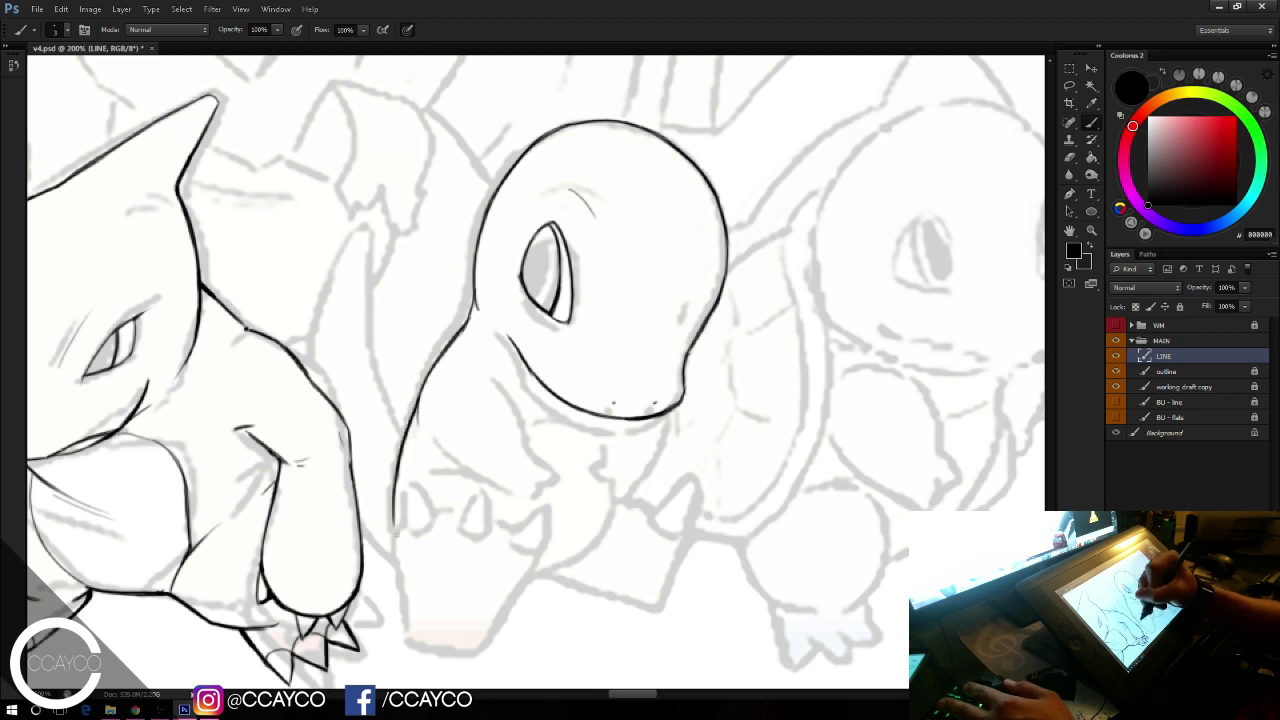
pyautogui.moveTo(397, 473); pyautogui.dragTo(394, 530)
pyautogui.hotkey('ctrl', 'z')
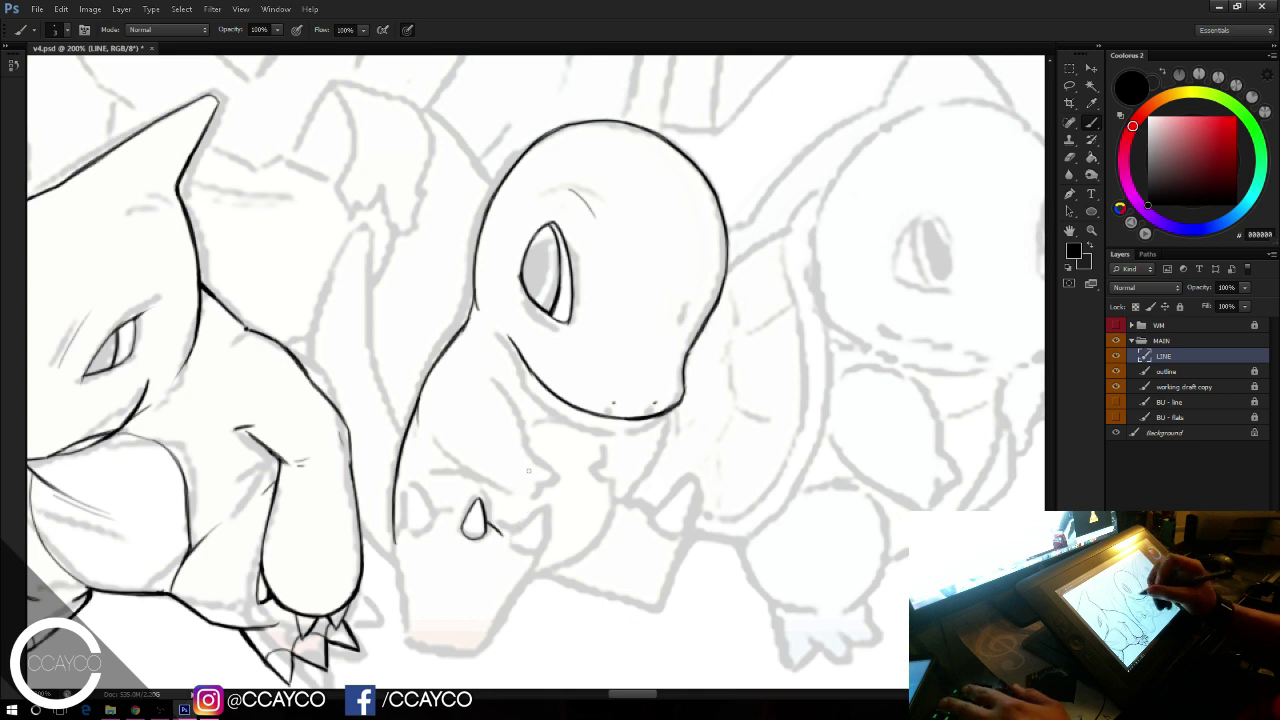
# Step: Ink the inner toe claw of the round-headed lizard's raised foot and the toe line joining it to the middle claw
pyautogui.moveTo(503, 536); pyautogui.dragTo(507, 550)
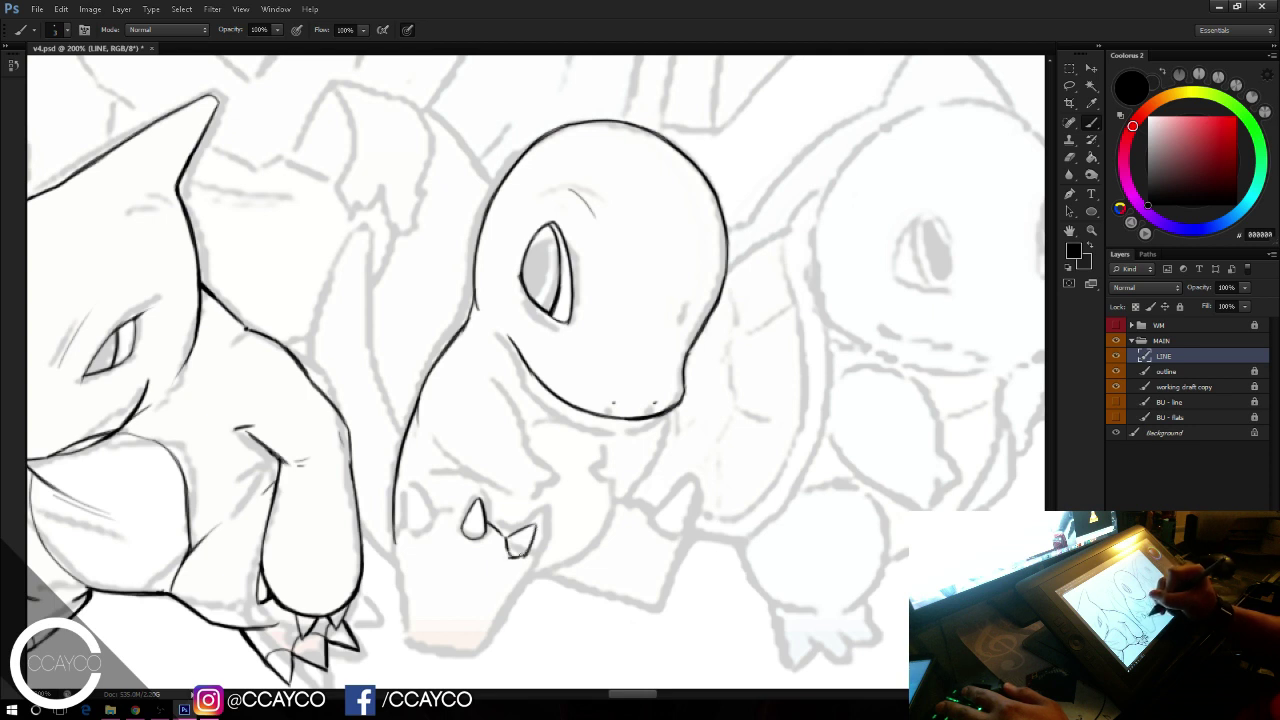
pyautogui.press('e')
pyautogui.press('b')
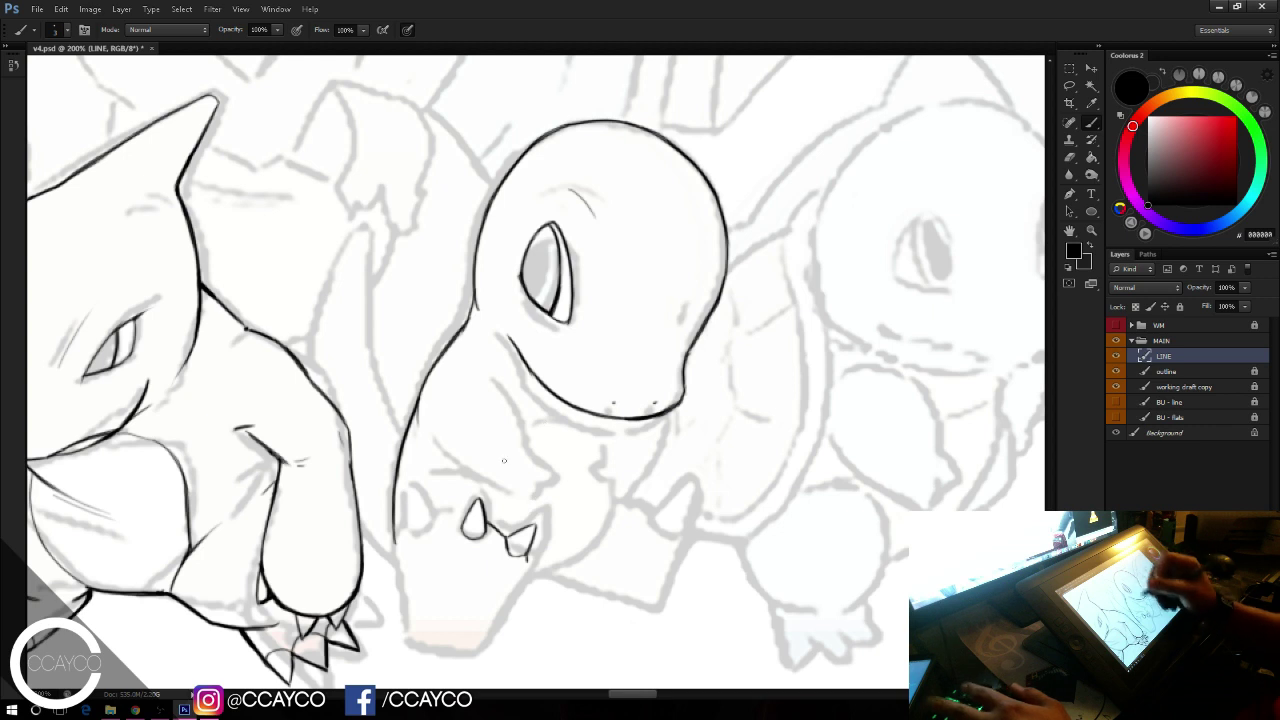
# Step: Ink the outer toe claw of the raised foot, its connecting toe line and the start of the foot's outer edge
pyautogui.moveTo(611, 404); pyautogui.dragTo(581, 382)
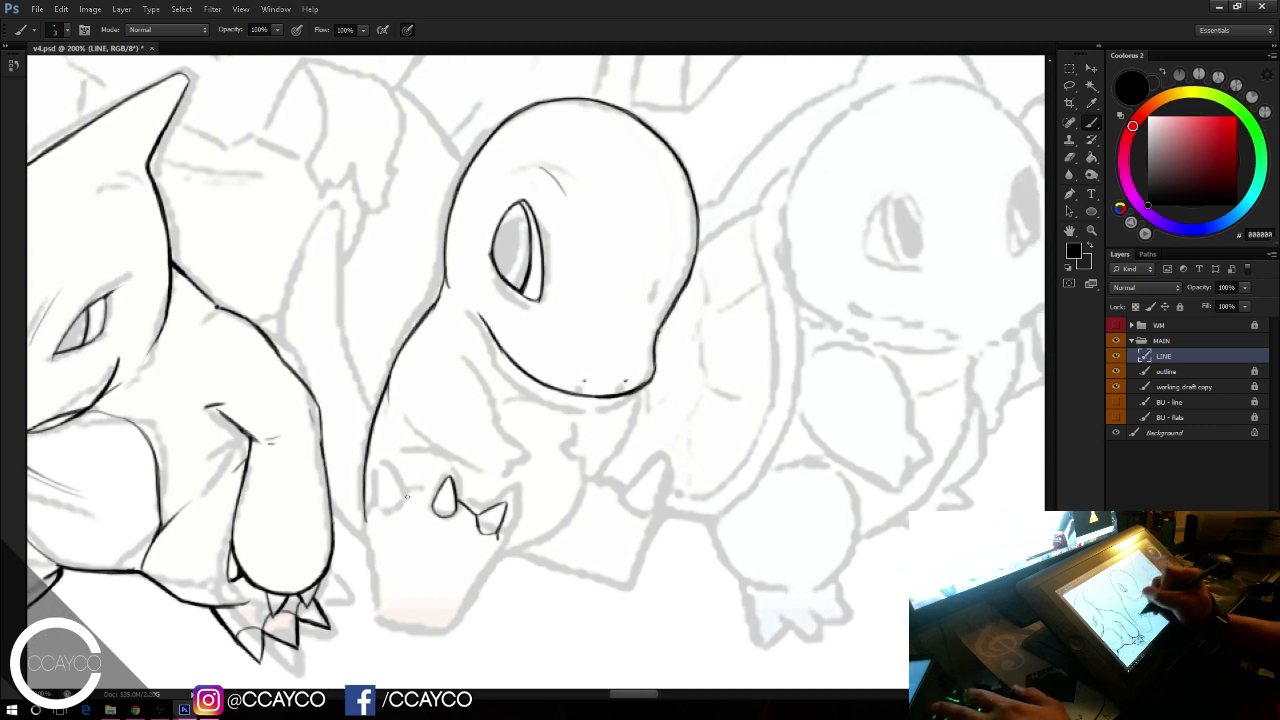
pyautogui.moveTo(408, 496)
pyautogui.mouseDown()
pyautogui.moveTo(437, 493)
pyautogui.moveTo(394, 514)
pyautogui.mouseUp()
pyautogui.hotkey('ctrl', 'z')
pyautogui.hotkey('ctrl', 'z')
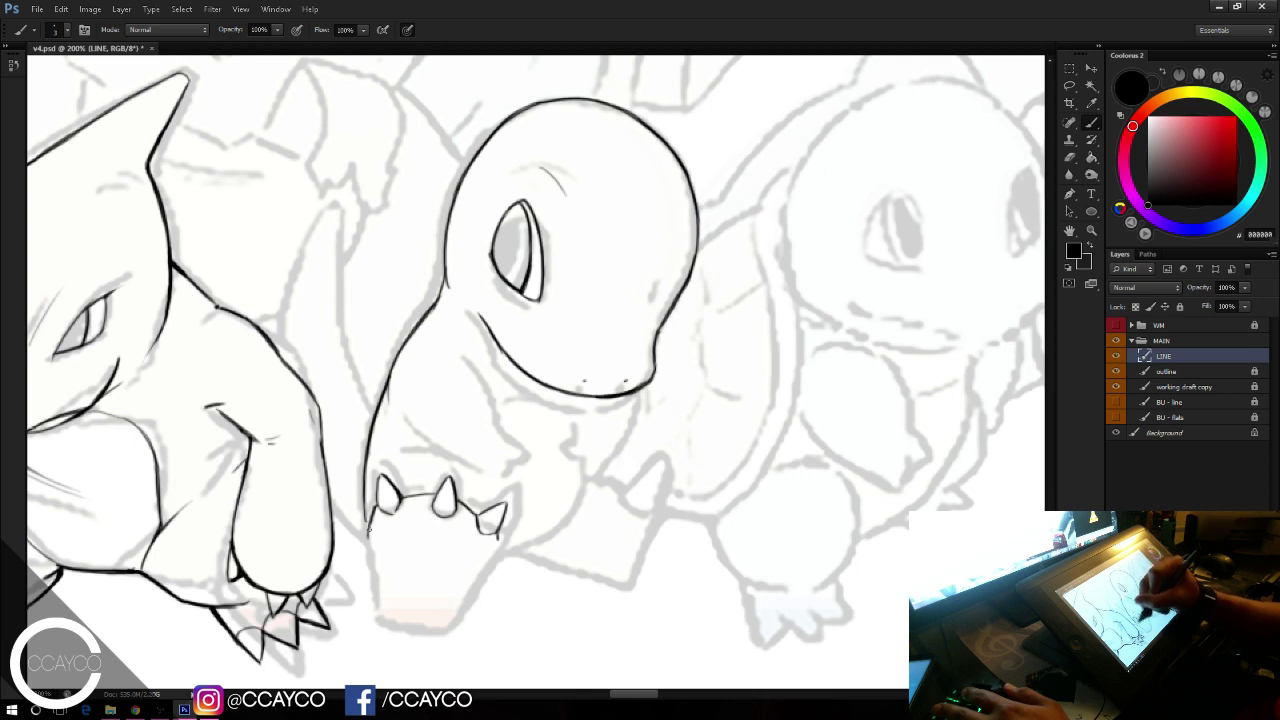
pyautogui.moveTo(373, 508); pyautogui.dragTo(368, 563)
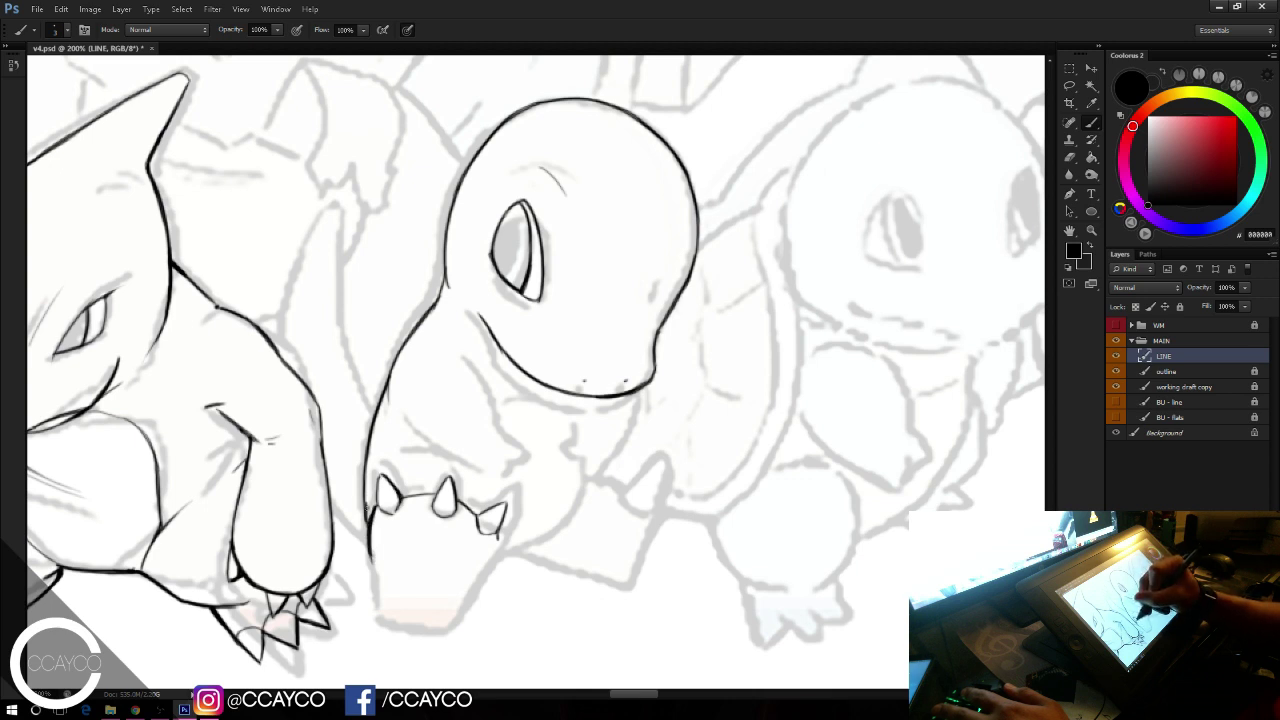
pyautogui.hotkey('ctrl', 'z')
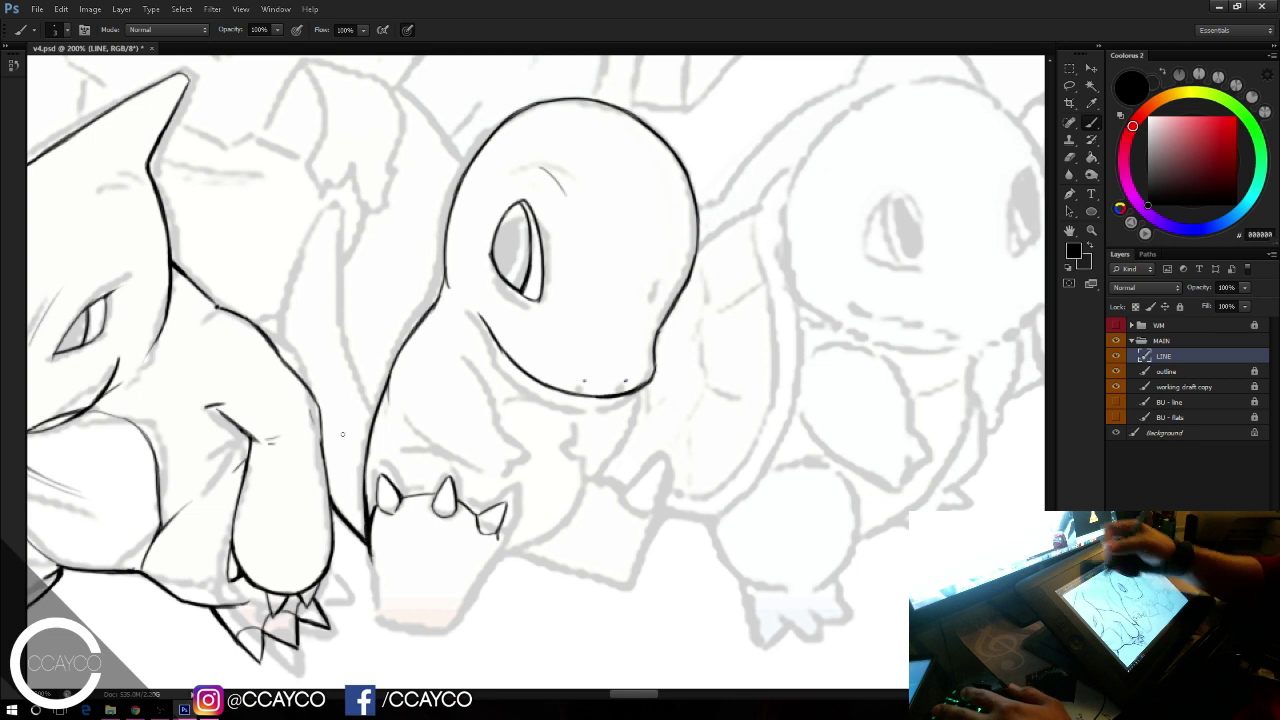
# Step: Ink the round-headed lizard's curved tail behind its back, with both edges meeting in a point below the flame
pyautogui.moveTo(328, 196); pyautogui.dragTo(286, 362)
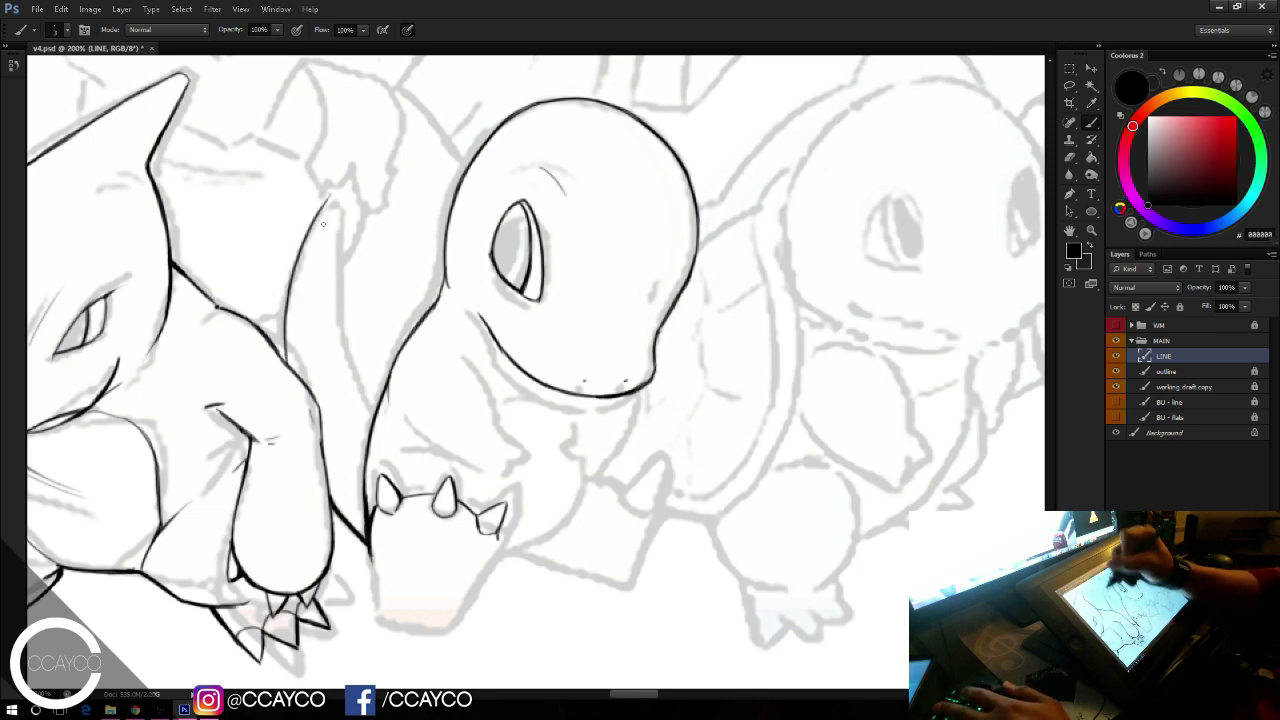
pyautogui.moveTo(331, 225)
pyautogui.mouseDown()
pyautogui.moveTo(363, 389)
pyautogui.moveTo(331, 208)
pyautogui.moveTo(288, 260)
pyautogui.moveTo(330, 209)
pyautogui.mouseUp()
pyautogui.hotkey('ctrl', 'z')
pyautogui.press('e')
pyautogui.press('b')
pyautogui.hotkey('ctrl', 'z')
pyautogui.moveTo(291, 283); pyautogui.dragTo(329, 205)
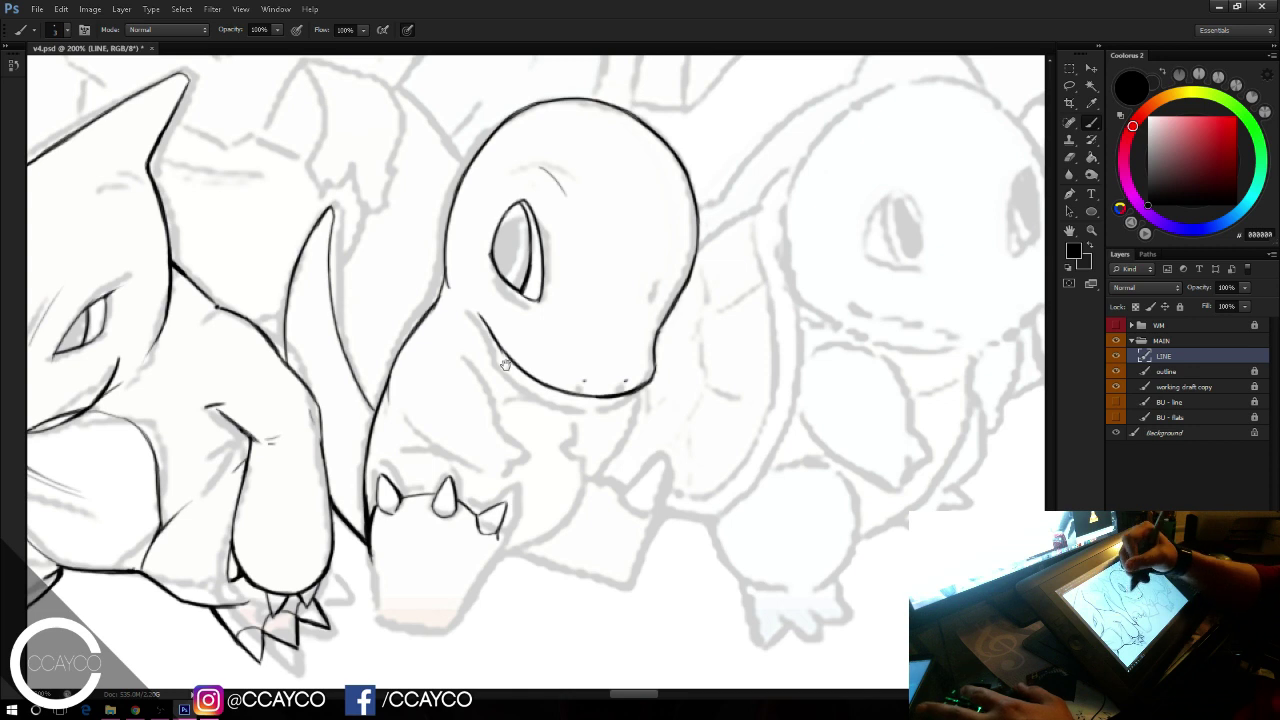
# Step: Ink the outer edge of the round-headed lizard's far arm, from under the muzzle down to the hand
pyautogui.moveTo(506, 363); pyautogui.dragTo(495, 353)
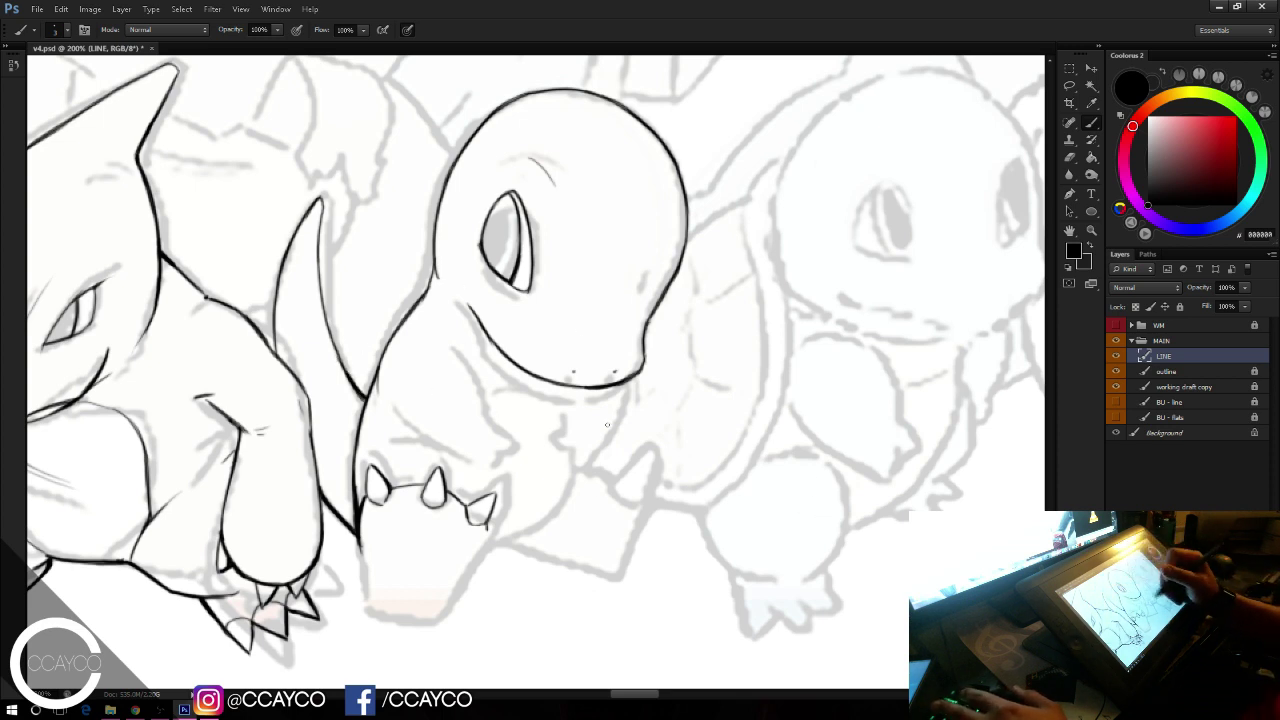
pyautogui.moveTo(627, 383); pyautogui.dragTo(605, 459)
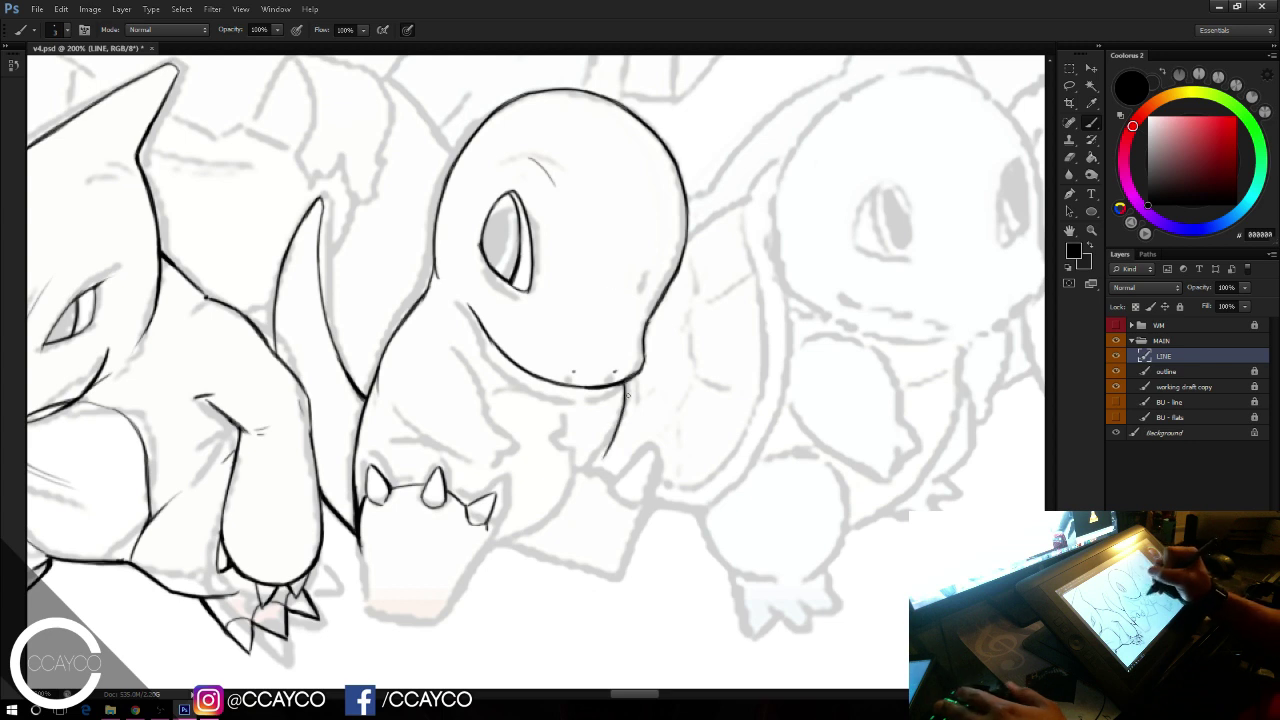
pyautogui.moveTo(627, 384); pyautogui.dragTo(609, 446)
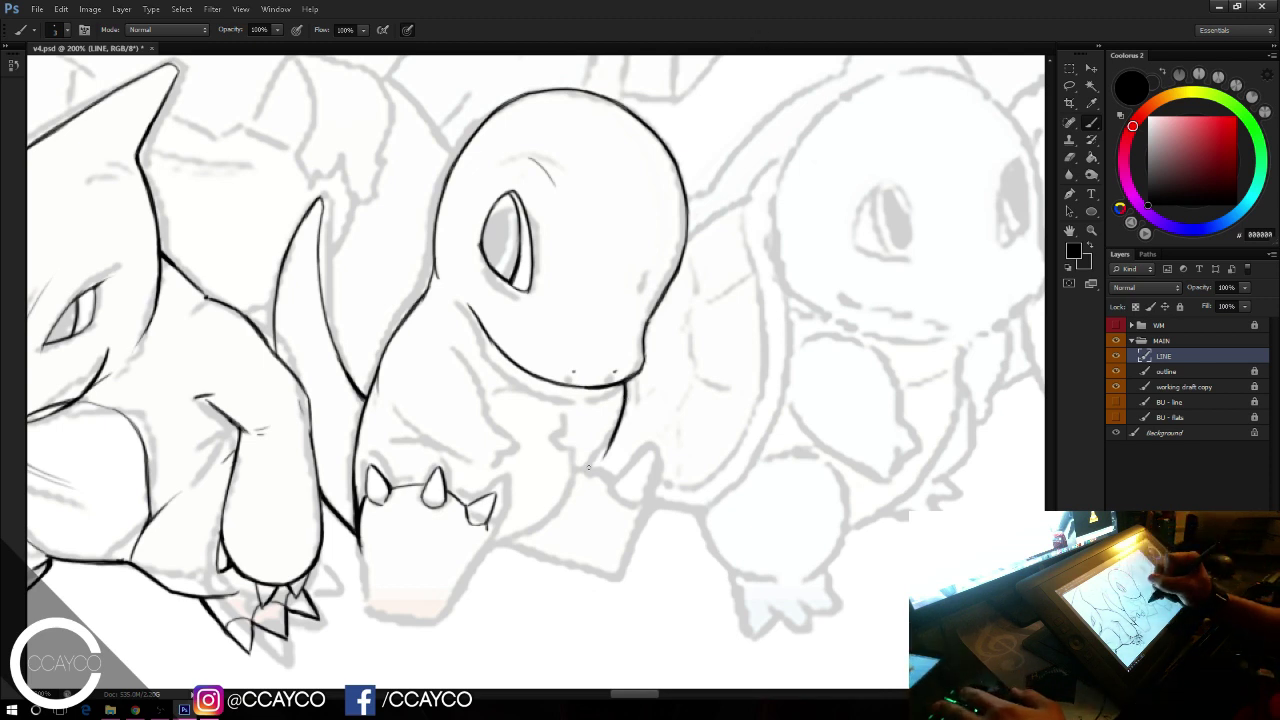
pyautogui.moveTo(588, 467); pyautogui.dragTo(588, 469)
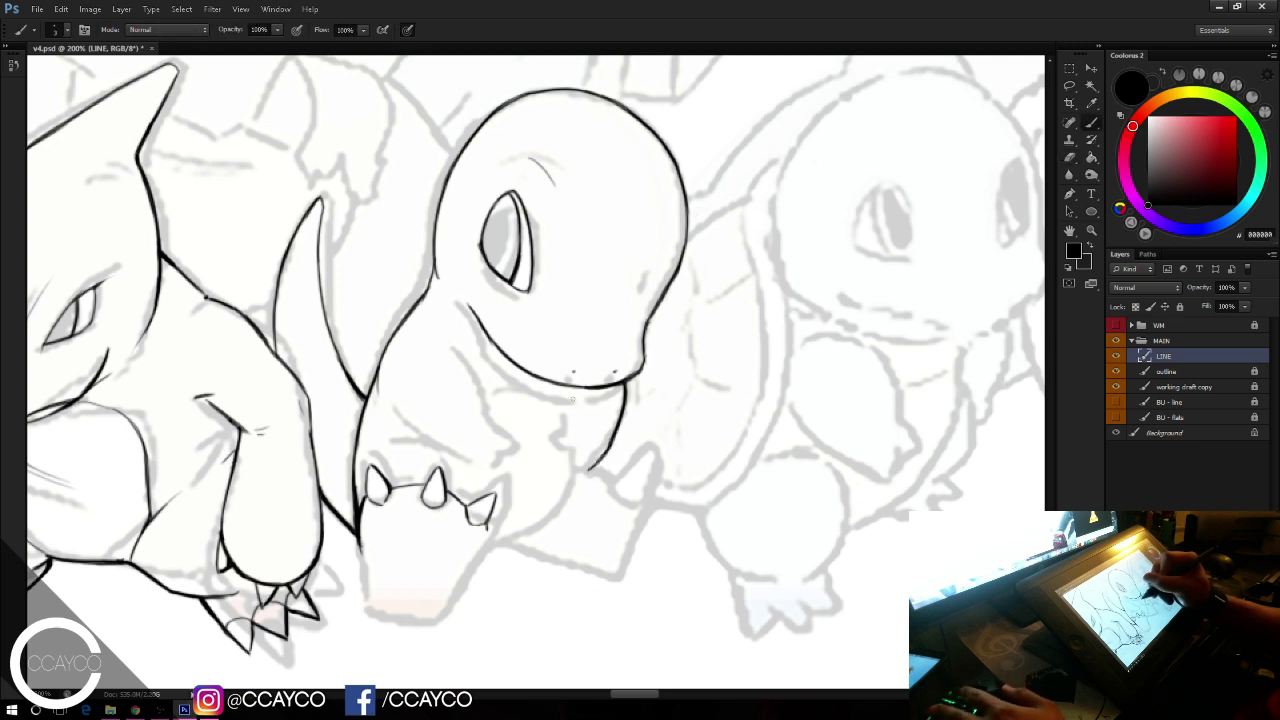
pyautogui.hotkey('ctrl', 'z')
pyautogui.hotkey('ctrl', 'z')
# Step: Ink the inner edge of the far arm and the jagged fingers of its hand
pyautogui.moveTo(575, 398); pyautogui.dragTo(569, 431)
pyautogui.hotkey('ctrl', 'z')
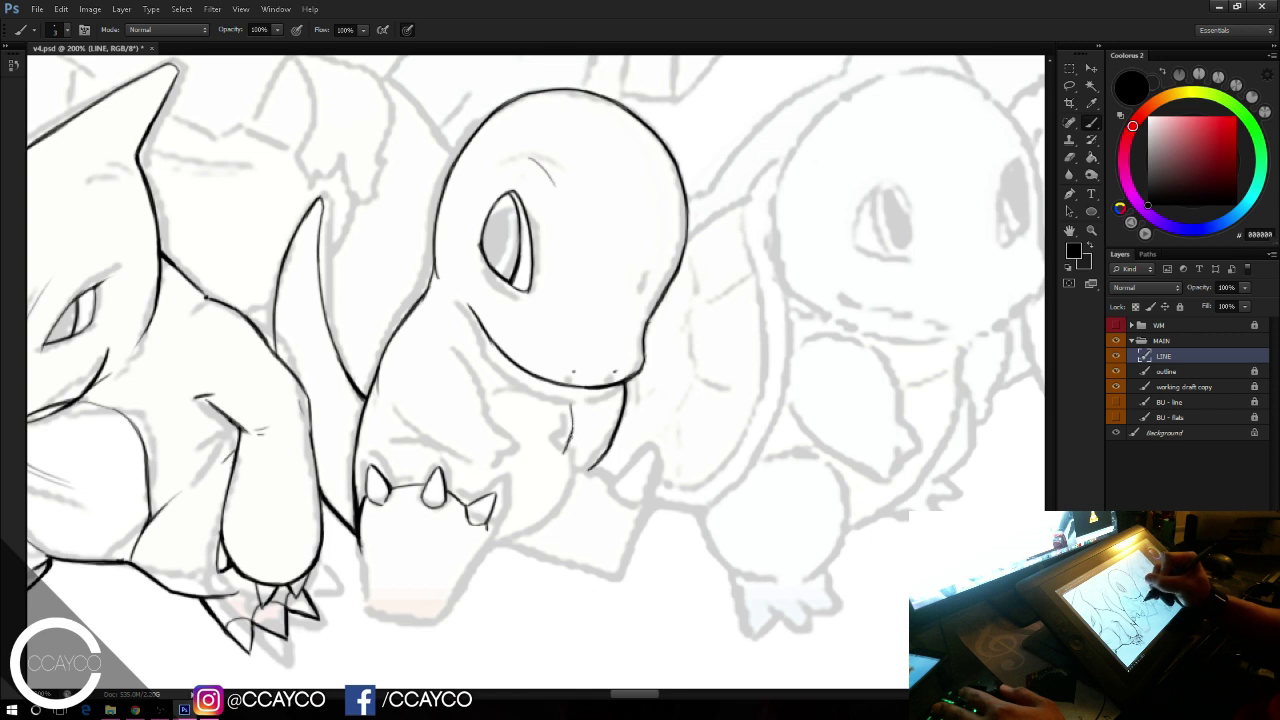
pyautogui.hotkey('ctrl', 'z')
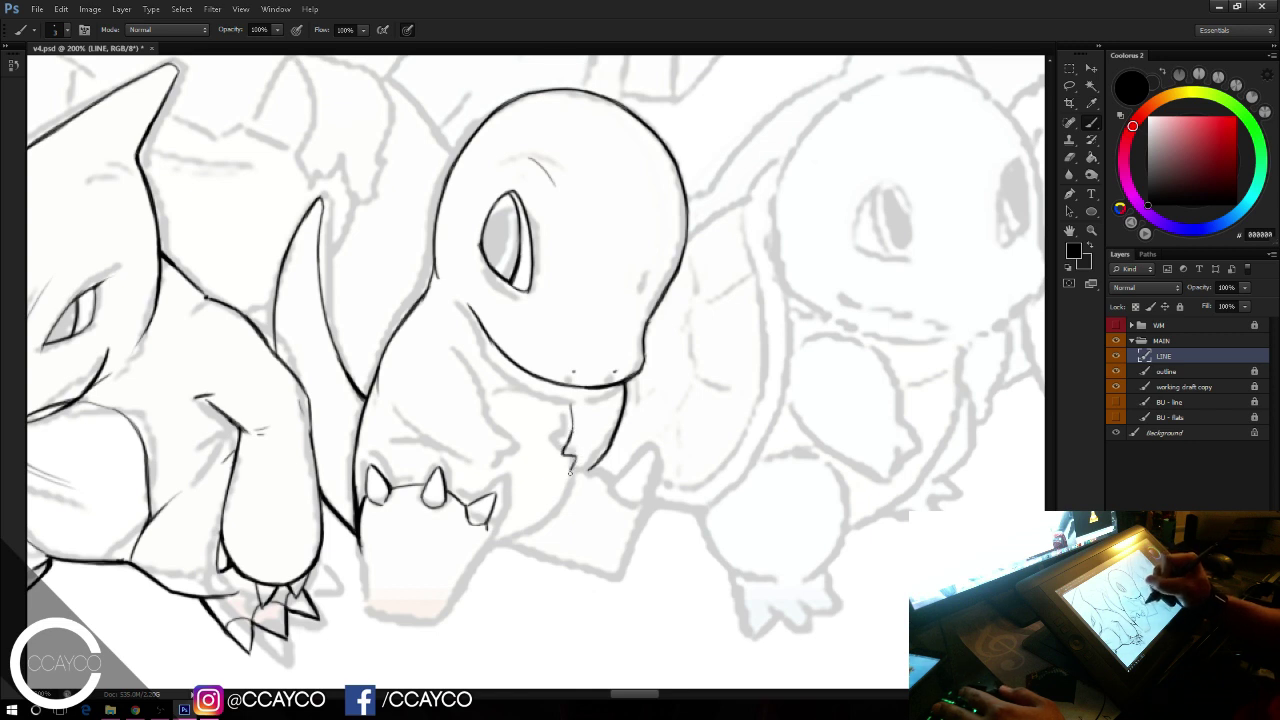
# Step: Clean up the far hand's fingertip and outer edge, and rework the top of the arm's inner line under the jaw
pyautogui.press('e')
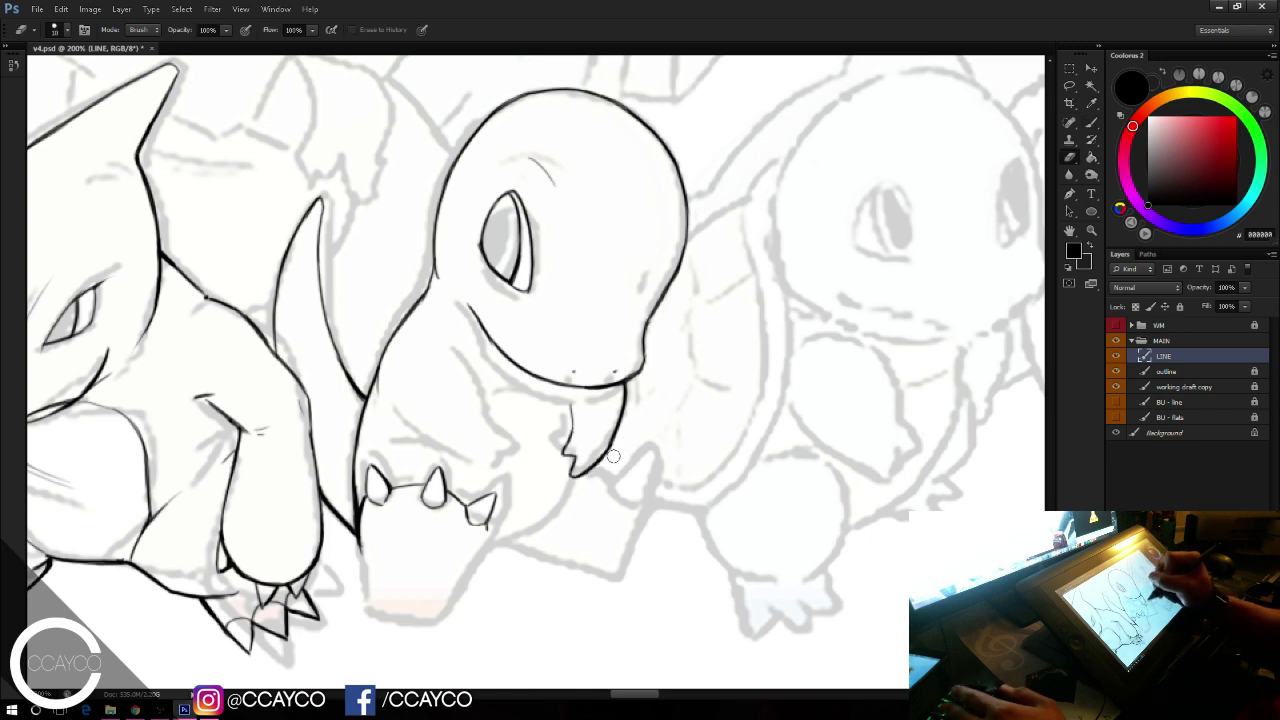
pyautogui.press('b')
pyautogui.moveTo(608, 442); pyautogui.dragTo(586, 476)
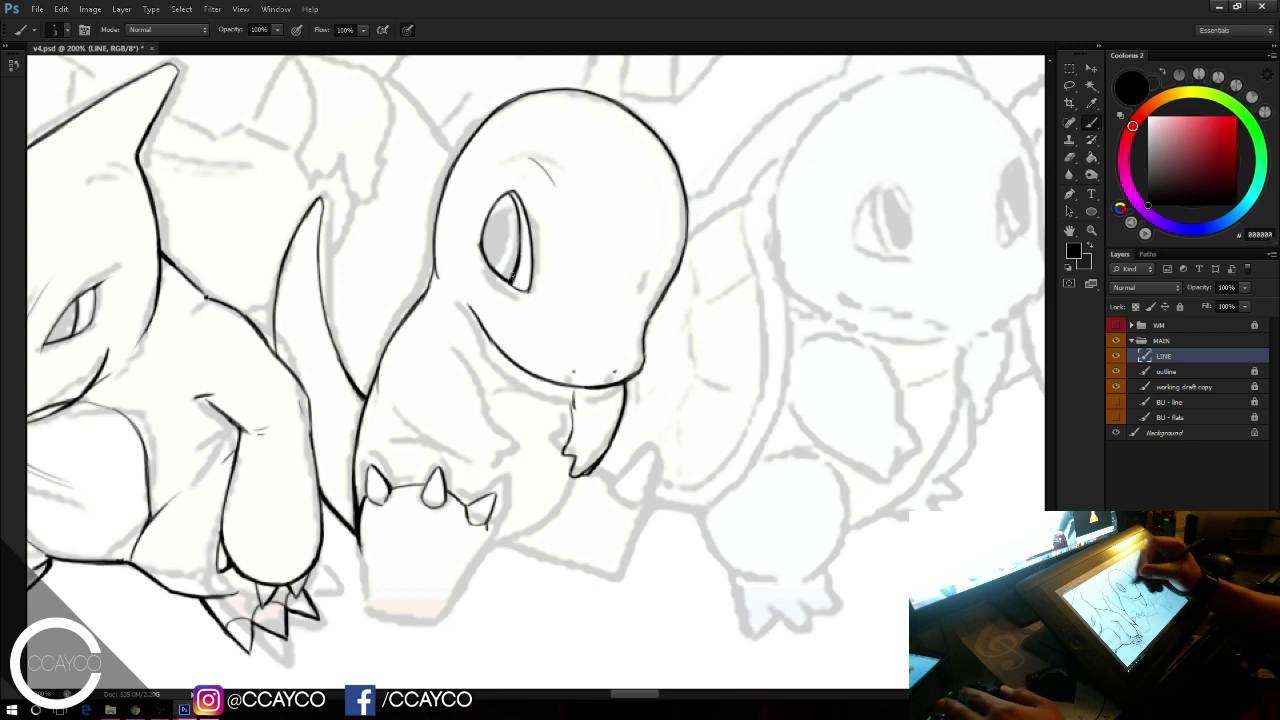
pyautogui.press('e')
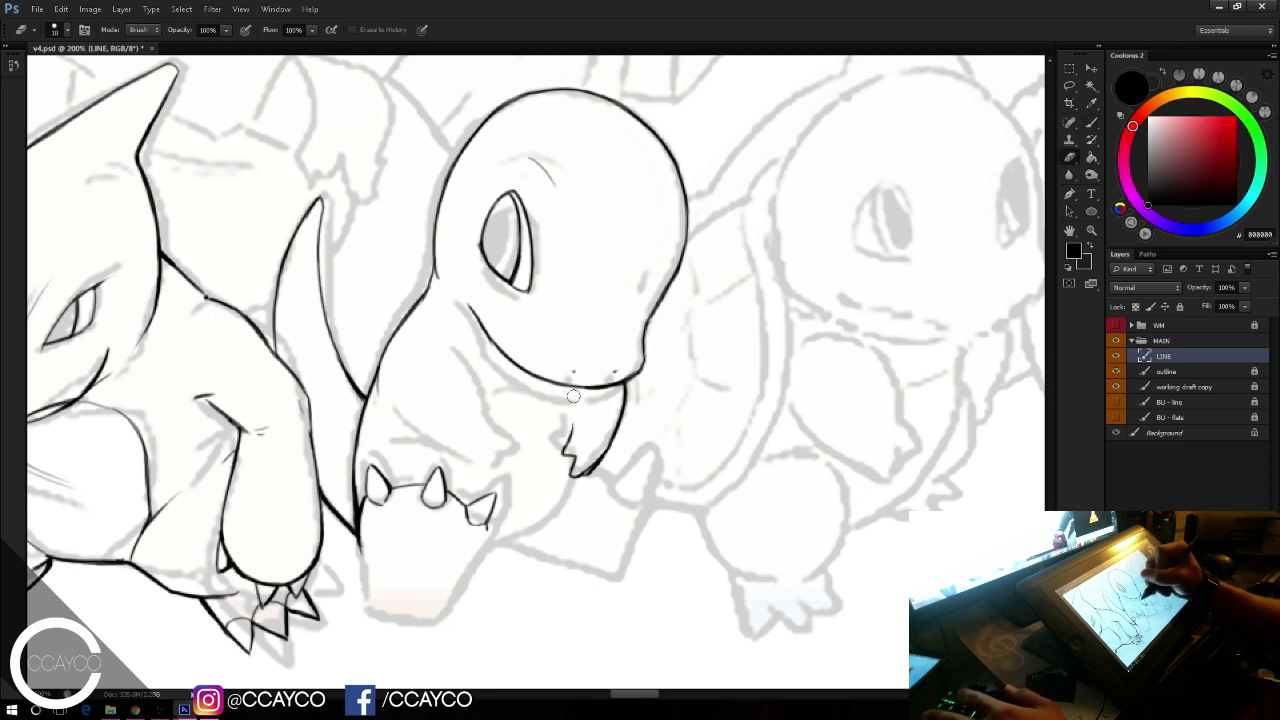
pyautogui.press('b')
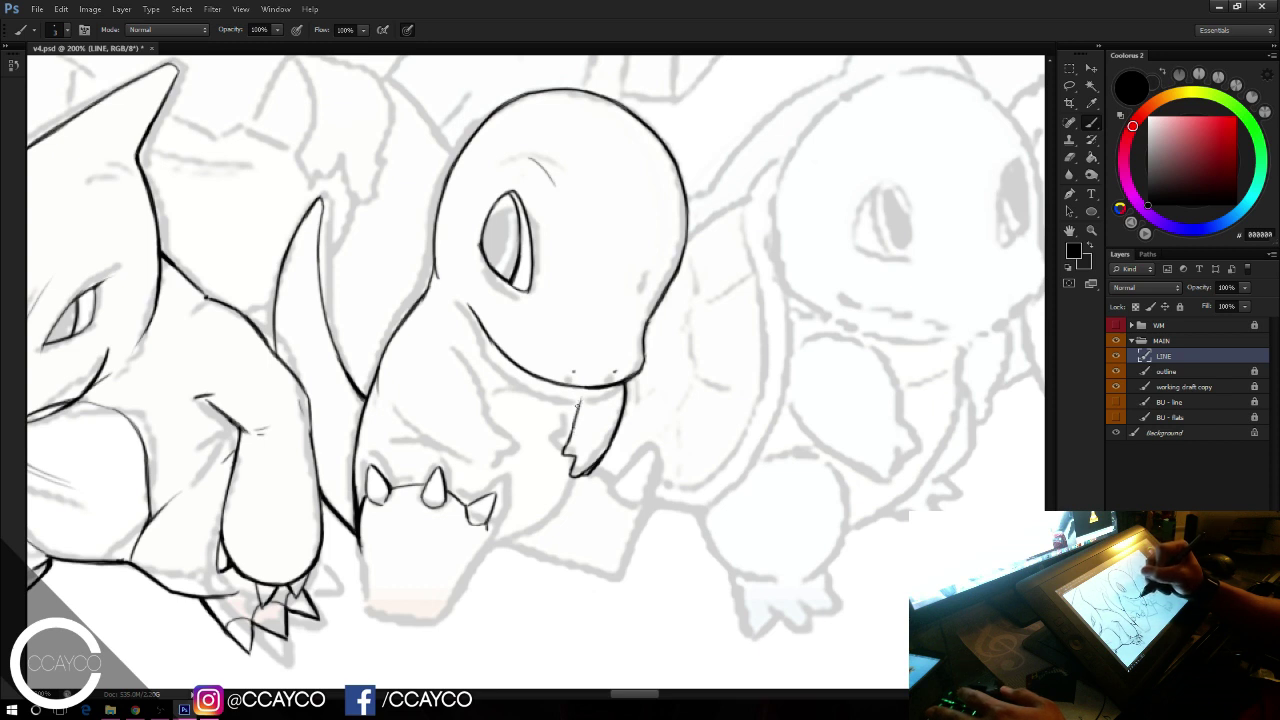
# Step: Ink the front edge of the round-headed lizard's near arm, from below the jaw down to the fingertips
pyautogui.moveTo(465, 360); pyautogui.dragTo(487, 414)
pyautogui.hotkey('ctrl', 'z')
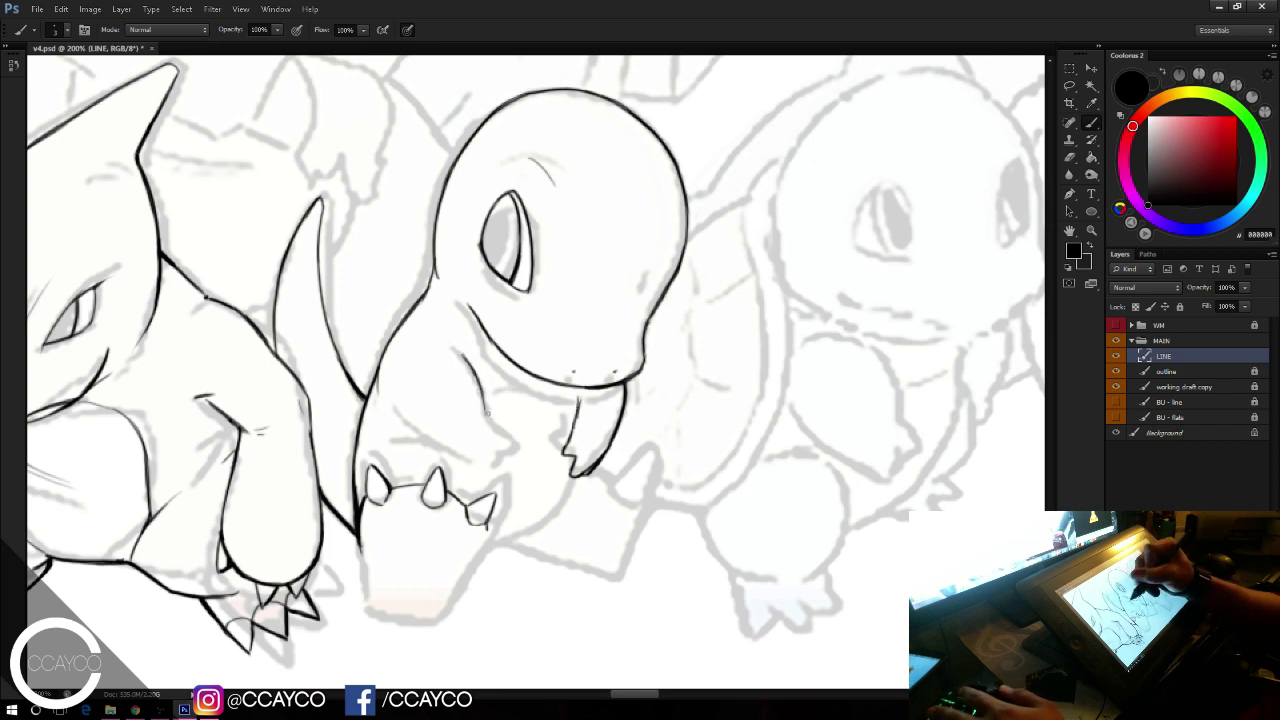
pyautogui.moveTo(487, 413); pyautogui.dragTo(516, 450)
pyautogui.hotkey('ctrl', 'z')
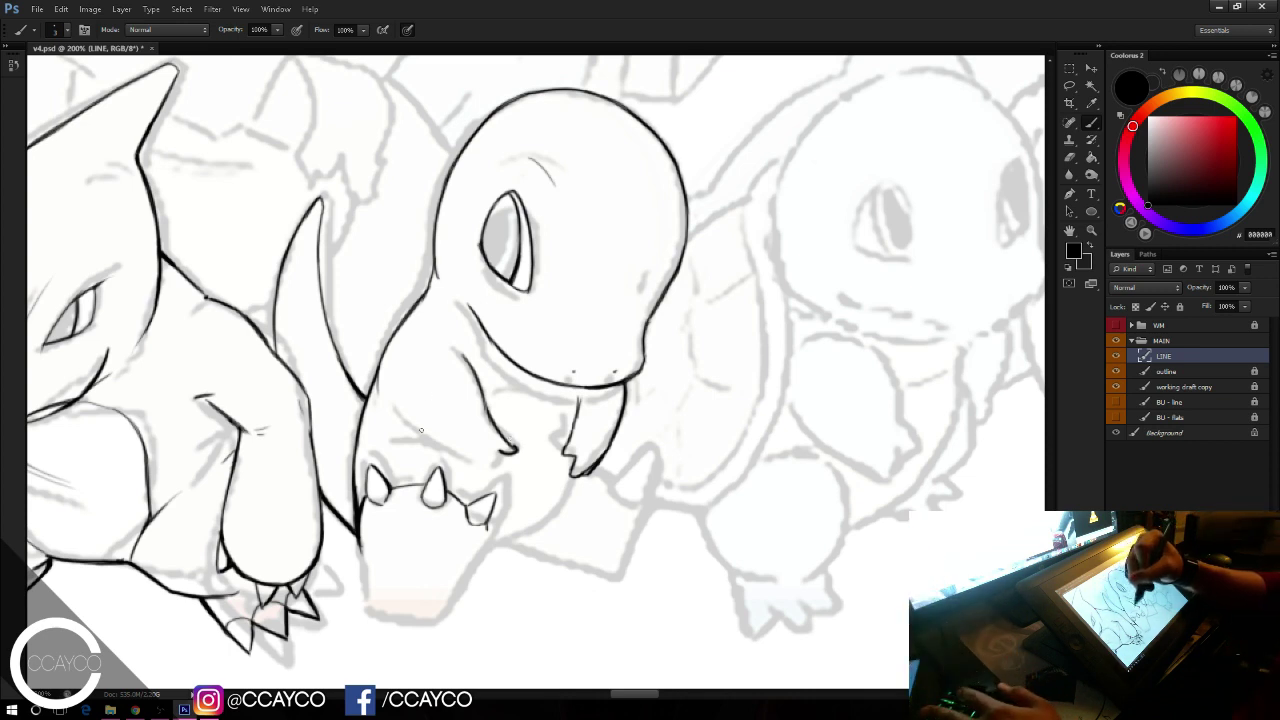
# Step: Ink the underside of the near arm and shape the jagged fingers of its hand
pyautogui.moveTo(395, 404); pyautogui.dragTo(466, 450)
pyautogui.hotkey('ctrl', 'z')
pyautogui.moveTo(394, 402); pyautogui.dragTo(493, 467)
pyautogui.hotkey('ctrl', 'z')
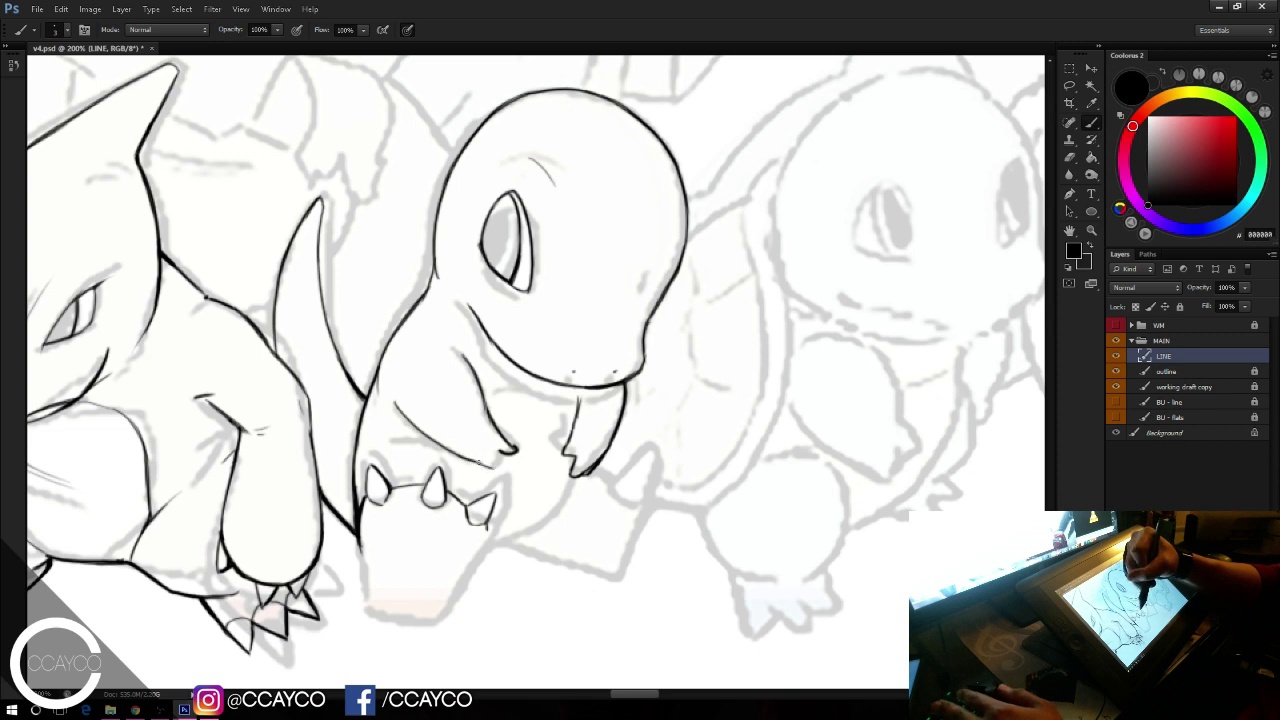
pyautogui.press('e')
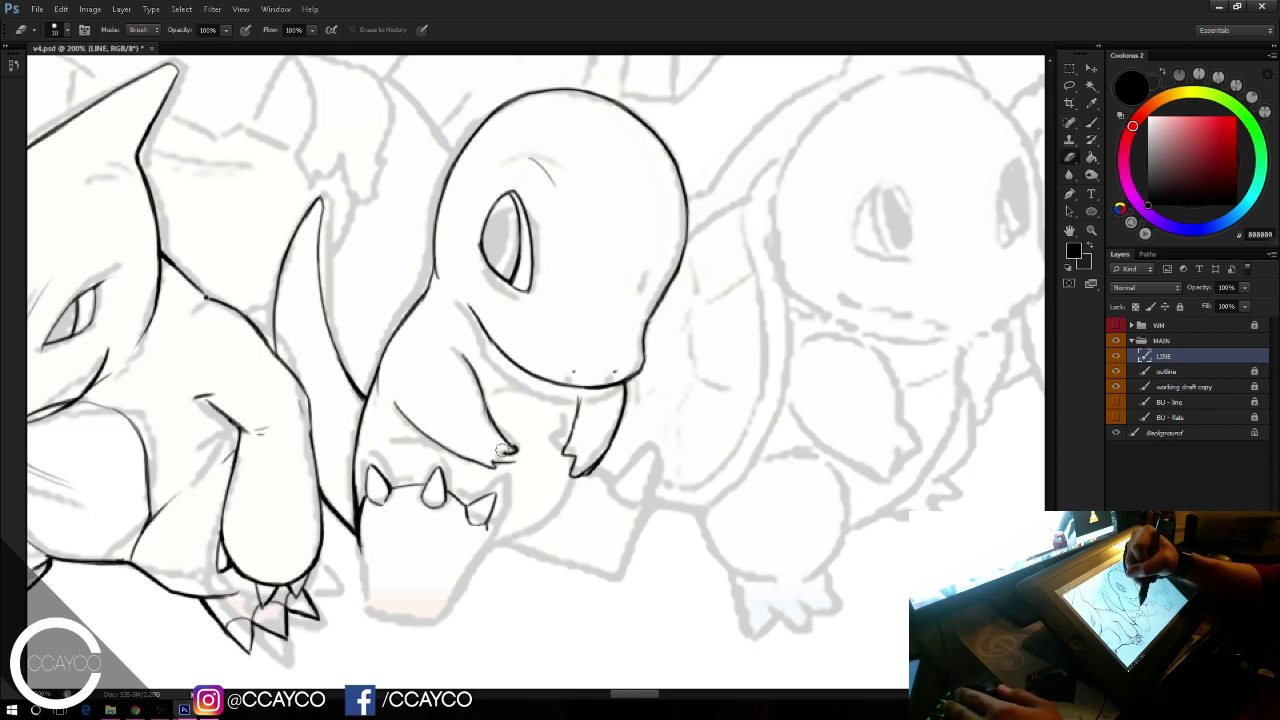
pyautogui.moveTo(516, 450)
pyautogui.mouseDown()
pyautogui.moveTo(505, 445)
pyautogui.moveTo(518, 460)
pyautogui.mouseUp()
pyautogui.press('b')
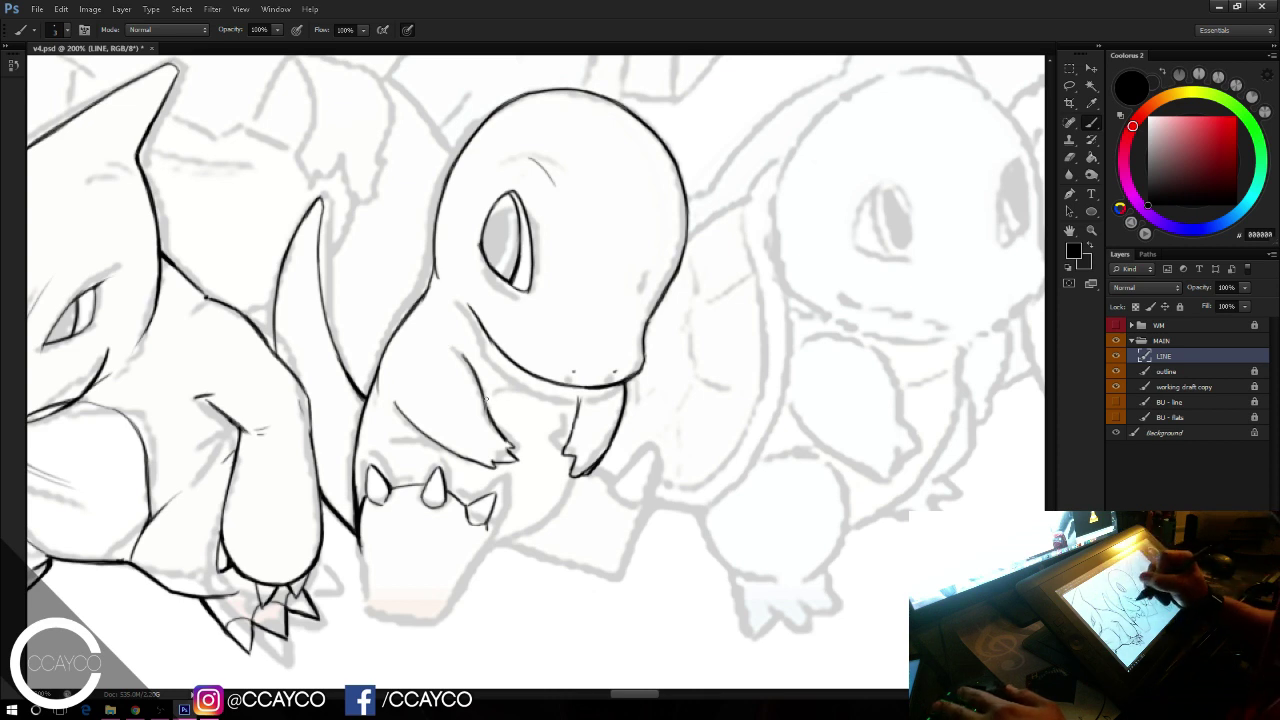
# Step: Ink the curved chest line under the jaw and the short leg line between the near hand and the foot's claws
pyautogui.moveTo(484, 388); pyautogui.dragTo(548, 376)
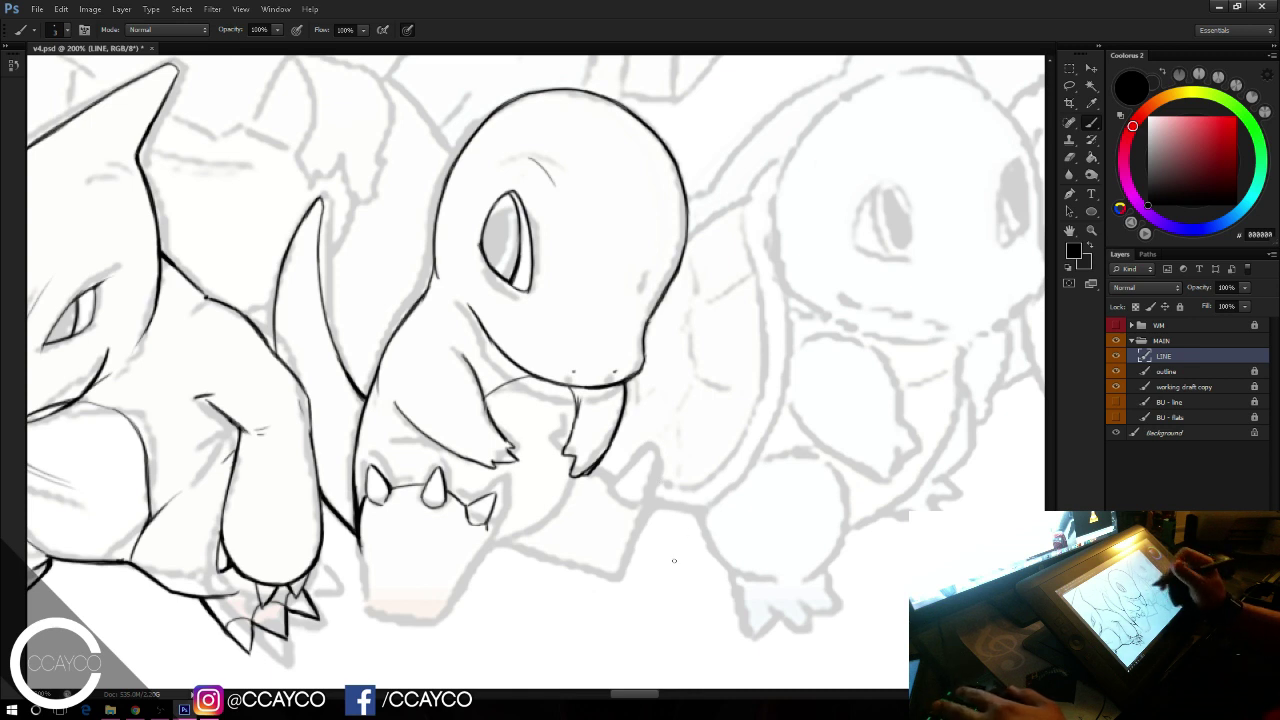
pyautogui.moveTo(499, 387); pyautogui.dragTo(487, 399)
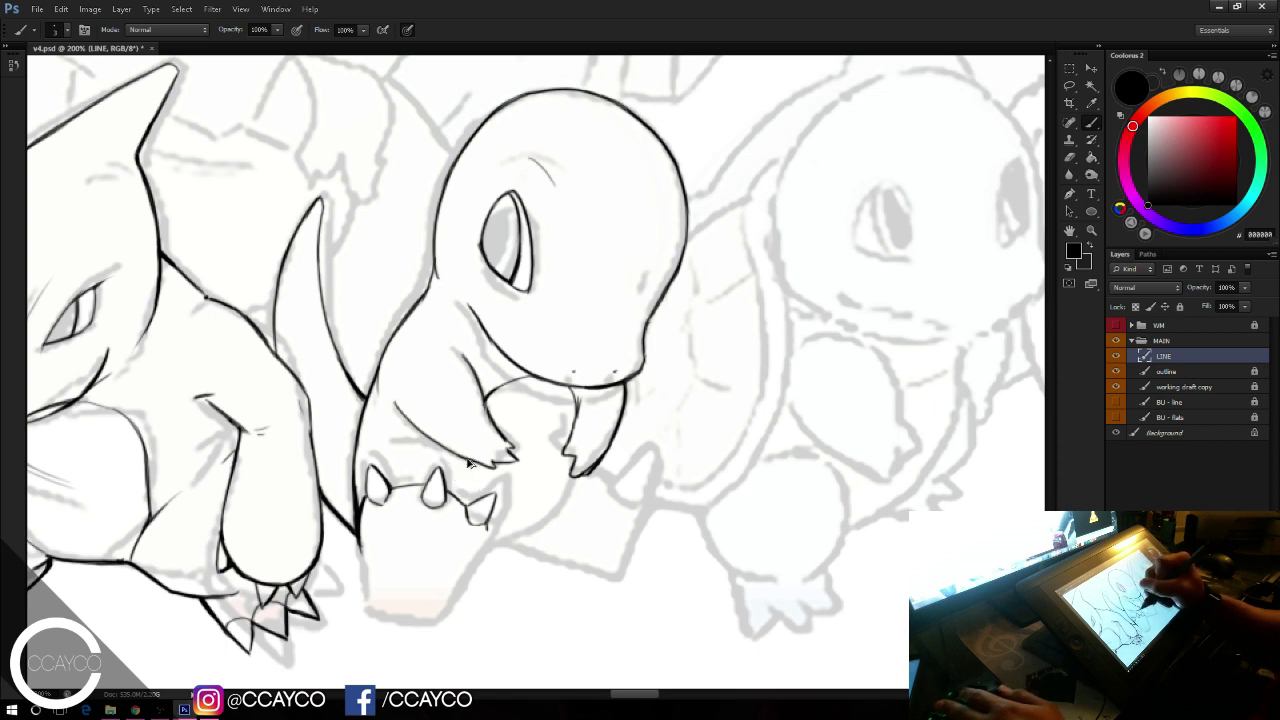
pyautogui.moveTo(469, 459); pyautogui.dragTo(484, 487)
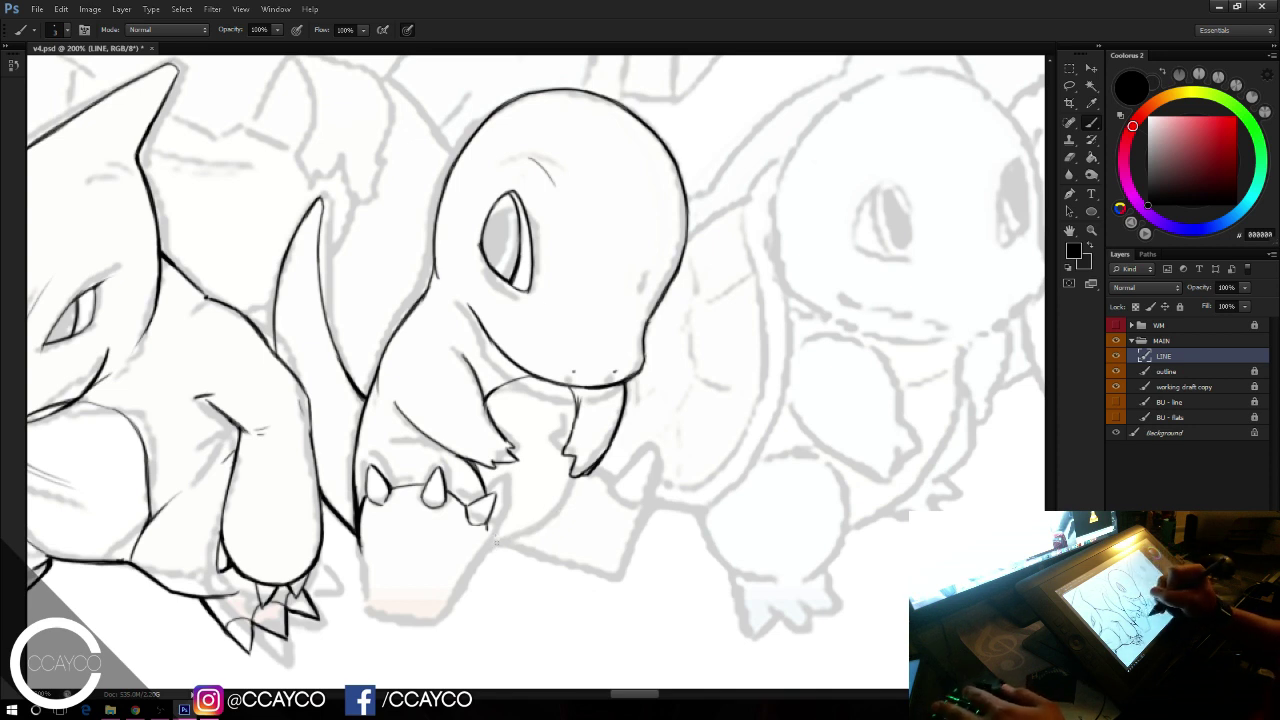
# Step: Ink the belly's lower curve from the far hand down to the near foot
pyautogui.moveTo(497, 543)
pyautogui.mouseDown()
pyautogui.moveTo(539, 528)
pyautogui.moveTo(522, 539)
pyautogui.moveTo(569, 491)
pyautogui.moveTo(526, 540)
pyautogui.moveTo(553, 525)
pyautogui.moveTo(575, 485)
pyautogui.moveTo(552, 518)
pyautogui.mouseUp()
pyautogui.hotkey('ctrl', 'z')
pyautogui.hotkey('ctrl', 'z')
pyautogui.press('e')
pyautogui.press('b')
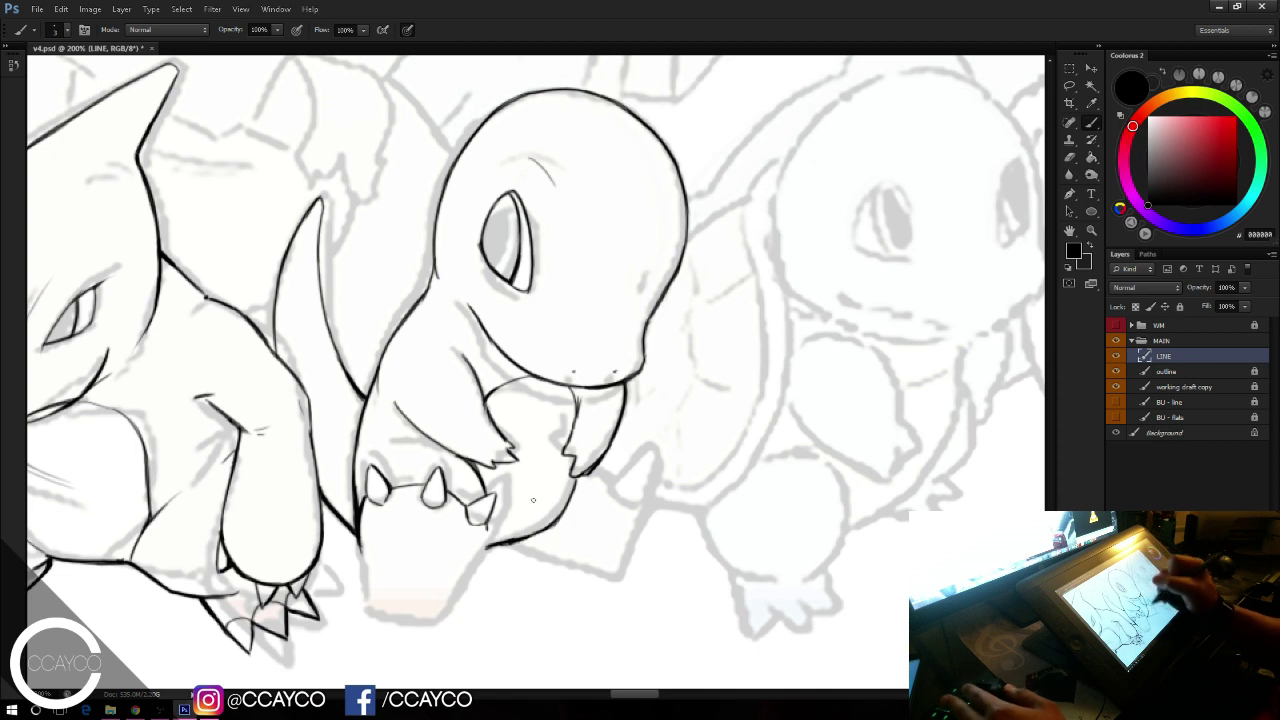
# Step: Ink the underside of the round-headed lizard's far leg, from the base of the belly to the heel
pyautogui.moveTo(512, 543)
pyautogui.mouseDown()
pyautogui.moveTo(566, 562)
pyautogui.moveTo(543, 553)
pyautogui.mouseUp()
pyautogui.hotkey('ctrl', 'z')
pyautogui.moveTo(508, 542); pyautogui.dragTo(602, 573)
pyautogui.moveTo(512, 542); pyautogui.dragTo(601, 573)
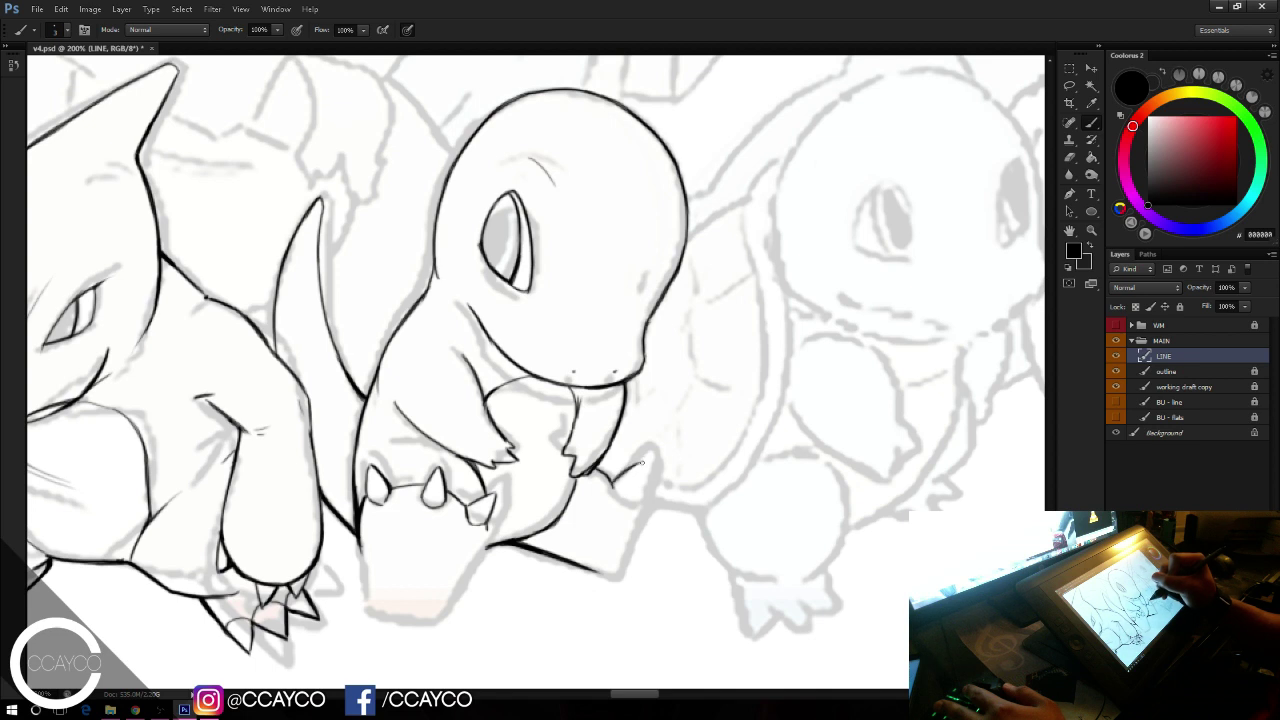
# Step: Ink the pointed claws of the far foot and clean up the foot's top edge beside them
pyautogui.moveTo(617, 503); pyautogui.dragTo(643, 488)
pyautogui.moveTo(643, 488); pyautogui.dragTo(628, 520)
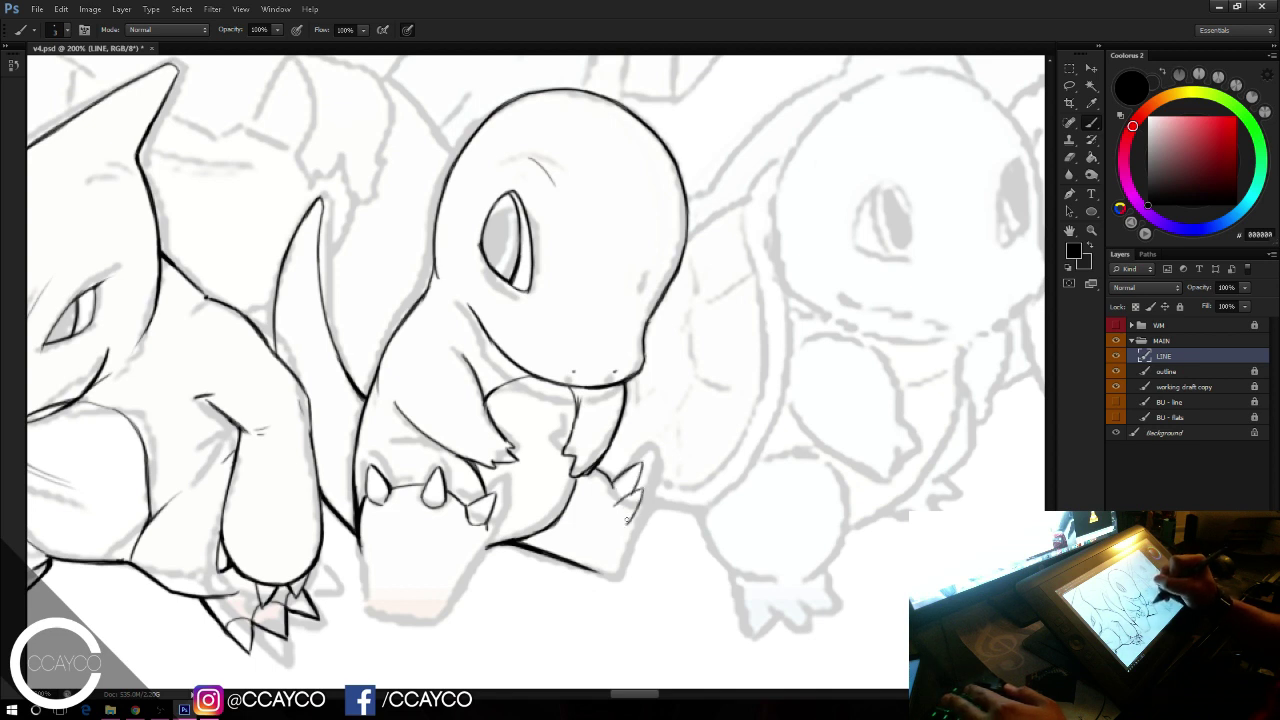
pyautogui.press('e')
pyautogui.press('b')
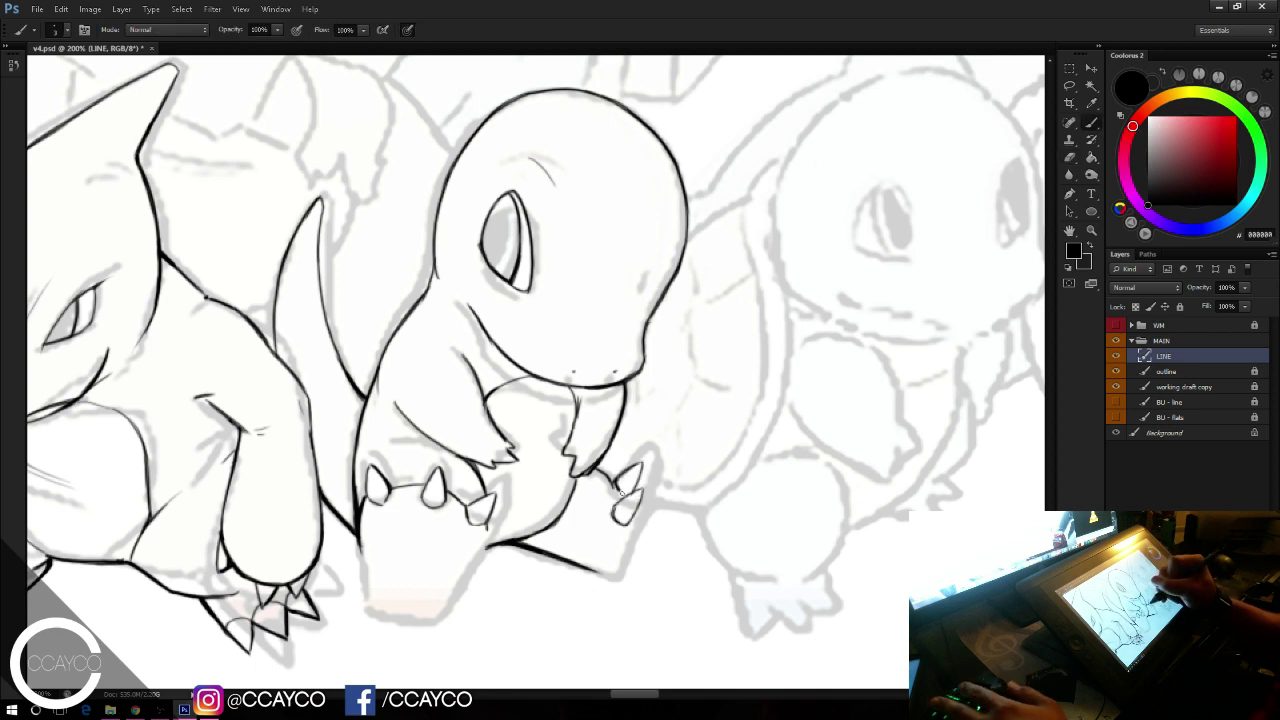
pyautogui.press('e')
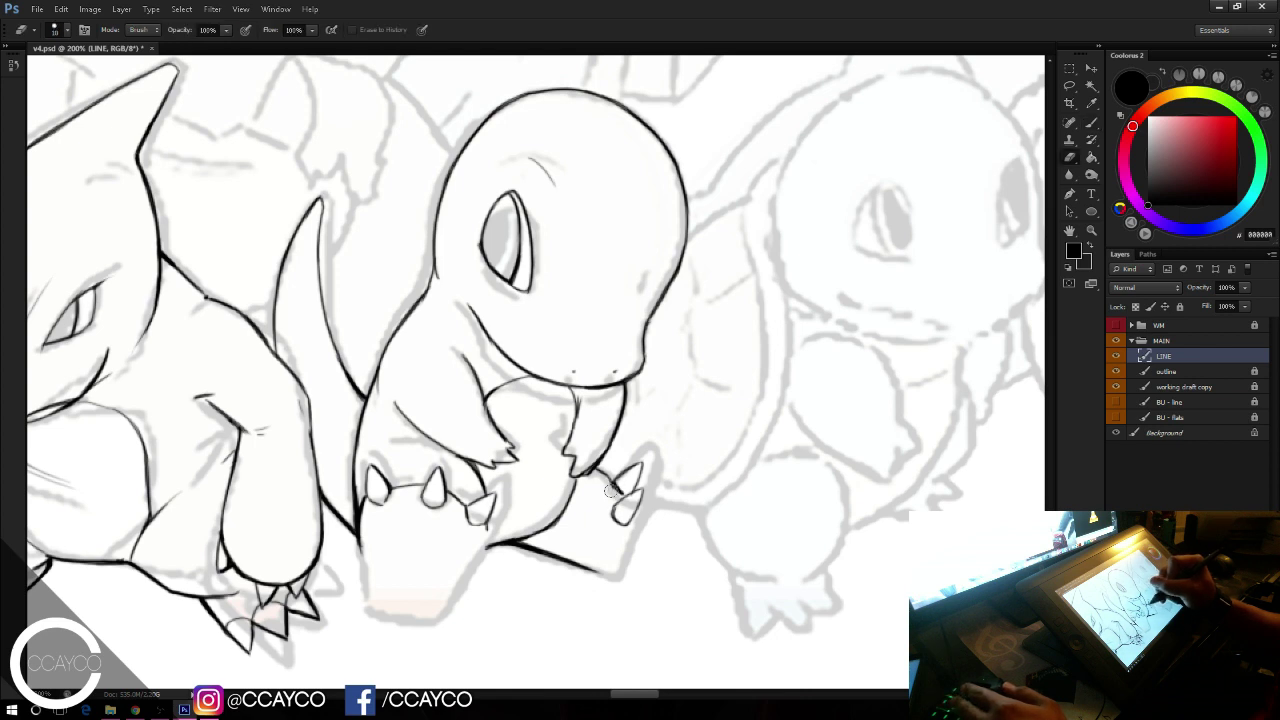
pyautogui.moveTo(607, 482); pyautogui.dragTo(617, 492)
pyautogui.press('b')
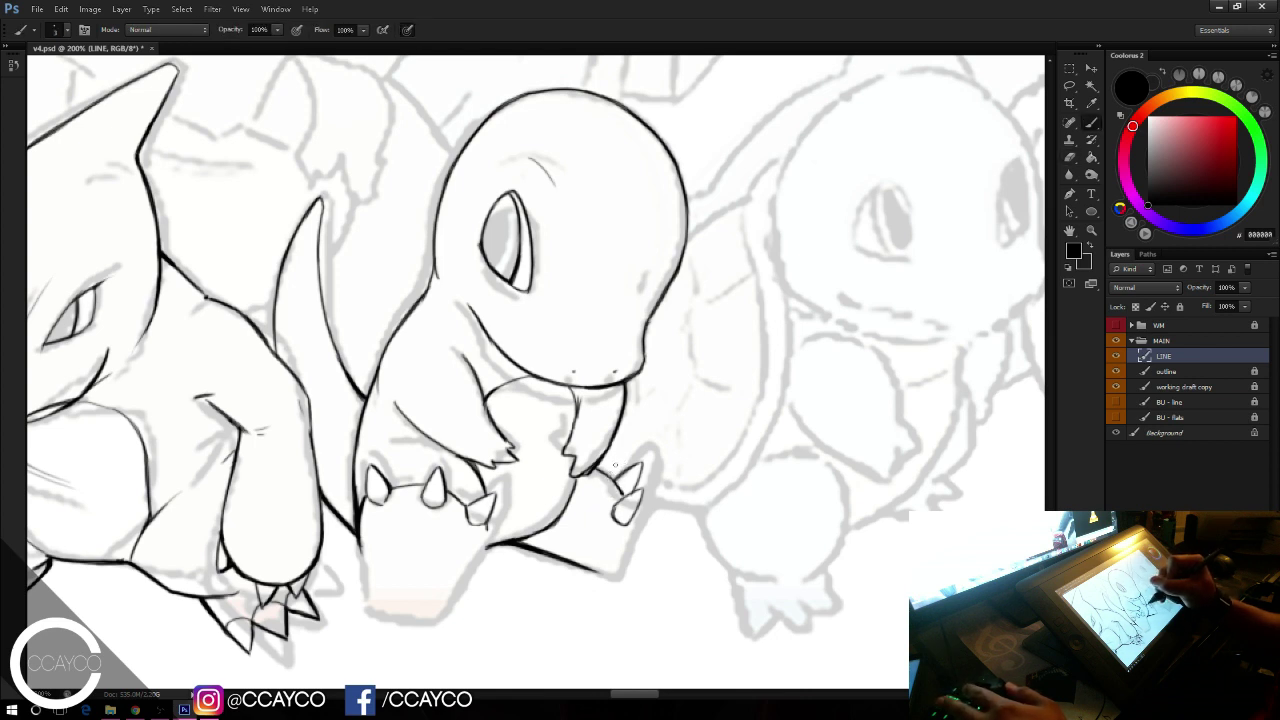
pyautogui.hotkey('ctrl', 'z')
# Step: Ink the far foot's sole with a rounded heel, and darken the corner where the belly meets the leg
pyautogui.moveTo(631, 524); pyautogui.dragTo(615, 561)
pyautogui.hotkey('ctrl', 'z')
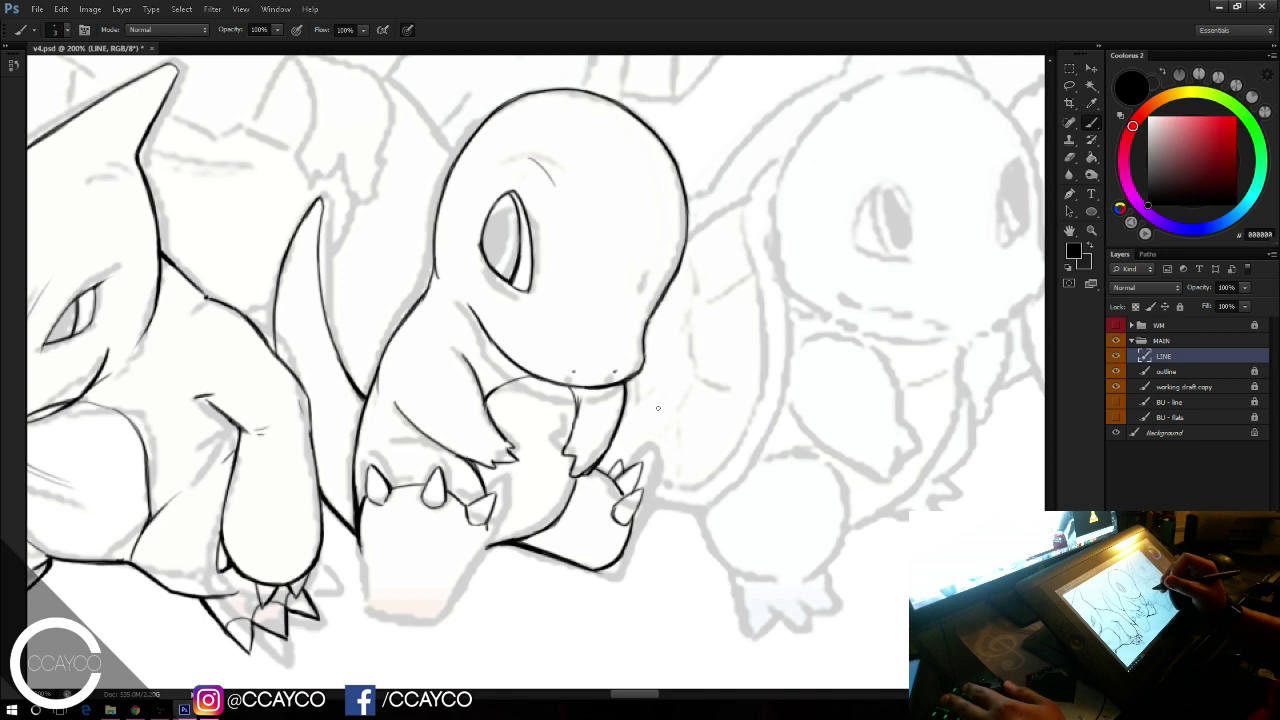
pyautogui.press('e')
pyautogui.moveTo(588, 581); pyautogui.dragTo(630, 554)
pyautogui.press('b')
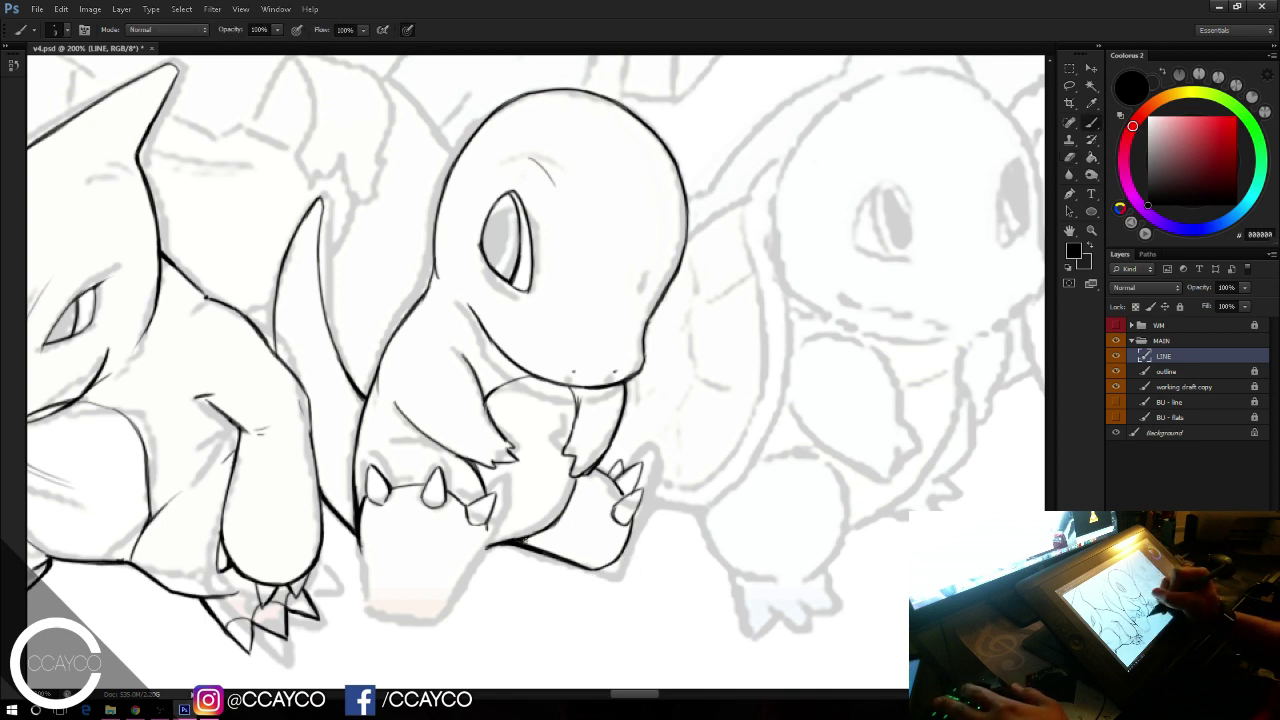
pyautogui.moveTo(549, 528); pyautogui.dragTo(534, 538)
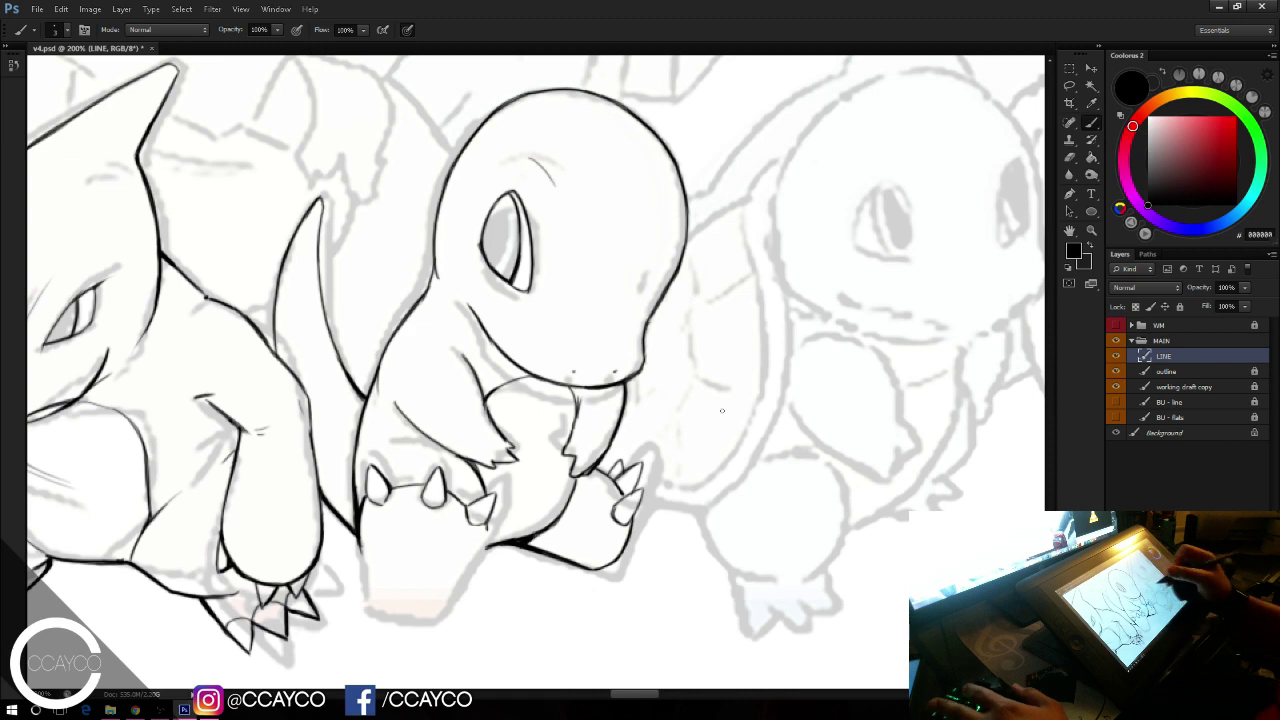
# Step: Ink both sides of the near foot and join them with a rounded heel below the claws
pyautogui.moveTo(800, 414); pyautogui.dragTo(842, 373)
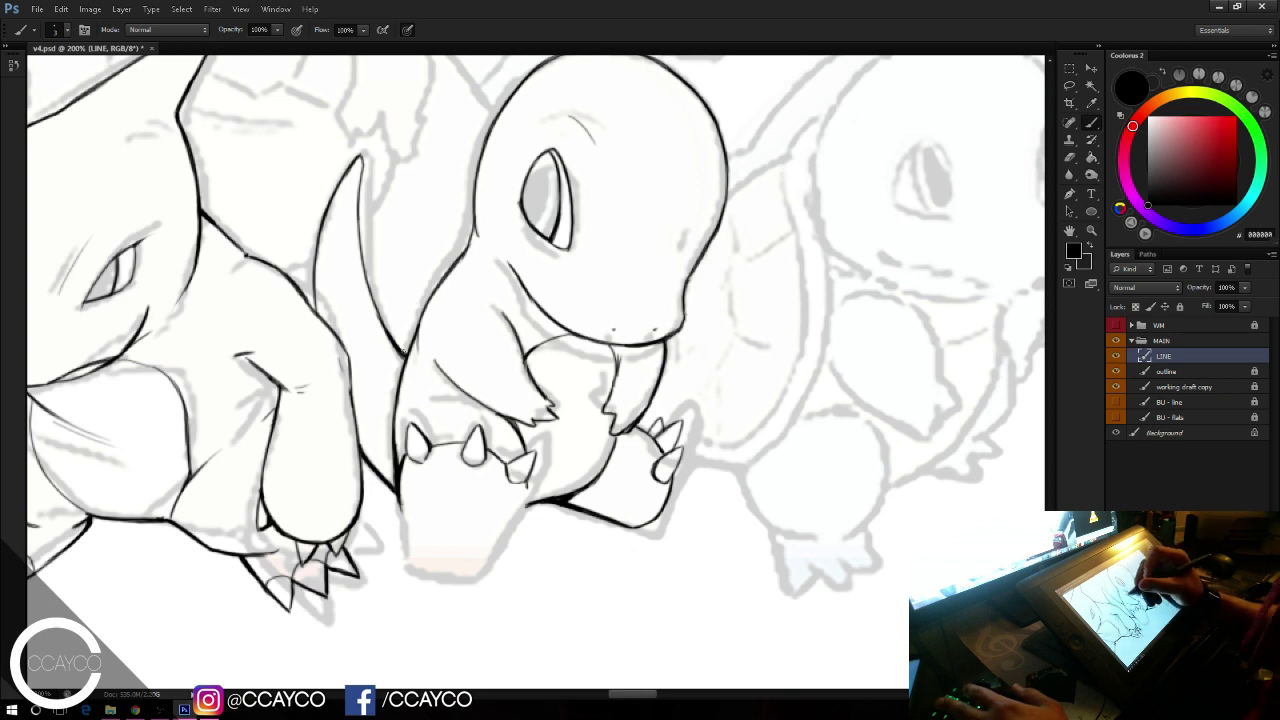
pyautogui.moveTo(400, 498)
pyautogui.mouseDown()
pyautogui.moveTo(405, 542)
pyautogui.moveTo(432, 558)
pyautogui.mouseUp()
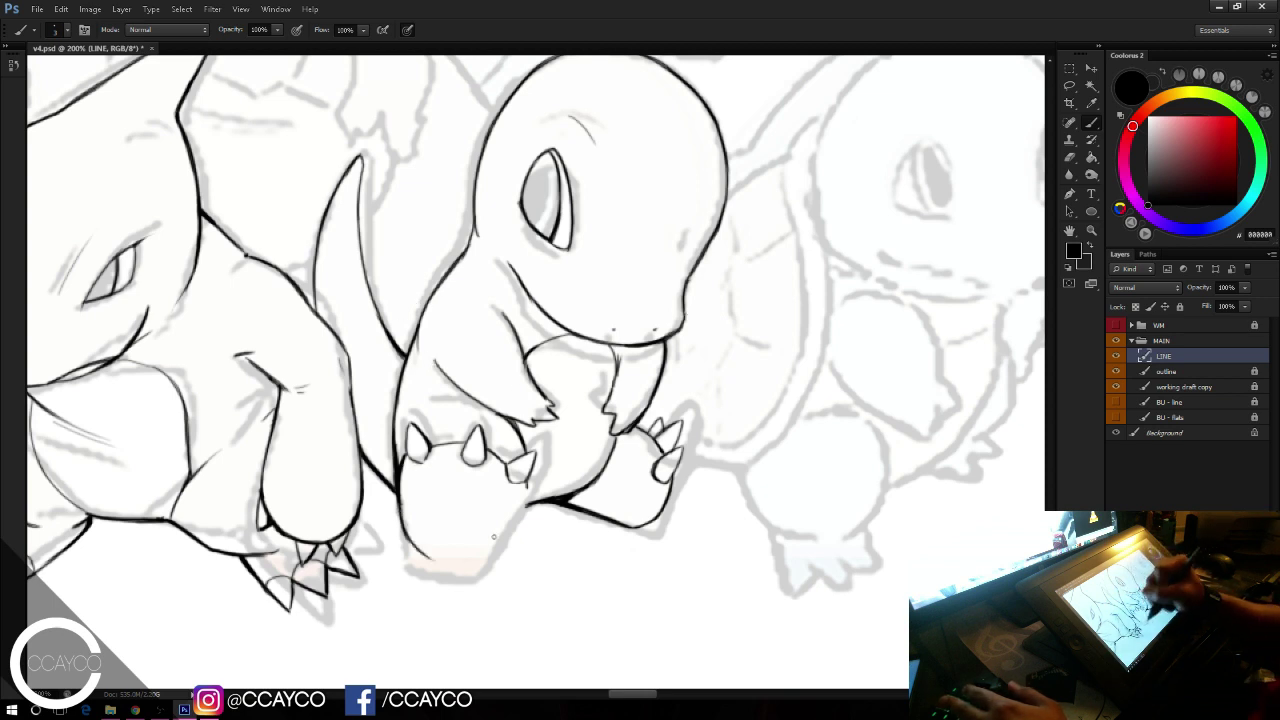
pyautogui.moveTo(520, 510); pyautogui.dragTo(487, 568)
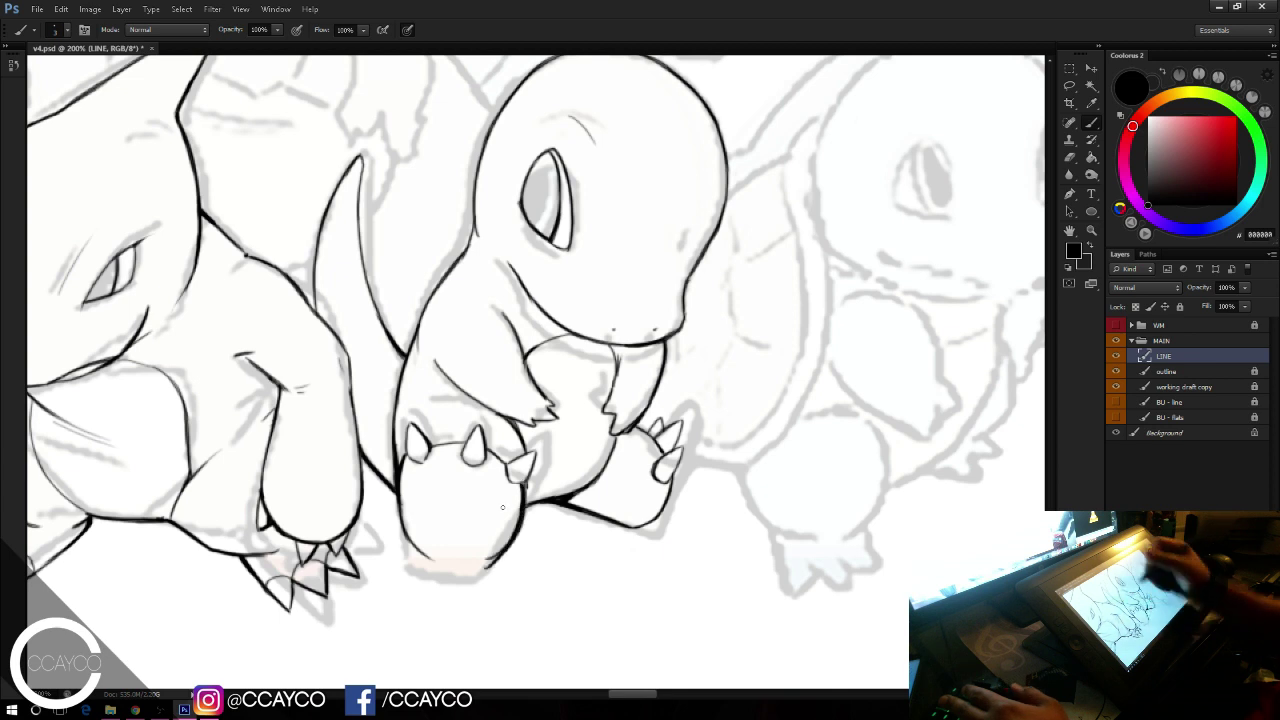
pyautogui.moveTo(634, 237); pyautogui.dragTo(629, 197)
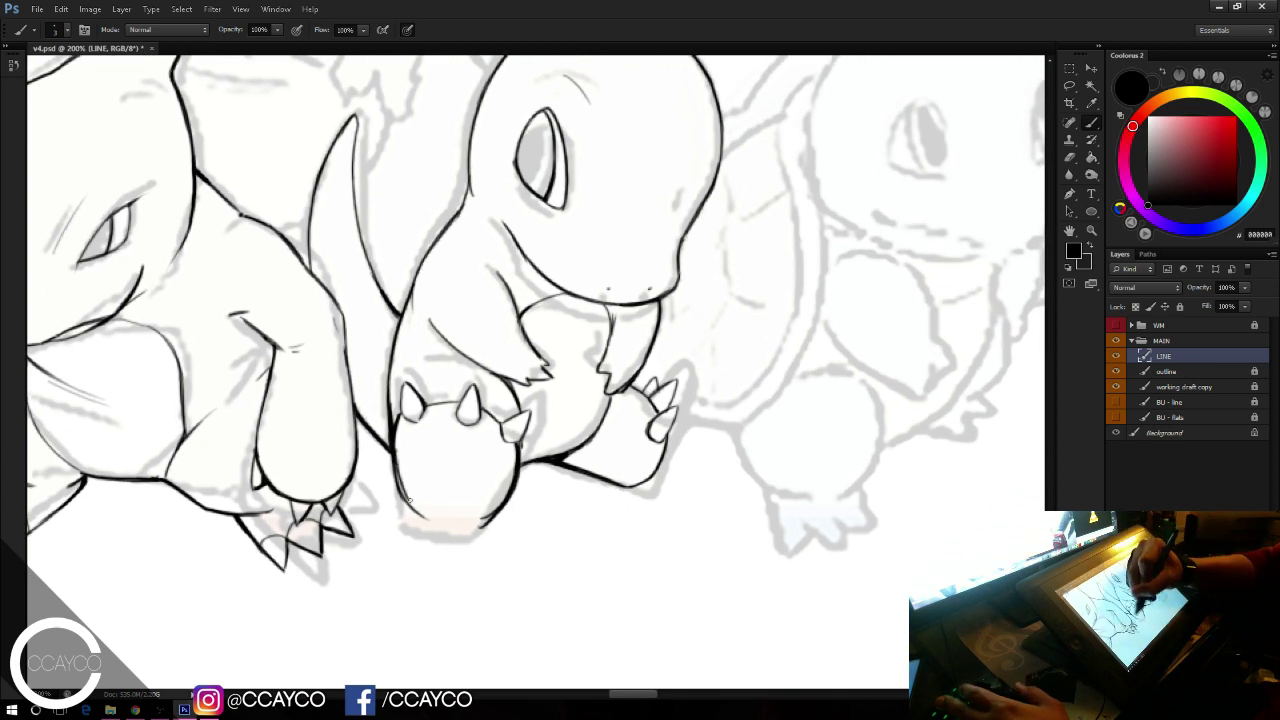
pyautogui.press('e')
pyautogui.press('b')
pyautogui.moveTo(395, 446)
pyautogui.mouseDown()
pyautogui.moveTo(419, 511)
pyautogui.moveTo(448, 526)
pyautogui.moveTo(487, 520)
pyautogui.mouseUp()
pyautogui.moveTo(438, 522)
pyautogui.mouseDown()
pyautogui.moveTo(496, 512)
pyautogui.moveTo(407, 468)
pyautogui.mouseUp()
# Step: Clean up the near foot's heel line and refine the outline of its outermost claw
pyautogui.press('e')
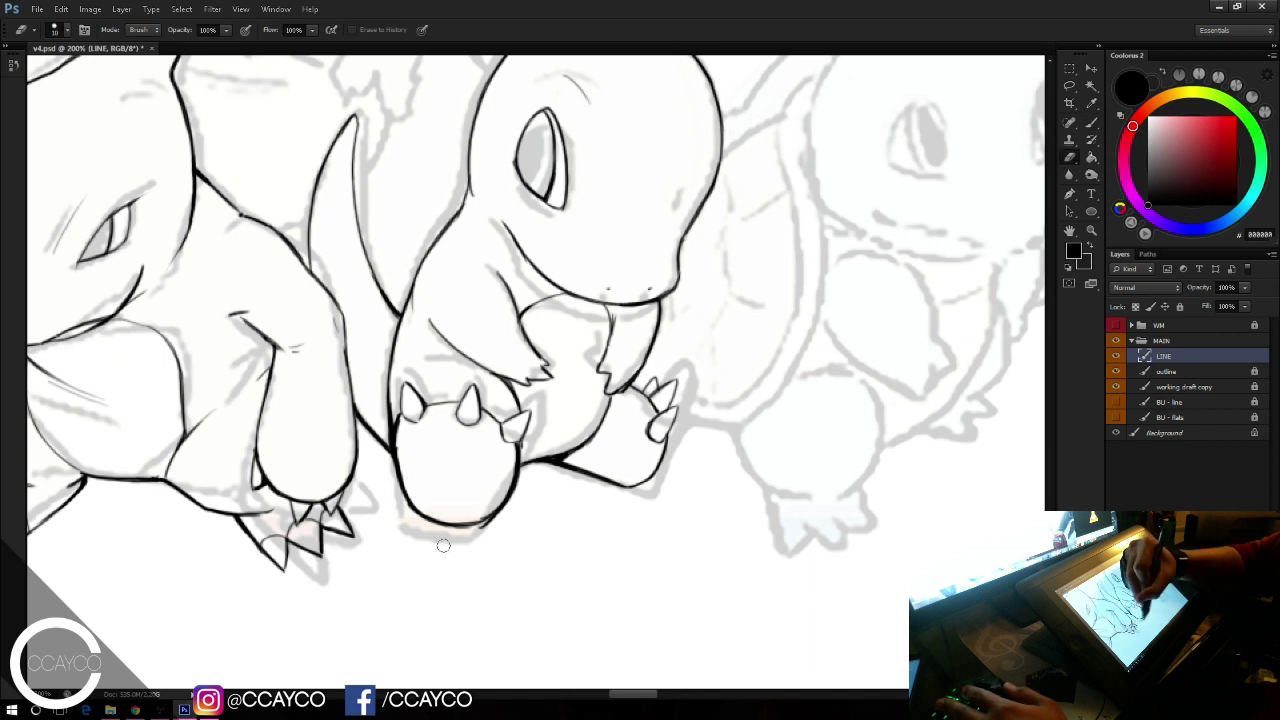
pyautogui.moveTo(485, 530)
pyautogui.mouseDown()
pyautogui.moveTo(503, 516)
pyautogui.moveTo(456, 533)
pyautogui.mouseUp()
pyautogui.press('b')
pyautogui.press('e')
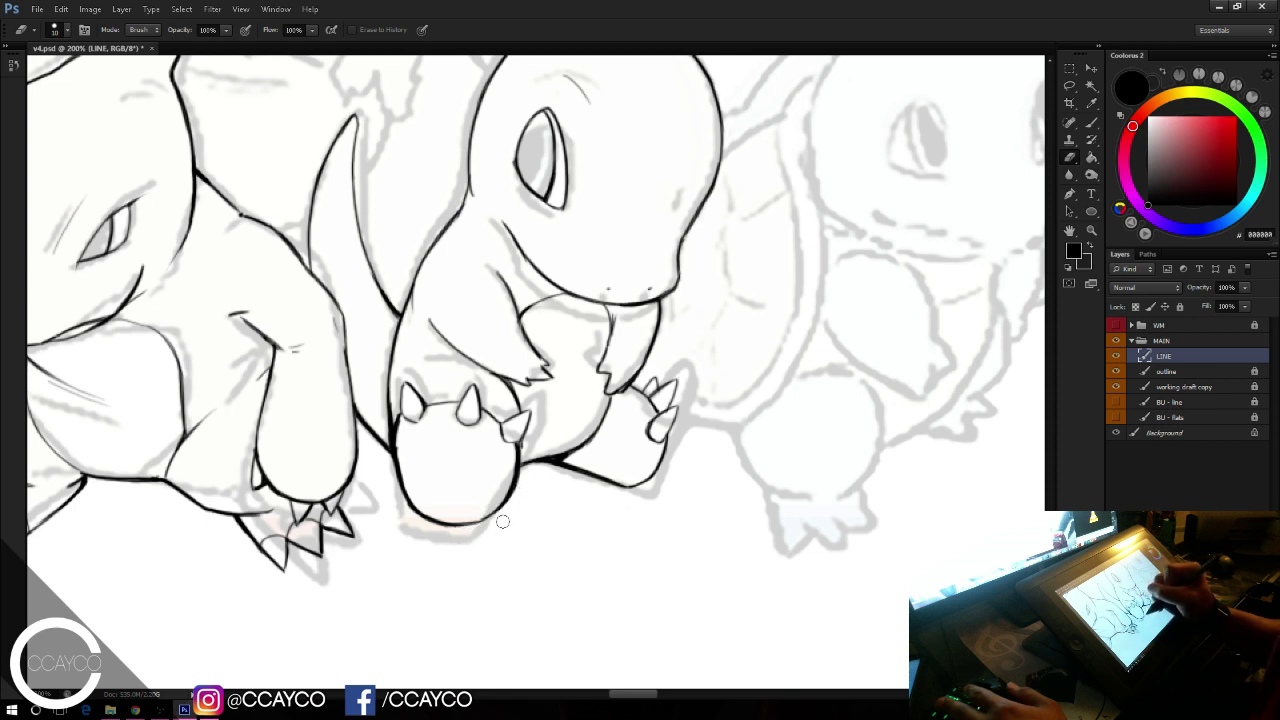
pyautogui.moveTo(527, 447); pyautogui.dragTo(506, 423)
pyautogui.press('b')
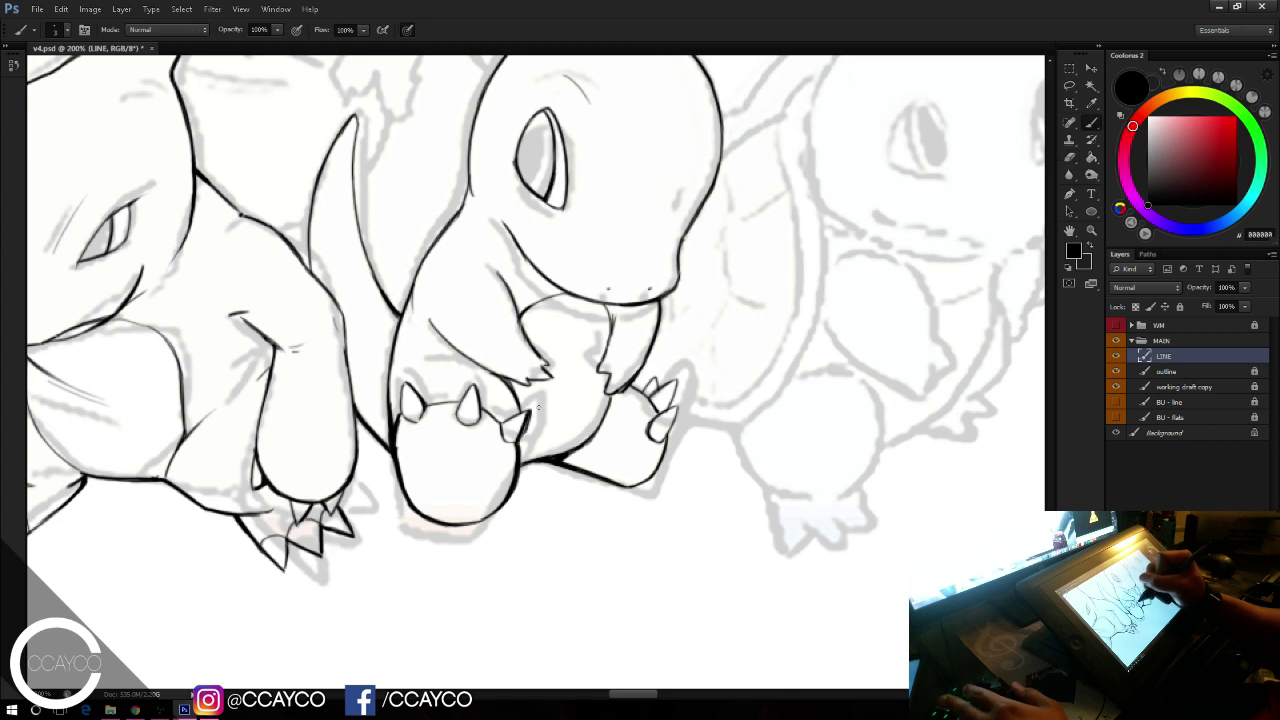
pyautogui.press('e')
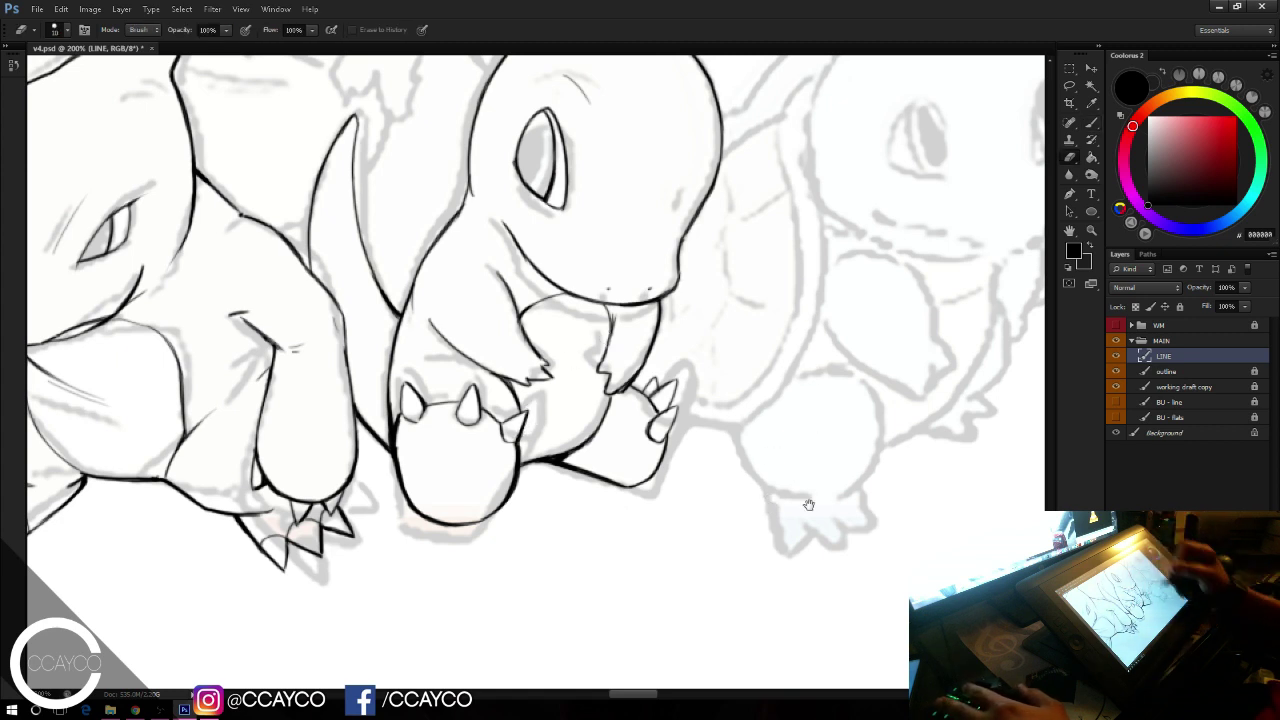
# Step: Ink the large winged dragon's narrow slanted eye, with its upper lid, lower edge and pupil line
pyautogui.moveTo(808, 505); pyautogui.dragTo(571, 651)
pyautogui.moveTo(820, 556)
pyautogui.mouseDown()
pyautogui.moveTo(703, 566)
pyautogui.moveTo(722, 545)
pyautogui.mouseUp()
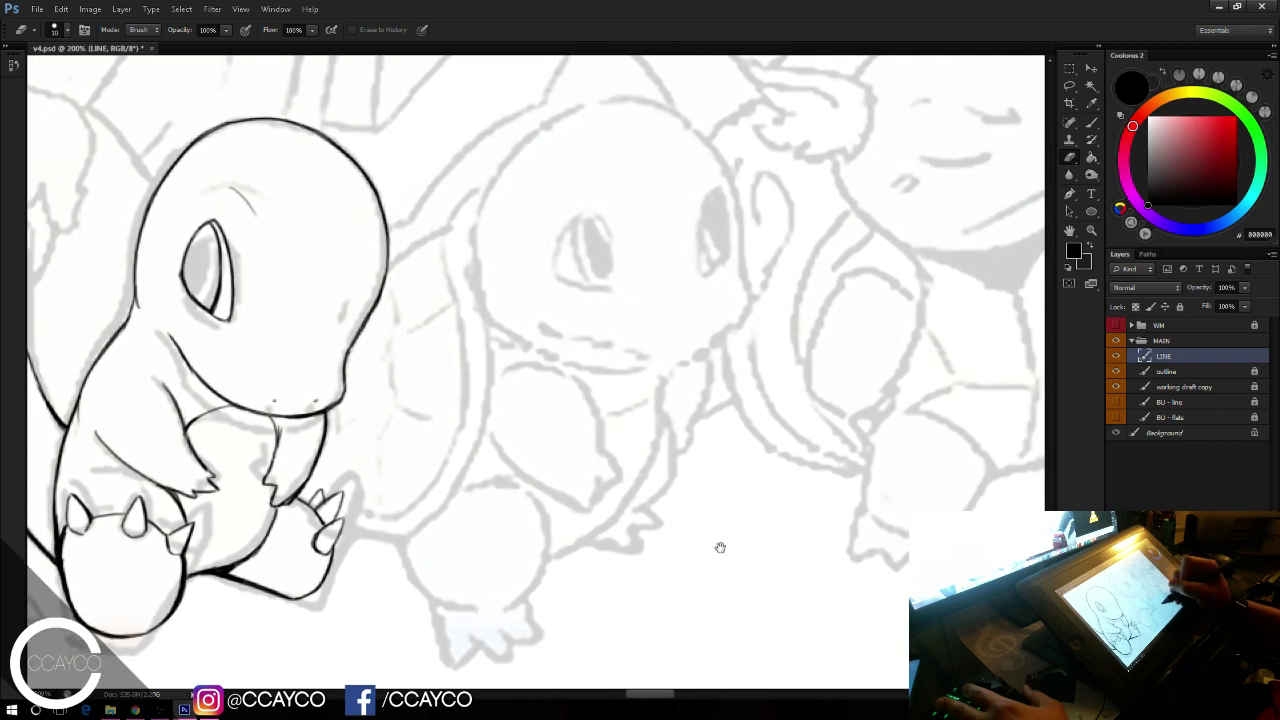
pyautogui.press('b')
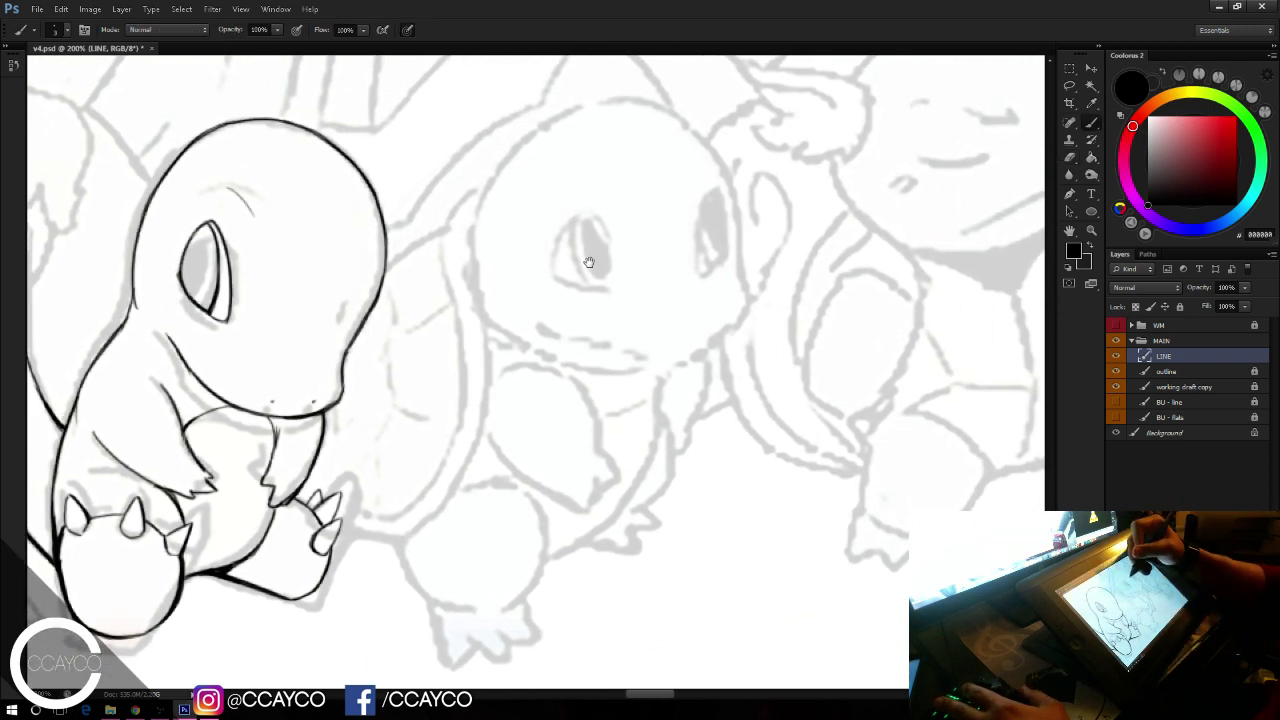
pyautogui.moveTo(640, 281); pyautogui.dragTo(874, 386)
pyautogui.moveTo(731, 276); pyautogui.dragTo(930, 335)
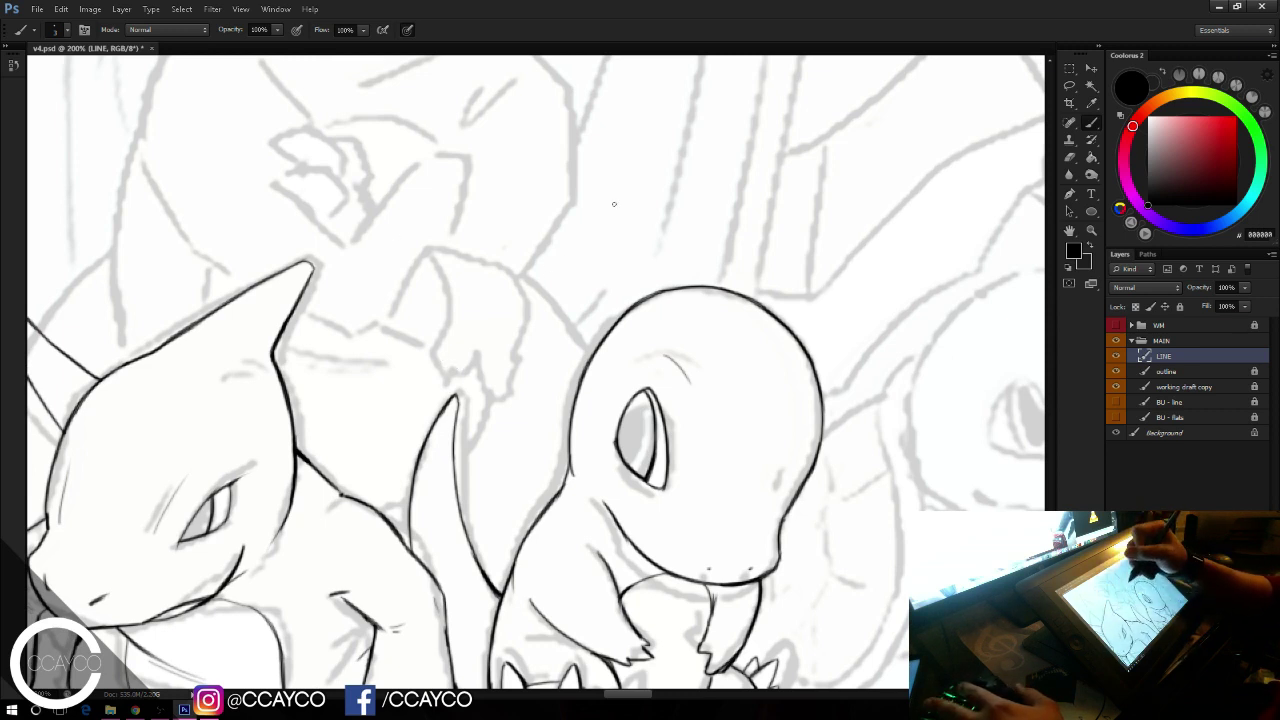
pyautogui.moveTo(543, 203); pyautogui.dragTo(715, 556)
pyautogui.moveTo(640, 314); pyautogui.dragTo(674, 481)
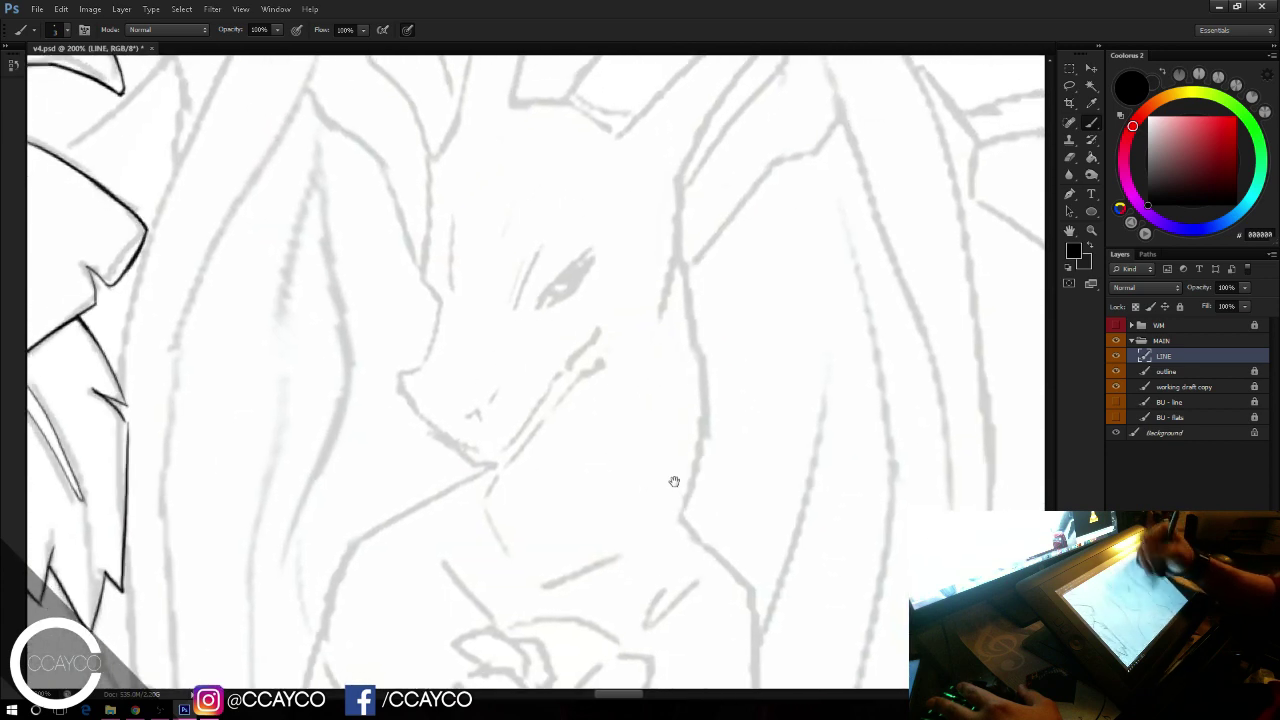
pyautogui.moveTo(535, 314); pyautogui.dragTo(600, 242)
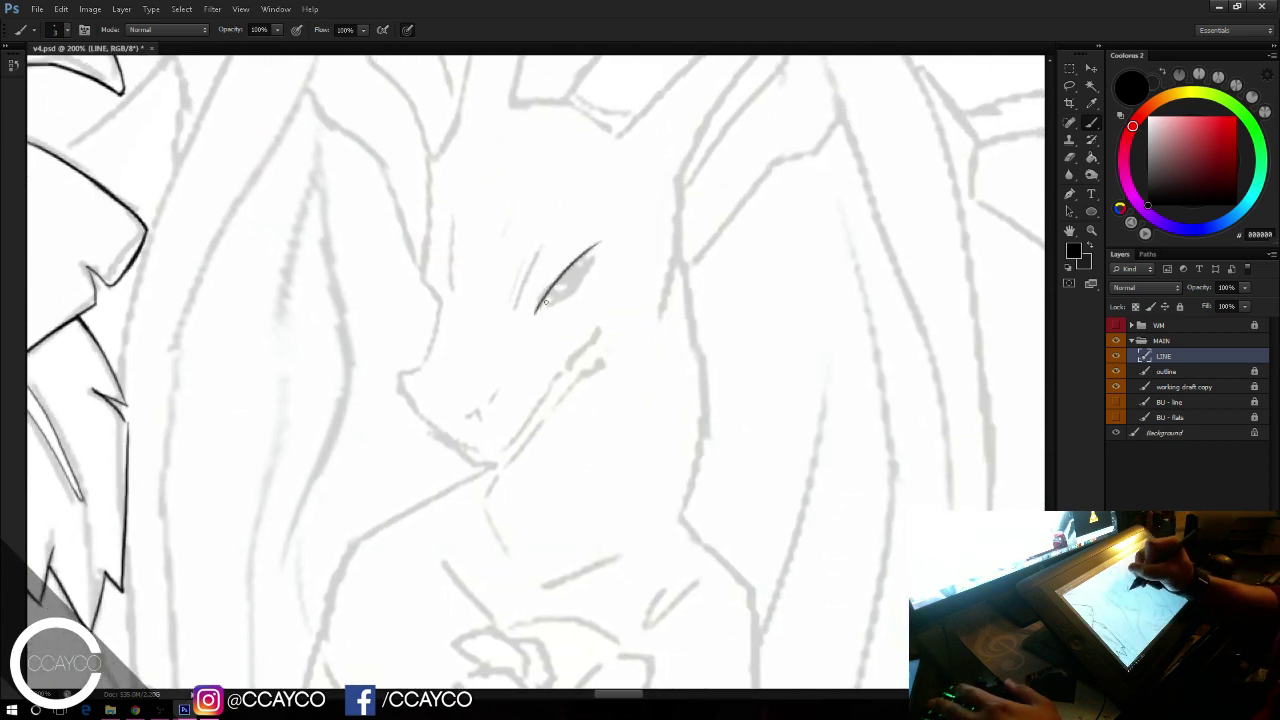
pyautogui.moveTo(538, 307)
pyautogui.mouseDown()
pyautogui.moveTo(587, 271)
pyautogui.moveTo(578, 289)
pyautogui.moveTo(584, 268)
pyautogui.mouseUp()
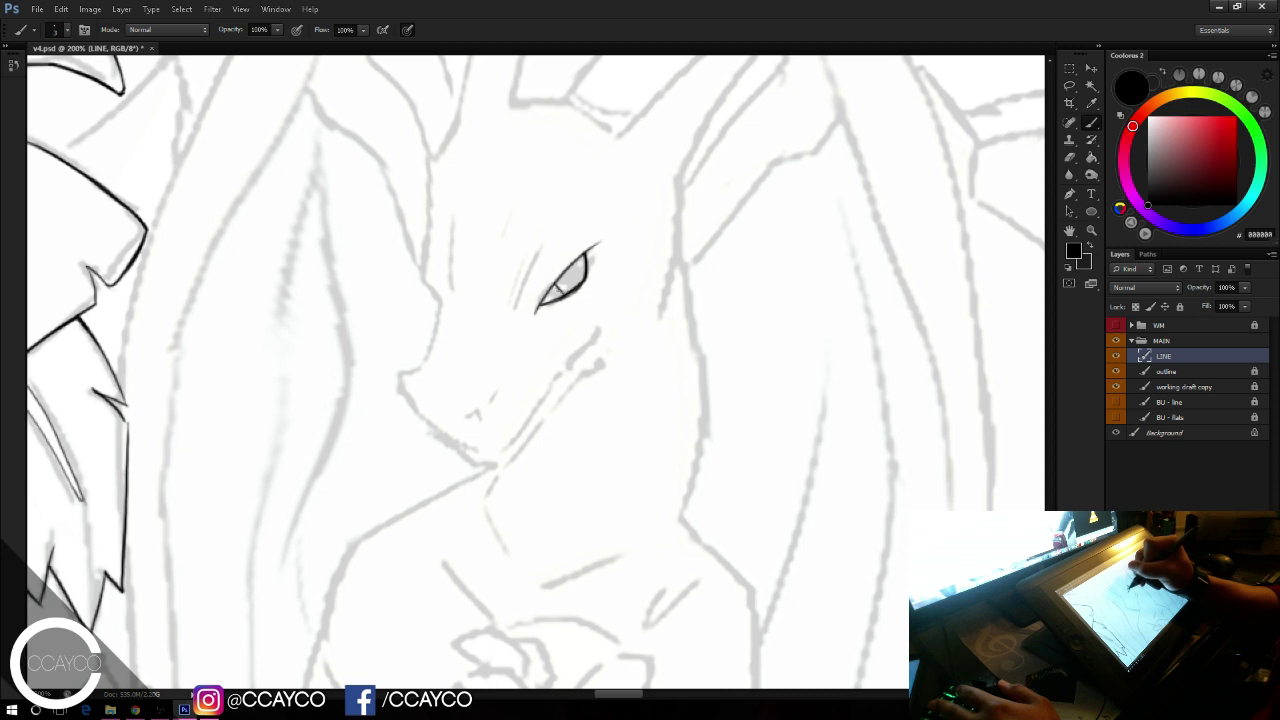
pyautogui.hotkey('ctrl', 'z')
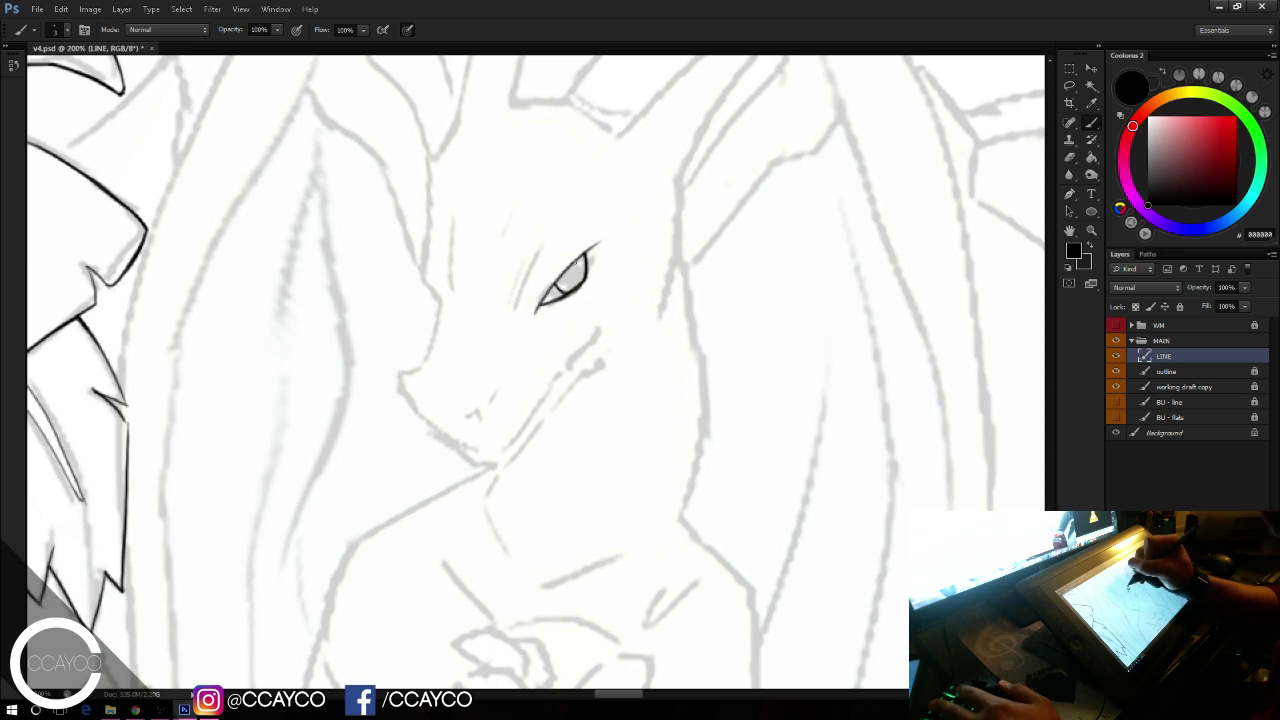
pyautogui.moveTo(575, 262); pyautogui.dragTo(577, 285)
pyautogui.press('e')
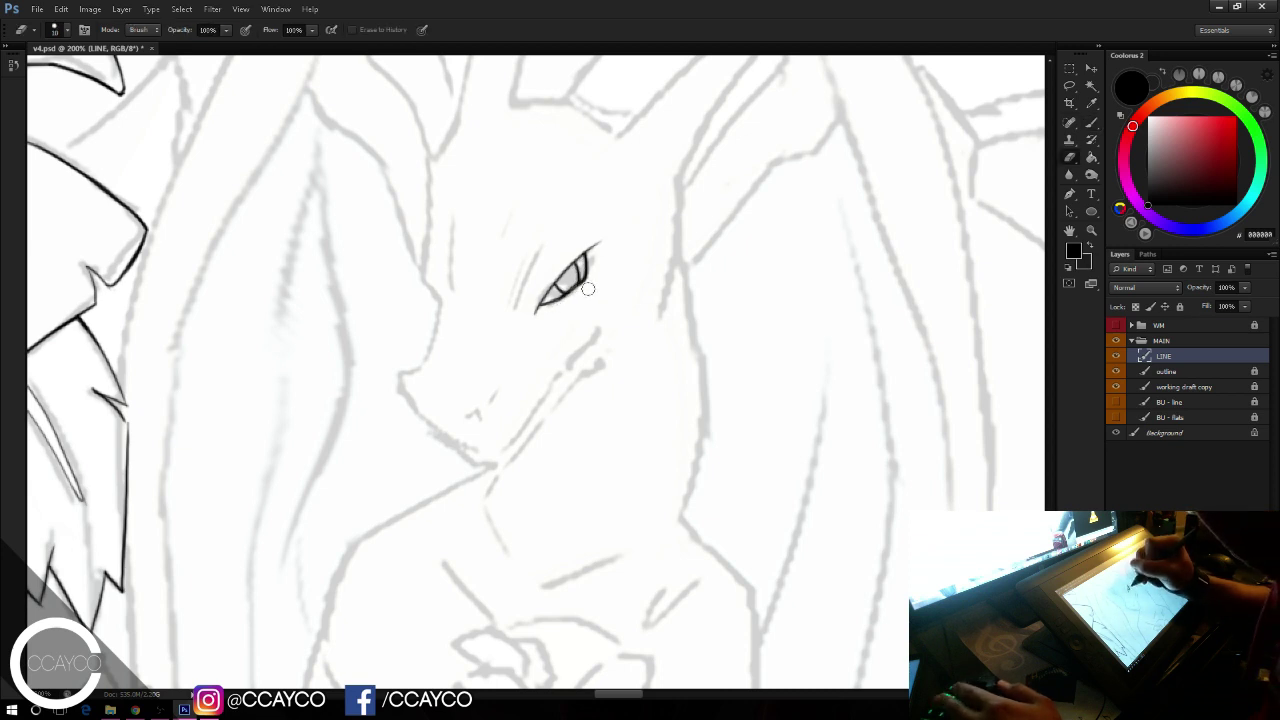
pyautogui.press('b')
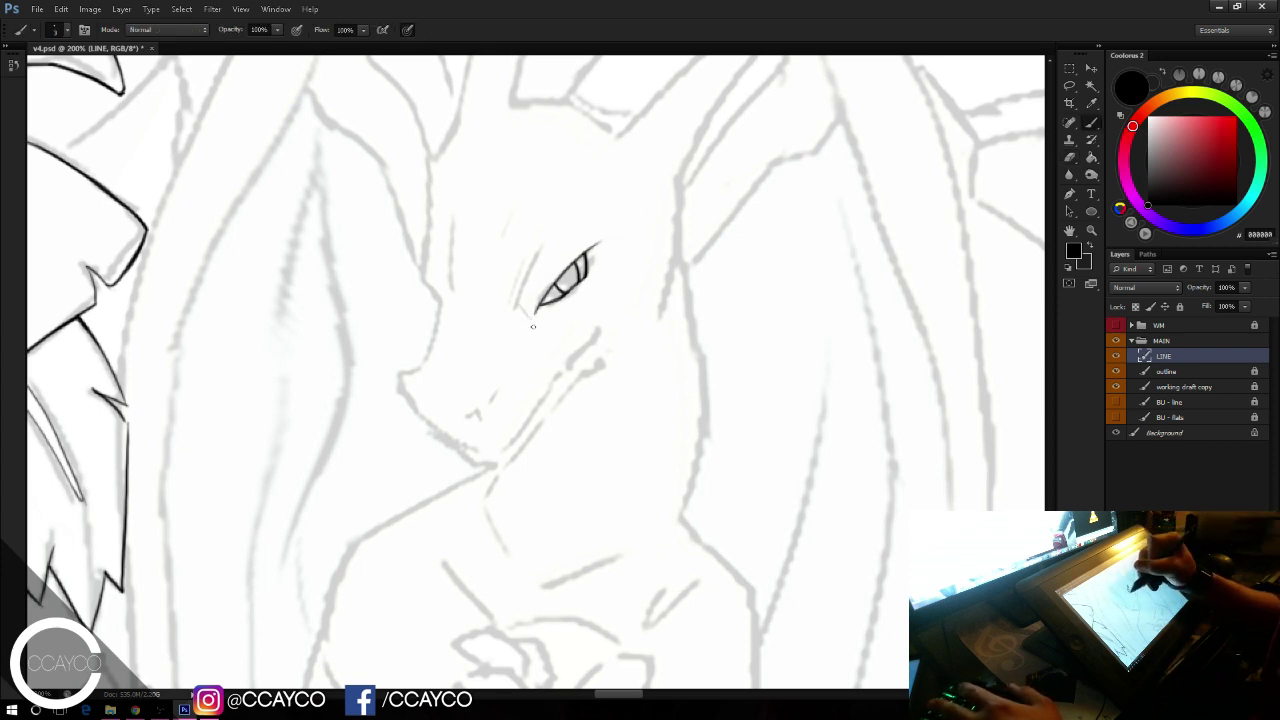
# Step: Ink the angled brow crease in front of the winged dragon's eye
pyautogui.moveTo(504, 300); pyautogui.dragTo(517, 326)
pyautogui.moveTo(537, 227)
pyautogui.mouseDown()
pyautogui.moveTo(509, 292)
pyautogui.moveTo(518, 319)
pyautogui.moveTo(514, 292)
pyautogui.mouseUp()
pyautogui.hotkey('ctrl', 'z')
pyautogui.hotkey('ctrl', 'alt', 'z')
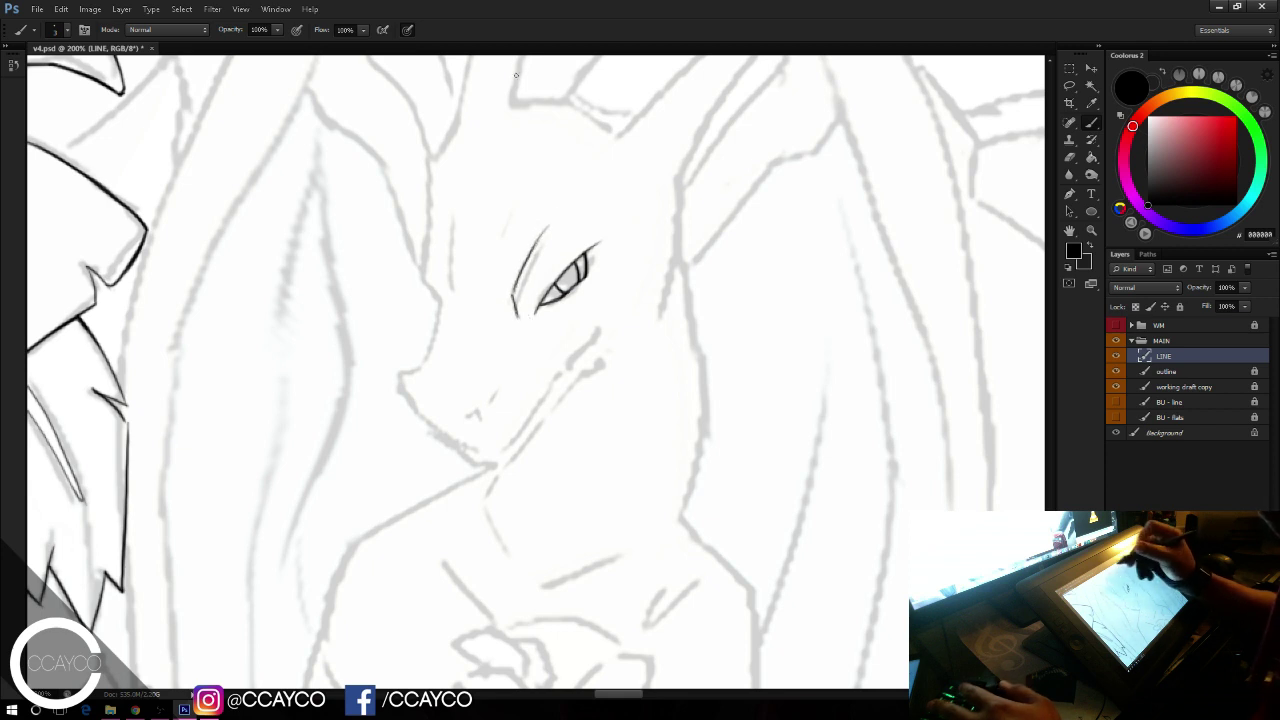
# Step: Ink the winged dragon's far face contour from the forehead past the brow to the nose tip, and add its nostrils
pyautogui.moveTo(430, 292); pyautogui.dragTo(437, 316)
pyautogui.moveTo(433, 213)
pyautogui.mouseDown()
pyautogui.moveTo(429, 292)
pyautogui.moveTo(434, 200)
pyautogui.mouseUp()
pyautogui.hotkey('ctrl', 'z')
pyautogui.moveTo(428, 290)
pyautogui.mouseDown()
pyautogui.moveTo(437, 188)
pyautogui.moveTo(451, 296)
pyautogui.moveTo(432, 358)
pyautogui.mouseUp()
pyautogui.moveTo(437, 314); pyautogui.dragTo(415, 378)
pyautogui.hotkey('ctrl', 'z')
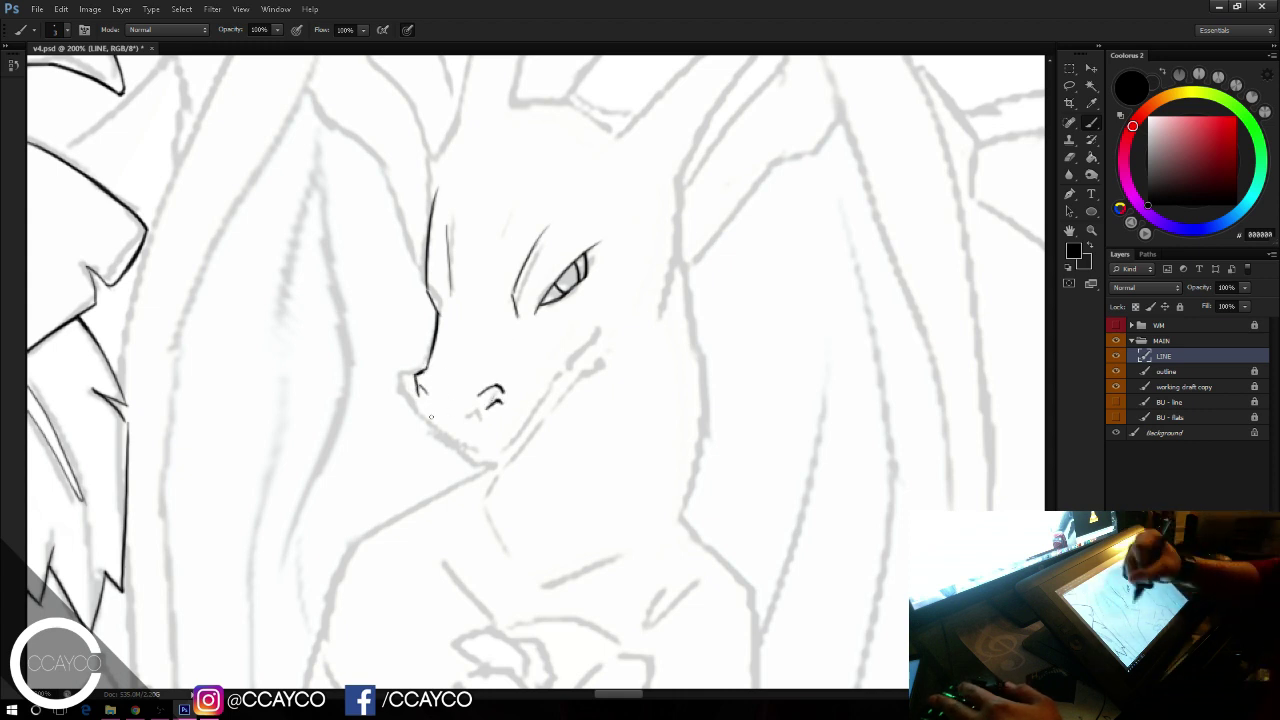
# Step: Ink the winged dragon's mouth line from the nose tip around the muzzle to the upturned corner below the eye
pyautogui.moveTo(418, 394)
pyautogui.mouseDown()
pyautogui.moveTo(511, 429)
pyautogui.moveTo(611, 314)
pyautogui.moveTo(615, 290)
pyautogui.mouseUp()
pyautogui.hotkey('ctrl', 'z')
pyautogui.hotkey('ctrl', 'z')
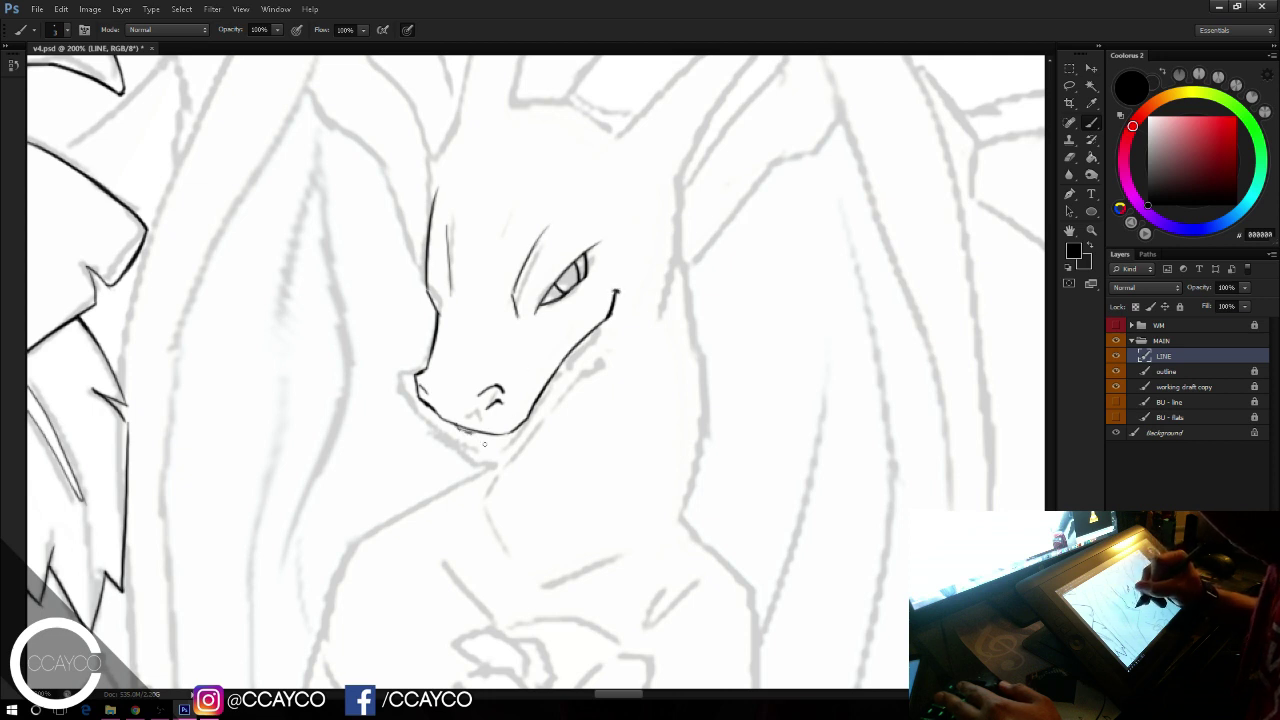
# Step: Ink the lower jaw from the chin up to the cheek, and extend the far forehead contour upward
pyautogui.moveTo(480, 441)
pyautogui.mouseDown()
pyautogui.moveTo(531, 446)
pyautogui.moveTo(542, 428)
pyautogui.mouseUp()
pyautogui.press('e')
pyautogui.press('b')
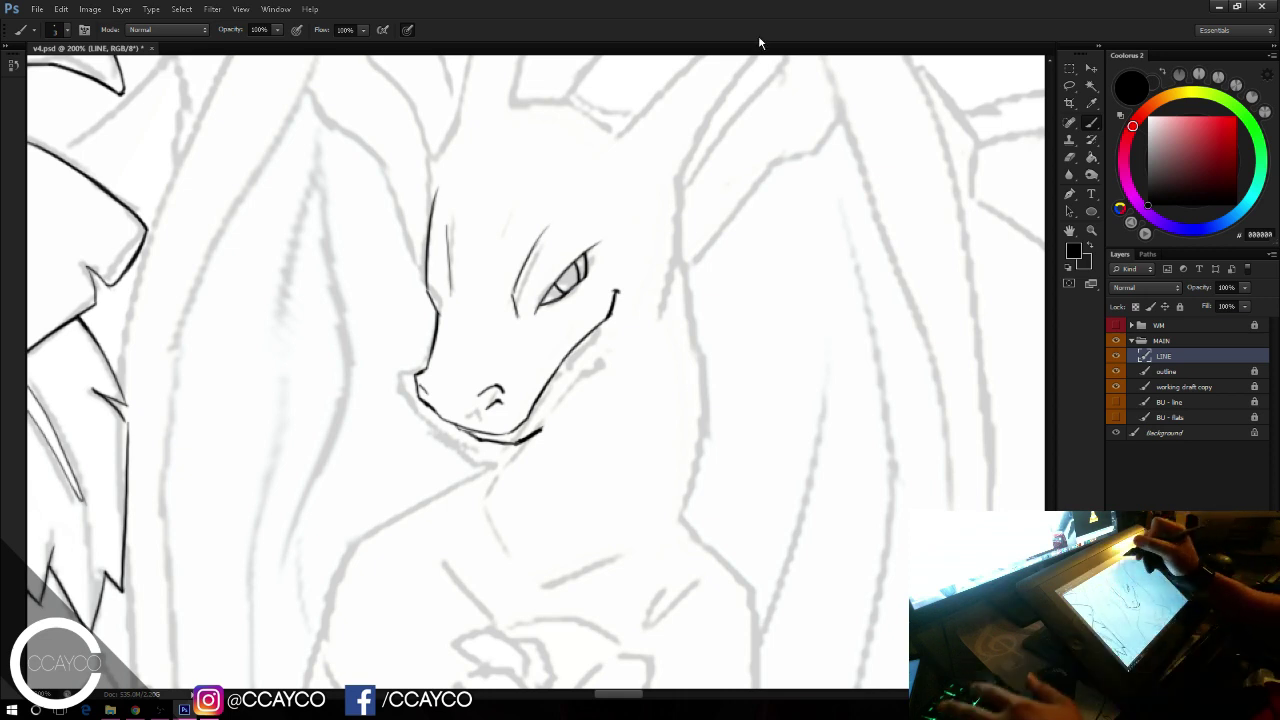
pyautogui.moveTo(436, 193); pyautogui.dragTo(458, 153)
pyautogui.hotkey('ctrl', 'z')
pyautogui.moveTo(540, 431)
pyautogui.mouseDown()
pyautogui.moveTo(627, 316)
pyautogui.moveTo(619, 346)
pyautogui.mouseUp()
pyautogui.hotkey('ctrl', 'z')
pyautogui.hotkey('ctrl', 'z')
pyautogui.press('e')
pyautogui.press('b')
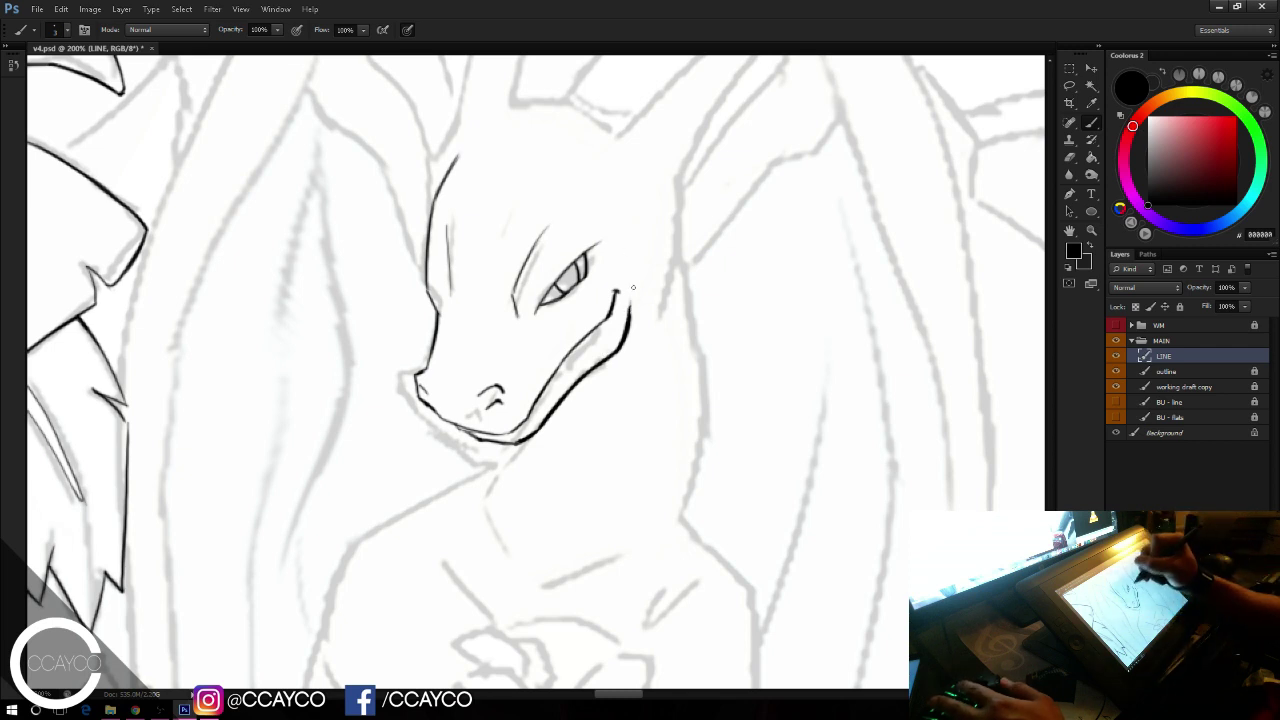
# Step: Ink the curved crown of the winged dragon's head between the two sketched horns
pyautogui.moveTo(734, 277); pyautogui.dragTo(679, 399)
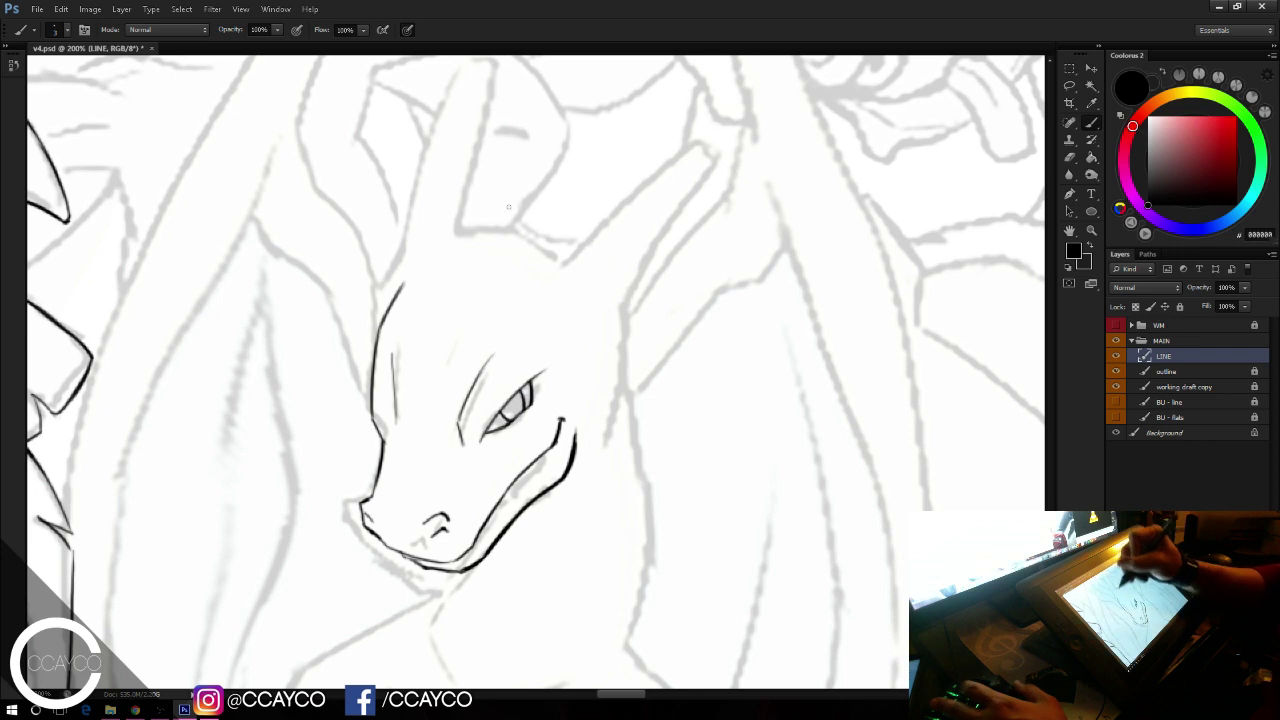
pyautogui.moveTo(444, 247)
pyautogui.mouseDown()
pyautogui.moveTo(532, 241)
pyautogui.moveTo(569, 258)
pyautogui.mouseUp()
pyautogui.hotkey('ctrl', 'z')
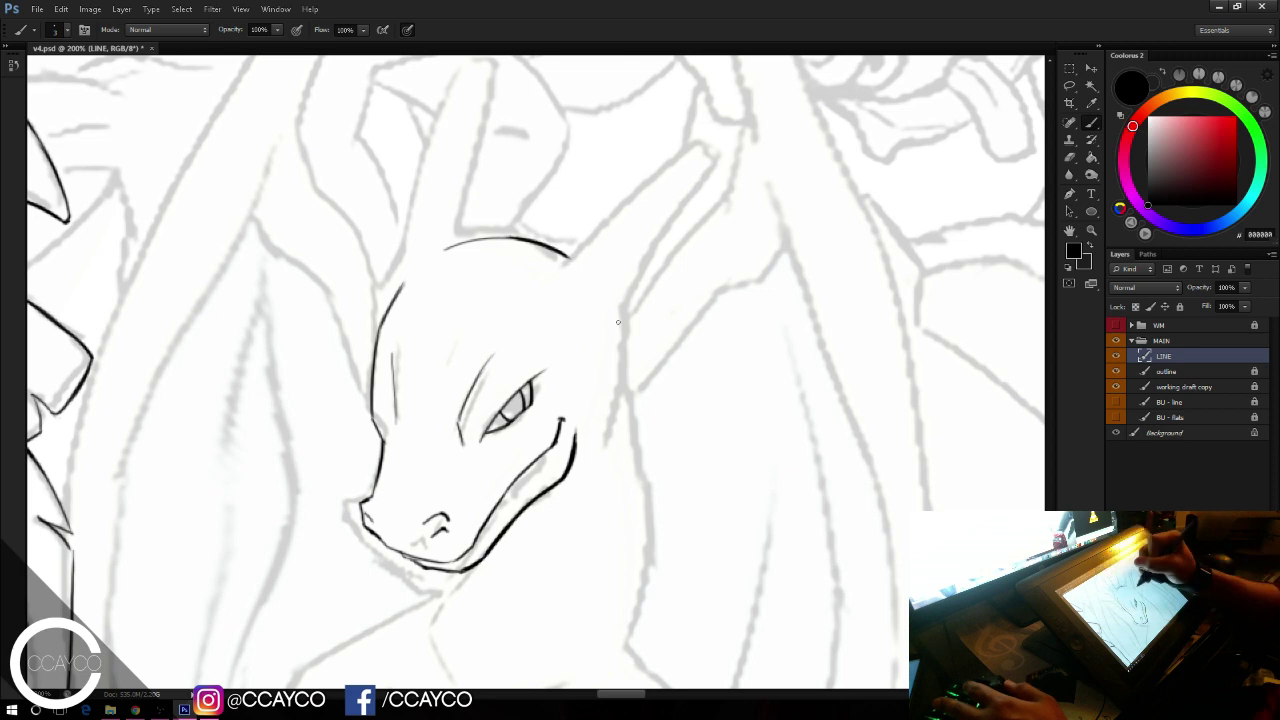
# Step: Ink the back of the head from the near horn's base down to the start of the neck, and save the document
pyautogui.moveTo(618, 315); pyautogui.dragTo(618, 405)
pyautogui.moveTo(622, 358); pyautogui.dragTo(609, 431)
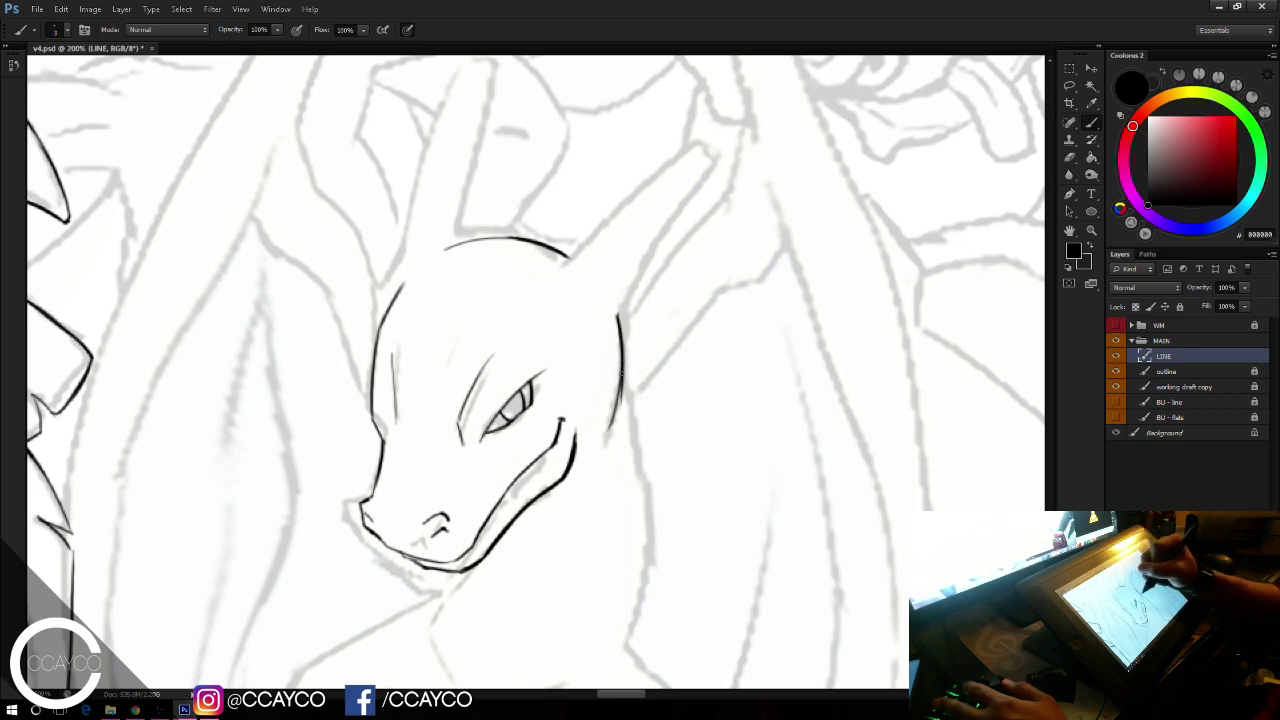
pyautogui.hotkey('ctrl', 'z')
pyautogui.moveTo(622, 371); pyautogui.dragTo(620, 433)
pyautogui.hotkey('ctrl', 'z')
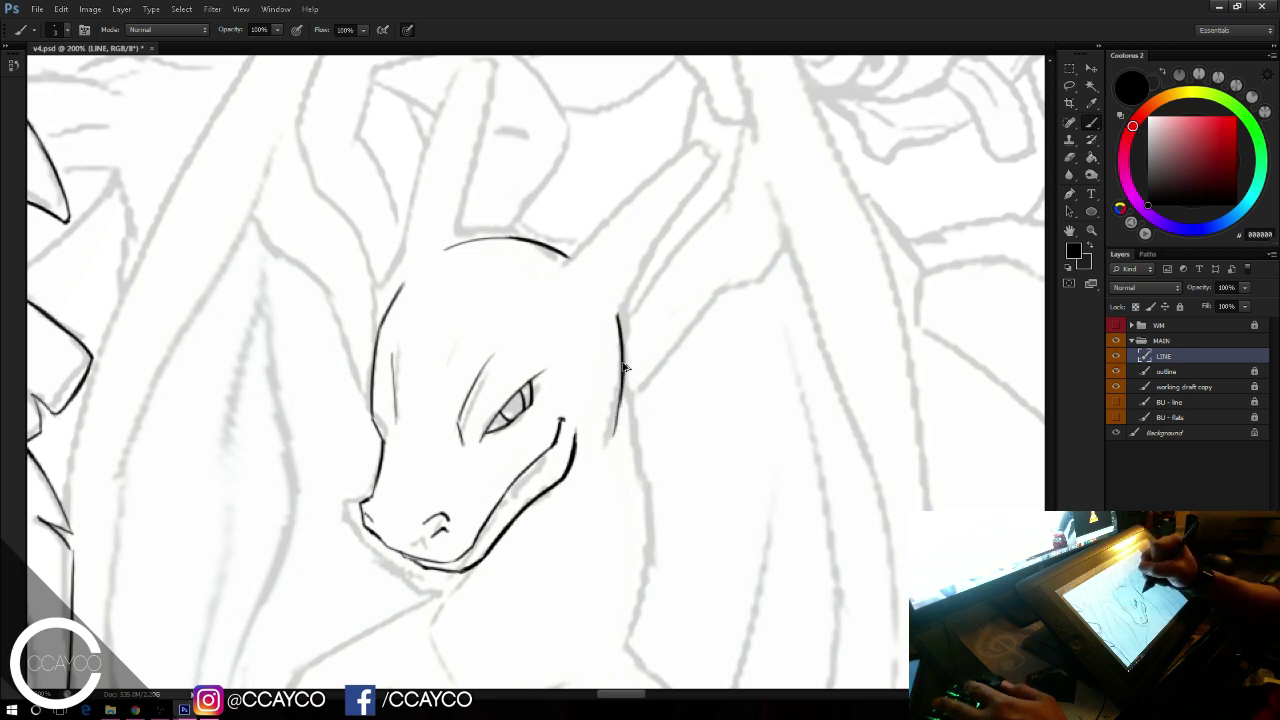
pyautogui.hotkey('ctrl', 'z')
pyautogui.moveTo(622, 358); pyautogui.dragTo(617, 430)
pyautogui.hotkey('ctrl', 'z')
pyautogui.moveTo(622, 362); pyautogui.dragTo(621, 427)
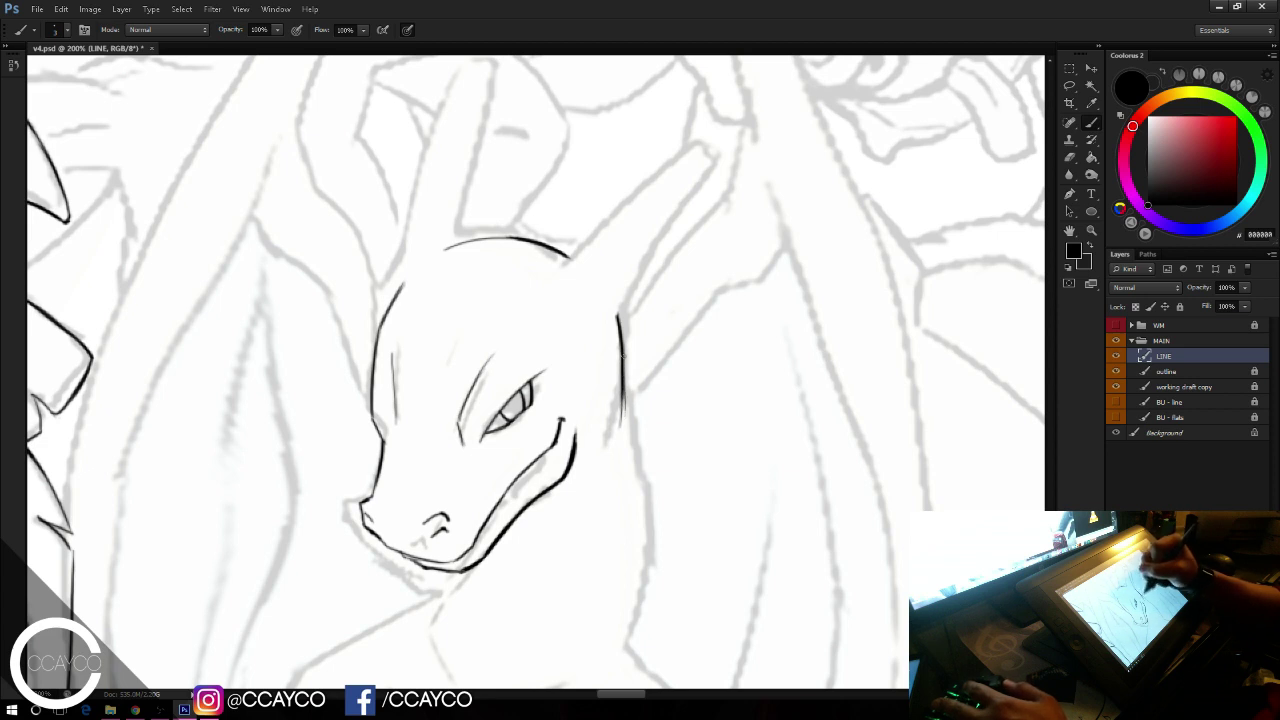
pyautogui.moveTo(622, 356); pyautogui.dragTo(624, 425)
pyautogui.hotkey('ctrl', 'z')
pyautogui.moveTo(623, 376); pyautogui.dragTo(626, 411)
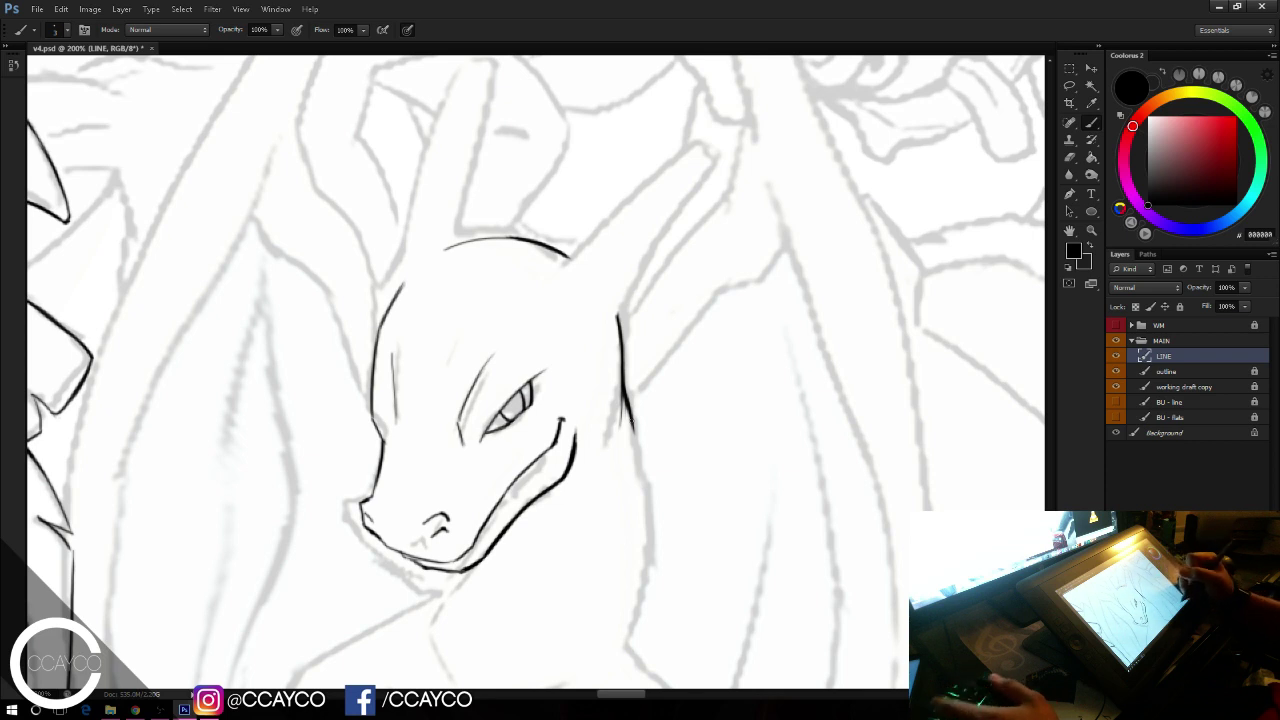
pyautogui.hotkey('ctrl', 's')
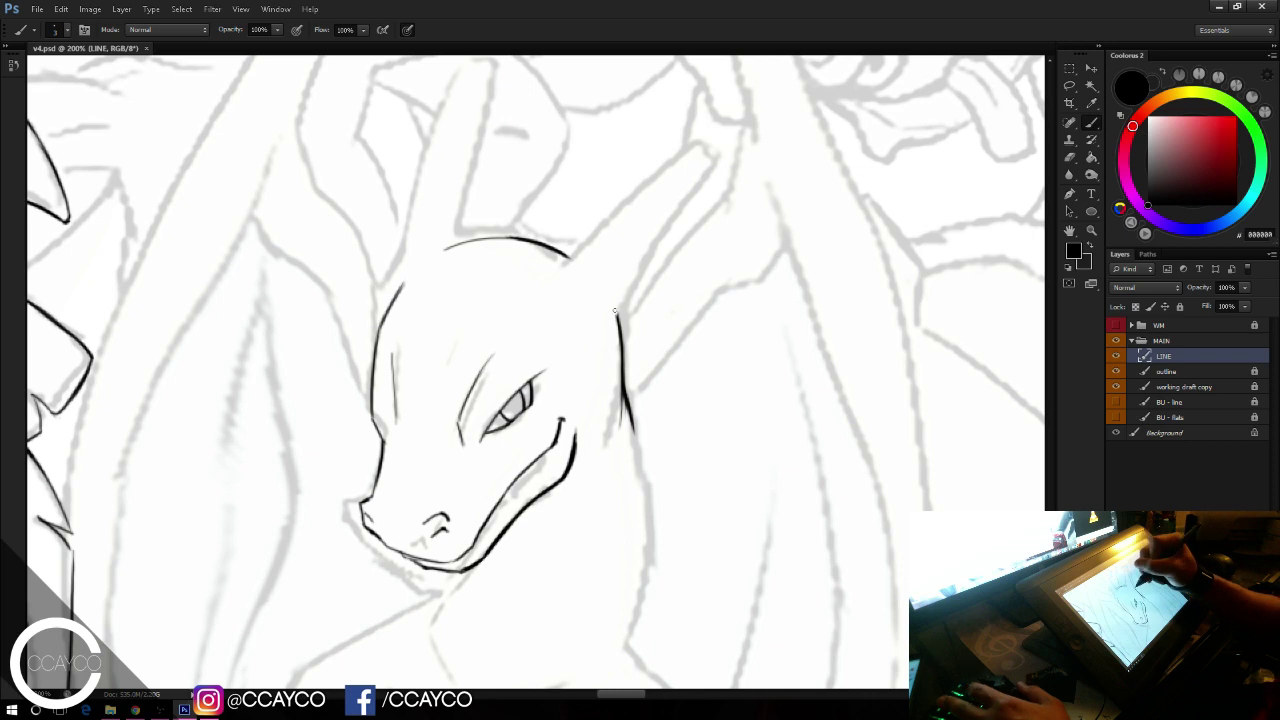
# Step: Ink the rear edge of the near horn, rising from the back of the head toward its tip
pyautogui.moveTo(613, 300); pyautogui.dragTo(645, 255)
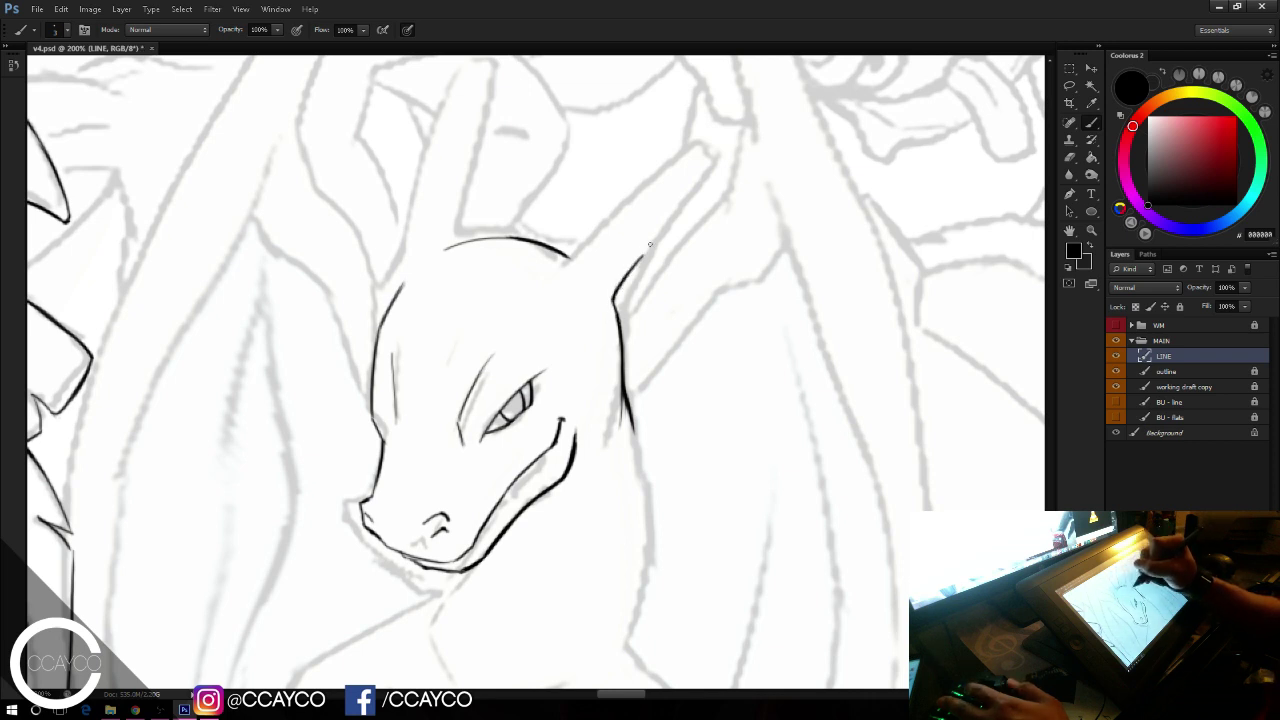
pyautogui.moveTo(677, 213); pyautogui.dragTo(702, 186)
pyautogui.hotkey('ctrl', 'z')
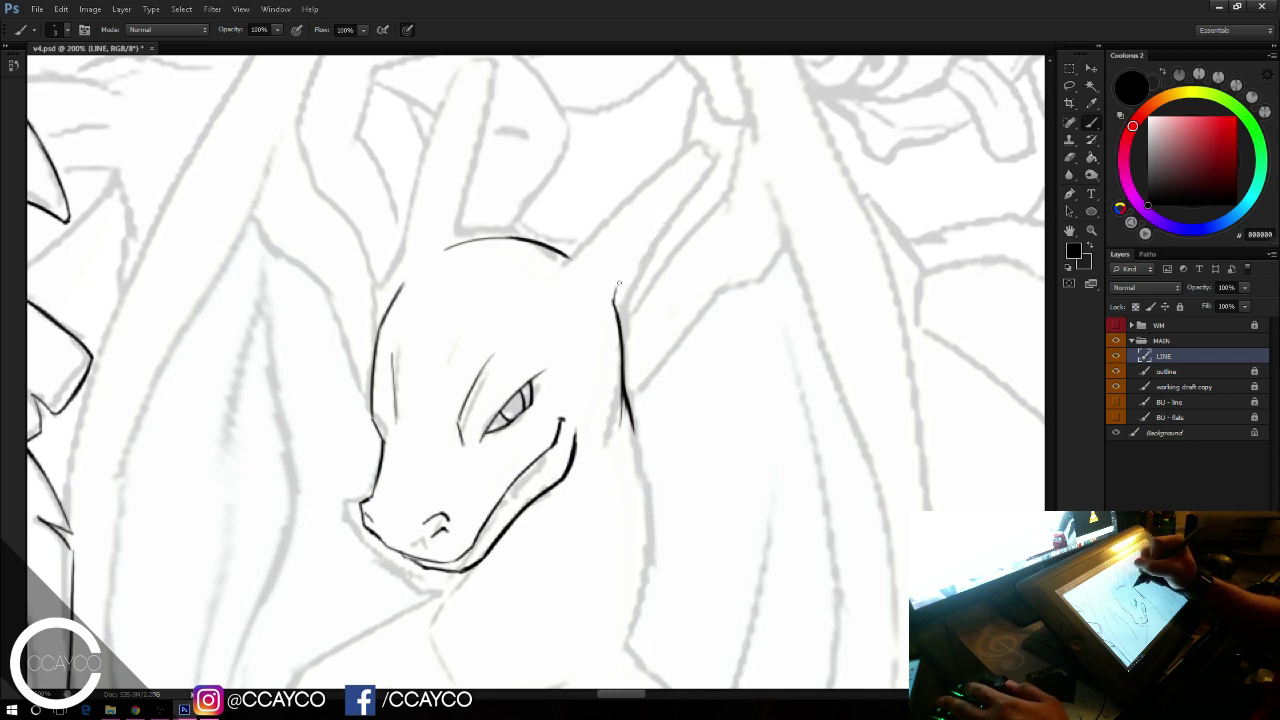
pyautogui.moveTo(612, 298); pyautogui.dragTo(680, 195)
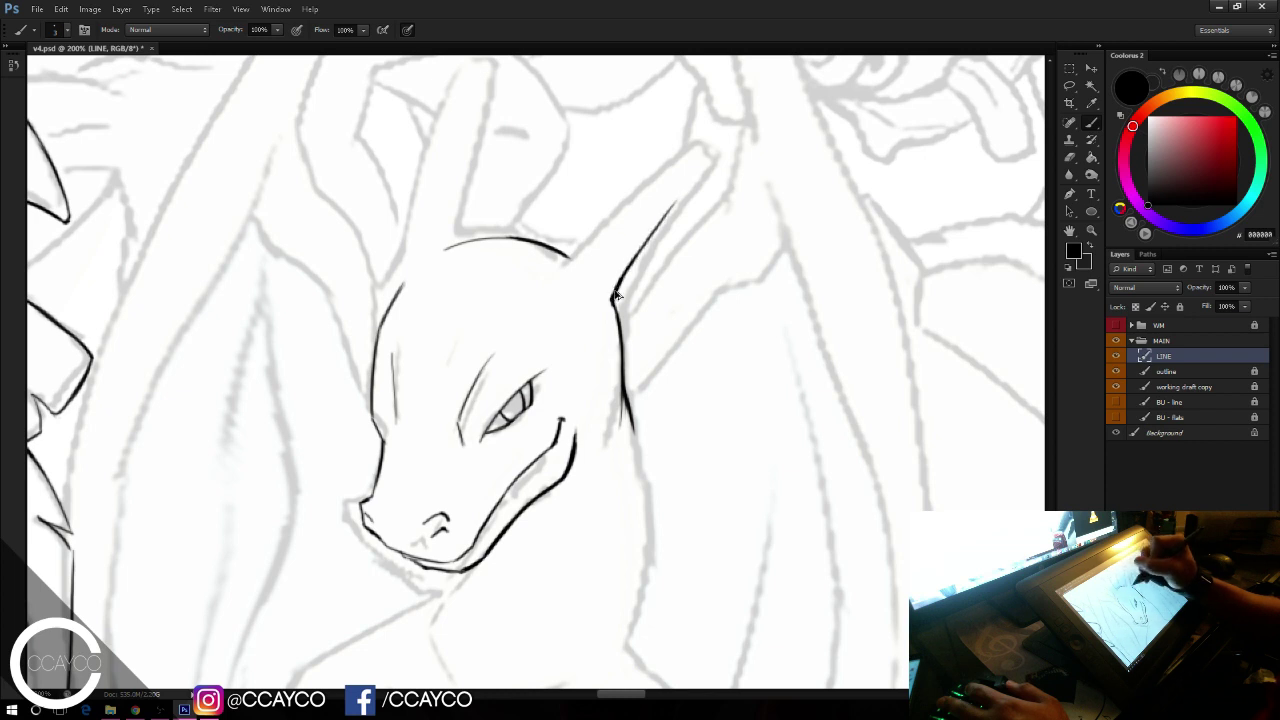
pyautogui.hotkey('ctrl', 'z')
pyautogui.moveTo(613, 298); pyautogui.dragTo(702, 169)
pyautogui.hotkey('ctrl', 'z')
pyautogui.moveTo(613, 298); pyautogui.dragTo(689, 182)
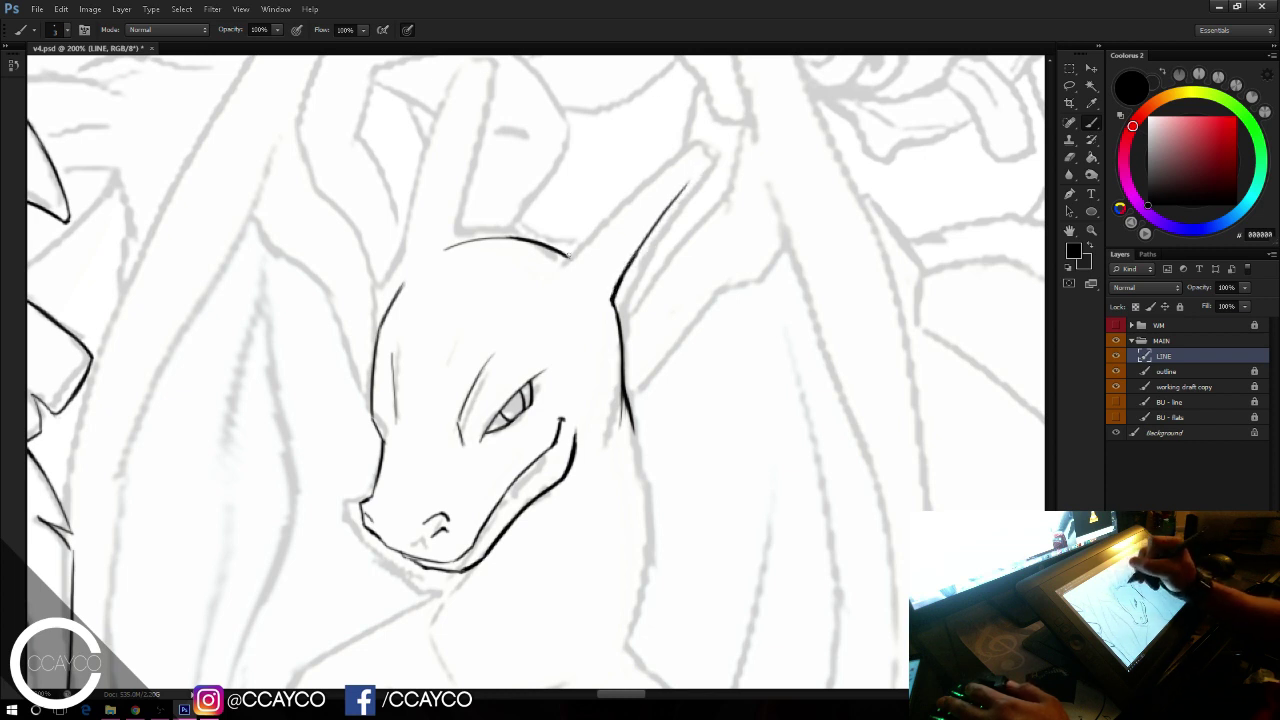
# Step: Ink the near horn's front edge from the crown and close the horn with a narrow rounded tip
pyautogui.moveTo(566, 259); pyautogui.dragTo(628, 213)
pyautogui.hotkey('ctrl', 'z')
pyautogui.moveTo(560, 265)
pyautogui.mouseDown()
pyautogui.moveTo(711, 151)
pyautogui.moveTo(665, 172)
pyautogui.mouseUp()
pyautogui.hotkey('ctrl', 'z')
pyautogui.moveTo(578, 254); pyautogui.dragTo(677, 158)
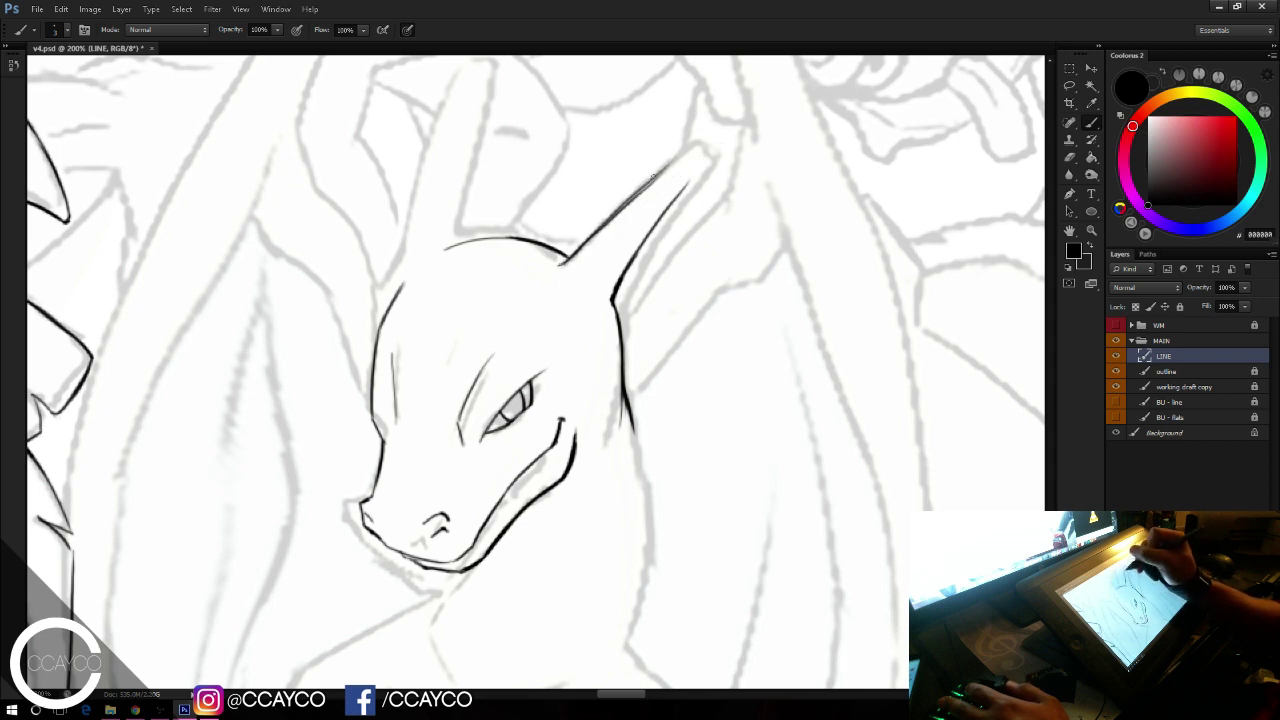
pyautogui.hotkey('ctrl', 'z')
pyautogui.hotkey('ctrl', 'z')
pyautogui.moveTo(552, 271)
pyautogui.mouseDown()
pyautogui.moveTo(698, 147)
pyautogui.moveTo(668, 205)
pyautogui.mouseUp()
pyautogui.hotkey('ctrl', 'z')
pyautogui.moveTo(701, 155); pyautogui.dragTo(640, 243)
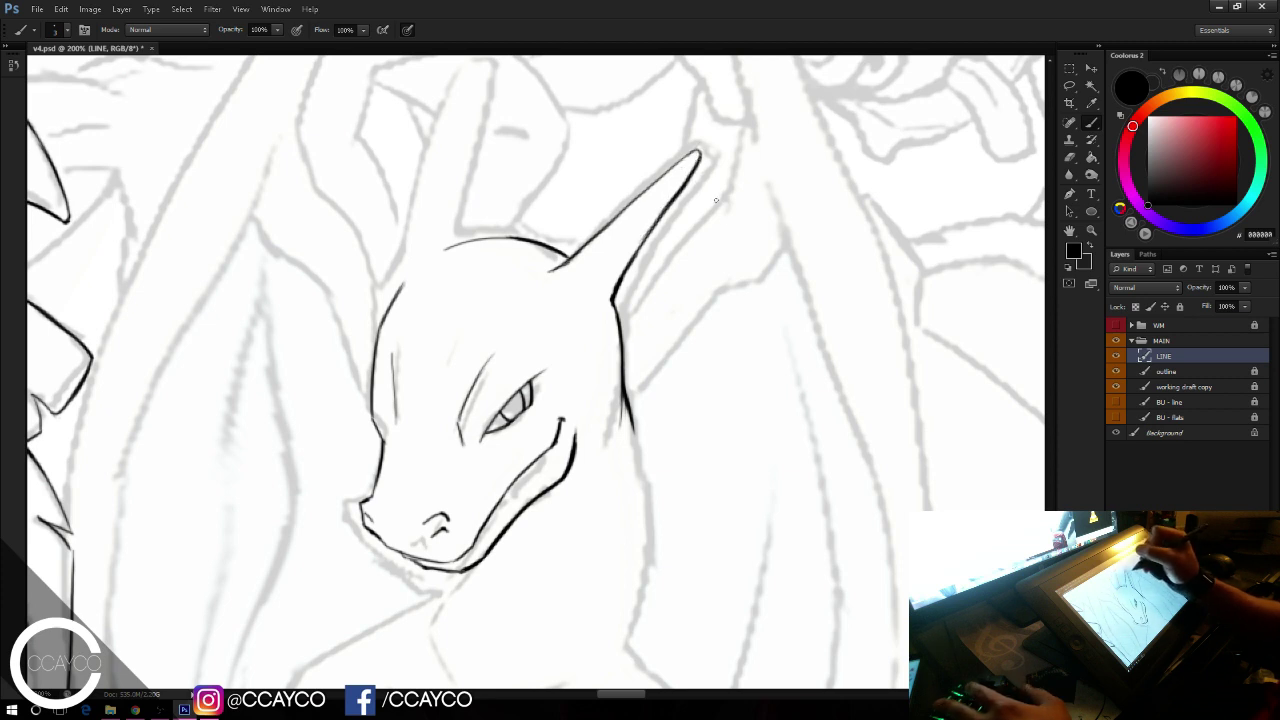
# Step: Ink both edges of the far horn from the forehead and crown, and clean up its narrow tip
pyautogui.moveTo(400, 290); pyautogui.dragTo(470, 160)
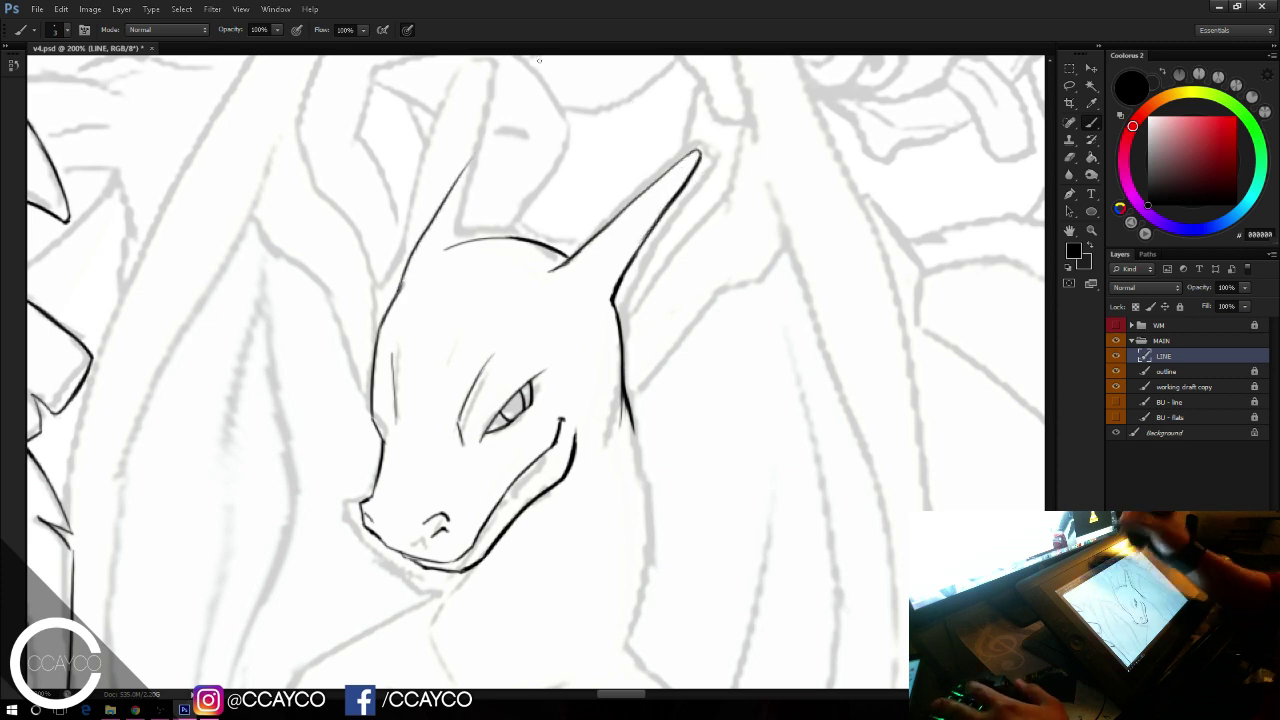
pyautogui.hotkey('ctrl', 'z')
pyautogui.moveTo(400, 290); pyautogui.dragTo(505, 110)
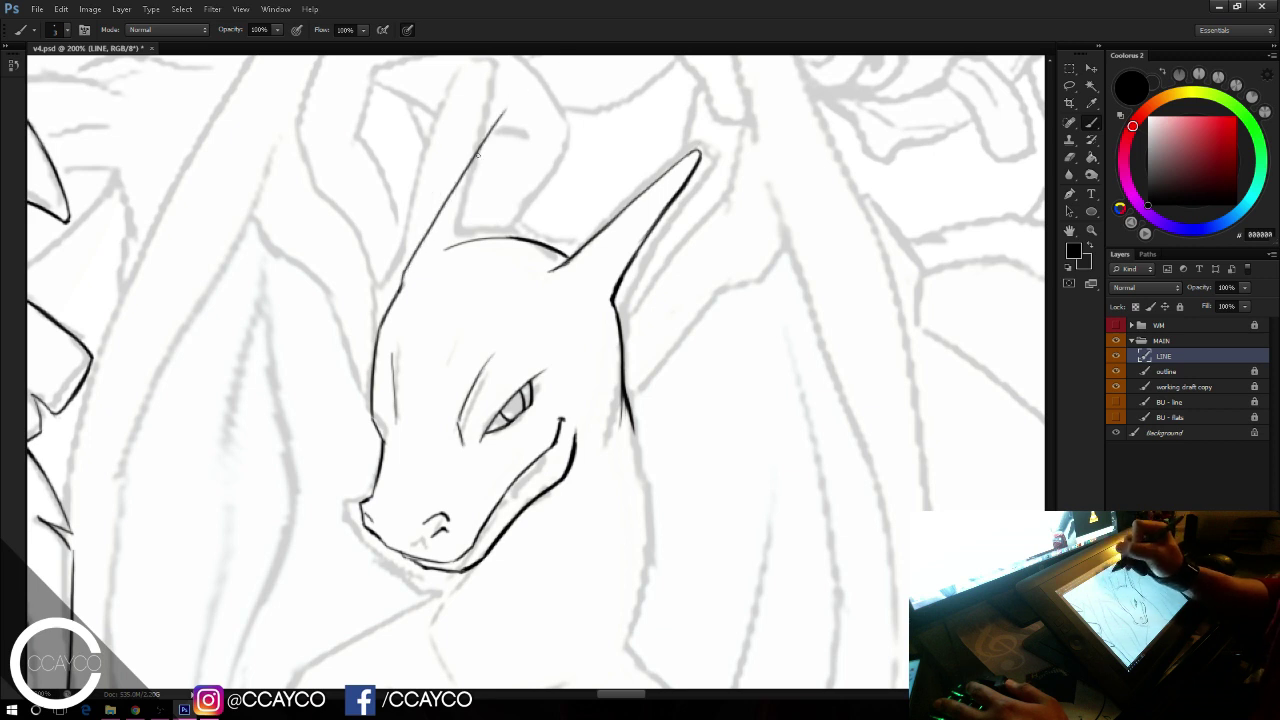
pyautogui.hotkey('ctrl', 'z')
pyautogui.moveTo(400, 290)
pyautogui.mouseDown()
pyautogui.moveTo(458, 140)
pyautogui.moveTo(460, 241)
pyautogui.moveTo(480, 161)
pyautogui.moveTo(470, 190)
pyautogui.mouseUp()
pyautogui.press('e')
pyautogui.press('b')
pyautogui.hotkey('ctrl', 'z')
pyautogui.moveTo(484, 131); pyautogui.dragTo(474, 196)
pyautogui.press('e')
pyautogui.moveTo(490, 136)
pyautogui.mouseDown()
pyautogui.moveTo(474, 194)
pyautogui.moveTo(447, 170)
pyautogui.moveTo(439, 192)
pyautogui.moveTo(466, 196)
pyautogui.mouseUp()
pyautogui.press('b')
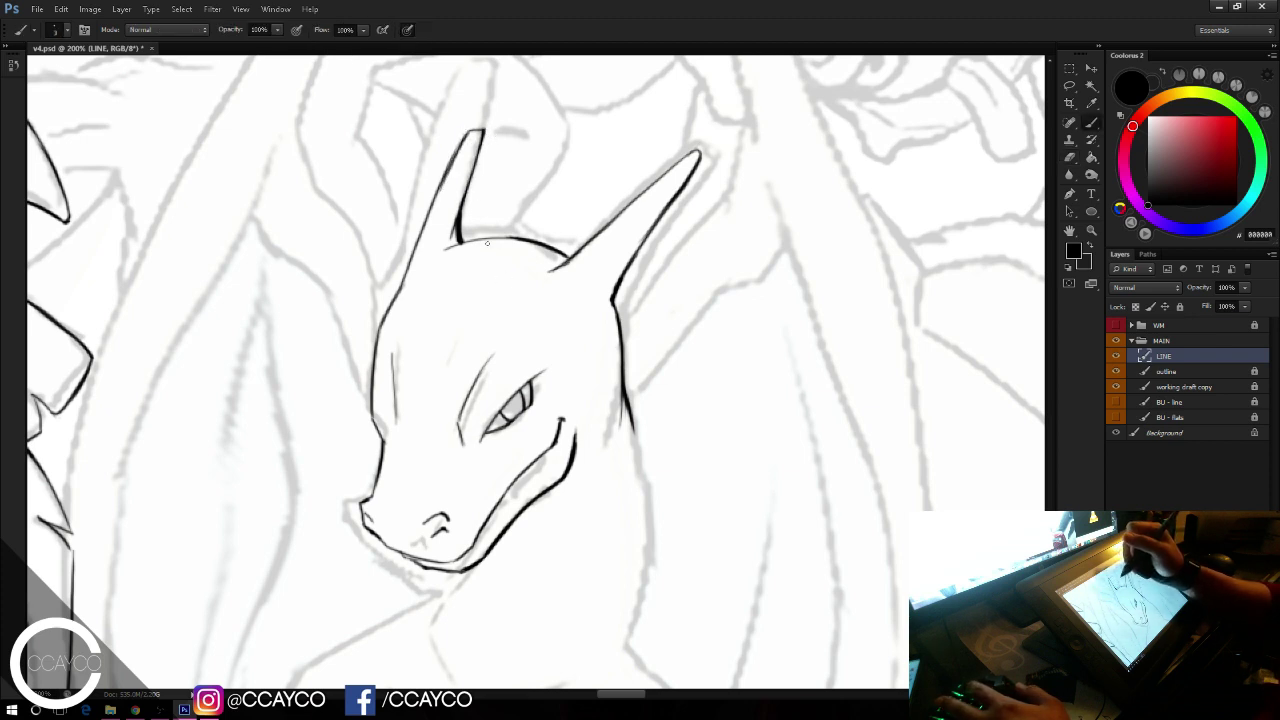
# Step: Hide the working draft copy layer to check the inked head on its own, and show the layer again
pyautogui.moveTo(754, 474); pyautogui.dragTo(746, 430)
pyautogui.click(1116, 387)
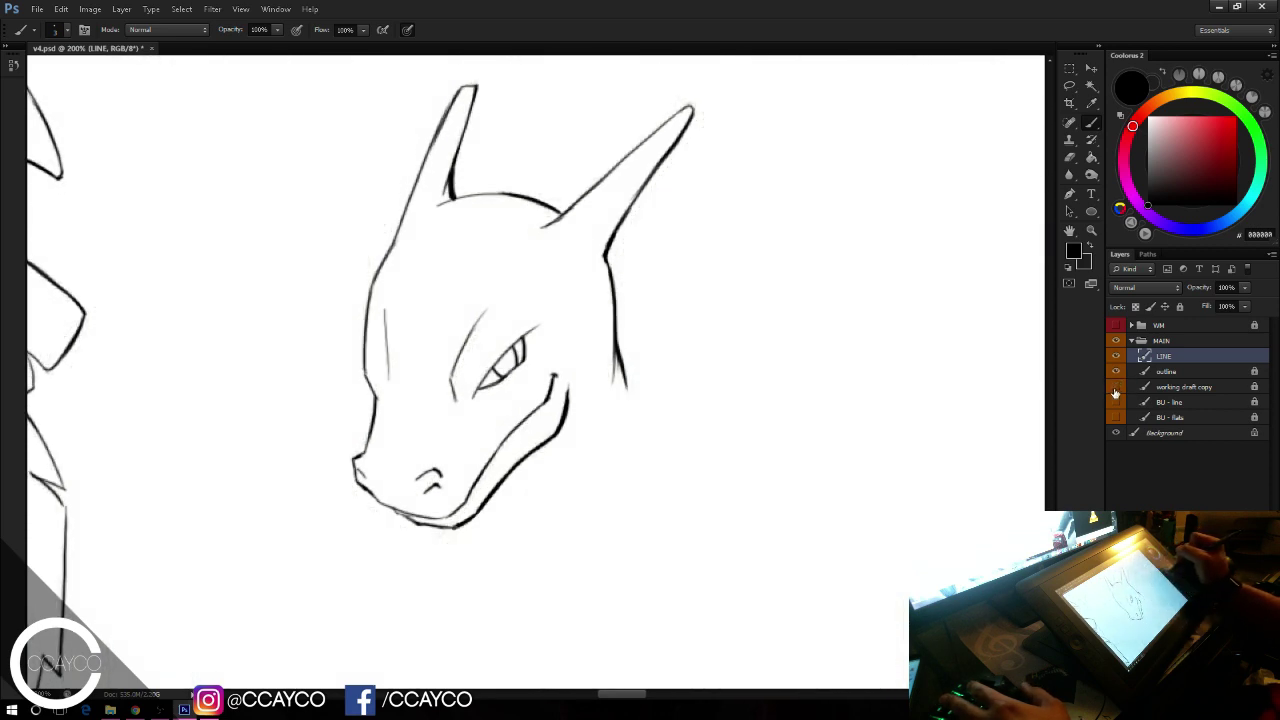
pyautogui.click(1116, 388)
# Step: Ink the throat line below the jaw and the long curved back of the winged dragon's neck
pyautogui.moveTo(856, 466); pyautogui.dragTo(836, 325)
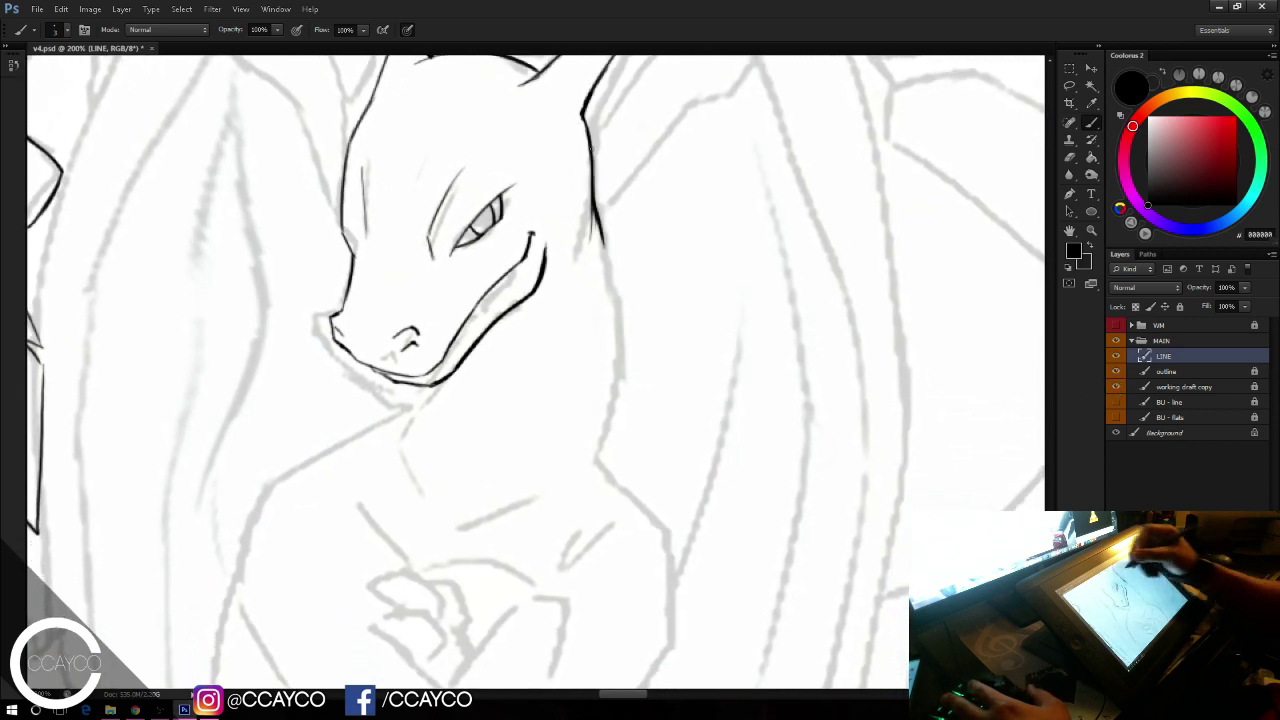
pyautogui.moveTo(863, 278); pyautogui.dragTo(929, 189)
pyautogui.moveTo(468, 345)
pyautogui.mouseDown()
pyautogui.moveTo(495, 302)
pyautogui.moveTo(471, 340)
pyautogui.mouseUp()
pyautogui.moveTo(499, 299)
pyautogui.mouseDown()
pyautogui.moveTo(467, 348)
pyautogui.moveTo(472, 405)
pyautogui.mouseUp()
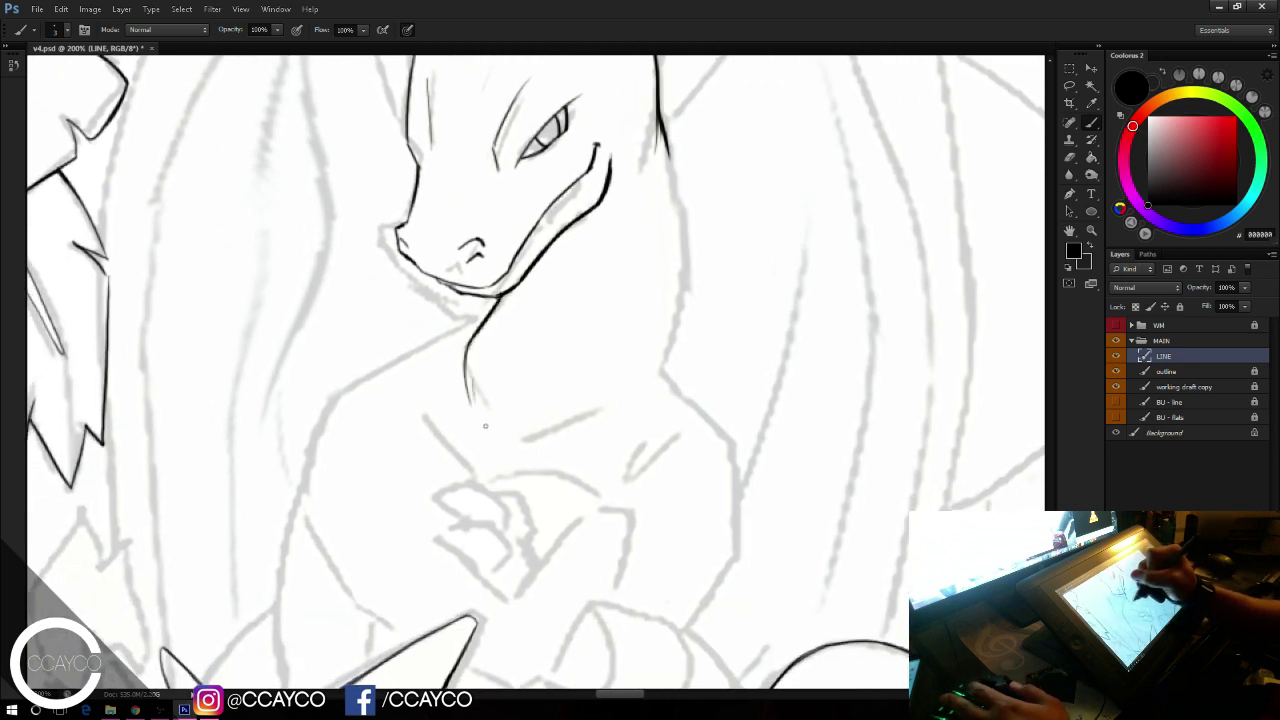
pyautogui.moveTo(681, 195); pyautogui.dragTo(667, 398)
pyautogui.hotkey('ctrl', 'z')
pyautogui.moveTo(659, 114)
pyautogui.mouseDown()
pyautogui.moveTo(655, 396)
pyautogui.moveTo(624, 432)
pyautogui.mouseUp()
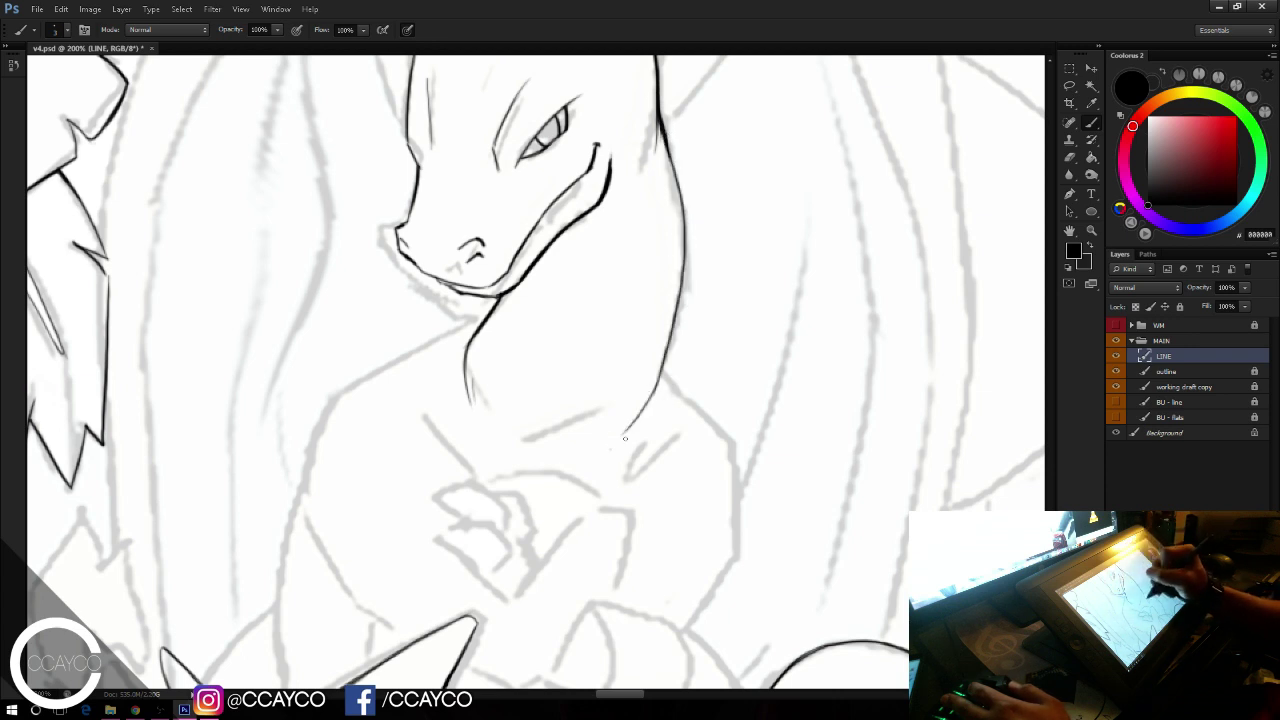
# Step: Ink the rounded shoulder lines sloping outward from both sides of the winged dragon's neck
pyautogui.moveTo(481, 326)
pyautogui.mouseDown()
pyautogui.moveTo(404, 370)
pyautogui.moveTo(336, 443)
pyautogui.mouseUp()
pyautogui.hotkey('ctrl', 'z')
pyautogui.moveTo(403, 371)
pyautogui.mouseDown()
pyautogui.moveTo(334, 457)
pyautogui.moveTo(424, 360)
pyautogui.mouseUp()
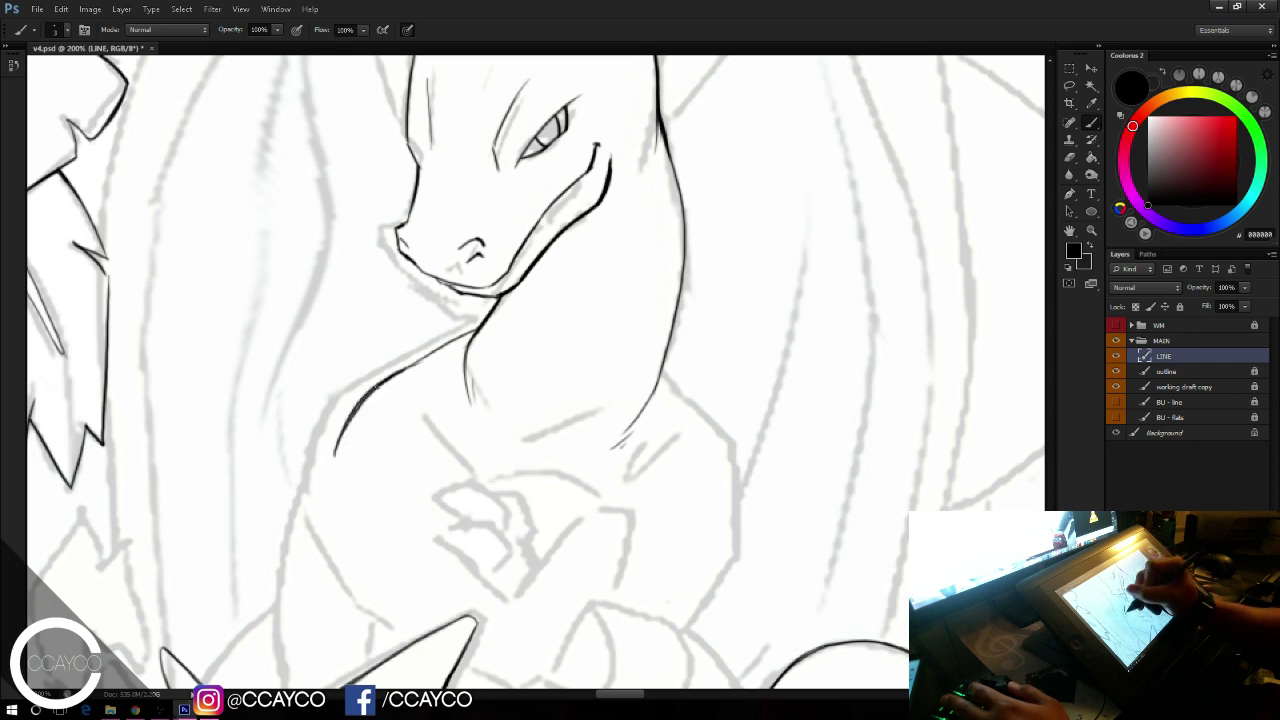
pyautogui.moveTo(662, 368)
pyautogui.mouseDown()
pyautogui.moveTo(698, 416)
pyautogui.moveTo(730, 485)
pyautogui.mouseUp()
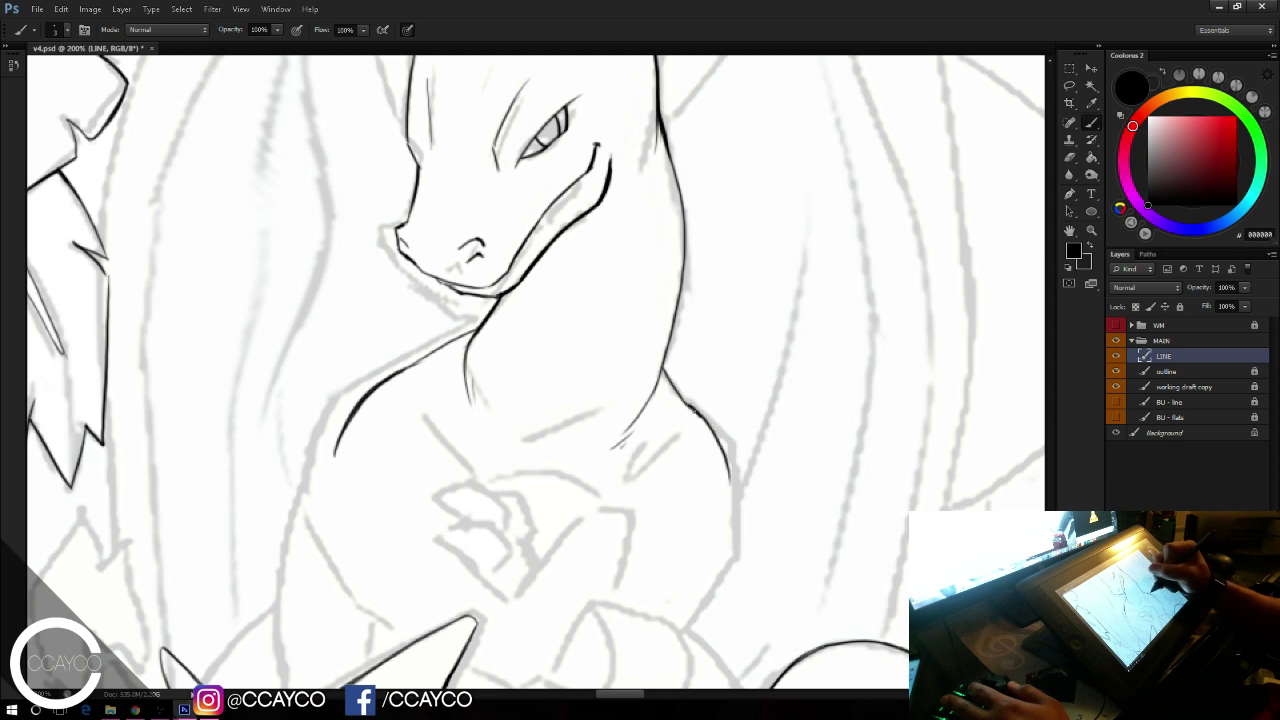
pyautogui.hotkey('ctrl', 'z')
pyautogui.moveTo(688, 403); pyautogui.dragTo(731, 499)
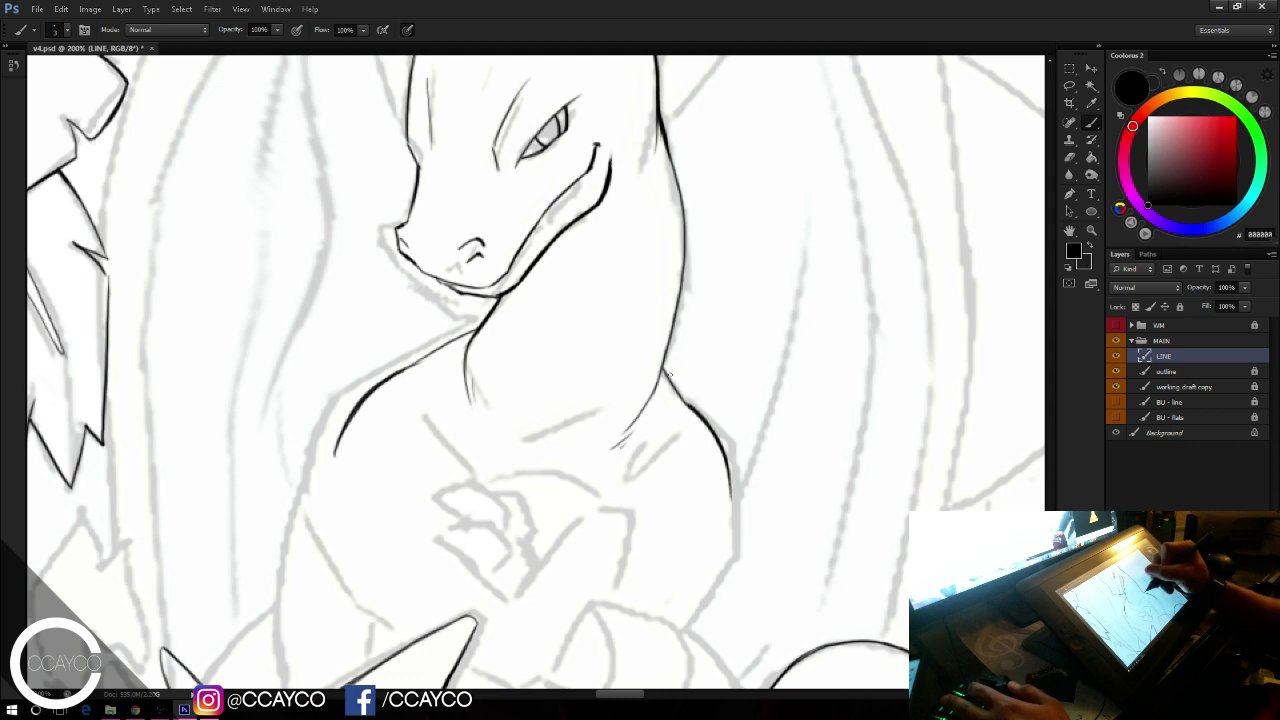
pyautogui.moveTo(664, 370); pyautogui.dragTo(690, 405)
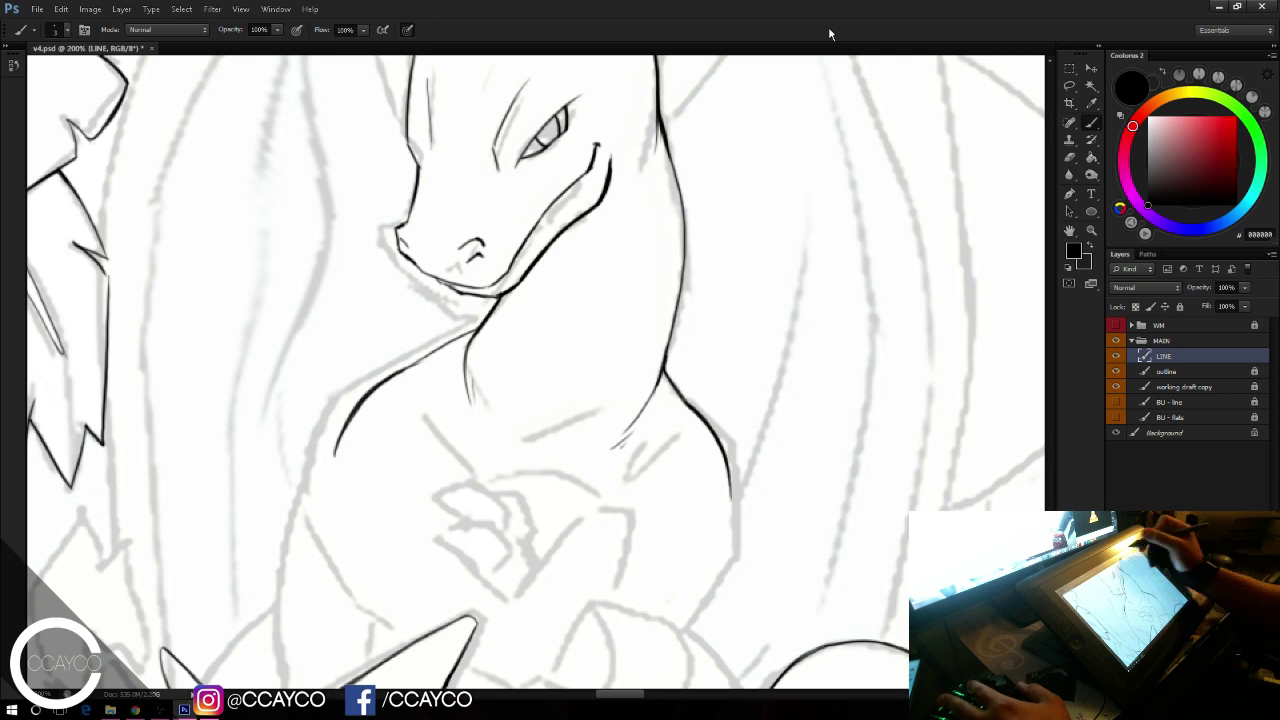
# Step: Extend both shoulder lines downward to form the outer edges of the winged dragon's upper arms
pyautogui.moveTo(848, 432); pyautogui.dragTo(852, 360)
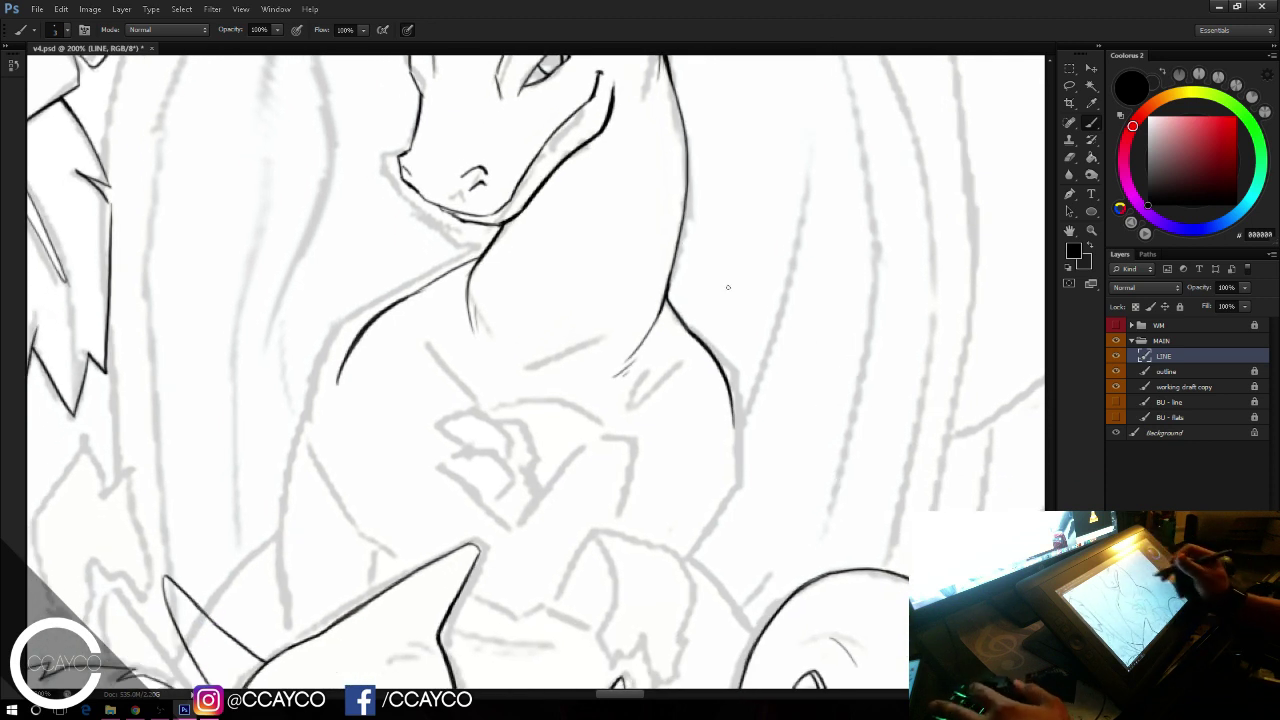
pyautogui.moveTo(338, 383); pyautogui.dragTo(337, 434)
pyautogui.hotkey('ctrl', 'z')
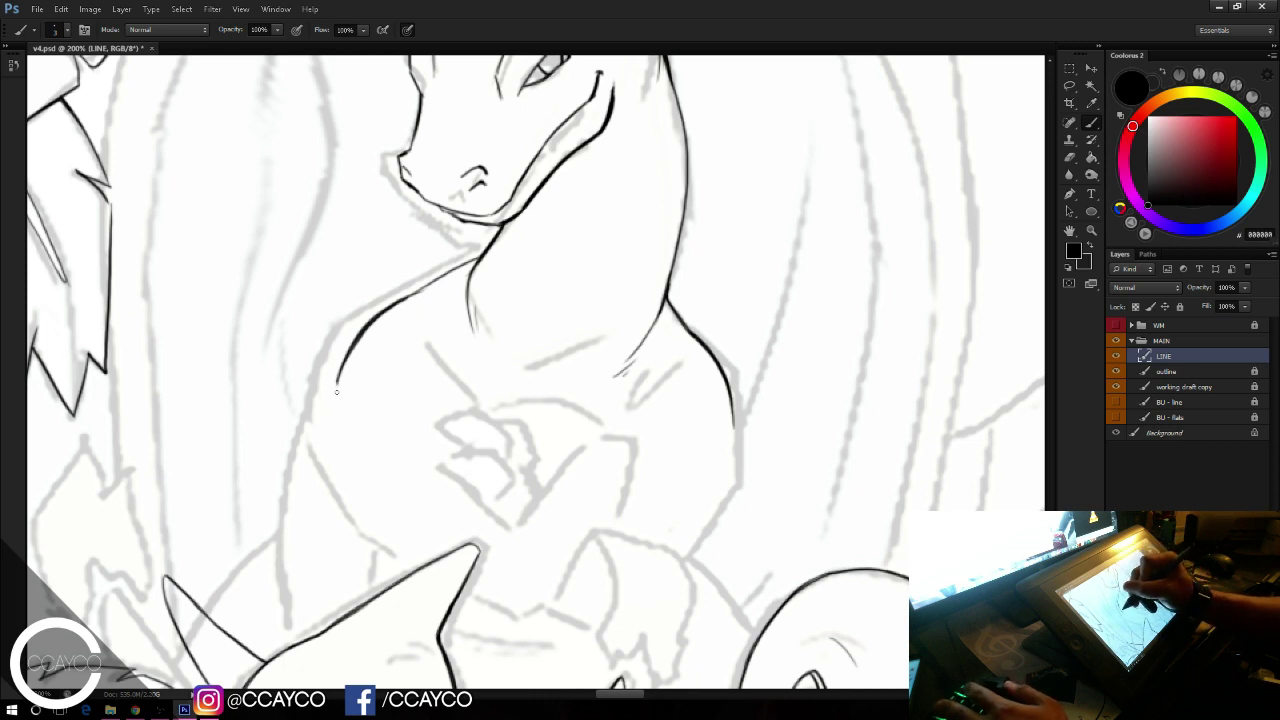
pyautogui.moveTo(733, 415); pyautogui.dragTo(723, 466)
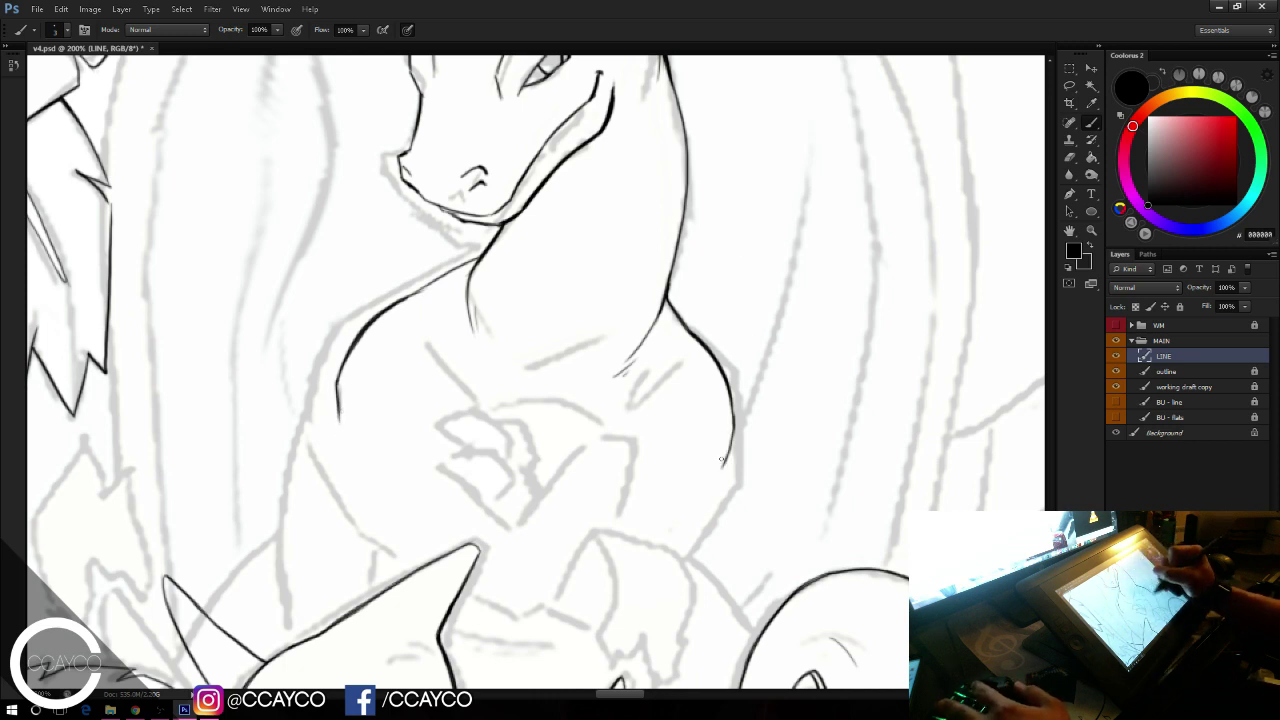
pyautogui.moveTo(732, 416); pyautogui.dragTo(722, 468)
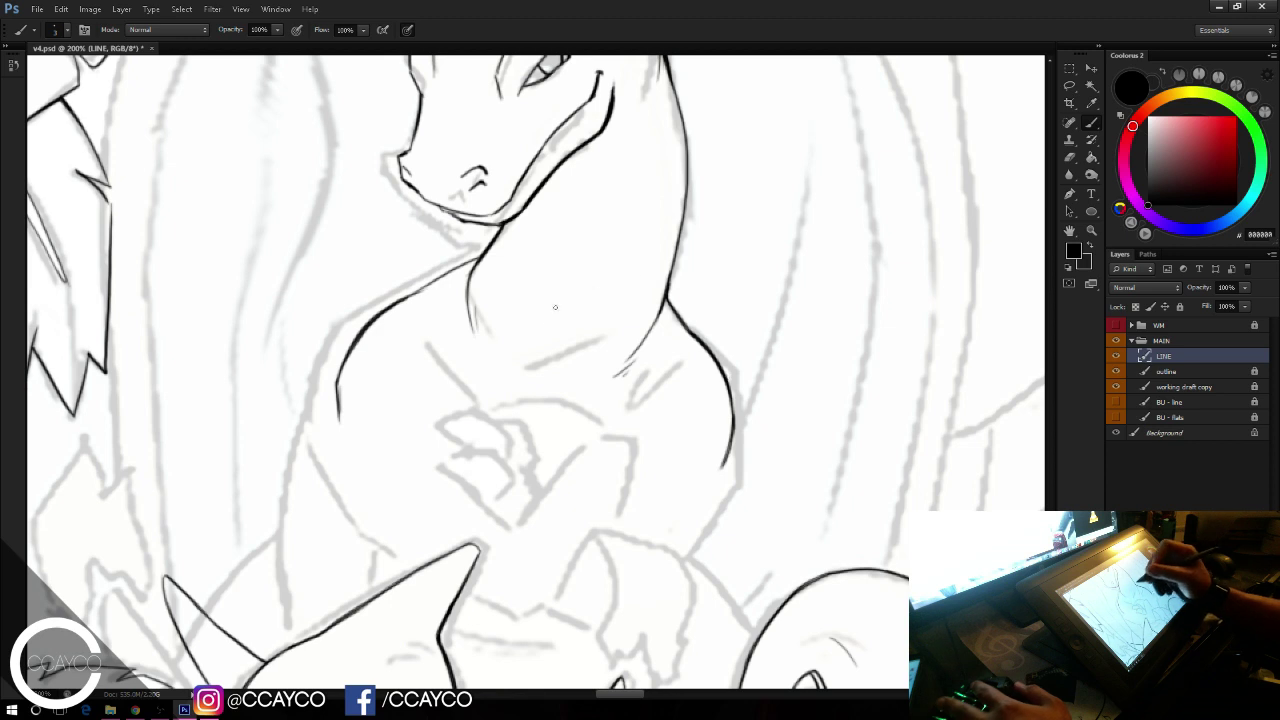
# Step: Try inking a pointed, V-shaped contour across the winged dragon's chest between the two upper arms
pyautogui.moveTo(411, 350); pyautogui.dragTo(455, 411)
pyautogui.hotkey('ctrl', 'z')
pyautogui.hotkey('ctrl', 'z')
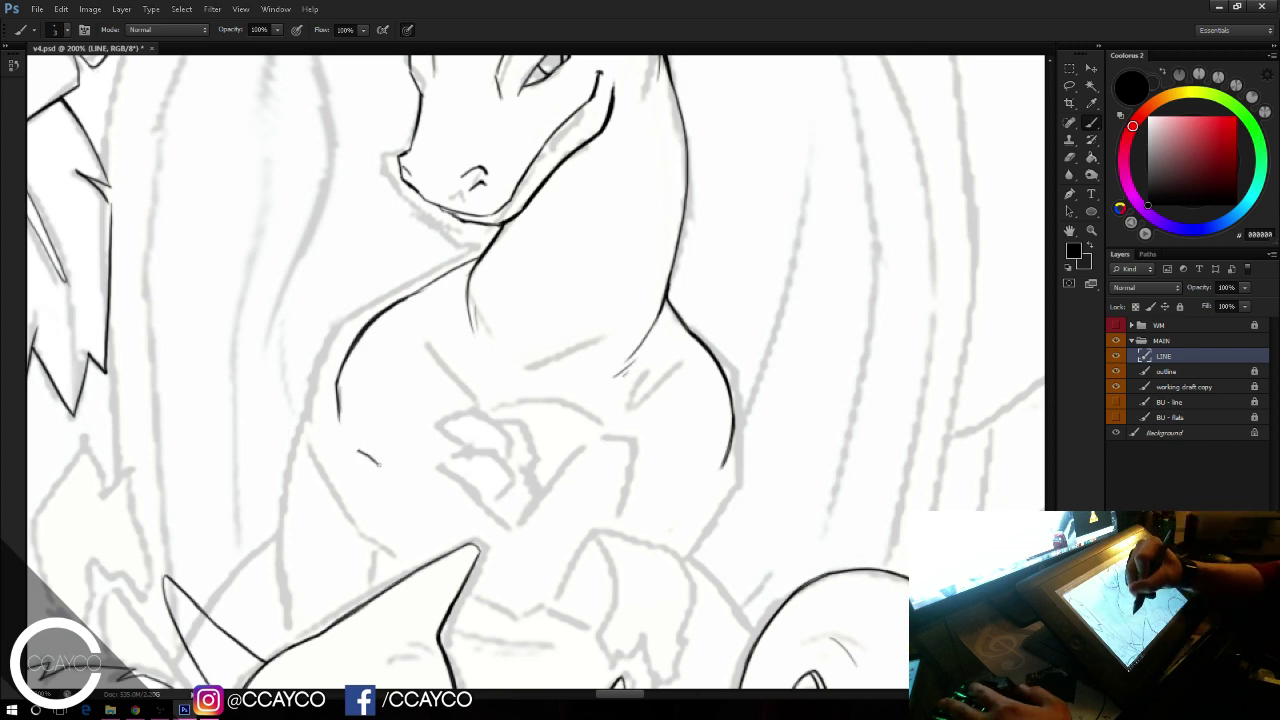
pyautogui.moveTo(378, 463); pyautogui.dragTo(443, 535)
pyautogui.hotkey('ctrl', 'z')
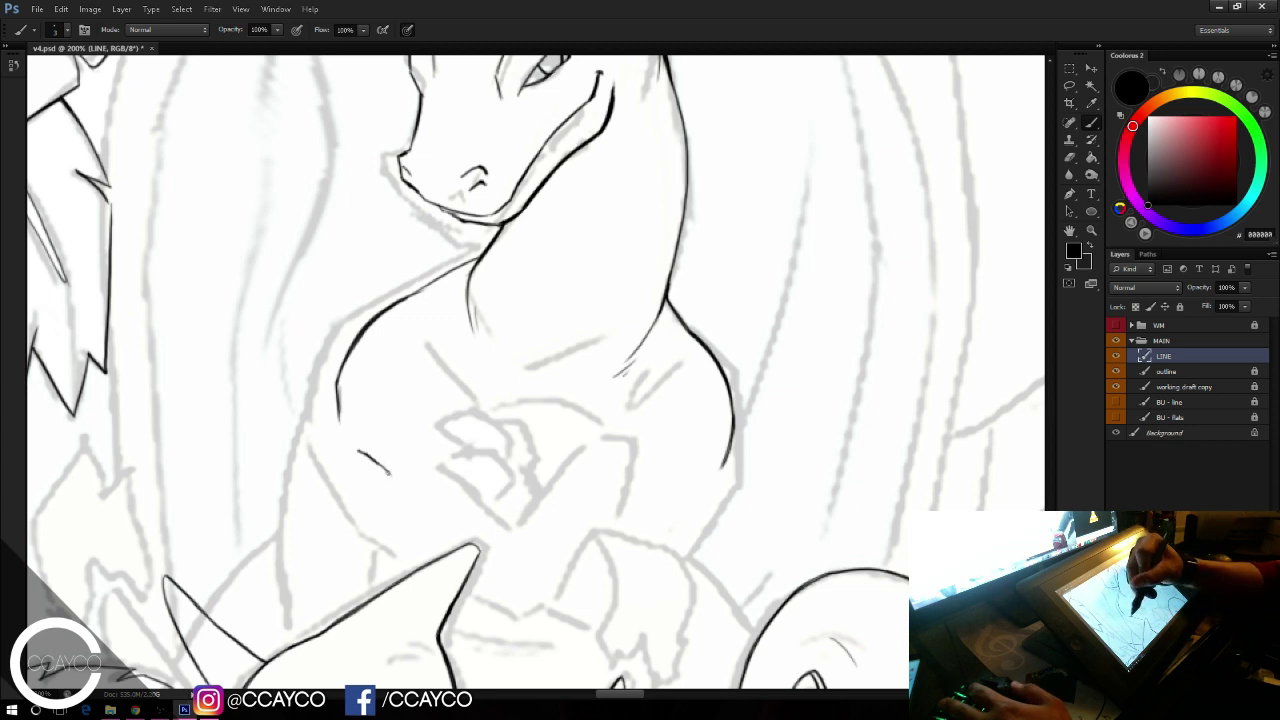
pyautogui.moveTo(372, 459); pyautogui.dragTo(450, 541)
pyautogui.hotkey('ctrl', 'z')
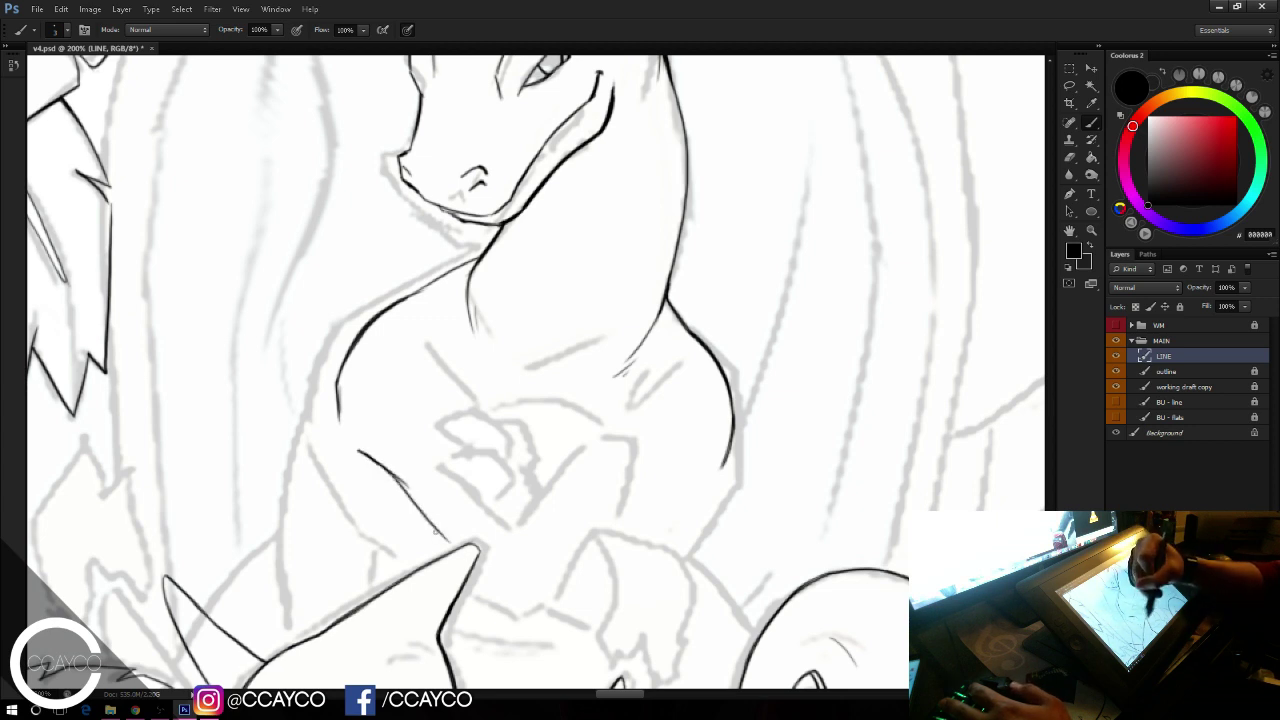
pyautogui.hotkey('ctrl', 'z')
pyautogui.hotkey('ctrl', 'z')
pyautogui.moveTo(386, 468); pyautogui.dragTo(466, 547)
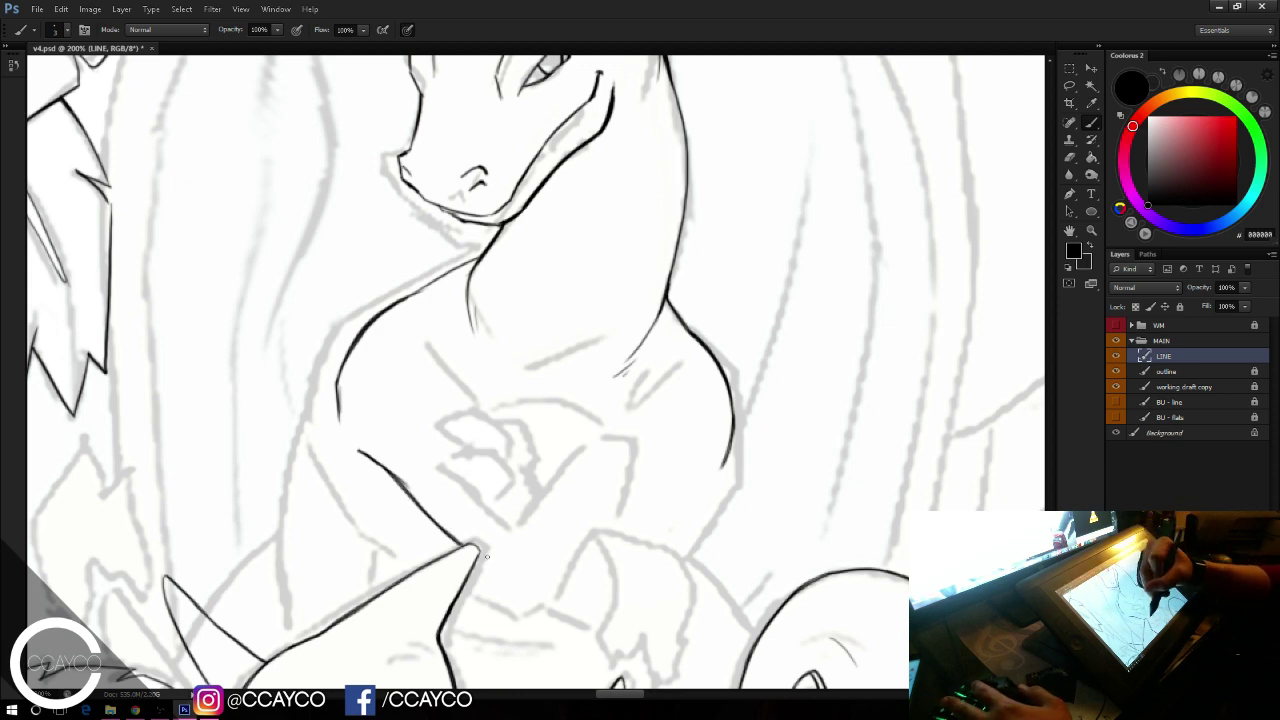
pyautogui.moveTo(480, 557); pyautogui.dragTo(535, 587)
pyautogui.moveTo(479, 556); pyautogui.dragTo(540, 589)
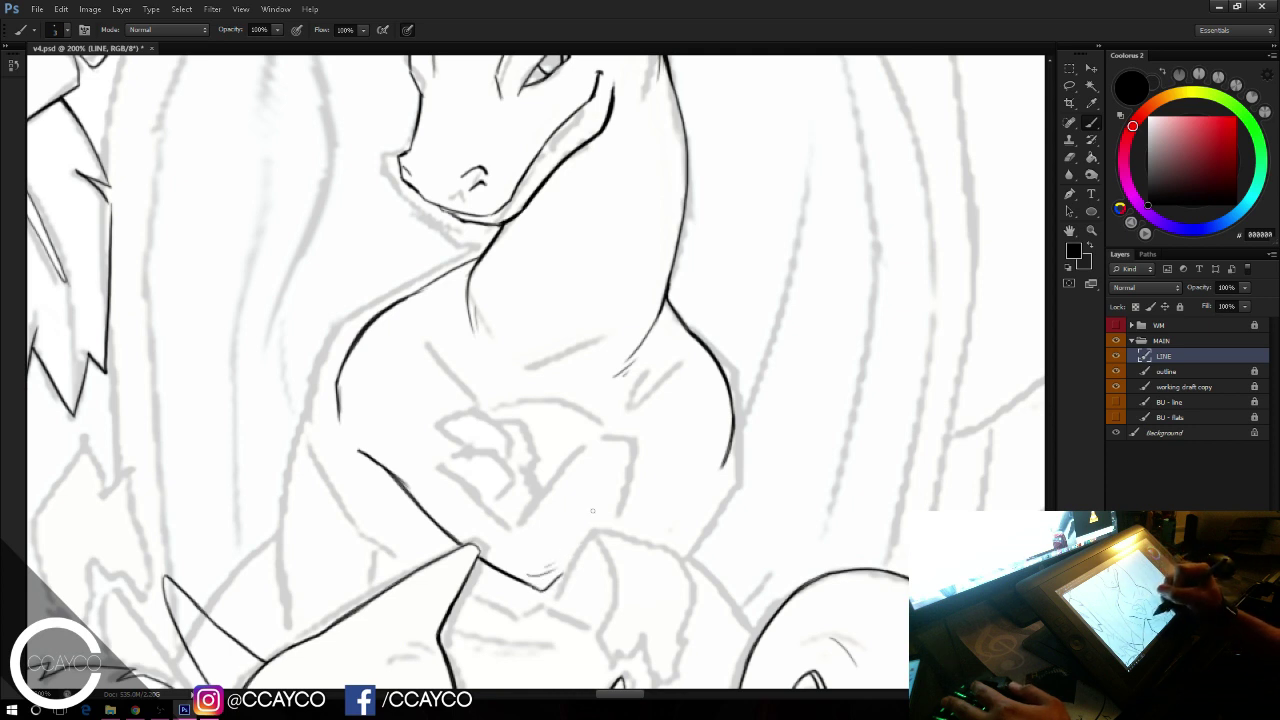
pyautogui.moveTo(545, 588)
pyautogui.mouseDown()
pyautogui.moveTo(614, 508)
pyautogui.moveTo(634, 459)
pyautogui.mouseUp()
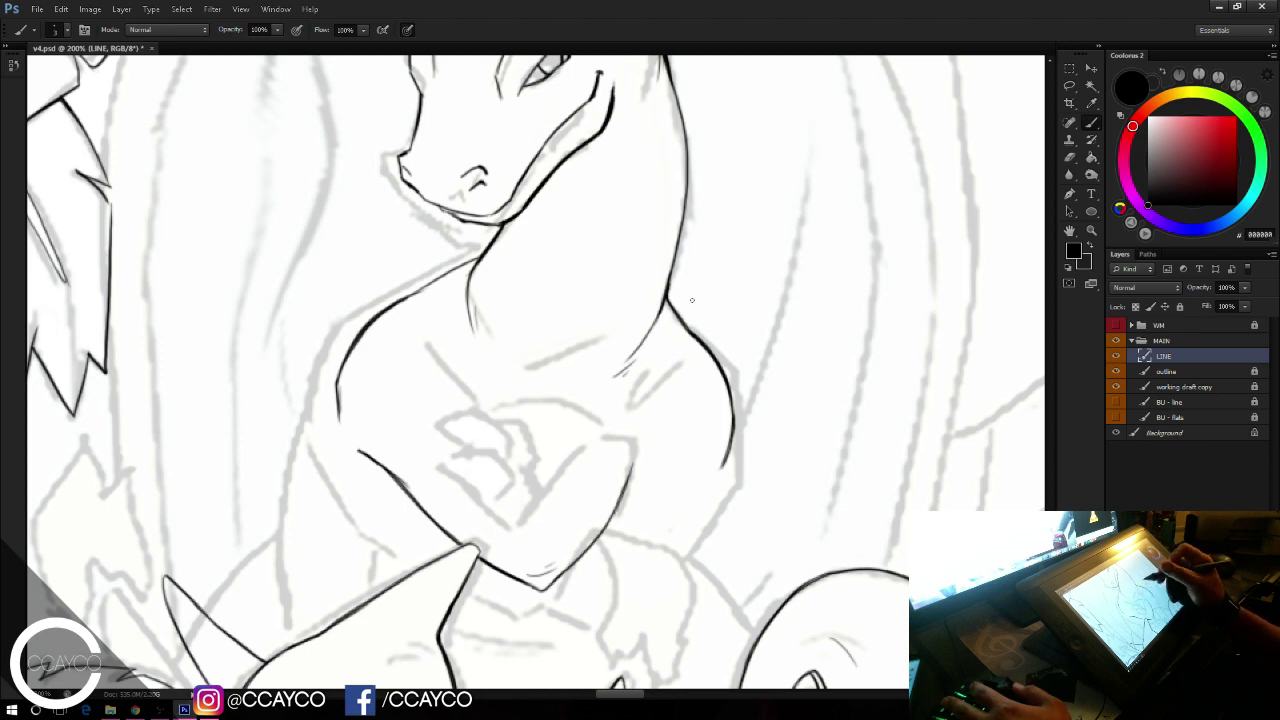
# Step: Erase the inked V-shaped contour from the winged dragon's chest on the LINE layer
pyautogui.hotkey('ctrl', '-')
pyautogui.hotkey('ctrl', '+')
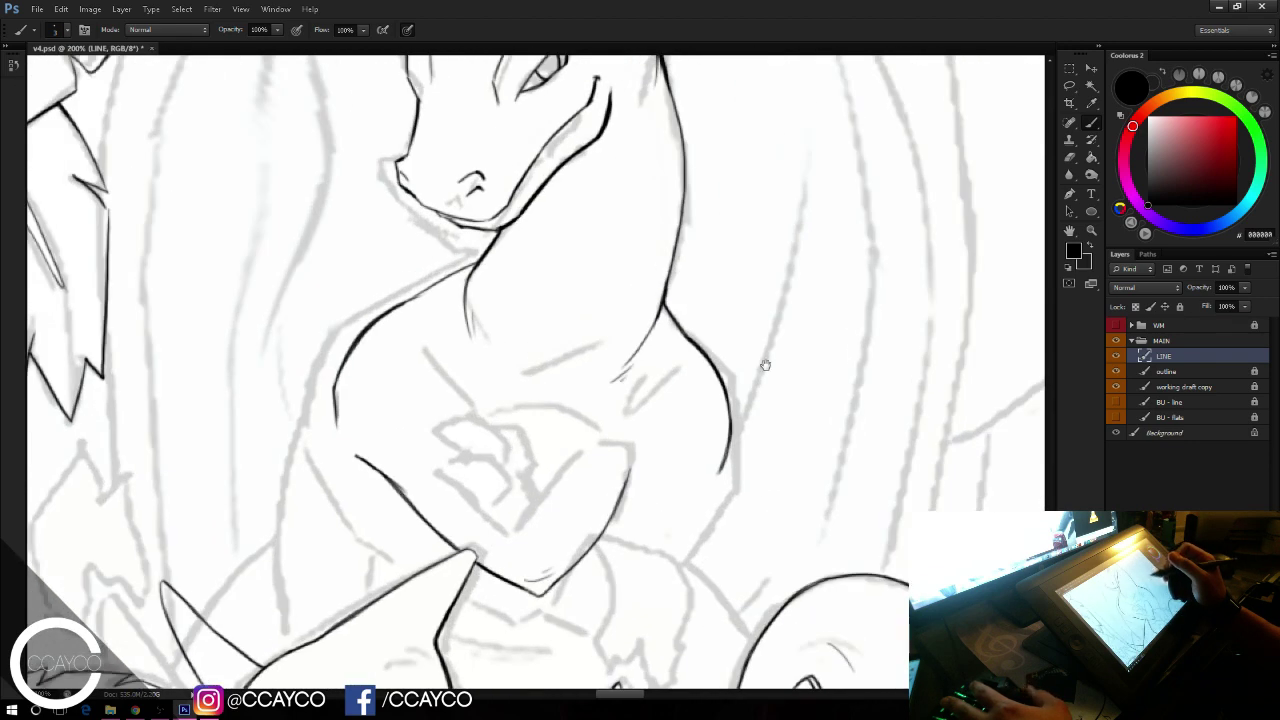
pyautogui.moveTo(765, 365); pyautogui.dragTo(819, 333)
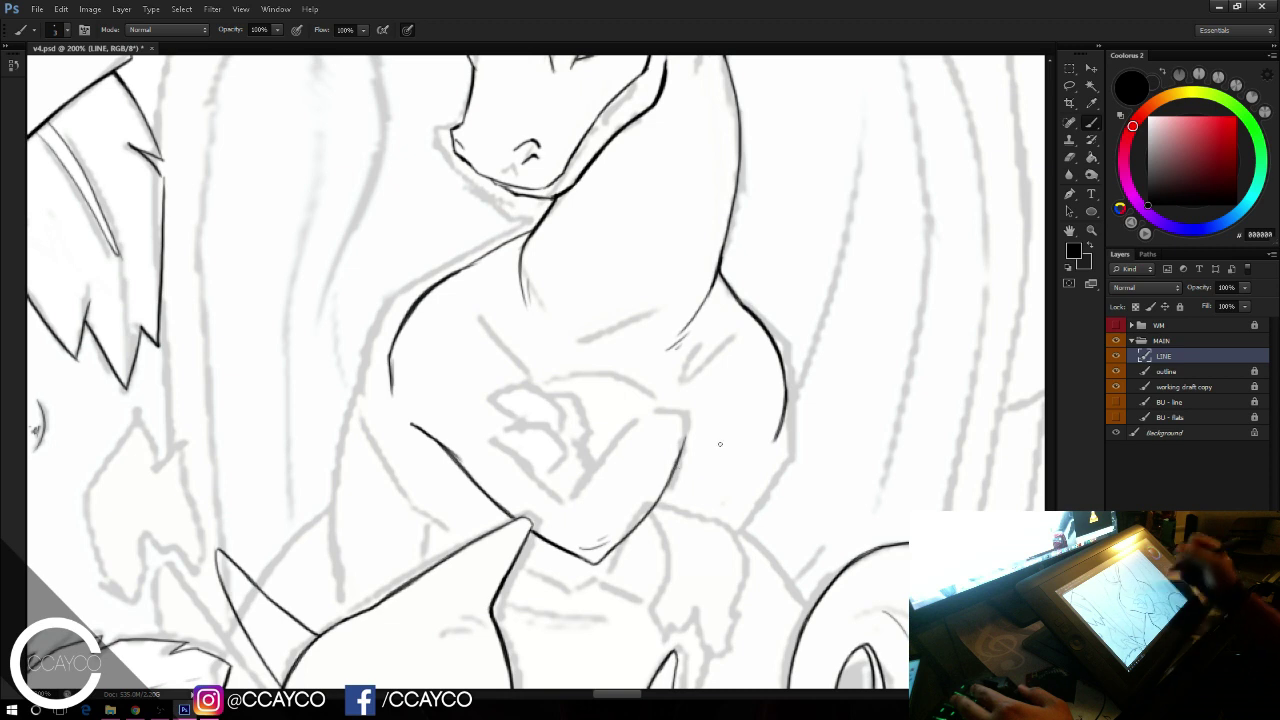
pyautogui.press('e')
pyautogui.moveTo(683, 446)
pyautogui.mouseDown()
pyautogui.moveTo(634, 540)
pyautogui.moveTo(606, 554)
pyautogui.moveTo(551, 539)
pyautogui.mouseUp()
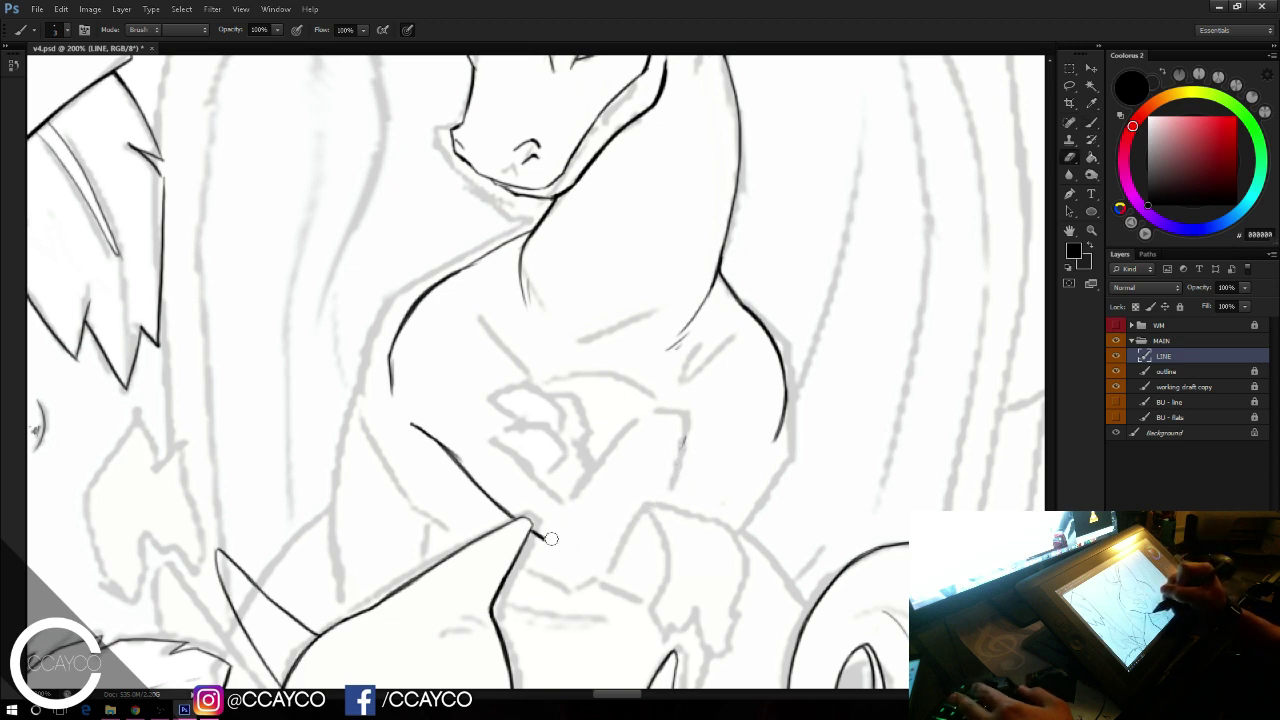
pyautogui.moveTo(412, 424); pyautogui.dragTo(504, 502)
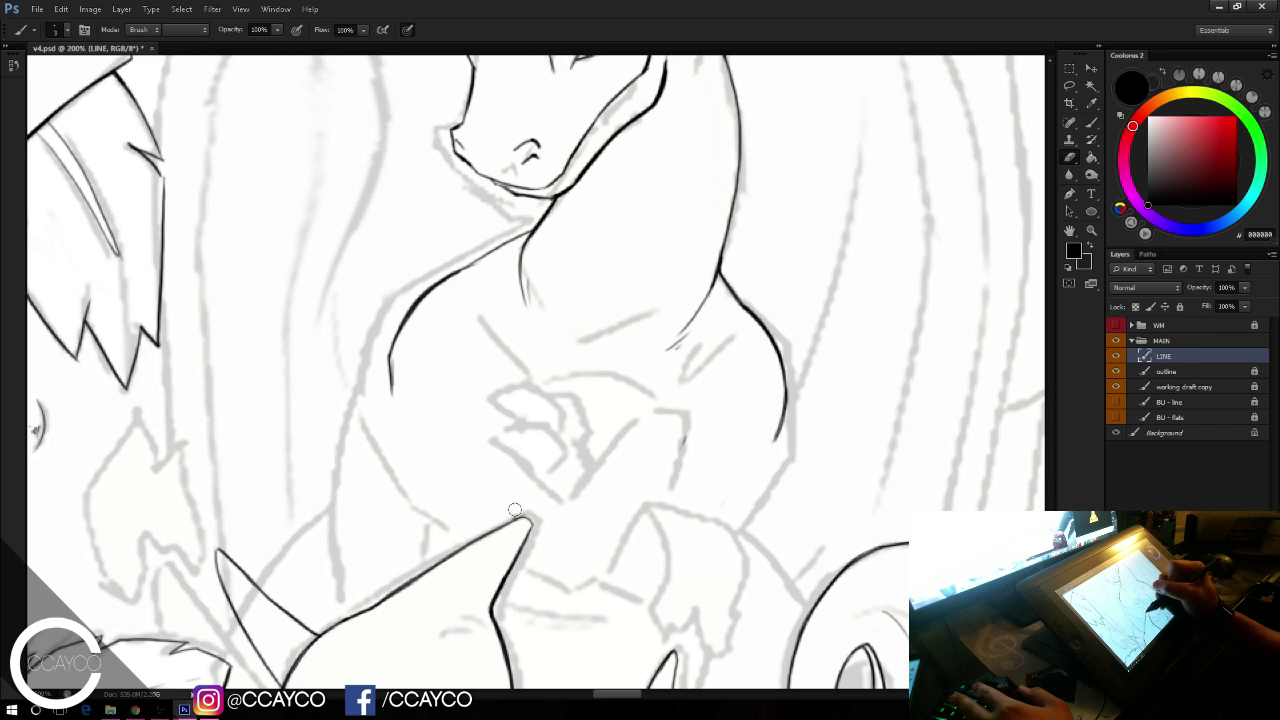
# Step: Unlock the working draft copy layer and erase the old hand and forearm sketch across the winged dragon's chest
pyautogui.click(1176, 387)
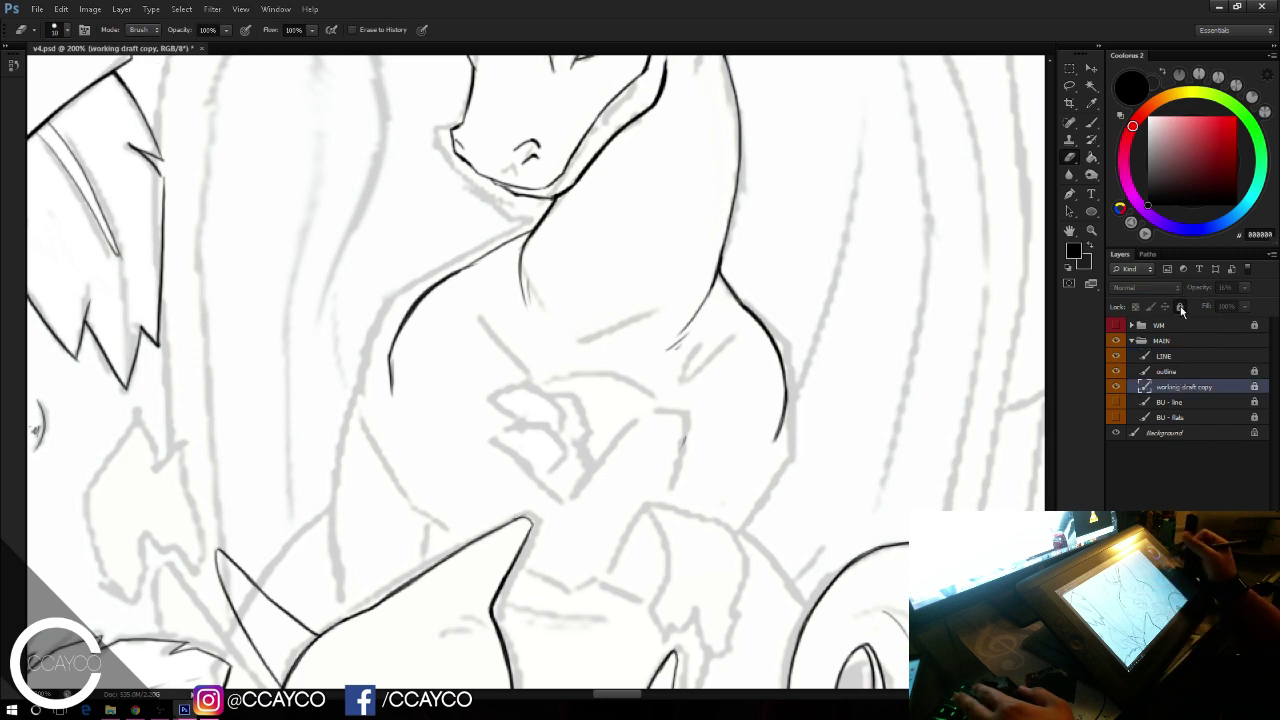
pyautogui.moveTo(1188, 287); pyautogui.dragTo(1196, 289)
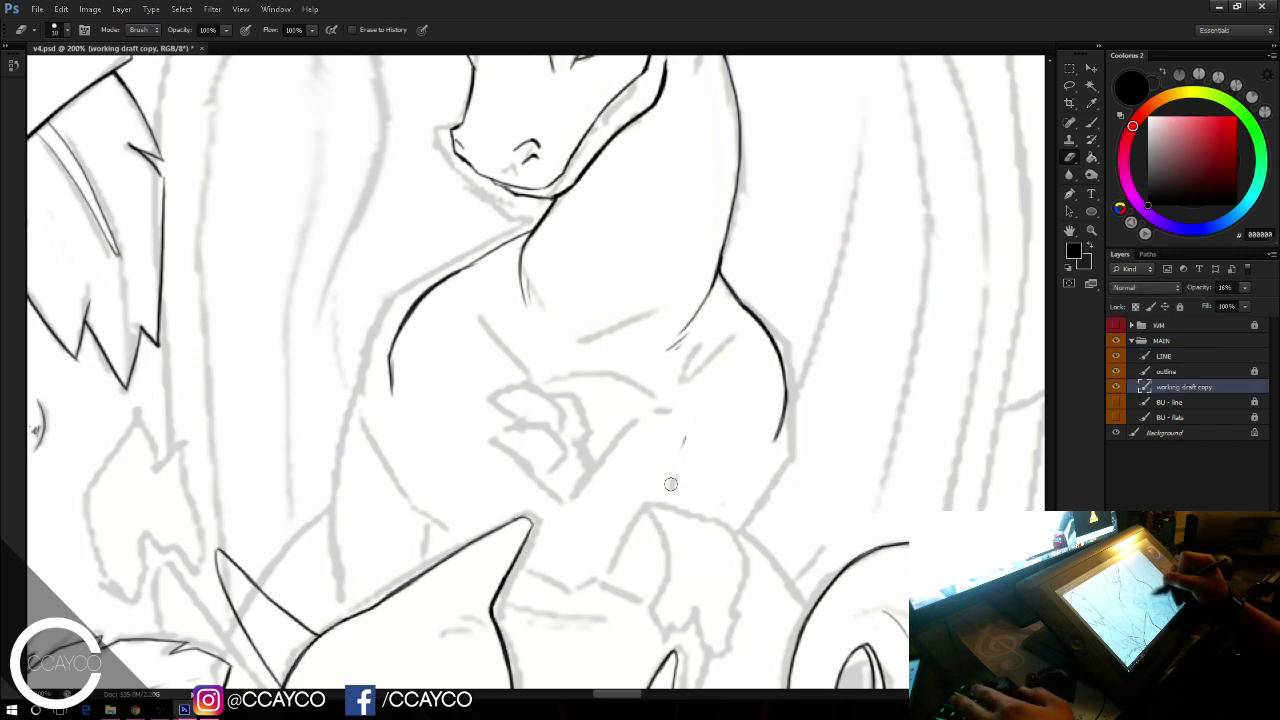
pyautogui.moveTo(621, 461)
pyautogui.mouseDown()
pyautogui.moveTo(666, 356)
pyautogui.moveTo(503, 449)
pyautogui.moveTo(539, 468)
pyautogui.moveTo(591, 387)
pyautogui.moveTo(472, 391)
pyautogui.moveTo(491, 433)
pyautogui.mouseUp()
# Step: Sketch an oval guide over the left shoulder and rough guide lines for the elbow and forearm of the right arm
pyautogui.press('b')
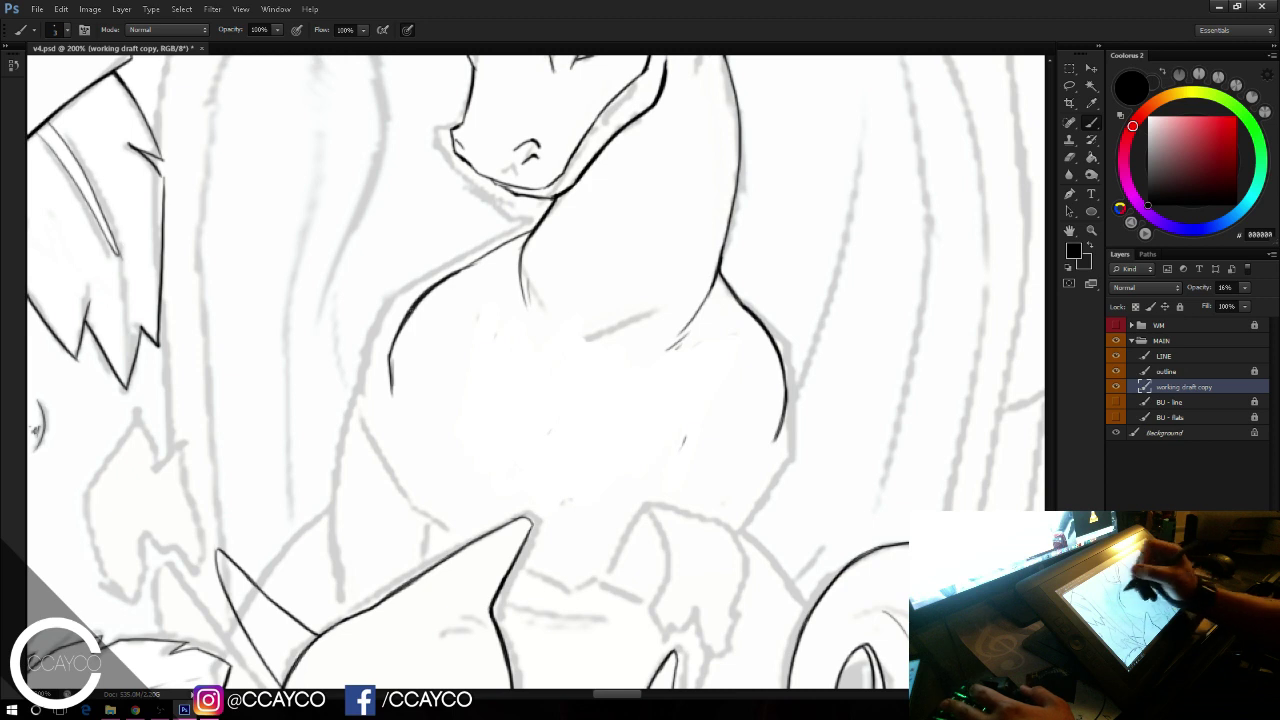
pyautogui.moveTo(440, 292); pyautogui.dragTo(386, 380)
pyautogui.moveTo(742, 314)
pyautogui.mouseDown()
pyautogui.moveTo(755, 356)
pyautogui.moveTo(884, 372)
pyautogui.mouseUp()
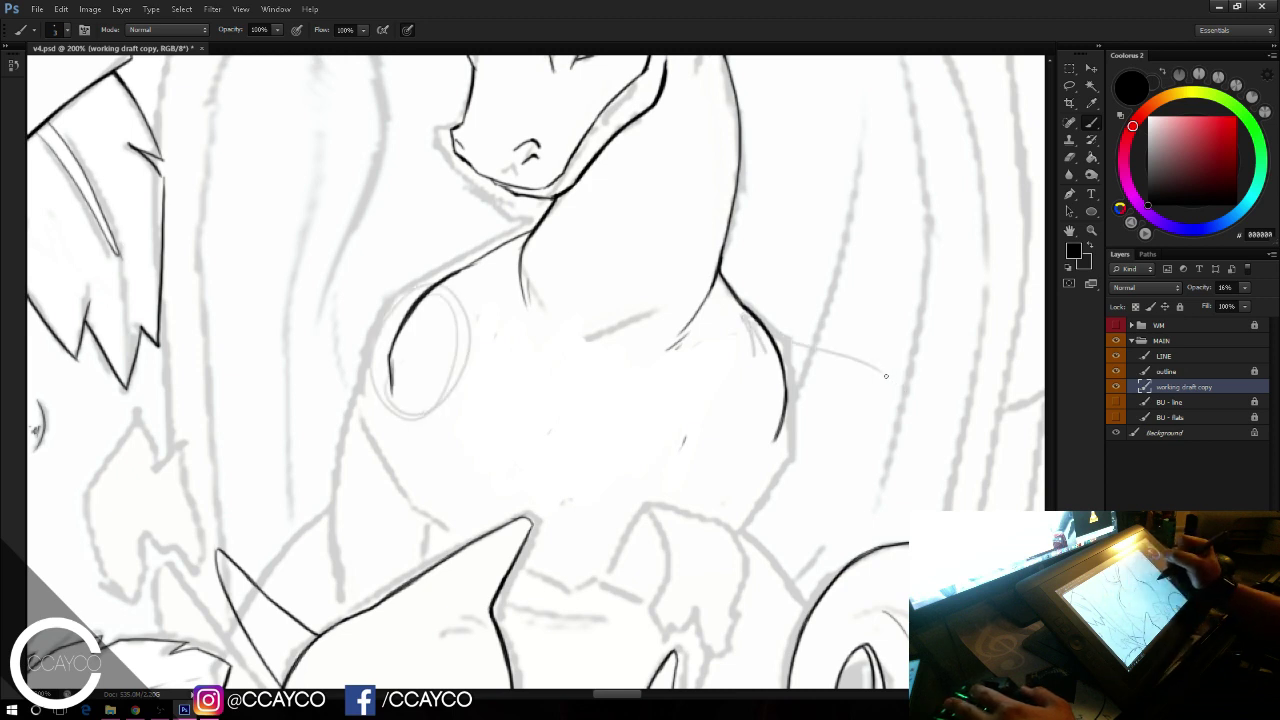
pyautogui.hotkey('ctrl', 'z')
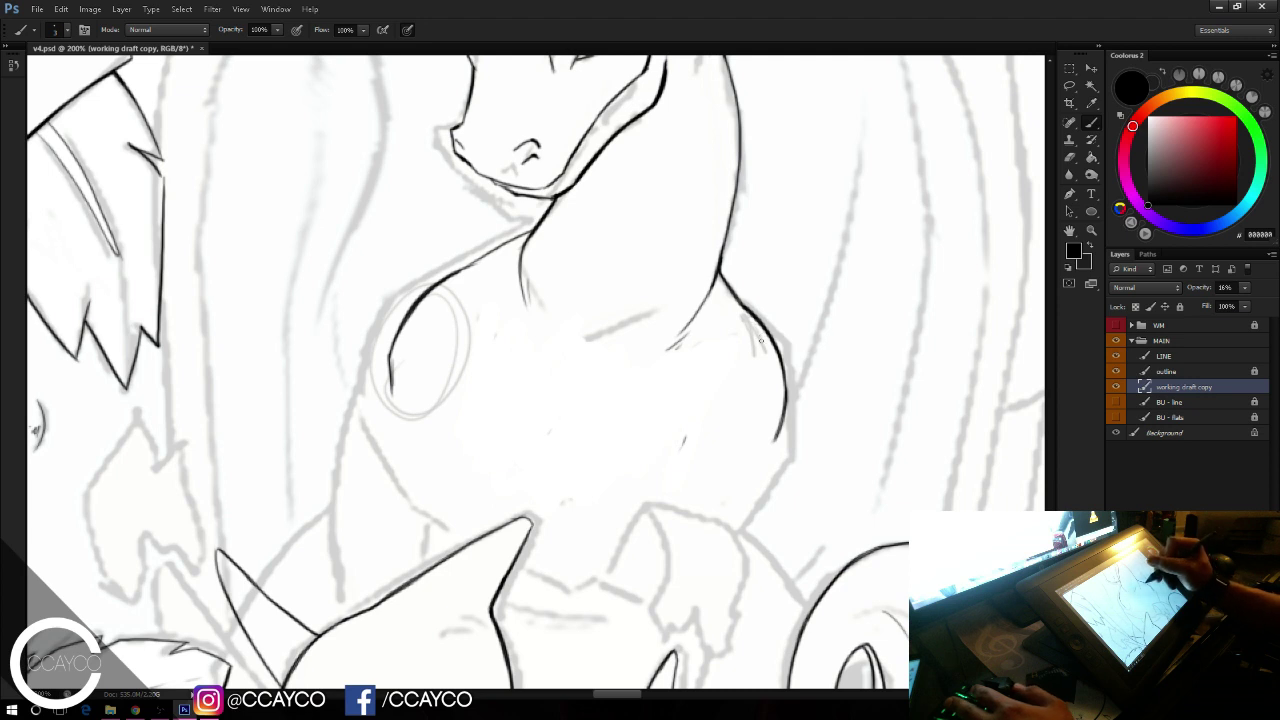
pyautogui.moveTo(772, 410)
pyautogui.mouseDown()
pyautogui.moveTo(826, 512)
pyautogui.moveTo(930, 440)
pyautogui.mouseUp()
pyautogui.moveTo(845, 488); pyautogui.dragTo(976, 450)
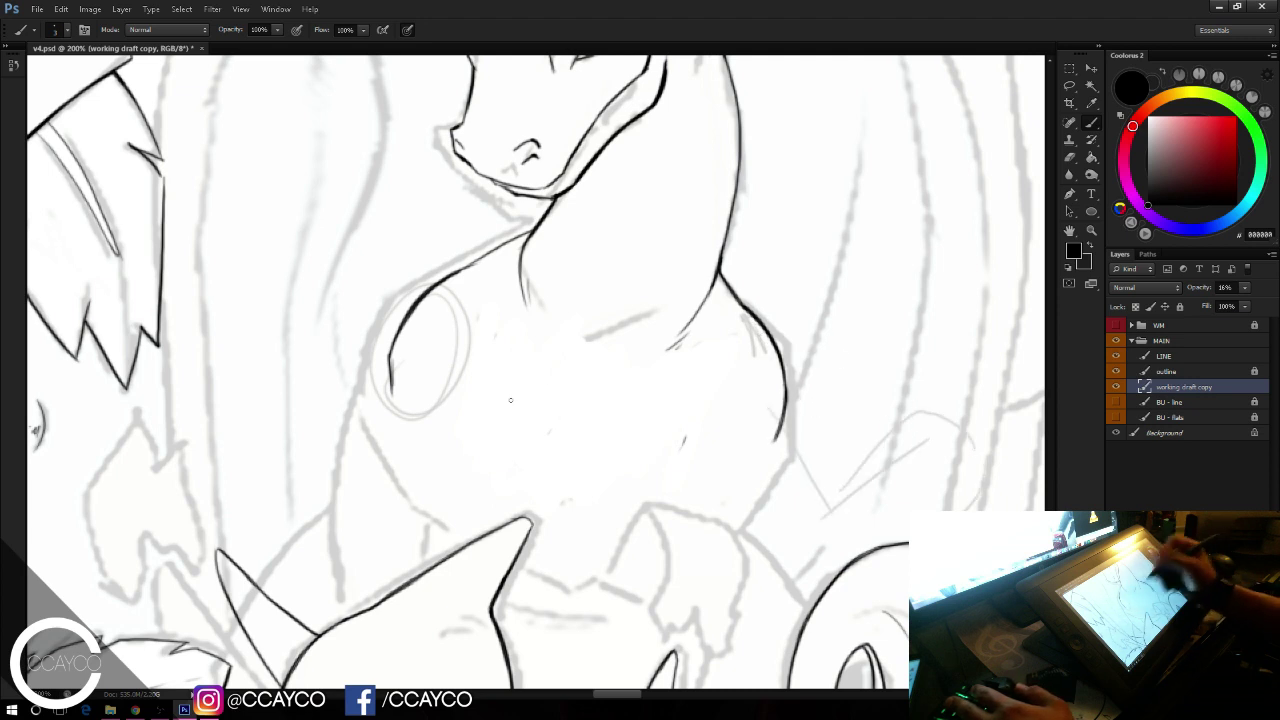
# Step: Sketch a direction line out from the left shoulder and a large crossed oval guide for the raised left arm
pyautogui.moveTo(429, 355)
pyautogui.mouseDown()
pyautogui.moveTo(392, 524)
pyautogui.moveTo(311, 439)
pyautogui.mouseUp()
pyautogui.moveTo(323, 373)
pyautogui.mouseDown()
pyautogui.moveTo(398, 548)
pyautogui.moveTo(285, 434)
pyautogui.mouseUp()
pyautogui.hotkey('ctrl', 'alt', 'z')
pyautogui.hotkey('ctrl', 'alt', 'z')
pyautogui.hotkey('ctrl', 'alt', 'z')
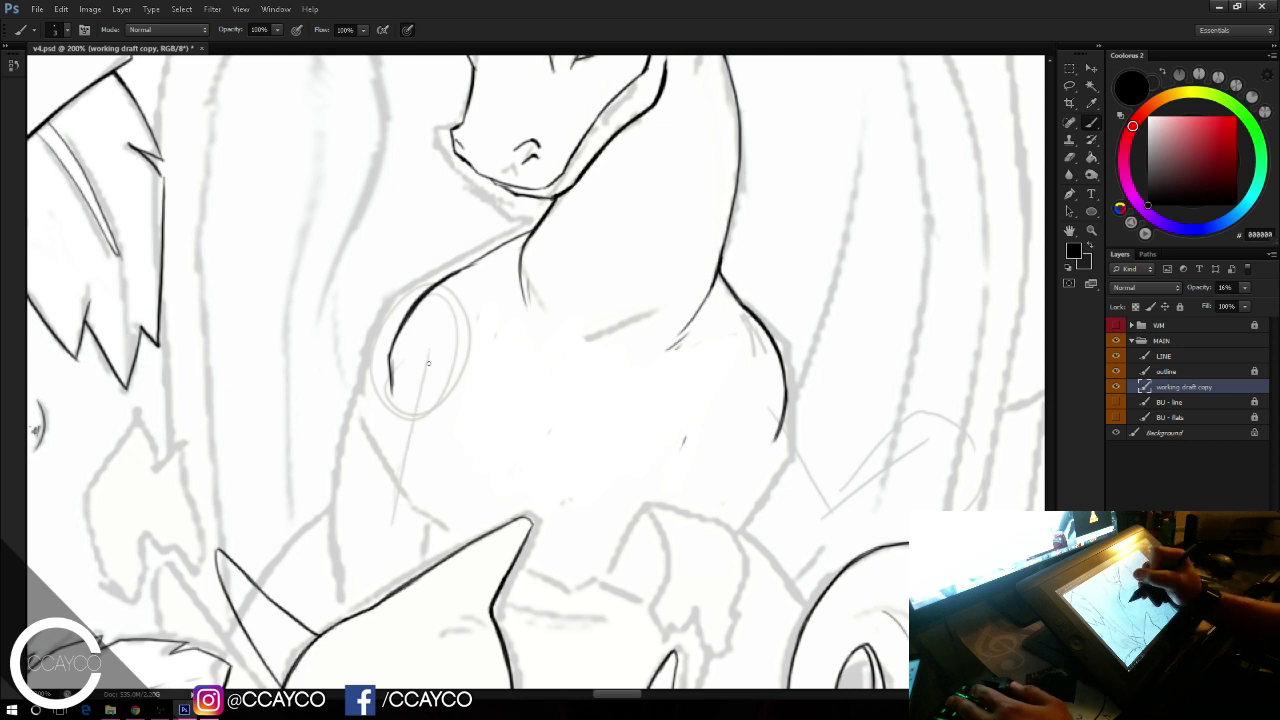
pyautogui.moveTo(441, 342); pyautogui.dragTo(293, 448)
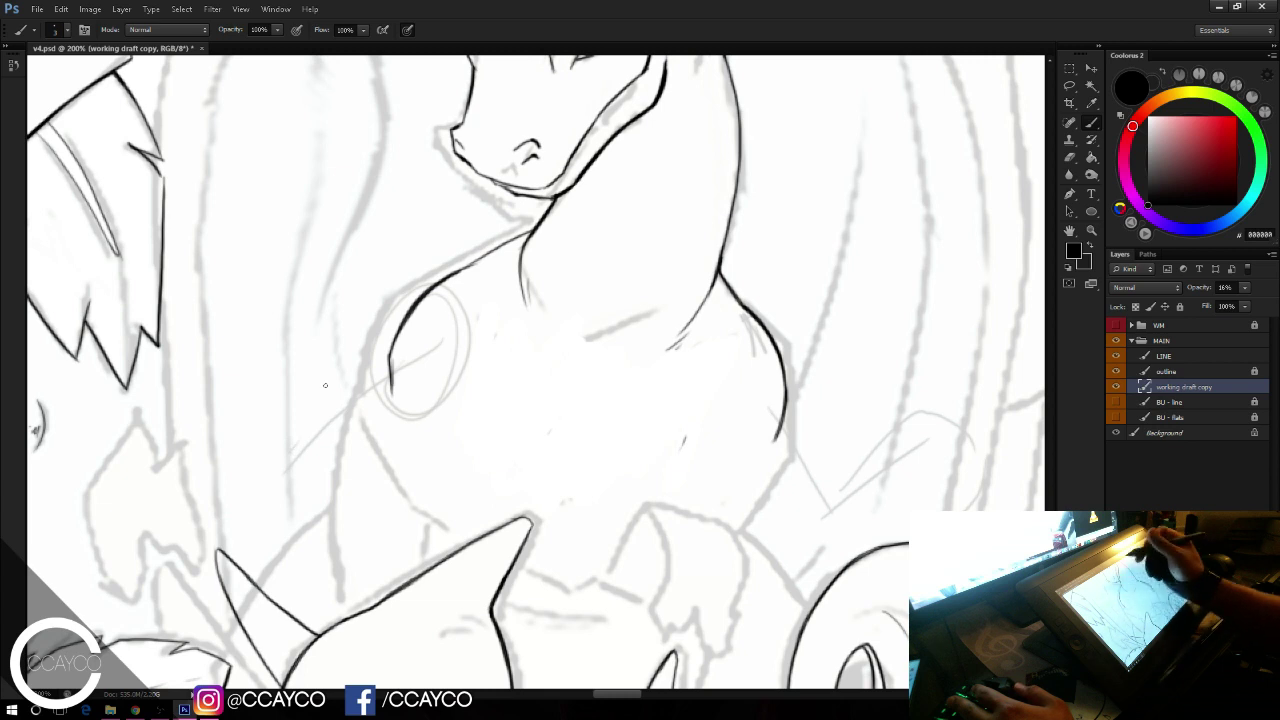
pyautogui.moveTo(252, 370); pyautogui.dragTo(336, 464)
pyautogui.moveTo(332, 516)
pyautogui.mouseDown()
pyautogui.moveTo(224, 490)
pyautogui.moveTo(352, 454)
pyautogui.moveTo(161, 406)
pyautogui.moveTo(202, 348)
pyautogui.mouseUp()
pyautogui.moveTo(340, 470); pyautogui.dragTo(487, 403)
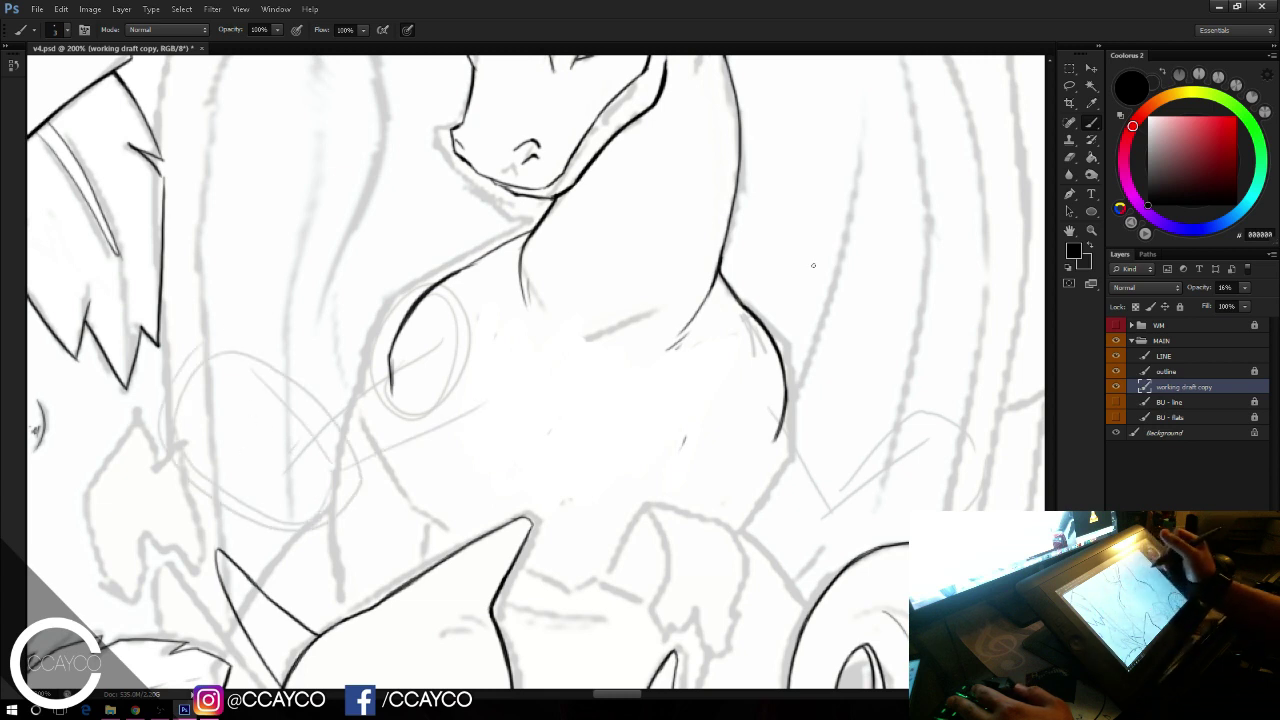
# Step: Sketch short vertical guide lines below the left shoulder oval and erase the old arm lines around them
pyautogui.hotkey('ctrl', 'alt', 'z')
pyautogui.moveTo(358, 490)
pyautogui.mouseDown()
pyautogui.moveTo(458, 418)
pyautogui.moveTo(440, 486)
pyautogui.mouseUp()
pyautogui.moveTo(442, 402); pyautogui.dragTo(437, 522)
pyautogui.moveTo(436, 388)
pyautogui.mouseDown()
pyautogui.moveTo(432, 523)
pyautogui.moveTo(351, 520)
pyautogui.moveTo(349, 537)
pyautogui.moveTo(290, 546)
pyautogui.mouseUp()
pyautogui.press('e')
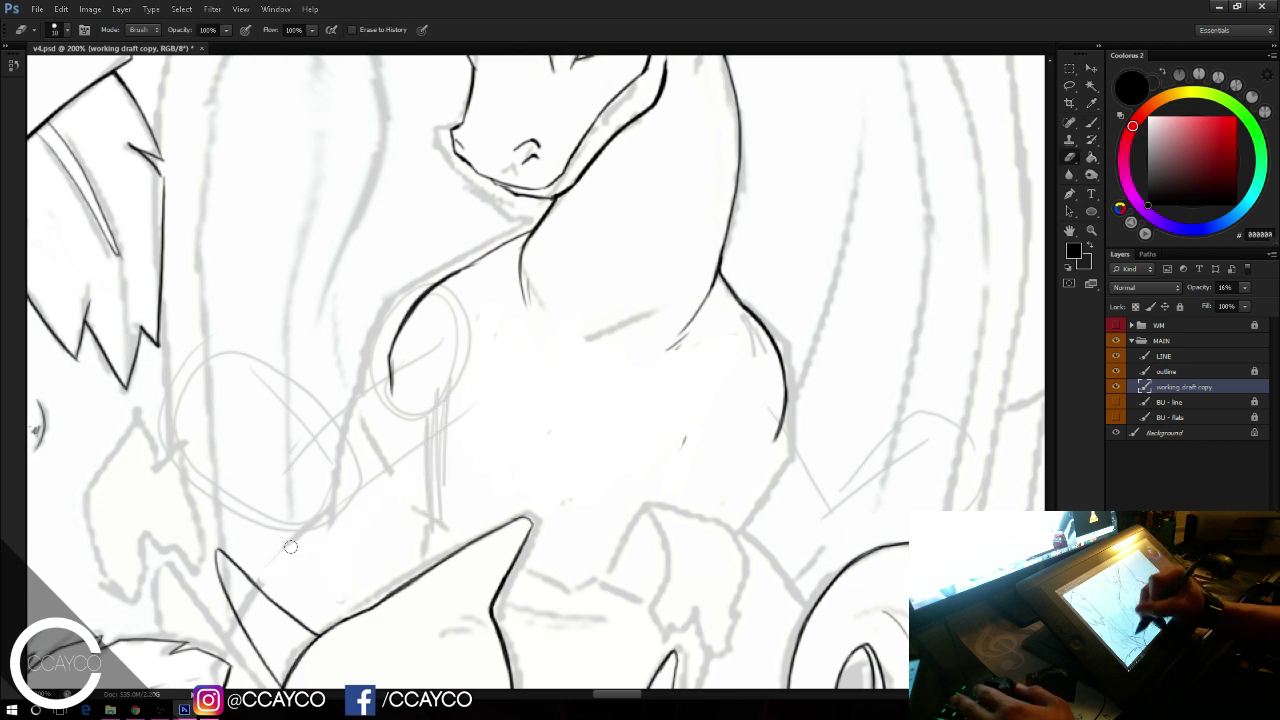
# Step: Sketch the right armpit, a rounded arc across the belly and the left side of the torso on the draft layer
pyautogui.press('b')
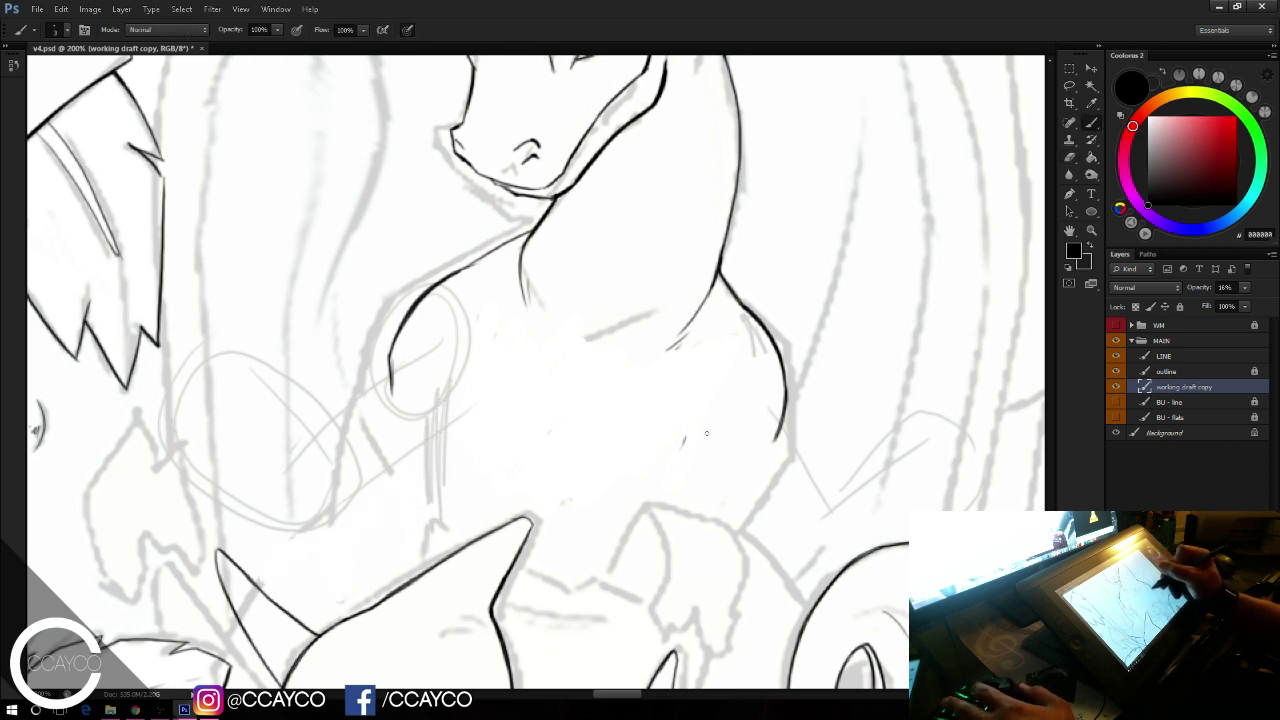
pyautogui.moveTo(706, 436)
pyautogui.mouseDown()
pyautogui.moveTo(742, 412)
pyautogui.moveTo(702, 490)
pyautogui.moveTo(498, 515)
pyautogui.moveTo(676, 470)
pyautogui.mouseUp()
pyautogui.moveTo(492, 490); pyautogui.dragTo(660, 500)
pyautogui.moveTo(424, 448); pyautogui.dragTo(420, 520)
pyautogui.moveTo(428, 510); pyautogui.dragTo(400, 576)
pyautogui.moveTo(422, 488); pyautogui.dragTo(392, 582)
pyautogui.moveTo(418, 488); pyautogui.dragTo(380, 590)
pyautogui.moveTo(420, 448); pyautogui.dragTo(376, 590)
# Step: Erase leftover draft lines around the torso and right arm, and lock the working draft copy layer again
pyautogui.press('e')
pyautogui.moveTo(446, 446)
pyautogui.mouseDown()
pyautogui.moveTo(410, 562)
pyautogui.moveTo(400, 544)
pyautogui.mouseUp()
pyautogui.moveTo(830, 452)
pyautogui.mouseDown()
pyautogui.moveTo(780, 517)
pyautogui.moveTo(795, 497)
pyautogui.mouseUp()
pyautogui.click(1180, 307)
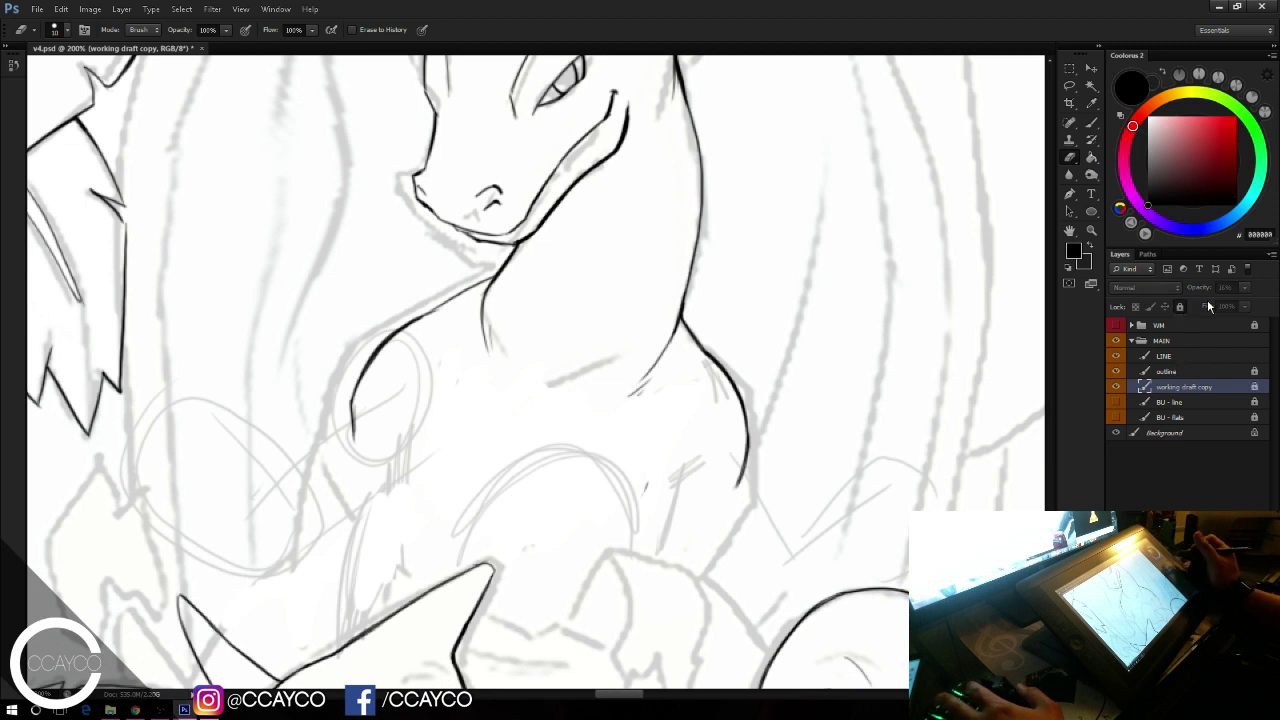
# Step: On the LINE layer, trim the lower end of the right shoulder line and ink the outer arm edge down toward the elbow
pyautogui.press('b')
pyautogui.press('e')
pyautogui.click(741, 492)
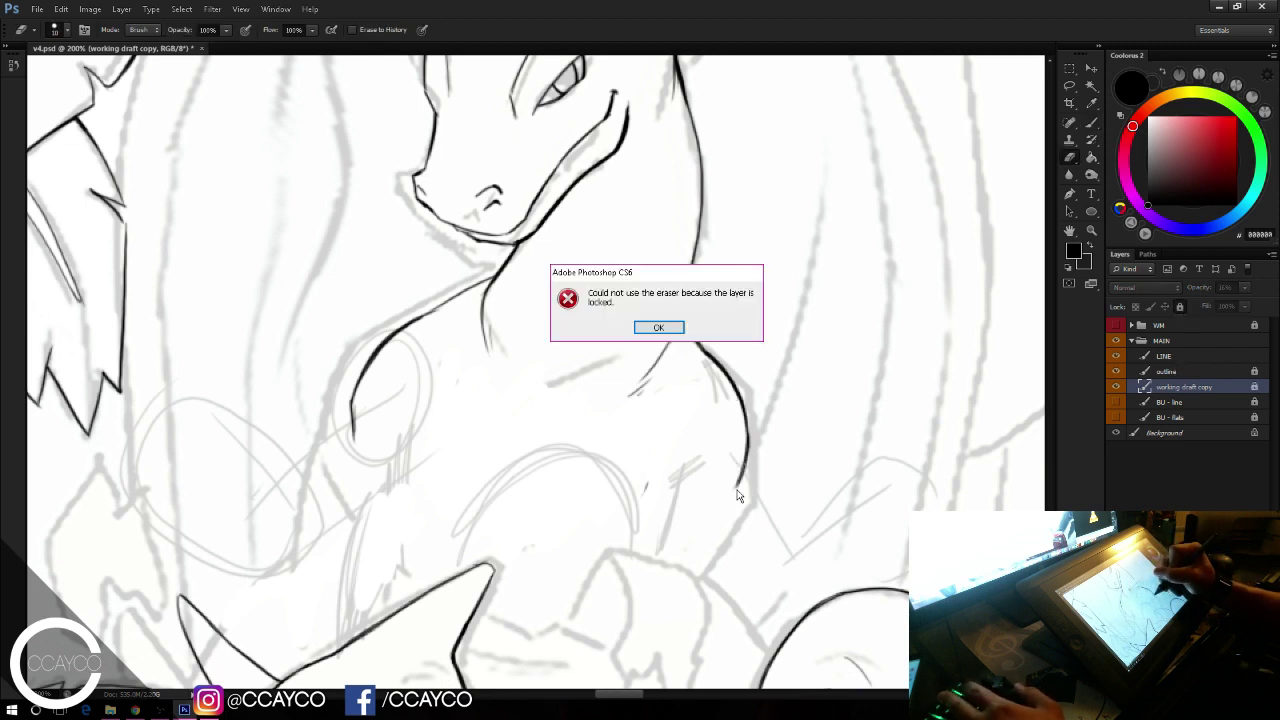
pyautogui.press('Return')
pyautogui.click(1178, 369)
pyautogui.click(1214, 358)
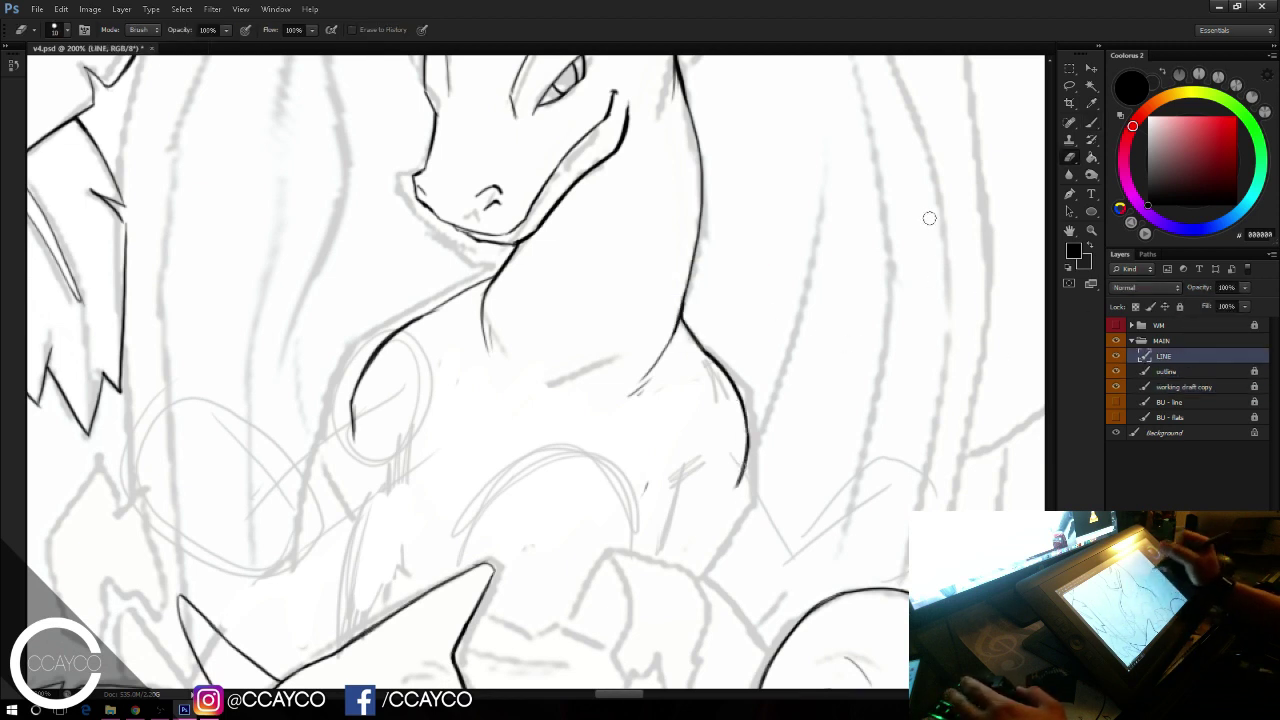
pyautogui.press('b')
pyautogui.press('e')
pyautogui.press('b')
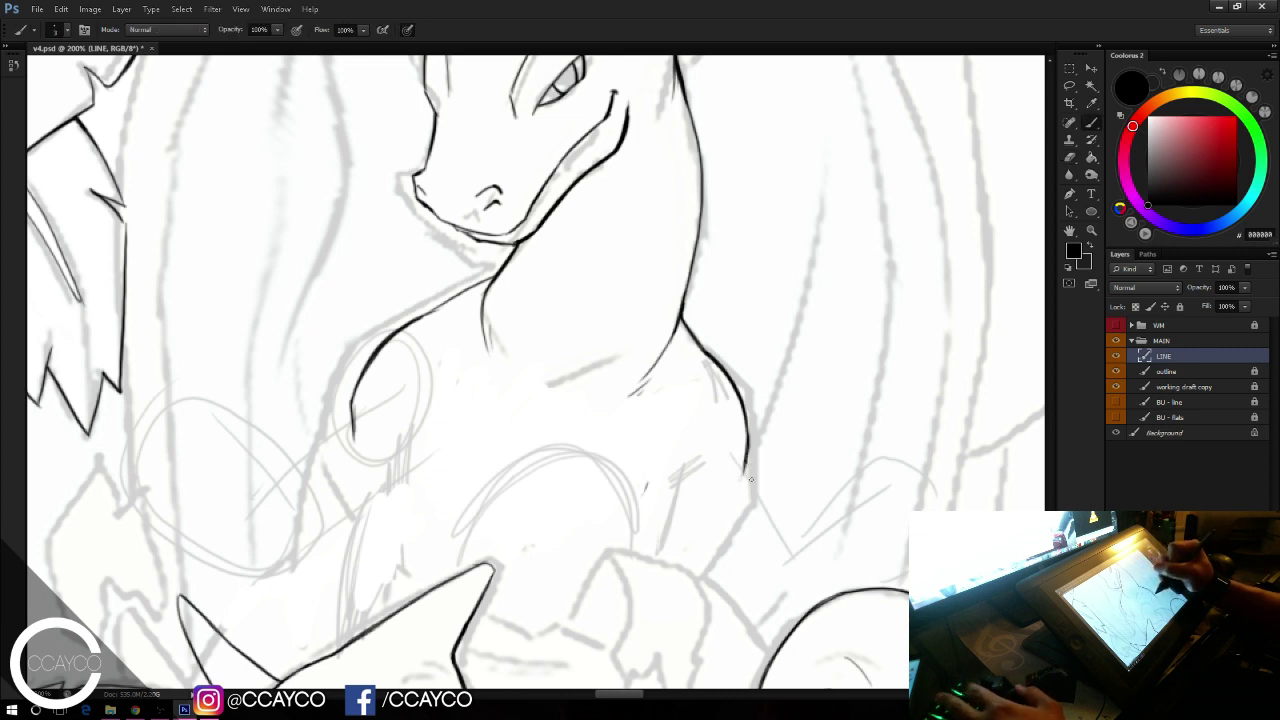
pyautogui.moveTo(746, 456); pyautogui.dragTo(773, 535)
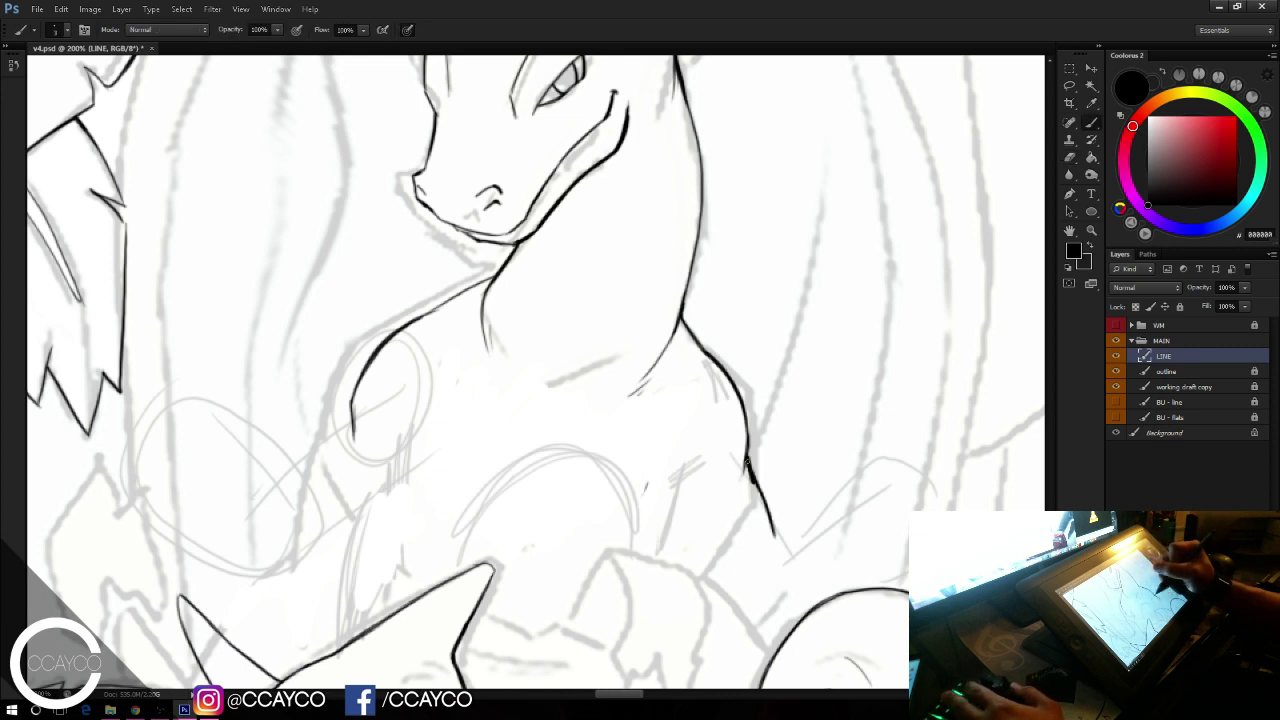
pyautogui.press('e')
pyautogui.press('b')
pyautogui.moveTo(793, 490); pyautogui.dragTo(780, 464)
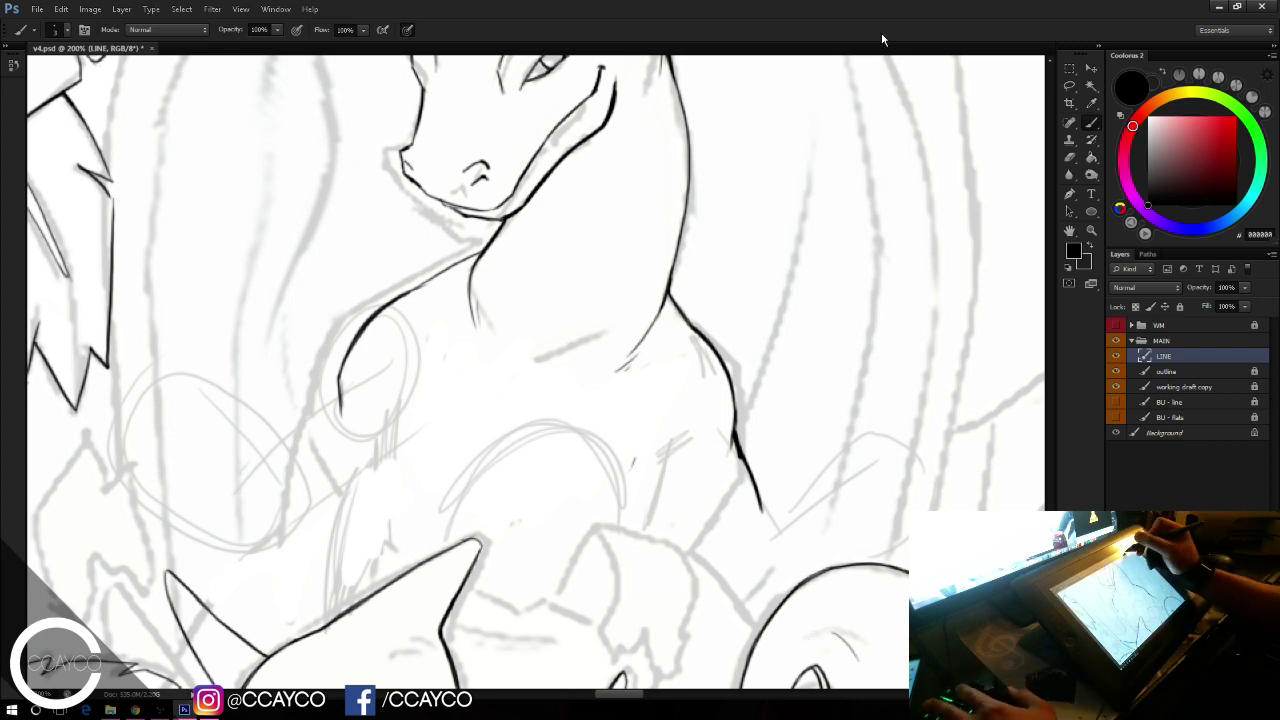
# Step: Erase and re-ink the lower end of the left shoulder line so it flares slightly outward
pyautogui.press('e')
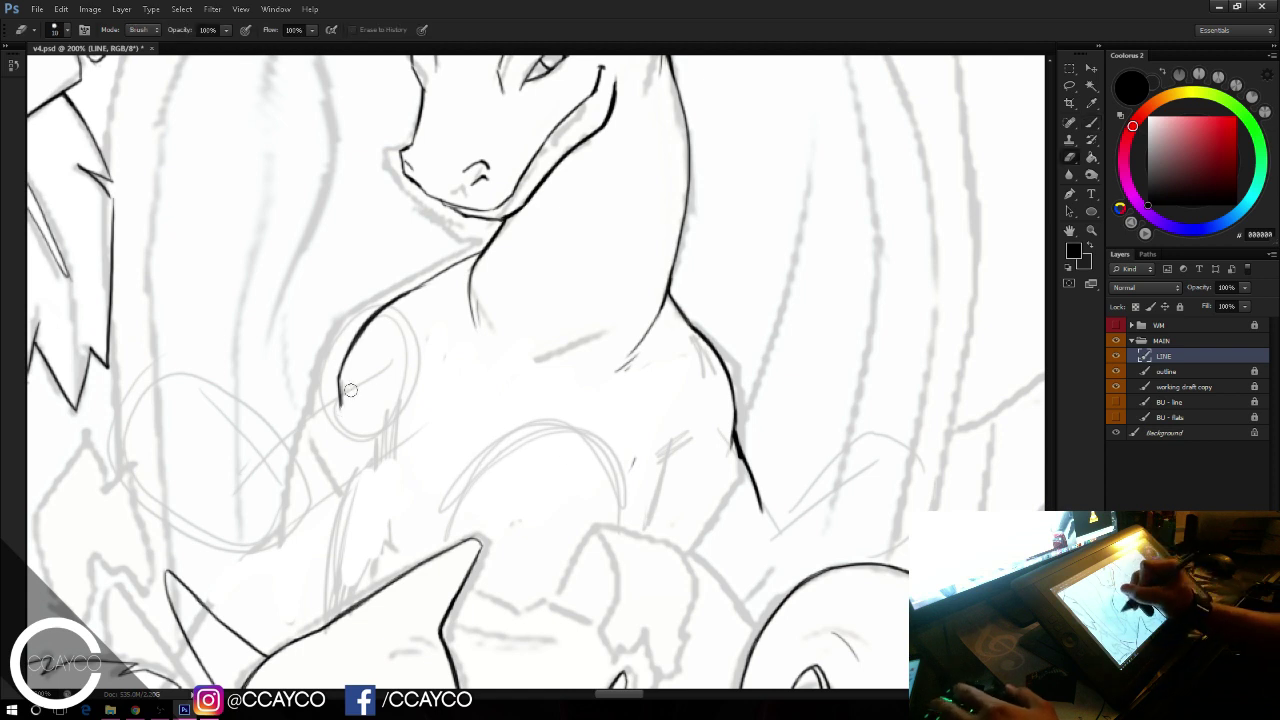
pyautogui.moveTo(341, 414); pyautogui.dragTo(346, 397)
pyautogui.press('b')
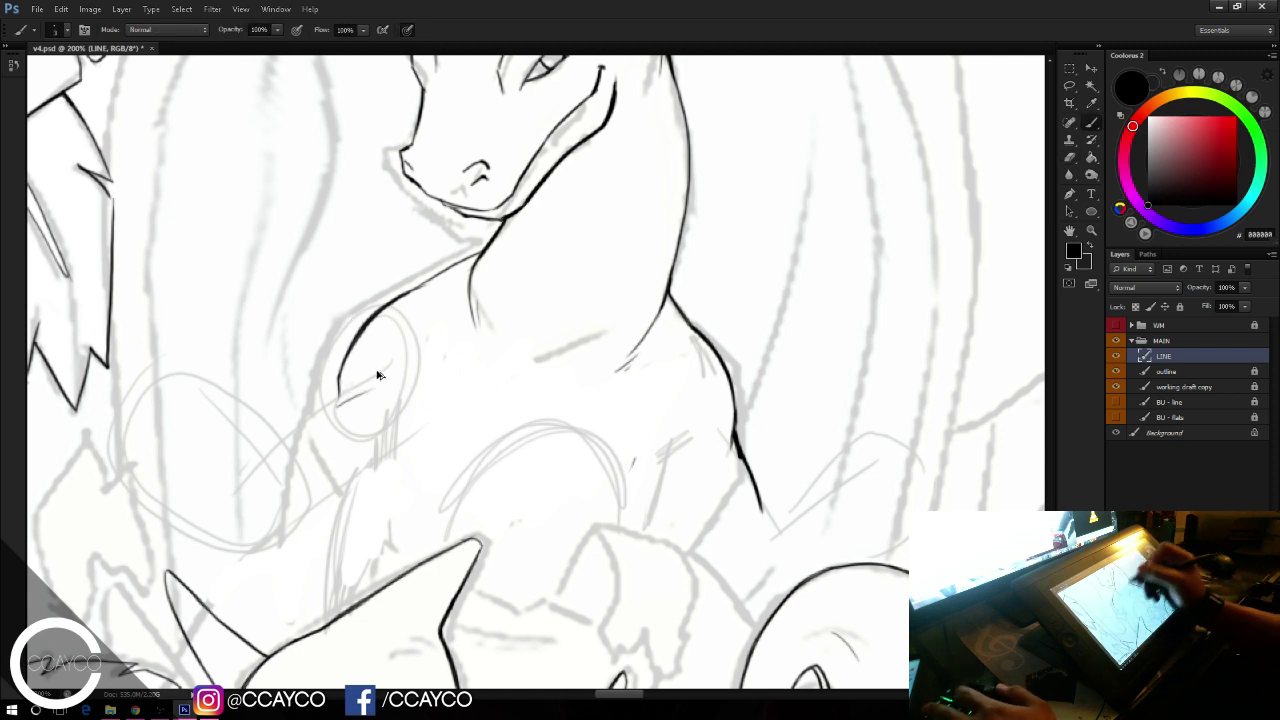
pyautogui.hotkey('ctrl', 'z')
pyautogui.hotkey('ctrl', 'z')
pyautogui.moveTo(342, 373)
pyautogui.mouseDown()
pyautogui.moveTo(338, 397)
pyautogui.moveTo(347, 382)
pyautogui.mouseUp()
pyautogui.press('e')
pyautogui.press('b')
pyautogui.hotkey('ctrl', 'z')
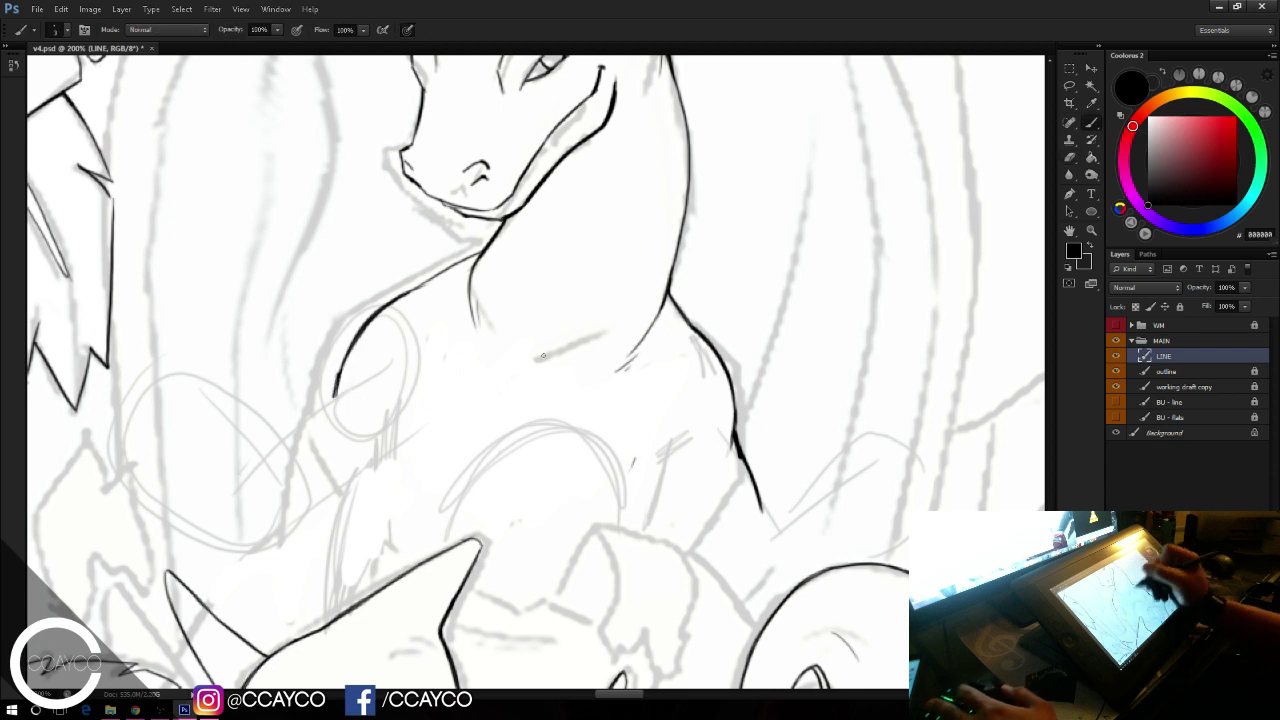
# Step: Unlock the working draft copy layer, lower its opacity to 5%, and lock it again
pyautogui.click(1177, 388)
pyautogui.click(1180, 307)
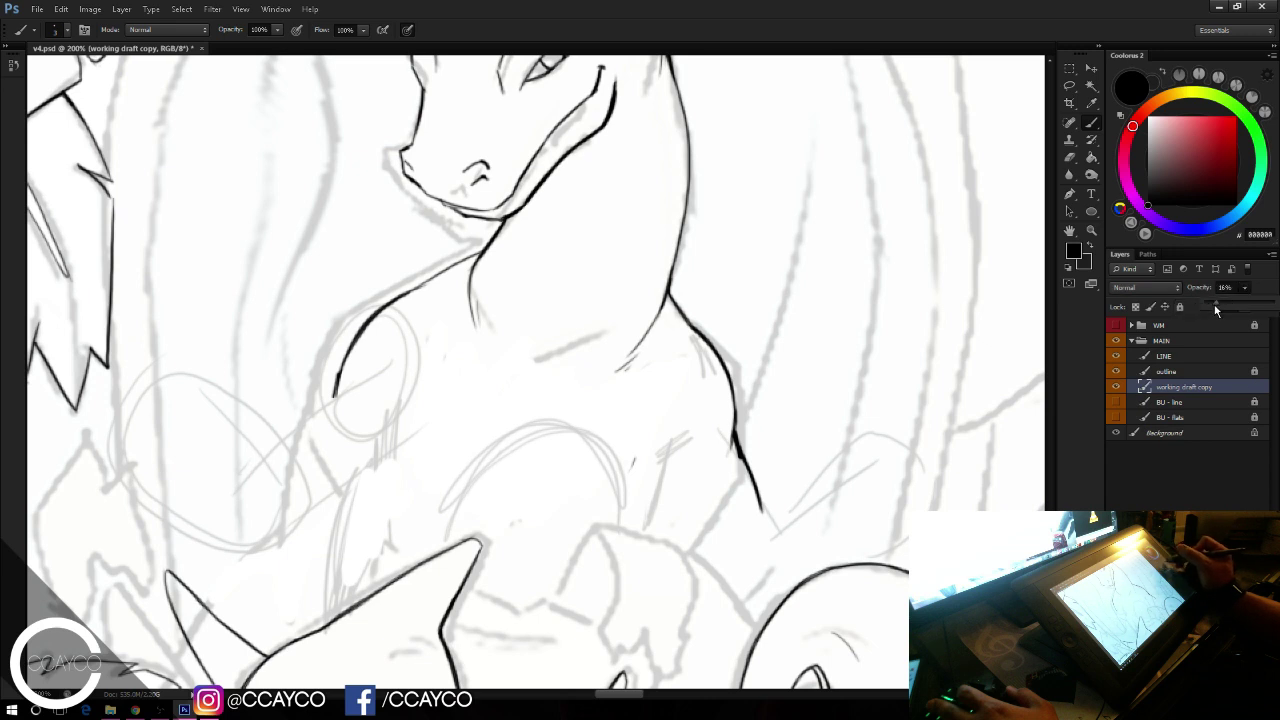
pyautogui.moveTo(1215, 307); pyautogui.dragTo(1209, 303)
pyautogui.click(1180, 307)
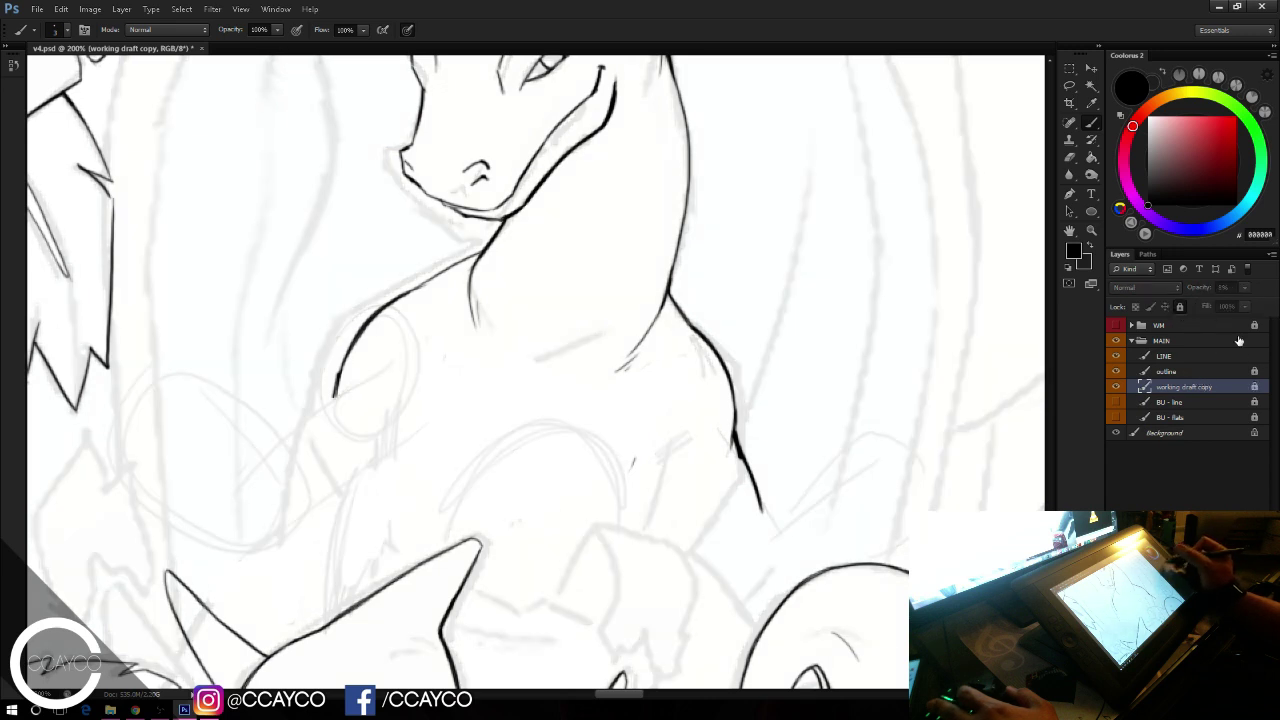
# Step: Ink the right armpit crease and the torso side line running down from it on the LINE layer
pyautogui.click(1208, 355)
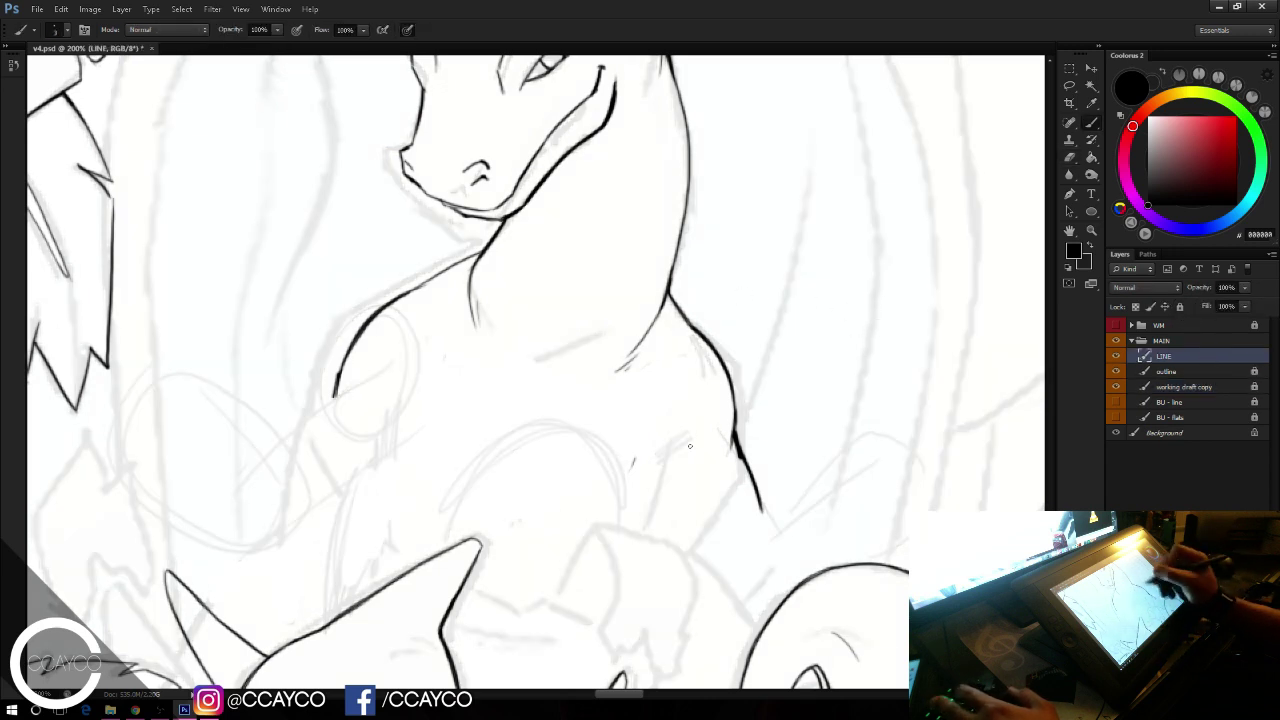
pyautogui.moveTo(674, 451)
pyautogui.mouseDown()
pyautogui.moveTo(656, 537)
pyautogui.moveTo(656, 521)
pyautogui.mouseUp()
pyautogui.hotkey('ctrl', 'z')
pyautogui.hotkey('ctrl', 'z')
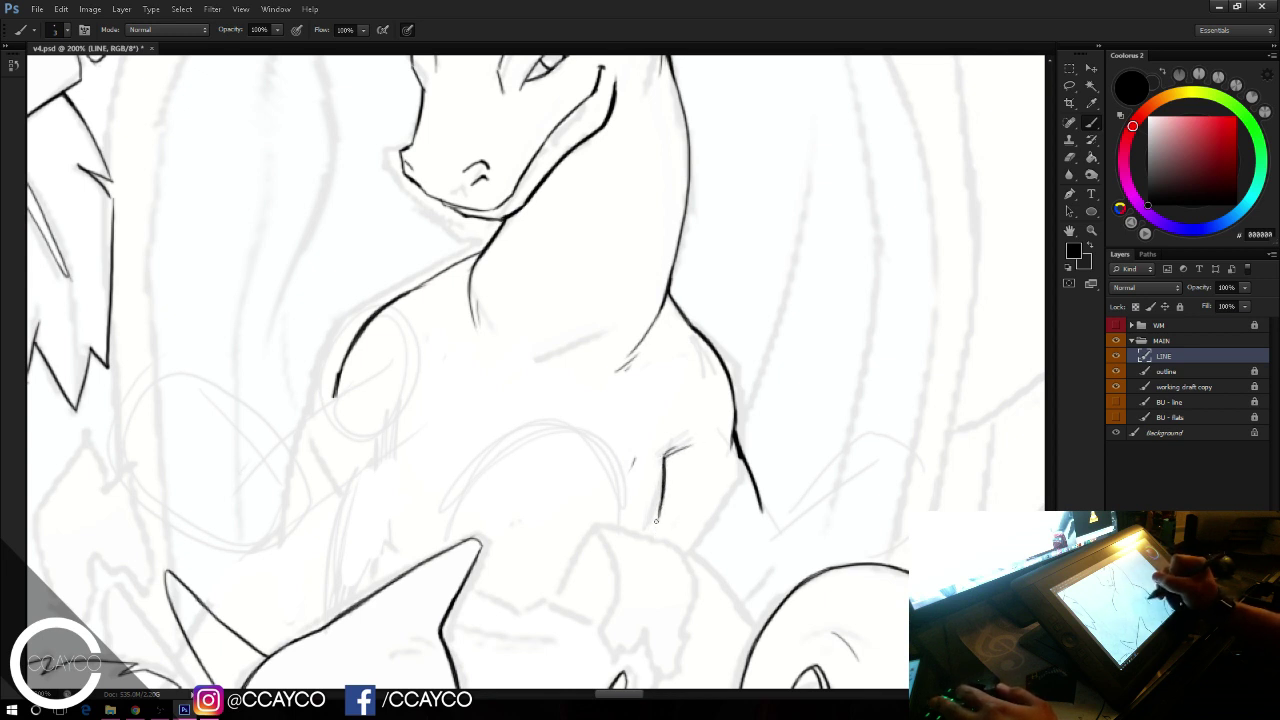
pyautogui.moveTo(801, 503); pyautogui.dragTo(789, 341)
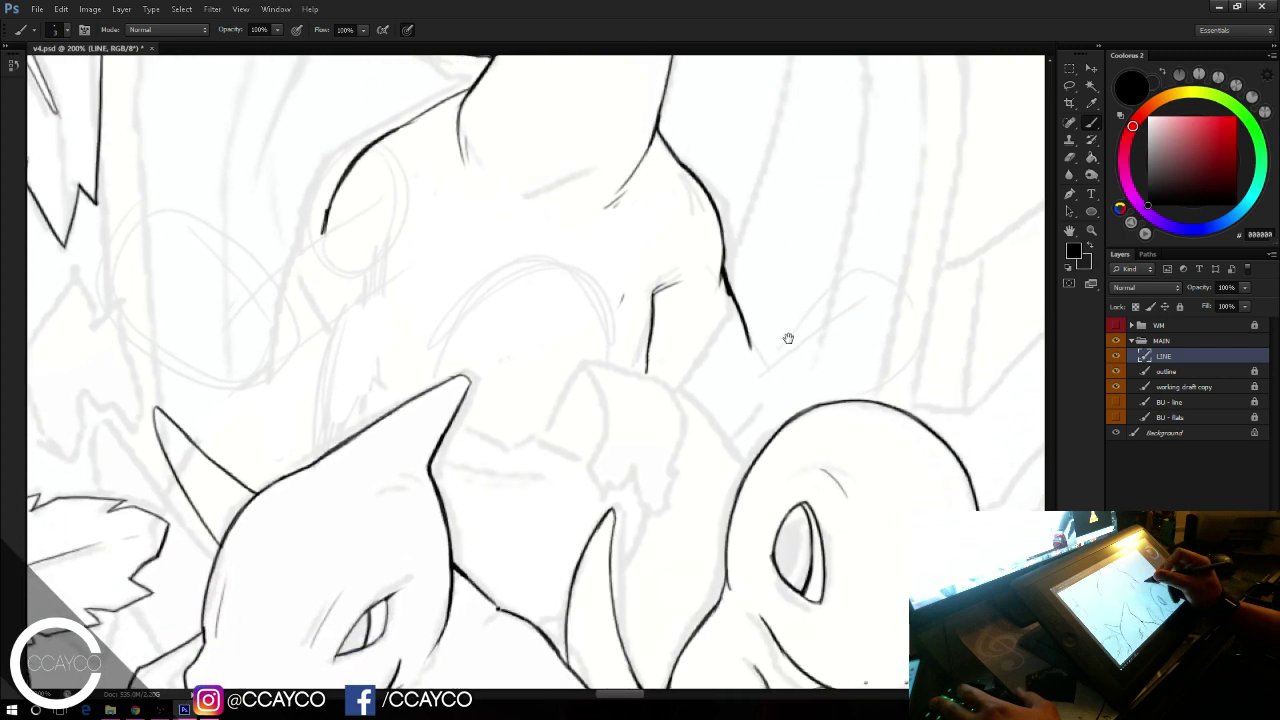
# Step: Ink the dragon's left outer upper-arm line from the shoulder down to the elbow and clean up its joint with the shoulder
pyautogui.moveTo(821, 454); pyautogui.dragTo(843, 277)
pyautogui.moveTo(872, 470); pyautogui.dragTo(890, 593)
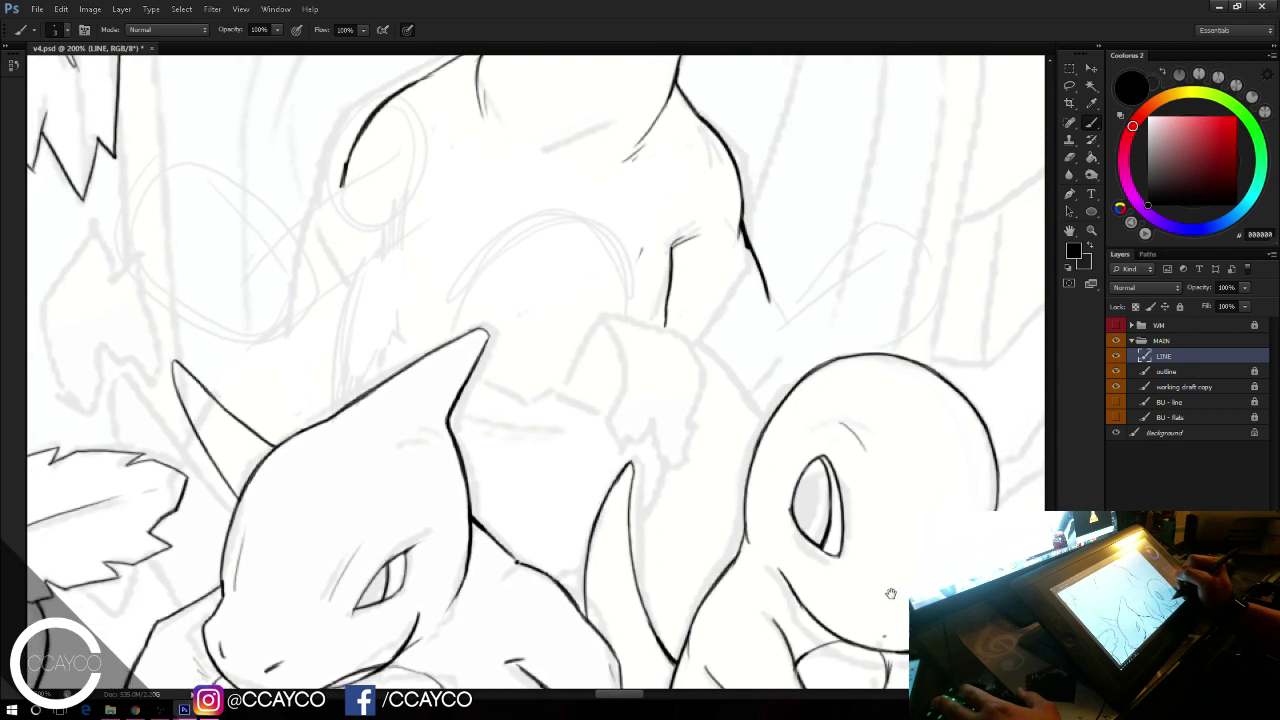
pyautogui.moveTo(834, 549)
pyautogui.mouseDown()
pyautogui.moveTo(894, 575)
pyautogui.moveTo(874, 588)
pyautogui.moveTo(867, 565)
pyautogui.mouseUp()
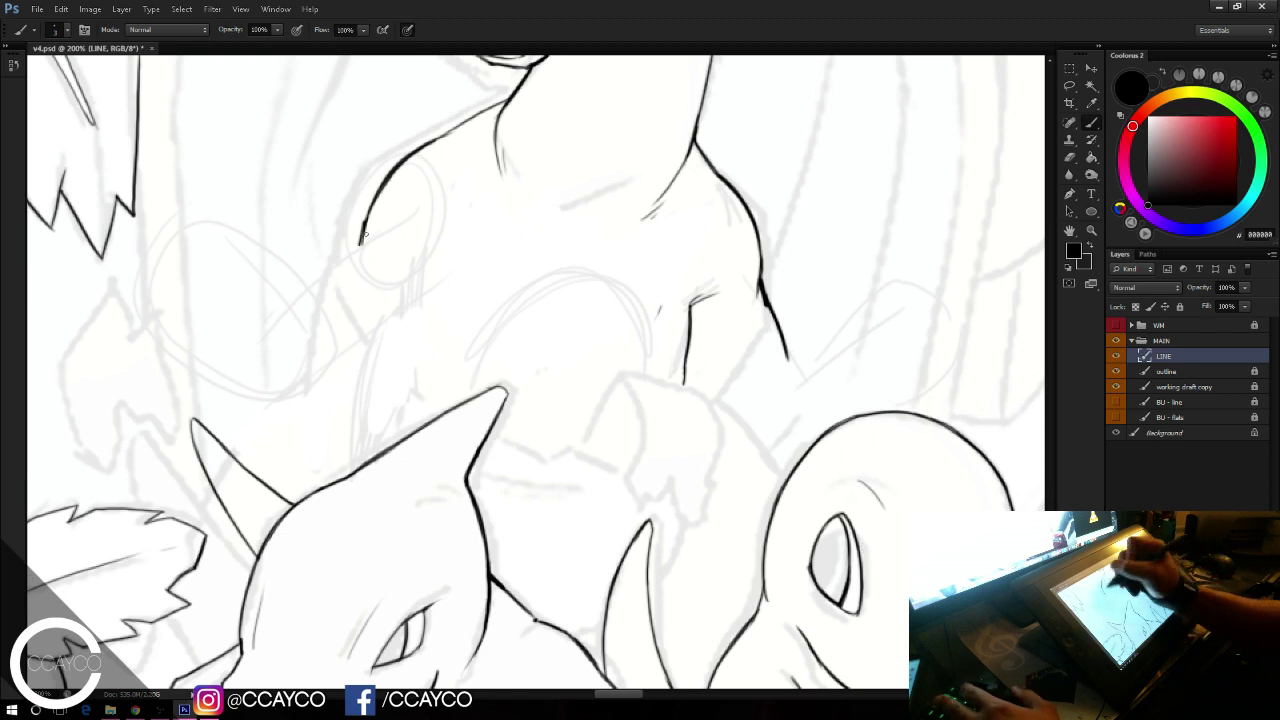
pyautogui.moveTo(361, 242)
pyautogui.mouseDown()
pyautogui.moveTo(344, 266)
pyautogui.moveTo(396, 239)
pyautogui.moveTo(309, 293)
pyautogui.moveTo(367, 254)
pyautogui.moveTo(348, 264)
pyautogui.mouseUp()
pyautogui.press('e')
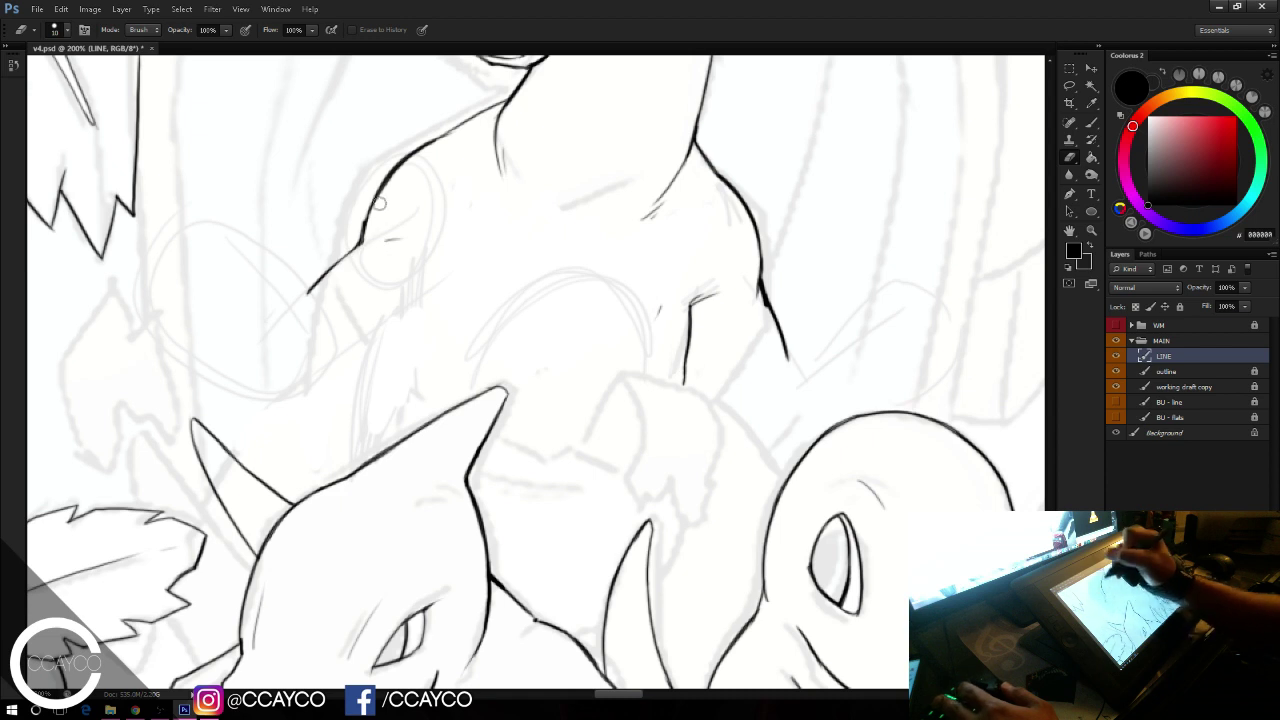
pyautogui.press('b')
pyautogui.moveTo(771, 475); pyautogui.dragTo(775, 475)
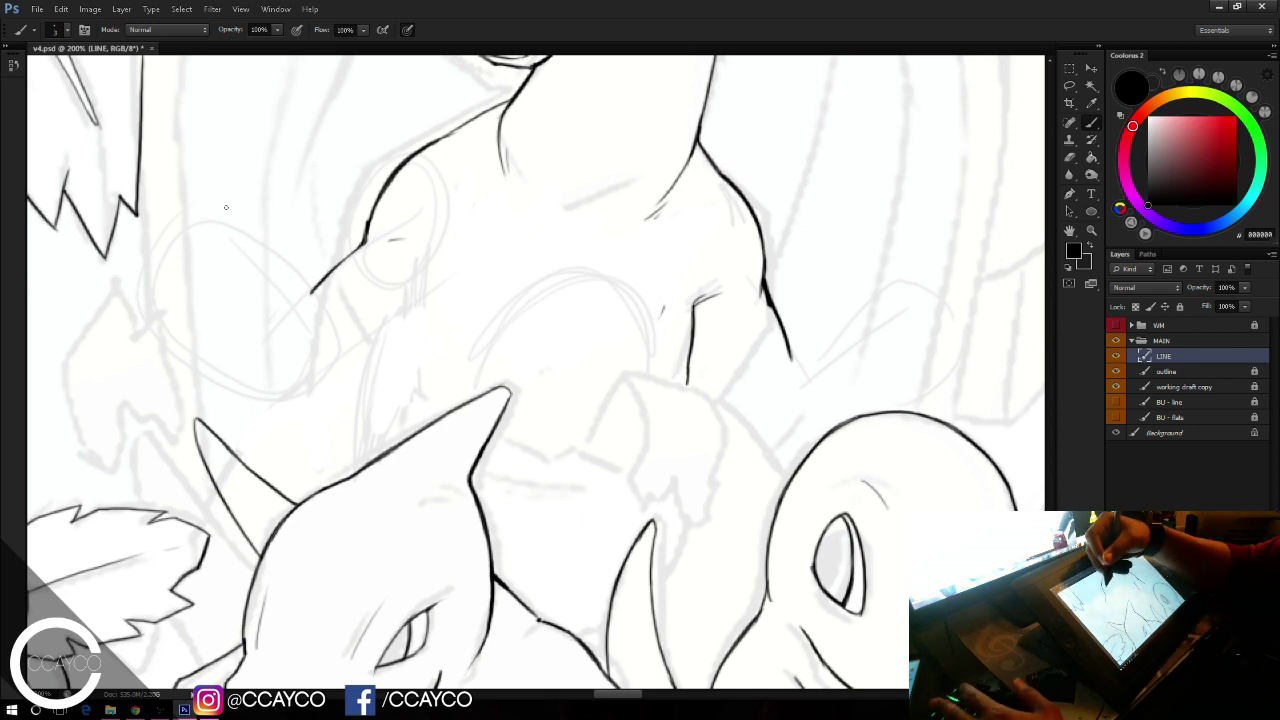
# Step: Ink the left forearm's curved inner edge so that it crosses the upper-arm line at the elbow
pyautogui.moveTo(220, 223)
pyautogui.mouseDown()
pyautogui.moveTo(276, 247)
pyautogui.moveTo(323, 309)
pyautogui.mouseUp()
pyautogui.hotkey('ctrl', 'z')
pyautogui.moveTo(282, 258); pyautogui.dragTo(327, 320)
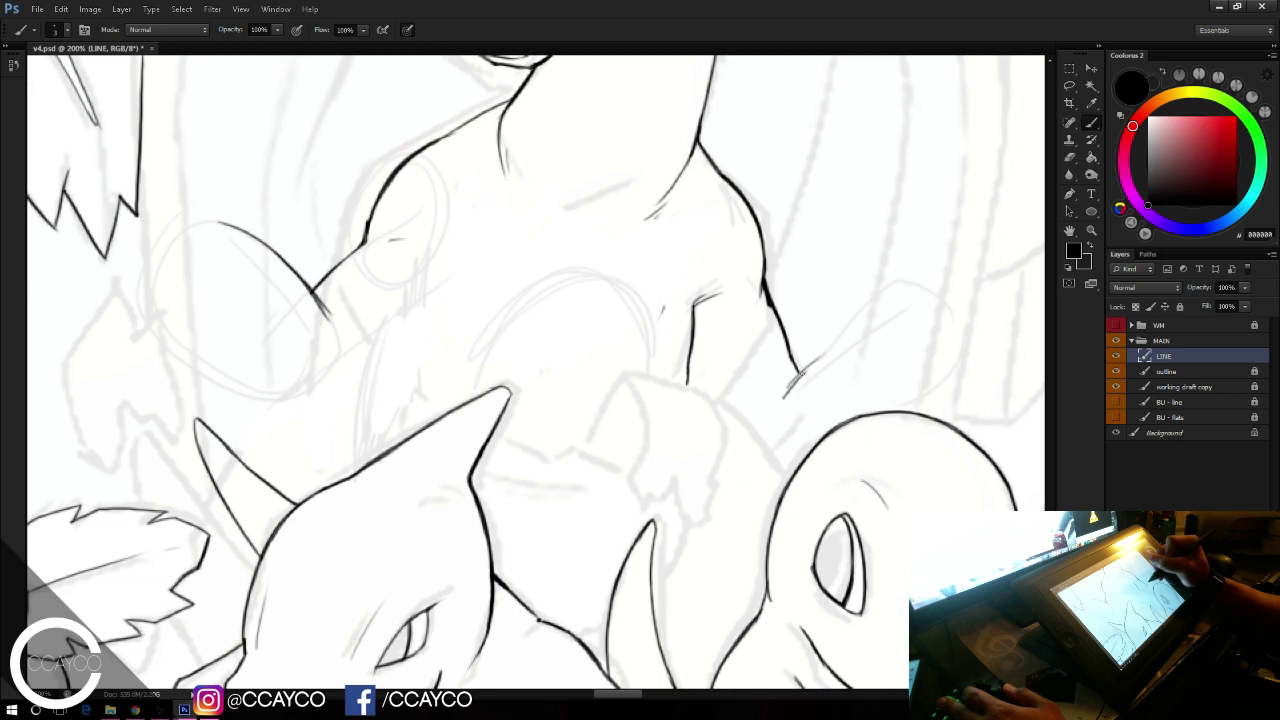
# Step: Ink the right forearm's upper edge outward from the elbow, and the inner upper-arm line down from the right armpit
pyautogui.moveTo(799, 375)
pyautogui.mouseDown()
pyautogui.moveTo(884, 306)
pyautogui.moveTo(847, 333)
pyautogui.mouseUp()
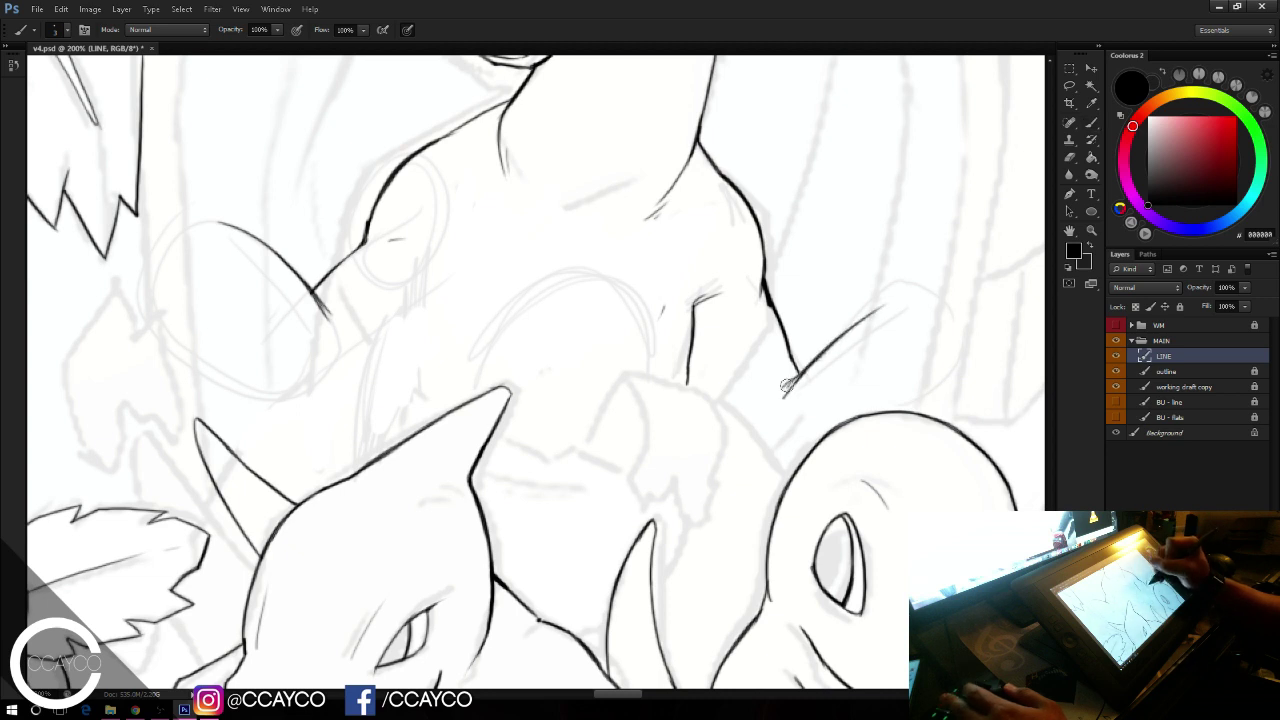
pyautogui.press('e')
pyautogui.moveTo(785, 382); pyautogui.dragTo(936, 282)
pyautogui.press('b')
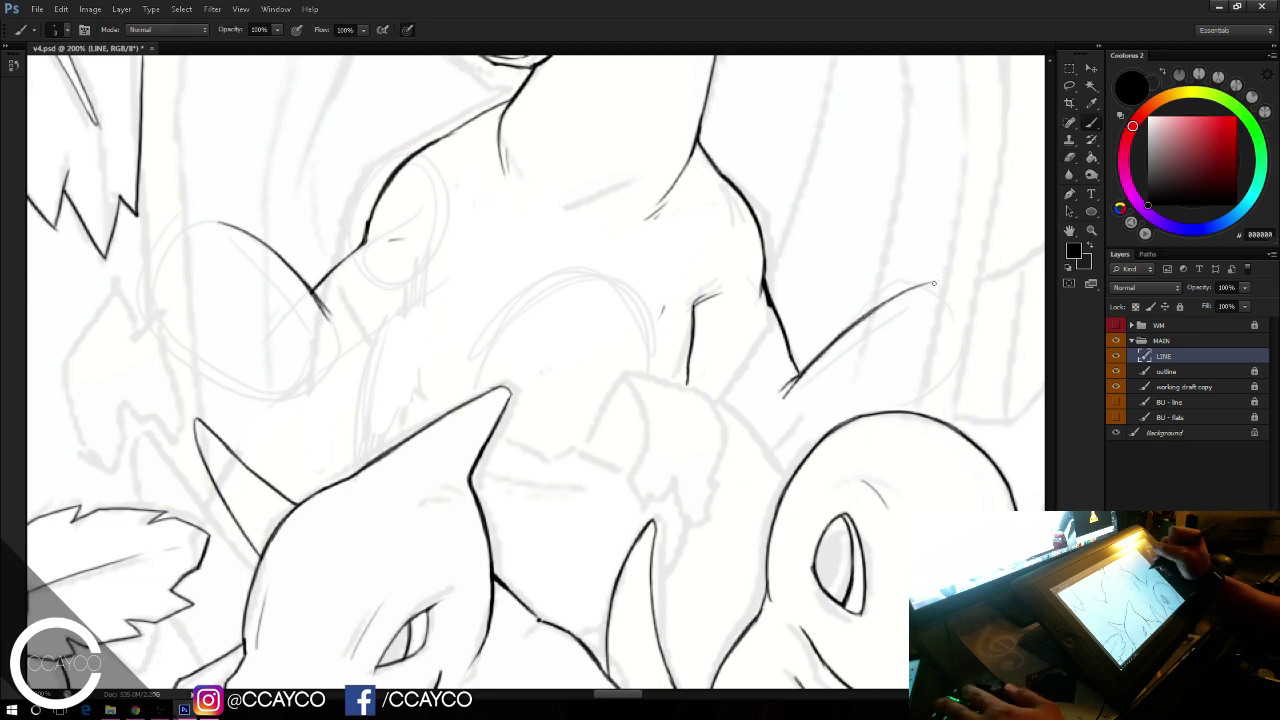
pyautogui.hotkey('ctrl', 'z')
pyautogui.moveTo(840, 337); pyautogui.dragTo(916, 291)
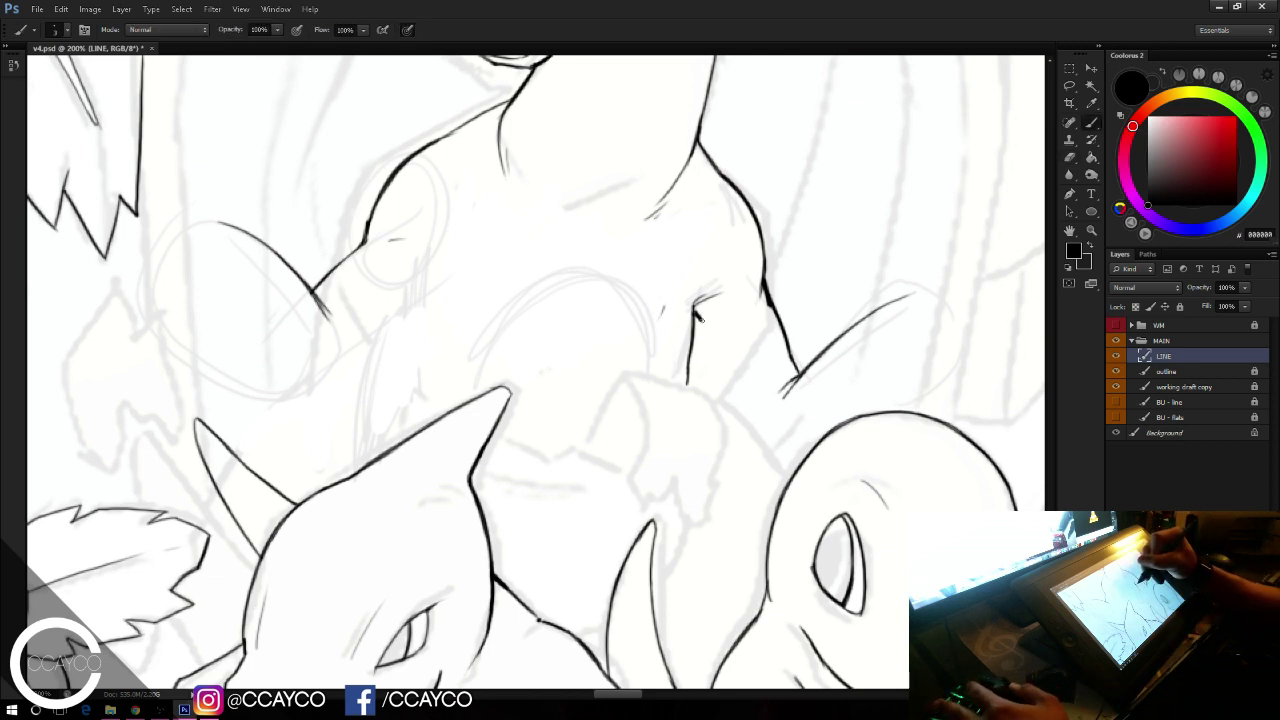
pyautogui.moveTo(697, 313); pyautogui.dragTo(740, 396)
pyautogui.moveTo(697, 315); pyautogui.dragTo(755, 414)
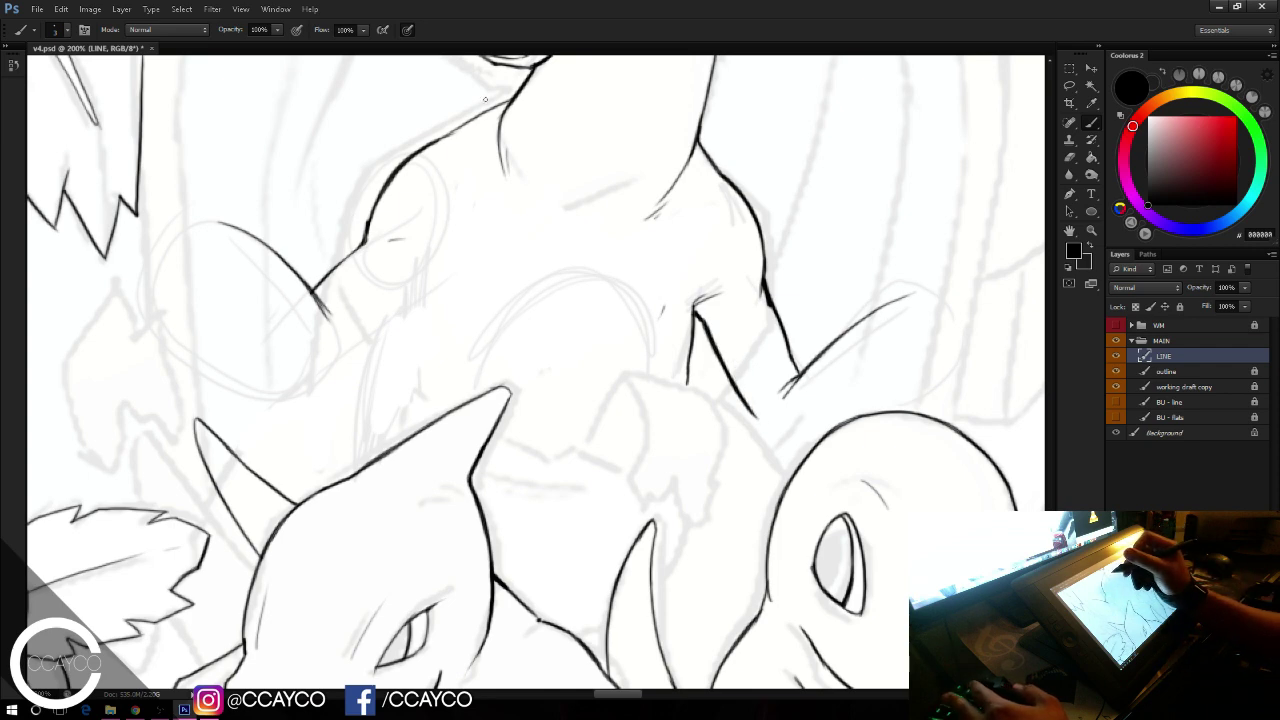
# Step: Rework the left shoulder line, smoothing its bend into the upper arm and thinning the stroke with the eraser
pyautogui.moveTo(809, 309); pyautogui.dragTo(844, 440)
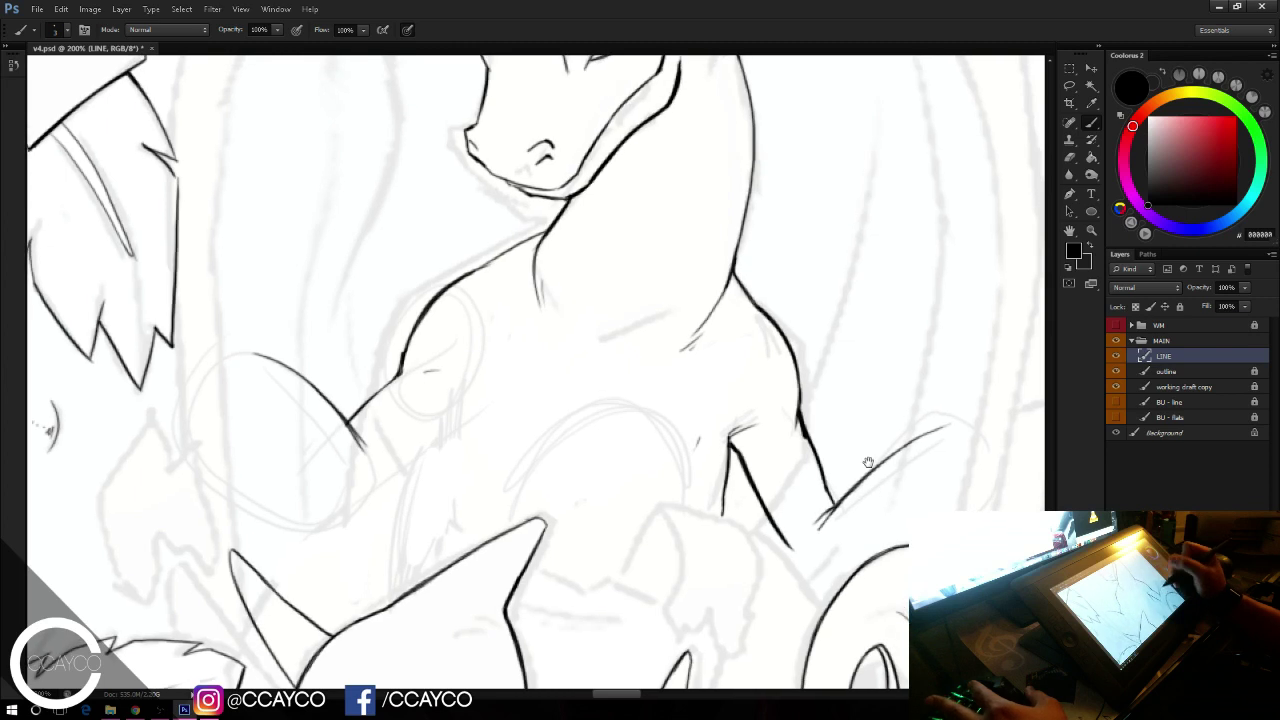
pyautogui.press('e')
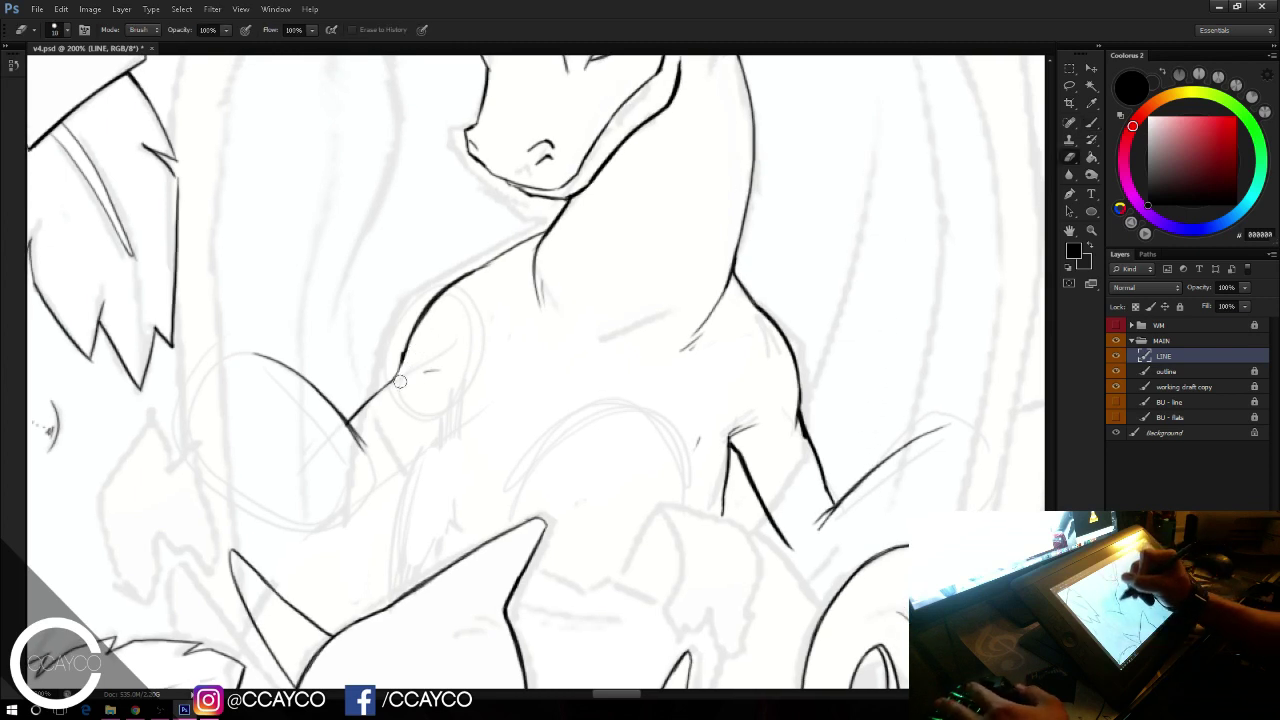
pyautogui.moveTo(402, 378)
pyautogui.mouseDown()
pyautogui.moveTo(419, 325)
pyautogui.moveTo(399, 366)
pyautogui.mouseUp()
pyautogui.press('b')
pyautogui.moveTo(418, 317)
pyautogui.mouseDown()
pyautogui.moveTo(397, 369)
pyautogui.moveTo(367, 397)
pyautogui.mouseUp()
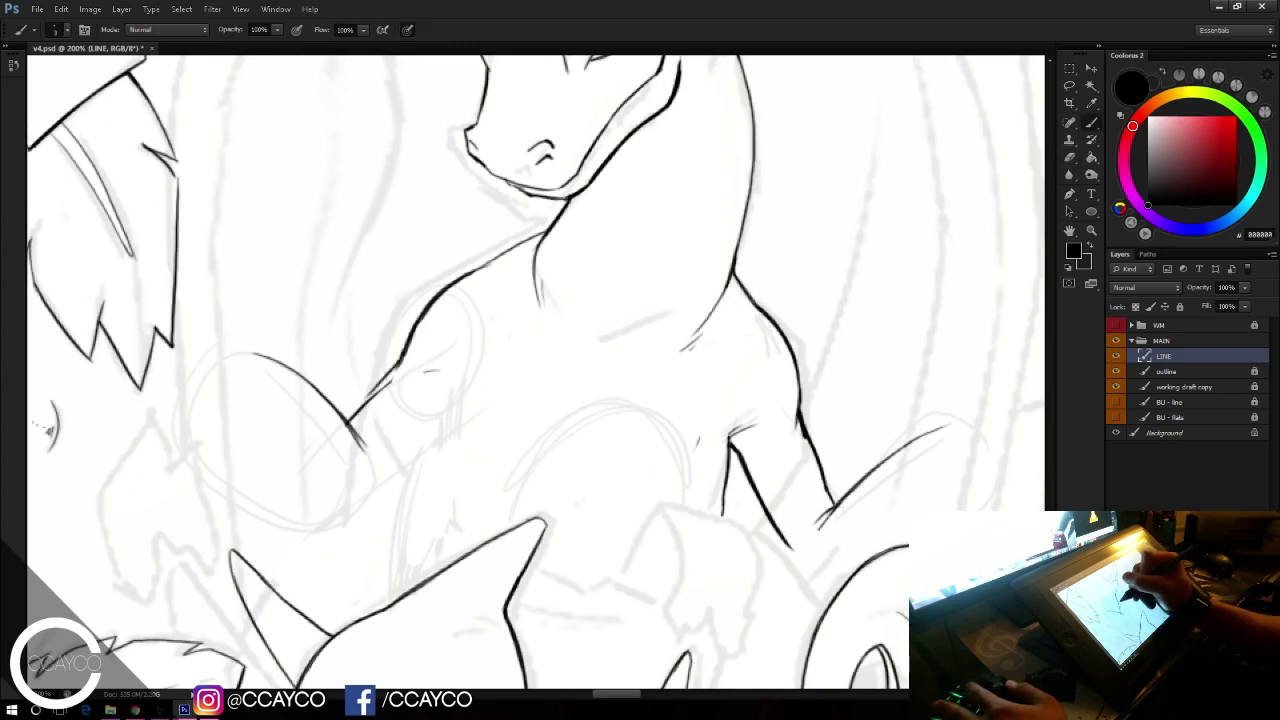
pyautogui.moveTo(402, 358)
pyautogui.mouseDown()
pyautogui.moveTo(359, 419)
pyautogui.moveTo(418, 362)
pyautogui.mouseUp()
pyautogui.press('e')
pyautogui.moveTo(376, 400); pyautogui.dragTo(414, 358)
pyautogui.moveTo(445, 275)
pyautogui.mouseDown()
pyautogui.moveTo(397, 346)
pyautogui.moveTo(442, 279)
pyautogui.moveTo(411, 335)
pyautogui.moveTo(477, 267)
pyautogui.mouseUp()
pyautogui.press('b')
pyautogui.press('e')
pyautogui.moveTo(421, 334); pyautogui.dragTo(497, 265)
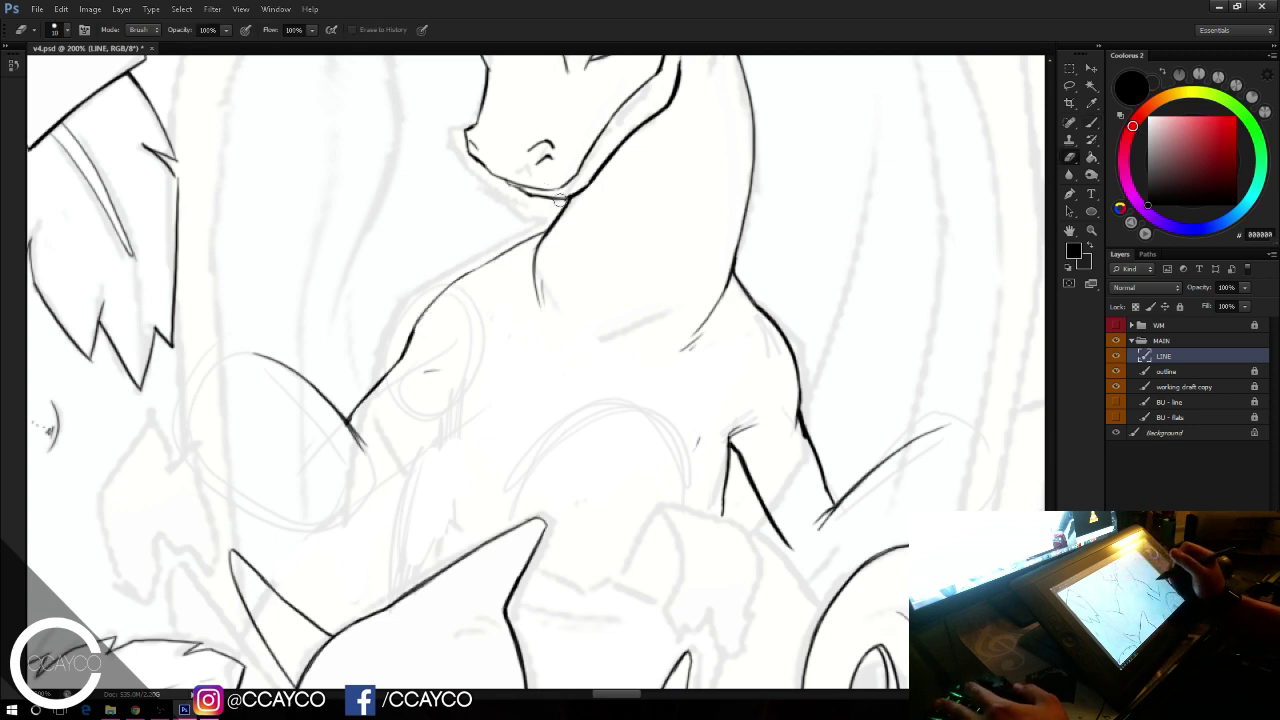
# Step: Erase the upper ends of both shoulder lines and re-ink them so they meet the neck lower, with a rounder curve
pyautogui.moveTo(473, 274); pyautogui.dragTo(521, 242)
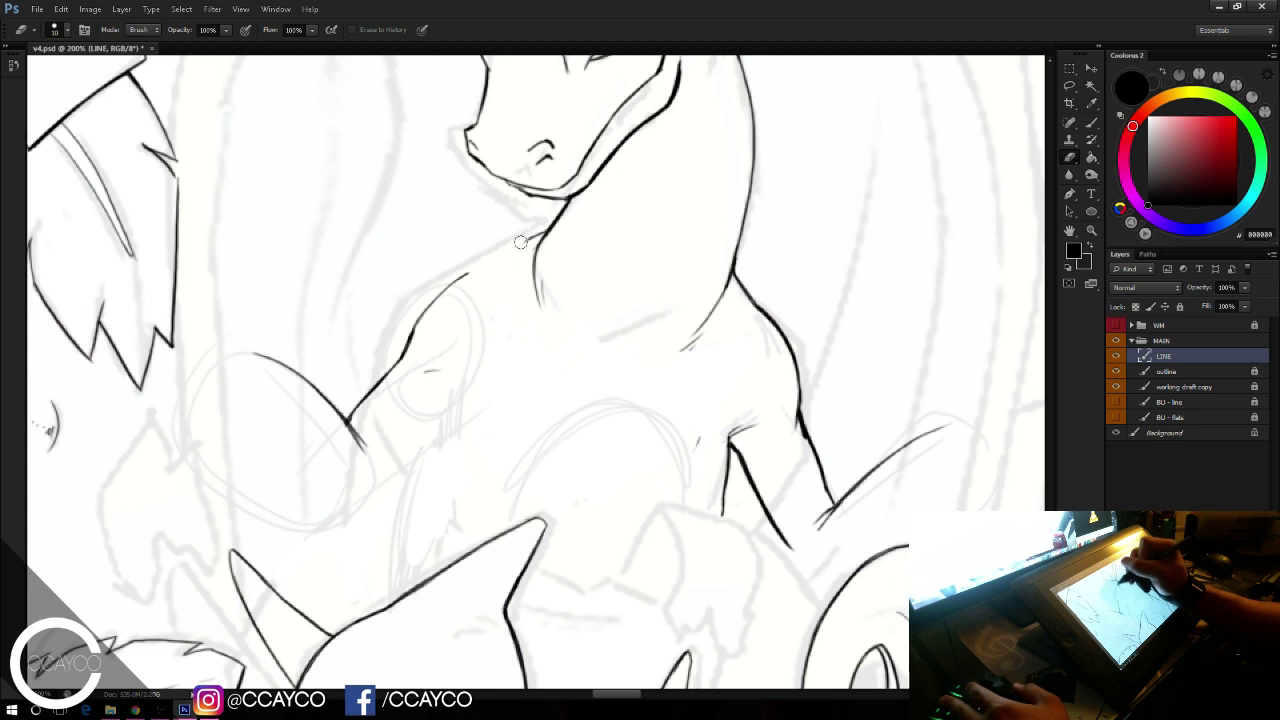
pyautogui.moveTo(746, 290); pyautogui.dragTo(741, 277)
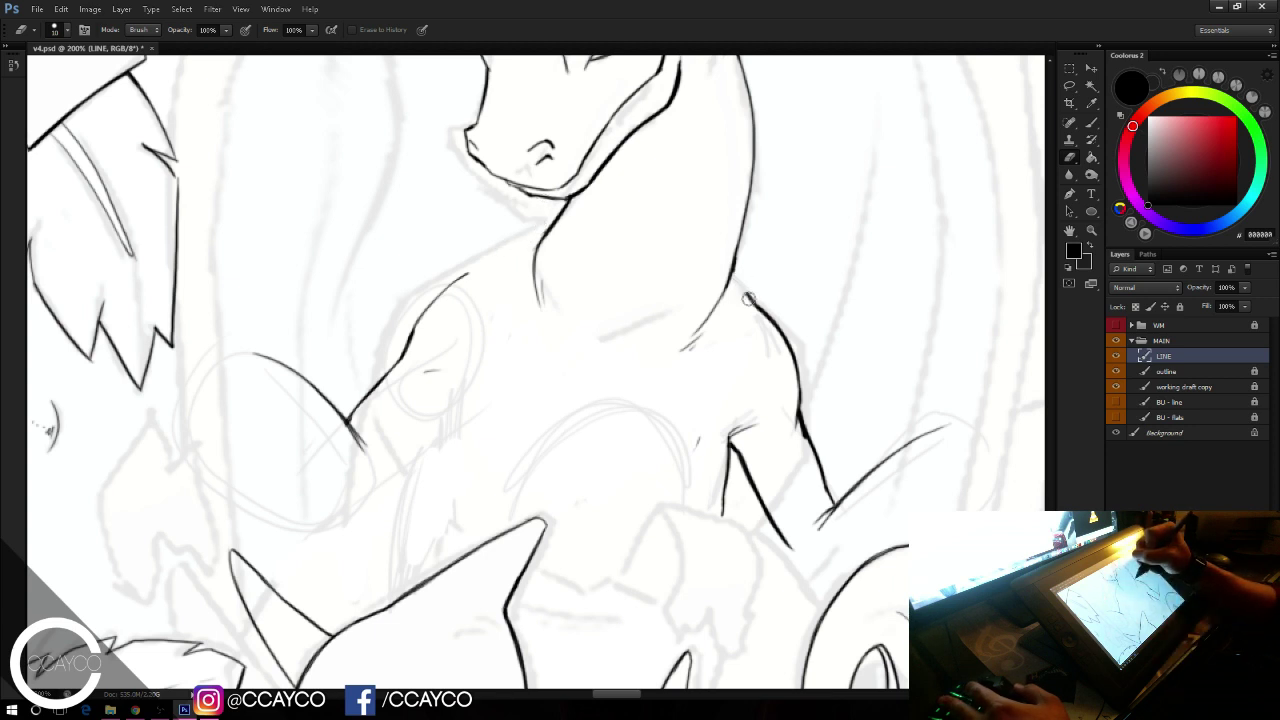
pyautogui.press('b')
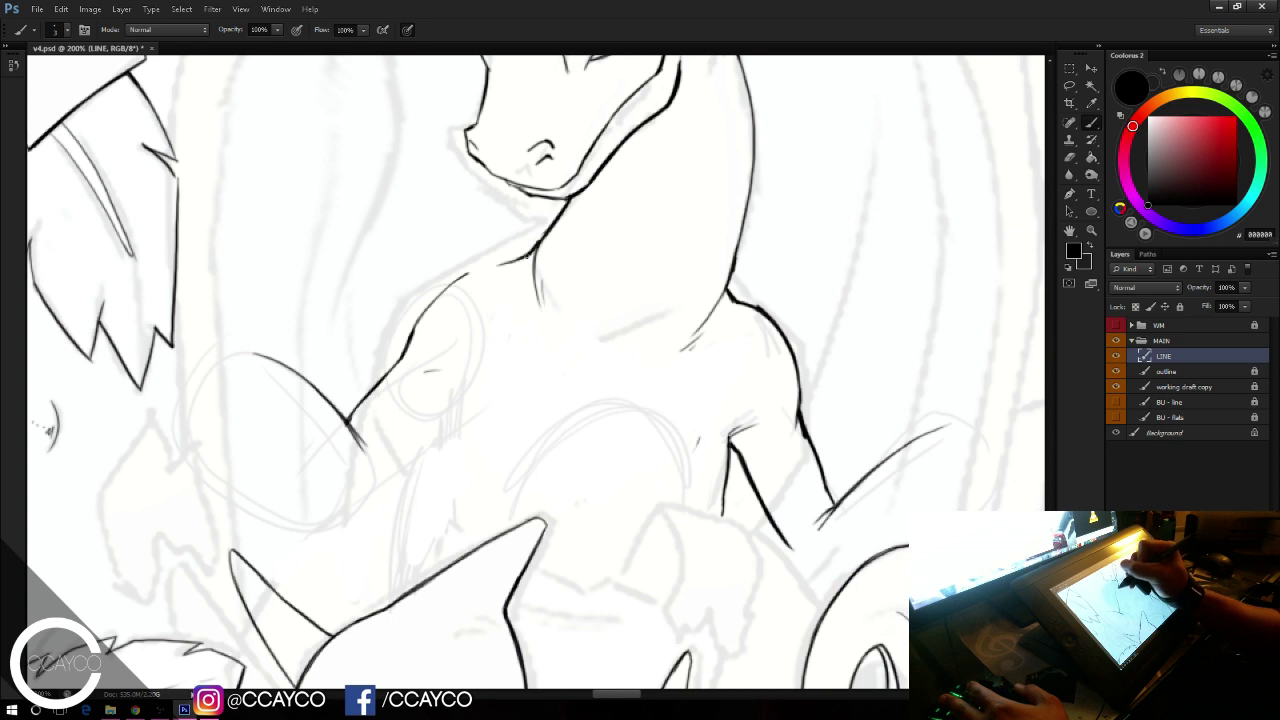
pyautogui.moveTo(508, 265); pyautogui.dragTo(409, 335)
# Step: Erase the upper part of the left forearm curve and re-ink it rising straight up toward the wrist
pyautogui.moveTo(683, 209); pyautogui.dragTo(728, 267)
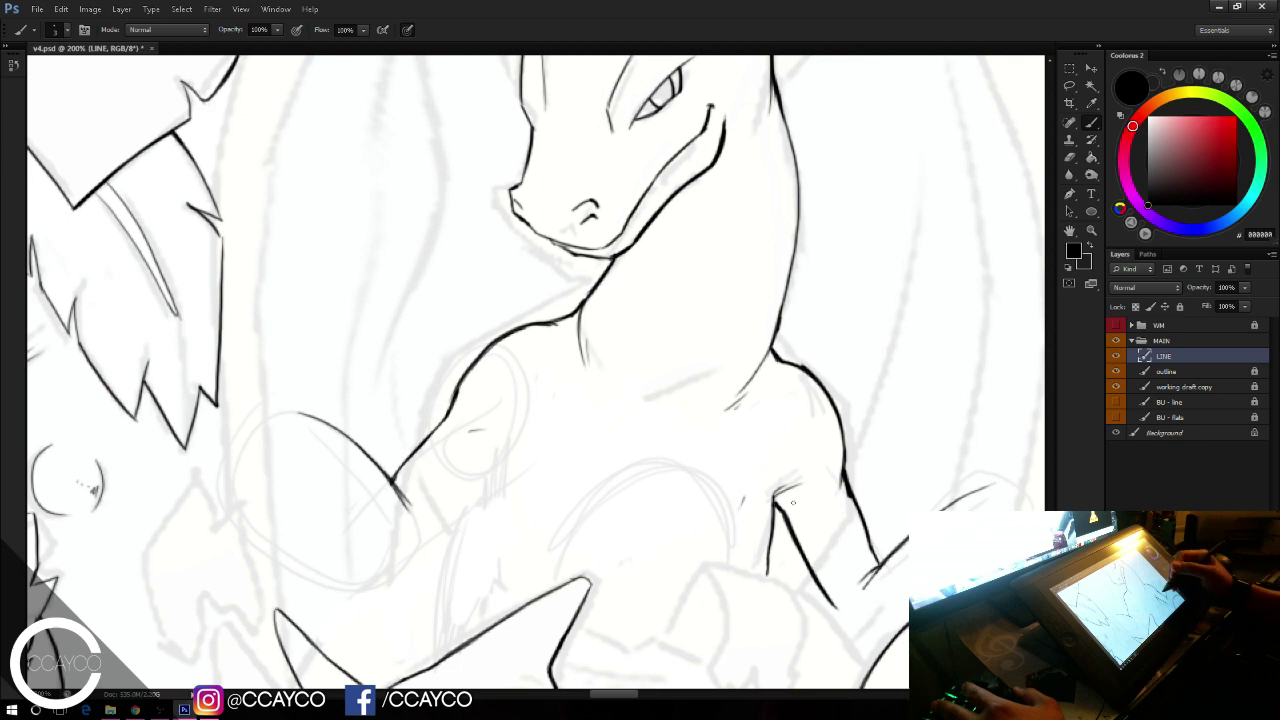
pyautogui.moveTo(804, 480); pyautogui.dragTo(813, 387)
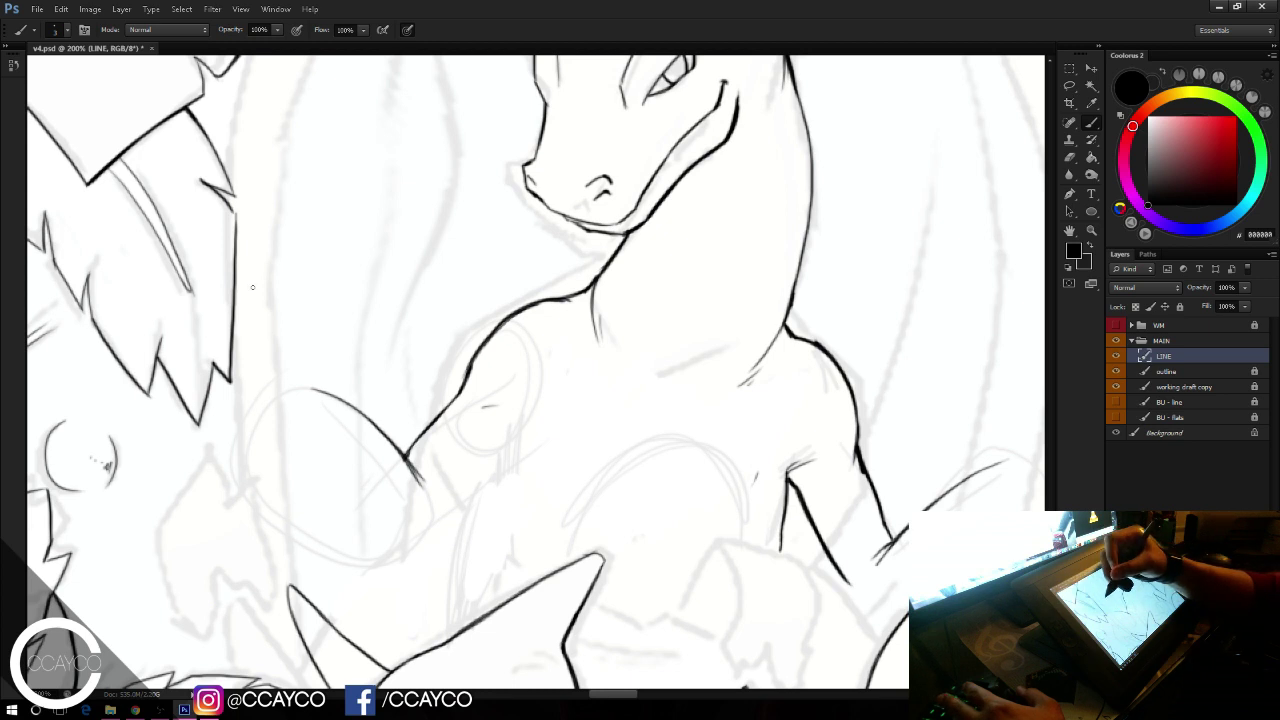
pyautogui.press('e')
pyautogui.moveTo(304, 374)
pyautogui.mouseDown()
pyautogui.moveTo(371, 430)
pyautogui.moveTo(359, 352)
pyautogui.mouseUp()
pyautogui.press('b')
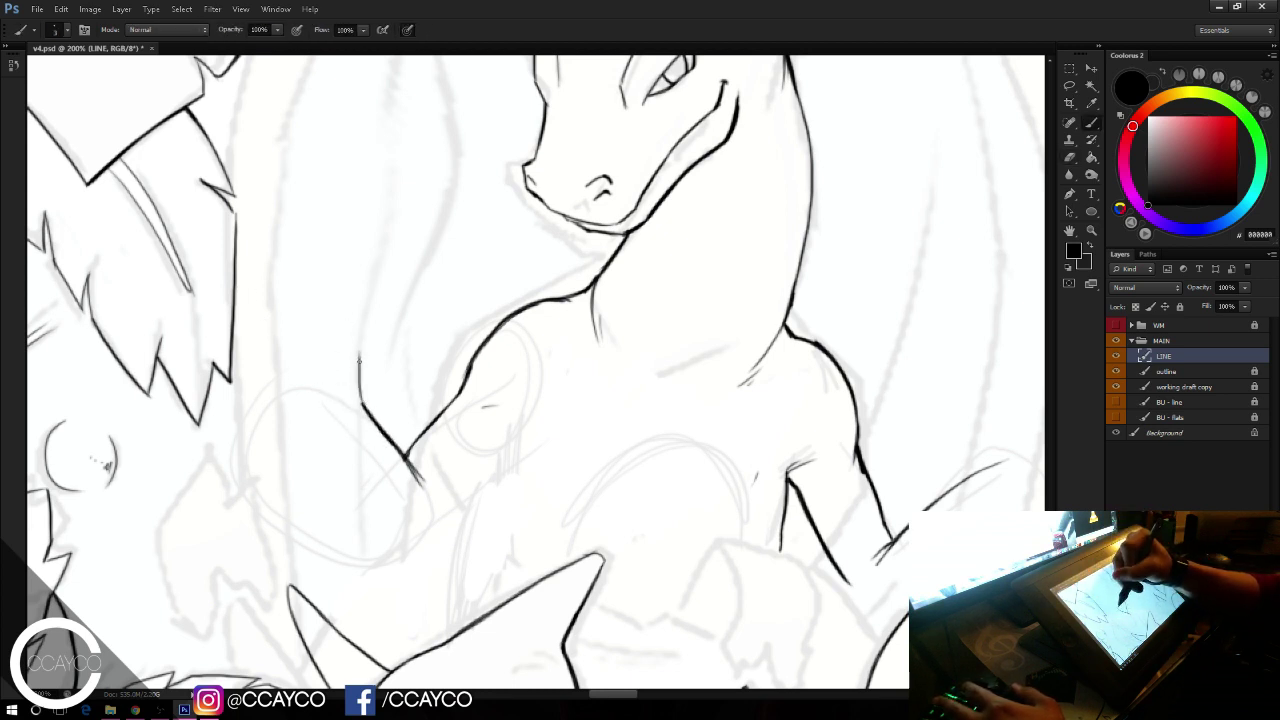
# Step: Erase the right forearm's upper edge and re-ink it at a steeper angle from the elbow
pyautogui.press('e')
pyautogui.moveTo(918, 514); pyautogui.dragTo(992, 460)
pyautogui.press('b')
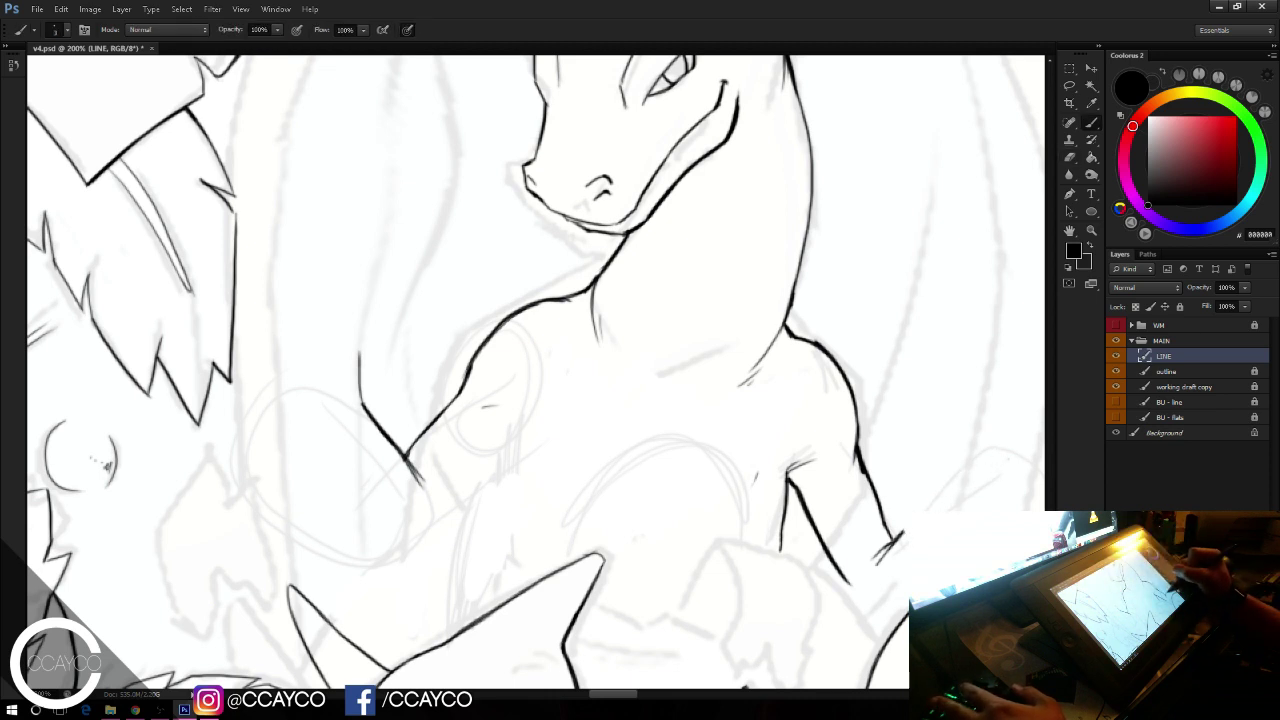
pyautogui.hotkey('ctrl', 'z')
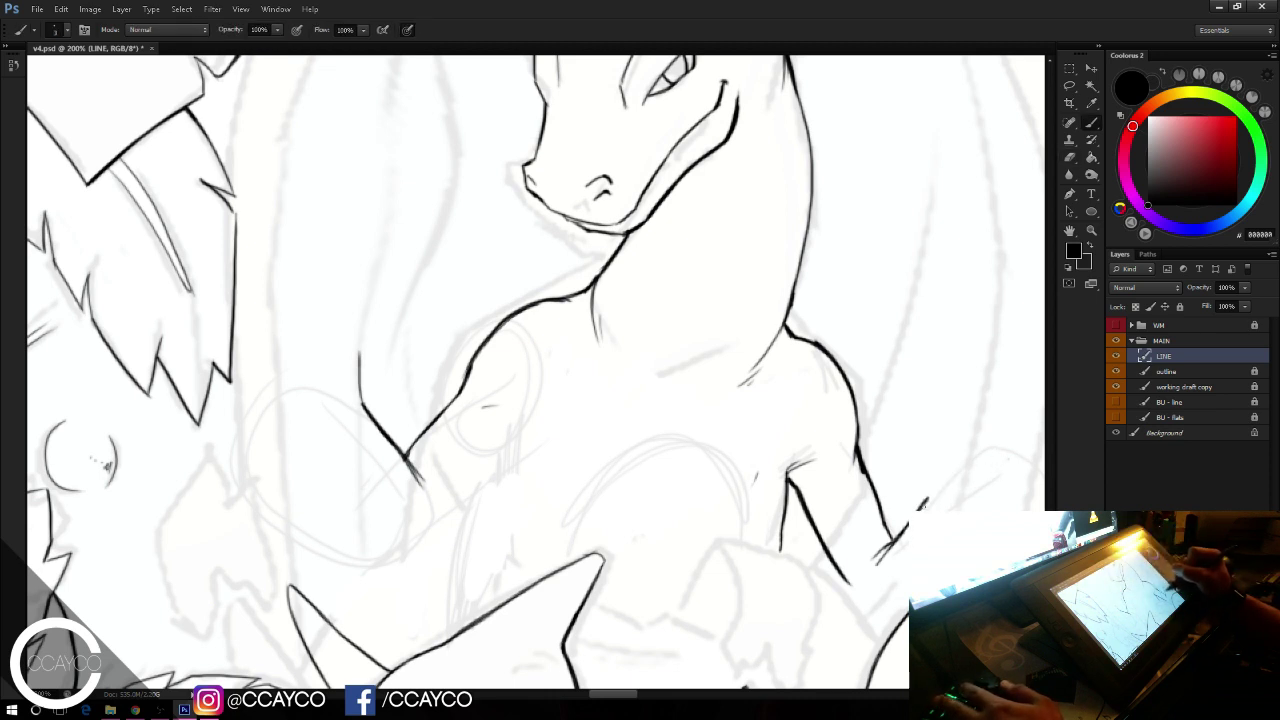
pyautogui.moveTo(923, 504); pyautogui.dragTo(974, 453)
pyautogui.hotkey('ctrl', 'alt', 'z')
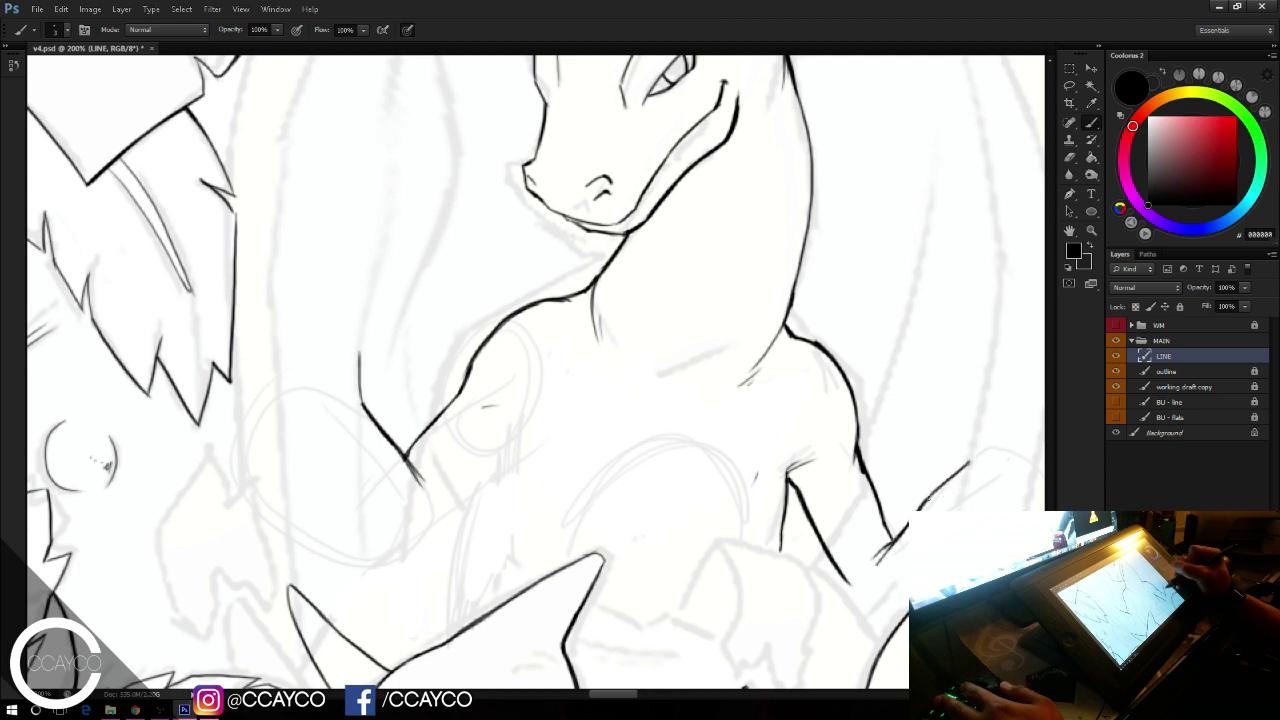
pyautogui.hotkey('ctrl', 'alt', 'z')
pyautogui.moveTo(923, 504); pyautogui.dragTo(963, 452)
pyautogui.press('e')
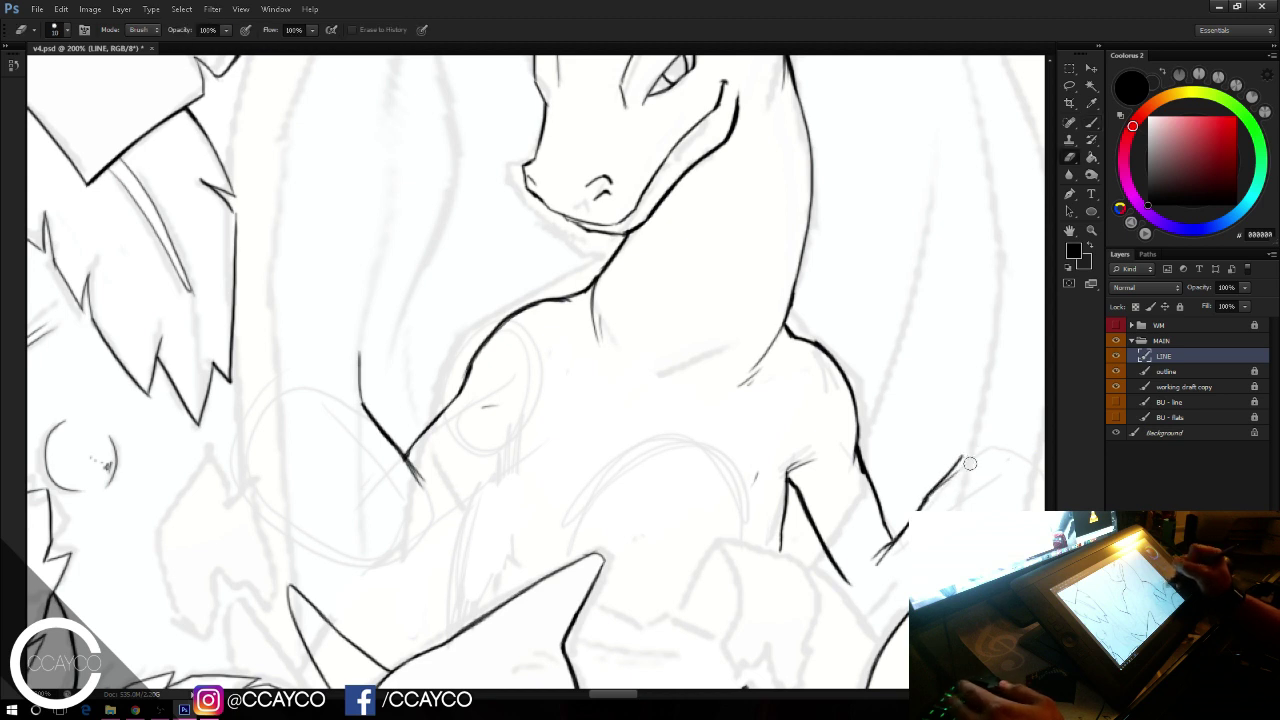
pyautogui.moveTo(930, 498)
pyautogui.mouseDown()
pyautogui.moveTo(965, 453)
pyautogui.moveTo(941, 480)
pyautogui.mouseUp()
pyautogui.press('b')
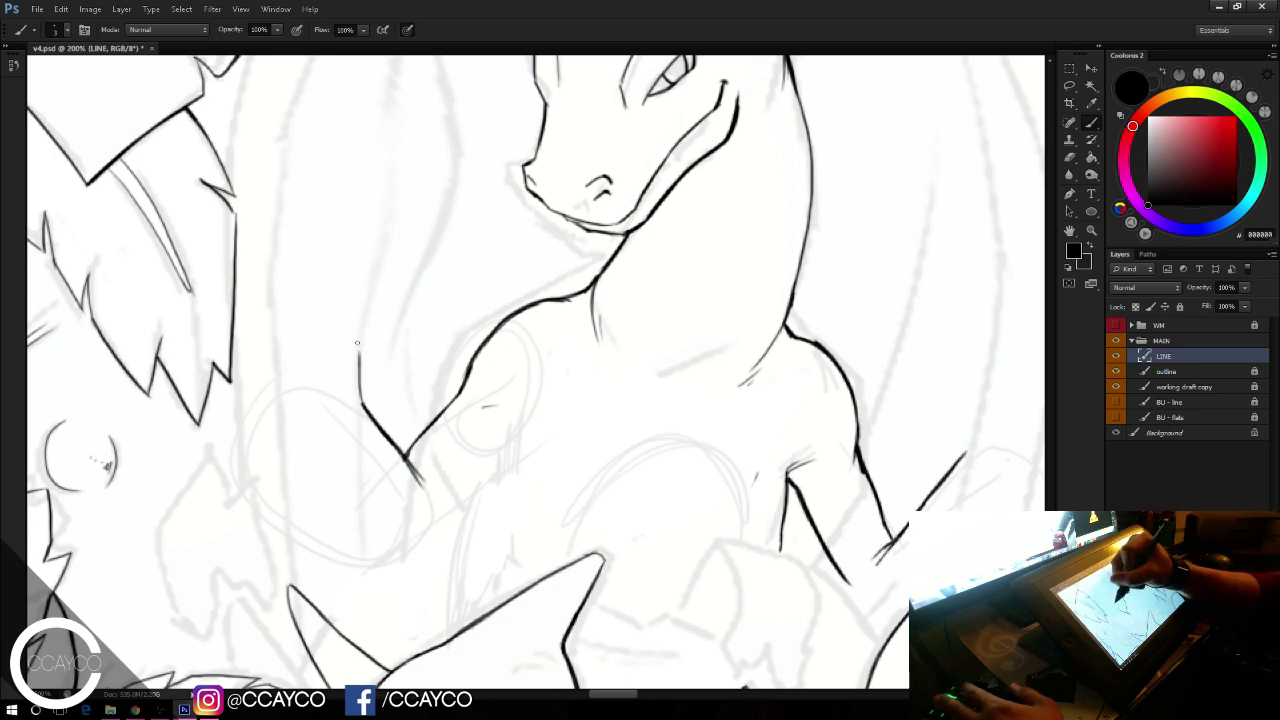
# Step: Ink the left hand's first finger with its claw above the wrist, and add short palm crease lines
pyautogui.moveTo(359, 352); pyautogui.dragTo(351, 335)
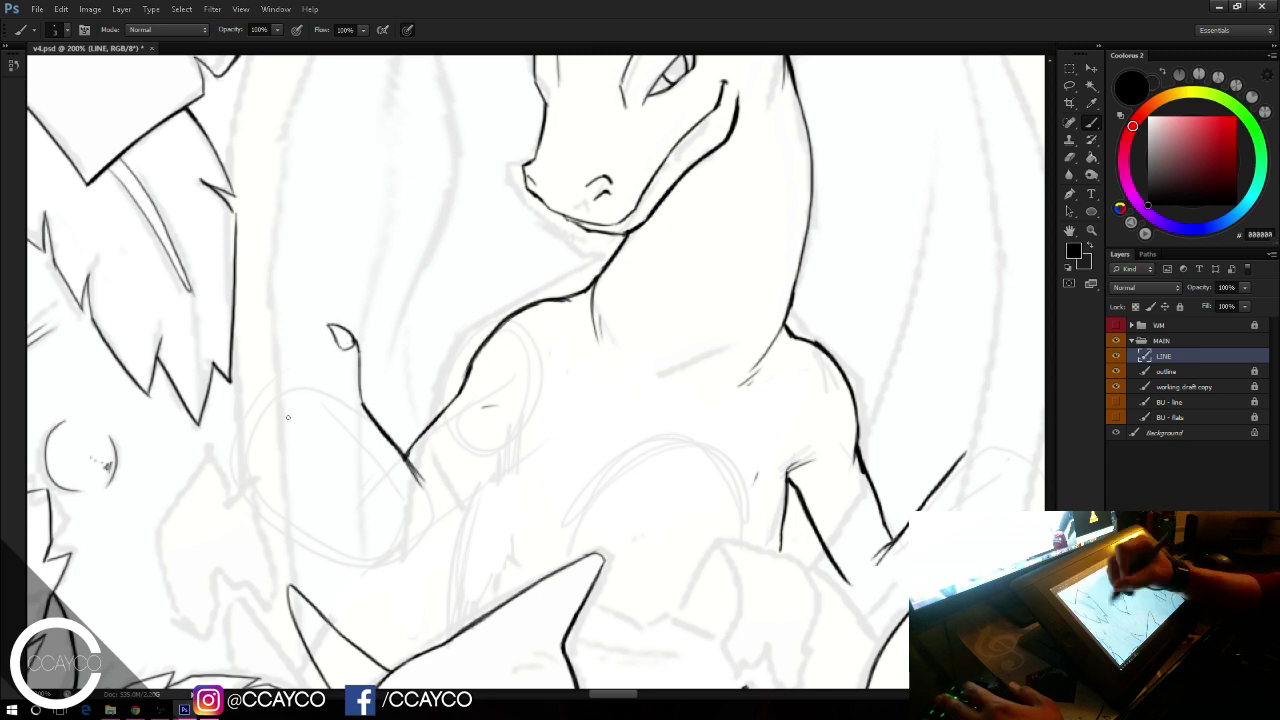
pyautogui.moveTo(345, 349)
pyautogui.mouseDown()
pyautogui.moveTo(342, 392)
pyautogui.moveTo(324, 372)
pyautogui.moveTo(347, 410)
pyautogui.moveTo(318, 399)
pyautogui.mouseUp()
pyautogui.hotkey('ctrl', 'z')
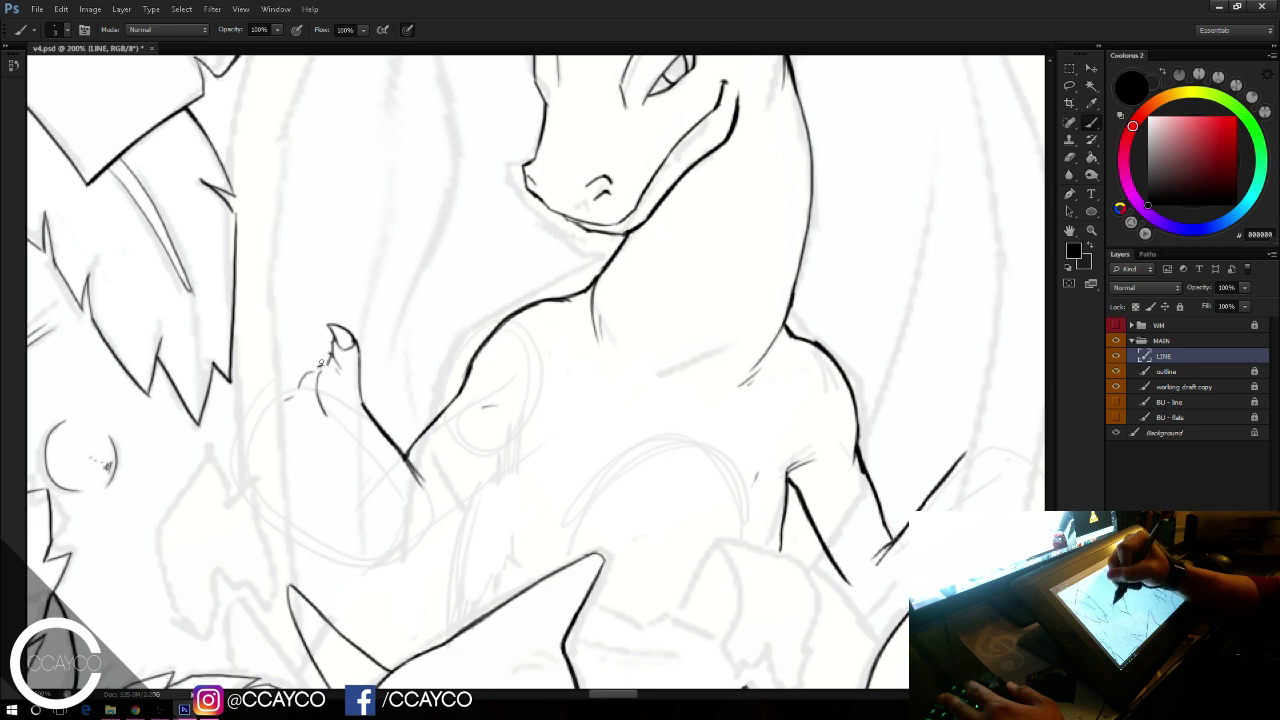
pyautogui.hotkey('ctrl', 'z')
pyautogui.moveTo(312, 387); pyautogui.dragTo(291, 417)
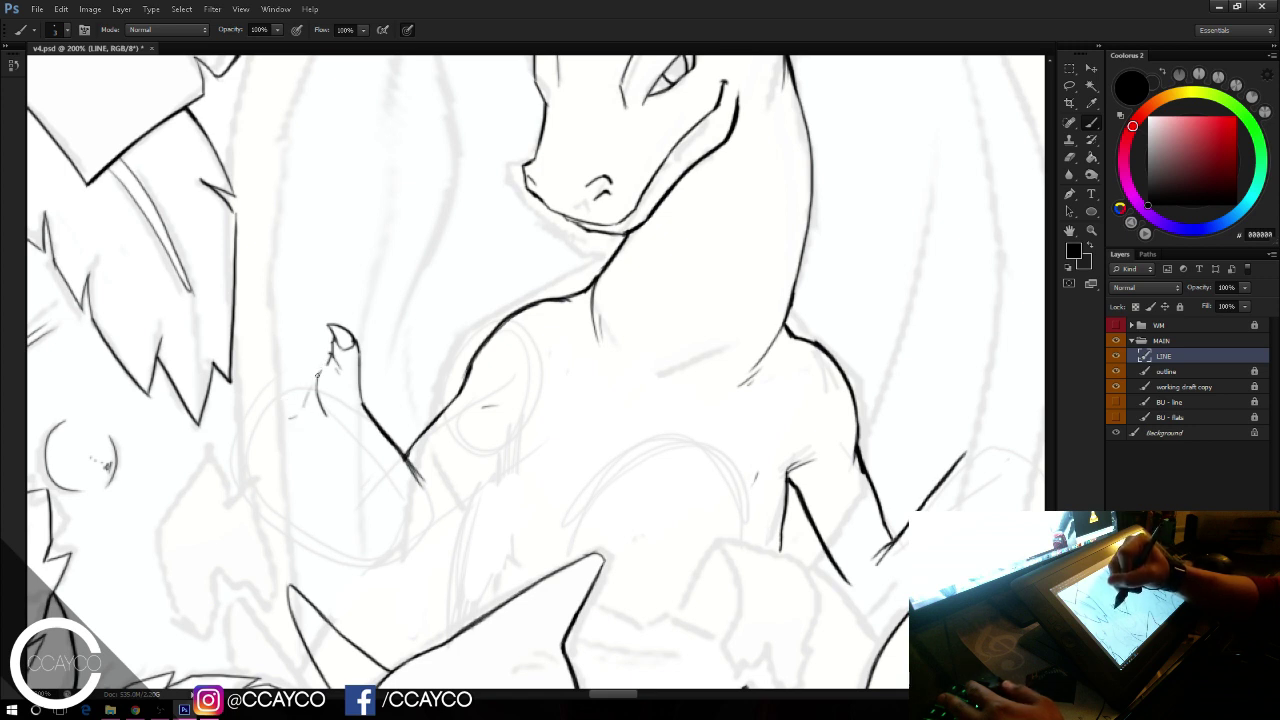
pyautogui.hotkey('ctrl', 'z')
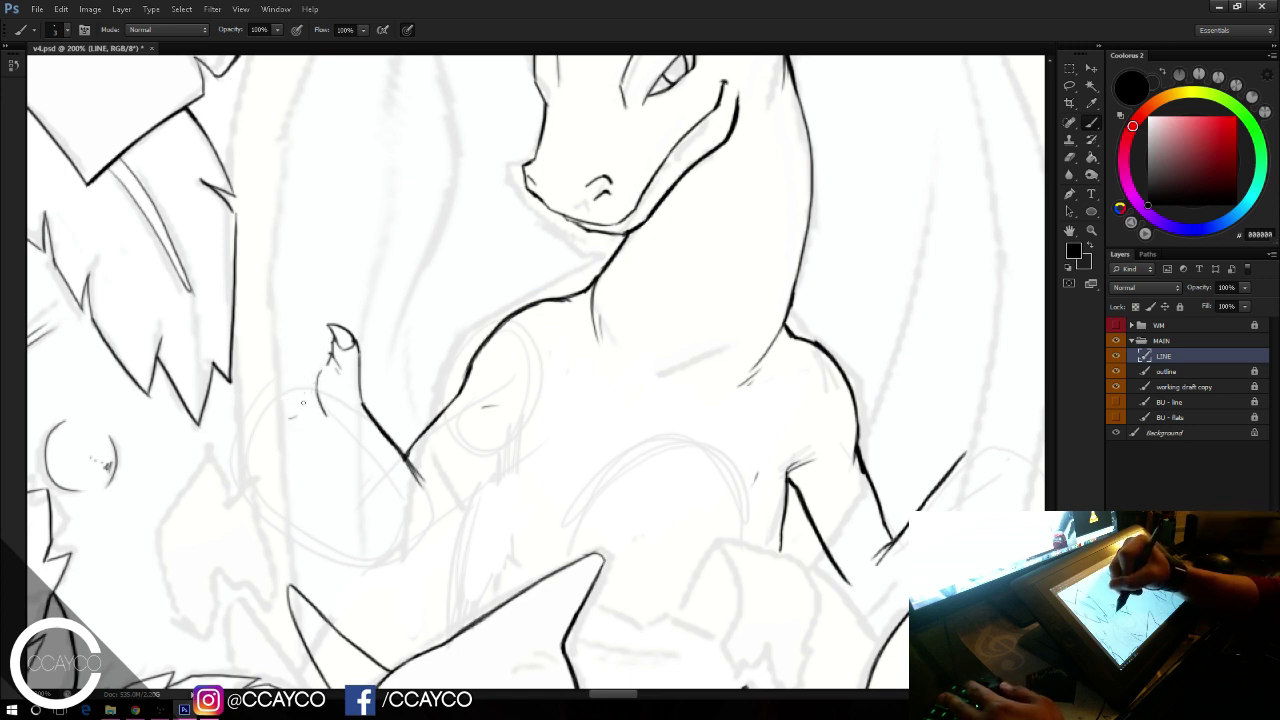
pyautogui.moveTo(287, 410); pyautogui.dragTo(323, 416)
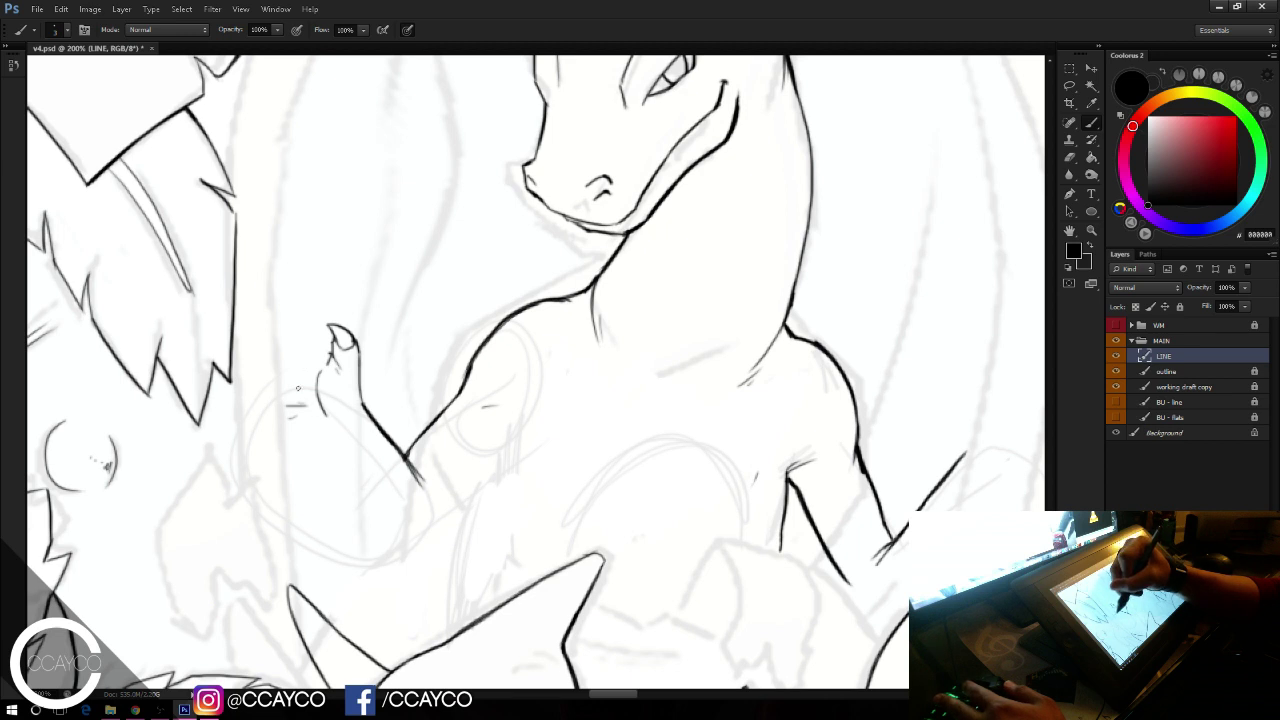
# Step: Ink the left hand's middle finger with a thicker-outlined claw beside the first finger
pyautogui.moveTo(302, 386)
pyautogui.mouseDown()
pyautogui.moveTo(287, 398)
pyautogui.moveTo(320, 360)
pyautogui.mouseUp()
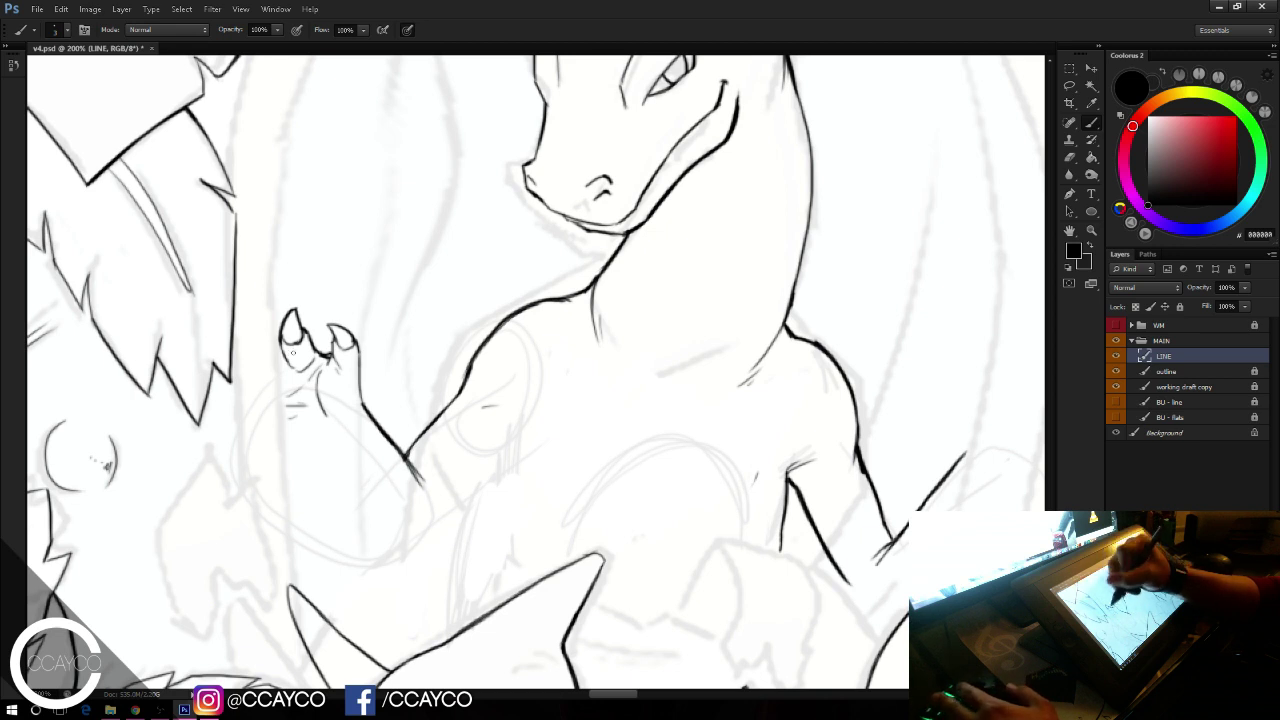
pyautogui.press('e')
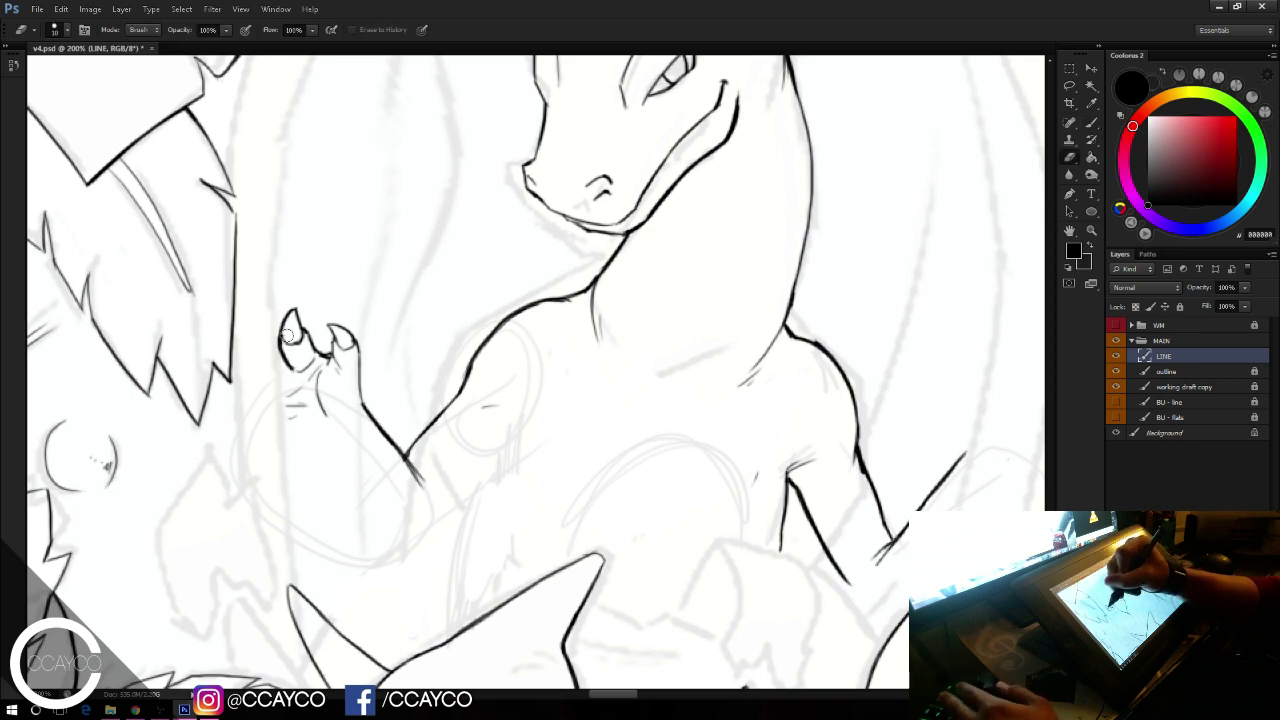
pyautogui.press('b')
pyautogui.moveTo(297, 309); pyautogui.dragTo(304, 338)
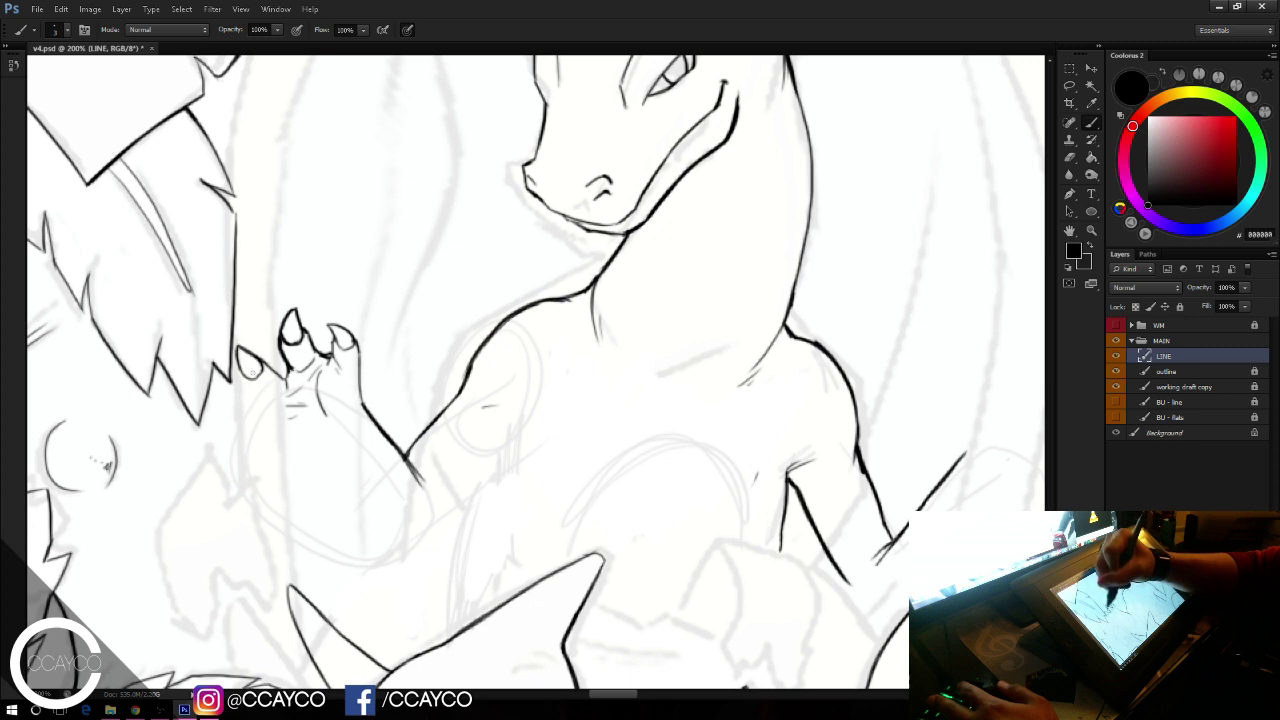
# Step: Try inking the left hand's outermost clawed finger, and erase the attempt
pyautogui.moveTo(241, 377); pyautogui.dragTo(263, 405)
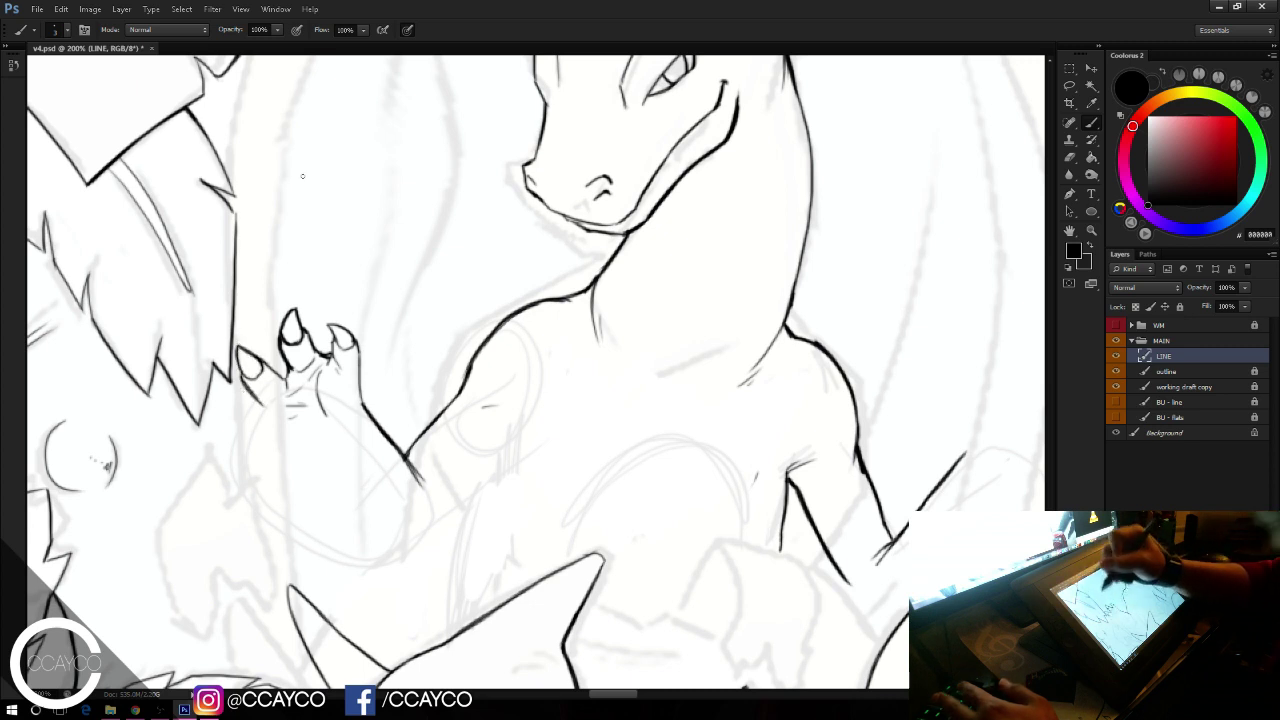
pyautogui.press('e')
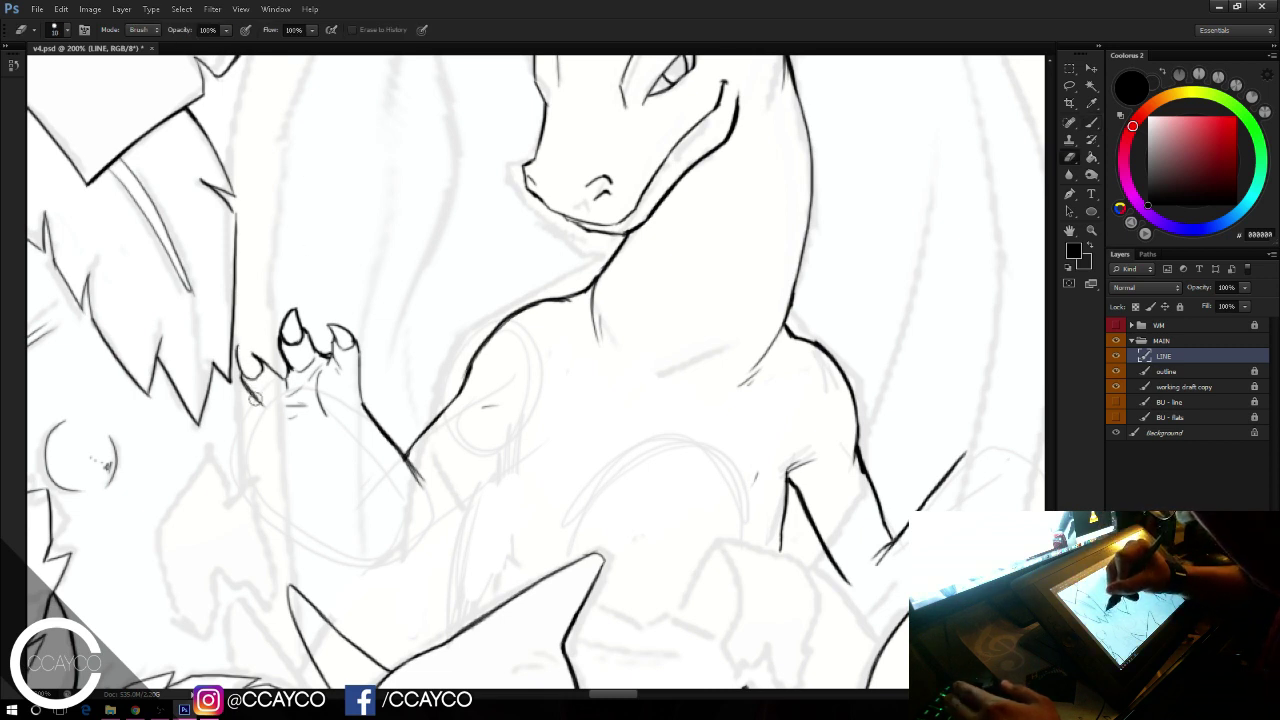
pyautogui.moveTo(241, 348)
pyautogui.mouseDown()
pyautogui.moveTo(268, 397)
pyautogui.moveTo(241, 363)
pyautogui.mouseUp()
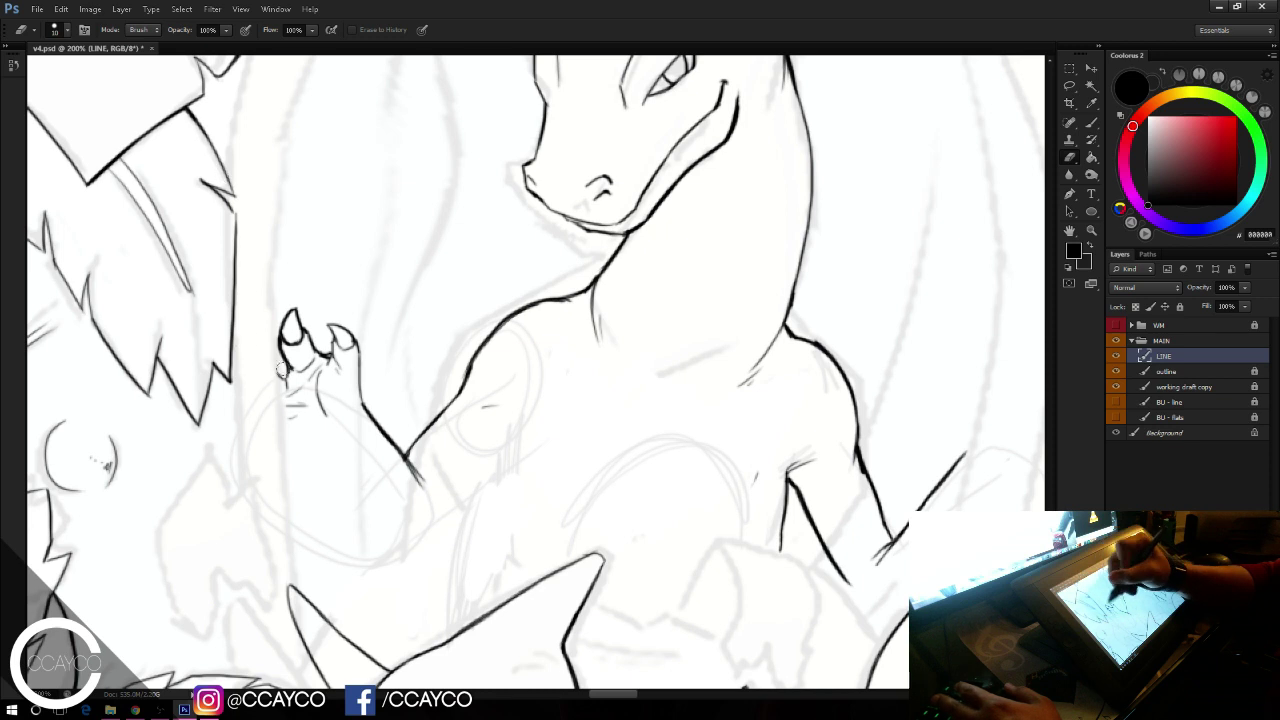
# Step: Ink the left hand's outermost clawed finger and the hand's outer edge down to the wrist
pyautogui.press('b')
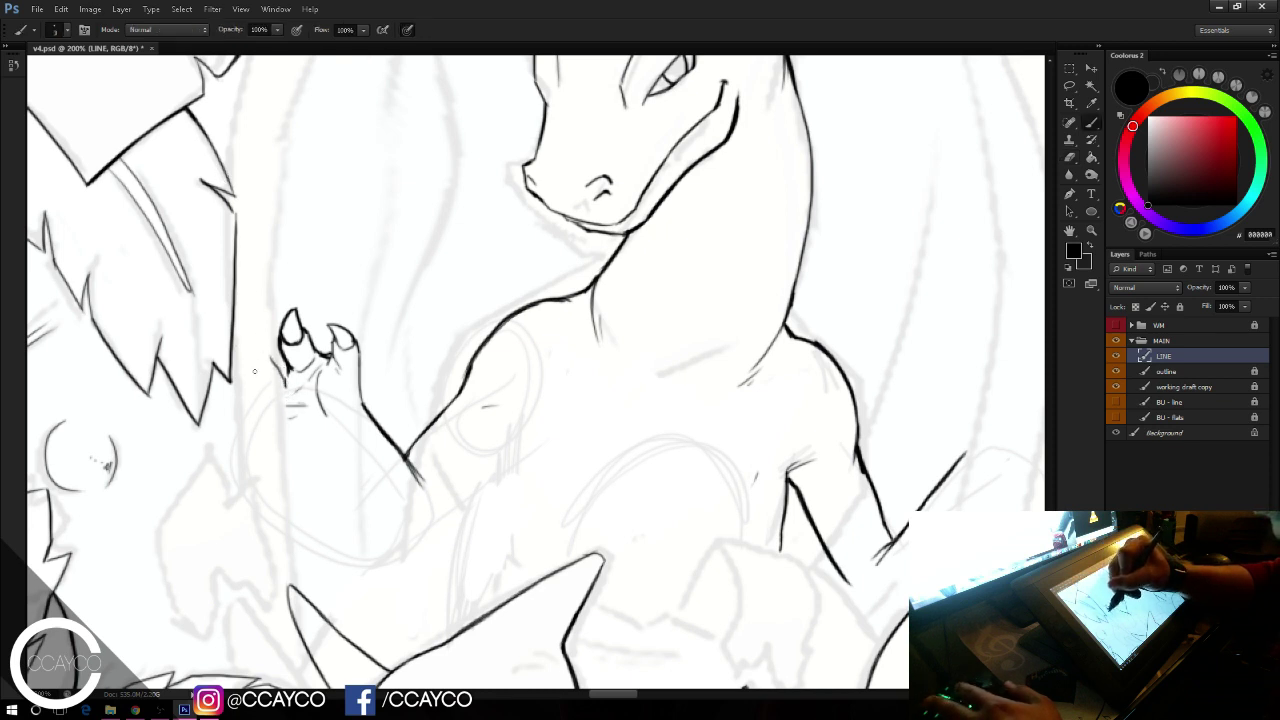
pyautogui.moveTo(258, 336)
pyautogui.mouseDown()
pyautogui.moveTo(248, 374)
pyautogui.moveTo(278, 370)
pyautogui.moveTo(248, 372)
pyautogui.moveTo(278, 444)
pyautogui.mouseUp()
pyautogui.press('e')
pyautogui.press('b')
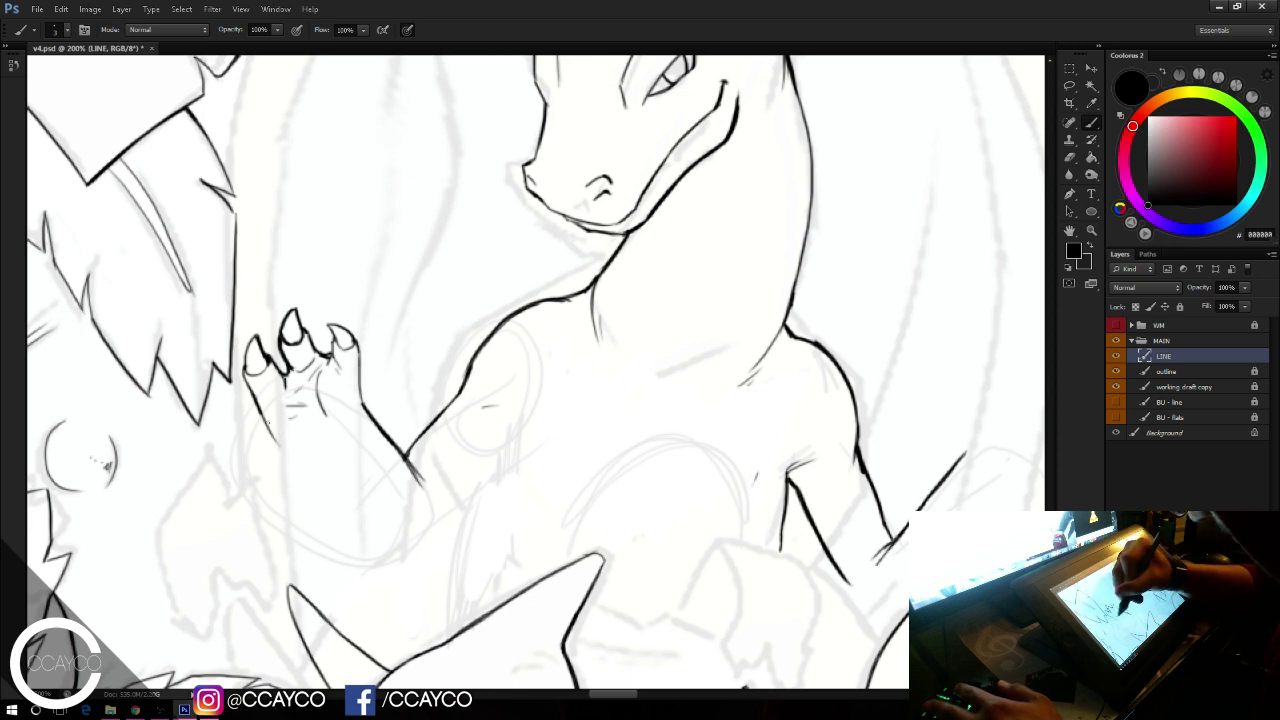
pyautogui.moveTo(264, 418); pyautogui.dragTo(323, 456)
pyautogui.press('e')
pyautogui.press('b')
pyautogui.hotkey('ctrl', 'z')
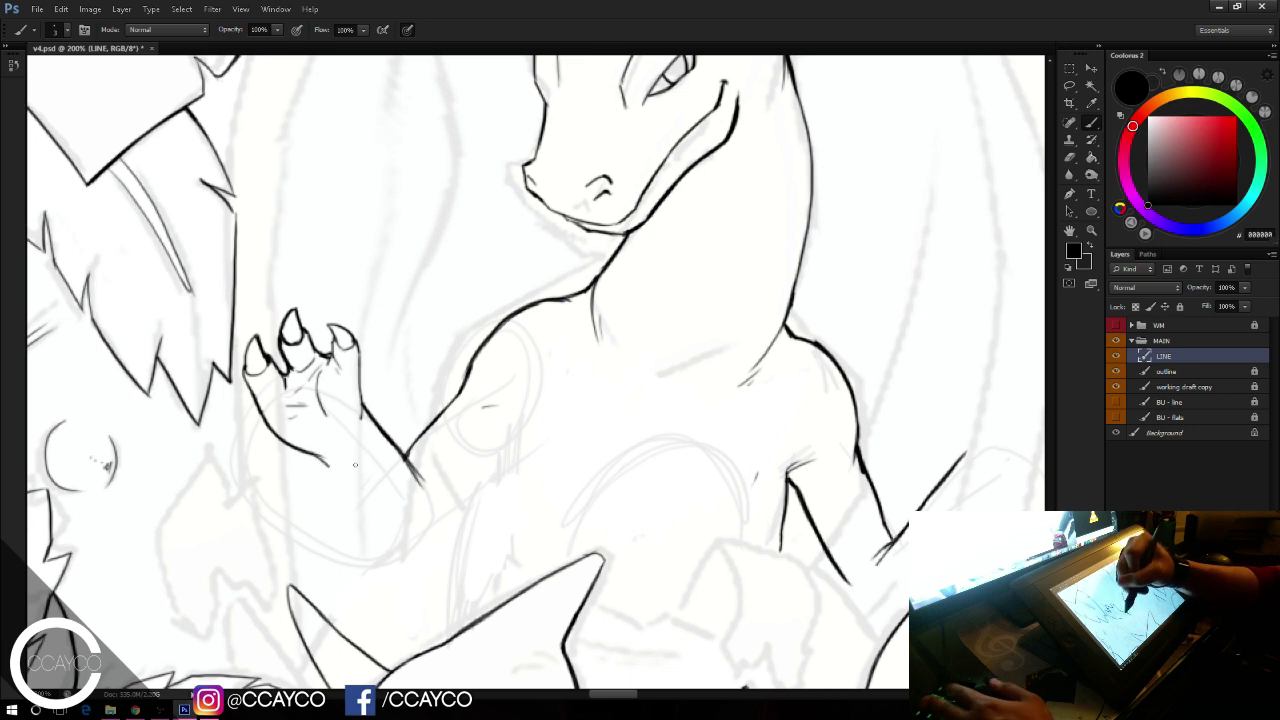
# Step: Ink the left forearm's lower edge from the wrist to the elbow, redoing strokes until the curve is clean
pyautogui.moveTo(325, 462); pyautogui.dragTo(393, 555)
pyautogui.hotkey('ctrl', 'z')
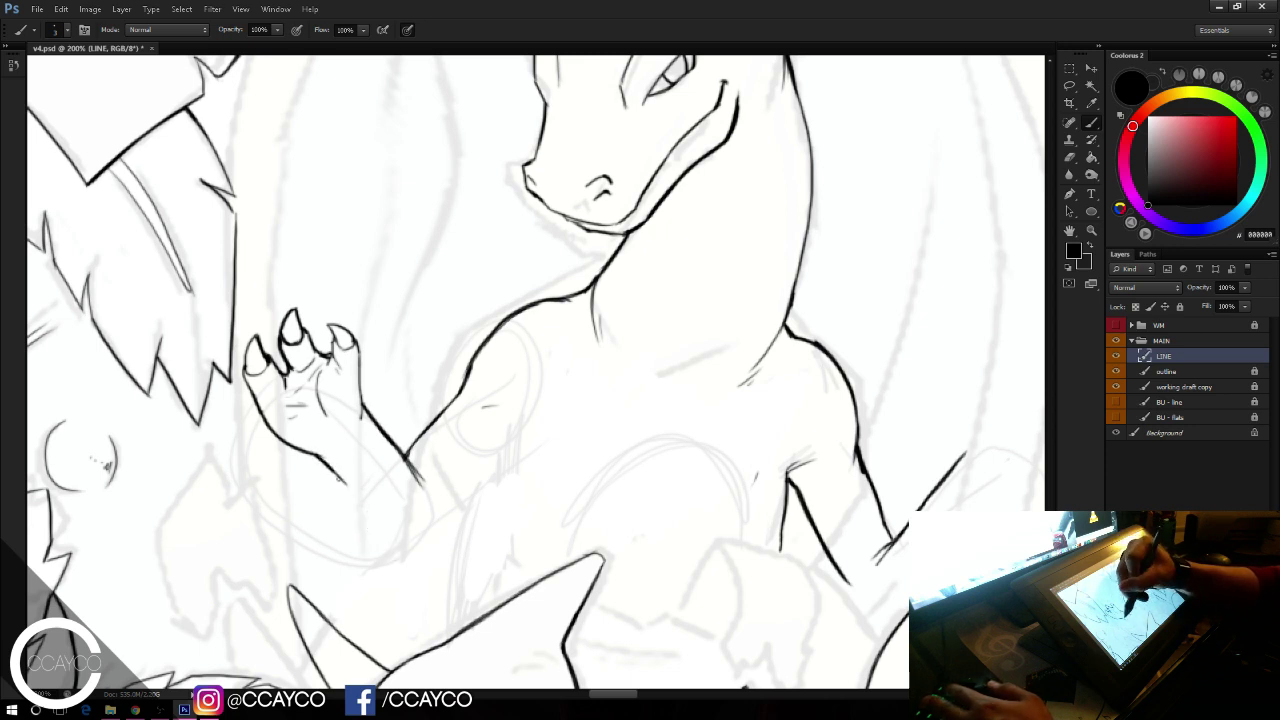
pyautogui.moveTo(328, 467); pyautogui.dragTo(392, 547)
pyautogui.moveTo(351, 493)
pyautogui.mouseDown()
pyautogui.moveTo(386, 540)
pyautogui.moveTo(416, 549)
pyautogui.mouseUp()
pyautogui.hotkey('ctrl', 'z')
pyautogui.hotkey('ctrl', 'z')
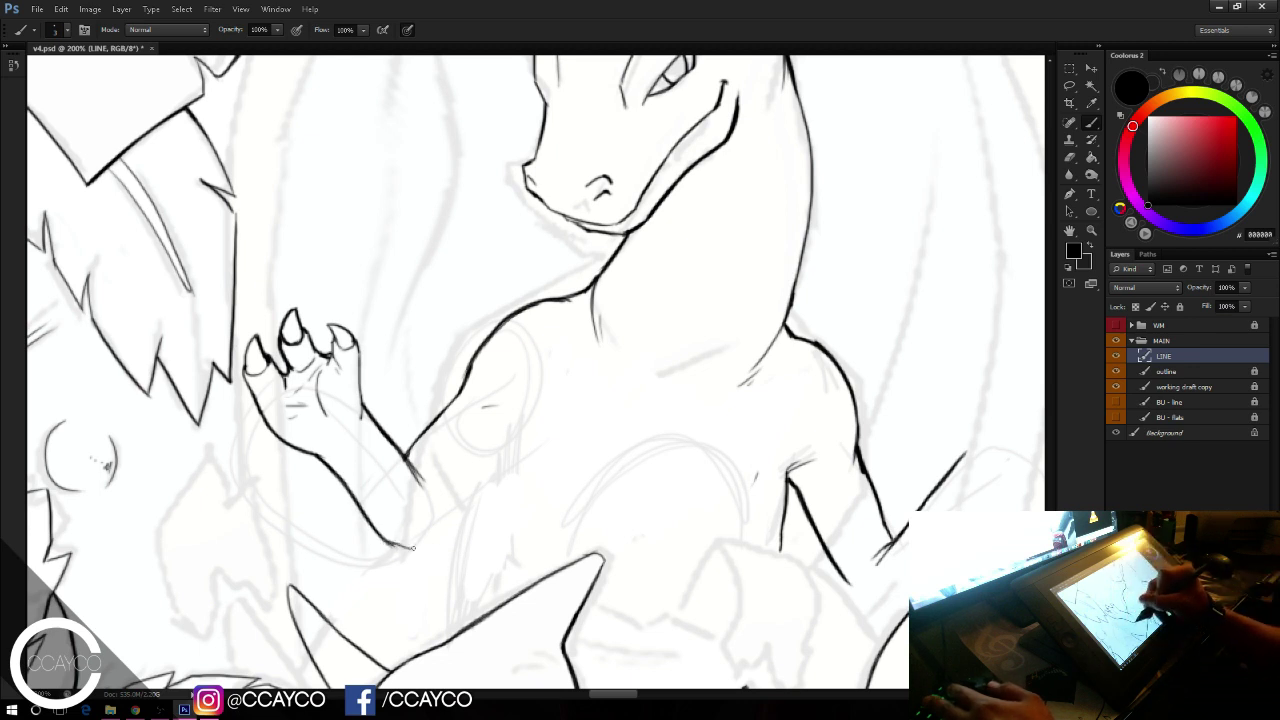
pyautogui.press('e')
pyautogui.press('b')
# Step: Ink the underside of the left upper arm from the elbow up to the chest
pyautogui.moveTo(393, 554)
pyautogui.mouseDown()
pyautogui.moveTo(431, 546)
pyautogui.moveTo(512, 462)
pyautogui.mouseUp()
pyautogui.hotkey('ctrl', 'z')
pyautogui.moveTo(456, 514)
pyautogui.mouseDown()
pyautogui.moveTo(530, 429)
pyautogui.moveTo(468, 501)
pyautogui.mouseUp()
pyautogui.moveTo(527, 431); pyautogui.dragTo(542, 429)
pyautogui.press('e')
pyautogui.press('b')
pyautogui.moveTo(431, 546)
pyautogui.mouseDown()
pyautogui.moveTo(470, 502)
pyautogui.moveTo(451, 520)
pyautogui.mouseUp()
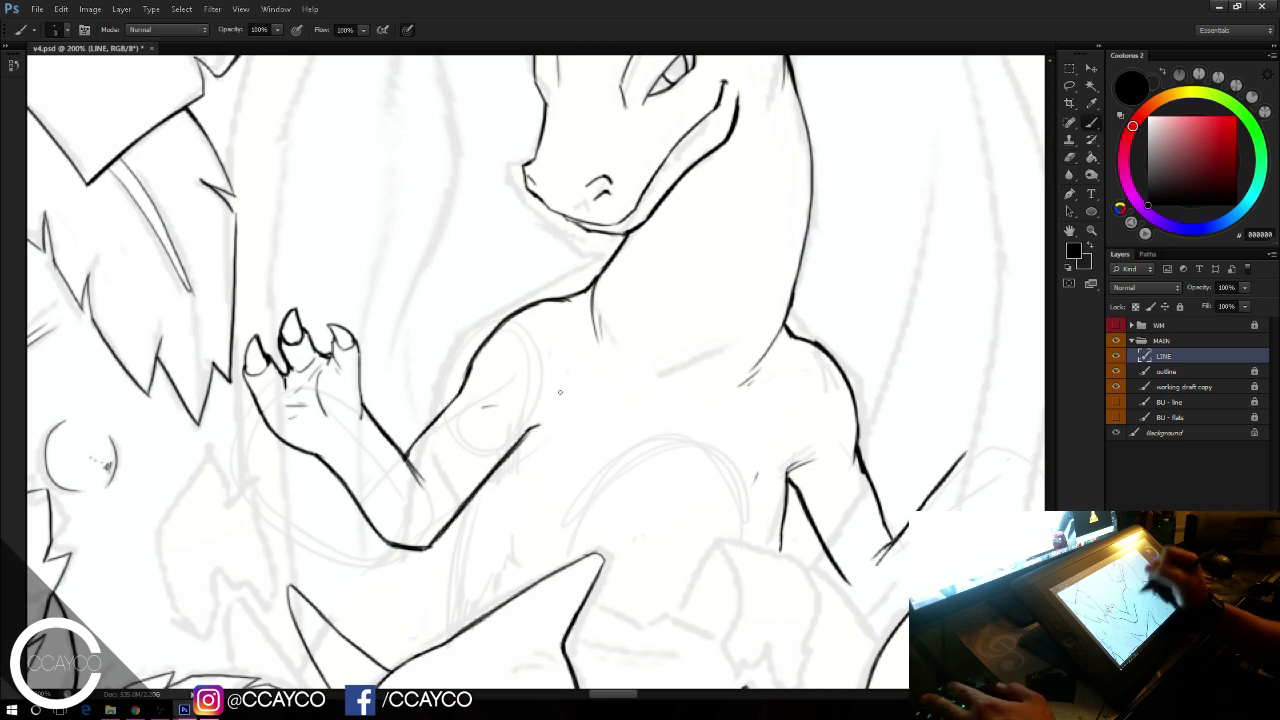
# Step: Erase the inked left hand, forearm and lower upper arm with a large eraser, keeping the shoulder line
pyautogui.moveTo(843, 615); pyautogui.dragTo(763, 607)
pyautogui.moveTo(907, 590); pyautogui.dragTo(857, 601)
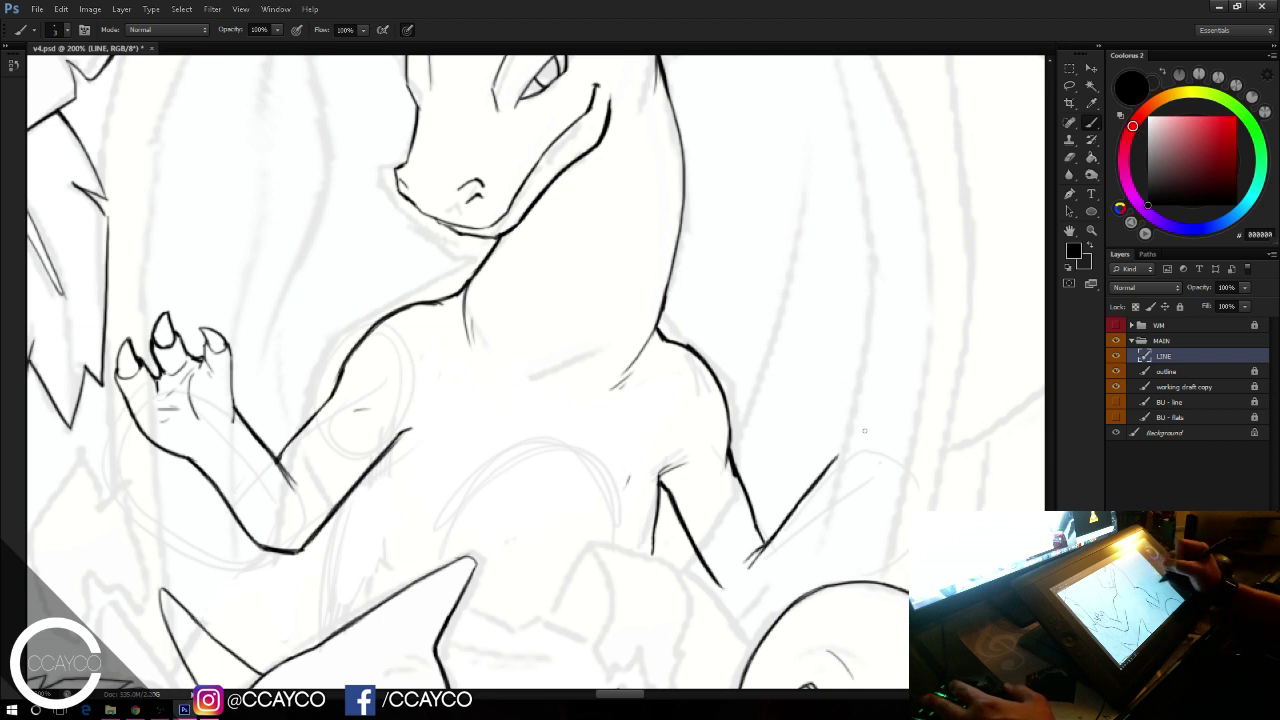
pyautogui.hotkey('ctrl', '-')
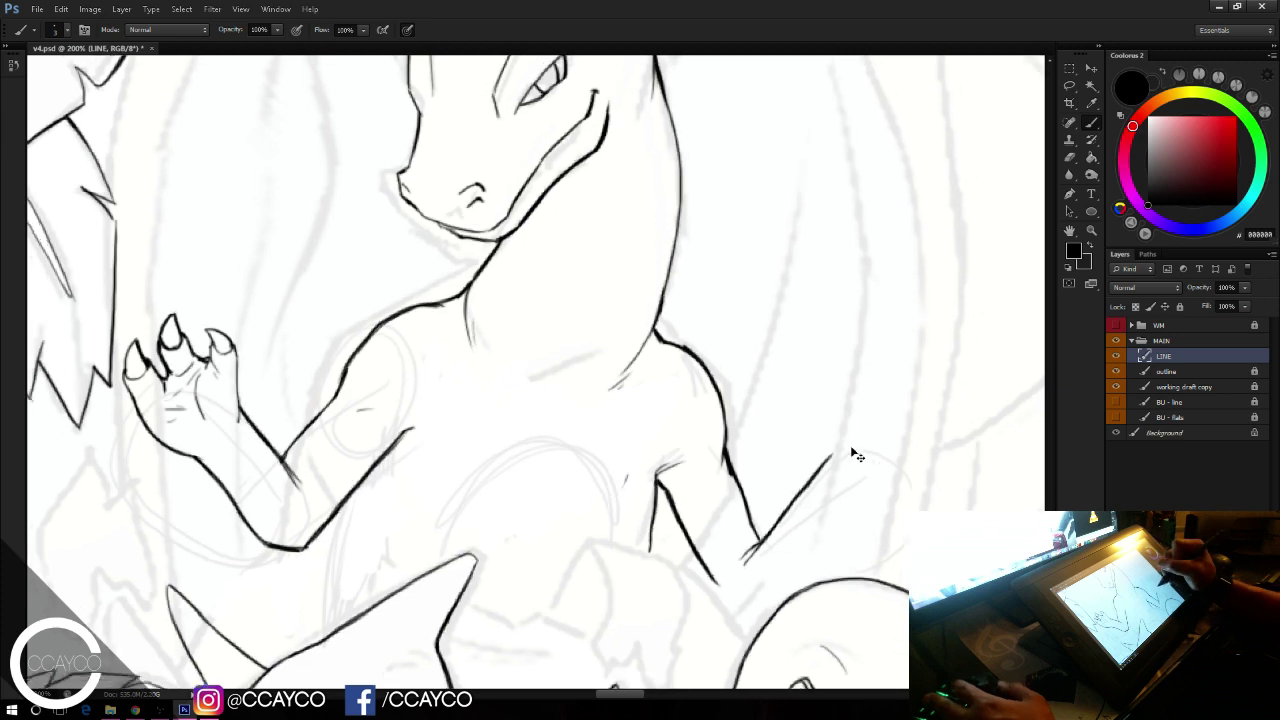
pyautogui.moveTo(852, 526); pyautogui.dragTo(892, 534)
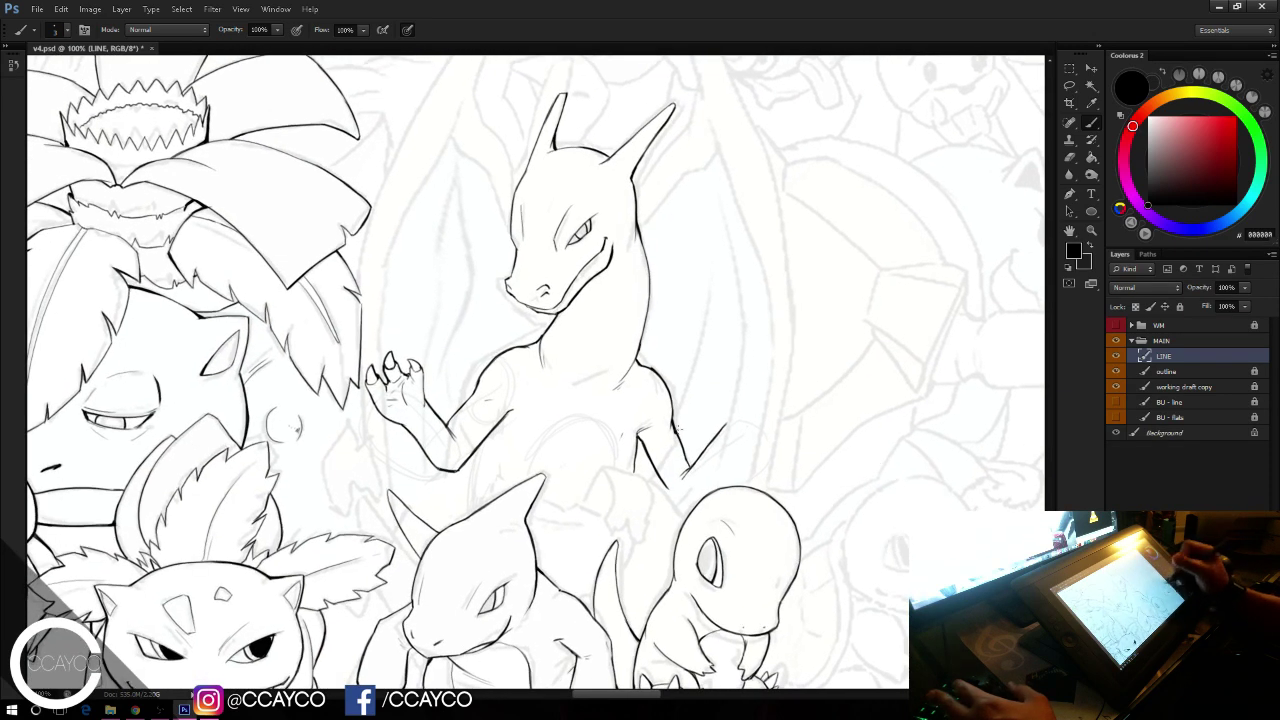
pyautogui.press('e')
pyautogui.rightClick(630, 389)
pyautogui.click(731, 384)
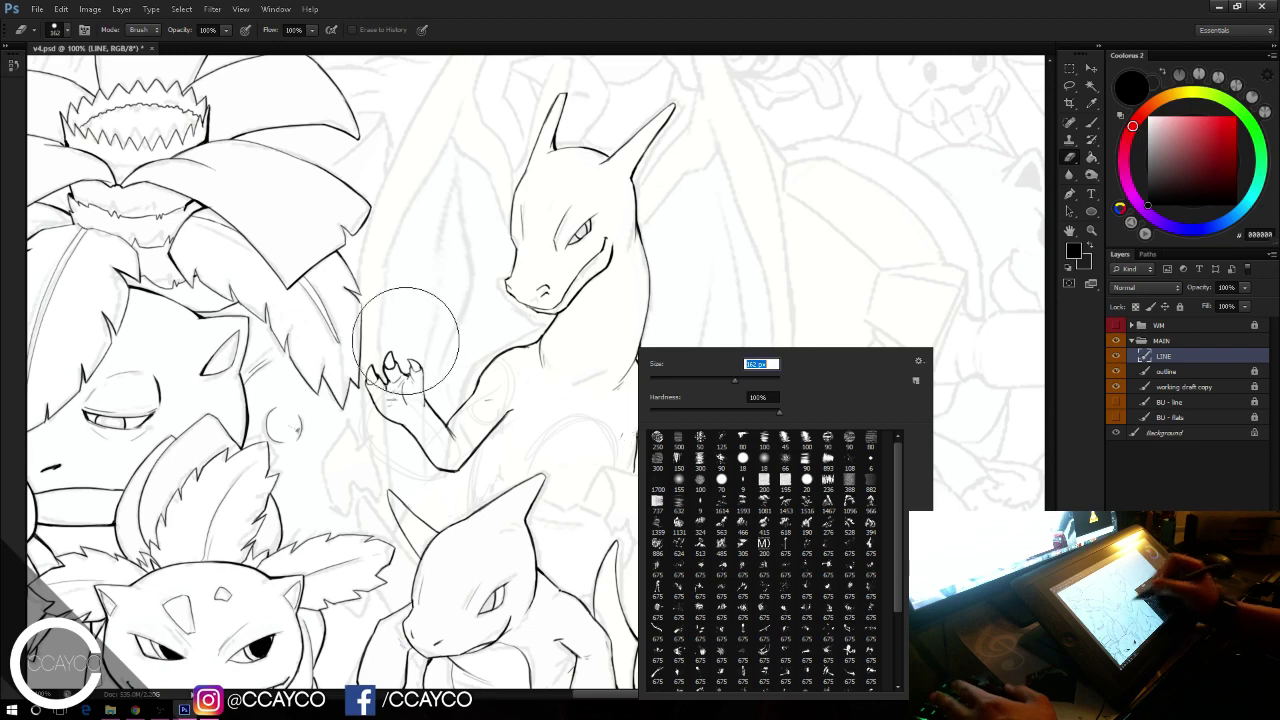
pyautogui.moveTo(396, 356)
pyautogui.mouseDown()
pyautogui.moveTo(440, 354)
pyautogui.moveTo(399, 402)
pyautogui.moveTo(391, 377)
pyautogui.moveTo(440, 450)
pyautogui.moveTo(494, 426)
pyautogui.mouseUp()
pyautogui.hotkey('ctrl', 'z')
pyautogui.rightClick(457, 353)
pyautogui.click(529, 382)
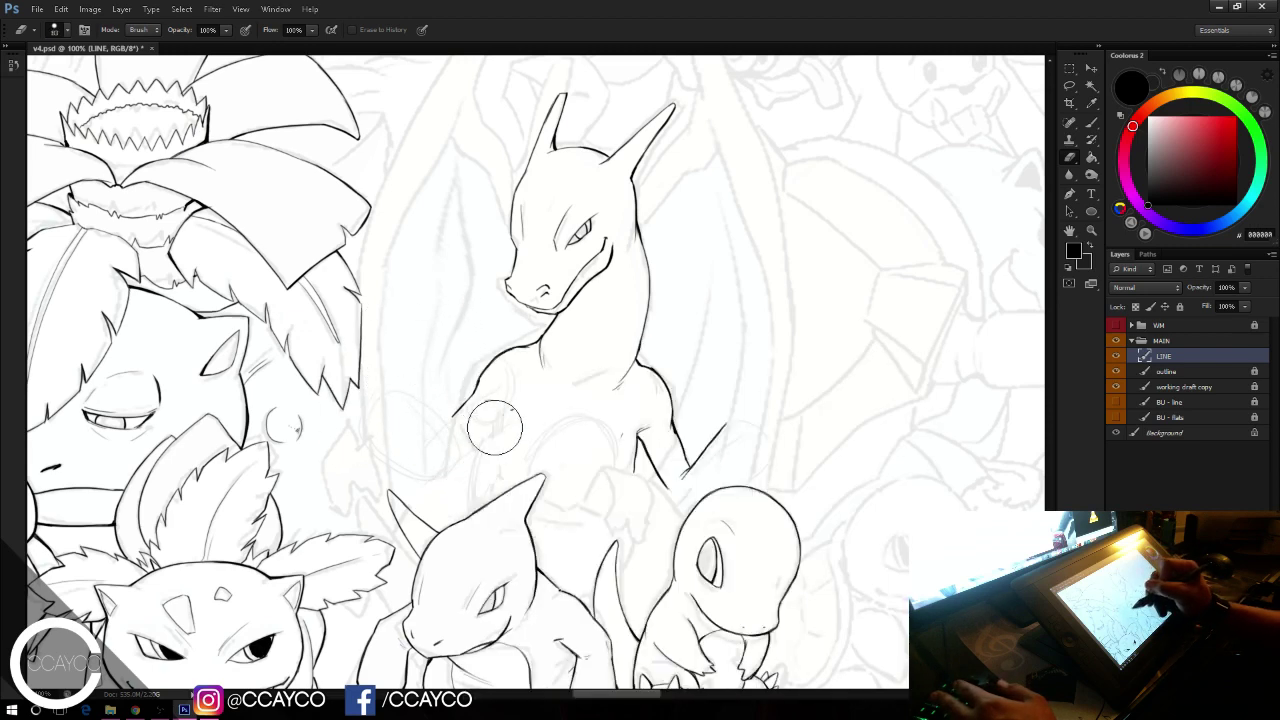
# Step: Unlock the working draft copy layer and erase its old torso and arm sketch, plus the right forearm's ink on LINE
pyautogui.click(1198, 387)
pyautogui.click(1180, 307)
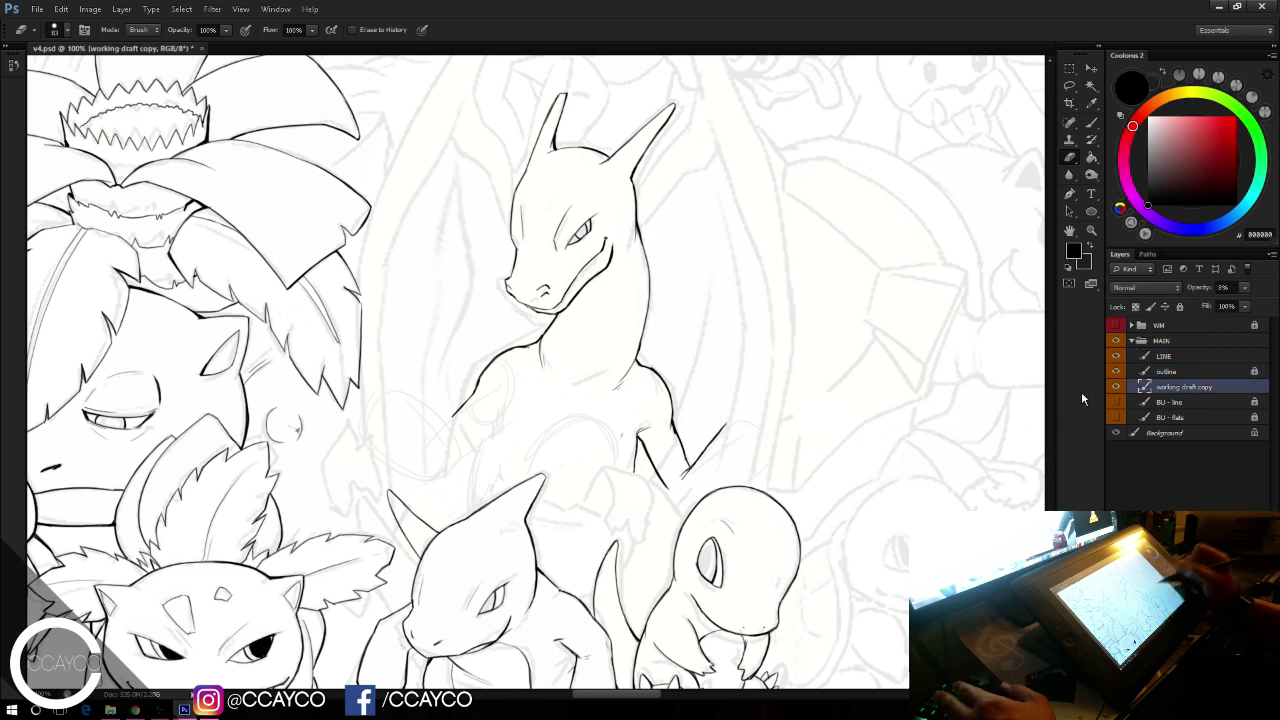
pyautogui.click(1170, 357)
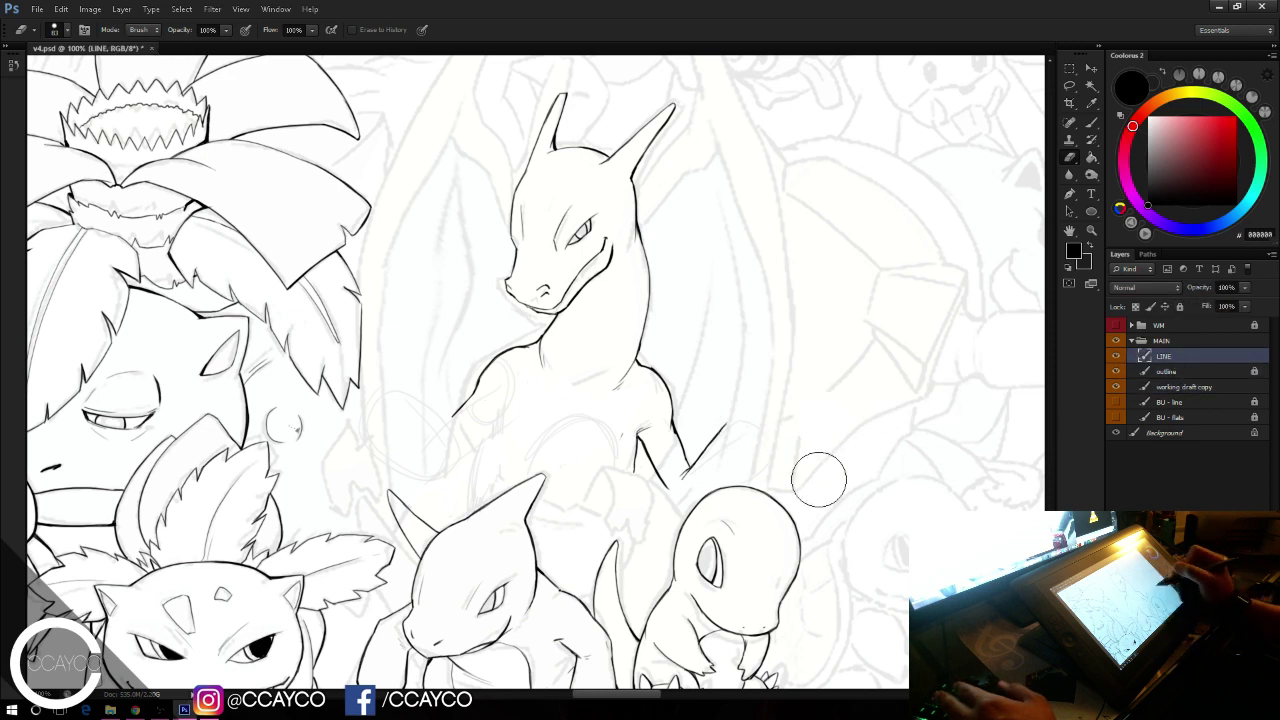
pyautogui.moveTo(735, 440)
pyautogui.mouseDown()
pyautogui.moveTo(723, 429)
pyautogui.moveTo(671, 455)
pyautogui.mouseUp()
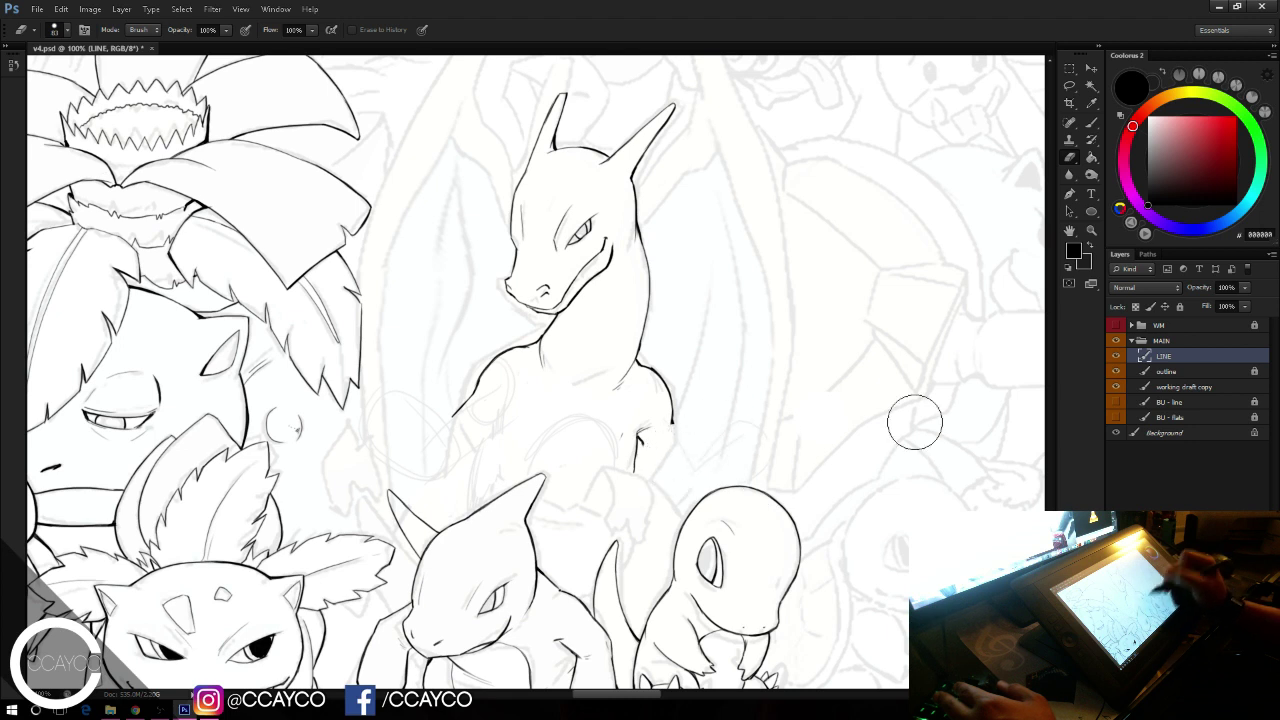
pyautogui.click(1182, 389)
pyautogui.moveTo(614, 410)
pyautogui.mouseDown()
pyautogui.moveTo(608, 505)
pyautogui.moveTo(535, 443)
pyautogui.moveTo(485, 439)
pyautogui.mouseUp()
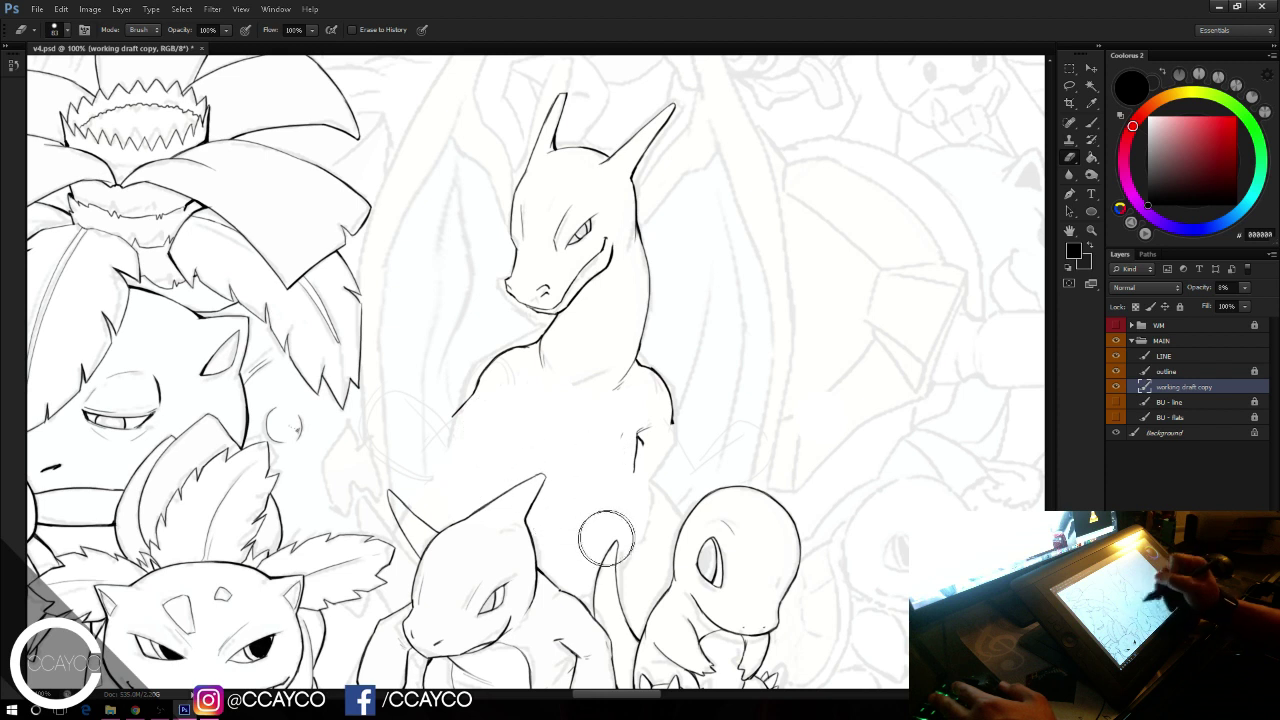
# Step: Set the brush to 17 px and sketch the left arm's outer contour hanging down from the shoulder on the working draft copy layer
pyautogui.press('b')
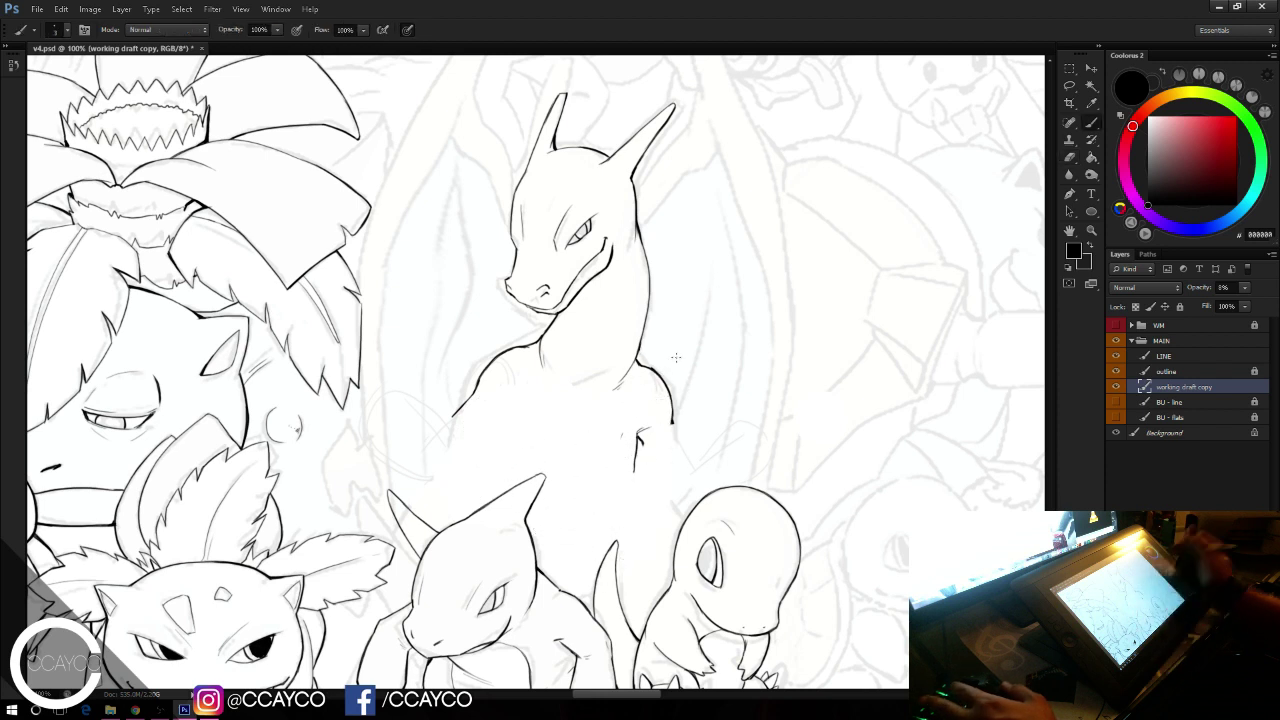
pyautogui.rightClick(903, 209)
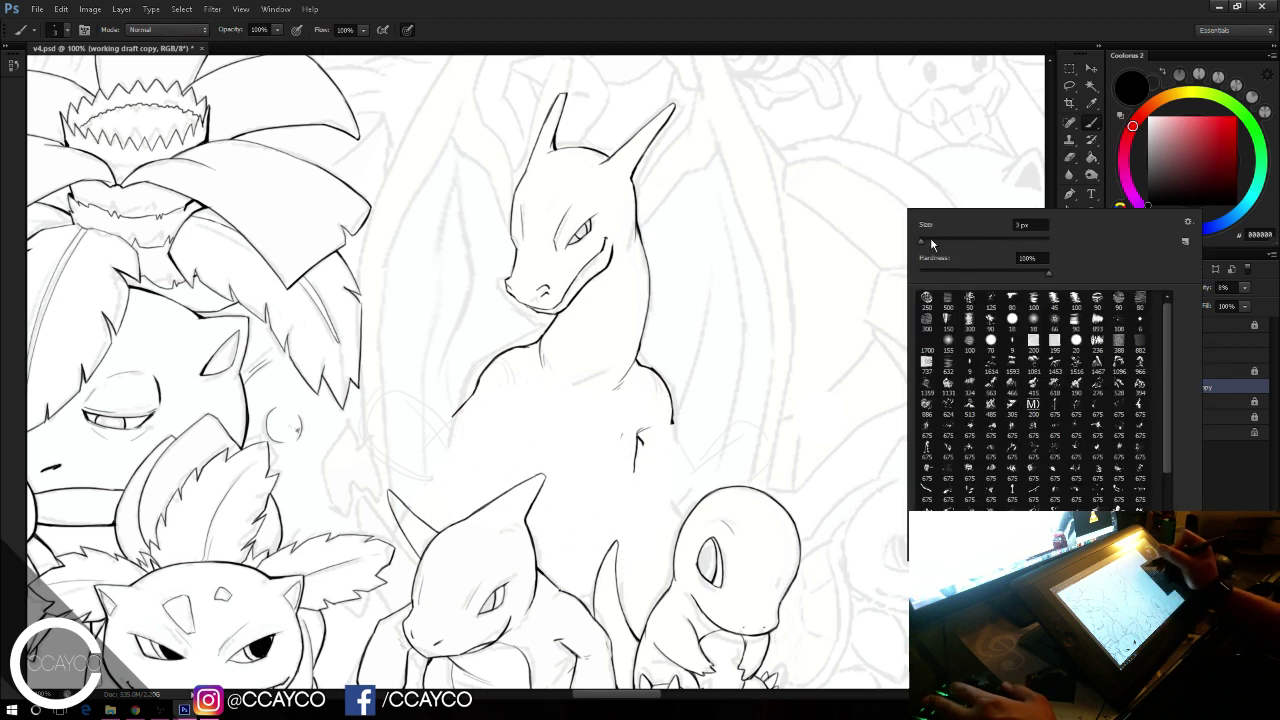
pyautogui.click(933, 241)
pyautogui.click(930, 241)
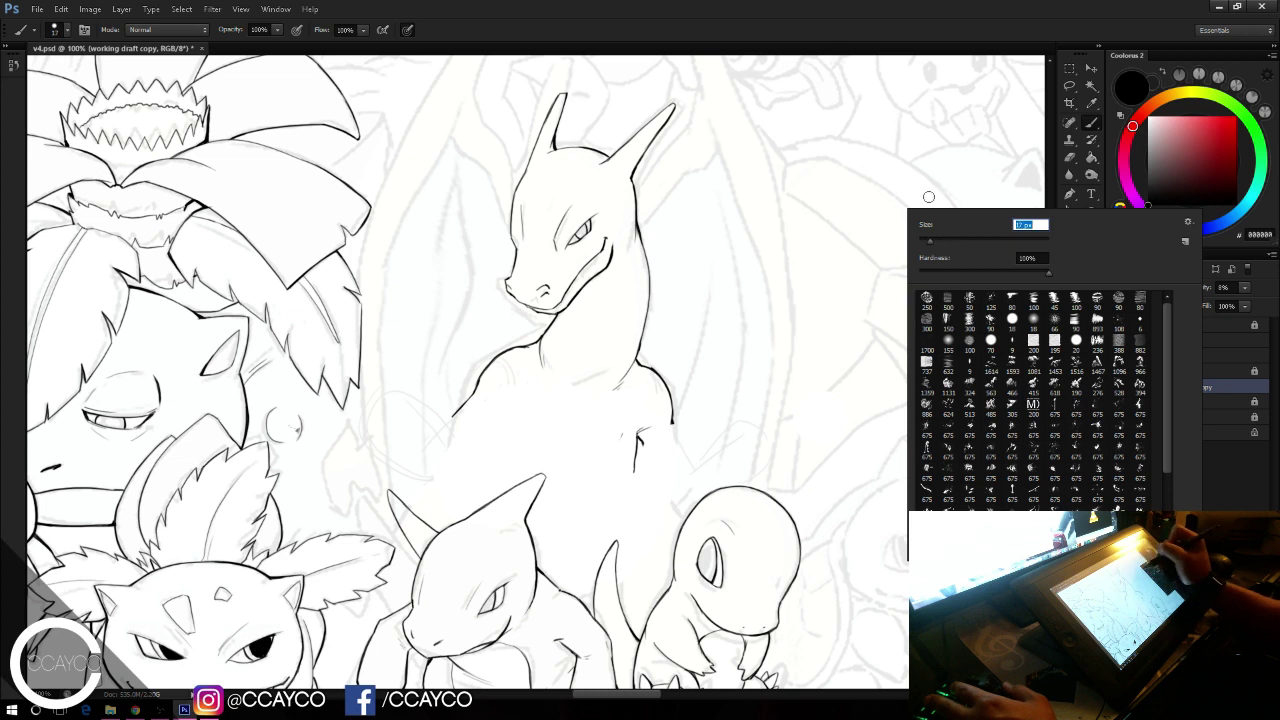
pyautogui.click(875, 37)
pyautogui.moveTo(488, 375)
pyautogui.mouseDown()
pyautogui.moveTo(530, 364)
pyautogui.moveTo(508, 305)
pyautogui.moveTo(487, 389)
pyautogui.moveTo(446, 450)
pyautogui.moveTo(459, 421)
pyautogui.moveTo(417, 446)
pyautogui.moveTo(414, 518)
pyautogui.mouseUp()
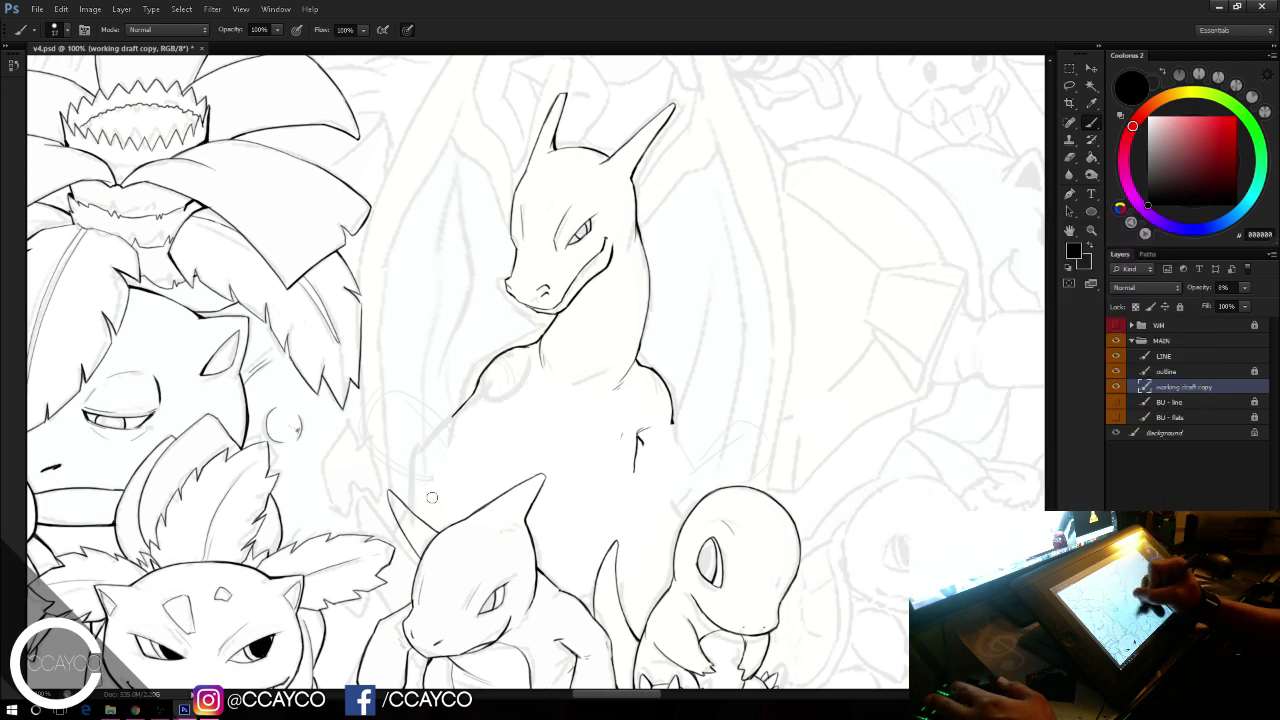
# Step: Sketch the right arm's outer and inner contours hanging down beside the torso toward the small round-headed character
pyautogui.moveTo(662, 416); pyautogui.dragTo(702, 494)
pyautogui.hotkey('ctrl', 'z')
pyautogui.moveTo(661, 415)
pyautogui.mouseDown()
pyautogui.moveTo(699, 463)
pyautogui.moveTo(703, 493)
pyautogui.mouseUp()
pyautogui.moveTo(682, 450); pyautogui.dragTo(674, 526)
pyautogui.hotkey('ctrl', 'z')
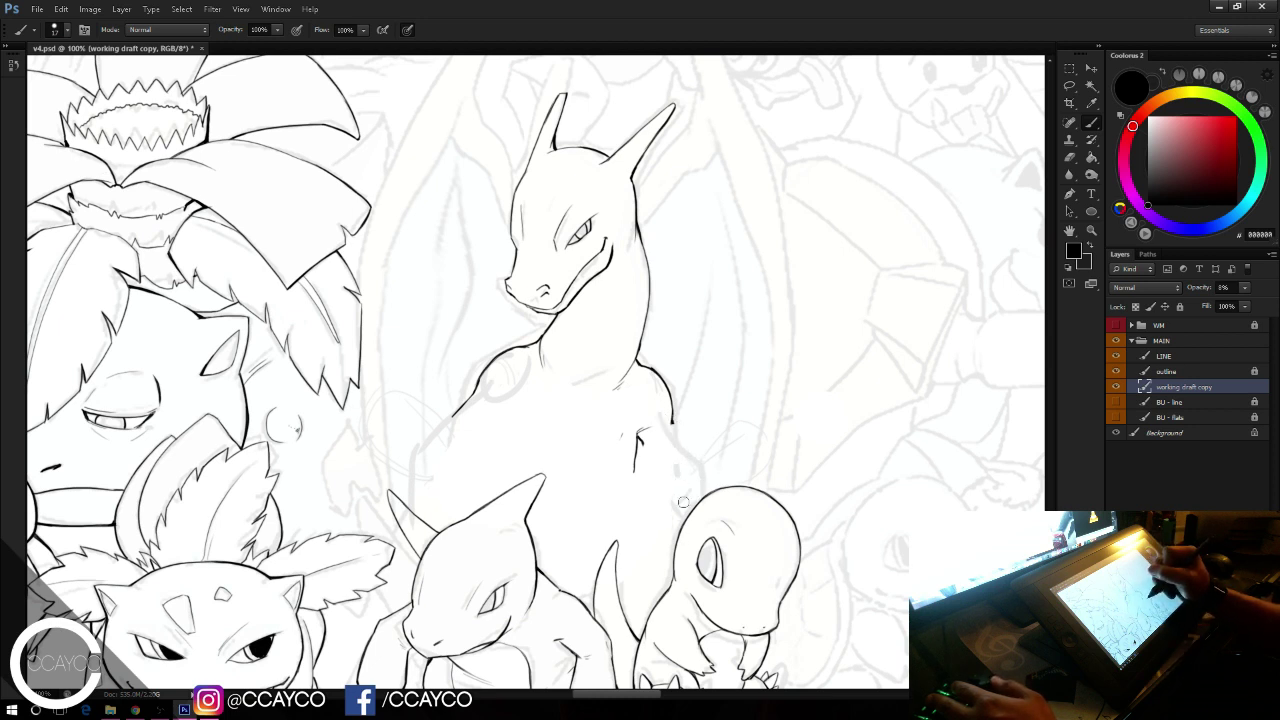
pyautogui.moveTo(680, 474); pyautogui.dragTo(687, 513)
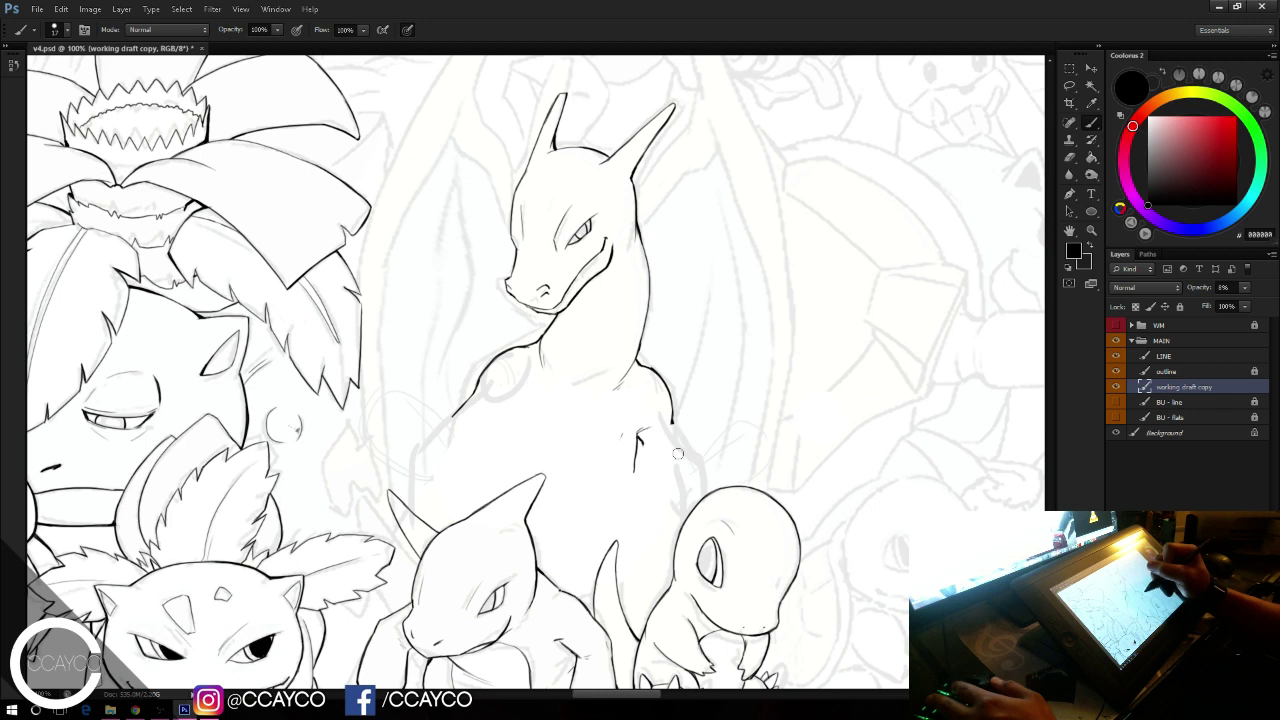
pyautogui.moveTo(647, 436)
pyautogui.mouseDown()
pyautogui.moveTo(677, 472)
pyautogui.moveTo(673, 534)
pyautogui.mouseUp()
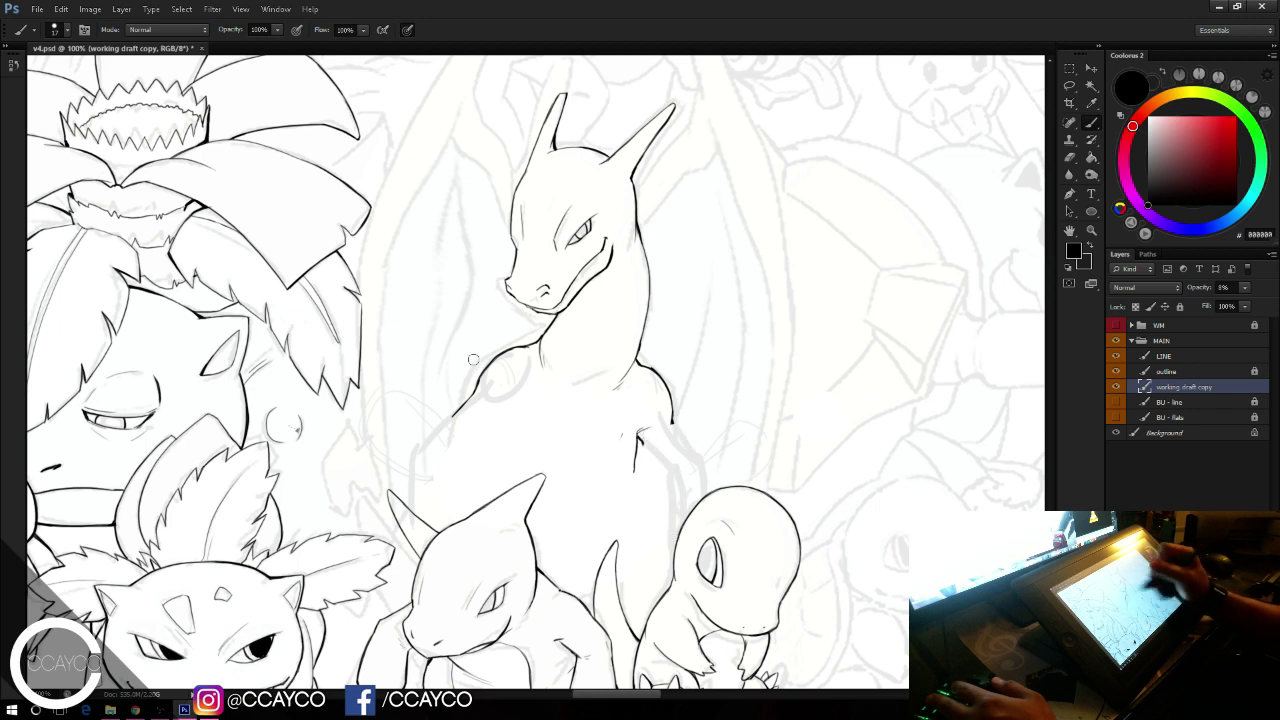
# Step: Sketch the left arm's inner contour and elbow lines behind the horned character's head
pyautogui.moveTo(423, 449)
pyautogui.mouseDown()
pyautogui.moveTo(507, 403)
pyautogui.moveTo(466, 422)
pyautogui.moveTo(495, 402)
pyautogui.moveTo(466, 425)
pyautogui.moveTo(454, 461)
pyautogui.moveTo(469, 504)
pyautogui.mouseUp()
pyautogui.moveTo(430, 460); pyautogui.dragTo(438, 512)
pyautogui.moveTo(422, 456); pyautogui.dragTo(454, 542)
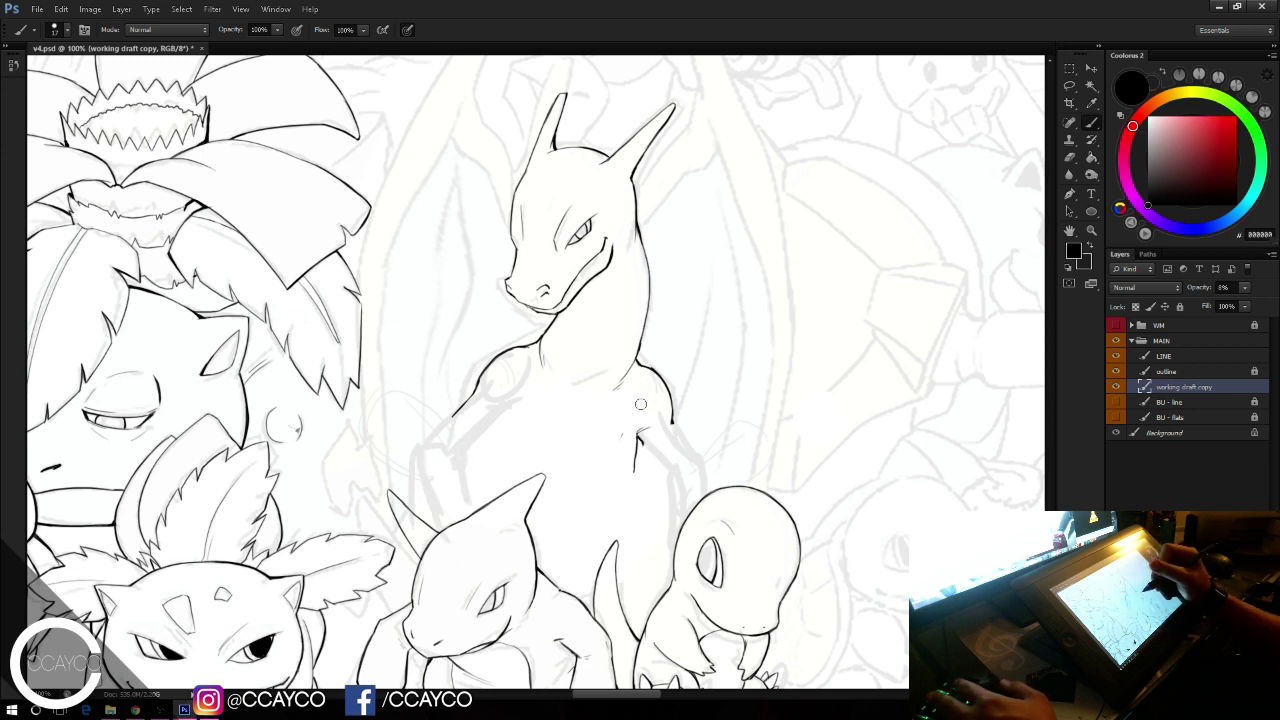
# Step: Sketch the torso's right side line and rework the rough guidelines around the left shoulder and chest
pyautogui.moveTo(635, 441); pyautogui.dragTo(643, 520)
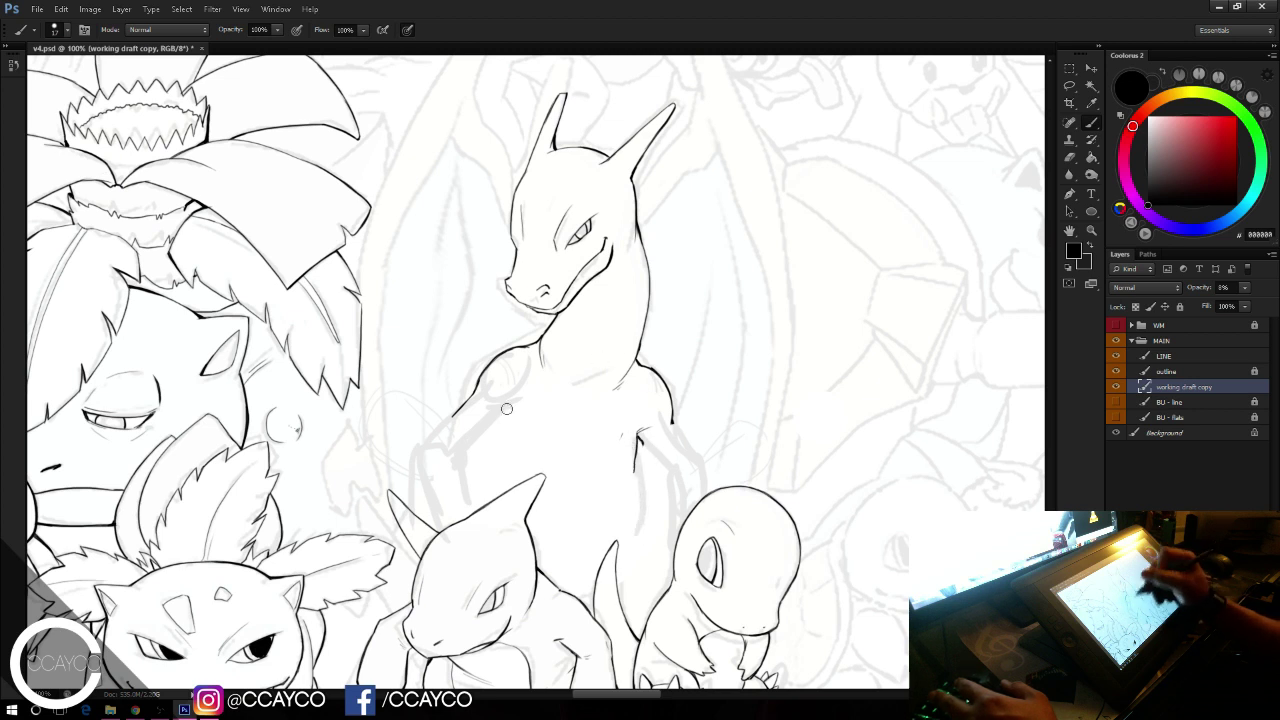
pyautogui.moveTo(506, 409)
pyautogui.mouseDown()
pyautogui.moveTo(499, 437)
pyautogui.moveTo(486, 408)
pyautogui.moveTo(508, 412)
pyautogui.mouseUp()
pyautogui.press('e')
pyautogui.press('b')
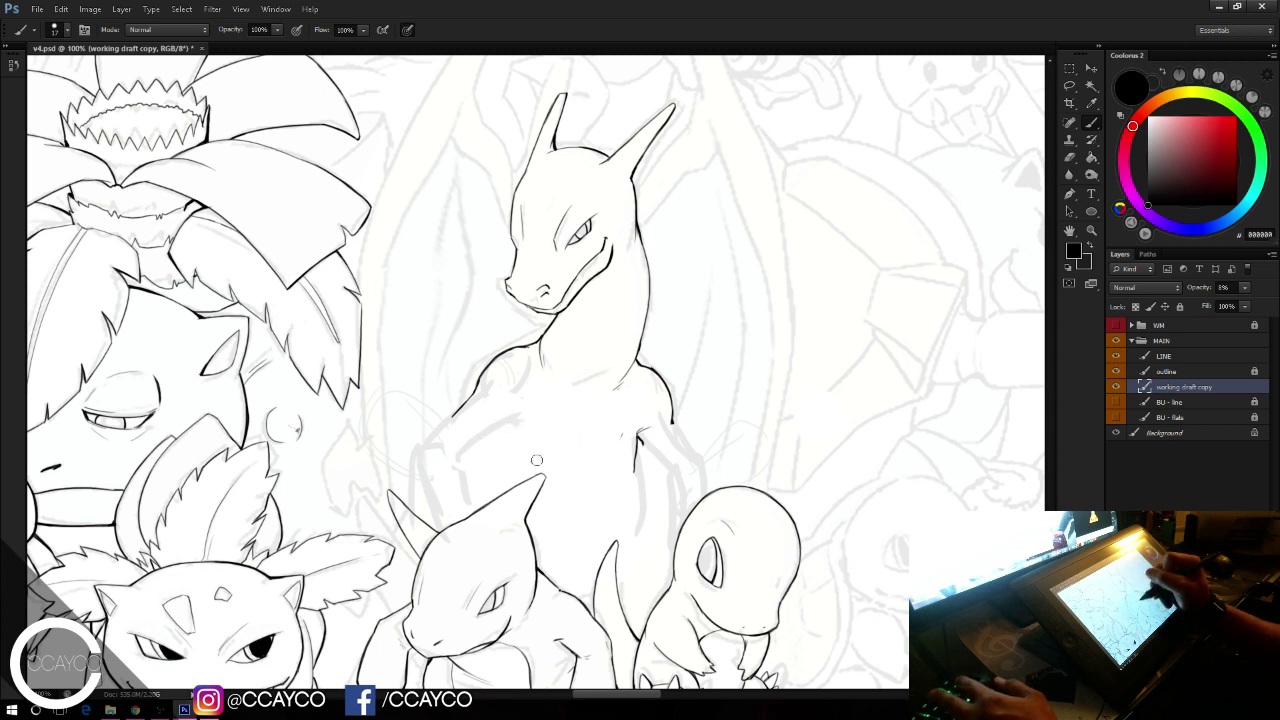
# Step: Sketch the arched belly contour across the torso and the two lines branching out below its right side
pyautogui.moveTo(515, 482)
pyautogui.mouseDown()
pyautogui.moveTo(600, 432)
pyautogui.moveTo(631, 449)
pyautogui.moveTo(526, 464)
pyautogui.moveTo(491, 450)
pyautogui.moveTo(460, 488)
pyautogui.mouseUp()
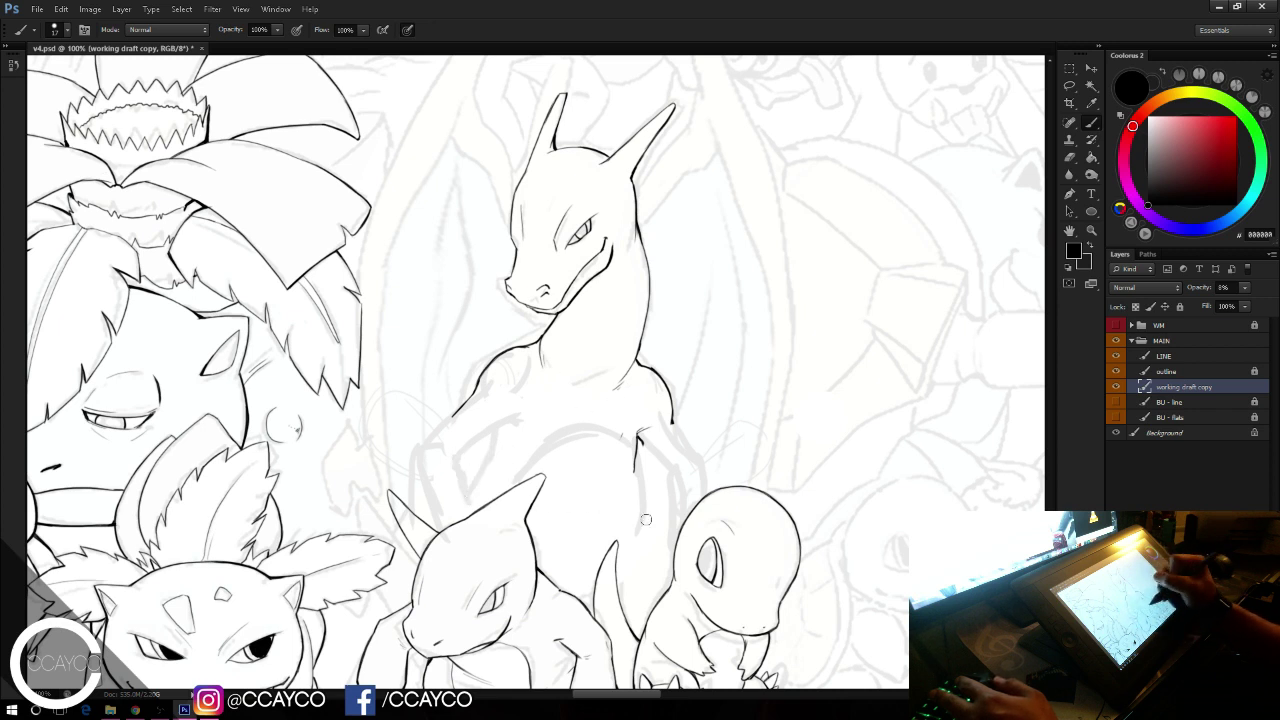
pyautogui.moveTo(641, 518); pyautogui.dragTo(619, 570)
pyautogui.moveTo(641, 521); pyautogui.dragTo(666, 565)
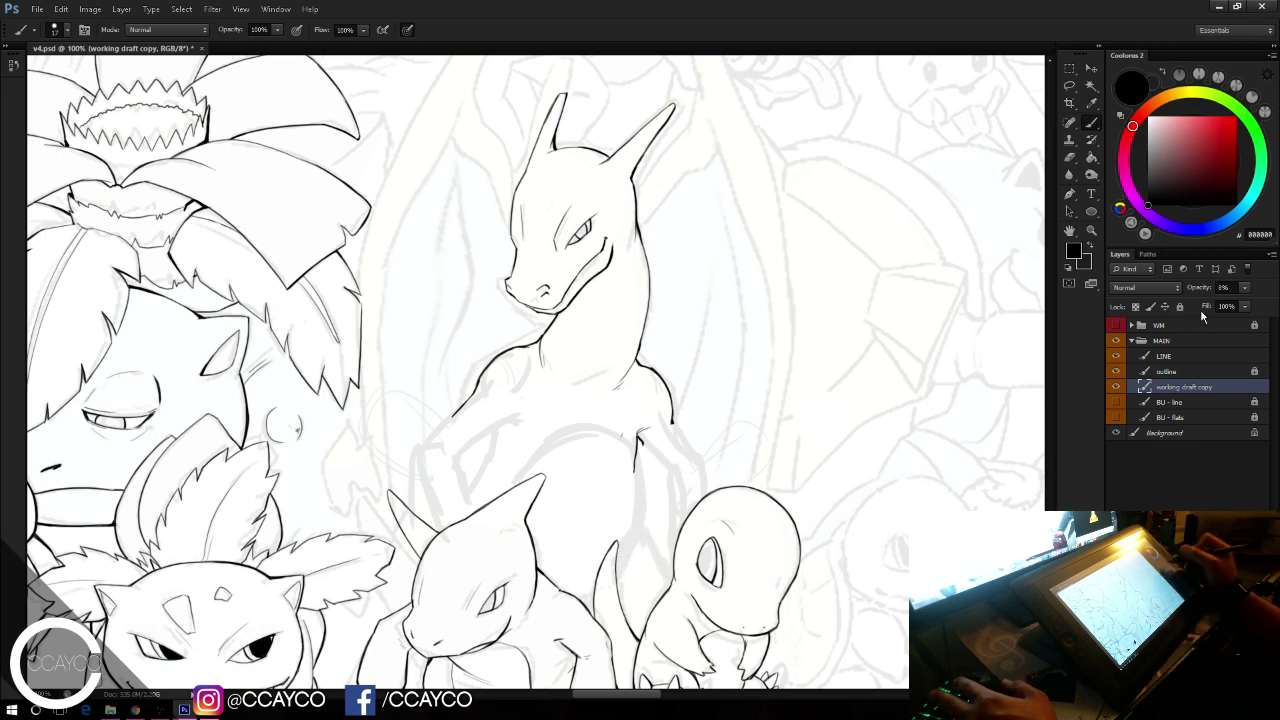
# Step: Make LINE the active layer and set the brush size to 3 px
pyautogui.click(1222, 357)
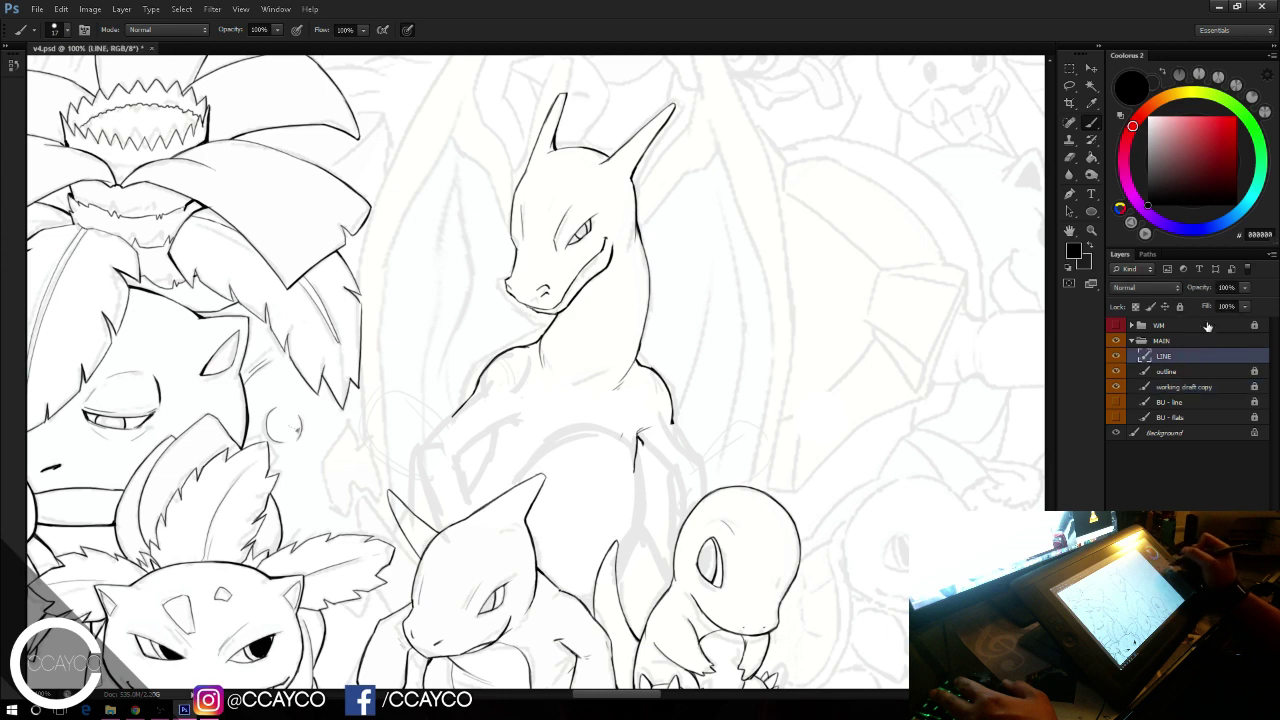
pyautogui.rightClick(953, 195)
pyautogui.doubleClick(986, 194)
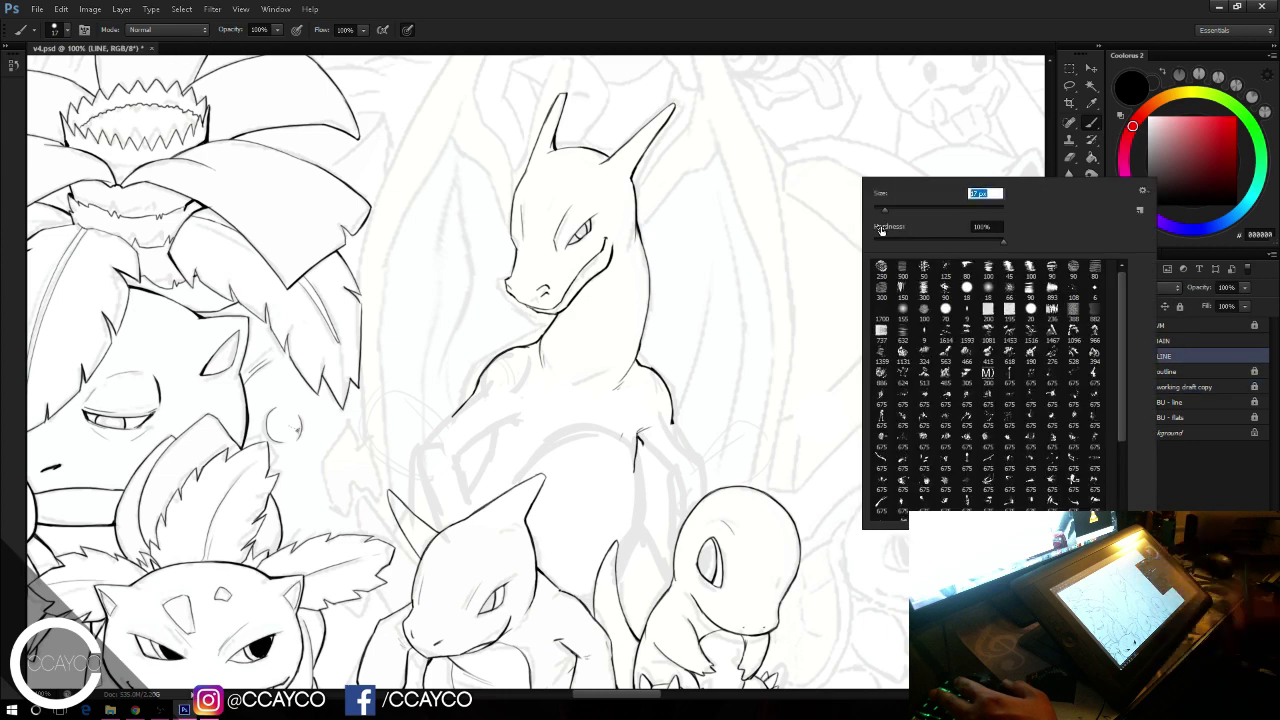
pyautogui.write('3')
pyautogui.press('Return')
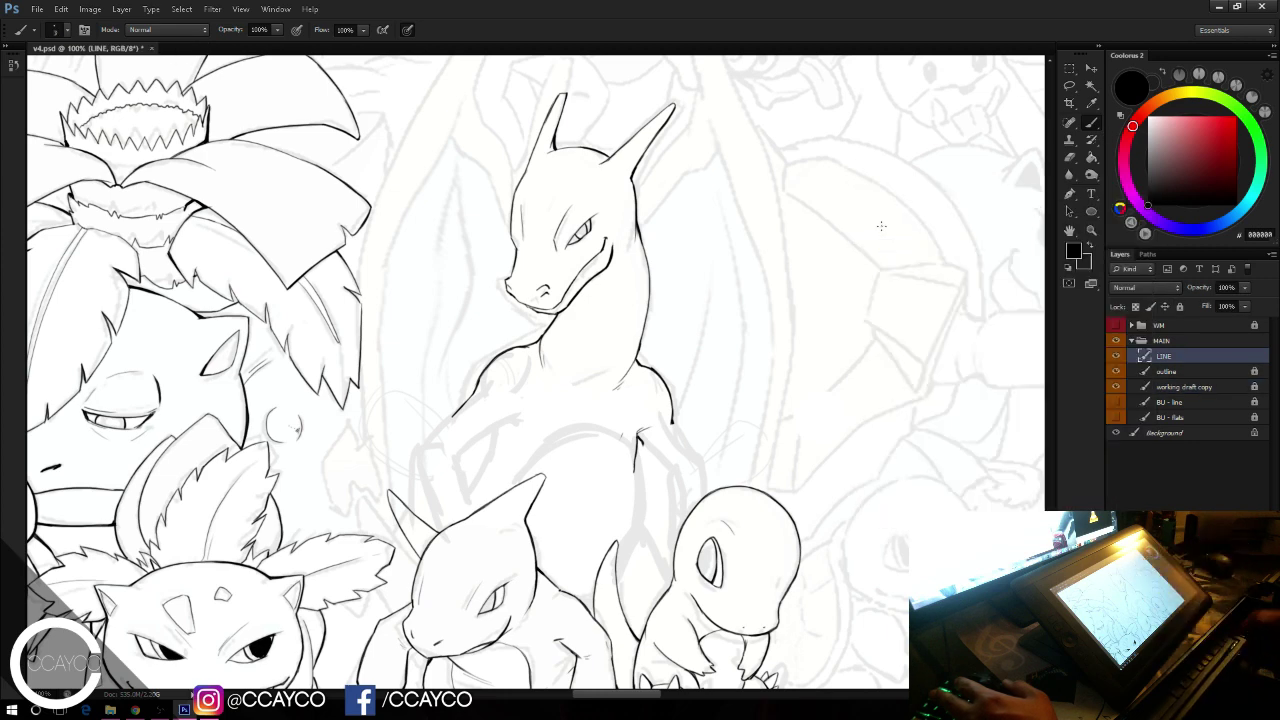
pyautogui.press('e')
pyautogui.press('b')
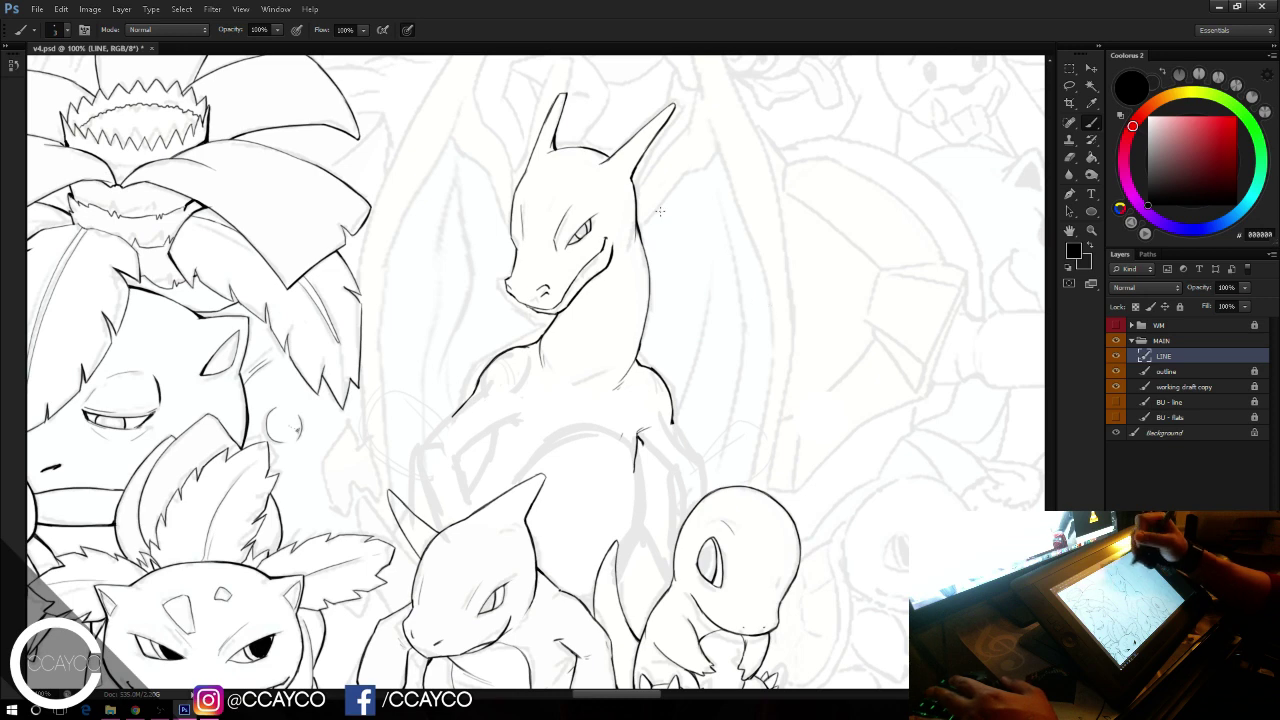
# Step: Erase the leftover ink lines at the right armpit with a smaller eraser, leaving a short curved crease
pyautogui.hotkey('ctrl', '+')
pyautogui.moveTo(742, 327); pyautogui.dragTo(680, 207)
pyautogui.press('e')
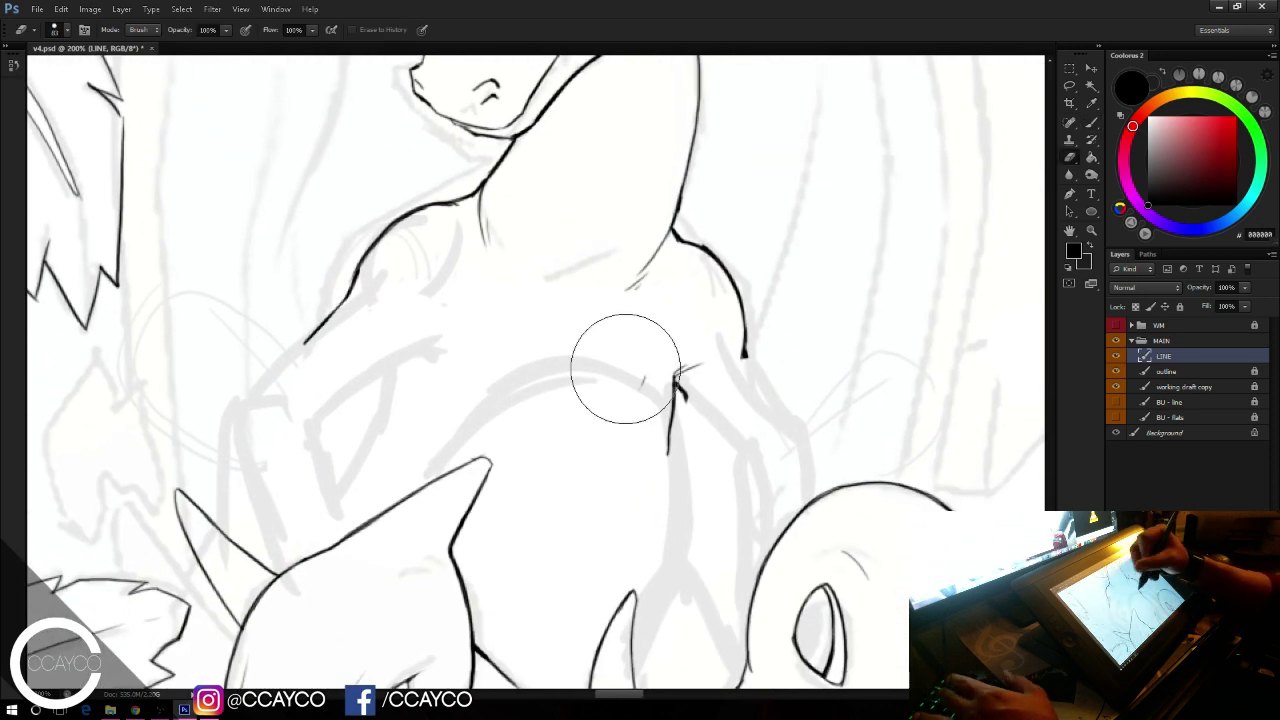
pyautogui.rightClick(611, 347)
pyautogui.click(663, 308)
pyautogui.moveTo(693, 380)
pyautogui.mouseDown()
pyautogui.moveTo(651, 469)
pyautogui.moveTo(666, 411)
pyautogui.moveTo(708, 364)
pyautogui.mouseUp()
pyautogui.rightClick(690, 347)
pyautogui.click(712, 380)
pyautogui.click(694, 323)
pyautogui.press('b')
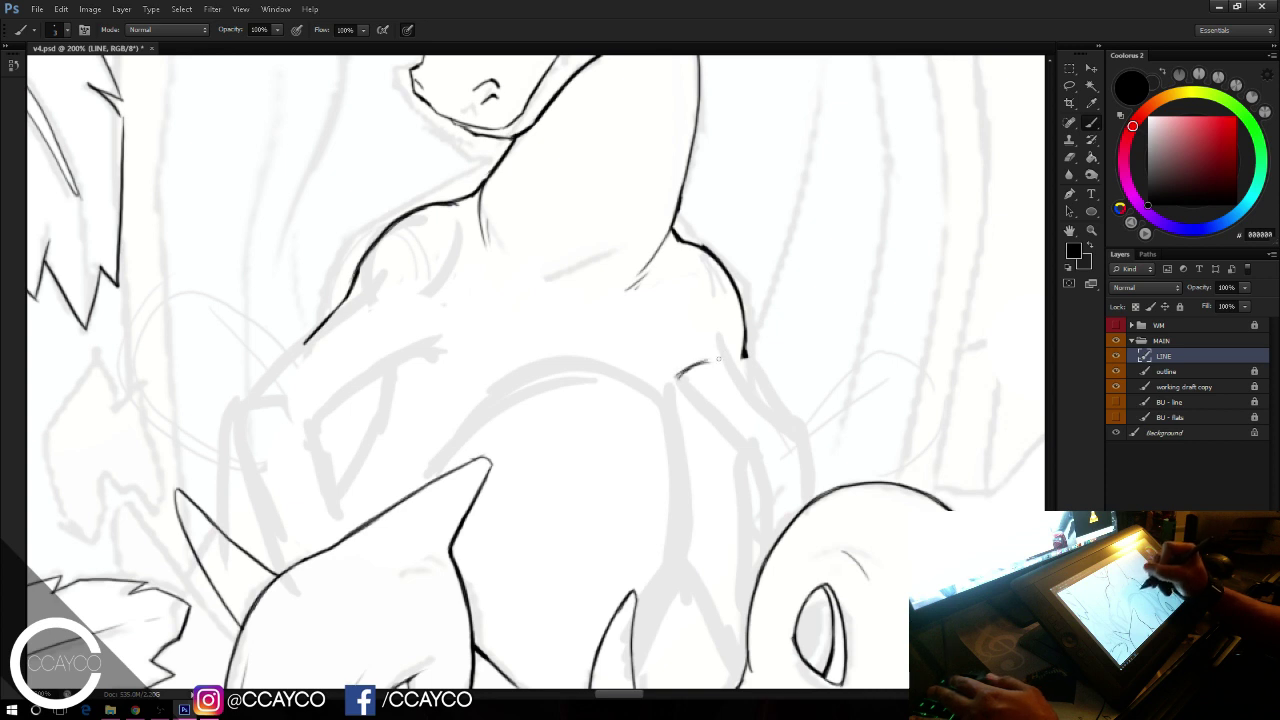
# Step: Ink a short crease at the left armpit and erase the outer arm line below the left shoulder
pyautogui.moveTo(420, 342); pyautogui.dragTo(449, 352)
pyautogui.hotkey('ctrl', 'z')
pyautogui.press('e')
pyautogui.moveTo(366, 284); pyautogui.dragTo(312, 337)
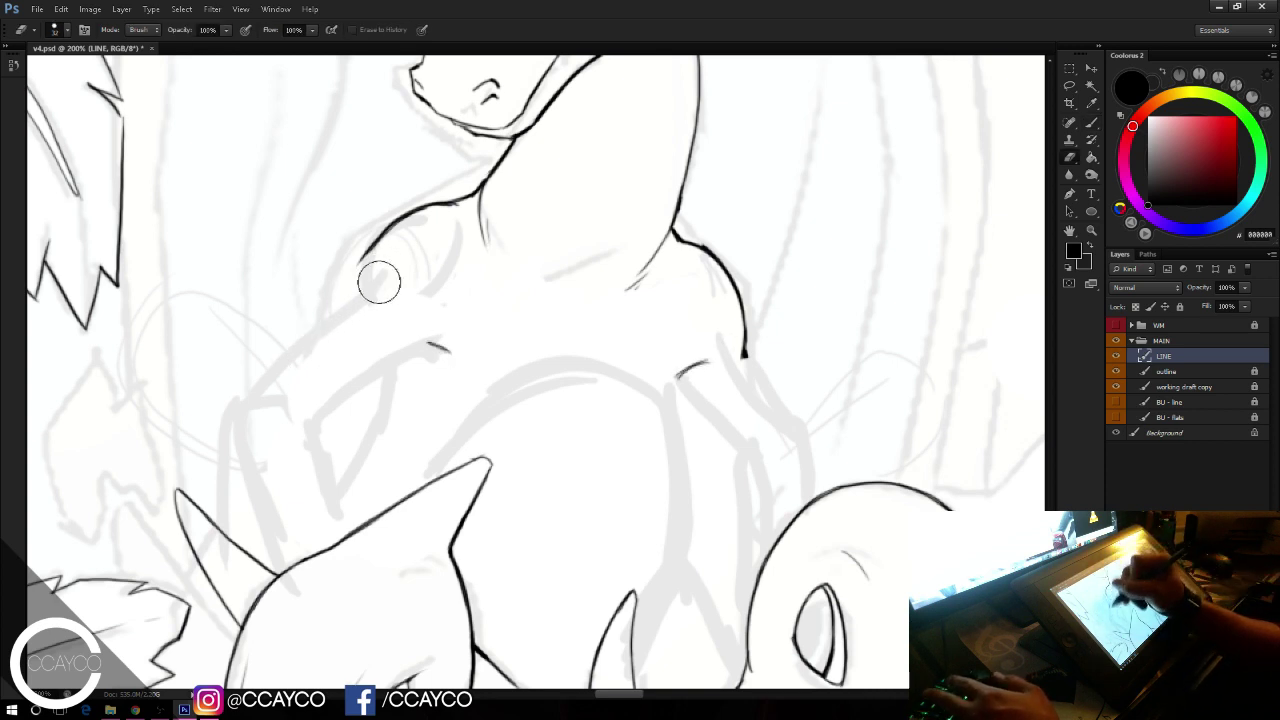
pyautogui.rightClick(368, 240)
pyautogui.click(395, 200)
pyautogui.press('b')
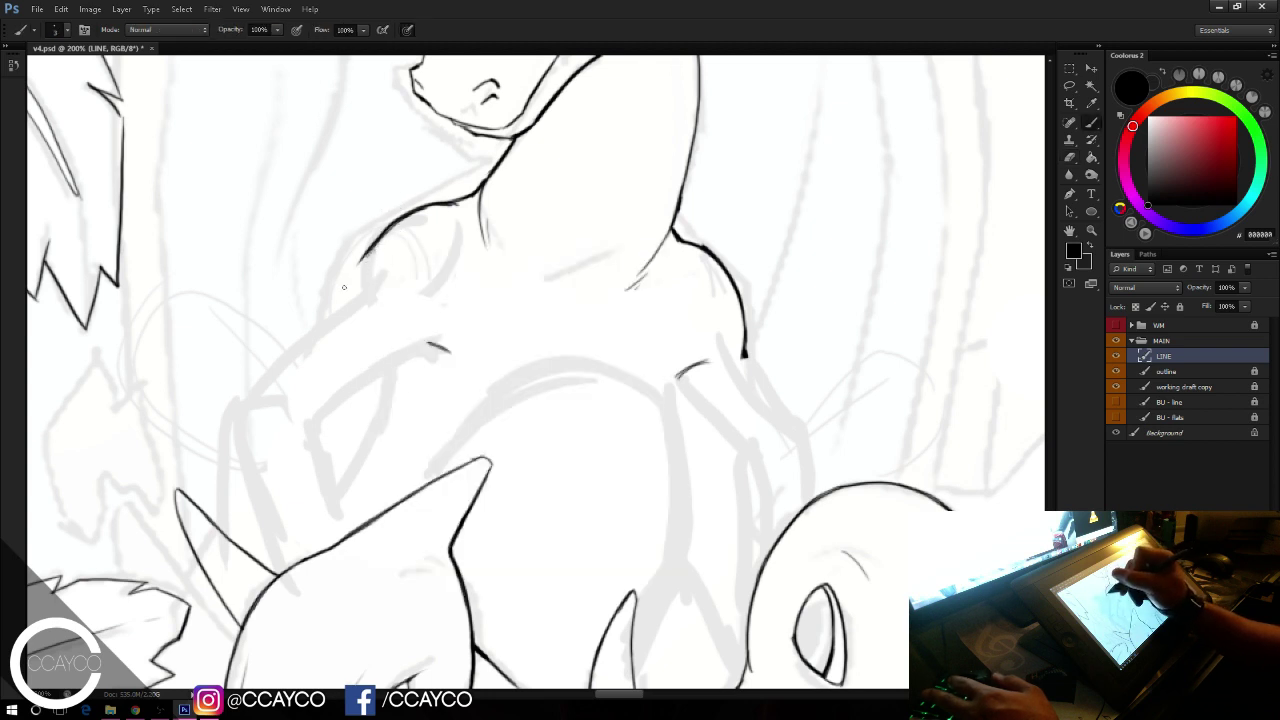
# Step: Ink the left arm's outer contour from the shoulder past the elbow down to the horned head in front
pyautogui.moveTo(360, 262)
pyautogui.mouseDown()
pyautogui.moveTo(374, 244)
pyautogui.moveTo(232, 411)
pyautogui.moveTo(236, 438)
pyautogui.mouseUp()
pyautogui.hotkey('ctrl', 'z')
pyautogui.hotkey('ctrl', 'z')
pyautogui.hotkey('ctrl', 'z')
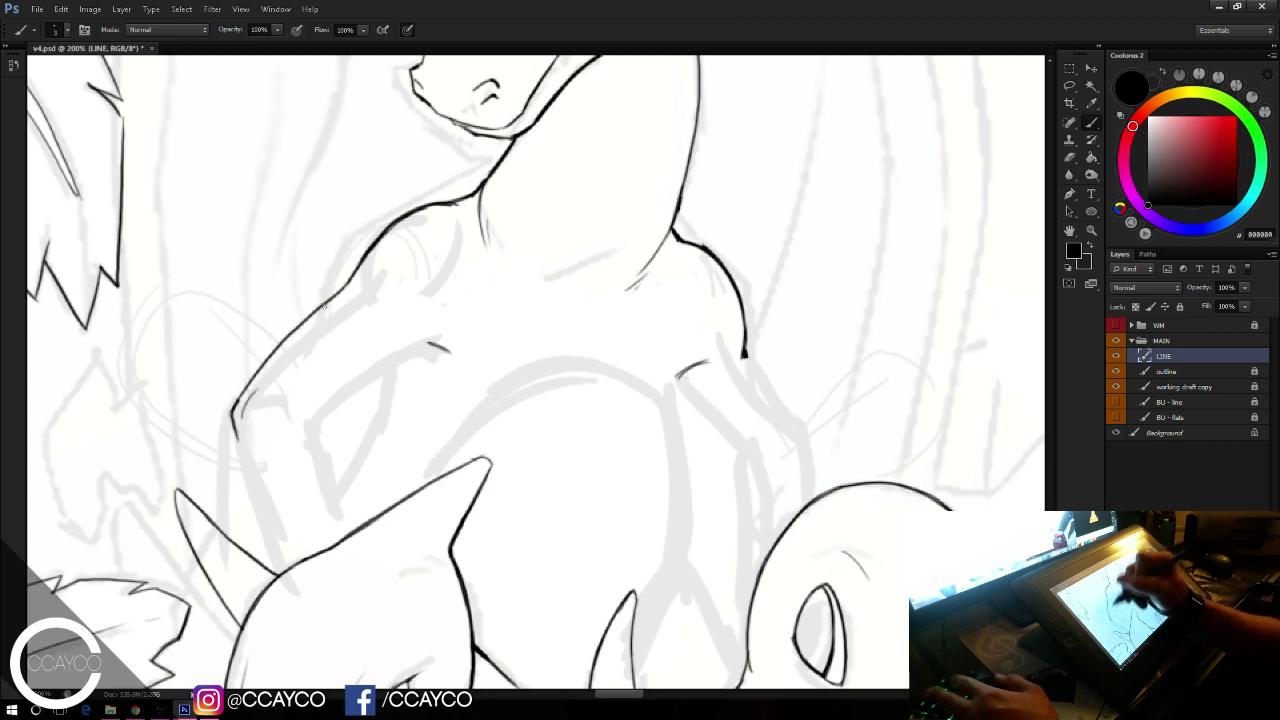
pyautogui.moveTo(326, 304); pyautogui.dragTo(256, 372)
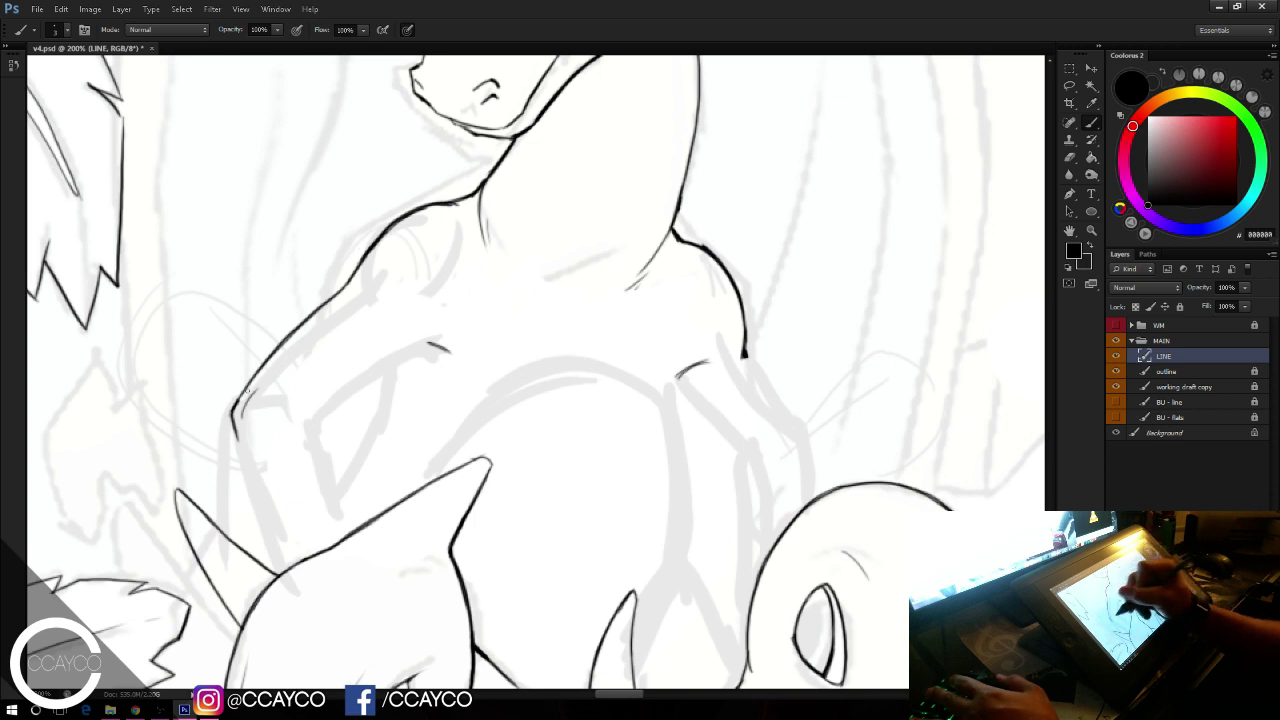
pyautogui.moveTo(234, 430); pyautogui.dragTo(288, 574)
pyautogui.hotkey('ctrl', 'z')
pyautogui.press('e')
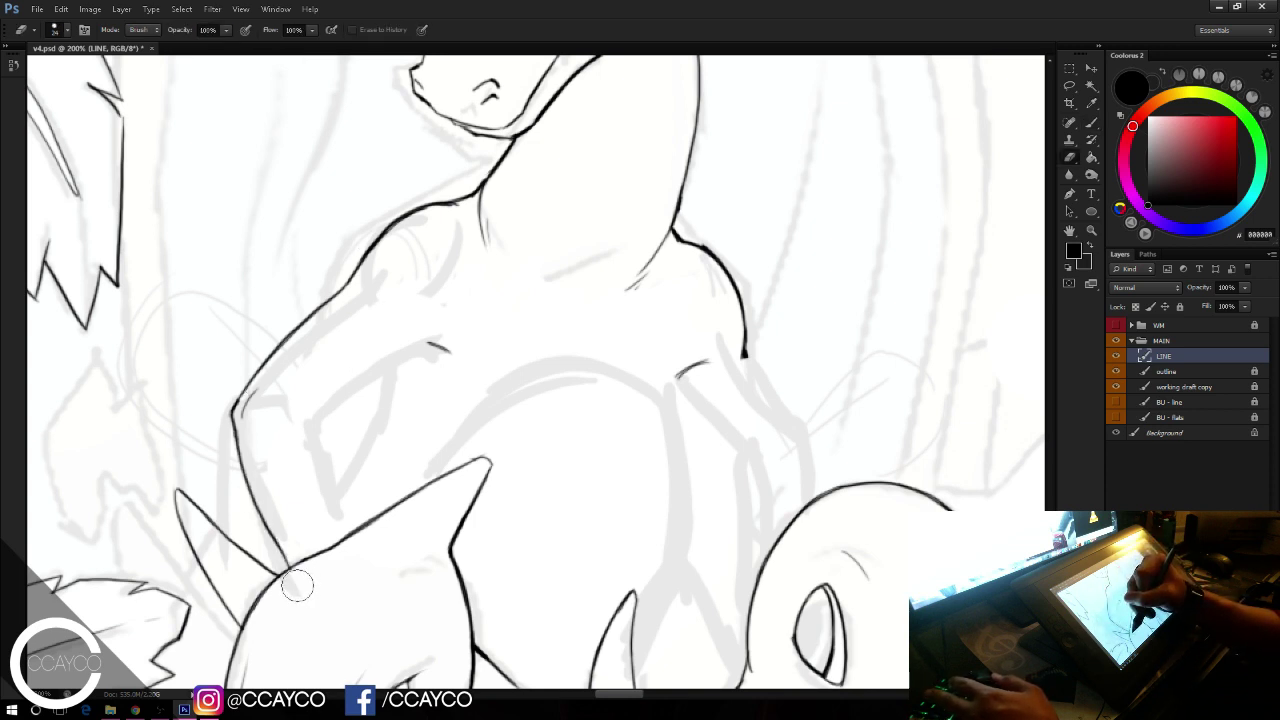
pyautogui.press('b')
# Step: Ink the left arm's inner forearm line and the underside of its upper arm up to the armpit crease
pyautogui.moveTo(294, 406); pyautogui.dragTo(326, 508)
pyautogui.hotkey('ctrl', 'z')
pyautogui.moveTo(310, 430); pyautogui.dragTo(338, 522)
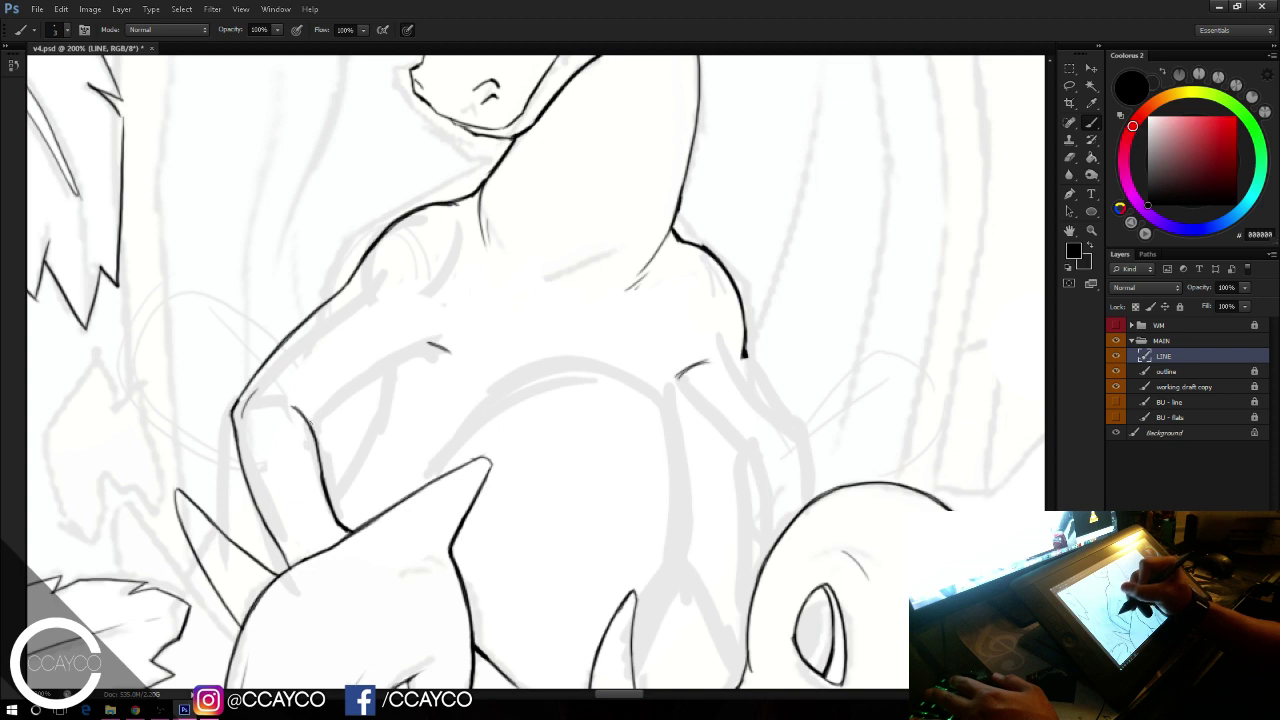
pyautogui.moveTo(310, 422); pyautogui.dragTo(404, 354)
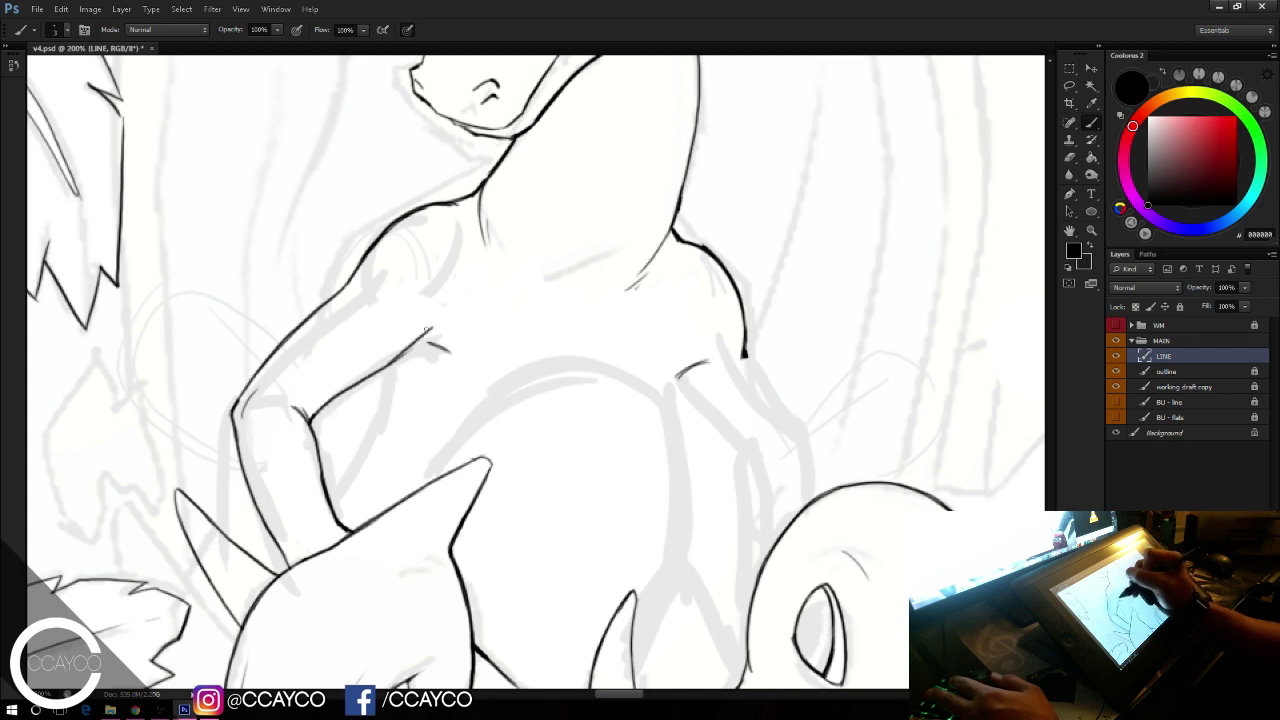
pyautogui.hotkey('ctrl', 'z')
pyautogui.moveTo(310, 420); pyautogui.dragTo(428, 332)
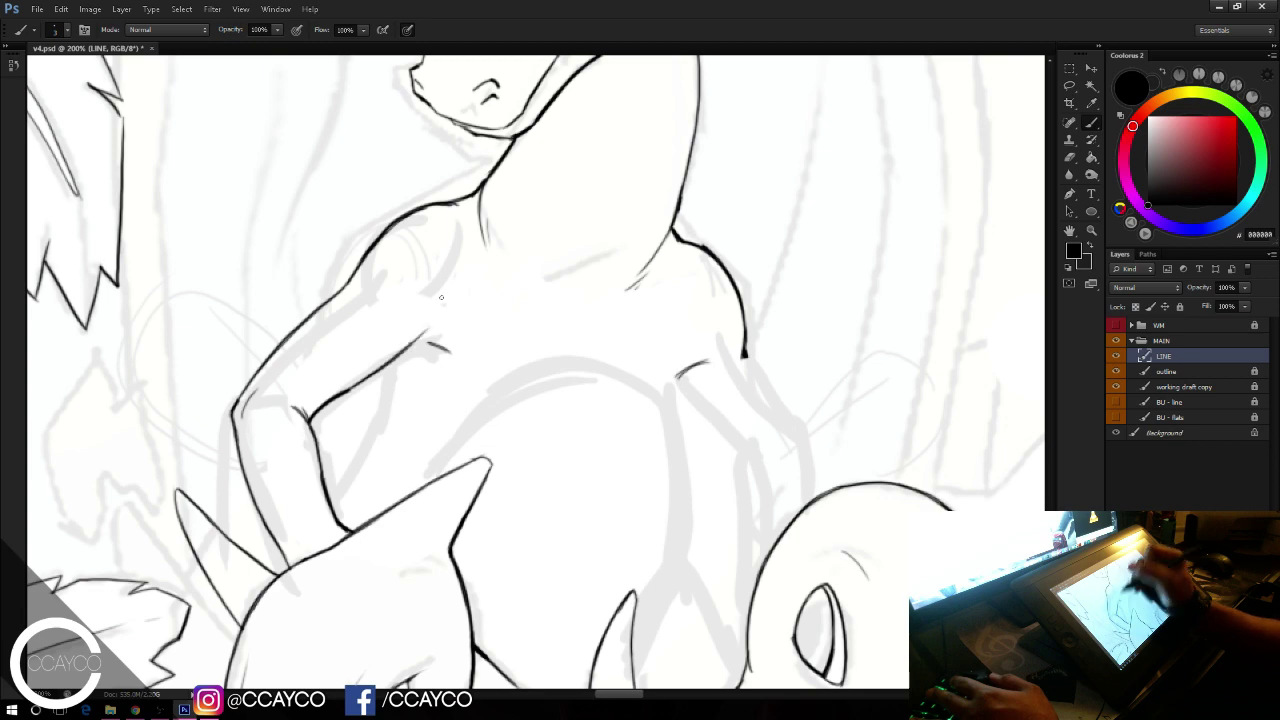
# Step: Lasso the left arm's inner forearm line and shift it slightly outward toward the torso, widening the forearm
pyautogui.moveTo(772, 246); pyautogui.dragTo(772, 321)
pyautogui.moveTo(773, 321); pyautogui.dragTo(775, 319)
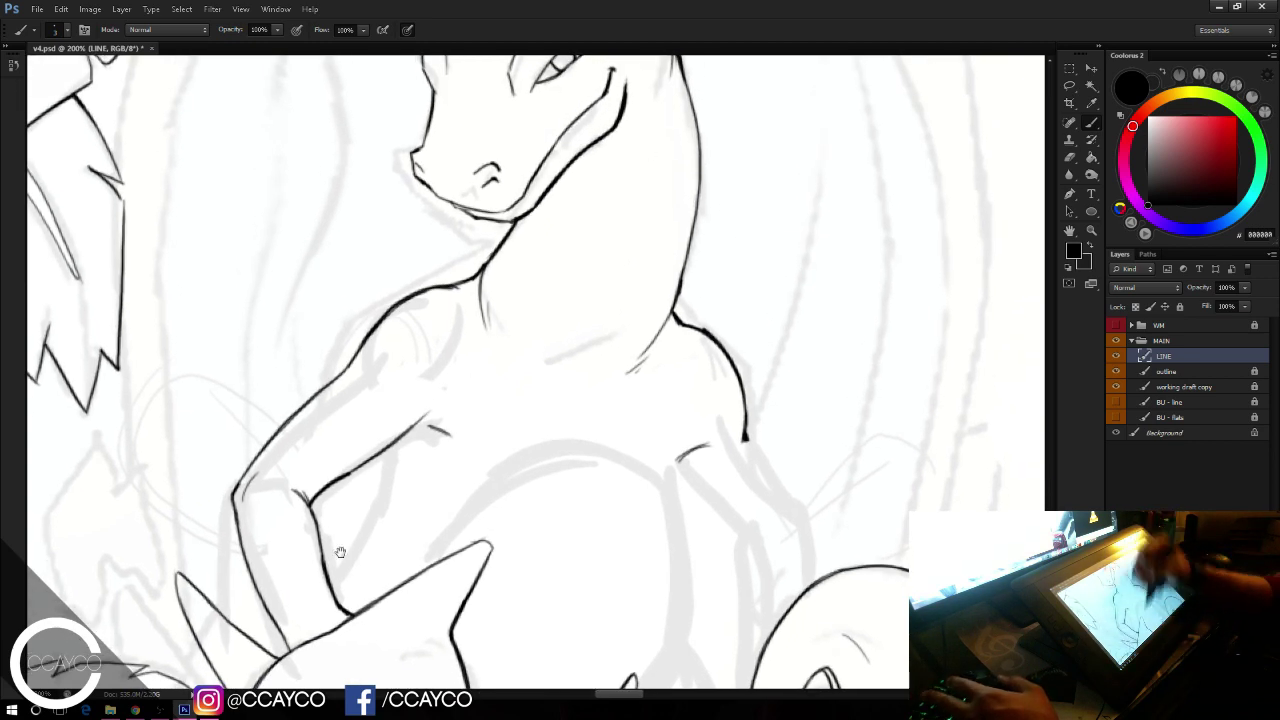
pyautogui.moveTo(340, 552); pyautogui.dragTo(278, 625)
pyautogui.moveTo(789, 403); pyautogui.dragTo(865, 319)
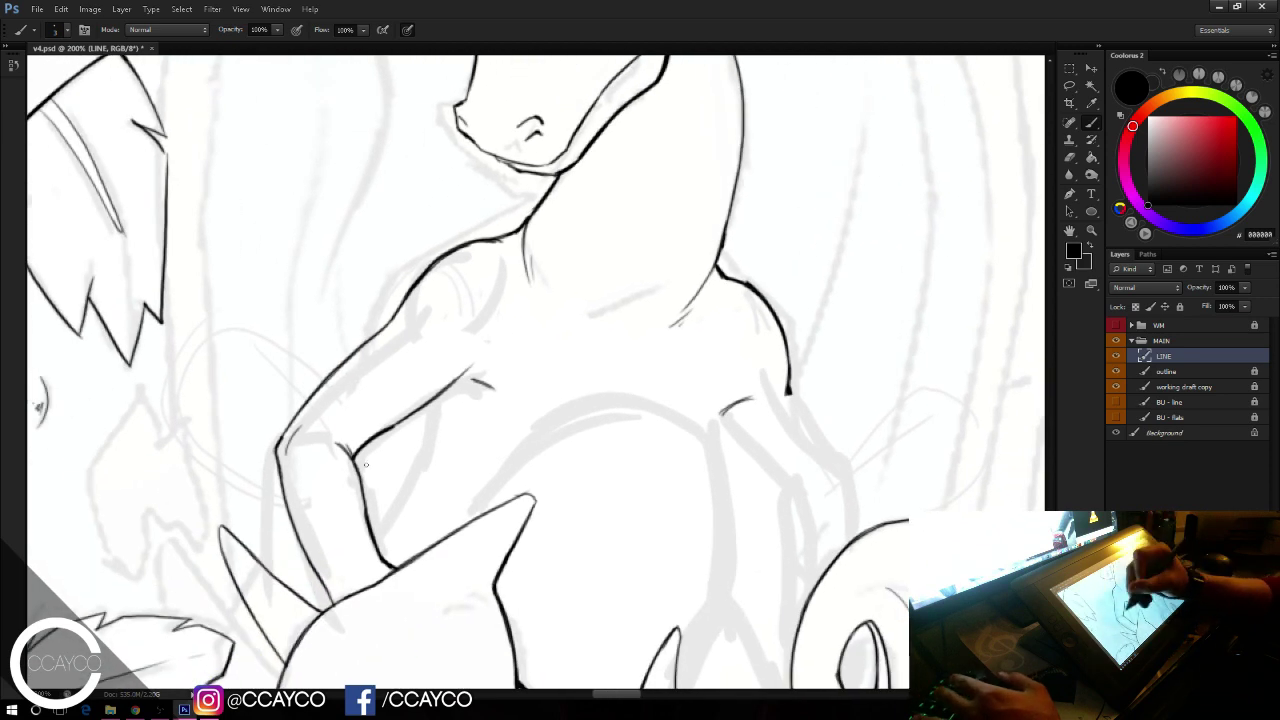
pyautogui.press('e')
pyautogui.moveTo(338, 444); pyautogui.dragTo(368, 532)
pyautogui.hotkey('ctrl', 'z')
pyautogui.press('l')
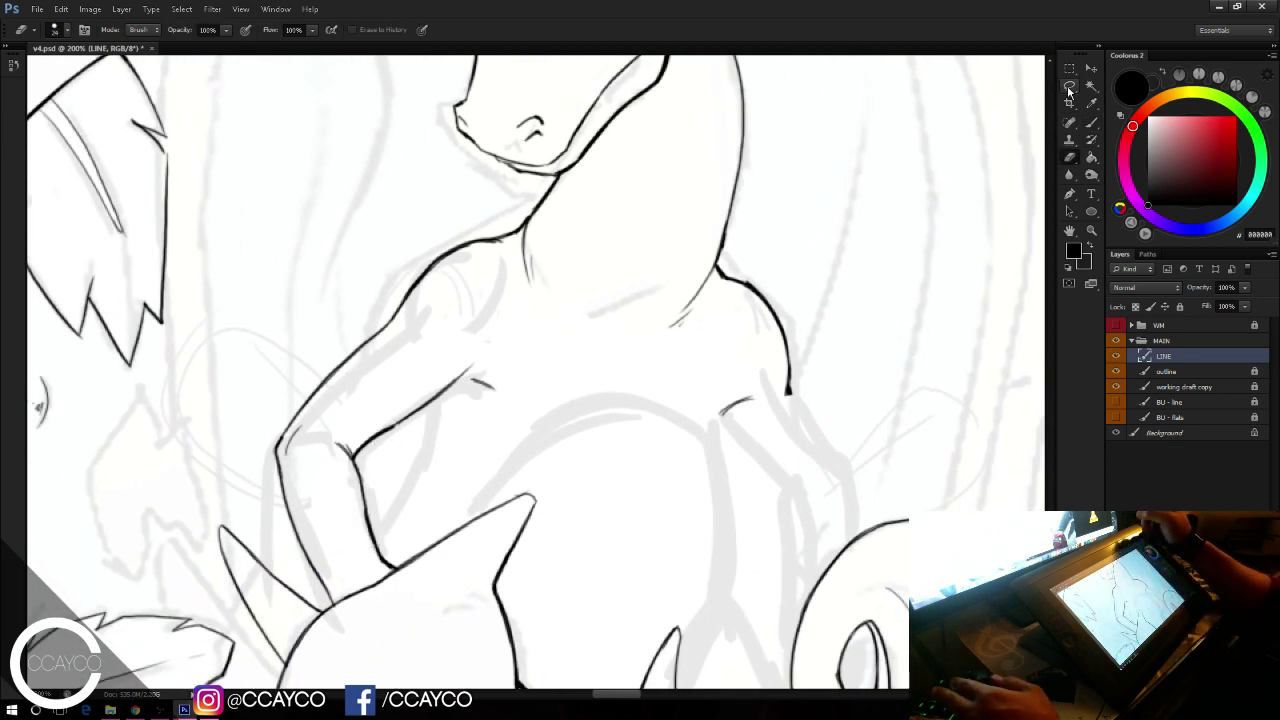
pyautogui.moveTo(338, 424)
pyautogui.mouseDown()
pyautogui.moveTo(325, 476)
pyautogui.moveTo(398, 578)
pyautogui.moveTo(377, 484)
pyautogui.moveTo(342, 422)
pyautogui.moveTo(373, 445)
pyautogui.moveTo(402, 438)
pyautogui.mouseUp()
pyautogui.hotkey('ctrl', 't')
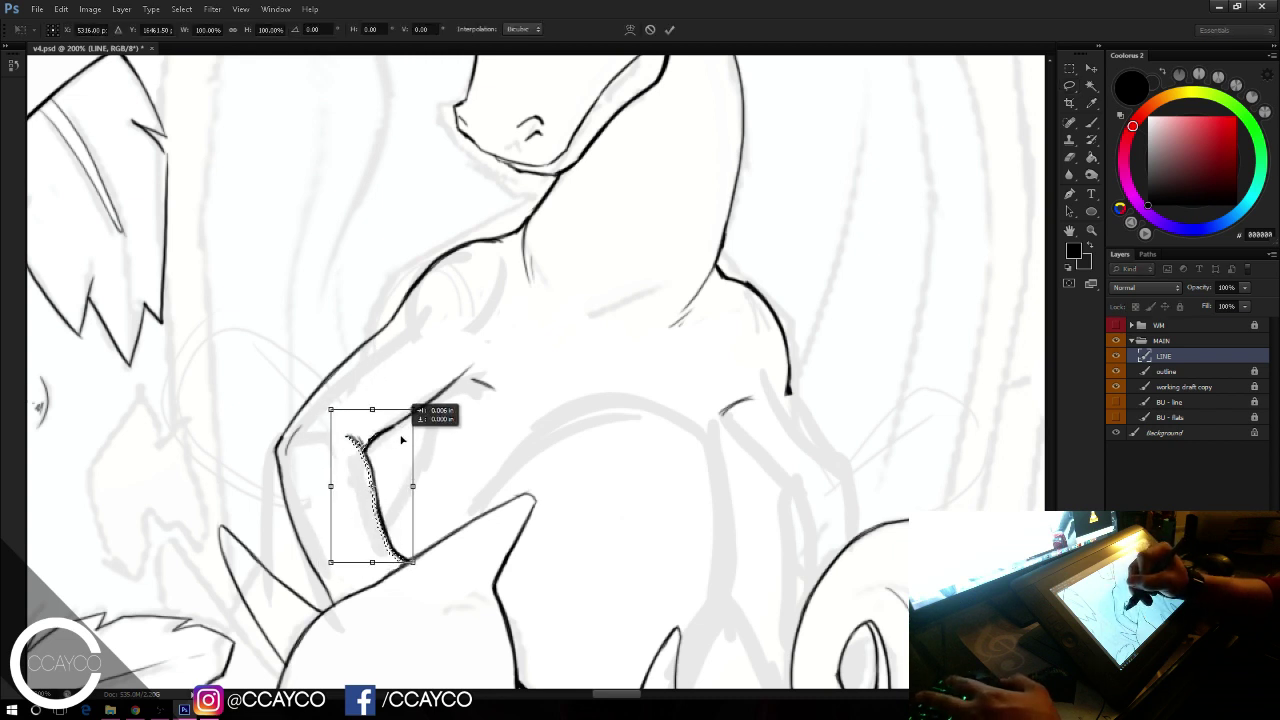
pyautogui.press('Return')
pyautogui.hotkey('ctrl', 'd')
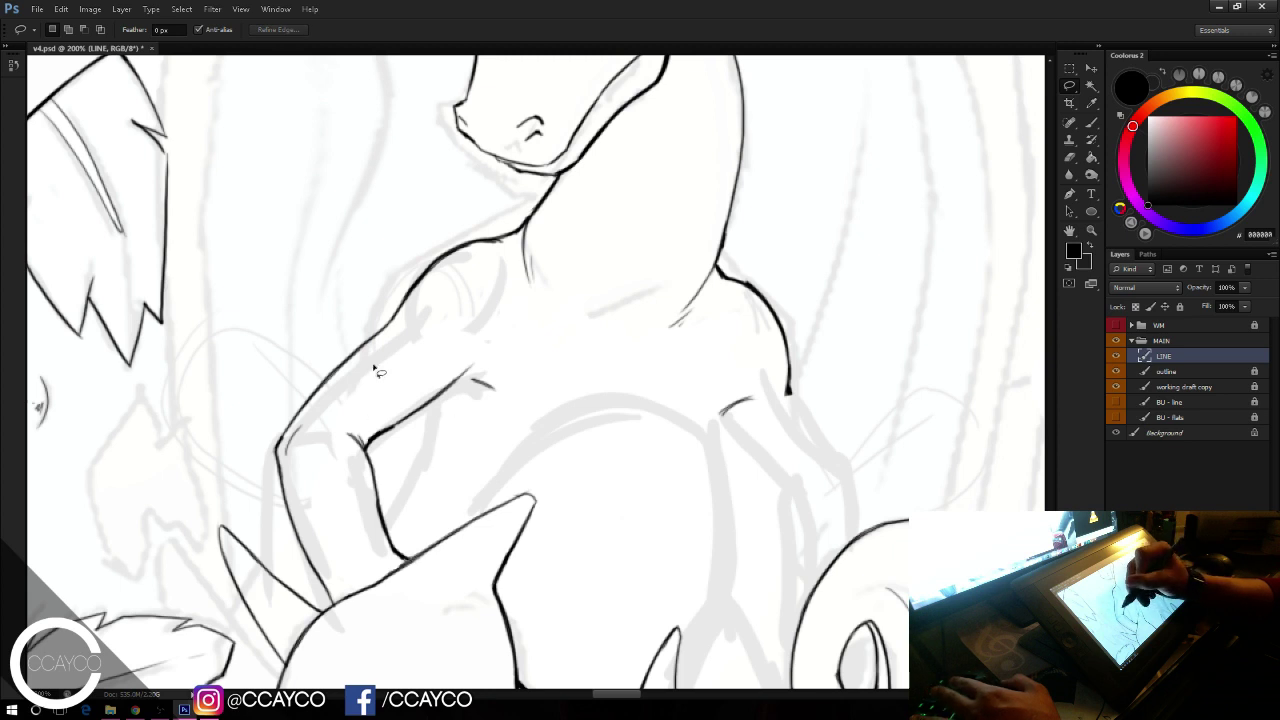
# Step: Ink the right arm's outer contour from below the shoulder past the elbow down to the round head in front
pyautogui.press('b')
pyautogui.moveTo(788, 393); pyautogui.dragTo(829, 454)
pyautogui.hotkey('ctrl', 'z')
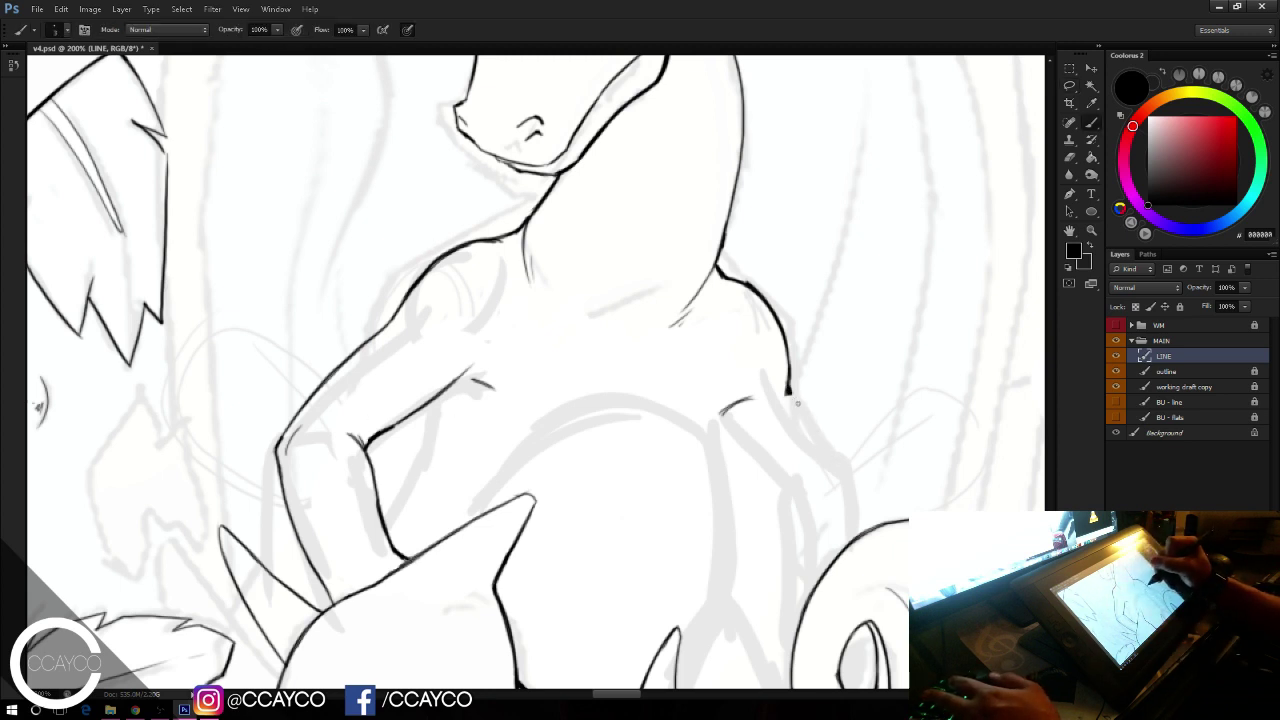
pyautogui.moveTo(788, 385); pyautogui.dragTo(827, 450)
pyautogui.hotkey('ctrl', 'z')
pyautogui.moveTo(789, 386)
pyautogui.mouseDown()
pyautogui.moveTo(848, 467)
pyautogui.moveTo(858, 511)
pyautogui.mouseUp()
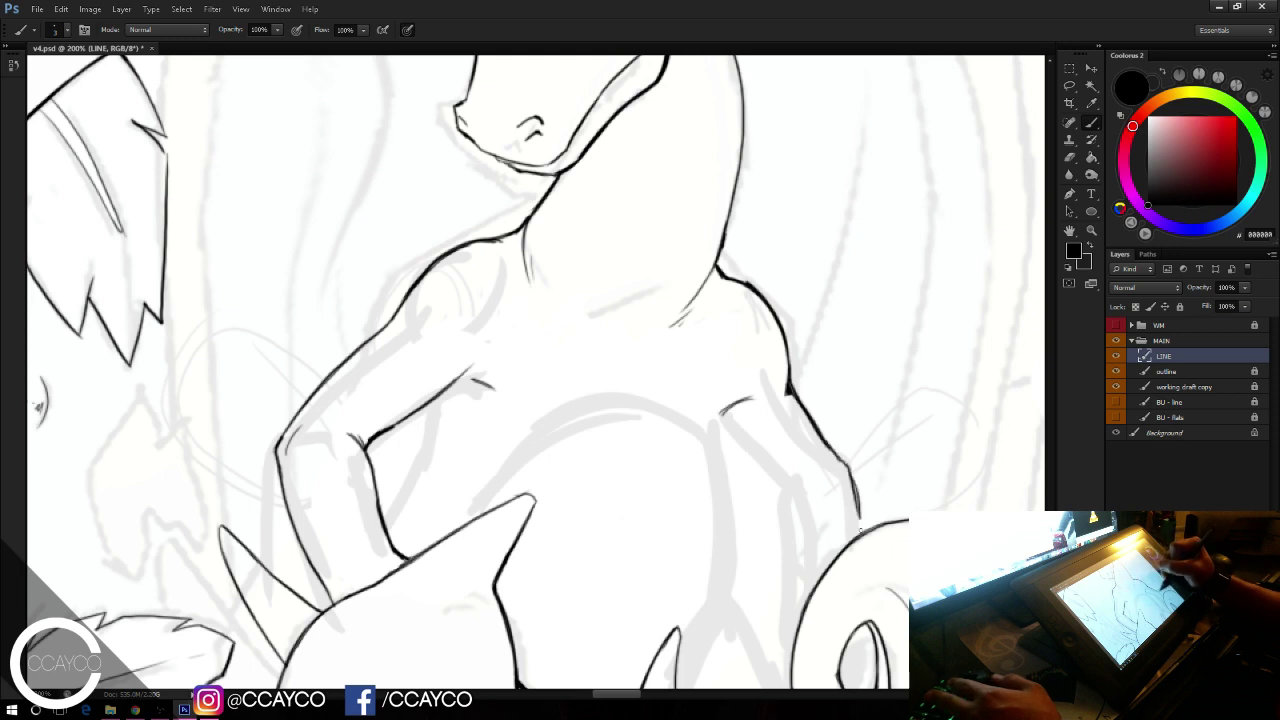
pyautogui.hotkey('ctrl', 'z')
pyautogui.moveTo(849, 467); pyautogui.dragTo(859, 531)
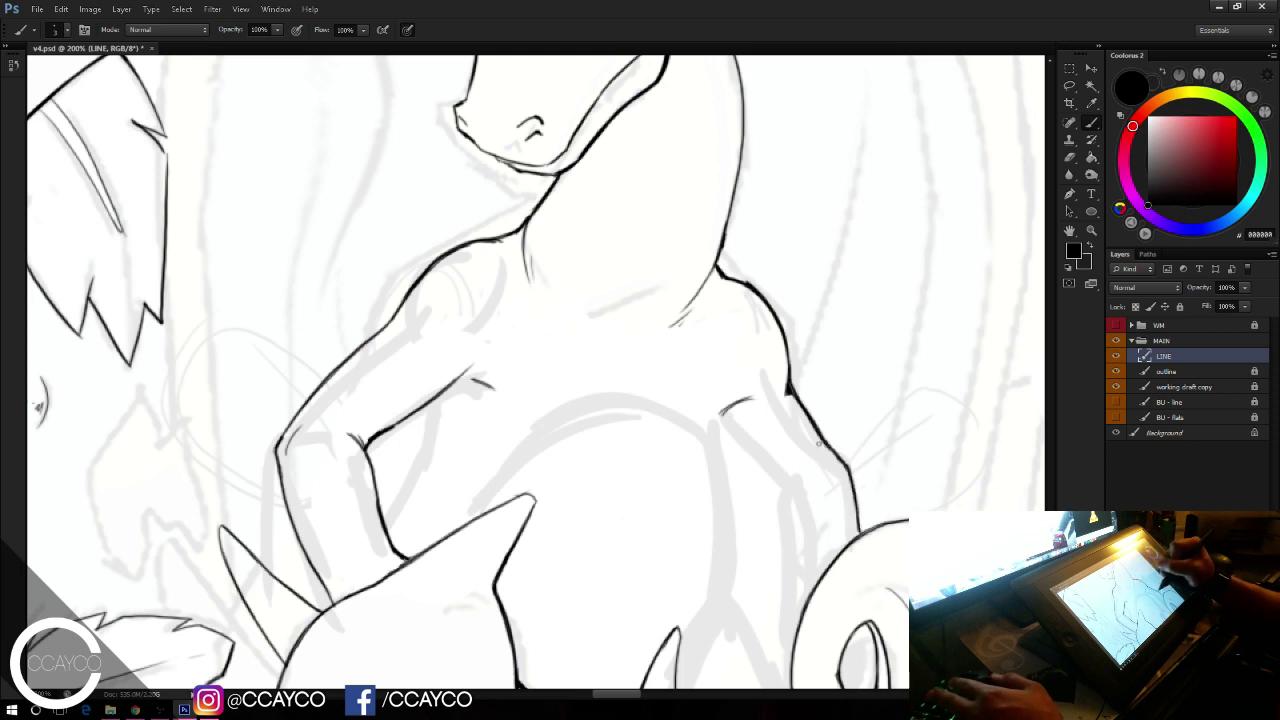
pyautogui.moveTo(821, 447)
pyautogui.mouseDown()
pyautogui.moveTo(839, 479)
pyautogui.moveTo(855, 475)
pyautogui.moveTo(849, 453)
pyautogui.mouseUp()
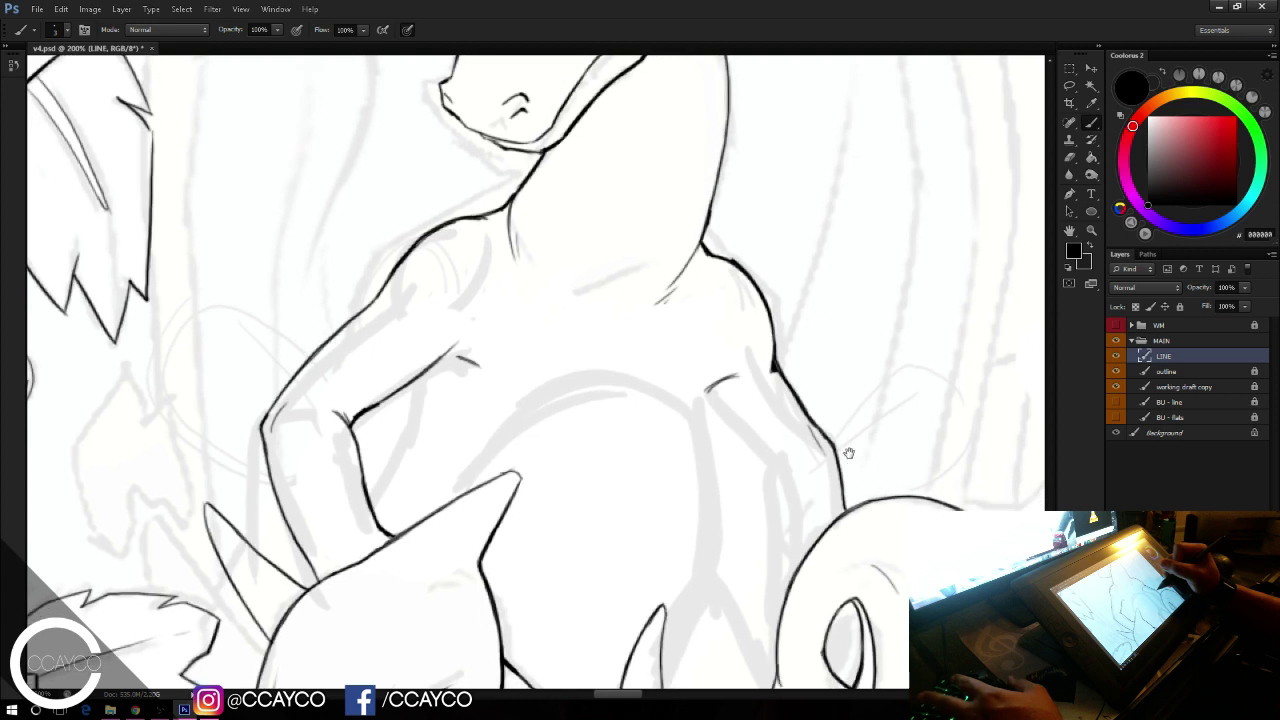
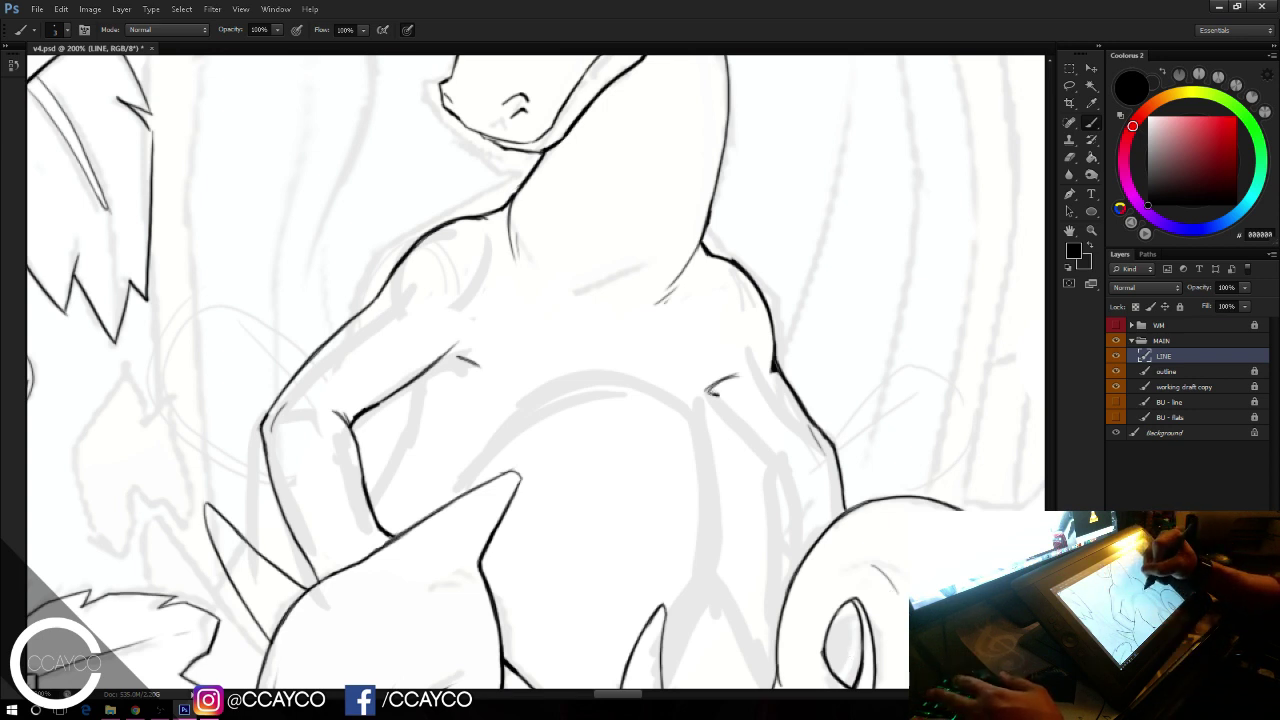
# Step: Ink the underside of the right upper arm from the armpit to the elbow and continue down the inner forearm
pyautogui.moveTo(709, 392); pyautogui.dragTo(764, 450)
pyautogui.hotkey('ctrl', 'z')
pyautogui.moveTo(705, 394); pyautogui.dragTo(782, 467)
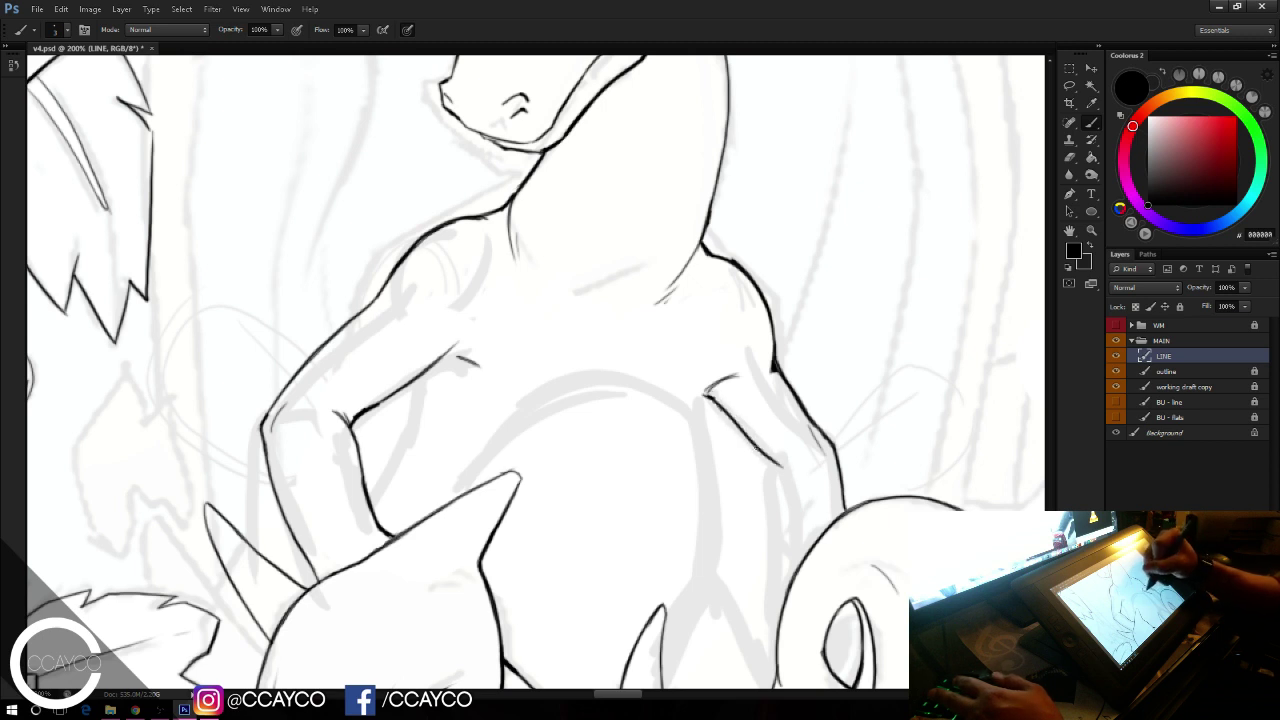
pyautogui.moveTo(718, 406); pyautogui.dragTo(782, 471)
pyautogui.moveTo(784, 549); pyautogui.dragTo(780, 490)
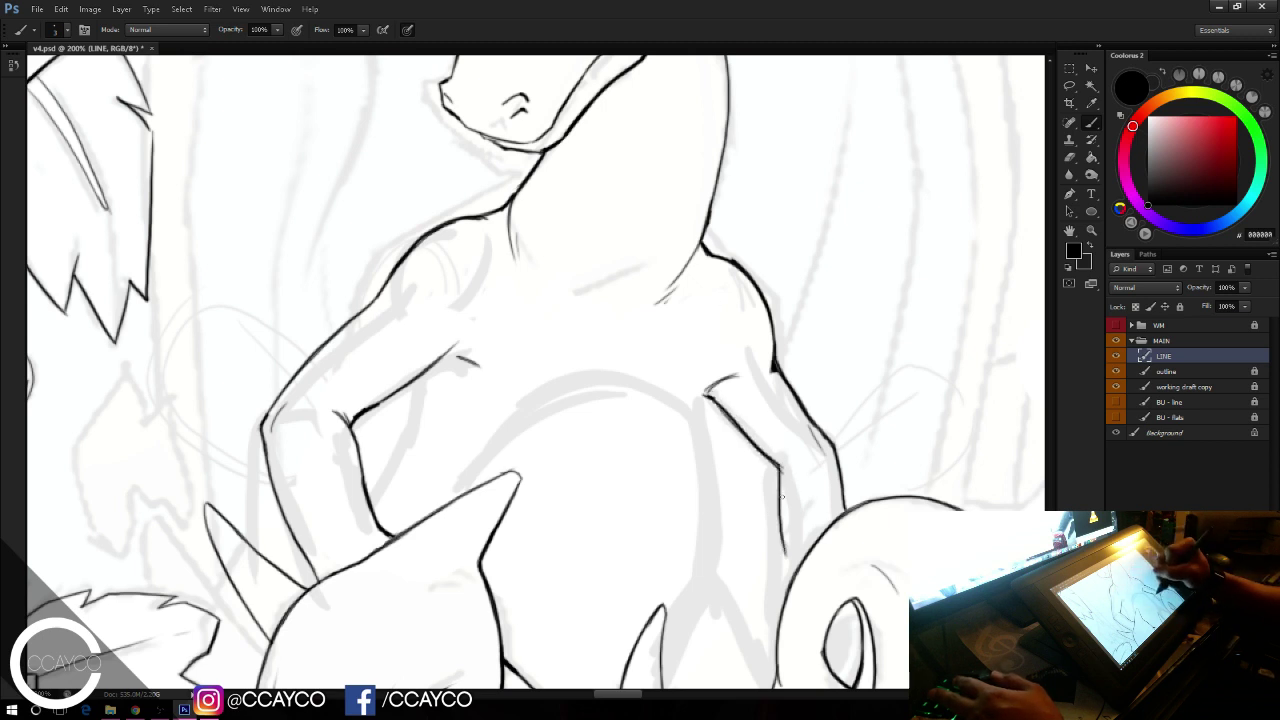
pyautogui.moveTo(782, 573); pyautogui.dragTo(782, 590)
pyautogui.hotkey('ctrl', 'alt', 'z')
pyautogui.hotkey('ctrl', 'alt', 'z')
pyautogui.moveTo(780, 466); pyautogui.dragTo(792, 554)
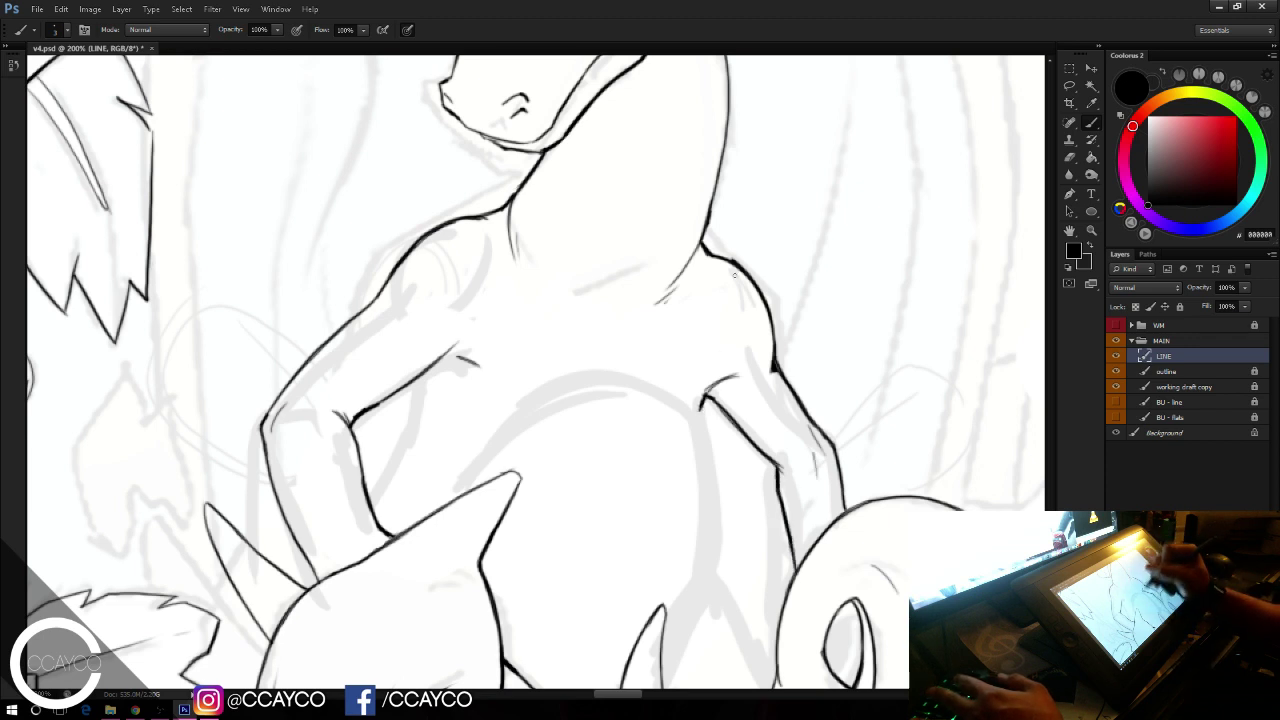
# Step: Ink both sides of the torso, from the right armpit downward and from the left upper arm down to the forearm
pyautogui.moveTo(701, 412); pyautogui.dragTo(713, 563)
pyautogui.hotkey('ctrl', 'z')
pyautogui.moveTo(702, 402); pyautogui.dragTo(710, 610)
pyautogui.moveTo(851, 449); pyautogui.dragTo(774, 356)
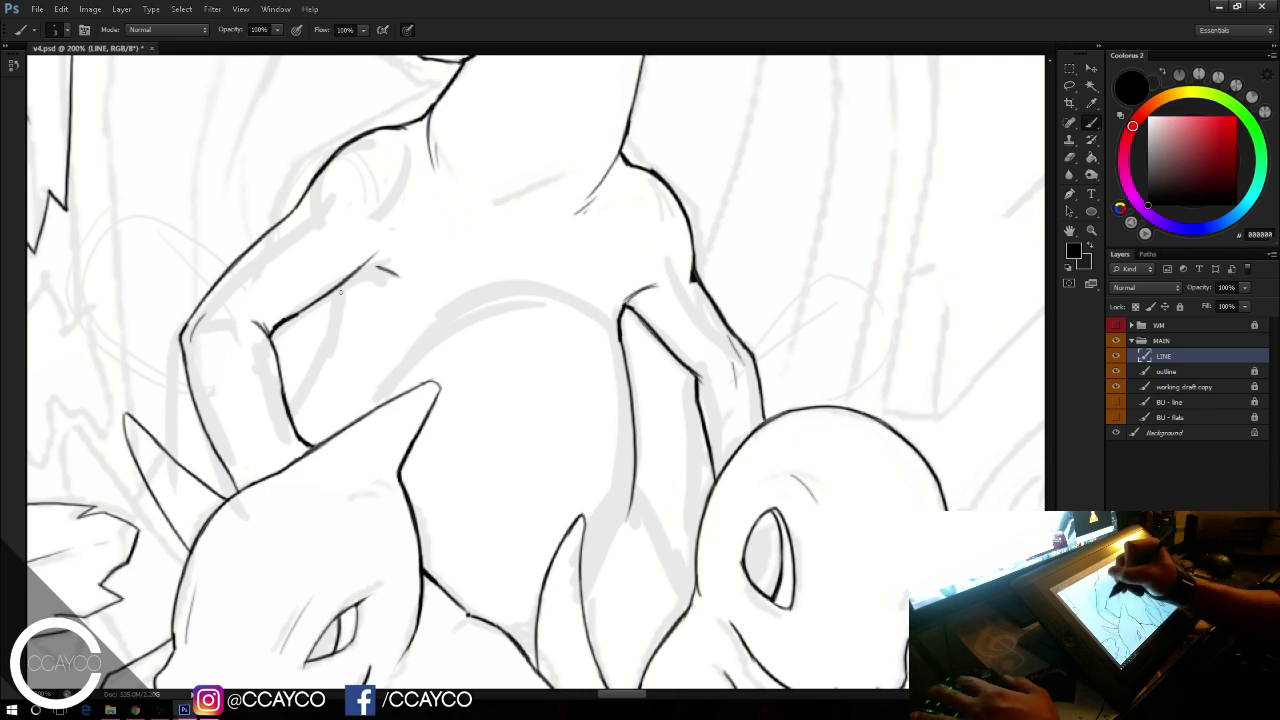
pyautogui.moveTo(340, 288)
pyautogui.mouseDown()
pyautogui.moveTo(336, 333)
pyautogui.moveTo(340, 289)
pyautogui.moveTo(291, 420)
pyautogui.mouseUp()
pyautogui.moveTo(335, 334); pyautogui.dragTo(292, 417)
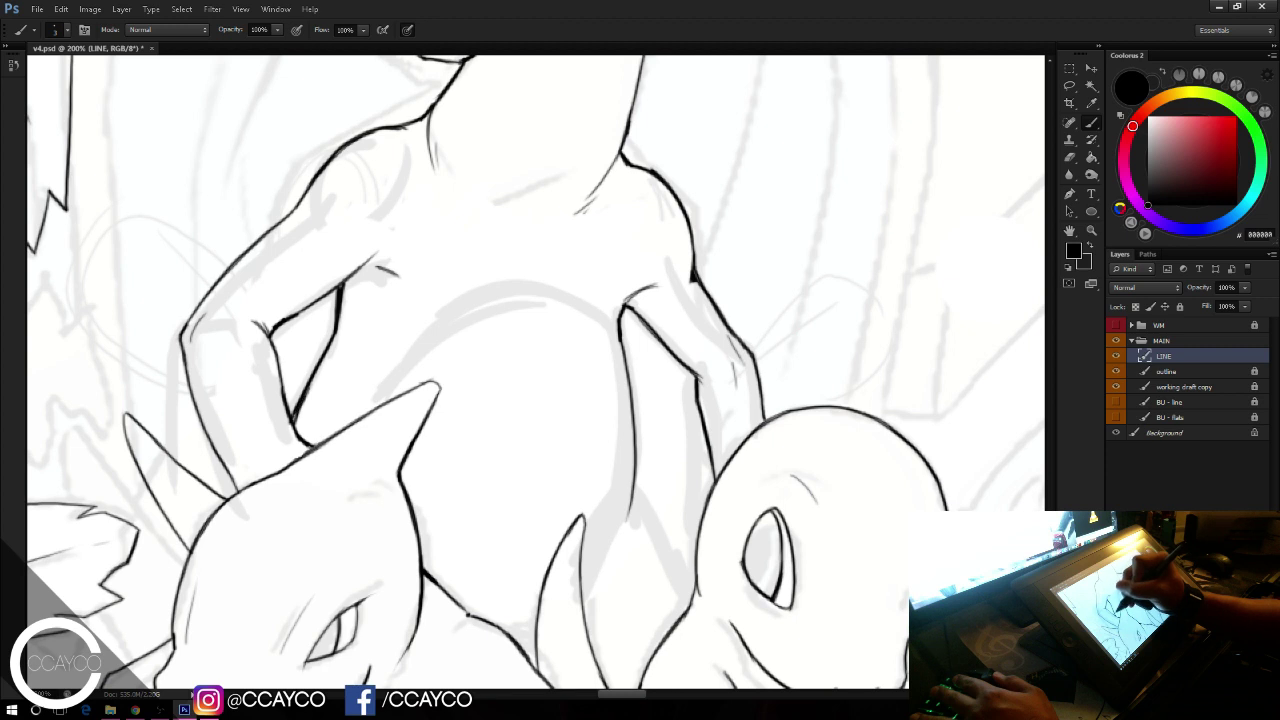
pyautogui.moveTo(321, 365); pyautogui.dragTo(294, 422)
# Step: Ink the thin belly arch across the torso and the lower torso contour curving down behind the small curved horn
pyautogui.moveTo(388, 400)
pyautogui.mouseDown()
pyautogui.moveTo(507, 288)
pyautogui.moveTo(620, 339)
pyautogui.moveTo(615, 325)
pyautogui.mouseUp()
pyautogui.hotkey('ctrl', 'z')
pyautogui.hotkey('ctrl', 'z')
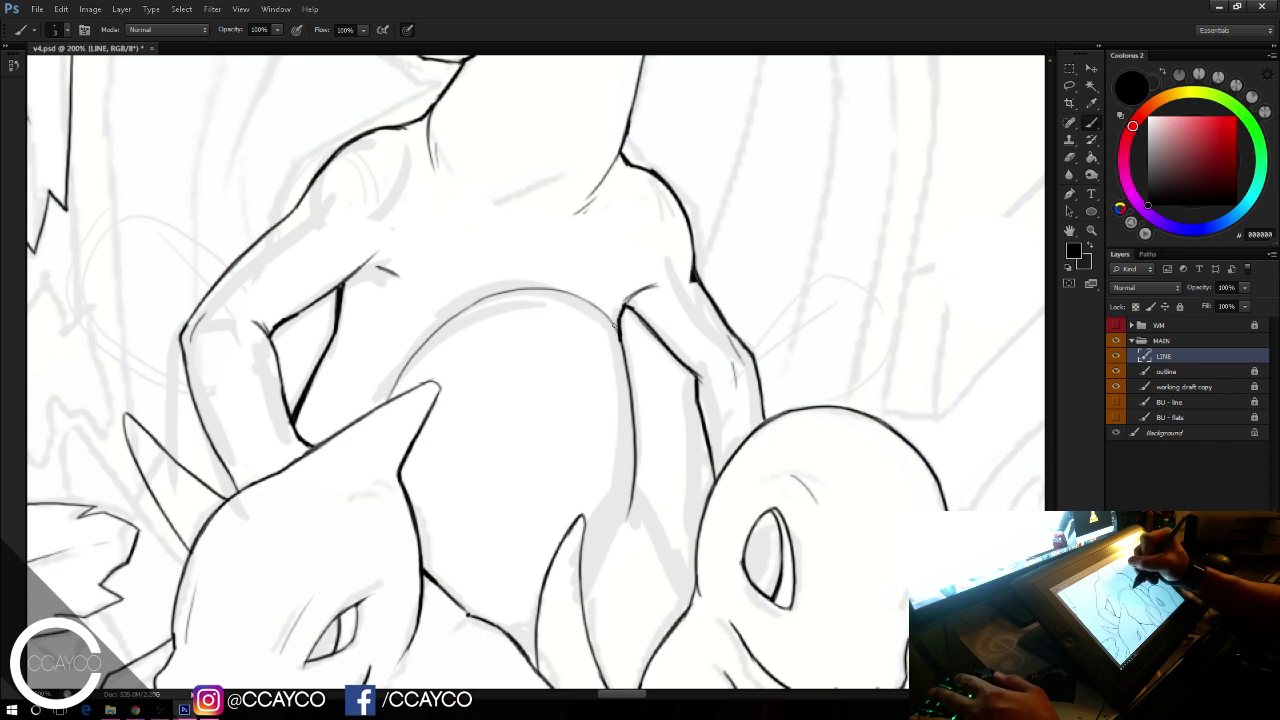
pyautogui.moveTo(582, 600); pyautogui.dragTo(618, 528)
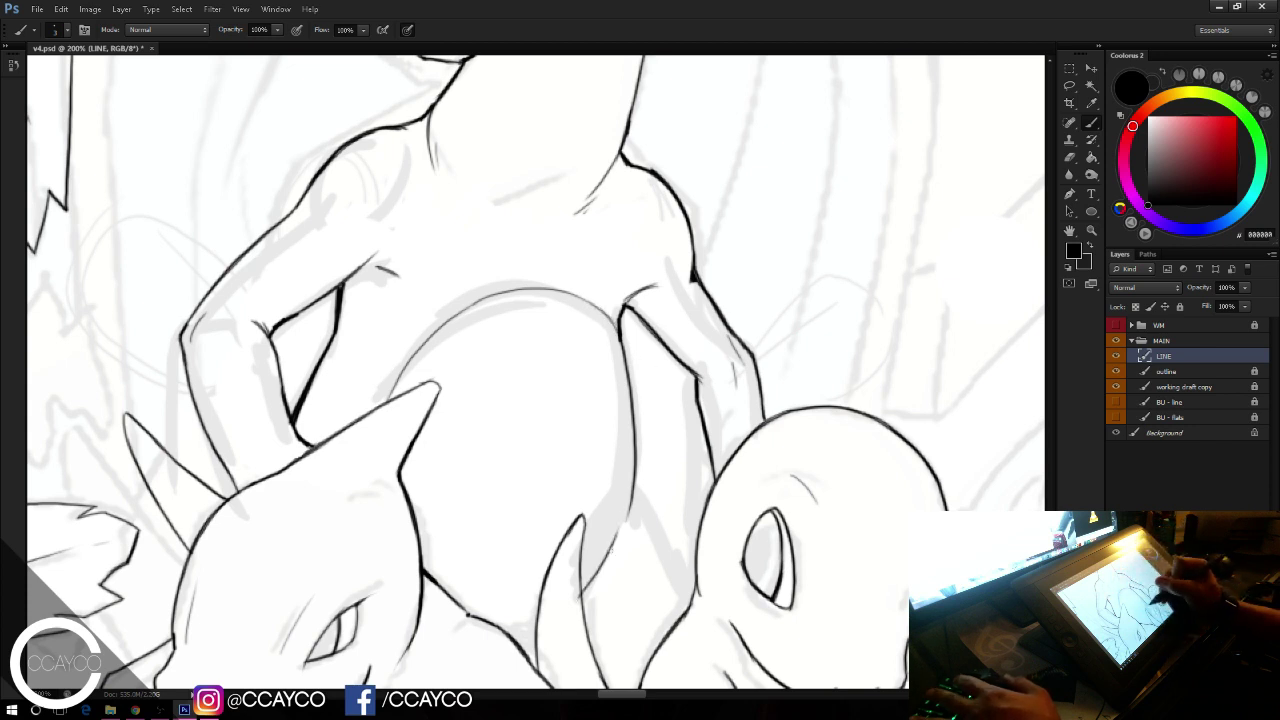
pyautogui.hotkey('ctrl', 'z')
pyautogui.moveTo(582, 604); pyautogui.dragTo(631, 509)
pyautogui.moveTo(603, 569); pyautogui.dragTo(664, 430)
pyautogui.moveTo(516, 581); pyautogui.dragTo(537, 575)
pyautogui.hotkey('ctrl', 'z')
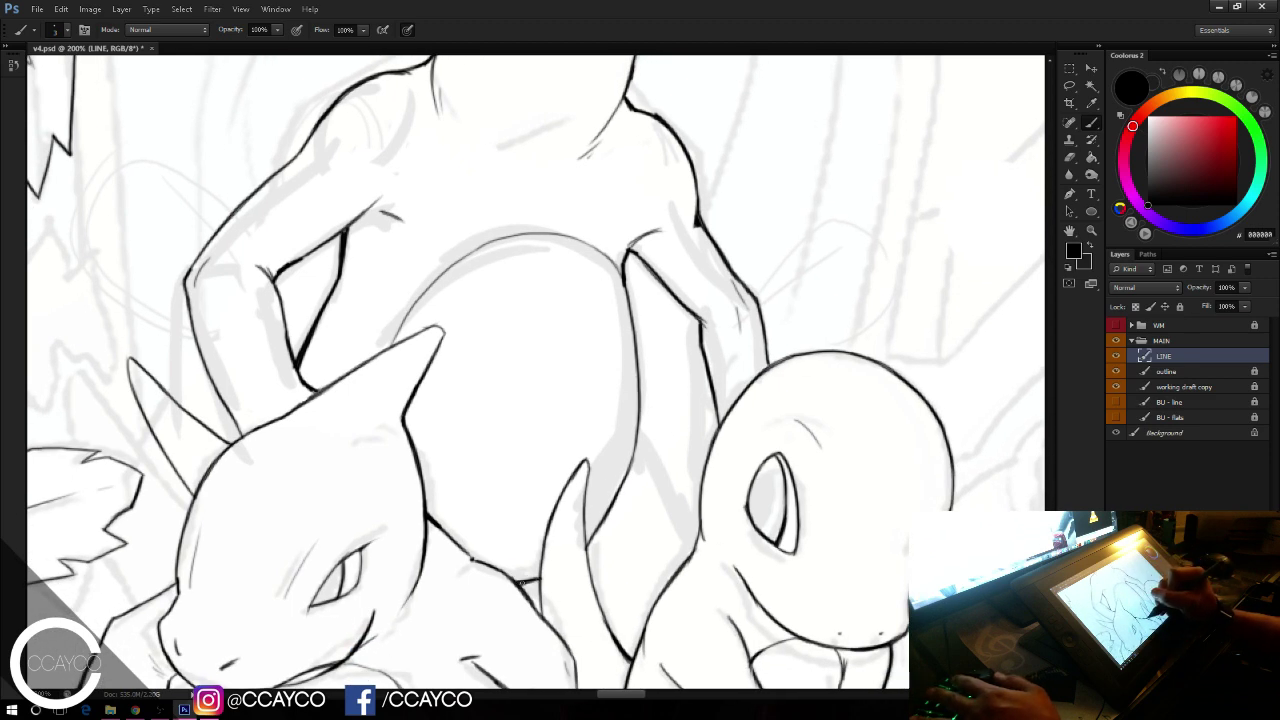
# Step: Ink the diagonal line running from the torso's lower right side down to the edge of the round head
pyautogui.moveTo(641, 415); pyautogui.dragTo(682, 480)
pyautogui.hotkey('ctrl', 'alt', 'z')
pyautogui.hotkey('ctrl', 'alt', 'z')
pyautogui.hotkey('ctrl', 'alt', 'z')
pyautogui.moveTo(641, 417); pyautogui.dragTo(687, 497)
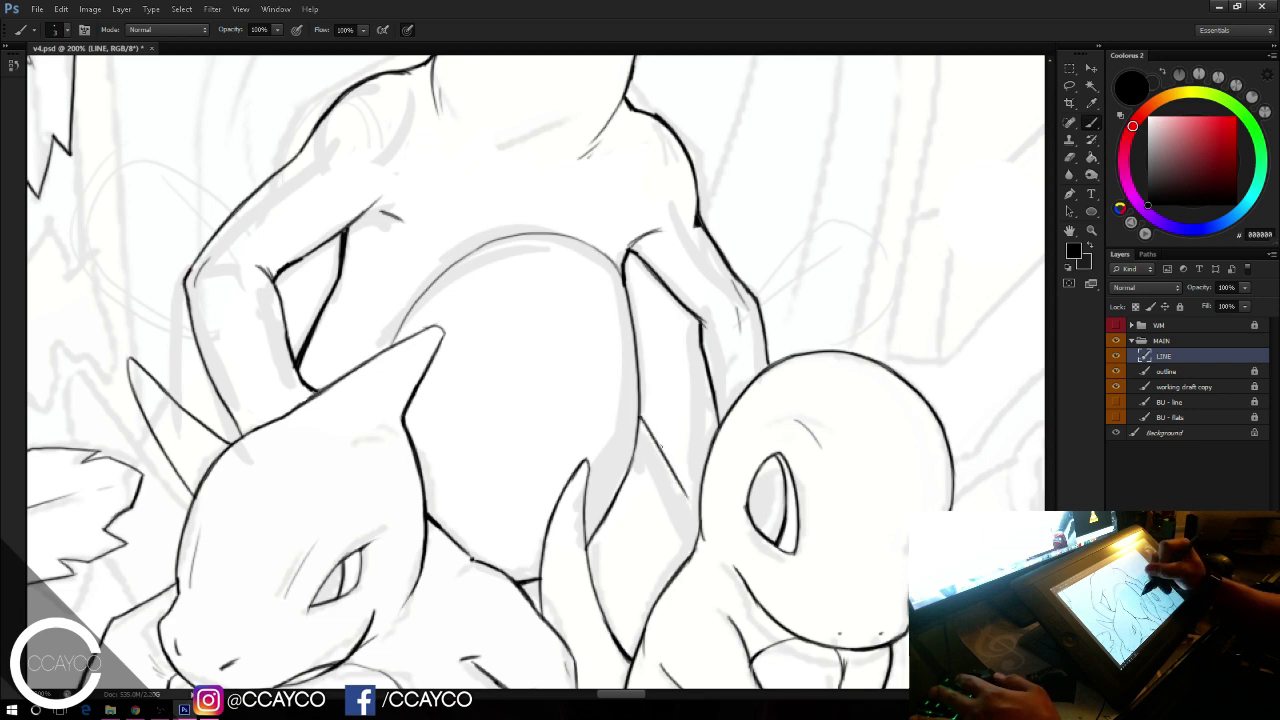
pyautogui.moveTo(641, 418); pyautogui.dragTo(697, 518)
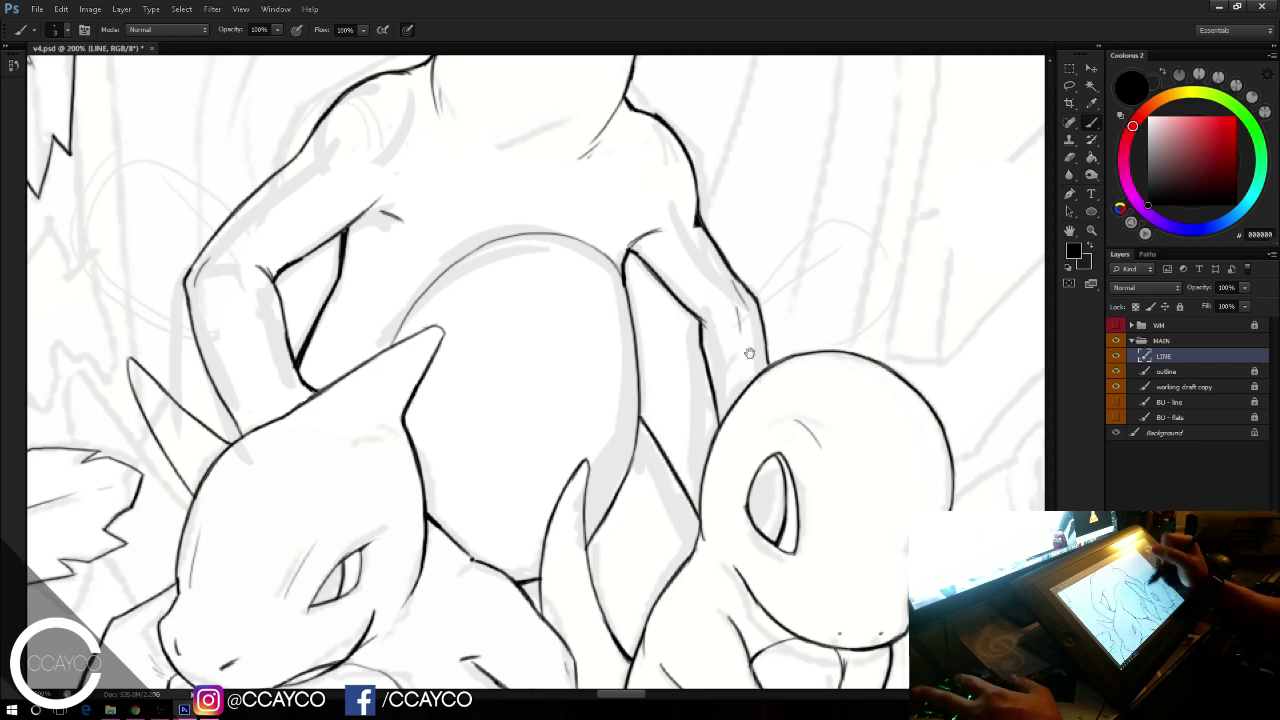
# Step: Try to ink the inner edge of the left wing's long outer arm on the LINE layer
pyautogui.moveTo(740, 350); pyautogui.dragTo(770, 507)
pyautogui.moveTo(802, 288); pyautogui.dragTo(820, 554)
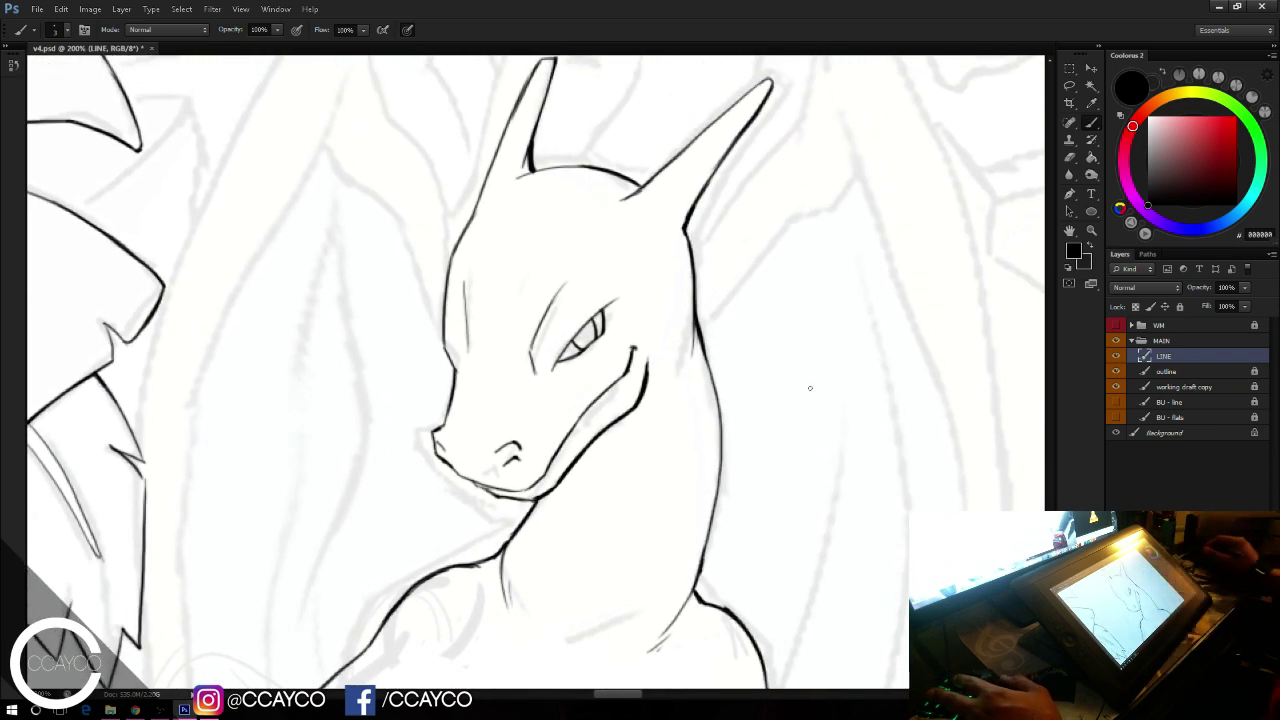
pyautogui.hotkey('ctrl', '-')
pyautogui.moveTo(774, 360); pyautogui.dragTo(805, 312)
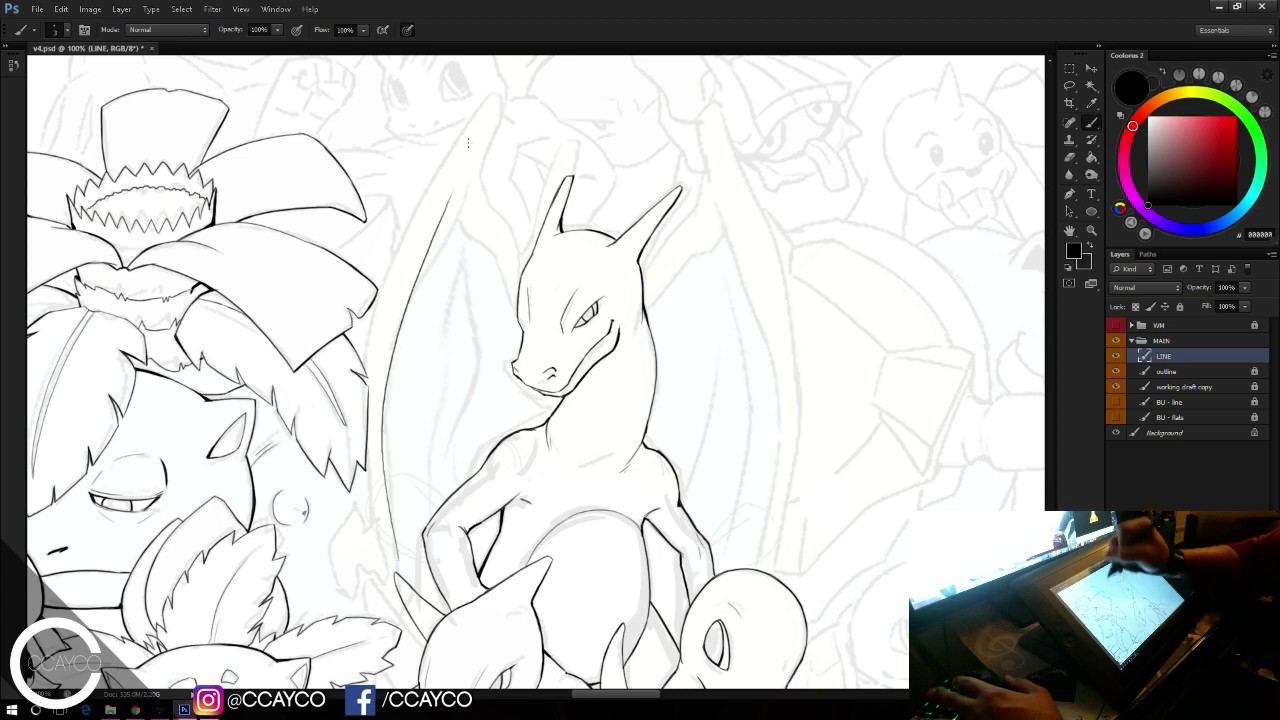
pyautogui.moveTo(388, 432)
pyautogui.mouseDown()
pyautogui.moveTo(403, 336)
pyautogui.moveTo(502, 116)
pyautogui.mouseUp()
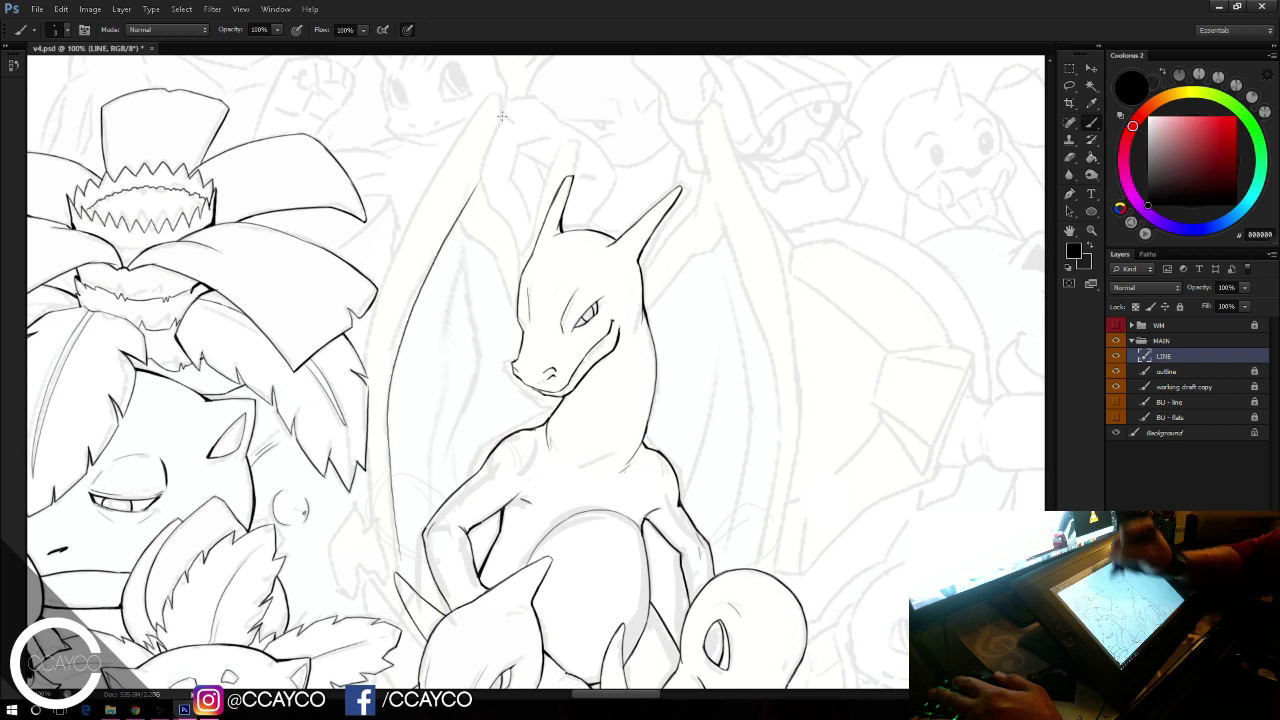
pyautogui.hotkey('ctrl', 'z')
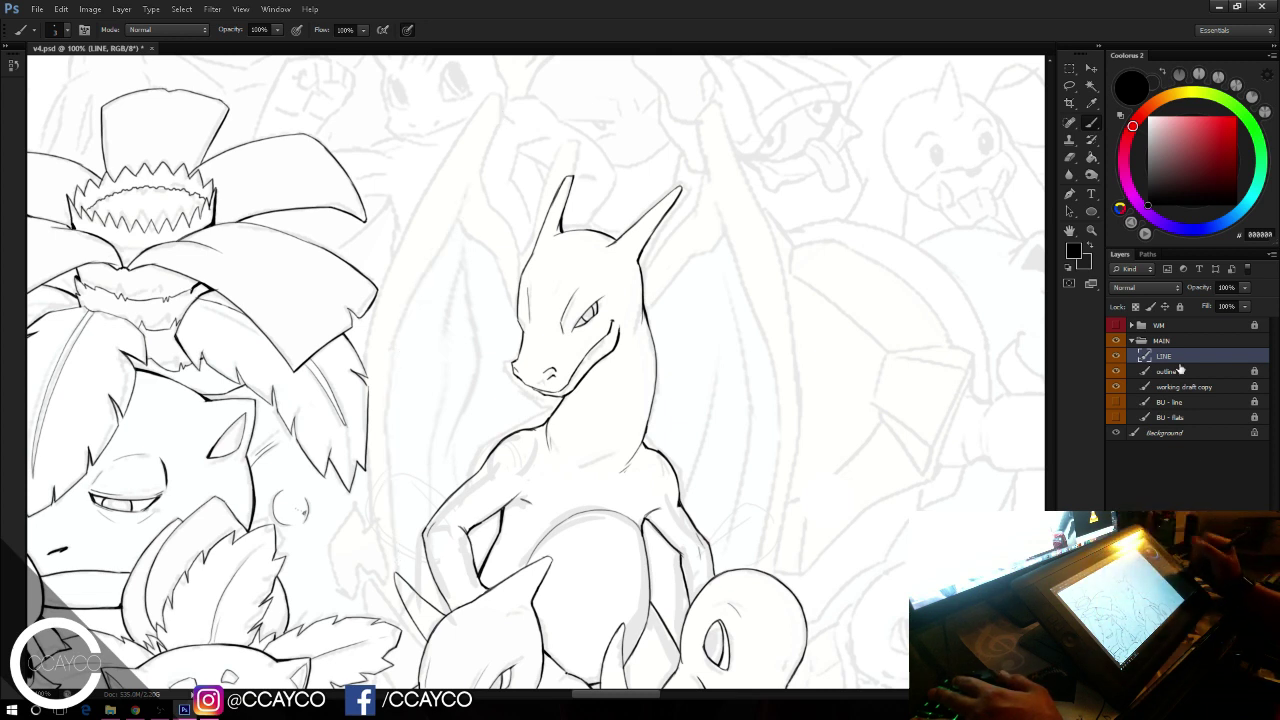
# Step: Create a new layer above LINE and ink the inner and outer edges of the left wing's long outer arm
pyautogui.hotkey('ctrl', 'alt', 'shift', 'n')
pyautogui.press('e')
pyautogui.press('b')
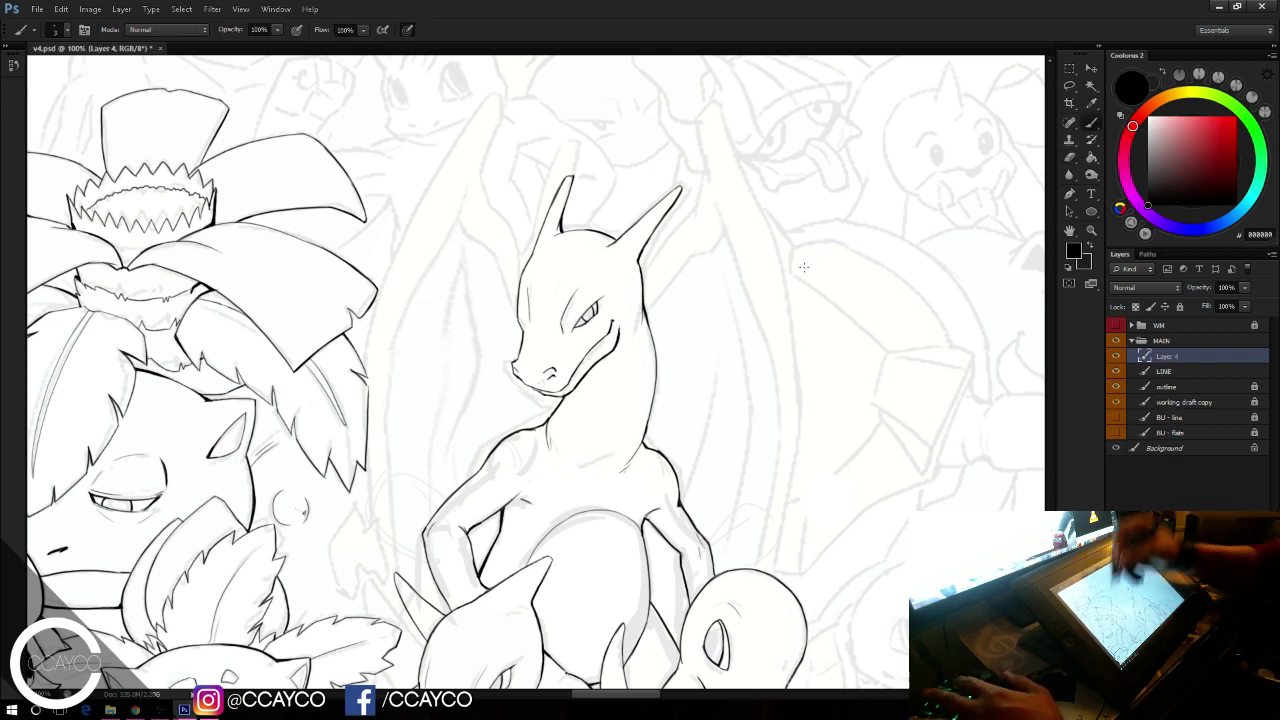
pyautogui.moveTo(396, 563)
pyautogui.mouseDown()
pyautogui.moveTo(389, 437)
pyautogui.moveTo(446, 200)
pyautogui.mouseUp()
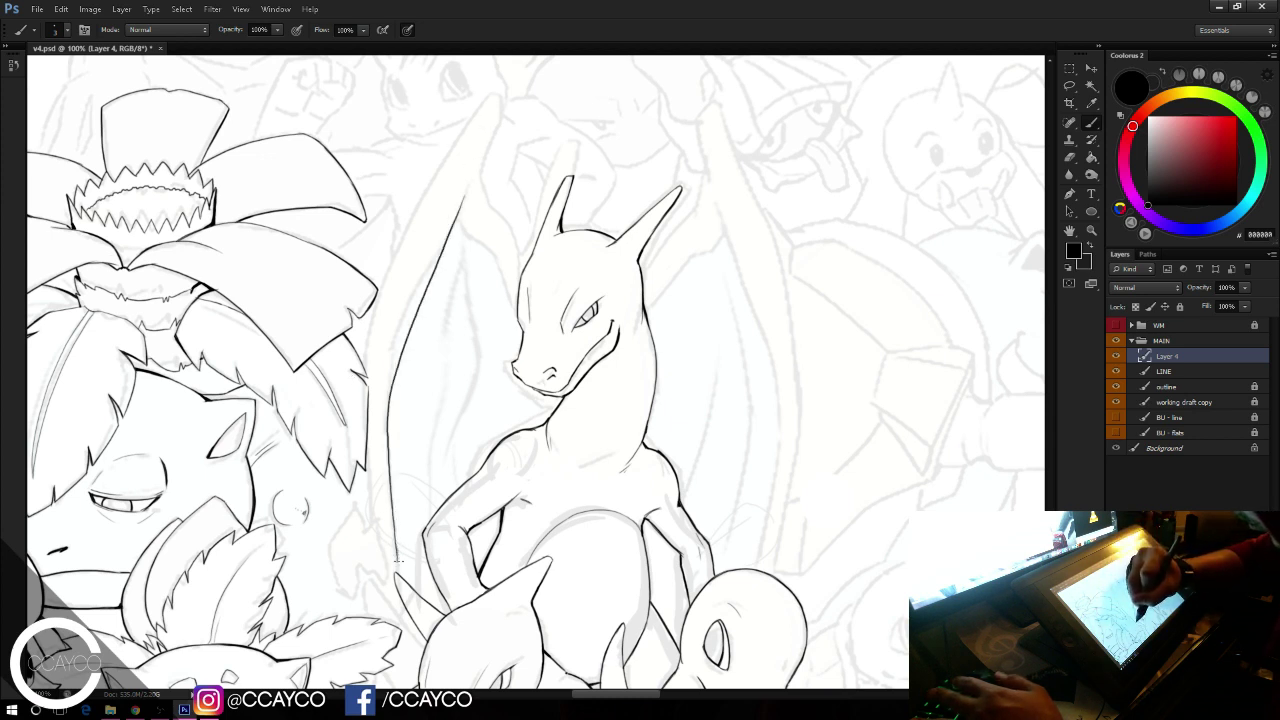
pyautogui.moveTo(386, 553); pyautogui.dragTo(372, 457)
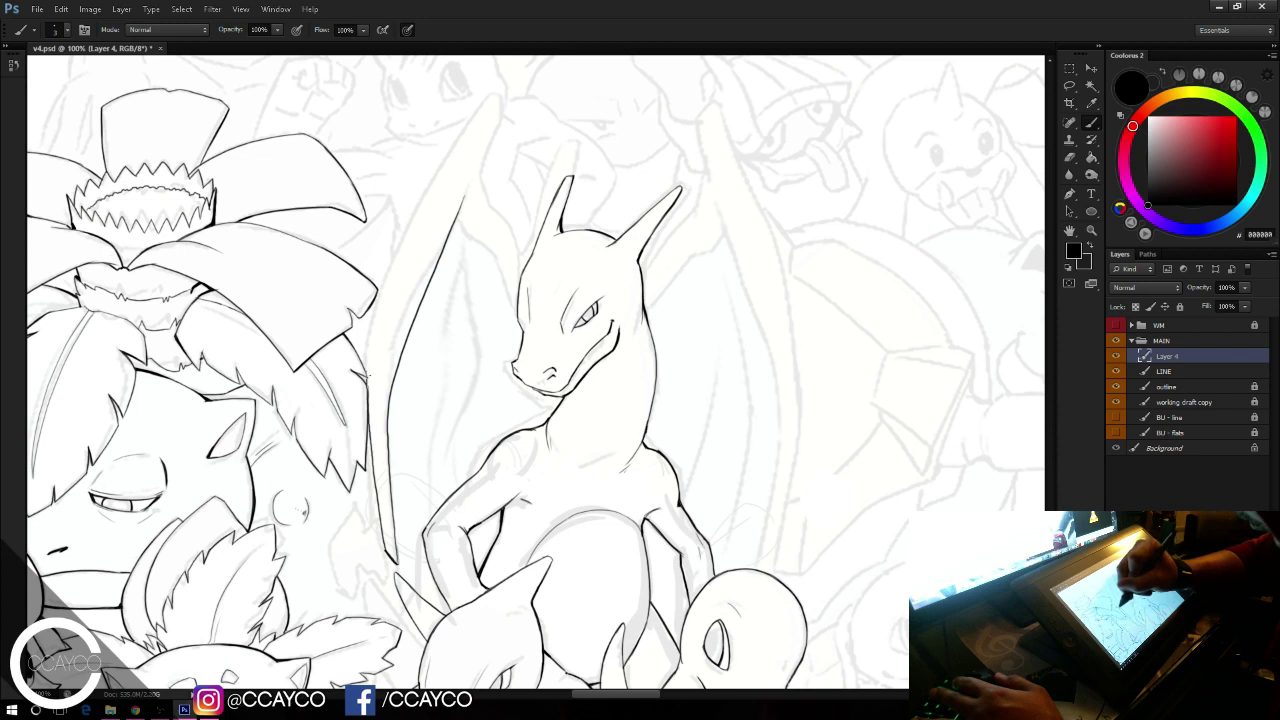
pyautogui.moveTo(372, 340); pyautogui.dragTo(476, 126)
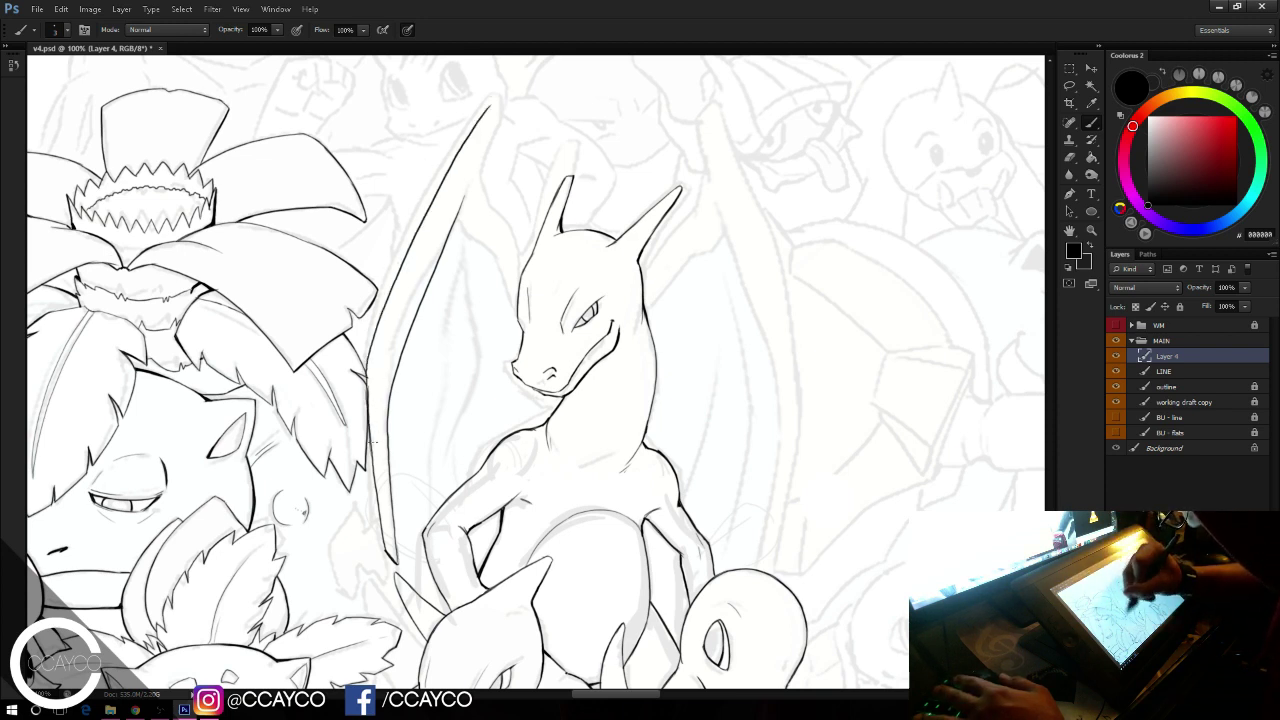
pyautogui.hotkey('ctrl', 'z')
# Step: On the LINE layer, erase the neighbouring creature's leaf lines where they overlap the left wing's outer arm
pyautogui.click(1168, 373)
pyautogui.press('e')
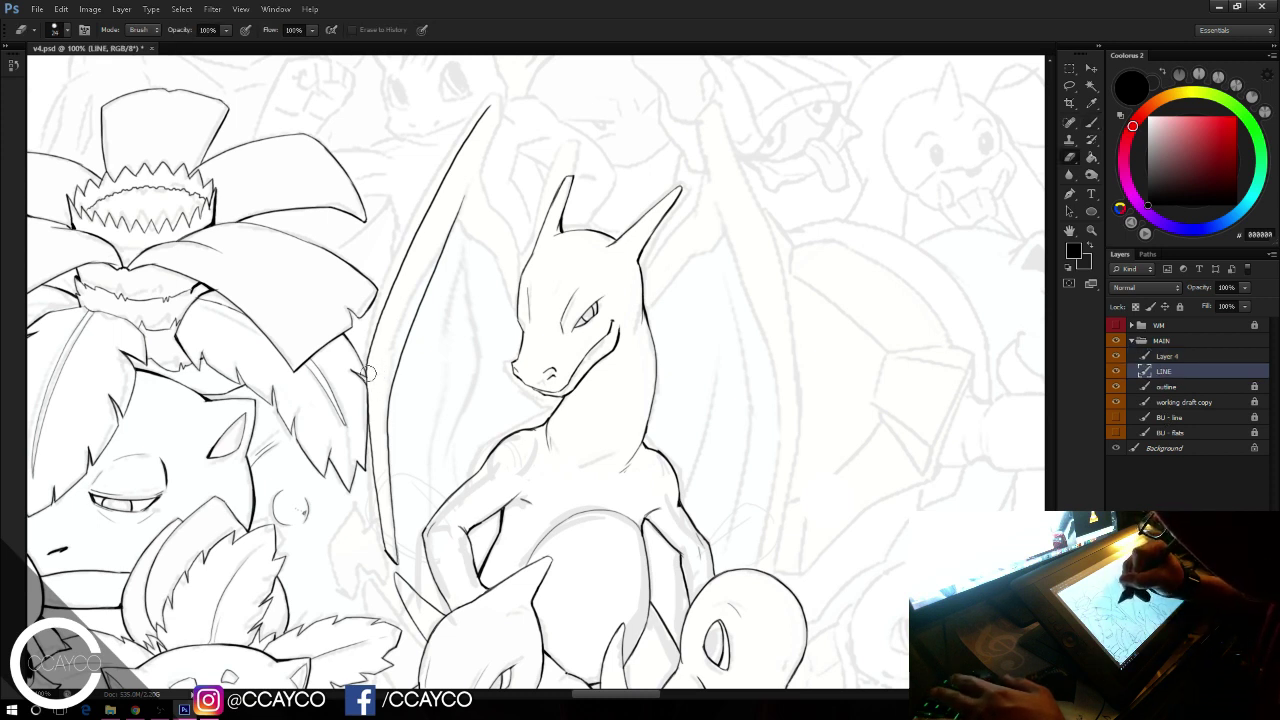
pyautogui.press('b')
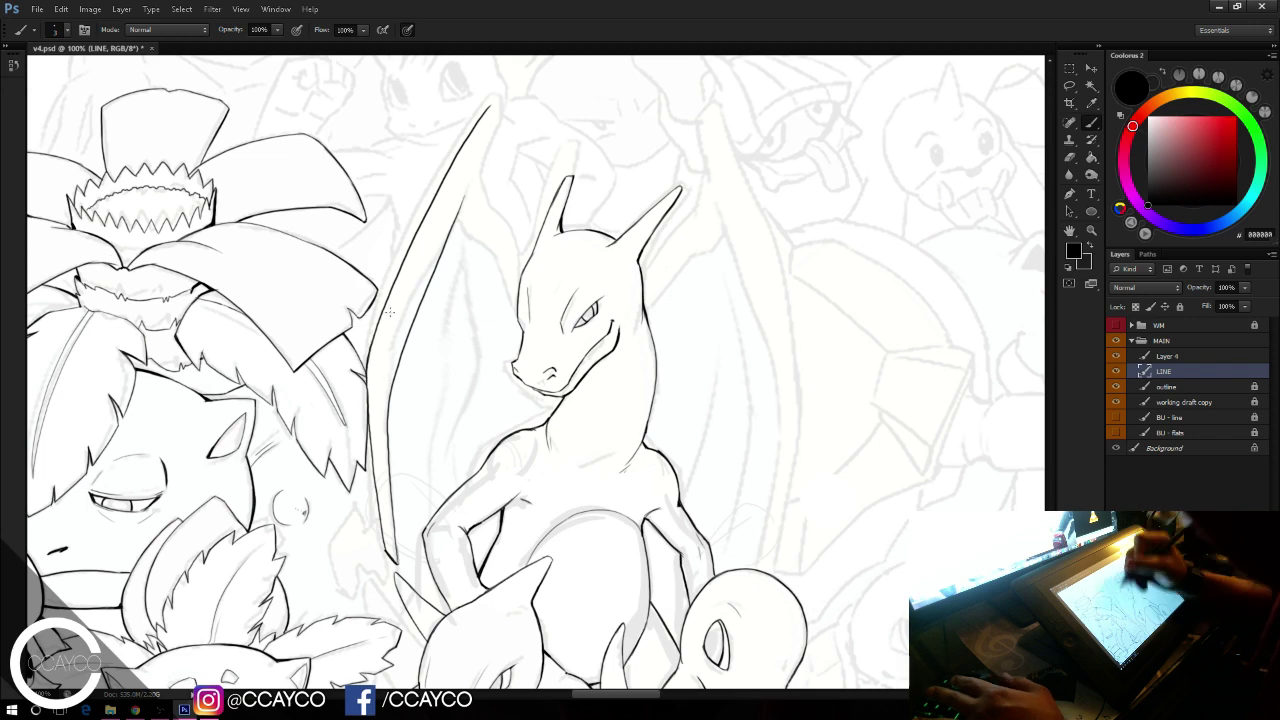
# Step: On Layer 4, reduce the eraser to 12 px and clean up the line at the lower tip of the left wing's outer arm
pyautogui.hotkey('ctrl', '+')
pyautogui.moveTo(552, 462); pyautogui.dragTo(731, 211)
pyautogui.click(1164, 355)
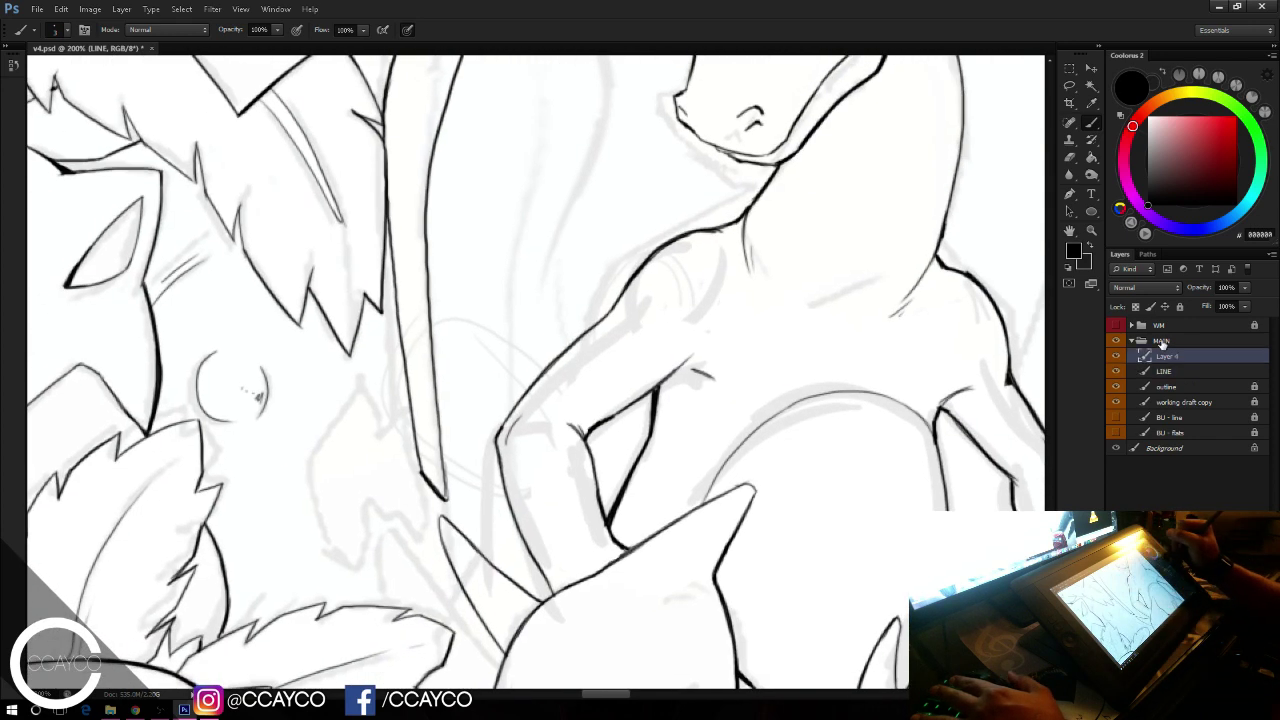
pyautogui.press('e')
pyautogui.rightClick(389, 397)
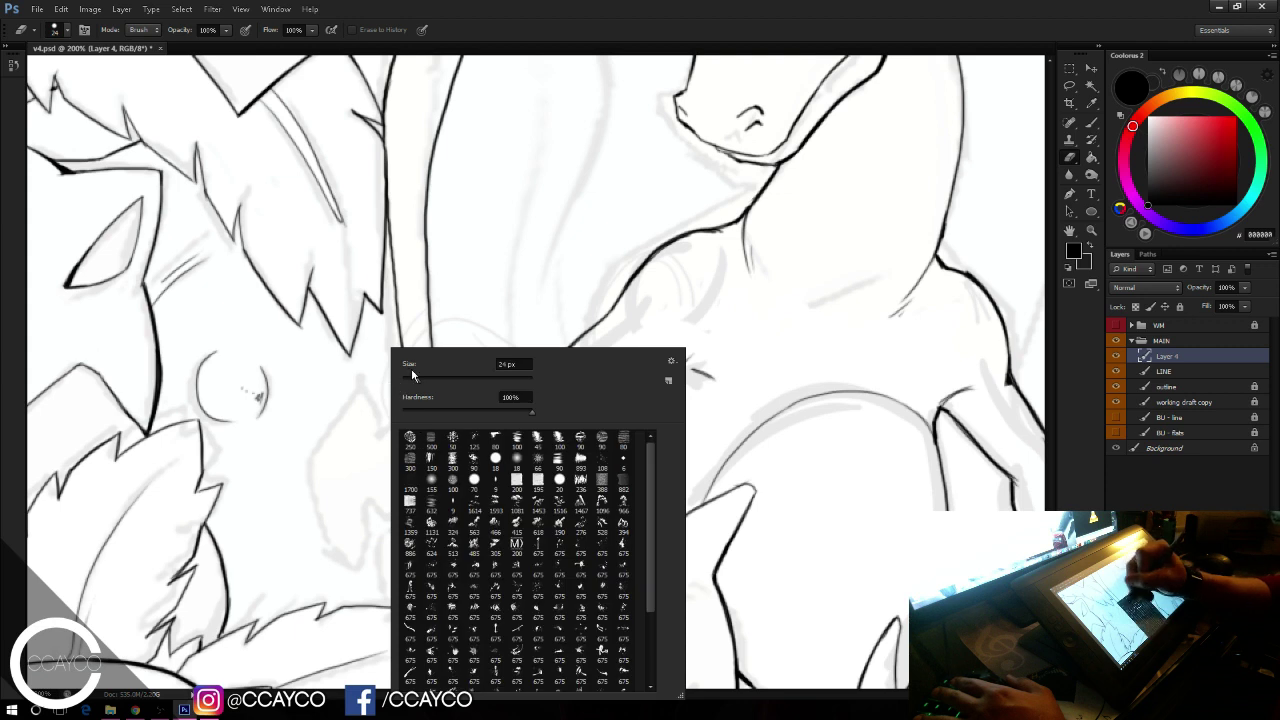
pyautogui.moveTo(416, 378); pyautogui.dragTo(411, 382)
pyautogui.click(475, 295)
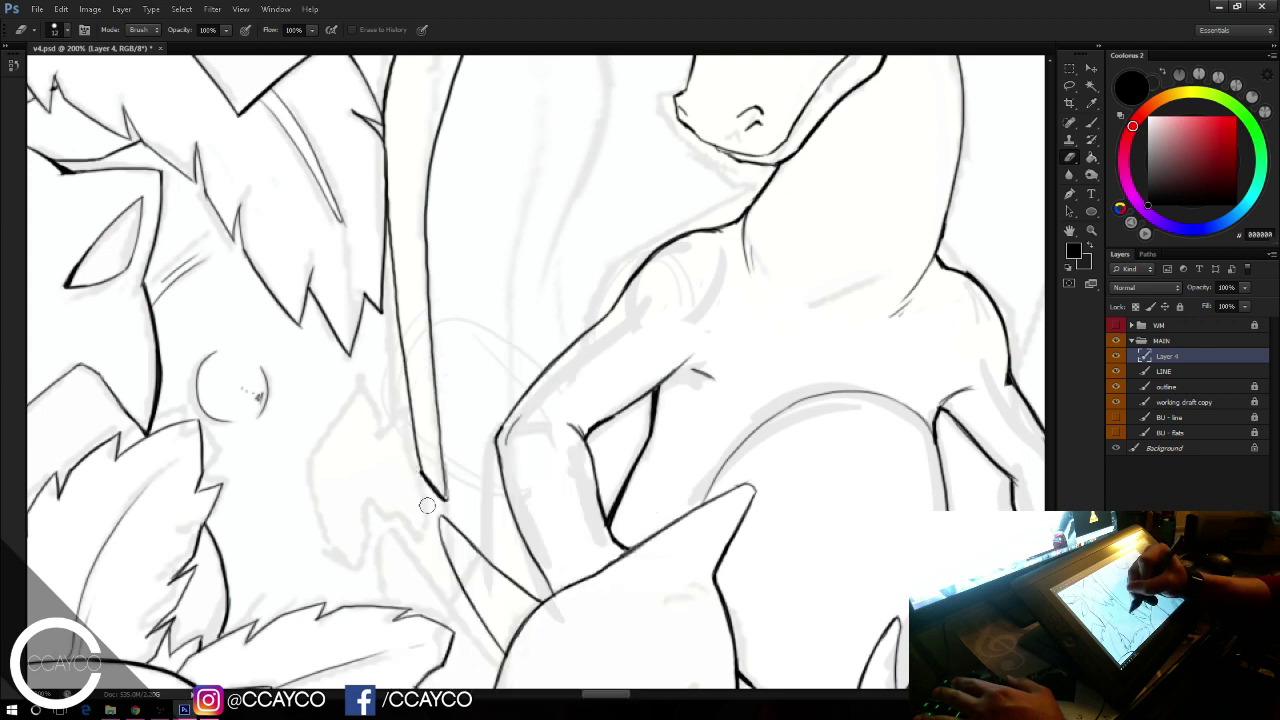
pyautogui.press('b')
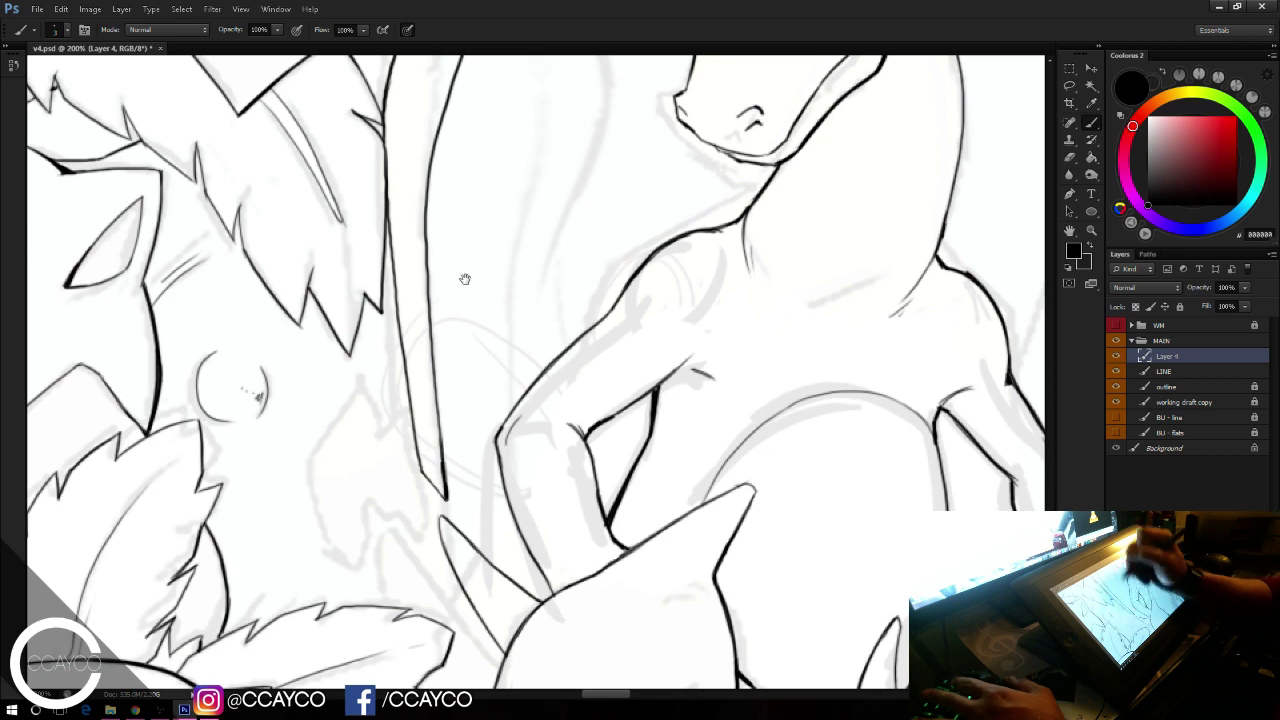
# Step: Ink the pointed upper tip of the left wing and the short edge running down its inner side
pyautogui.moveTo(702, 287); pyautogui.dragTo(640, 658)
pyautogui.moveTo(675, 405); pyautogui.dragTo(649, 560)
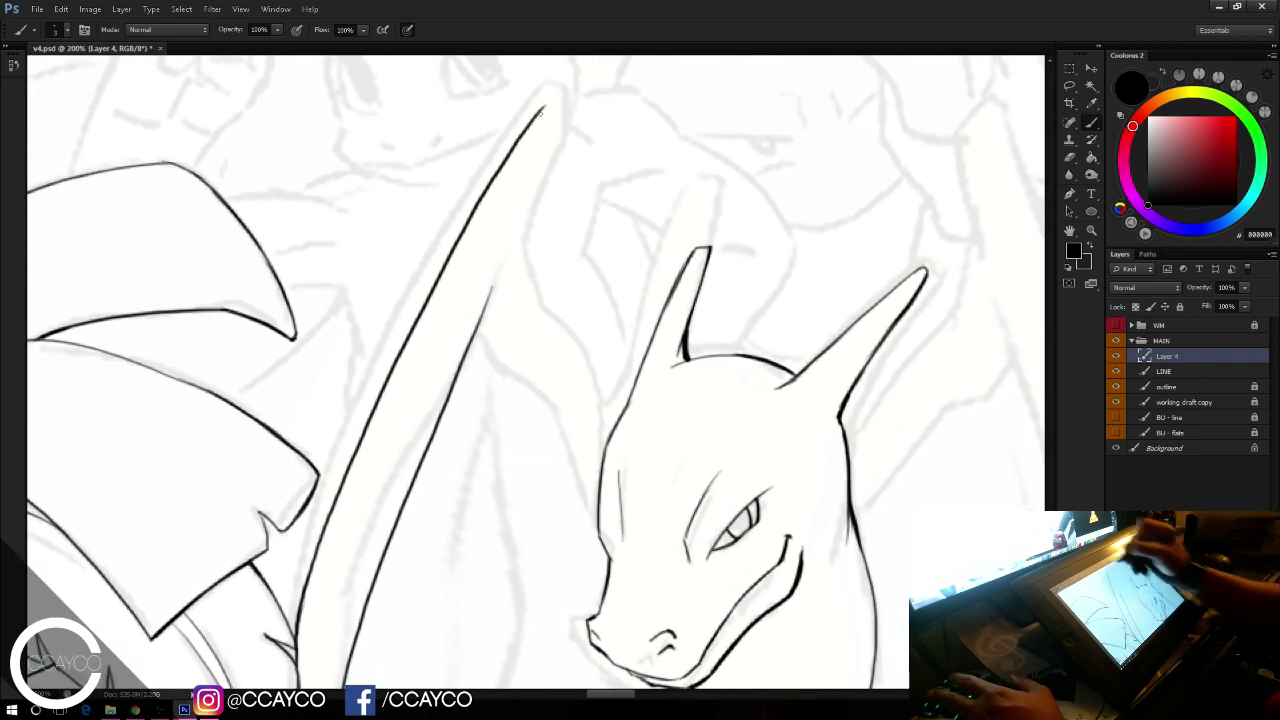
pyautogui.moveTo(541, 112)
pyautogui.mouseDown()
pyautogui.moveTo(554, 93)
pyautogui.moveTo(538, 240)
pyautogui.mouseUp()
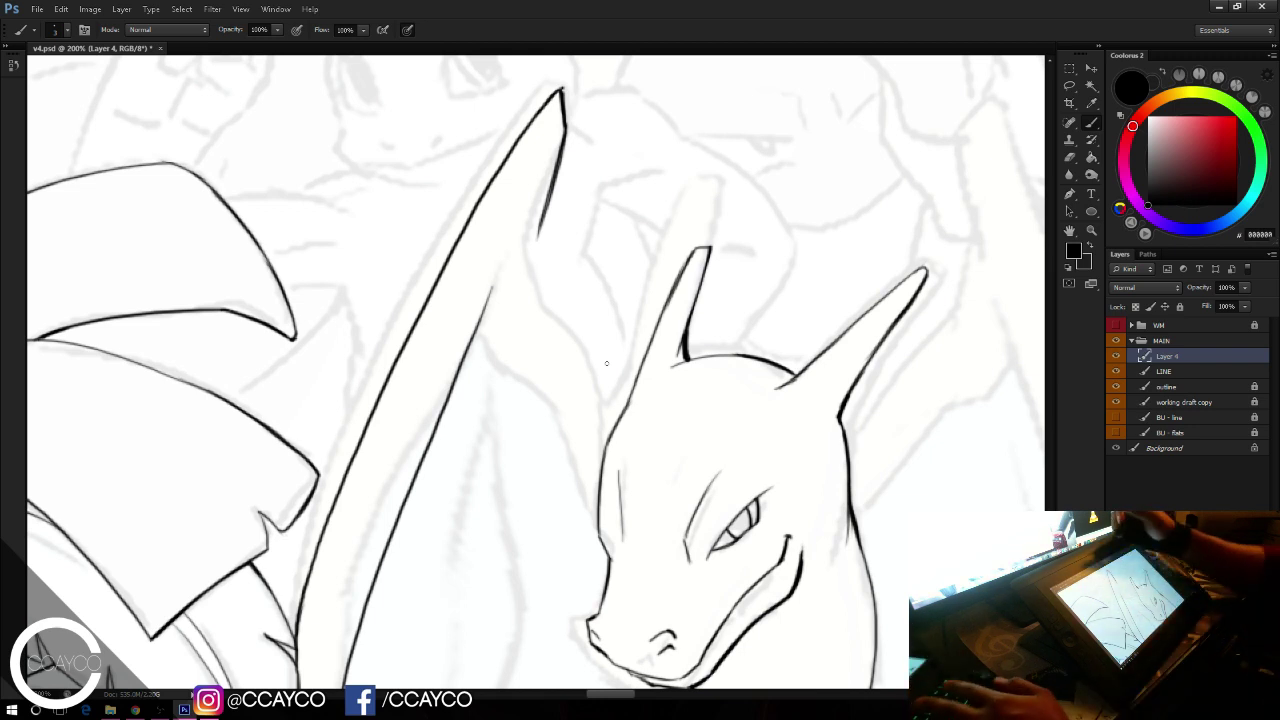
# Step: Ink the left wing's upper edge curving down from the tip toward the dragon's head, and erase the stray line where the strokes join
pyautogui.moveTo(660, 206); pyautogui.dragTo(644, 115)
pyautogui.moveTo(562, 110)
pyautogui.mouseDown()
pyautogui.moveTo(523, 200)
pyautogui.moveTo(549, 103)
pyautogui.moveTo(519, 156)
pyautogui.moveTo(517, 272)
pyautogui.mouseUp()
pyautogui.press('e')
pyautogui.press('b')
pyautogui.hotkey('ctrl', 'z')
pyautogui.moveTo(516, 168); pyautogui.dragTo(527, 279)
pyautogui.hotkey('ctrl', 'z')
pyautogui.moveTo(516, 163)
pyautogui.mouseDown()
pyautogui.moveTo(522, 269)
pyautogui.moveTo(571, 301)
pyautogui.mouseUp()
pyautogui.hotkey('ctrl', 'z')
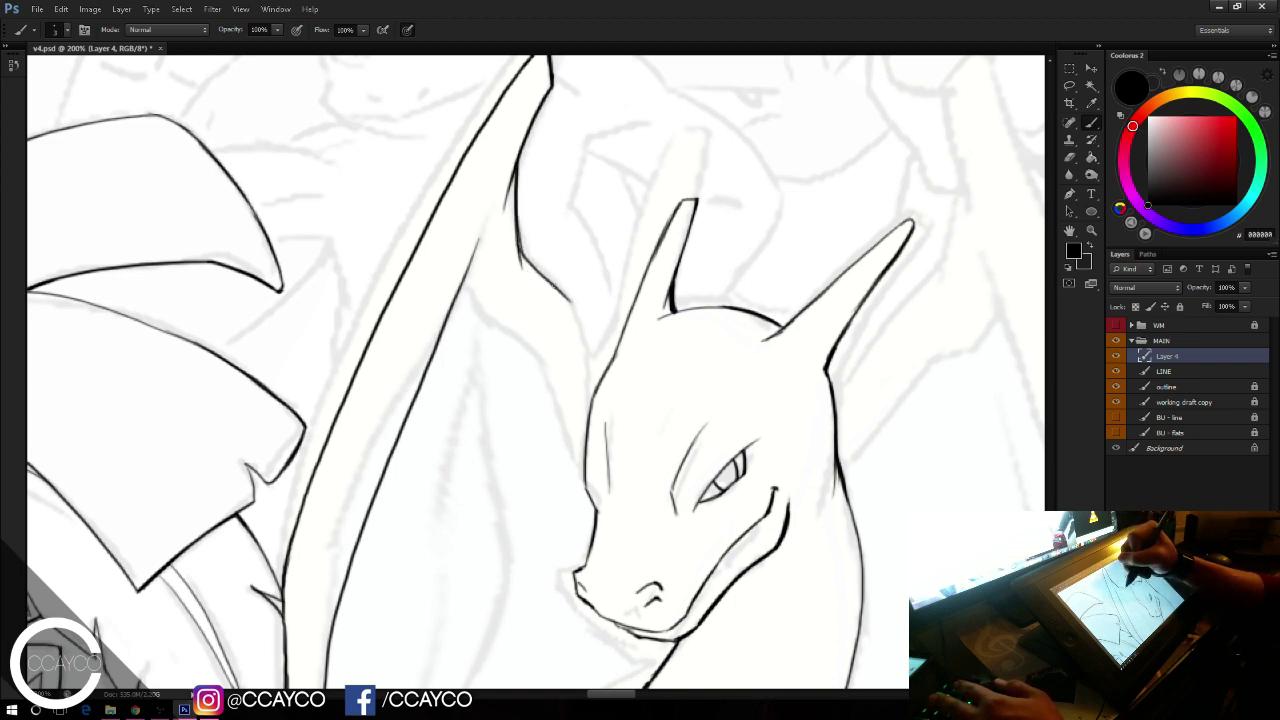
pyautogui.press('e')
pyautogui.moveTo(558, 220); pyautogui.dragTo(524, 163)
pyautogui.press('b')
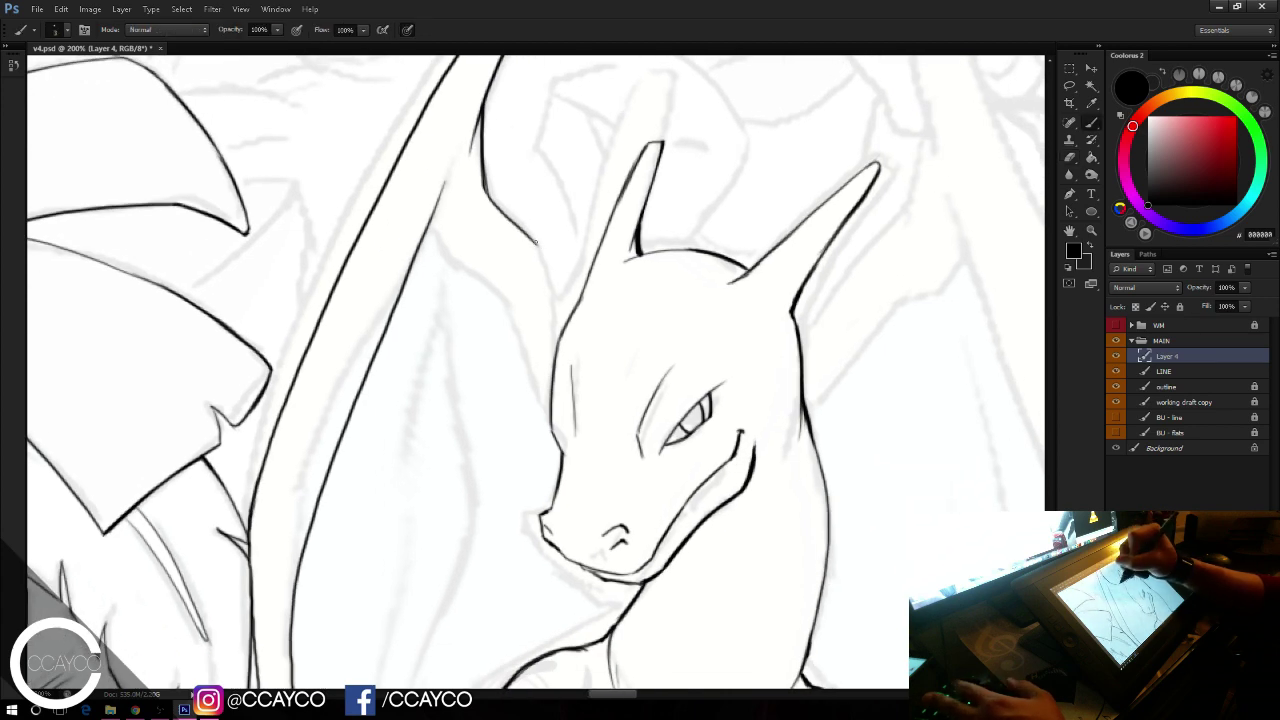
# Step: Ink the upper edge of the left wing's arm down to the dragon's head and clean up the corner at the wing joint
pyautogui.moveTo(538, 244); pyautogui.dragTo(555, 315)
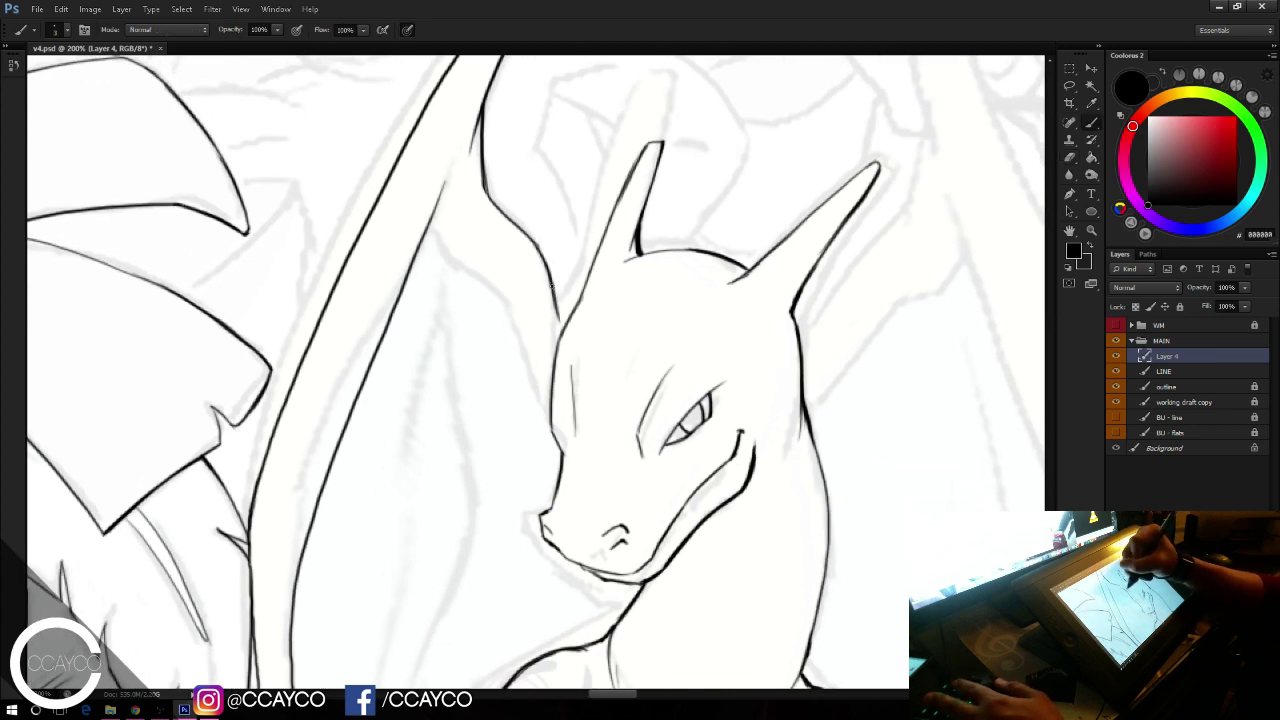
pyautogui.moveTo(553, 199); pyautogui.dragTo(523, 109)
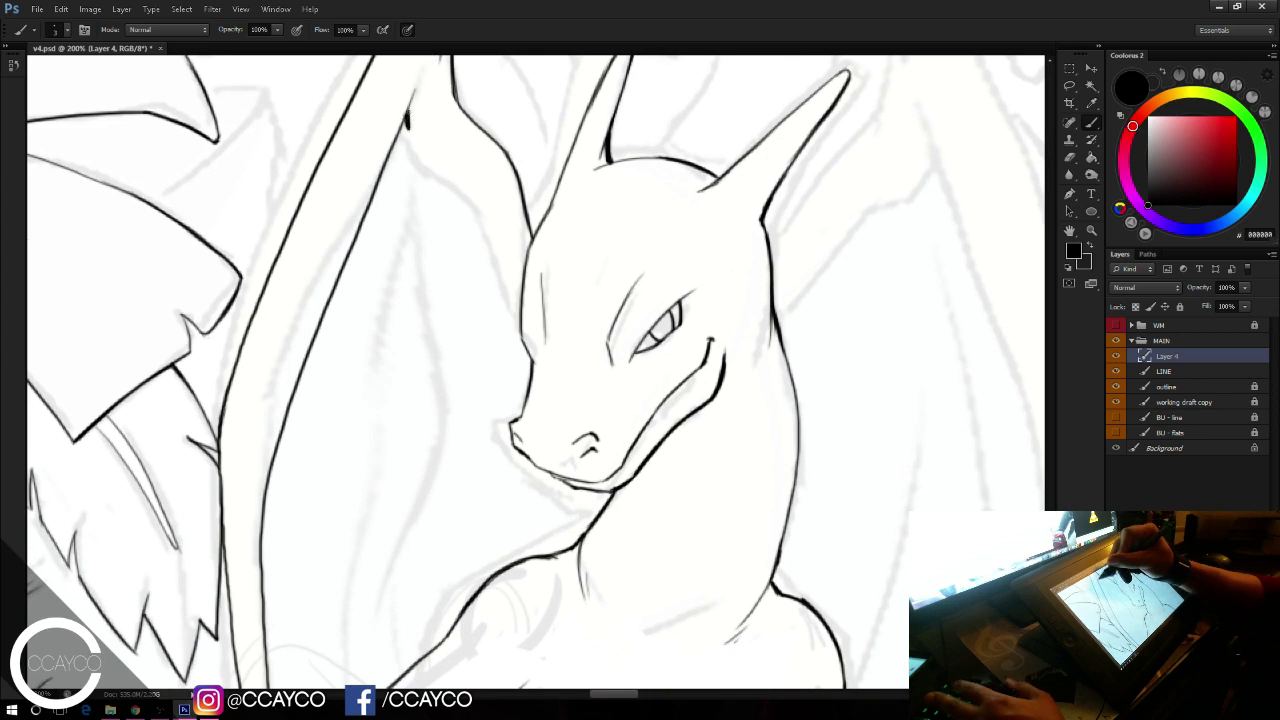
pyautogui.hotkey('ctrl', 'z')
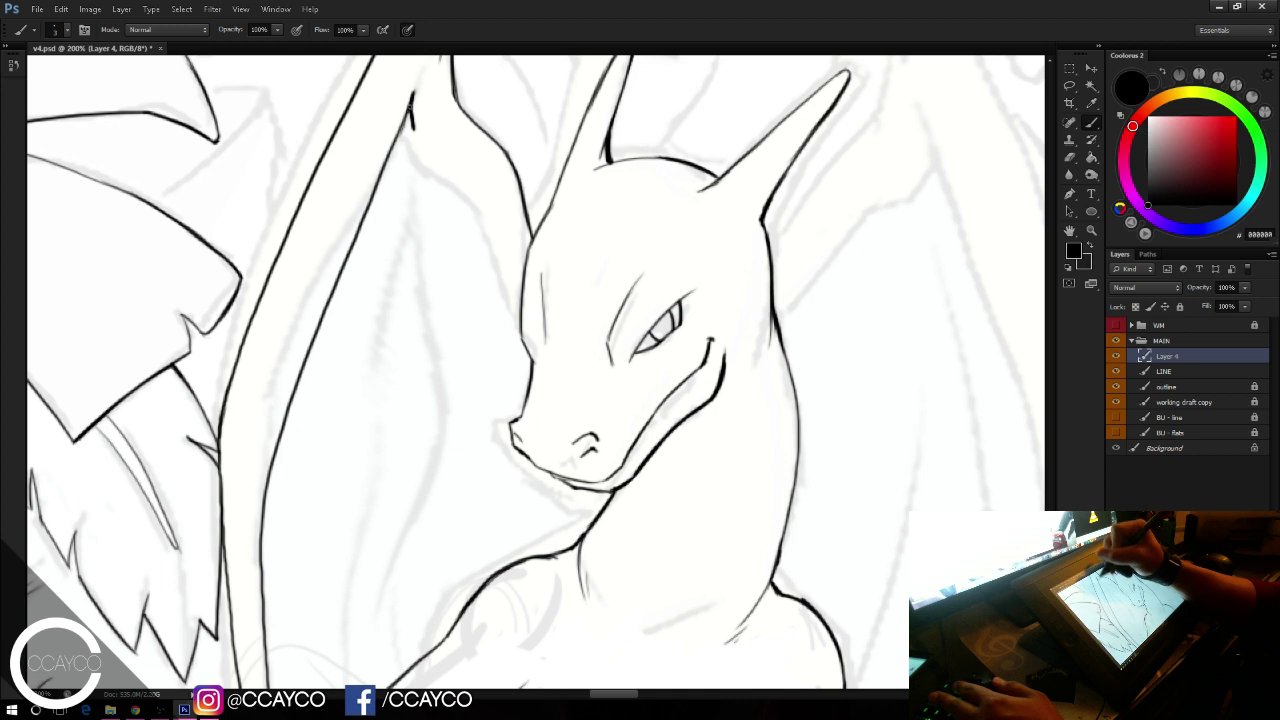
pyautogui.moveTo(531, 161); pyautogui.dragTo(533, 189)
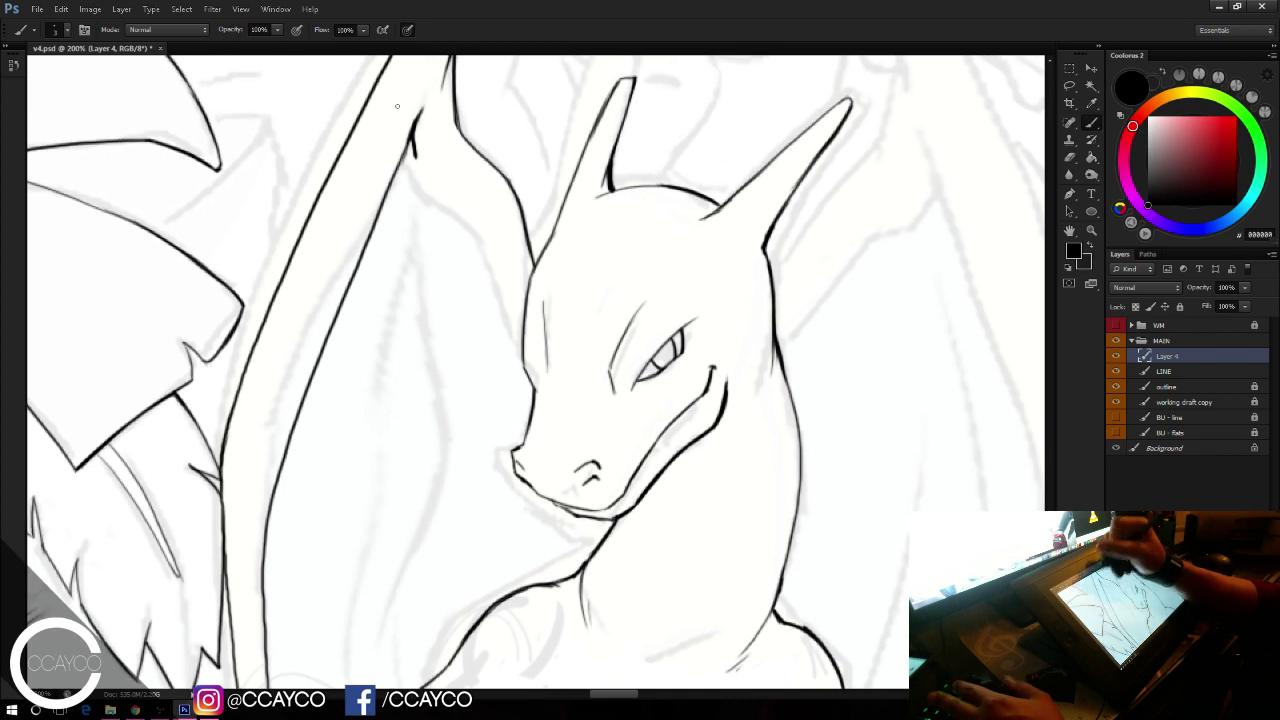
pyautogui.press('e')
pyautogui.moveTo(421, 94); pyautogui.dragTo(391, 153)
pyautogui.press('b')
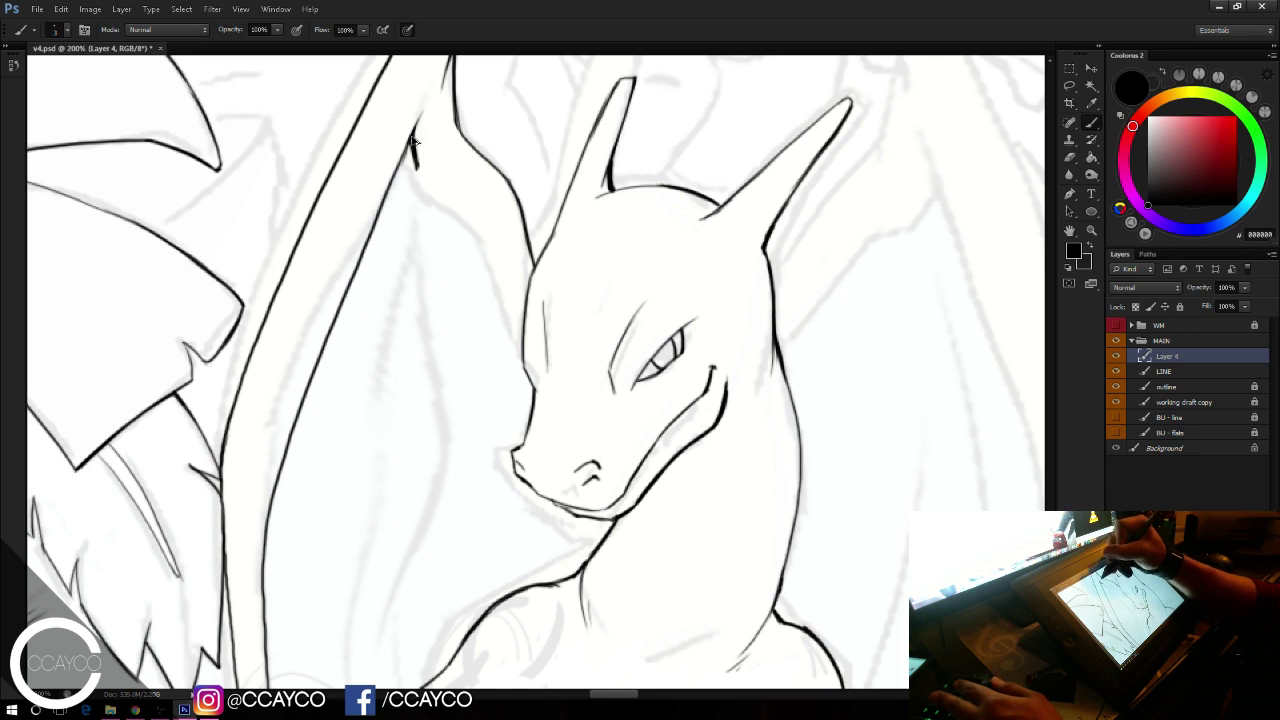
# Step: Ink the lower edge of the left wing's arm from the wing joint down to the back of the head
pyautogui.moveTo(413, 140)
pyautogui.mouseDown()
pyautogui.moveTo(417, 166)
pyautogui.moveTo(478, 213)
pyautogui.mouseUp()
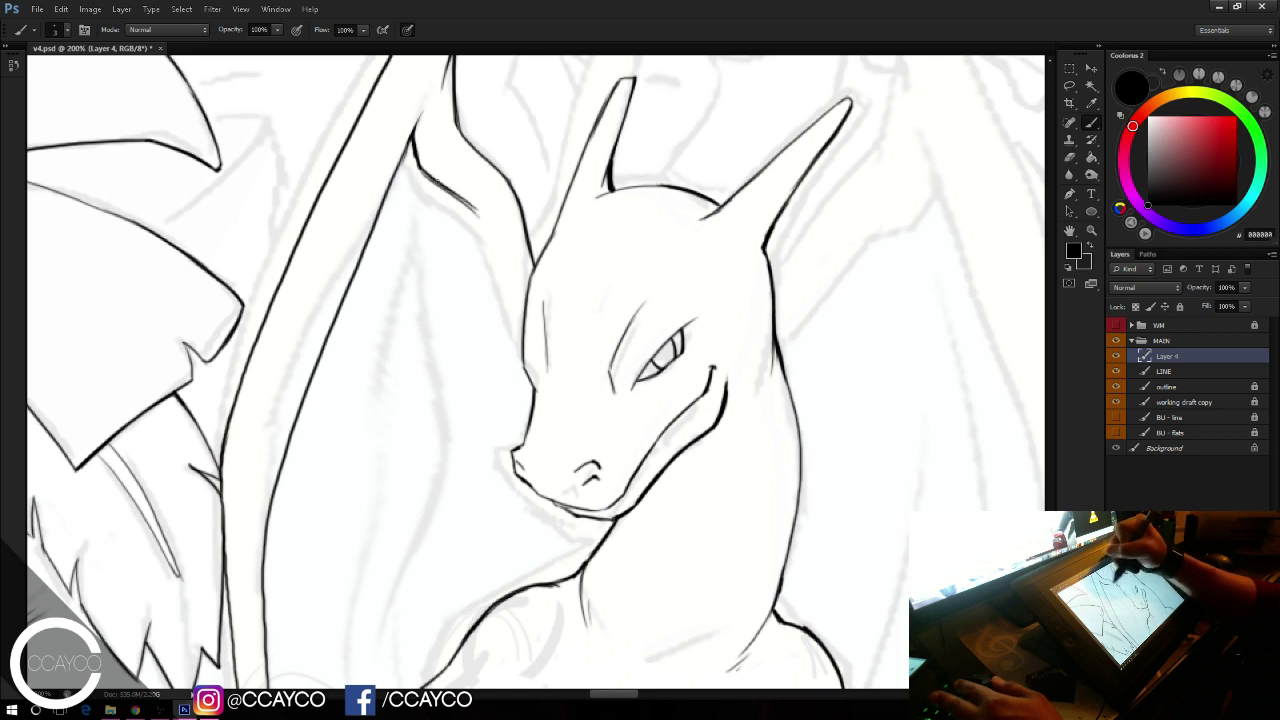
pyautogui.hotkey('ctrl', 'z')
pyautogui.moveTo(415, 156); pyautogui.dragTo(486, 221)
pyautogui.press('e')
pyautogui.moveTo(451, 177)
pyautogui.mouseDown()
pyautogui.moveTo(491, 223)
pyautogui.moveTo(443, 174)
pyautogui.moveTo(486, 231)
pyautogui.moveTo(522, 362)
pyautogui.mouseUp()
pyautogui.press('b')
pyautogui.hotkey('ctrl', 'z')
pyautogui.moveTo(480, 226); pyautogui.dragTo(522, 352)
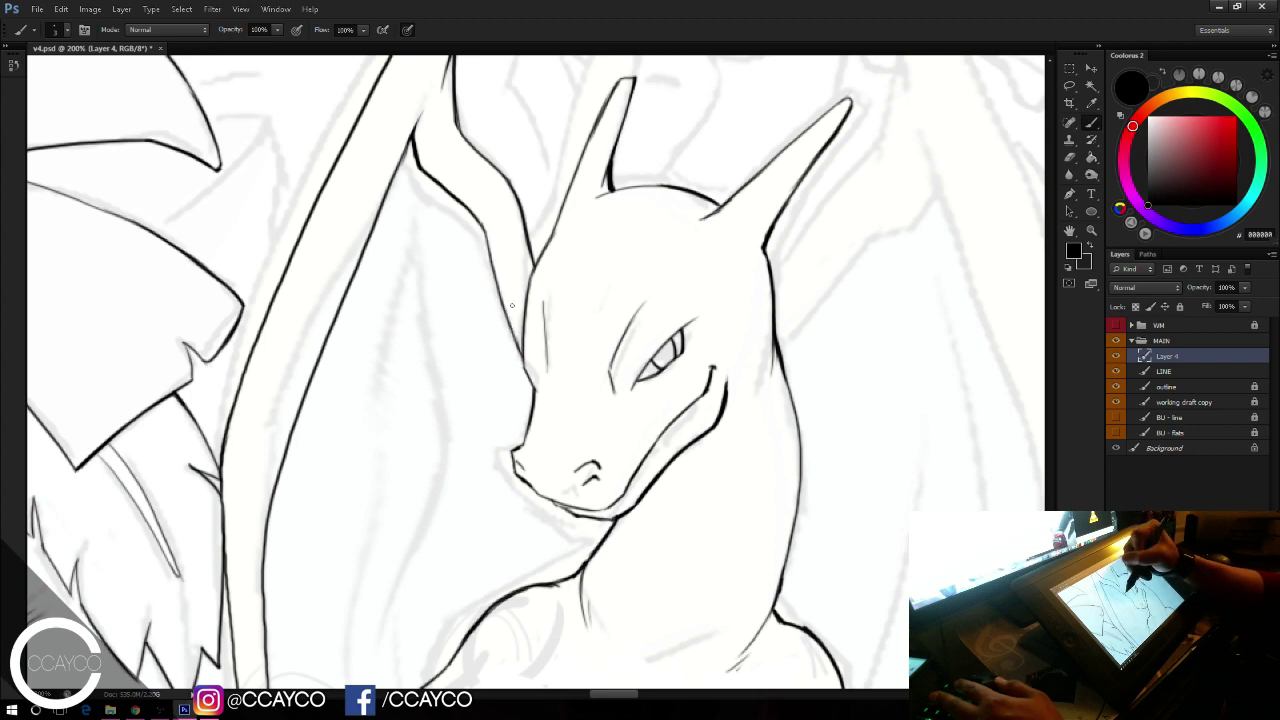
# Step: Ink the scalloped lower edge of the left wing's membrane and the long fold line rising from its notch
pyautogui.moveTo(589, 271); pyautogui.dragTo(600, 153)
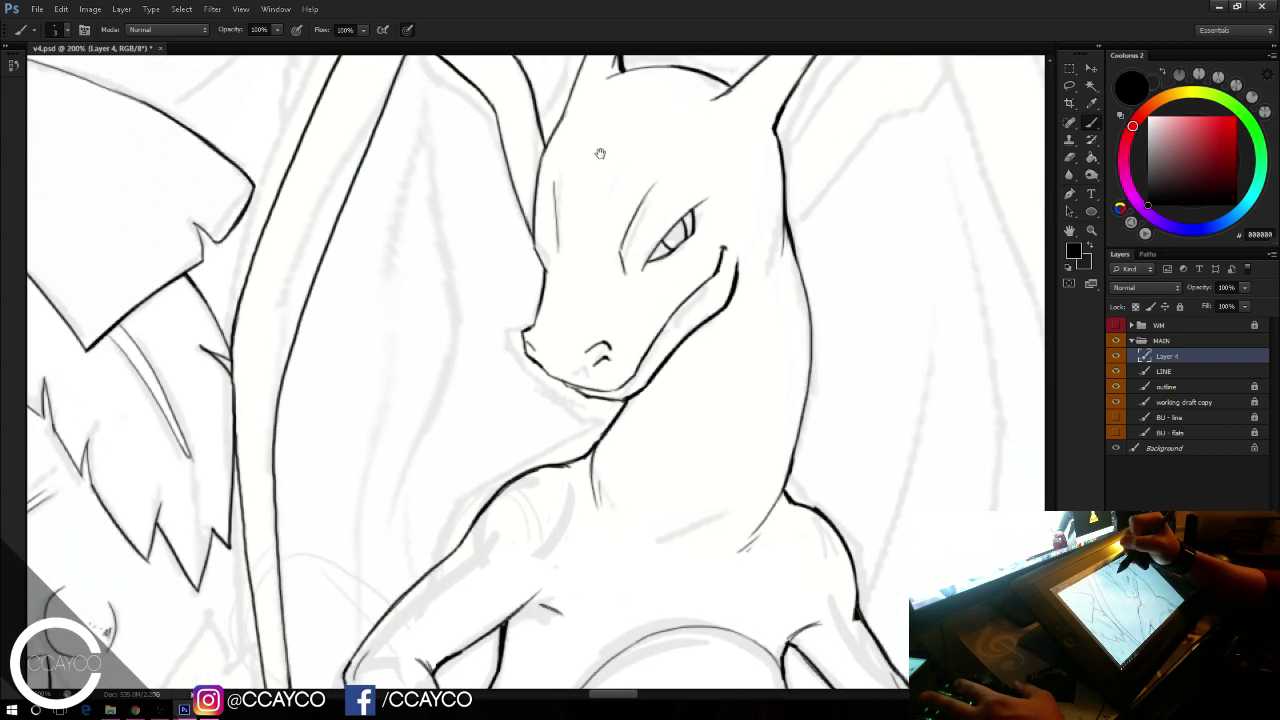
pyautogui.hotkey('ctrl', '-')
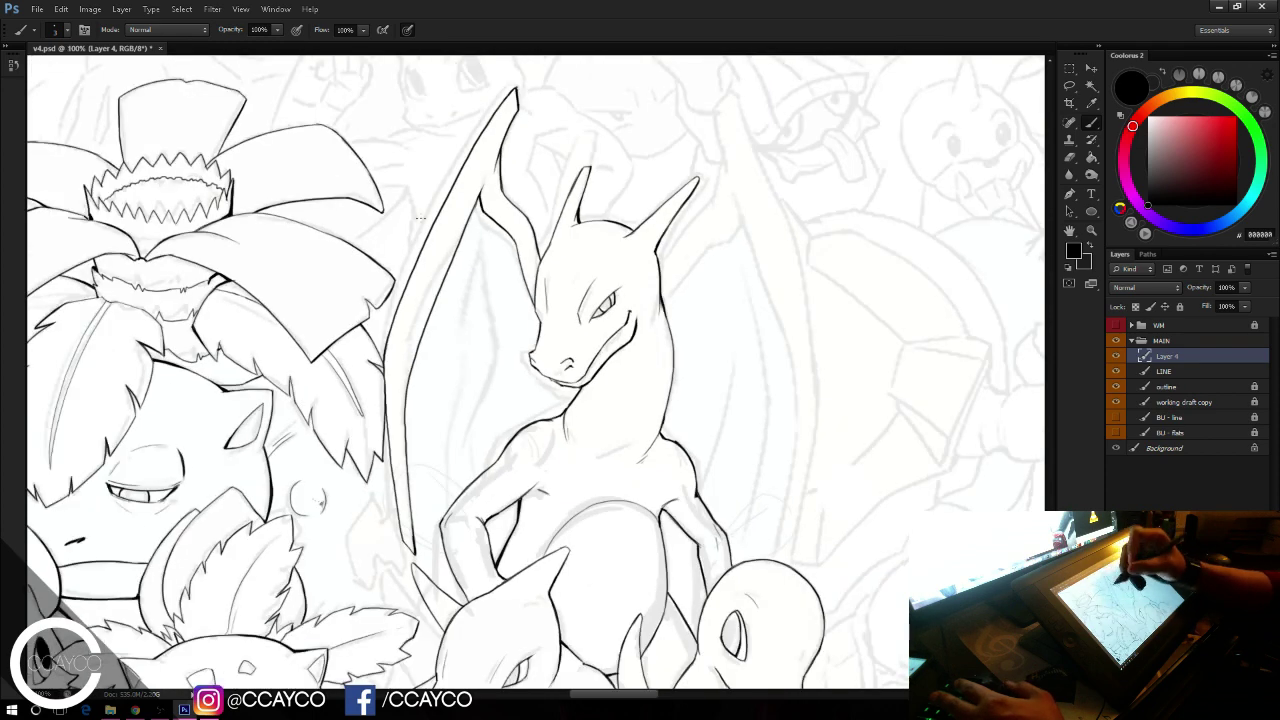
pyautogui.moveTo(412, 532); pyautogui.dragTo(446, 442)
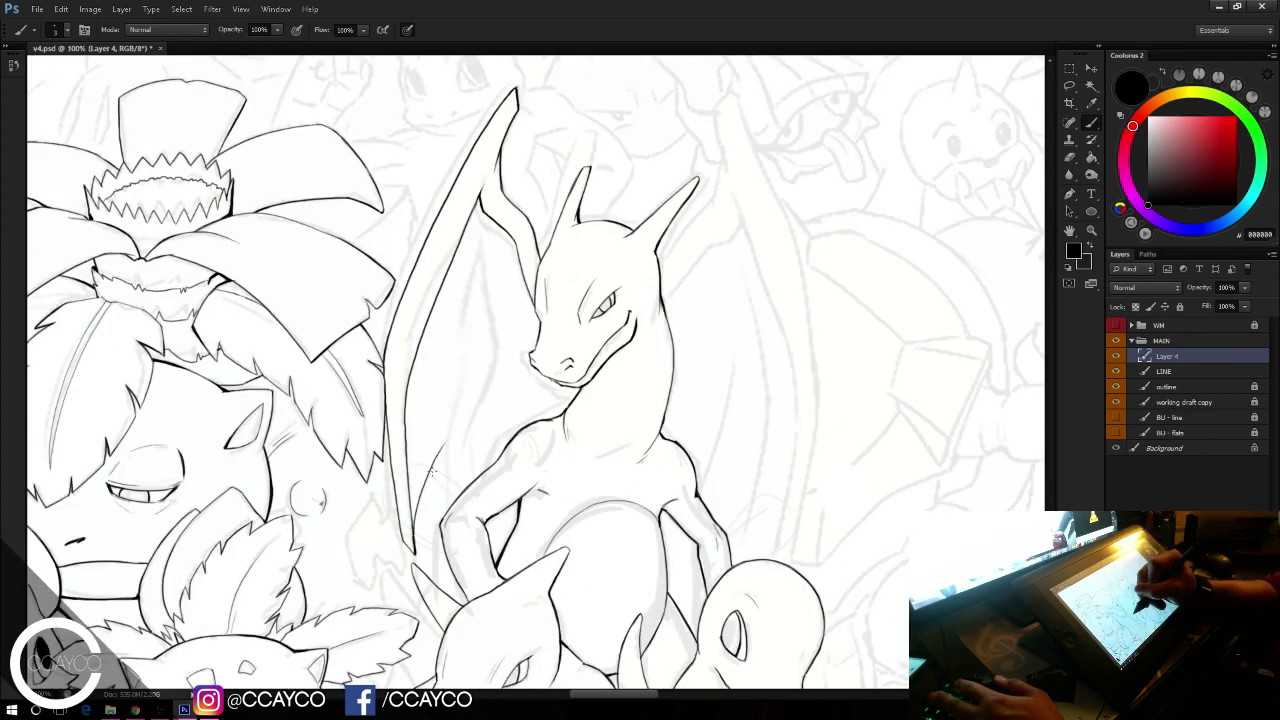
pyautogui.hotkey('ctrl', 'z')
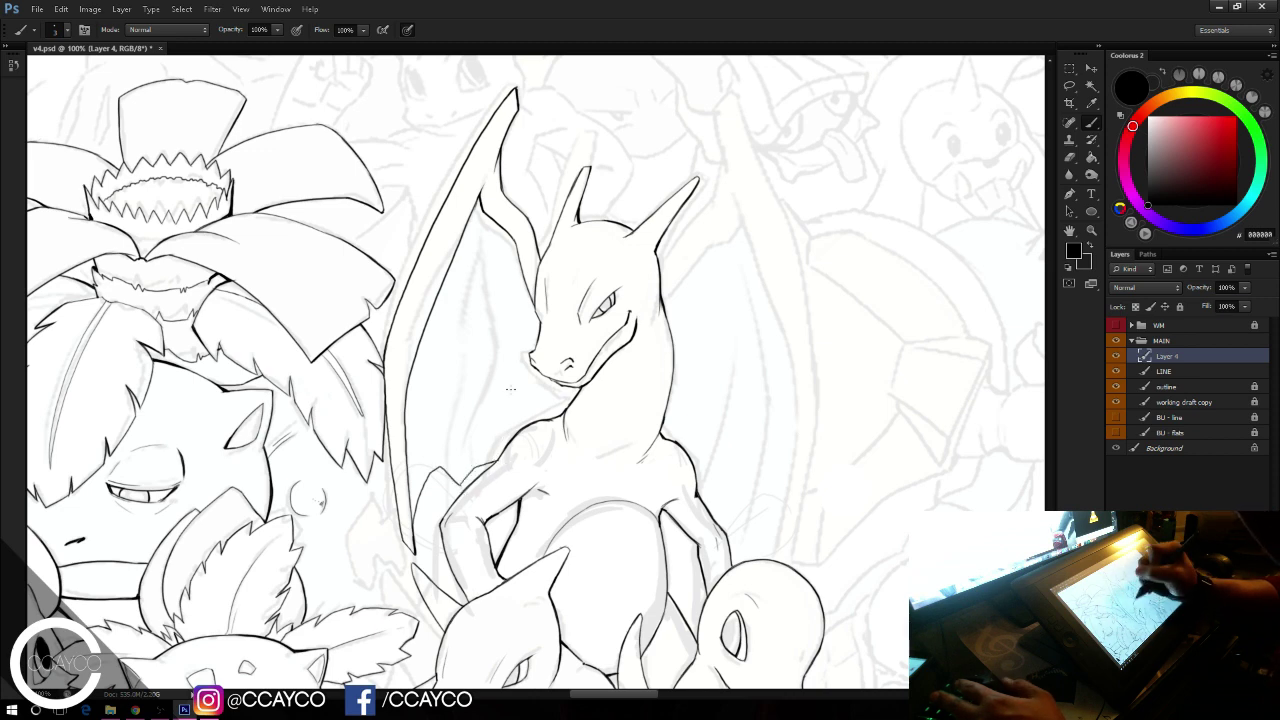
pyautogui.hotkey('ctrl', '+')
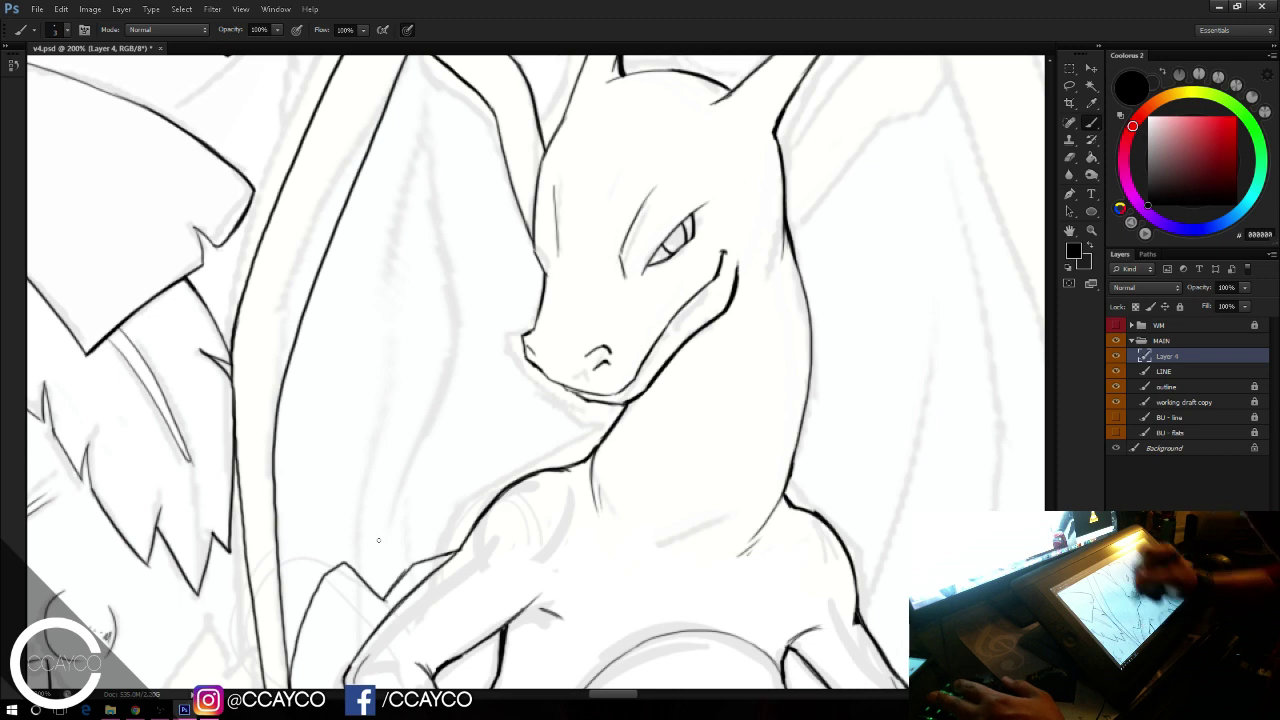
pyautogui.moveTo(385, 595)
pyautogui.mouseDown()
pyautogui.moveTo(383, 412)
pyautogui.moveTo(427, 57)
pyautogui.mouseUp()
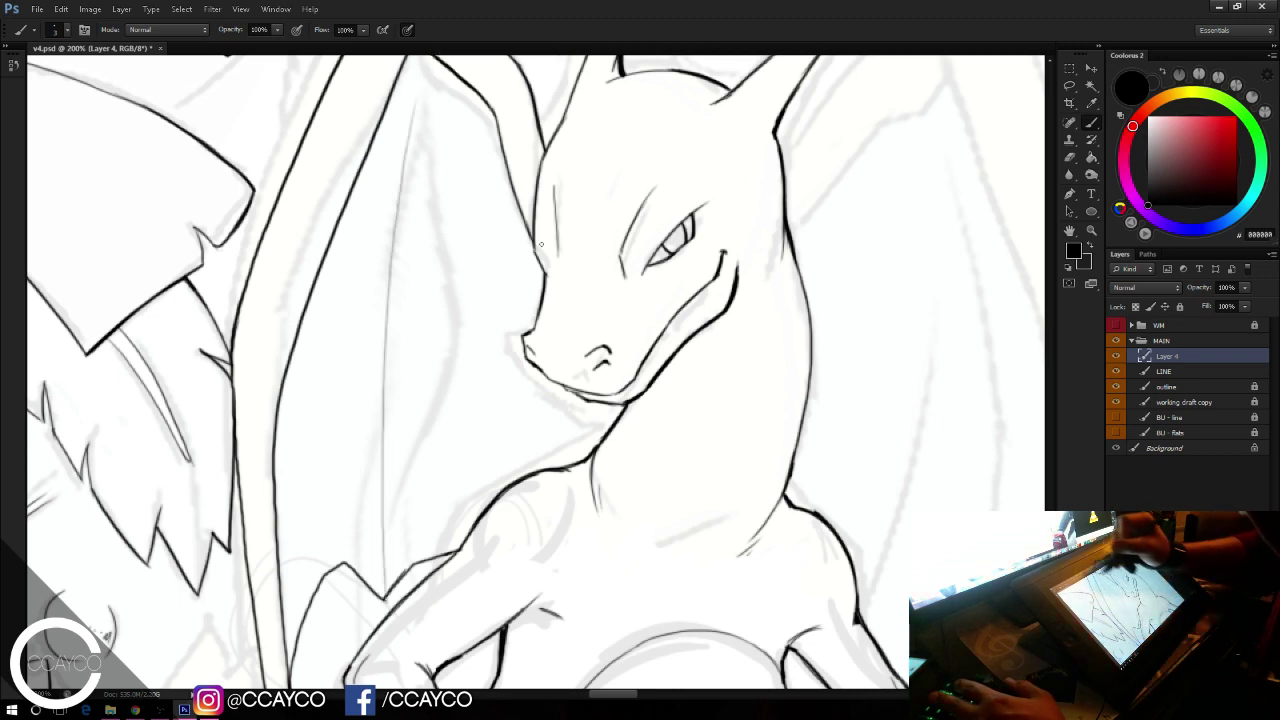
# Step: Ink the upper edge of the right wing's arm from behind the horn and erase the overlapping line end
pyautogui.moveTo(791, 552); pyautogui.dragTo(711, 596)
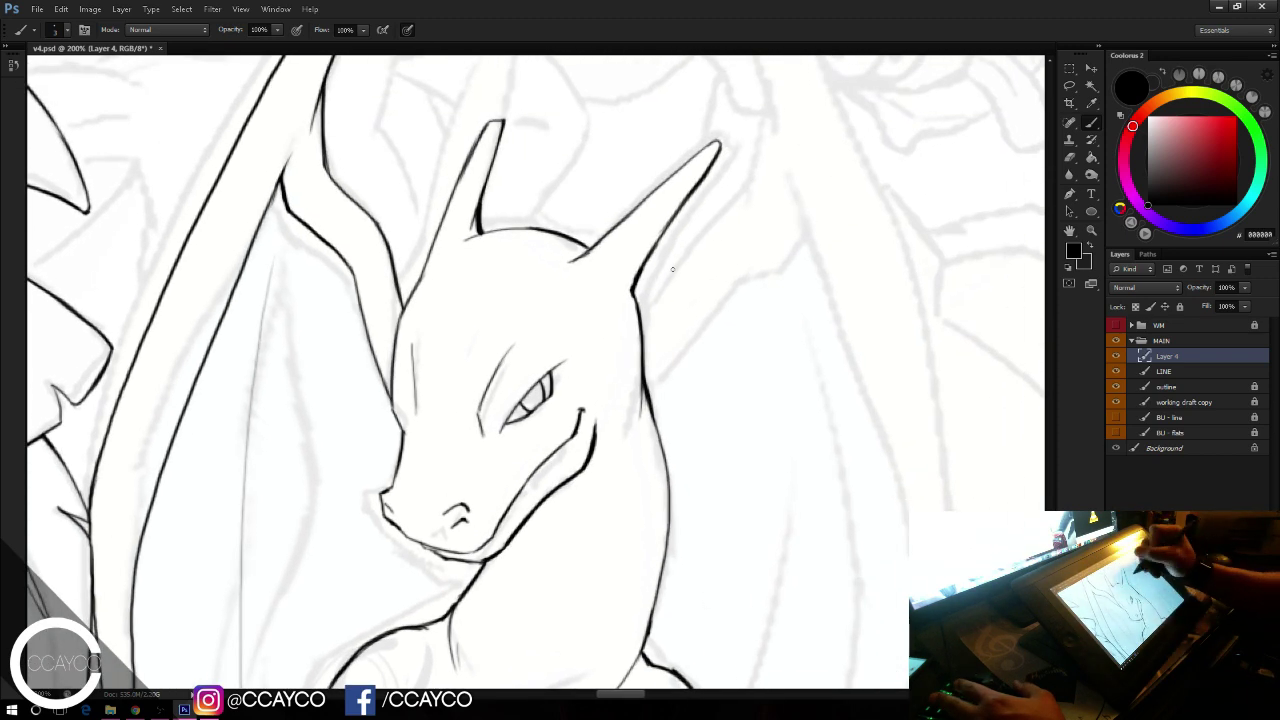
pyautogui.moveTo(642, 310)
pyautogui.mouseDown()
pyautogui.moveTo(765, 124)
pyautogui.moveTo(733, 217)
pyautogui.moveTo(659, 302)
pyautogui.mouseUp()
pyautogui.hotkey('ctrl', 'z')
pyautogui.hotkey('ctrl', 'z')
pyautogui.moveTo(756, 180); pyautogui.dragTo(640, 316)
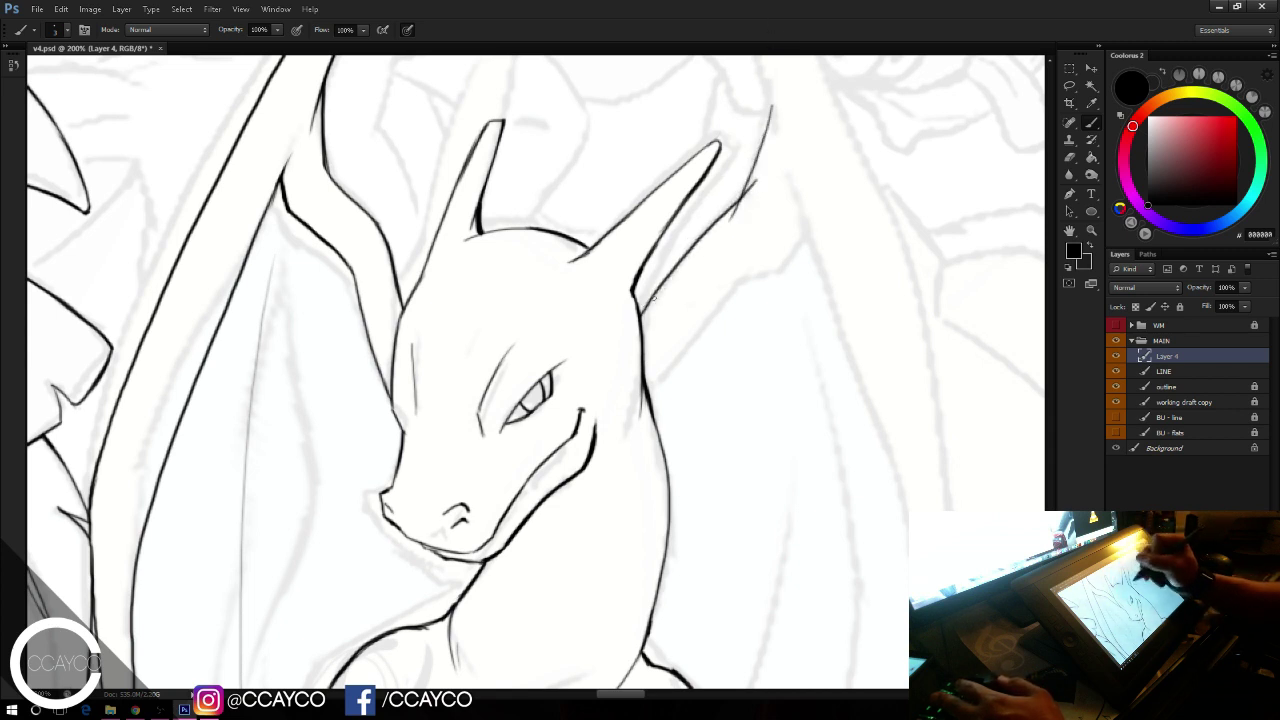
pyautogui.press('e')
pyautogui.moveTo(736, 217); pyautogui.dragTo(754, 192)
pyautogui.press('b')
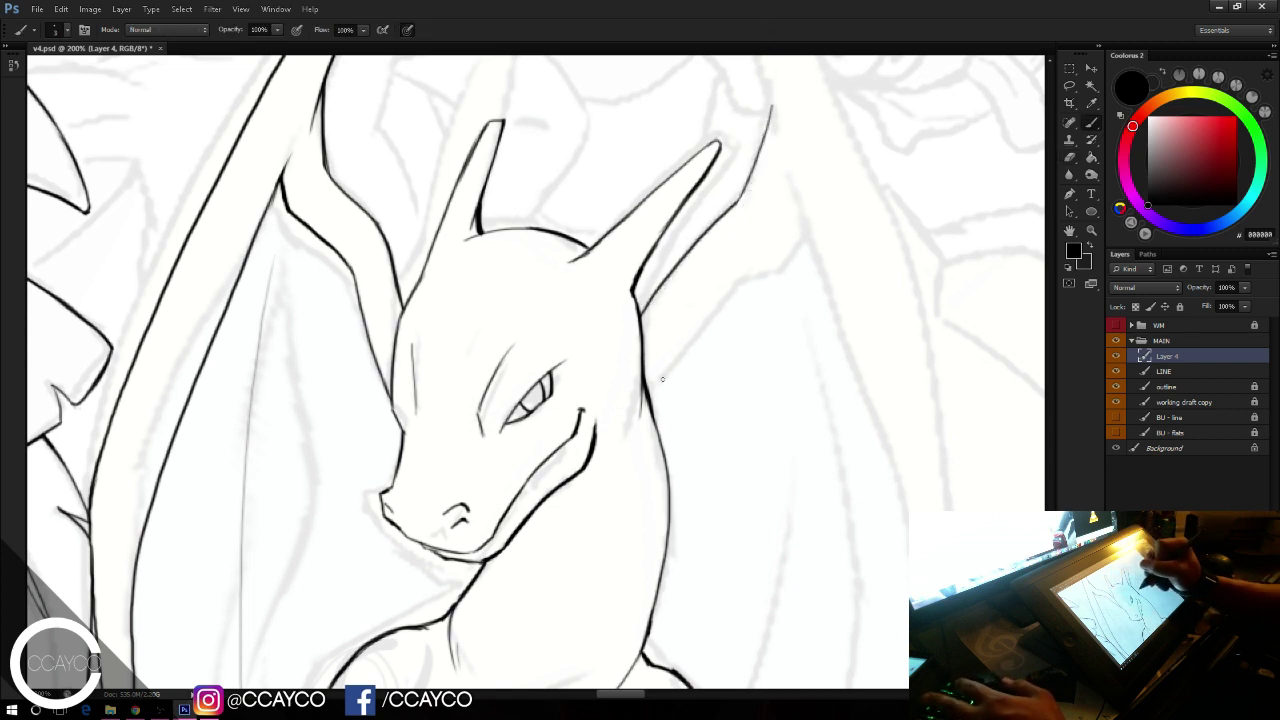
# Step: Ink the lower edge of the right wing's arm from the neck to the wing joint, trim it, and save the file
pyautogui.moveTo(720, 293)
pyautogui.mouseDown()
pyautogui.moveTo(685, 341)
pyautogui.moveTo(711, 279)
pyautogui.mouseUp()
pyautogui.hotkey('ctrl', 'z')
pyautogui.moveTo(650, 376)
pyautogui.mouseDown()
pyautogui.moveTo(713, 281)
pyautogui.moveTo(768, 236)
pyautogui.mouseUp()
pyautogui.moveTo(723, 272)
pyautogui.mouseDown()
pyautogui.moveTo(779, 209)
pyautogui.moveTo(792, 177)
pyautogui.mouseUp()
pyautogui.moveTo(766, 238); pyautogui.dragTo(792, 177)
pyautogui.press('e')
pyautogui.moveTo(777, 237); pyautogui.dragTo(769, 252)
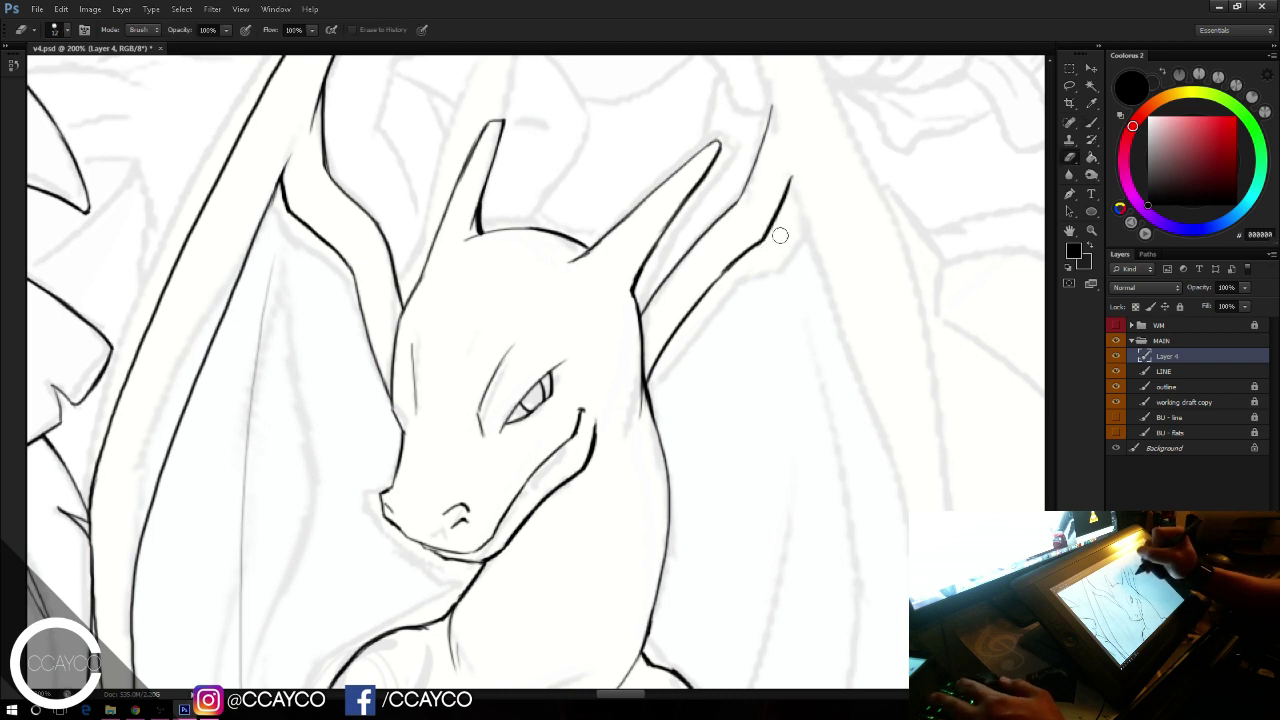
pyautogui.press('b')
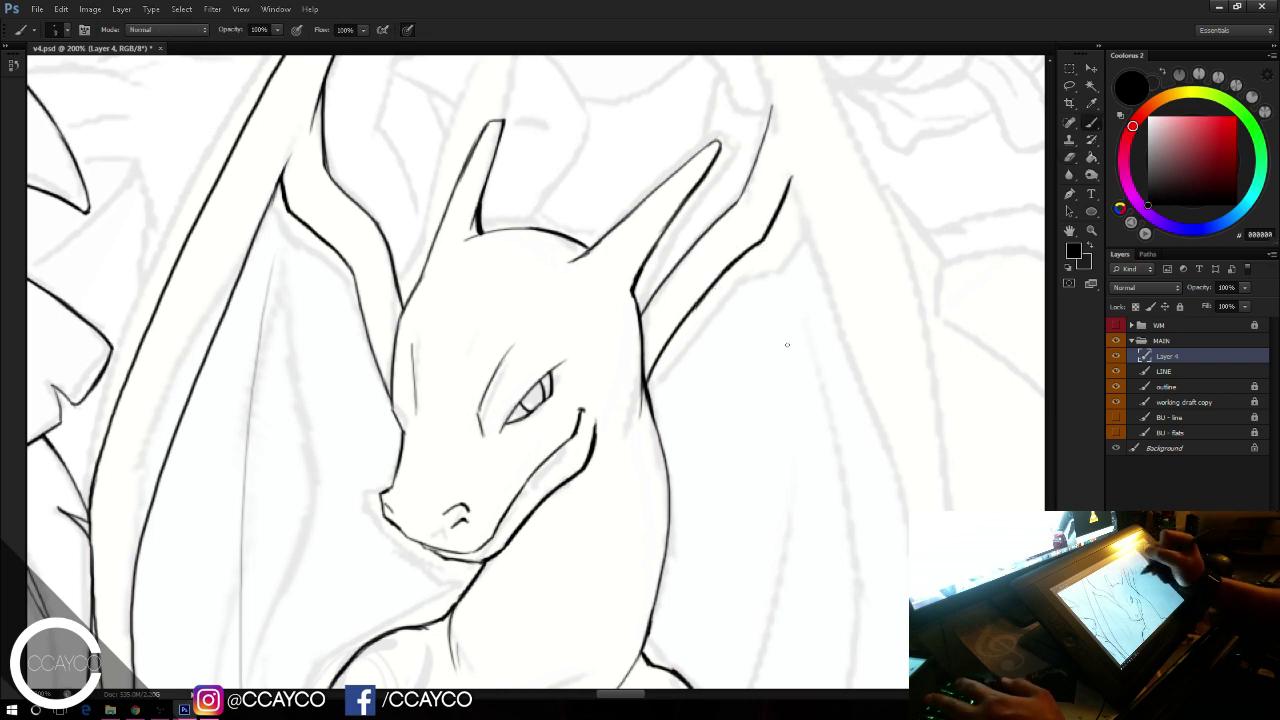
pyautogui.hotkey('ctrl', 's')
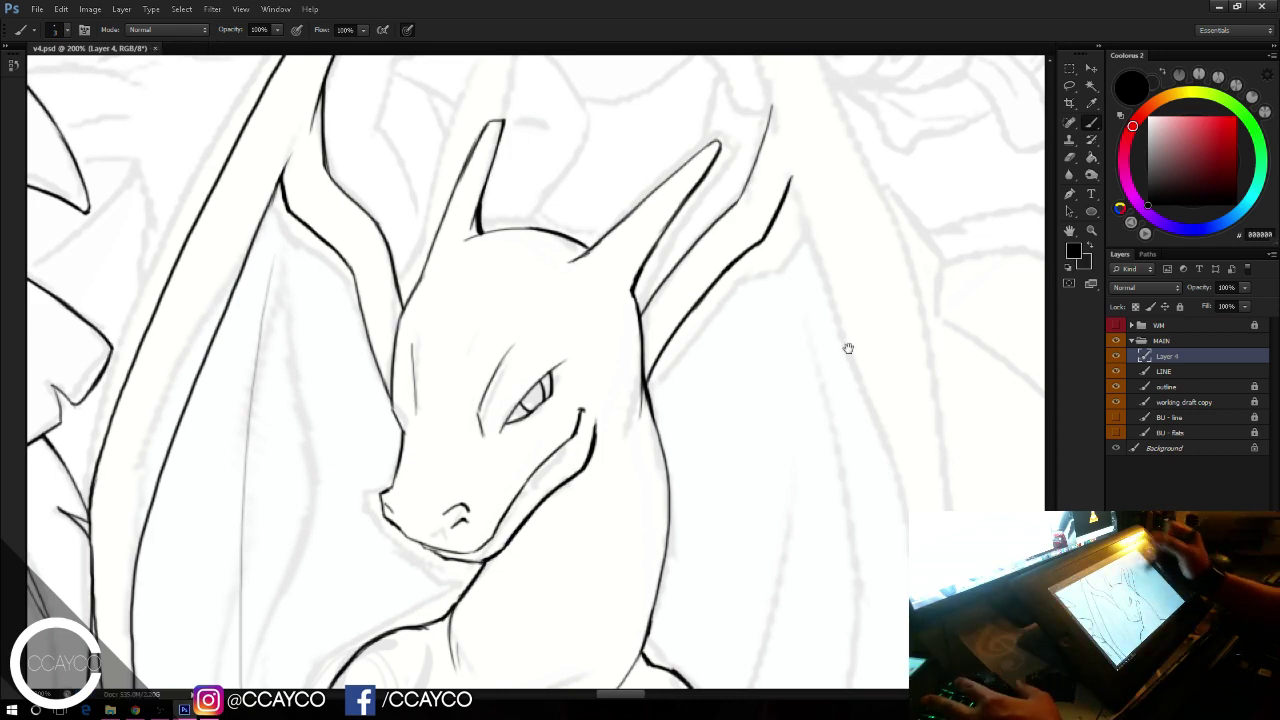
# Step: Sharpen the pointed tip of the left wing by redrawing its short edge and cleaning up around it
pyautogui.moveTo(857, 215); pyautogui.dragTo(819, 347)
pyautogui.press('e')
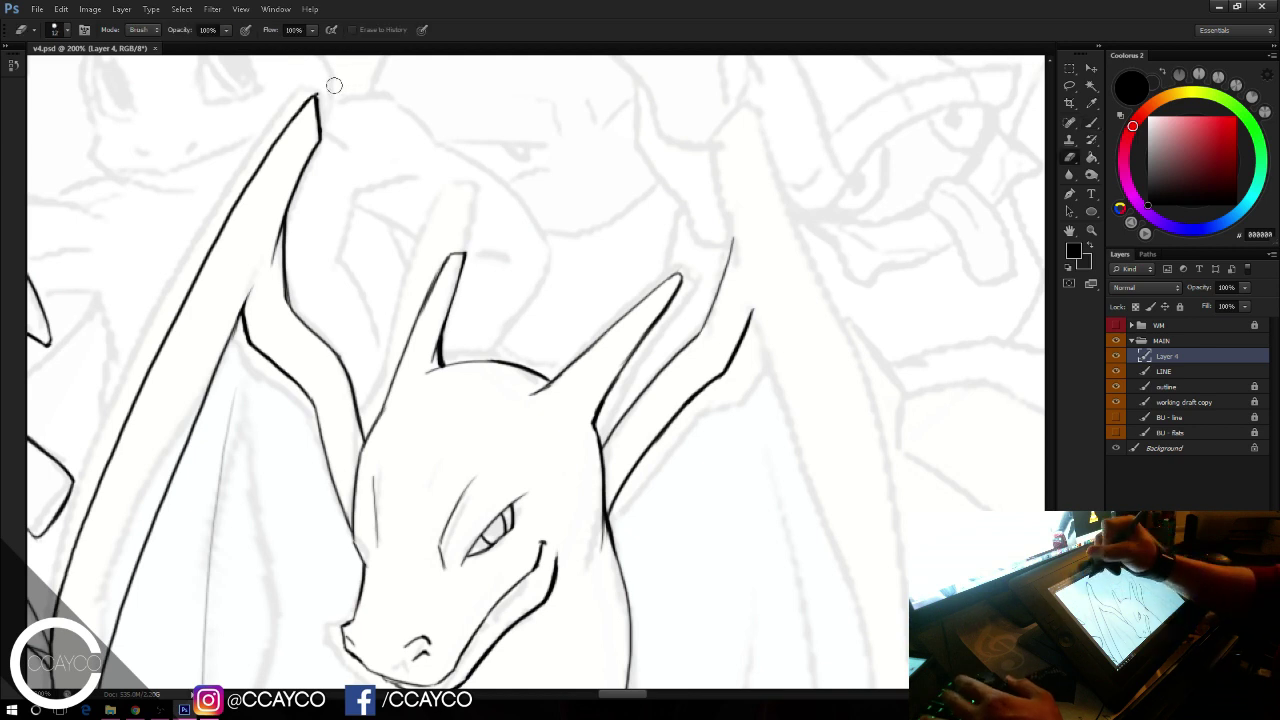
pyautogui.press('b')
pyautogui.moveTo(317, 99); pyautogui.dragTo(321, 136)
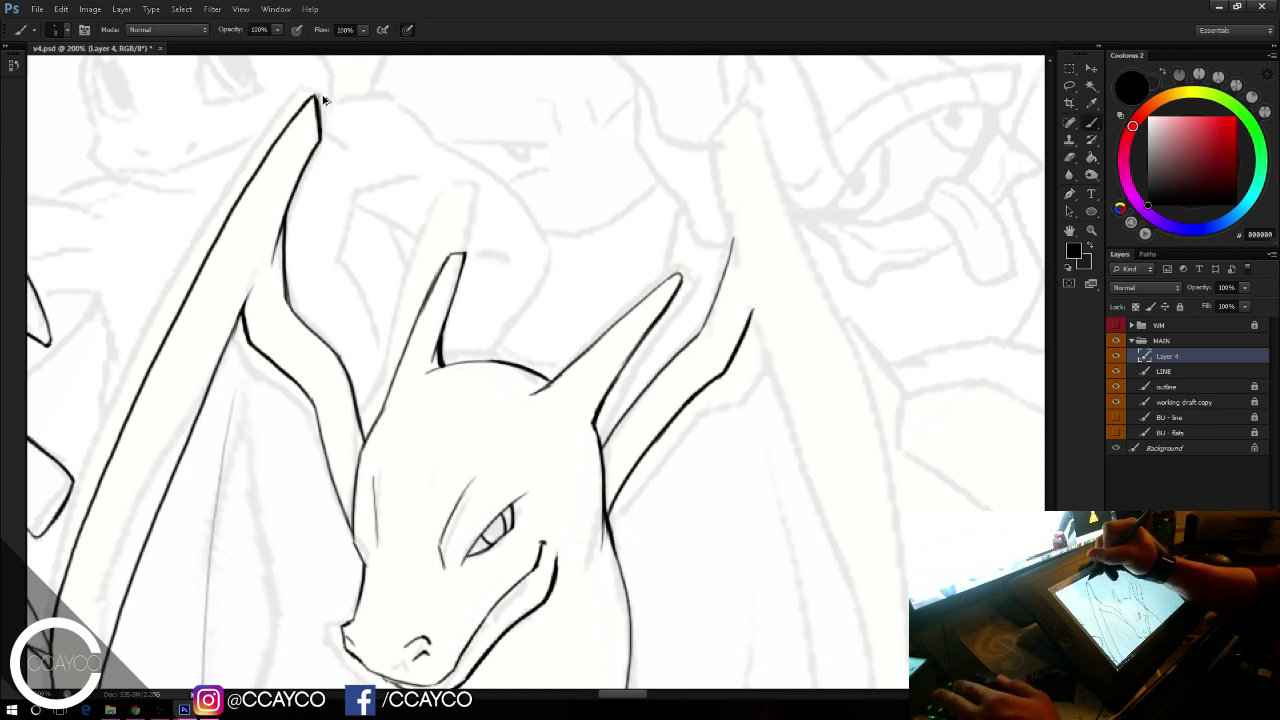
pyautogui.press('e')
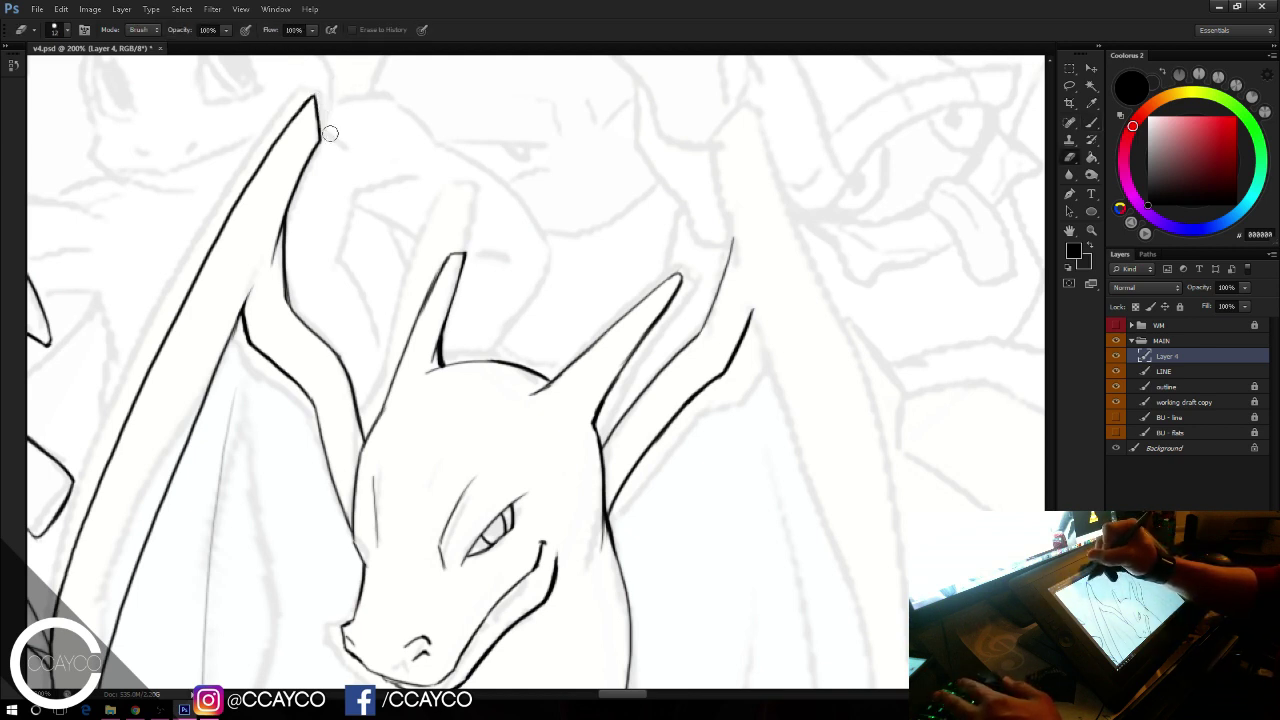
# Step: Ink the pointed tip of the right wing and its inner edge down to the arm joint
pyautogui.press('b')
pyautogui.moveTo(726, 144)
pyautogui.mouseDown()
pyautogui.moveTo(723, 131)
pyautogui.moveTo(765, 160)
pyautogui.moveTo(734, 198)
pyautogui.moveTo(720, 122)
pyautogui.mouseUp()
pyautogui.hotkey('ctrl', 'z')
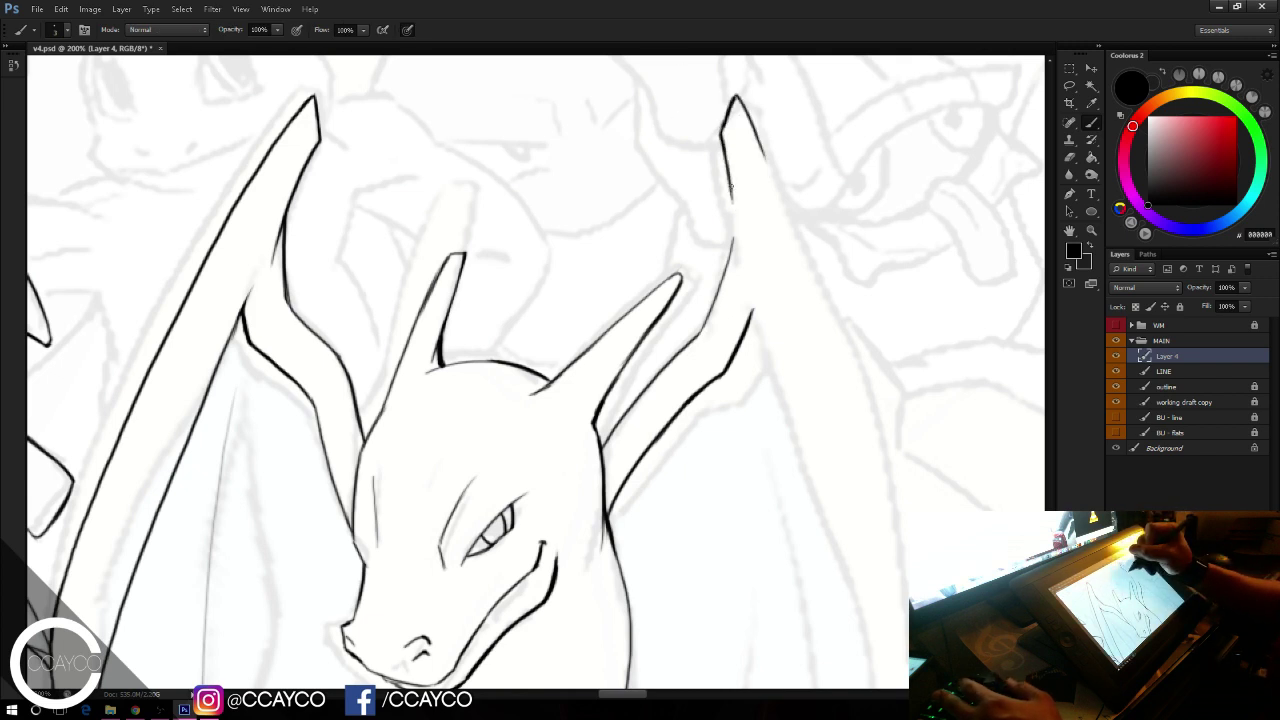
pyautogui.moveTo(731, 226); pyautogui.dragTo(753, 316)
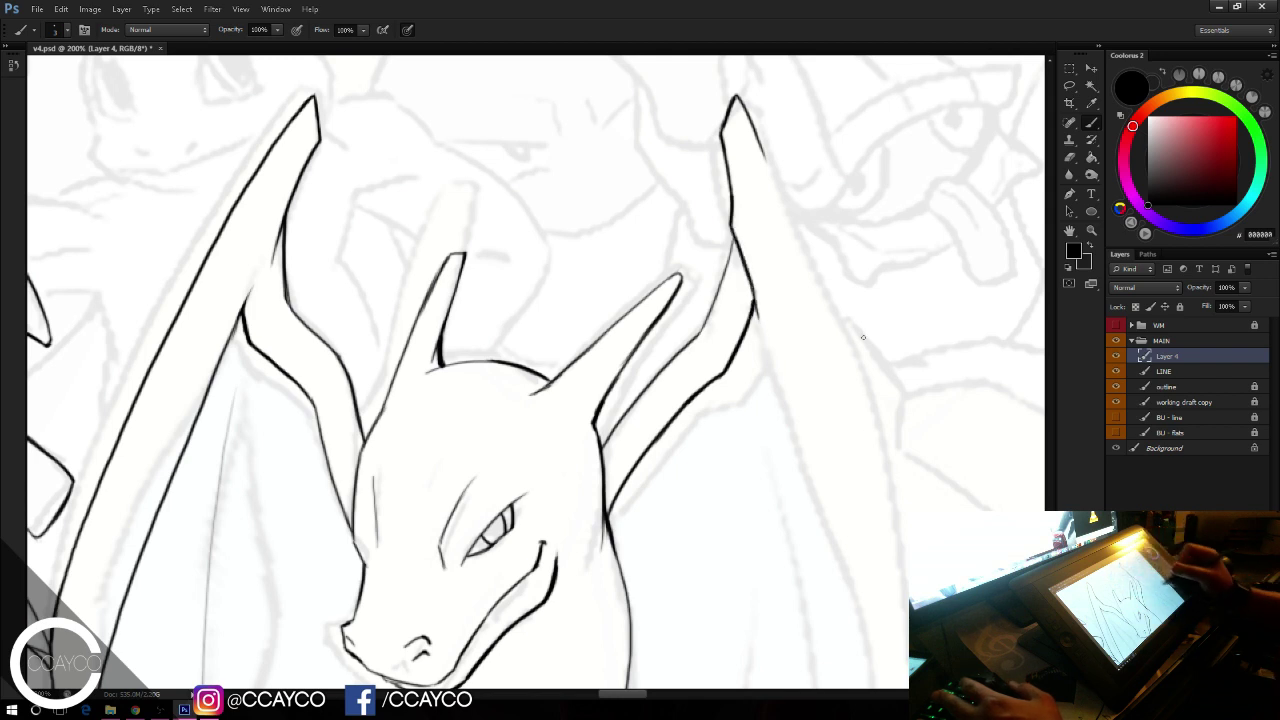
# Step: Ink the missing edge across the left wing's joint so the finger line connects above and below the arm
pyautogui.moveTo(857, 400); pyautogui.dragTo(831, 354)
pyautogui.moveTo(219, 262)
pyautogui.mouseDown()
pyautogui.moveTo(248, 211)
pyautogui.moveTo(215, 271)
pyautogui.mouseUp()
pyautogui.hotkey('ctrl', 'z')
pyautogui.hotkey('ctrl', 'z')
pyautogui.moveTo(249, 210); pyautogui.dragTo(194, 324)
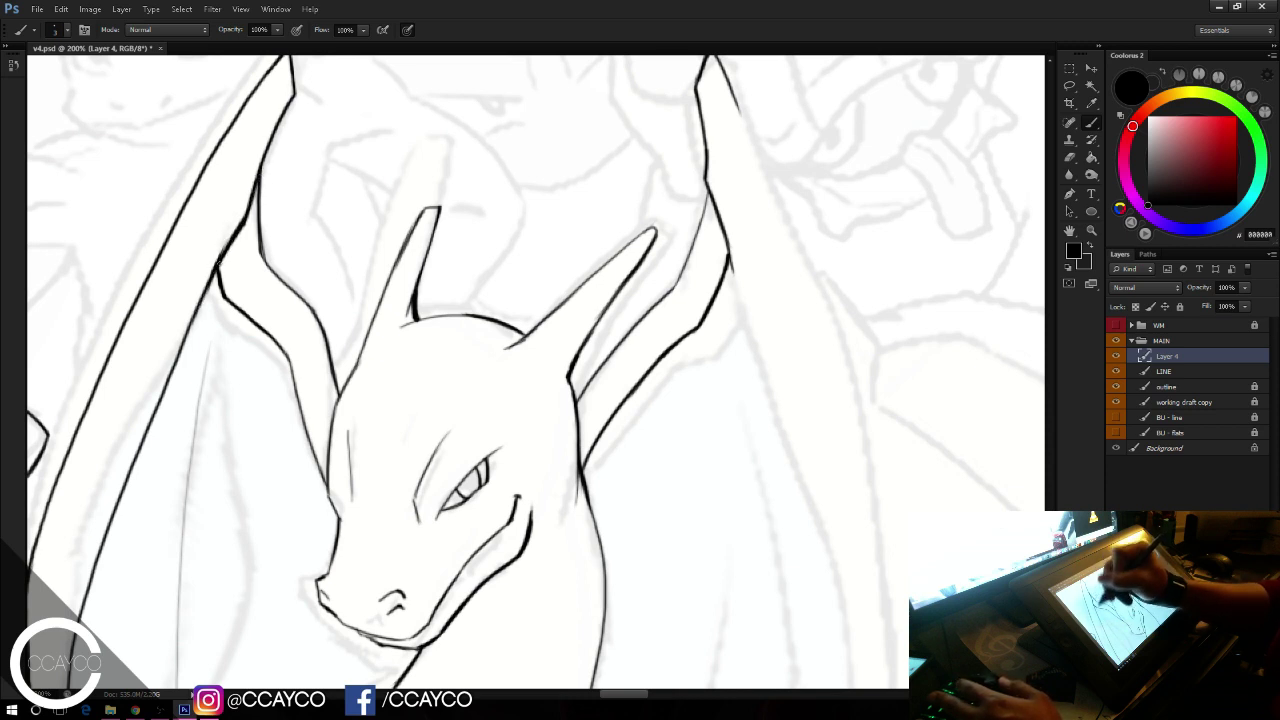
# Step: Ink the right wing's inner finger edge downward from the arm joint and erase the stray overlapping stroke
pyautogui.moveTo(848, 338)
pyautogui.mouseDown()
pyautogui.moveTo(711, 352)
pyautogui.moveTo(707, 338)
pyautogui.mouseUp()
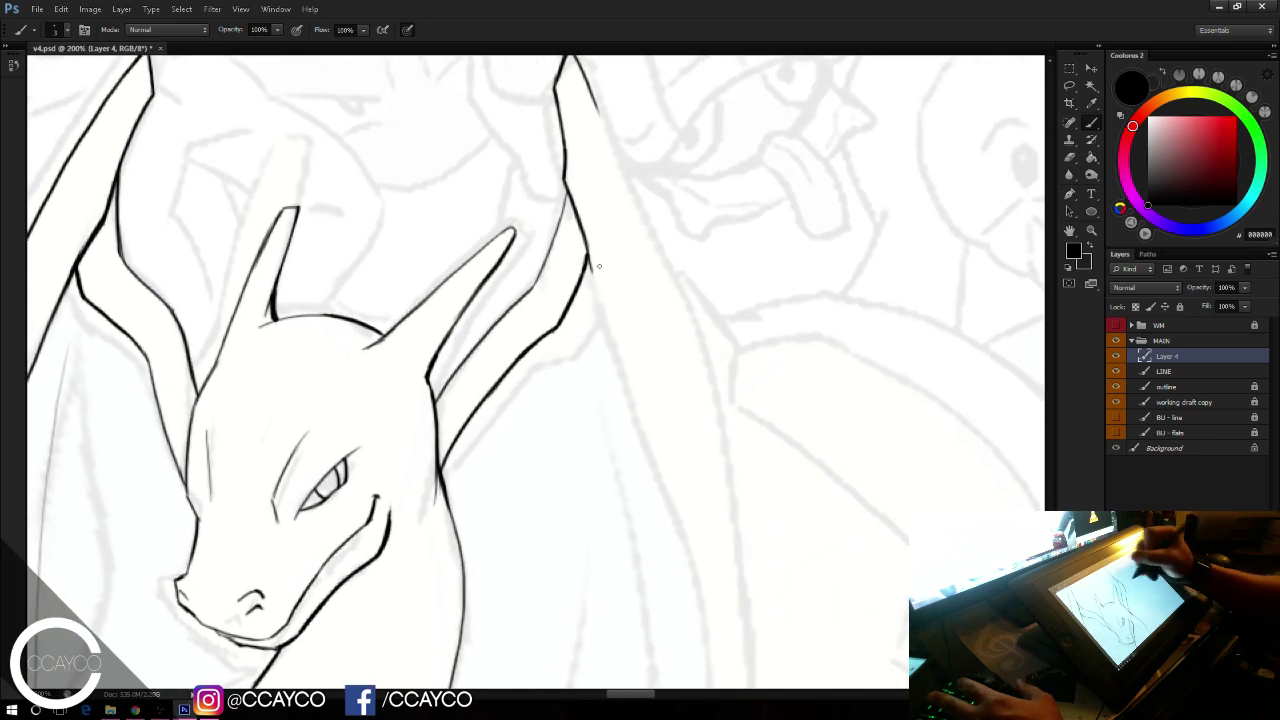
pyautogui.moveTo(588, 252); pyautogui.dragTo(681, 576)
pyautogui.moveTo(611, 340); pyautogui.dragTo(718, 620)
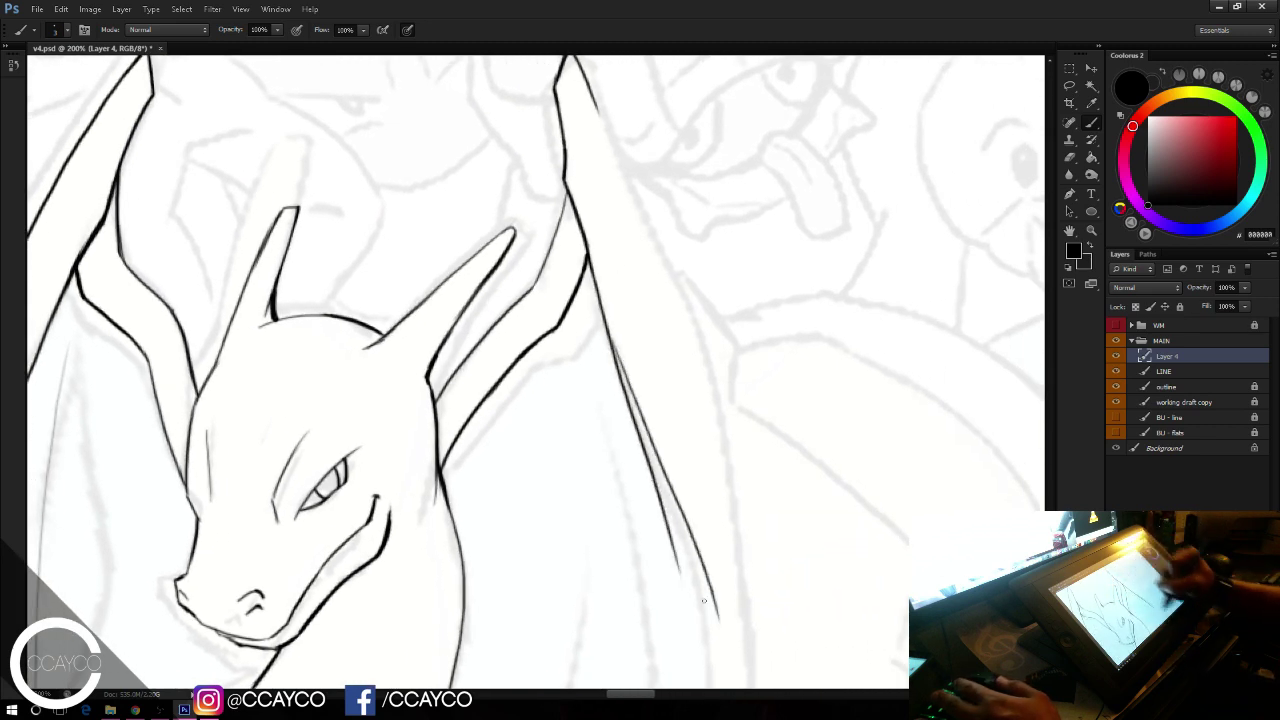
pyautogui.hotkey('ctrl', 'z')
pyautogui.moveTo(617, 362)
pyautogui.mouseDown()
pyautogui.moveTo(672, 497)
pyautogui.moveTo(711, 648)
pyautogui.mouseUp()
pyautogui.press('e')
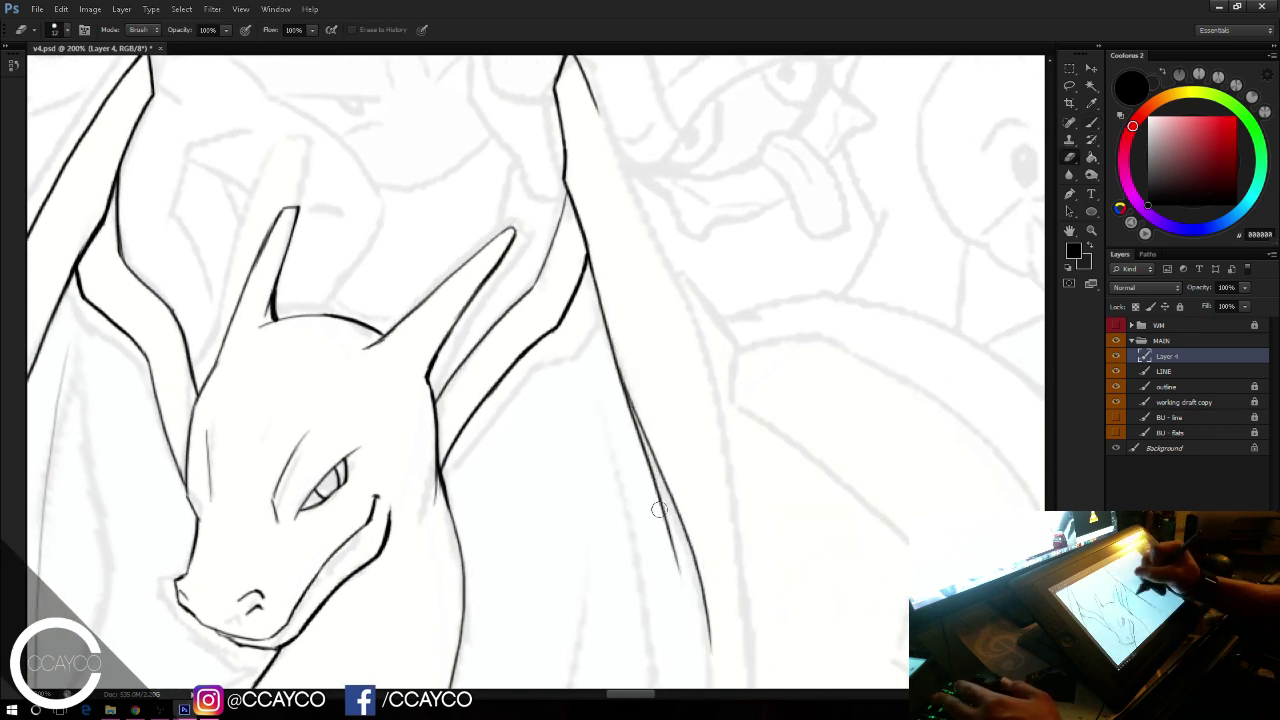
pyautogui.moveTo(664, 524); pyautogui.dragTo(649, 489)
pyautogui.moveTo(677, 578); pyautogui.dragTo(671, 542)
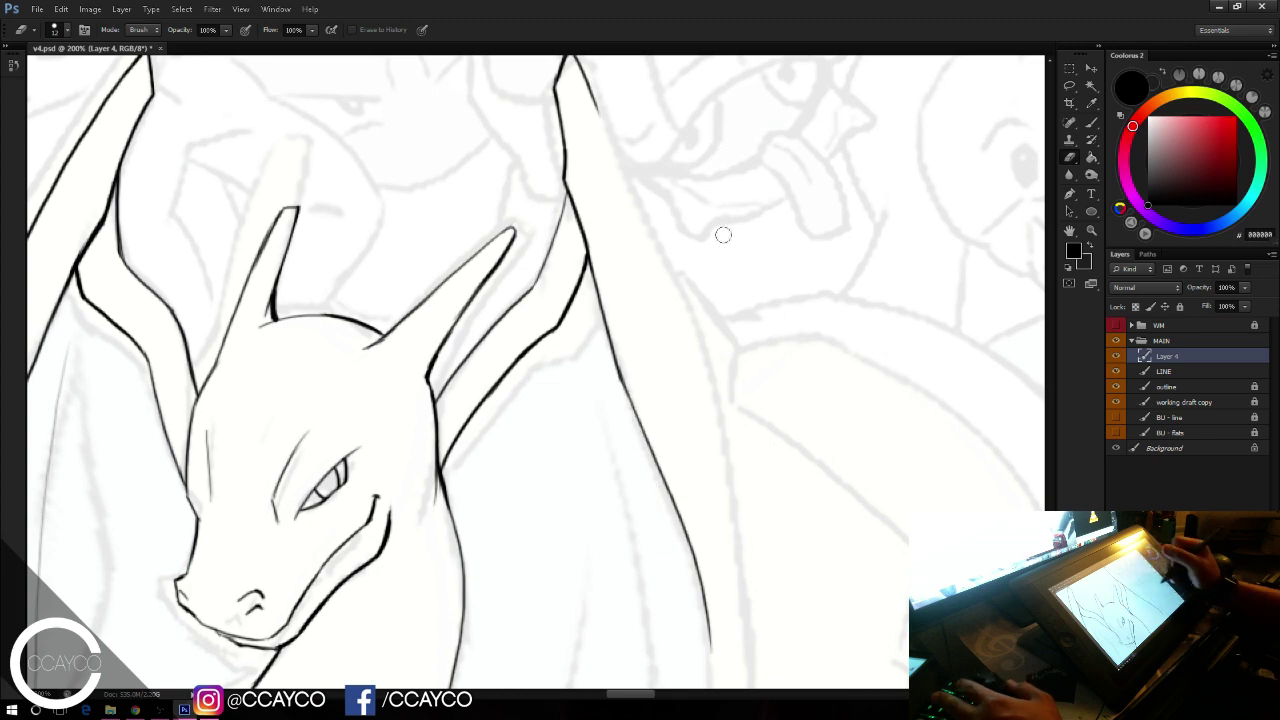
# Step: Extend the right wing's inner finger edge down to the wing's lower tip behind the round head
pyautogui.moveTo(769, 466); pyautogui.dragTo(840, 194)
pyautogui.moveTo(814, 360)
pyautogui.mouseDown()
pyautogui.moveTo(875, 223)
pyautogui.moveTo(814, 404)
pyautogui.mouseUp()
pyautogui.press('b')
pyautogui.hotkey('ctrl', 'z')
pyautogui.moveTo(813, 200); pyautogui.dragTo(797, 484)
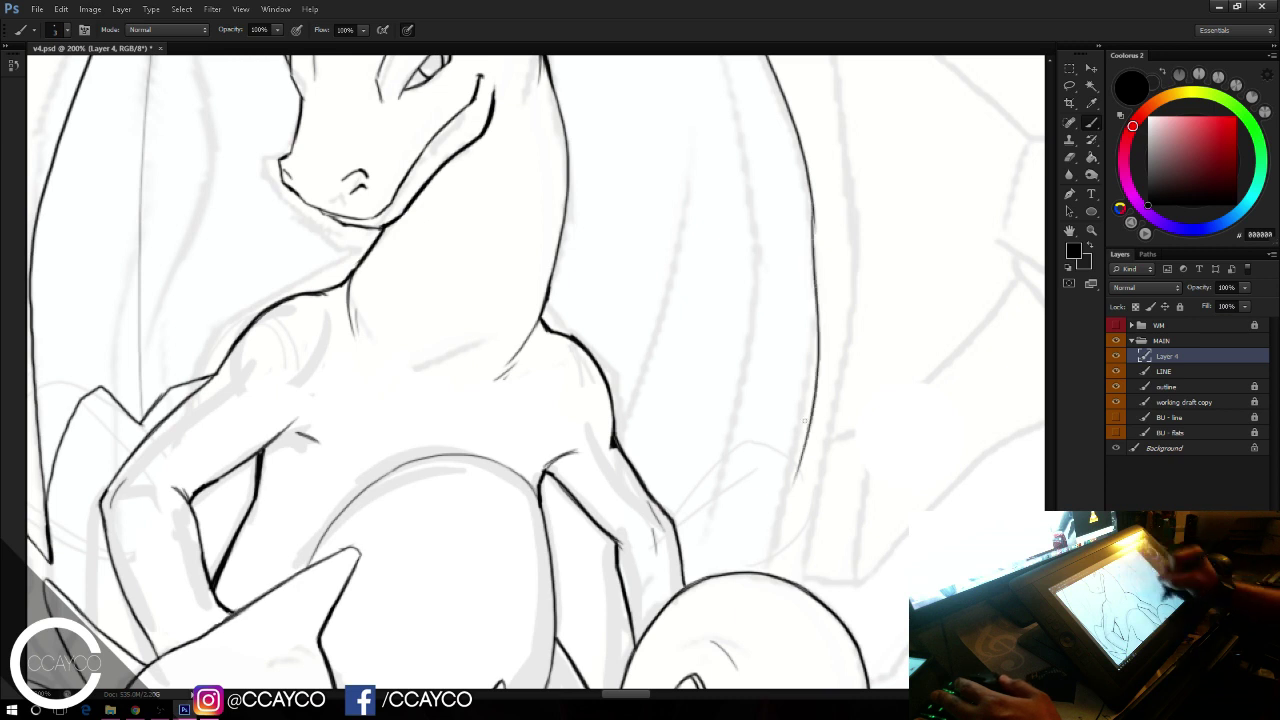
pyautogui.hotkey('ctrl', 'z')
pyautogui.moveTo(815, 203); pyautogui.dragTo(797, 456)
pyautogui.moveTo(807, 412); pyautogui.dragTo(775, 562)
pyautogui.hotkey('ctrl', 'z')
pyautogui.hotkey('ctrl', 'z')
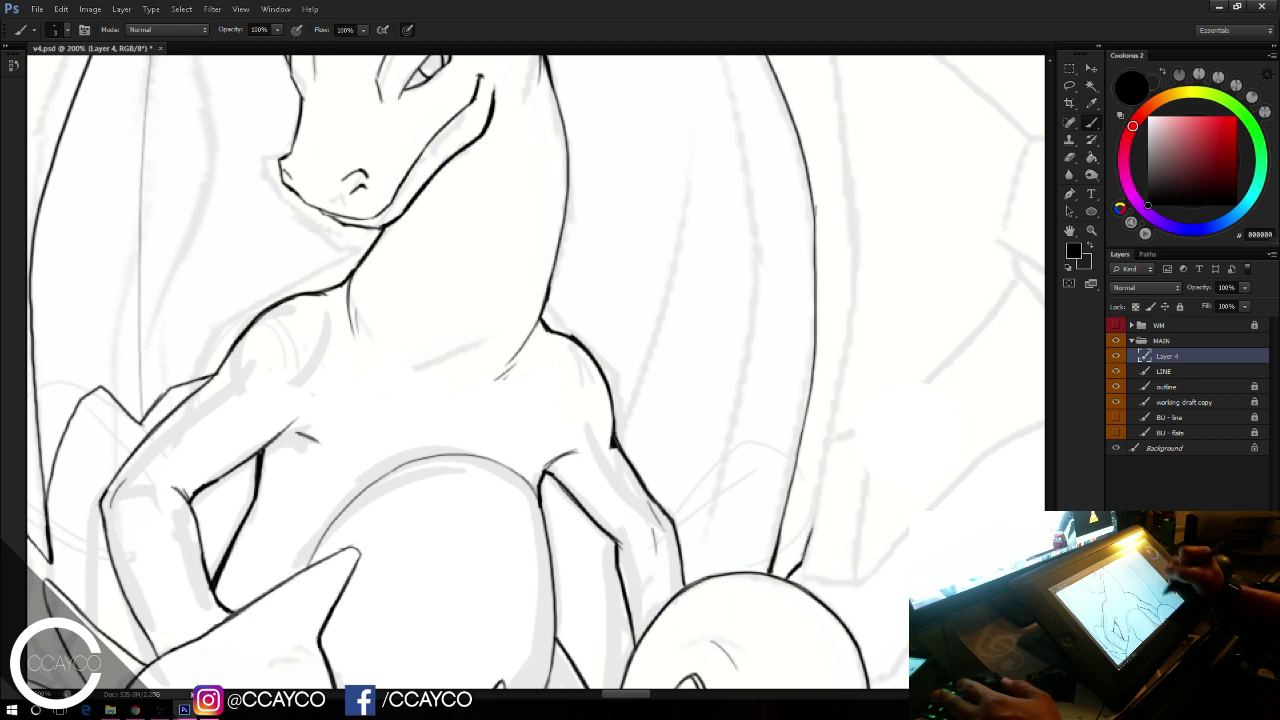
# Step: Ink the outer edge of the right wing's finger from the lower tip upward
pyautogui.moveTo(802, 556)
pyautogui.mouseDown()
pyautogui.moveTo(821, 468)
pyautogui.moveTo(845, 612)
pyautogui.mouseUp()
pyautogui.hotkey('ctrl', 'z')
pyautogui.hotkey('ctrl', 'z')
pyautogui.moveTo(928, 479)
pyautogui.mouseDown()
pyautogui.moveTo(760, 472)
pyautogui.moveTo(703, 444)
pyautogui.mouseUp()
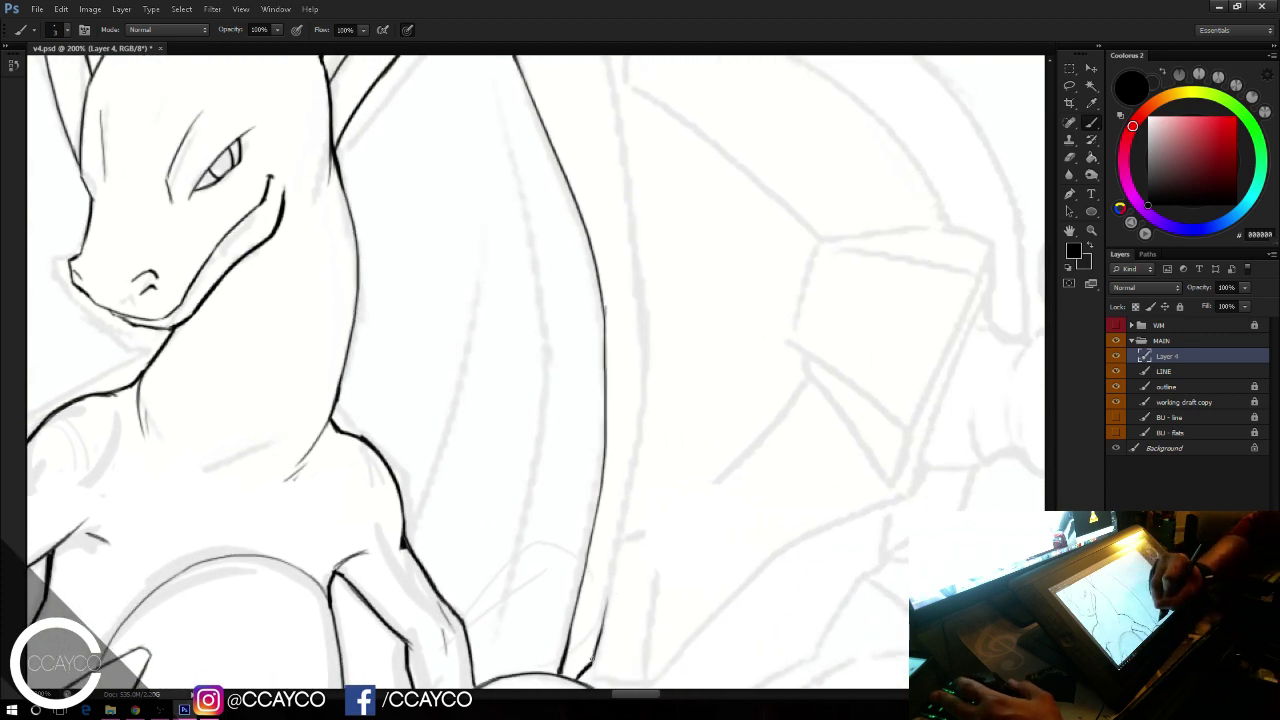
pyautogui.moveTo(592, 660)
pyautogui.mouseDown()
pyautogui.moveTo(608, 564)
pyautogui.moveTo(612, 190)
pyautogui.moveTo(594, 112)
pyautogui.mouseUp()
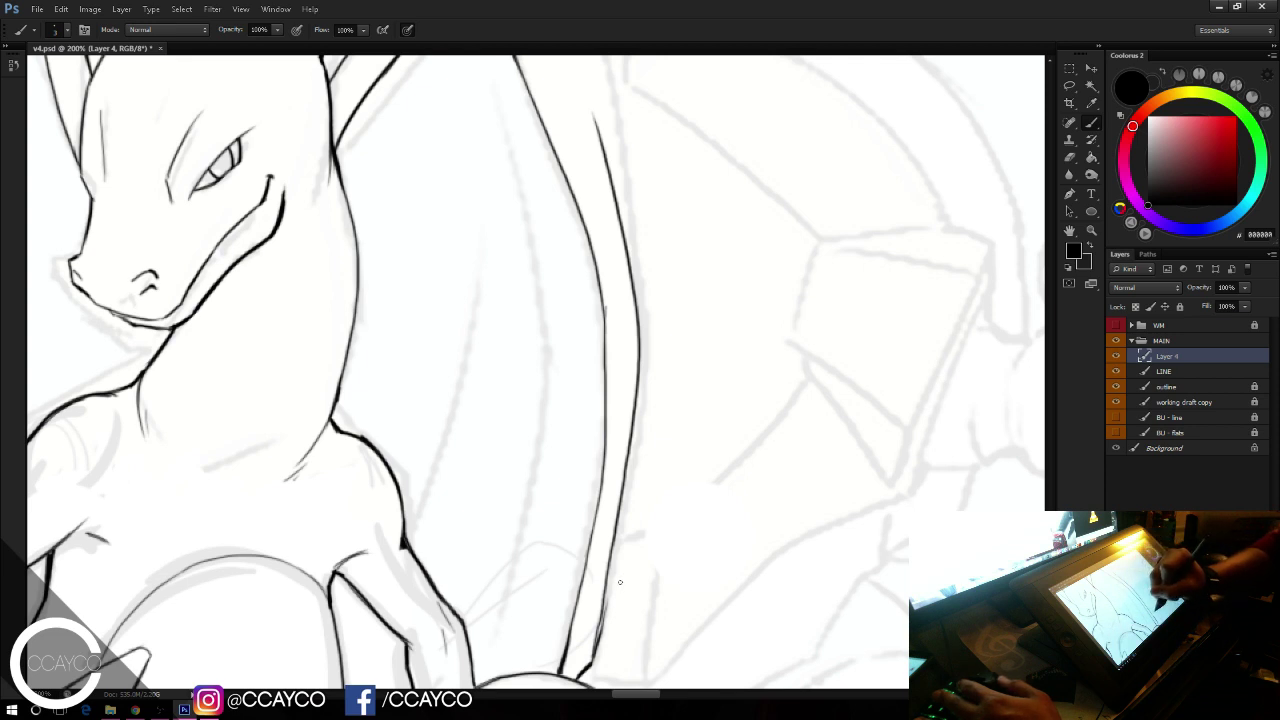
# Step: Redraw the lower part of the right wing's outer edge with a heavier line and erase the overshooting end
pyautogui.press('e')
pyautogui.moveTo(602, 648); pyautogui.dragTo(632, 438)
pyautogui.press('b')
pyautogui.moveTo(595, 658); pyautogui.dragTo(649, 363)
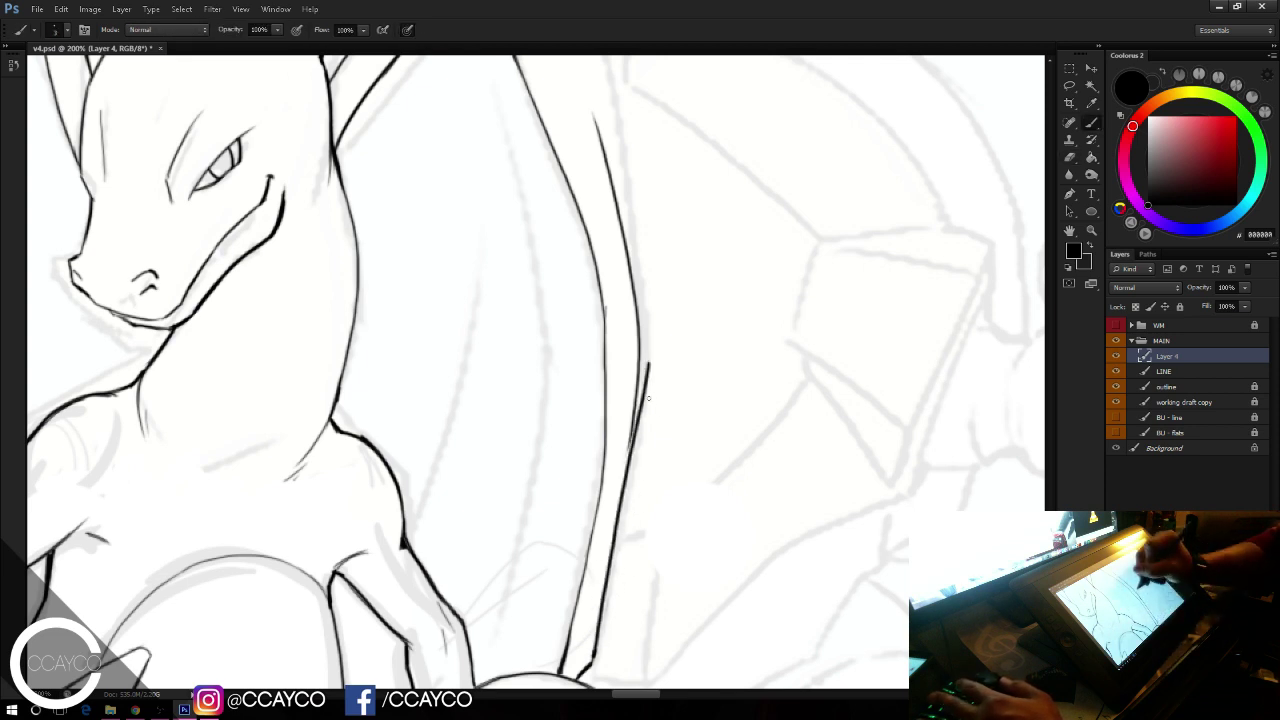
pyautogui.press('e')
pyautogui.moveTo(645, 430); pyautogui.dragTo(651, 380)
pyautogui.moveTo(639, 456)
pyautogui.mouseDown()
pyautogui.moveTo(650, 403)
pyautogui.moveTo(629, 470)
pyautogui.mouseUp()
pyautogui.press('b')
pyautogui.moveTo(831, 312)
pyautogui.mouseDown()
pyautogui.moveTo(826, 437)
pyautogui.moveTo(841, 397)
pyautogui.moveTo(843, 446)
pyautogui.mouseUp()
pyautogui.moveTo(822, 295)
pyautogui.mouseDown()
pyautogui.moveTo(815, 307)
pyautogui.moveTo(839, 295)
pyautogui.mouseUp()
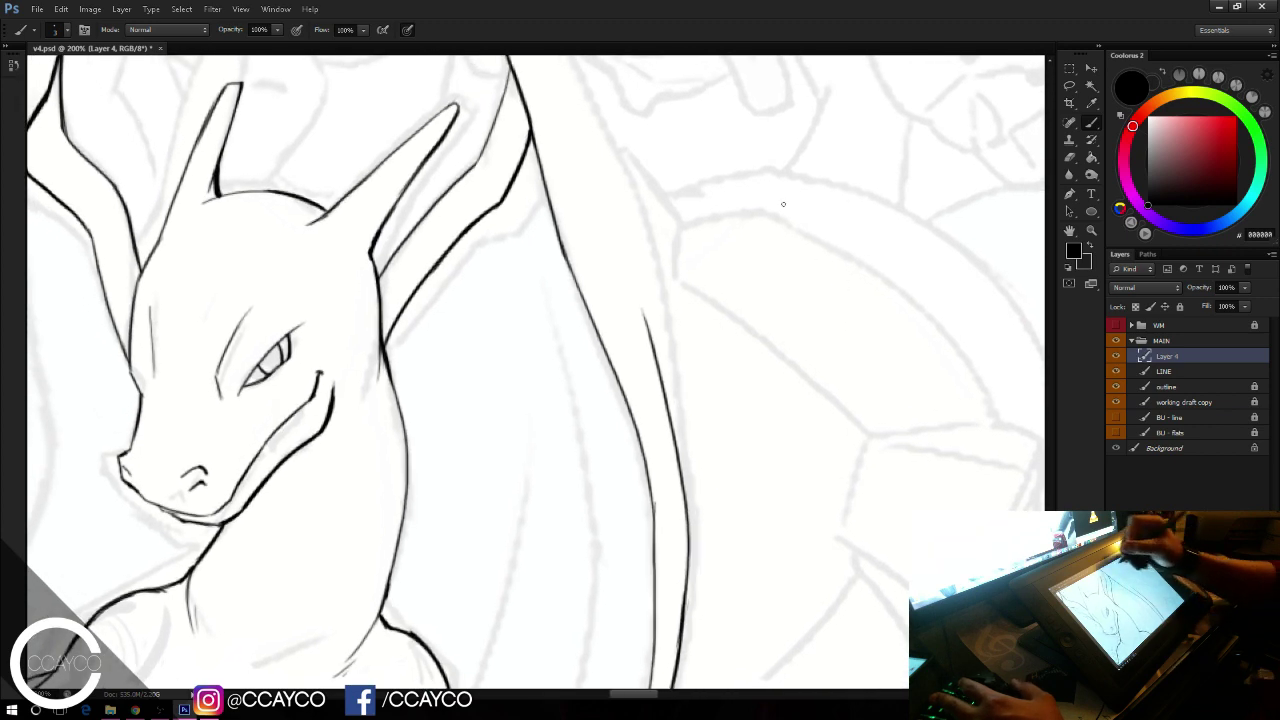
# Step: Ink the upper part of the right wing's outer edge from the wing's top tip downward
pyautogui.moveTo(714, 201); pyautogui.dragTo(763, 346)
pyautogui.moveTo(581, 101); pyautogui.dragTo(678, 441)
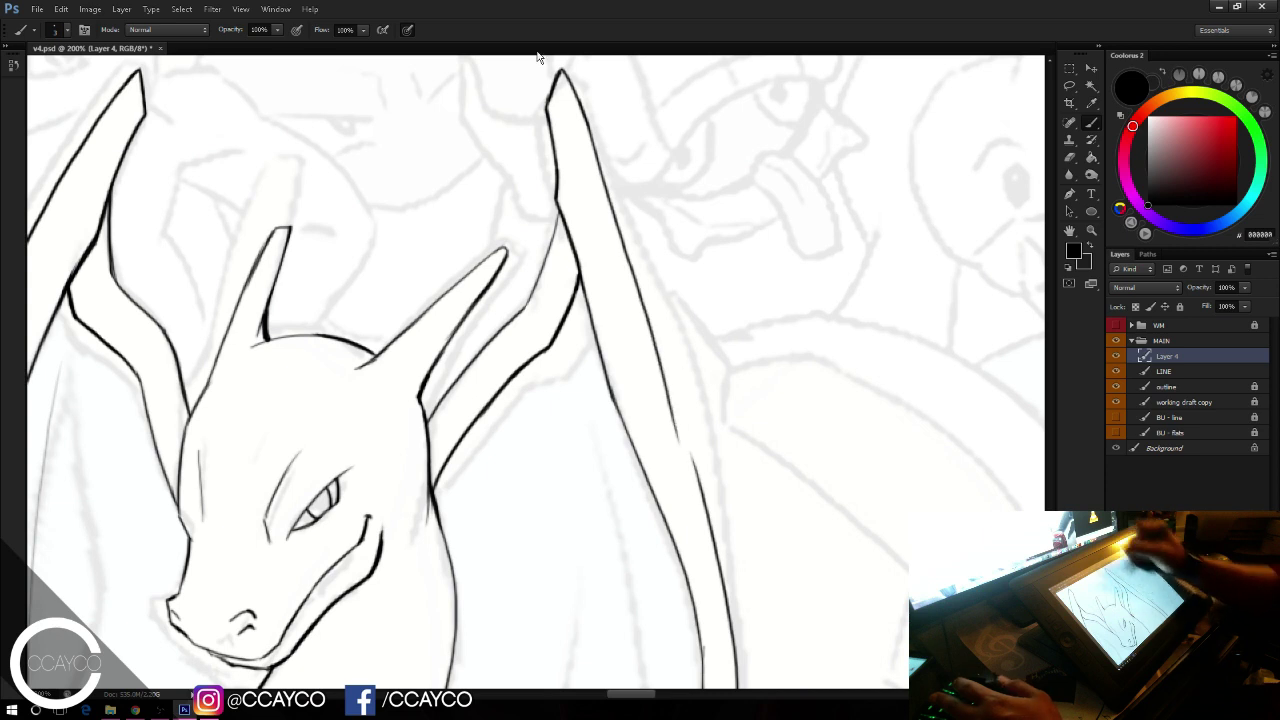
pyautogui.hotkey('ctrl', 'z')
pyautogui.moveTo(585, 112); pyautogui.dragTo(661, 367)
pyautogui.moveTo(612, 193); pyautogui.dragTo(694, 445)
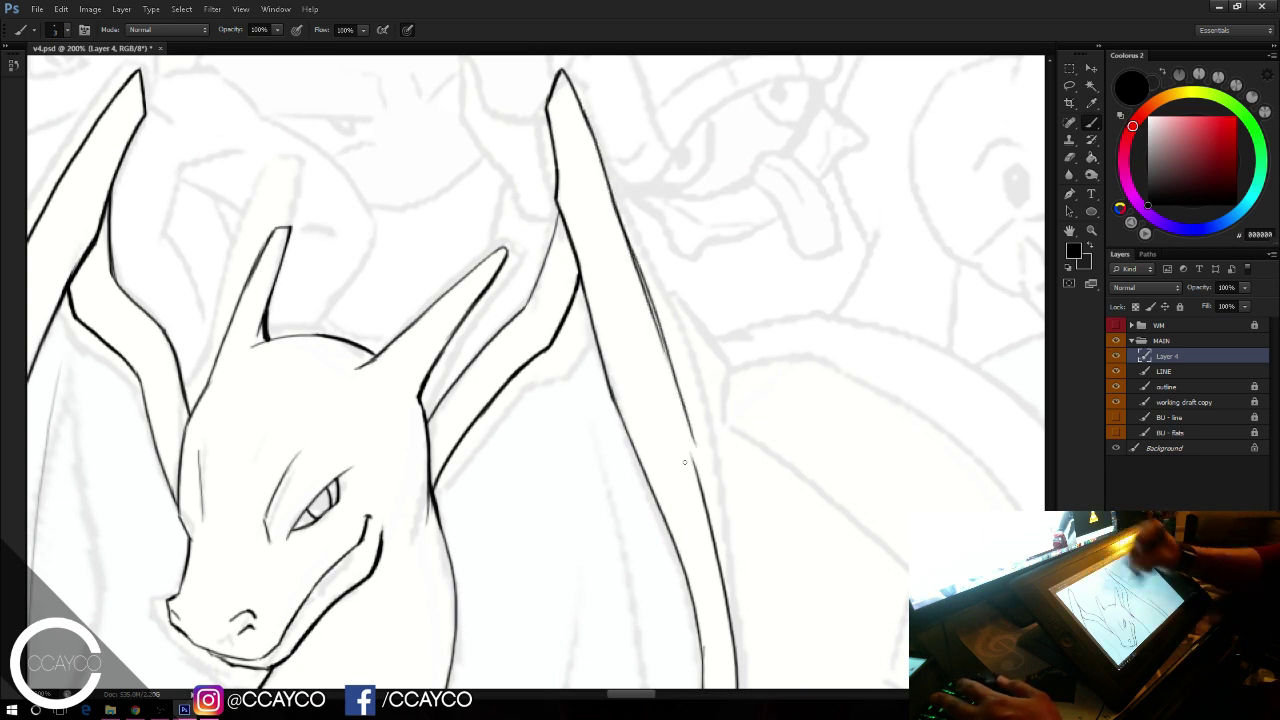
pyautogui.hotkey('ctrl', 'z')
# Step: Redraw the middle of the right wing's outer edge as a slightly outward-bulging line
pyautogui.moveTo(627, 235); pyautogui.dragTo(704, 409)
pyautogui.hotkey('ctrl', 'z')
pyautogui.moveTo(619, 213); pyautogui.dragTo(689, 391)
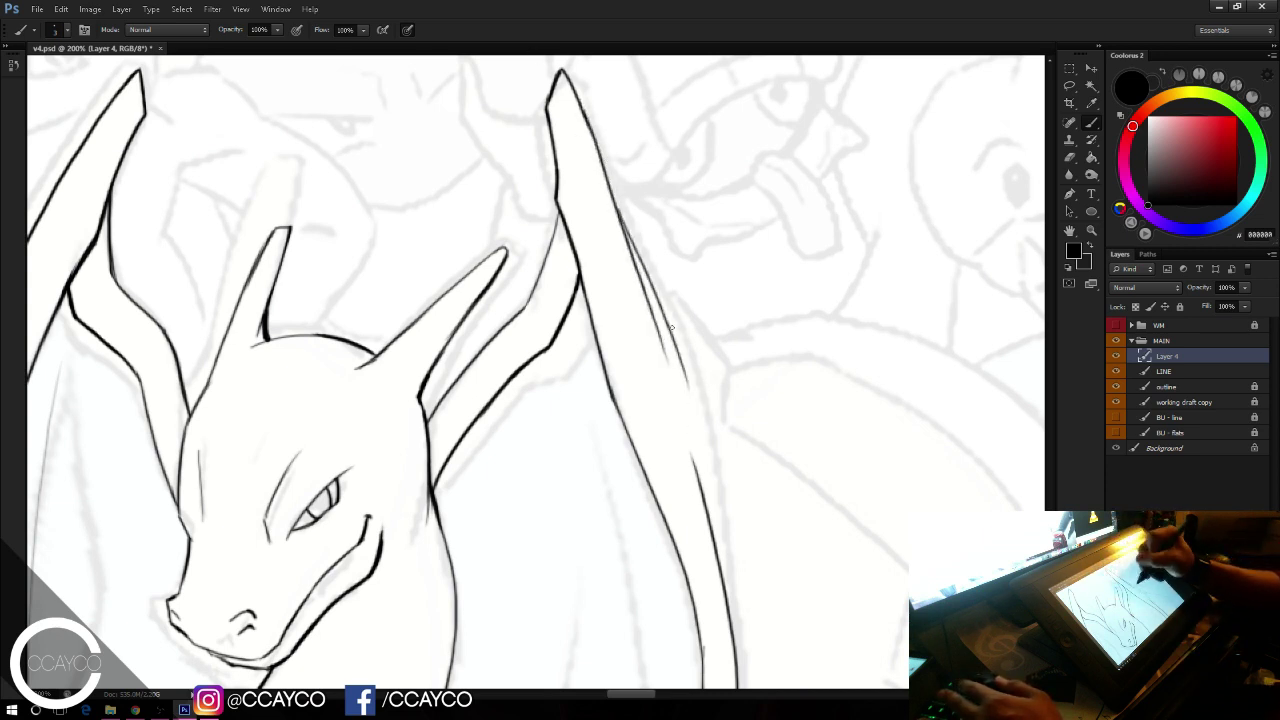
pyautogui.hotkey('ctrl', 'z')
pyautogui.moveTo(618, 211)
pyautogui.mouseDown()
pyautogui.moveTo(702, 461)
pyautogui.moveTo(682, 368)
pyautogui.moveTo(716, 534)
pyautogui.mouseUp()
# Step: Connect the bulging middle of the right wing's outer edge to its lower part and thicken the line above it
pyautogui.hotkey('ctrl', 'z')
pyautogui.moveTo(690, 400)
pyautogui.mouseDown()
pyautogui.moveTo(714, 511)
pyautogui.moveTo(709, 494)
pyautogui.mouseUp()
pyautogui.hotkey('ctrl', 'z')
pyautogui.moveTo(697, 435); pyautogui.dragTo(714, 545)
pyautogui.moveTo(689, 397); pyautogui.dragTo(705, 476)
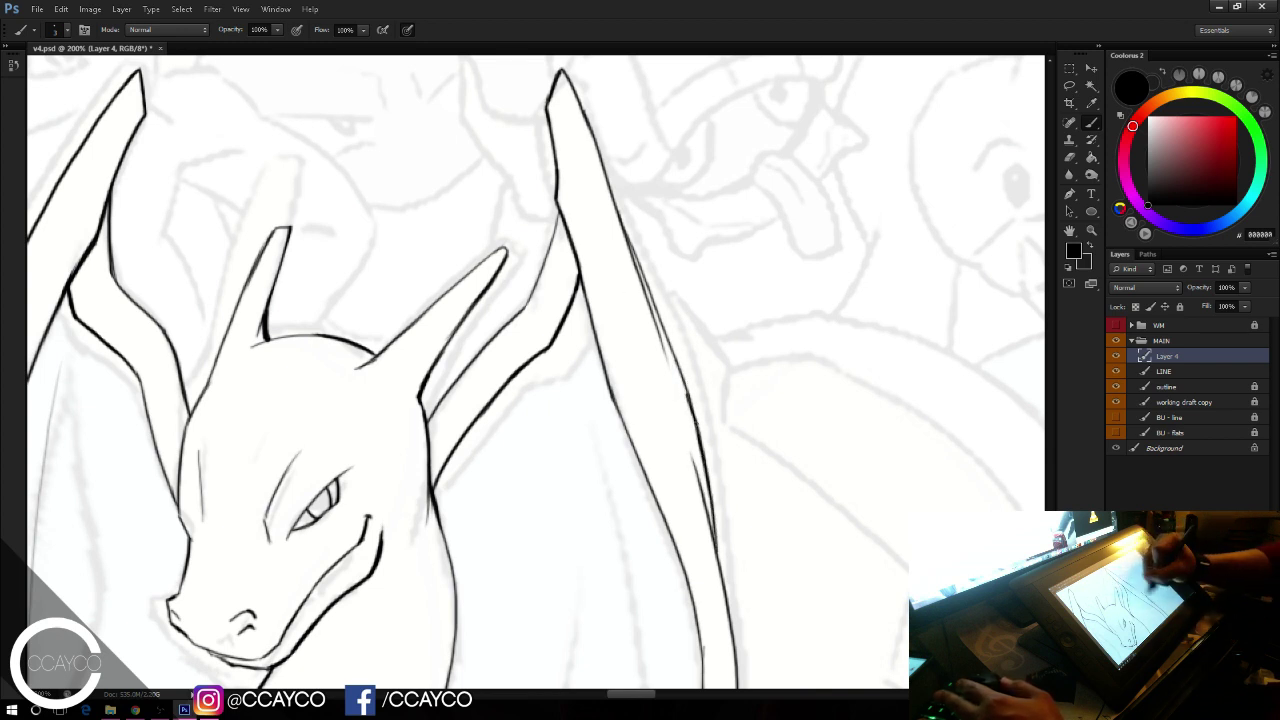
pyautogui.hotkey('ctrl', 'z')
pyautogui.moveTo(691, 402); pyautogui.dragTo(717, 566)
pyautogui.hotkey('ctrl', 'z')
pyautogui.hotkey('ctrl', 'z')
pyautogui.hotkey('ctrl', 'z')
pyautogui.moveTo(711, 505); pyautogui.dragTo(718, 570)
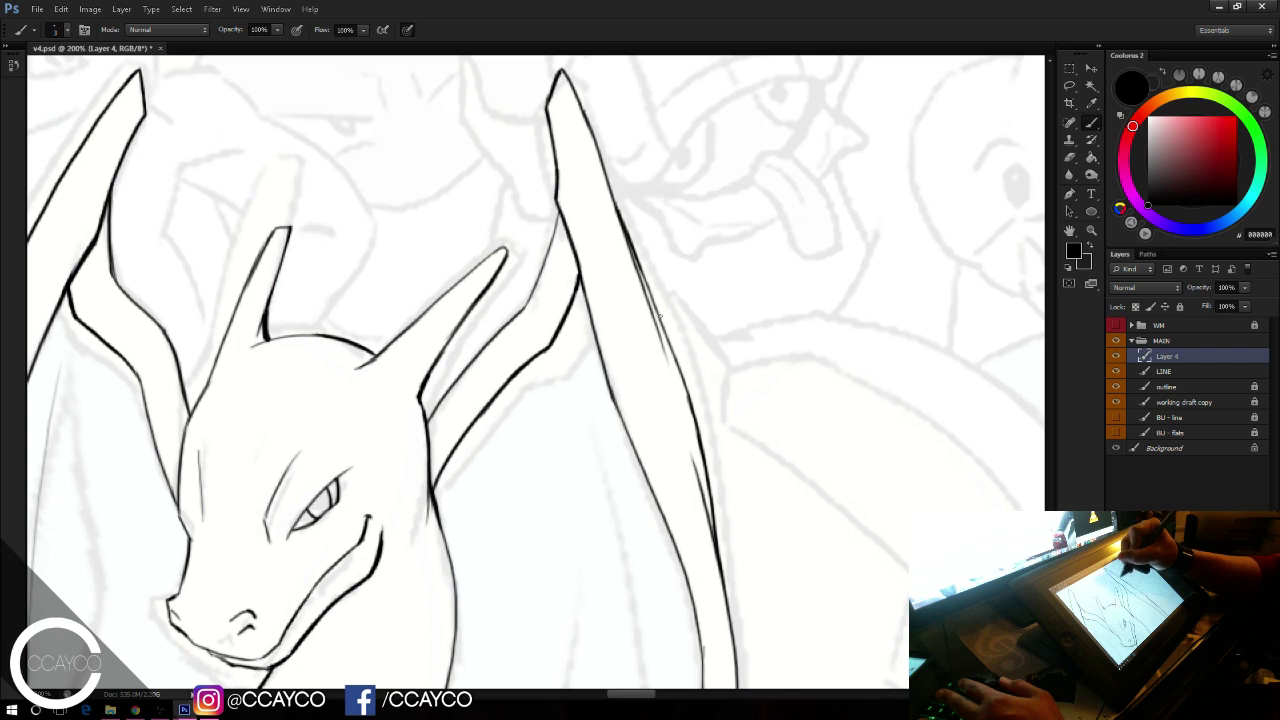
pyautogui.moveTo(660, 316); pyautogui.dragTo(624, 218)
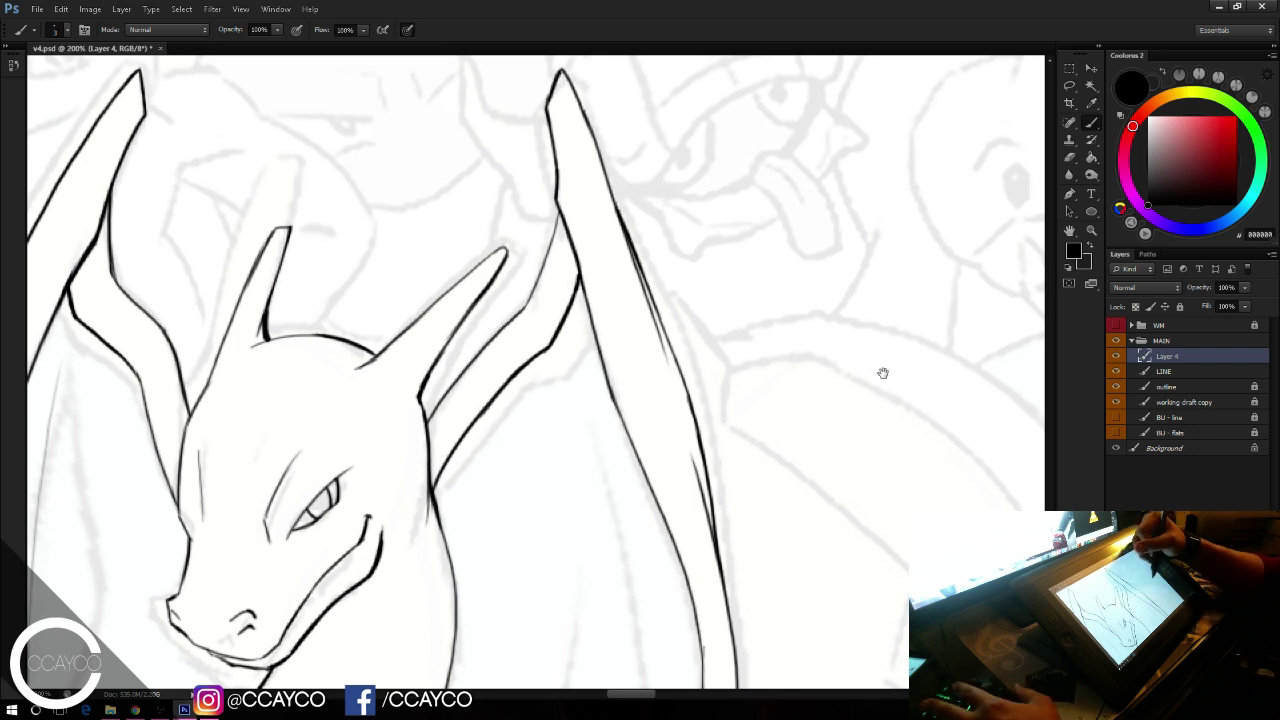
# Step: Ink the scalloped lower edge of the right wing's membrane from behind the dragon's arm to the wing finger
pyautogui.moveTo(828, 393); pyautogui.dragTo(876, 325)
pyautogui.moveTo(768, 250)
pyautogui.mouseDown()
pyautogui.moveTo(926, 220)
pyautogui.moveTo(888, 185)
pyautogui.mouseUp()
pyautogui.moveTo(908, 354)
pyautogui.mouseDown()
pyautogui.moveTo(791, 211)
pyautogui.moveTo(906, 146)
pyautogui.mouseUp()
pyautogui.moveTo(840, 230); pyautogui.dragTo(843, 189)
pyautogui.moveTo(634, 421); pyautogui.dragTo(662, 462)
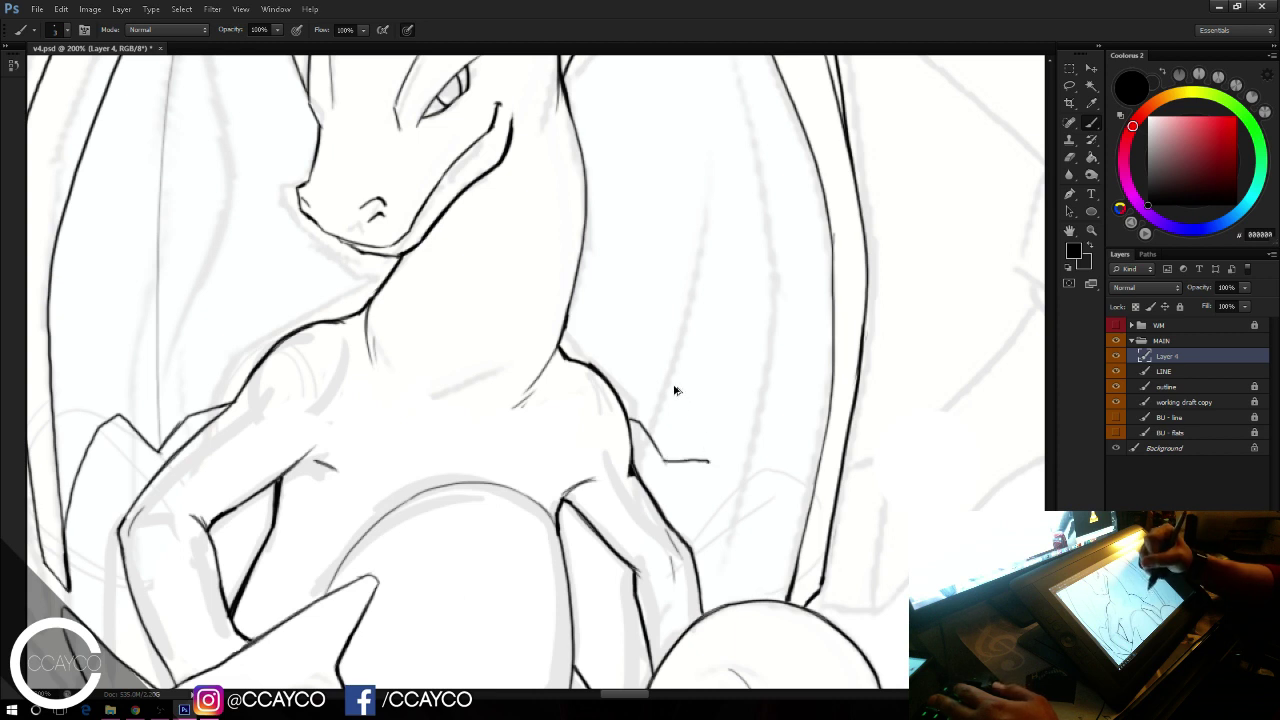
pyautogui.hotkey('ctrl', 'z')
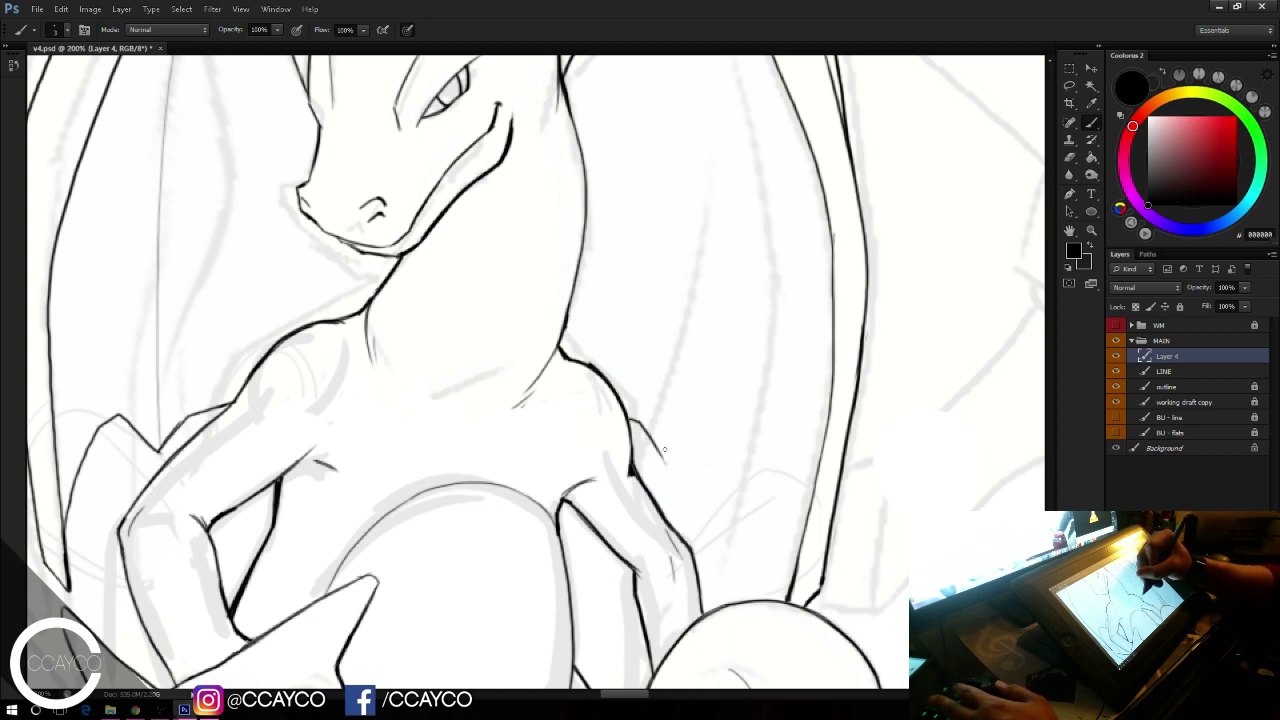
pyautogui.moveTo(661, 453); pyautogui.dragTo(677, 481)
pyautogui.hotkey('ctrl', 'z')
pyautogui.moveTo(641, 425)
pyautogui.mouseDown()
pyautogui.moveTo(675, 479)
pyautogui.moveTo(792, 533)
pyautogui.mouseUp()
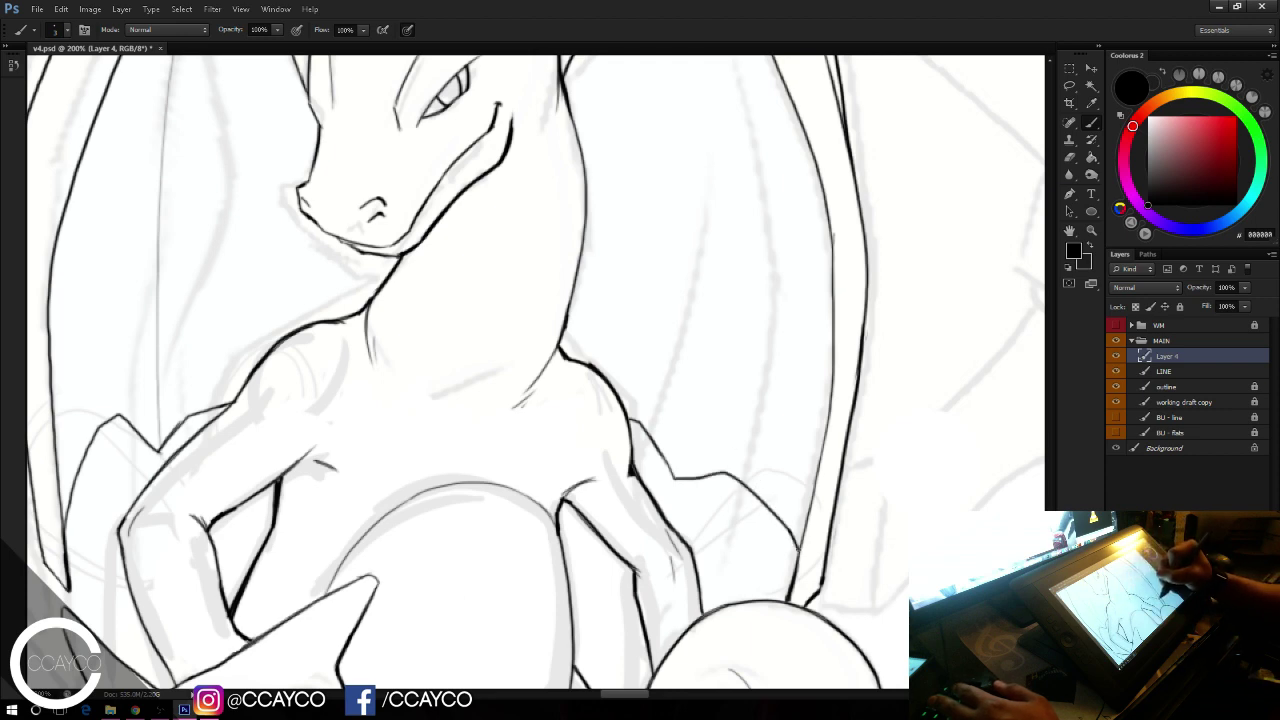
# Step: Ink the right wing's long membrane fold up from the lower notch, plus short fold lines beside the neck and below the snout
pyautogui.moveTo(744, 385); pyautogui.dragTo(775, 565)
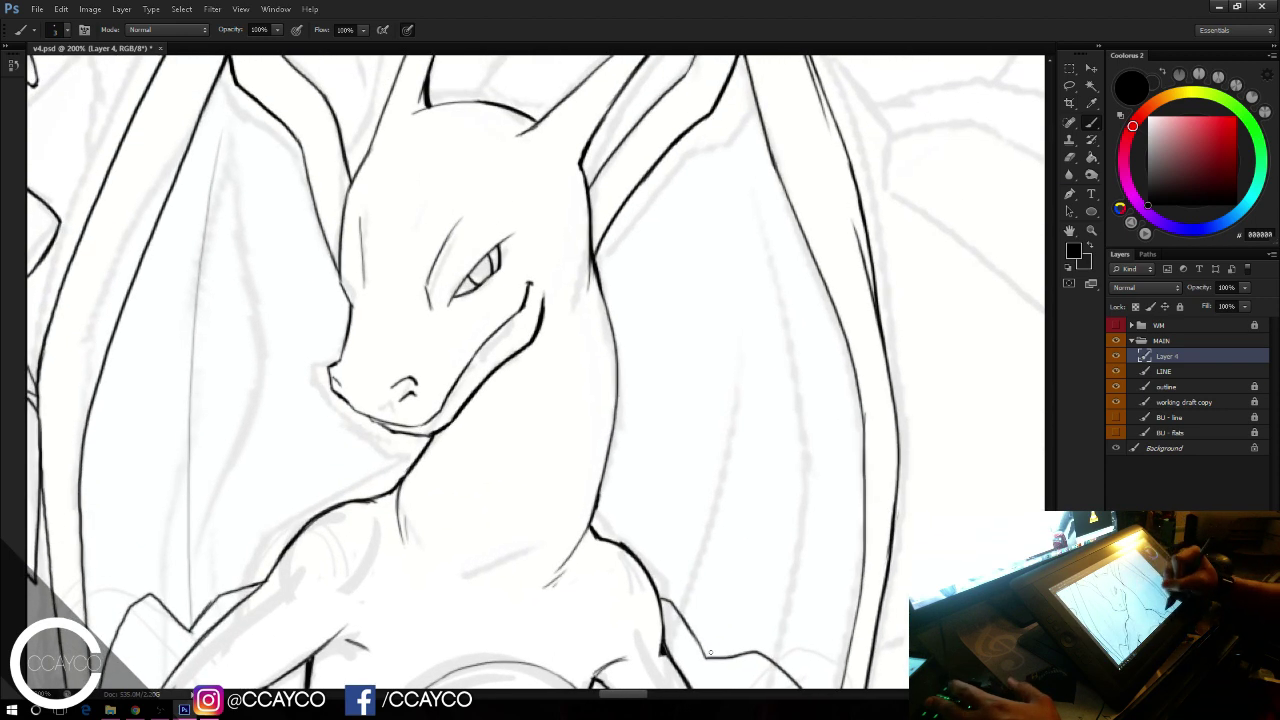
pyautogui.moveTo(708, 656)
pyautogui.mouseDown()
pyautogui.moveTo(758, 503)
pyautogui.moveTo(742, 188)
pyautogui.mouseUp()
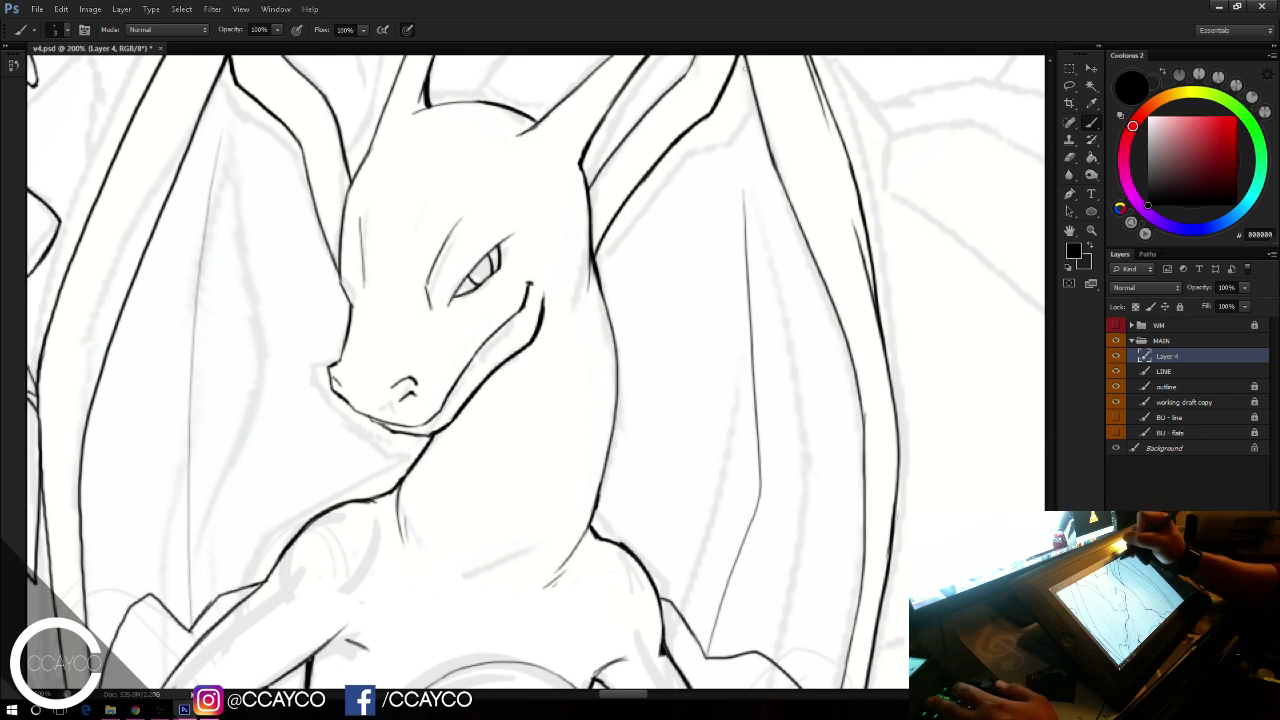
pyautogui.moveTo(744, 68); pyautogui.dragTo(749, 131)
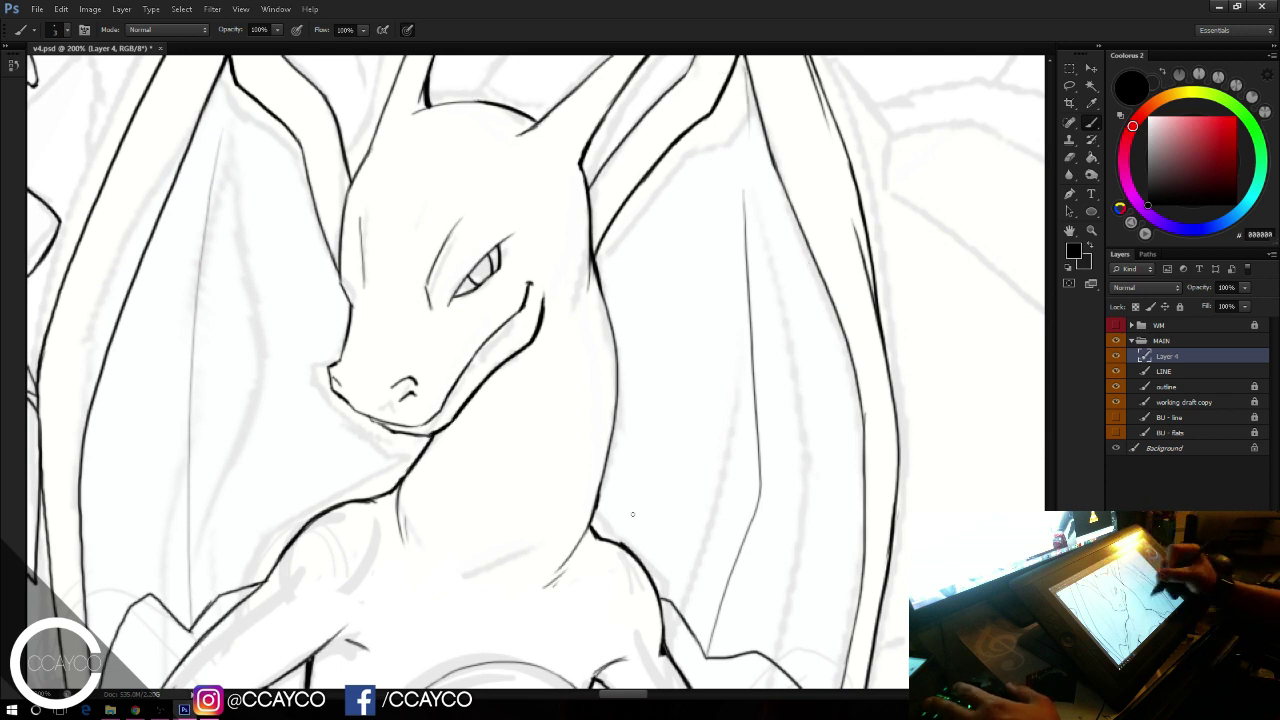
pyautogui.moveTo(632, 384); pyautogui.dragTo(604, 536)
pyautogui.moveTo(350, 500); pyautogui.dragTo(345, 420)
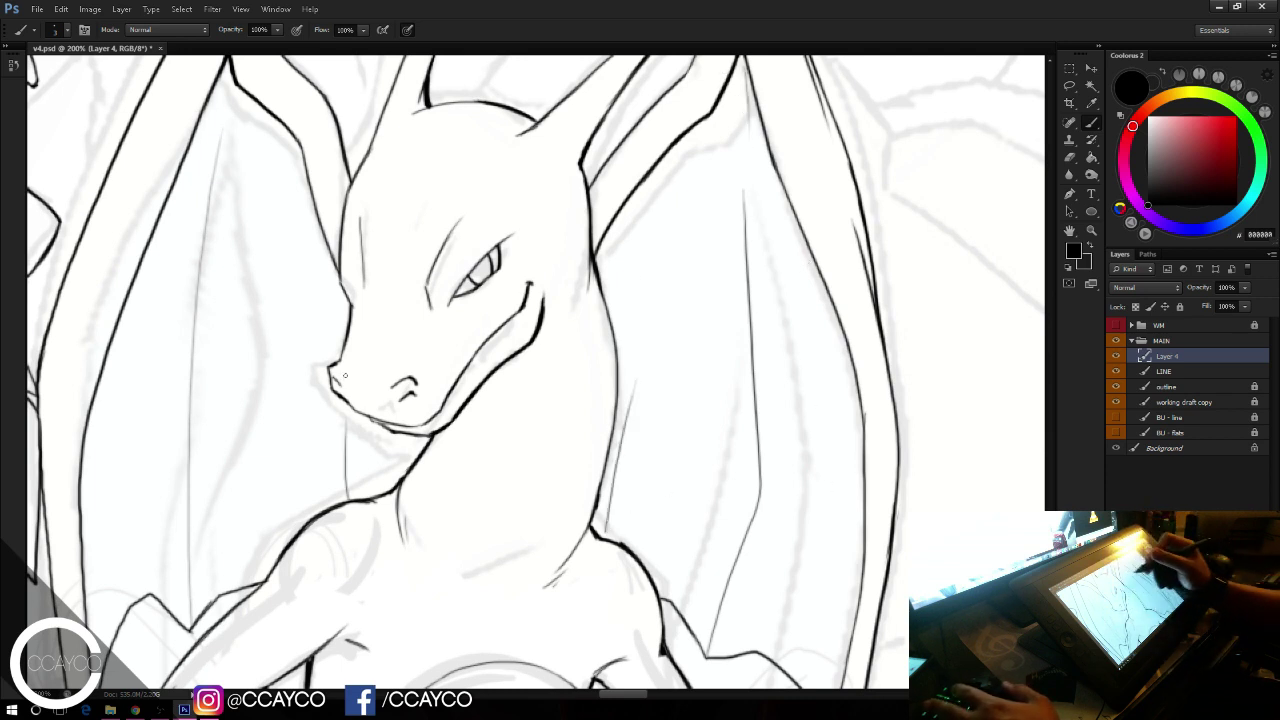
# Step: Check the inked group with the working draft copy layer hidden, and show that layer again
pyautogui.moveTo(932, 585); pyautogui.dragTo(903, 277)
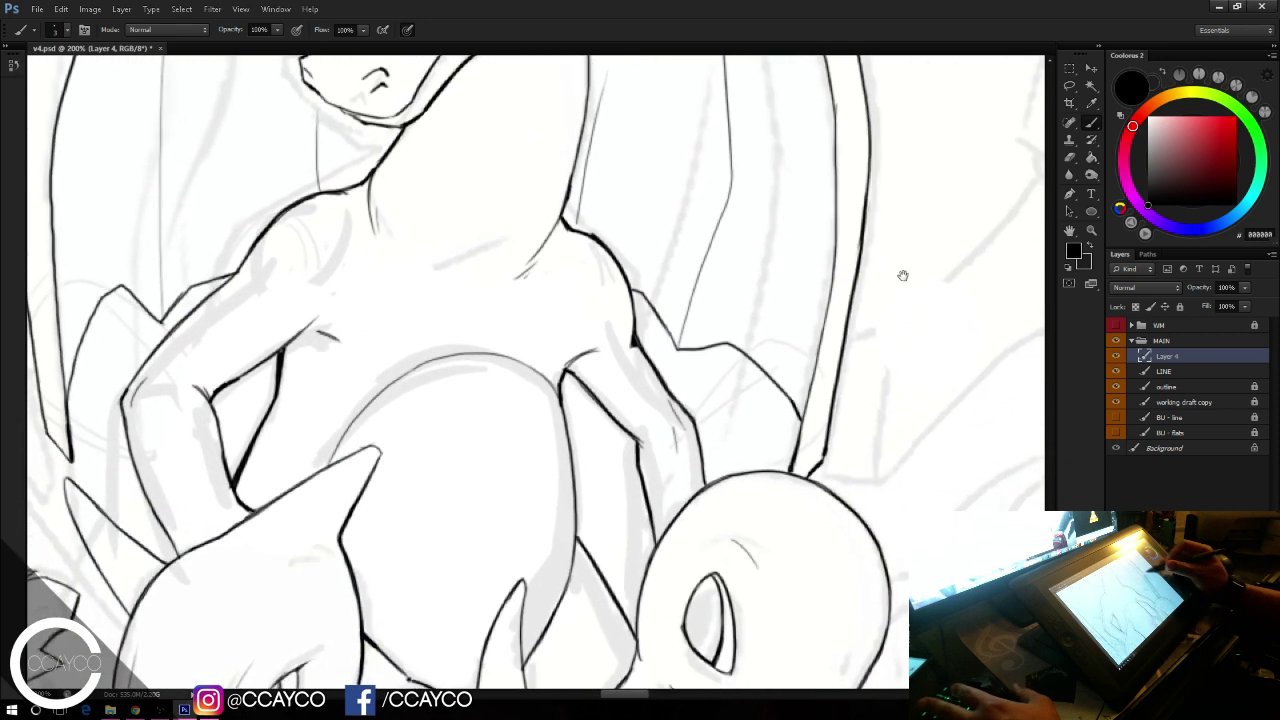
pyautogui.moveTo(935, 525); pyautogui.dragTo(921, 464)
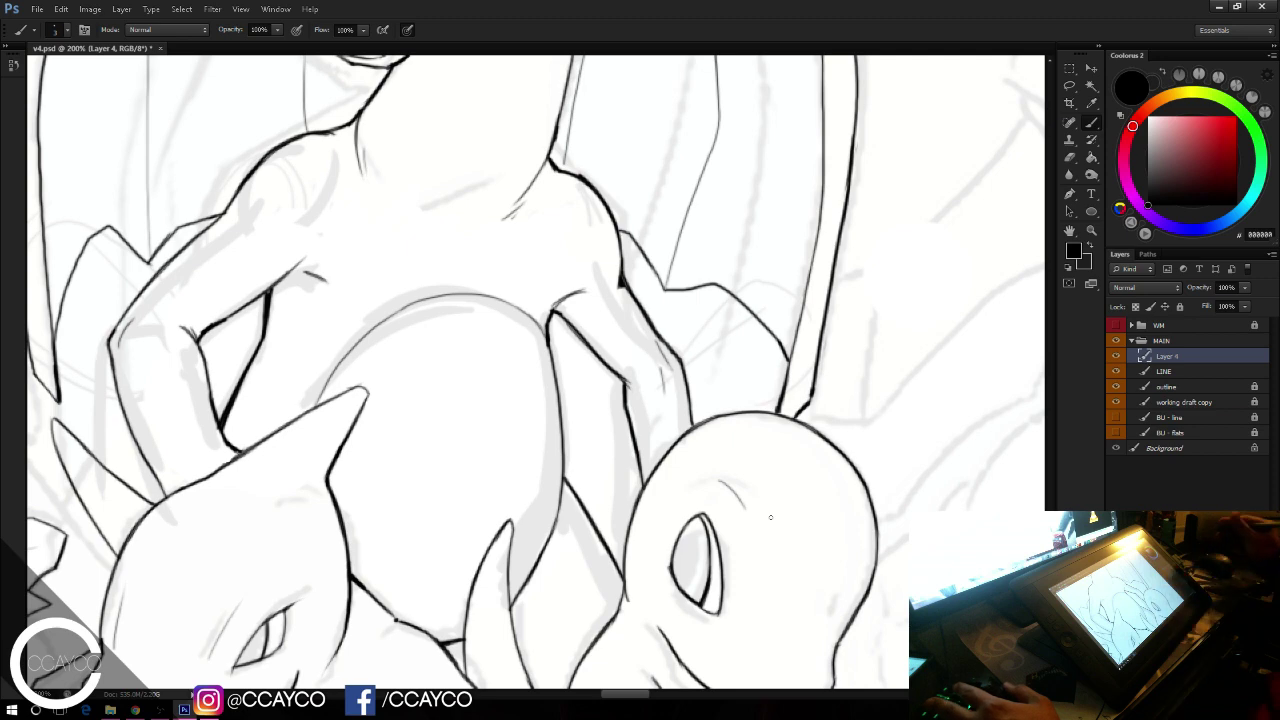
pyautogui.hotkey('ctrl', '-')
pyautogui.hotkey('ctrl', '-')
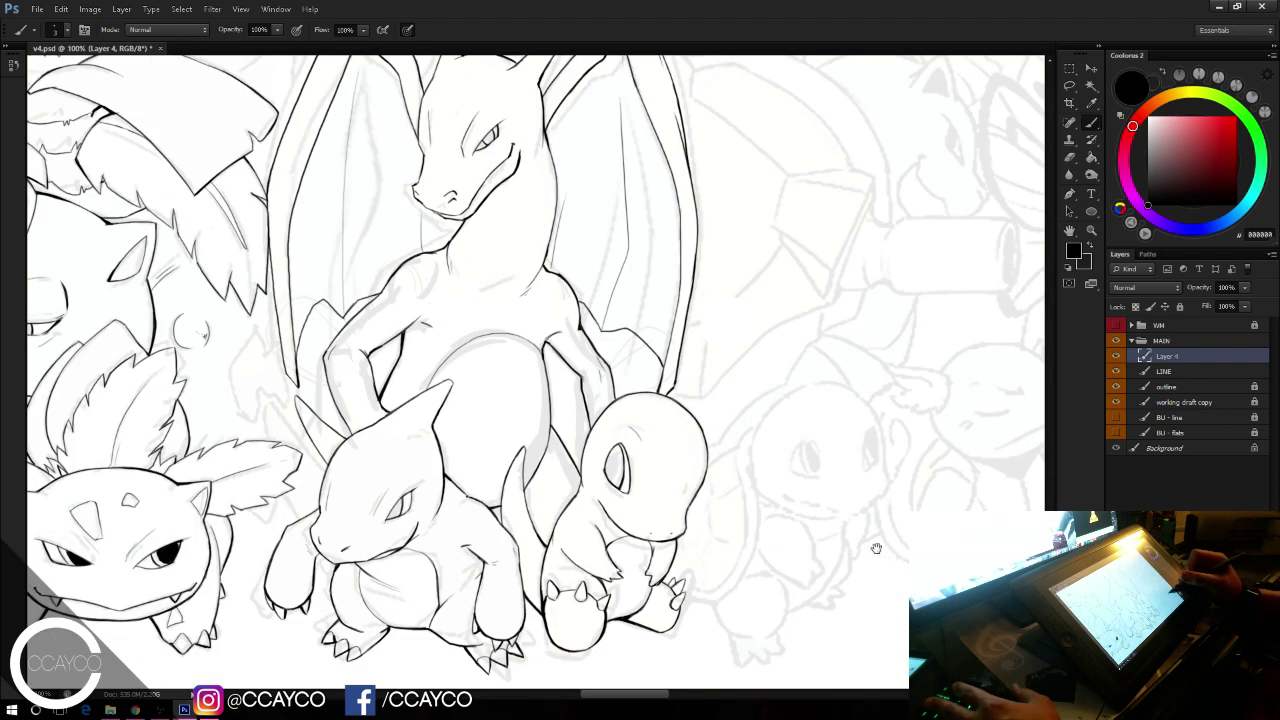
pyautogui.moveTo(876, 548); pyautogui.dragTo(890, 550)
pyautogui.click(1116, 402)
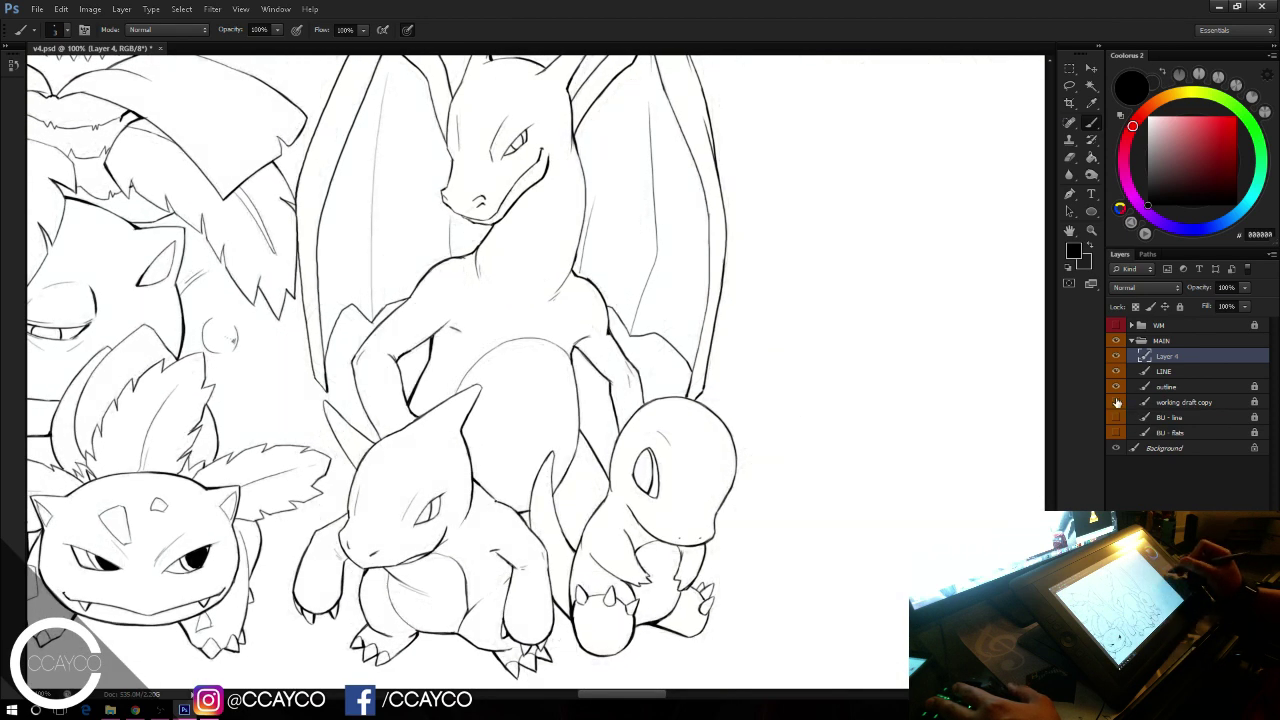
pyautogui.click(1116, 403)
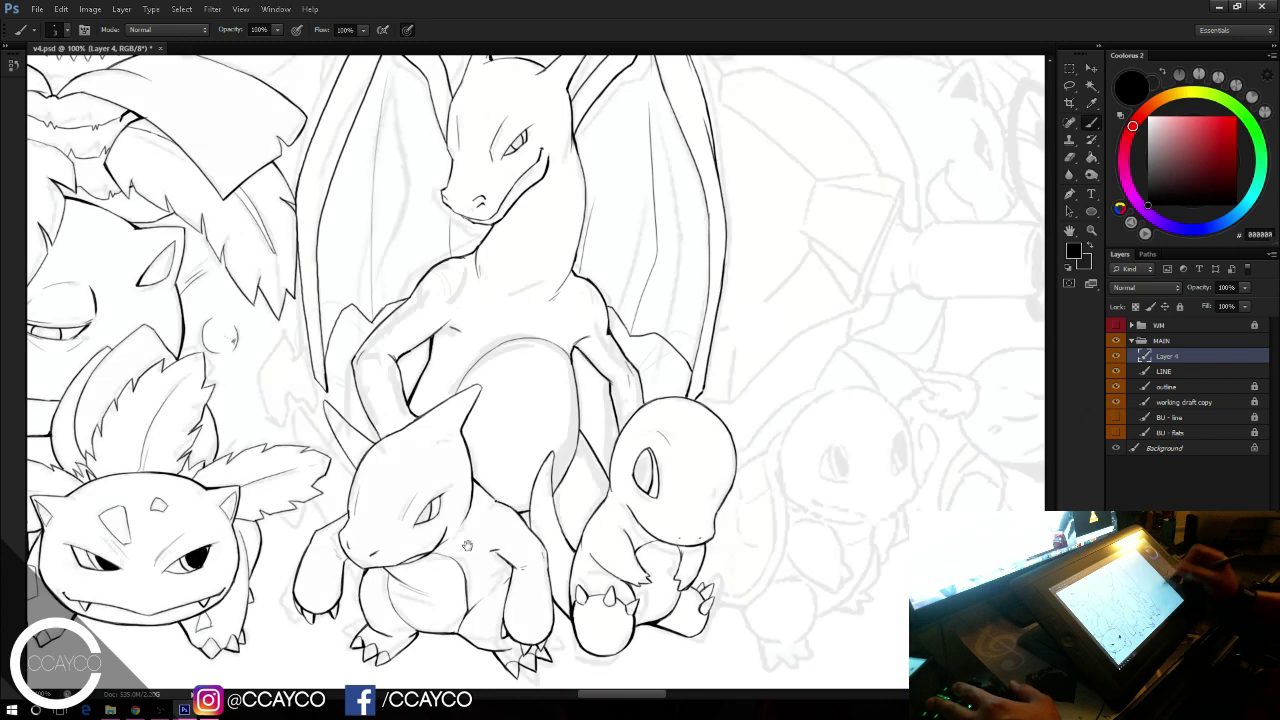
# Step: Ink the missing lines around the left wing's lower tip, including the inner membrane fold and bottom edge beside the dragon's elbow
pyautogui.moveTo(440, 535); pyautogui.dragTo(819, 475)
pyautogui.hotkey('ctrl', '+')
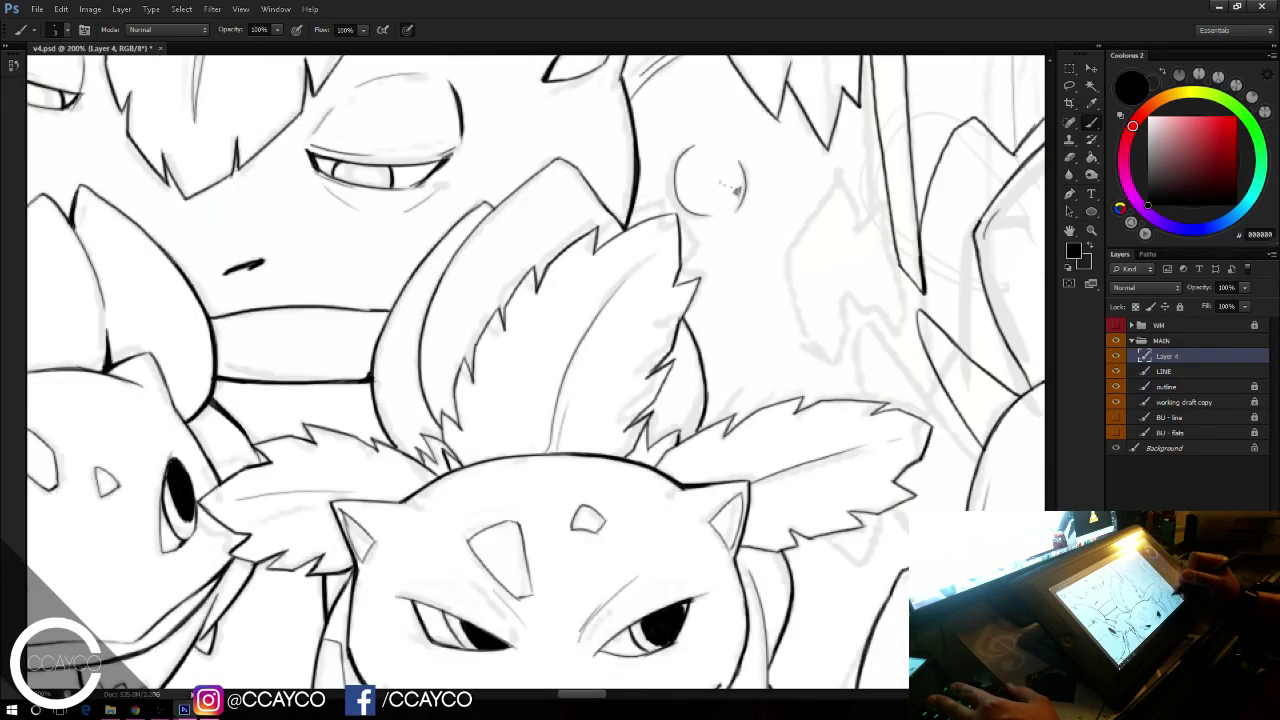
pyautogui.moveTo(916, 583); pyautogui.dragTo(773, 621)
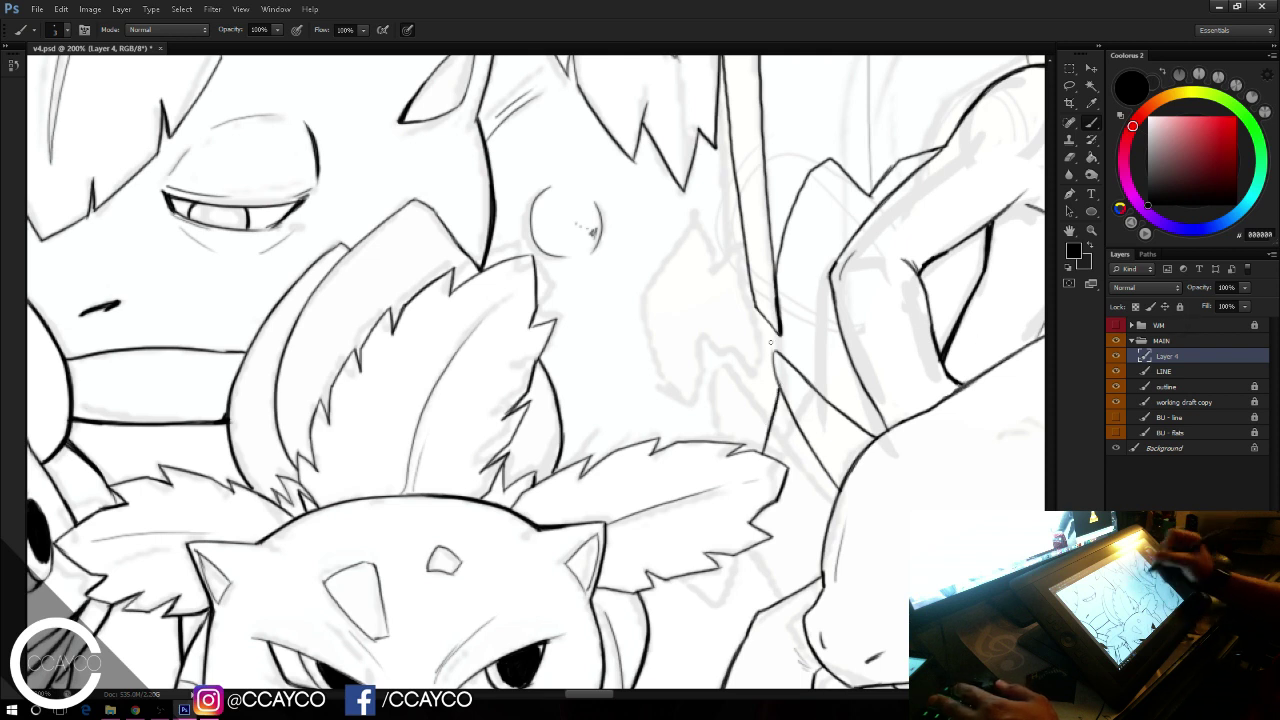
pyautogui.moveTo(786, 355); pyautogui.dragTo(782, 295)
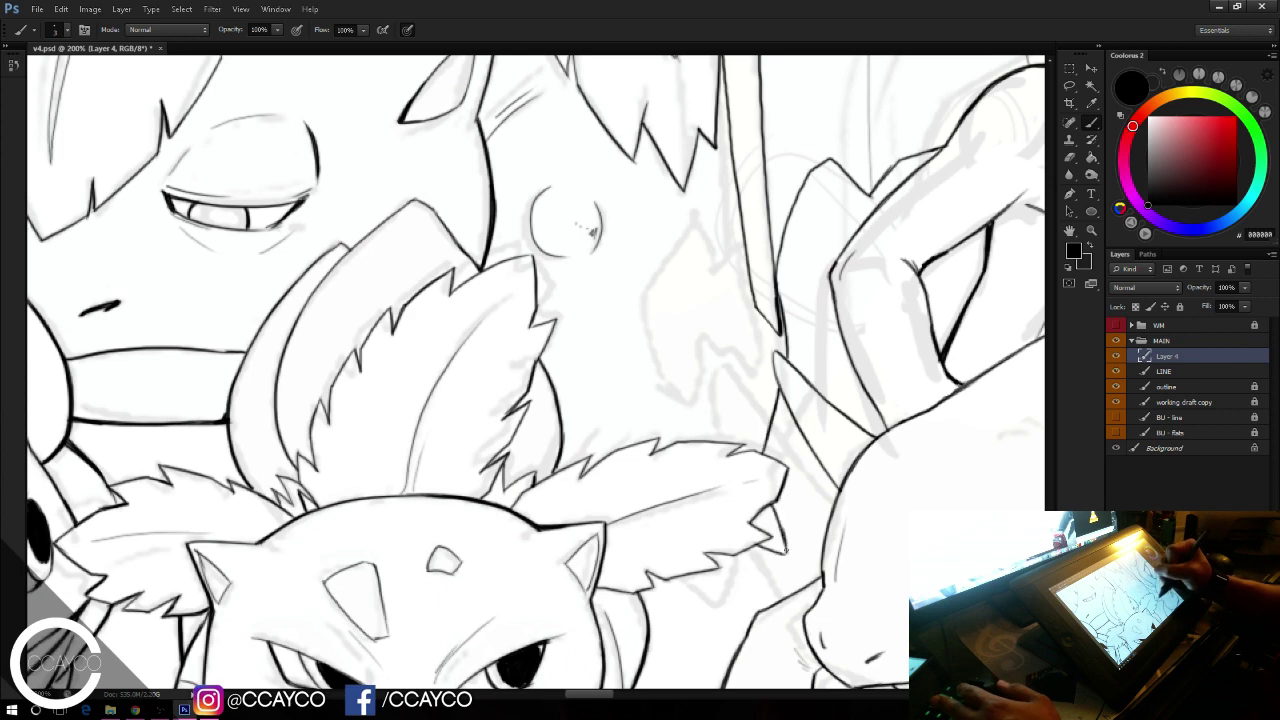
pyautogui.moveTo(849, 451); pyautogui.dragTo(811, 561)
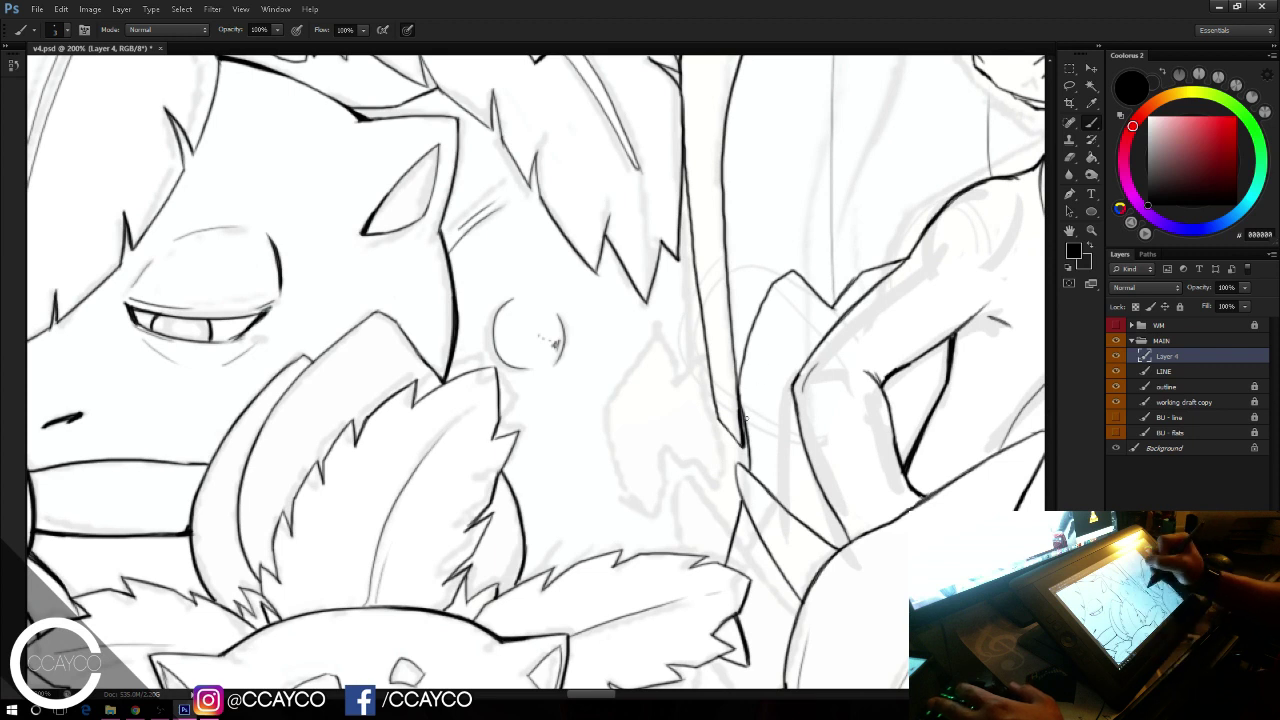
pyautogui.moveTo(746, 422)
pyautogui.mouseDown()
pyautogui.moveTo(780, 374)
pyautogui.moveTo(799, 279)
pyautogui.moveTo(784, 367)
pyautogui.moveTo(747, 419)
pyautogui.moveTo(749, 456)
pyautogui.mouseUp()
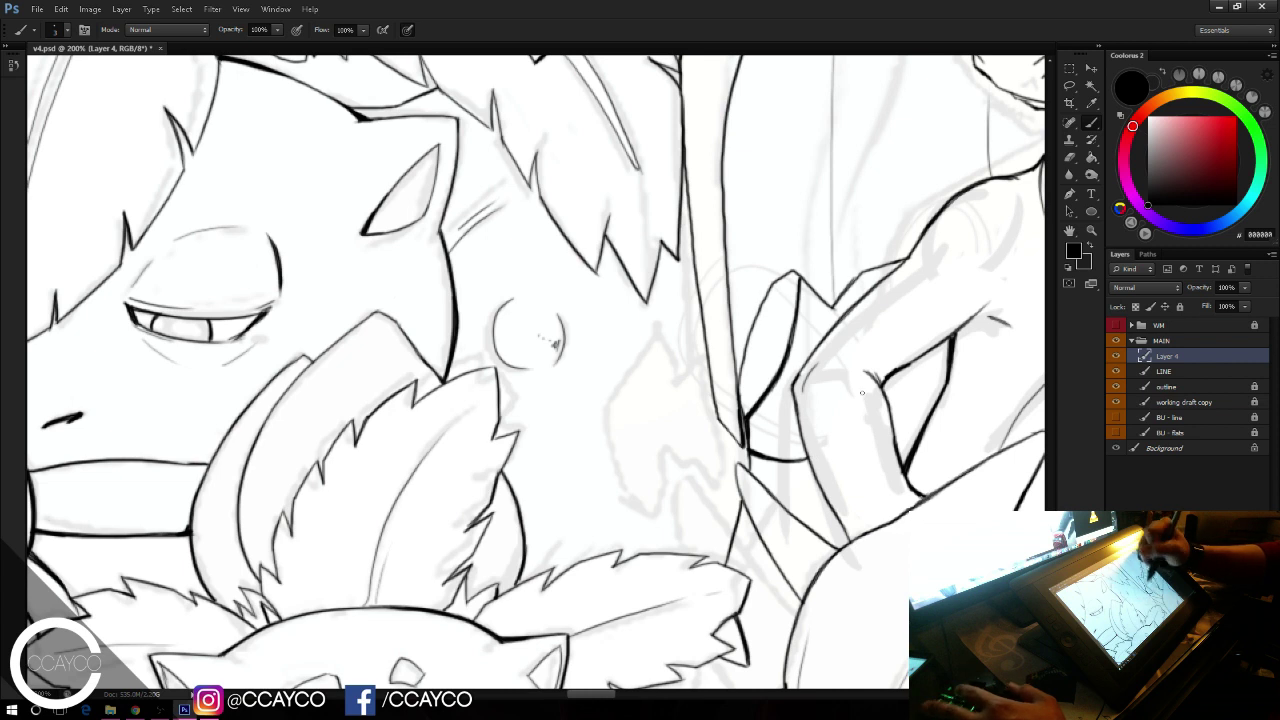
# Step: With the working draft copy layer hidden, ink a second skin spot on the large plant creature's flank and touch up lines by the dragon's elbow
pyautogui.click(1118, 402)
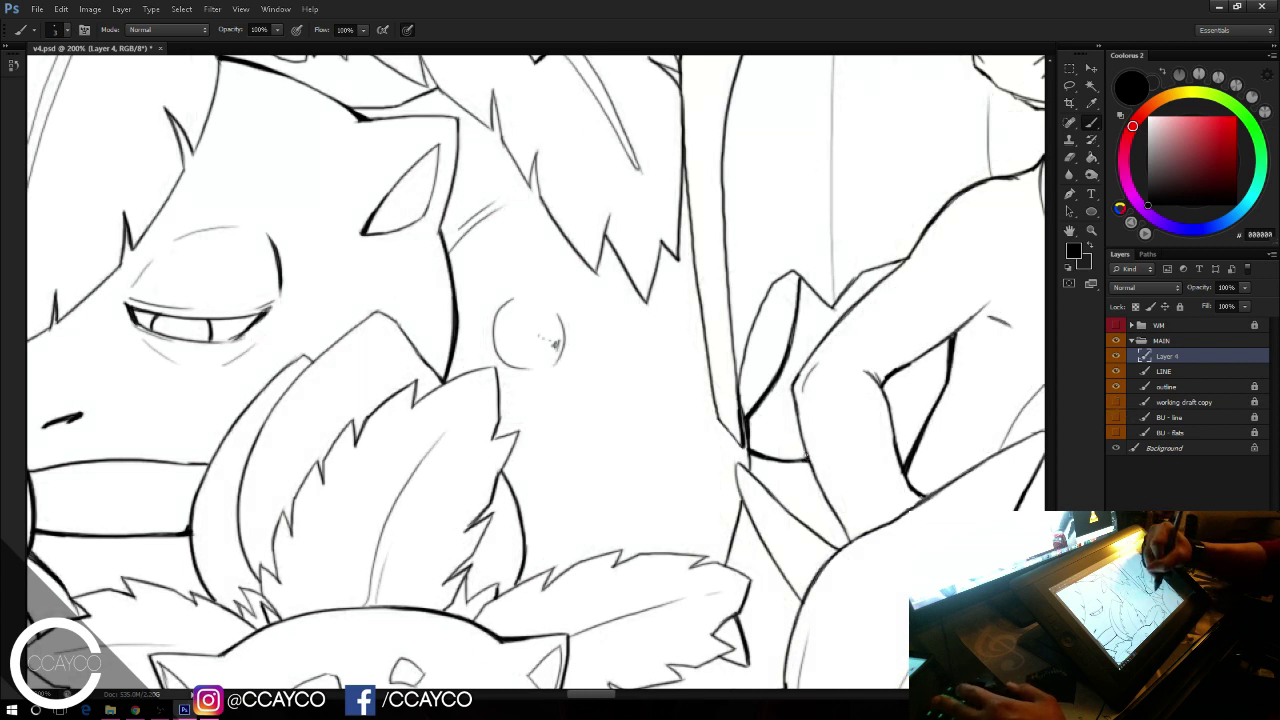
pyautogui.hotkey('ctrl', '-')
pyautogui.moveTo(814, 357); pyautogui.dragTo(863, 385)
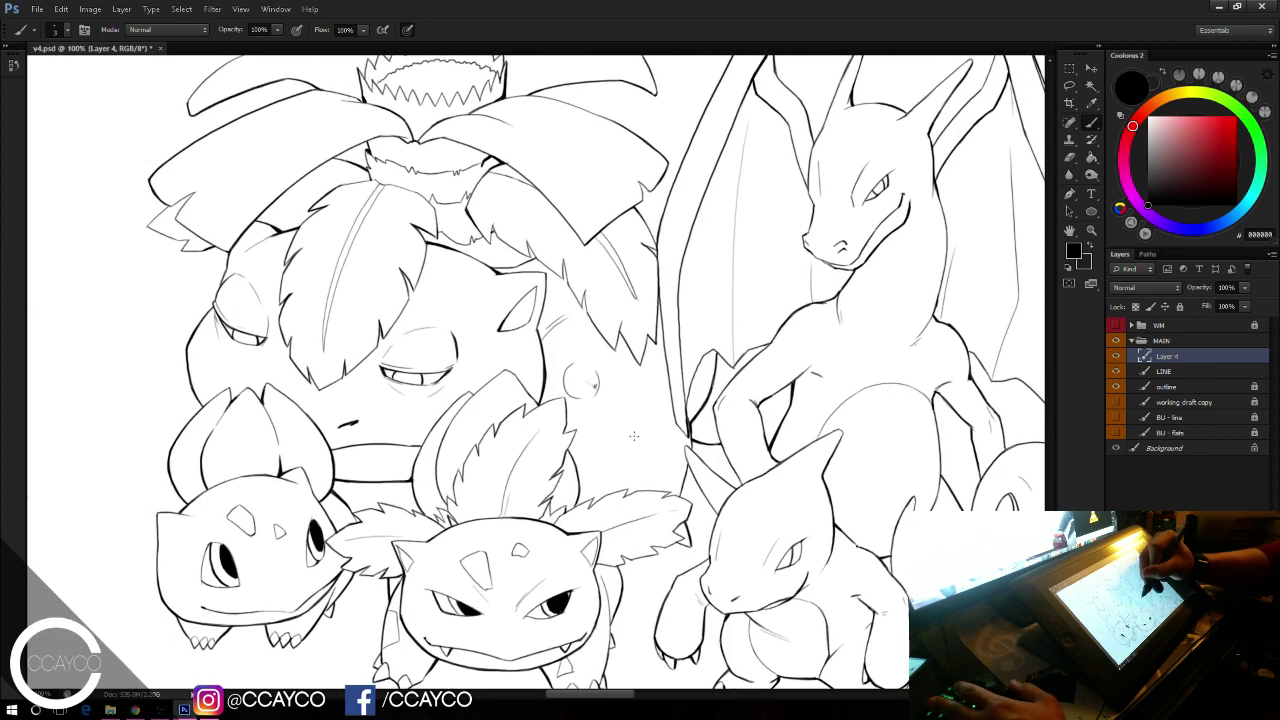
pyautogui.hotkey('ctrl', 'z')
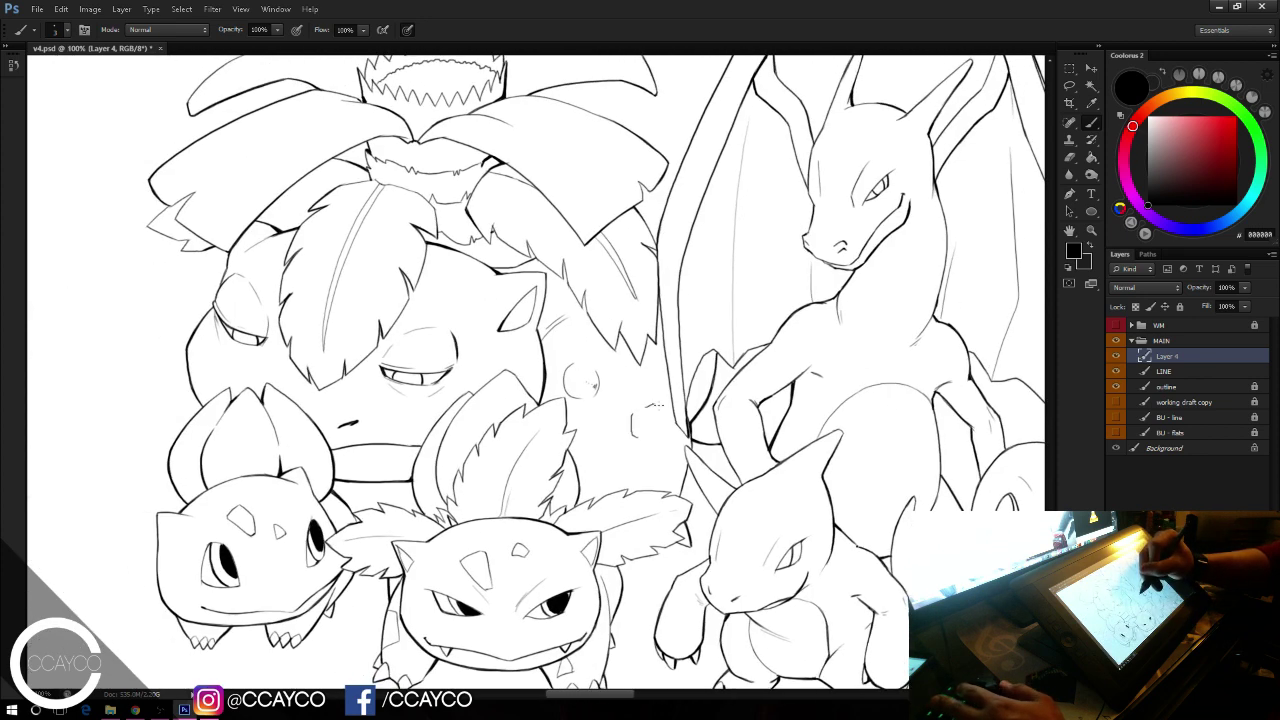
pyautogui.hotkey('ctrl', 'z')
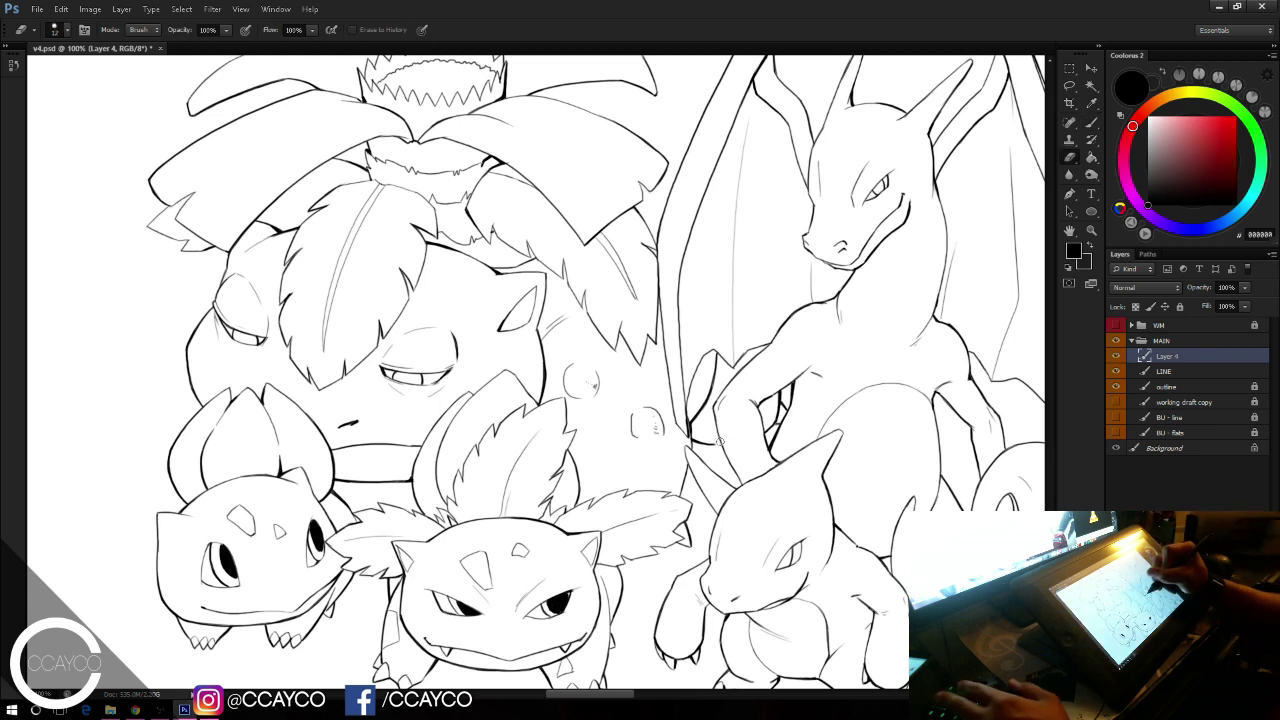
pyautogui.moveTo(714, 444); pyautogui.dragTo(717, 436)
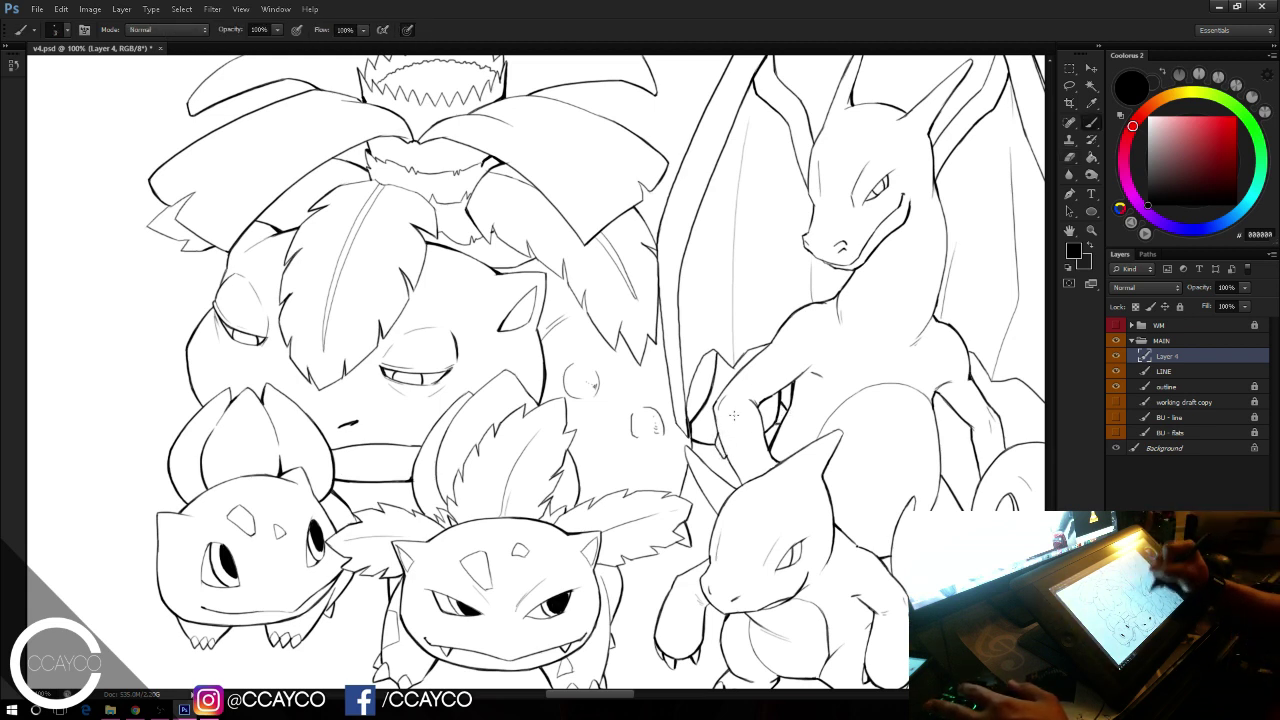
pyautogui.press('e')
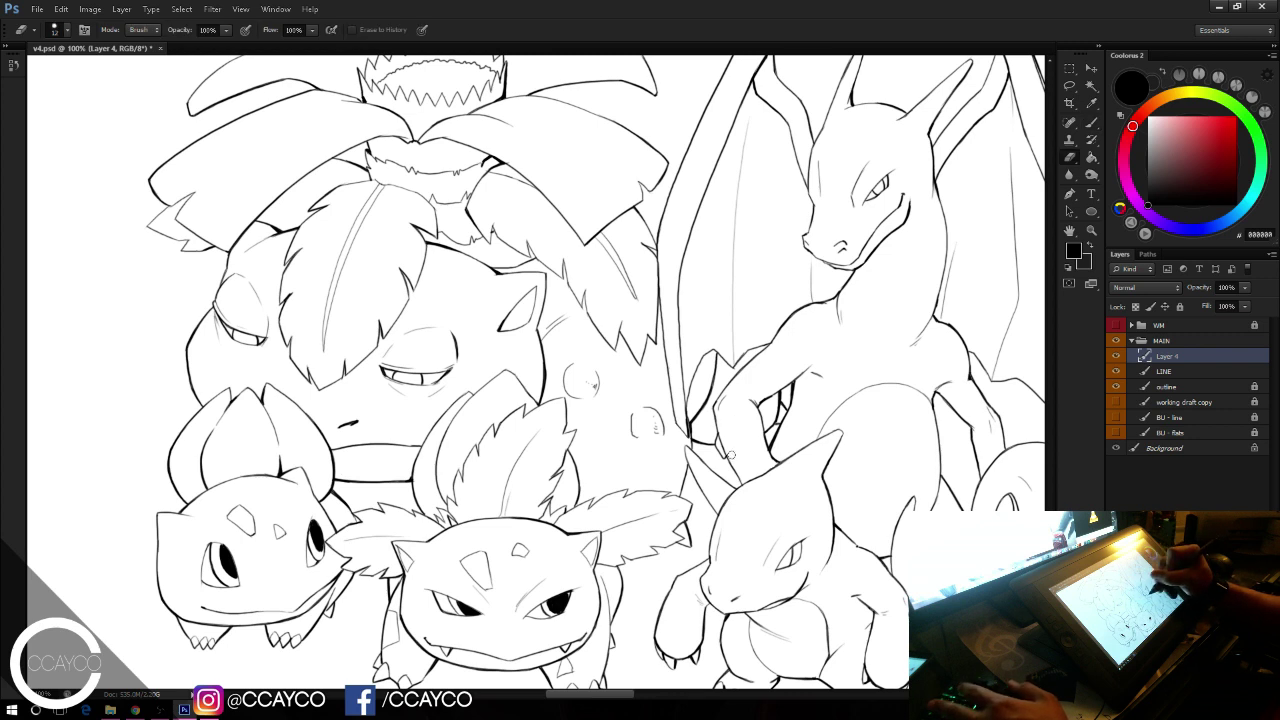
pyautogui.keyDown('ctrl'); pyautogui.click(1167, 372); pyautogui.keyUp('ctrl')
pyautogui.hotkey('ctrl', 'e')
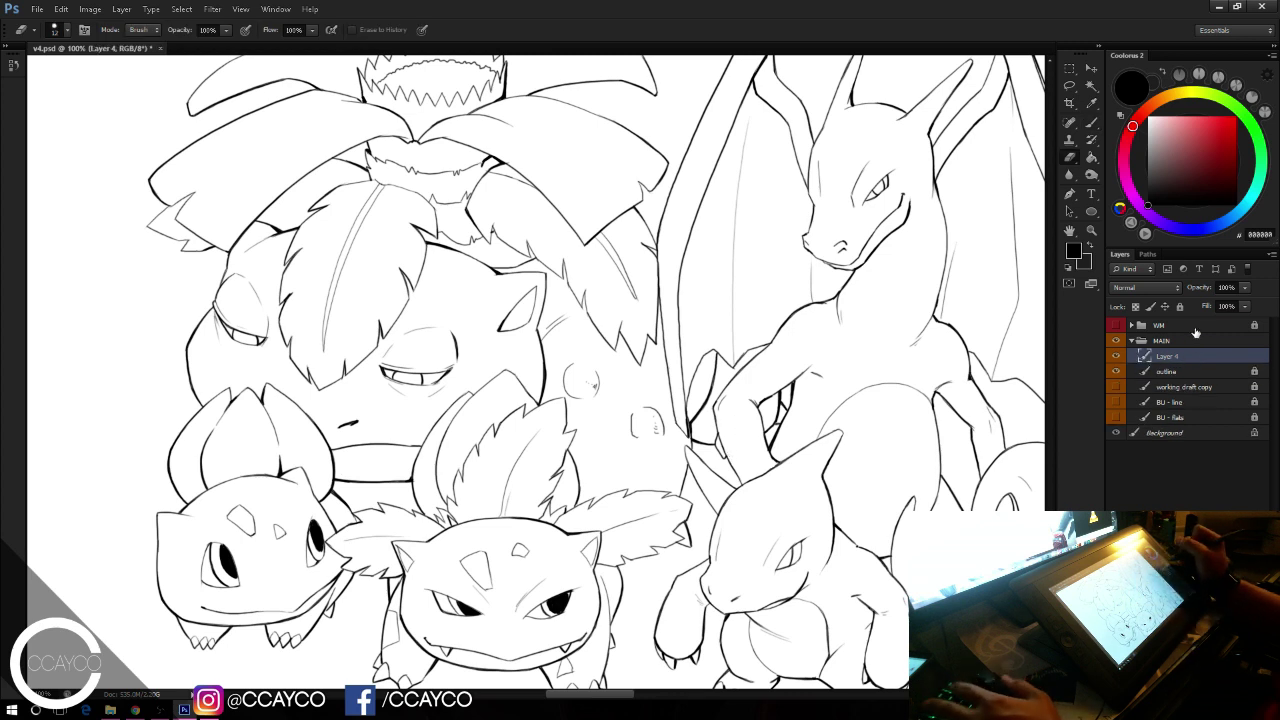
pyautogui.hotkey('ctrl', 'z')
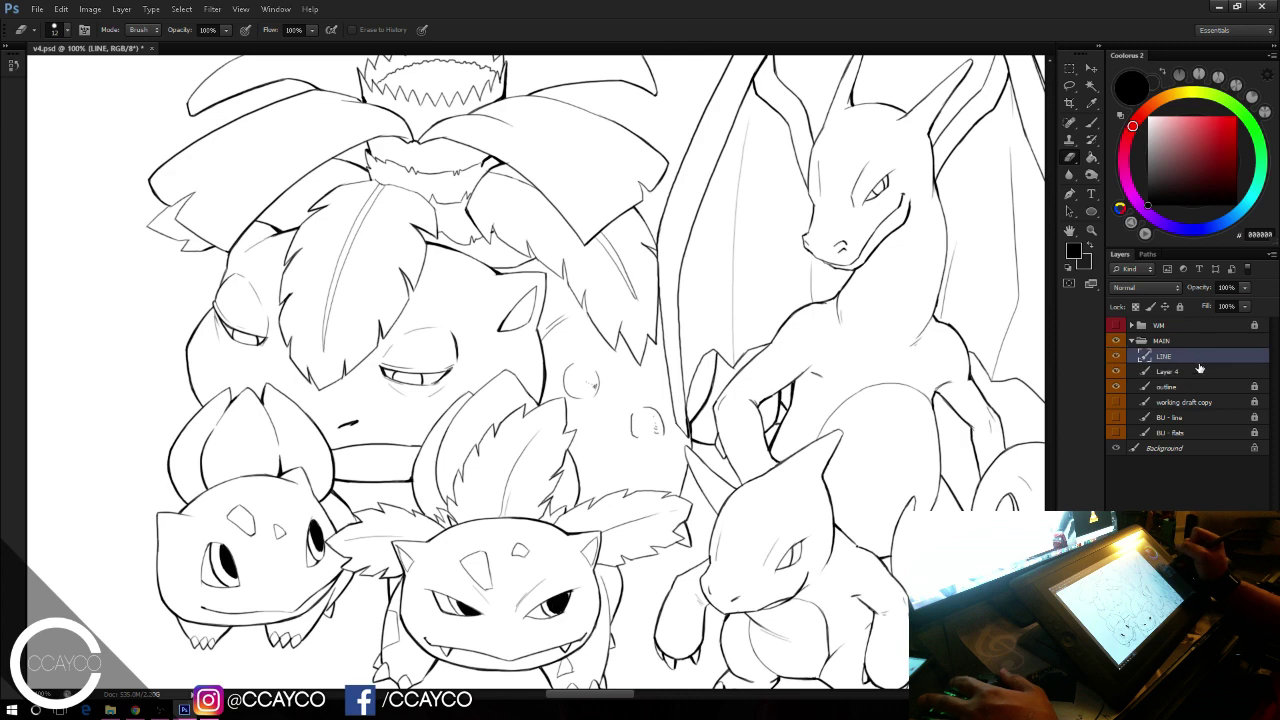
# Step: With the LINE layer placed above Layer 4, merge the two so the result keeps the name LINE
pyautogui.keyDown('ctrl'); pyautogui.click(1199, 369); pyautogui.keyUp('ctrl')
pyautogui.hotkey('ctrl', 'e')
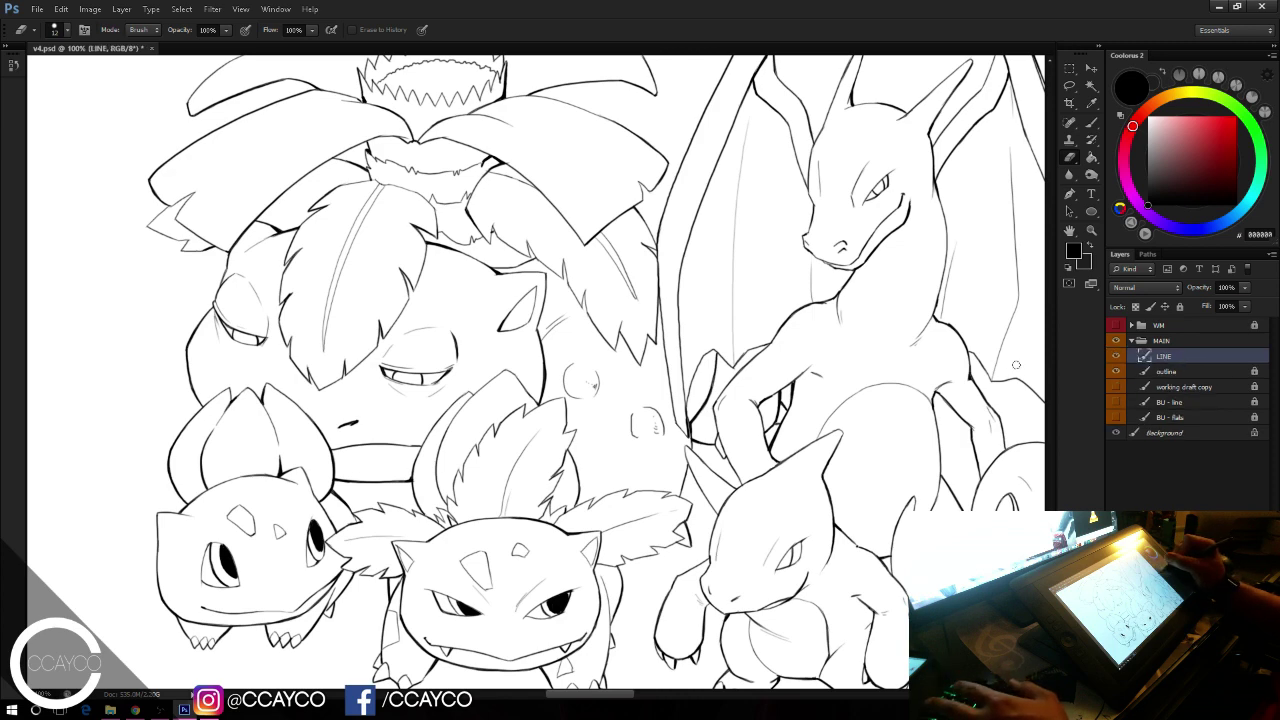
# Step: Show the working draft copy layer again and bring the small turtle's sketch beside the small lizard into close view
pyautogui.moveTo(948, 573); pyautogui.dragTo(511, 530)
pyautogui.click(1117, 387)
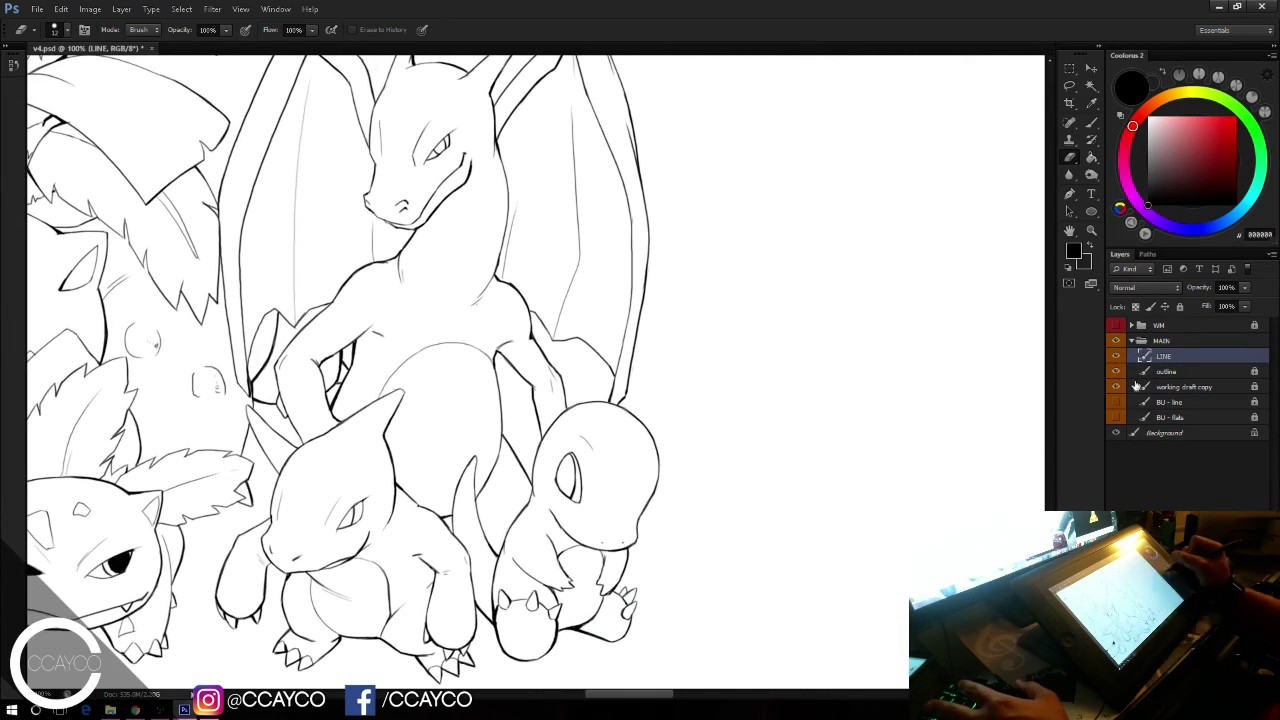
pyautogui.moveTo(921, 527); pyautogui.dragTo(814, 449)
pyautogui.hotkey('ctrl', '+')
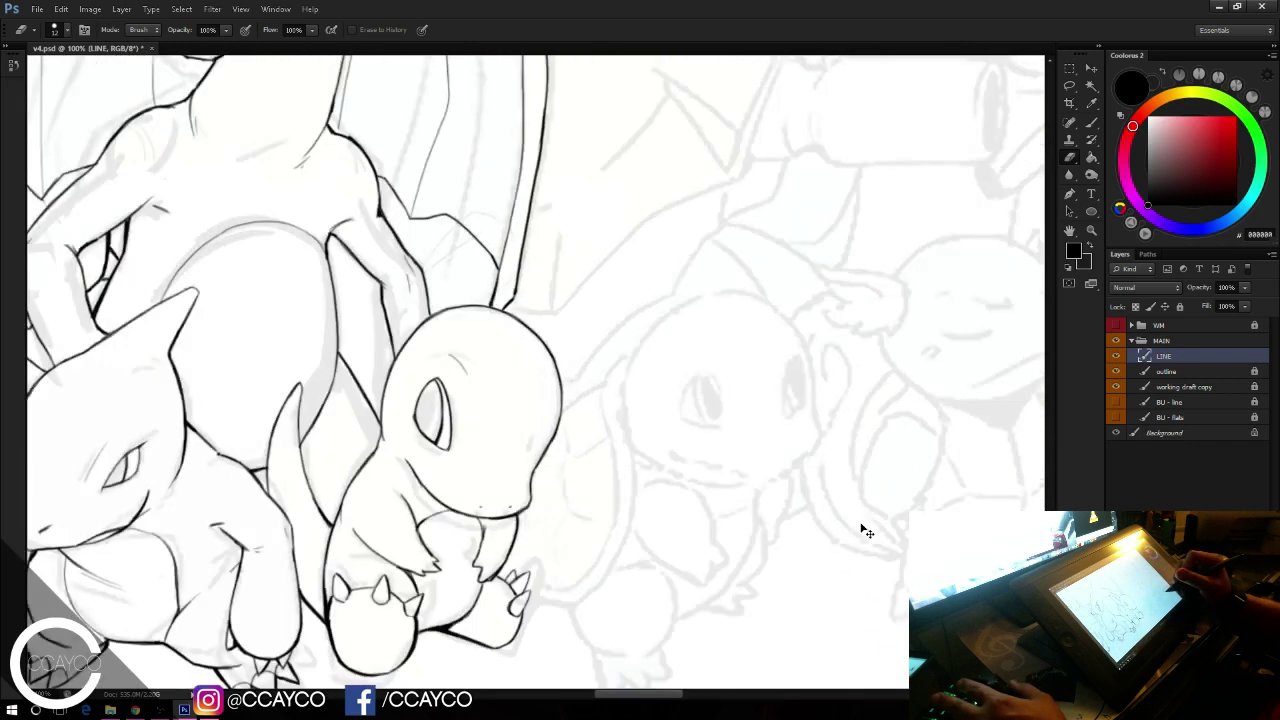
pyautogui.moveTo(866, 531); pyautogui.dragTo(883, 320)
pyautogui.moveTo(887, 435); pyautogui.dragTo(880, 455)
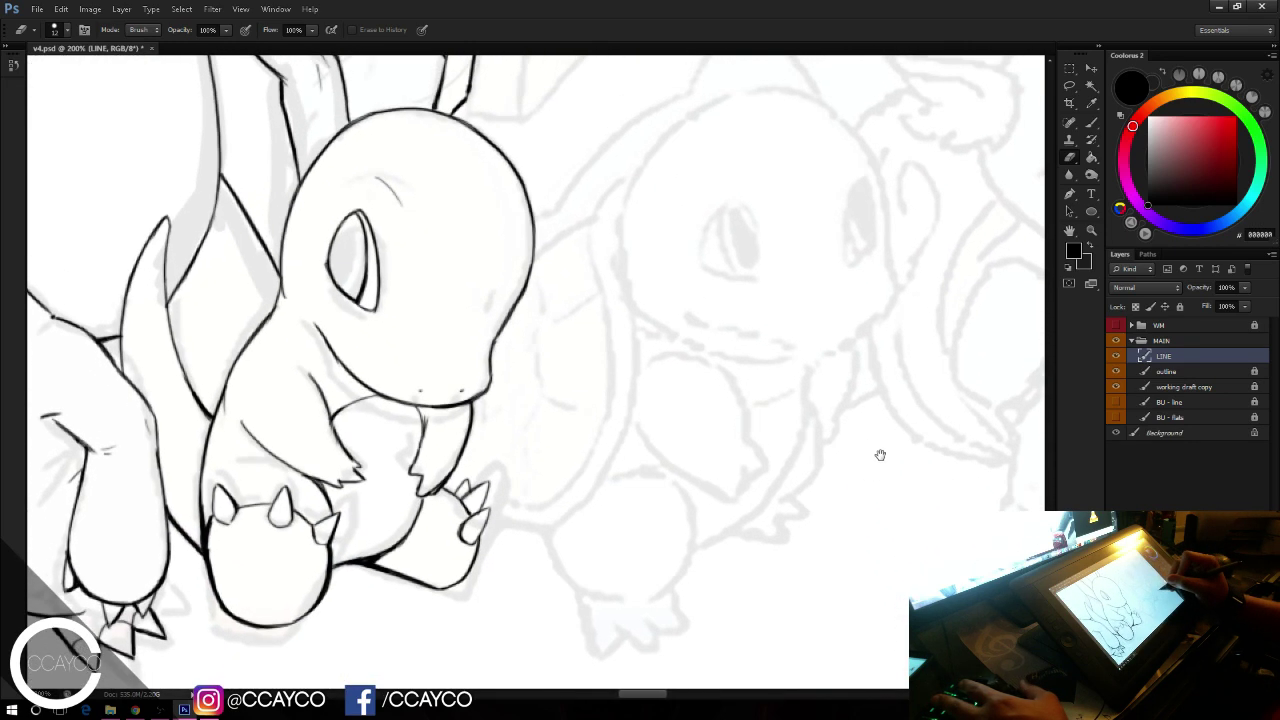
# Step: Unlock the working draft copy layer and move the small turtle's sketch slightly upward
pyautogui.click(1162, 387)
pyautogui.click(1181, 307)
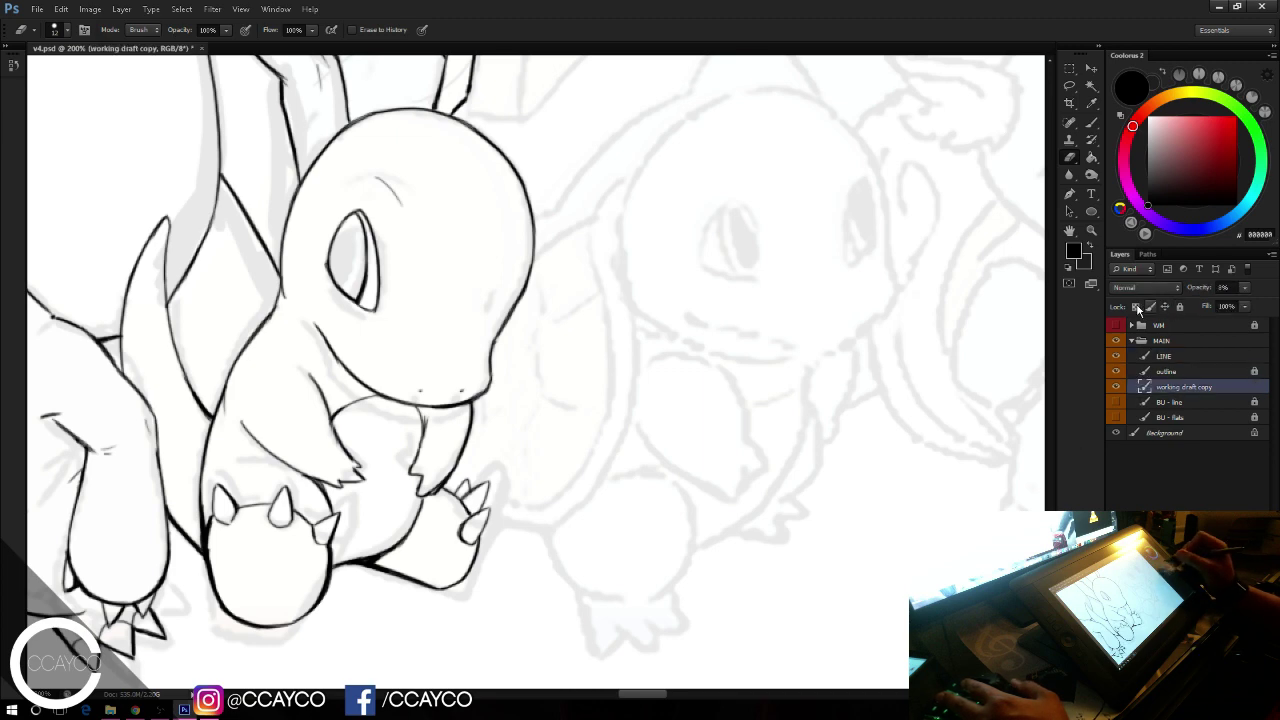
pyautogui.hotkey('ctrl', '-')
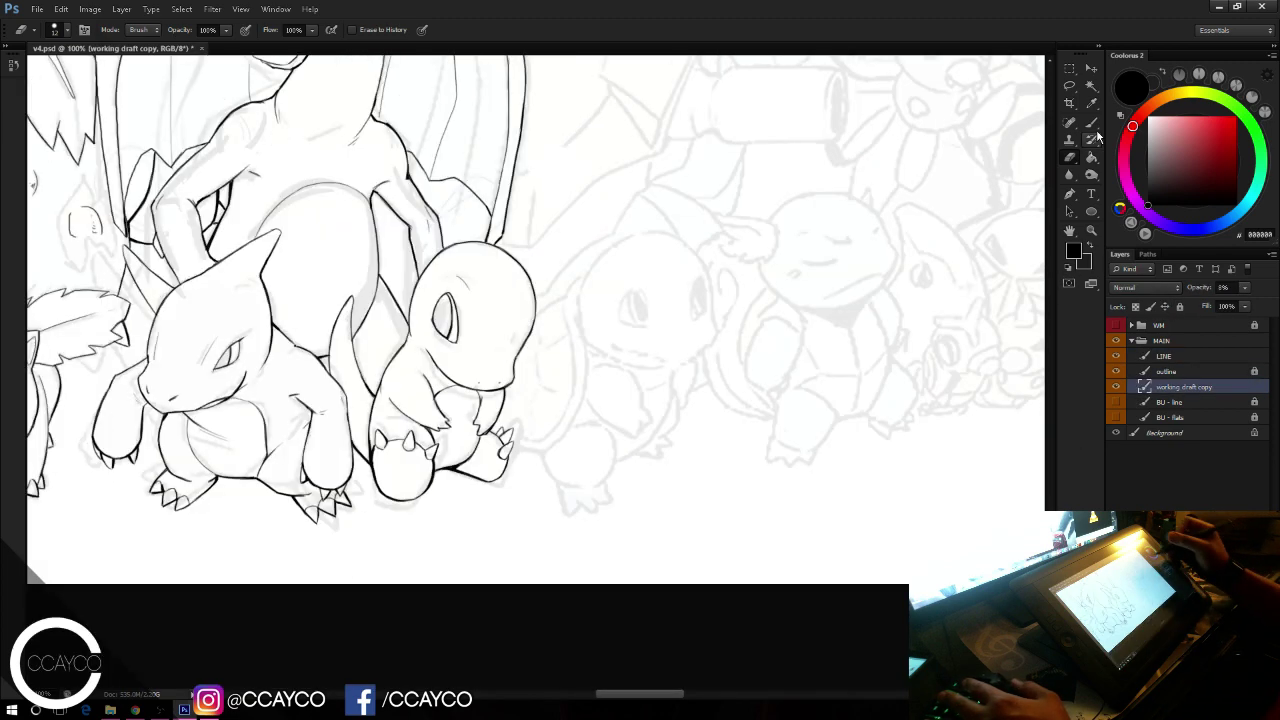
pyautogui.click(1069, 85)
pyautogui.moveTo(714, 281)
pyautogui.mouseDown()
pyautogui.moveTo(719, 337)
pyautogui.moveTo(699, 384)
pyautogui.moveTo(701, 362)
pyautogui.moveTo(715, 360)
pyautogui.moveTo(713, 277)
pyautogui.moveTo(722, 320)
pyautogui.mouseUp()
pyautogui.moveTo(698, 402)
pyautogui.mouseDown()
pyautogui.moveTo(649, 481)
pyautogui.moveTo(549, 490)
pyautogui.moveTo(519, 458)
pyautogui.moveTo(512, 374)
pyautogui.moveTo(537, 333)
pyautogui.moveTo(510, 425)
pyautogui.moveTo(540, 330)
pyautogui.moveTo(586, 266)
pyautogui.moveTo(685, 236)
pyautogui.moveTo(709, 261)
pyautogui.mouseUp()
pyautogui.hotkey('ctrl', 't')
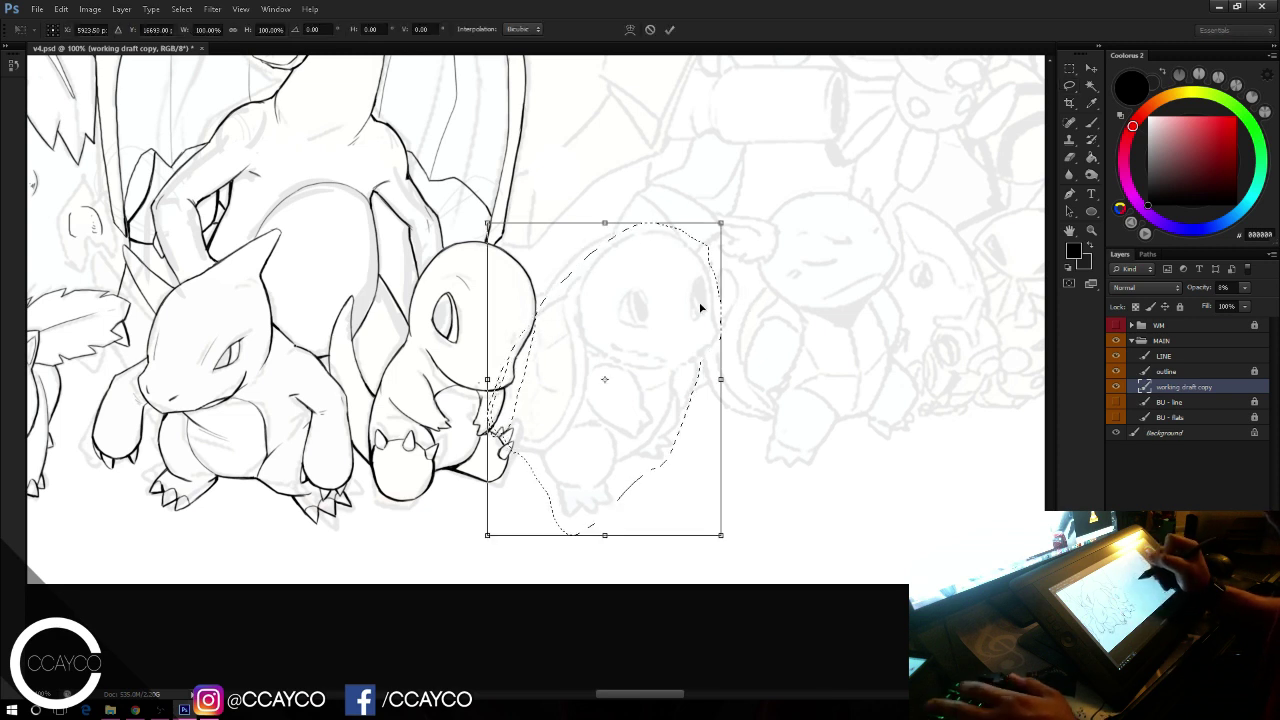
pyautogui.moveTo(700, 308); pyautogui.dragTo(698, 281)
pyautogui.press('Return')
pyautogui.press('Delete')
pyautogui.hotkey('ctrl', 'd')
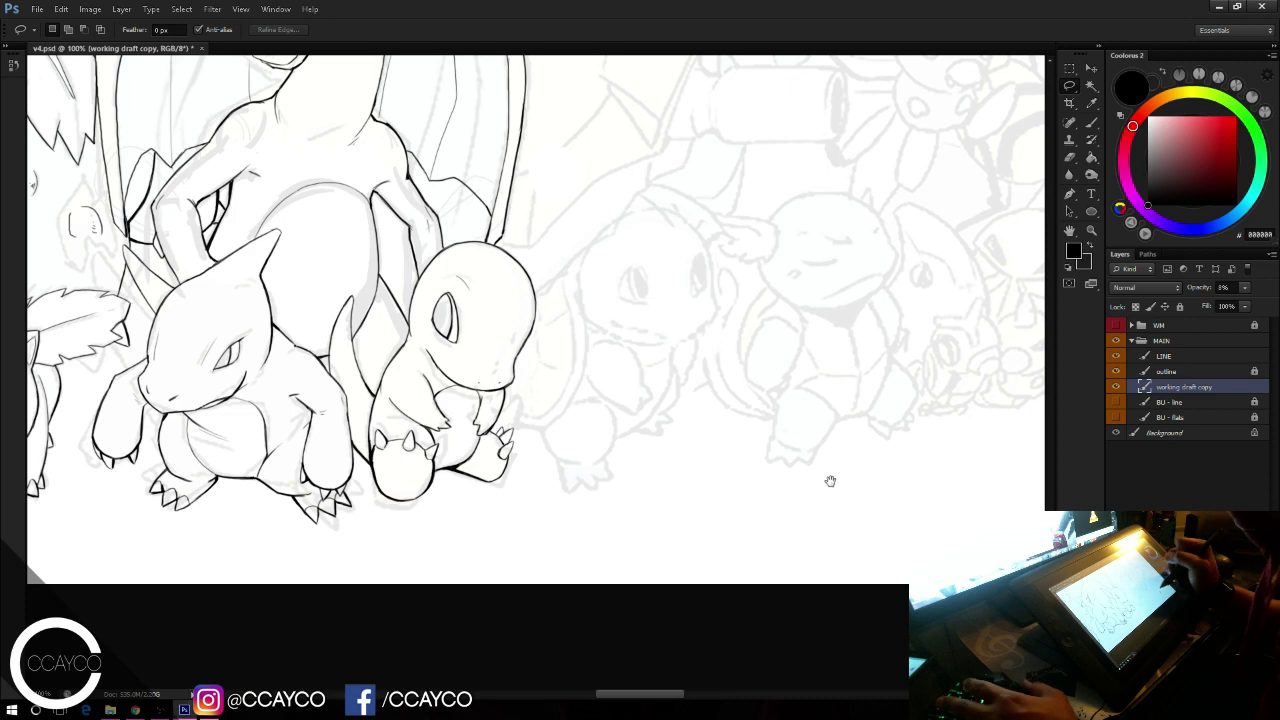
# Step: Move the medium turtle's sketch slightly toward the small turtle and rotate it slightly clockwise
pyautogui.moveTo(837, 490)
pyautogui.mouseDown()
pyautogui.moveTo(788, 535)
pyautogui.moveTo(759, 513)
pyautogui.moveTo(807, 478)
pyautogui.moveTo(847, 477)
pyautogui.moveTo(860, 408)
pyautogui.mouseUp()
pyautogui.moveTo(842, 308)
pyautogui.mouseDown()
pyautogui.moveTo(841, 262)
pyautogui.moveTo(810, 228)
pyautogui.moveTo(712, 254)
pyautogui.mouseUp()
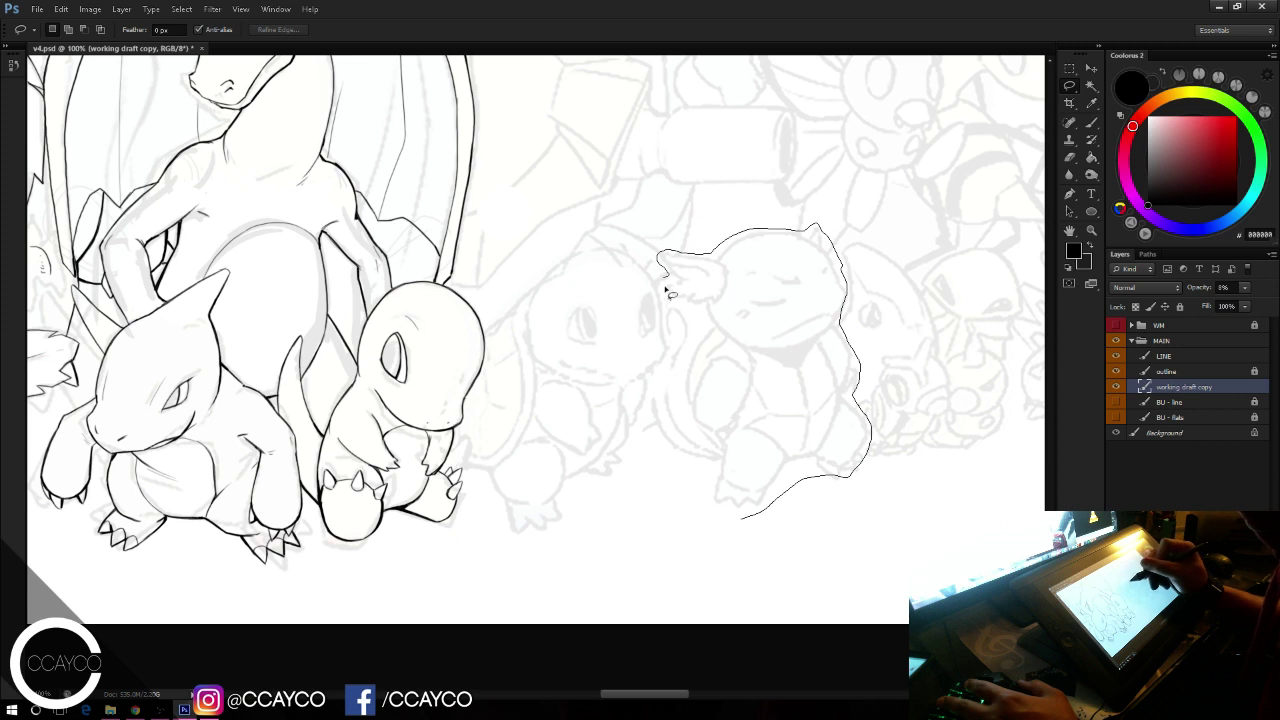
pyautogui.moveTo(665, 289)
pyautogui.mouseDown()
pyautogui.moveTo(703, 313)
pyautogui.moveTo(674, 327)
pyautogui.moveTo(664, 384)
pyautogui.moveTo(688, 489)
pyautogui.moveTo(770, 525)
pyautogui.mouseUp()
pyautogui.hotkey('ctrl', 't')
pyautogui.moveTo(828, 409)
pyautogui.mouseDown()
pyautogui.moveTo(812, 400)
pyautogui.moveTo(838, 433)
pyautogui.moveTo(825, 440)
pyautogui.mouseUp()
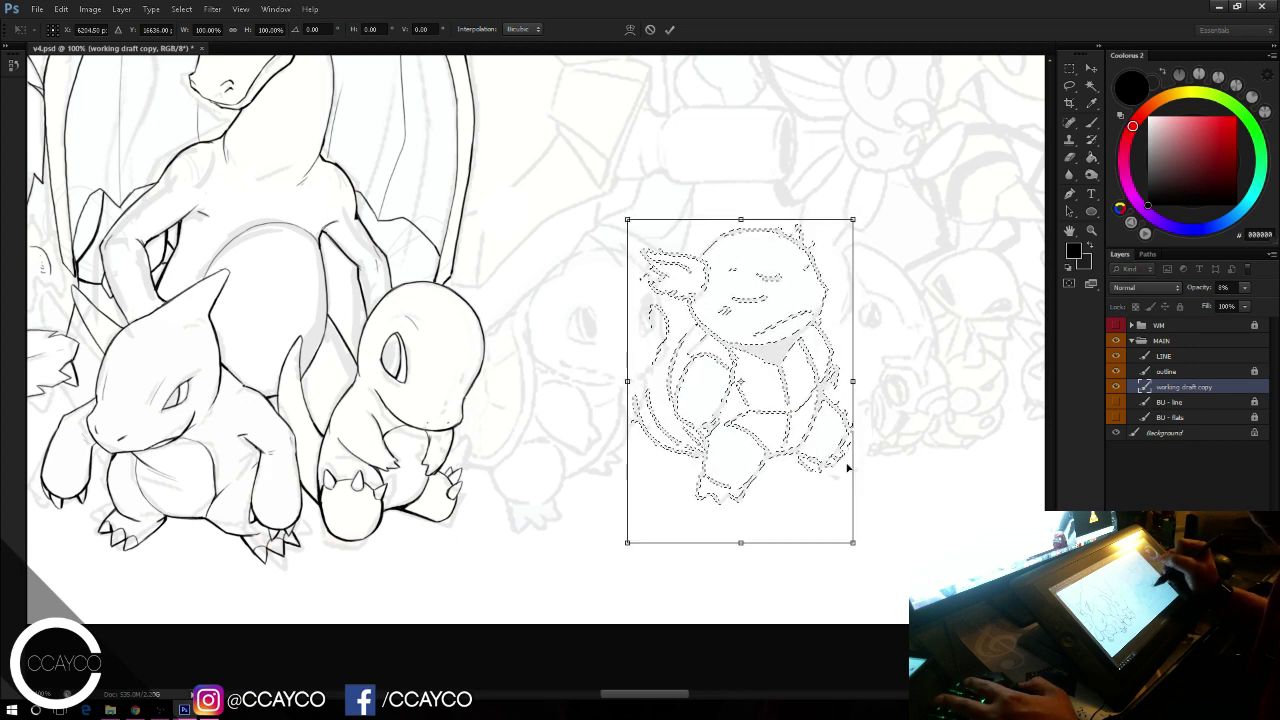
pyautogui.moveTo(858, 581); pyautogui.dragTo(836, 593)
pyautogui.press('Return')
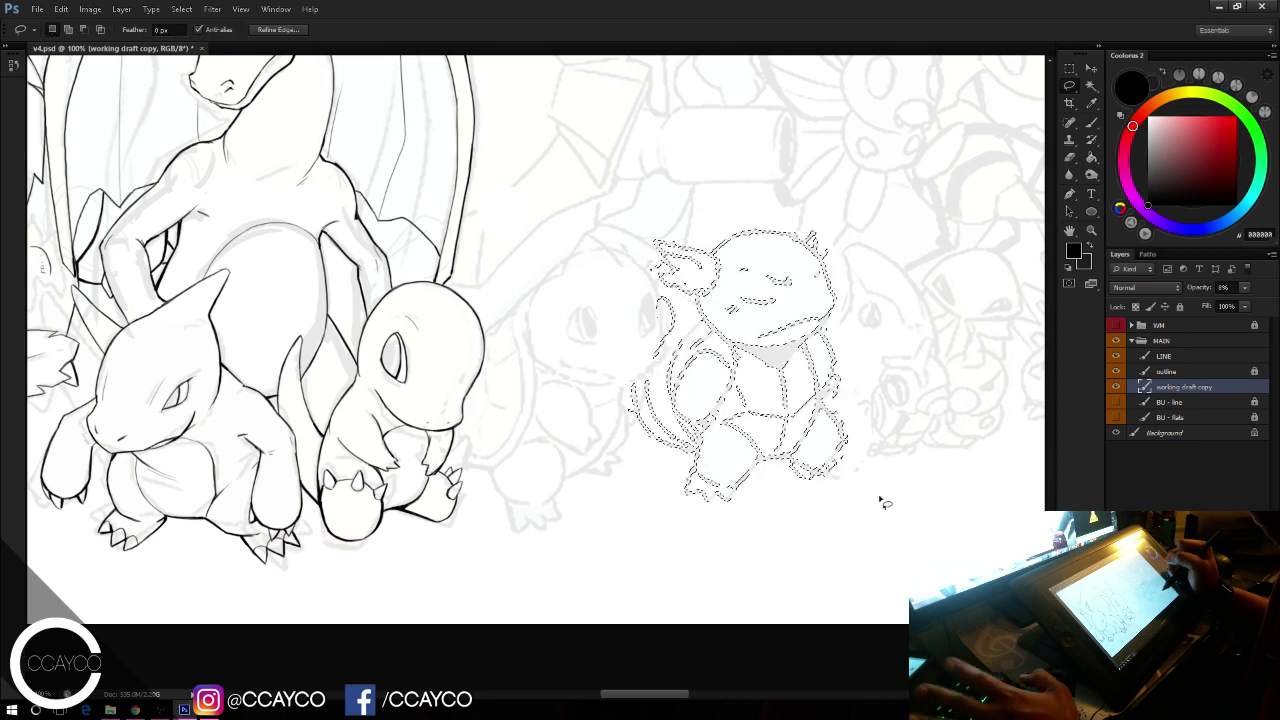
pyautogui.hotkey('ctrl', 'd')
# Step: Lock the working draft copy layer again, make the LINE layer active for brushing, and save the file
pyautogui.press('b')
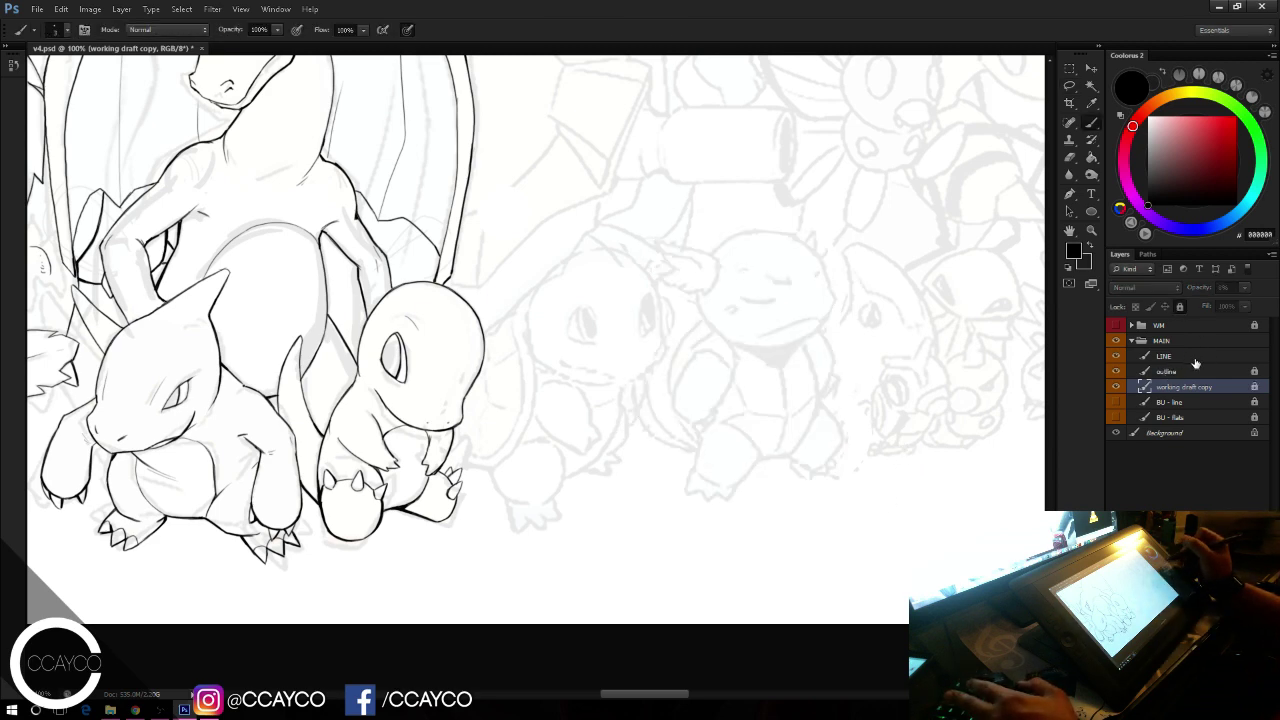
pyautogui.click(1165, 356)
pyautogui.hotkey('ctrl', 's')
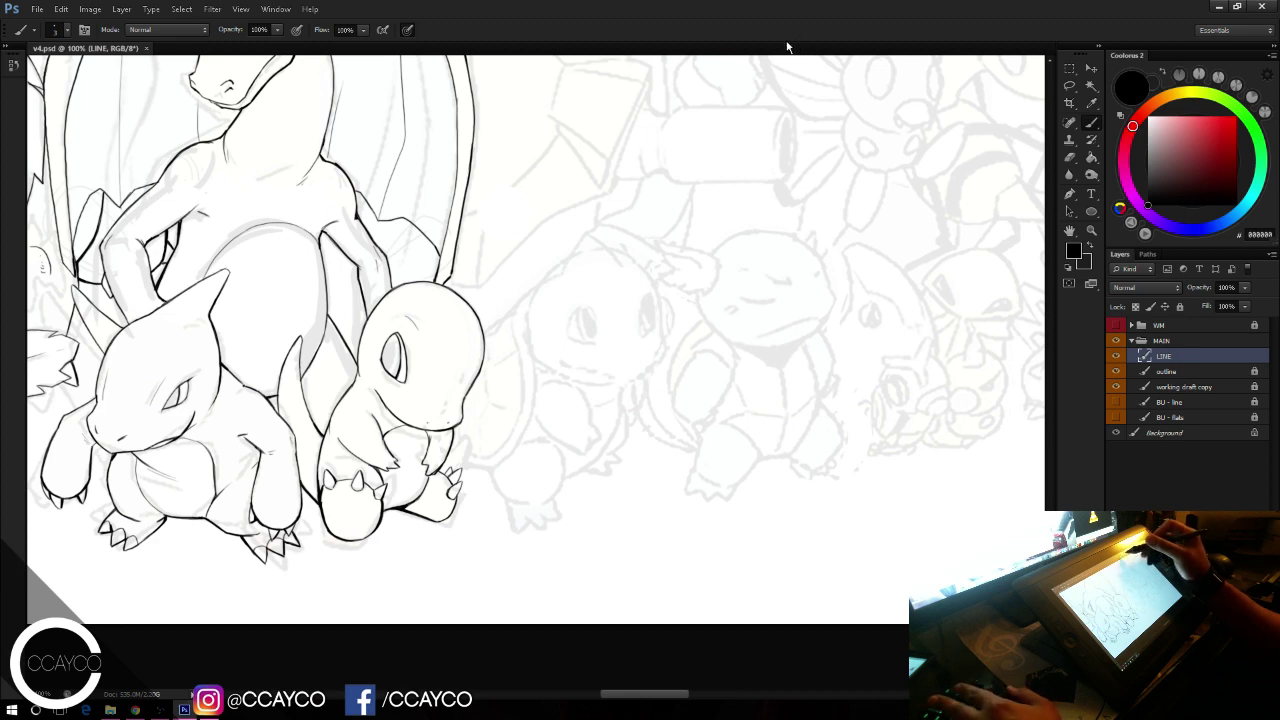
# Step: Ink the outline of the small turtle's nearer eye as a rounded arch with a flat base
pyautogui.hotkey('ctrl', '+')
pyautogui.moveTo(598, 303)
pyautogui.mouseDown()
pyautogui.moveTo(664, 320)
pyautogui.moveTo(641, 222)
pyautogui.moveTo(604, 304)
pyautogui.moveTo(625, 240)
pyautogui.mouseUp()
pyautogui.hotkey('ctrl', 'z')
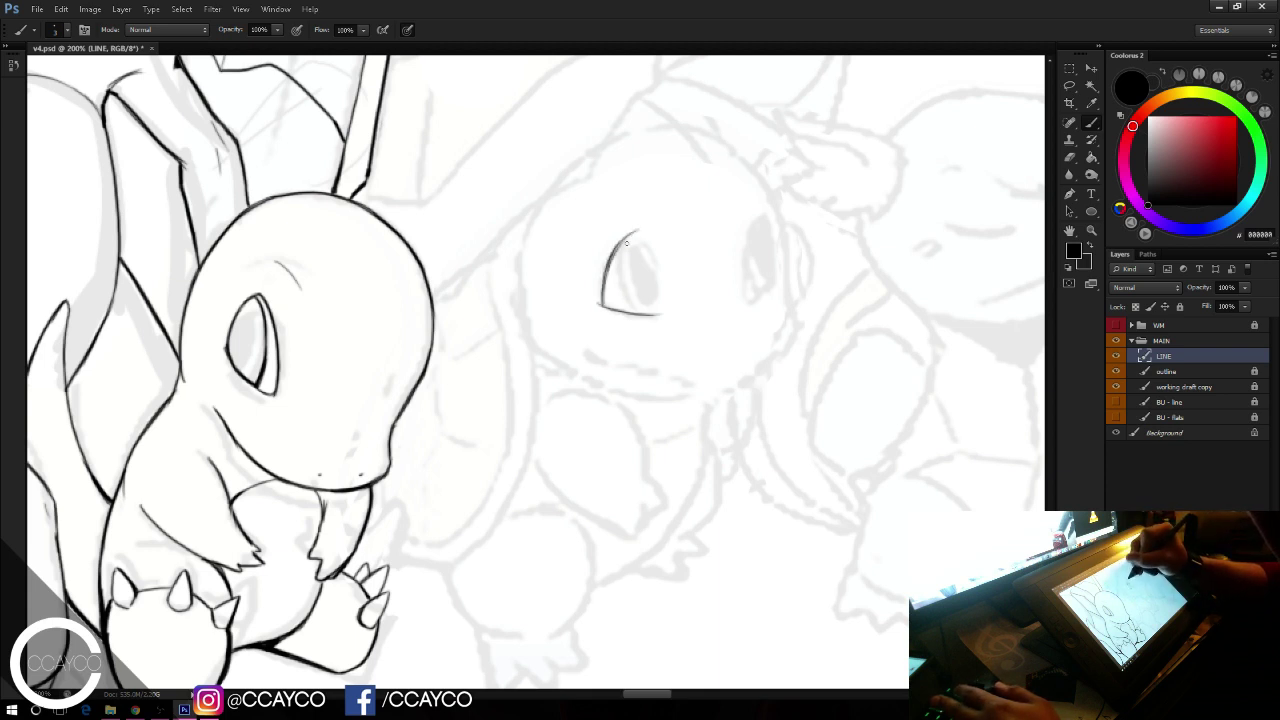
pyautogui.hotkey('ctrl', 'alt', 'z')
pyautogui.hotkey('ctrl', 'alt', 'z')
pyautogui.hotkey('ctrl', 'z')
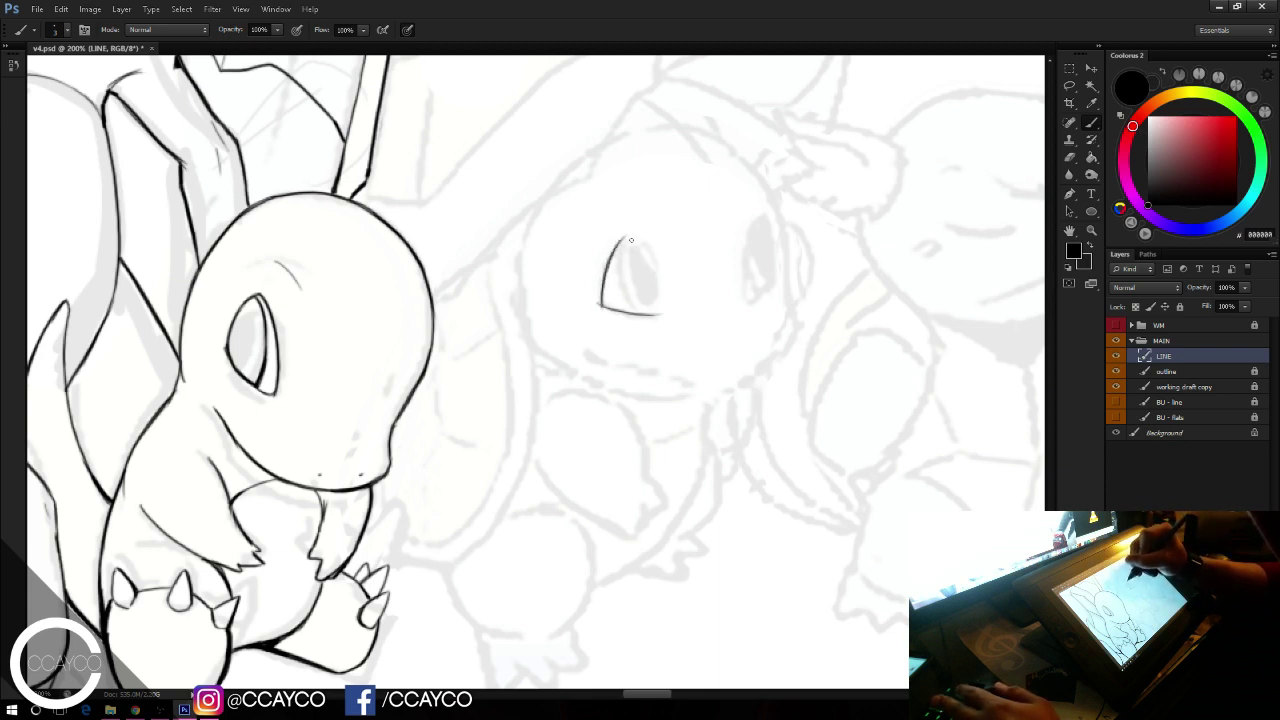
pyautogui.moveTo(635, 239); pyautogui.dragTo(659, 314)
pyautogui.moveTo(652, 260); pyautogui.dragTo(659, 314)
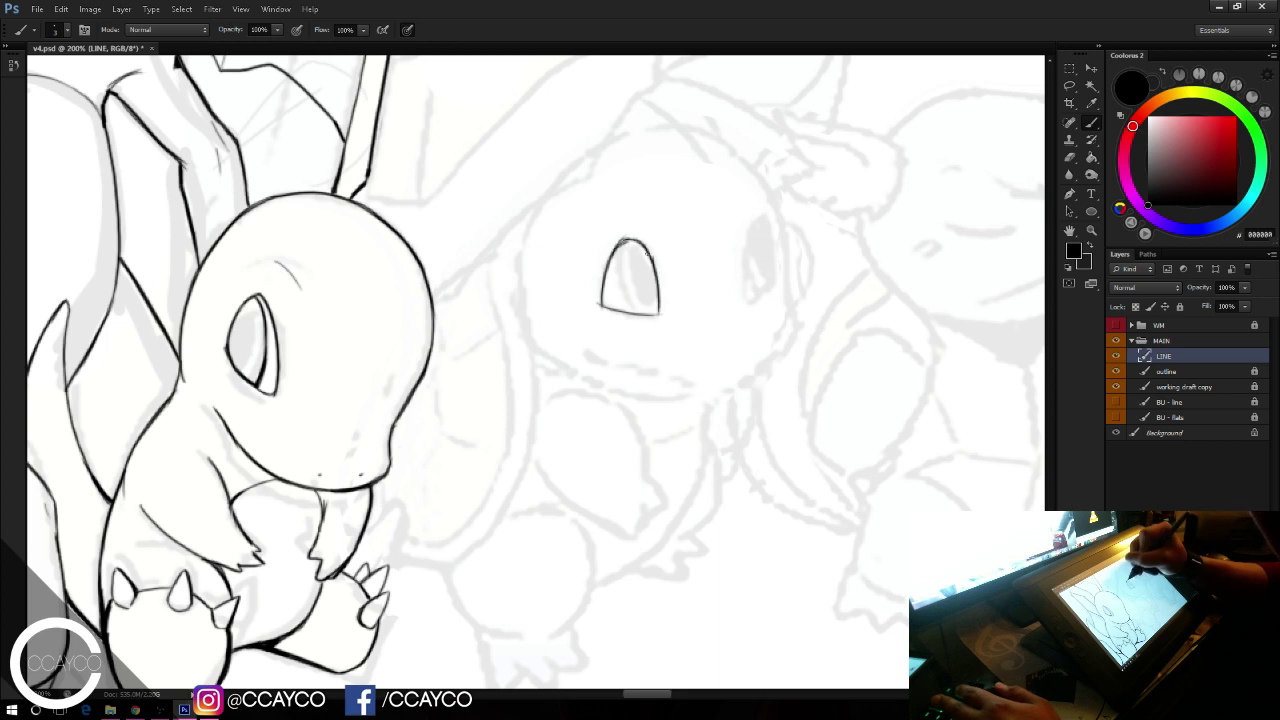
# Step: Clean up and reinforce the top and corners of the nearer eye's outline
pyautogui.press('e')
pyautogui.moveTo(620, 231); pyautogui.dragTo(613, 243)
pyautogui.press('b')
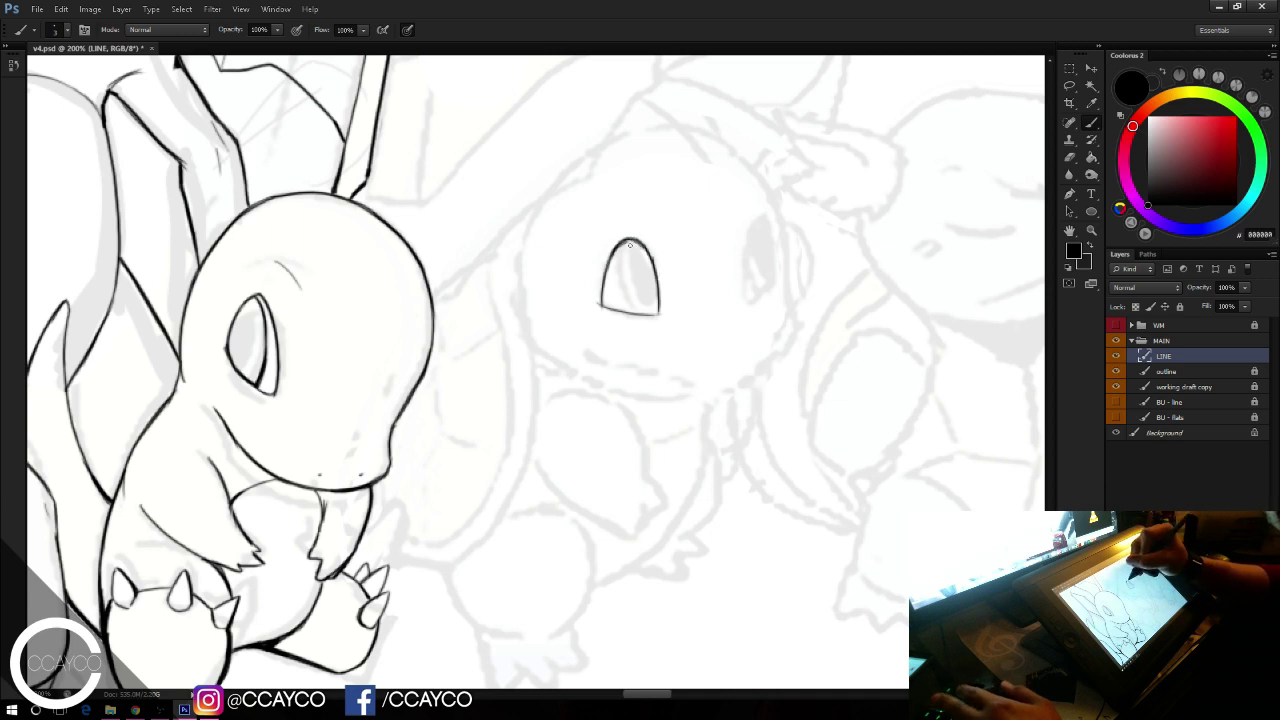
pyautogui.press('e')
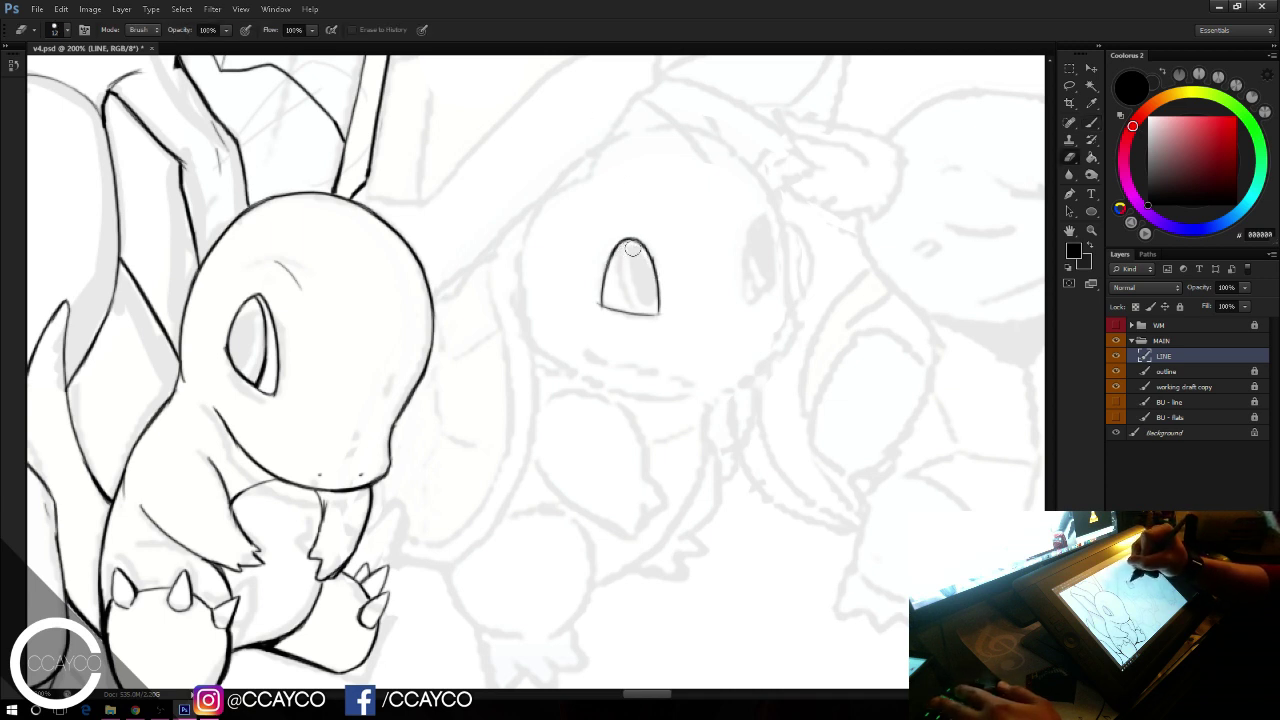
pyautogui.press('b')
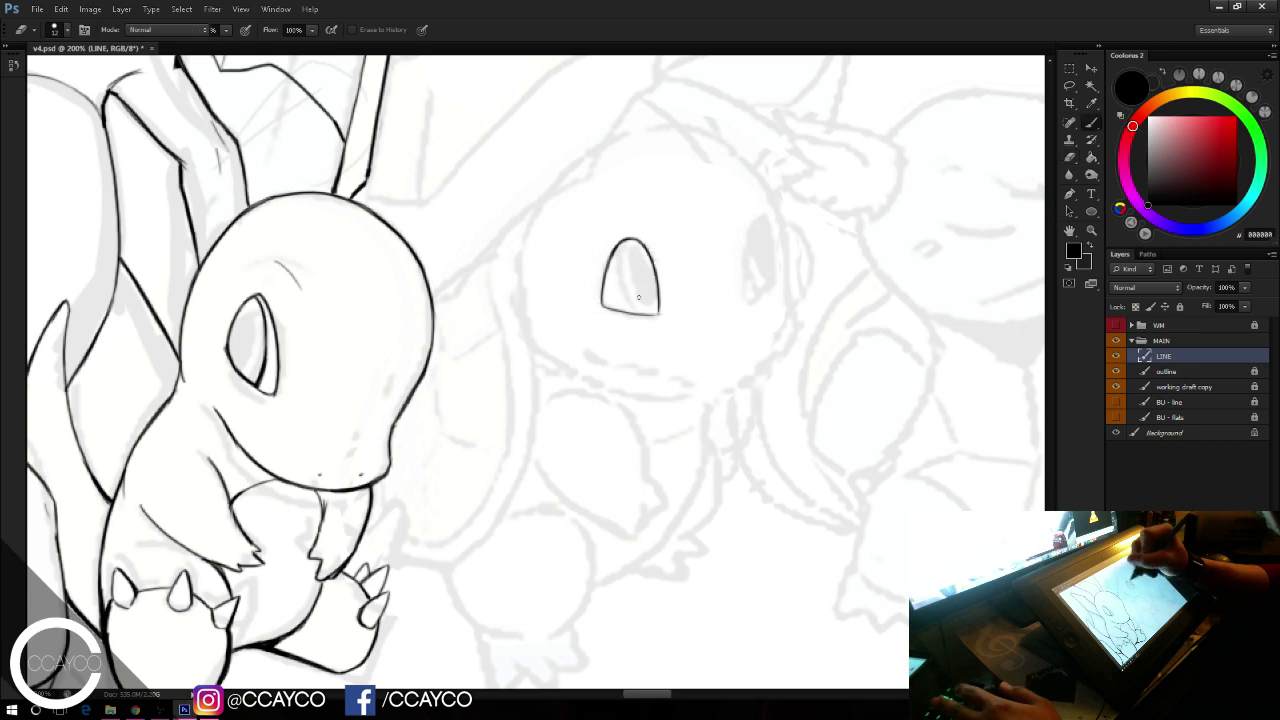
# Step: Ink the iris curve inside the small turtle's nearer eye and fill its pupil solid black
pyautogui.moveTo(621, 244); pyautogui.dragTo(632, 309)
pyautogui.hotkey('ctrl', 'alt', 'z')
pyautogui.hotkey('ctrl', 'alt', 'z')
pyautogui.hotkey('ctrl', 'alt', 'z')
pyautogui.moveTo(630, 244)
pyautogui.mouseDown()
pyautogui.moveTo(648, 308)
pyautogui.moveTo(657, 295)
pyautogui.mouseUp()
pyautogui.press('e')
pyautogui.press('b')
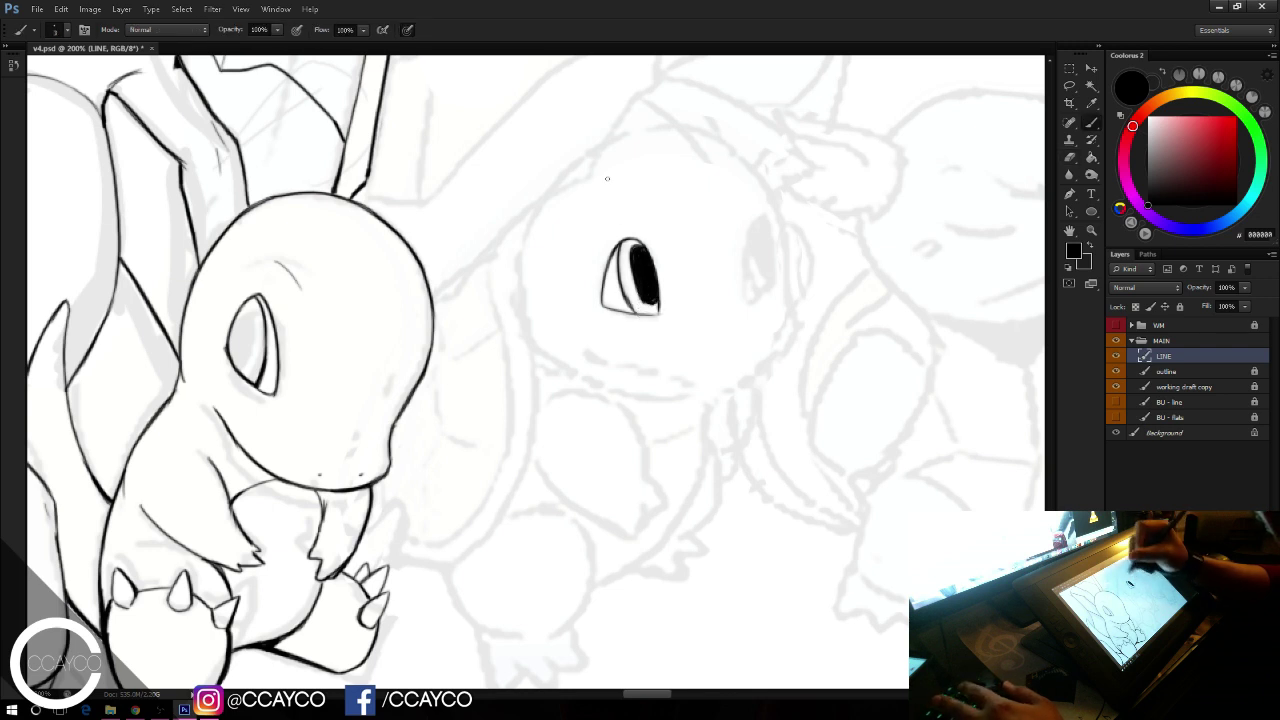
# Step: Ink the small turtle's mouth line from the thick cheek corner across to the snout's tip
pyautogui.moveTo(587, 353); pyautogui.dragTo(596, 362)
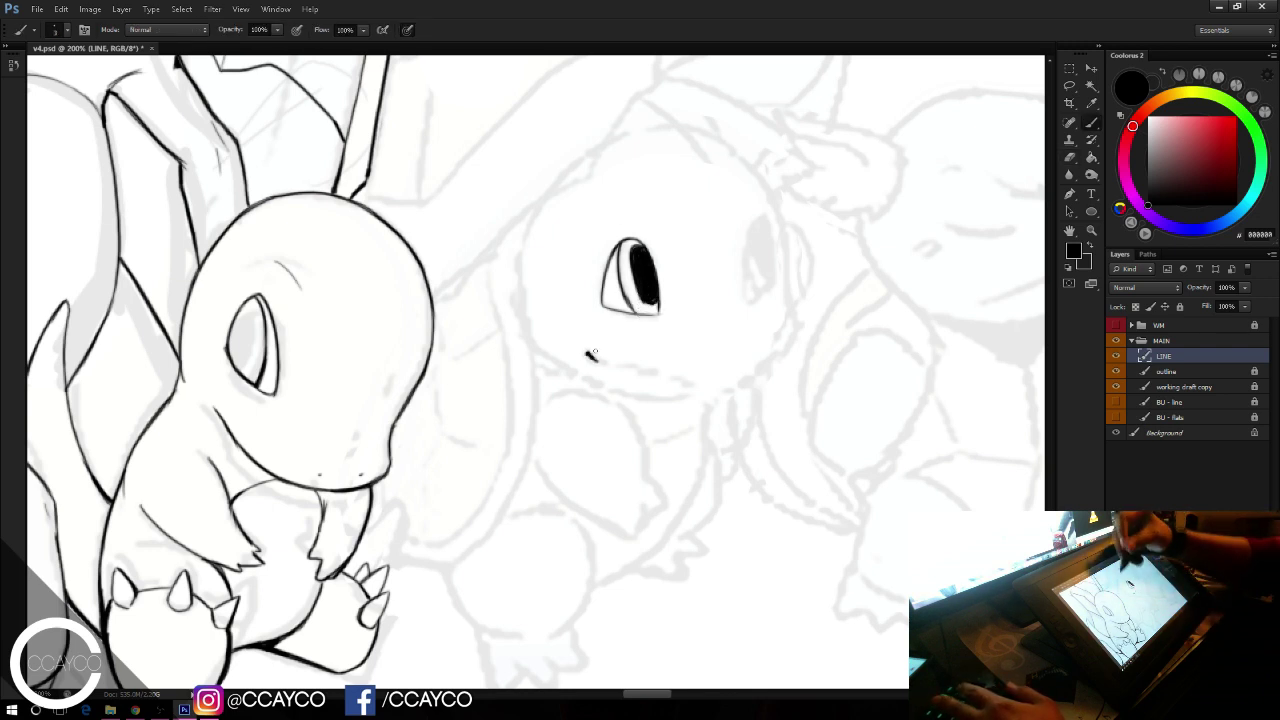
pyautogui.moveTo(648, 256); pyautogui.dragTo(616, 264)
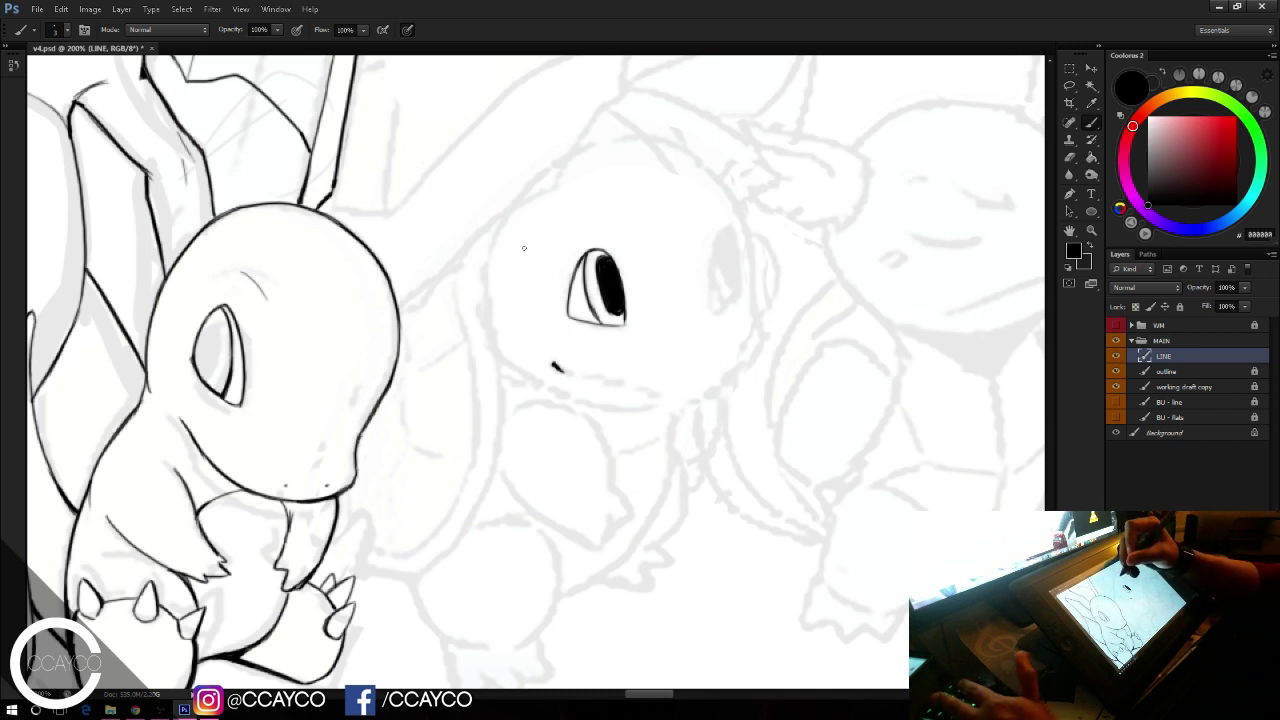
pyautogui.moveTo(556, 365); pyautogui.dragTo(650, 390)
pyautogui.hotkey('ctrl', 'z')
pyautogui.hotkey('ctrl', 'z')
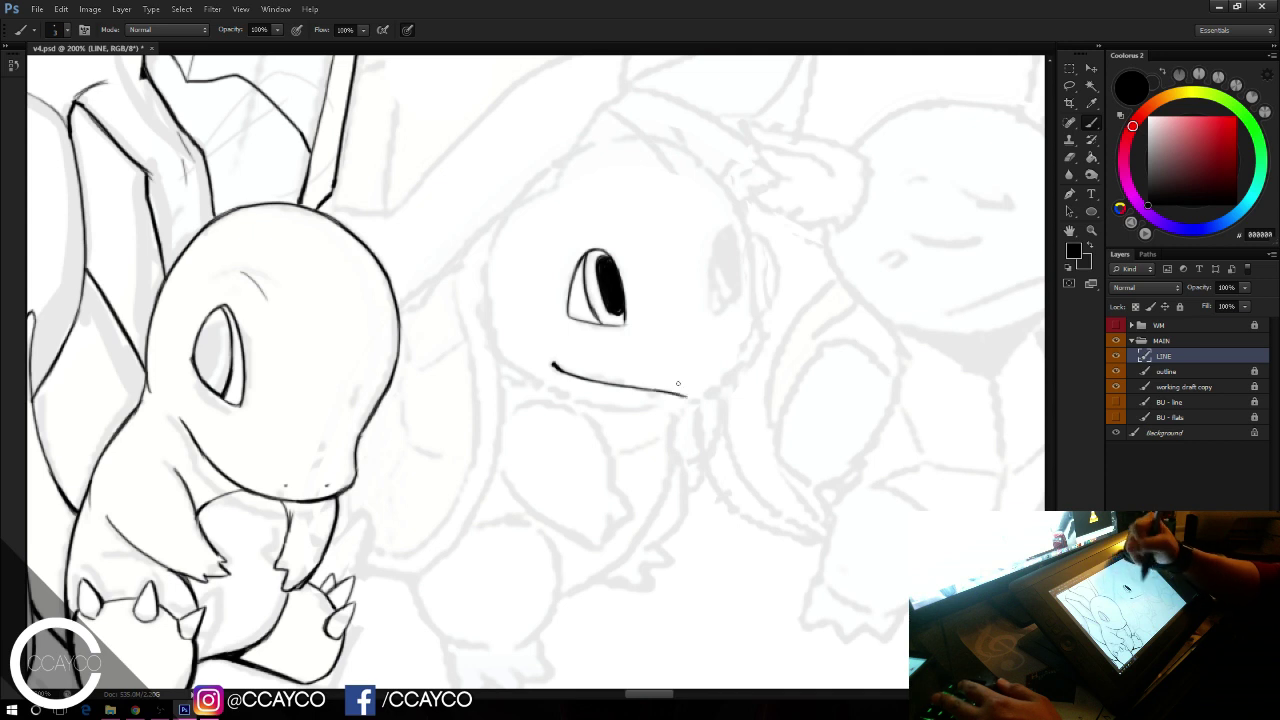
pyautogui.moveTo(697, 395); pyautogui.dragTo(686, 397)
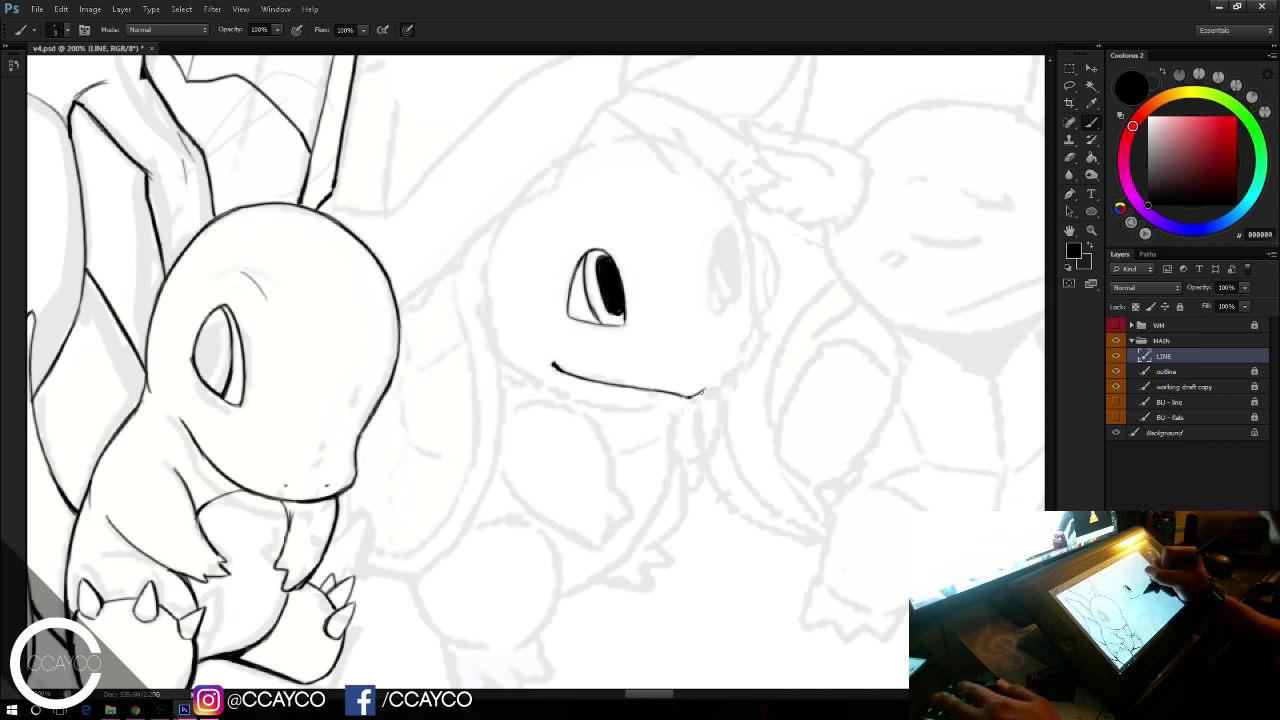
# Step: Ink the snout edge rising from the mouth's end, and erase its upper part
pyautogui.moveTo(698, 394)
pyautogui.mouseDown()
pyautogui.moveTo(750, 358)
pyautogui.moveTo(765, 324)
pyautogui.moveTo(741, 365)
pyautogui.mouseUp()
pyautogui.hotkey('ctrl', 'z')
pyautogui.press('e')
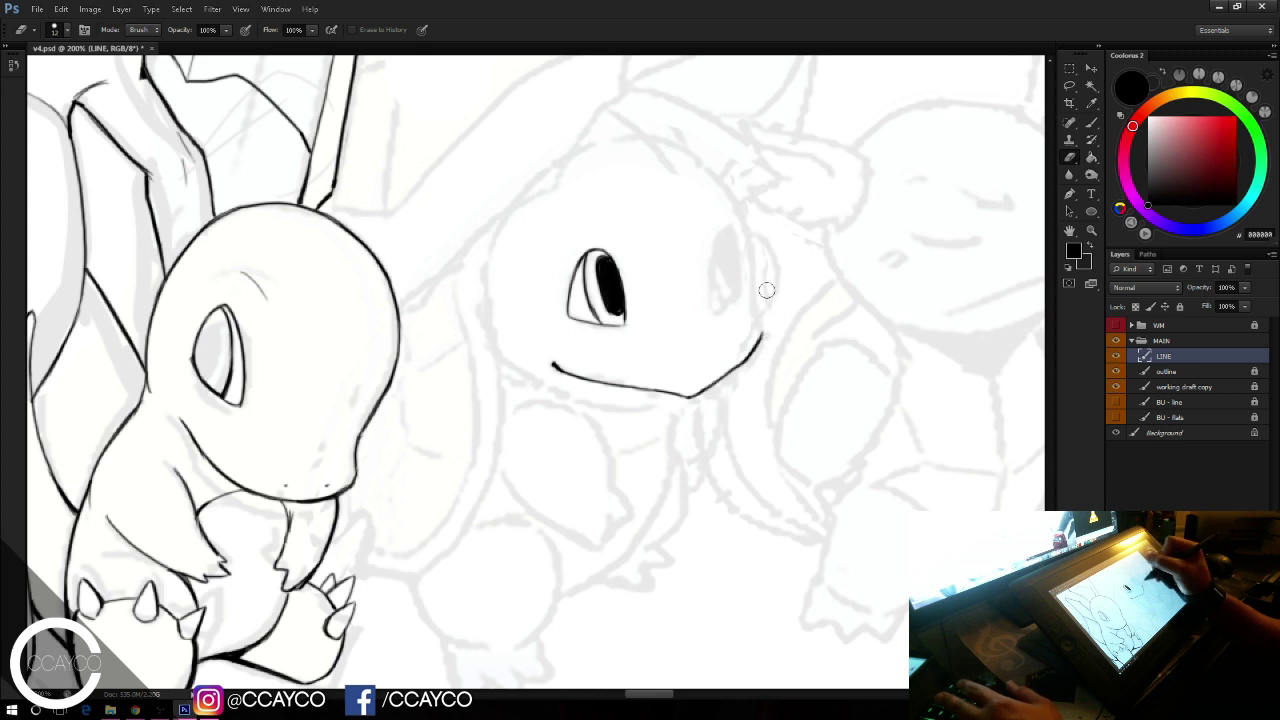
pyautogui.press('b')
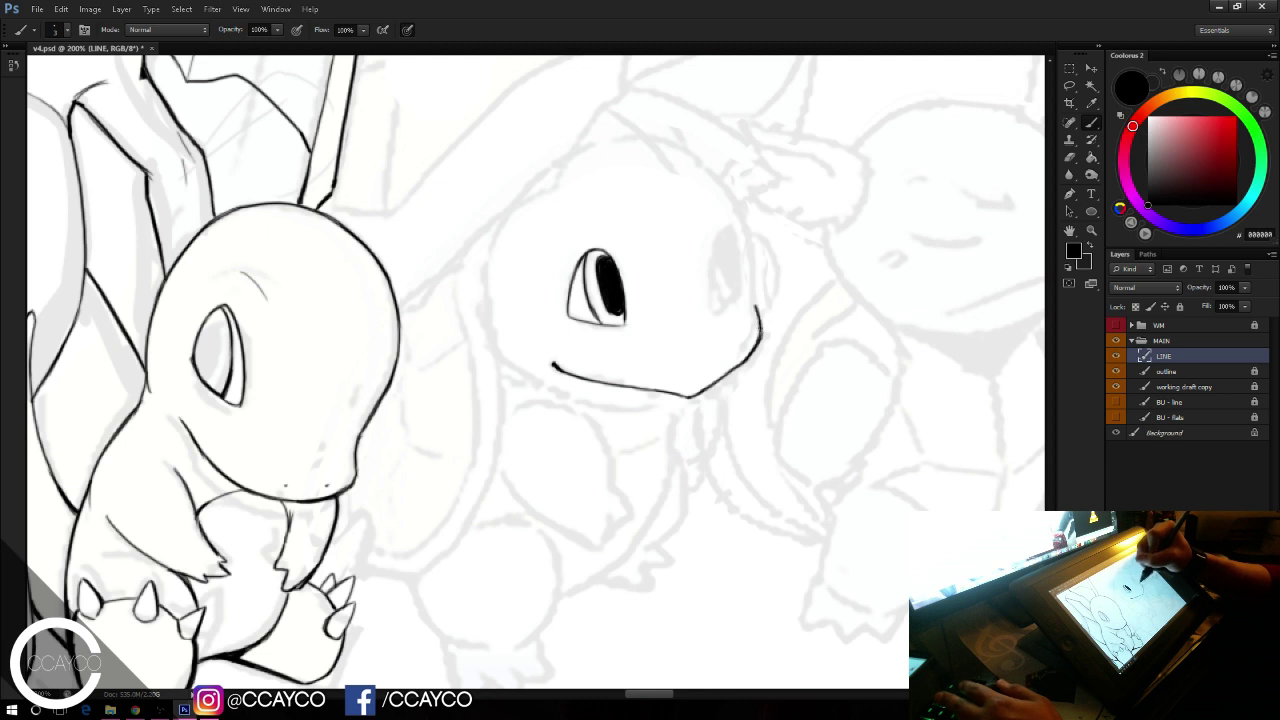
pyautogui.press('e')
pyautogui.moveTo(728, 374)
pyautogui.mouseDown()
pyautogui.moveTo(766, 324)
pyautogui.moveTo(758, 310)
pyautogui.mouseUp()
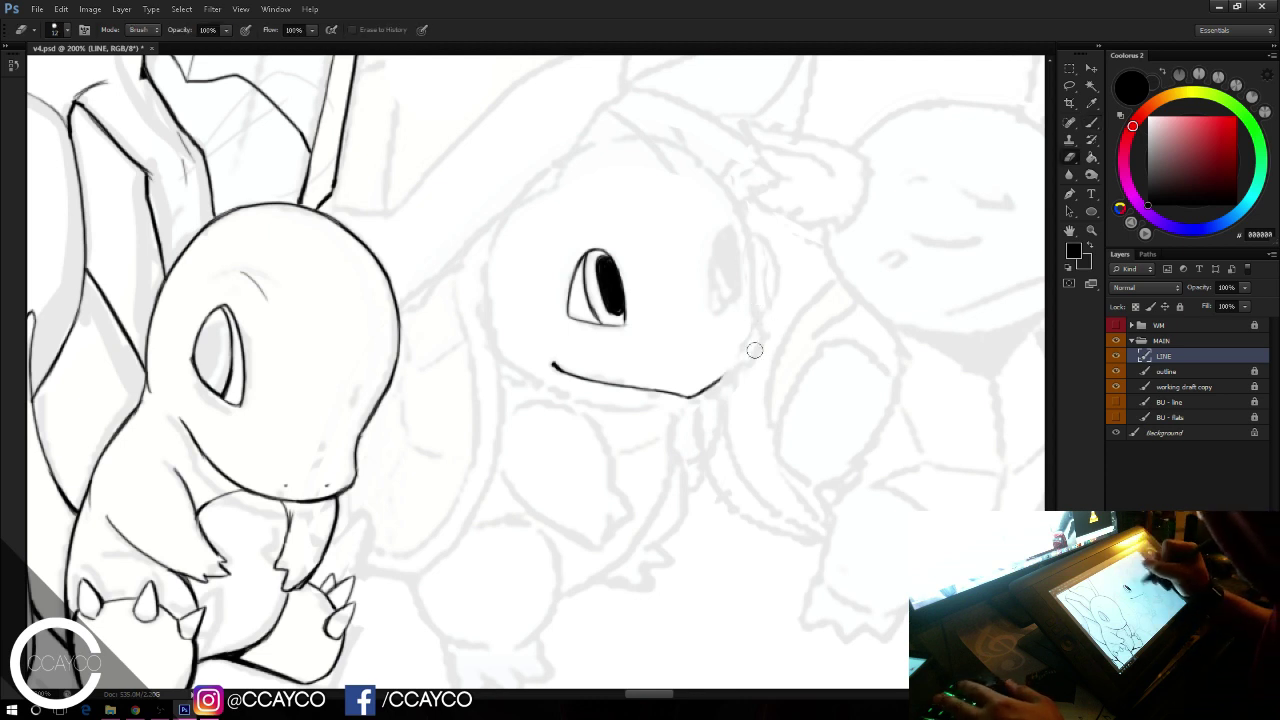
# Step: Redraw the snout's curve up toward the far eye and refine its corner at the mouth's end
pyautogui.press('b')
pyautogui.moveTo(736, 360); pyautogui.dragTo(757, 328)
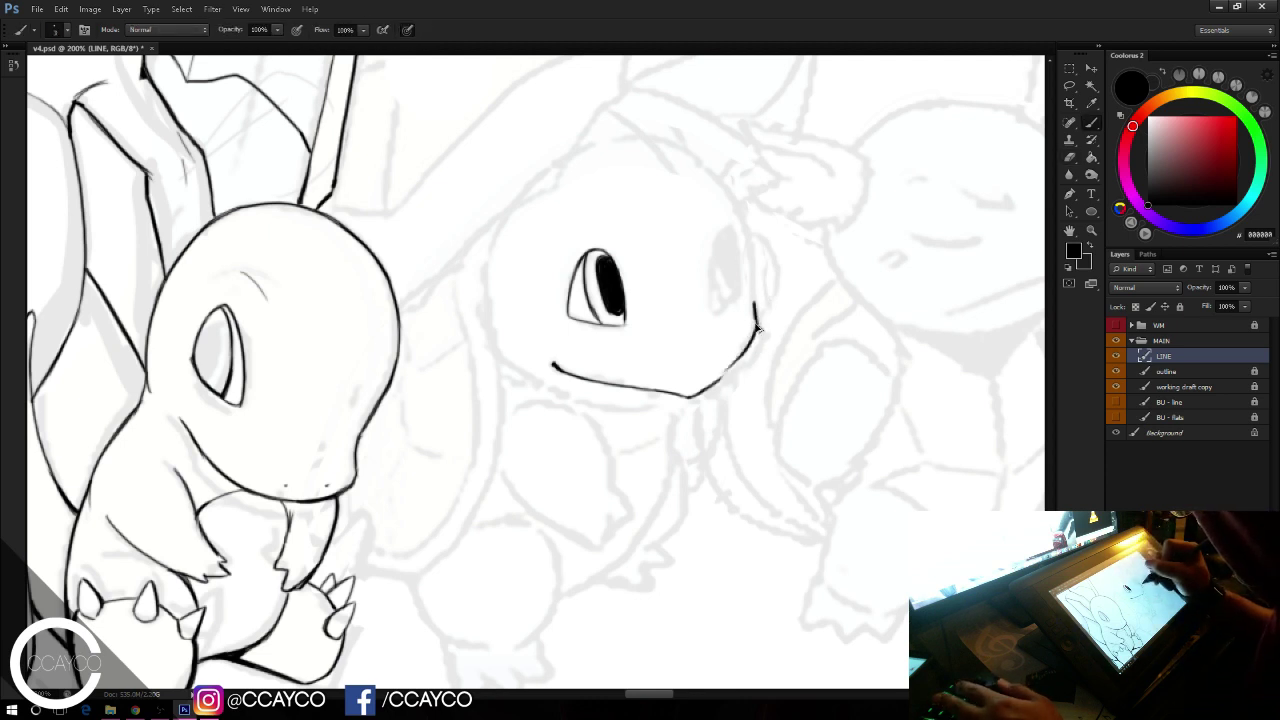
pyautogui.hotkey('ctrl', 'z')
pyautogui.moveTo(722, 377); pyautogui.dragTo(756, 308)
pyautogui.press('e')
pyautogui.moveTo(735, 370)
pyautogui.mouseDown()
pyautogui.moveTo(755, 308)
pyautogui.moveTo(727, 377)
pyautogui.moveTo(674, 404)
pyautogui.mouseUp()
pyautogui.press('b')
pyautogui.hotkey('ctrl', 'z')
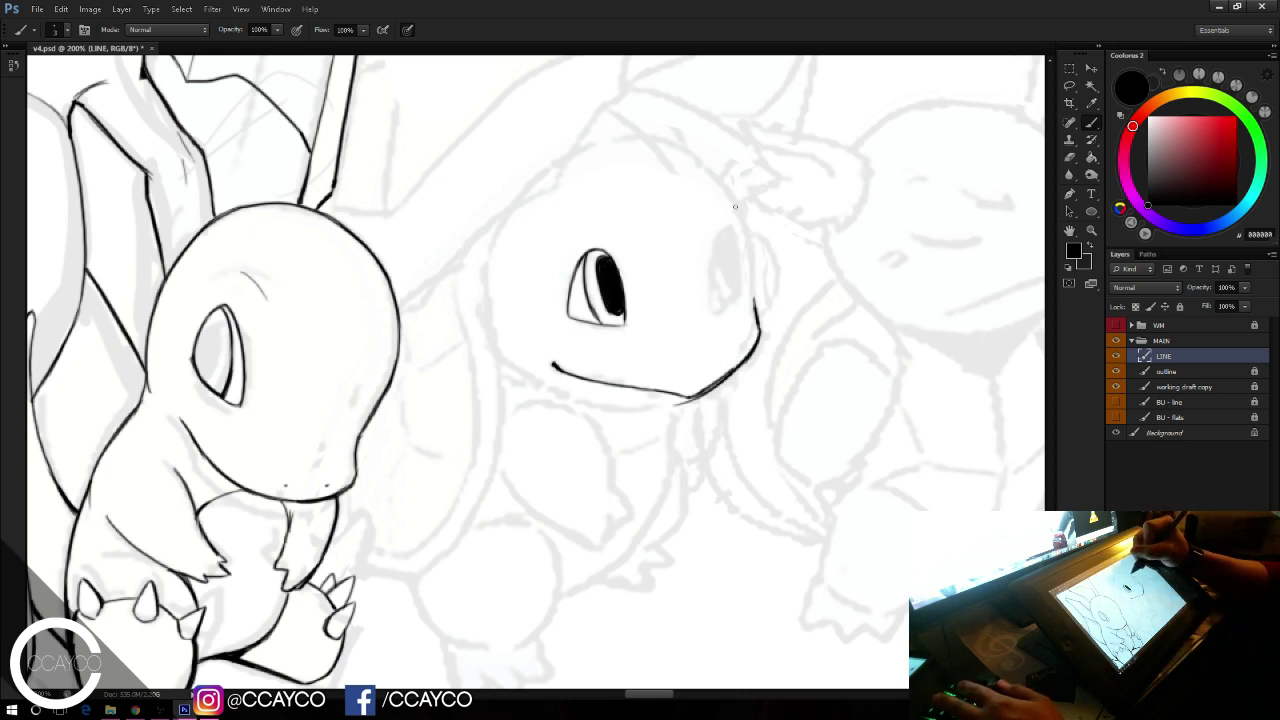
# Step: Ink the far side of the small turtle's face from the brow down to the snout
pyautogui.moveTo(735, 207)
pyautogui.mouseDown()
pyautogui.moveTo(752, 300)
pyautogui.moveTo(752, 281)
pyautogui.mouseUp()
pyautogui.hotkey('ctrl', 'z')
pyautogui.hotkey('ctrl', 'z')
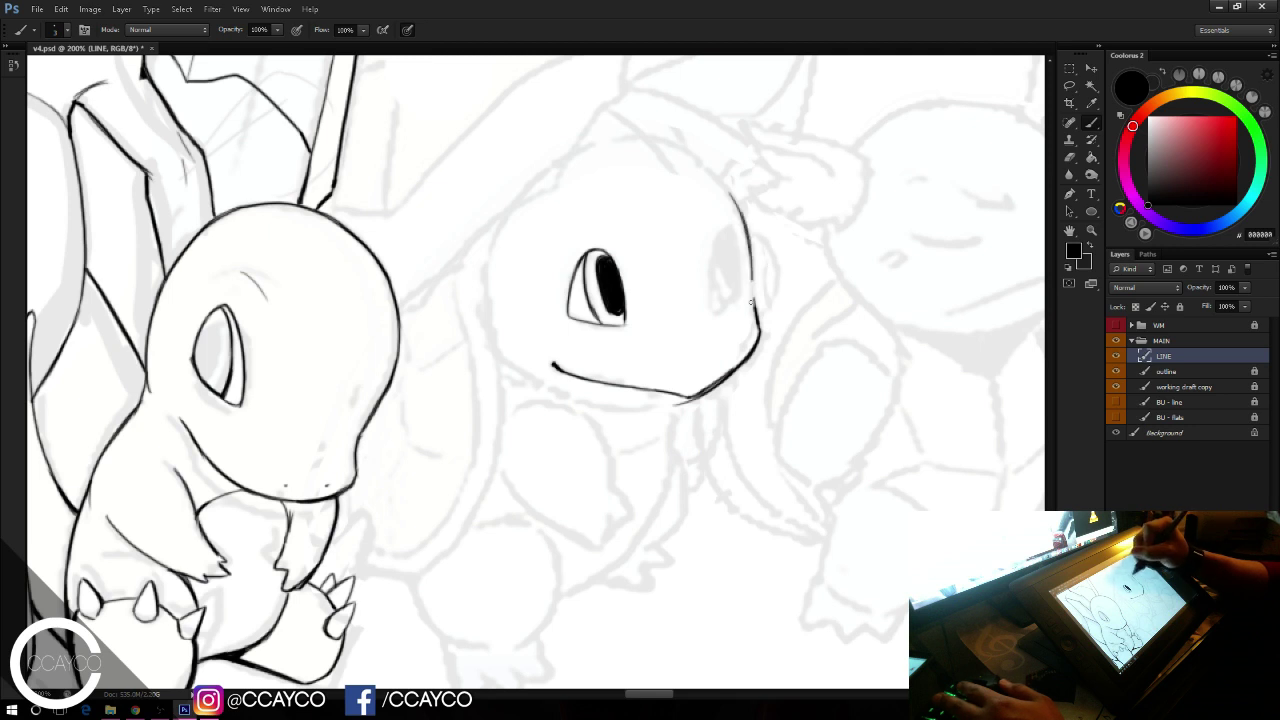
pyautogui.moveTo(744, 230); pyautogui.dragTo(752, 268)
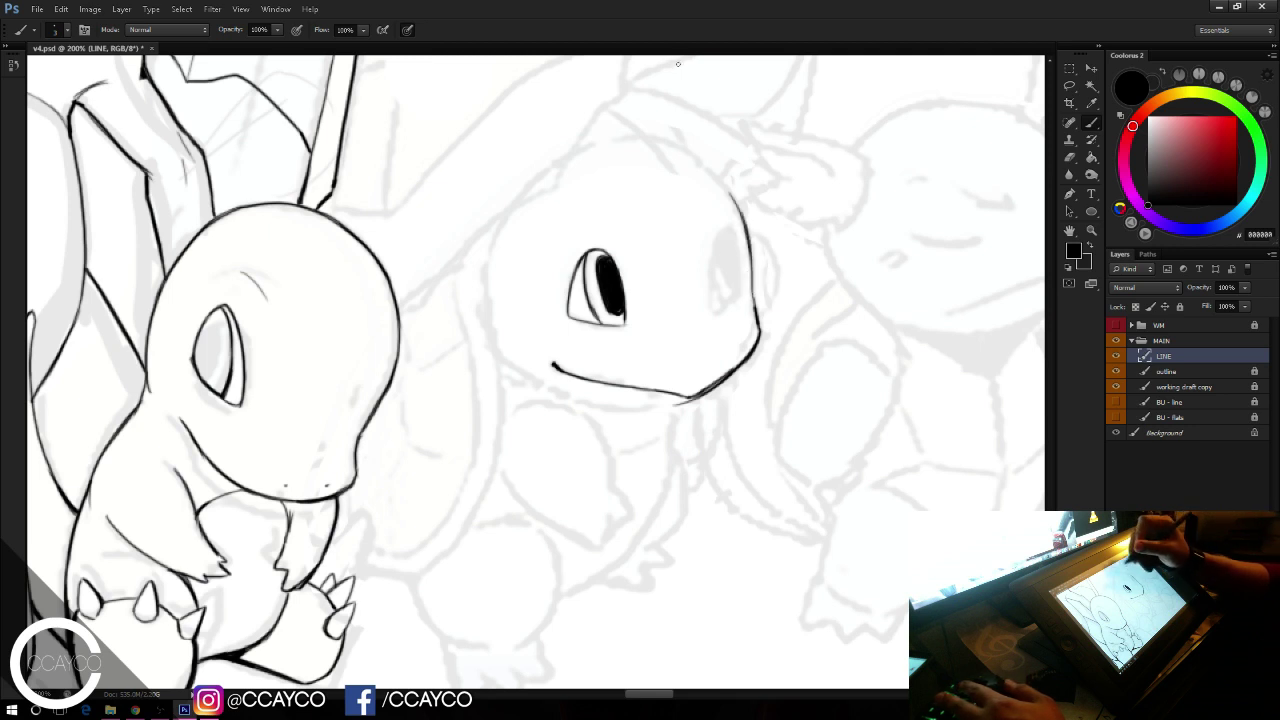
# Step: Ink the narrow outline and inner curve of the small turtle's far eye
pyautogui.moveTo(718, 312); pyautogui.dragTo(734, 232)
pyautogui.hotkey('ctrl', 'z')
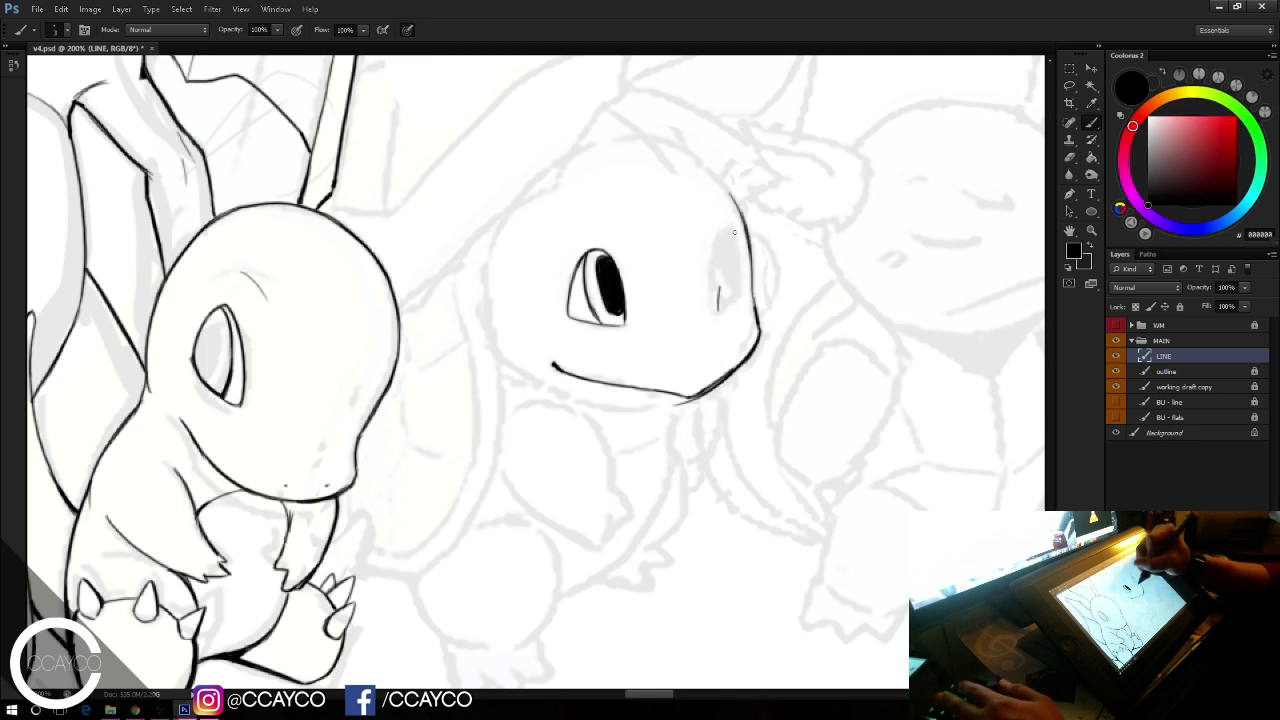
pyautogui.moveTo(716, 308); pyautogui.dragTo(735, 233)
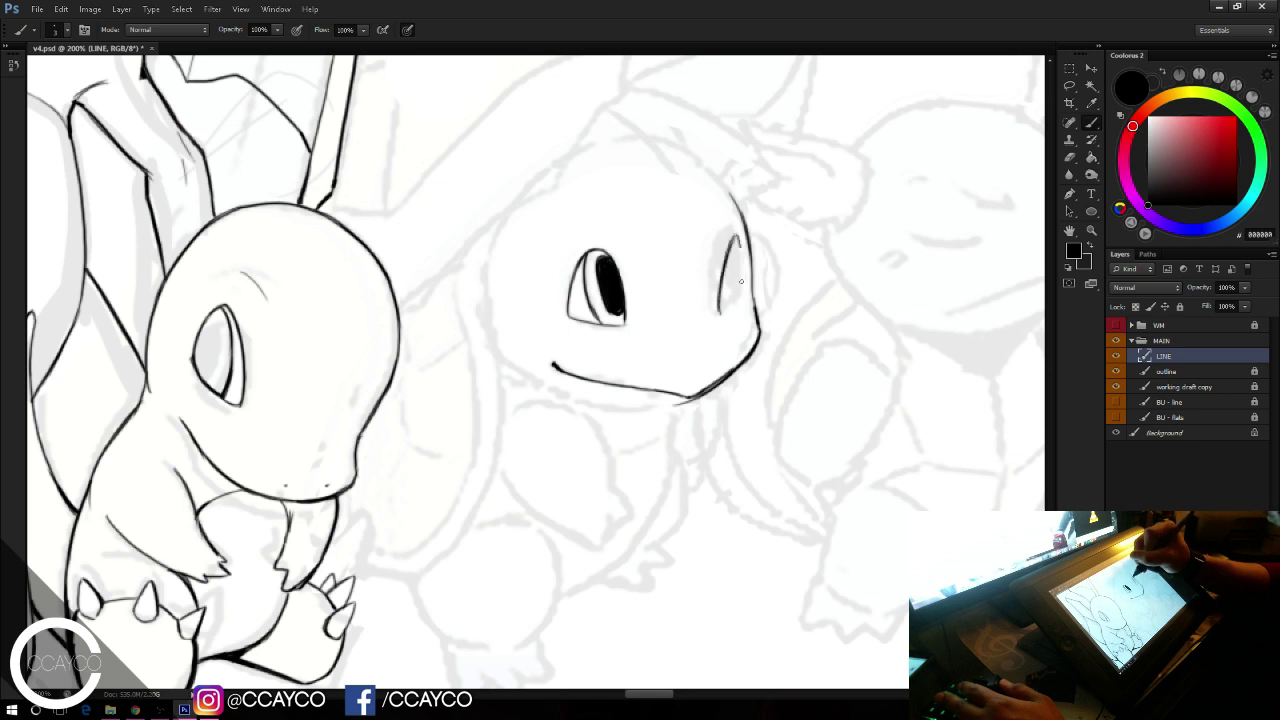
pyautogui.hotkey('ctrl', 'z')
pyautogui.moveTo(720, 315)
pyautogui.mouseDown()
pyautogui.moveTo(726, 252)
pyautogui.moveTo(744, 312)
pyautogui.moveTo(739, 299)
pyautogui.mouseUp()
pyautogui.hotkey('ctrl', 'z')
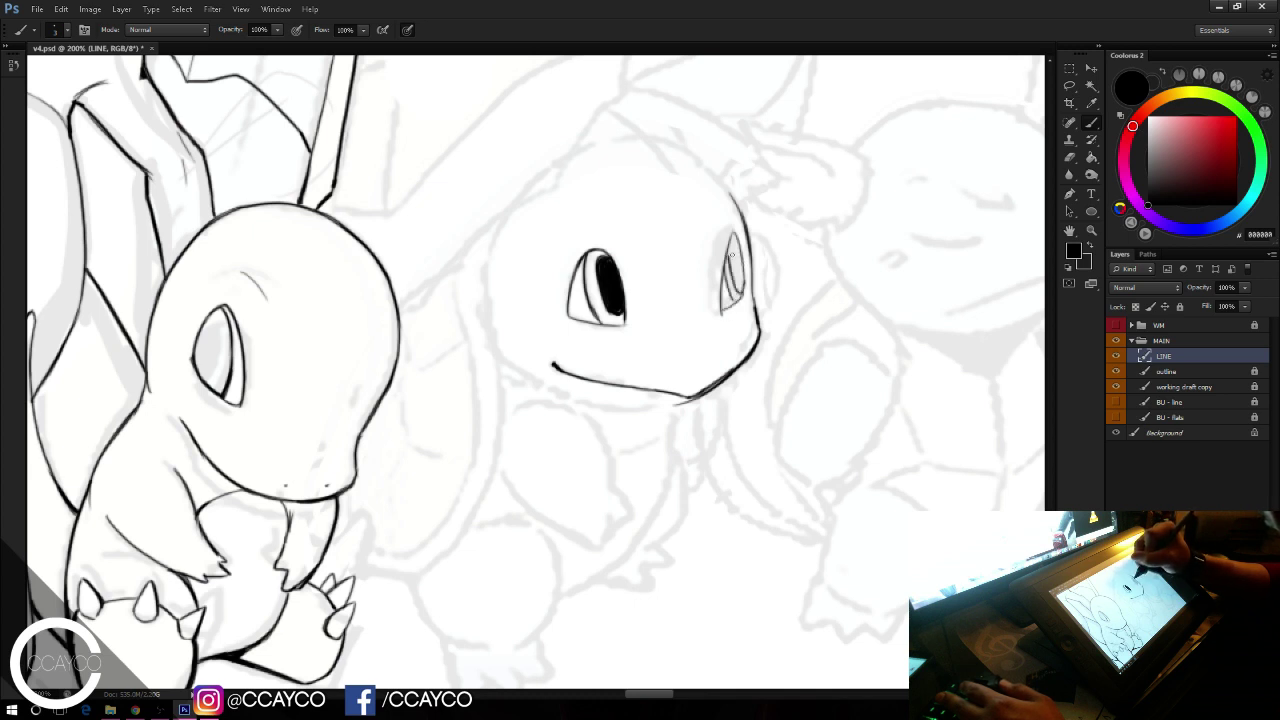
# Step: Fill the far eye's pupil solid black and refine the eye's upper outline
pyautogui.hotkey('ctrl', 'z')
pyautogui.moveTo(736, 288)
pyautogui.mouseDown()
pyautogui.moveTo(735, 250)
pyautogui.moveTo(741, 282)
pyautogui.mouseUp()
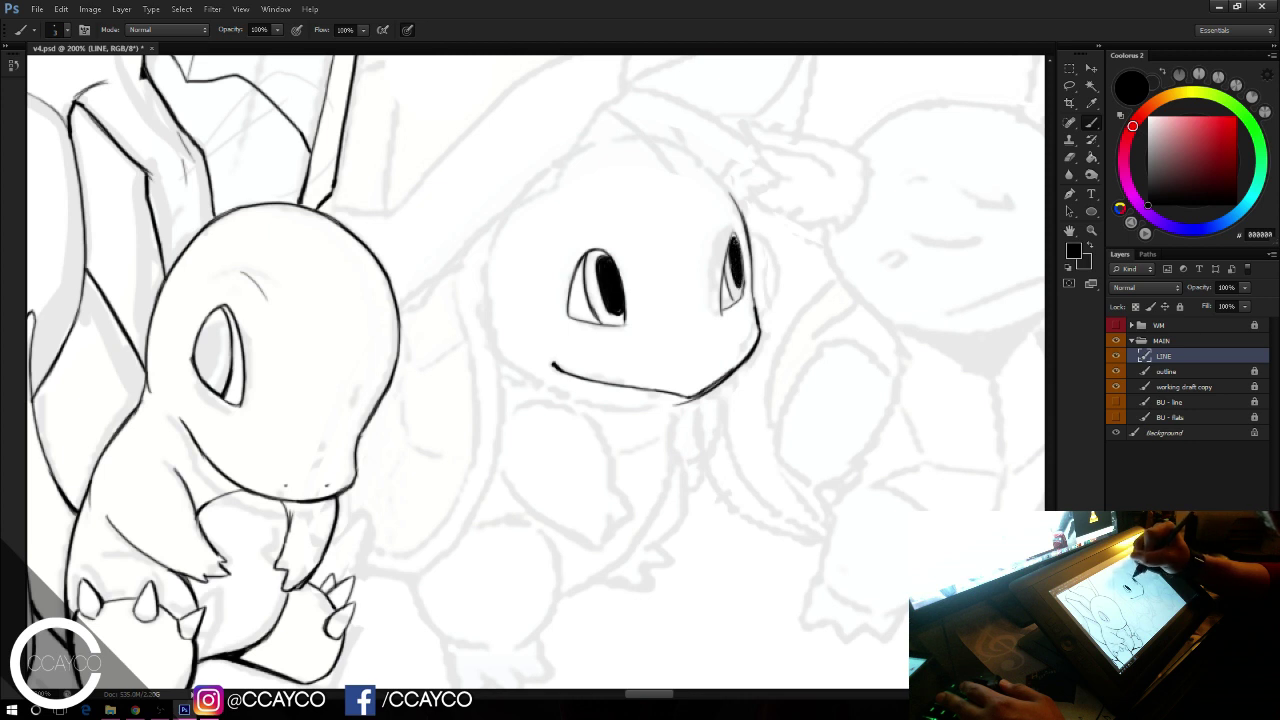
pyautogui.moveTo(733, 236); pyautogui.dragTo(722, 280)
pyautogui.hotkey('ctrl', 'z')
pyautogui.moveTo(733, 232); pyautogui.dragTo(725, 272)
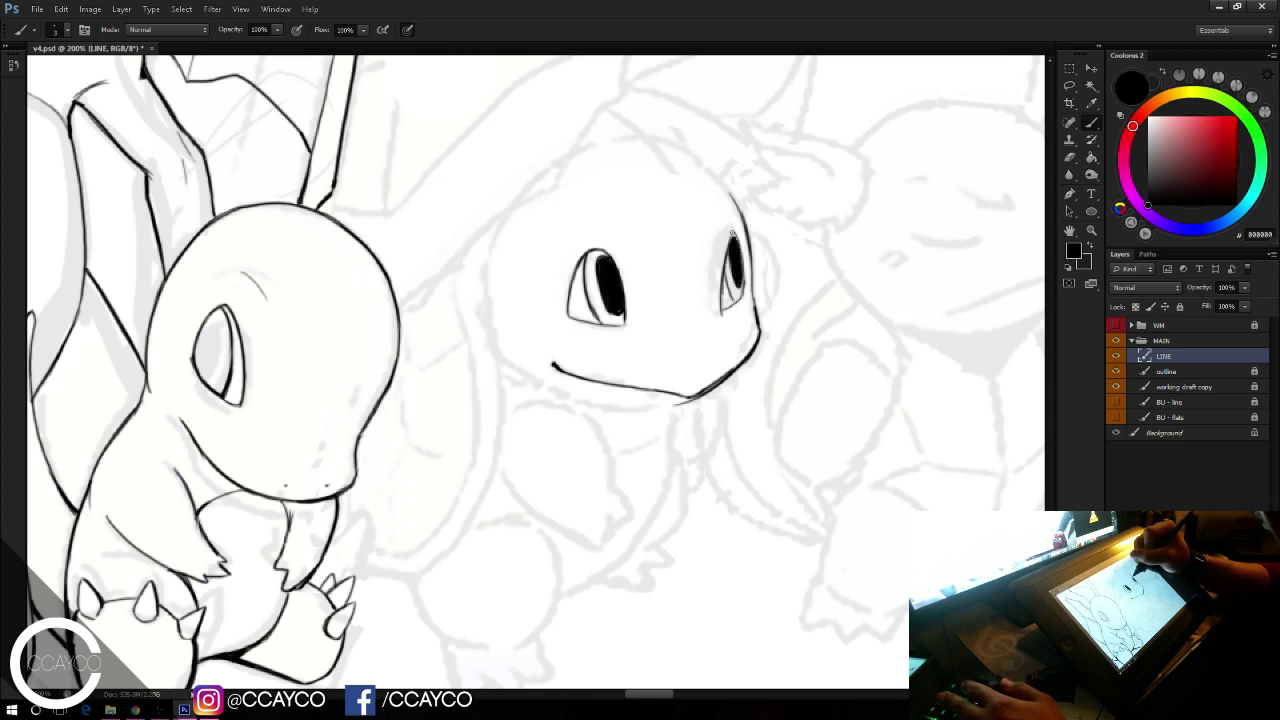
pyautogui.press('e')
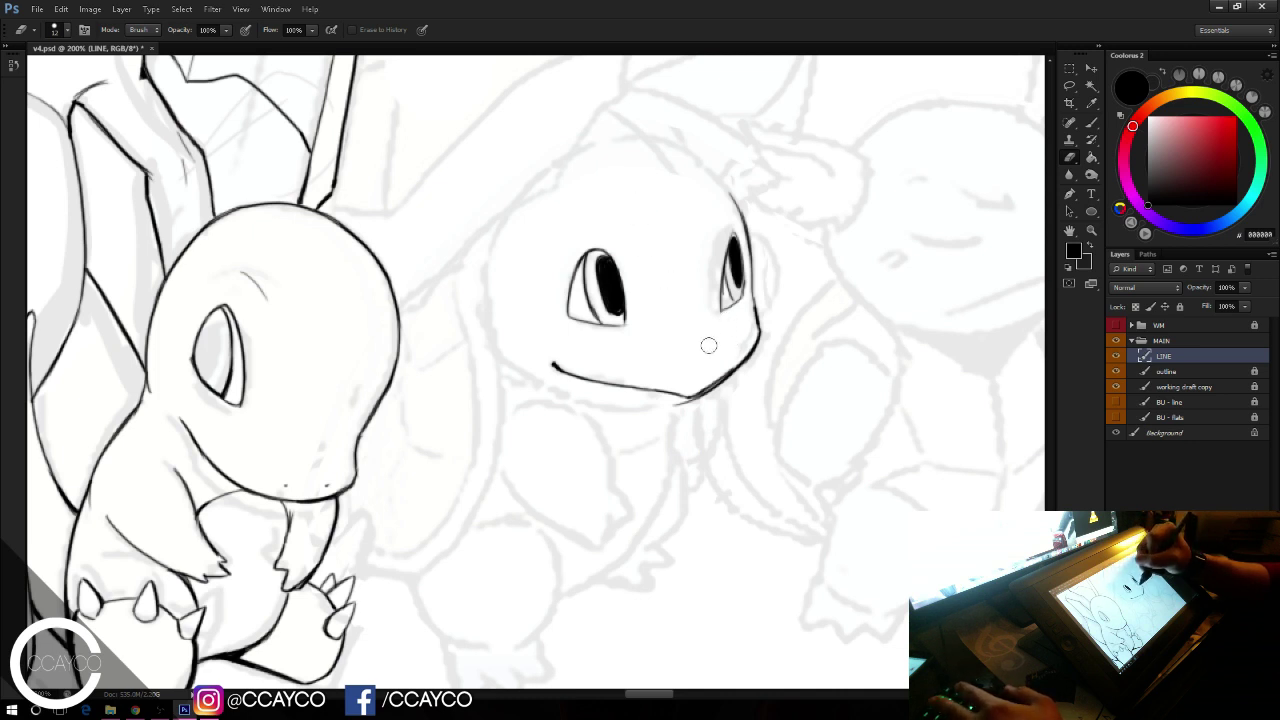
# Step: Ink the small turtle's lower jaw line beneath the mouth, from the cheek to the snout's tip
pyautogui.press('b')
pyautogui.moveTo(505, 355)
pyautogui.mouseDown()
pyautogui.moveTo(559, 389)
pyautogui.moveTo(662, 410)
pyautogui.mouseUp()
pyautogui.hotkey('ctrl', 'z')
pyautogui.moveTo(511, 358); pyautogui.dragTo(654, 410)
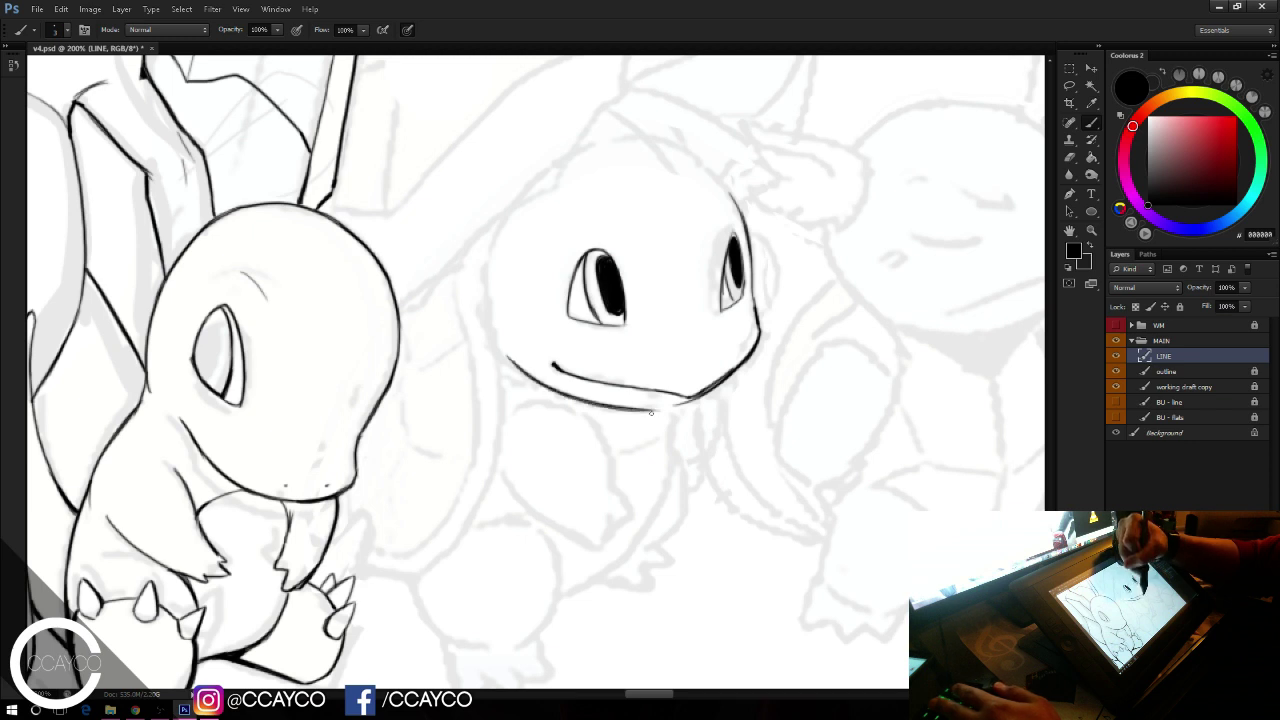
pyautogui.hotkey('ctrl', 'z')
pyautogui.moveTo(532, 377)
pyautogui.mouseDown()
pyautogui.moveTo(642, 408)
pyautogui.moveTo(678, 404)
pyautogui.mouseUp()
pyautogui.moveTo(588, 404)
pyautogui.mouseDown()
pyautogui.moveTo(676, 400)
pyautogui.moveTo(608, 413)
pyautogui.mouseUp()
# Step: Clean up the jaw line where it meets the snout and undo the stray strokes near the cheek
pyautogui.press('e')
pyautogui.moveTo(673, 417)
pyautogui.mouseDown()
pyautogui.moveTo(602, 413)
pyautogui.moveTo(673, 404)
pyautogui.mouseUp()
pyautogui.press('b')
pyautogui.hotkey('ctrl', 'z')
pyautogui.hotkey('ctrl', 'z')
pyautogui.moveTo(511, 361)
pyautogui.mouseDown()
pyautogui.moveTo(495, 228)
pyautogui.moveTo(499, 326)
pyautogui.moveTo(515, 364)
pyautogui.moveTo(487, 264)
pyautogui.moveTo(497, 321)
pyautogui.moveTo(487, 284)
pyautogui.moveTo(515, 361)
pyautogui.mouseUp()
pyautogui.hotkey('ctrl', 'z')
pyautogui.hotkey('ctrl', 'z')
pyautogui.hotkey('ctrl', 'z')
pyautogui.hotkey('ctrl', 'z')
pyautogui.hotkey('ctrl', 'z')
# Step: Ink the small turtle's cheek curve from the jaw line up to the back of the head
pyautogui.moveTo(489, 292); pyautogui.dragTo(518, 364)
pyautogui.hotkey('ctrl', 'z')
pyautogui.moveTo(490, 305); pyautogui.dragTo(537, 385)
pyautogui.hotkey('ctrl', 'z')
pyautogui.moveTo(498, 333)
pyautogui.mouseDown()
pyautogui.moveTo(499, 252)
pyautogui.moveTo(534, 171)
pyautogui.mouseUp()
pyautogui.hotkey('ctrl', 'z')
pyautogui.hotkey('ctrl', 'z')
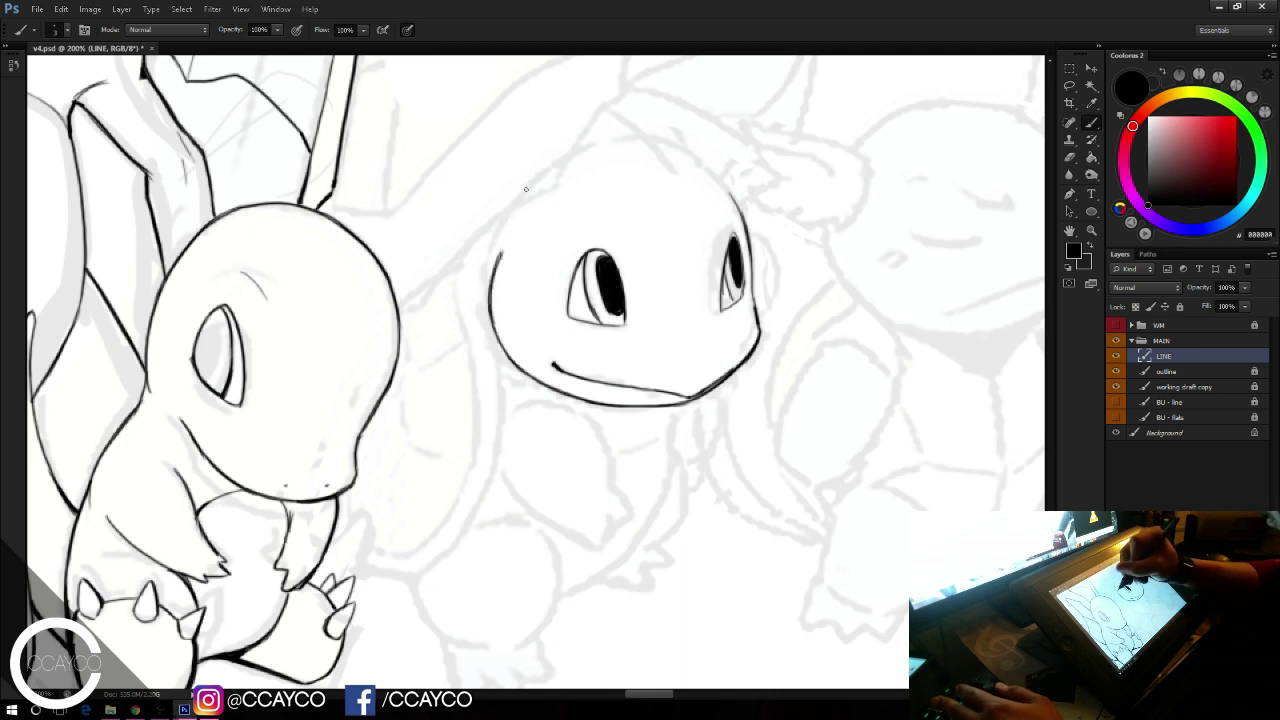
# Step: Step back to the cheek curve, erase its rough upper end and redraw the back of the head more smoothly
pyautogui.moveTo(499, 256); pyautogui.dragTo(535, 180)
pyautogui.hotkey('ctrl', 'alt', 'z')
pyautogui.hotkey('ctrl', 'alt', 'z')
pyautogui.hotkey('ctrl', 'alt', 'z')
pyautogui.press('e')
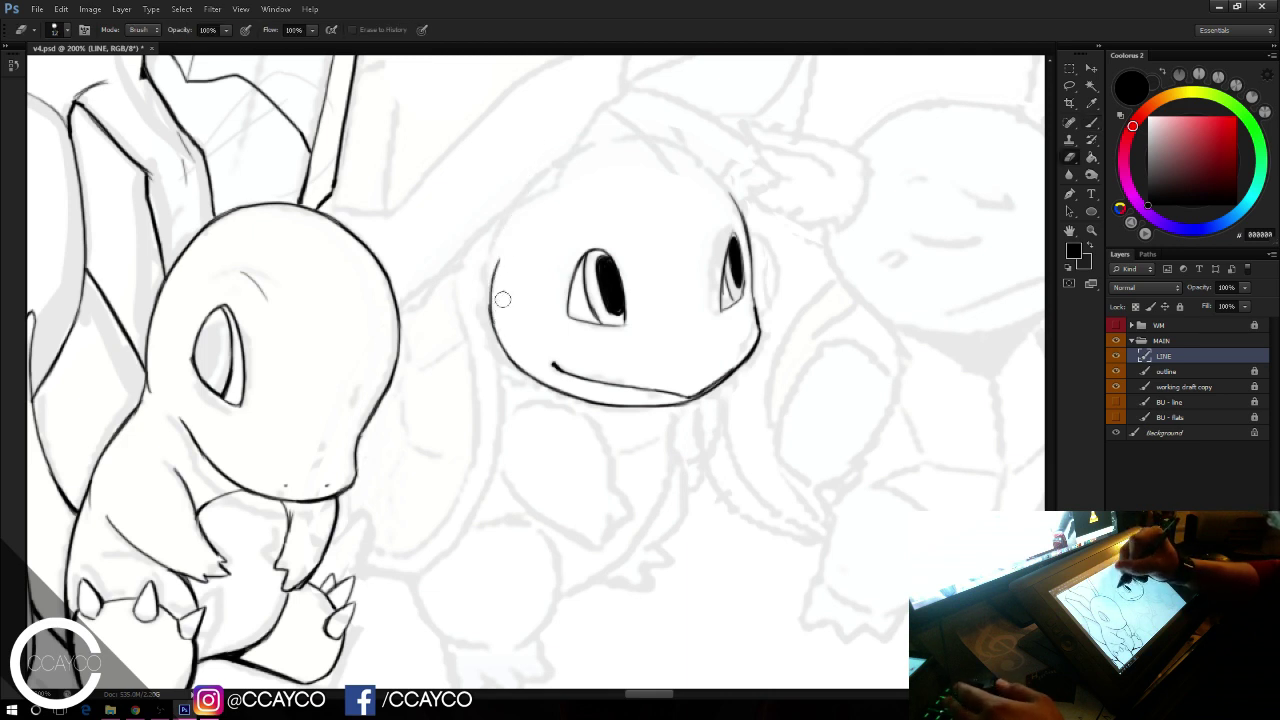
pyautogui.moveTo(503, 297); pyautogui.dragTo(506, 260)
pyautogui.press('b')
pyautogui.moveTo(491, 324)
pyautogui.mouseDown()
pyautogui.moveTo(501, 235)
pyautogui.moveTo(525, 186)
pyautogui.mouseUp()
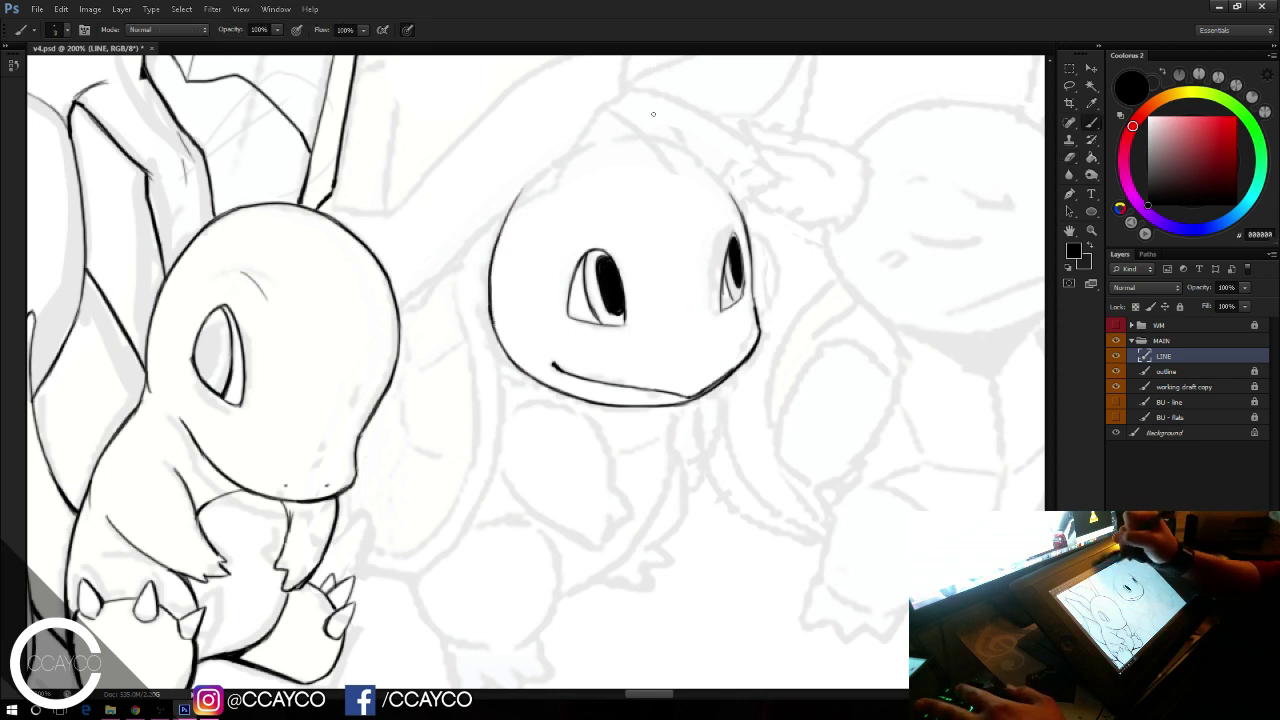
# Step: Ink the rounded top of the small turtle's head, joining the back of the head to the forehead
pyautogui.moveTo(496, 248)
pyautogui.mouseDown()
pyautogui.moveTo(617, 143)
pyautogui.moveTo(686, 158)
pyautogui.moveTo(744, 216)
pyautogui.mouseUp()
pyautogui.hotkey('ctrl', 'z')
pyautogui.moveTo(660, 153); pyautogui.dragTo(730, 201)
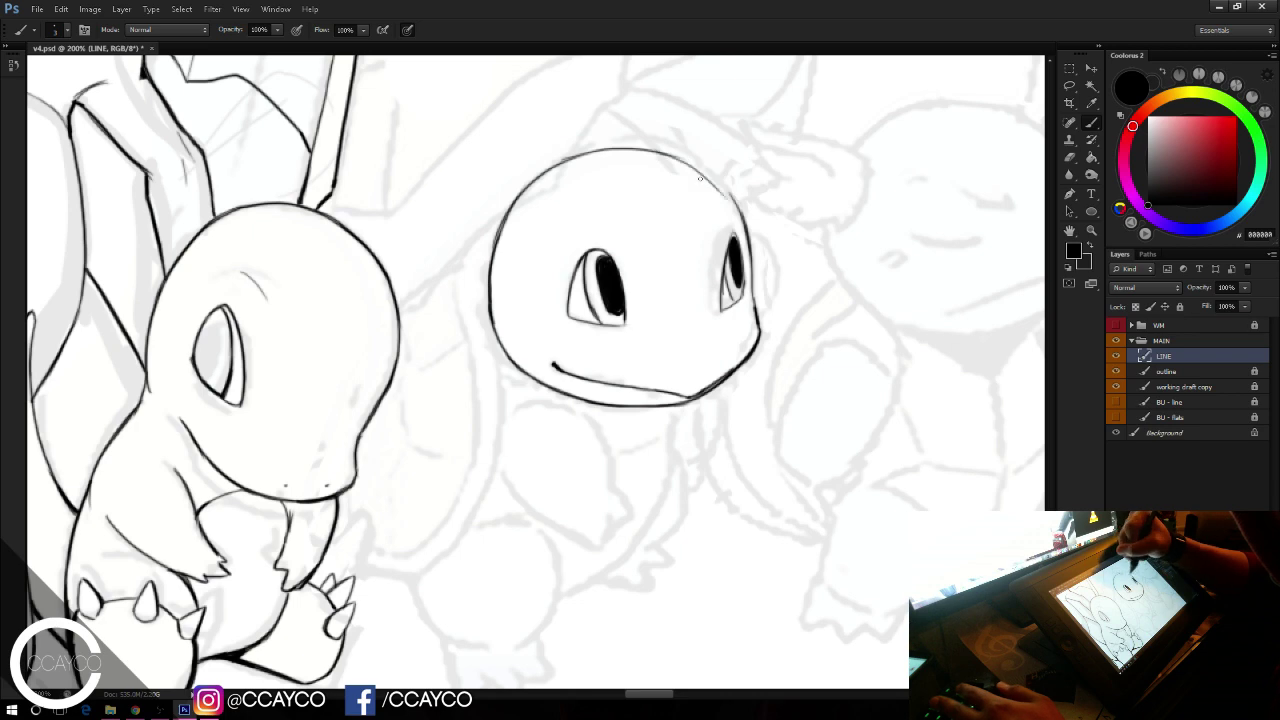
pyautogui.hotkey('ctrl', 'z')
pyautogui.moveTo(660, 153)
pyautogui.mouseDown()
pyautogui.moveTo(729, 191)
pyautogui.moveTo(740, 215)
pyautogui.moveTo(717, 163)
pyautogui.moveTo(732, 92)
pyautogui.mouseUp()
# Step: Ink the rounded shoulder and the outer edges of the small turtle's near arm
pyautogui.moveTo(536, 373)
pyautogui.mouseDown()
pyautogui.moveTo(555, 273)
pyautogui.moveTo(606, 279)
pyautogui.moveTo(636, 331)
pyautogui.mouseUp()
pyautogui.hotkey('ctrl', 'z')
pyautogui.moveTo(599, 277); pyautogui.dragTo(643, 363)
pyautogui.hotkey('ctrl', 'z')
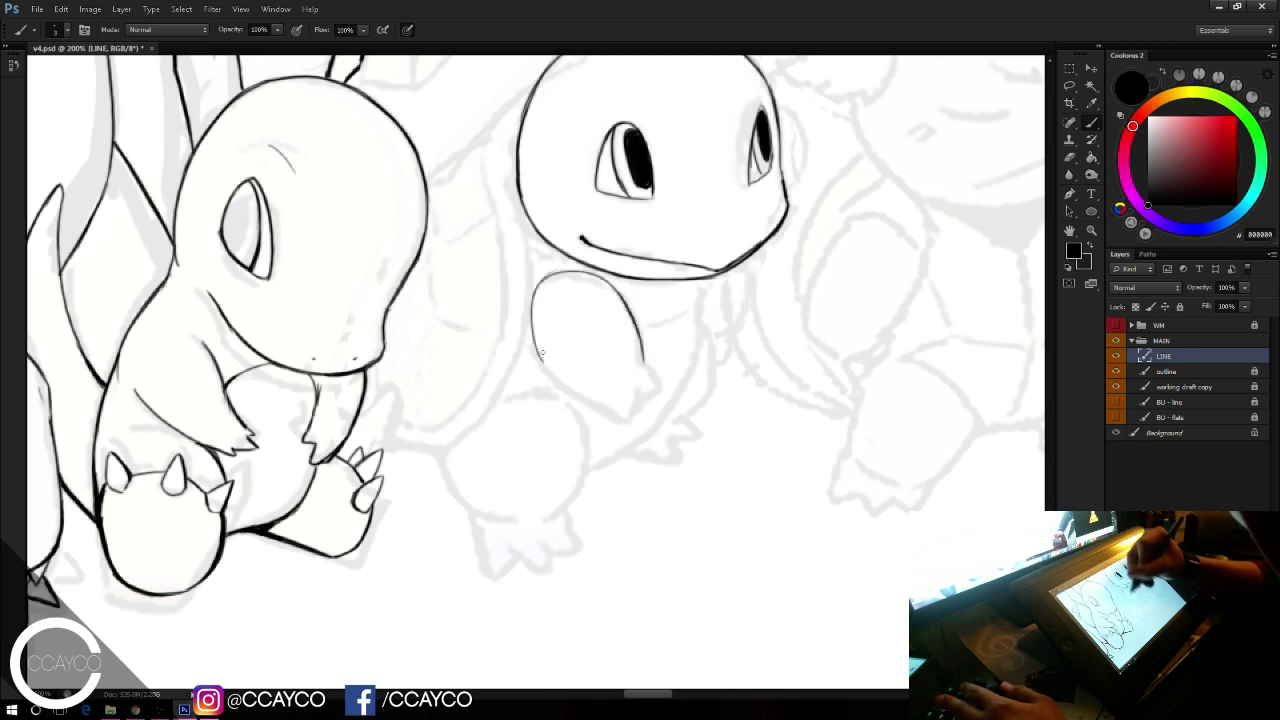
pyautogui.moveTo(534, 320); pyautogui.dragTo(566, 394)
pyautogui.hotkey('ctrl', 'z')
pyautogui.moveTo(531, 306)
pyautogui.mouseDown()
pyautogui.moveTo(572, 393)
pyautogui.moveTo(560, 378)
pyautogui.mouseUp()
pyautogui.hotkey('ctrl', 'z')
pyautogui.hotkey('ctrl', 'z')
pyautogui.hotkey('ctrl', 'z')
# Step: Ink the near forearm's underside and the clawed hand, cleaning up the line ends
pyautogui.moveTo(533, 328)
pyautogui.mouseDown()
pyautogui.moveTo(566, 383)
pyautogui.moveTo(603, 407)
pyautogui.mouseUp()
pyautogui.moveTo(549, 369); pyautogui.dragTo(619, 413)
pyautogui.moveTo(546, 365)
pyautogui.mouseDown()
pyautogui.moveTo(625, 425)
pyautogui.moveTo(652, 393)
pyautogui.moveTo(640, 398)
pyautogui.moveTo(642, 338)
pyautogui.mouseUp()
pyautogui.press('e')
pyautogui.press('b')
pyautogui.press('e')
pyautogui.press('b')
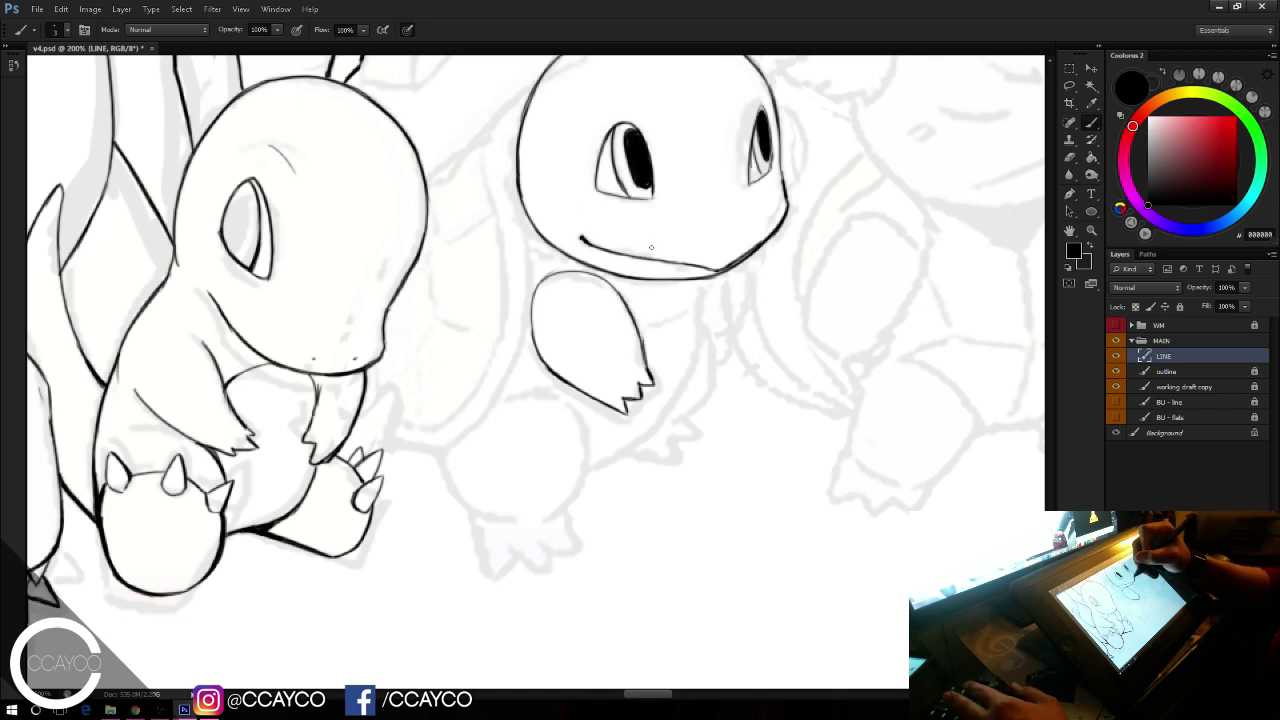
pyautogui.press('e')
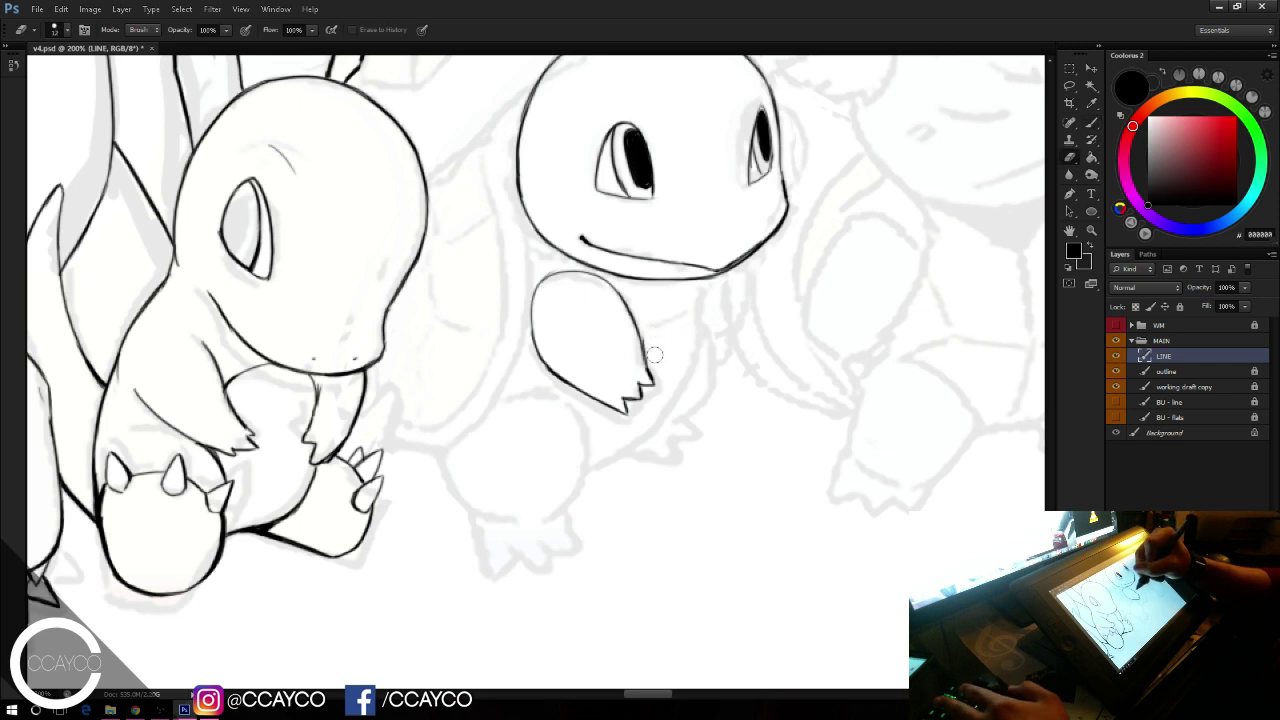
pyautogui.press('b')
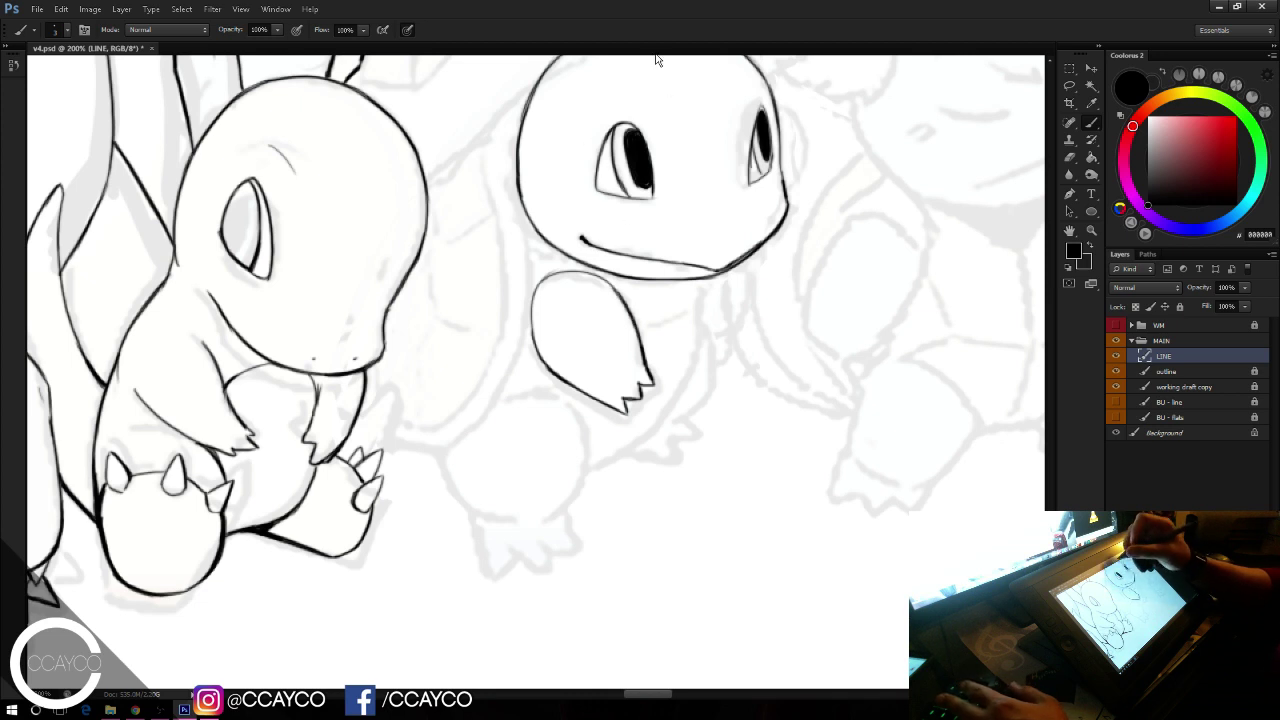
# Step: Ink the rounded outline of the small turtle's near leg from the thigh down to the ankle
pyautogui.moveTo(438, 451)
pyautogui.mouseDown()
pyautogui.moveTo(531, 374)
pyautogui.moveTo(489, 408)
pyautogui.moveTo(567, 398)
pyautogui.moveTo(500, 405)
pyautogui.moveTo(573, 408)
pyautogui.moveTo(580, 460)
pyautogui.mouseUp()
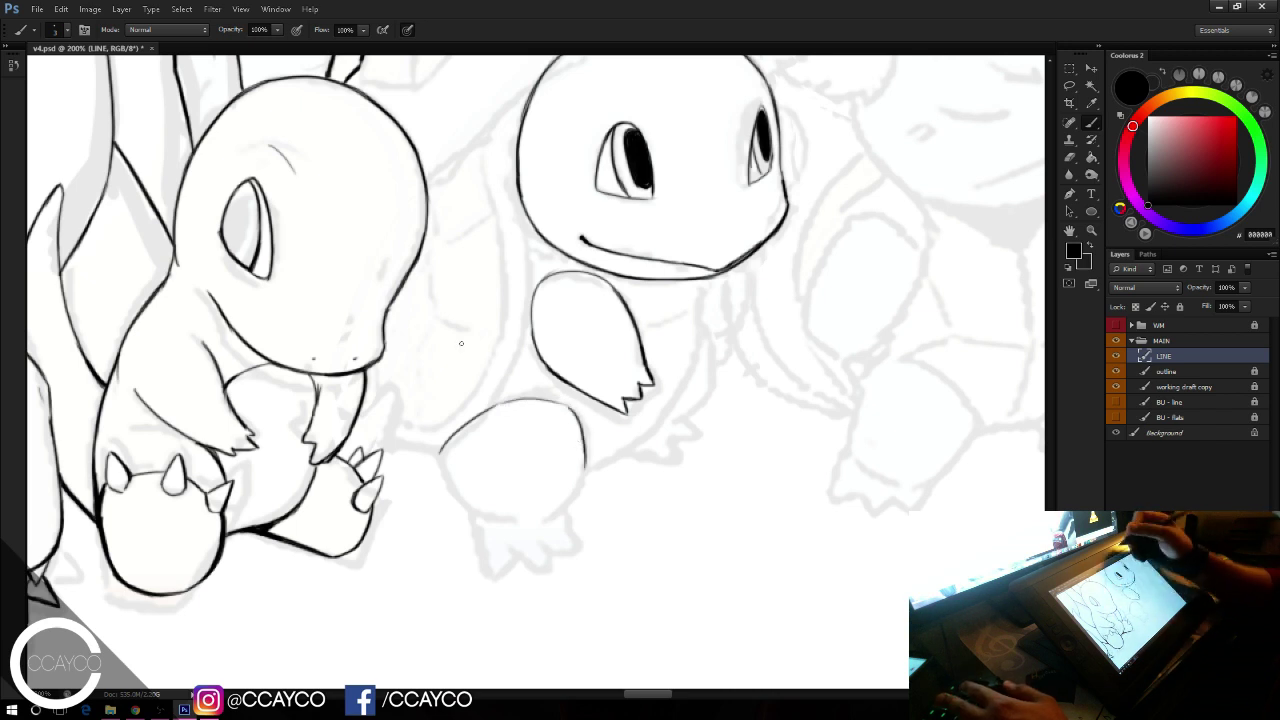
pyautogui.moveTo(453, 441)
pyautogui.mouseDown()
pyautogui.moveTo(449, 464)
pyautogui.moveTo(442, 456)
pyautogui.moveTo(454, 428)
pyautogui.moveTo(451, 466)
pyautogui.moveTo(490, 517)
pyautogui.moveTo(460, 498)
pyautogui.moveTo(479, 507)
pyautogui.mouseUp()
pyautogui.press('e')
pyautogui.press('b')
pyautogui.press('e')
pyautogui.press('b')
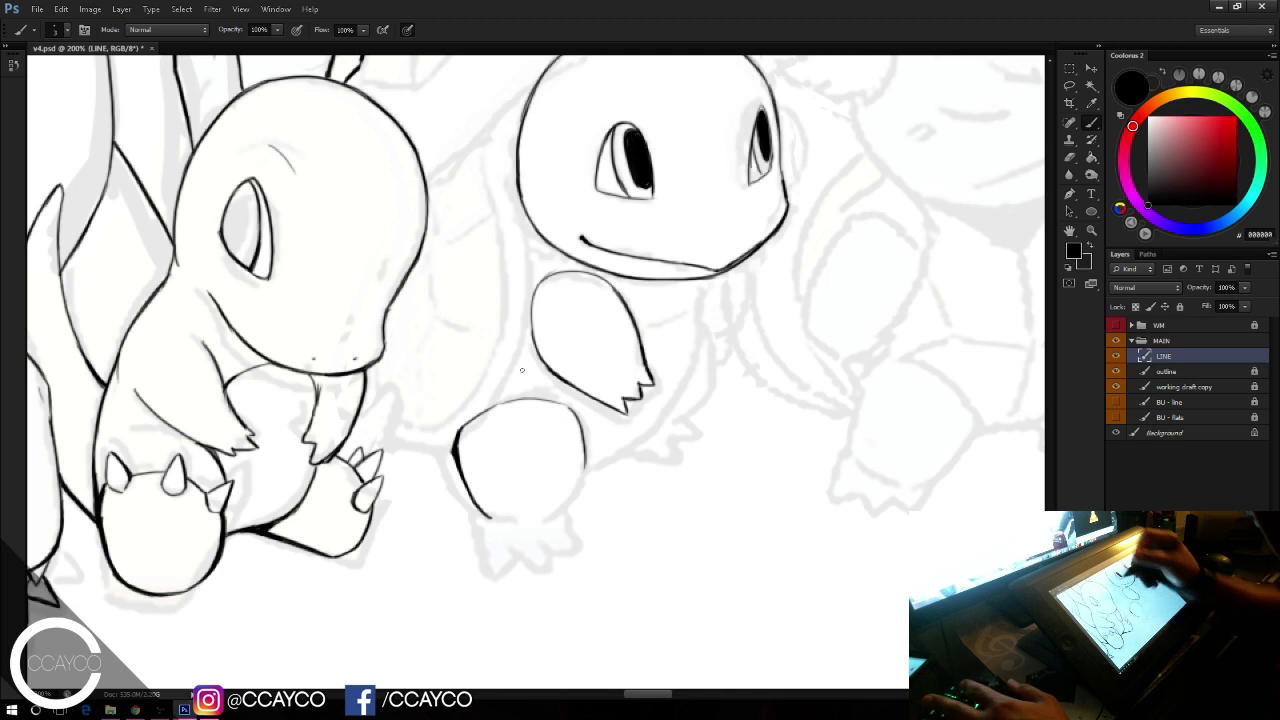
pyautogui.moveTo(585, 447); pyautogui.dragTo(555, 514)
pyautogui.hotkey('ctrl', 'z')
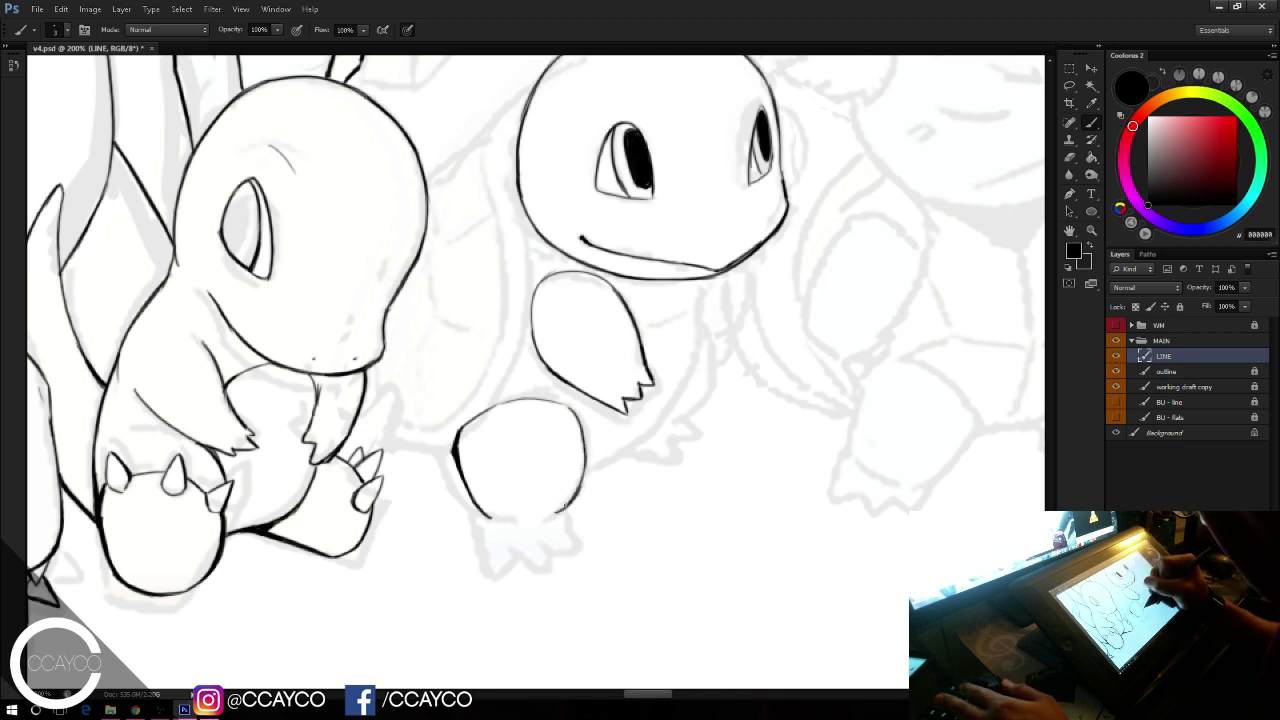
# Step: Erase the thin upper back edge of the near thigh, redraw it heavier, and reinforce the leg's lower front curve
pyautogui.press('e')
pyautogui.moveTo(450, 446); pyautogui.dragTo(494, 397)
pyautogui.press('b')
pyautogui.moveTo(459, 442); pyautogui.dragTo(504, 402)
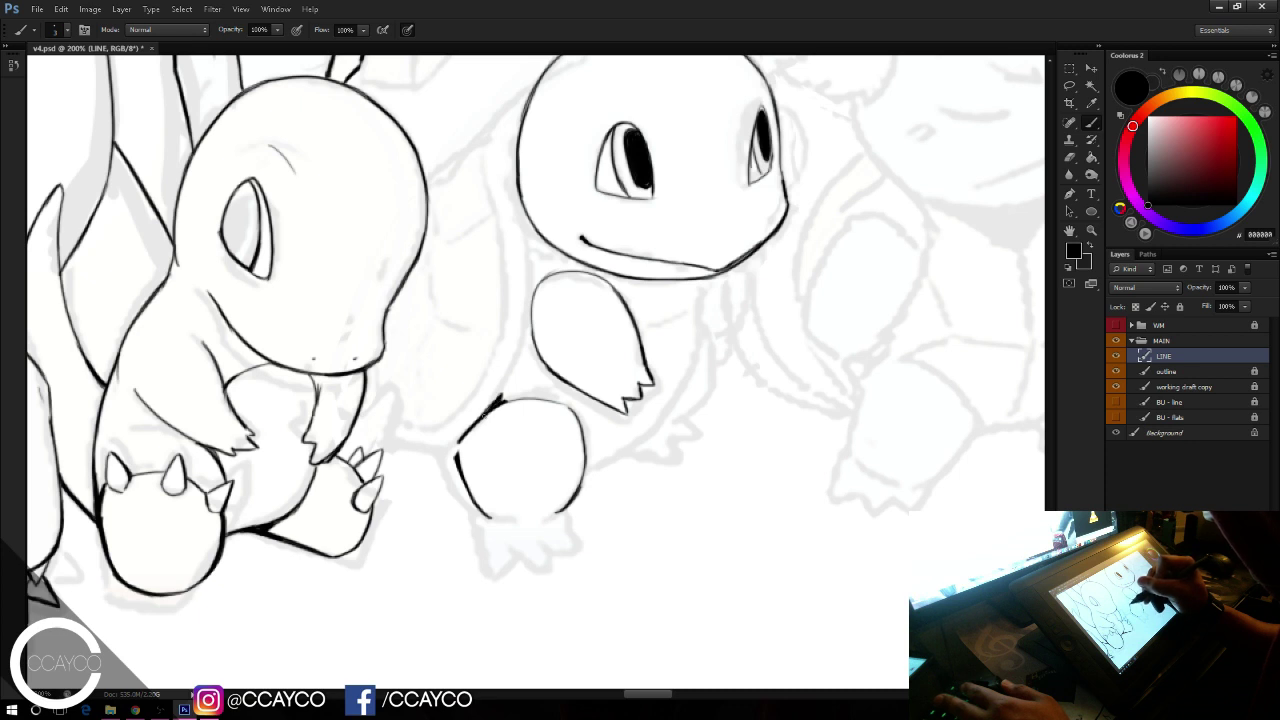
pyautogui.moveTo(458, 460); pyautogui.dragTo(473, 431)
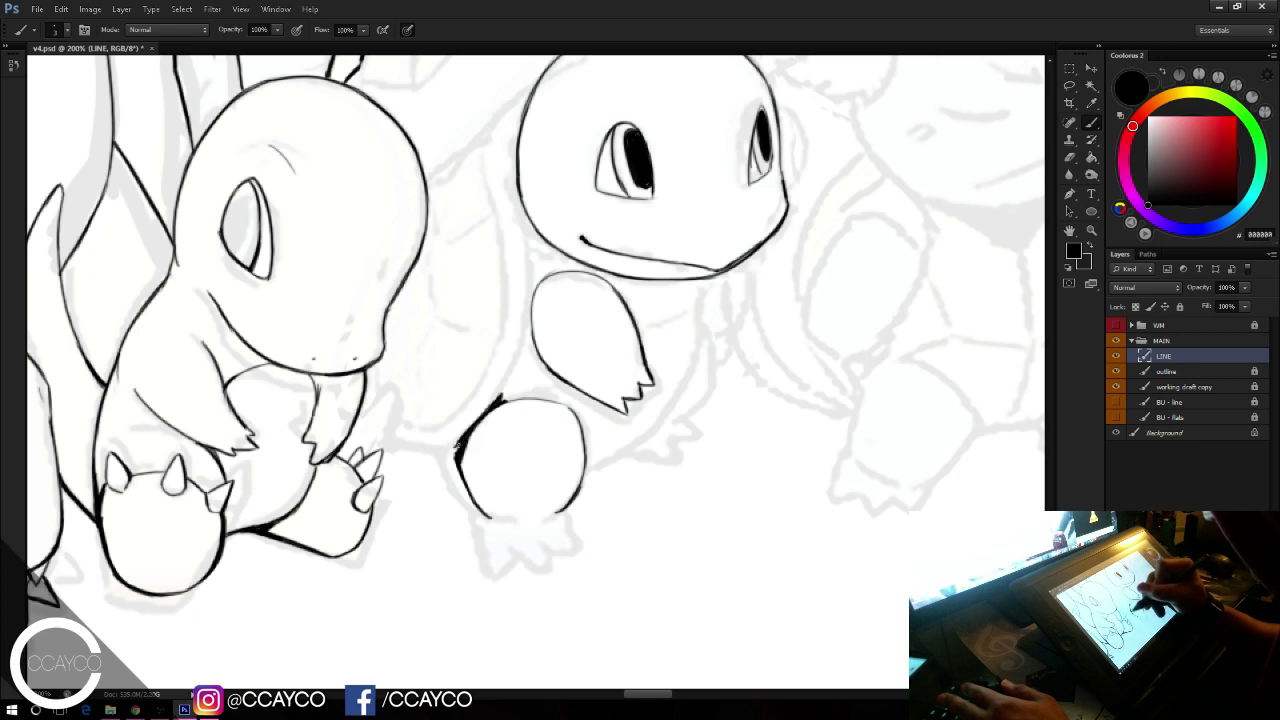
pyautogui.moveTo(571, 498); pyautogui.dragTo(583, 460)
pyautogui.moveTo(540, 518); pyautogui.dragTo(568, 505)
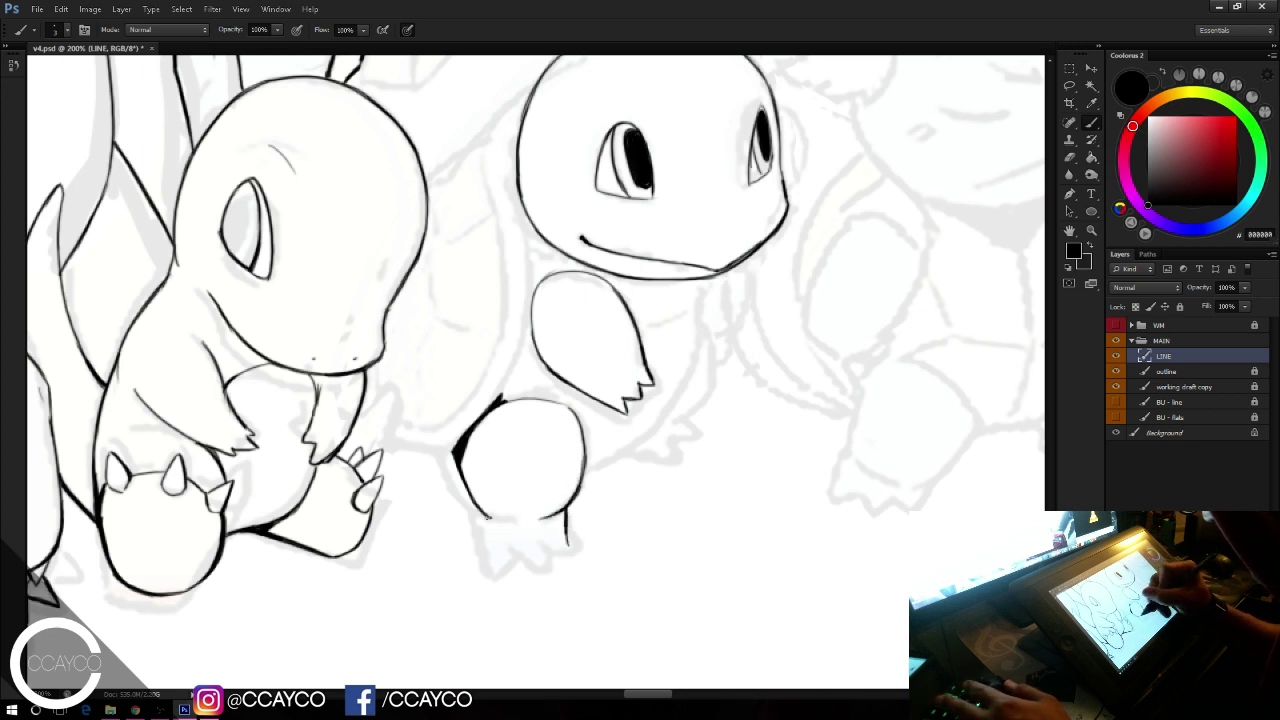
# Step: Ink the near foot below the ankle with its short sides and pointed claws
pyautogui.moveTo(486, 516); pyautogui.dragTo(496, 568)
pyautogui.hotkey('ctrl', 'z')
pyautogui.moveTo(486, 516)
pyautogui.mouseDown()
pyautogui.moveTo(499, 567)
pyautogui.moveTo(514, 550)
pyautogui.mouseUp()
pyautogui.hotkey('ctrl', 'z')
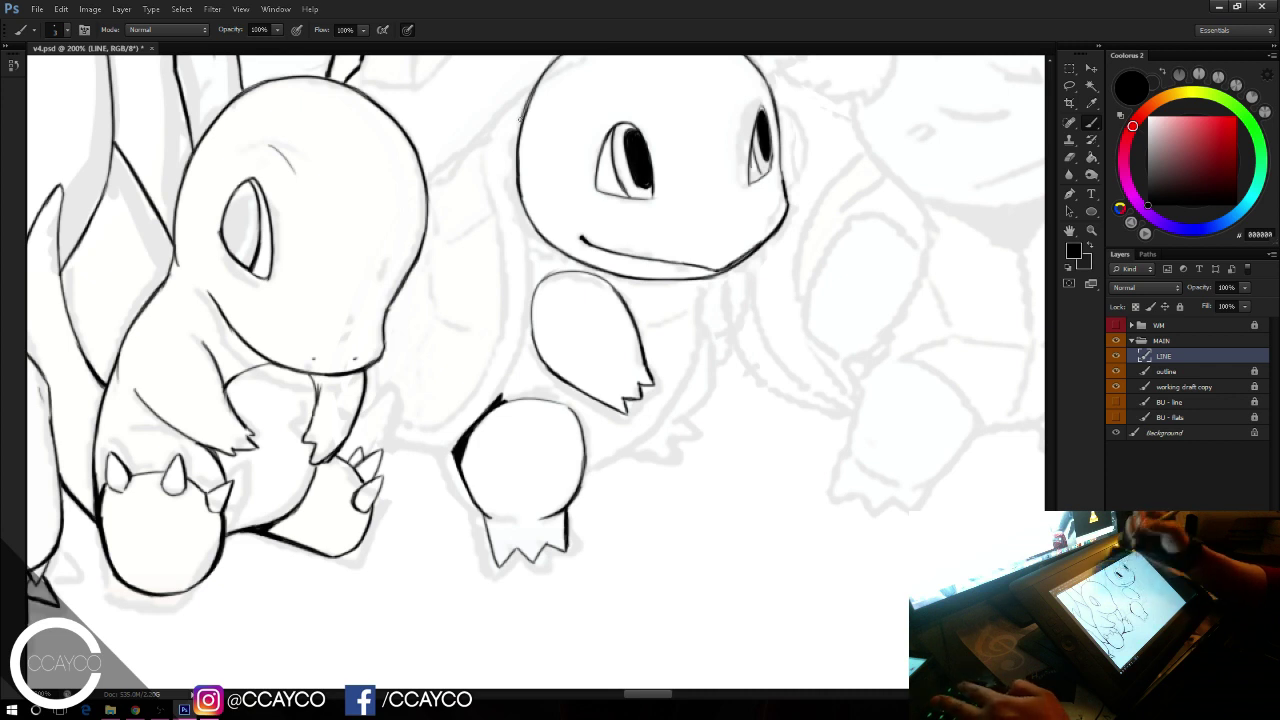
pyautogui.hotkey('ctrl', 'z')
# Step: Ink the body's back edge from the head behind the near arm to the thigh, thickening it near the arm
pyautogui.moveTo(524, 222); pyautogui.dragTo(531, 342)
pyautogui.moveTo(533, 283); pyautogui.dragTo(516, 386)
pyautogui.hotkey('ctrl', 'z')
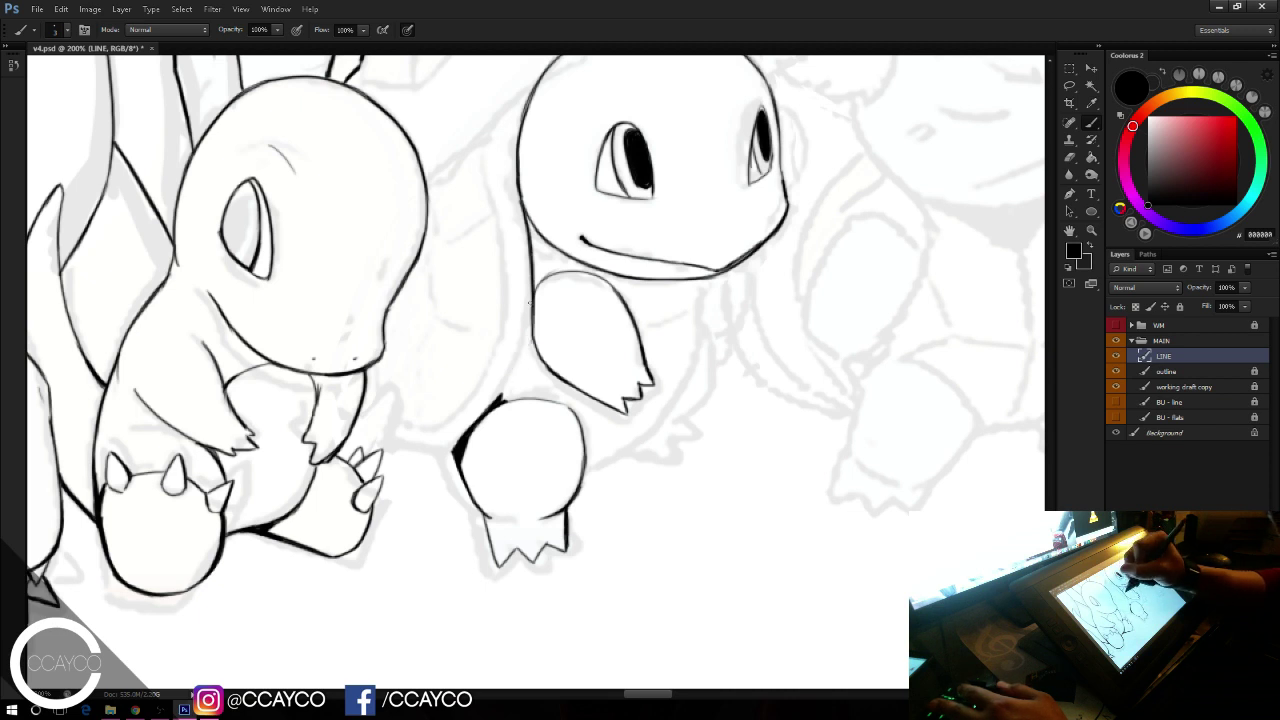
pyautogui.moveTo(532, 302); pyautogui.dragTo(493, 405)
pyautogui.moveTo(530, 338); pyautogui.dragTo(503, 395)
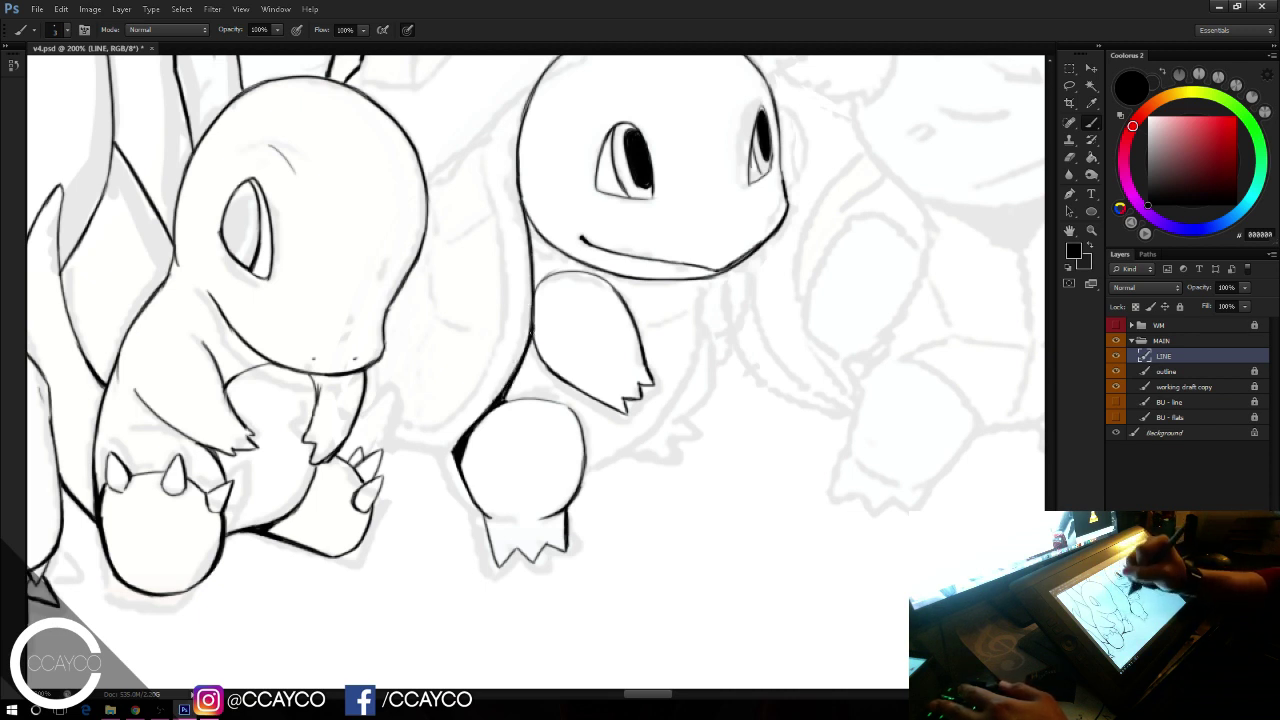
pyautogui.moveTo(532, 331); pyautogui.dragTo(524, 355)
pyautogui.press('e')
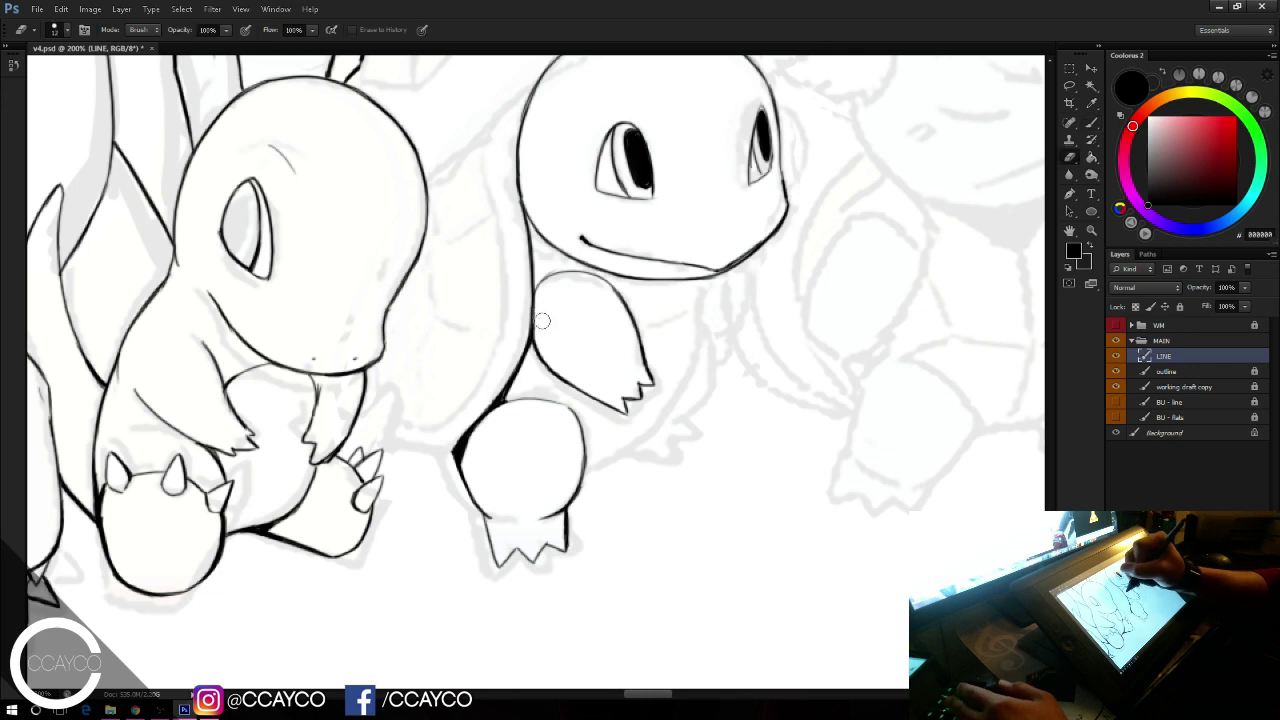
pyautogui.press('b')
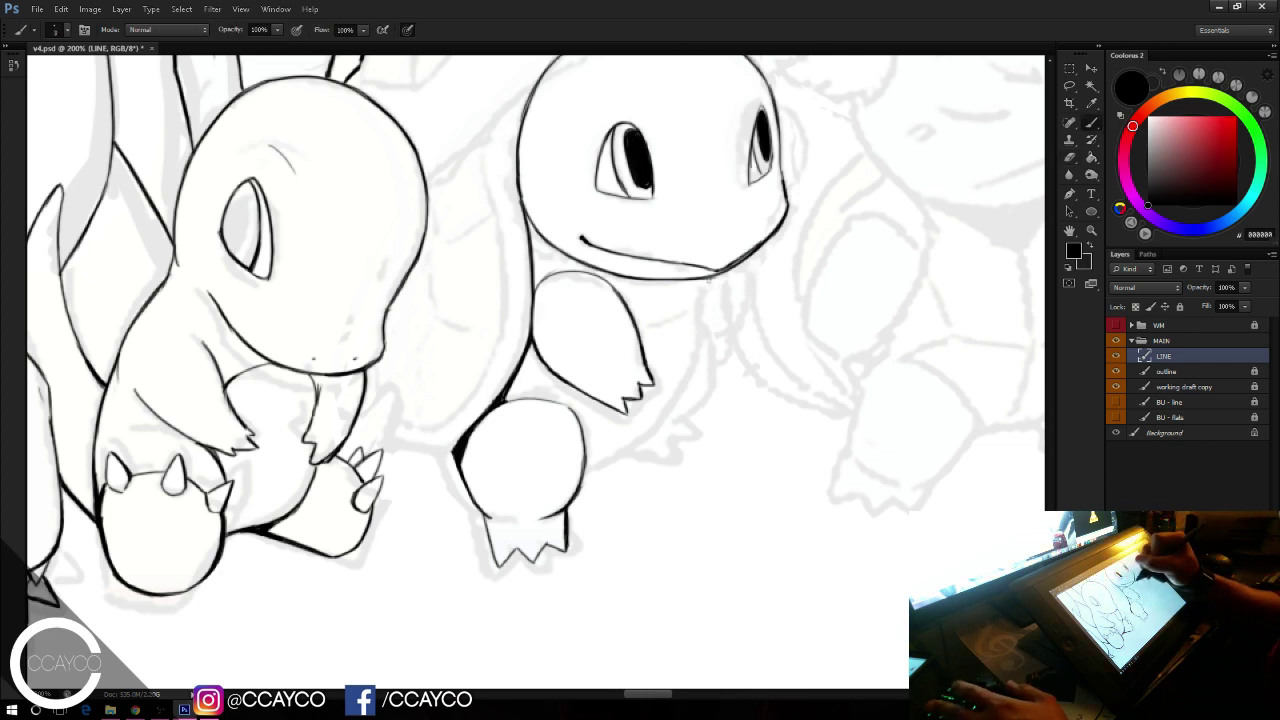
# Step: Ink the belly's front outline from beneath the chin curving down to the near leg
pyautogui.moveTo(709, 280); pyautogui.dragTo(705, 330)
pyautogui.moveTo(708, 278); pyautogui.dragTo(700, 349)
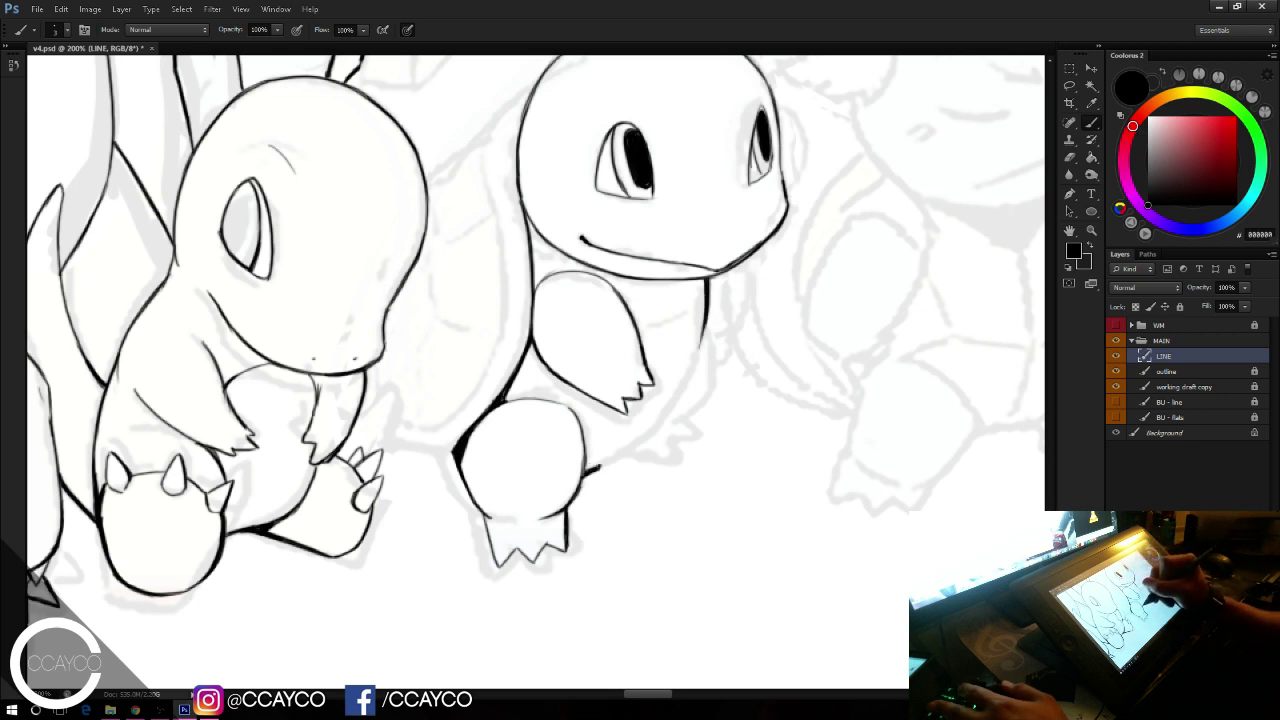
pyautogui.moveTo(612, 460); pyautogui.dragTo(684, 398)
pyautogui.hotkey('ctrl', 'z')
pyautogui.hotkey('ctrl', 'z')
pyautogui.hotkey('ctrl', 'z')
pyautogui.moveTo(642, 443); pyautogui.dragTo(687, 380)
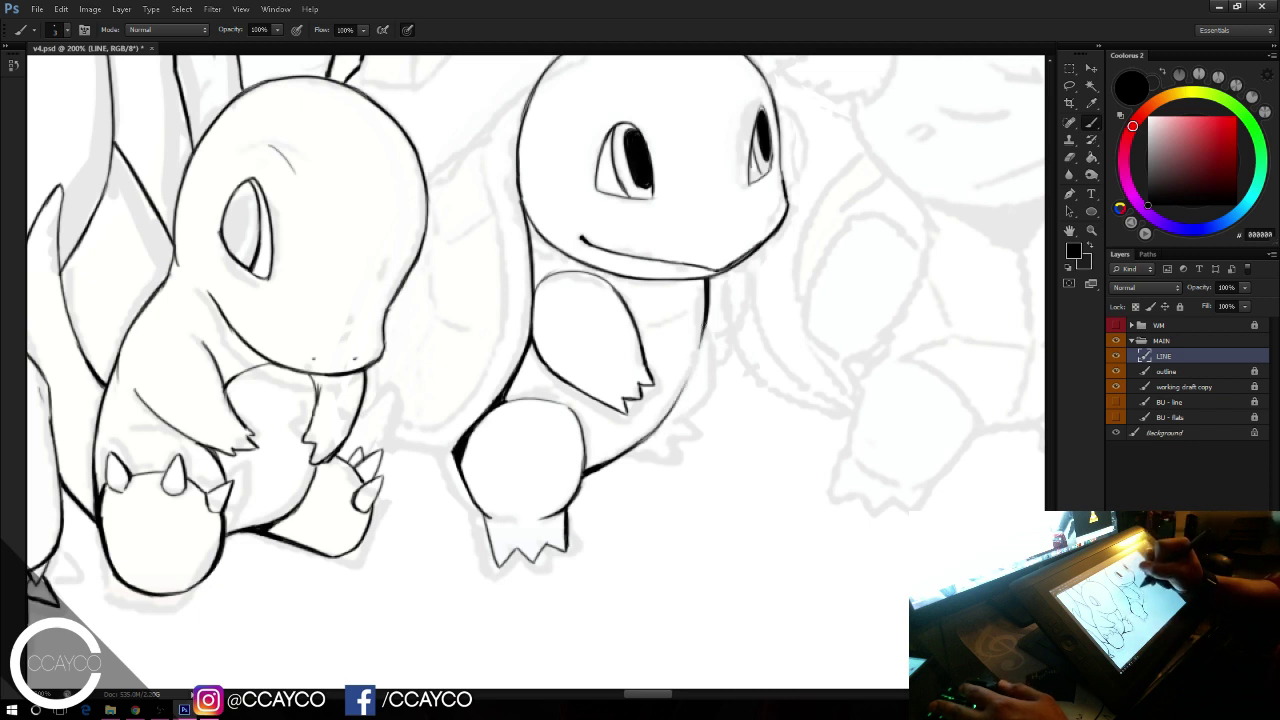
pyautogui.moveTo(703, 330); pyautogui.dragTo(678, 403)
pyautogui.hotkey('ctrl', 'z')
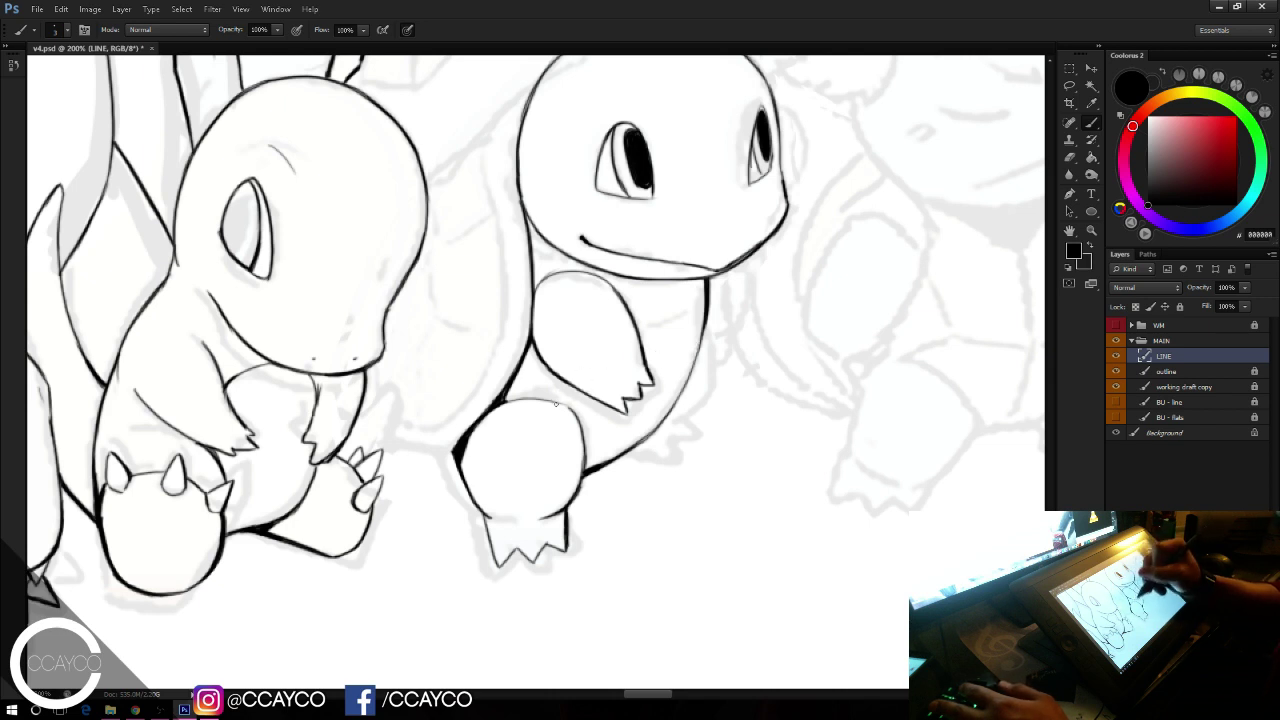
# Step: Ink the thin belly plate lines and inner shell edge on the small turtle's torso
pyautogui.moveTo(705, 314); pyautogui.dragTo(691, 351)
pyautogui.hotkey('ctrl', 'z')
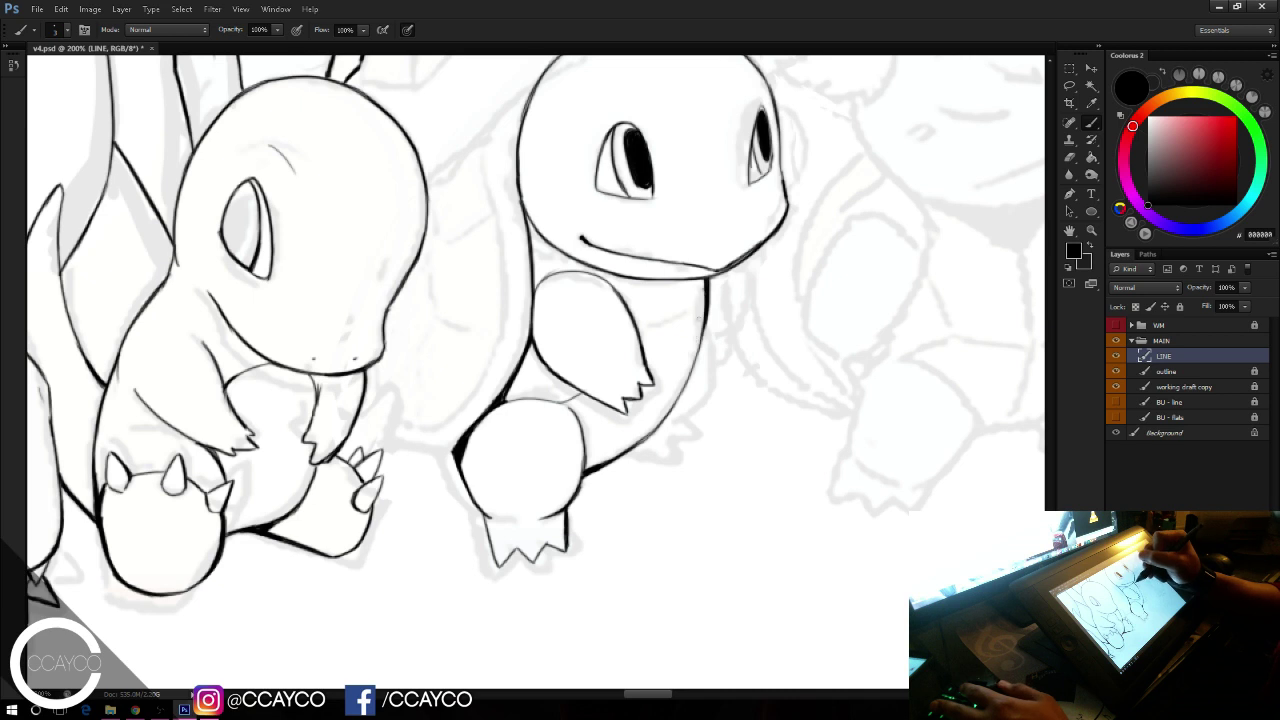
pyautogui.moveTo(702, 292); pyautogui.dragTo(691, 342)
pyautogui.hotkey('ctrl', 'z')
pyautogui.moveTo(704, 288)
pyautogui.mouseDown()
pyautogui.moveTo(685, 377)
pyautogui.moveTo(695, 339)
pyautogui.mouseUp()
pyautogui.hotkey('ctrl', 'z')
pyautogui.hotkey('ctrl', 'z')
pyautogui.moveTo(587, 453); pyautogui.dragTo(652, 427)
pyautogui.hotkey('ctrl', 'z')
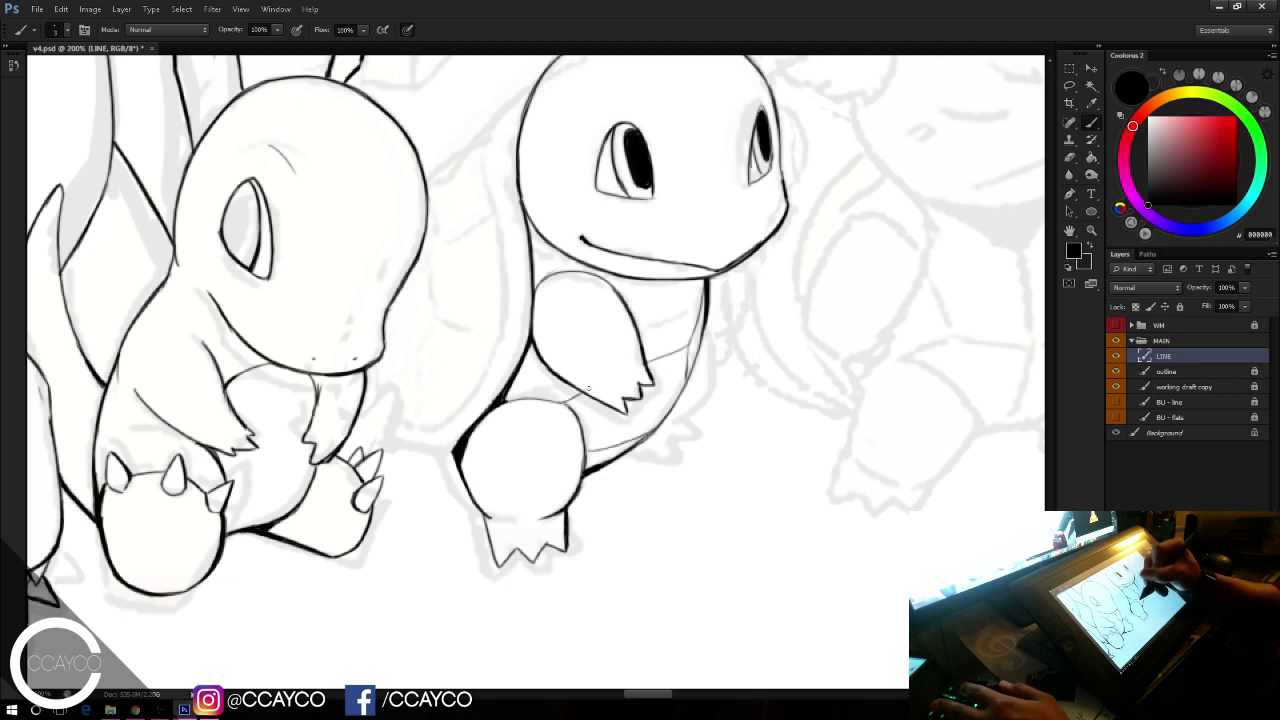
pyautogui.moveTo(532, 234); pyautogui.dragTo(570, 276)
pyautogui.hotkey('ctrl', 'z')
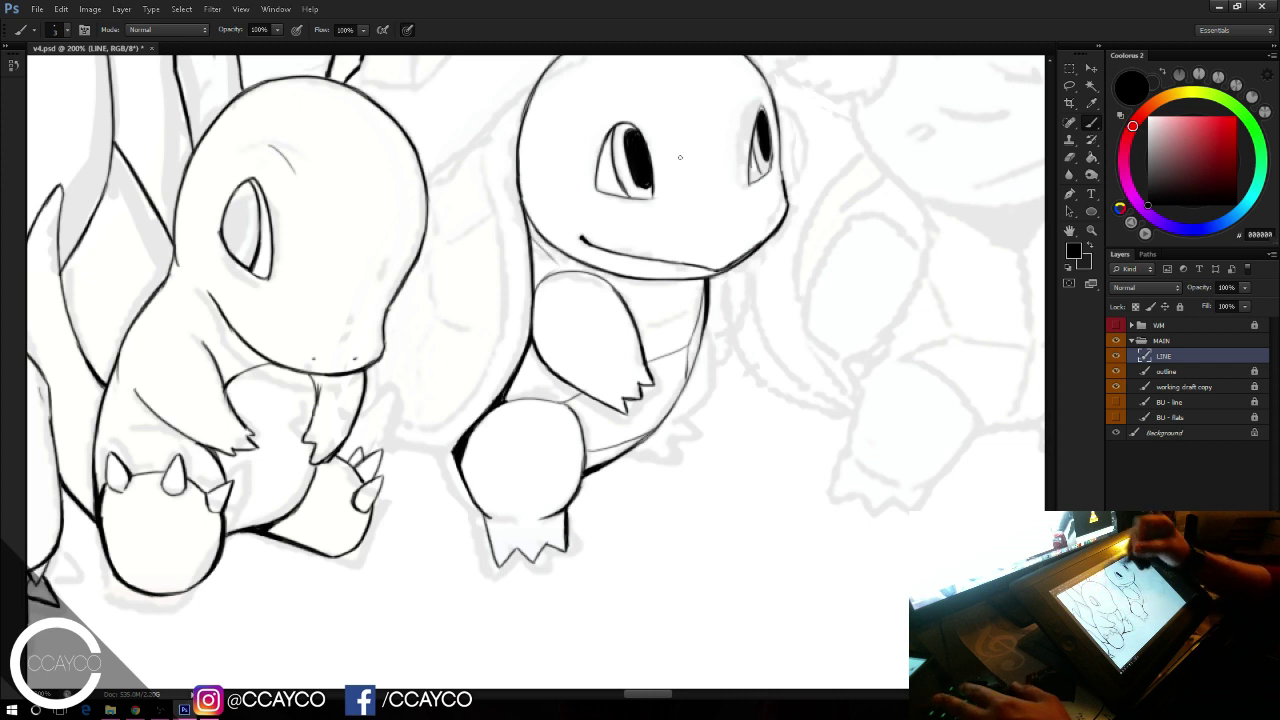
# Step: Ink the small turtle's far arm hanging below the chin, with its clawed hand
pyautogui.moveTo(742, 295)
pyautogui.mouseDown()
pyautogui.moveTo(745, 265)
pyautogui.moveTo(738, 328)
pyautogui.mouseUp()
pyautogui.hotkey('ctrl', 'z')
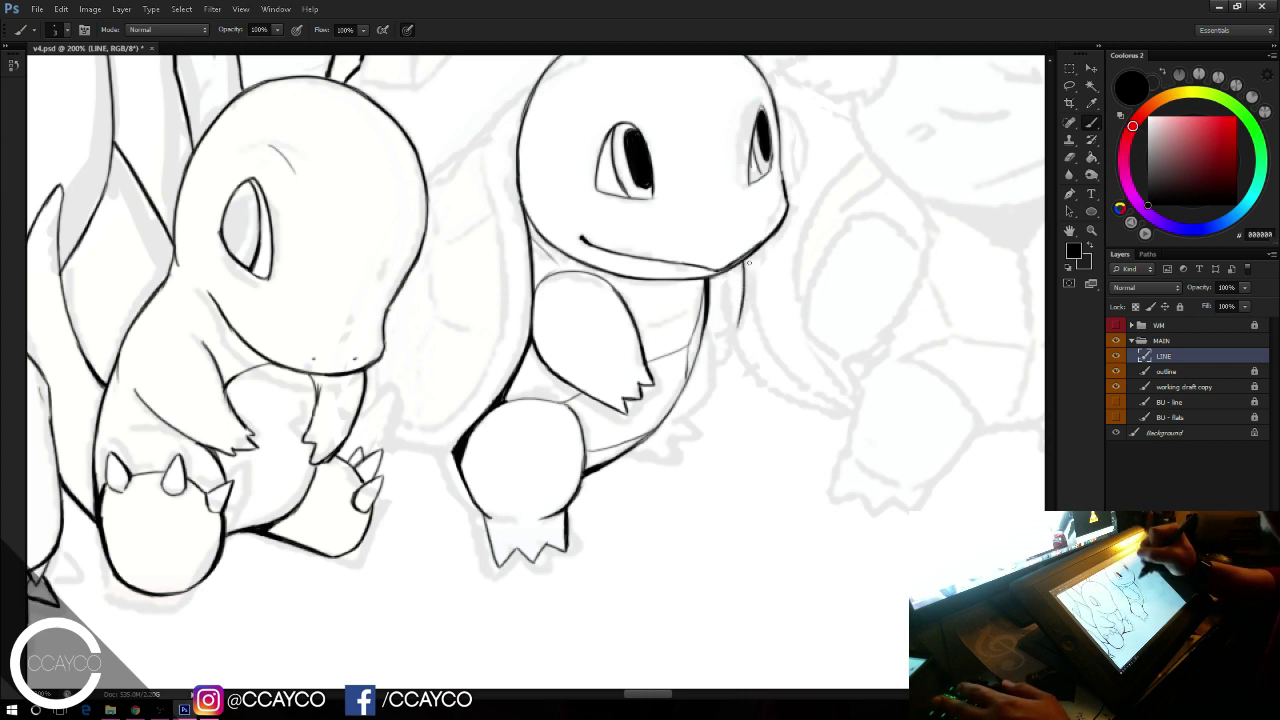
pyautogui.moveTo(745, 261); pyautogui.dragTo(743, 297)
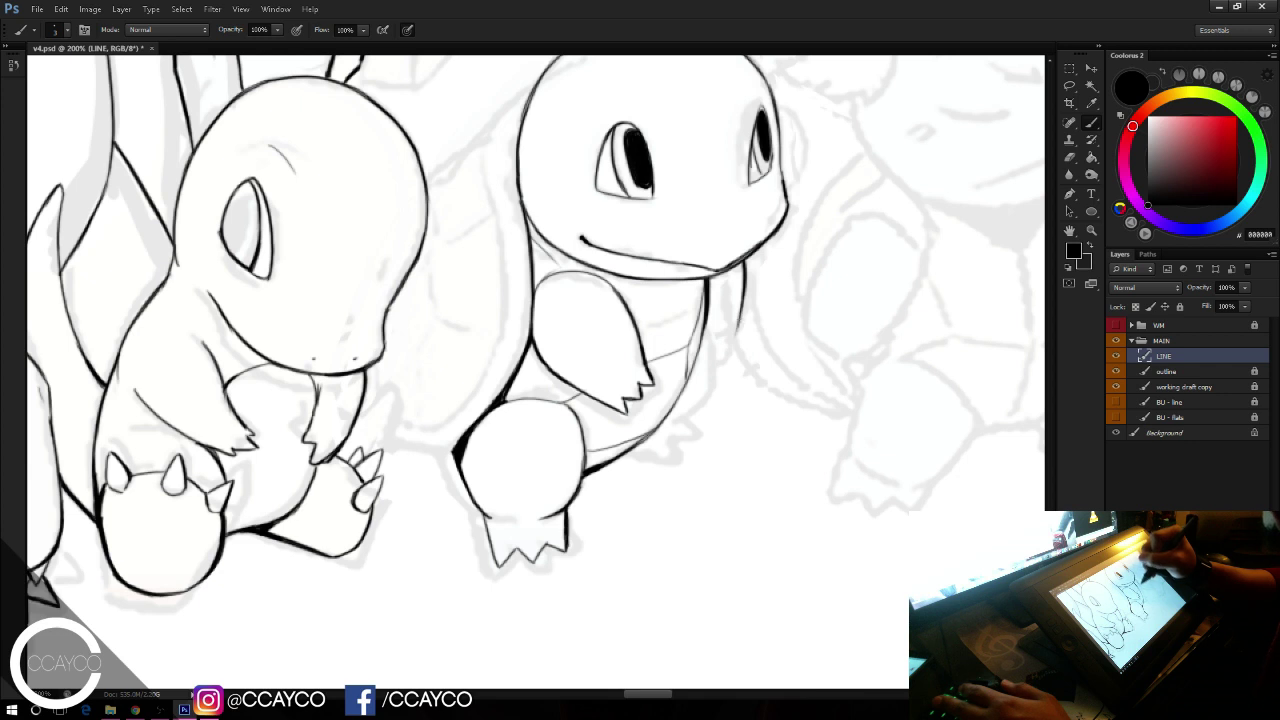
pyautogui.hotkey('ctrl', 'z')
pyautogui.moveTo(742, 308); pyautogui.dragTo(737, 342)
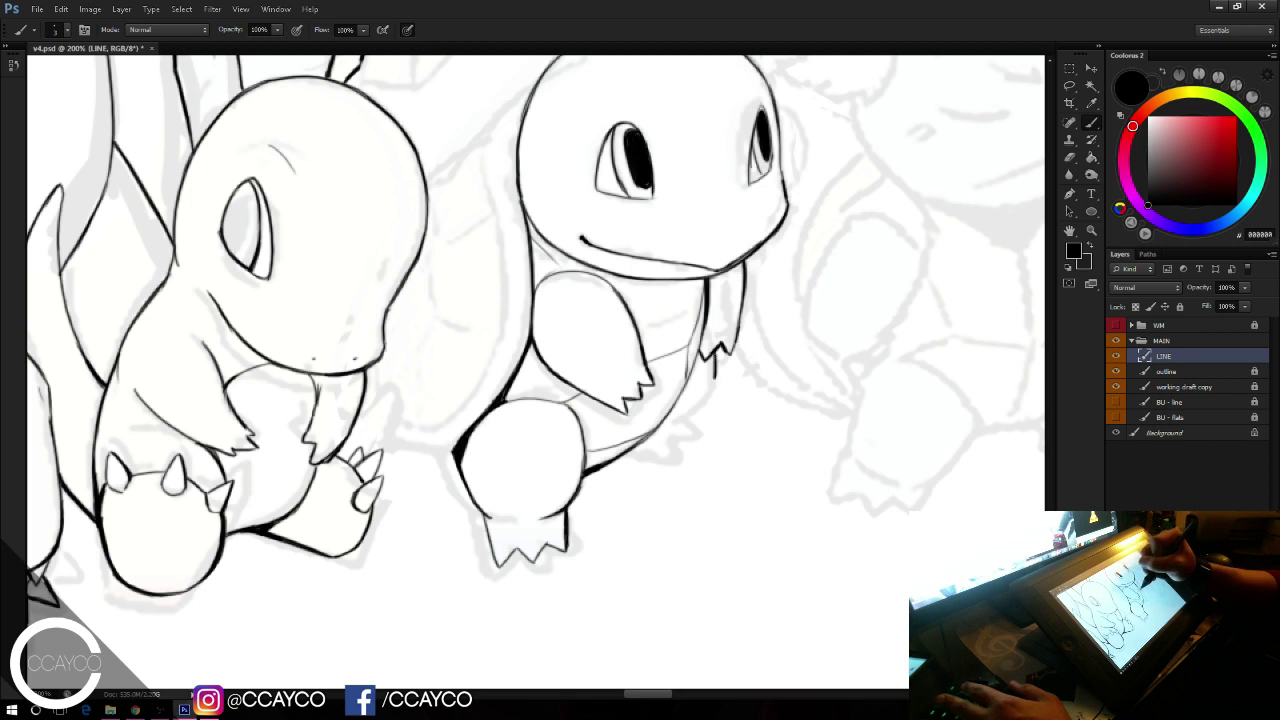
# Step: Ink the far leg's outer curve below the far hand and the clawed far foot behind the belly
pyautogui.moveTo(715, 378); pyautogui.dragTo(714, 394)
pyautogui.hotkey('ctrl', 'z')
pyautogui.moveTo(717, 350); pyautogui.dragTo(716, 395)
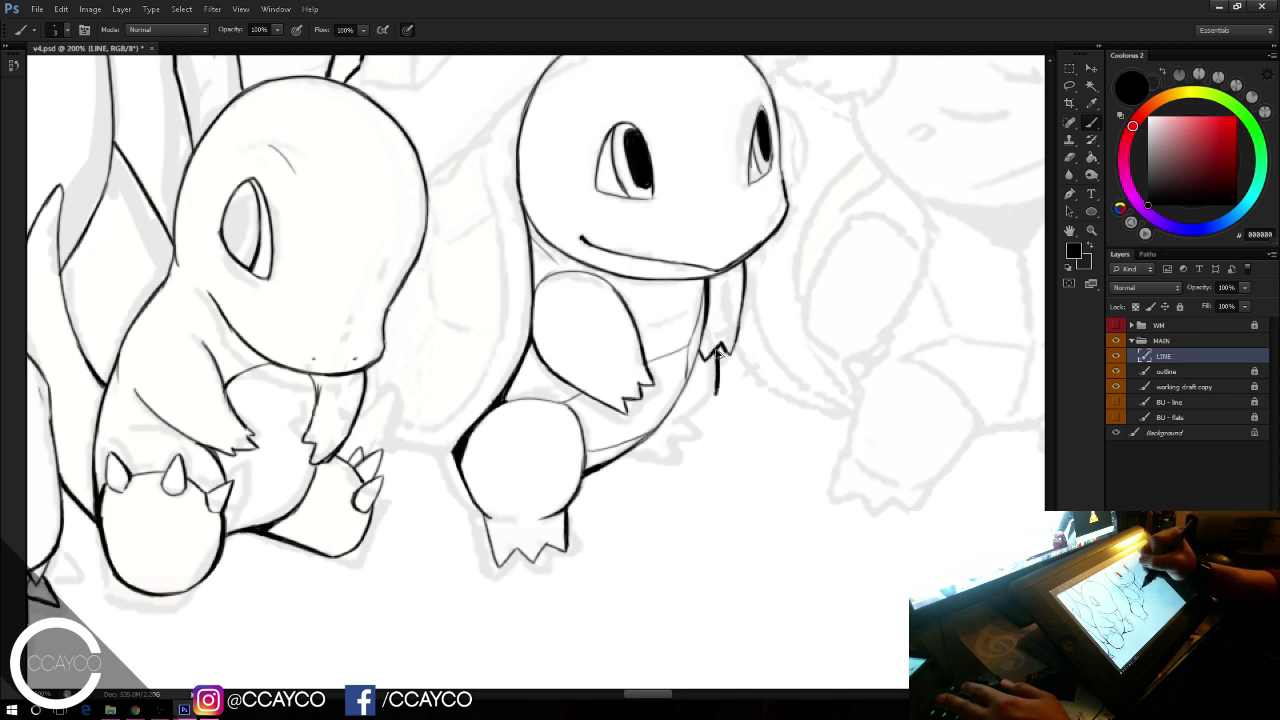
pyautogui.hotkey('ctrl', 'z')
pyautogui.moveTo(718, 351)
pyautogui.mouseDown()
pyautogui.moveTo(717, 396)
pyautogui.moveTo(688, 432)
pyautogui.mouseUp()
pyautogui.moveTo(718, 385)
pyautogui.mouseDown()
pyautogui.moveTo(690, 430)
pyautogui.moveTo(652, 450)
pyautogui.moveTo(656, 477)
pyautogui.moveTo(686, 473)
pyautogui.moveTo(676, 468)
pyautogui.mouseUp()
pyautogui.hotkey('ctrl', 'z')
pyautogui.hotkey('ctrl', 'z')
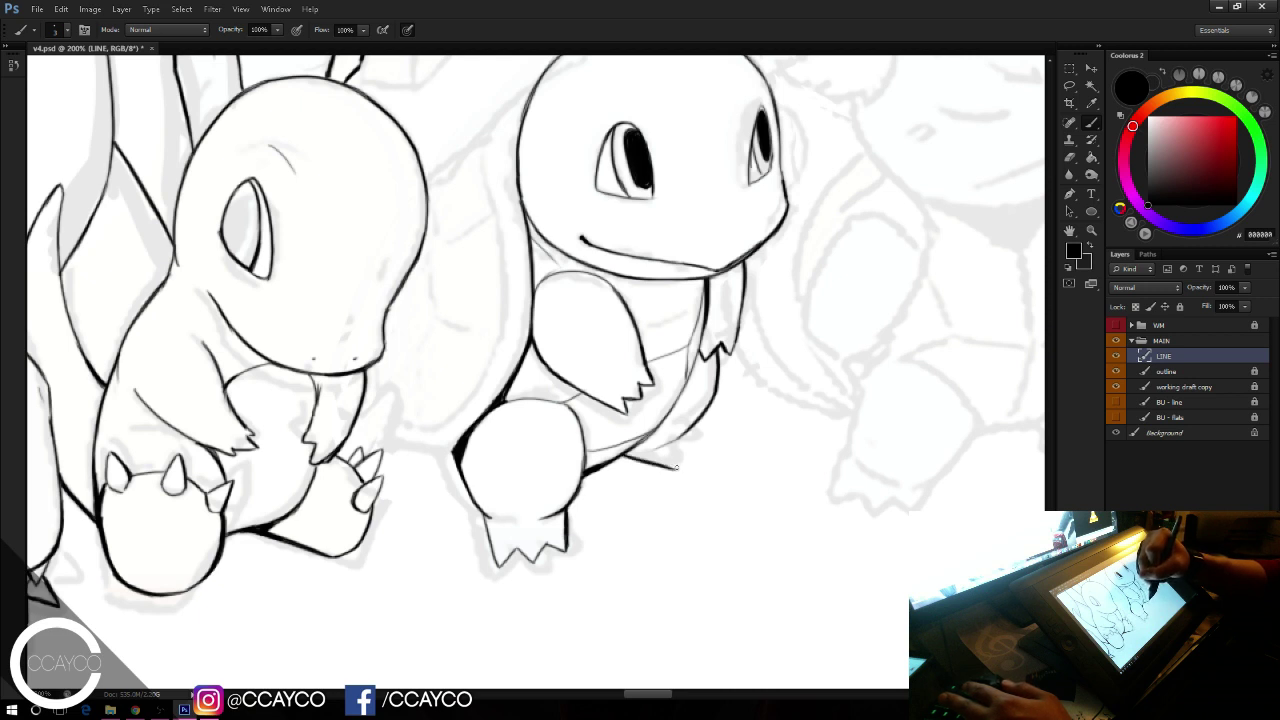
pyautogui.hotkey('ctrl', 'z')
pyautogui.hotkey('ctrl', 'z')
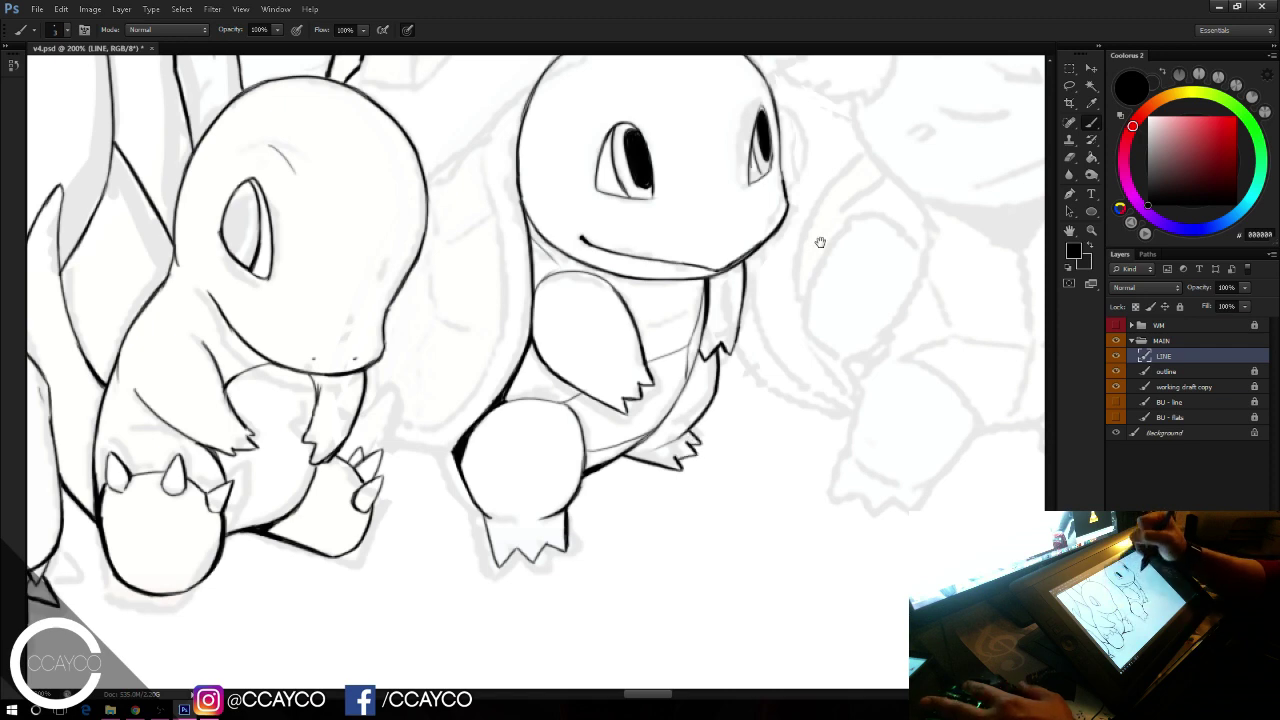
pyautogui.moveTo(818, 243); pyautogui.dragTo(826, 306)
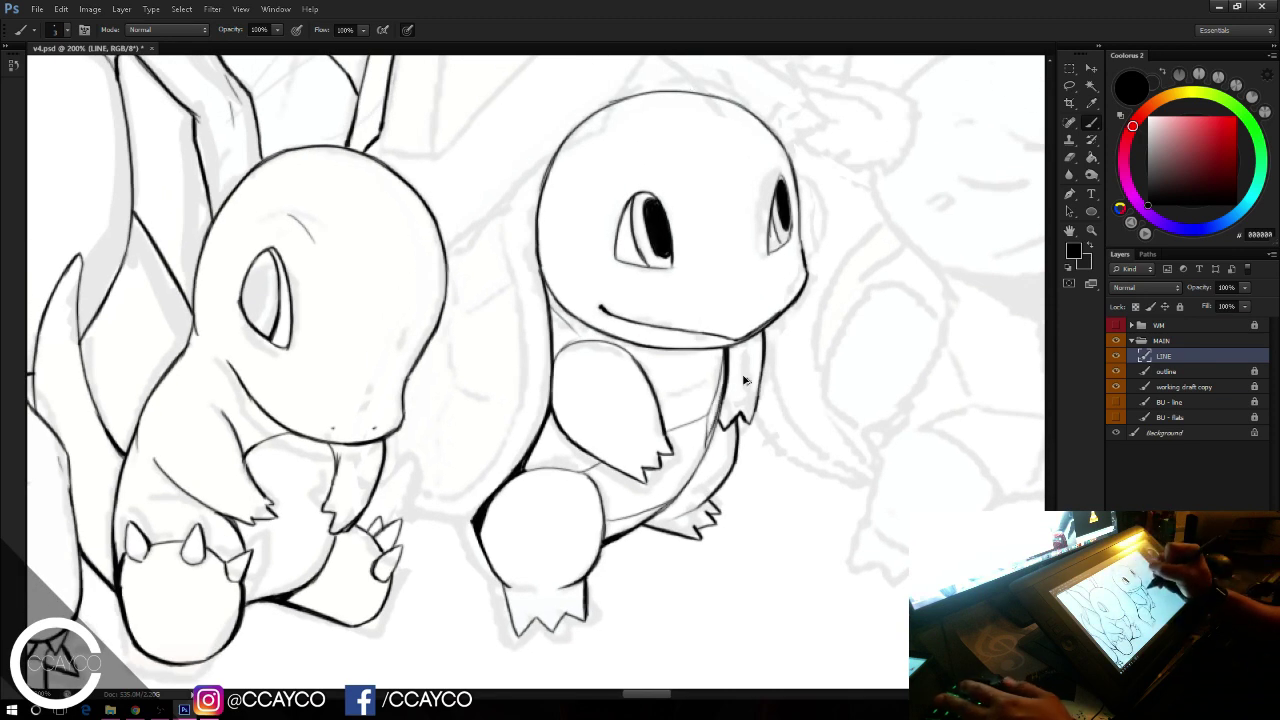
pyautogui.hotkey('ctrl', '-')
pyautogui.hotkey('ctrl', '+')
pyautogui.moveTo(791, 258); pyautogui.dragTo(865, 230)
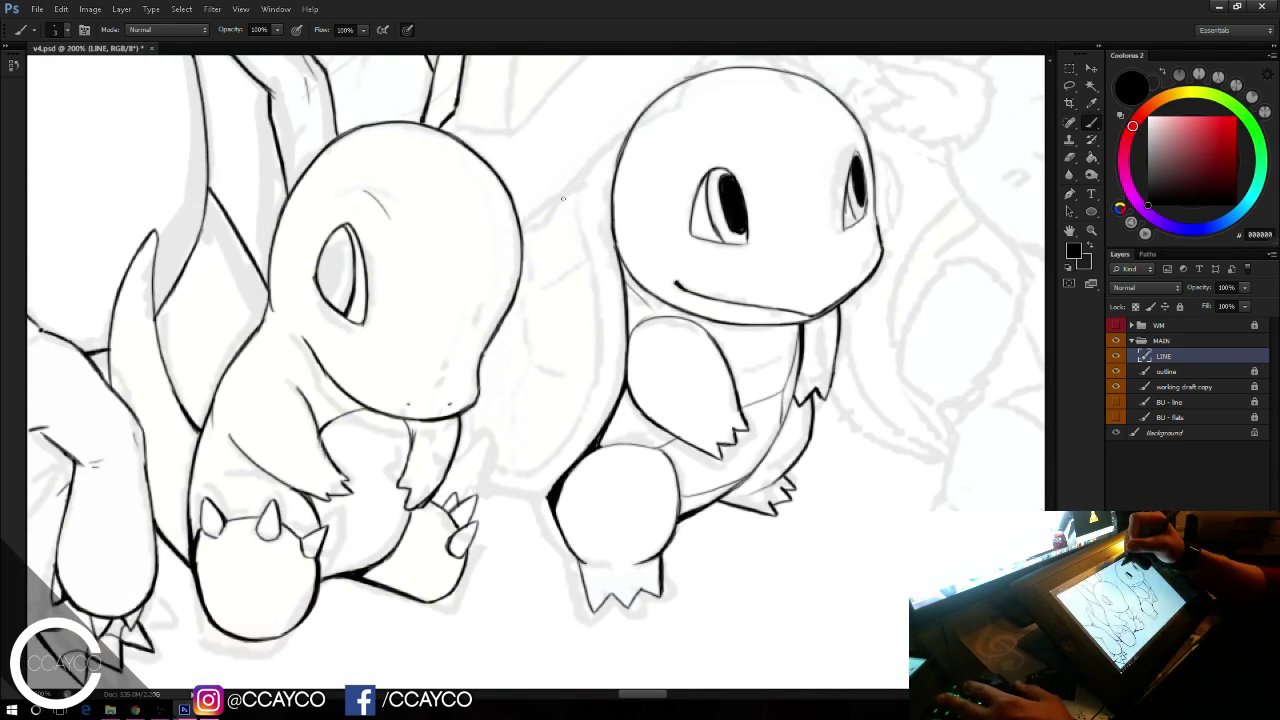
pyautogui.hotkey('ctrl', '-')
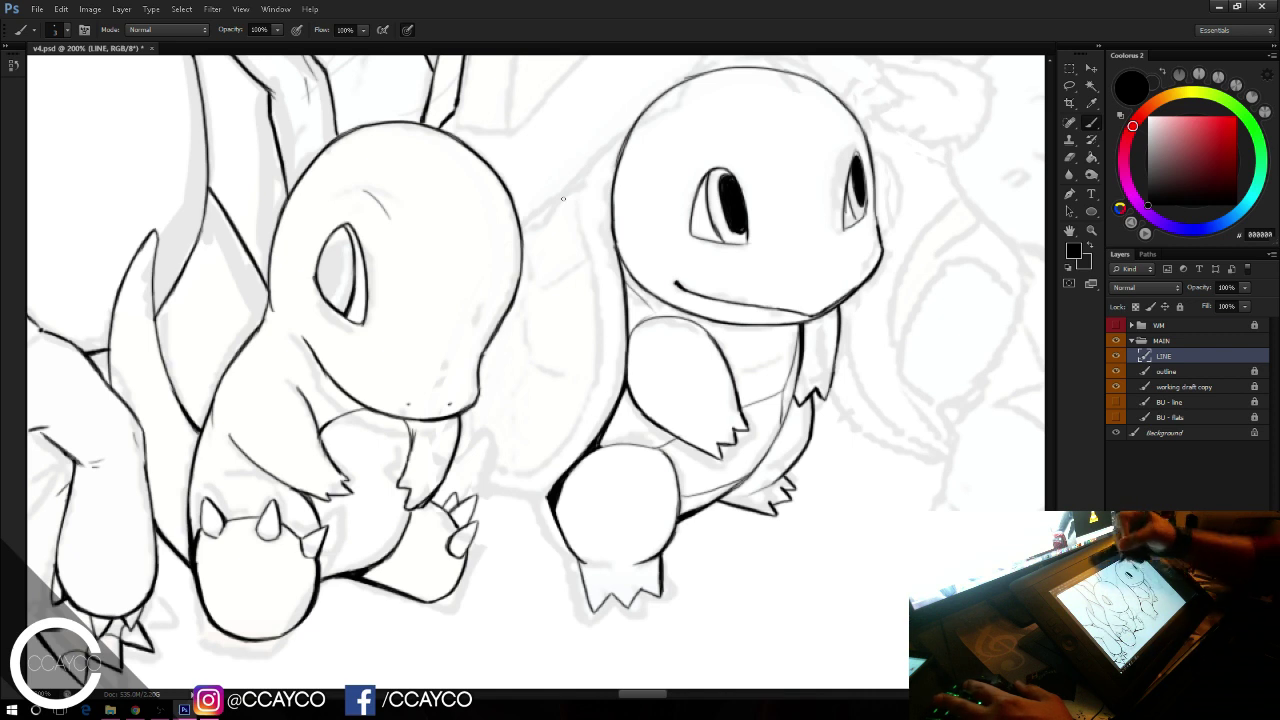
pyautogui.hotkey('ctrl', '+')
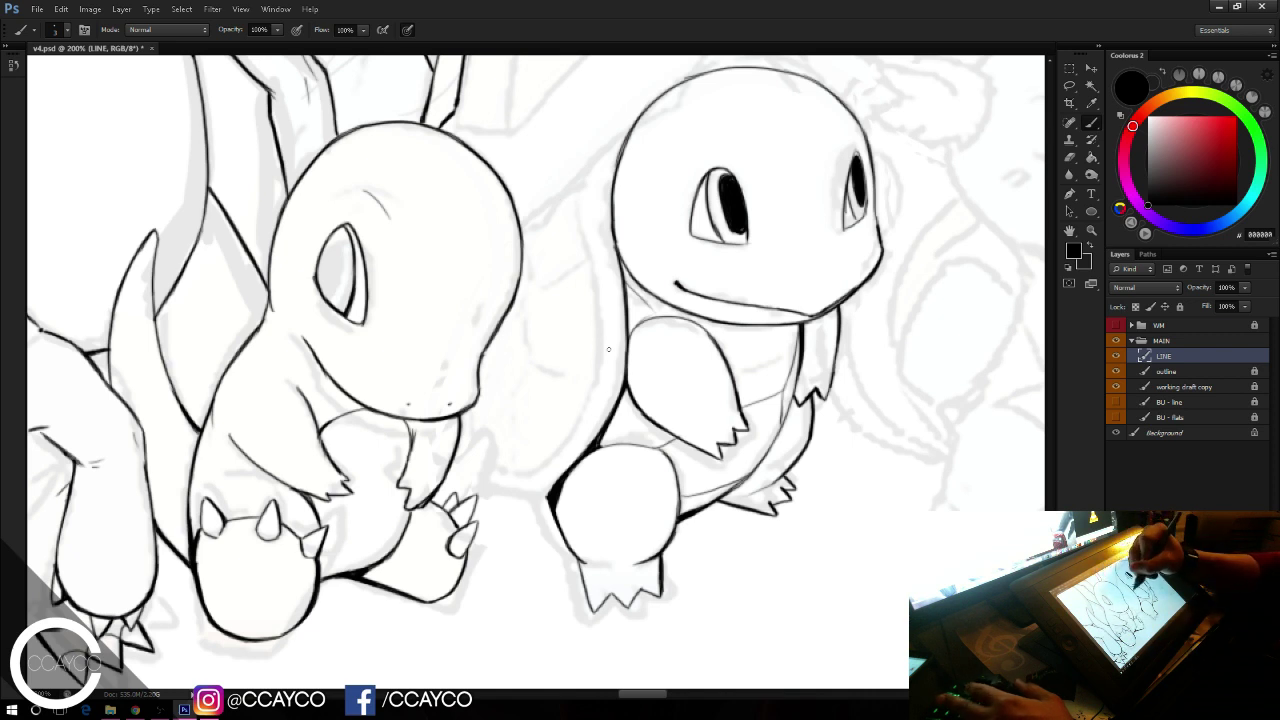
# Step: Ink the small turtle's inner shell rim line from behind the head down past the near arm, erasing the stray overlap
pyautogui.moveTo(600, 204); pyautogui.dragTo(604, 372)
pyautogui.hotkey('ctrl', 'z')
pyautogui.moveTo(600, 288)
pyautogui.mouseDown()
pyautogui.moveTo(604, 358)
pyautogui.moveTo(614, 166)
pyautogui.mouseUp()
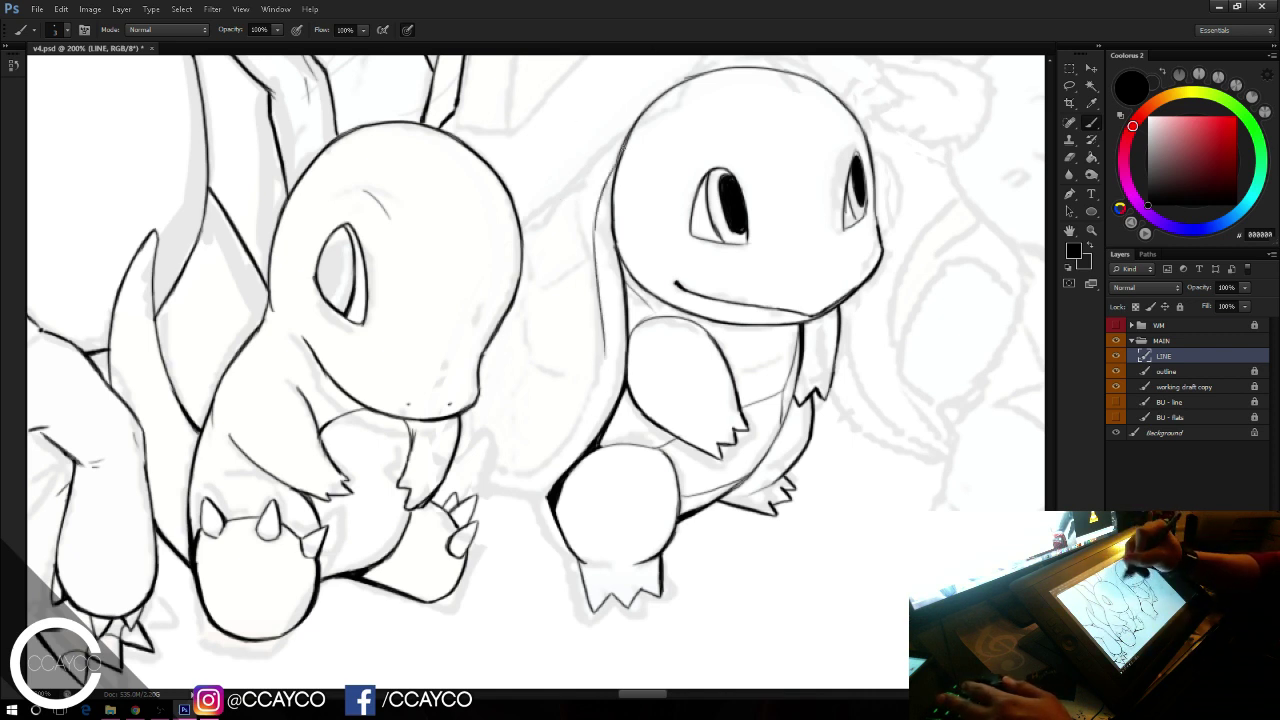
pyautogui.hotkey('ctrl', 'z')
pyautogui.moveTo(594, 240); pyautogui.dragTo(614, 165)
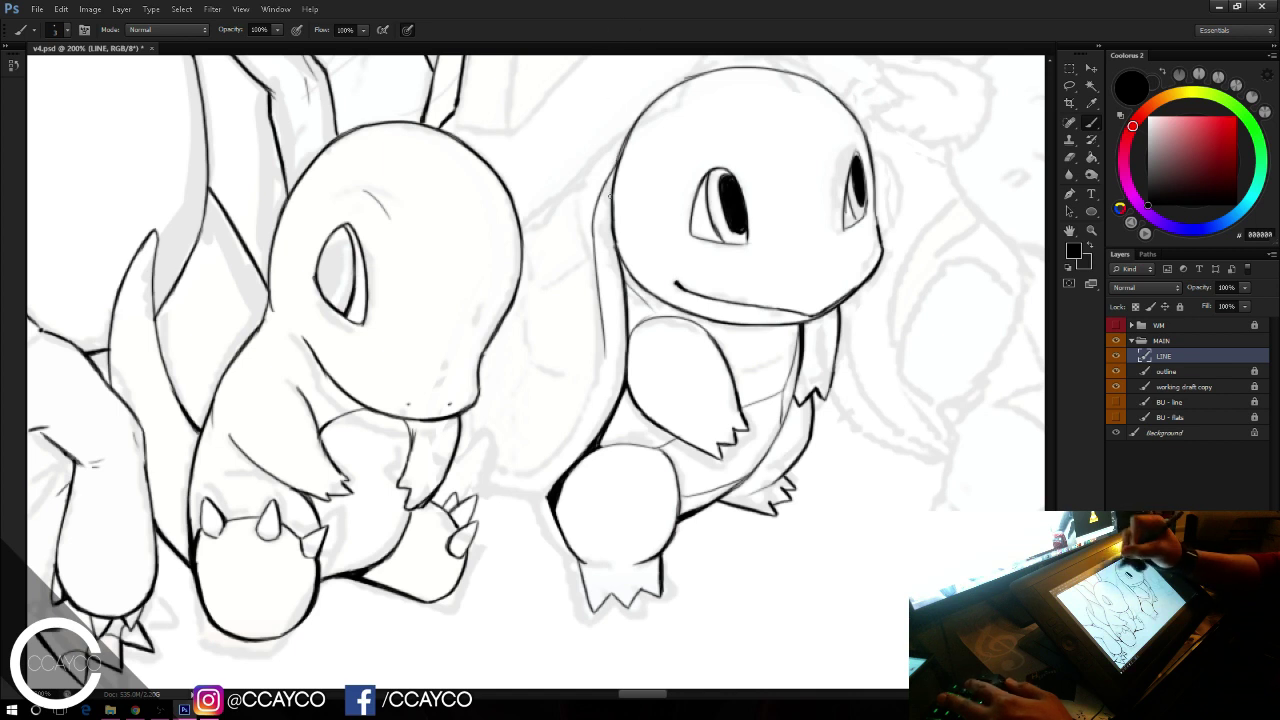
pyautogui.hotkey('ctrl', 'z')
pyautogui.hotkey('ctrl', 'z')
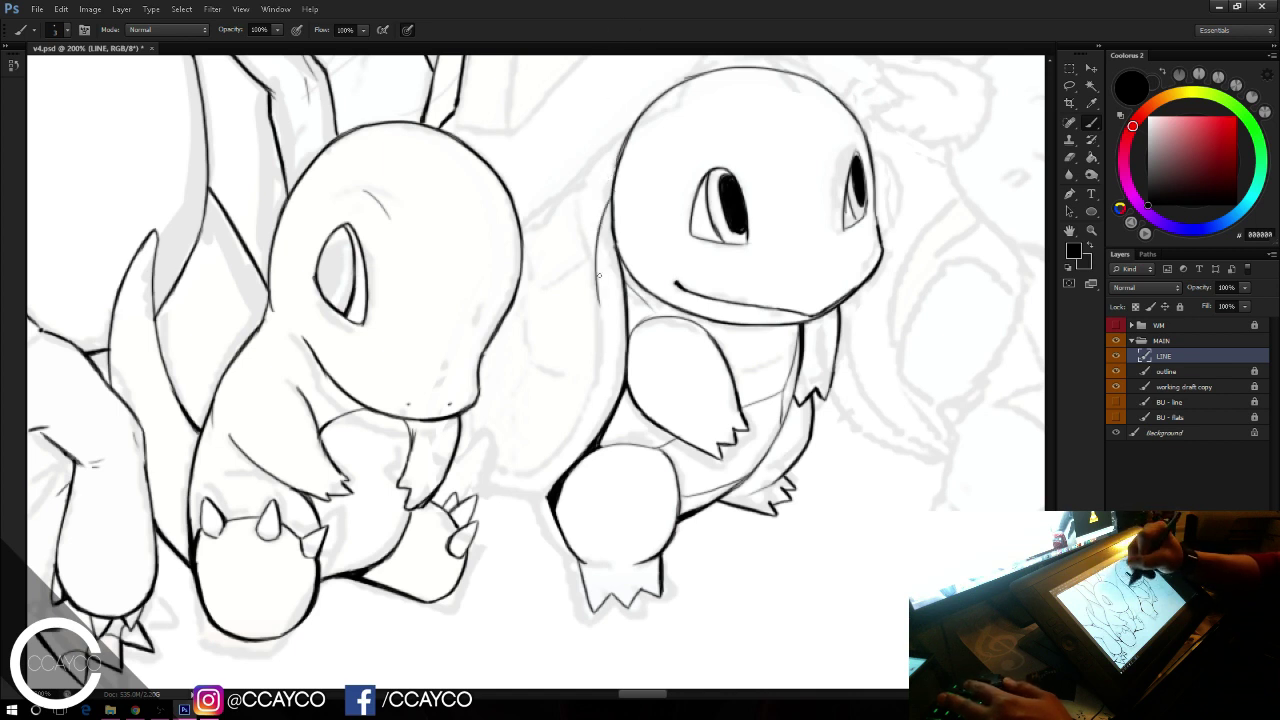
pyautogui.moveTo(599, 275); pyautogui.dragTo(604, 376)
pyautogui.moveTo(604, 322); pyautogui.dragTo(583, 430)
pyautogui.press('e')
pyautogui.moveTo(612, 378); pyautogui.dragTo(608, 342)
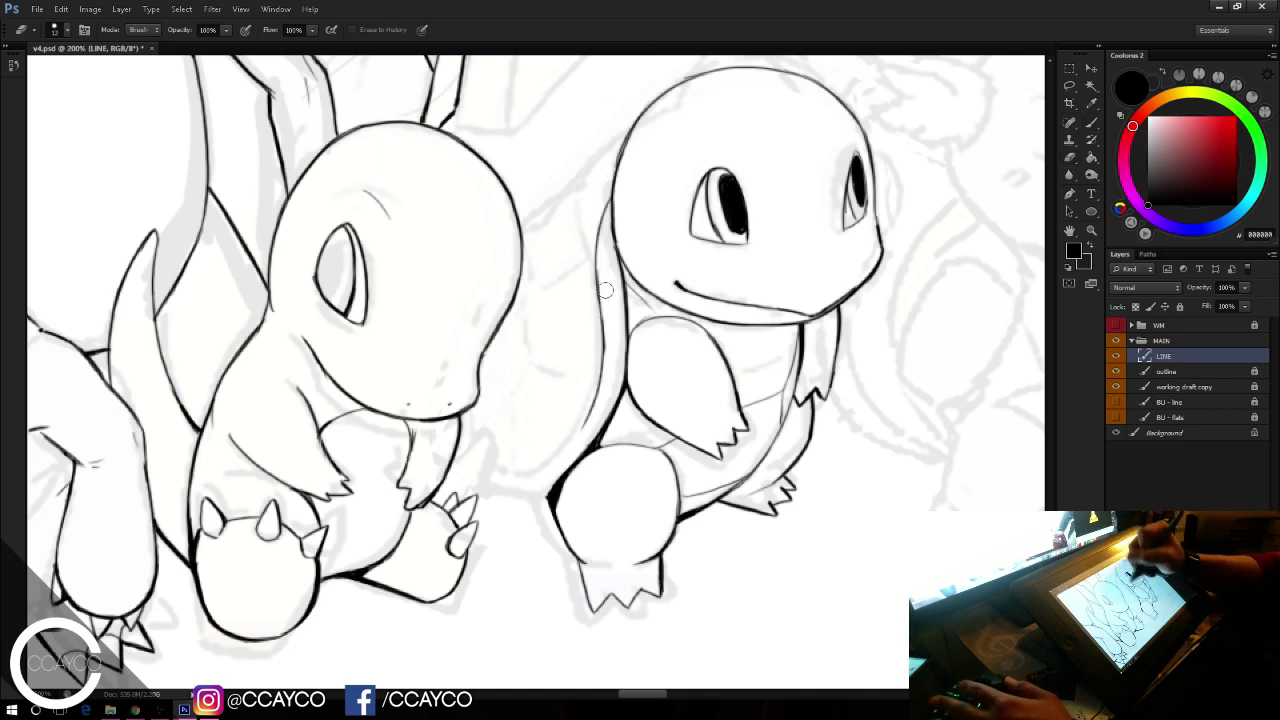
# Step: Ink the lower end of the small turtle's shell rim, with its inner and outer edges curving to the near leg
pyautogui.press('b')
pyautogui.moveTo(526, 475); pyautogui.dragTo(587, 418)
pyautogui.hotkey('ctrl', 'z')
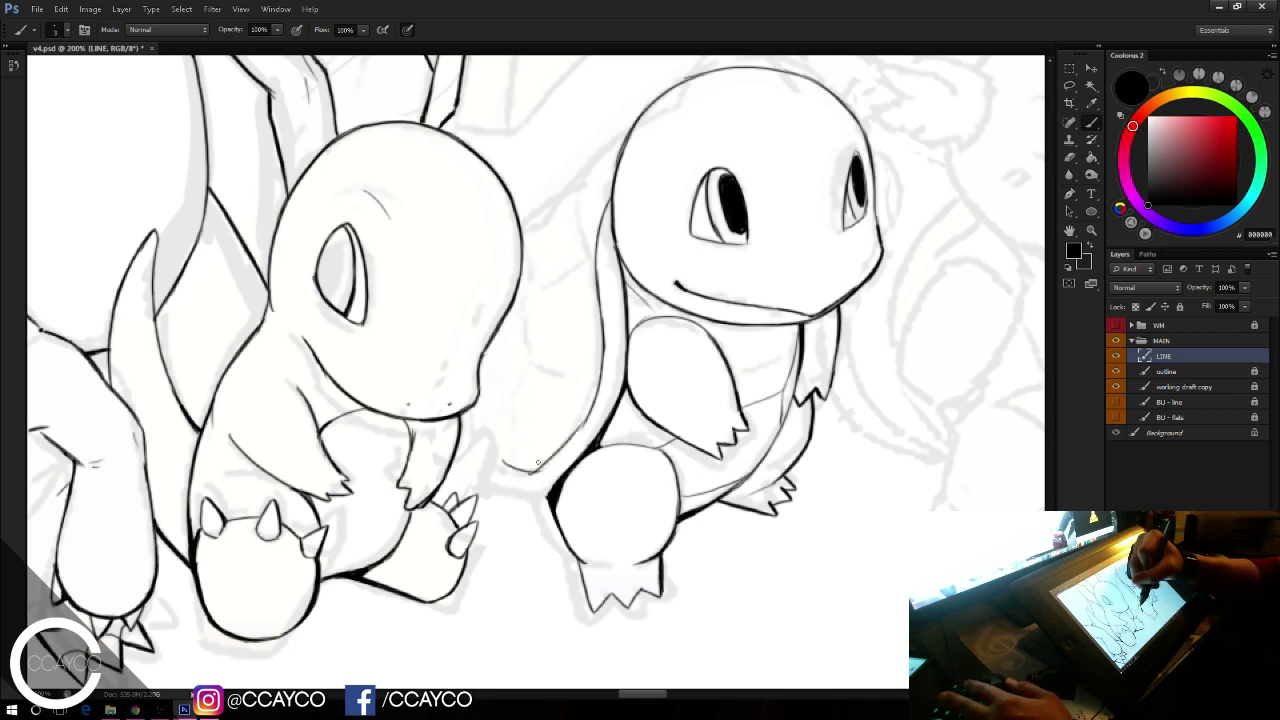
pyautogui.moveTo(503, 463); pyautogui.dragTo(551, 495)
pyautogui.hotkey('ctrl', 'z')
pyautogui.hotkey('ctrl', 'alt', 'z')
pyautogui.hotkey('ctrl', 'alt', 'z')
pyautogui.moveTo(497, 460); pyautogui.dragTo(555, 496)
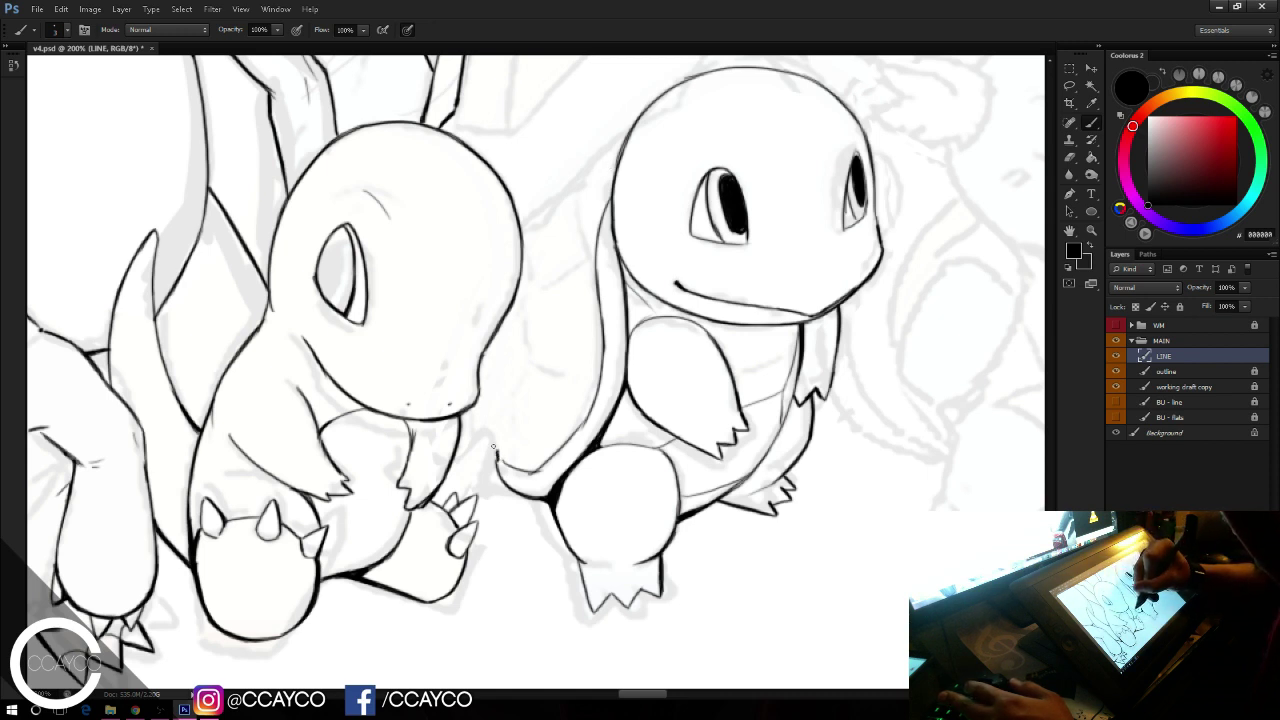
# Step: Ink the shell's outer back edge beside the neighbouring lizard's face and its top edge up to the turtle's head
pyautogui.moveTo(494, 449)
pyautogui.mouseDown()
pyautogui.moveTo(498, 464)
pyautogui.moveTo(490, 322)
pyautogui.mouseUp()
pyautogui.hotkey('ctrl', 'alt', 'z')
pyautogui.hotkey('ctrl', 'alt', 'z')
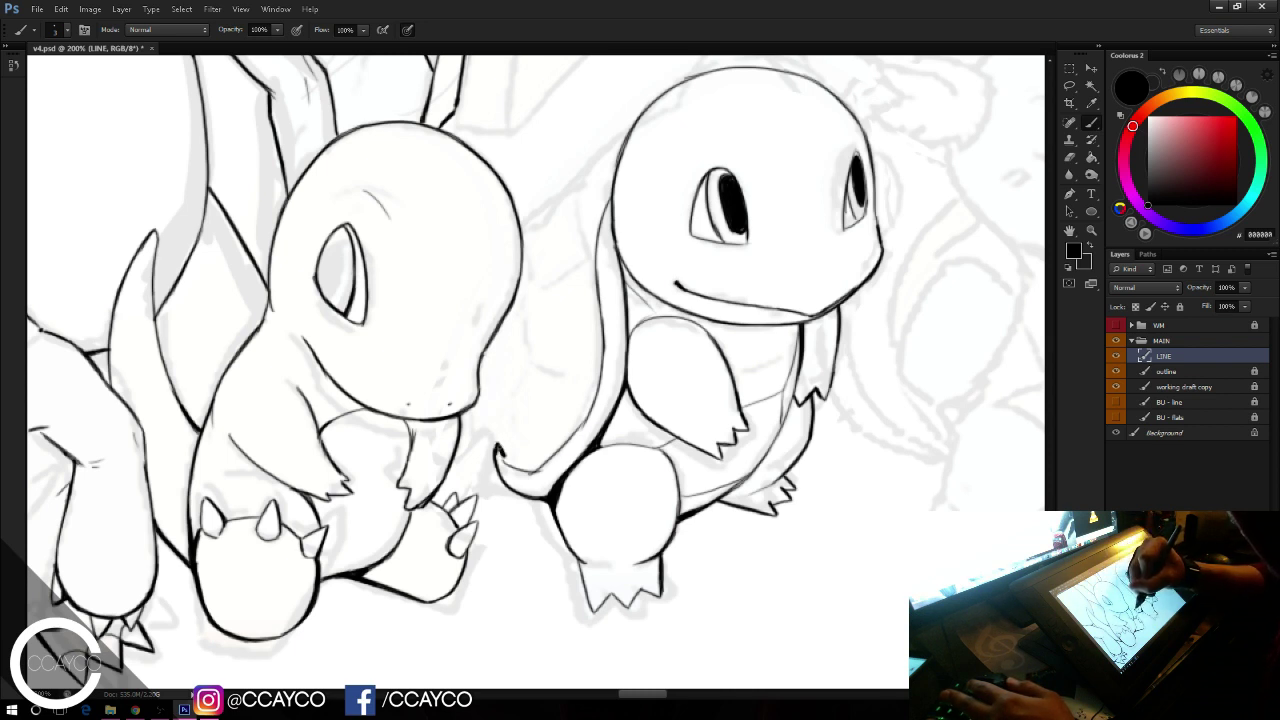
pyautogui.moveTo(500, 452); pyautogui.dragTo(487, 341)
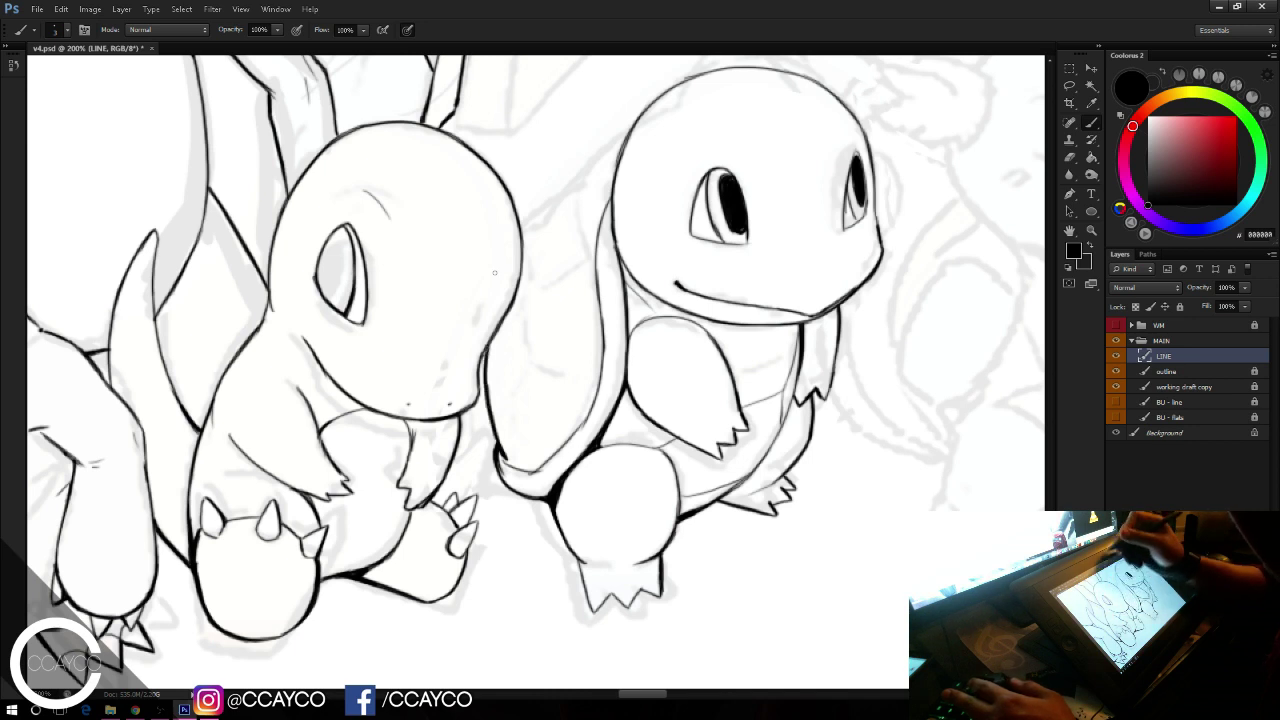
pyautogui.moveTo(521, 243); pyautogui.dragTo(612, 183)
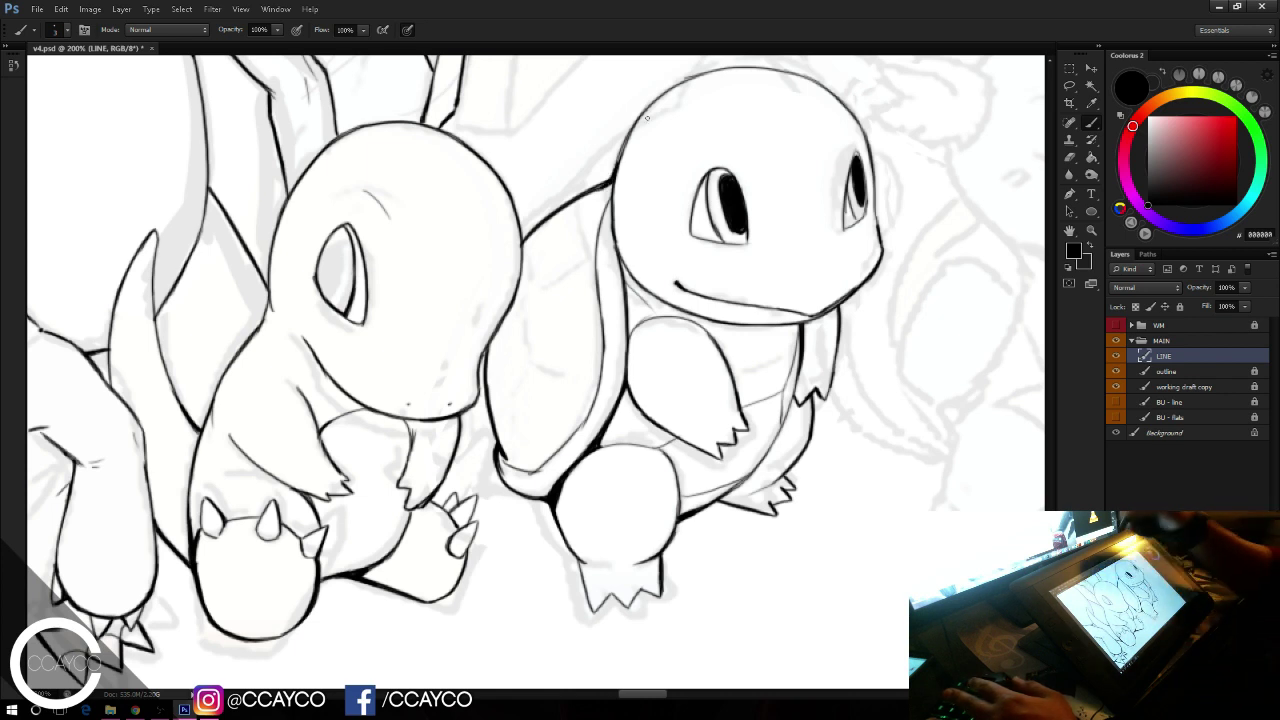
# Step: Ink the small turtle's tail behind the shell, with its lower curve and the rounded arc above the shell
pyautogui.moveTo(550, 506); pyautogui.dragTo(456, 444)
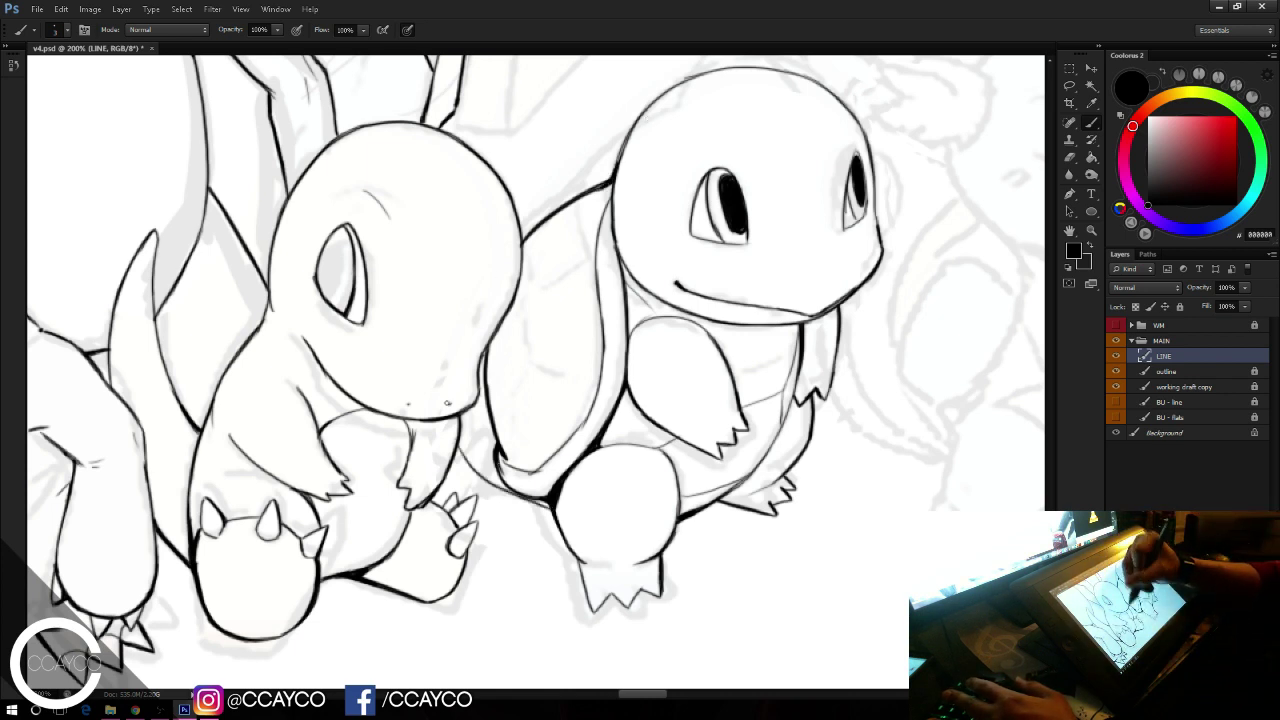
pyautogui.hotkey('ctrl', 'z')
pyautogui.moveTo(550, 506)
pyautogui.mouseDown()
pyautogui.moveTo(460, 449)
pyautogui.moveTo(529, 506)
pyautogui.mouseUp()
pyautogui.hotkey('ctrl', 'z')
pyautogui.hotkey('ctrl', 'z')
pyautogui.moveTo(457, 451)
pyautogui.mouseDown()
pyautogui.moveTo(503, 494)
pyautogui.moveTo(548, 501)
pyautogui.mouseUp()
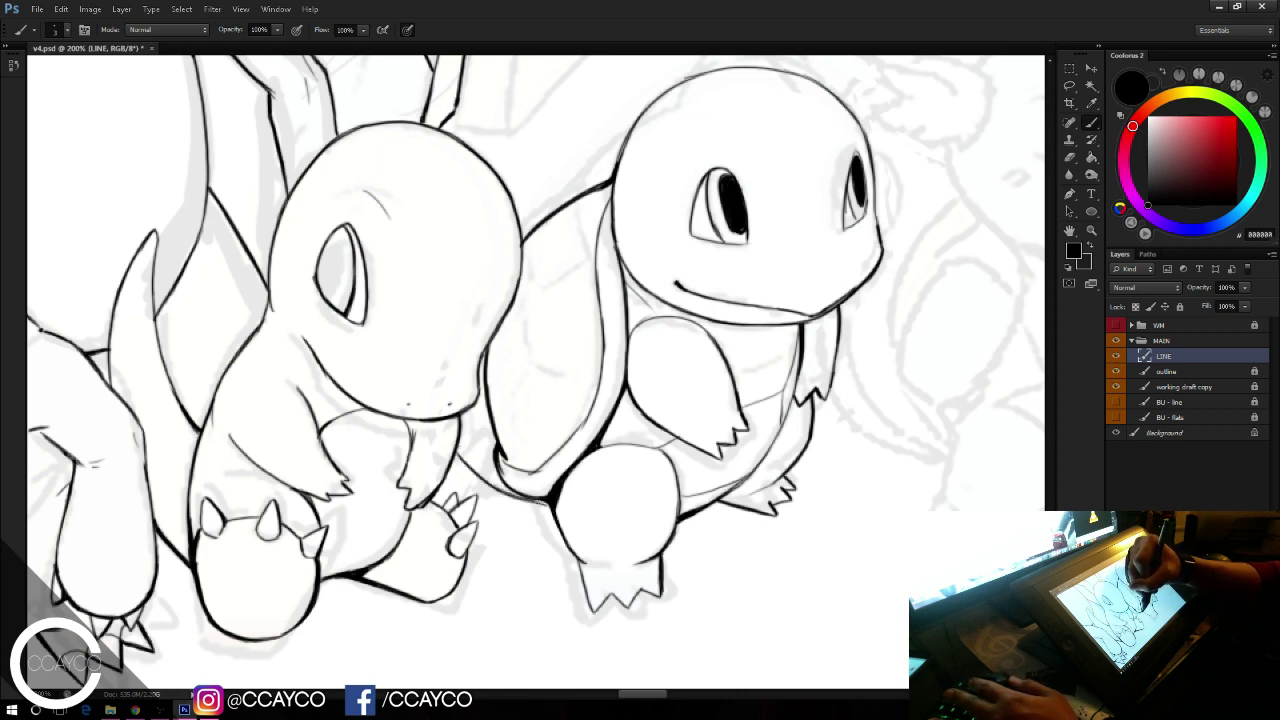
pyautogui.moveTo(484, 144)
pyautogui.mouseDown()
pyautogui.moveTo(576, 296)
pyautogui.moveTo(646, 360)
pyautogui.mouseUp()
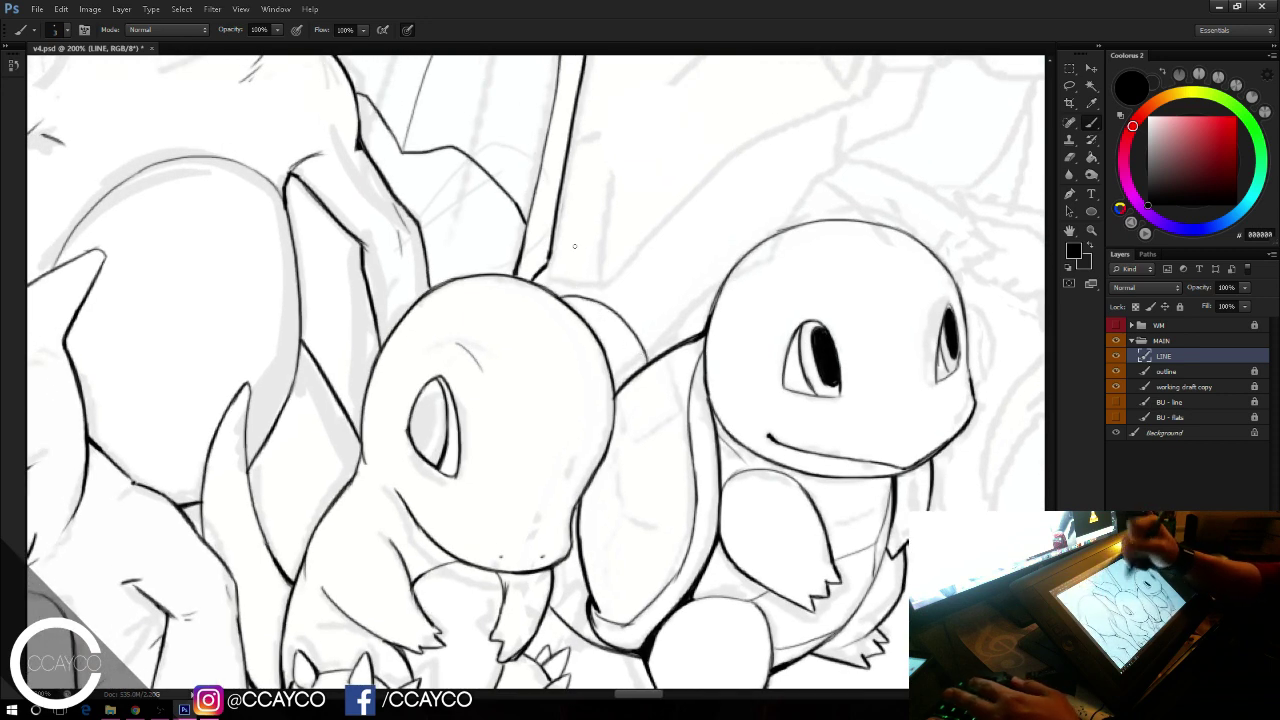
pyautogui.moveTo(559, 563); pyautogui.dragTo(577, 589)
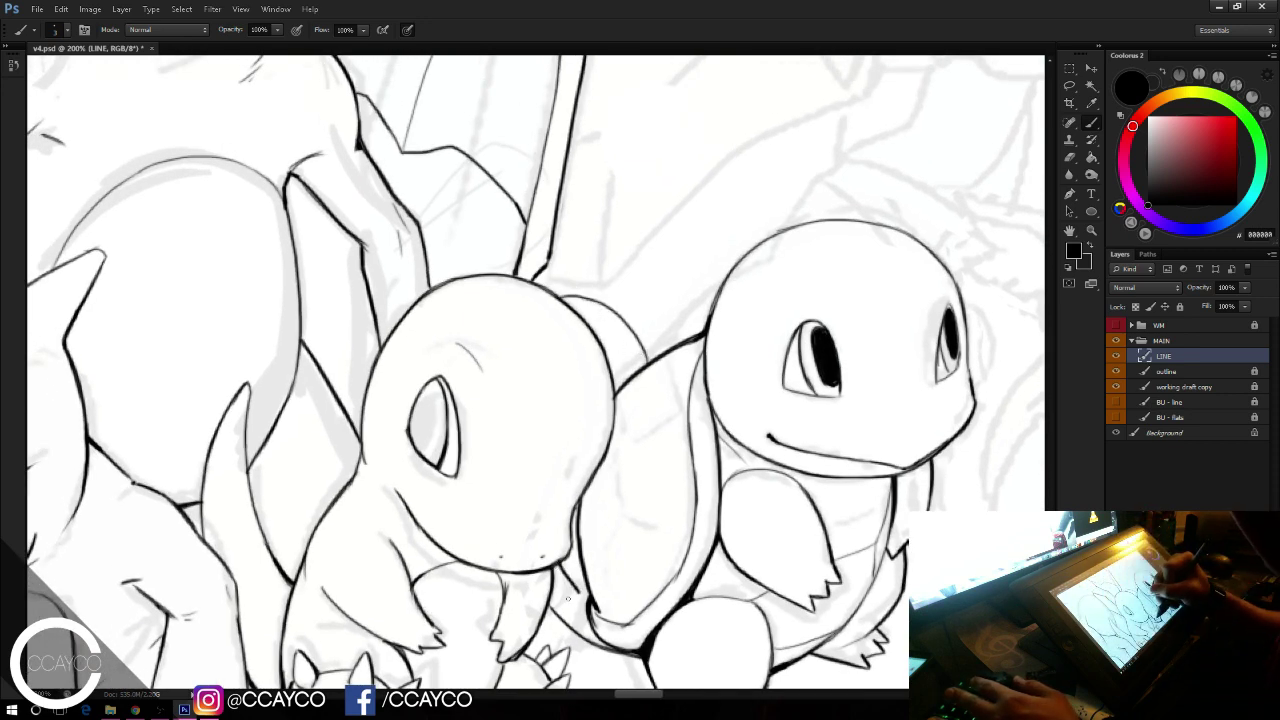
pyautogui.hotkey('ctrl', 'z')
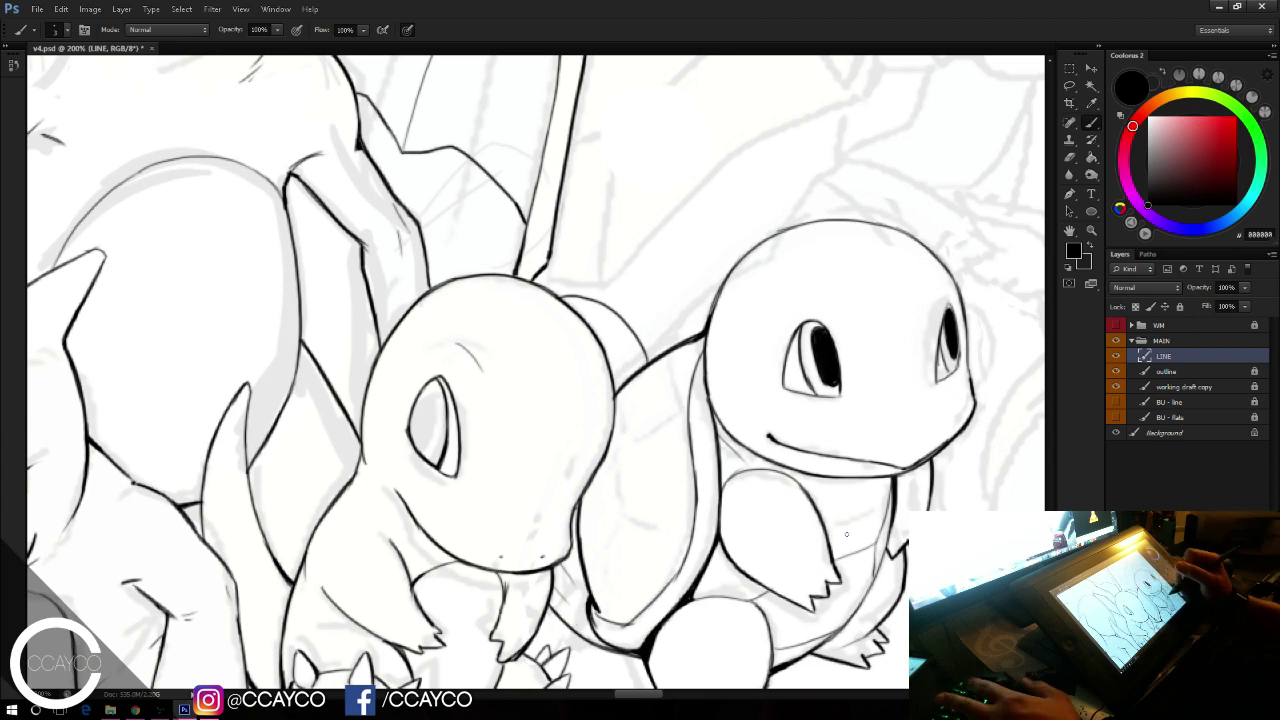
# Step: Dot the small turtle's two nostrils above the front of the mouth
pyautogui.press('space')
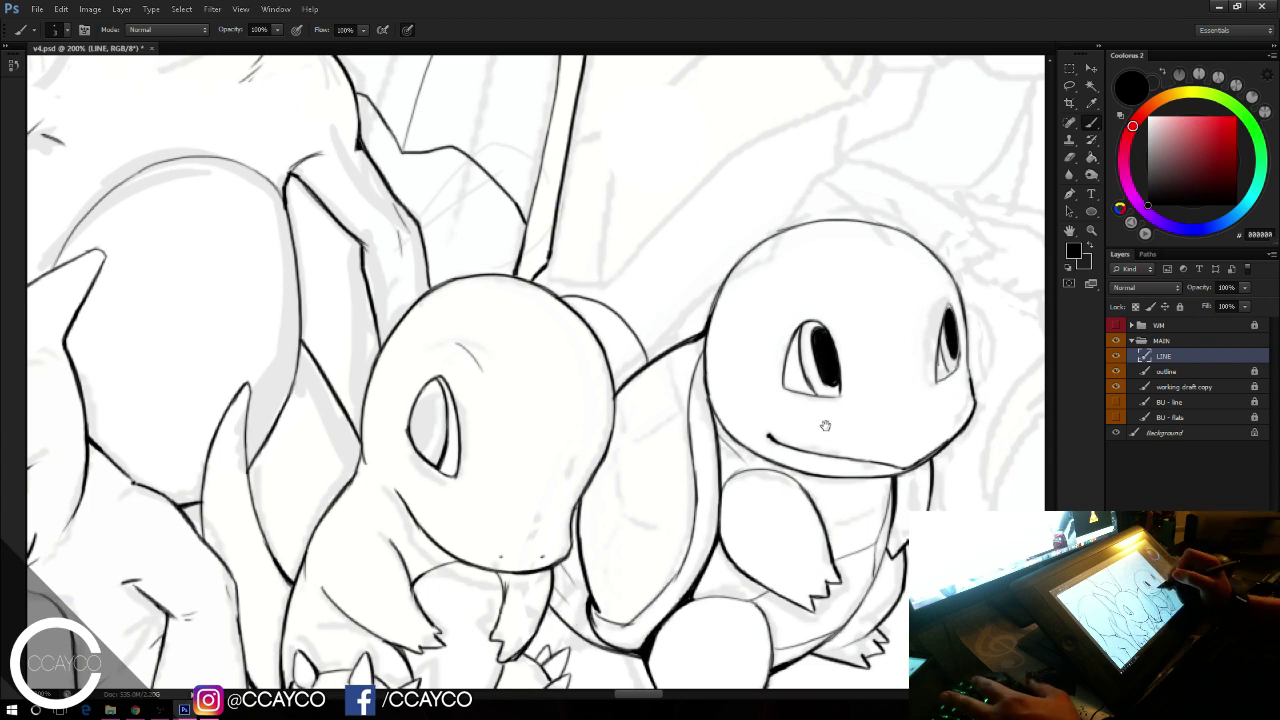
pyautogui.moveTo(827, 454); pyautogui.dragTo(813, 457)
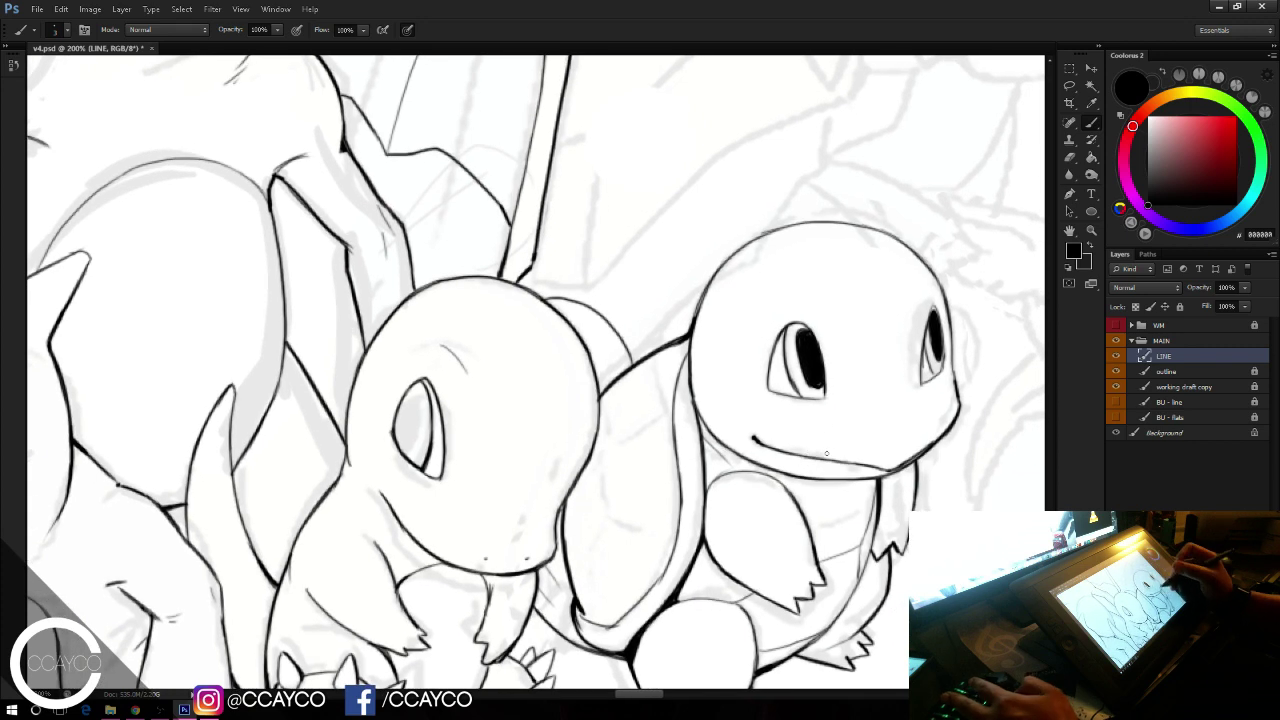
pyautogui.press('space')
pyautogui.moveTo(865, 402); pyautogui.dragTo(803, 408)
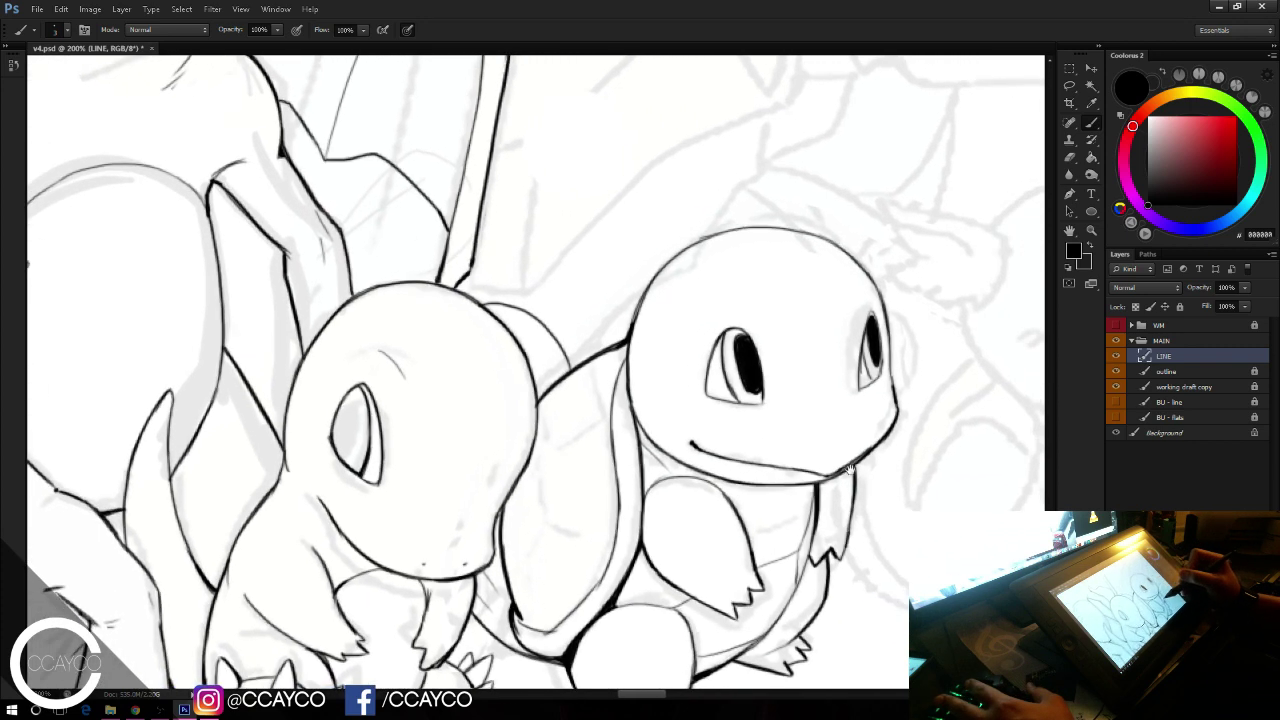
pyautogui.click(809, 455)
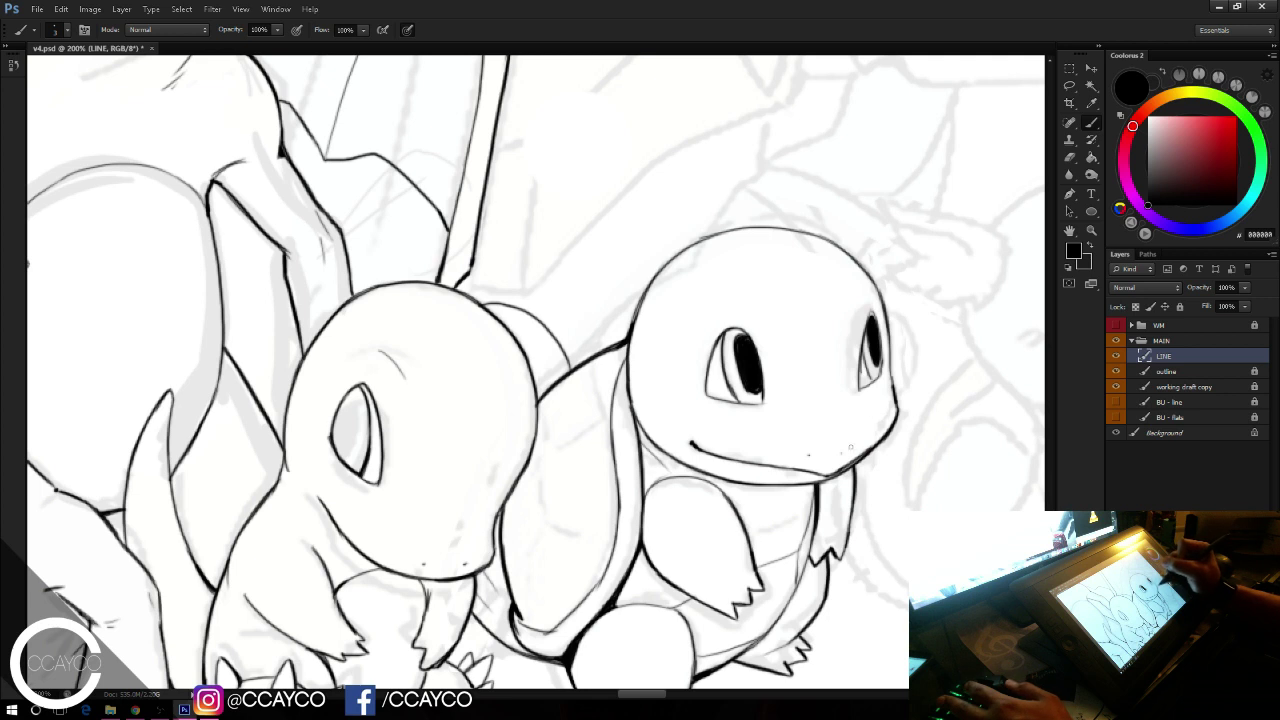
pyautogui.click(850, 450)
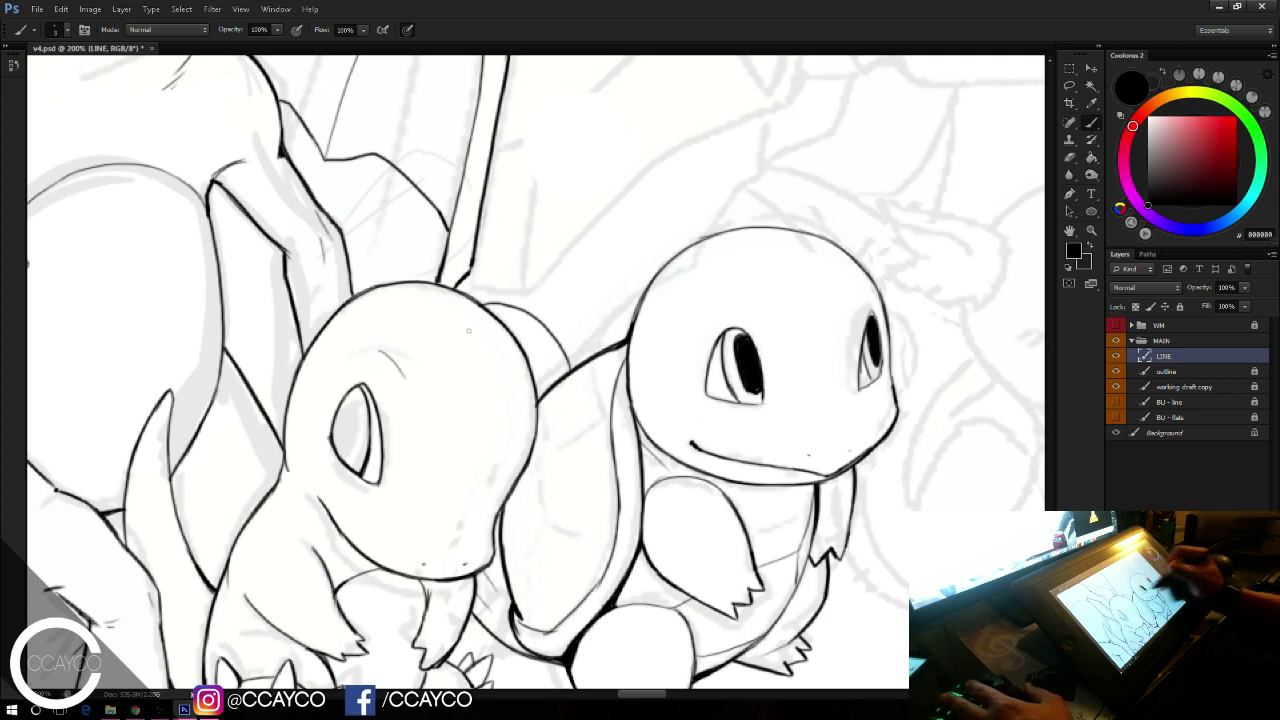
# Step: Fill the dark part of the small lizard's eye with solid black
pyautogui.moveTo(348, 400)
pyautogui.mouseDown()
pyautogui.moveTo(348, 454)
pyautogui.moveTo(348, 432)
pyautogui.mouseUp()
pyautogui.hotkey('ctrl', 'z')
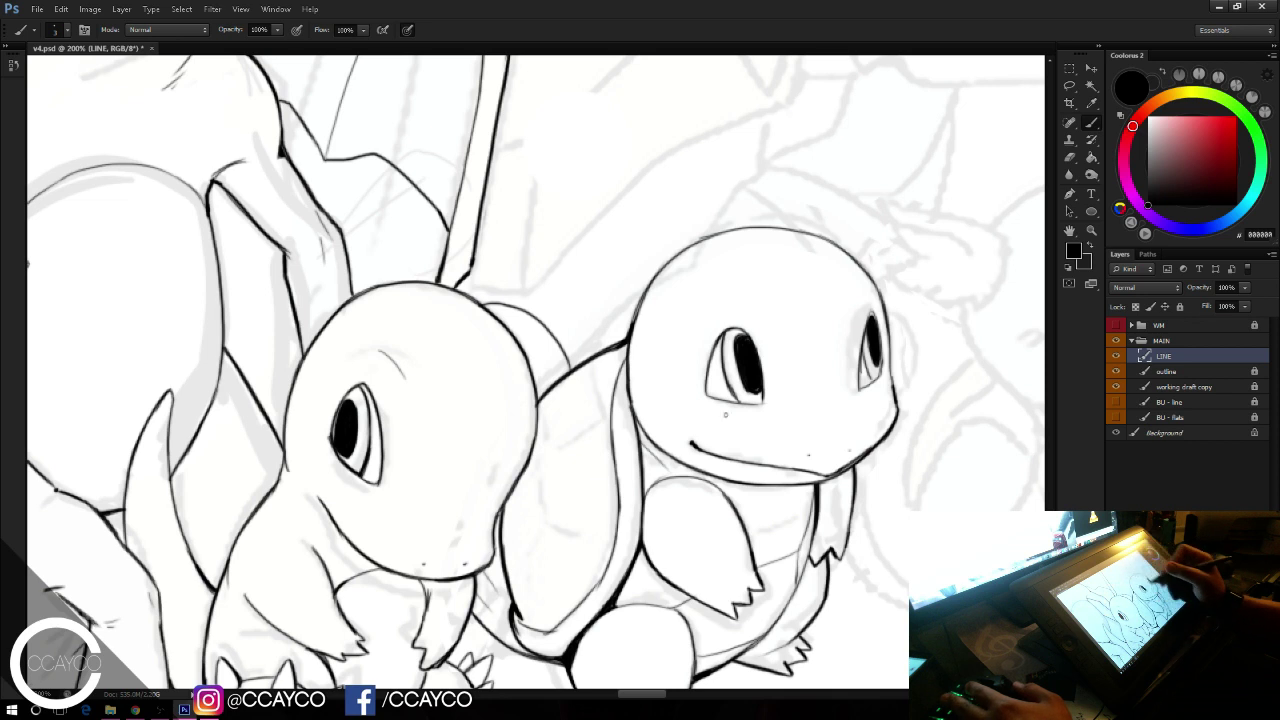
pyautogui.moveTo(333, 439); pyautogui.dragTo(341, 413)
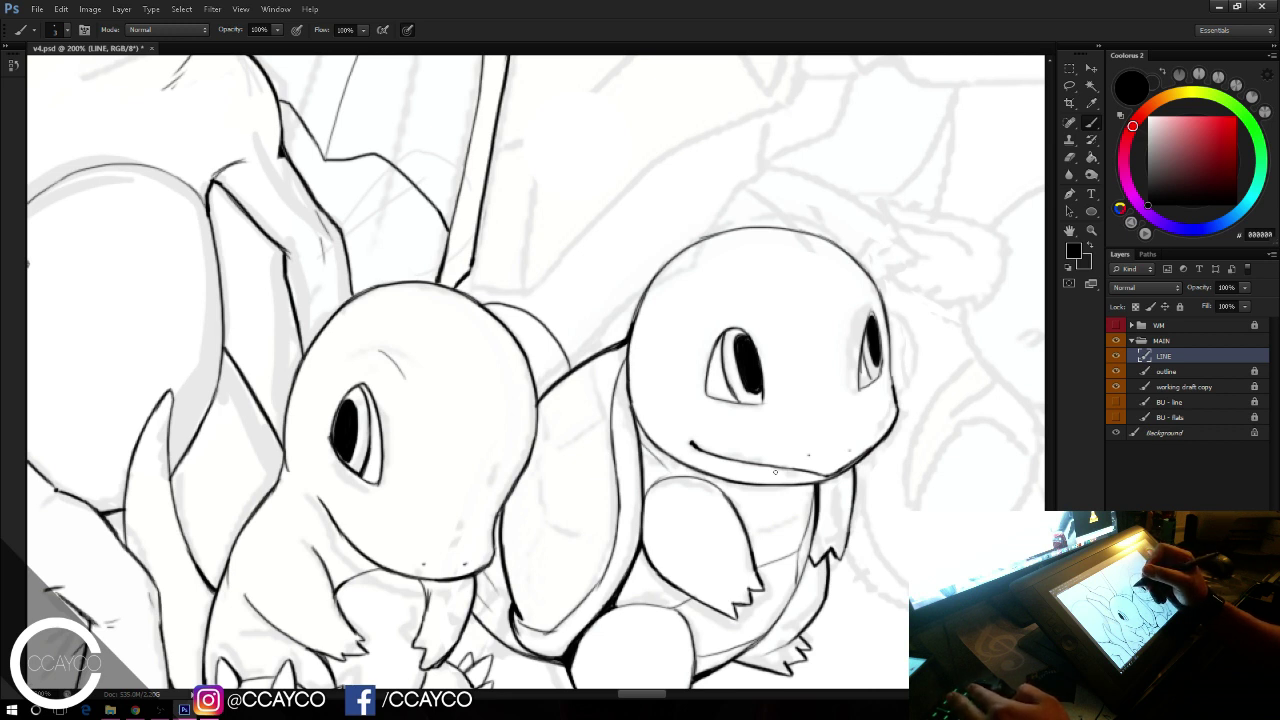
# Step: Erase the rough line at the tip of the small lizard's snout and re-ink it cleanly
pyautogui.press('e')
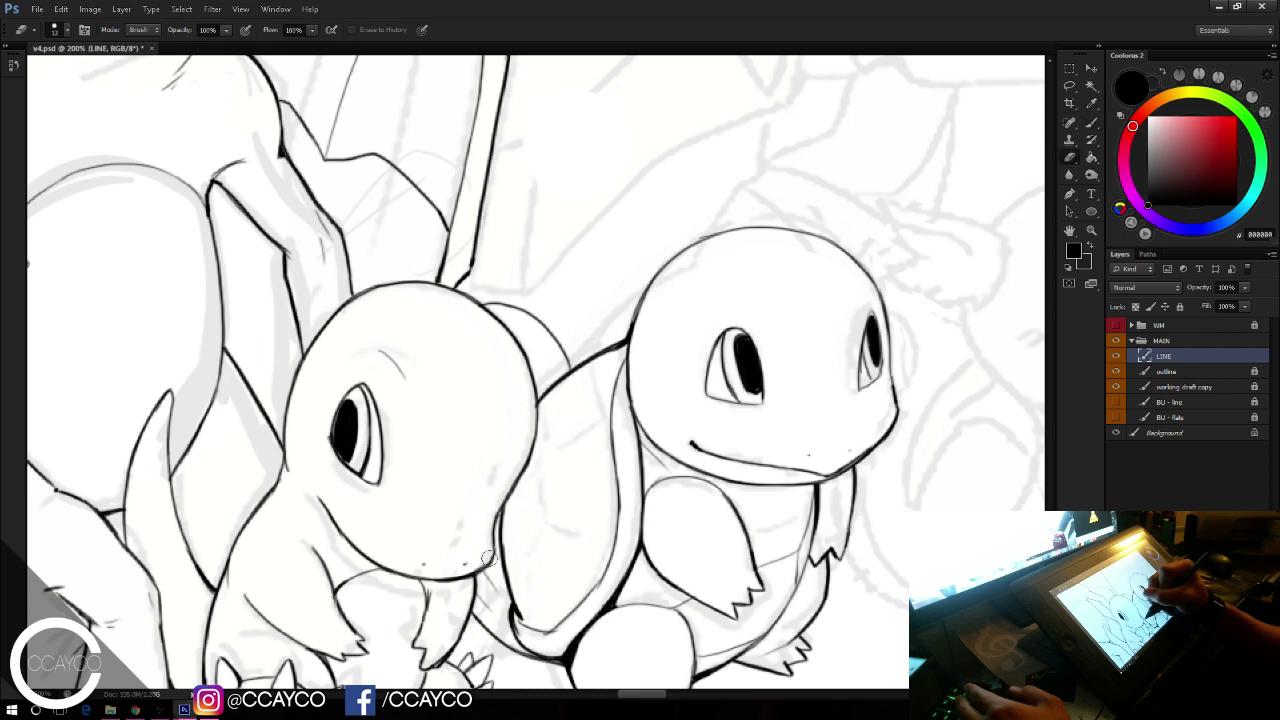
pyautogui.moveTo(490, 560); pyautogui.dragTo(495, 524)
pyautogui.press('b')
pyautogui.moveTo(488, 569); pyautogui.dragTo(495, 546)
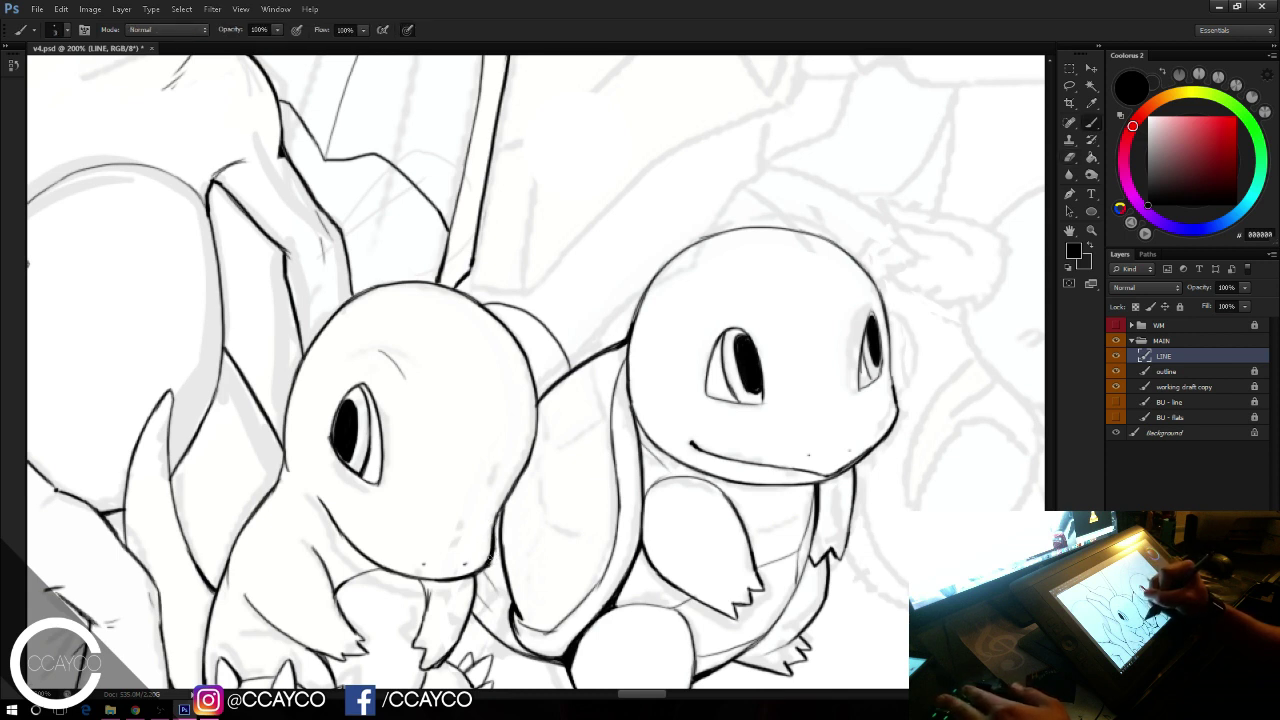
# Step: Ink the brow line and closed near eye of the fin-eared turtle beside the small turtle
pyautogui.moveTo(780, 545)
pyautogui.mouseDown()
pyautogui.moveTo(666, 471)
pyautogui.moveTo(563, 464)
pyautogui.mouseUp()
pyautogui.moveTo(845, 482); pyautogui.dragTo(576, 513)
pyautogui.moveTo(564, 214); pyautogui.dragTo(630, 233)
pyautogui.hotkey('ctrl', 'z')
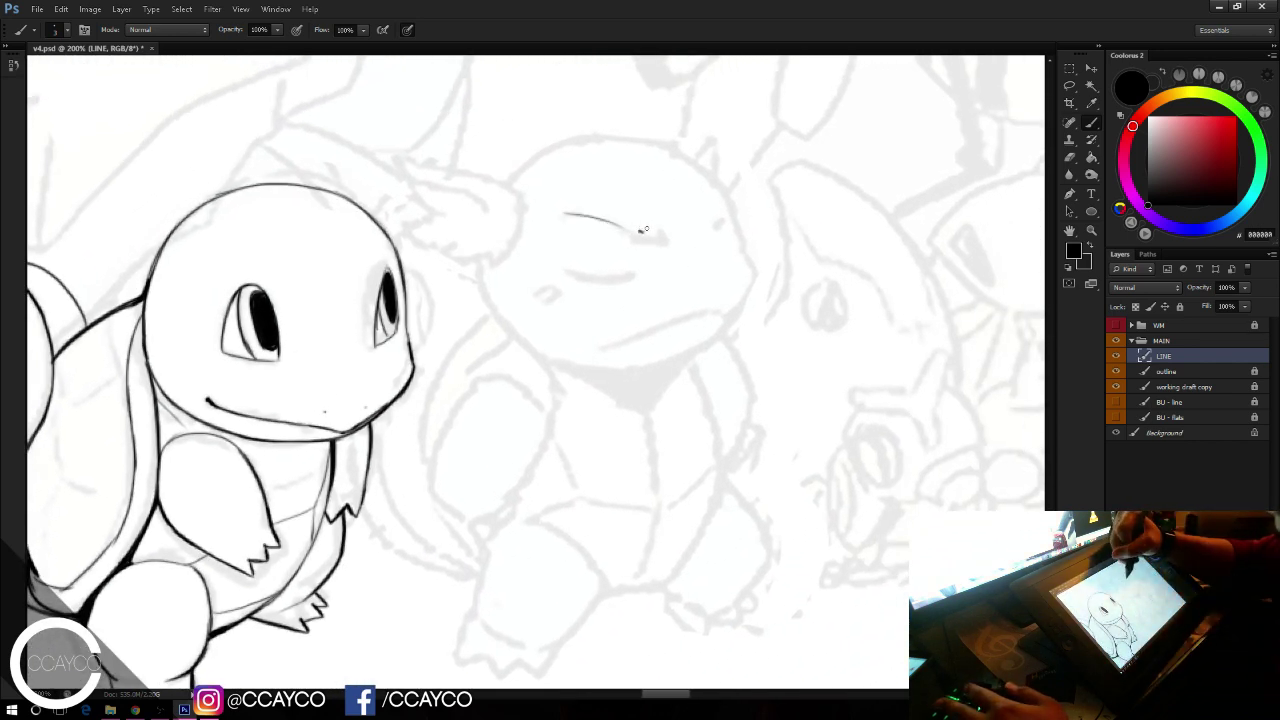
pyautogui.moveTo(572, 271); pyautogui.dragTo(628, 274)
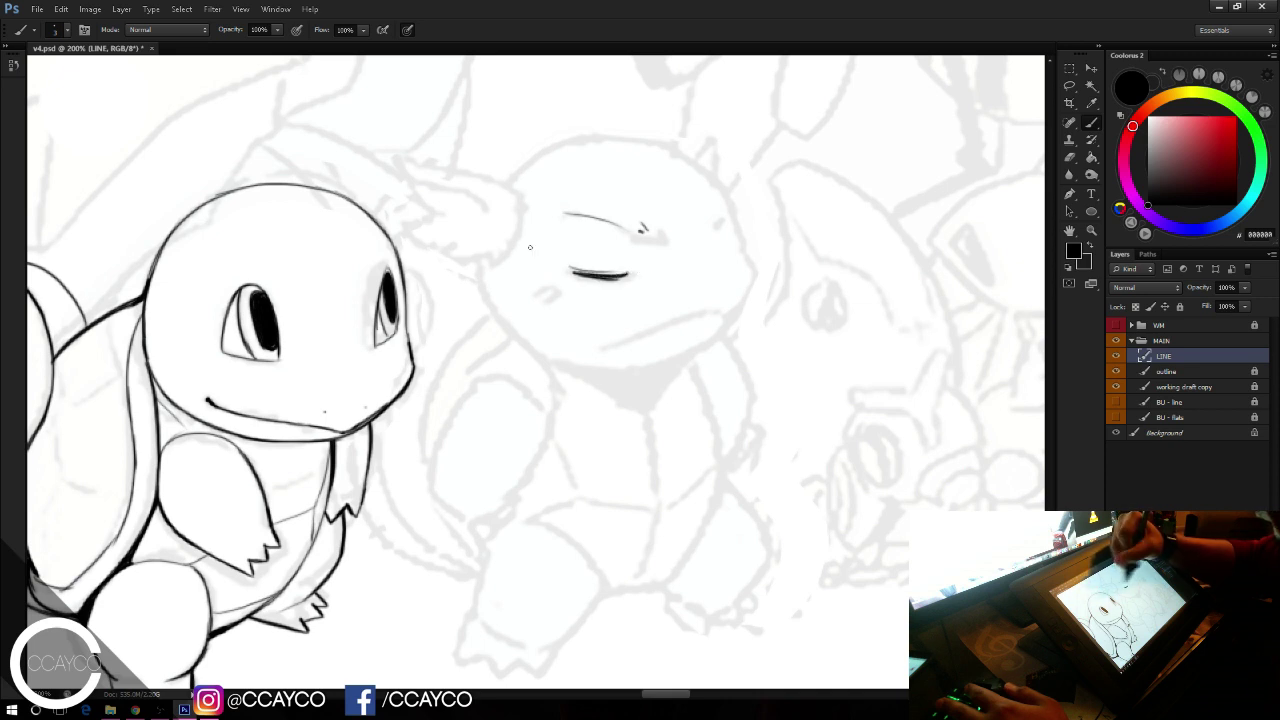
# Step: Ink the fin-eared turtle's far face contour from forehead to muzzle, including the closed far eye
pyautogui.moveTo(712, 172); pyautogui.dragTo(744, 252)
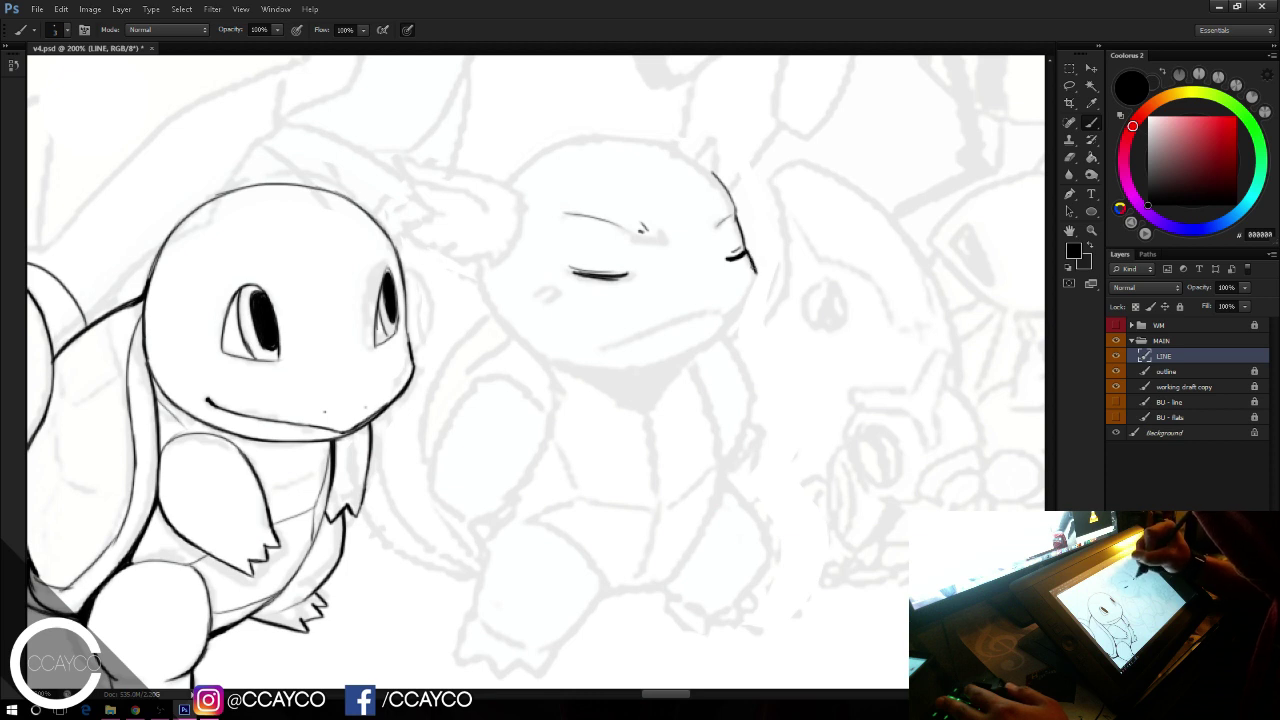
pyautogui.moveTo(755, 271); pyautogui.dragTo(727, 332)
pyautogui.hotkey('ctrl', 'z')
pyautogui.hotkey('ctrl', 'z')
pyautogui.moveTo(756, 271); pyautogui.dragTo(727, 331)
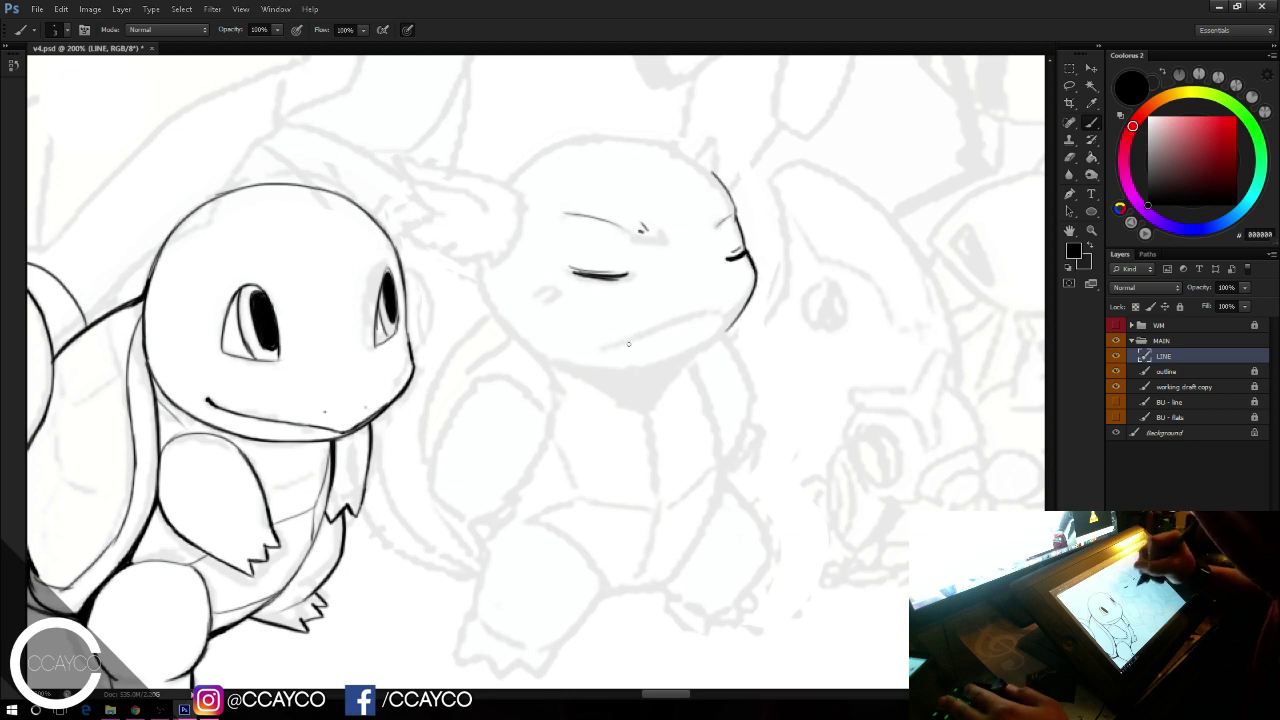
# Step: Ink the fin-eared turtle's frowning mouth line, joining it to the front of the muzzle
pyautogui.moveTo(609, 351); pyautogui.dragTo(737, 306)
pyautogui.hotkey('ctrl', 'alt', 'z')
pyautogui.hotkey('ctrl', 'alt', 'z')
pyautogui.hotkey('ctrl', 'alt', 'z')
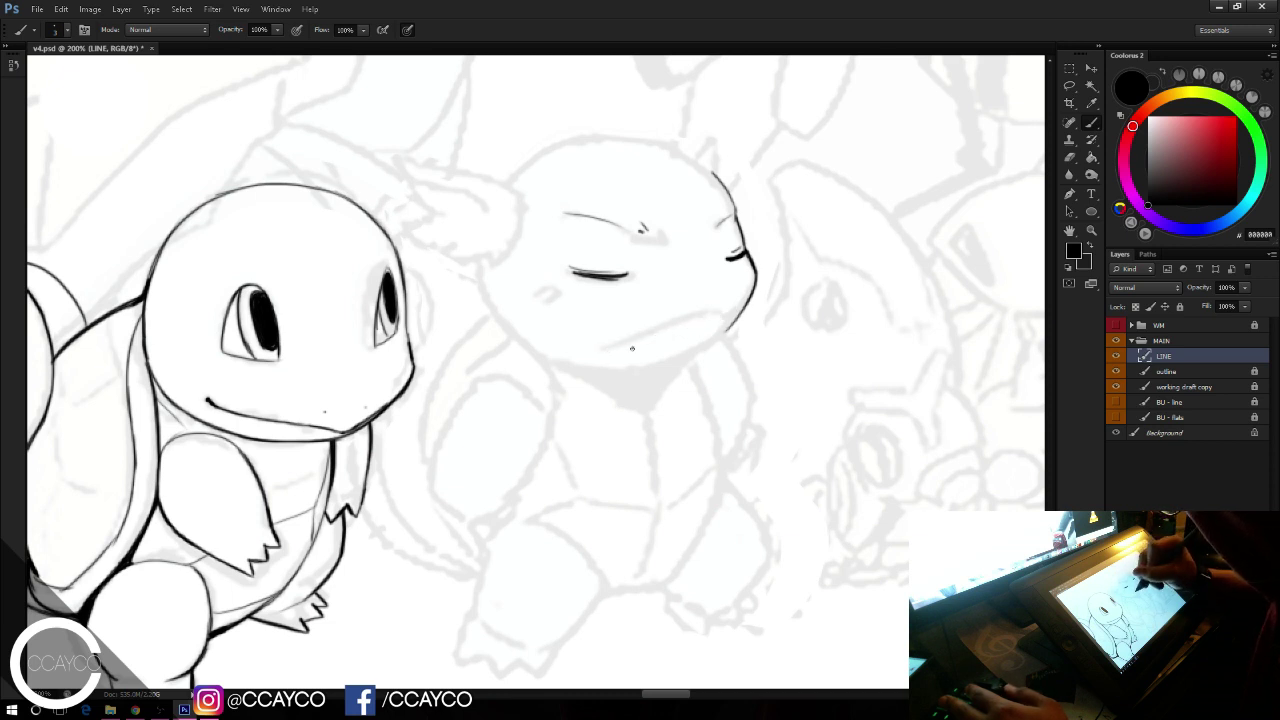
pyautogui.moveTo(631, 348); pyautogui.dragTo(723, 328)
pyautogui.hotkey('ctrl', 'alt', 'z')
pyautogui.moveTo(640, 347); pyautogui.dragTo(733, 328)
pyautogui.press('e')
pyautogui.press('b')
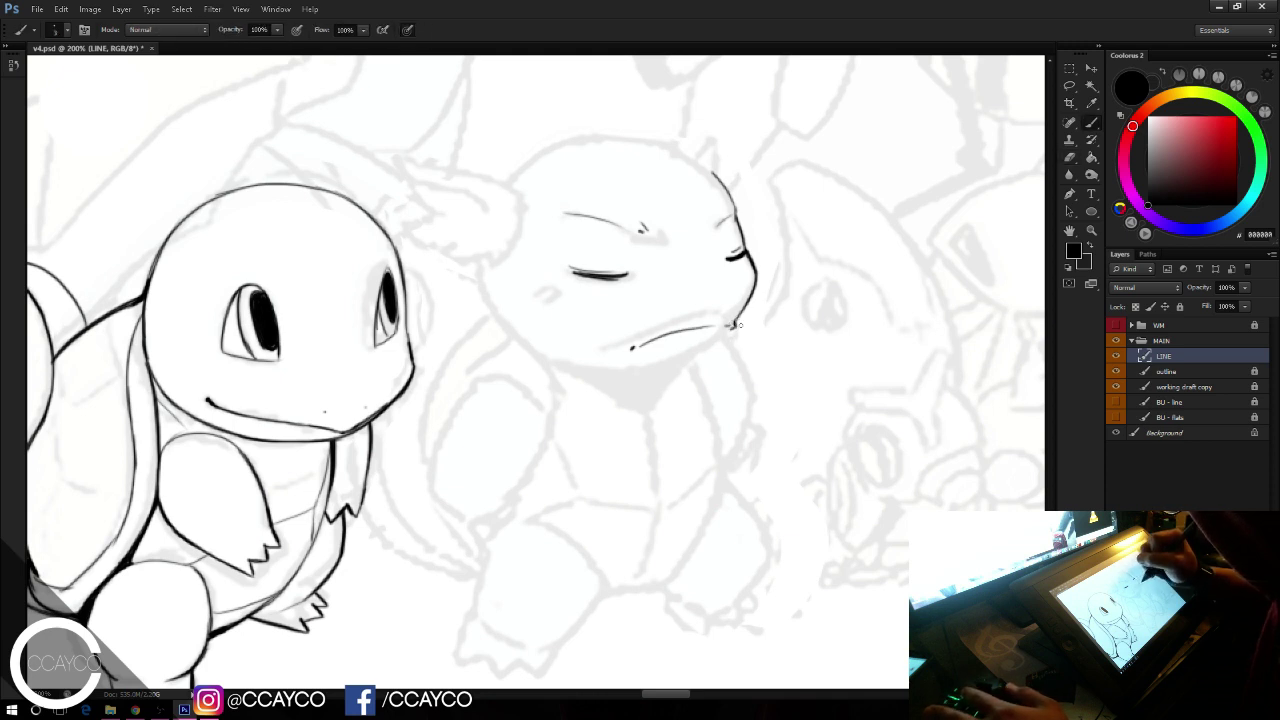
pyautogui.hotkey('ctrl', 'alt', 'z')
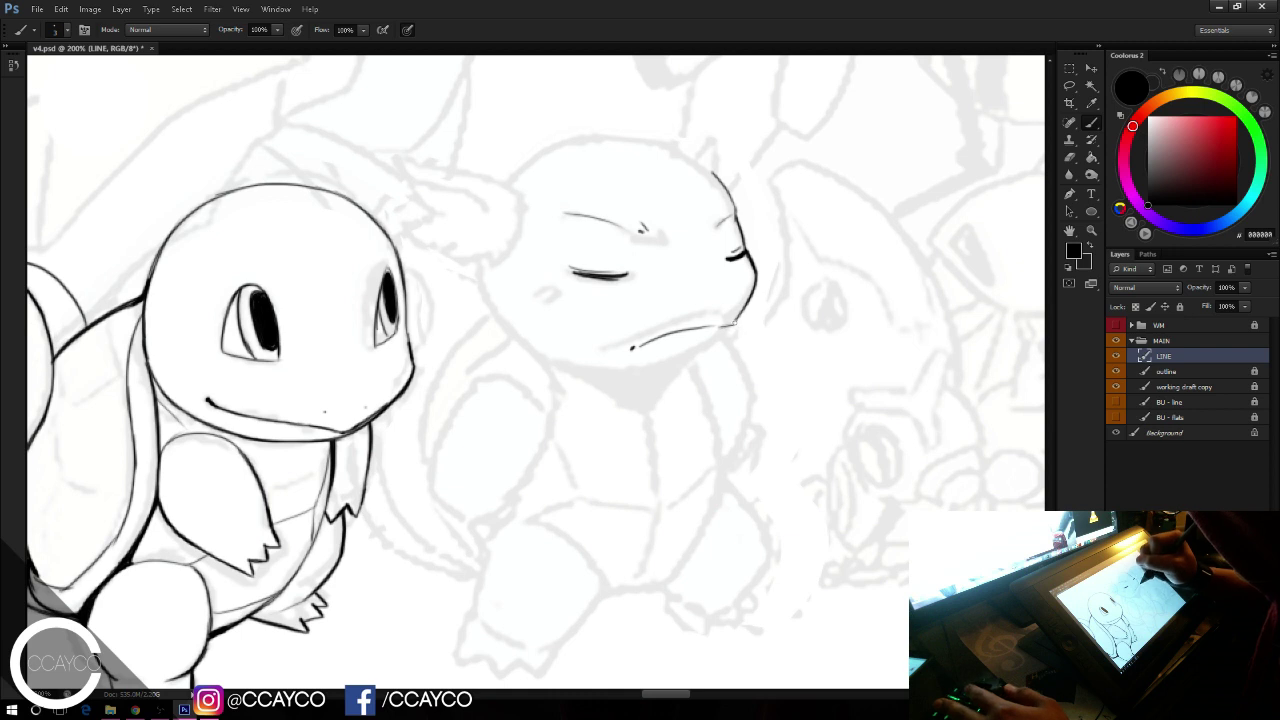
pyautogui.moveTo(718, 326); pyautogui.dragTo(730, 323)
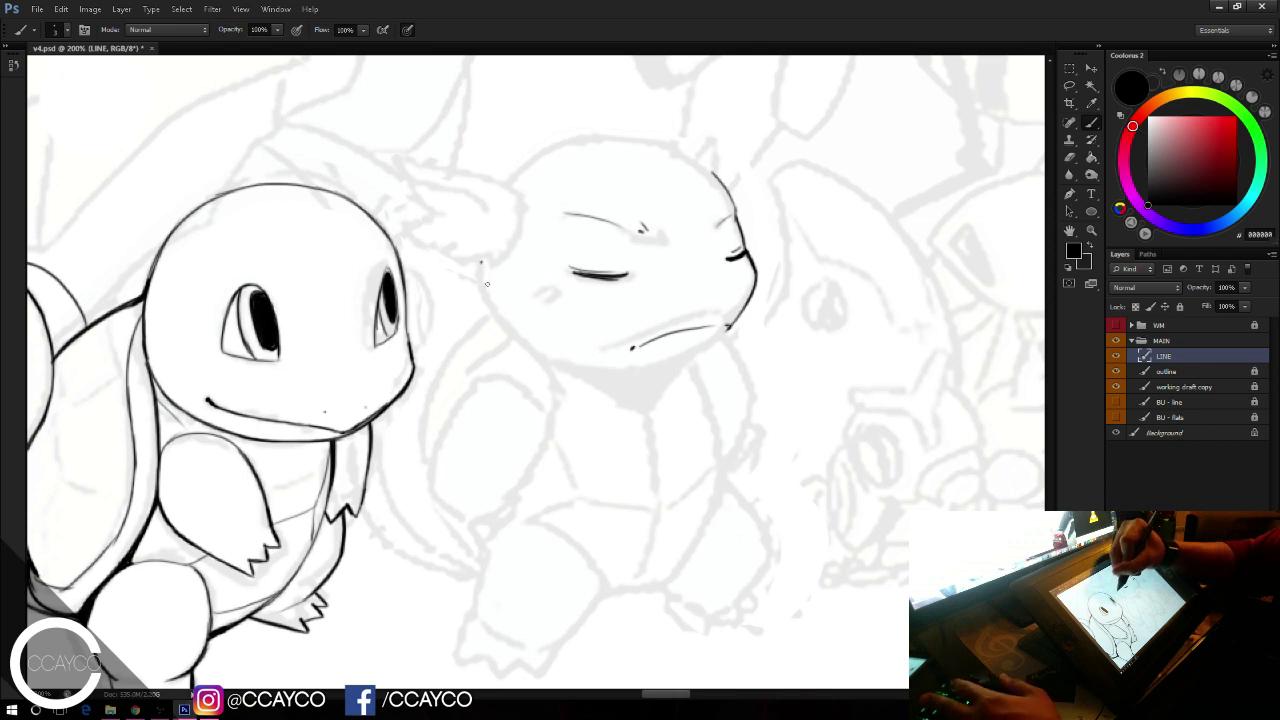
# Step: Ink the fin-eared turtle's near cheek outline curving down from below the ear
pyautogui.moveTo(487, 284); pyautogui.dragTo(512, 334)
pyautogui.hotkey('ctrl', 'z')
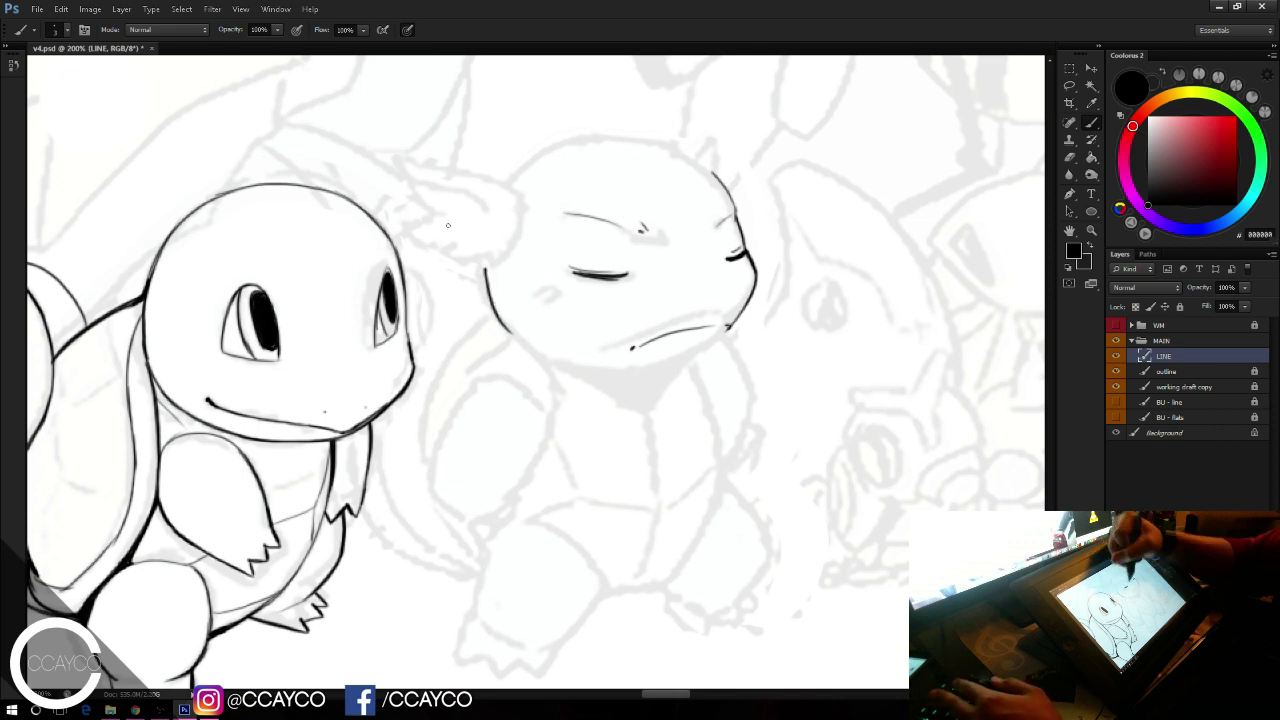
pyautogui.moveTo(486, 259); pyautogui.dragTo(511, 327)
pyautogui.hotkey('ctrl', 'z')
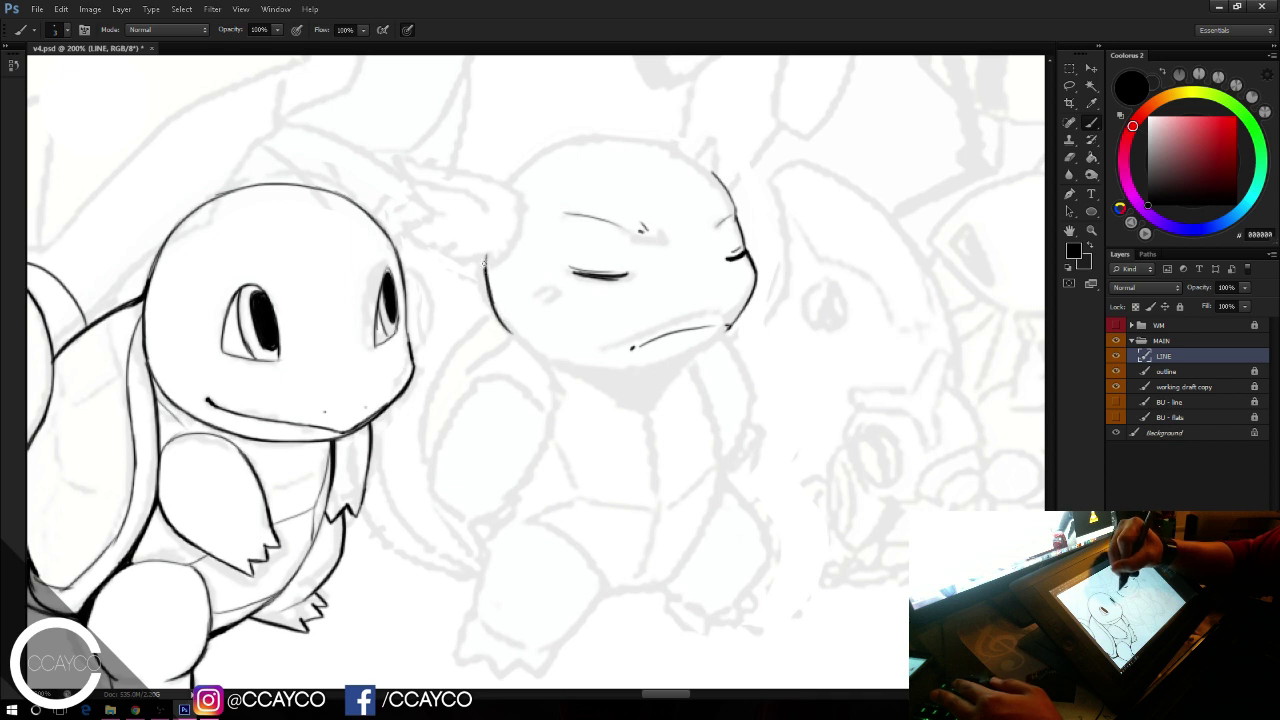
# Step: Ink the fin-eared turtle's lower cheek, curving the outline from below the near ear down to the underside of the jaw
pyautogui.moveTo(485, 259)
pyautogui.mouseDown()
pyautogui.moveTo(520, 335)
pyautogui.moveTo(499, 310)
pyautogui.moveTo(568, 363)
pyautogui.mouseUp()
pyautogui.hotkey('ctrl', 'z')
pyautogui.moveTo(499, 315); pyautogui.dragTo(588, 368)
pyautogui.hotkey('ctrl', 'z')
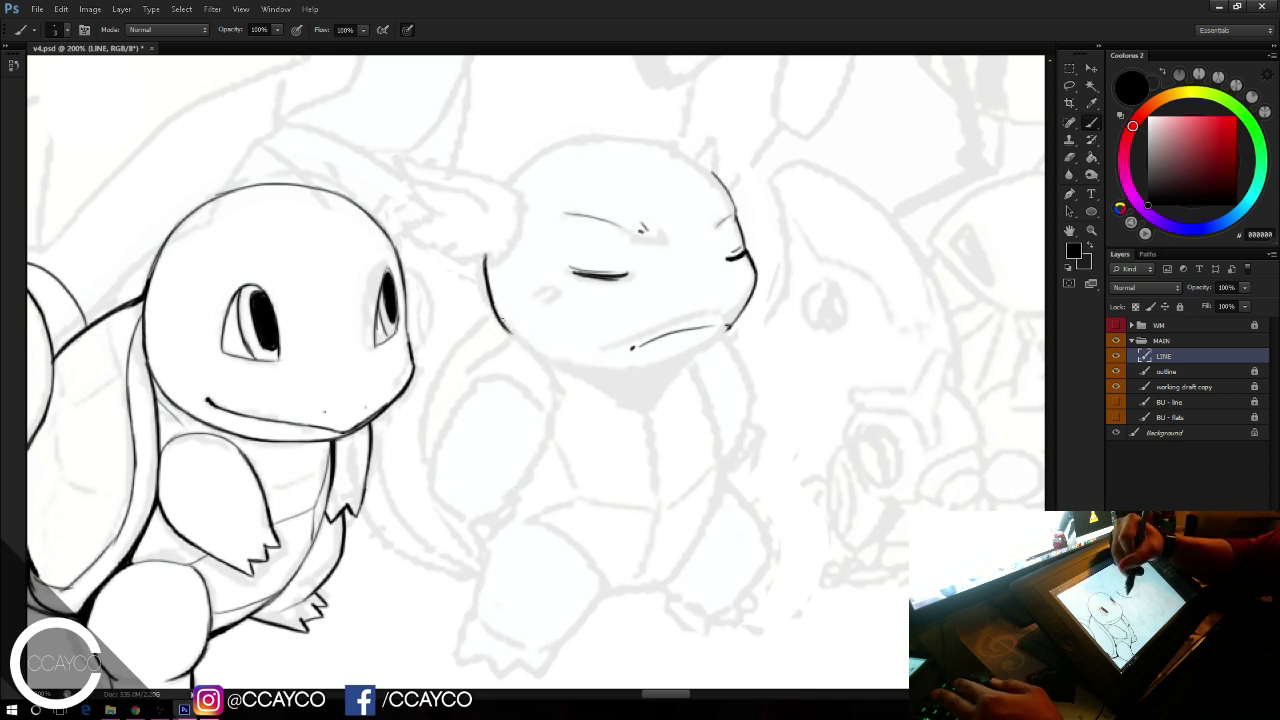
pyautogui.moveTo(502, 320); pyautogui.dragTo(613, 371)
pyautogui.hotkey('ctrl', 'z')
pyautogui.hotkey('ctrl', 'z')
pyautogui.hotkey('ctrl', 'z')
pyautogui.moveTo(498, 318); pyautogui.dragTo(580, 368)
pyautogui.hotkey('ctrl', 'z')
pyautogui.hotkey('ctrl', 'z')
pyautogui.hotkey('ctrl', 'z')
pyautogui.moveTo(498, 320)
pyautogui.mouseDown()
pyautogui.moveTo(554, 362)
pyautogui.moveTo(625, 370)
pyautogui.mouseUp()
pyautogui.hotkey('ctrl', 'z')
pyautogui.hotkey('ctrl', 'z')
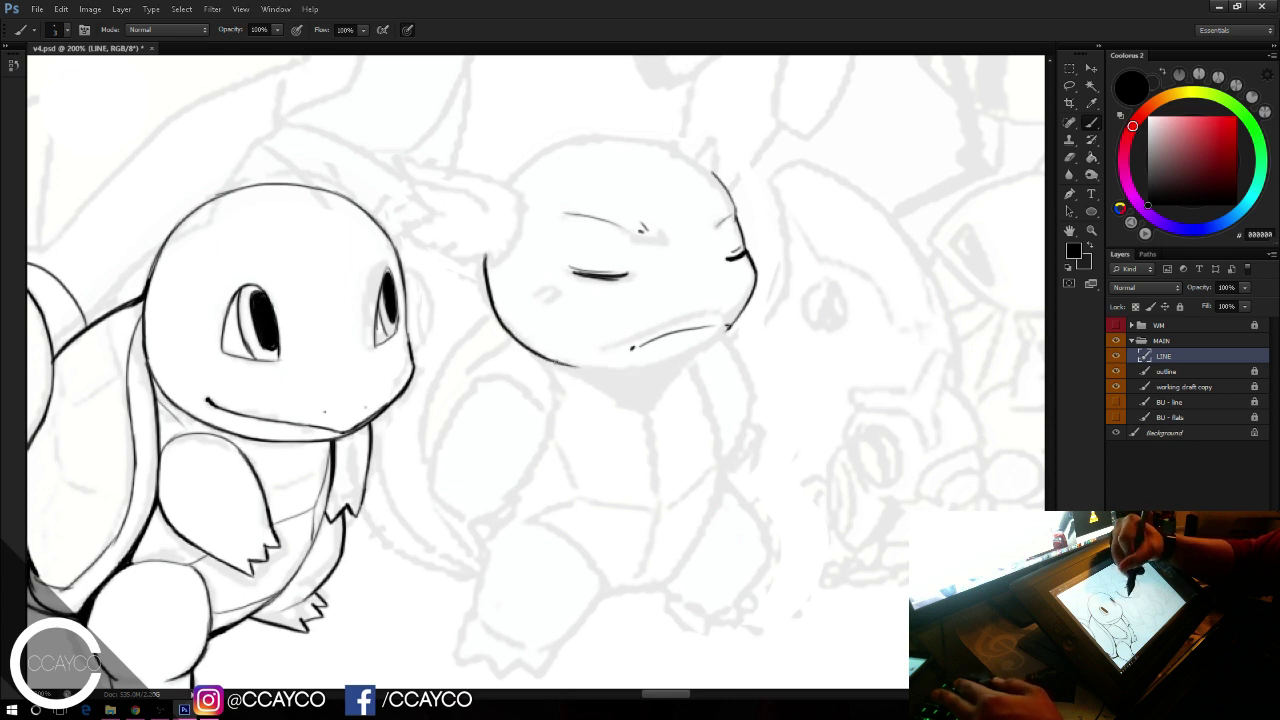
# Step: Extend the fin-eared turtle's jawline along the chin and up to the front of the muzzle
pyautogui.moveTo(528, 348); pyautogui.dragTo(666, 366)
pyautogui.hotkey('ctrl', 'z')
pyautogui.hotkey('ctrl', 'z')
pyautogui.moveTo(550, 360); pyautogui.dragTo(676, 362)
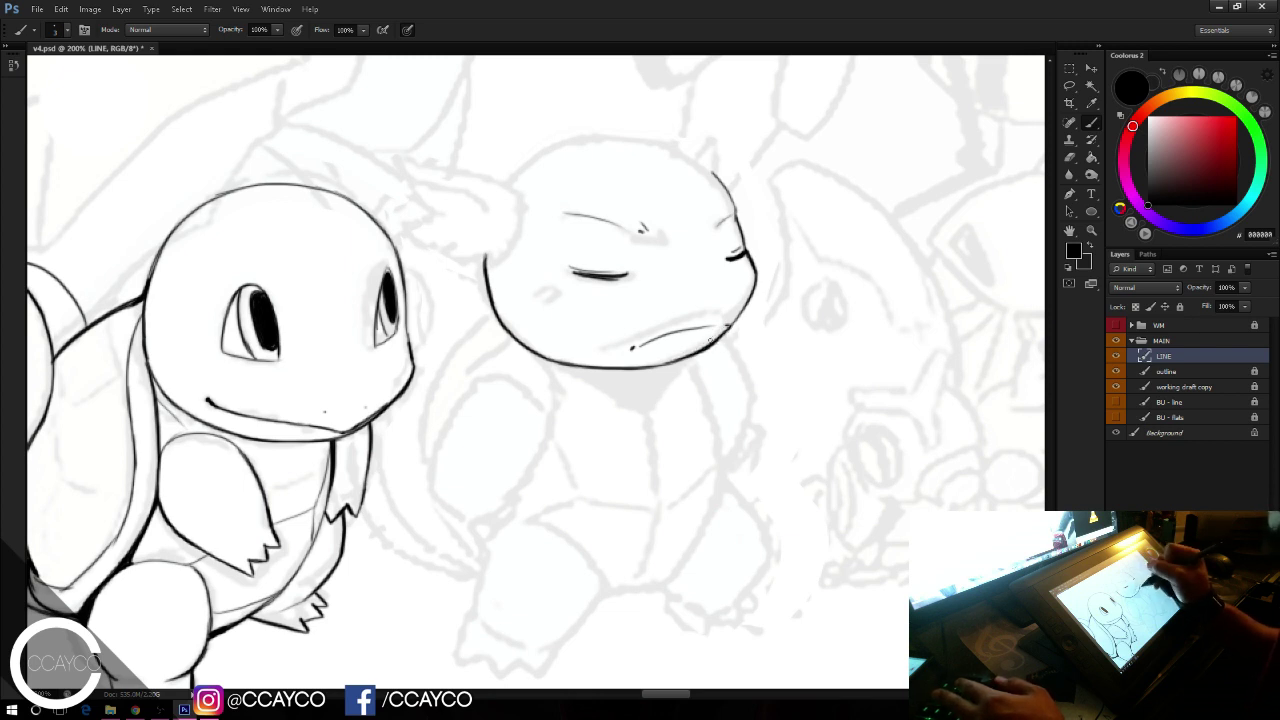
# Step: Ink the two edges of the triangular neck shadow under the fin-eared turtle's chin, meeting in a point
pyautogui.moveTo(685, 362); pyautogui.dragTo(651, 406)
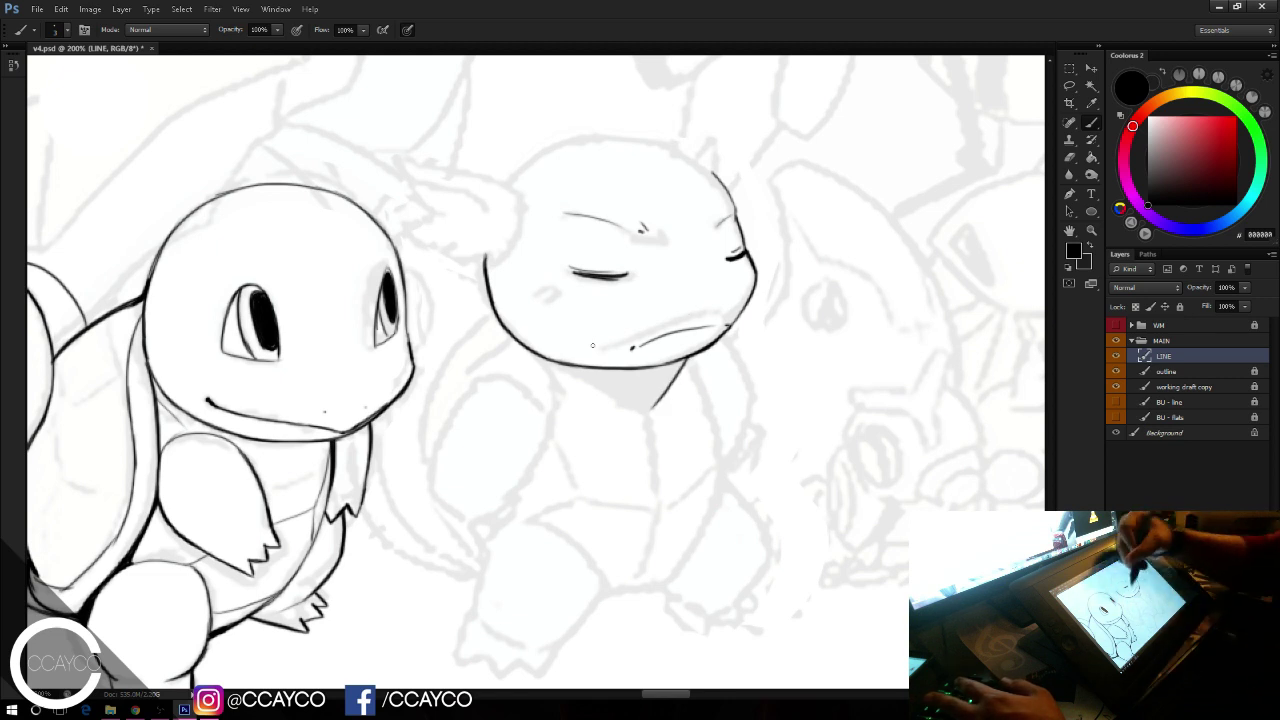
pyautogui.moveTo(556, 363); pyautogui.dragTo(653, 406)
pyautogui.hotkey('ctrl', 'z')
pyautogui.hotkey('ctrl', 'z')
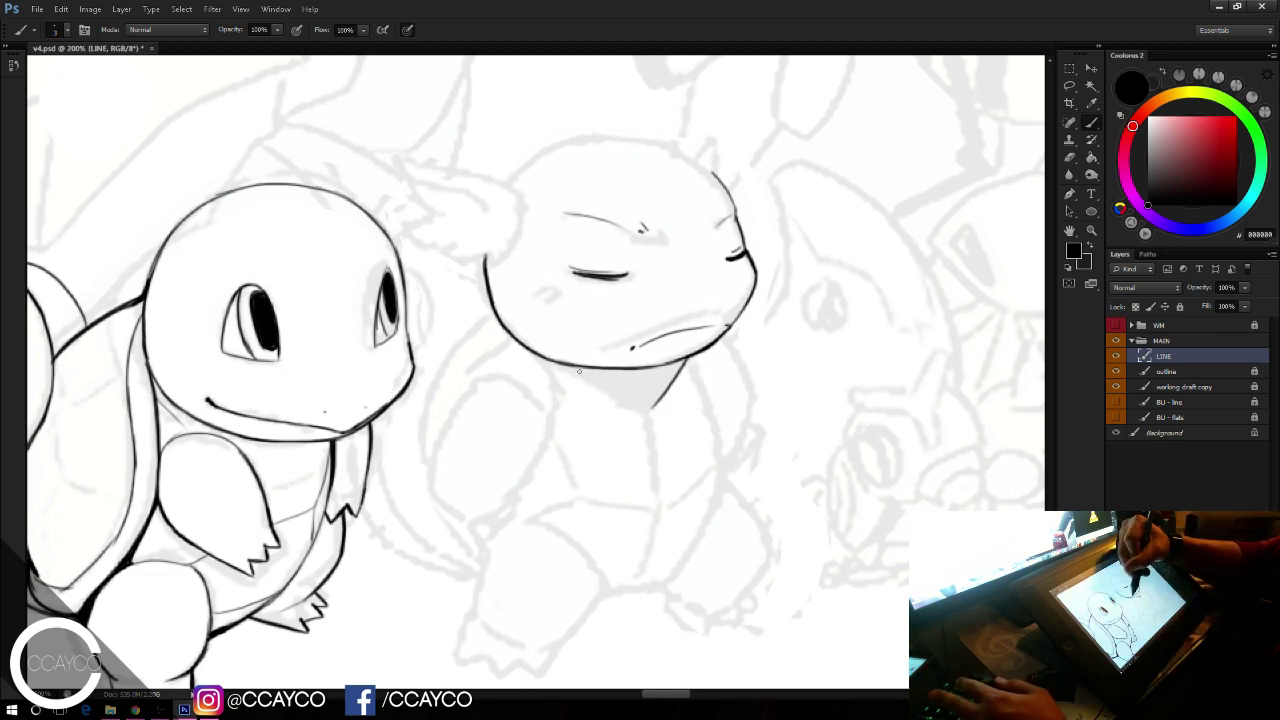
pyautogui.moveTo(558, 361); pyautogui.dragTo(652, 406)
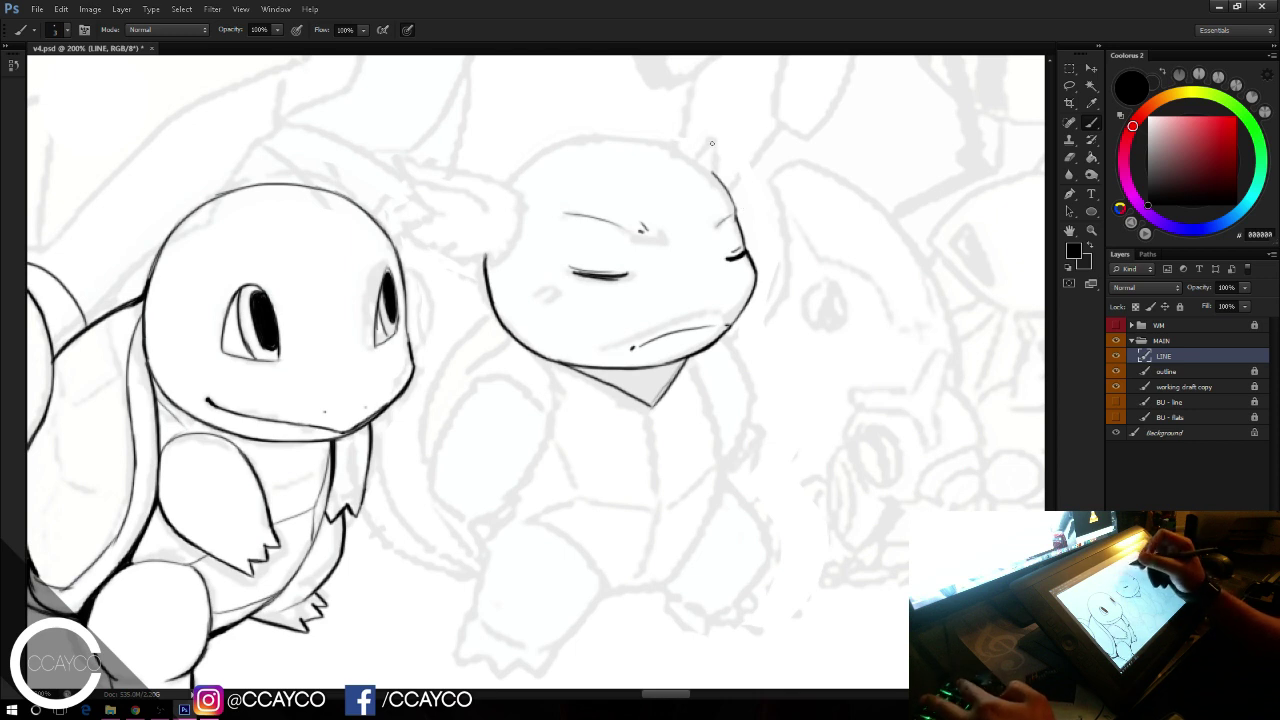
# Step: Fill the triangular neck shadow under the chin with solid black up to the jawline
pyautogui.moveTo(680, 366)
pyautogui.mouseDown()
pyautogui.moveTo(658, 394)
pyautogui.moveTo(668, 380)
pyautogui.moveTo(610, 385)
pyautogui.moveTo(640, 392)
pyautogui.moveTo(594, 373)
pyautogui.mouseUp()
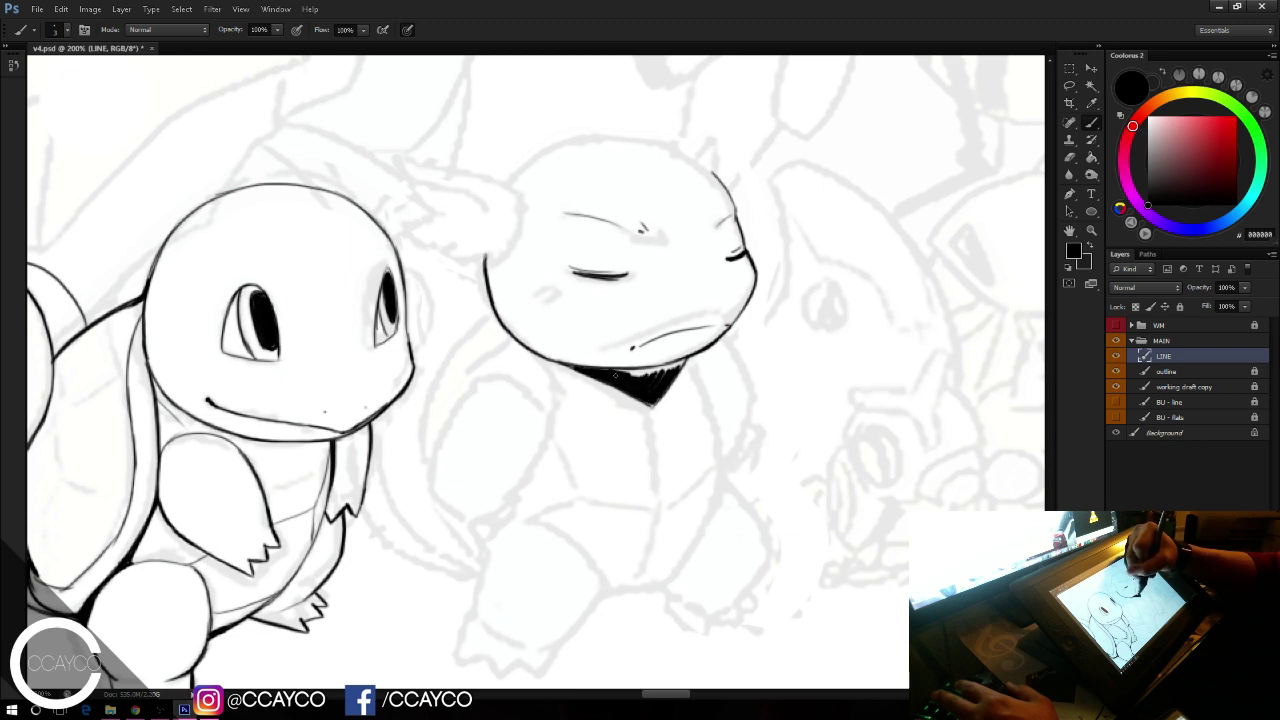
pyautogui.moveTo(615, 374)
pyautogui.mouseDown()
pyautogui.moveTo(656, 372)
pyautogui.moveTo(612, 370)
pyautogui.mouseUp()
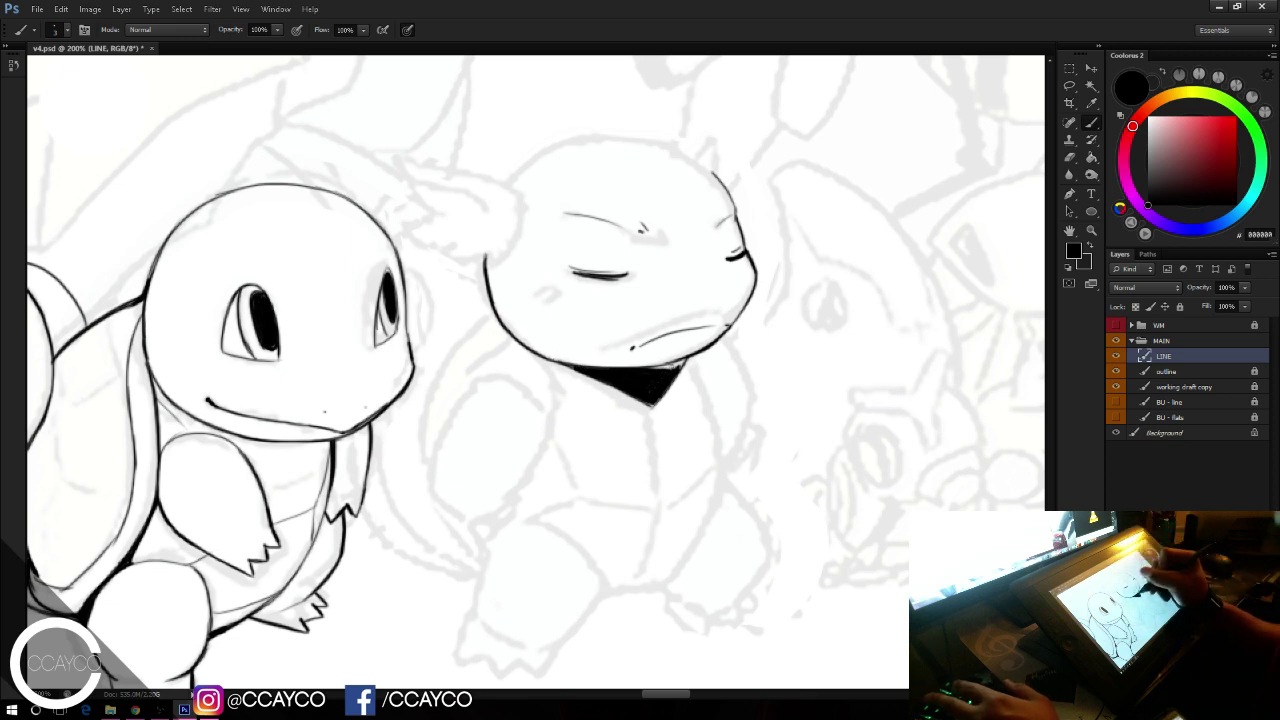
pyautogui.moveTo(652, 367); pyautogui.dragTo(682, 360)
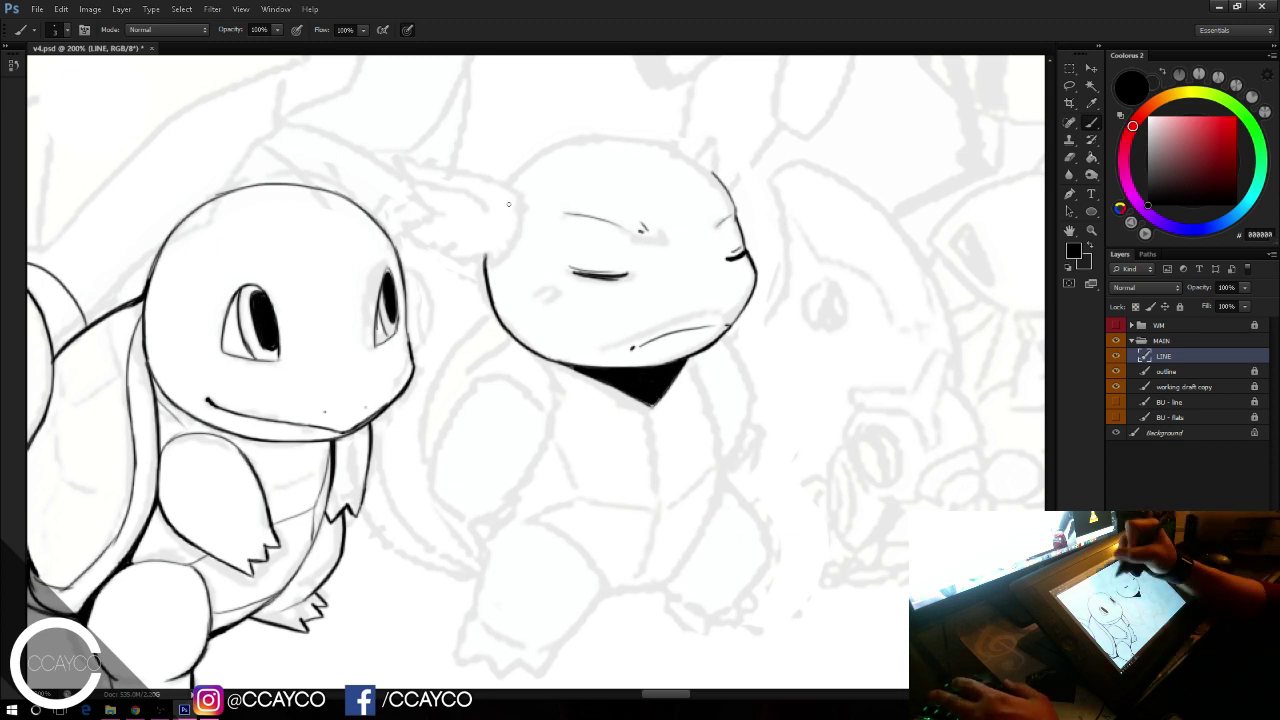
pyautogui.hotkey('ctrl', 'z')
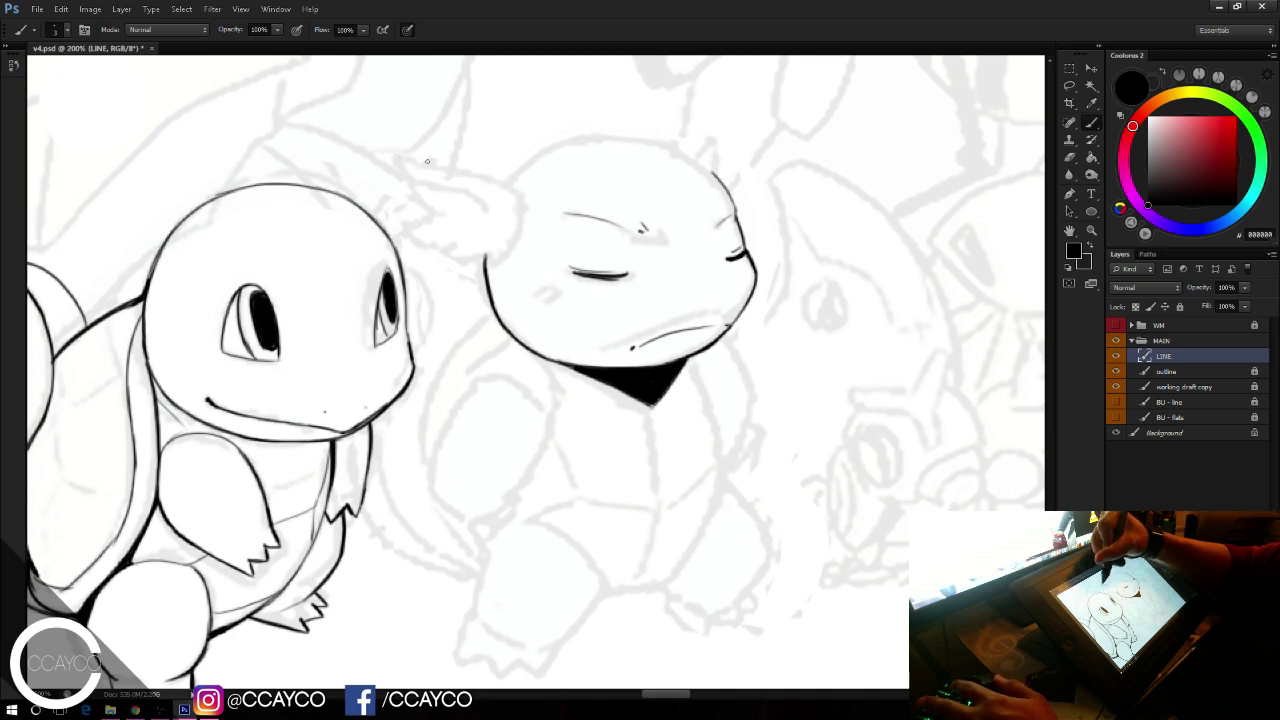
# Step: Ink the near ear fin's upper edge and rounded base, joining it to the top of the cheek outline
pyautogui.moveTo(401, 158)
pyautogui.mouseDown()
pyautogui.moveTo(511, 190)
pyautogui.moveTo(521, 217)
pyautogui.moveTo(485, 256)
pyautogui.mouseUp()
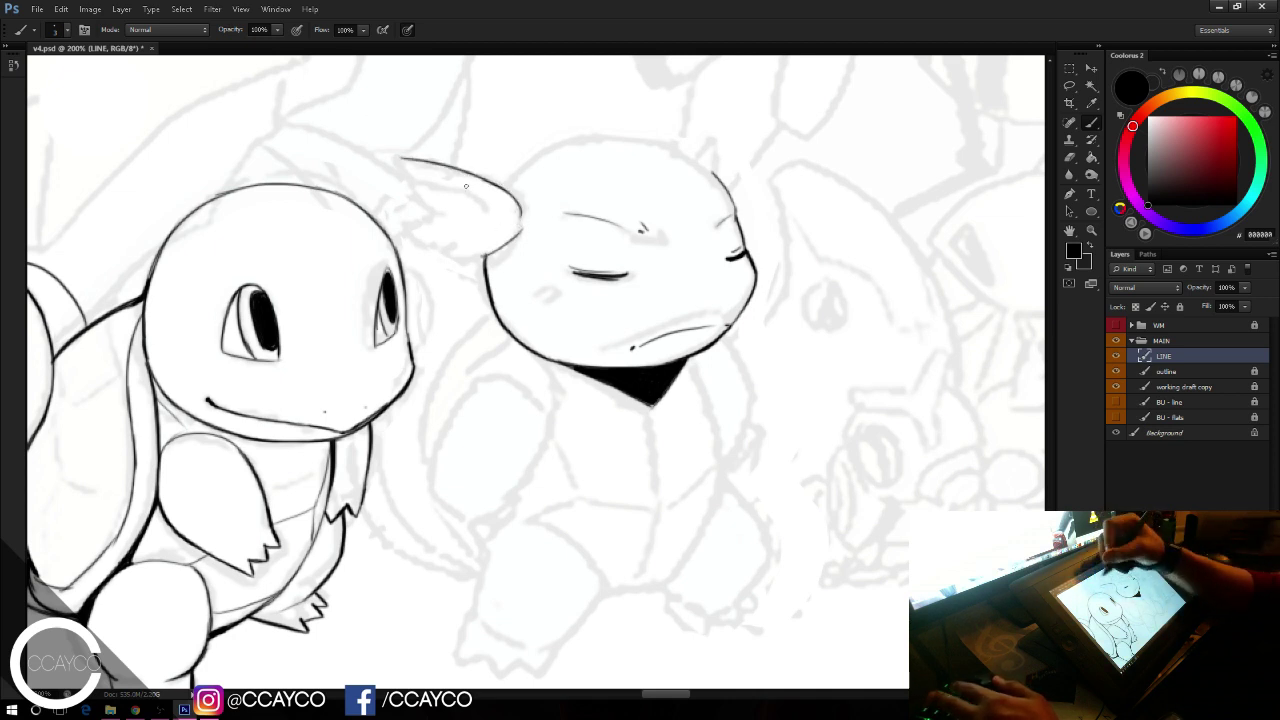
pyautogui.hotkey('ctrl', 'z')
pyautogui.moveTo(517, 237); pyautogui.dragTo(486, 266)
pyautogui.hotkey('ctrl', 'z')
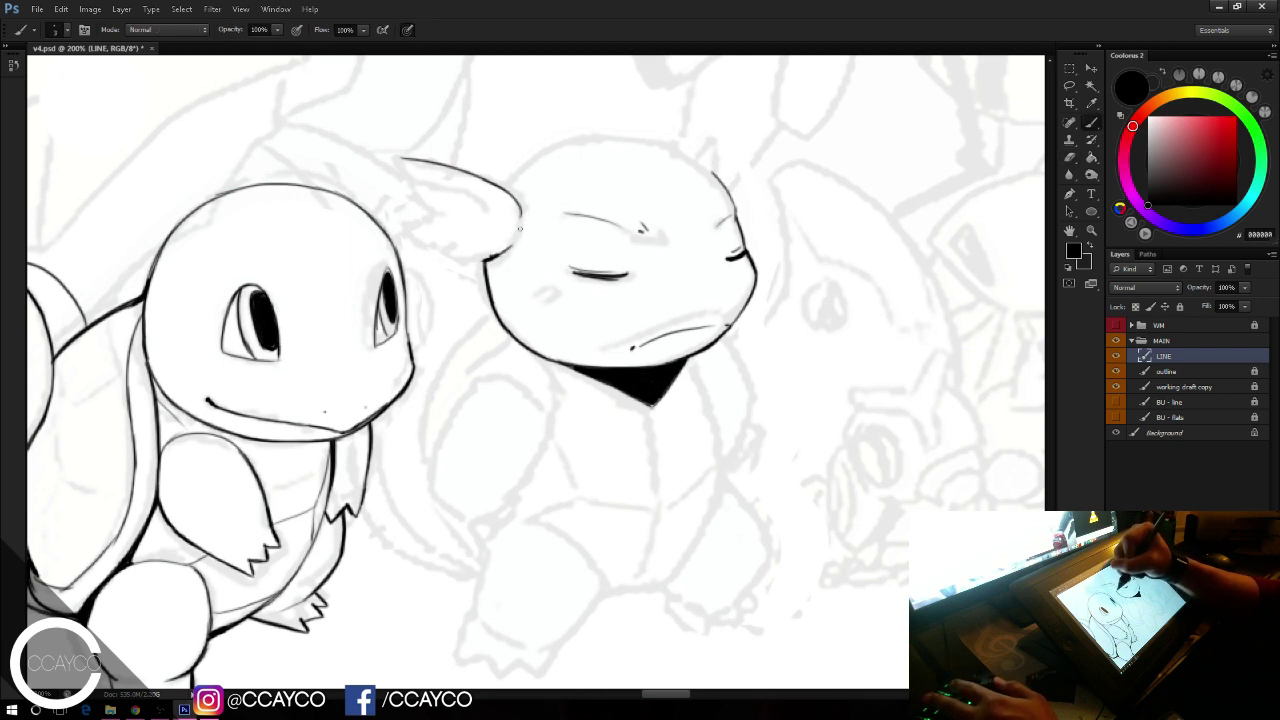
pyautogui.moveTo(521, 222); pyautogui.dragTo(498, 255)
pyautogui.hotkey('ctrl', 'z')
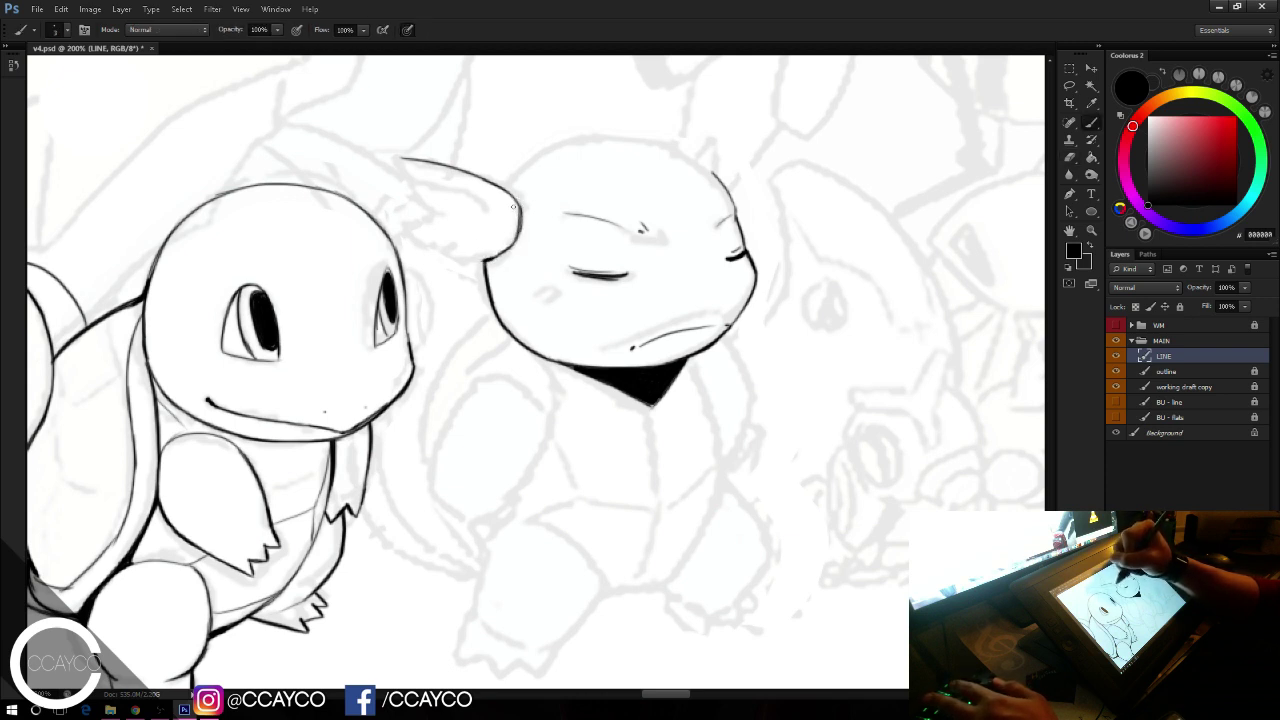
# Step: Ink the near ear fin's pointed tip, inner fold and scalloped lower edge, and save the document
pyautogui.moveTo(381, 155)
pyautogui.mouseDown()
pyautogui.moveTo(434, 166)
pyautogui.moveTo(381, 158)
pyautogui.moveTo(410, 181)
pyautogui.moveTo(398, 170)
pyautogui.moveTo(459, 178)
pyautogui.moveTo(421, 183)
pyautogui.moveTo(494, 213)
pyautogui.mouseUp()
pyautogui.hotkey('ctrl', 'z')
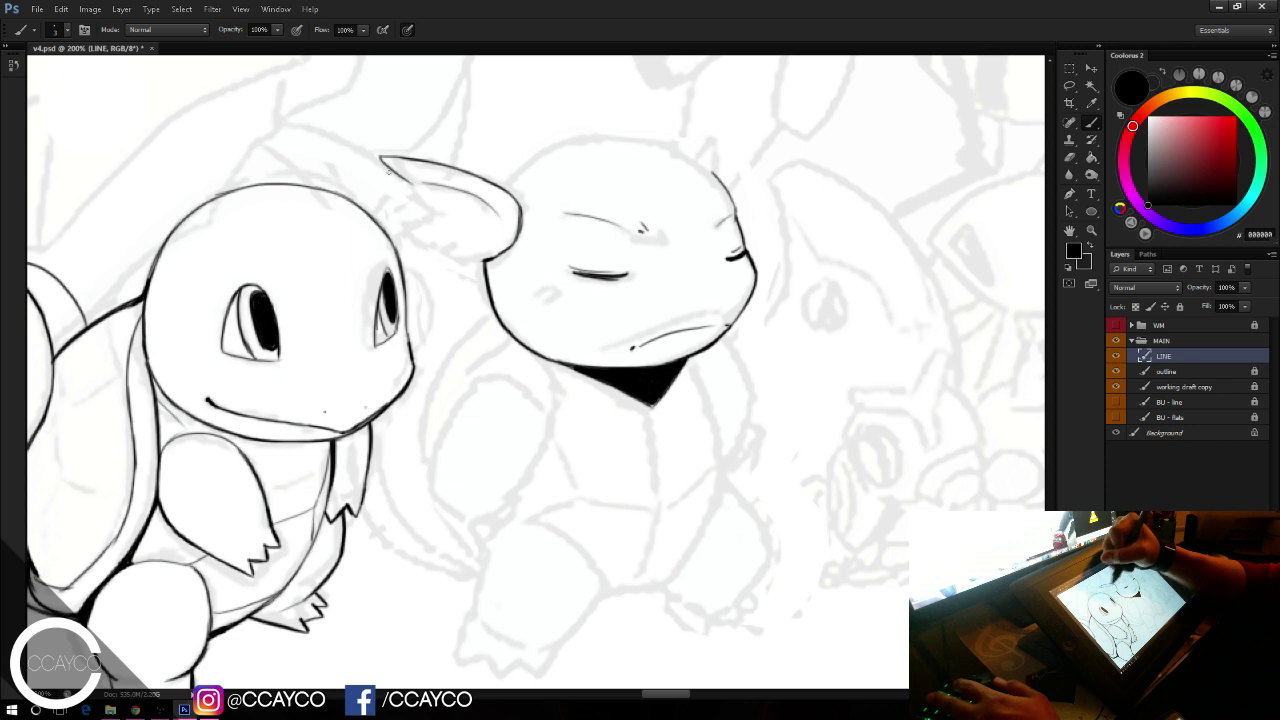
pyautogui.moveTo(409, 183)
pyautogui.mouseDown()
pyautogui.moveTo(420, 232)
pyautogui.moveTo(456, 247)
pyautogui.mouseUp()
pyautogui.hotkey('ctrl', 'z')
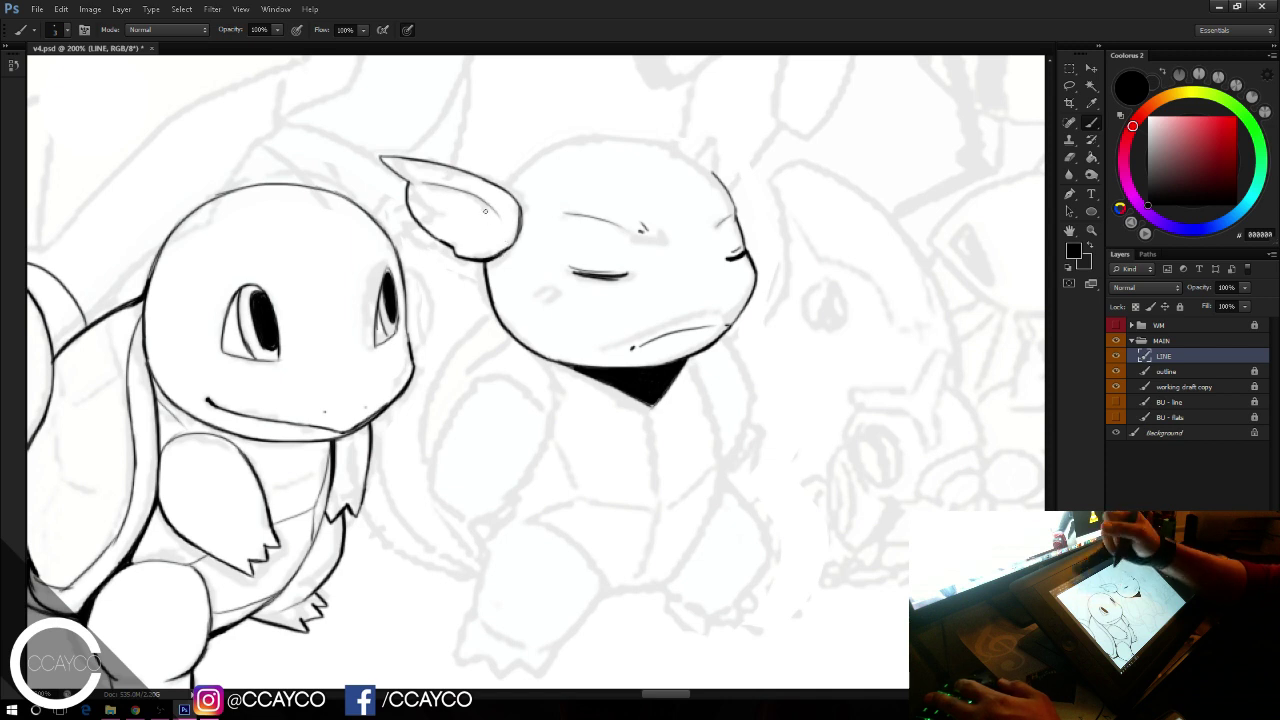
pyautogui.hotkey('ctrl', 's')
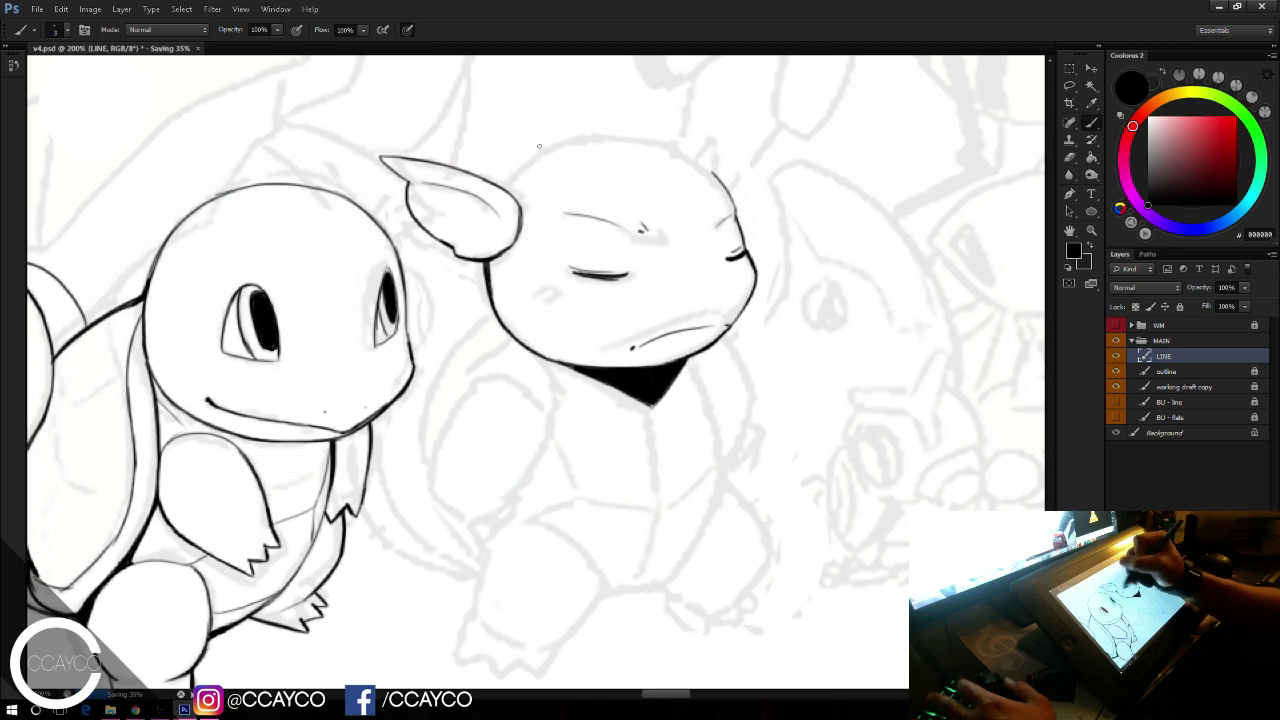
# Step: Ink the crown of the fin-eared turtle's head from the near ear to the forehead, and add the pointed far ear
pyautogui.moveTo(500, 187)
pyautogui.mouseDown()
pyautogui.moveTo(562, 142)
pyautogui.moveTo(627, 136)
pyautogui.mouseUp()
pyautogui.hotkey('ctrl', 'z')
pyautogui.moveTo(541, 151); pyautogui.dragTo(662, 142)
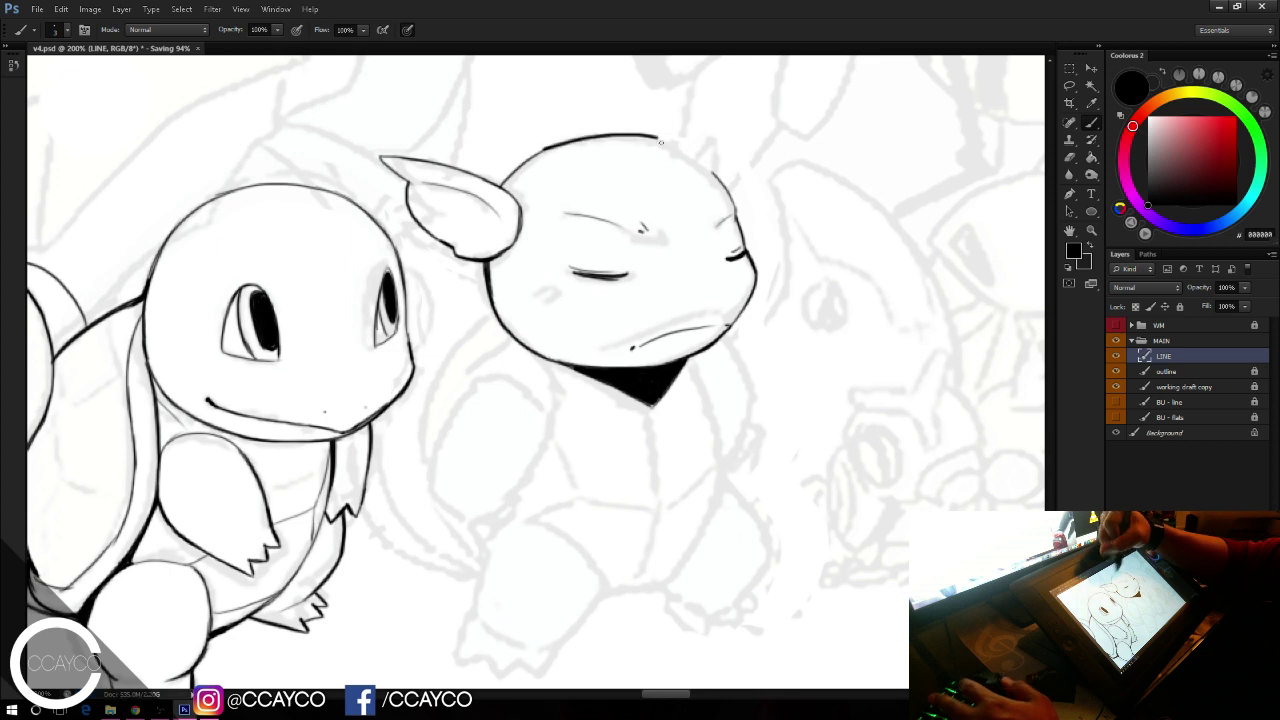
pyautogui.hotkey('ctrl', 'z')
pyautogui.moveTo(540, 151)
pyautogui.mouseDown()
pyautogui.moveTo(636, 139)
pyautogui.moveTo(617, 140)
pyautogui.moveTo(609, 121)
pyautogui.moveTo(683, 150)
pyautogui.moveTo(697, 165)
pyautogui.moveTo(667, 147)
pyautogui.moveTo(718, 178)
pyautogui.mouseUp()
pyautogui.hotkey('ctrl', 'z')
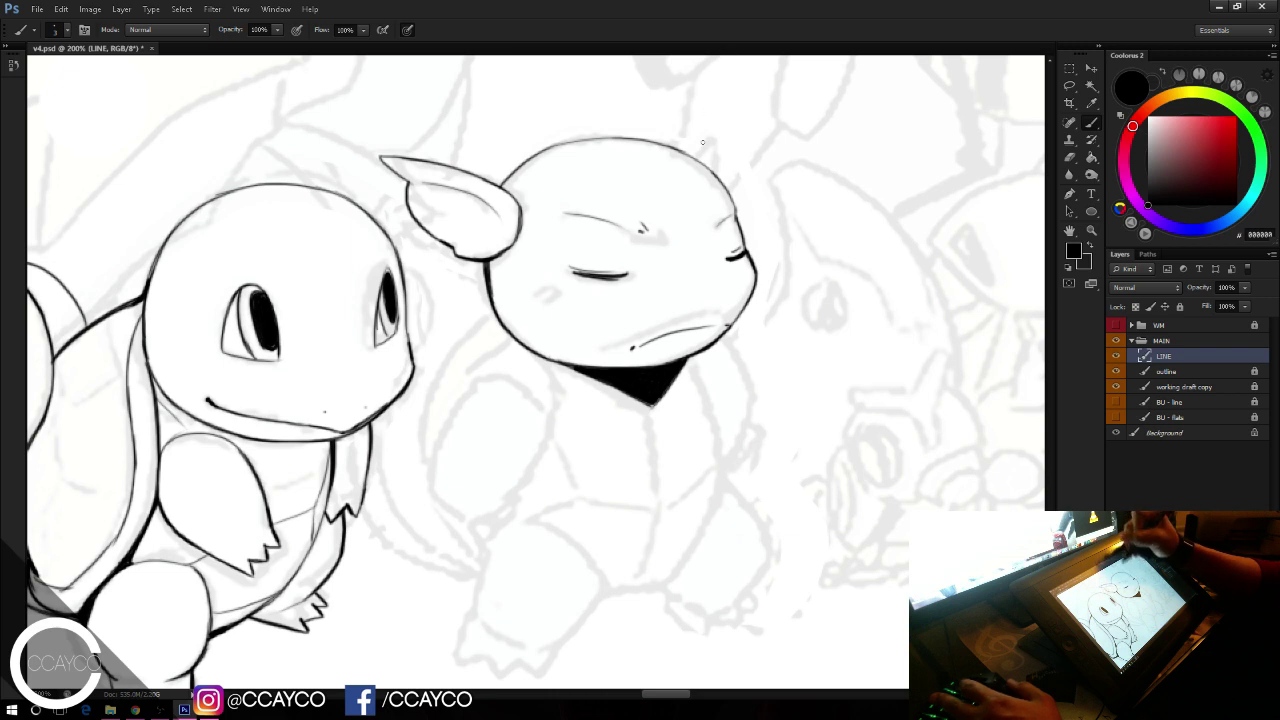
pyautogui.moveTo(690, 154)
pyautogui.mouseDown()
pyautogui.moveTo(688, 98)
pyautogui.moveTo(722, 176)
pyautogui.mouseUp()
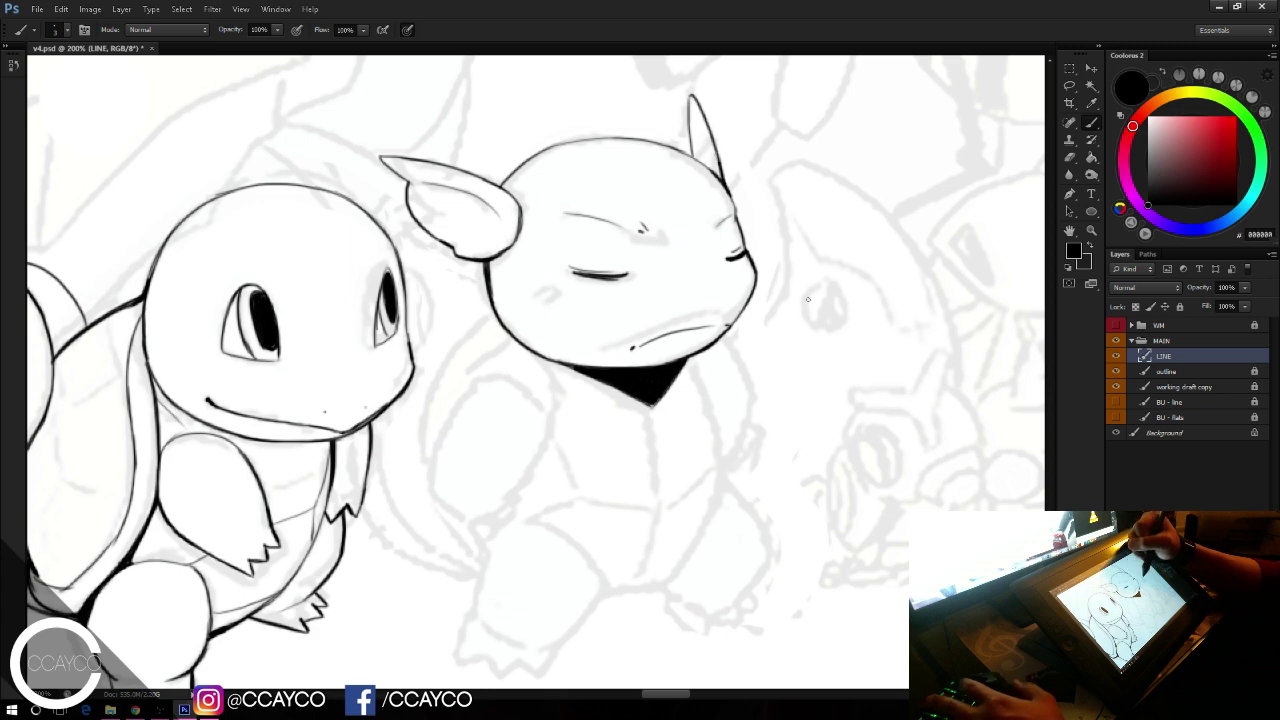
# Step: Ink the outer edge of the fin-eared turtle's near arm, curving from the shoulder down toward the hand
pyautogui.moveTo(803, 300); pyautogui.dragTo(791, 251)
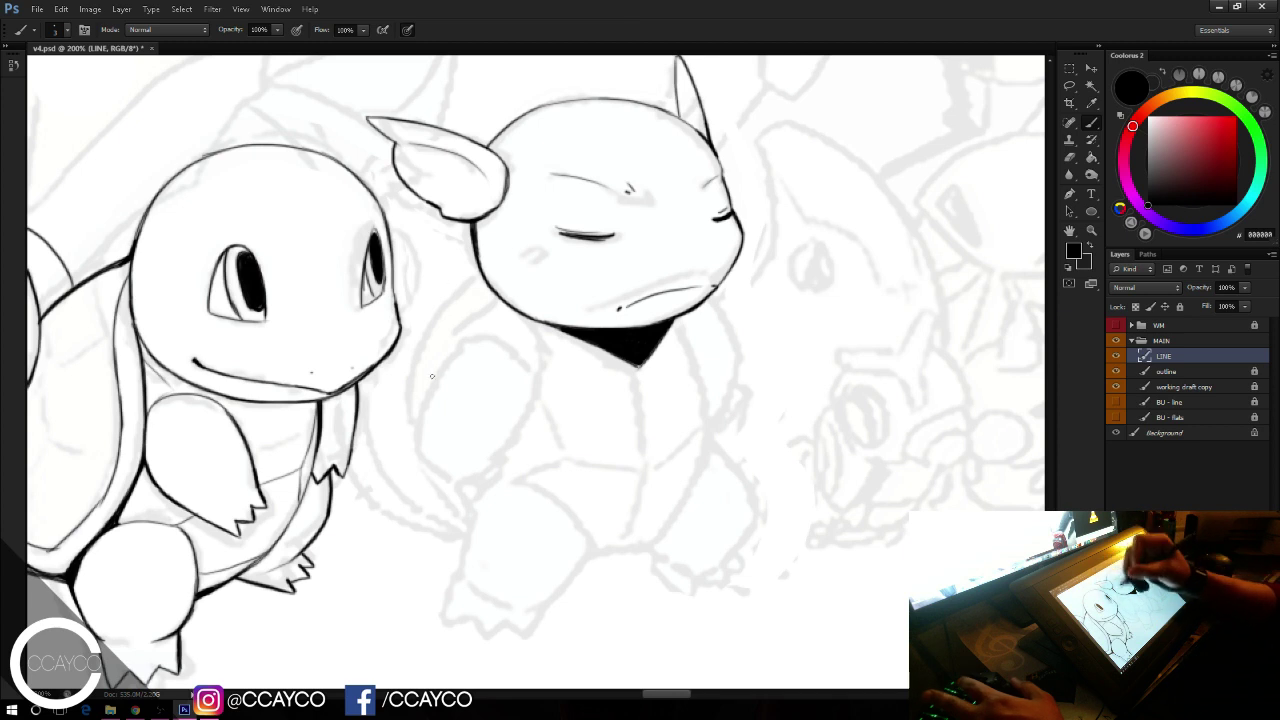
pyautogui.moveTo(456, 341); pyautogui.dragTo(412, 447)
pyautogui.hotkey('ctrl', 'z')
pyautogui.moveTo(457, 337)
pyautogui.mouseDown()
pyautogui.moveTo(418, 413)
pyautogui.moveTo(436, 463)
pyautogui.moveTo(425, 455)
pyautogui.moveTo(468, 465)
pyautogui.moveTo(437, 470)
pyautogui.mouseUp()
pyautogui.hotkey('ctrl', 'z')
pyautogui.hotkey('ctrl', 'z')
pyautogui.moveTo(418, 406); pyautogui.dragTo(438, 470)
pyautogui.hotkey('ctrl', 'z')
pyautogui.hotkey('ctrl', 'z')
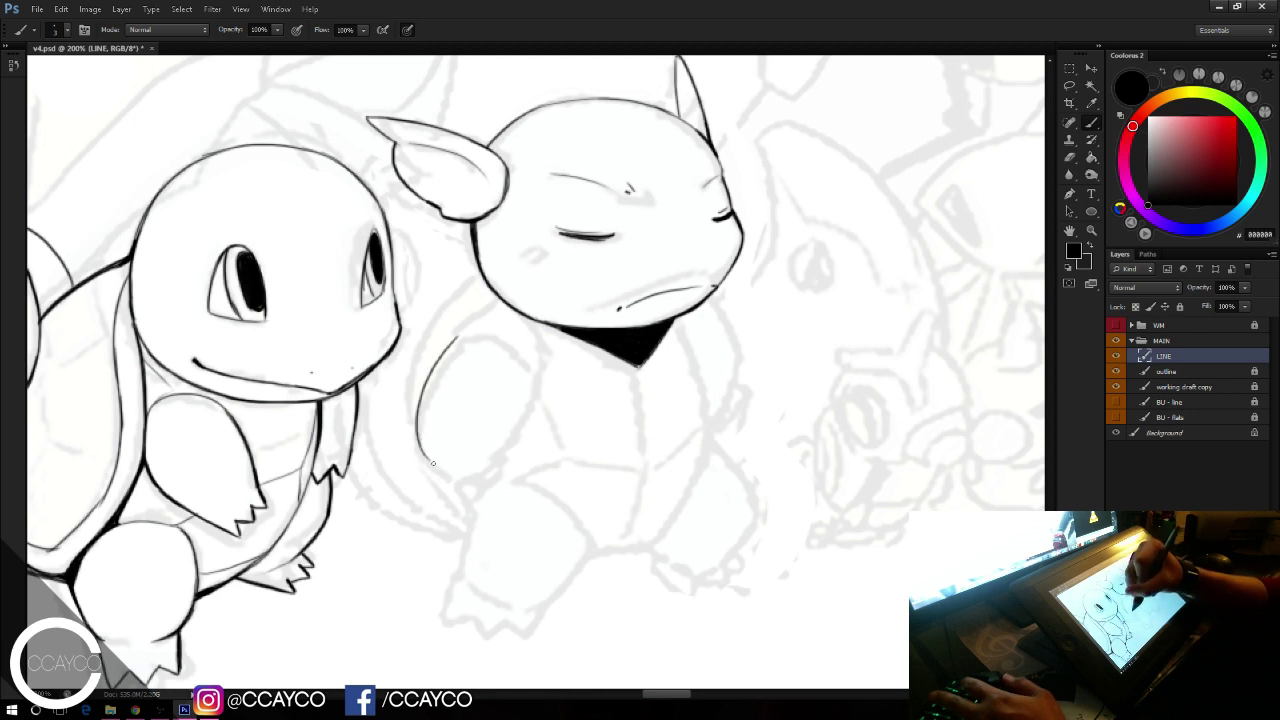
pyautogui.moveTo(416, 426); pyautogui.dragTo(434, 468)
pyautogui.hotkey('ctrl', 'z')
pyautogui.moveTo(418, 394); pyautogui.dragTo(431, 462)
pyautogui.hotkey('ctrl', 'z')
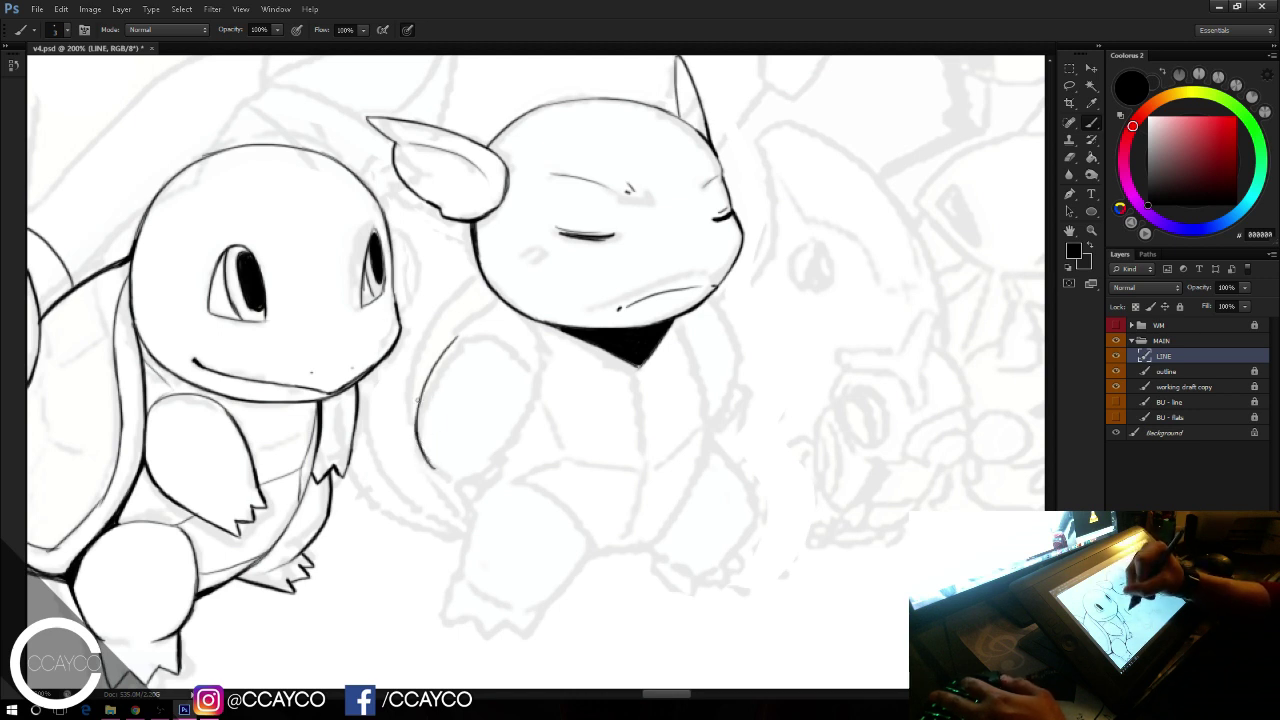
# Step: Ink the rounded shoulder over the top of the near arm, joining it to the arm's outer edge
pyautogui.moveTo(439, 366)
pyautogui.mouseDown()
pyautogui.moveTo(416, 430)
pyautogui.moveTo(484, 332)
pyautogui.mouseUp()
pyautogui.hotkey('ctrl', 'z')
pyautogui.hotkey('ctrl', 'z')
pyautogui.hotkey('ctrl', 'z')
pyautogui.moveTo(436, 370)
pyautogui.mouseDown()
pyautogui.moveTo(472, 333)
pyautogui.moveTo(517, 354)
pyautogui.moveTo(525, 383)
pyautogui.mouseUp()
pyautogui.hotkey('ctrl', 'z')
pyautogui.hotkey('ctrl', 'z')
pyautogui.moveTo(474, 333)
pyautogui.mouseDown()
pyautogui.moveTo(523, 366)
pyautogui.moveTo(509, 345)
pyautogui.moveTo(526, 400)
pyautogui.mouseUp()
pyautogui.hotkey('ctrl', 'z')
pyautogui.hotkey('ctrl', 'z')
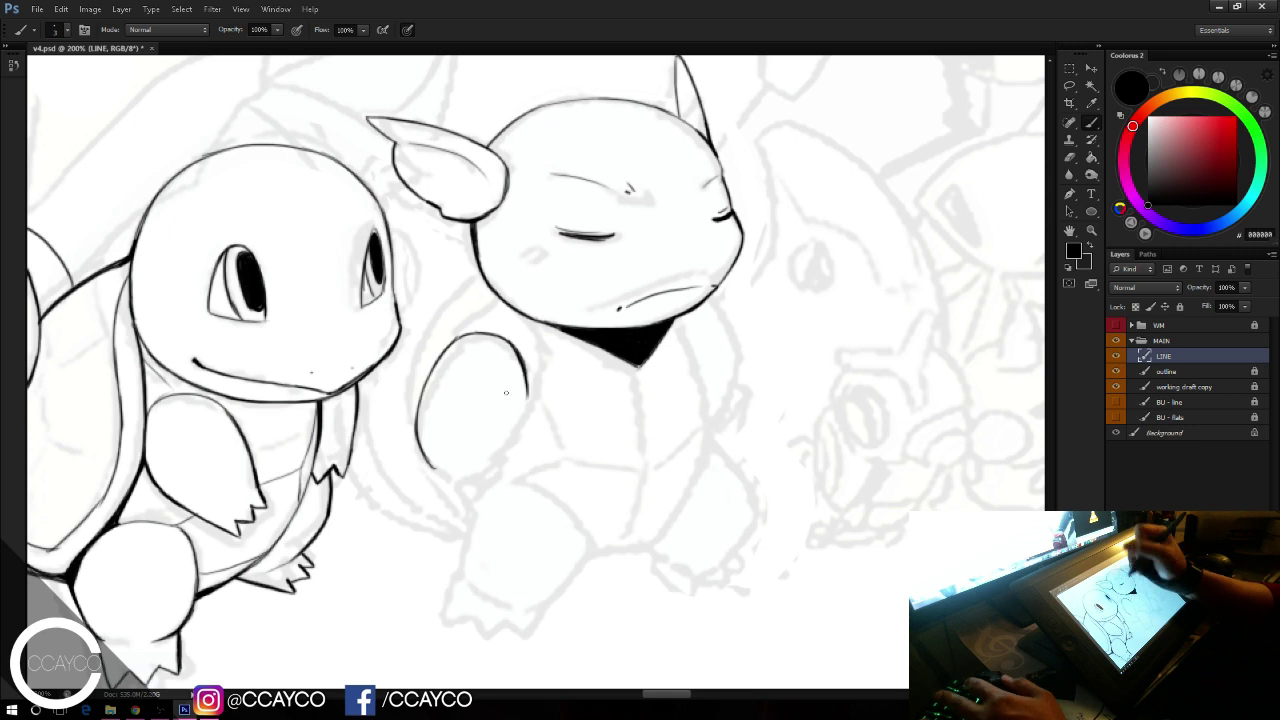
# Step: Ink the near arm's inner edge, curving from the shoulder down toward the lower end of the arm
pyautogui.moveTo(516, 346); pyautogui.dragTo(517, 421)
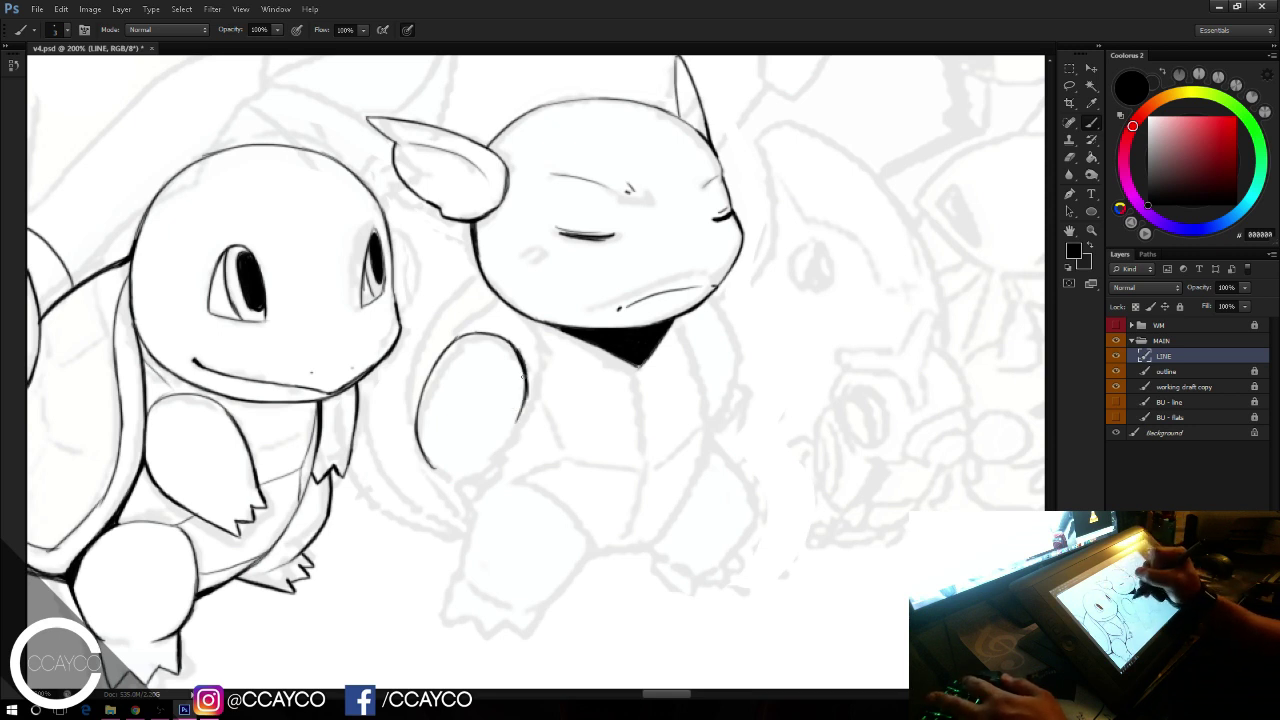
pyautogui.hotkey('ctrl', 'z')
pyautogui.moveTo(526, 376)
pyautogui.mouseDown()
pyautogui.moveTo(519, 420)
pyautogui.moveTo(490, 452)
pyautogui.mouseUp()
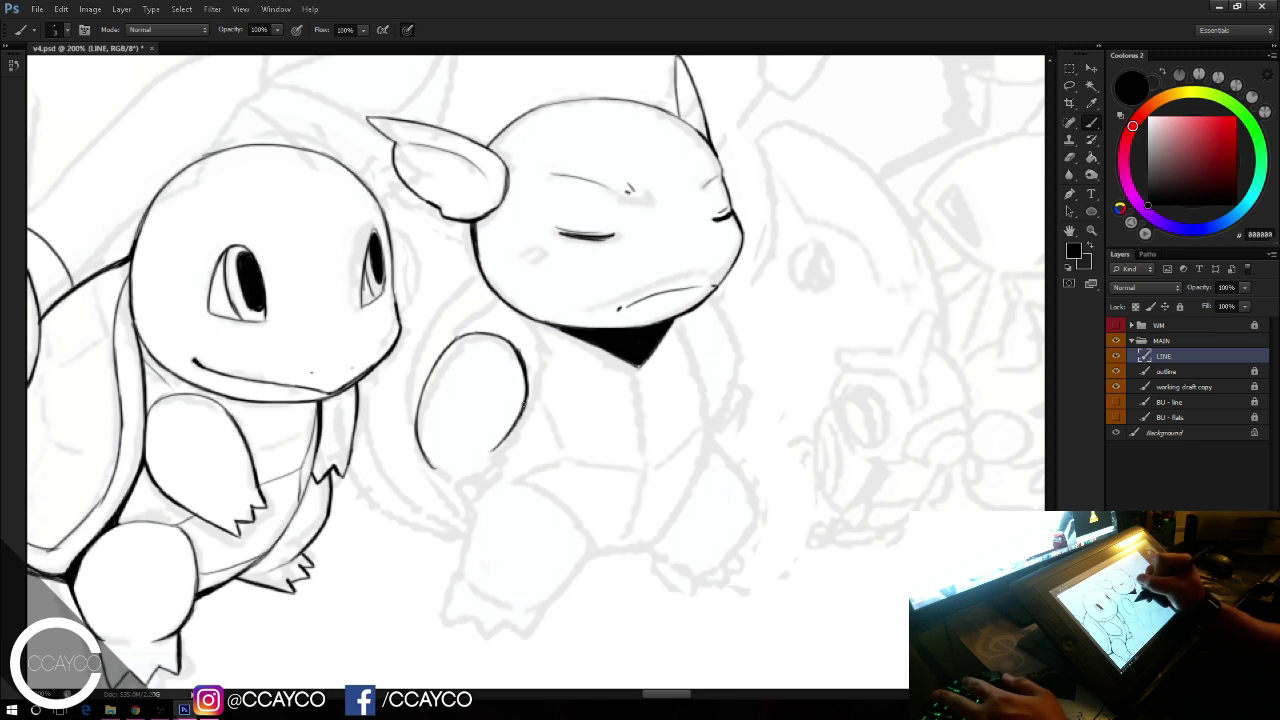
pyautogui.hotkey('ctrl', 'z')
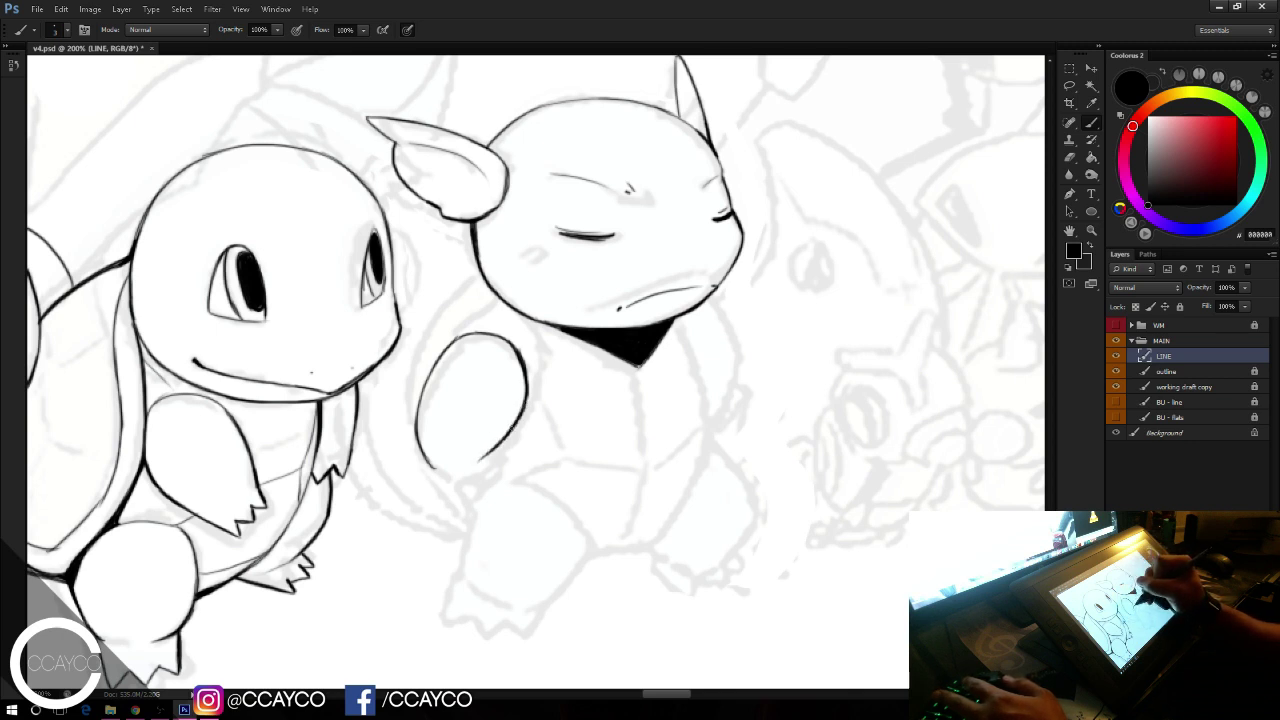
pyautogui.hotkey('ctrl', 'z')
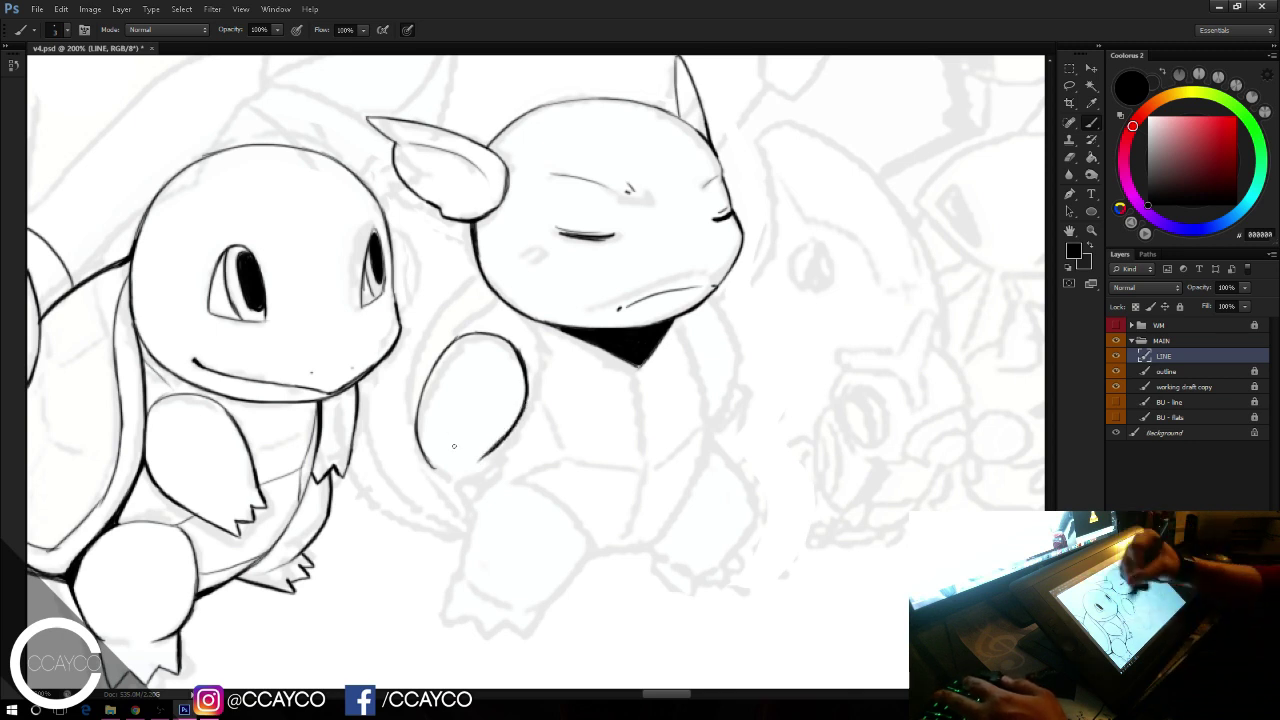
# Step: Close the near arm's outline with a rounded lower end and clean up its inner shoulder edge with the Eraser
pyautogui.hotkey('ctrl', 'z')
pyautogui.moveTo(455, 477); pyautogui.dragTo(465, 474)
pyautogui.hotkey('ctrl', 'z')
pyautogui.hotkey('ctrl', 'z')
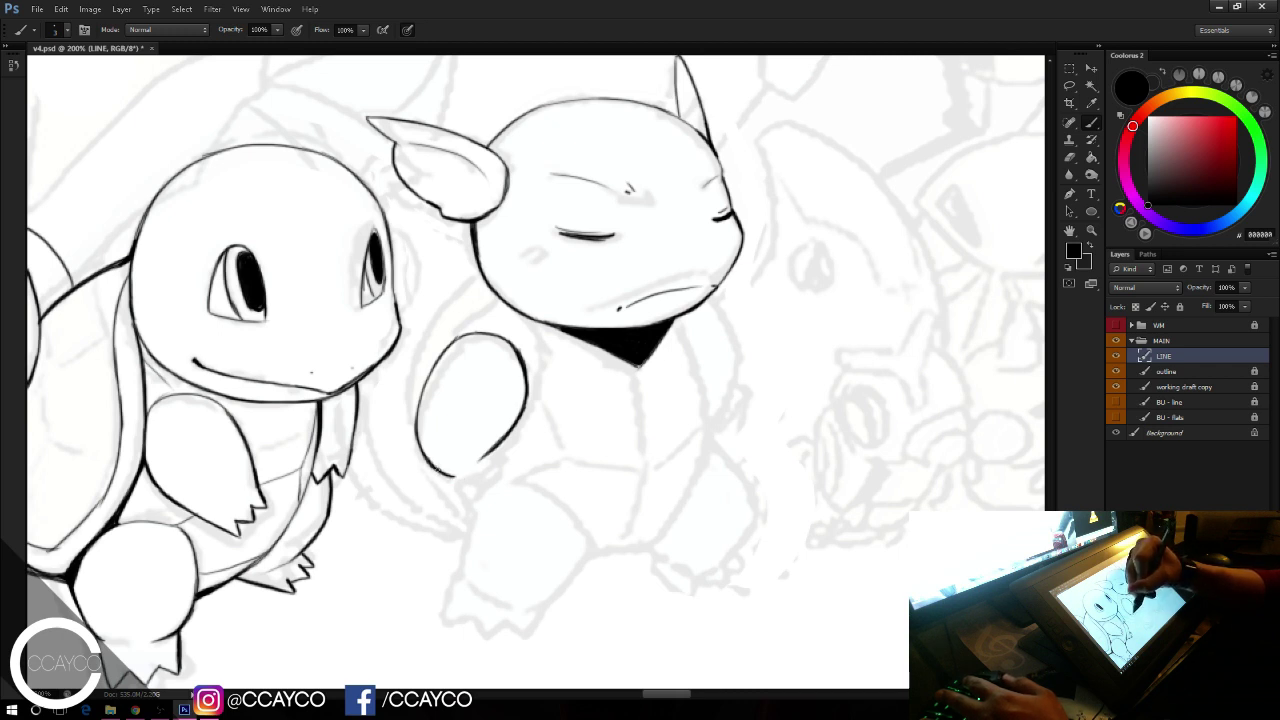
pyautogui.hotkey('ctrl', 'z')
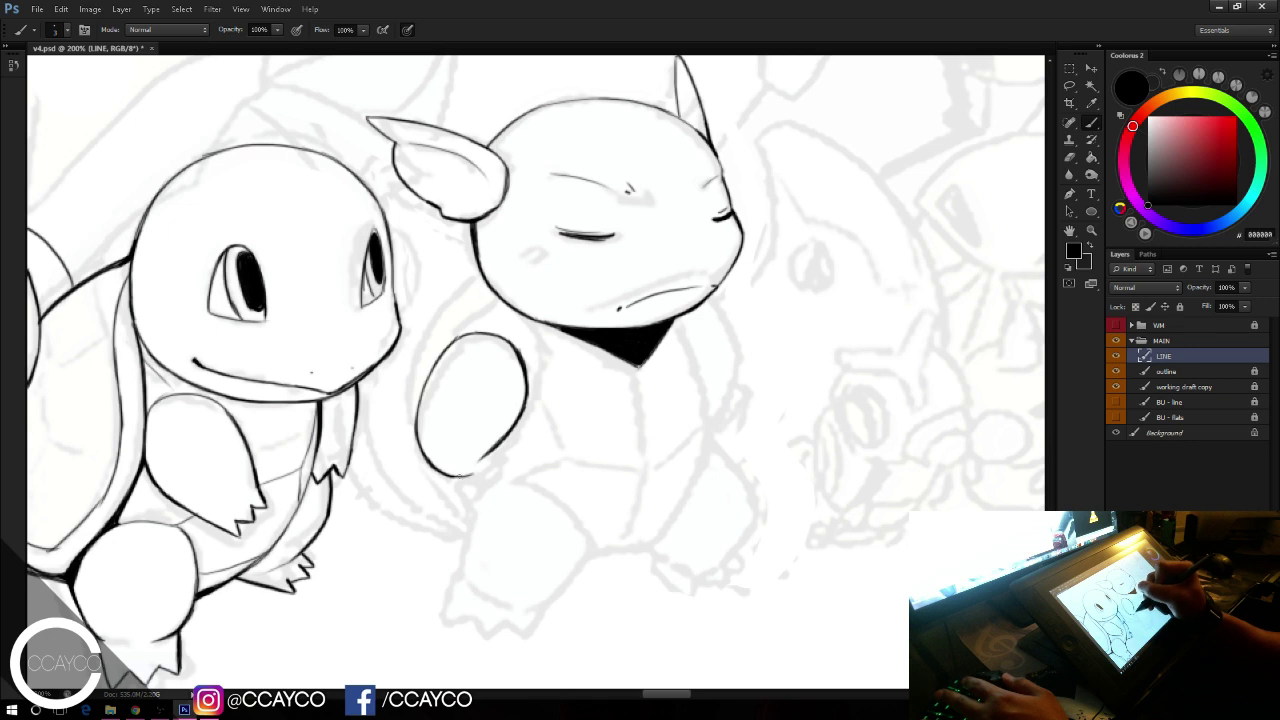
pyautogui.hotkey('ctrl', 'z')
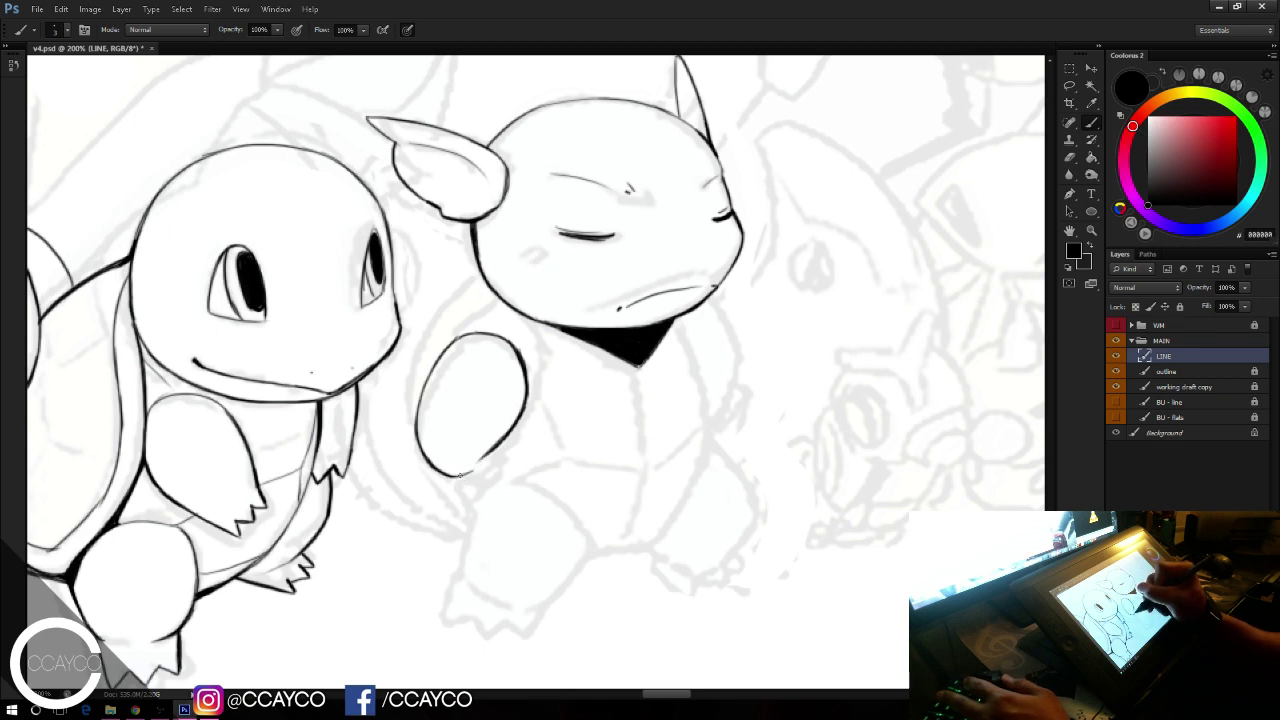
pyautogui.moveTo(487, 457); pyautogui.dragTo(457, 476)
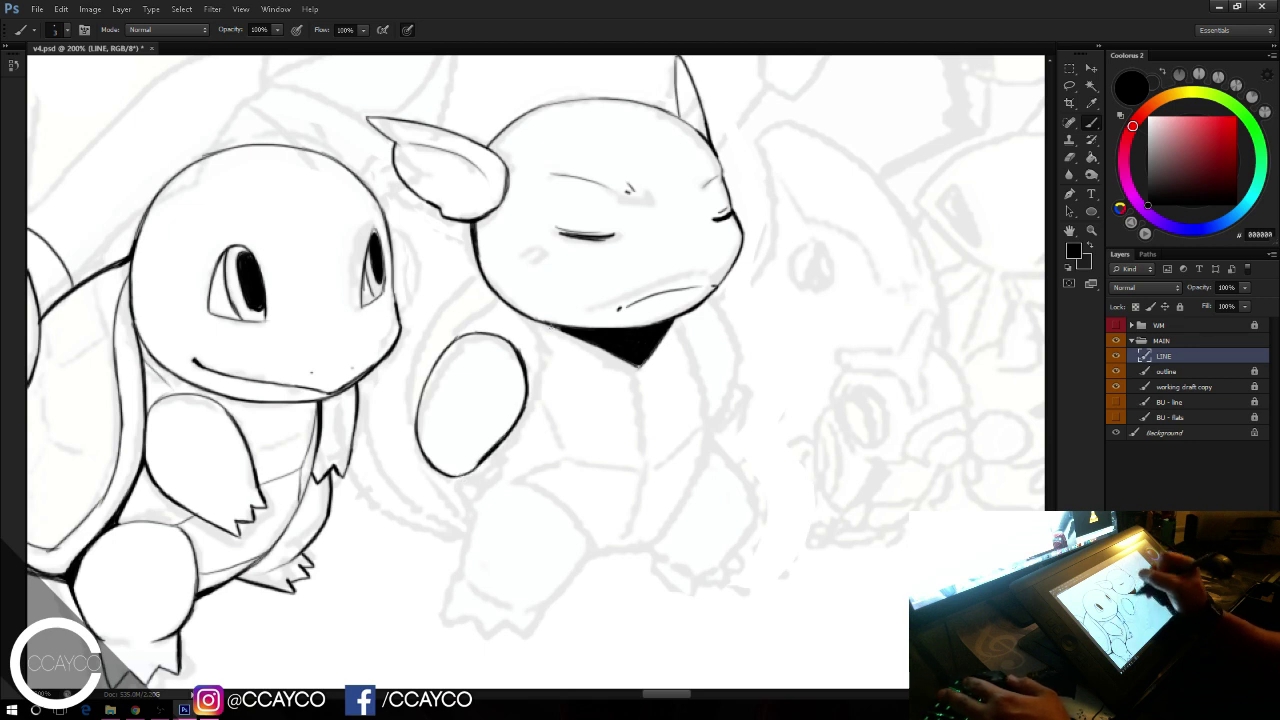
pyautogui.press('e')
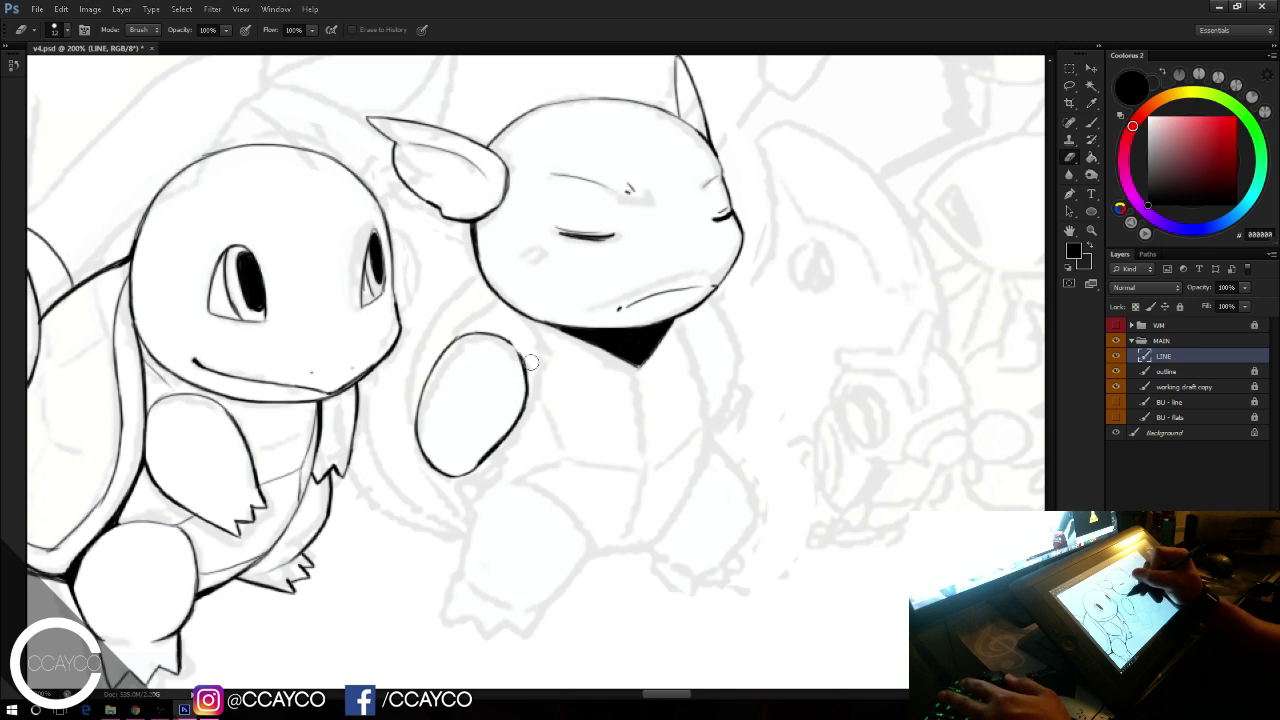
pyautogui.press('b')
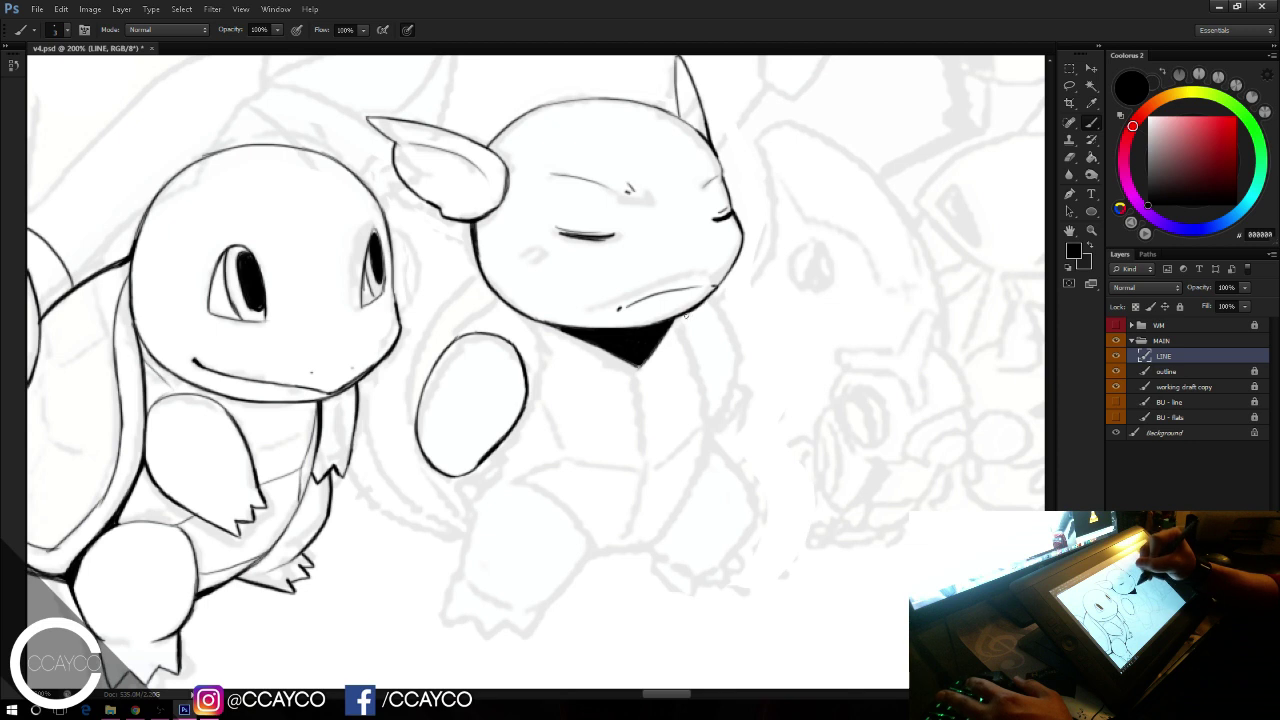
# Step: Ink the far side of the fin-eared turtle's torso, curving from below the chin down toward the far leg
pyautogui.moveTo(686, 315); pyautogui.dragTo(704, 369)
pyautogui.hotkey('ctrl', 'z')
pyautogui.moveTo(687, 314); pyautogui.dragTo(707, 420)
pyautogui.hotkey('ctrl', 'z')
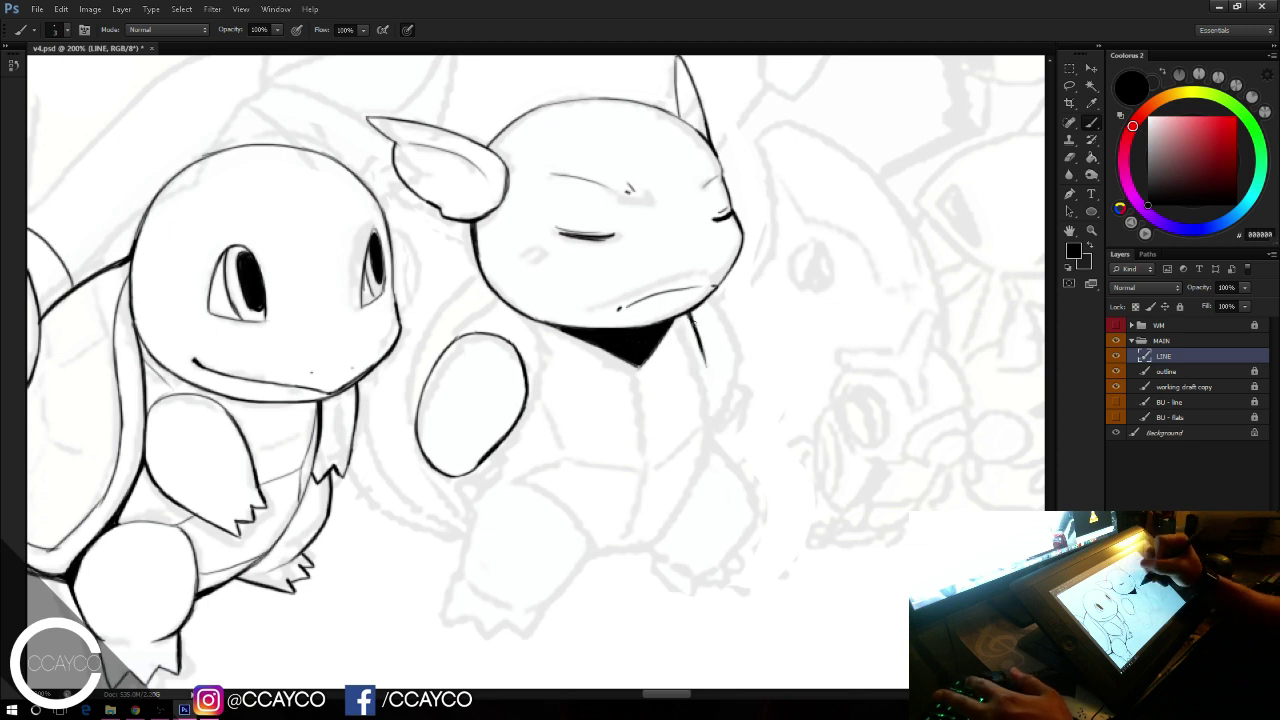
pyautogui.moveTo(697, 332); pyautogui.dragTo(715, 440)
pyautogui.hotkey('ctrl', 'z')
pyautogui.moveTo(697, 332)
pyautogui.mouseDown()
pyautogui.moveTo(715, 431)
pyautogui.moveTo(703, 485)
pyautogui.mouseUp()
pyautogui.hotkey('ctrl', 'z')
pyautogui.moveTo(707, 360); pyautogui.dragTo(708, 464)
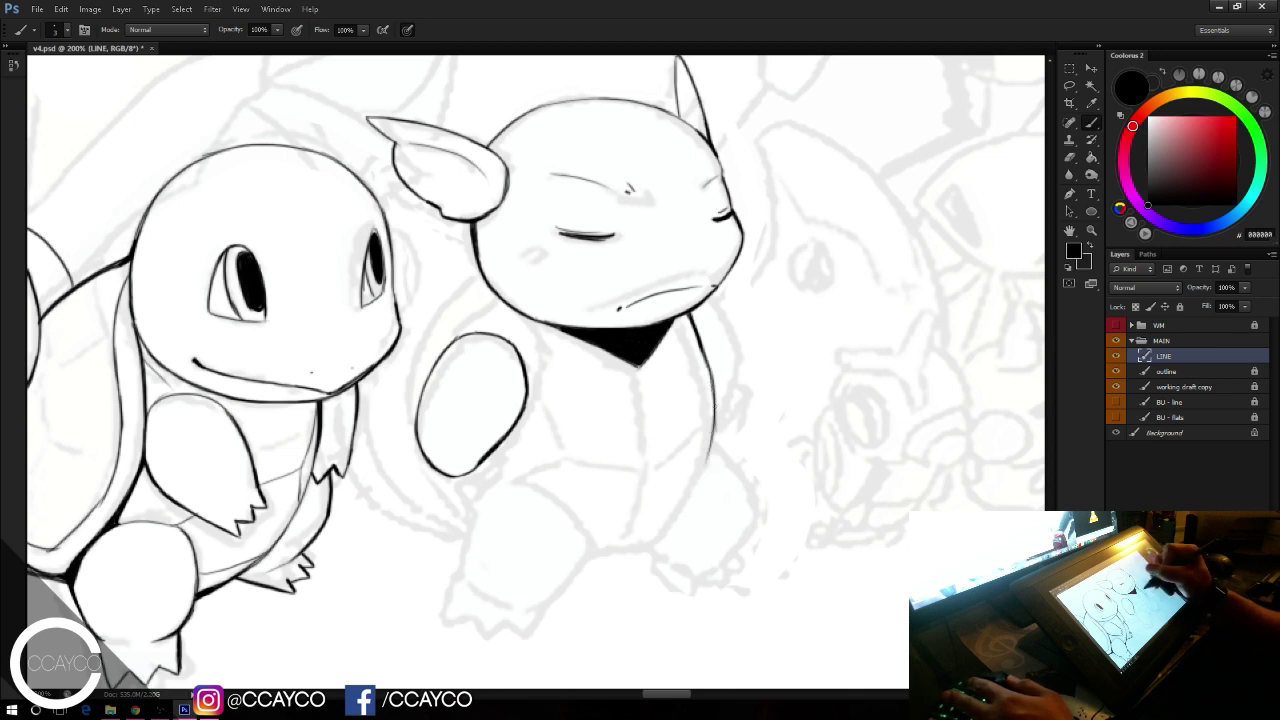
# Step: Extend the far side of the fin-eared turtle's torso in a tapering curve down to the crotch above the far leg
pyautogui.moveTo(715, 410)
pyautogui.mouseDown()
pyautogui.moveTo(690, 500)
pyautogui.moveTo(696, 479)
pyautogui.moveTo(668, 521)
pyautogui.mouseUp()
pyautogui.hotkey('ctrl', 'z')
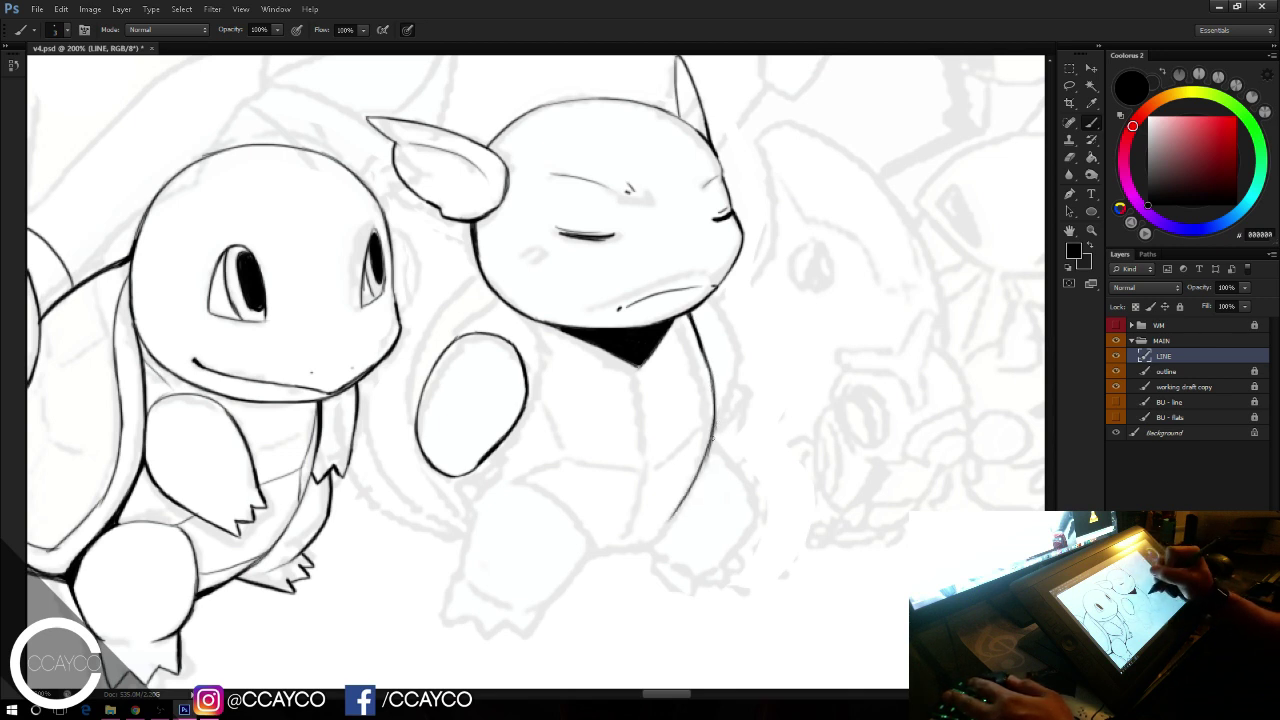
pyautogui.moveTo(713, 436); pyautogui.dragTo(660, 524)
pyautogui.hotkey('ctrl', 'z')
pyautogui.moveTo(695, 476); pyautogui.dragTo(658, 532)
pyautogui.hotkey('ctrl', 'z')
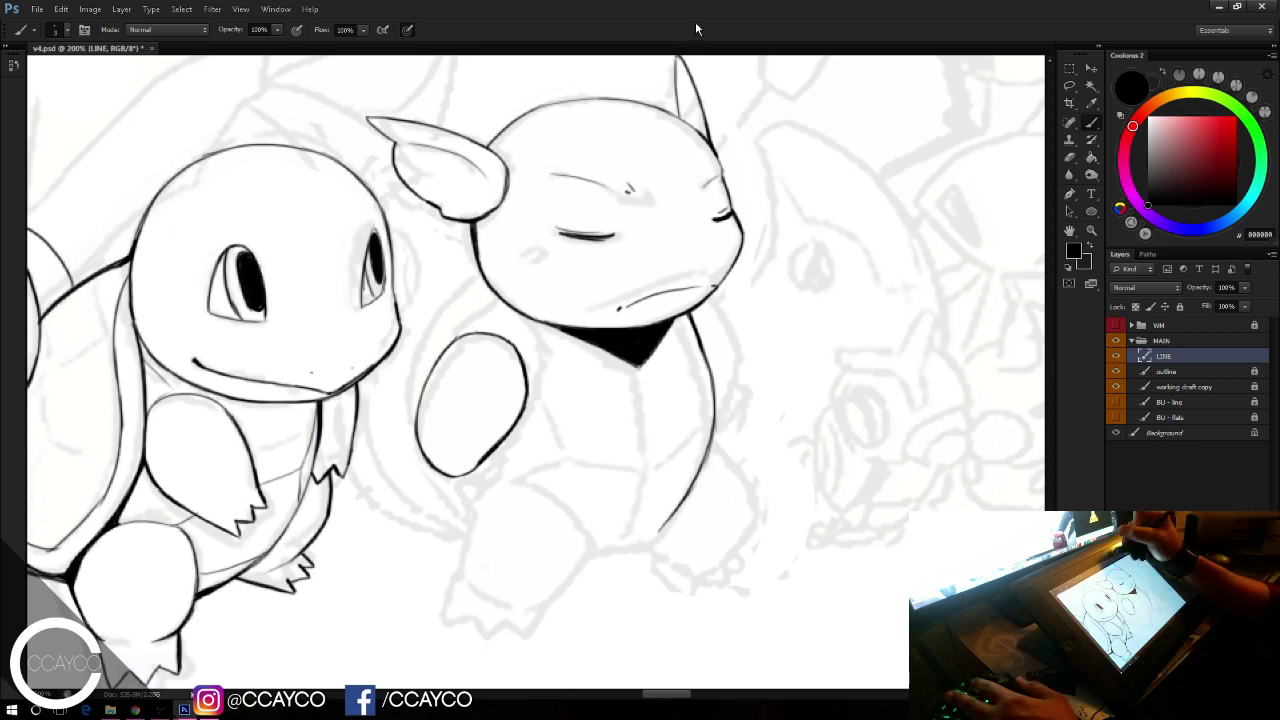
pyautogui.press('e')
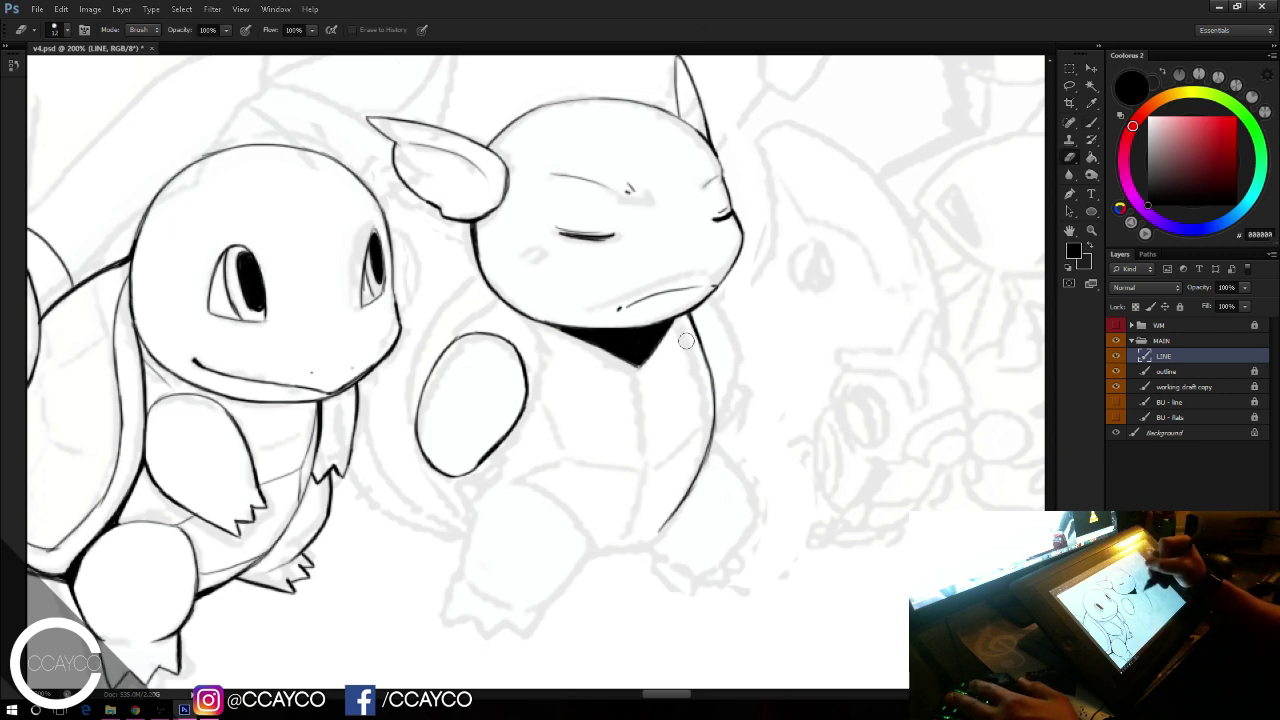
pyautogui.press('b')
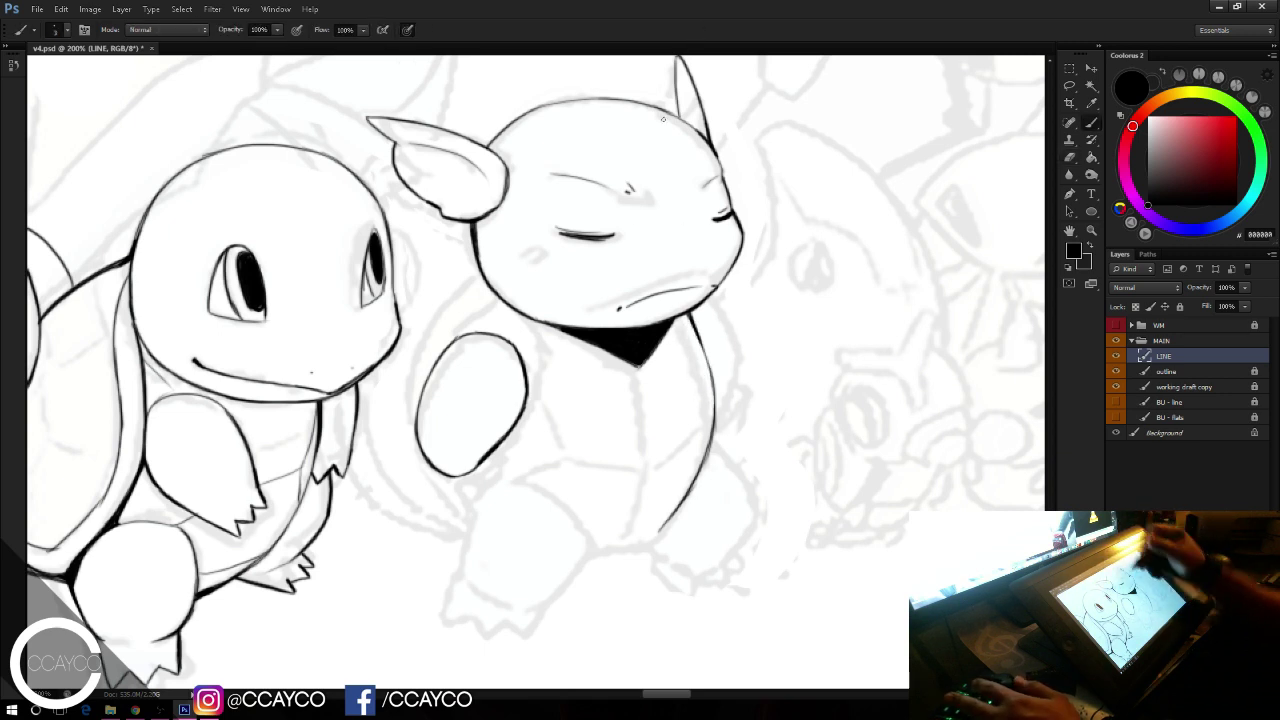
# Step: Ink the far arm beside the torso and small pointed claws on both hands, and save the document
pyautogui.moveTo(712, 296)
pyautogui.mouseDown()
pyautogui.moveTo(745, 363)
pyautogui.moveTo(721, 309)
pyautogui.moveTo(742, 394)
pyautogui.mouseUp()
pyautogui.hotkey('ctrl', 'z')
pyautogui.hotkey('ctrl', 'z')
pyautogui.moveTo(743, 344)
pyautogui.mouseDown()
pyautogui.moveTo(724, 420)
pyautogui.moveTo(740, 389)
pyautogui.moveTo(732, 412)
pyautogui.mouseUp()
pyautogui.hotkey('ctrl', 'z')
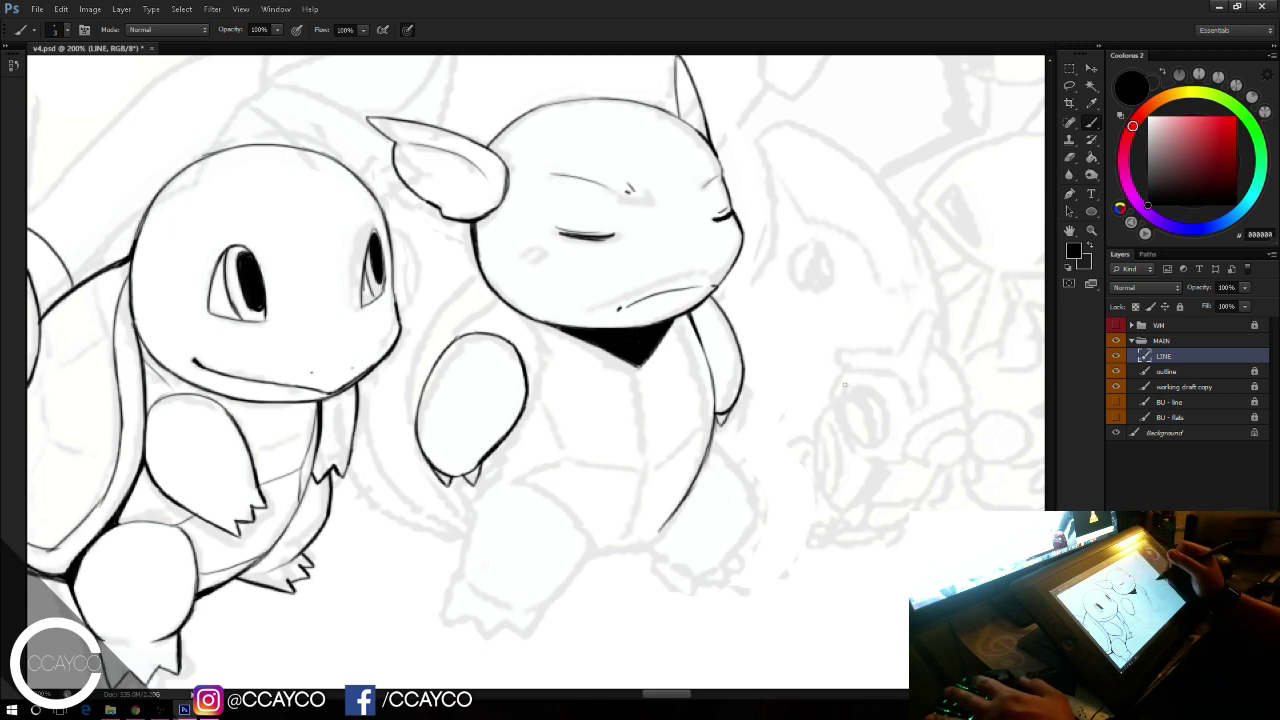
pyautogui.hotkey('ctrl', 's')
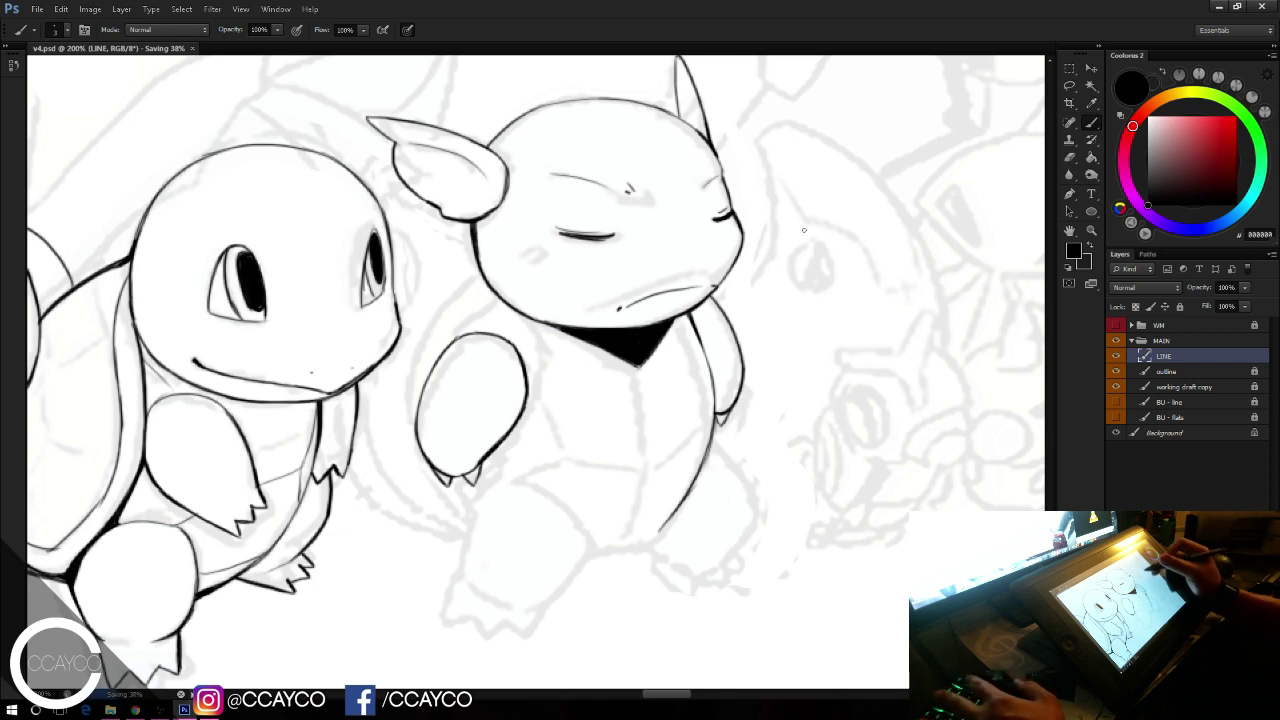
# Step: Thicken the head outline just above the near ear and ink a short shoulder line between the head and near arm
pyautogui.moveTo(490, 147); pyautogui.dragTo(536, 110)
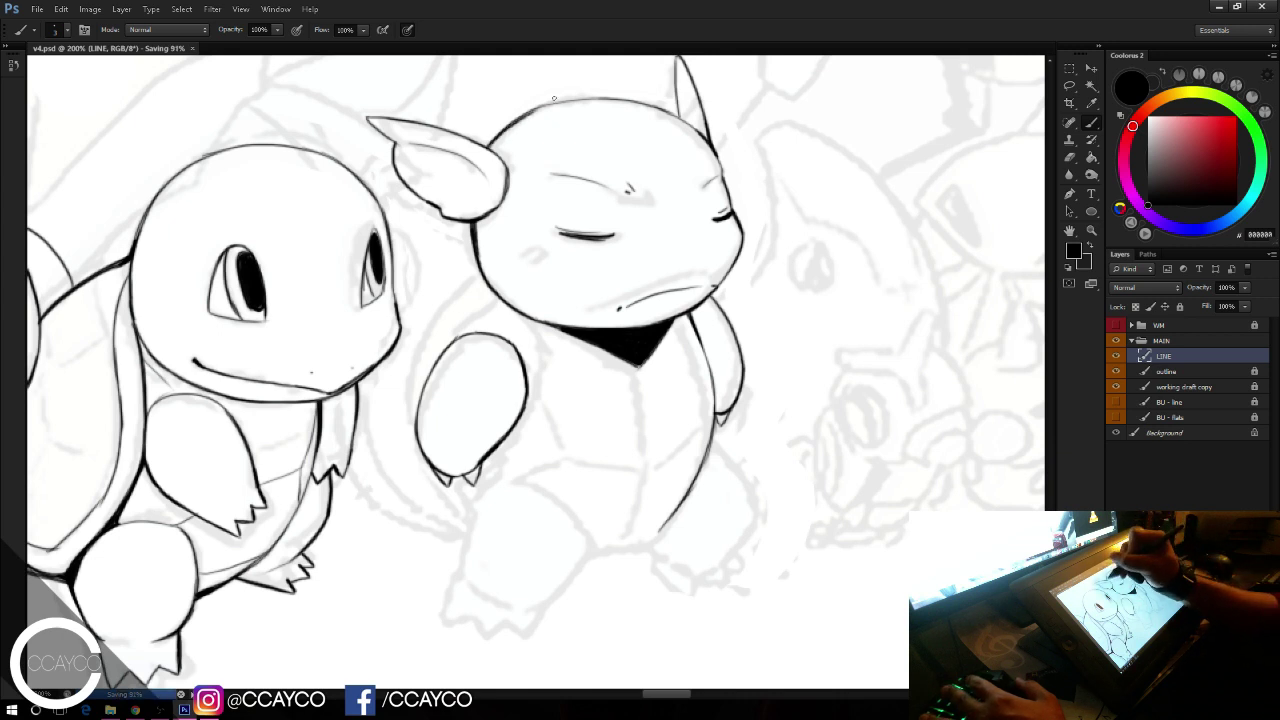
pyautogui.hotkey('ctrl', 'z')
pyautogui.moveTo(490, 149); pyautogui.dragTo(510, 126)
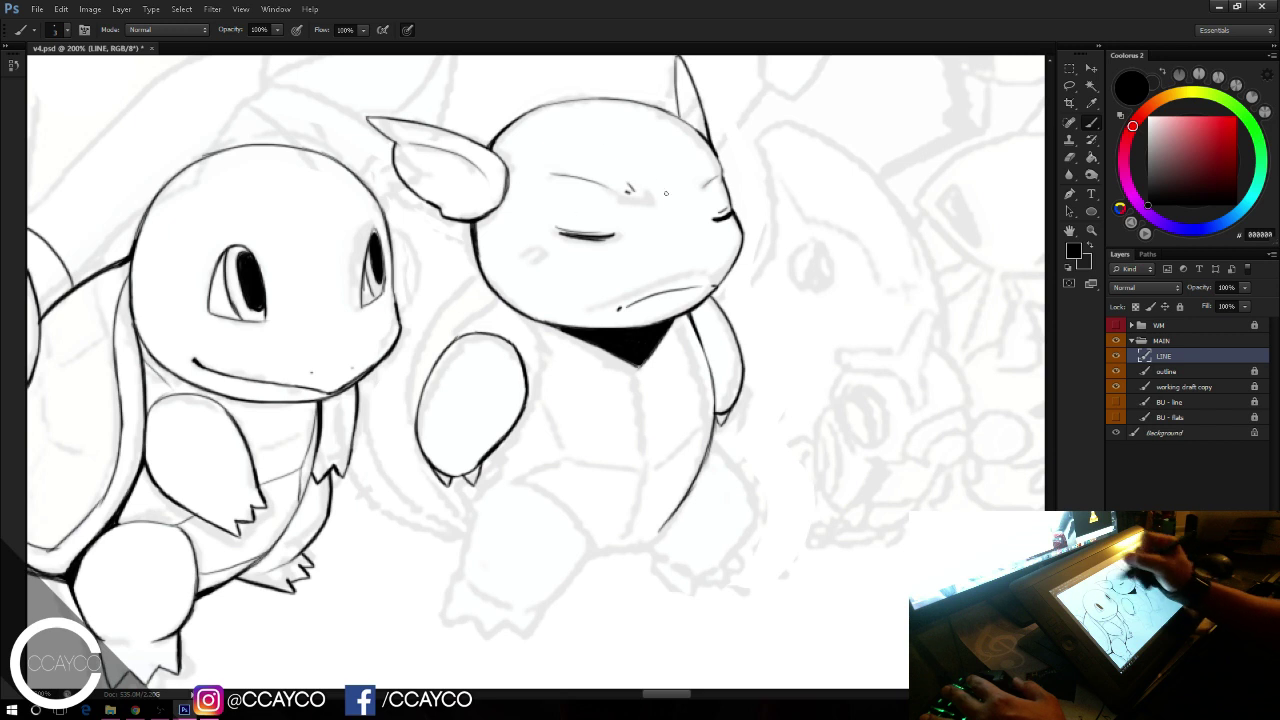
pyautogui.moveTo(458, 335)
pyautogui.mouseDown()
pyautogui.moveTo(504, 295)
pyautogui.moveTo(492, 308)
pyautogui.mouseUp()
pyautogui.hotkey('ctrl', 'z')
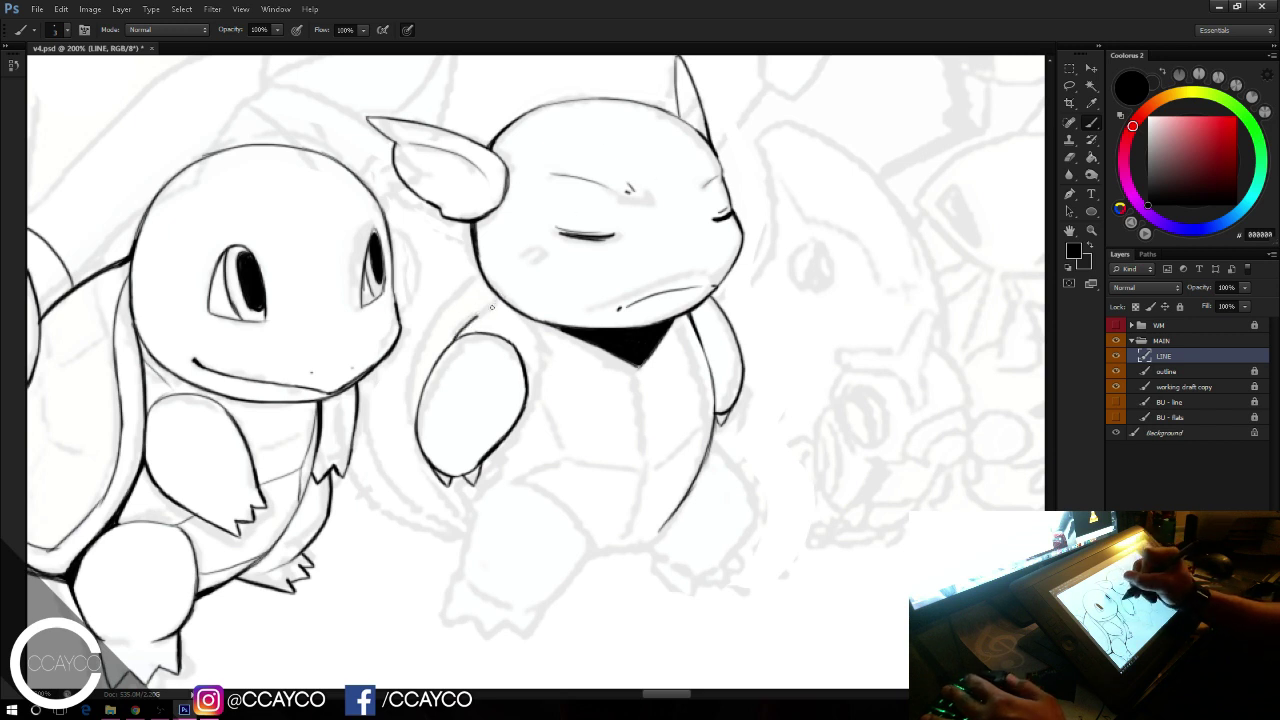
# Step: Try erasing the brow lines and view the line art without the working draft copy layer, restoring both
pyautogui.press('e')
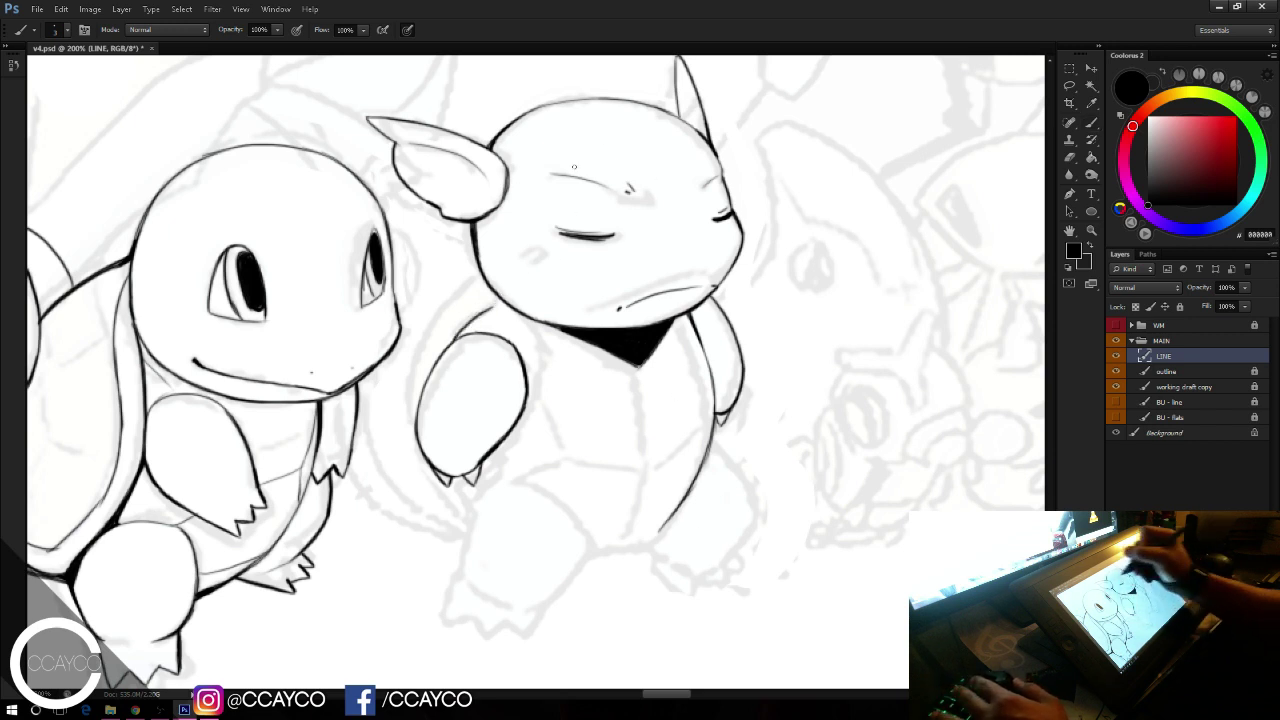
pyautogui.moveTo(627, 172)
pyautogui.mouseDown()
pyautogui.moveTo(637, 190)
pyautogui.moveTo(588, 184)
pyautogui.mouseUp()
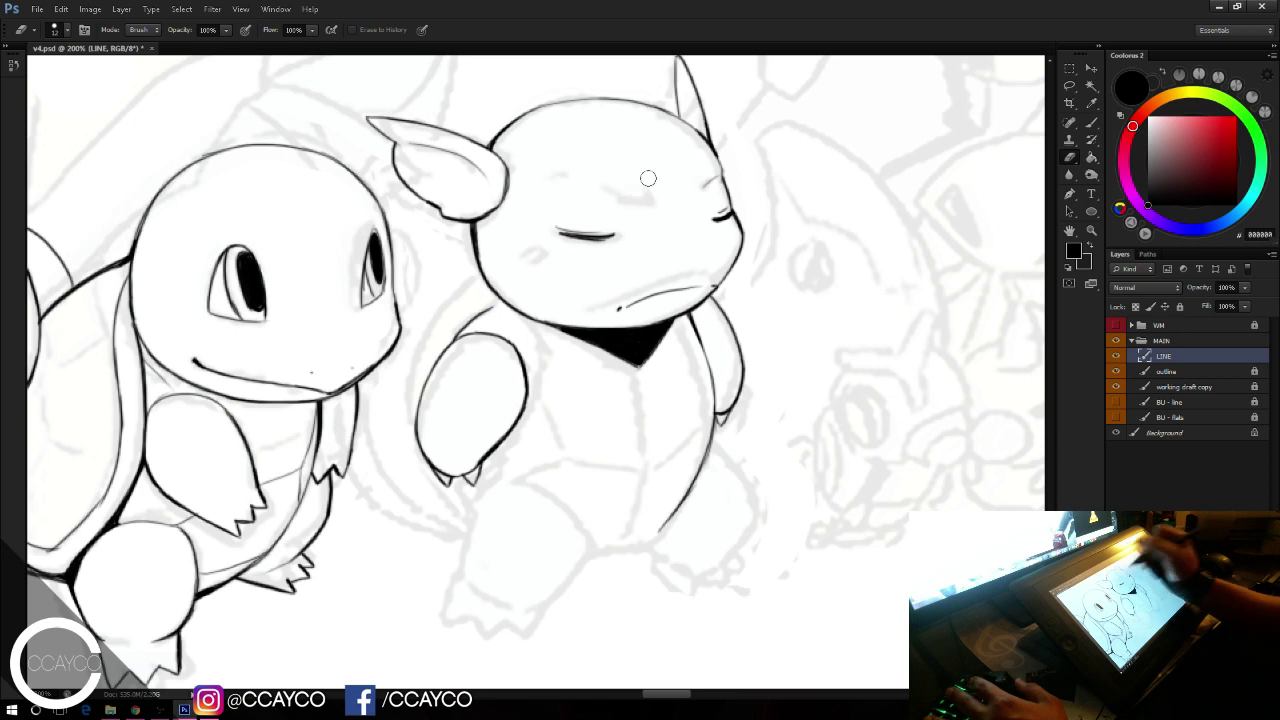
pyautogui.click(1116, 386)
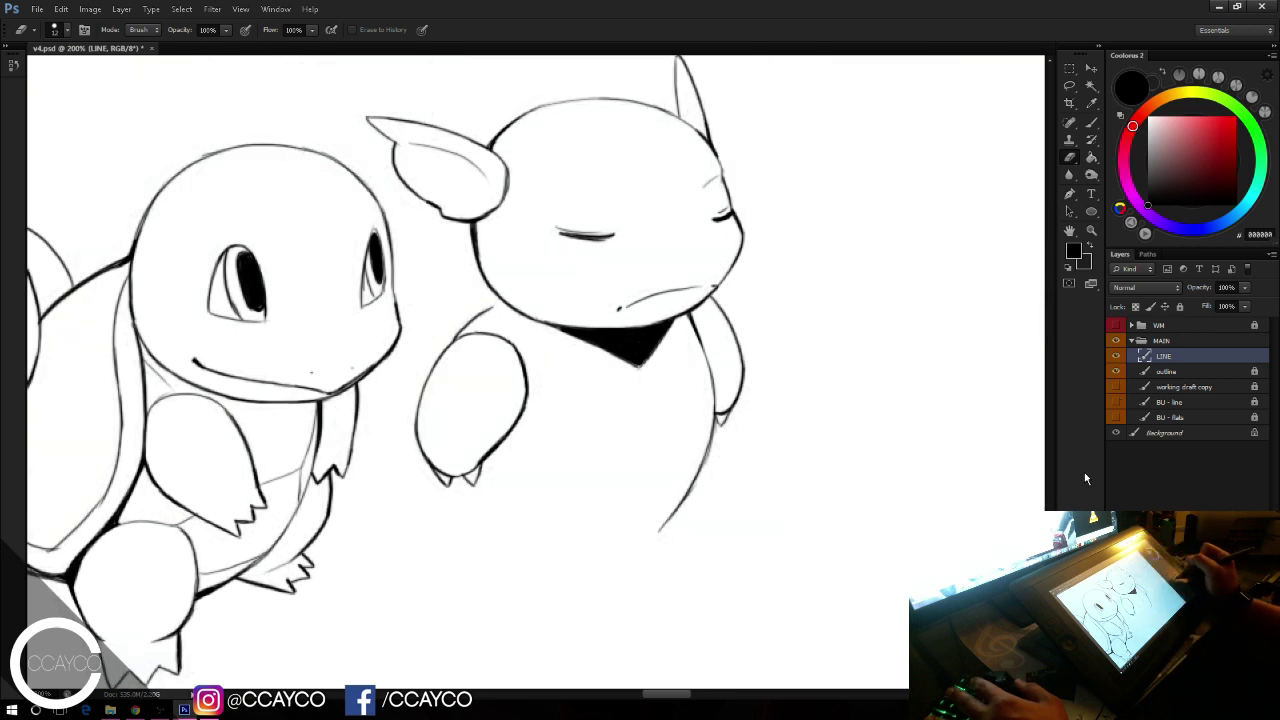
pyautogui.hotkey('ctrl', 'z')
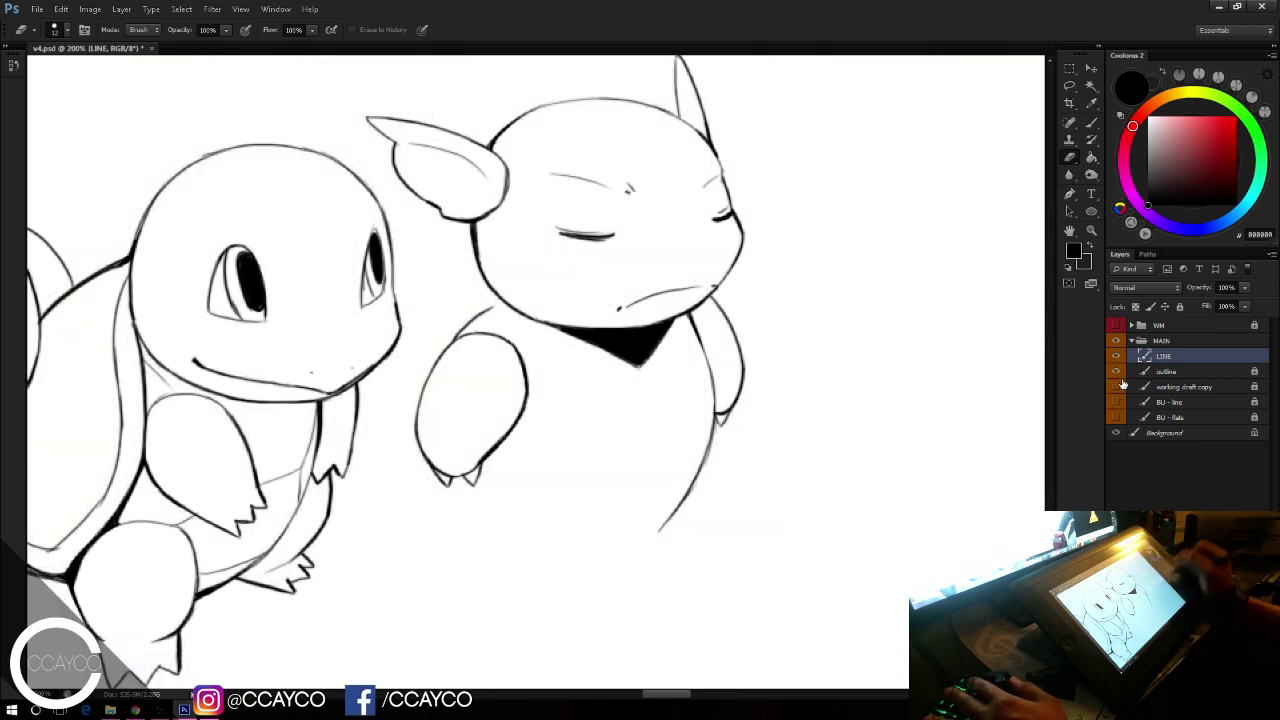
pyautogui.click(1118, 386)
# Step: Extend and thicken the shoulder line from under the head to the near arm, cleaning it up with the Eraser
pyautogui.press('b')
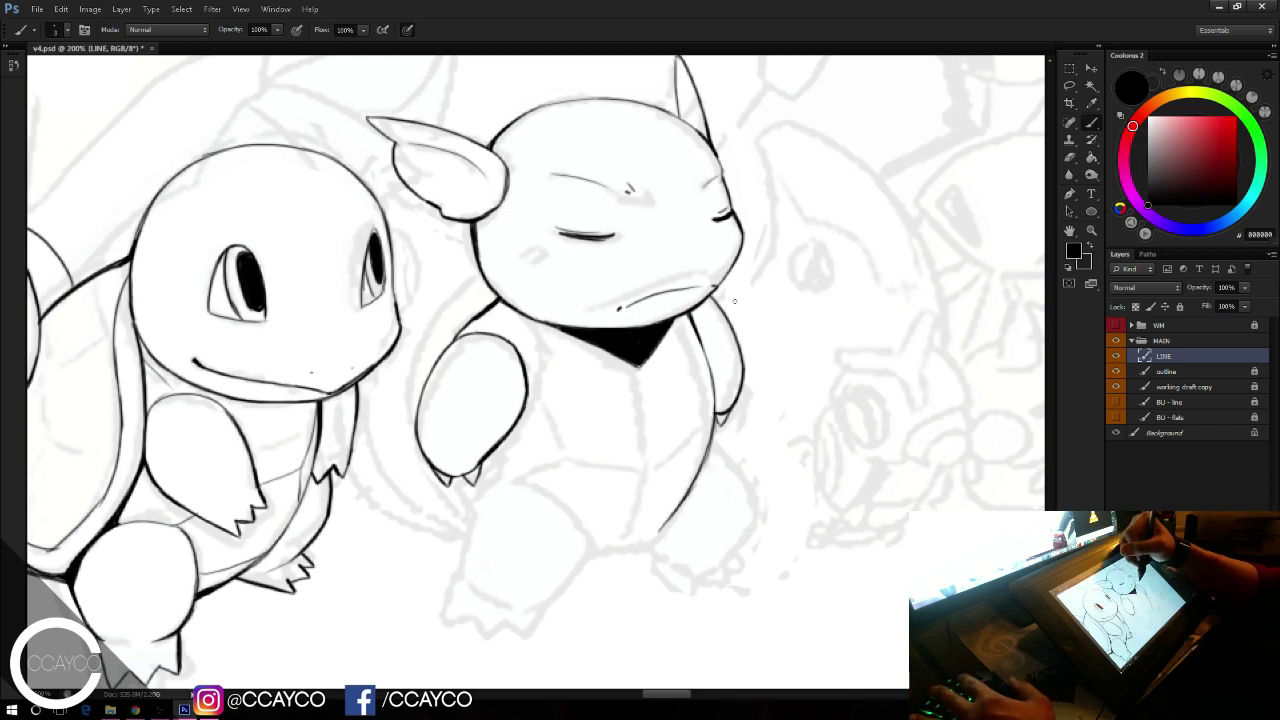
pyautogui.moveTo(734, 298); pyautogui.dragTo(745, 279)
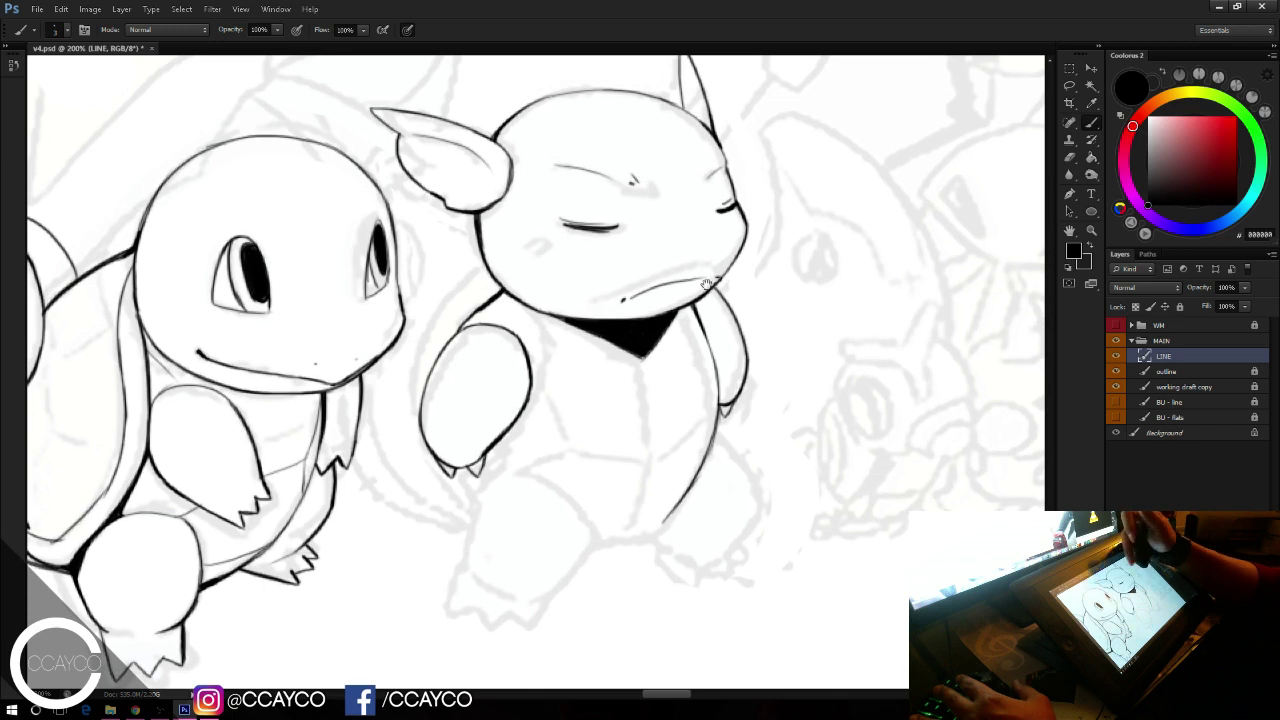
pyautogui.moveTo(688, 244); pyautogui.dragTo(686, 247)
pyautogui.press('e')
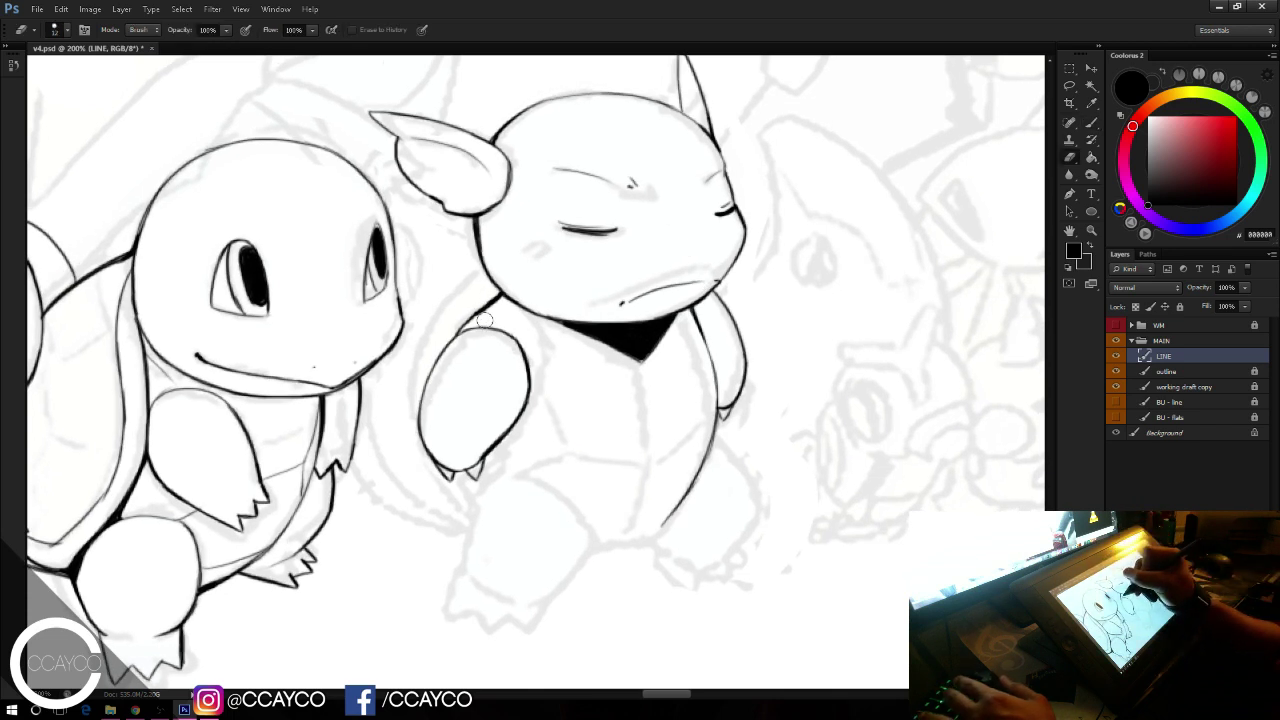
pyautogui.press('b')
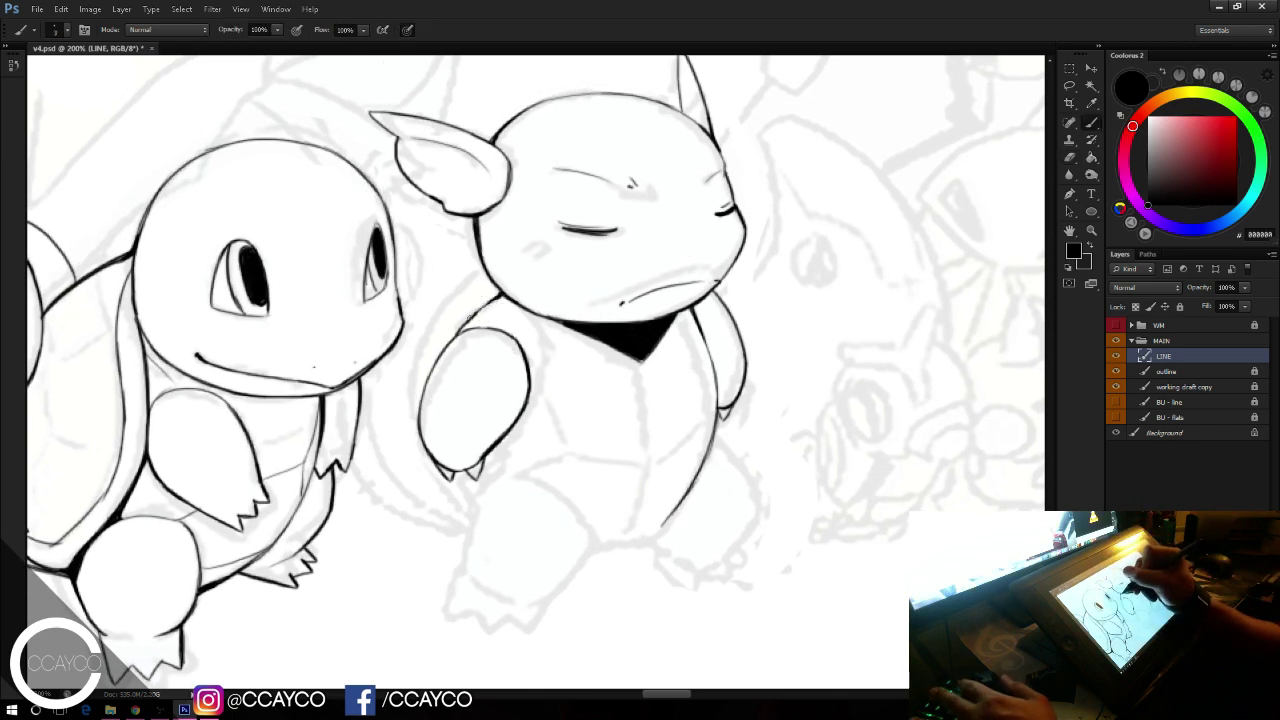
pyautogui.moveTo(489, 301); pyautogui.dragTo(452, 340)
pyautogui.hotkey('ctrl', 'z')
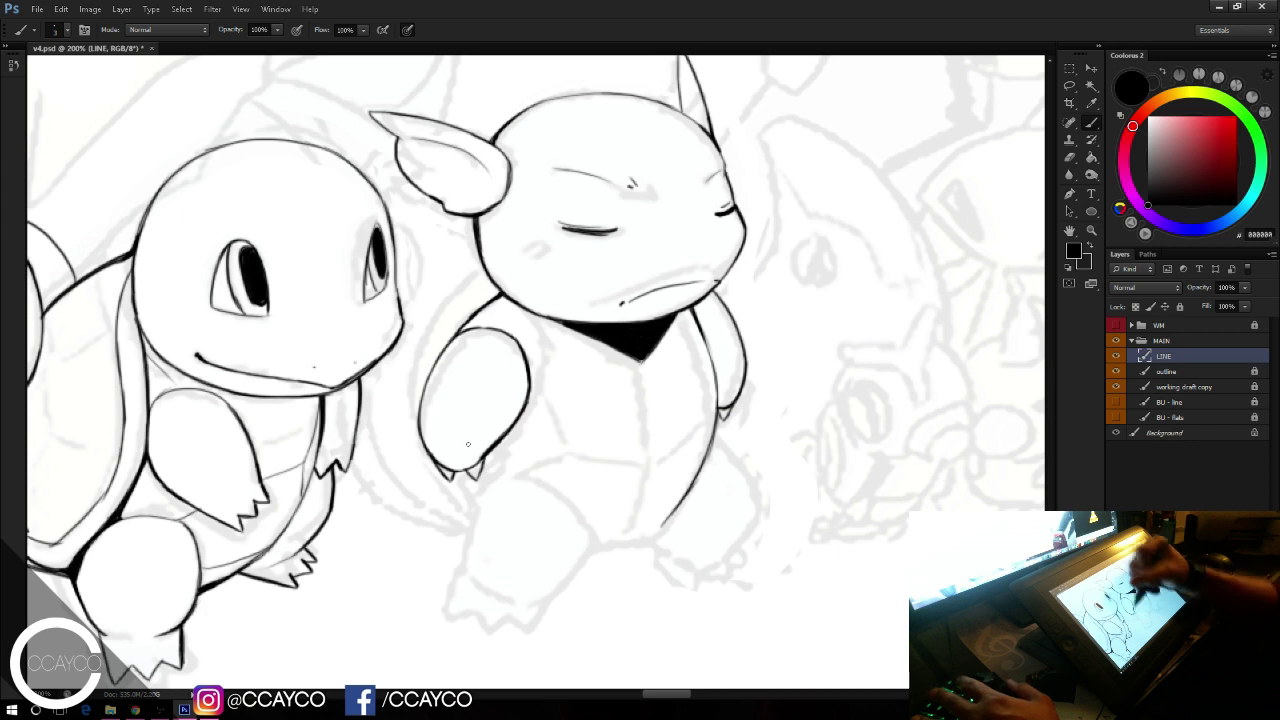
# Step: Ink the near leg's curved top contour and the torso's lower edge between the two legs
pyautogui.moveTo(486, 474)
pyautogui.mouseDown()
pyautogui.moveTo(576, 500)
pyautogui.moveTo(468, 498)
pyautogui.moveTo(518, 476)
pyautogui.moveTo(585, 518)
pyautogui.mouseUp()
pyautogui.hotkey('ctrl', 'z')
pyautogui.hotkey('ctrl', 'z')
pyautogui.hotkey('ctrl', 'z')
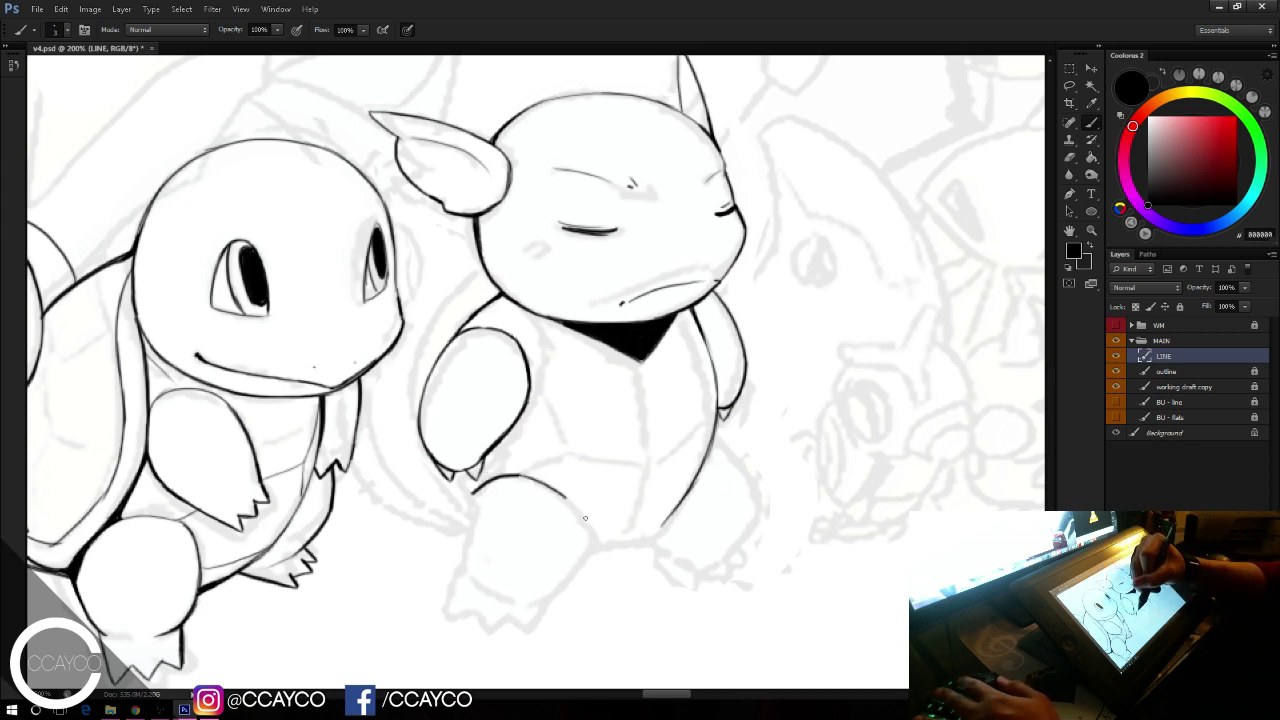
pyautogui.moveTo(520, 477); pyautogui.dragTo(586, 518)
pyautogui.moveTo(522, 476); pyautogui.dragTo(601, 539)
pyautogui.hotkey('ctrl', 'z')
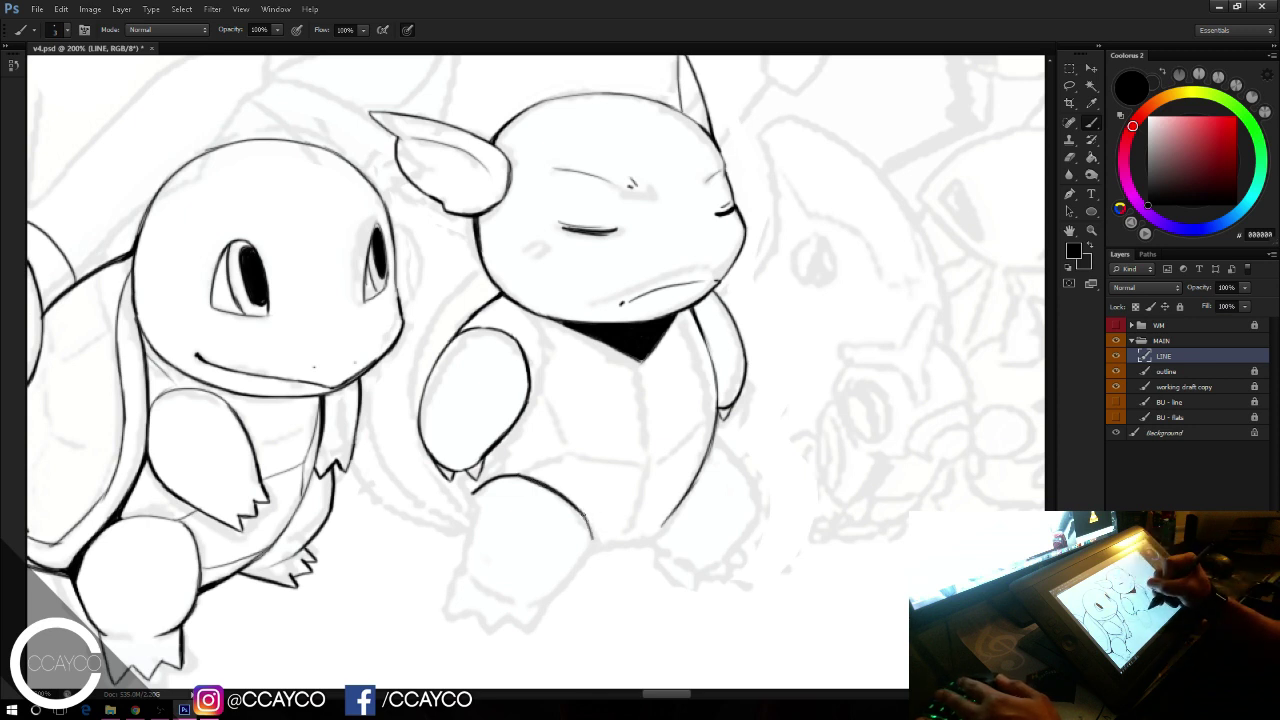
pyautogui.moveTo(596, 546); pyautogui.dragTo(660, 522)
pyautogui.moveTo(596, 546); pyautogui.dragTo(672, 510)
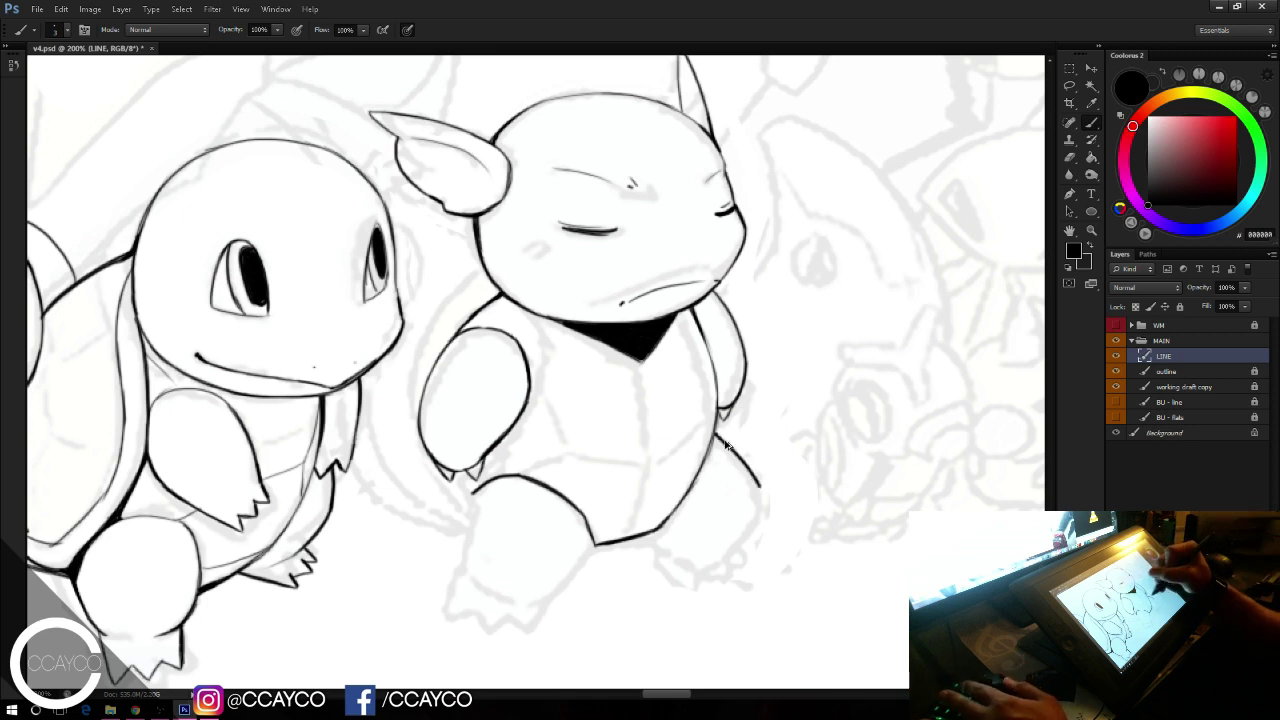
# Step: Ink the far leg's outer edge, curving from the side of the torso down toward the foot
pyautogui.moveTo(716, 434); pyautogui.dragTo(754, 484)
pyautogui.moveTo(716, 432); pyautogui.dragTo(756, 484)
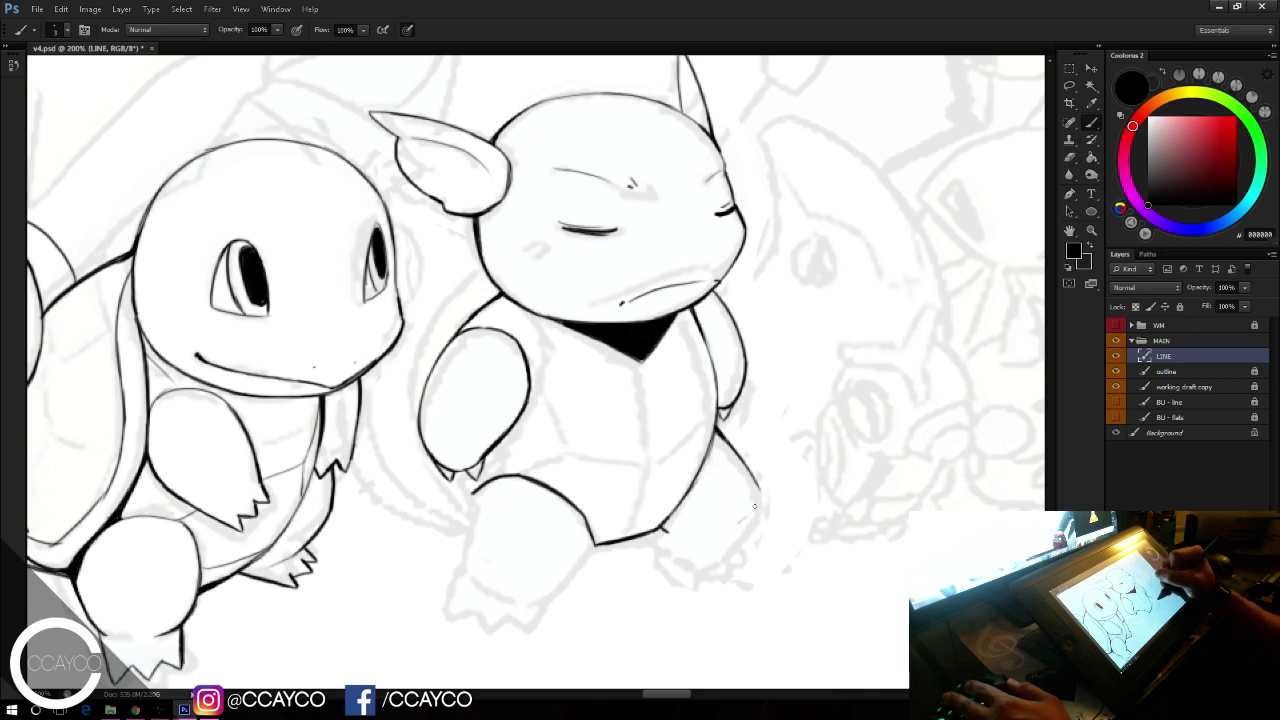
pyautogui.moveTo(756, 482); pyautogui.dragTo(761, 513)
pyautogui.moveTo(756, 480); pyautogui.dragTo(749, 545)
pyautogui.hotkey('ctrl', 'alt', 'z')
pyautogui.hotkey('ctrl', 'alt', 'z')
pyautogui.hotkey('ctrl', 'z')
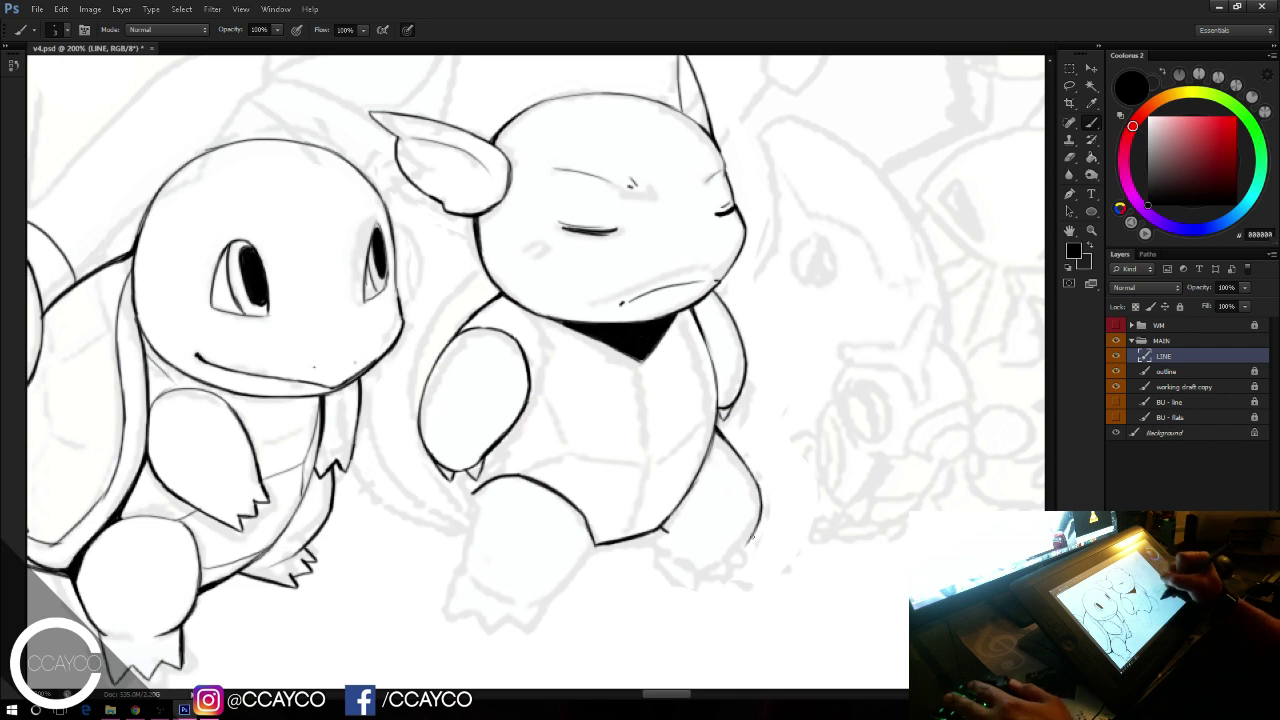
# Step: Ink the far leg's inner edge, the sole of the foot and its jagged toe claws
pyautogui.moveTo(662, 530)
pyautogui.mouseDown()
pyautogui.moveTo(663, 554)
pyautogui.moveTo(743, 581)
pyautogui.mouseUp()
pyautogui.hotkey('ctrl', 'z')
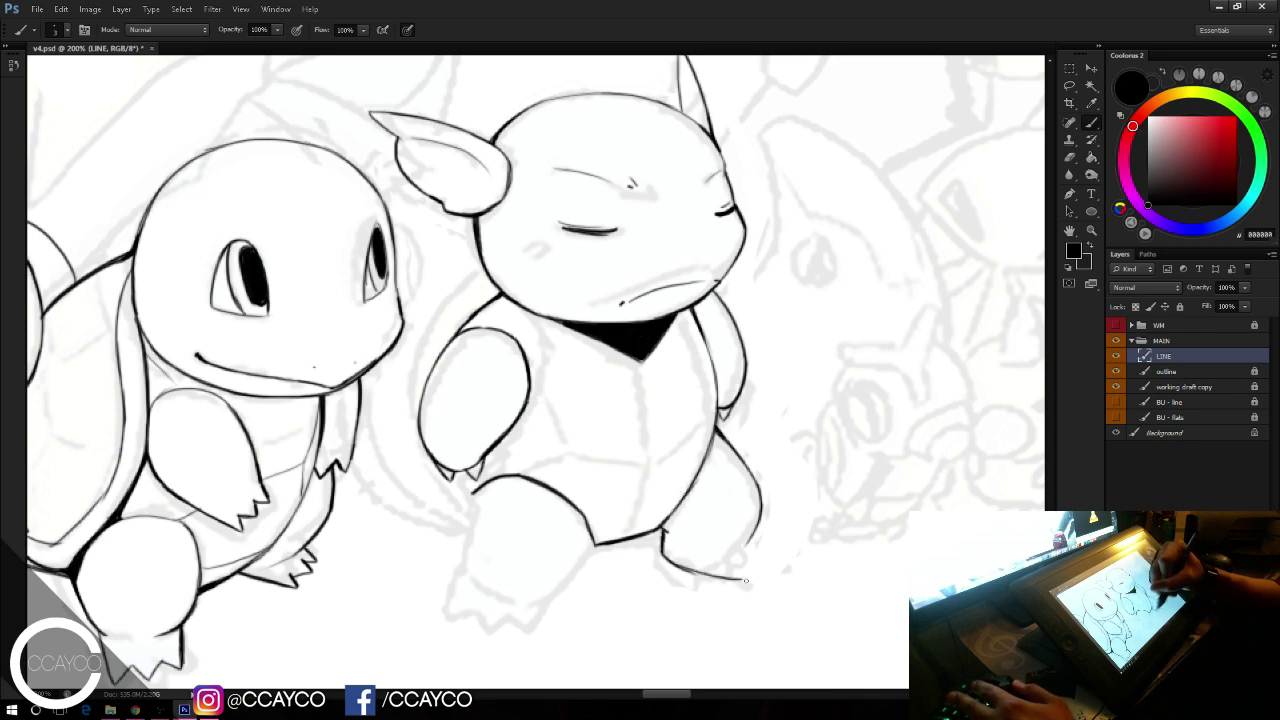
pyautogui.hotkey('ctrl', 'z')
pyautogui.moveTo(663, 556)
pyautogui.mouseDown()
pyautogui.moveTo(713, 577)
pyautogui.moveTo(672, 531)
pyautogui.moveTo(671, 558)
pyautogui.moveTo(726, 580)
pyautogui.moveTo(765, 574)
pyautogui.moveTo(754, 540)
pyautogui.mouseUp()
pyautogui.hotkey('ctrl', 'z')
pyautogui.hotkey('ctrl', 'z')
pyautogui.hotkey('ctrl', 'z')
pyautogui.hotkey('ctrl', 'z')
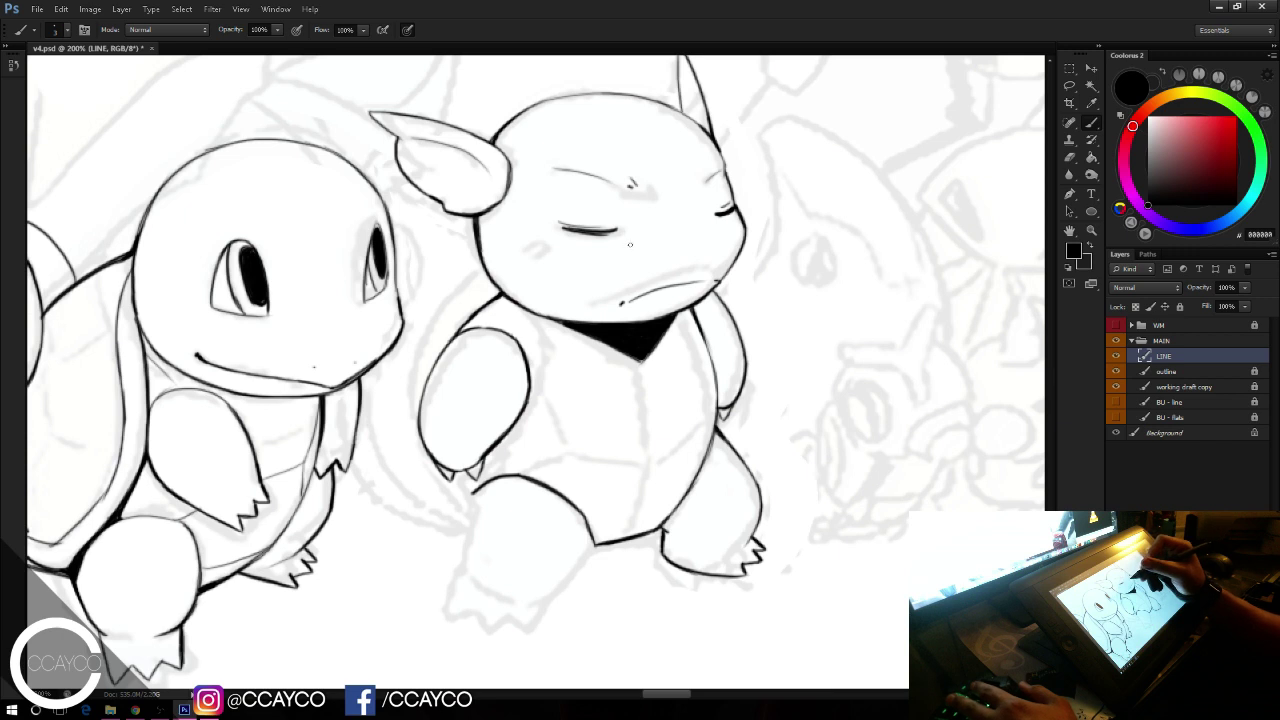
# Step: Ink a double-lined inverted V seam across the lower belly plate, from the near leg to the torso's far edge
pyautogui.moveTo(588, 517); pyautogui.dragTo(648, 461)
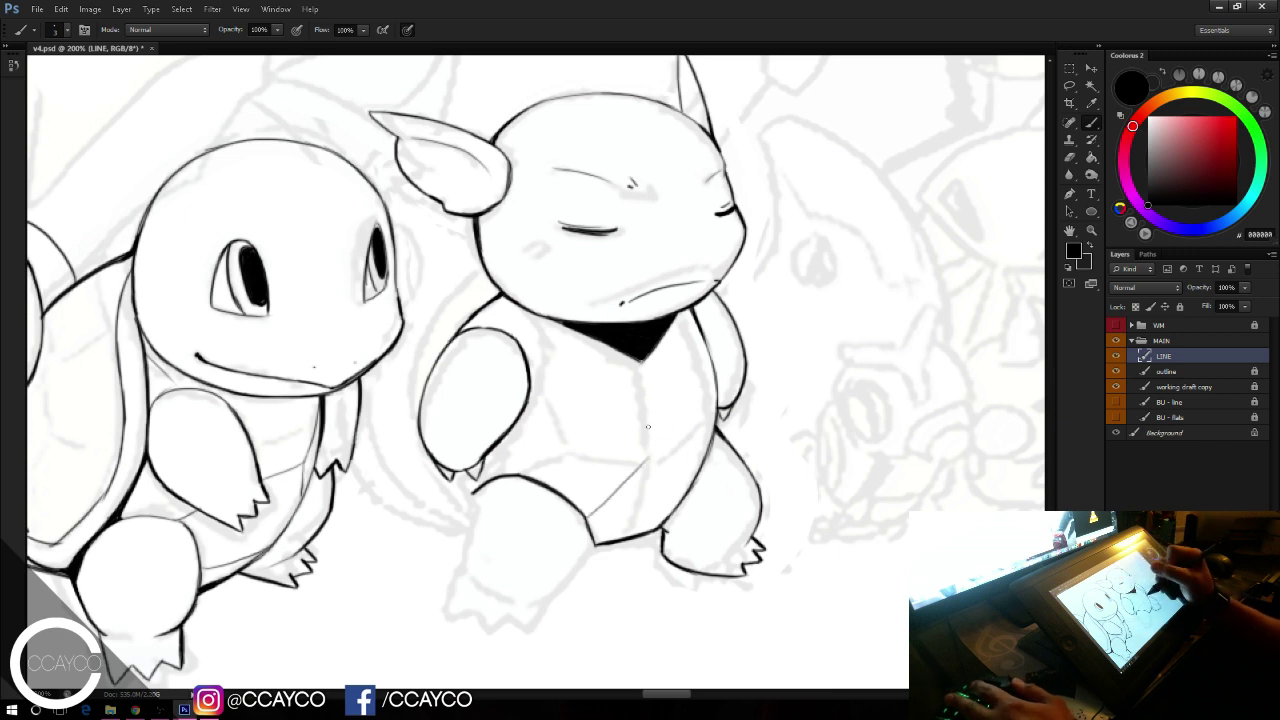
pyautogui.hotkey('ctrl', 'z')
pyautogui.moveTo(588, 517)
pyautogui.mouseDown()
pyautogui.moveTo(648, 470)
pyautogui.moveTo(685, 486)
pyautogui.moveTo(594, 519)
pyautogui.moveTo(645, 477)
pyautogui.moveTo(590, 523)
pyautogui.moveTo(652, 470)
pyautogui.mouseUp()
pyautogui.hotkey('ctrl', 'z')
pyautogui.hotkey('ctrl', 'z')
pyautogui.hotkey('ctrl', 'z')
pyautogui.moveTo(590, 523)
pyautogui.mouseDown()
pyautogui.moveTo(647, 477)
pyautogui.moveTo(686, 496)
pyautogui.mouseUp()
pyautogui.hotkey('ctrl', 'z')
pyautogui.hotkey('ctrl', 'z')
pyautogui.hotkey('ctrl', 'z')
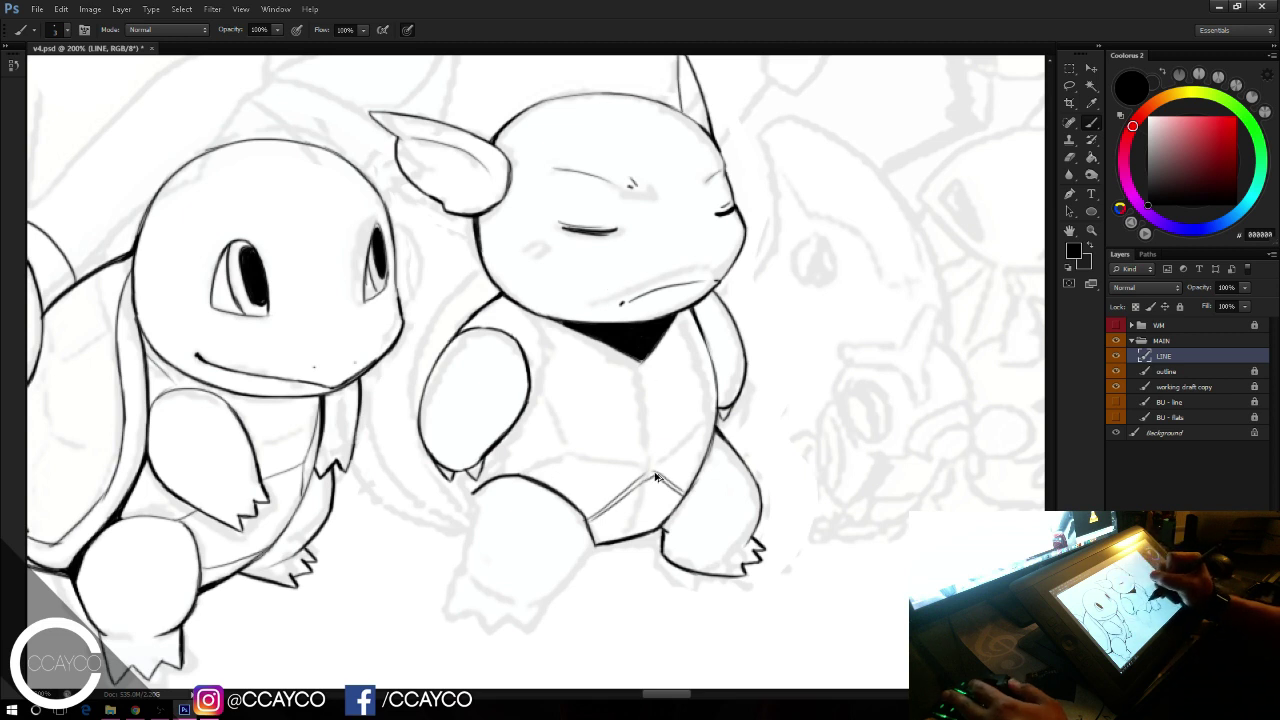
# Step: Ink the double-lined vertical seam down the belly plate, from the black neck shadow to the peak of the V seam
pyautogui.moveTo(655, 440); pyautogui.dragTo(656, 472)
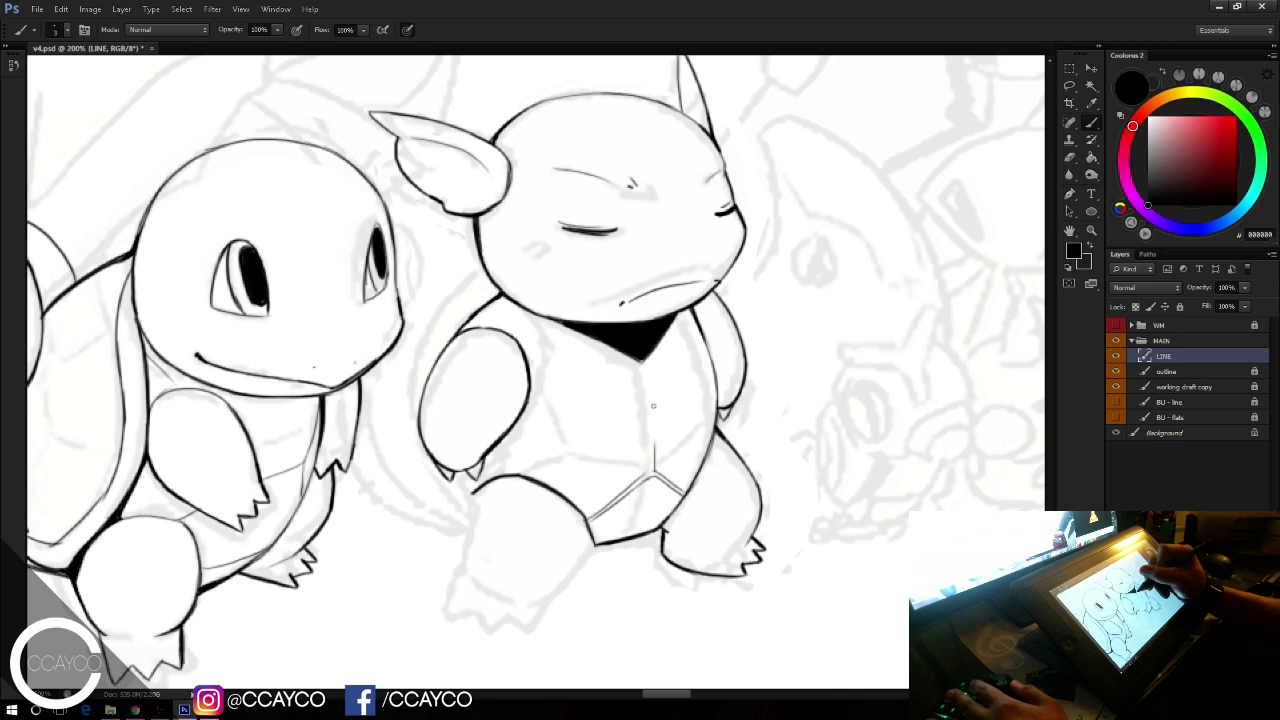
pyautogui.moveTo(654, 406)
pyautogui.mouseDown()
pyautogui.moveTo(636, 358)
pyautogui.moveTo(650, 420)
pyautogui.mouseUp()
pyautogui.hotkey('ctrl', 'z')
pyautogui.moveTo(641, 363); pyautogui.dragTo(651, 473)
pyautogui.hotkey('ctrl', 'z')
pyautogui.moveTo(653, 407); pyautogui.dragTo(654, 460)
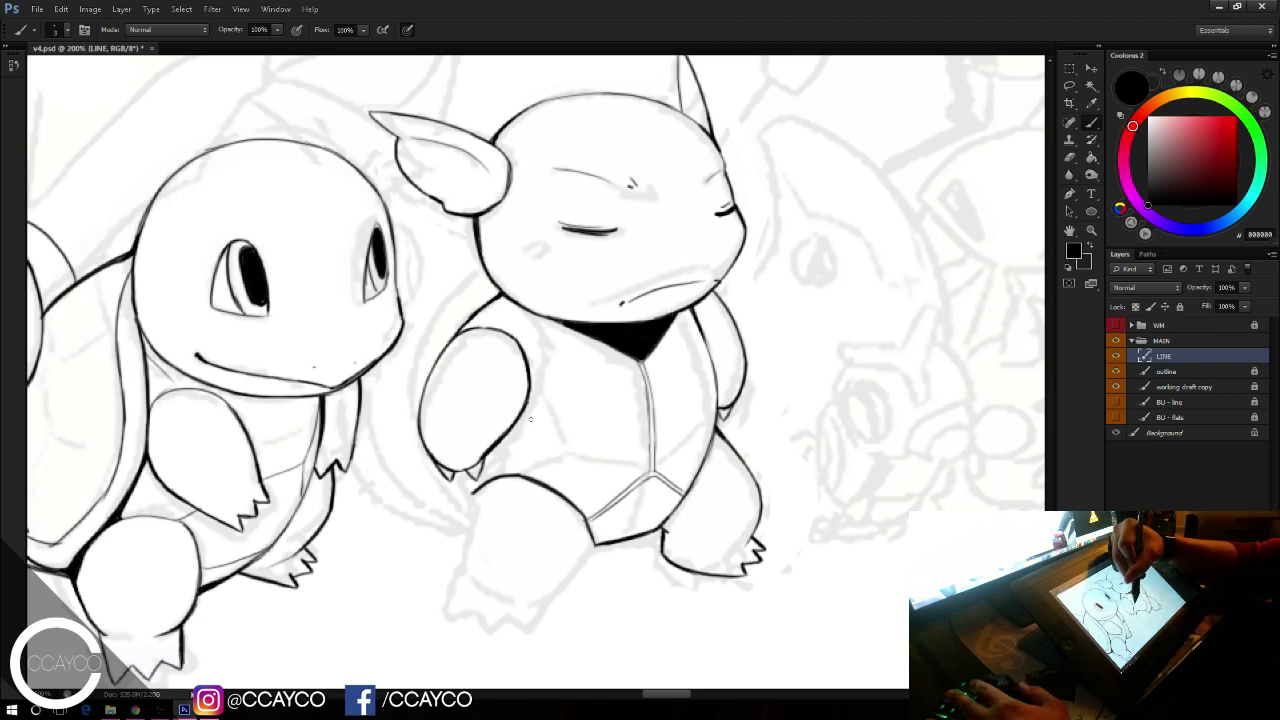
# Step: Ink the double-lined curved seam across the middle of the belly plate, from the near arm to the torso's far edge
pyautogui.hotkey('ctrl', 'z')
pyautogui.moveTo(522, 418); pyautogui.dragTo(660, 428)
pyautogui.hotkey('ctrl', 'z')
pyautogui.moveTo(521, 418)
pyautogui.mouseDown()
pyautogui.moveTo(661, 427)
pyautogui.moveTo(641, 423)
pyautogui.mouseUp()
pyautogui.hotkey('ctrl', 'z')
pyautogui.moveTo(525, 414)
pyautogui.mouseDown()
pyautogui.moveTo(659, 422)
pyautogui.moveTo(616, 420)
pyautogui.moveTo(649, 368)
pyautogui.moveTo(667, 414)
pyautogui.moveTo(714, 388)
pyautogui.mouseUp()
pyautogui.hotkey('ctrl', 'z')
pyautogui.moveTo(659, 422)
pyautogui.mouseDown()
pyautogui.moveTo(695, 411)
pyautogui.moveTo(715, 377)
pyautogui.moveTo(687, 407)
pyautogui.mouseUp()
pyautogui.hotkey('ctrl', 'z')
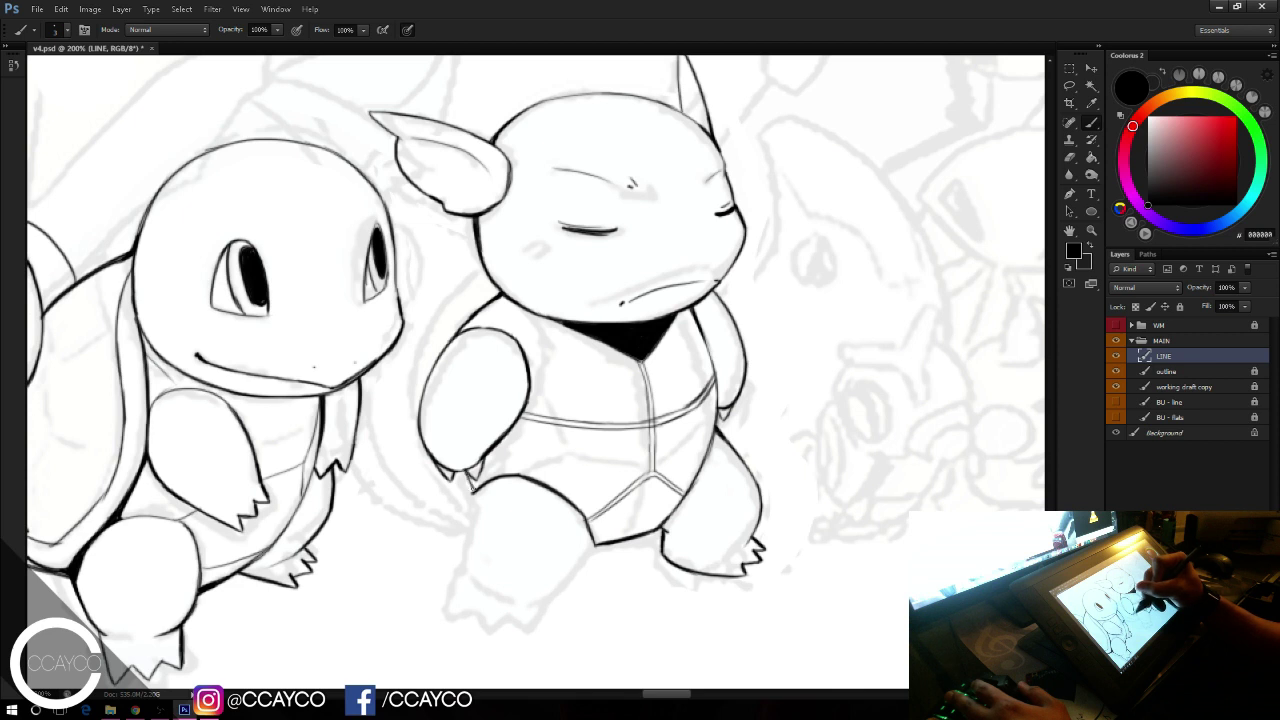
# Step: Fill the gaps behind the near shoulder and between the near hand and leg with solid black shadow
pyautogui.moveTo(463, 473); pyautogui.dragTo(473, 493)
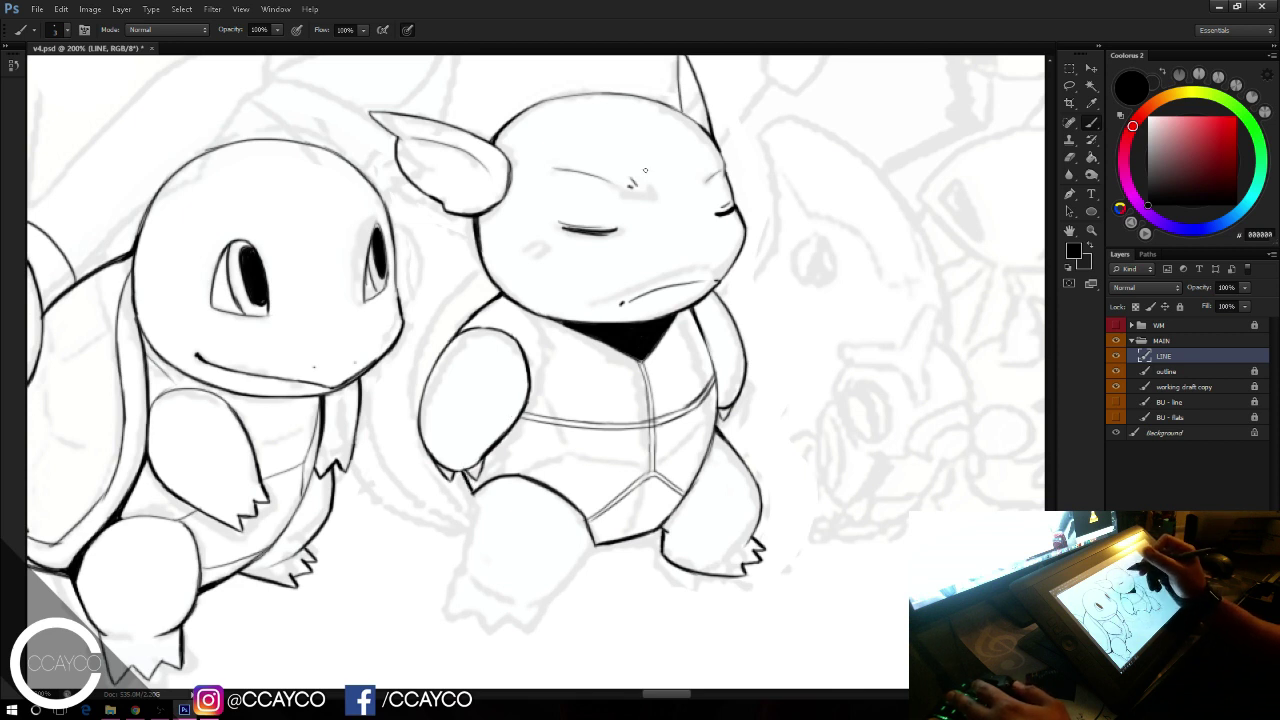
pyautogui.moveTo(448, 342); pyautogui.dragTo(499, 290)
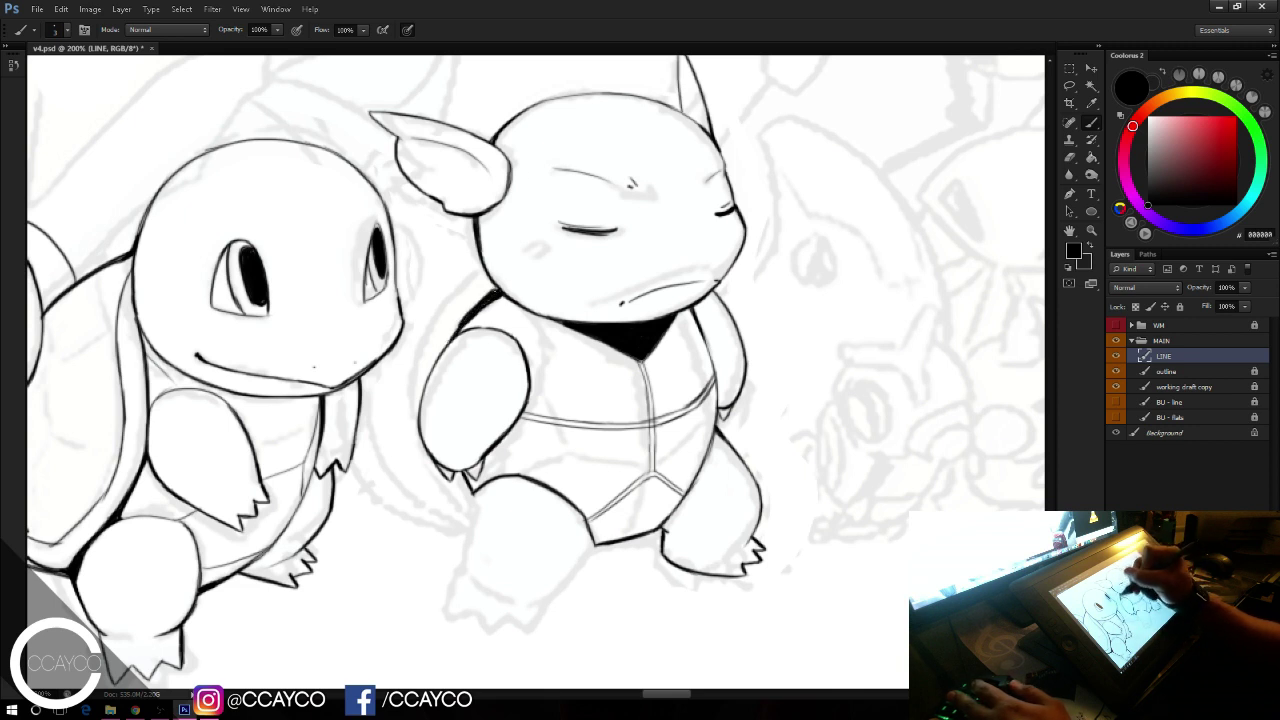
pyautogui.hotkey('ctrl', 'z')
pyautogui.moveTo(456, 332); pyautogui.dragTo(494, 292)
pyautogui.moveTo(465, 472); pyautogui.dragTo(477, 497)
pyautogui.press('e')
pyautogui.press('b')
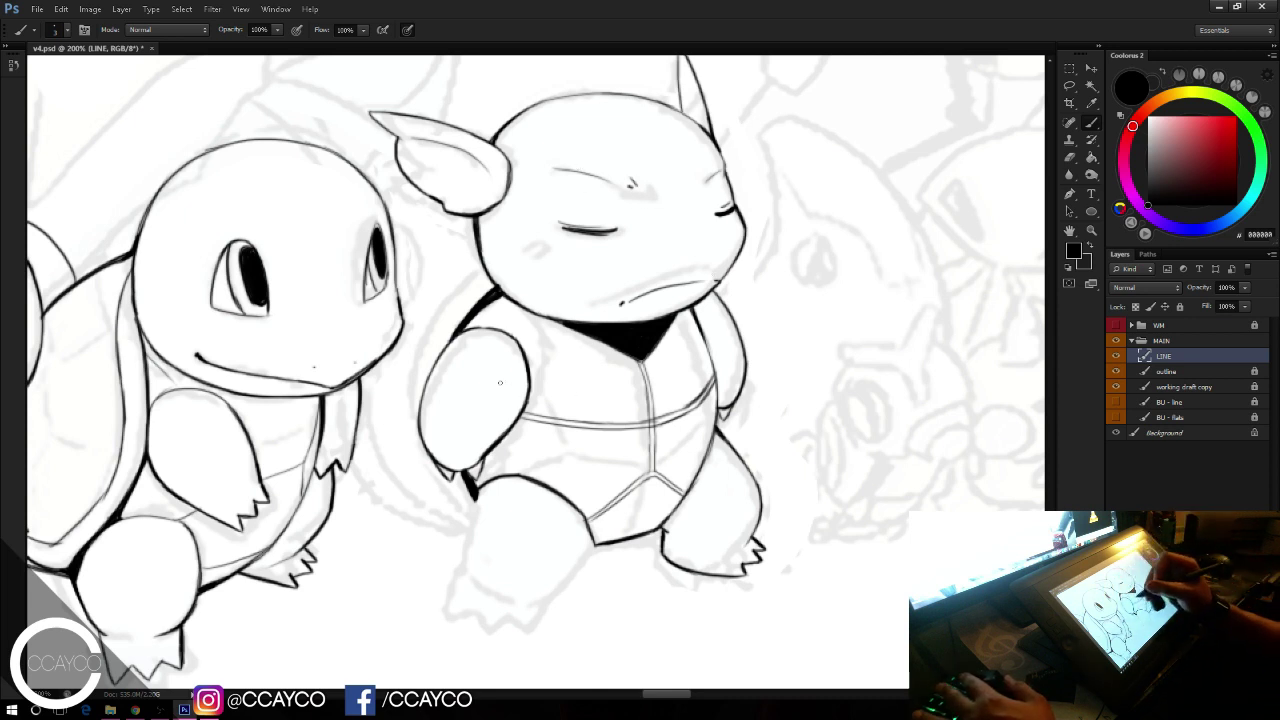
# Step: Ink the outer and inner sides of the fin-eared turtle's near leg down to the foot, thickening the inner thigh corner
pyautogui.moveTo(474, 492); pyautogui.dragTo(466, 582)
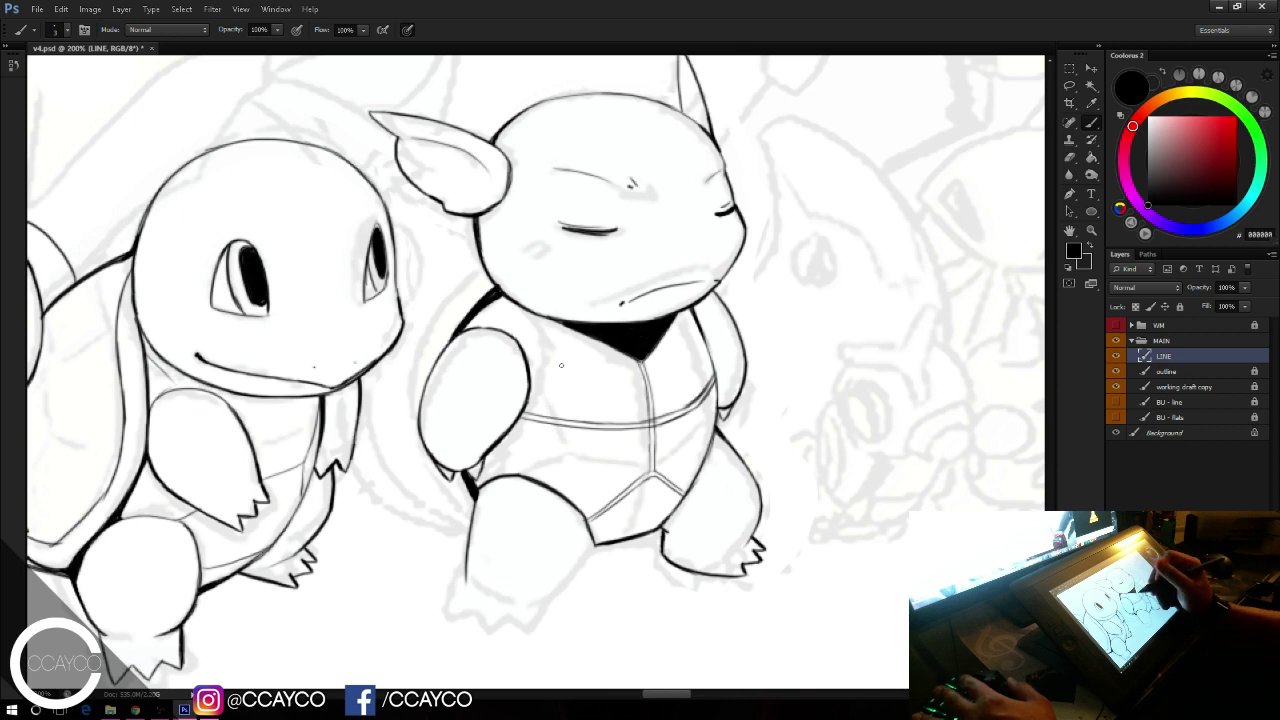
pyautogui.moveTo(596, 543); pyautogui.dragTo(541, 607)
pyautogui.hotkey('ctrl', 'z')
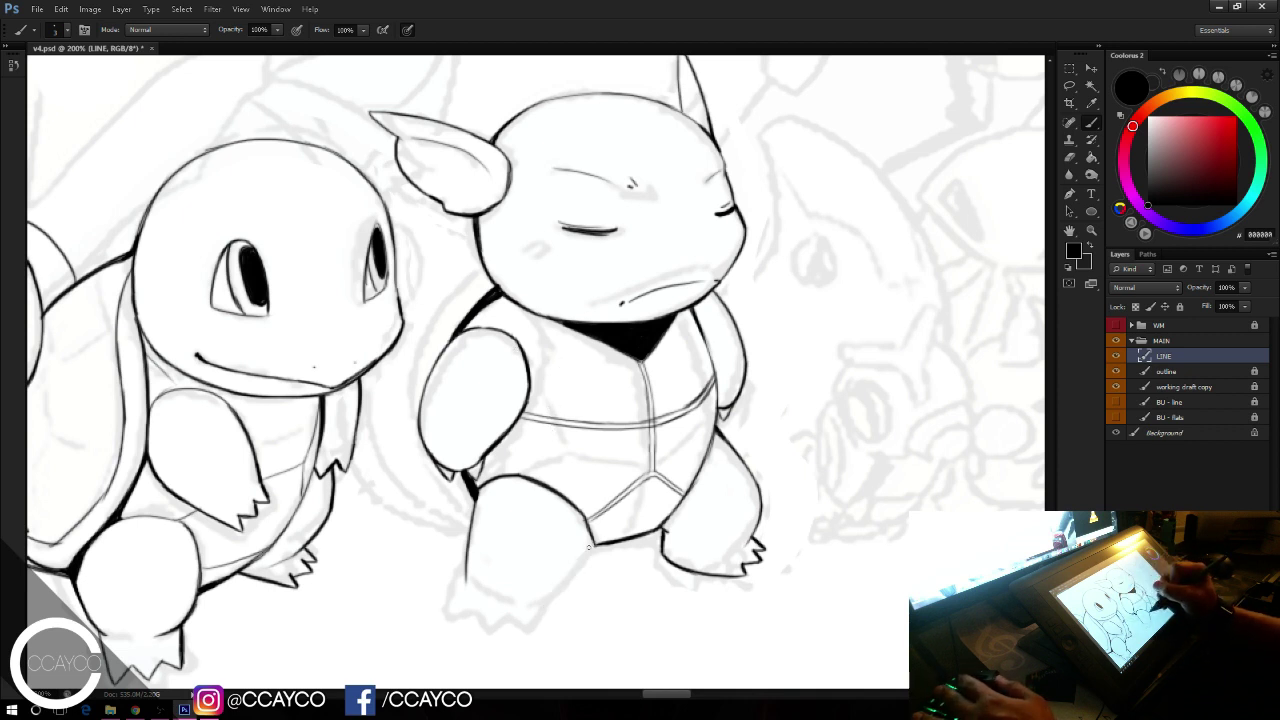
pyautogui.moveTo(595, 544)
pyautogui.mouseDown()
pyautogui.moveTo(531, 613)
pyautogui.moveTo(540, 607)
pyautogui.mouseUp()
pyautogui.hotkey('ctrl', 'z')
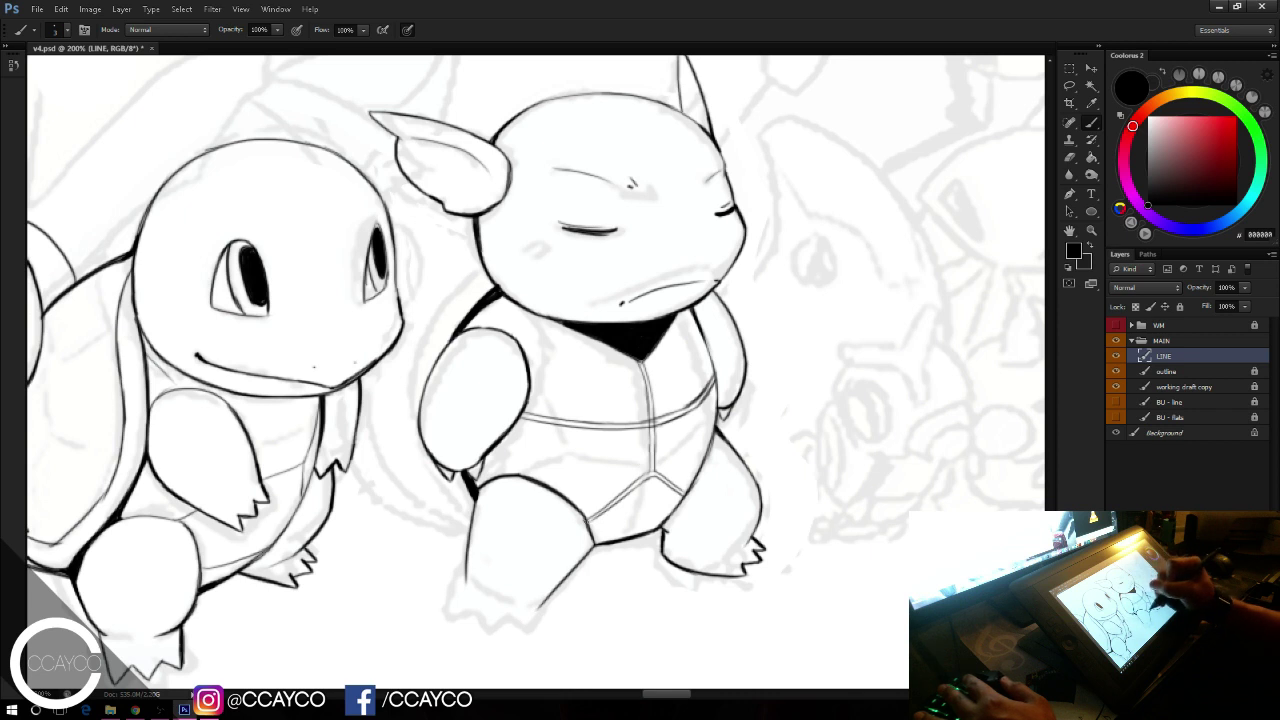
pyautogui.moveTo(586, 519)
pyautogui.mouseDown()
pyautogui.moveTo(594, 546)
pyautogui.moveTo(567, 577)
pyautogui.mouseUp()
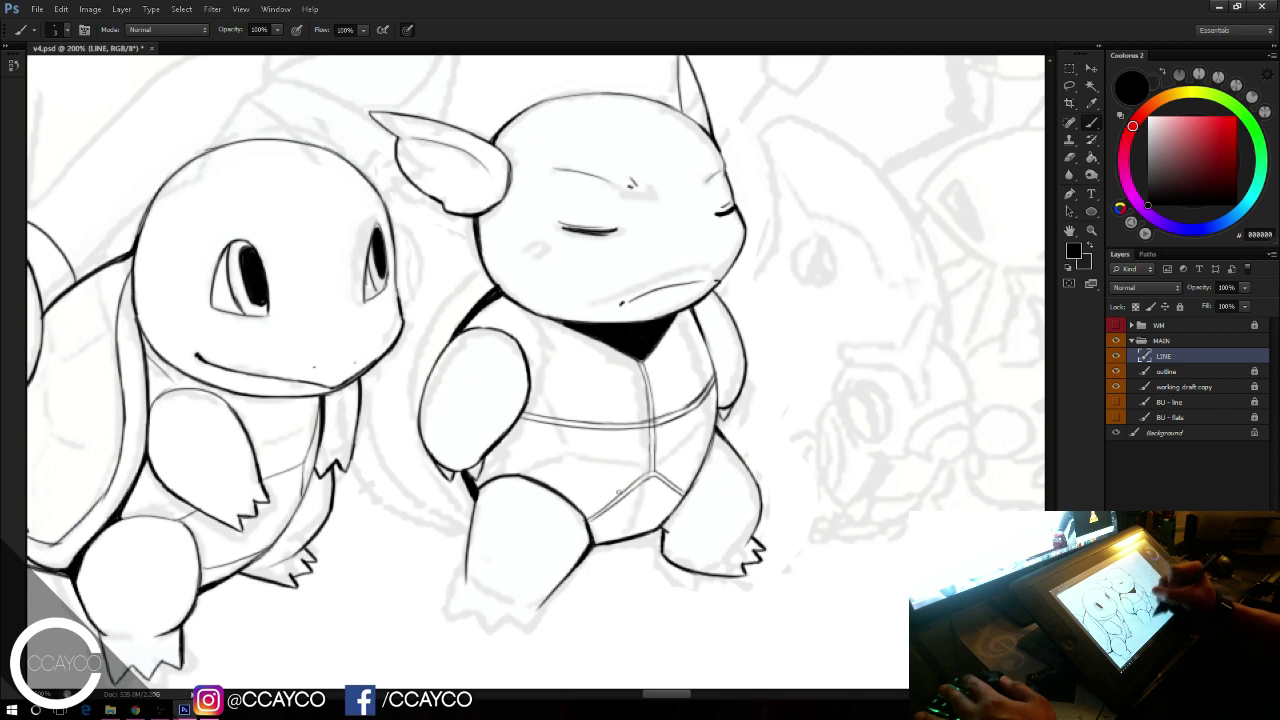
# Step: Ink the near foot with its pointed claws and add a small curved knee mark on each leg
pyautogui.moveTo(470, 550)
pyautogui.mouseDown()
pyautogui.moveTo(484, 594)
pyautogui.moveTo(497, 576)
pyautogui.moveTo(528, 611)
pyautogui.moveTo(528, 634)
pyautogui.moveTo(545, 624)
pyautogui.mouseUp()
pyautogui.hotkey('ctrl', 'z')
pyautogui.hotkey('ctrl', 'z')
pyautogui.hotkey('ctrl', 'z')
pyautogui.moveTo(466, 574)
pyautogui.mouseDown()
pyautogui.moveTo(467, 634)
pyautogui.moveTo(492, 624)
pyautogui.moveTo(511, 643)
pyautogui.moveTo(548, 630)
pyautogui.mouseUp()
pyautogui.hotkey('ctrl', 'z')
pyautogui.hotkey('ctrl', 'z')
pyautogui.hotkey('ctrl', 'z')
pyautogui.hotkey('ctrl', 'z')
pyautogui.hotkey('ctrl', 'z')
pyautogui.hotkey('ctrl', 'z')
pyautogui.hotkey('ctrl', 'z')
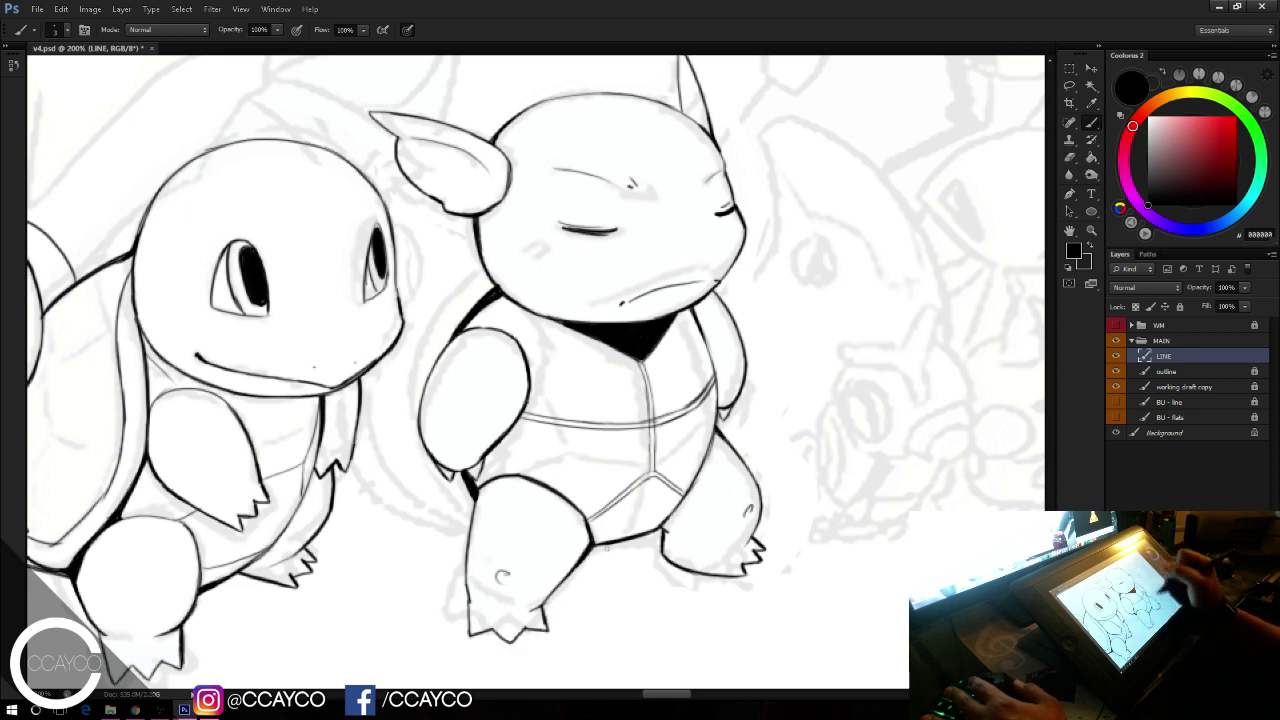
# Step: Ink the inner edge of the shell rim above the near shoulder and below the near hand
pyautogui.moveTo(885, 417); pyautogui.dragTo(991, 413)
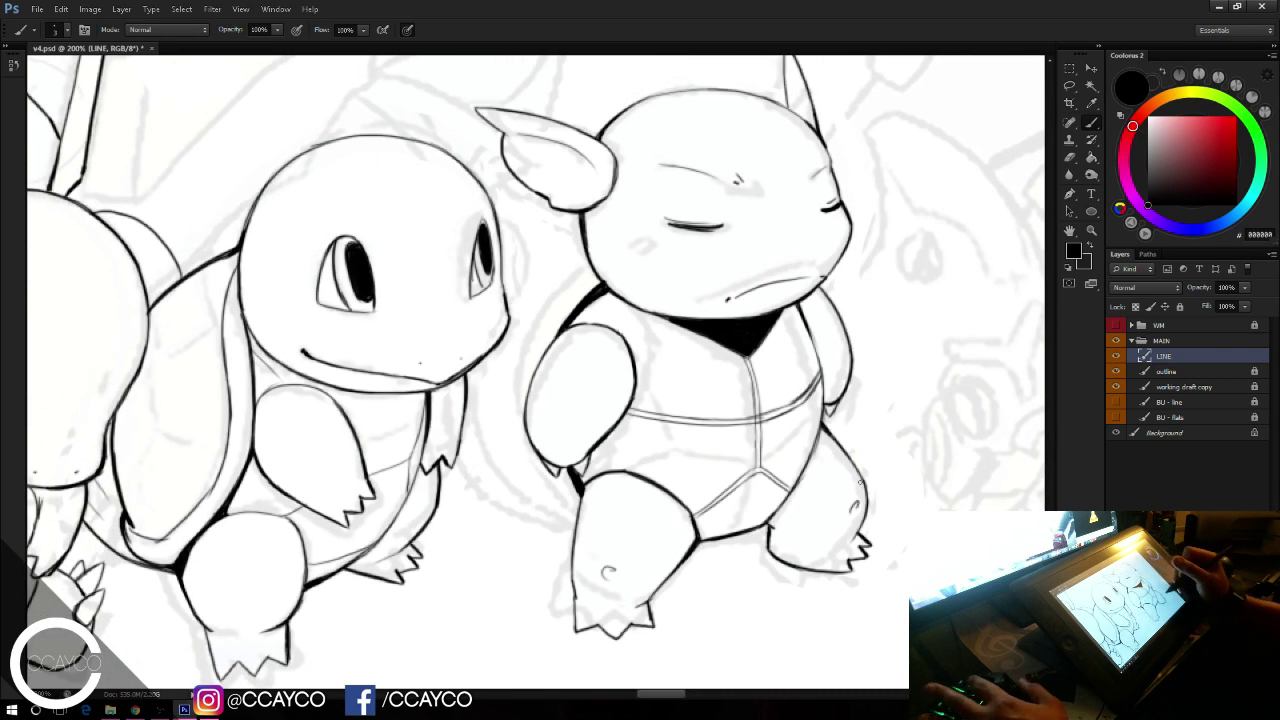
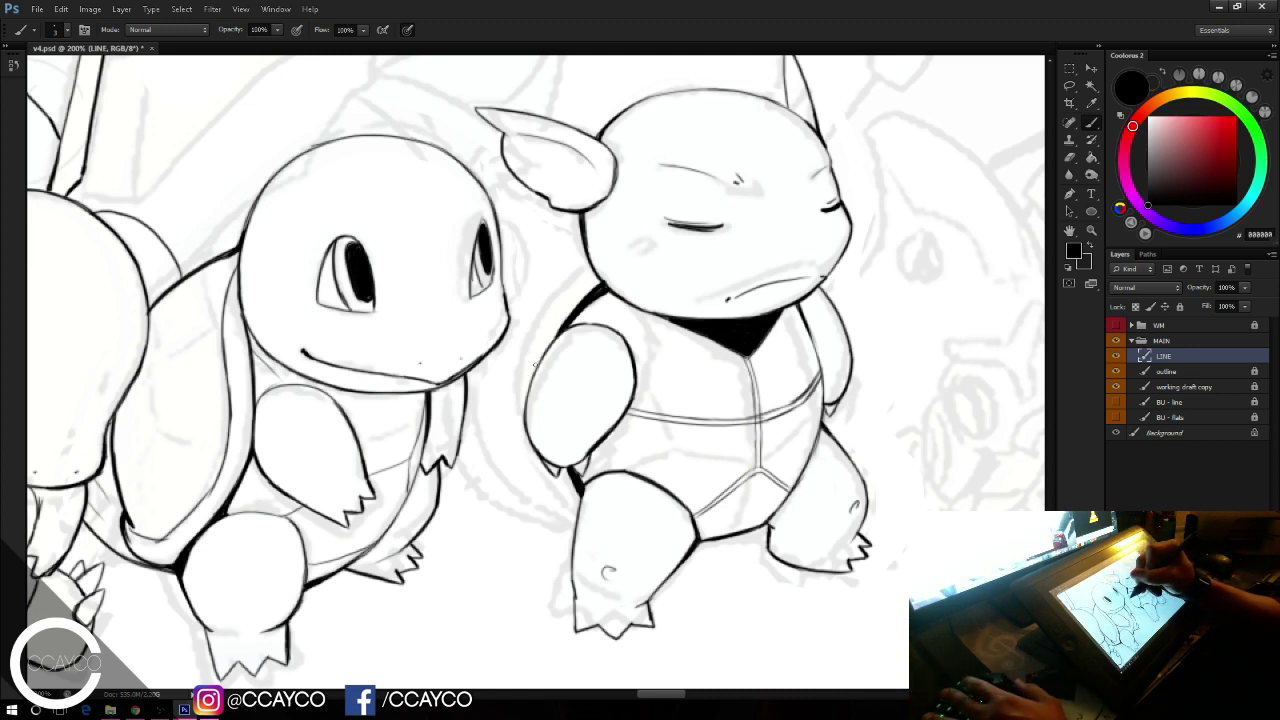
pyautogui.moveTo(535, 368); pyautogui.dragTo(592, 262)
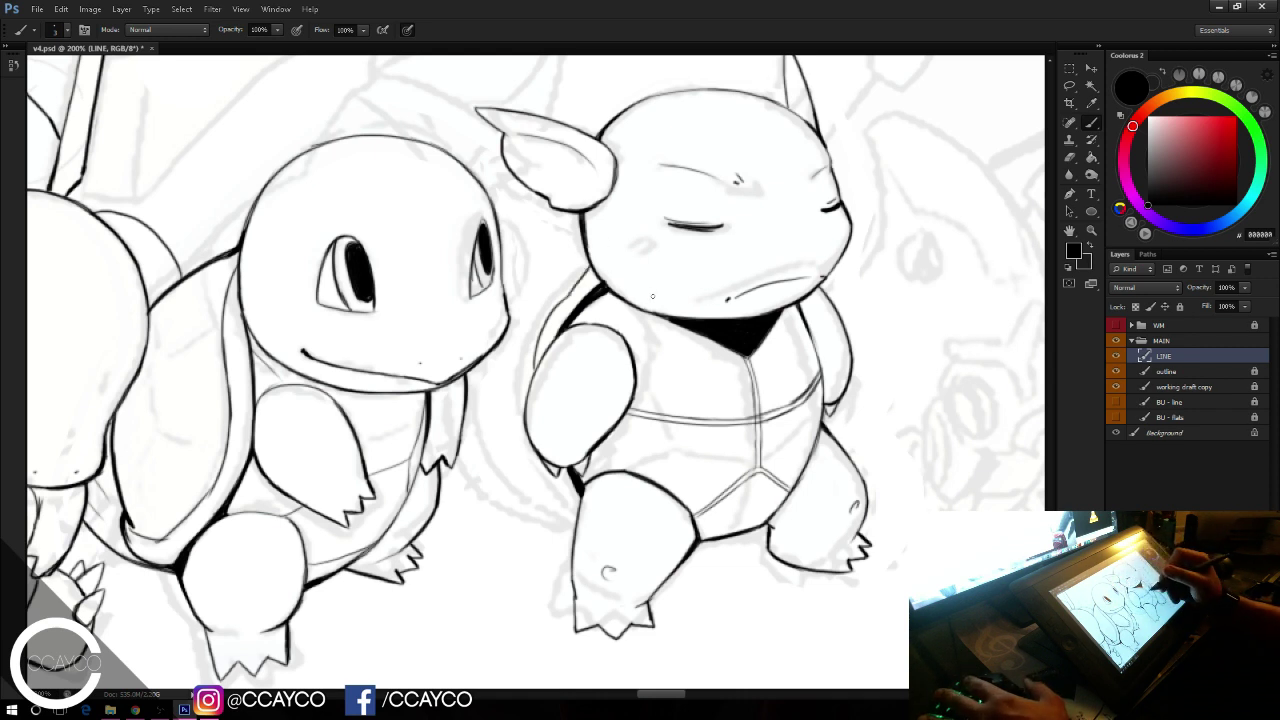
pyautogui.moveTo(557, 475); pyautogui.dragTo(575, 506)
pyautogui.hotkey('ctrl', 'z')
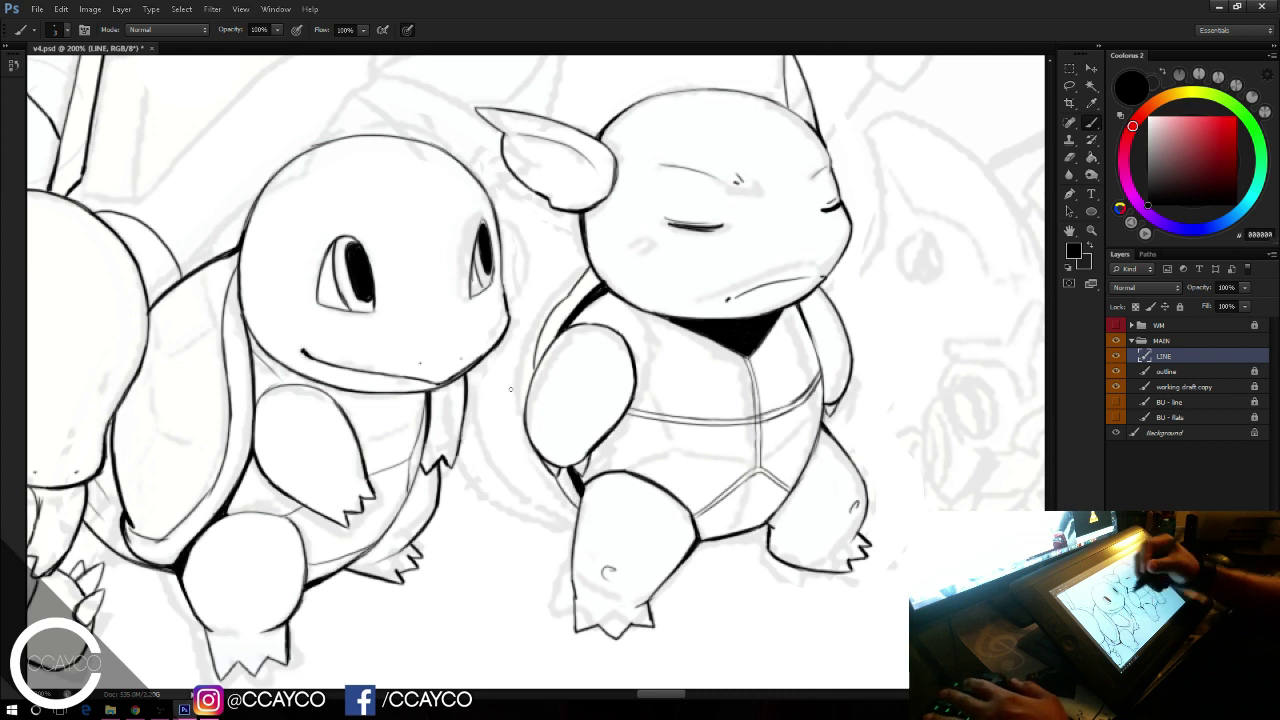
# Step: Ink the lower outer edge of the shell rim, from the near leg up behind the near arm
pyautogui.moveTo(577, 512)
pyautogui.mouseDown()
pyautogui.moveTo(548, 488)
pyautogui.moveTo(506, 365)
pyautogui.mouseUp()
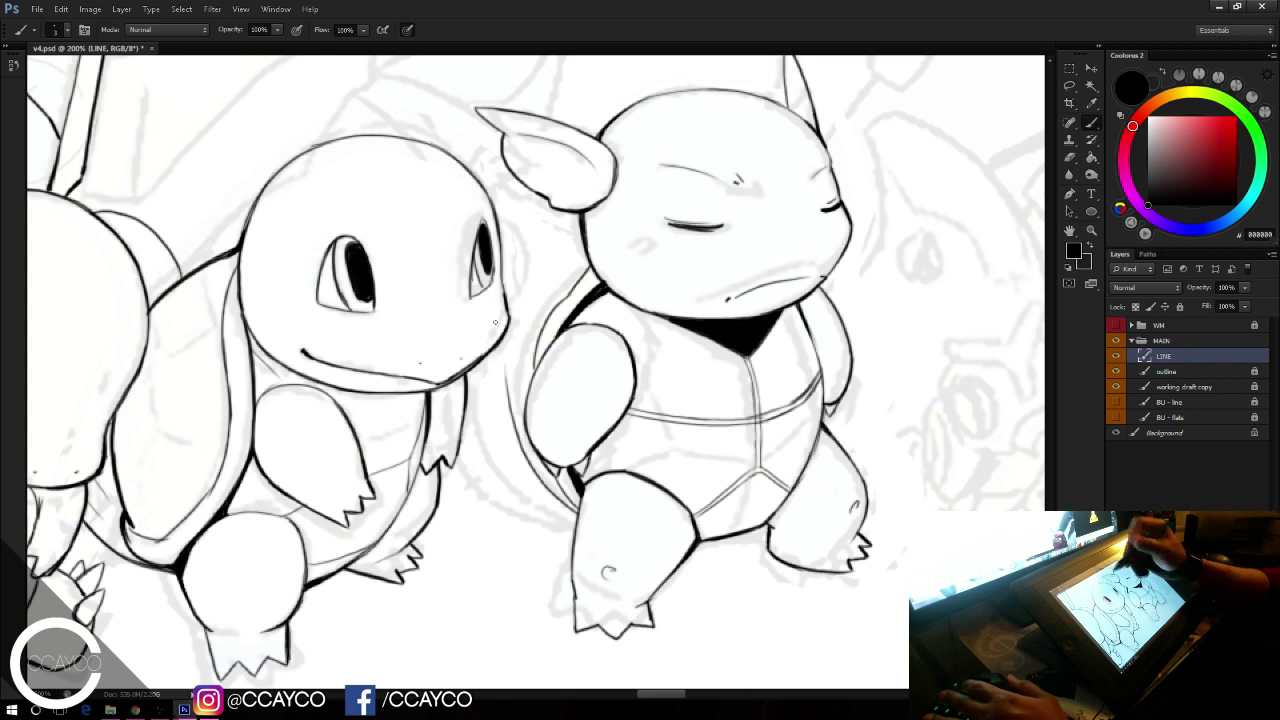
pyautogui.hotkey('ctrl', 'z')
pyautogui.moveTo(576, 512); pyautogui.dragTo(513, 348)
pyautogui.hotkey('ctrl', 'z')
pyautogui.moveTo(576, 514); pyautogui.dragTo(511, 344)
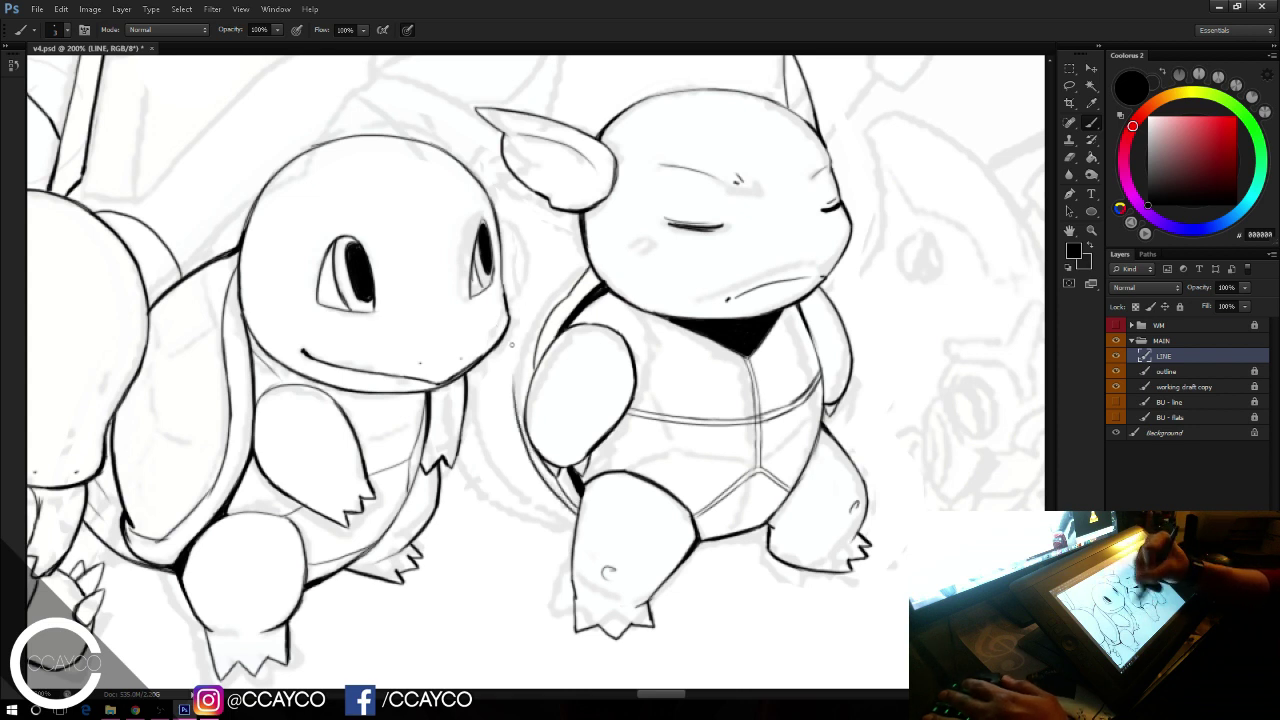
pyautogui.moveTo(534, 464); pyautogui.dragTo(513, 338)
# Step: Ink the upper outer edge of the shell rim, curving from behind the near arm to the head, and thicken the line
pyautogui.moveTo(516, 404); pyautogui.dragTo(542, 295)
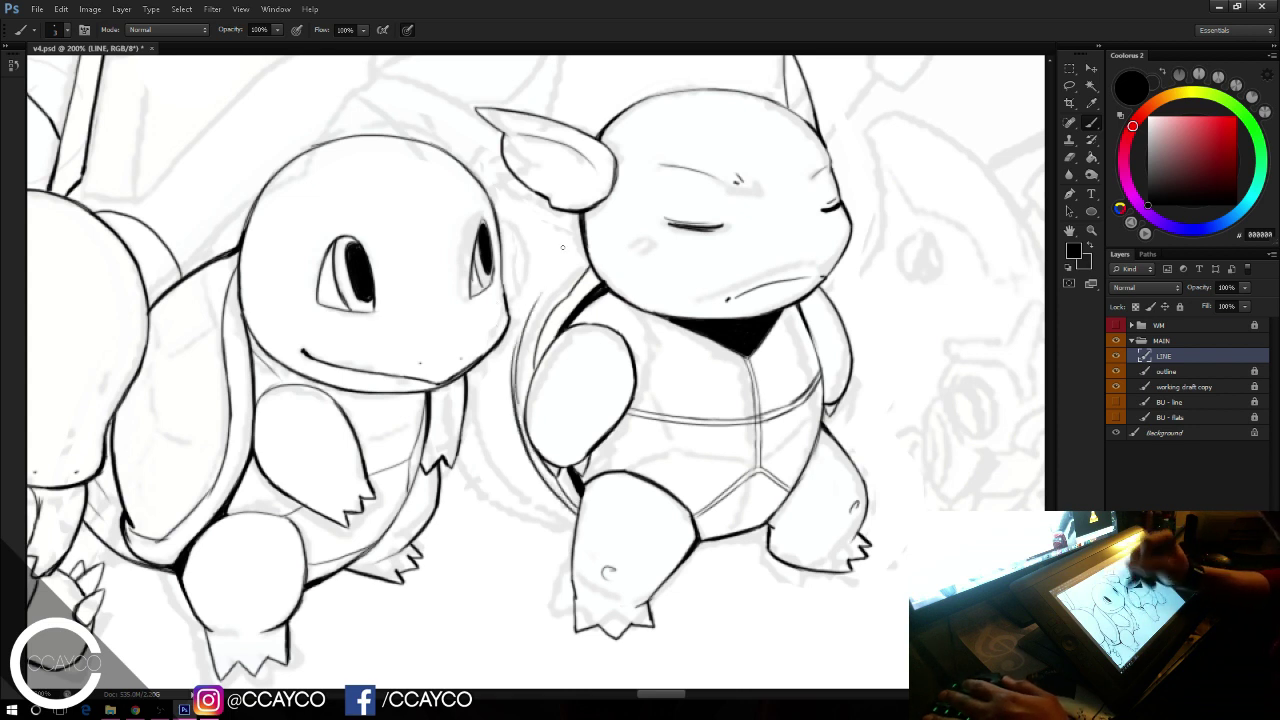
pyautogui.hotkey('ctrl', 'z')
pyautogui.moveTo(517, 402); pyautogui.dragTo(544, 286)
pyautogui.hotkey('ctrl', 'z')
pyautogui.moveTo(516, 405); pyautogui.dragTo(550, 280)
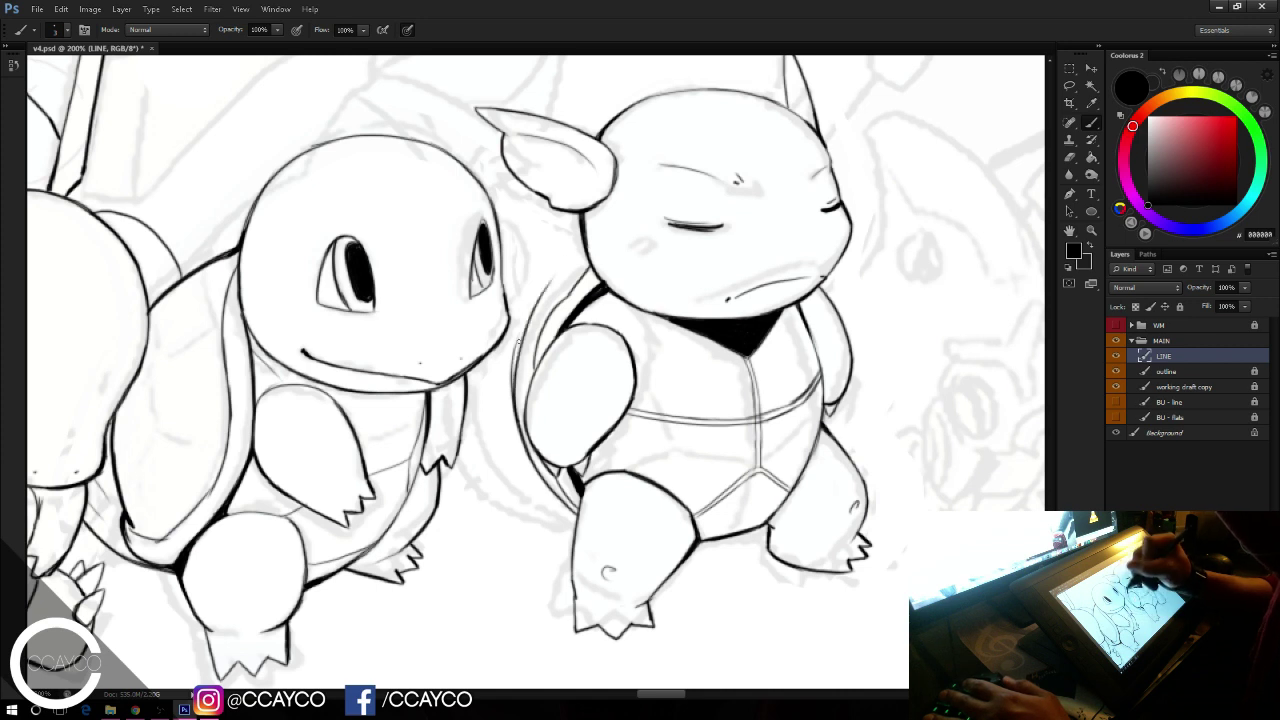
pyautogui.press('e')
pyautogui.press('b')
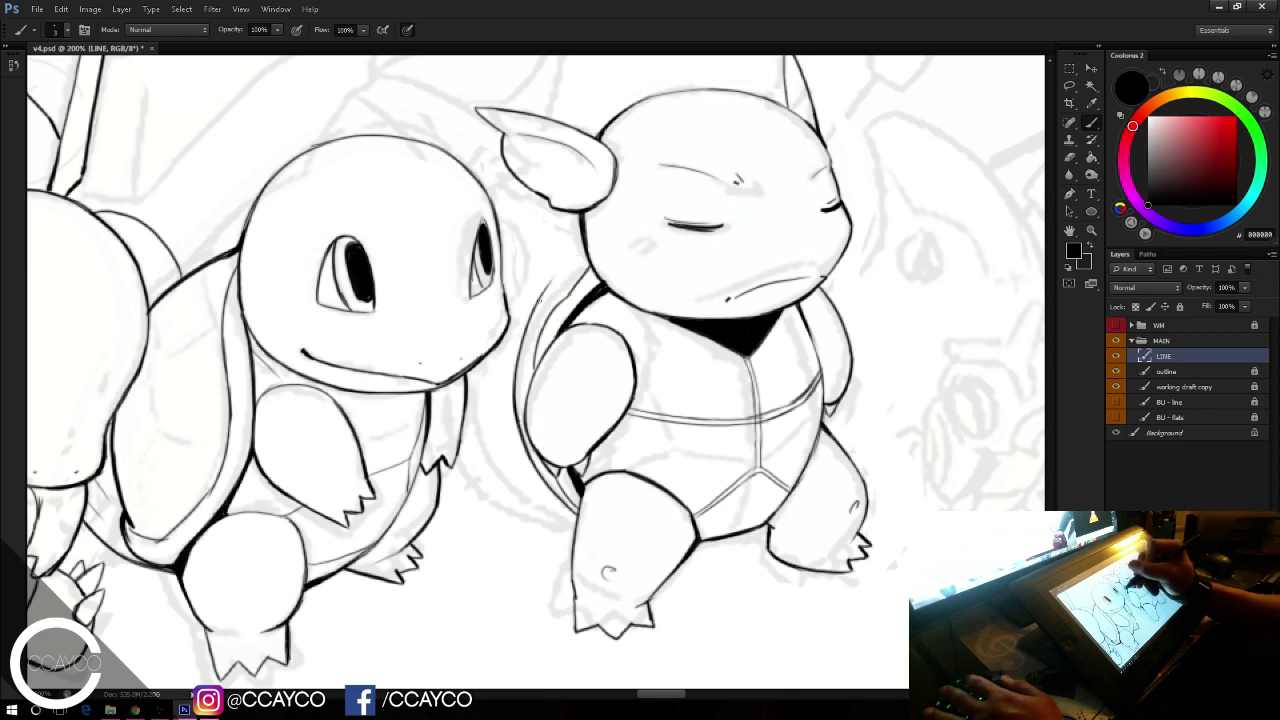
pyautogui.moveTo(534, 310)
pyautogui.mouseDown()
pyautogui.moveTo(586, 245)
pyautogui.moveTo(538, 302)
pyautogui.mouseUp()
pyautogui.hotkey('ctrl', 'z')
pyautogui.hotkey('ctrl', 'z')
pyautogui.hotkey('ctrl', 'z')
pyautogui.hotkey('ctrl', 'z')
pyautogui.hotkey('ctrl', 'z')
pyautogui.moveTo(576, 258)
pyautogui.mouseDown()
pyautogui.moveTo(542, 294)
pyautogui.moveTo(554, 280)
pyautogui.mouseUp()
pyautogui.moveTo(556, 280)
pyautogui.mouseDown()
pyautogui.moveTo(526, 324)
pyautogui.moveTo(515, 378)
pyautogui.mouseUp()
pyautogui.moveTo(538, 304)
pyautogui.mouseDown()
pyautogui.moveTo(514, 396)
pyautogui.moveTo(522, 342)
pyautogui.mouseUp()
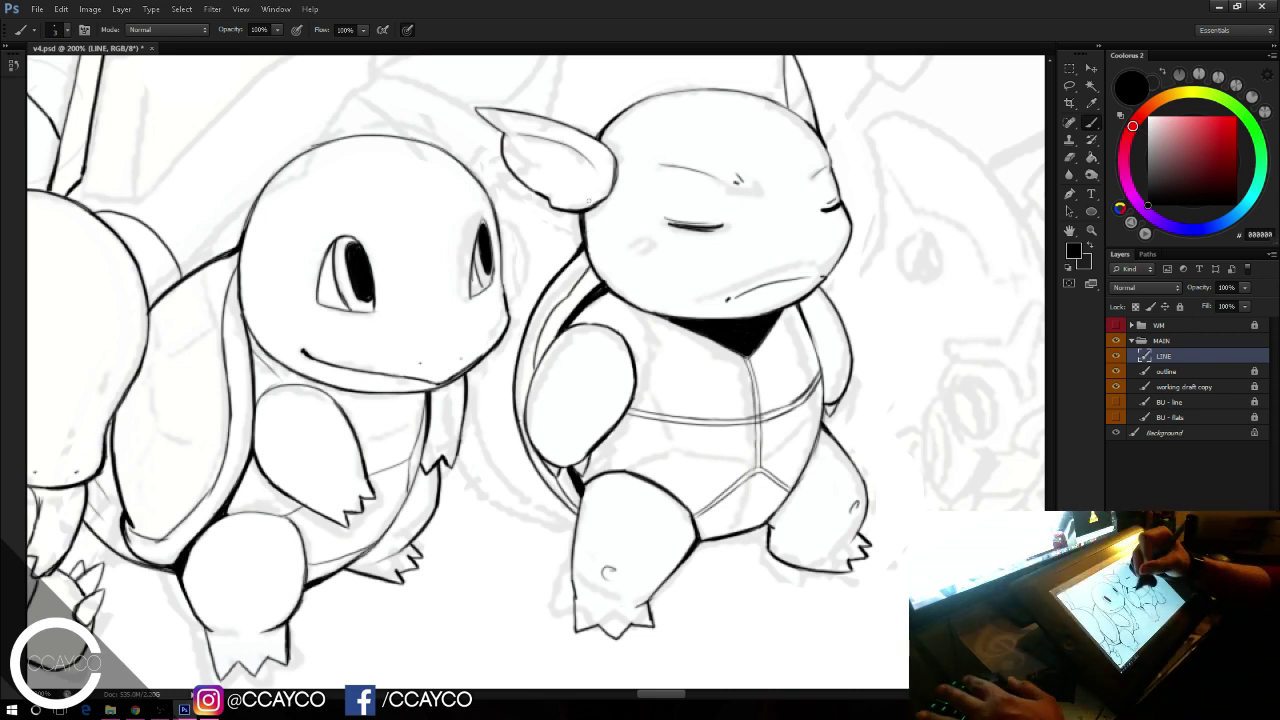
# Step: Ink the shell's lower back outline, curving from the near leg to the smaller turtle's far hand
pyautogui.moveTo(559, 480); pyautogui.dragTo(578, 509)
pyautogui.hotkey('ctrl', 'z')
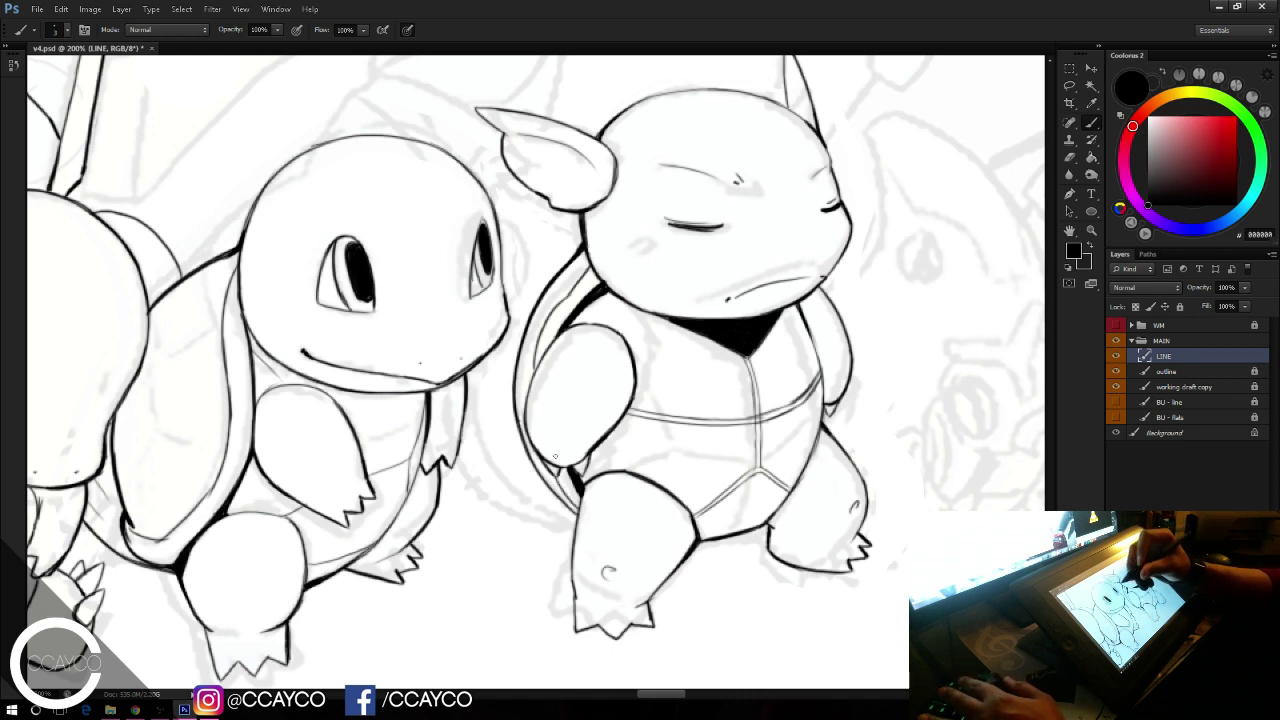
pyautogui.moveTo(573, 516); pyautogui.dragTo(466, 396)
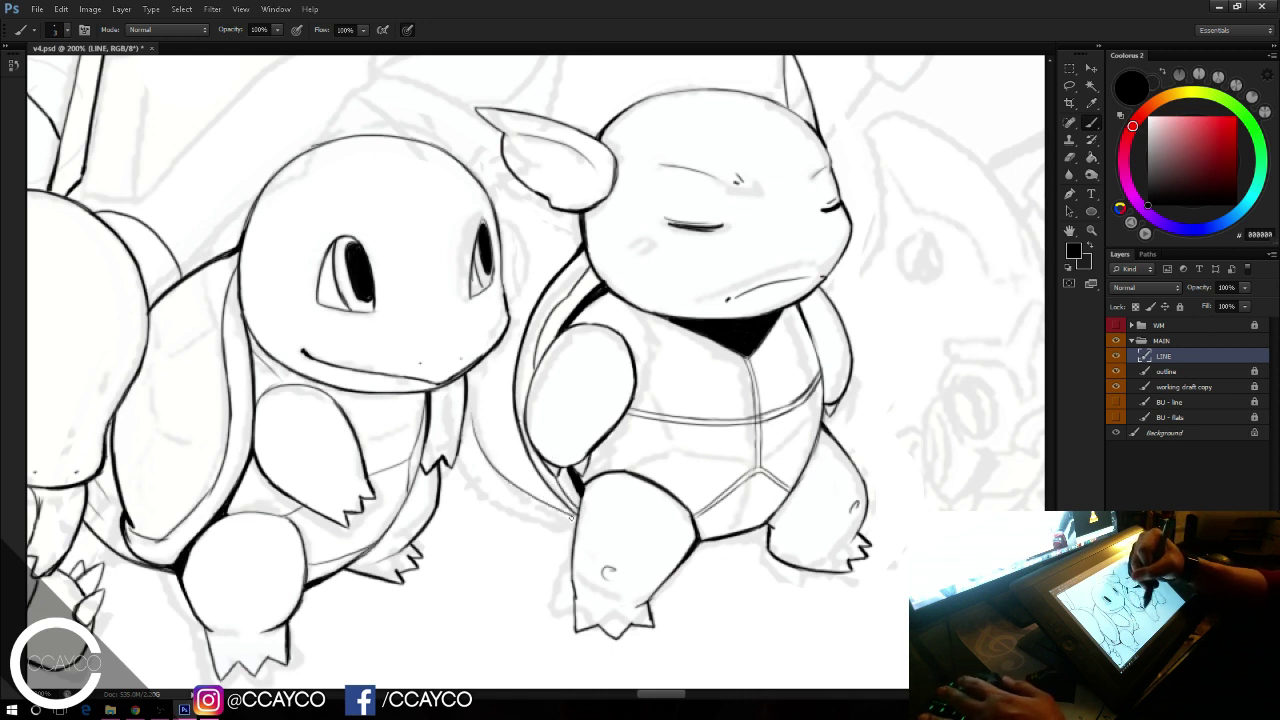
pyautogui.moveTo(574, 523)
pyautogui.mouseDown()
pyautogui.moveTo(455, 435)
pyautogui.moveTo(490, 490)
pyautogui.mouseUp()
pyautogui.hotkey('ctrl', 'z')
pyautogui.moveTo(462, 448); pyautogui.dragTo(500, 497)
pyautogui.hotkey('ctrl', 'z')
pyautogui.hotkey('ctrl', 'z')
pyautogui.hotkey('ctrl', 'z')
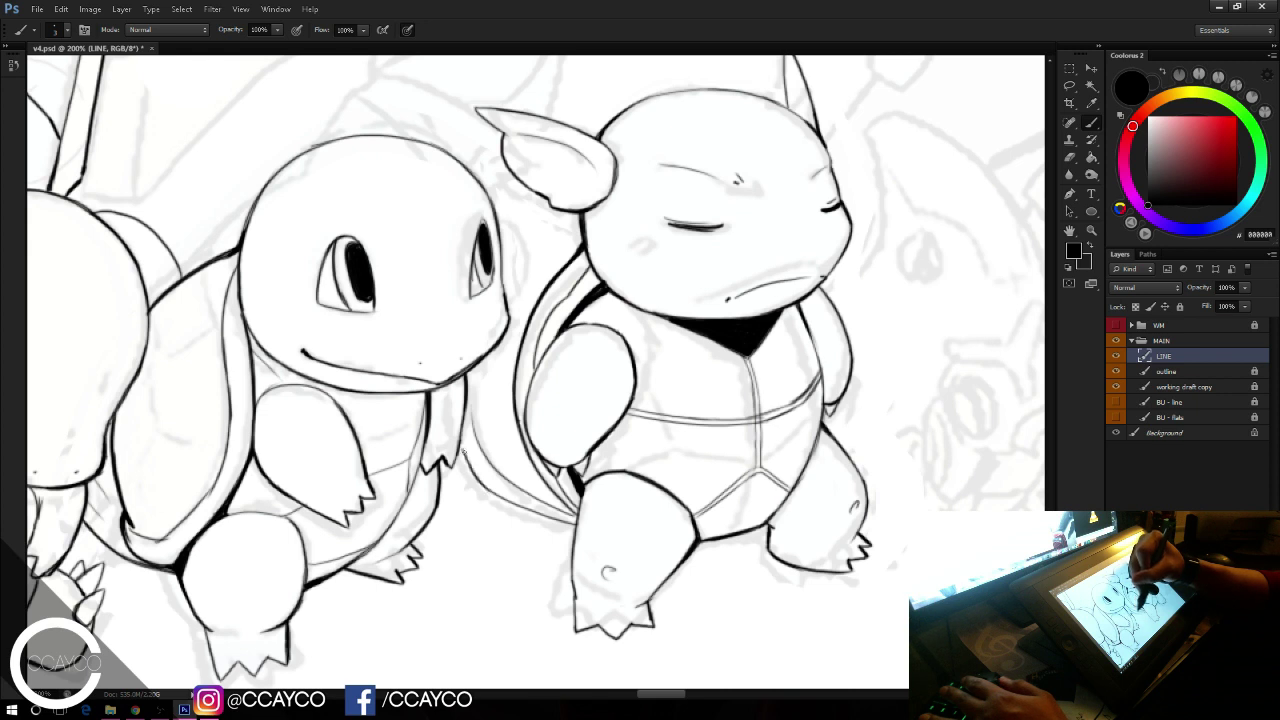
pyautogui.moveTo(462, 450); pyautogui.dragTo(502, 497)
pyautogui.hotkey('ctrl', 'z')
pyautogui.moveTo(461, 446)
pyautogui.mouseDown()
pyautogui.moveTo(489, 490)
pyautogui.moveTo(560, 520)
pyautogui.mouseUp()
pyautogui.hotkey('ctrl', 'z')
pyautogui.hotkey('ctrl', 'z')
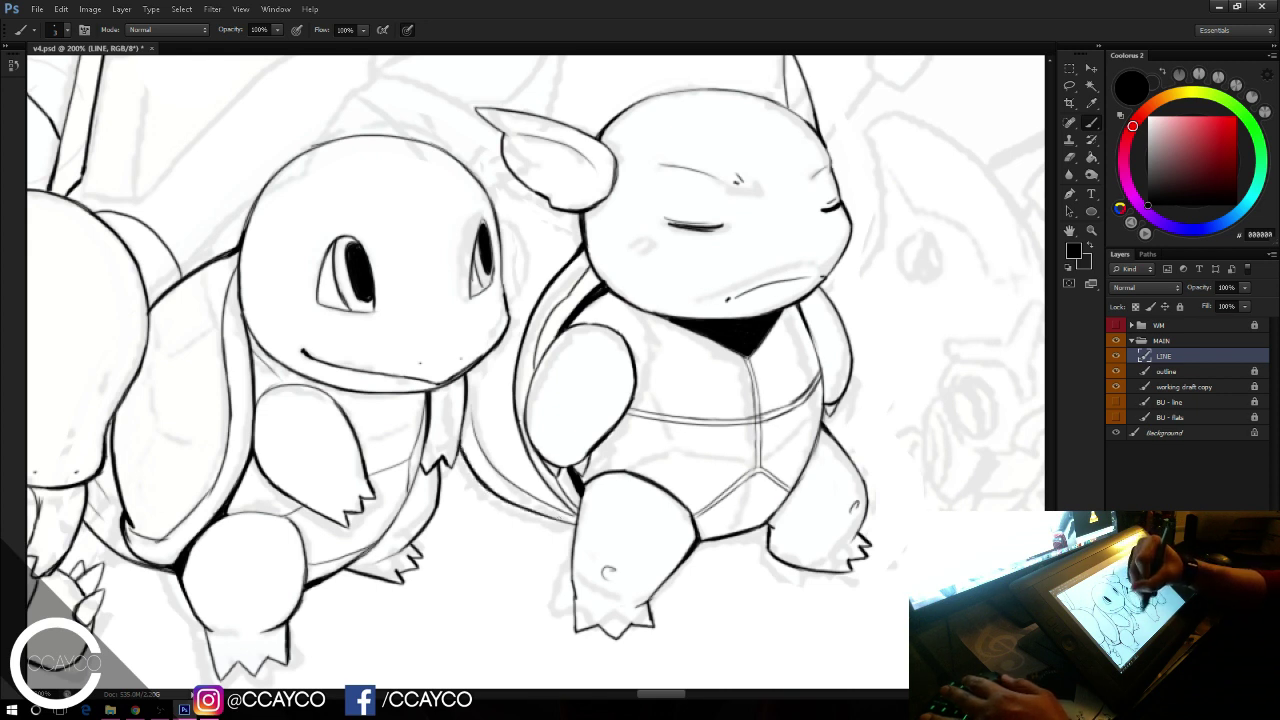
pyautogui.moveTo(498, 491); pyautogui.dragTo(572, 524)
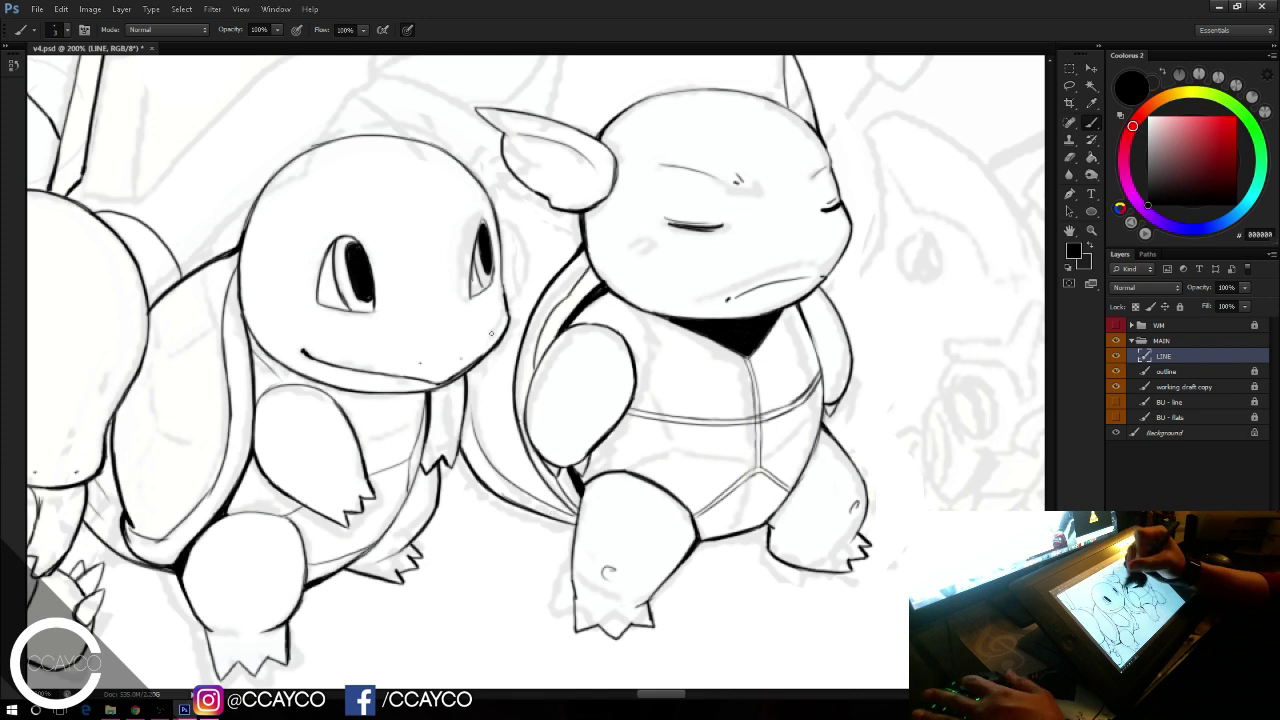
# Step: Ink thin plate seams on the shell and its top edge between the smaller turtle's head and the near fin ear
pyautogui.moveTo(518, 454); pyautogui.dragTo(489, 373)
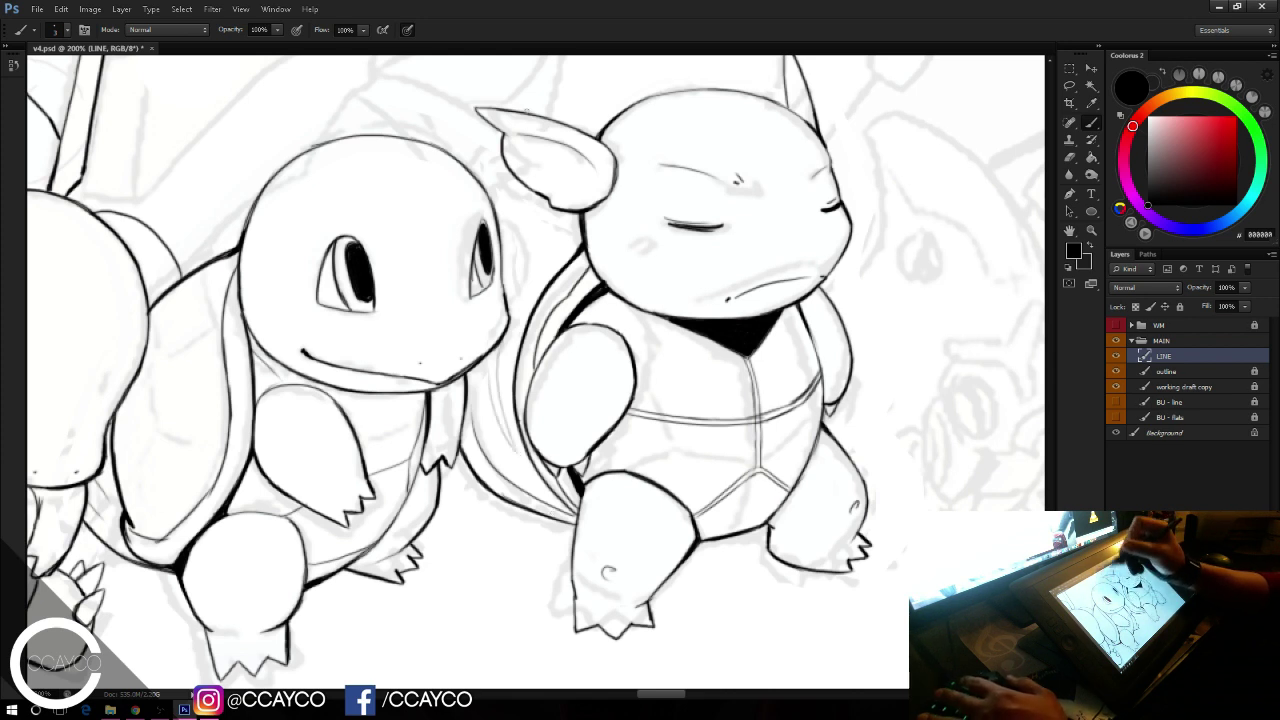
pyautogui.moveTo(509, 291); pyautogui.dragTo(510, 226)
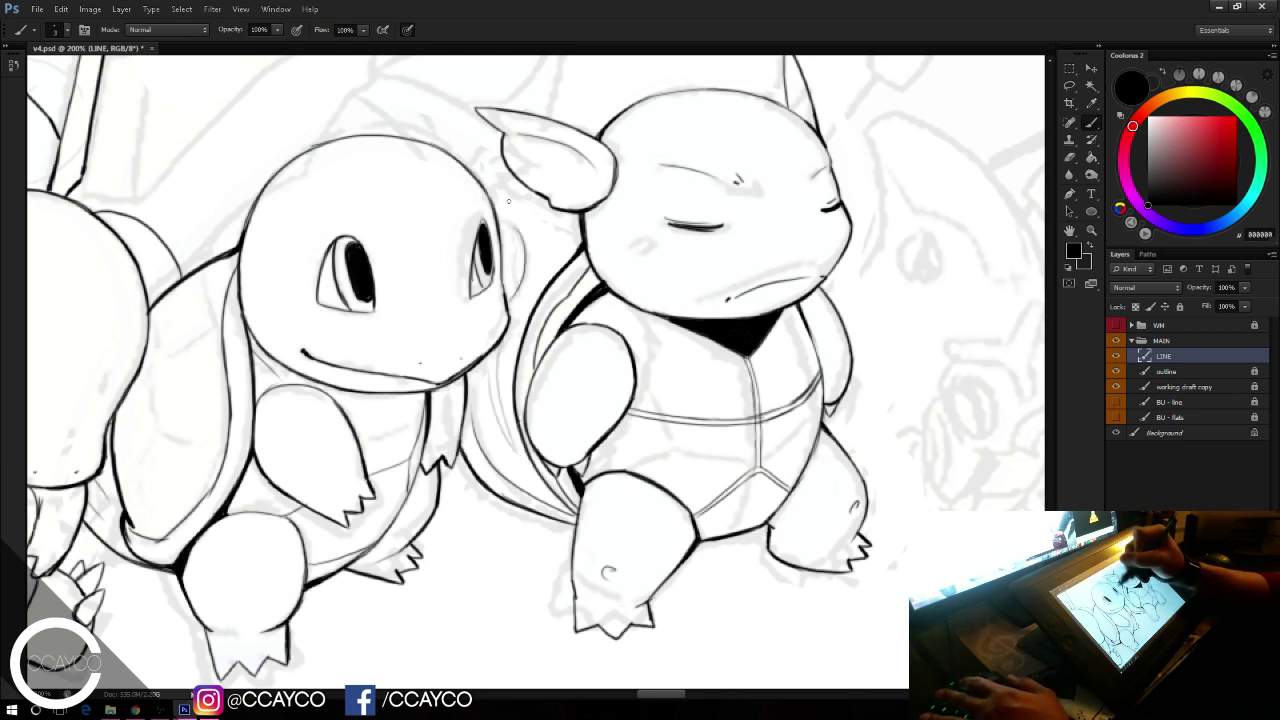
pyautogui.moveTo(473, 169)
pyautogui.mouseDown()
pyautogui.moveTo(507, 154)
pyautogui.moveTo(494, 153)
pyautogui.mouseUp()
pyautogui.hotkey('ctrl', 'z')
pyautogui.hotkey('ctrl', 'z')
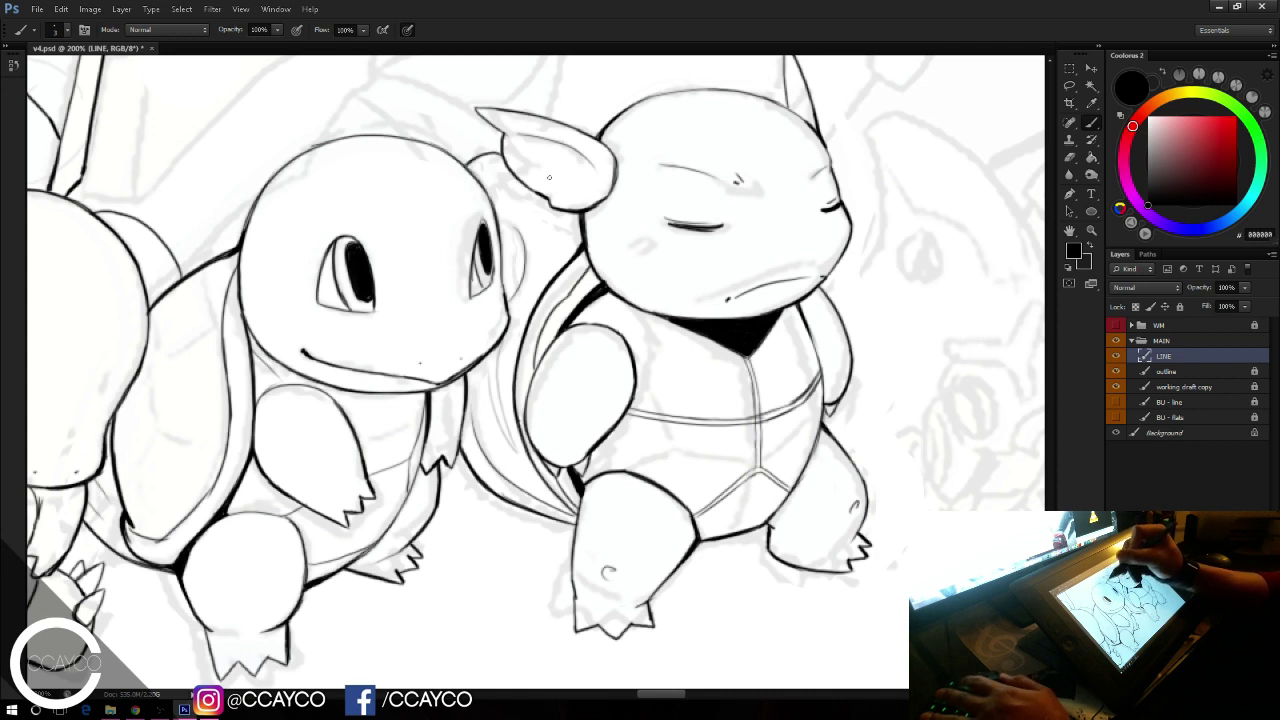
pyautogui.moveTo(564, 213)
pyautogui.mouseDown()
pyautogui.moveTo(574, 266)
pyautogui.moveTo(574, 231)
pyautogui.moveTo(576, 253)
pyautogui.mouseUp()
pyautogui.hotkey('ctrl', 'z')
pyautogui.hotkey('ctrl', 'z')
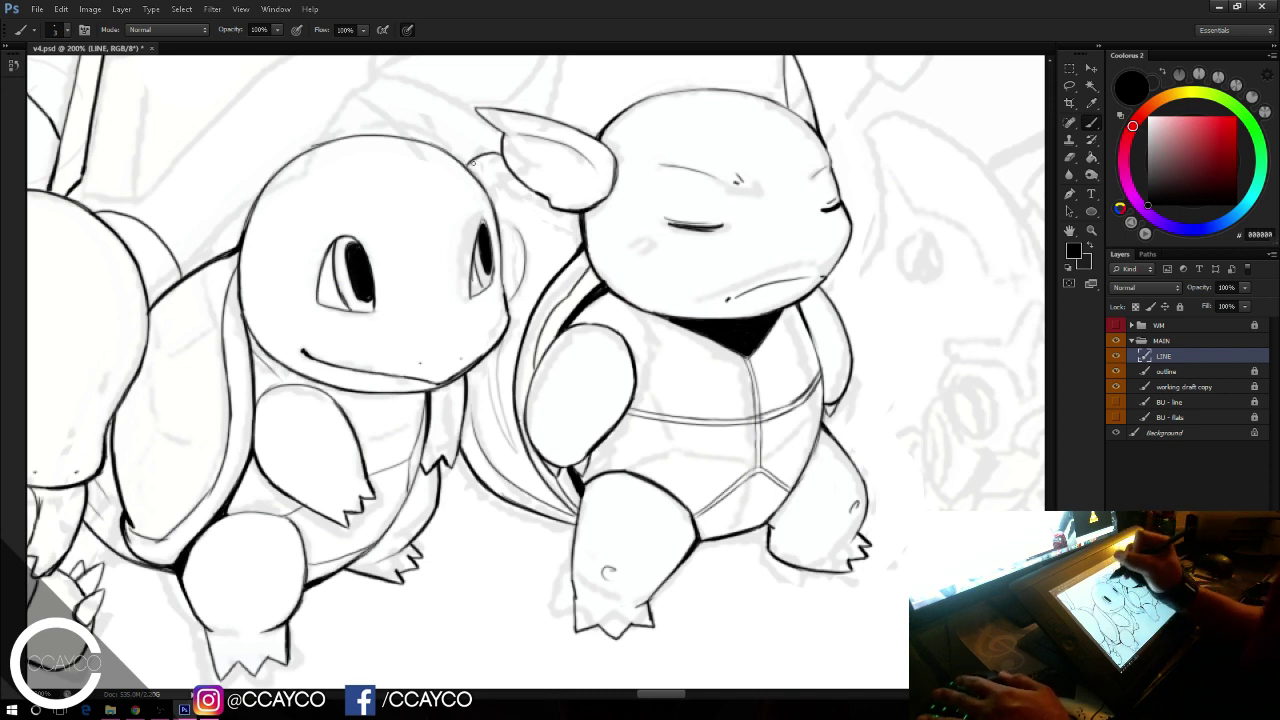
pyautogui.hotkey('ctrl', 'alt', 'z')
pyautogui.hotkey('ctrl', 'alt', 'z')
pyautogui.moveTo(460, 164)
pyautogui.mouseDown()
pyautogui.moveTo(495, 150)
pyautogui.moveTo(456, 169)
pyautogui.moveTo(463, 177)
pyautogui.mouseUp()
pyautogui.press('e')
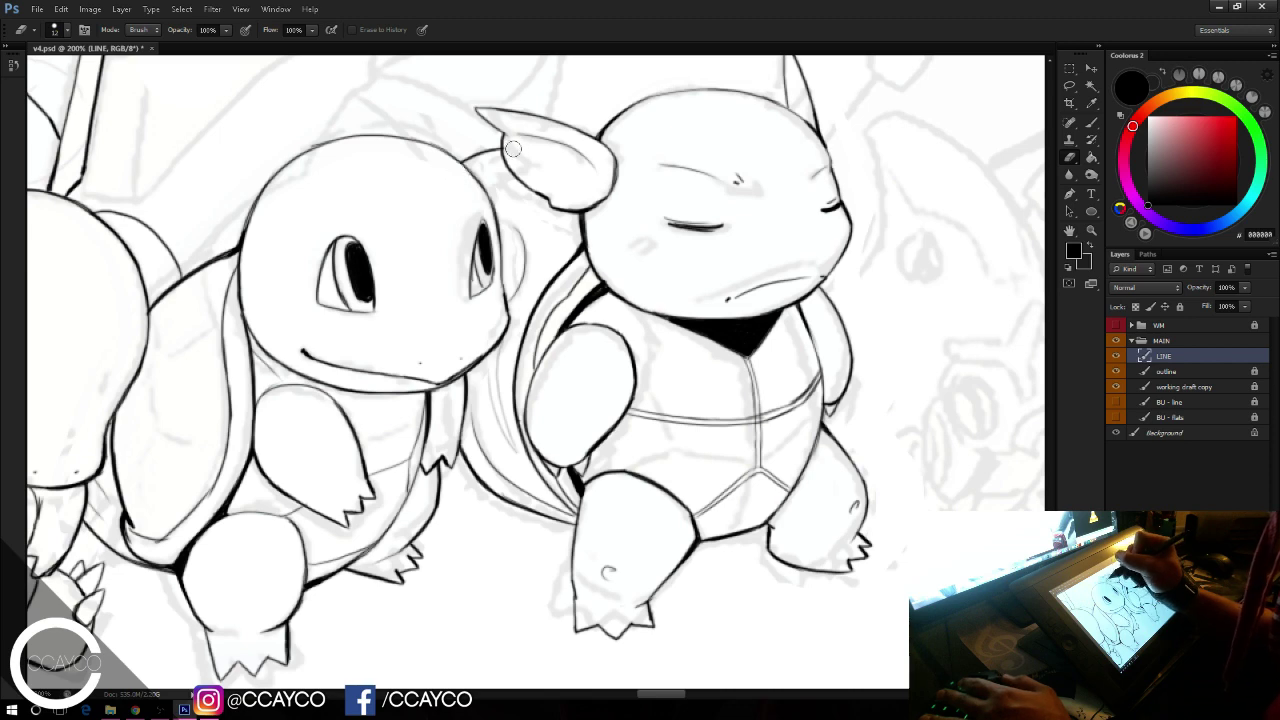
pyautogui.click(1116, 386)
pyautogui.click(1120, 386)
# Step: Ink the slanted brow line and narrow eye outline on the large cannon-bearing turtle's face
pyautogui.moveTo(969, 490); pyautogui.dragTo(866, 531)
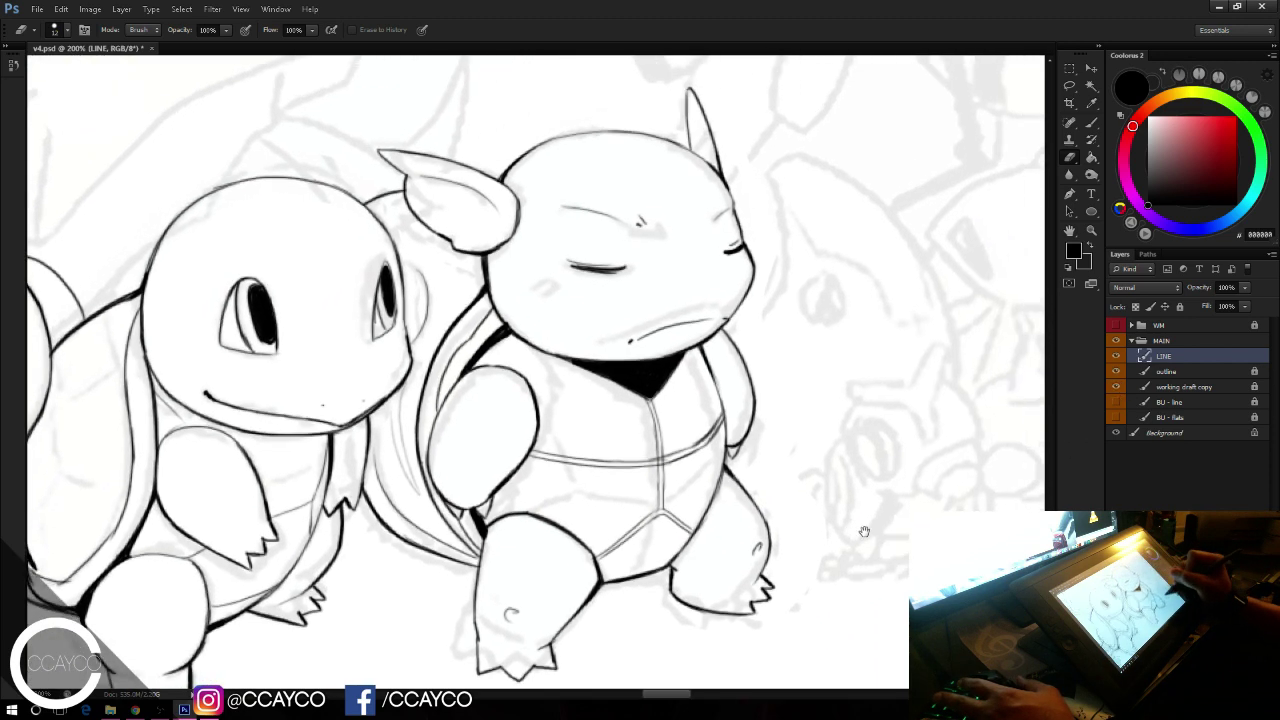
pyautogui.moveTo(809, 466); pyautogui.dragTo(889, 557)
pyautogui.moveTo(640, 413); pyautogui.dragTo(893, 662)
pyautogui.moveTo(890, 449); pyautogui.dragTo(777, 617)
pyautogui.press('b')
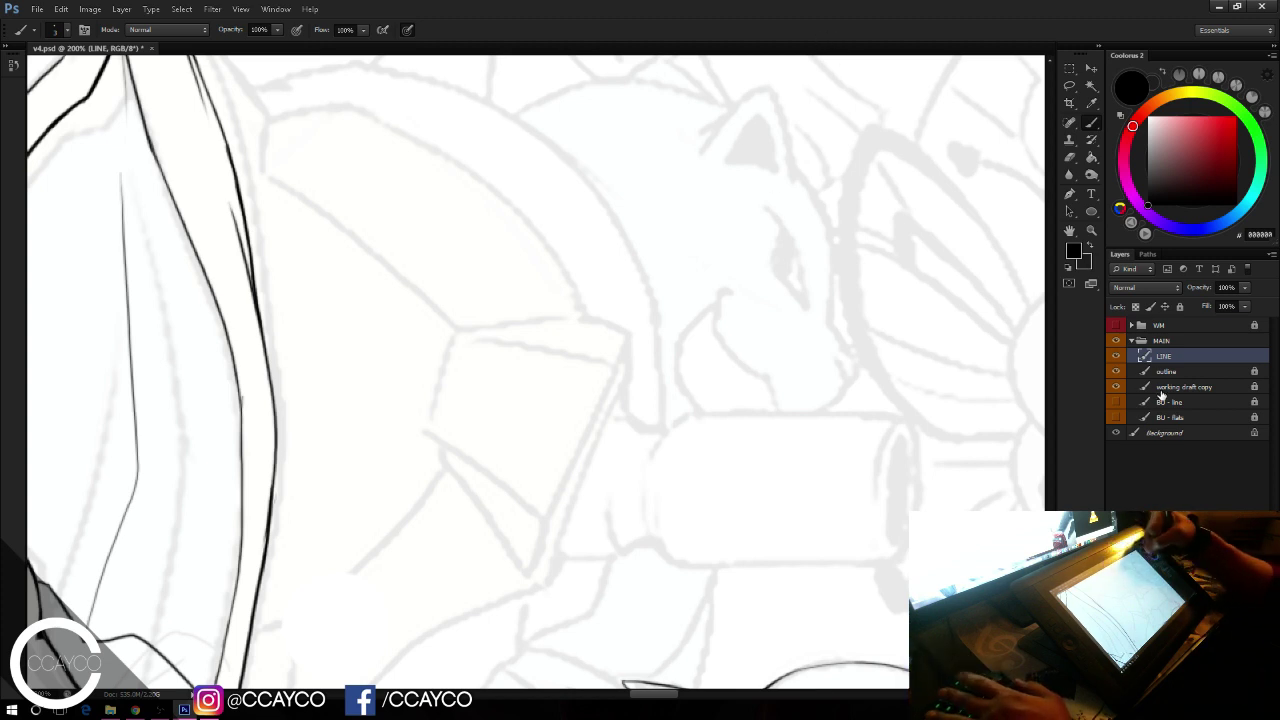
pyautogui.moveTo(771, 207)
pyautogui.mouseDown()
pyautogui.moveTo(808, 307)
pyautogui.moveTo(811, 262)
pyautogui.moveTo(773, 264)
pyautogui.moveTo(807, 306)
pyautogui.mouseUp()
pyautogui.press('e')
pyautogui.press('b')
pyautogui.hotkey('ctrl', 'z')
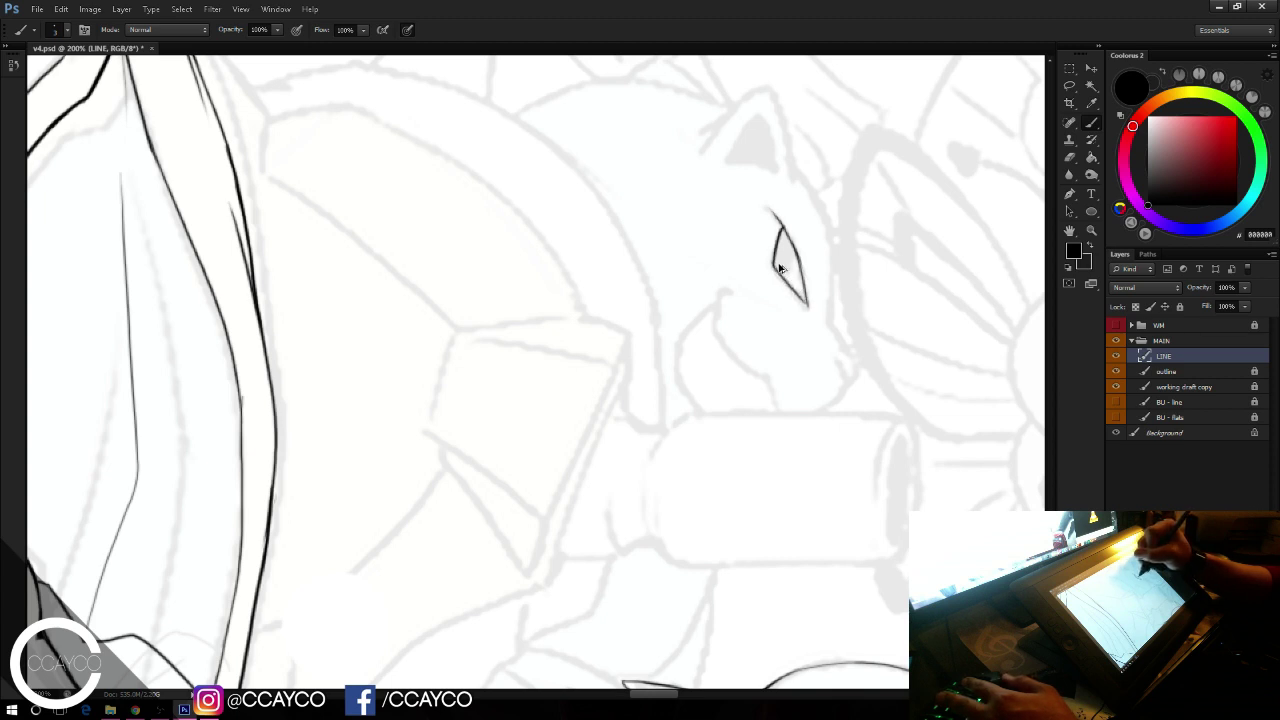
# Step: Redraw the lower edge of the cannon-bearing turtle's eye as a clean angular line to the inner corner
pyautogui.hotkey('ctrl', 'z')
pyautogui.moveTo(774, 258); pyautogui.dragTo(808, 306)
pyautogui.hotkey('ctrl', 'alt', 'z')
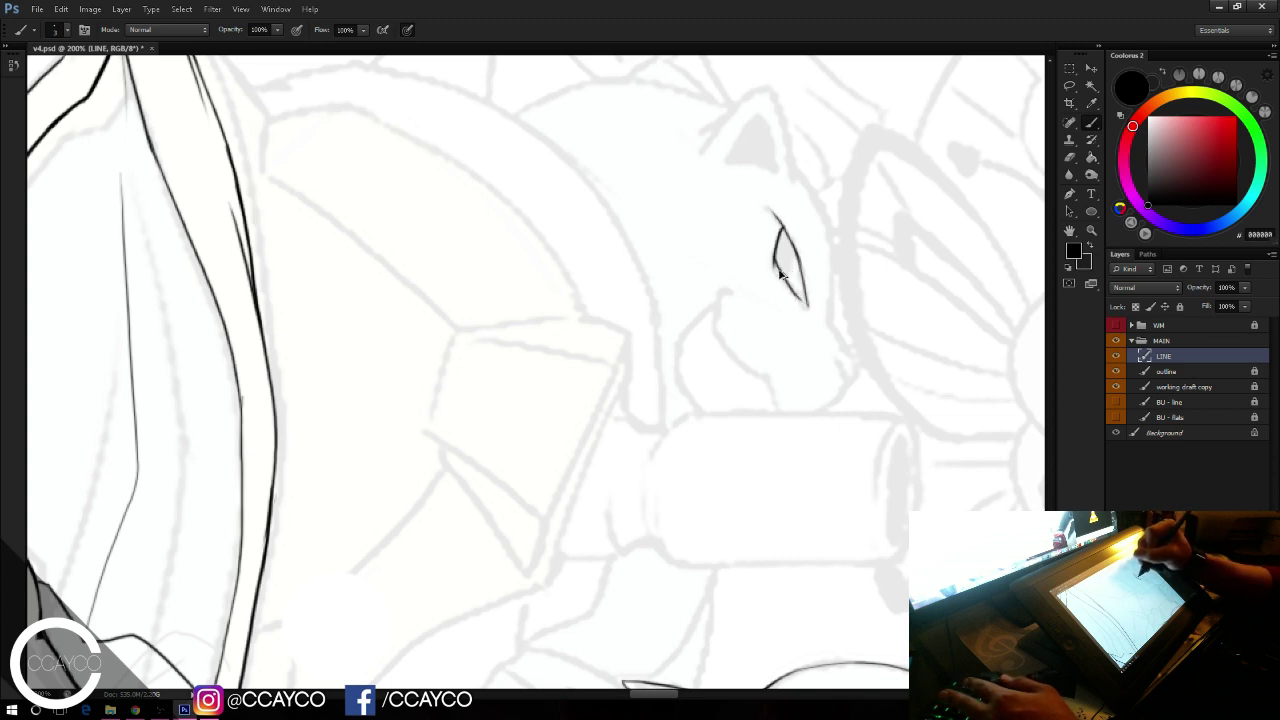
pyautogui.hotkey('ctrl', 'alt', 'z')
pyautogui.moveTo(774, 265)
pyautogui.mouseDown()
pyautogui.moveTo(808, 305)
pyautogui.moveTo(807, 284)
pyautogui.moveTo(809, 304)
pyautogui.mouseUp()
pyautogui.hotkey('ctrl', 'z')
pyautogui.hotkey('ctrl', 'z')
pyautogui.press('e')
pyautogui.press('b')
# Step: Ink the forehead profile from below the ear down to the nose bridge, with a short line back toward the eye
pyautogui.moveTo(796, 257)
pyautogui.mouseDown()
pyautogui.moveTo(810, 304)
pyautogui.moveTo(833, 311)
pyautogui.mouseUp()
pyautogui.moveTo(833, 311); pyautogui.dragTo(833, 258)
pyautogui.hotkey('ctrl', 'z')
pyautogui.moveTo(795, 166); pyautogui.dragTo(831, 253)
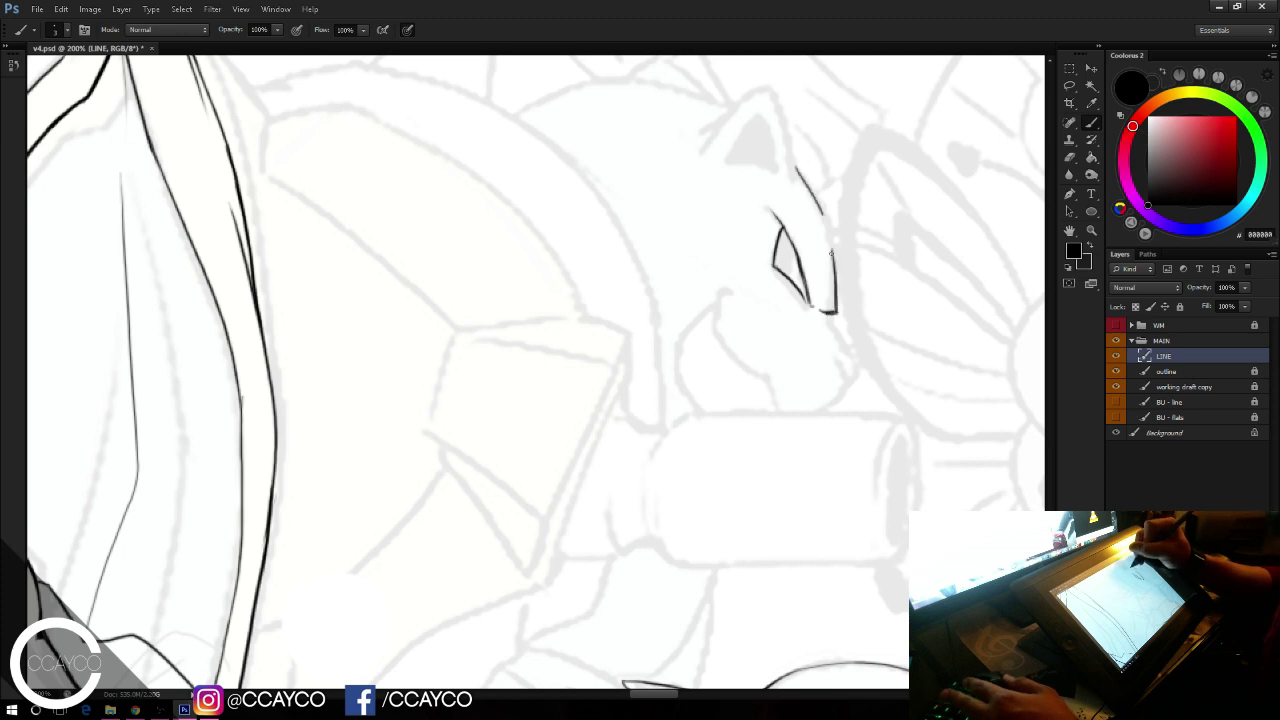
pyautogui.hotkey('ctrl', 'z')
pyautogui.moveTo(803, 180); pyautogui.dragTo(835, 280)
pyautogui.hotkey('ctrl', 'z')
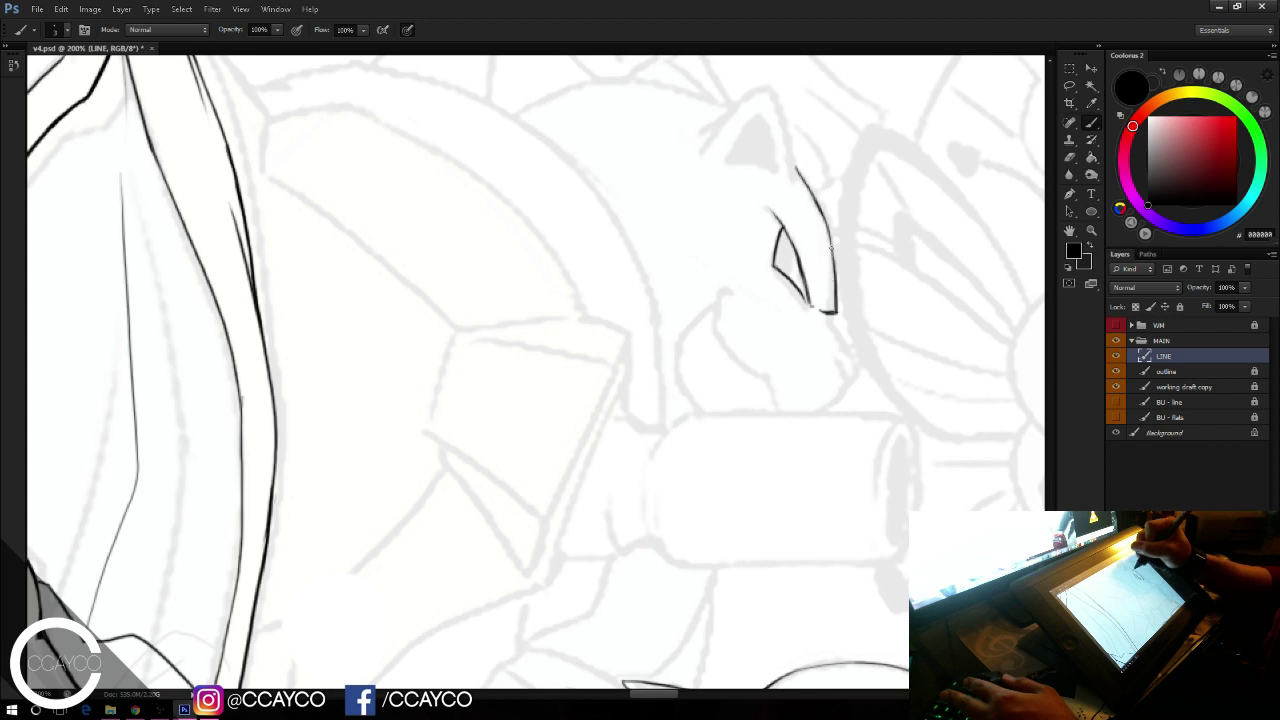
pyautogui.moveTo(820, 212); pyautogui.dragTo(835, 280)
pyautogui.moveTo(799, 166); pyautogui.dragTo(821, 216)
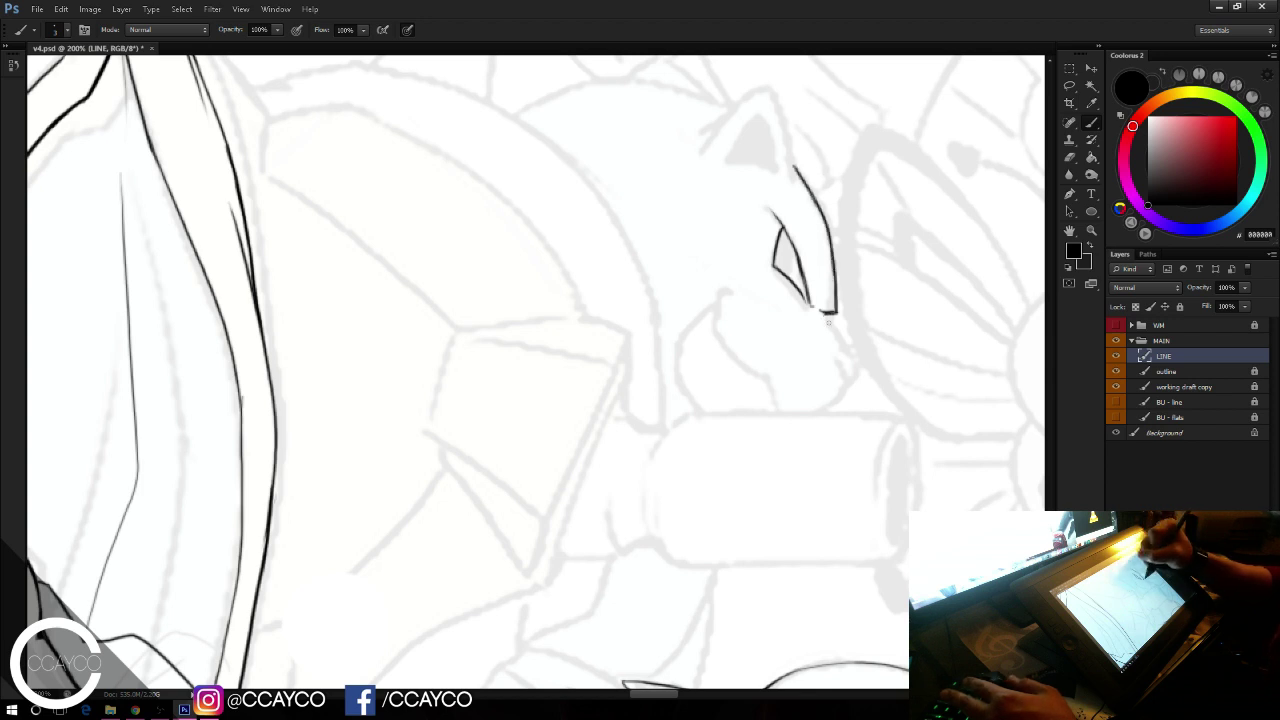
# Step: Ink the snout profile from the nose bridge to its tip and the rounded chin down to the cannon barrel
pyautogui.moveTo(827, 314); pyautogui.dragTo(837, 337)
pyautogui.hotkey('ctrl', 'z')
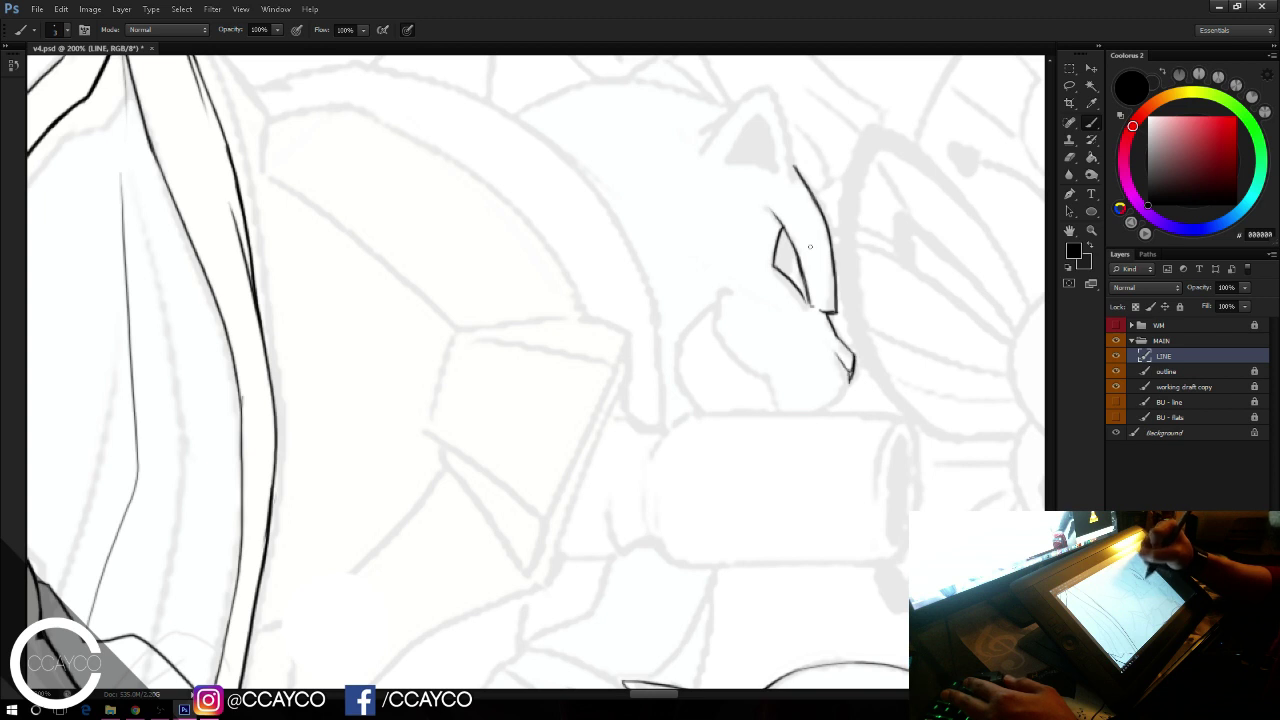
pyautogui.hotkey('ctrl', 'z')
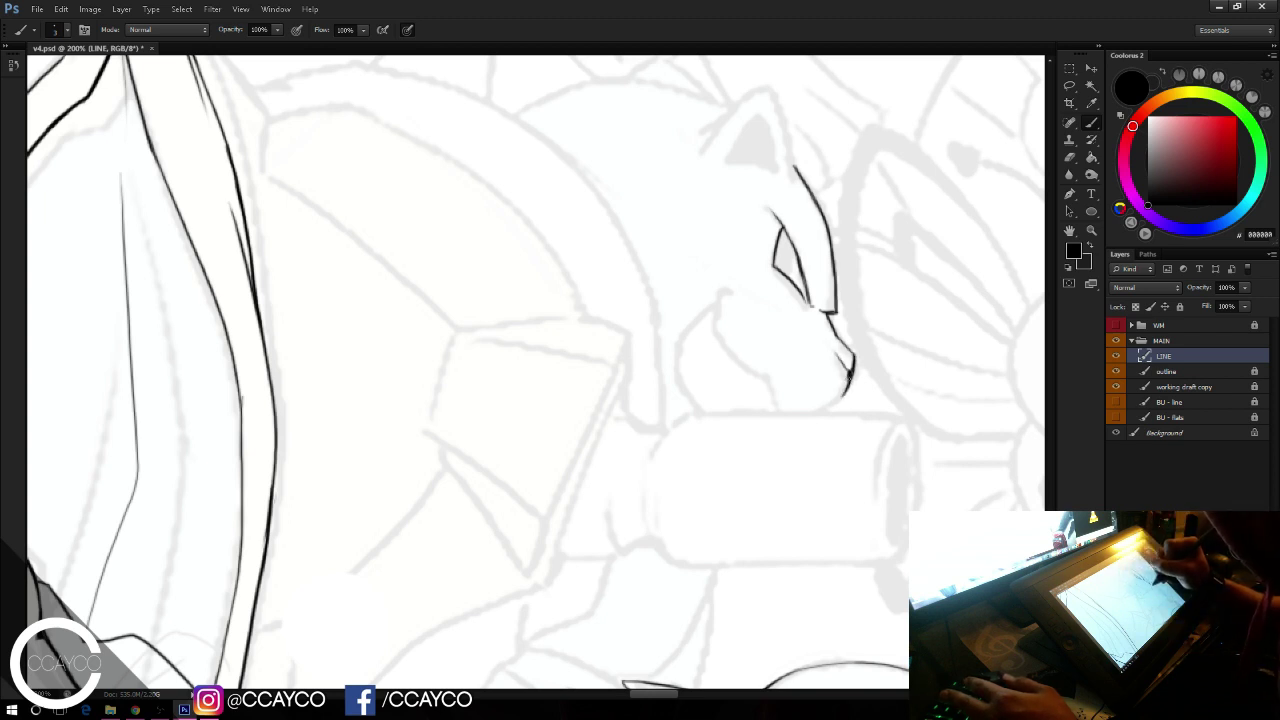
pyautogui.moveTo(850, 372); pyautogui.dragTo(822, 414)
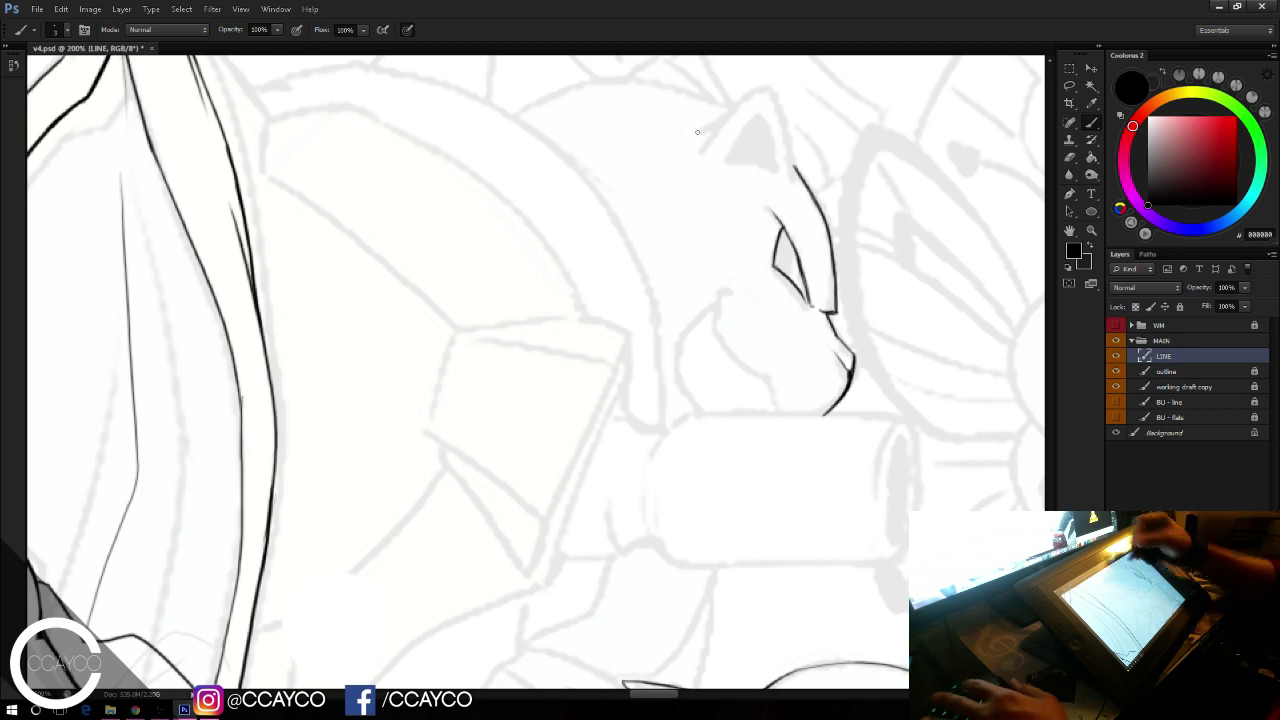
# Step: Ink the cannon-bearing turtle's mouth line, hooking at the cheek corner and curving down to the cannon barrel
pyautogui.moveTo(714, 294)
pyautogui.mouseDown()
pyautogui.moveTo(739, 293)
pyautogui.moveTo(720, 352)
pyautogui.mouseUp()
pyautogui.hotkey('ctrl', 'z')
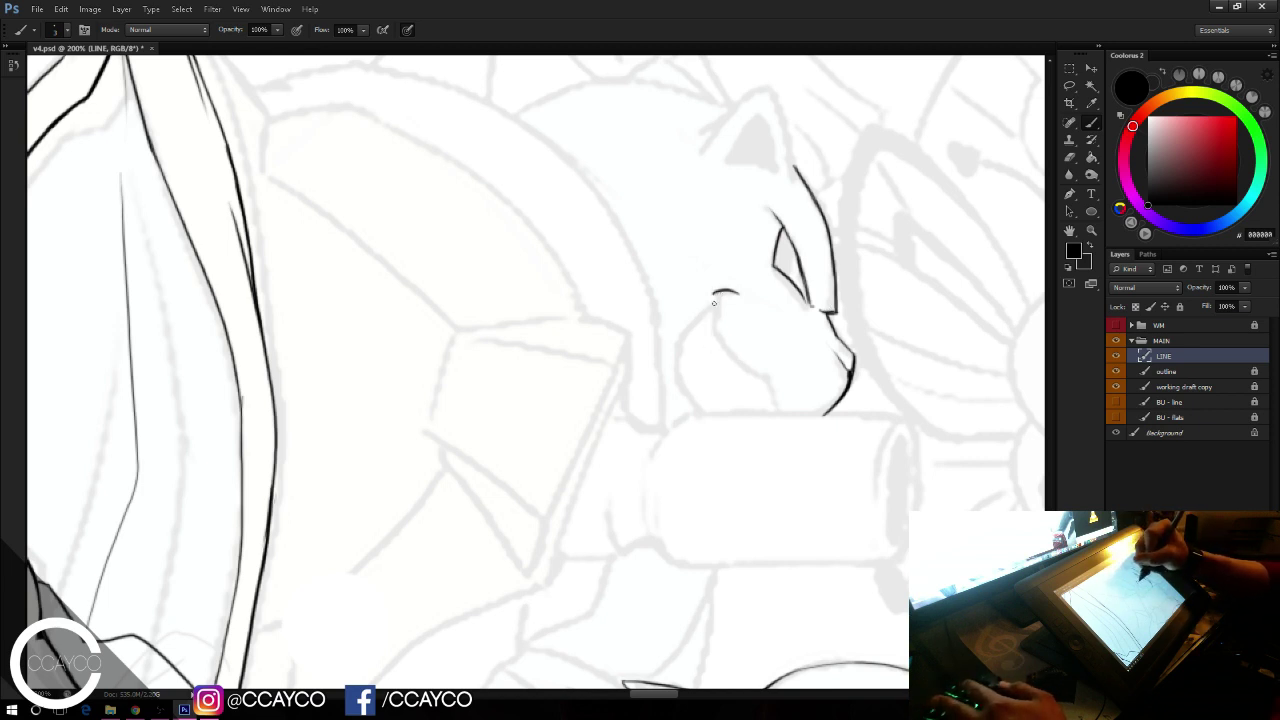
pyautogui.moveTo(716, 293)
pyautogui.mouseDown()
pyautogui.moveTo(723, 359)
pyautogui.moveTo(773, 395)
pyautogui.mouseUp()
pyautogui.hotkey('ctrl', 'z')
pyautogui.moveTo(719, 354); pyautogui.dragTo(774, 396)
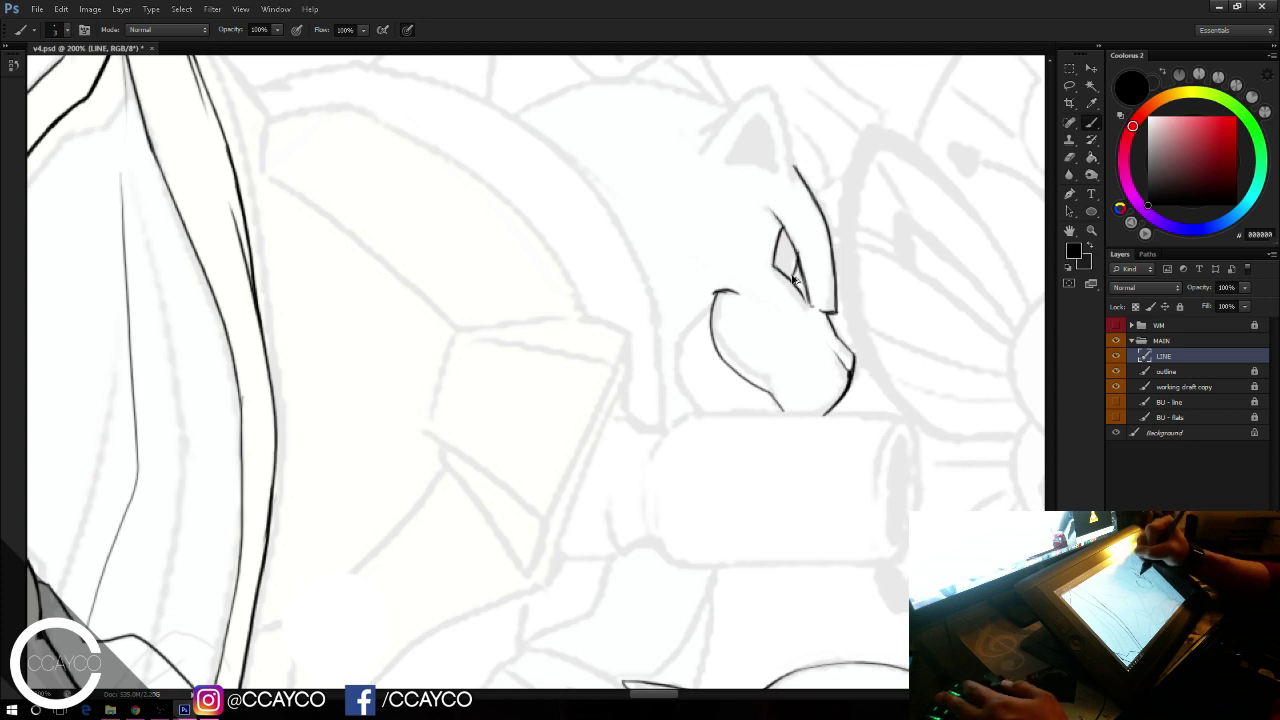
# Step: Fill the cannon-bearing turtle's eye solid black and ink short crease lines beneath it
pyautogui.moveTo(784, 230); pyautogui.dragTo(793, 272)
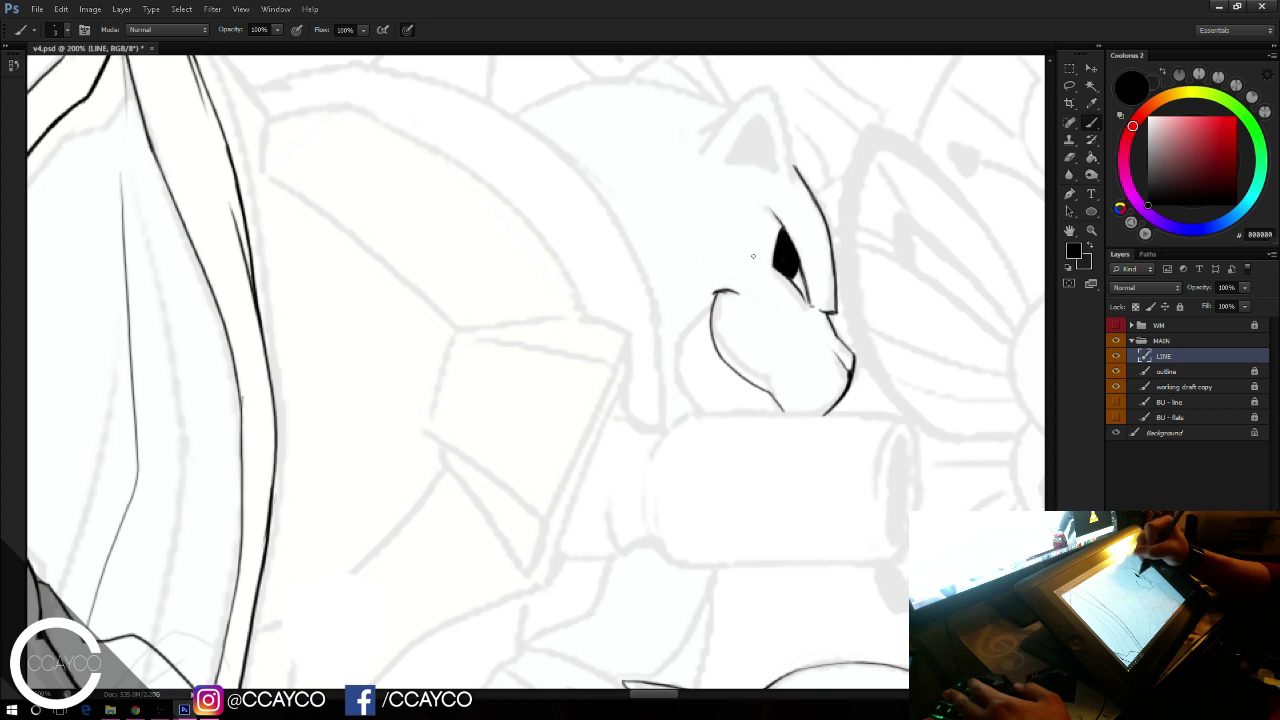
pyautogui.moveTo(743, 250); pyautogui.dragTo(798, 296)
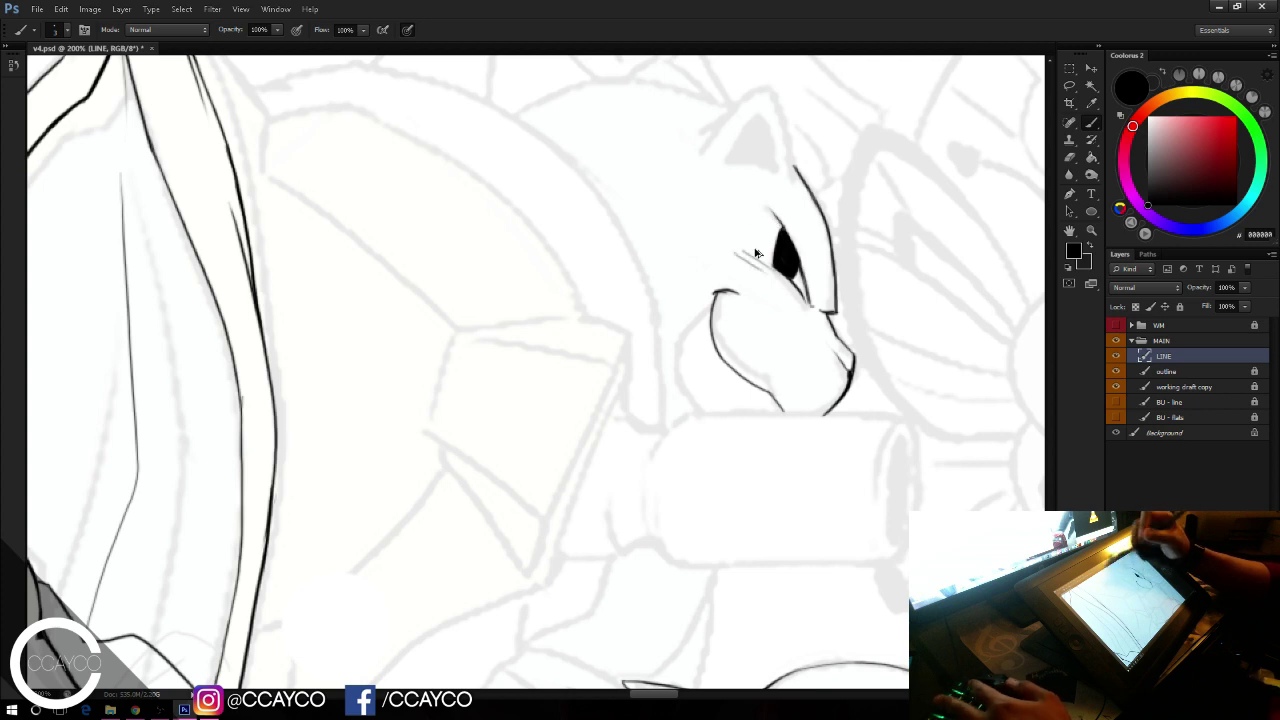
pyautogui.hotkey('ctrl', 'z')
# Step: Refine the crease under the eye and ink the rounded lower jaw curve from the mouth corner down to the cannon barrel
pyautogui.moveTo(731, 246)
pyautogui.mouseDown()
pyautogui.moveTo(759, 267)
pyautogui.moveTo(684, 406)
pyautogui.mouseUp()
pyautogui.hotkey('ctrl', 'z')
pyautogui.hotkey('ctrl', 'z')
pyautogui.moveTo(711, 309); pyautogui.dragTo(699, 418)
pyautogui.hotkey('ctrl', 'z')
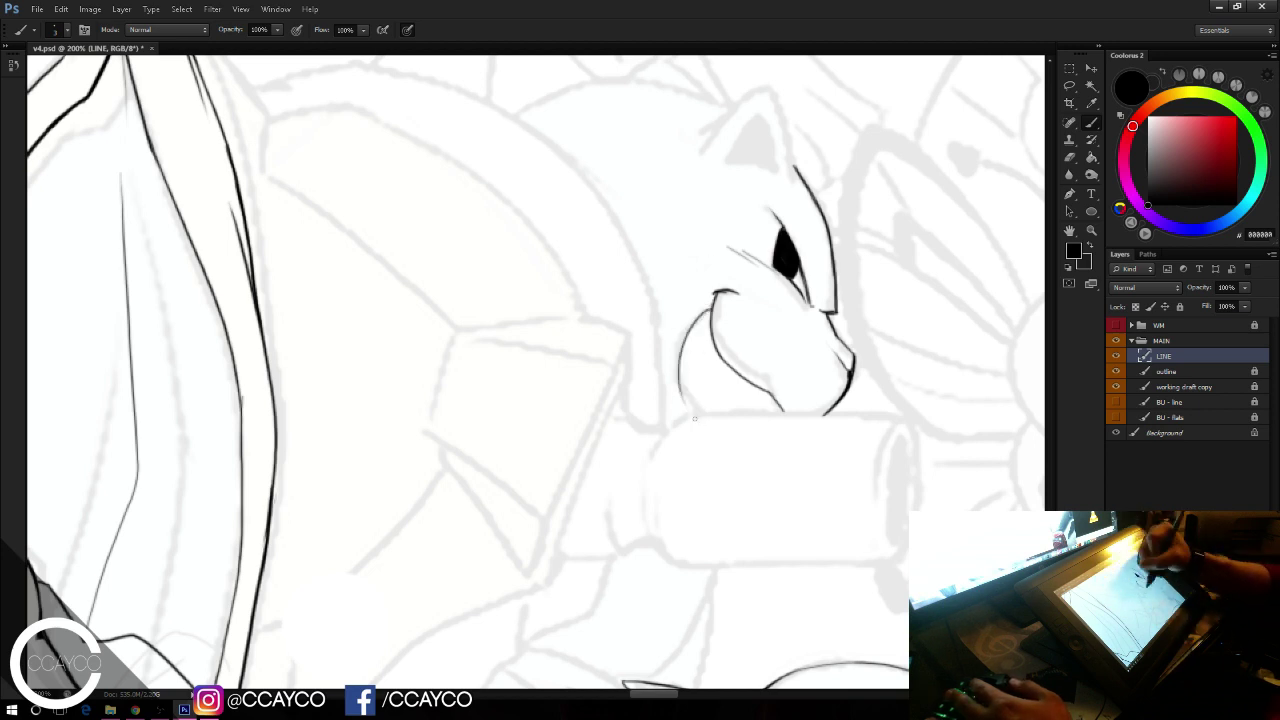
pyautogui.hotkey('ctrl', 'z')
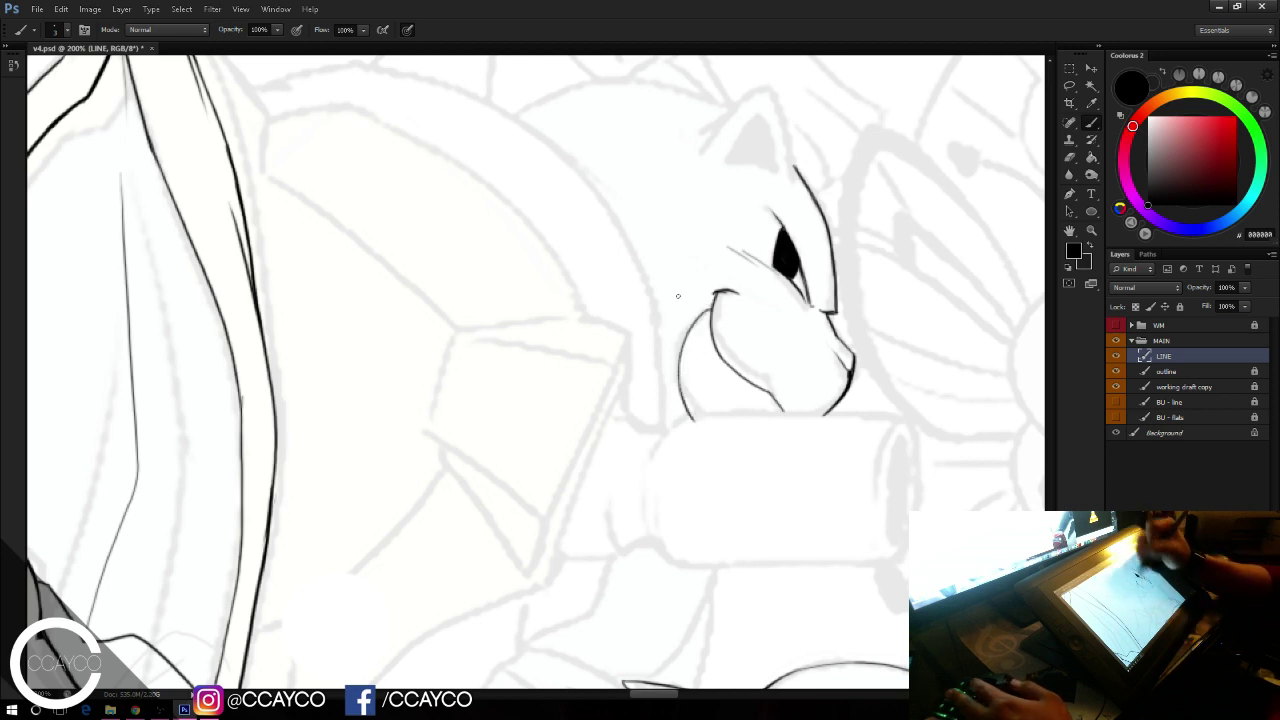
# Step: Ink the near ear's inner triangle and its pointed outer outline, joining it to the forehead line
pyautogui.moveTo(855, 285); pyautogui.dragTo(845, 308)
pyautogui.moveTo(722, 188)
pyautogui.mouseDown()
pyautogui.moveTo(756, 143)
pyautogui.moveTo(769, 194)
pyautogui.moveTo(722, 193)
pyautogui.mouseUp()
pyautogui.press('e')
pyautogui.press('b')
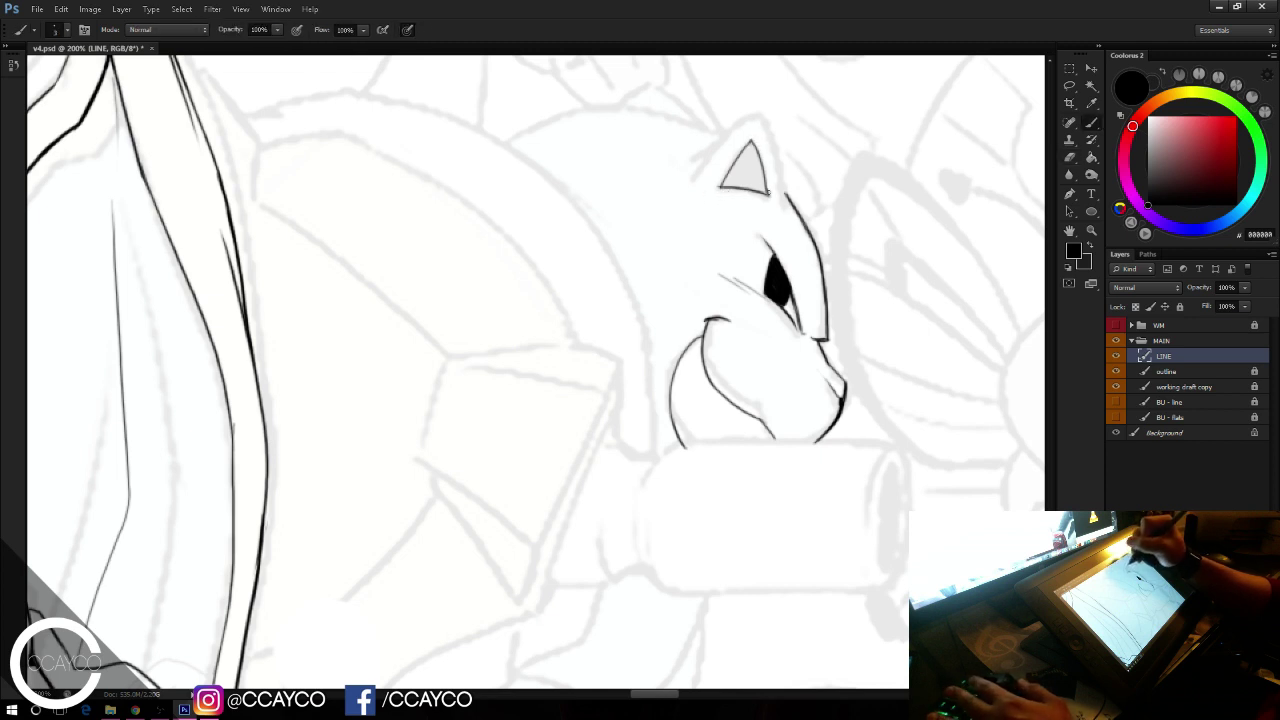
pyautogui.moveTo(694, 157)
pyautogui.mouseDown()
pyautogui.moveTo(758, 119)
pyautogui.moveTo(785, 193)
pyautogui.mouseUp()
pyautogui.hotkey('ctrl', 'z')
pyautogui.moveTo(760, 118); pyautogui.dragTo(786, 195)
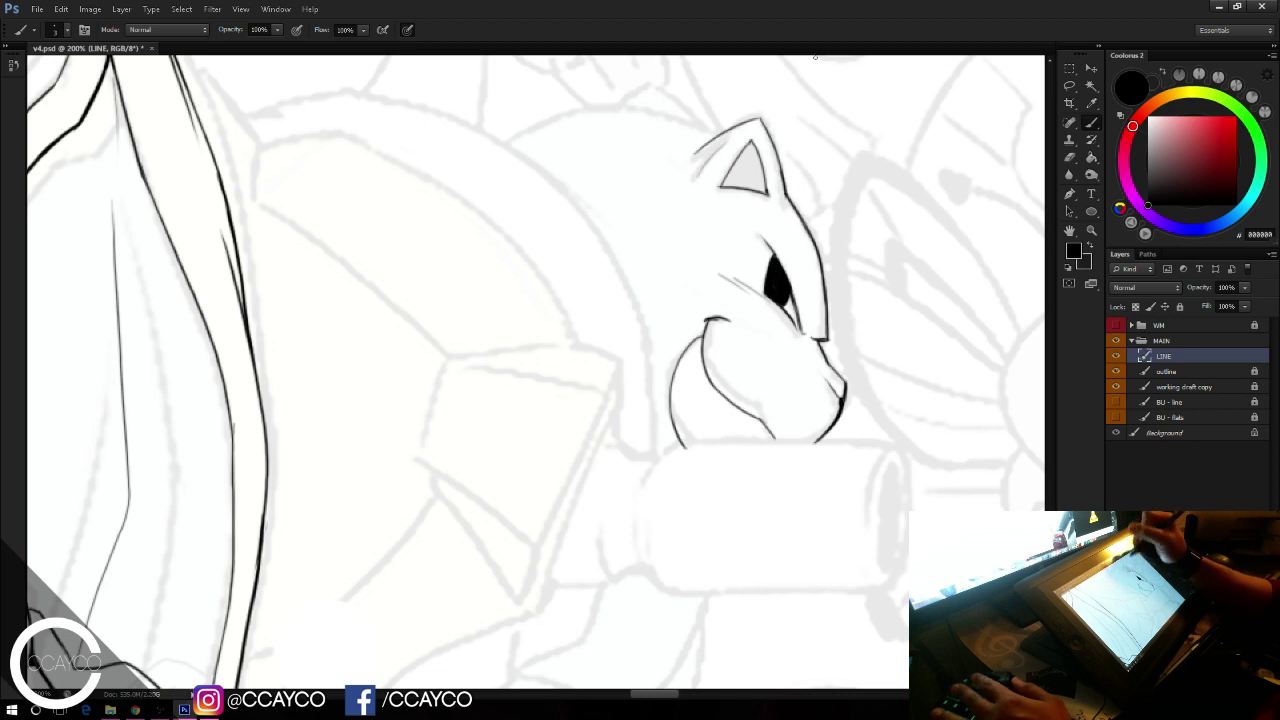
# Step: Ink the curved top of the head from the shell rim to the base of the near ear
pyautogui.moveTo(887, 244); pyautogui.dragTo(879, 286)
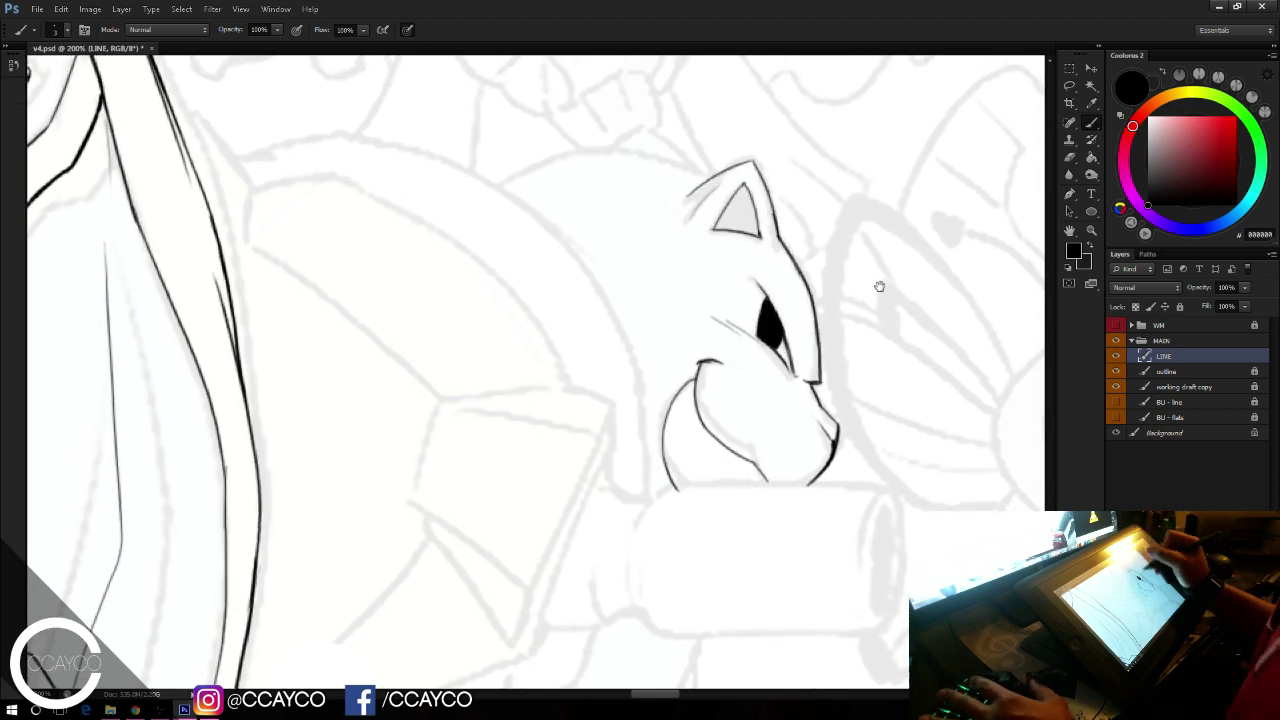
pyautogui.moveTo(490, 182); pyautogui.dragTo(620, 155)
pyautogui.hotkey('ctrl', 'z')
pyautogui.moveTo(490, 187)
pyautogui.mouseDown()
pyautogui.moveTo(603, 149)
pyautogui.moveTo(693, 167)
pyautogui.mouseUp()
pyautogui.hotkey('ctrl', 'z')
pyautogui.moveTo(587, 150); pyautogui.dragTo(693, 167)
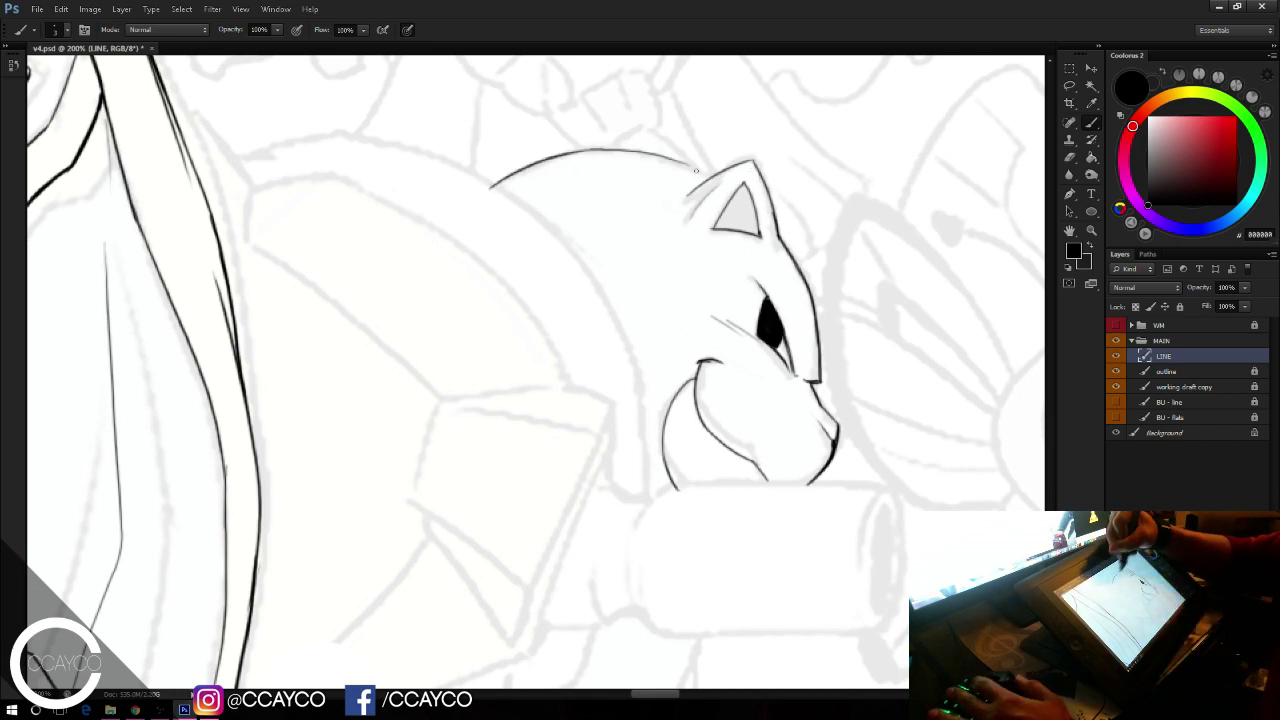
pyautogui.hotkey('ctrl', 'z')
pyautogui.moveTo(598, 150)
pyautogui.mouseDown()
pyautogui.moveTo(708, 175)
pyautogui.moveTo(687, 194)
pyautogui.mouseUp()
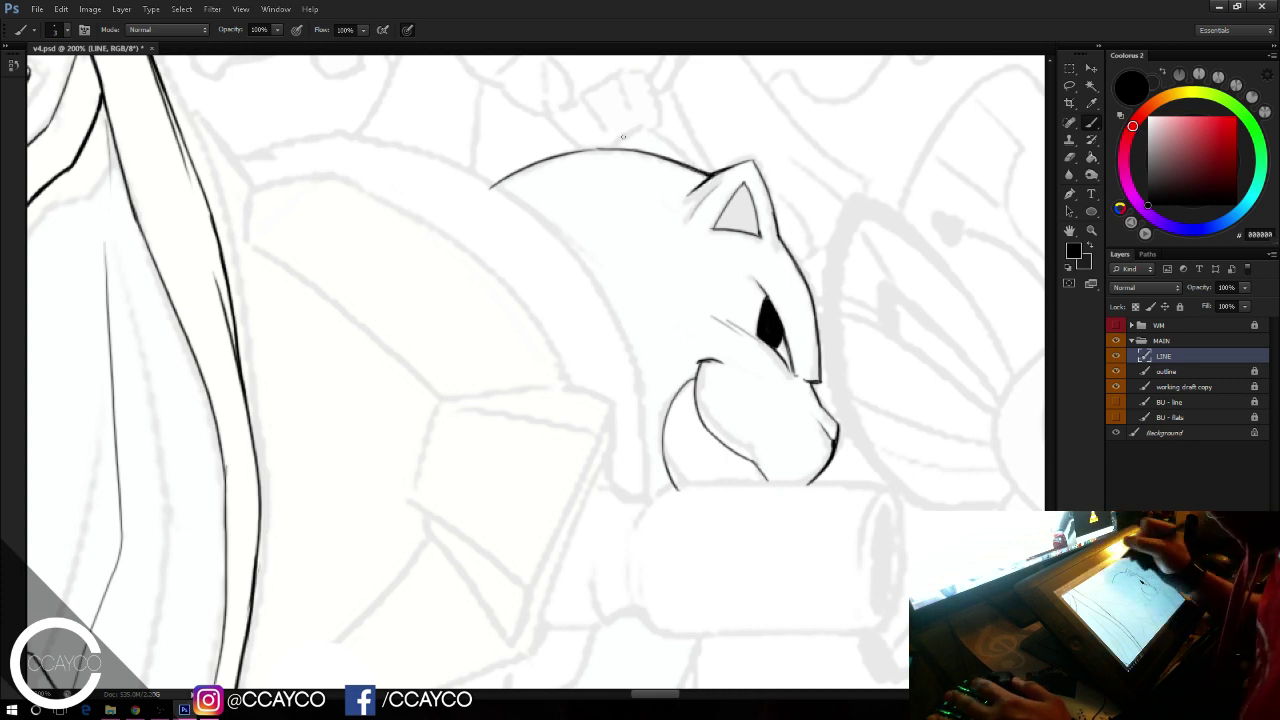
# Step: Ink the small far ear peeking above the top of the head
pyautogui.moveTo(597, 148)
pyautogui.mouseDown()
pyautogui.moveTo(638, 126)
pyautogui.moveTo(670, 161)
pyautogui.moveTo(665, 151)
pyautogui.mouseUp()
pyautogui.hotkey('ctrl', 'z')
pyautogui.hotkey('ctrl', 'alt', 'z')
pyautogui.hotkey('ctrl', 'alt', 'z')
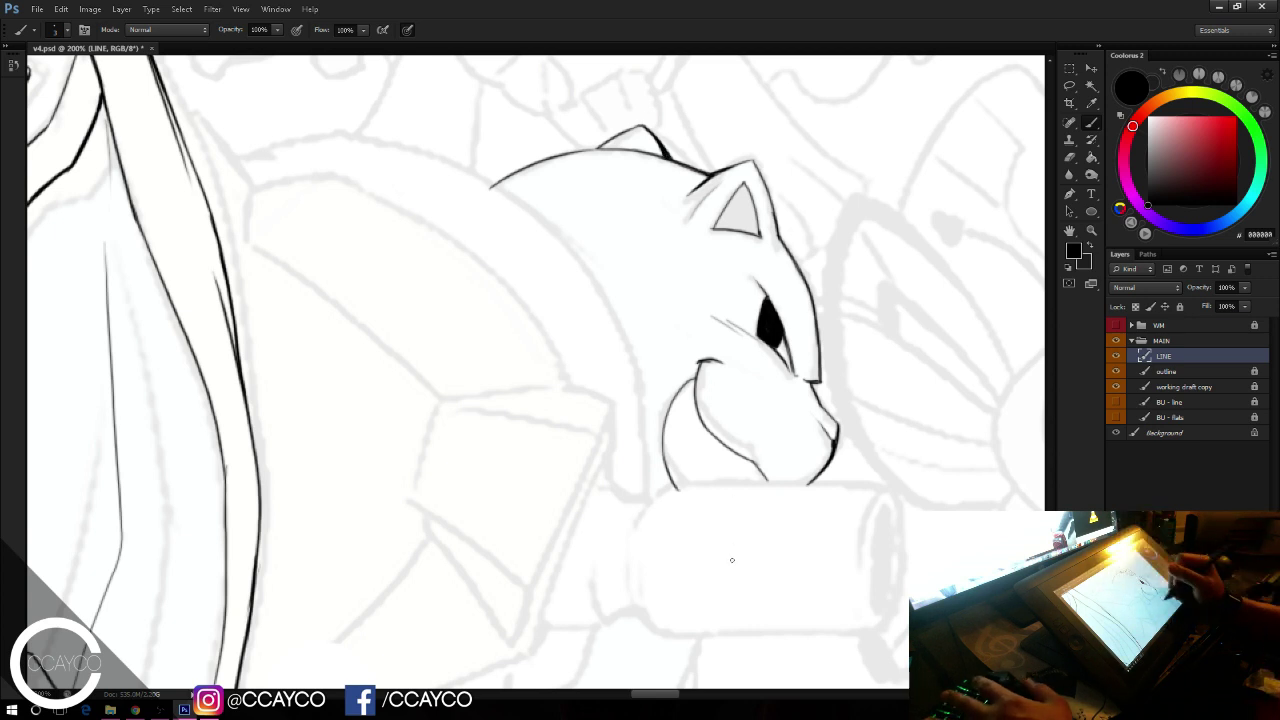
# Step: Ink two parallel slanted lines for the front edge of the shell plate behind the cannon and trim their upper ends
pyautogui.moveTo(734, 561); pyautogui.dragTo(730, 553)
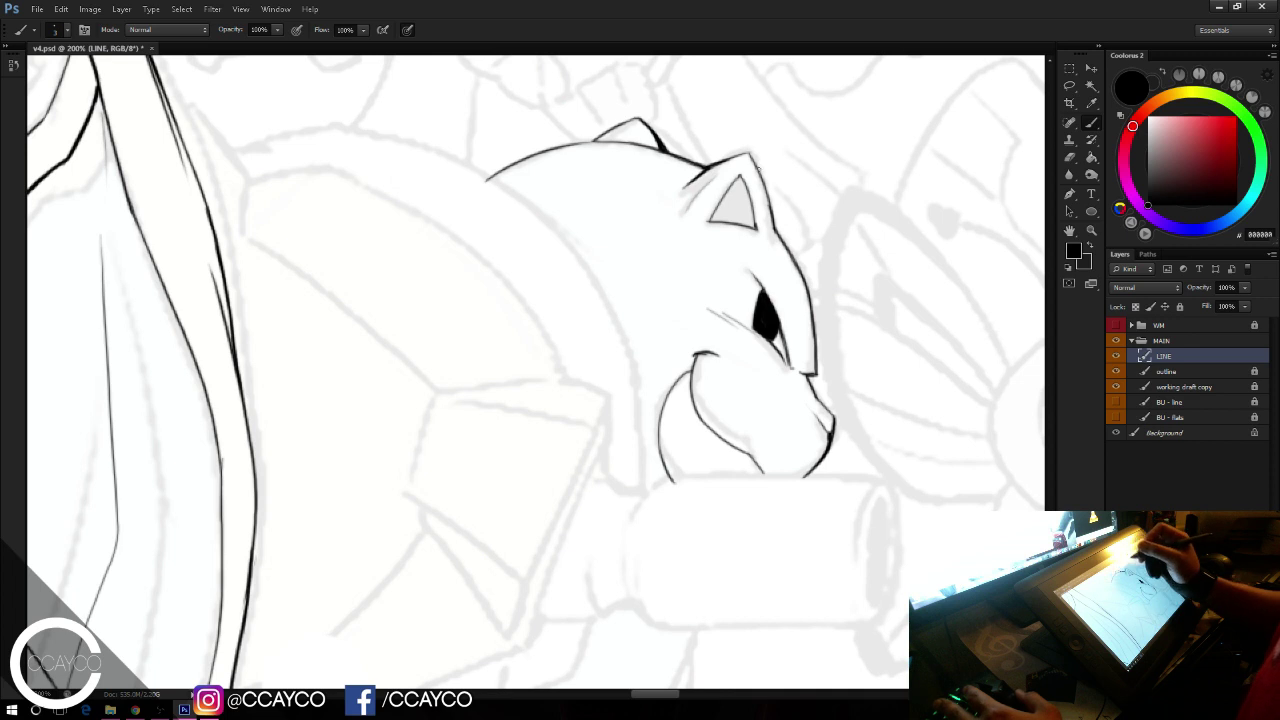
pyautogui.moveTo(836, 433); pyautogui.dragTo(817, 287)
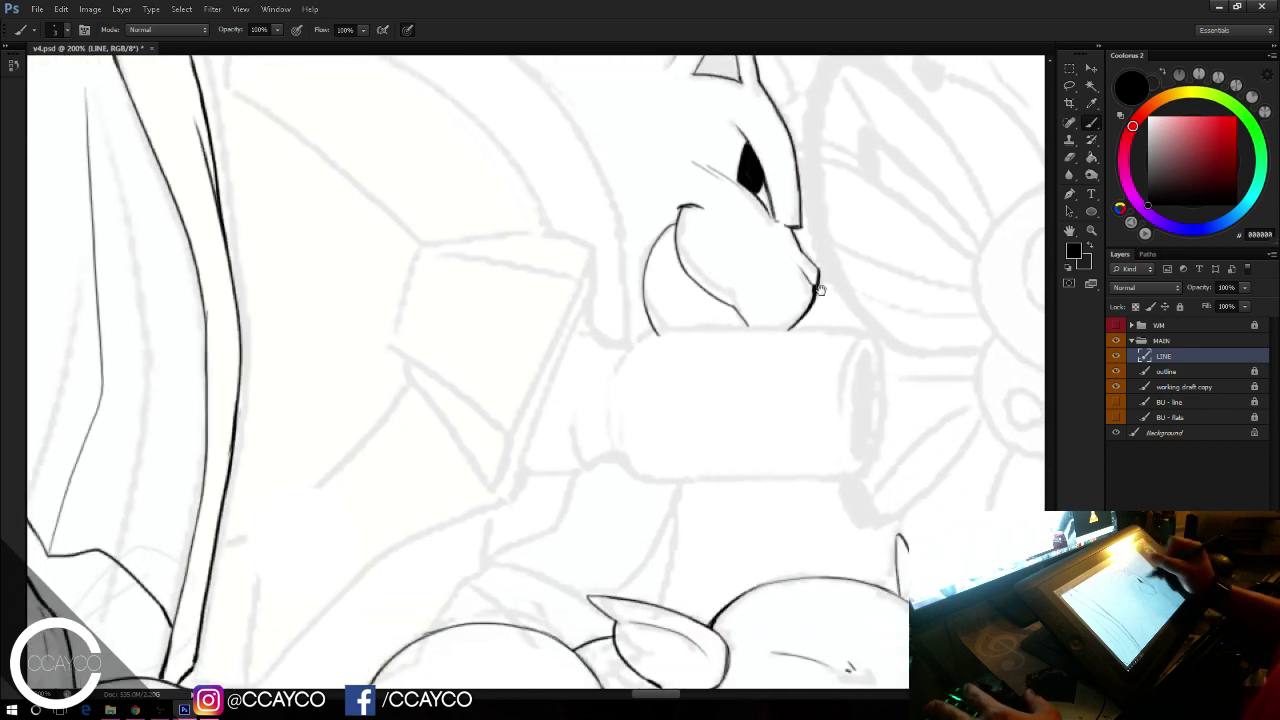
pyautogui.moveTo(514, 458)
pyautogui.mouseDown()
pyautogui.moveTo(600, 260)
pyautogui.moveTo(532, 383)
pyautogui.mouseUp()
pyautogui.moveTo(607, 225); pyautogui.dragTo(532, 383)
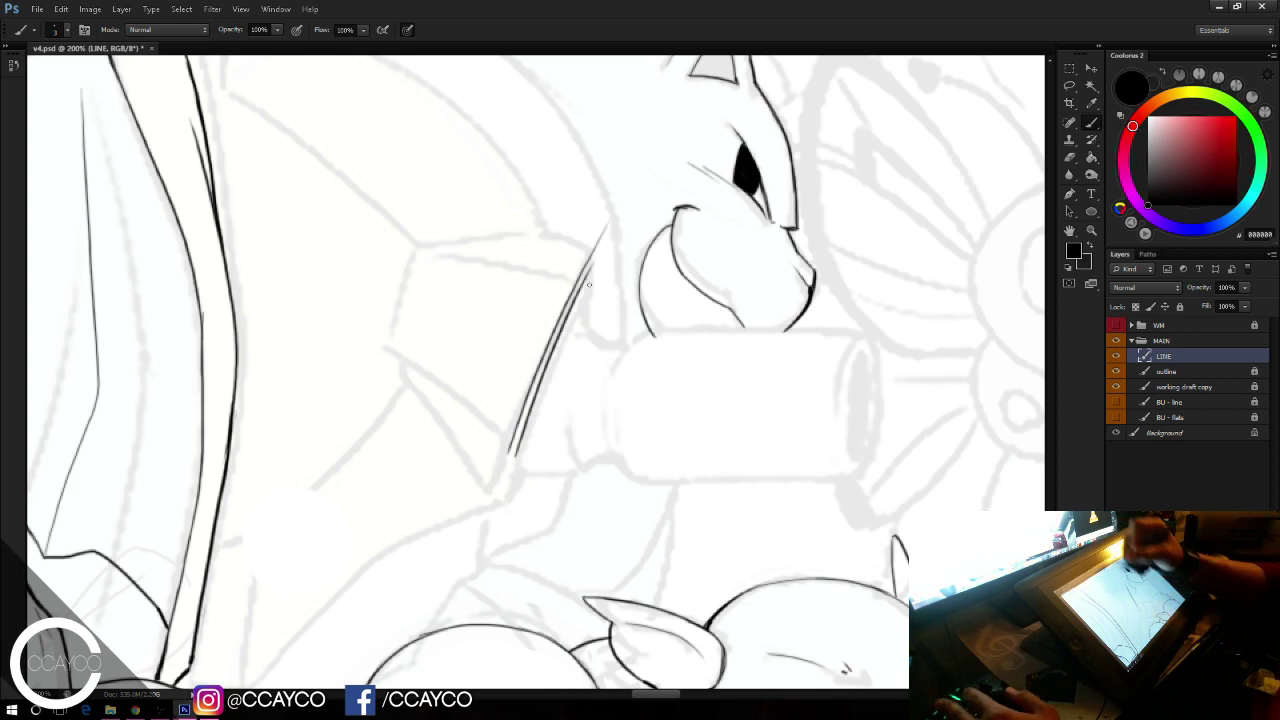
pyautogui.press('e')
pyautogui.moveTo(585, 270); pyautogui.dragTo(607, 226)
pyautogui.press('b')
pyautogui.press('e')
# Step: Extend the shell plate's double front edge down to its lower corner and up to a pointed upper tip
pyautogui.moveTo(509, 453)
pyautogui.mouseDown()
pyautogui.moveTo(520, 457)
pyautogui.moveTo(514, 433)
pyautogui.moveTo(507, 496)
pyautogui.mouseUp()
pyautogui.press('b')
pyautogui.hotkey('ctrl', 'z')
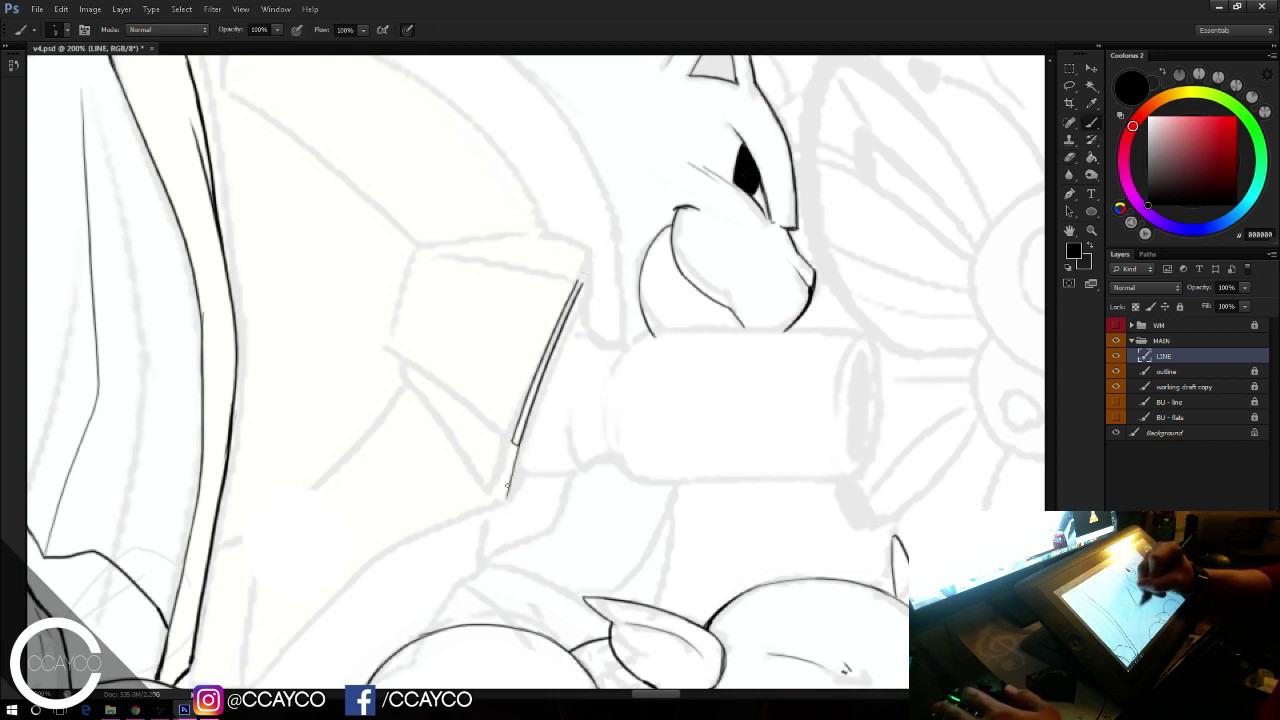
pyautogui.moveTo(516, 440); pyautogui.dragTo(502, 496)
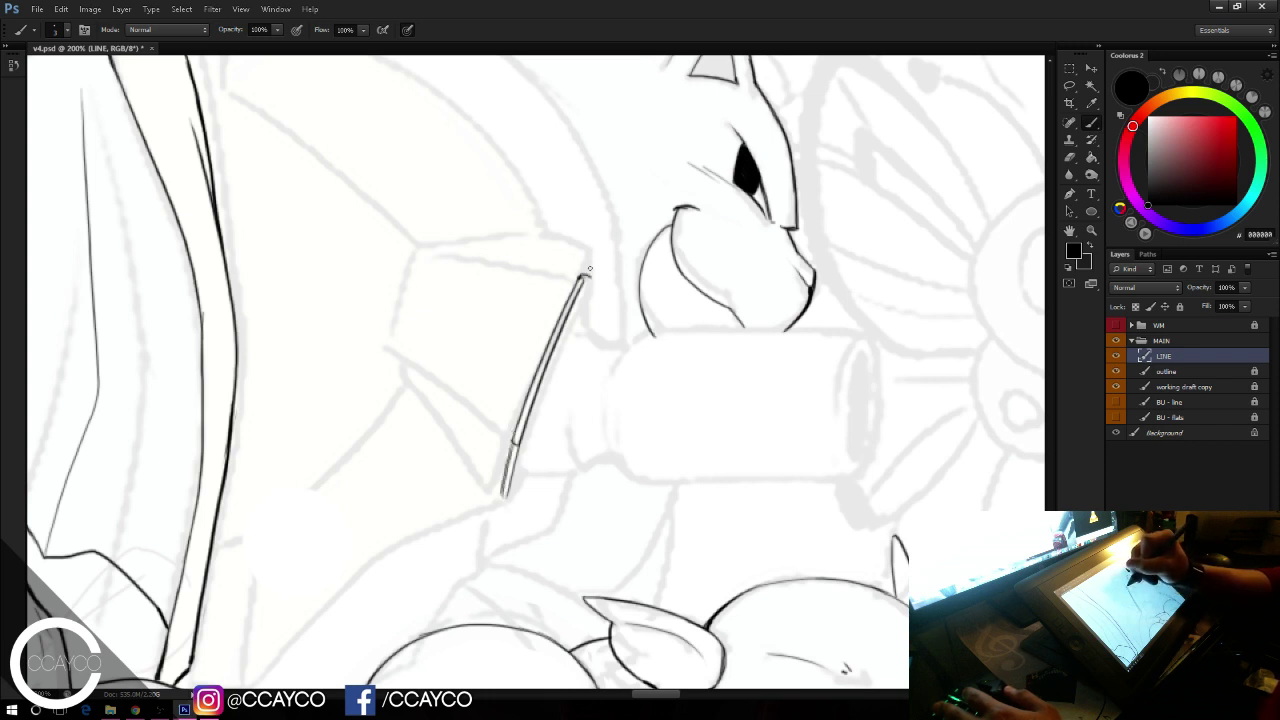
pyautogui.hotkey('ctrl', 'z')
pyautogui.moveTo(579, 280); pyautogui.dragTo(591, 254)
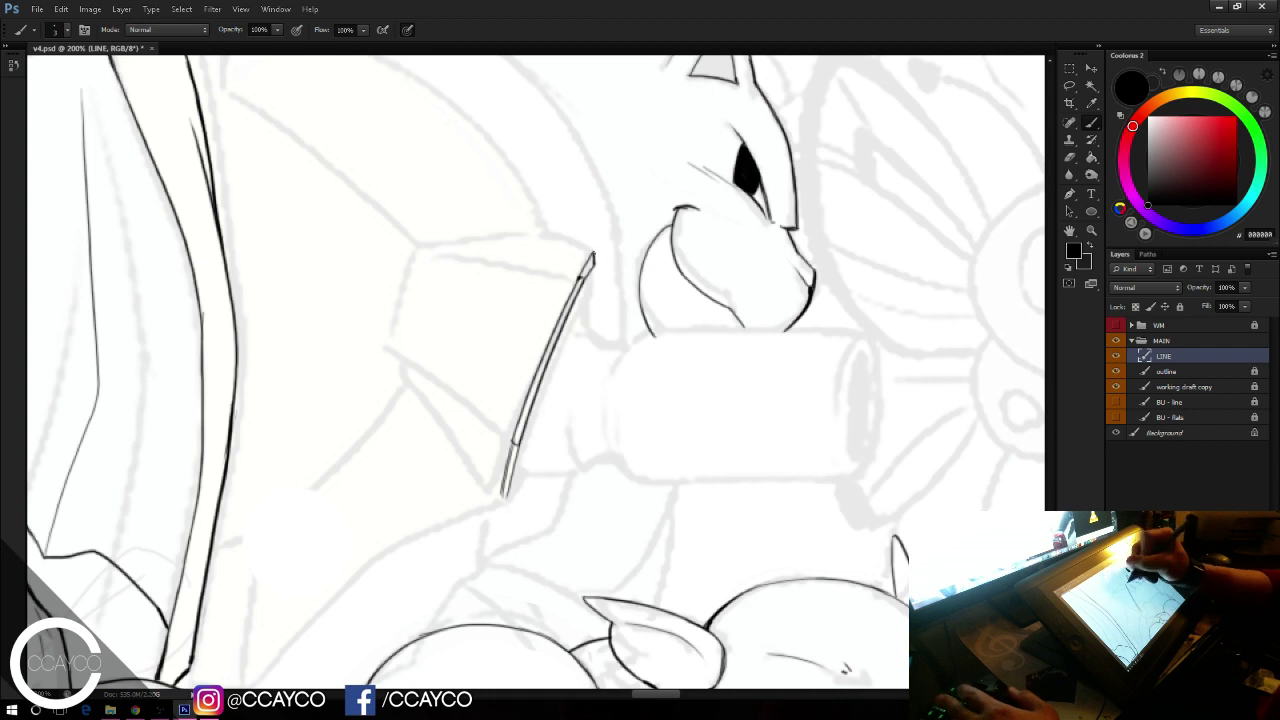
# Step: Thicken the outer line of the shell plate's front edge with repeated strokes
pyautogui.moveTo(594, 256); pyautogui.dragTo(556, 344)
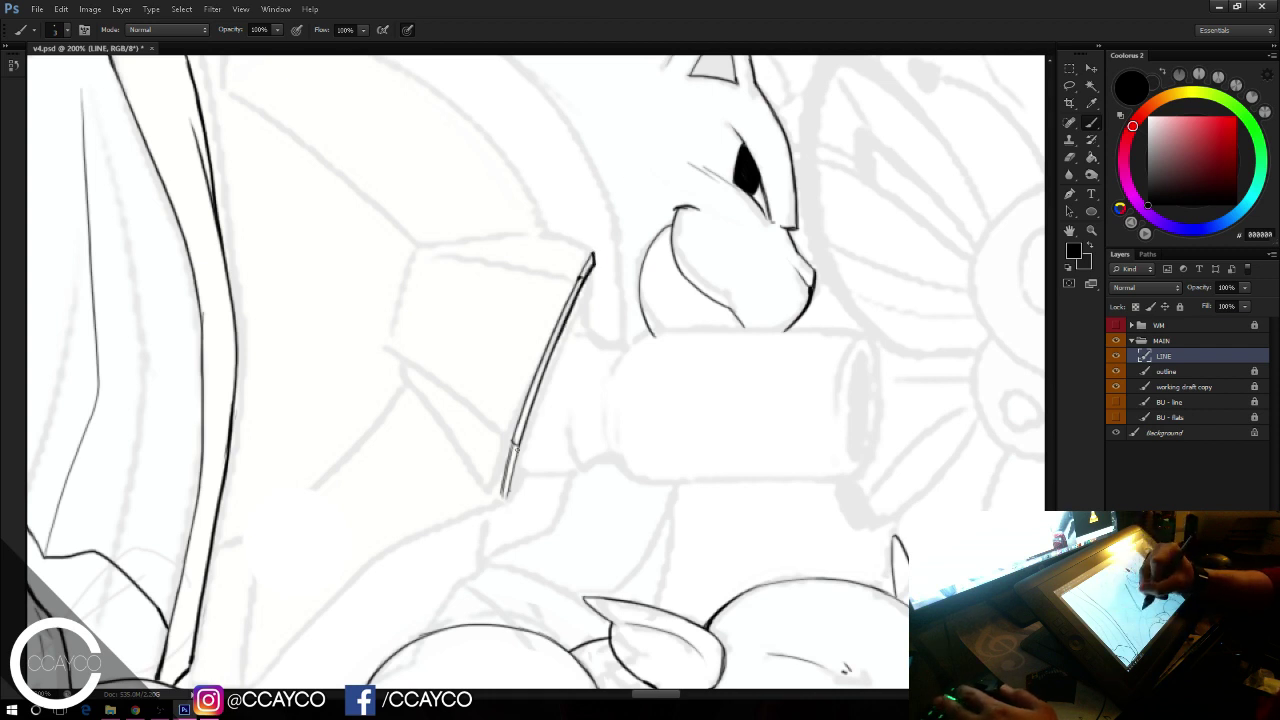
pyautogui.hotkey('ctrl', 'z')
pyautogui.moveTo(509, 491); pyautogui.dragTo(538, 382)
pyautogui.moveTo(519, 442); pyautogui.dragTo(554, 346)
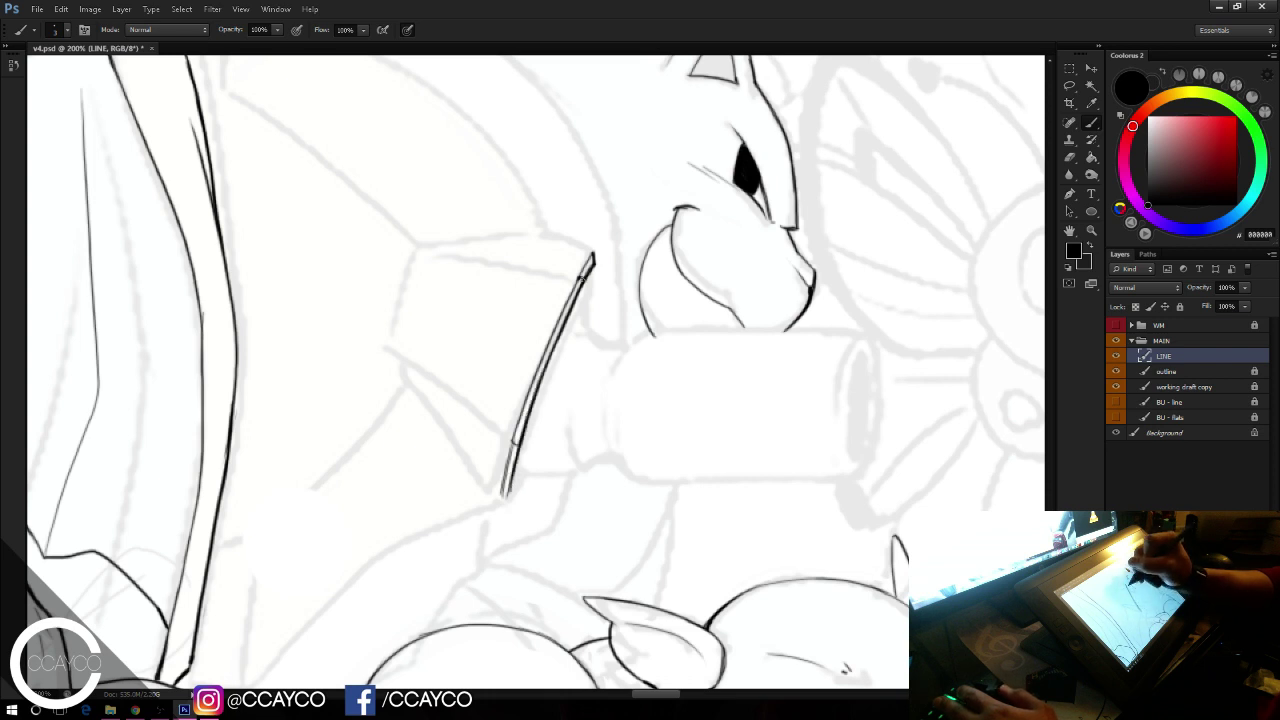
pyautogui.hotkey('ctrl', 'z')
pyautogui.moveTo(529, 411)
pyautogui.mouseDown()
pyautogui.moveTo(577, 297)
pyautogui.moveTo(571, 317)
pyautogui.mouseUp()
pyautogui.hotkey('ctrl', 'z')
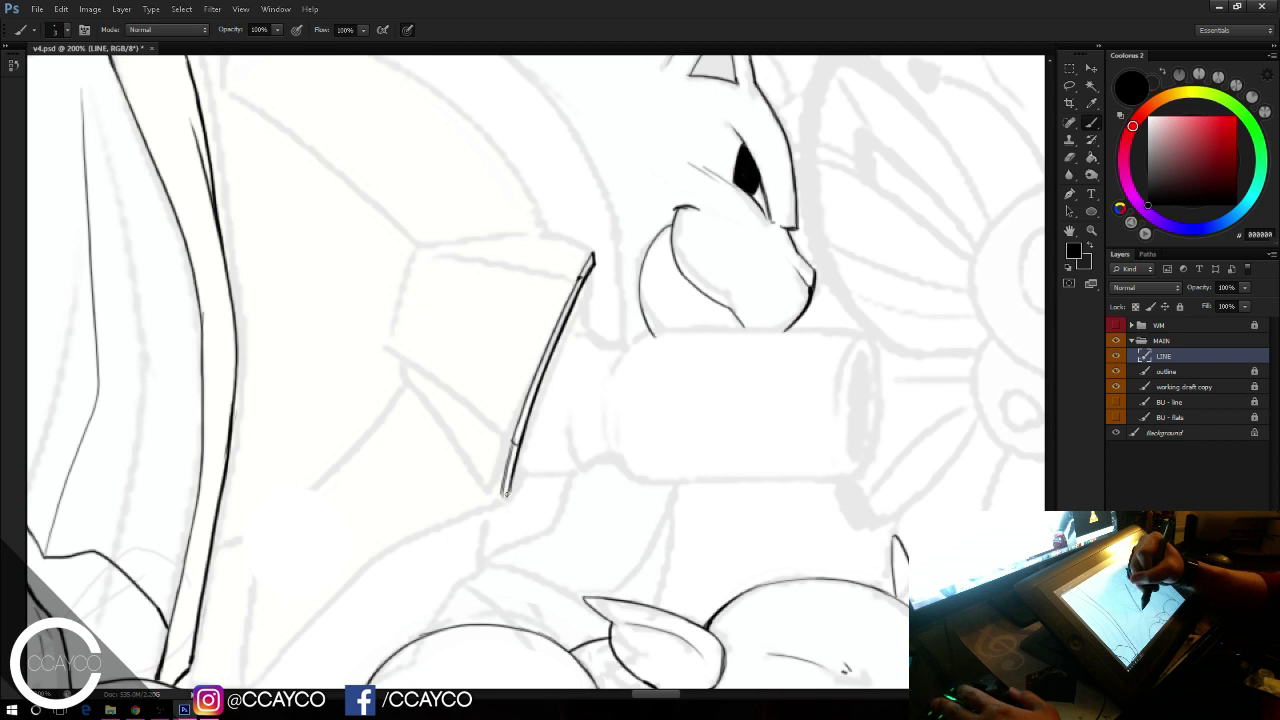
# Step: Ink the shell plate's lower diagonal edge and its straight upper edge to meet the front edge
pyautogui.moveTo(396, 368); pyautogui.dragTo(507, 494)
pyautogui.hotkey('ctrl', 'z')
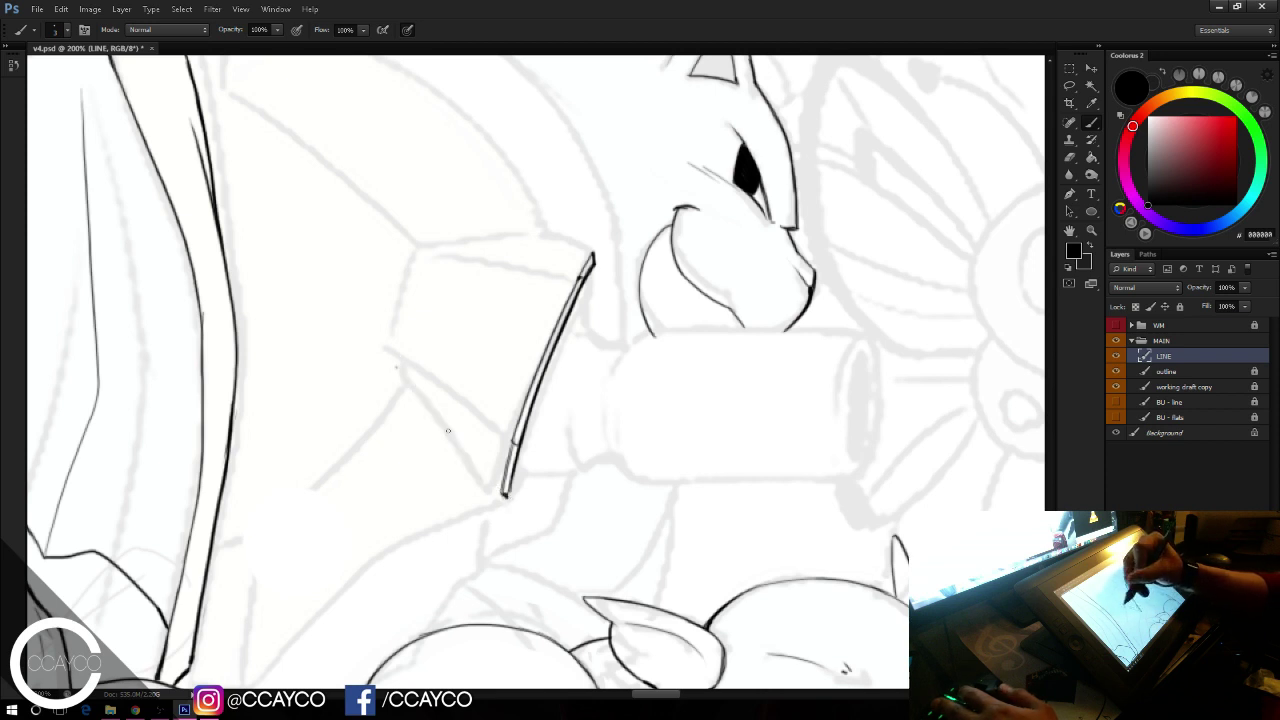
pyautogui.moveTo(397, 369); pyautogui.dragTo(507, 495)
pyautogui.moveTo(432, 254); pyautogui.dragTo(620, 232)
pyautogui.hotkey('ctrl', 'z')
pyautogui.moveTo(398, 265)
pyautogui.mouseDown()
pyautogui.moveTo(608, 249)
pyautogui.moveTo(597, 250)
pyautogui.mouseUp()
pyautogui.press('e')
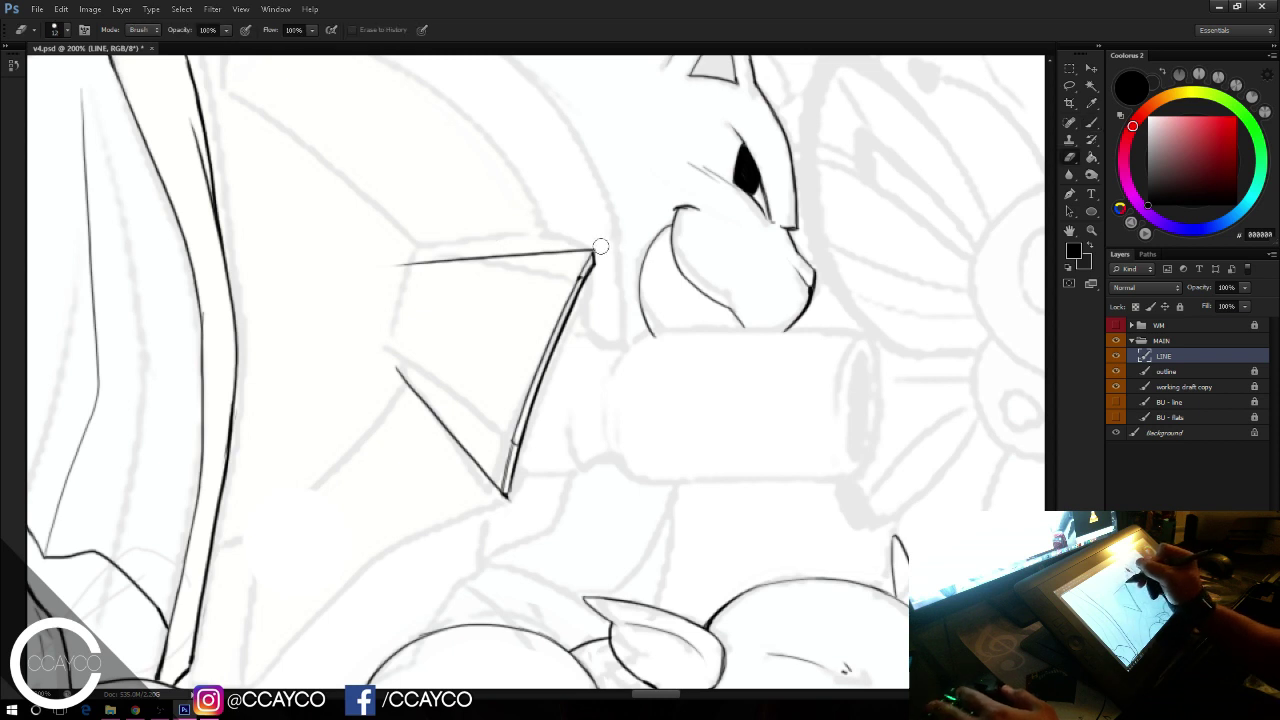
pyautogui.press('b')
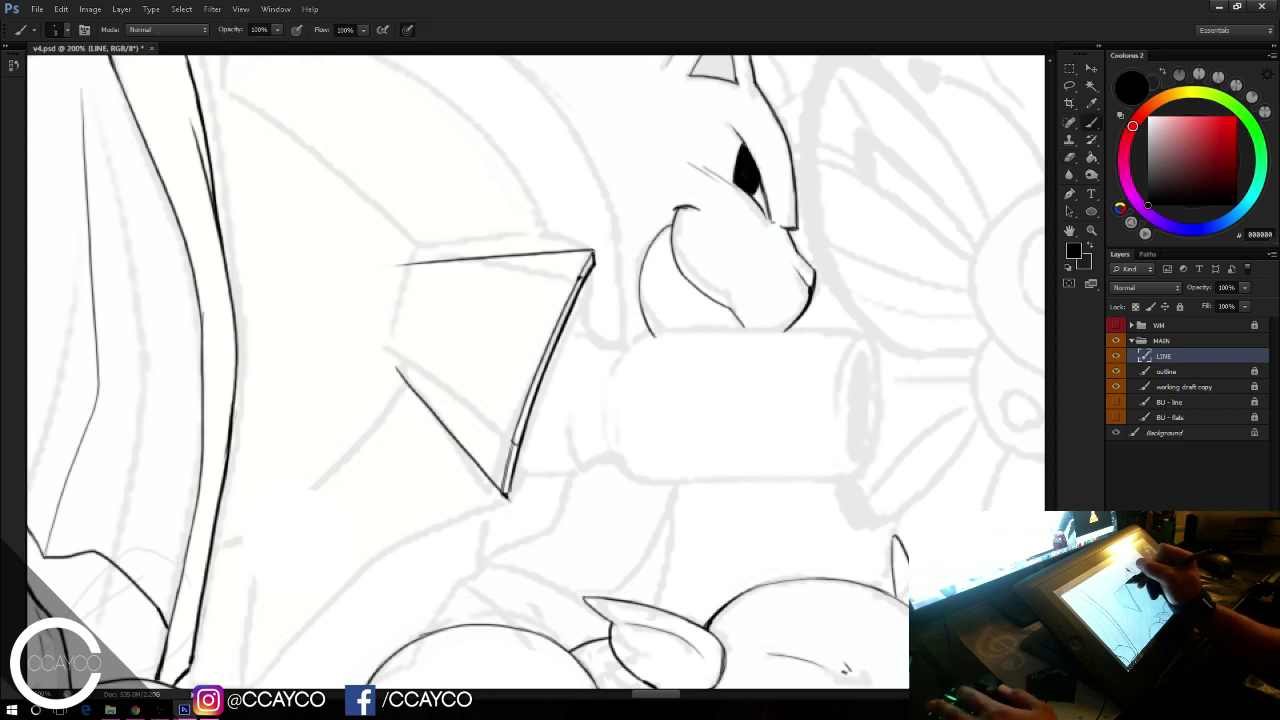
# Step: Close the shell plate with a slanted rear edge and erase the overshooting line ends at its upper corner
pyautogui.moveTo(433, 246); pyautogui.dragTo(399, 362)
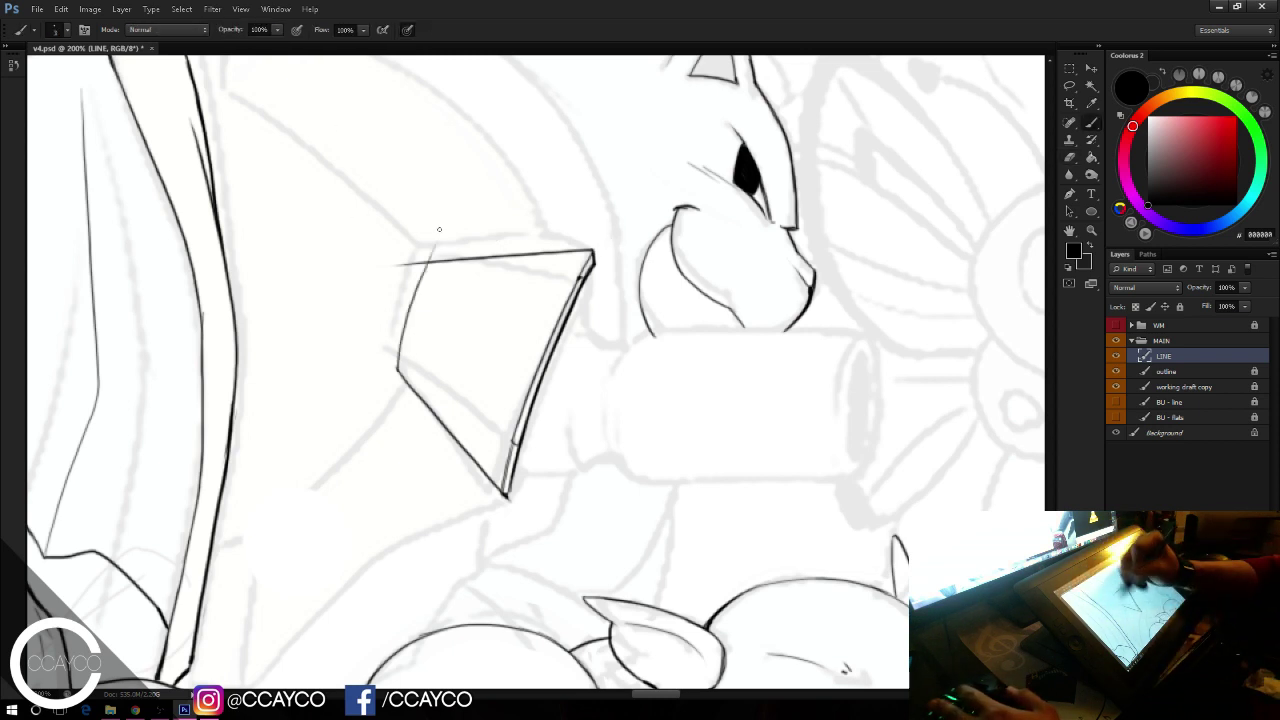
pyautogui.press('e')
pyautogui.moveTo(400, 263); pyautogui.dragTo(429, 251)
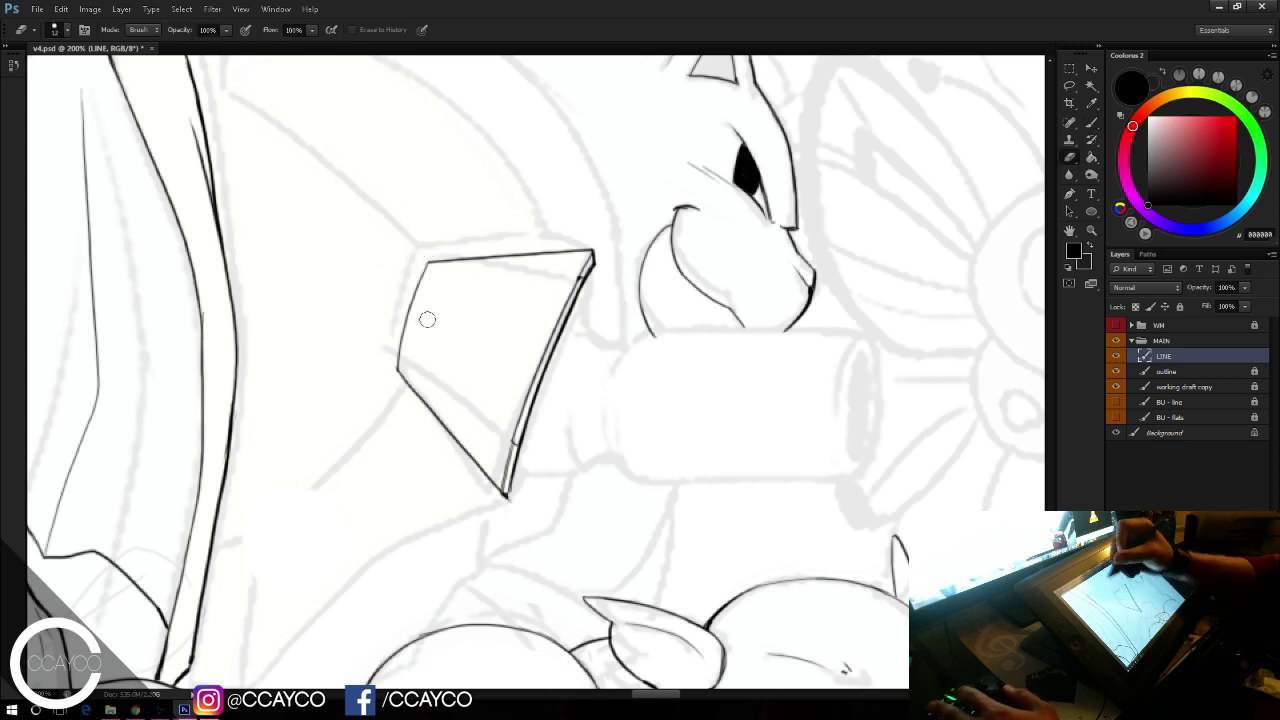
# Step: Ink the inner bevel line from the shell plate's rear corner diagonally down to its front edge
pyautogui.press('b')
pyautogui.moveTo(397, 367); pyautogui.dragTo(509, 441)
pyautogui.hotkey('ctrl', 'z')
pyautogui.hotkey('ctrl', 'z')
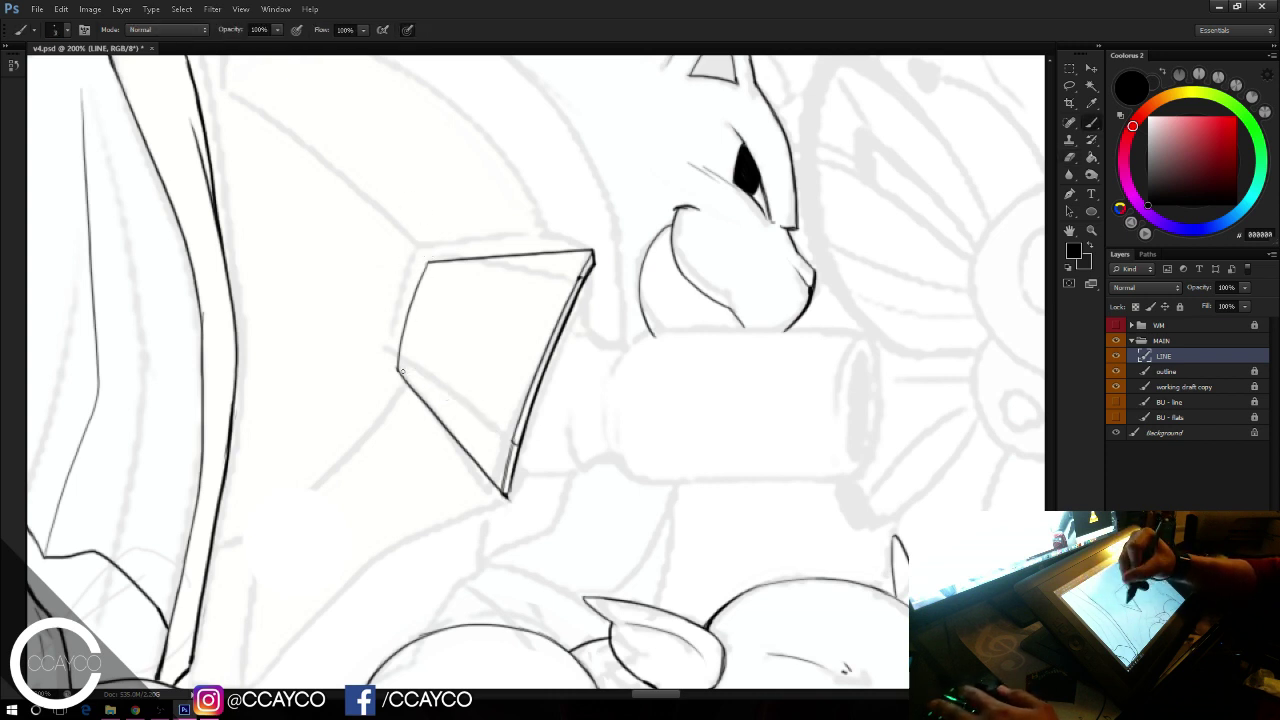
pyautogui.moveTo(398, 370)
pyautogui.mouseDown()
pyautogui.moveTo(502, 434)
pyautogui.moveTo(484, 425)
pyautogui.mouseUp()
pyautogui.moveTo(412, 379); pyautogui.dragTo(484, 424)
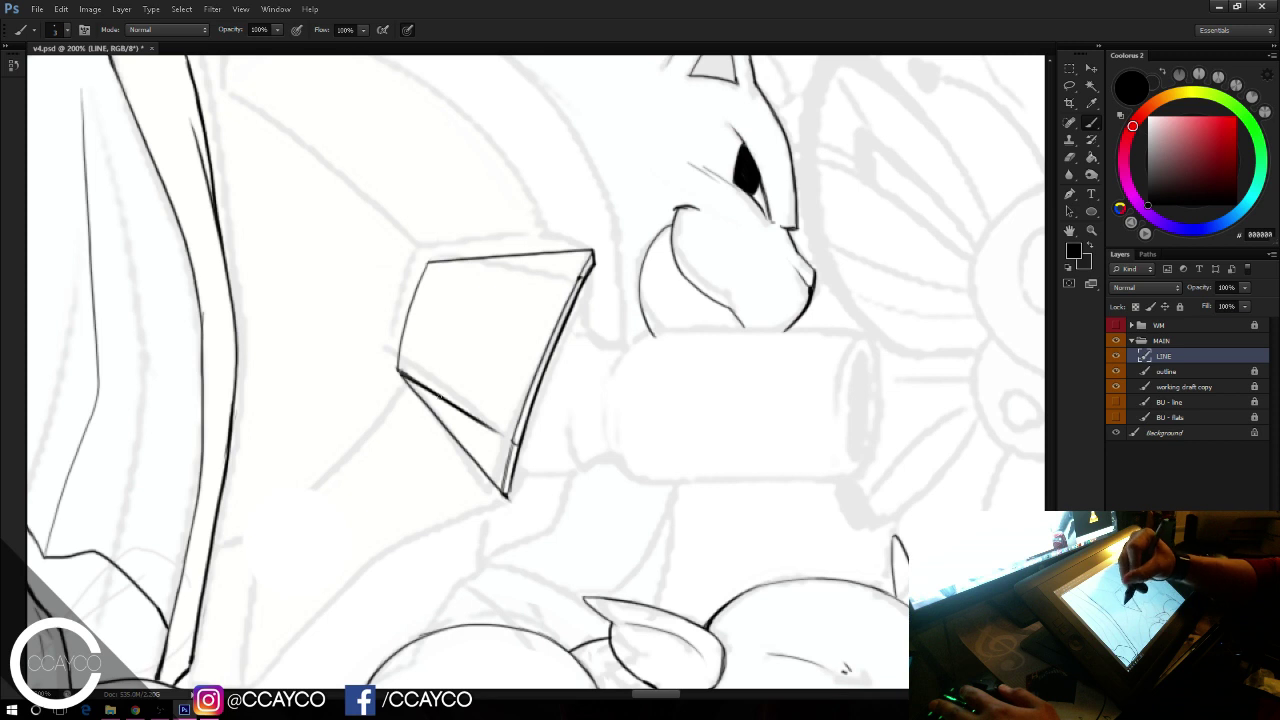
# Step: Ink the inner bevel line just below the shell plate's upper edge
pyautogui.moveTo(428, 262); pyautogui.dragTo(549, 276)
pyautogui.hotkey('ctrl', 'z')
pyautogui.hotkey('ctrl', 'z')
pyautogui.hotkey('ctrl', 'z')
pyautogui.moveTo(428, 262); pyautogui.dragTo(575, 276)
pyautogui.hotkey('ctrl', 'z')
pyautogui.hotkey('ctrl', 'z')
pyautogui.moveTo(428, 262); pyautogui.dragTo(582, 274)
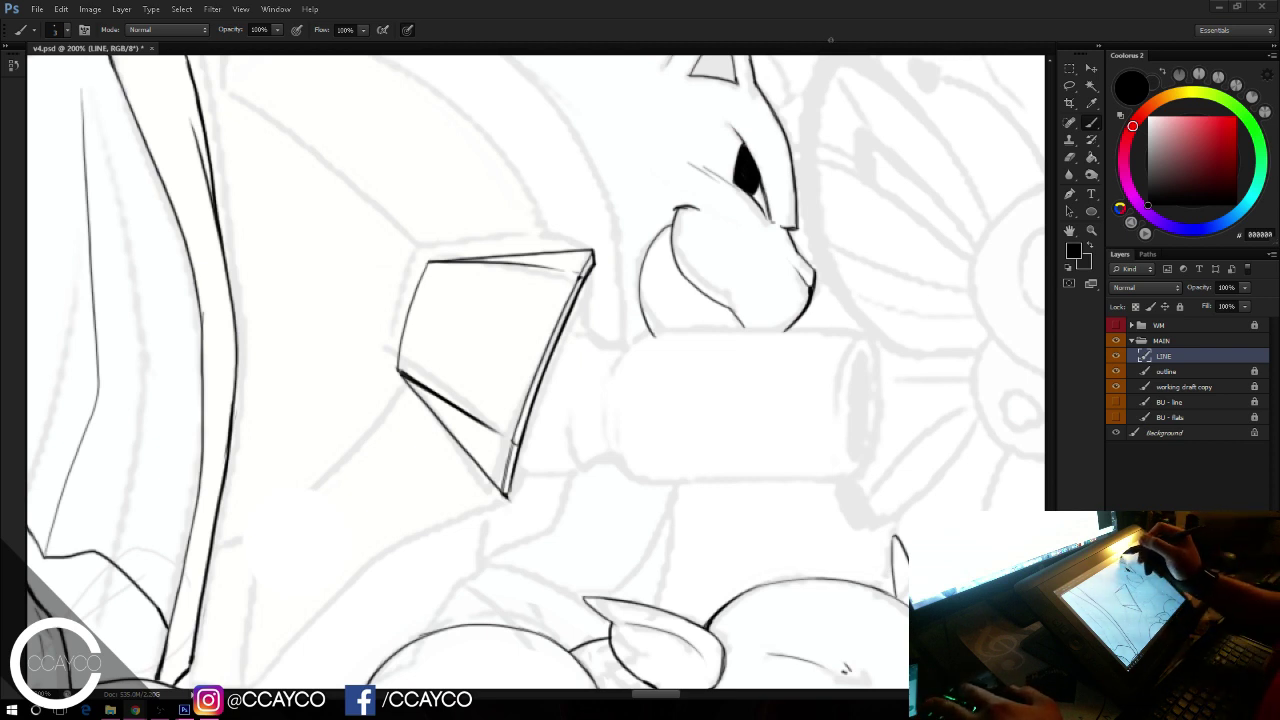
# Step: Erase all the inked lines of the shell plate behind the cannon
pyautogui.press('e')
pyautogui.moveTo(590, 254); pyautogui.dragTo(545, 370)
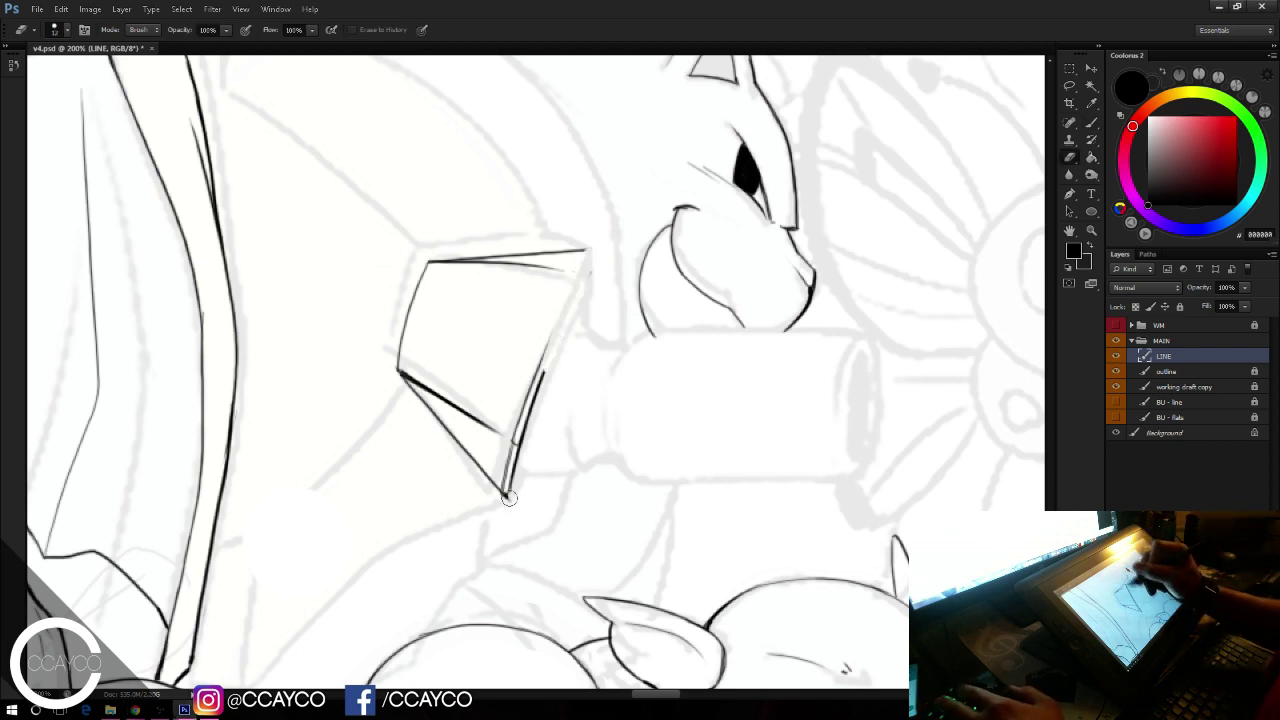
pyautogui.moveTo(509, 498)
pyautogui.mouseDown()
pyautogui.moveTo(557, 304)
pyautogui.moveTo(580, 279)
pyautogui.moveTo(447, 395)
pyautogui.moveTo(389, 381)
pyautogui.moveTo(442, 264)
pyautogui.moveTo(481, 273)
pyautogui.moveTo(410, 347)
pyautogui.moveTo(403, 386)
pyautogui.moveTo(498, 430)
pyautogui.mouseUp()
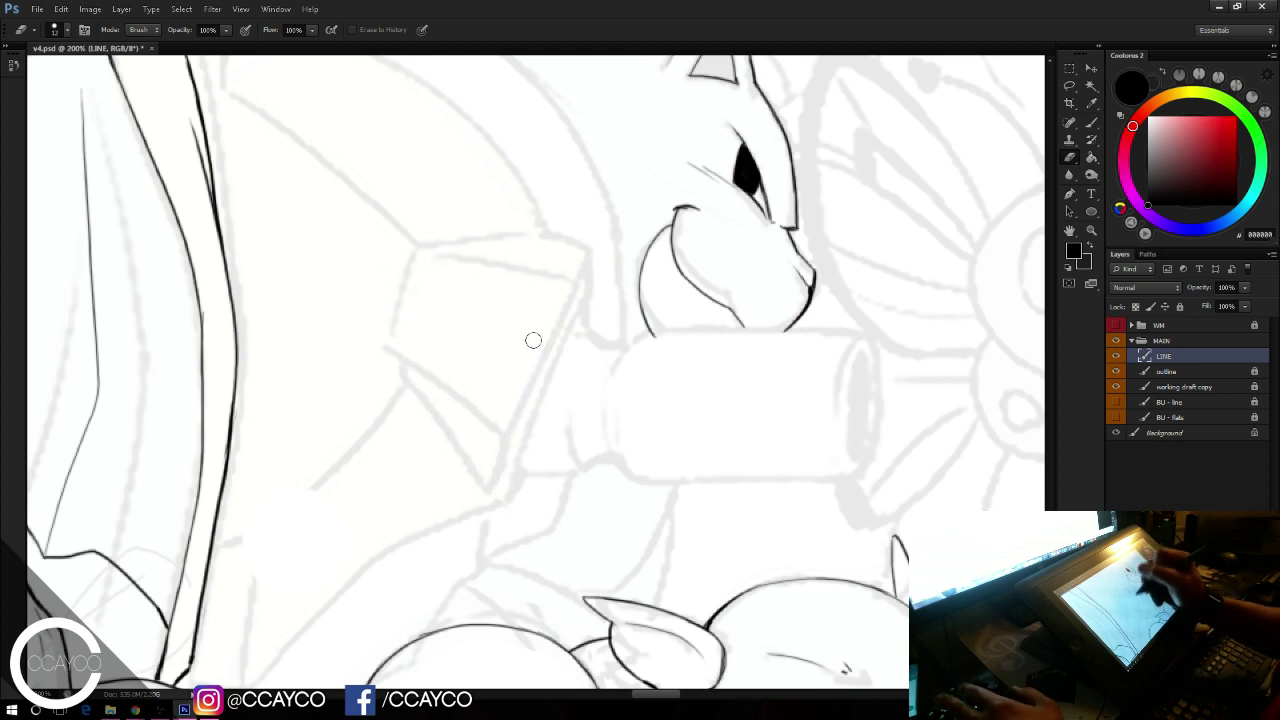
# Step: Ink the curved rear edge of the cannon barrel from below the jaw down to the barrel's underside
pyautogui.press('b')
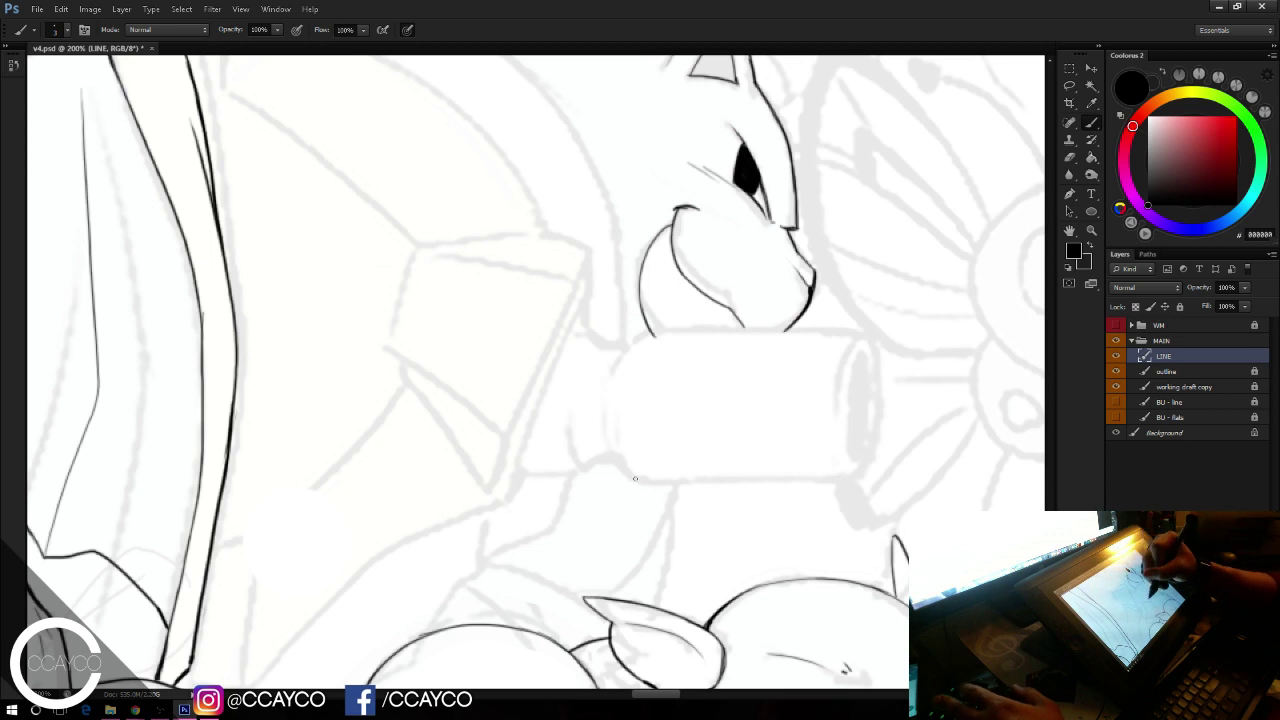
pyautogui.moveTo(648, 338); pyautogui.dragTo(640, 492)
pyautogui.hotkey('ctrl', 'z')
pyautogui.moveTo(659, 321); pyautogui.dragTo(640, 492)
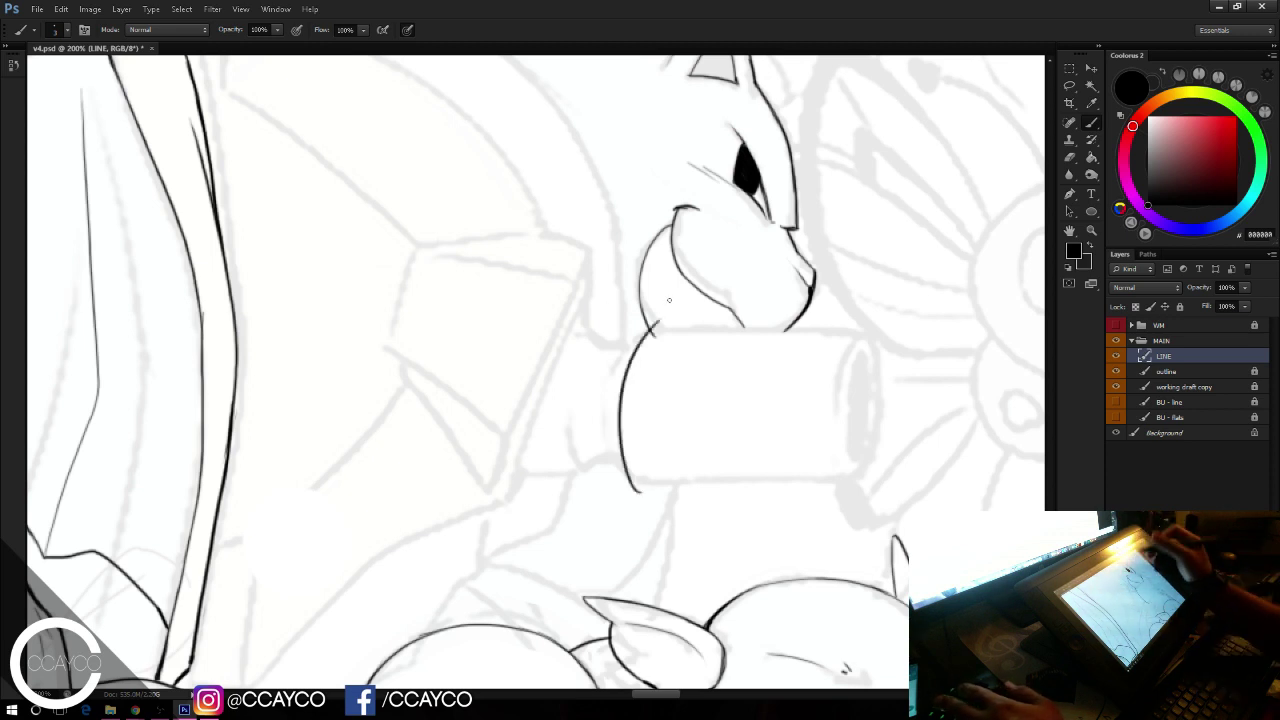
# Step: Clean up the line ends under the jaw and ink the cannon barrel's straight upper edge toward the muzzle
pyautogui.press('e')
pyautogui.moveTo(664, 331)
pyautogui.mouseDown()
pyautogui.moveTo(660, 320)
pyautogui.moveTo(728, 330)
pyautogui.mouseUp()
pyautogui.press('b')
pyautogui.hotkey('ctrl', 'z')
pyautogui.moveTo(650, 331); pyautogui.dragTo(859, 334)
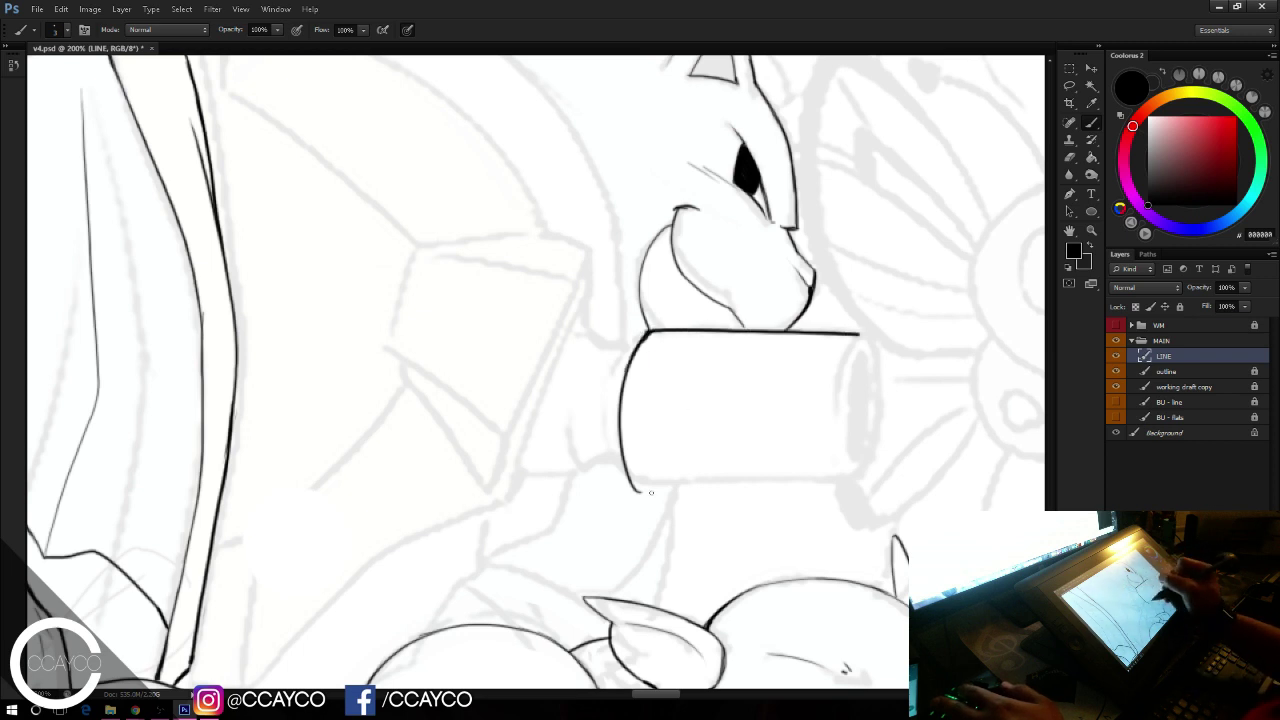
# Step: Try a straight lower edge for the cannon barrel, then erase it and trim the rear curve's lower end
pyautogui.moveTo(640, 492); pyautogui.dragTo(888, 493)
pyautogui.press('e')
pyautogui.moveTo(639, 488); pyautogui.dragTo(909, 492)
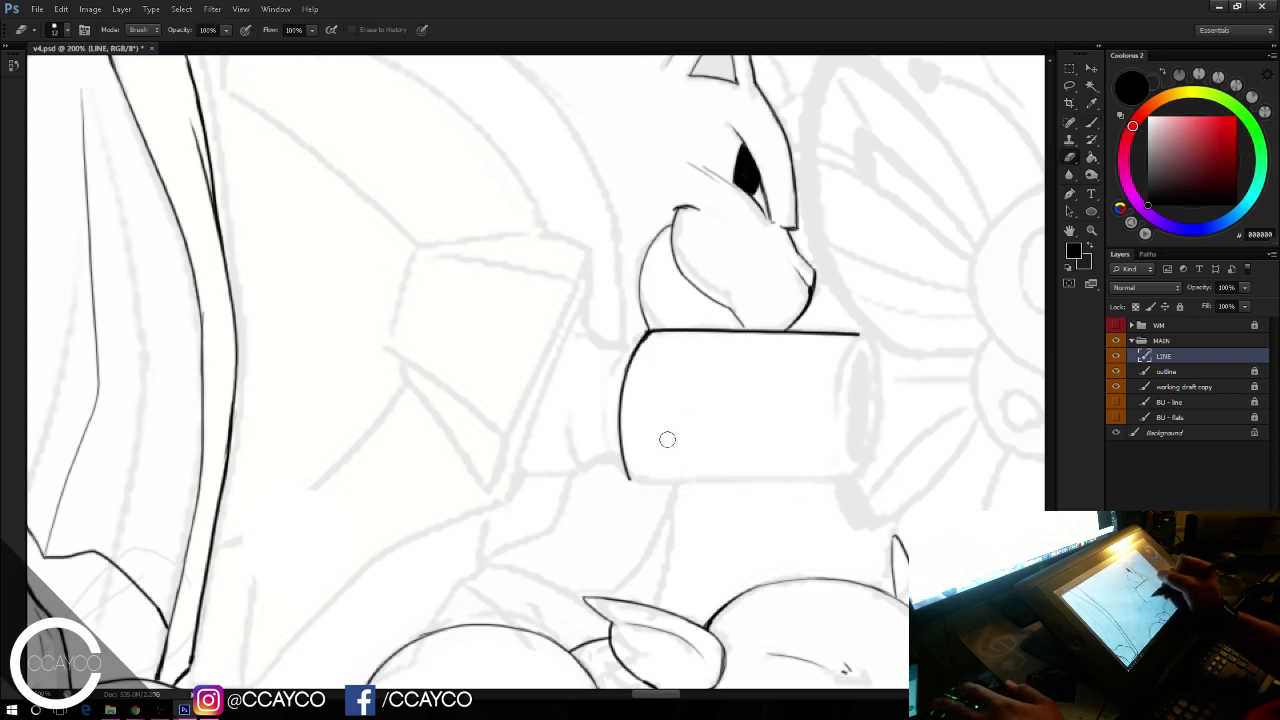
# Step: Ink the straight lower edge of the cannon barrel from the rear curve past the muzzle, redoing the stroke until it is clean
pyautogui.moveTo(634, 484)
pyautogui.mouseDown()
pyautogui.moveTo(614, 460)
pyautogui.moveTo(884, 478)
pyautogui.mouseUp()
pyautogui.press('b')
pyautogui.hotkey('ctrl', 'z')
pyautogui.press('e')
pyautogui.press('b')
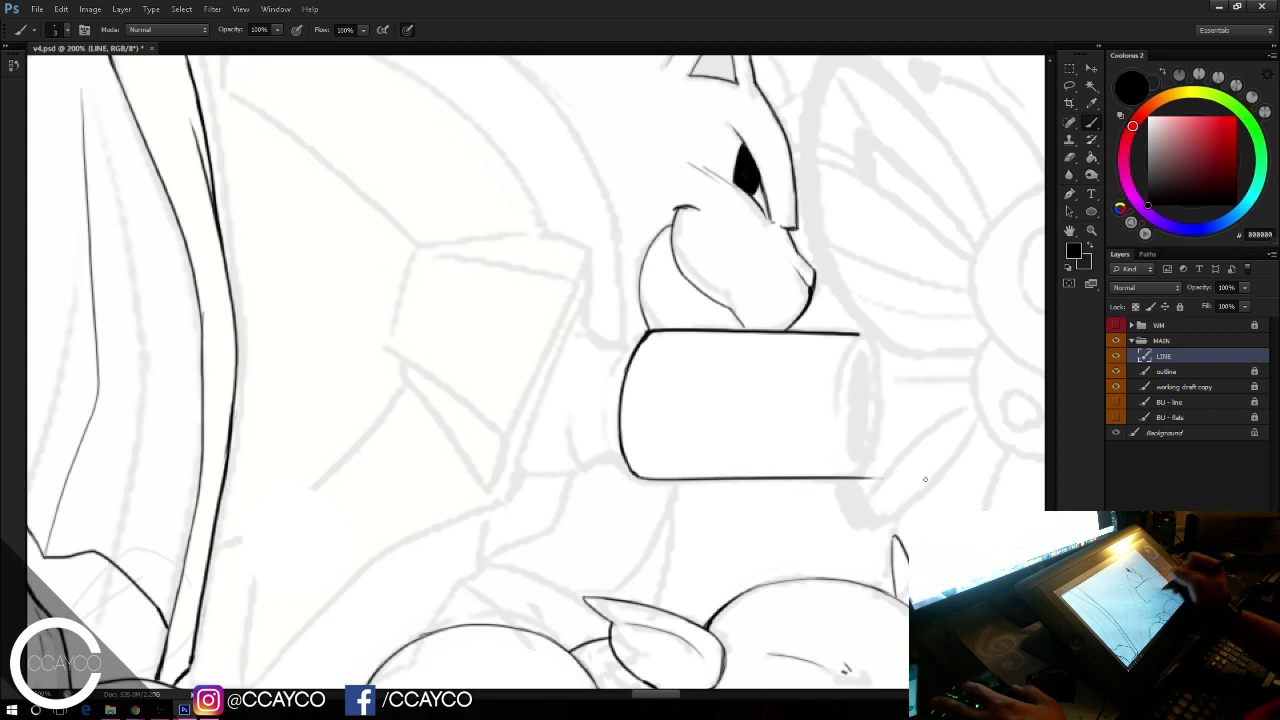
pyautogui.hotkey('ctrl', 'z')
pyautogui.moveTo(637, 477); pyautogui.dragTo(904, 478)
pyautogui.hotkey('ctrl', 'z')
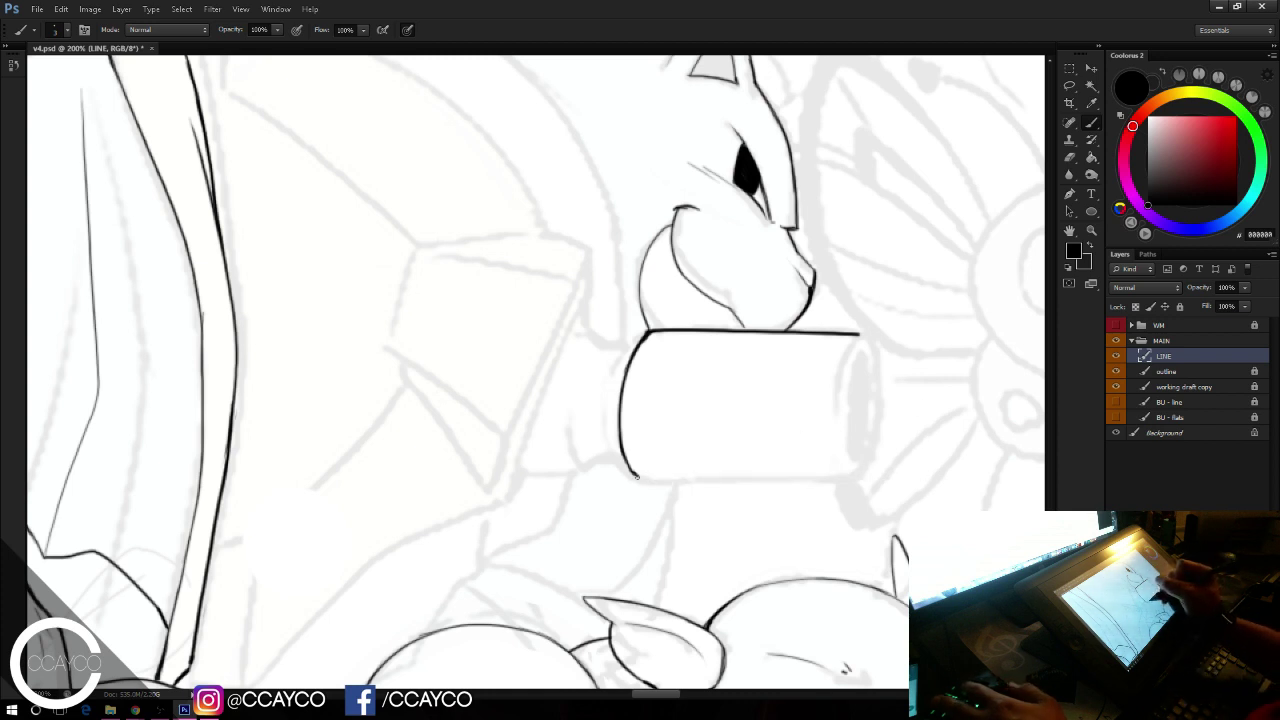
pyautogui.moveTo(636, 476); pyautogui.dragTo(916, 476)
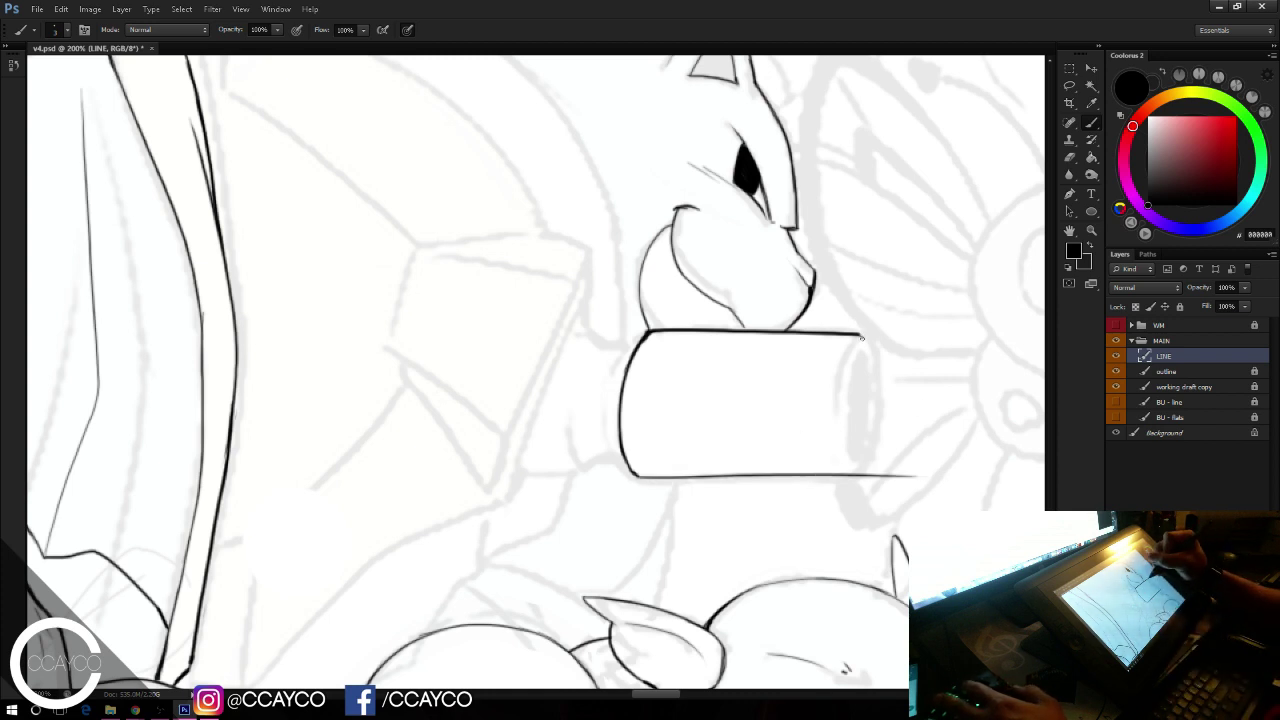
# Step: Ink the curved muzzle edge between the barrel's upper and lower lines and erase the overshooting end of the lower line
pyautogui.moveTo(861, 336)
pyautogui.mouseDown()
pyautogui.moveTo(875, 453)
pyautogui.moveTo(863, 483)
pyautogui.mouseUp()
pyautogui.moveTo(880, 424); pyautogui.dragTo(861, 470)
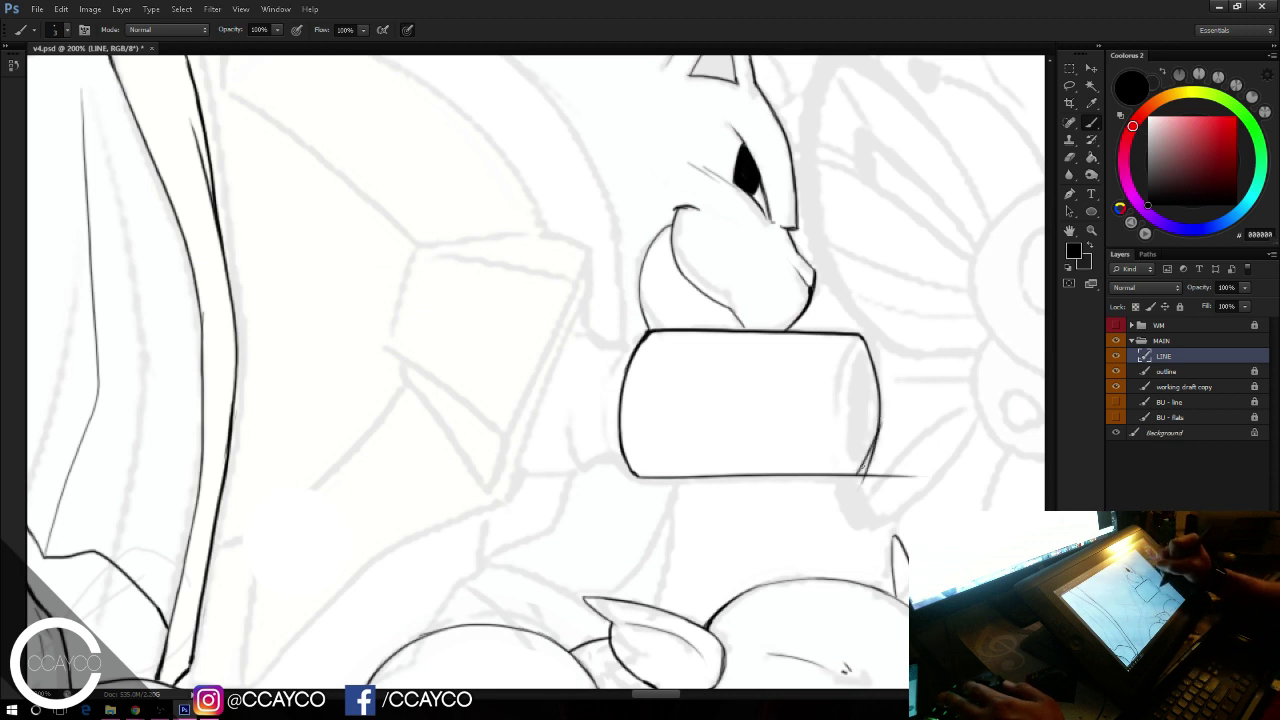
pyautogui.press('e')
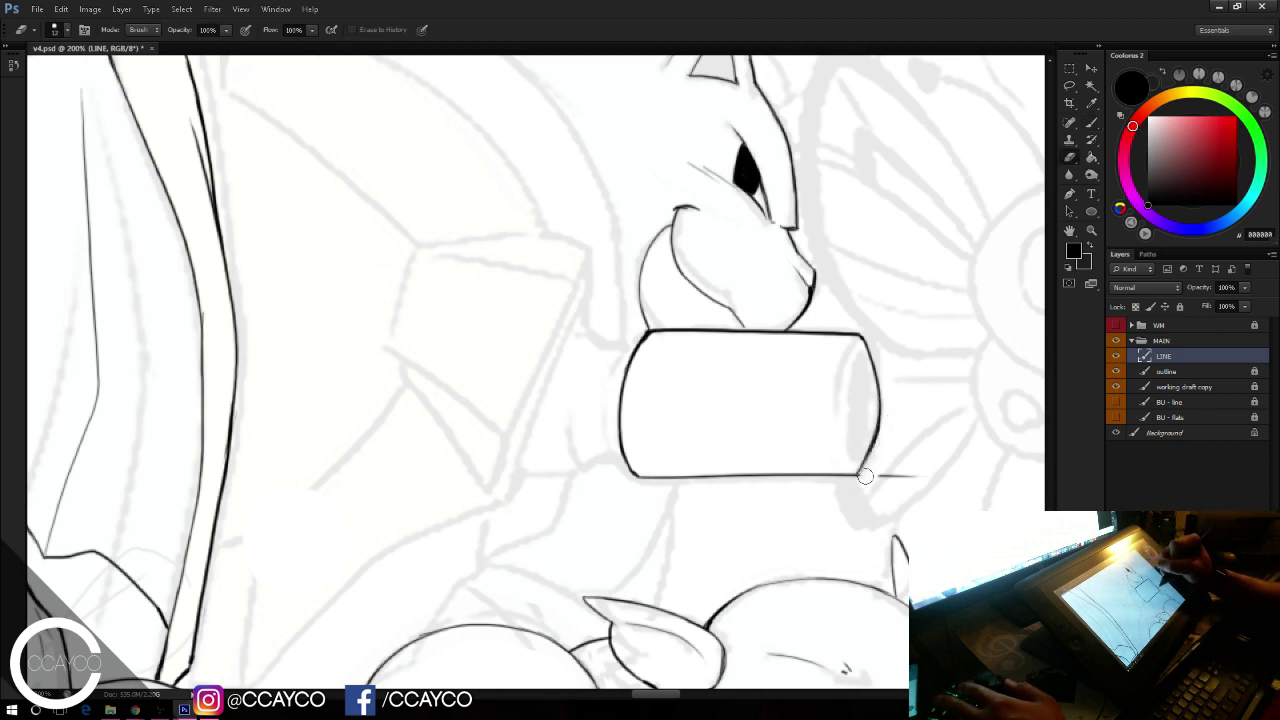
pyautogui.moveTo(886, 476); pyautogui.dragTo(912, 474)
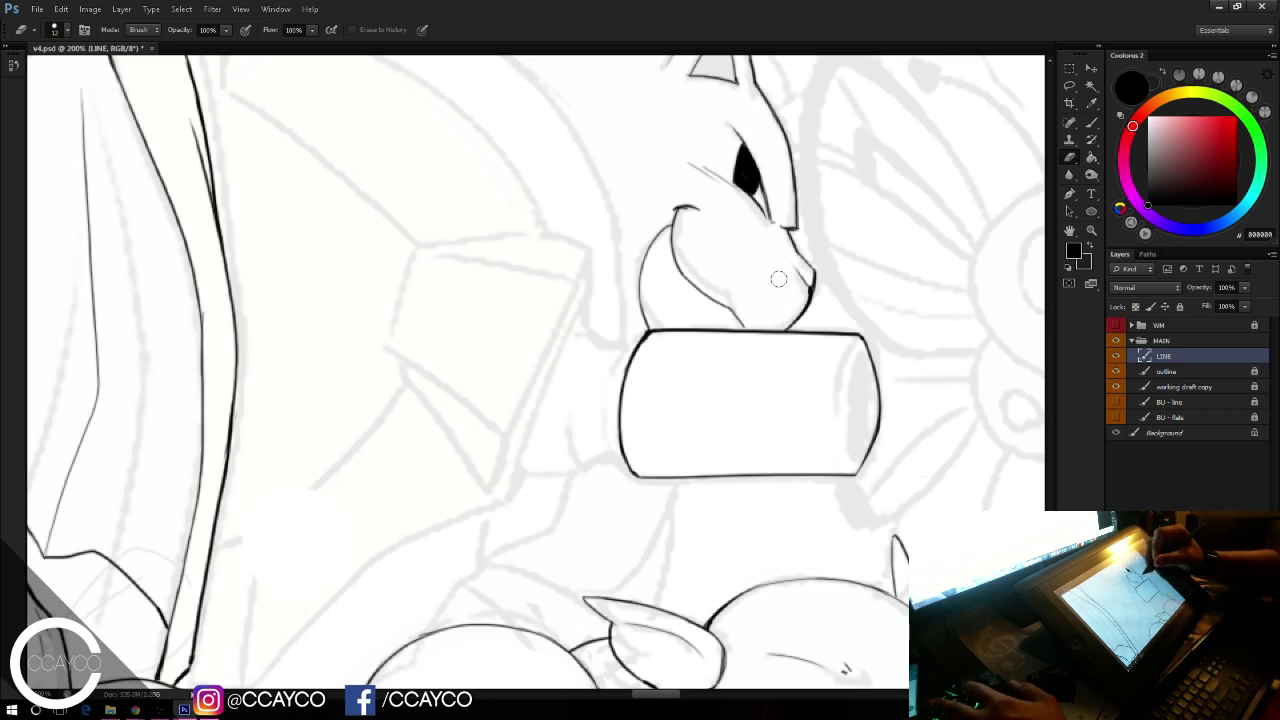
# Step: Redraw the muzzle's front edge as a flatter curve and erase the old outer line
pyautogui.press('b')
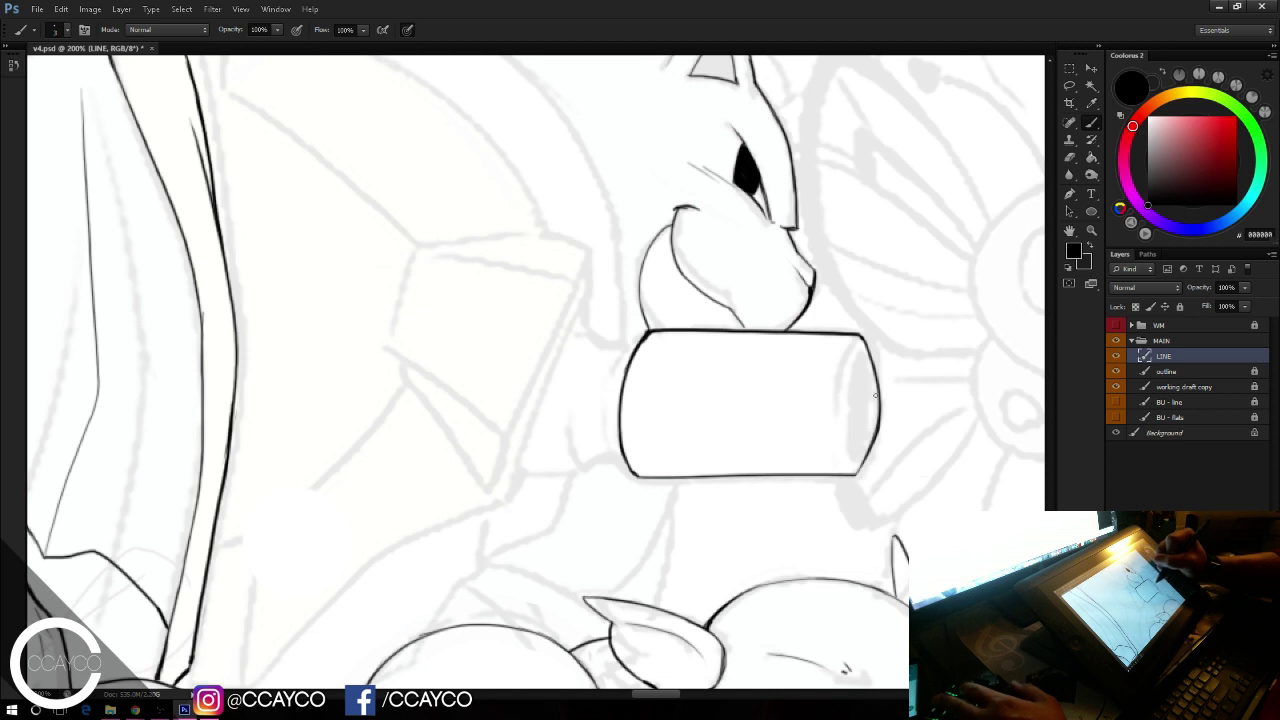
pyautogui.moveTo(858, 471); pyautogui.dragTo(875, 414)
pyautogui.moveTo(865, 346)
pyautogui.mouseDown()
pyautogui.moveTo(882, 424)
pyautogui.moveTo(881, 374)
pyautogui.mouseUp()
pyautogui.press('e')
pyautogui.moveTo(880, 430)
pyautogui.mouseDown()
pyautogui.moveTo(875, 449)
pyautogui.moveTo(876, 438)
pyautogui.mouseUp()
pyautogui.press('b')
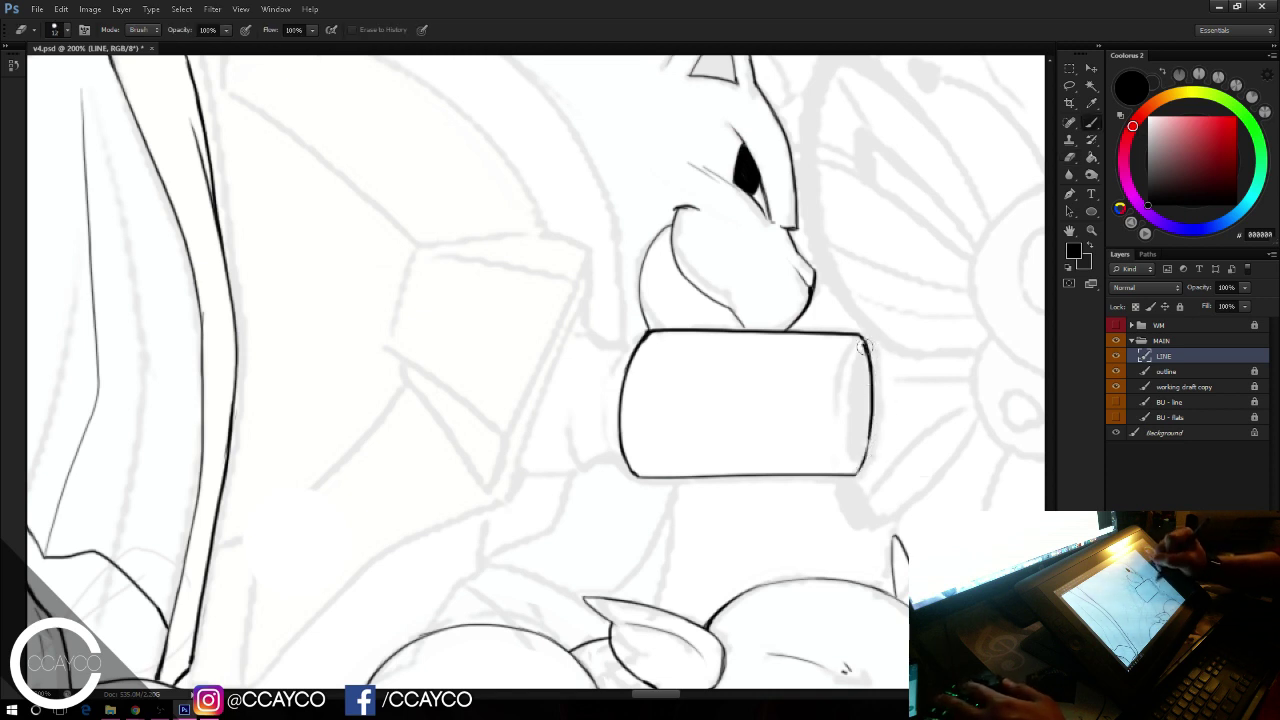
pyautogui.press('e')
pyautogui.press('b')
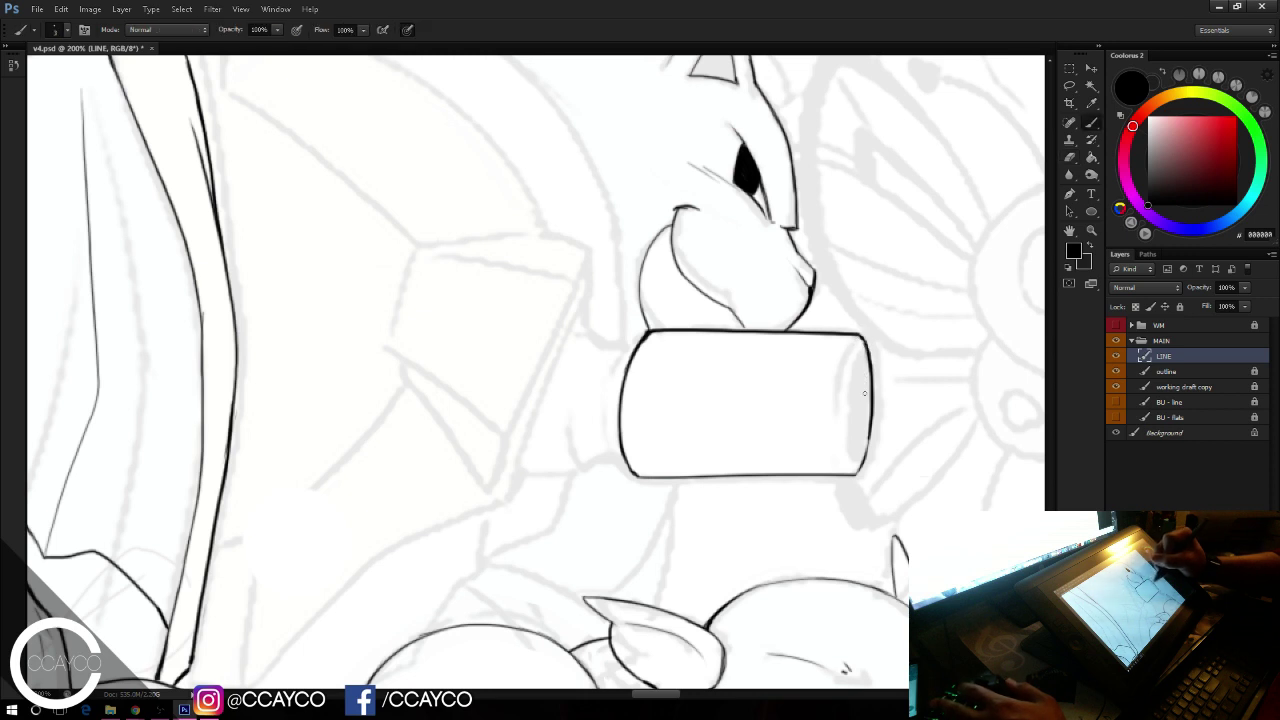
# Step: Ink the narrow inner ellipse of the muzzle opening and a thin rim line behind it
pyautogui.moveTo(860, 347); pyautogui.dragTo(858, 463)
pyautogui.moveTo(857, 370)
pyautogui.mouseDown()
pyautogui.moveTo(856, 467)
pyautogui.moveTo(853, 412)
pyautogui.mouseUp()
pyautogui.moveTo(855, 338); pyautogui.dragTo(843, 467)
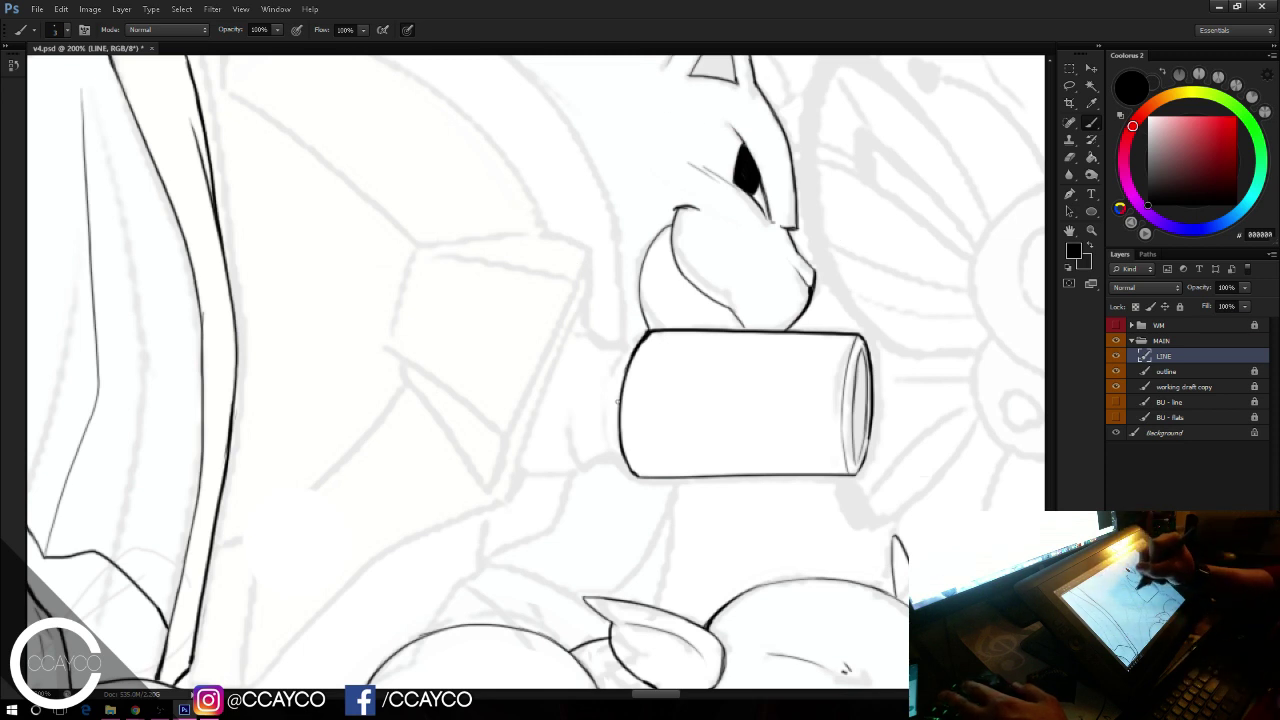
# Step: Reinforce the barrel's curved rear edge and erase along its inner side to refine the line
pyautogui.moveTo(645, 333)
pyautogui.mouseDown()
pyautogui.moveTo(619, 400)
pyautogui.moveTo(618, 450)
pyautogui.mouseUp()
pyautogui.press('e')
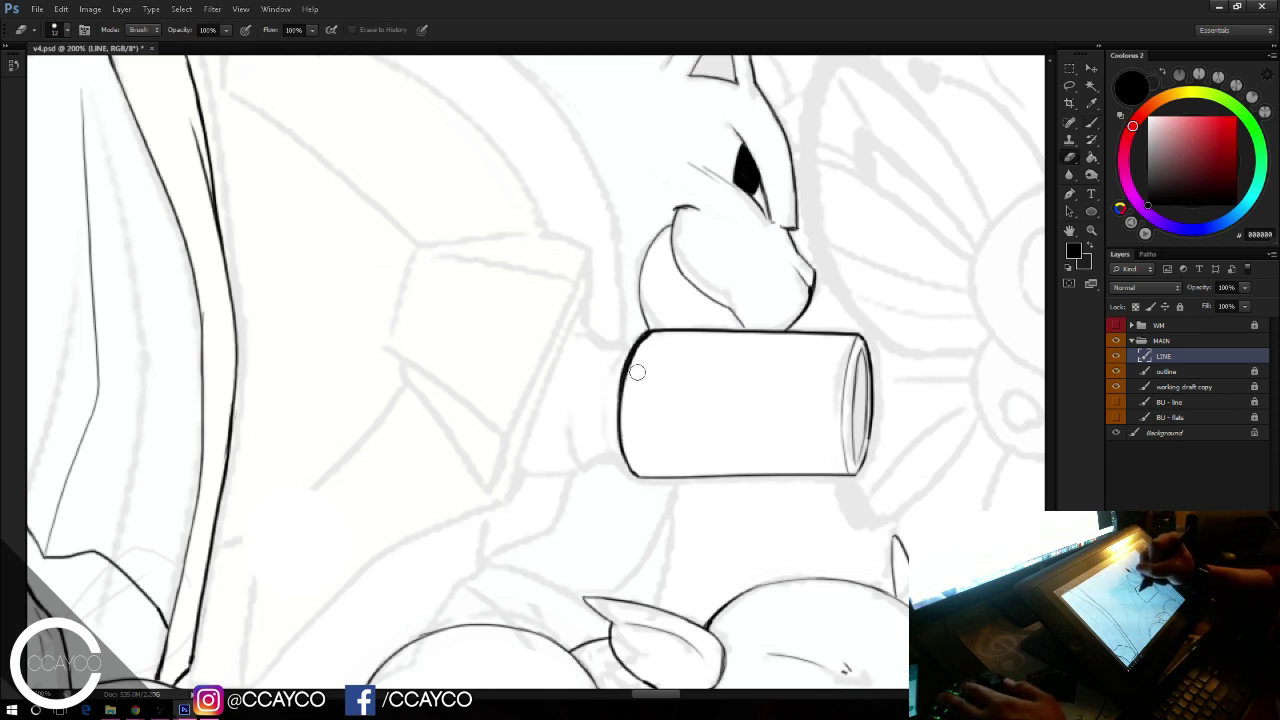
pyautogui.moveTo(647, 346); pyautogui.dragTo(631, 417)
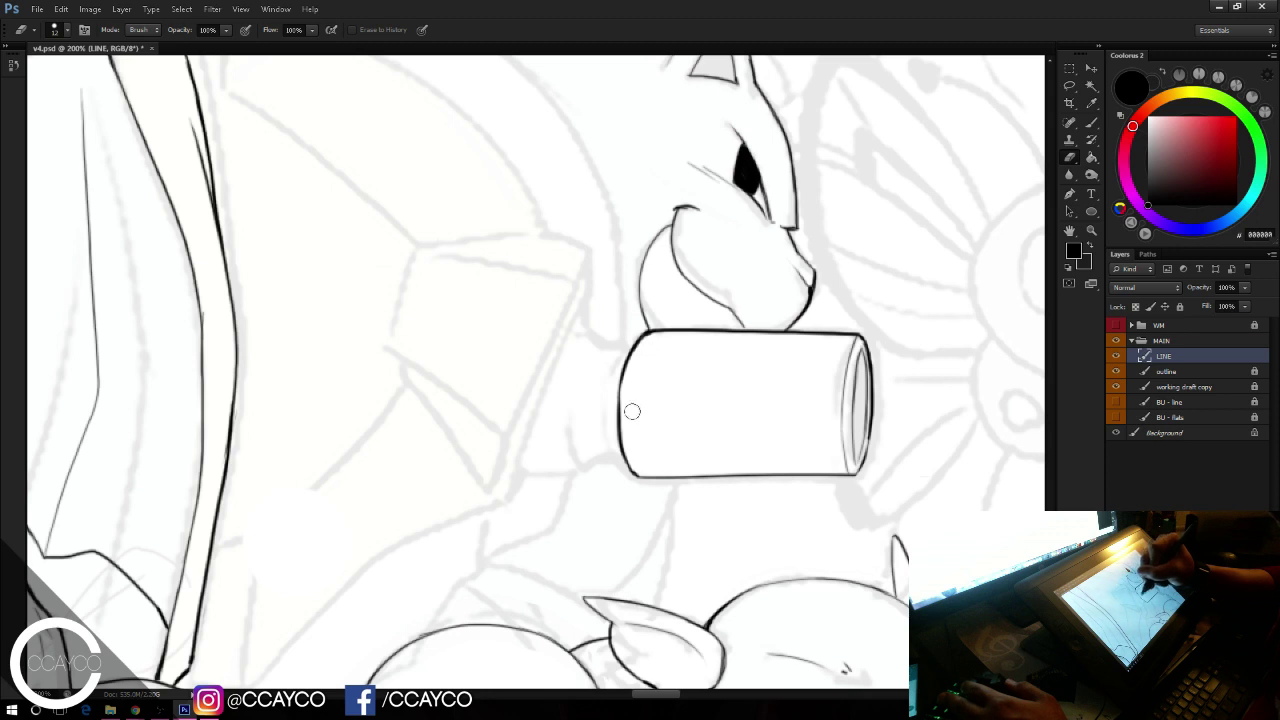
pyautogui.moveTo(637, 371); pyautogui.dragTo(629, 443)
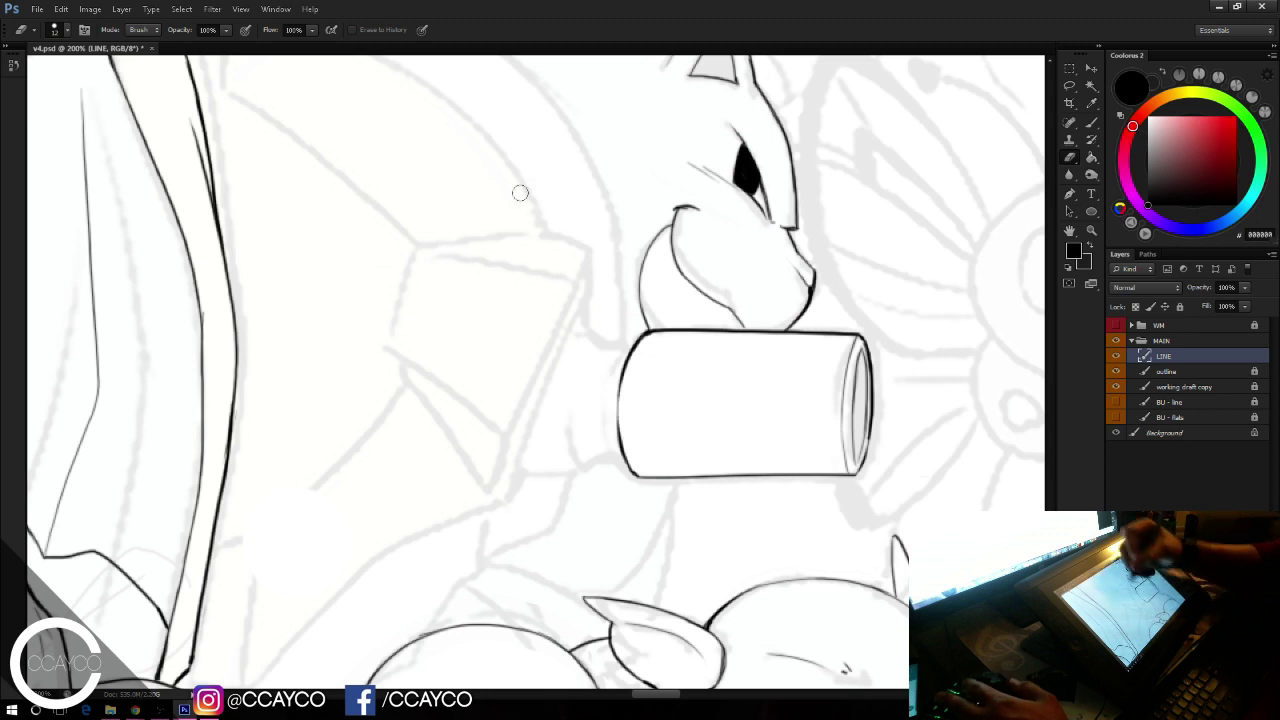
# Step: Ink the curved neck line behind the barrel's upper rear corner and undo the trial strokes around the neck
pyautogui.press('b')
pyautogui.moveTo(644, 333); pyautogui.dragTo(612, 350)
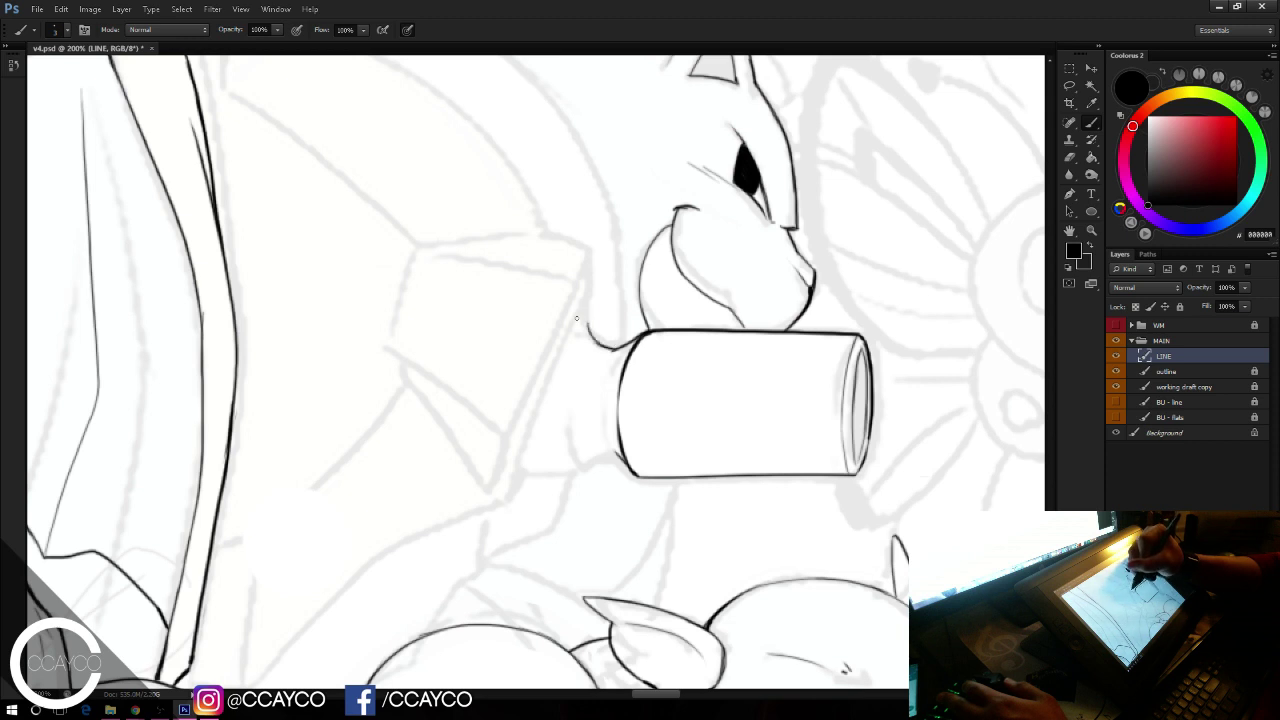
pyautogui.hotkey('ctrl', 'alt', 'z')
pyautogui.hotkey('ctrl', 'alt', 'z')
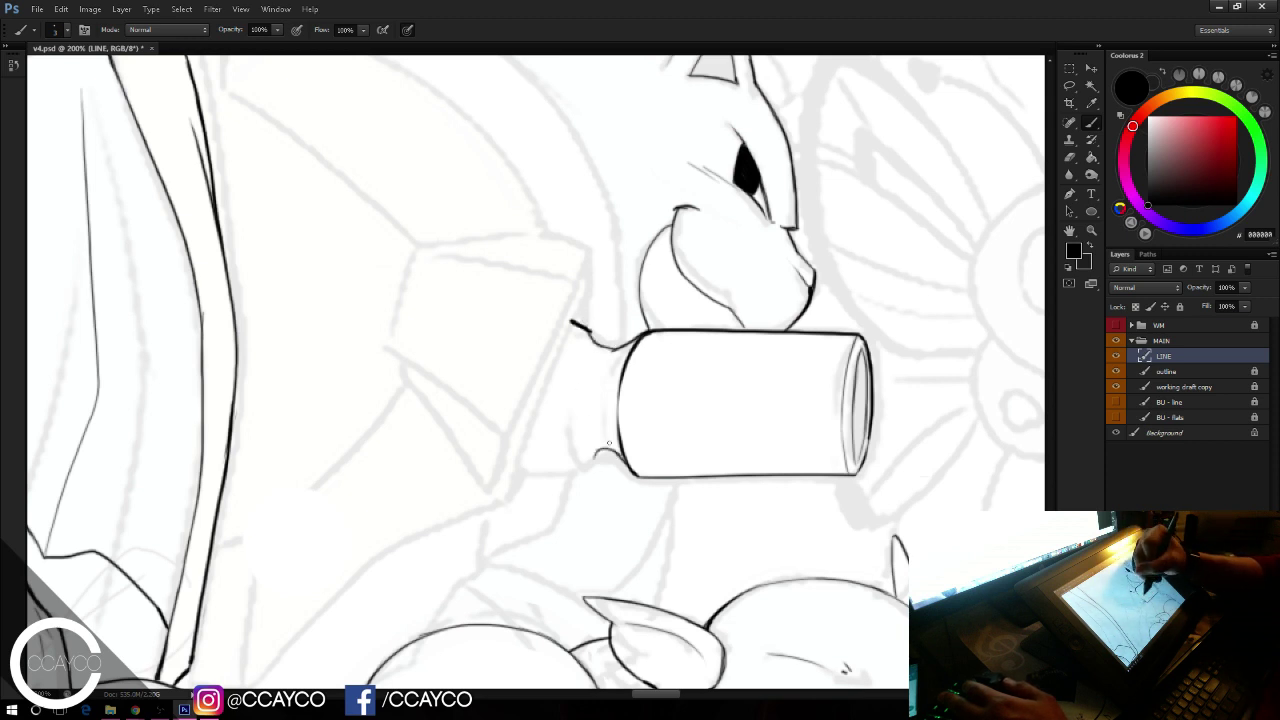
pyautogui.hotkey('ctrl', 'z')
pyautogui.moveTo(621, 458)
pyautogui.mouseDown()
pyautogui.moveTo(580, 472)
pyautogui.moveTo(604, 468)
pyautogui.mouseUp()
pyautogui.hotkey('ctrl', 'alt', 'z')
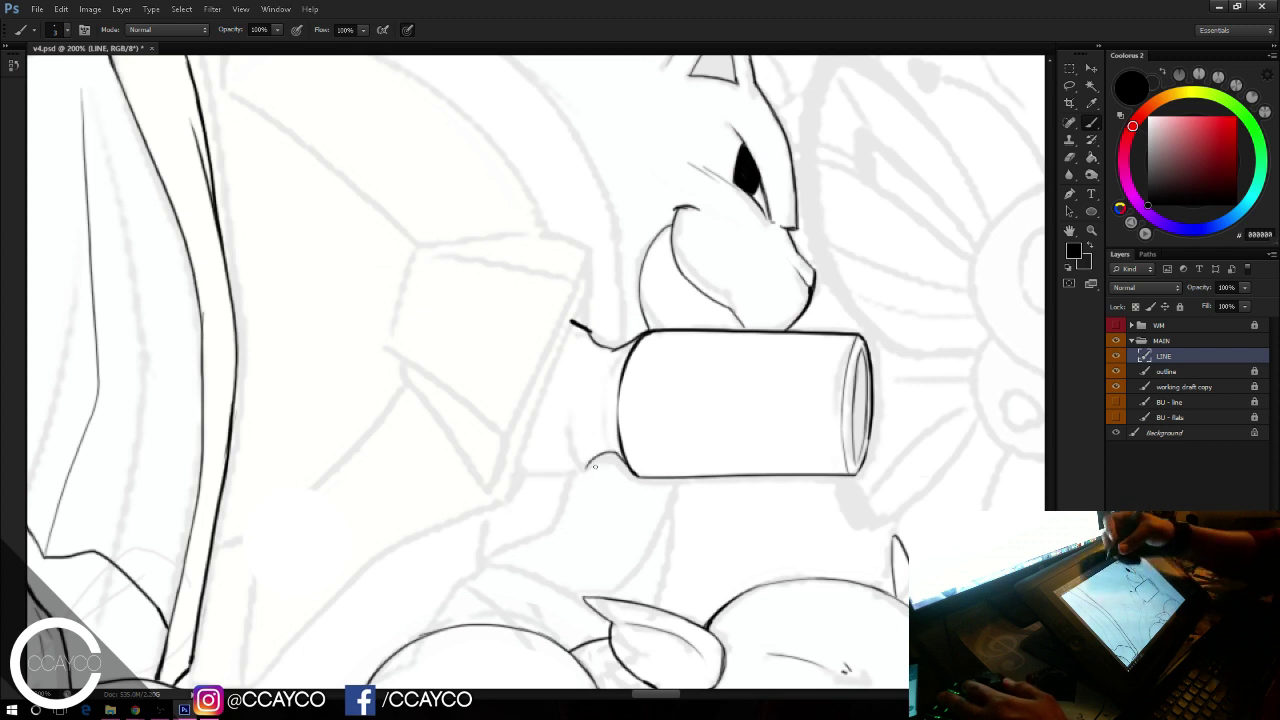
pyautogui.hotkey('ctrl', 'alt', 'z')
pyautogui.hotkey('ctrl', 'alt', 'z')
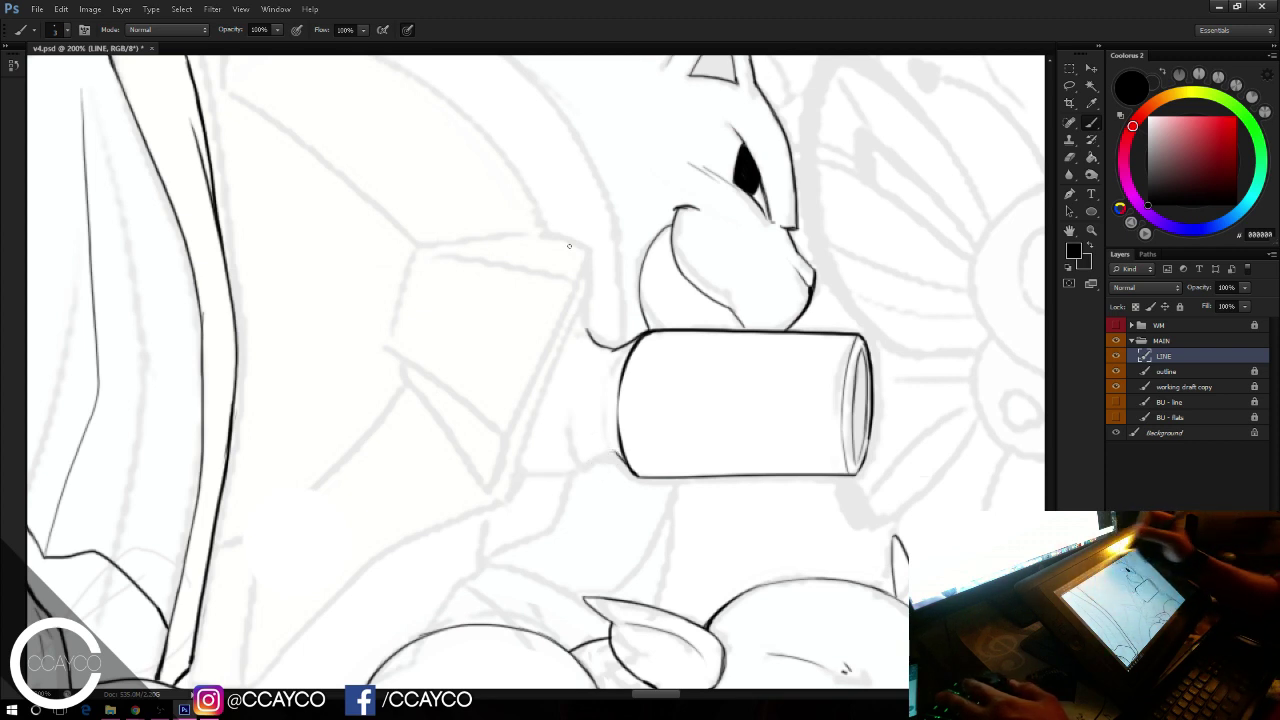
# Step: Rotate the canvas and ink the opposite neck curve at the barrel's lower rear corner, extending it toward the shell
pyautogui.press('r')
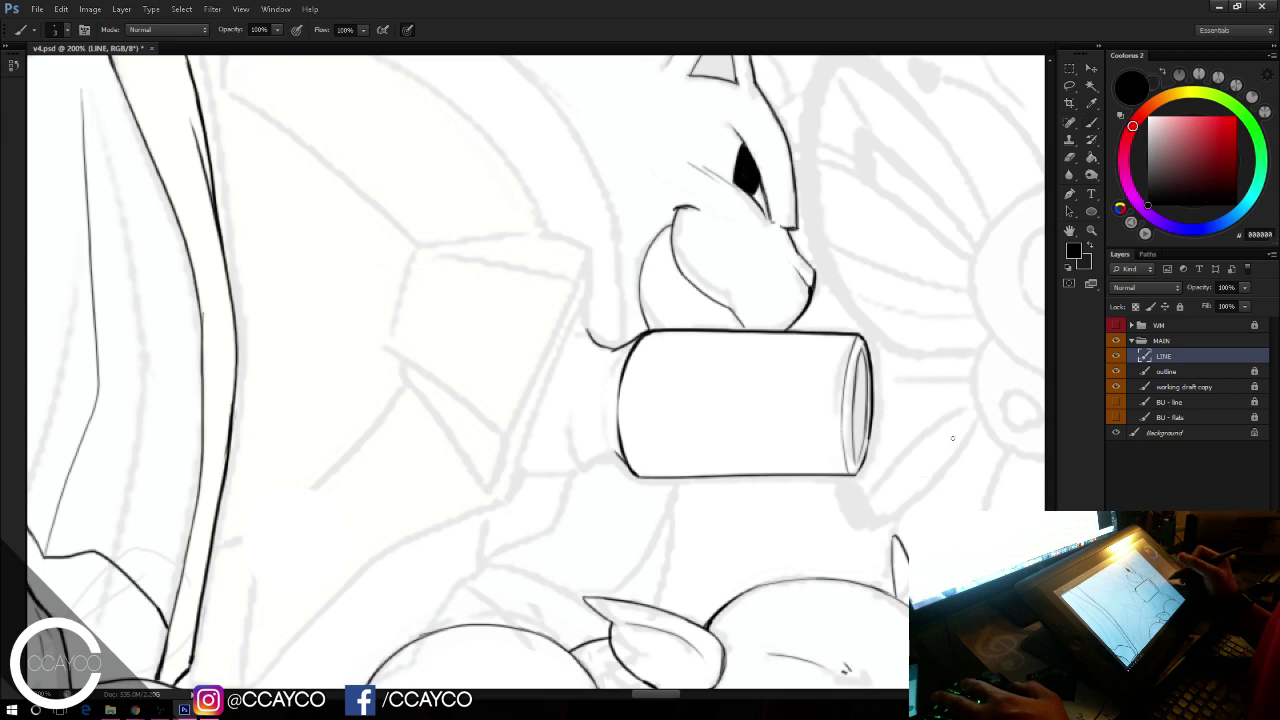
pyautogui.moveTo(934, 437); pyautogui.dragTo(624, 120)
pyautogui.press('b')
pyautogui.moveTo(618, 292); pyautogui.dragTo(622, 315)
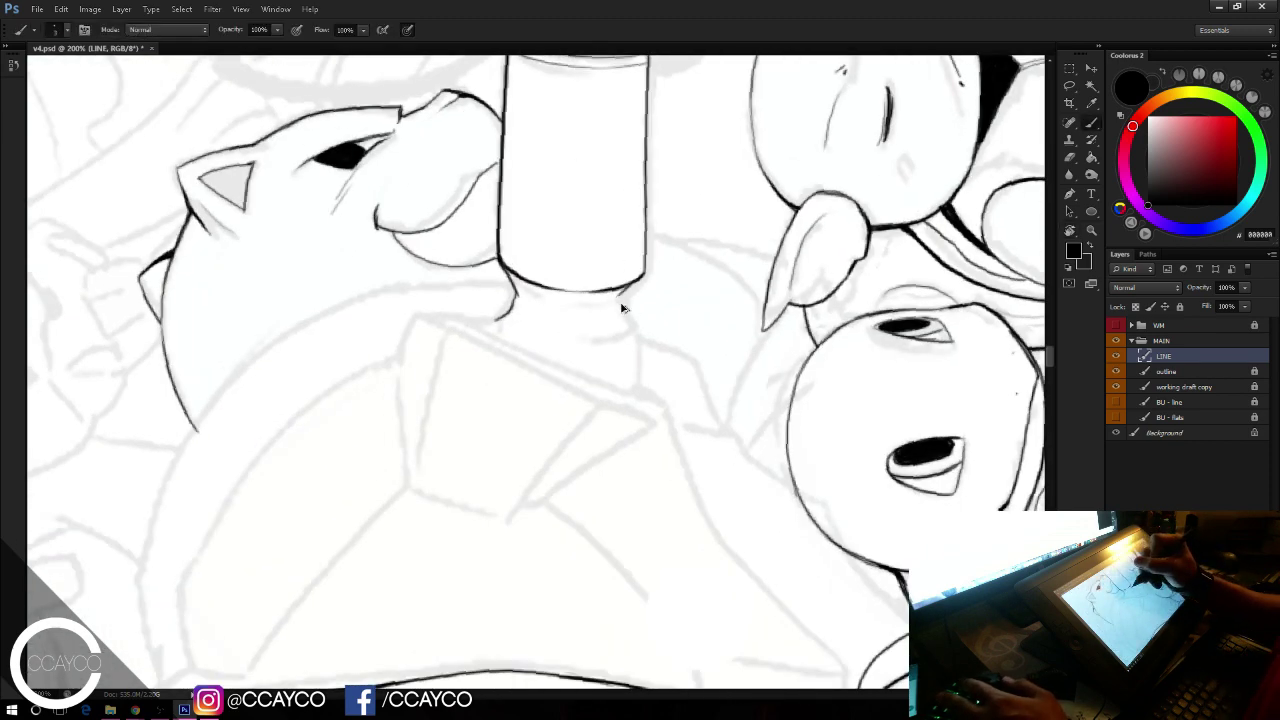
pyautogui.moveTo(614, 298); pyautogui.dragTo(620, 326)
pyautogui.press('e')
pyautogui.press('b')
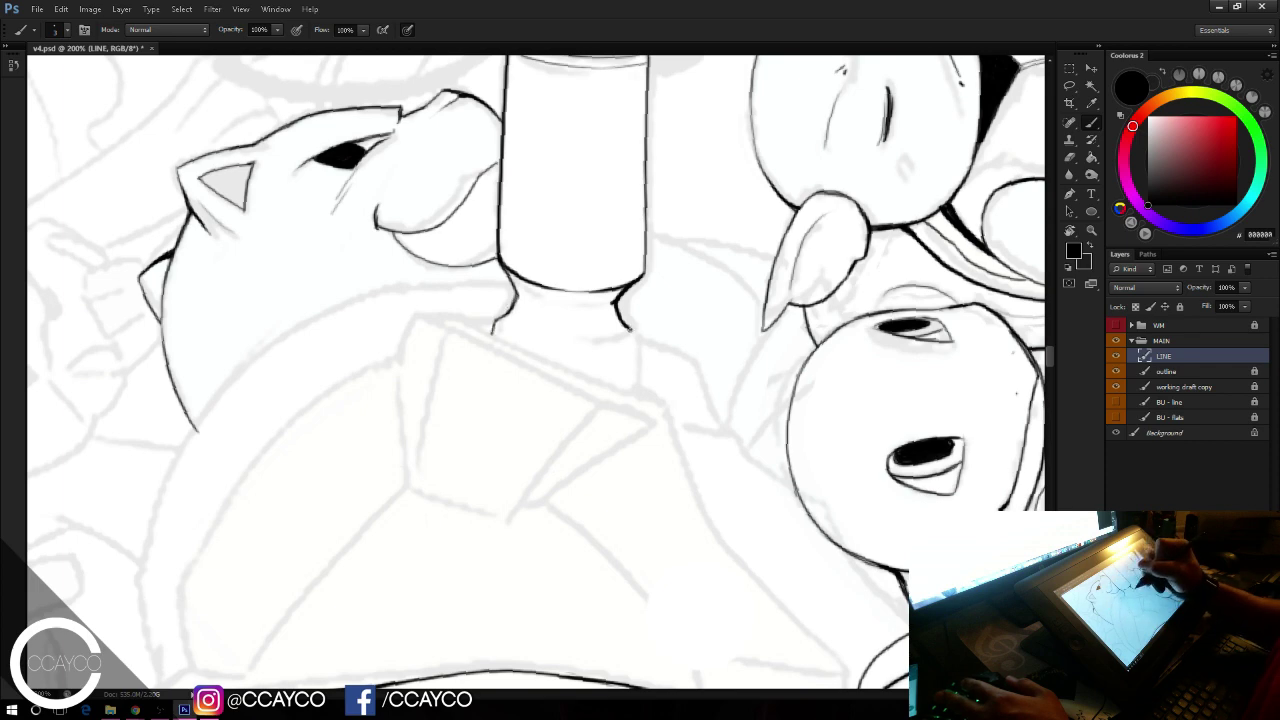
pyautogui.hotkey('ctrl', 'z')
pyautogui.moveTo(630, 330); pyautogui.dragTo(629, 382)
# Step: Unlock the working draft copy layer and erase the sketched shell plate behind the cannon with an enlarged eraser
pyautogui.press('r')
pyautogui.moveTo(874, 403); pyautogui.dragTo(862, 470)
pyautogui.click(1183, 387)
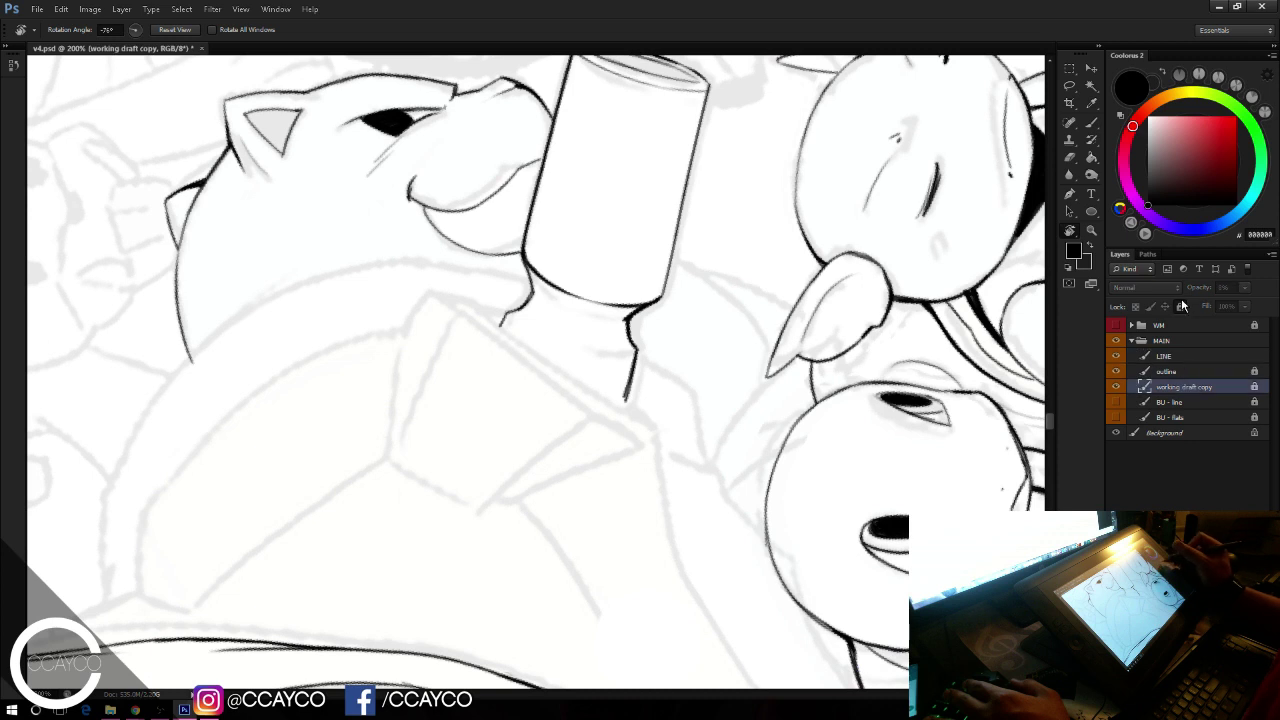
pyautogui.press('e')
pyautogui.moveTo(620, 400); pyautogui.dragTo(500, 480)
pyautogui.moveTo(600, 460); pyautogui.dragTo(520, 500)
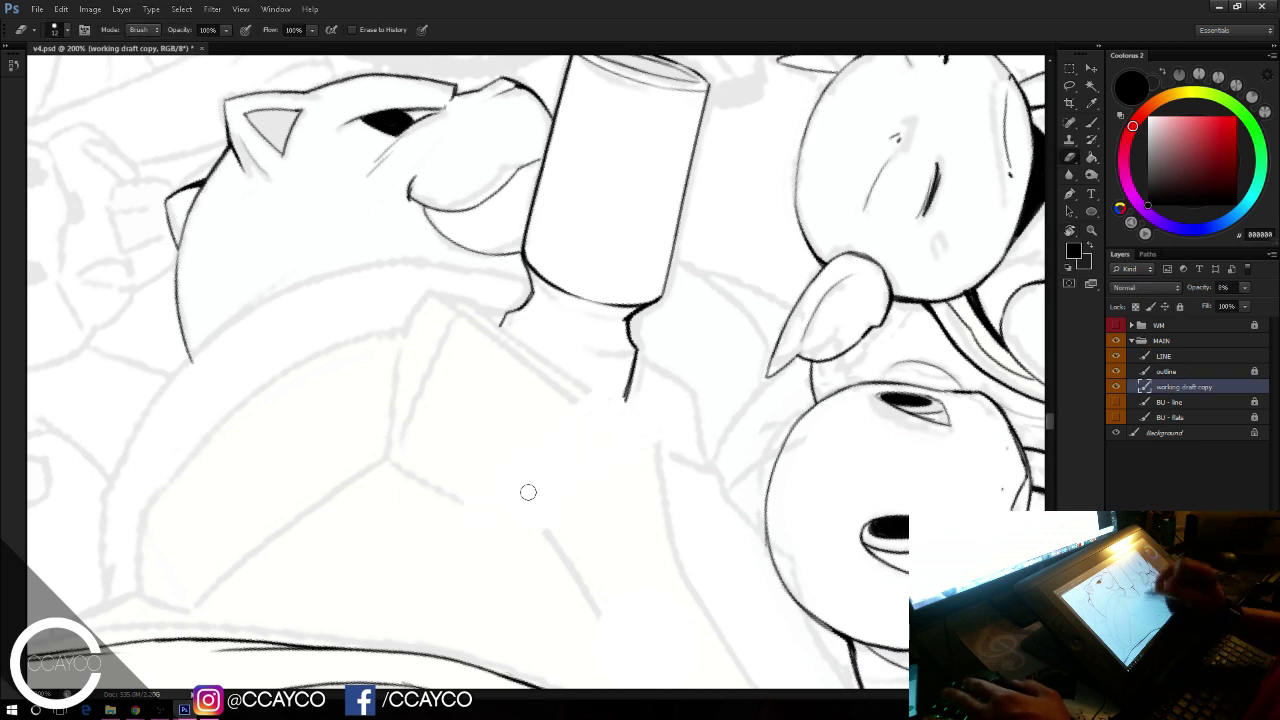
pyautogui.rightClick(620, 355)
pyautogui.press(']')
pyautogui.press(']')
pyautogui.press(']')
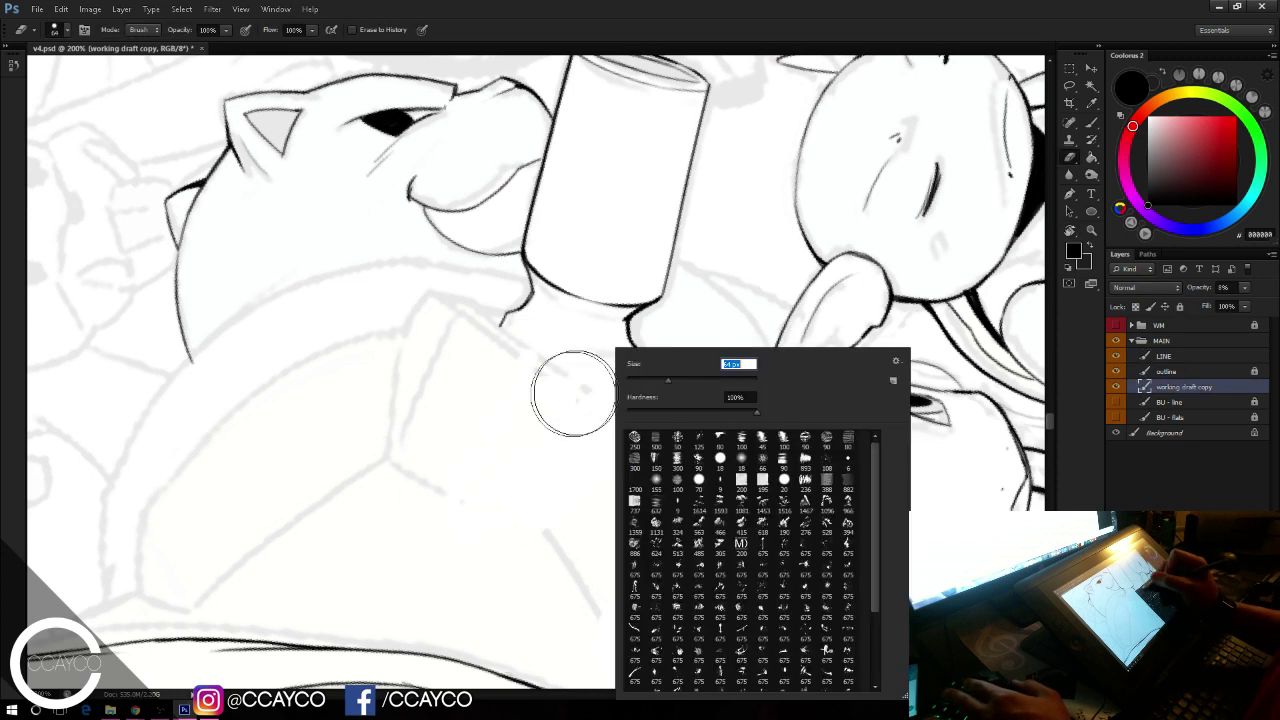
pyautogui.press('Return')
pyautogui.moveTo(571, 401); pyautogui.dragTo(590, 345)
# Step: Sketch a new rectangular cannon base with a side face on the shell, erasing the old shell edge beside it
pyautogui.press('b')
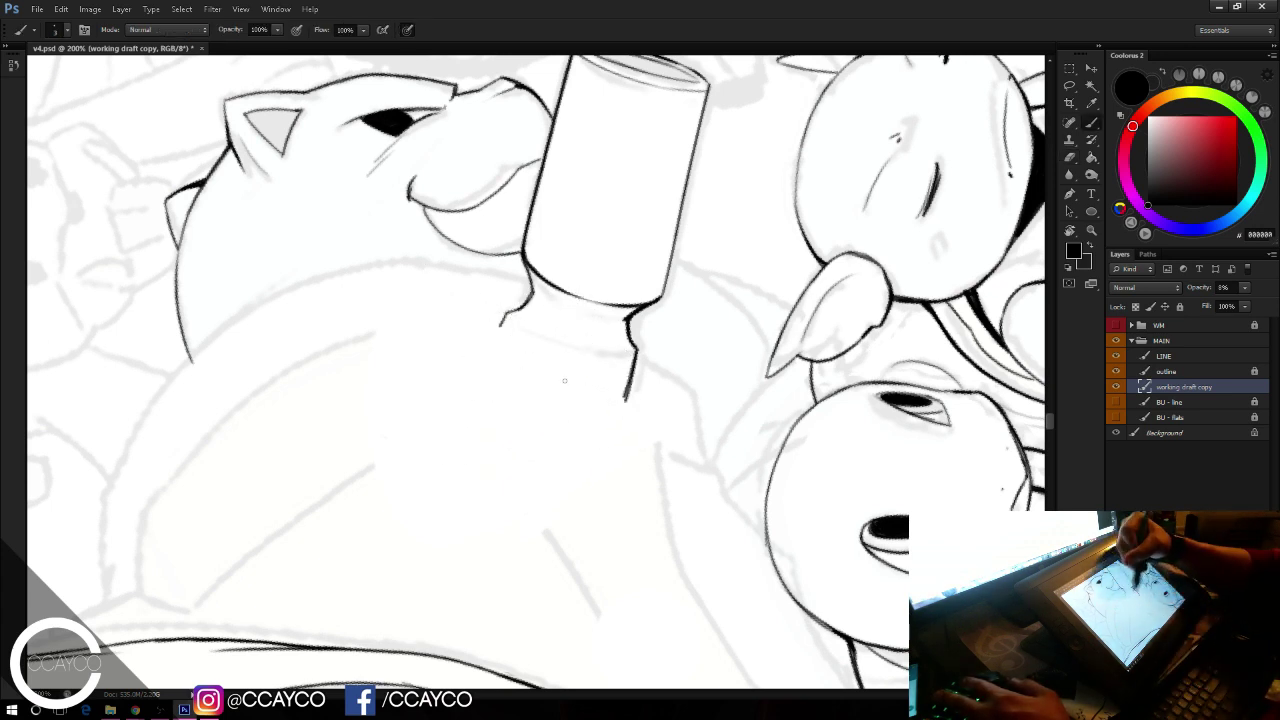
pyautogui.moveTo(438, 350); pyautogui.dragTo(656, 414)
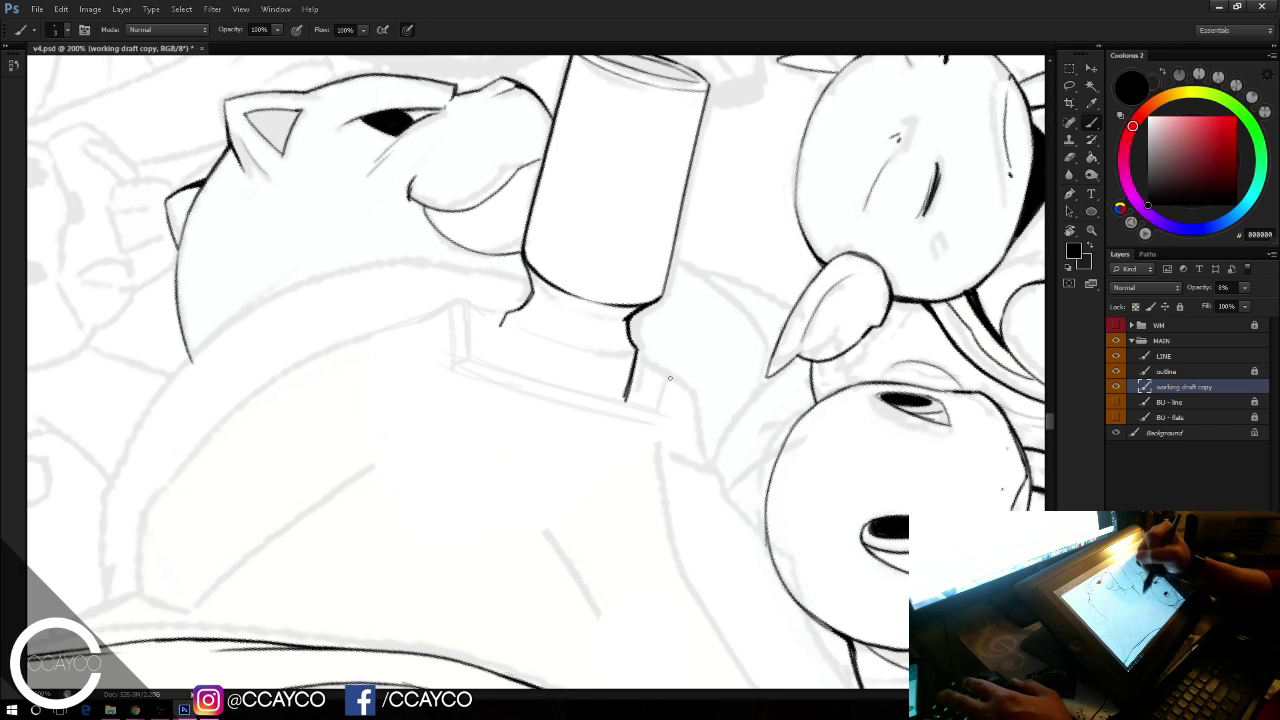
pyautogui.press('e')
pyautogui.moveTo(662, 454); pyautogui.dragTo(671, 472)
pyautogui.press('b')
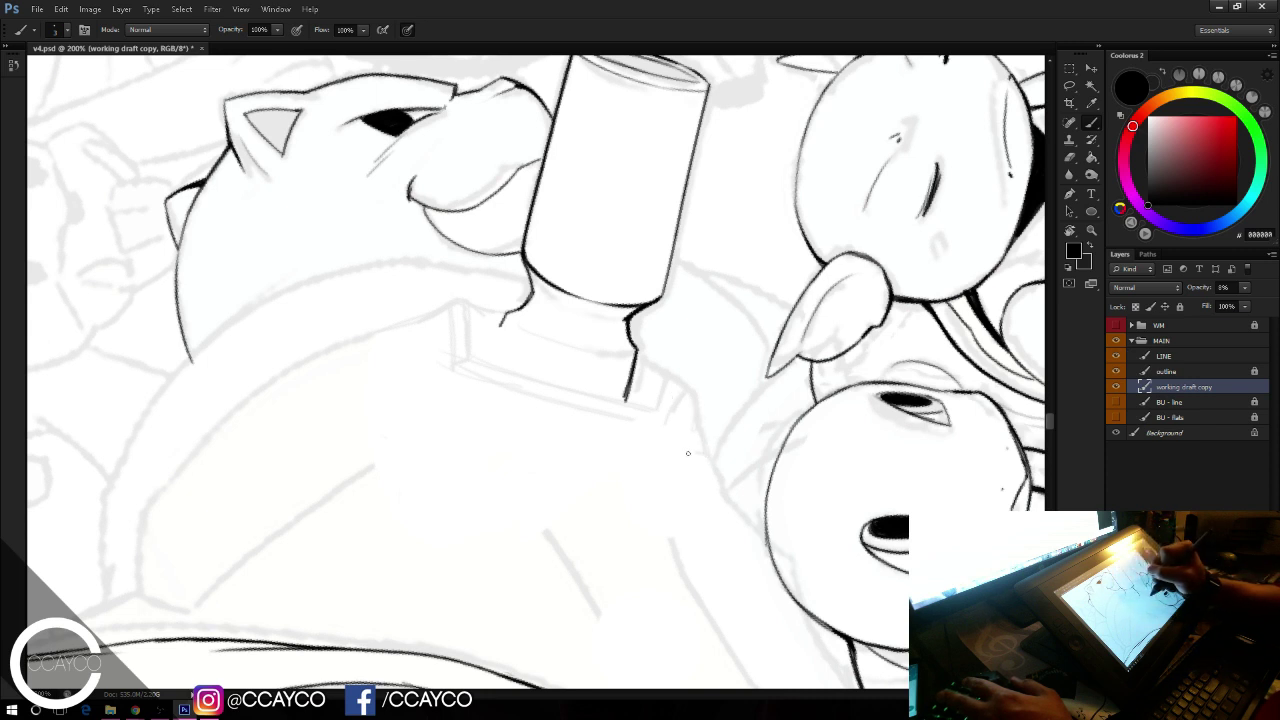
pyautogui.moveTo(671, 411); pyautogui.dragTo(611, 514)
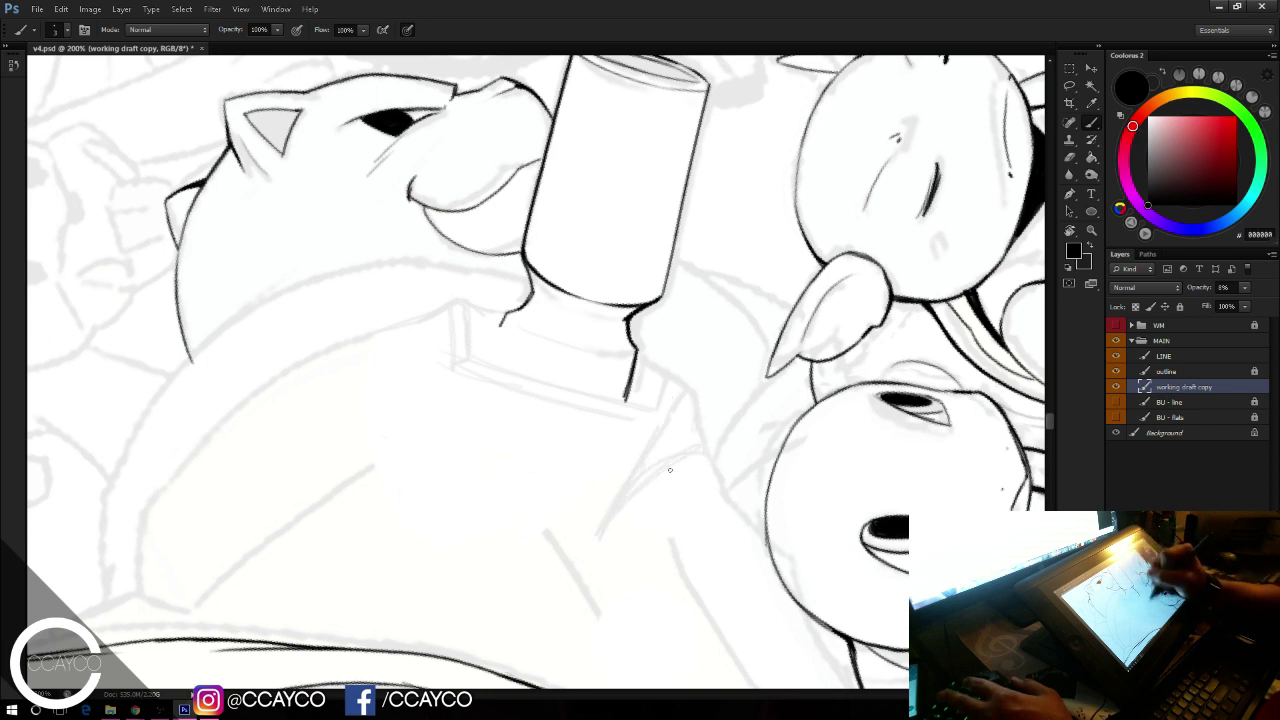
# Step: Sketch the side and rear edges of the shell plate around the cannon base and erase the old diagonal line behind it
pyautogui.moveTo(399, 473)
pyautogui.mouseDown()
pyautogui.moveTo(437, 314)
pyautogui.moveTo(419, 346)
pyautogui.mouseUp()
pyautogui.moveTo(364, 476)
pyautogui.mouseDown()
pyautogui.moveTo(399, 441)
pyautogui.moveTo(399, 454)
pyautogui.moveTo(475, 451)
pyautogui.moveTo(425, 388)
pyautogui.moveTo(399, 480)
pyautogui.moveTo(577, 547)
pyautogui.mouseUp()
pyautogui.moveTo(426, 479); pyautogui.dragTo(622, 547)
pyautogui.press('e')
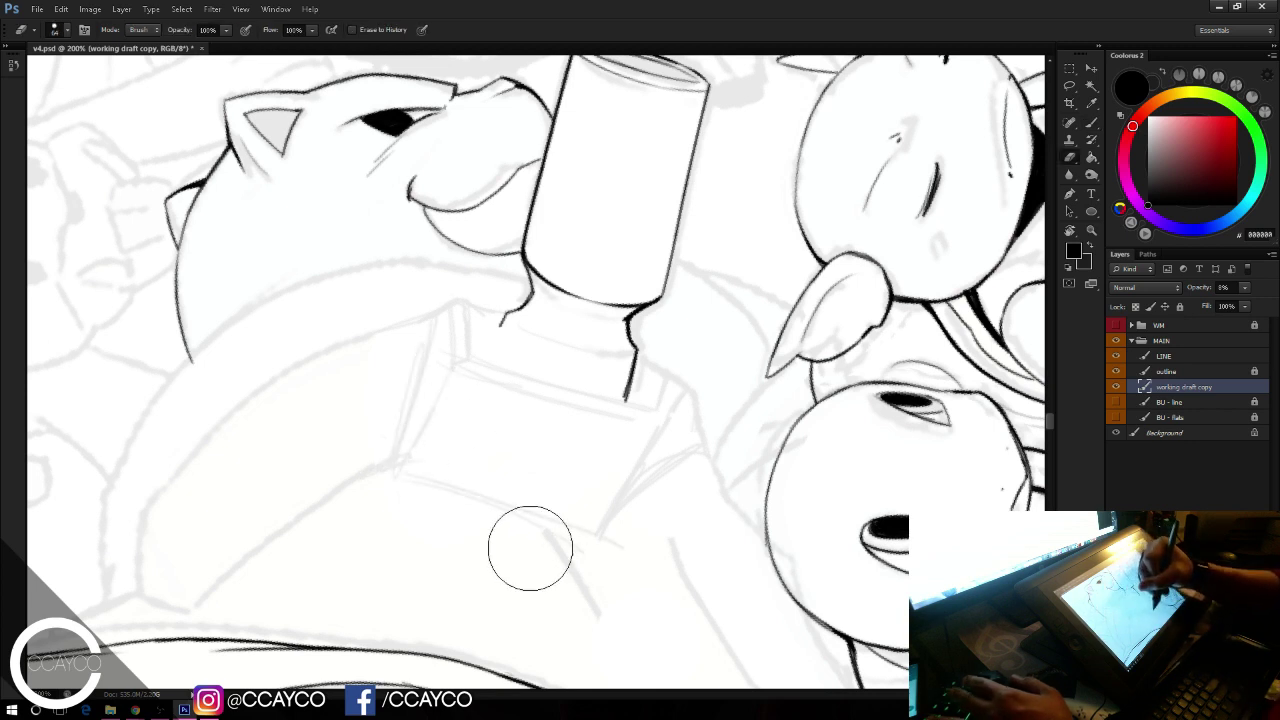
pyautogui.moveTo(531, 547); pyautogui.dragTo(603, 640)
pyautogui.press('b')
pyautogui.moveTo(503, 501); pyautogui.dragTo(596, 537)
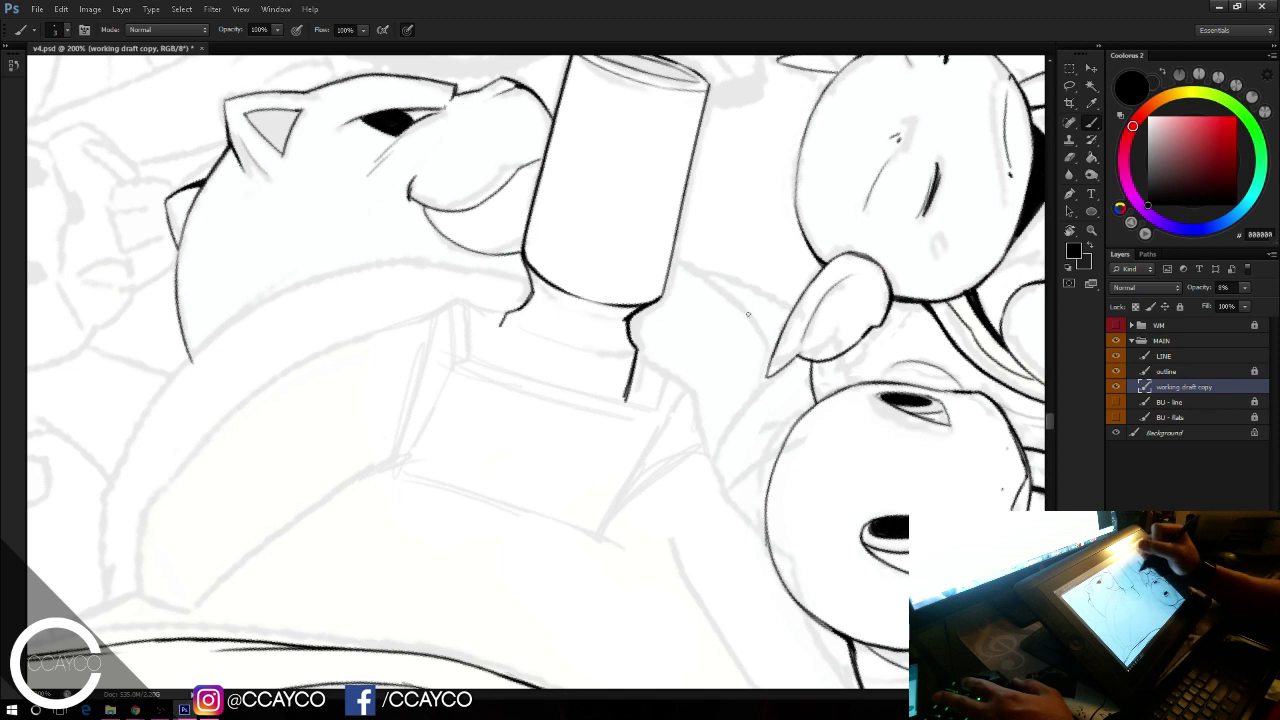
# Step: Sketch a new shell ridge running back from the plate's lower rear corner and erase the leftover old ridge lines
pyautogui.press('e')
pyautogui.moveTo(675, 541); pyautogui.dragTo(746, 667)
pyautogui.press('r')
pyautogui.moveTo(855, 338)
pyautogui.mouseDown()
pyautogui.moveTo(858, 383)
pyautogui.moveTo(746, 623)
pyautogui.moveTo(636, 664)
pyautogui.mouseUp()
pyautogui.press('b')
pyautogui.moveTo(391, 463); pyautogui.dragTo(228, 541)
pyautogui.moveTo(390, 468); pyautogui.dragTo(266, 522)
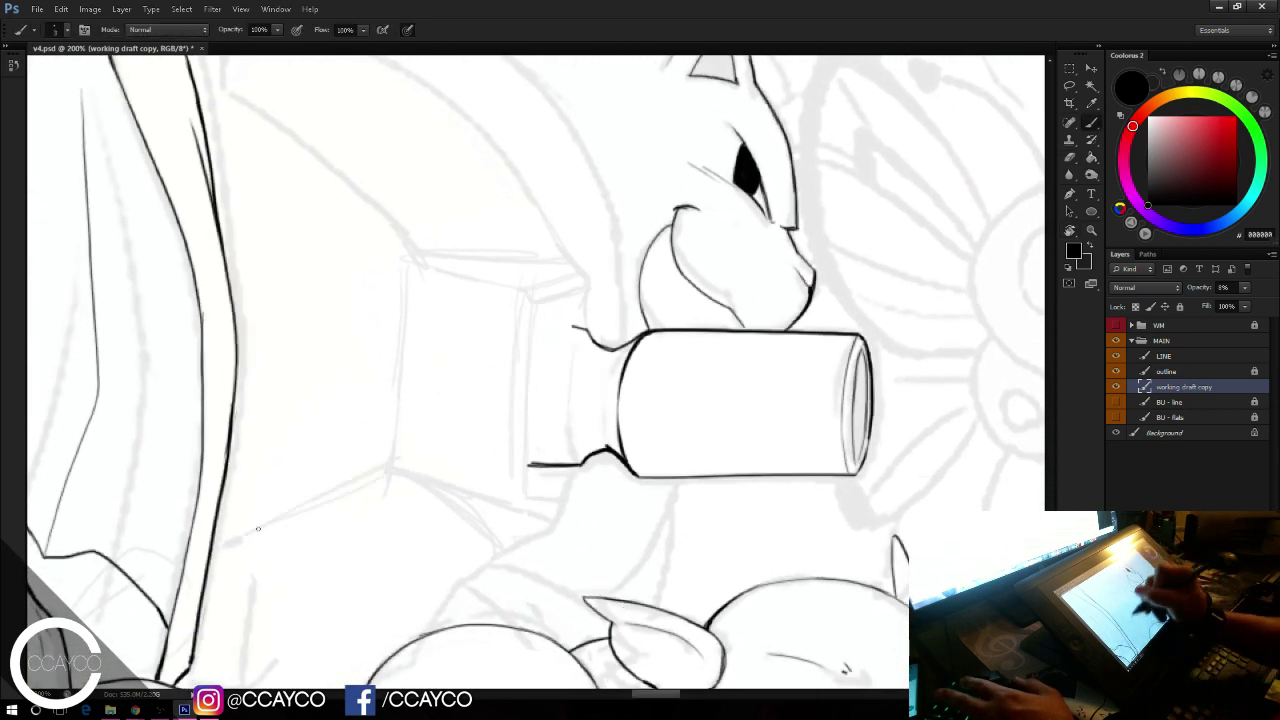
pyautogui.press('e')
pyautogui.moveTo(273, 583); pyautogui.dragTo(270, 650)
# Step: Lock the working draft copy layer again and make the LINE layer active for inking
pyautogui.press('space')
pyautogui.moveTo(747, 479); pyautogui.dragTo(791, 420)
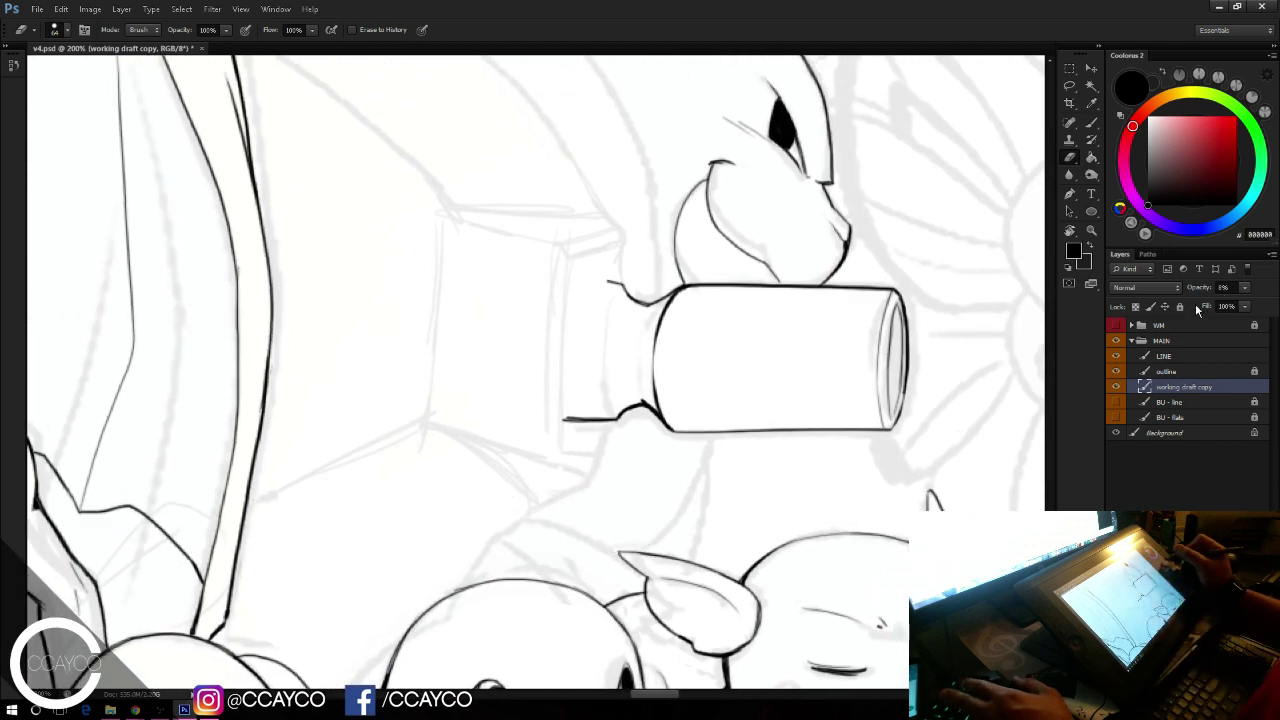
pyautogui.click(1181, 306)
pyautogui.click(1185, 354)
pyautogui.press('b')
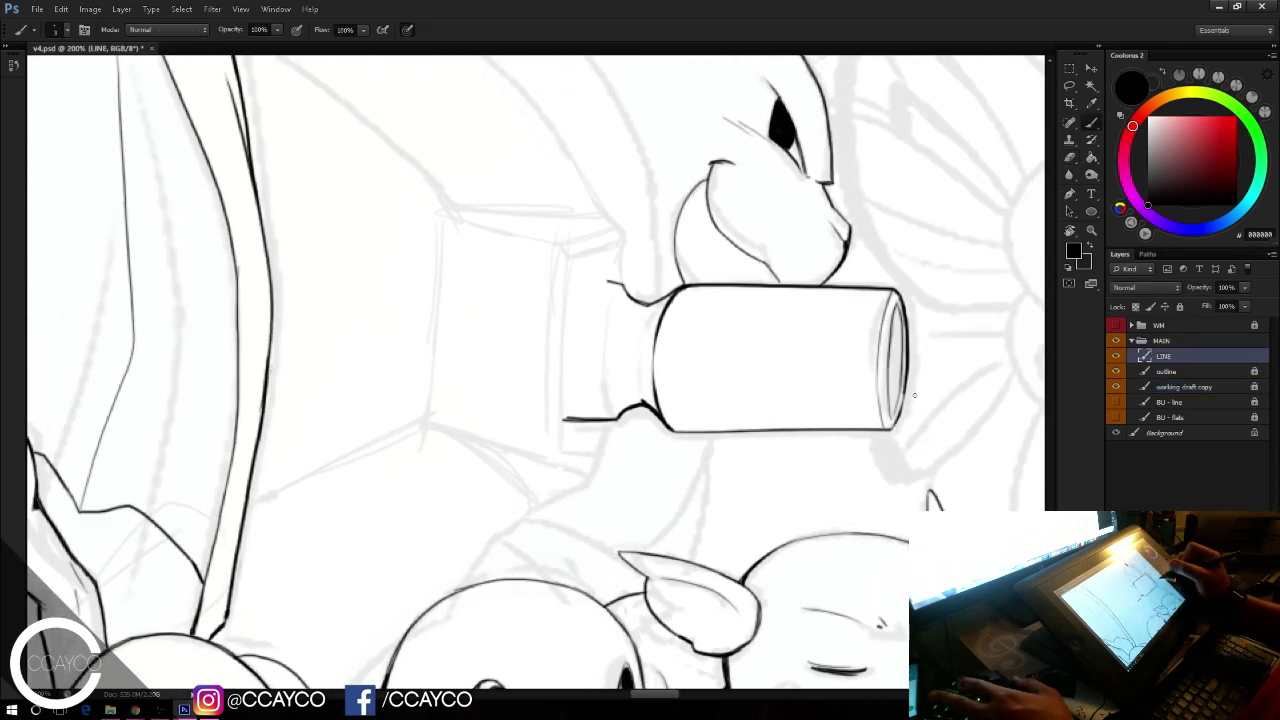
# Step: Ink the straight upper edge of the cannon's neck from the neck curve back to the sketched base
pyautogui.press('space')
pyautogui.moveTo(946, 429); pyautogui.dragTo(968, 503)
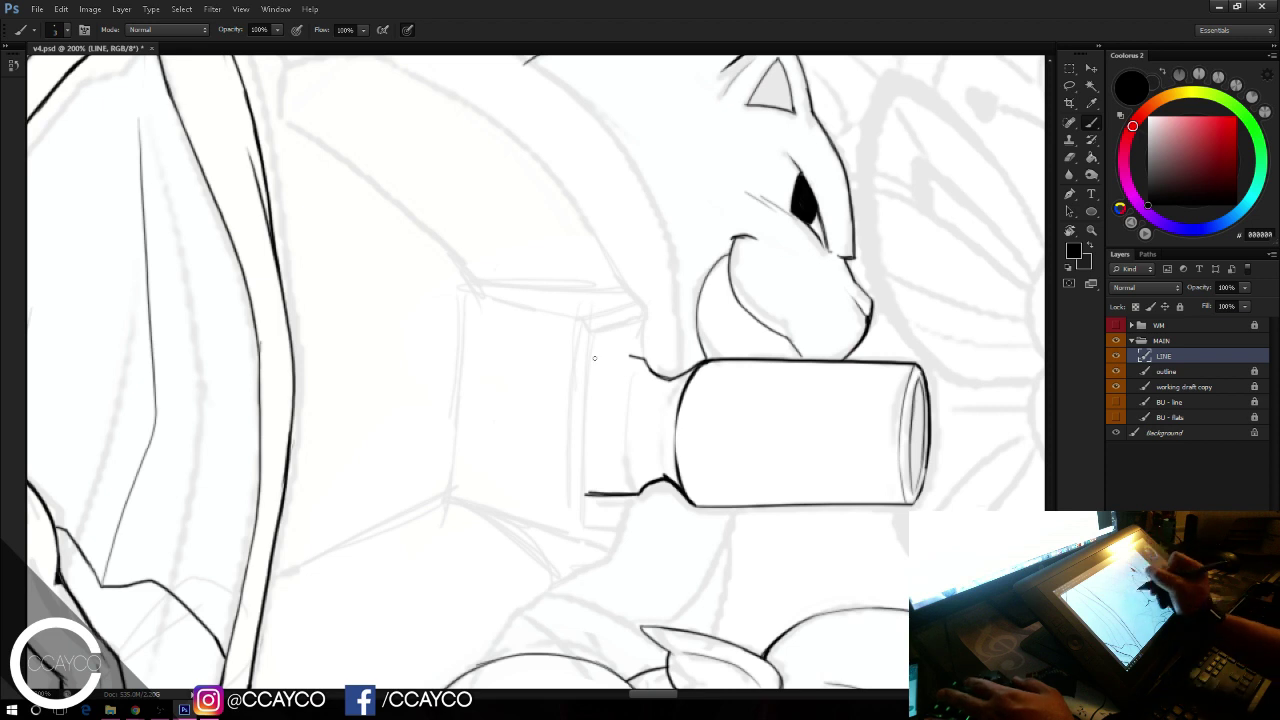
pyautogui.moveTo(586, 357); pyautogui.dragTo(646, 358)
pyautogui.hotkey('ctrl', 'z')
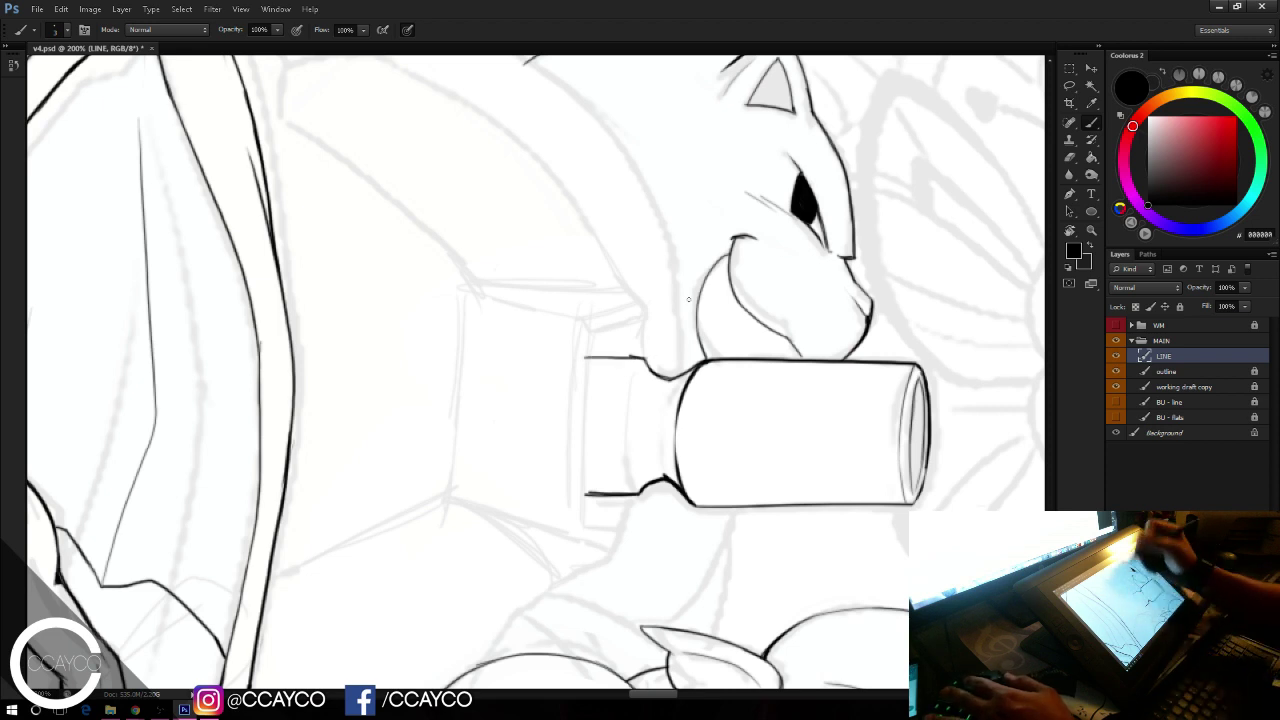
# Step: Clean up the upper corner of the cannon's neck by erasing the overshoot and redrawing its bend into the barrel curve
pyautogui.press('e')
pyautogui.rightClick(595, 220)
pyautogui.click(627, 251)
pyautogui.click(622, 193)
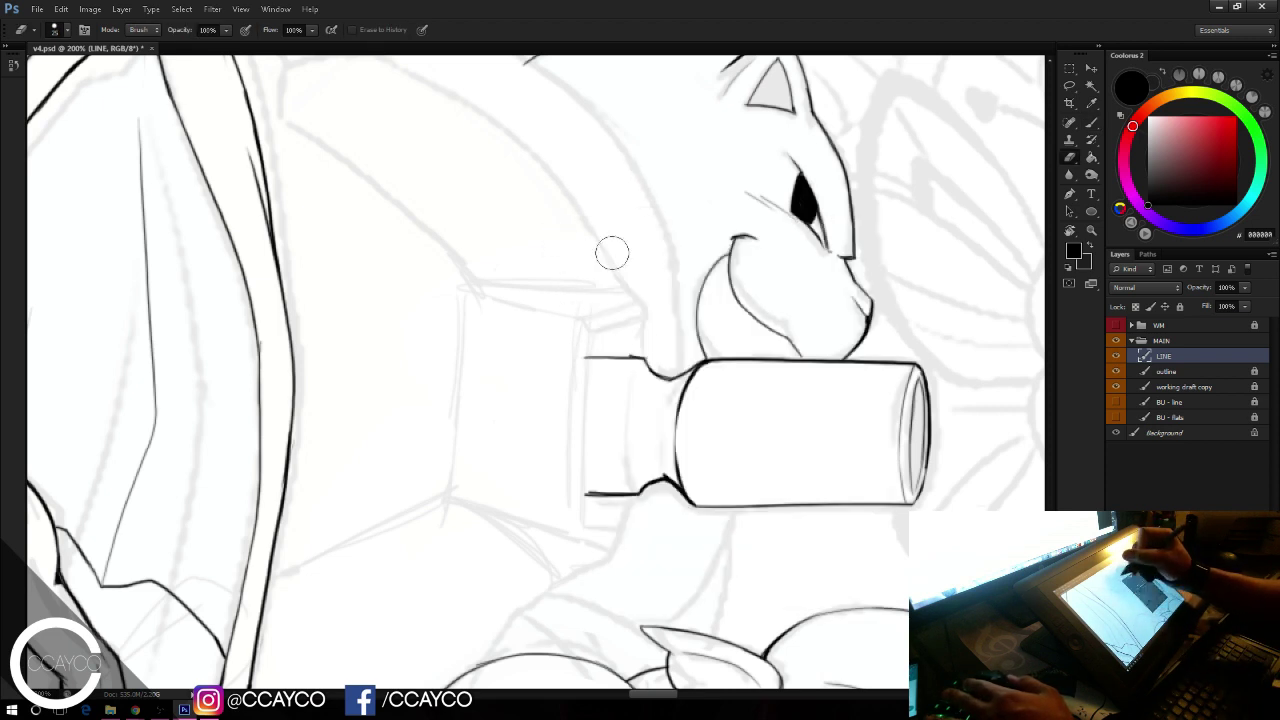
pyautogui.moveTo(646, 341); pyautogui.dragTo(649, 348)
pyautogui.press('b')
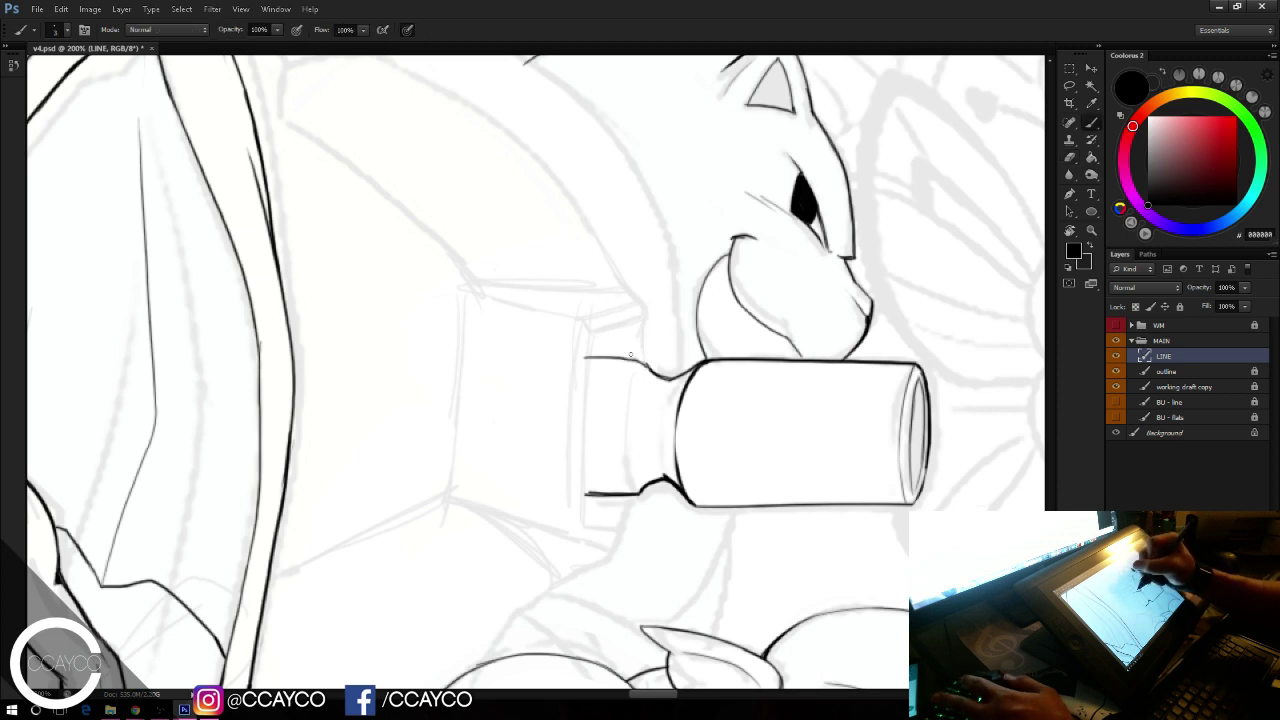
pyautogui.hotkey('ctrl', 'z')
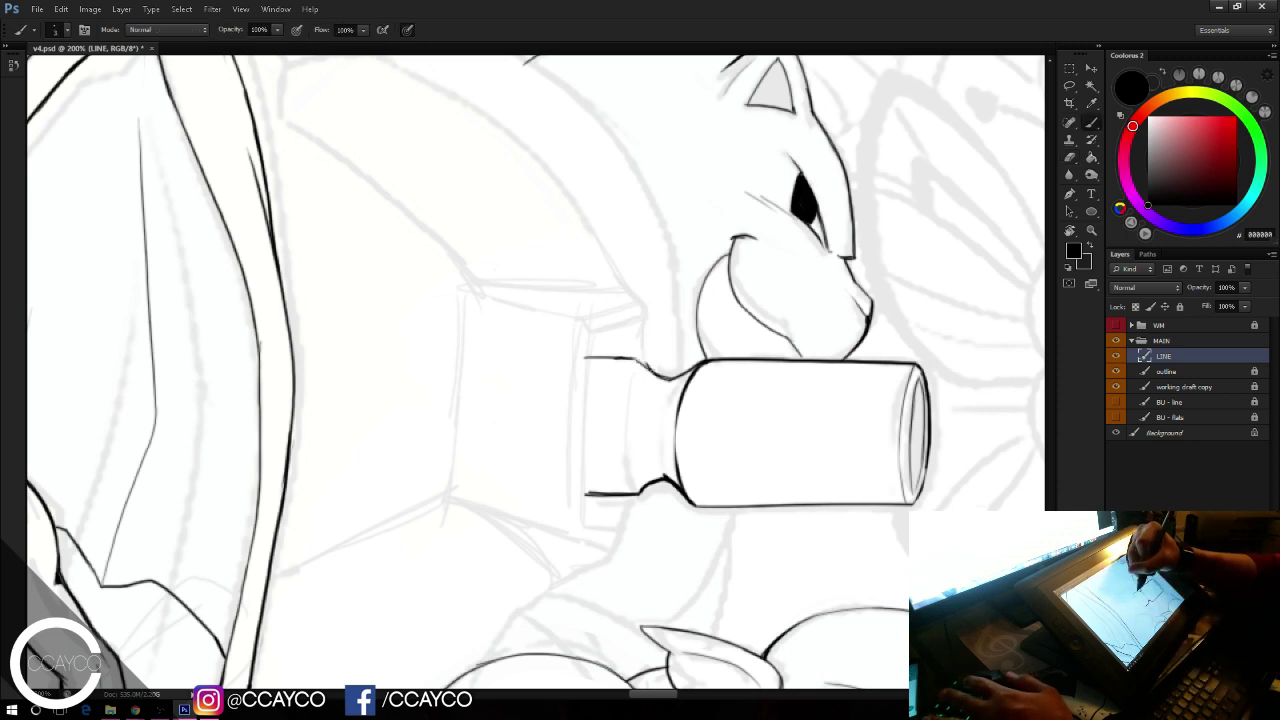
pyautogui.press('e')
pyautogui.moveTo(655, 355)
pyautogui.mouseDown()
pyautogui.moveTo(666, 362)
pyautogui.moveTo(656, 375)
pyautogui.mouseUp()
pyautogui.press('b')
pyautogui.hotkey('ctrl', 'z')
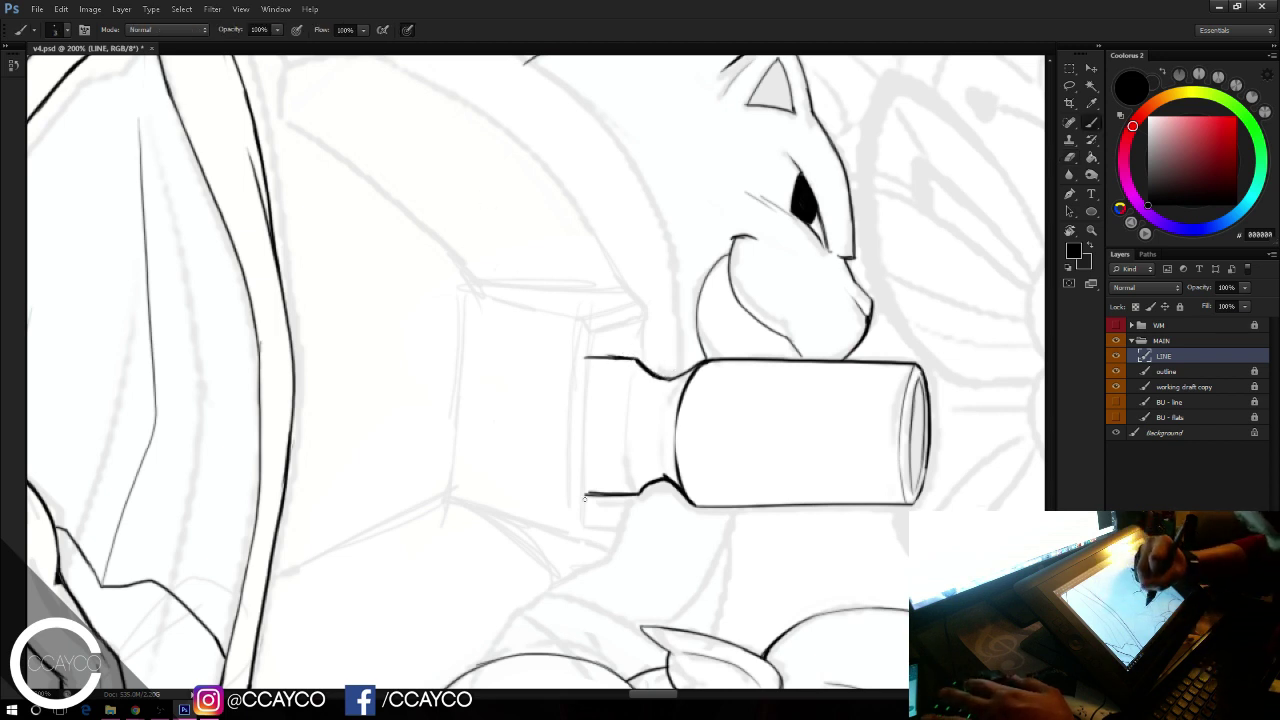
# Step: Ink the near-vertical line where the cannon's neck meets the base, extending it slightly above and below the neck, and thicken it
pyautogui.moveTo(585, 357); pyautogui.dragTo(584, 527)
pyautogui.hotkey('ctrl', 'z')
pyautogui.moveTo(592, 333); pyautogui.dragTo(584, 511)
pyautogui.press('e')
pyautogui.rightClick(552, 300)
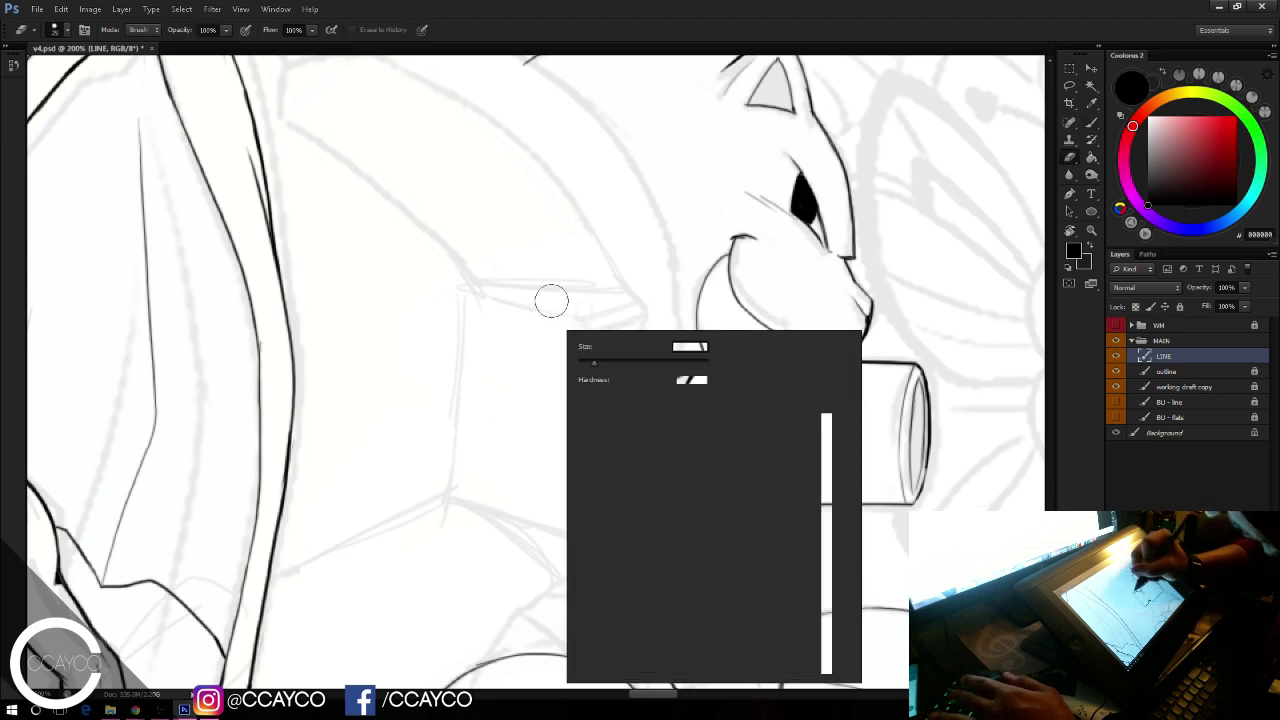
pyautogui.click(591, 363)
pyautogui.click(591, 285)
pyautogui.press('b')
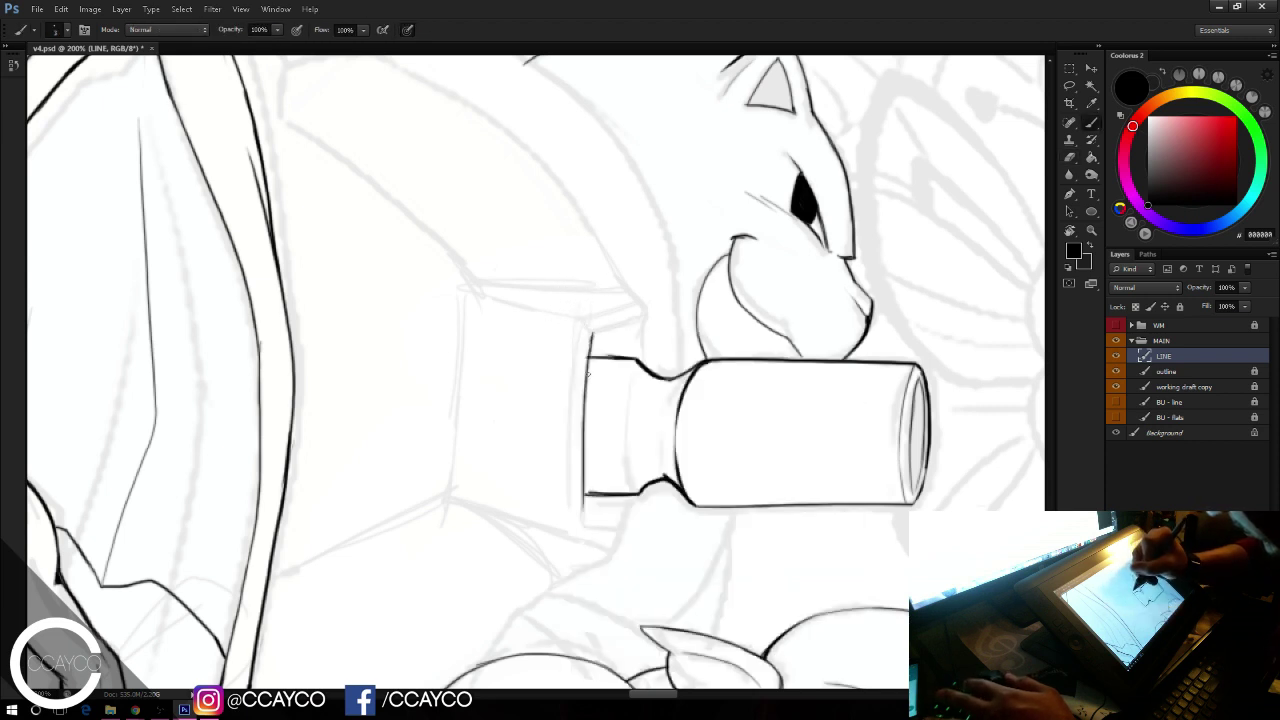
pyautogui.moveTo(590, 339); pyautogui.dragTo(585, 407)
pyautogui.moveTo(591, 329)
pyautogui.mouseDown()
pyautogui.moveTo(584, 491)
pyautogui.moveTo(585, 448)
pyautogui.mouseUp()
pyautogui.hotkey('ctrl', 'z')
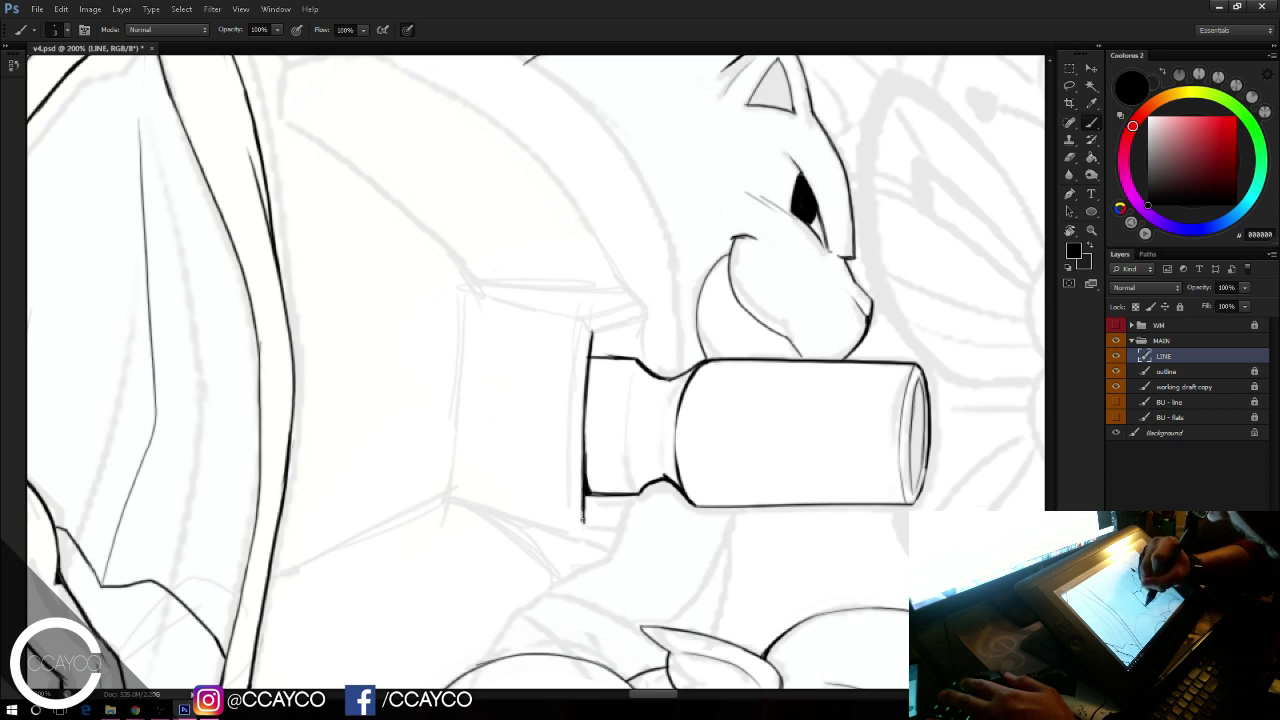
# Step: Ink the upper, far side and lower edges of the recess around the cannon's neck
pyautogui.moveTo(592, 330)
pyautogui.mouseDown()
pyautogui.moveTo(648, 302)
pyautogui.moveTo(591, 331)
pyautogui.moveTo(644, 306)
pyautogui.moveTo(642, 360)
pyautogui.mouseUp()
pyautogui.hotkey('ctrl', 'z')
pyautogui.moveTo(642, 316); pyautogui.dragTo(642, 358)
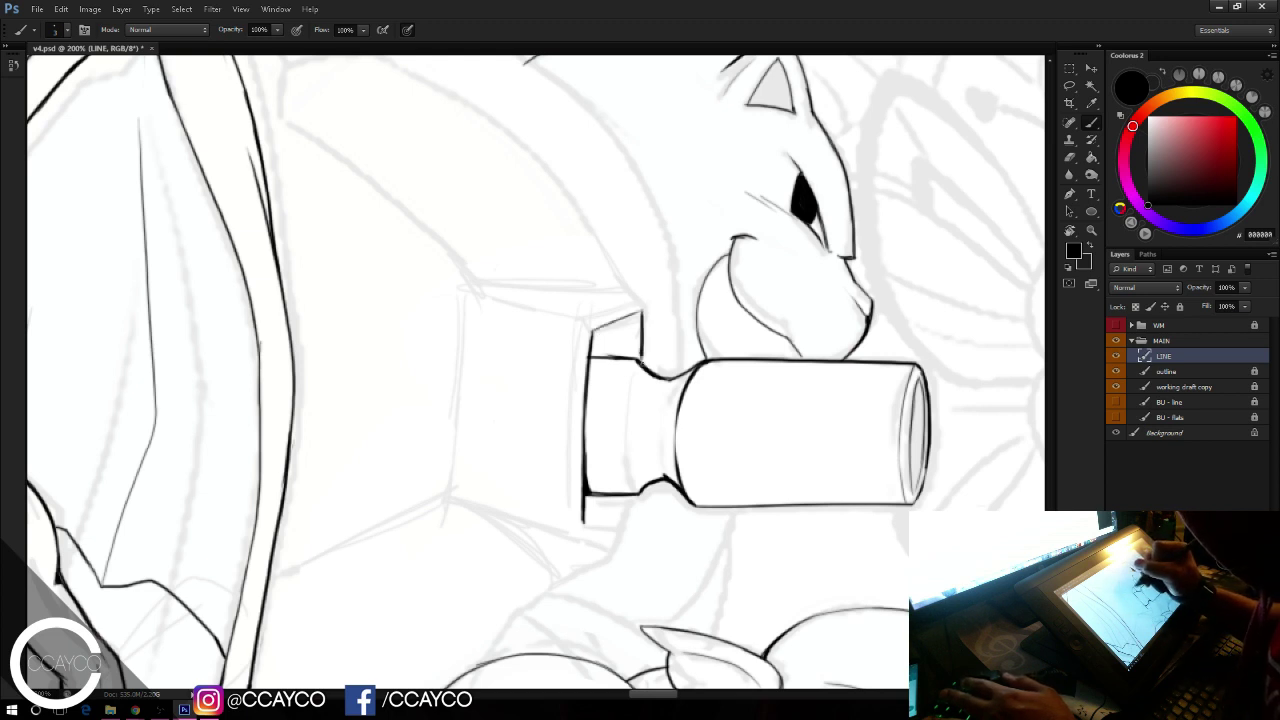
pyautogui.moveTo(630, 496)
pyautogui.mouseDown()
pyautogui.moveTo(621, 533)
pyautogui.moveTo(620, 535)
pyautogui.mouseUp()
pyautogui.hotkey('ctrl', 'z')
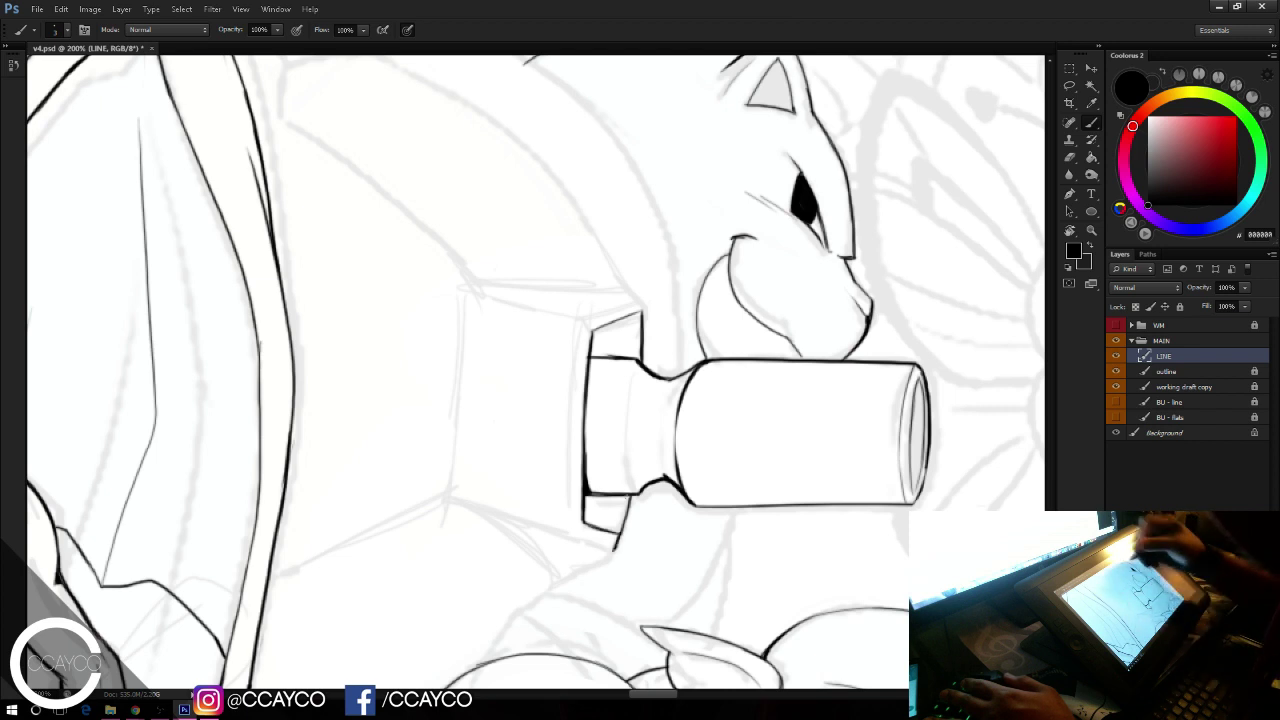
# Step: Ink the outer rim of the base's front opening along its upper slant, long vertical side and lower slant
pyautogui.moveTo(638, 296)
pyautogui.mouseDown()
pyautogui.moveTo(642, 318)
pyautogui.moveTo(640, 296)
pyautogui.mouseUp()
pyautogui.hotkey('ctrl', 'z')
pyautogui.hotkey('ctrl', 'z')
pyautogui.hotkey('ctrl', 'z')
pyautogui.hotkey('ctrl', 'z')
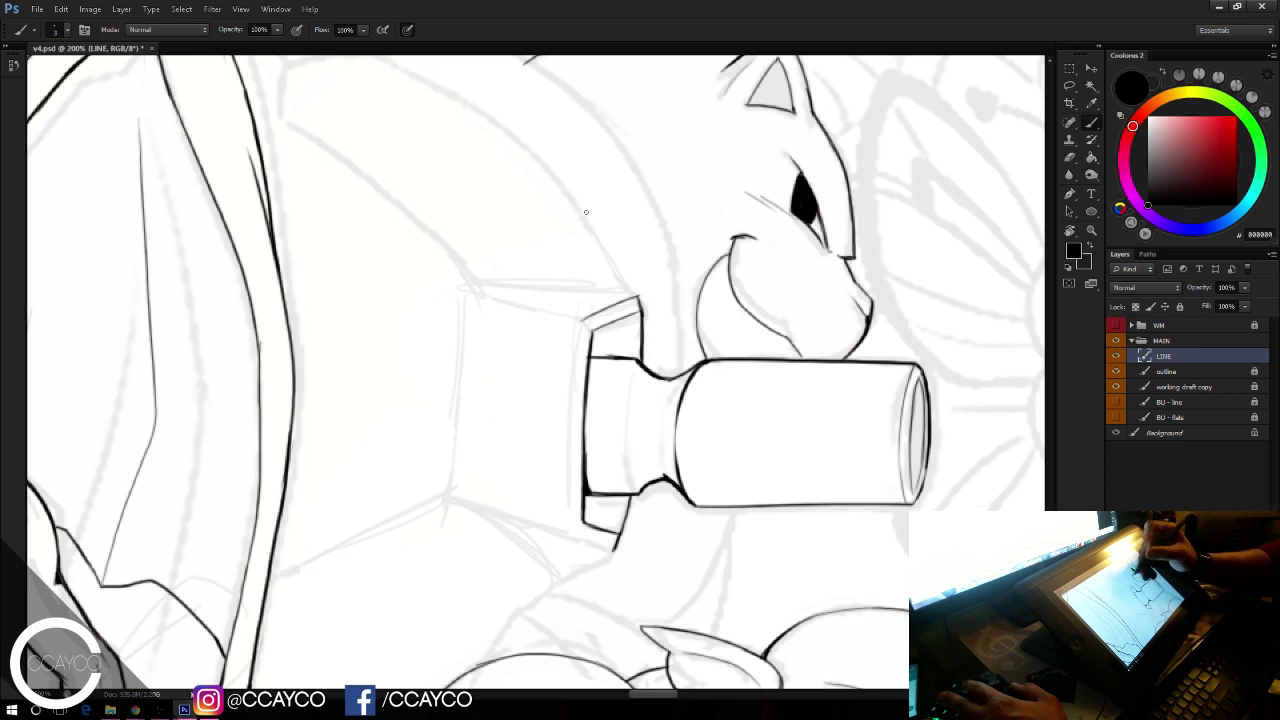
pyautogui.moveTo(581, 319); pyautogui.dragTo(564, 538)
pyautogui.hotkey('ctrl', 'z')
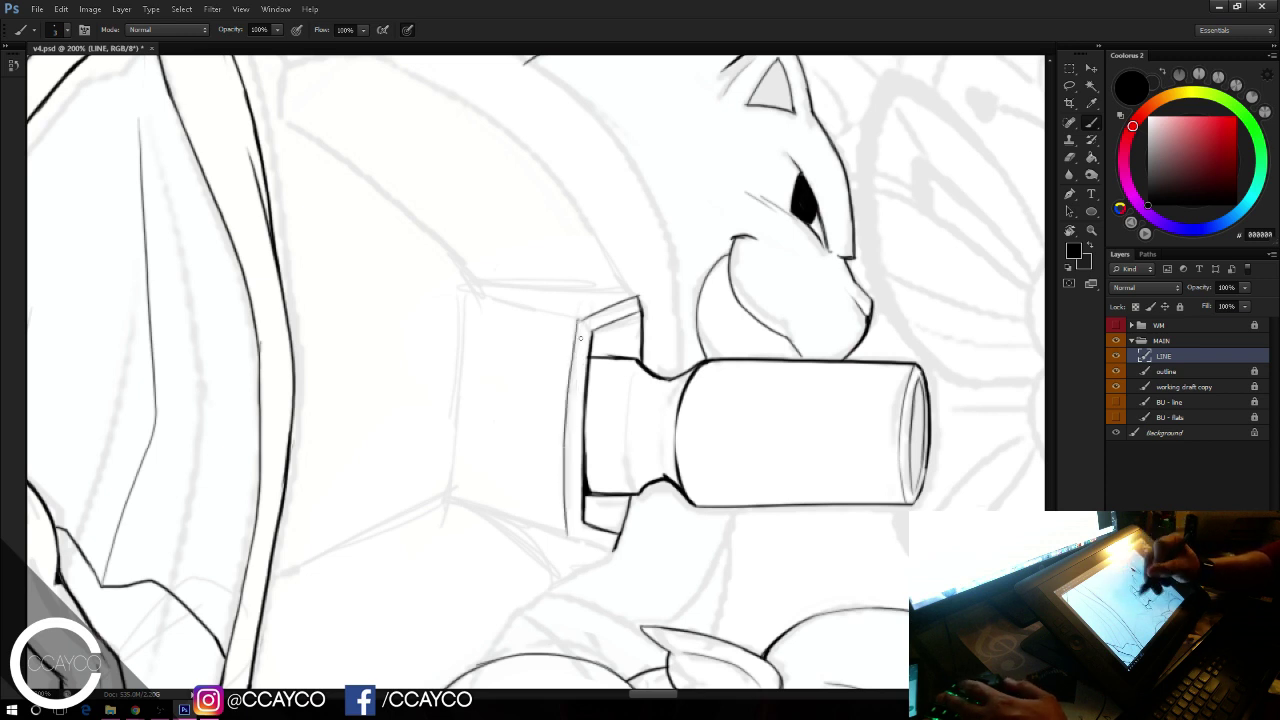
pyautogui.hotkey('ctrl', 'z')
pyautogui.moveTo(578, 320); pyautogui.dragTo(562, 516)
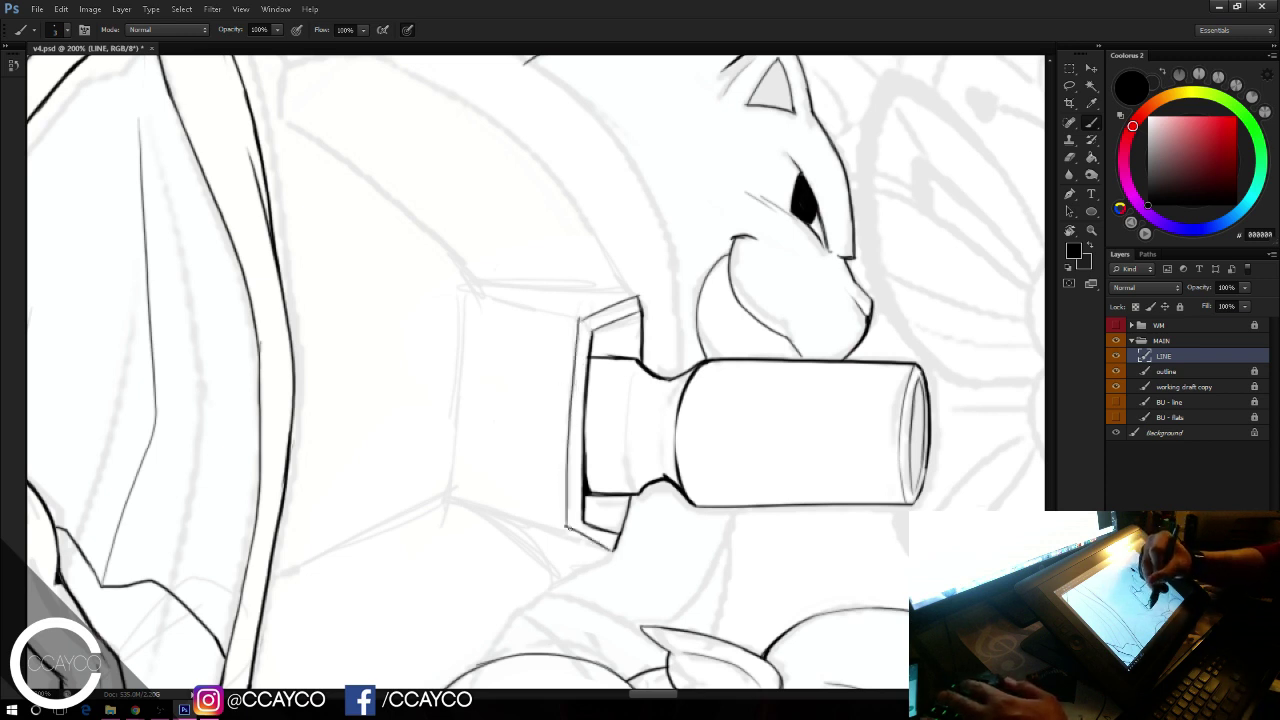
# Step: Ink the thin shell curve under the base and the thick rim curve from its lower corner down to the small character's head
pyautogui.moveTo(457, 505); pyautogui.dragTo(536, 560)
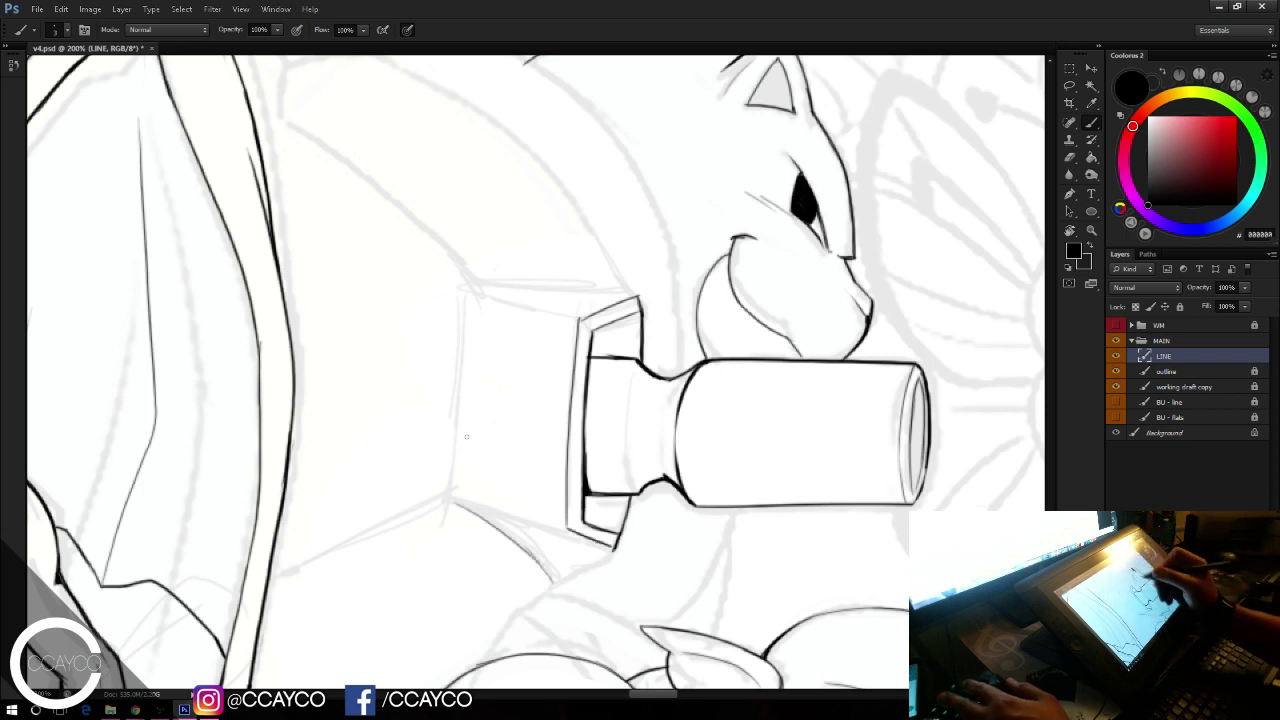
pyautogui.moveTo(561, 579); pyautogui.dragTo(545, 588)
pyautogui.hotkey('ctrl', 'z')
pyautogui.moveTo(617, 547); pyautogui.dragTo(541, 593)
pyautogui.moveTo(615, 547); pyautogui.dragTo(497, 643)
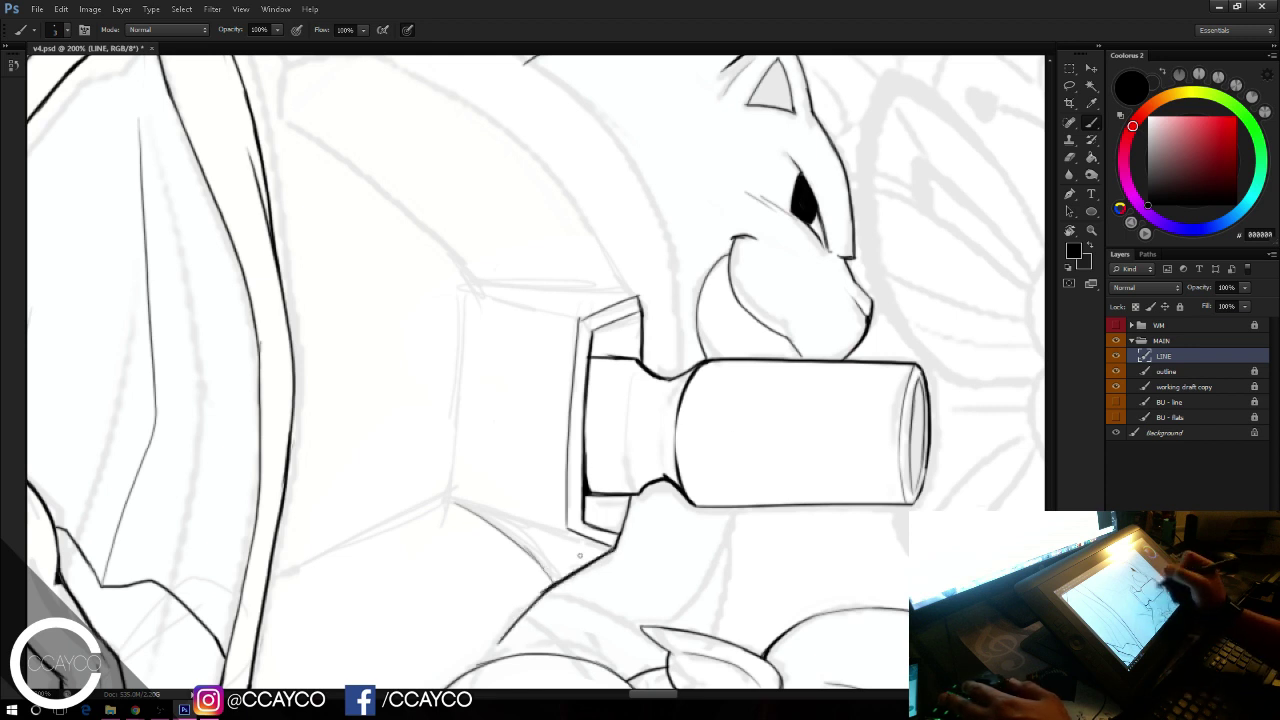
pyautogui.hotkey('ctrl', 'z')
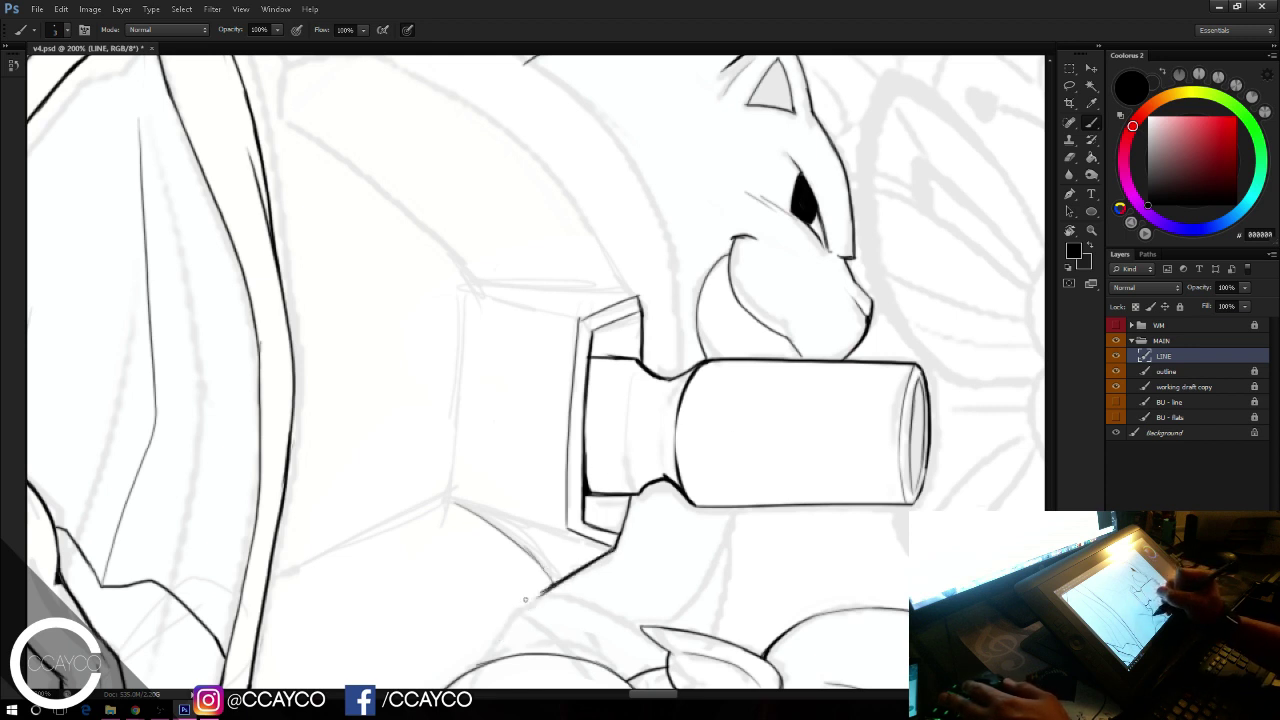
pyautogui.hotkey('ctrl', 'z')
pyautogui.moveTo(548, 587)
pyautogui.mouseDown()
pyautogui.moveTo(491, 630)
pyautogui.moveTo(487, 661)
pyautogui.moveTo(498, 641)
pyautogui.moveTo(491, 651)
pyautogui.mouseUp()
pyautogui.moveTo(549, 587); pyautogui.dragTo(487, 659)
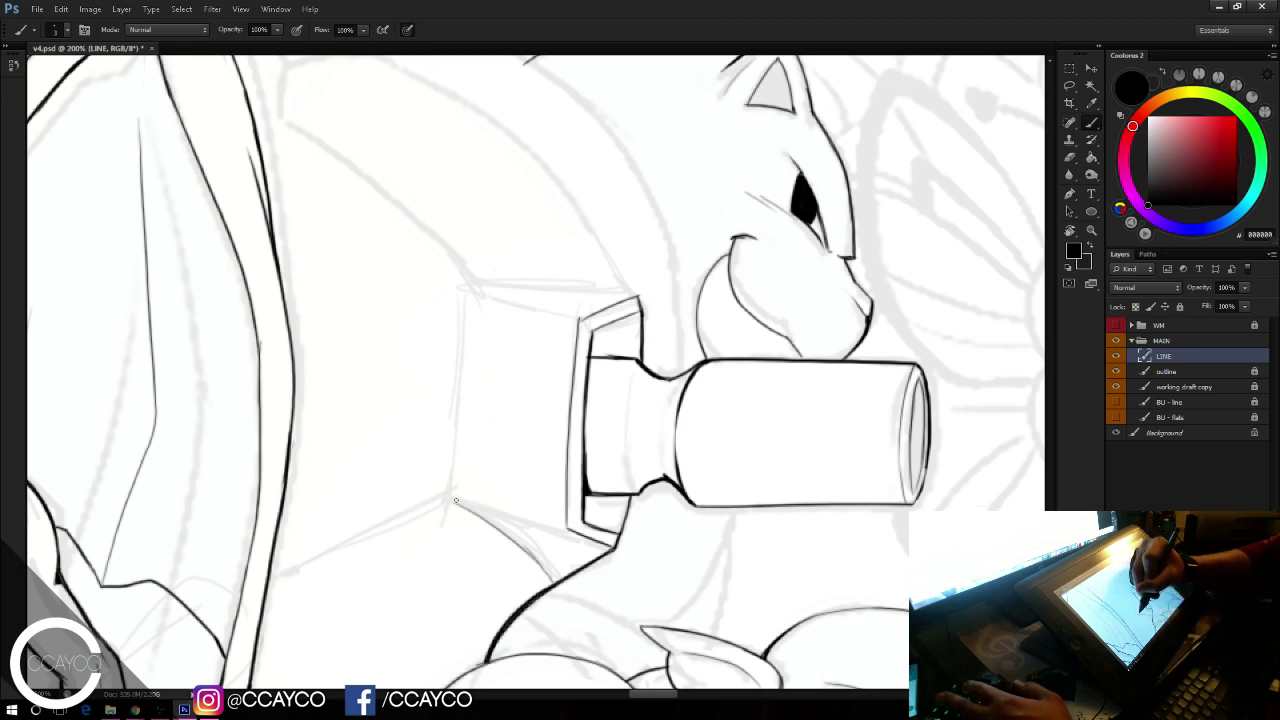
# Step: Ink the rear, lower and upper edges of the cannon base's side face
pyautogui.moveTo(455, 505); pyautogui.dragTo(457, 403)
pyautogui.hotkey('ctrl', 'z')
pyautogui.moveTo(465, 296)
pyautogui.mouseDown()
pyautogui.moveTo(448, 498)
pyautogui.moveTo(452, 459)
pyautogui.moveTo(449, 492)
pyautogui.moveTo(456, 470)
pyautogui.moveTo(460, 497)
pyautogui.moveTo(541, 528)
pyautogui.mouseUp()
pyautogui.hotkey('ctrl', 'z')
pyautogui.moveTo(448, 499); pyautogui.dragTo(565, 532)
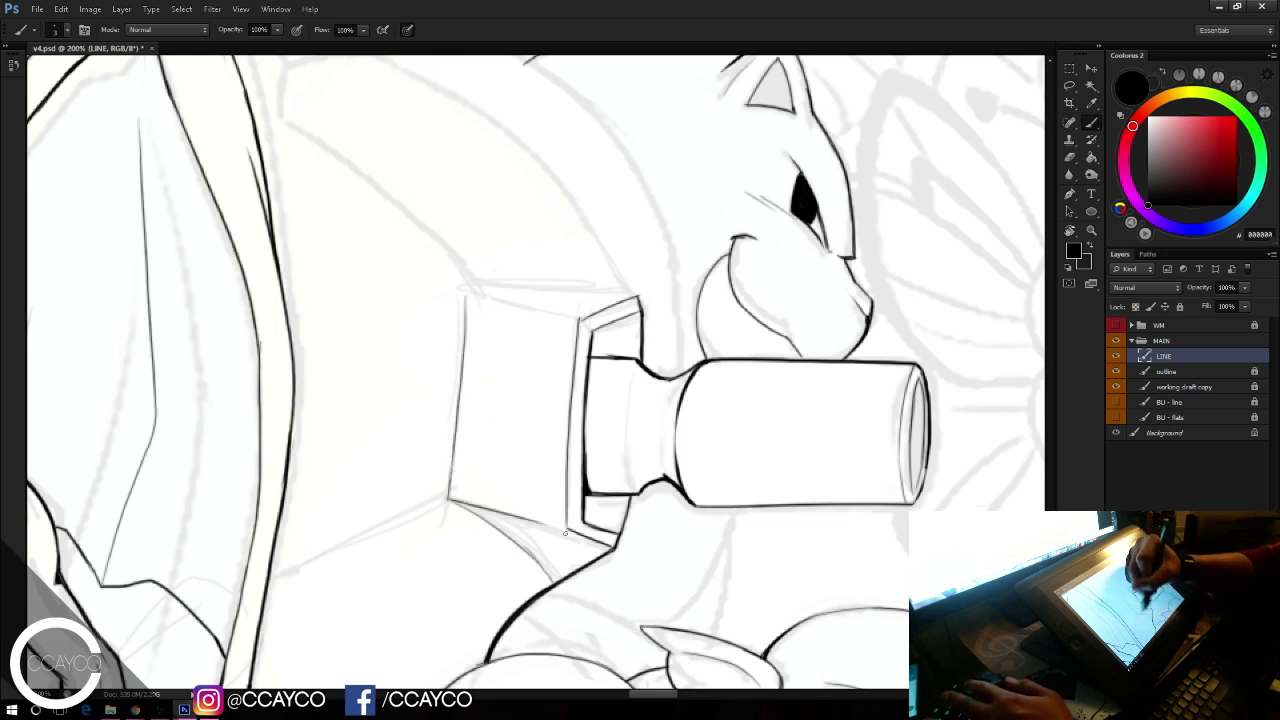
pyautogui.moveTo(466, 292); pyautogui.dragTo(578, 317)
pyautogui.hotkey('ctrl', 'z')
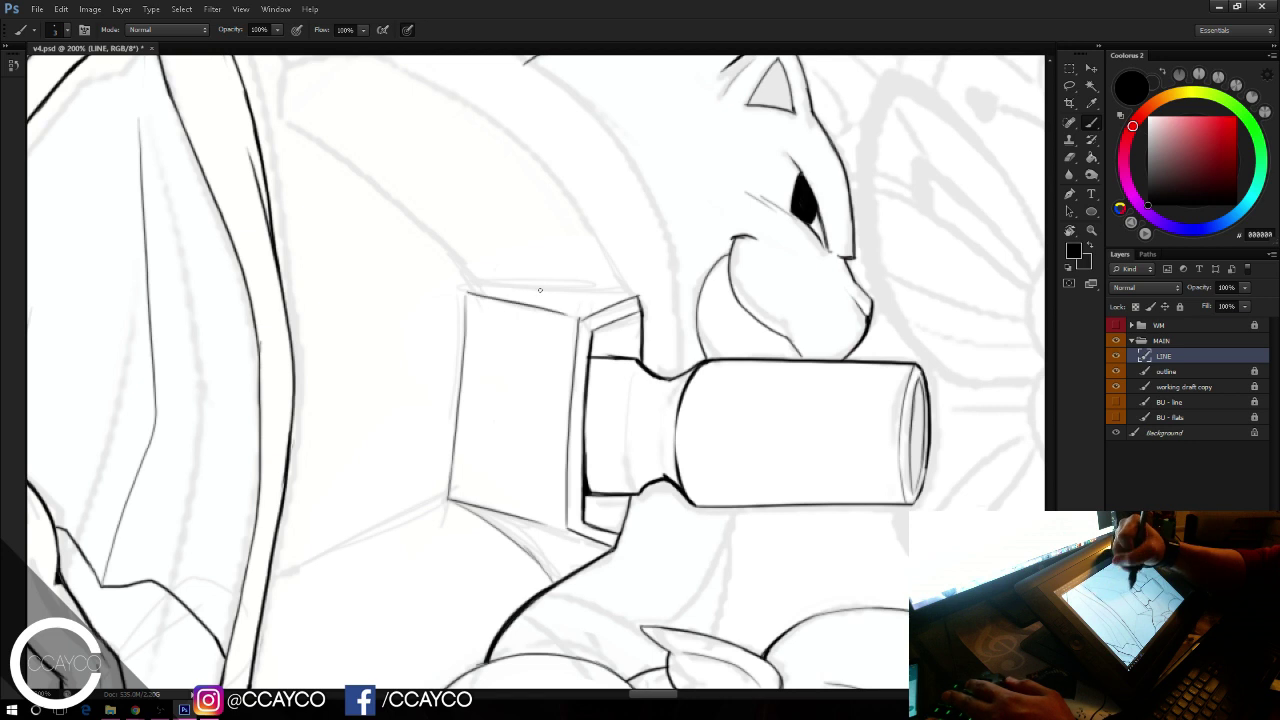
# Step: Ink the far edge of the cannon base's top face and tidy its front upper corner where it meets the shell rim
pyautogui.press('e')
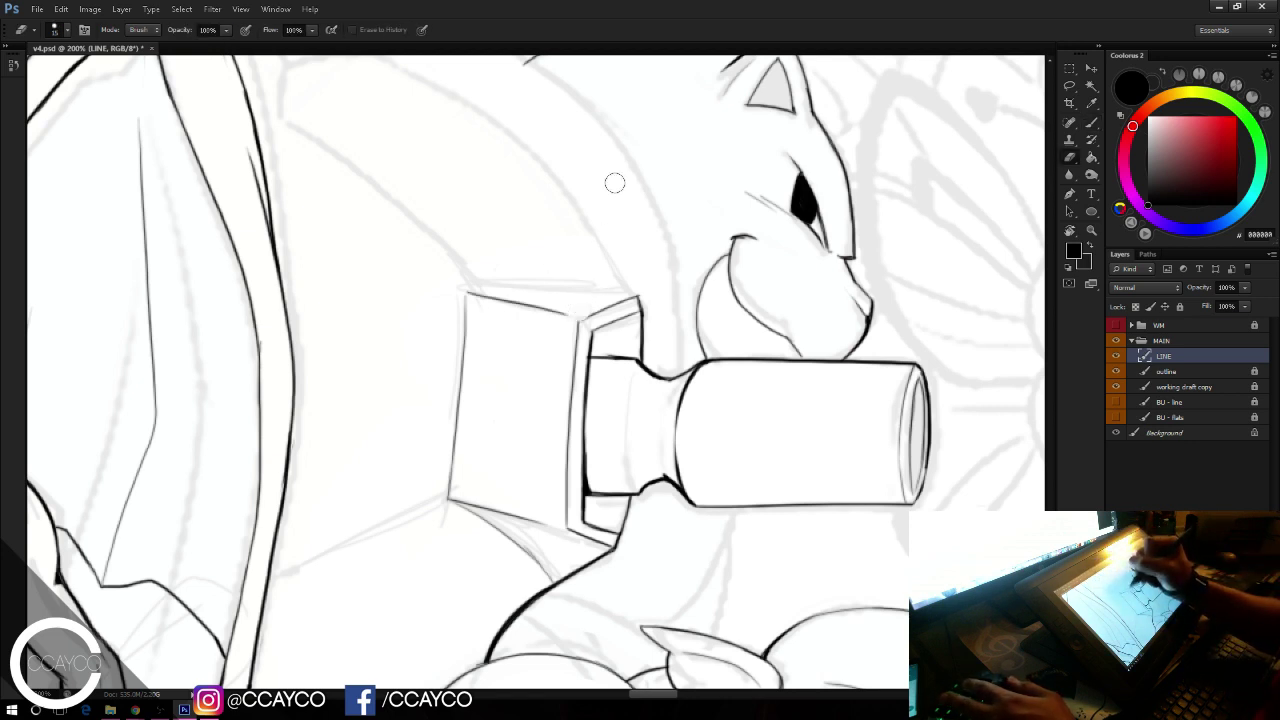
pyautogui.press('b')
pyautogui.moveTo(470, 287); pyautogui.dragTo(612, 302)
pyautogui.hotkey('ctrl', 'z')
pyautogui.moveTo(468, 287); pyautogui.dragTo(580, 293)
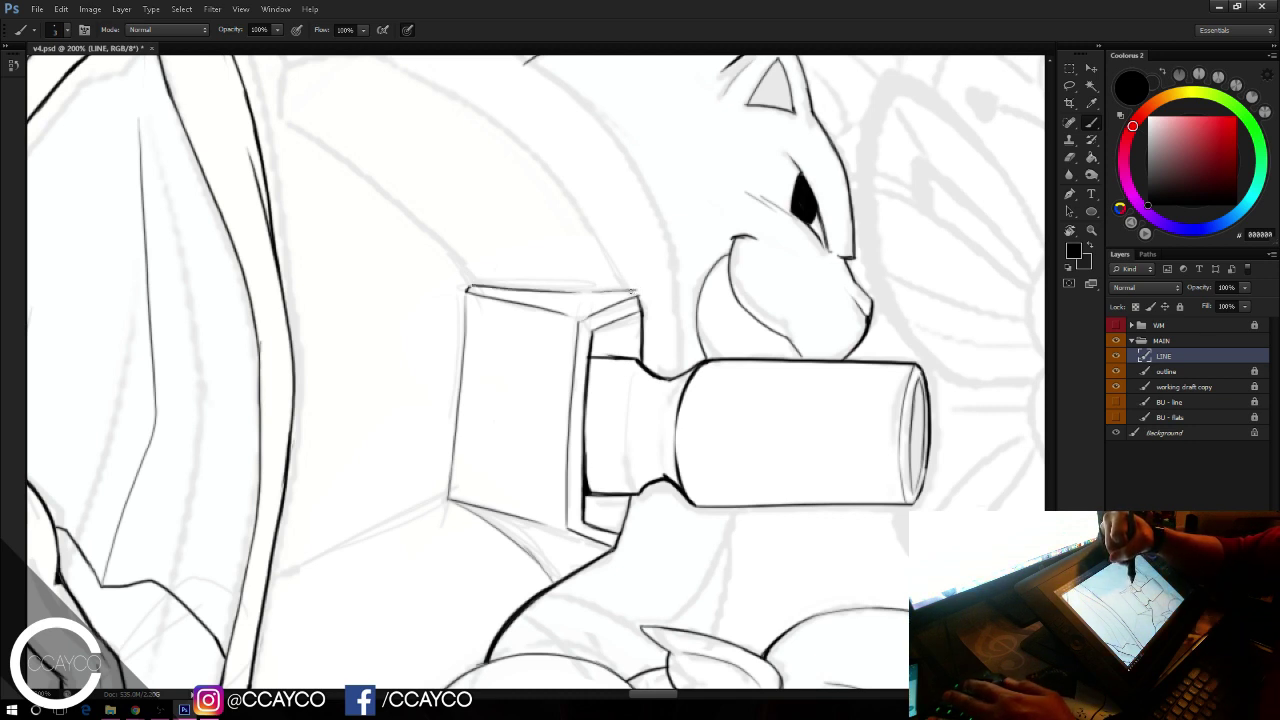
pyautogui.press('e')
pyautogui.click(643, 286)
pyautogui.press('b')
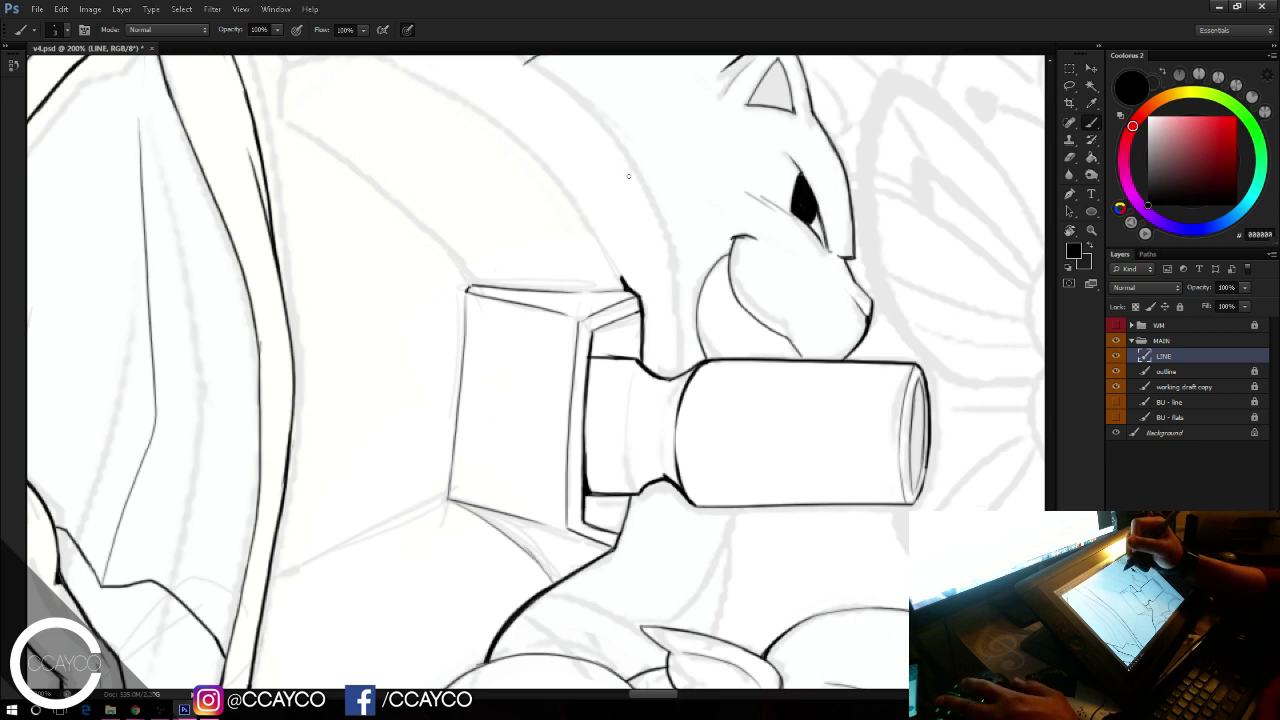
# Step: Ink the shell ridge from the base's rear upper corner up to the wing and the short edge rising from its end
pyautogui.moveTo(635, 203); pyautogui.dragTo(640, 200)
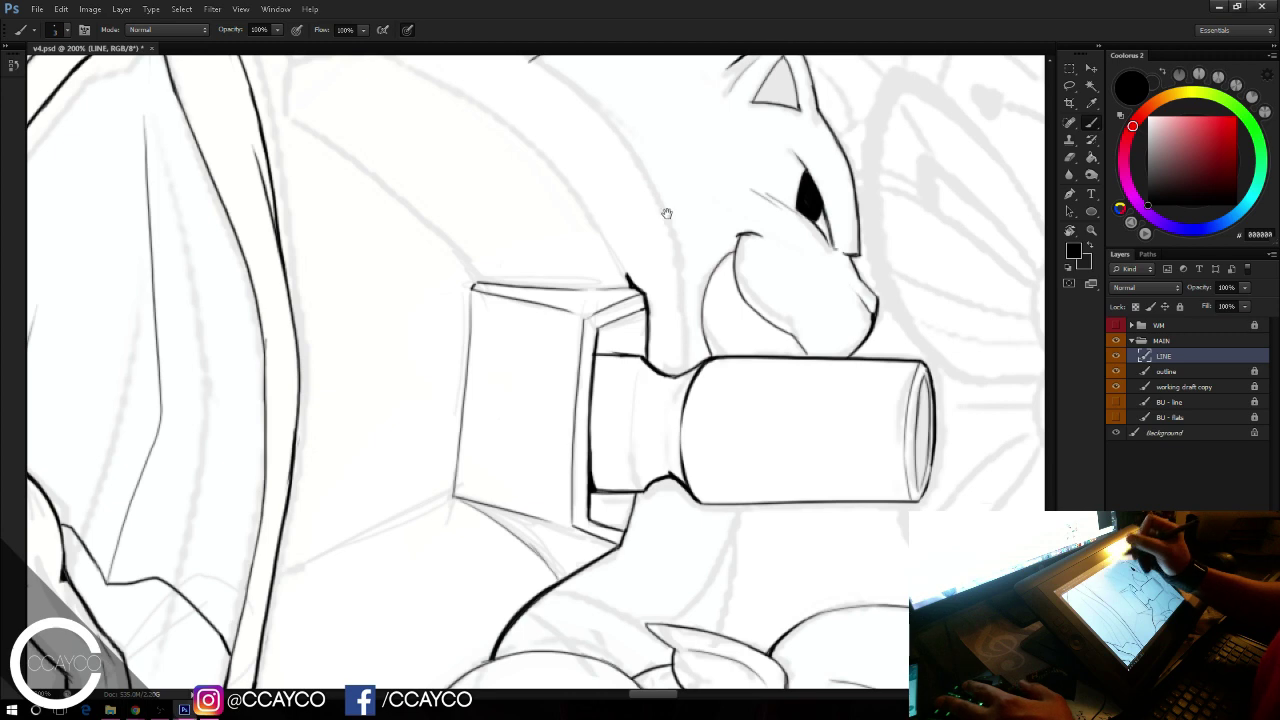
pyautogui.moveTo(721, 294); pyautogui.dragTo(832, 380)
pyautogui.moveTo(381, 200)
pyautogui.mouseDown()
pyautogui.moveTo(588, 373)
pyautogui.moveTo(527, 315)
pyautogui.moveTo(568, 356)
pyautogui.mouseUp()
pyautogui.hotkey('ctrl', 'z')
pyautogui.moveTo(635, 271); pyautogui.dragTo(686, 331)
pyautogui.moveTo(458, 151); pyautogui.dragTo(511, 236)
pyautogui.moveTo(478, 360); pyautogui.dragTo(500, 300)
# Step: Ink the short slanted shell edge running from the wing down to the start of the shell's inner rim
pyautogui.moveTo(422, 202)
pyautogui.mouseDown()
pyautogui.moveTo(500, 288)
pyautogui.moveTo(506, 276)
pyautogui.mouseUp()
pyautogui.hotkey('ctrl', 'alt', 'z')
pyautogui.hotkey('ctrl', 'alt', 'z')
pyautogui.moveTo(435, 218); pyautogui.dragTo(523, 288)
pyautogui.moveTo(438, 218)
pyautogui.mouseDown()
pyautogui.moveTo(524, 291)
pyautogui.moveTo(514, 284)
pyautogui.moveTo(606, 289)
pyautogui.mouseUp()
pyautogui.hotkey('ctrl', 'alt', 'z')
pyautogui.press('e')
pyautogui.press('b')
pyautogui.press('e')
pyautogui.press('b')
pyautogui.hotkey('ctrl', 'alt', 'z')
# Step: Ink the upper part of the shell's inner rim curve from the slanted edge beside the wing over the shell's crest
pyautogui.moveTo(512, 279); pyautogui.dragTo(598, 288)
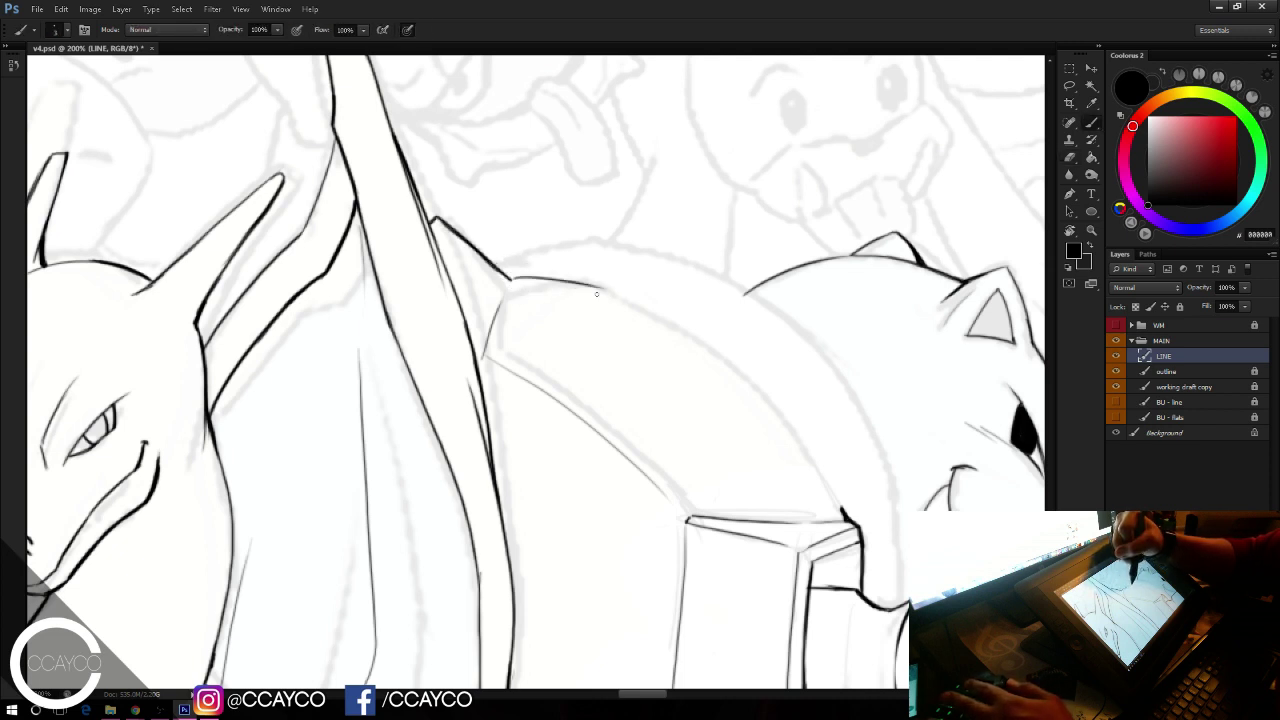
pyautogui.hotkey('ctrl', 'alt', 'z')
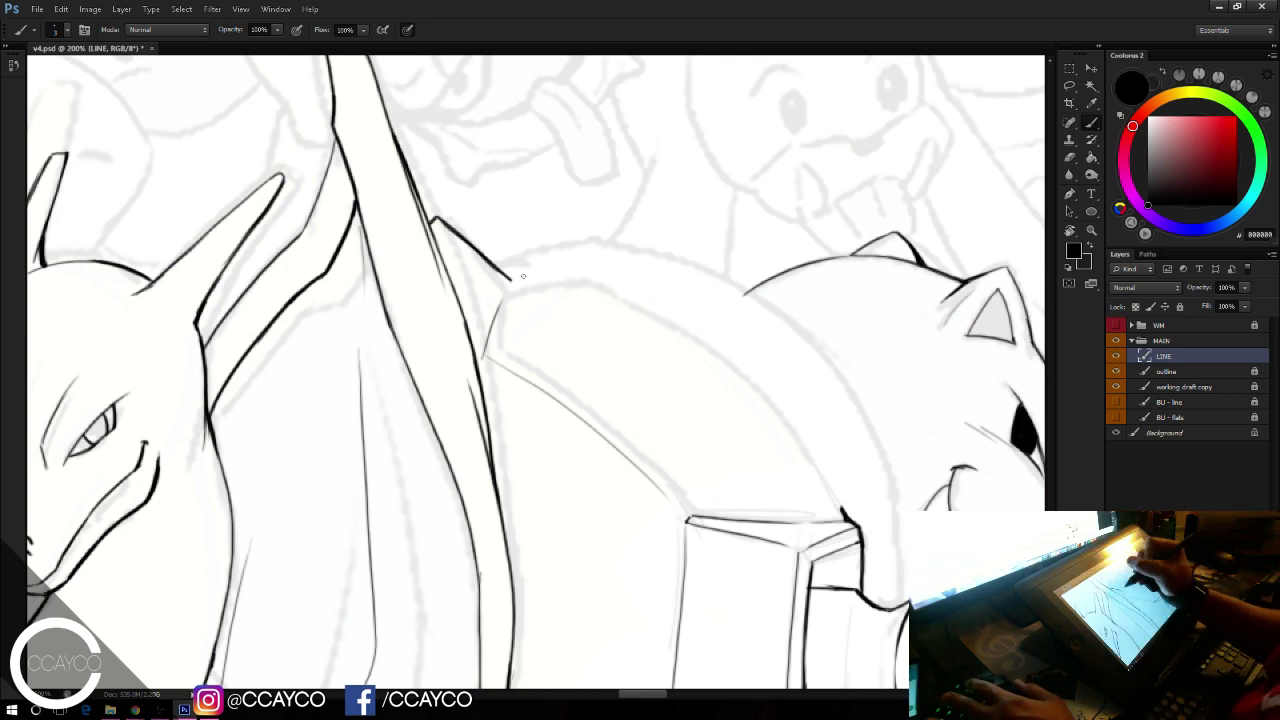
pyautogui.moveTo(512, 279)
pyautogui.mouseDown()
pyautogui.moveTo(562, 274)
pyautogui.moveTo(524, 278)
pyautogui.moveTo(666, 317)
pyautogui.mouseUp()
pyautogui.hotkey('ctrl', 'alt', 'z')
pyautogui.hotkey('ctrl', 'alt', 'z')
pyautogui.moveTo(570, 281)
pyautogui.mouseDown()
pyautogui.moveTo(683, 320)
pyautogui.moveTo(733, 364)
pyautogui.mouseUp()
pyautogui.hotkey('ctrl', 'z')
pyautogui.hotkey('ctrl', 'z')
pyautogui.moveTo(644, 309); pyautogui.dragTo(737, 365)
pyautogui.moveTo(686, 329); pyautogui.dragTo(763, 386)
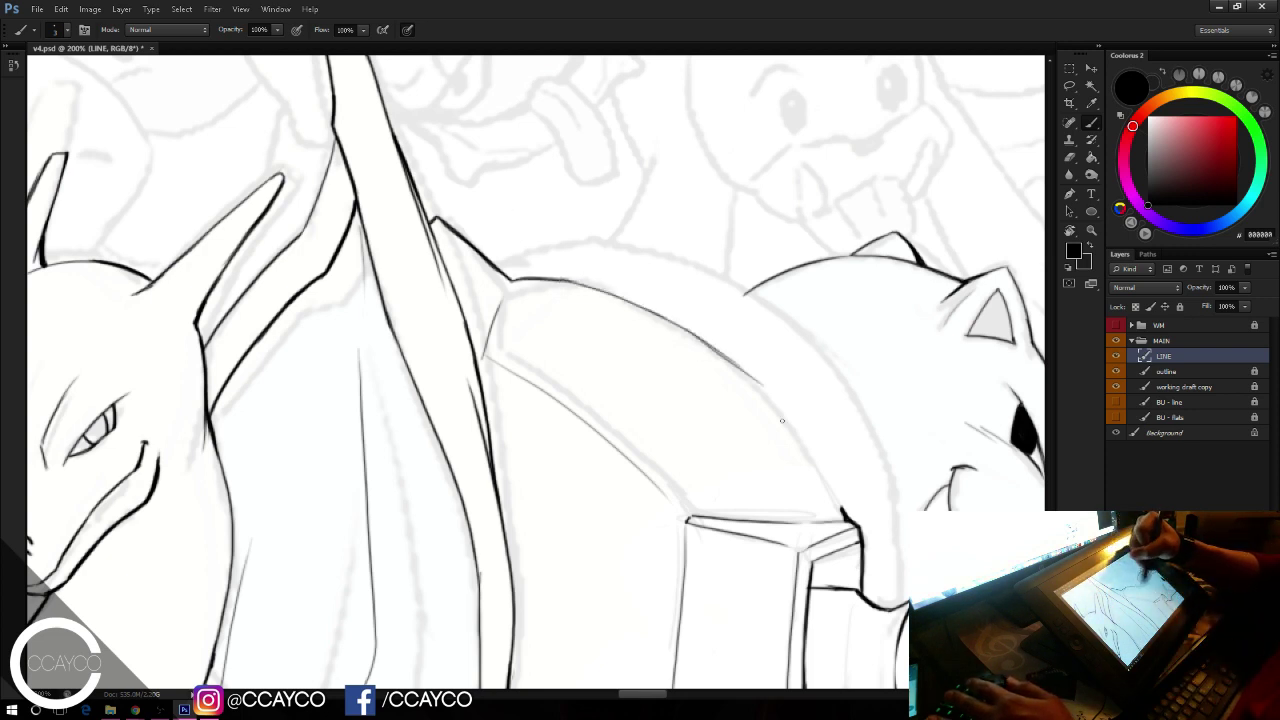
# Step: Continue the shell's inner rim curve down to the cannon base's front upper corner, thickening the line at its end
pyautogui.moveTo(720, 350); pyautogui.dragTo(810, 450)
pyautogui.hotkey('ctrl', 'z')
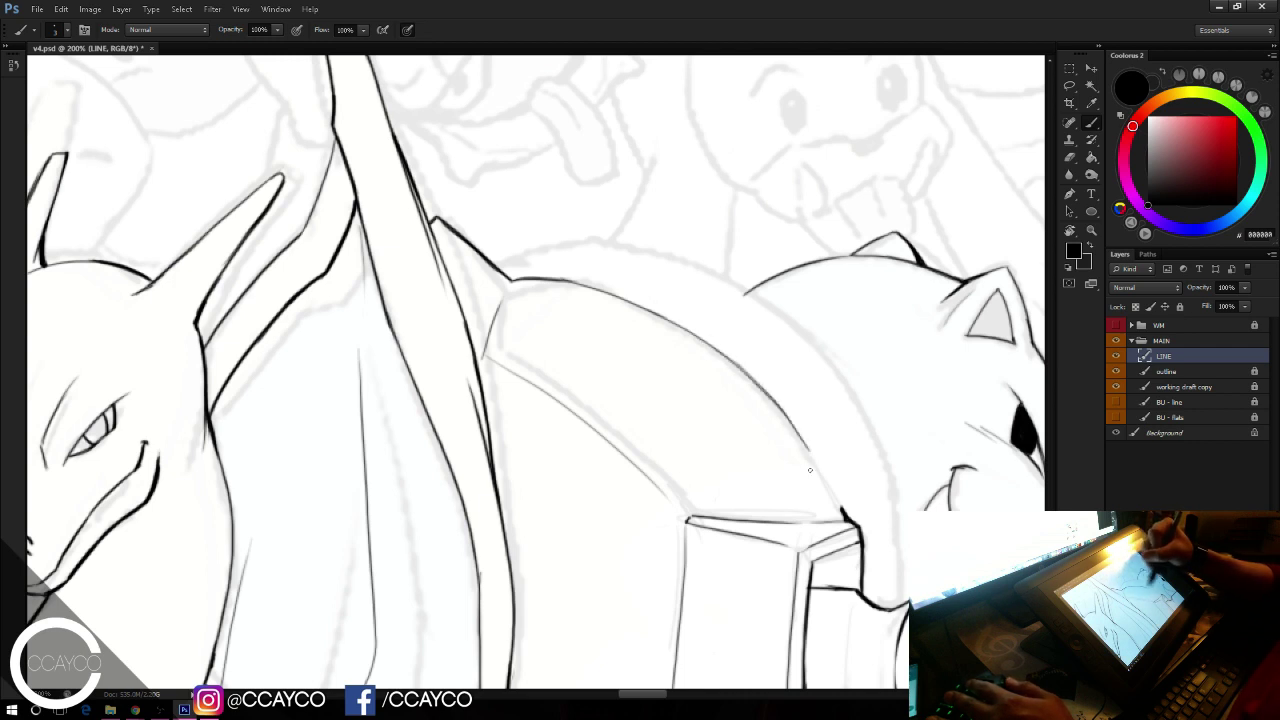
pyautogui.hotkey('ctrl', 'z')
pyautogui.hotkey('ctrl', 'z')
pyautogui.moveTo(758, 386); pyautogui.dragTo(832, 494)
pyautogui.moveTo(736, 355); pyautogui.dragTo(842, 514)
pyautogui.hotkey('ctrl', 'z')
pyautogui.hotkey('ctrl', 'z')
pyautogui.moveTo(796, 428); pyautogui.dragTo(842, 516)
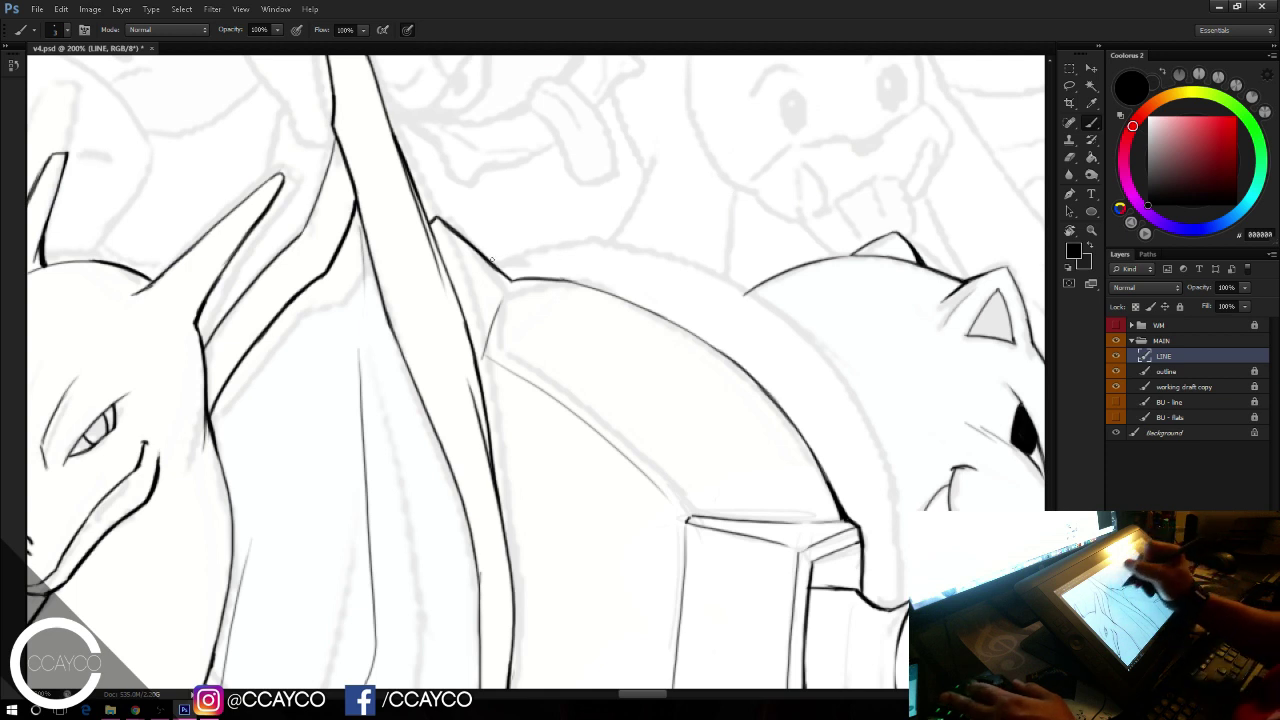
# Step: Ink the shell's outer rim curve from the slanted edge beside the wing over the top and past the cat-eared character's head
pyautogui.moveTo(488, 258); pyautogui.dragTo(675, 250)
pyautogui.moveTo(658, 251); pyautogui.dragTo(832, 378)
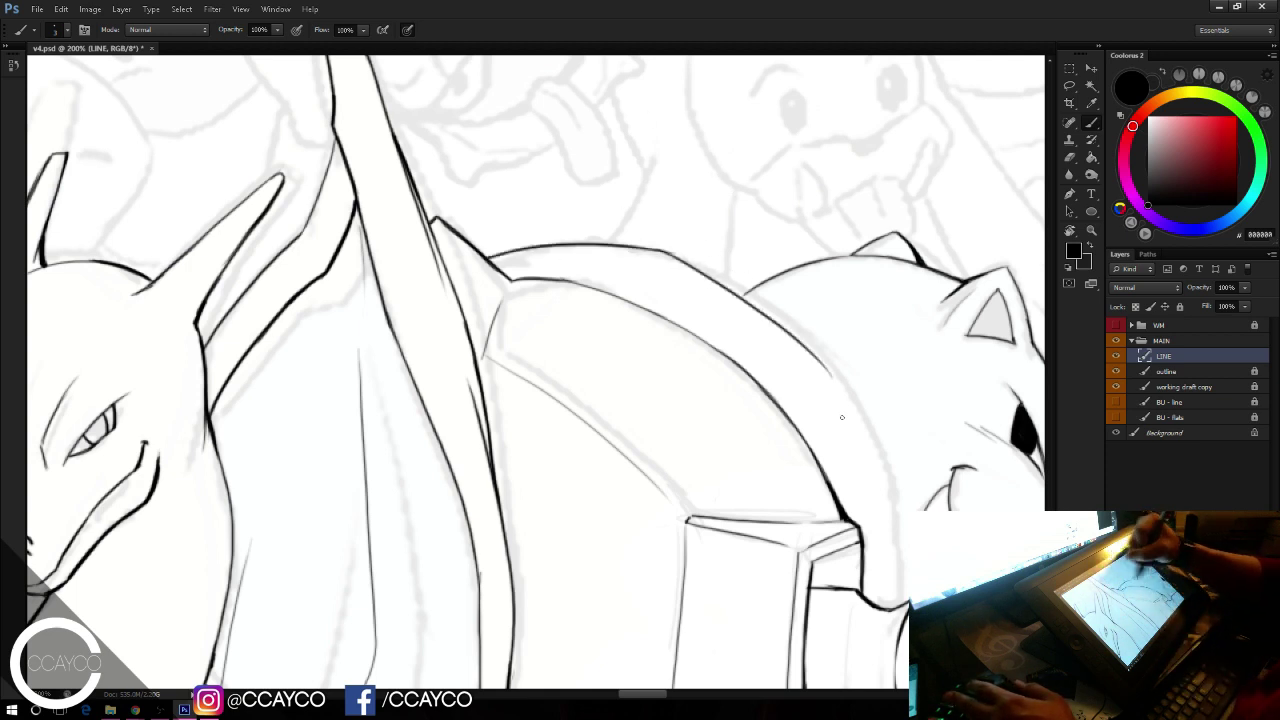
pyautogui.hotkey('ctrl', 'z')
pyautogui.moveTo(660, 251); pyautogui.dragTo(878, 394)
pyautogui.hotkey('ctrl', 'z')
pyautogui.moveTo(674, 253)
pyautogui.mouseDown()
pyautogui.moveTo(833, 370)
pyautogui.moveTo(883, 469)
pyautogui.mouseUp()
pyautogui.hotkey('ctrl', 'z')
pyautogui.moveTo(806, 336)
pyautogui.mouseDown()
pyautogui.moveTo(895, 487)
pyautogui.moveTo(804, 341)
pyautogui.moveTo(877, 449)
pyautogui.mouseUp()
pyautogui.hotkey('ctrl', 'z')
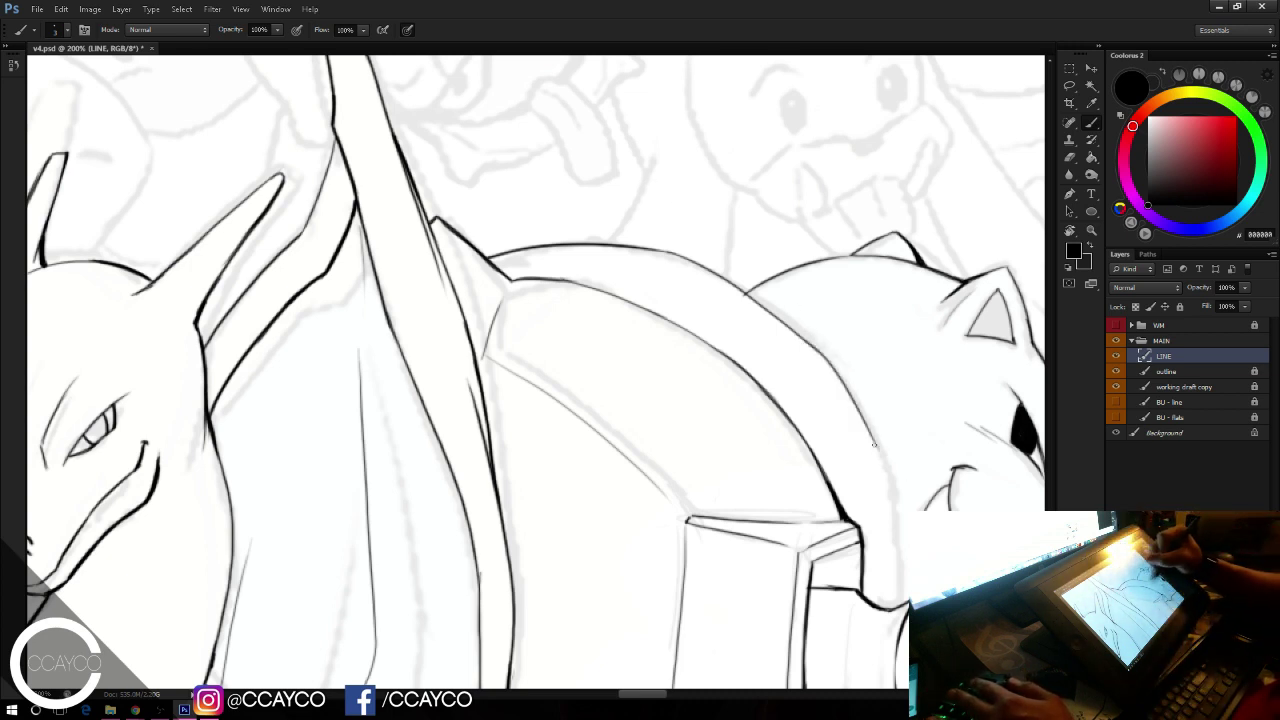
# Step: Redraw the lower stretch of the shell's outer rim so it curves down beside the cat-eared character's face
pyautogui.moveTo(822, 357)
pyautogui.mouseDown()
pyautogui.moveTo(898, 492)
pyautogui.moveTo(857, 402)
pyautogui.mouseUp()
pyautogui.hotkey('ctrl', 'z')
pyautogui.hotkey('ctrl', 'z')
pyautogui.hotkey('ctrl', 'z')
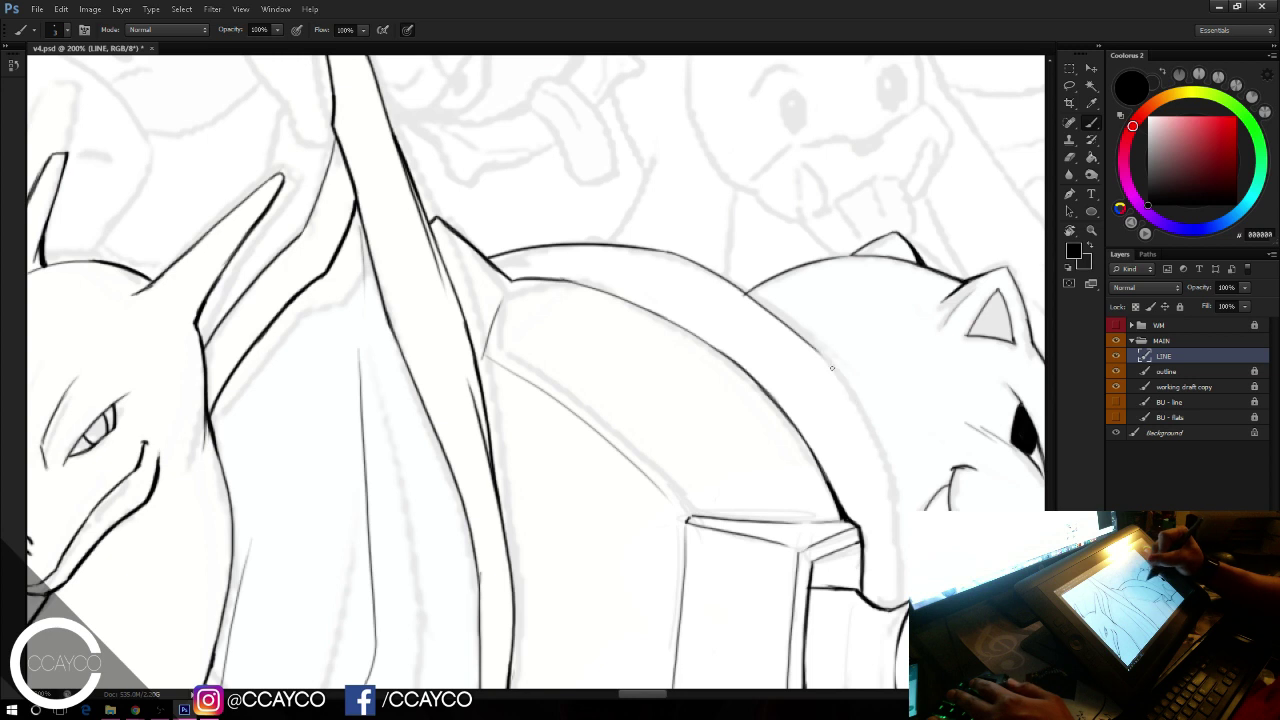
pyautogui.moveTo(816, 348); pyautogui.dragTo(914, 510)
pyautogui.hotkey('ctrl', 'z')
pyautogui.moveTo(884, 448); pyautogui.dragTo(910, 508)
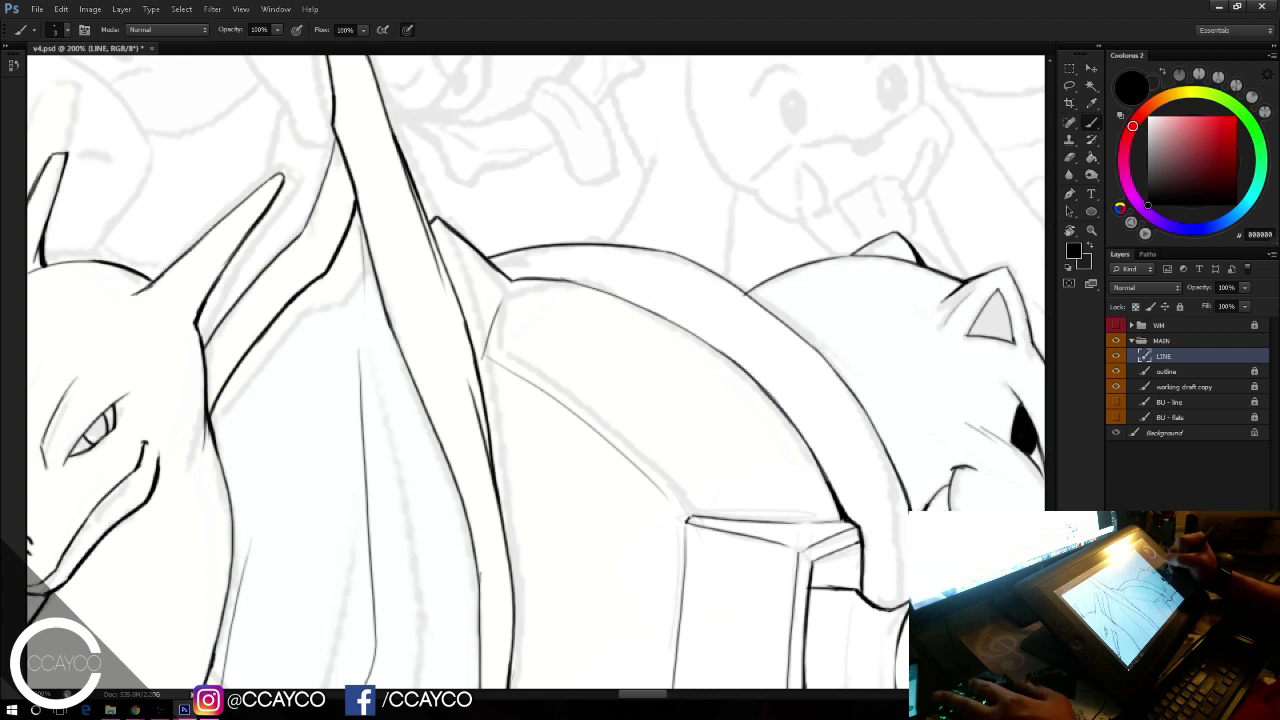
# Step: Ink the shell's outer rim below the cannon barrel down to the small character's head, cleaning up the bend with the eraser
pyautogui.moveTo(931, 475); pyautogui.dragTo(903, 246)
pyautogui.moveTo(890, 449); pyautogui.dragTo(892, 240)
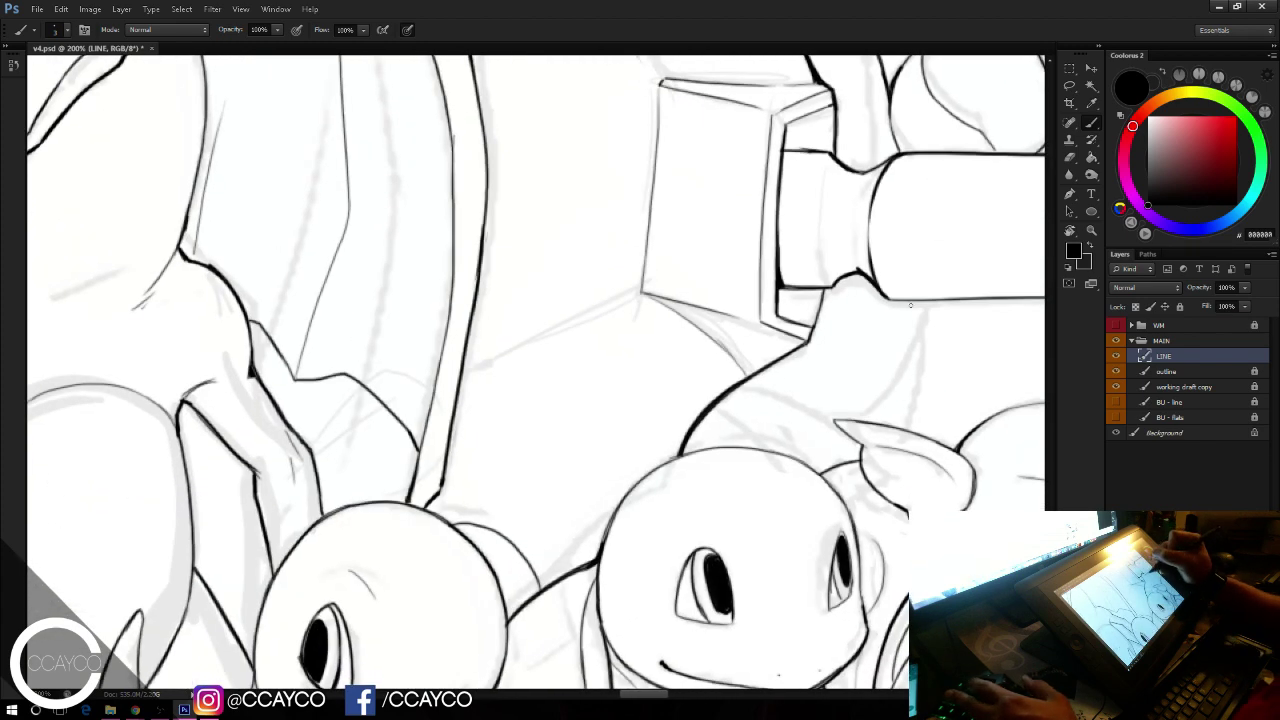
pyautogui.moveTo(904, 300)
pyautogui.mouseDown()
pyautogui.moveTo(885, 370)
pyautogui.moveTo(895, 339)
pyautogui.mouseUp()
pyautogui.hotkey('ctrl', 'z')
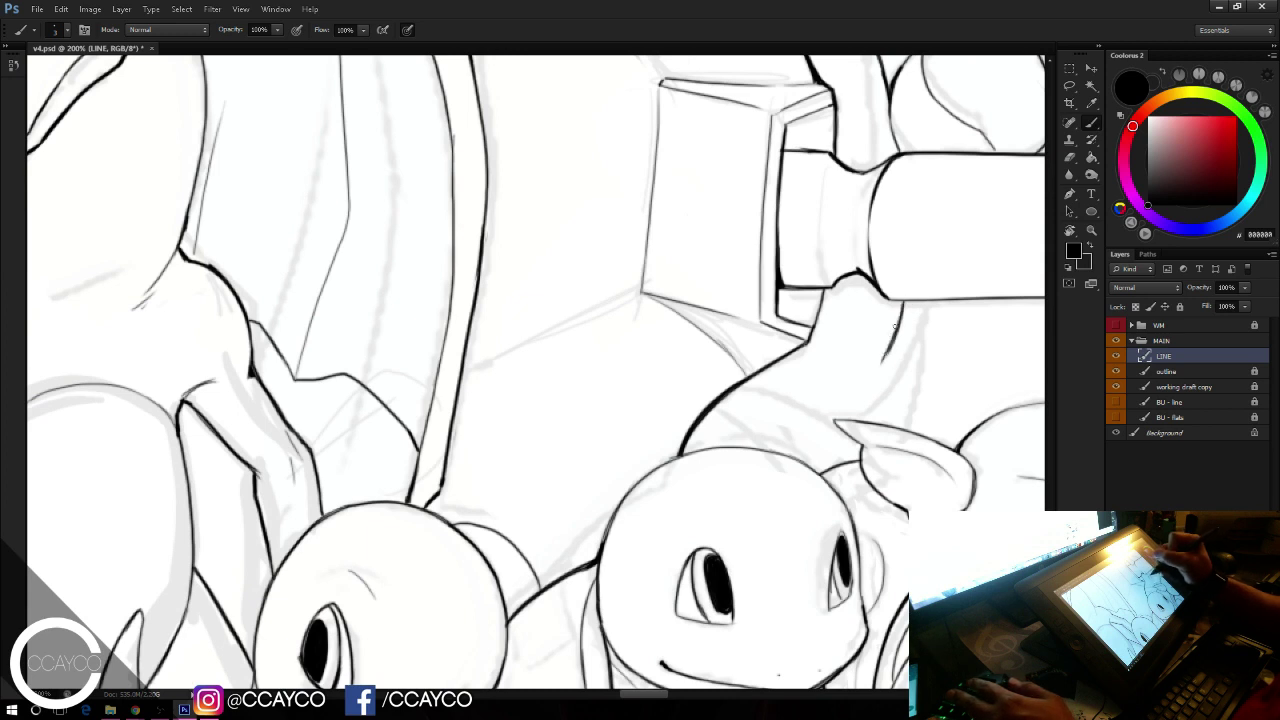
pyautogui.moveTo(885, 352)
pyautogui.mouseDown()
pyautogui.moveTo(776, 453)
pyautogui.moveTo(882, 374)
pyautogui.mouseUp()
pyautogui.hotkey('ctrl', 'z')
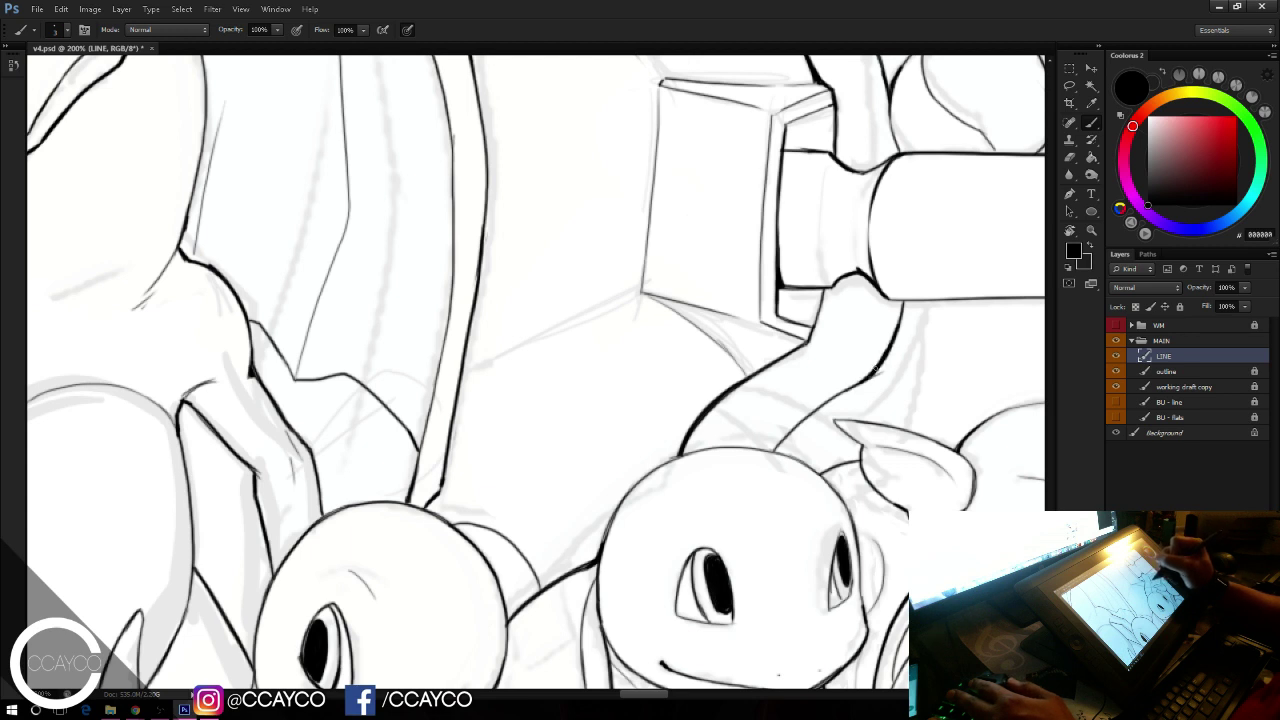
pyautogui.press('e')
pyautogui.moveTo(888, 375); pyautogui.dragTo(852, 402)
pyautogui.press('b')
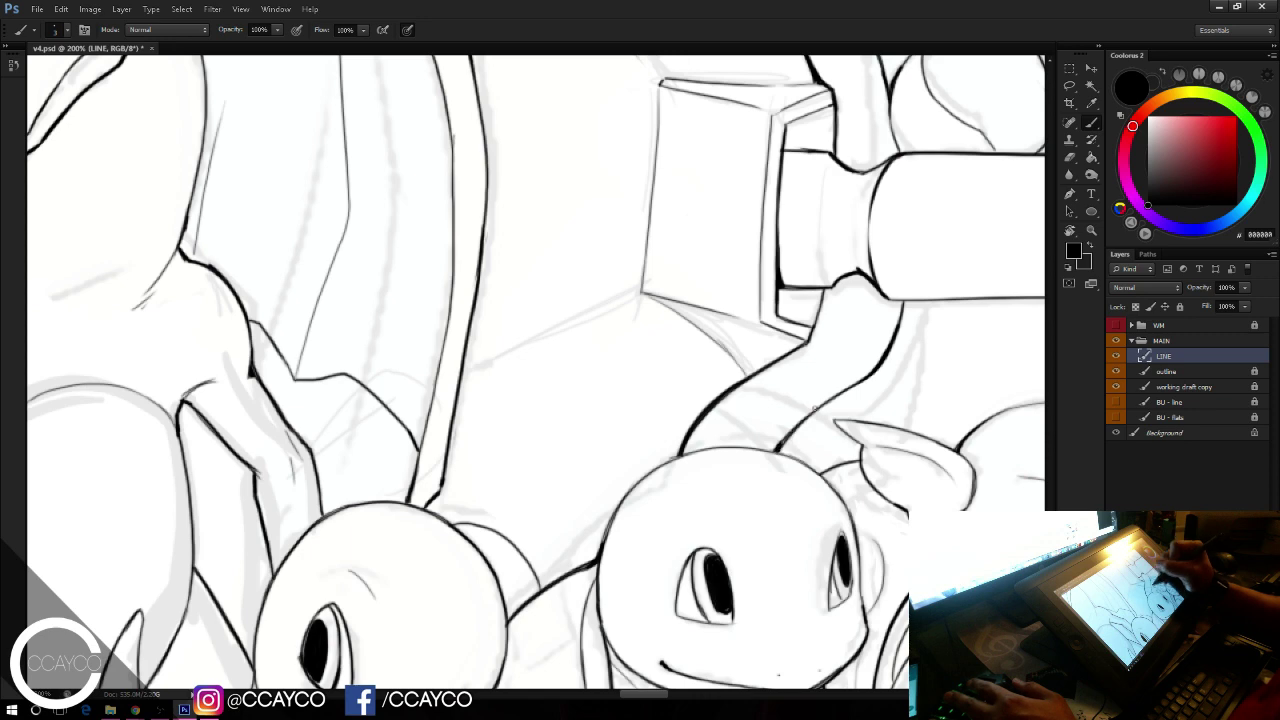
# Step: Ink the shell's plate ridge from the wing's edge up to the cannon base's lower rear corner
pyautogui.moveTo(886, 480); pyautogui.dragTo(738, 486)
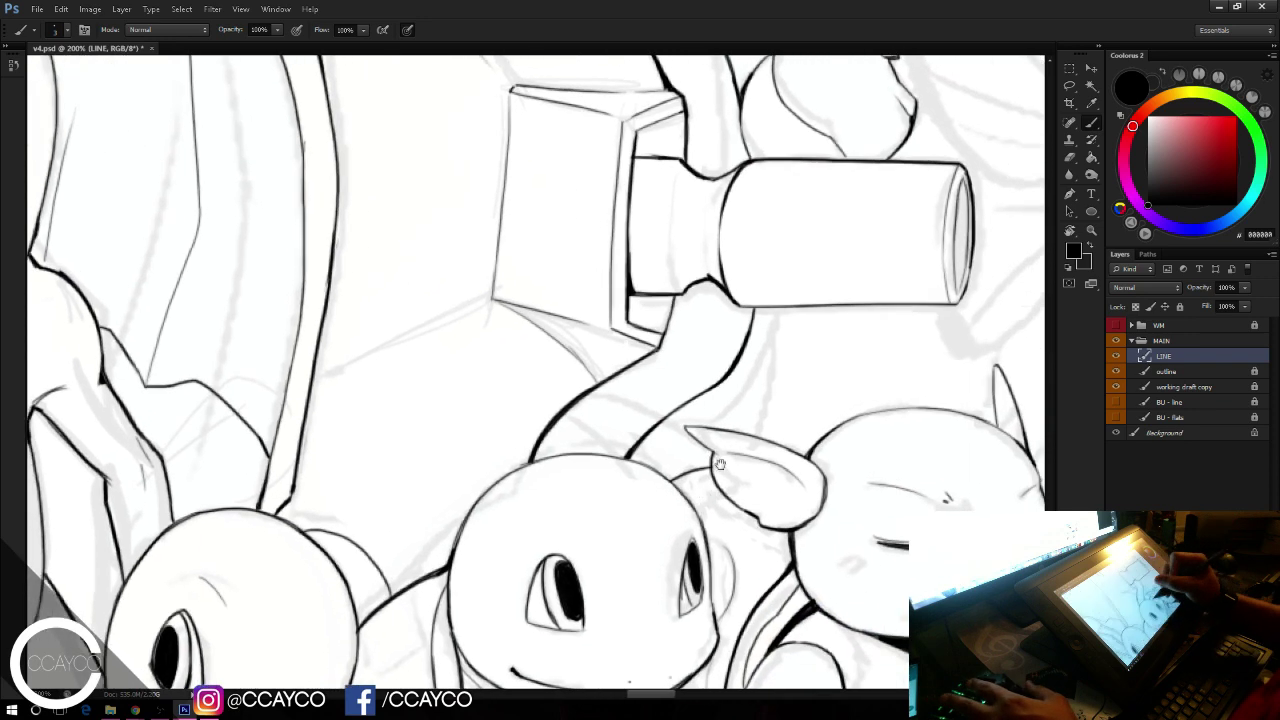
pyautogui.moveTo(316, 382); pyautogui.dragTo(480, 306)
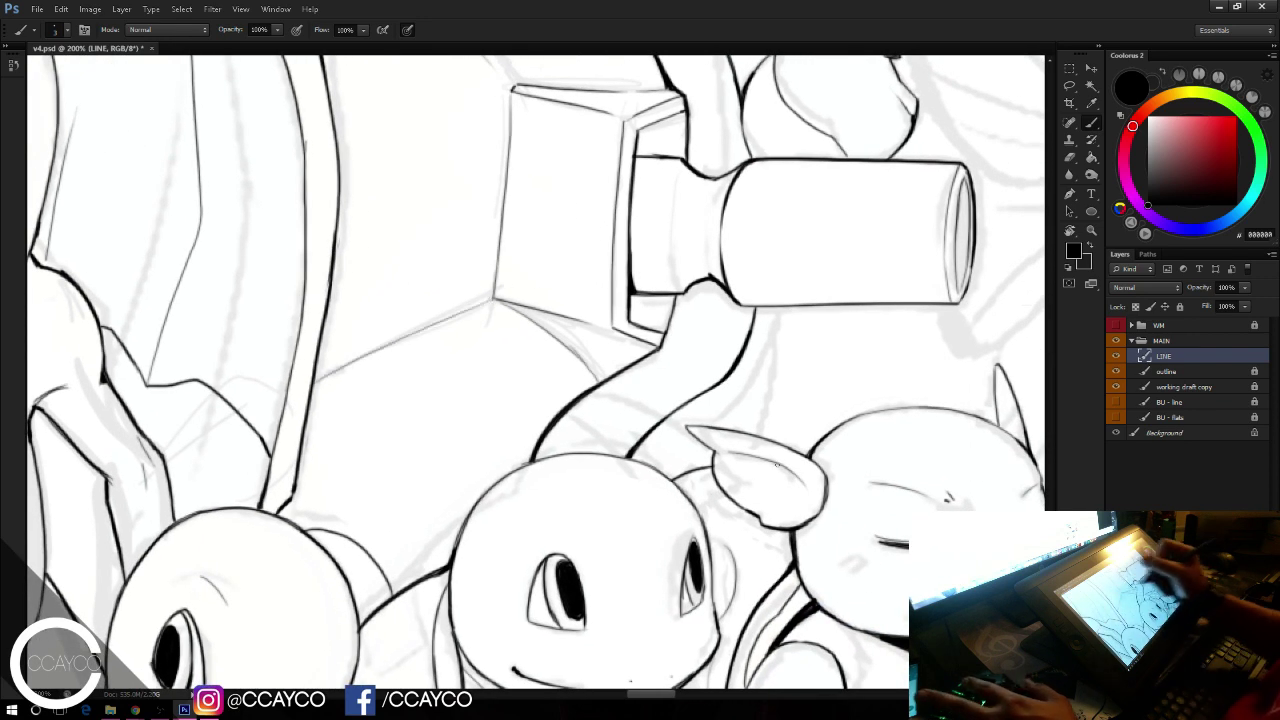
# Step: Ink the large turtle's body curve from under the cannon barrel to the closed-eyed turtle's ear, with a short curve bulging beside it
pyautogui.moveTo(754, 511); pyautogui.dragTo(660, 526)
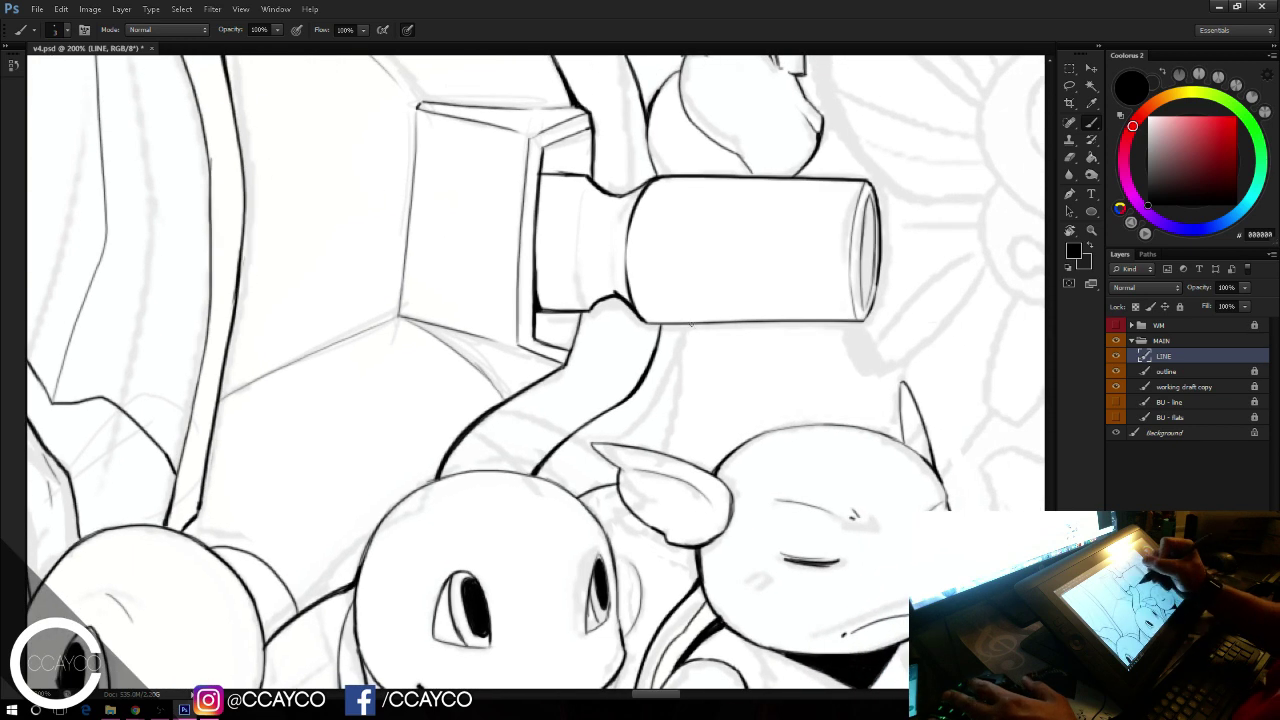
pyautogui.moveTo(690, 345); pyautogui.dragTo(662, 440)
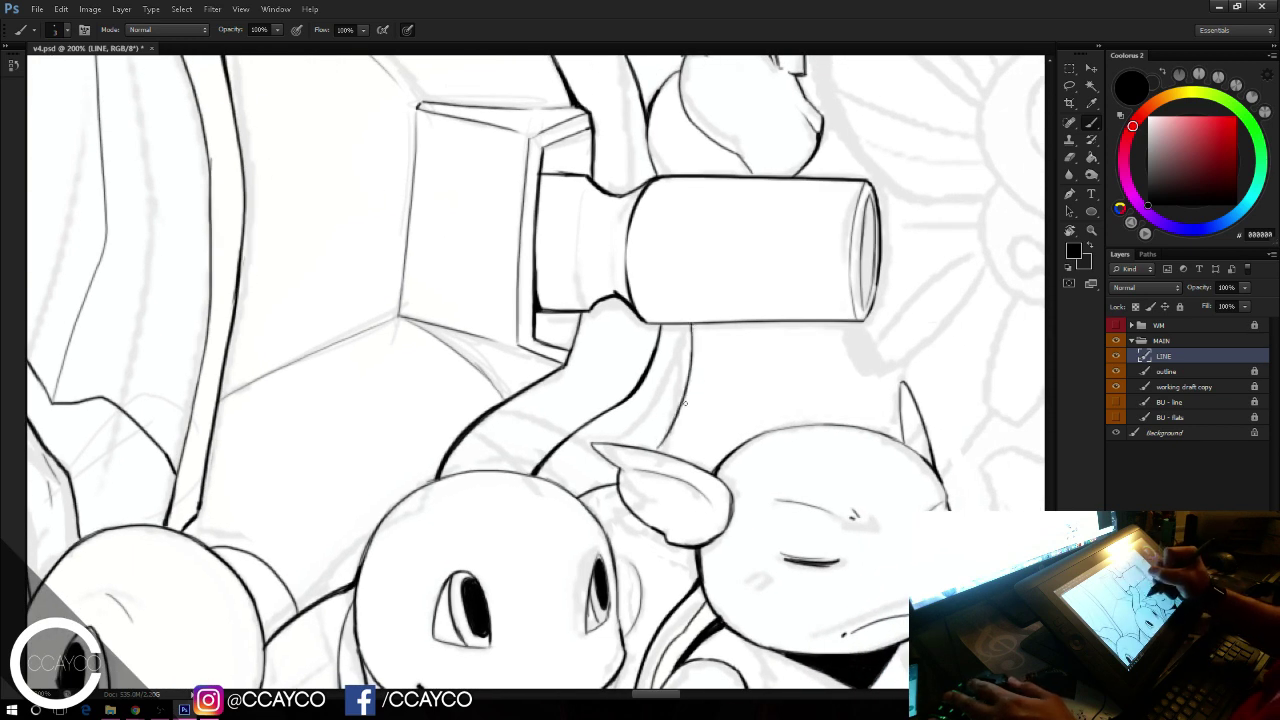
pyautogui.moveTo(691, 378); pyautogui.dragTo(706, 462)
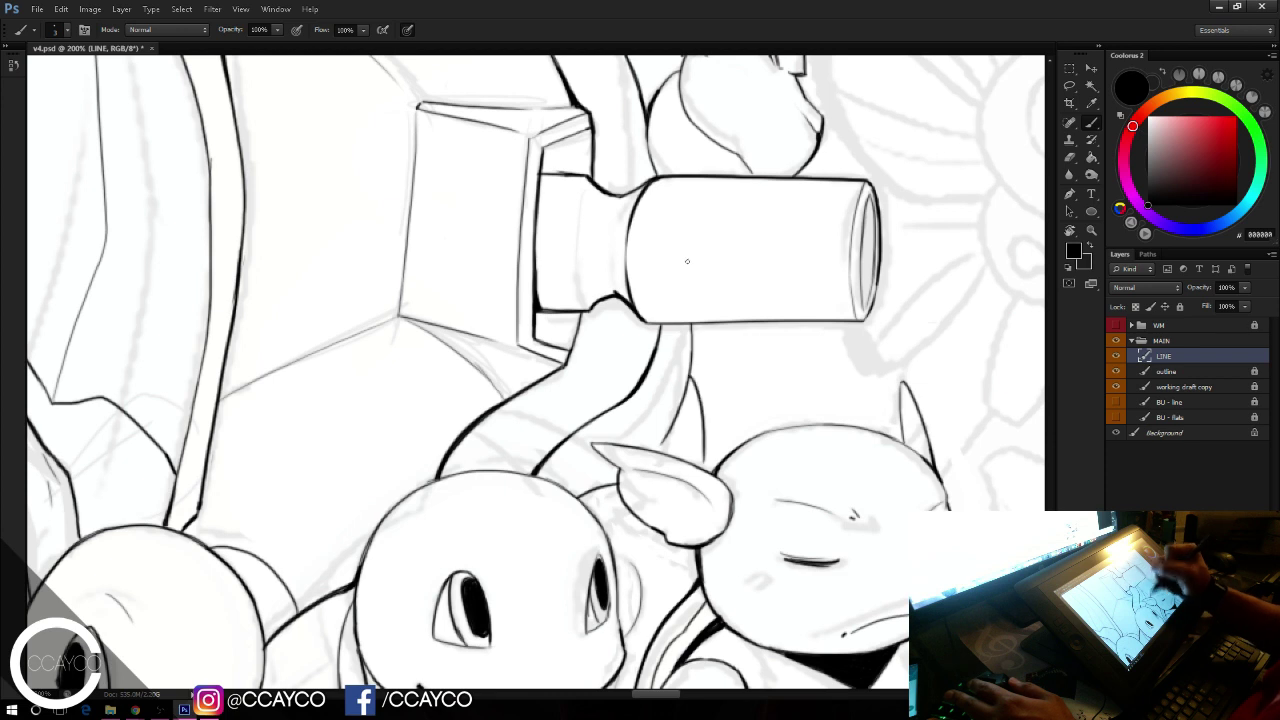
pyautogui.hotkey('ctrl', 'z')
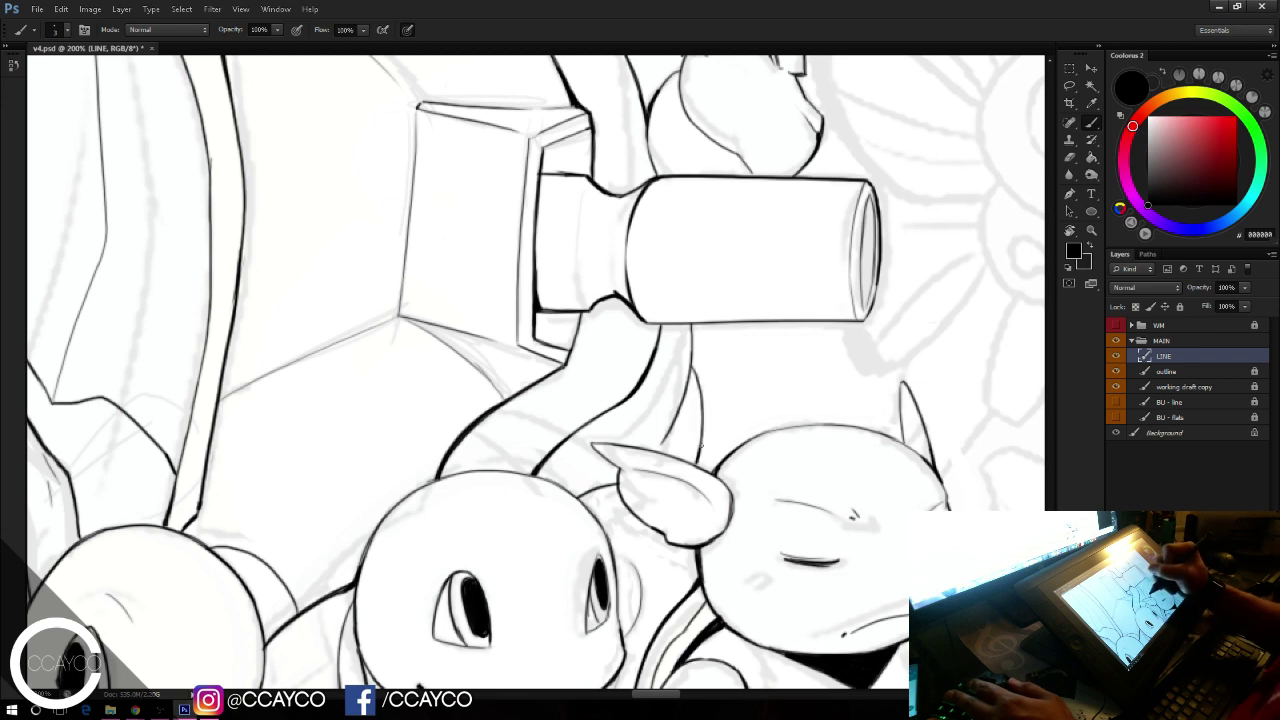
pyautogui.hotkey('ctrl', 'z')
pyautogui.moveTo(703, 426); pyautogui.dragTo(714, 466)
pyautogui.hotkey('ctrl', 'z')
pyautogui.hotkey('ctrl', '-')
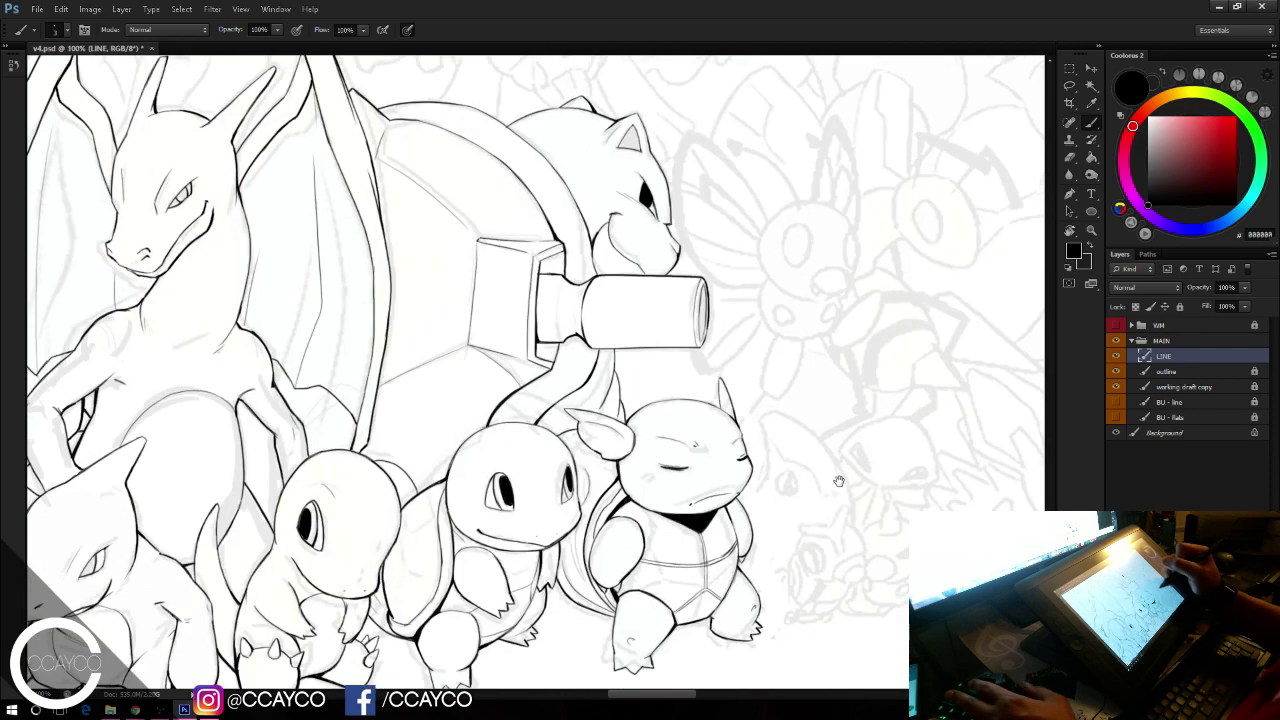
pyautogui.moveTo(837, 480); pyautogui.dragTo(948, 391)
pyautogui.press('r')
pyautogui.moveTo(852, 455); pyautogui.dragTo(828, 630)
pyautogui.moveTo(814, 560); pyautogui.dragTo(874, 611)
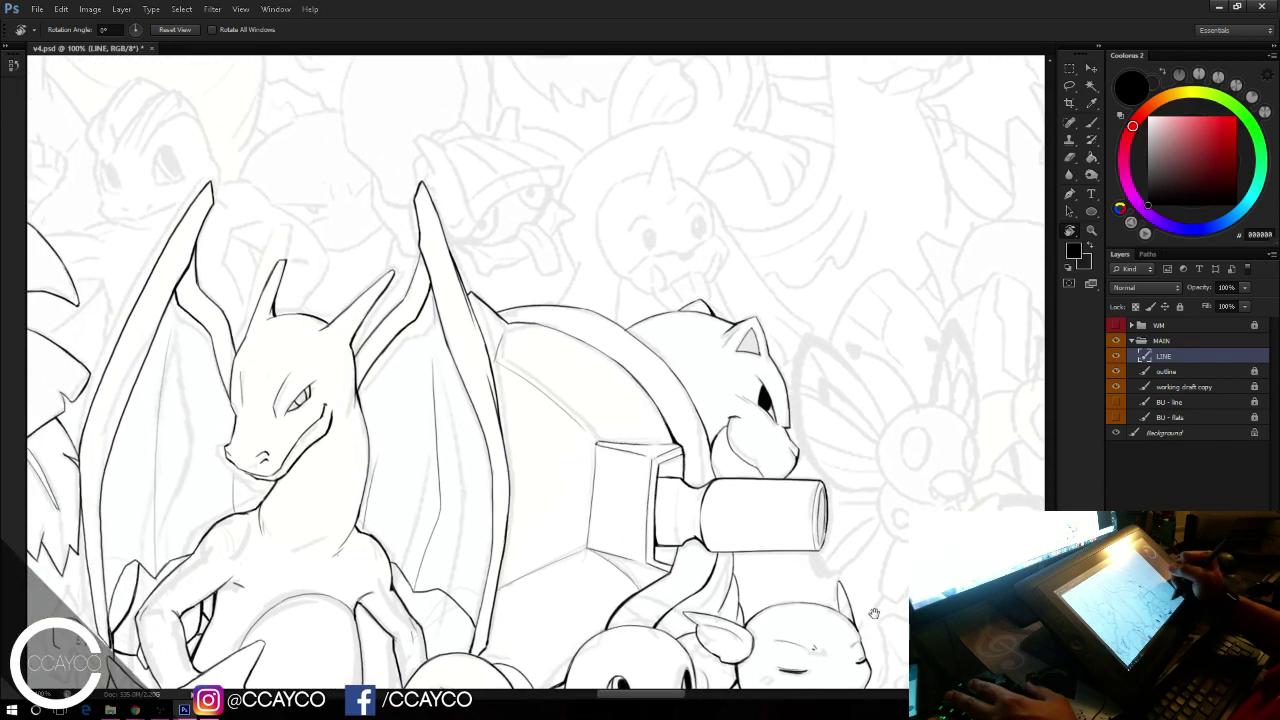
# Step: Lasso Blastoise's right cannon and copy it onto a new layer
pyautogui.moveTo(832, 538); pyautogui.dragTo(903, 560)
pyautogui.hotkey('ctrl', '+')
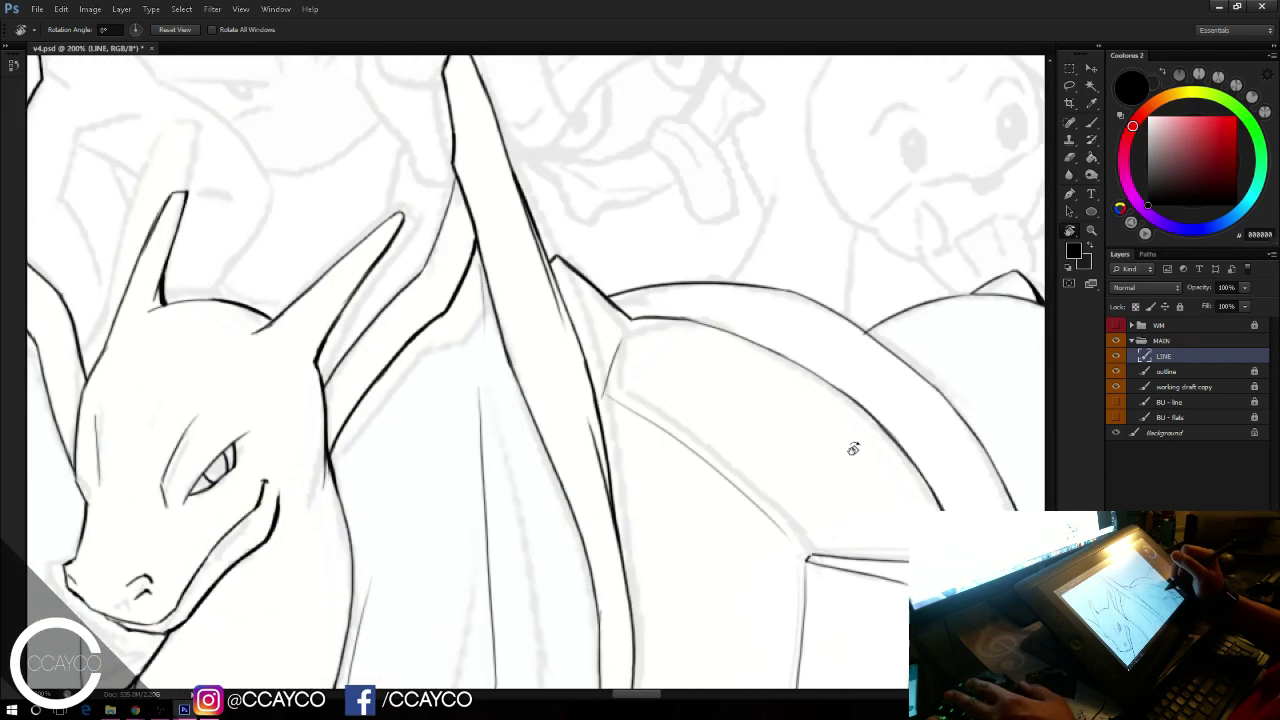
pyautogui.press('b')
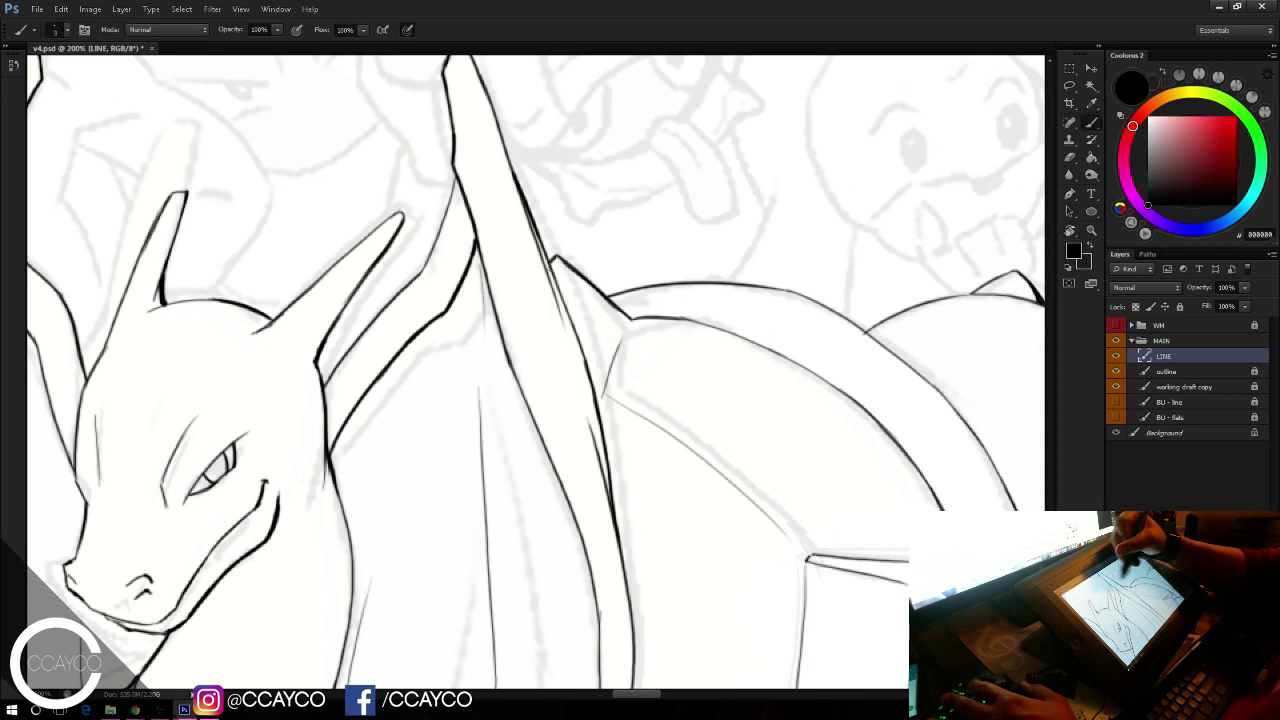
pyautogui.moveTo(520, 248); pyautogui.dragTo(295, 111)
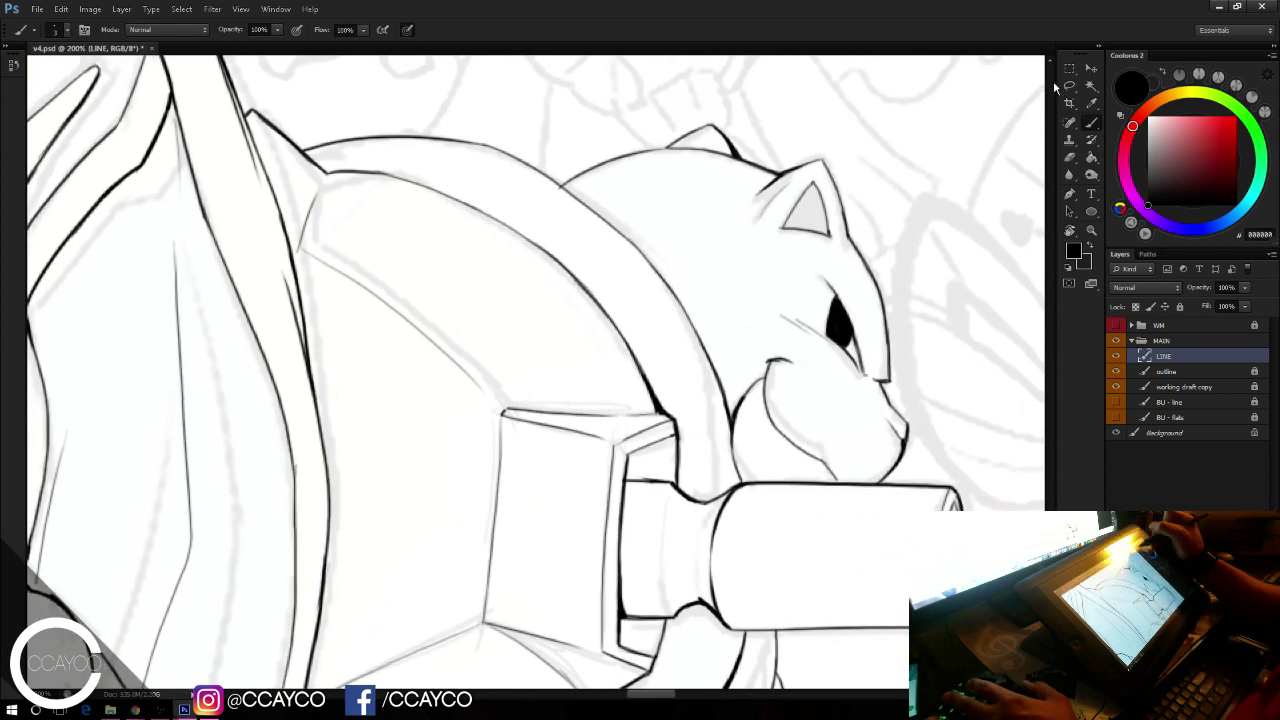
pyautogui.press('l')
pyautogui.moveTo(908, 656)
pyautogui.mouseDown()
pyautogui.moveTo(633, 633)
pyautogui.moveTo(672, 451)
pyautogui.moveTo(996, 476)
pyautogui.mouseUp()
pyautogui.hotkey('ctrl', 'j')
# Step: Rotate and move the copied cannon to Blastoise's other shoulder, angled up behind Charizard's wing and horn
pyautogui.hotkey('ctrl', 't')
pyautogui.moveTo(886, 548); pyautogui.dragTo(499, 202)
pyautogui.moveTo(716, 471); pyautogui.dragTo(945, 685)
pyautogui.moveTo(838, 526); pyautogui.dragTo(530, 200)
pyautogui.moveTo(853, 358); pyautogui.dragTo(843, 502)
pyautogui.moveTo(688, 403); pyautogui.dragTo(403, 305)
pyautogui.moveTo(551, 427); pyautogui.dragTo(568, 383)
pyautogui.moveTo(505, 345); pyautogui.dragTo(506, 365)
pyautogui.moveTo(801, 395); pyautogui.dragTo(615, 163)
pyautogui.moveTo(833, 306); pyautogui.dragTo(835, 392)
pyautogui.moveTo(530, 453); pyautogui.dragTo(488, 519)
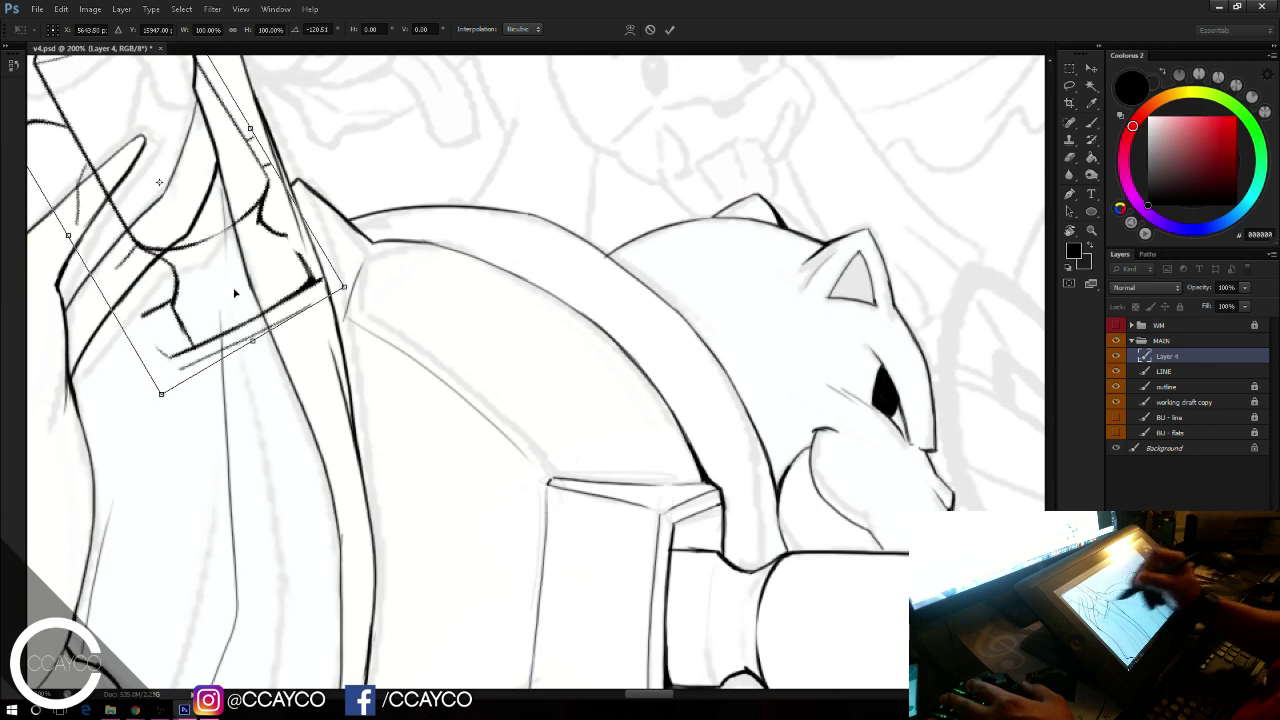
pyautogui.moveTo(235, 293); pyautogui.dragTo(276, 366)
pyautogui.moveTo(367, 443); pyautogui.dragTo(379, 426)
pyautogui.press('Return')
# Step: Erase the copied cannon's lines that cross Charizard's wing edge and the inner ellipse of its muzzle
pyautogui.press('e')
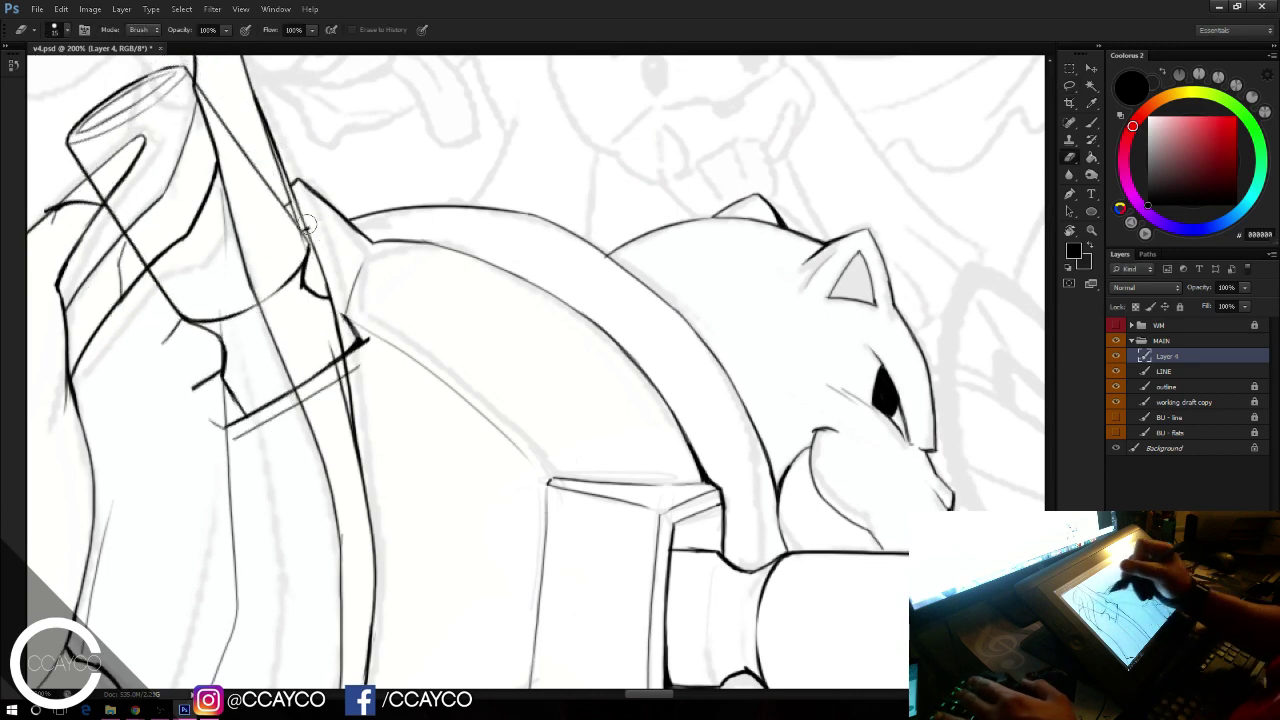
pyautogui.moveTo(260, 168); pyautogui.dragTo(305, 226)
pyautogui.moveTo(207, 90); pyautogui.dragTo(243, 148)
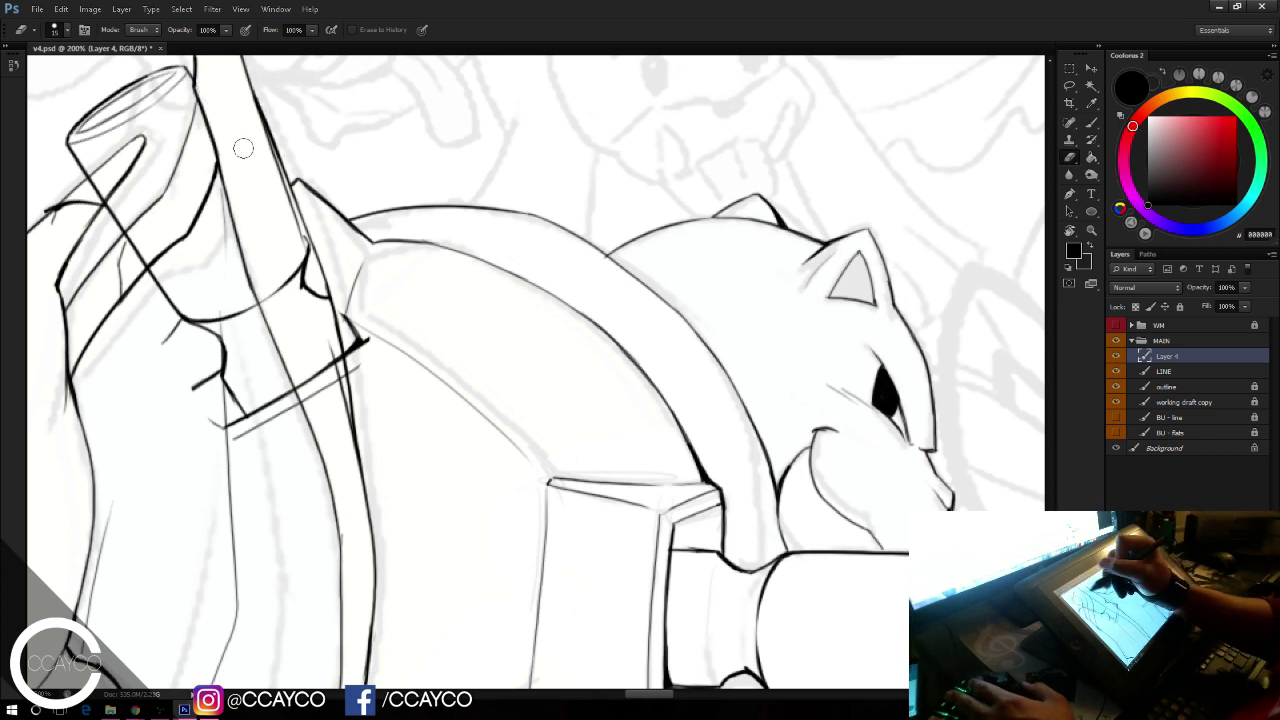
pyautogui.moveTo(180, 86)
pyautogui.mouseDown()
pyautogui.moveTo(168, 83)
pyautogui.moveTo(193, 81)
pyautogui.mouseUp()
pyautogui.press('b')
pyautogui.press('e')
pyautogui.moveTo(122, 113)
pyautogui.mouseDown()
pyautogui.moveTo(141, 94)
pyautogui.moveTo(85, 135)
pyautogui.moveTo(127, 103)
pyautogui.mouseUp()
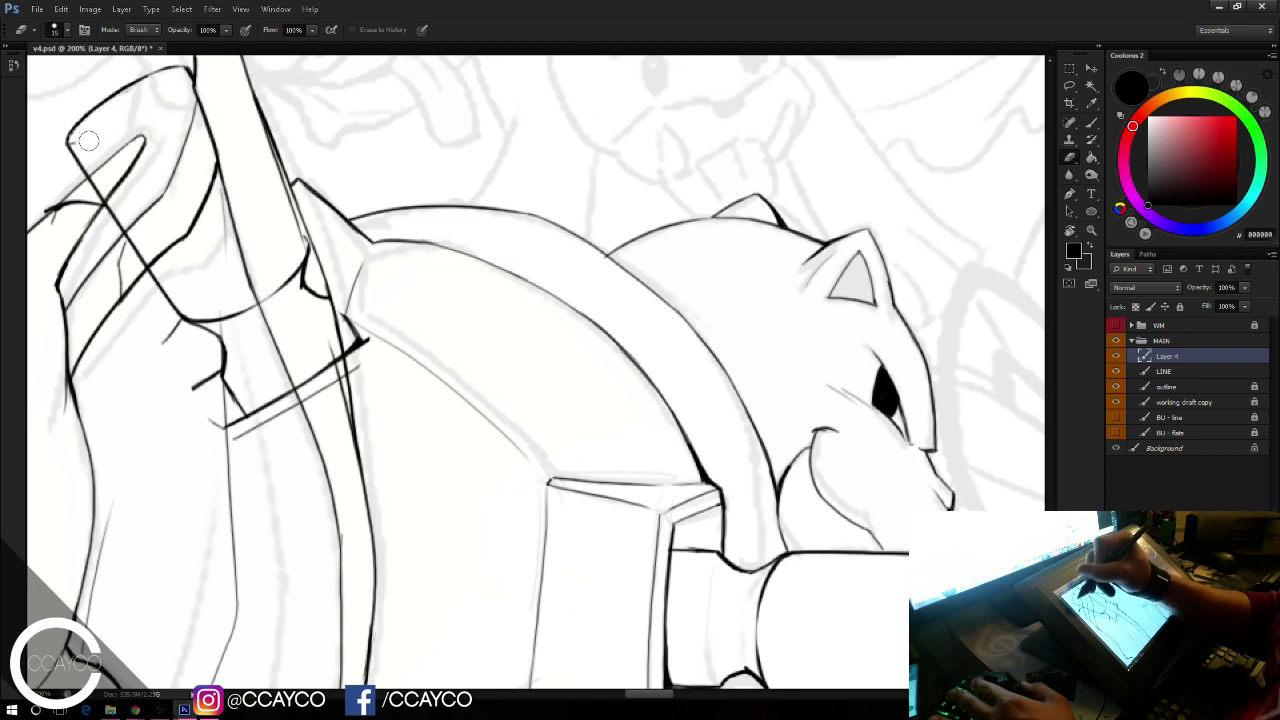
# Step: Erase the copied cannon's lines over Charizard's horn and the remaining cannon base lines over the wing
pyautogui.moveTo(97, 183); pyautogui.dragTo(58, 217)
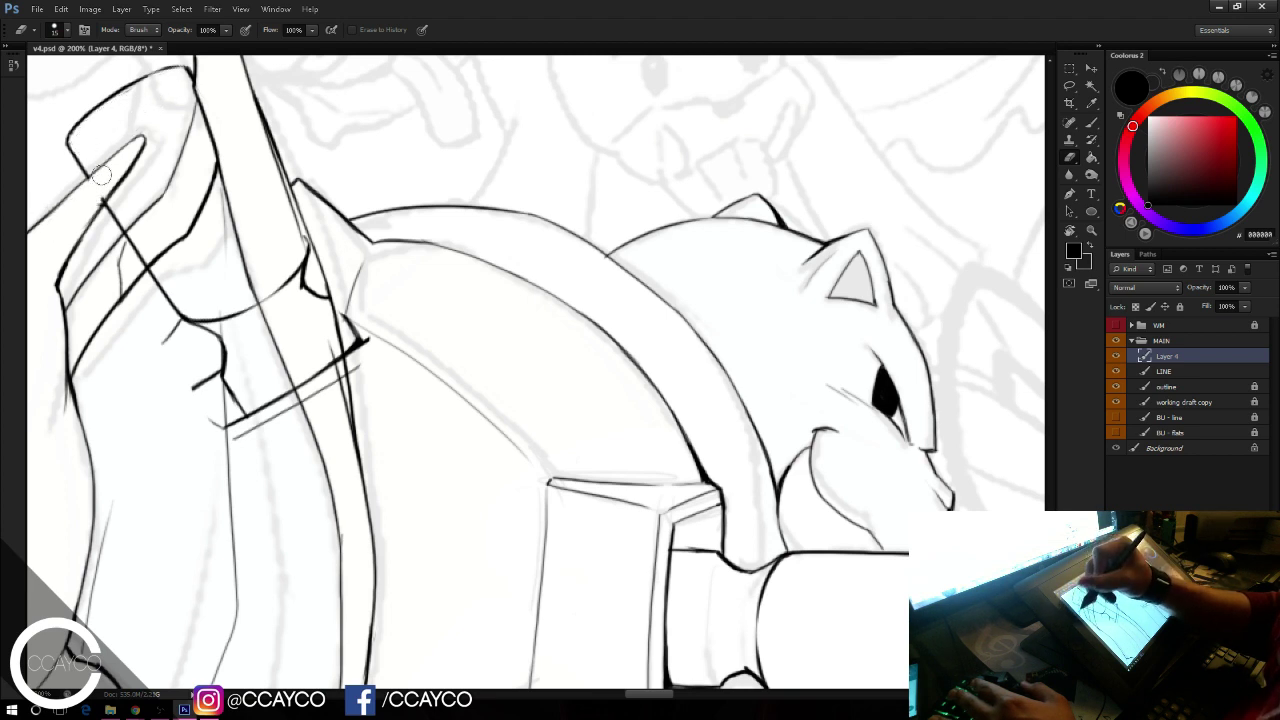
pyautogui.moveTo(137, 247)
pyautogui.mouseDown()
pyautogui.moveTo(142, 205)
pyautogui.moveTo(162, 189)
pyautogui.moveTo(134, 251)
pyautogui.moveTo(168, 303)
pyautogui.mouseUp()
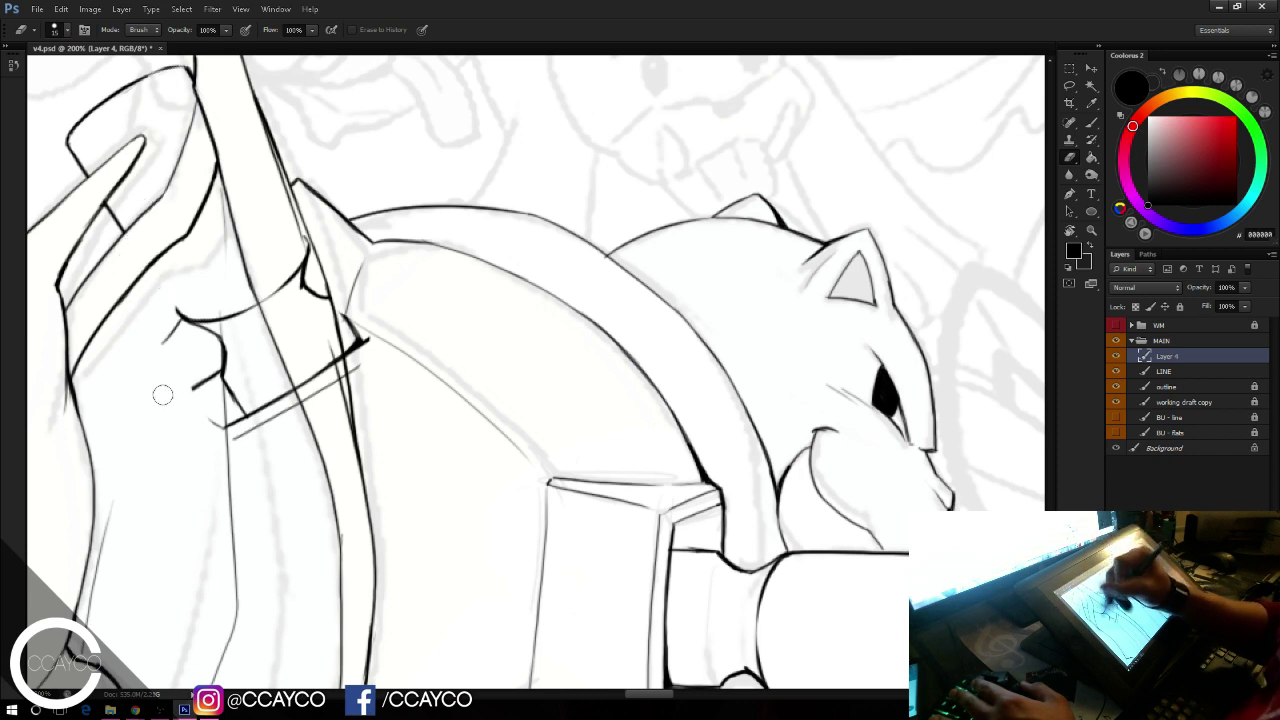
pyautogui.moveTo(168, 347); pyautogui.dragTo(182, 316)
pyautogui.moveTo(198, 387)
pyautogui.mouseDown()
pyautogui.moveTo(206, 322)
pyautogui.moveTo(191, 369)
pyautogui.moveTo(239, 308)
pyautogui.mouseUp()
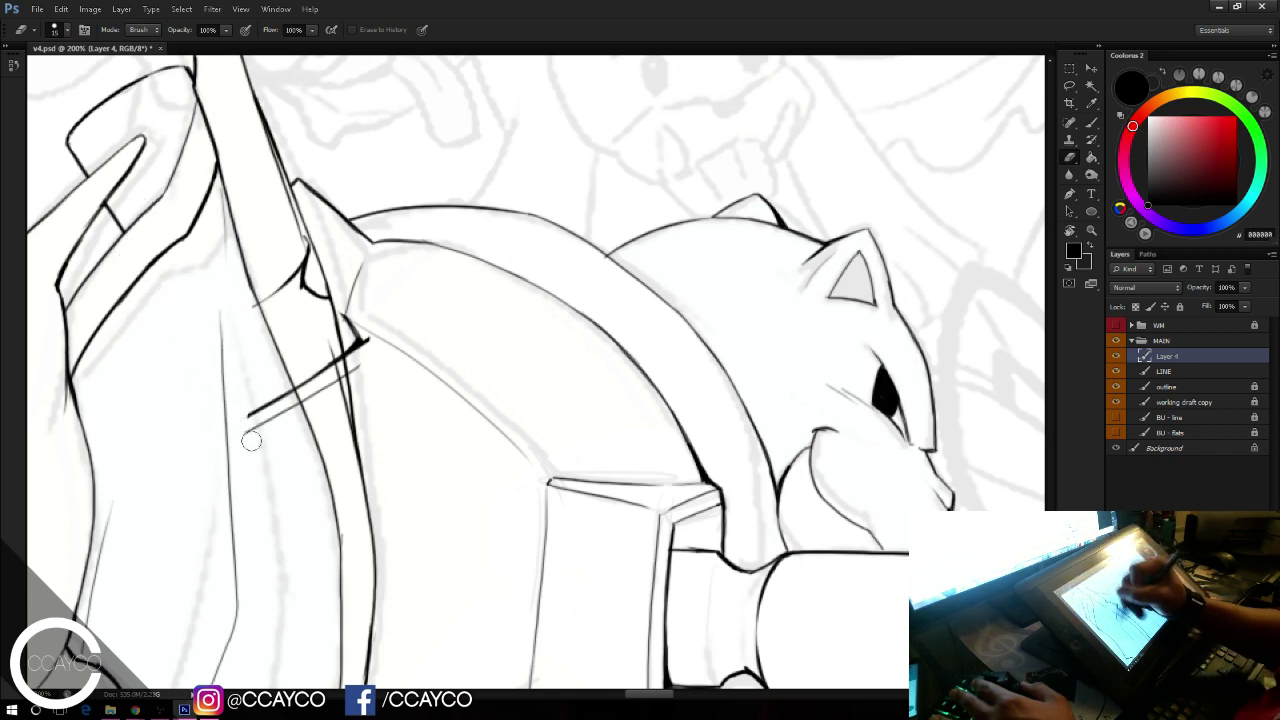
pyautogui.moveTo(251, 441)
pyautogui.mouseDown()
pyautogui.moveTo(329, 378)
pyautogui.moveTo(325, 392)
pyautogui.moveTo(320, 262)
pyautogui.moveTo(308, 312)
pyautogui.moveTo(328, 357)
pyautogui.moveTo(360, 332)
pyautogui.mouseUp()
pyautogui.moveTo(301, 265)
pyautogui.mouseDown()
pyautogui.moveTo(255, 126)
pyautogui.moveTo(317, 294)
pyautogui.moveTo(256, 300)
pyautogui.moveTo(295, 269)
pyautogui.mouseUp()
# Step: Brush over the copied cannon's upper rim line where it meets Charizard's wing
pyautogui.moveTo(508, 420); pyautogui.dragTo(655, 552)
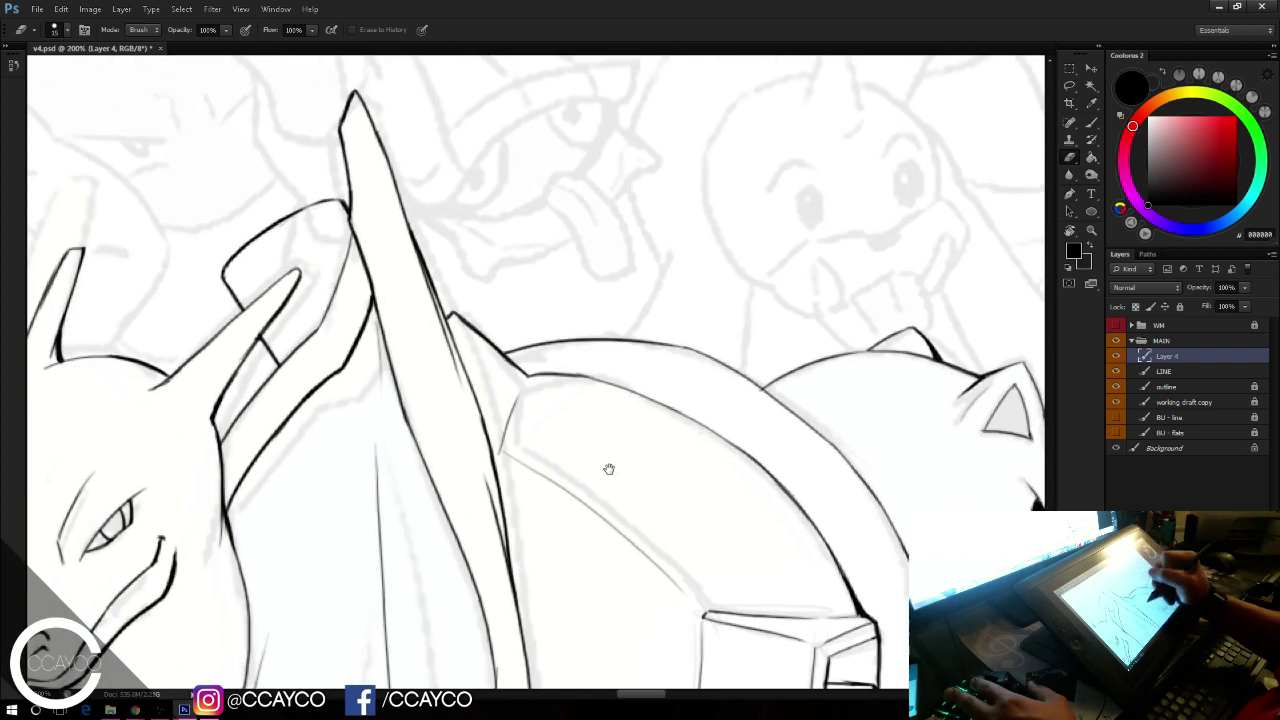
pyautogui.moveTo(779, 510); pyautogui.dragTo(745, 456)
pyautogui.press('b')
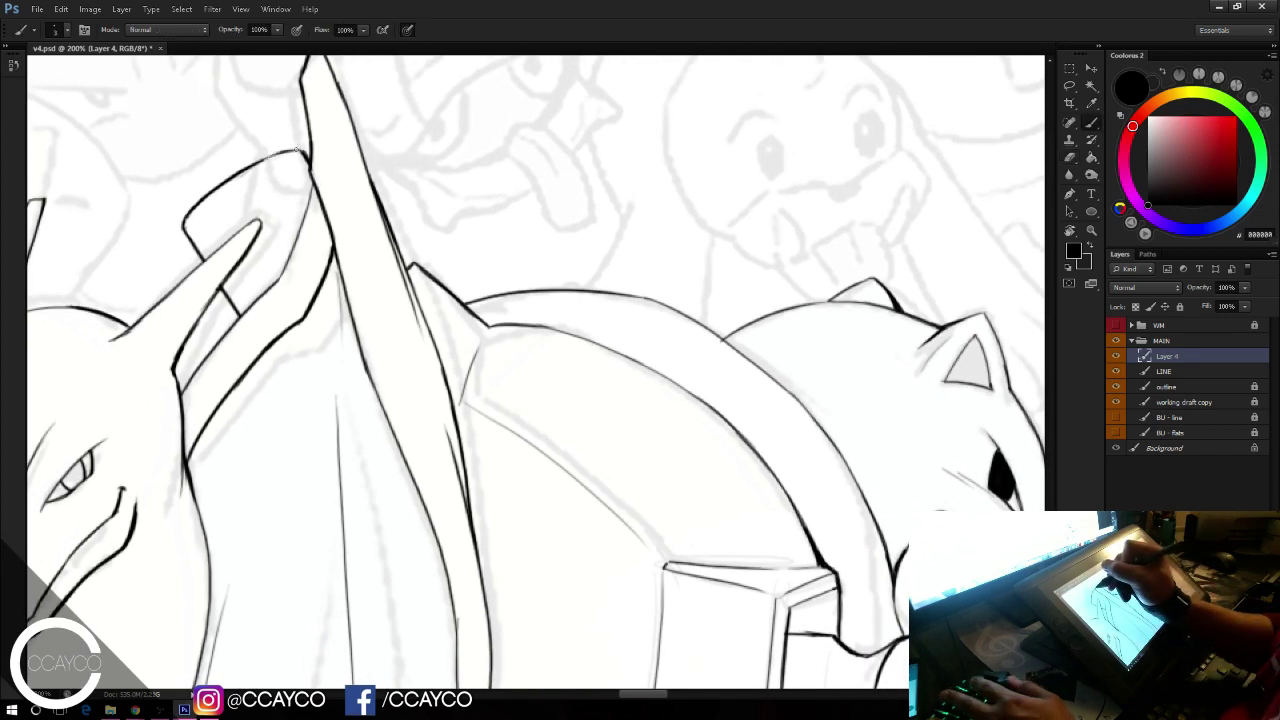
pyautogui.moveTo(300, 151); pyautogui.dragTo(240, 173)
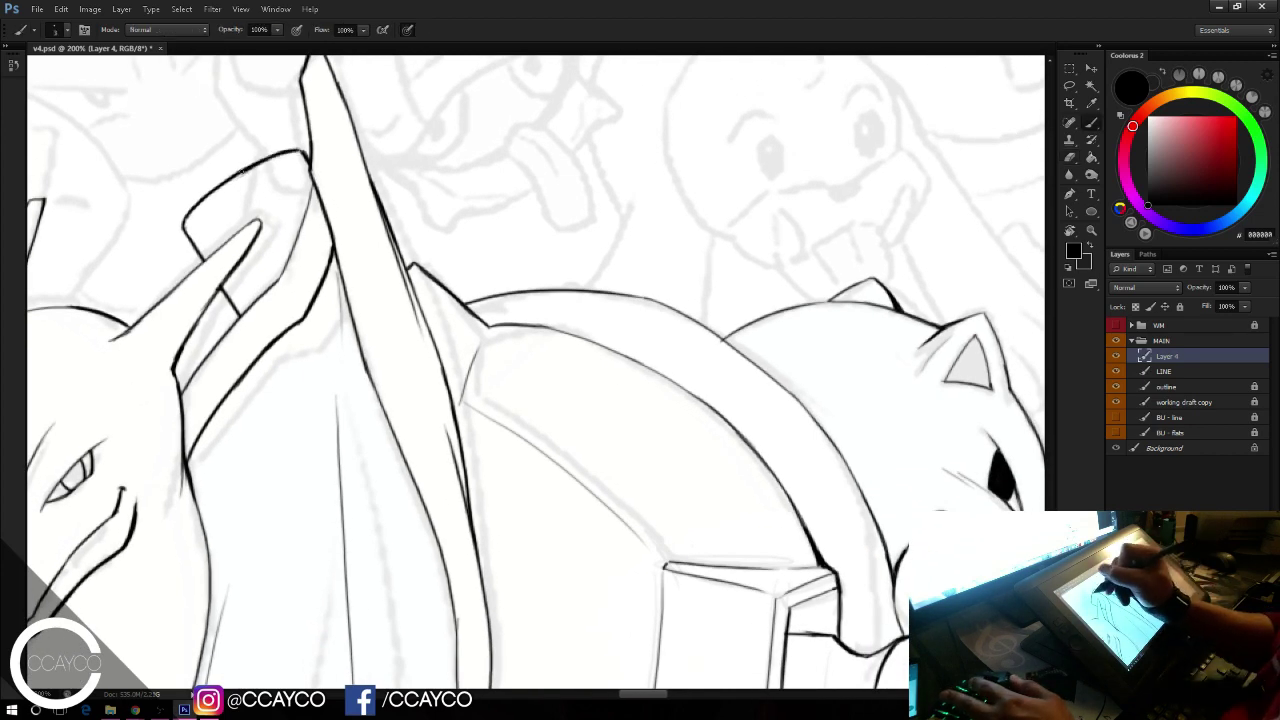
pyautogui.click(1195, 372)
pyautogui.doubleClick(1195, 372)
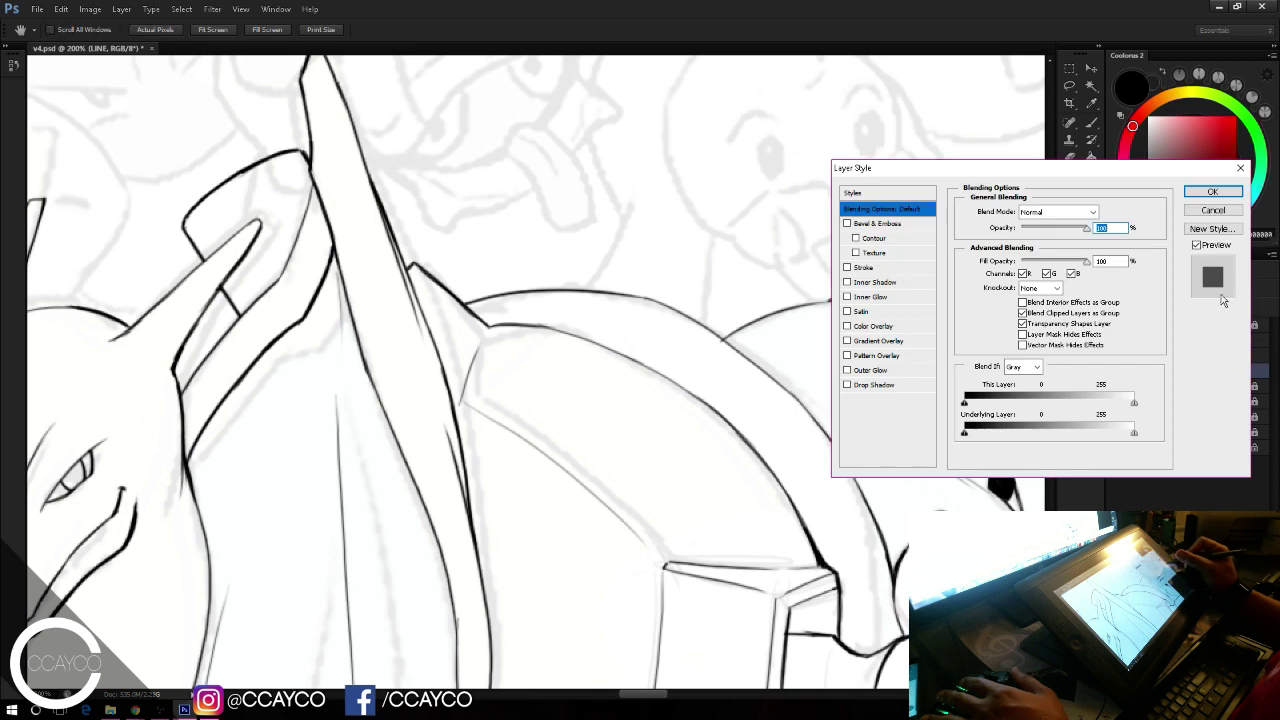
pyautogui.click(1214, 212)
# Step: Move Layer 4 below the LINE layer and merge the two into LINE
pyautogui.moveTo(1191, 356); pyautogui.dragTo(1196, 377)
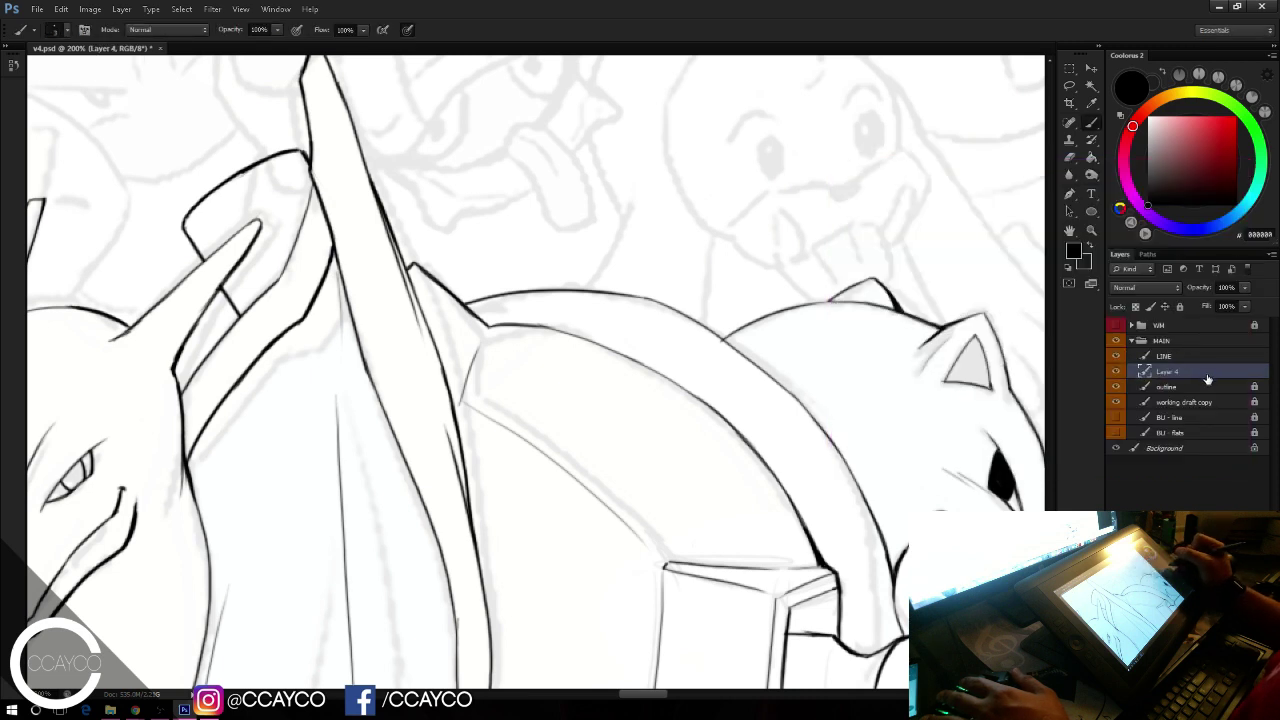
pyautogui.click(1205, 360)
pyautogui.hotkey('ctrl', 'e')
pyautogui.hotkey('ctrl', 'z')
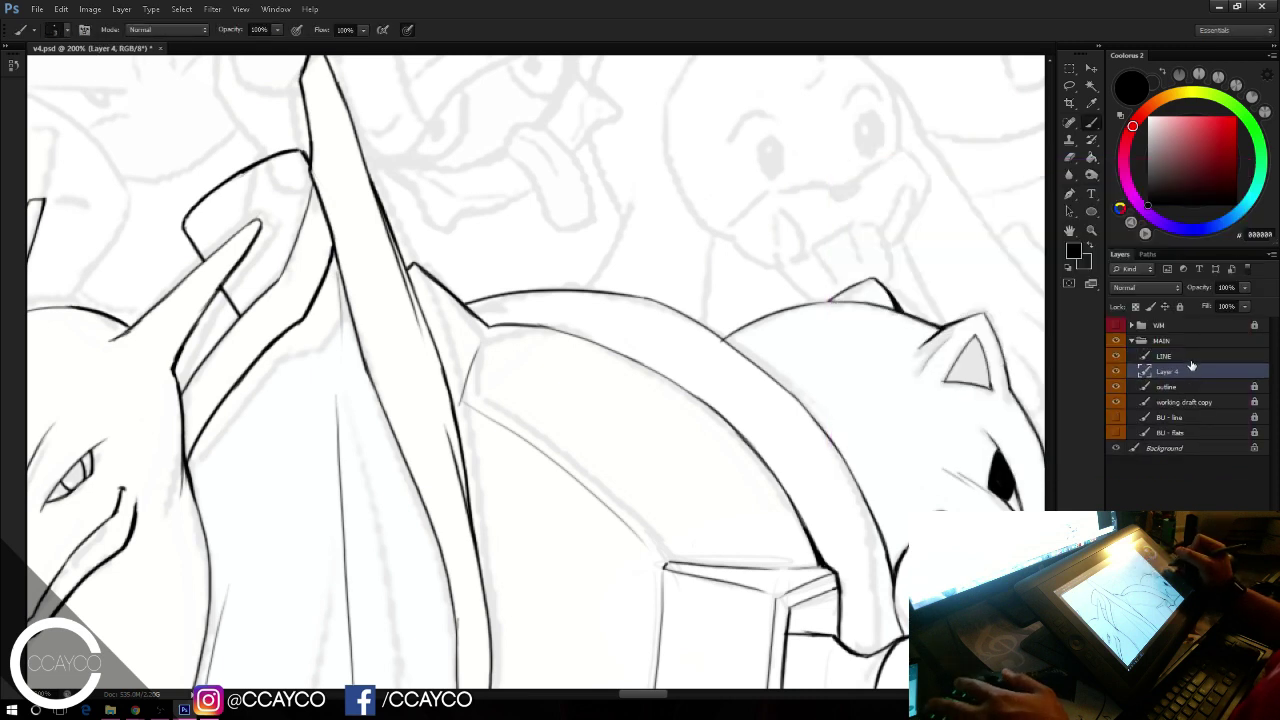
pyautogui.moveTo(1209, 375); pyautogui.dragTo(1209, 376)
pyautogui.click(1209, 361)
pyautogui.hotkey('ctrl', 'e')
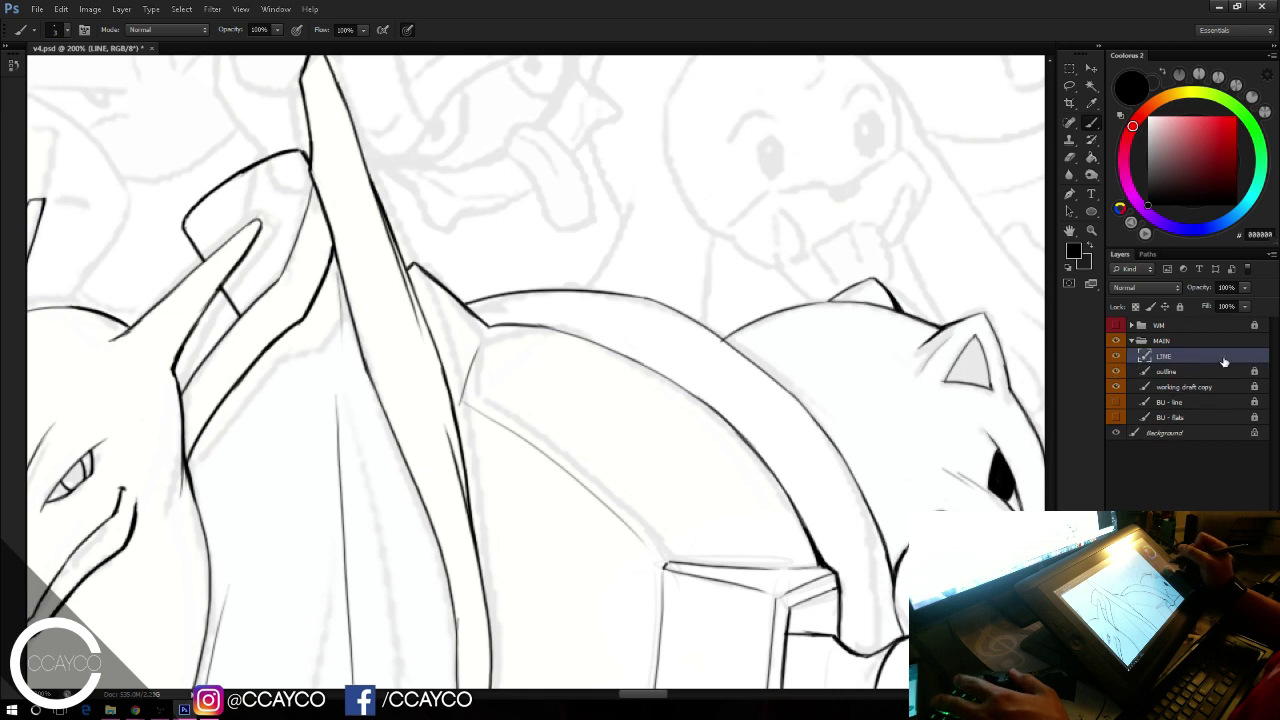
# Step: Toggle the LINE layer's visibility off and on, and save the document
pyautogui.click(1121, 356)
pyautogui.click(1117, 356)
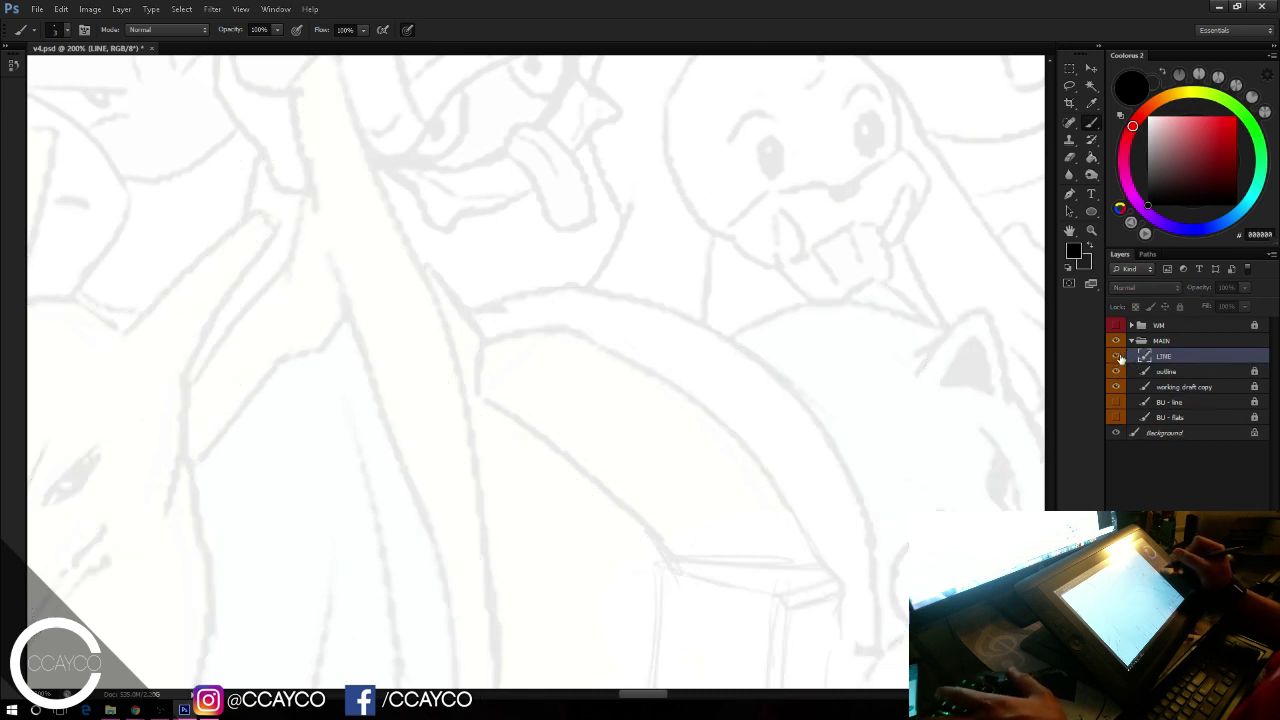
pyautogui.hotkey('ctrl', 's')
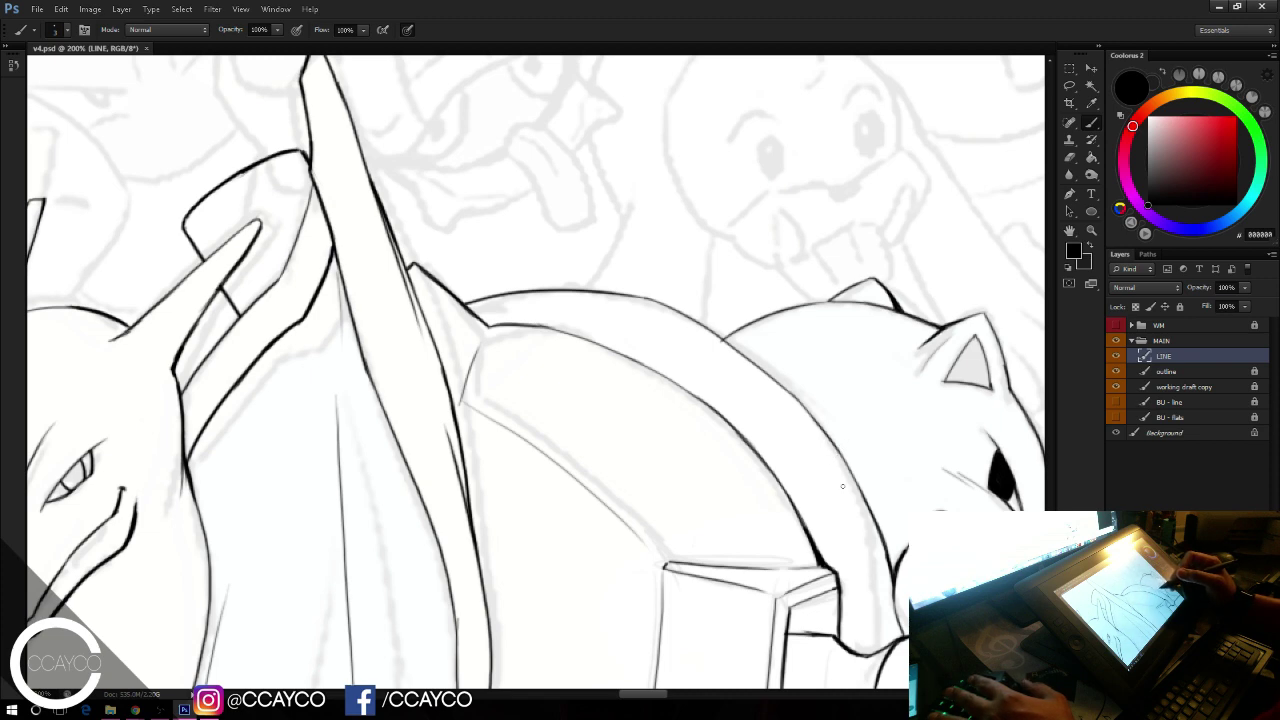
# Step: Erase Blastoise's far ear and redraw the outline along the top of the head
pyautogui.moveTo(854, 518)
pyautogui.mouseDown()
pyautogui.moveTo(575, 374)
pyautogui.moveTo(573, 351)
pyautogui.mouseUp()
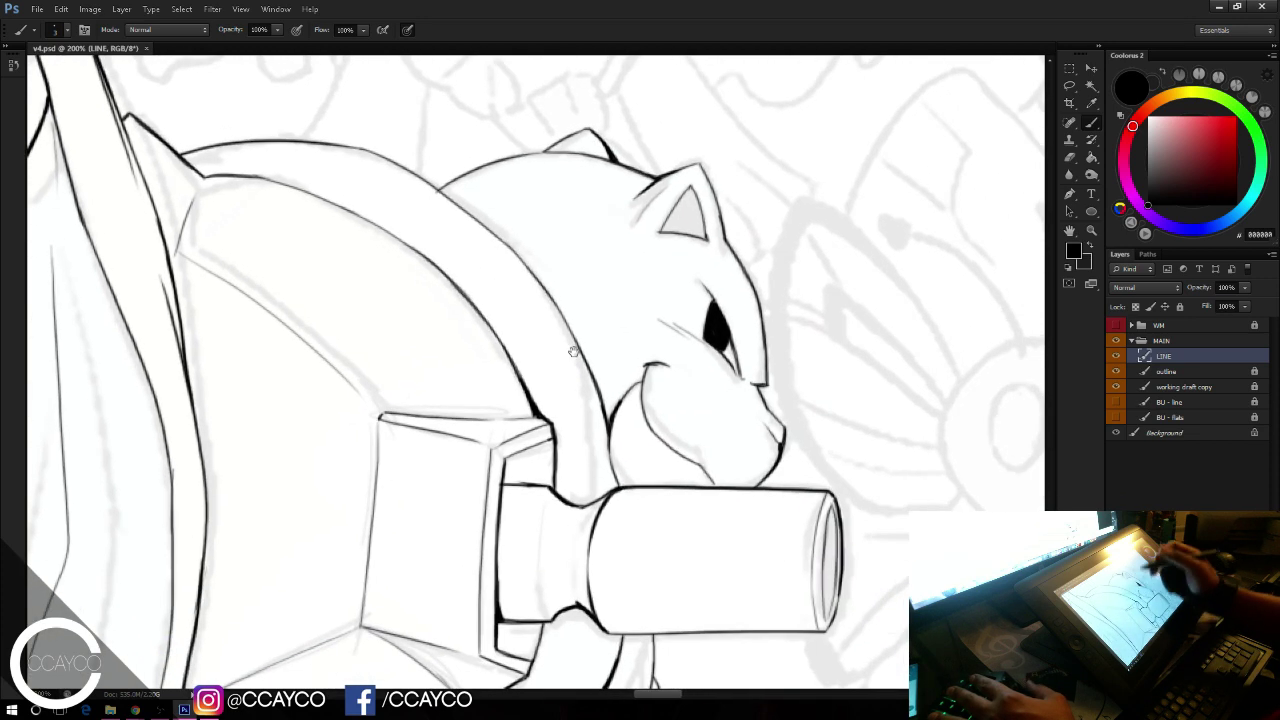
pyautogui.press('e')
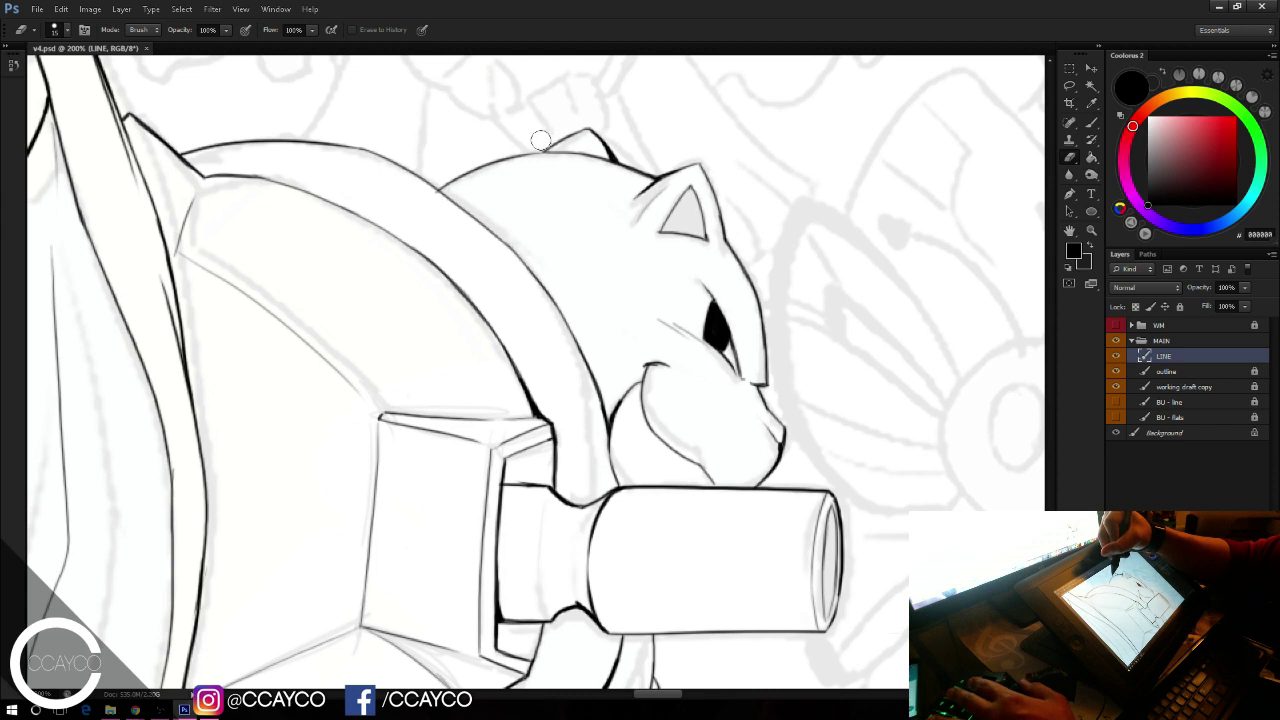
pyautogui.moveTo(567, 134); pyautogui.dragTo(600, 141)
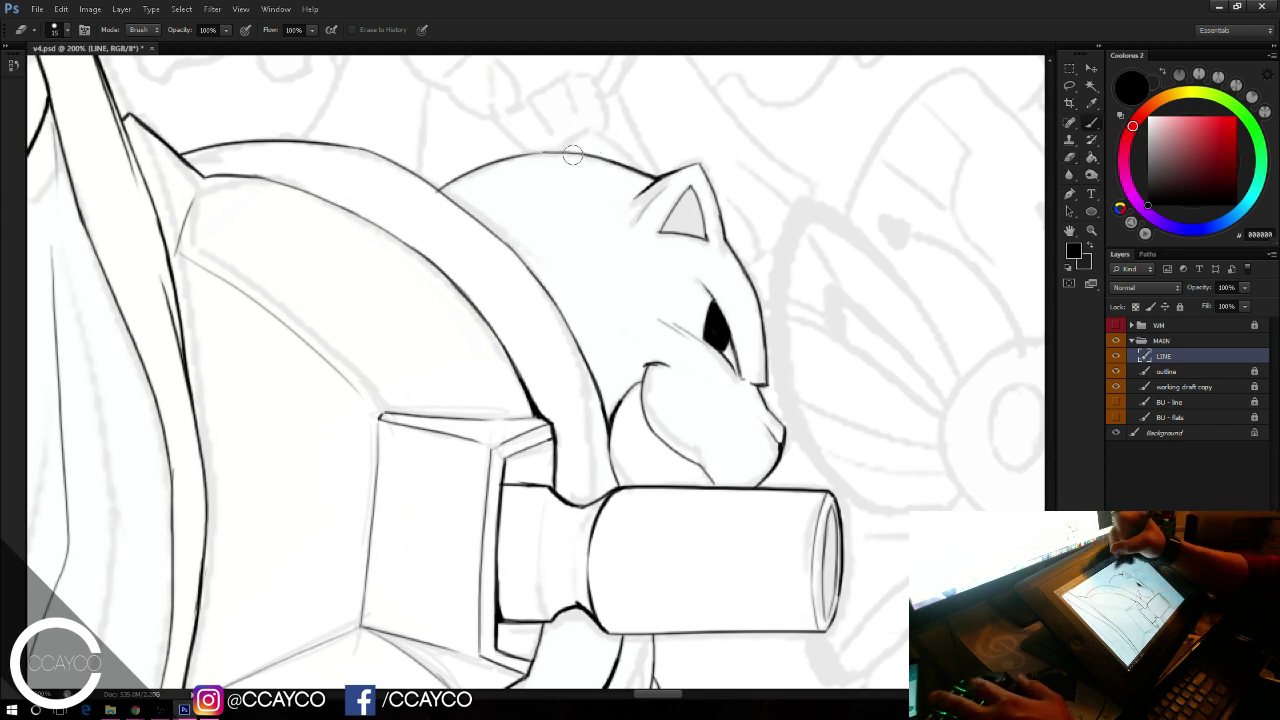
pyautogui.press('b')
pyautogui.moveTo(543, 152); pyautogui.dragTo(612, 160)
# Step: Ink the Y-shaped antenna of the small Caterpie sketch beside Wartortle
pyautogui.press('space')
pyautogui.moveTo(785, 265); pyautogui.dragTo(685, 85)
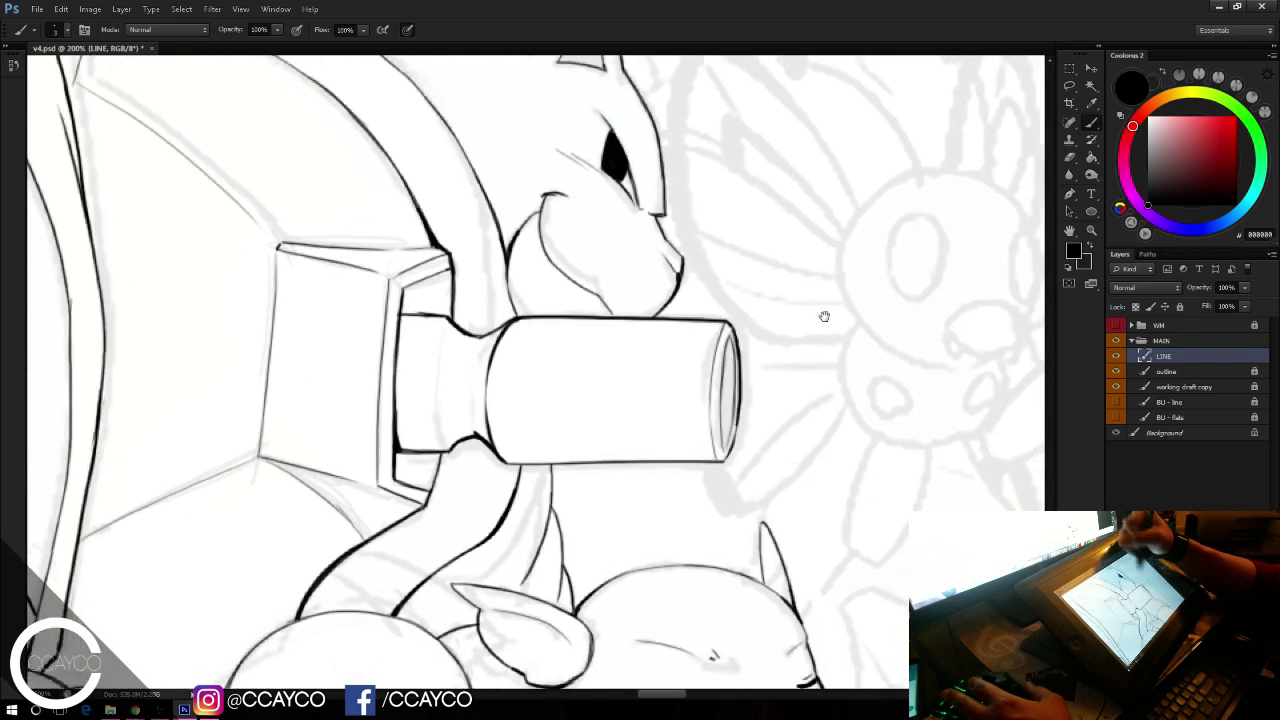
pyautogui.moveTo(826, 314); pyautogui.dragTo(526, 174)
pyautogui.moveTo(750, 405); pyautogui.dragTo(621, 138)
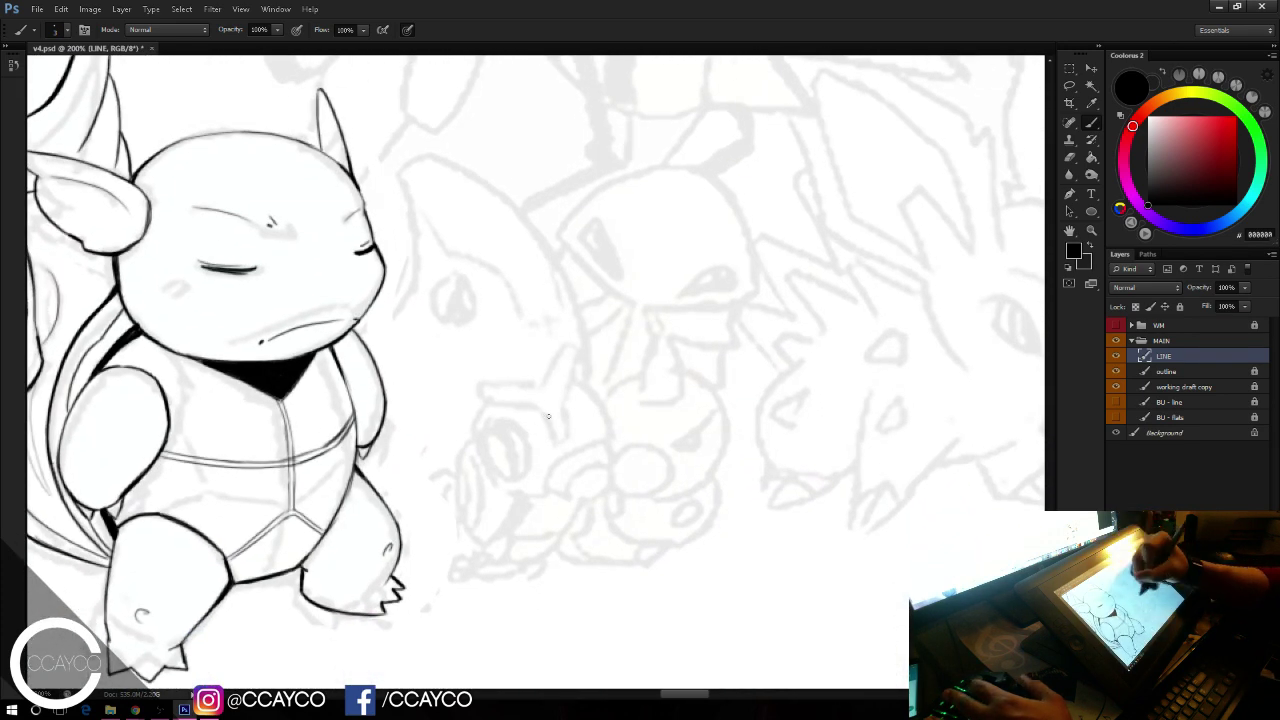
pyautogui.moveTo(538, 408)
pyautogui.mouseDown()
pyautogui.moveTo(555, 443)
pyautogui.moveTo(558, 402)
pyautogui.mouseUp()
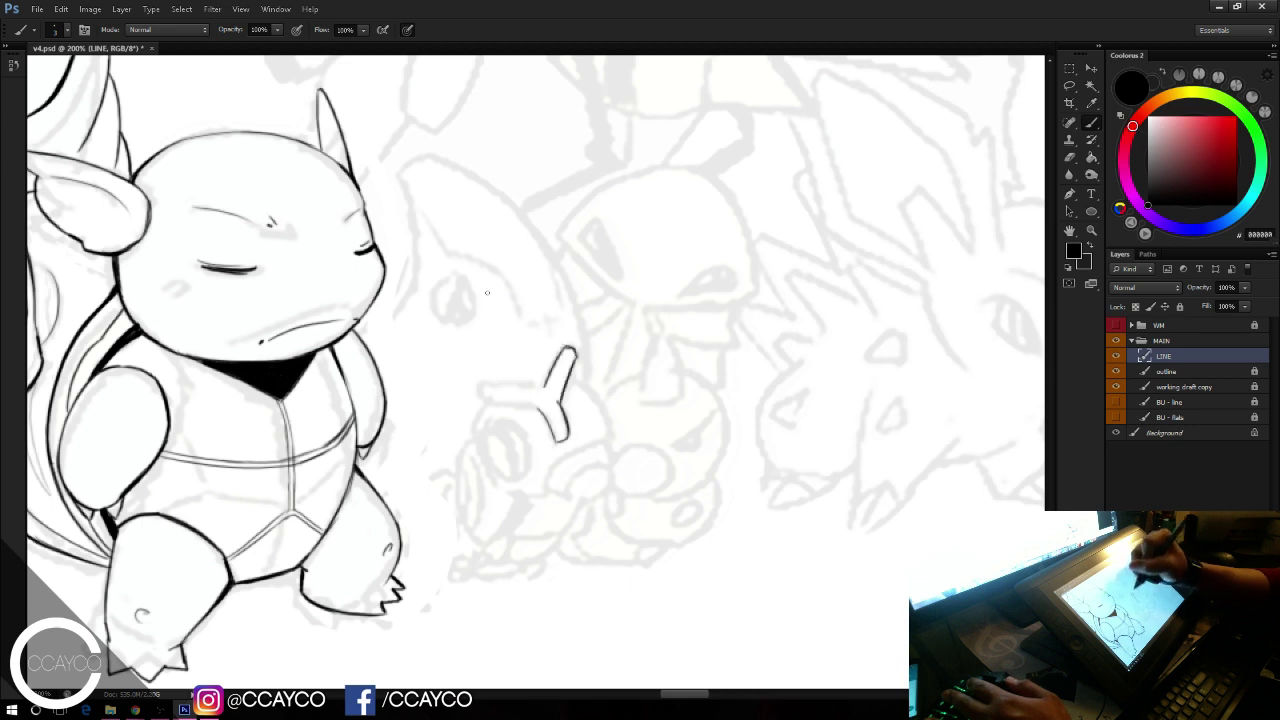
pyautogui.hotkey('ctrl', 'z')
pyautogui.moveTo(483, 398)
pyautogui.mouseDown()
pyautogui.moveTo(548, 406)
pyautogui.moveTo(546, 420)
pyautogui.mouseUp()
pyautogui.hotkey('ctrl', 'z')
pyautogui.hotkey('ctrl', 'z')
pyautogui.hotkey('ctrl', 'z')
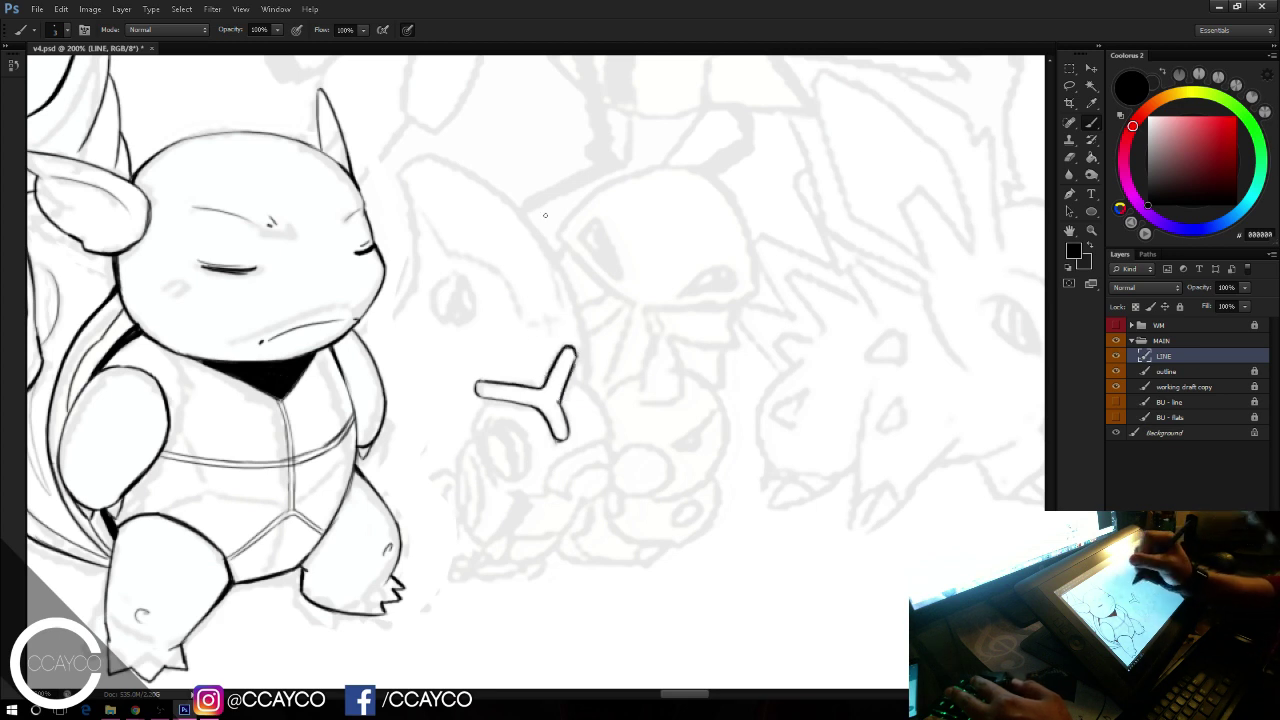
# Step: Ink Caterpie's oval eye below the antenna, with an outer ring and a solid black pupil
pyautogui.moveTo(499, 426); pyautogui.dragTo(519, 450)
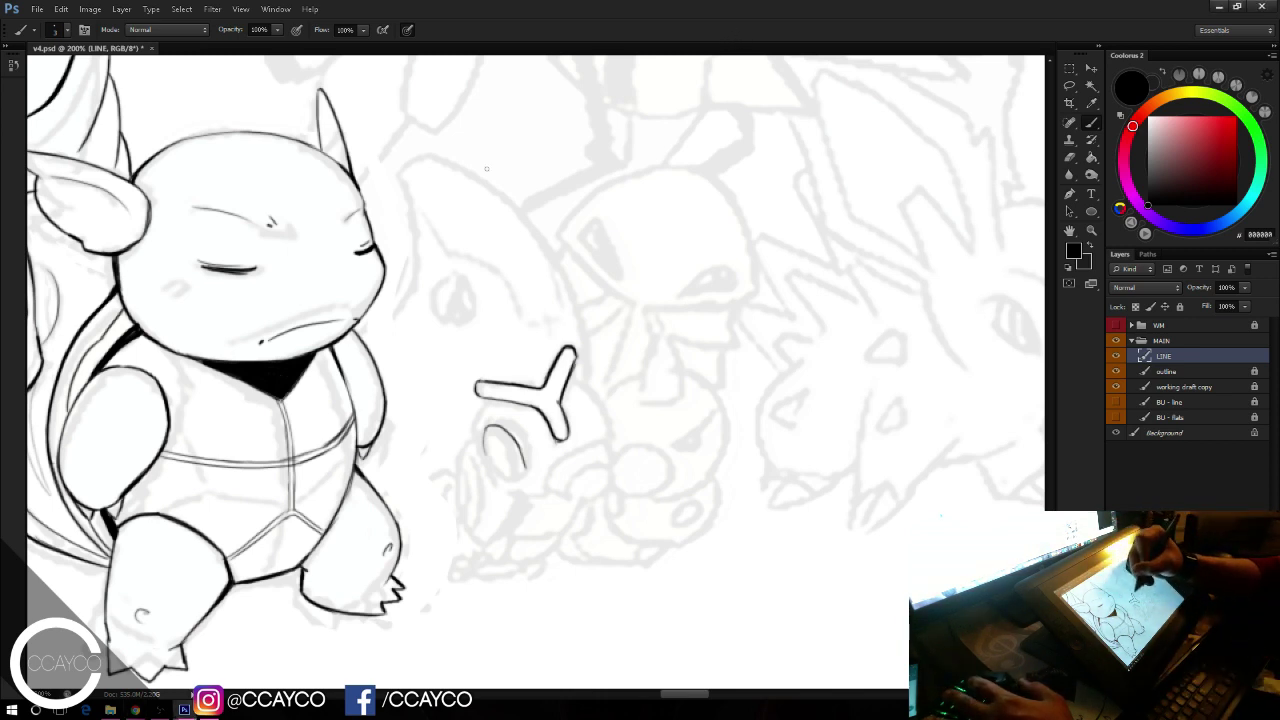
pyautogui.moveTo(498, 475); pyautogui.dragTo(484, 432)
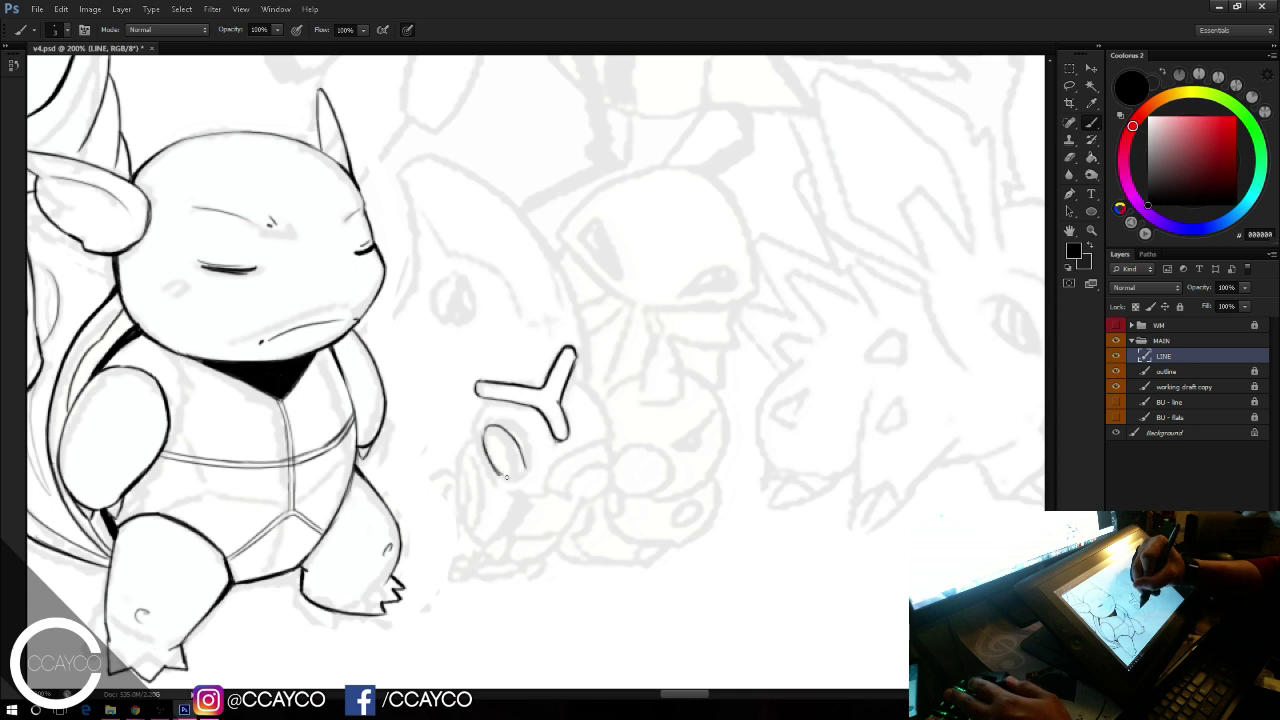
pyautogui.moveTo(490, 445); pyautogui.dragTo(506, 476)
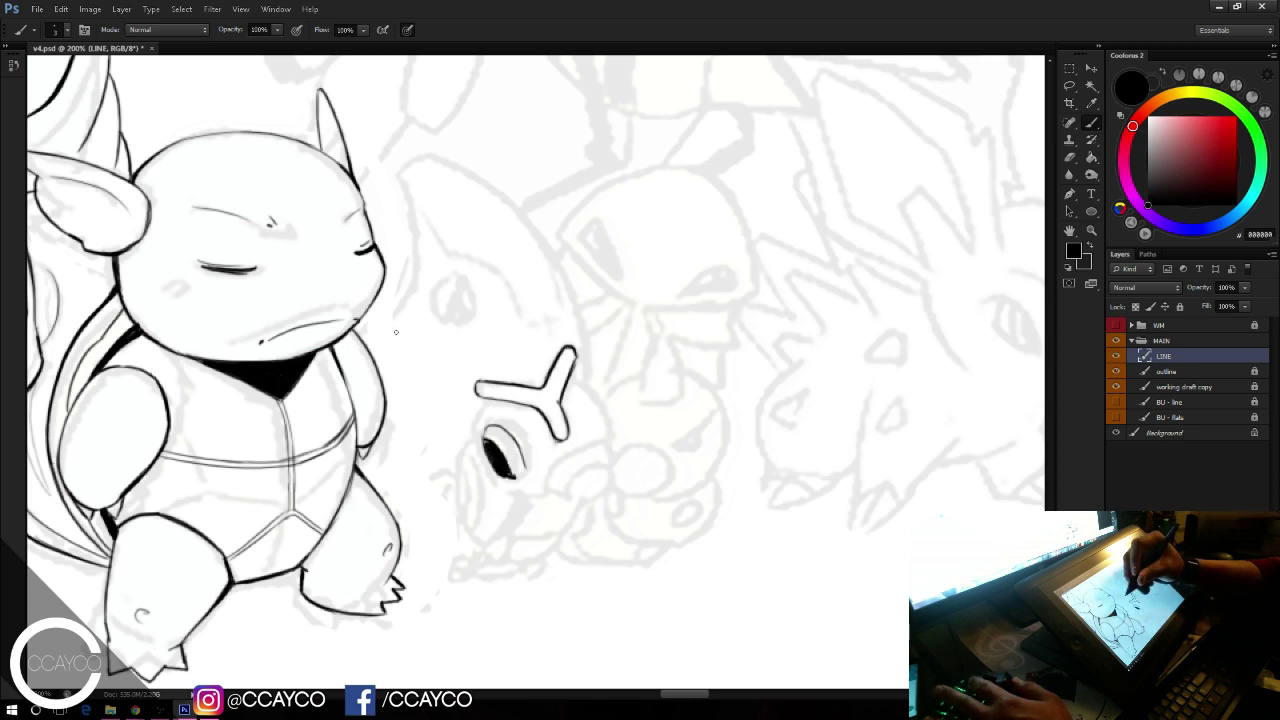
pyautogui.moveTo(490, 438); pyautogui.dragTo(516, 476)
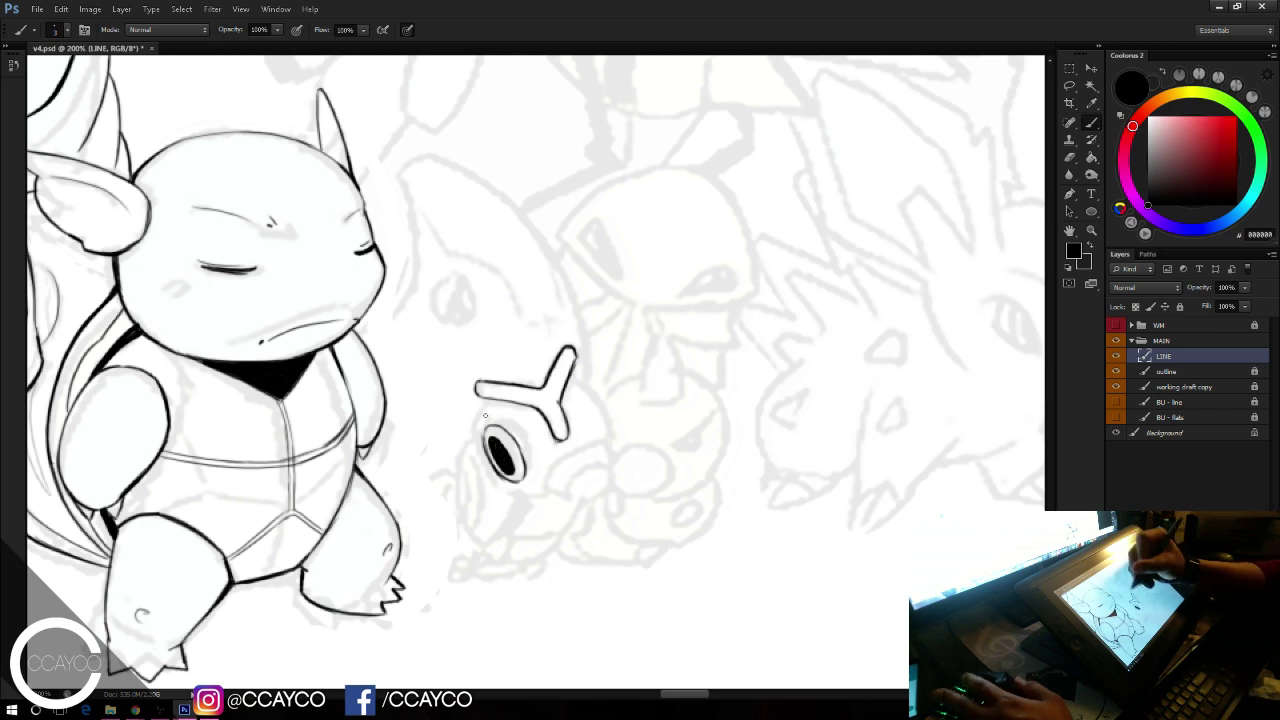
# Step: Ink Caterpie's face outline around the eye and the curved lower edge of the head, undoing unsatisfactory strokes
pyautogui.moveTo(483, 400)
pyautogui.mouseDown()
pyautogui.moveTo(479, 434)
pyautogui.moveTo(500, 480)
pyautogui.moveTo(538, 497)
pyautogui.moveTo(553, 473)
pyautogui.mouseUp()
pyautogui.hotkey('ctrl', 'z')
pyautogui.hotkey('ctrl', 'z')
pyautogui.hotkey('ctrl', 'z')
pyautogui.moveTo(554, 470); pyautogui.dragTo(598, 440)
pyautogui.hotkey('ctrl', 'z')
pyautogui.hotkey('ctrl', 'z')
pyautogui.hotkey('ctrl', 'z')
# Step: Ink and thicken the curved back of Caterpie's head from the antenna down
pyautogui.moveTo(573, 374); pyautogui.dragTo(608, 430)
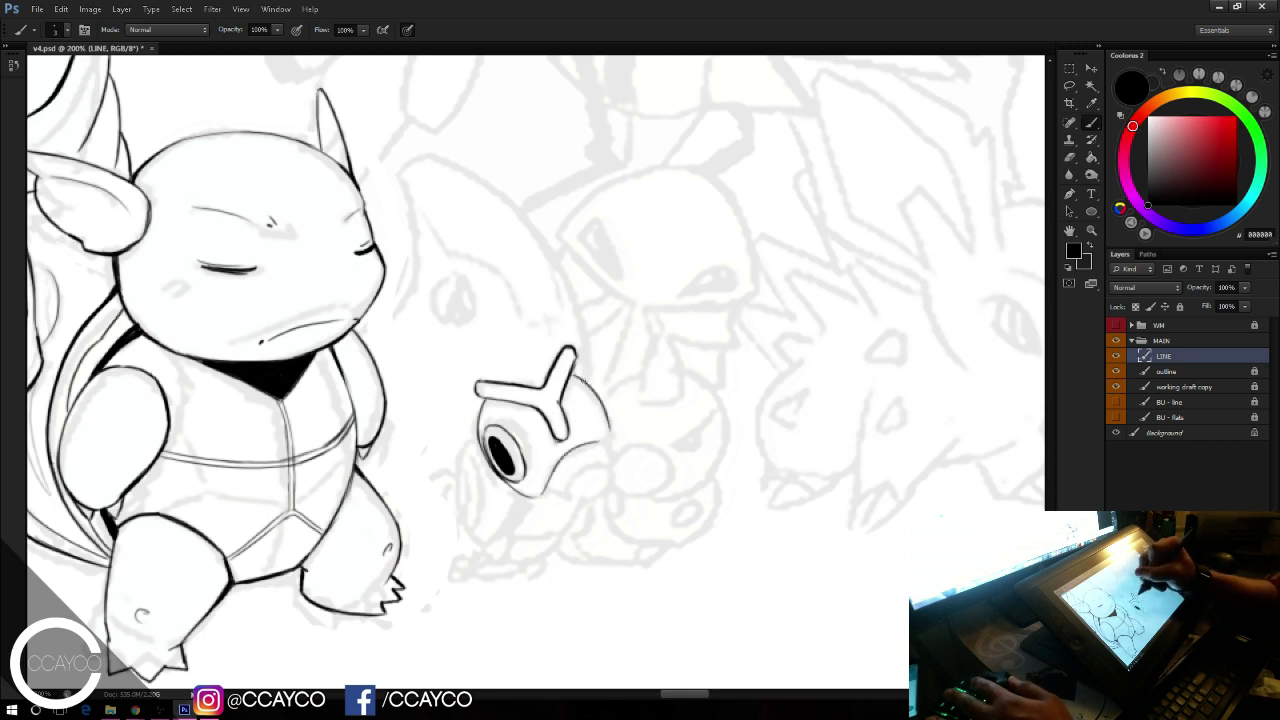
pyautogui.moveTo(573, 375)
pyautogui.mouseDown()
pyautogui.moveTo(597, 395)
pyautogui.moveTo(609, 449)
pyautogui.mouseUp()
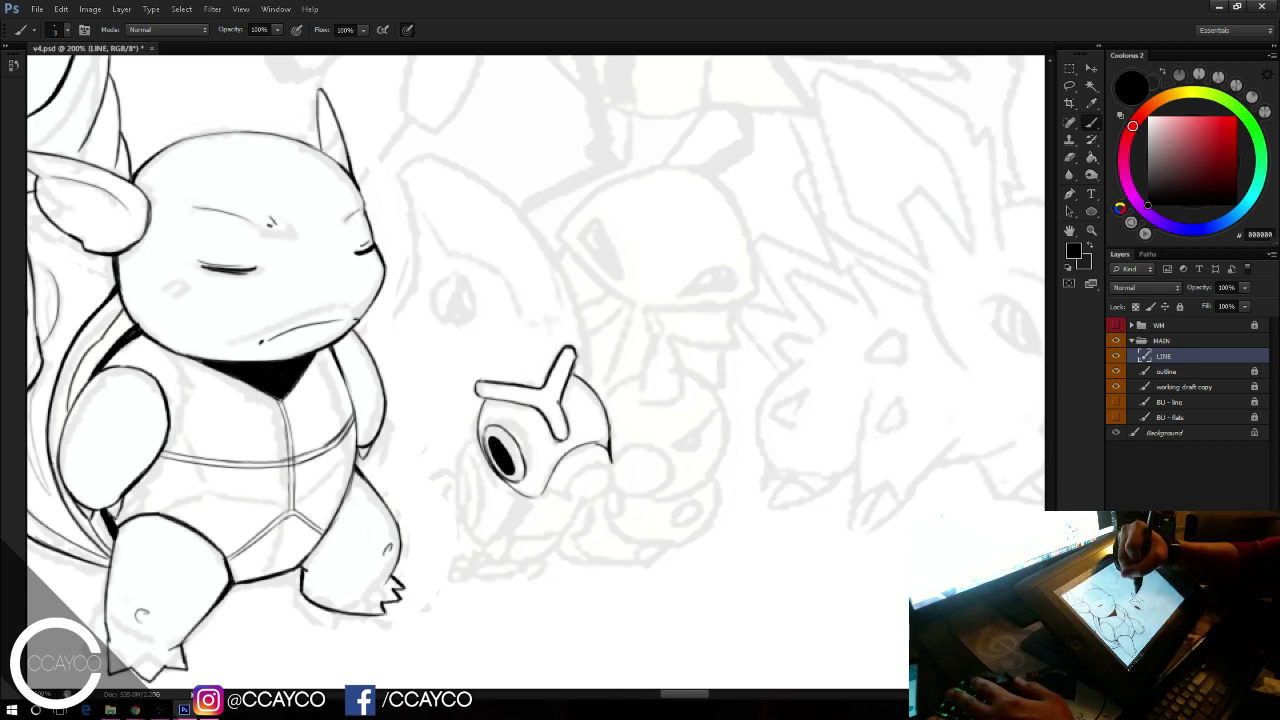
pyautogui.moveTo(572, 373); pyautogui.dragTo(591, 386)
pyautogui.hotkey('ctrl', 'z')
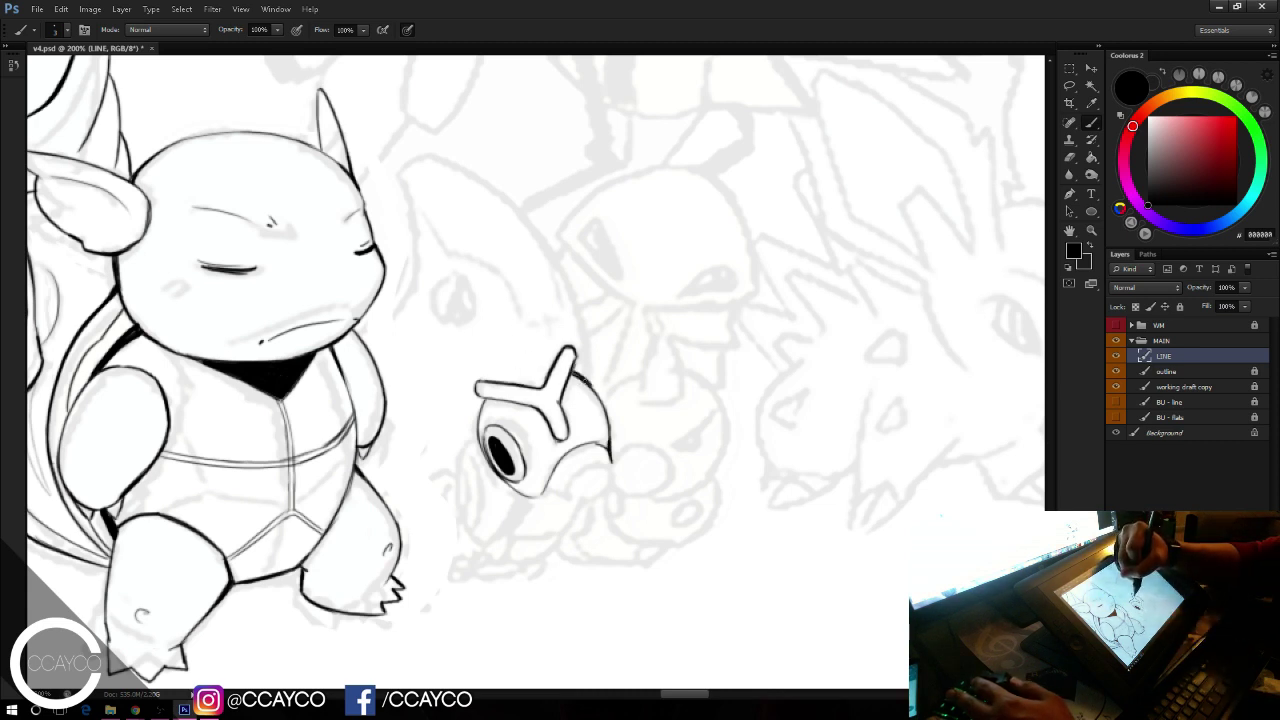
# Step: Ink the top of Caterpie's head between the antenna's two upper arms, redoing the stroke until it fits
pyautogui.moveTo(504, 379)
pyautogui.mouseDown()
pyautogui.moveTo(546, 368)
pyautogui.moveTo(522, 371)
pyautogui.moveTo(534, 367)
pyautogui.mouseUp()
pyautogui.hotkey('ctrl', 'z')
pyautogui.hotkey('ctrl', 'z')
pyautogui.hotkey('ctrl', 'z')
pyautogui.moveTo(502, 380); pyautogui.dragTo(550, 366)
pyautogui.hotkey('ctrl', 'z')
pyautogui.hotkey('ctrl', 'z')
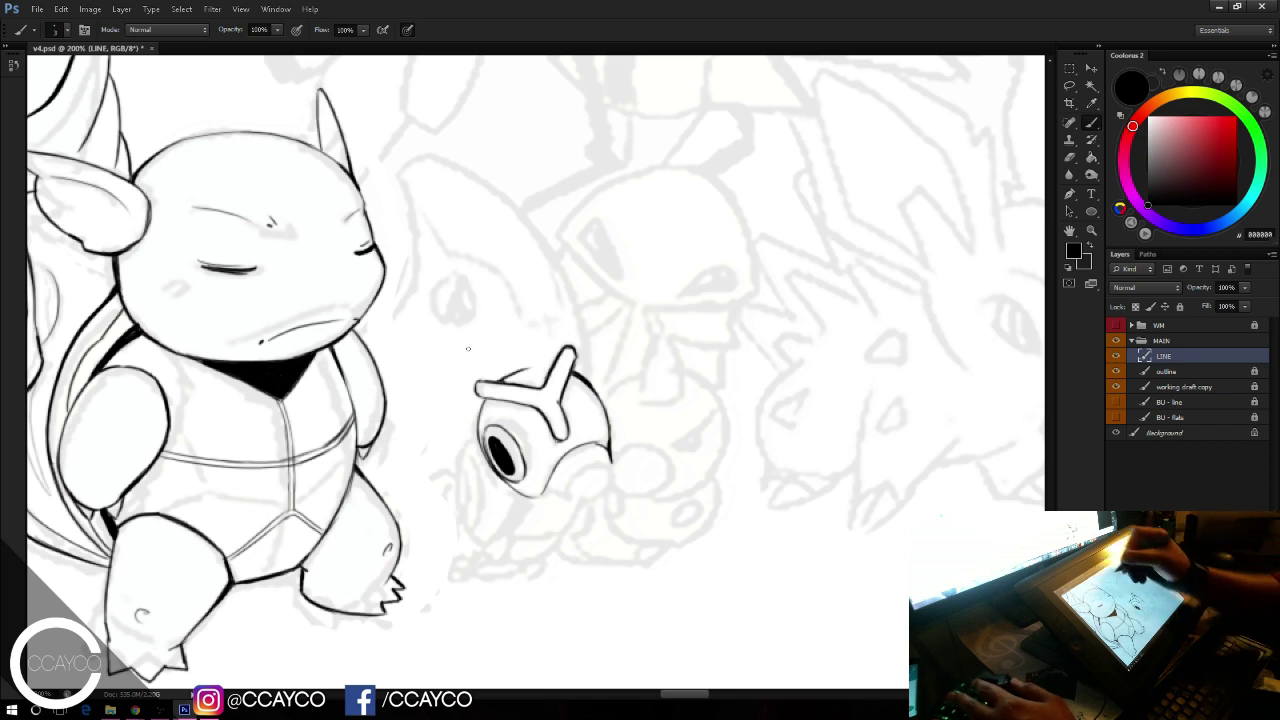
pyautogui.moveTo(504, 380); pyautogui.dragTo(552, 365)
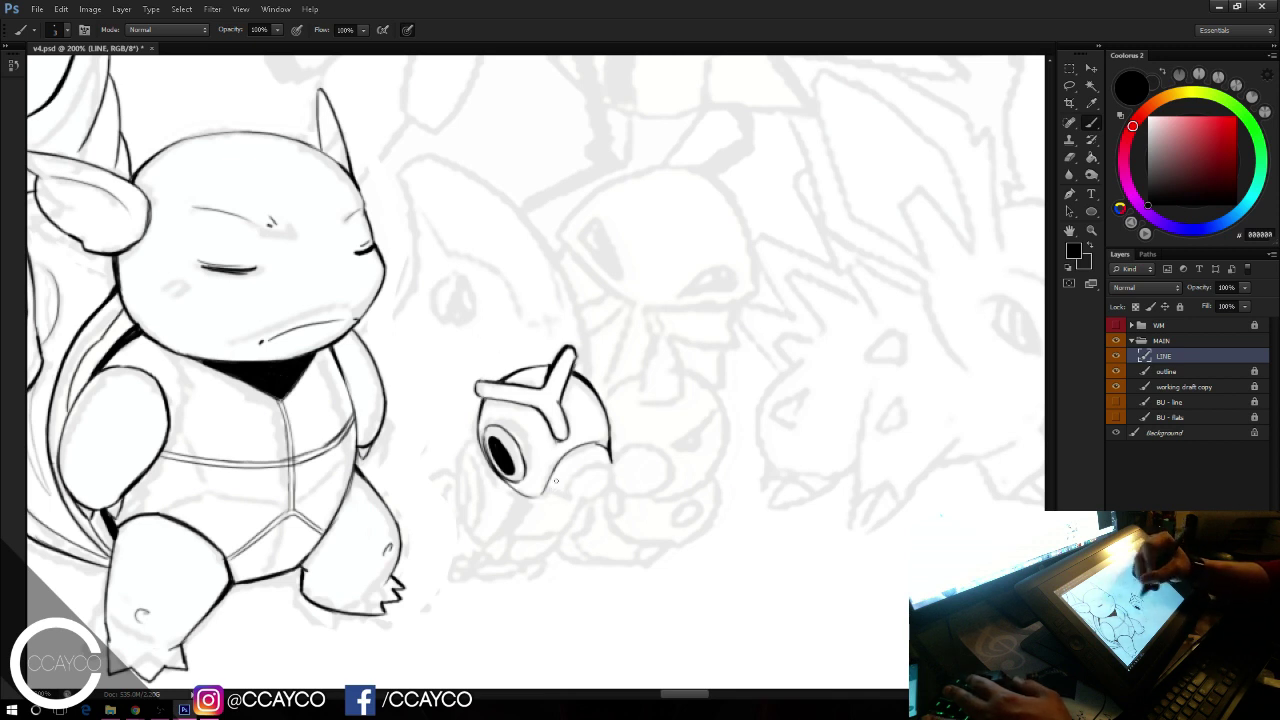
# Step: Ink Caterpie's rounded snout on the lower face with an inner curve across it, redoing strokes until they fit
pyautogui.moveTo(544, 489)
pyautogui.mouseDown()
pyautogui.moveTo(587, 498)
pyautogui.moveTo(605, 486)
pyautogui.mouseUp()
pyautogui.hotkey('ctrl', 'z')
pyautogui.hotkey('ctrl', 'z')
pyautogui.hotkey('ctrl', 'z')
pyautogui.hotkey('ctrl', 'z')
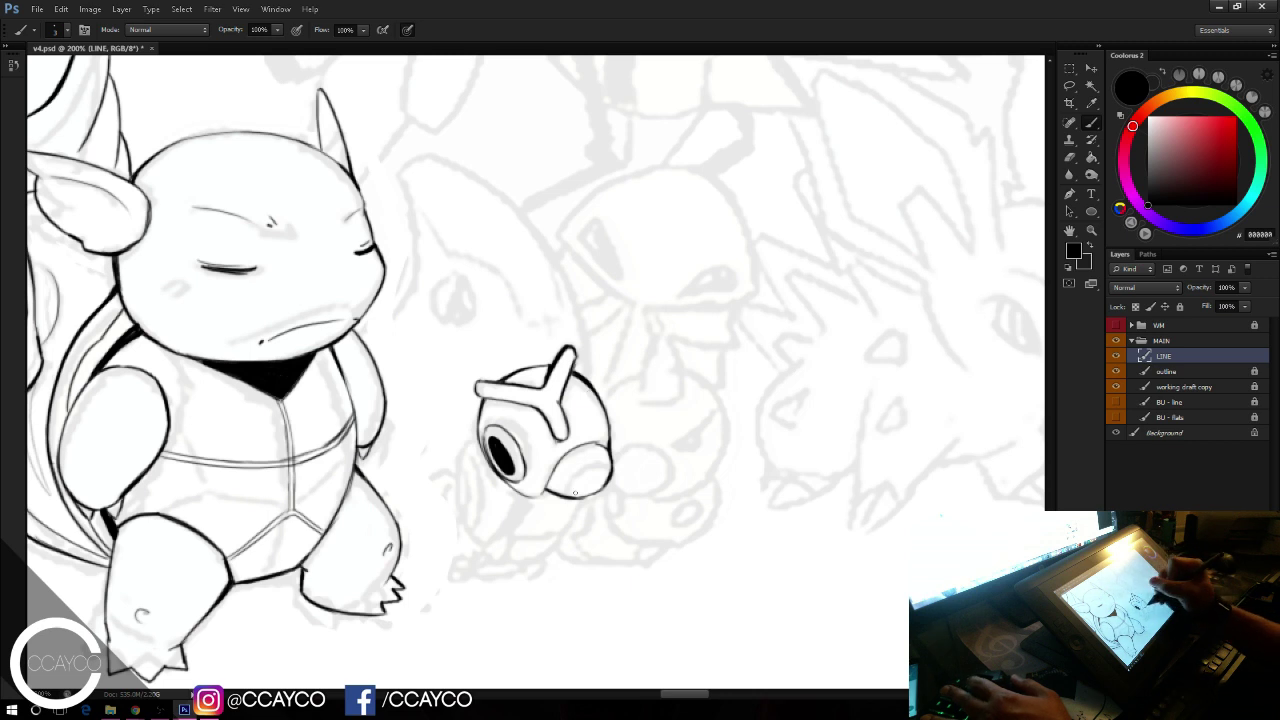
pyautogui.moveTo(575, 492); pyautogui.dragTo(610, 463)
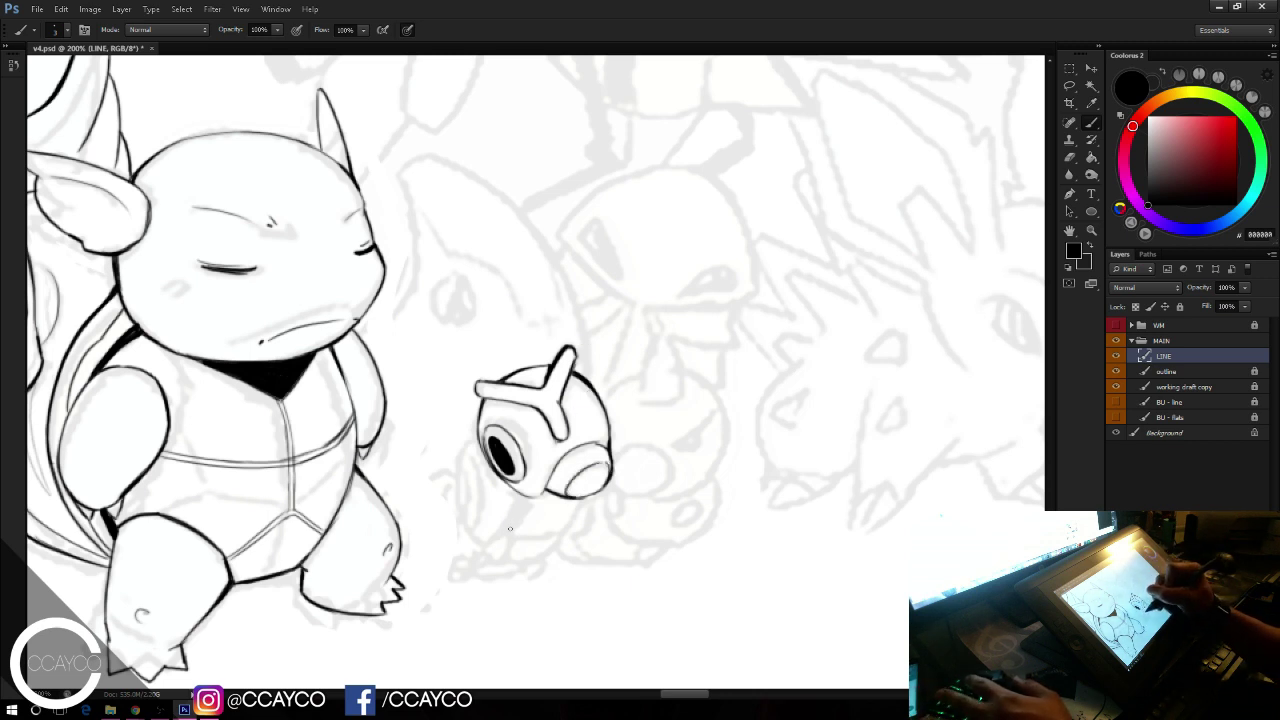
# Step: Ink Caterpie's upper pair of small round feet beneath the head and the short line joining one to the face
pyautogui.moveTo(509, 517)
pyautogui.mouseDown()
pyautogui.moveTo(503, 527)
pyautogui.moveTo(512, 513)
pyautogui.moveTo(585, 510)
pyautogui.moveTo(572, 529)
pyautogui.mouseUp()
pyautogui.hotkey('ctrl', 'z')
pyautogui.hotkey('ctrl', 'z')
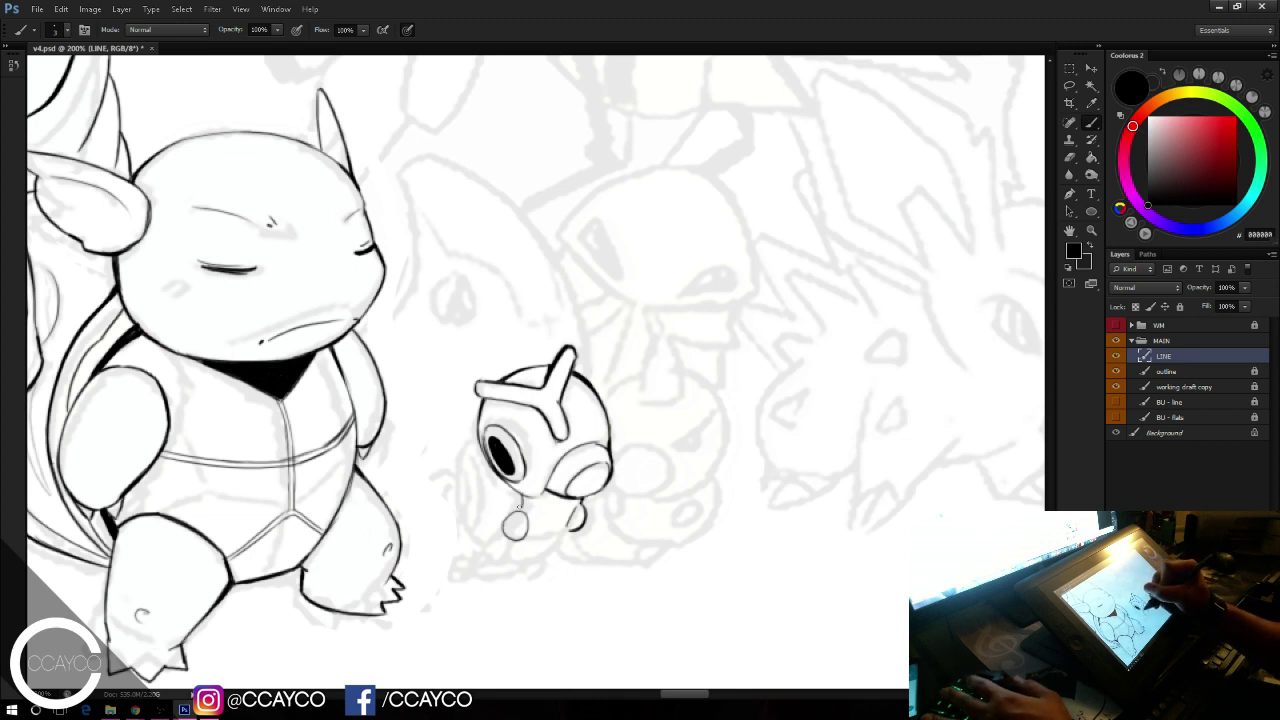
pyautogui.moveTo(522, 496); pyautogui.dragTo(521, 510)
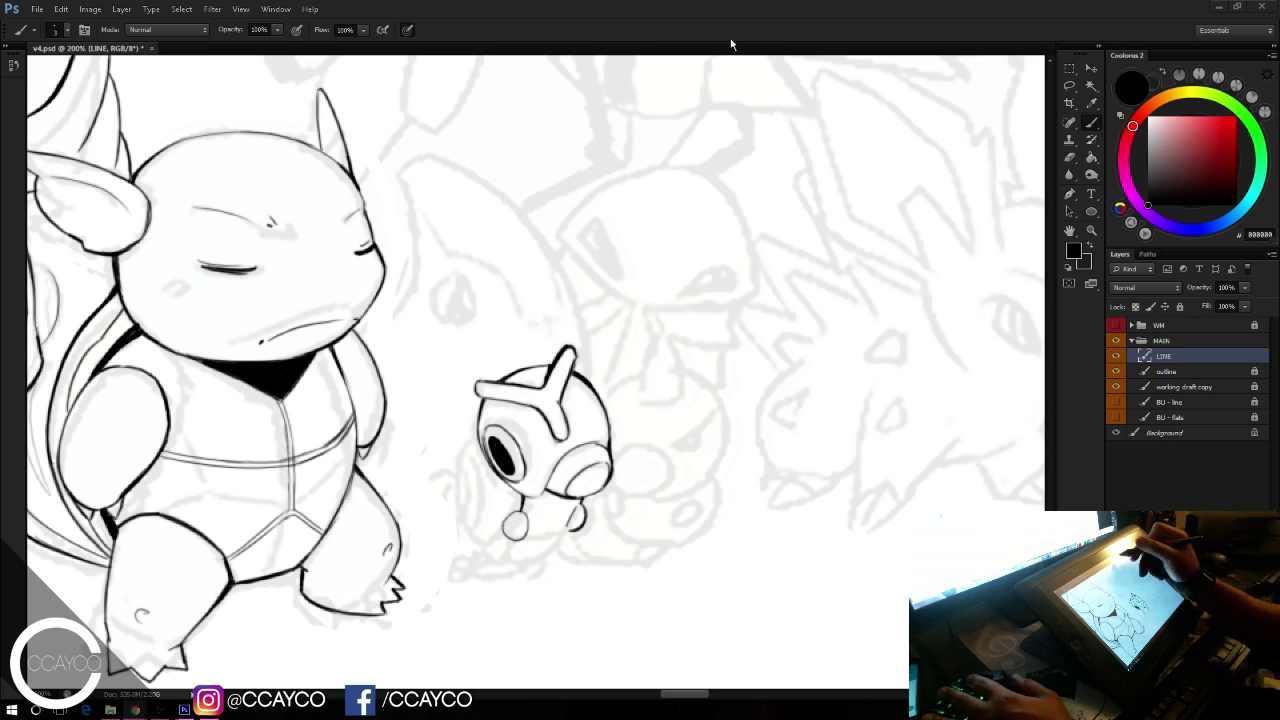
# Step: Ink Caterpie's belly between and below the upper feet, undoing strokes that do not fit
pyautogui.moveTo(522, 540)
pyautogui.mouseDown()
pyautogui.moveTo(570, 526)
pyautogui.moveTo(523, 539)
pyautogui.moveTo(563, 535)
pyautogui.moveTo(569, 502)
pyautogui.moveTo(547, 557)
pyautogui.mouseUp()
pyautogui.hotkey('ctrl', 'z')
pyautogui.hotkey('ctrl', 'z')
pyautogui.hotkey('ctrl', 'z')
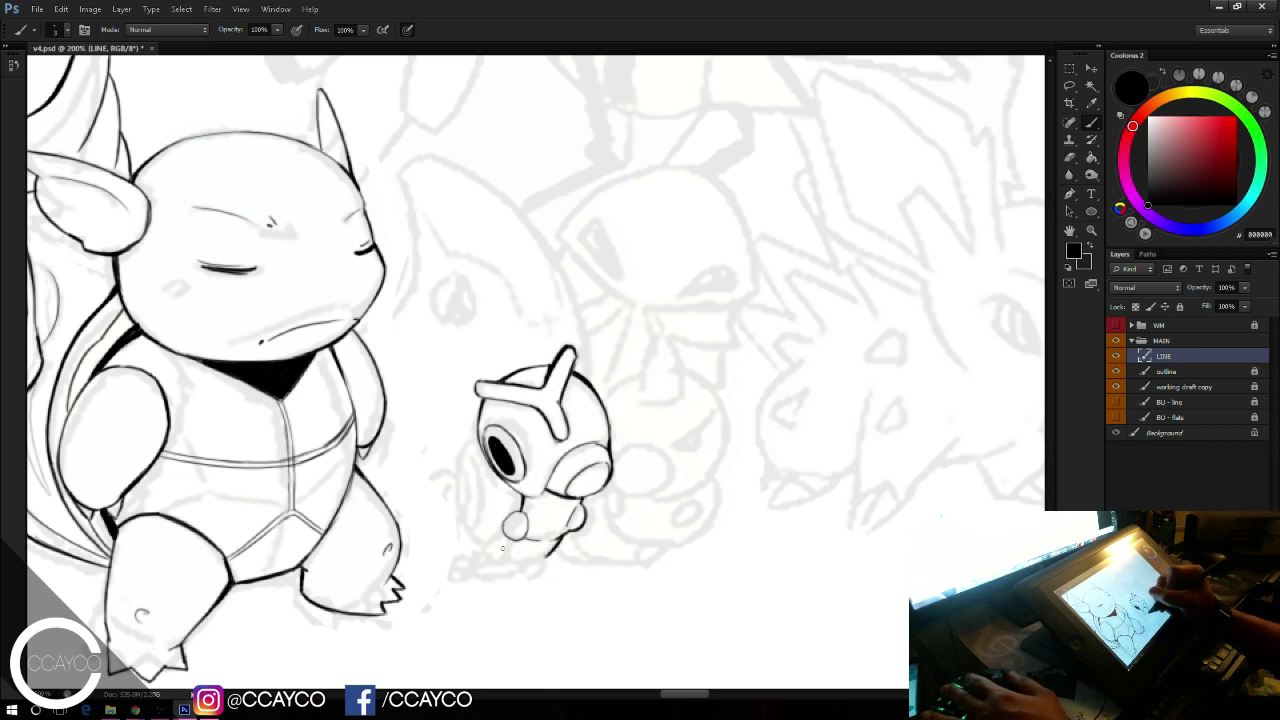
pyautogui.hotkey('ctrl', 'z')
pyautogui.moveTo(498, 546)
pyautogui.mouseDown()
pyautogui.moveTo(500, 560)
pyautogui.moveTo(510, 553)
pyautogui.moveTo(501, 561)
pyautogui.moveTo(552, 558)
pyautogui.mouseUp()
pyautogui.hotkey('ctrl', 'z')
pyautogui.hotkey('ctrl', 'z')
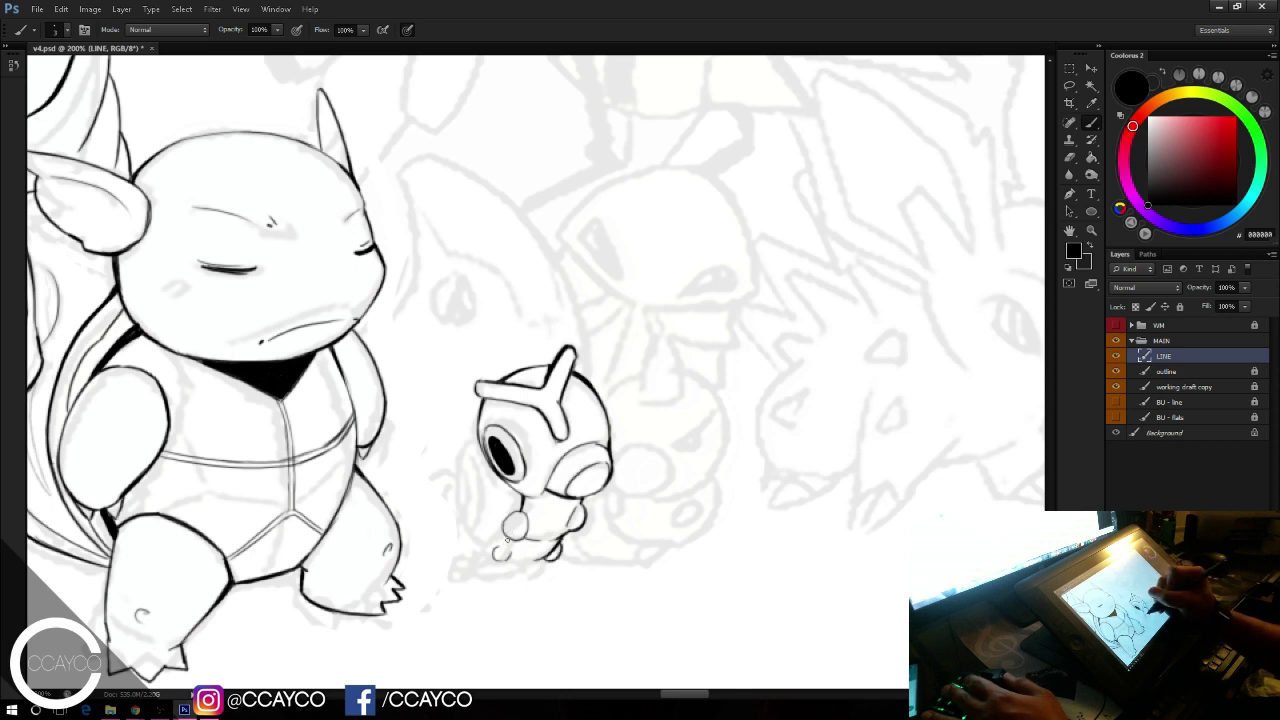
# Step: Ink Caterpie's lower small round foot and the bottom edge of the belly beside it
pyautogui.hotkey('ctrl', 'z')
pyautogui.moveTo(496, 550); pyautogui.dragTo(508, 544)
pyautogui.hotkey('ctrl', 'z')
pyautogui.hotkey('ctrl', 'z')
pyautogui.moveTo(508, 559)
pyautogui.mouseDown()
pyautogui.moveTo(534, 561)
pyautogui.moveTo(523, 561)
pyautogui.mouseUp()
pyautogui.hotkey('ctrl', 'z')
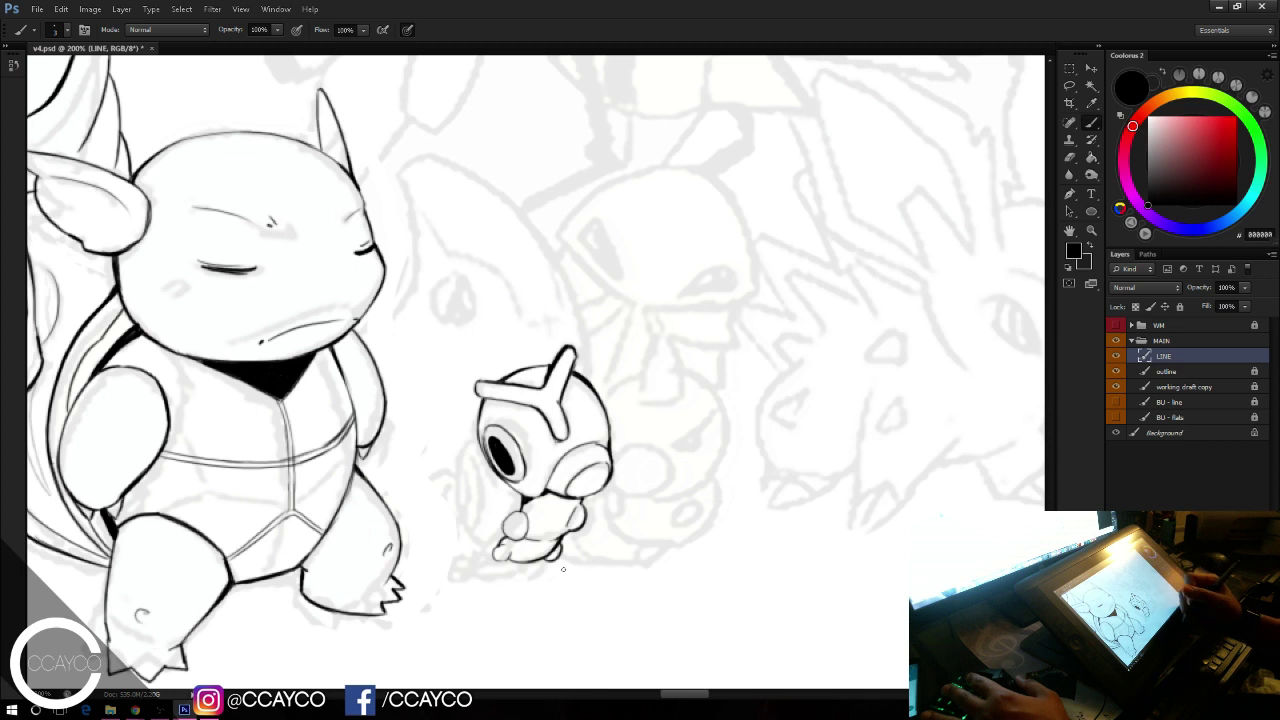
# Step: Ink the curved body segment behind Caterpie's head and upper foot, with a narrow oval marking inside it
pyautogui.moveTo(781, 457); pyautogui.dragTo(798, 421)
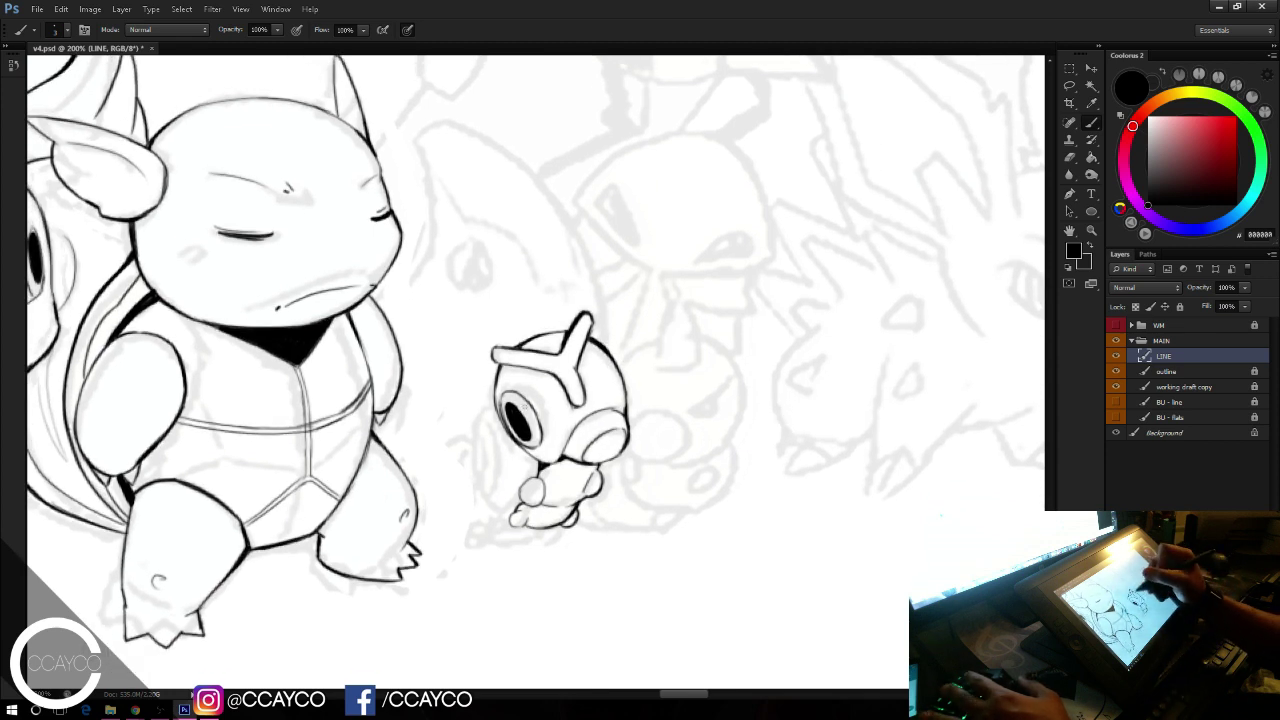
pyautogui.moveTo(495, 412)
pyautogui.mouseDown()
pyautogui.moveTo(493, 482)
pyautogui.moveTo(492, 427)
pyautogui.moveTo(511, 502)
pyautogui.moveTo(482, 478)
pyautogui.mouseUp()
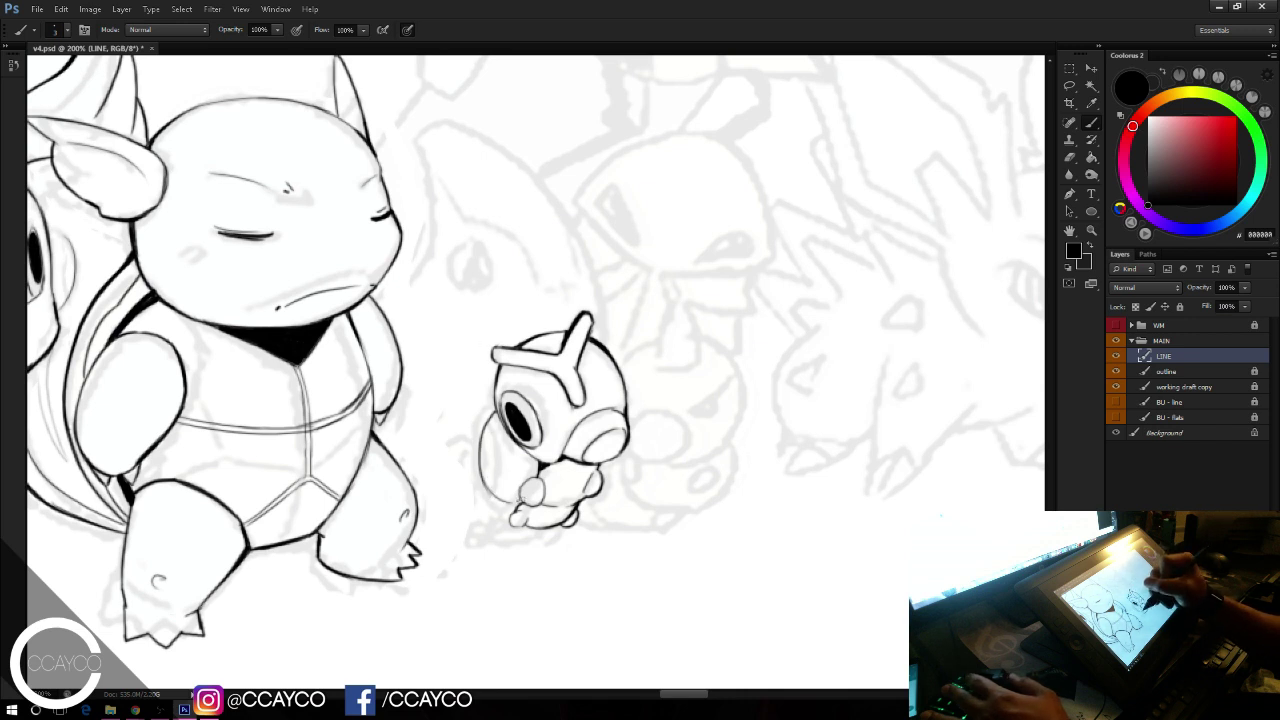
pyautogui.moveTo(488, 489)
pyautogui.mouseDown()
pyautogui.moveTo(496, 433)
pyautogui.moveTo(486, 495)
pyautogui.mouseUp()
pyautogui.hotkey('ctrl', 'z')
pyautogui.moveTo(484, 445)
pyautogui.mouseDown()
pyautogui.moveTo(500, 485)
pyautogui.moveTo(485, 479)
pyautogui.moveTo(488, 432)
pyautogui.moveTo(483, 454)
pyautogui.moveTo(499, 469)
pyautogui.moveTo(487, 427)
pyautogui.moveTo(491, 488)
pyautogui.moveTo(488, 438)
pyautogui.mouseUp()
pyautogui.hotkey('ctrl', 'z')
pyautogui.hotkey('ctrl', 'z')
pyautogui.hotkey('ctrl', 'z')
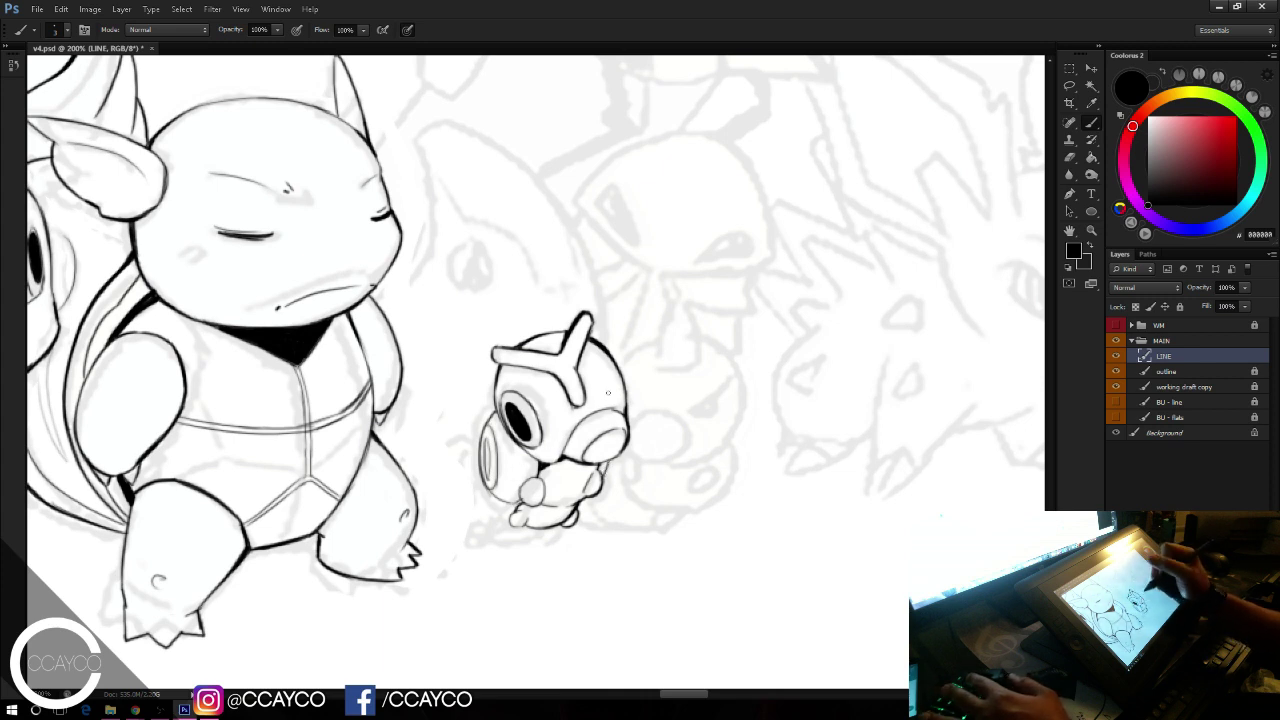
# Step: Ink the next segment's outer curve from the lower foot up along Caterpie's back, redoing it until it fits
pyautogui.moveTo(510, 519); pyautogui.dragTo(476, 468)
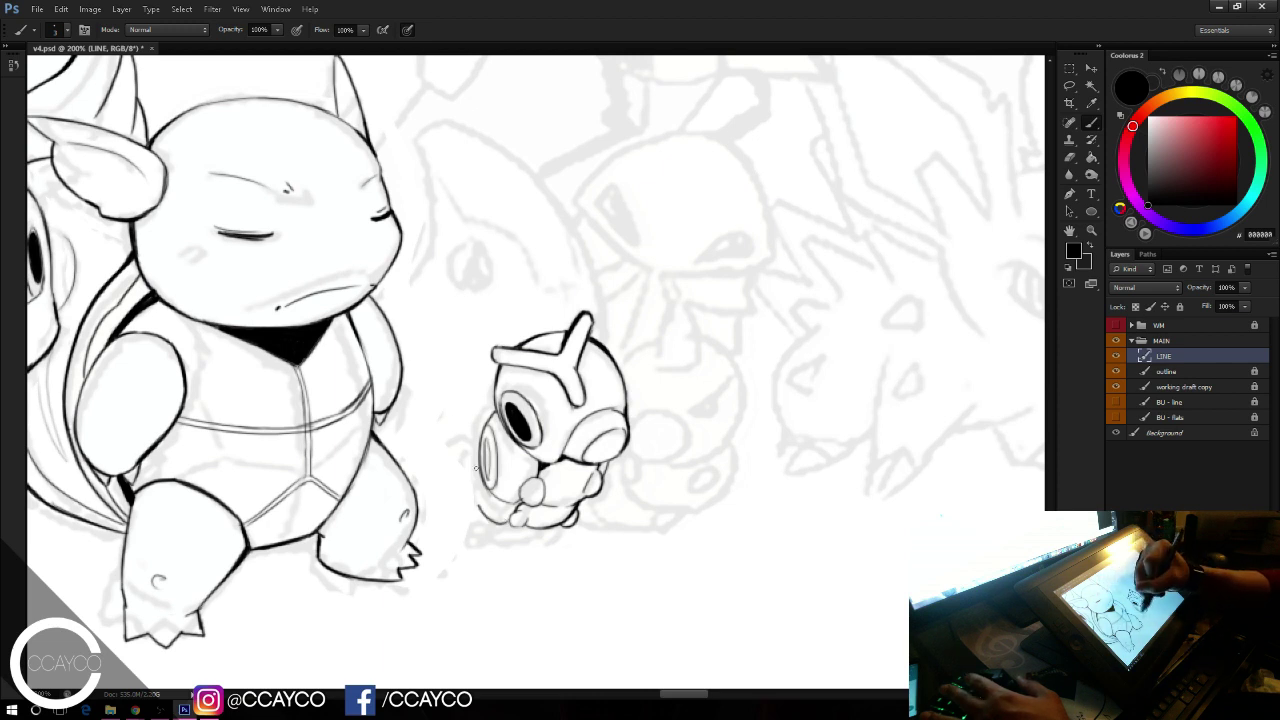
pyautogui.hotkey('ctrl', 'z')
pyautogui.moveTo(510, 522)
pyautogui.mouseDown()
pyautogui.moveTo(472, 496)
pyautogui.moveTo(475, 453)
pyautogui.mouseUp()
pyautogui.hotkey('ctrl', 'z')
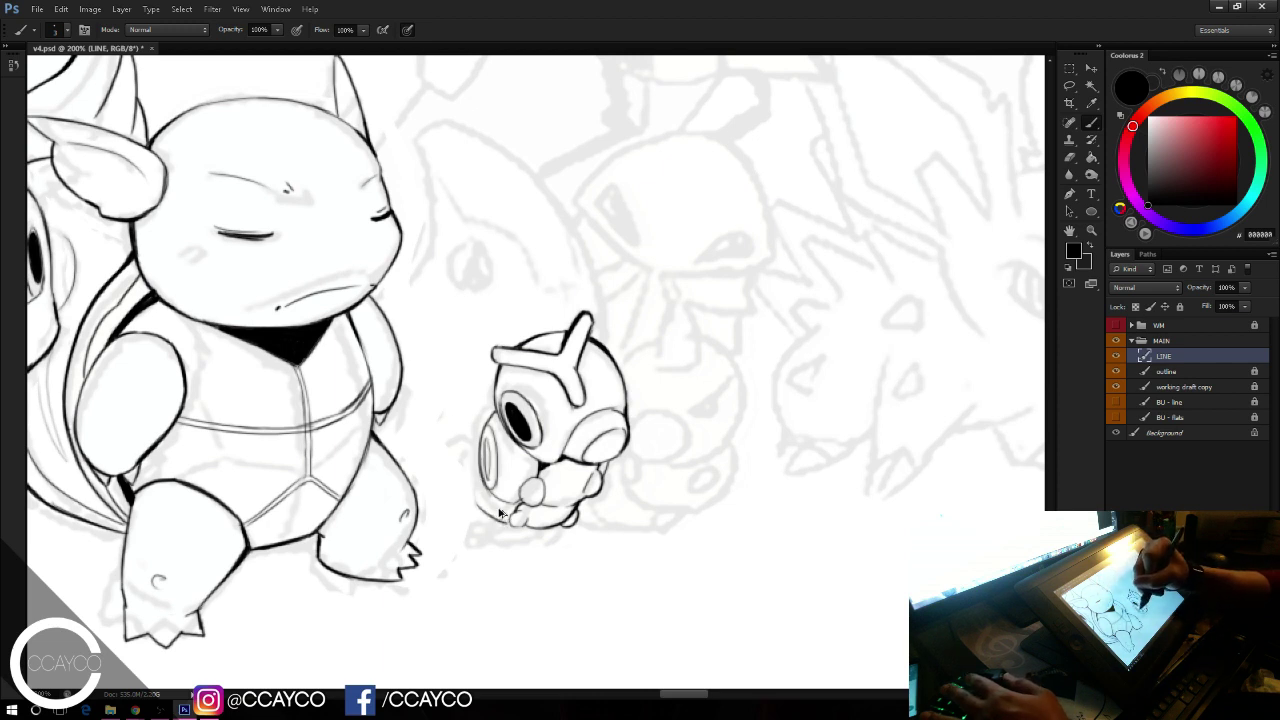
pyautogui.hotkey('ctrl', 'z')
pyautogui.moveTo(512, 522)
pyautogui.mouseDown()
pyautogui.moveTo(471, 488)
pyautogui.moveTo(477, 451)
pyautogui.mouseUp()
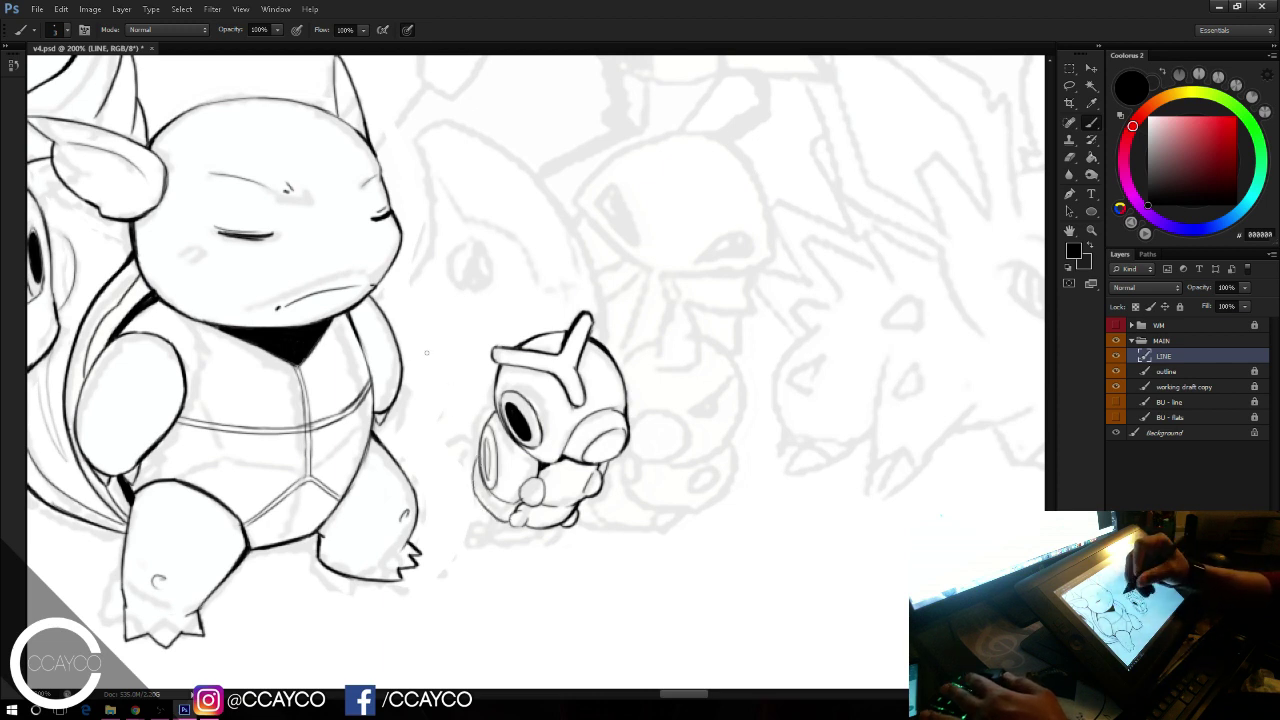
pyautogui.hotkey('ctrl', 'z')
pyautogui.hotkey('ctrl', 'z')
pyautogui.moveTo(508, 519)
pyautogui.mouseDown()
pyautogui.moveTo(477, 487)
pyautogui.moveTo(477, 456)
pyautogui.mouseUp()
pyautogui.moveTo(487, 503); pyautogui.dragTo(480, 460)
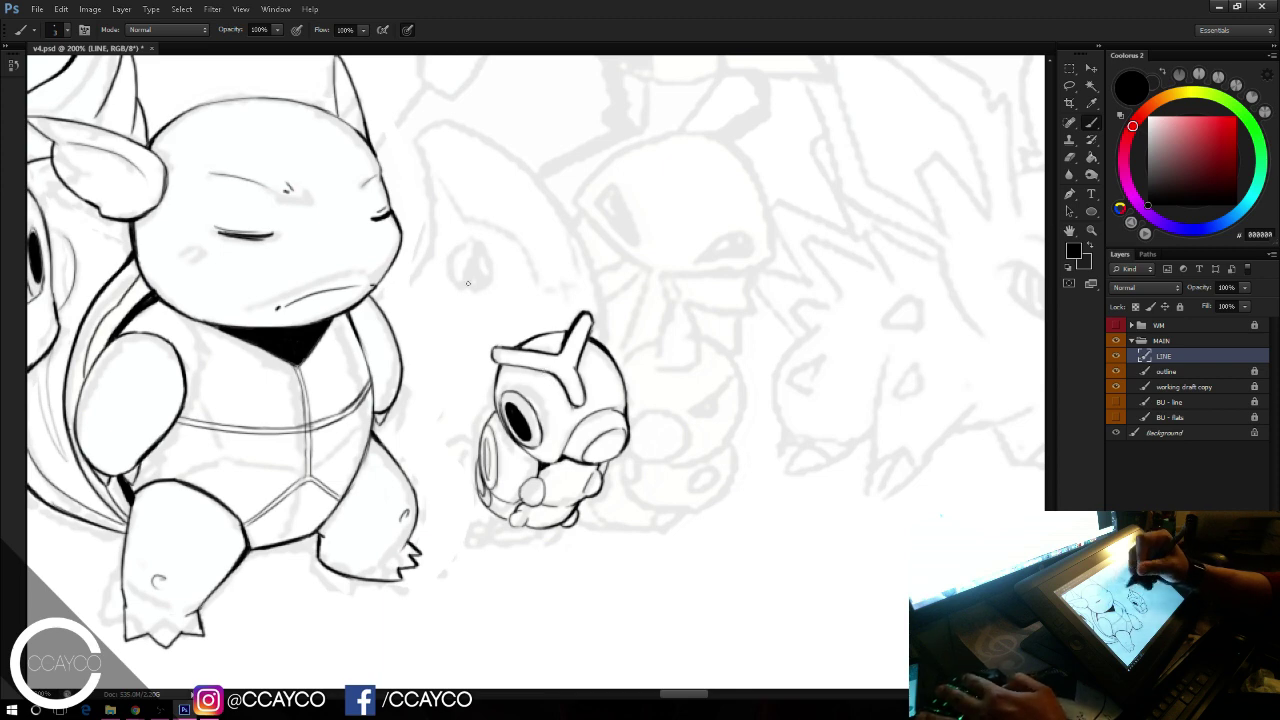
# Step: Strengthen the lower back edge of Caterpie's segments and ink the start of the underside below the feet
pyautogui.moveTo(617, 339); pyautogui.dragTo(676, 280)
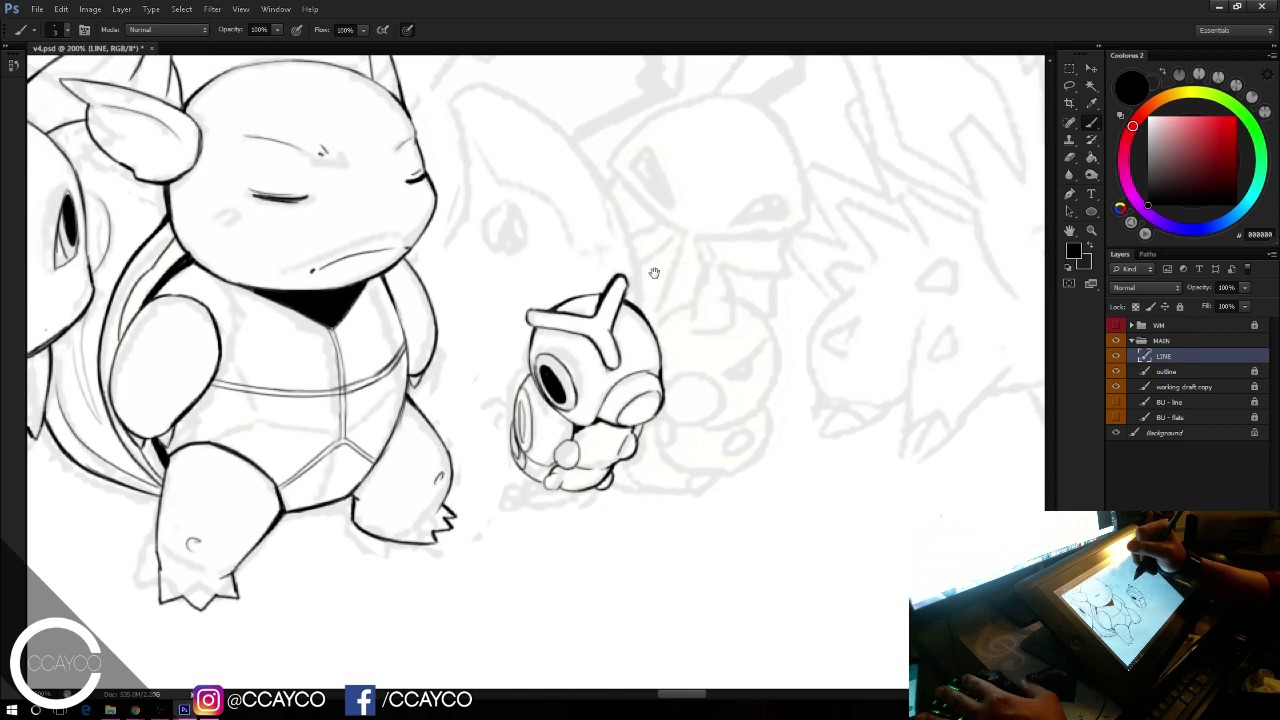
pyautogui.moveTo(586, 264); pyautogui.dragTo(549, 302)
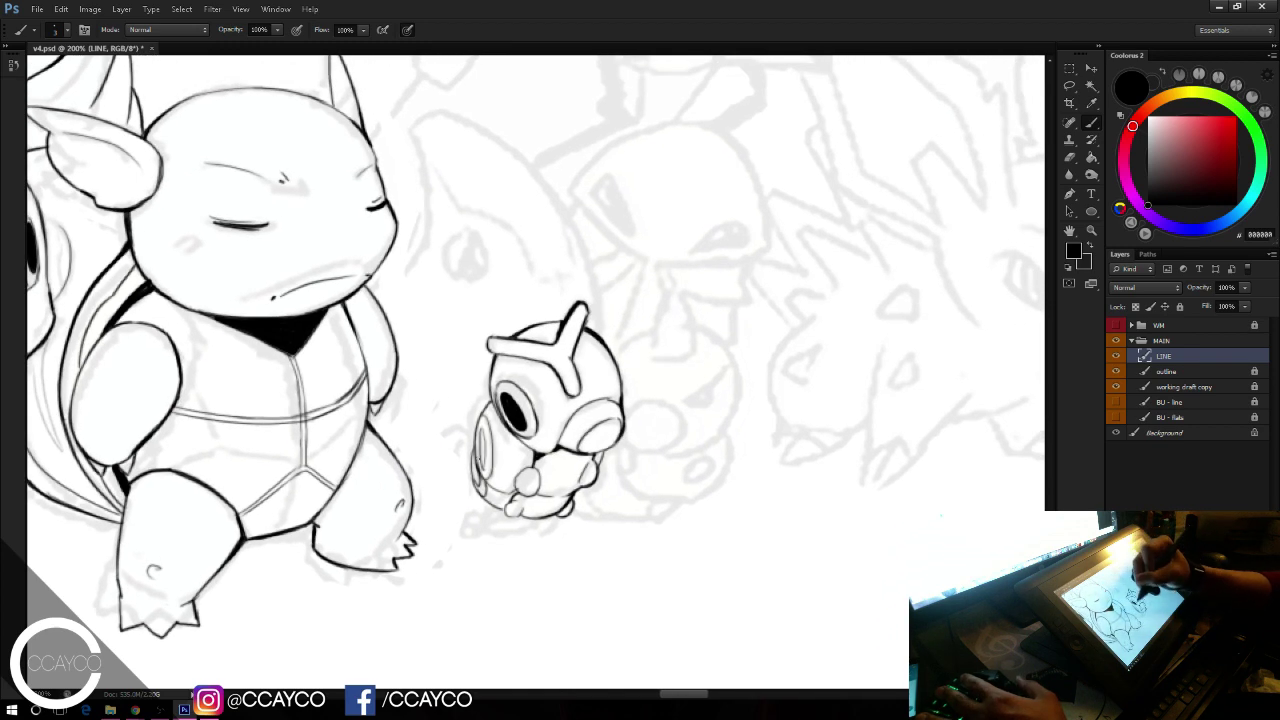
pyautogui.moveTo(495, 504)
pyautogui.mouseDown()
pyautogui.moveTo(488, 500)
pyautogui.moveTo(474, 455)
pyautogui.moveTo(518, 497)
pyautogui.mouseUp()
pyautogui.hotkey('ctrl', 'z')
pyautogui.hotkey('ctrl', 'z')
pyautogui.hotkey('ctrl', 'z')
pyautogui.hotkey('ctrl', 'z')
pyautogui.hotkey('ctrl', 'z')
pyautogui.hotkey('ctrl', 'z')
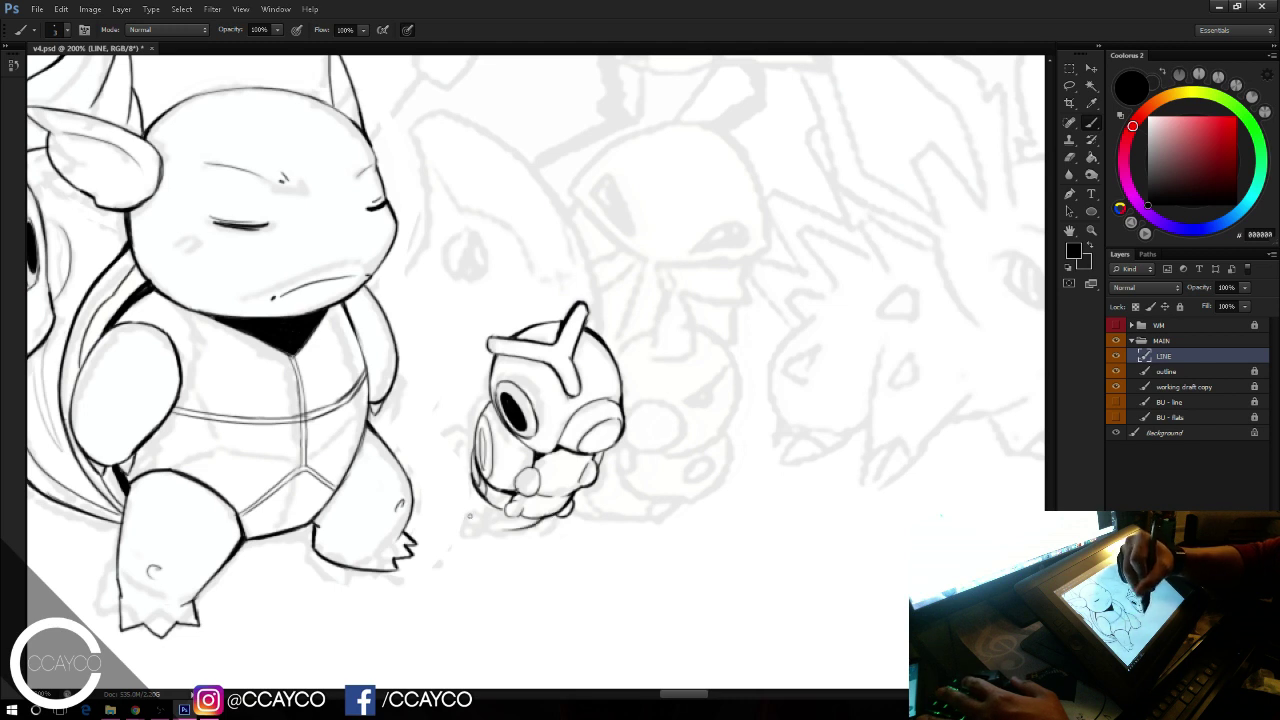
# Step: Ink the sweeping curve under Caterpie's body and erase the excess at its outer end
pyautogui.moveTo(443, 503)
pyautogui.mouseDown()
pyautogui.moveTo(520, 528)
pyautogui.moveTo(560, 516)
pyautogui.mouseUp()
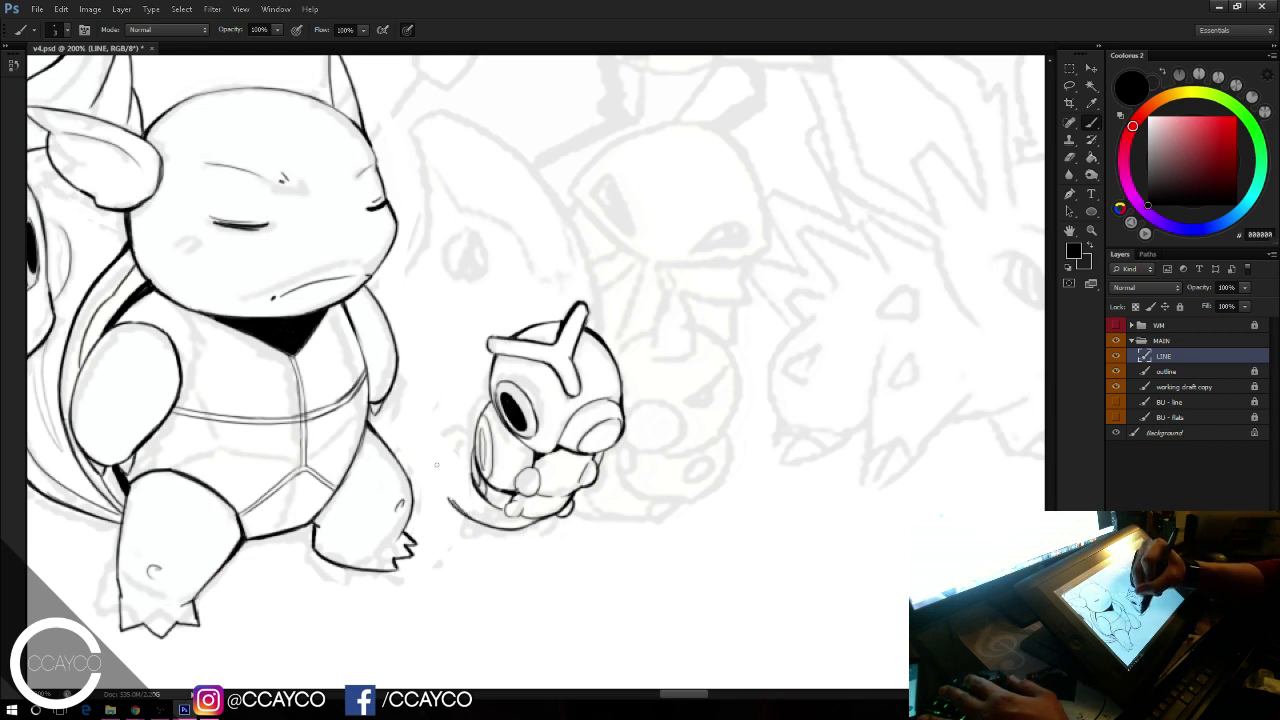
pyautogui.press('e')
pyautogui.moveTo(438, 468)
pyautogui.mouseDown()
pyautogui.moveTo(480, 515)
pyautogui.moveTo(530, 530)
pyautogui.moveTo(541, 520)
pyautogui.mouseUp()
pyautogui.press('b')
pyautogui.hotkey('ctrl', 'z')
pyautogui.hotkey('ctrl', 'z')
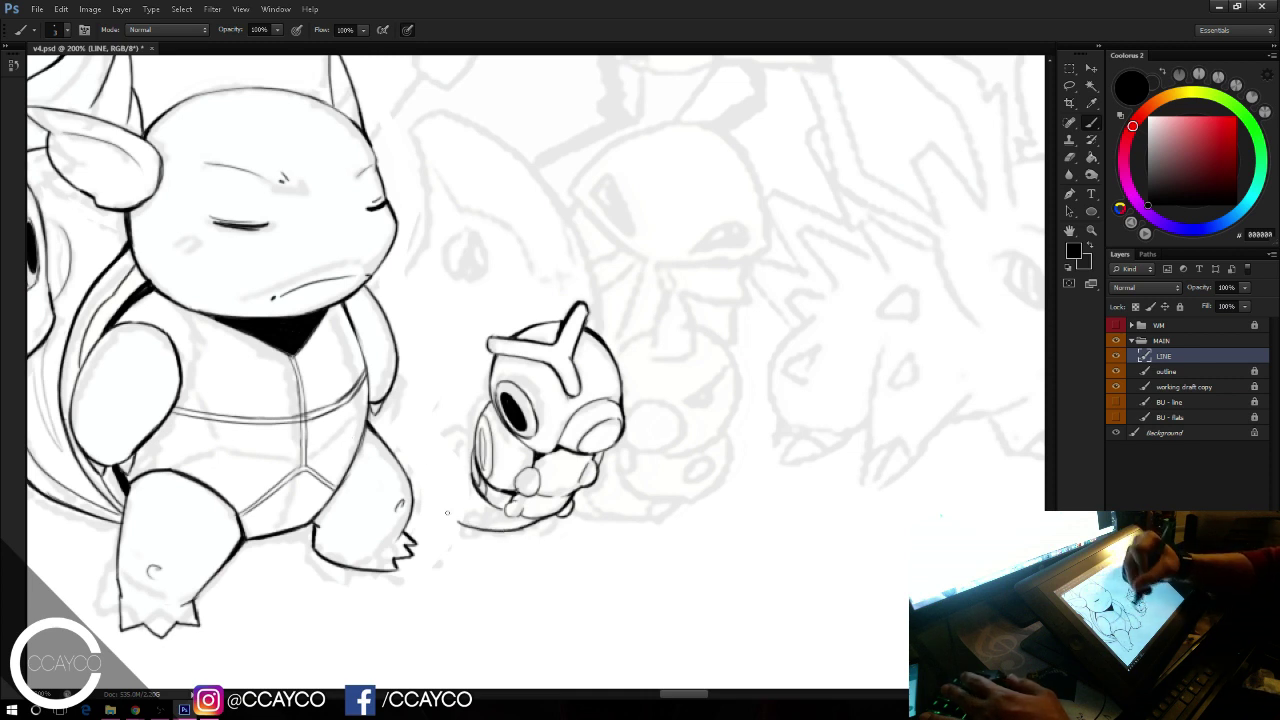
# Step: Extend the underside curve outward and up along Caterpie's tail, redoing the stroke until it flows smoothly
pyautogui.moveTo(413, 463); pyautogui.dragTo(461, 526)
pyautogui.hotkey('ctrl', 'z')
pyautogui.moveTo(412, 462); pyautogui.dragTo(462, 526)
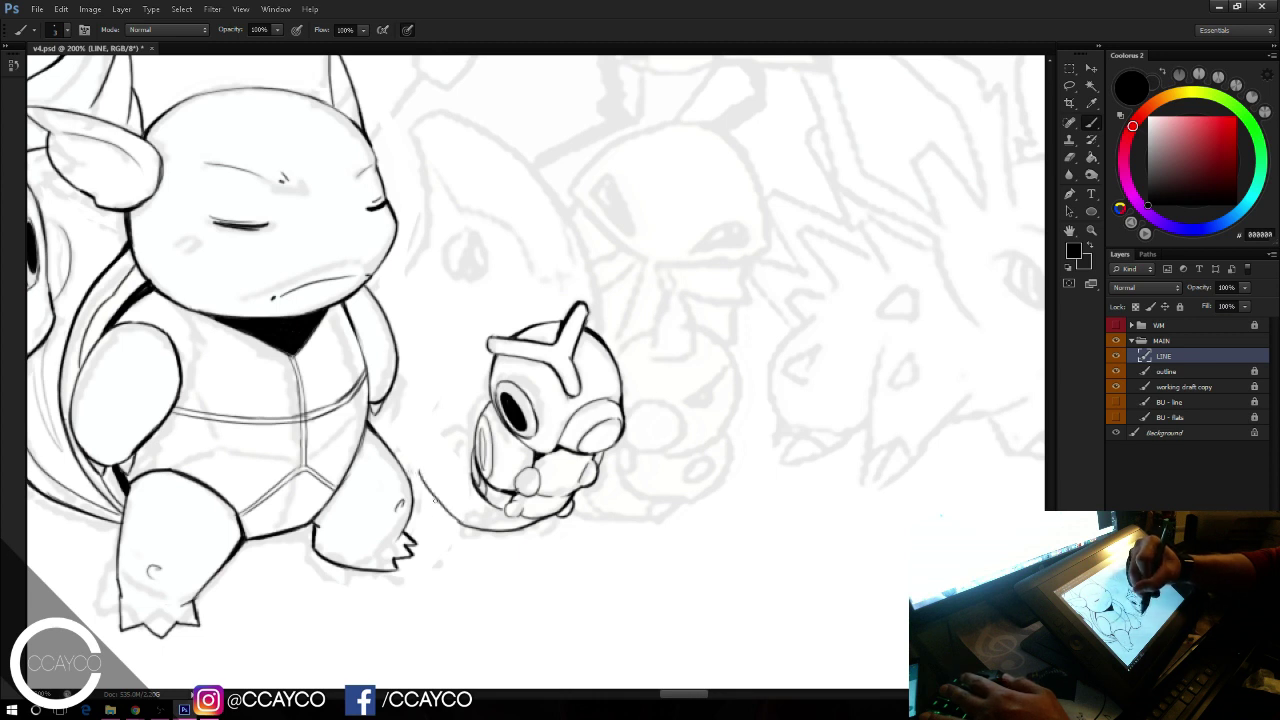
pyautogui.hotkey('ctrl', 'z')
pyautogui.hotkey('ctrl', 'z')
pyautogui.moveTo(418, 472); pyautogui.dragTo(456, 520)
pyautogui.hotkey('ctrl', 'z')
pyautogui.moveTo(422, 474); pyautogui.dragTo(460, 524)
pyautogui.hotkey('ctrl', 'z')
pyautogui.moveTo(422, 473)
pyautogui.mouseDown()
pyautogui.moveTo(454, 518)
pyautogui.moveTo(497, 530)
pyautogui.mouseUp()
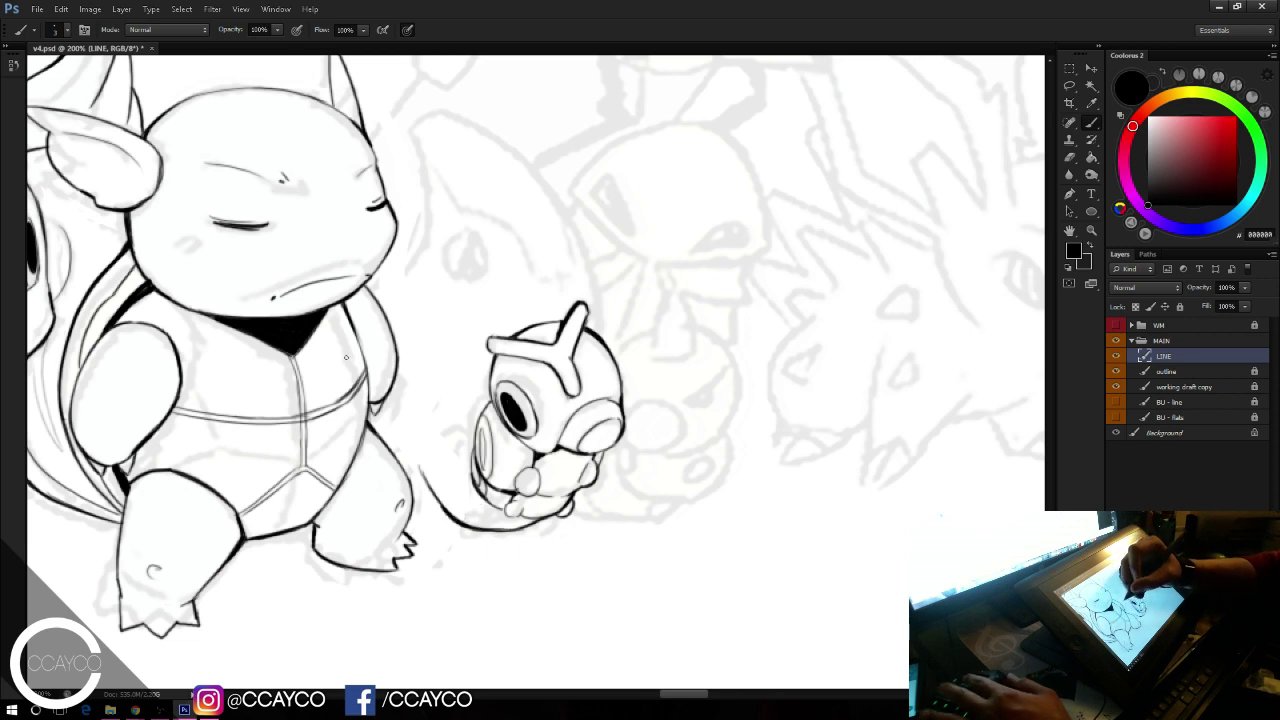
# Step: Trim the tail outline's upper end and ink the tail's inner edge so that both edges taper to a point
pyautogui.press('e')
pyautogui.moveTo(421, 466)
pyautogui.mouseDown()
pyautogui.moveTo(439, 504)
pyautogui.moveTo(430, 435)
pyautogui.moveTo(451, 473)
pyautogui.mouseUp()
pyautogui.press('b')
pyautogui.hotkey('ctrl', 'z')
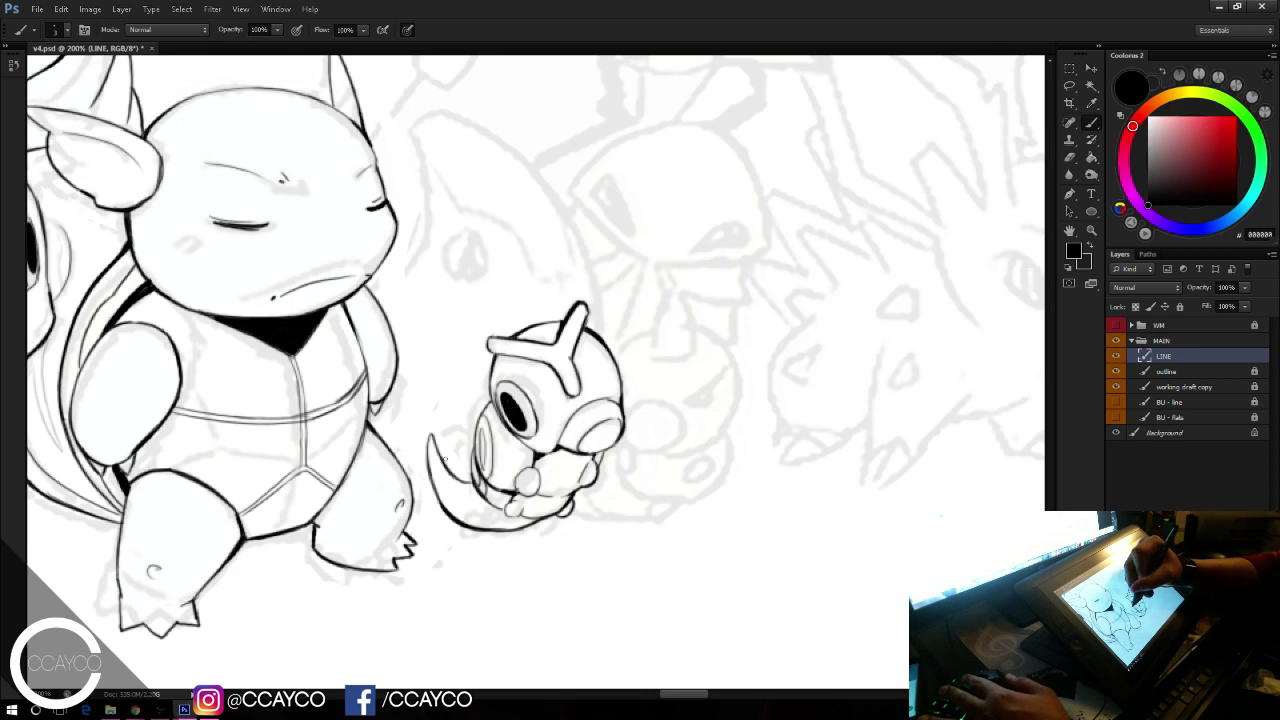
# Step: Ink the segment divisions along Caterpie's tail and a ring marking on the segment nearest the body
pyautogui.moveTo(440, 498); pyautogui.dragTo(512, 520)
pyautogui.hotkey('ctrl', 'z')
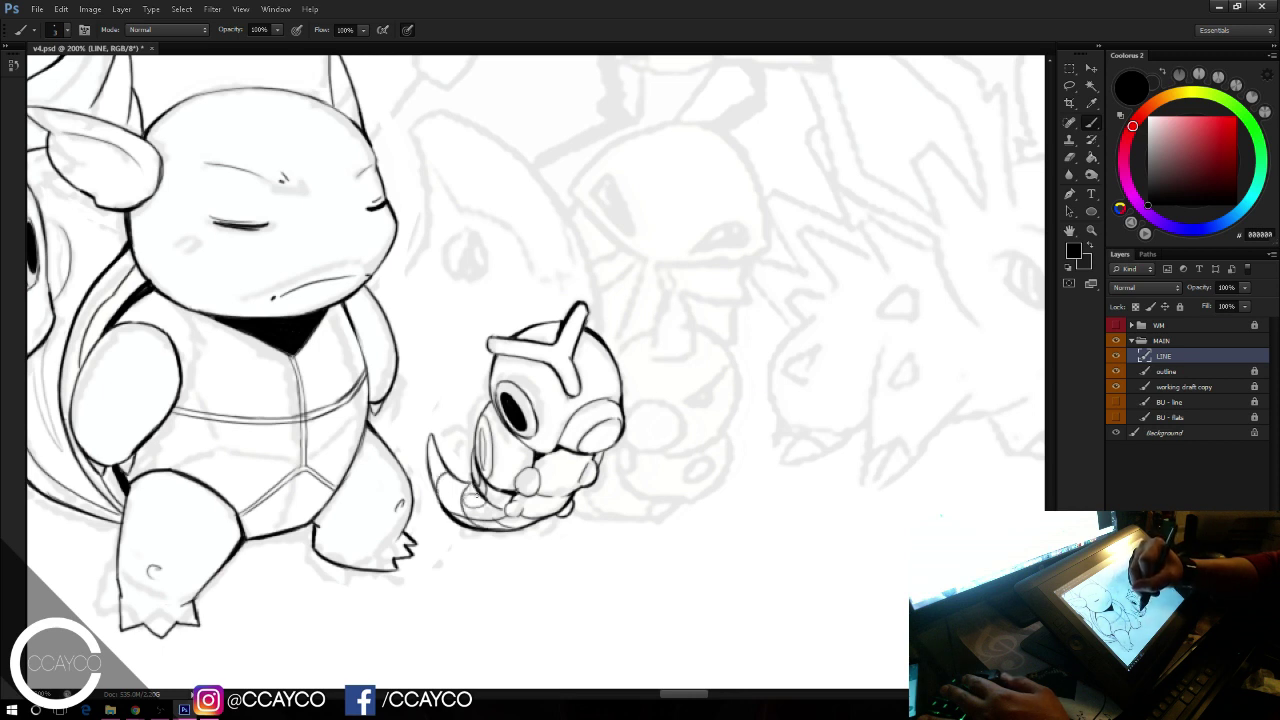
pyautogui.hotkey('ctrl', 'z')
pyautogui.moveTo(464, 499); pyautogui.dragTo(485, 509)
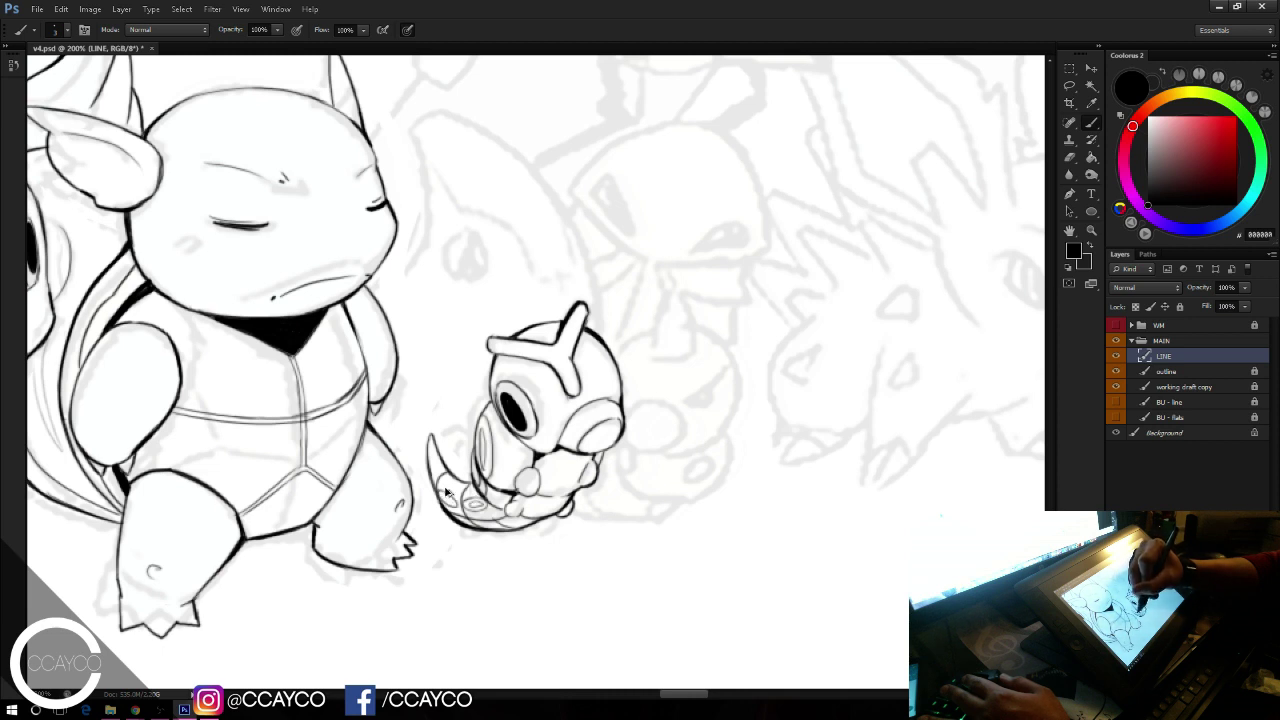
# Step: Ink a ring marking on the outer tail segment and an elongated oval spike on the tail's tip
pyautogui.hotkey('ctrl', 'z')
pyautogui.moveTo(445, 490); pyautogui.dragTo(455, 500)
pyautogui.hotkey('ctrl', 'z')
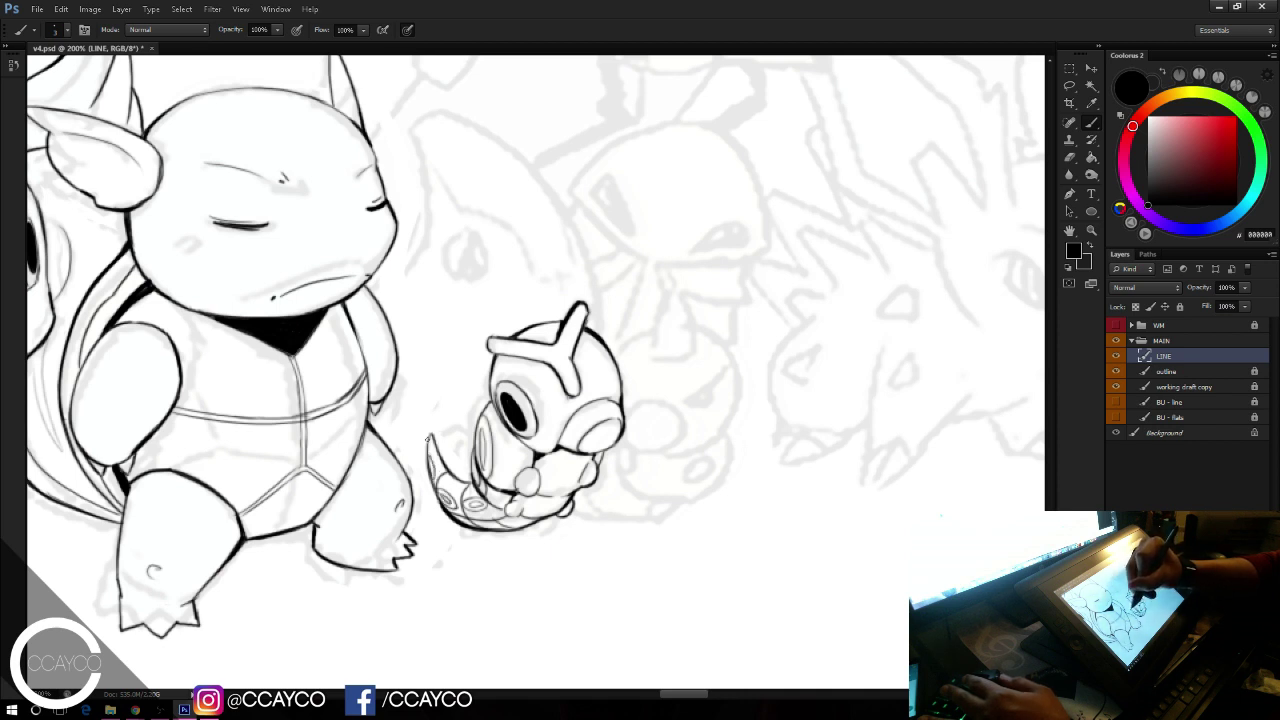
pyautogui.moveTo(427, 431); pyautogui.dragTo(417, 383)
pyautogui.moveTo(418, 383); pyautogui.dragTo(433, 431)
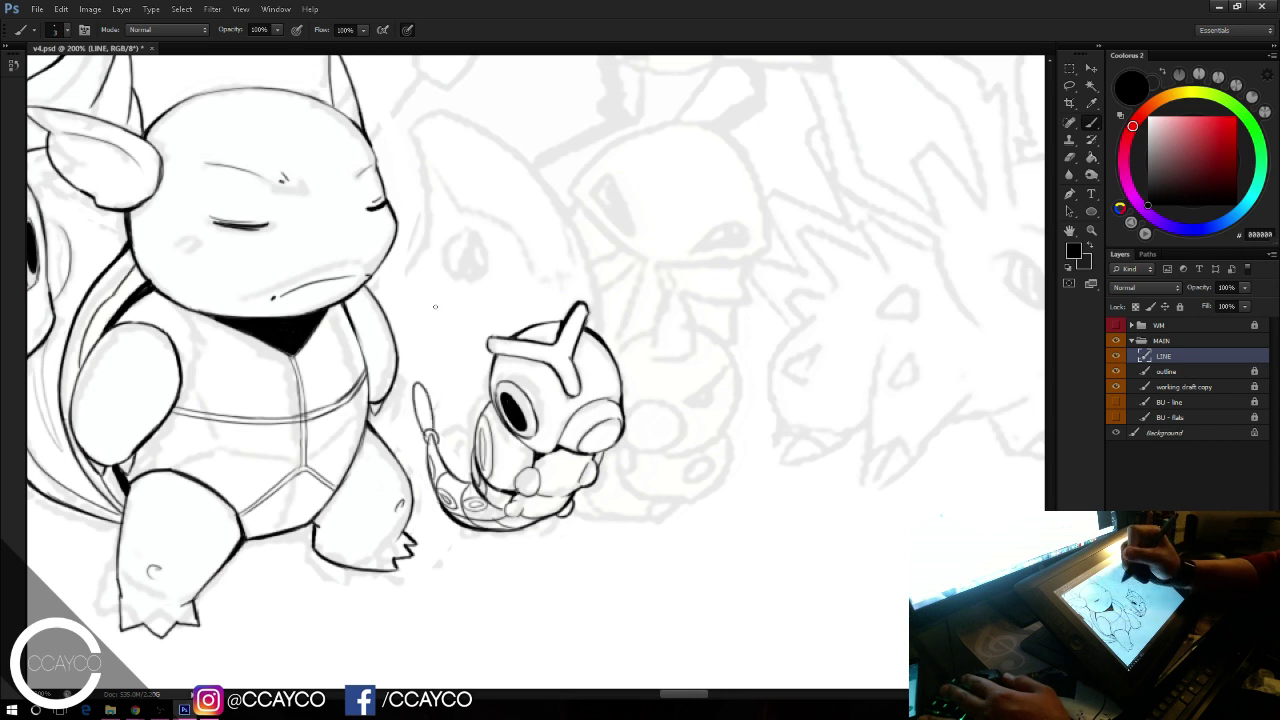
# Step: Lasso the whole Caterpie, shift it slightly down and left with Free Transform, deselect it and save the file
pyautogui.moveTo(870, 536); pyautogui.dragTo(855, 519)
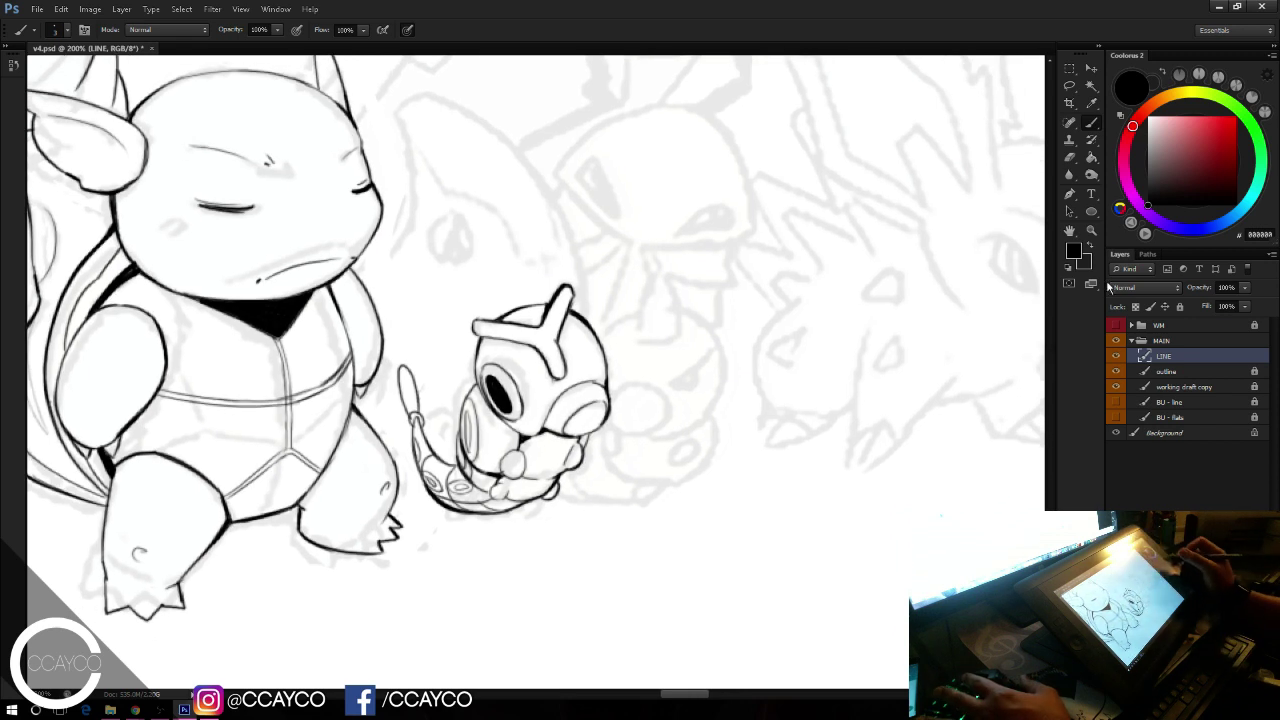
pyautogui.click(1071, 88)
pyautogui.moveTo(667, 278)
pyautogui.mouseDown()
pyautogui.moveTo(521, 240)
pyautogui.moveTo(412, 307)
pyautogui.moveTo(384, 342)
pyautogui.mouseUp()
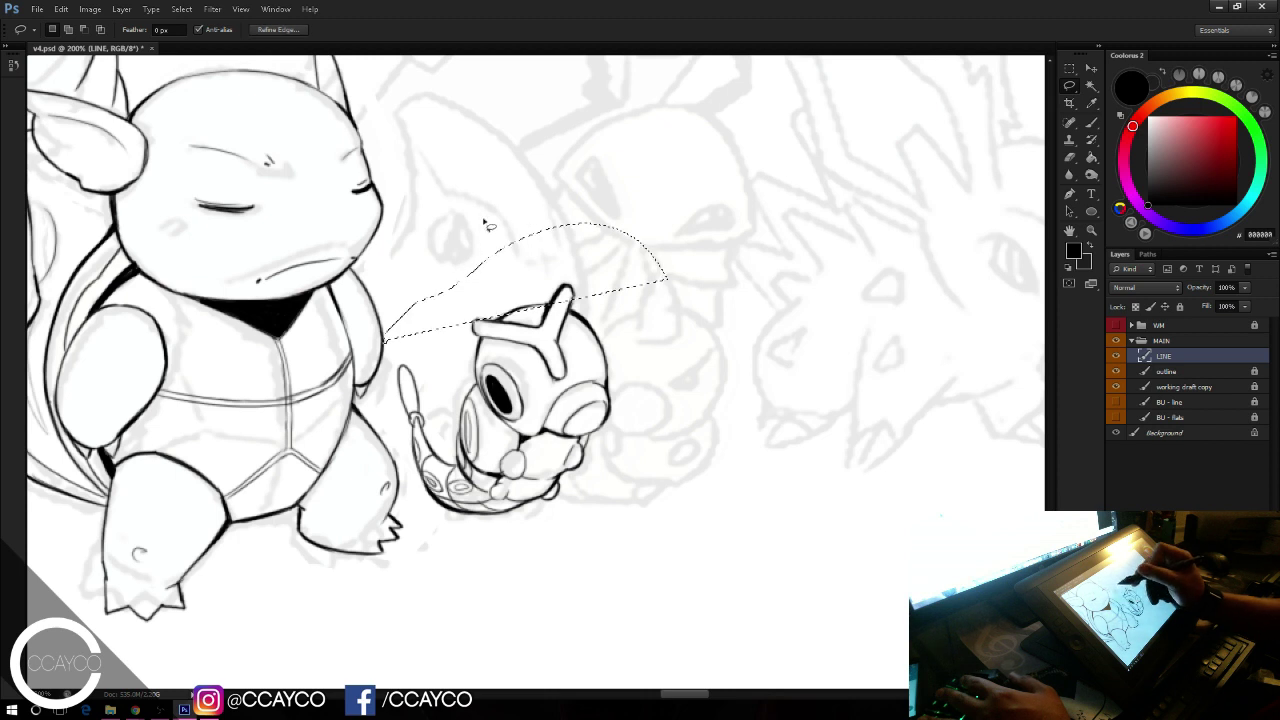
pyautogui.moveTo(484, 219)
pyautogui.mouseDown()
pyautogui.moveTo(660, 402)
pyautogui.moveTo(520, 550)
pyautogui.moveTo(403, 466)
pyautogui.moveTo(425, 327)
pyautogui.moveTo(517, 206)
pyautogui.mouseUp()
pyautogui.hotkey('ctrl', 't')
pyautogui.moveTo(611, 316)
pyautogui.mouseDown()
pyautogui.moveTo(606, 331)
pyautogui.moveTo(606, 320)
pyautogui.mouseUp()
pyautogui.press('Return')
pyautogui.hotkey('ctrl', 'd')
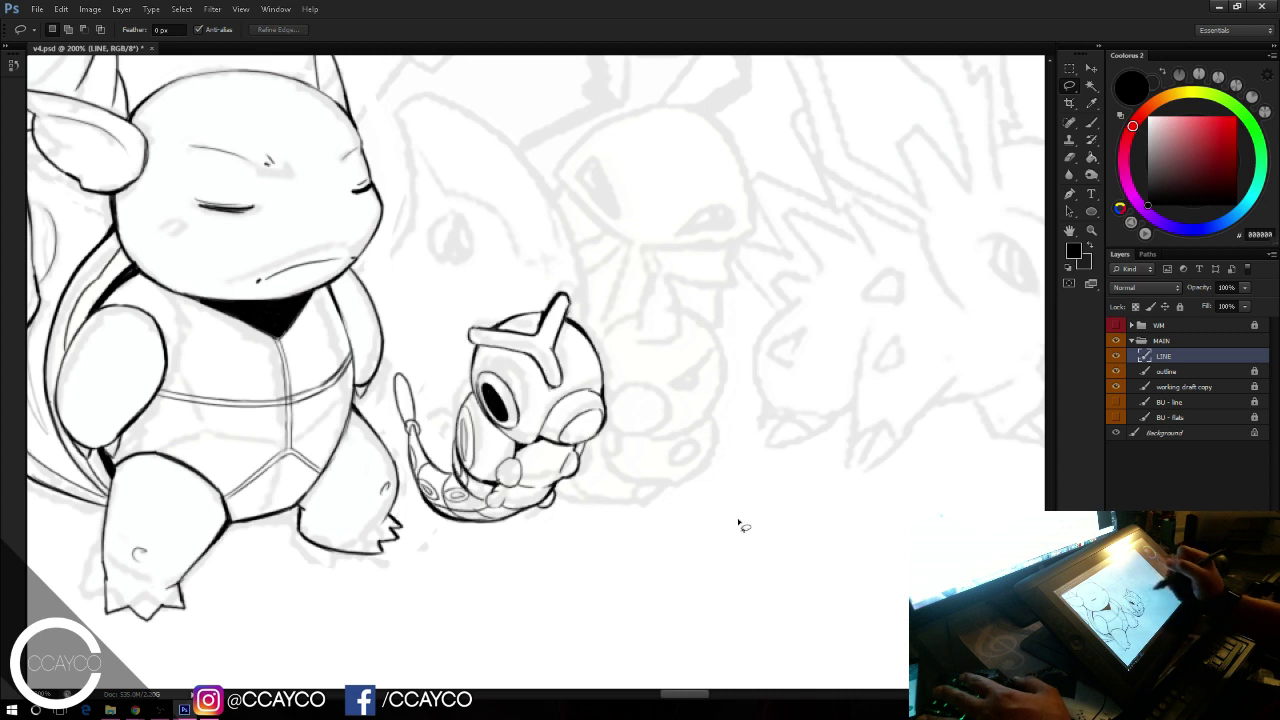
pyautogui.press('b')
pyautogui.hotkey('ctrl', 's')
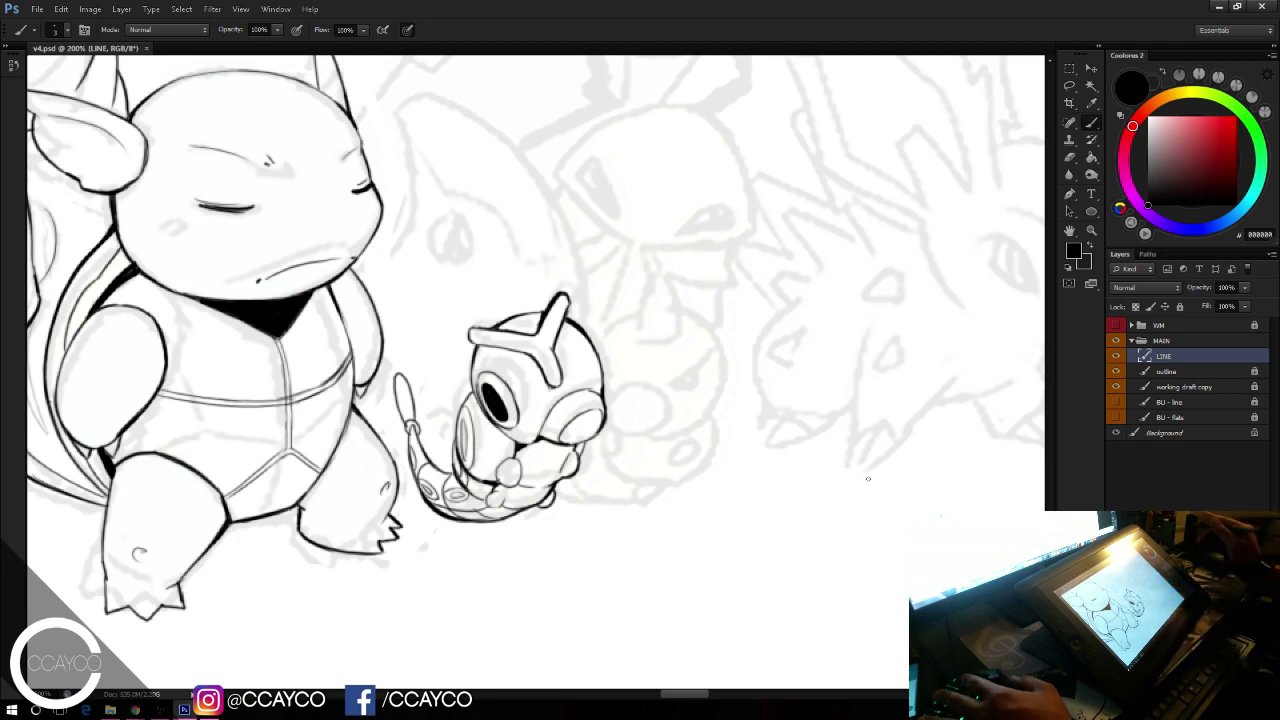
# Step: Ink the oval outline of Weedle's nose over the draft, directly beside Caterpie's cheek
pyautogui.moveTo(835, 239)
pyautogui.mouseDown()
pyautogui.moveTo(845, 279)
pyautogui.moveTo(789, 232)
pyautogui.mouseUp()
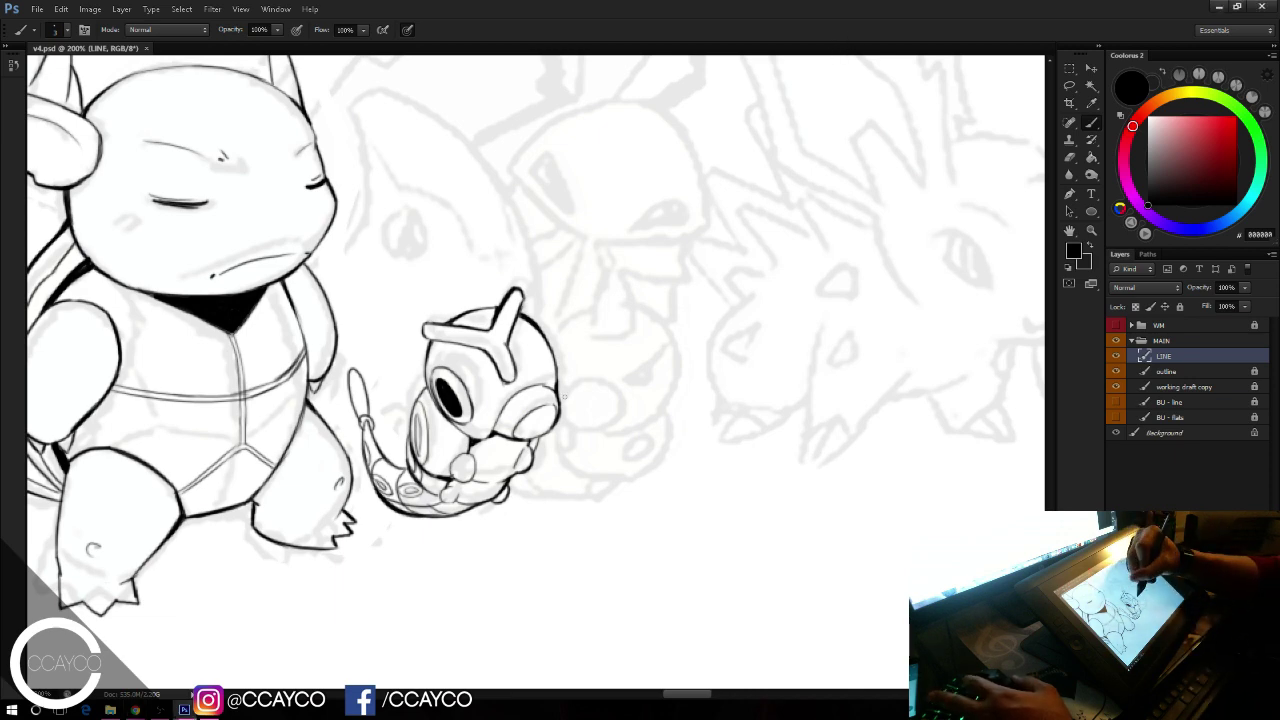
pyautogui.moveTo(562, 396); pyautogui.dragTo(600, 382)
pyautogui.hotkey('ctrl', '=')
pyautogui.moveTo(665, 304); pyautogui.dragTo(683, 280)
pyautogui.hotkey('ctrl', 'z')
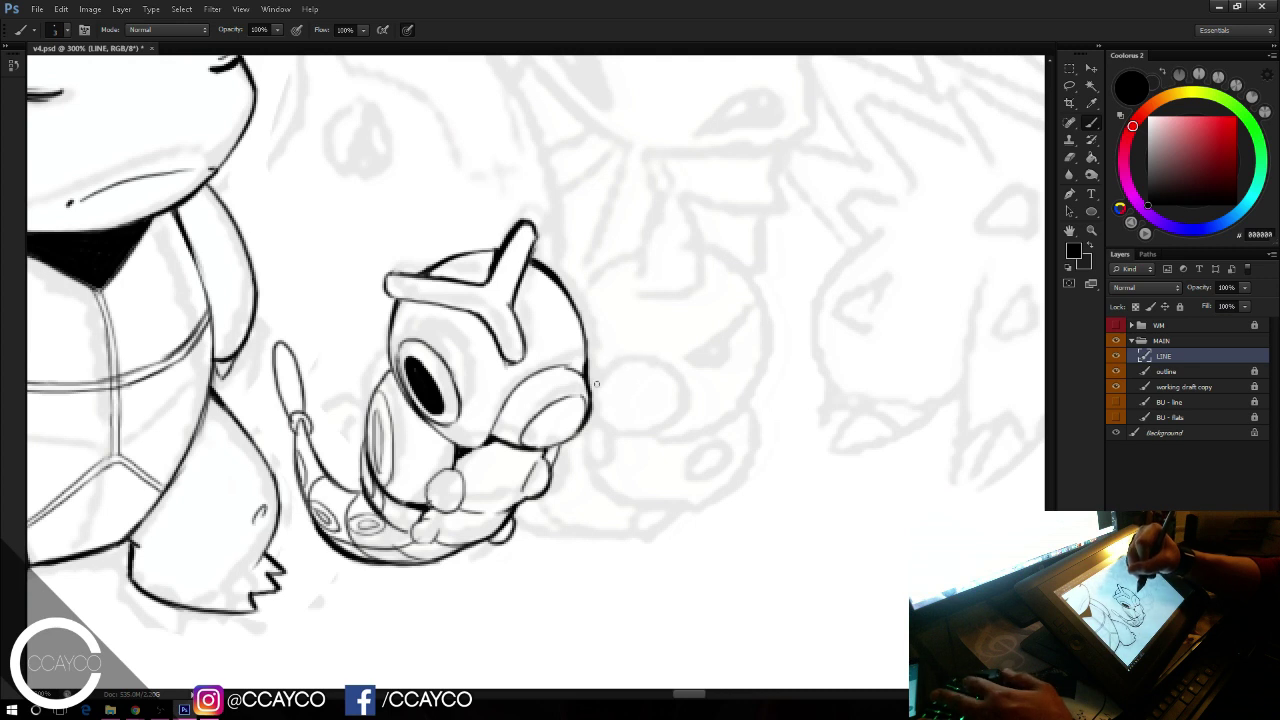
pyautogui.moveTo(595, 385)
pyautogui.mouseDown()
pyautogui.moveTo(663, 369)
pyautogui.moveTo(692, 394)
pyautogui.mouseUp()
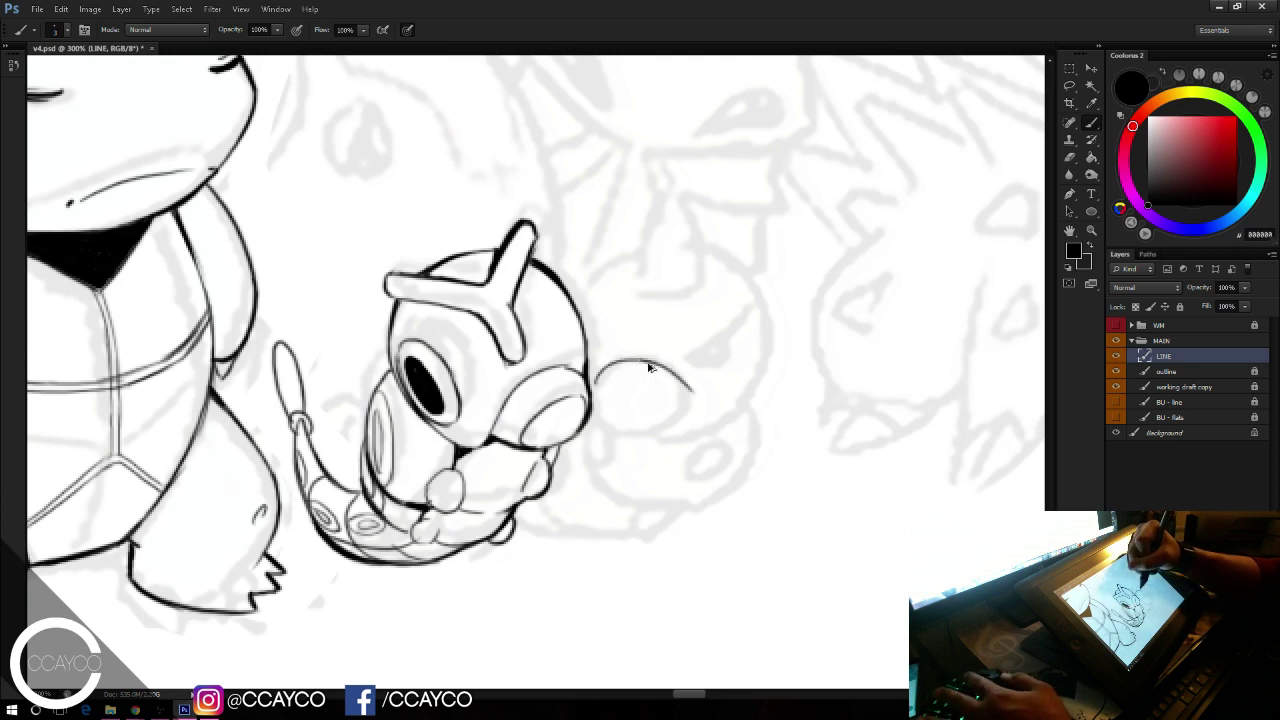
pyautogui.hotkey('ctrl', 'alt', 'z')
pyautogui.hotkey('ctrl', 'alt', 'z')
pyautogui.moveTo(593, 380)
pyautogui.mouseDown()
pyautogui.moveTo(648, 366)
pyautogui.moveTo(673, 402)
pyautogui.mouseUp()
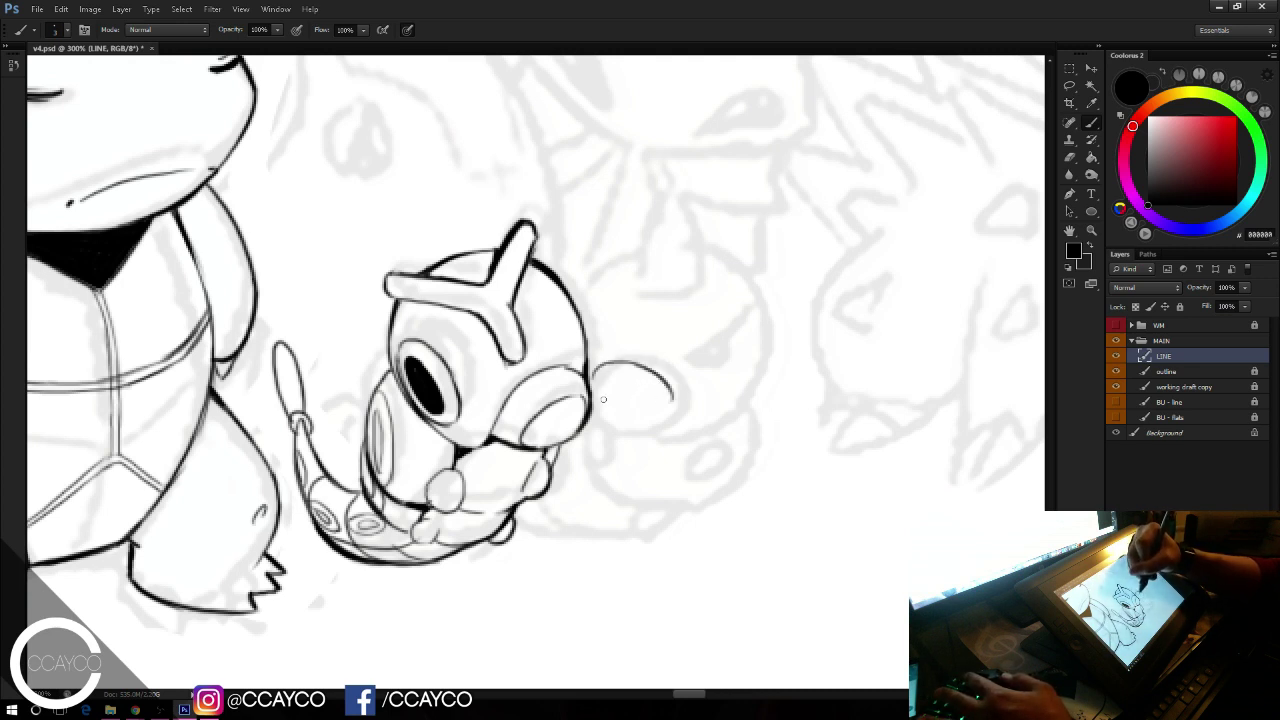
pyautogui.moveTo(592, 384)
pyautogui.mouseDown()
pyautogui.moveTo(611, 414)
pyautogui.moveTo(652, 417)
pyautogui.mouseUp()
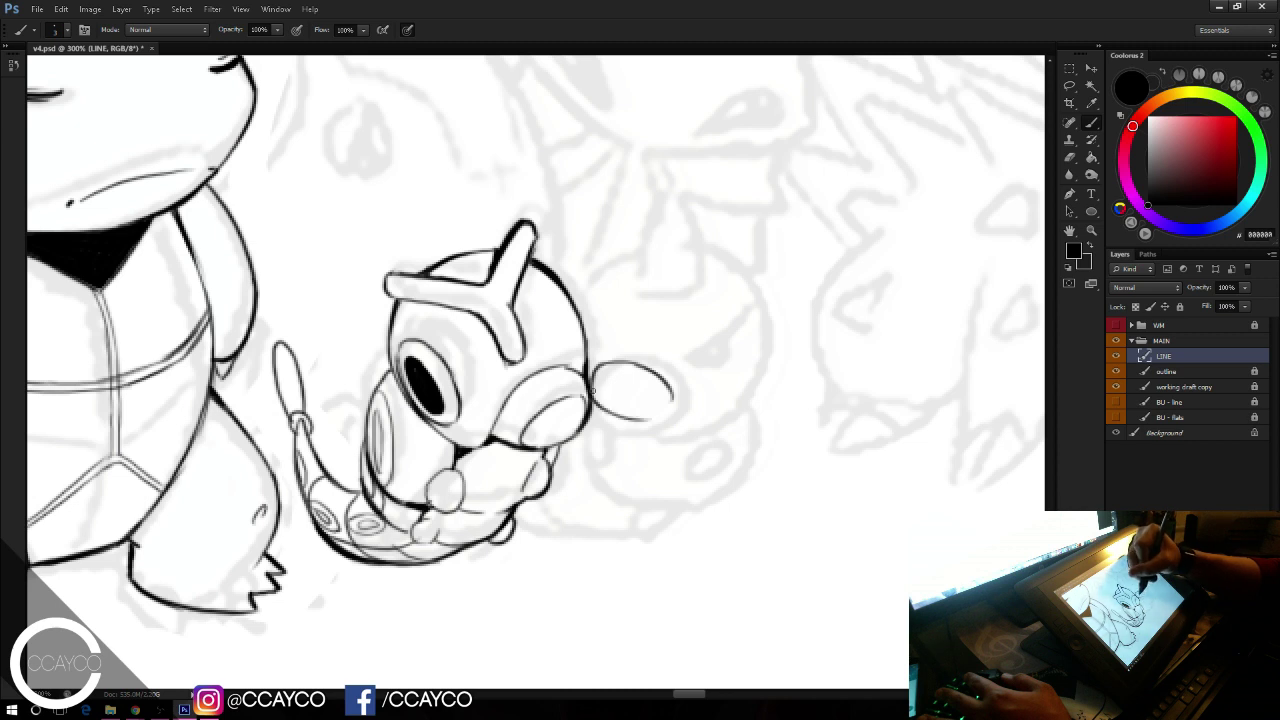
# Step: Rework the outline of Weedle's nose into a heavier, closed oval
pyautogui.hotkey('ctrl', 'alt', 'z')
pyautogui.hotkey('ctrl', 'alt', 'z')
pyautogui.moveTo(593, 388)
pyautogui.mouseDown()
pyautogui.moveTo(639, 415)
pyautogui.moveTo(671, 404)
pyautogui.moveTo(660, 412)
pyautogui.moveTo(670, 402)
pyautogui.moveTo(660, 412)
pyautogui.moveTo(593, 366)
pyautogui.mouseUp()
pyautogui.hotkey('ctrl', 'alt', 'z')
pyautogui.hotkey('ctrl', 'alt', 'z')
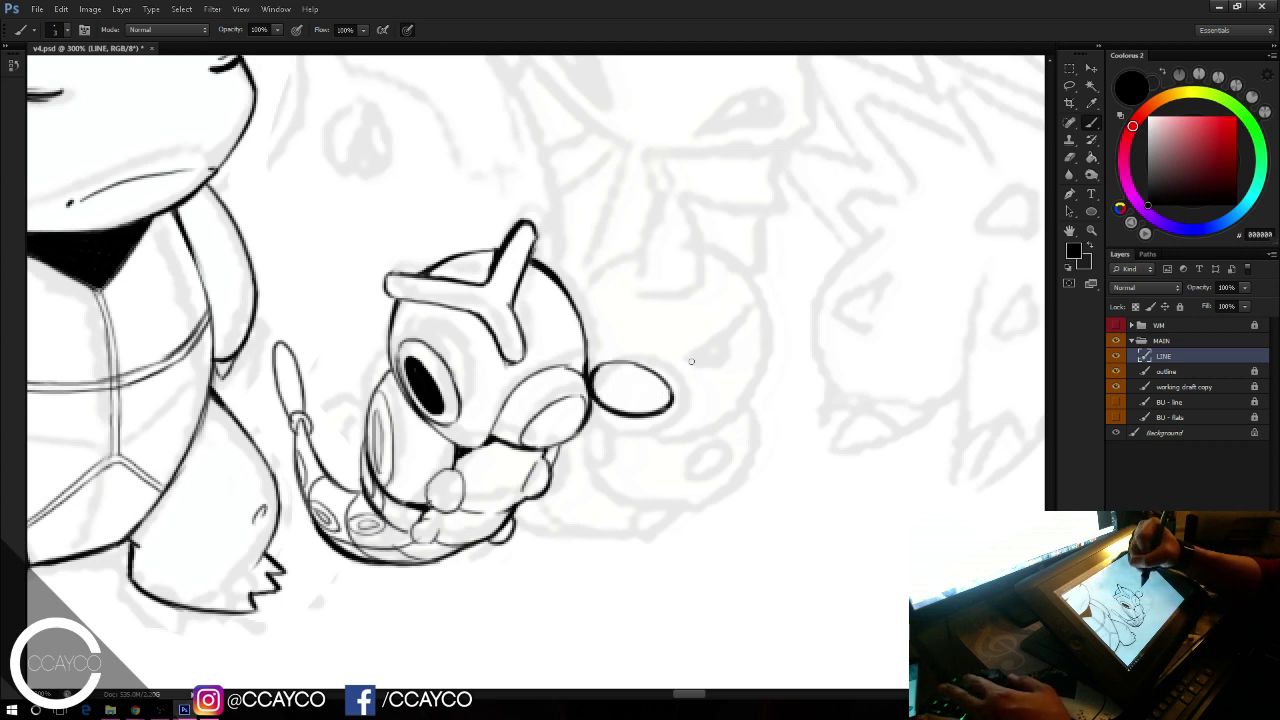
# Step: Ink Weedle's two angry eyes as solid black shapes beneath slanted brow lines
pyautogui.moveTo(683, 352)
pyautogui.mouseDown()
pyautogui.moveTo(724, 342)
pyautogui.moveTo(687, 353)
pyautogui.moveTo(709, 348)
pyautogui.mouseUp()
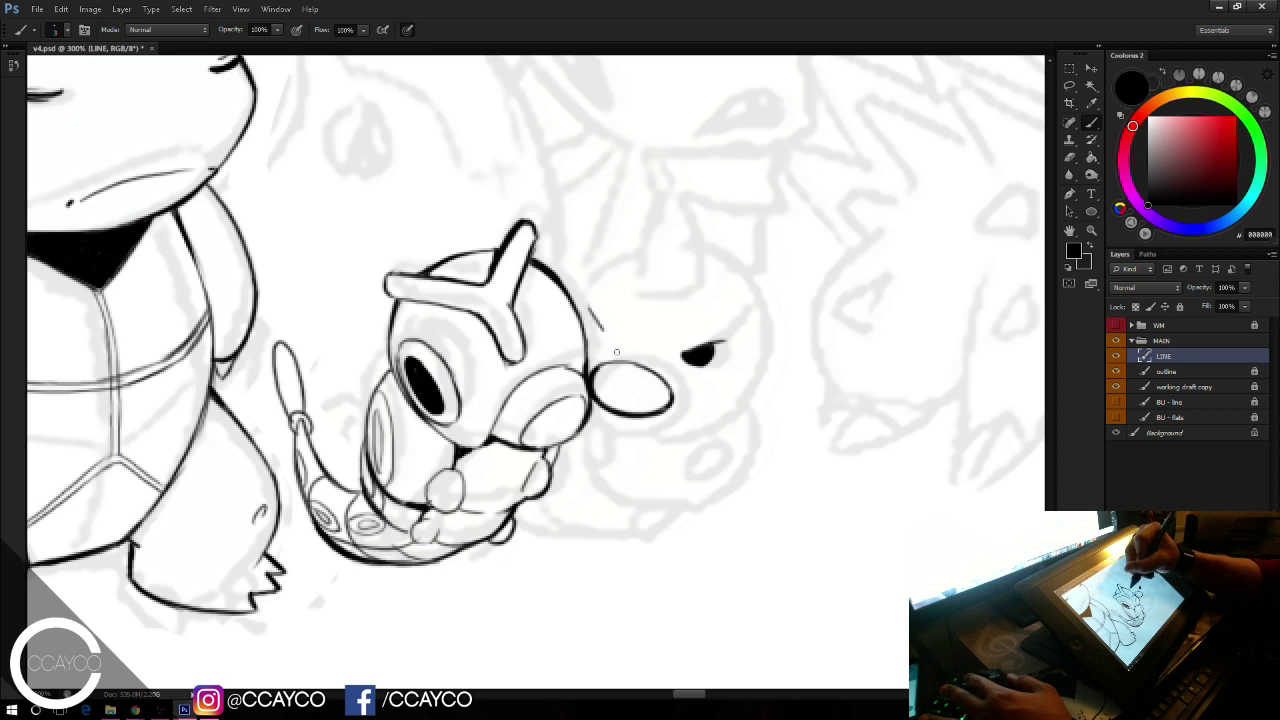
pyautogui.hotkey('ctrl', 'z')
pyautogui.moveTo(594, 307); pyautogui.dragTo(604, 341)
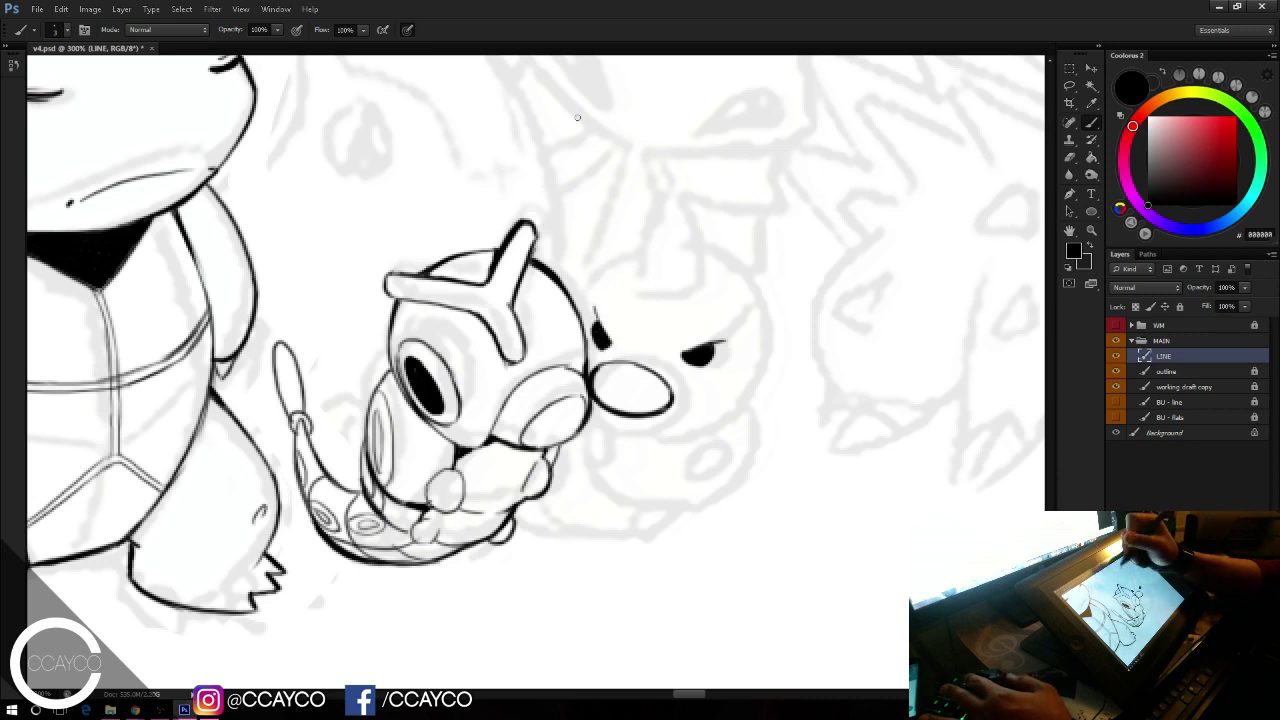
# Step: Ink the pointed horn on top of Weedle's head with a curved base and a thicker right edge
pyautogui.moveTo(635, 280)
pyautogui.mouseDown()
pyautogui.moveTo(697, 278)
pyautogui.moveTo(654, 286)
pyautogui.moveTo(655, 198)
pyautogui.moveTo(684, 244)
pyautogui.mouseUp()
pyautogui.hotkey('ctrl', 'z')
pyautogui.hotkey('ctrl', 'z')
pyautogui.hotkey('ctrl', 'z')
pyautogui.hotkey('ctrl', 'z')
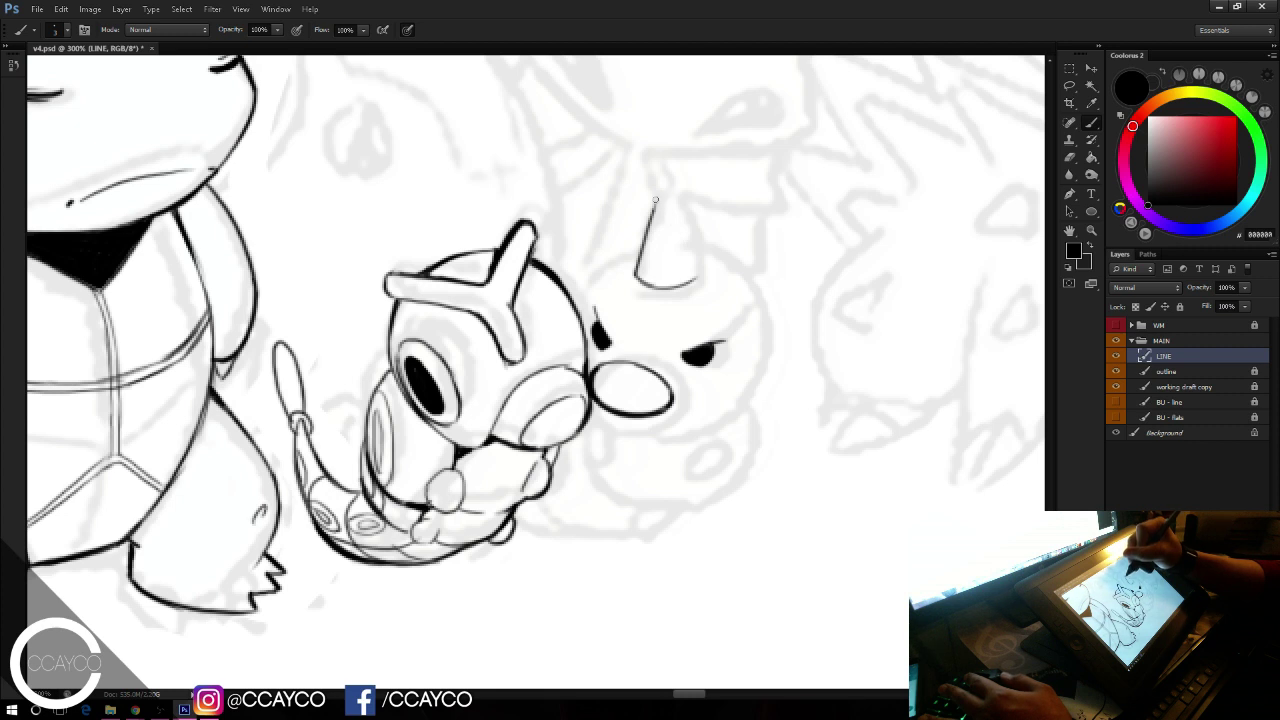
pyautogui.moveTo(656, 200); pyautogui.dragTo(695, 270)
pyautogui.hotkey('ctrl', 'z')
pyautogui.moveTo(656, 202)
pyautogui.mouseDown()
pyautogui.moveTo(691, 281)
pyautogui.moveTo(683, 243)
pyautogui.moveTo(696, 267)
pyautogui.mouseUp()
pyautogui.moveTo(660, 208); pyautogui.dragTo(695, 265)
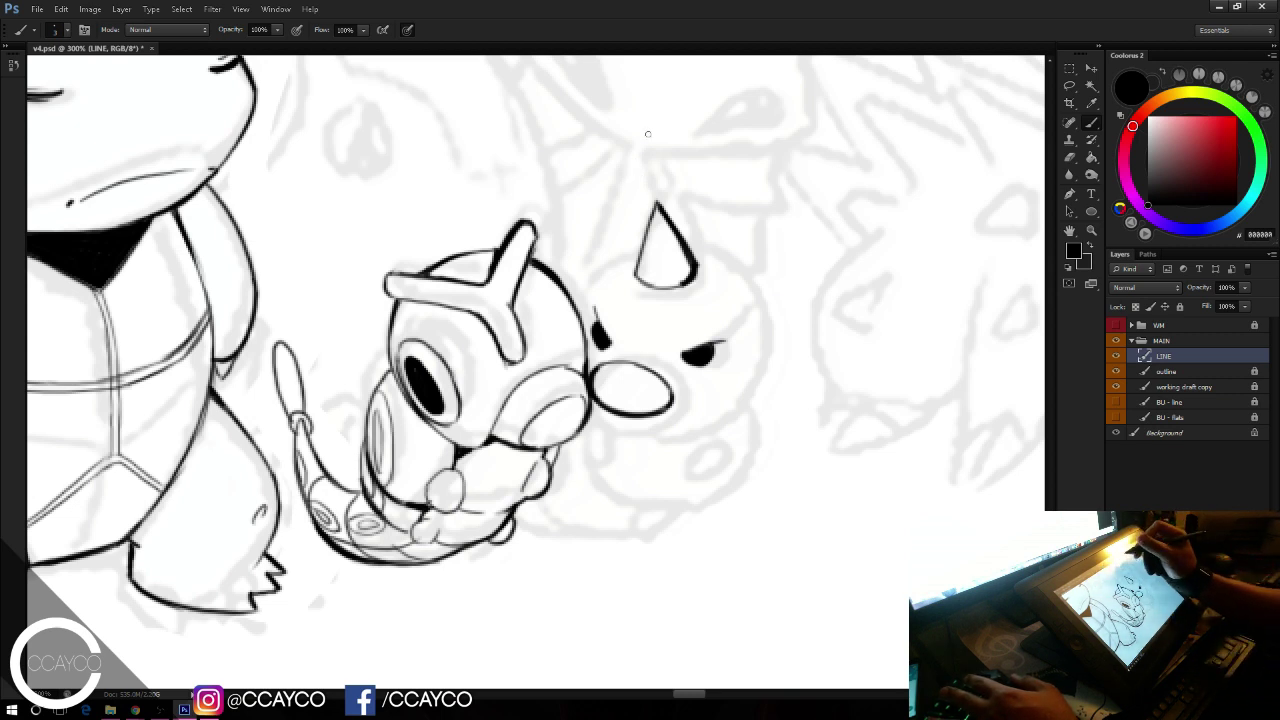
# Step: Ink the upper-left curve of Weedle's head from Caterpie's head up to the horn
pyautogui.moveTo(573, 314)
pyautogui.mouseDown()
pyautogui.moveTo(624, 258)
pyautogui.moveTo(648, 255)
pyautogui.moveTo(642, 245)
pyautogui.mouseUp()
pyautogui.hotkey('ctrl', 'z')
pyautogui.hotkey('ctrl', 'z')
pyautogui.moveTo(574, 302); pyautogui.dragTo(642, 250)
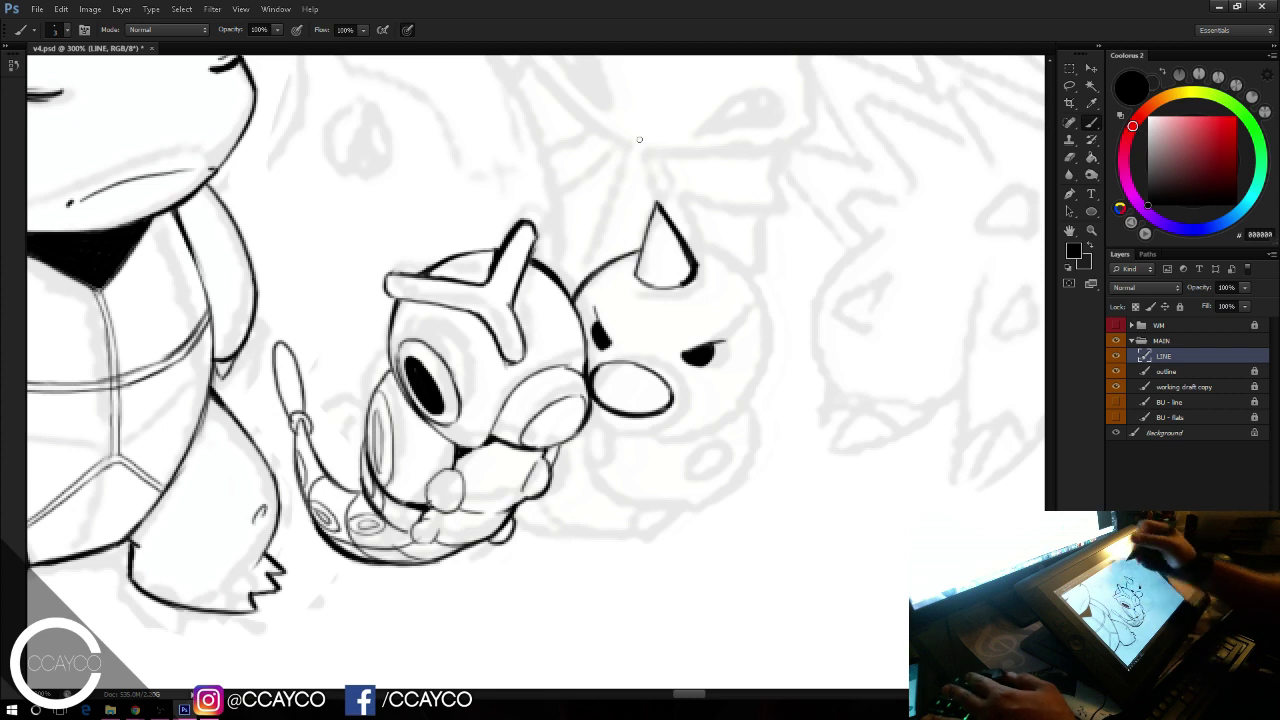
# Step: Ink the upper-right curve of Weedle's head from the horn down to the side of the face
pyautogui.moveTo(691, 249); pyautogui.dragTo(741, 272)
pyautogui.moveTo(691, 247)
pyautogui.mouseDown()
pyautogui.moveTo(735, 268)
pyautogui.moveTo(764, 335)
pyautogui.mouseUp()
pyautogui.hotkey('ctrl', 'z')
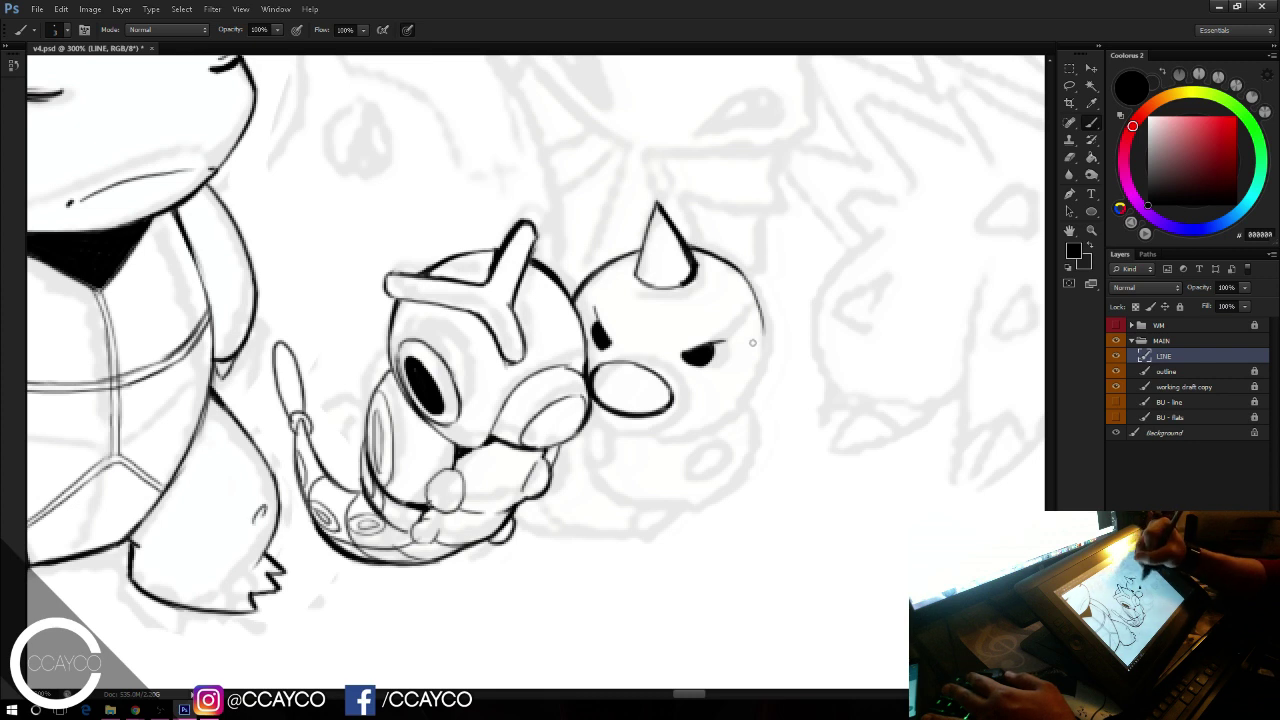
pyautogui.hotkey('ctrl', 'z')
pyautogui.hotkey('ctrl', 'z')
pyautogui.moveTo(742, 273); pyautogui.dragTo(767, 346)
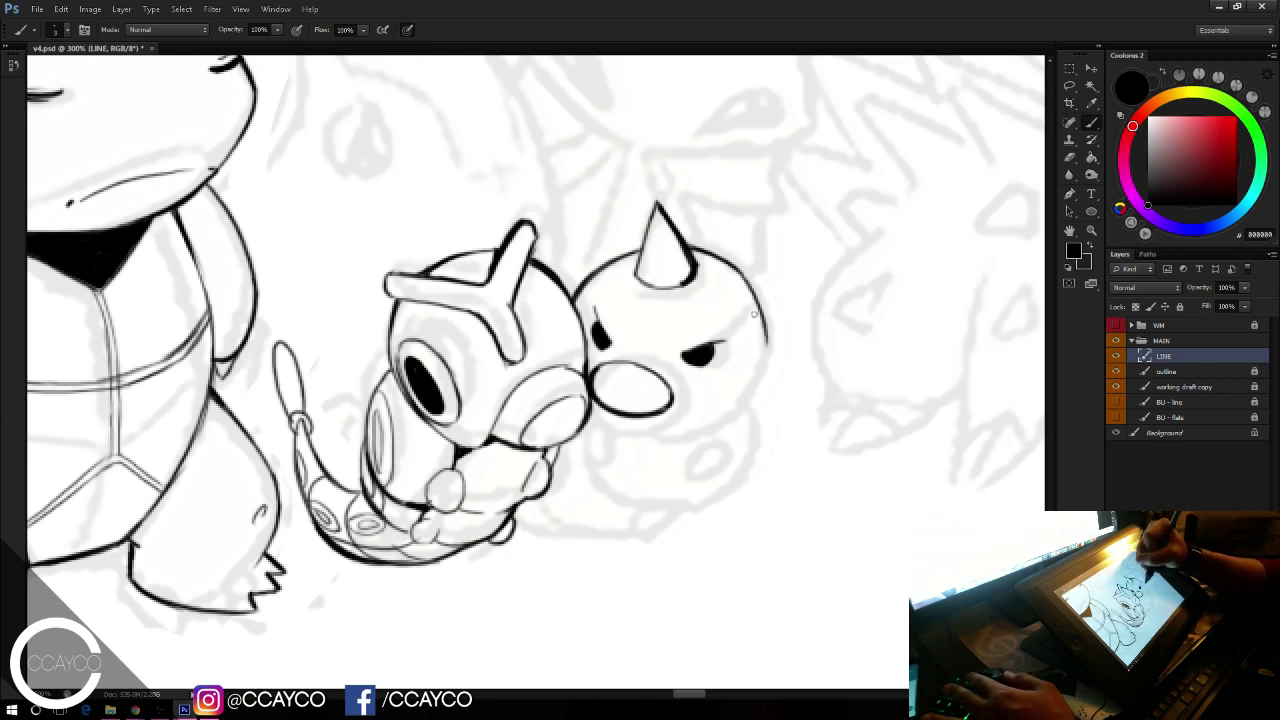
pyautogui.hotkey('ctrl', 'z')
pyautogui.hotkey('ctrl', 'z')
pyautogui.moveTo(727, 260); pyautogui.dragTo(771, 334)
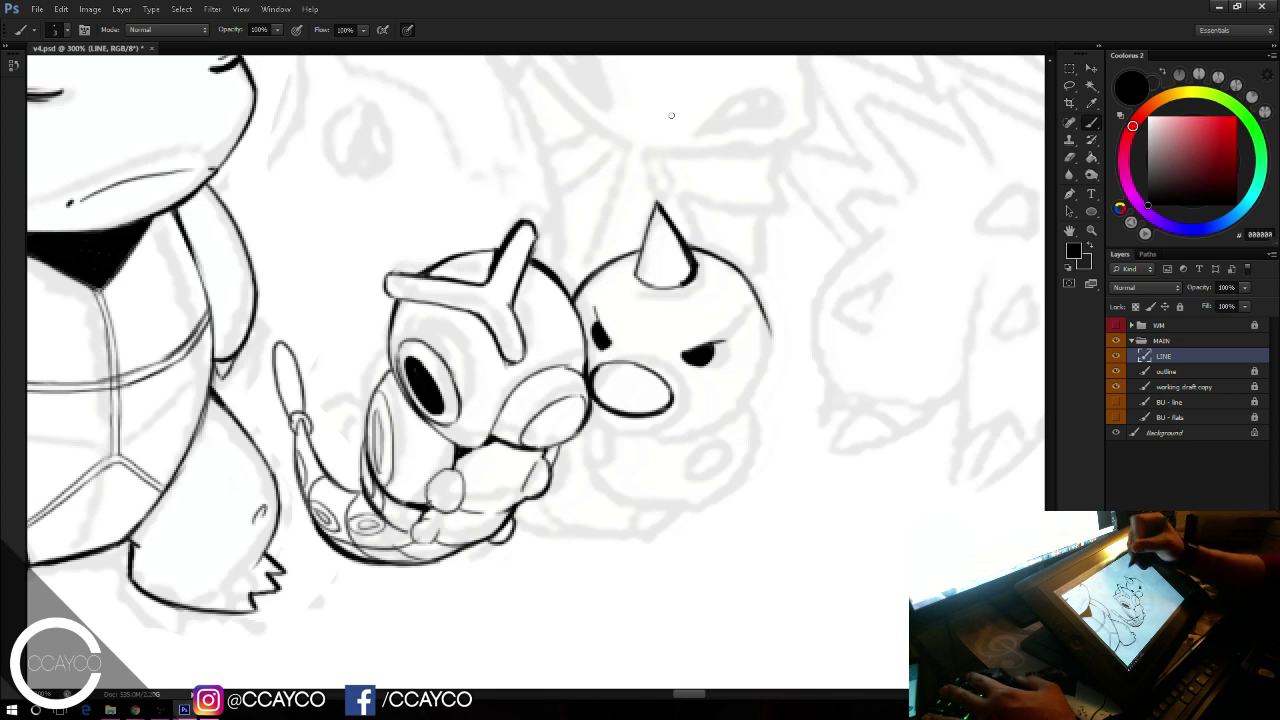
# Step: Ink the lower curve of Weedle's head from beneath the nose around to the right side
pyautogui.moveTo(594, 408); pyautogui.dragTo(661, 435)
pyautogui.hotkey('ctrl', 'z')
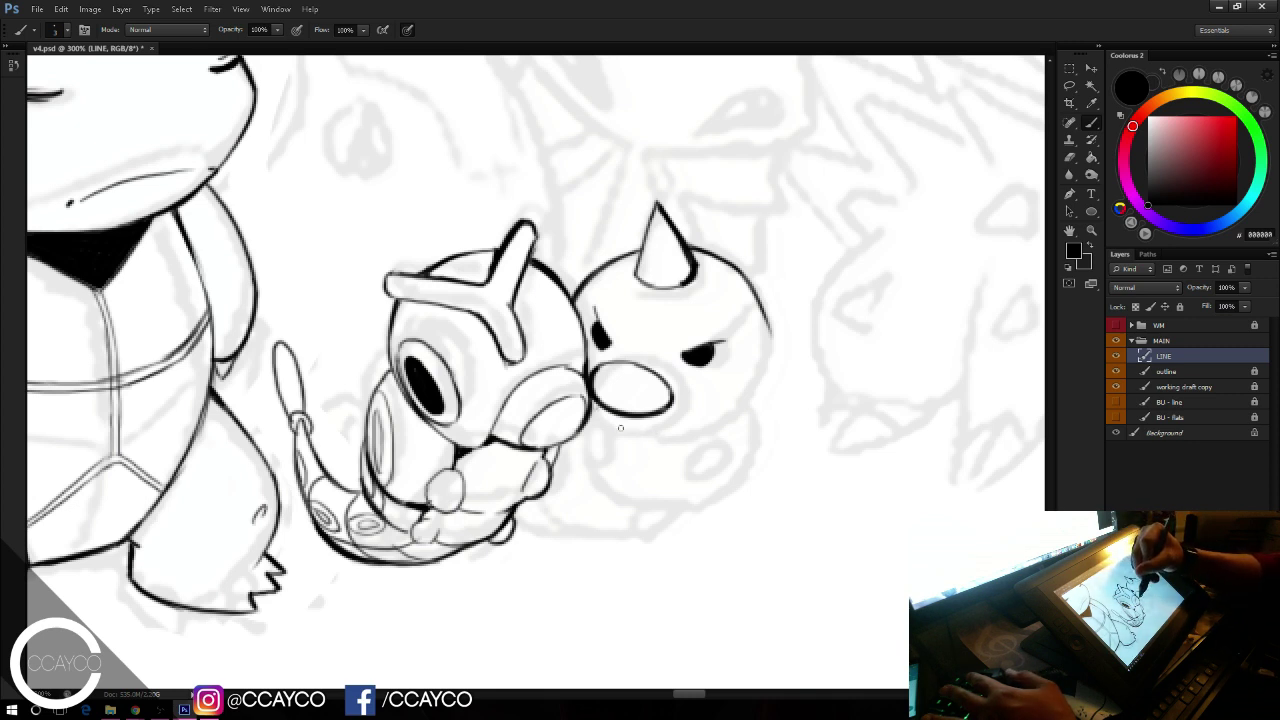
pyautogui.hotkey('ctrl', 'z')
pyautogui.moveTo(595, 409); pyautogui.dragTo(668, 436)
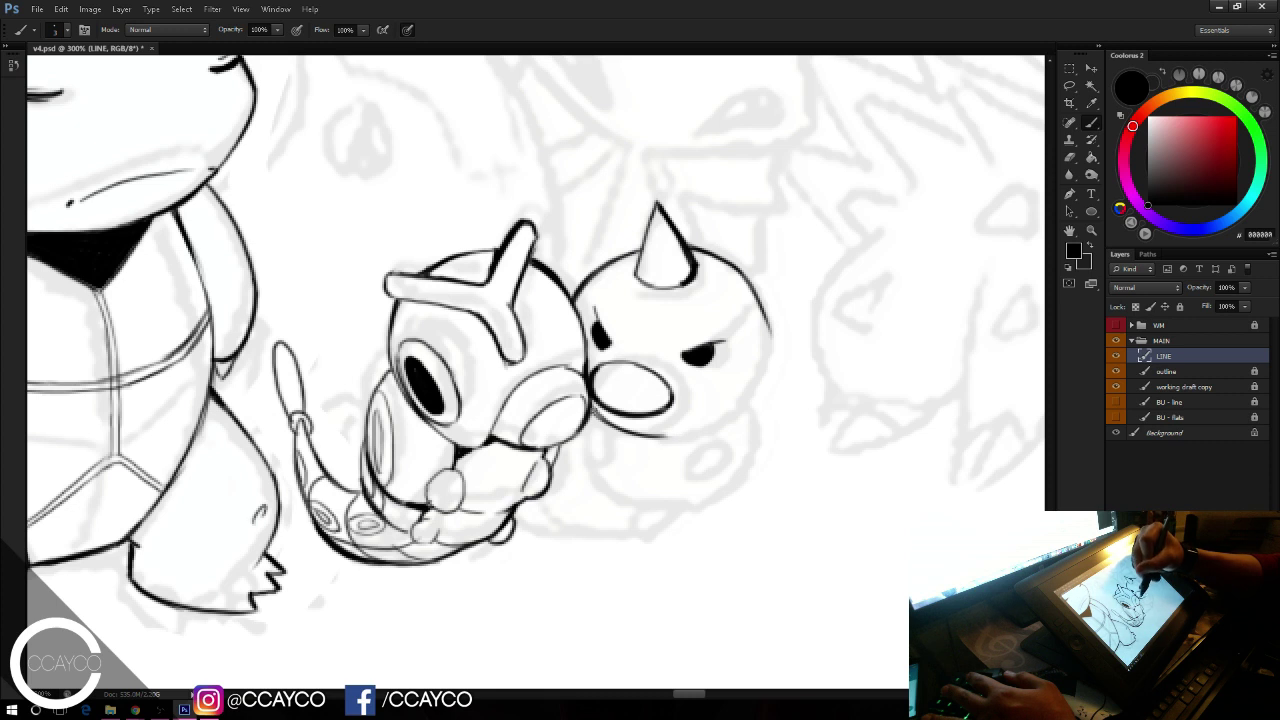
pyautogui.moveTo(593, 408)
pyautogui.mouseDown()
pyautogui.moveTo(613, 423)
pyautogui.moveTo(754, 394)
pyautogui.mouseUp()
# Step: Join the right side of Weedle's head outline and clean up the overlapping line with the Eraser
pyautogui.moveTo(764, 318); pyautogui.dragTo(761, 391)
pyautogui.hotkey('ctrl', 'z')
pyautogui.press('e')
pyautogui.moveTo(752, 291); pyautogui.dragTo(767, 368)
pyautogui.press('b')
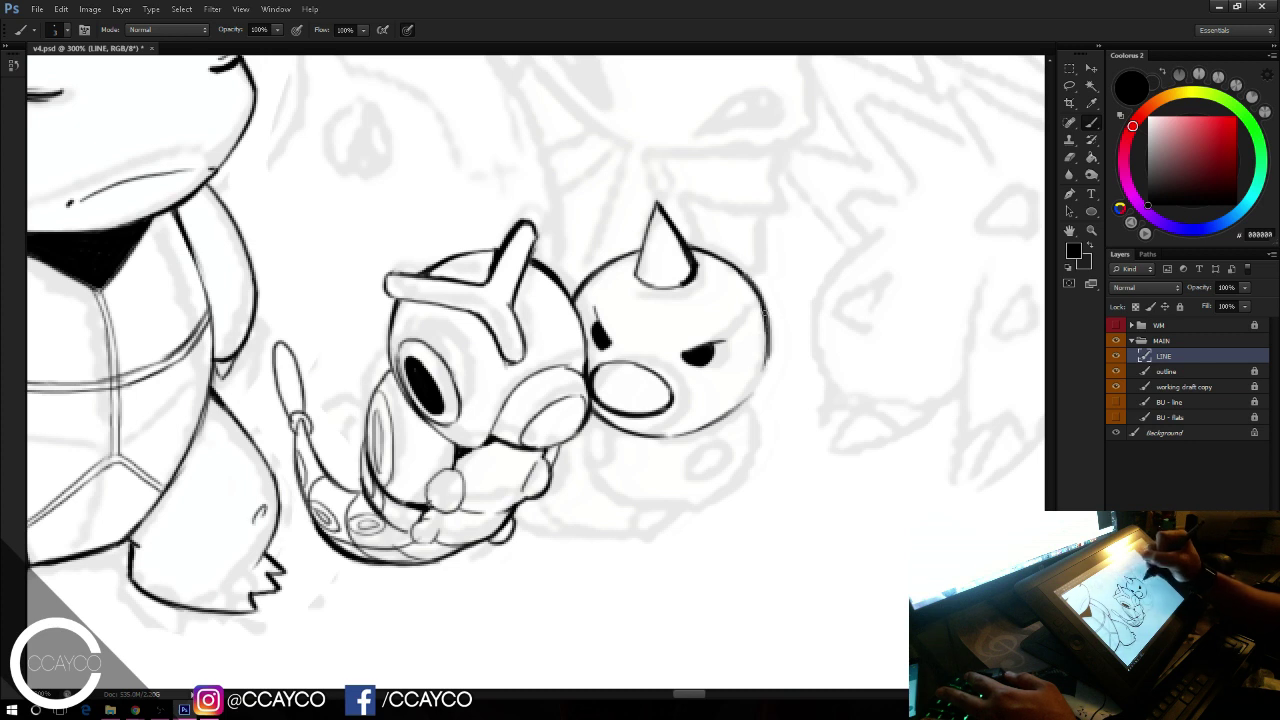
# Step: Thicken the lower-right edge of Weedle's head outline with the Brush
pyautogui.moveTo(768, 321); pyautogui.dragTo(747, 399)
pyautogui.hotkey('ctrl', 'z')
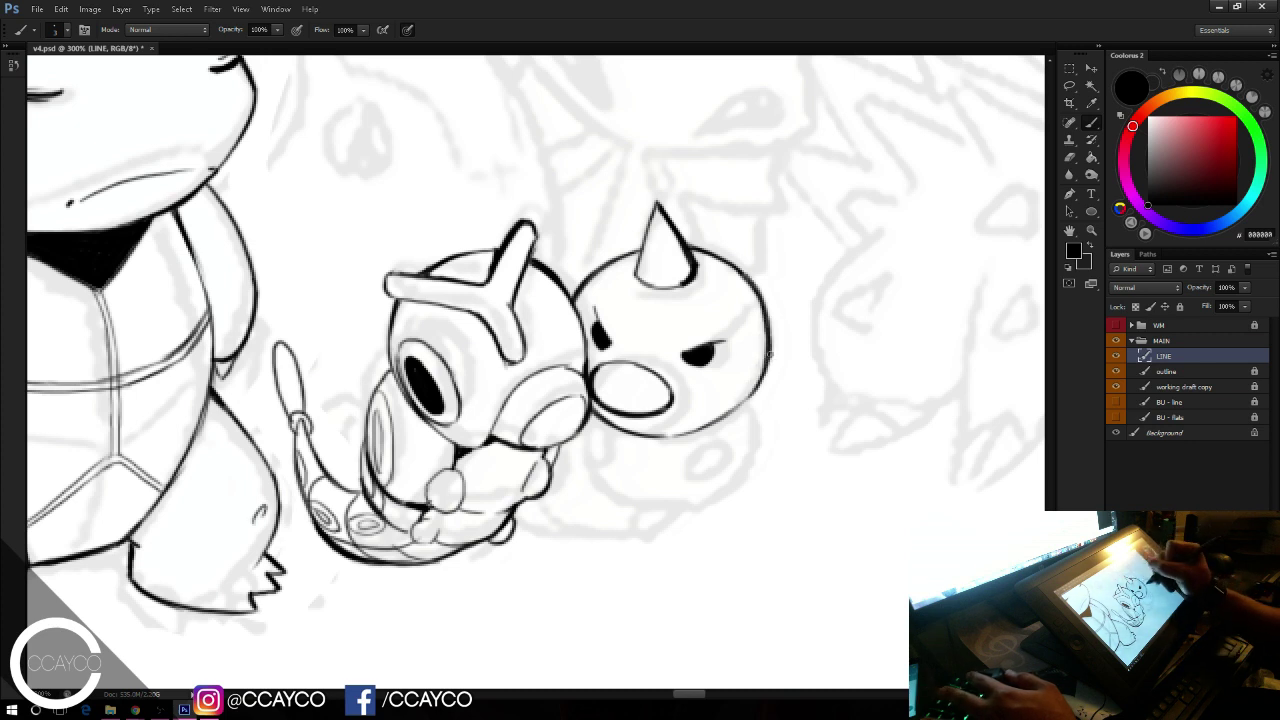
pyautogui.moveTo(768, 352)
pyautogui.mouseDown()
pyautogui.moveTo(704, 433)
pyautogui.moveTo(748, 409)
pyautogui.moveTo(753, 400)
pyautogui.moveTo(690, 435)
pyautogui.moveTo(753, 397)
pyautogui.moveTo(724, 424)
pyautogui.mouseUp()
pyautogui.press('e')
pyautogui.press('b')
pyautogui.hotkey('ctrl', 'z')
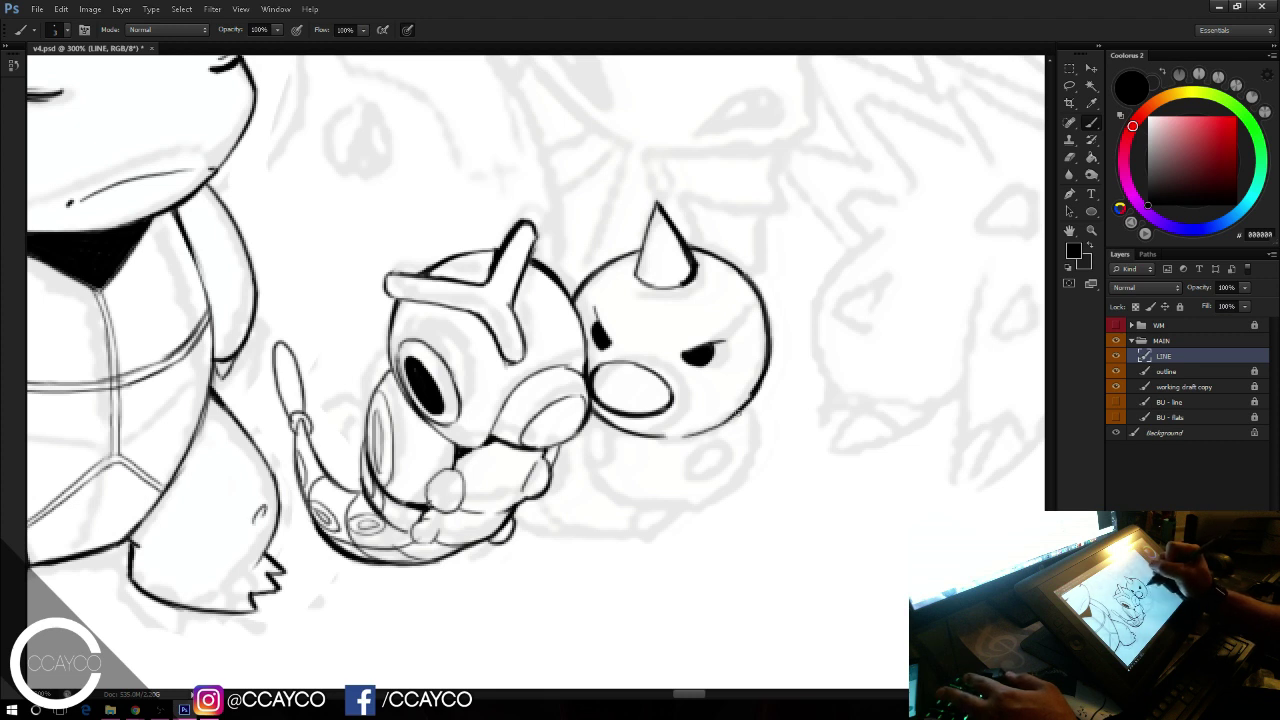
pyautogui.moveTo(762, 381); pyautogui.dragTo(722, 425)
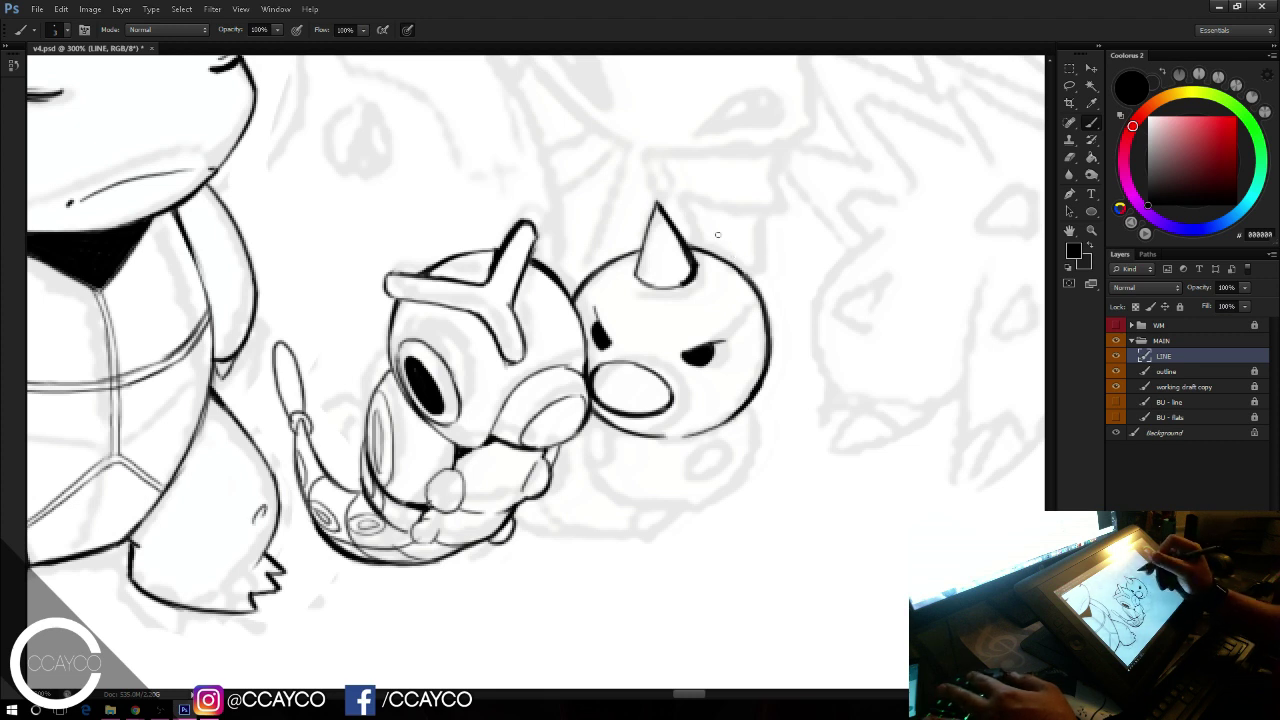
# Step: Ink the right side of Weedle's first body segment, curving down from beneath the head
pyautogui.moveTo(741, 437)
pyautogui.mouseDown()
pyautogui.moveTo(728, 492)
pyautogui.moveTo(709, 490)
pyautogui.mouseUp()
pyautogui.hotkey('ctrl', 'z')
pyautogui.hotkey('ctrl', 'z')
pyautogui.hotkey('ctrl', 'alt', 'z')
pyautogui.hotkey('ctrl', 'alt', 'z')
pyautogui.moveTo(736, 421); pyautogui.dragTo(713, 481)
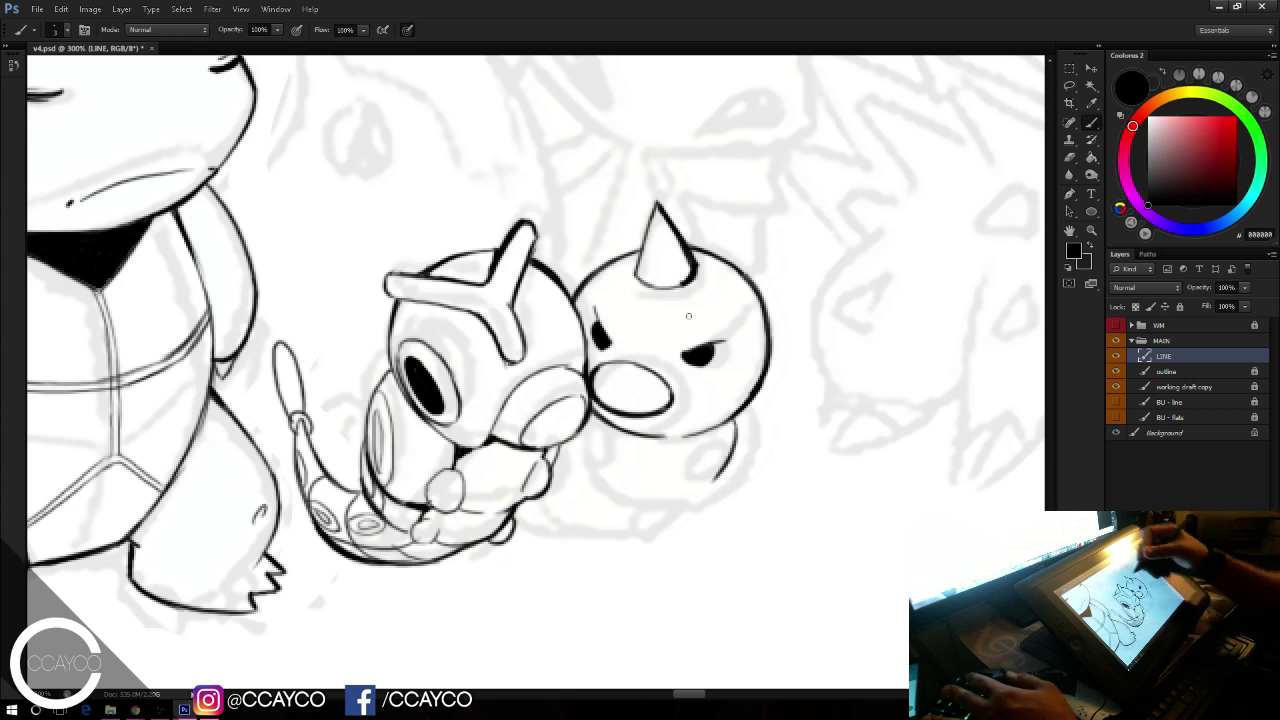
pyautogui.hotkey('ctrl', 'z')
# Step: Ink the left and bottom edges of Weedle's first body segment and strengthen its right edge
pyautogui.moveTo(601, 418)
pyautogui.mouseDown()
pyautogui.moveTo(603, 464)
pyautogui.moveTo(606, 447)
pyautogui.moveTo(637, 493)
pyautogui.mouseUp()
pyautogui.moveTo(606, 466)
pyautogui.mouseDown()
pyautogui.moveTo(672, 500)
pyautogui.moveTo(694, 498)
pyautogui.moveTo(731, 450)
pyautogui.moveTo(726, 476)
pyautogui.mouseUp()
pyautogui.hotkey('ctrl', 'z')
pyautogui.press('e')
pyautogui.press('b')
pyautogui.hotkey('ctrl', 'z')
pyautogui.moveTo(735, 421)
pyautogui.mouseDown()
pyautogui.moveTo(712, 490)
pyautogui.moveTo(723, 476)
pyautogui.mouseUp()
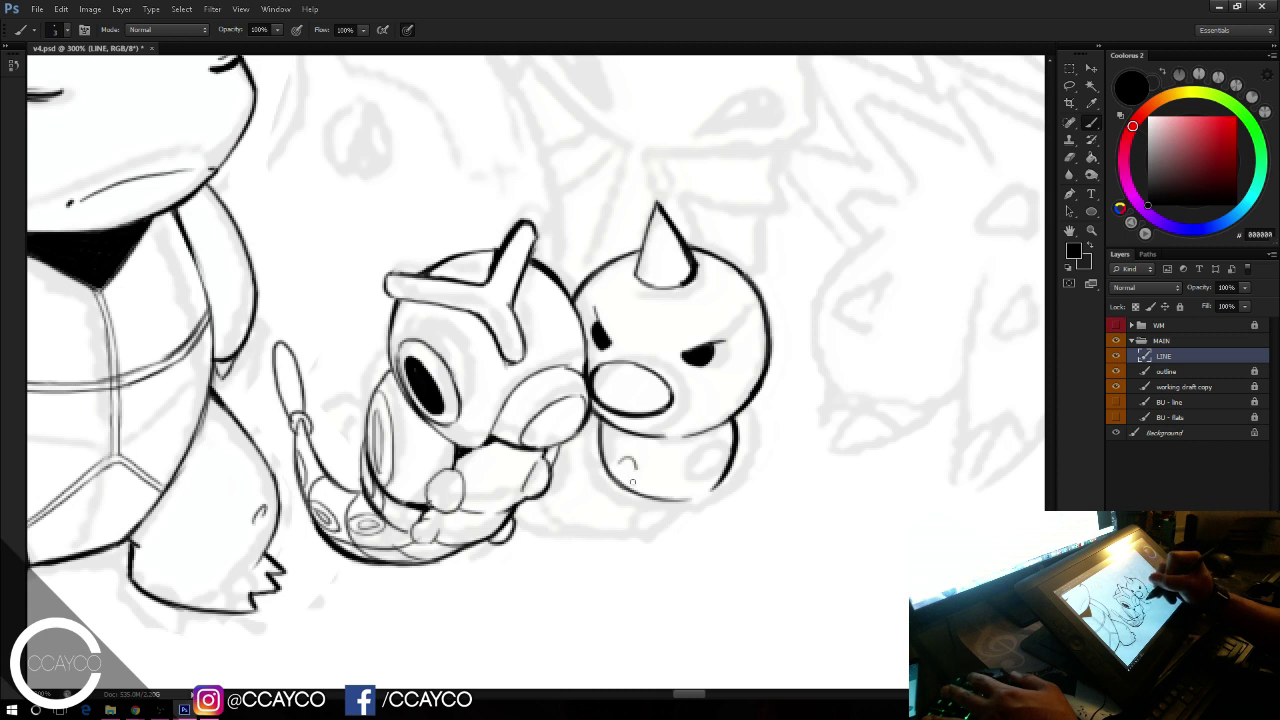
# Step: Ink a round foot on each side of Weedle's first body segment and close the segment's bottom edge
pyautogui.moveTo(632, 482); pyautogui.dragTo(617, 461)
pyautogui.hotkey('ctrl', 'z')
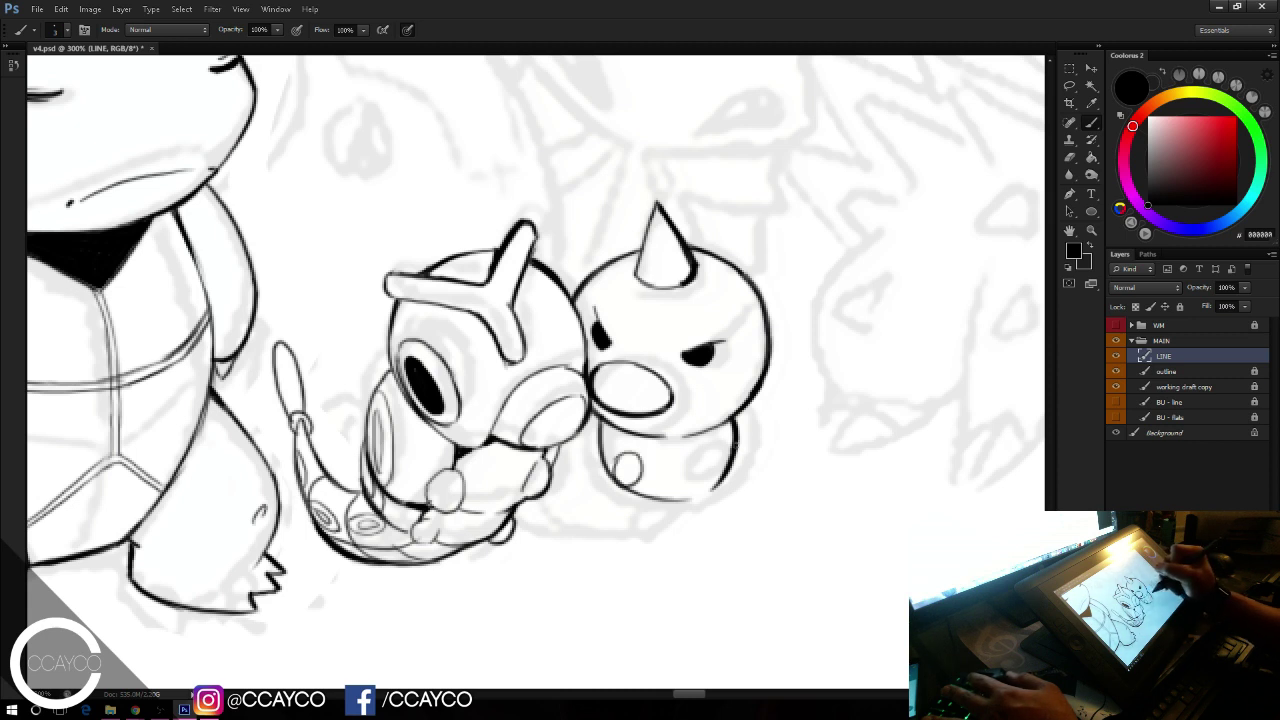
pyautogui.moveTo(739, 439)
pyautogui.mouseDown()
pyautogui.moveTo(723, 484)
pyautogui.moveTo(740, 468)
pyautogui.mouseUp()
pyautogui.hotkey('ctrl', 'z')
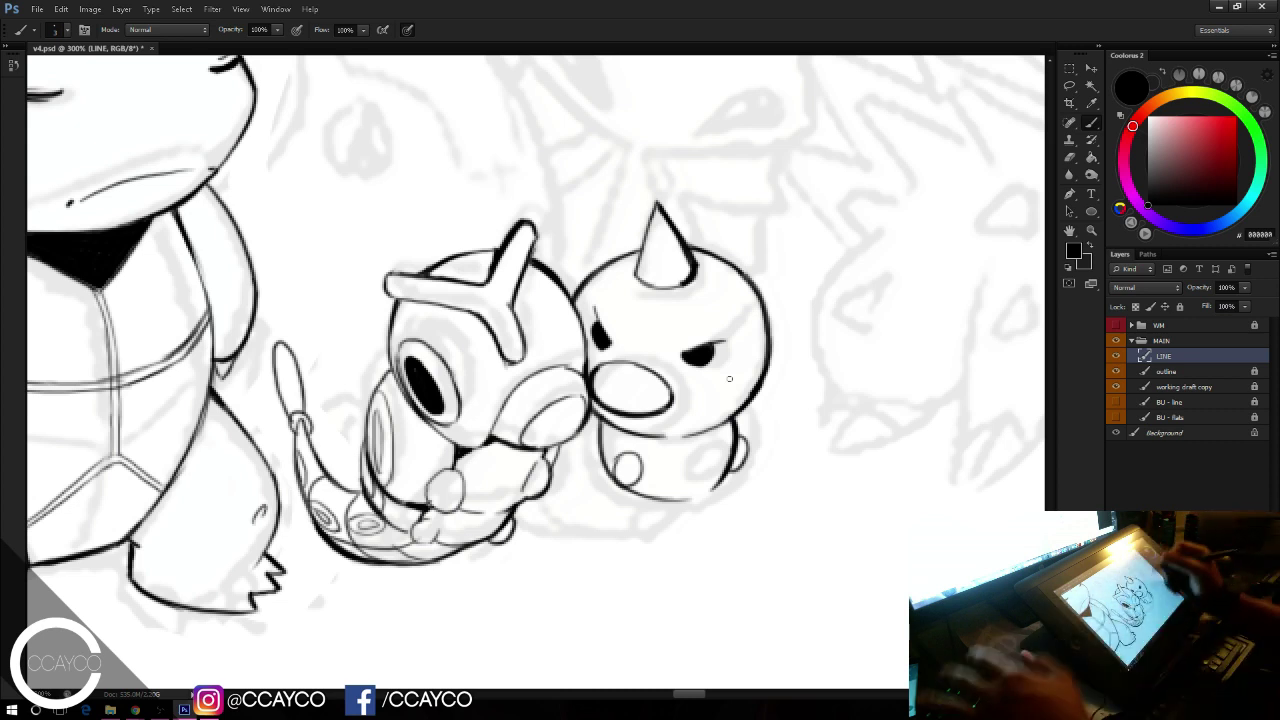
pyautogui.moveTo(687, 499)
pyautogui.mouseDown()
pyautogui.moveTo(723, 480)
pyautogui.moveTo(690, 499)
pyautogui.moveTo(703, 492)
pyautogui.mouseUp()
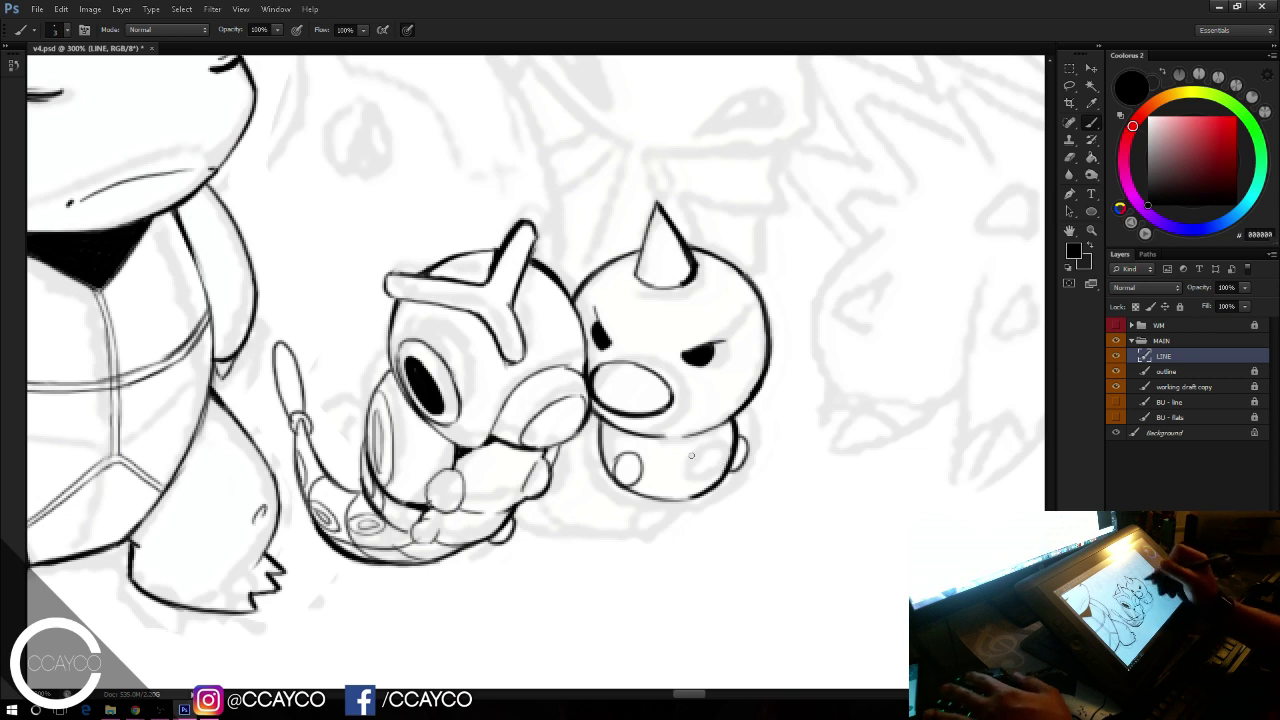
# Step: Ink the bottom curve of Weedle's second body segment with a small round foot at each end
pyautogui.moveTo(692, 496); pyautogui.dragTo(657, 521)
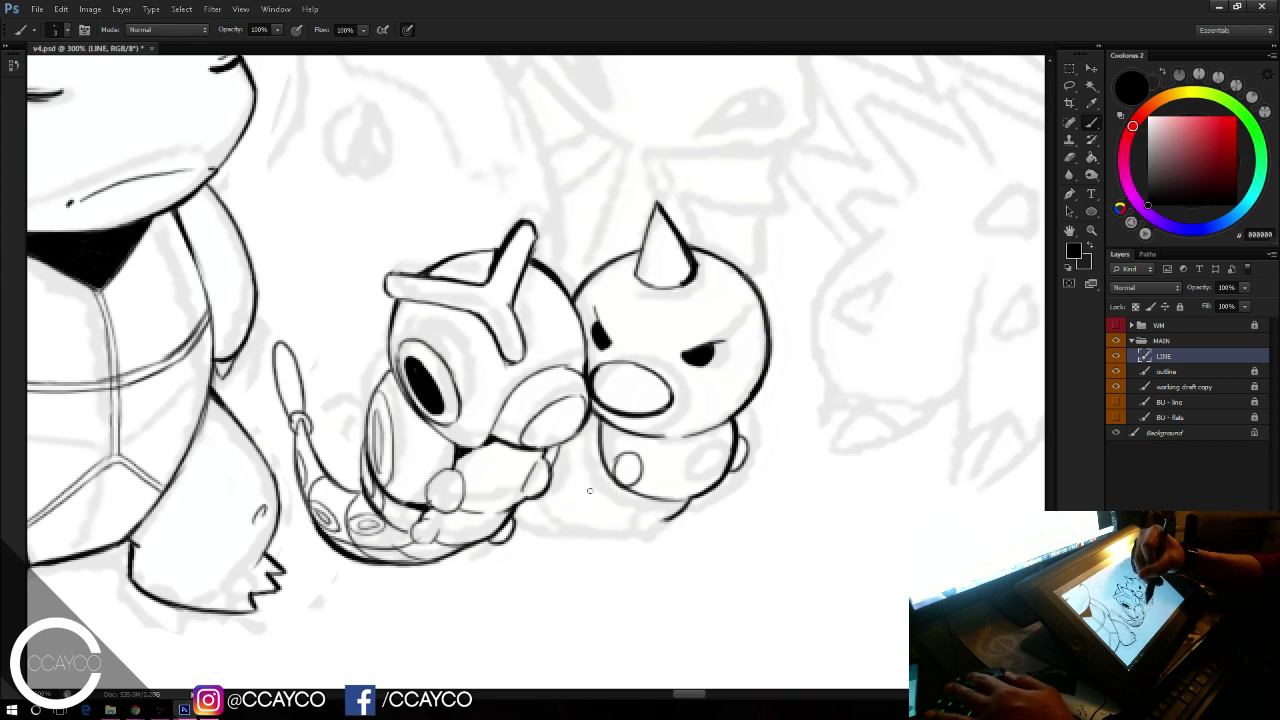
pyautogui.moveTo(589, 490)
pyautogui.mouseDown()
pyautogui.moveTo(594, 468)
pyautogui.moveTo(632, 520)
pyautogui.moveTo(654, 520)
pyautogui.mouseUp()
pyautogui.hotkey('ctrl', 'z')
pyautogui.hotkey('ctrl', 'z')
pyautogui.hotkey('ctrl', 'z')
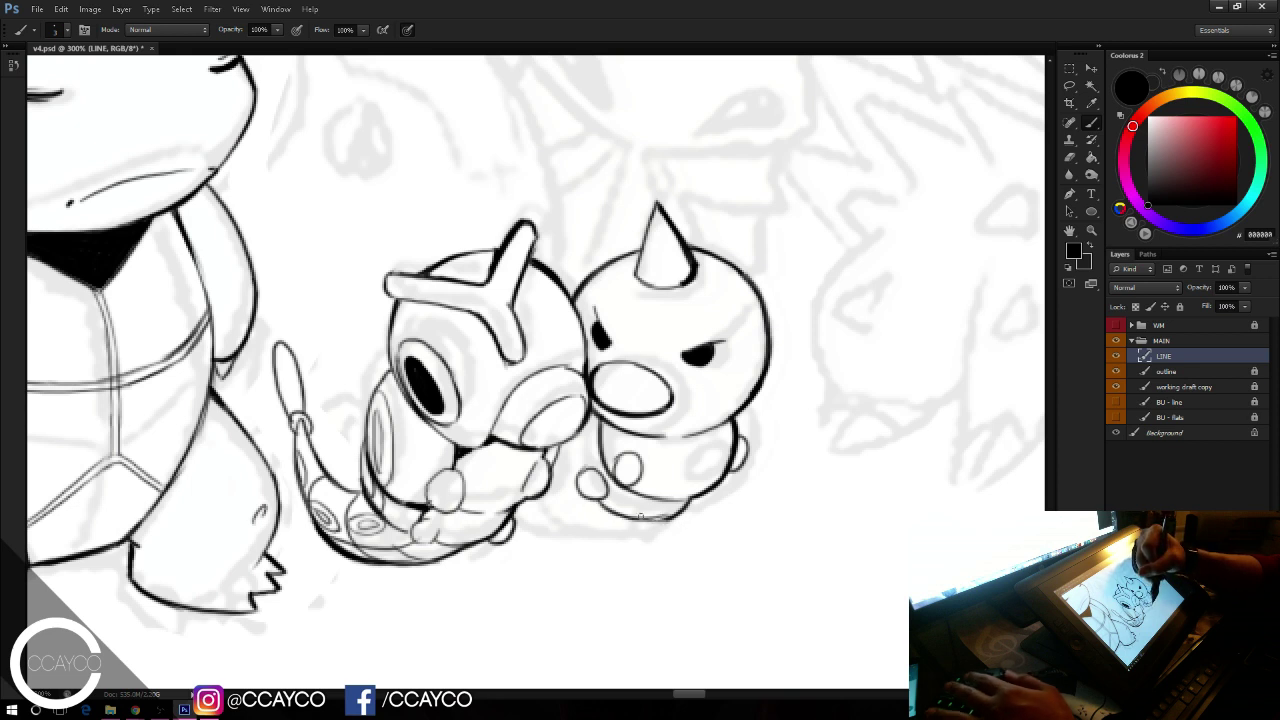
pyautogui.moveTo(658, 520); pyautogui.dragTo(706, 487)
pyautogui.press('e')
pyautogui.press('b')
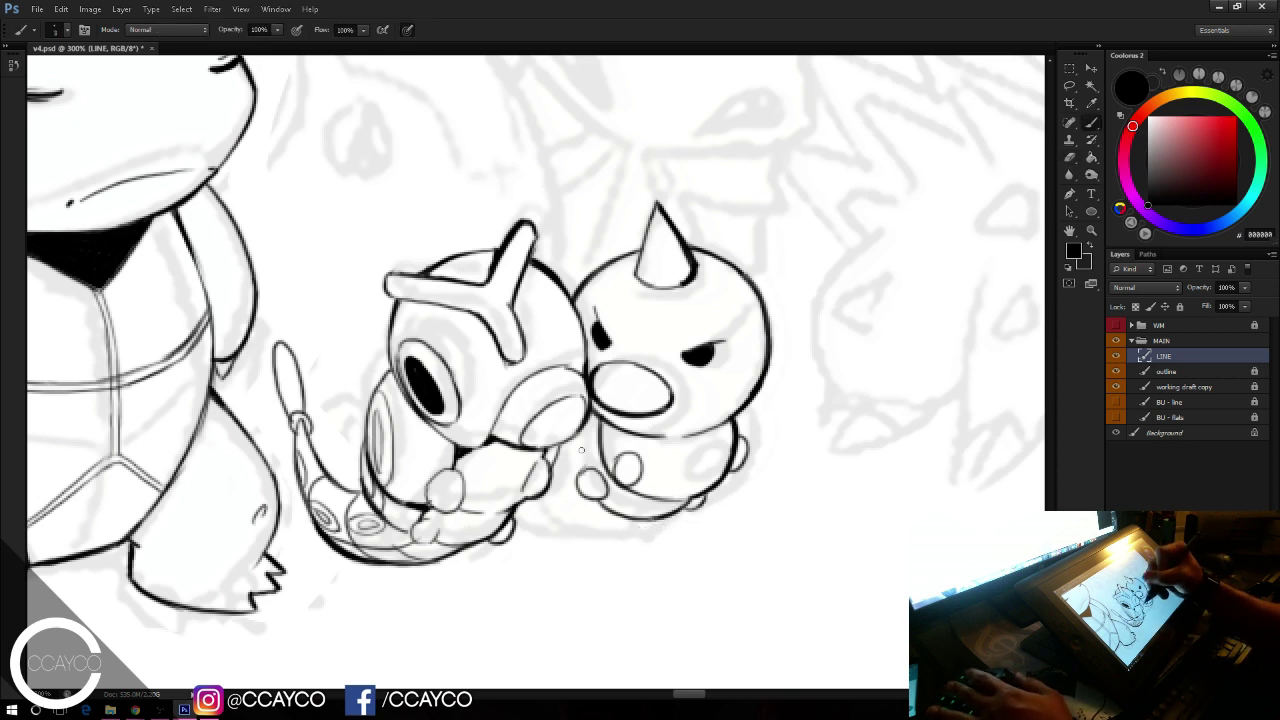
# Step: Ink the left edge of Weedle's second body segment from its foot up to the head
pyautogui.moveTo(585, 470); pyautogui.dragTo(599, 416)
pyautogui.moveTo(583, 472); pyautogui.dragTo(599, 425)
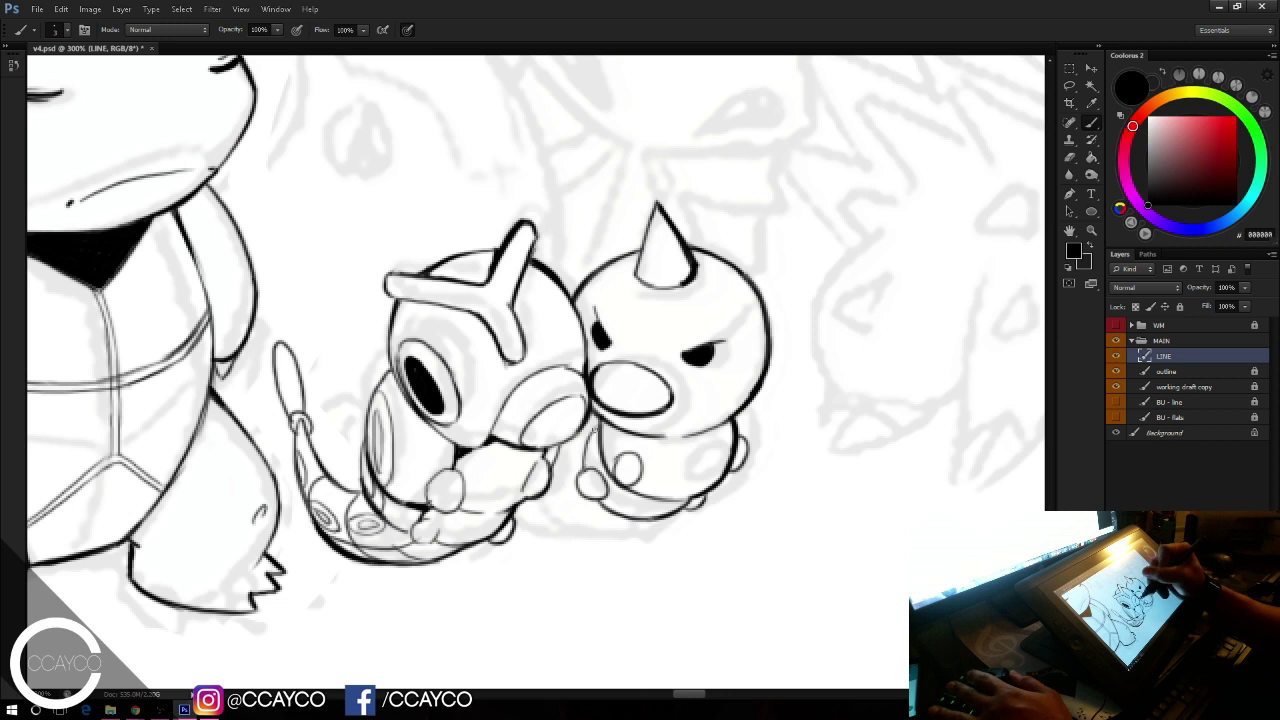
pyautogui.hotkey('ctrl', 'z')
pyautogui.moveTo(582, 470); pyautogui.dragTo(602, 415)
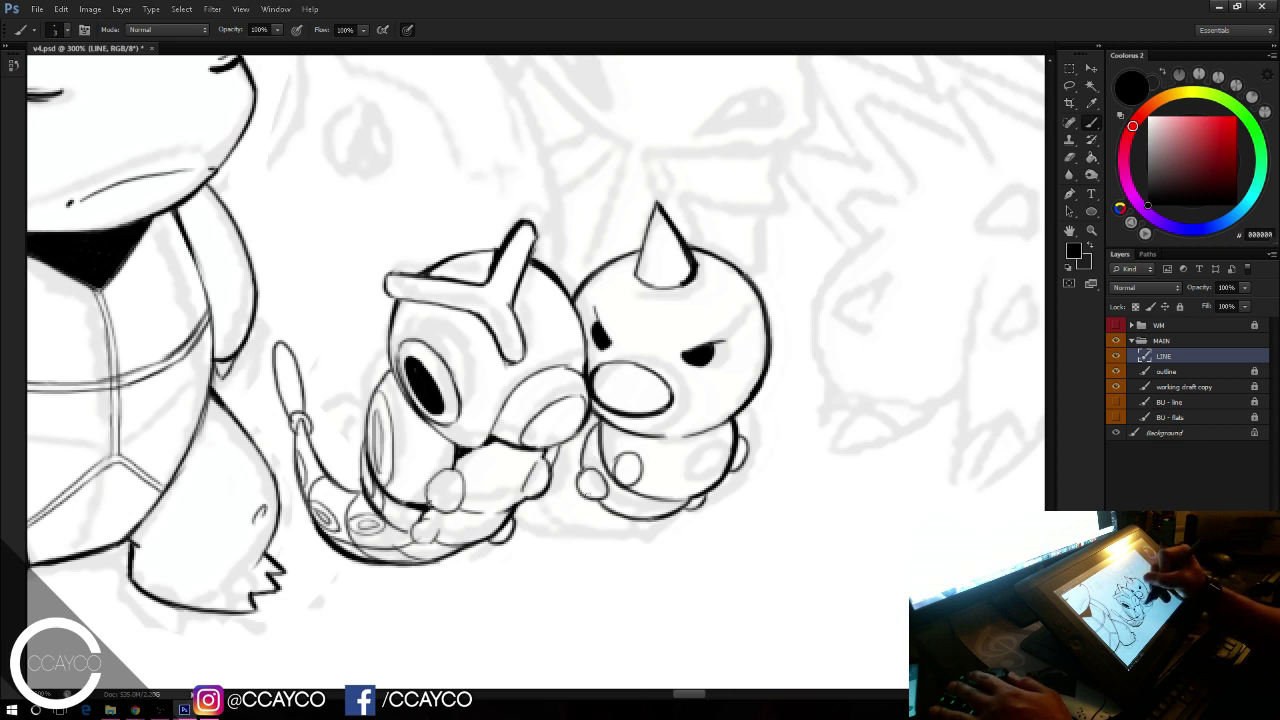
pyautogui.moveTo(585, 467); pyautogui.dragTo(597, 498)
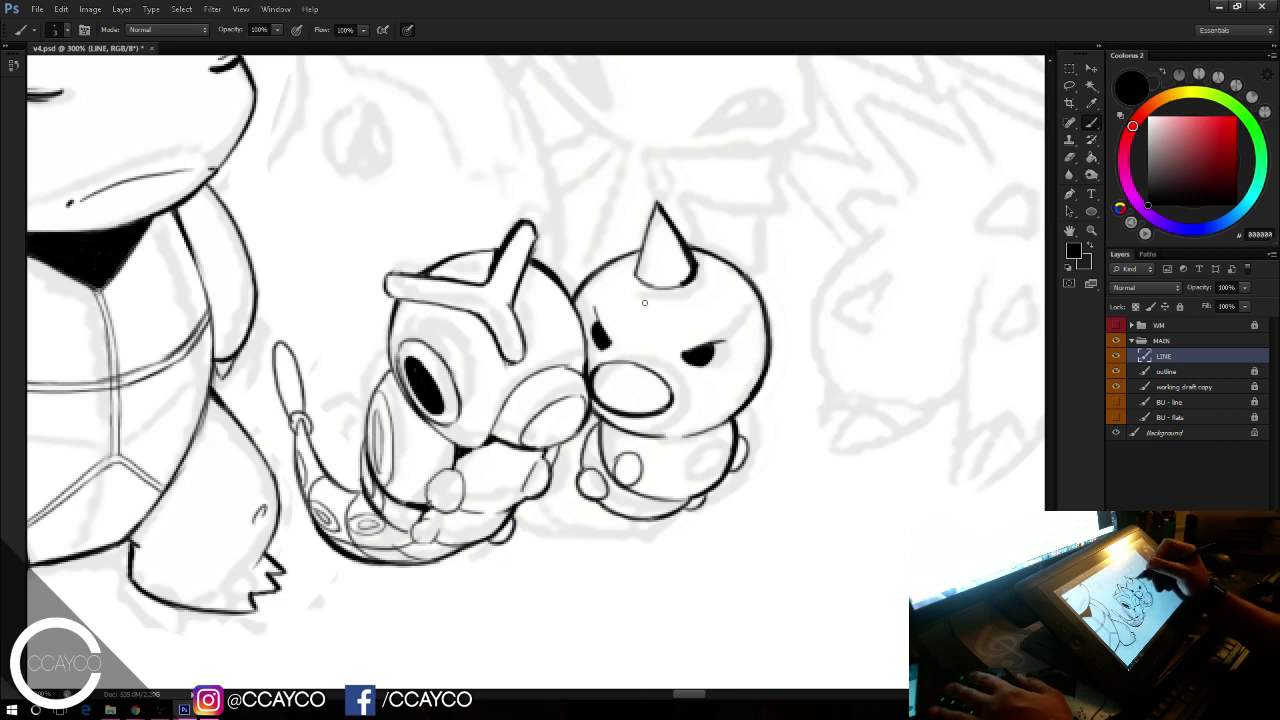
# Step: Ink Weedle's rear body segments and their round feet toward Caterpie, and save the file
pyautogui.moveTo(638, 523)
pyautogui.mouseDown()
pyautogui.moveTo(570, 512)
pyautogui.moveTo(656, 516)
pyautogui.mouseUp()
pyautogui.hotkey('ctrl', 'z')
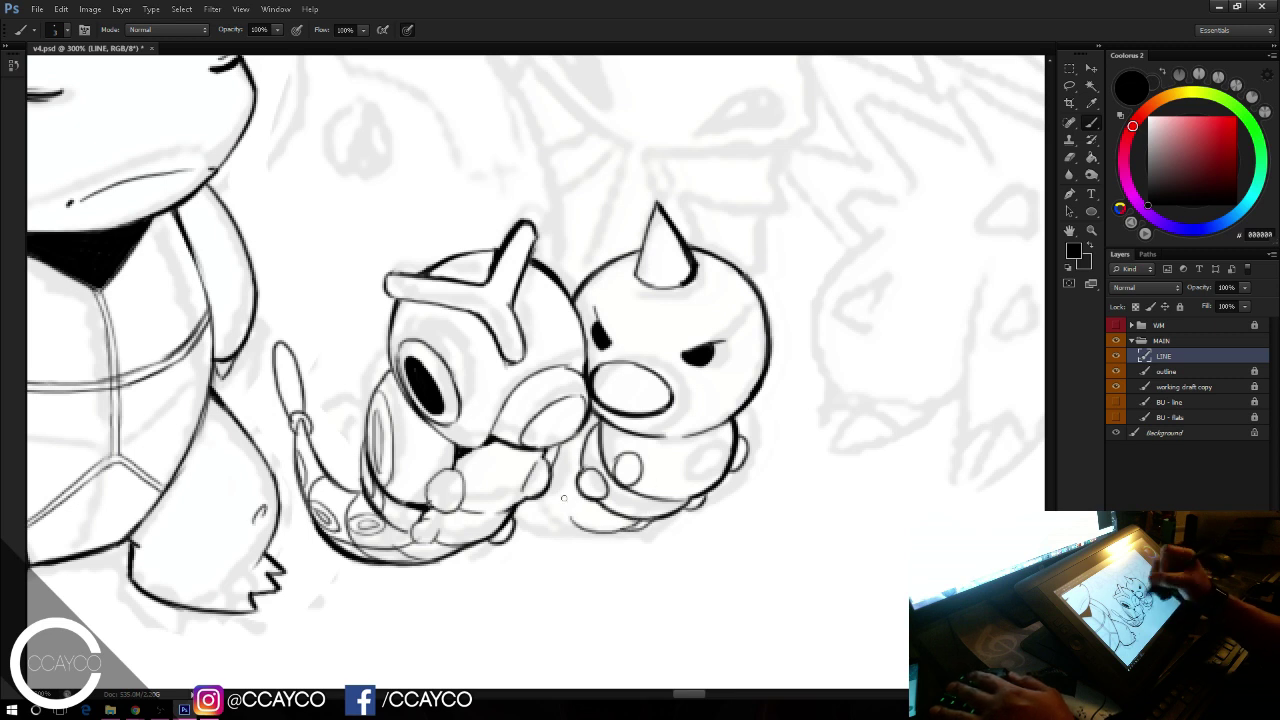
pyautogui.moveTo(562, 483)
pyautogui.mouseDown()
pyautogui.moveTo(566, 510)
pyautogui.moveTo(580, 434)
pyautogui.mouseUp()
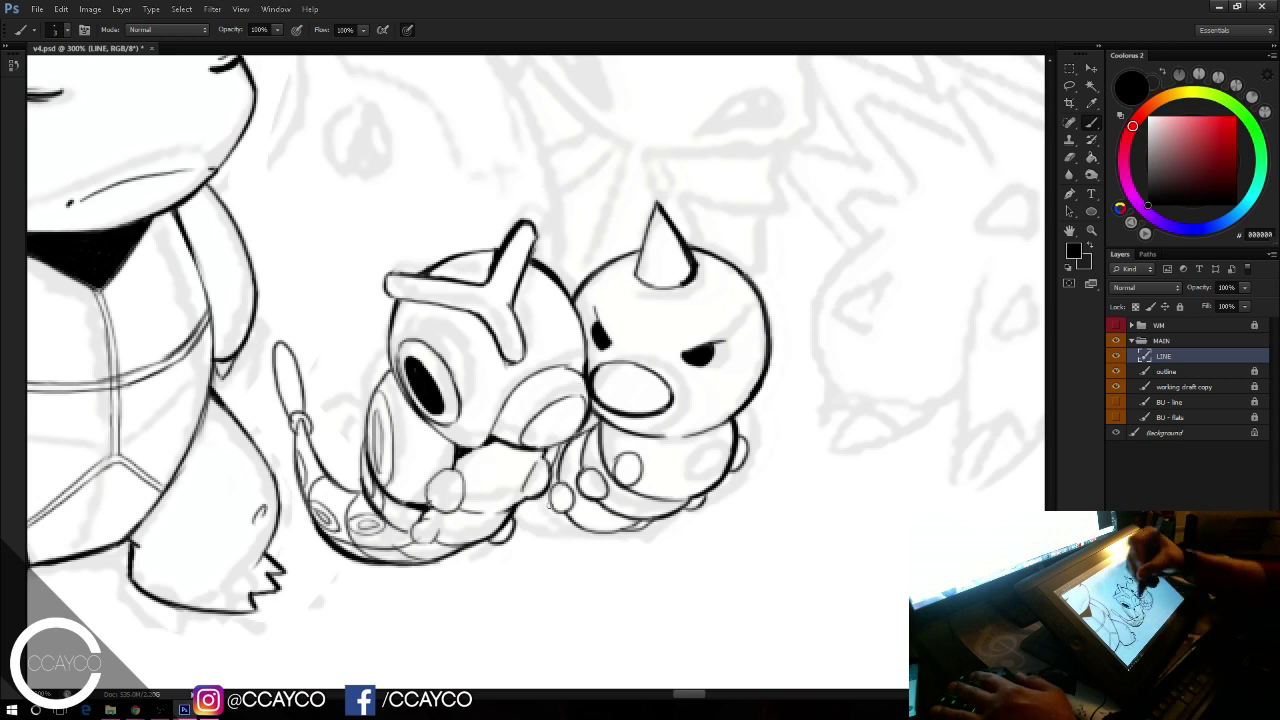
pyautogui.moveTo(572, 524); pyautogui.dragTo(537, 492)
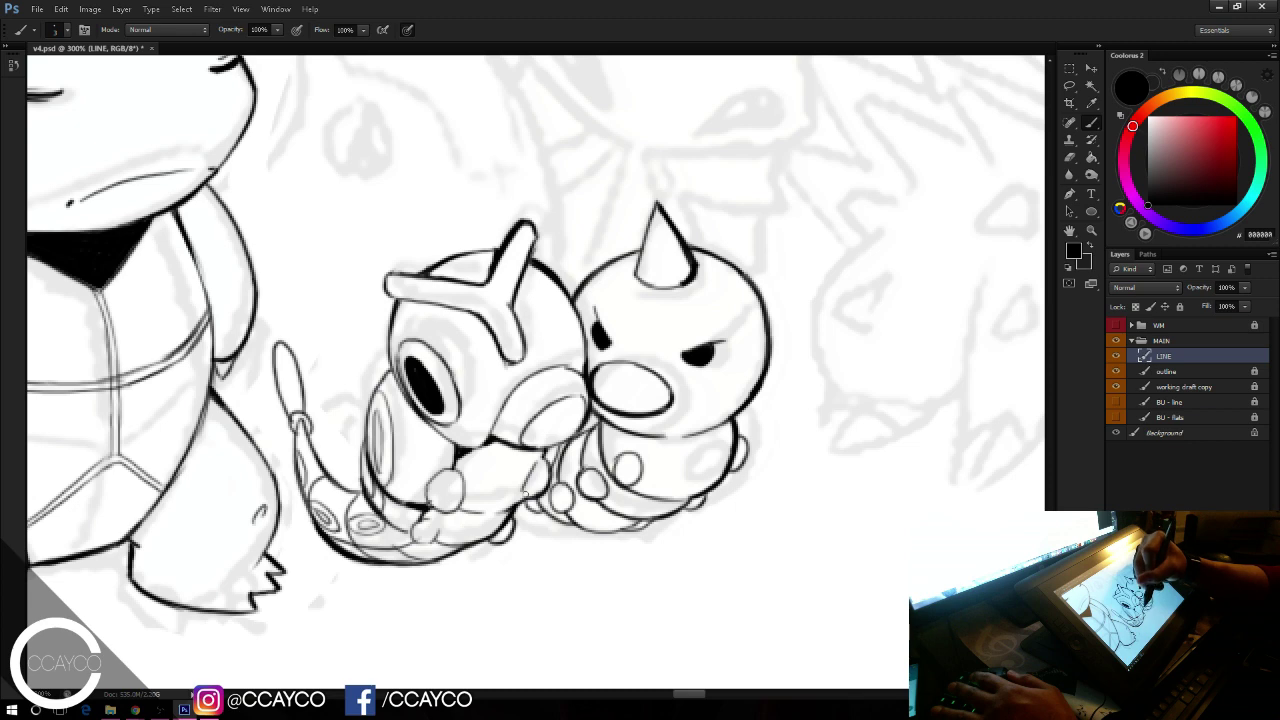
pyautogui.hotkey('ctrl', '-')
pyautogui.moveTo(791, 255); pyautogui.dragTo(888, 398)
pyautogui.hotkey('ctrl', 's')
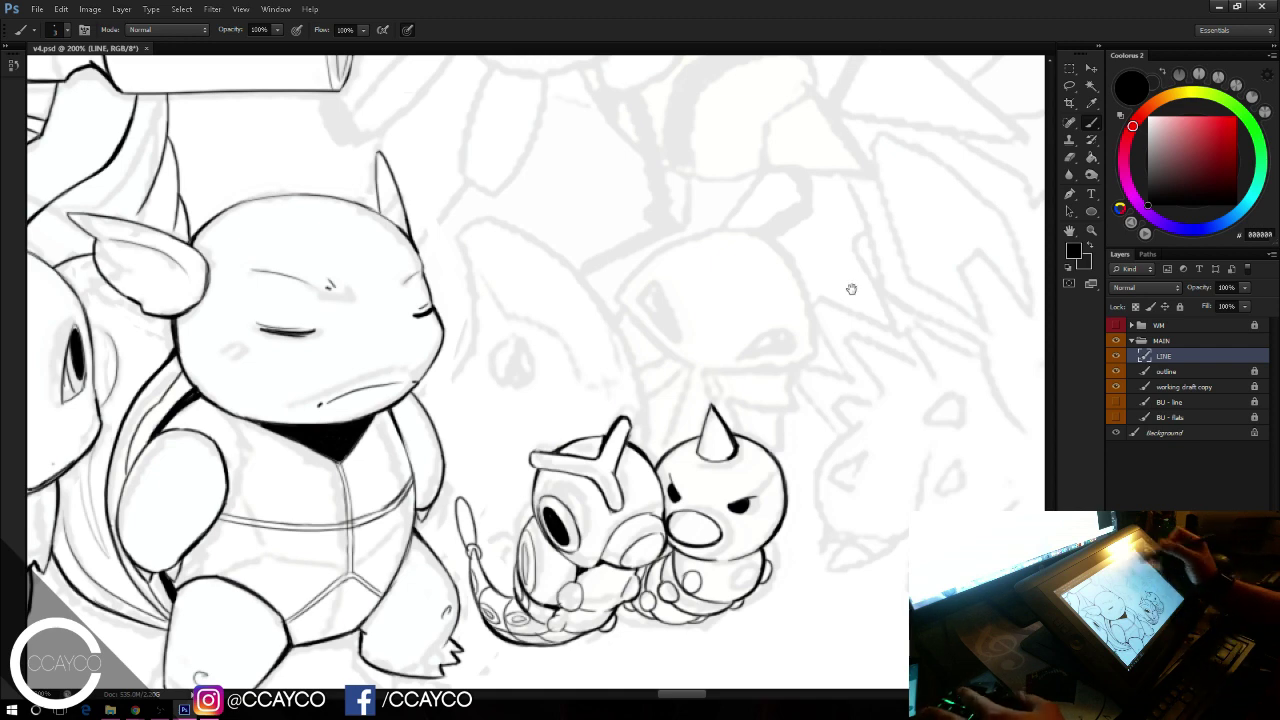
# Step: Ink Metapod's eye outline and pupil behind Caterpie, then clean up the eye's lower edge
pyautogui.moveTo(850, 294)
pyautogui.mouseDown()
pyautogui.moveTo(891, 215)
pyautogui.moveTo(913, 269)
pyautogui.mouseUp()
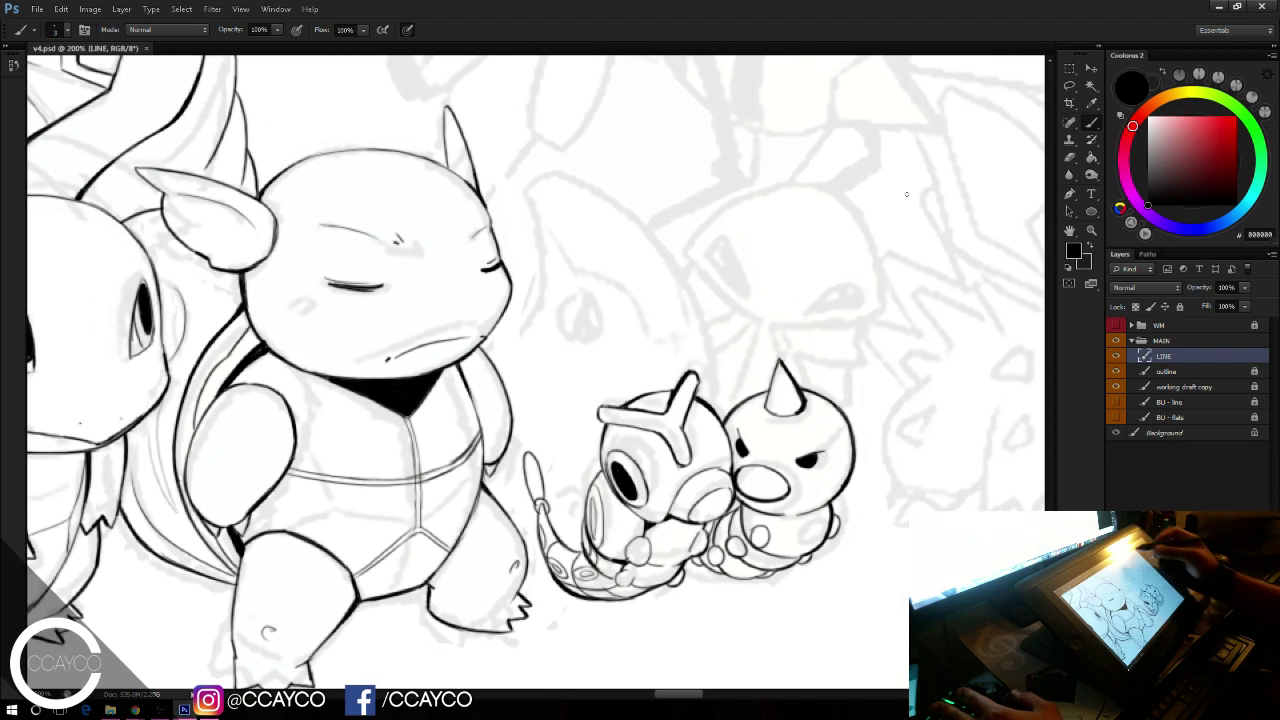
pyautogui.moveTo(578, 291)
pyautogui.mouseDown()
pyautogui.moveTo(574, 340)
pyautogui.moveTo(598, 332)
pyautogui.mouseUp()
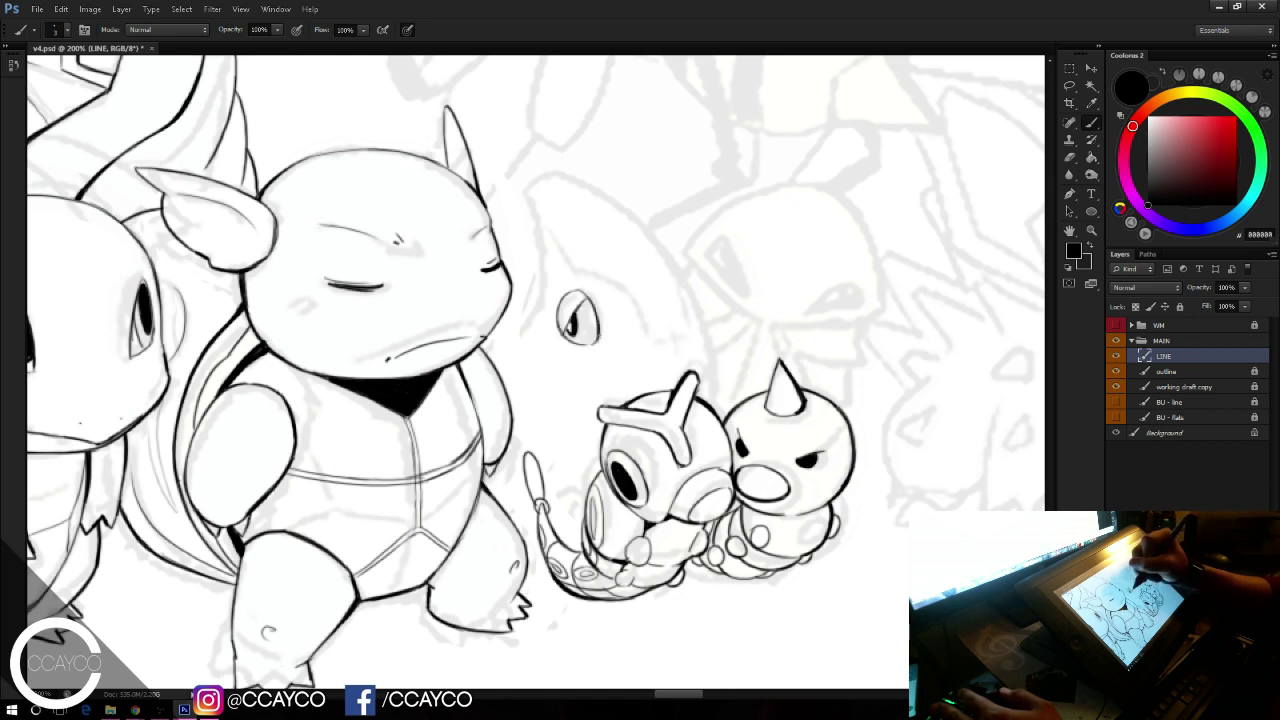
pyautogui.moveTo(588, 343); pyautogui.dragTo(599, 325)
pyautogui.press('e')
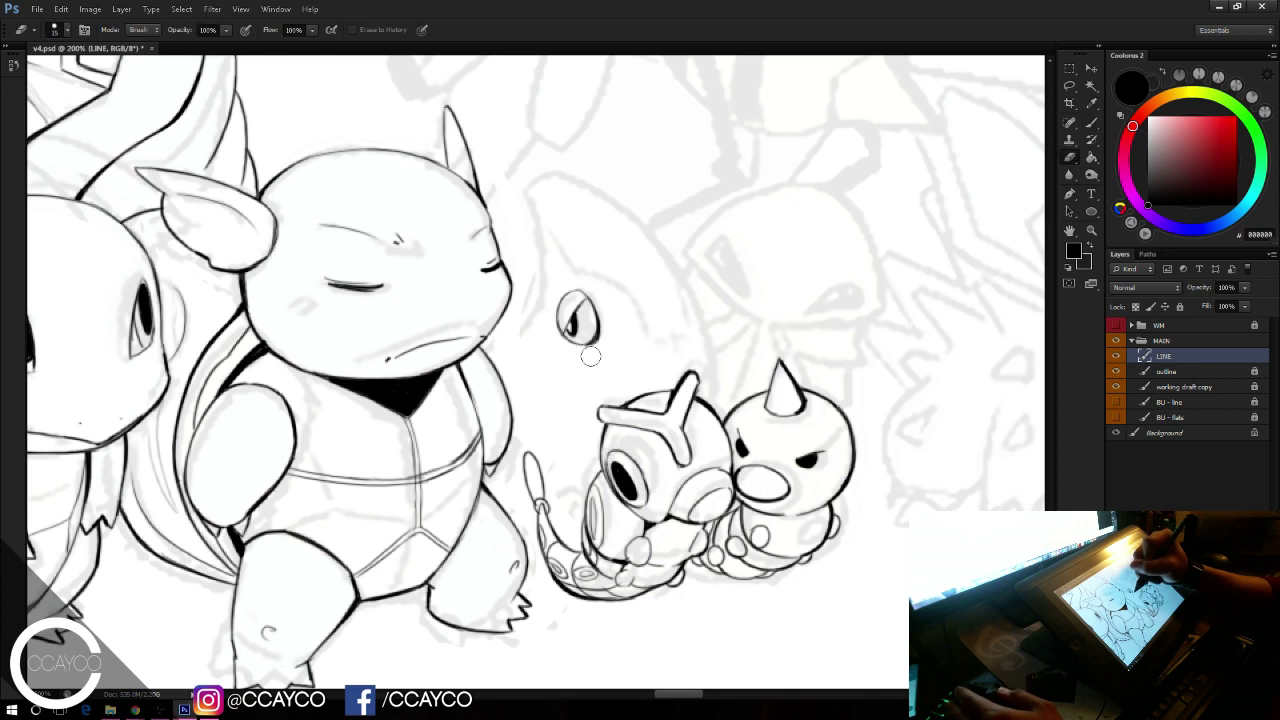
pyautogui.press('b')
pyautogui.moveTo(607, 330)
pyautogui.mouseDown()
pyautogui.moveTo(587, 301)
pyautogui.moveTo(597, 338)
pyautogui.mouseUp()
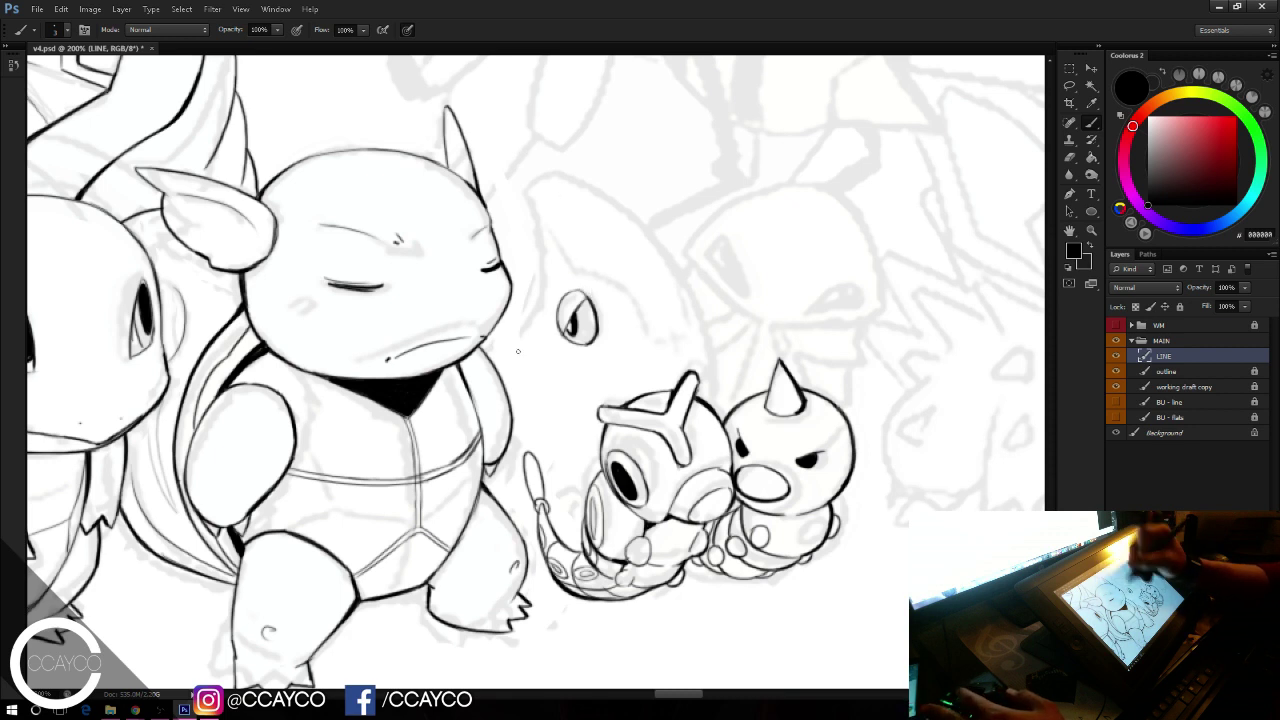
# Step: Ink the front edge of Metapod's head from Wartortle's shoulder up to the rounded tip
pyautogui.moveTo(498, 362); pyautogui.dragTo(546, 279)
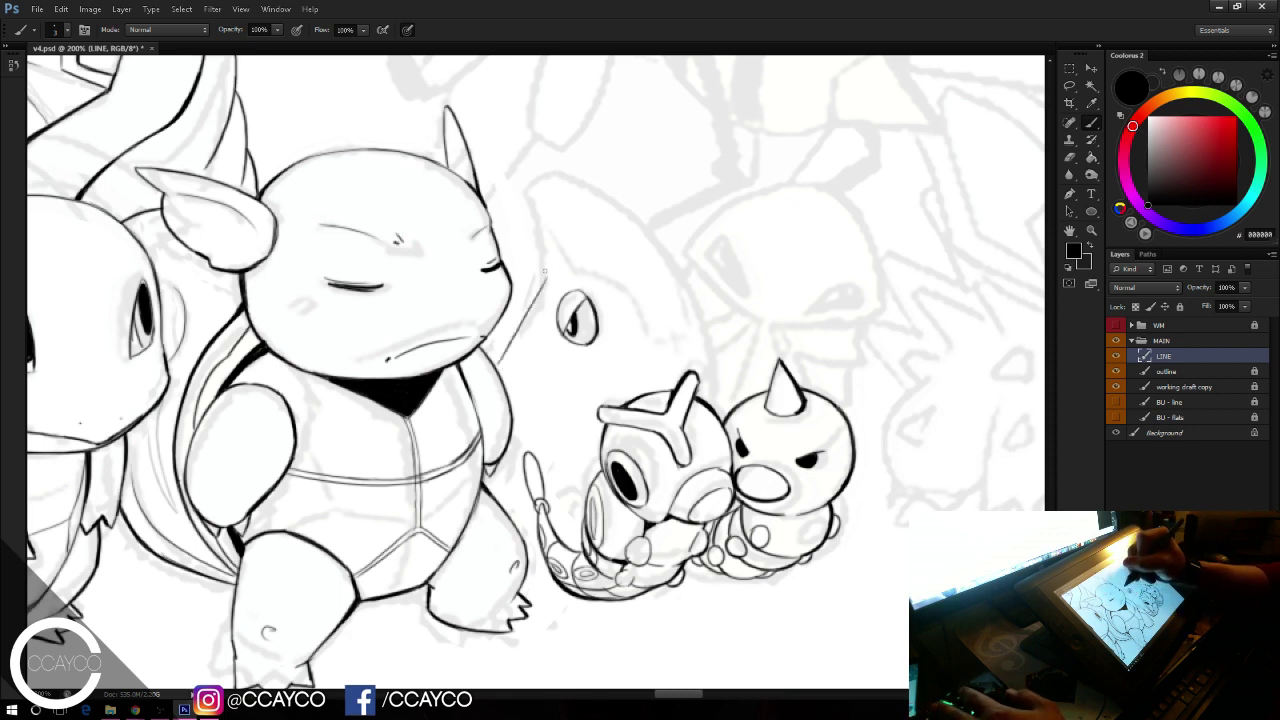
pyautogui.hotkey('ctrl', 'z')
pyautogui.moveTo(497, 363)
pyautogui.mouseDown()
pyautogui.moveTo(550, 270)
pyautogui.moveTo(540, 296)
pyautogui.moveTo(548, 225)
pyautogui.mouseUp()
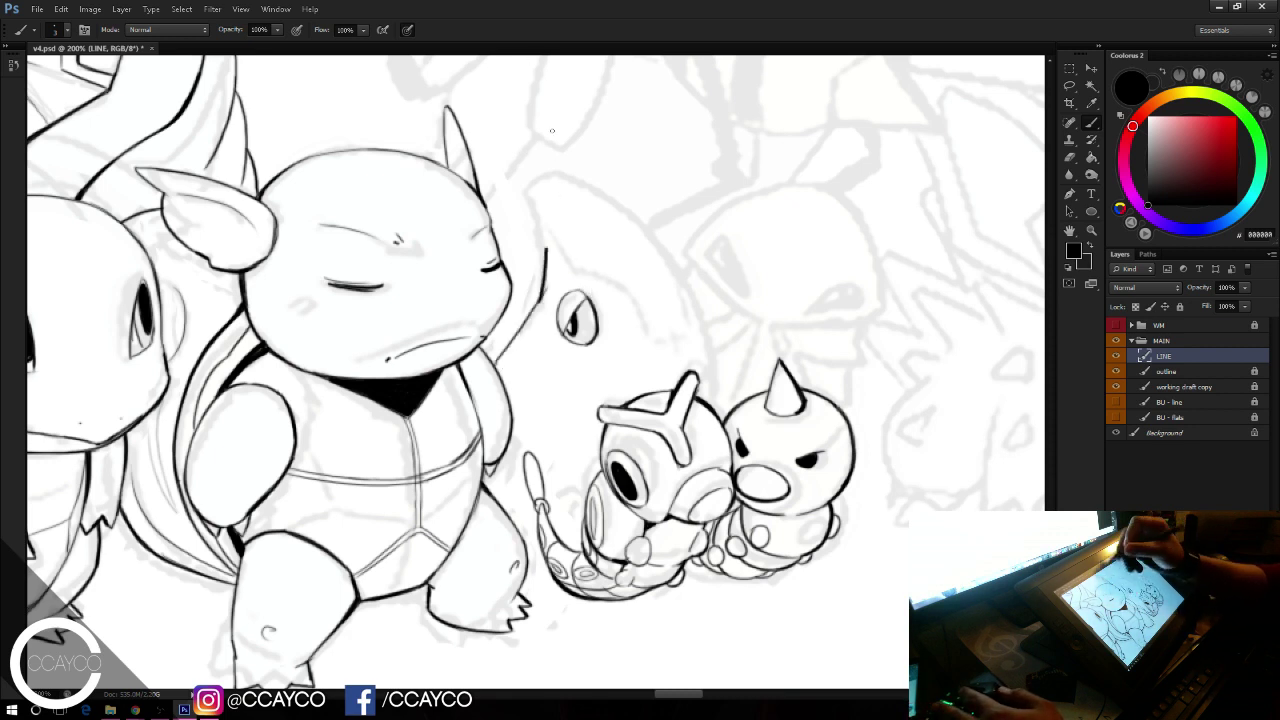
pyautogui.hotkey('ctrl', 'z')
pyautogui.moveTo(548, 302)
pyautogui.mouseDown()
pyautogui.moveTo(537, 188)
pyautogui.moveTo(542, 207)
pyautogui.moveTo(553, 170)
pyautogui.moveTo(600, 175)
pyautogui.moveTo(600, 164)
pyautogui.moveTo(661, 241)
pyautogui.mouseUp()
pyautogui.press('e')
pyautogui.press('b')
# Step: Ink Metapod's curved back edge from the head tip down to Caterpie's head
pyautogui.moveTo(607, 184); pyautogui.dragTo(681, 279)
pyautogui.hotkey('ctrl', 'z')
pyautogui.moveTo(598, 173)
pyautogui.mouseDown()
pyautogui.moveTo(690, 288)
pyautogui.moveTo(718, 351)
pyautogui.mouseUp()
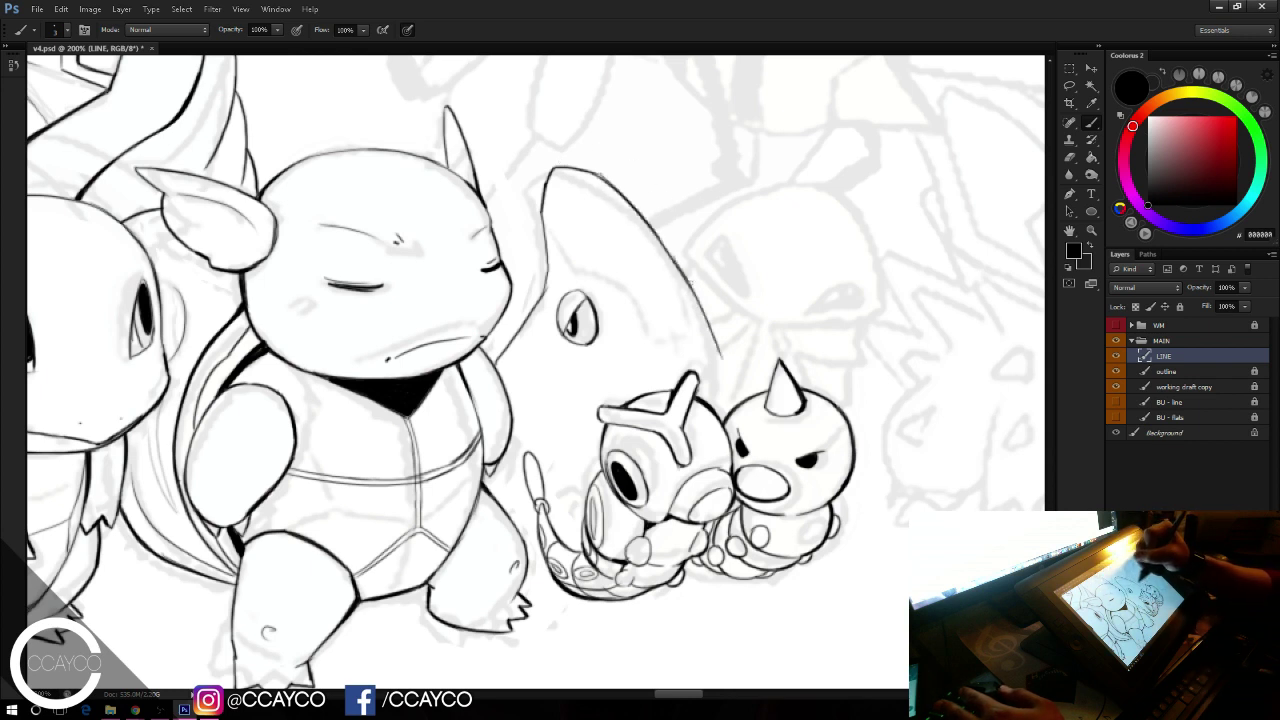
pyautogui.hotkey('ctrl', 'z')
pyautogui.moveTo(669, 249)
pyautogui.mouseDown()
pyautogui.moveTo(716, 354)
pyautogui.moveTo(713, 404)
pyautogui.mouseUp()
pyautogui.hotkey('ctrl', 'z')
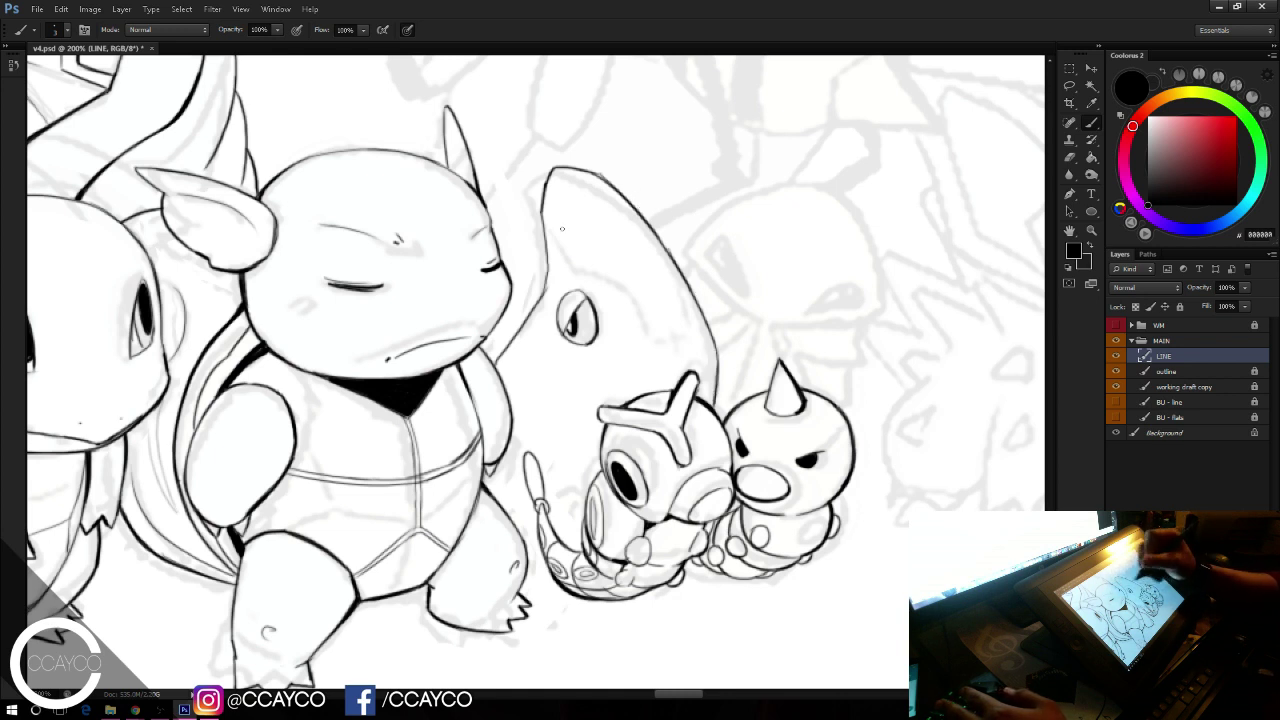
# Step: Ink the short jagged notch below Metapod's face, beside Wartortle's arm
pyautogui.moveTo(512, 407)
pyautogui.mouseDown()
pyautogui.moveTo(547, 439)
pyautogui.moveTo(538, 431)
pyautogui.moveTo(507, 454)
pyautogui.moveTo(508, 513)
pyautogui.mouseUp()
pyautogui.hotkey('ctrl', 'z')
pyautogui.press('e')
pyautogui.press('b')
pyautogui.hotkey('ctrl', 'z')
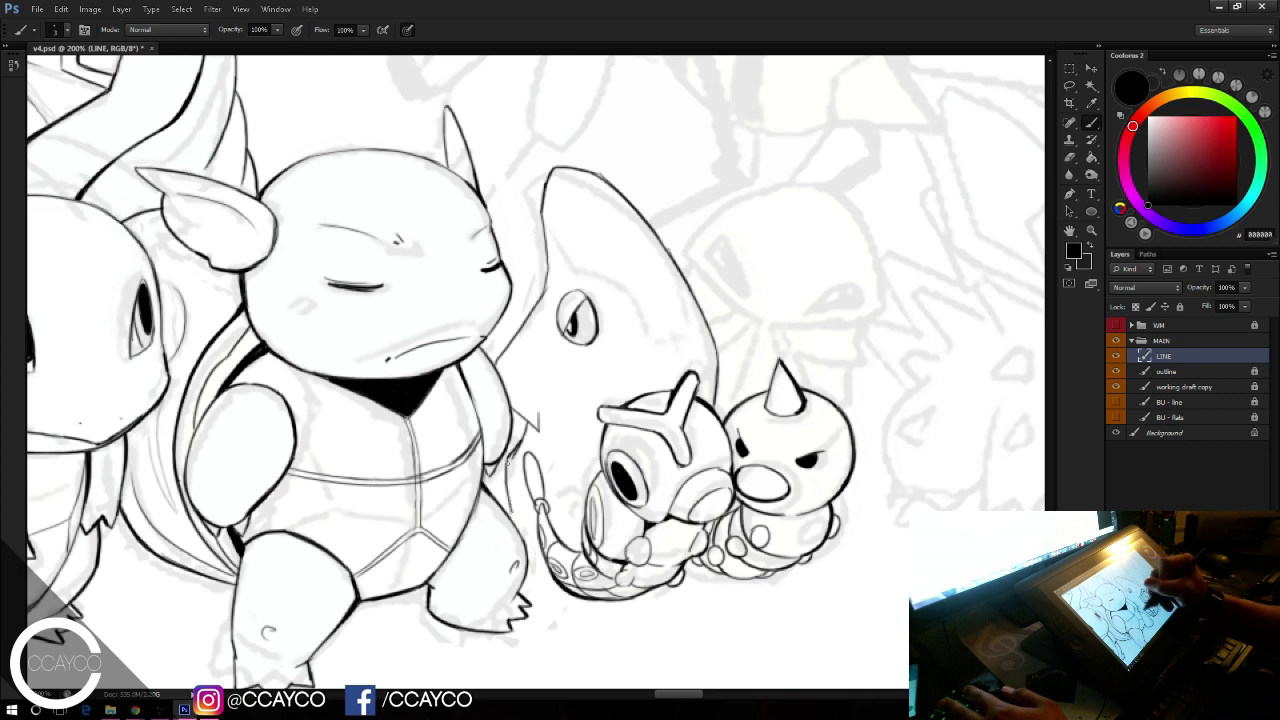
# Step: Ink Metapod's lower front edge between Wartortle's leg and Caterpie's tail, redrawing it until the curve is clean
pyautogui.moveTo(507, 458); pyautogui.dragTo(521, 529)
pyautogui.hotkey('ctrl', 'alt', 'z')
pyautogui.hotkey('ctrl', 'alt', 'z')
pyautogui.hotkey('ctrl', 'z')
pyautogui.moveTo(522, 442)
pyautogui.mouseDown()
pyautogui.moveTo(511, 466)
pyautogui.moveTo(520, 527)
pyautogui.mouseUp()
pyautogui.moveTo(511, 474); pyautogui.dragTo(527, 535)
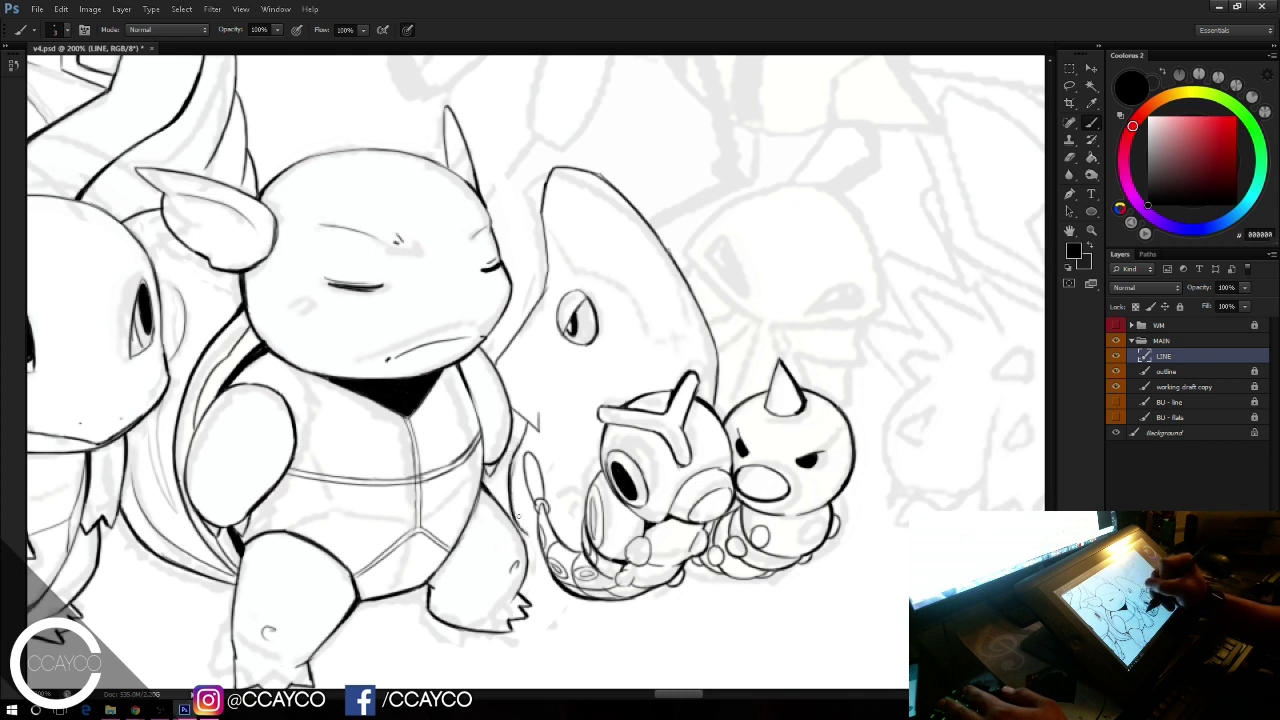
pyautogui.hotkey('ctrl', 'alt', 'z')
pyautogui.hotkey('ctrl', 'alt', 'z')
pyautogui.hotkey('ctrl', 'alt', 'z')
pyautogui.moveTo(511, 460)
pyautogui.mouseDown()
pyautogui.moveTo(513, 522)
pyautogui.moveTo(520, 474)
pyautogui.moveTo(509, 508)
pyautogui.mouseUp()
pyautogui.press('e')
pyautogui.press('b')
pyautogui.hotkey('ctrl', 'z')
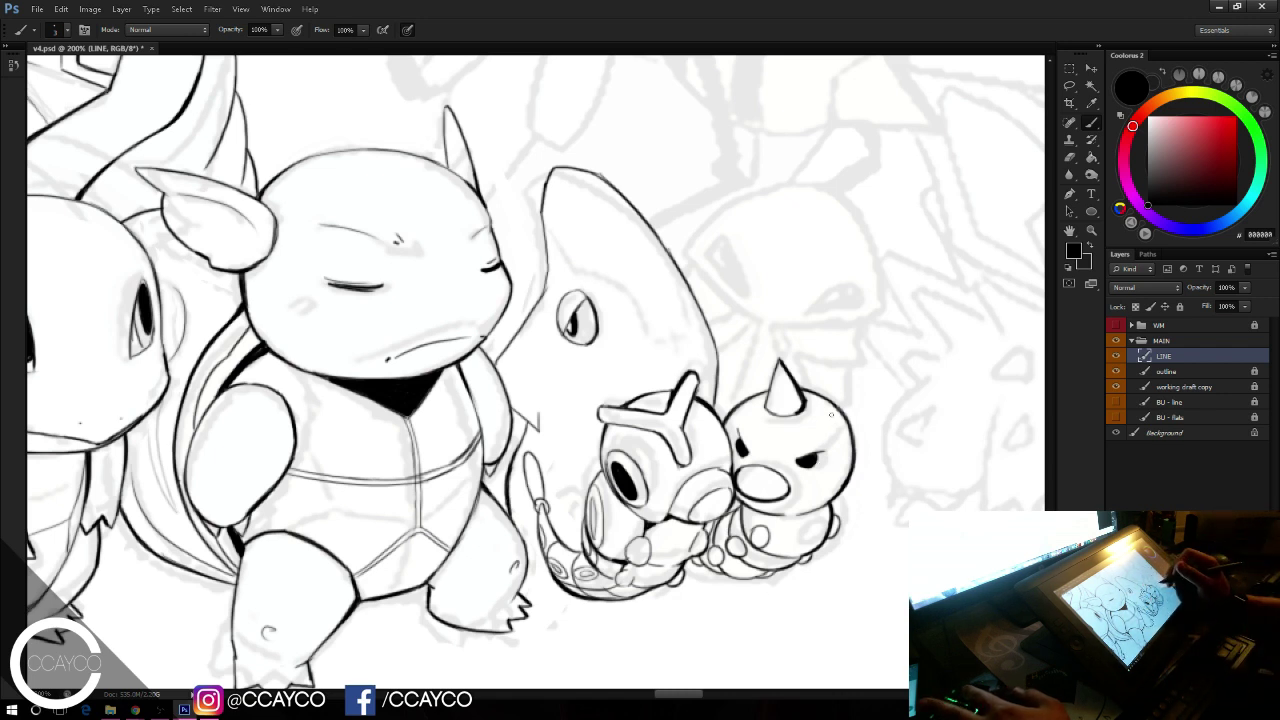
# Step: Ink the pointed shell facet inside Metapod's back edge and save the file
pyautogui.moveTo(810, 446); pyautogui.dragTo(807, 439)
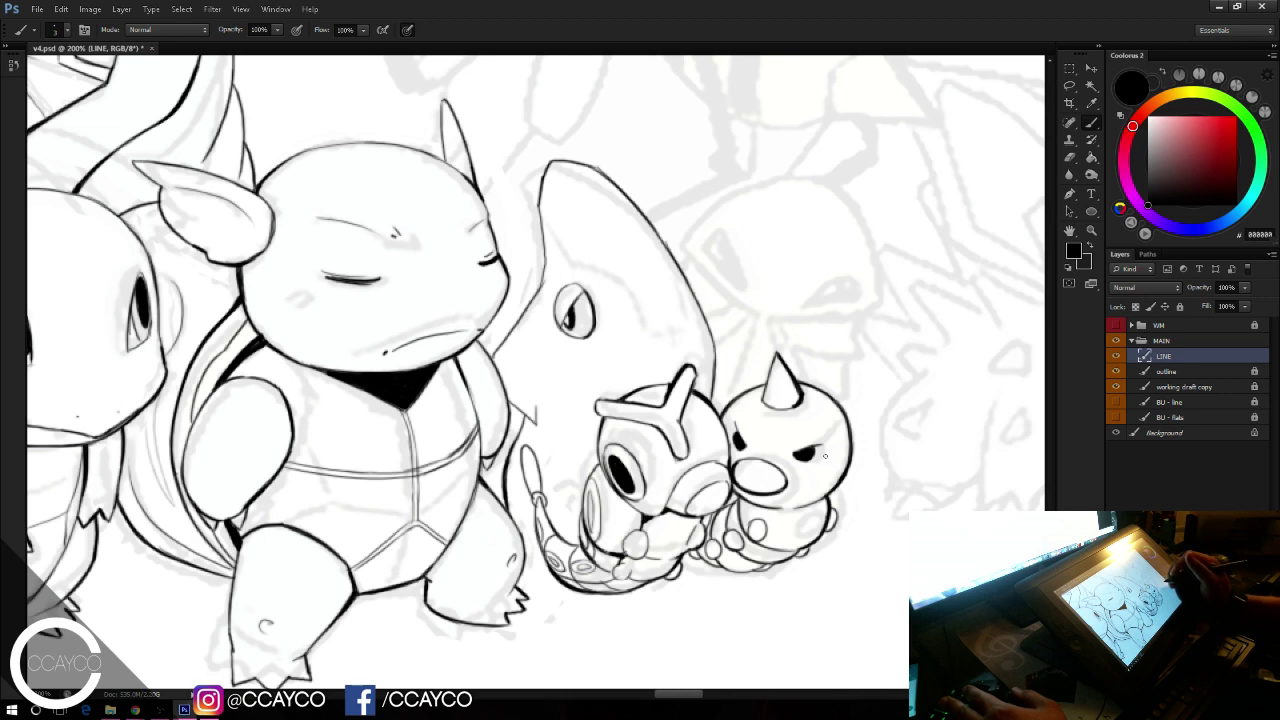
pyautogui.moveTo(803, 451); pyautogui.dragTo(809, 456)
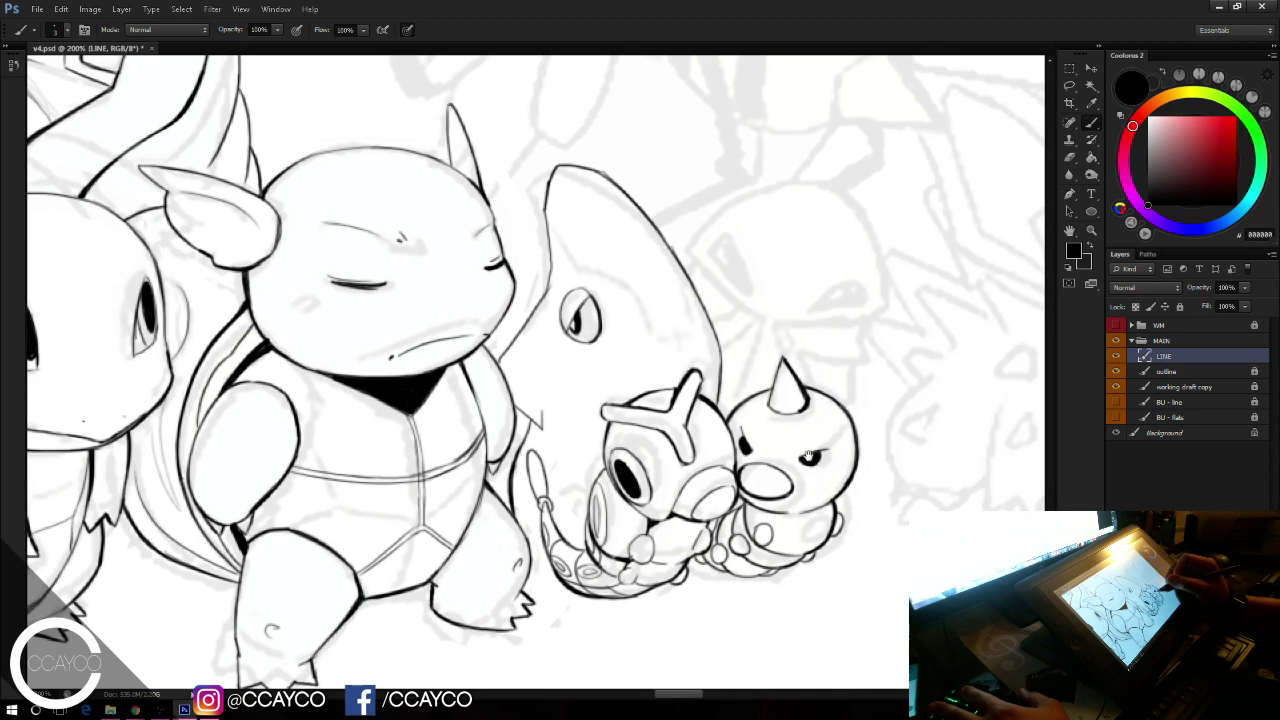
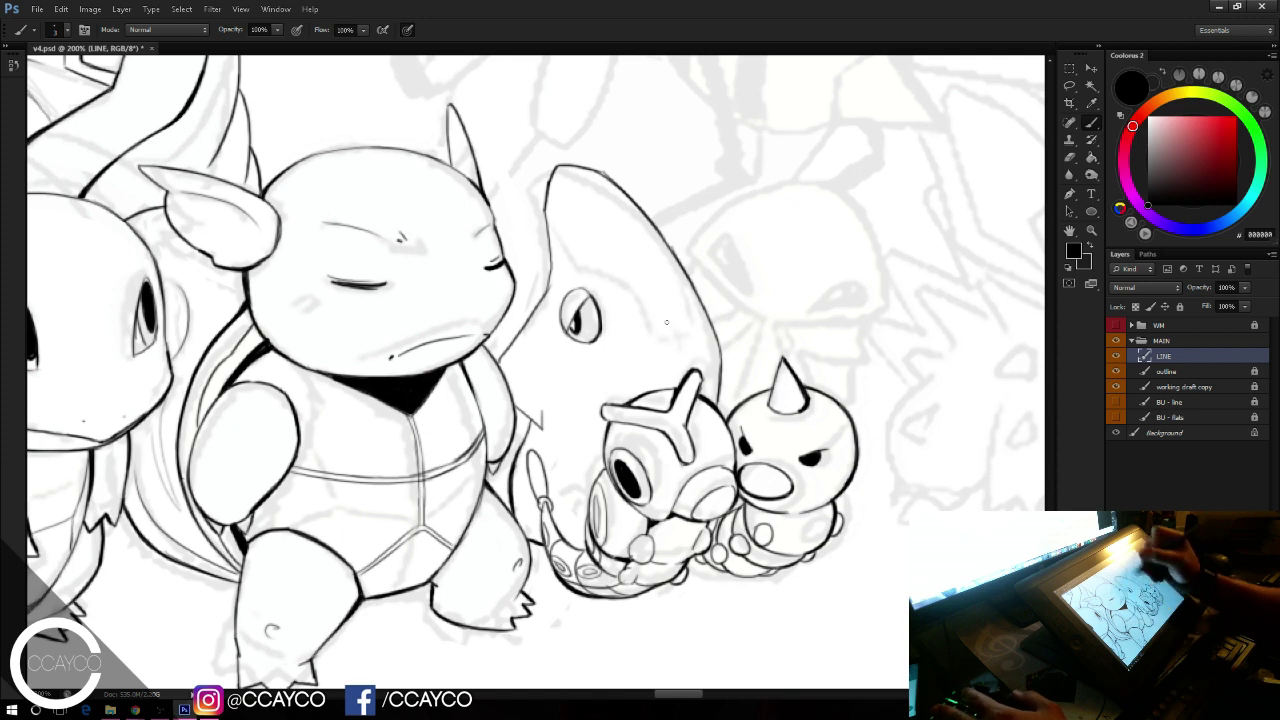
pyautogui.moveTo(664, 324); pyautogui.dragTo(671, 287)
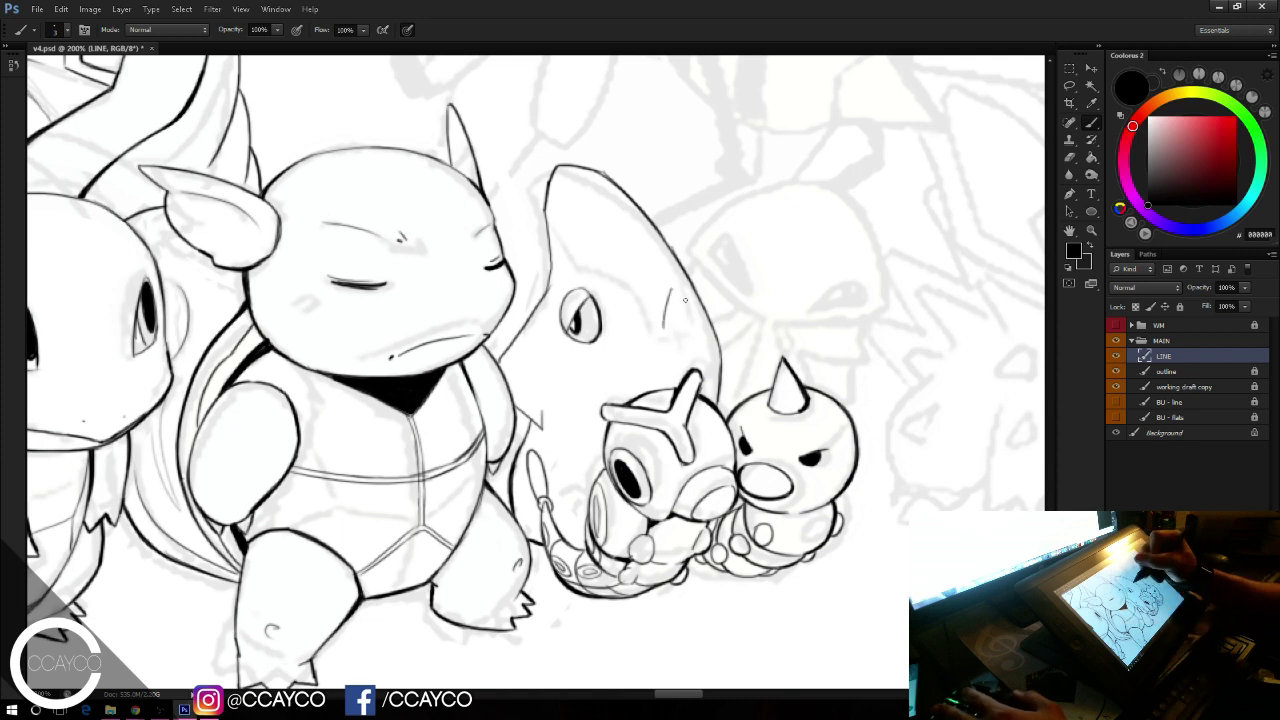
pyautogui.hotkey('ctrl', 'z')
pyautogui.moveTo(674, 335)
pyautogui.mouseDown()
pyautogui.moveTo(682, 292)
pyautogui.moveTo(696, 322)
pyautogui.moveTo(676, 338)
pyautogui.moveTo(704, 384)
pyautogui.moveTo(700, 324)
pyautogui.moveTo(682, 294)
pyautogui.moveTo(703, 362)
pyautogui.mouseUp()
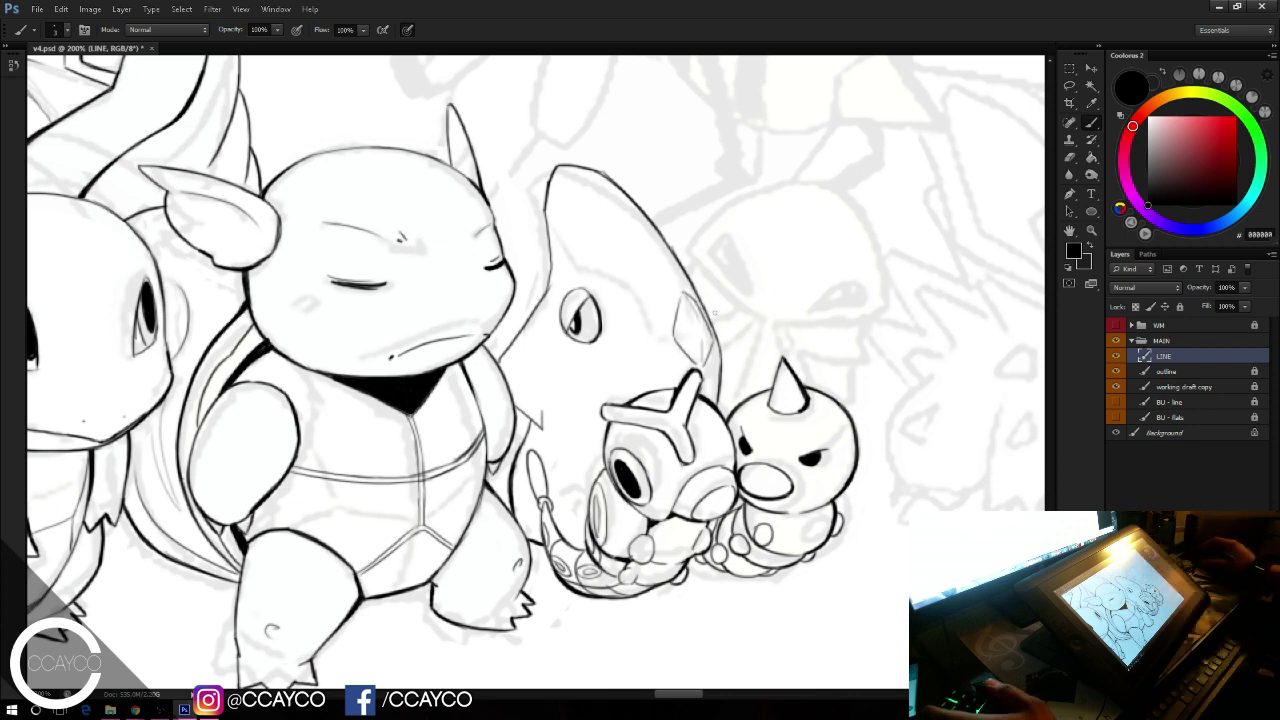
pyautogui.hotkey('ctrl', 's')
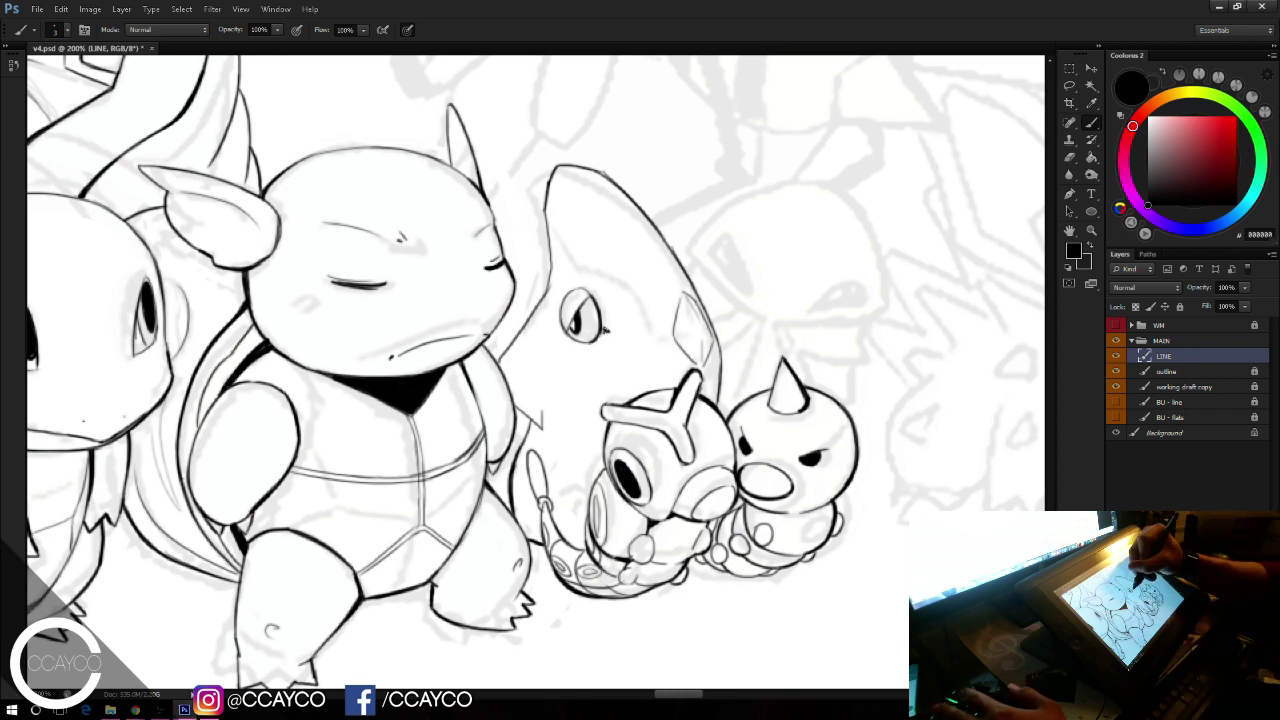
# Step: Ink the crease running from the corner of Metapod's eye down to Caterpie's antenna
pyautogui.moveTo(603, 330); pyautogui.dragTo(655, 368)
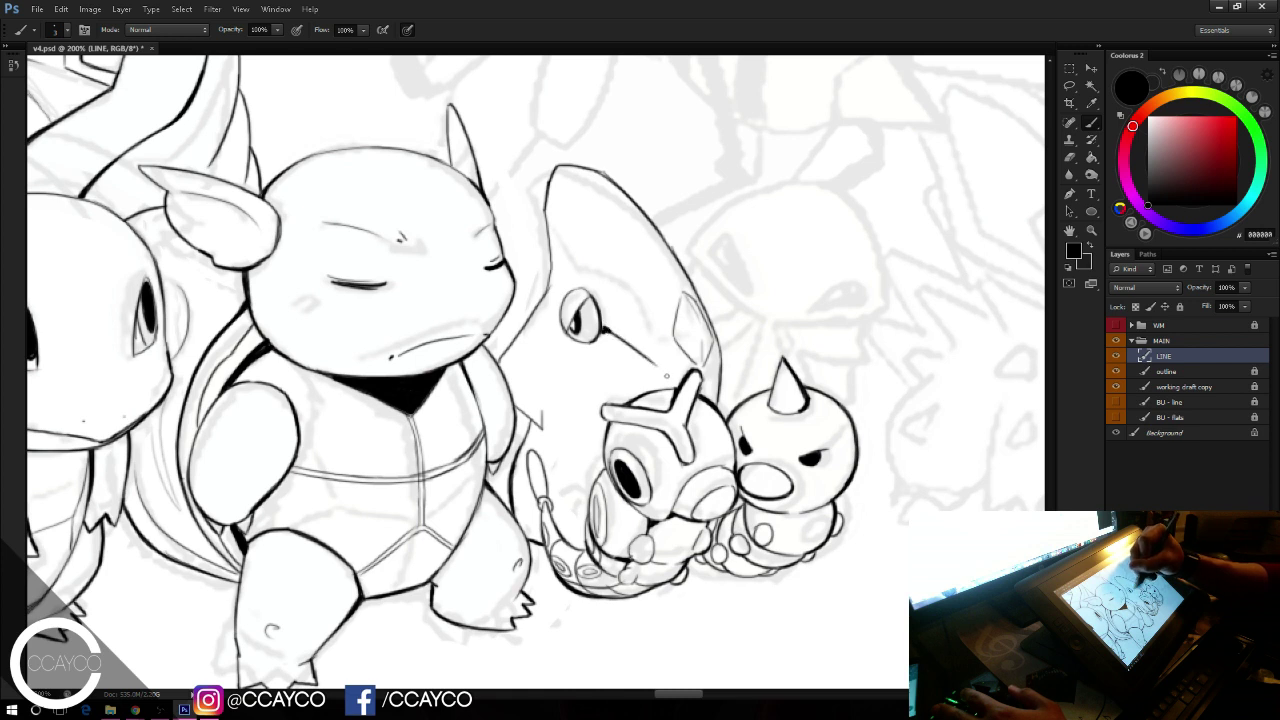
pyautogui.hotkey('ctrl', 'z')
pyautogui.moveTo(607, 331)
pyautogui.mouseDown()
pyautogui.moveTo(650, 363)
pyautogui.moveTo(656, 390)
pyautogui.mouseUp()
pyautogui.press('e')
pyautogui.press('b')
pyautogui.hotkey('ctrl', 'z')
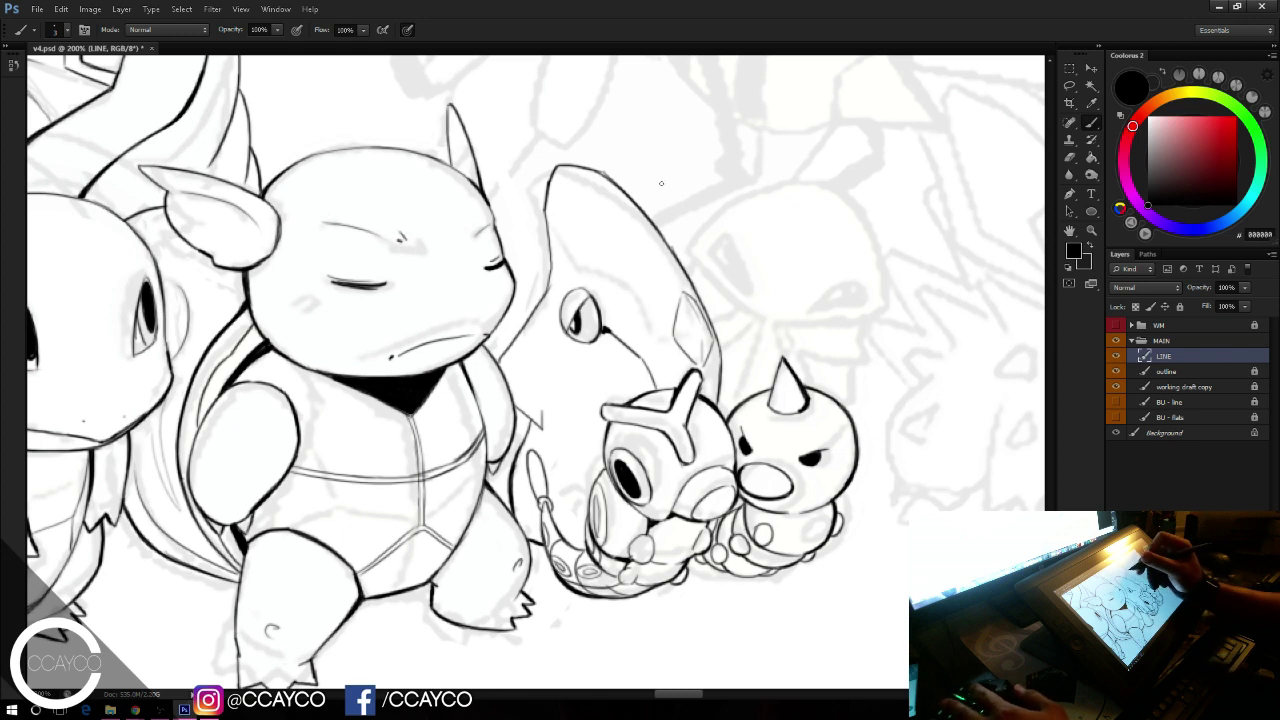
# Step: Ink Metapod's branching shell creases toward the back facet and Caterpie's head, cleaning the corner with a smaller eraser
pyautogui.moveTo(645, 352); pyautogui.dragTo(676, 332)
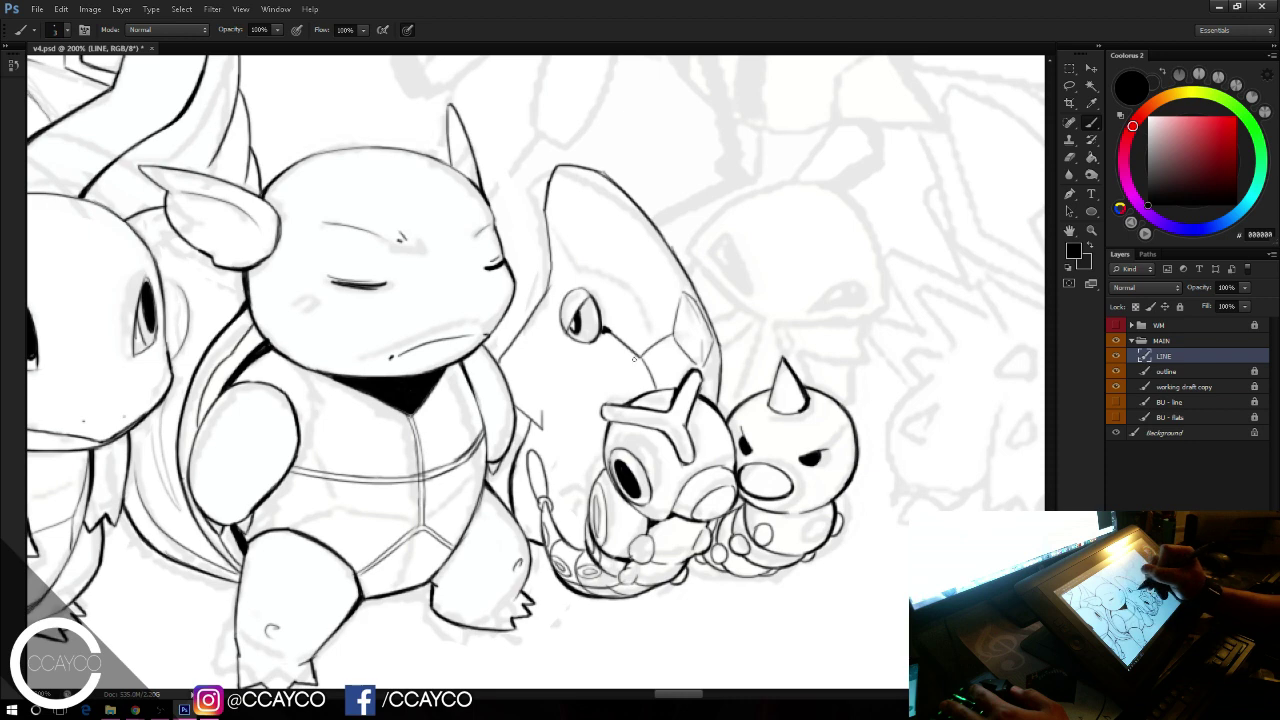
pyautogui.moveTo(639, 358)
pyautogui.mouseDown()
pyautogui.moveTo(568, 425)
pyautogui.moveTo(606, 451)
pyautogui.mouseUp()
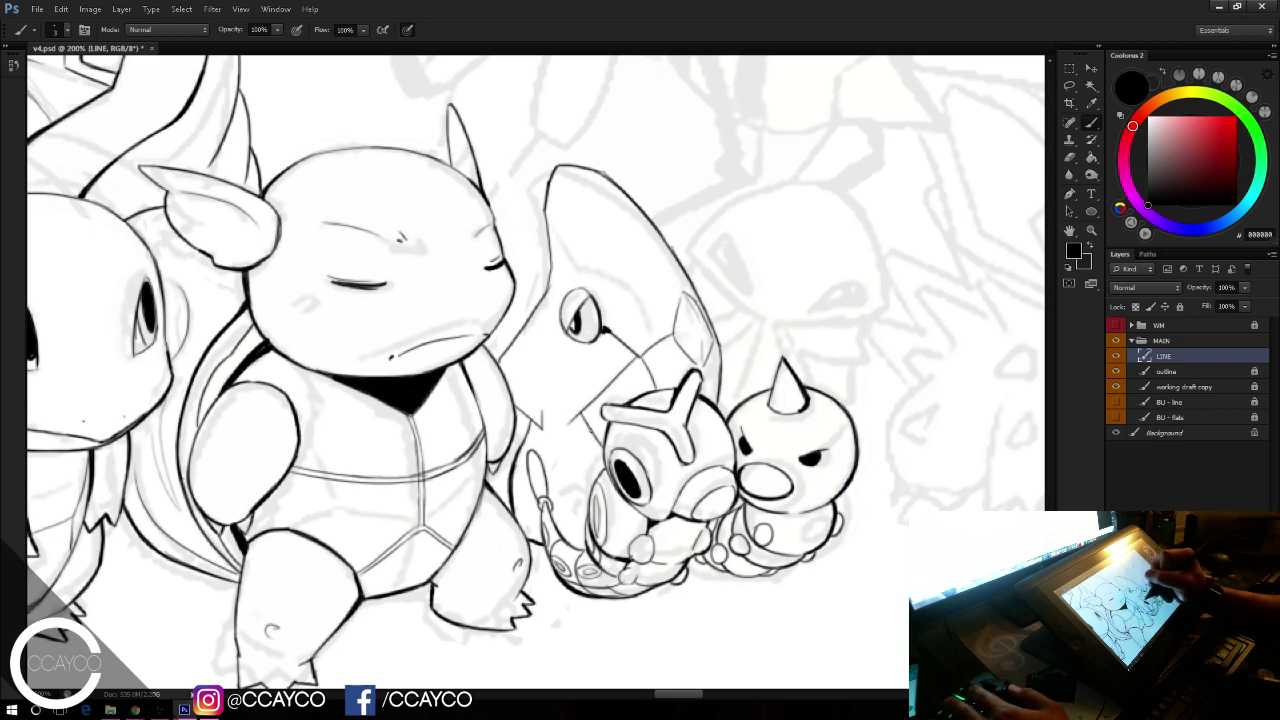
pyautogui.press('e')
pyautogui.rightClick(627, 303)
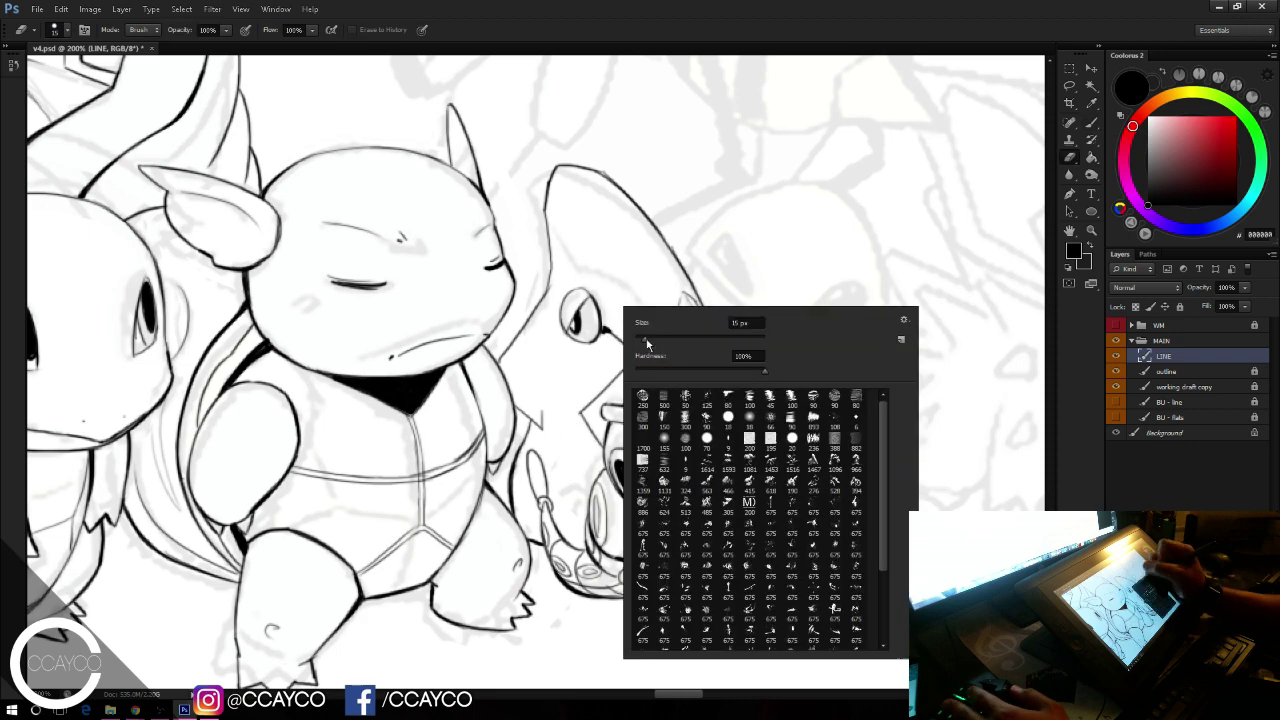
pyautogui.moveTo(646, 340); pyautogui.dragTo(641, 340)
pyautogui.click(641, 285)
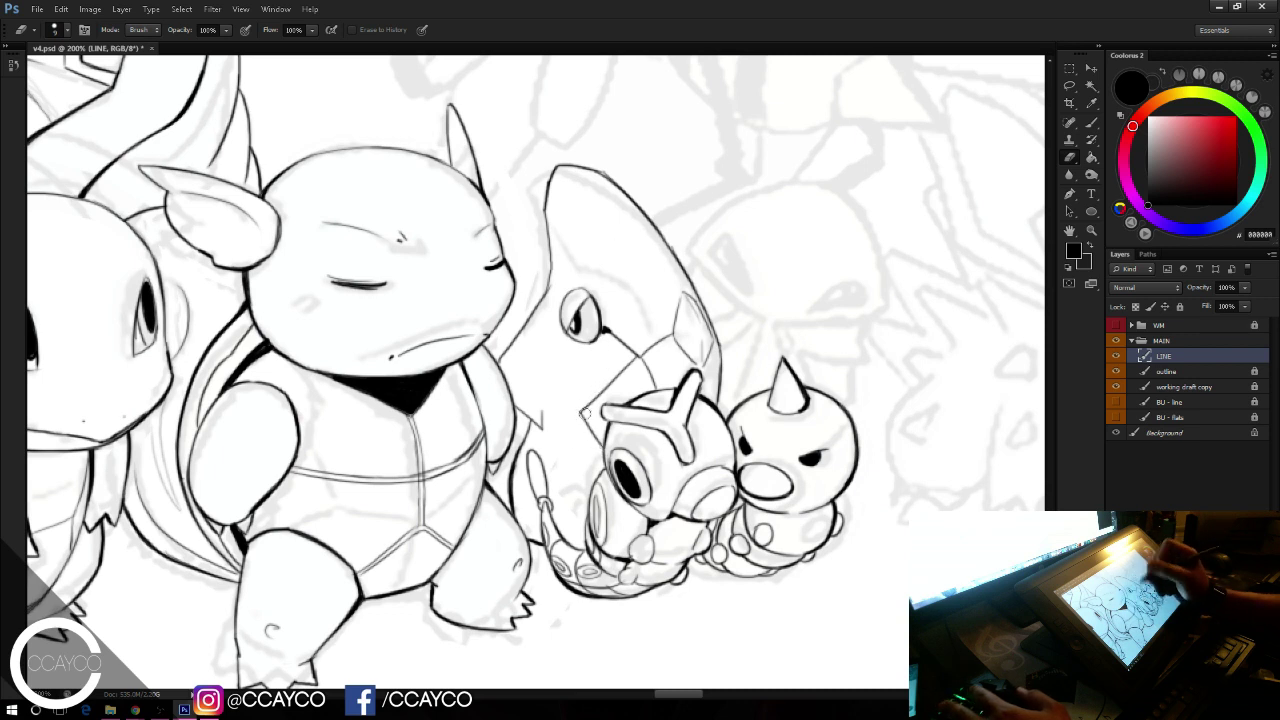
pyautogui.press('b')
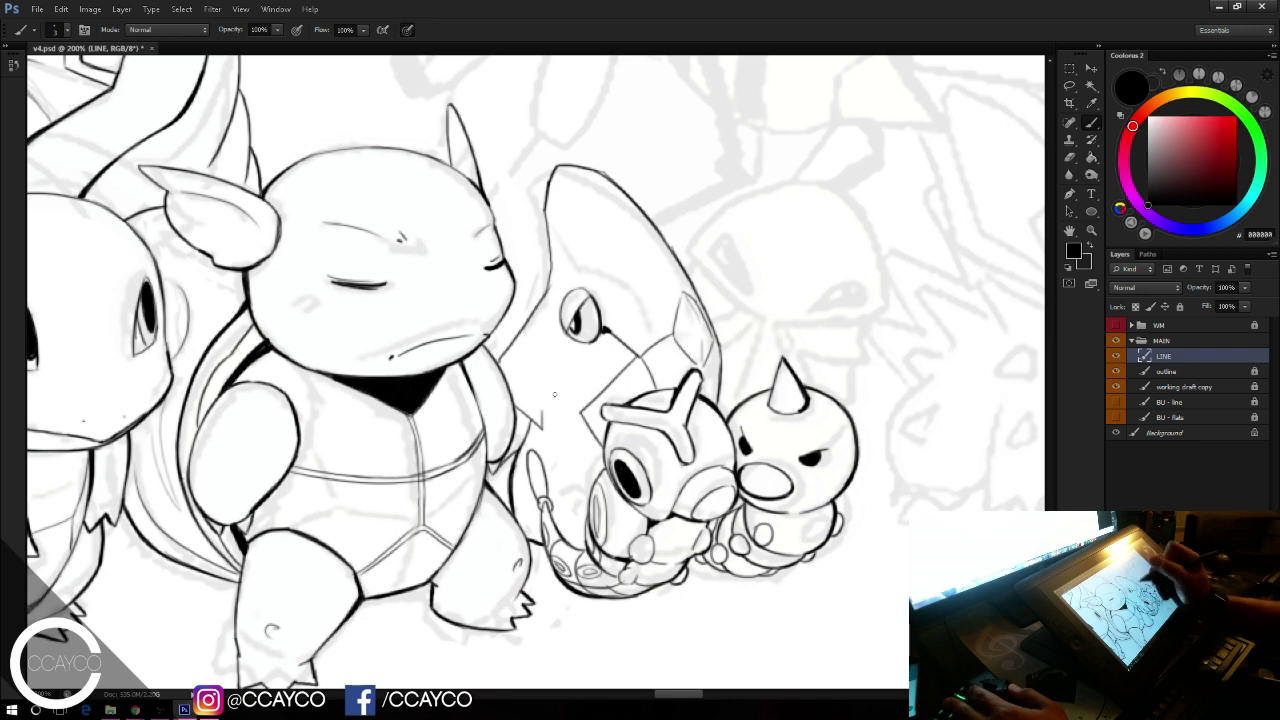
pyautogui.hotkey('ctrl', 'z')
# Step: Ink the angled lower edge of Kakuna's head above Weedle
pyautogui.moveTo(920, 480)
pyautogui.mouseDown()
pyautogui.moveTo(774, 551)
pyautogui.moveTo(751, 524)
pyautogui.mouseUp()
pyautogui.moveTo(513, 292); pyautogui.dragTo(610, 373)
pyautogui.hotkey('ctrl', 'z')
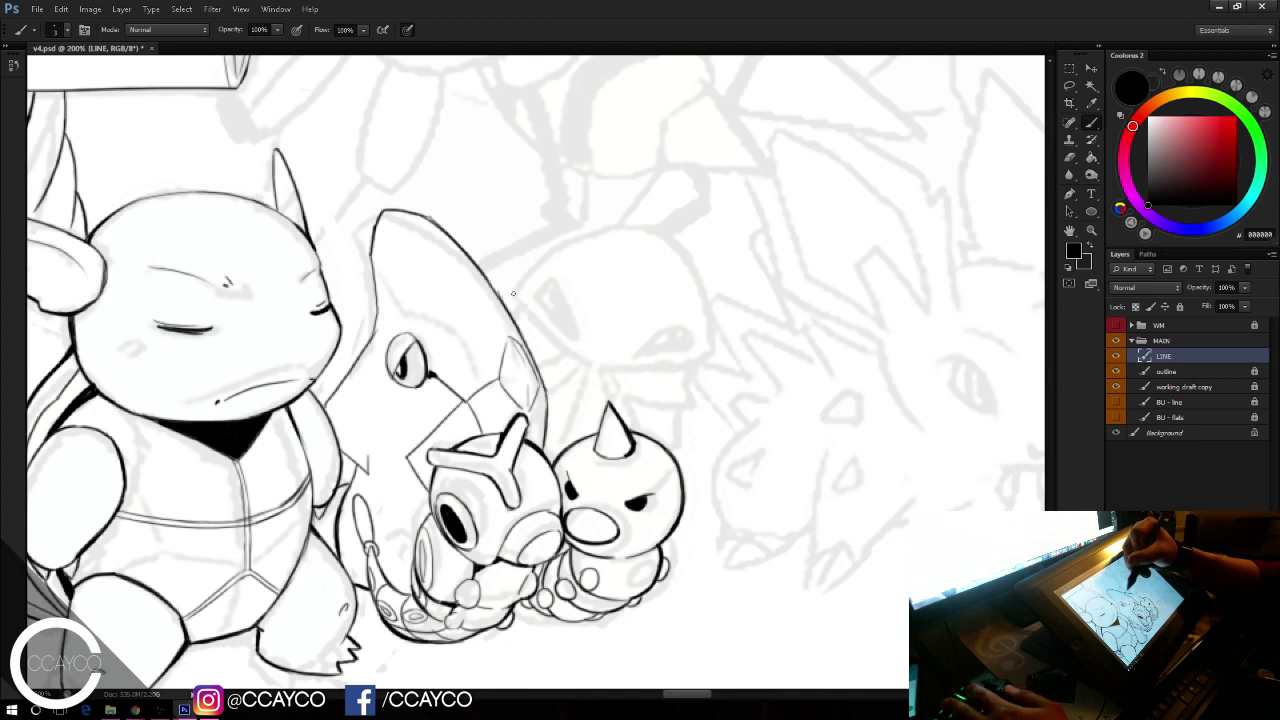
pyautogui.moveTo(513, 292)
pyautogui.mouseDown()
pyautogui.moveTo(608, 372)
pyautogui.moveTo(691, 362)
pyautogui.mouseUp()
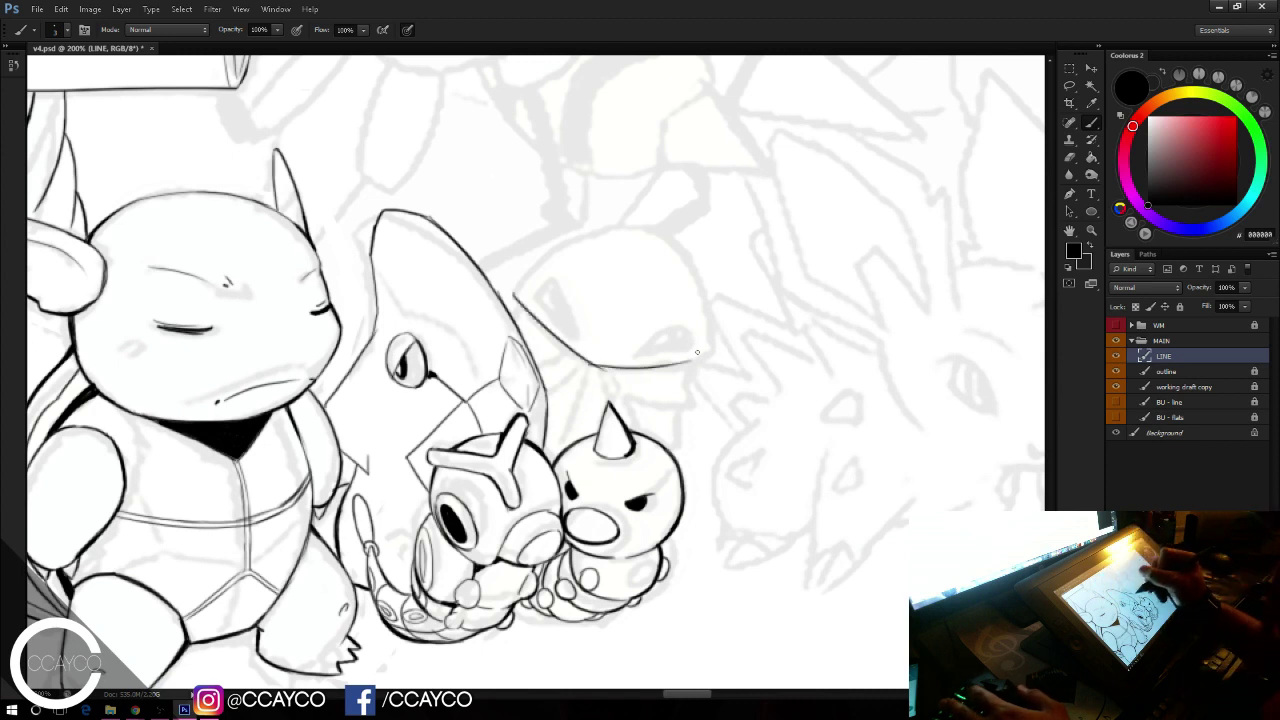
pyautogui.hotkey('ctrl', 'z')
pyautogui.hotkey('ctrl', 'z')
pyautogui.moveTo(606, 369); pyautogui.dragTo(712, 356)
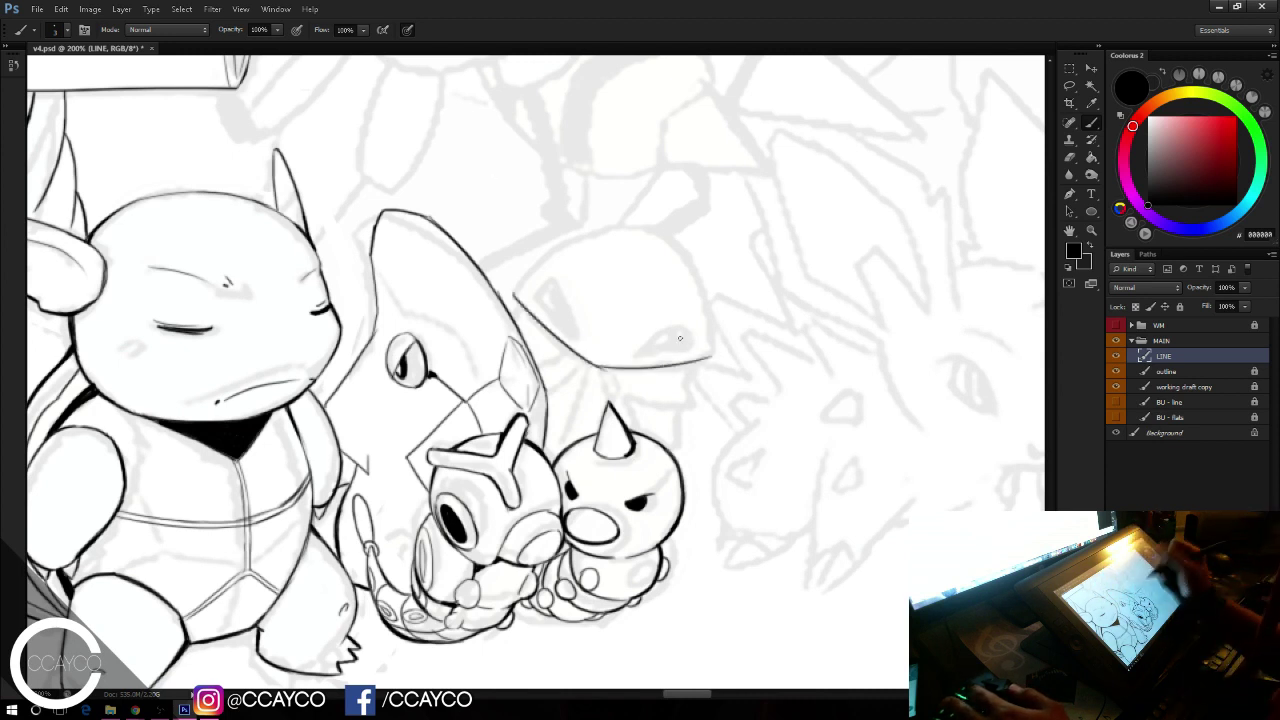
# Step: Hide the LINE layer and raise the working draft copy layer to 100% opacity to examine the draft
pyautogui.click(1117, 387)
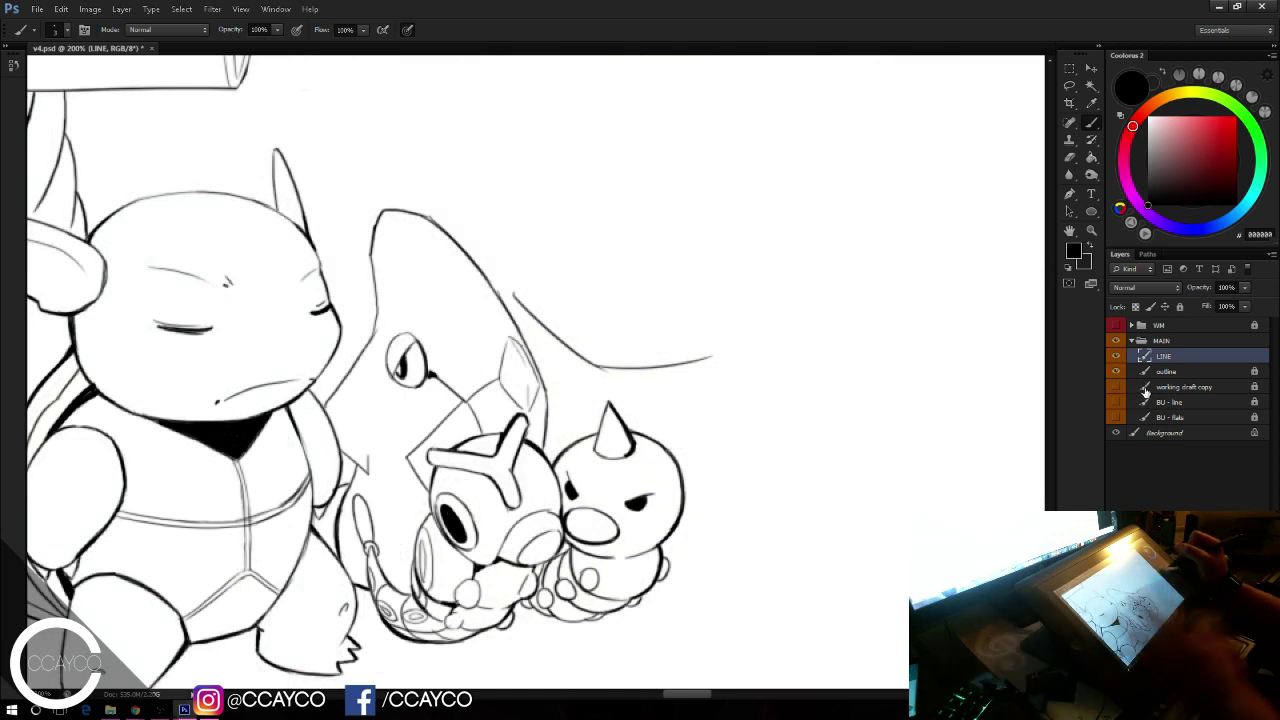
pyautogui.click(1117, 356)
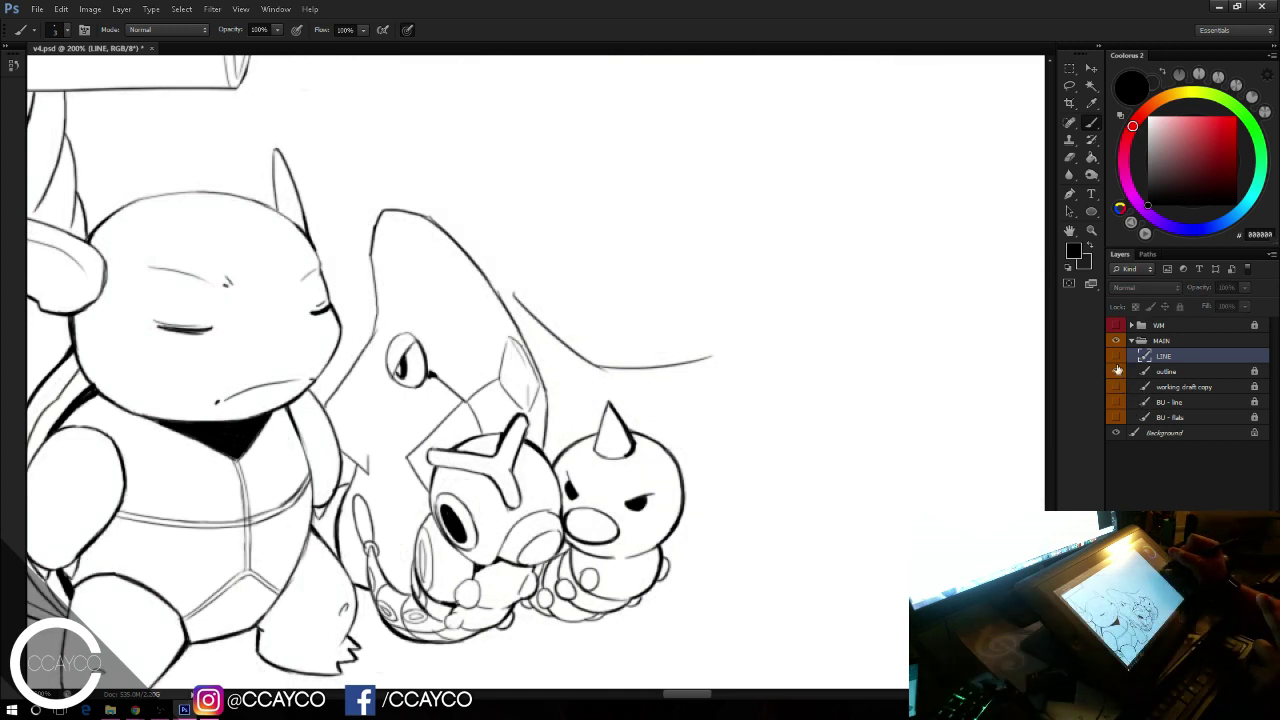
pyautogui.click(1117, 387)
pyautogui.click(1187, 385)
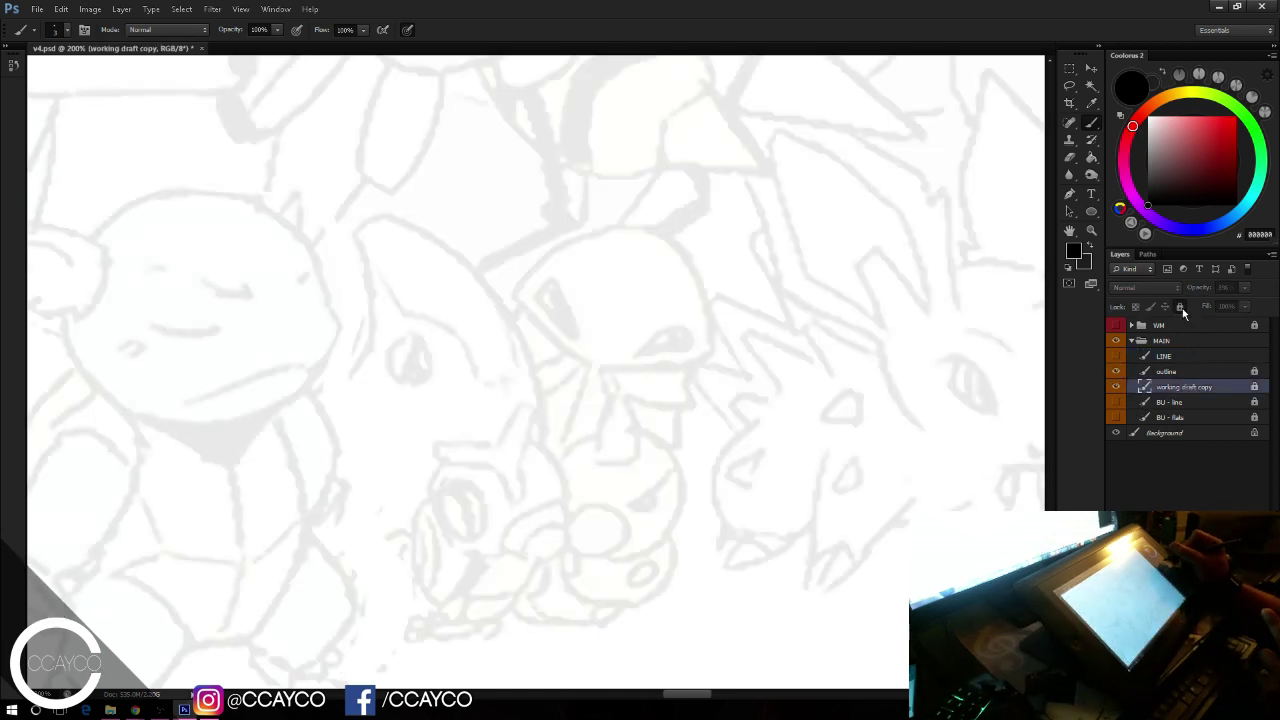
pyautogui.click(1245, 287)
pyautogui.moveTo(1208, 300); pyautogui.dragTo(1256, 300)
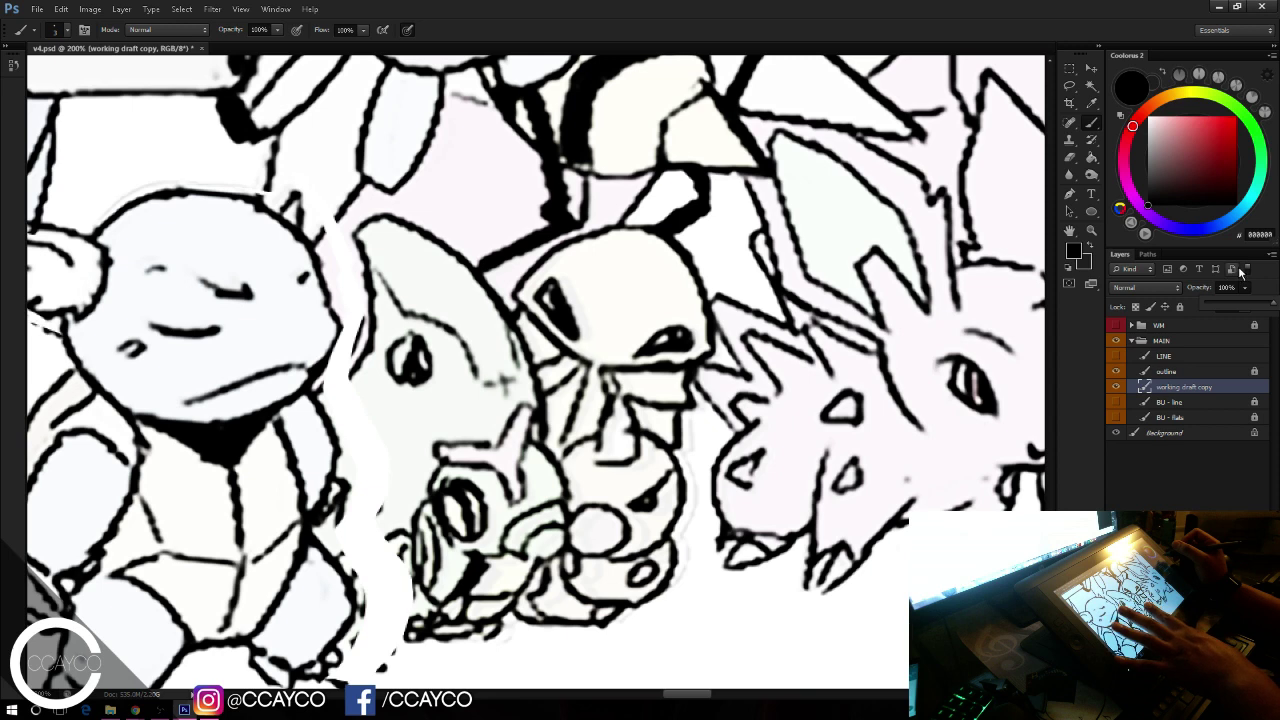
# Step: Show the LINE layer again, fade the working draft copy layer to 10% opacity and lock it
pyautogui.click(1121, 389)
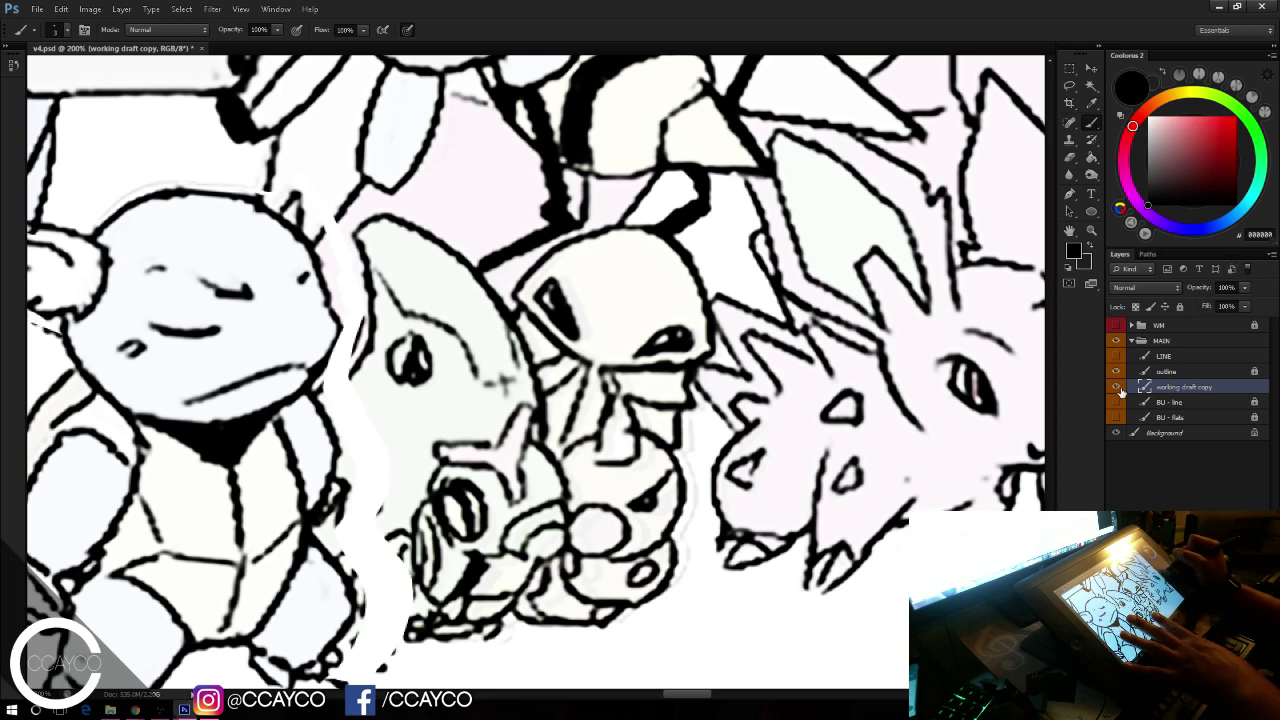
pyautogui.click(1117, 388)
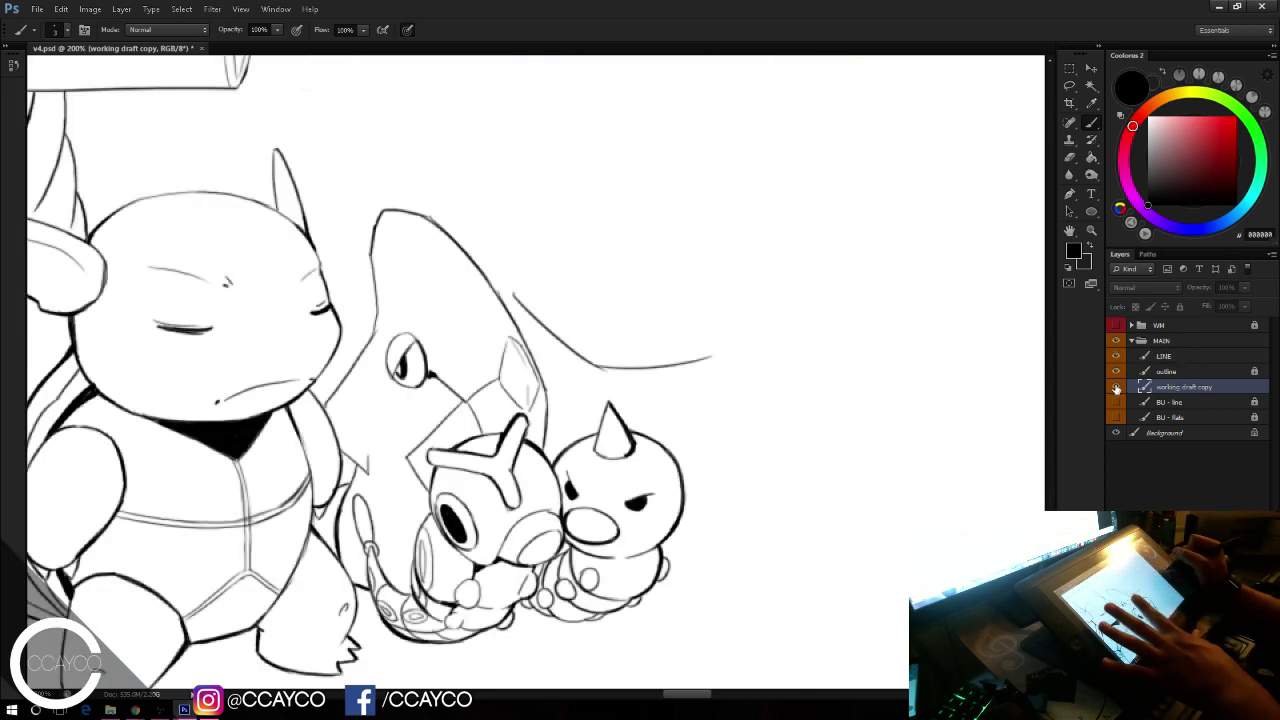
pyautogui.click(1117, 388)
pyautogui.moveTo(1196, 311); pyautogui.dragTo(1181, 311)
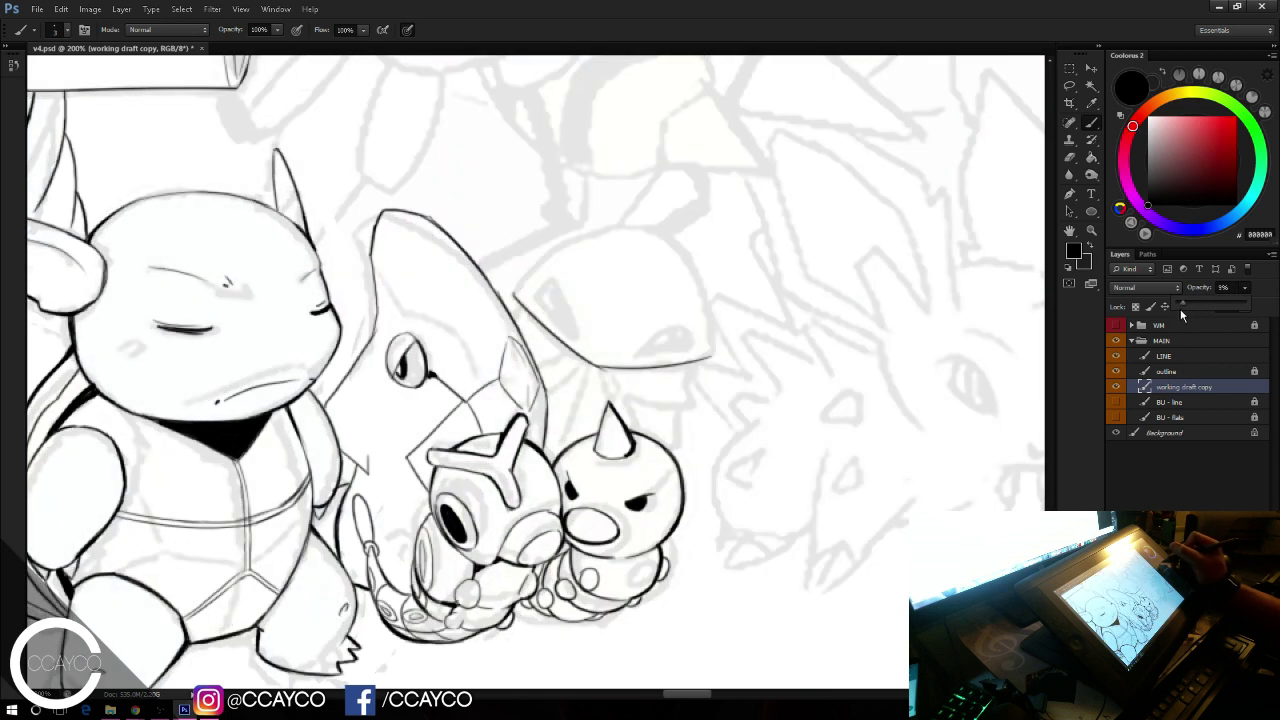
pyautogui.moveTo(1182, 305); pyautogui.dragTo(1184, 304)
pyautogui.click(1185, 388)
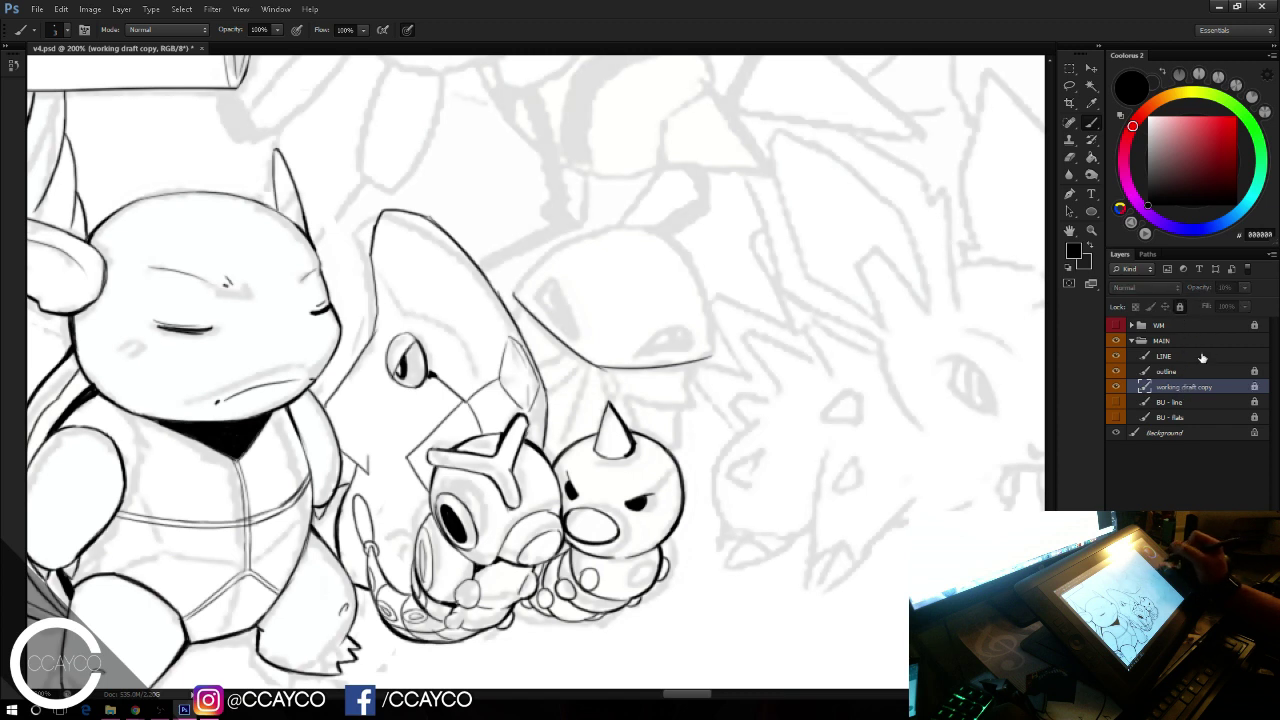
# Step: Ink the outer side edge of Kakuna's head on the LINE layer, joining it to the lower corner
pyautogui.click(1200, 356)
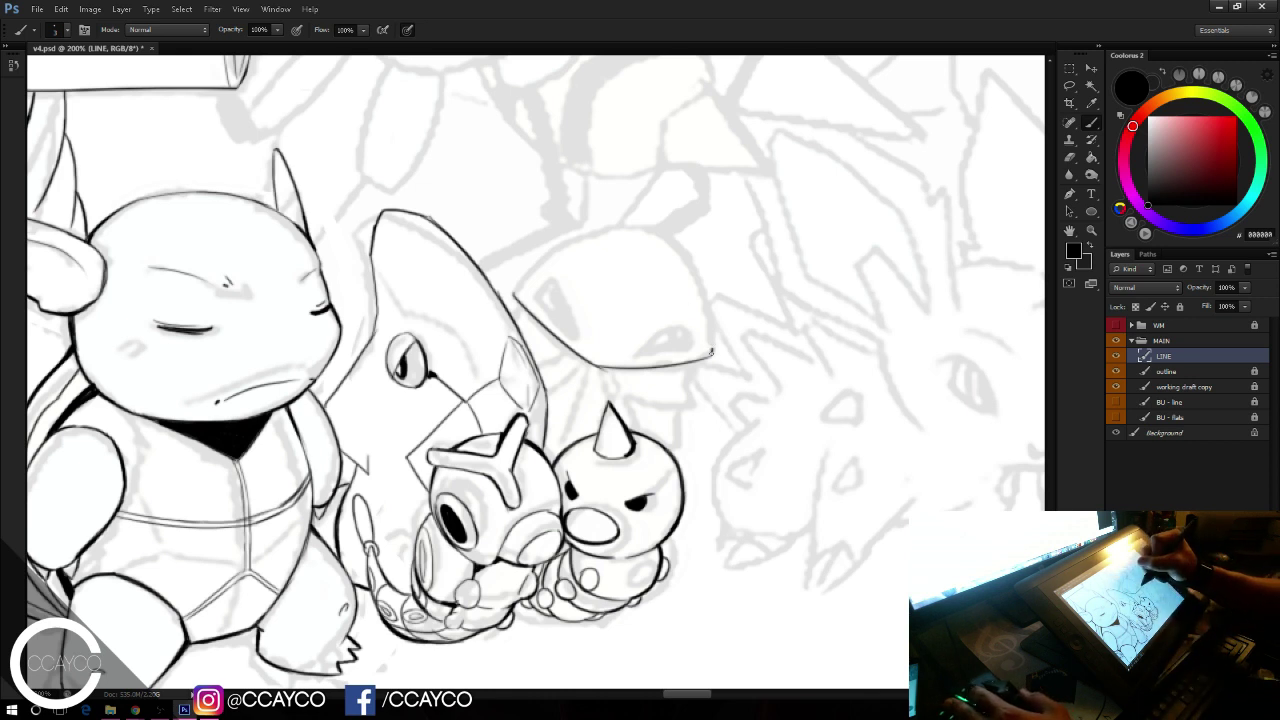
pyautogui.hotkey('ctrl', 'z')
pyautogui.moveTo(709, 314)
pyautogui.mouseDown()
pyautogui.moveTo(708, 303)
pyautogui.moveTo(712, 351)
pyautogui.mouseUp()
pyautogui.hotkey('ctrl', 'z')
pyautogui.moveTo(689, 263); pyautogui.dragTo(712, 346)
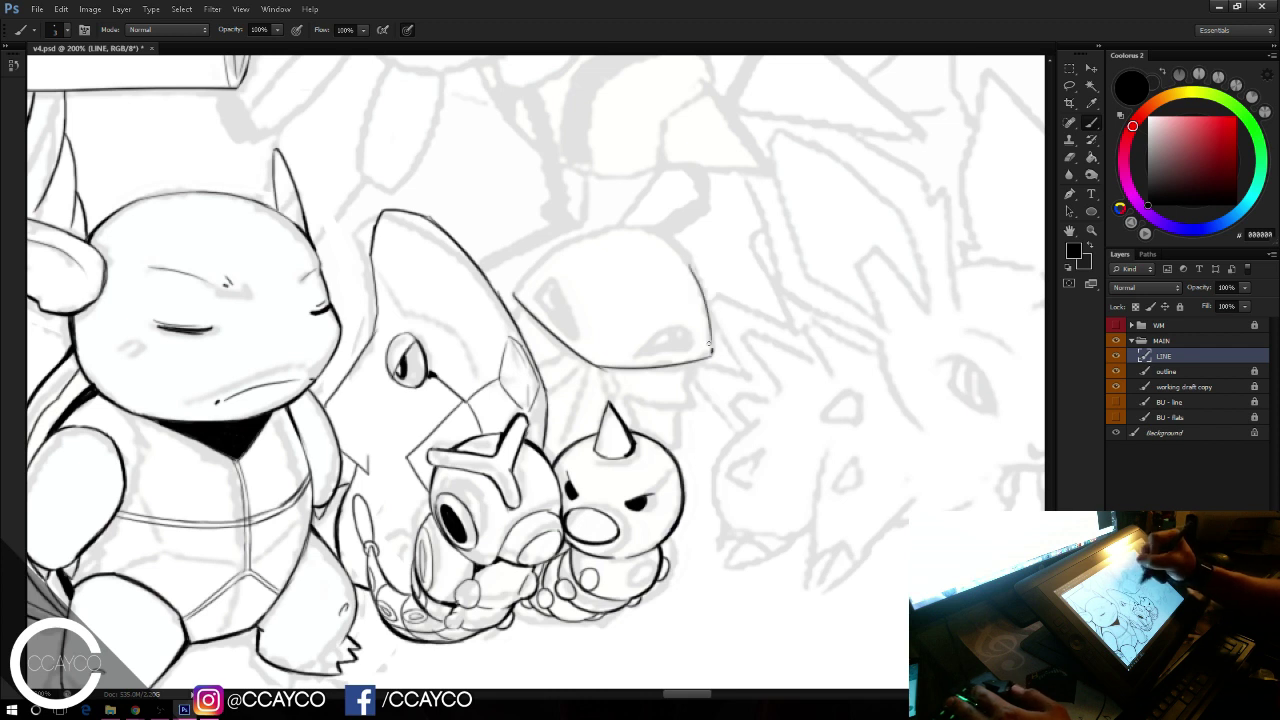
pyautogui.moveTo(701, 286); pyautogui.dragTo(711, 343)
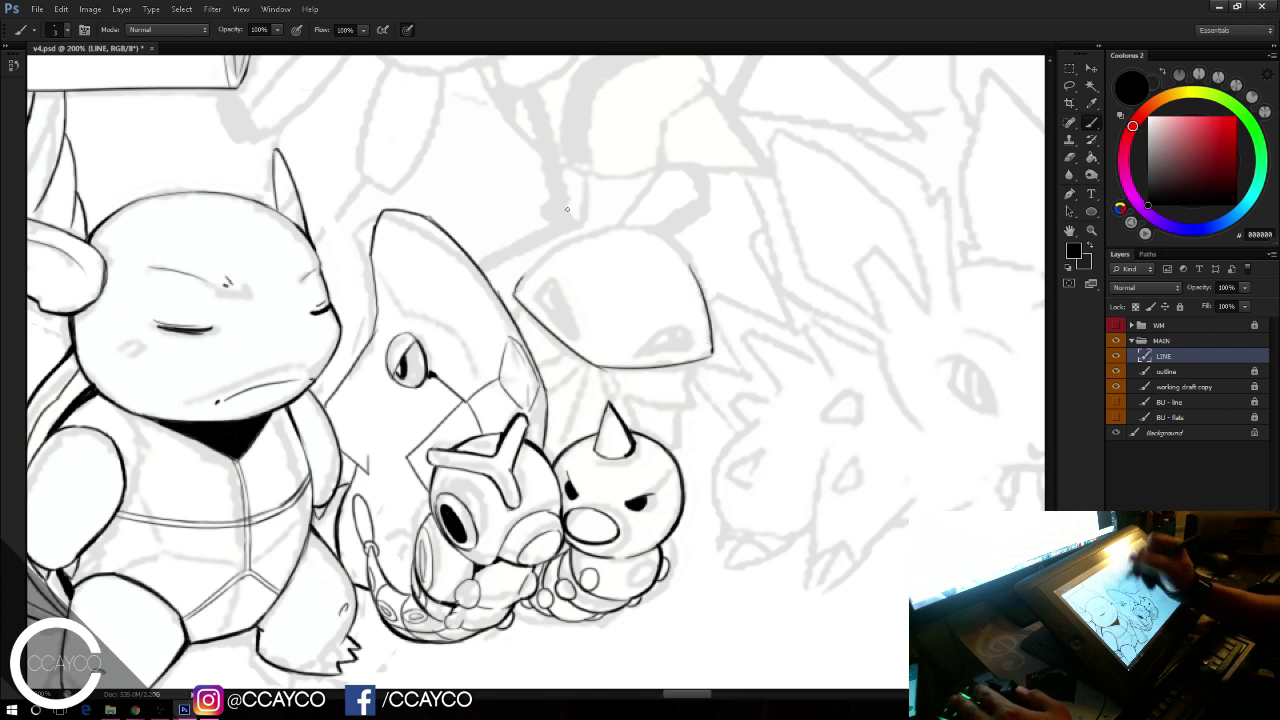
# Step: Ink the domed top of Kakuna's head from the corner beside Metapod across to the outer side edge, cleaning the joins
pyautogui.moveTo(536, 265); pyautogui.dragTo(614, 231)
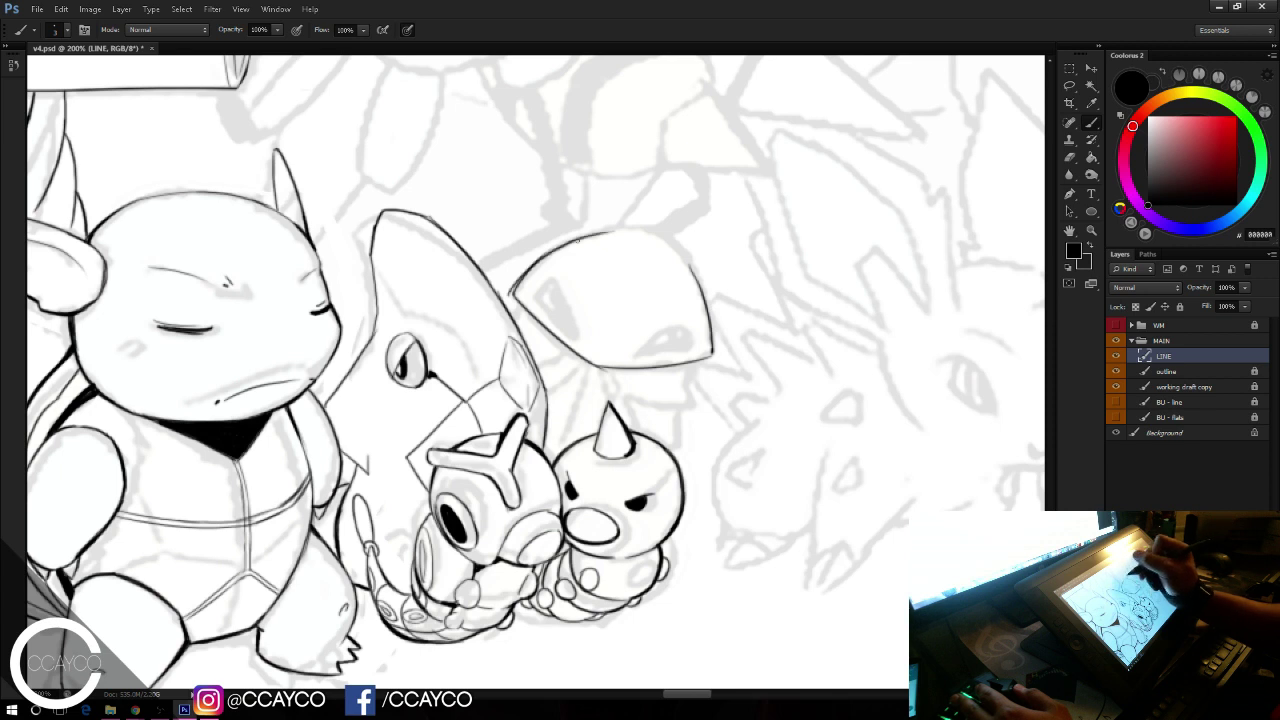
pyautogui.press('e')
pyautogui.press('b')
pyautogui.moveTo(508, 292)
pyautogui.mouseDown()
pyautogui.moveTo(517, 282)
pyautogui.moveTo(510, 294)
pyautogui.moveTo(538, 318)
pyautogui.mouseUp()
pyautogui.press('e')
pyautogui.press('b')
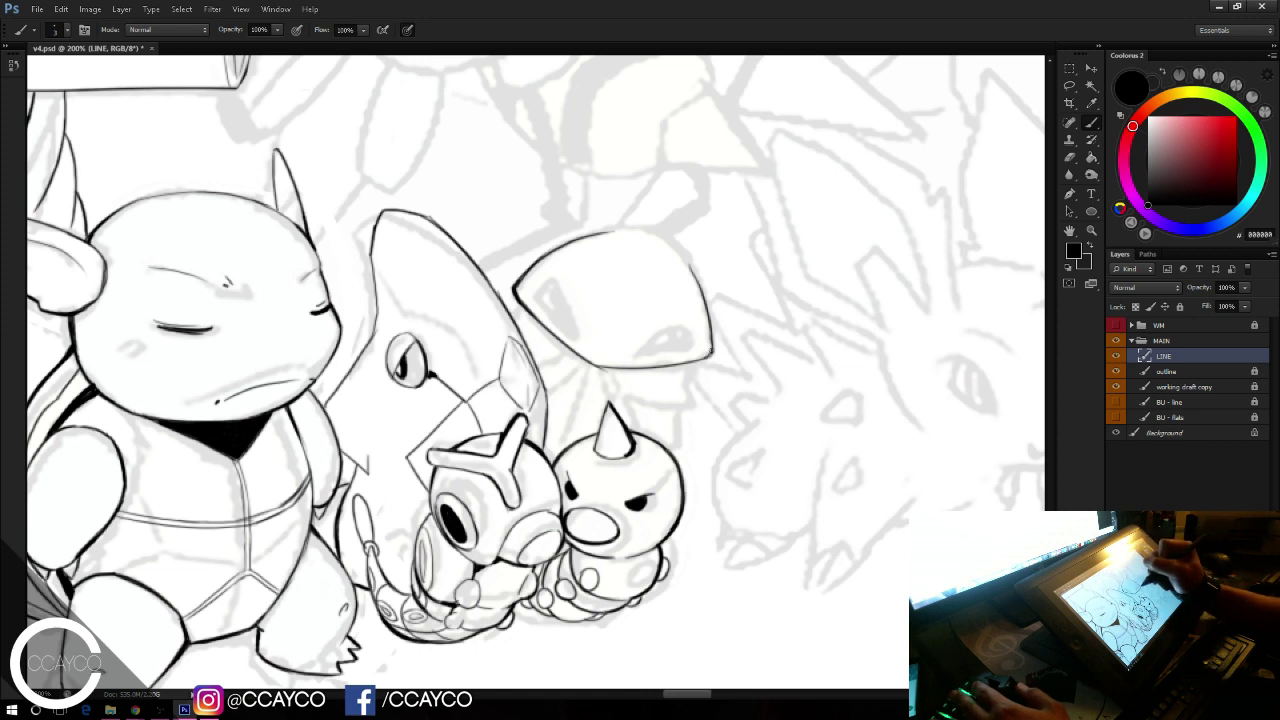
pyautogui.press('e')
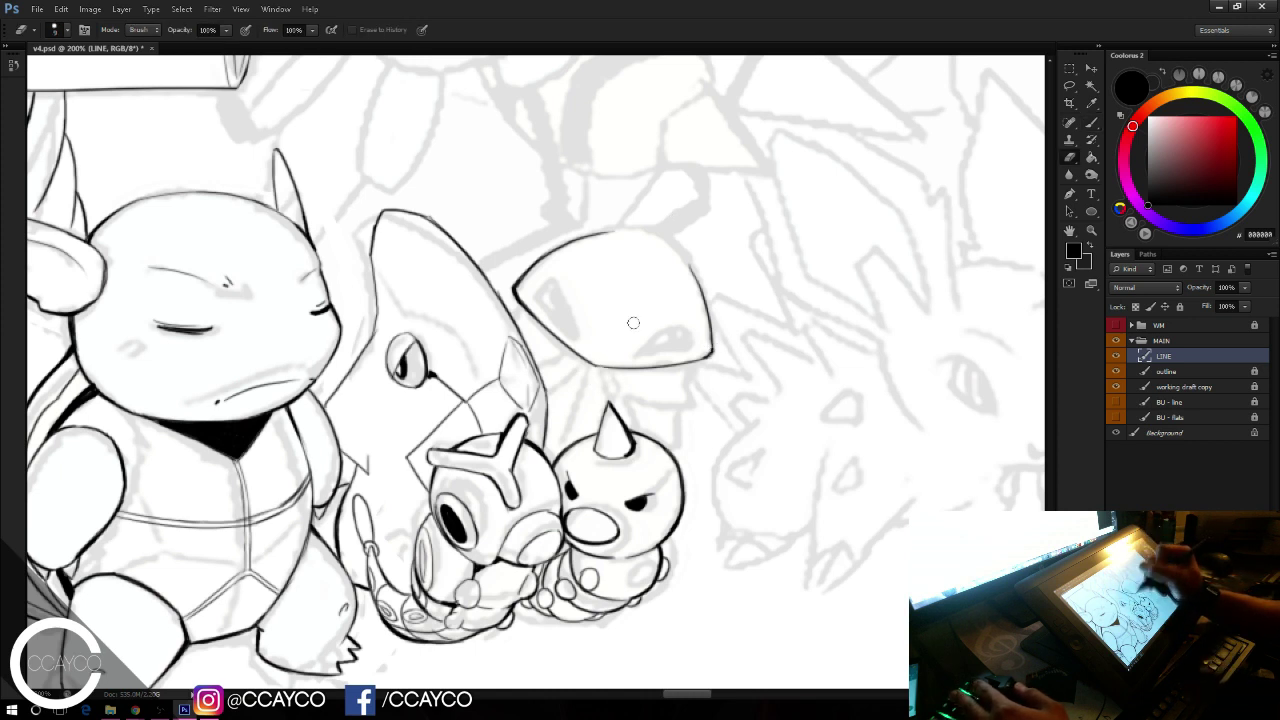
pyautogui.press('b')
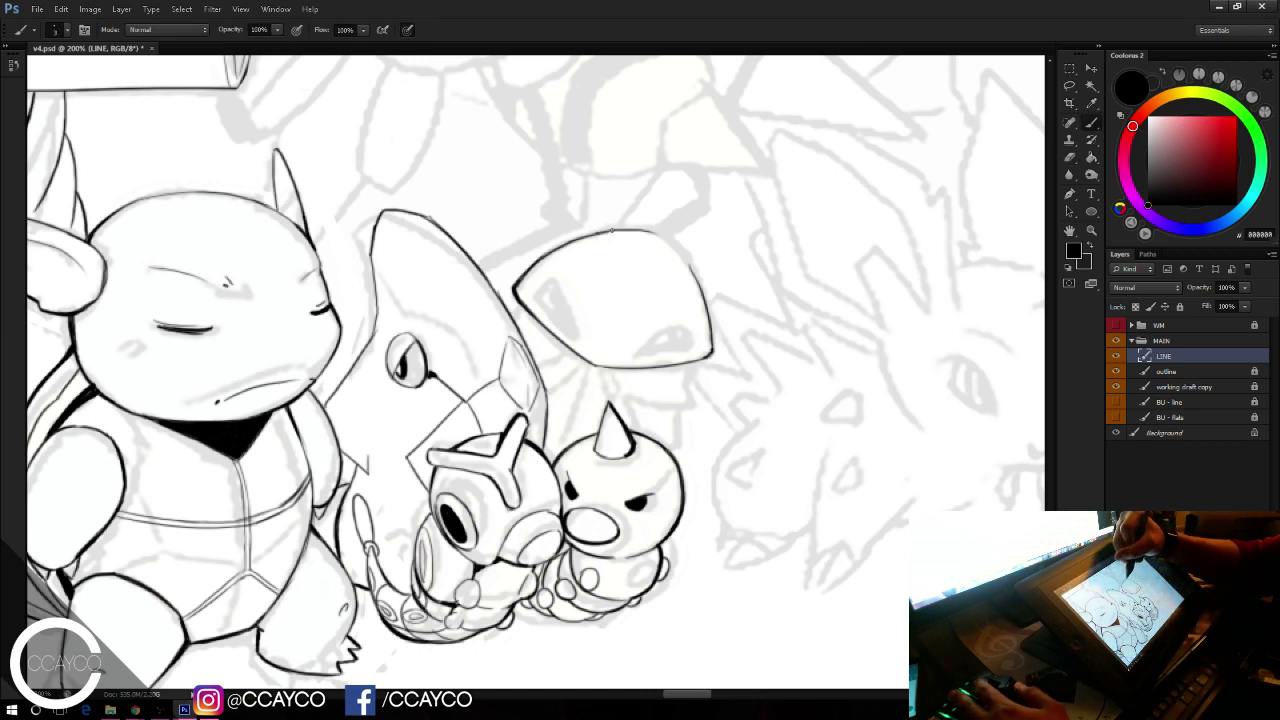
pyautogui.hotkey('ctrl', 'z')
pyautogui.moveTo(648, 231); pyautogui.dragTo(702, 290)
pyautogui.hotkey('ctrl', 'z')
# Step: Outline Kakuna's slanted eye nearest Metapod as a narrow wedge with clean corners
pyautogui.moveTo(537, 303); pyautogui.dragTo(576, 340)
pyautogui.hotkey('ctrl', 'z')
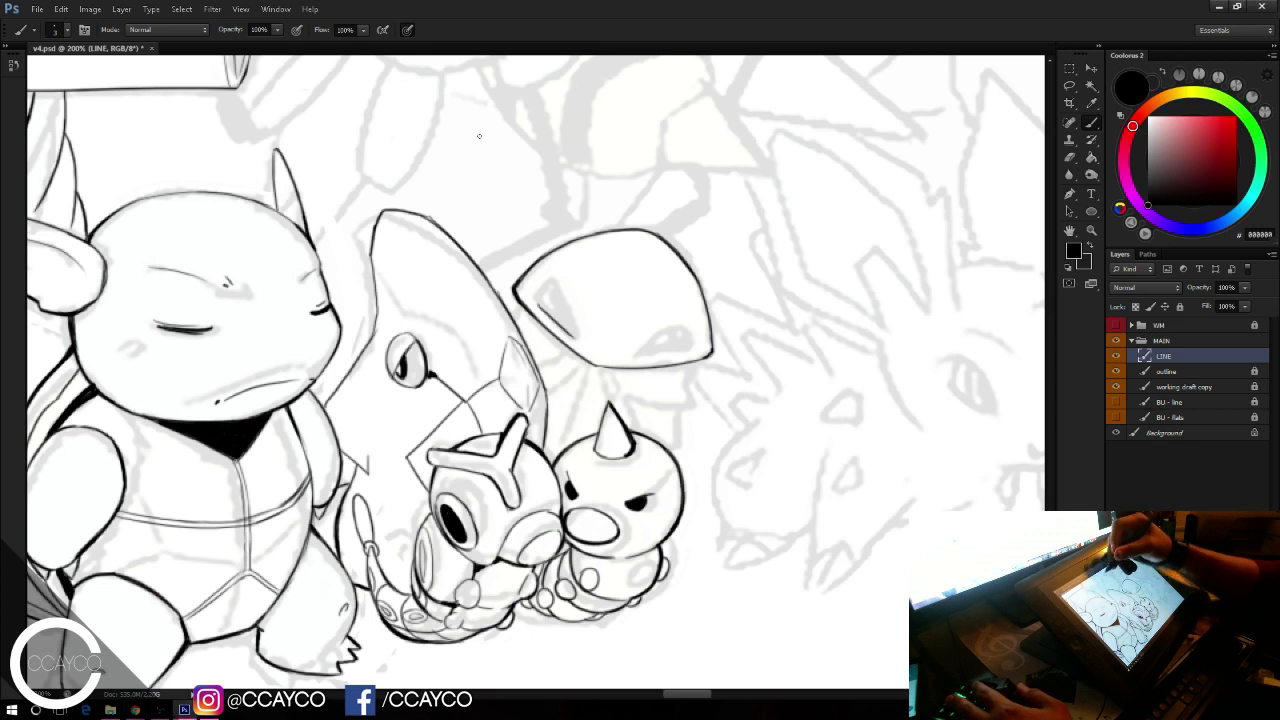
pyautogui.moveTo(540, 304); pyautogui.dragTo(577, 339)
pyautogui.press('e')
pyautogui.press('b')
pyautogui.moveTo(537, 300)
pyautogui.mouseDown()
pyautogui.moveTo(577, 338)
pyautogui.moveTo(560, 290)
pyautogui.mouseUp()
pyautogui.hotkey('ctrl', 'z')
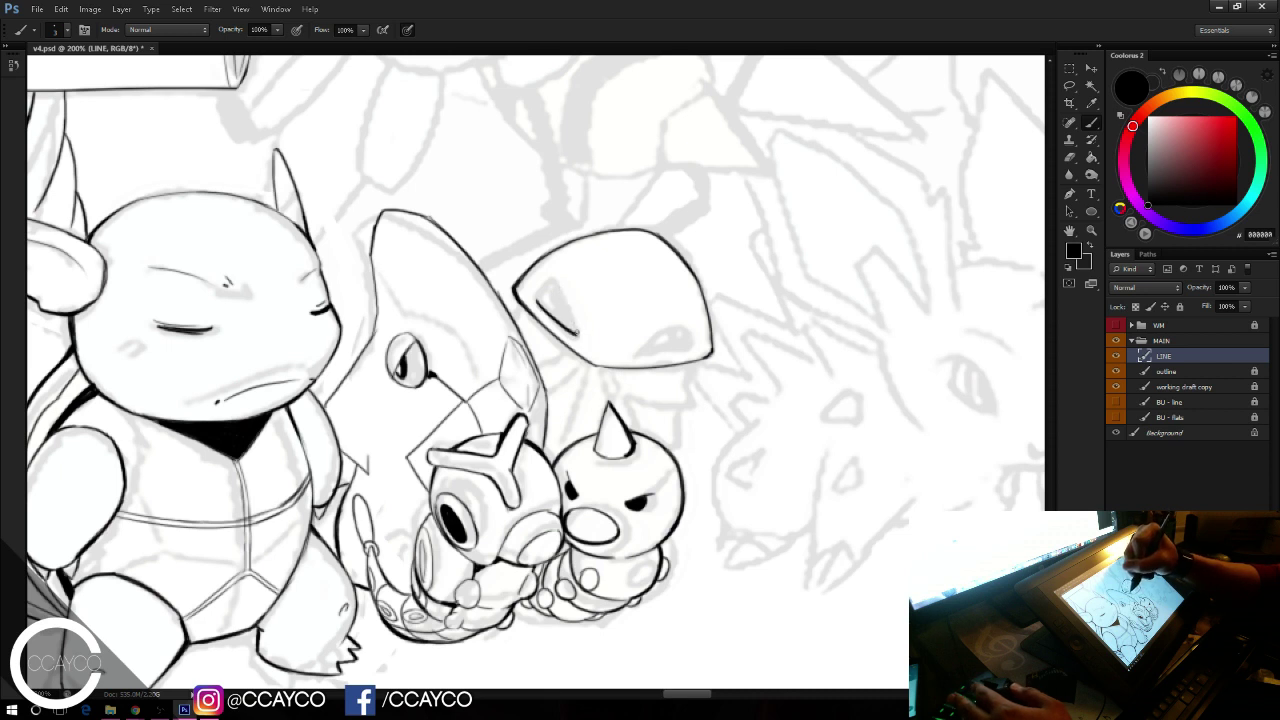
pyautogui.moveTo(577, 333); pyautogui.dragTo(556, 283)
pyautogui.press('e')
pyautogui.press('b')
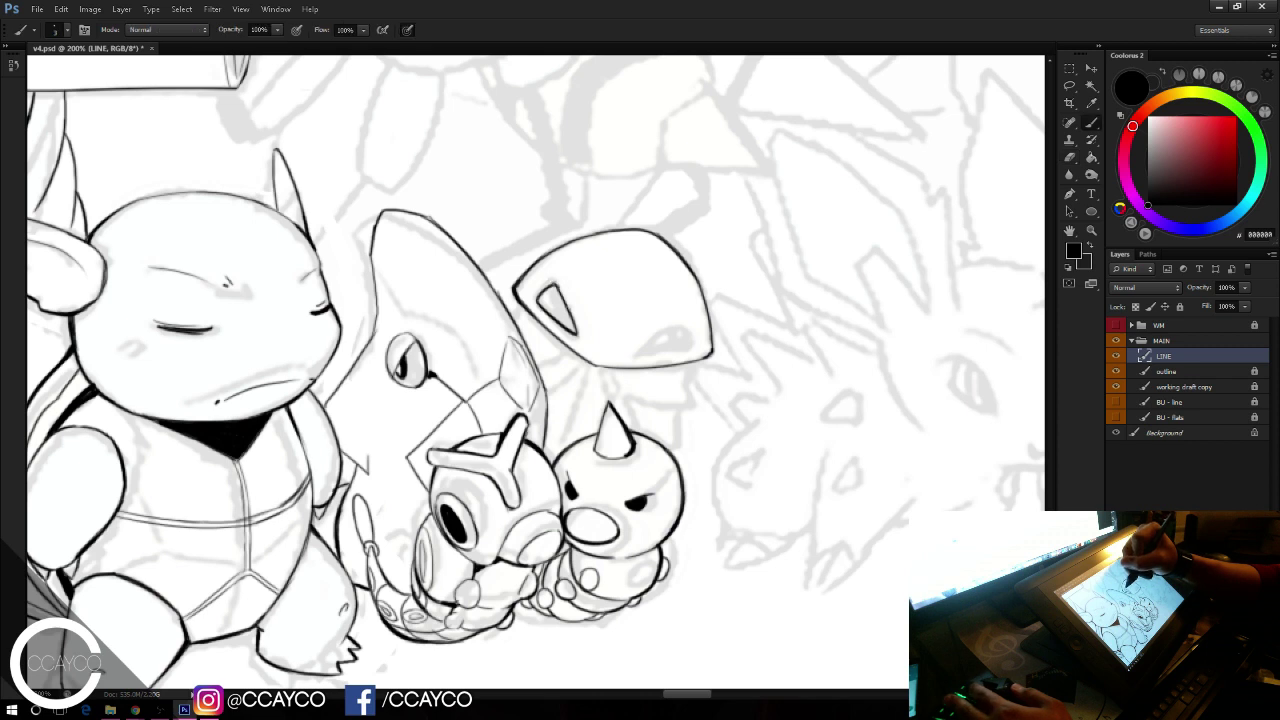
# Step: Outline Kakuna's other eye along the lower head edge and fill both eyes solid black
pyautogui.moveTo(632, 353)
pyautogui.mouseDown()
pyautogui.moveTo(683, 328)
pyautogui.moveTo(653, 337)
pyautogui.moveTo(683, 331)
pyautogui.moveTo(671, 353)
pyautogui.moveTo(659, 356)
pyautogui.moveTo(687, 338)
pyautogui.moveTo(640, 348)
pyautogui.moveTo(688, 348)
pyautogui.moveTo(634, 355)
pyautogui.mouseUp()
pyautogui.hotkey('ctrl', 'z')
pyautogui.moveTo(659, 352); pyautogui.dragTo(634, 354)
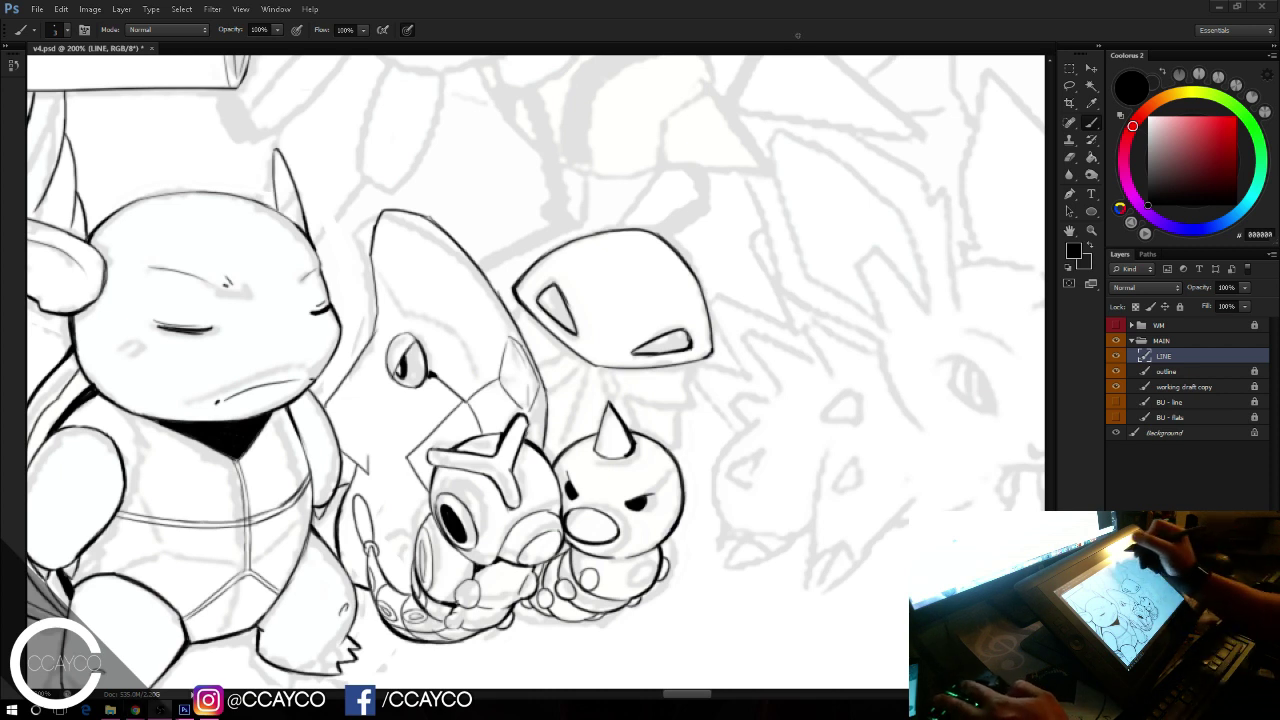
pyautogui.moveTo(682, 334)
pyautogui.mouseDown()
pyautogui.moveTo(642, 351)
pyautogui.moveTo(683, 335)
pyautogui.moveTo(660, 349)
pyautogui.moveTo(682, 350)
pyautogui.moveTo(640, 353)
pyautogui.mouseUp()
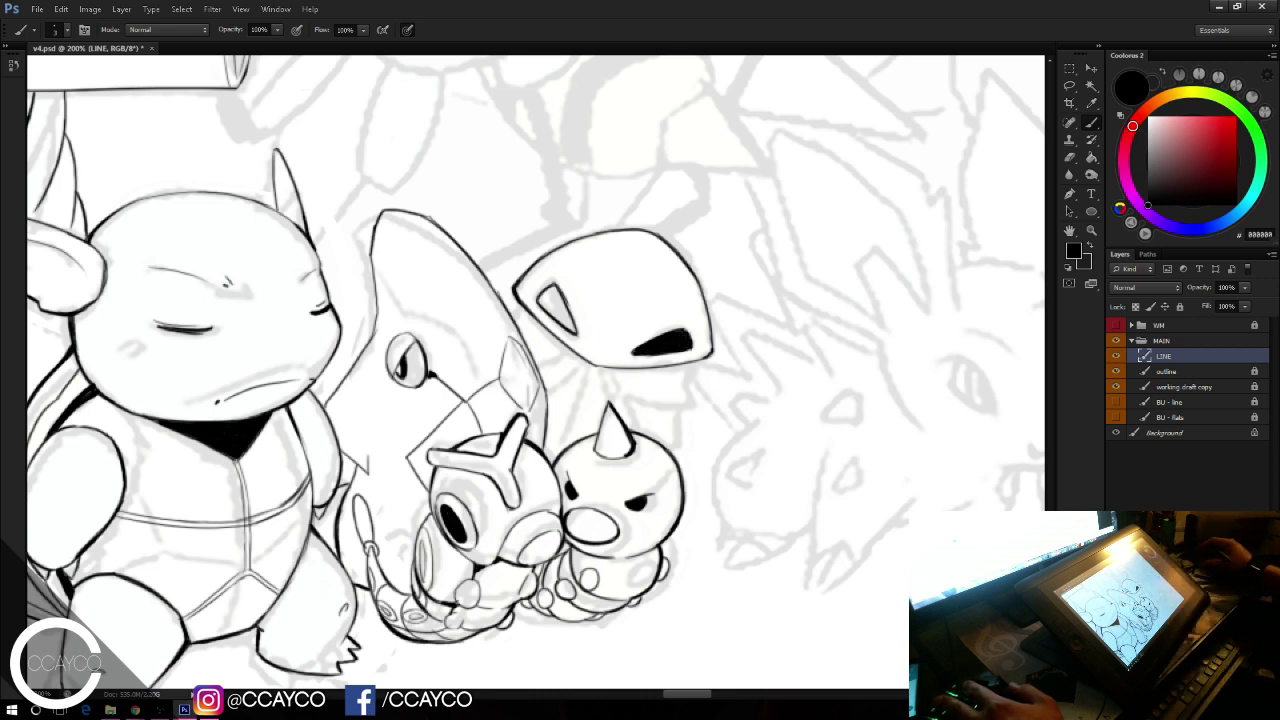
pyautogui.hotkey('alt', 'Tab')
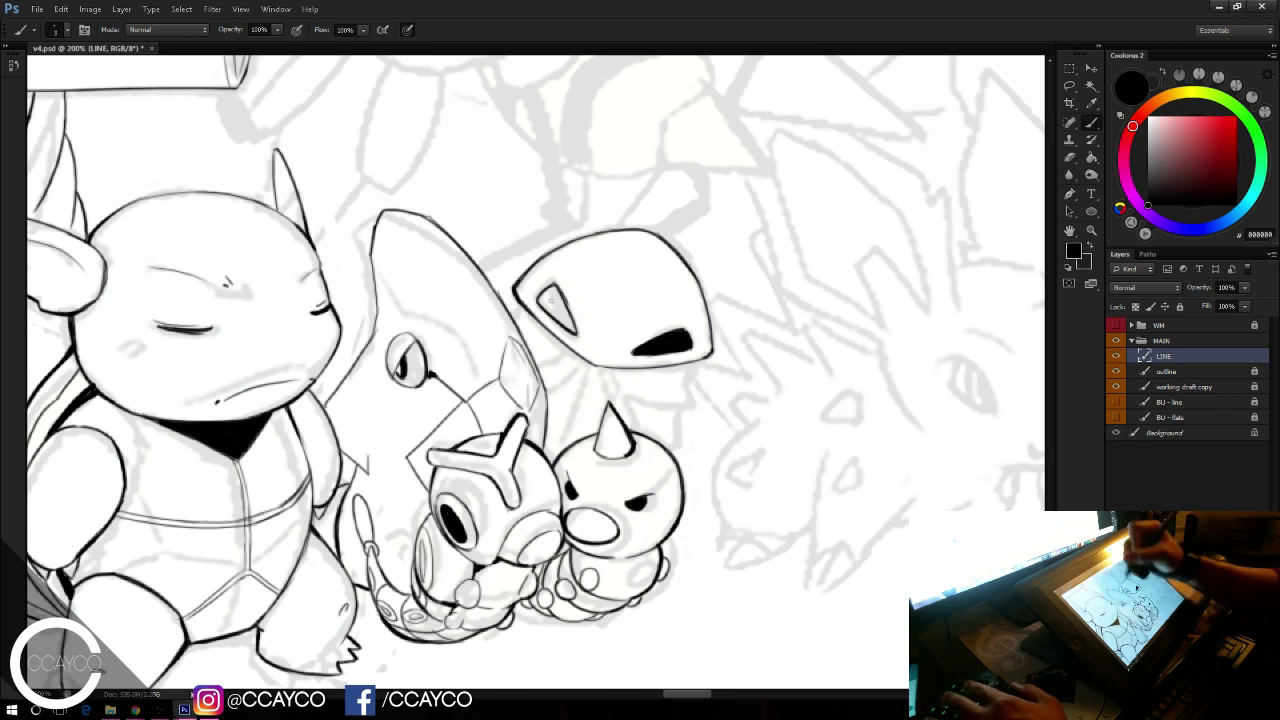
pyautogui.moveTo(542, 299); pyautogui.dragTo(566, 317)
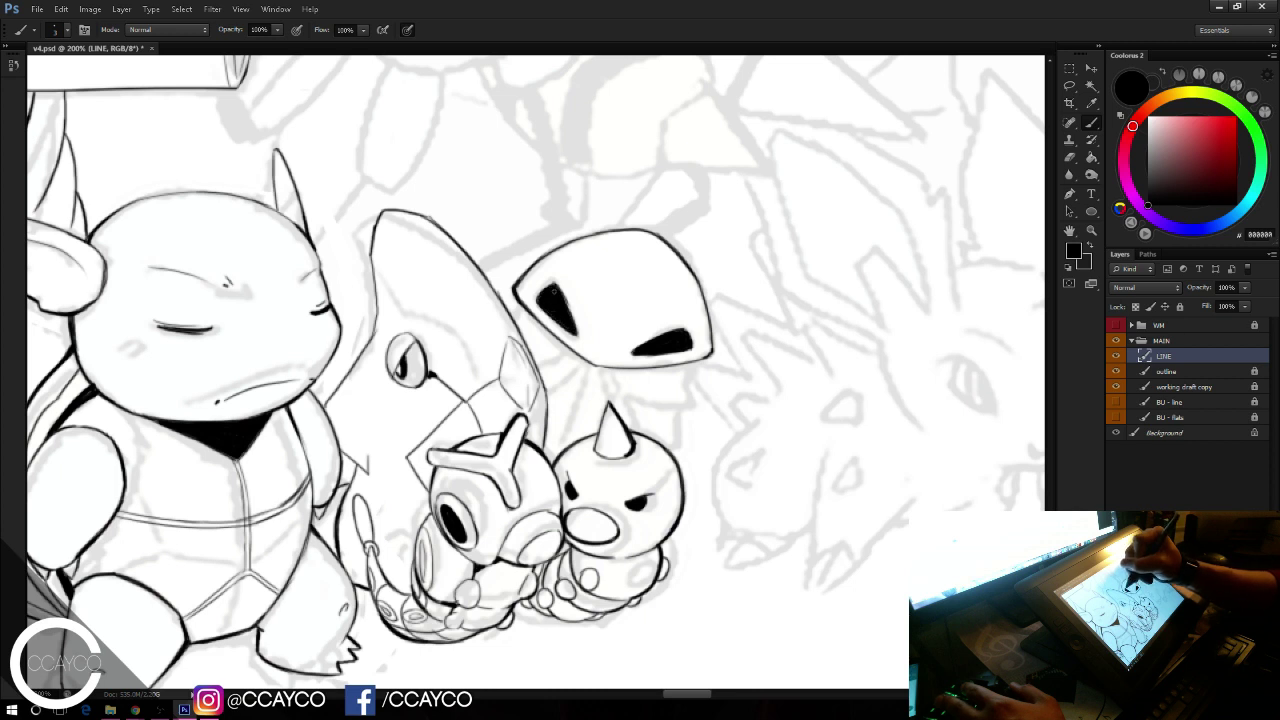
pyautogui.press('e')
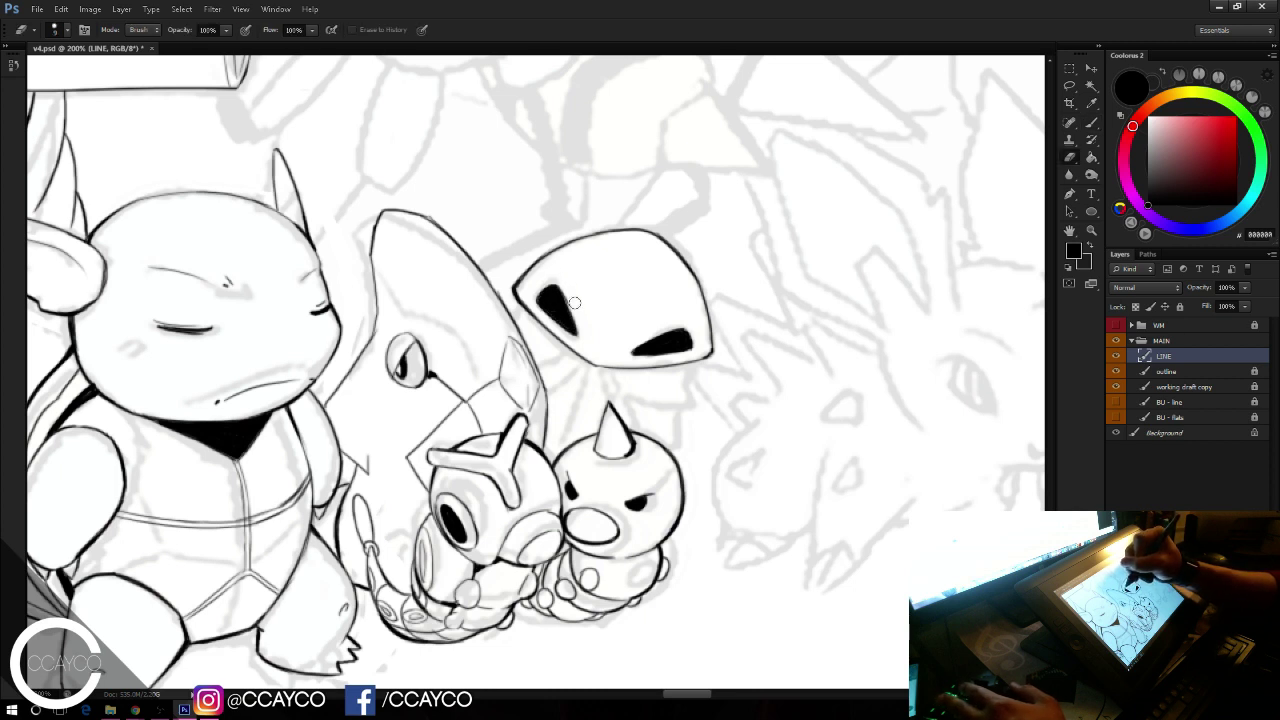
pyautogui.press('b')
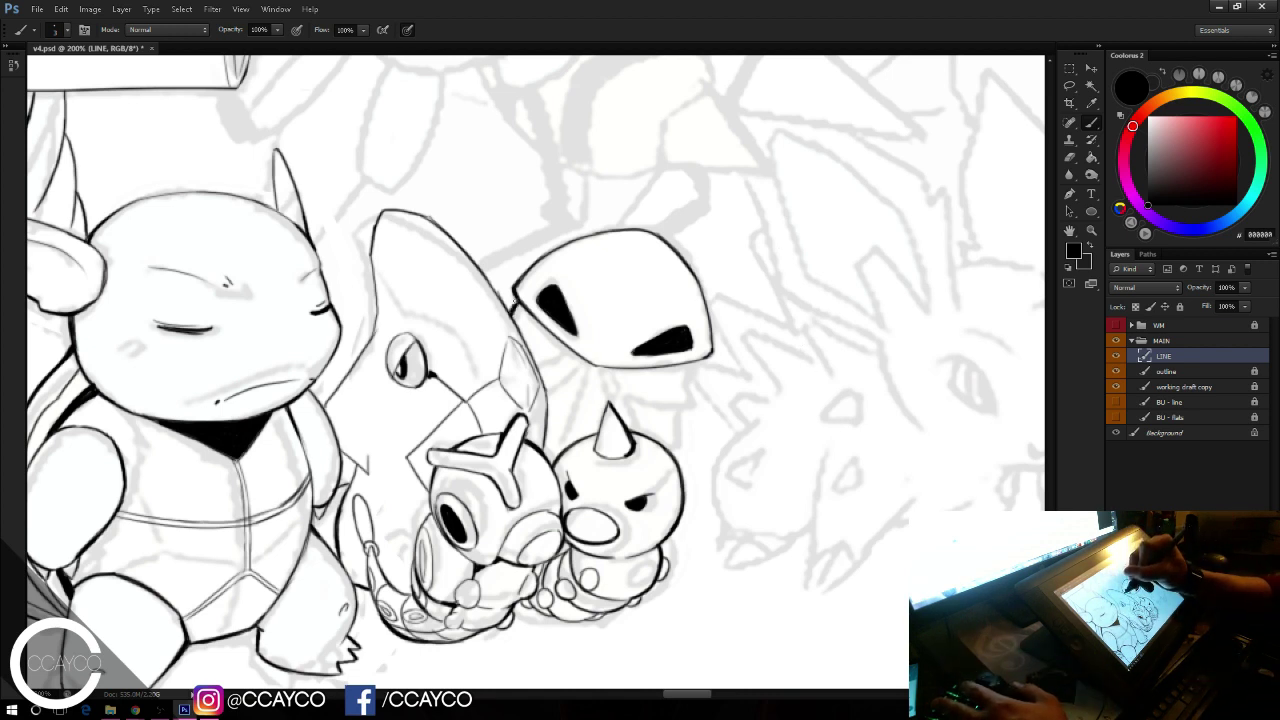
pyautogui.moveTo(516, 299); pyautogui.dragTo(510, 310)
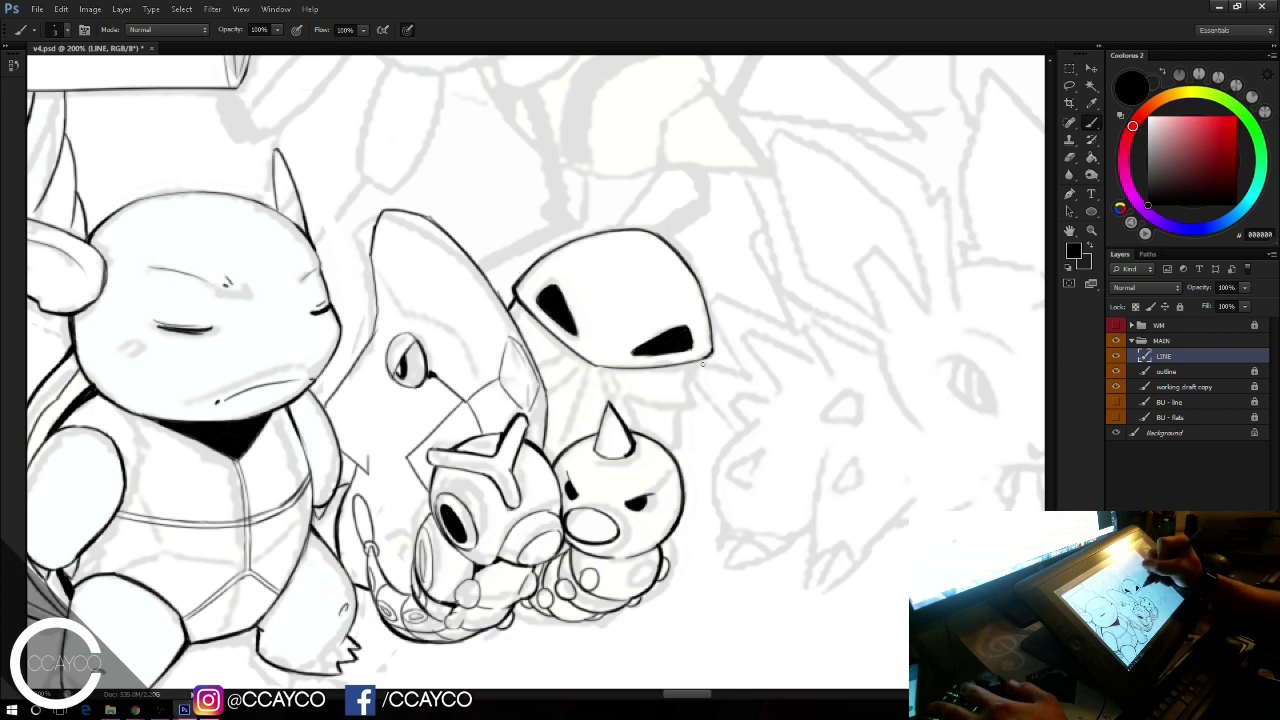
pyautogui.moveTo(699, 361); pyautogui.dragTo(701, 396)
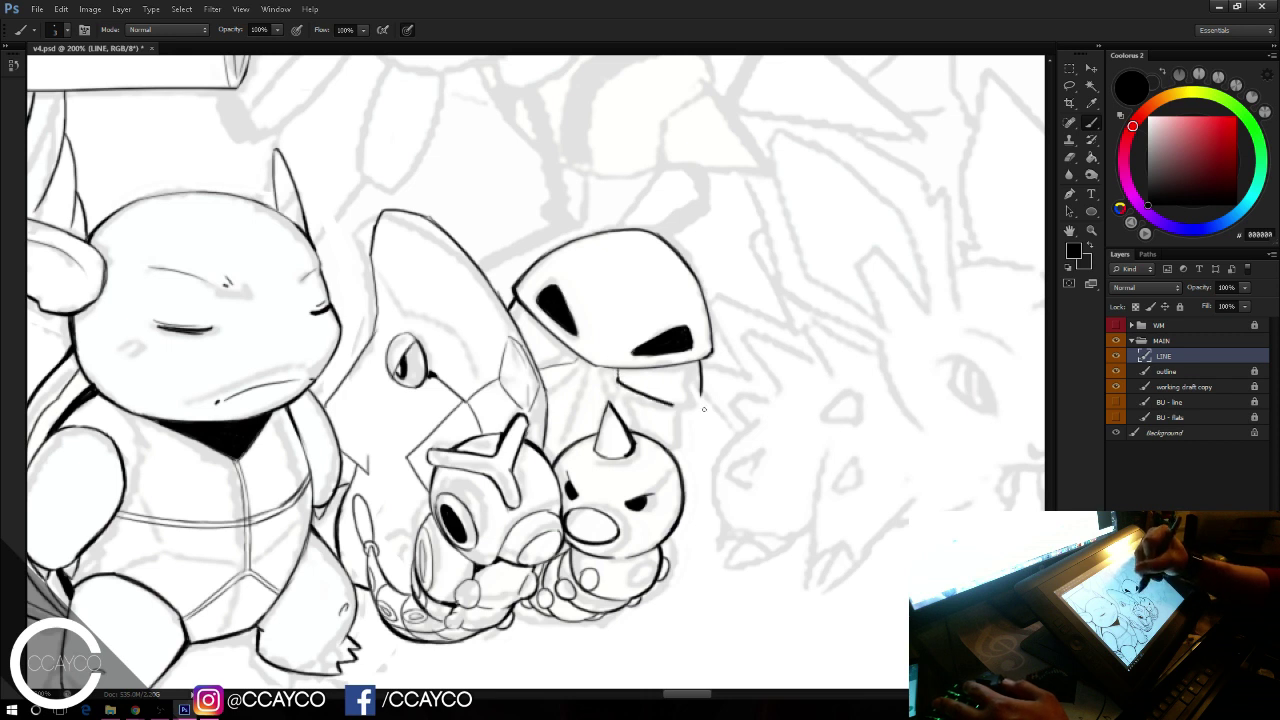
pyautogui.moveTo(686, 409); pyautogui.dragTo(638, 392)
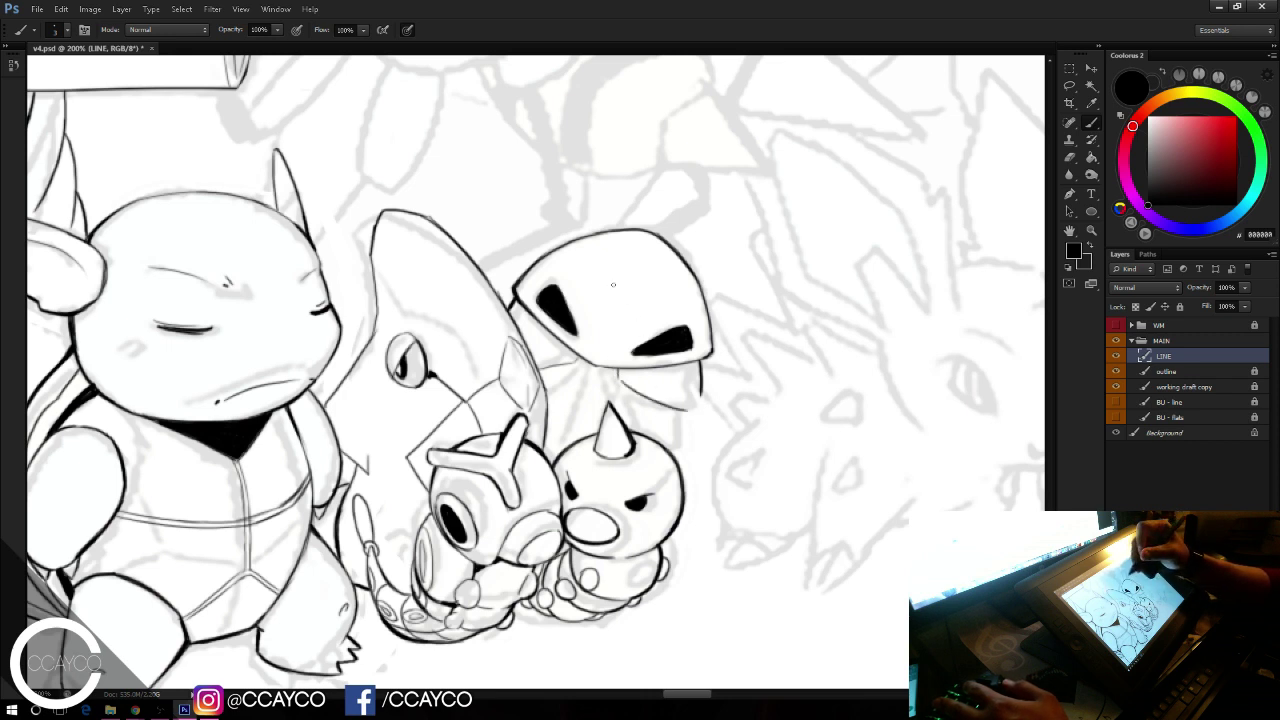
pyautogui.hotkey('ctrl', 'alt', 'z')
pyautogui.hotkey('ctrl', 'alt', 'z')
pyautogui.hotkey('ctrl', 'alt', 'z')
pyautogui.hotkey('ctrl', 'alt', 'z')
pyautogui.hotkey('ctrl', 'alt', 'z')
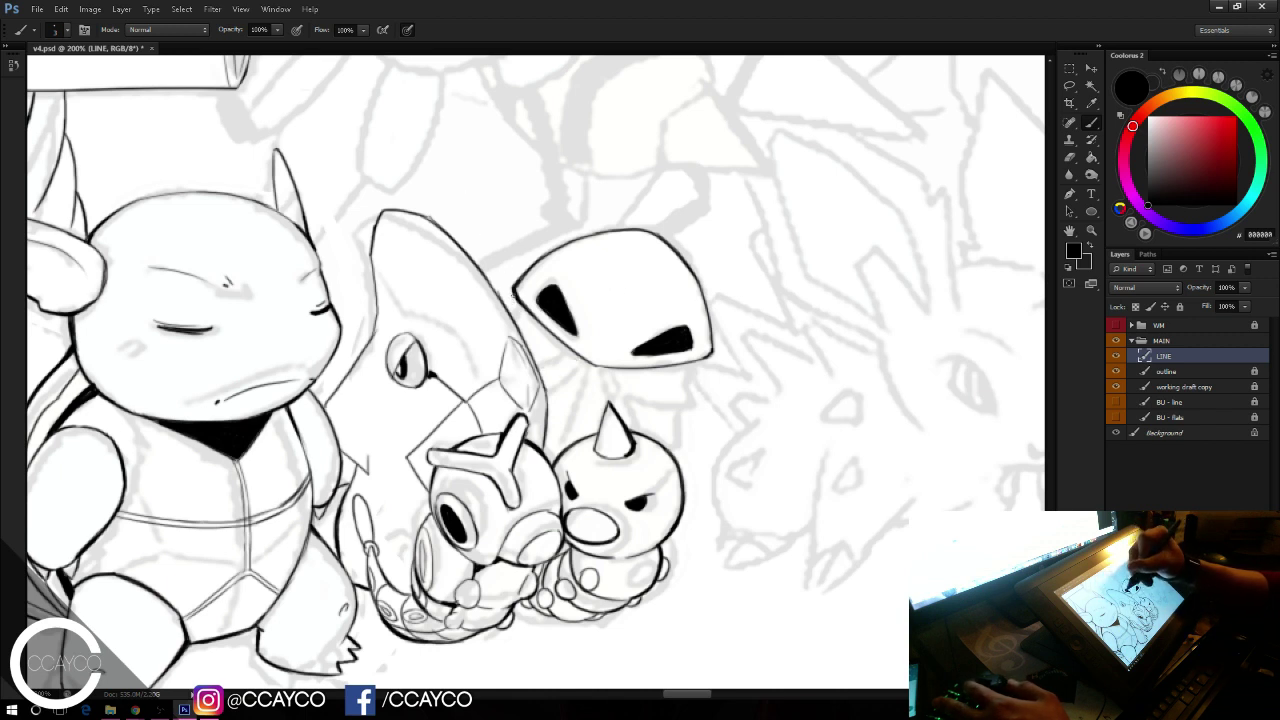
# Step: Ink a thin rim beneath Kakuna's head, running from the corner beside Metapod around to the outer corner
pyautogui.moveTo(515, 292); pyautogui.dragTo(522, 321)
pyautogui.hotkey('ctrl', 'z')
pyautogui.hotkey('ctrl', 'z')
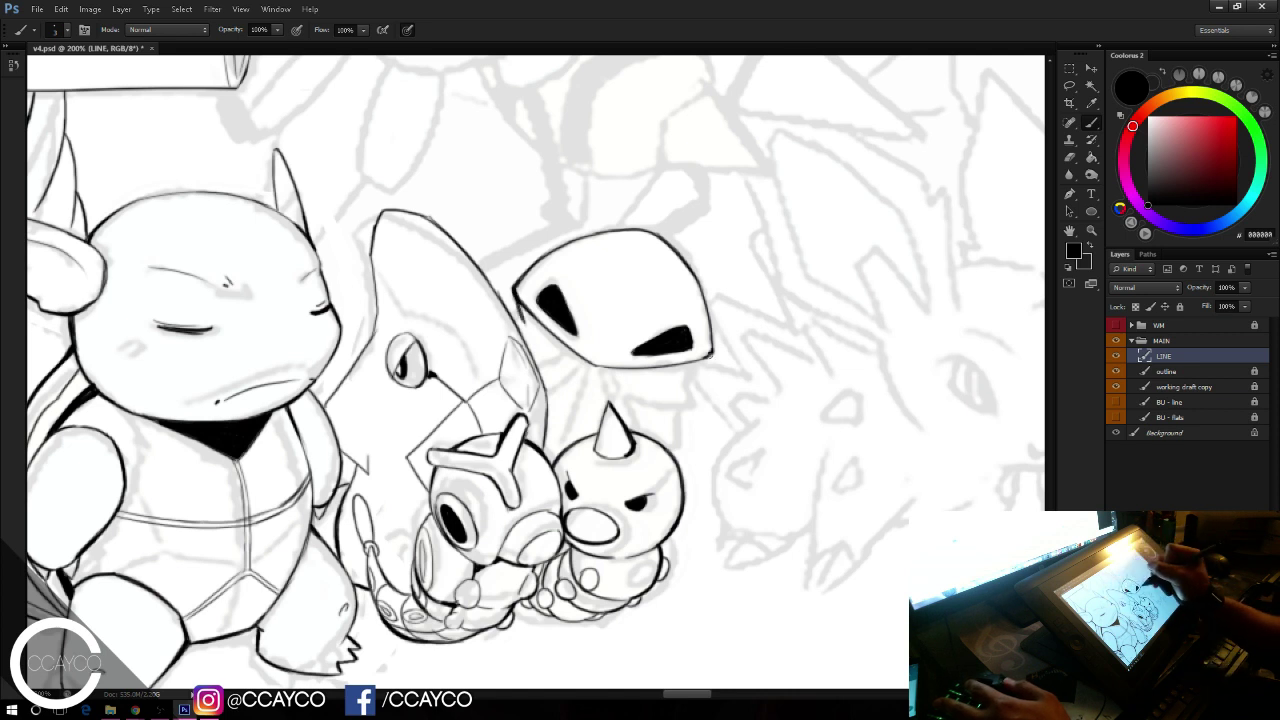
pyautogui.hotkey('ctrl', 'z')
pyautogui.moveTo(711, 354); pyautogui.dragTo(686, 377)
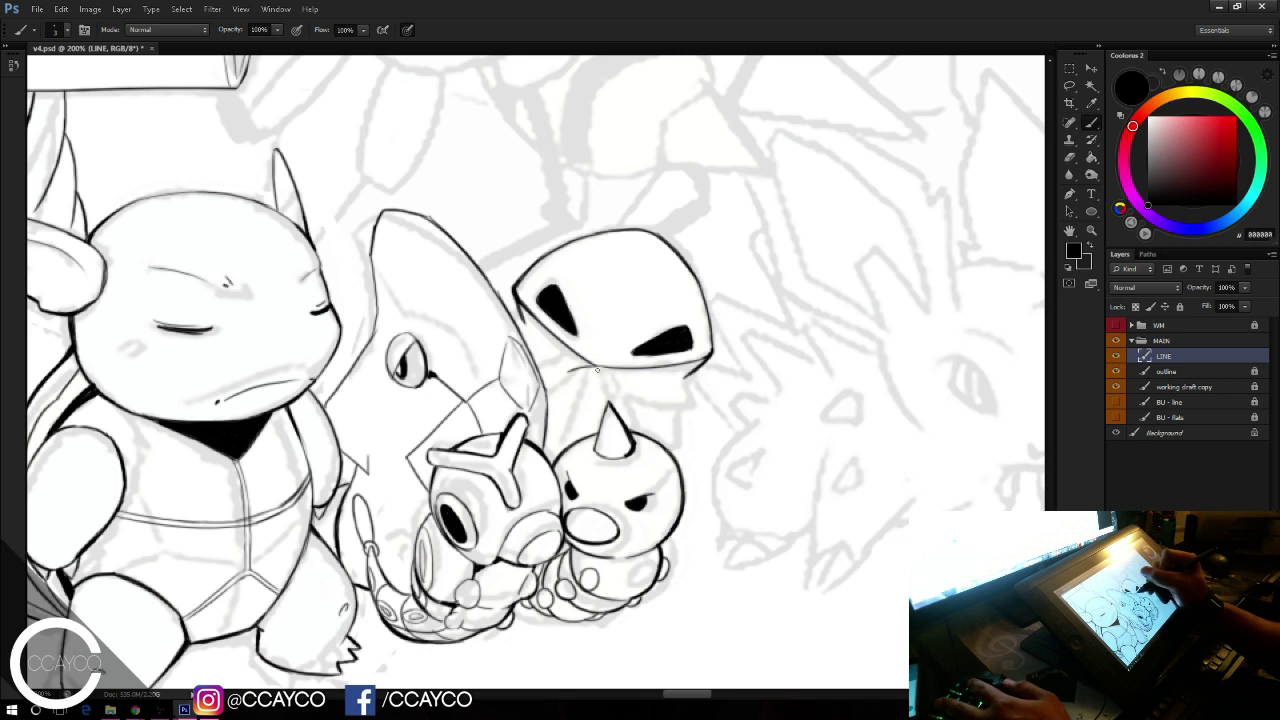
pyautogui.hotkey('ctrl', 'z')
pyautogui.moveTo(607, 381); pyautogui.dragTo(687, 377)
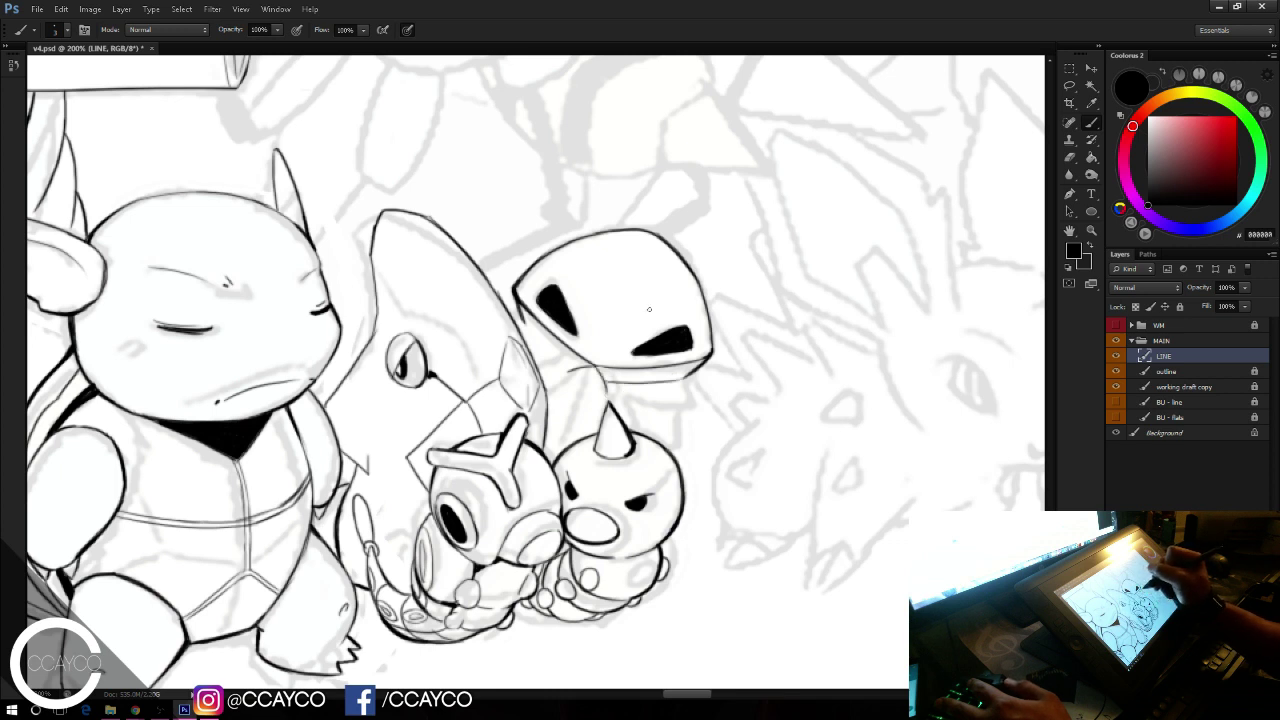
pyautogui.moveTo(538, 333)
pyautogui.mouseDown()
pyautogui.moveTo(567, 366)
pyautogui.moveTo(529, 331)
pyautogui.mouseUp()
pyautogui.hotkey('ctrl', 'z')
pyautogui.hotkey('ctrl', 'z')
pyautogui.moveTo(574, 369)
pyautogui.mouseDown()
pyautogui.moveTo(531, 331)
pyautogui.moveTo(573, 369)
pyautogui.mouseUp()
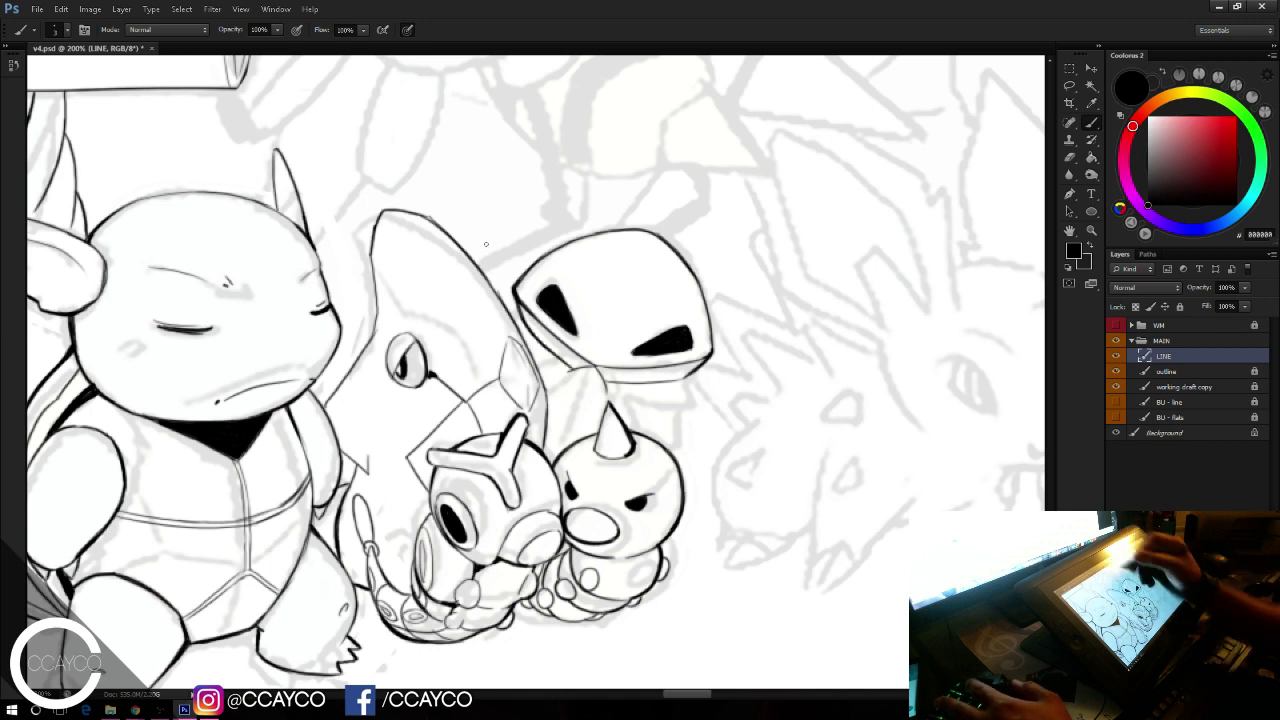
# Step: Ink the outer side of Kakuna's body below the rim and the small angular facets at the neck behind Weedle's horn
pyautogui.moveTo(687, 378); pyautogui.dragTo(690, 422)
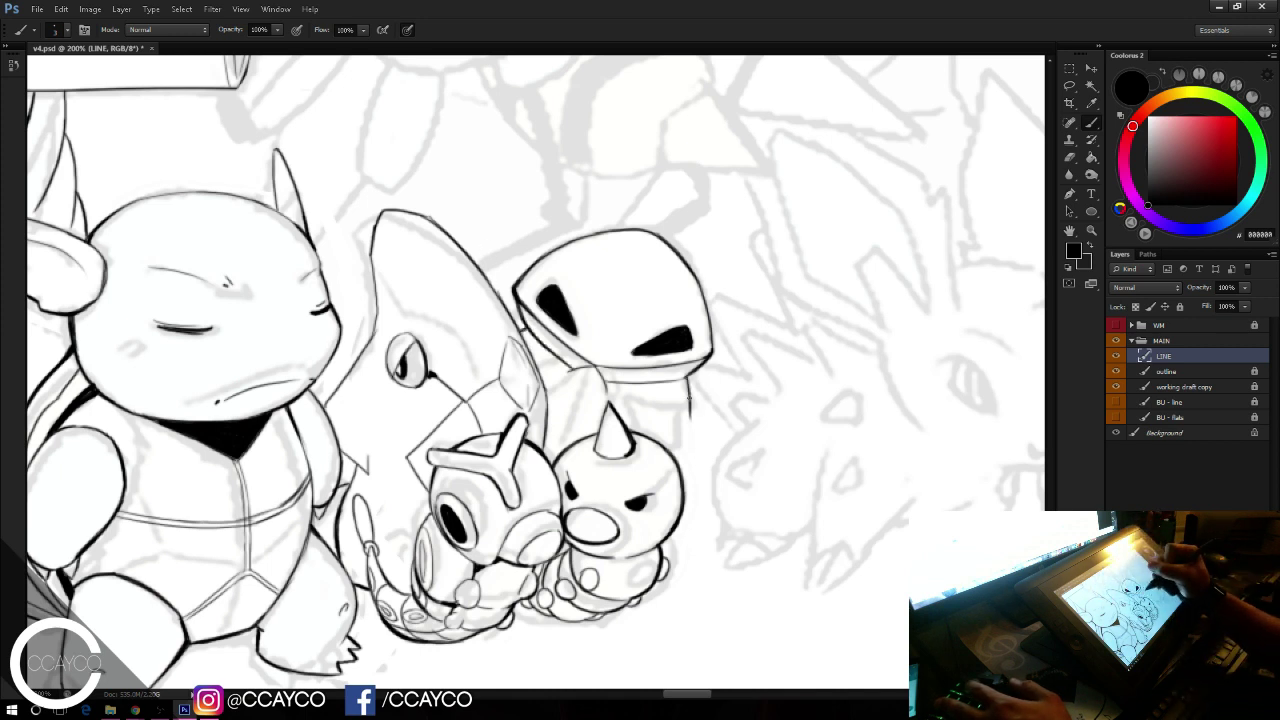
pyautogui.moveTo(595, 366); pyautogui.dragTo(577, 412)
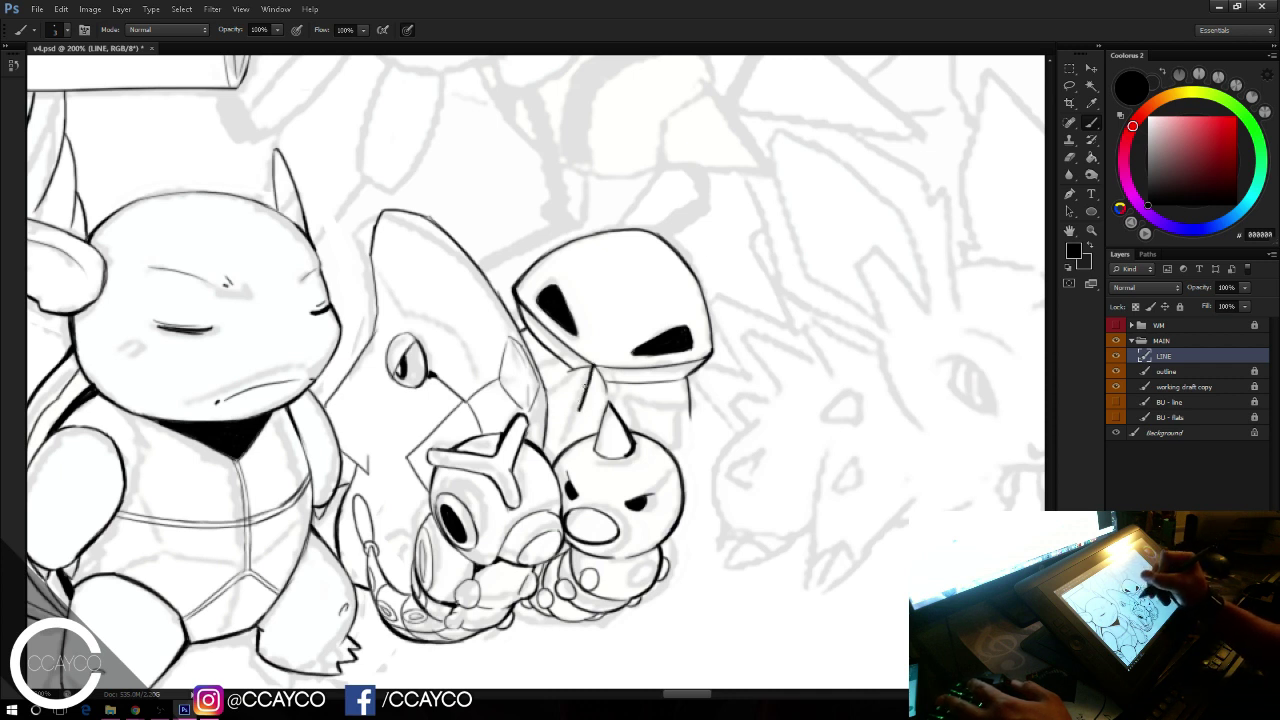
pyautogui.hotkey('ctrl', 'z')
pyautogui.moveTo(594, 367); pyautogui.dragTo(578, 405)
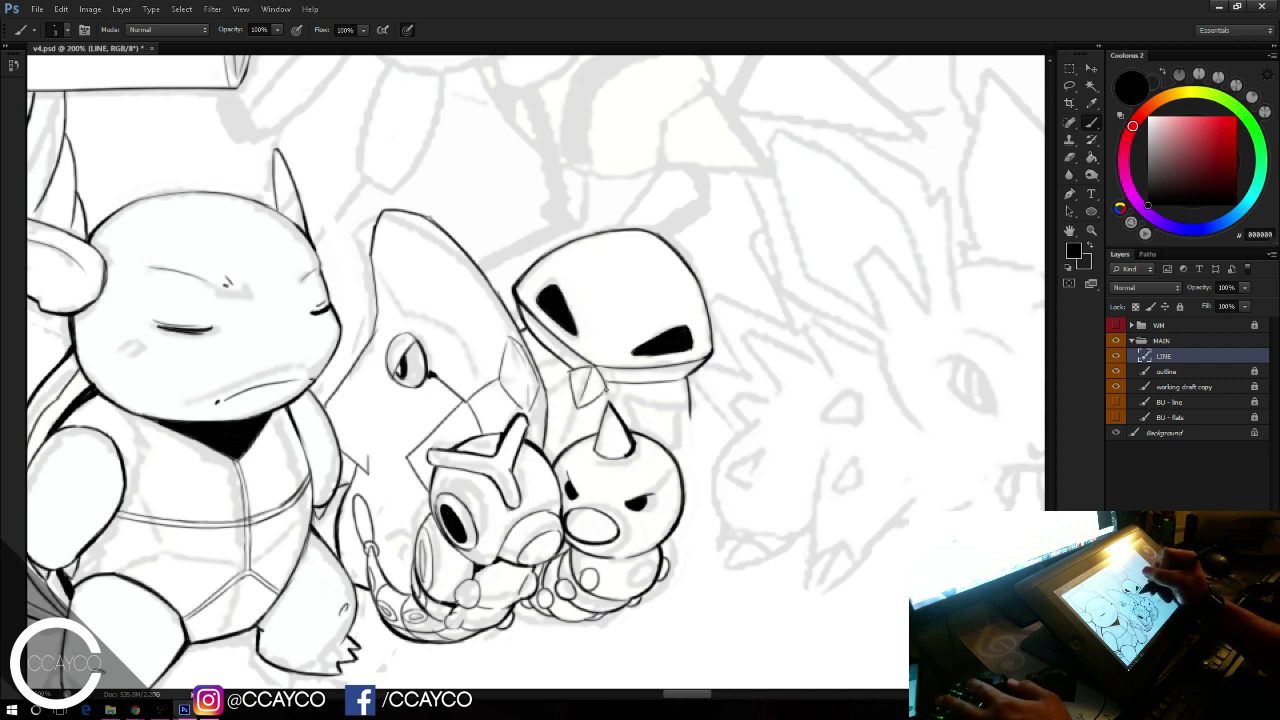
pyautogui.moveTo(562, 448)
pyautogui.mouseDown()
pyautogui.moveTo(577, 407)
pyautogui.moveTo(544, 416)
pyautogui.moveTo(600, 418)
pyautogui.moveTo(548, 405)
pyautogui.moveTo(607, 381)
pyautogui.moveTo(569, 381)
pyautogui.moveTo(632, 419)
pyautogui.mouseUp()
pyautogui.hotkey('ctrl', 'z')
pyautogui.hotkey('ctrl', 'z')
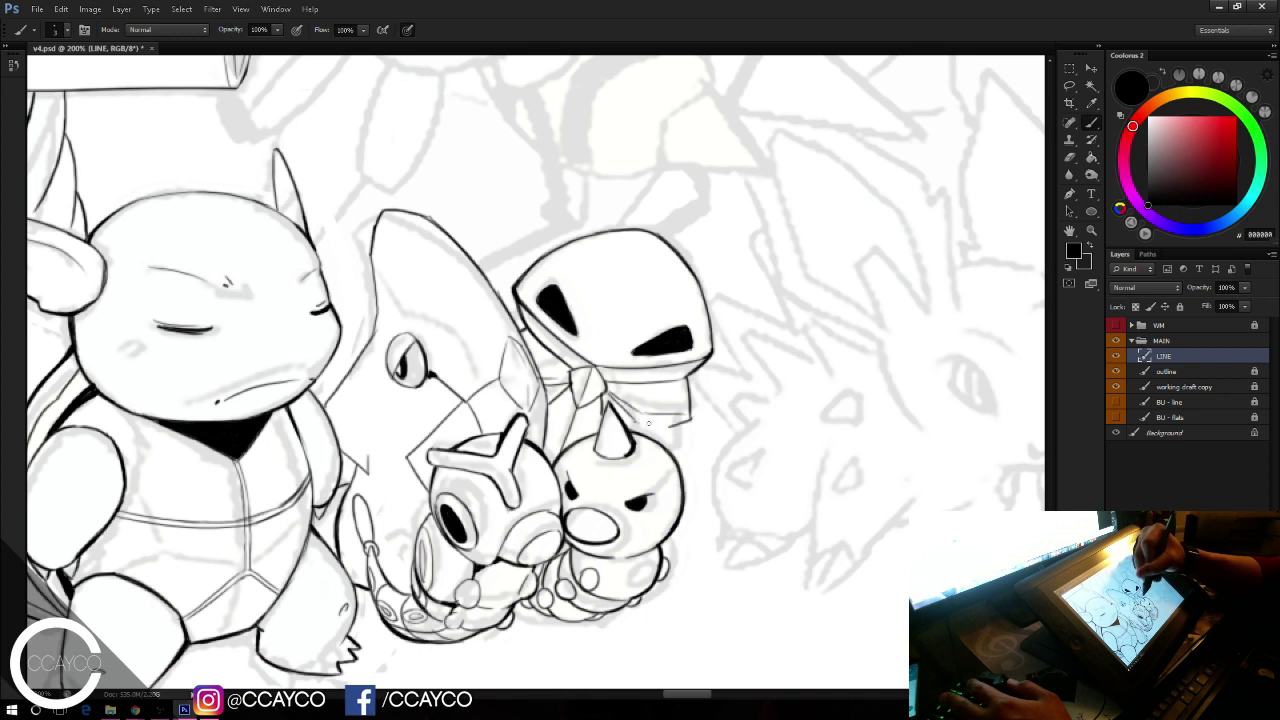
# Step: Ink the lower edge of Kakuna's upper body segment and the short notch down to Weedle's head, reinforcing the outer side
pyautogui.moveTo(637, 421); pyautogui.dragTo(676, 425)
pyautogui.hotkey('ctrl', 'z')
pyautogui.hotkey('ctrl', 'z')
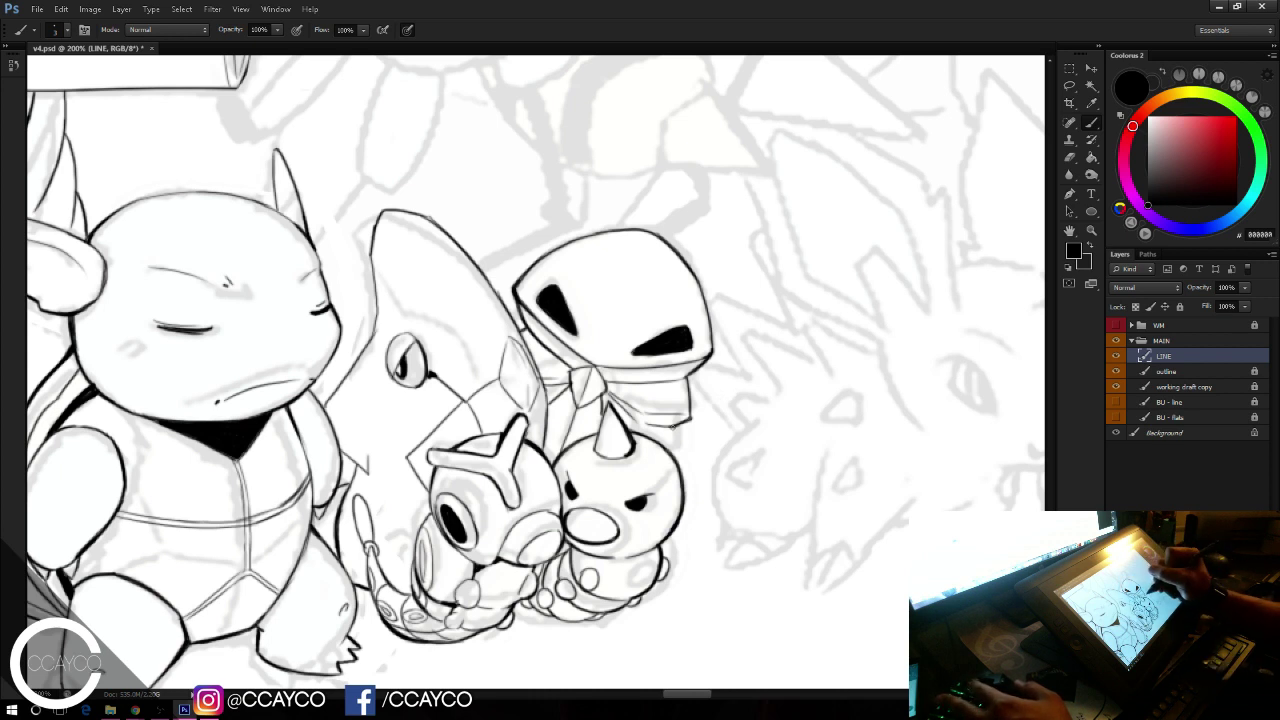
pyautogui.moveTo(671, 425); pyautogui.dragTo(675, 438)
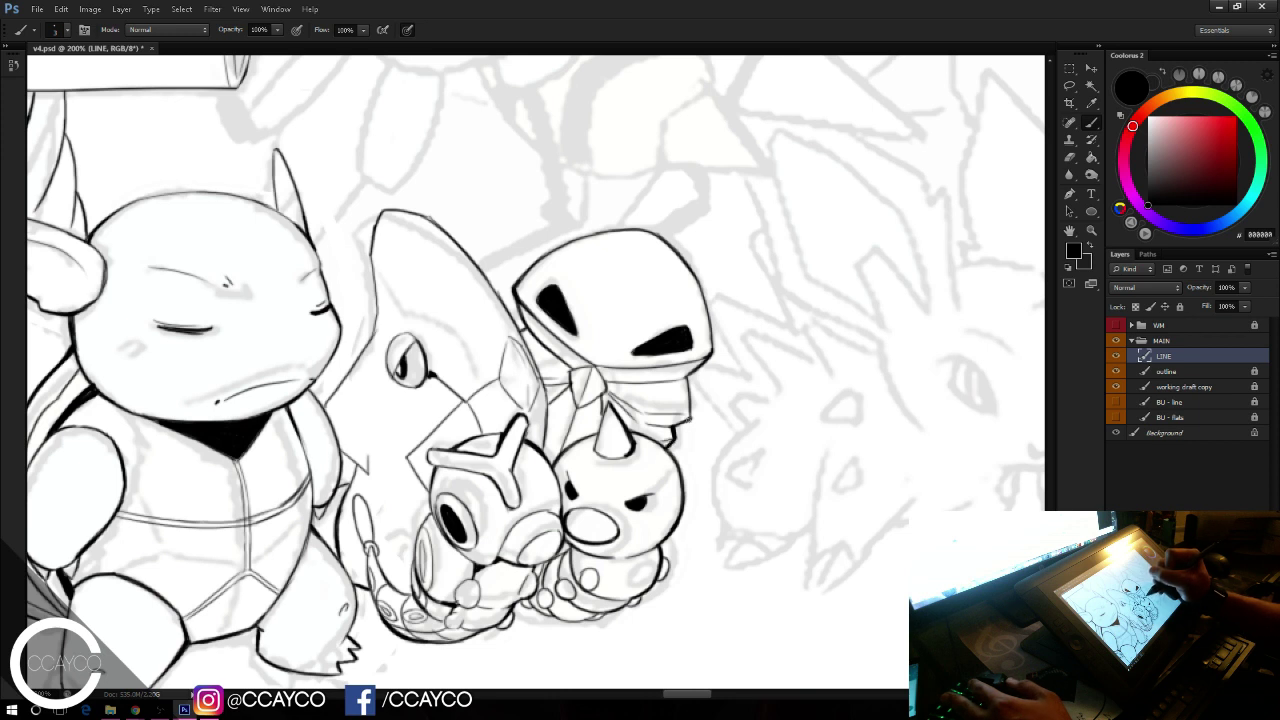
pyautogui.moveTo(692, 380)
pyautogui.mouseDown()
pyautogui.moveTo(692, 403)
pyautogui.moveTo(690, 391)
pyautogui.mouseUp()
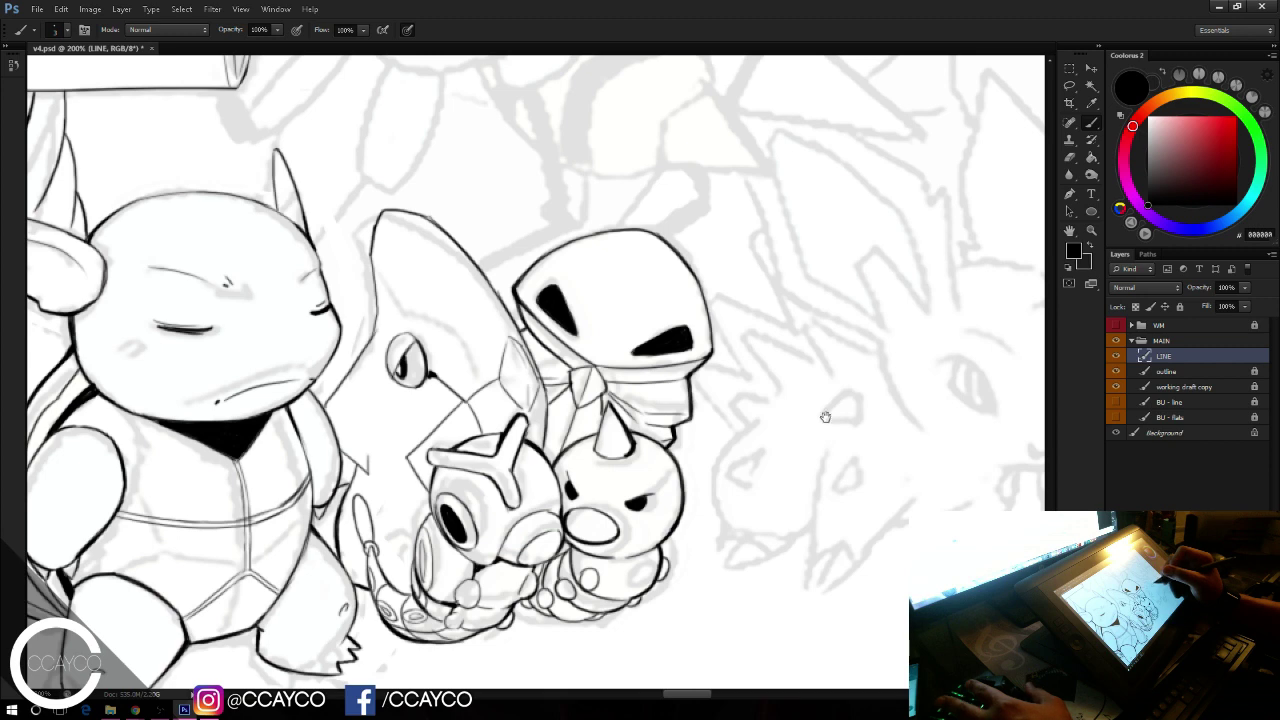
# Step: Ink the tall oval outline of Butterfree's large eye over the draft above Wartortle and Metapod
pyautogui.moveTo(826, 417); pyautogui.dragTo(791, 400)
pyautogui.moveTo(876, 430)
pyautogui.mouseDown()
pyautogui.moveTo(887, 513)
pyautogui.moveTo(837, 460)
pyautogui.moveTo(894, 546)
pyautogui.moveTo(879, 604)
pyautogui.mouseUp()
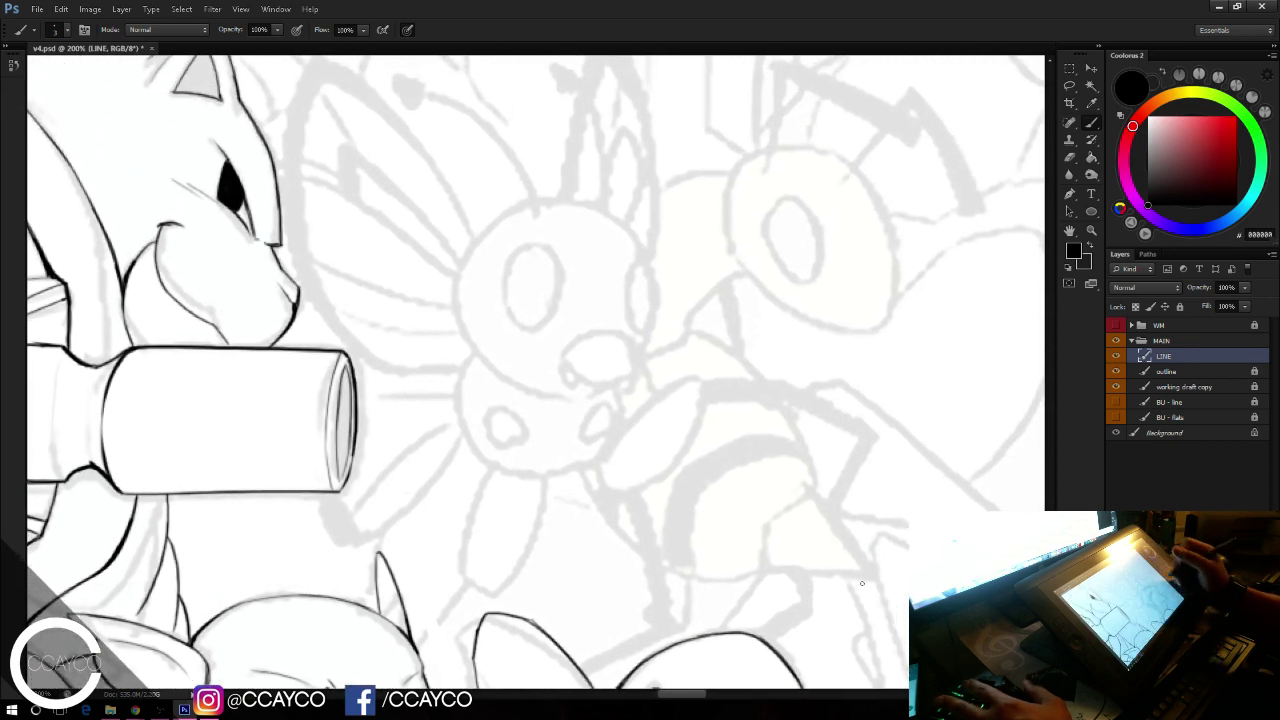
pyautogui.moveTo(516, 333)
pyautogui.mouseDown()
pyautogui.moveTo(532, 250)
pyautogui.moveTo(561, 292)
pyautogui.moveTo(516, 257)
pyautogui.moveTo(533, 244)
pyautogui.mouseUp()
pyautogui.hotkey('ctrl', 'alt', 'z')
pyautogui.hotkey('ctrl', 'alt', 'z')
pyautogui.hotkey('ctrl', 'alt', 'z')
pyautogui.moveTo(507, 285)
pyautogui.mouseDown()
pyautogui.moveTo(532, 248)
pyautogui.moveTo(557, 300)
pyautogui.mouseUp()
pyautogui.hotkey('ctrl', 'alt', 'z')
pyautogui.hotkey('ctrl', 'alt', 'z')
pyautogui.moveTo(549, 252)
pyautogui.mouseDown()
pyautogui.moveTo(556, 300)
pyautogui.moveTo(536, 336)
pyautogui.mouseUp()
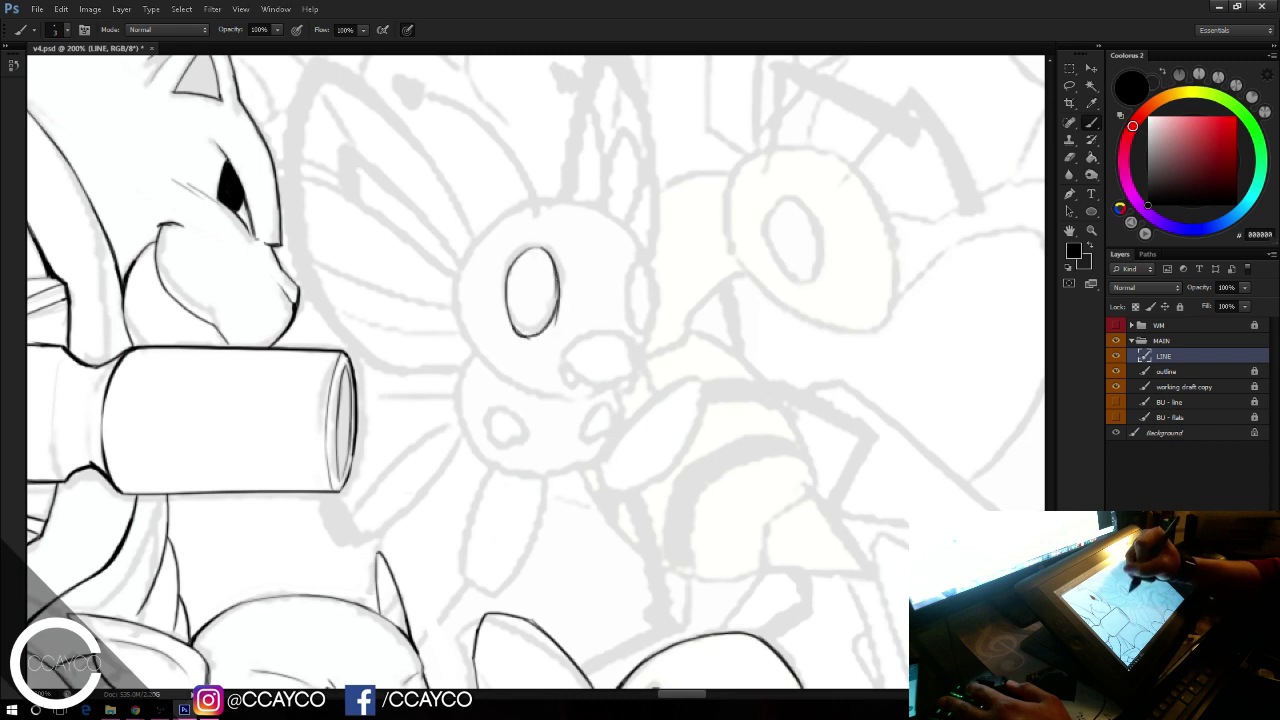
# Step: Thicken the side and lower curve of Butterfree's eye outline and erase the rough outer edge
pyautogui.moveTo(556, 276); pyautogui.dragTo(560, 322)
pyautogui.press('e')
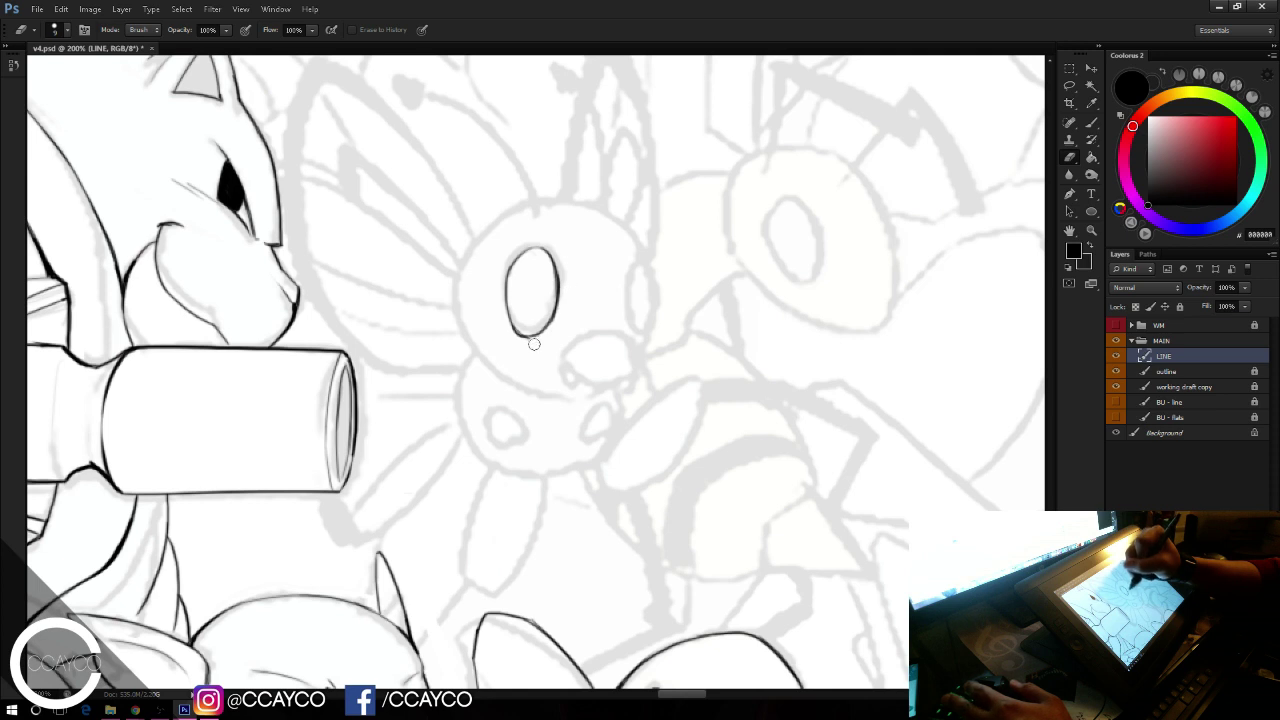
pyautogui.press('b')
pyautogui.moveTo(511, 325); pyautogui.dragTo(524, 336)
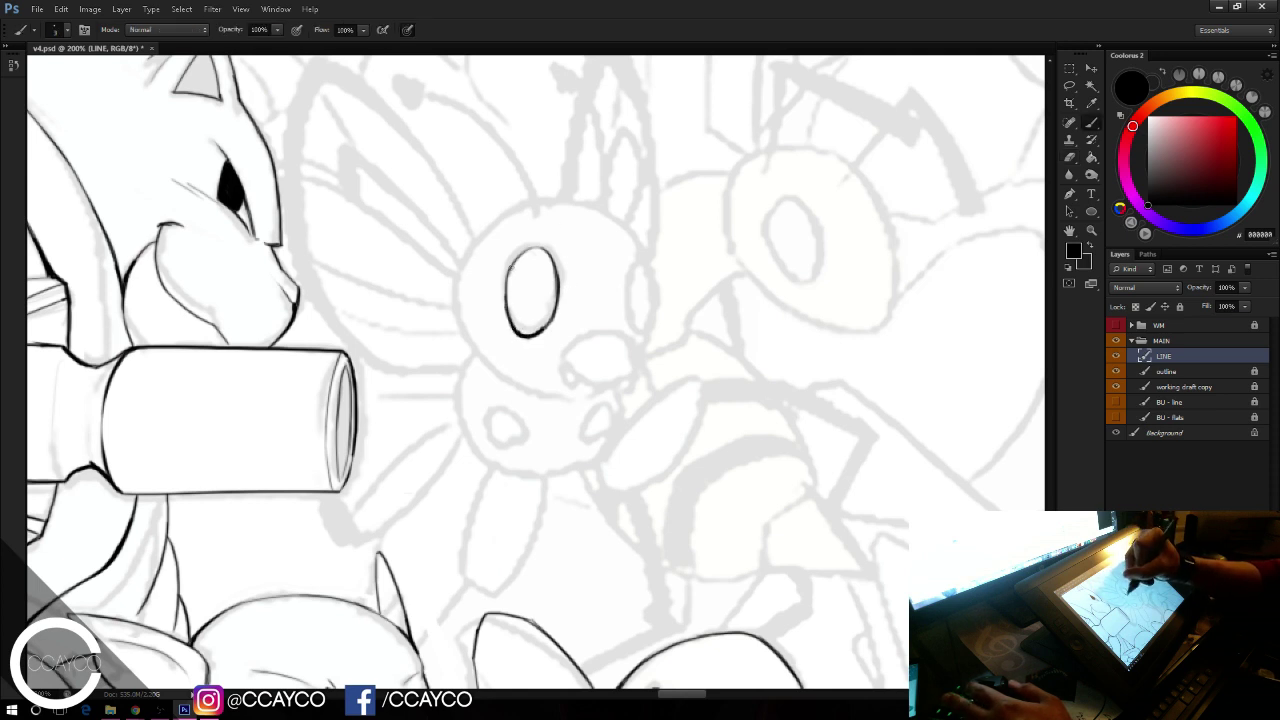
# Step: Clean up the inner edge of Butterfree's large eye outline with the eraser and retouch its lower curve with the brush
pyautogui.press('e')
pyautogui.moveTo(507, 281)
pyautogui.mouseDown()
pyautogui.moveTo(547, 270)
pyautogui.moveTo(550, 300)
pyautogui.mouseUp()
pyautogui.press('b')
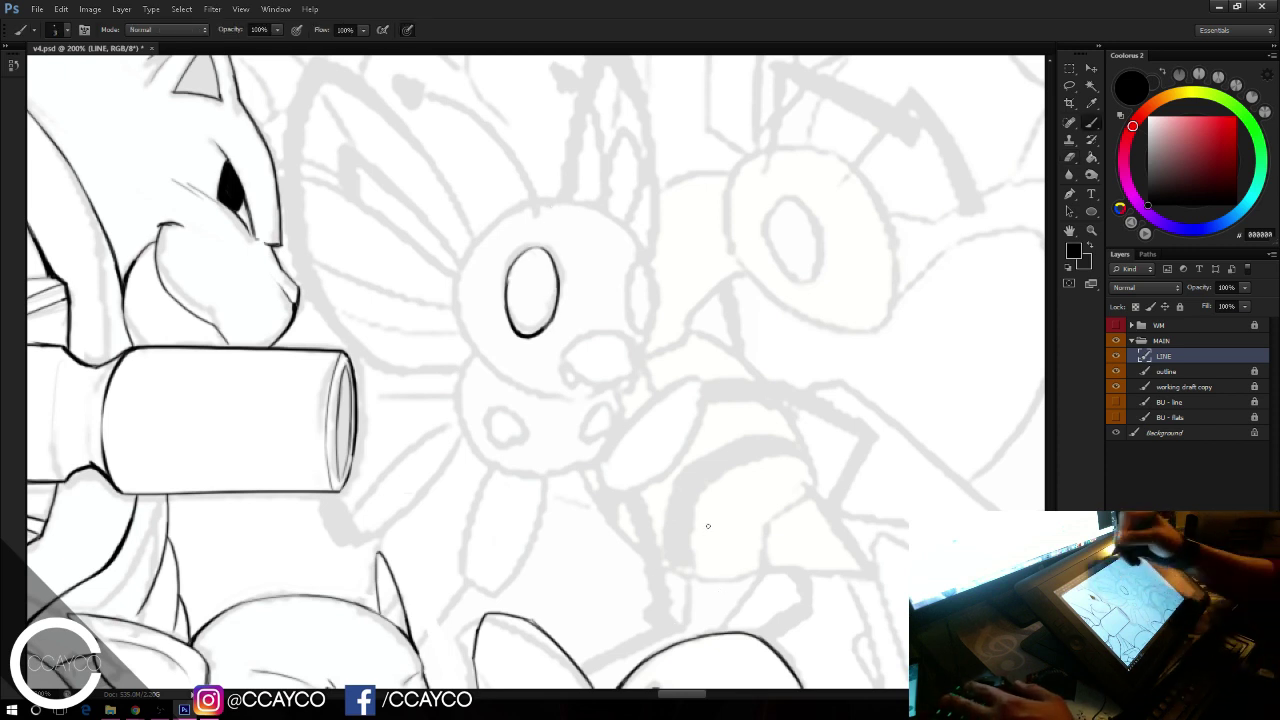
pyautogui.press('e')
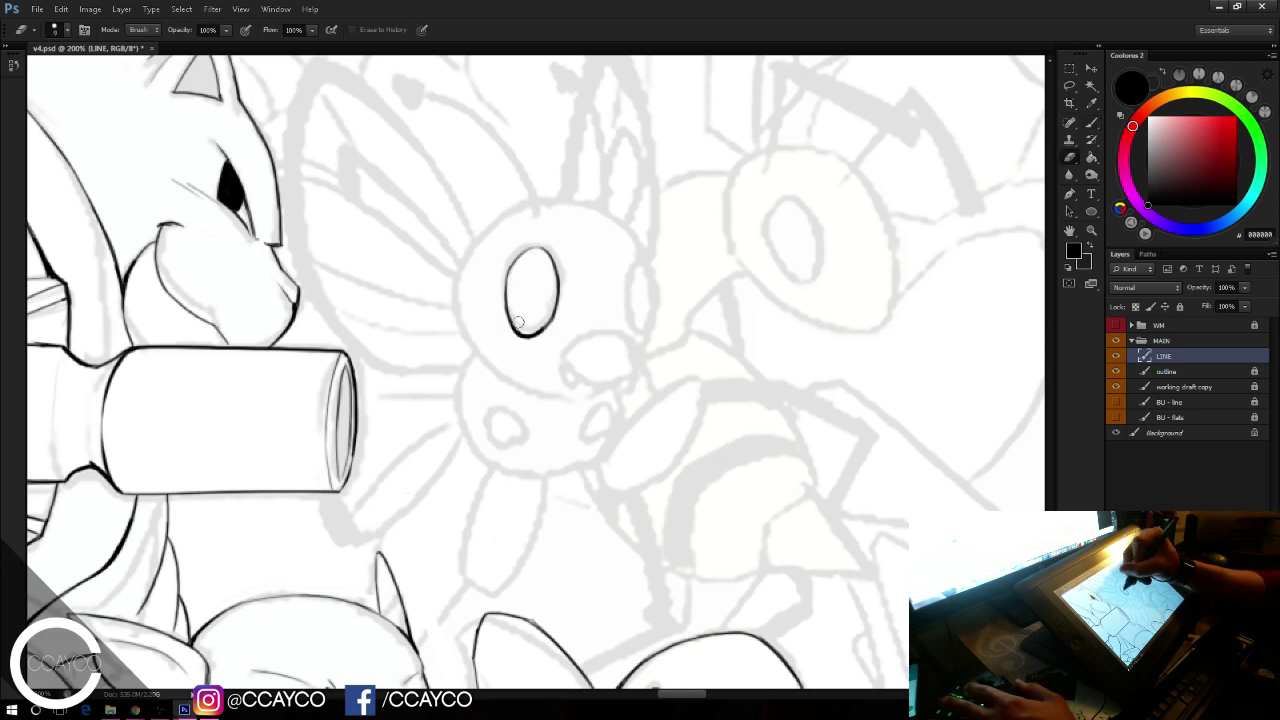
pyautogui.moveTo(518, 322); pyautogui.dragTo(514, 290)
pyautogui.press('b')
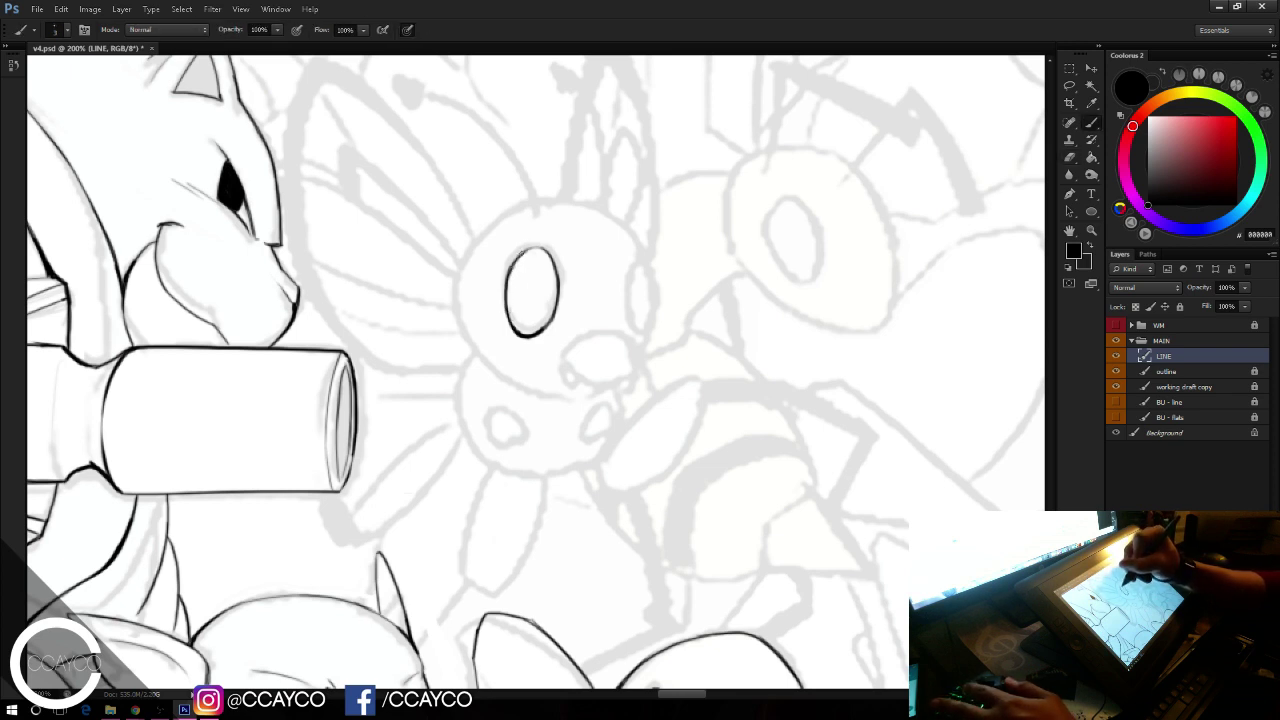
pyautogui.hotkey('ctrl', 'z')
pyautogui.moveTo(545, 328); pyautogui.dragTo(558, 300)
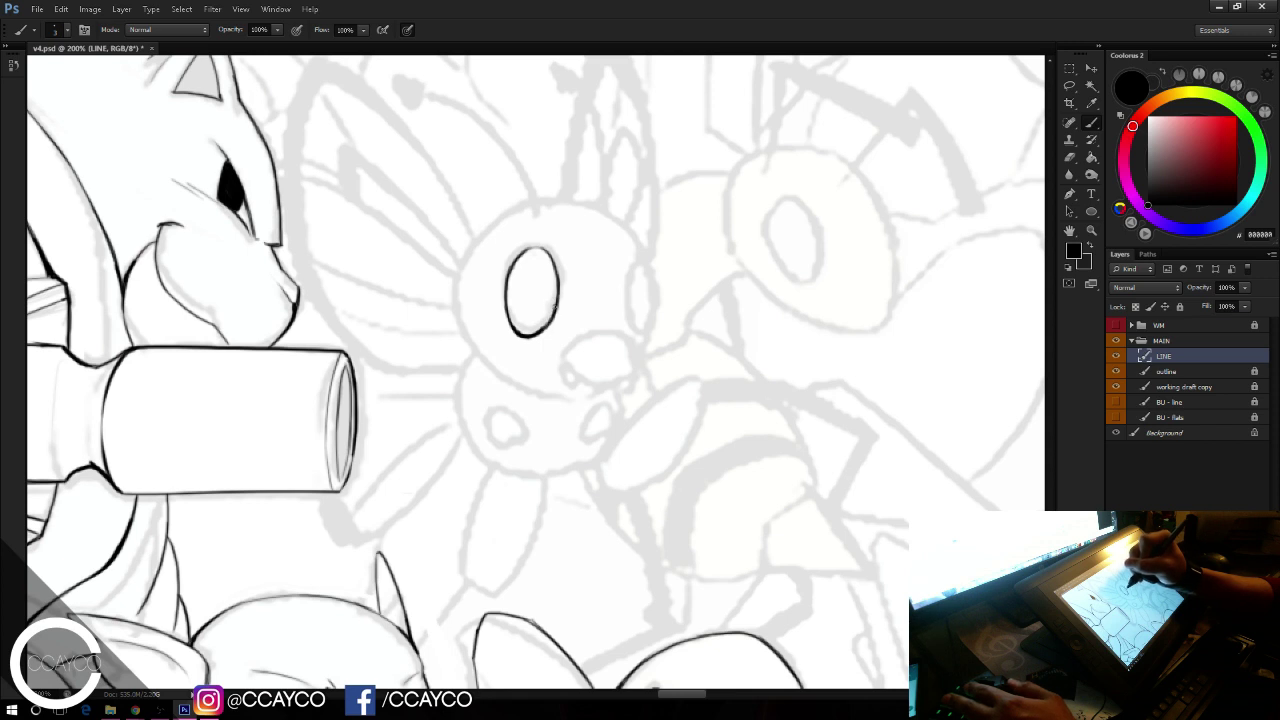
# Step: Ink the narrow oval outline of Butterfree's far eye over the draft and thicken its outer side
pyautogui.moveTo(641, 336); pyautogui.dragTo(636, 260)
pyautogui.hotkey('ctrl', 'z')
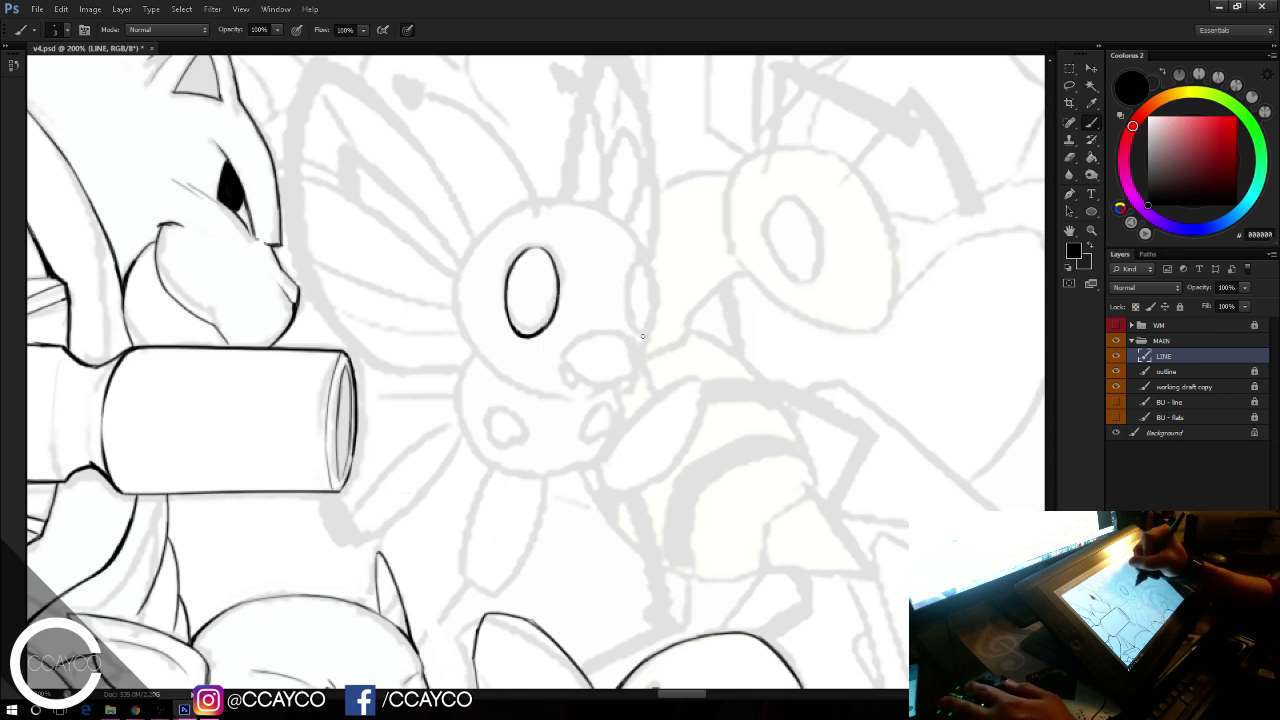
pyautogui.moveTo(642, 336)
pyautogui.mouseDown()
pyautogui.moveTo(633, 268)
pyautogui.moveTo(655, 318)
pyautogui.mouseUp()
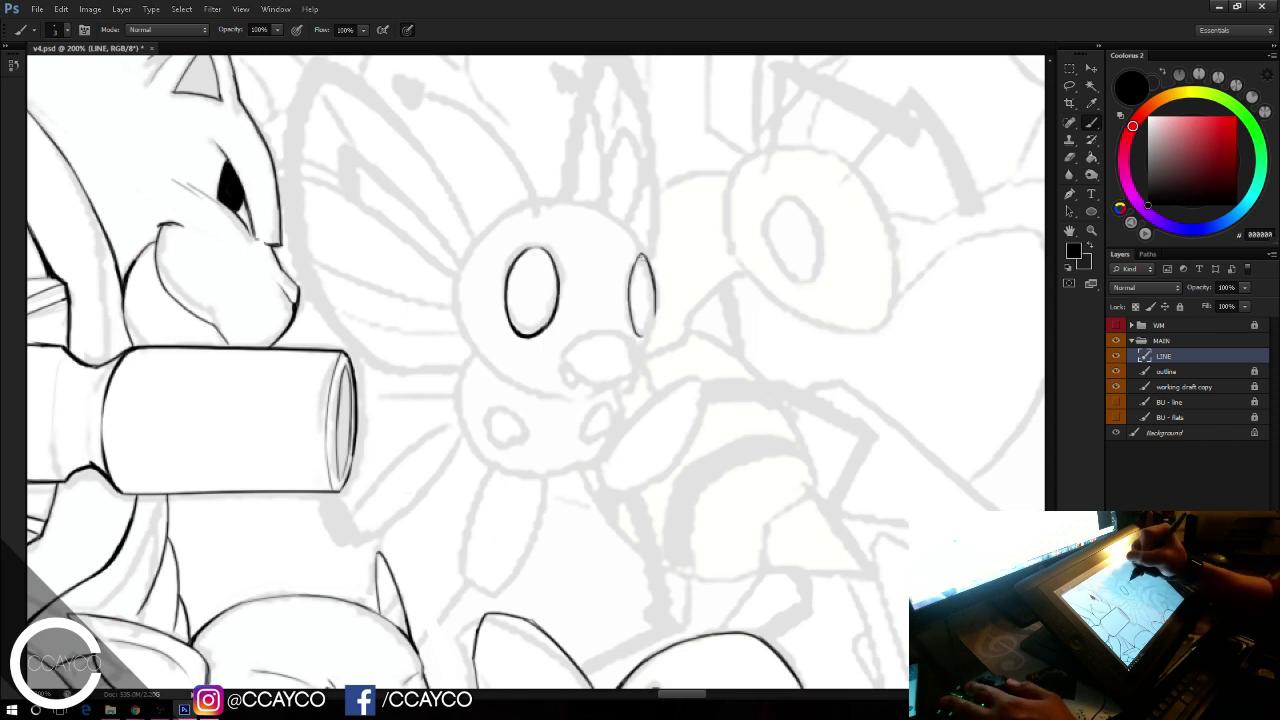
pyautogui.moveTo(642, 254); pyautogui.dragTo(647, 332)
pyautogui.hotkey('ctrl', 'z')
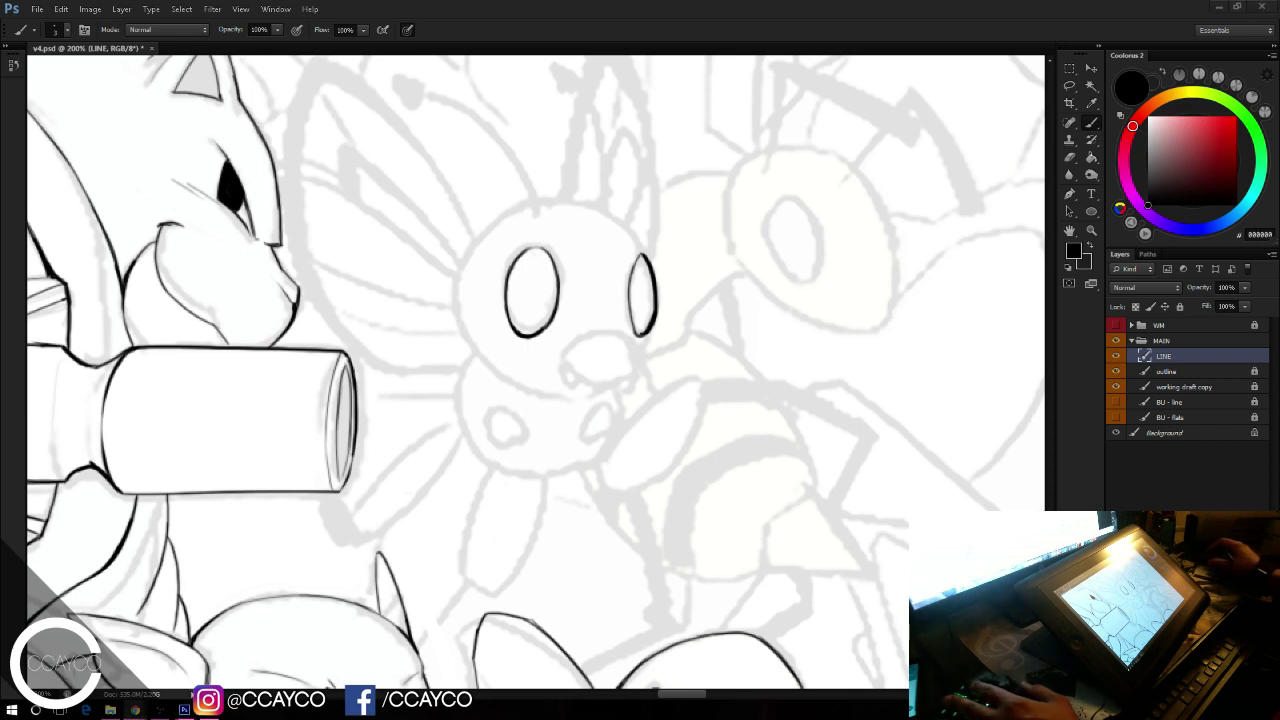
# Step: Ink the rounded tip of Butterfree's near antenna and the first curved edge of its stalk down to the head
pyautogui.click(678, 25)
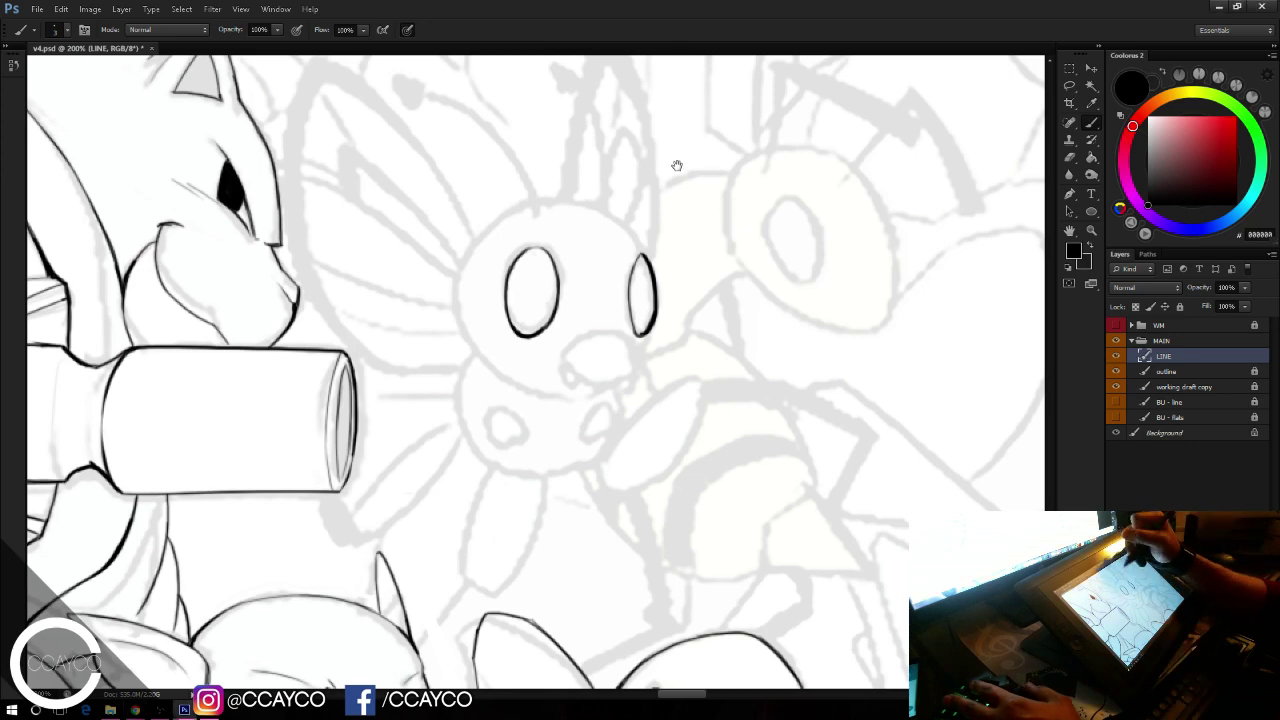
pyautogui.moveTo(678, 168); pyautogui.dragTo(676, 211)
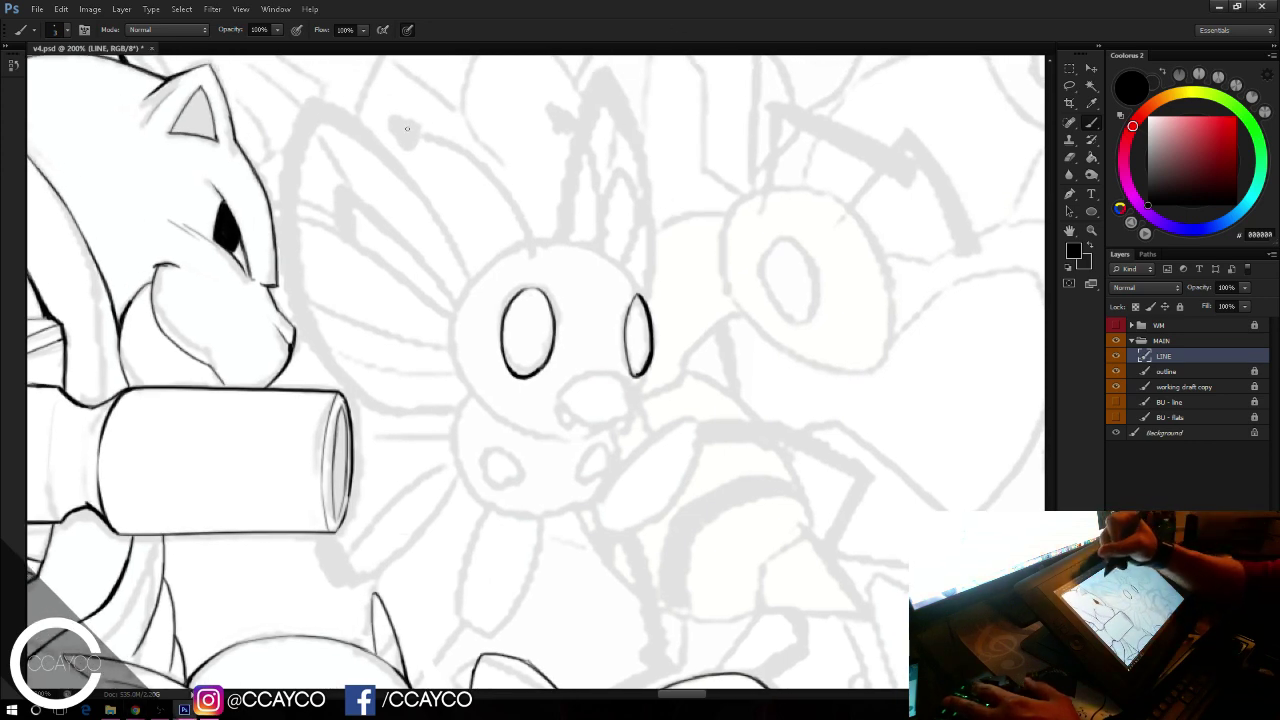
pyautogui.moveTo(386, 119)
pyautogui.mouseDown()
pyautogui.moveTo(415, 126)
pyautogui.moveTo(421, 149)
pyautogui.moveTo(468, 160)
pyautogui.moveTo(525, 235)
pyautogui.mouseUp()
pyautogui.hotkey('ctrl', 'z')
pyautogui.press('e')
pyautogui.press('b')
pyautogui.hotkey('ctrl', 'z')
pyautogui.hotkey('ctrl', 'alt', 'z')
pyautogui.hotkey('ctrl', 'z')
pyautogui.moveTo(430, 150); pyautogui.dragTo(538, 265)
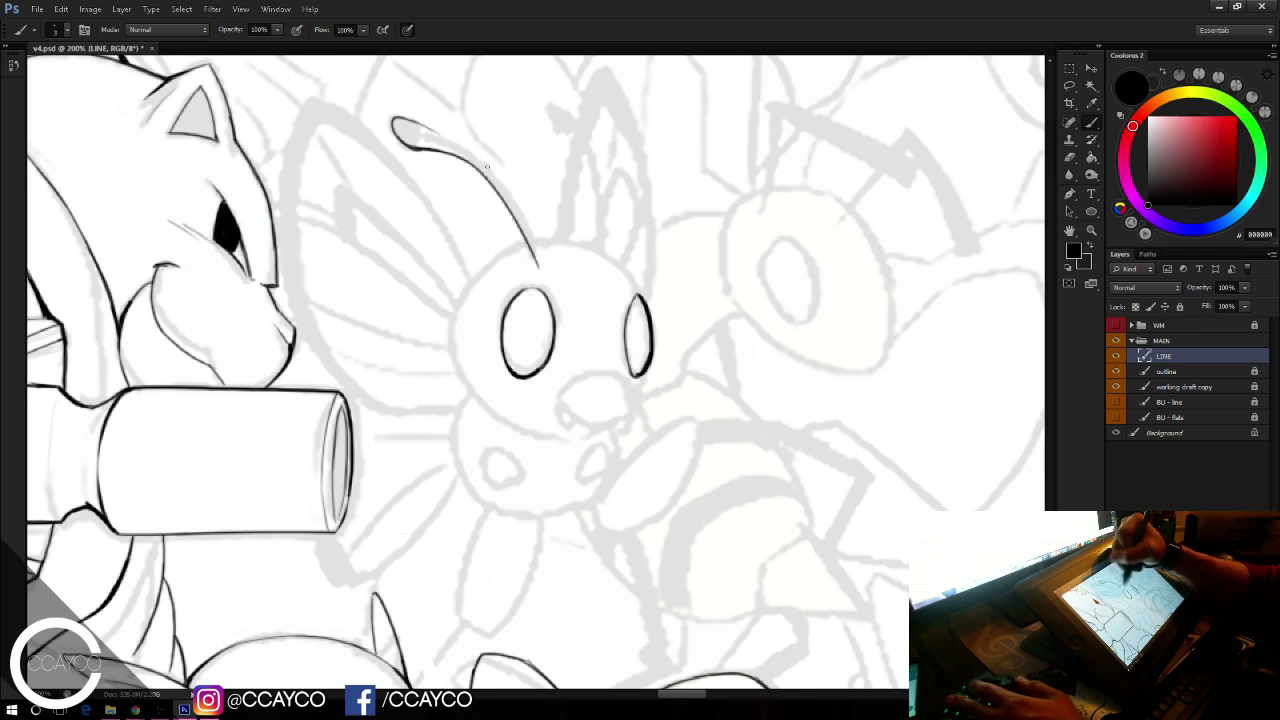
# Step: Ink the second edge of the near antenna's stalk parallel to the first, closing the antenna at the head
pyautogui.moveTo(427, 129)
pyautogui.mouseDown()
pyautogui.moveTo(502, 186)
pyautogui.moveTo(536, 243)
pyautogui.mouseUp()
pyautogui.hotkey('ctrl', 'z')
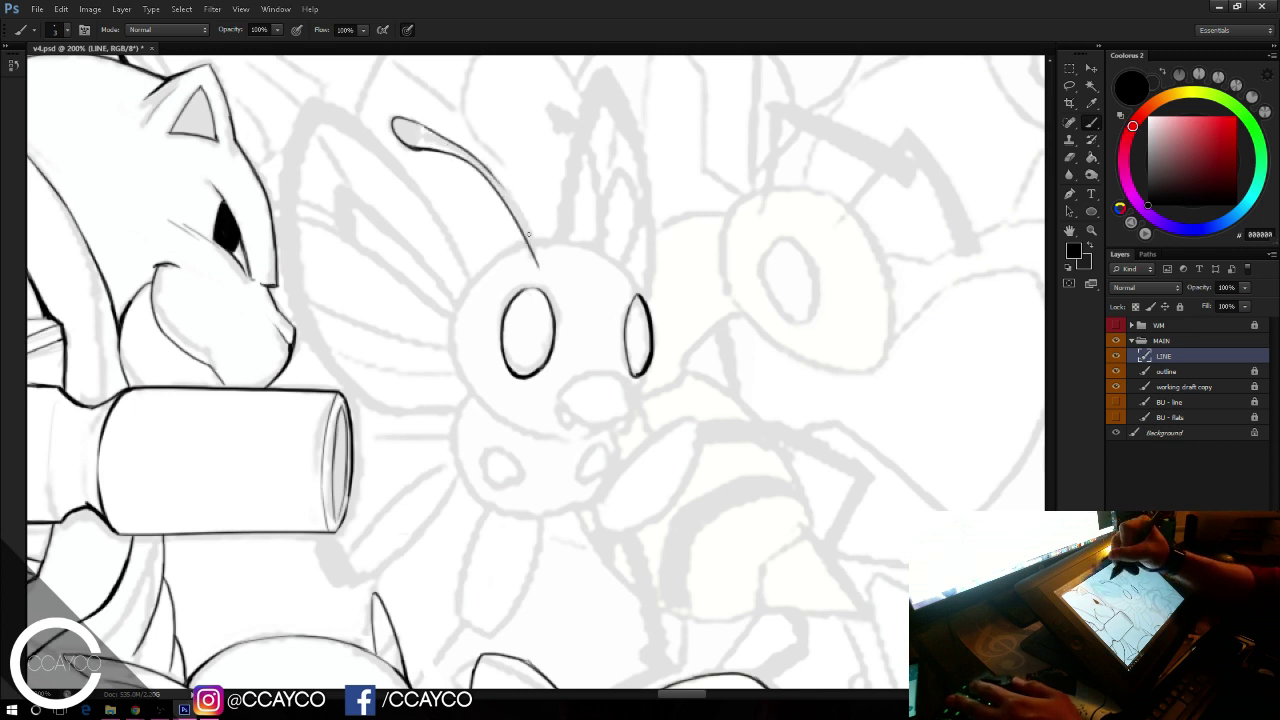
pyautogui.moveTo(492, 174); pyautogui.dragTo(544, 273)
pyautogui.hotkey('ctrl', 'z')
pyautogui.moveTo(482, 165)
pyautogui.mouseDown()
pyautogui.moveTo(548, 270)
pyautogui.moveTo(540, 254)
pyautogui.mouseUp()
pyautogui.hotkey('ctrl', 'z')
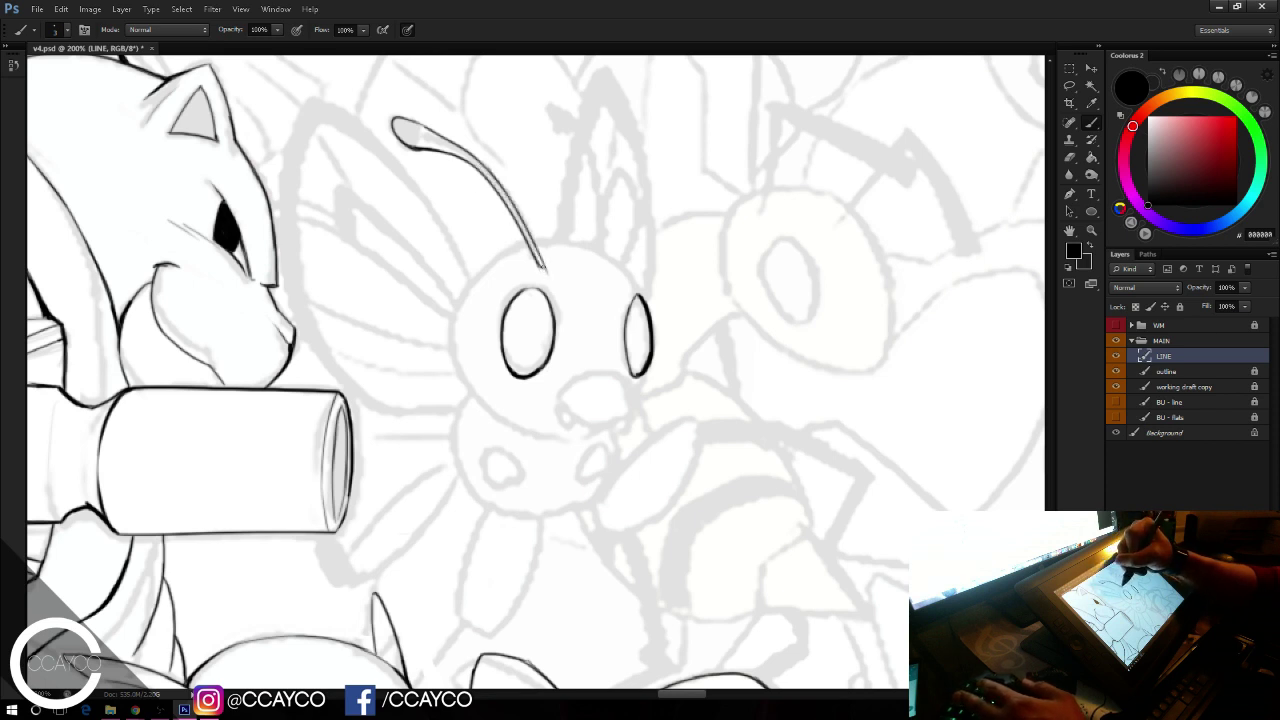
pyautogui.press('e')
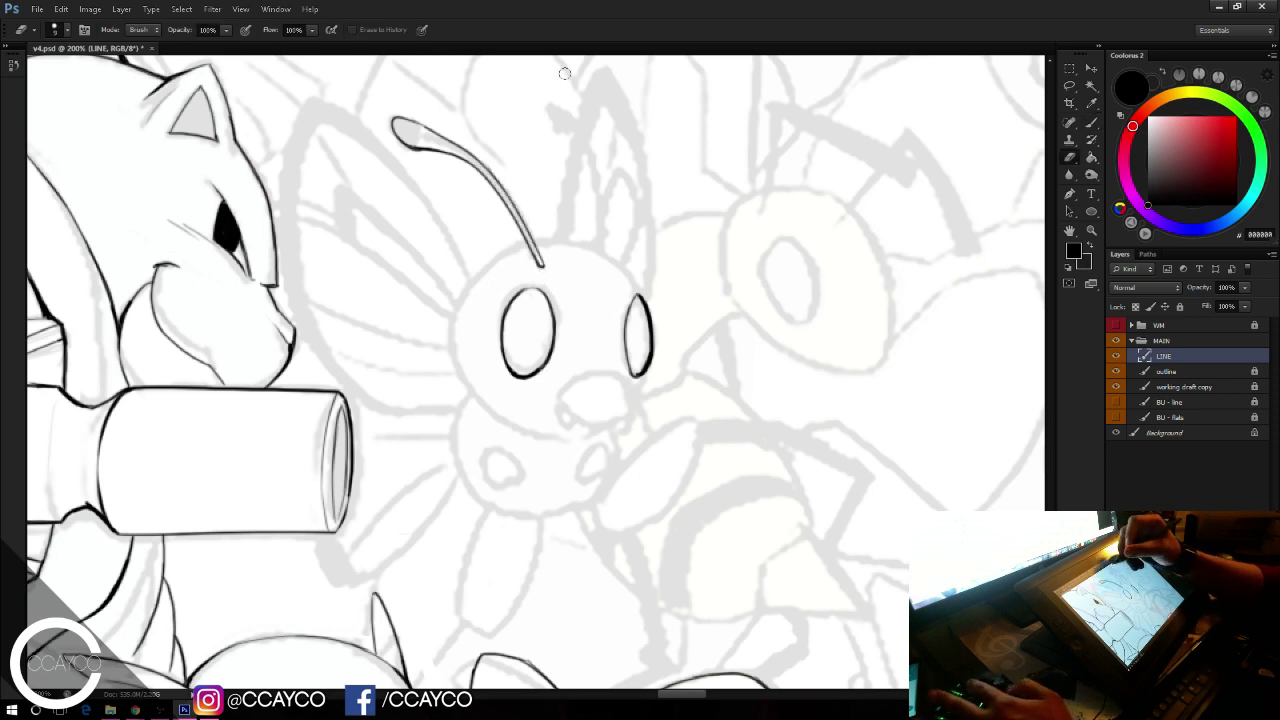
# Step: Ink the first long edge of Butterfree's far antenna from its tip down to the top of the head
pyautogui.press('b')
pyautogui.moveTo(609, 170); pyautogui.dragTo(607, 265)
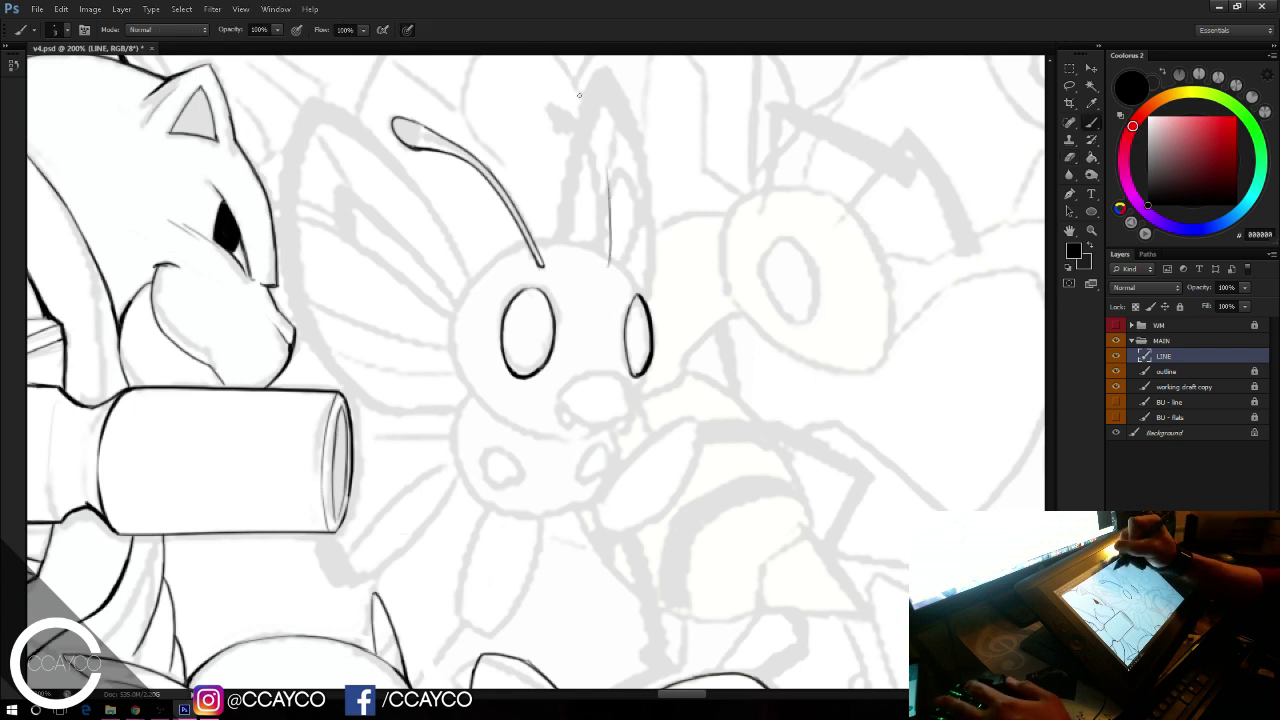
pyautogui.moveTo(589, 124); pyautogui.dragTo(609, 196)
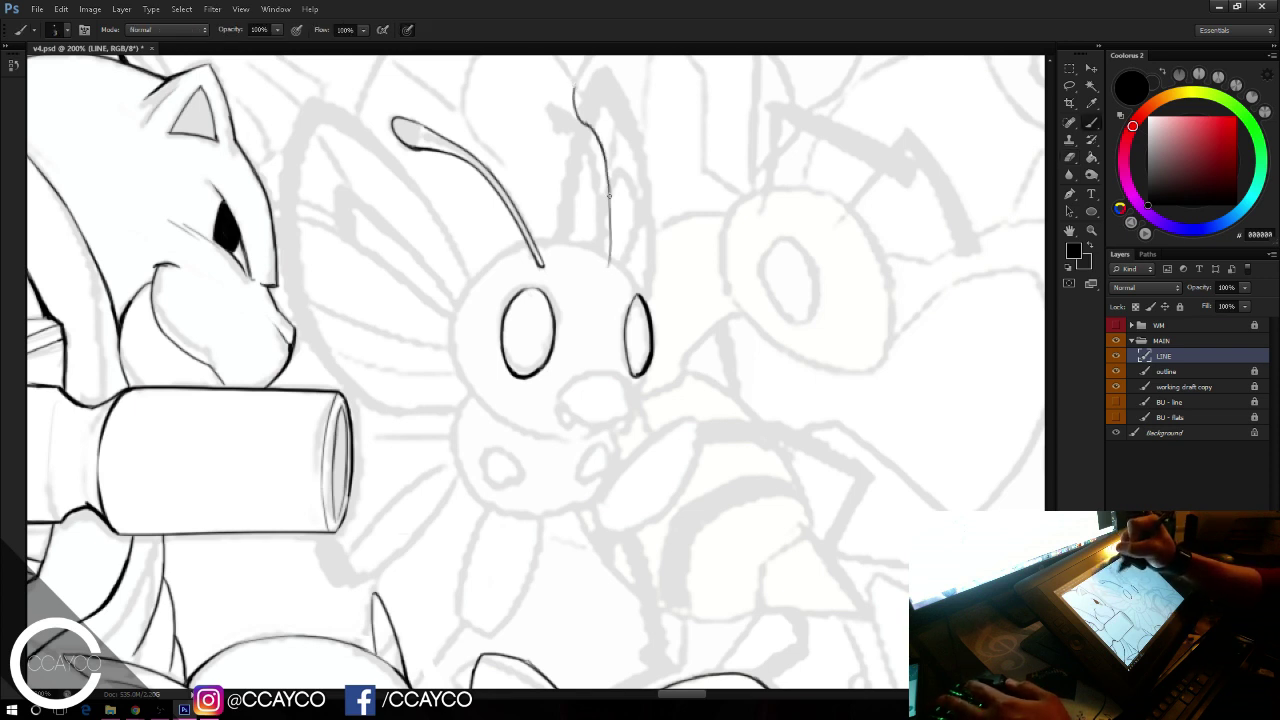
pyautogui.hotkey('ctrl', 'z')
pyautogui.moveTo(590, 125); pyautogui.dragTo(610, 220)
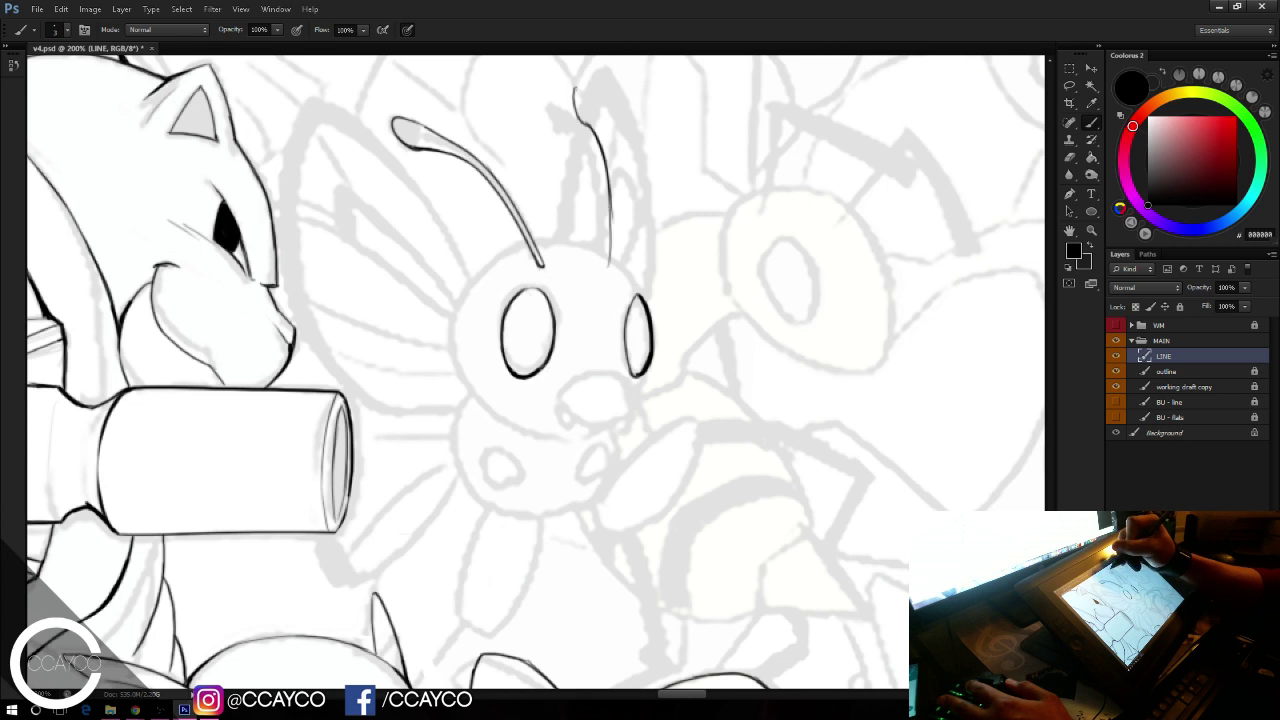
# Step: Ink the rounded tip and the opposite edge of the far antenna, completing its thin stalk down to the head
pyautogui.moveTo(587, 86); pyautogui.dragTo(616, 190)
pyautogui.hotkey('ctrl', 'z')
pyautogui.hotkey('ctrl', 'z')
pyautogui.moveTo(606, 140); pyautogui.dragTo(614, 266)
pyautogui.hotkey('ctrl', 'z')
pyautogui.hotkey('ctrl', 'z')
pyautogui.moveTo(608, 178); pyautogui.dragTo(609, 269)
pyautogui.hotkey('ctrl', 'z')
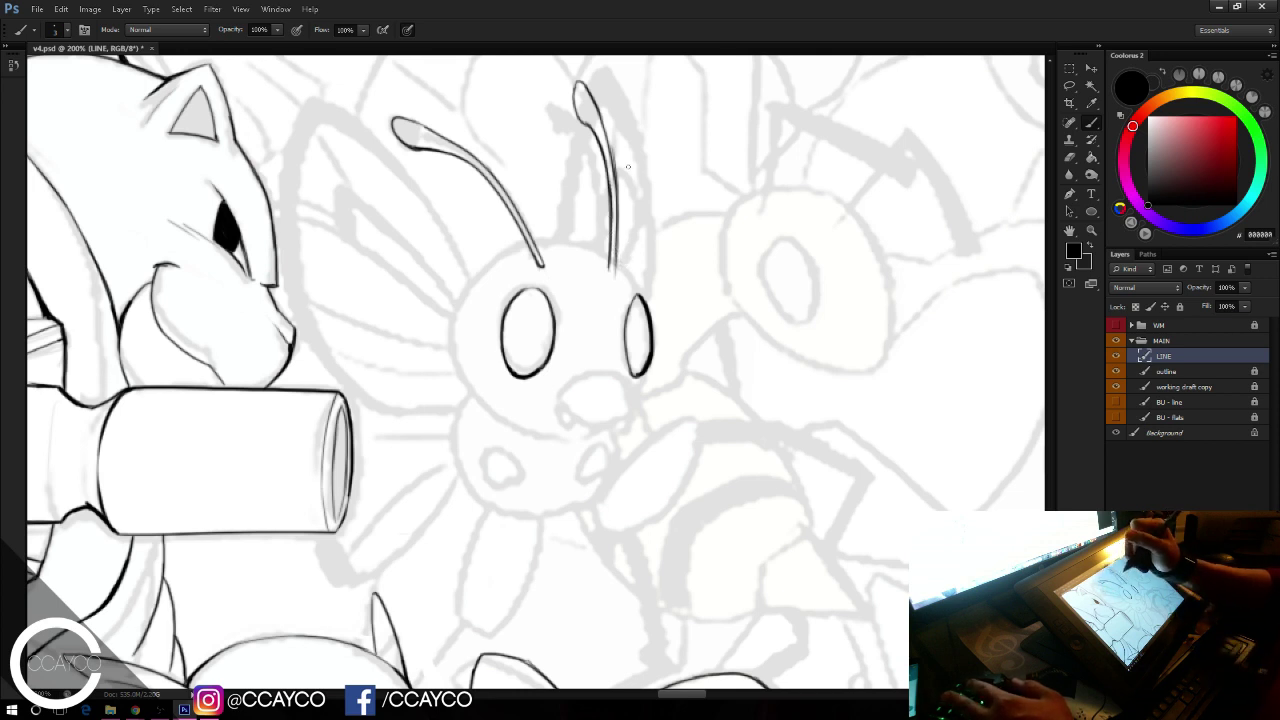
# Step: Ink the short head contour between the far antenna and far eye, and Butterfree's oval nose with two small fangs
pyautogui.moveTo(749, 303); pyautogui.dragTo(743, 301)
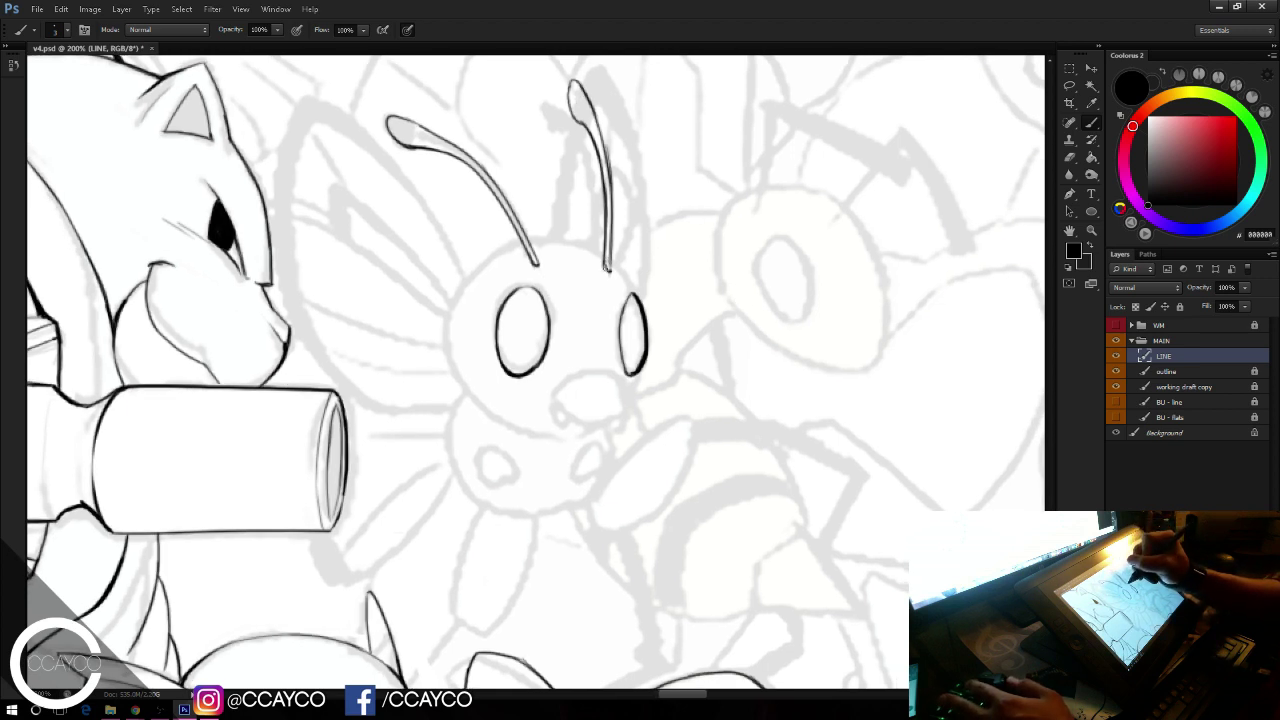
pyautogui.moveTo(613, 260); pyautogui.dragTo(630, 293)
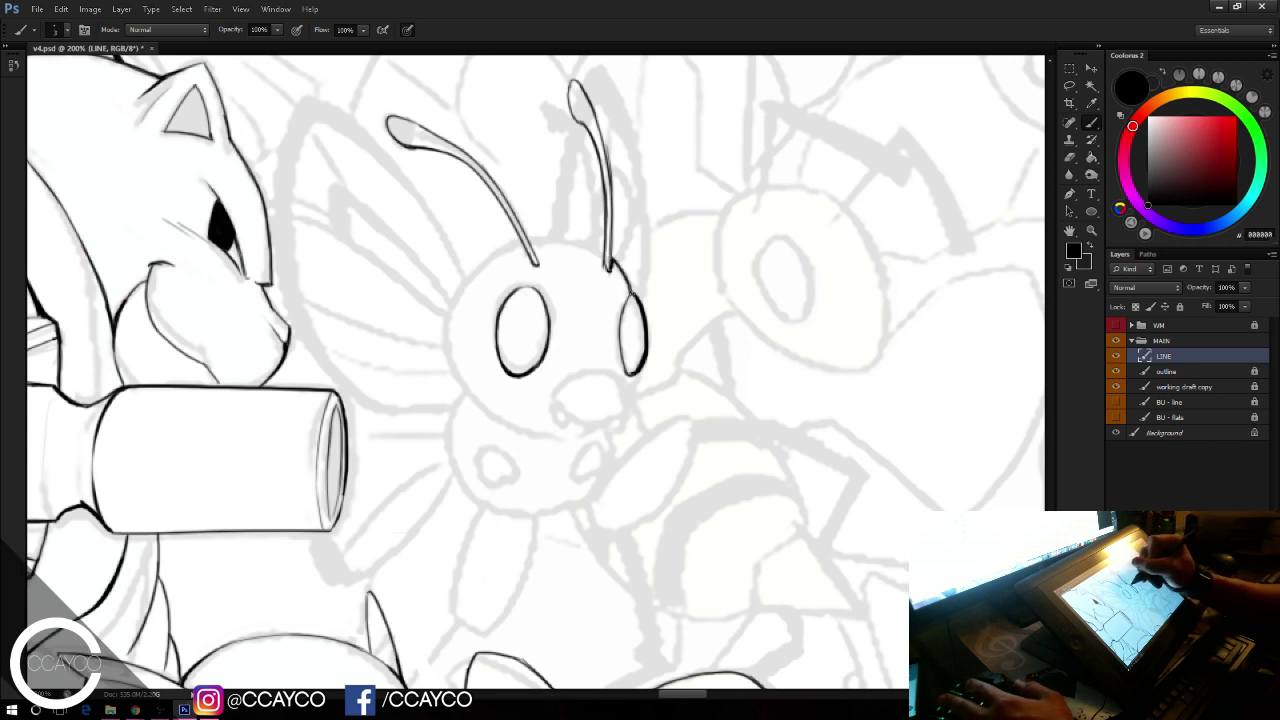
pyautogui.moveTo(557, 393)
pyautogui.mouseDown()
pyautogui.moveTo(617, 381)
pyautogui.moveTo(594, 409)
pyautogui.moveTo(608, 404)
pyautogui.moveTo(570, 404)
pyautogui.moveTo(608, 409)
pyautogui.mouseUp()
pyautogui.hotkey('ctrl', 'alt', 'z')
pyautogui.hotkey('ctrl', 'alt', 'z')
pyautogui.hotkey('ctrl', 'alt', 'z')
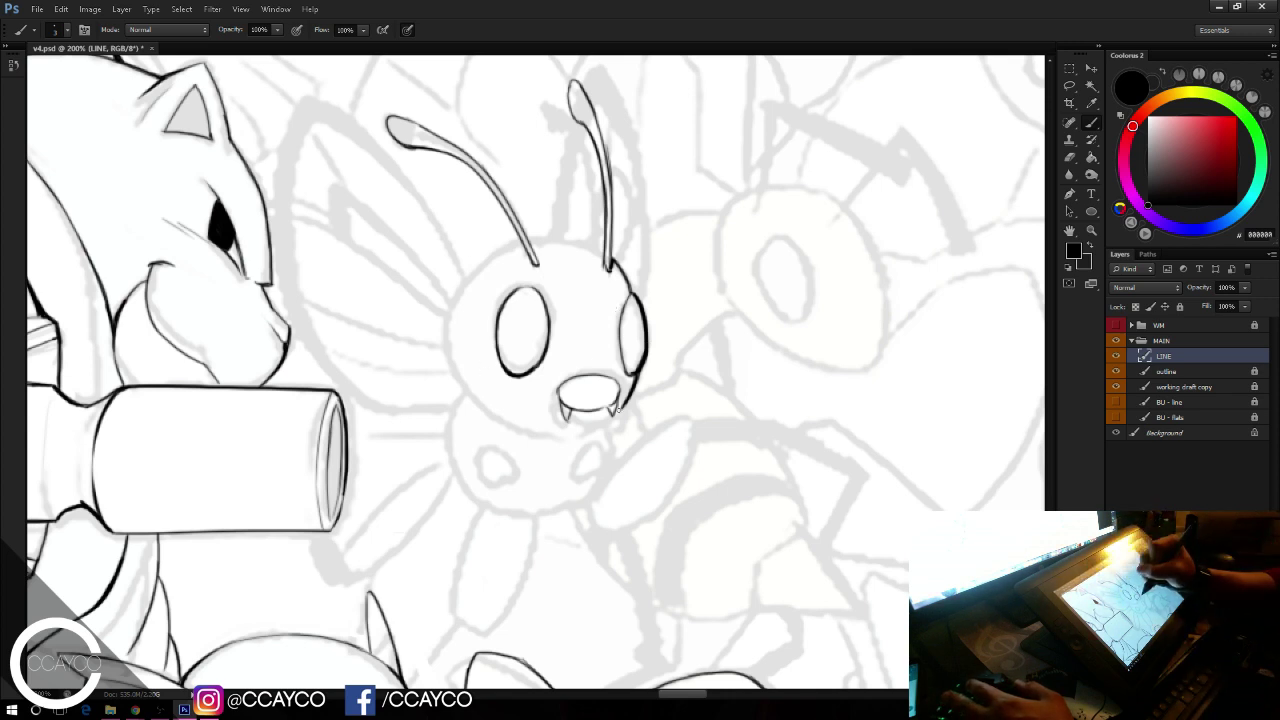
# Step: Ink Butterfree's lower face, the near side and the crown between the antennae to form the round head, and save the document
pyautogui.moveTo(629, 394); pyautogui.dragTo(604, 418)
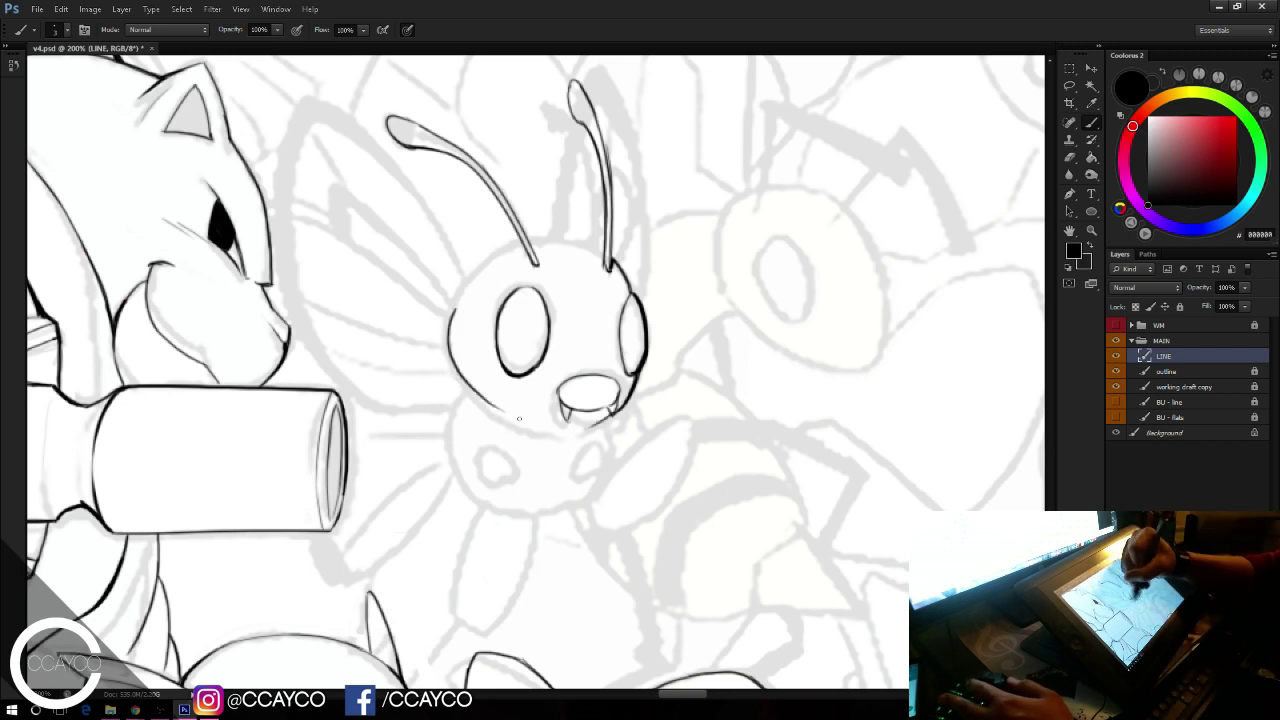
pyautogui.moveTo(452, 310)
pyautogui.mouseDown()
pyautogui.moveTo(464, 385)
pyautogui.moveTo(512, 424)
pyautogui.mouseUp()
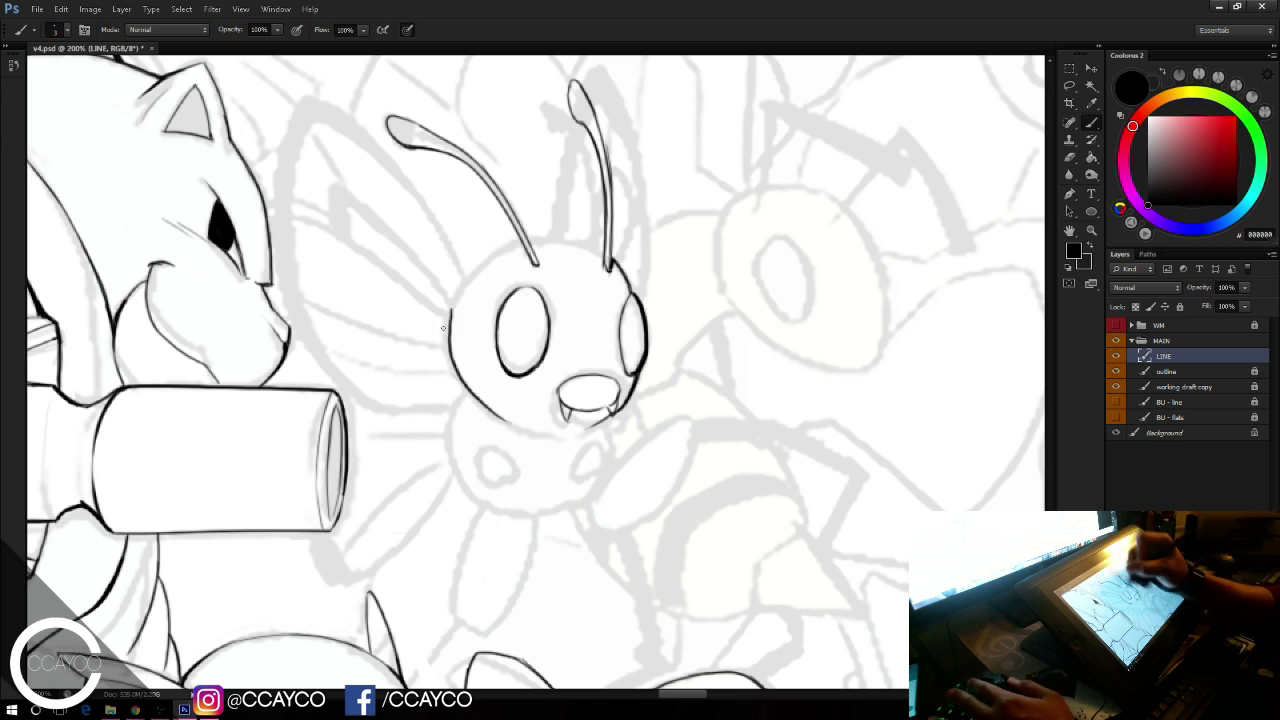
pyautogui.moveTo(455, 302); pyautogui.dragTo(511, 247)
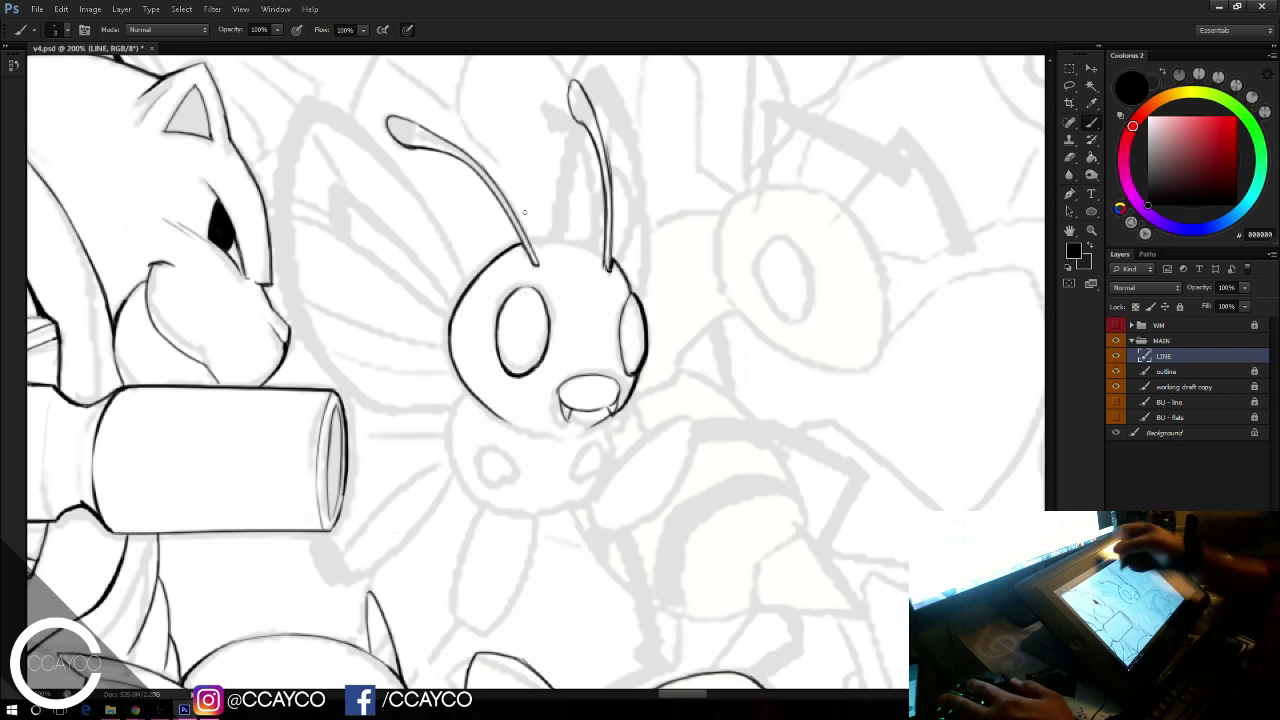
pyautogui.moveTo(528, 246); pyautogui.dragTo(595, 252)
pyautogui.hotkey('ctrl', 'z')
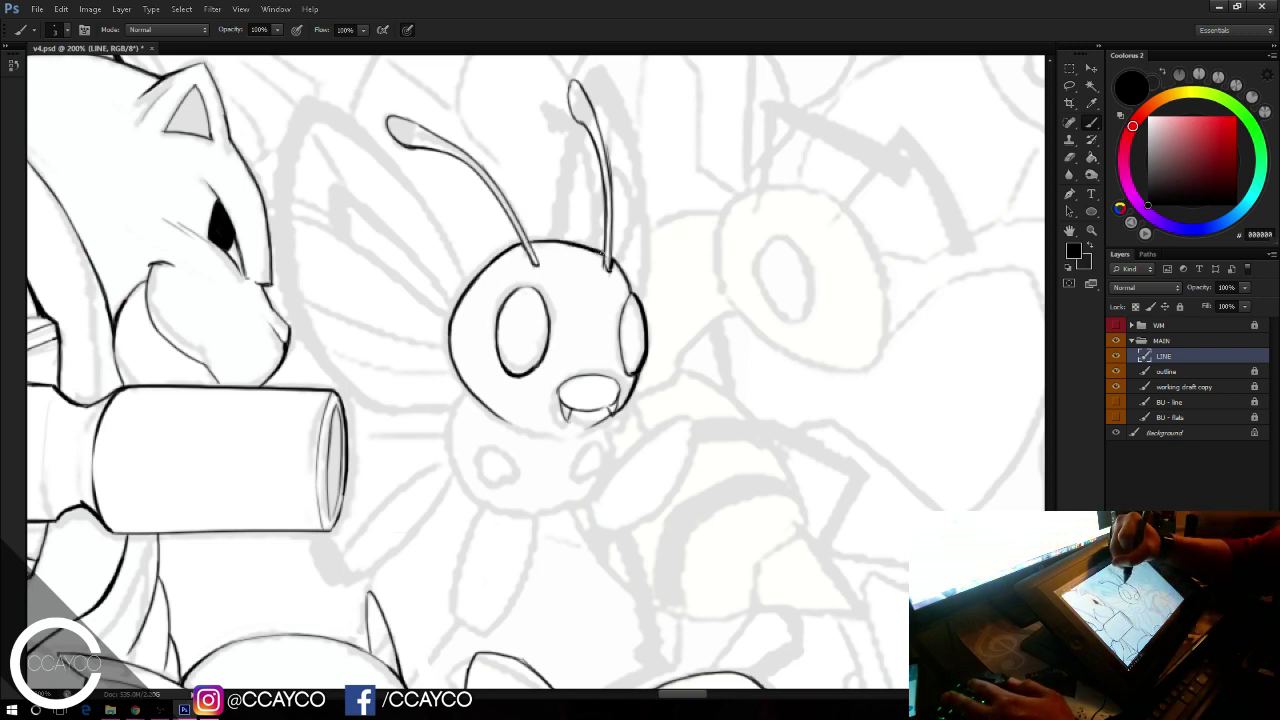
pyautogui.hotkey('ctrl', 's')
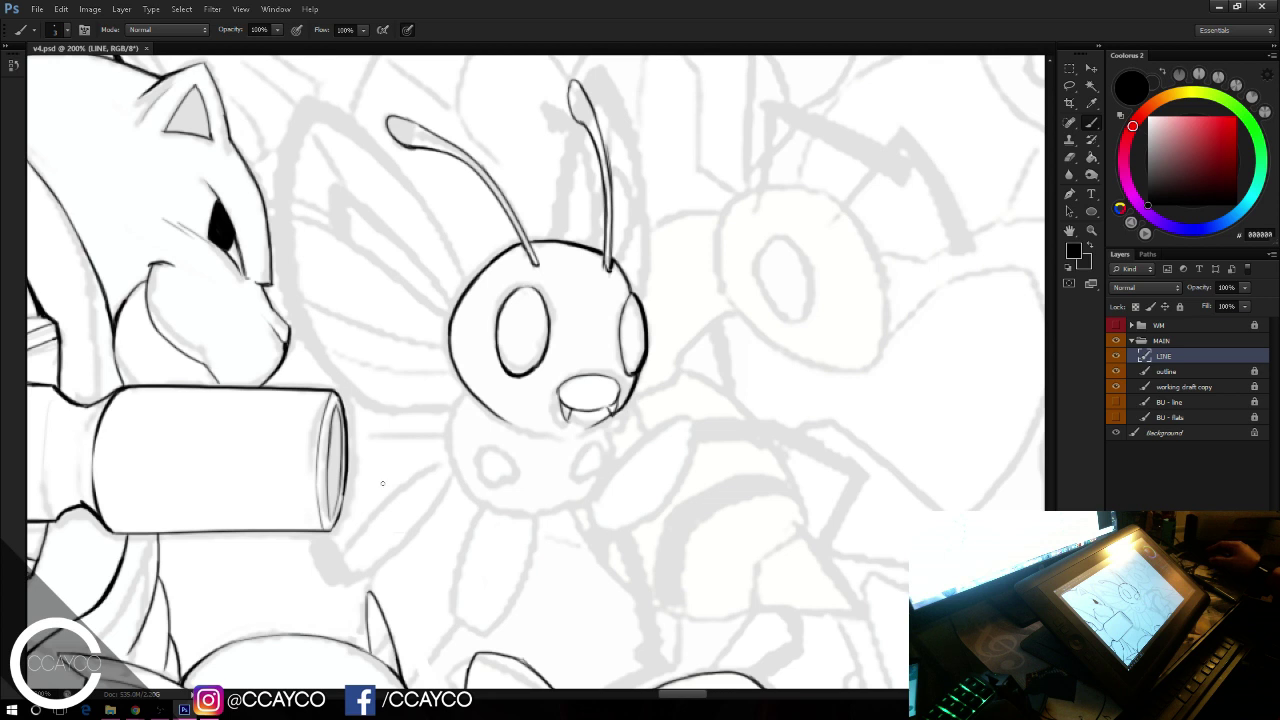
# Step: Check the document's pixel dimensions, print size and resolution without changing them
pyautogui.click(90, 10)
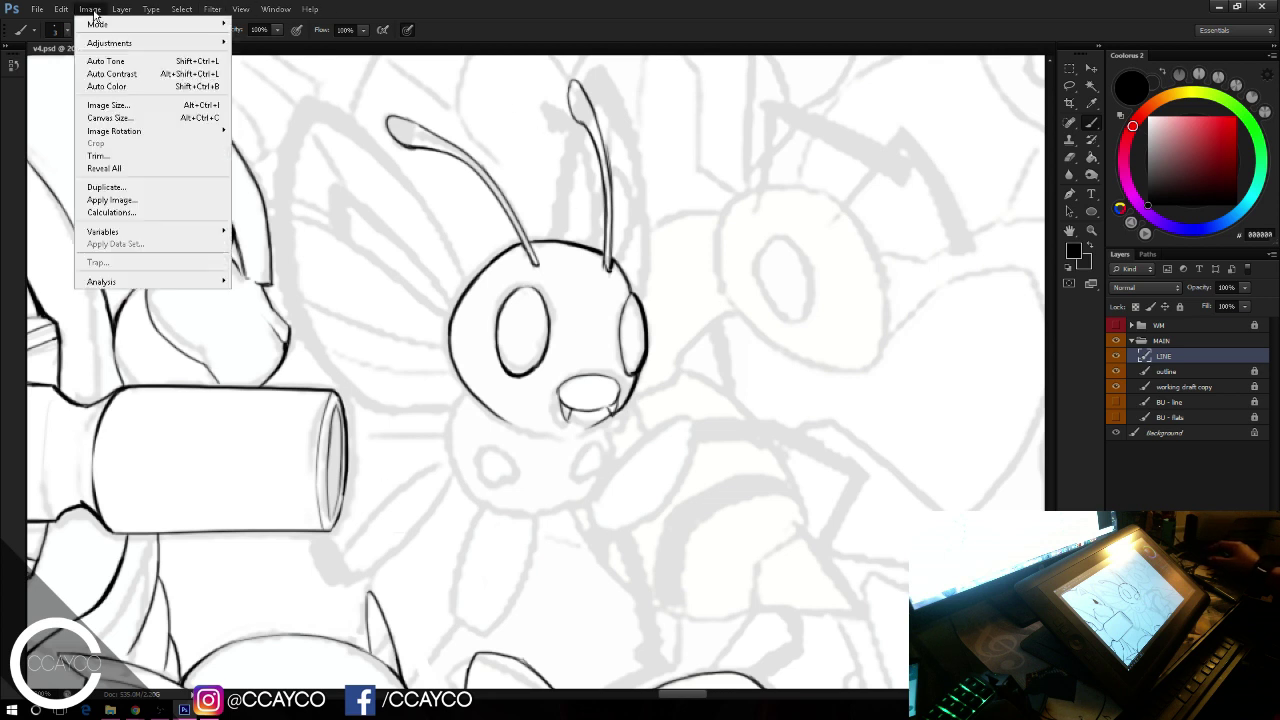
pyautogui.click(108, 105)
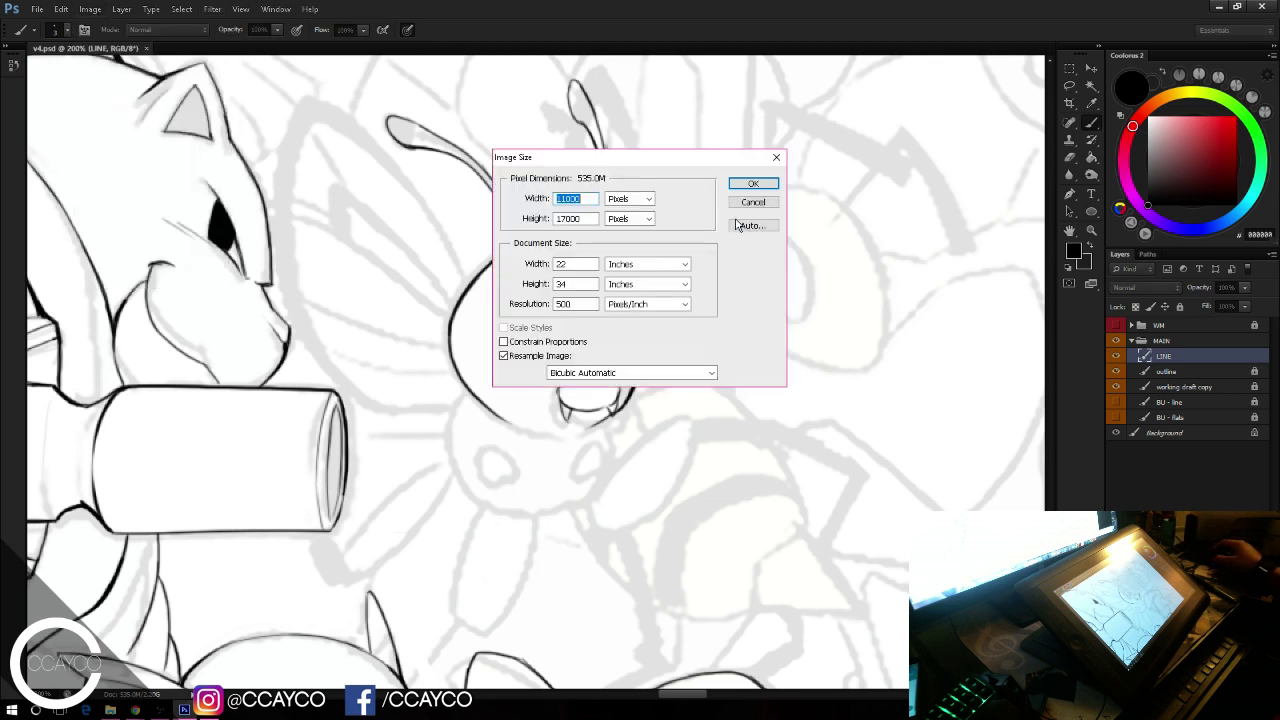
pyautogui.click(745, 201)
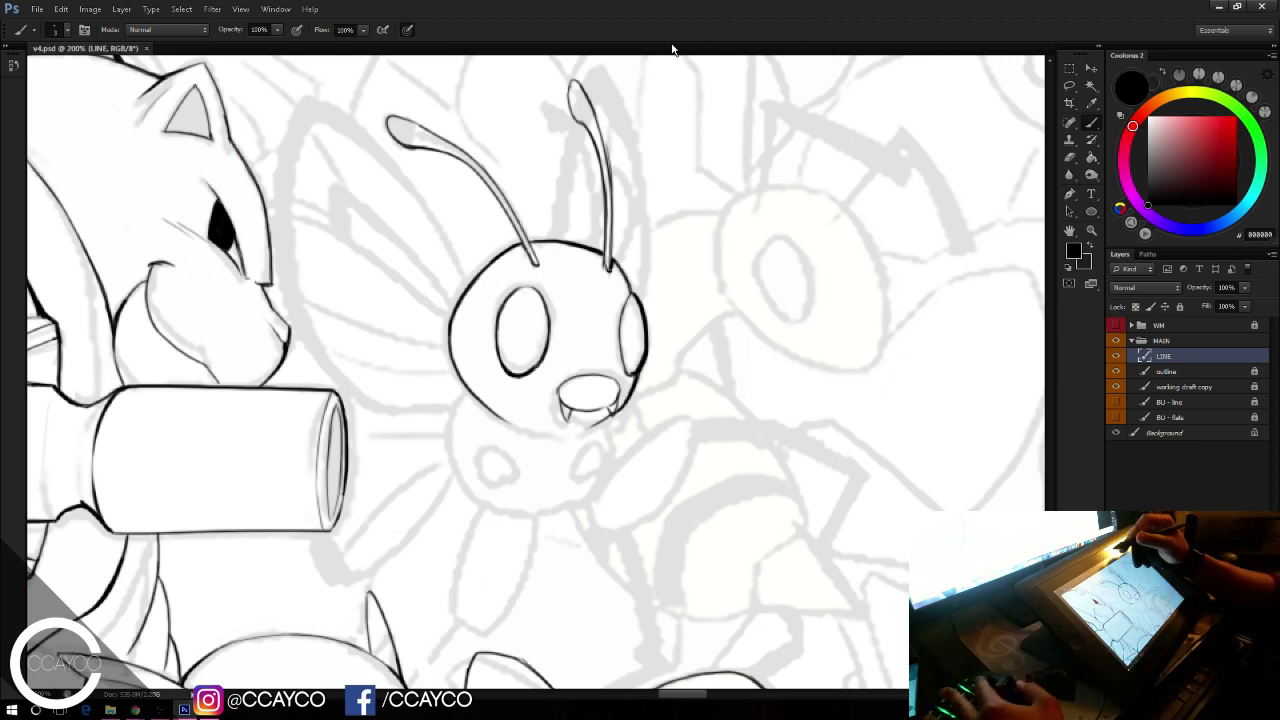
# Step: Ink Butterfree's near hand on the chest as a rounded shape with jagged fingers
pyautogui.moveTo(485, 450)
pyautogui.mouseDown()
pyautogui.moveTo(531, 457)
pyautogui.moveTo(516, 488)
pyautogui.moveTo(492, 481)
pyautogui.moveTo(504, 495)
pyautogui.mouseUp()
pyautogui.hotkey('ctrl', 'z')
pyautogui.press('e')
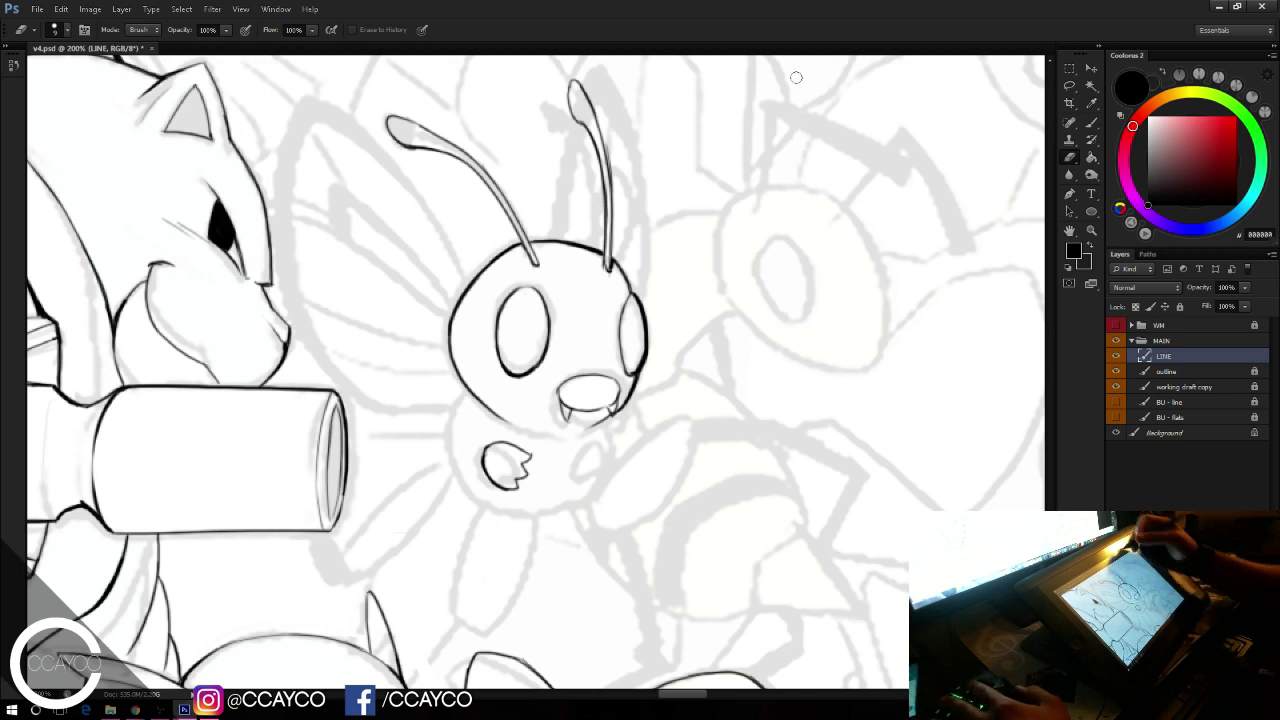
# Step: Ink the rounded outline of Butterfree's body below the head, from both sides around the bottom
pyautogui.press('b')
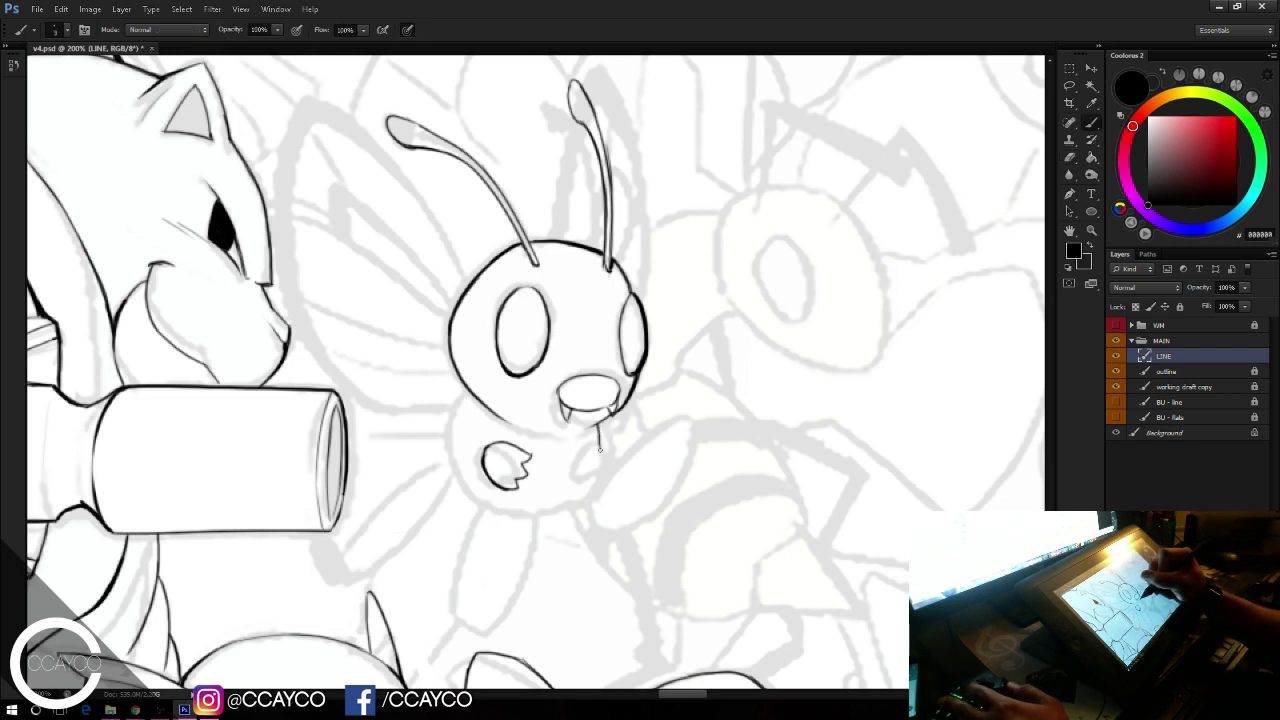
pyautogui.moveTo(599, 420); pyautogui.dragTo(598, 458)
pyautogui.moveTo(478, 393); pyautogui.dragTo(455, 450)
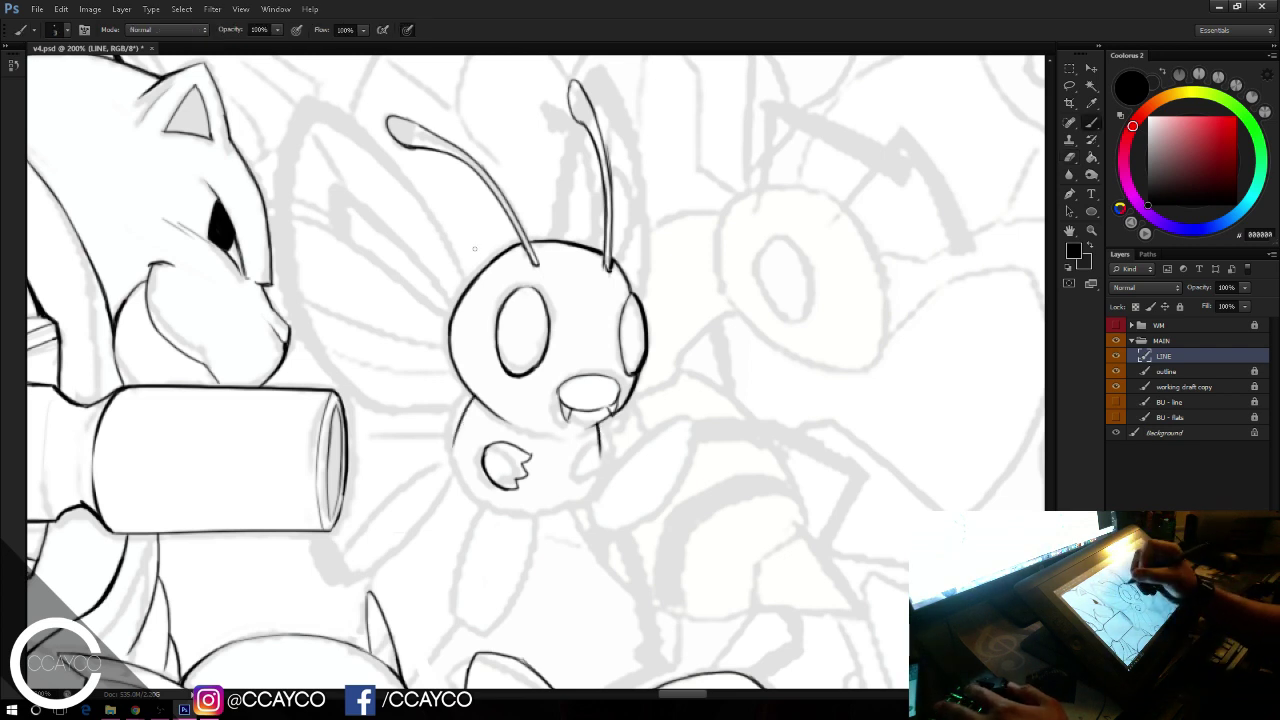
pyautogui.hotkey('ctrl', 'z')
pyautogui.moveTo(478, 400)
pyautogui.mouseDown()
pyautogui.moveTo(458, 425)
pyautogui.moveTo(464, 490)
pyautogui.mouseUp()
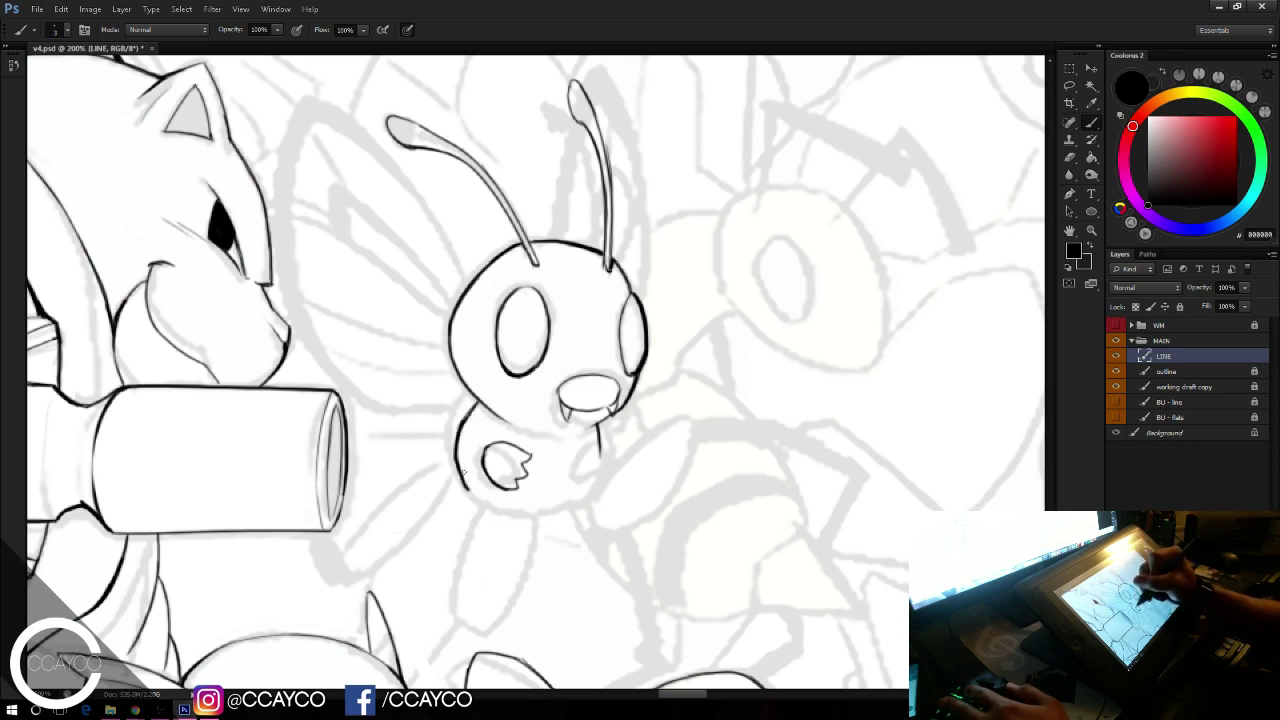
pyautogui.moveTo(462, 482)
pyautogui.mouseDown()
pyautogui.moveTo(503, 515)
pyautogui.moveTo(532, 518)
pyautogui.moveTo(580, 504)
pyautogui.moveTo(598, 480)
pyautogui.moveTo(591, 488)
pyautogui.mouseUp()
pyautogui.hotkey('ctrl', 'z')
pyautogui.moveTo(603, 444); pyautogui.dragTo(589, 500)
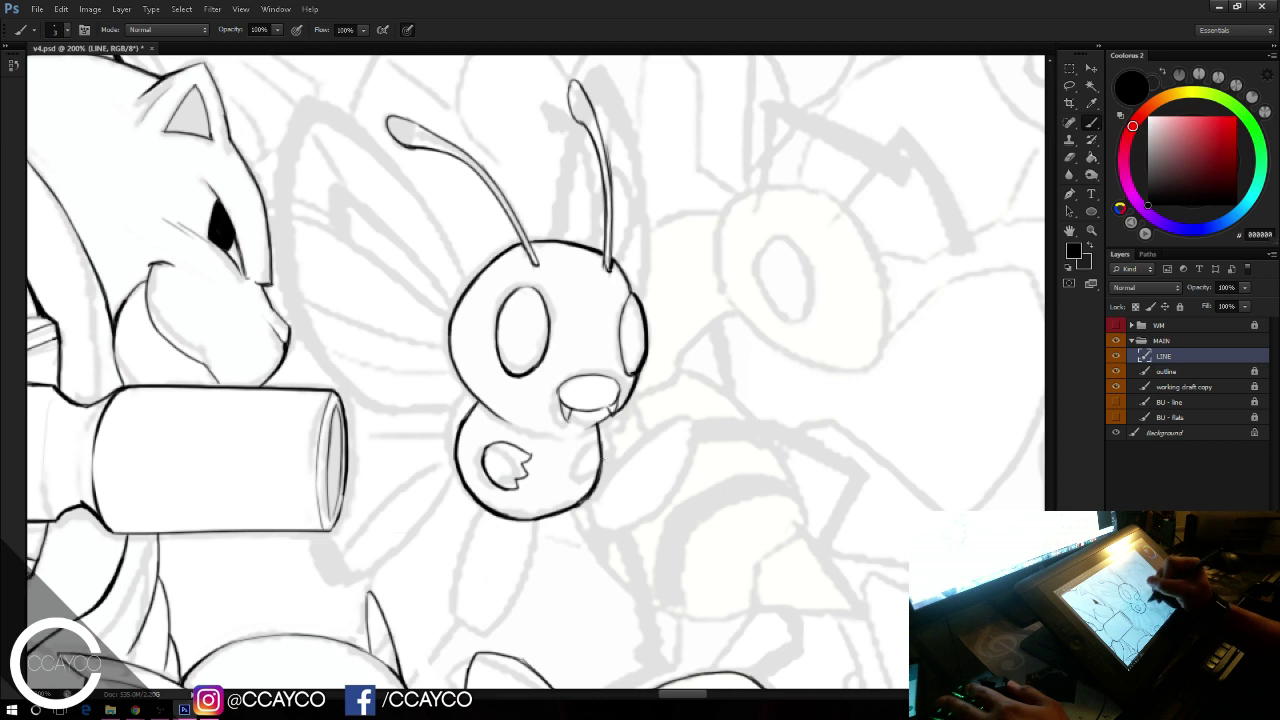
# Step: Ink Butterfree's small far hand at the body's edge and try a stroke for the raised foot beside it
pyautogui.moveTo(605, 434); pyautogui.dragTo(599, 444)
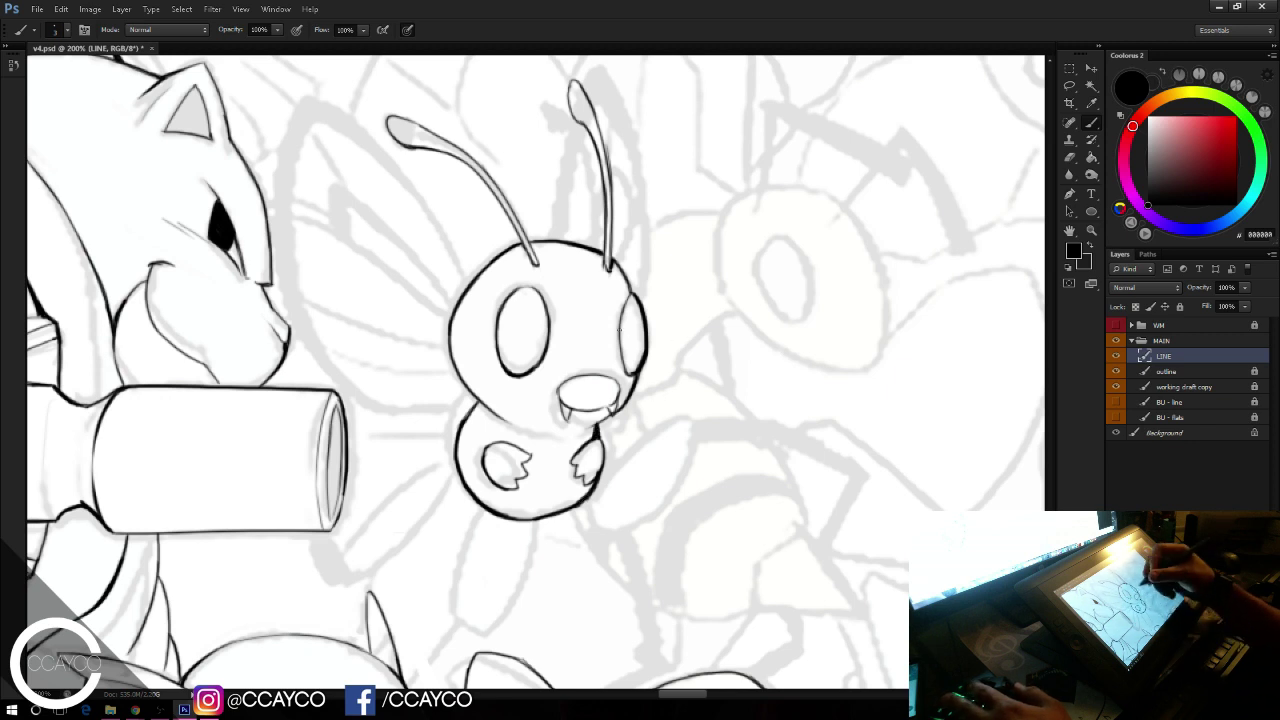
pyautogui.moveTo(597, 487); pyautogui.dragTo(700, 402)
pyautogui.hotkey('ctrl', 'z')
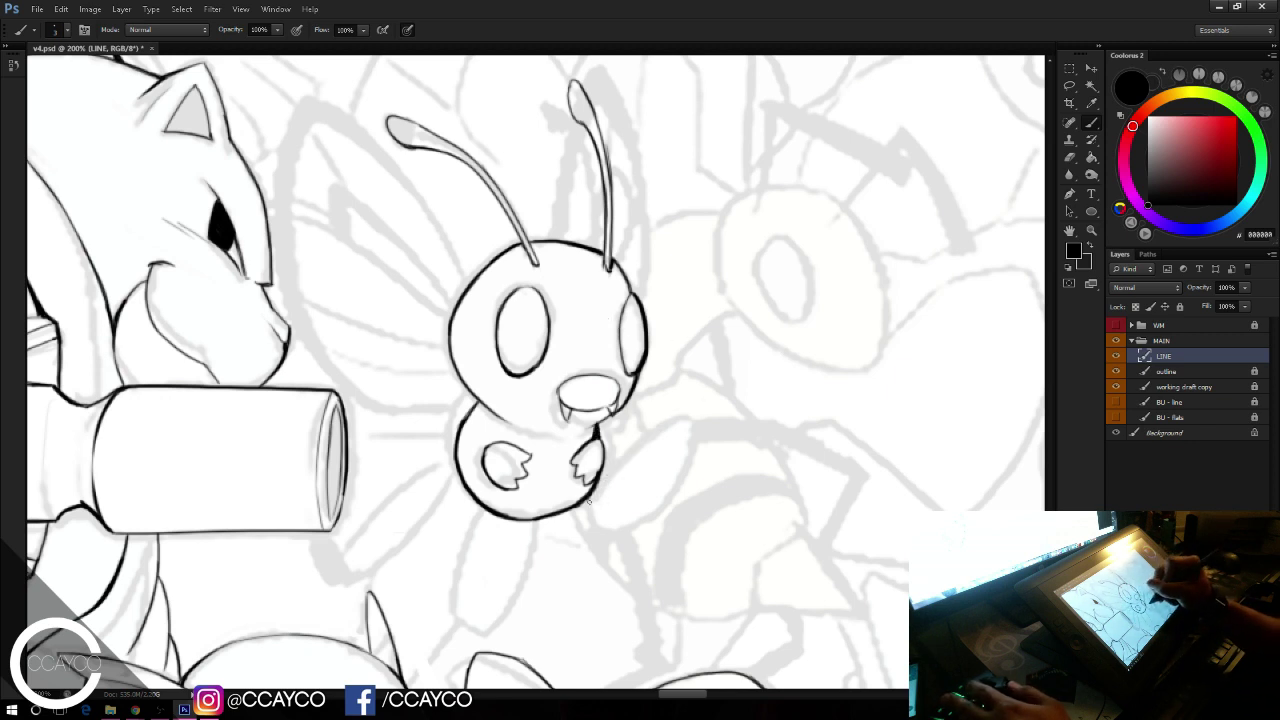
# Step: Ink Butterfree's raised foot as a long pointed oval extending from the body beside the far hand, cleaning where it joins
pyautogui.moveTo(598, 486); pyautogui.dragTo(670, 428)
pyautogui.press('e')
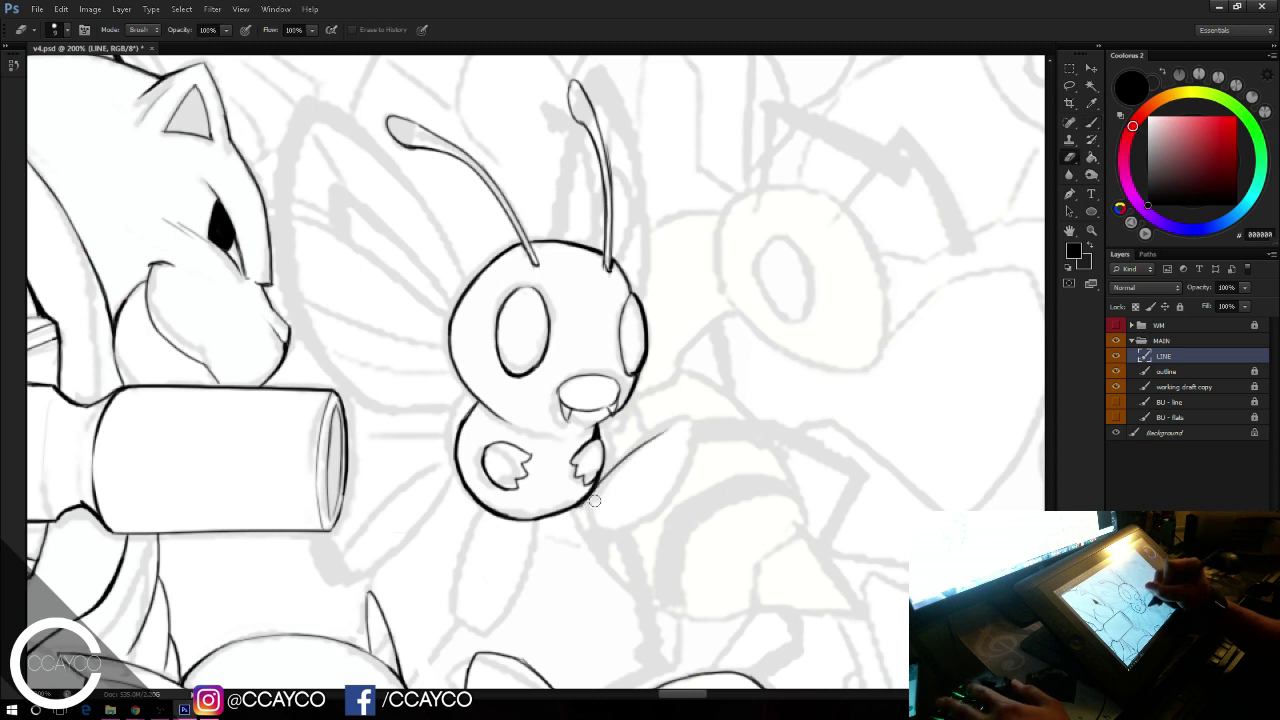
pyautogui.moveTo(590, 504)
pyautogui.mouseDown()
pyautogui.moveTo(612, 479)
pyautogui.moveTo(597, 487)
pyautogui.moveTo(600, 532)
pyautogui.moveTo(672, 478)
pyautogui.moveTo(682, 424)
pyautogui.moveTo(662, 486)
pyautogui.mouseUp()
pyautogui.press('b')
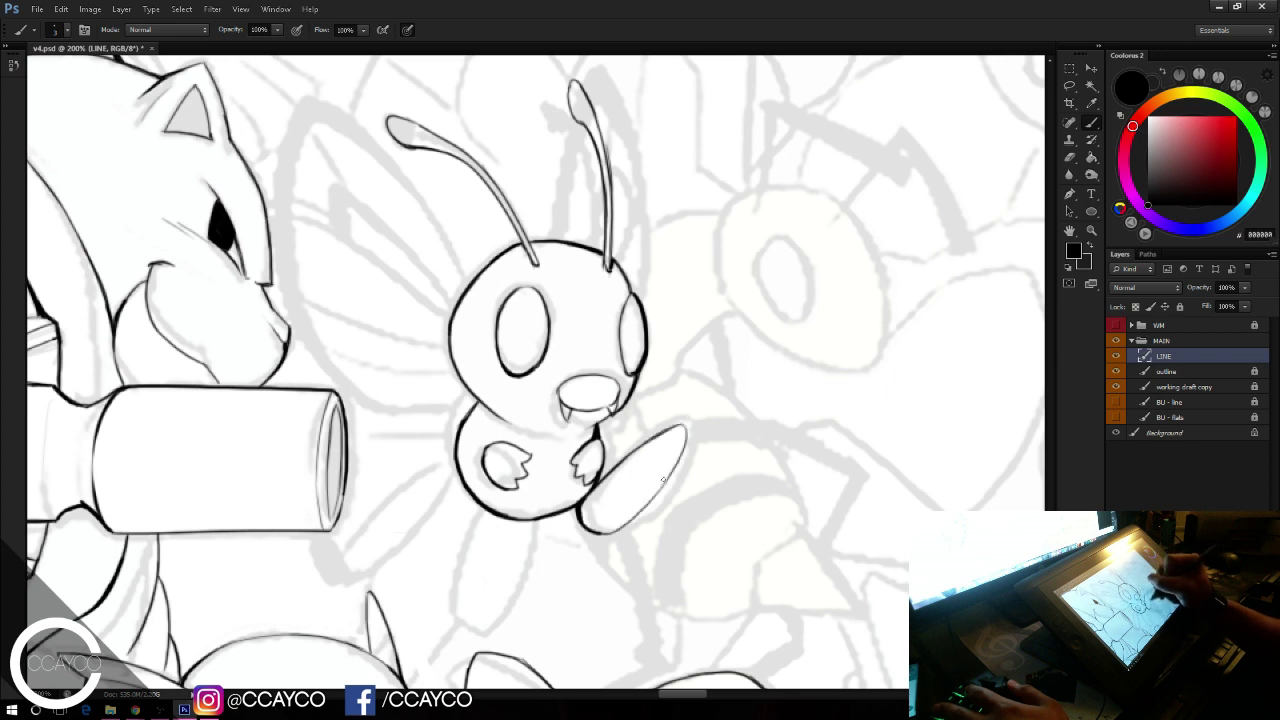
pyautogui.moveTo(686, 430); pyautogui.dragTo(656, 492)
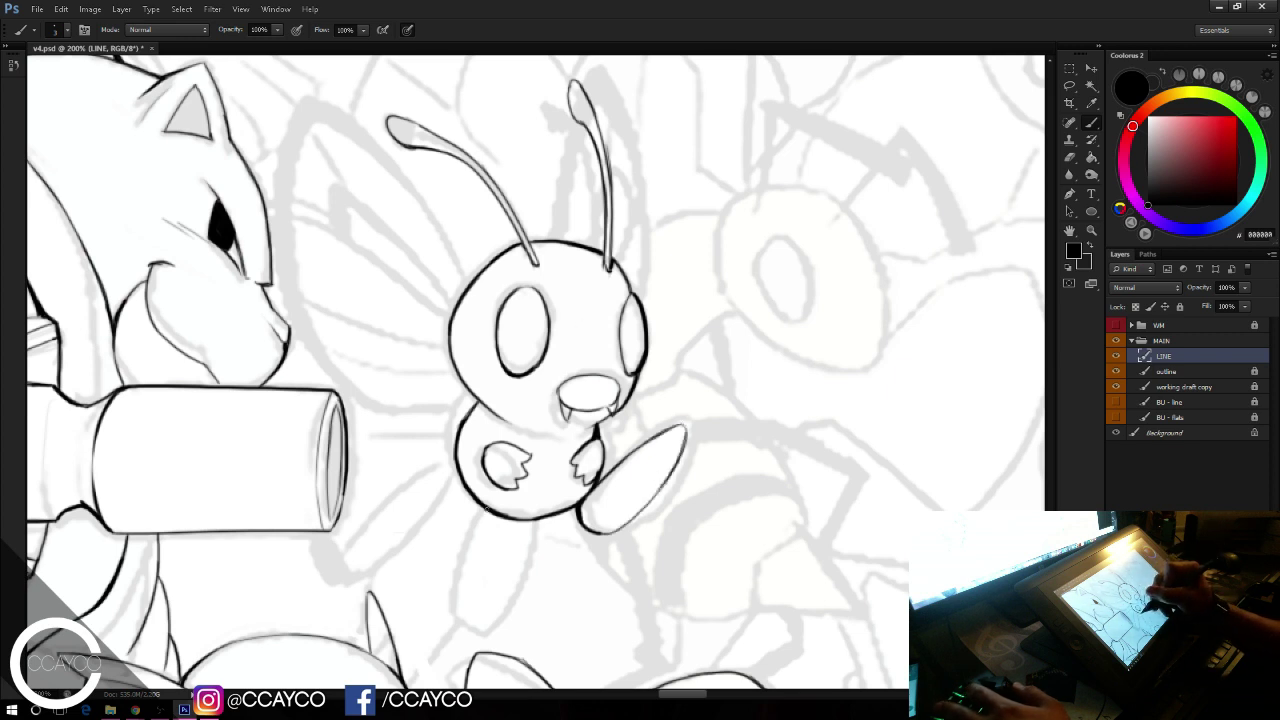
# Step: Ink Butterfree's other foot as a long oval hanging below the body, refine its edges, and save the document
pyautogui.moveTo(487, 510)
pyautogui.mouseDown()
pyautogui.moveTo(458, 640)
pyautogui.moveTo(500, 618)
pyautogui.mouseUp()
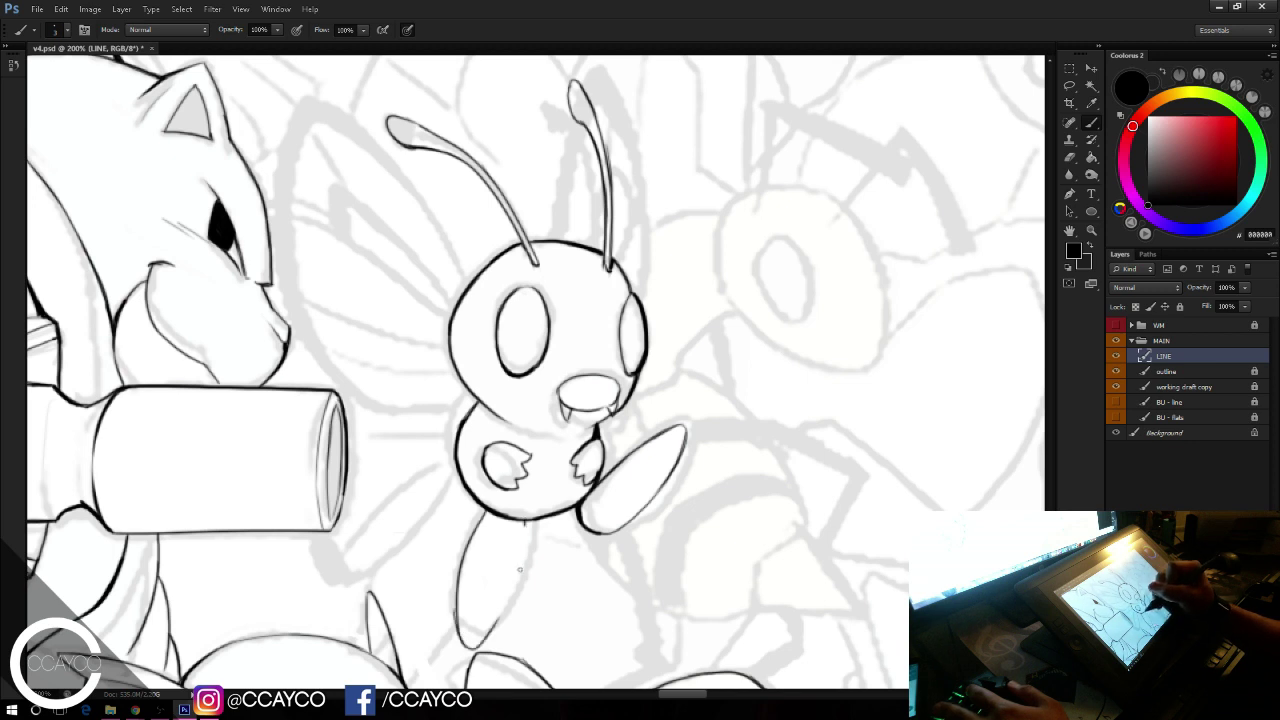
pyautogui.moveTo(520, 570); pyautogui.dragTo(495, 626)
pyautogui.moveTo(526, 520)
pyautogui.mouseDown()
pyautogui.moveTo(507, 590)
pyautogui.moveTo(447, 603)
pyautogui.moveTo(454, 645)
pyautogui.mouseUp()
pyautogui.press('e')
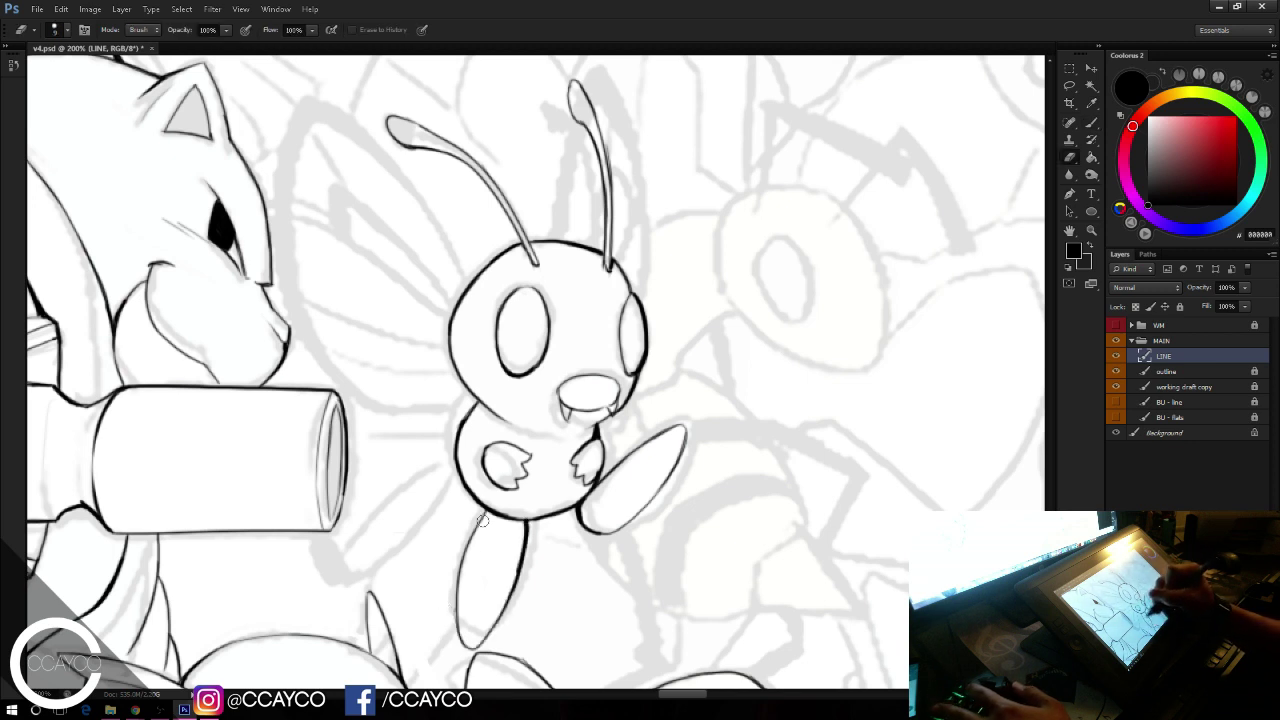
pyautogui.press('b')
pyautogui.moveTo(485, 510); pyautogui.dragTo(464, 556)
pyautogui.hotkey('ctrl', 's')
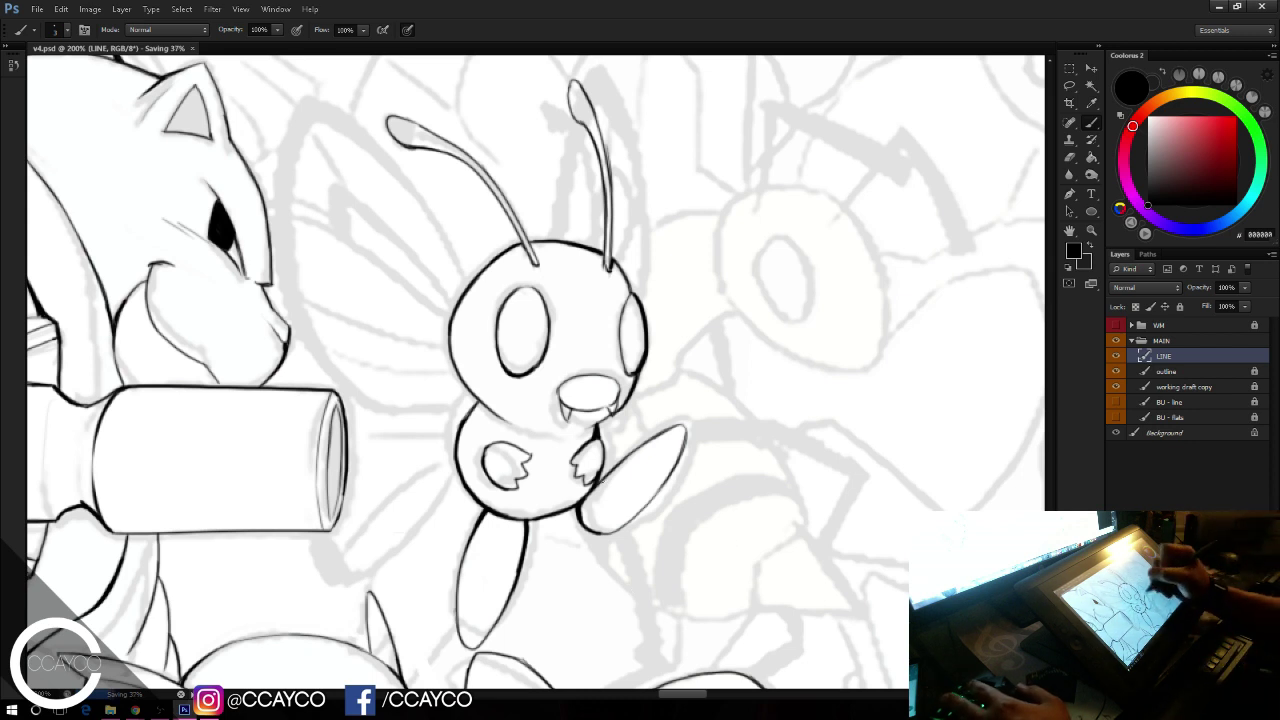
# Step: Thicken the raised foot's upper line near the far hand and erase excess ink where it meets the body
pyautogui.moveTo(601, 482); pyautogui.dragTo(631, 454)
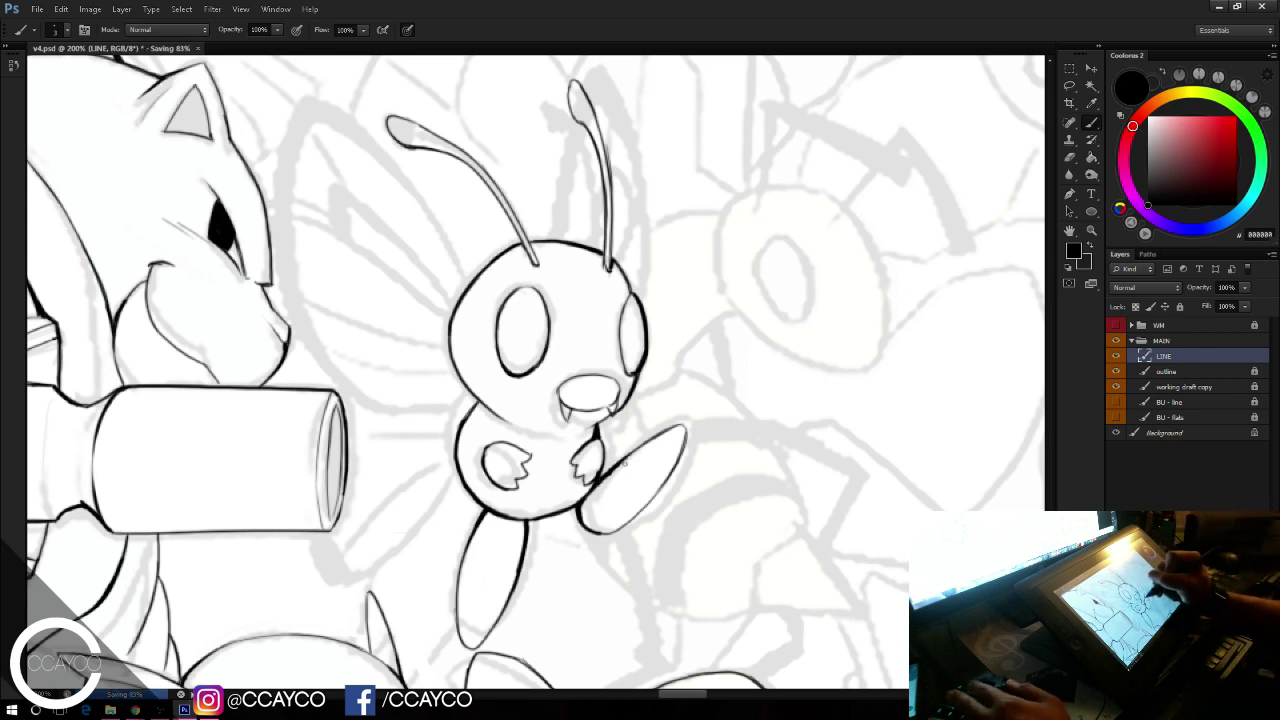
pyautogui.press('e')
pyautogui.moveTo(595, 499)
pyautogui.mouseDown()
pyautogui.moveTo(617, 475)
pyautogui.moveTo(599, 482)
pyautogui.mouseUp()
pyautogui.press('b')
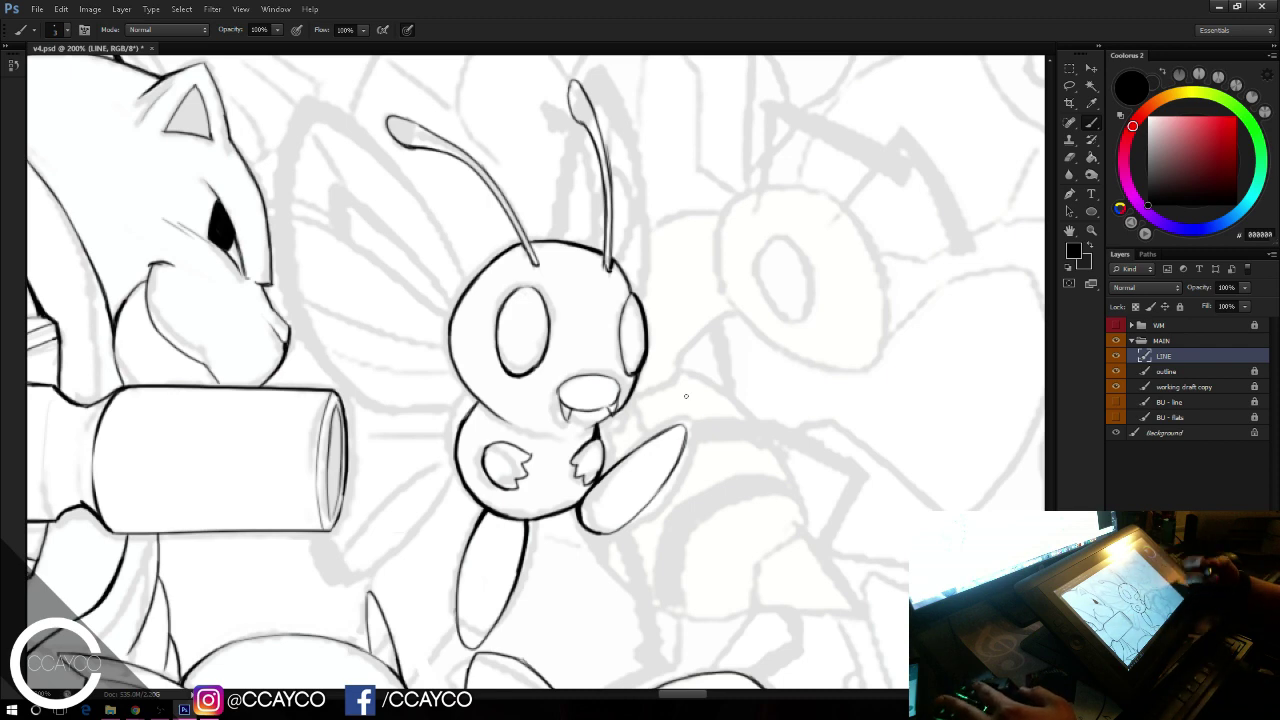
# Step: Ink the lower edge of Butterfree's near wing, curving from the body toward Wartortle's muzzle, and trim its outer end
pyautogui.moveTo(855, 400); pyautogui.dragTo(888, 433)
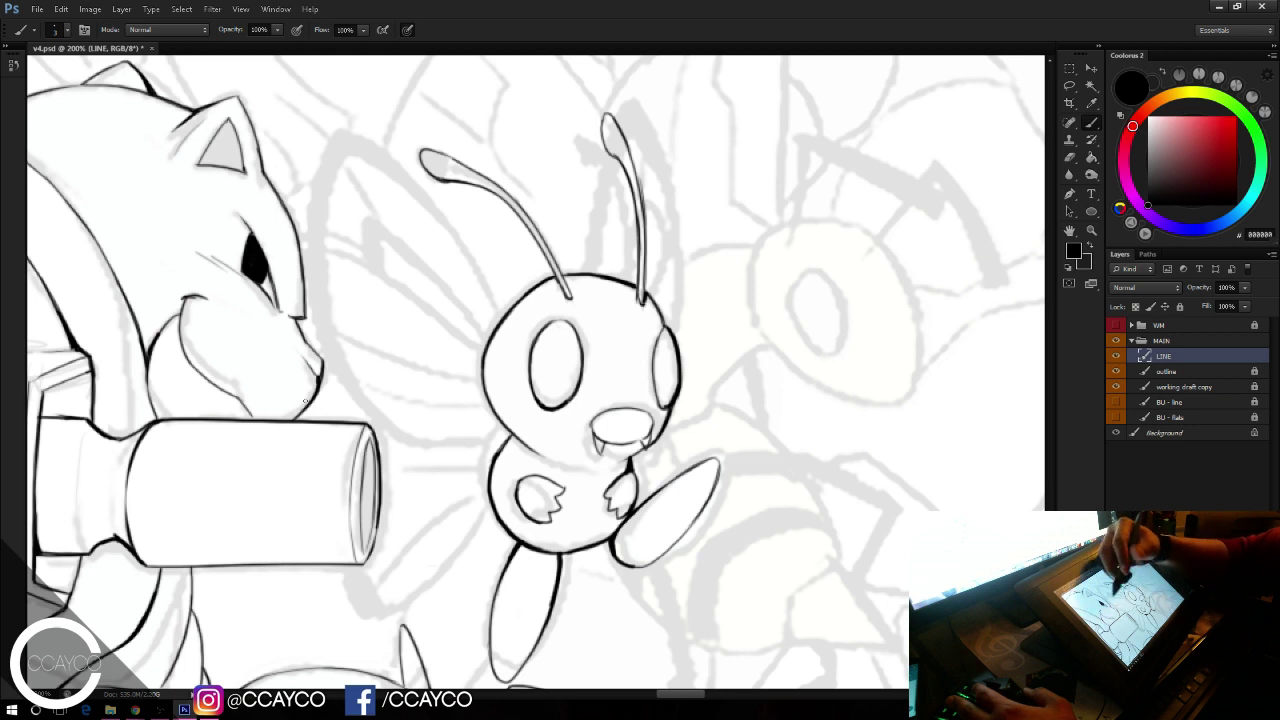
pyautogui.moveTo(363, 408)
pyautogui.mouseDown()
pyautogui.moveTo(402, 442)
pyautogui.moveTo(437, 451)
pyautogui.mouseUp()
pyautogui.hotkey('ctrl', 'z')
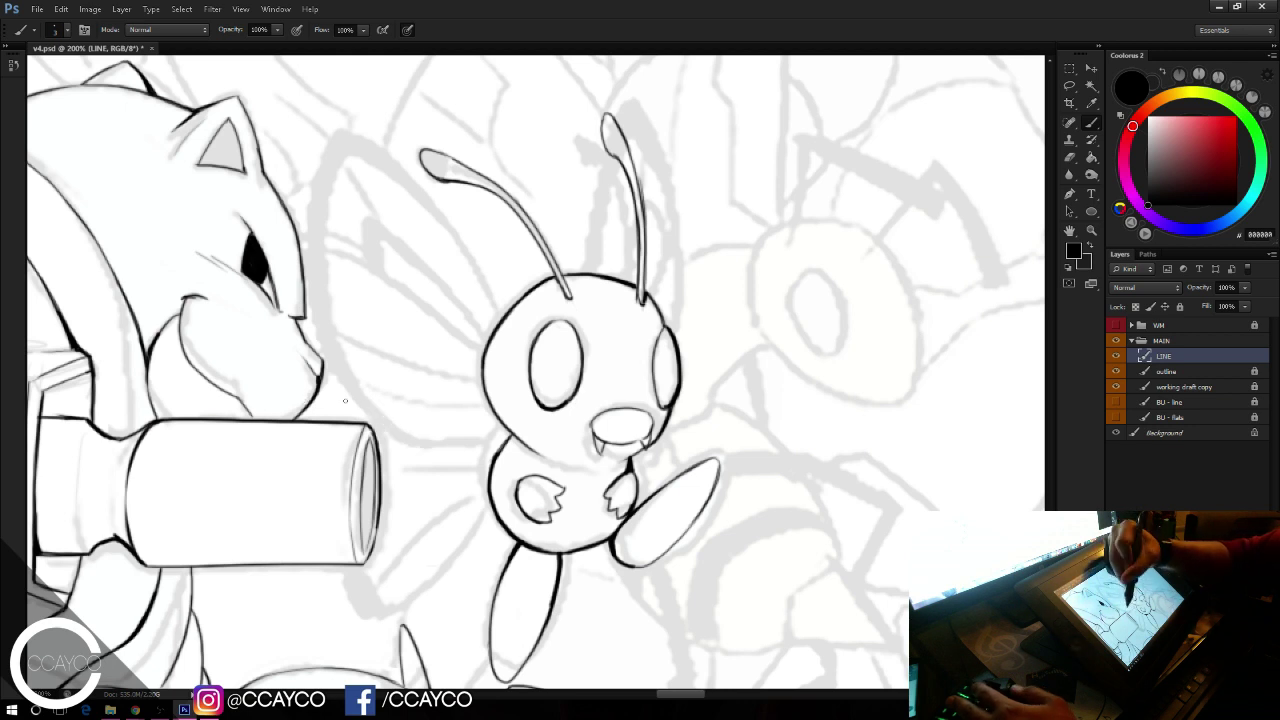
pyautogui.moveTo(338, 384)
pyautogui.mouseDown()
pyautogui.moveTo(436, 446)
pyautogui.moveTo(504, 433)
pyautogui.mouseUp()
pyautogui.hotkey('ctrl', 'z')
pyautogui.moveTo(414, 449)
pyautogui.mouseDown()
pyautogui.moveTo(509, 434)
pyautogui.moveTo(419, 450)
pyautogui.moveTo(505, 441)
pyautogui.moveTo(478, 445)
pyautogui.mouseUp()
pyautogui.hotkey('ctrl', 'z')
pyautogui.hotkey('ctrl', 'z')
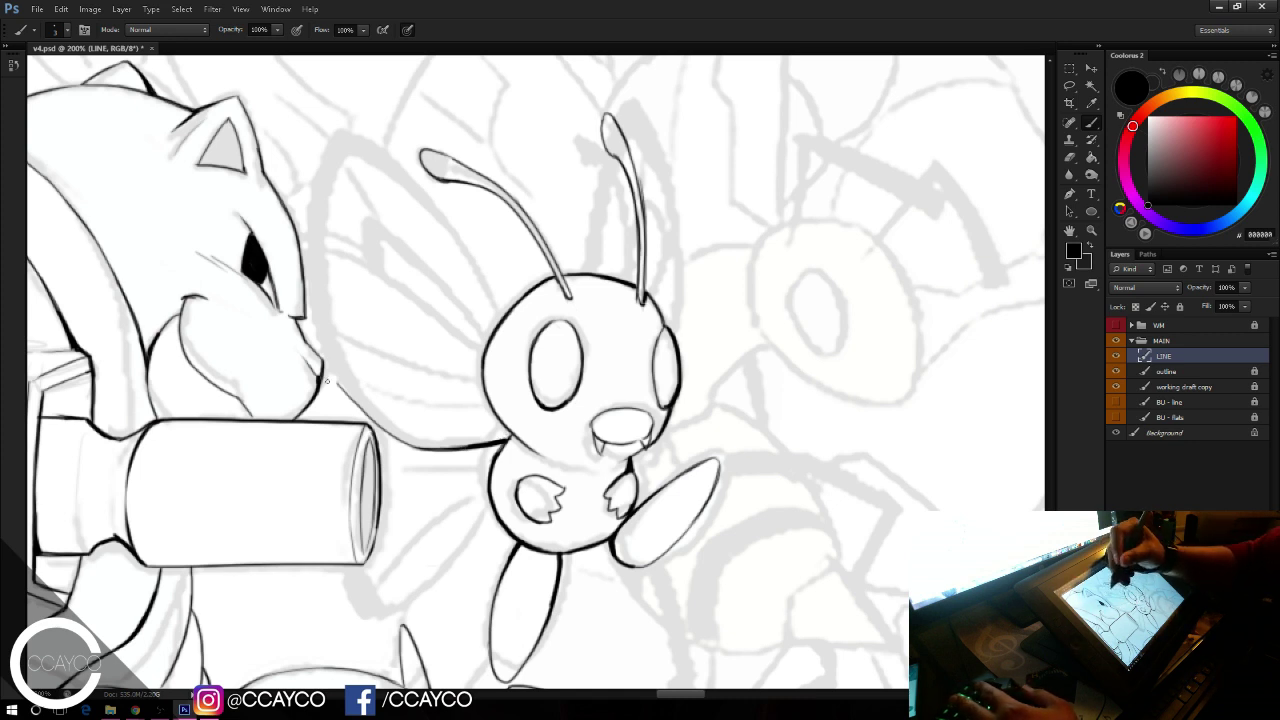
pyautogui.press('e')
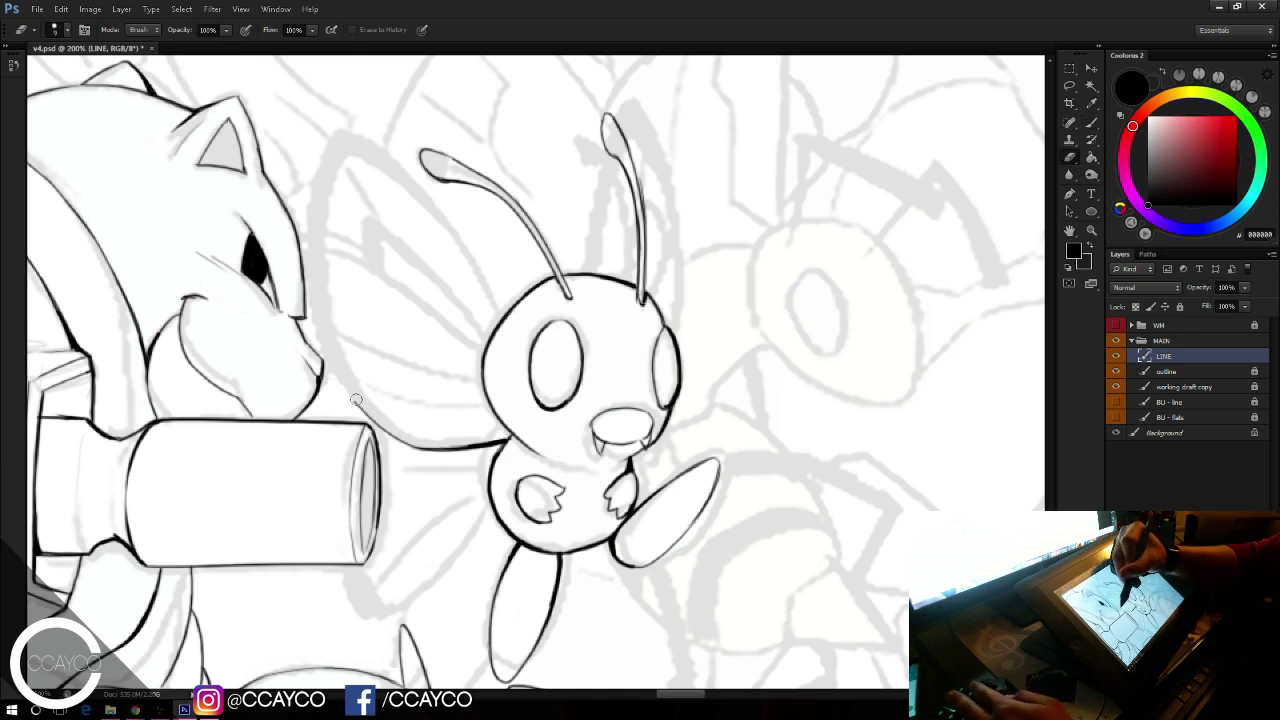
# Step: Ink the near wing's outer edge upward from the lower curve along the side facing Wartortle, redoing strokes until smooth
pyautogui.press('b')
pyautogui.moveTo(365, 413); pyautogui.dragTo(330, 351)
pyautogui.moveTo(385, 433)
pyautogui.mouseDown()
pyautogui.moveTo(331, 352)
pyautogui.moveTo(321, 306)
pyautogui.mouseUp()
pyautogui.hotkey('ctrl', 'alt', 'z')
pyautogui.hotkey('ctrl', 'alt', 'z')
pyautogui.moveTo(360, 402); pyautogui.dragTo(320, 310)
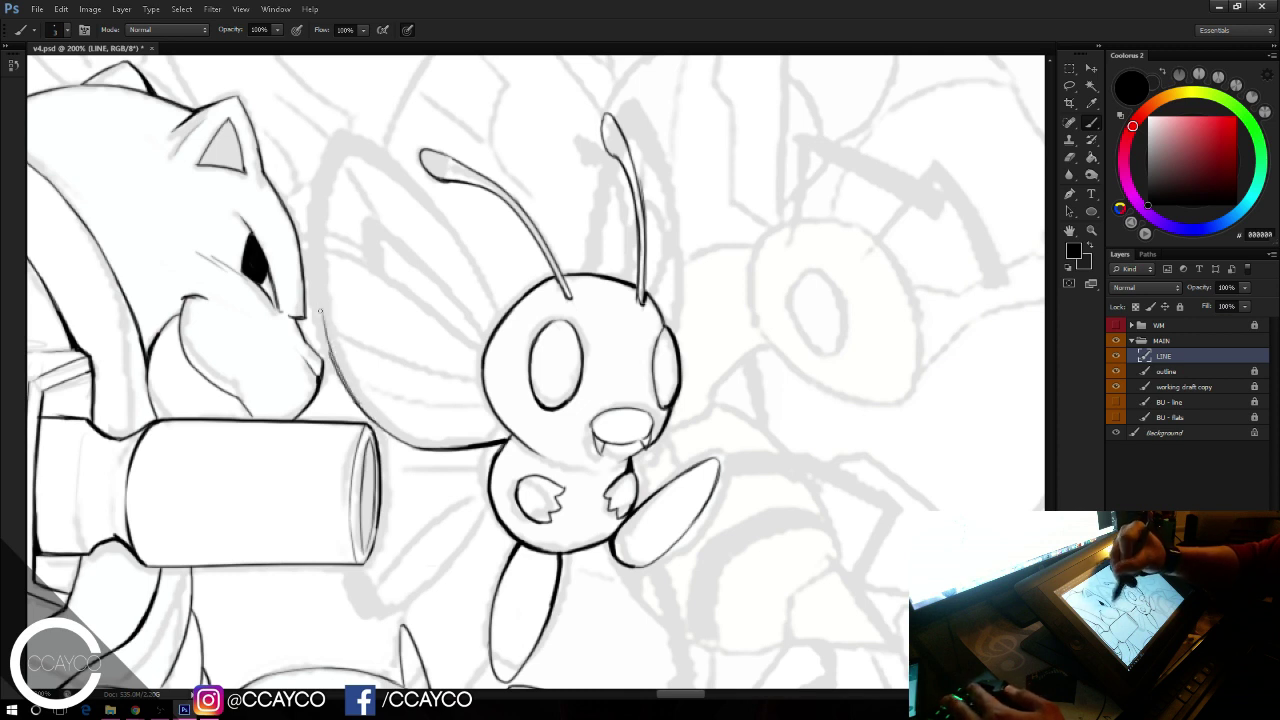
pyautogui.hotkey('ctrl', 'alt', 'z')
pyautogui.moveTo(342, 378); pyautogui.dragTo(322, 284)
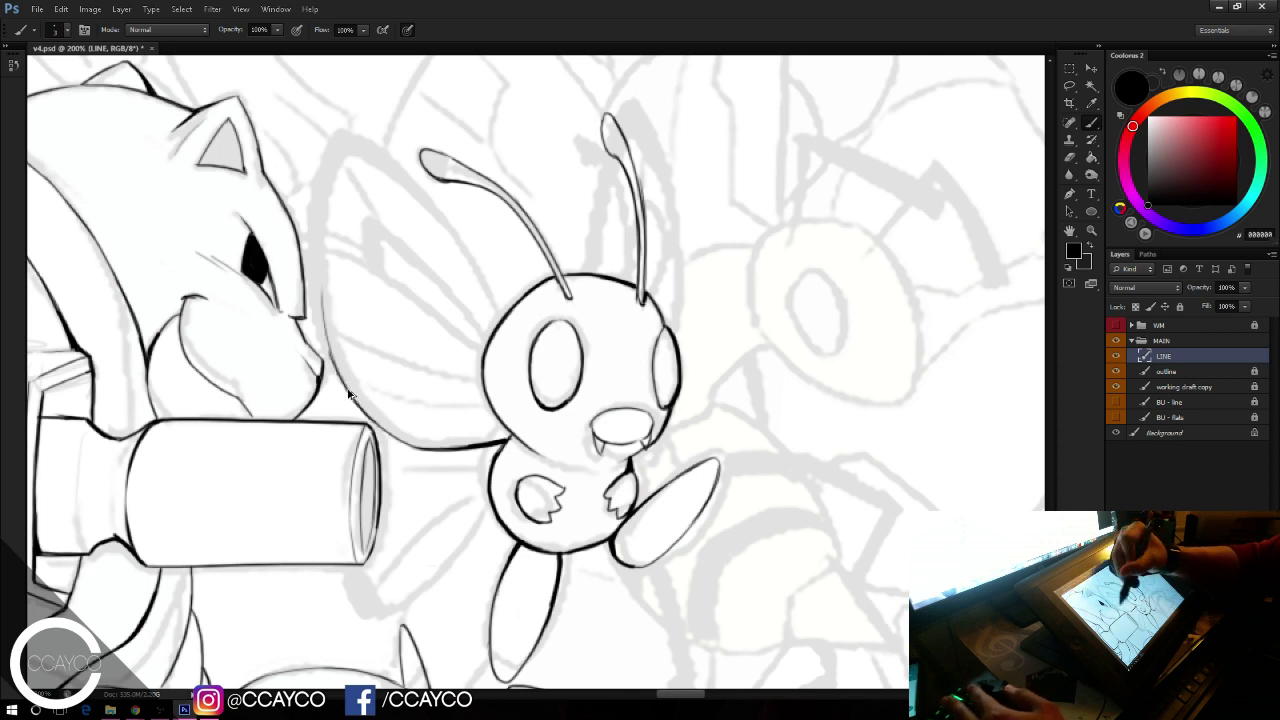
pyautogui.hotkey('ctrl', 'alt', 'z')
pyautogui.moveTo(349, 395); pyautogui.dragTo(319, 270)
pyautogui.moveTo(329, 343); pyautogui.dragTo(318, 198)
pyautogui.moveTo(318, 288); pyautogui.dragTo(320, 168)
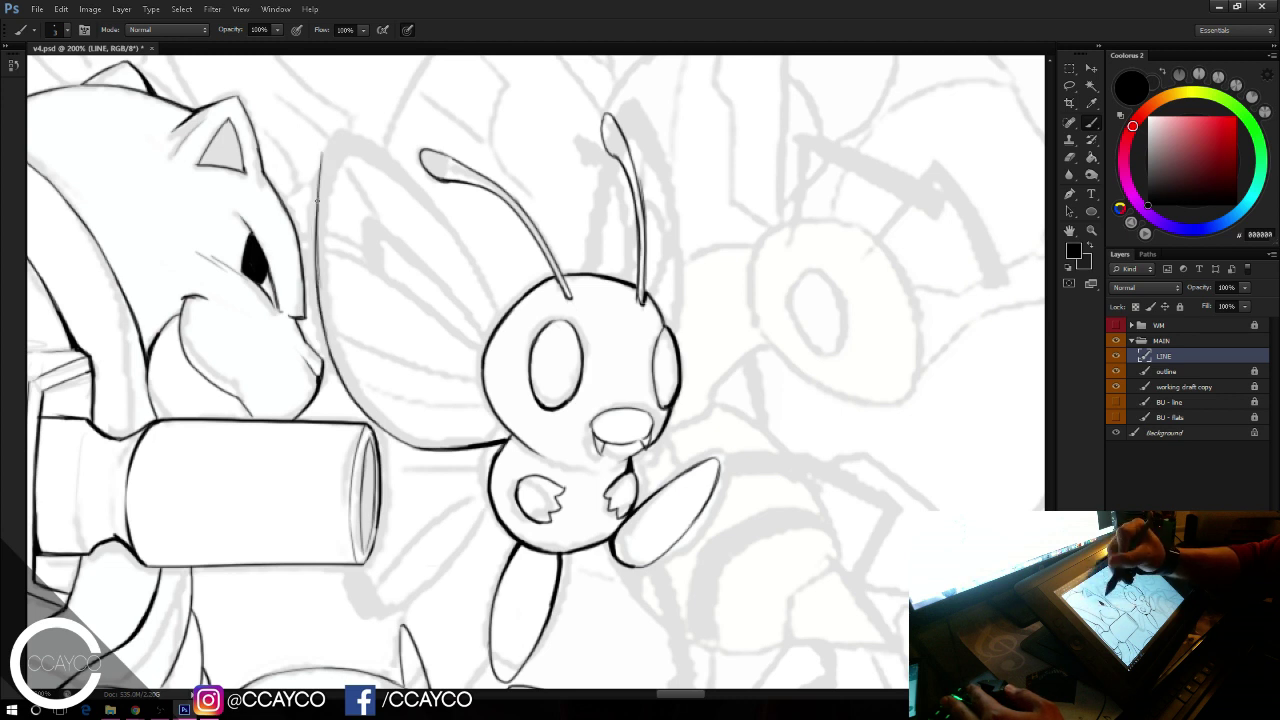
# Step: Ink the near wing's rounded upper tip, joining the outer edge to the near antenna's bulb
pyautogui.hotkey('ctrl', 'alt', 'z')
pyautogui.moveTo(317, 226)
pyautogui.mouseDown()
pyautogui.moveTo(318, 124)
pyautogui.moveTo(336, 147)
pyautogui.moveTo(321, 160)
pyautogui.moveTo(364, 108)
pyautogui.mouseUp()
pyautogui.hotkey('ctrl', 'alt', 'z')
pyautogui.hotkey('ctrl', 'alt', 'z')
pyautogui.moveTo(326, 150)
pyautogui.mouseDown()
pyautogui.moveTo(359, 118)
pyautogui.moveTo(423, 149)
pyautogui.mouseUp()
pyautogui.hotkey('ctrl', 'alt', 'z')
pyautogui.moveTo(358, 118); pyautogui.dragTo(412, 152)
# Step: Ink the near wing's inner edge from behind the antenna down to the head and thicken its line
pyautogui.moveTo(355, 118)
pyautogui.mouseDown()
pyautogui.moveTo(391, 133)
pyautogui.moveTo(490, 238)
pyautogui.mouseUp()
pyautogui.hotkey('ctrl', 'alt', 'z')
pyautogui.moveTo(450, 186); pyautogui.dragTo(510, 271)
pyautogui.moveTo(482, 228); pyautogui.dragTo(523, 296)
pyautogui.moveTo(447, 183); pyautogui.dragTo(479, 225)
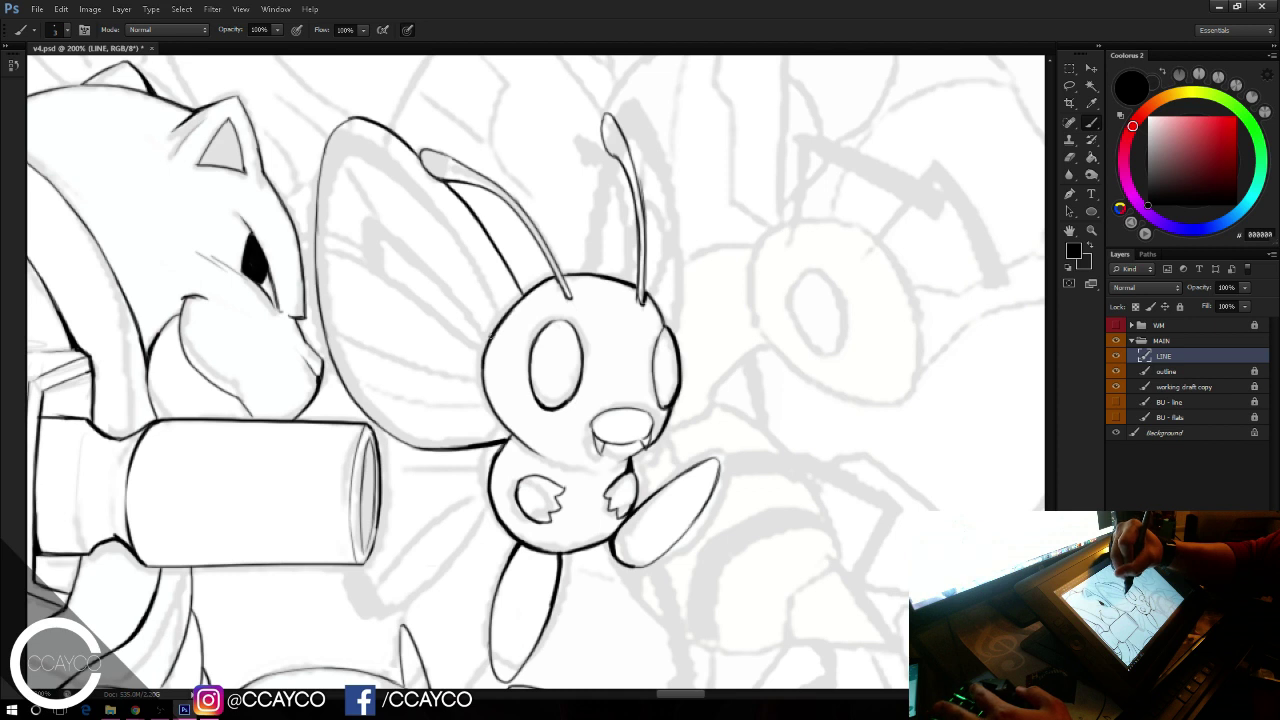
# Step: Ink the elongated double-lined loop marking inside the near wing, with both ends running to the head
pyautogui.moveTo(482, 328)
pyautogui.mouseDown()
pyautogui.moveTo(402, 258)
pyautogui.moveTo(386, 206)
pyautogui.moveTo(436, 230)
pyautogui.moveTo(510, 308)
pyautogui.moveTo(468, 314)
pyautogui.moveTo(401, 236)
pyautogui.moveTo(415, 215)
pyautogui.moveTo(458, 252)
pyautogui.mouseUp()
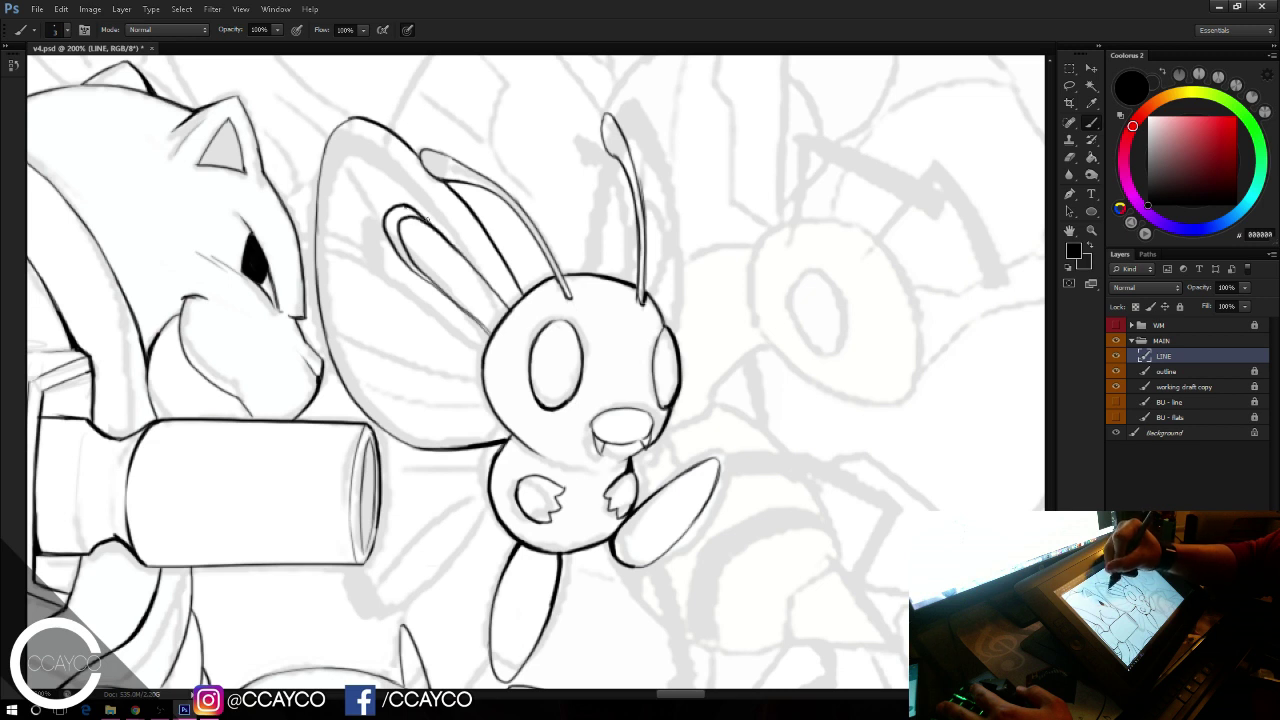
pyautogui.moveTo(411, 213); pyautogui.dragTo(498, 298)
pyautogui.hotkey('ctrl', 'z')
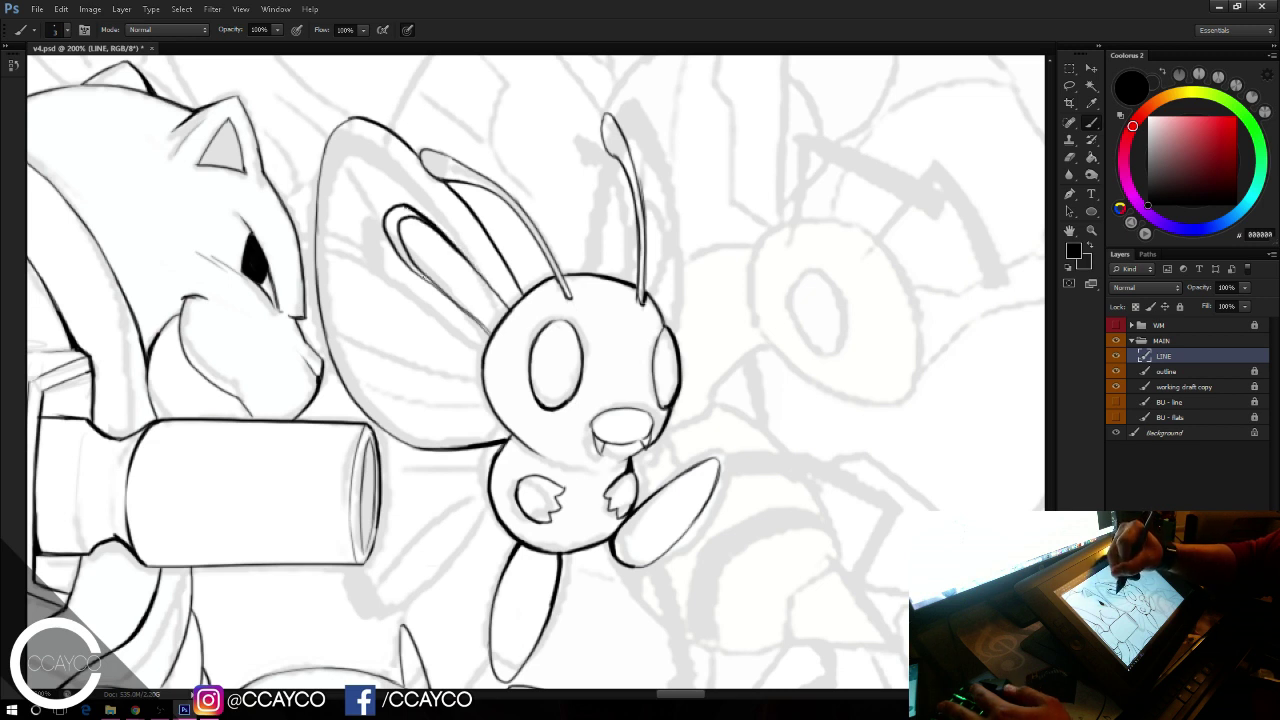
pyautogui.press('e')
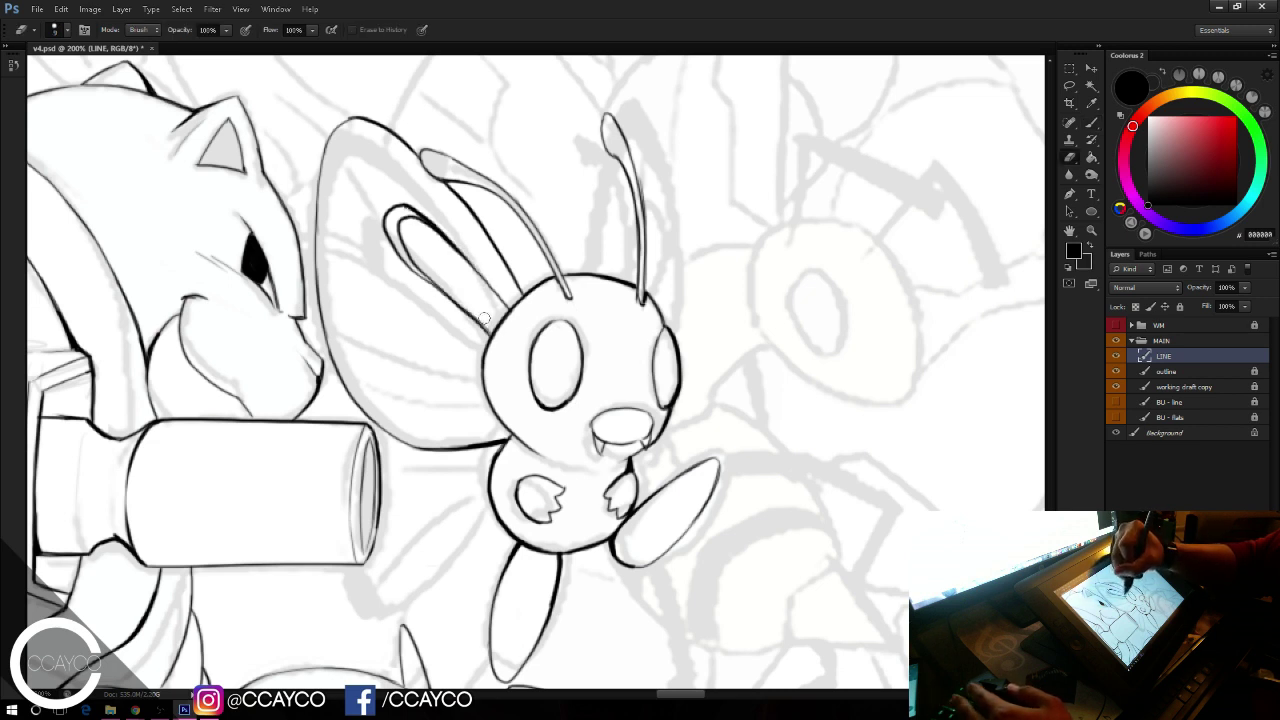
pyautogui.press('b')
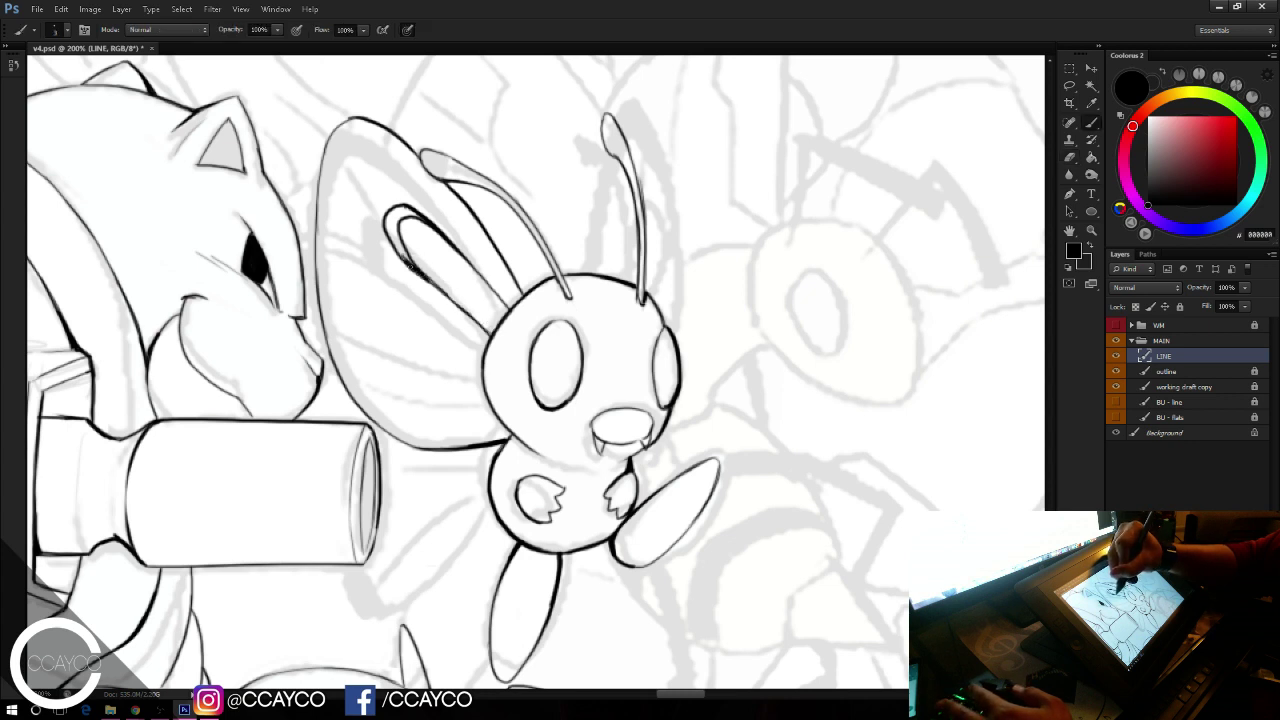
# Step: Fill the band between the loop marking's two outlines with solid black, tapering toward the head
pyautogui.moveTo(410, 267); pyautogui.dragTo(450, 294)
pyautogui.moveTo(389, 236); pyautogui.dragTo(417, 273)
pyautogui.moveTo(388, 236); pyautogui.dragTo(402, 252)
pyautogui.moveTo(387, 222)
pyautogui.mouseDown()
pyautogui.moveTo(404, 255)
pyautogui.moveTo(387, 226)
pyautogui.mouseUp()
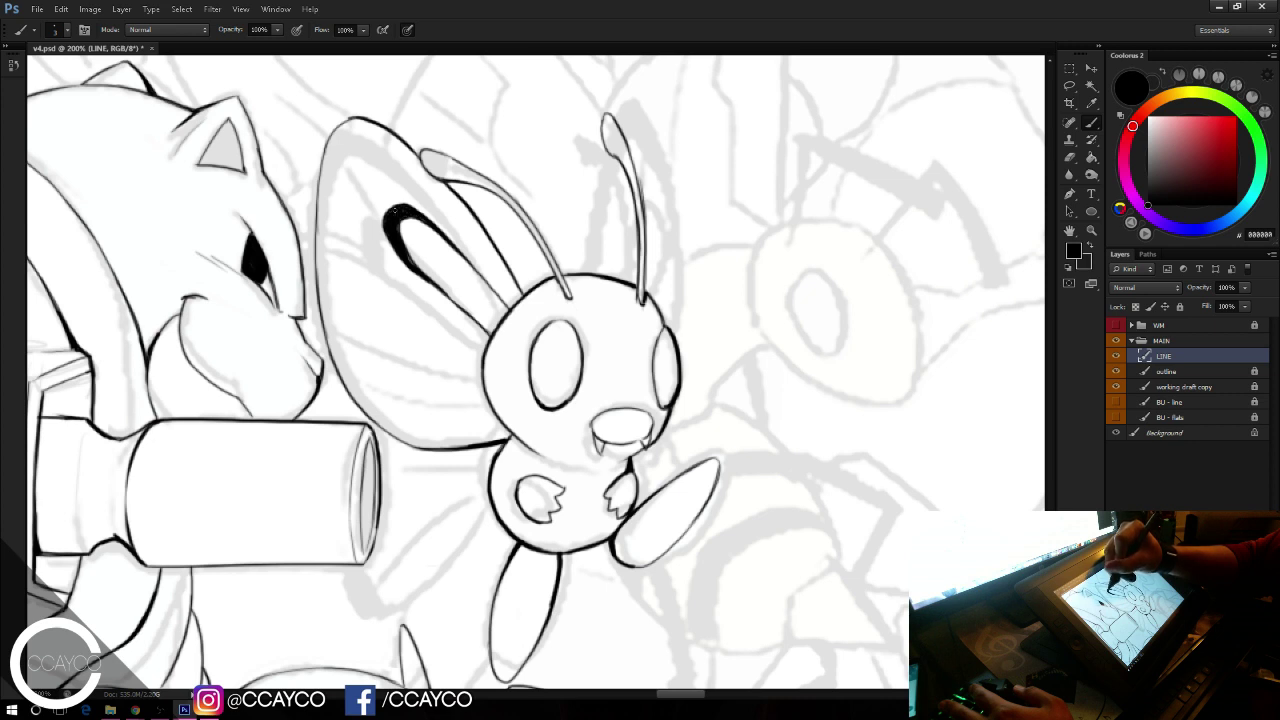
pyautogui.moveTo(406, 256); pyautogui.dragTo(417, 268)
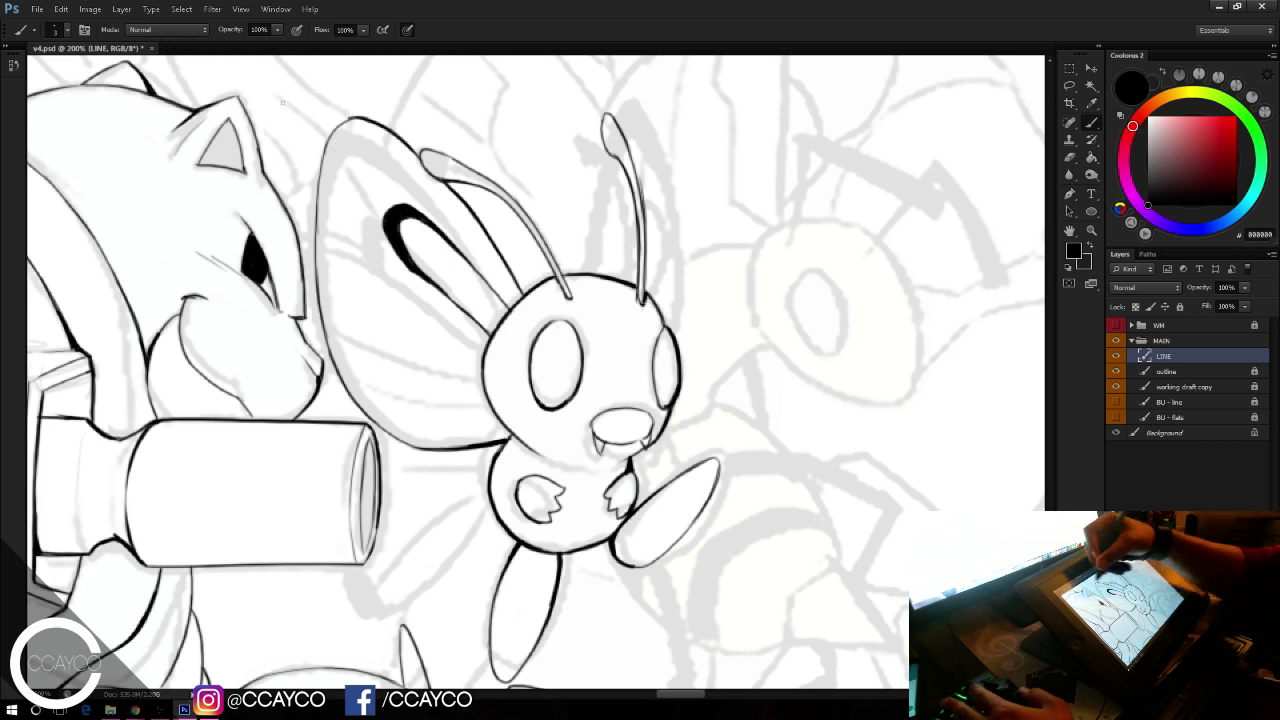
# Step: Ink thin vein lines across the near wing's upper and middle areas, from the outer edge toward the loop marking and head
pyautogui.moveTo(338, 150)
pyautogui.mouseDown()
pyautogui.moveTo(394, 202)
pyautogui.moveTo(390, 243)
pyautogui.mouseUp()
pyautogui.hotkey('ctrl', 'z')
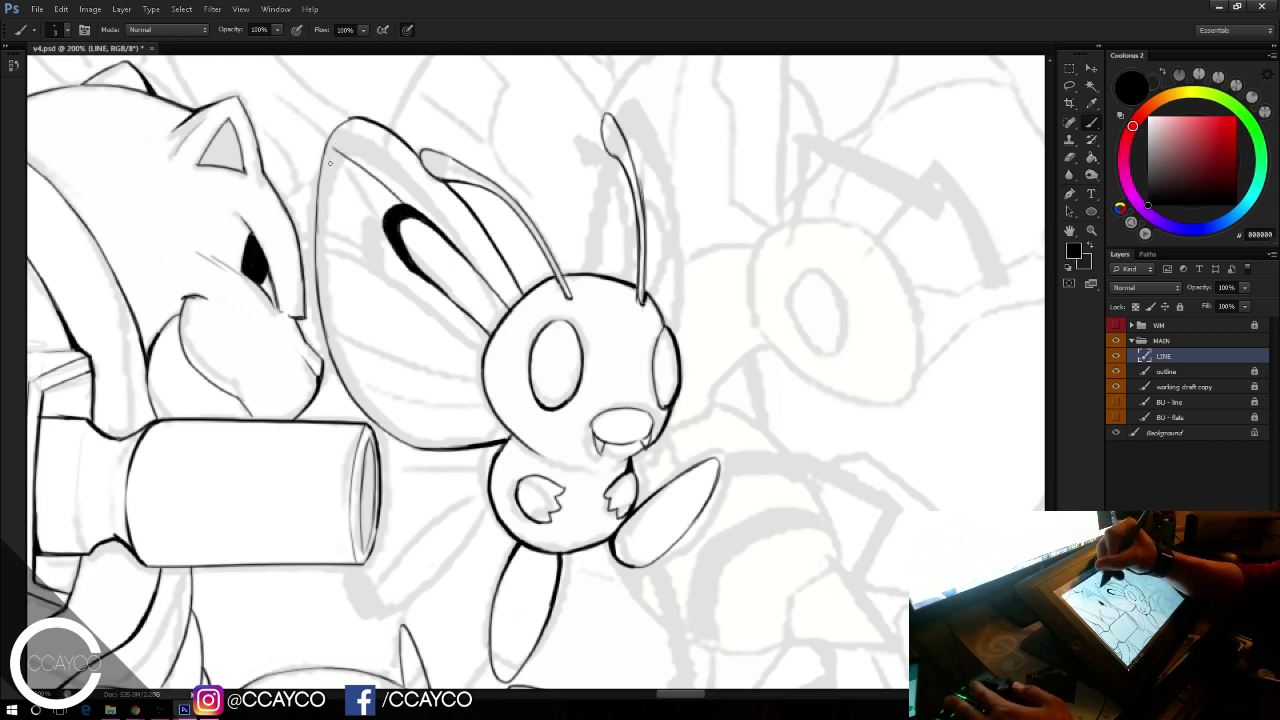
pyautogui.moveTo(328, 160)
pyautogui.mouseDown()
pyautogui.moveTo(395, 212)
pyautogui.moveTo(406, 266)
pyautogui.moveTo(456, 303)
pyautogui.mouseUp()
pyautogui.hotkey('ctrl', 'z')
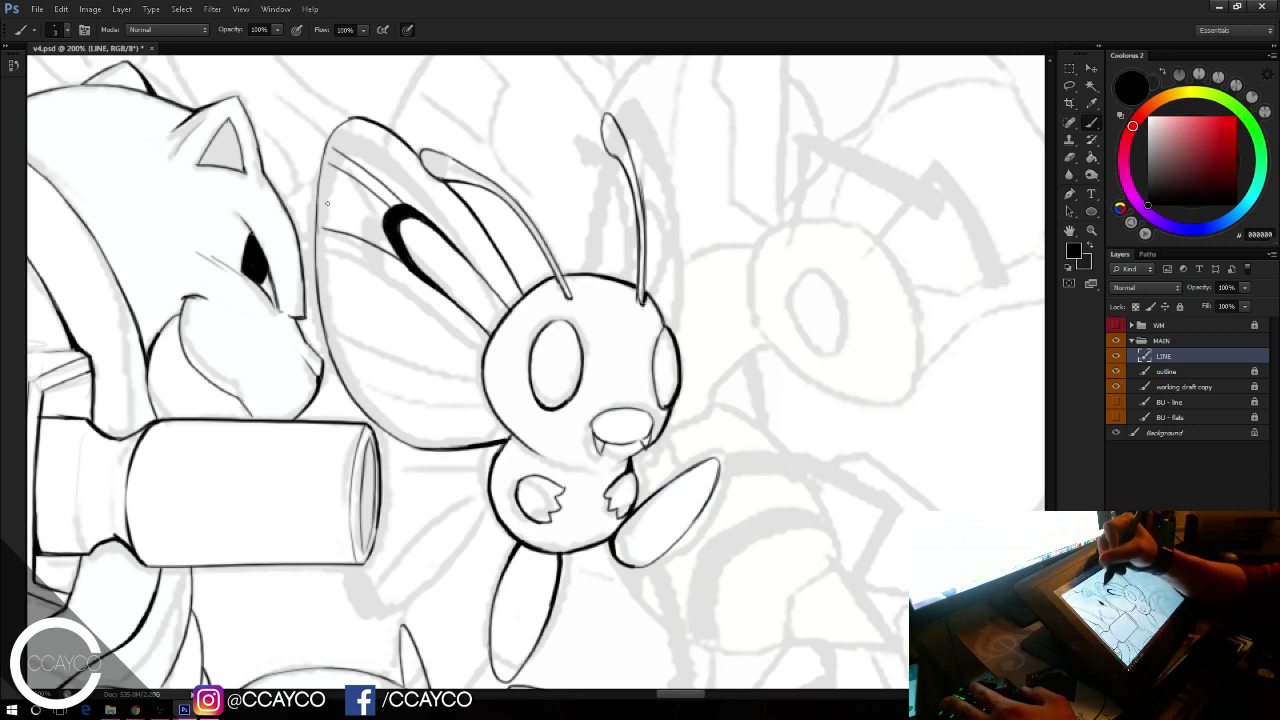
pyautogui.moveTo(337, 289); pyautogui.dragTo(476, 320)
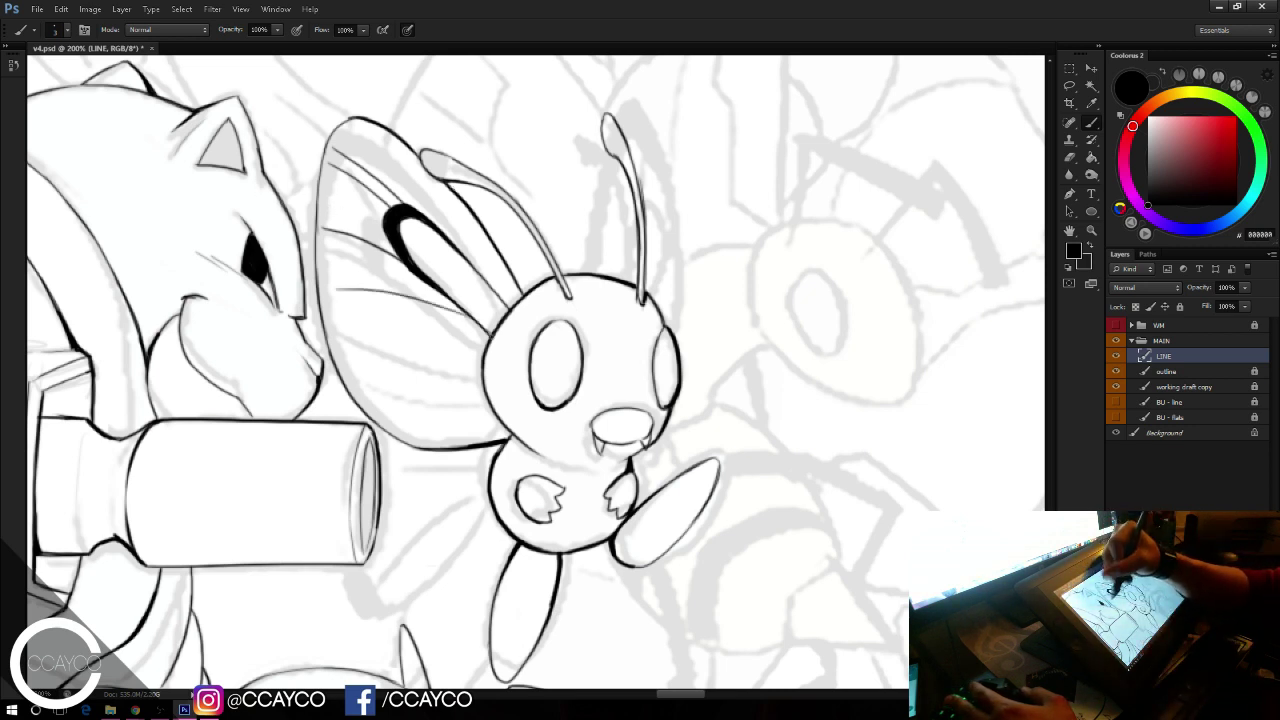
pyautogui.moveTo(325, 288)
pyautogui.mouseDown()
pyautogui.moveTo(397, 309)
pyautogui.moveTo(362, 290)
pyautogui.mouseUp()
pyautogui.hotkey('ctrl', 'z')
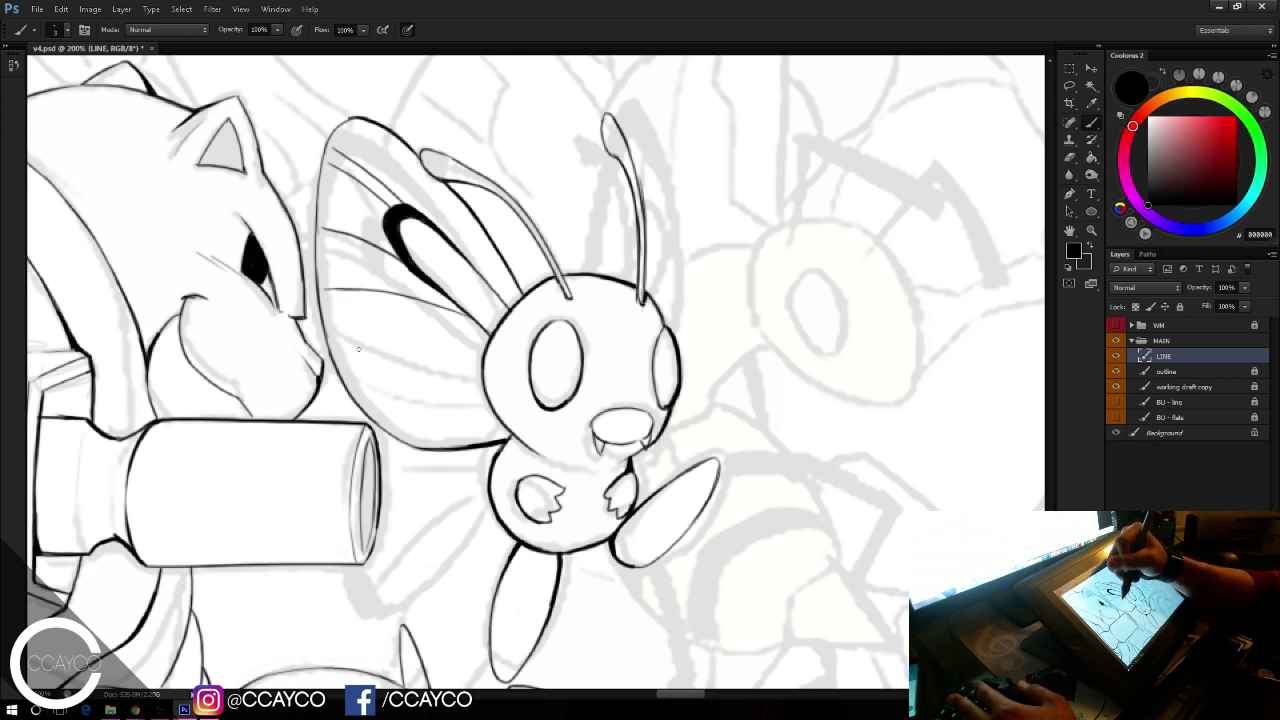
# Step: Ink two thin vein lines across the near wing's lower area, from the outer edge toward the head
pyautogui.moveTo(357, 366); pyautogui.dragTo(470, 358)
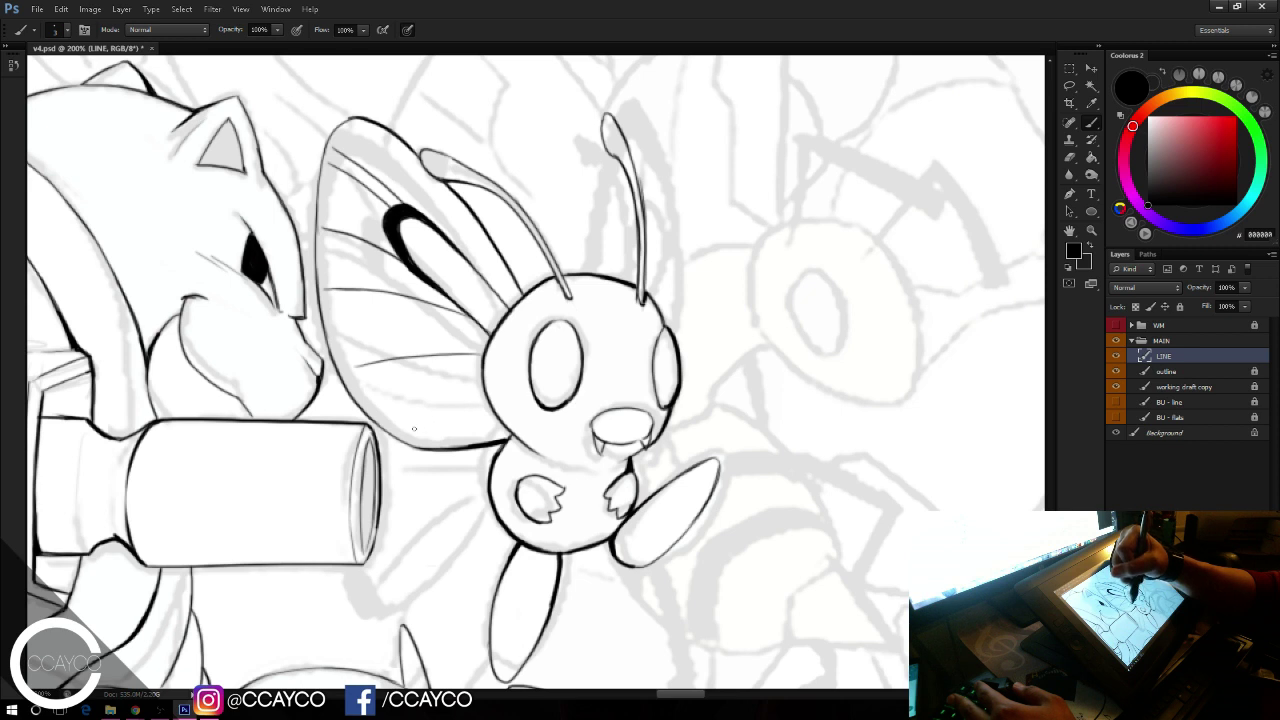
pyautogui.moveTo(414, 430); pyautogui.dragTo(492, 402)
pyautogui.hotkey('ctrl', 'z')
pyautogui.moveTo(413, 440); pyautogui.dragTo(487, 398)
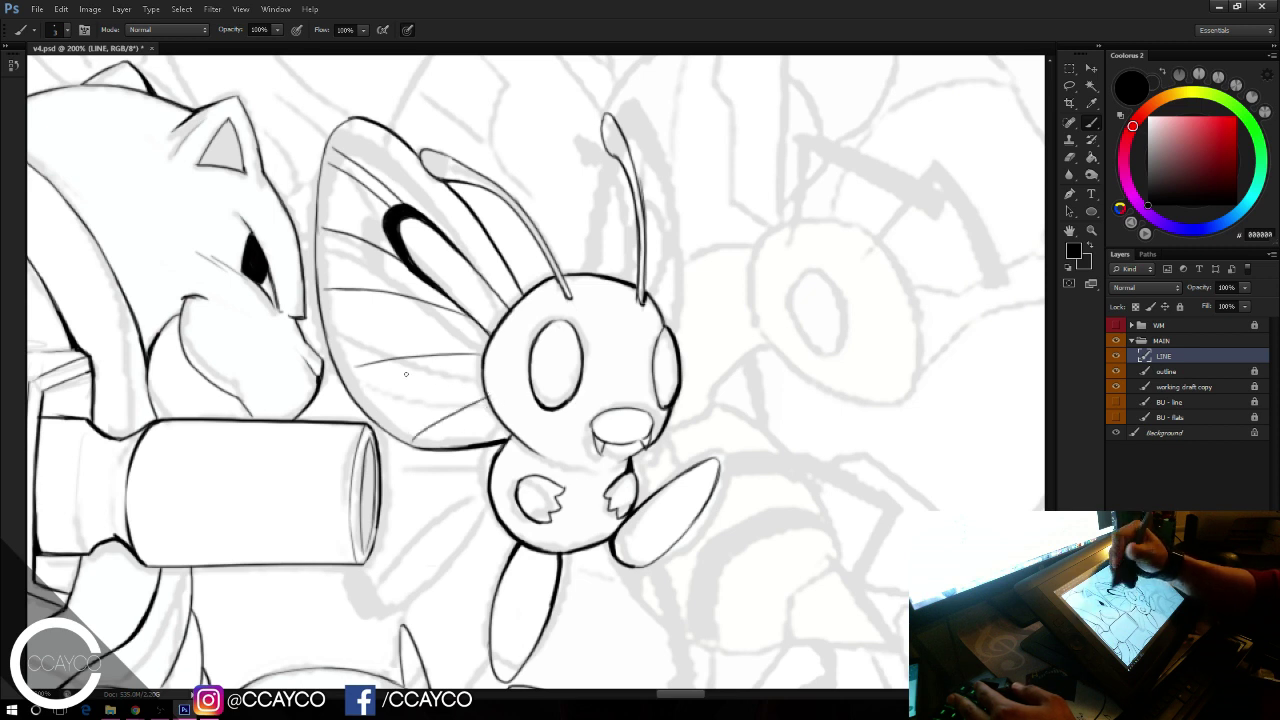
# Step: Thicken the near wing's lower outline with black corners where the lower veins meet the edge
pyautogui.moveTo(415, 438)
pyautogui.mouseDown()
pyautogui.moveTo(387, 428)
pyautogui.moveTo(450, 446)
pyautogui.mouseUp()
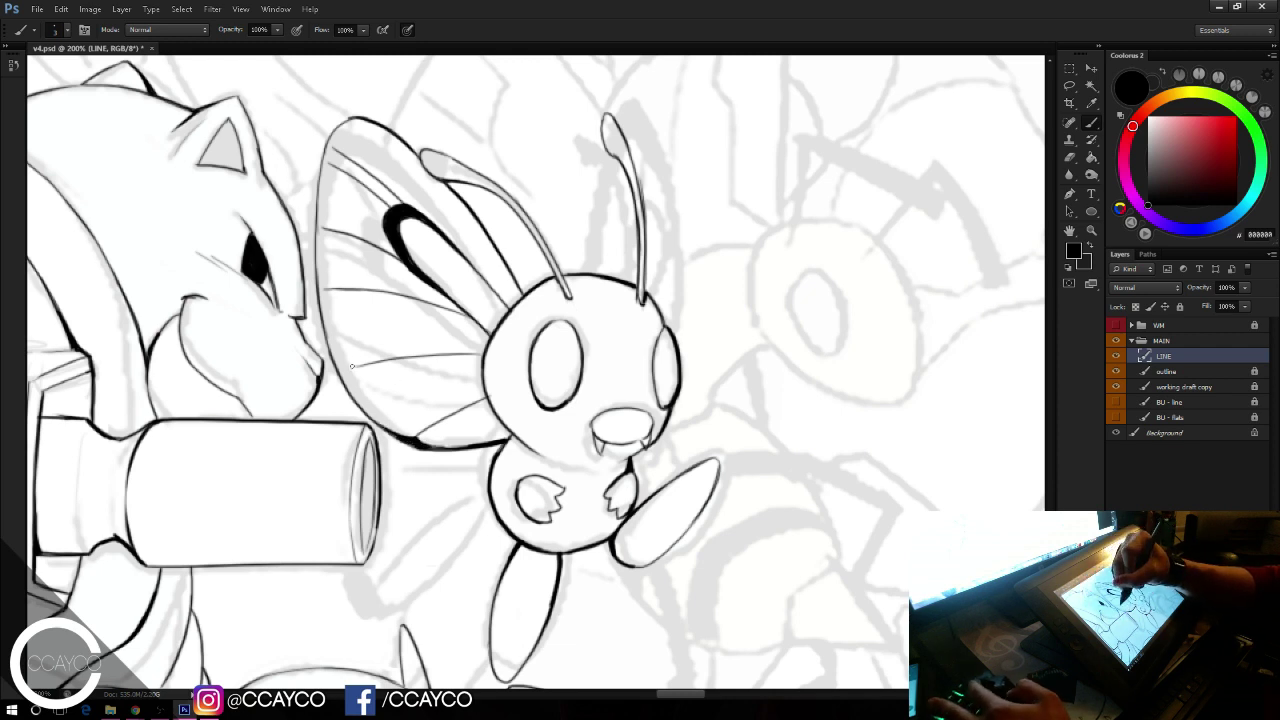
pyautogui.moveTo(345, 369)
pyautogui.mouseDown()
pyautogui.moveTo(351, 394)
pyautogui.moveTo(321, 308)
pyautogui.moveTo(334, 350)
pyautogui.mouseUp()
pyautogui.moveTo(320, 304)
pyautogui.mouseDown()
pyautogui.moveTo(336, 356)
pyautogui.moveTo(325, 330)
pyautogui.mouseUp()
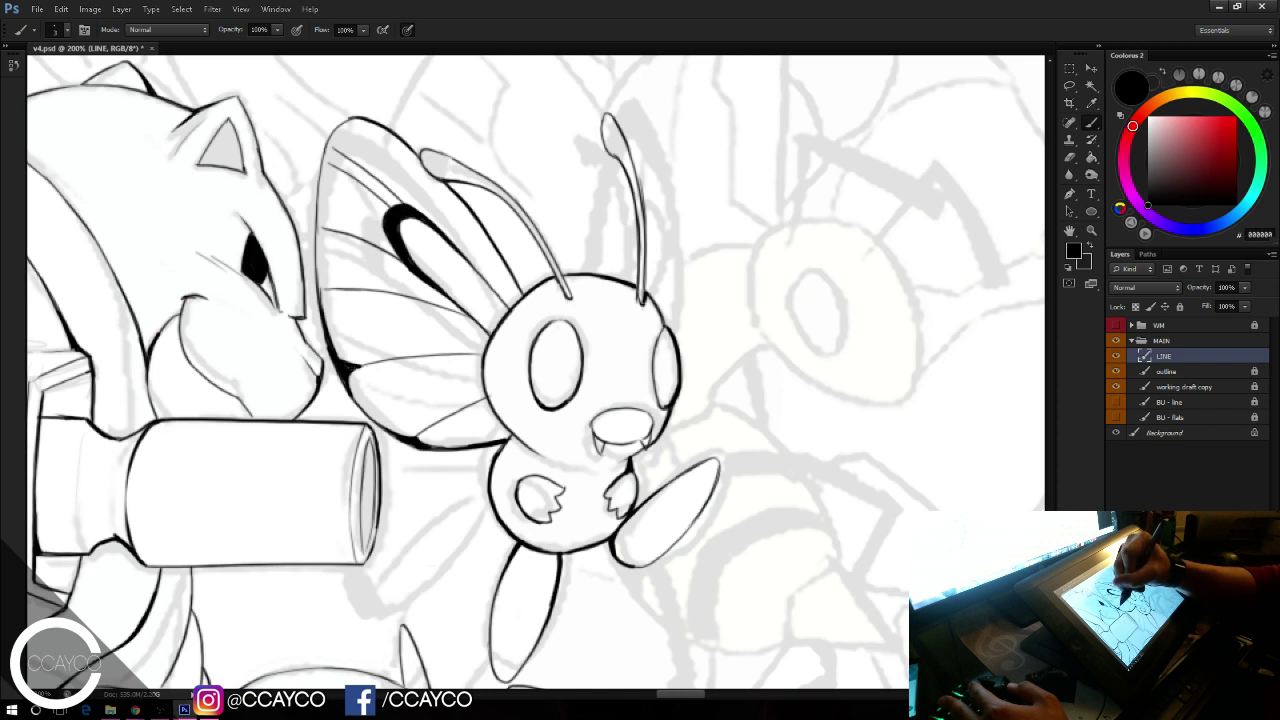
pyautogui.moveTo(350, 371); pyautogui.dragTo(395, 436)
pyautogui.hotkey('ctrl', 'z')
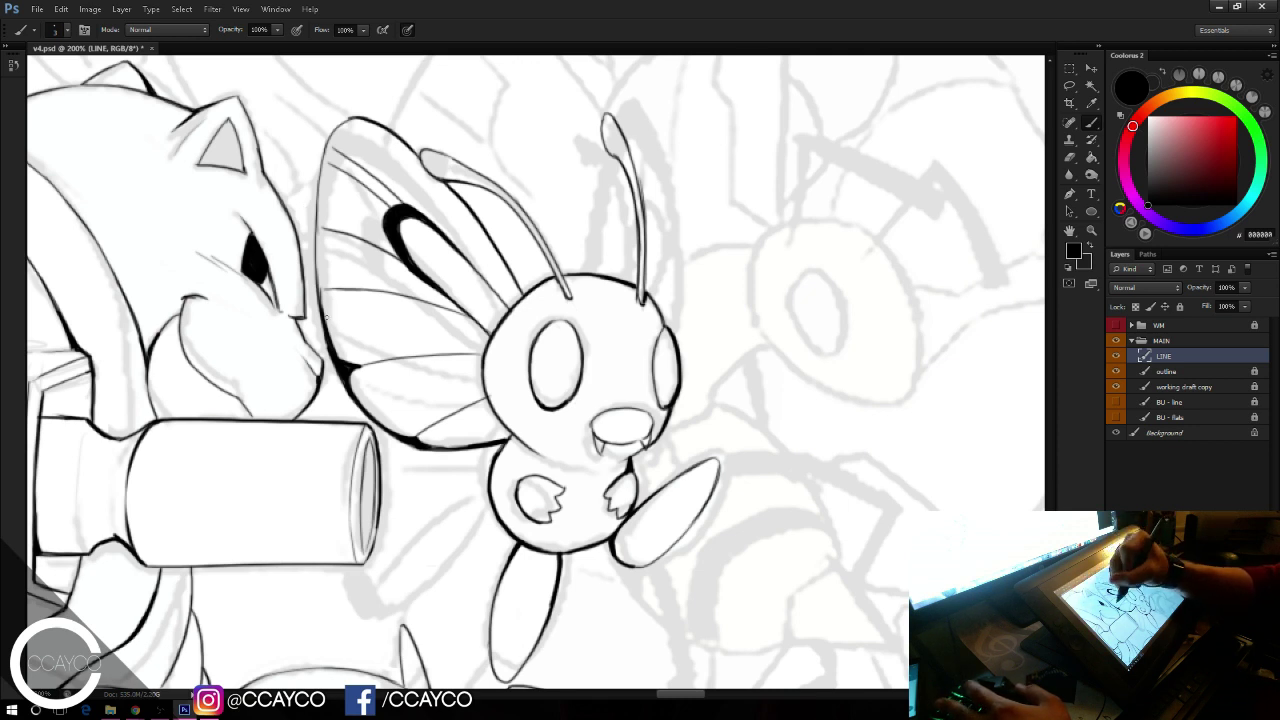
# Step: Thicken the near wing's outer outline up to the tip, filling black corners where the upper veins meet the edge
pyautogui.moveTo(325, 329); pyautogui.dragTo(316, 244)
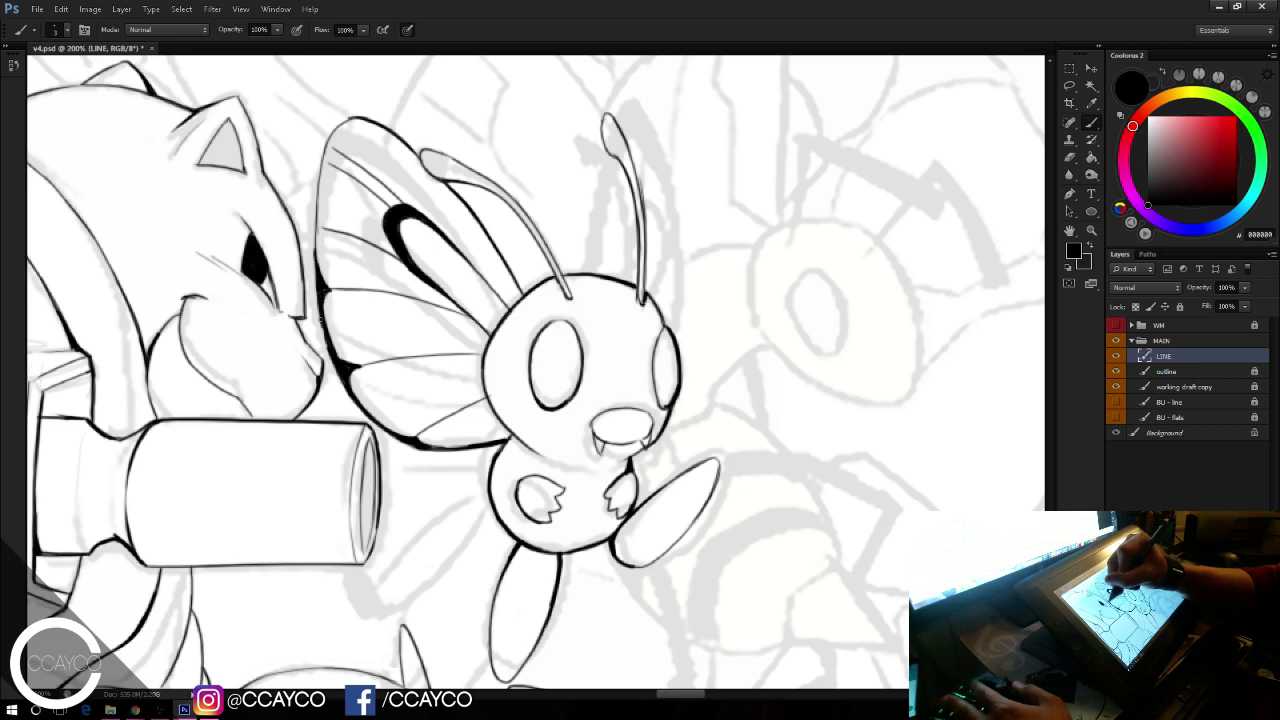
pyautogui.moveTo(325, 352); pyautogui.dragTo(321, 170)
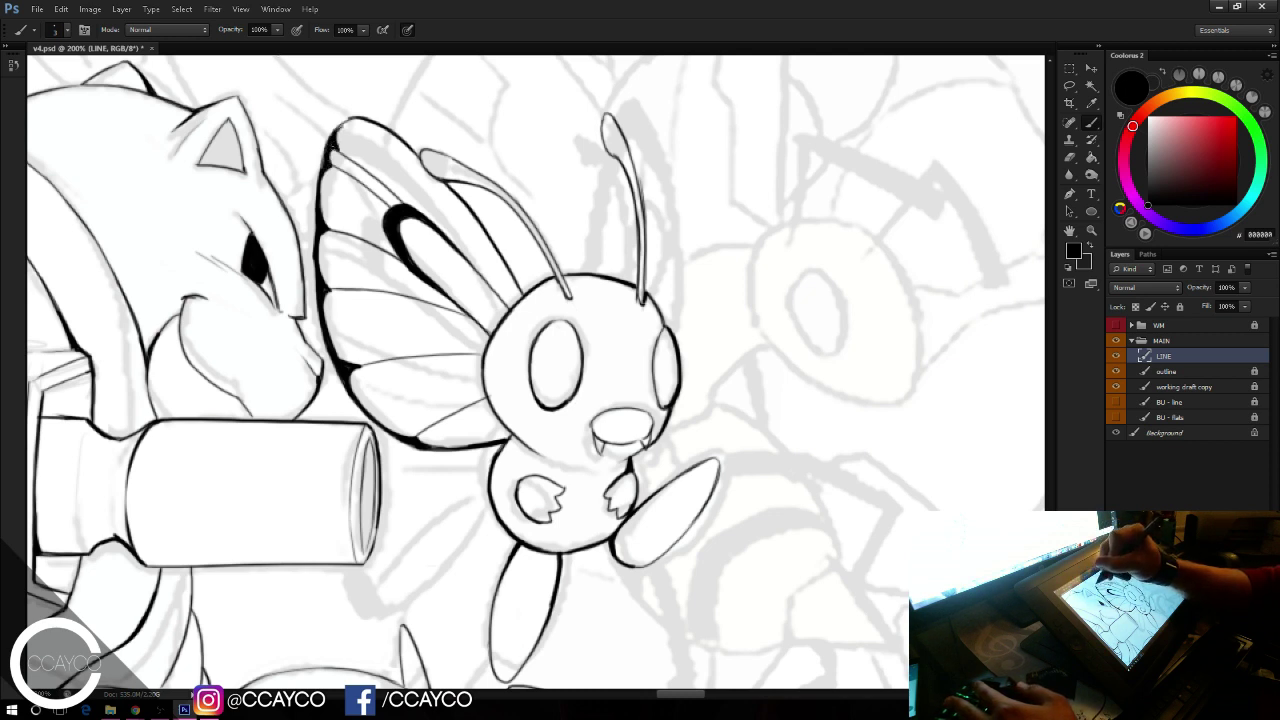
pyautogui.moveTo(333, 143)
pyautogui.mouseDown()
pyautogui.moveTo(350, 118)
pyautogui.moveTo(356, 164)
pyautogui.mouseUp()
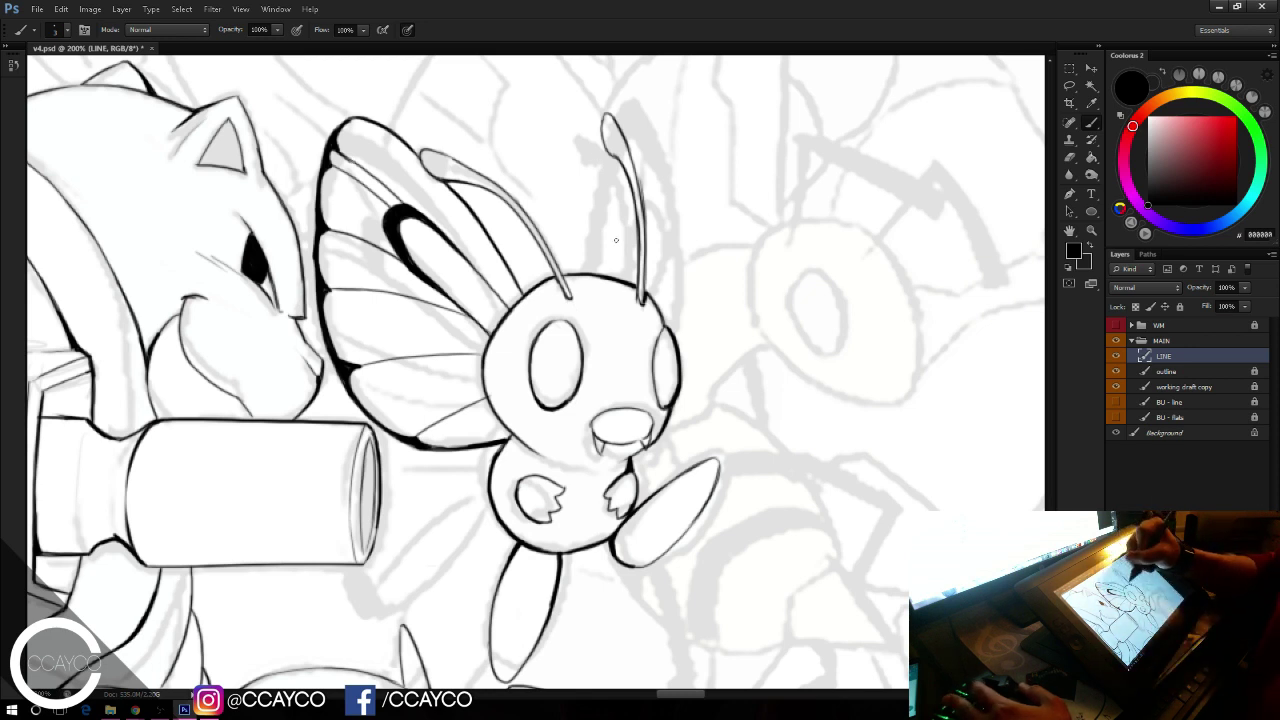
# Step: Ink the outline of Butterfree's narrow far wing, from the head up around the tip behind the antenna and down to the far eye
pyautogui.moveTo(591, 272); pyautogui.dragTo(608, 162)
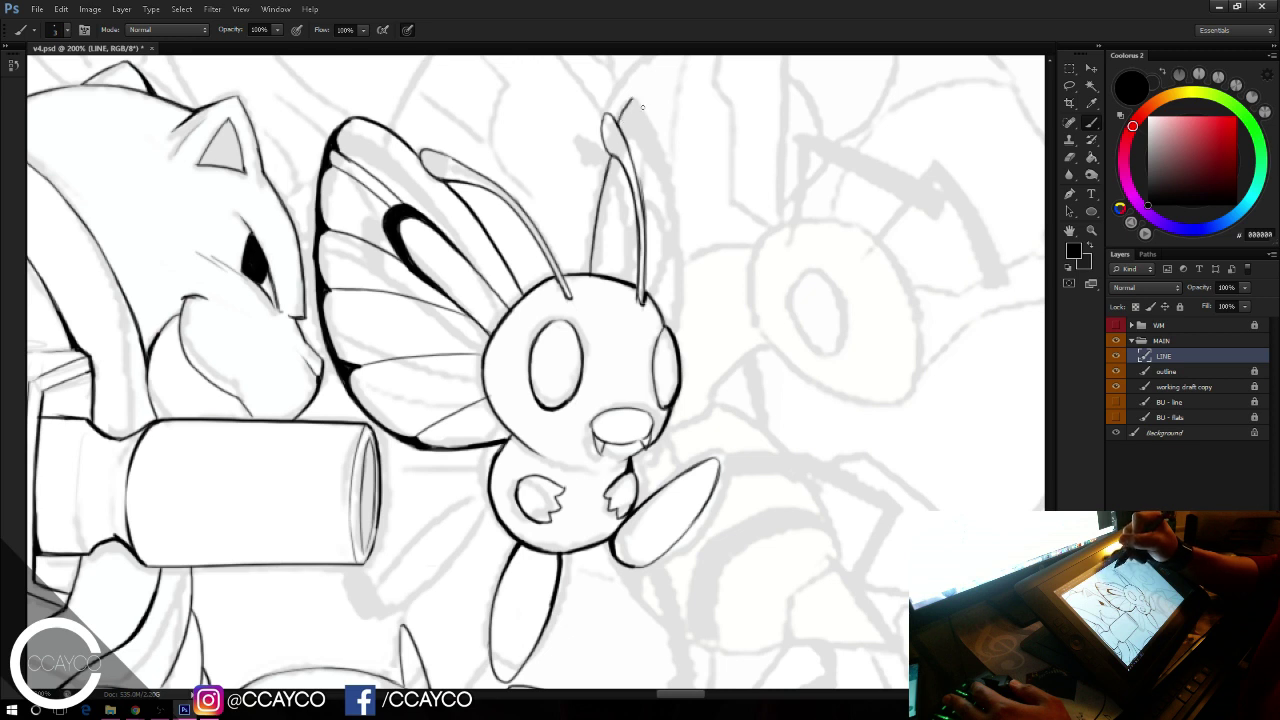
pyautogui.moveTo(643, 107); pyautogui.dragTo(673, 254)
pyautogui.hotkey('ctrl', 'z')
pyautogui.moveTo(622, 126)
pyautogui.mouseDown()
pyautogui.moveTo(640, 94)
pyautogui.moveTo(631, 107)
pyautogui.moveTo(662, 178)
pyautogui.moveTo(674, 262)
pyautogui.mouseUp()
pyautogui.hotkey('ctrl', 'z')
pyautogui.moveTo(666, 192); pyautogui.dragTo(676, 316)
pyautogui.moveTo(674, 242); pyautogui.dragTo(676, 332)
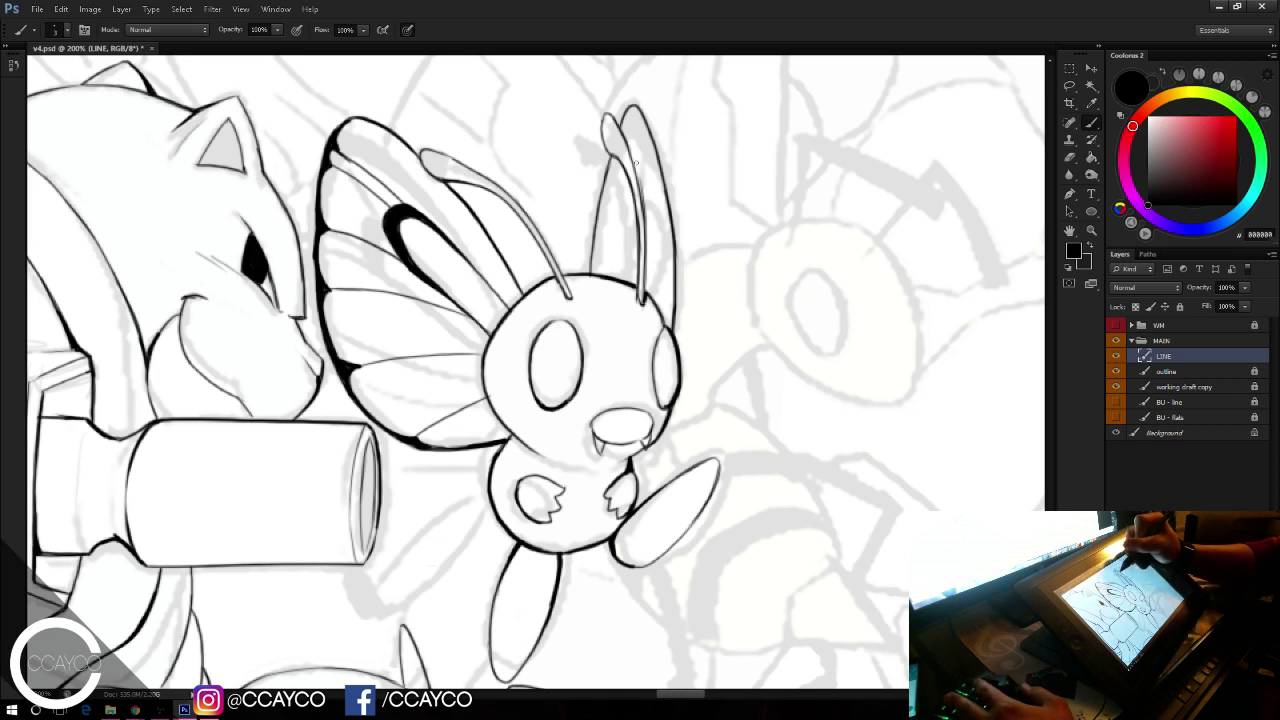
# Step: Ink the far wing's inner lines and black loop marking, and darken its inner edge and vein corners
pyautogui.moveTo(655, 300)
pyautogui.mouseDown()
pyautogui.moveTo(640, 188)
pyautogui.moveTo(656, 294)
pyautogui.mouseUp()
pyautogui.hotkey('ctrl', 'z')
pyautogui.moveTo(647, 226); pyautogui.dragTo(657, 290)
pyautogui.moveTo(630, 190); pyautogui.dragTo(625, 246)
pyautogui.moveTo(634, 190); pyautogui.dragTo(628, 218)
pyautogui.moveTo(627, 214); pyautogui.dragTo(630, 279)
pyautogui.moveTo(624, 222); pyautogui.dragTo(630, 282)
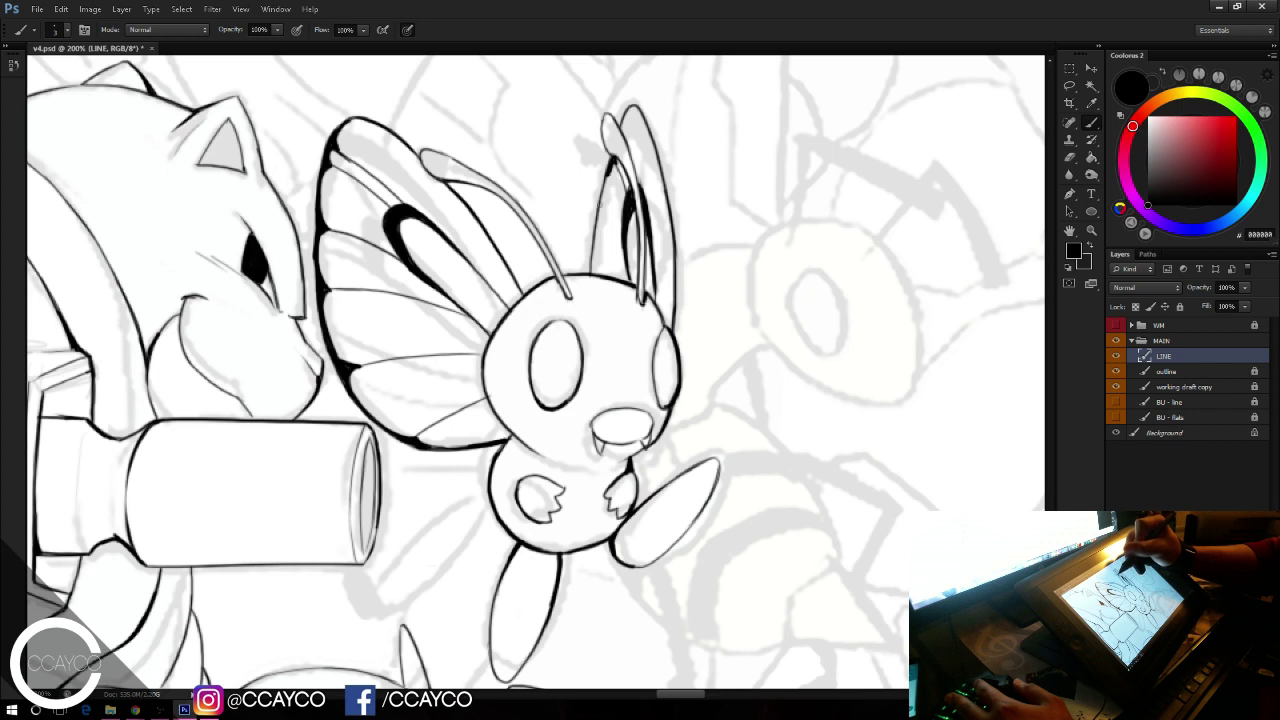
pyautogui.moveTo(610, 171)
pyautogui.mouseDown()
pyautogui.moveTo(595, 244)
pyautogui.moveTo(631, 282)
pyautogui.mouseUp()
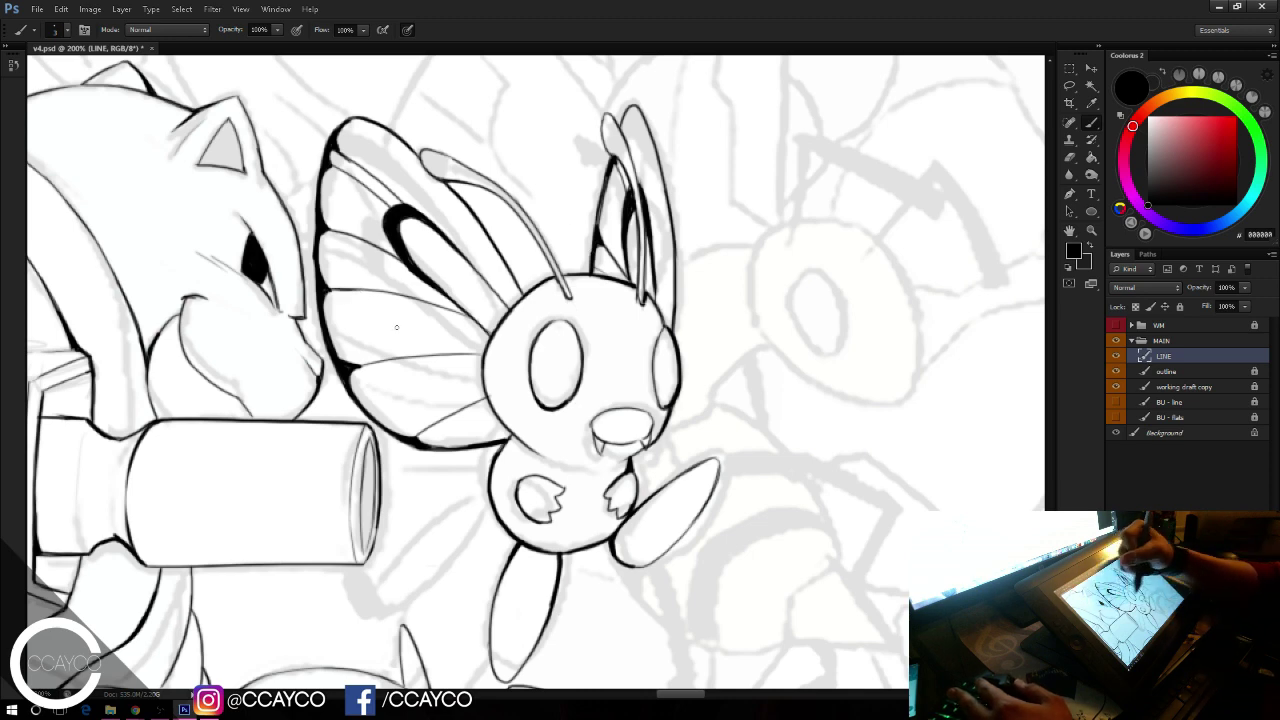
# Step: Ink a thin outline around the tip of Butterfree's lower wing, starting beneath the end of the cannon
pyautogui.moveTo(863, 476); pyautogui.dragTo(830, 421)
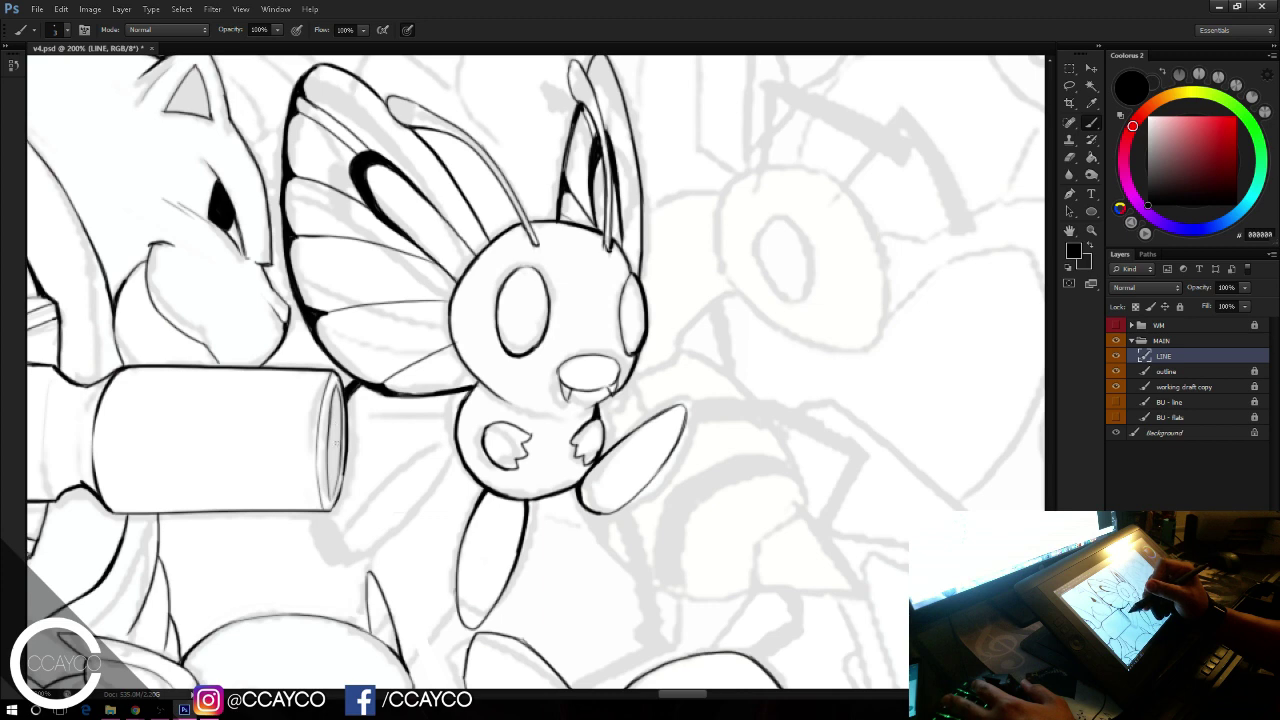
pyautogui.moveTo(358, 452); pyautogui.dragTo(353, 445)
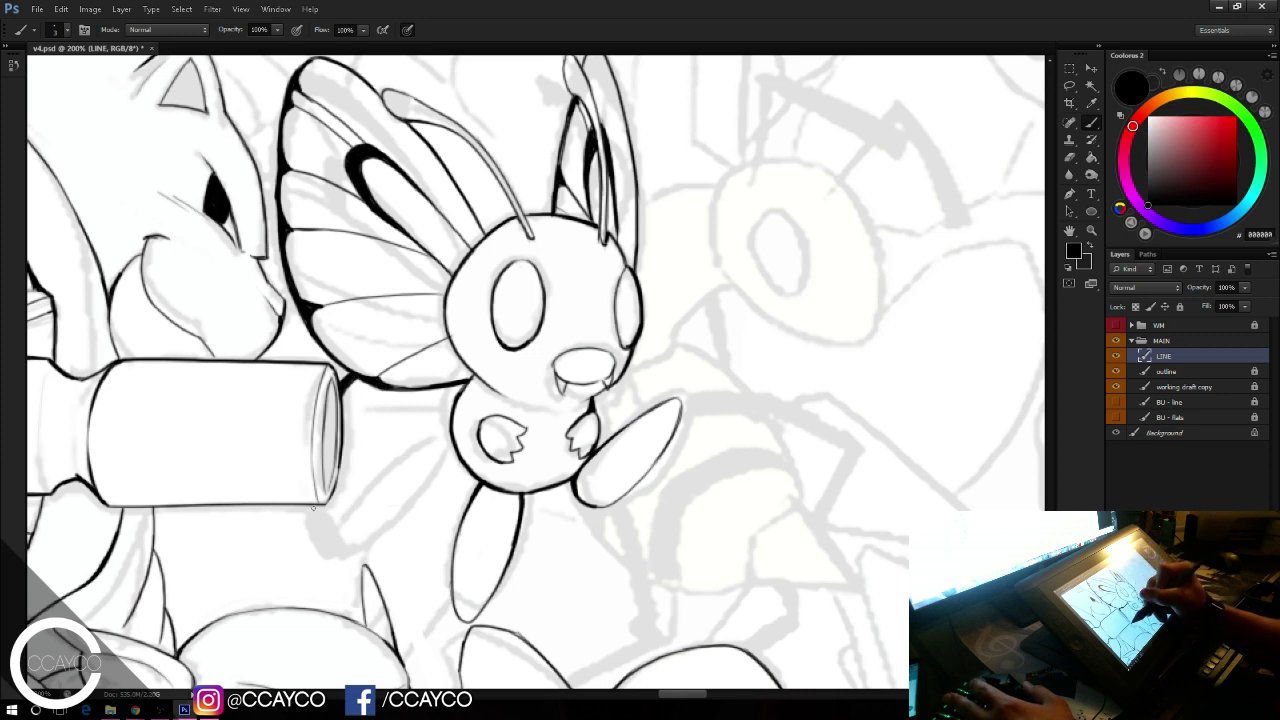
pyautogui.moveTo(310, 503)
pyautogui.mouseDown()
pyautogui.moveTo(322, 533)
pyautogui.moveTo(343, 557)
pyautogui.mouseUp()
pyautogui.hotkey('ctrl', 'z')
pyautogui.moveTo(311, 506)
pyautogui.mouseDown()
pyautogui.moveTo(342, 558)
pyautogui.moveTo(332, 547)
pyautogui.moveTo(342, 555)
pyautogui.moveTo(399, 521)
pyautogui.moveTo(374, 544)
pyautogui.moveTo(344, 555)
pyautogui.moveTo(426, 490)
pyautogui.mouseUp()
pyautogui.hotkey('ctrl', 'z')
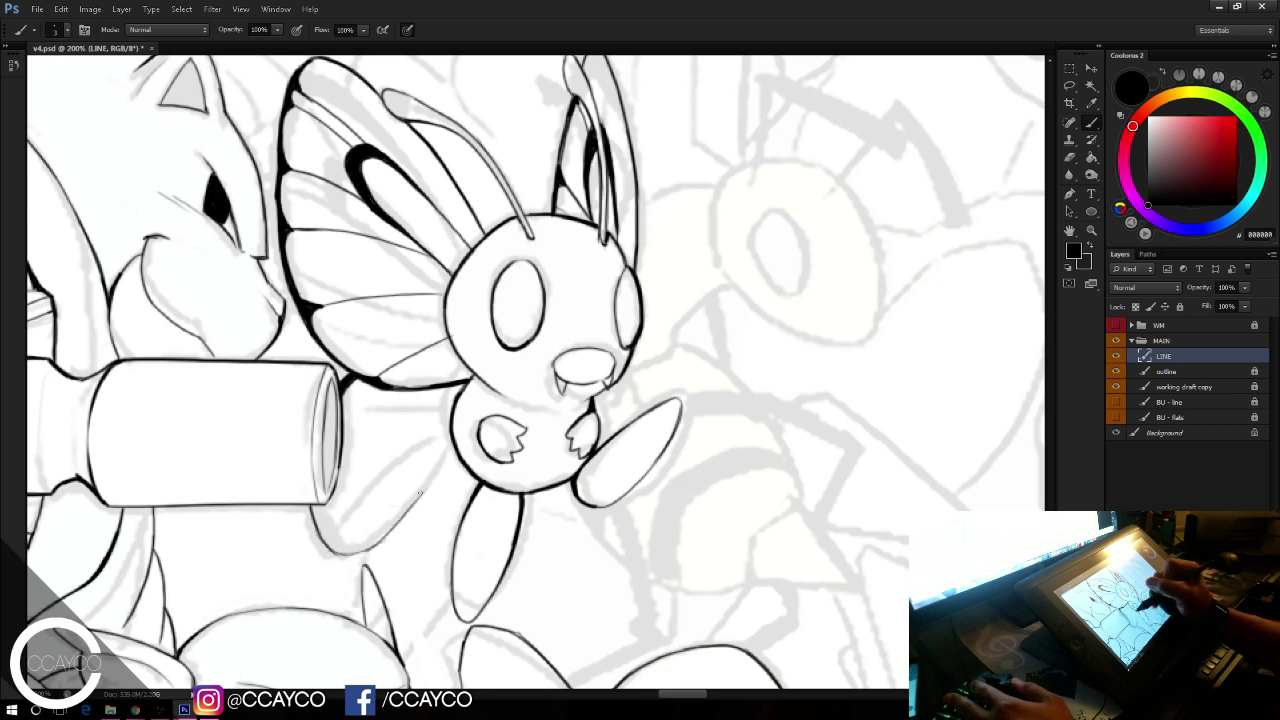
# Step: Ink and clean up the lower wing's bottom edge from the body down to the wing tip
pyautogui.moveTo(390, 534)
pyautogui.mouseDown()
pyautogui.moveTo(440, 470)
pyautogui.moveTo(410, 510)
pyautogui.mouseUp()
pyautogui.moveTo(454, 450); pyautogui.dragTo(379, 546)
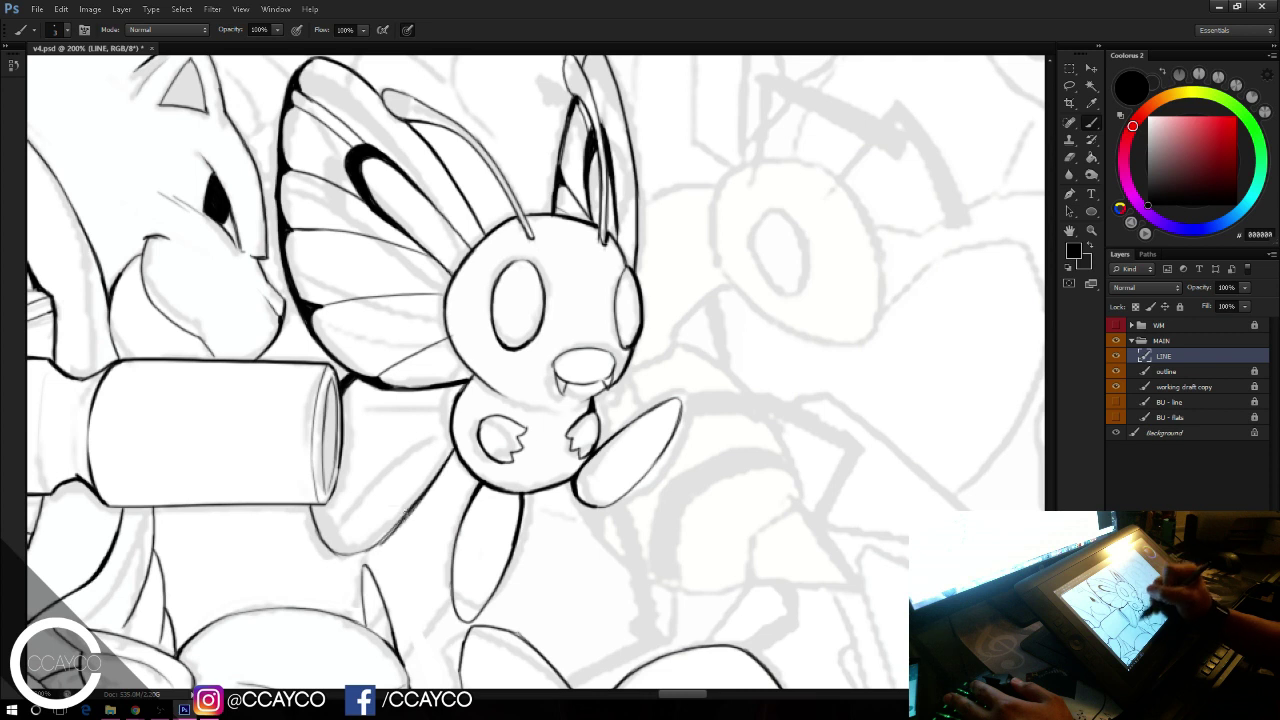
pyautogui.hotkey('ctrl', 'z')
pyautogui.moveTo(435, 477); pyautogui.dragTo(372, 544)
pyautogui.hotkey('ctrl', 'z')
pyautogui.press('e')
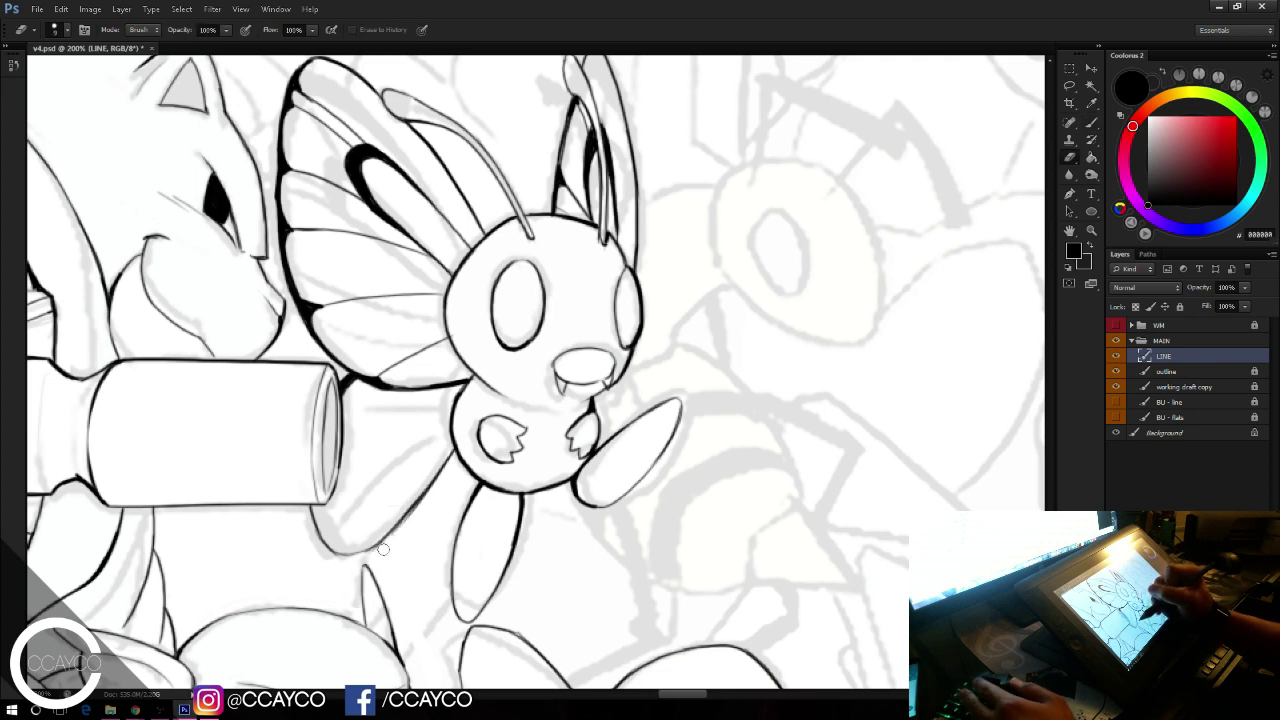
pyautogui.moveTo(428, 503)
pyautogui.mouseDown()
pyautogui.moveTo(390, 537)
pyautogui.moveTo(434, 493)
pyautogui.moveTo(381, 541)
pyautogui.moveTo(456, 451)
pyautogui.mouseUp()
pyautogui.press('b')
pyautogui.hotkey('ctrl', 'z')
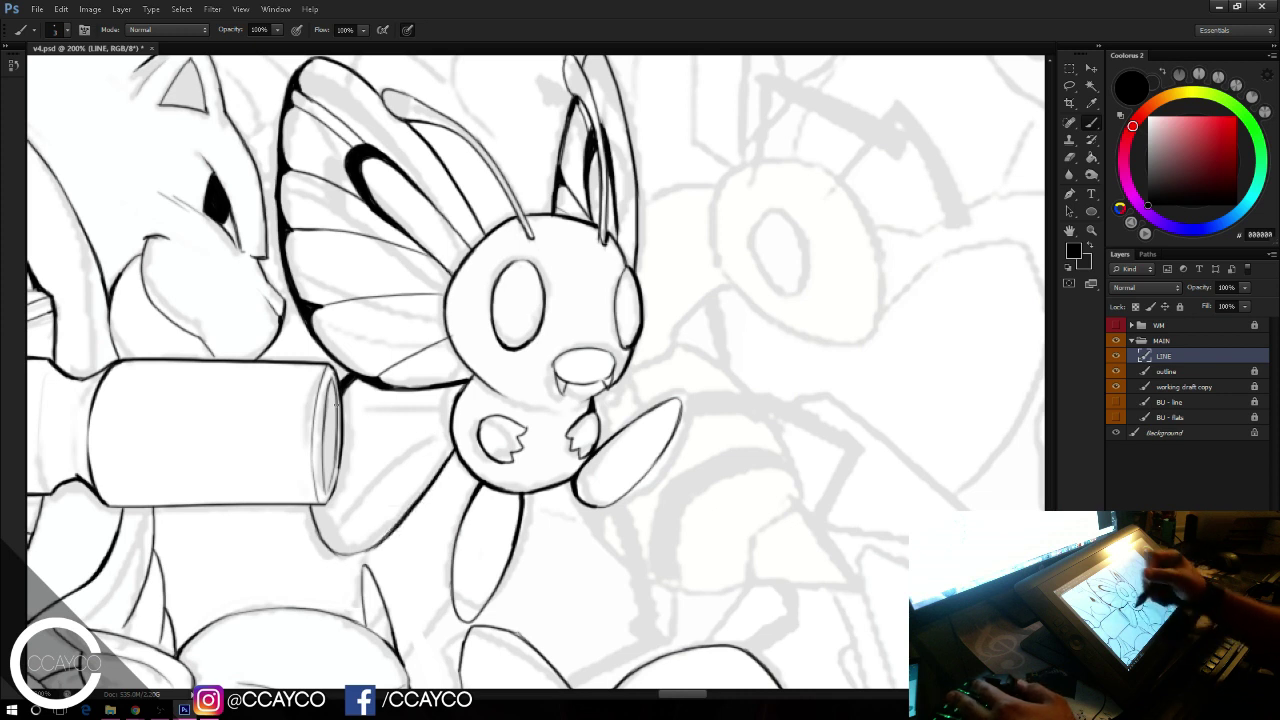
# Step: Fill the lower wing's tip with a thick black border that tapers into the bottom edge
pyautogui.moveTo(327, 505); pyautogui.dragTo(343, 540)
pyautogui.moveTo(322, 512); pyautogui.dragTo(348, 548)
pyautogui.moveTo(322, 512); pyautogui.dragTo(338, 545)
pyautogui.moveTo(316, 509); pyautogui.dragTo(328, 543)
pyautogui.moveTo(313, 508); pyautogui.dragTo(323, 541)
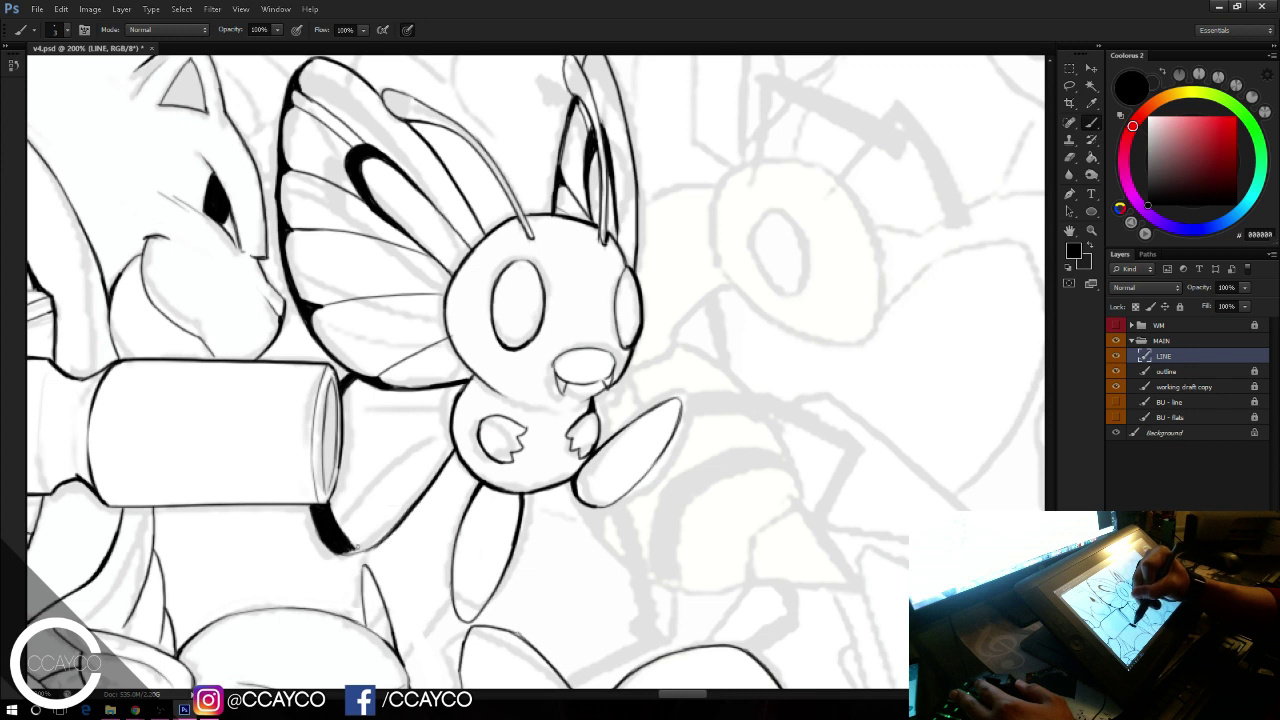
pyautogui.moveTo(348, 538); pyautogui.dragTo(362, 549)
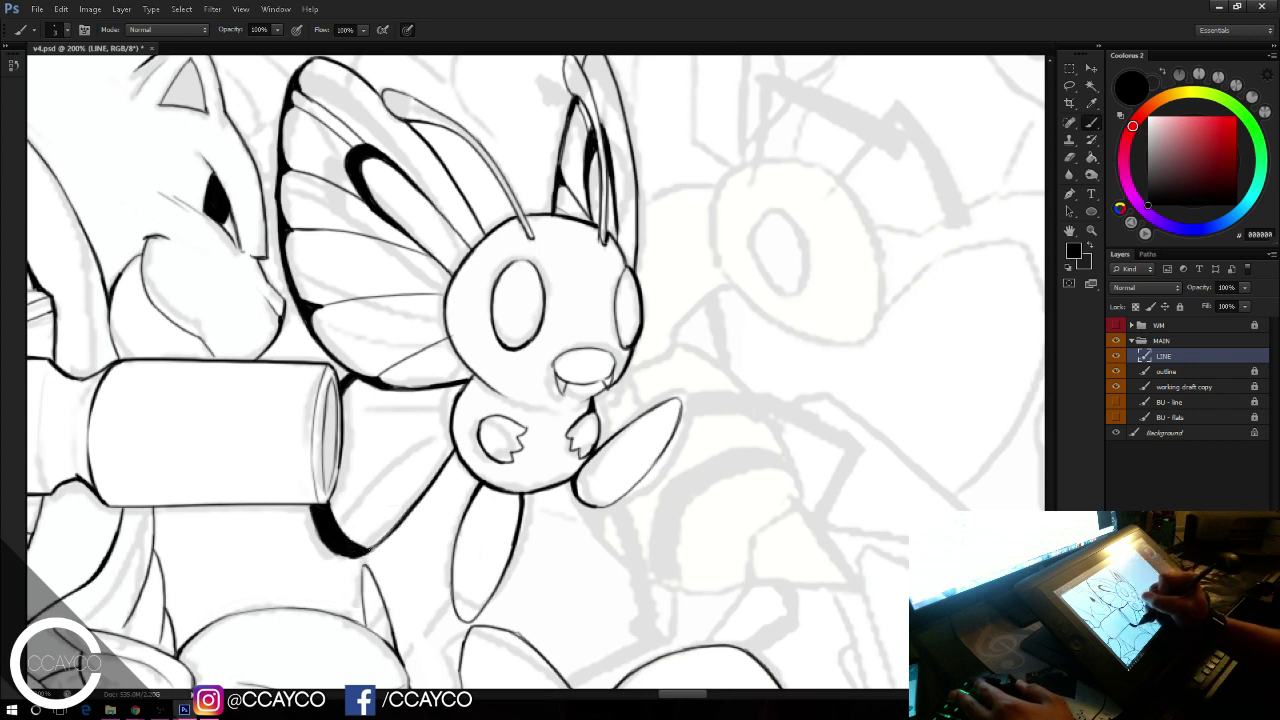
pyautogui.moveTo(354, 545); pyautogui.dragTo(386, 534)
pyautogui.hotkey('ctrl', 'z')
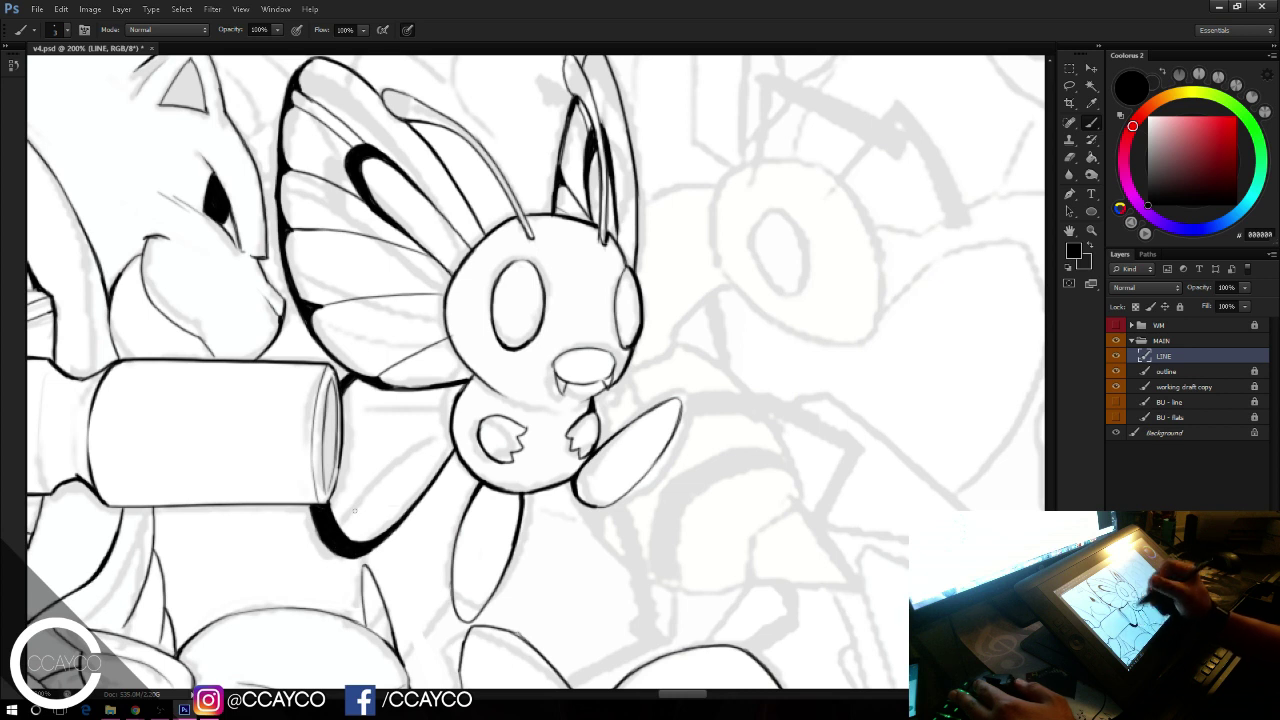
# Step: Ink thin marking lines inside the lower wing: an oval patch near the cannon and a curve toward the tip
pyautogui.moveTo(449, 425)
pyautogui.mouseDown()
pyautogui.moveTo(379, 410)
pyautogui.moveTo(408, 391)
pyautogui.mouseUp()
pyautogui.moveTo(343, 446); pyautogui.dragTo(363, 437)
pyautogui.moveTo(347, 540); pyautogui.dragTo(383, 485)
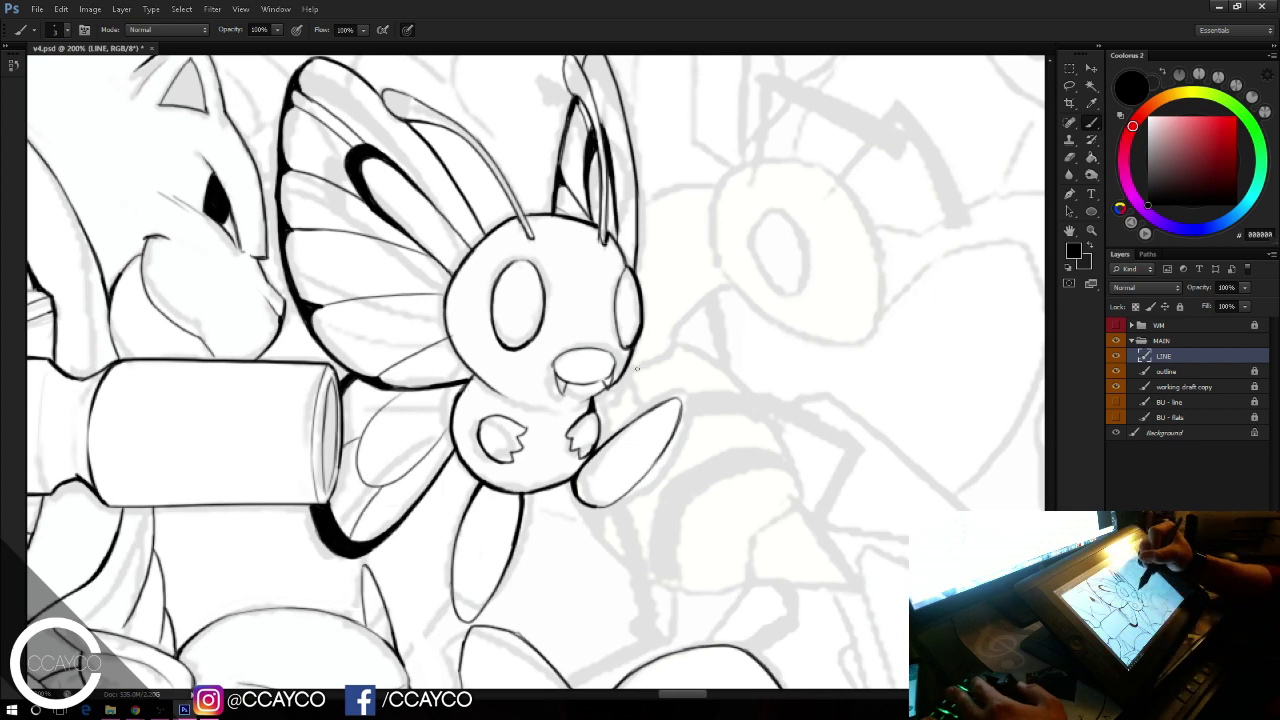
# Step: Ink the slanted oval outline of Beedrill's eye over the draft to the right of Butterfree
pyautogui.moveTo(854, 477); pyautogui.dragTo(666, 463)
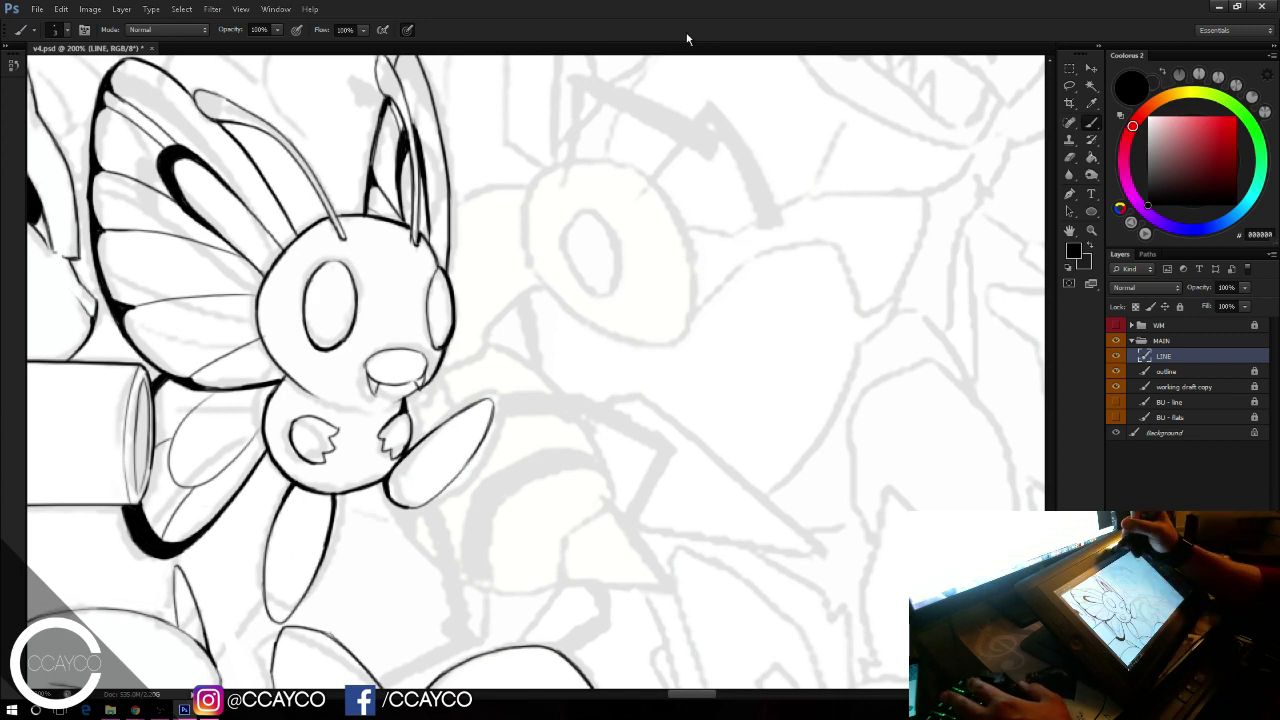
pyautogui.moveTo(690, 211); pyautogui.dragTo(657, 161)
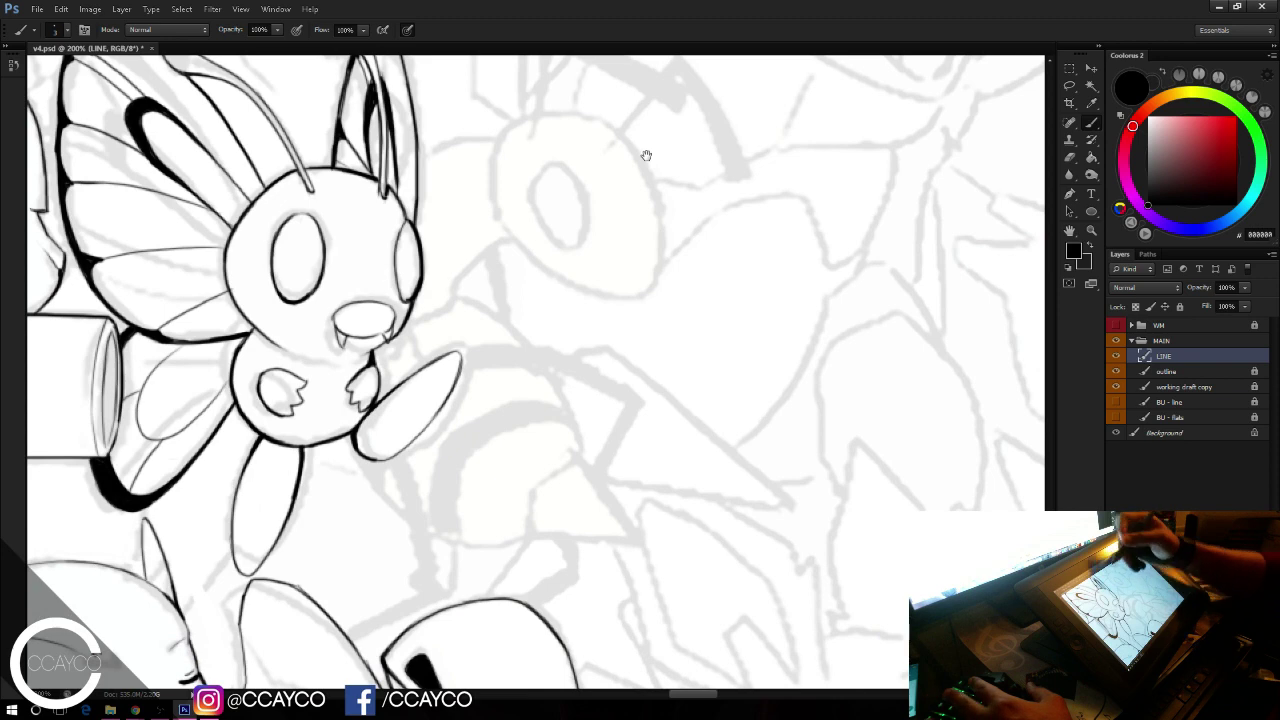
pyautogui.moveTo(729, 256)
pyautogui.mouseDown()
pyautogui.moveTo(795, 330)
pyautogui.moveTo(717, 273)
pyautogui.mouseUp()
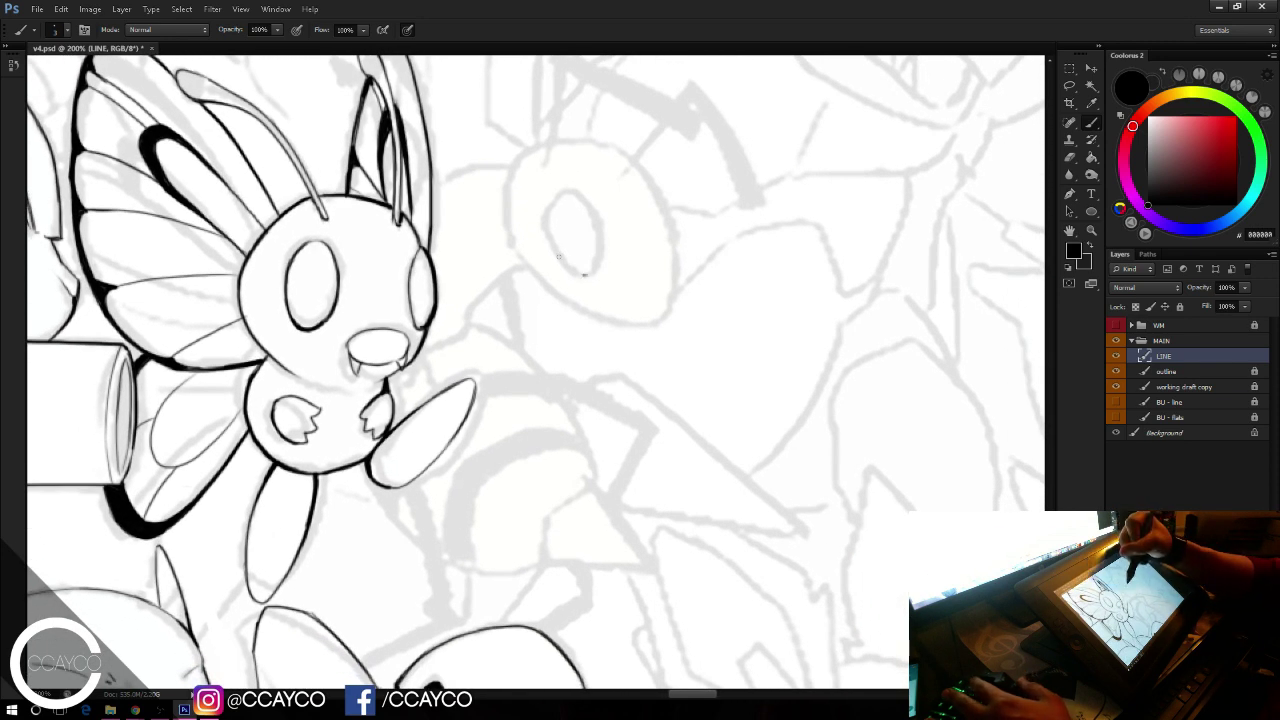
pyautogui.moveTo(559, 257)
pyautogui.mouseDown()
pyautogui.moveTo(553, 200)
pyautogui.moveTo(600, 250)
pyautogui.mouseUp()
pyautogui.hotkey('ctrl', 'z')
pyautogui.moveTo(547, 208)
pyautogui.mouseDown()
pyautogui.moveTo(583, 196)
pyautogui.moveTo(572, 206)
pyautogui.moveTo(605, 263)
pyautogui.moveTo(566, 261)
pyautogui.moveTo(582, 272)
pyautogui.mouseUp()
pyautogui.hotkey('ctrl', 'z')
pyautogui.hotkey('ctrl', 'z')
pyautogui.hotkey('ctrl', 'z')
pyautogui.moveTo(545, 225); pyautogui.dragTo(591, 275)
pyautogui.hotkey('ctrl', 'z')
pyautogui.hotkey('ctrl', 'z')
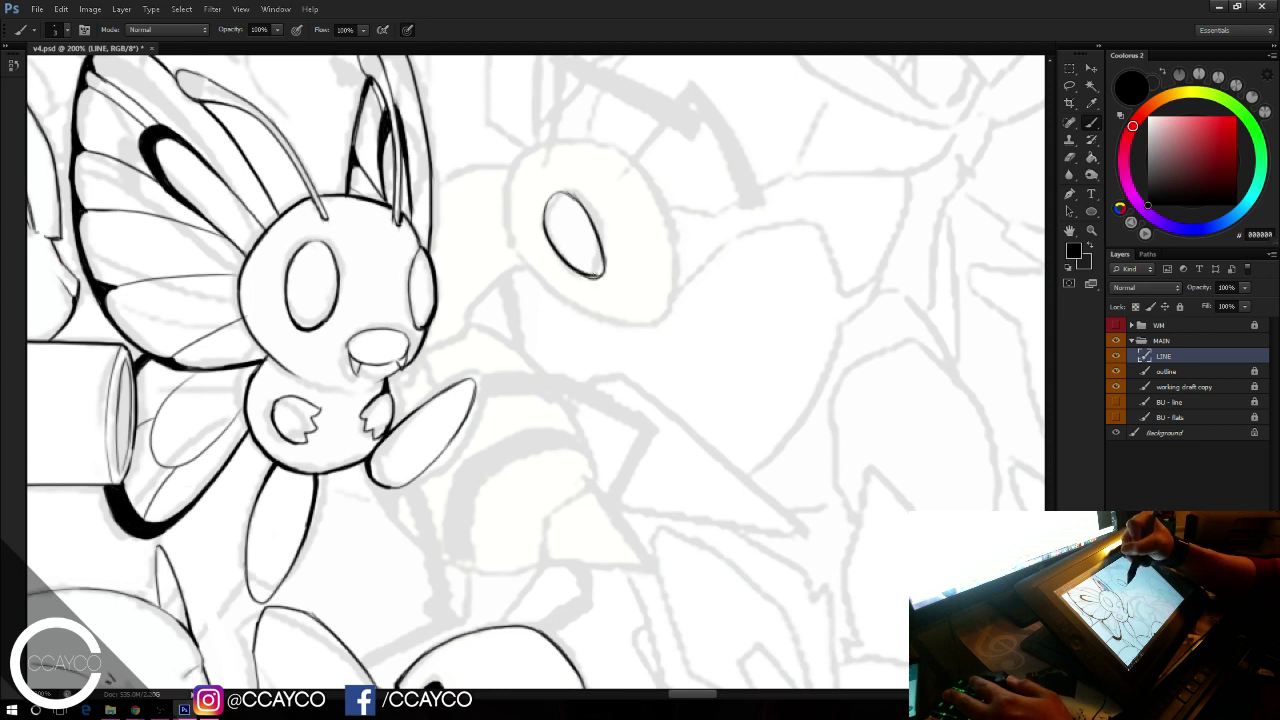
# Step: Erase the rough end at the lower tip of Beedrill's eye and redraw it as a clean curve
pyautogui.press('e')
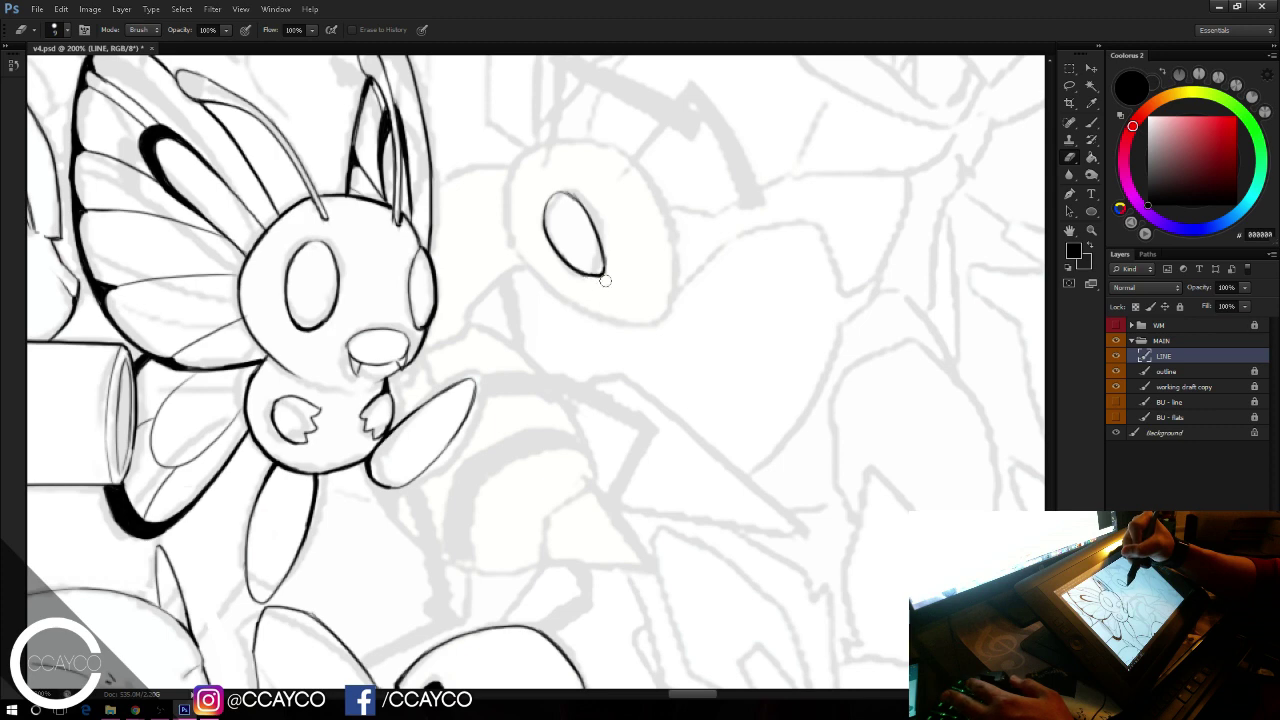
pyautogui.press('b')
pyautogui.moveTo(577, 269); pyautogui.dragTo(605, 270)
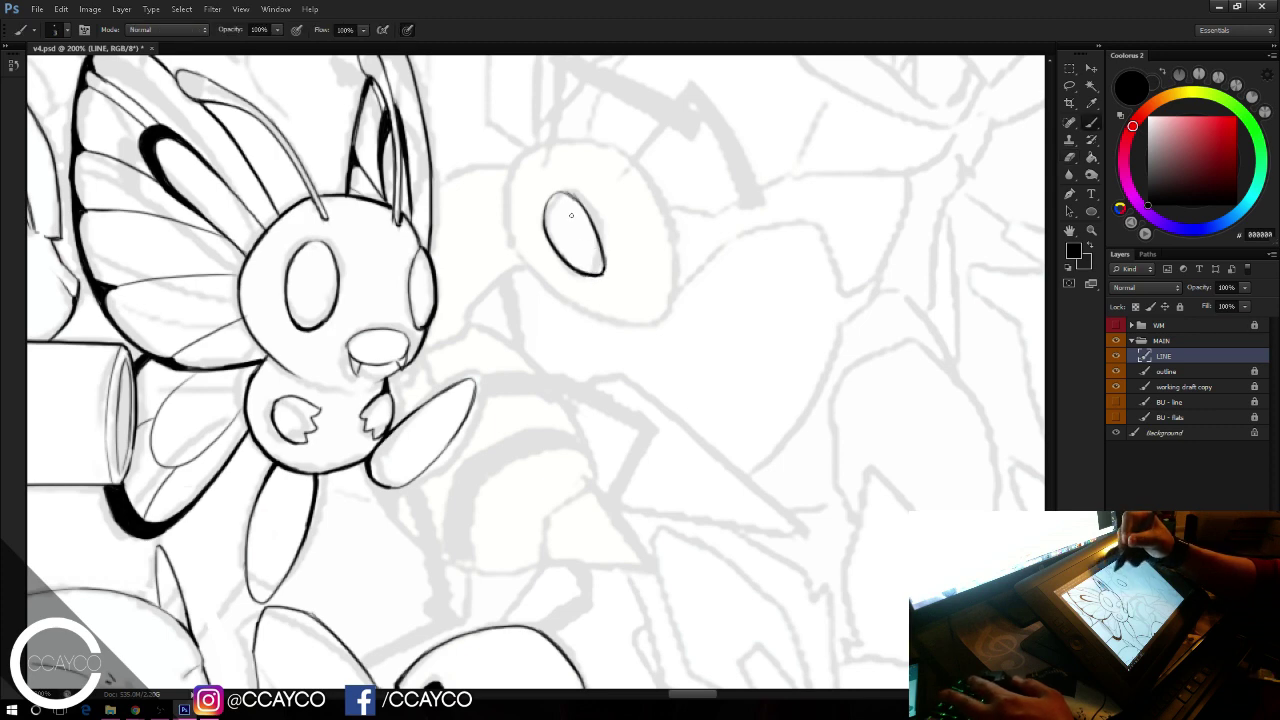
# Step: Ink the thin tapering stem of Beedrill's left antenna rising from the top of the head
pyautogui.press('space')
pyautogui.moveTo(571, 215); pyautogui.dragTo(561, 313)
pyautogui.moveTo(535, 260)
pyautogui.mouseDown()
pyautogui.moveTo(547, 147)
pyautogui.moveTo(543, 264)
pyautogui.mouseUp()
pyautogui.hotkey('ctrl', 'z')
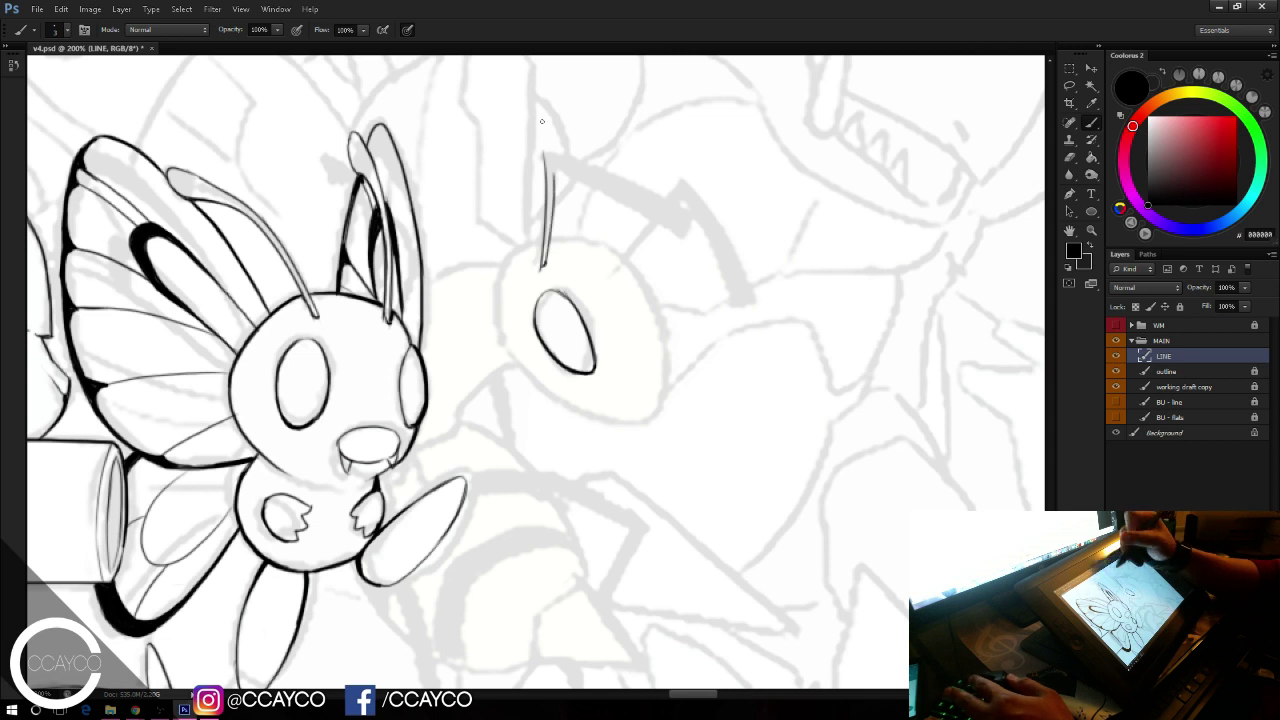
pyautogui.press('e')
pyautogui.press('b')
# Step: Ink the upper and lower edges of the left antenna's long bent segment and close its rounded end
pyautogui.moveTo(554, 174); pyautogui.dragTo(665, 247)
pyautogui.hotkey('ctrl', 'z')
pyautogui.moveTo(621, 183); pyautogui.dragTo(690, 229)
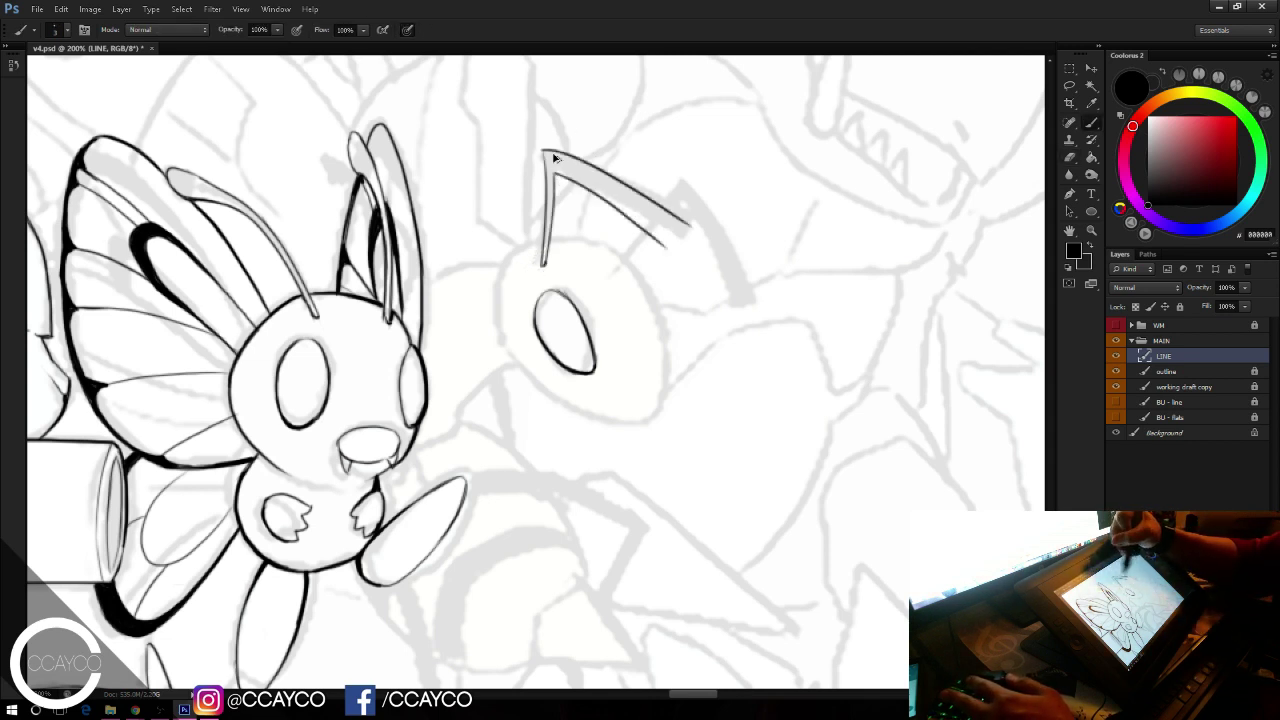
pyautogui.hotkey('ctrl', 'z')
pyautogui.moveTo(543, 150); pyautogui.dragTo(675, 226)
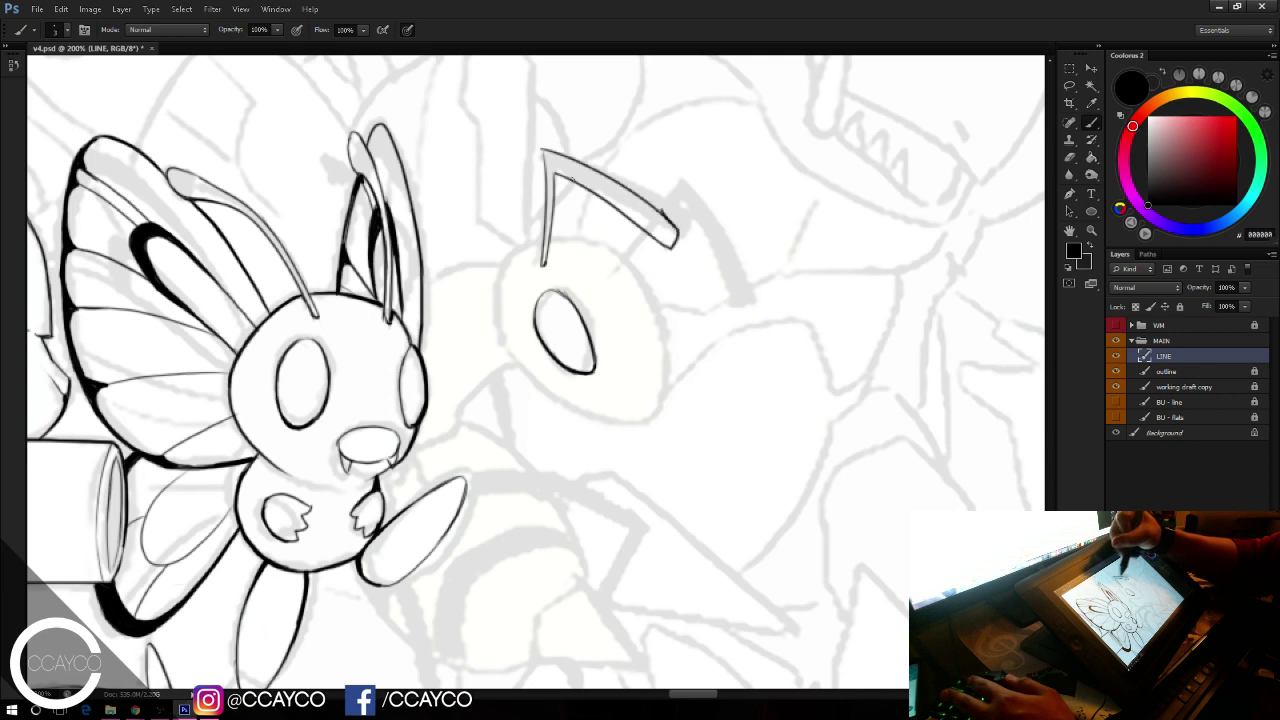
# Step: Thicken the lower edge of the left antenna's bent segment out to its rounded end
pyautogui.moveTo(556, 175); pyautogui.dragTo(667, 247)
pyautogui.hotkey('ctrl', 'z')
pyautogui.moveTo(558, 174); pyautogui.dragTo(663, 246)
pyautogui.moveTo(602, 199)
pyautogui.mouseDown()
pyautogui.moveTo(669, 248)
pyautogui.moveTo(671, 219)
pyautogui.moveTo(673, 246)
pyautogui.mouseUp()
pyautogui.press('e')
pyautogui.press('b')
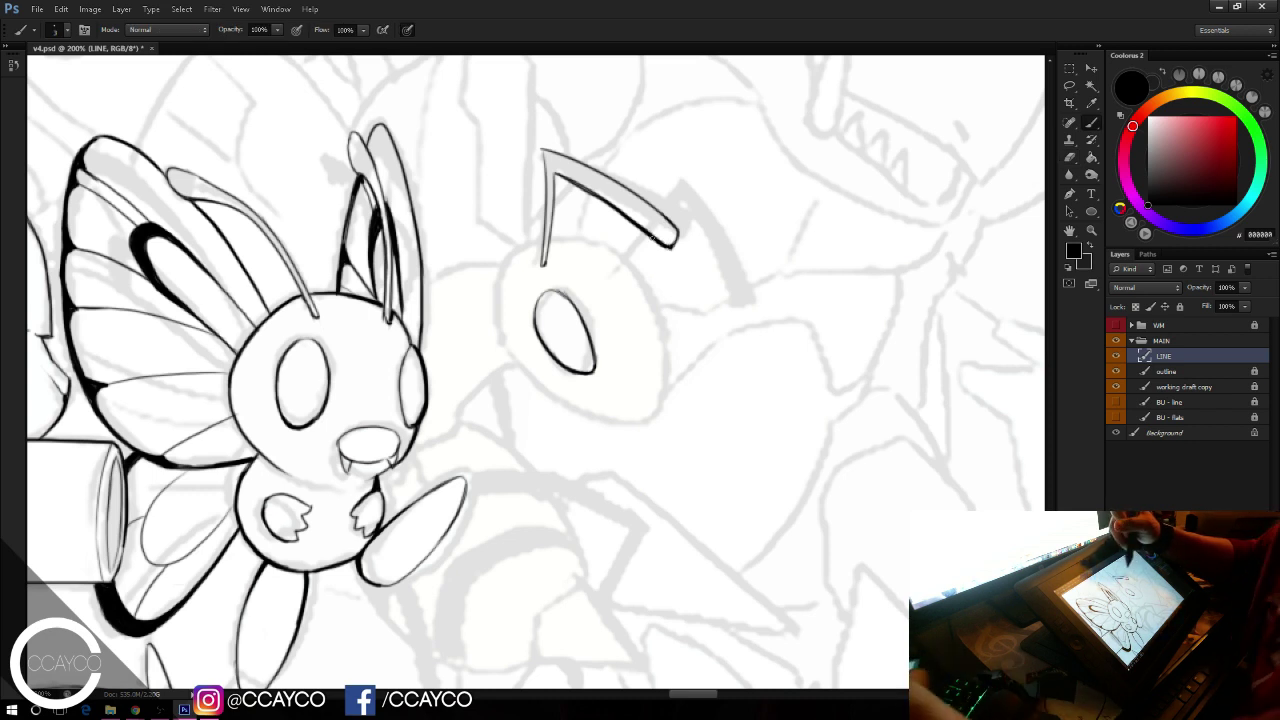
# Step: Thicken the line at the inner corner of the left antenna's bend and tidy the bend's pointed top
pyautogui.hotkey('ctrl', 'z')
pyautogui.moveTo(556, 174); pyautogui.dragTo(612, 207)
pyautogui.moveTo(556, 174); pyautogui.dragTo(549, 230)
pyautogui.hotkey('ctrl', 'z')
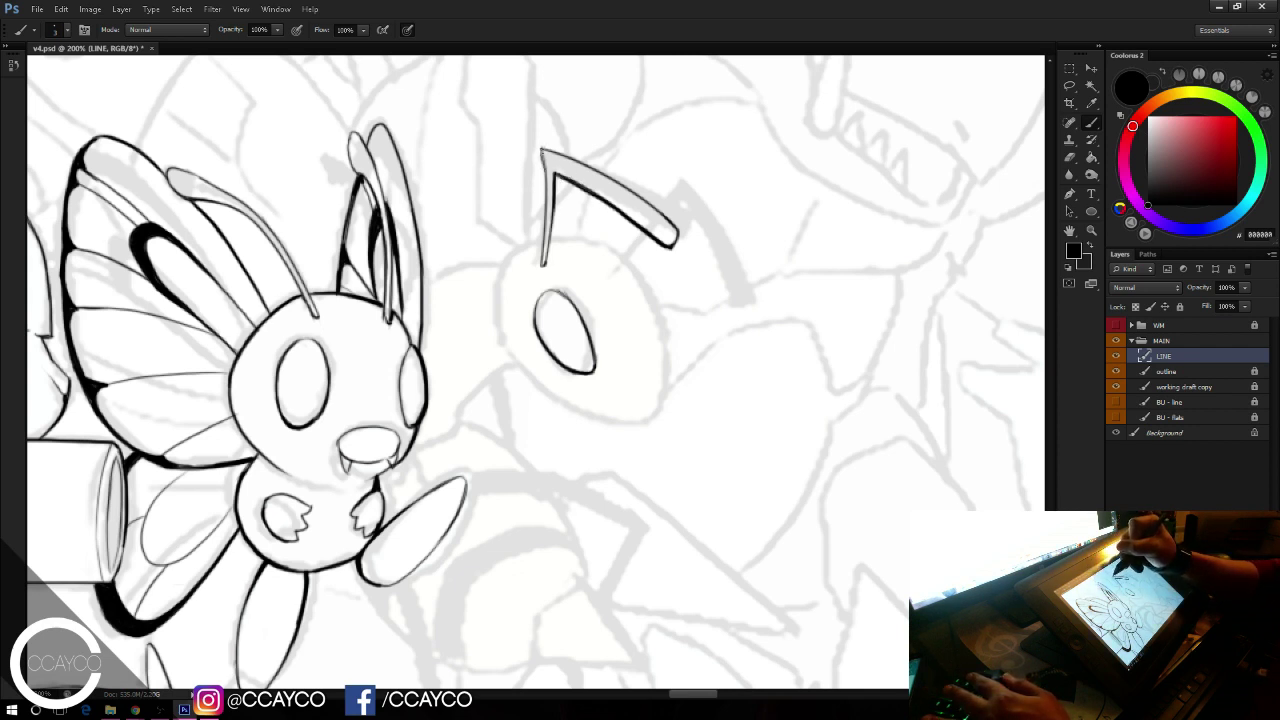
pyautogui.moveTo(543, 152); pyautogui.dragTo(546, 184)
pyautogui.hotkey('ctrl', 'z')
pyautogui.press('e')
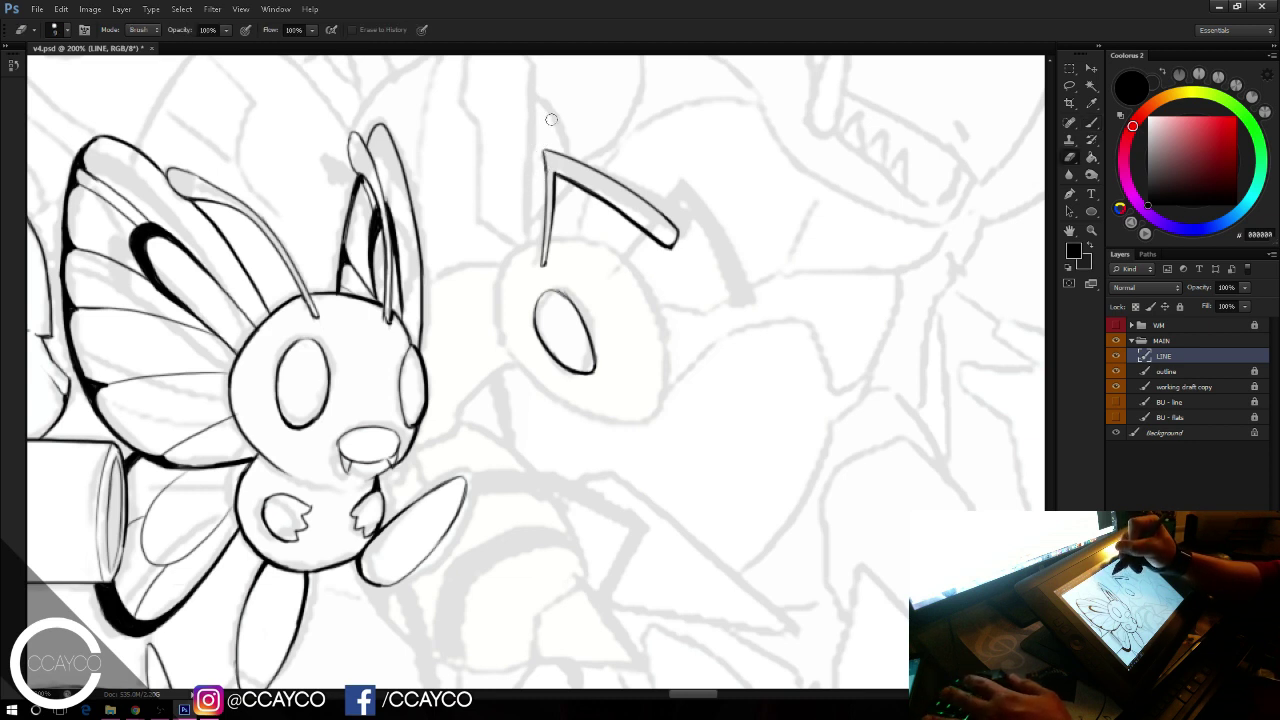
pyautogui.press('b')
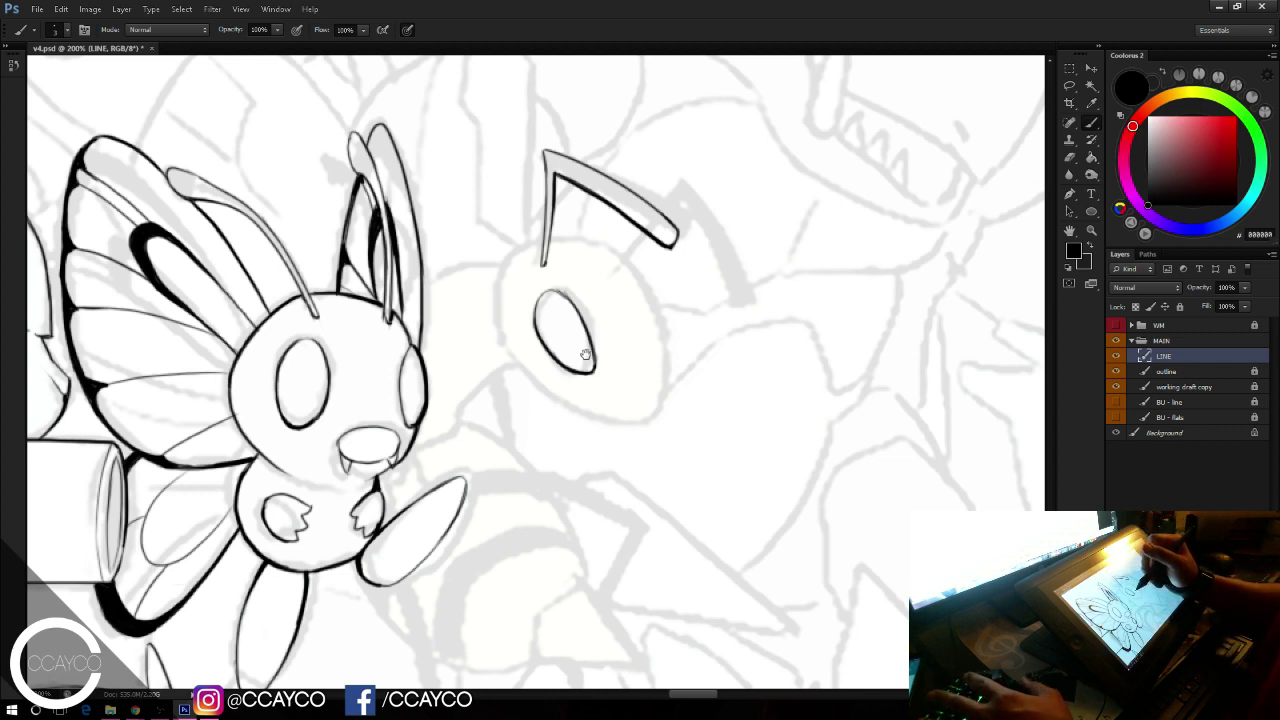
# Step: Ink the short stem of Beedrill's right antenna from the head up to the left antenna's end
pyautogui.moveTo(588, 353); pyautogui.dragTo(578, 350)
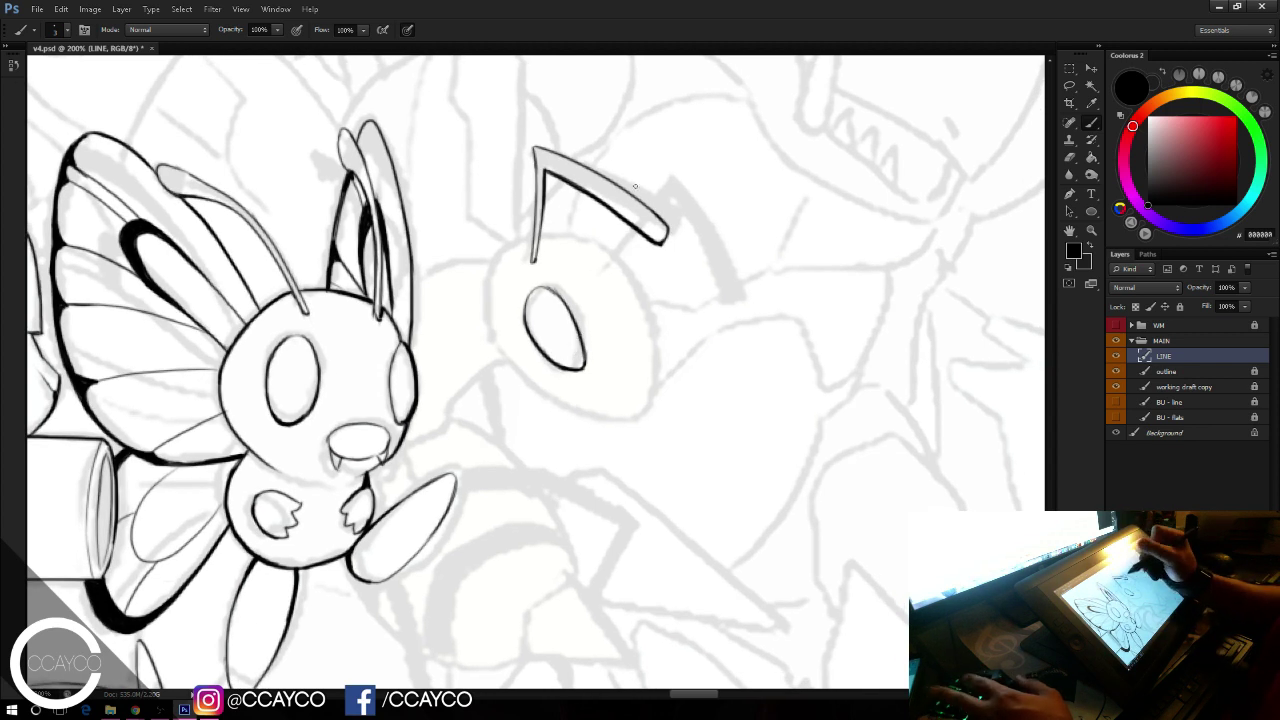
pyautogui.moveTo(608, 259); pyautogui.dragTo(631, 232)
pyautogui.hotkey('ctrl', 'z')
pyautogui.moveTo(608, 259)
pyautogui.mouseDown()
pyautogui.moveTo(637, 234)
pyautogui.moveTo(611, 263)
pyautogui.mouseUp()
pyautogui.press('e')
pyautogui.press('b')
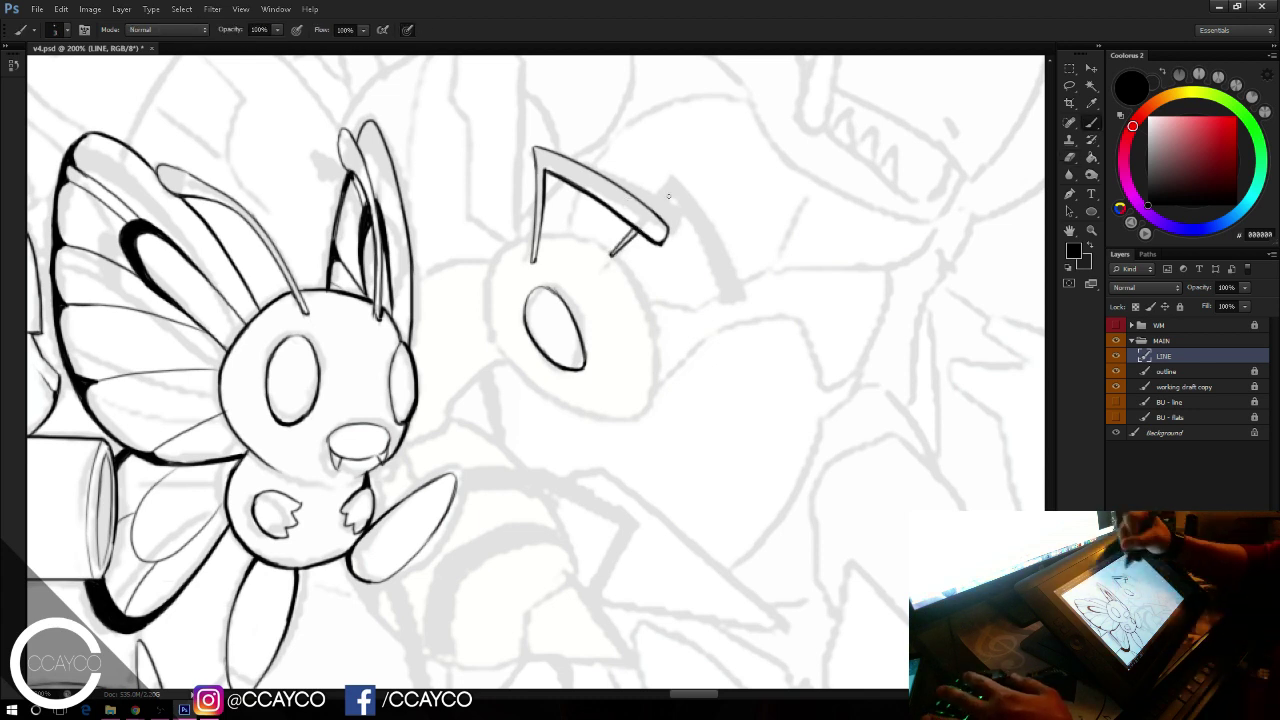
# Step: Ink the right antenna's bent outer segment, with a heavier inner edge, a thinner outer edge and a rounded end
pyautogui.moveTo(650, 209)
pyautogui.mouseDown()
pyautogui.moveTo(676, 178)
pyautogui.moveTo(714, 292)
pyautogui.mouseUp()
pyautogui.hotkey('ctrl', 'z')
pyautogui.moveTo(678, 211); pyautogui.dragTo(714, 291)
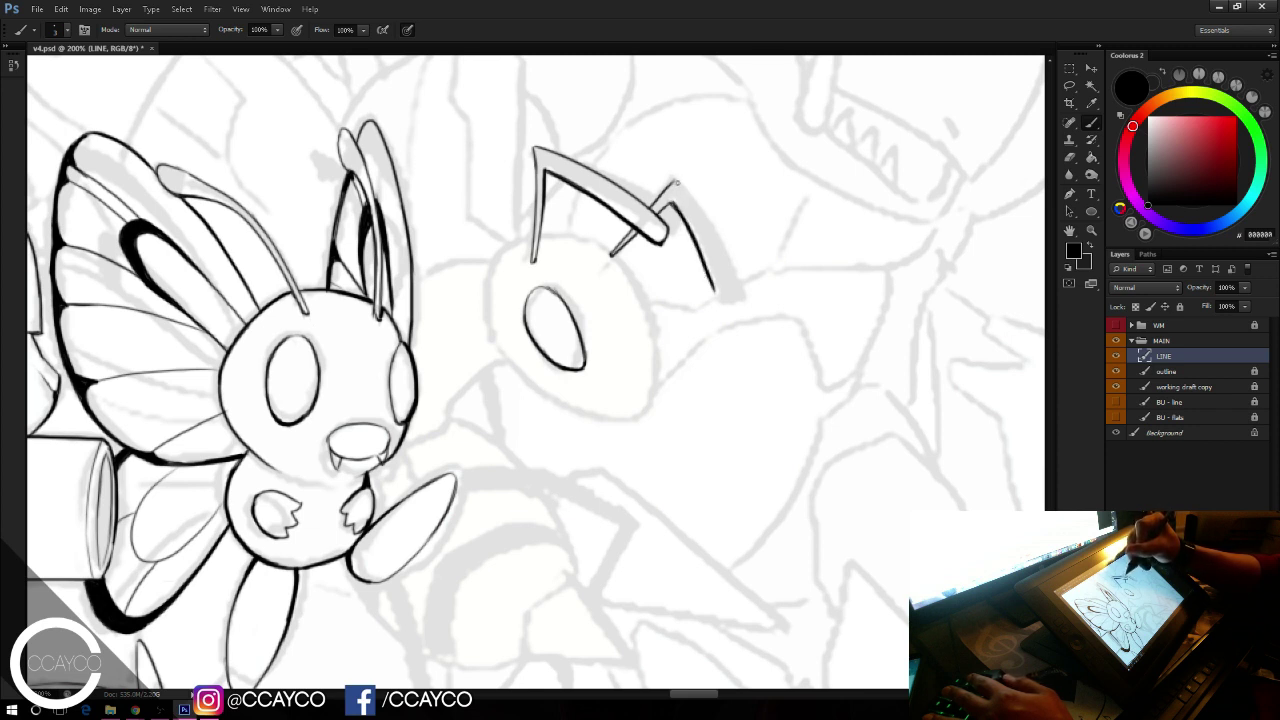
pyautogui.moveTo(680, 176); pyautogui.dragTo(740, 284)
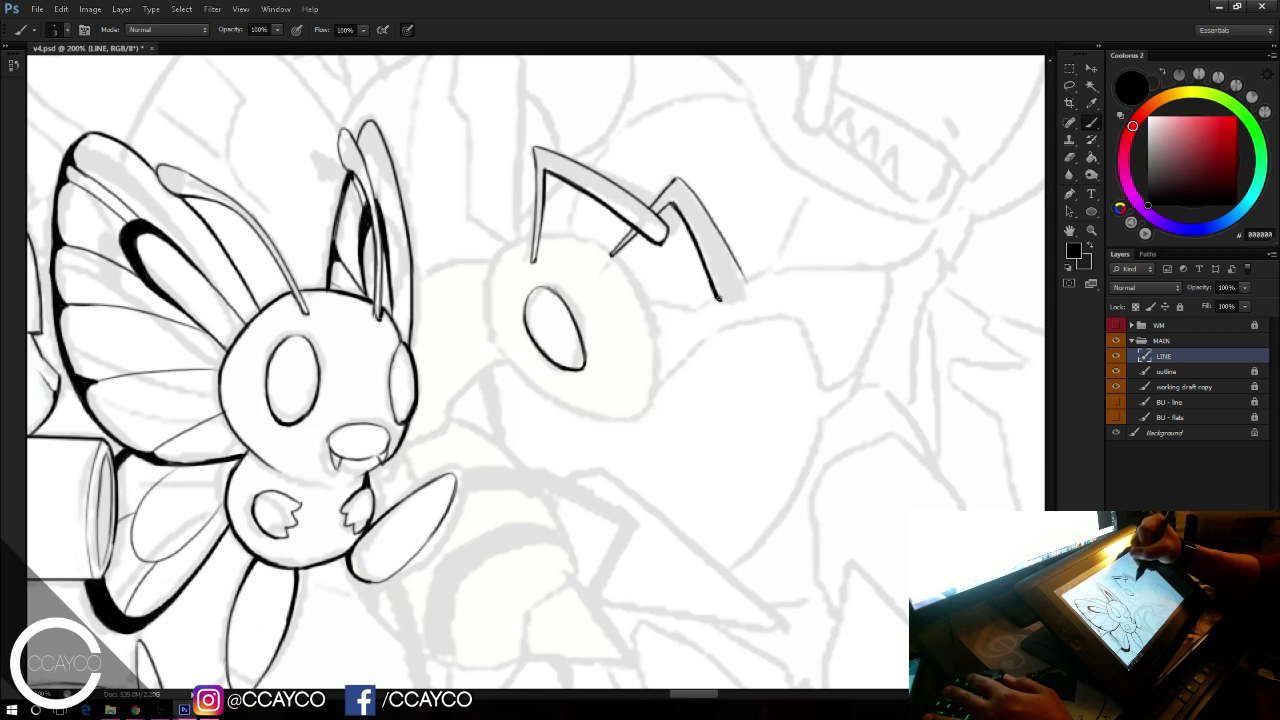
pyautogui.moveTo(716, 298); pyautogui.dragTo(745, 282)
pyautogui.press('e')
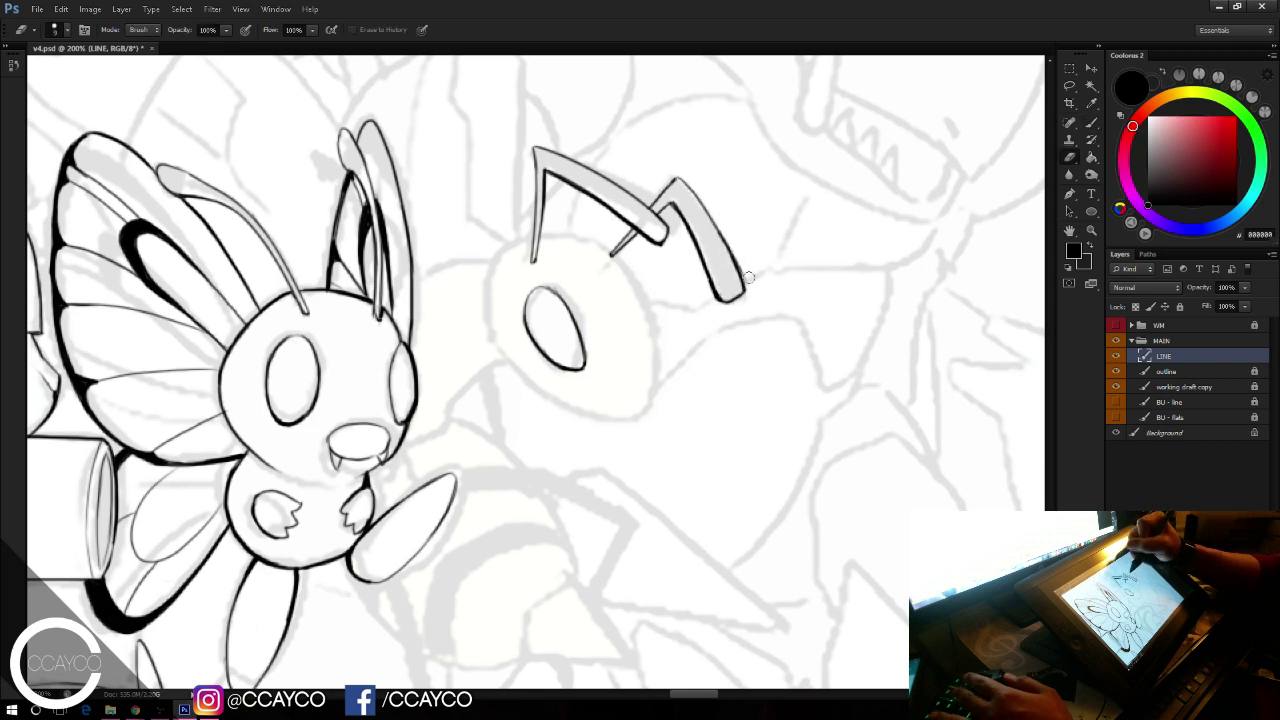
# Step: Refine and thicken the right antenna's outer edge down to its rounded end
pyautogui.press('b')
pyautogui.moveTo(716, 224); pyautogui.dragTo(744, 290)
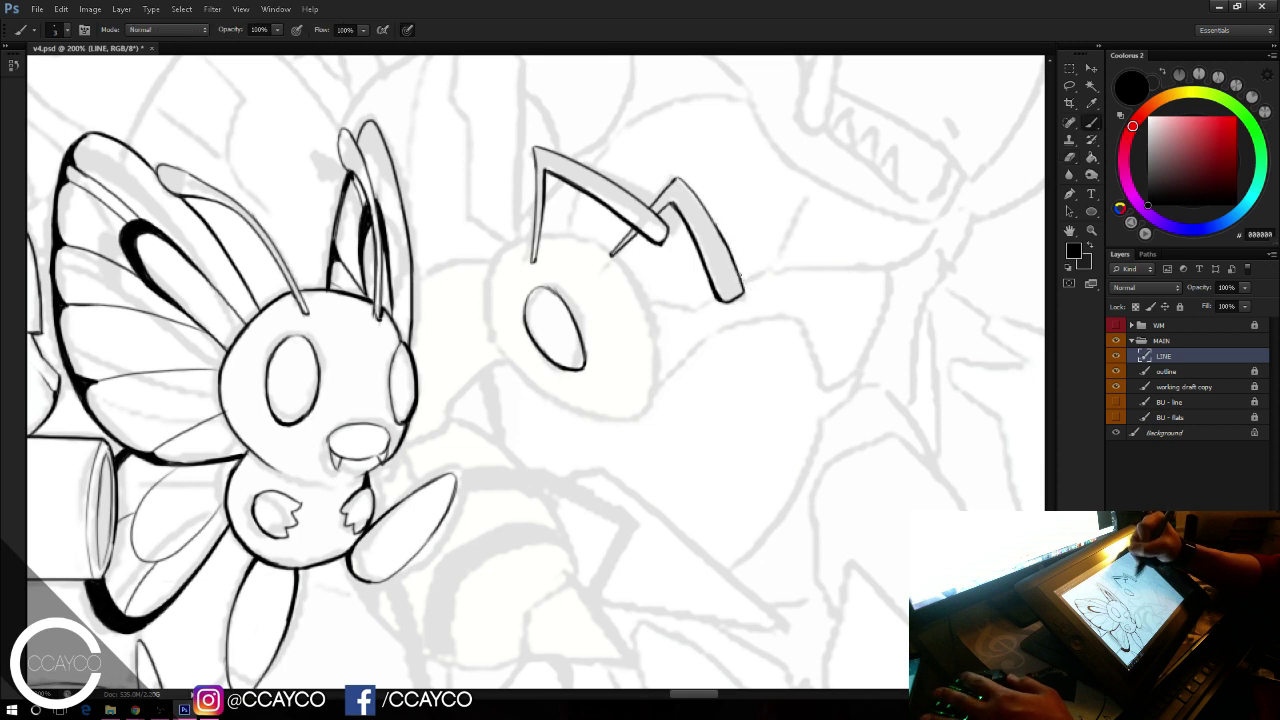
pyautogui.moveTo(680, 178); pyautogui.dragTo(740, 278)
pyautogui.hotkey('ctrl', 'z')
pyautogui.hotkey('ctrl', 'z')
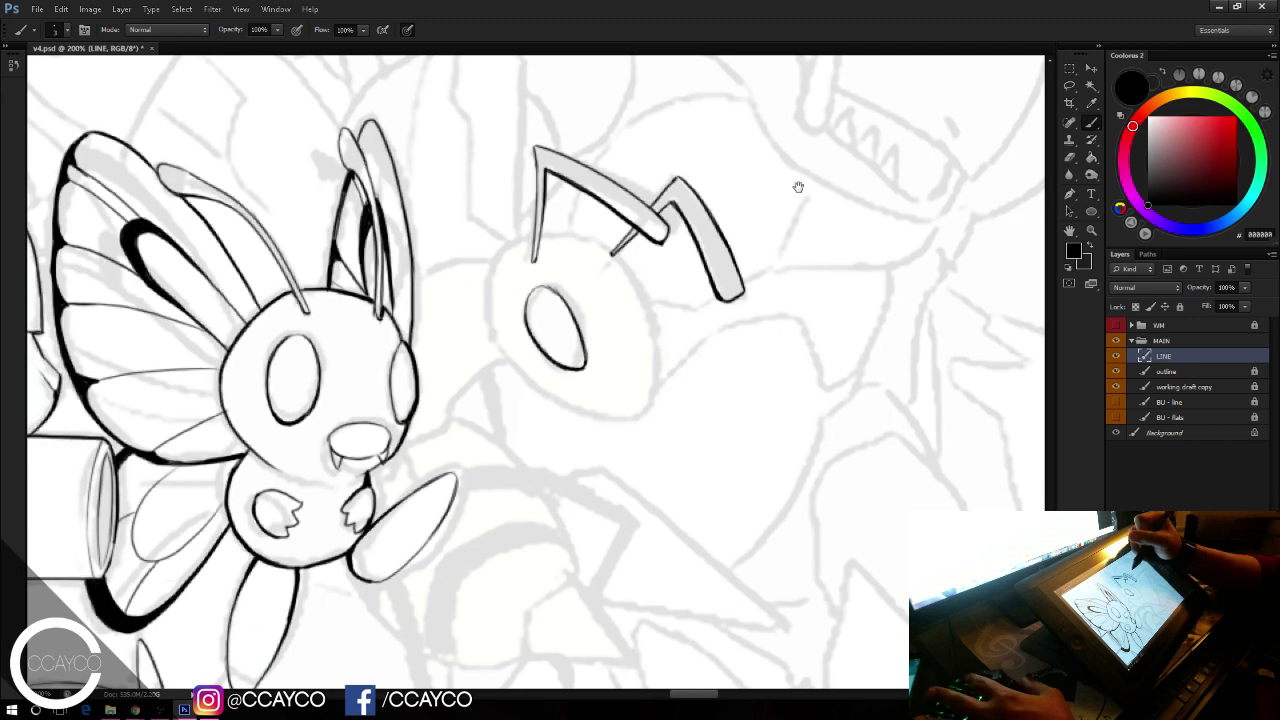
pyautogui.moveTo(778, 202); pyautogui.dragTo(797, 187)
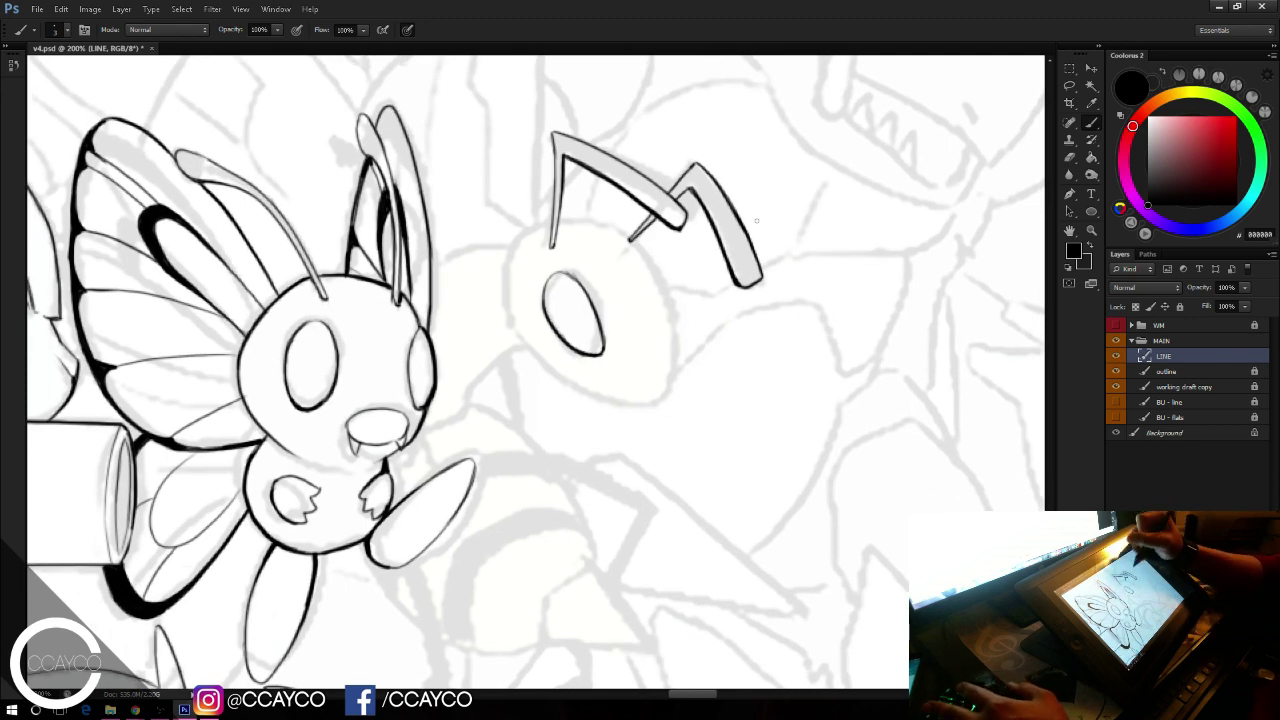
# Step: Ink the left and top outline of Beedrill's head, curving from beside the eye past the antenna bases
pyautogui.moveTo(828, 170)
pyautogui.mouseDown()
pyautogui.moveTo(871, 177)
pyautogui.moveTo(866, 163)
pyautogui.moveTo(851, 171)
pyautogui.mouseUp()
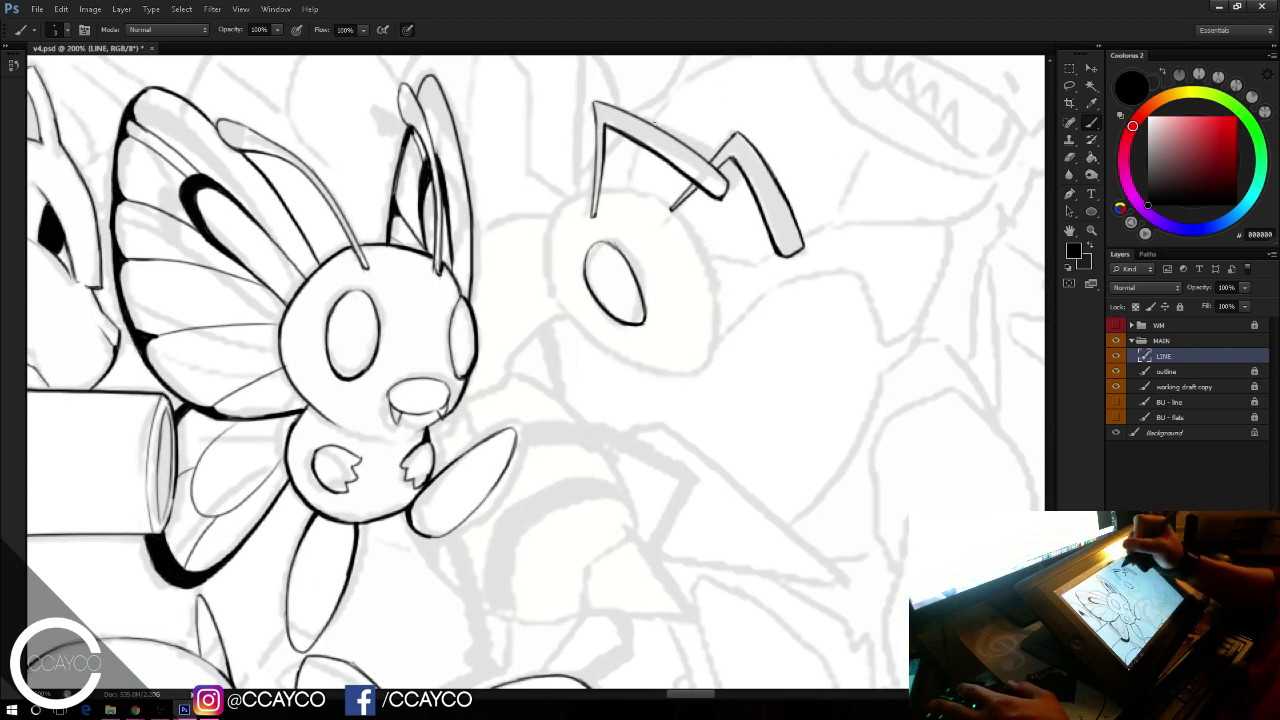
pyautogui.moveTo(553, 299)
pyautogui.mouseDown()
pyautogui.moveTo(544, 264)
pyautogui.moveTo(584, 190)
pyautogui.moveTo(660, 210)
pyautogui.moveTo(696, 238)
pyautogui.mouseUp()
pyautogui.hotkey('ctrl', 'z')
pyautogui.hotkey('ctrl', 'z')
pyautogui.moveTo(652, 196); pyautogui.dragTo(692, 239)
pyautogui.hotkey('ctrl', 'alt', 'z')
pyautogui.hotkey('ctrl', 'alt', 'z')
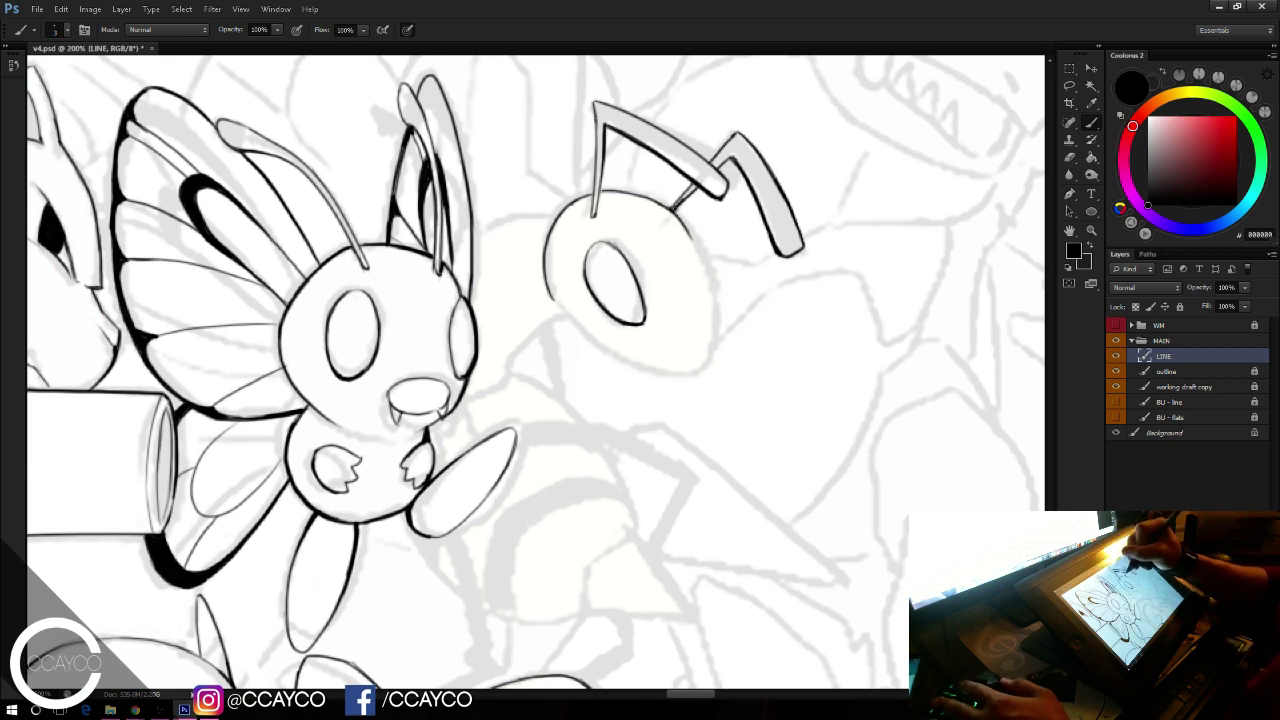
# Step: Ink the right side of Beedrill's head as one smooth curve from the right antenna's base down towards the chin
pyautogui.moveTo(673, 209); pyautogui.dragTo(715, 328)
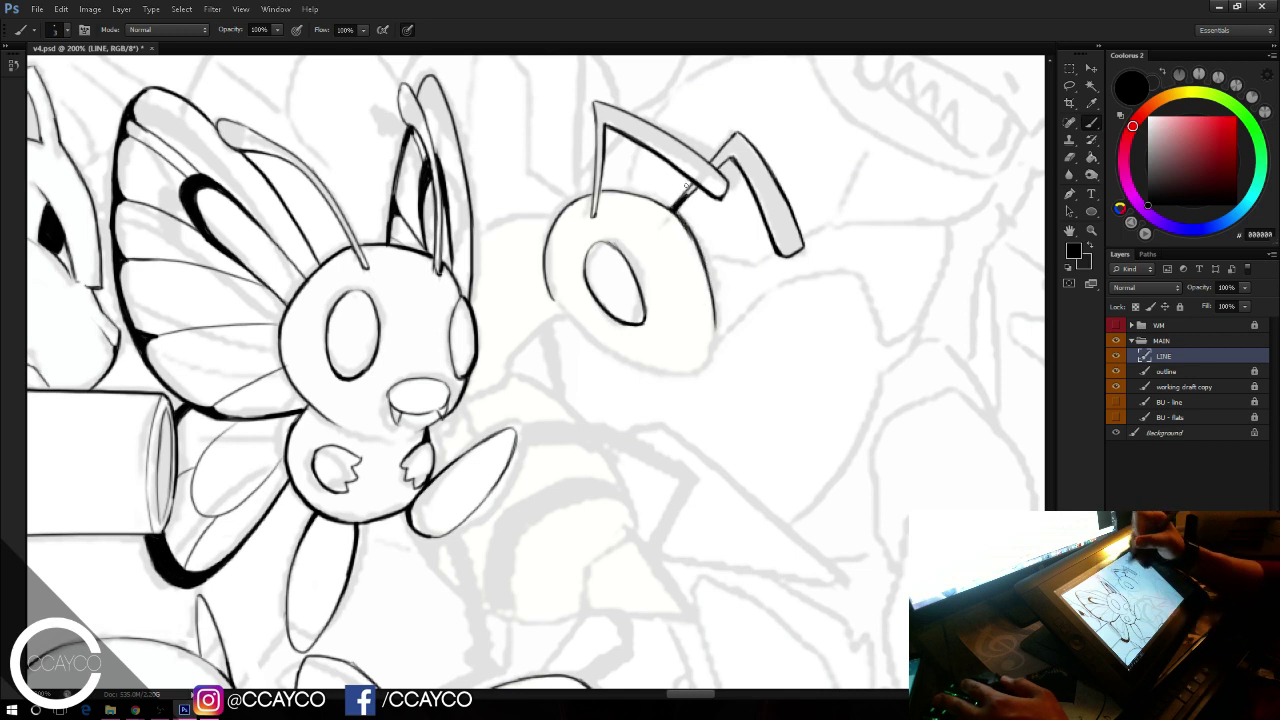
pyautogui.moveTo(713, 298)
pyautogui.mouseDown()
pyautogui.moveTo(705, 375)
pyautogui.moveTo(707, 348)
pyautogui.mouseUp()
pyautogui.hotkey('ctrl', 'alt', 'z')
pyautogui.hotkey('ctrl', 'alt', 'z')
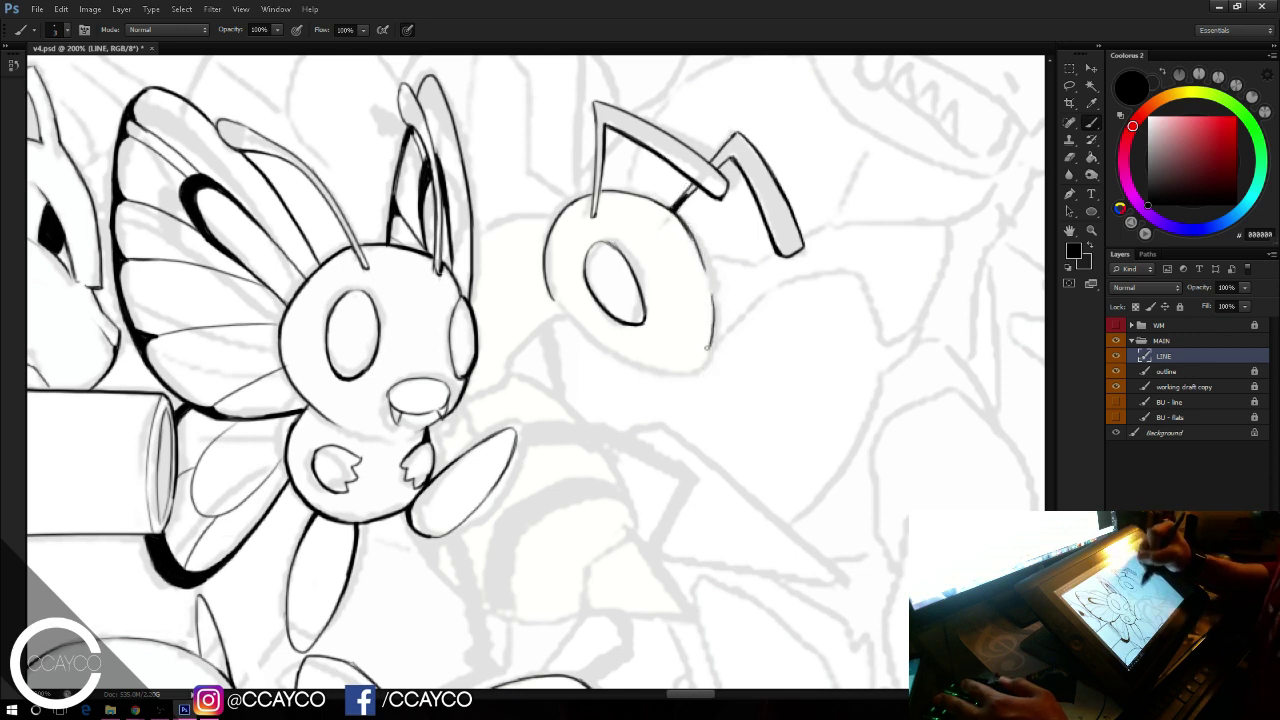
pyautogui.moveTo(690, 229); pyautogui.dragTo(715, 328)
pyautogui.hotkey('ctrl', 'z')
pyautogui.moveTo(691, 232); pyautogui.dragTo(714, 330)
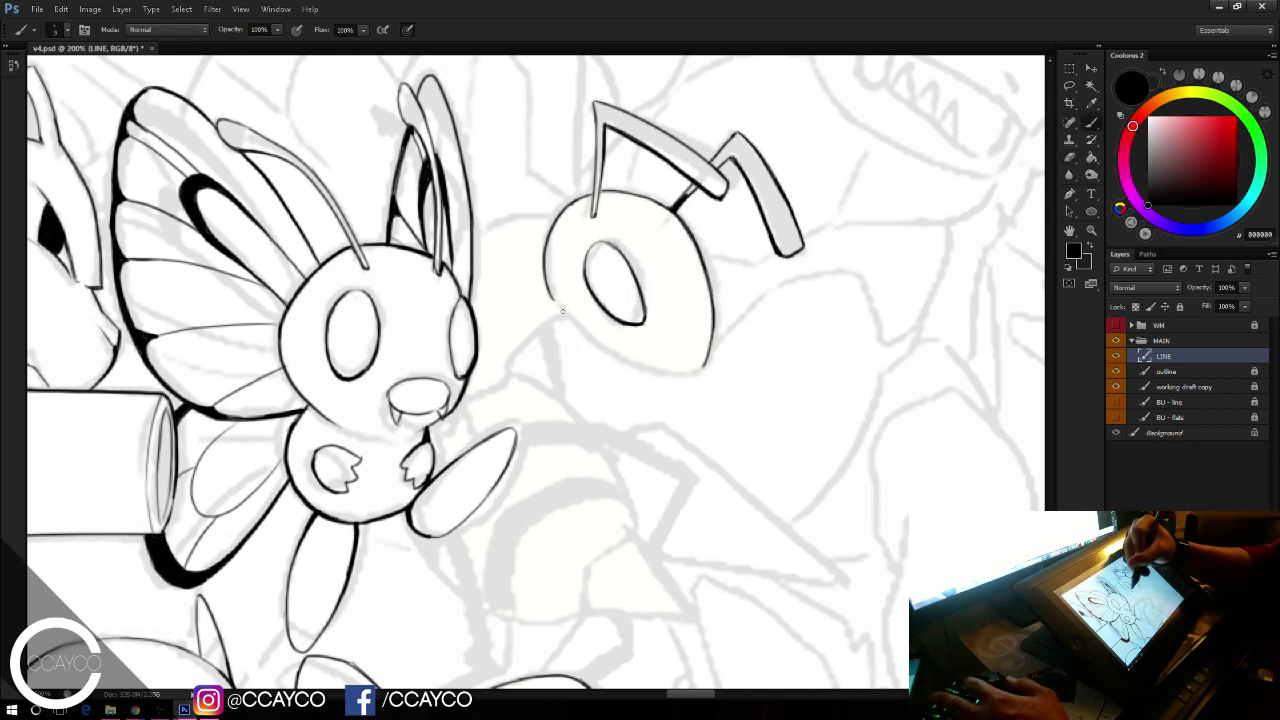
# Step: Ink the lower-left edge of Beedrill's head down to the pointed chin and clean up the tip
pyautogui.moveTo(558, 304)
pyautogui.mouseDown()
pyautogui.moveTo(668, 365)
pyautogui.moveTo(704, 370)
pyautogui.mouseUp()
pyautogui.press('e')
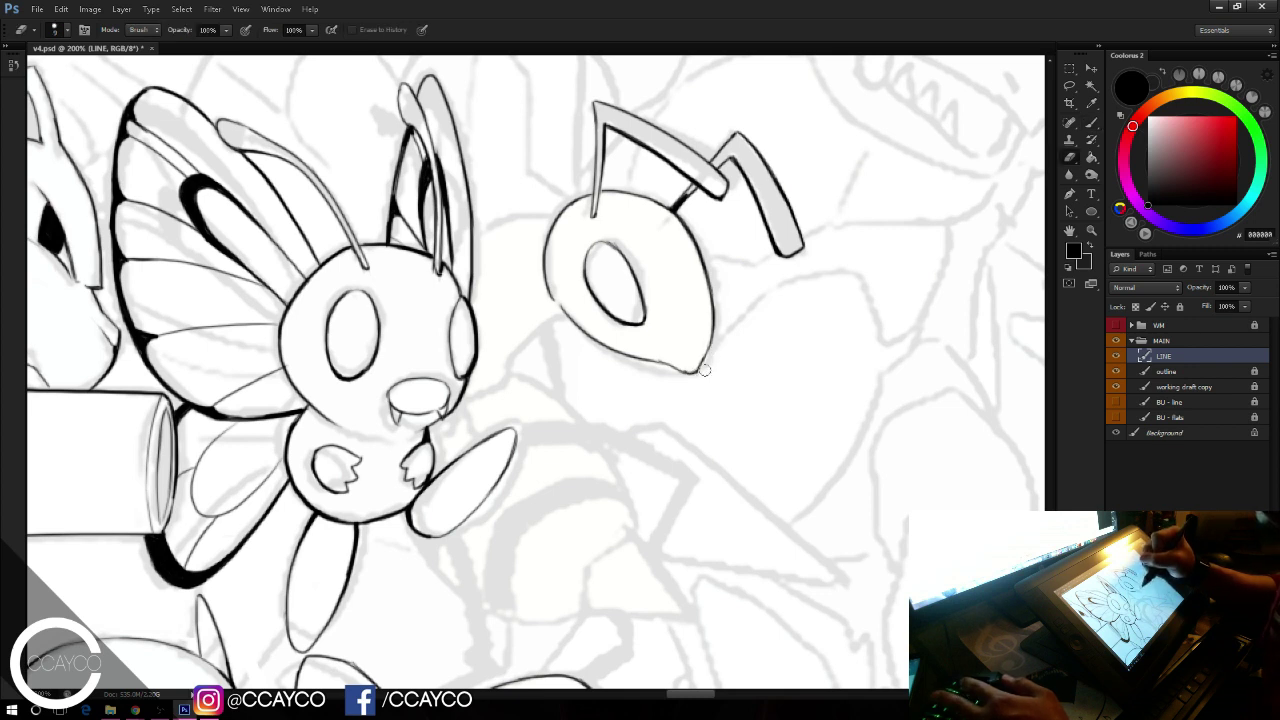
pyautogui.press('b')
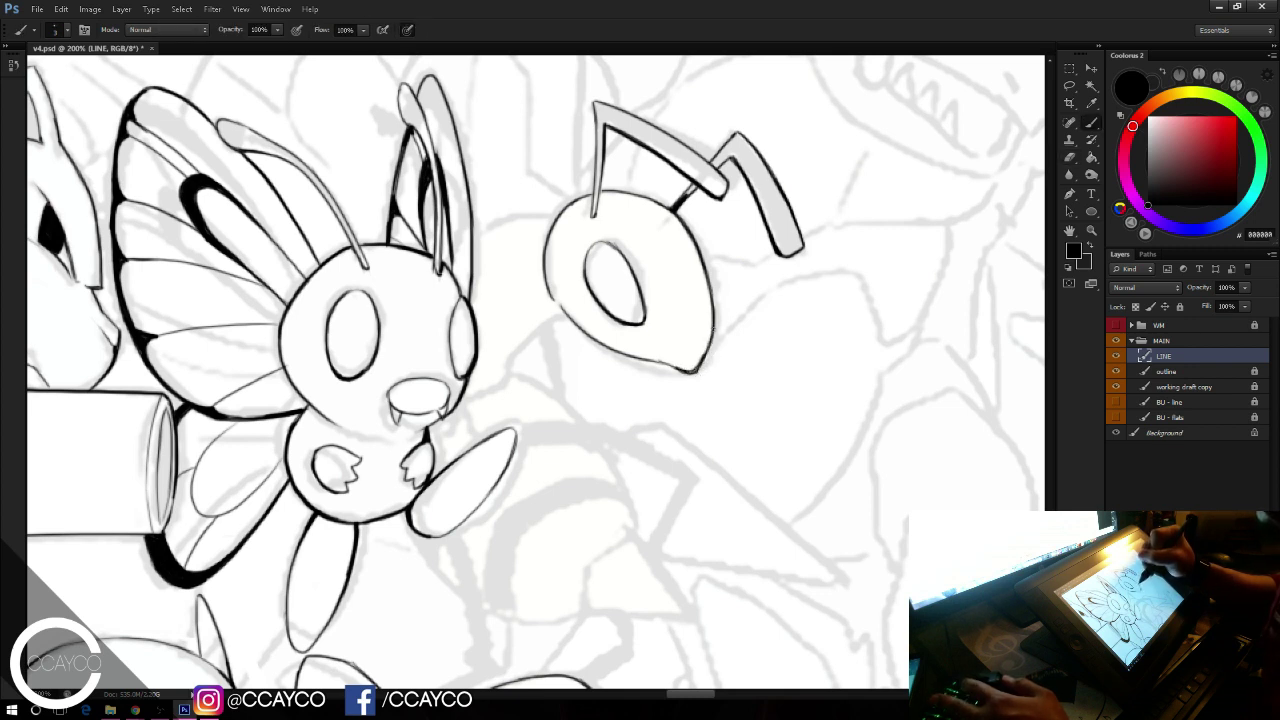
pyautogui.press('e')
pyautogui.moveTo(703, 375); pyautogui.dragTo(712, 360)
pyautogui.press('b')
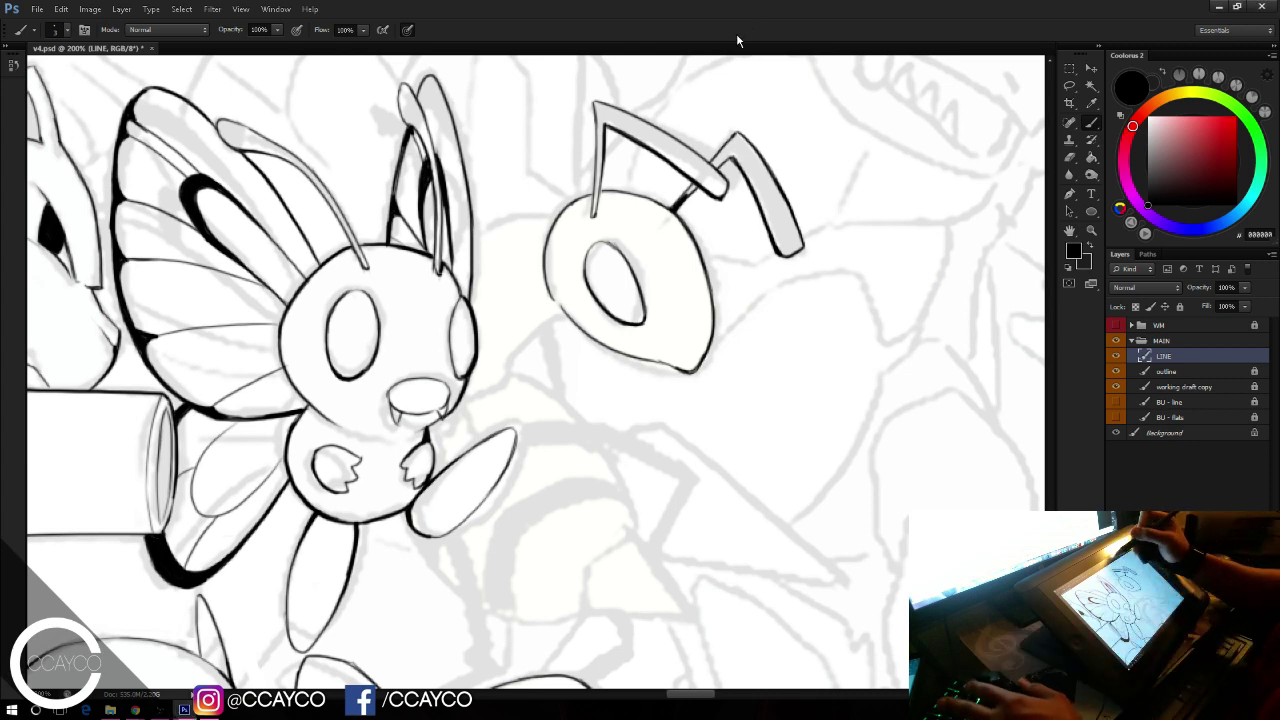
# Step: Trim the lower end of the head's left outline to leave a small gap where the thorax joins
pyautogui.press('e')
pyautogui.moveTo(549, 287); pyautogui.dragTo(554, 298)
pyautogui.press('b')
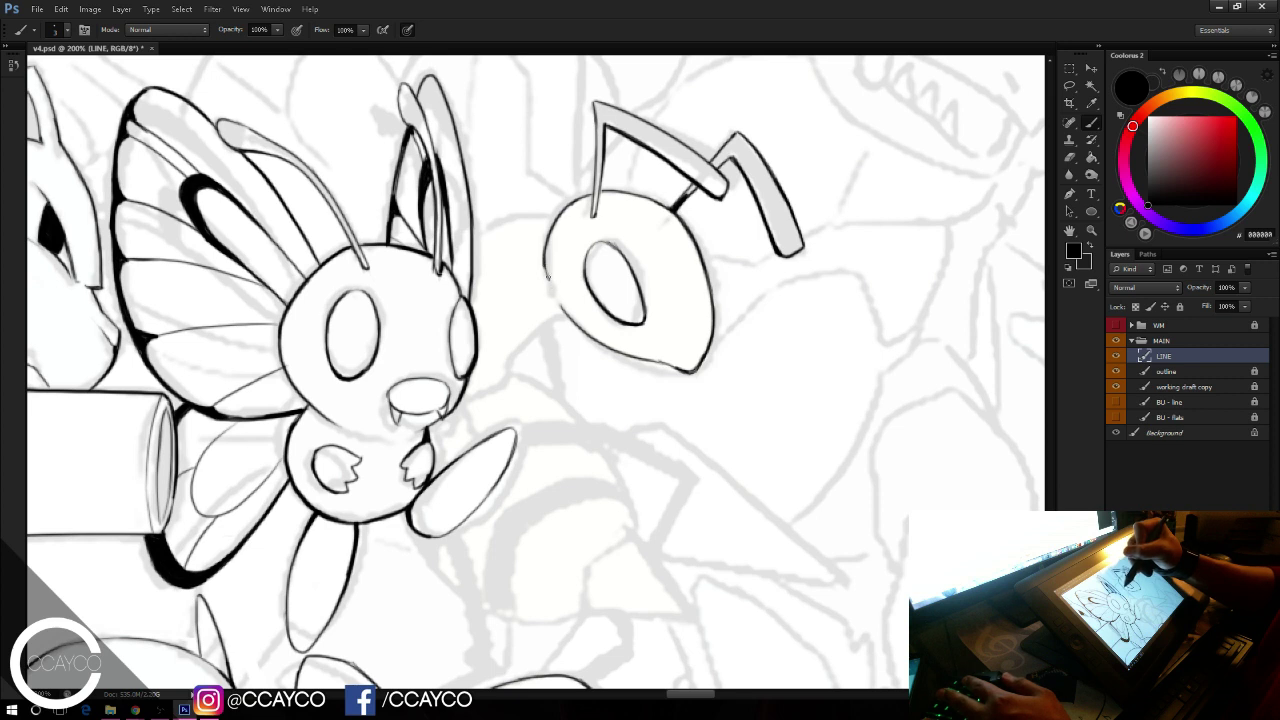
pyautogui.press('e')
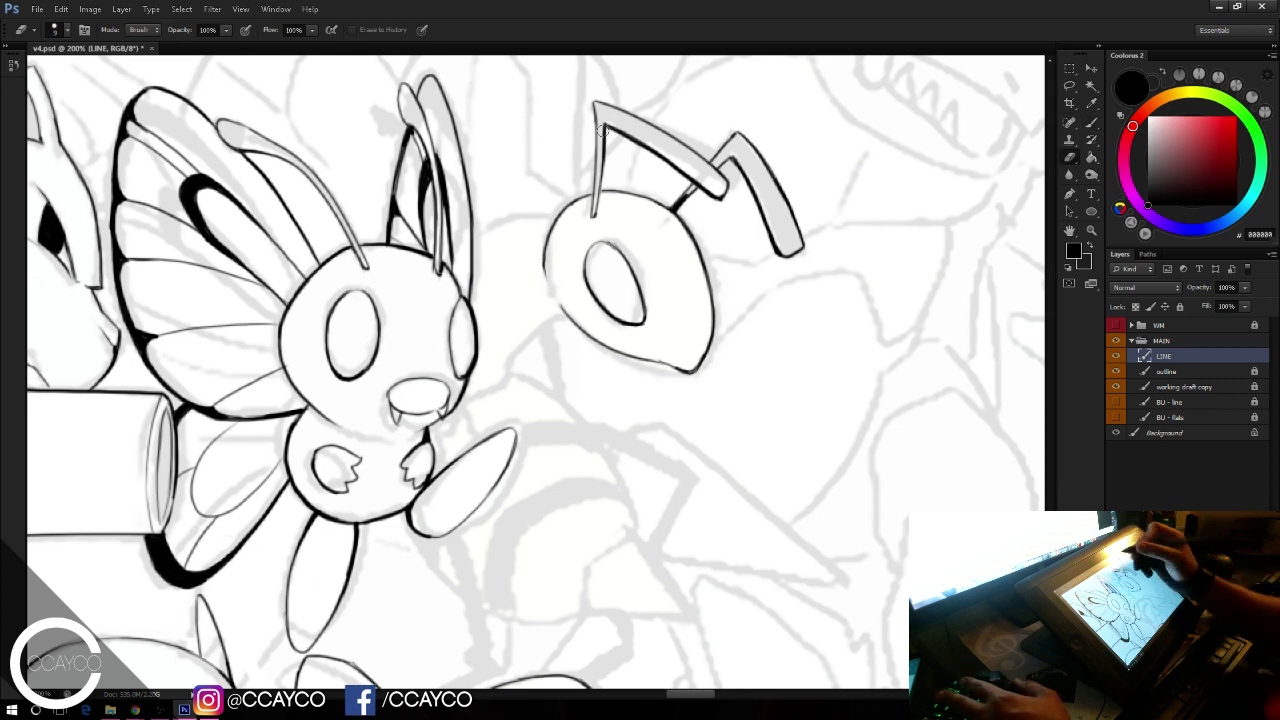
pyautogui.press('b')
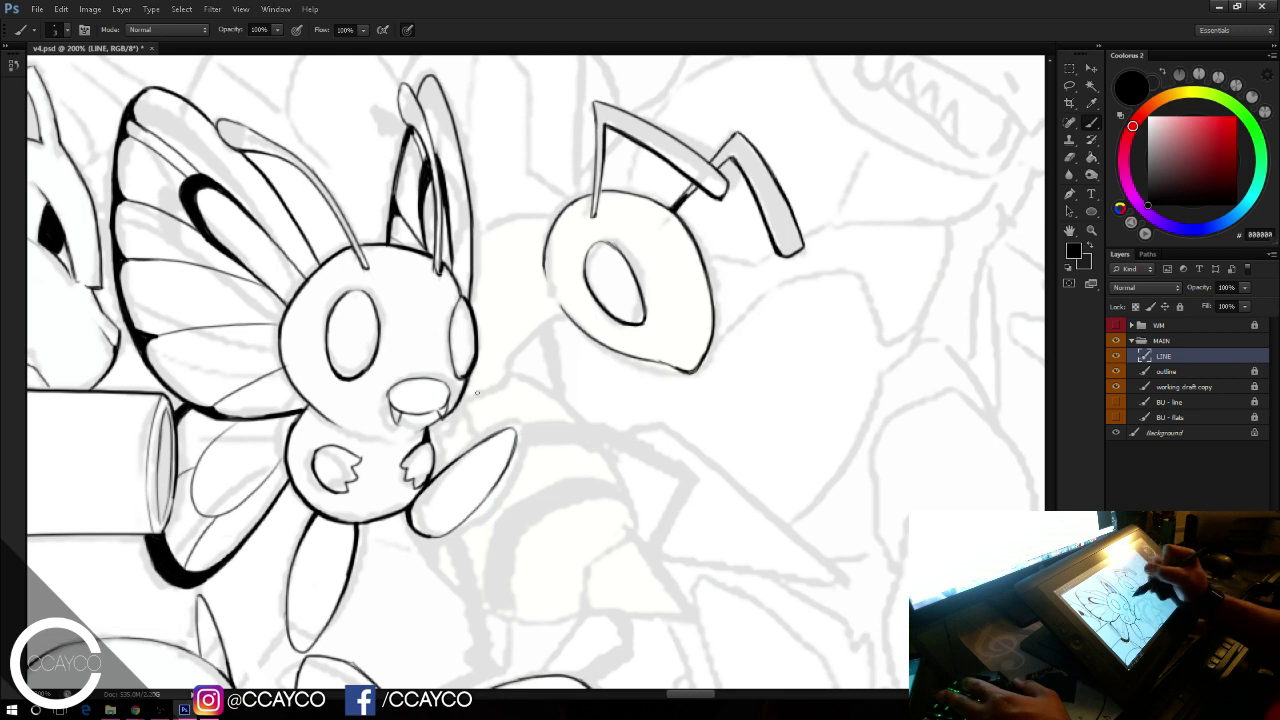
# Step: Ink the thorax's curved underside from Beedrill's head down to Butterfree's cheek with a heavier line
pyautogui.moveTo(498, 390); pyautogui.dragTo(559, 324)
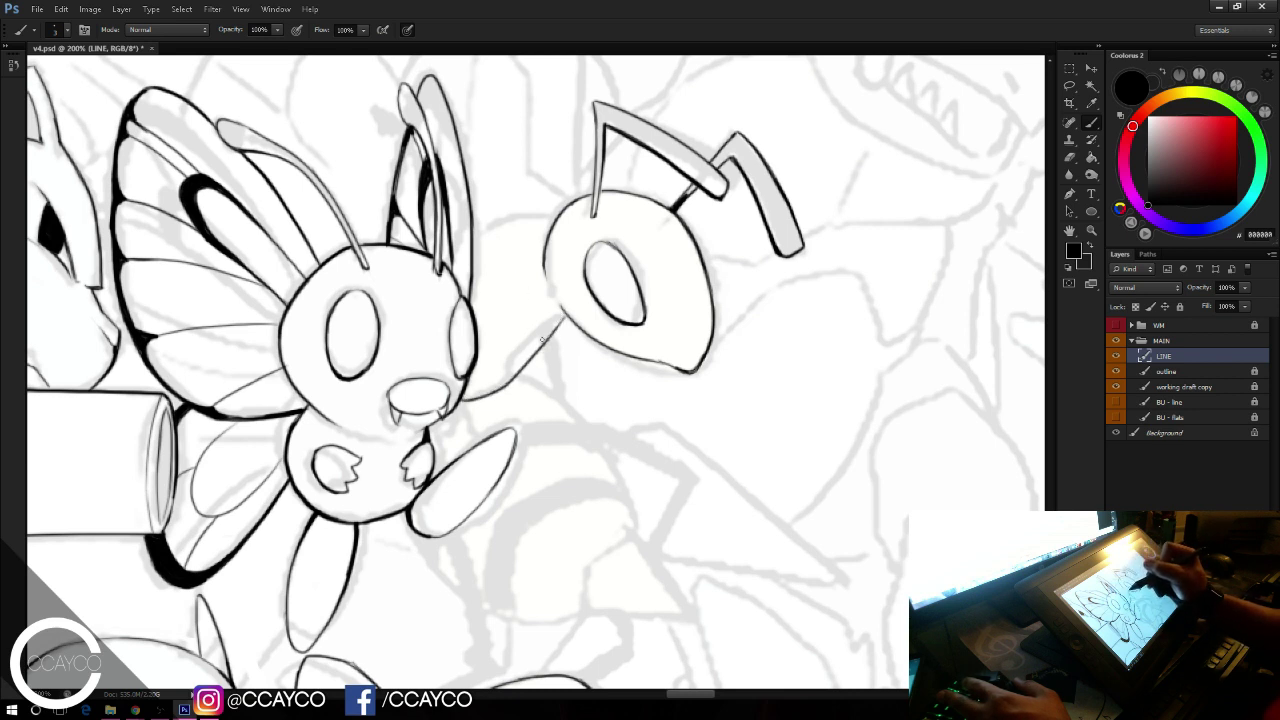
pyautogui.hotkey('ctrl', 'alt', 'z')
pyautogui.hotkey('ctrl', 'alt', 'z')
pyautogui.hotkey('ctrl', 'alt', 'z')
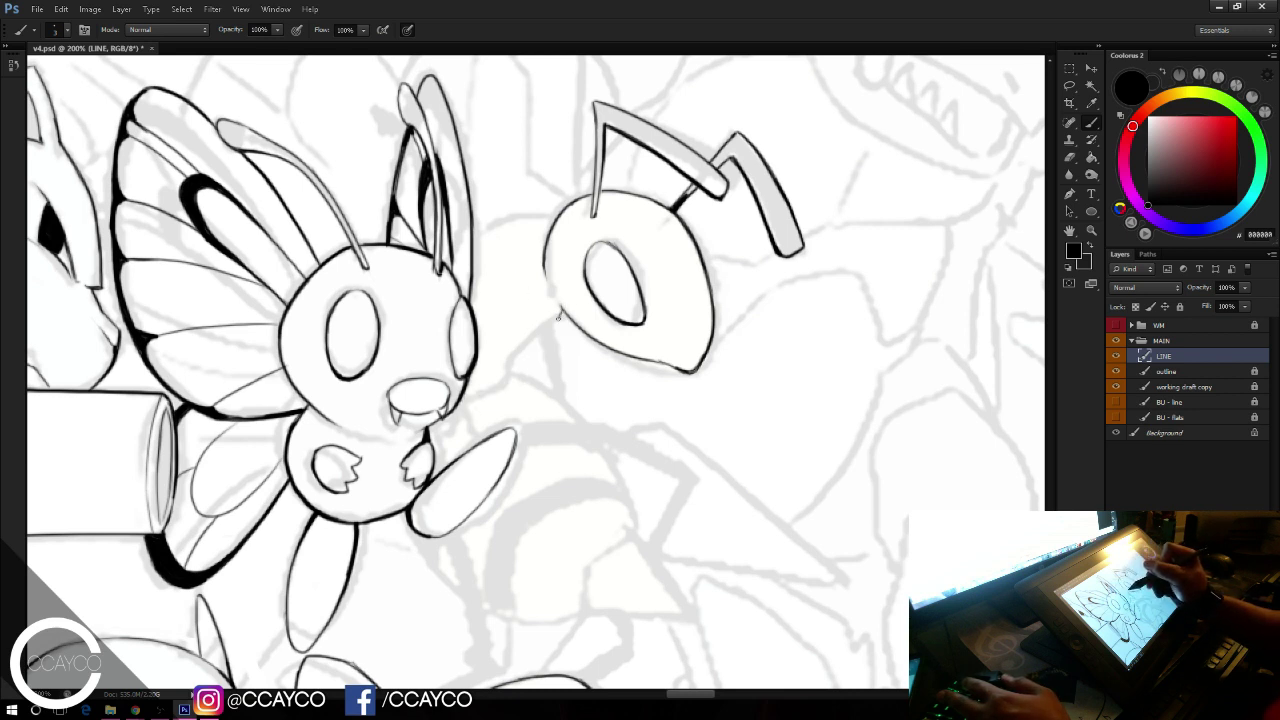
pyautogui.moveTo(562, 310)
pyautogui.mouseDown()
pyautogui.moveTo(503, 383)
pyautogui.moveTo(525, 355)
pyautogui.moveTo(476, 392)
pyautogui.moveTo(503, 382)
pyautogui.moveTo(470, 387)
pyautogui.mouseUp()
pyautogui.hotkey('ctrl', 'alt', 'z')
pyautogui.hotkey('ctrl', 'alt', 'z')
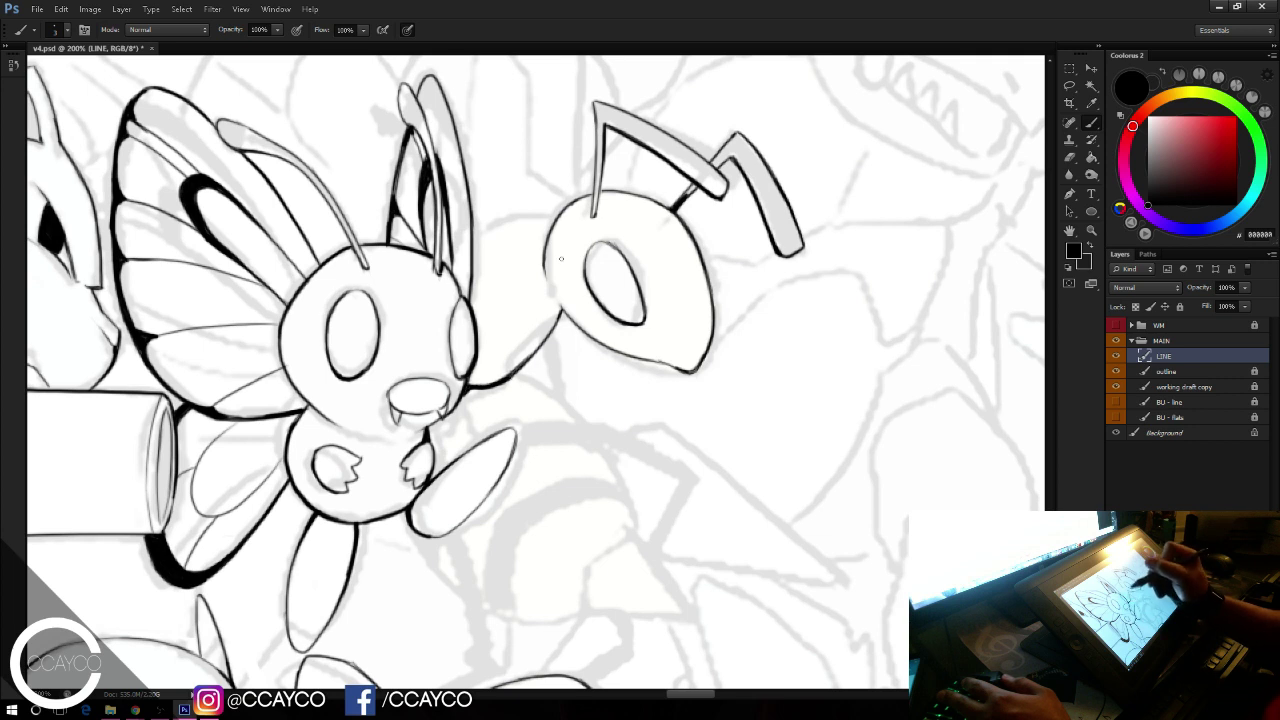
# Step: Ink the thorax's top edge from Butterfree's wing to Beedrill's head and clean up where it meets the head
pyautogui.moveTo(473, 239)
pyautogui.mouseDown()
pyautogui.moveTo(553, 217)
pyautogui.moveTo(511, 228)
pyautogui.moveTo(560, 232)
pyautogui.mouseUp()
pyautogui.hotkey('ctrl', 'alt', 'z')
pyautogui.press('e')
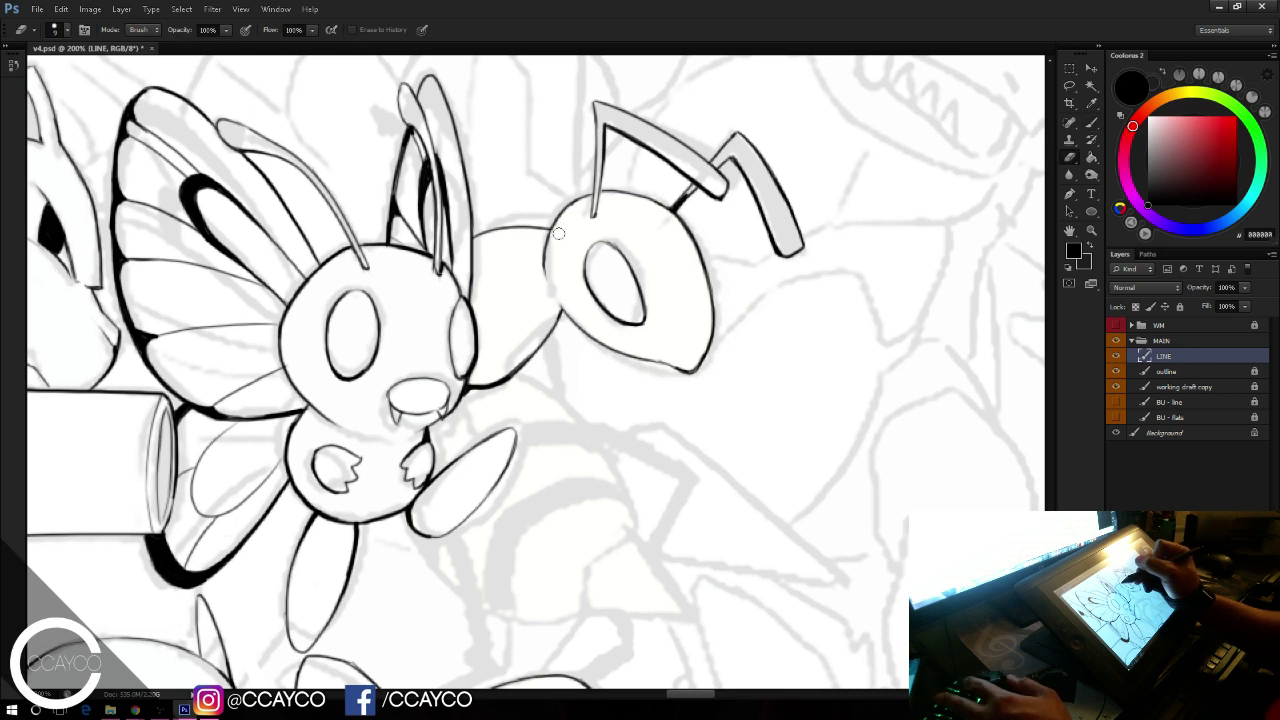
pyautogui.press('b')
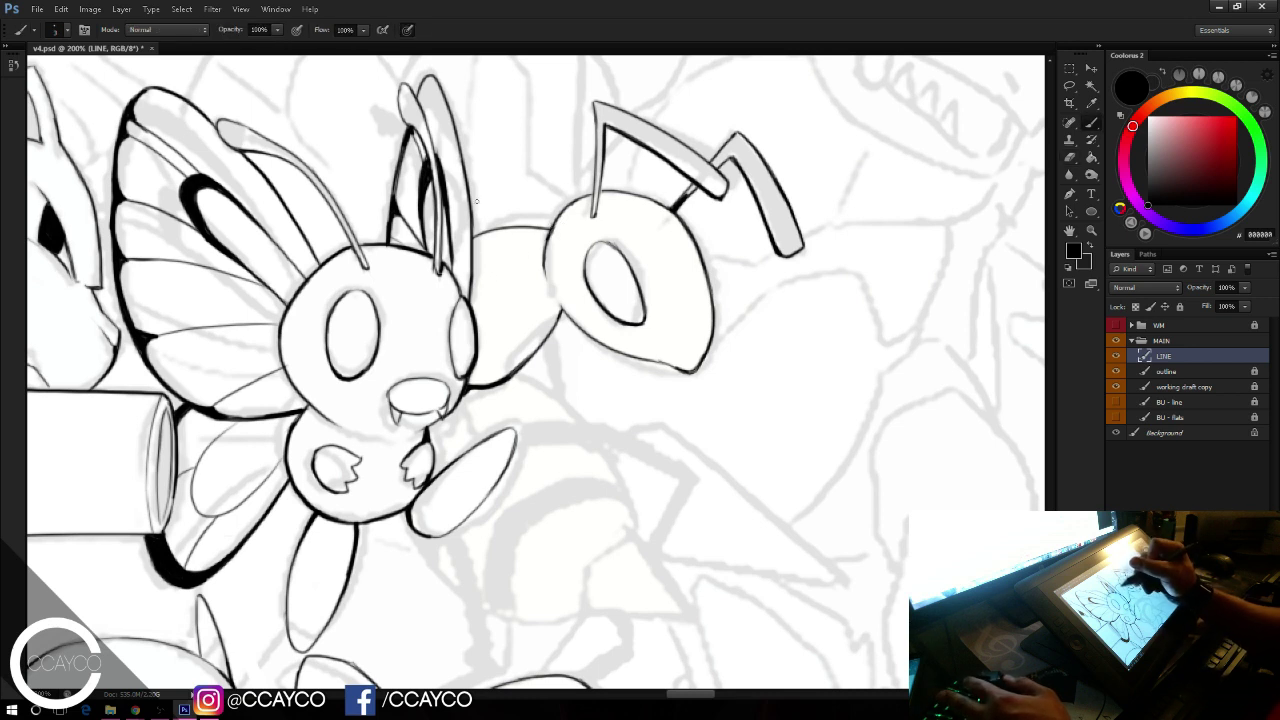
# Step: Ink the small pointed shape on the thorax beside the edge of Butterfree's wing
pyautogui.moveTo(474, 250)
pyautogui.mouseDown()
pyautogui.moveTo(499, 263)
pyautogui.moveTo(471, 286)
pyautogui.moveTo(515, 250)
pyautogui.moveTo(471, 286)
pyautogui.mouseUp()
pyautogui.hotkey('ctrl', 'z')
pyautogui.press('e')
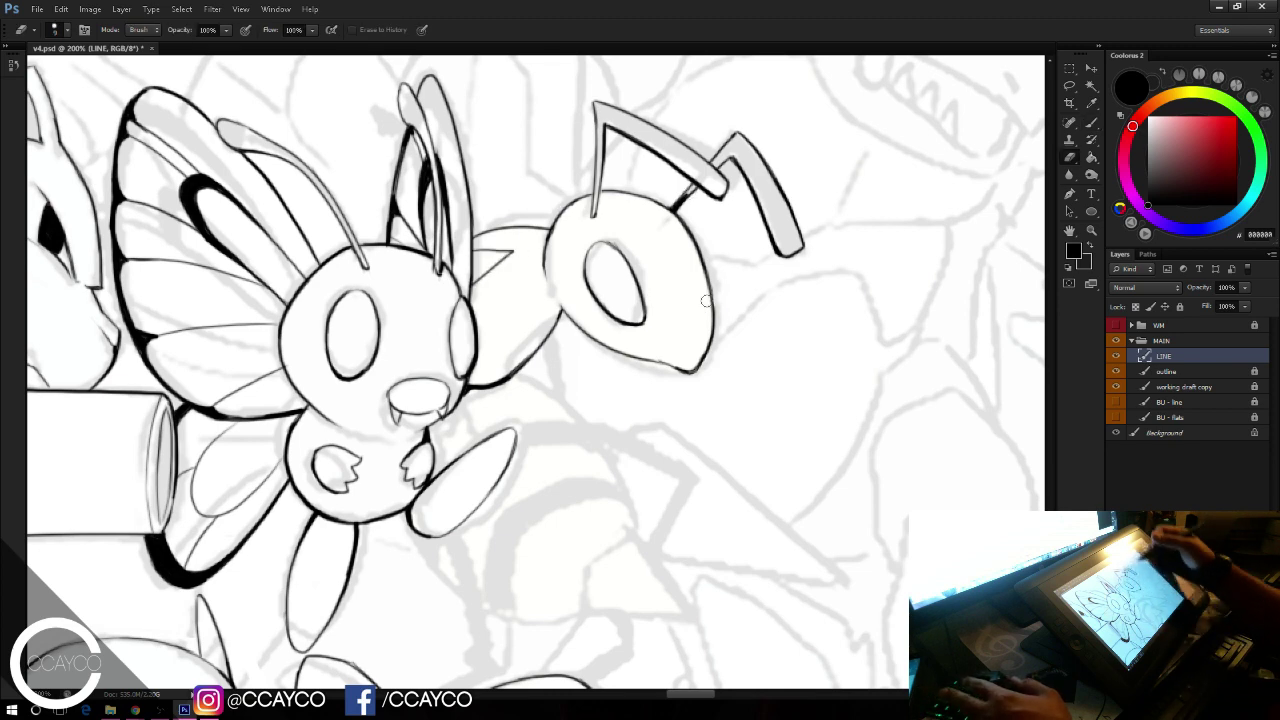
# Step: Ink the narrow limb section hanging beneath Beedrill's head, with two short edges running down from the thorax
pyautogui.moveTo(851, 414); pyautogui.dragTo(817, 366)
pyautogui.press('b')
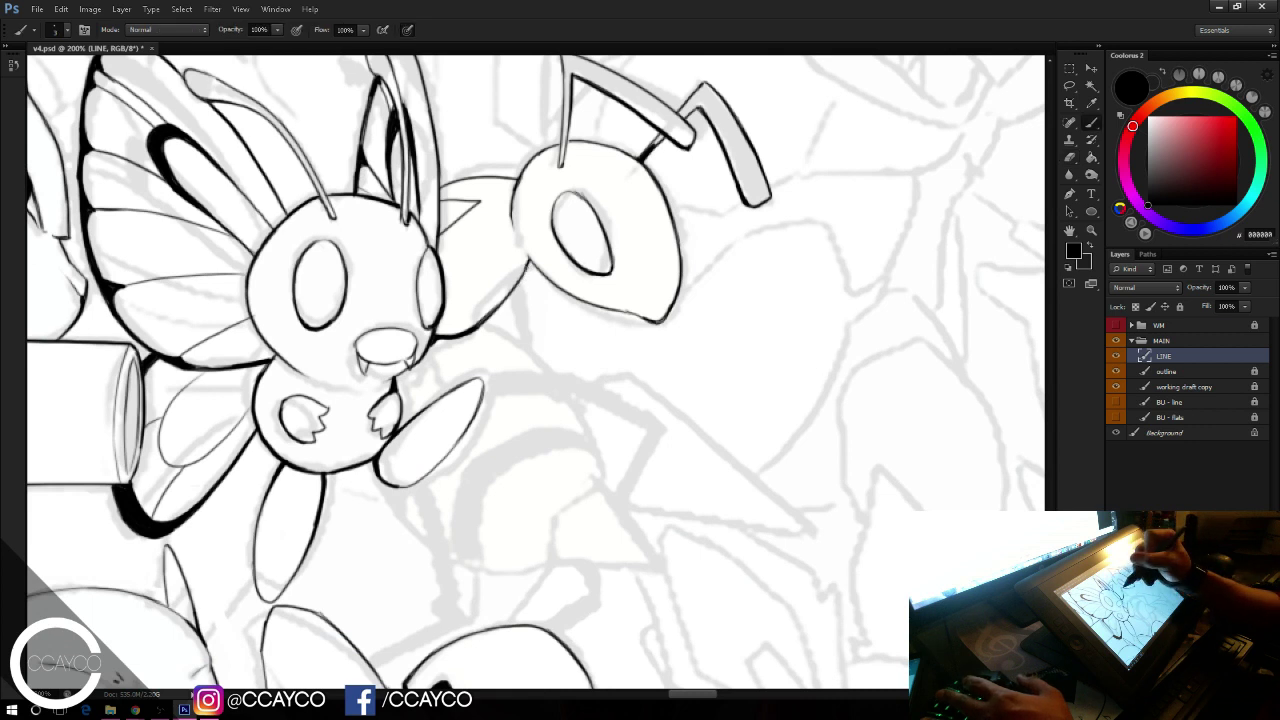
pyautogui.moveTo(528, 265); pyautogui.dragTo(536, 344)
pyautogui.hotkey('ctrl', 'z')
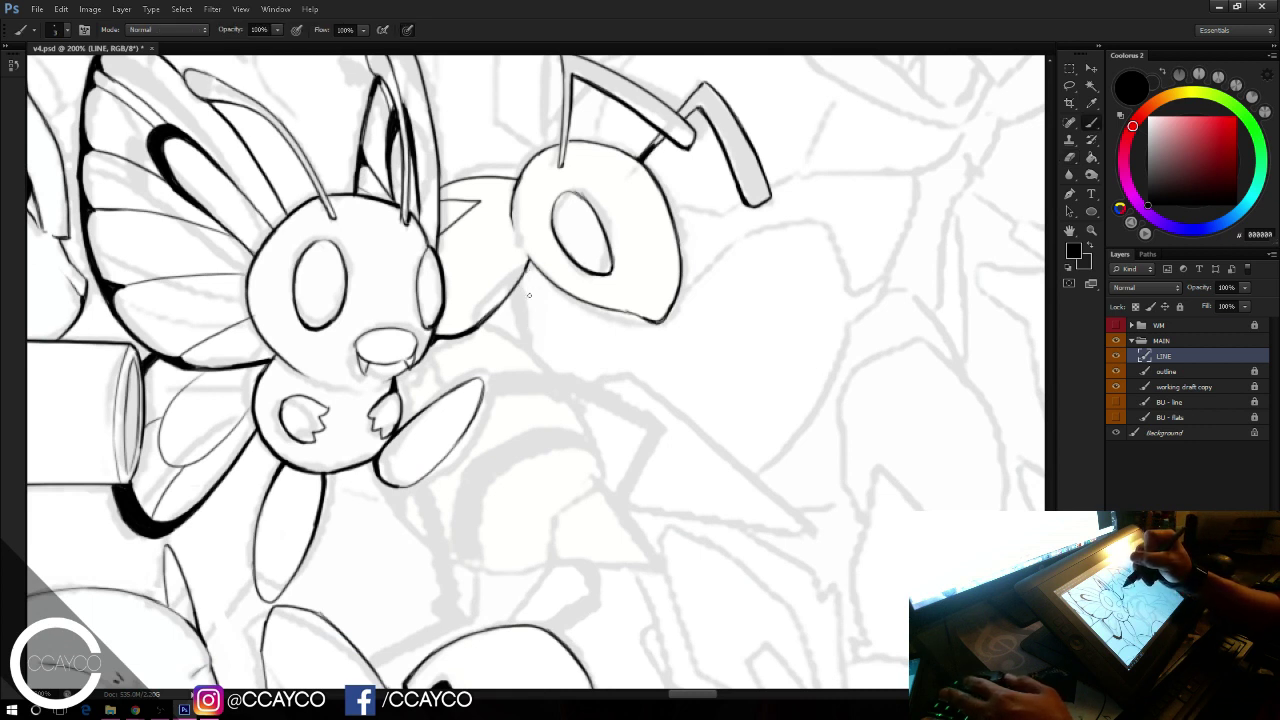
pyautogui.moveTo(527, 270); pyautogui.dragTo(534, 346)
pyautogui.moveTo(528, 268); pyautogui.dragTo(532, 328)
pyautogui.hotkey('ctrl', 'z')
pyautogui.hotkey('ctrl', 'z')
pyautogui.moveTo(528, 268); pyautogui.dragTo(530, 312)
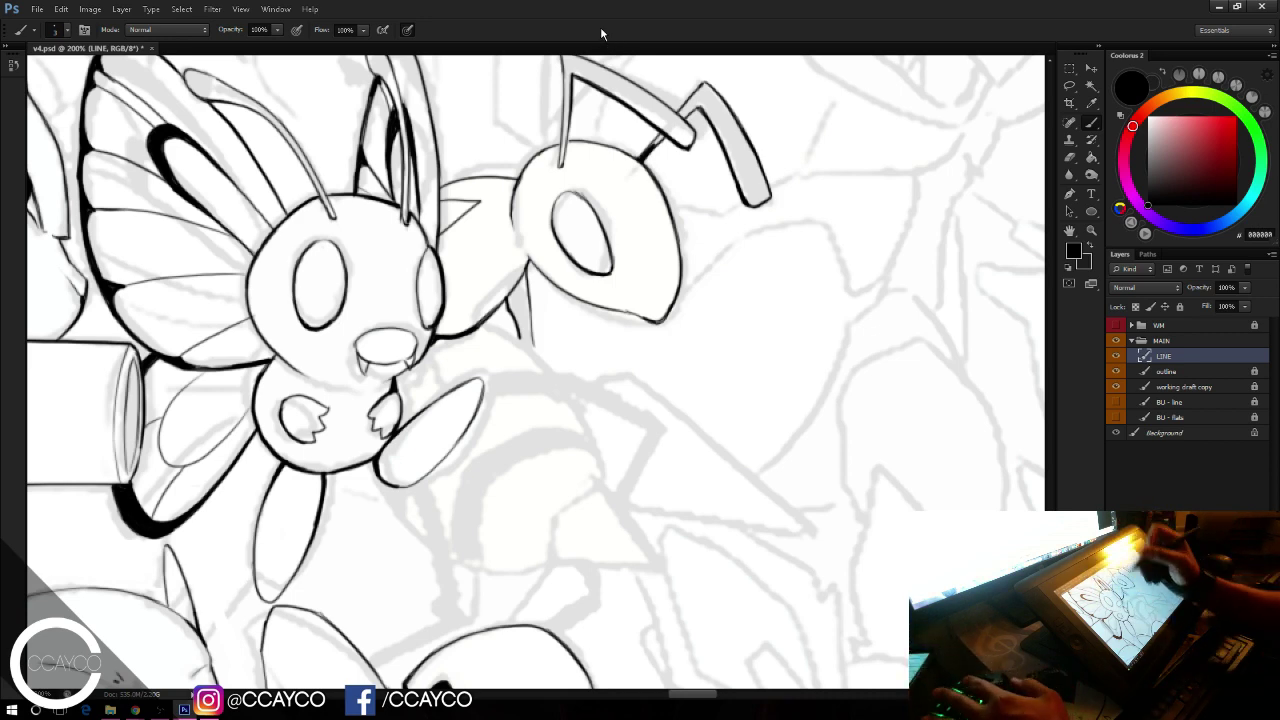
# Step: Ink both long edges of the leg's upper segment from the thorax diagonally down to the knee
pyautogui.moveTo(675, 241); pyautogui.dragTo(681, 174)
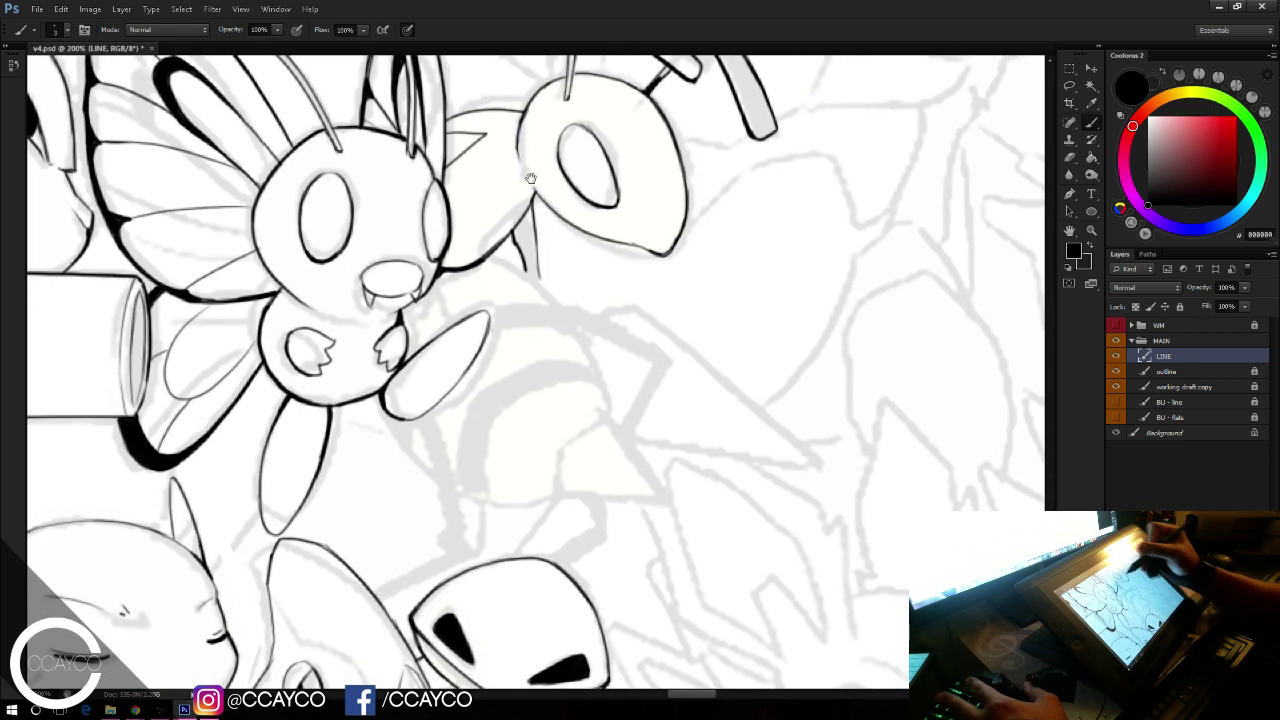
pyautogui.moveTo(490, 252); pyautogui.dragTo(666, 362)
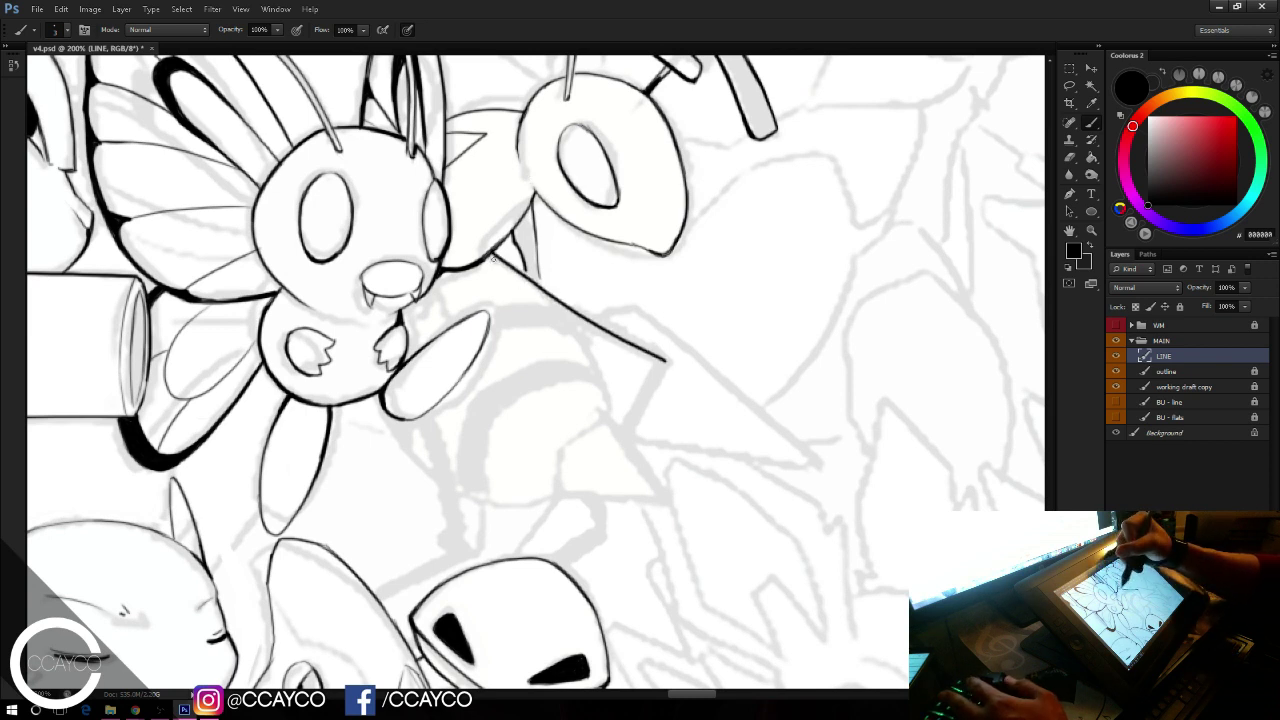
pyautogui.hotkey('ctrl', 'z')
pyautogui.moveTo(492, 255)
pyautogui.mouseDown()
pyautogui.moveTo(648, 348)
pyautogui.moveTo(645, 369)
pyautogui.mouseUp()
pyautogui.hotkey('ctrl', 'z')
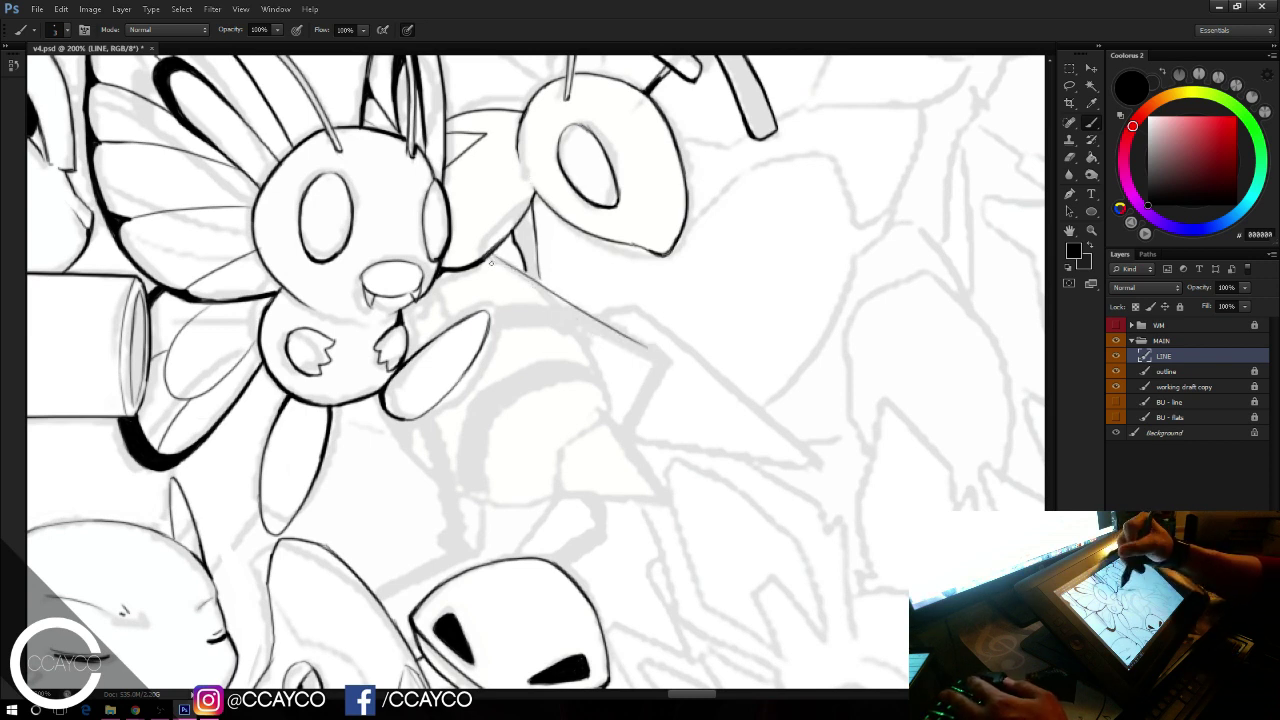
pyautogui.moveTo(488, 259); pyautogui.dragTo(651, 368)
pyautogui.moveTo(488, 255)
pyautogui.mouseDown()
pyautogui.moveTo(648, 346)
pyautogui.moveTo(665, 370)
pyautogui.mouseUp()
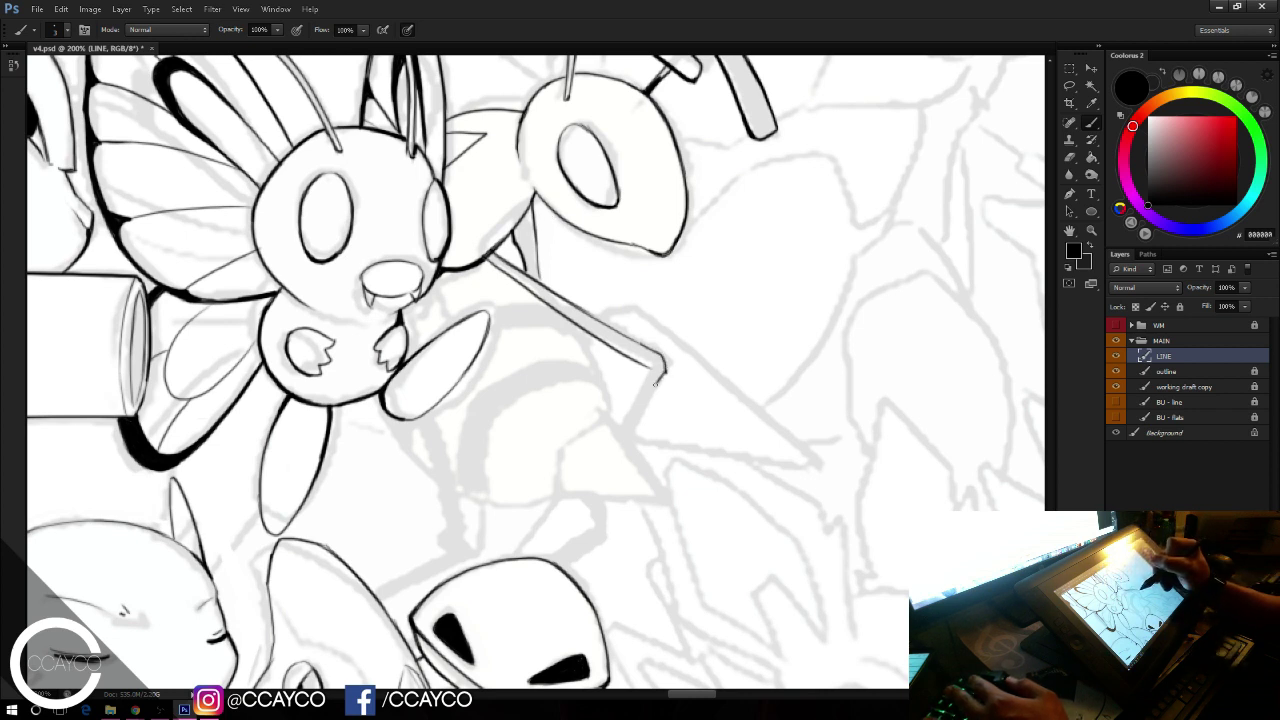
# Step: Ink the angular knee joint and both edges of the short segment running down-left from it
pyautogui.moveTo(655, 385); pyautogui.dragTo(671, 460)
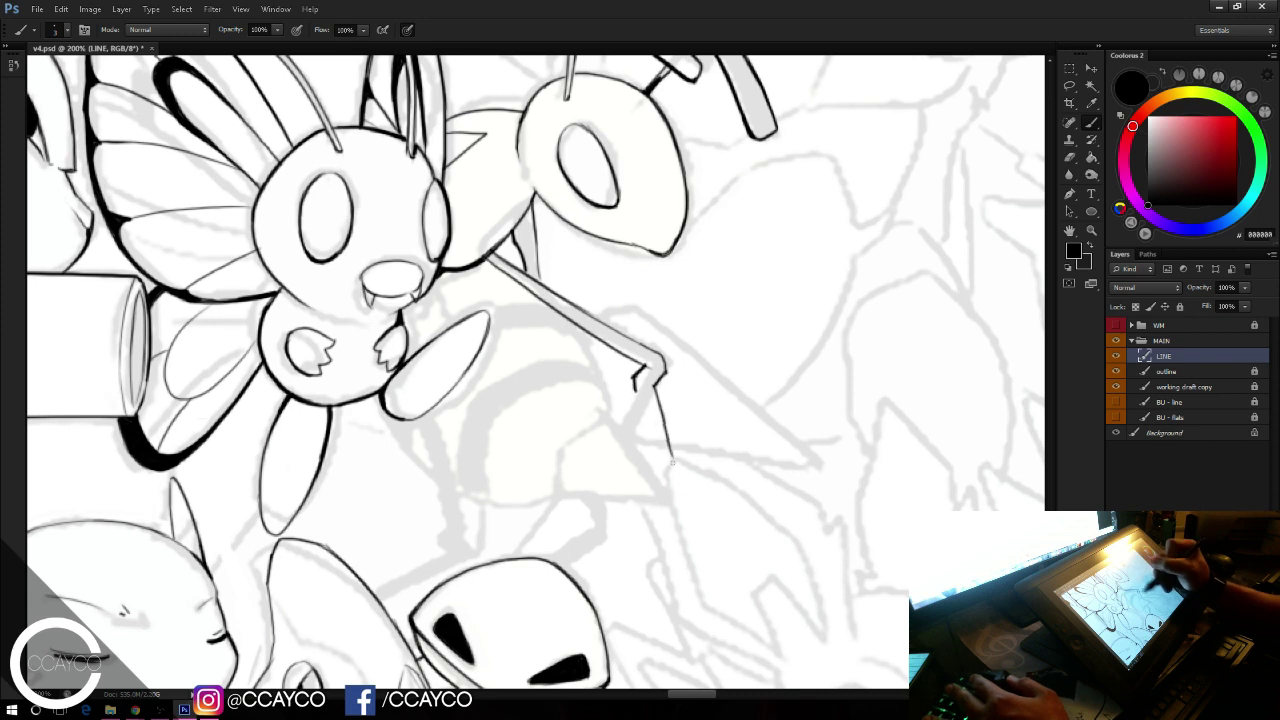
pyautogui.hotkey('ctrl', 'z')
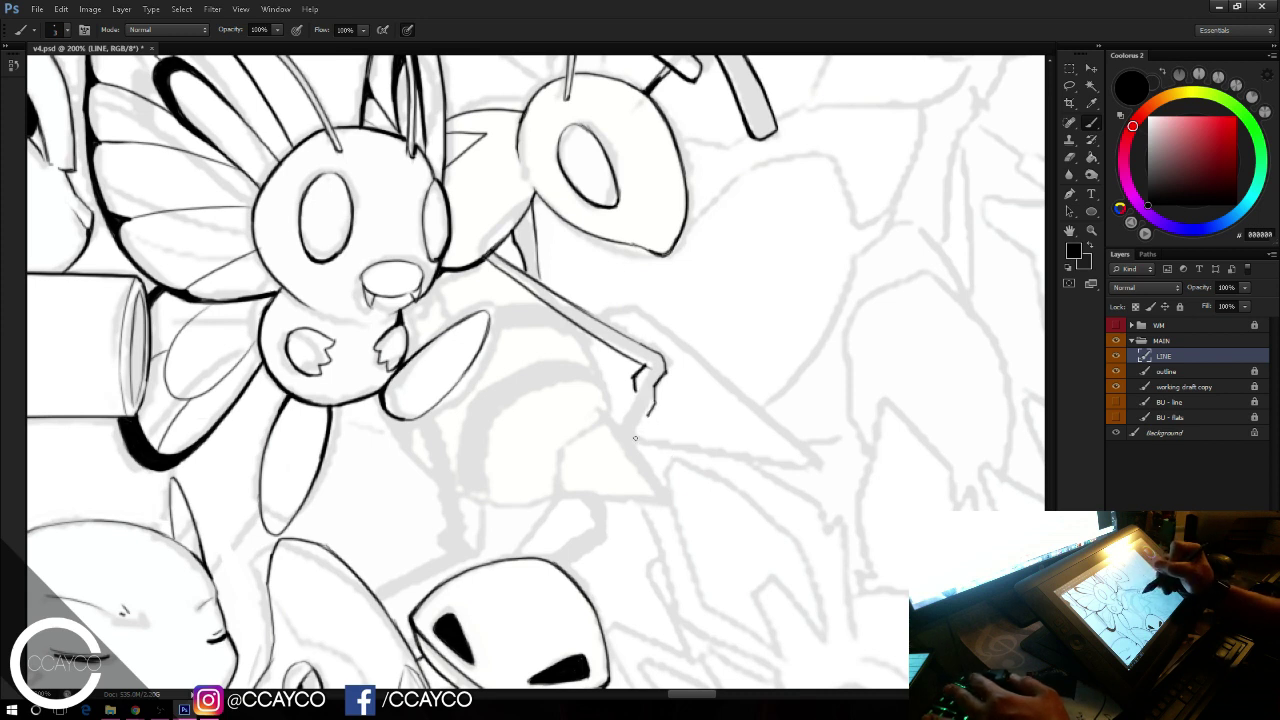
pyautogui.moveTo(638, 378); pyautogui.dragTo(603, 428)
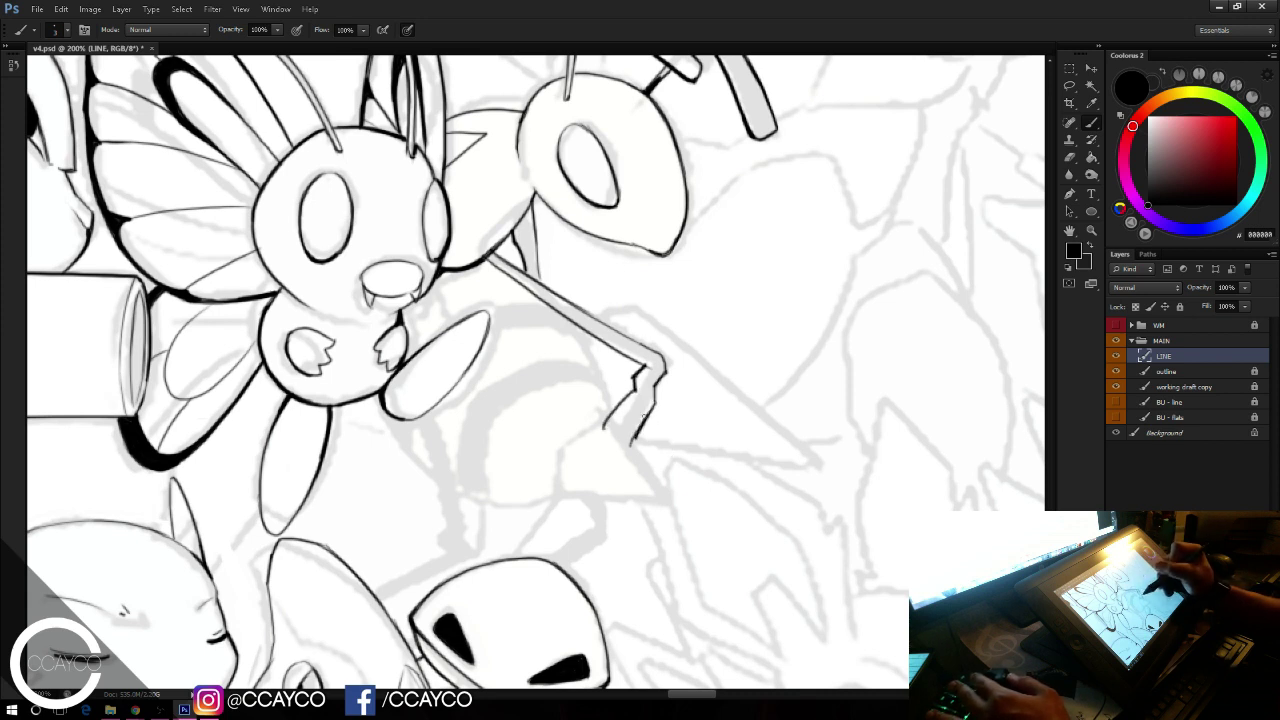
pyautogui.press('e')
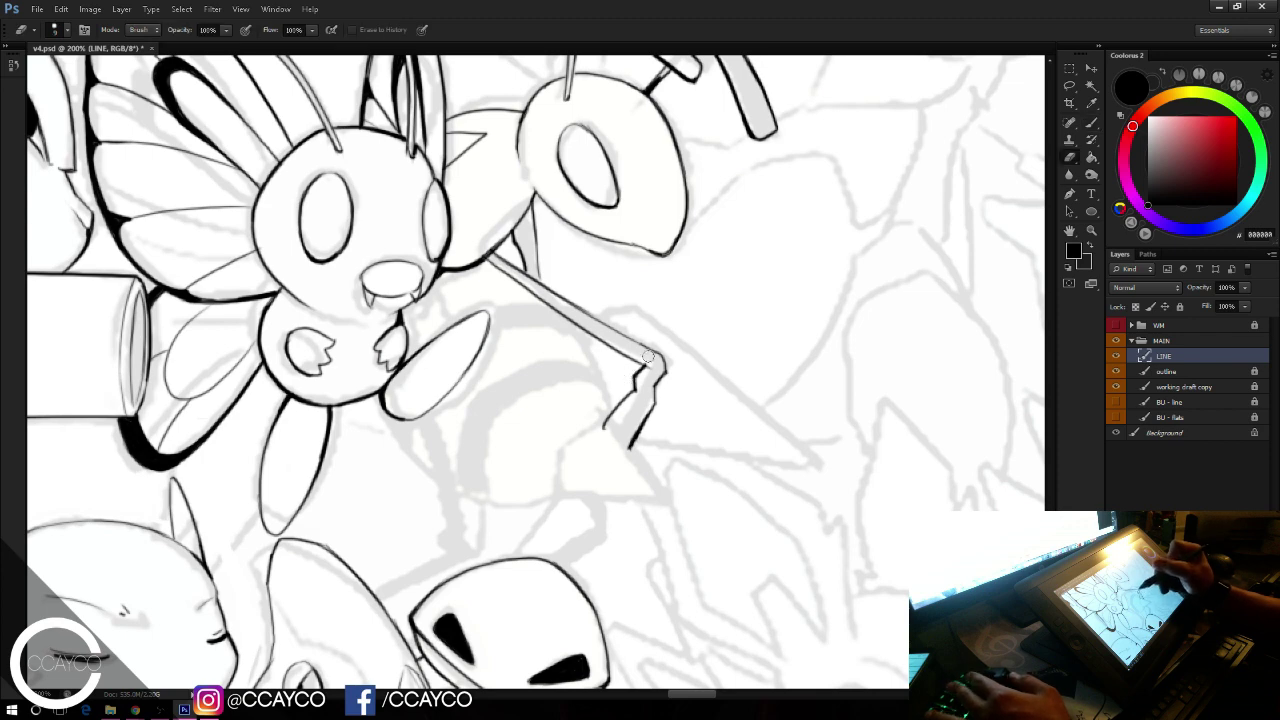
pyautogui.press('b')
# Step: Ink the leg's lower section down to the bow-wearing figure's head, thinning and tidying its right edge
pyautogui.moveTo(742, 340); pyautogui.dragTo(752, 312)
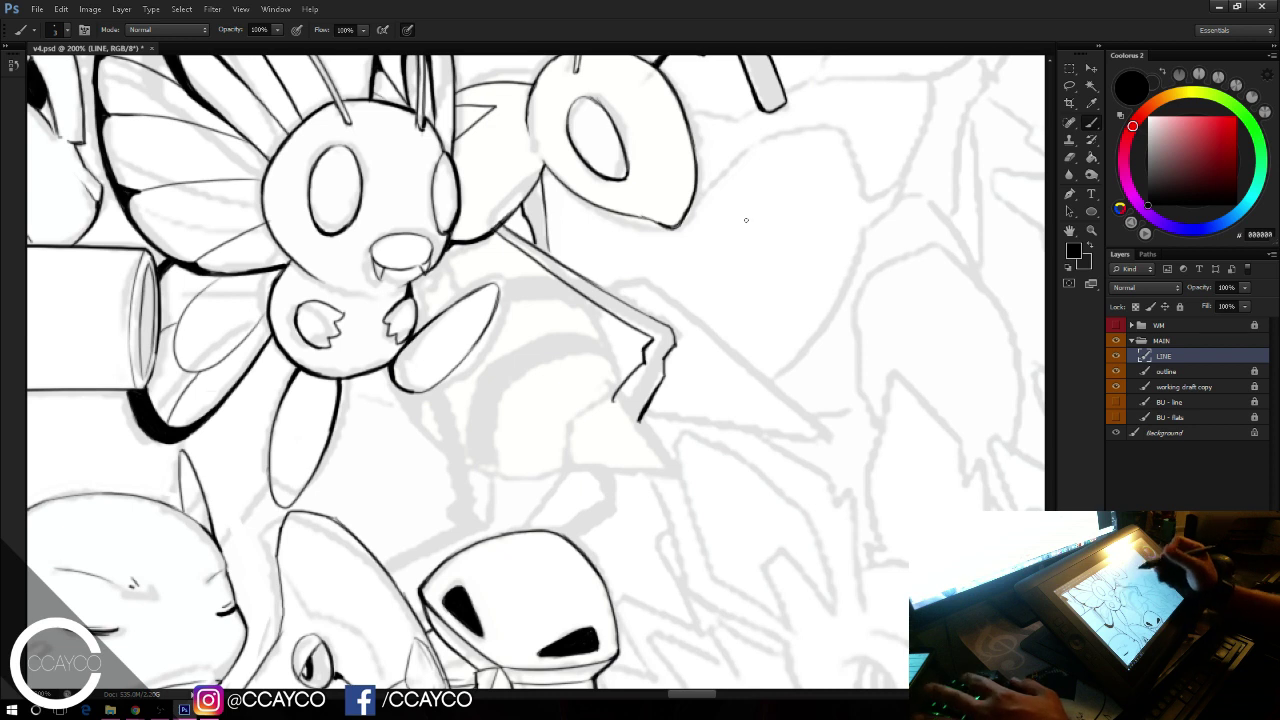
pyautogui.moveTo(628, 453)
pyautogui.mouseDown()
pyautogui.moveTo(596, 455)
pyautogui.moveTo(588, 505)
pyautogui.mouseUp()
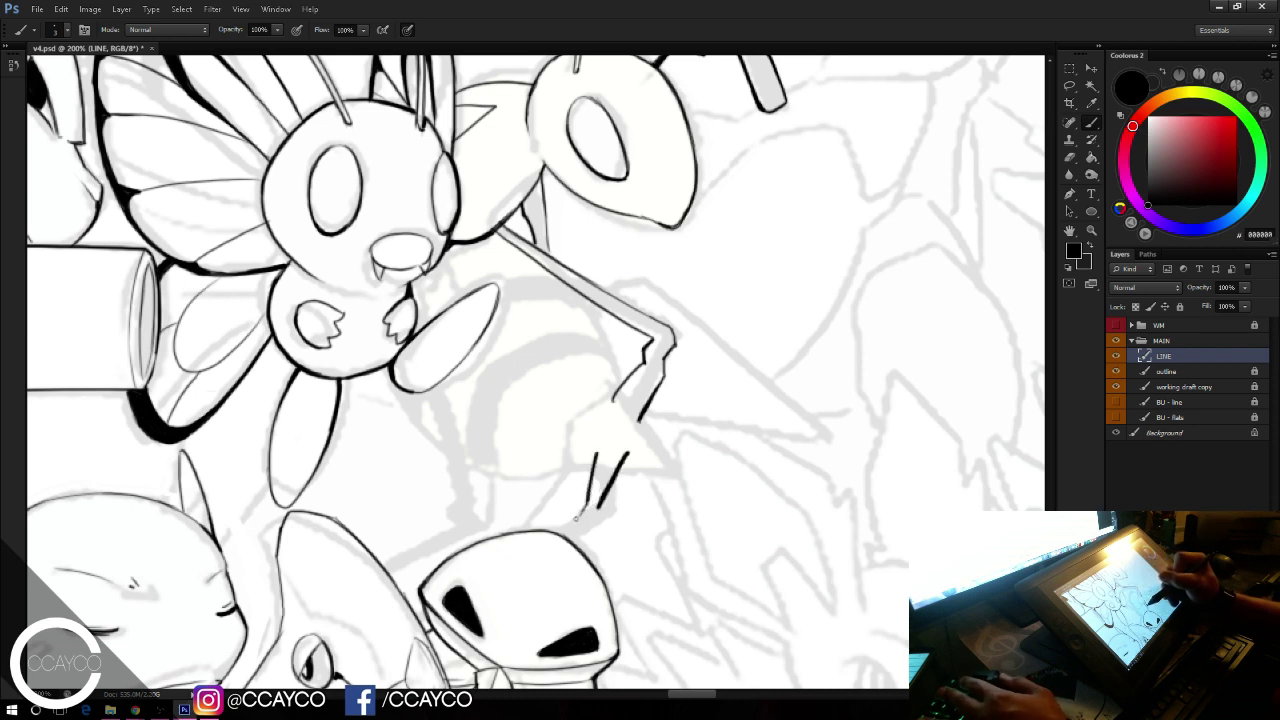
pyautogui.moveTo(593, 566); pyautogui.dragTo(590, 526)
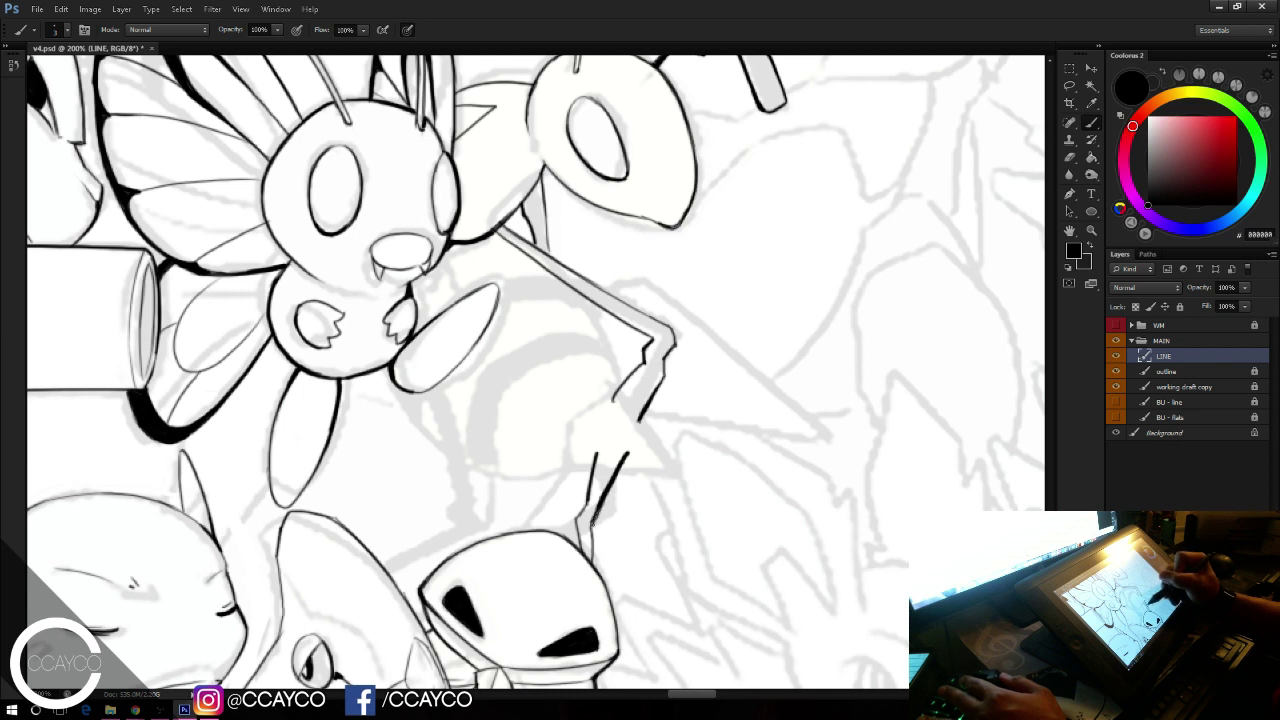
pyautogui.press('e')
pyautogui.moveTo(601, 519); pyautogui.dragTo(635, 450)
pyautogui.press('b')
pyautogui.moveTo(593, 526); pyautogui.dragTo(625, 452)
pyautogui.press('e')
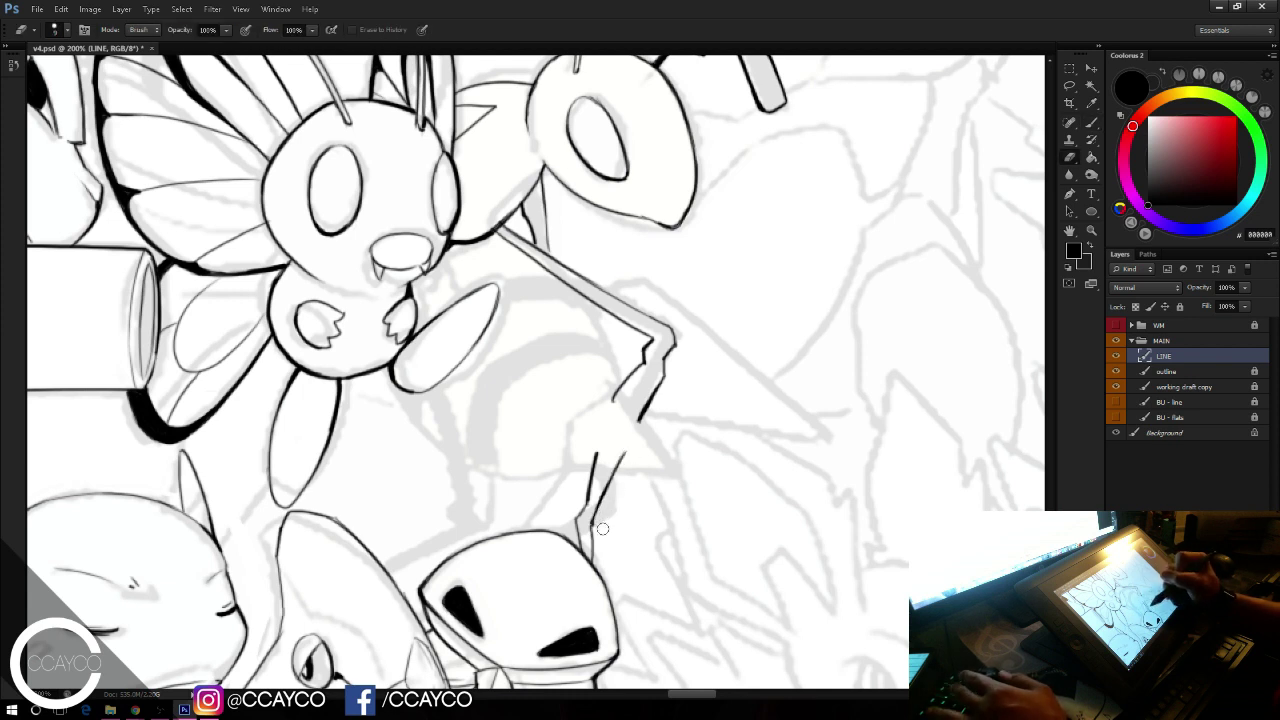
pyautogui.moveTo(601, 528); pyautogui.dragTo(607, 512)
pyautogui.press('b')
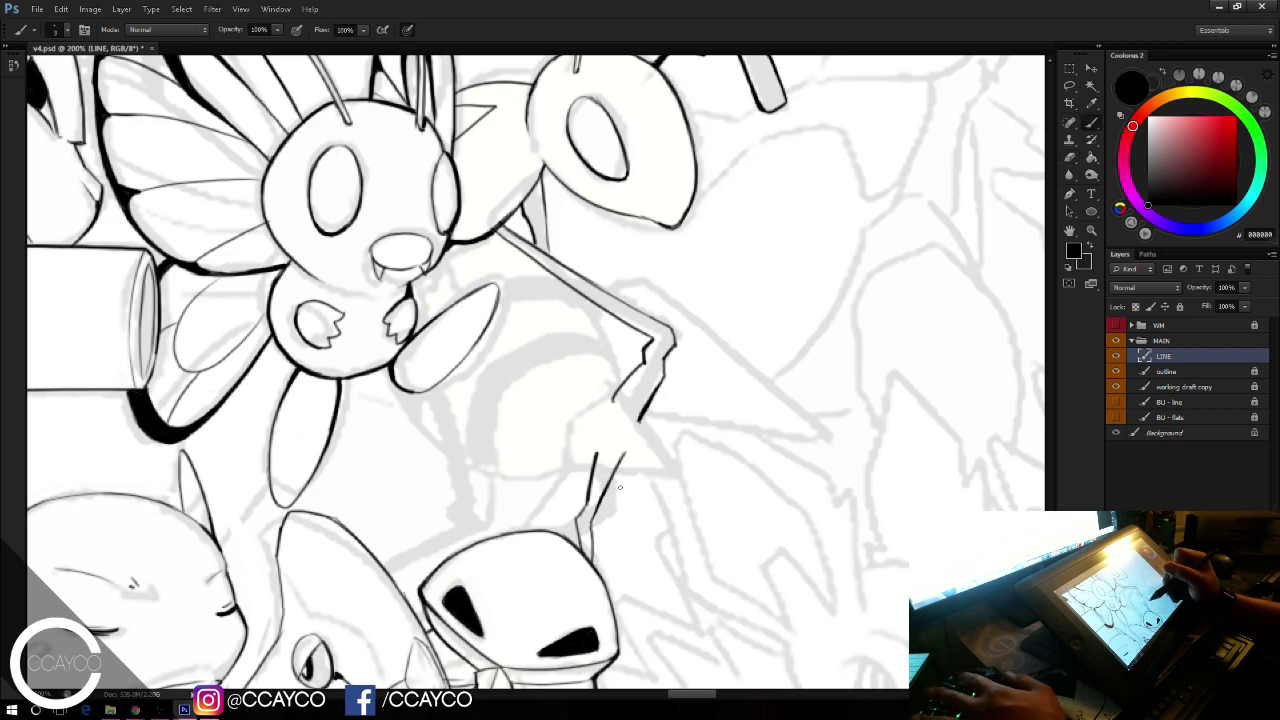
# Step: Try a short body edge down from Butterfree's cheek and erase the end of the thorax's underside line there
pyautogui.moveTo(730, 472)
pyautogui.mouseDown()
pyautogui.moveTo(795, 401)
pyautogui.moveTo(802, 428)
pyautogui.mouseUp()
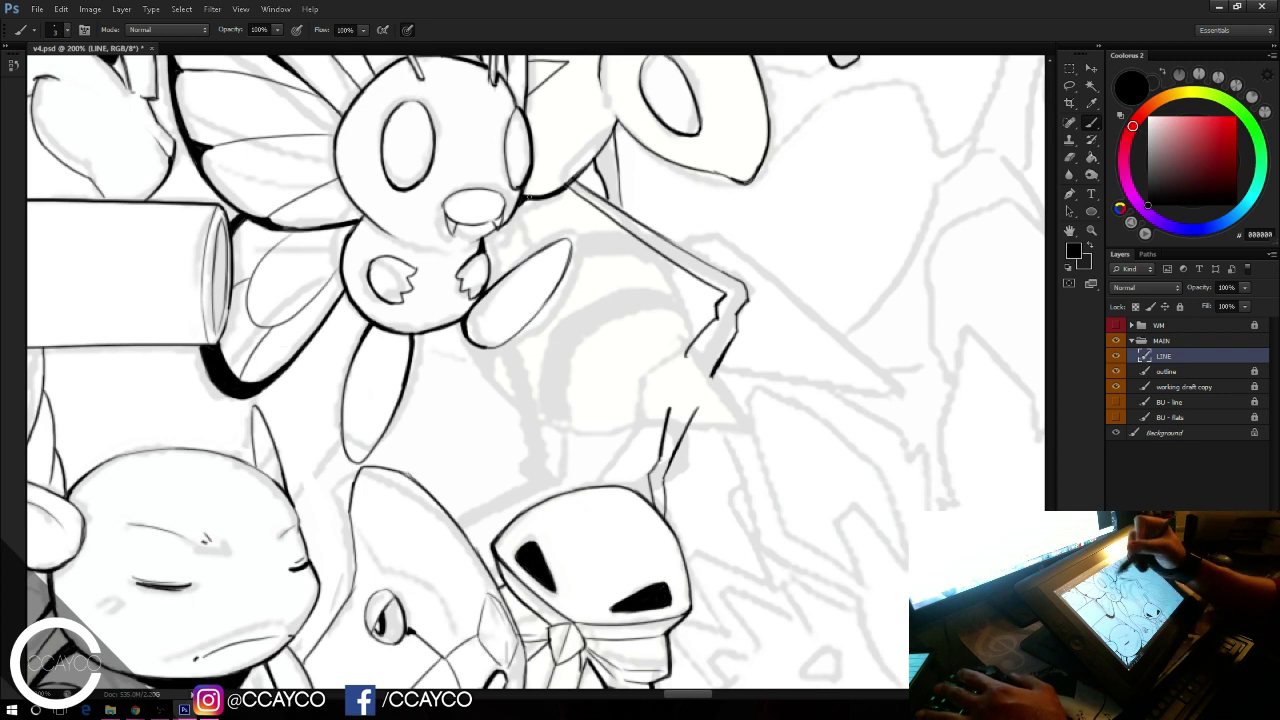
pyautogui.moveTo(526, 199); pyautogui.dragTo(529, 259)
pyautogui.hotkey('ctrl', 'z')
pyautogui.press('e')
pyautogui.moveTo(534, 196); pyautogui.dragTo(532, 254)
pyautogui.press('b')
pyautogui.hotkey('ctrl', 'z')
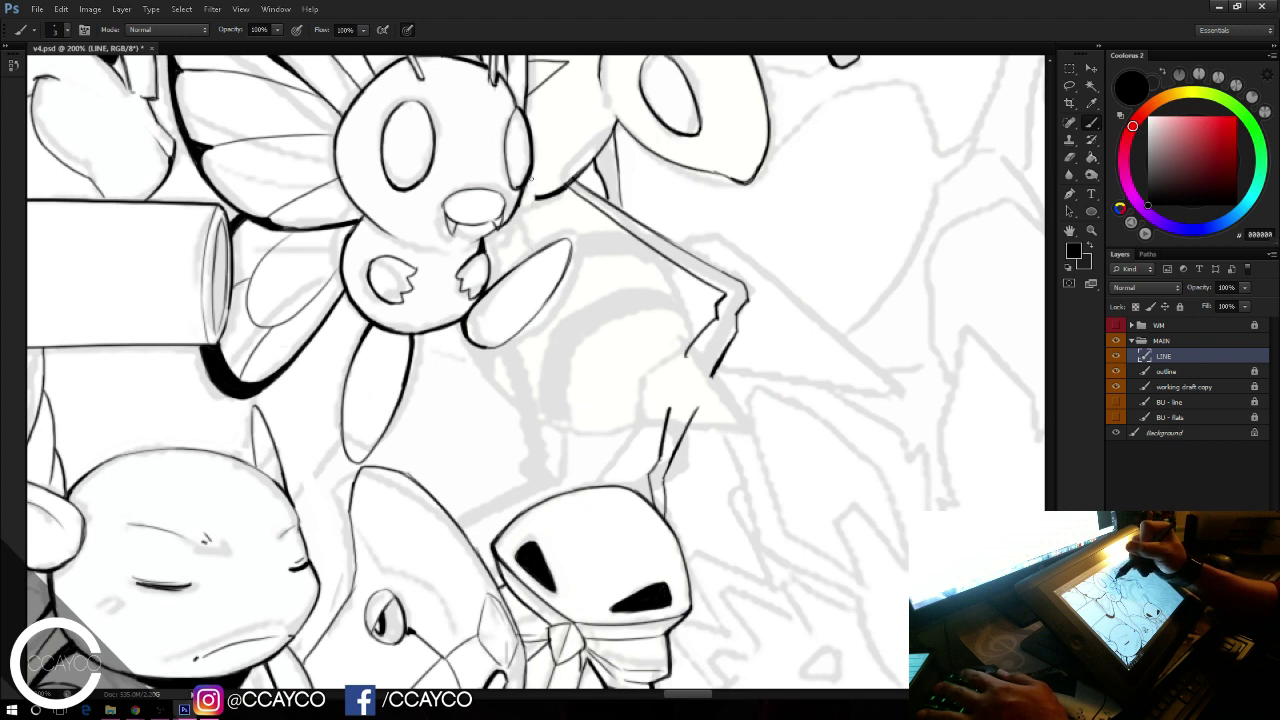
# Step: Ink the short body edge below Butterfree's cheek and the right edge of the leg from Butterfree's foot down to the bow-wearing figure's head
pyautogui.moveTo(531, 179); pyautogui.dragTo(523, 264)
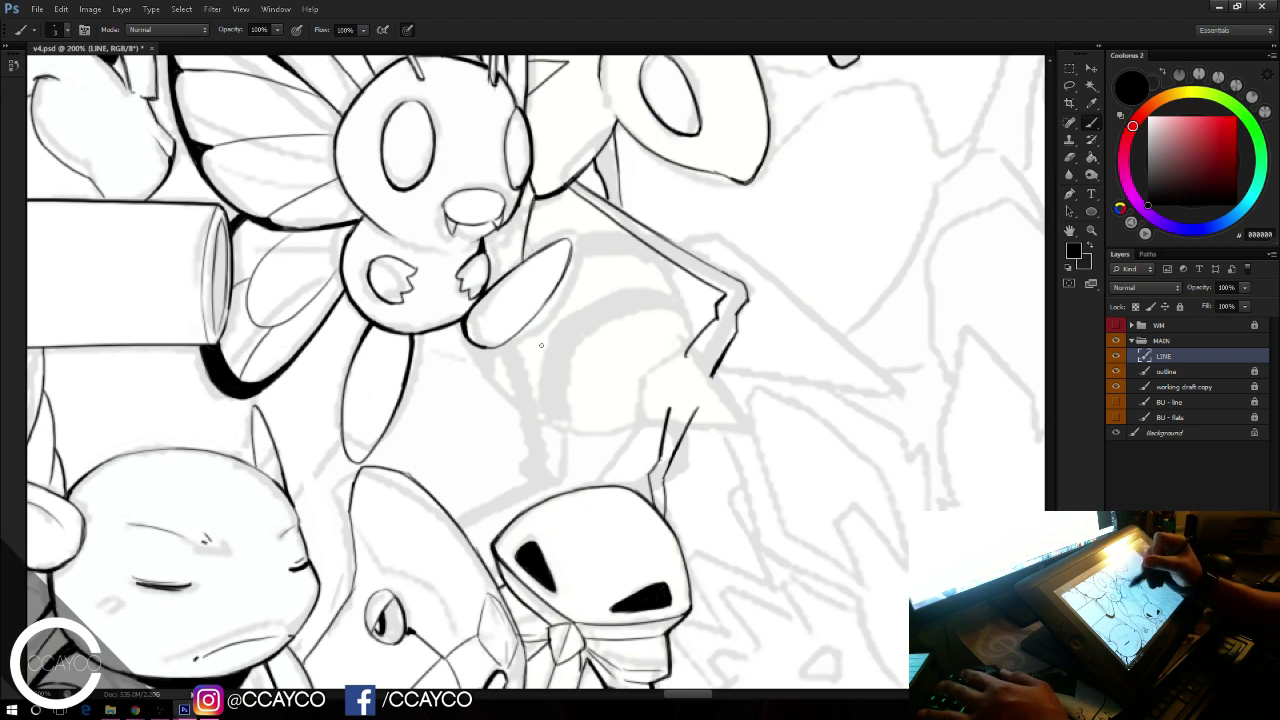
pyautogui.moveTo(521, 327)
pyautogui.mouseDown()
pyautogui.moveTo(525, 352)
pyautogui.moveTo(523, 340)
pyautogui.mouseUp()
pyautogui.hotkey('ctrl', 'z')
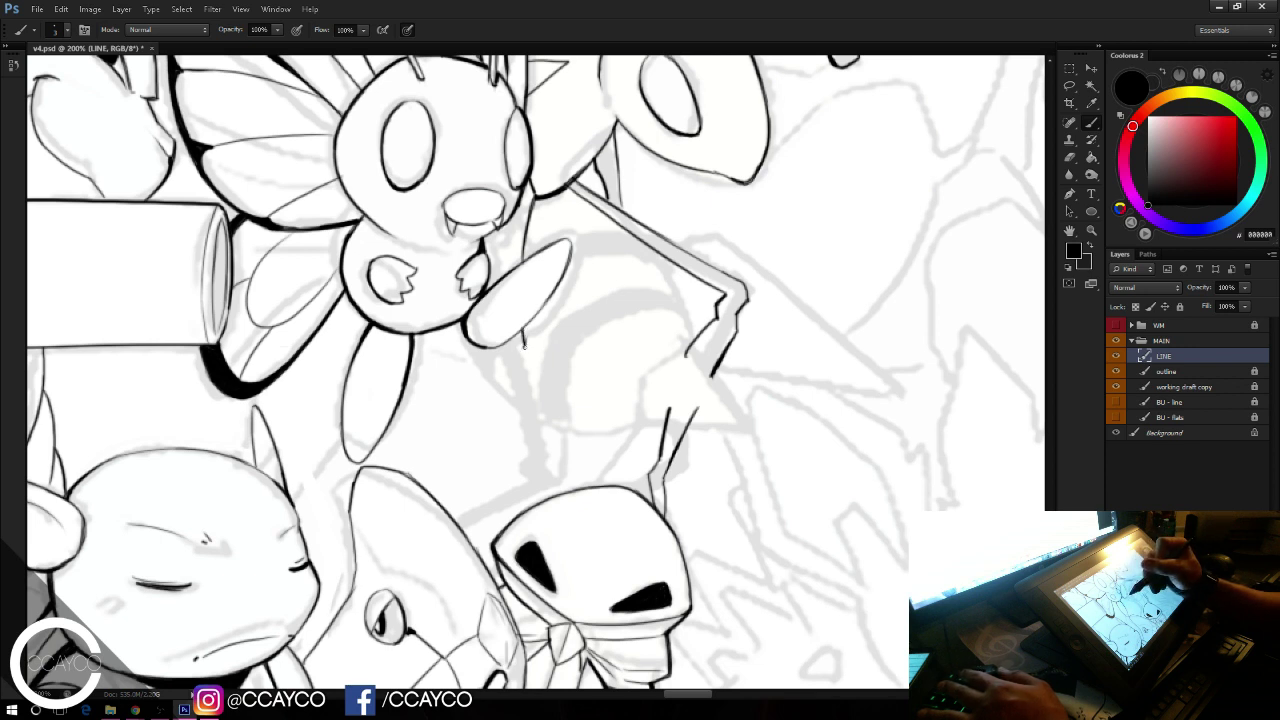
pyautogui.moveTo(528, 352)
pyautogui.mouseDown()
pyautogui.moveTo(530, 464)
pyautogui.moveTo(501, 524)
pyautogui.moveTo(530, 454)
pyautogui.mouseUp()
pyautogui.press('e')
pyautogui.press('b')
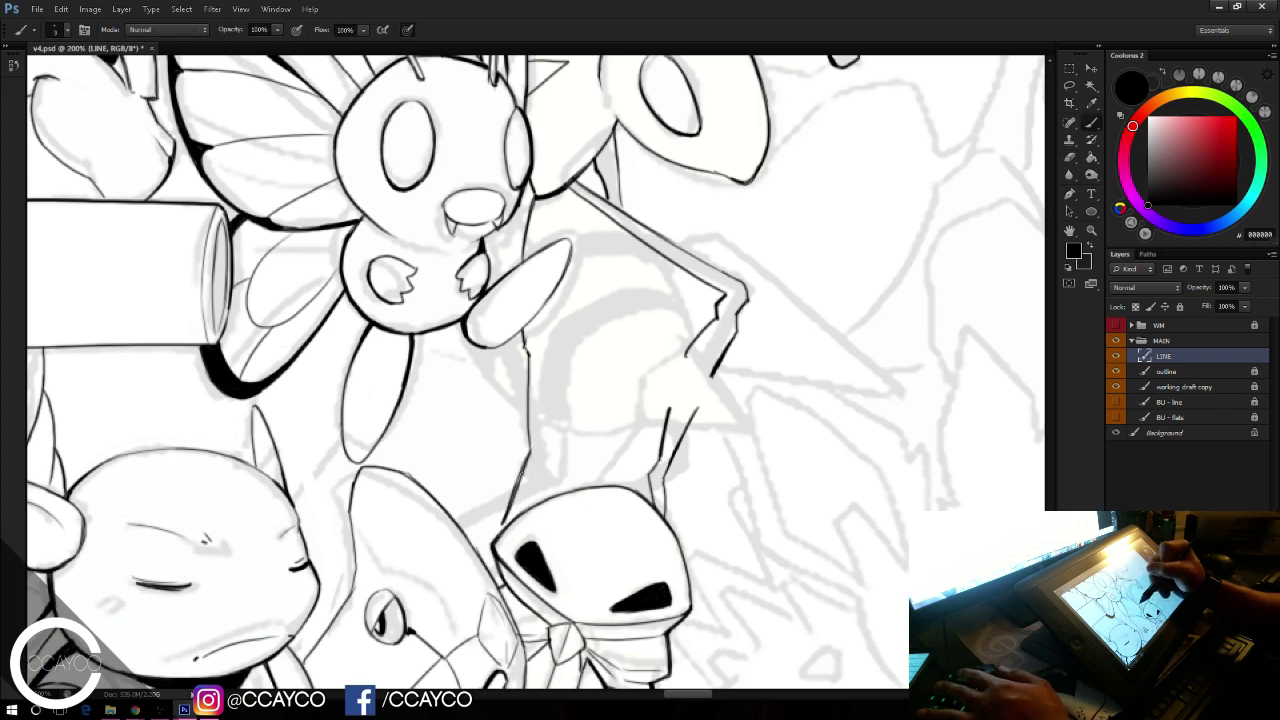
pyautogui.hotkey('ctrl', 'z')
pyautogui.moveTo(504, 521); pyautogui.dragTo(530, 460)
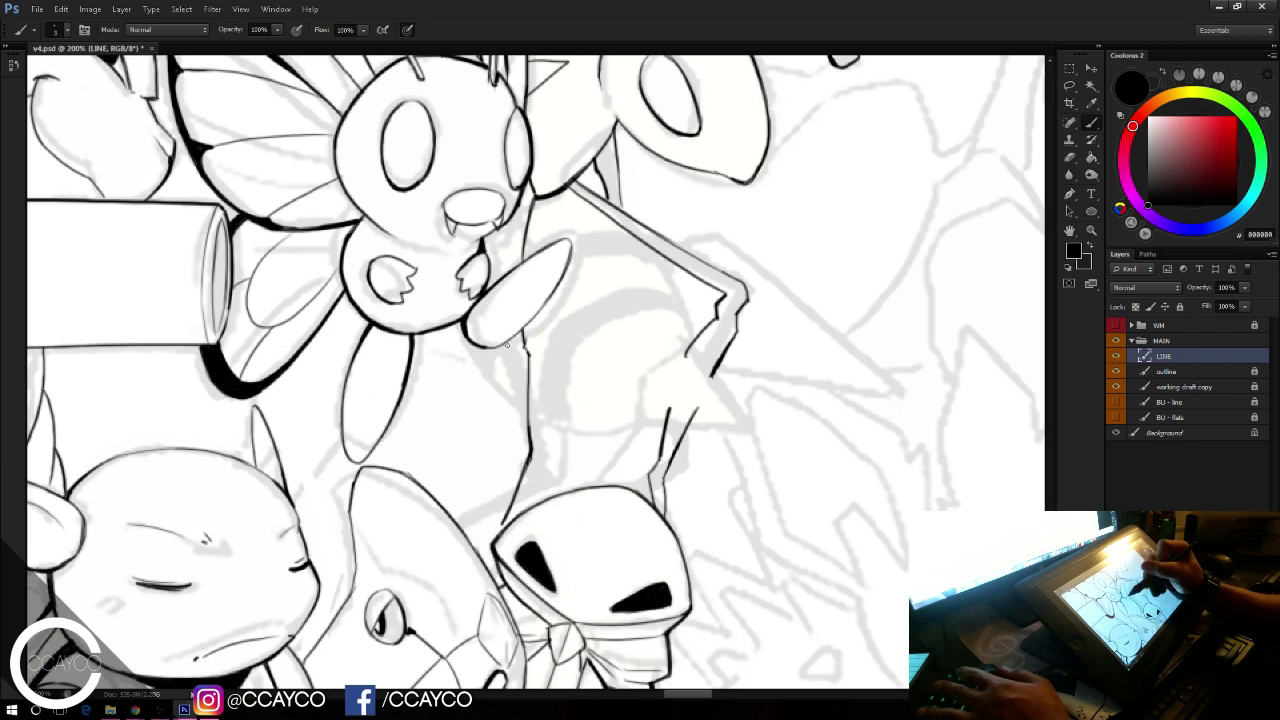
# Step: Ink the same leg's left edge from under Butterfree's foot down to the bow-wearing figure's head, tidying its lower end
pyautogui.moveTo(507, 346)
pyautogui.mouseDown()
pyautogui.moveTo(478, 528)
pyautogui.moveTo(493, 402)
pyautogui.mouseUp()
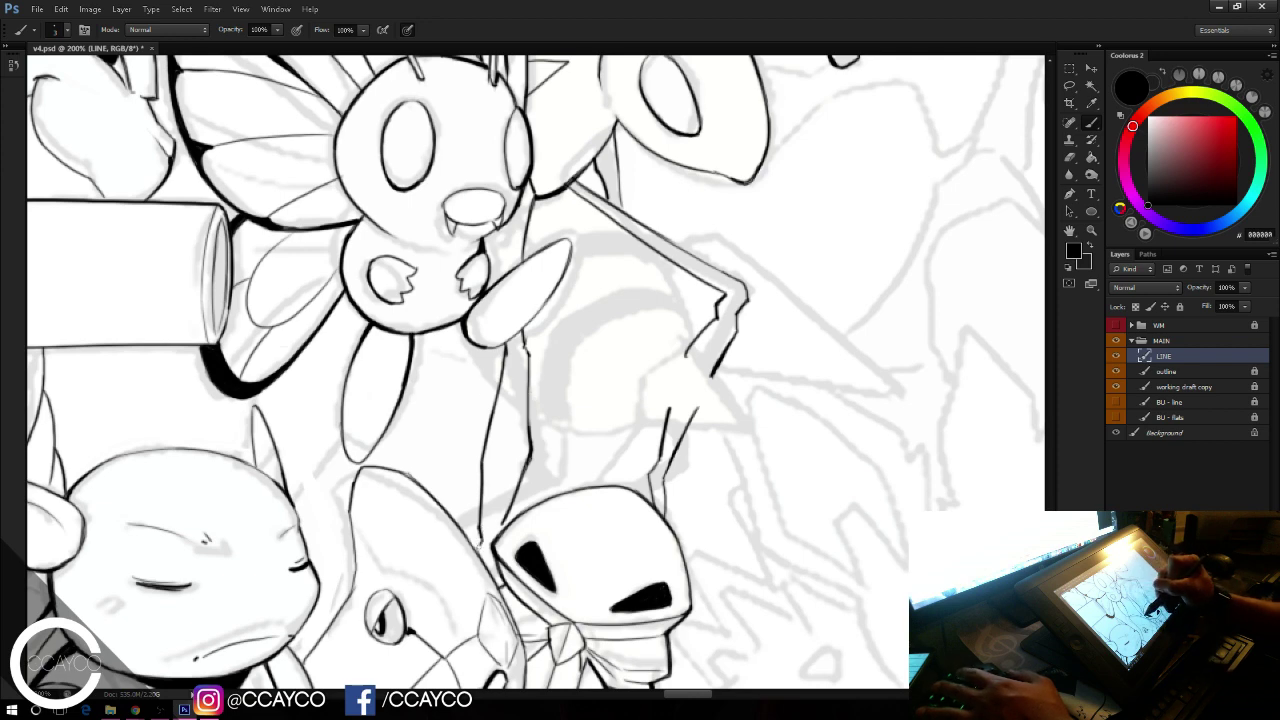
pyautogui.press('e')
pyautogui.press('b')
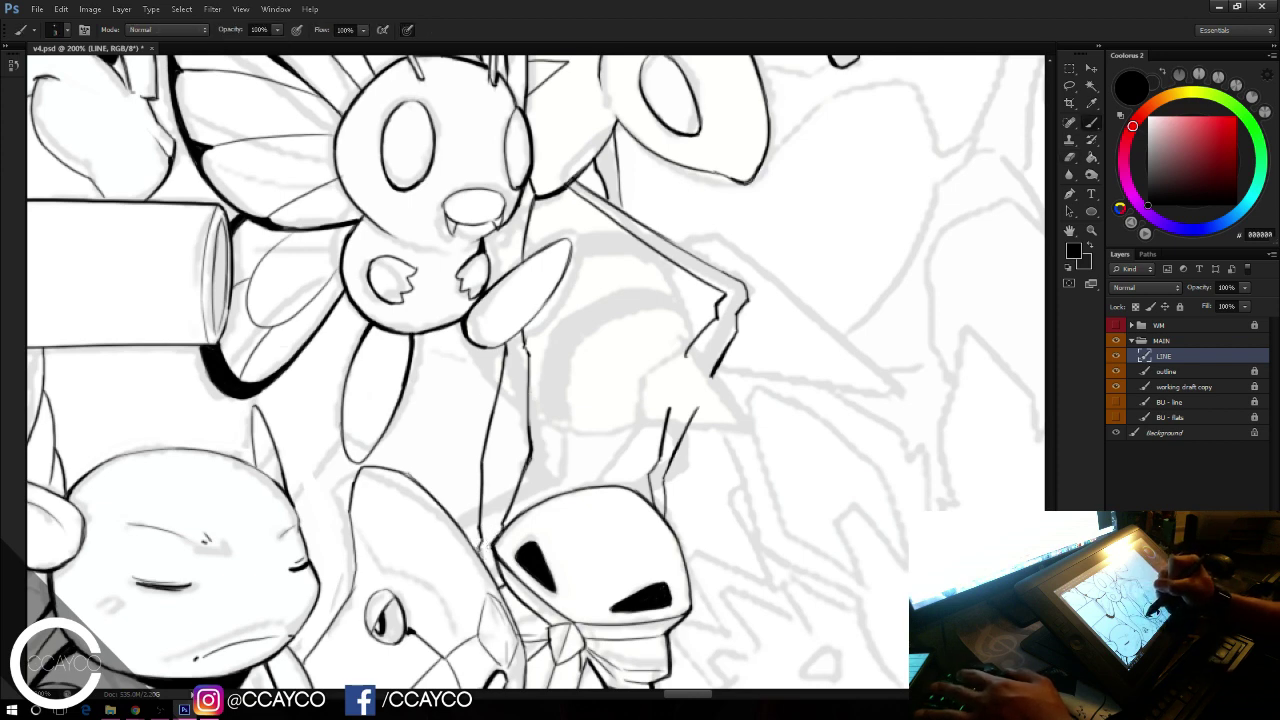
# Step: Ink the abdomen's curved right edge from the upper leg down to the segment below the knee, tidying where it meets the leg
pyautogui.moveTo(843, 283); pyautogui.dragTo(849, 409)
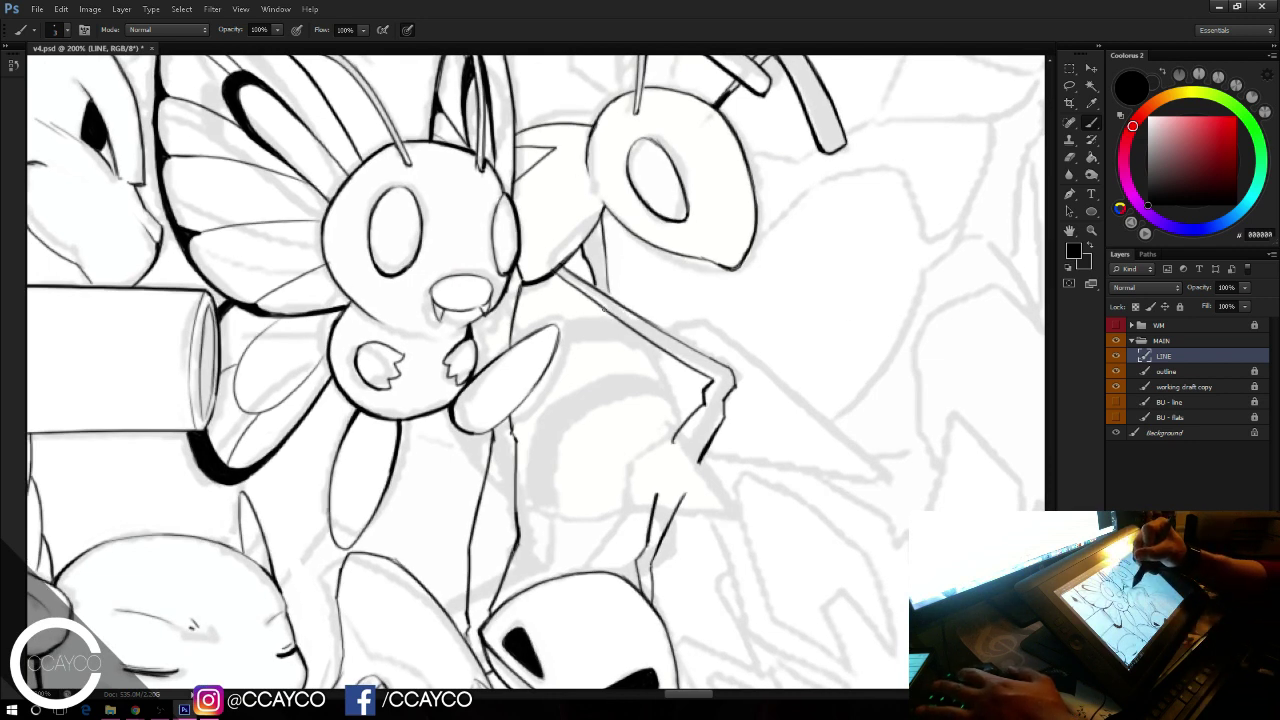
pyautogui.moveTo(604, 310); pyautogui.dragTo(662, 415)
pyautogui.hotkey('ctrl', 'z')
pyautogui.moveTo(605, 312); pyautogui.dragTo(666, 434)
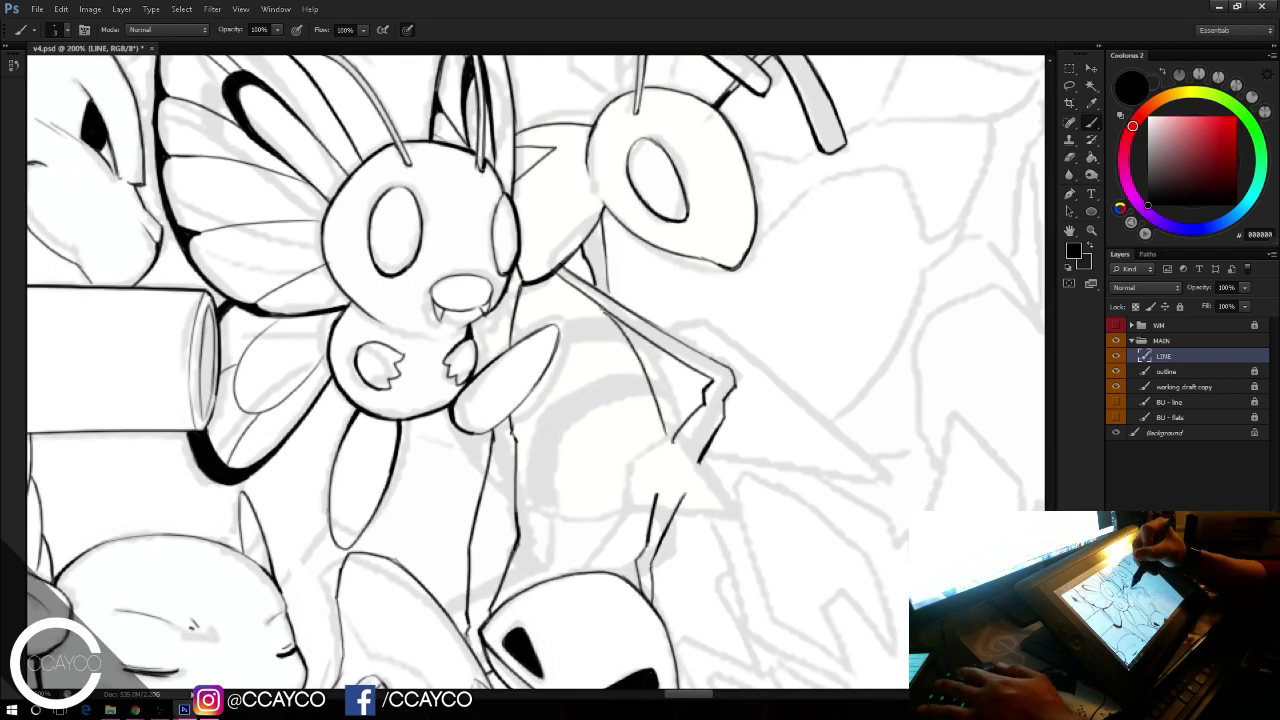
pyautogui.moveTo(602, 310)
pyautogui.mouseDown()
pyautogui.moveTo(637, 351)
pyautogui.moveTo(601, 310)
pyautogui.mouseUp()
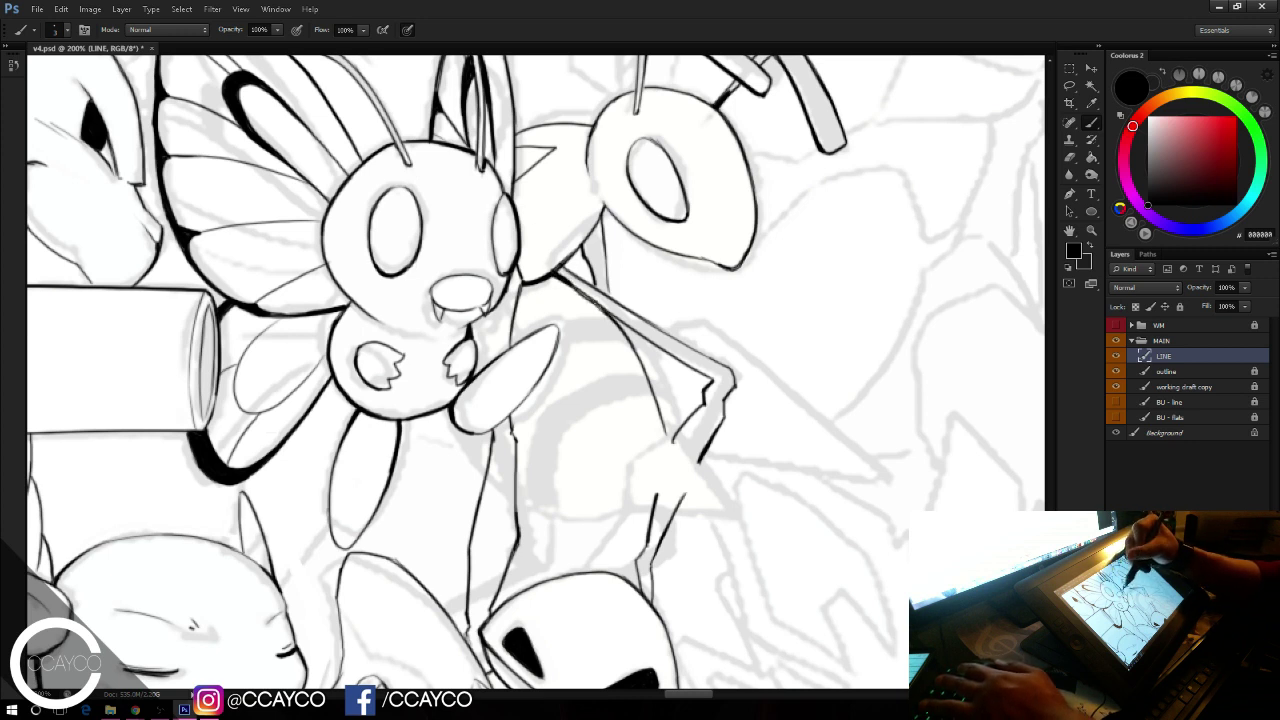
pyautogui.press('e')
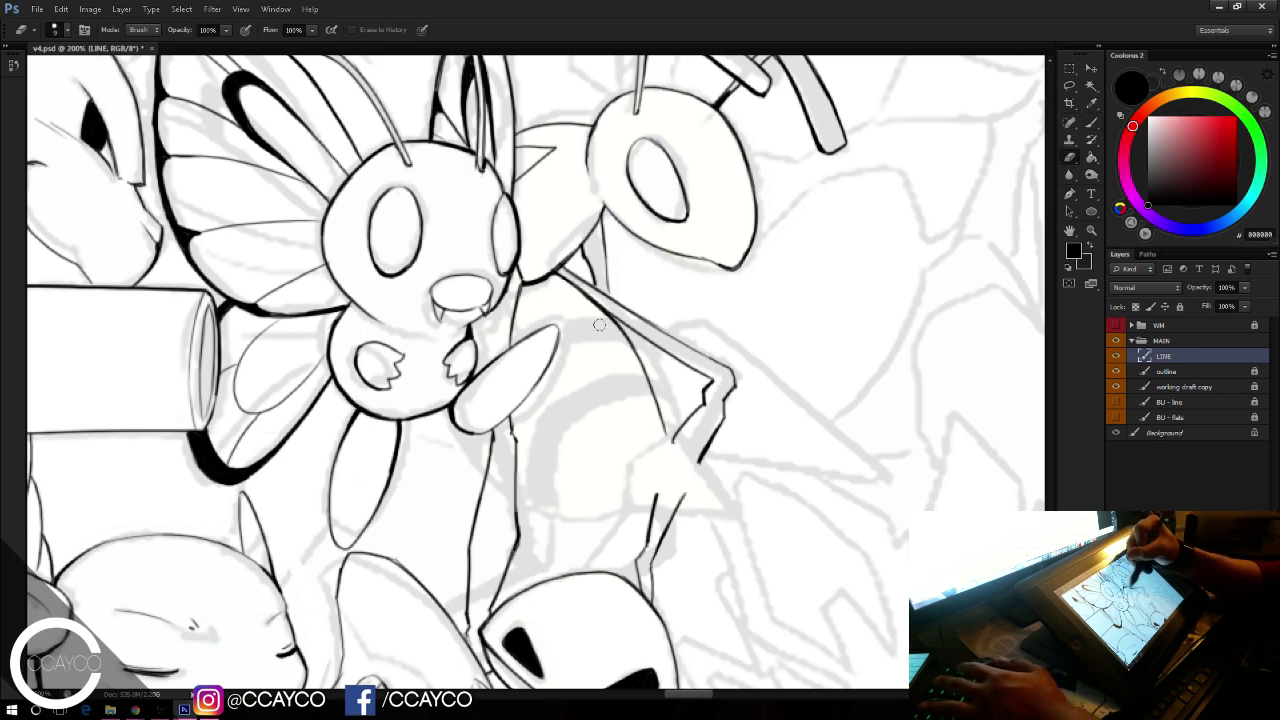
pyautogui.press('b')
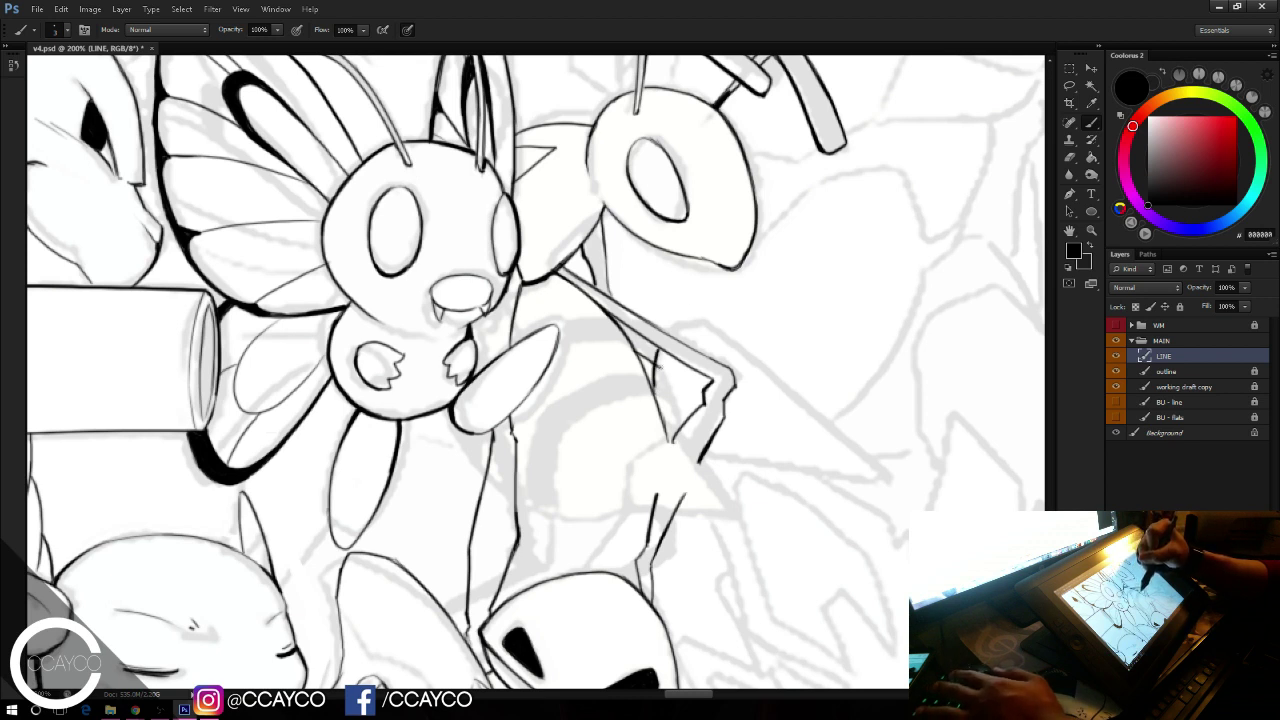
pyautogui.press('e')
pyautogui.press('b')
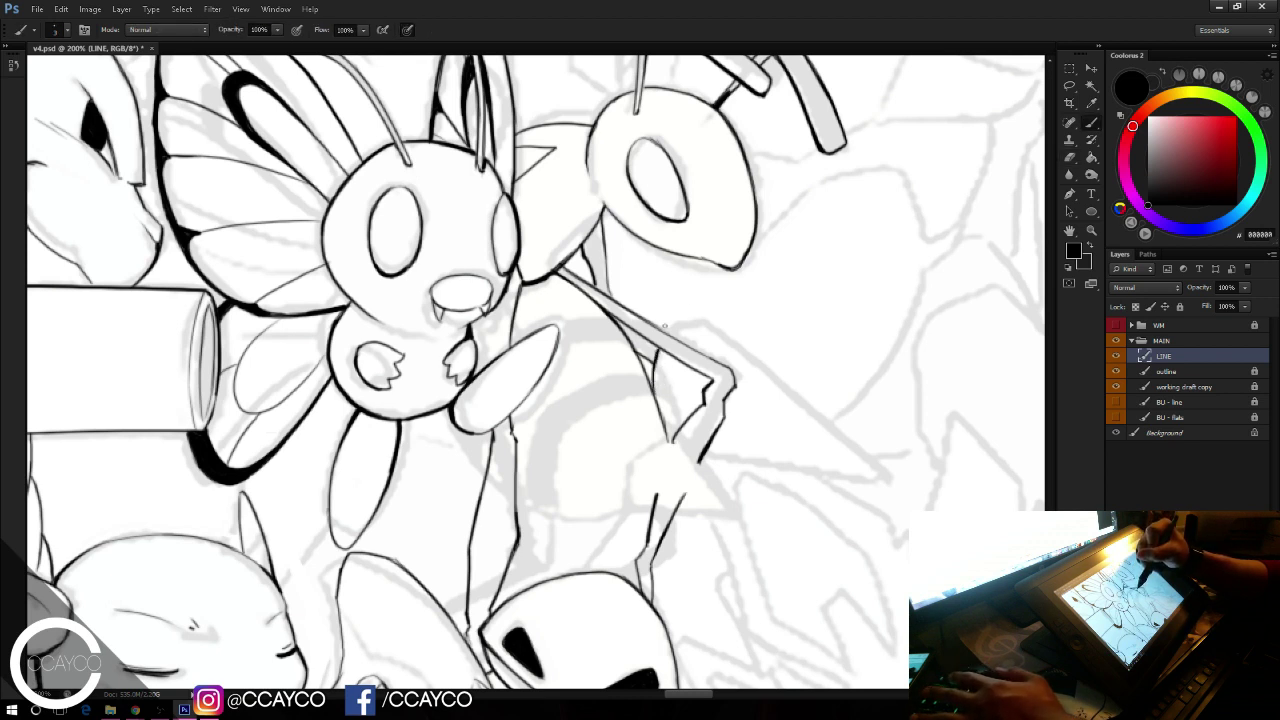
# Step: Ink the rounded top and long diagonal upper edge of the large pointed shape behind the bent leg, out to its tip
pyautogui.moveTo(682, 326)
pyautogui.mouseDown()
pyautogui.moveTo(714, 314)
pyautogui.moveTo(700, 313)
pyautogui.mouseUp()
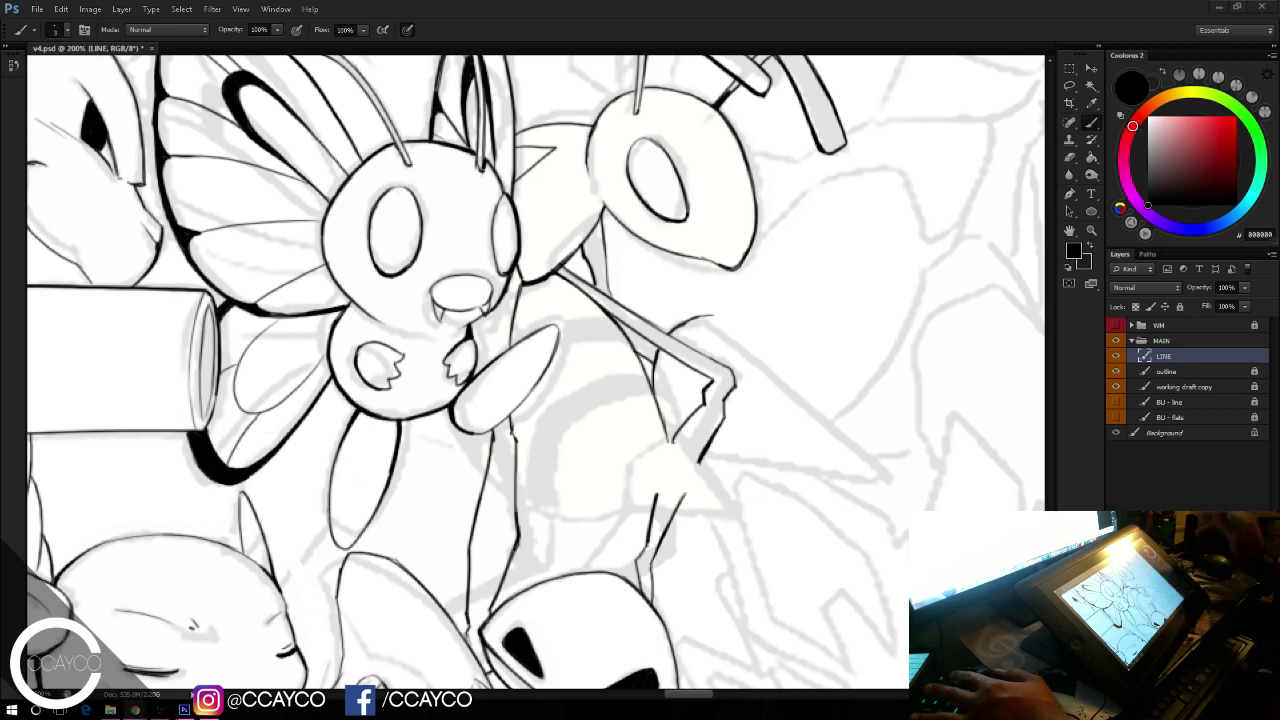
pyautogui.click(851, 31)
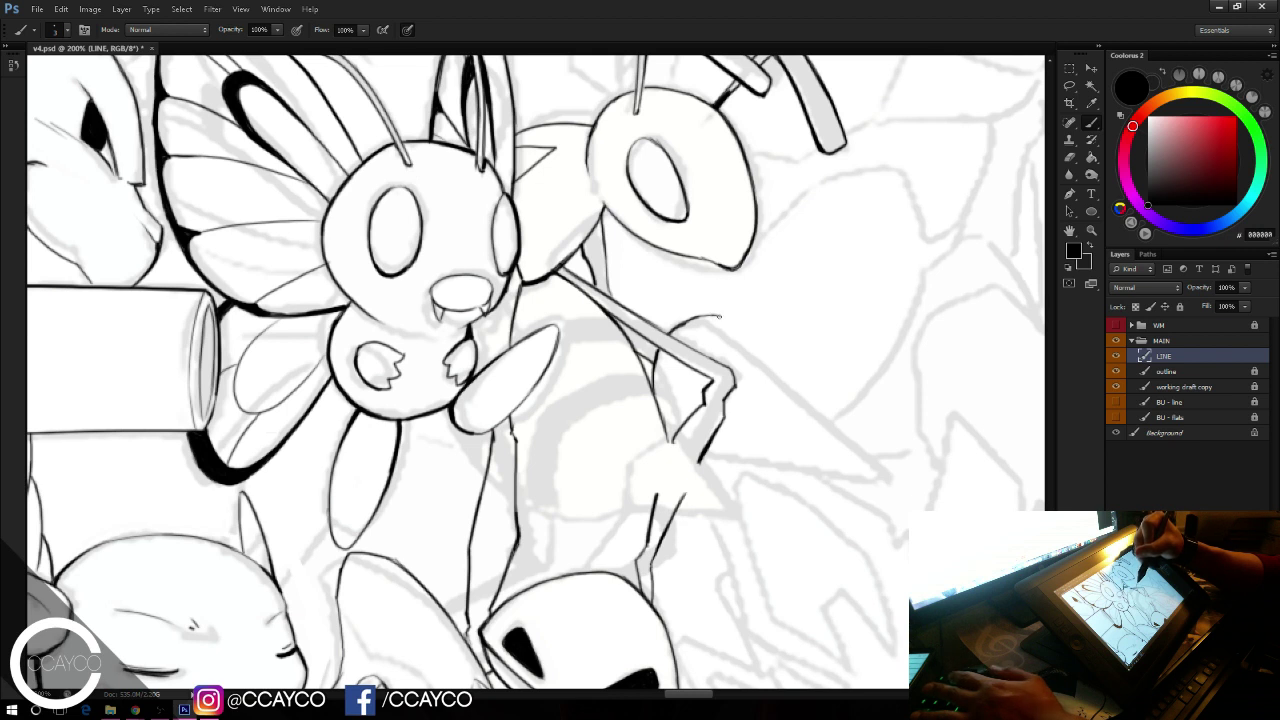
pyautogui.moveTo(722, 317); pyautogui.dragTo(859, 442)
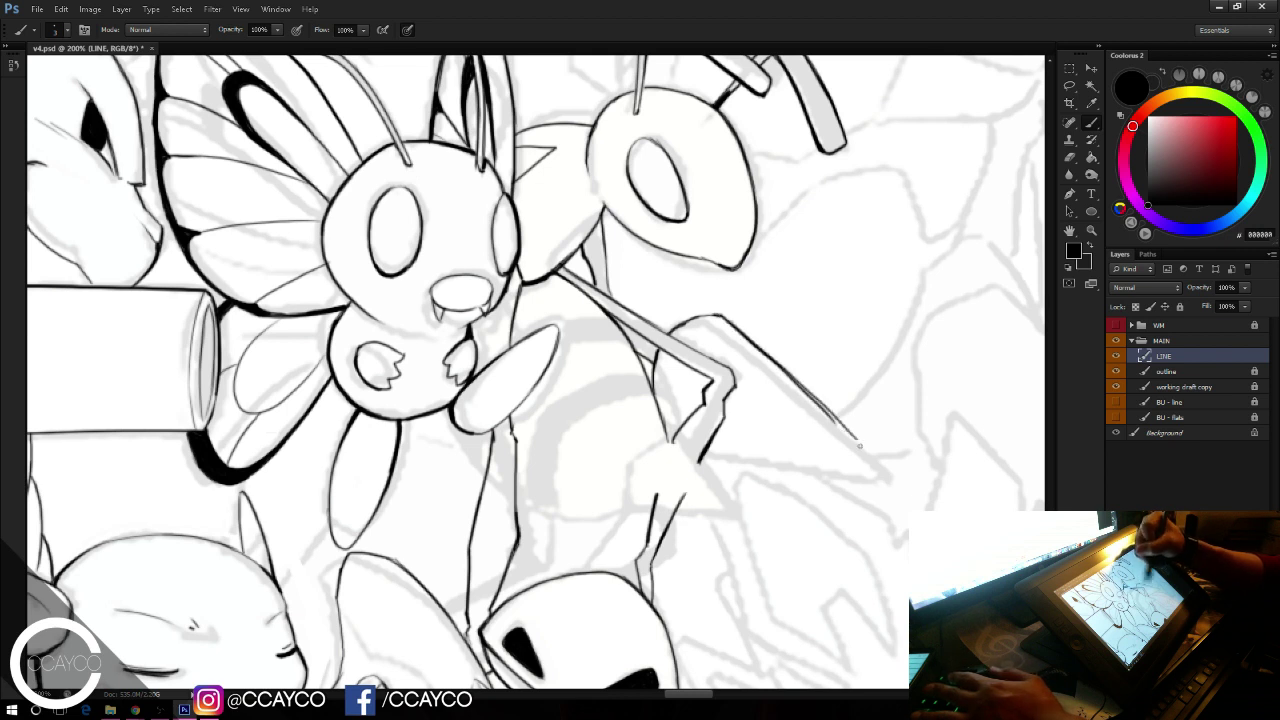
pyautogui.hotkey('ctrl', 'z')
pyautogui.moveTo(743, 330); pyautogui.dragTo(862, 444)
pyautogui.hotkey('ctrl', 'z')
pyautogui.hotkey('ctrl', 'z')
pyautogui.moveTo(761, 353); pyautogui.dragTo(885, 469)
pyautogui.hotkey('ctrl', 'z')
pyautogui.moveTo(824, 413); pyautogui.dragTo(894, 478)
pyautogui.moveTo(823, 412); pyautogui.dragTo(885, 469)
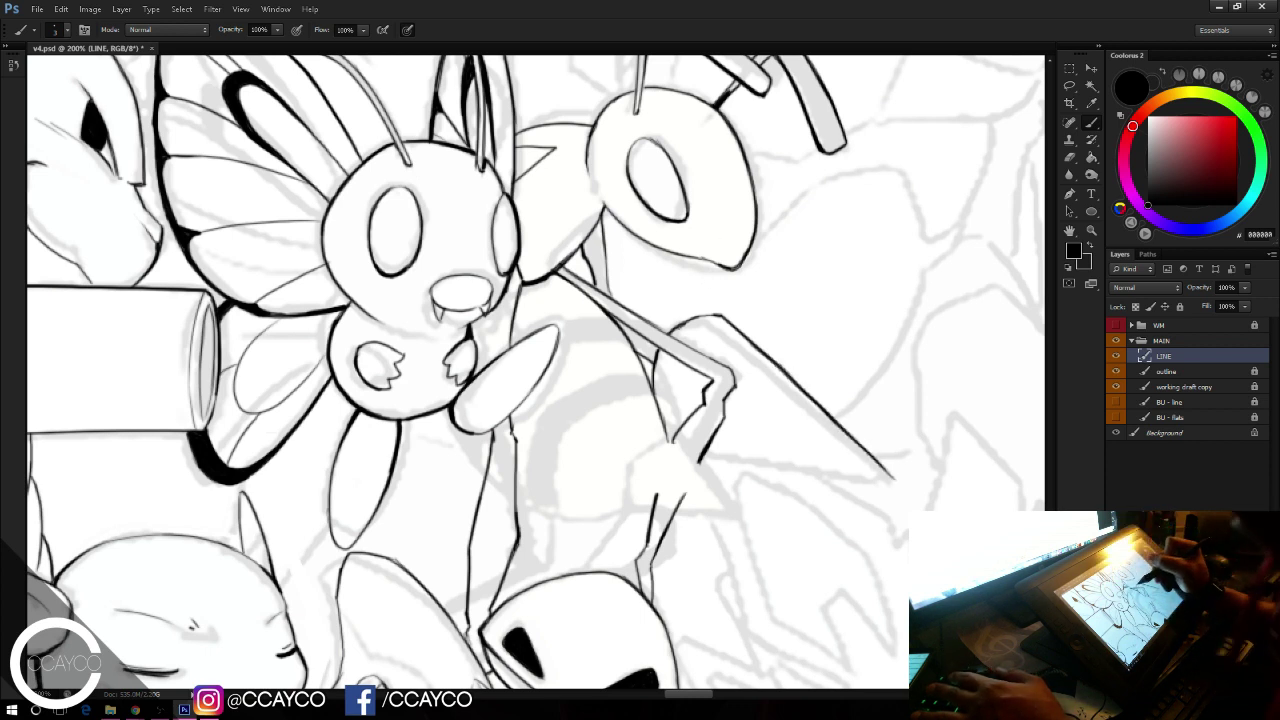
pyautogui.hotkey('ctrl', 'z')
# Step: Thicken and tidy the pointed shape's rounded top near the leg, and ink its straight lower edge from the leg to the tip
pyautogui.moveTo(713, 314); pyautogui.dragTo(670, 334)
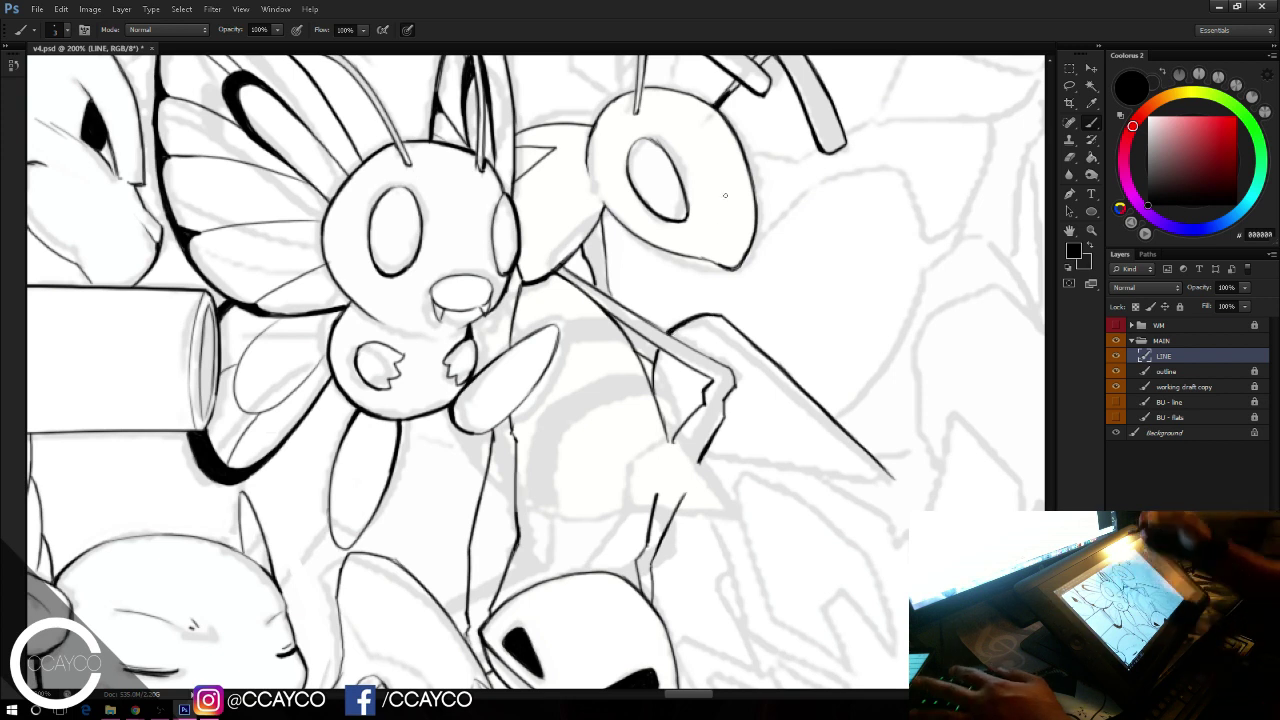
pyautogui.moveTo(647, 339); pyautogui.dragTo(657, 348)
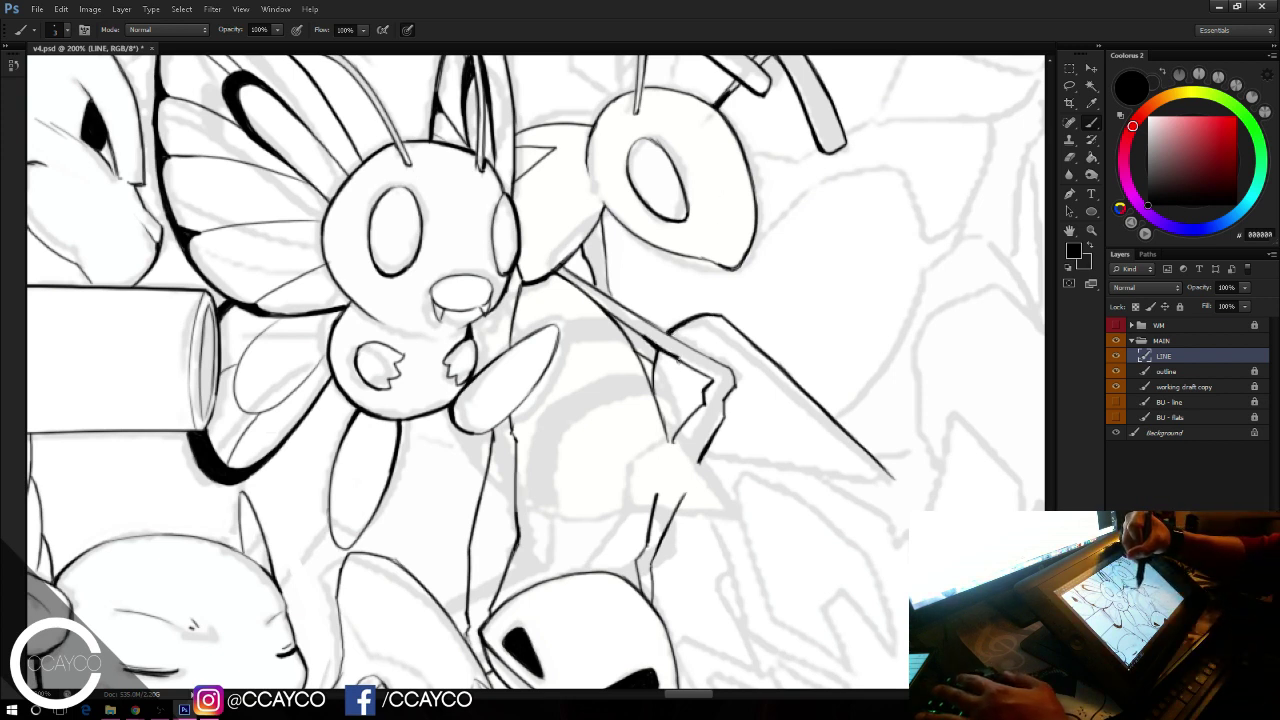
pyautogui.press('e')
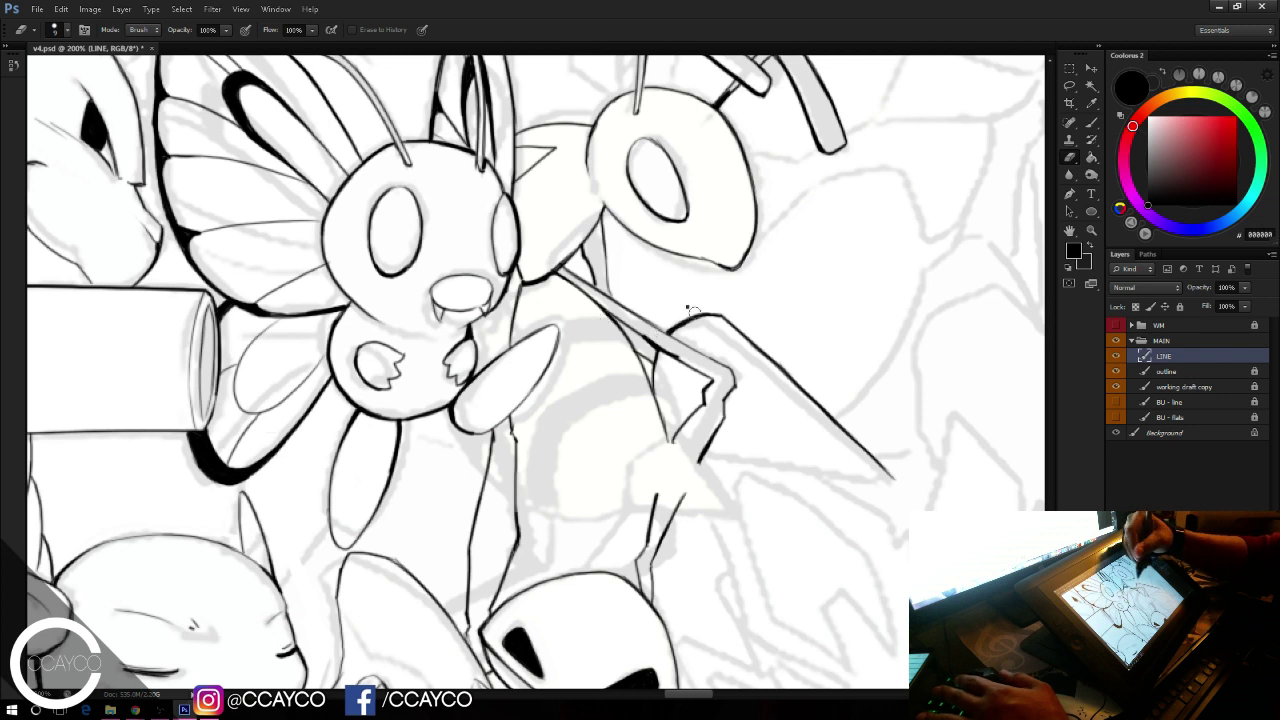
pyautogui.rightClick(690, 309)
pyautogui.moveTo(710, 335); pyautogui.dragTo(685, 360)
pyautogui.click(669, 328)
pyautogui.press('b')
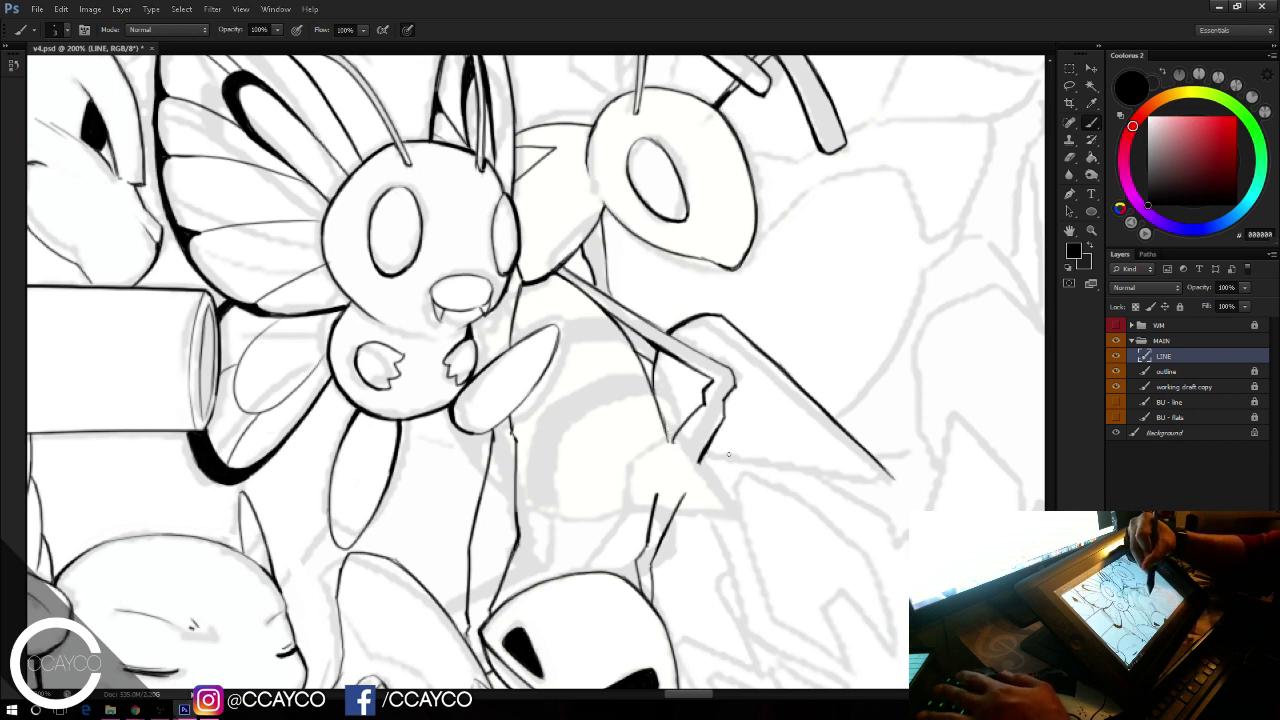
pyautogui.moveTo(706, 454); pyautogui.dragTo(892, 478)
pyautogui.hotkey('ctrl', 'z')
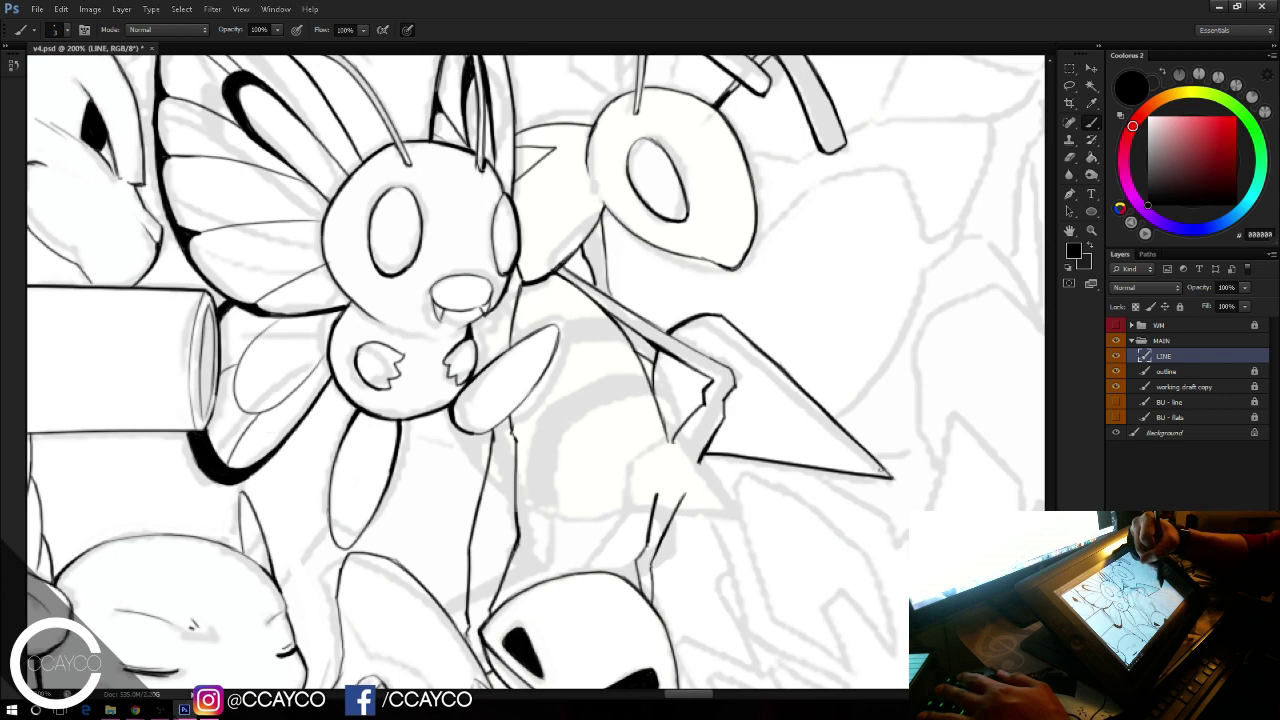
# Step: Ink the stinger at the abdomen's lower right with two edges meeting in a point, a thickened upper edge and a short curved base line
pyautogui.moveTo(790, 270); pyautogui.dragTo(816, 250)
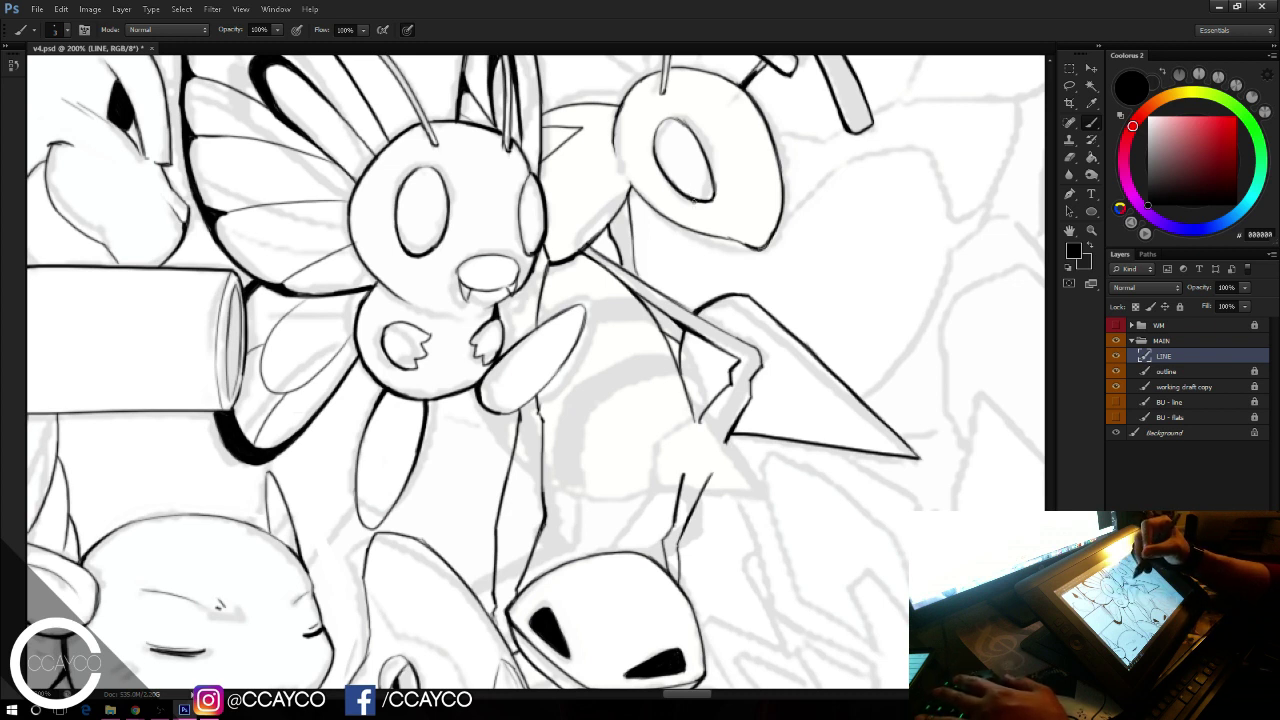
pyautogui.moveTo(698, 422); pyautogui.dragTo(746, 474)
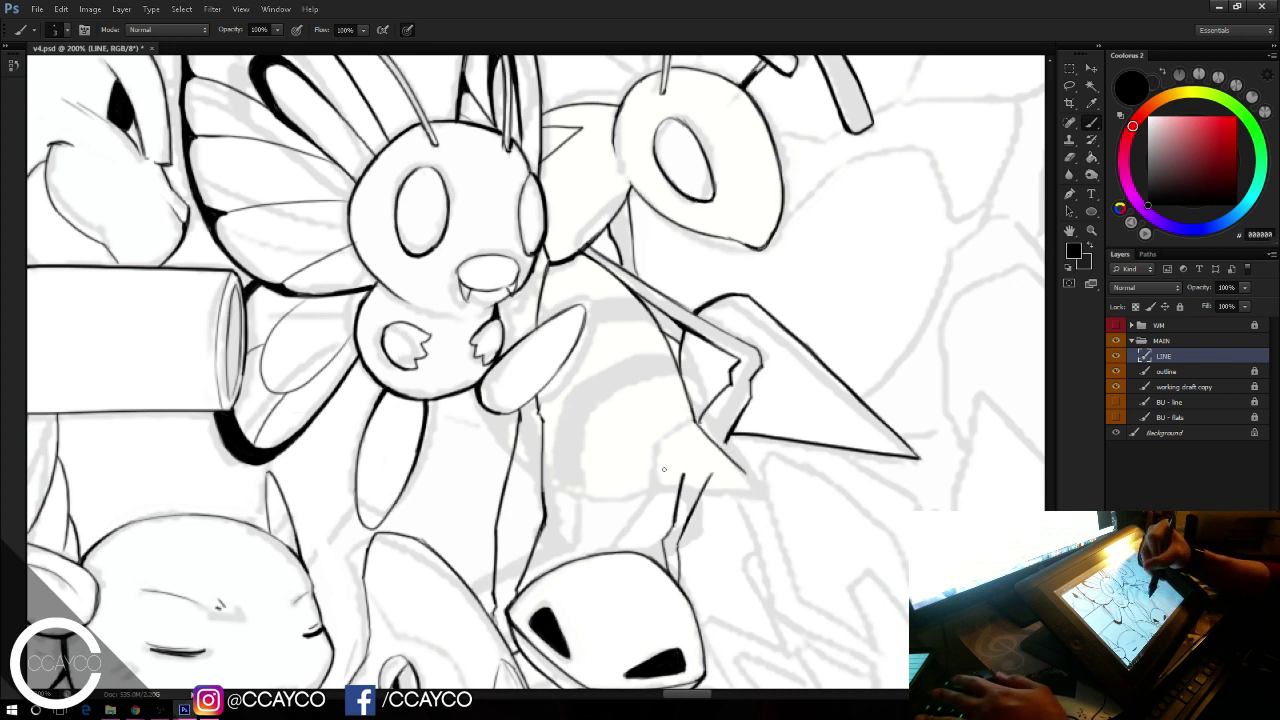
pyautogui.hotkey('ctrl', 'z')
pyautogui.moveTo(666, 470); pyautogui.dragTo(748, 477)
pyautogui.press('e')
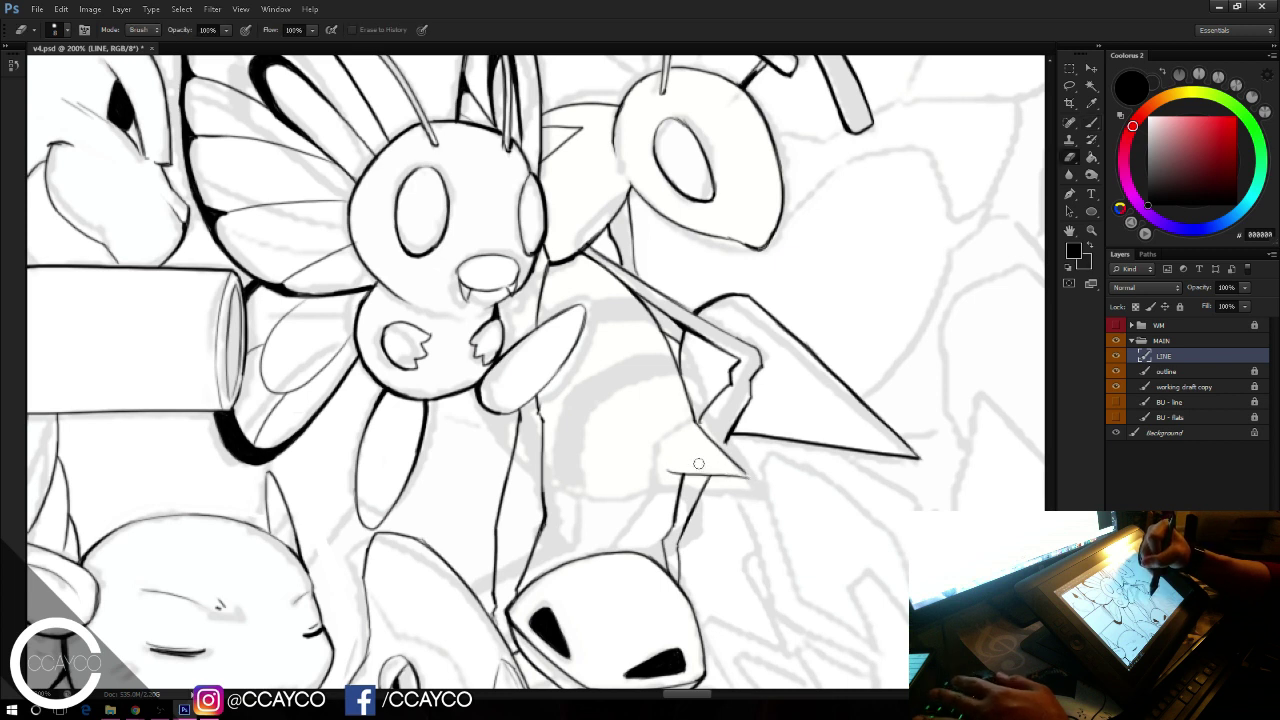
pyautogui.press('b')
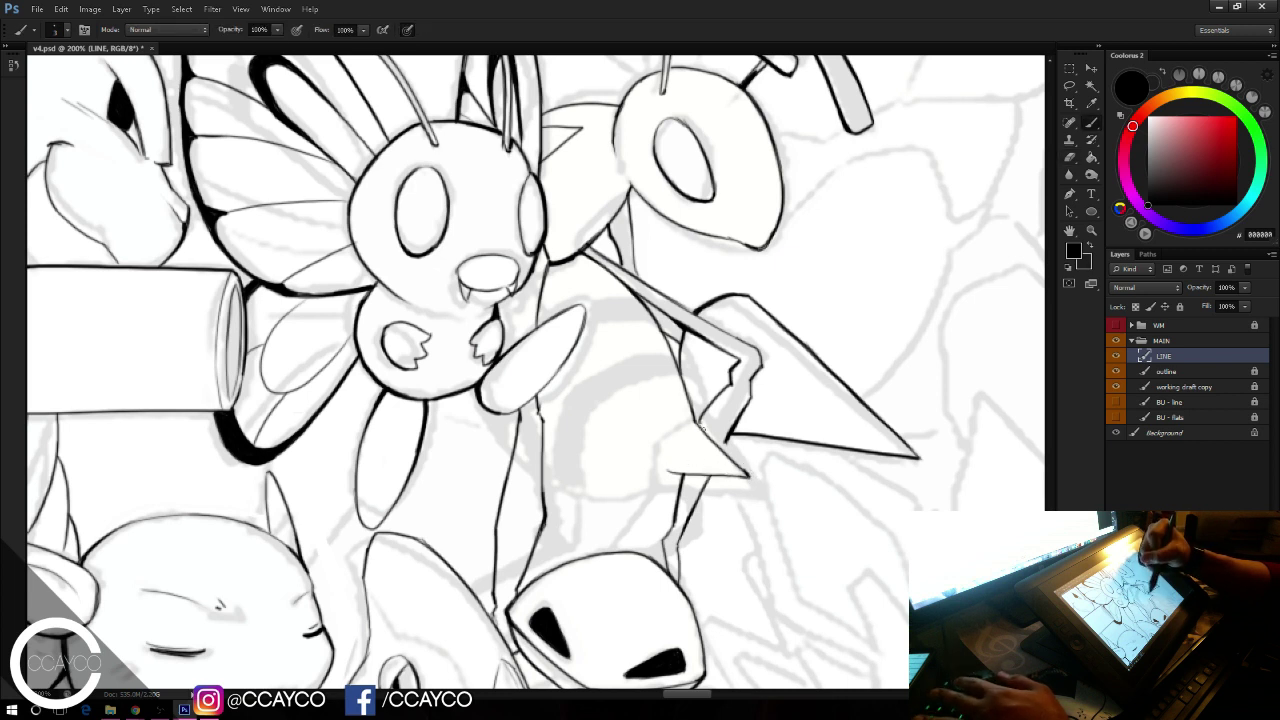
pyautogui.moveTo(701, 427); pyautogui.dragTo(746, 473)
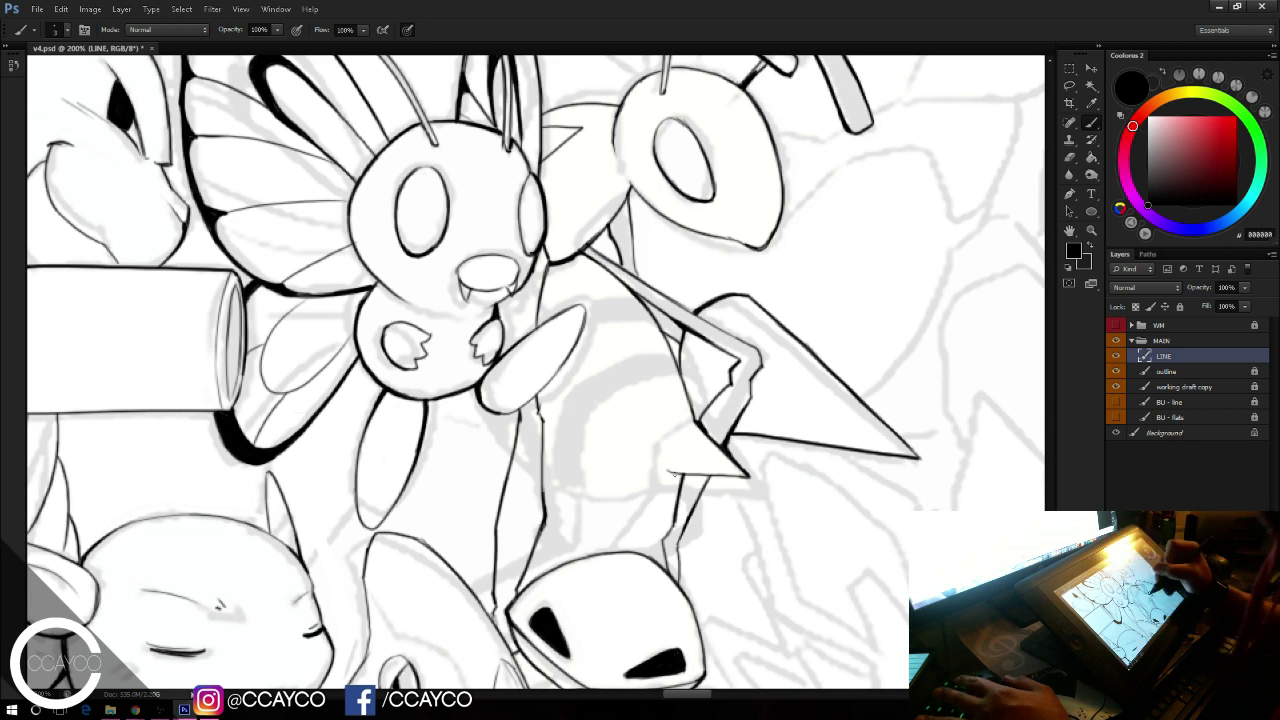
pyautogui.moveTo(690, 434); pyautogui.dragTo(668, 472)
pyautogui.hotkey('ctrl', 'z')
pyautogui.moveTo(693, 420); pyautogui.dragTo(669, 446)
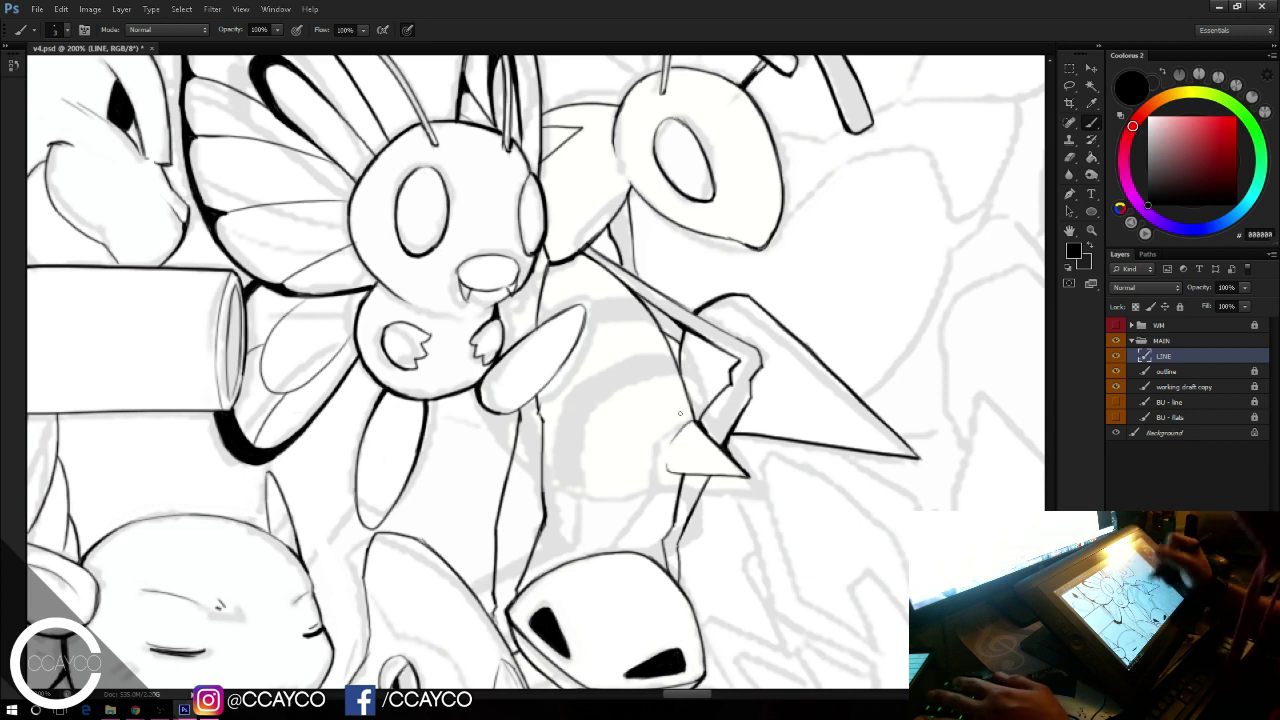
# Step: Ink the abdomen's slightly curved underside from the inked leg across to the base of the stinger
pyautogui.moveTo(546, 469); pyautogui.dragTo(675, 473)
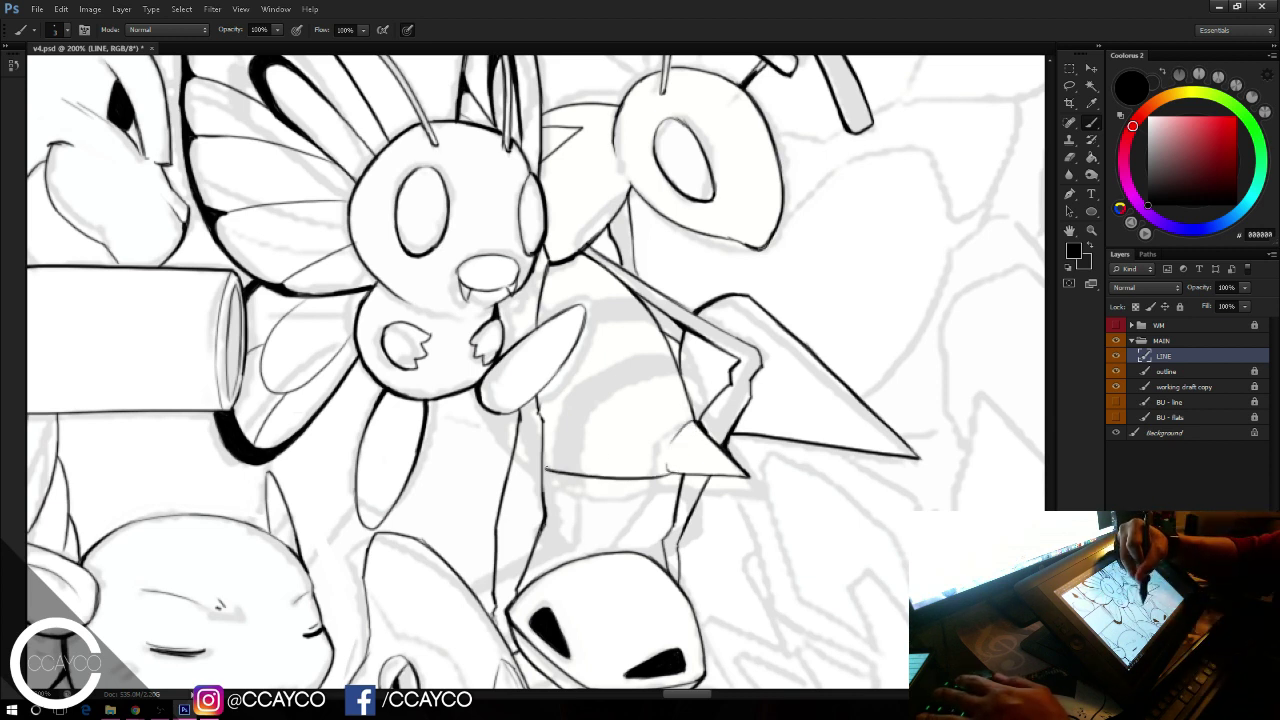
pyautogui.hotkey('ctrl', 'z')
pyautogui.moveTo(546, 473); pyautogui.dragTo(670, 474)
pyautogui.hotkey('ctrl', 'z')
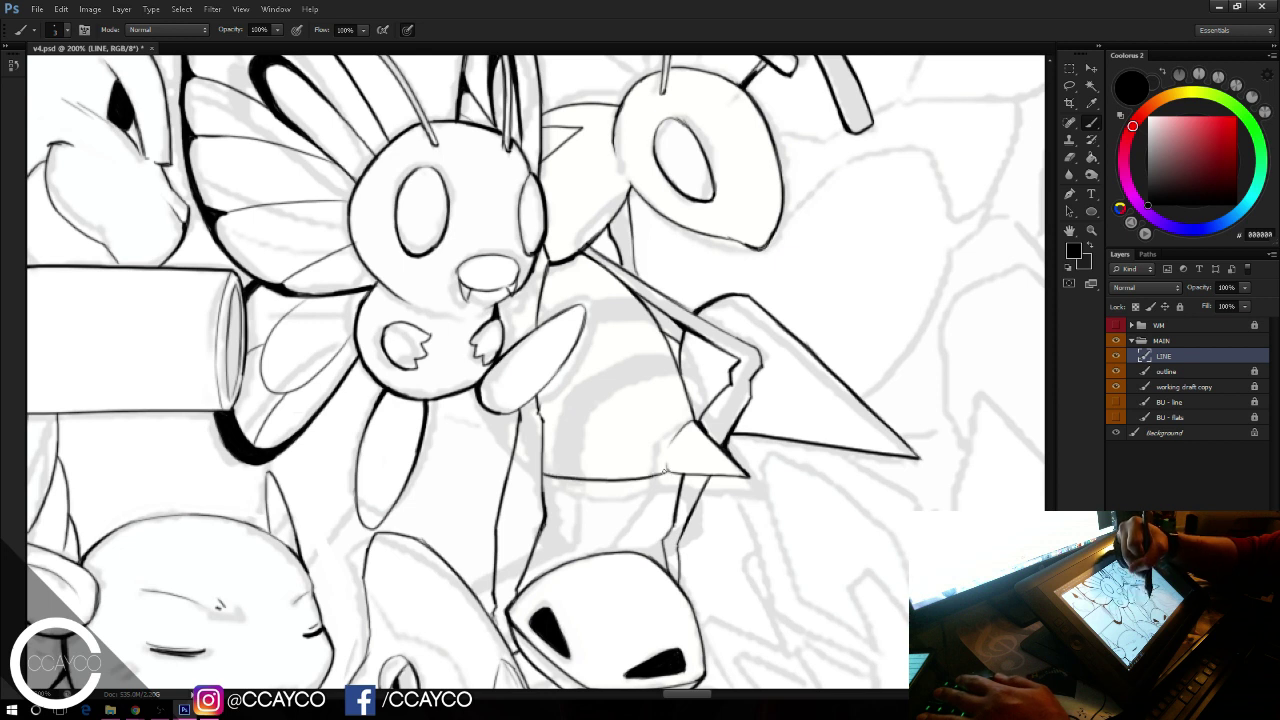
# Step: Ink and thicken the curved left edge of Beedrill's body from beneath Butterfree's belly down to the leg
pyautogui.moveTo(507, 455)
pyautogui.mouseDown()
pyautogui.moveTo(472, 382)
pyautogui.moveTo(509, 453)
pyautogui.mouseUp()
pyautogui.hotkey('ctrl', 'z')
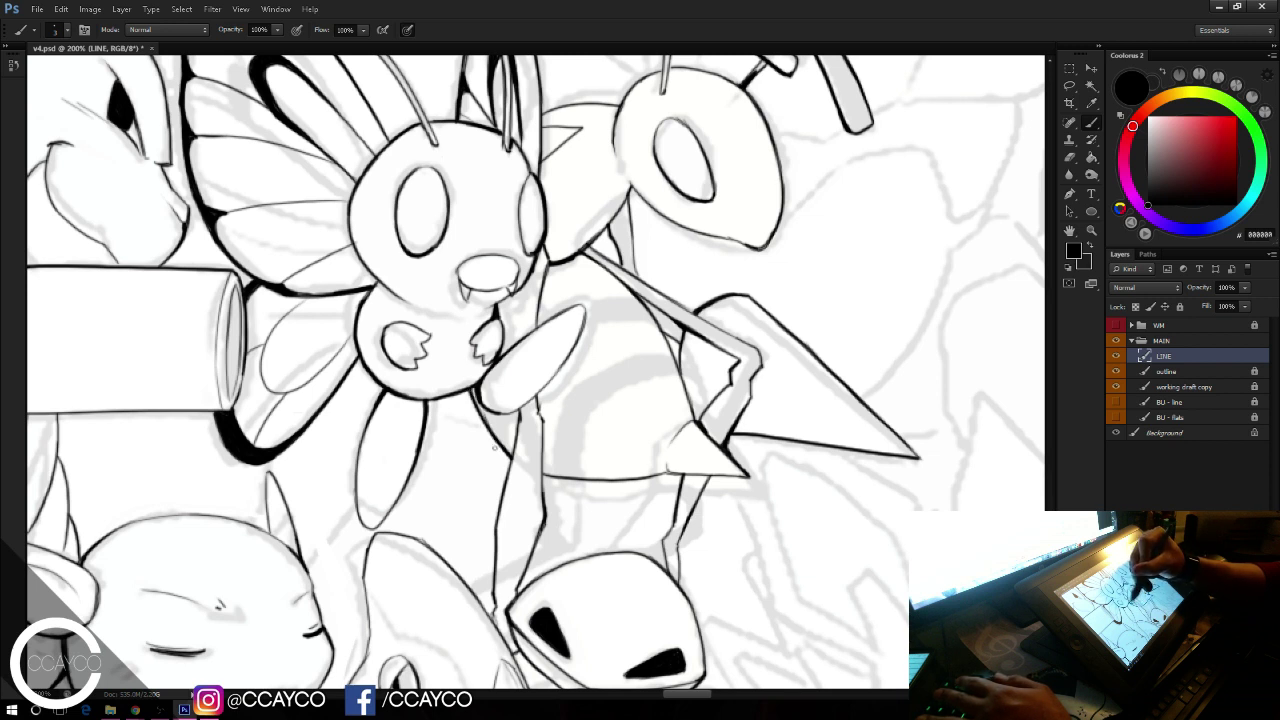
pyautogui.hotkey('ctrl', 'alt', 'z')
pyautogui.hotkey('ctrl', 'alt', 'z')
pyautogui.hotkey('ctrl', 'alt', 'z')
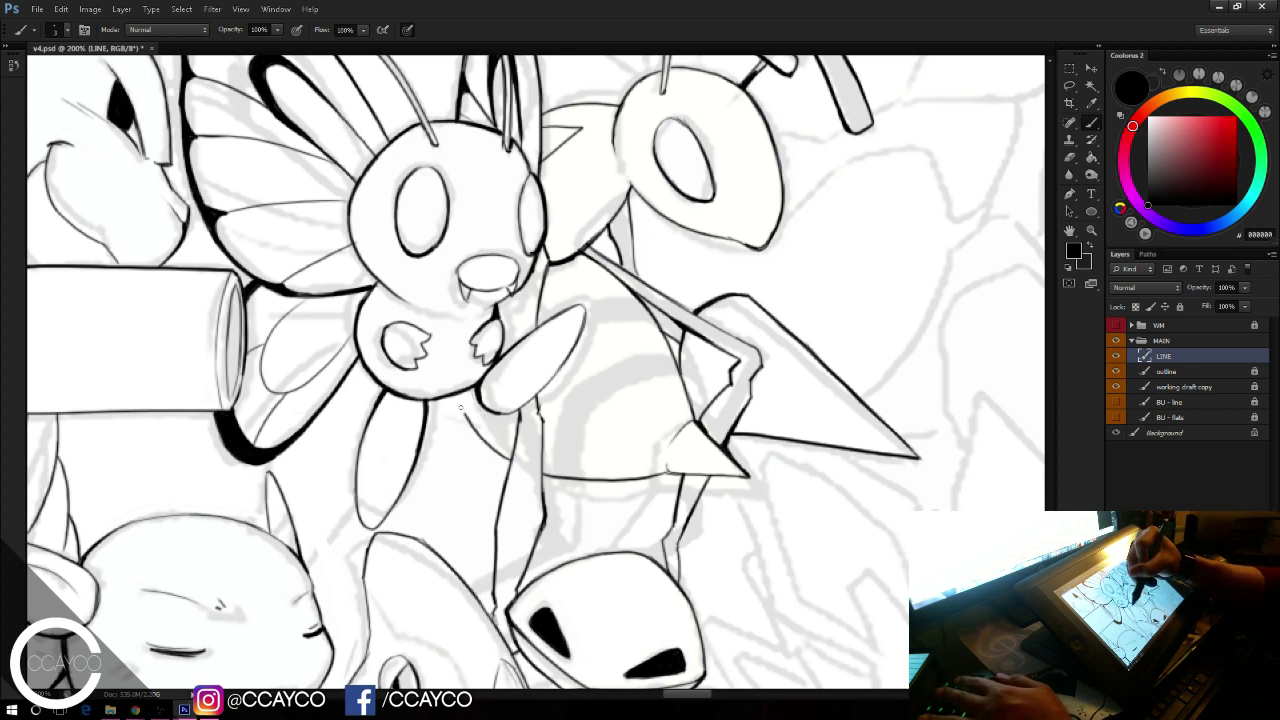
pyautogui.moveTo(468, 420); pyautogui.dragTo(510, 466)
pyautogui.moveTo(464, 410); pyautogui.dragTo(510, 460)
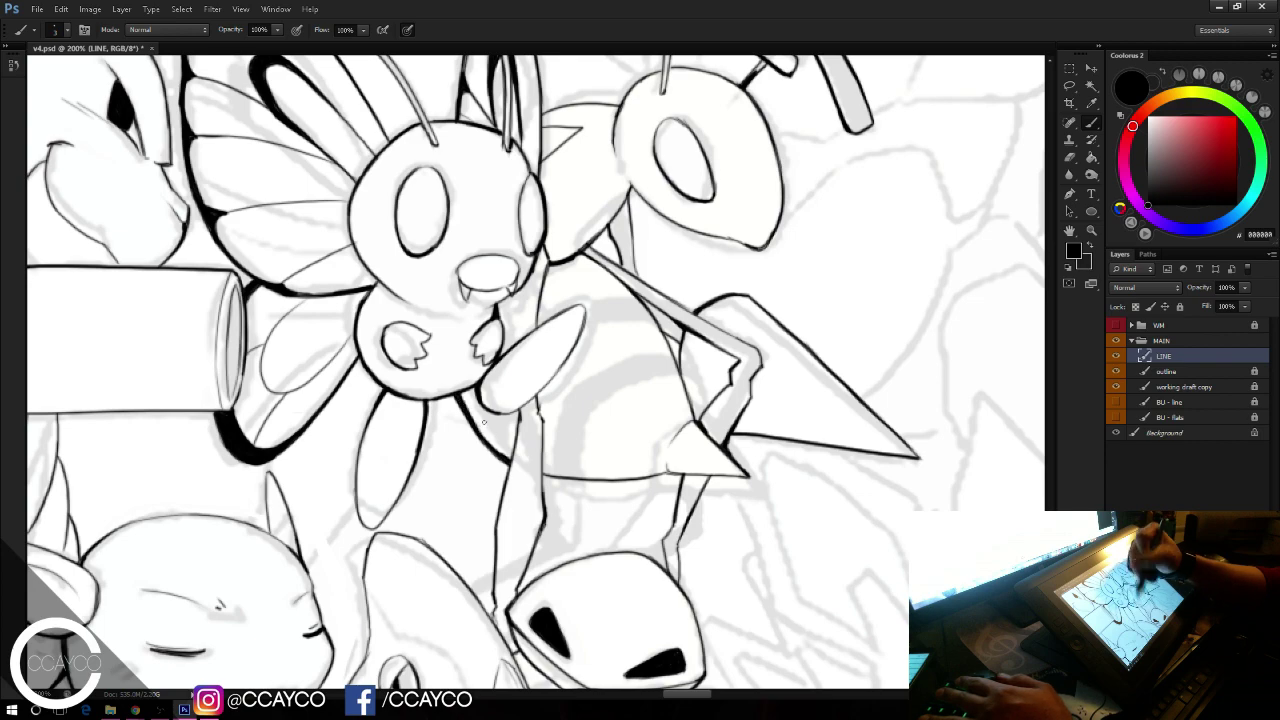
# Step: Ink the two curved edges of the lower stripe on Beedrill's abdomen, from the underside up to the right edge
pyautogui.hotkey('ctrl', '-')
pyautogui.hotkey('ctrl', '+')
pyautogui.moveTo(697, 256); pyautogui.dragTo(733, 294)
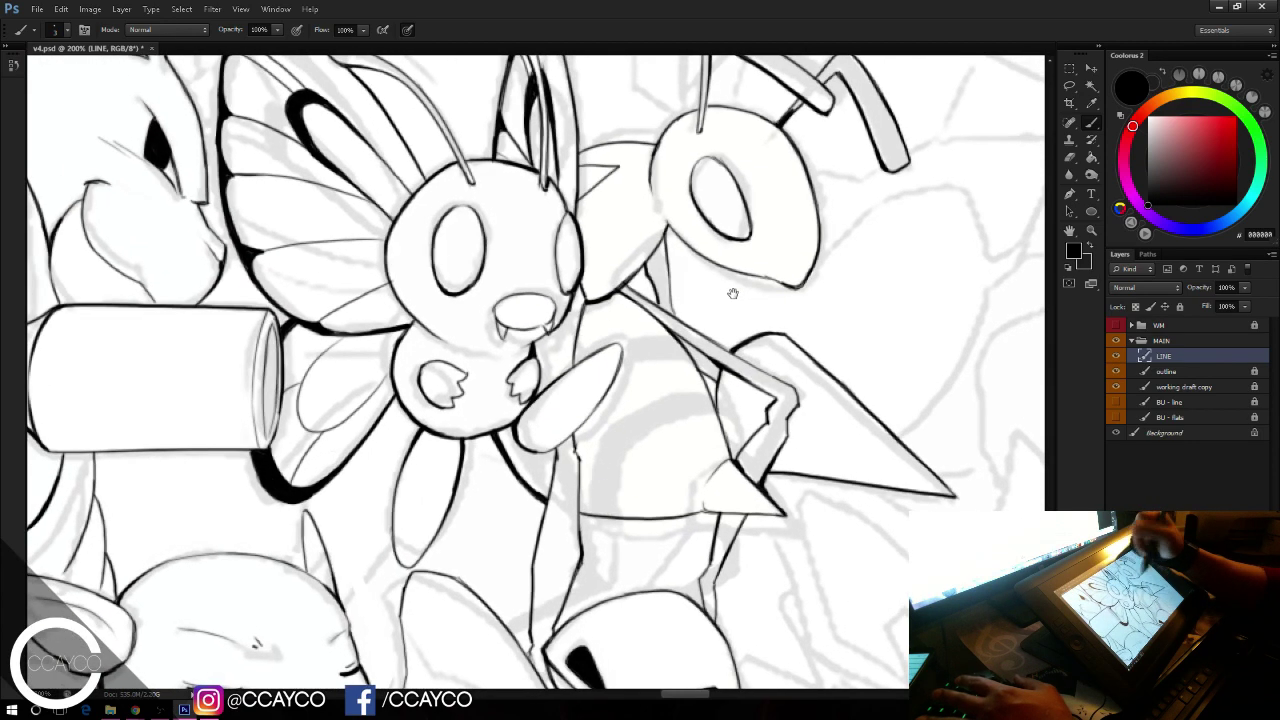
pyautogui.moveTo(614, 516); pyautogui.dragTo(684, 411)
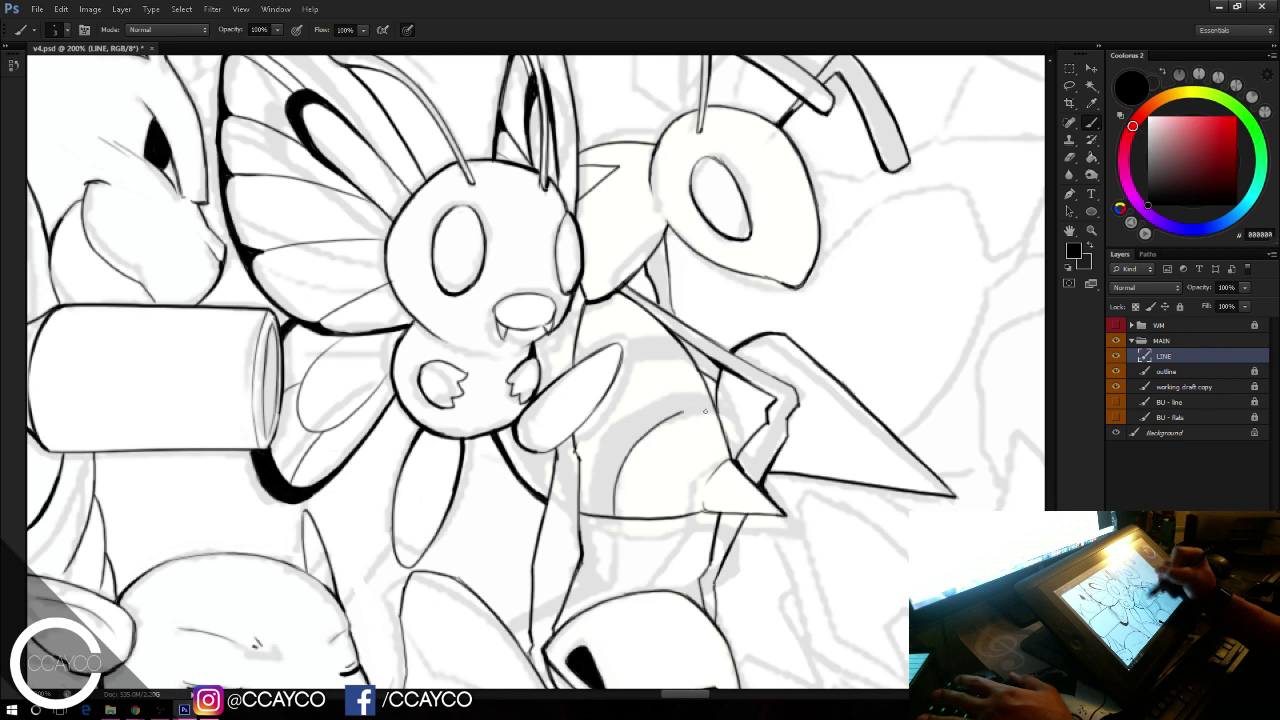
pyautogui.hotkey('ctrl', 'z')
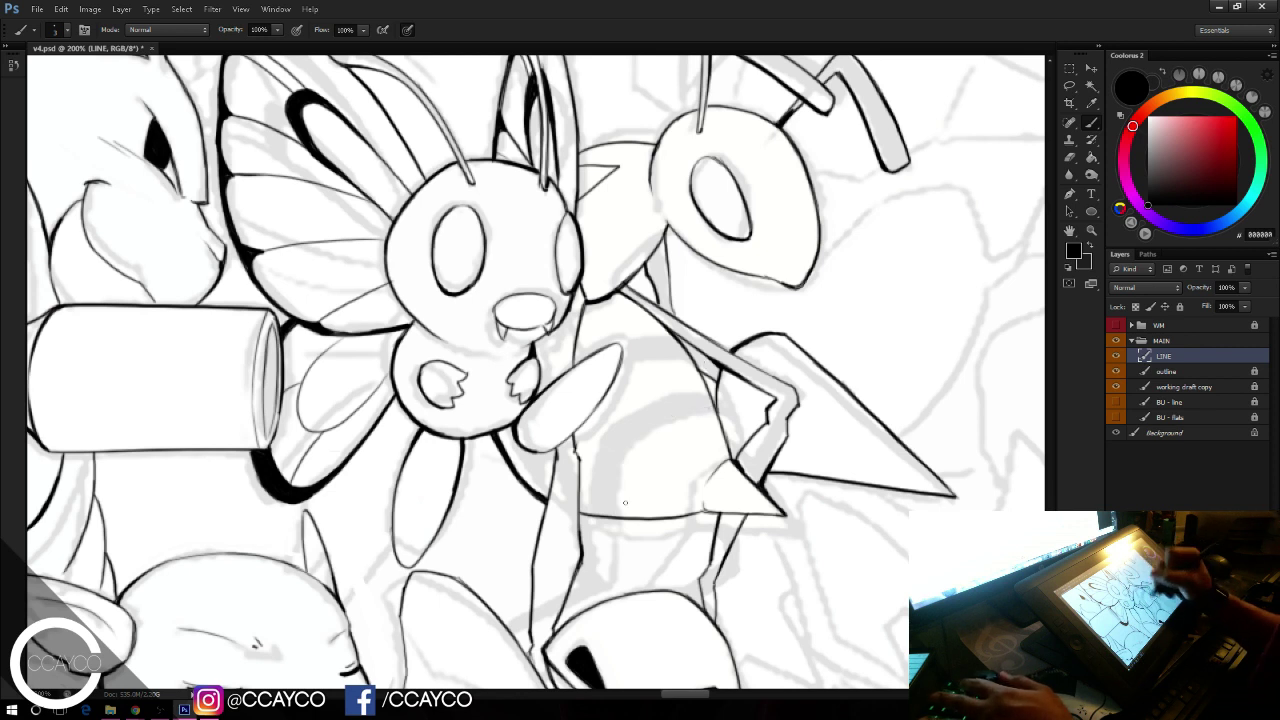
pyautogui.moveTo(616, 515); pyautogui.dragTo(695, 419)
pyautogui.hotkey('ctrl', 'z')
pyautogui.moveTo(618, 516)
pyautogui.mouseDown()
pyautogui.moveTo(648, 437)
pyautogui.moveTo(691, 417)
pyautogui.mouseUp()
pyautogui.moveTo(594, 508)
pyautogui.mouseDown()
pyautogui.moveTo(646, 406)
pyautogui.moveTo(712, 388)
pyautogui.mouseUp()
# Step: Ink the curved edges of the abdomen's upper stripe and fill the lower end of the body's left edge beside the leg with black
pyautogui.moveTo(616, 366); pyautogui.dragTo(680, 342)
pyautogui.hotkey('ctrl', 'z')
pyautogui.moveTo(575, 362); pyautogui.dragTo(658, 318)
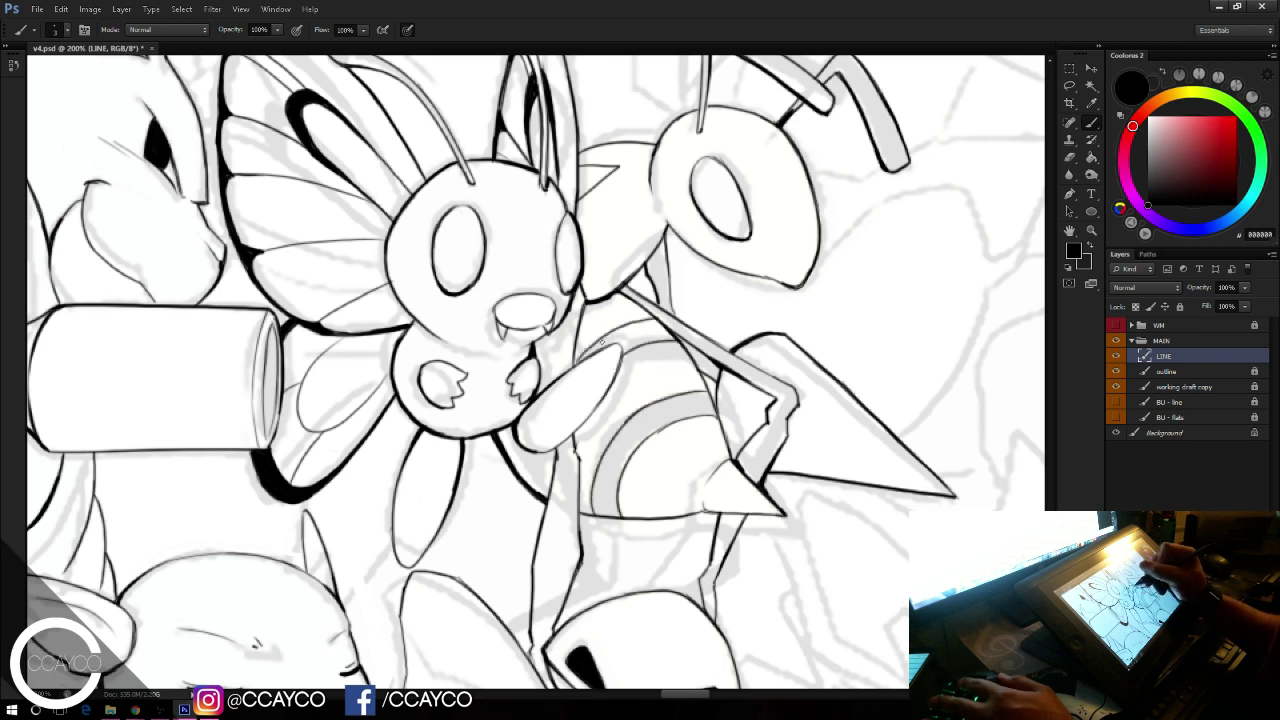
pyautogui.hotkey('ctrl', 'z')
pyautogui.moveTo(575, 361); pyautogui.dragTo(645, 320)
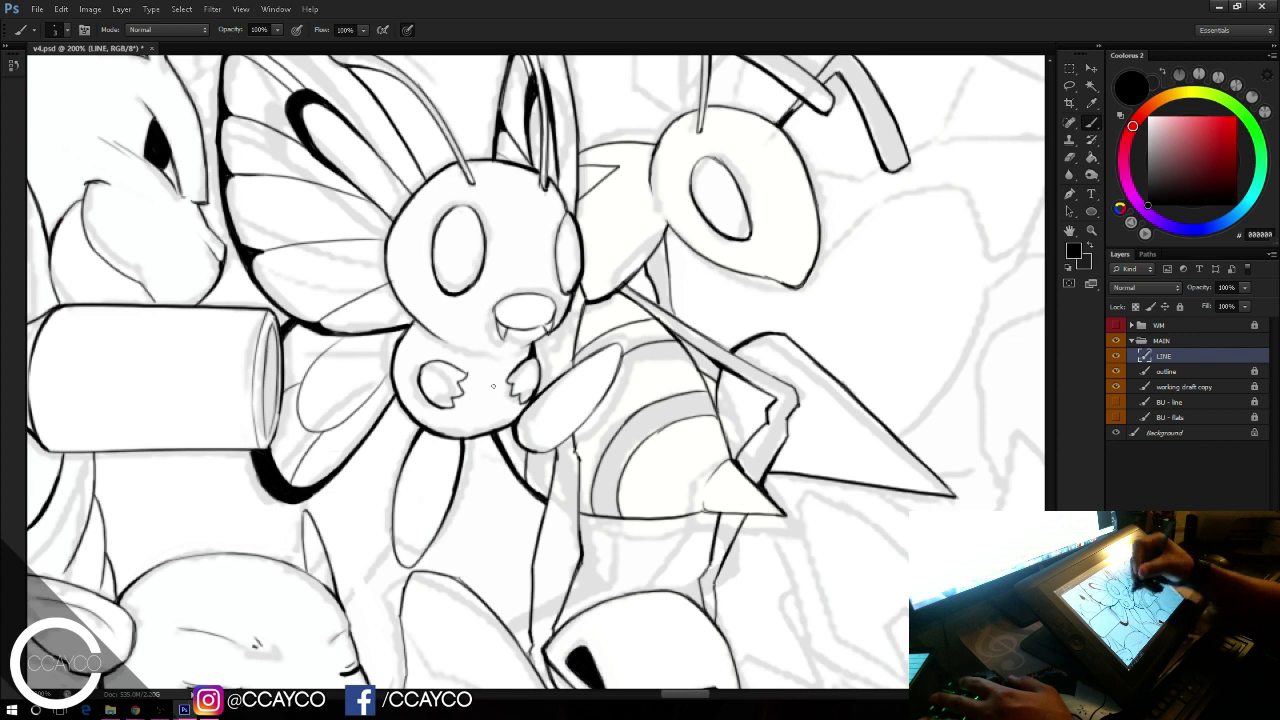
pyautogui.moveTo(530, 480)
pyautogui.mouseDown()
pyautogui.moveTo(544, 474)
pyautogui.moveTo(547, 488)
pyautogui.mouseUp()
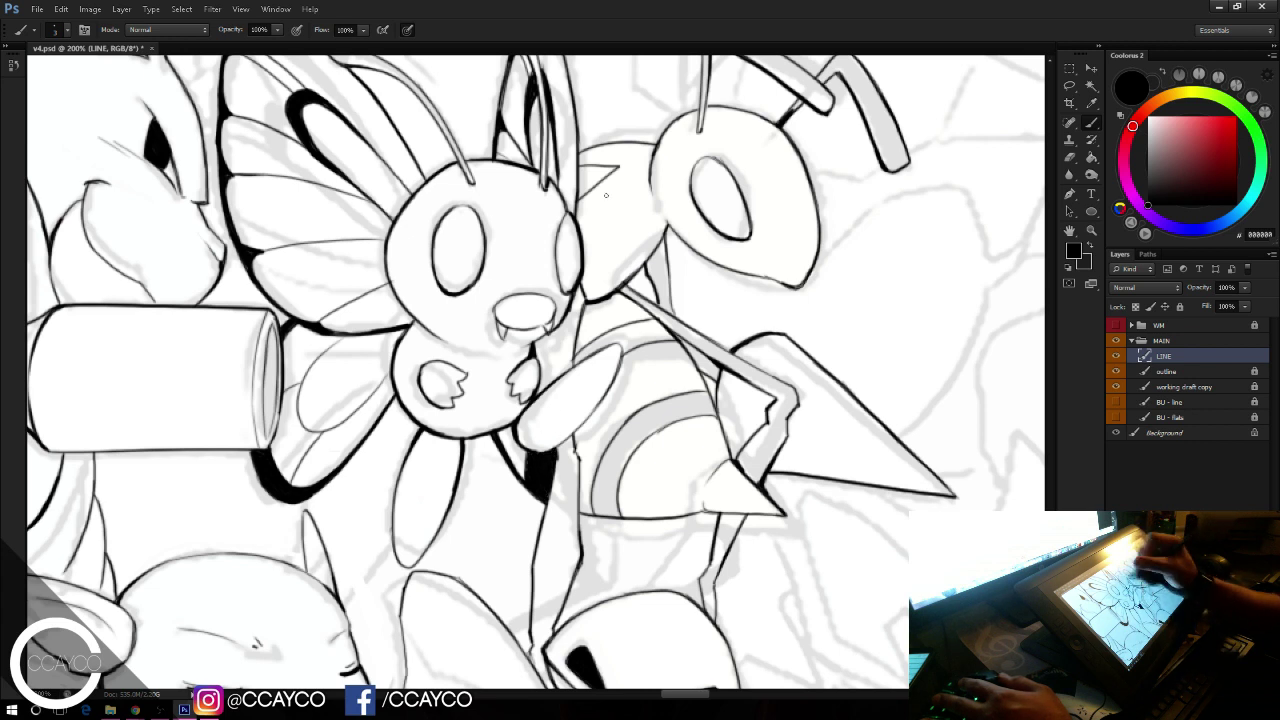
# Step: Select the interiors of both abdomen stripes with the Magic Wand and expand the selection into their outlines
pyautogui.press('w')
pyautogui.click(650, 414)
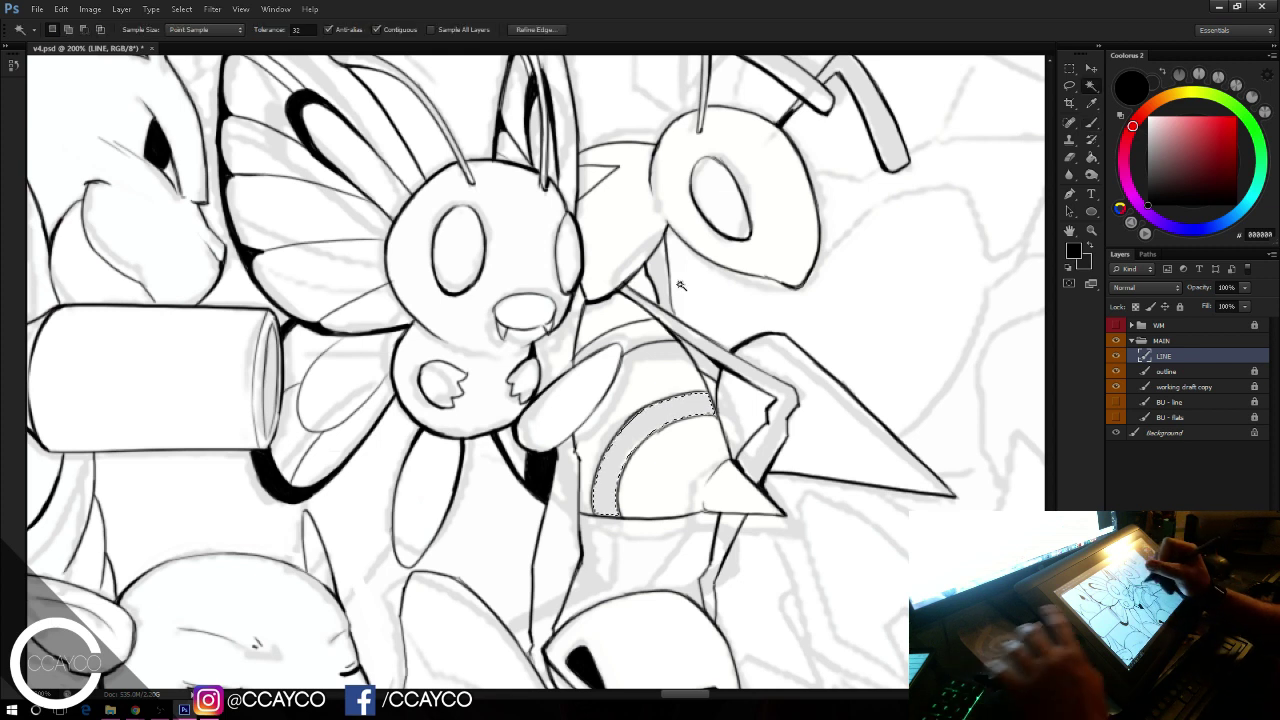
pyautogui.keyDown('shift'); pyautogui.click(640, 332); pyautogui.keyUp('shift')
pyautogui.hotkey('alt', 's')
pyautogui.press('m')
pyautogui.press('e')
pyautogui.press('Return')
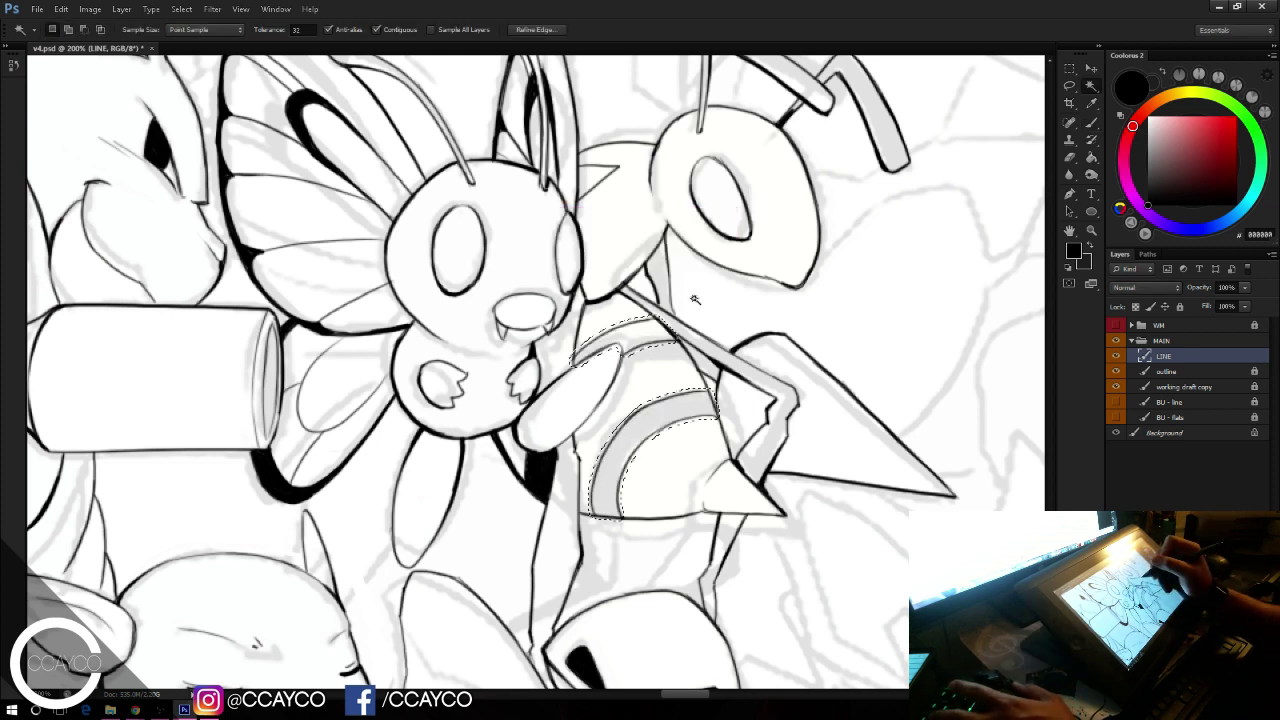
pyautogui.hotkey('alt', 's')
pyautogui.press('m')
pyautogui.press('e')
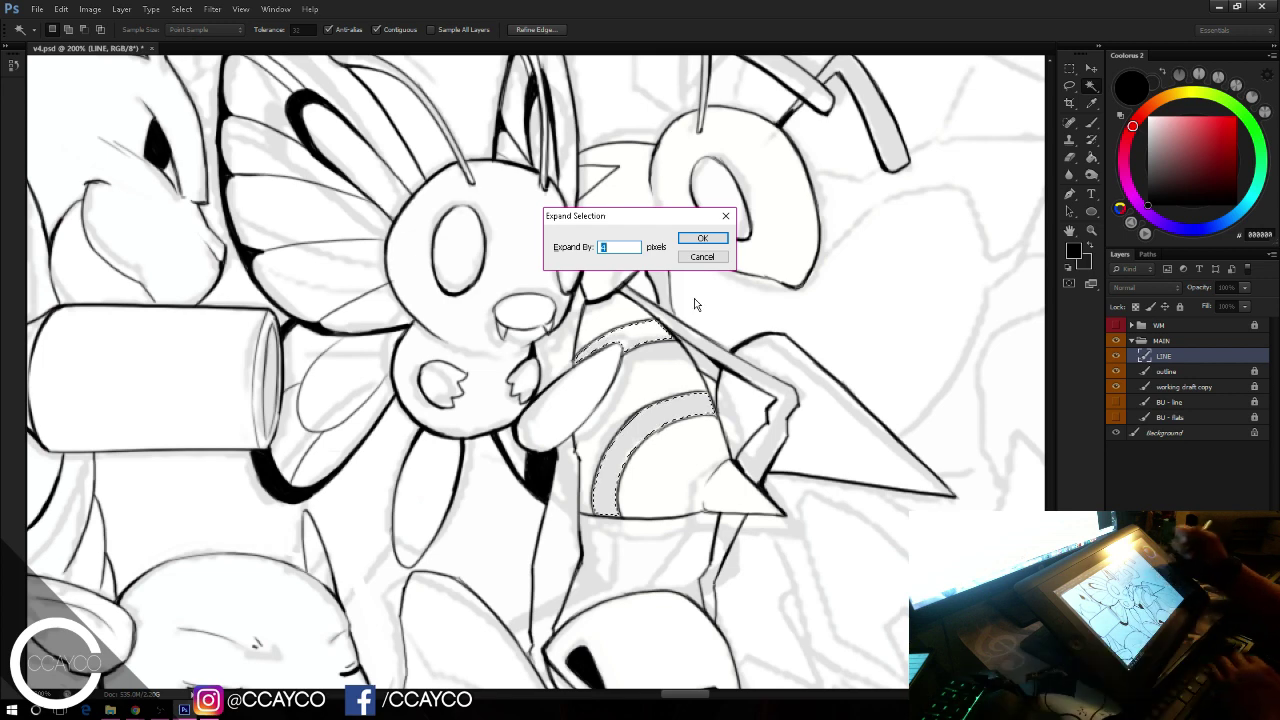
pyautogui.press('Return')
# Step: Paint both selected abdomen stripes solid black with a much larger hard brush
pyautogui.press('b')
pyautogui.rightClick(836, 340)
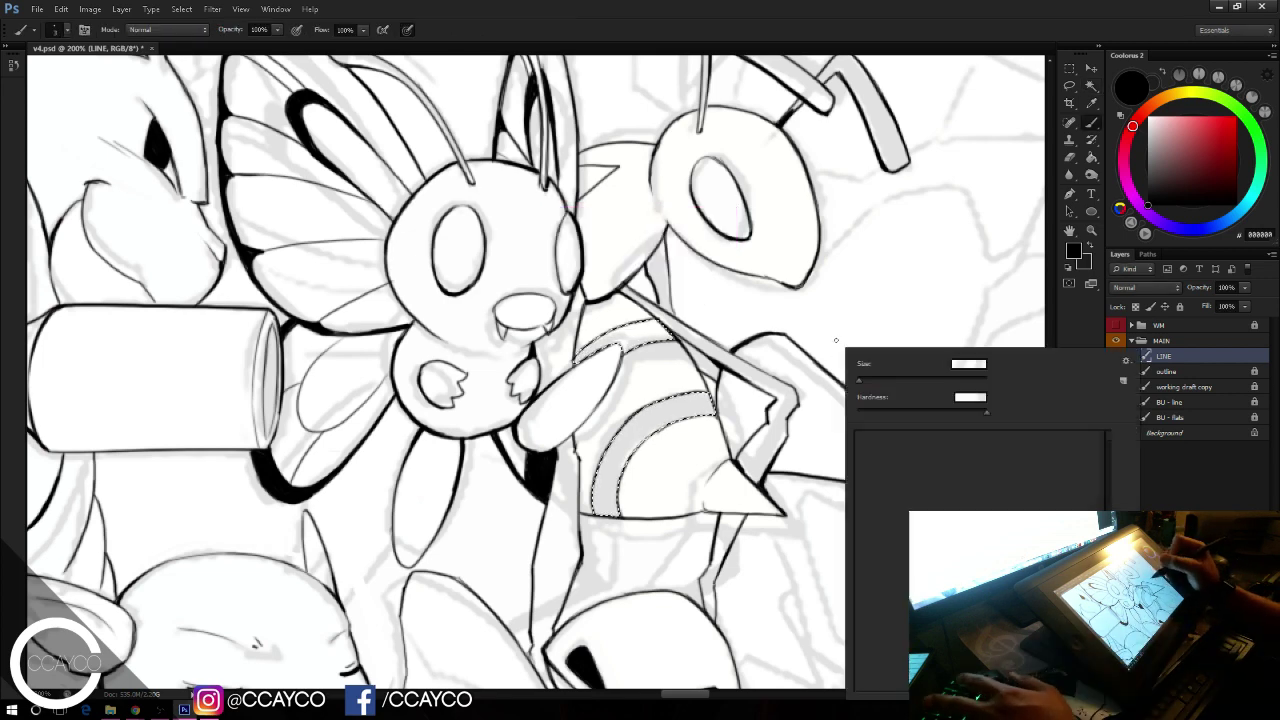
pyautogui.click(934, 380)
pyautogui.moveTo(700, 402)
pyautogui.mouseDown()
pyautogui.moveTo(604, 510)
pyautogui.moveTo(657, 294)
pyautogui.mouseUp()
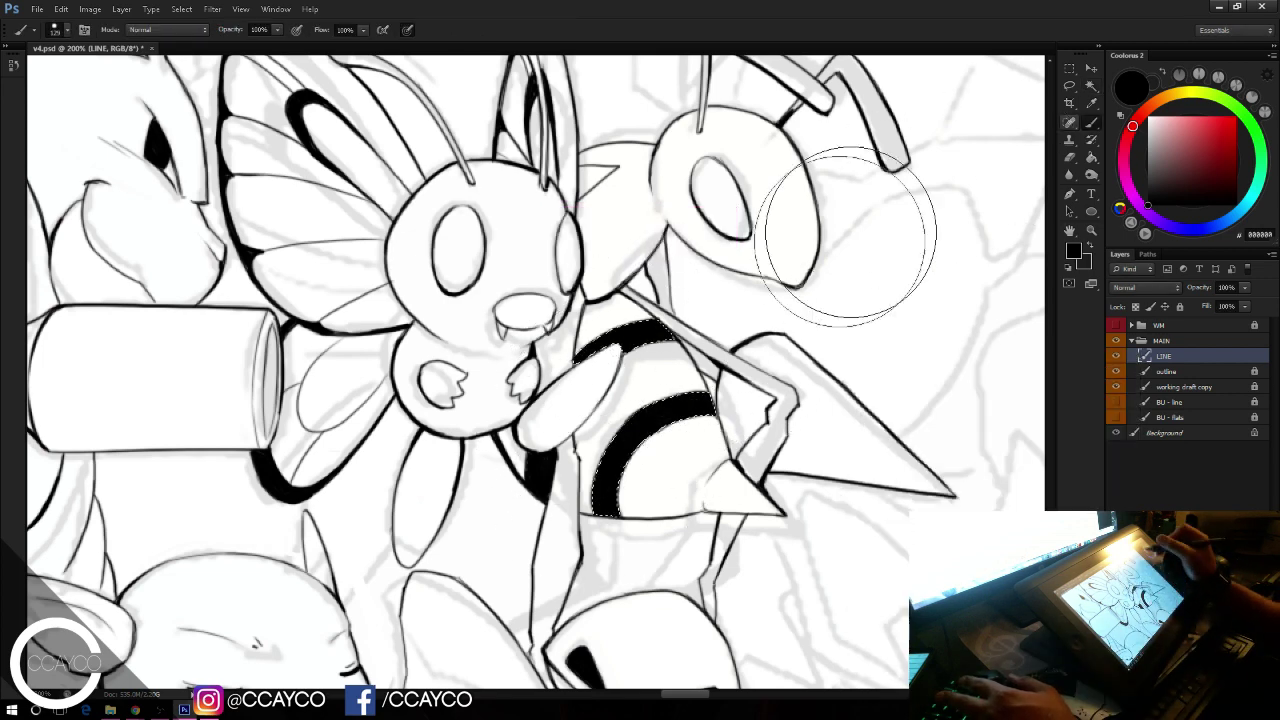
# Step: Set the brush back to a fine lining size, clear the stripe selection and save the document
pyautogui.rightClick(805, 263)
pyautogui.click(849, 287)
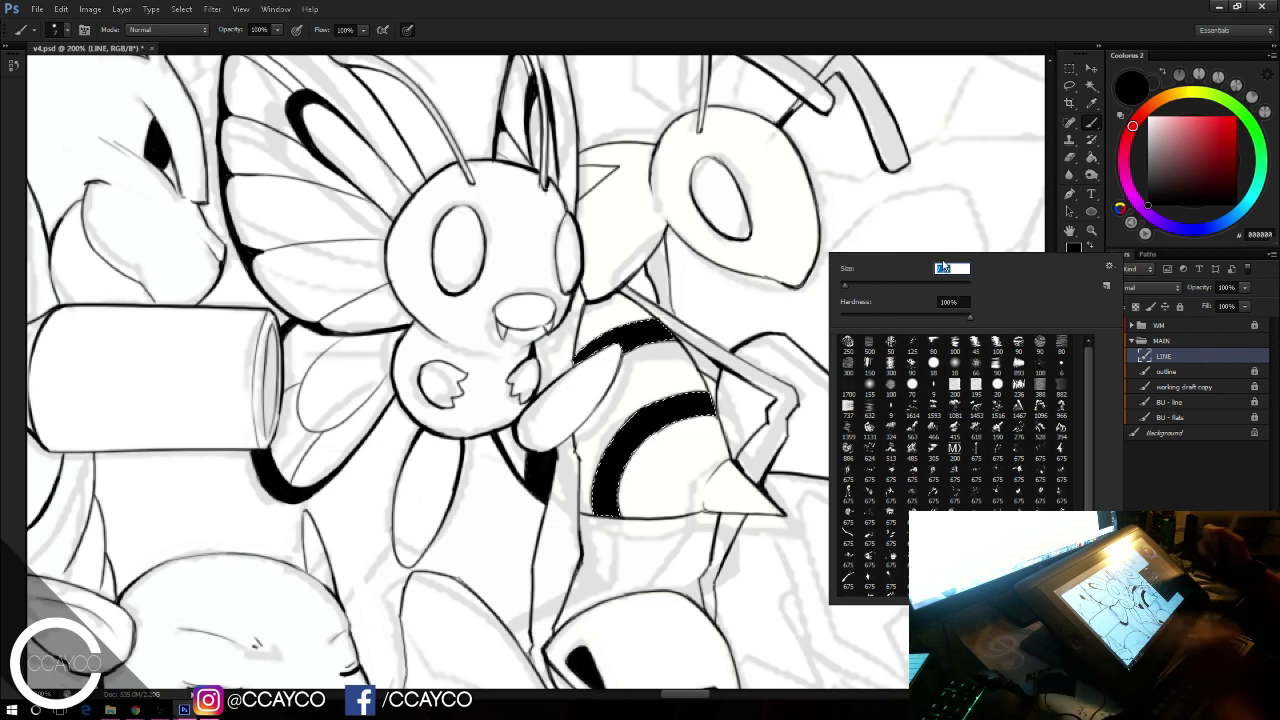
pyautogui.press('Return')
pyautogui.press('m')
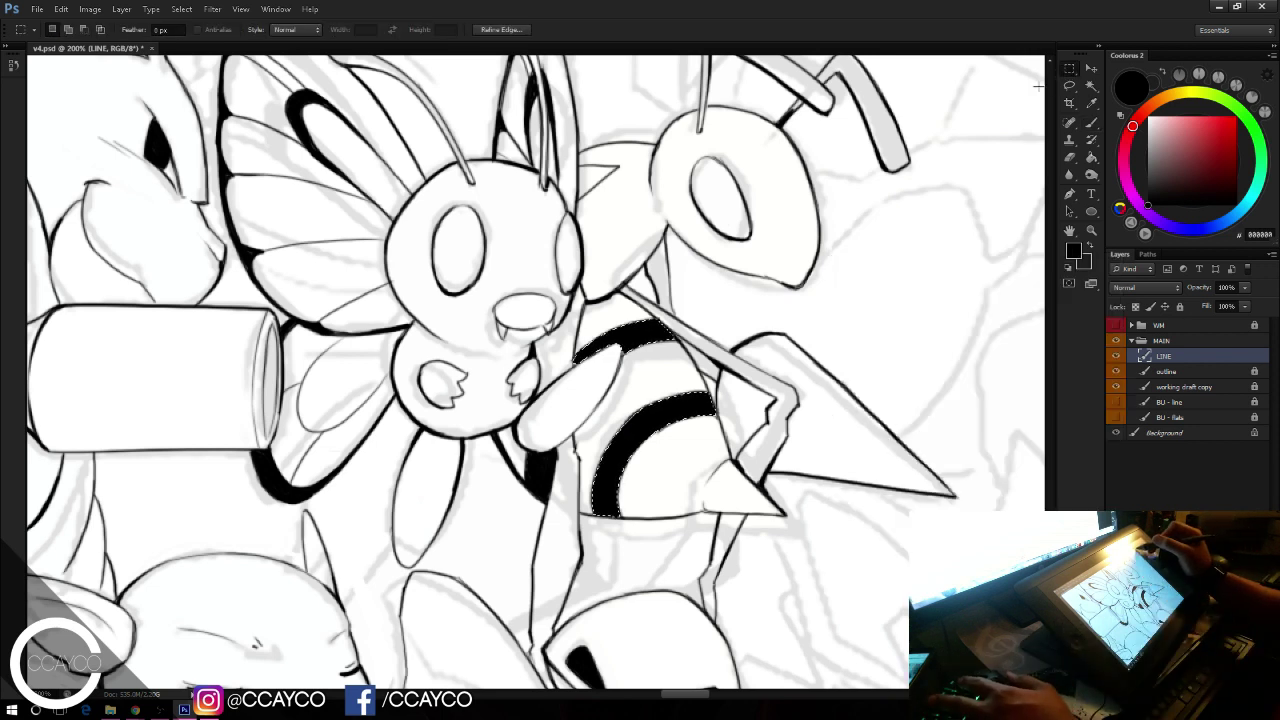
pyautogui.hotkey('ctrl', 'd')
pyautogui.press('b')
pyautogui.hotkey('ctrl', 's')
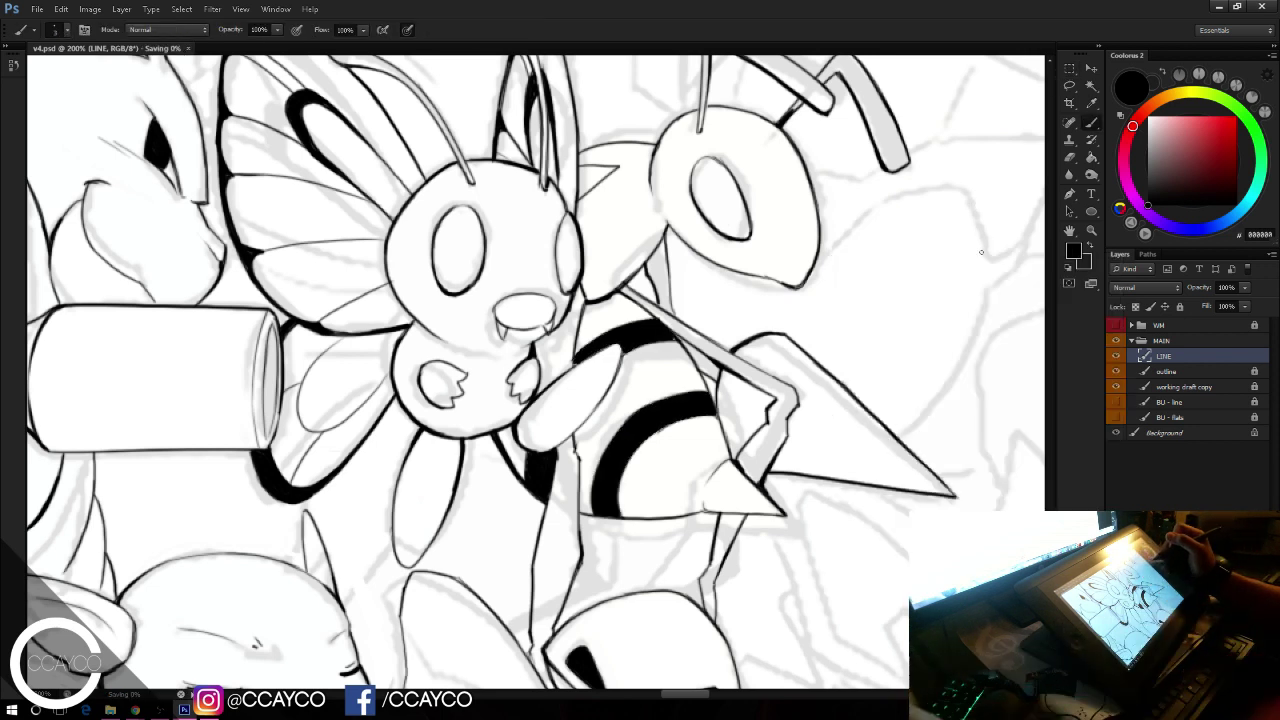
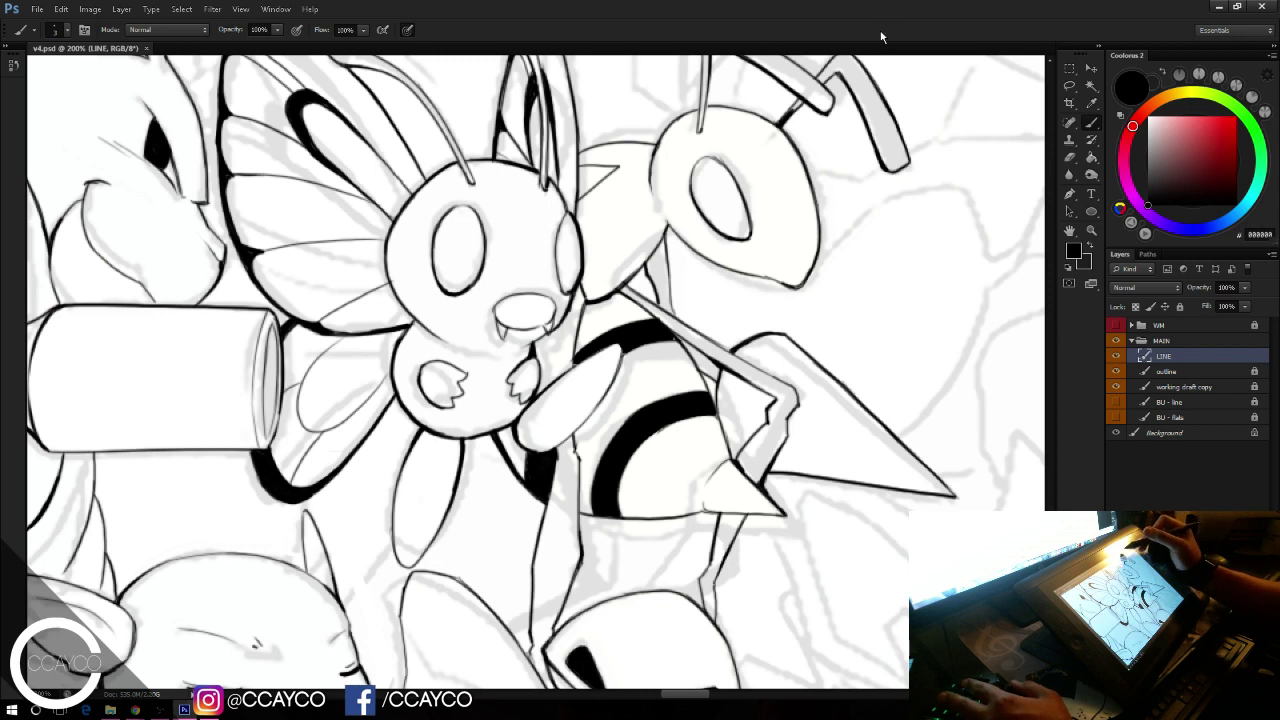
# Step: Ink the curved left edge of Beedrill's left wing, from behind Butterfree's upper wing up to the wing's tip
pyautogui.moveTo(868, 417); pyautogui.dragTo(844, 454)
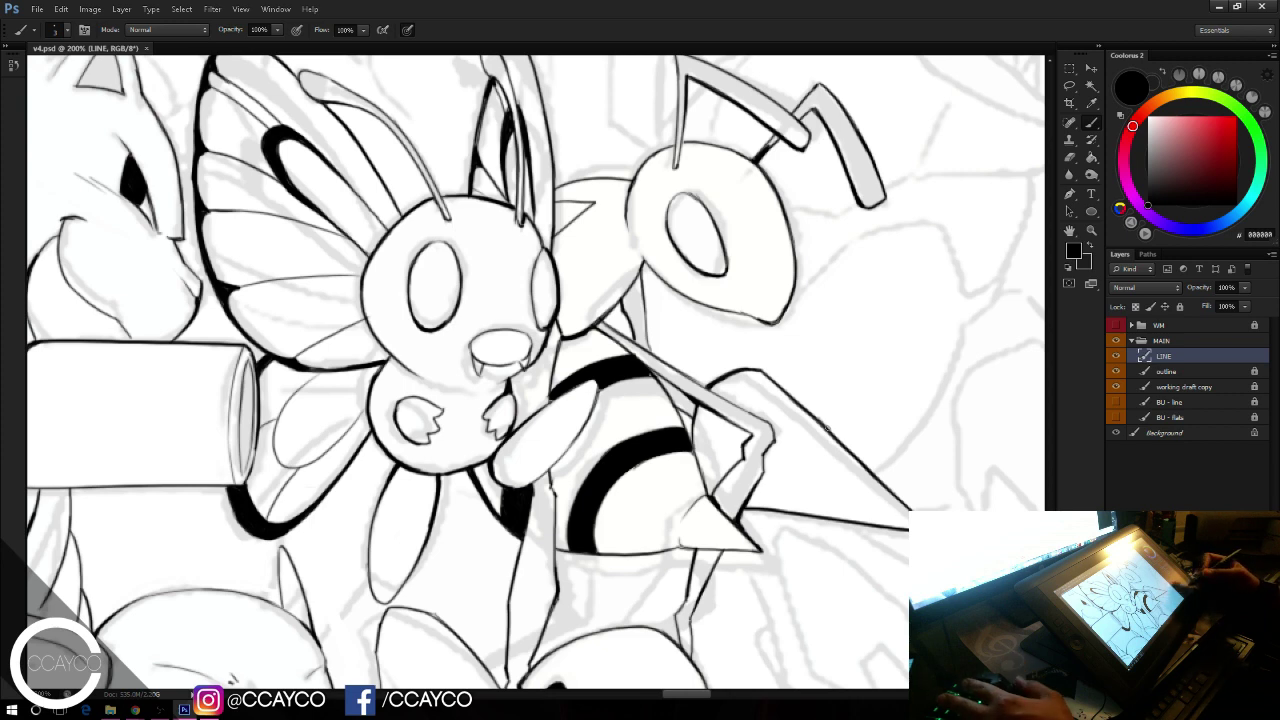
pyautogui.moveTo(935, 503); pyautogui.dragTo(835, 613)
pyautogui.click(1117, 388)
pyautogui.click(1117, 388)
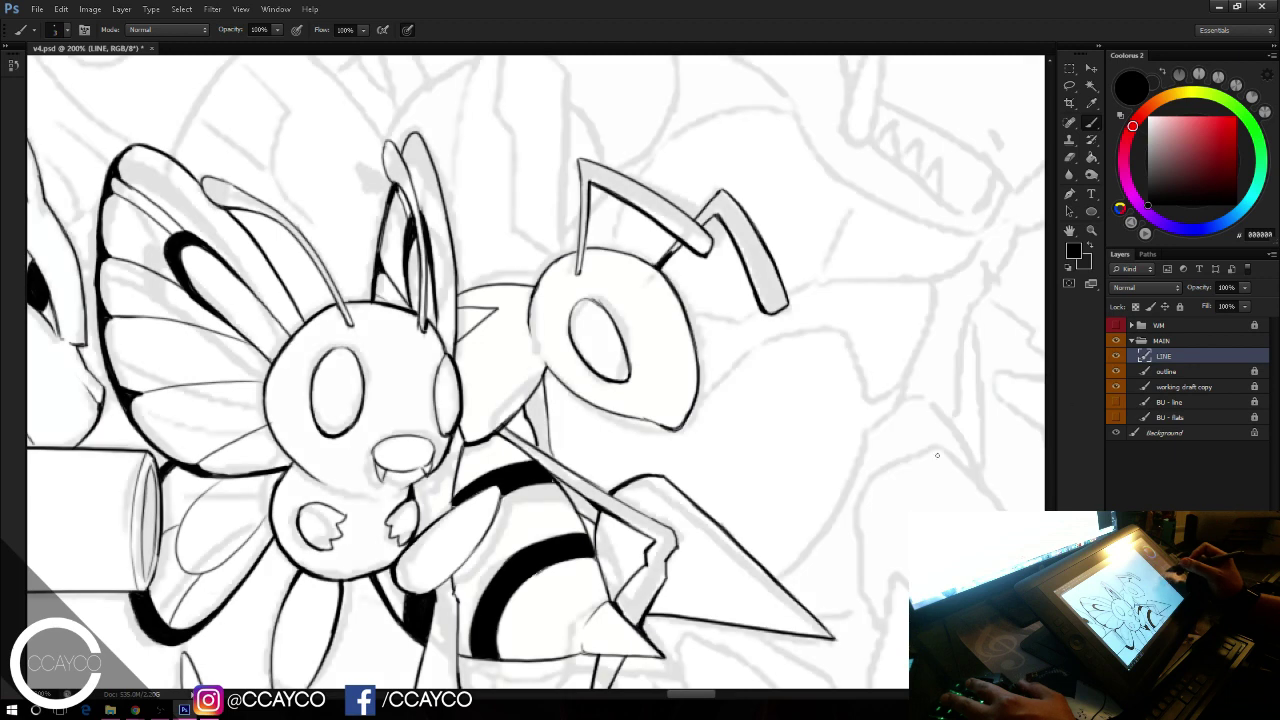
pyautogui.moveTo(775, 449); pyautogui.dragTo(860, 614)
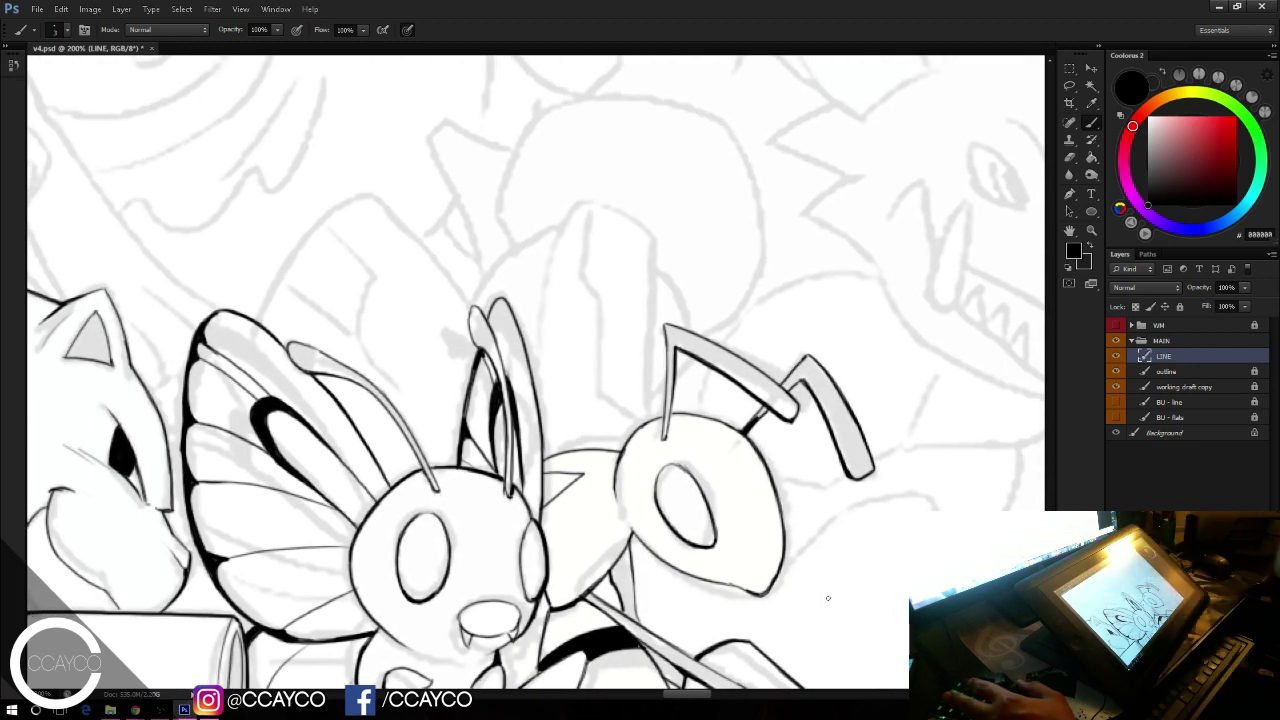
pyautogui.moveTo(887, 370); pyautogui.dragTo(989, 300)
pyautogui.moveTo(727, 357)
pyautogui.mouseDown()
pyautogui.moveTo(829, 319)
pyautogui.moveTo(833, 330)
pyautogui.mouseUp()
pyautogui.moveTo(468, 222); pyautogui.dragTo(615, 108)
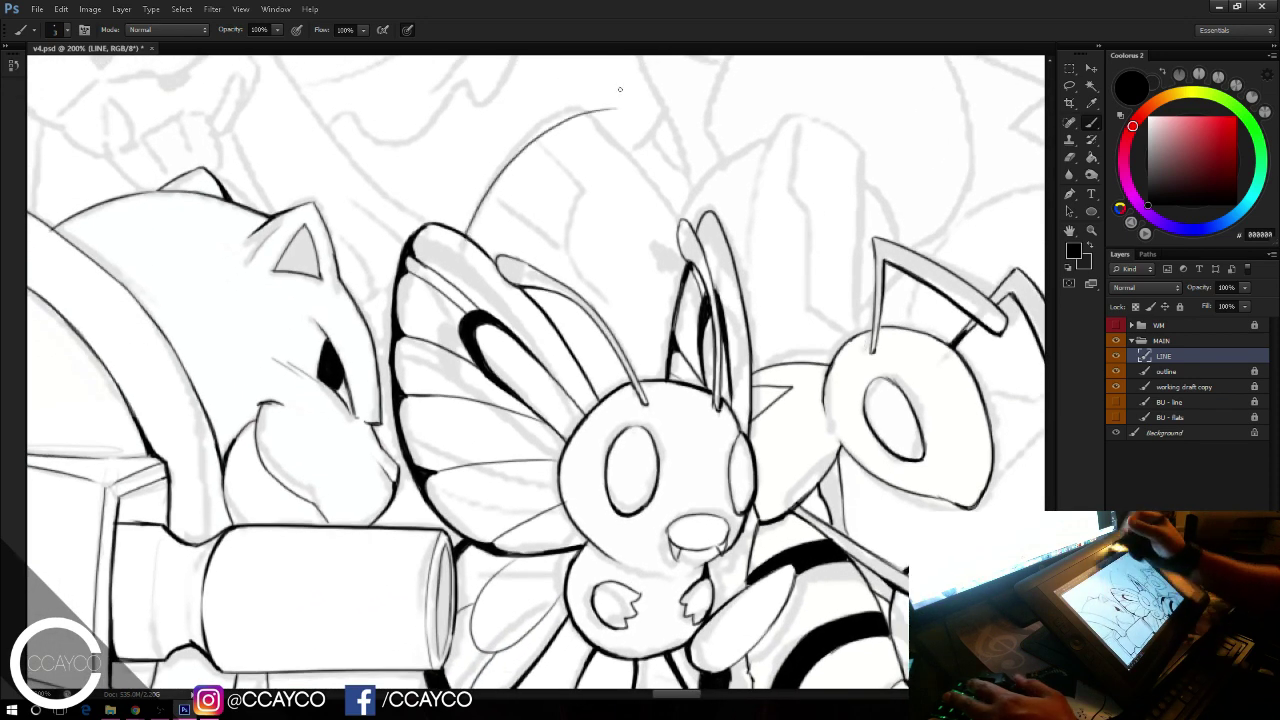
pyautogui.moveTo(667, 195); pyautogui.dragTo(670, 198)
pyautogui.hotkey('ctrl', 'z')
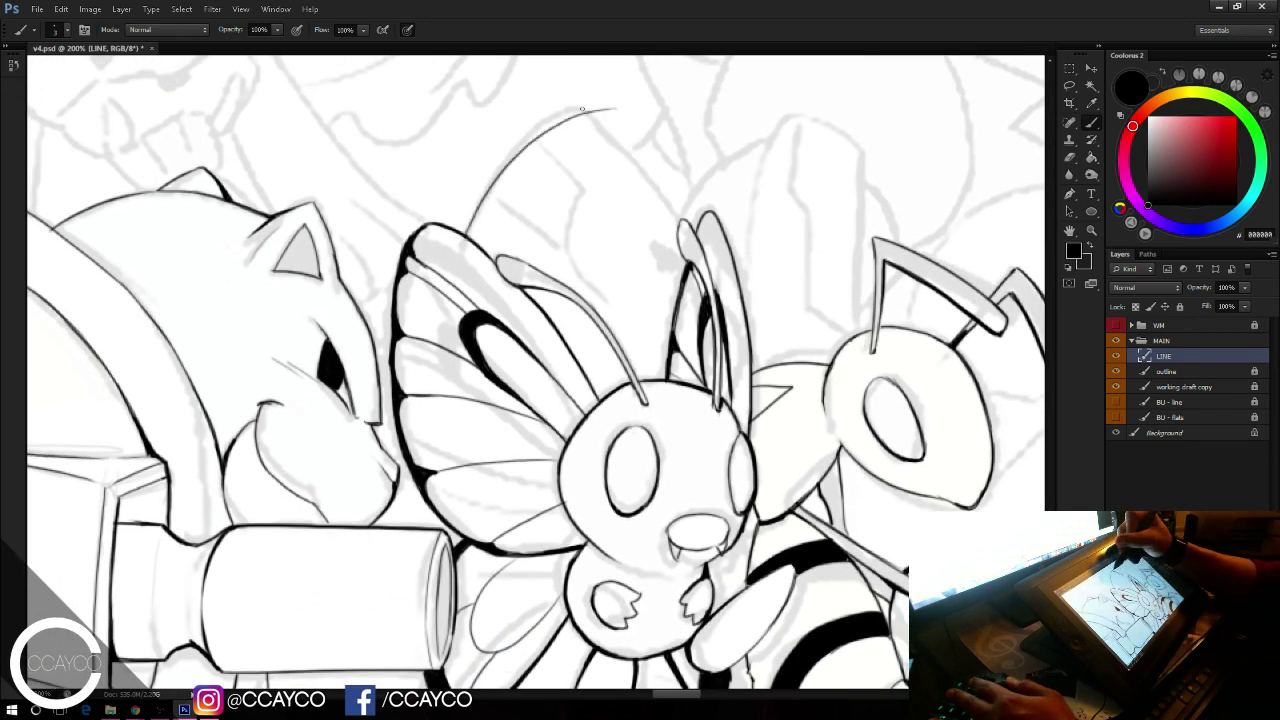
# Step: Ink the left wing's right edge as a smooth curve from its tip down to Butterfree's right antenna
pyautogui.moveTo(585, 112); pyautogui.dragTo(680, 207)
pyautogui.hotkey('ctrl', 'z')
pyautogui.hotkey('ctrl', 'z')
pyautogui.moveTo(585, 112)
pyautogui.mouseDown()
pyautogui.moveTo(625, 144)
pyautogui.moveTo(606, 121)
pyautogui.moveTo(683, 215)
pyautogui.mouseUp()
pyautogui.hotkey('ctrl', 'z')
pyautogui.moveTo(627, 138); pyautogui.dragTo(691, 219)
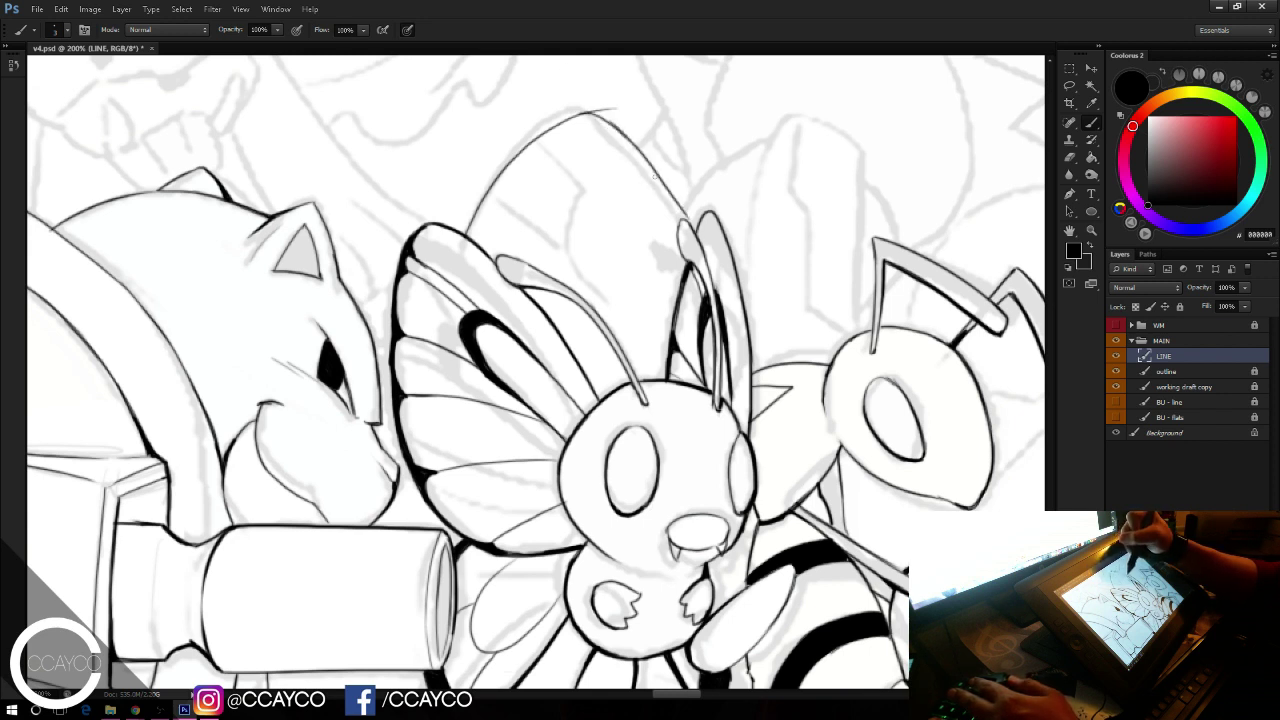
pyautogui.hotkey('ctrl', 'z')
pyautogui.hotkey('ctrl', 'z')
pyautogui.moveTo(585, 112); pyautogui.dragTo(663, 177)
pyautogui.moveTo(625, 132); pyautogui.dragTo(691, 219)
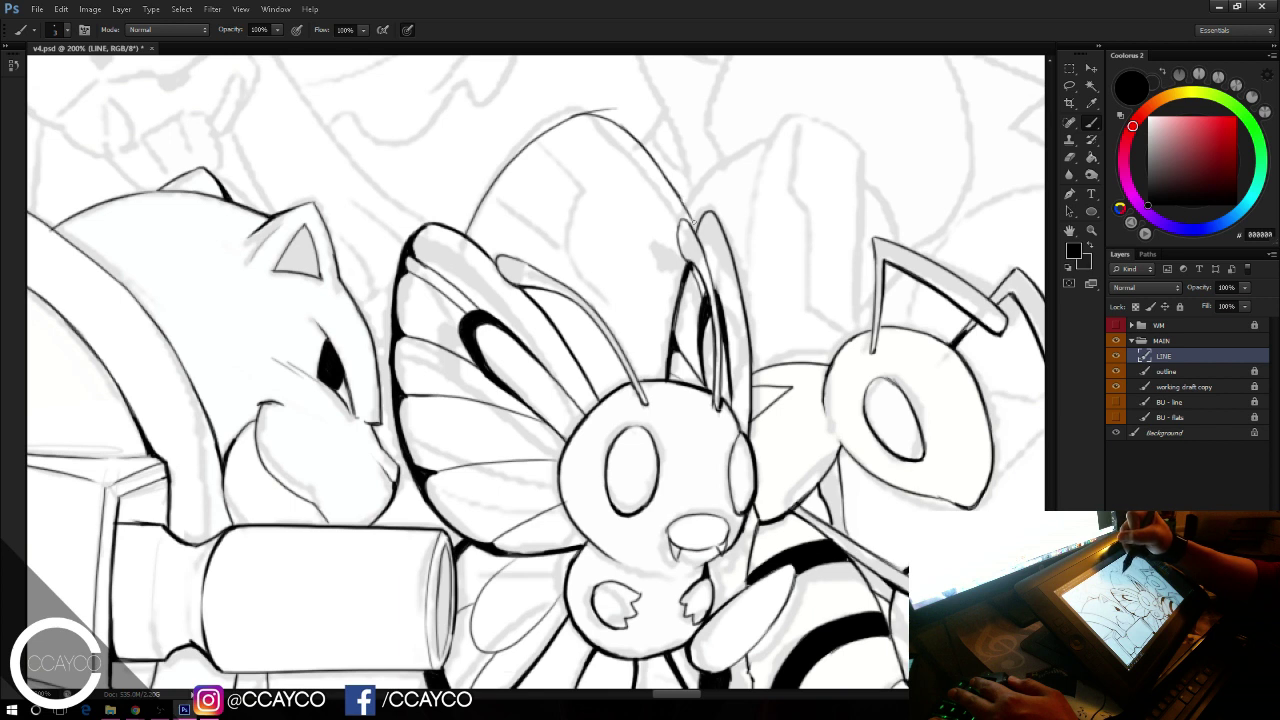
# Step: Round off and thicken the left wing's tip, and erase the stray line ends around it
pyautogui.press('e')
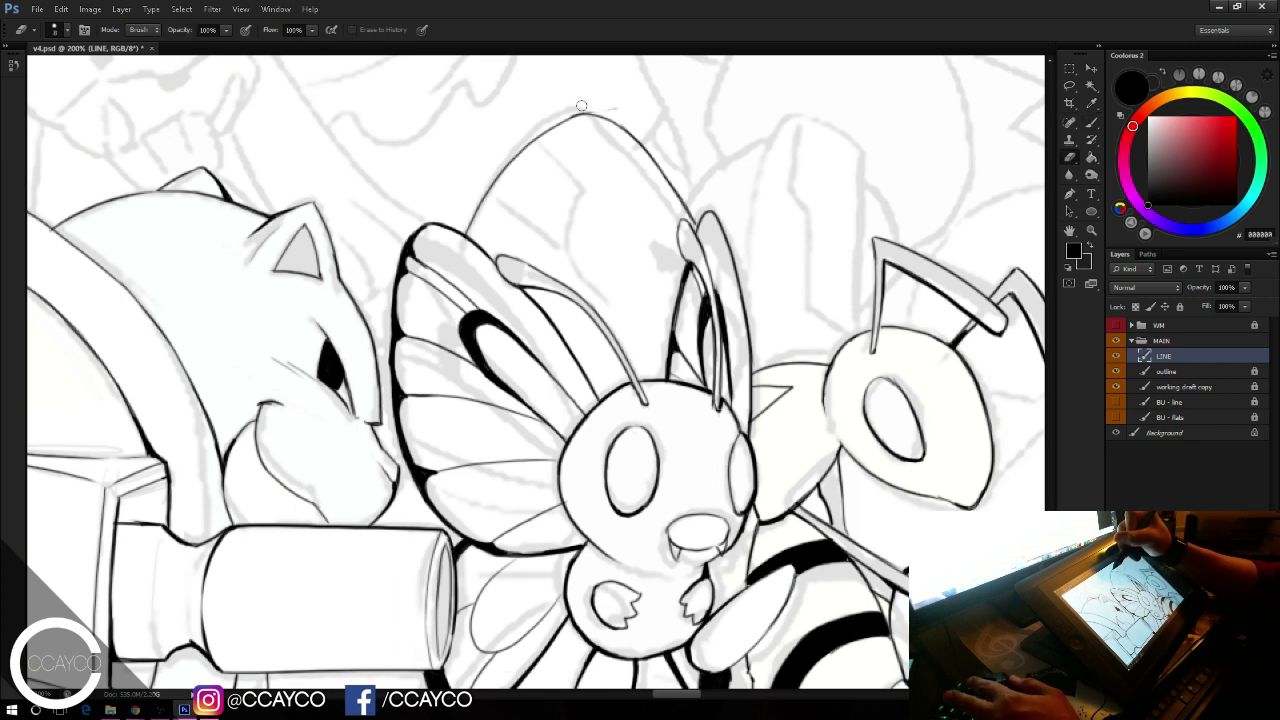
pyautogui.press('b')
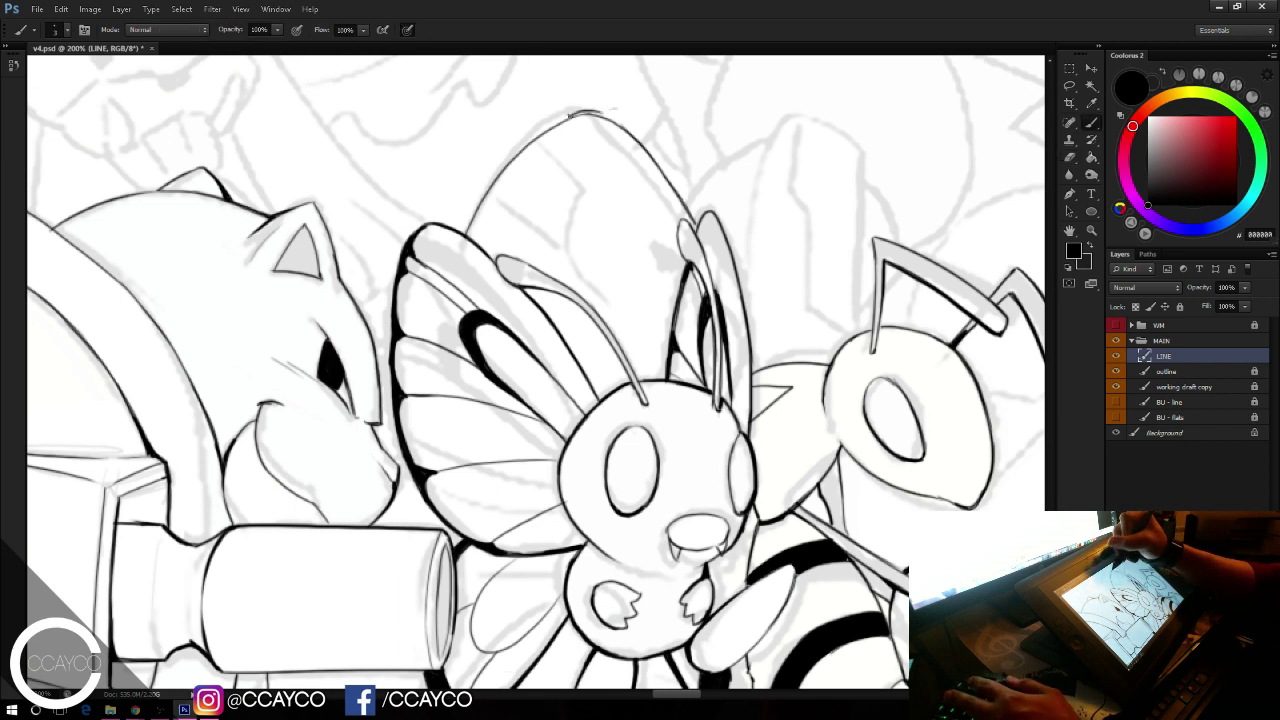
pyautogui.hotkey('ctrl', 'z')
pyautogui.moveTo(572, 116)
pyautogui.mouseDown()
pyautogui.moveTo(614, 122)
pyautogui.moveTo(664, 174)
pyautogui.mouseUp()
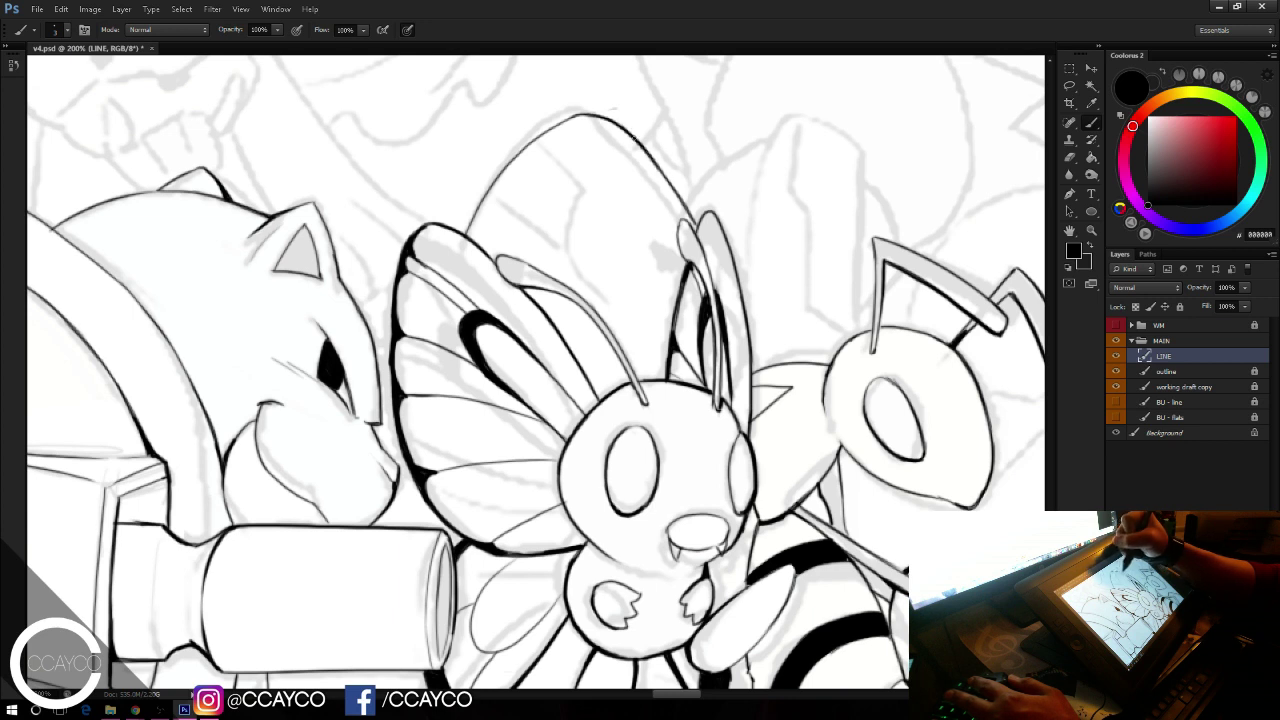
pyautogui.press('e')
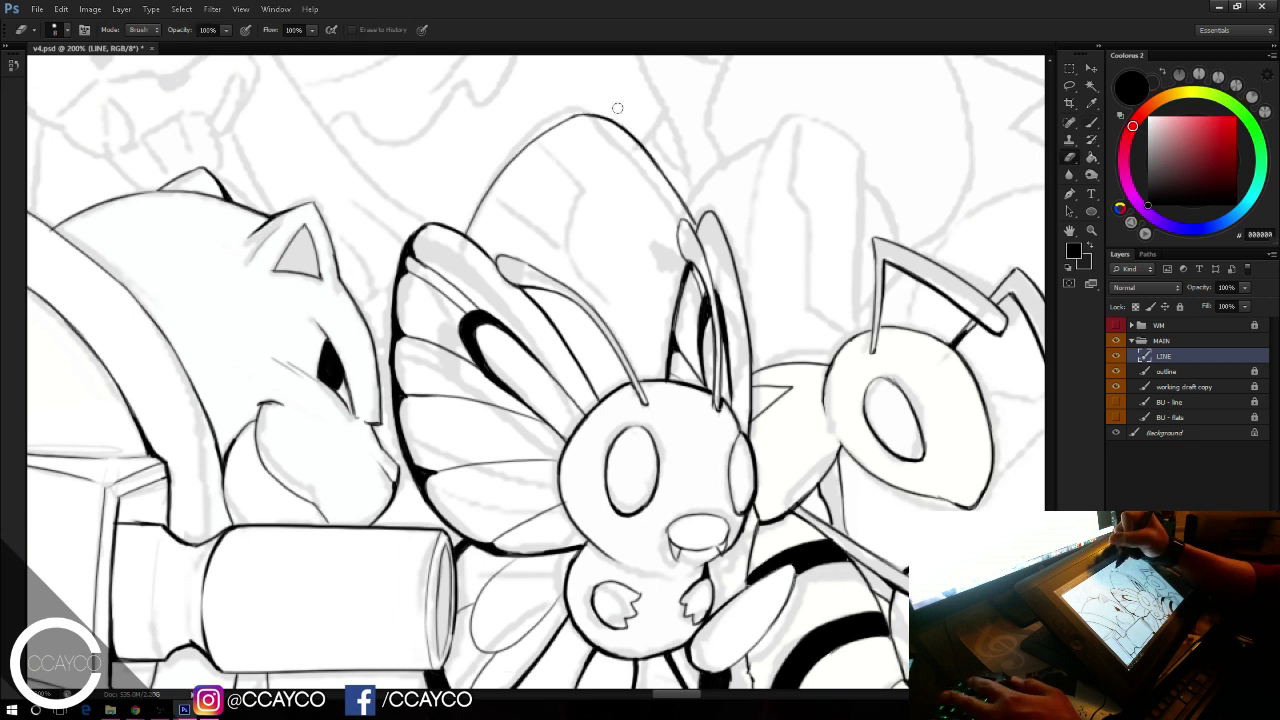
pyautogui.press('b')
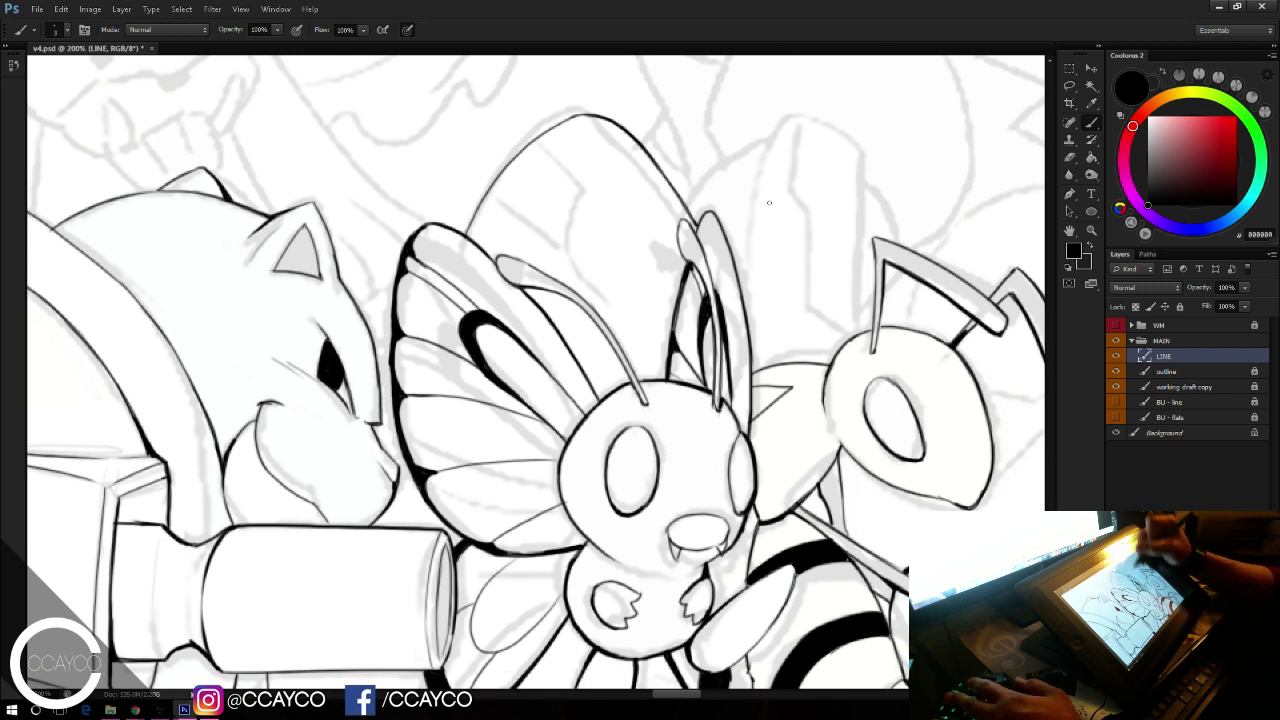
# Step: Ink the outline of Beedrill's right wing, curving up from Butterfree's wing, around a rounded tip and down to Beedrill's head
pyautogui.moveTo(746, 307); pyautogui.dragTo(817, 118)
pyautogui.hotkey('ctrl', 'z')
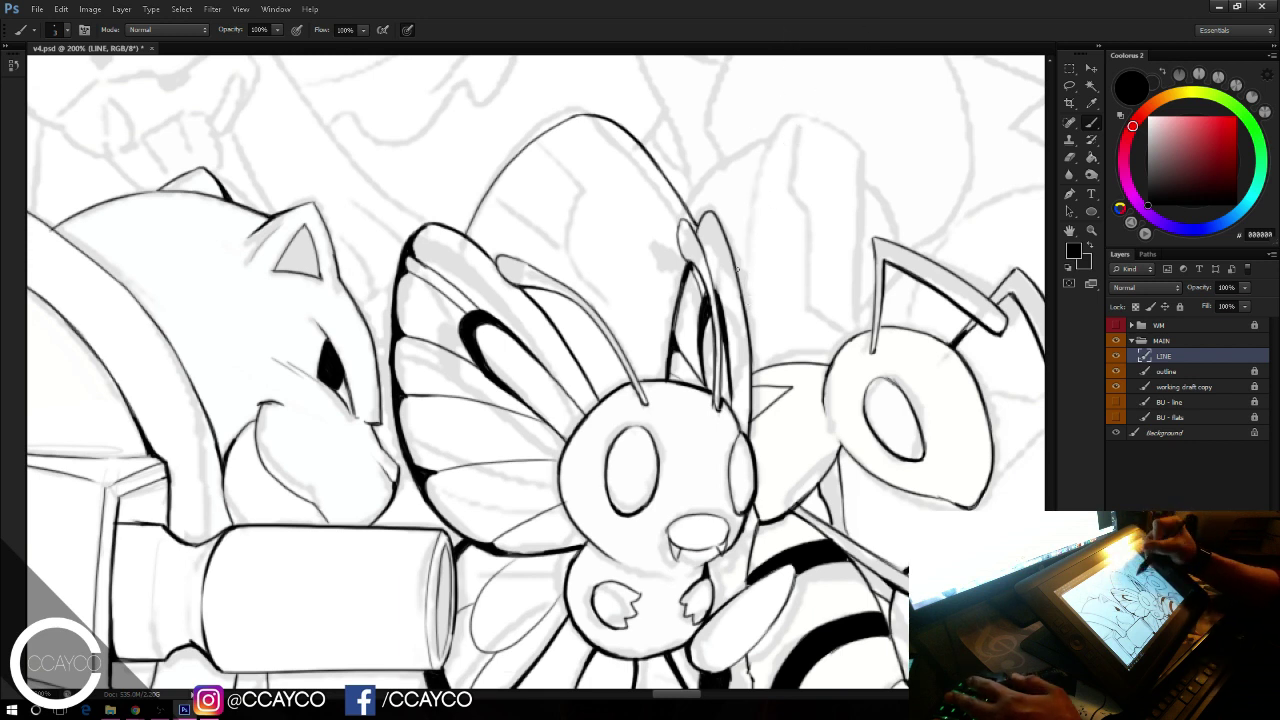
pyautogui.moveTo(737, 268)
pyautogui.mouseDown()
pyautogui.moveTo(760, 181)
pyautogui.moveTo(825, 118)
pyautogui.mouseUp()
pyautogui.hotkey('ctrl', 'z')
pyautogui.moveTo(736, 262)
pyautogui.mouseDown()
pyautogui.moveTo(752, 183)
pyautogui.moveTo(838, 96)
pyautogui.mouseUp()
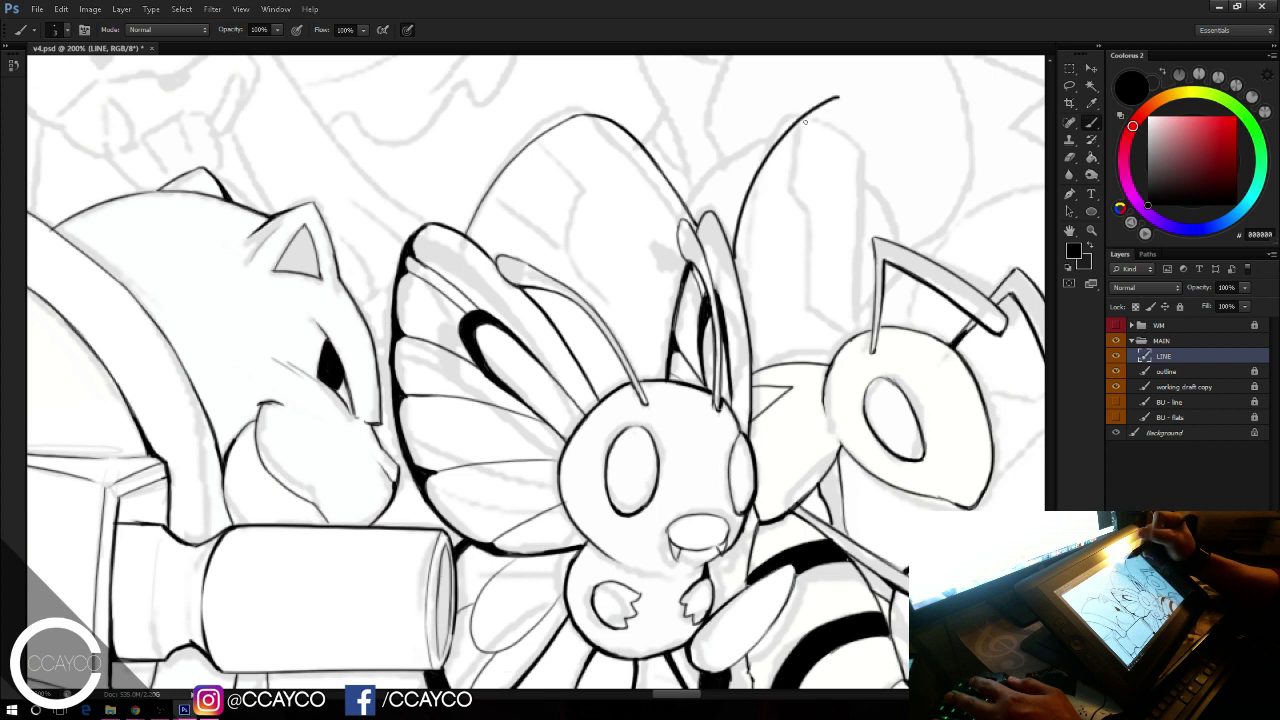
pyautogui.hotkey('ctrl', 'z')
pyautogui.moveTo(732, 254)
pyautogui.mouseDown()
pyautogui.moveTo(812, 115)
pyautogui.moveTo(852, 230)
pyautogui.mouseUp()
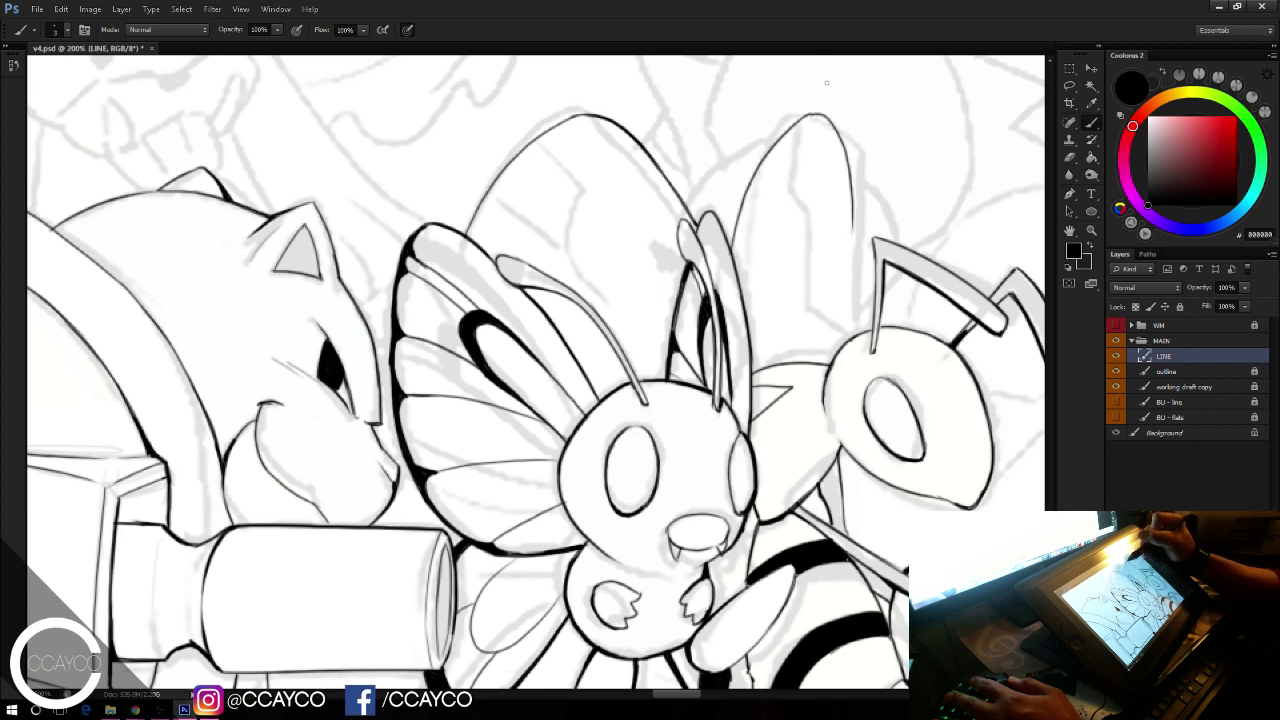
pyautogui.moveTo(848, 175)
pyautogui.mouseDown()
pyautogui.moveTo(842, 334)
pyautogui.moveTo(848, 305)
pyautogui.mouseUp()
pyautogui.hotkey('ctrl', 'z')
pyautogui.hotkey('ctrl', 'z')
pyautogui.hotkey('ctrl', 'z')
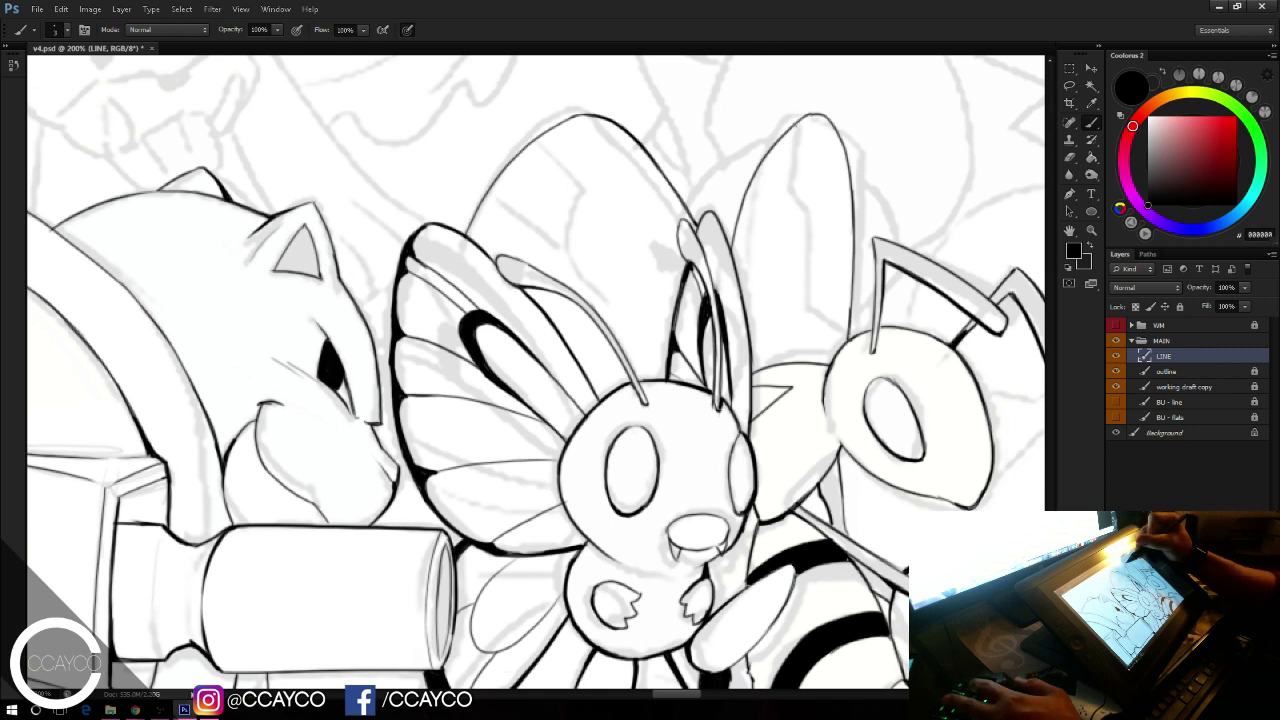
# Step: Ink the long vein inside each of Beedrill's wings, running from near the tip down along the right edge
pyautogui.moveTo(796, 126); pyautogui.dragTo(823, 245)
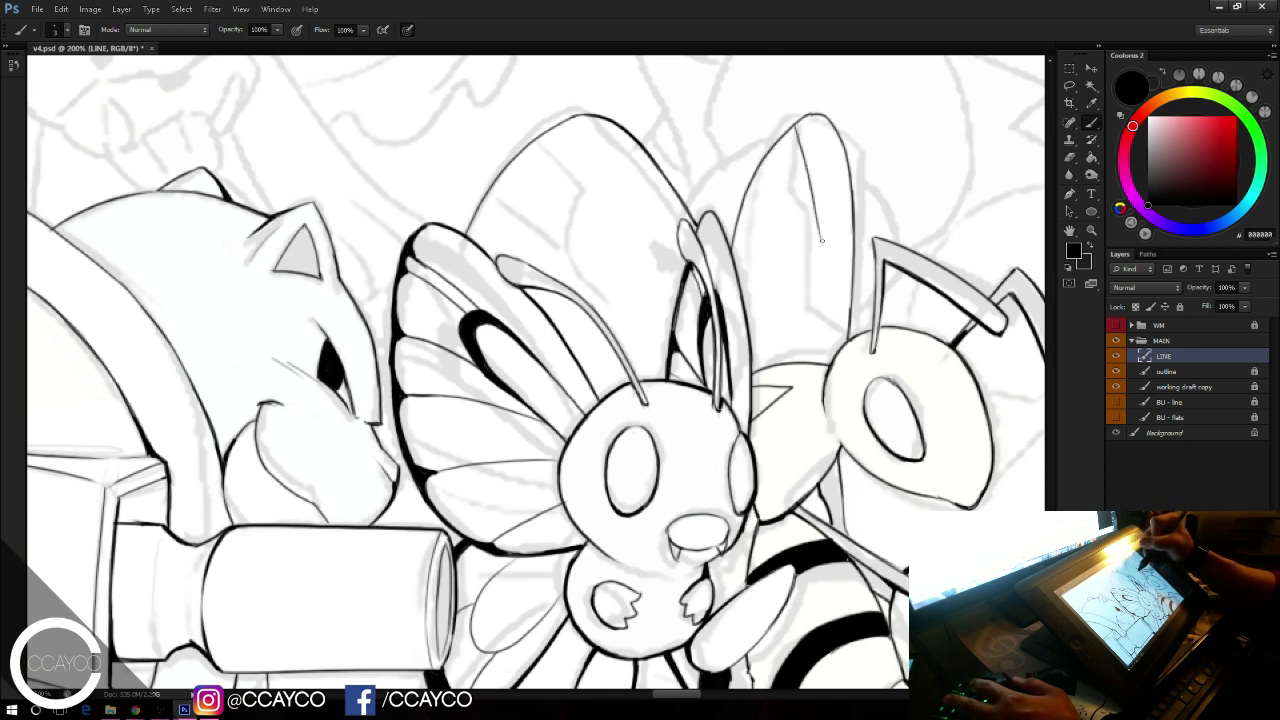
pyautogui.moveTo(545, 138); pyautogui.dragTo(652, 242)
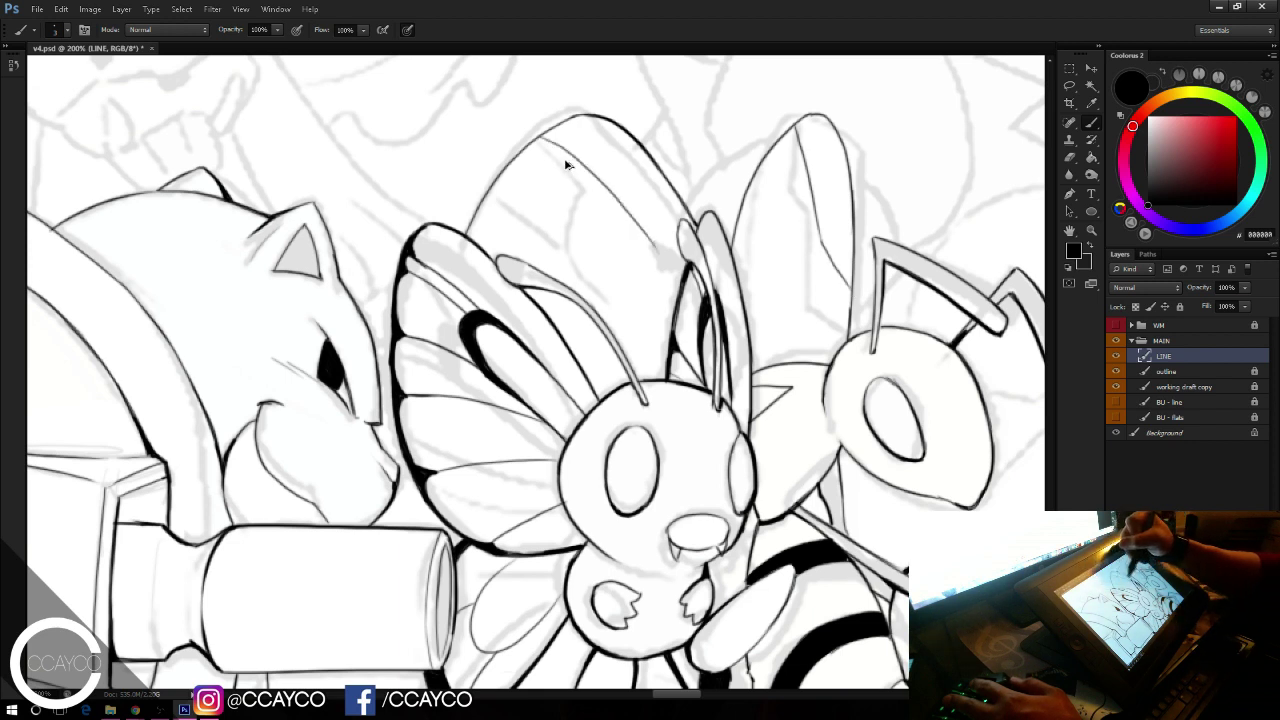
pyautogui.hotkey('ctrl', 'z')
pyautogui.moveTo(538, 142); pyautogui.dragTo(688, 270)
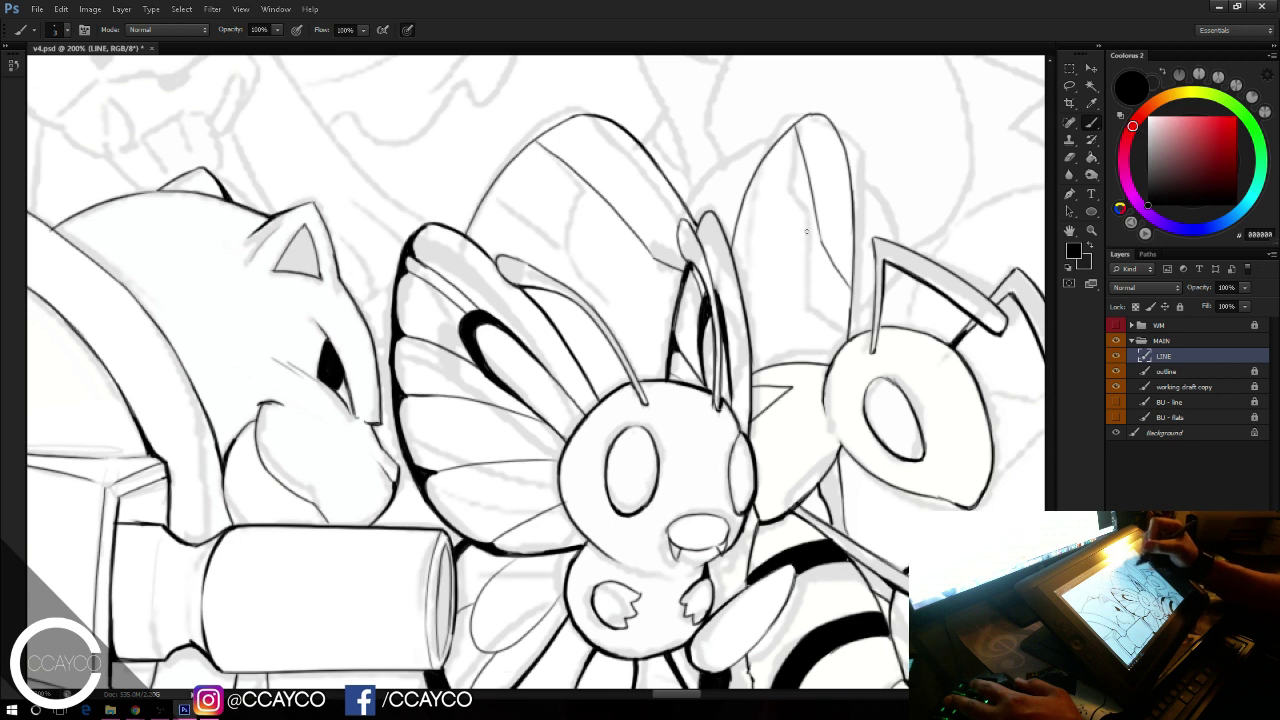
# Step: Ink the pointed, zigzag veins in the lower half of Beedrill's right wing, from its left edge down toward Beedrill's body
pyautogui.moveTo(792, 235); pyautogui.dragTo(806, 296)
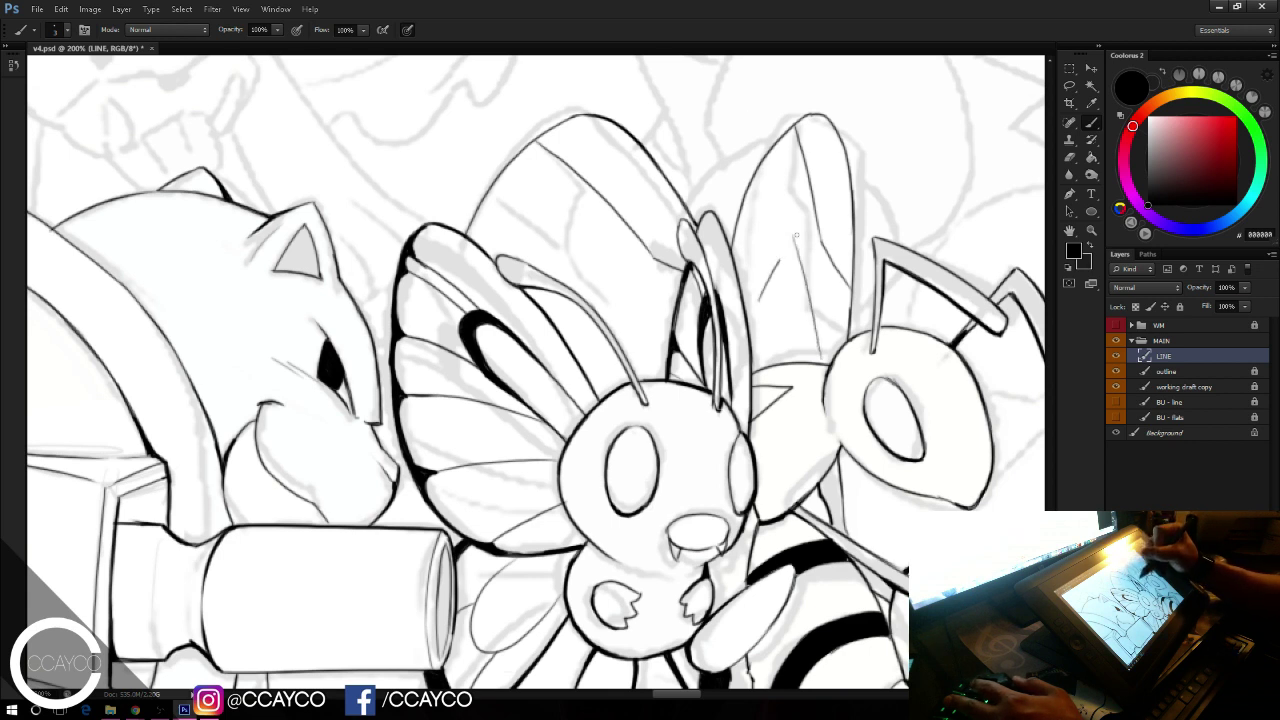
pyautogui.hotkey('ctrl', 'z')
pyautogui.moveTo(795, 234); pyautogui.dragTo(774, 284)
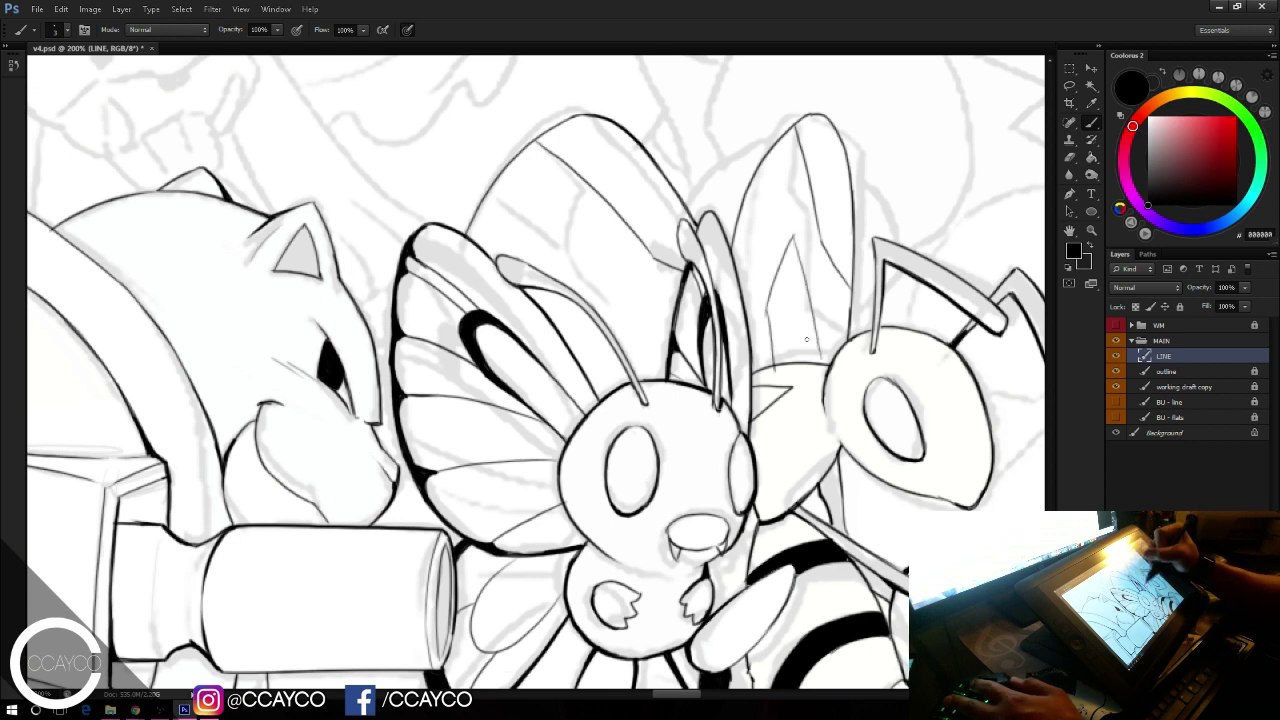
pyautogui.hotkey('ctrl', 'z')
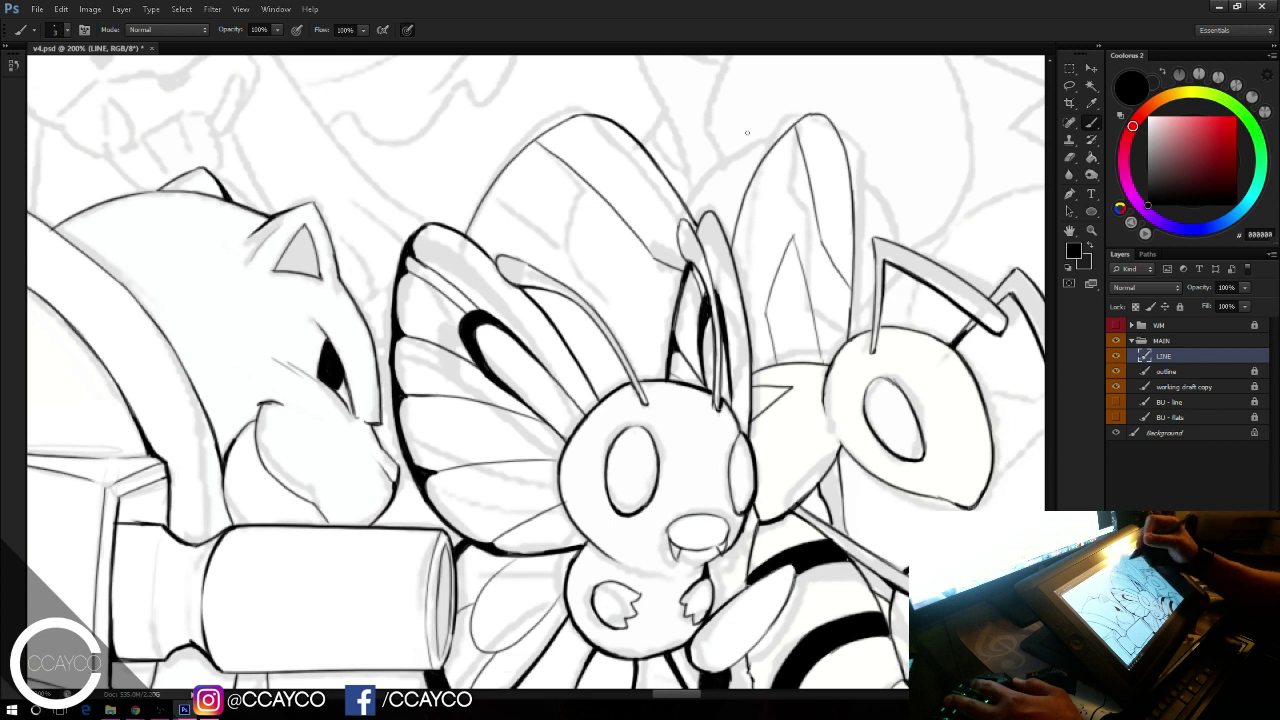
pyautogui.hotkey('ctrl', 'z')
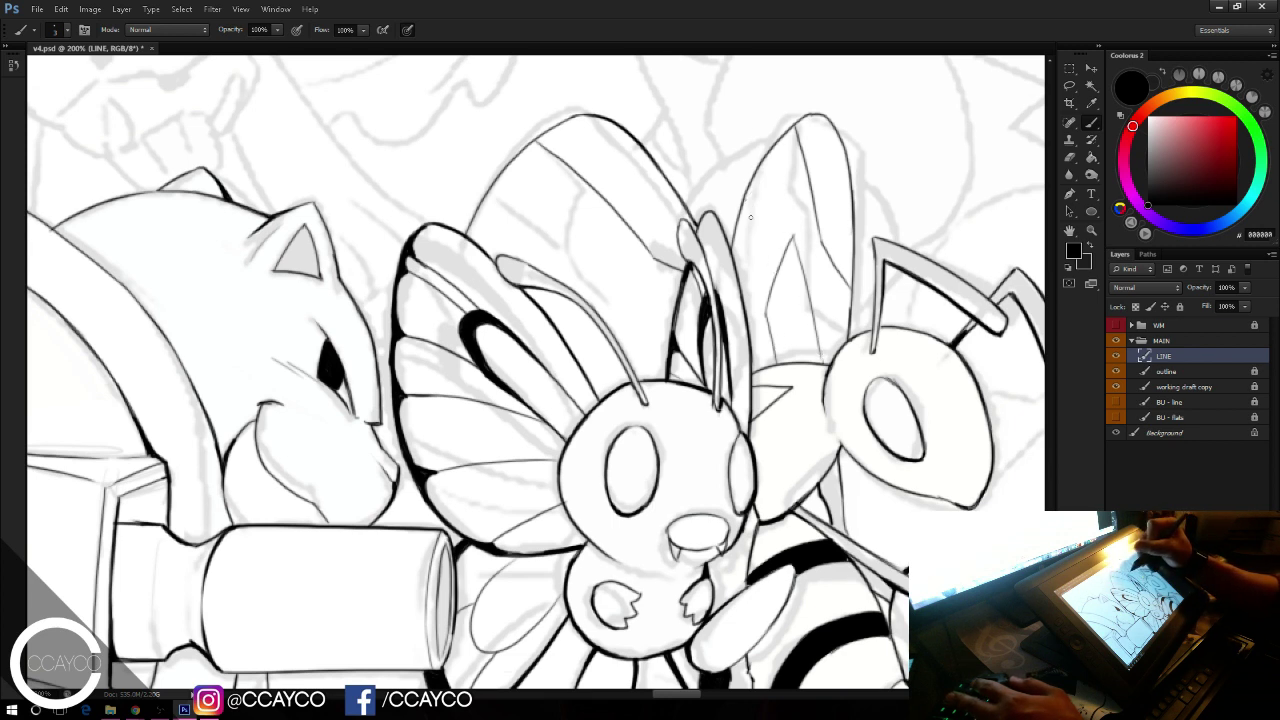
pyautogui.moveTo(747, 203)
pyautogui.mouseDown()
pyautogui.moveTo(774, 273)
pyautogui.moveTo(746, 298)
pyautogui.mouseUp()
pyautogui.hotkey('ctrl', 'z')
pyautogui.hotkey('ctrl', 'z')
pyautogui.moveTo(761, 237); pyautogui.dragTo(747, 301)
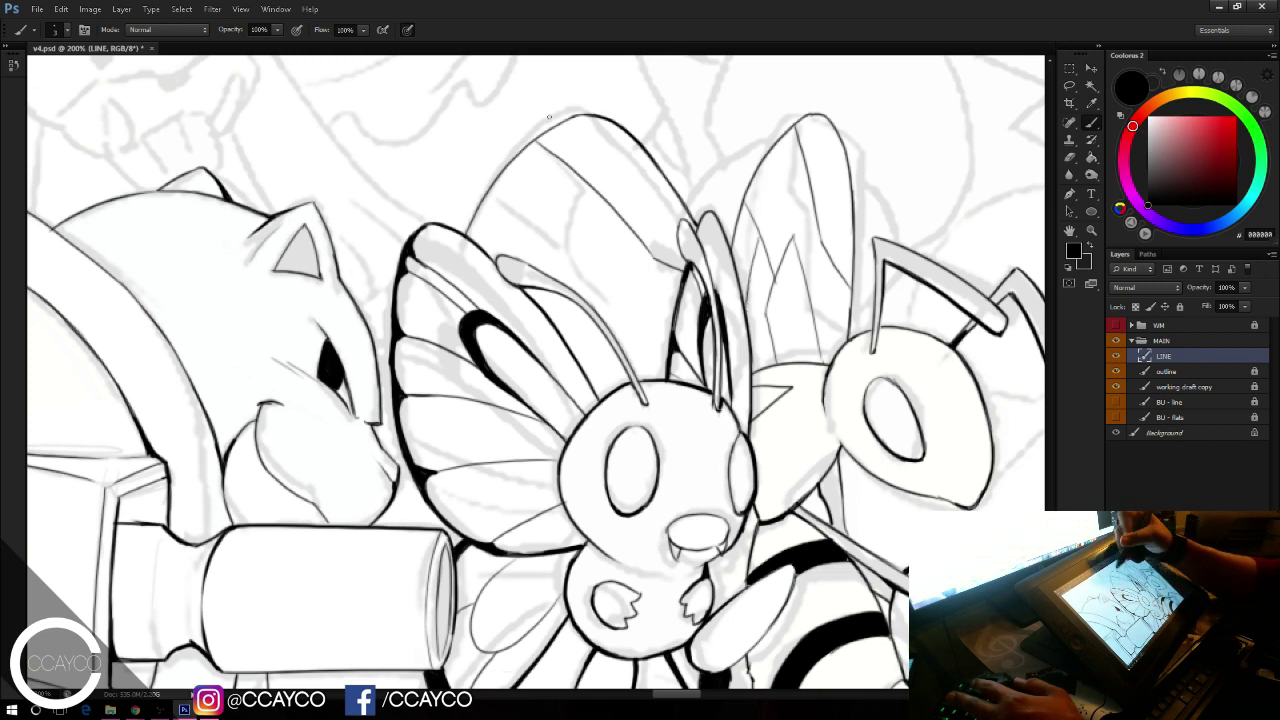
# Step: Ink the thin lower veins of Beedrill's left wing around Butterfree's left antenna, and save the document
pyautogui.moveTo(487, 198); pyautogui.dragTo(622, 318)
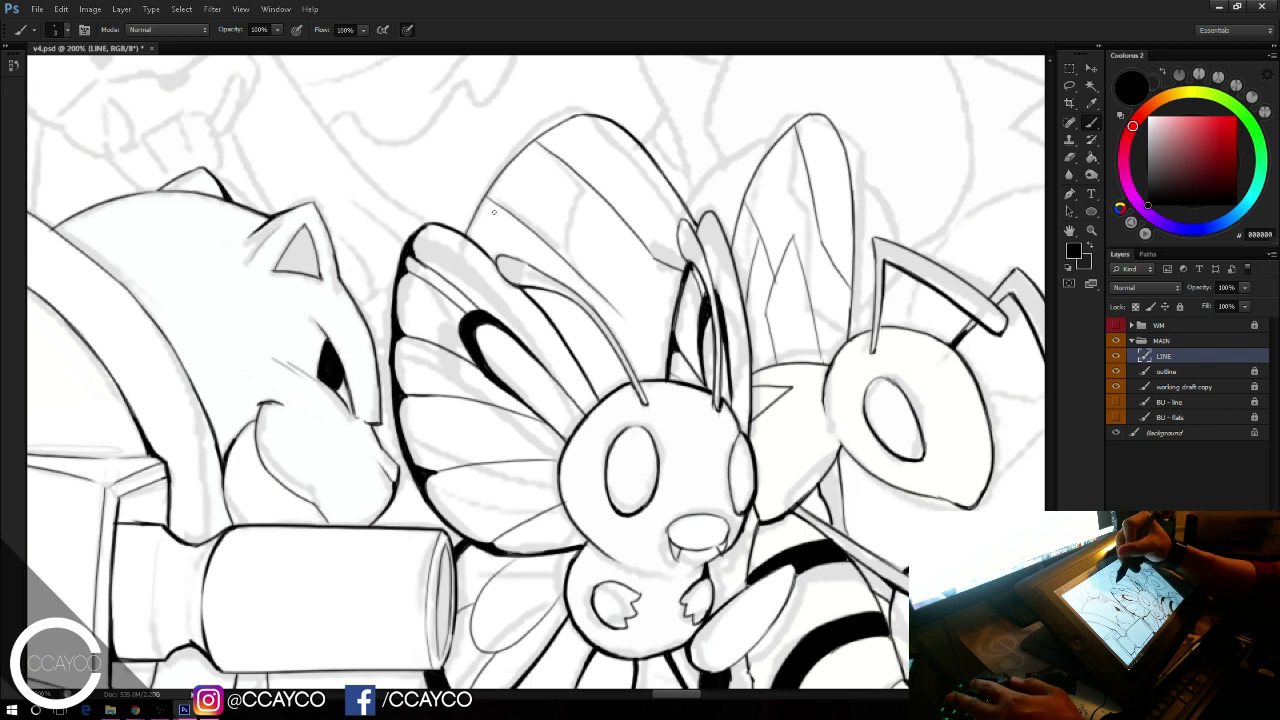
pyautogui.hotkey('ctrl', 'z')
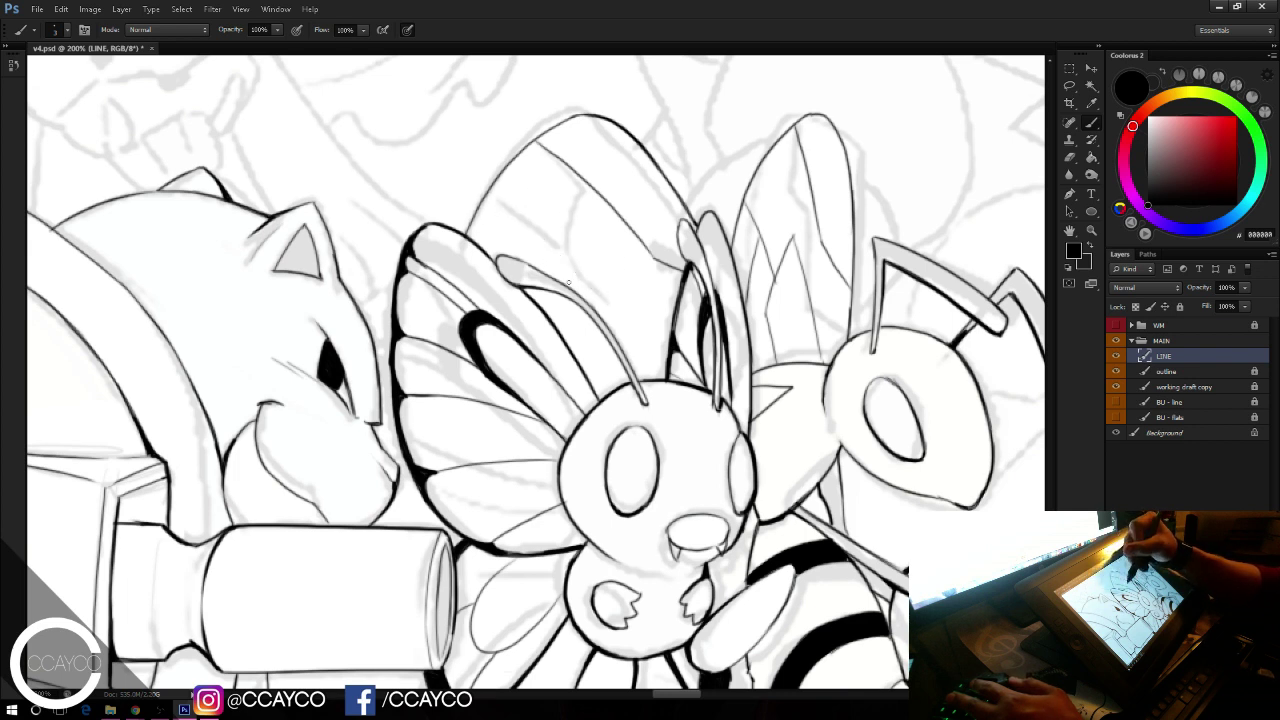
pyautogui.moveTo(566, 265); pyautogui.dragTo(655, 331)
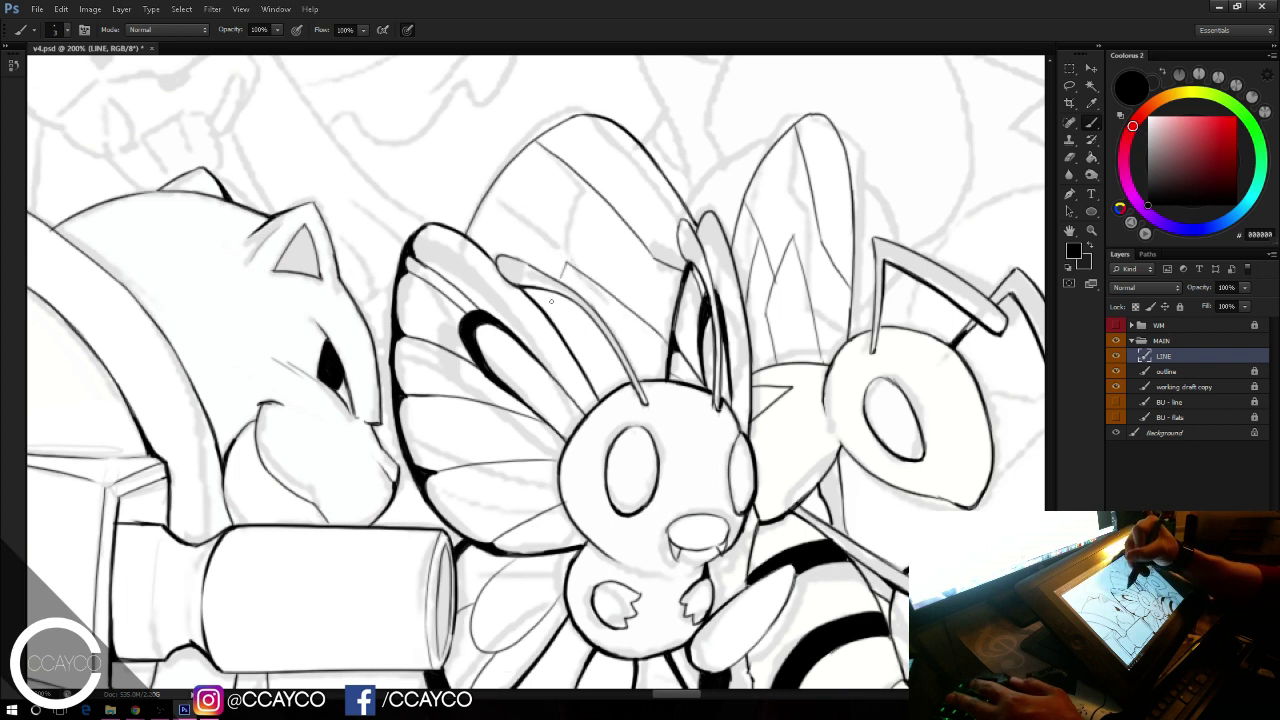
pyautogui.moveTo(556, 310); pyautogui.dragTo(627, 376)
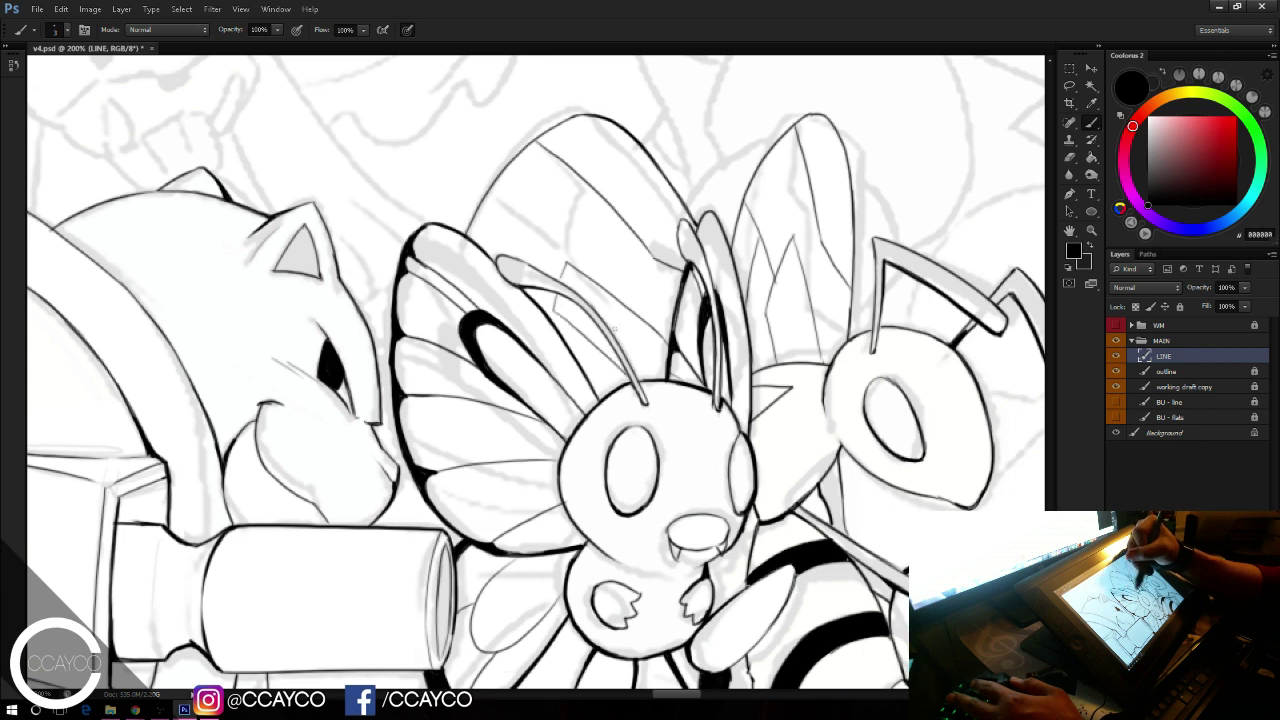
pyautogui.moveTo(480, 218); pyautogui.dragTo(562, 278)
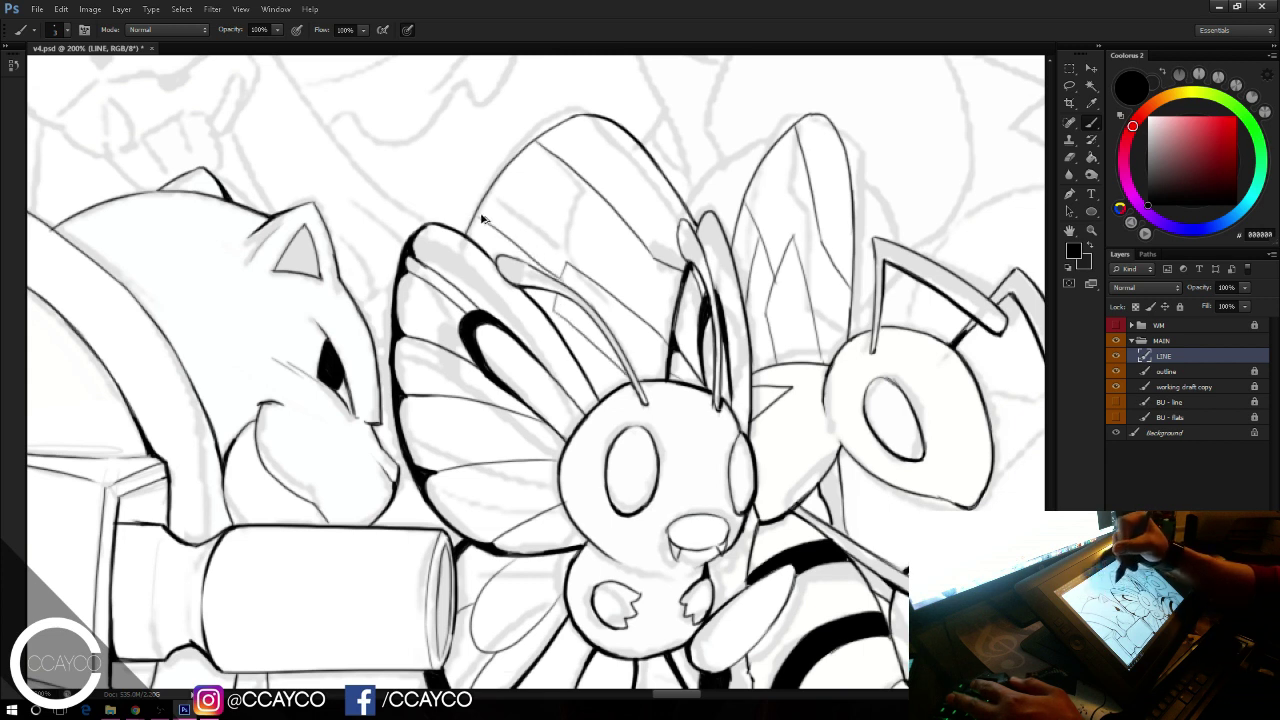
pyautogui.hotkey('ctrl', 'z')
pyautogui.moveTo(474, 225); pyautogui.dragTo(538, 267)
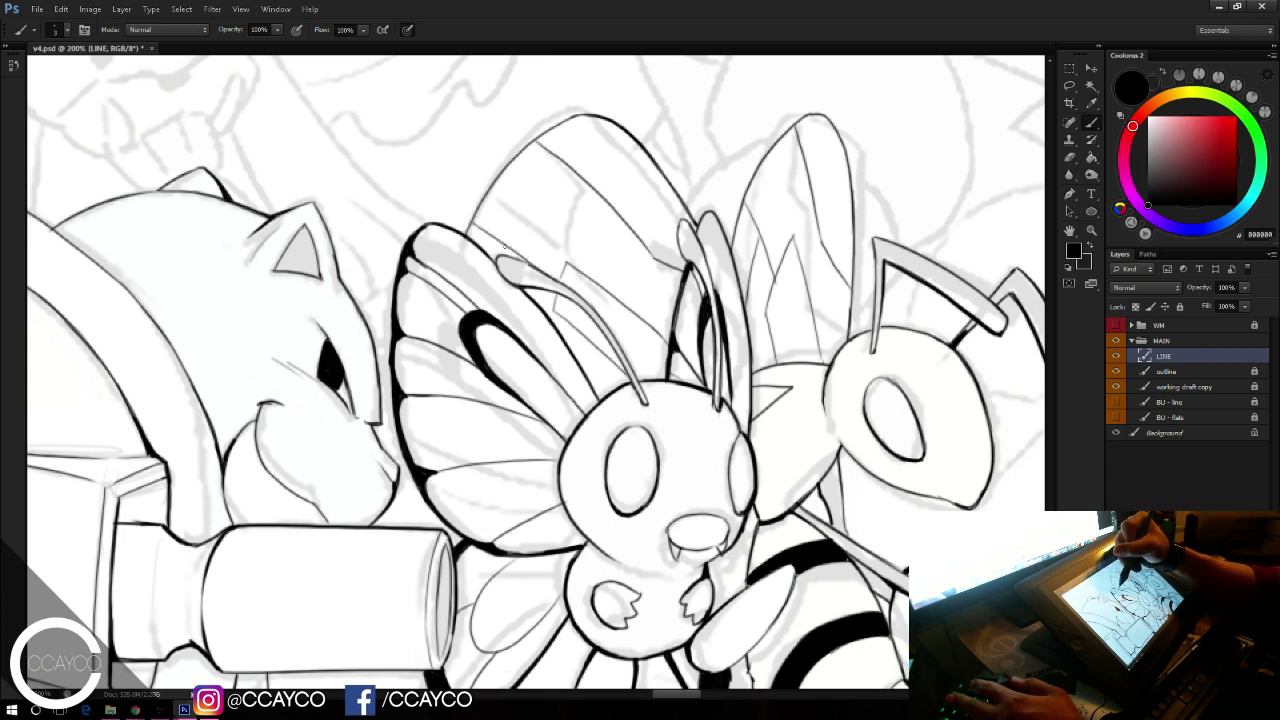
pyautogui.moveTo(890, 570); pyautogui.dragTo(694, 427)
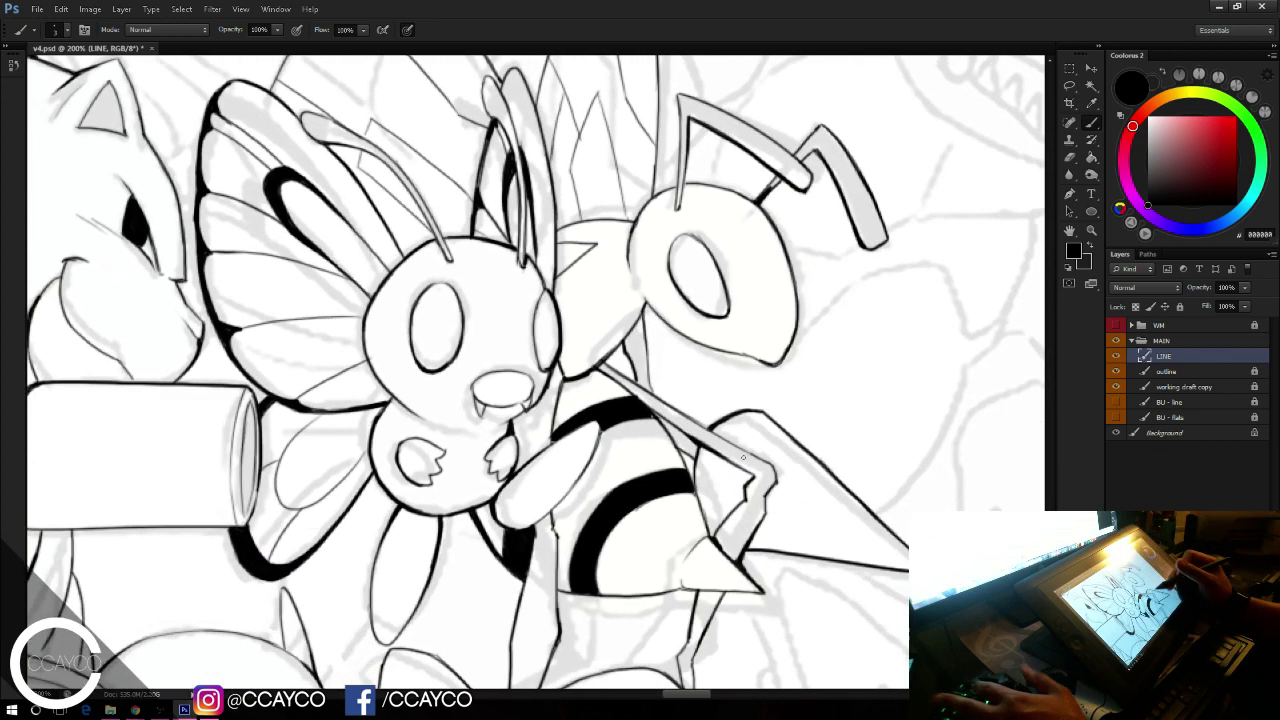
pyautogui.hotkey('ctrl', 's')
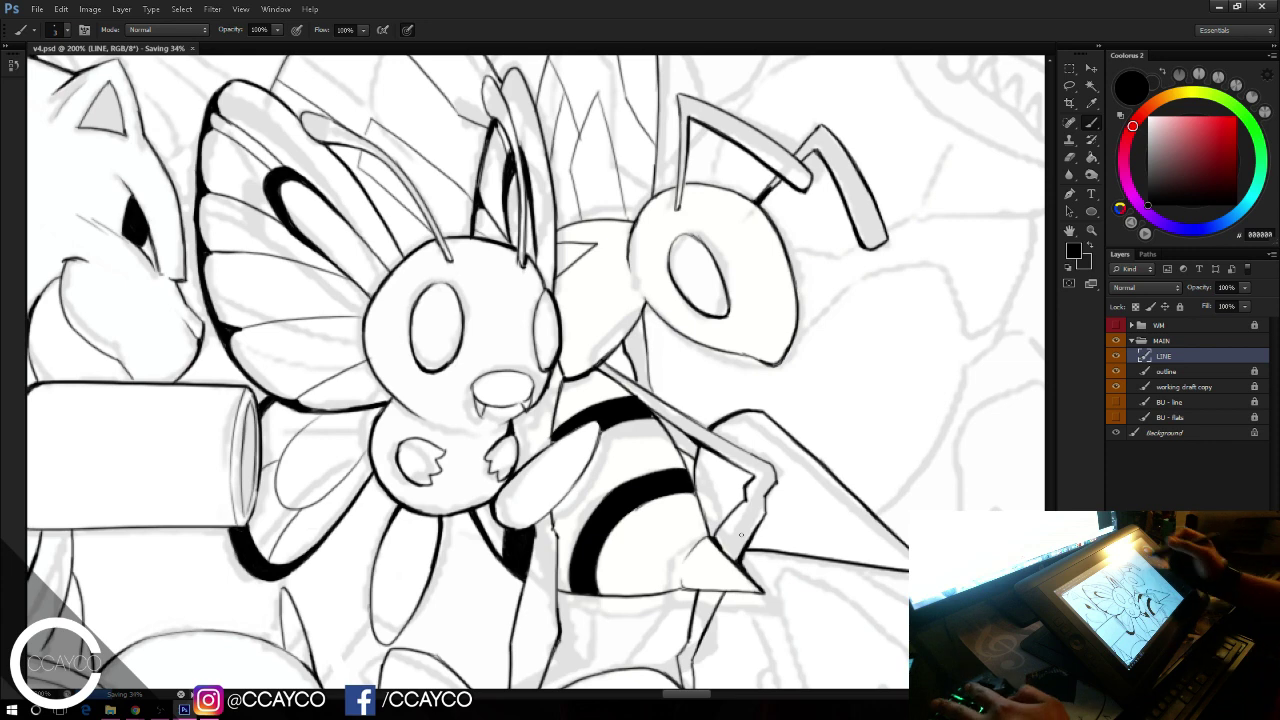
# Step: Ink the outer edge of the large veined wing behind the butterfly and try a stroke along the neighbouring wing's edge
pyautogui.moveTo(892, 400); pyautogui.dragTo(837, 592)
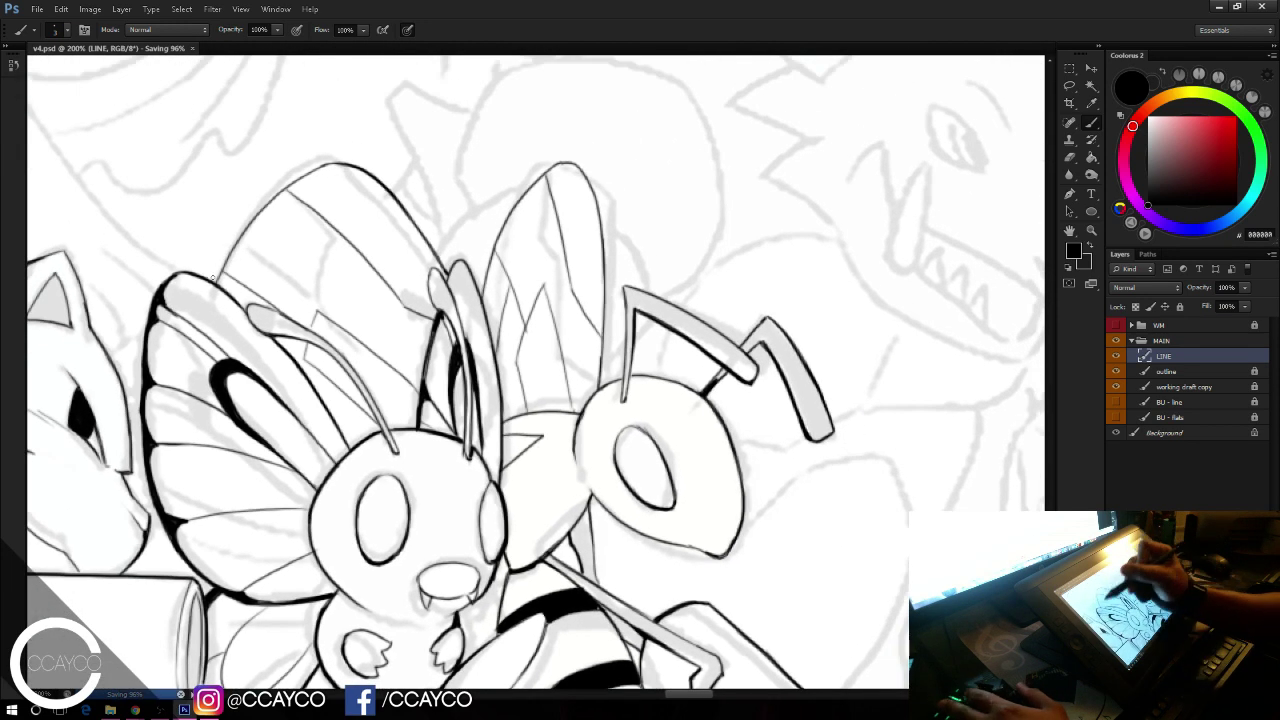
pyautogui.moveTo(216, 283); pyautogui.dragTo(254, 216)
pyautogui.hotkey('ctrl', 'z')
pyautogui.hotkey('ctrl', 'z')
pyautogui.moveTo(219, 281); pyautogui.dragTo(258, 210)
pyautogui.hotkey('ctrl', 'z')
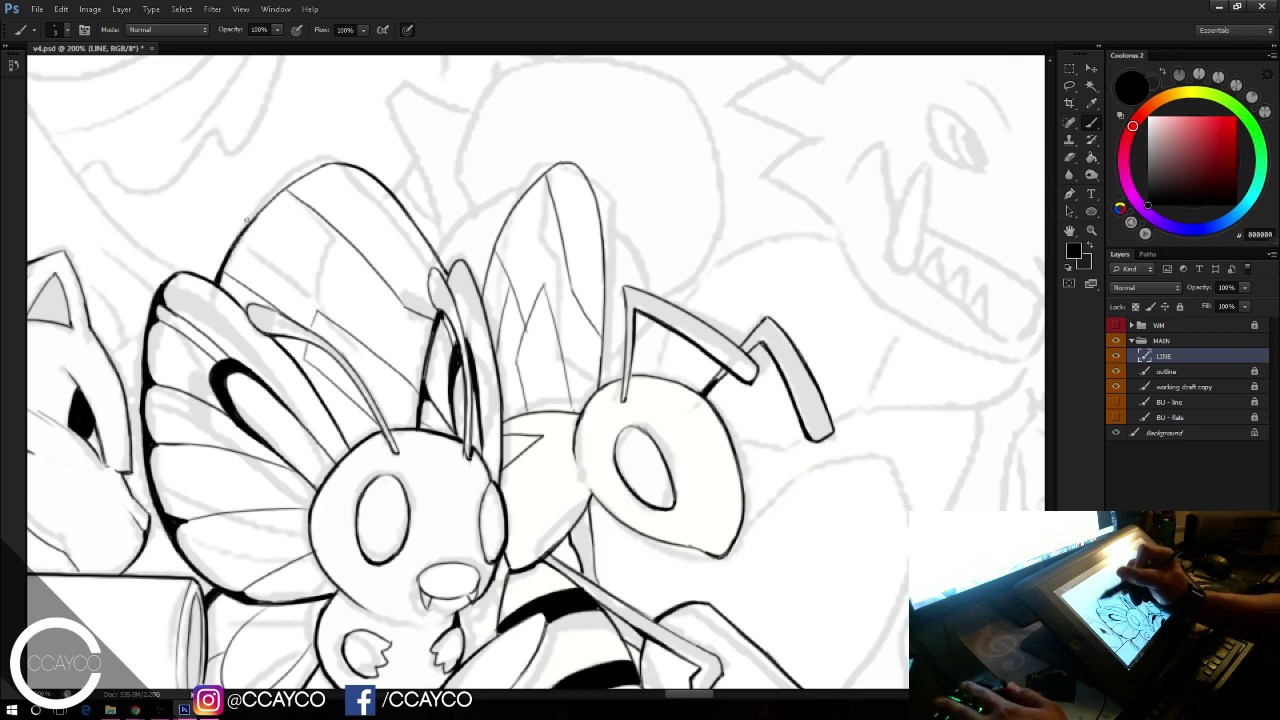
pyautogui.moveTo(219, 279); pyautogui.dragTo(270, 203)
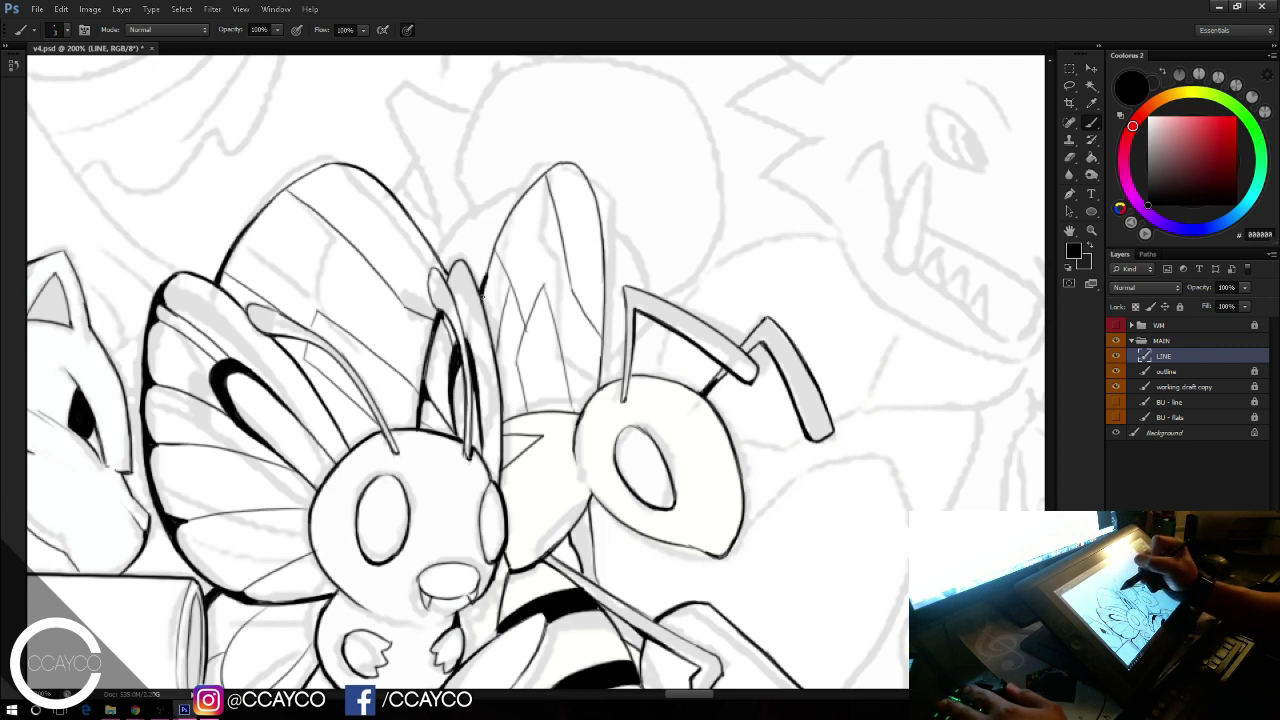
pyautogui.moveTo(484, 297); pyautogui.dragTo(499, 246)
pyautogui.hotkey('ctrl', 'z')
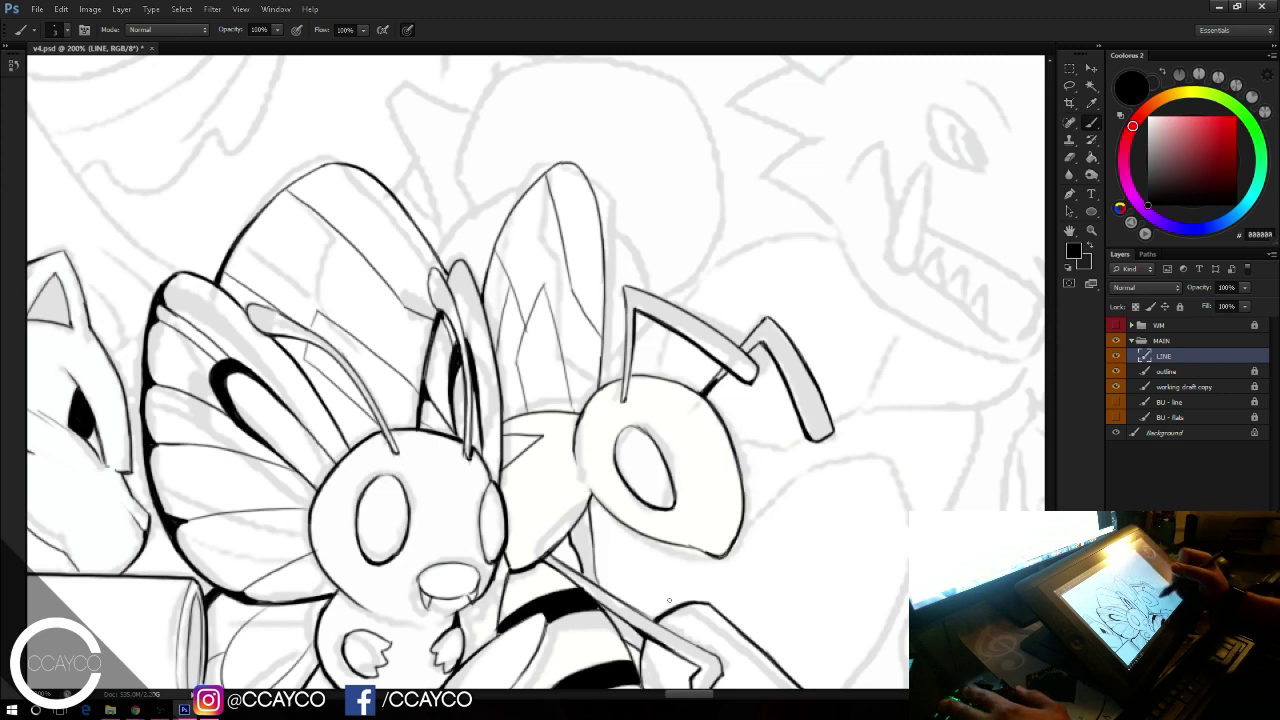
# Step: Ink the curved upper eyelid of the front horned creature over the grey draft
pyautogui.moveTo(938, 583); pyautogui.dragTo(633, 196)
pyautogui.moveTo(828, 506)
pyautogui.mouseDown()
pyautogui.moveTo(754, 374)
pyautogui.moveTo(777, 191)
pyautogui.moveTo(786, 257)
pyautogui.moveTo(780, 248)
pyautogui.mouseUp()
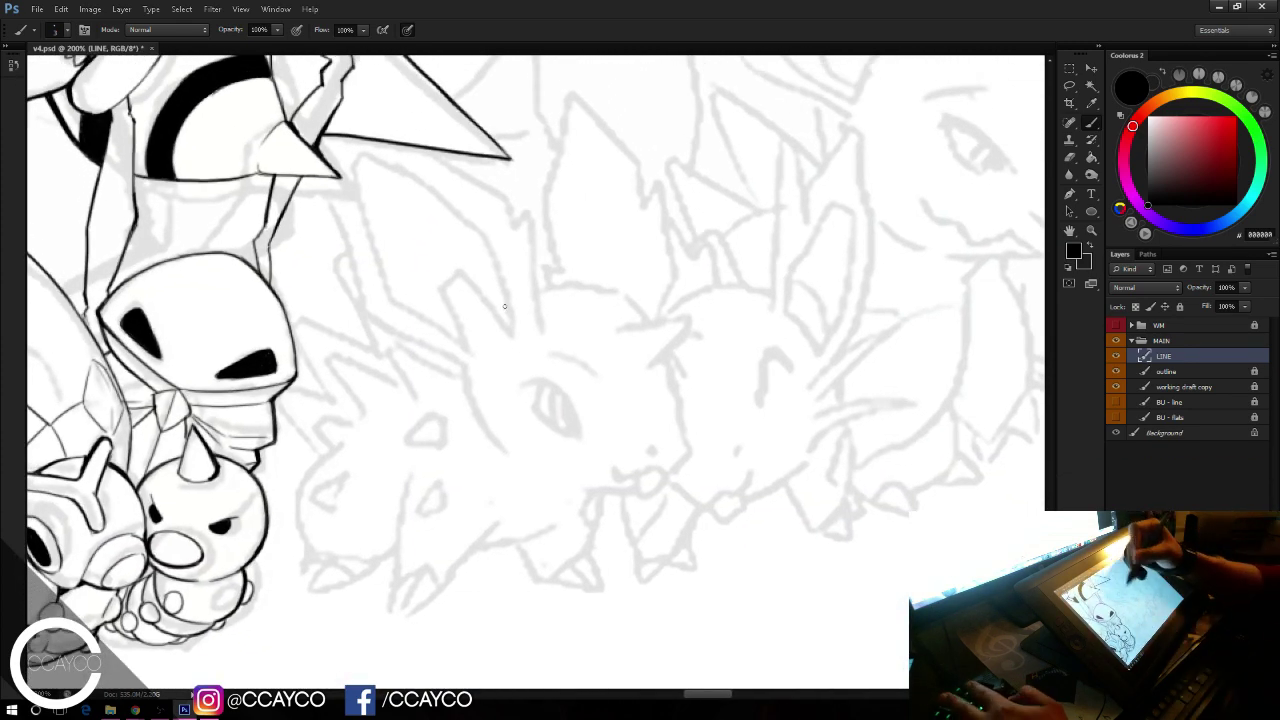
pyautogui.moveTo(523, 380); pyautogui.dragTo(589, 437)
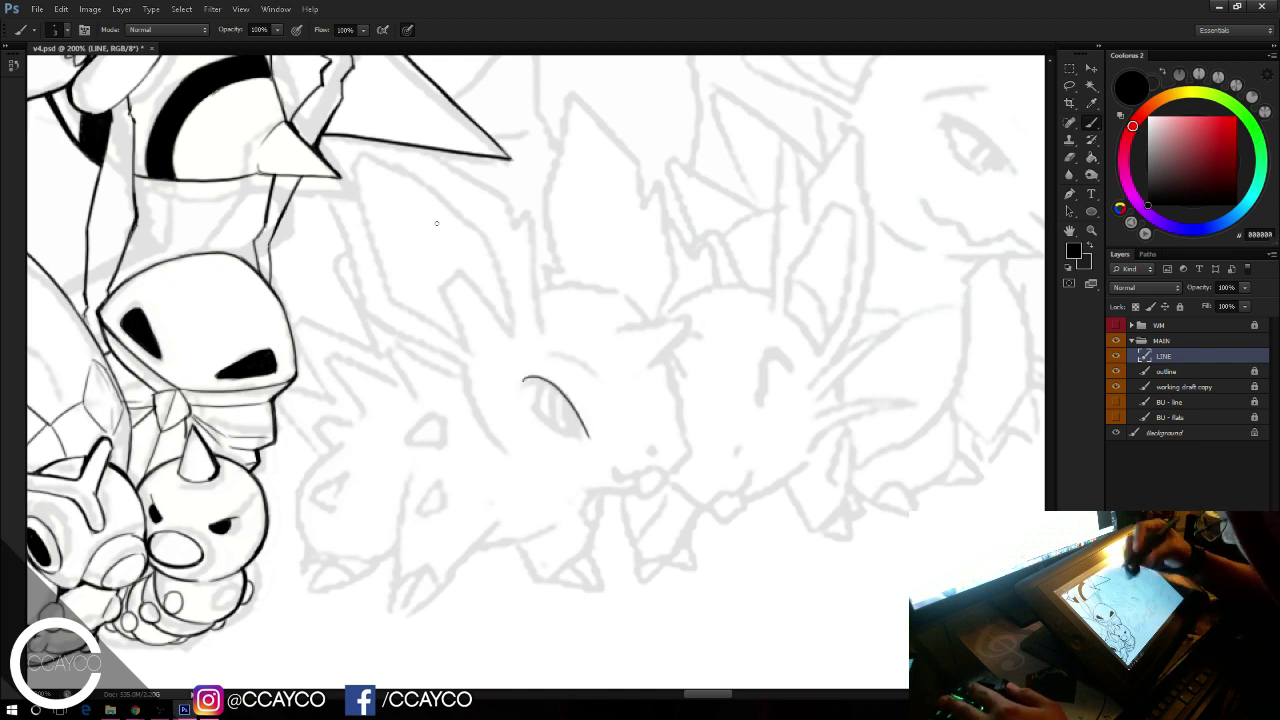
pyautogui.hotkey('ctrl', 'z')
pyautogui.moveTo(530, 387)
pyautogui.mouseDown()
pyautogui.moveTo(546, 382)
pyautogui.moveTo(583, 437)
pyautogui.moveTo(559, 386)
pyautogui.moveTo(580, 436)
pyautogui.mouseUp()
pyautogui.hotkey('ctrl', 'z')
pyautogui.hotkey('ctrl', 'z')
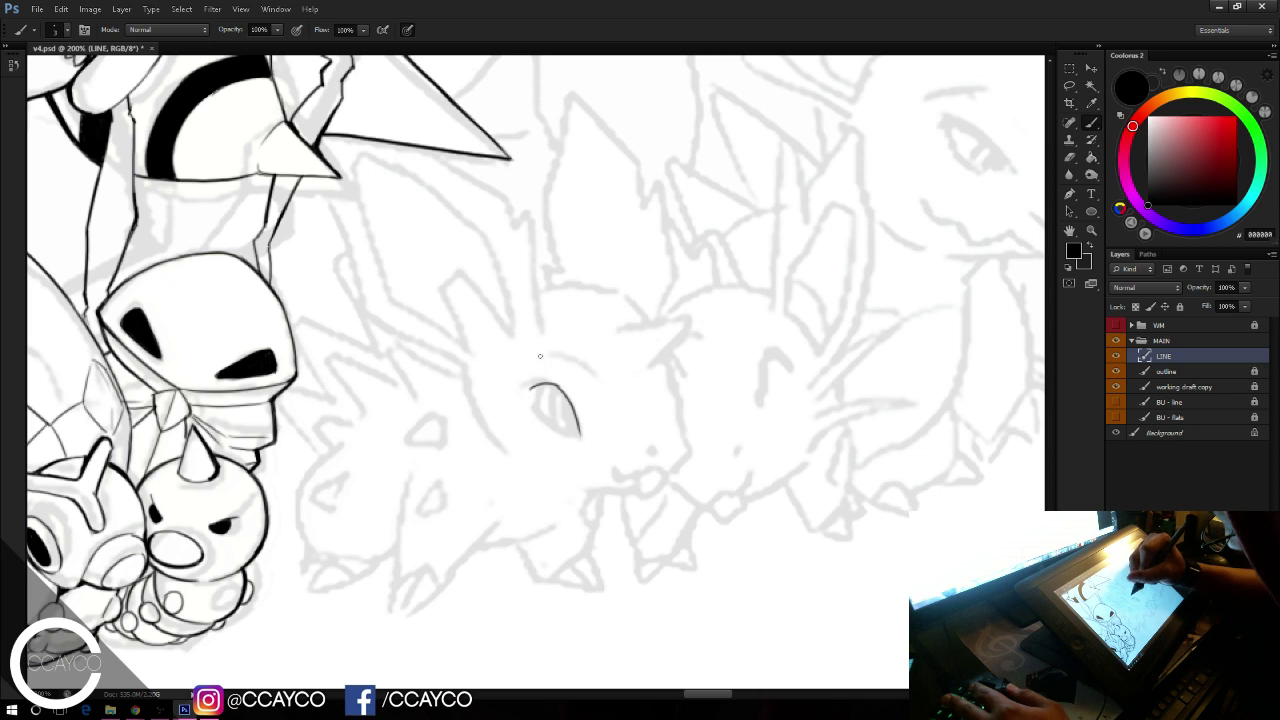
# Step: Ink the creature's brow line and complete the eye with its outline and dark slit pupil
pyautogui.moveTo(535, 357); pyautogui.dragTo(581, 367)
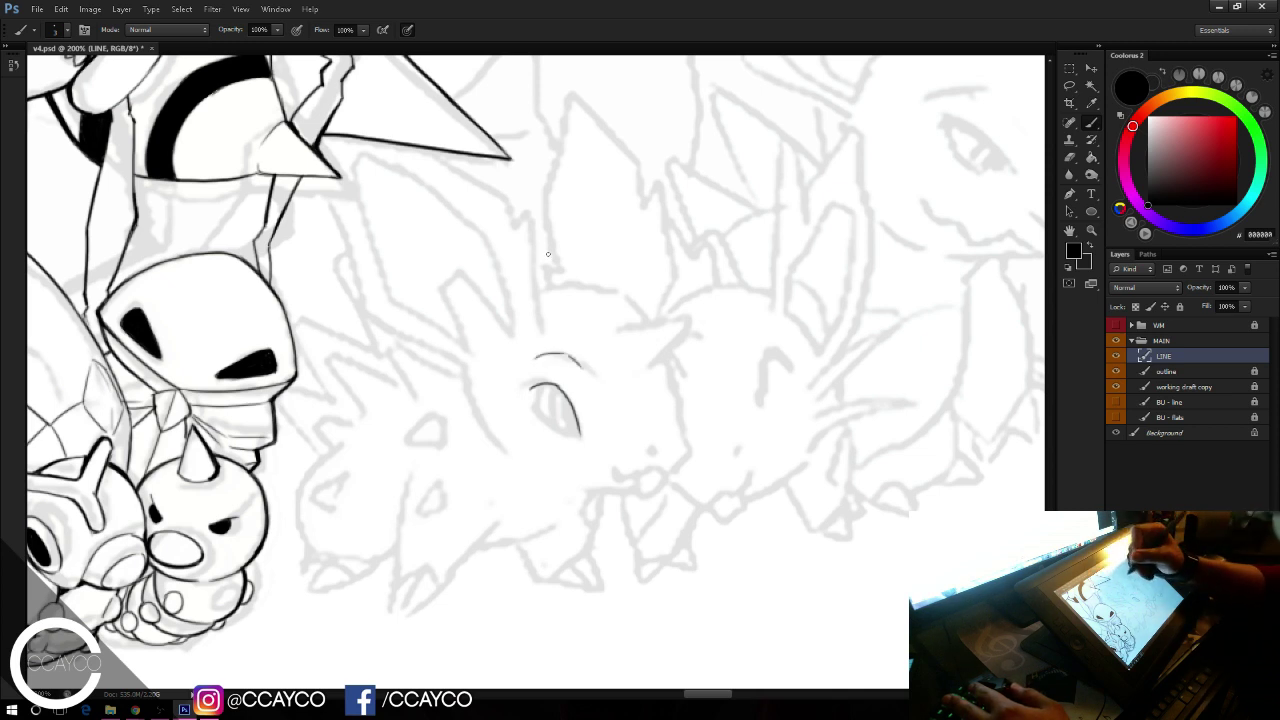
pyautogui.moveTo(536, 386)
pyautogui.mouseDown()
pyautogui.moveTo(538, 417)
pyautogui.moveTo(580, 436)
pyautogui.moveTo(553, 384)
pyautogui.moveTo(569, 418)
pyautogui.moveTo(554, 432)
pyautogui.mouseUp()
pyautogui.press('e')
pyautogui.press('b')
pyautogui.hotkey('ctrl', 'z')
pyautogui.hotkey('ctrl', 'z')
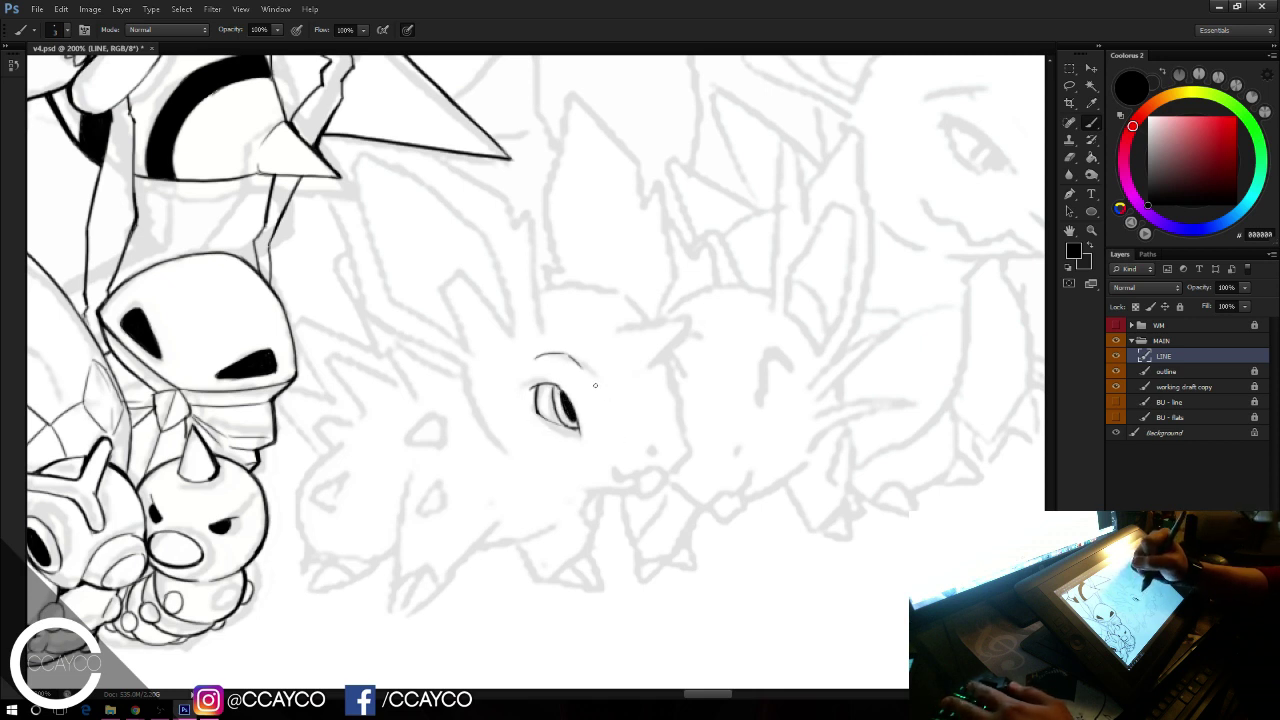
# Step: Compare the line art with the draft by toggling the LINE and working draft copy layers, ending on the LINE layer
pyautogui.click(1131, 326)
pyautogui.click(1131, 326)
pyautogui.click(1118, 326)
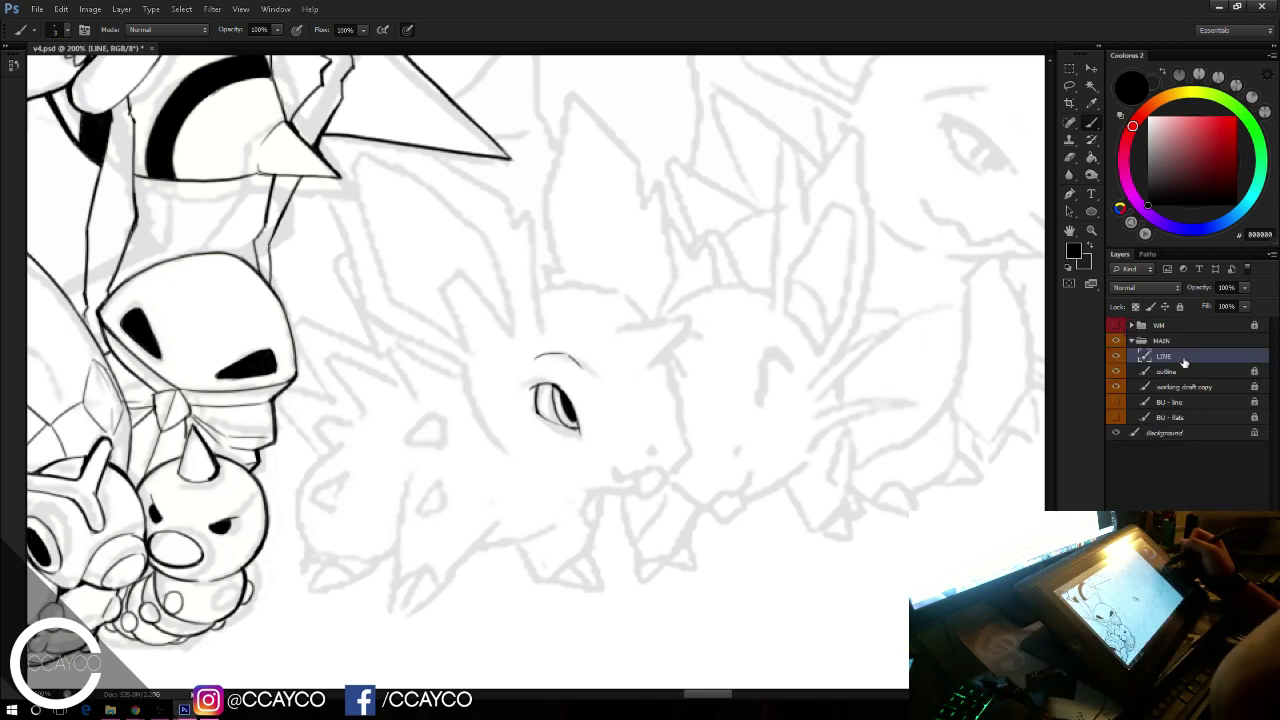
pyautogui.click(1116, 357)
pyautogui.click(1116, 357)
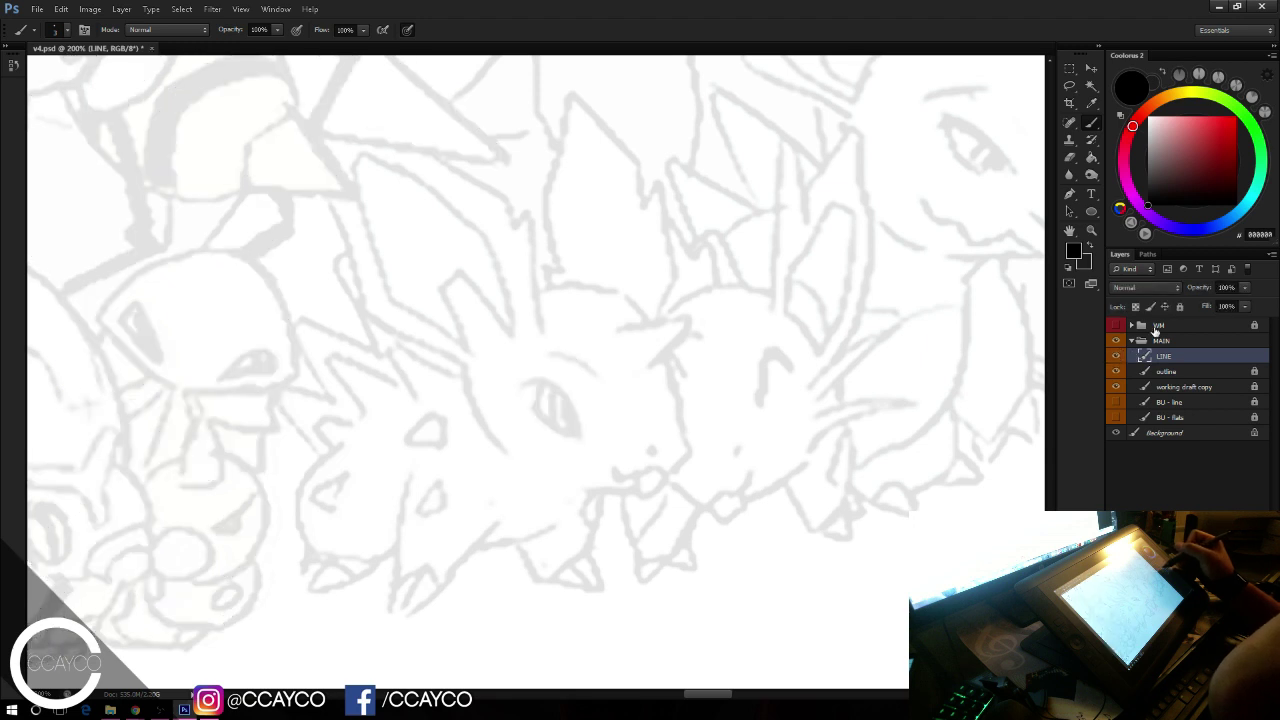
pyautogui.click(1185, 372)
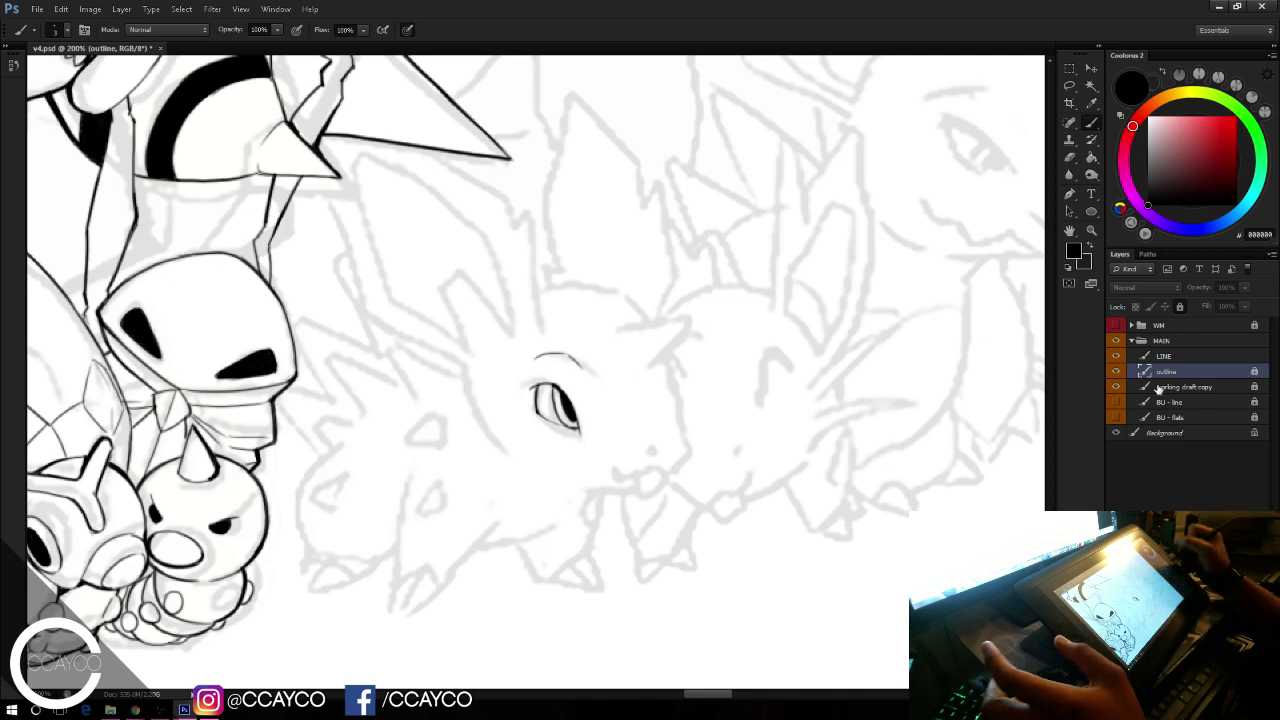
pyautogui.click(1121, 387)
pyautogui.click(1118, 387)
pyautogui.click(1118, 387)
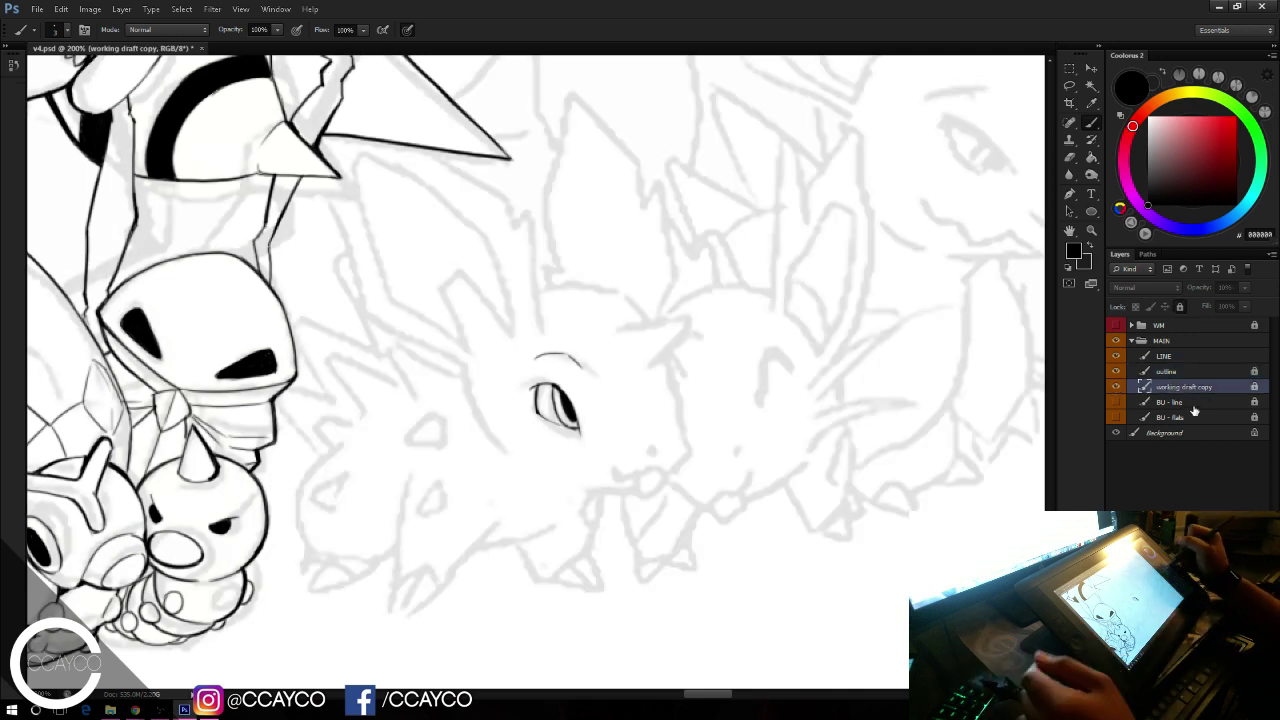
pyautogui.click(1170, 356)
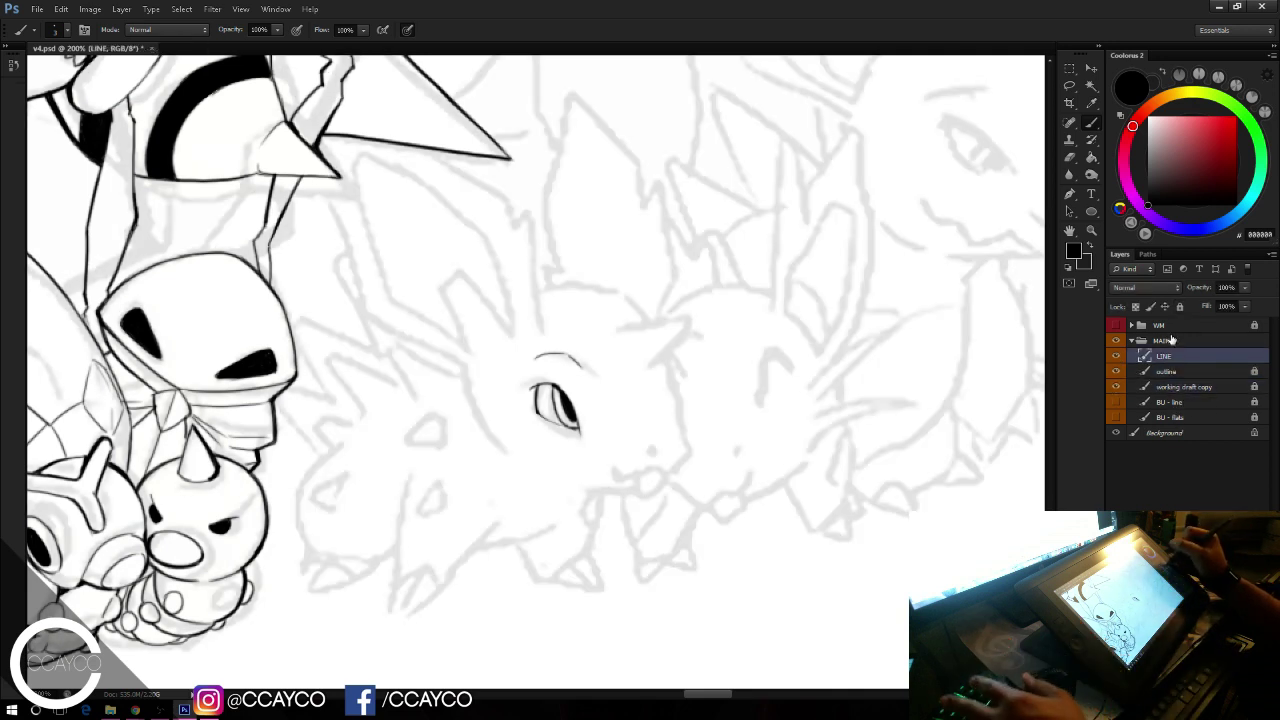
# Step: Ink the short pointed horn on the front creature's forehead
pyautogui.press('e')
pyautogui.press('b')
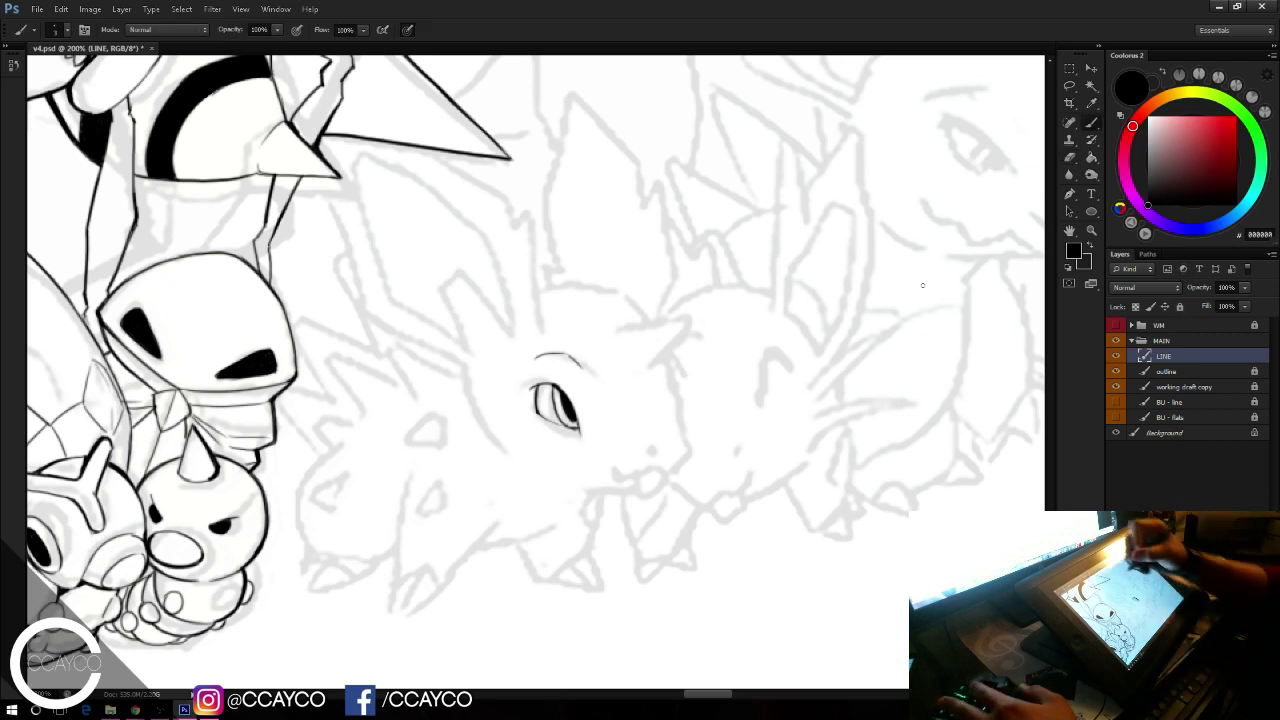
pyautogui.moveTo(645, 378); pyautogui.dragTo(688, 315)
pyautogui.hotkey('ctrl', 'z')
pyautogui.hotkey('ctrl', 'z')
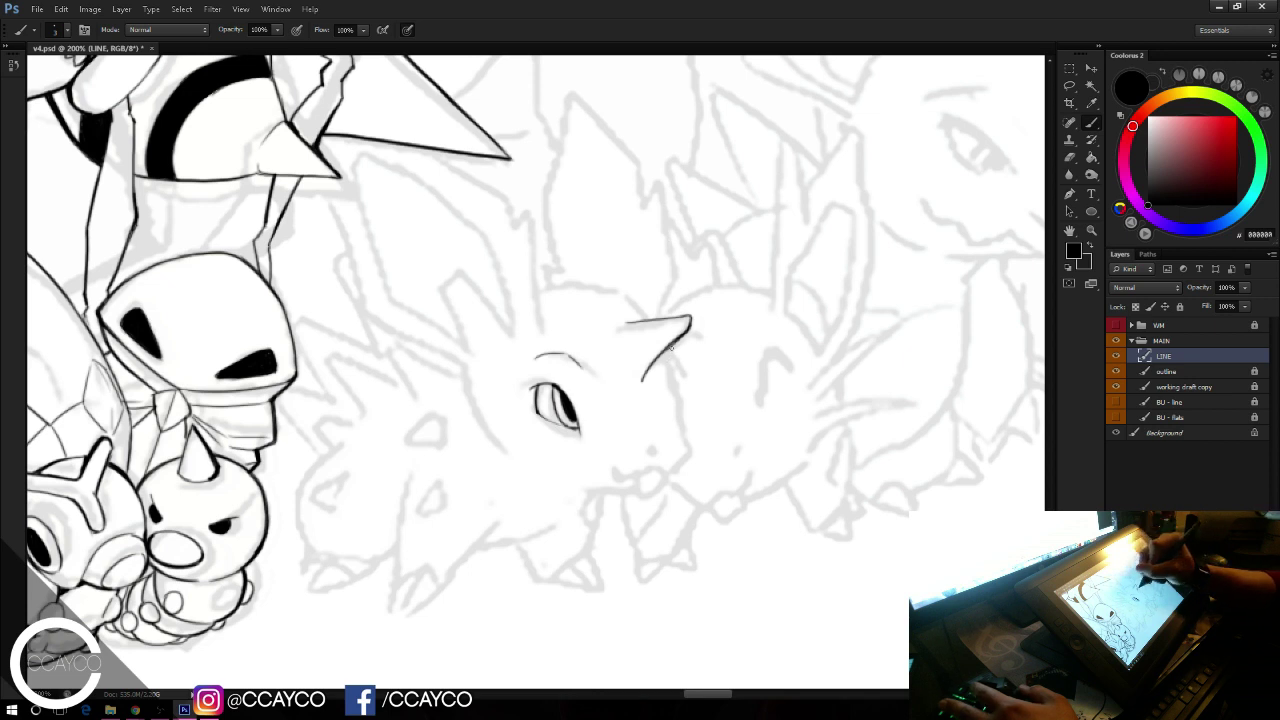
# Step: Ink the creature's face profile below the horn, including the nostril, mouth and front tooth
pyautogui.moveTo(670, 347); pyautogui.dragTo(682, 399)
pyautogui.hotkey('ctrl', 'z')
pyautogui.moveTo(664, 353); pyautogui.dragTo(678, 417)
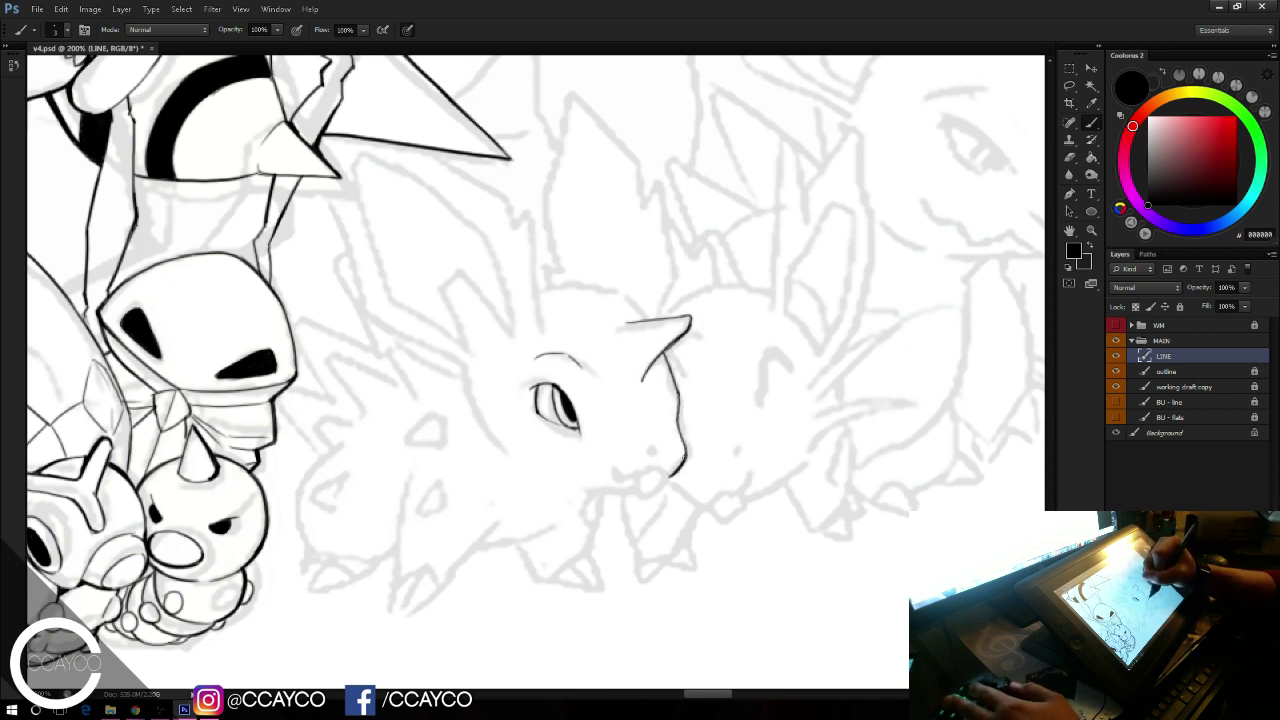
pyautogui.moveTo(616, 477); pyautogui.dragTo(660, 468)
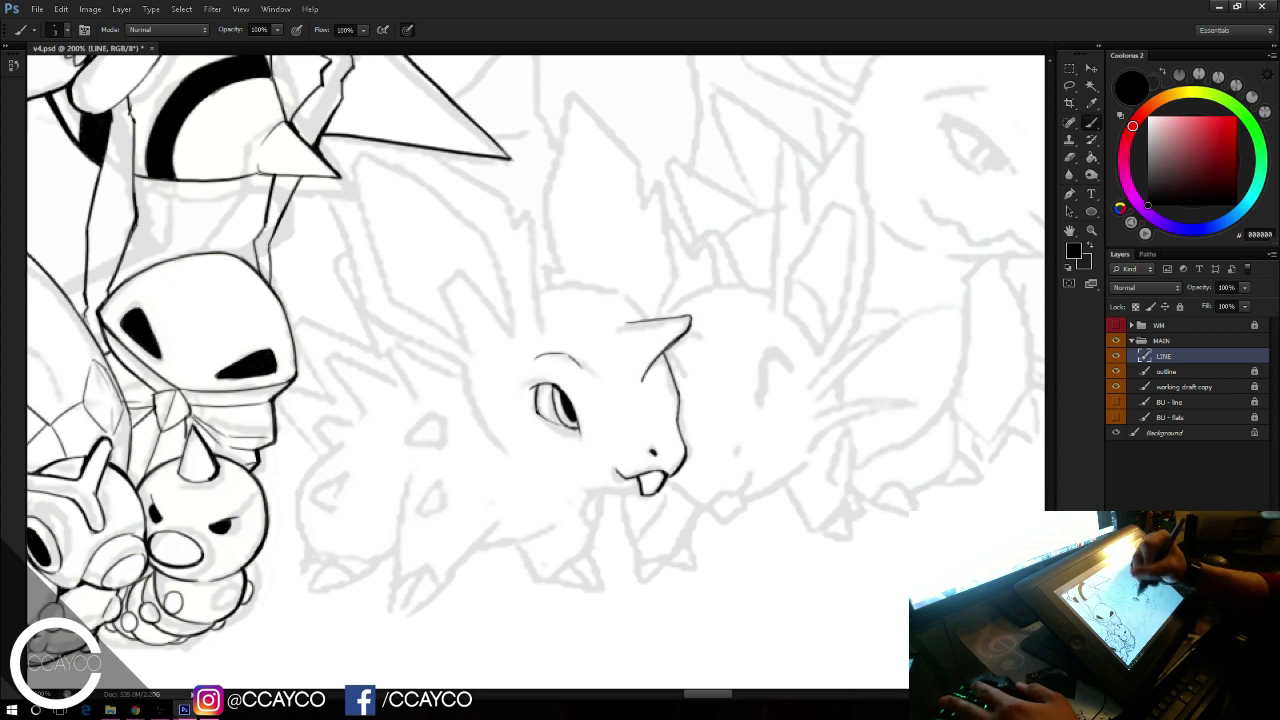
# Step: Ink the curved cheek line at the back of the creature's head, redoing the stroke until it follows the draft
pyautogui.moveTo(469, 372); pyautogui.dragTo(499, 442)
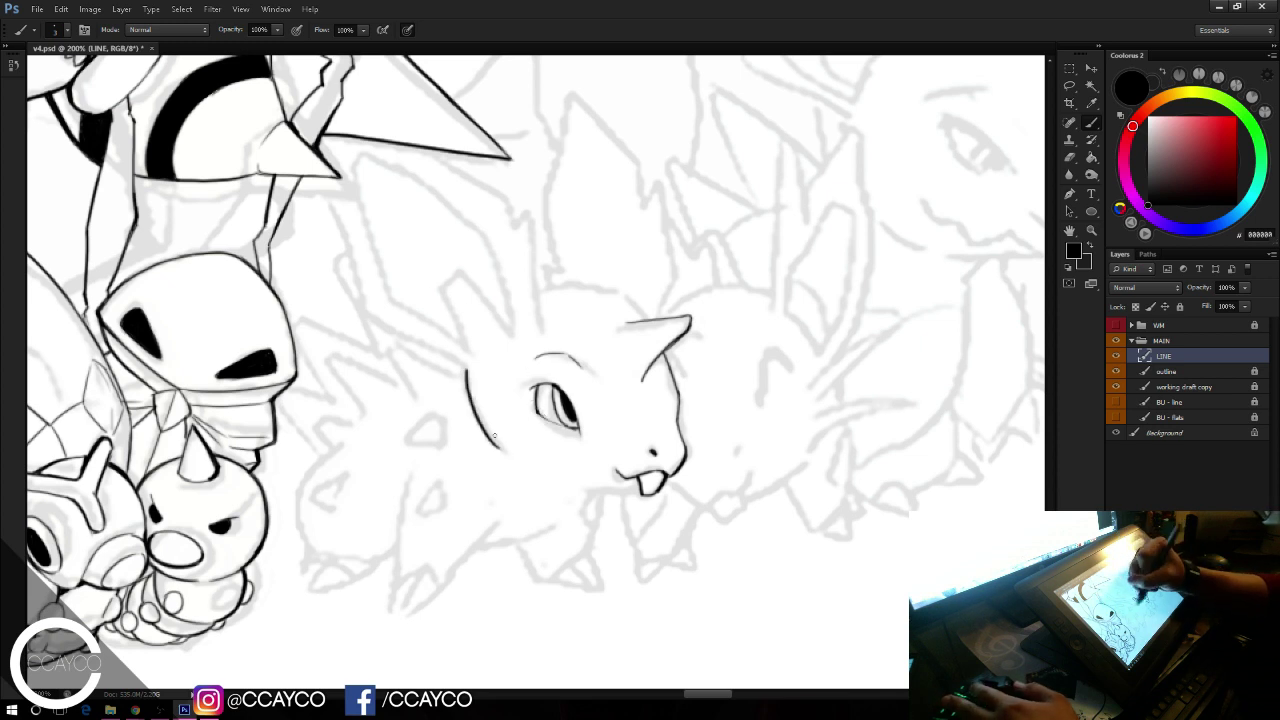
pyautogui.hotkey('ctrl', 'z')
pyautogui.moveTo(471, 372); pyautogui.dragTo(504, 441)
pyautogui.hotkey('ctrl', 'z')
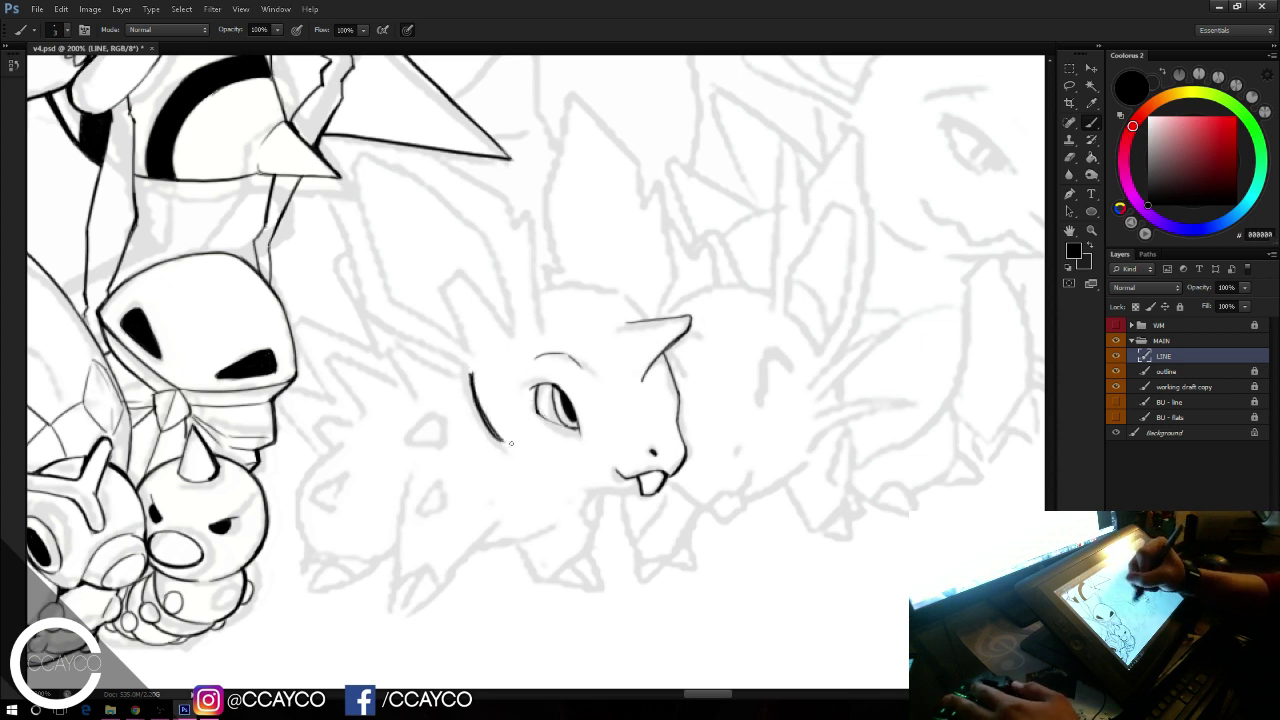
pyautogui.hotkey('ctrl', 'z')
pyautogui.moveTo(475, 400); pyautogui.dragTo(509, 448)
pyautogui.hotkey('ctrl', 'z')
pyautogui.moveTo(477, 404); pyautogui.dragTo(504, 445)
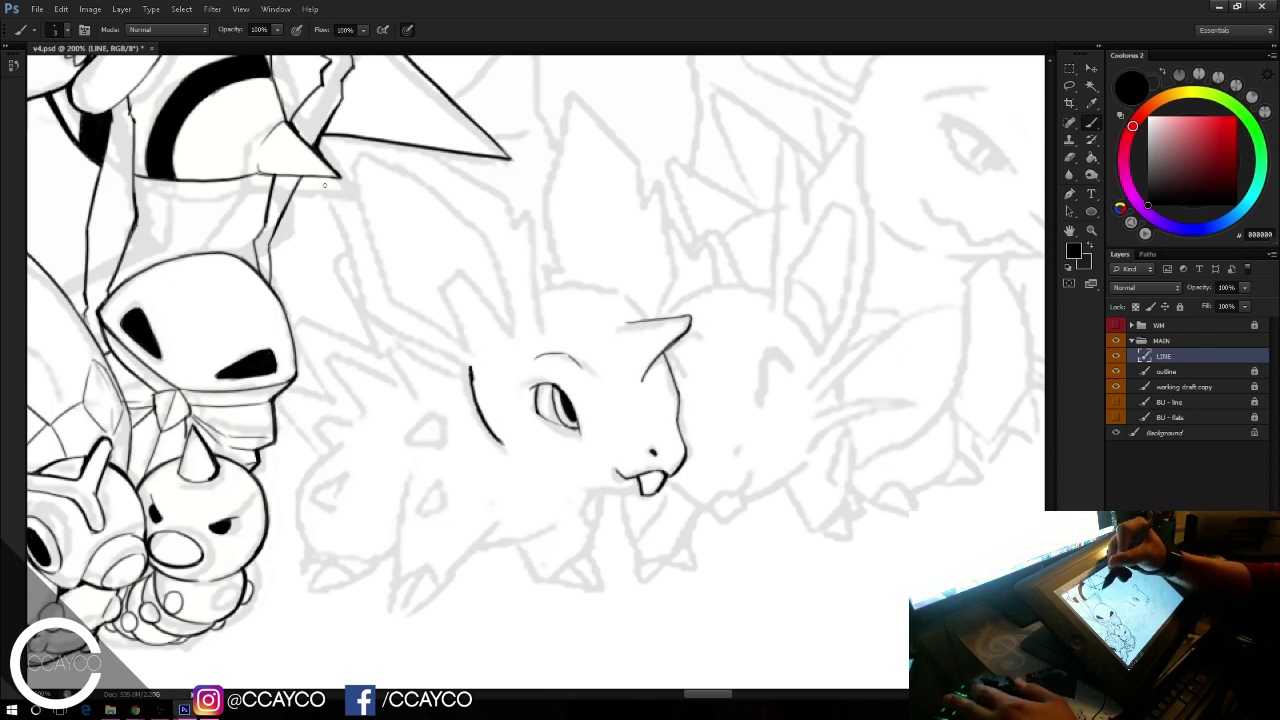
# Step: Ink the lower outer edge of the creature's near ear from the bee's stinger to the cheek line and clean up the join
pyautogui.moveTo(321, 179); pyautogui.dragTo(365, 324)
pyautogui.hotkey('ctrl', 'z')
pyautogui.moveTo(322, 179)
pyautogui.mouseDown()
pyautogui.moveTo(370, 317)
pyautogui.moveTo(462, 362)
pyautogui.mouseUp()
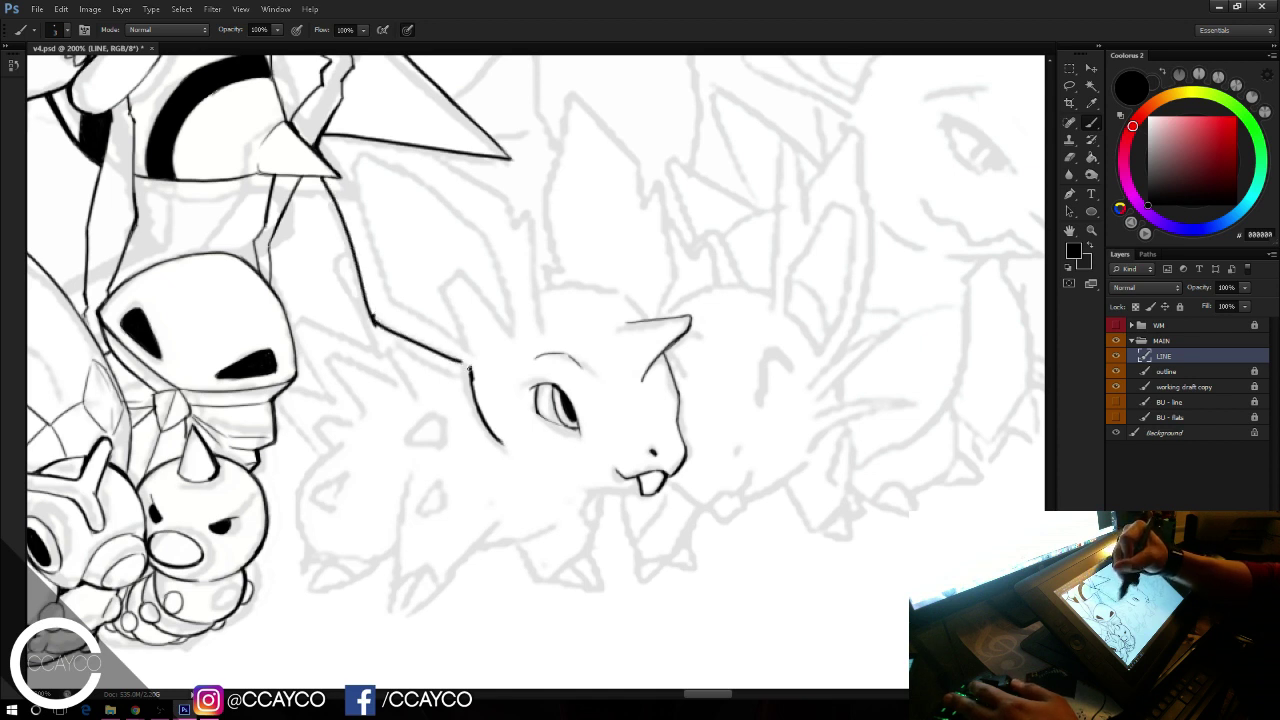
pyautogui.hotkey('ctrl', 'alt', 'z')
pyautogui.hotkey('ctrl', 'alt', 'z')
pyautogui.moveTo(322, 180)
pyautogui.mouseDown()
pyautogui.moveTo(377, 326)
pyautogui.moveTo(372, 307)
pyautogui.moveTo(472, 369)
pyautogui.mouseUp()
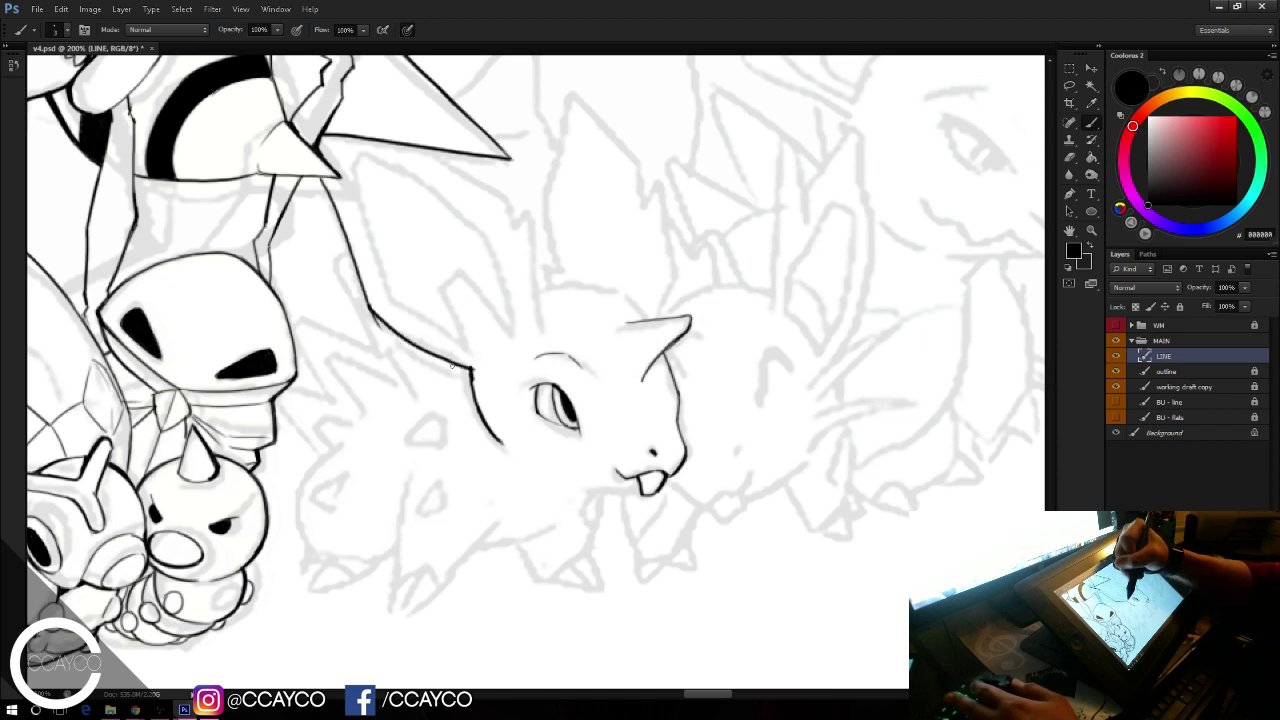
pyautogui.hotkey('ctrl', 'z')
pyautogui.moveTo(373, 318); pyautogui.dragTo(475, 368)
pyautogui.press('e')
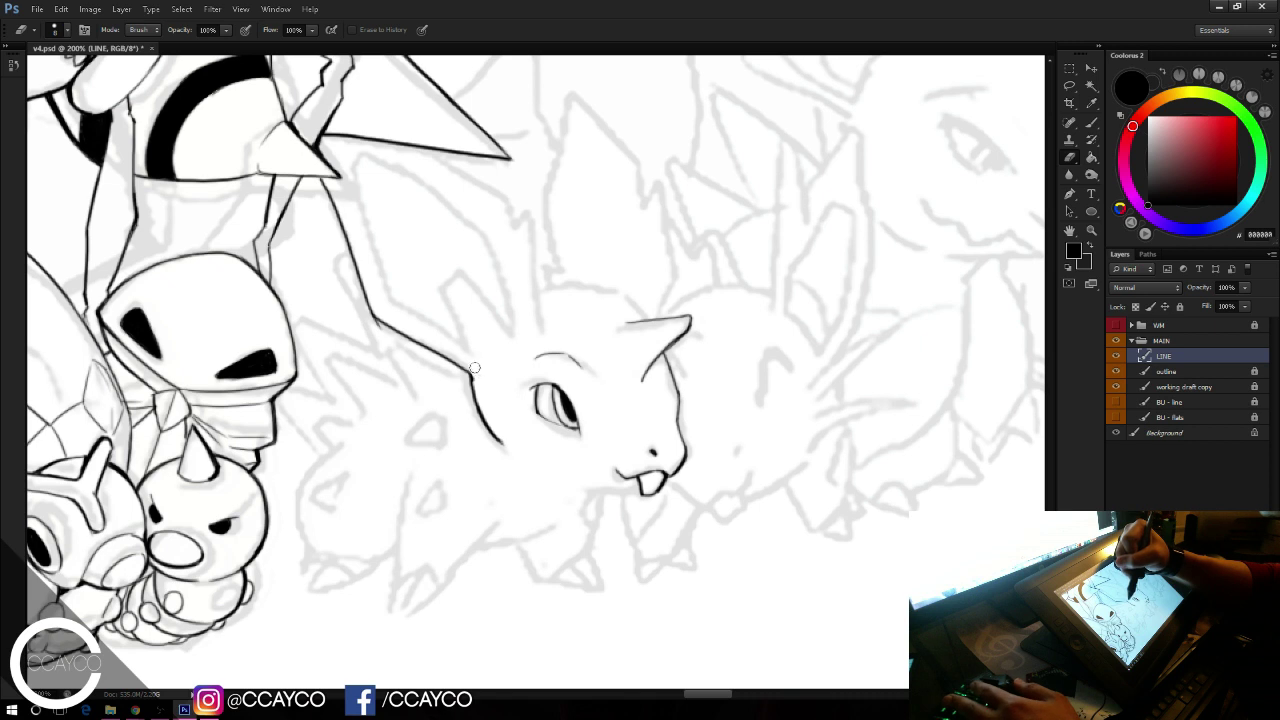
pyautogui.press('b')
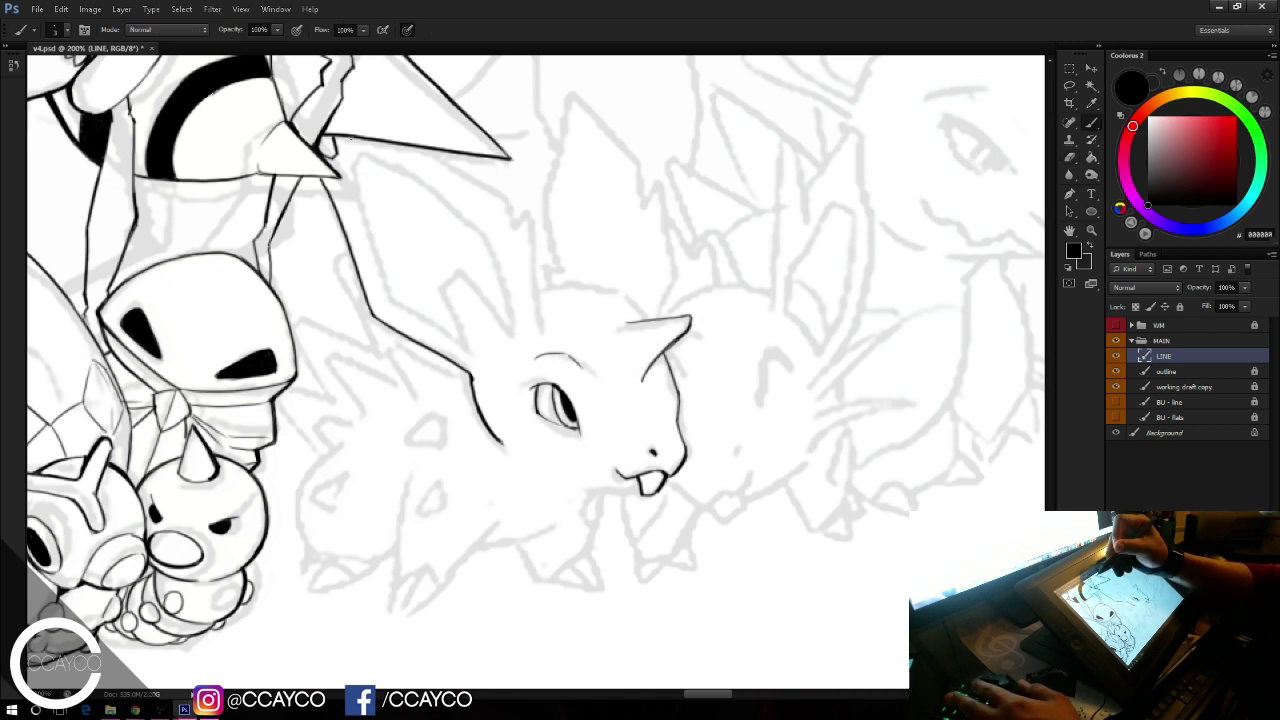
# Step: Ink the upper and rear edges of the inner contour of the creature's near ear
pyautogui.moveTo(361, 154)
pyautogui.mouseDown()
pyautogui.moveTo(488, 251)
pyautogui.moveTo(522, 344)
pyautogui.mouseUp()
pyautogui.hotkey('ctrl', 'z')
pyautogui.hotkey('ctrl', 'z')
pyautogui.moveTo(486, 248); pyautogui.dragTo(508, 323)
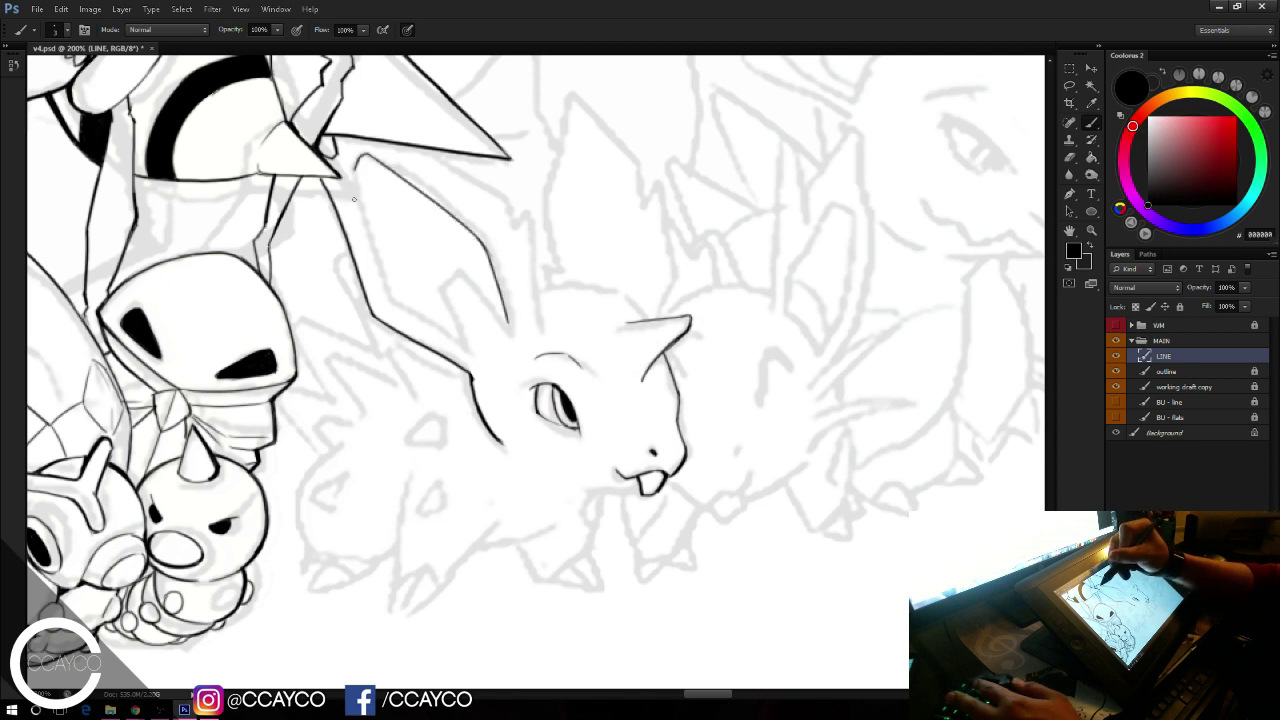
pyautogui.moveTo(354, 178); pyautogui.dragTo(388, 305)
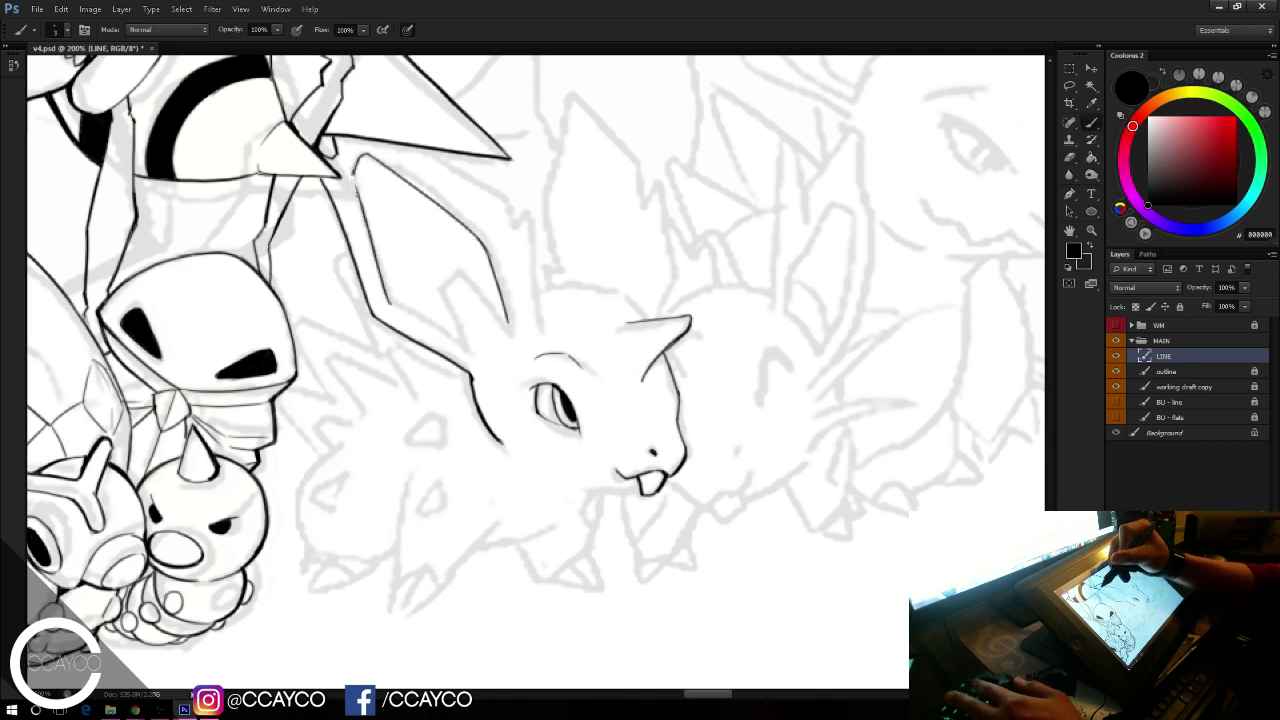
# Step: Close the inner ear contour along its base, add the pointed tuft inside, and tidy the overlapping lines
pyautogui.moveTo(387, 297); pyautogui.dragTo(473, 352)
pyautogui.hotkey('ctrl', 'z')
pyautogui.press('e')
pyautogui.press('b')
pyautogui.moveTo(391, 304)
pyautogui.mouseDown()
pyautogui.moveTo(446, 336)
pyautogui.moveTo(450, 302)
pyautogui.moveTo(510, 325)
pyautogui.moveTo(448, 293)
pyautogui.moveTo(514, 324)
pyautogui.mouseUp()
pyautogui.hotkey('ctrl', 'z')
pyautogui.press('e')
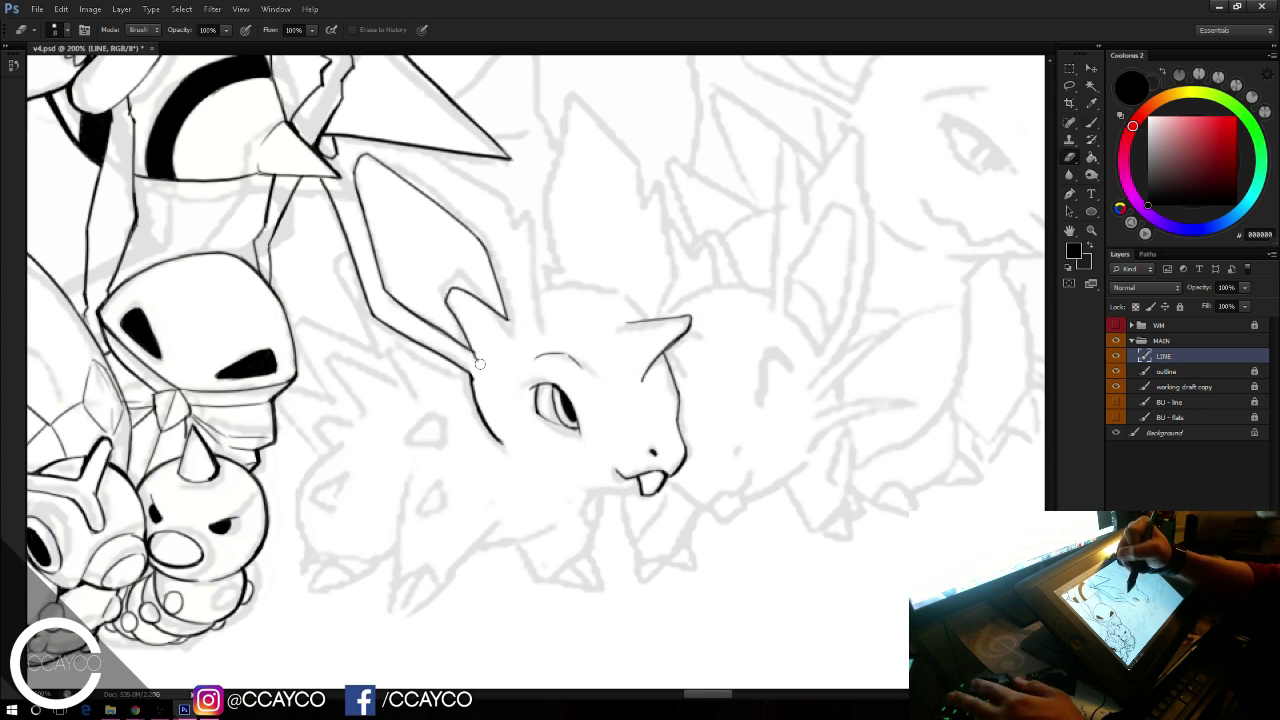
pyautogui.press('b')
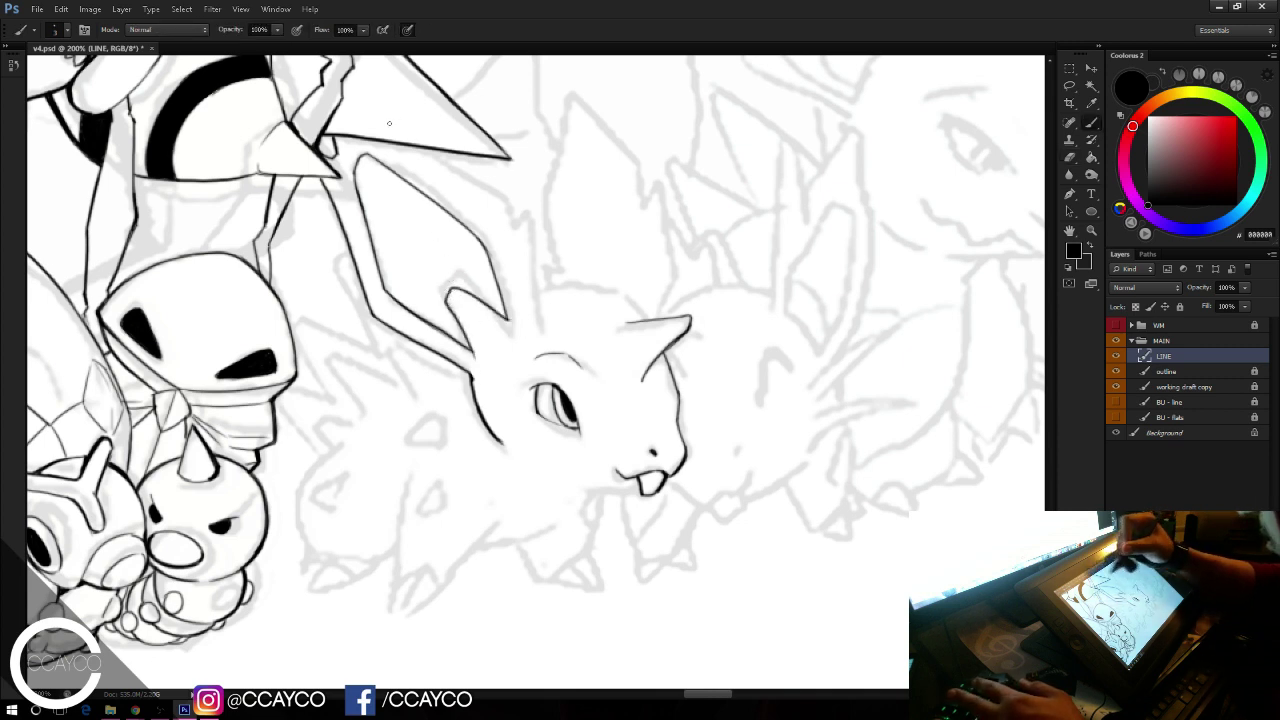
# Step: Ink the near ear's upper outer edge with its jagged notch, and the top of the head towards the horn
pyautogui.moveTo(400, 148); pyautogui.dragTo(490, 199)
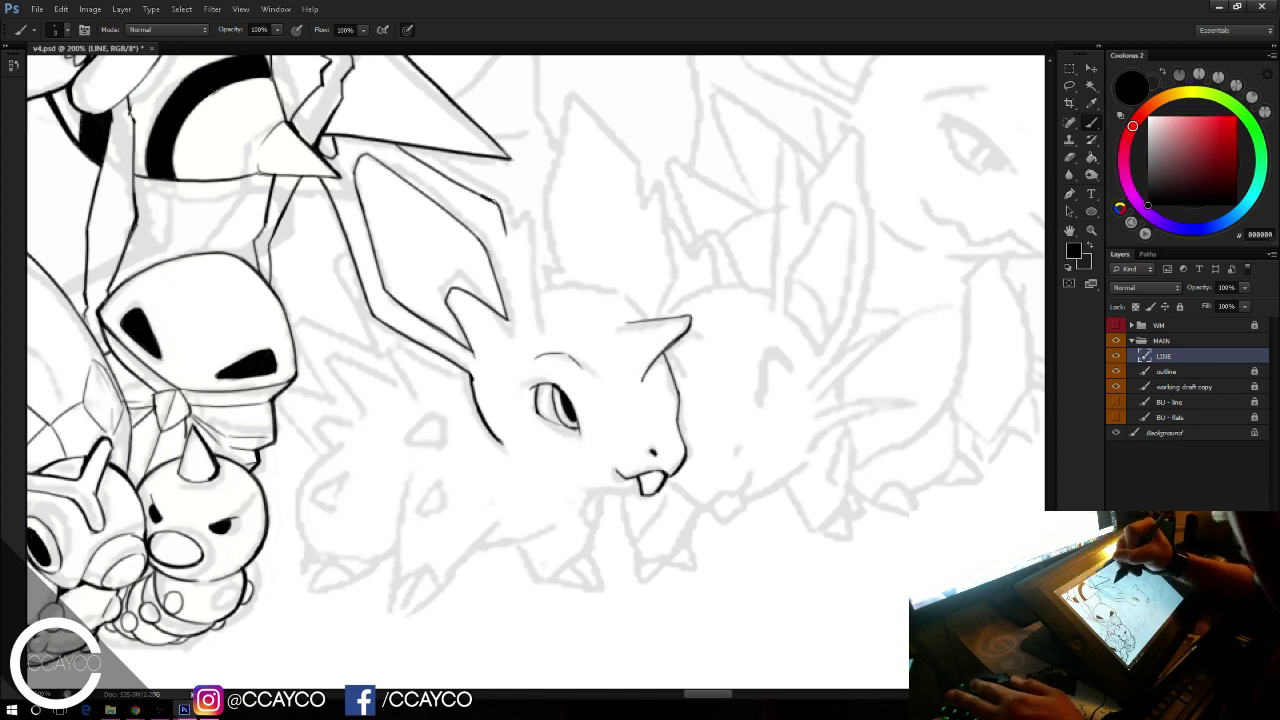
pyautogui.moveTo(492, 199)
pyautogui.mouseDown()
pyautogui.moveTo(536, 322)
pyautogui.moveTo(571, 292)
pyautogui.moveTo(634, 306)
pyautogui.mouseUp()
pyautogui.hotkey('ctrl', 'z')
pyautogui.moveTo(532, 303); pyautogui.dragTo(622, 303)
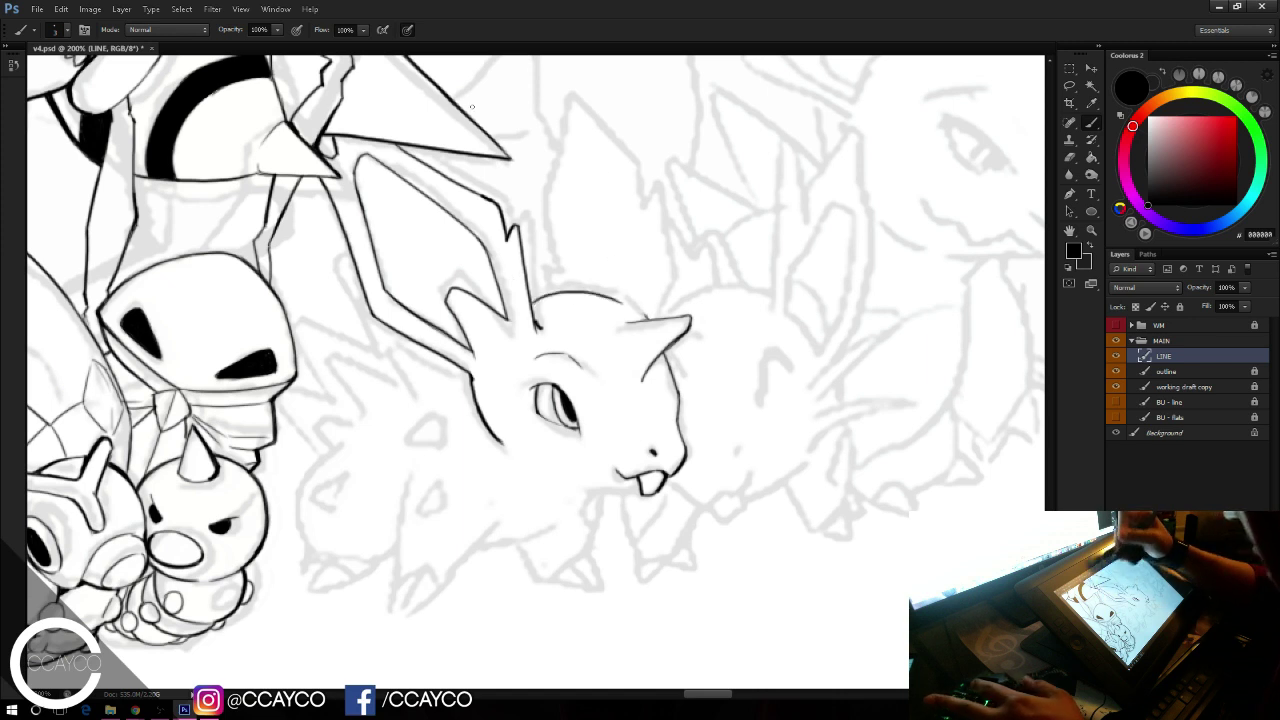
pyautogui.moveTo(530, 300); pyautogui.dragTo(536, 322)
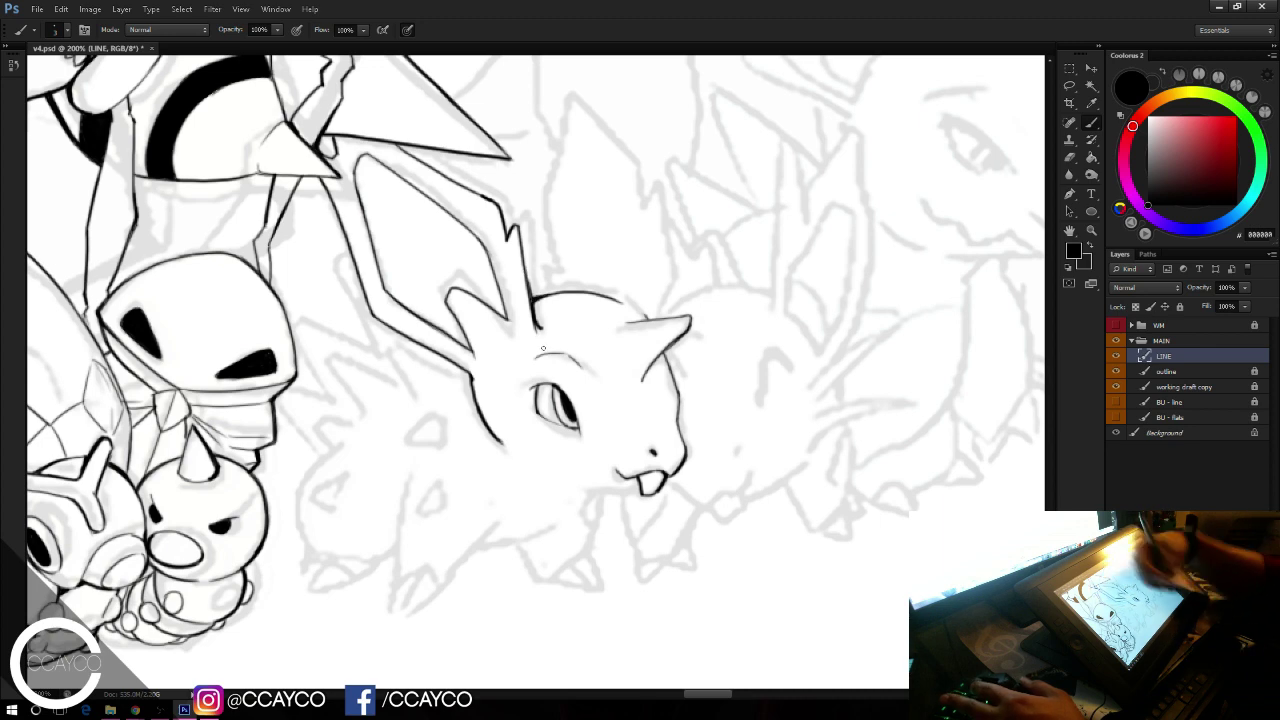
# Step: Ink the far ear's pointed outline with its jagged notches, joining it to the head beside the horn
pyautogui.moveTo(640, 250); pyautogui.dragTo(604, 287)
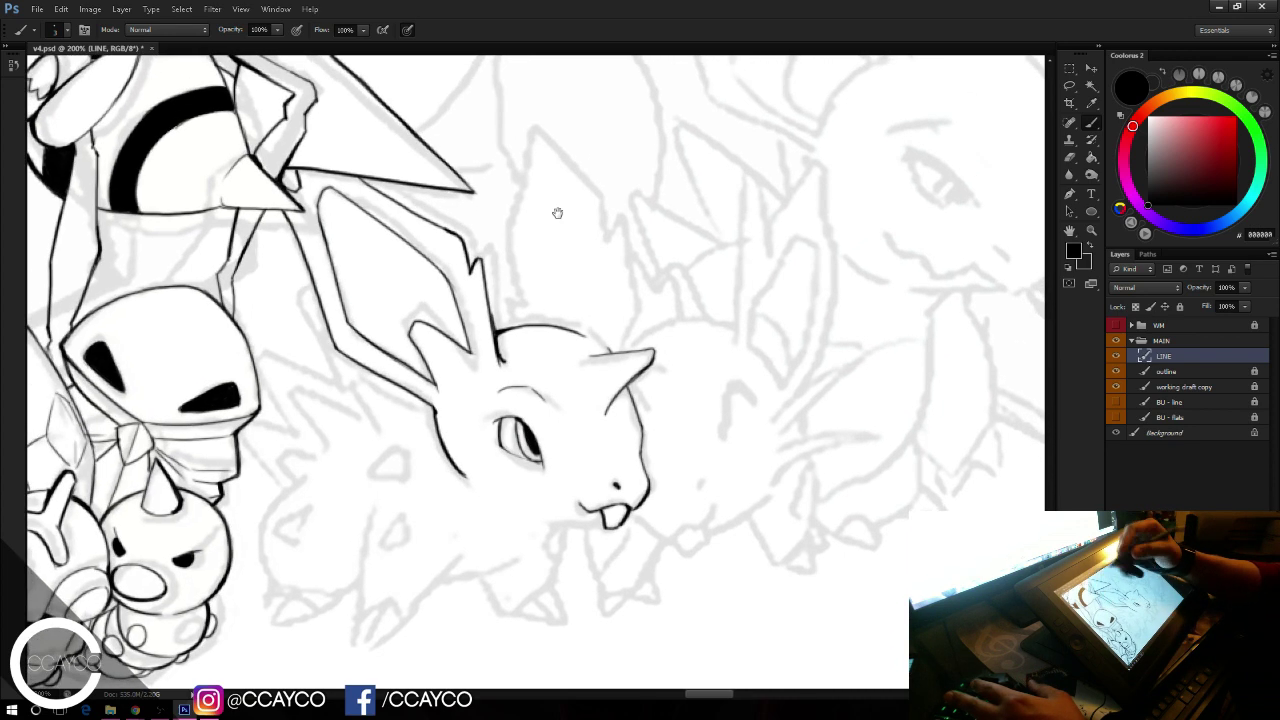
pyautogui.moveTo(646, 192); pyautogui.dragTo(649, 178)
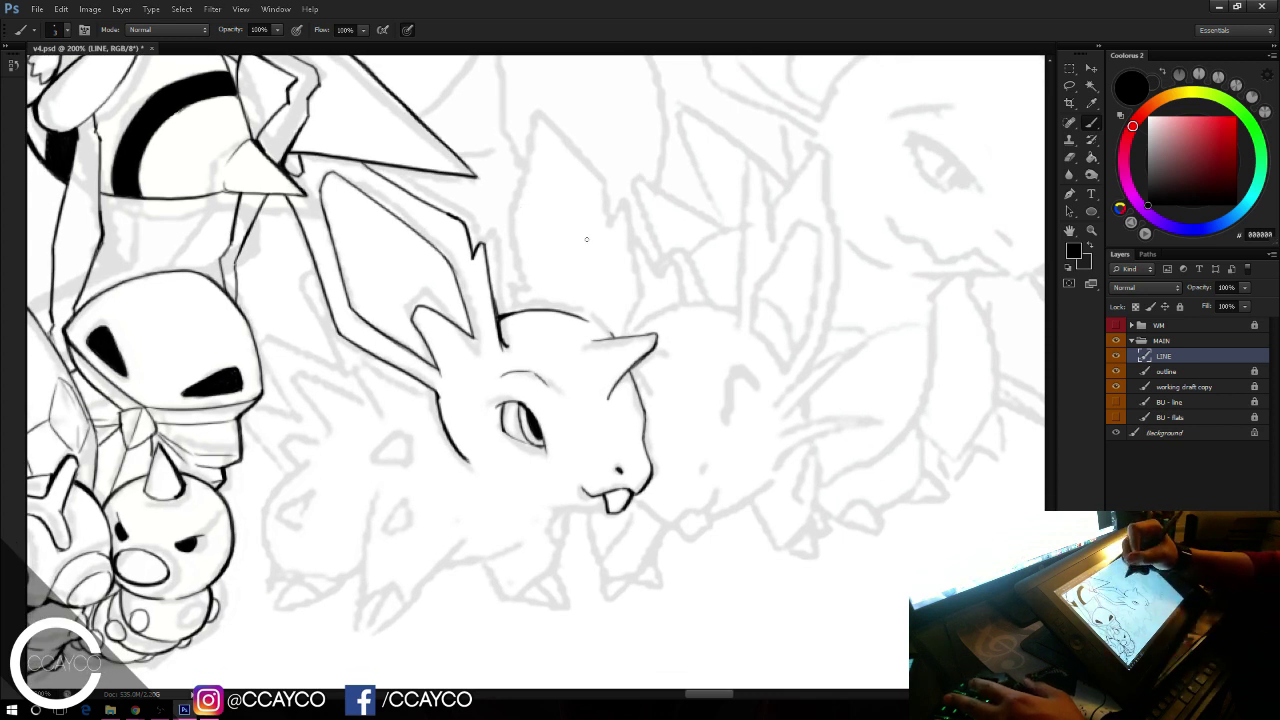
pyautogui.moveTo(514, 285)
pyautogui.mouseDown()
pyautogui.moveTo(537, 122)
pyautogui.moveTo(601, 183)
pyautogui.mouseUp()
pyautogui.hotkey('ctrl', 'z')
pyautogui.moveTo(535, 124)
pyautogui.mouseDown()
pyautogui.moveTo(539, 114)
pyautogui.moveTo(608, 194)
pyautogui.moveTo(611, 227)
pyautogui.mouseUp()
pyautogui.hotkey('ctrl', 'z')
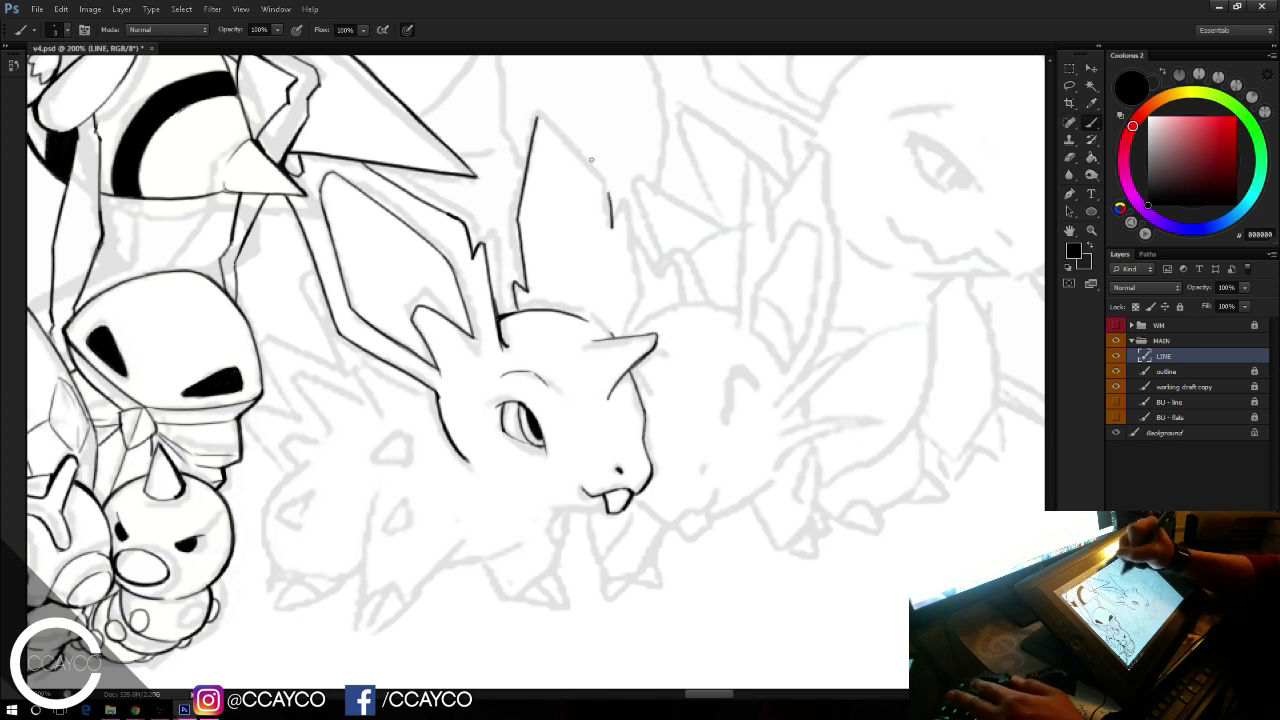
pyautogui.hotkey('ctrl', 'z')
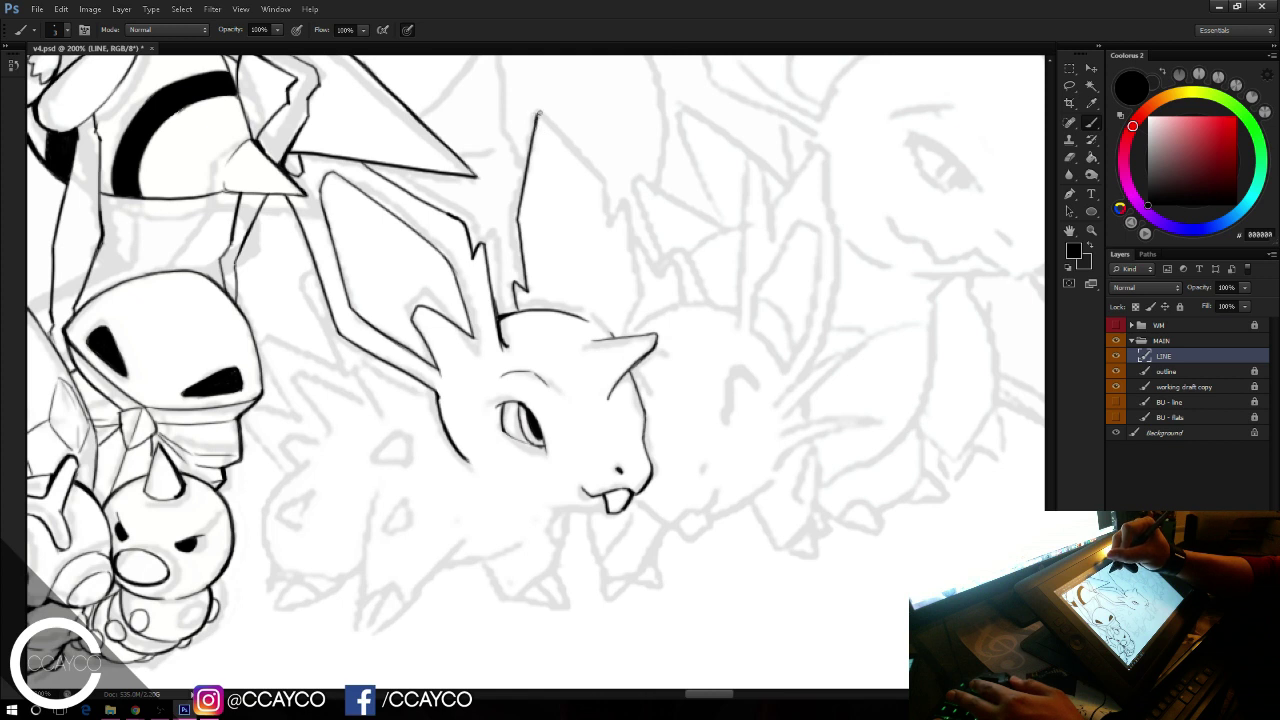
pyautogui.moveTo(538, 114)
pyautogui.mouseDown()
pyautogui.moveTo(610, 188)
pyautogui.moveTo(641, 292)
pyautogui.moveTo(625, 328)
pyautogui.mouseUp()
pyautogui.hotkey('ctrl', 'z')
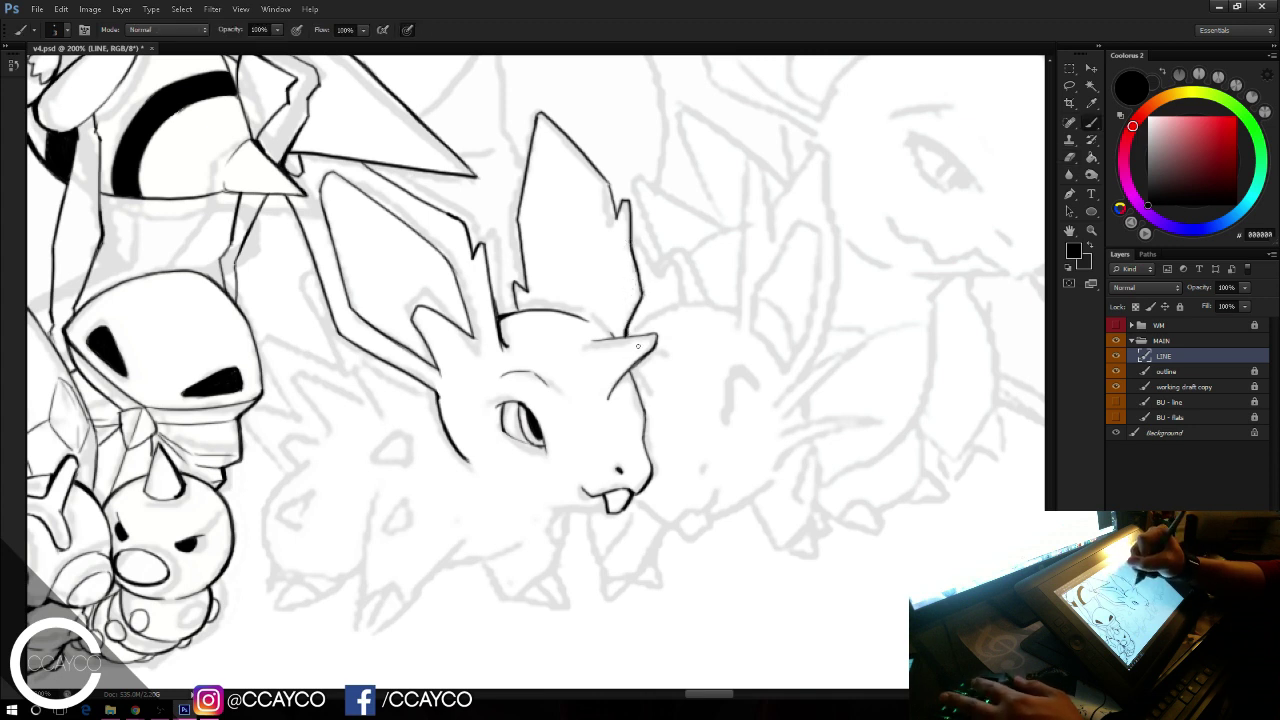
pyautogui.moveTo(630, 366); pyautogui.dragTo(645, 406)
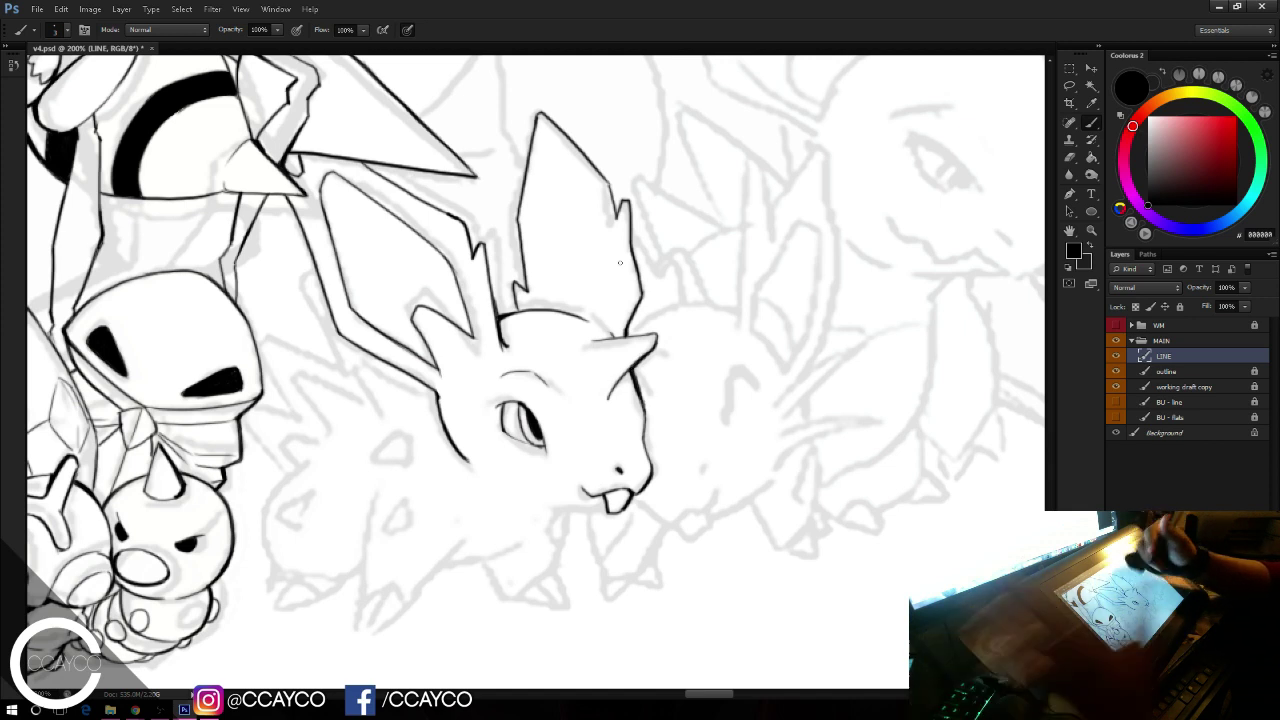
# Step: Ink the creature's jaw line from the tooth back under the cheek and extend the brow crease above the eye
pyautogui.moveTo(600, 508); pyautogui.dragTo(522, 505)
pyautogui.hotkey('ctrl', 'z')
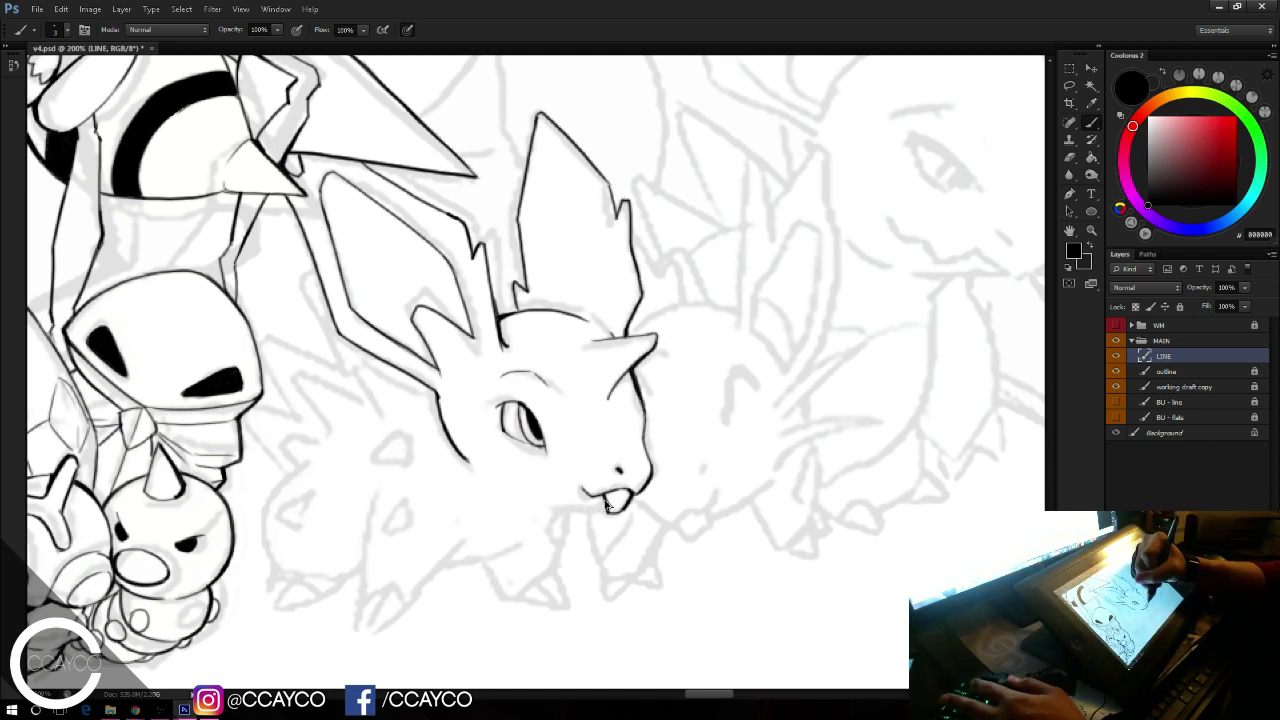
pyautogui.moveTo(606, 508); pyautogui.dragTo(528, 506)
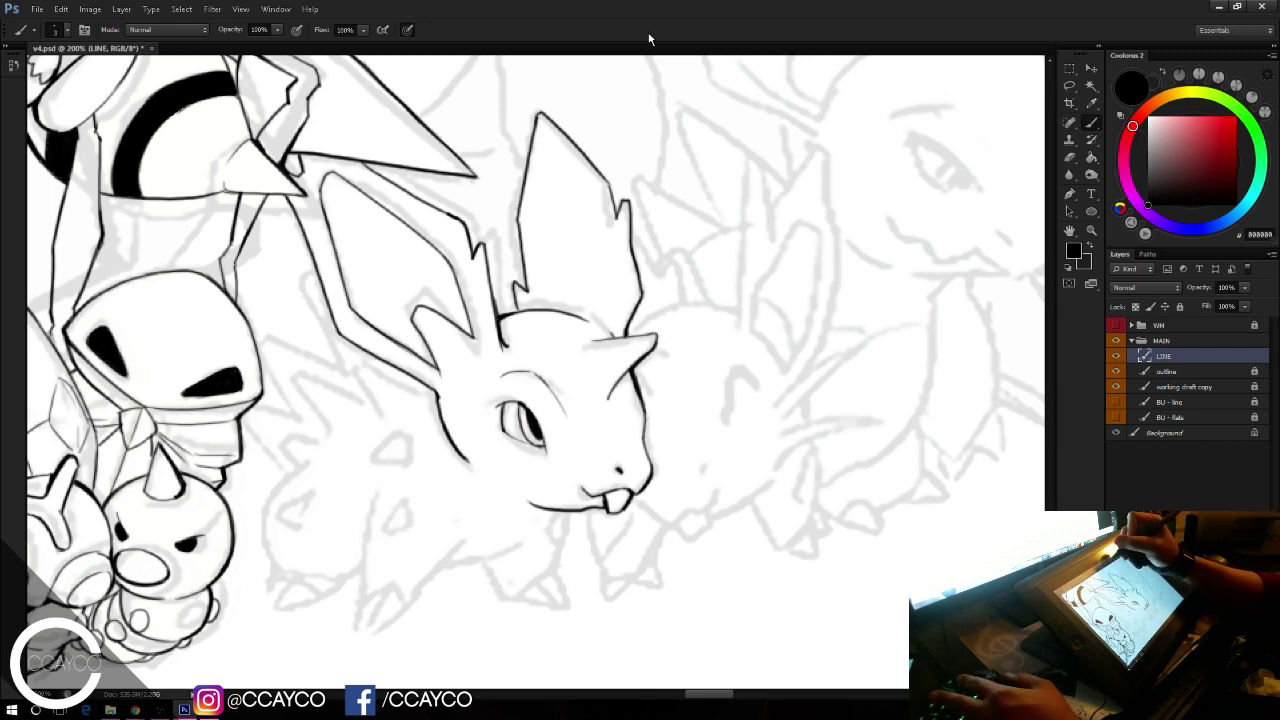
# Step: Ink the creature's far front leg below the chin, with its foot and claws, and tidy the foot's lines
pyautogui.moveTo(433, 299); pyautogui.dragTo(495, 228)
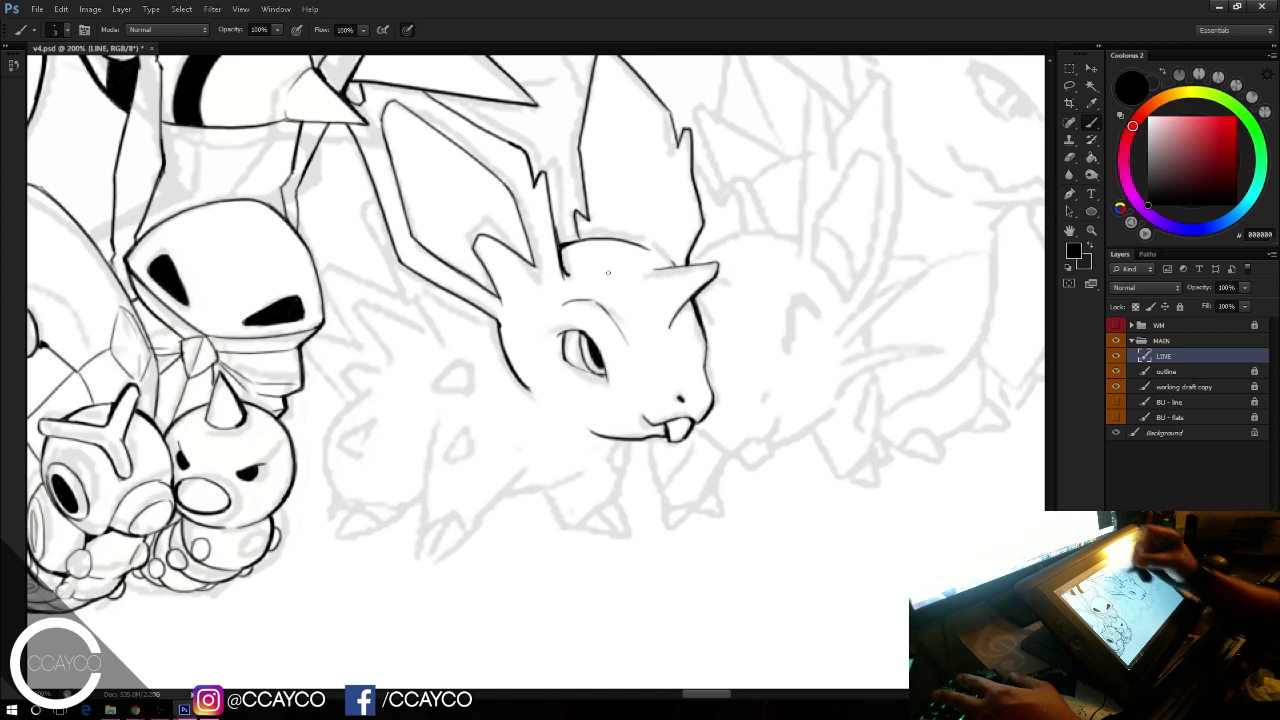
pyautogui.moveTo(628, 440); pyautogui.dragTo(616, 492)
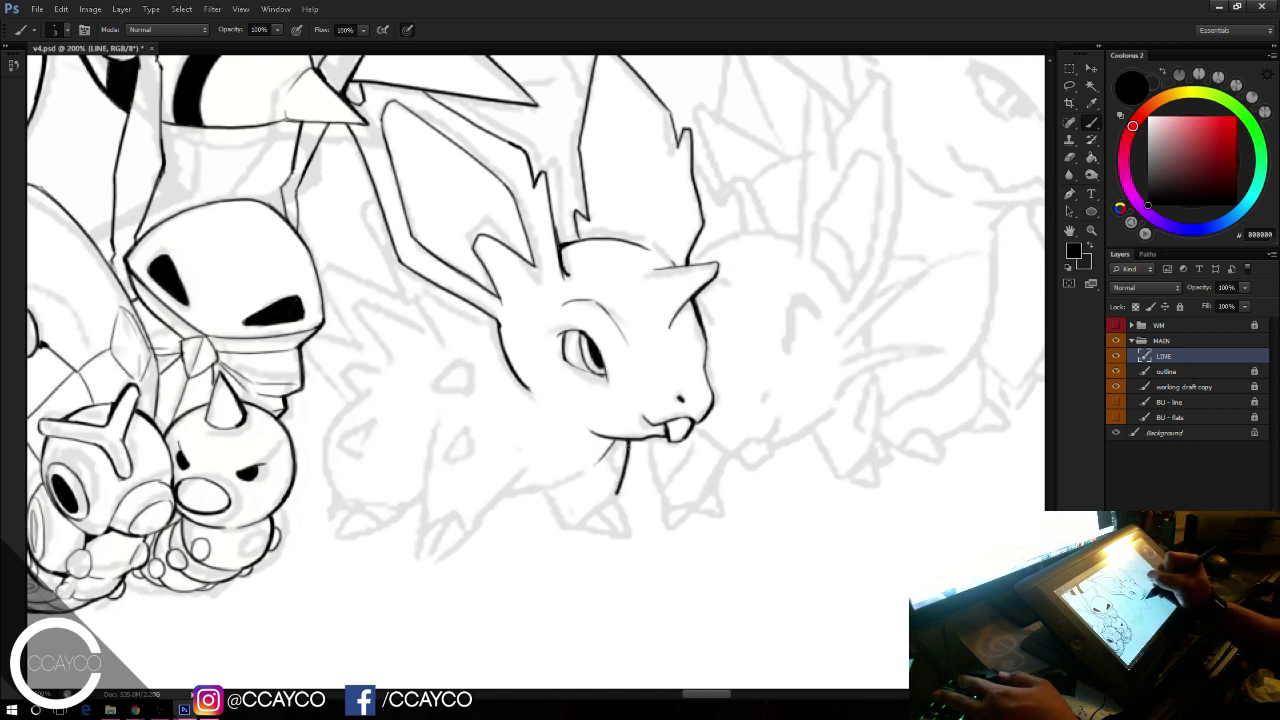
pyautogui.hotkey('ctrl', 'z')
pyautogui.moveTo(628, 441)
pyautogui.mouseDown()
pyautogui.moveTo(614, 501)
pyautogui.moveTo(575, 525)
pyautogui.moveTo(616, 499)
pyautogui.moveTo(630, 530)
pyautogui.mouseUp()
pyautogui.hotkey('ctrl', 'z')
pyautogui.hotkey('ctrl', 'z')
pyautogui.hotkey('ctrl', 'z')
pyautogui.hotkey('ctrl', 'z')
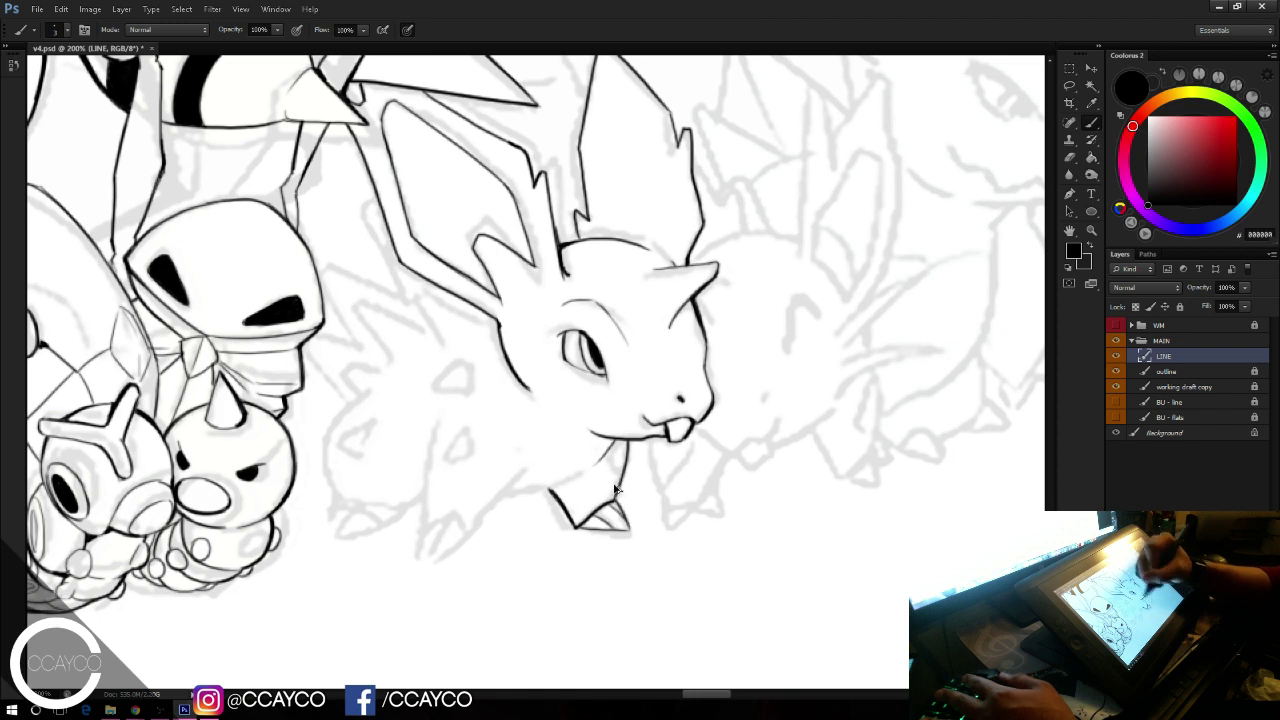
pyautogui.hotkey('ctrl', 'alt', 'z')
pyautogui.hotkey('ctrl', 'alt', 'z')
pyautogui.press('e')
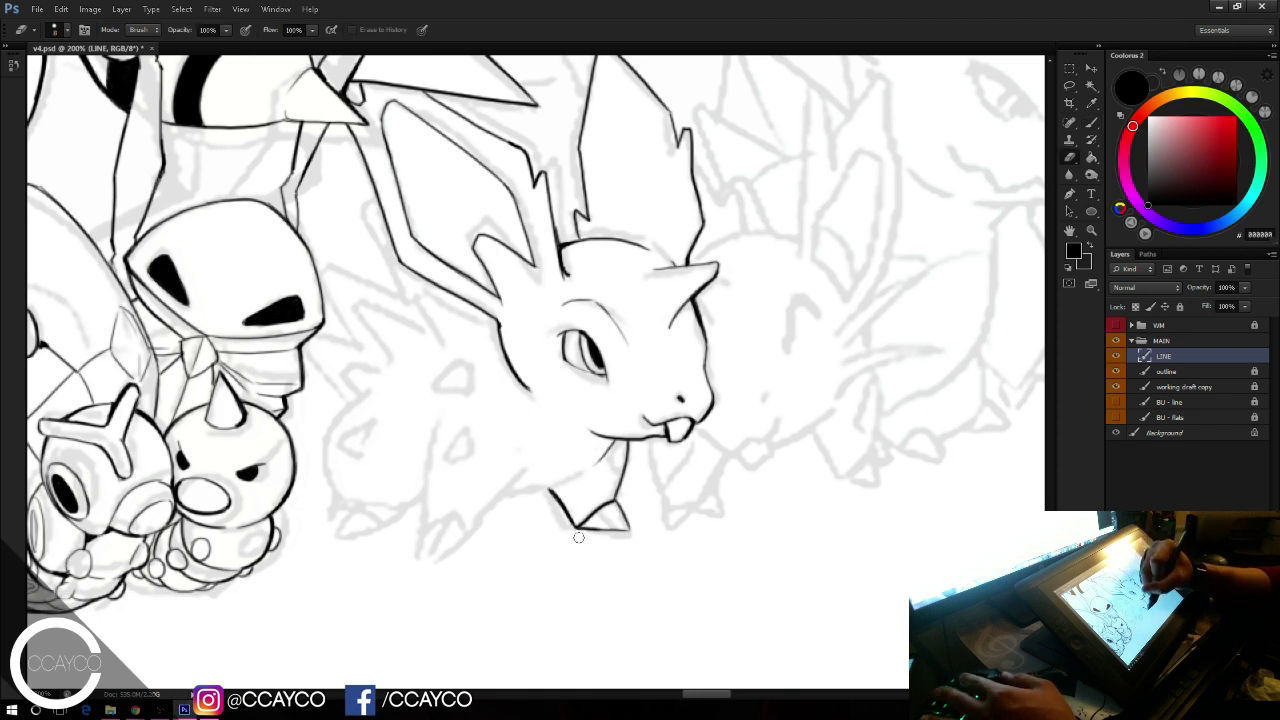
pyautogui.press('b')
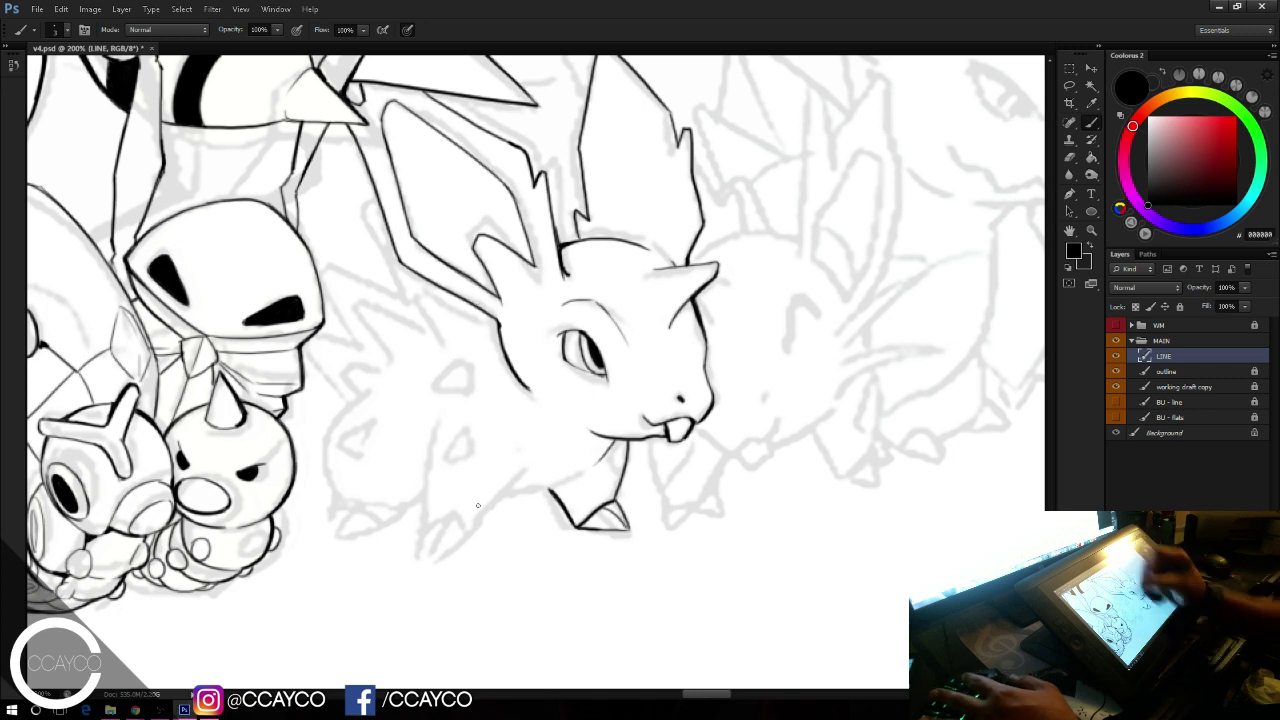
# Step: Ink the belly line and the inner edge of the near front leg, darkening the gap behind the far leg
pyautogui.moveTo(470, 531)
pyautogui.mouseDown()
pyautogui.moveTo(538, 450)
pyautogui.moveTo(569, 482)
pyautogui.moveTo(532, 493)
pyautogui.moveTo(591, 466)
pyautogui.moveTo(540, 494)
pyautogui.moveTo(582, 481)
pyautogui.mouseUp()
pyautogui.hotkey('ctrl', 'z')
pyautogui.hotkey('ctrl', 'z')
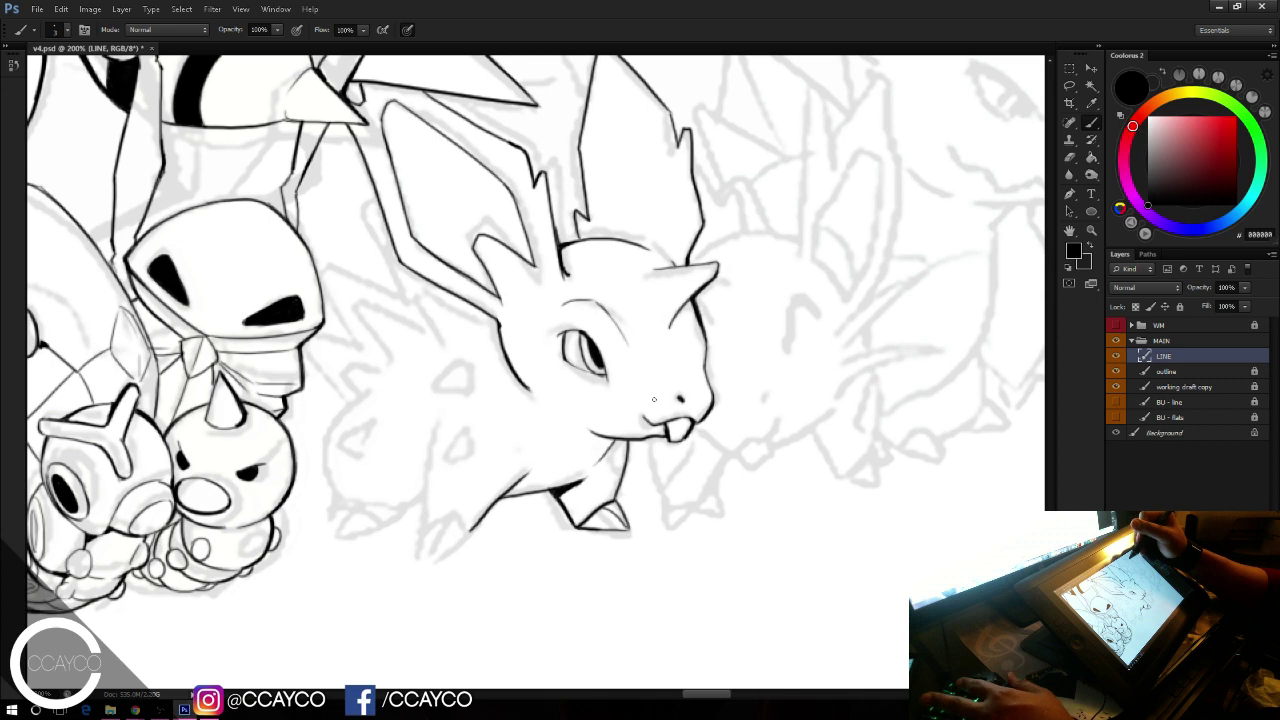
# Step: Ink the two rounded spots on the creature's shoulder and near front leg
pyautogui.moveTo(770, 170); pyautogui.dragTo(803, 164)
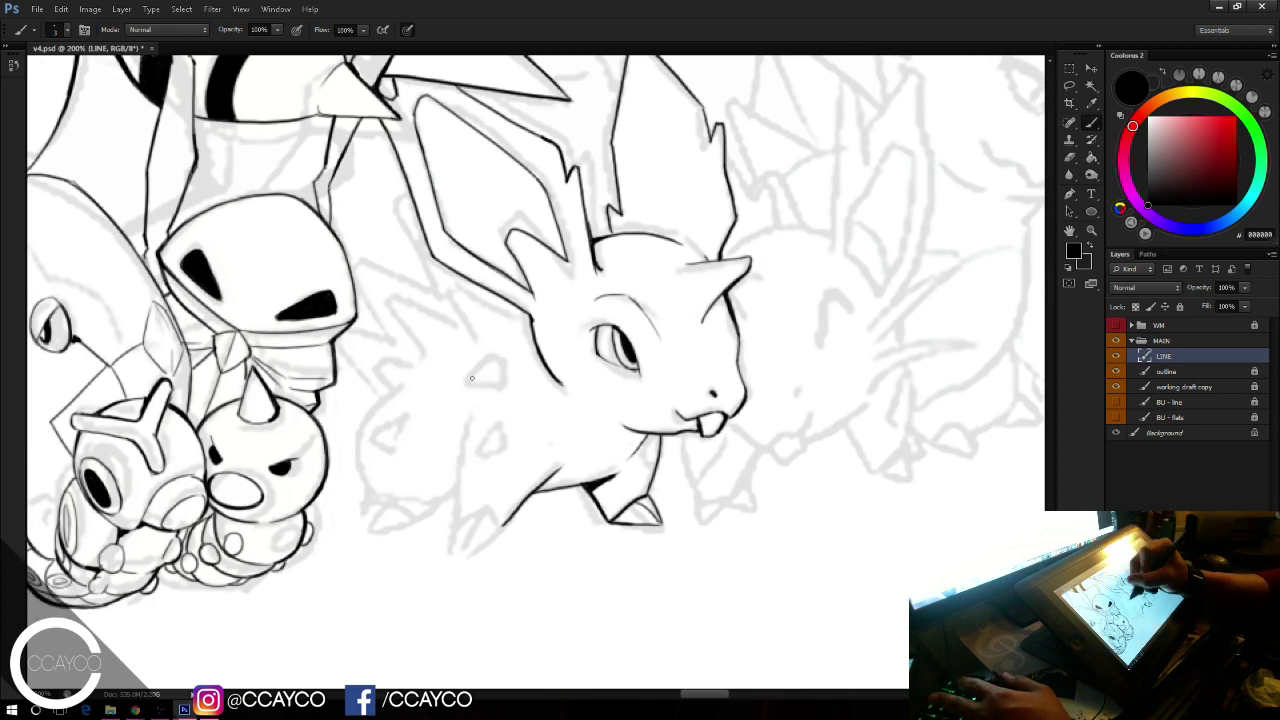
pyautogui.moveTo(470, 384); pyautogui.dragTo(502, 362)
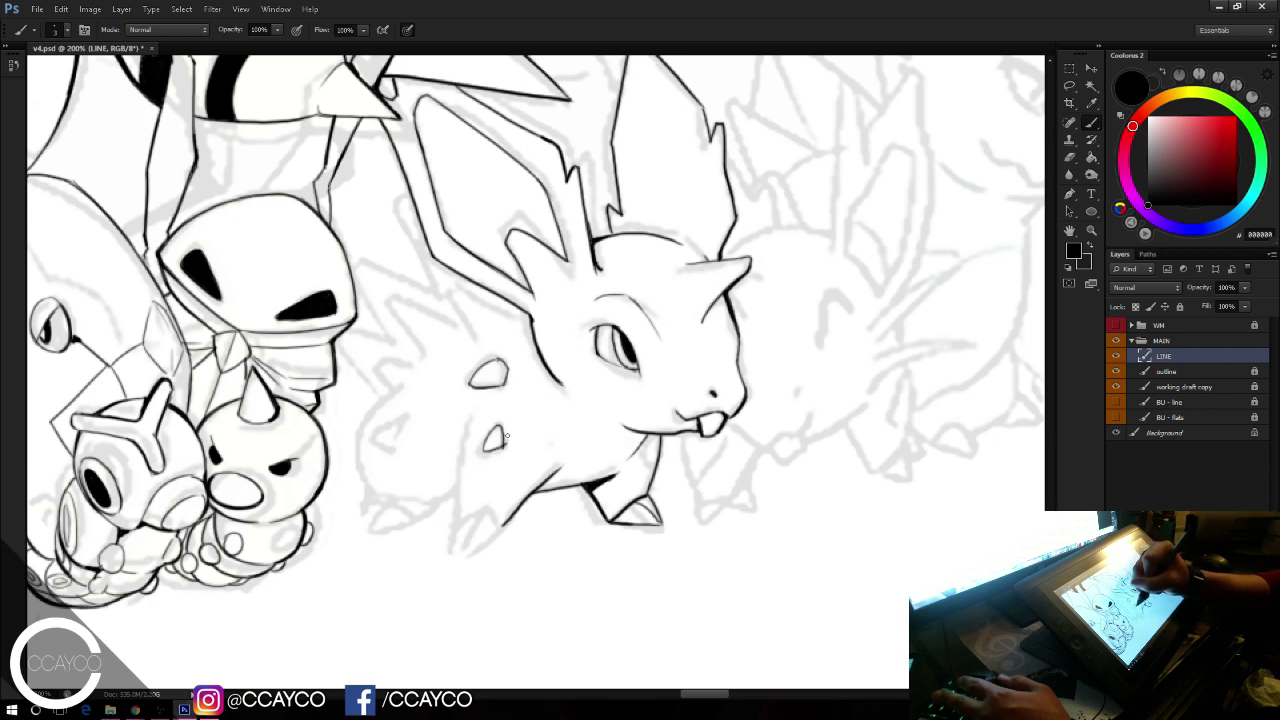
pyautogui.press('e')
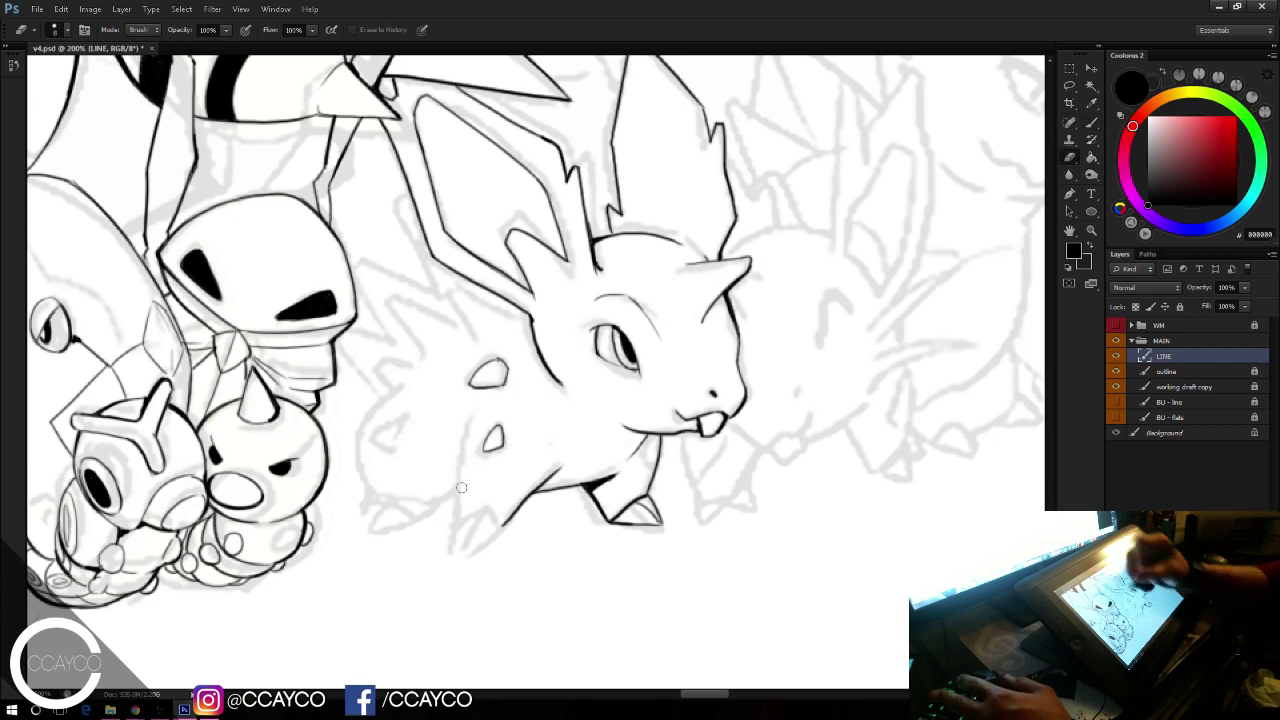
# Step: Ink the near front leg's outer edge and clawed foot, and start the underside line behind it
pyautogui.press('b')
pyautogui.moveTo(461, 518); pyautogui.dragTo(475, 405)
pyautogui.moveTo(461, 456); pyautogui.dragTo(469, 410)
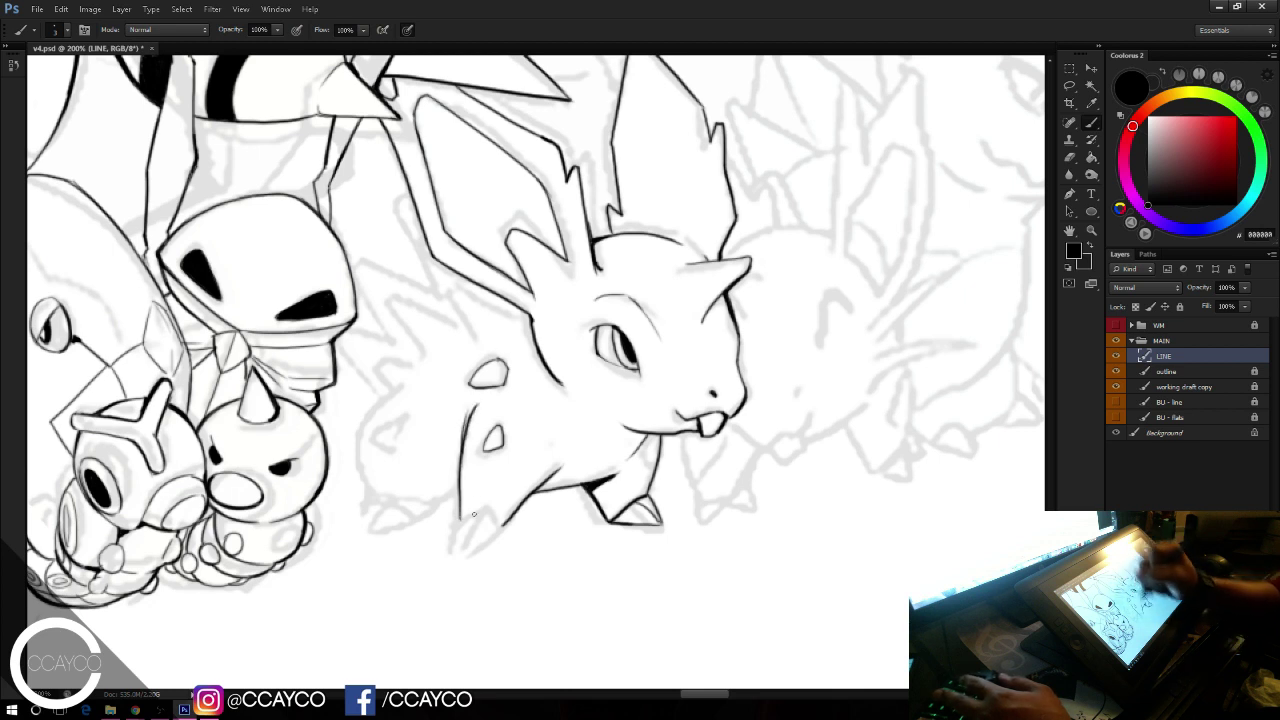
pyautogui.moveTo(456, 550); pyautogui.dragTo(495, 507)
pyautogui.hotkey('ctrl', 'alt', 'z')
pyautogui.hotkey('ctrl', 'alt', 'z')
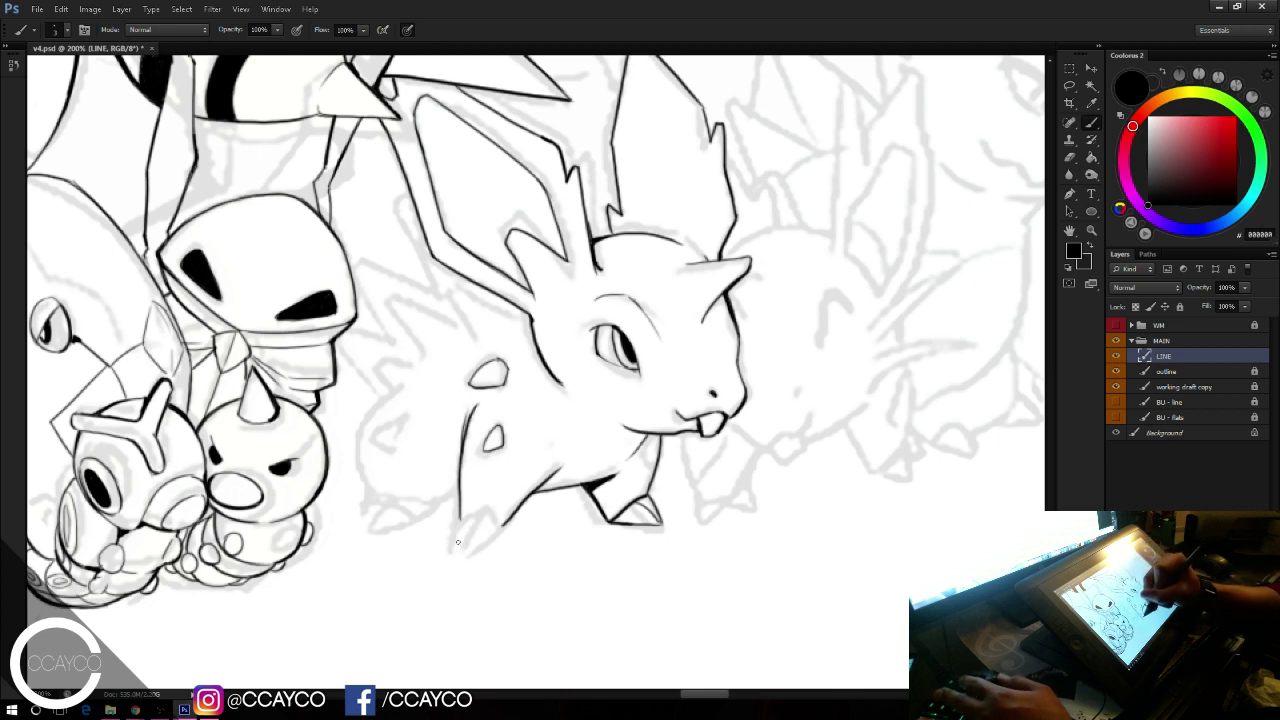
pyautogui.moveTo(458, 549)
pyautogui.mouseDown()
pyautogui.moveTo(468, 517)
pyautogui.moveTo(498, 520)
pyautogui.mouseUp()
pyautogui.hotkey('ctrl', 'alt', 'z')
pyautogui.moveTo(485, 511)
pyautogui.mouseDown()
pyautogui.moveTo(462, 552)
pyautogui.moveTo(502, 519)
pyautogui.mouseUp()
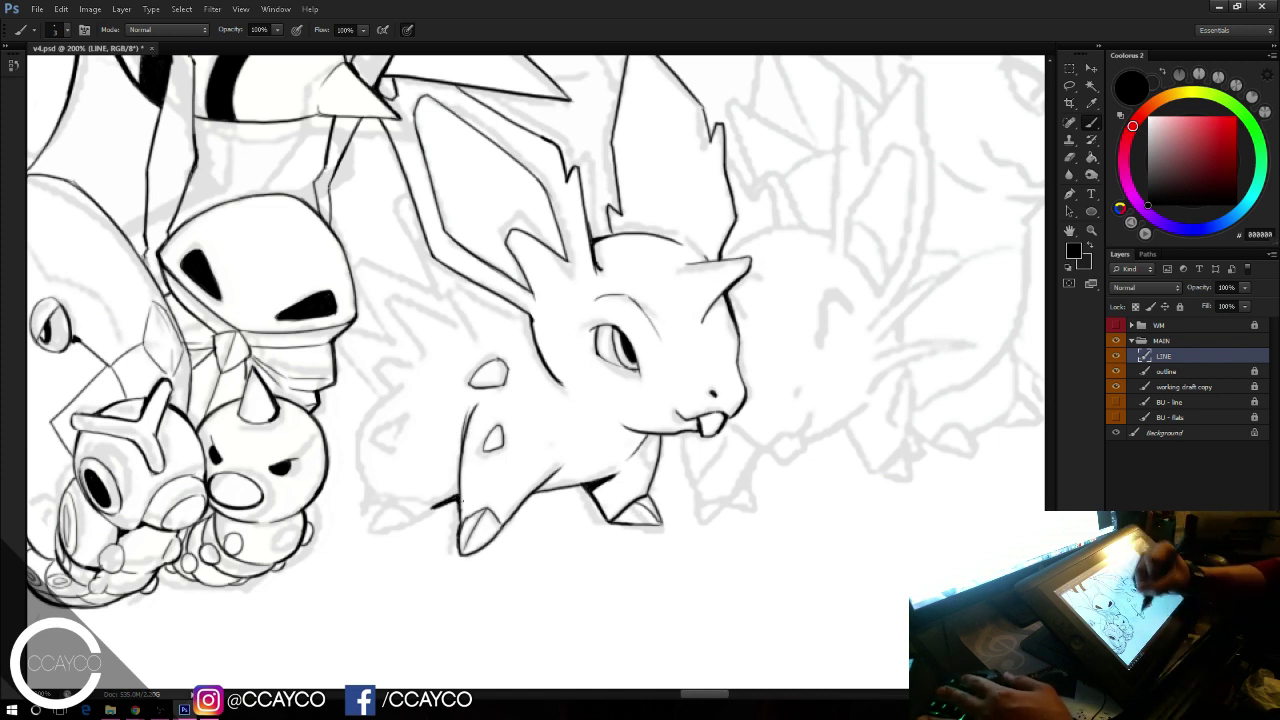
# Step: Ink the rounded outline of the creature's hindquarters from behind the near front leg up to the lower back
pyautogui.press('e')
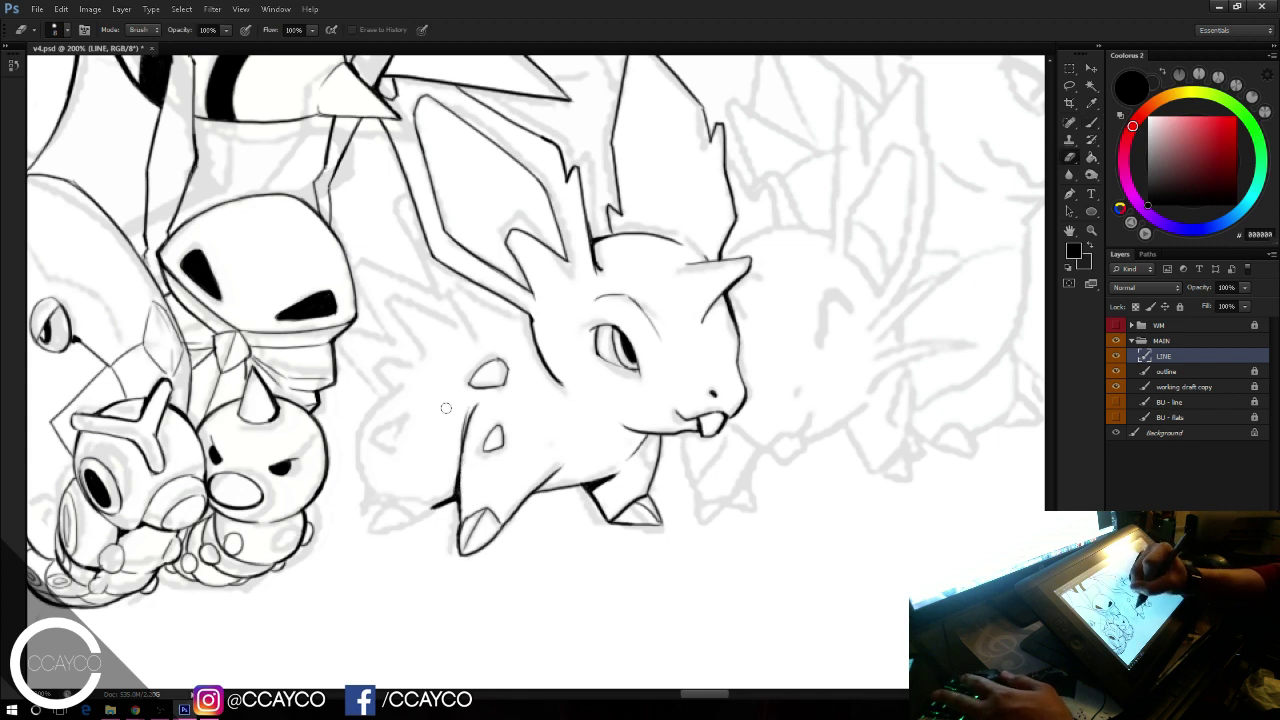
pyautogui.press('b')
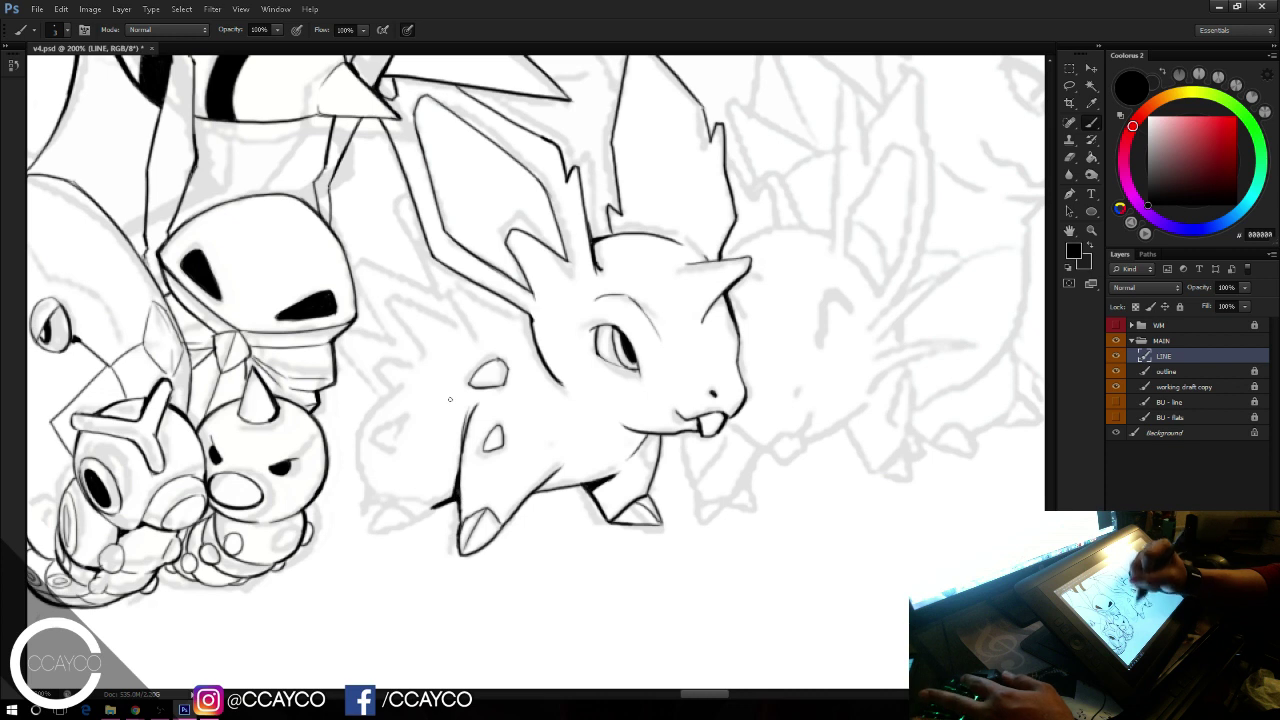
pyautogui.moveTo(373, 492); pyautogui.dragTo(425, 508)
pyautogui.hotkey('ctrl', 'z')
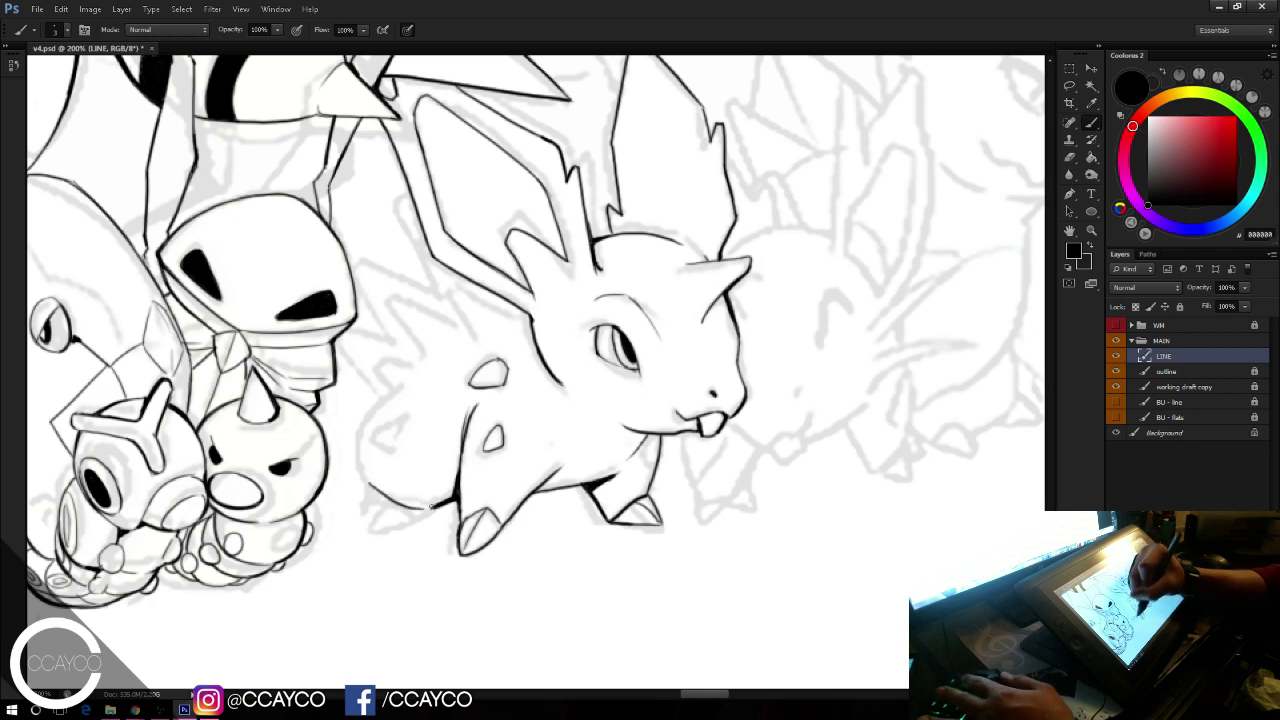
pyautogui.hotkey('ctrl', 'z')
pyautogui.moveTo(361, 467)
pyautogui.mouseDown()
pyautogui.moveTo(379, 492)
pyautogui.moveTo(360, 462)
pyautogui.moveTo(412, 507)
pyautogui.mouseUp()
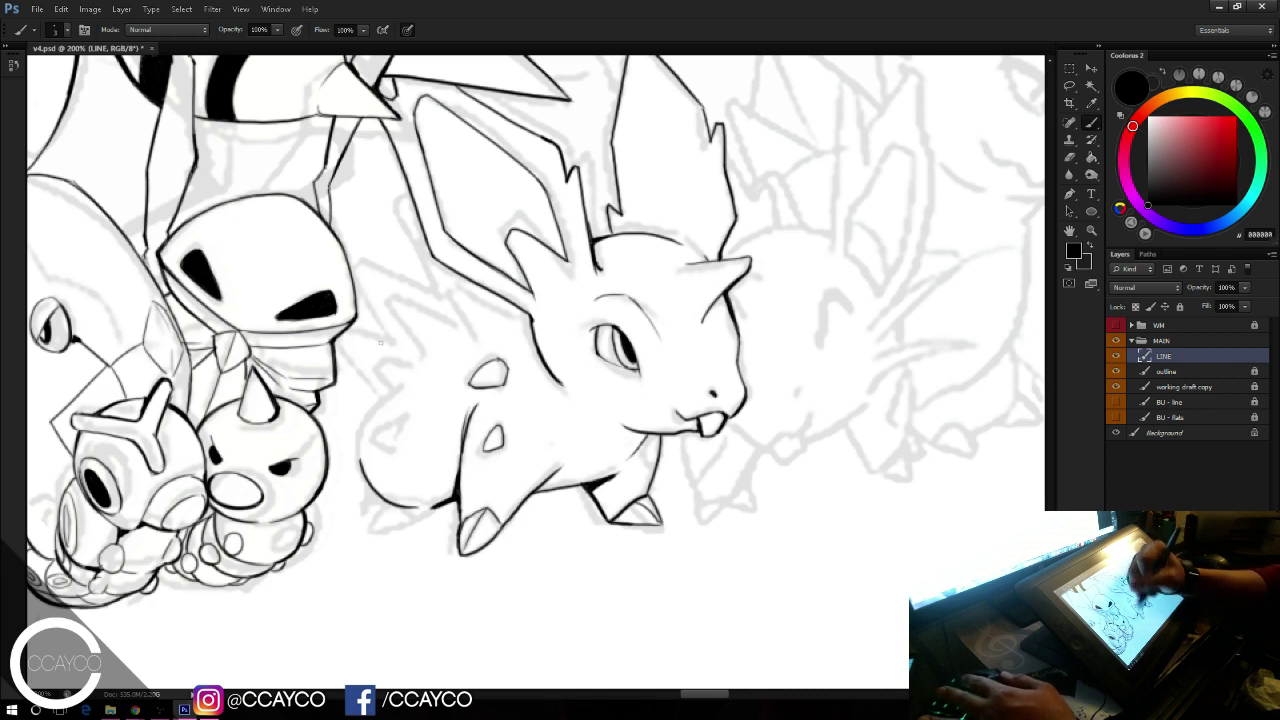
pyautogui.moveTo(361, 467)
pyautogui.mouseDown()
pyautogui.moveTo(383, 395)
pyautogui.moveTo(416, 372)
pyautogui.mouseUp()
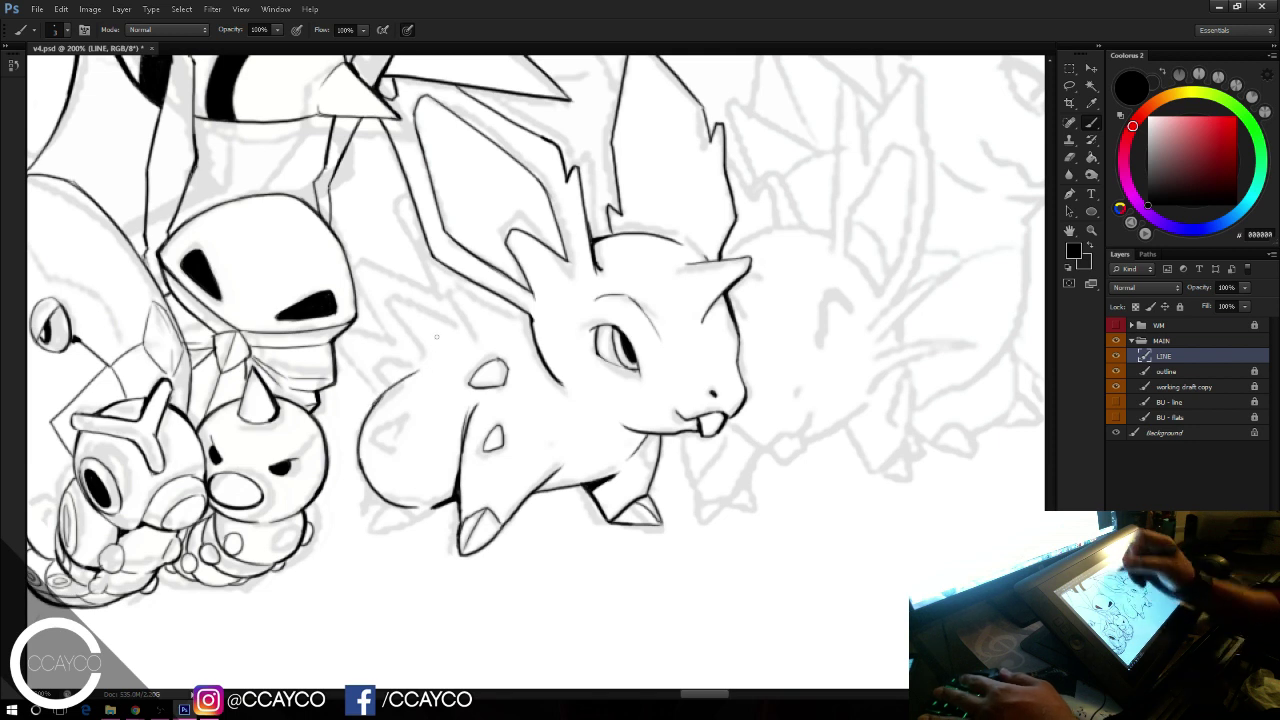
pyautogui.hotkey('ctrl', 'z')
pyautogui.hotkey('ctrl', 'z')
pyautogui.hotkey('ctrl', 'z')
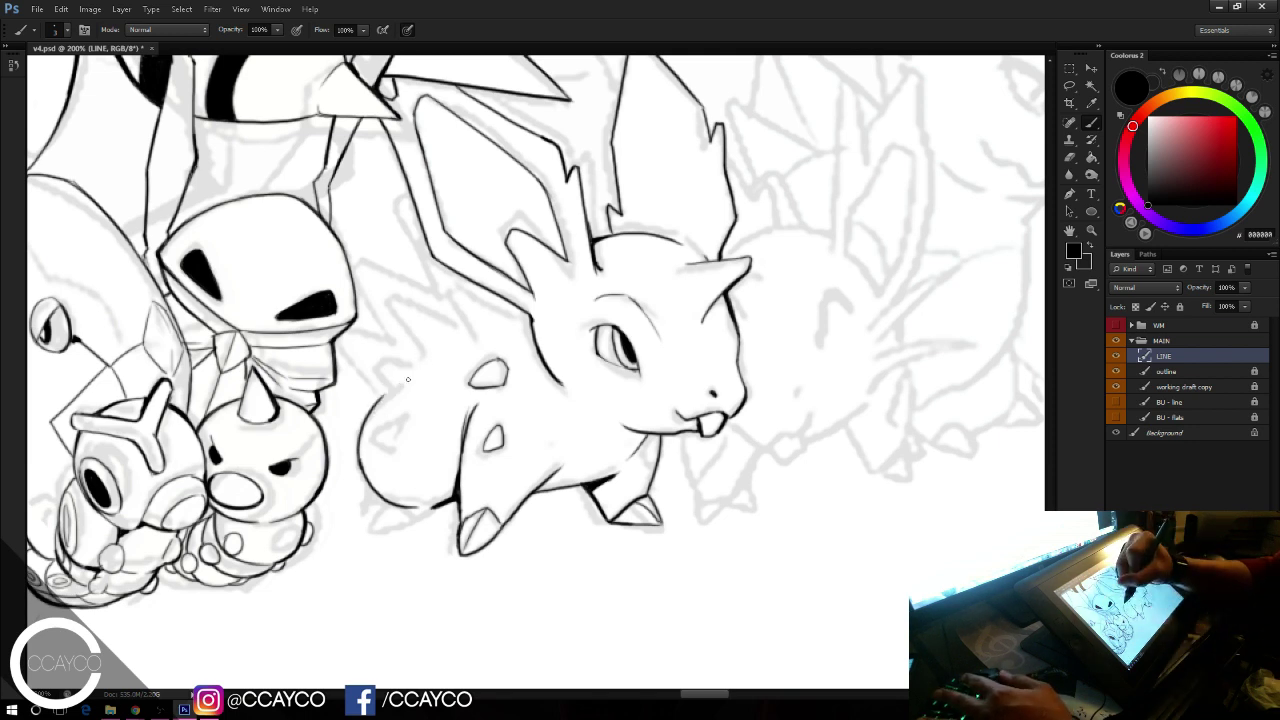
# Step: Ink the row of pointed spines along the creature's back from the hindquarters up to the near ear
pyautogui.moveTo(381, 390)
pyautogui.mouseDown()
pyautogui.moveTo(439, 360)
pyautogui.moveTo(400, 301)
pyautogui.moveTo(468, 317)
pyautogui.moveTo(426, 359)
pyautogui.moveTo(396, 304)
pyautogui.moveTo(456, 329)
pyautogui.moveTo(496, 322)
pyautogui.moveTo(479, 347)
pyautogui.moveTo(452, 289)
pyautogui.mouseUp()
pyautogui.hotkey('ctrl', 'z')
pyautogui.moveTo(455, 287)
pyautogui.mouseDown()
pyautogui.moveTo(509, 315)
pyautogui.moveTo(465, 314)
pyautogui.moveTo(461, 289)
pyautogui.mouseUp()
pyautogui.hotkey('ctrl', 'z')
pyautogui.hotkey('ctrl', 'z')
pyautogui.moveTo(480, 347)
pyautogui.mouseDown()
pyautogui.moveTo(457, 291)
pyautogui.moveTo(521, 320)
pyautogui.mouseUp()
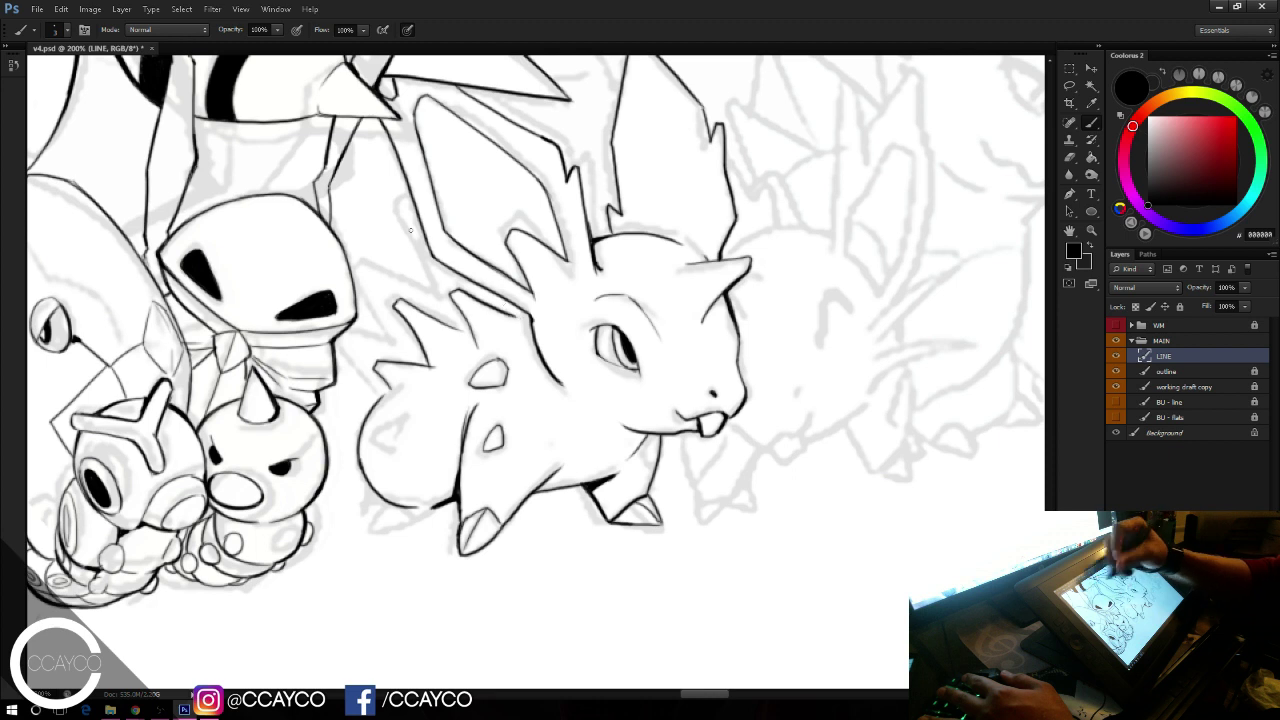
# Step: Ink the far row of spines between the near ear and the cocoon creature, down to the lower back
pyautogui.moveTo(443, 301); pyautogui.dragTo(397, 212)
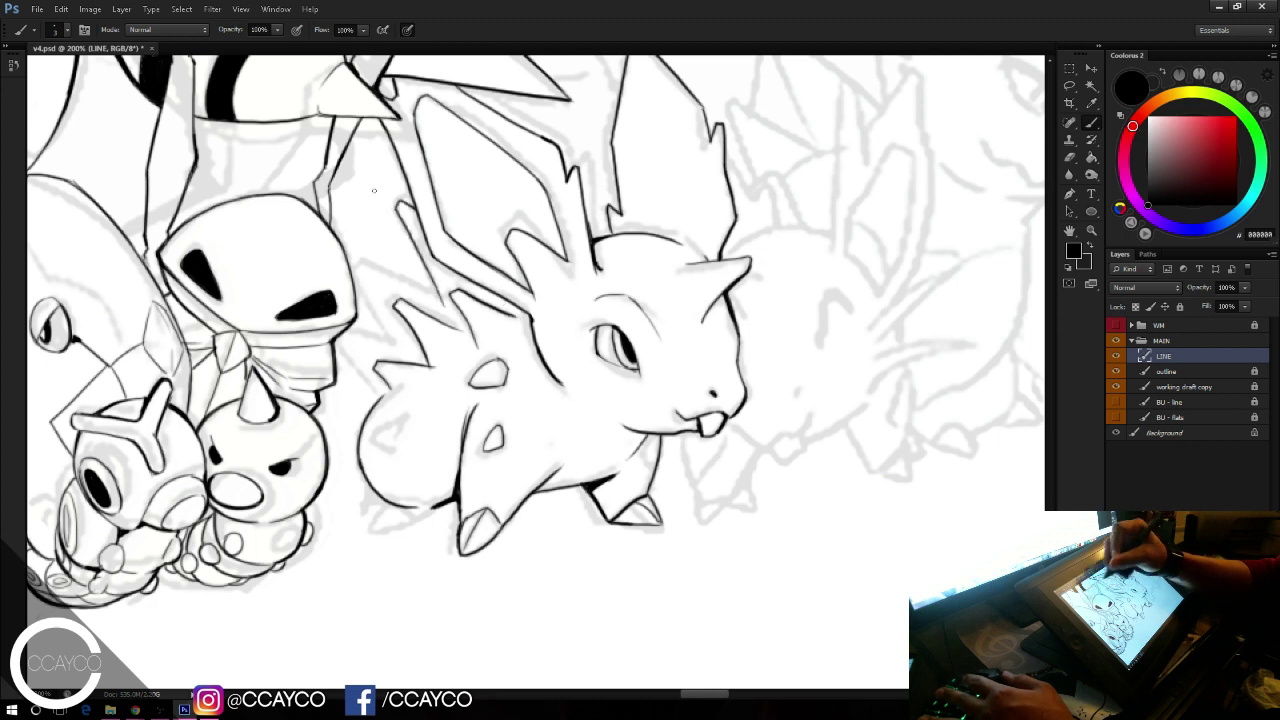
pyautogui.moveTo(397, 347)
pyautogui.mouseDown()
pyautogui.moveTo(357, 266)
pyautogui.moveTo(368, 262)
pyautogui.moveTo(382, 318)
pyautogui.moveTo(402, 279)
pyautogui.moveTo(442, 293)
pyautogui.mouseUp()
pyautogui.hotkey('ctrl', 'z')
pyautogui.press('e')
pyautogui.press('b')
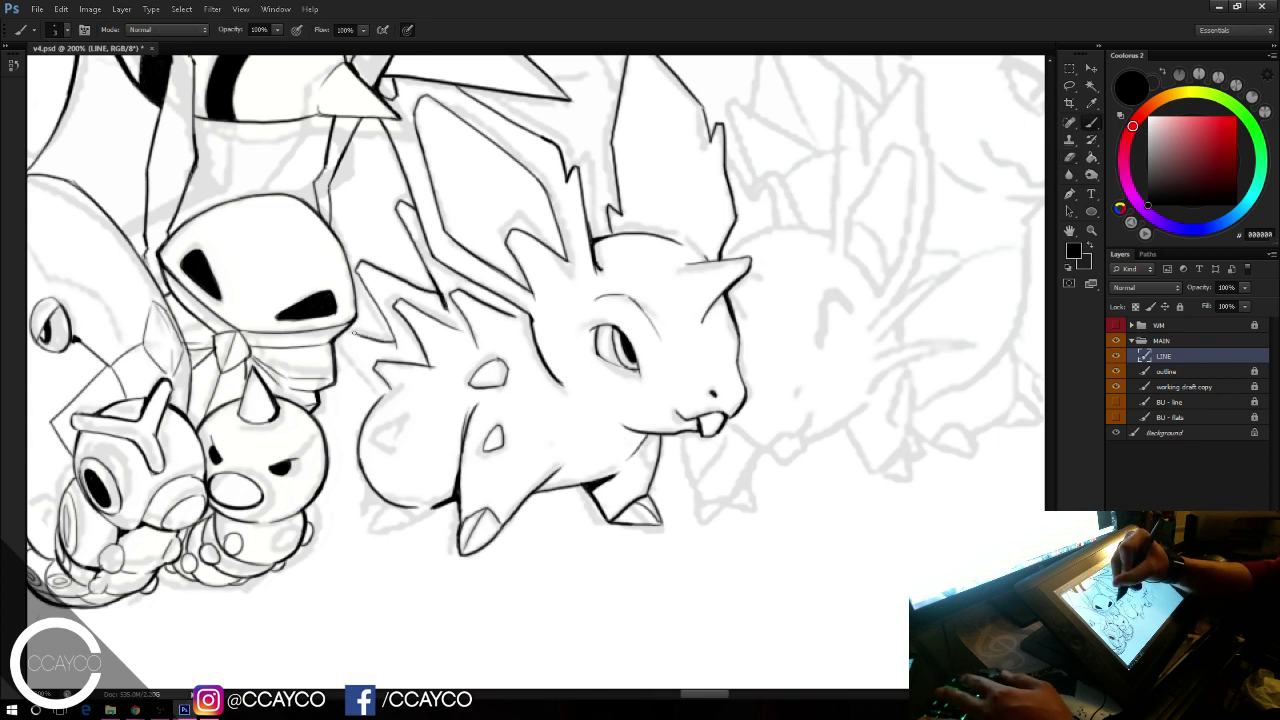
pyautogui.moveTo(340, 338); pyautogui.dragTo(380, 398)
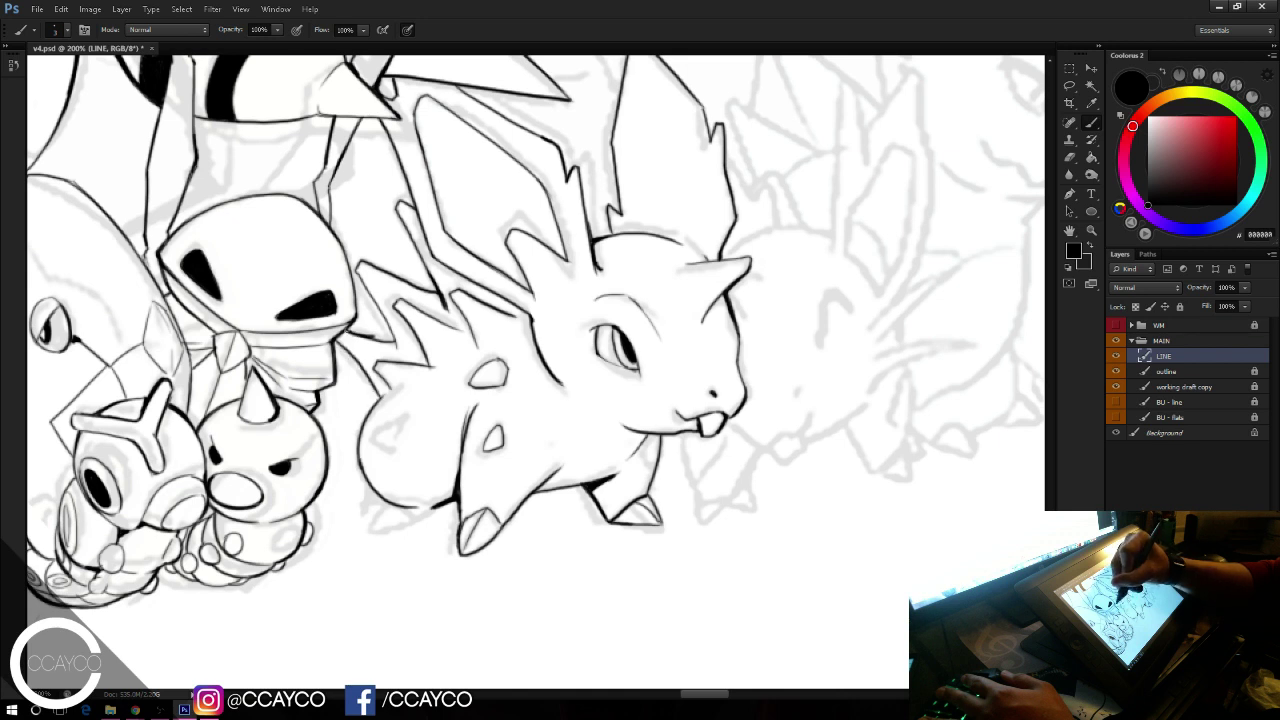
pyautogui.moveTo(347, 331); pyautogui.dragTo(389, 342)
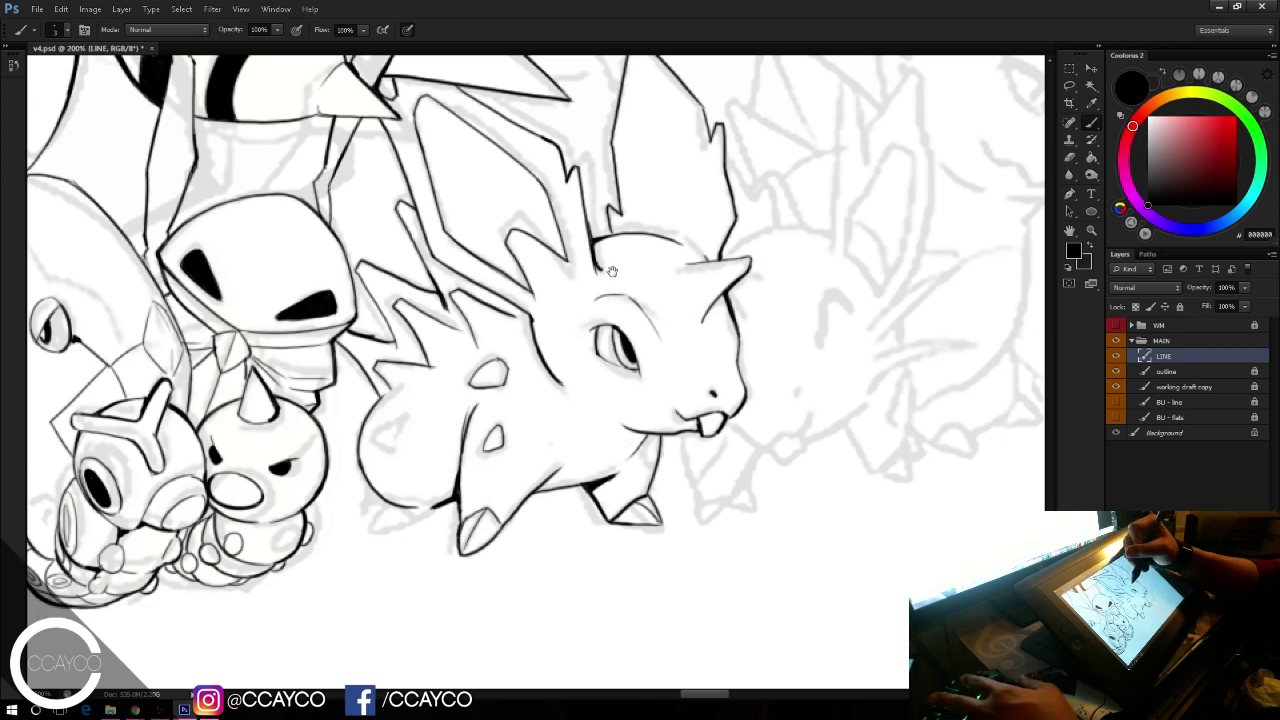
# Step: Ink the near hind foot with its claws and the far hind foot visible beneath the belly
pyautogui.moveTo(612, 272); pyautogui.dragTo(608, 244)
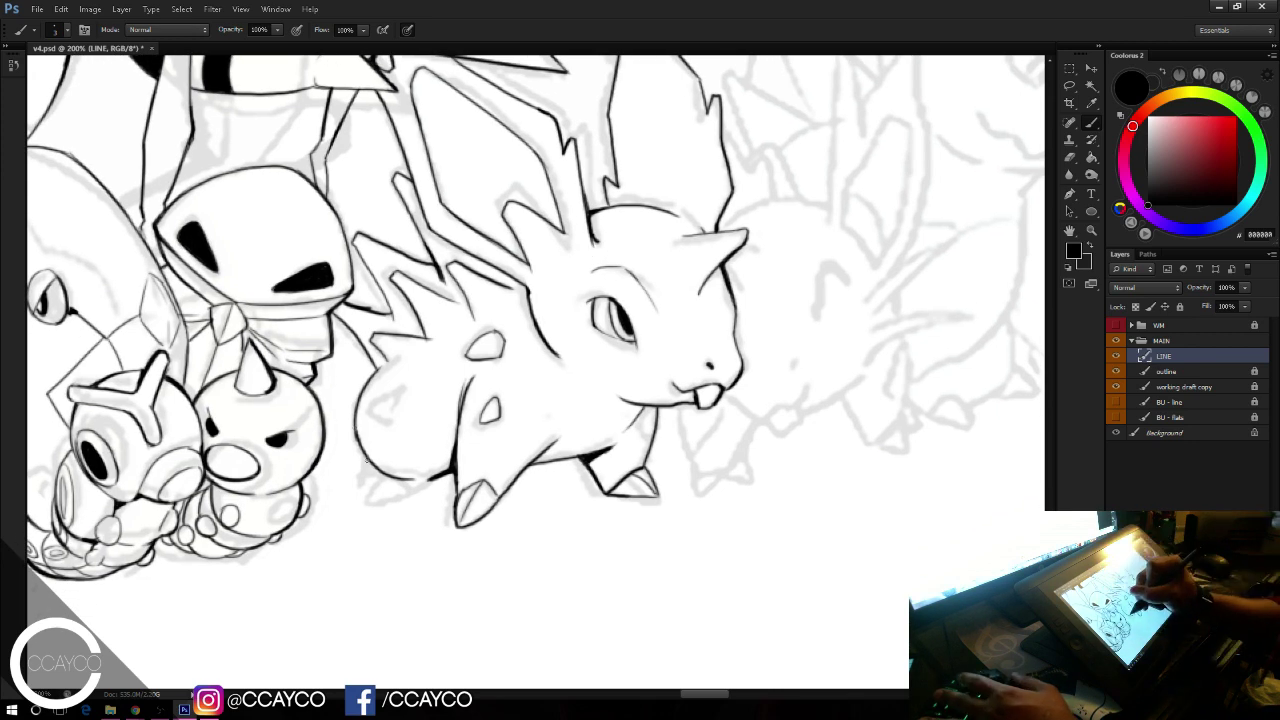
pyautogui.moveTo(398, 477)
pyautogui.mouseDown()
pyautogui.moveTo(448, 468)
pyautogui.moveTo(420, 482)
pyautogui.moveTo(399, 464)
pyautogui.moveTo(365, 472)
pyautogui.moveTo(364, 501)
pyautogui.moveTo(392, 476)
pyautogui.mouseUp()
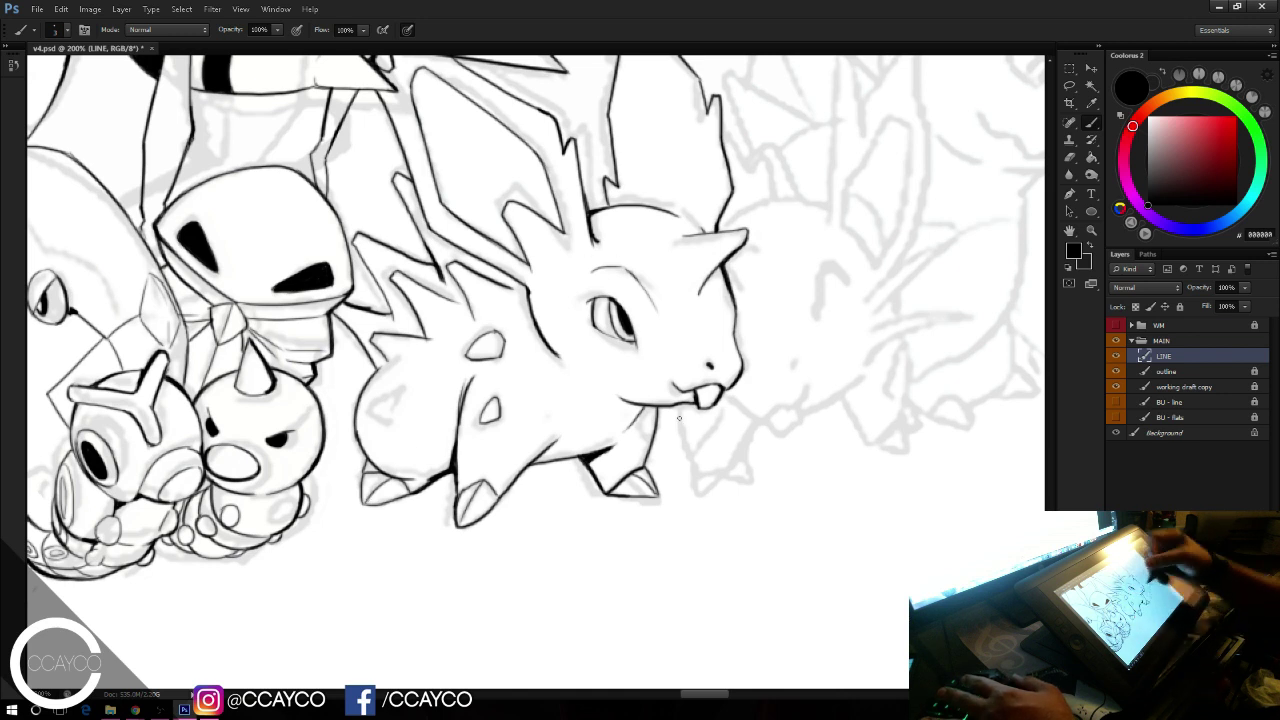
pyautogui.moveTo(537, 466); pyautogui.dragTo(590, 455)
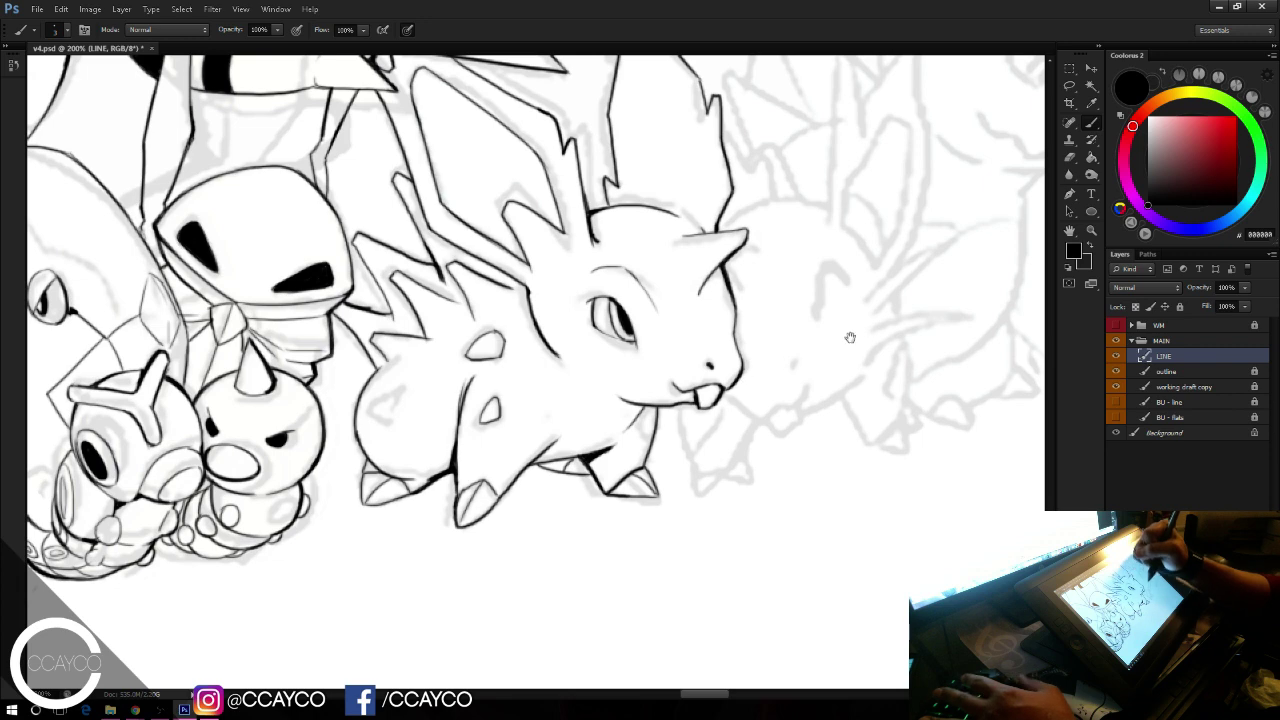
# Step: Ink the neighbouring creature's arched closed eye with its short brow, the nostril, and the mouth line with the protruding tooth
pyautogui.moveTo(853, 339); pyautogui.dragTo(633, 460)
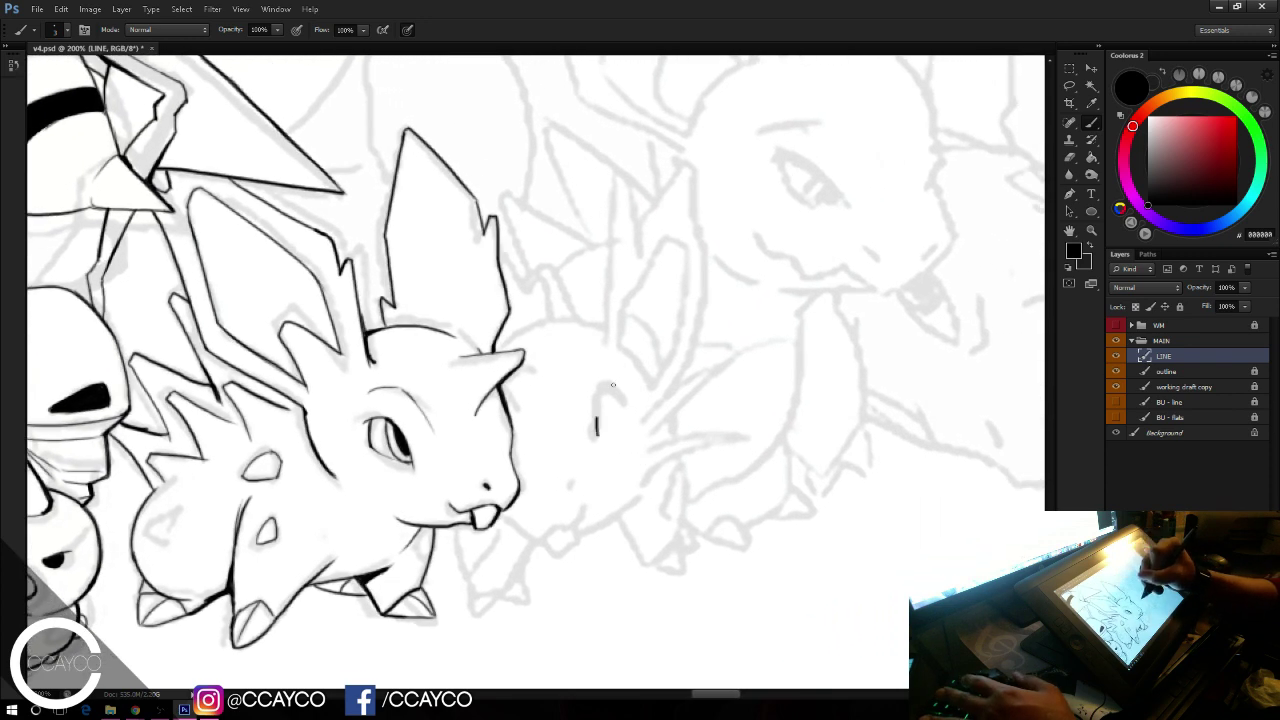
pyautogui.moveTo(613, 384)
pyautogui.mouseDown()
pyautogui.moveTo(625, 398)
pyautogui.moveTo(617, 385)
pyautogui.moveTo(598, 432)
pyautogui.mouseUp()
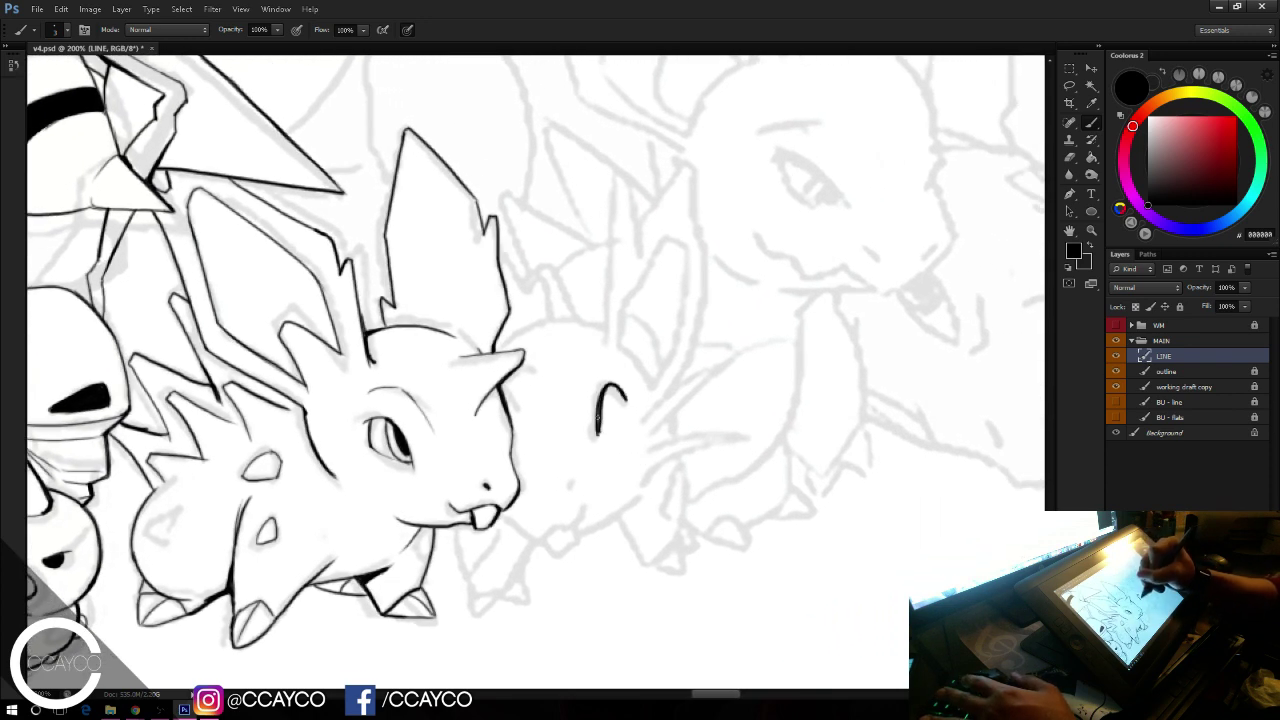
pyautogui.moveTo(607, 374)
pyautogui.mouseDown()
pyautogui.moveTo(631, 391)
pyautogui.moveTo(620, 378)
pyautogui.mouseUp()
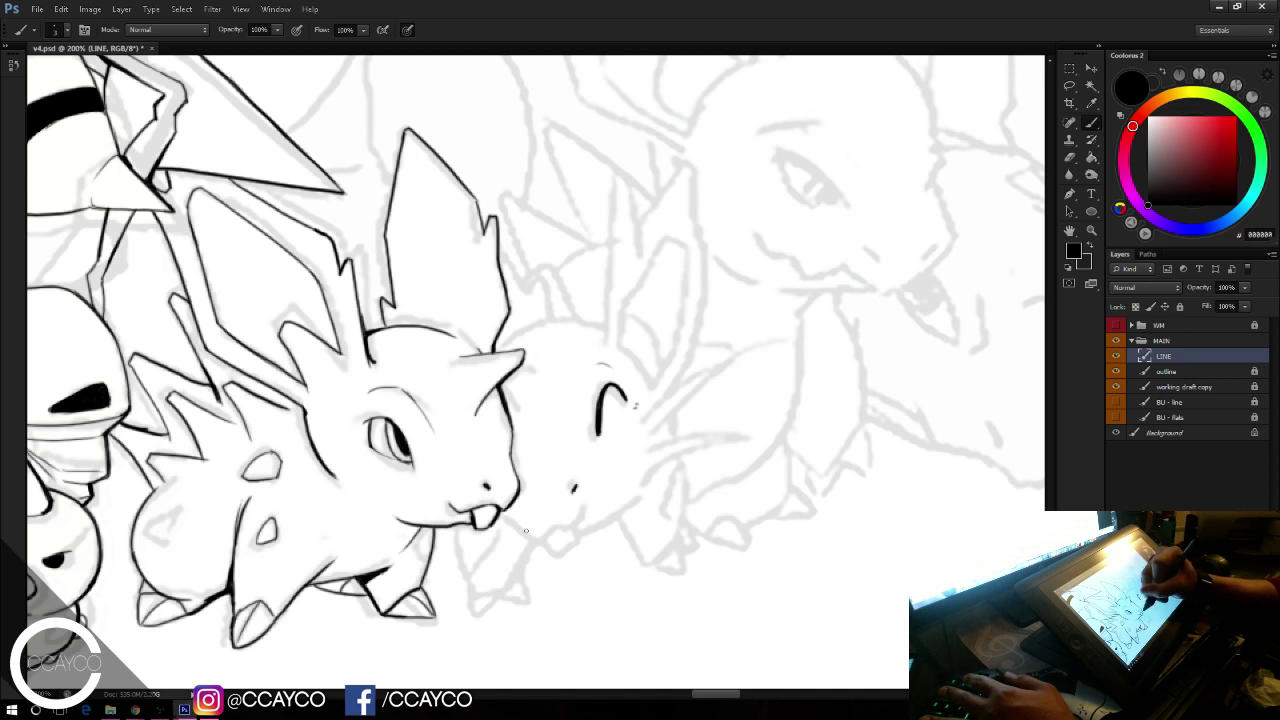
pyautogui.moveTo(502, 511)
pyautogui.mouseDown()
pyautogui.moveTo(545, 539)
pyautogui.moveTo(613, 505)
pyautogui.moveTo(553, 548)
pyautogui.moveTo(569, 548)
pyautogui.mouseUp()
pyautogui.hotkey('ctrl', 'z')
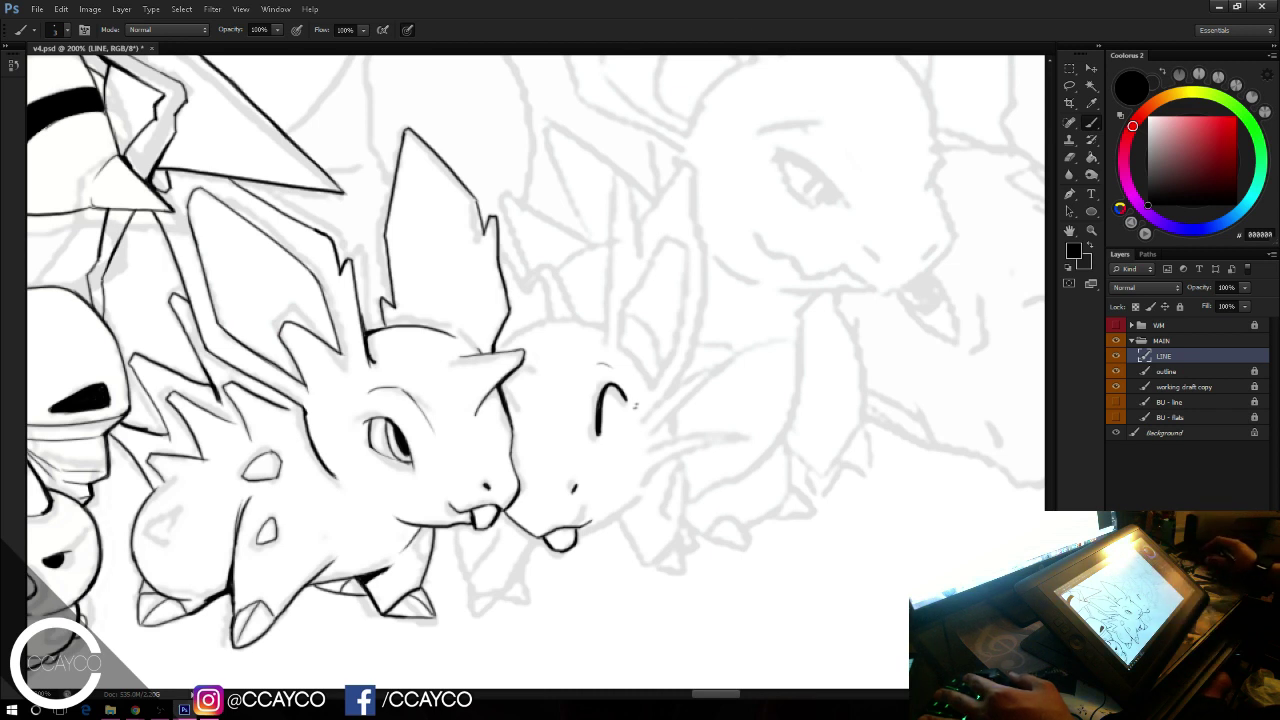
pyautogui.hotkey('alt', 'Tab')
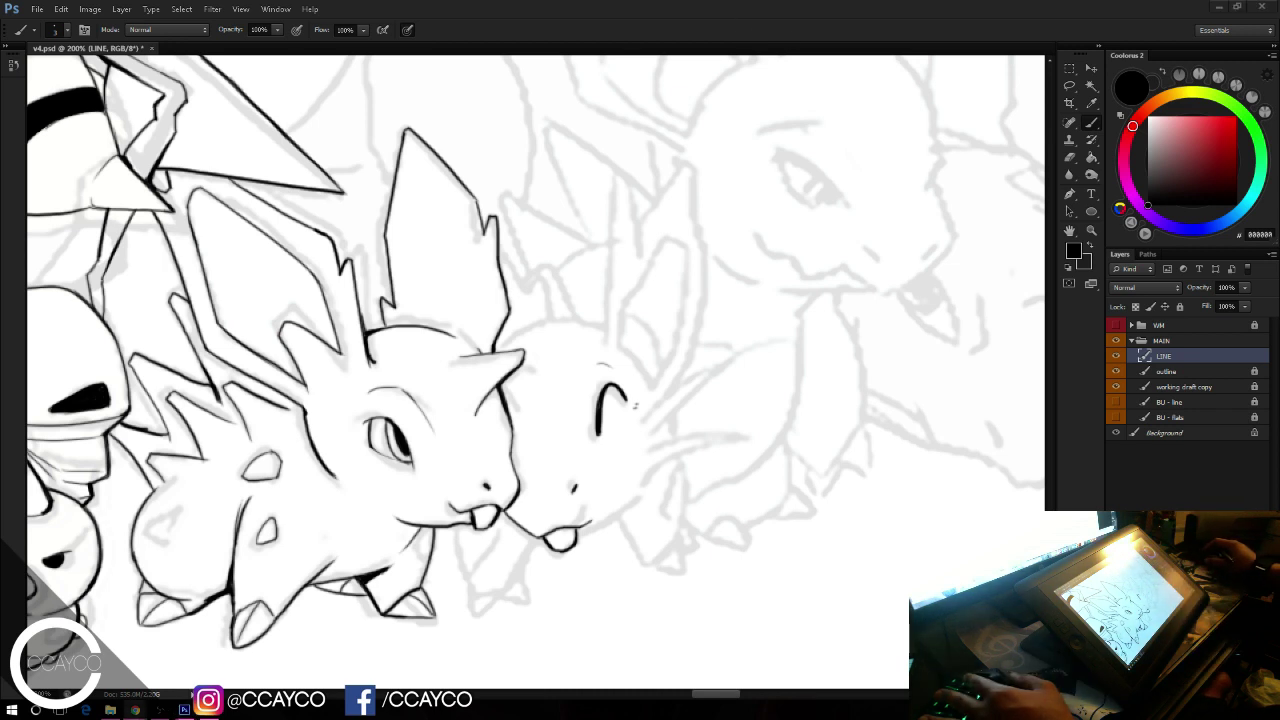
pyautogui.click(801, 32)
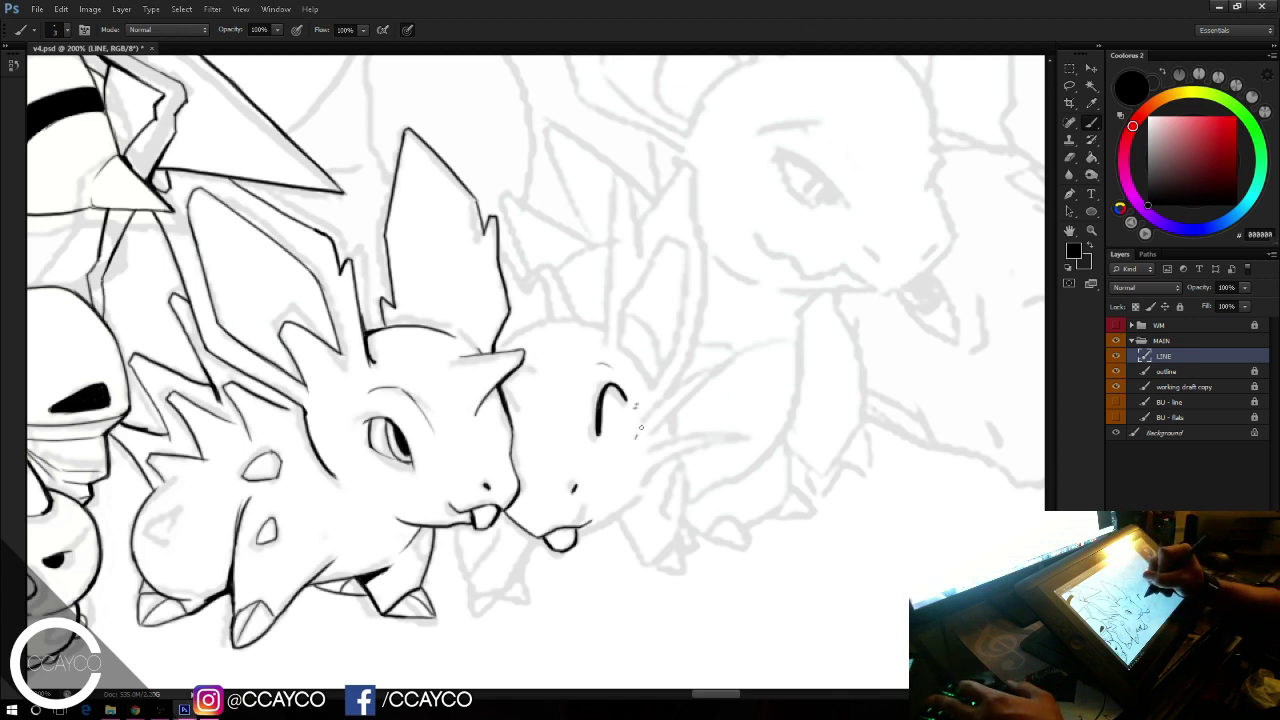
# Step: Ink the long pointed upper whisker rising from the neighbouring creature's cheek
pyautogui.moveTo(636, 436)
pyautogui.mouseDown()
pyautogui.moveTo(730, 358)
pyautogui.moveTo(708, 378)
pyautogui.moveTo(716, 368)
pyautogui.mouseUp()
pyautogui.press('e')
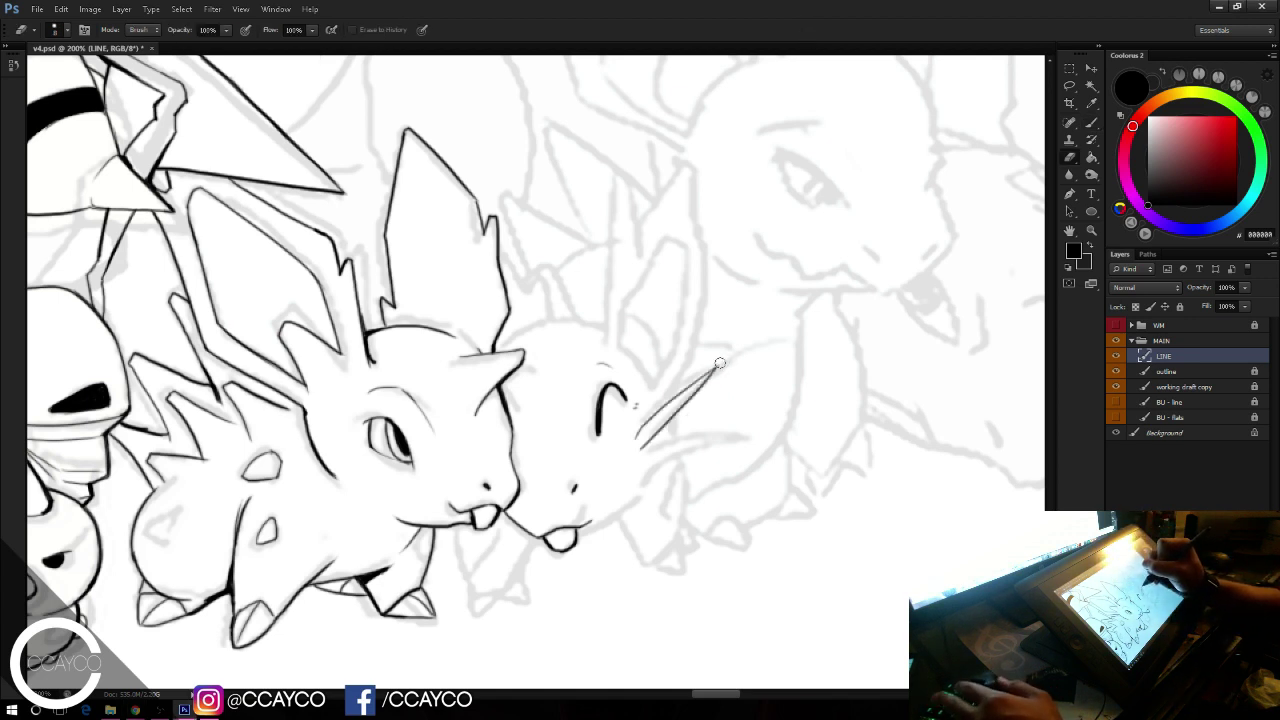
pyautogui.press('b')
pyautogui.moveTo(649, 455); pyautogui.dragTo(735, 424)
pyautogui.hotkey('ctrl', 'z')
pyautogui.hotkey('ctrl', 'alt', 'z')
pyautogui.hotkey('ctrl', 'alt', 'z')
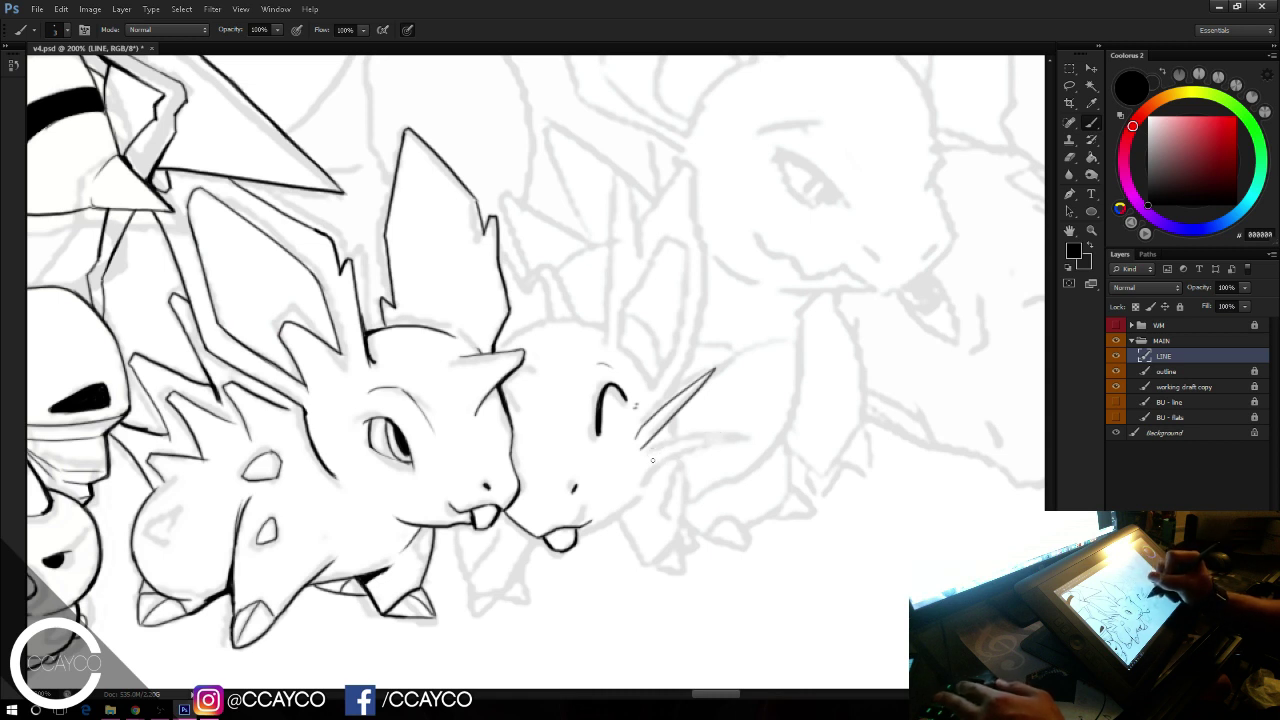
# Step: Ink the lower cheek whisker with heavier line weight at both whisker roots, and save the document
pyautogui.moveTo(651, 455); pyautogui.dragTo(738, 423)
pyautogui.moveTo(655, 460); pyautogui.dragTo(743, 421)
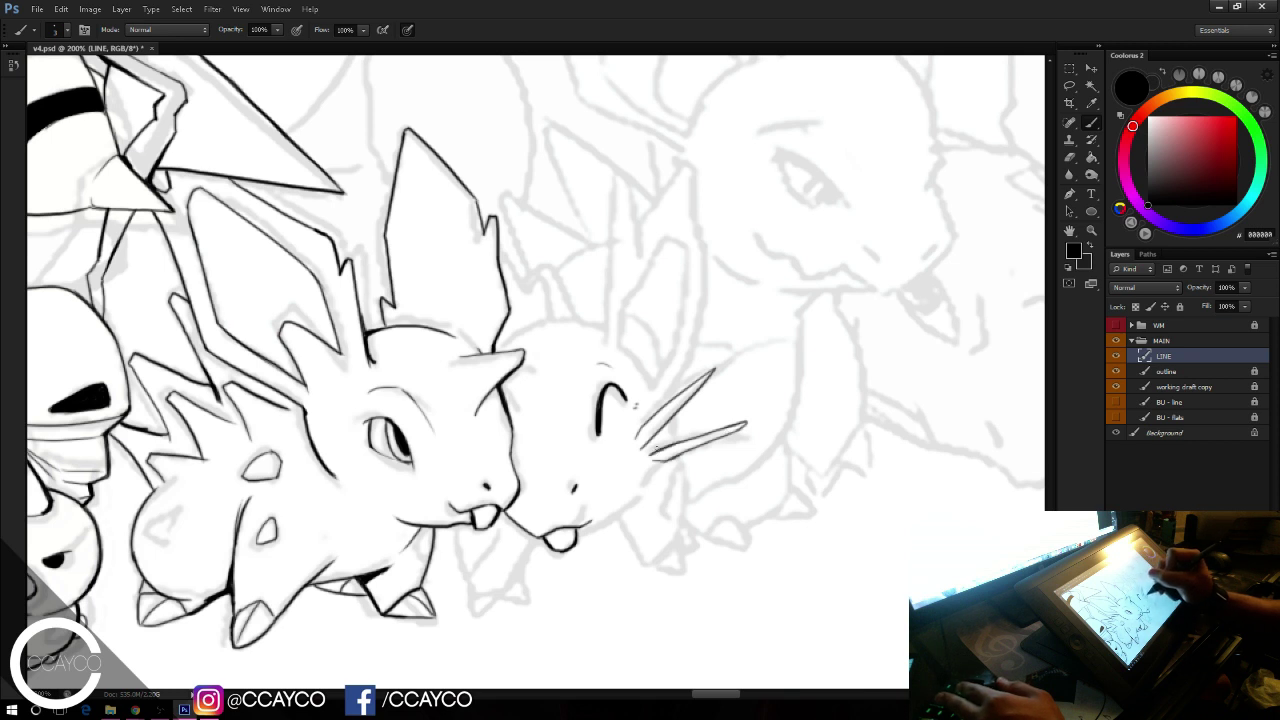
pyautogui.moveTo(641, 446); pyautogui.dragTo(672, 419)
pyautogui.moveTo(653, 462); pyautogui.dragTo(701, 441)
pyautogui.hotkey('ctrl', 'alt', 'z')
pyautogui.hotkey('ctrl', 'alt', 'z')
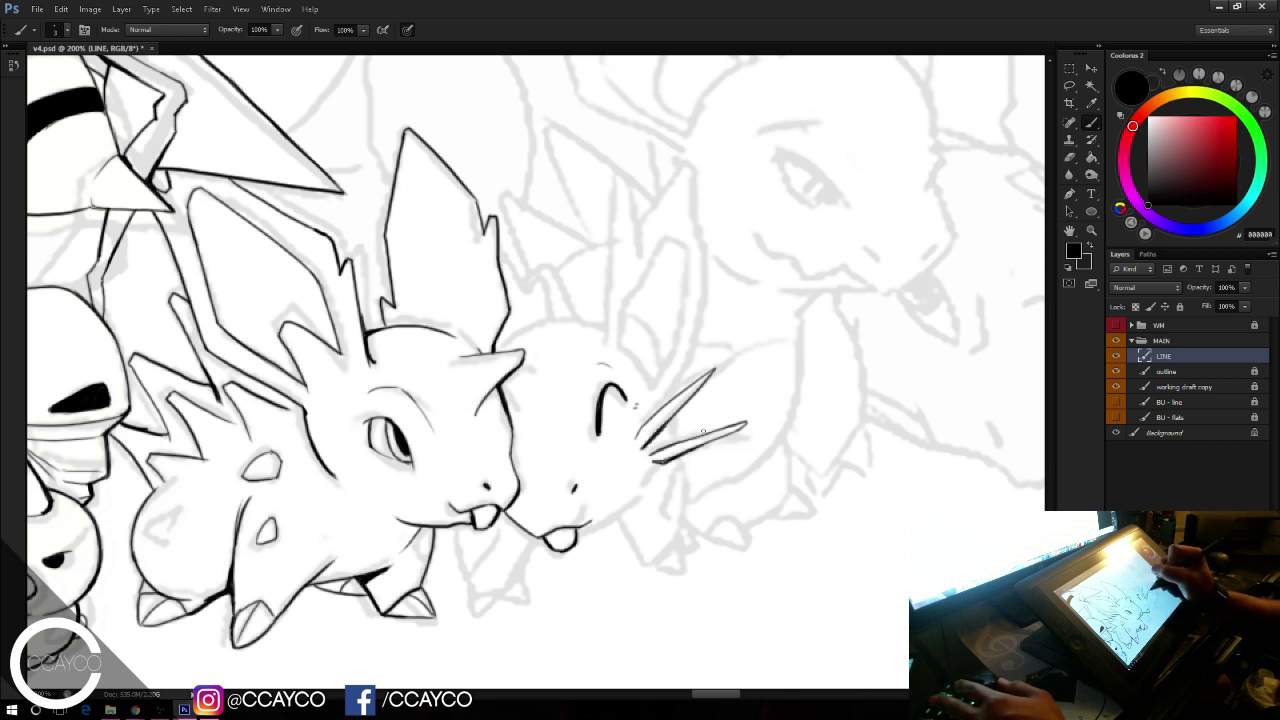
pyautogui.hotkey('ctrl', 's')
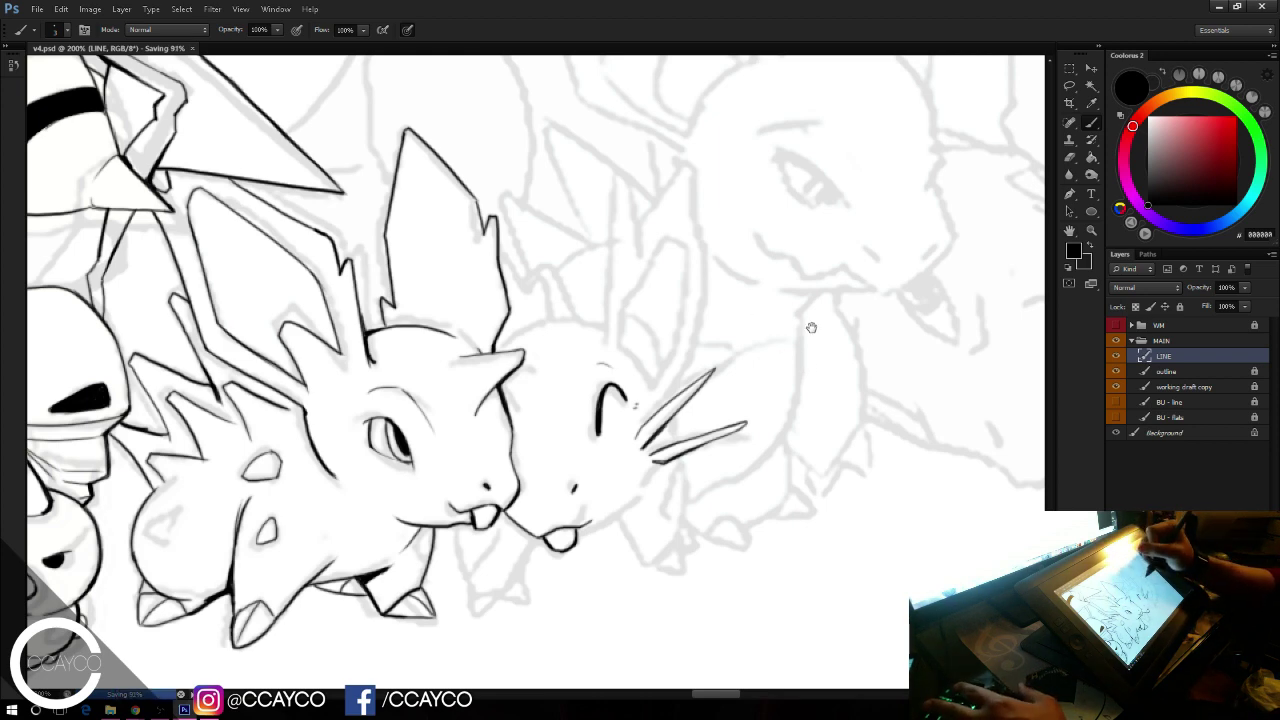
# Step: Ink the jawline from the mouth corner to the lower whisker and the side of the head down from the ear base
pyautogui.moveTo(756, 295); pyautogui.dragTo(766, 283)
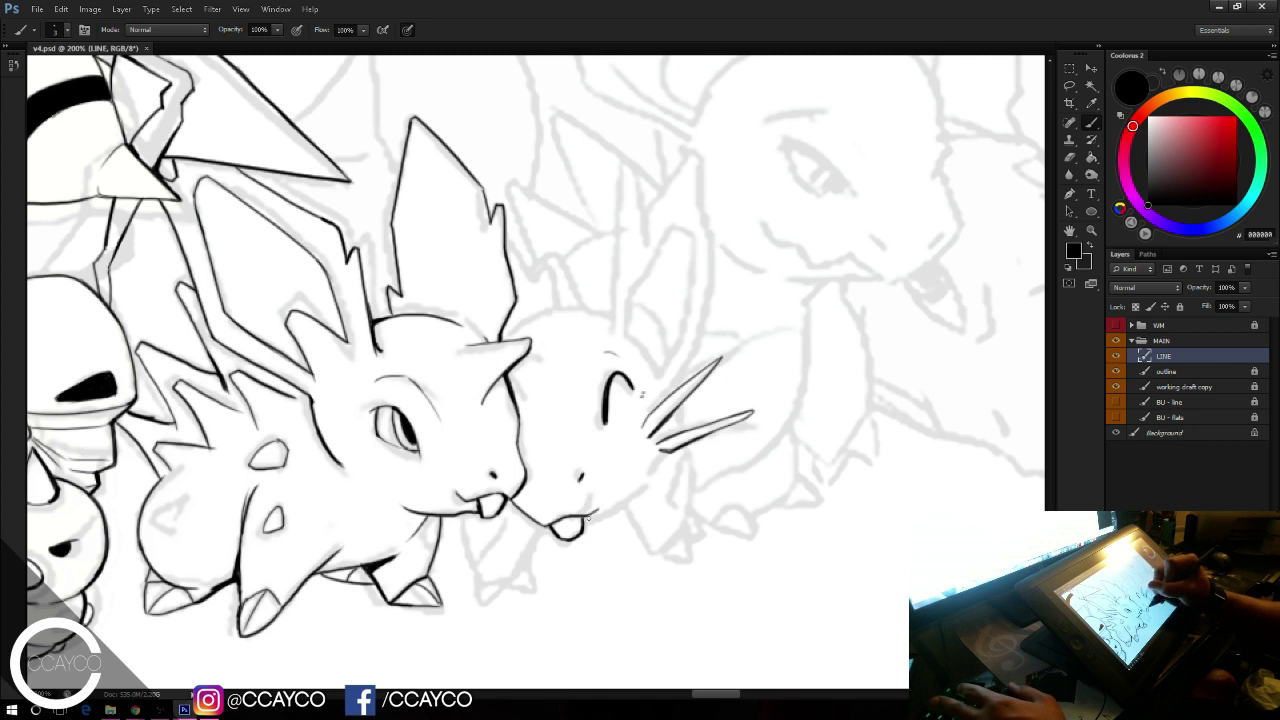
pyautogui.moveTo(583, 519); pyautogui.dragTo(588, 516)
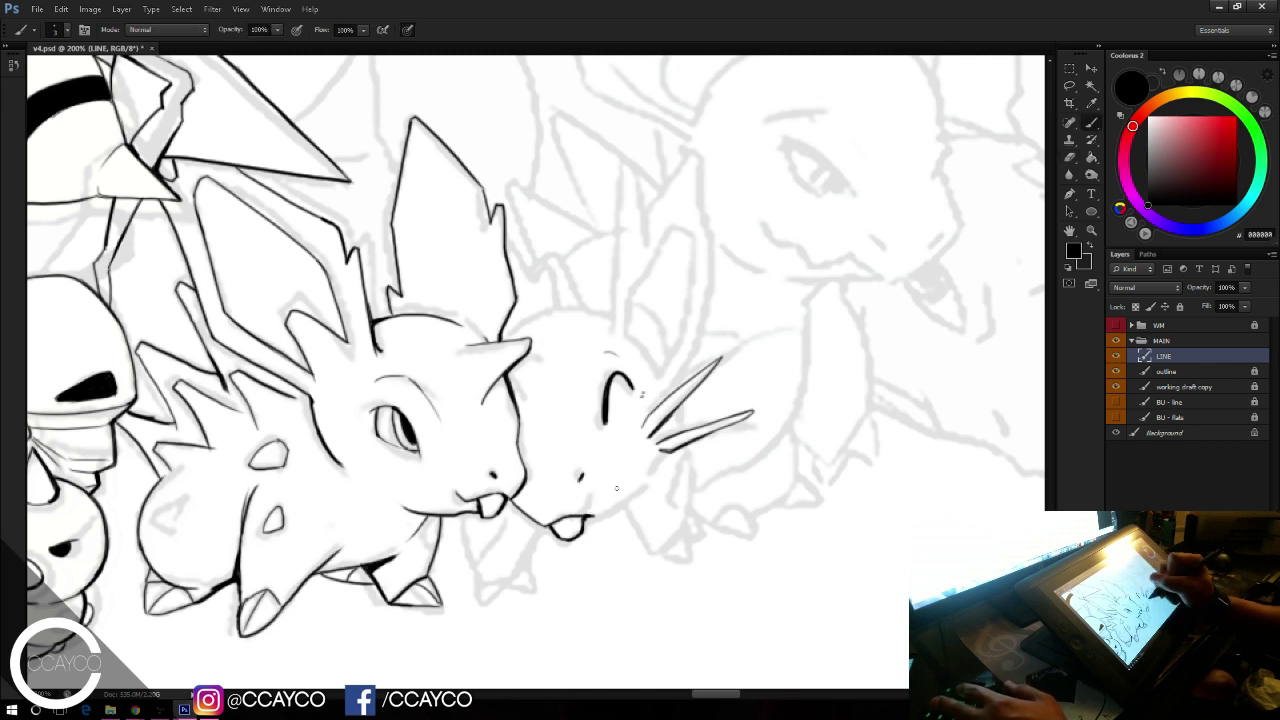
pyautogui.moveTo(599, 514); pyautogui.dragTo(668, 451)
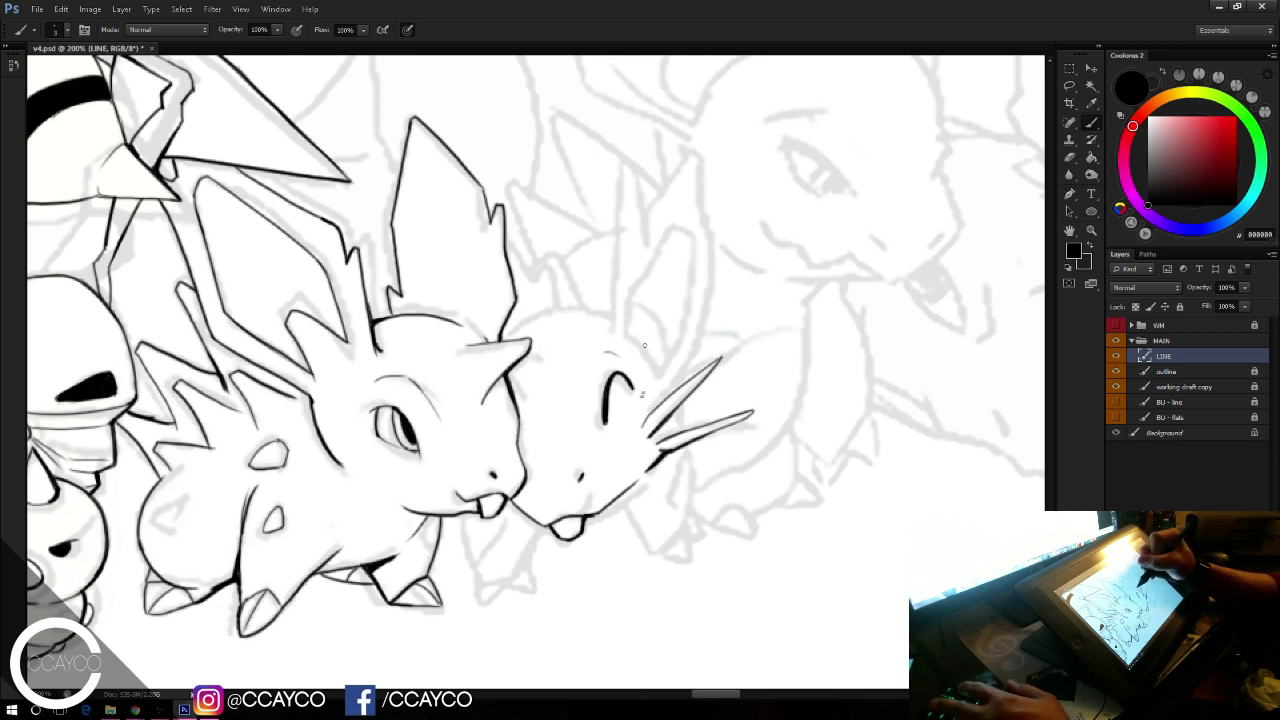
pyautogui.moveTo(628, 338); pyautogui.dragTo(667, 389)
pyautogui.hotkey('ctrl', 'z')
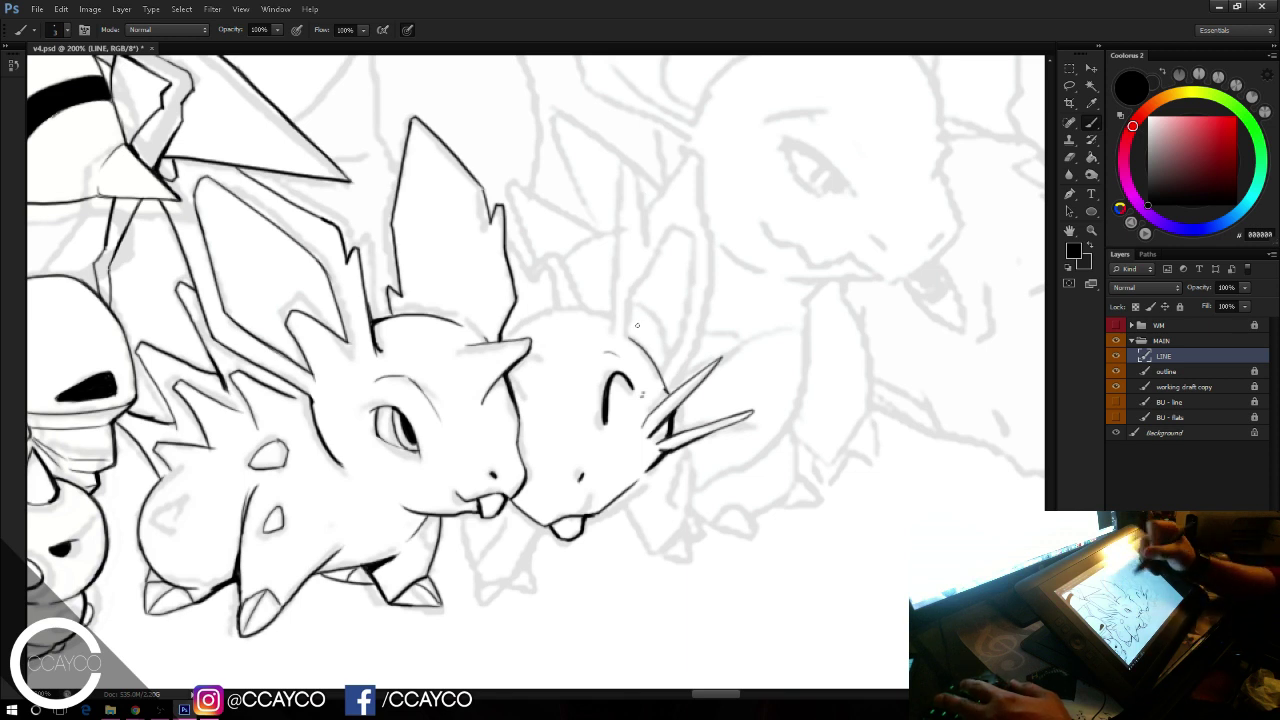
# Step: Ink the long pointed inner contour of the neighbouring creature's near ear, from its base to the tip and back down
pyautogui.moveTo(631, 338)
pyautogui.mouseDown()
pyautogui.moveTo(652, 258)
pyautogui.moveTo(698, 191)
pyautogui.mouseUp()
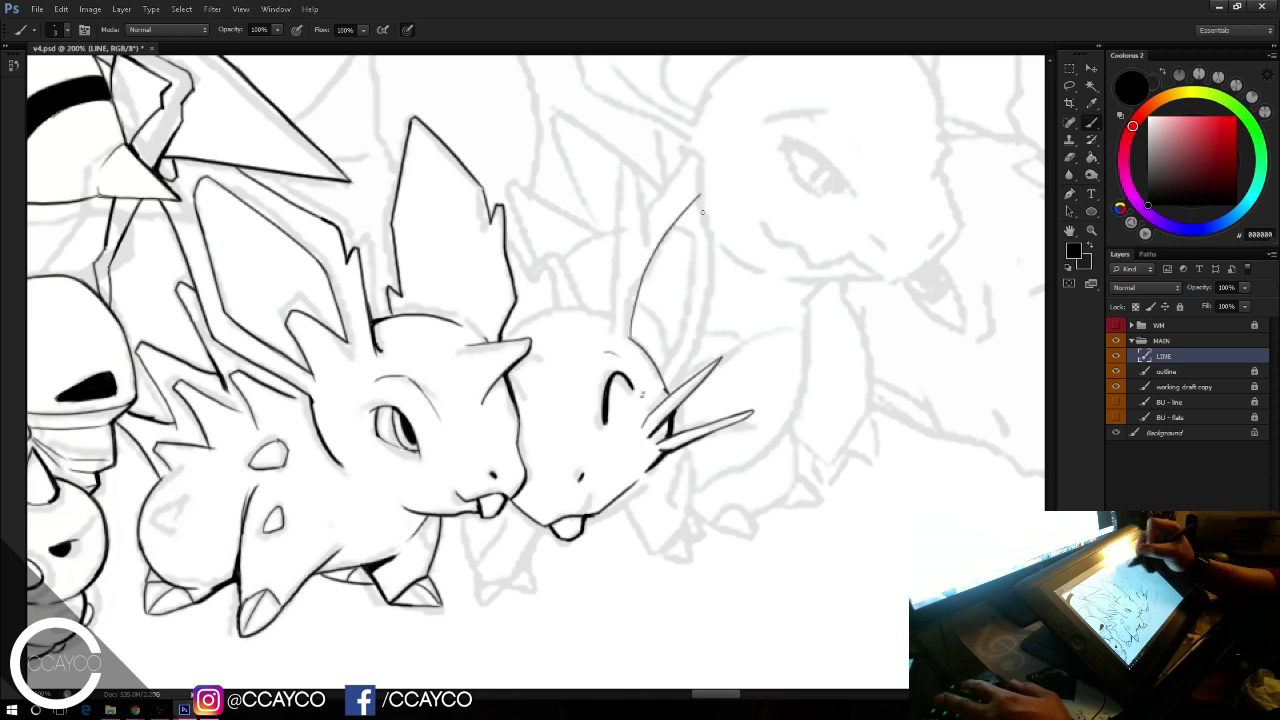
pyautogui.hotkey('ctrl', 'z')
pyautogui.moveTo(631, 338)
pyautogui.mouseDown()
pyautogui.moveTo(652, 244)
pyautogui.moveTo(689, 200)
pyautogui.mouseUp()
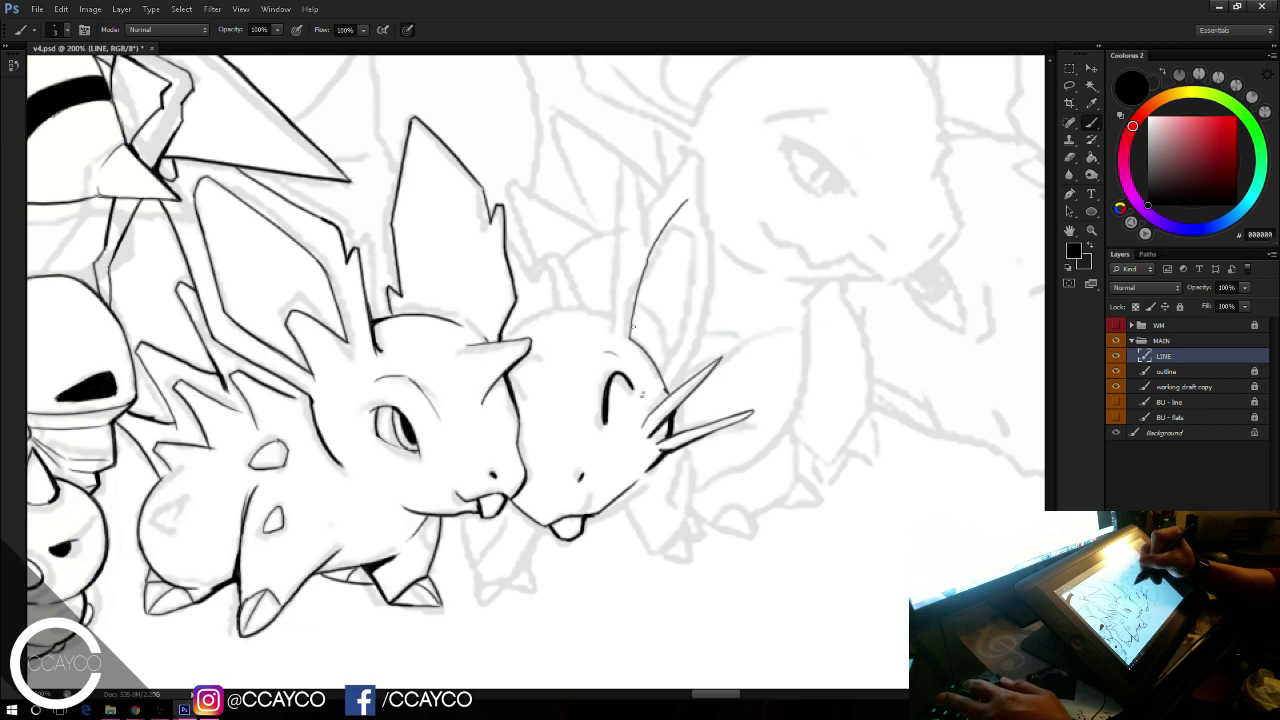
pyautogui.hotkey('ctrl', 'z')
pyautogui.moveTo(630, 338)
pyautogui.mouseDown()
pyautogui.moveTo(655, 241)
pyautogui.moveTo(690, 201)
pyautogui.moveTo(694, 292)
pyautogui.moveTo(694, 276)
pyautogui.moveTo(663, 380)
pyautogui.moveTo(694, 307)
pyautogui.mouseUp()
pyautogui.hotkey('ctrl', 'z')
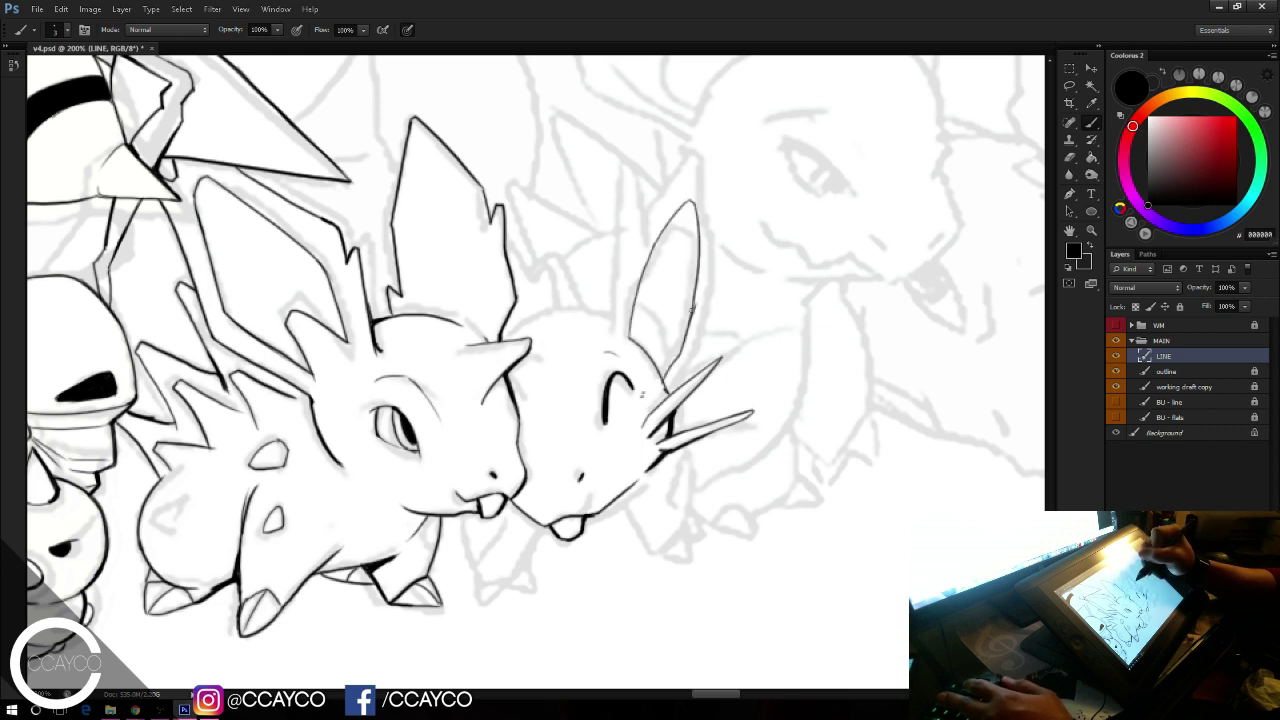
pyautogui.hotkey('ctrl', 'z')
pyautogui.moveTo(662, 375); pyautogui.dragTo(693, 305)
# Step: Ink the curved fold inside the near ear, thicken the lower back line, and clean its edge with the Eraser
pyautogui.moveTo(652, 257)
pyautogui.mouseDown()
pyautogui.moveTo(675, 266)
pyautogui.moveTo(683, 341)
pyautogui.mouseUp()
pyautogui.hotkey('ctrl', 'z')
pyautogui.moveTo(687, 290)
pyautogui.mouseDown()
pyautogui.moveTo(673, 350)
pyautogui.moveTo(694, 297)
pyautogui.mouseUp()
pyautogui.press('e')
pyautogui.moveTo(688, 341); pyautogui.dragTo(701, 294)
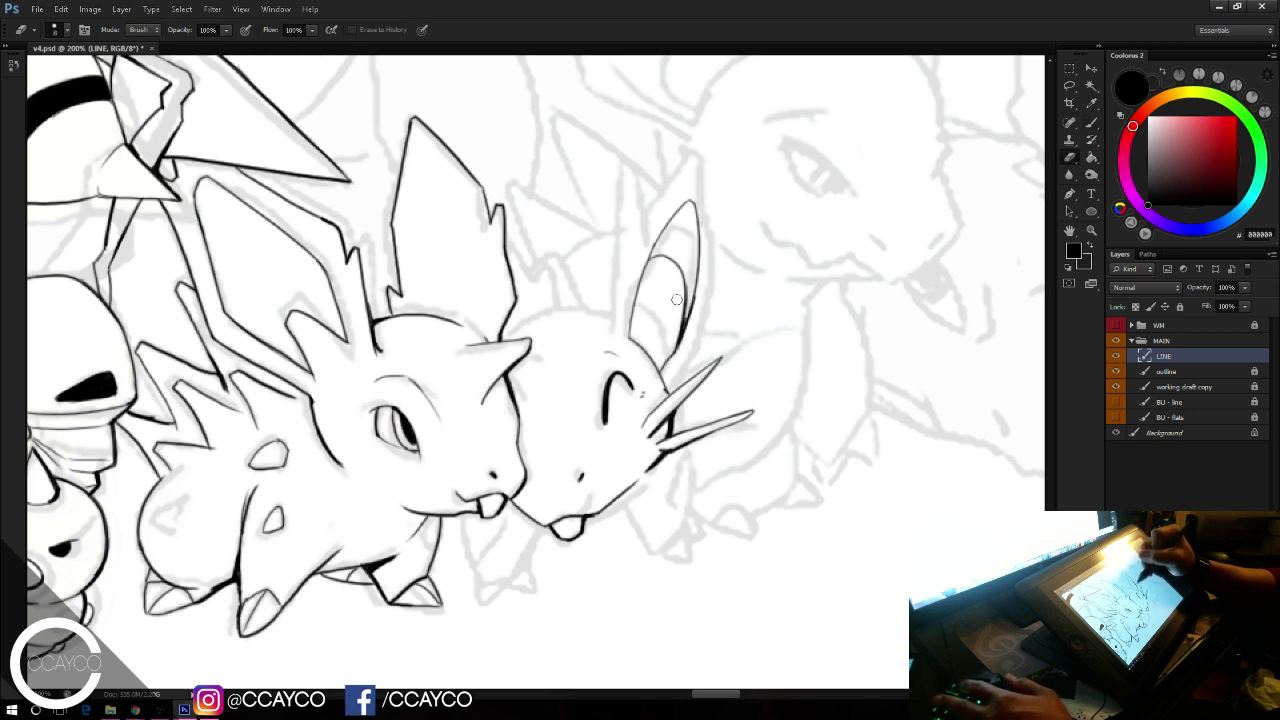
# Step: Ink the outer front edge of the near ear with its notched spike, from the head up to the ear tip
pyautogui.press('b')
pyautogui.moveTo(611, 325)
pyautogui.mouseDown()
pyautogui.moveTo(637, 184)
pyautogui.moveTo(640, 249)
pyautogui.moveTo(700, 133)
pyautogui.mouseUp()
pyautogui.hotkey('ctrl', 'z')
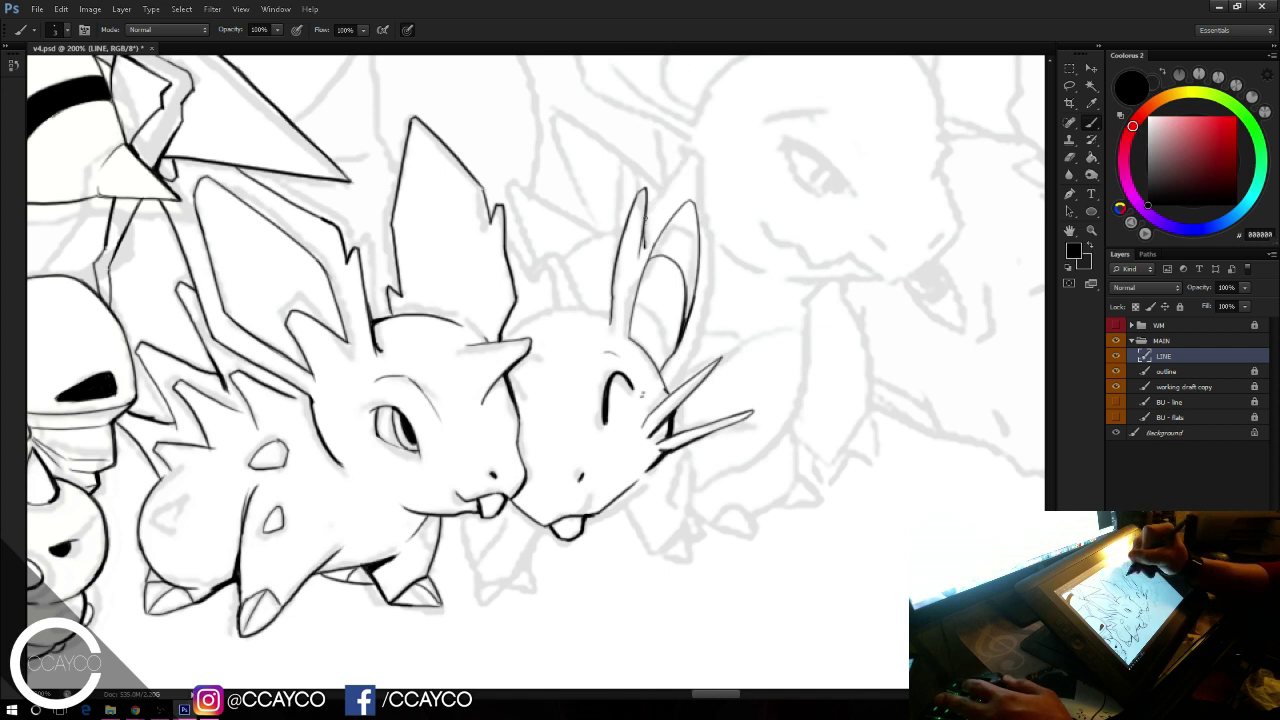
pyautogui.moveTo(645, 218)
pyautogui.mouseDown()
pyautogui.moveTo(709, 141)
pyautogui.moveTo(697, 193)
pyautogui.mouseUp()
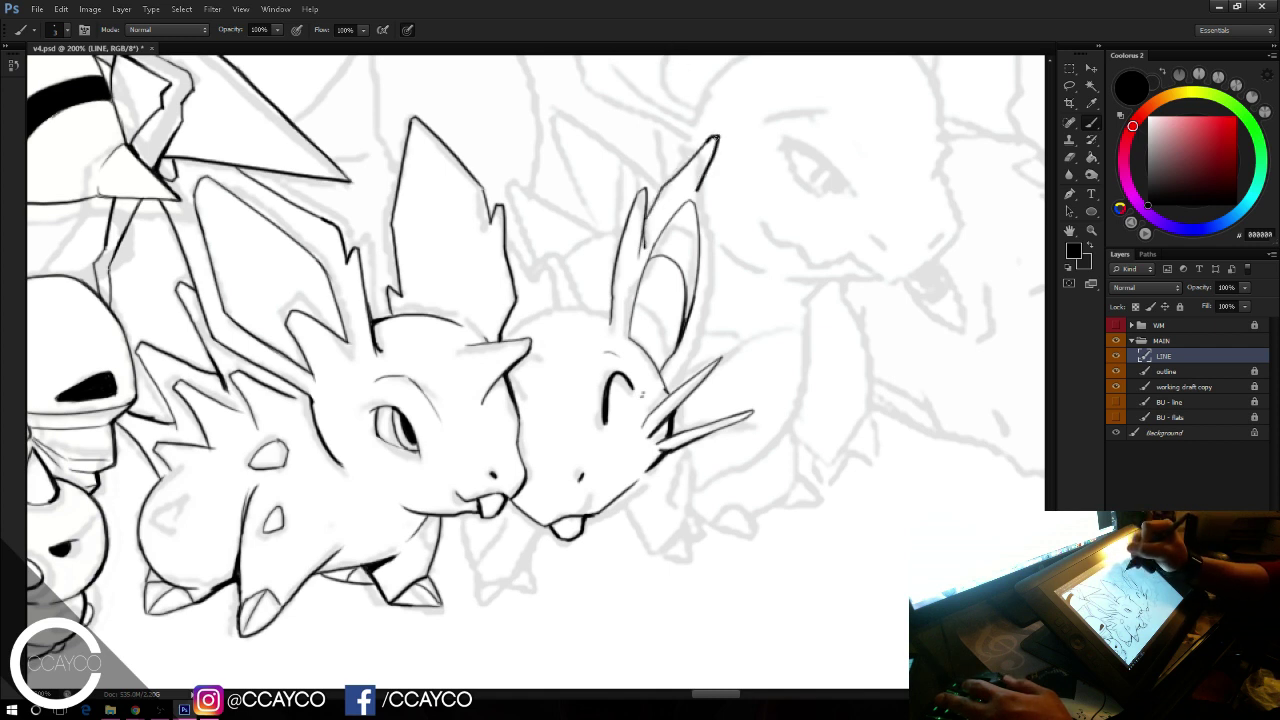
pyautogui.hotkey('ctrl', 'z')
# Step: Ink the outer back edge of the near ear from the tip down to where it meets the head
pyautogui.moveTo(717, 133)
pyautogui.mouseDown()
pyautogui.moveTo(698, 197)
pyautogui.moveTo(707, 261)
pyautogui.mouseUp()
pyautogui.press('e')
pyautogui.press('b')
pyautogui.hotkey('ctrl', 'z')
pyautogui.moveTo(703, 188)
pyautogui.mouseDown()
pyautogui.moveTo(704, 248)
pyautogui.moveTo(708, 173)
pyautogui.moveTo(692, 89)
pyautogui.moveTo(678, 90)
pyautogui.moveTo(716, 175)
pyautogui.moveTo(701, 290)
pyautogui.mouseUp()
pyautogui.hotkey('ctrl', 'z')
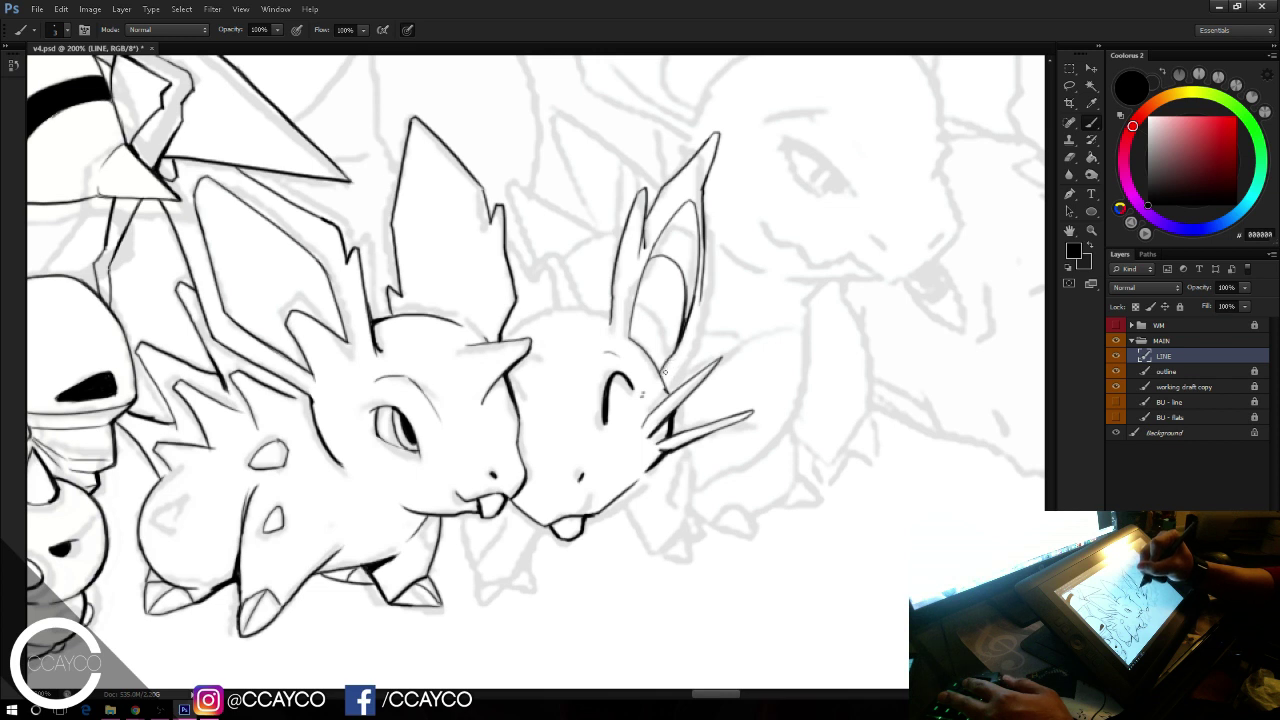
pyautogui.moveTo(702, 301)
pyautogui.mouseDown()
pyautogui.moveTo(678, 360)
pyautogui.moveTo(704, 282)
pyautogui.mouseUp()
pyautogui.hotkey('ctrl', 'z')
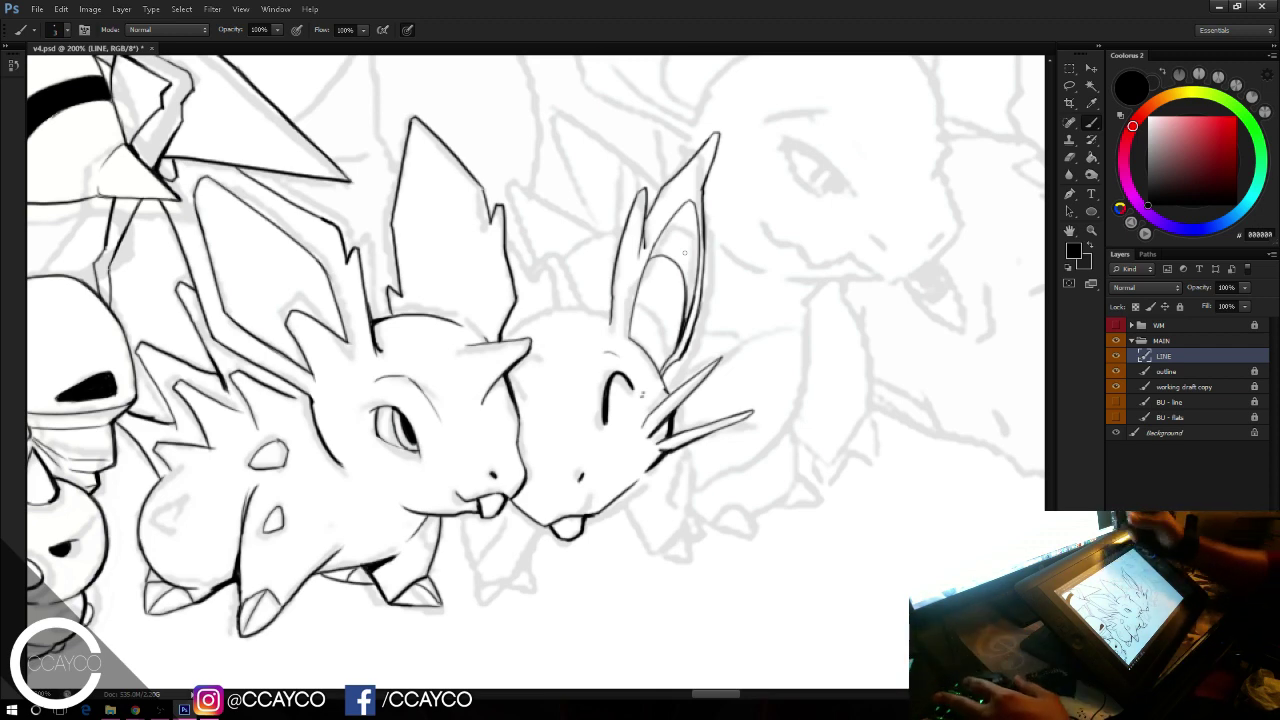
# Step: Ink the neighbouring creature's far closed eye and brow line beside the horned creature's horn
pyautogui.moveTo(738, 278); pyautogui.dragTo(746, 294)
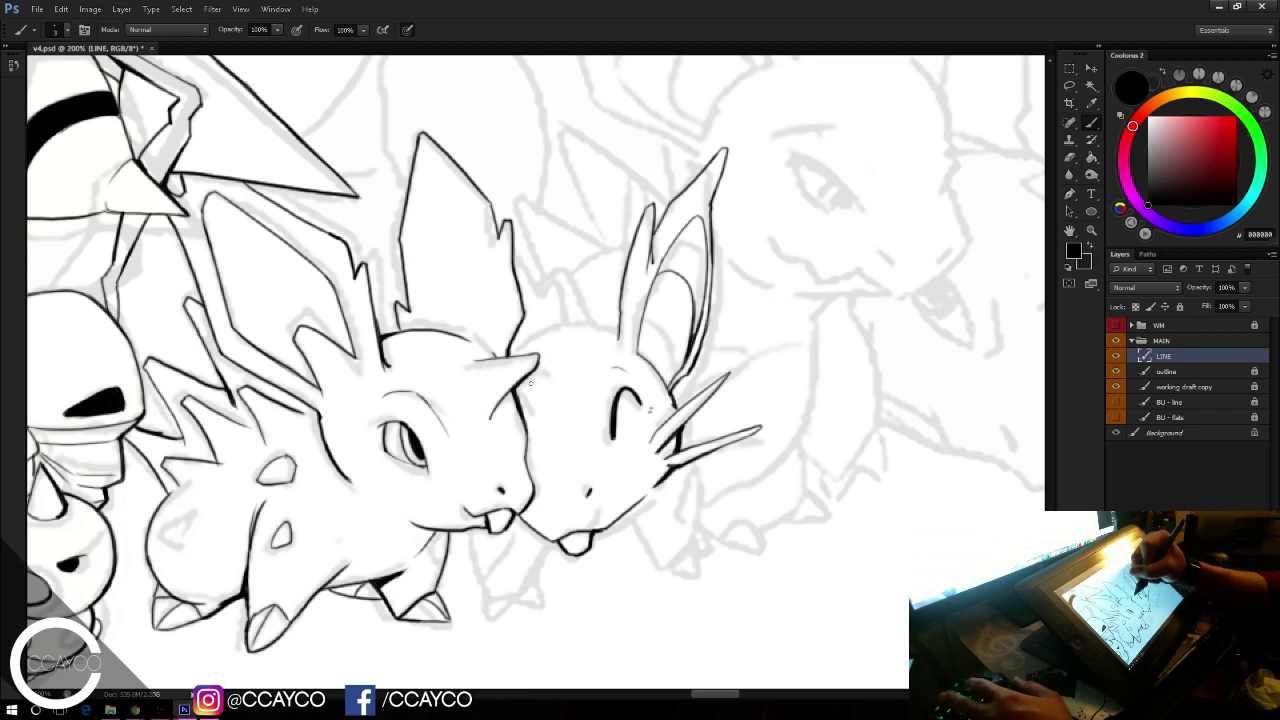
pyautogui.moveTo(523, 383); pyautogui.dragTo(553, 414)
pyautogui.hotkey('ctrl', 'z')
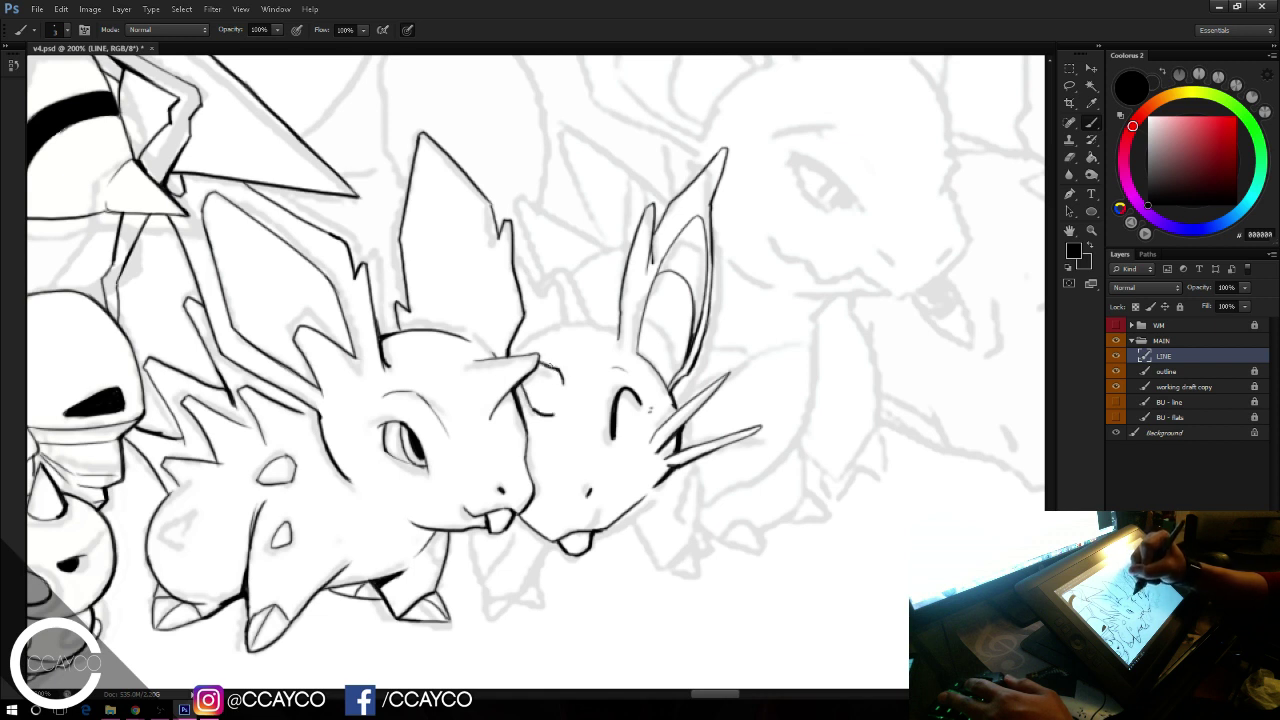
# Step: Ink the crown of the head between the two creatures' ears and the pointed spikes rising behind it
pyautogui.moveTo(512, 345)
pyautogui.mouseDown()
pyautogui.moveTo(529, 355)
pyautogui.moveTo(589, 326)
pyautogui.mouseUp()
pyautogui.hotkey('ctrl', 'z')
pyautogui.hotkey('ctrl', 'z')
pyautogui.hotkey('ctrl', 'z')
pyautogui.hotkey('ctrl', 'z')
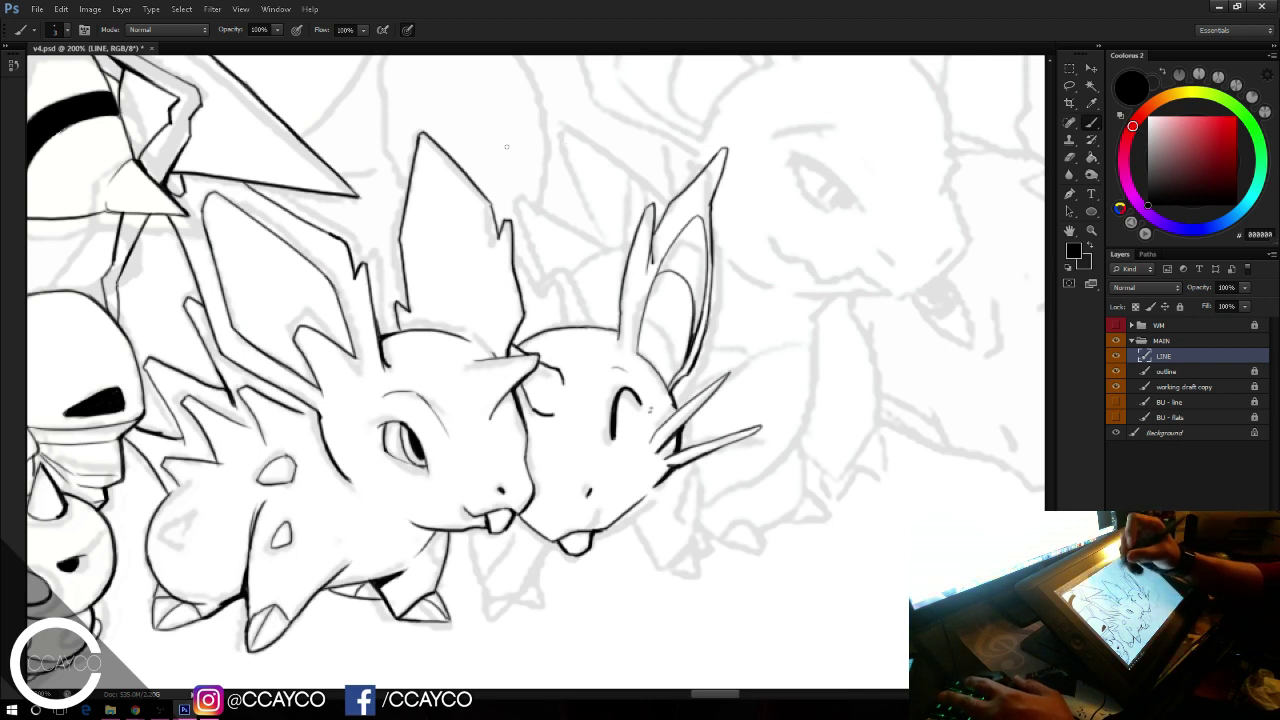
pyautogui.moveTo(567, 326)
pyautogui.mouseDown()
pyautogui.moveTo(552, 271)
pyautogui.moveTo(532, 324)
pyautogui.moveTo(545, 268)
pyautogui.moveTo(533, 308)
pyautogui.mouseUp()
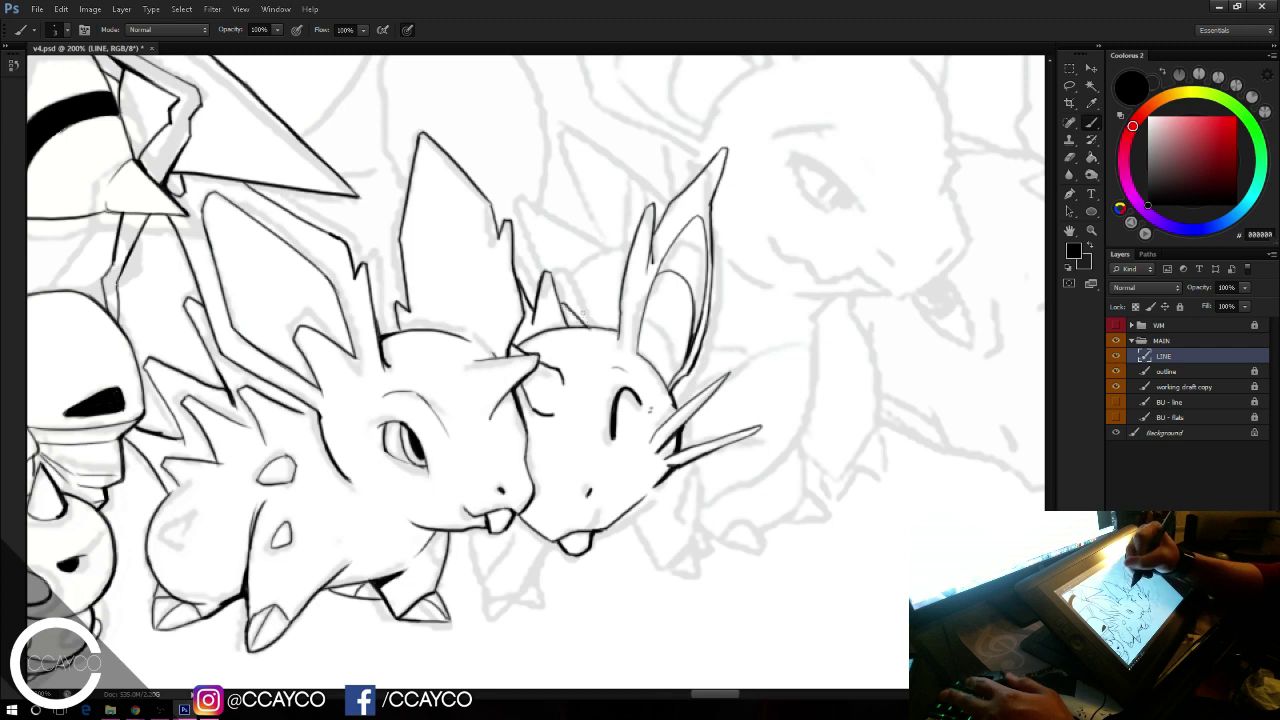
# Step: Ink the neighbouring creature's front leg and clawed foot below its chin, next to the horned creature
pyautogui.moveTo(685, 333); pyautogui.dragTo(677, 292)
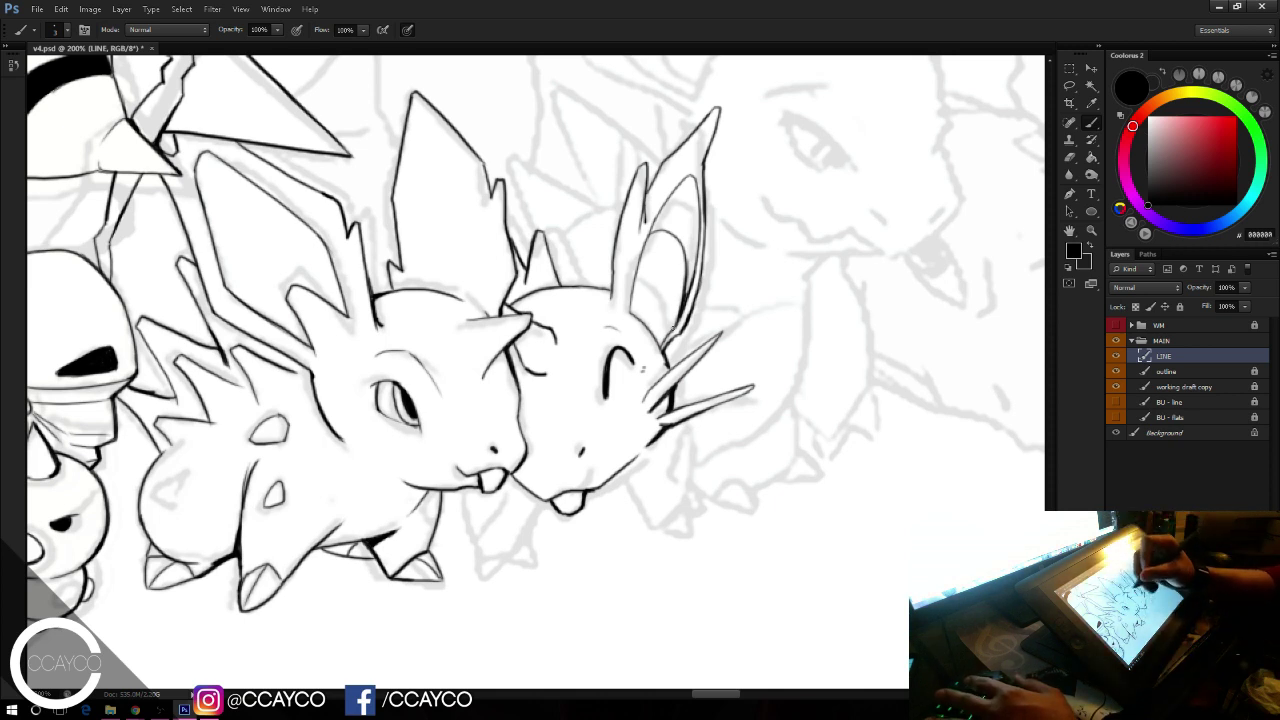
pyautogui.moveTo(544, 504)
pyautogui.mouseDown()
pyautogui.moveTo(525, 543)
pyautogui.moveTo(536, 516)
pyautogui.moveTo(525, 539)
pyautogui.moveTo(530, 528)
pyautogui.mouseUp()
pyautogui.hotkey('ctrl', 'z')
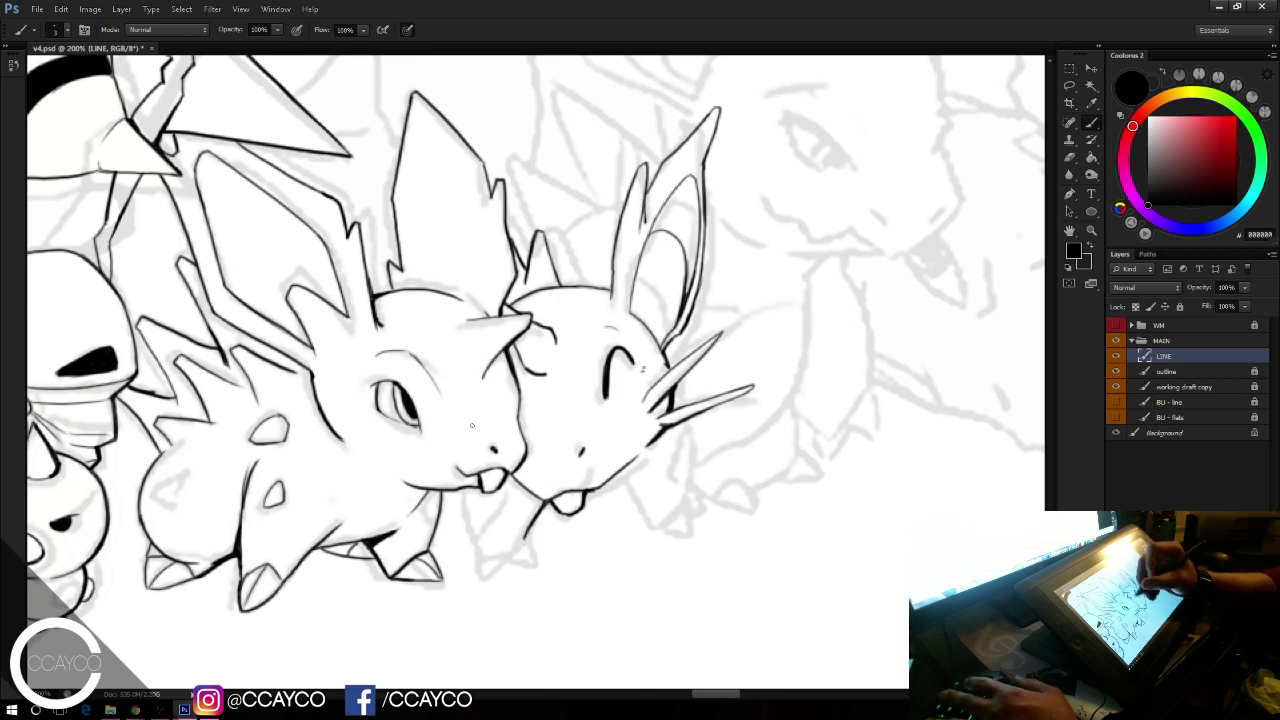
pyautogui.moveTo(458, 488)
pyautogui.mouseDown()
pyautogui.moveTo(478, 548)
pyautogui.moveTo(529, 554)
pyautogui.moveTo(489, 576)
pyautogui.mouseUp()
pyautogui.hotkey('ctrl', 'z')
pyautogui.hotkey('ctrl', 'z')
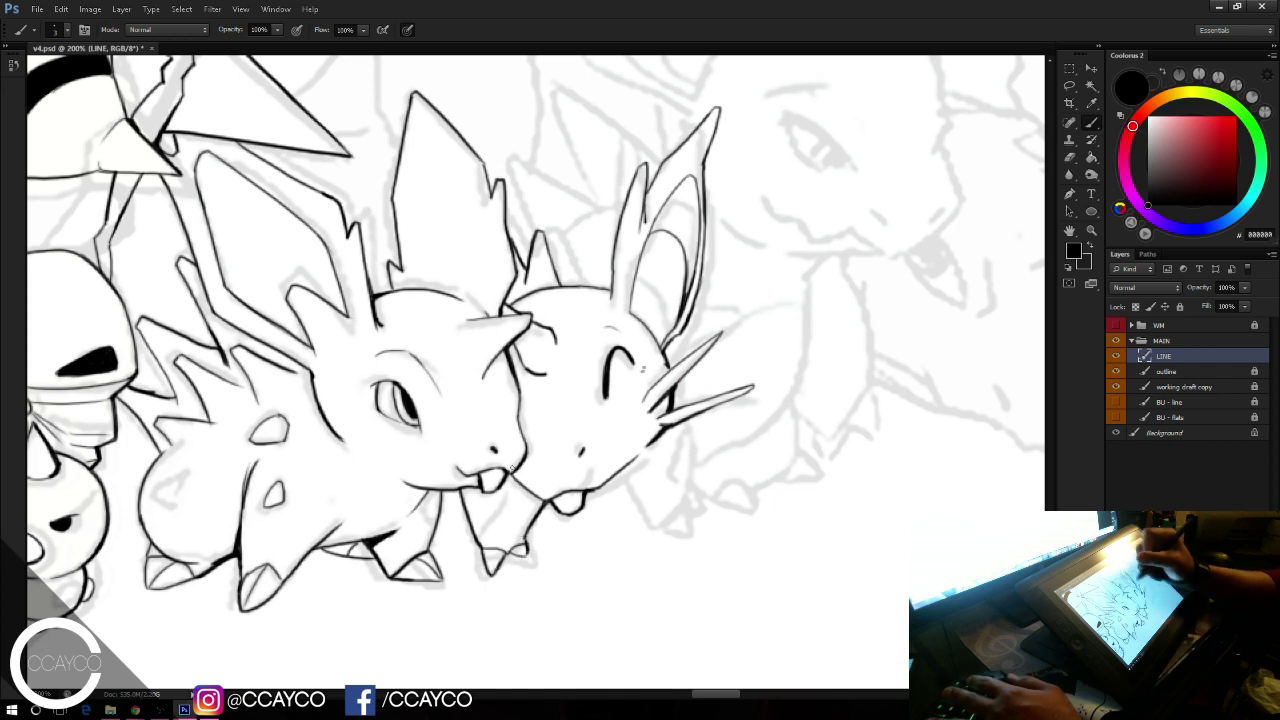
# Step: Ink the small patch on the neighbouring creature's front leg and the angular patch on the horned creature's hindquarters
pyautogui.moveTo(469, 490)
pyautogui.mouseDown()
pyautogui.moveTo(471, 504)
pyautogui.moveTo(484, 489)
pyautogui.mouseUp()
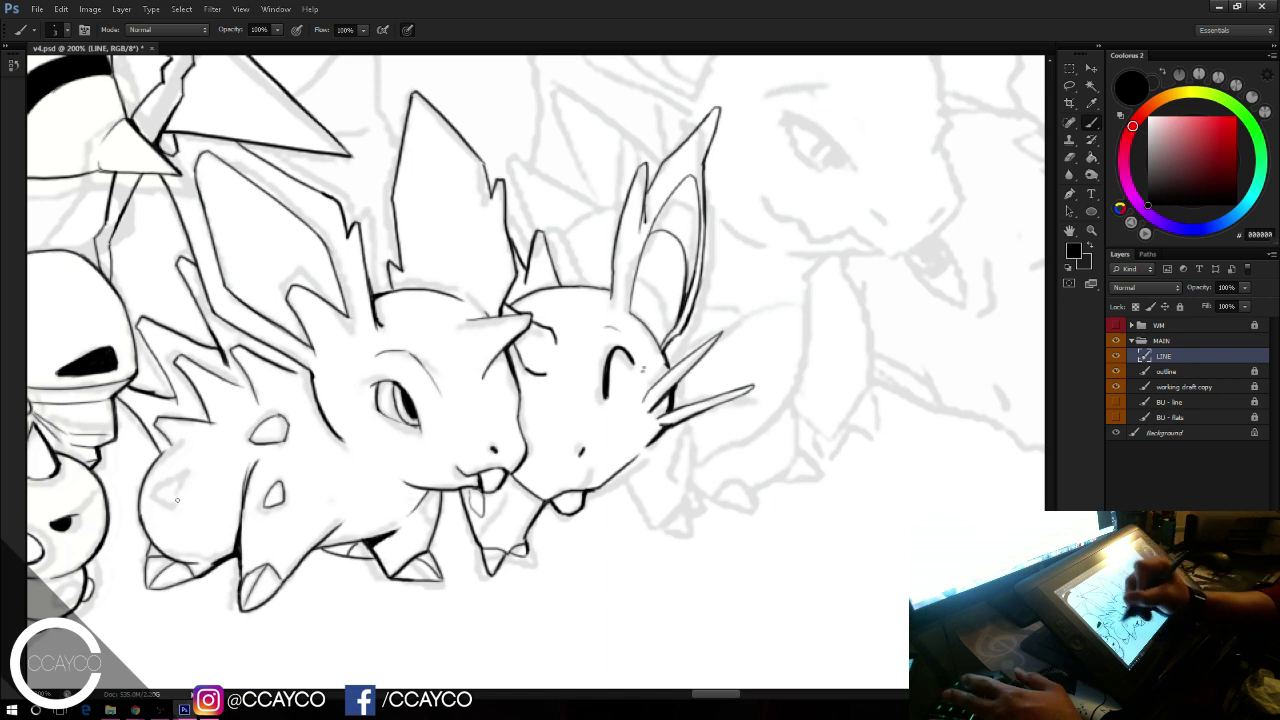
pyautogui.moveTo(184, 467)
pyautogui.mouseDown()
pyautogui.moveTo(175, 508)
pyautogui.moveTo(153, 505)
pyautogui.mouseUp()
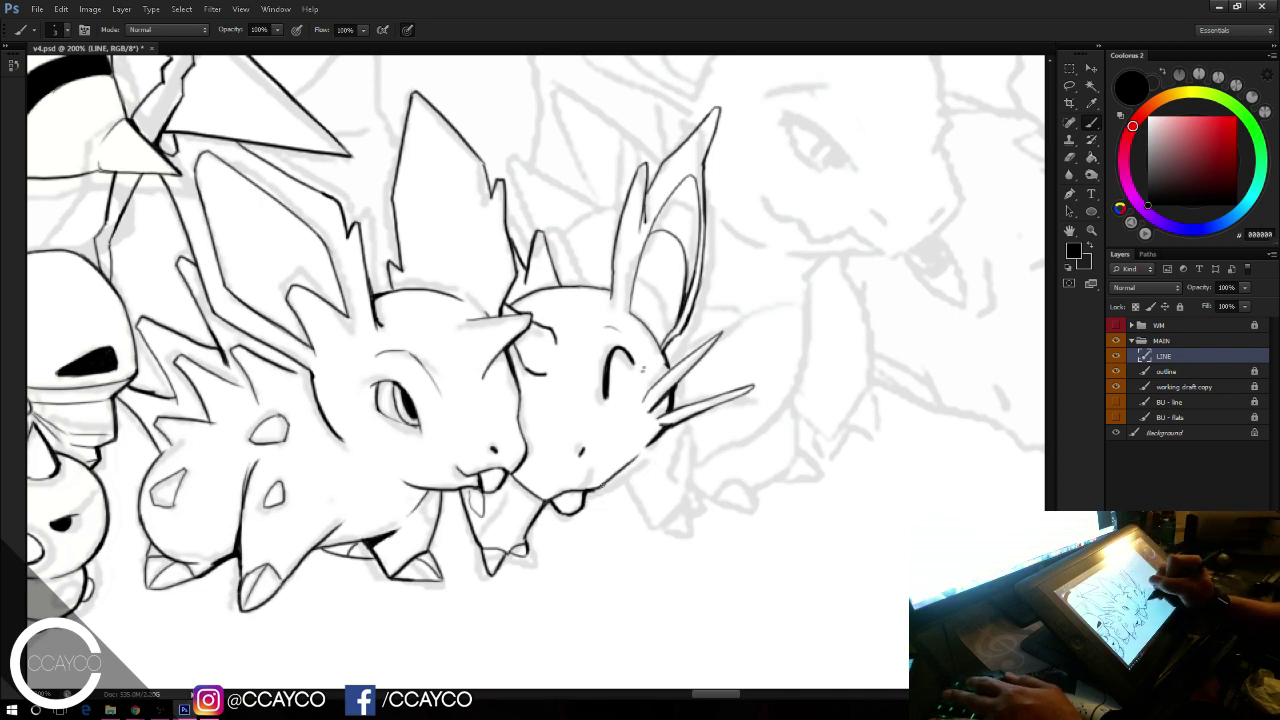
# Step: Ink the inner edge and clawed foot of the whiskered creature's other front leg, below its cheek
pyautogui.moveTo(620, 472)
pyautogui.mouseDown()
pyautogui.moveTo(647, 515)
pyautogui.moveTo(621, 472)
pyautogui.mouseUp()
pyautogui.hotkey('ctrl', 'z')
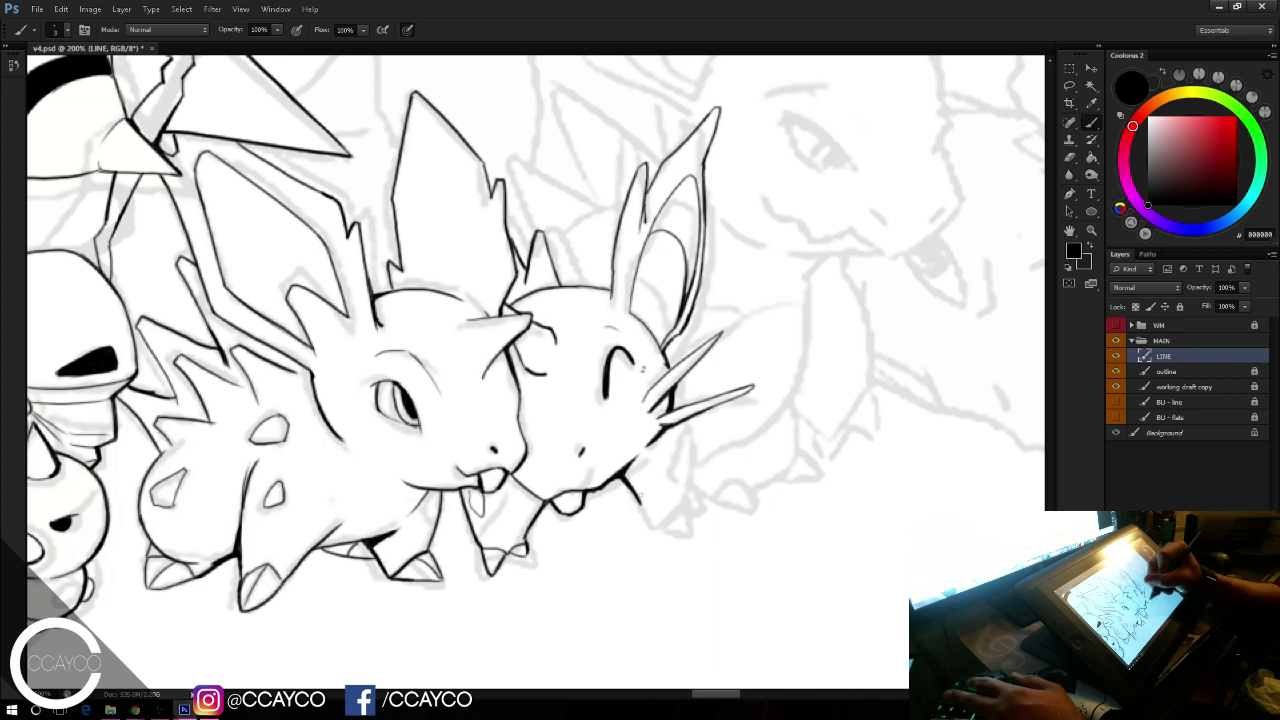
pyautogui.moveTo(629, 483); pyautogui.dragTo(665, 517)
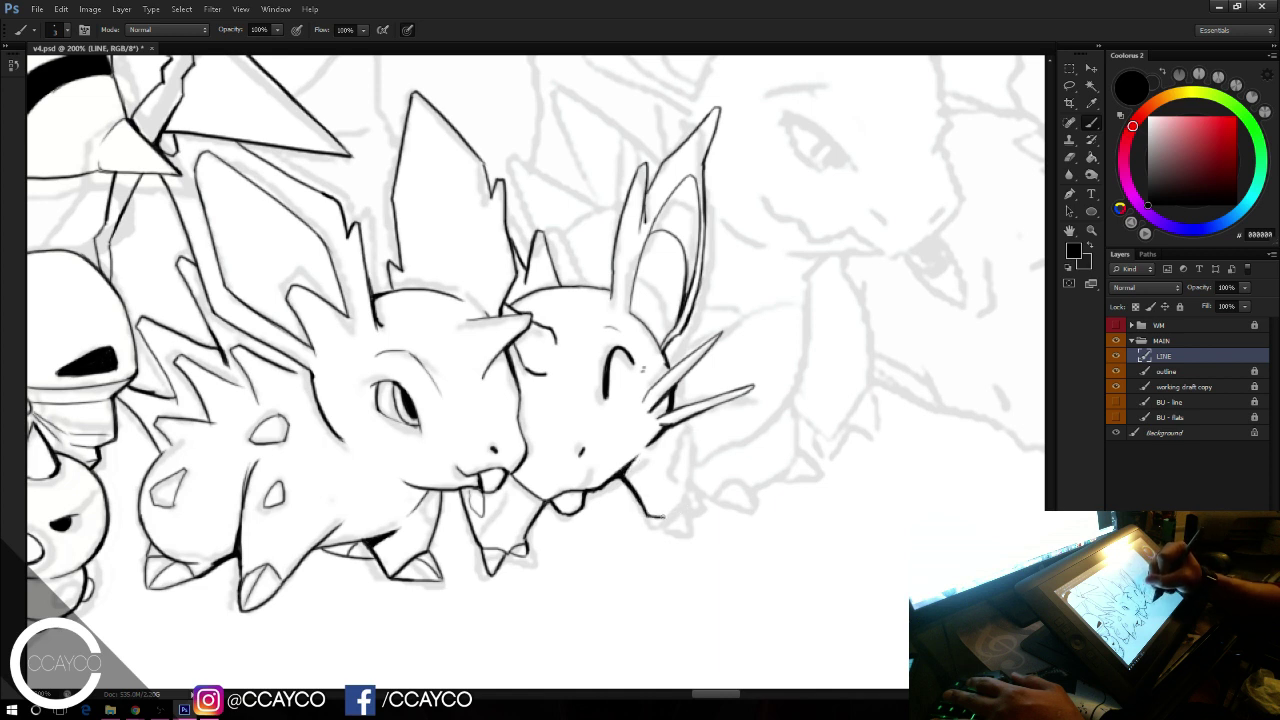
pyautogui.hotkey('ctrl', 'z')
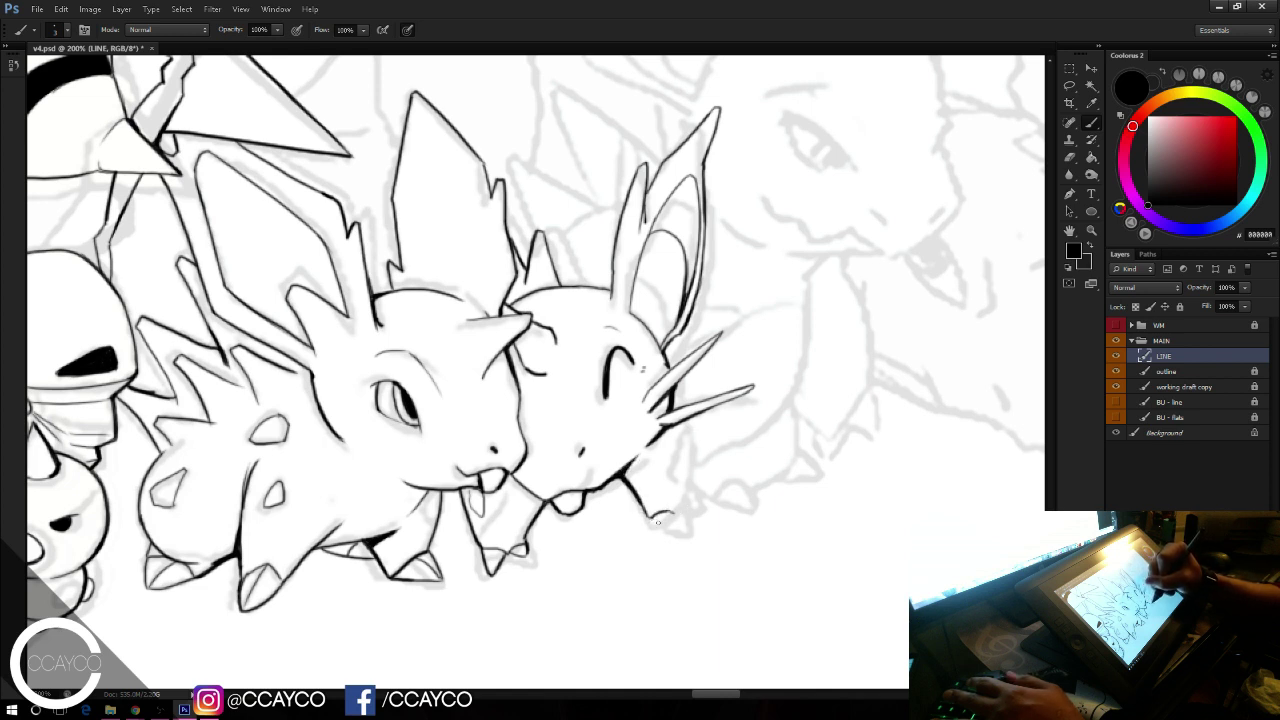
pyautogui.moveTo(676, 514); pyautogui.dragTo(689, 491)
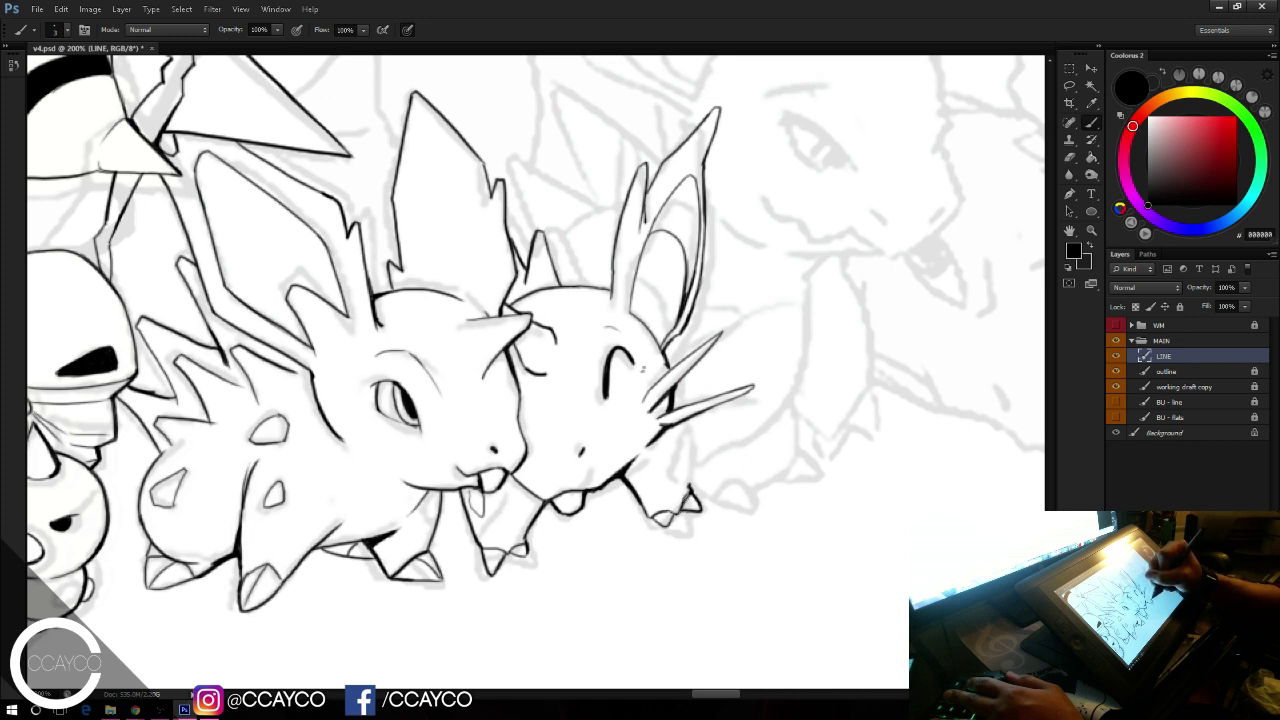
pyautogui.hotkey('ctrl', 'z')
# Step: Ink the outer edge of that front leg and its small patch, and save the document
pyautogui.moveTo(684, 420); pyautogui.dragTo(690, 477)
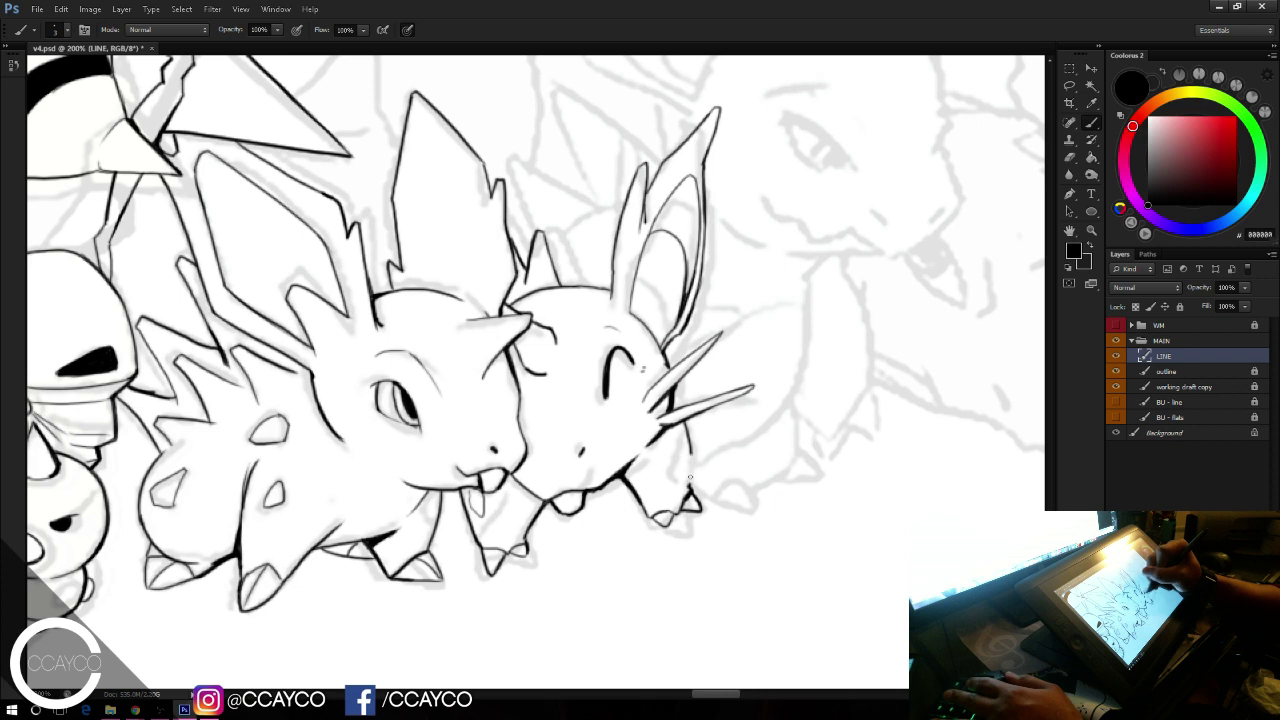
pyautogui.moveTo(686, 426); pyautogui.dragTo(691, 478)
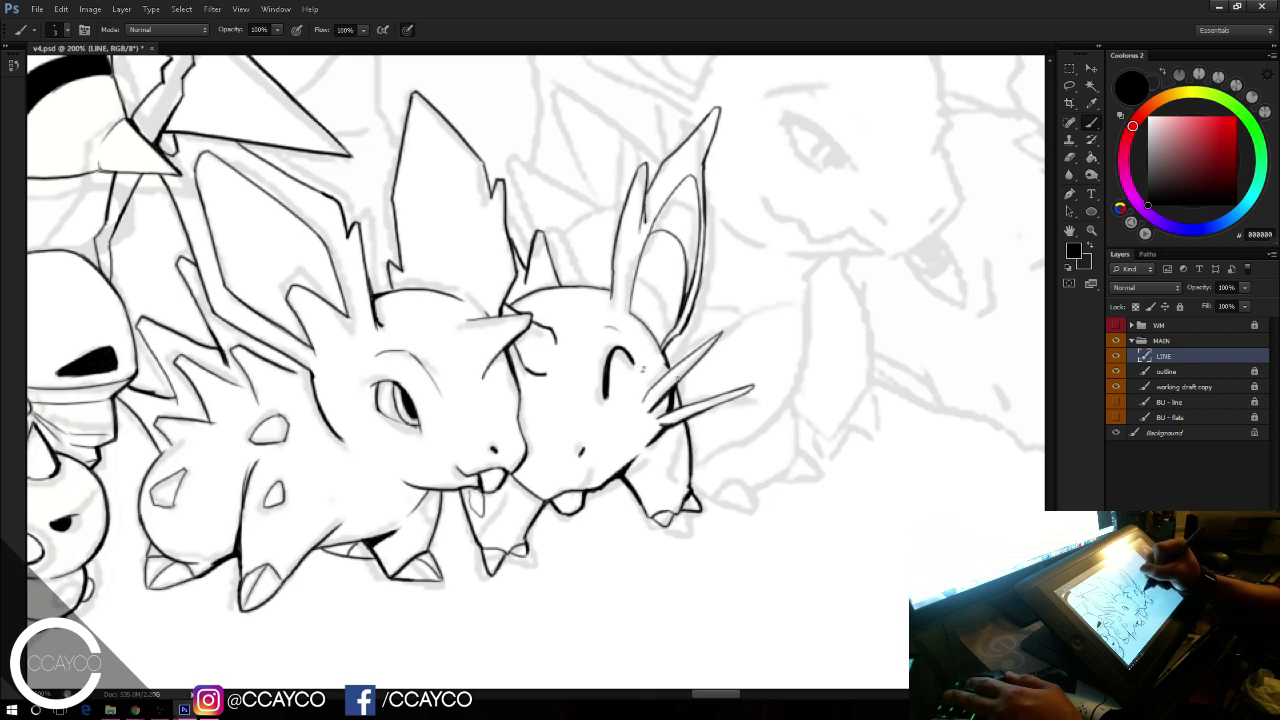
pyautogui.moveTo(684, 430)
pyautogui.mouseDown()
pyautogui.moveTo(672, 474)
pyautogui.moveTo(688, 469)
pyautogui.moveTo(663, 442)
pyautogui.mouseUp()
pyautogui.hotkey('ctrl', 'z')
pyautogui.hotkey('ctrl', 'z')
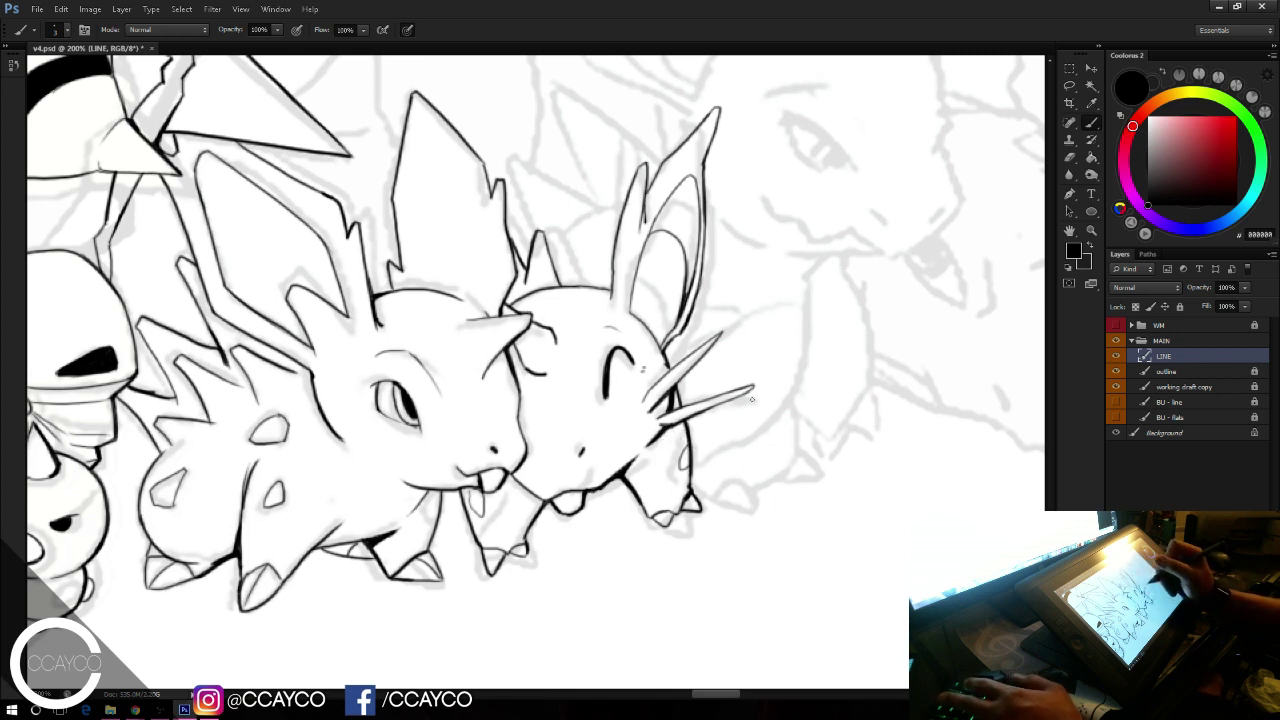
pyautogui.hotkey('ctrl', 's')
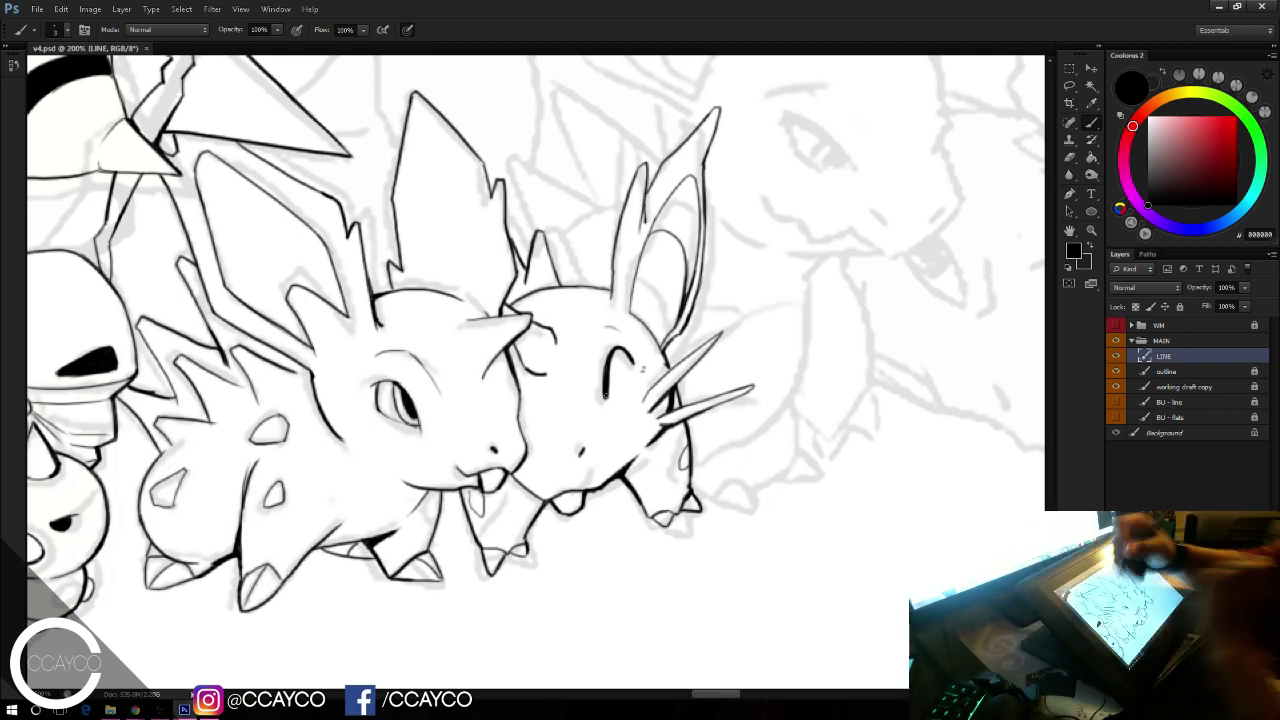
# Step: Ink the curved upper eyelid of the larger drafted creature behind the whiskered one
pyautogui.moveTo(816, 200)
pyautogui.mouseDown()
pyautogui.moveTo(789, 189)
pyautogui.moveTo(849, 229)
pyautogui.moveTo(774, 243)
pyautogui.moveTo(811, 339)
pyautogui.moveTo(889, 434)
pyautogui.moveTo(829, 374)
pyautogui.moveTo(611, 291)
pyautogui.moveTo(682, 251)
pyautogui.moveTo(920, 491)
pyautogui.moveTo(594, 314)
pyautogui.moveTo(790, 236)
pyautogui.moveTo(817, 180)
pyautogui.moveTo(806, 184)
pyautogui.mouseUp()
pyautogui.moveTo(553, 242); pyautogui.dragTo(626, 292)
pyautogui.hotkey('ctrl', 'z')
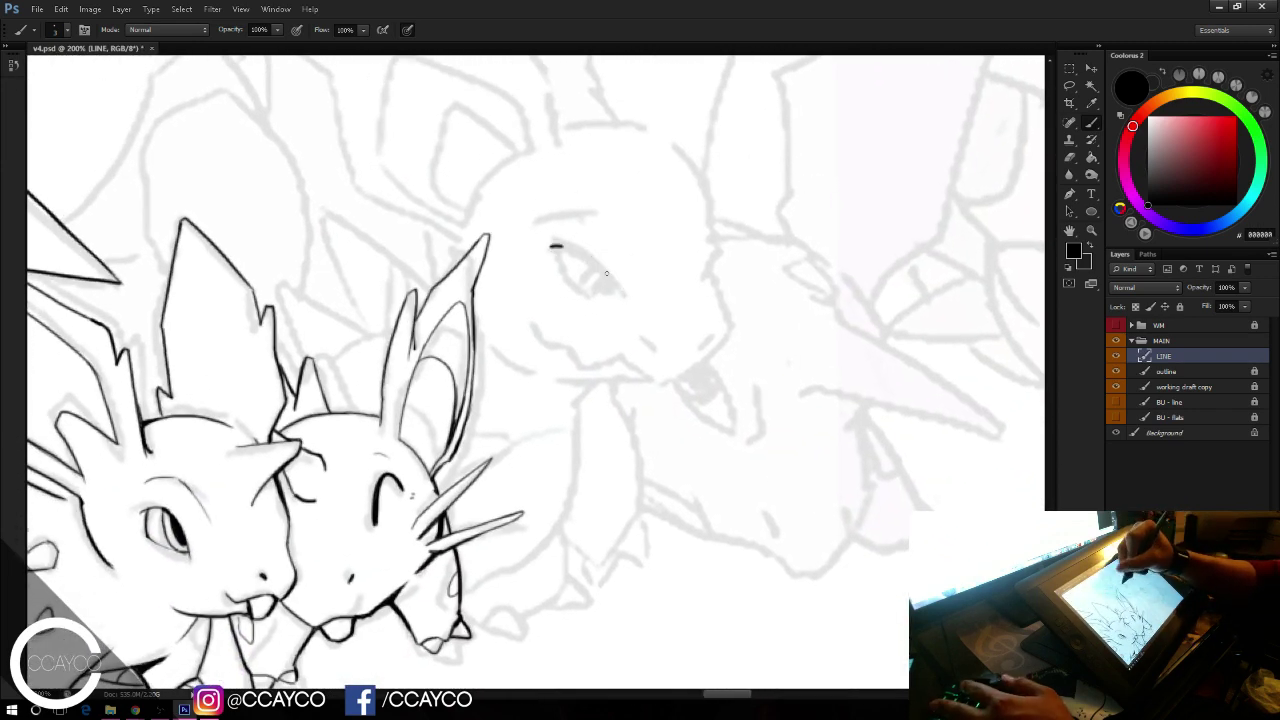
pyautogui.moveTo(552, 243); pyautogui.dragTo(613, 292)
pyautogui.hotkey('ctrl', 'z')
pyautogui.hotkey('ctrl', 'z')
pyautogui.moveTo(550, 244); pyautogui.dragTo(616, 290)
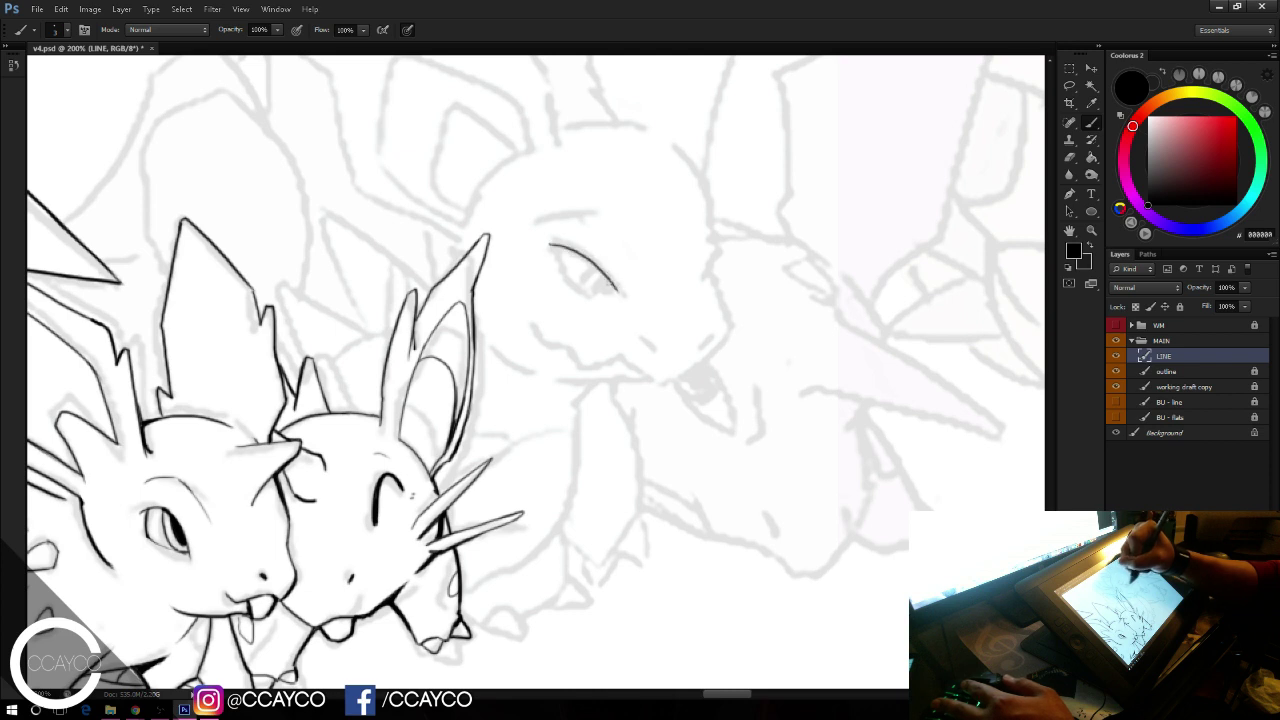
# Step: Ink the larger creature's lower eyelid, iris and filled pupil, plus the brow line above the eye
pyautogui.moveTo(558, 250); pyautogui.dragTo(594, 286)
pyautogui.hotkey('ctrl', 'z')
pyautogui.moveTo(558, 246)
pyautogui.mouseDown()
pyautogui.moveTo(585, 296)
pyautogui.moveTo(568, 279)
pyautogui.mouseUp()
pyautogui.hotkey('ctrl', 'z')
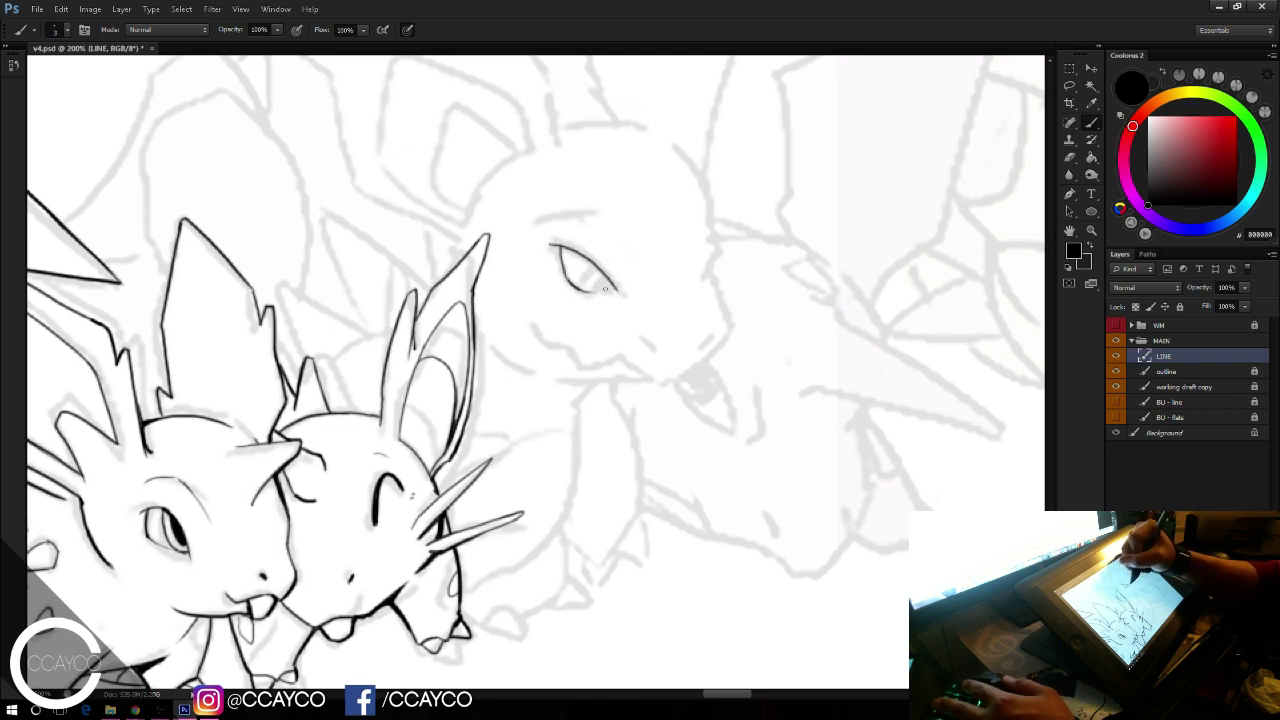
pyautogui.hotkey('ctrl', 'z')
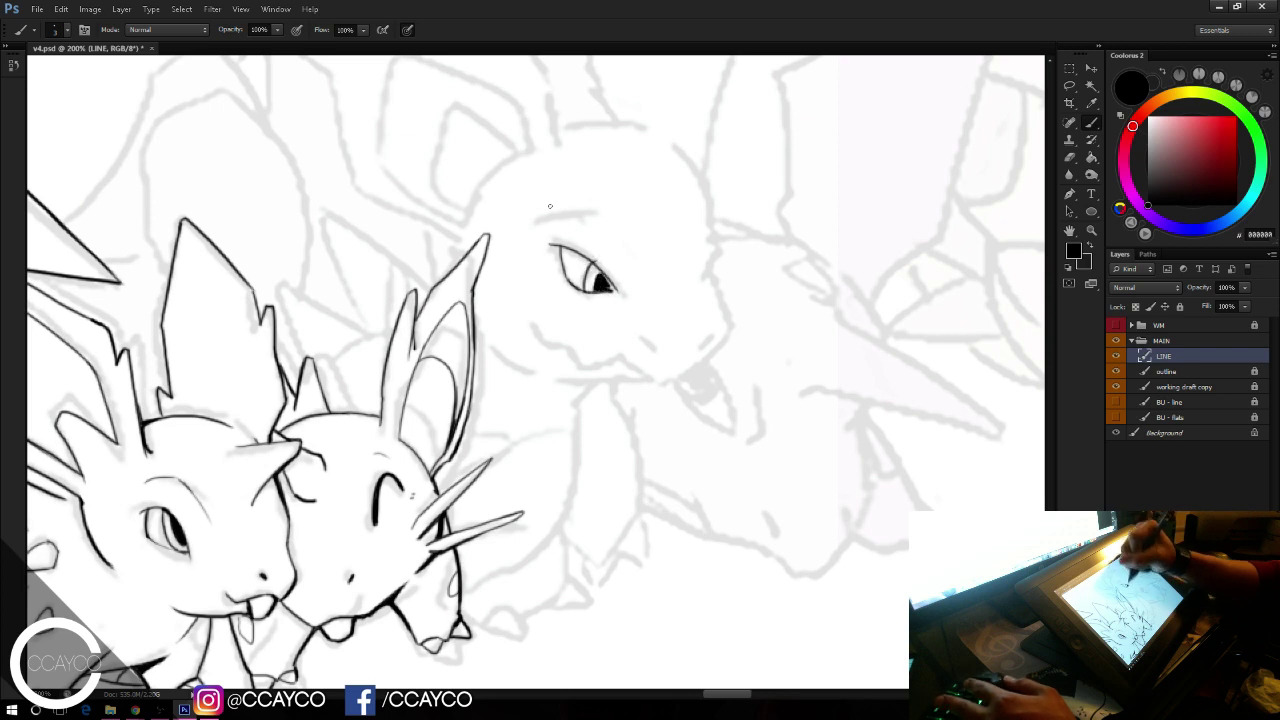
pyautogui.moveTo(602, 276); pyautogui.dragTo(595, 268)
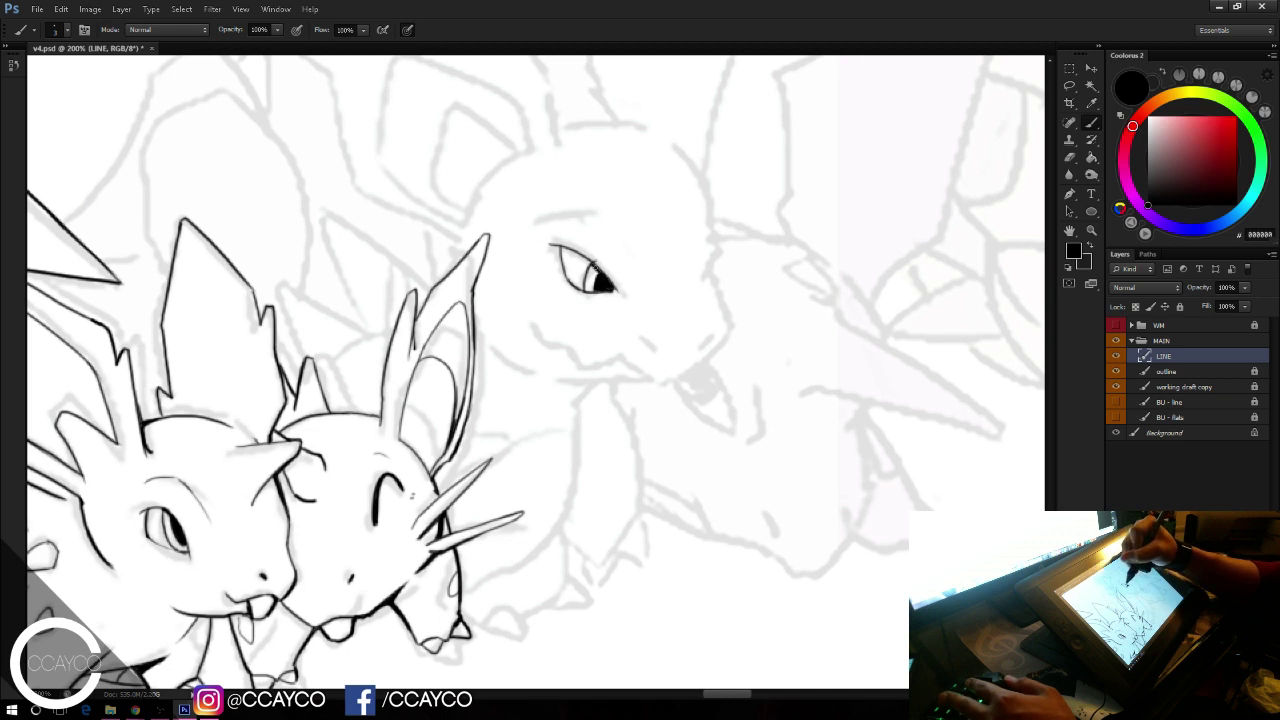
pyautogui.press('e')
pyautogui.press('b')
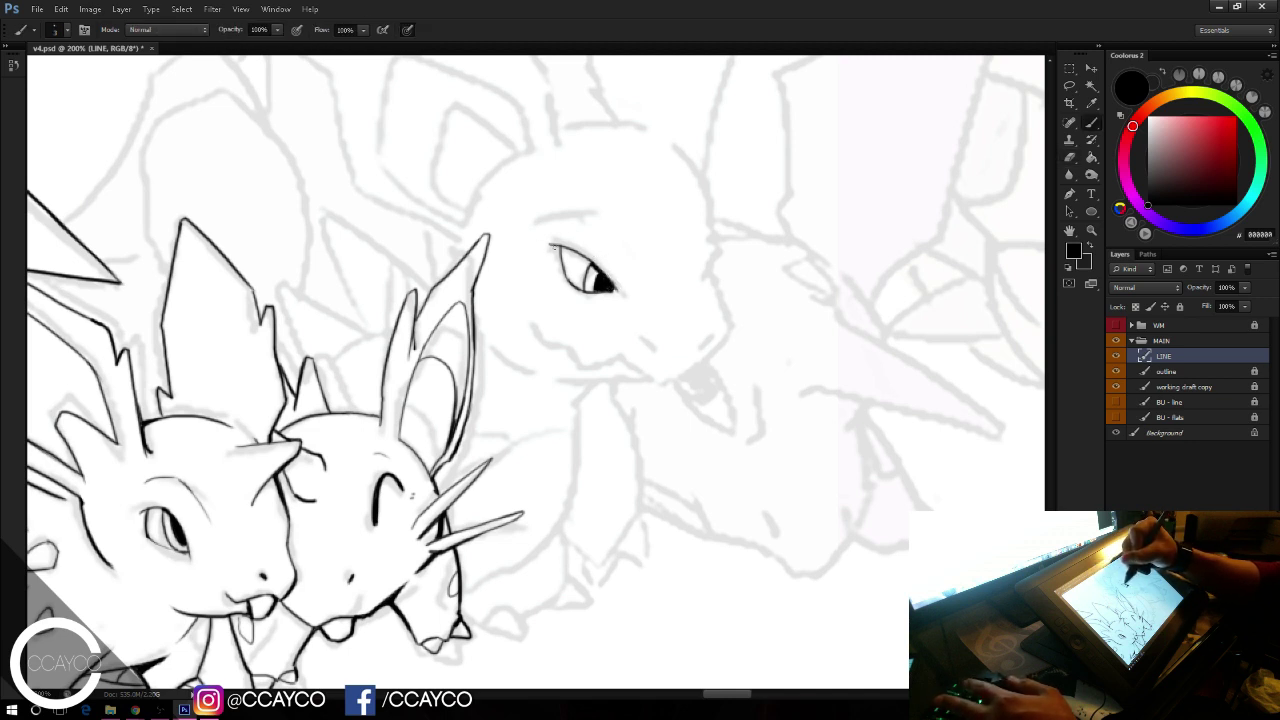
pyautogui.moveTo(537, 218); pyautogui.dragTo(600, 215)
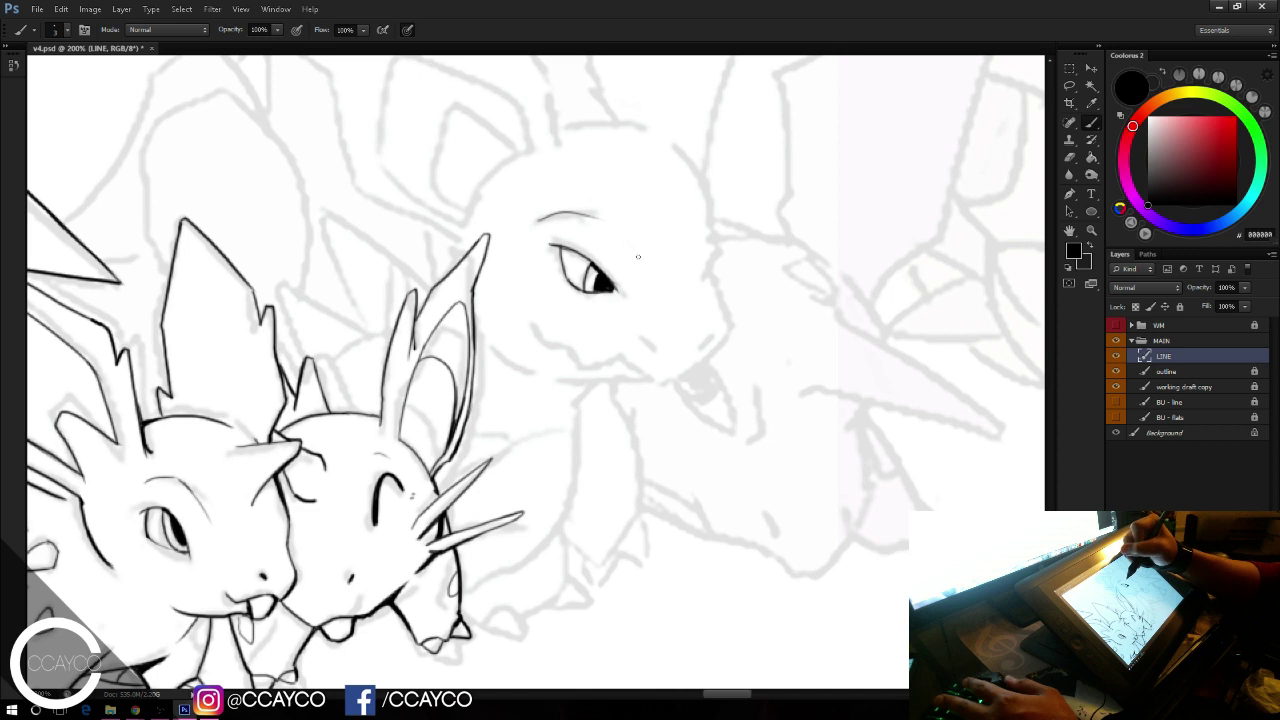
# Step: Ink the larger creature's face profile from the forehead down around the tip of the snout
pyautogui.moveTo(708, 301); pyautogui.dragTo(683, 311)
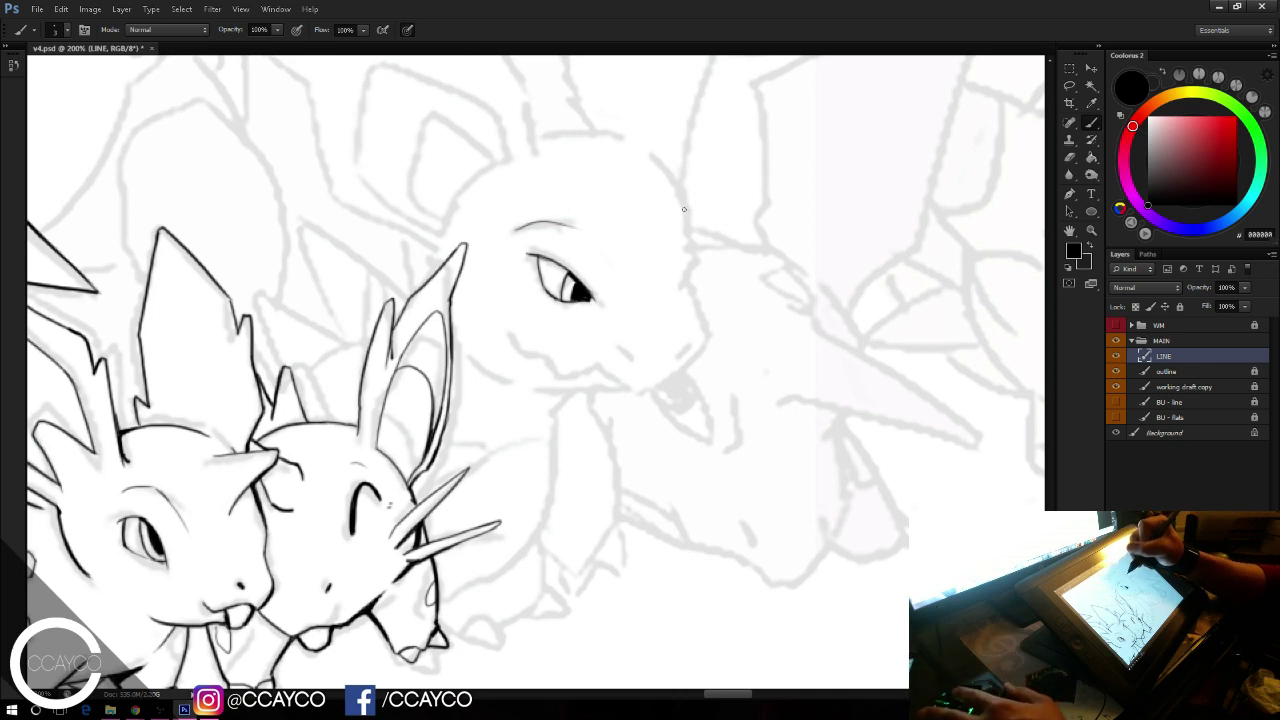
pyautogui.moveTo(684, 214); pyautogui.dragTo(689, 288)
pyautogui.hotkey('ctrl', 'z')
pyautogui.moveTo(684, 216)
pyautogui.mouseDown()
pyautogui.moveTo(700, 322)
pyautogui.moveTo(674, 385)
pyautogui.mouseUp()
pyautogui.hotkey('ctrl', 'z')
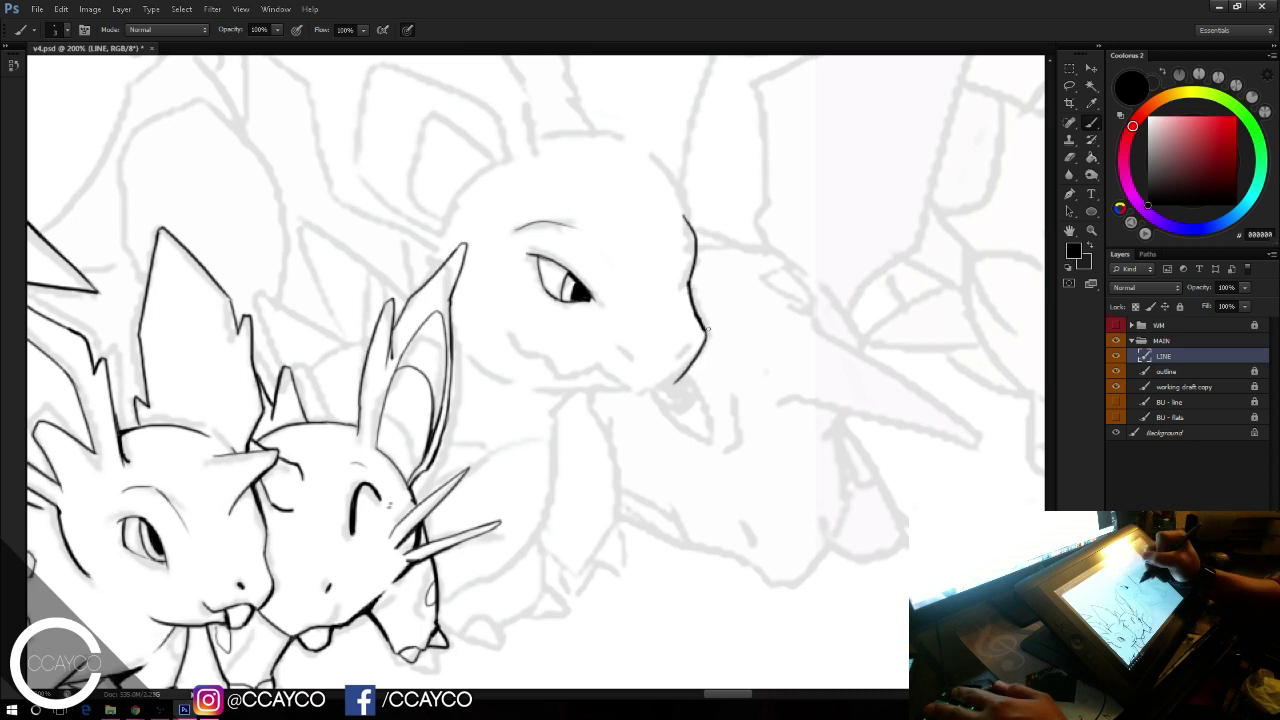
pyautogui.hotkey('ctrl', 'z')
pyautogui.moveTo(704, 329); pyautogui.dragTo(647, 393)
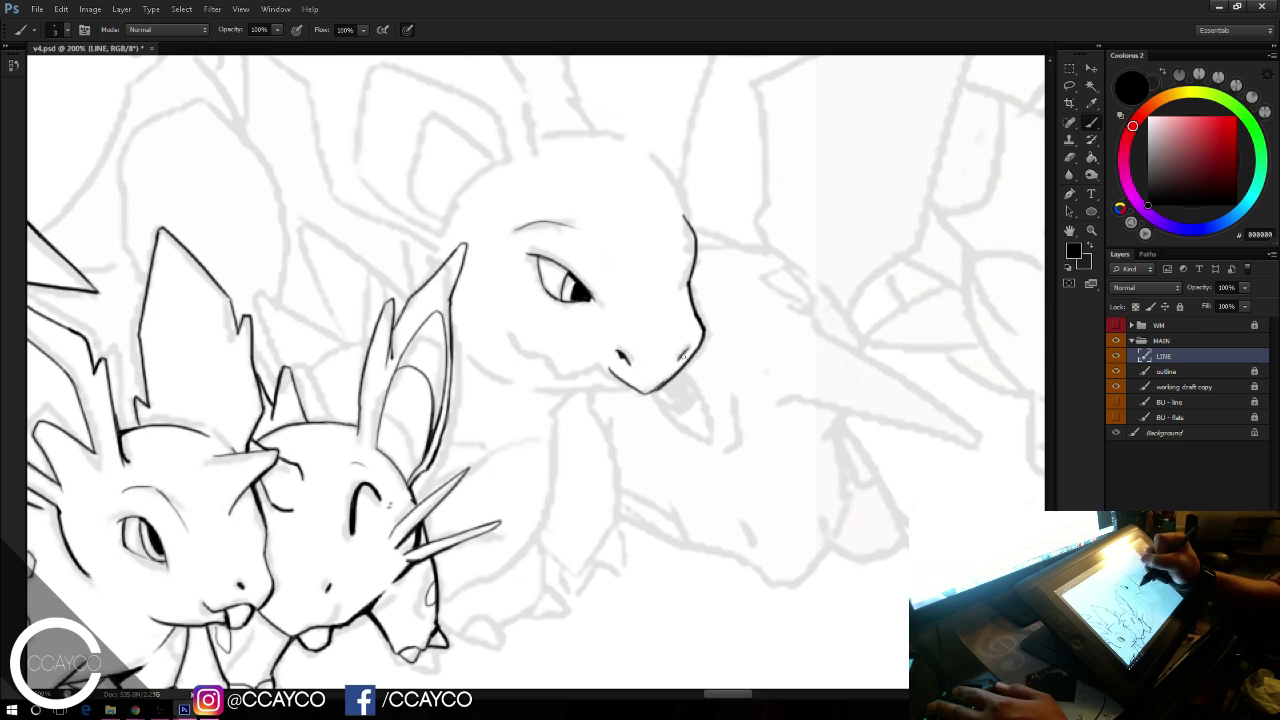
# Step: Refine the larger creature's nostrils and ink its jagged zigzag mouth line
pyautogui.press('e')
pyautogui.moveTo(690, 346)
pyautogui.mouseDown()
pyautogui.moveTo(651, 393)
pyautogui.moveTo(667, 381)
pyautogui.moveTo(552, 359)
pyautogui.moveTo(562, 372)
pyautogui.moveTo(508, 324)
pyautogui.moveTo(503, 376)
pyautogui.mouseUp()
pyautogui.press('b')
pyautogui.hotkey('ctrl', 'z')
pyautogui.press('e')
pyautogui.press('b')
pyautogui.hotkey('ctrl', 'z')
pyautogui.hotkey('ctrl', 'z')
pyautogui.press('e')
pyautogui.press('b')
pyautogui.hotkey('ctrl', 'z')
# Step: Ink the larger creature's cheek curve and lower jaw line beneath the mouth
pyautogui.moveTo(452, 328)
pyautogui.mouseDown()
pyautogui.moveTo(523, 375)
pyautogui.moveTo(594, 382)
pyautogui.moveTo(540, 384)
pyautogui.moveTo(628, 387)
pyautogui.mouseUp()
pyautogui.hotkey('ctrl', 'z')
pyautogui.moveTo(543, 391); pyautogui.dragTo(628, 391)
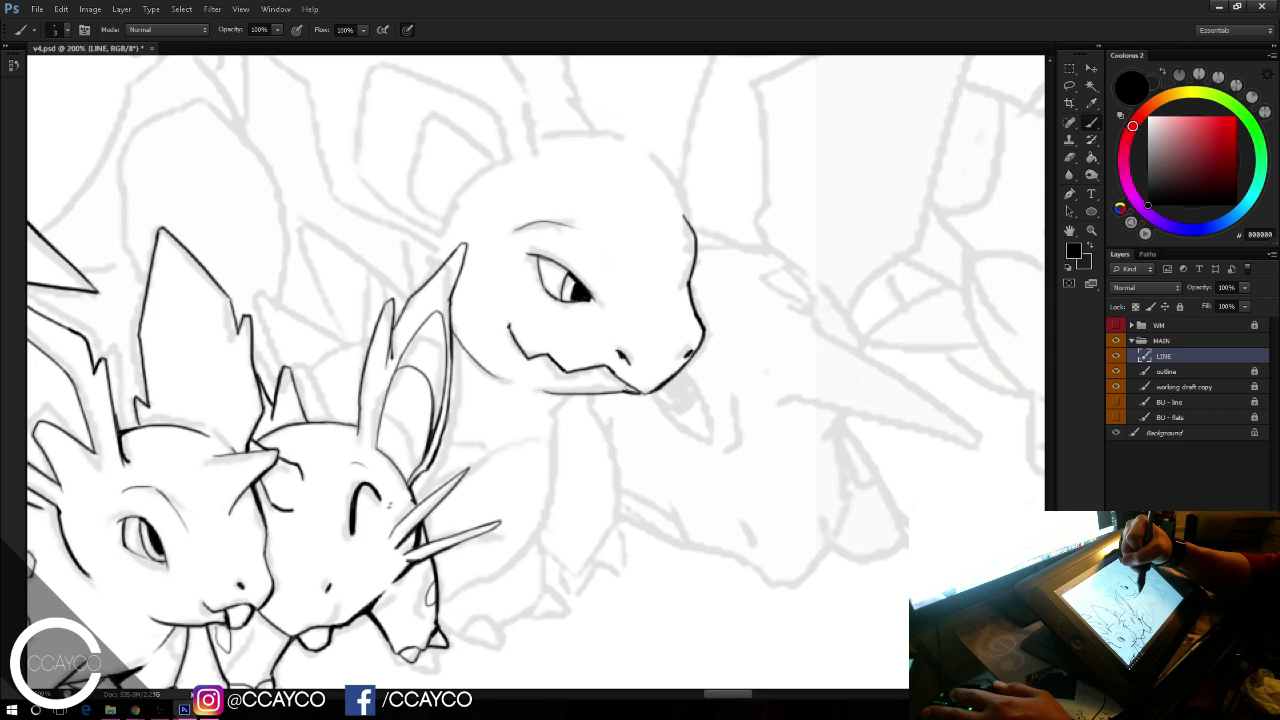
pyautogui.hotkey('ctrl', 'z')
# Step: Ink the curved back of the larger creature's head, from behind the whiskered creature's ear tip up to its own ear
pyautogui.moveTo(437, 269)
pyautogui.mouseDown()
pyautogui.moveTo(439, 247)
pyautogui.moveTo(437, 275)
pyautogui.mouseUp()
pyautogui.hotkey('ctrl', 'z')
pyautogui.moveTo(546, 158); pyautogui.dragTo(558, 236)
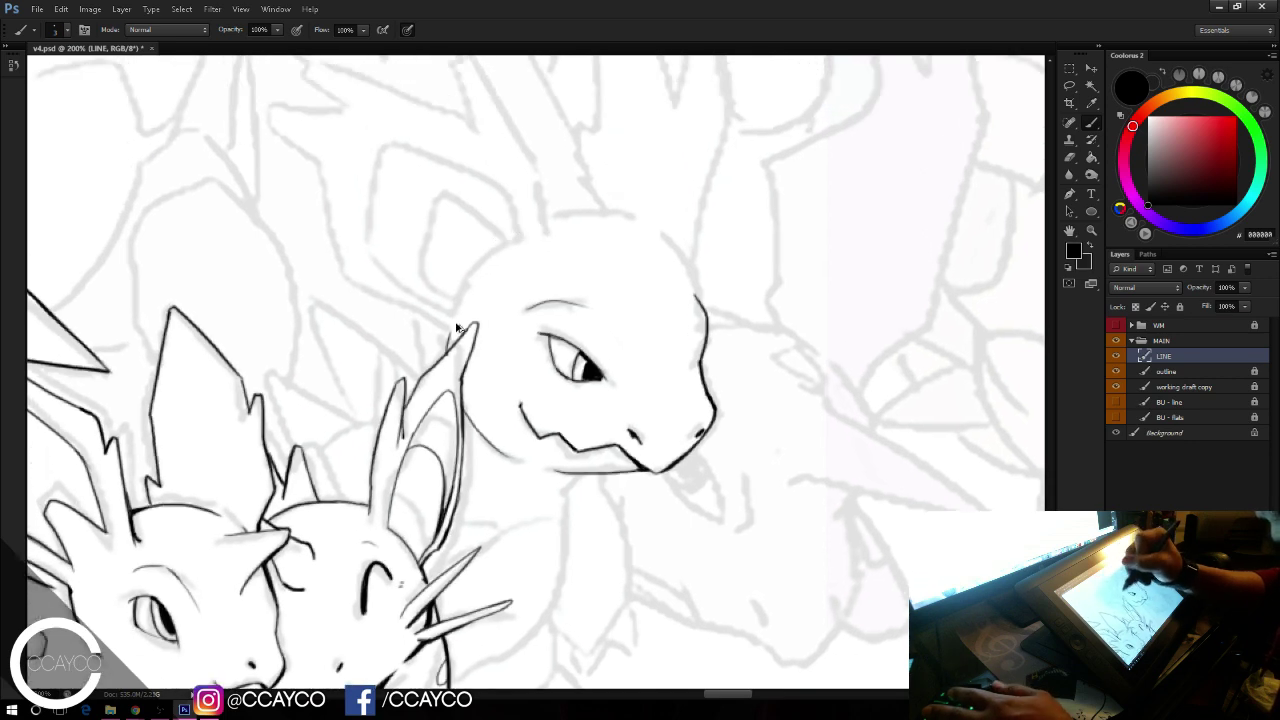
pyautogui.hotkey('ctrl', 'z')
pyautogui.moveTo(447, 328); pyautogui.dragTo(446, 352)
pyautogui.moveTo(522, 240)
pyautogui.mouseDown()
pyautogui.moveTo(453, 312)
pyautogui.moveTo(523, 237)
pyautogui.mouseUp()
pyautogui.hotkey('ctrl', 'z')
pyautogui.hotkey('ctrl', 'z')
pyautogui.moveTo(452, 317); pyautogui.dragTo(521, 237)
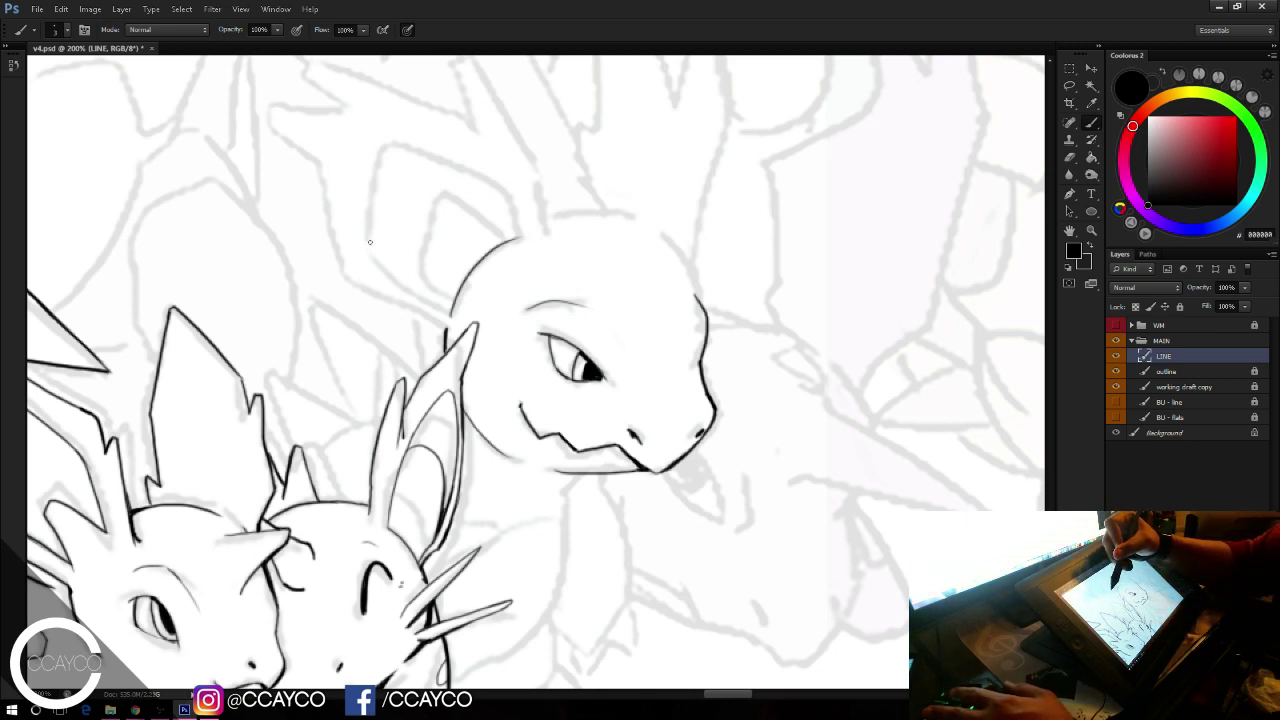
# Step: Ink the angular inner panel outline of the larger creature's near ear
pyautogui.moveTo(373, 238); pyautogui.dragTo(350, 249)
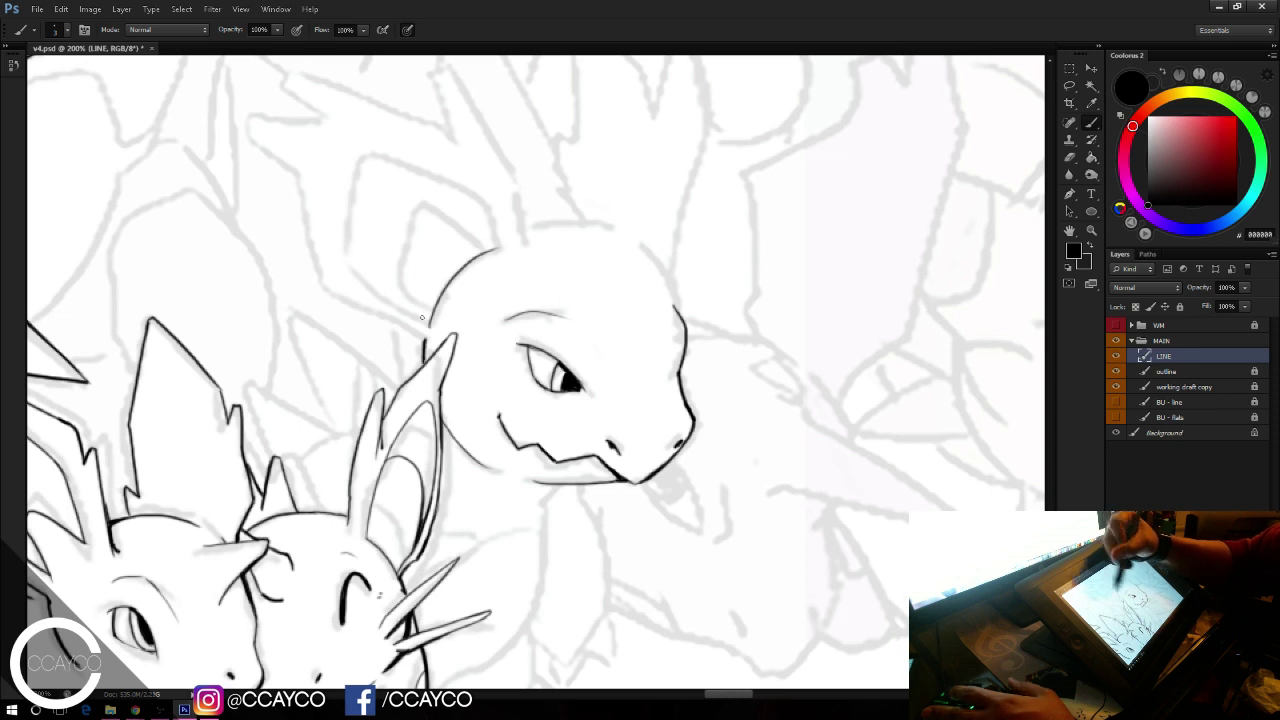
pyautogui.moveTo(430, 325); pyautogui.dragTo(378, 294)
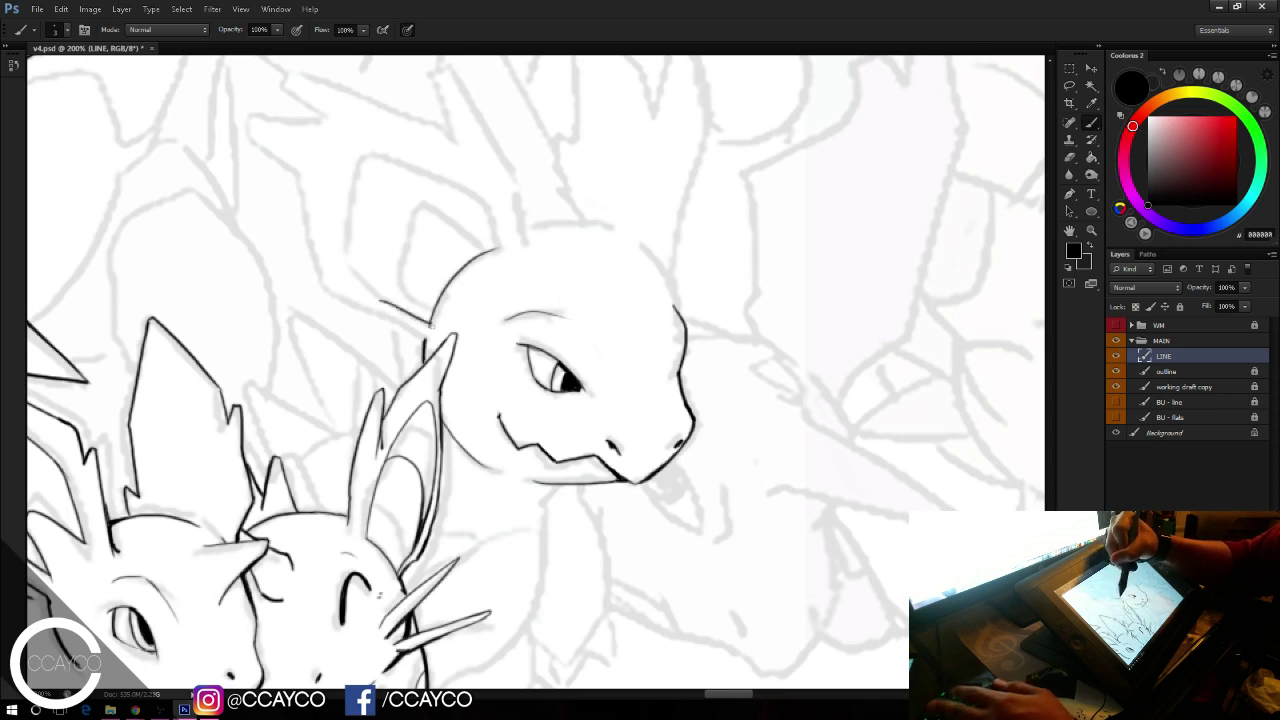
pyautogui.press('e')
pyautogui.press('b')
pyautogui.moveTo(380, 300)
pyautogui.mouseDown()
pyautogui.moveTo(346, 233)
pyautogui.moveTo(361, 145)
pyautogui.moveTo(488, 195)
pyautogui.moveTo(495, 248)
pyautogui.mouseUp()
pyautogui.press('e')
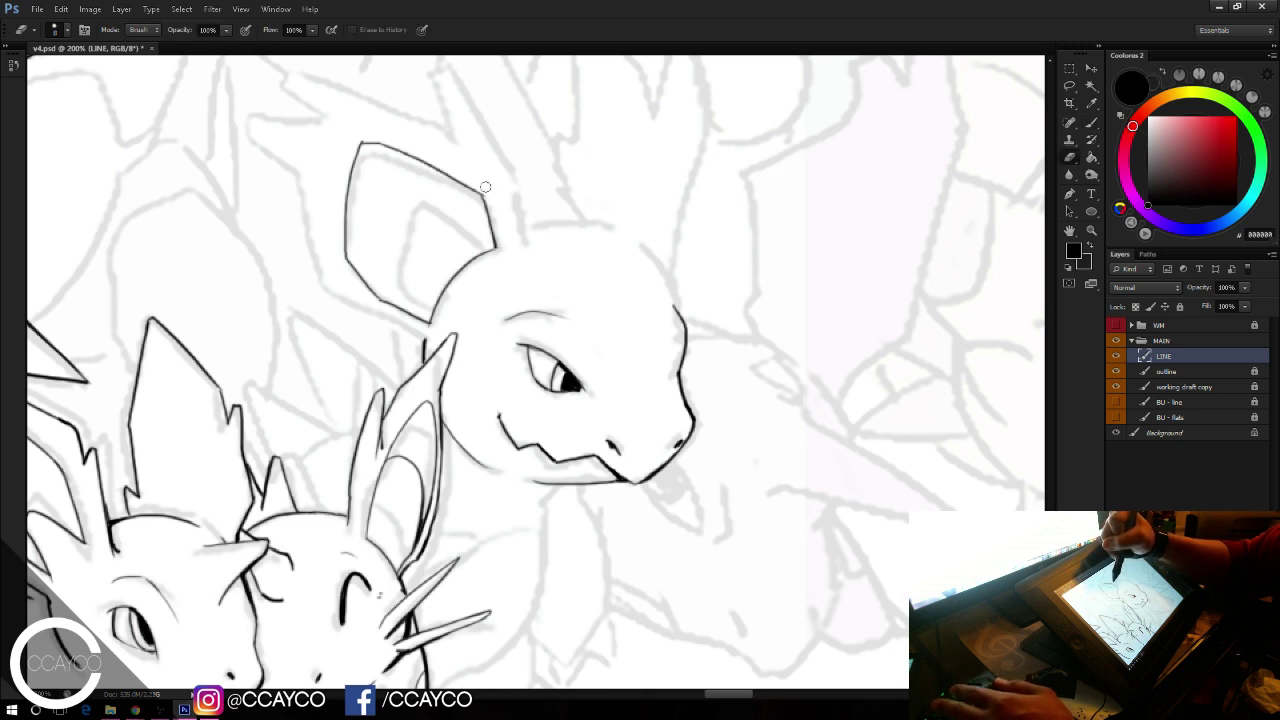
pyautogui.press('b')
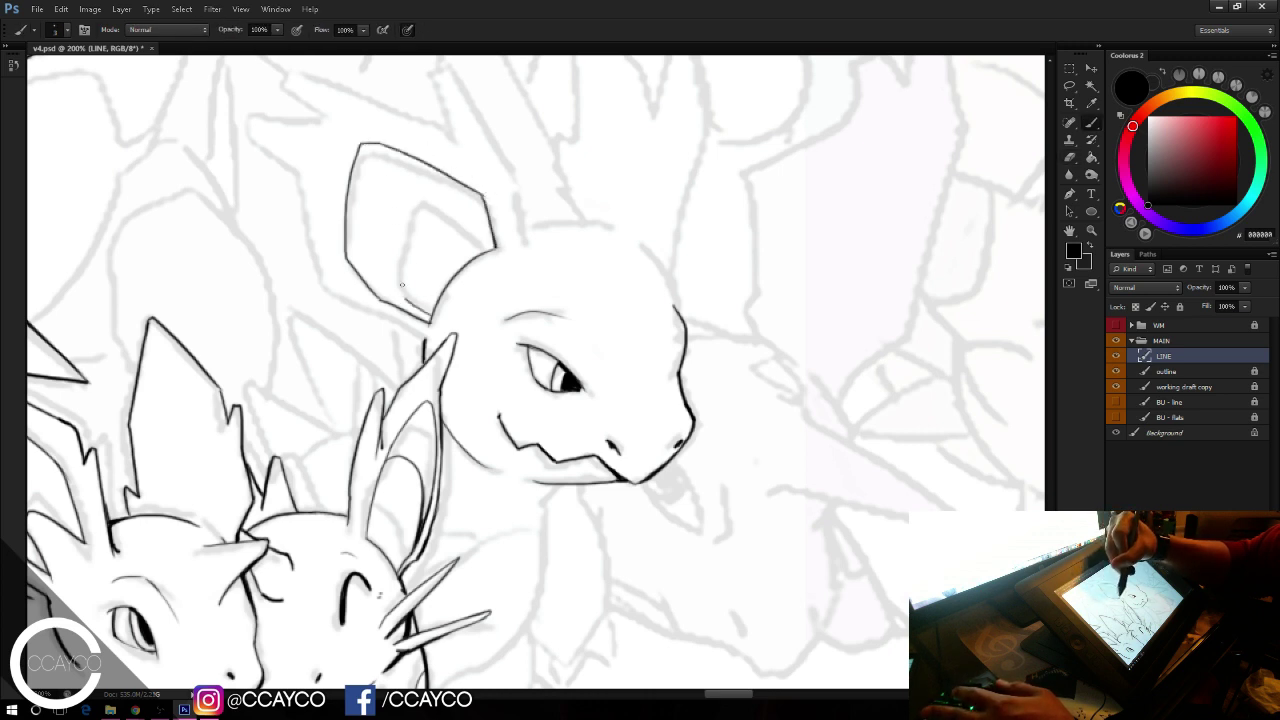
# Step: Ink the rounded fold inside the ear panel and thicken the panel's lower edge
pyautogui.moveTo(402, 285)
pyautogui.mouseDown()
pyautogui.moveTo(414, 193)
pyautogui.moveTo(427, 189)
pyautogui.moveTo(485, 250)
pyautogui.mouseUp()
pyautogui.hotkey('ctrl', 'z')
pyautogui.moveTo(433, 314)
pyautogui.mouseDown()
pyautogui.moveTo(399, 279)
pyautogui.moveTo(412, 201)
pyautogui.moveTo(454, 212)
pyautogui.moveTo(491, 248)
pyautogui.mouseUp()
pyautogui.hotkey('ctrl', 'z')
pyautogui.moveTo(366, 284); pyautogui.dragTo(427, 323)
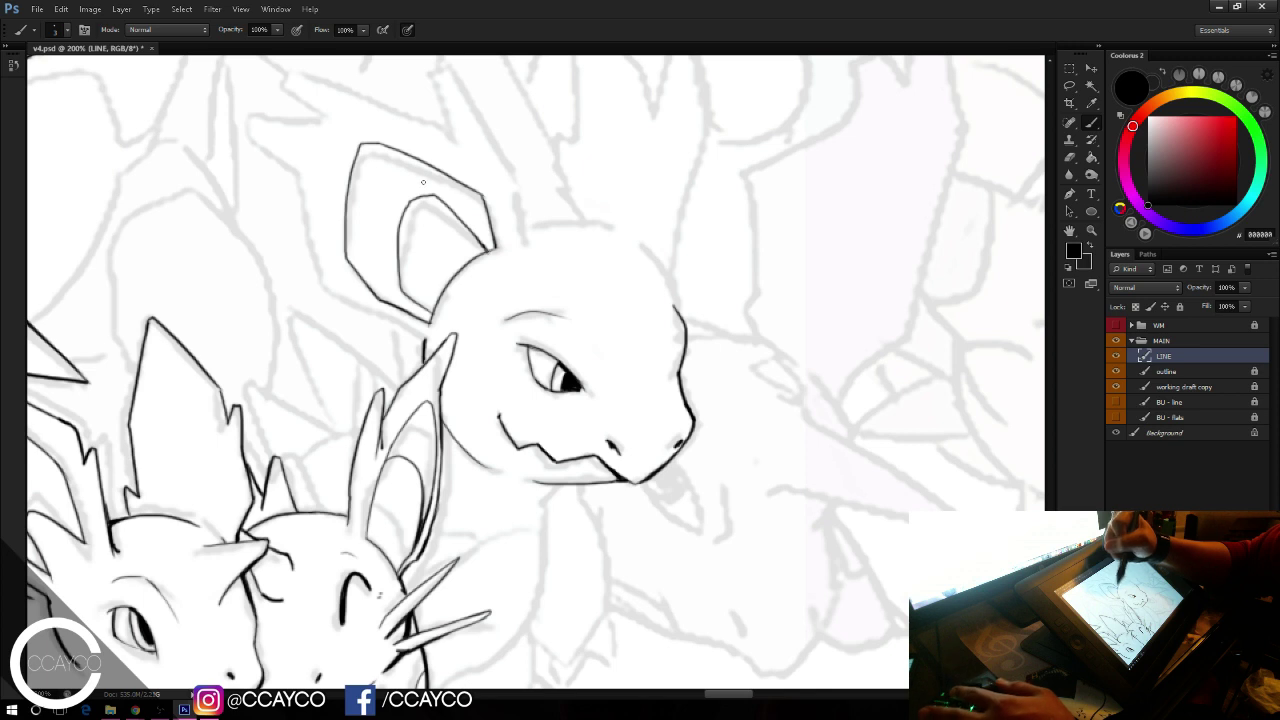
# Step: Ink the outer contour of the larger creature's ear, with its jagged tips and the spike running down to the head
pyautogui.moveTo(328, 292); pyautogui.dragTo(416, 328)
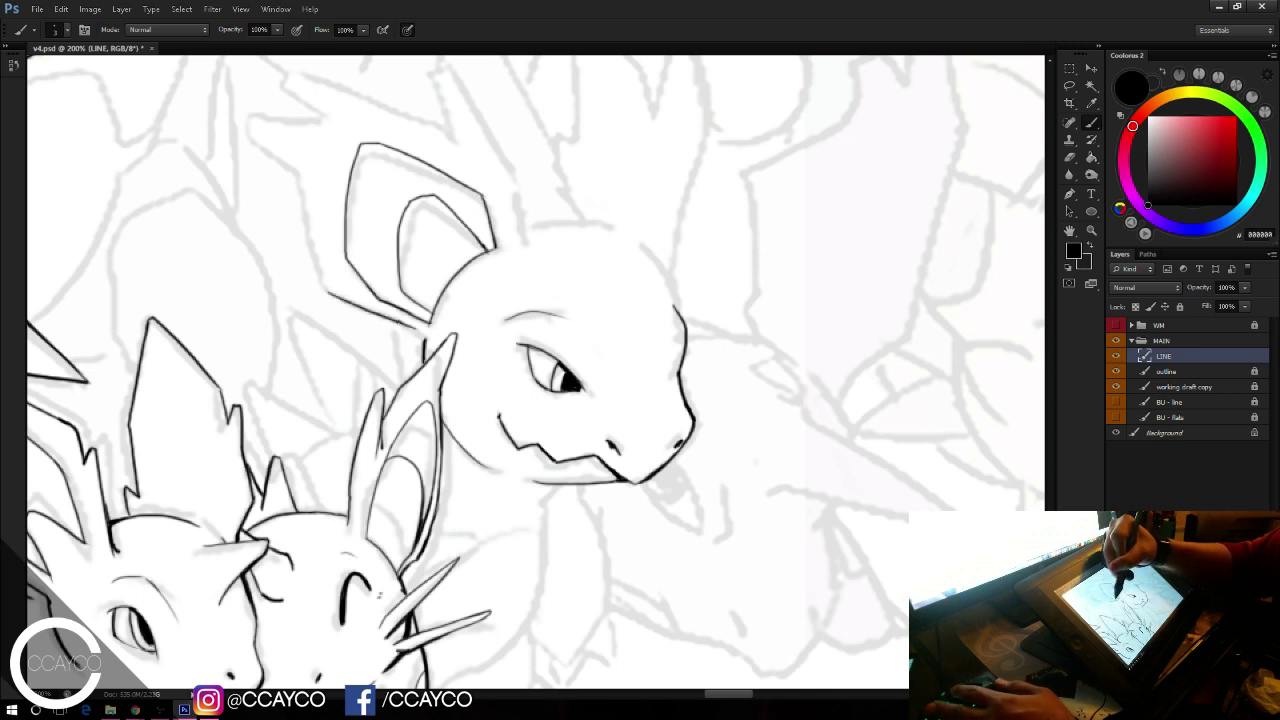
pyautogui.moveTo(323, 293); pyautogui.dragTo(297, 172)
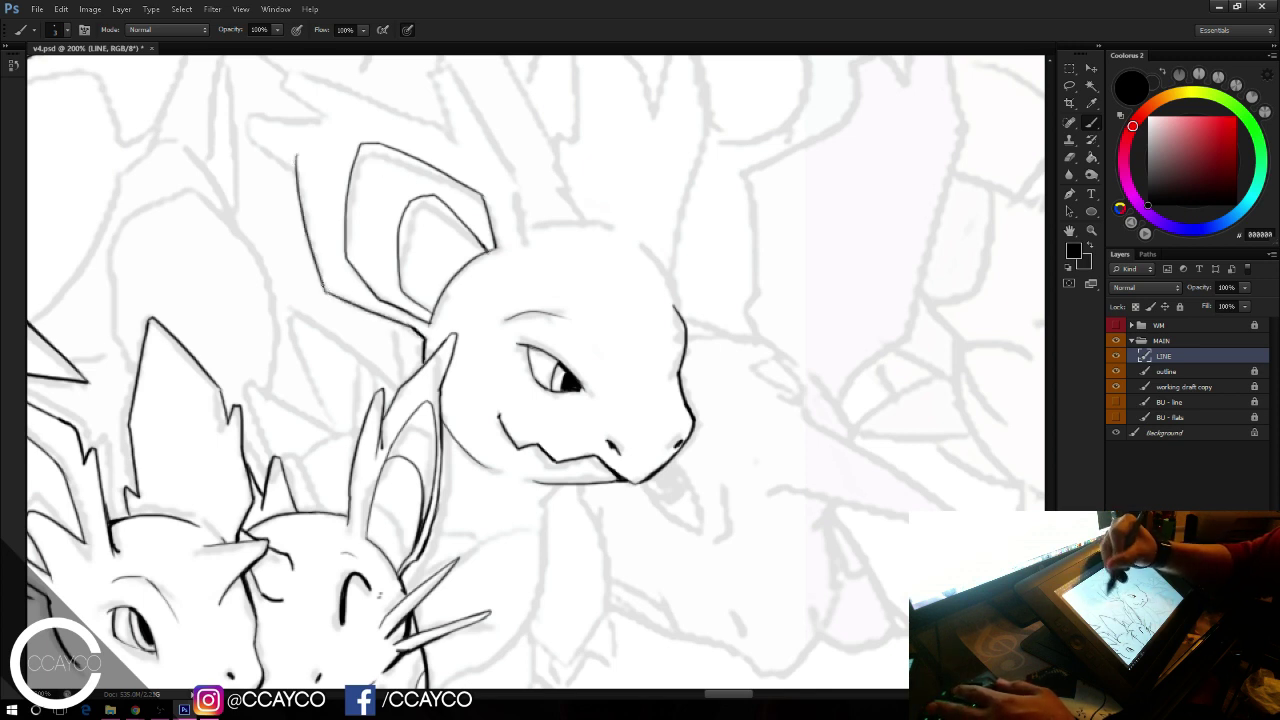
pyautogui.moveTo(323, 296)
pyautogui.mouseDown()
pyautogui.moveTo(372, 310)
pyautogui.moveTo(307, 229)
pyautogui.mouseUp()
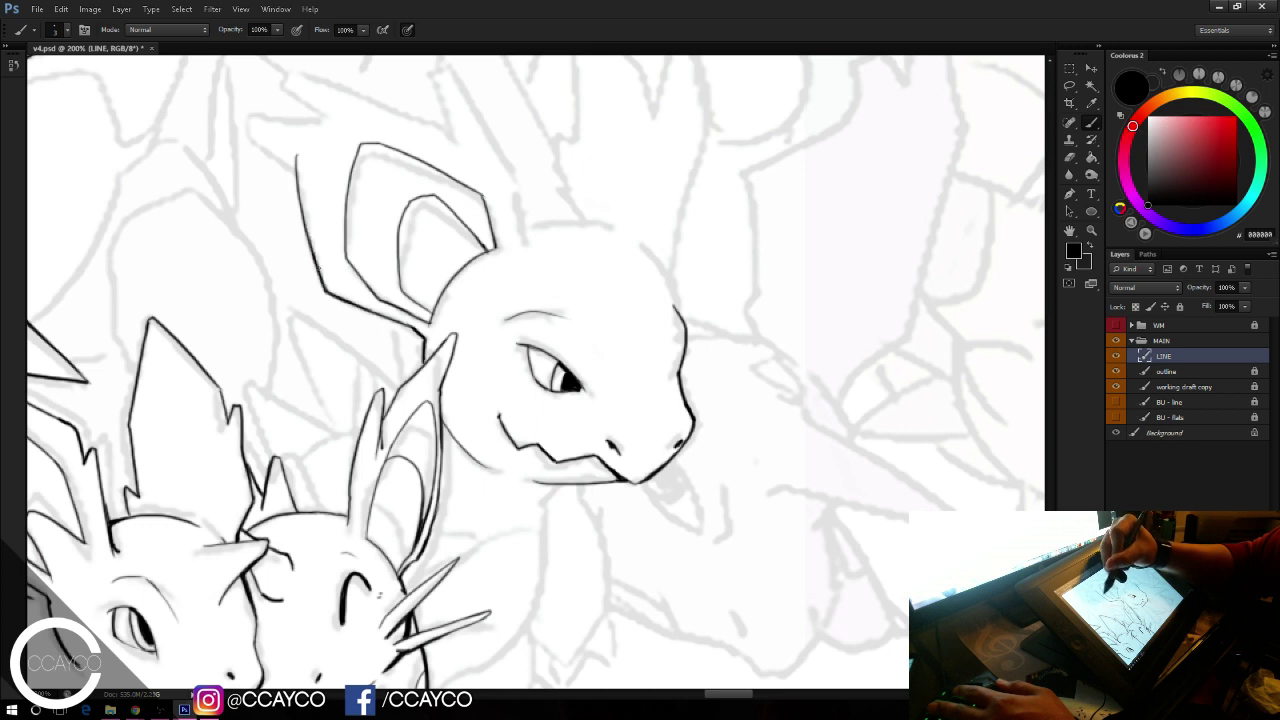
pyautogui.moveTo(364, 144)
pyautogui.mouseDown()
pyautogui.moveTo(399, 244)
pyautogui.moveTo(331, 268)
pyautogui.moveTo(299, 217)
pyautogui.moveTo(362, 219)
pyautogui.moveTo(332, 197)
pyautogui.moveTo(383, 202)
pyautogui.moveTo(337, 184)
pyautogui.moveTo(460, 225)
pyautogui.moveTo(494, 258)
pyautogui.moveTo(464, 179)
pyautogui.moveTo(536, 268)
pyautogui.moveTo(559, 348)
pyautogui.mouseUp()
pyautogui.press('e')
pyautogui.press('b')
pyautogui.hotkey('ctrl', 'z')
pyautogui.hotkey('ctrl', 'z')
pyautogui.moveTo(518, 235)
pyautogui.mouseDown()
pyautogui.moveTo(549, 285)
pyautogui.moveTo(561, 349)
pyautogui.mouseUp()
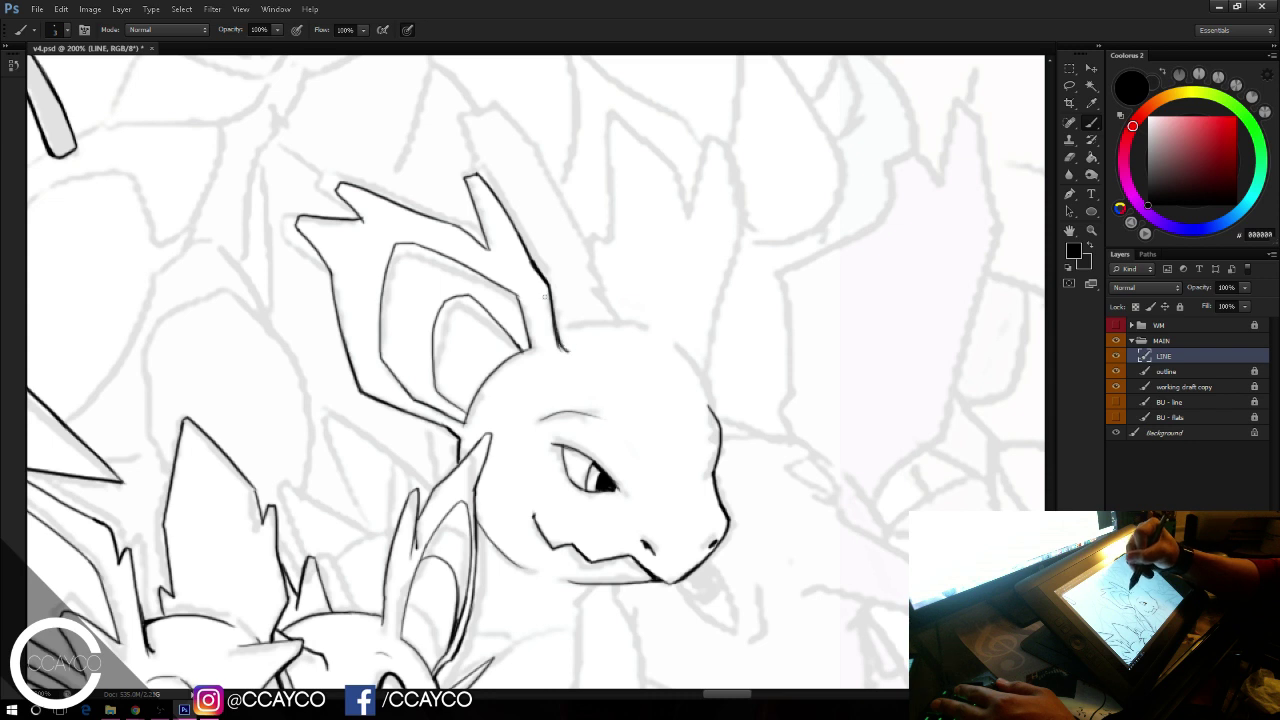
pyautogui.press('e')
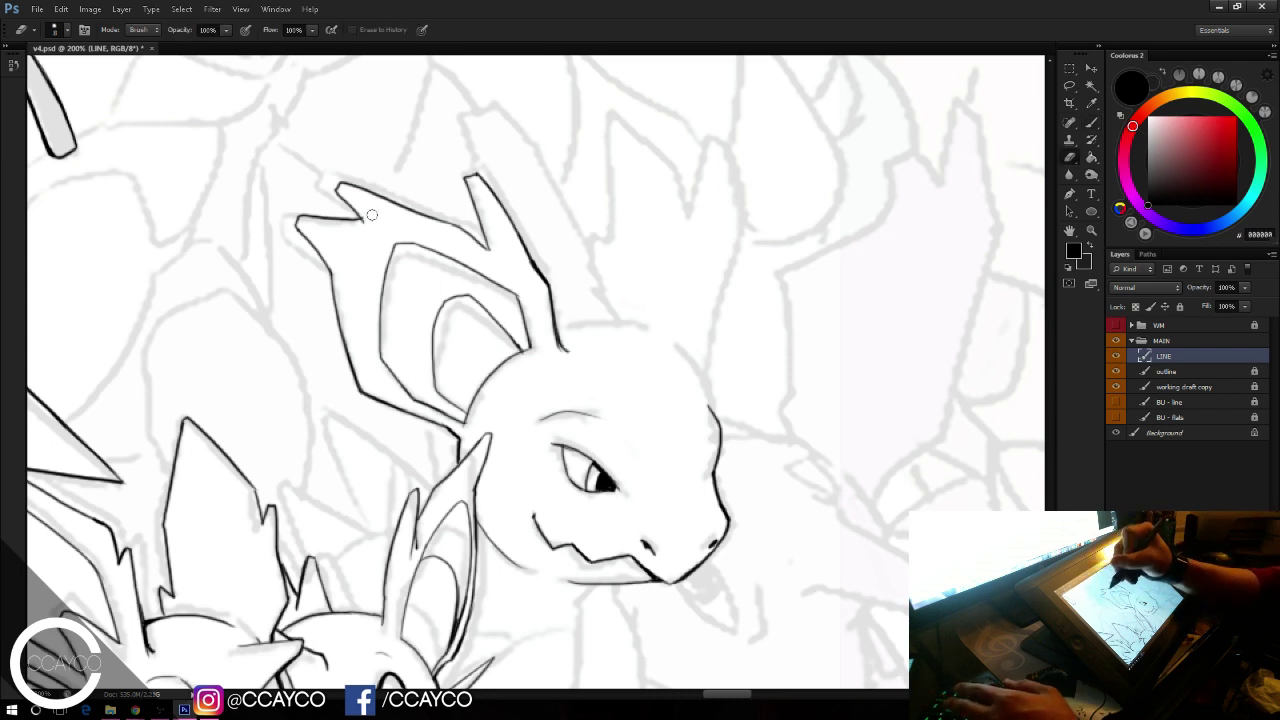
# Step: Ink the larger creature's forehead curve and the crown line starting at the base of its ear
pyautogui.moveTo(608, 291); pyautogui.dragTo(590, 294)
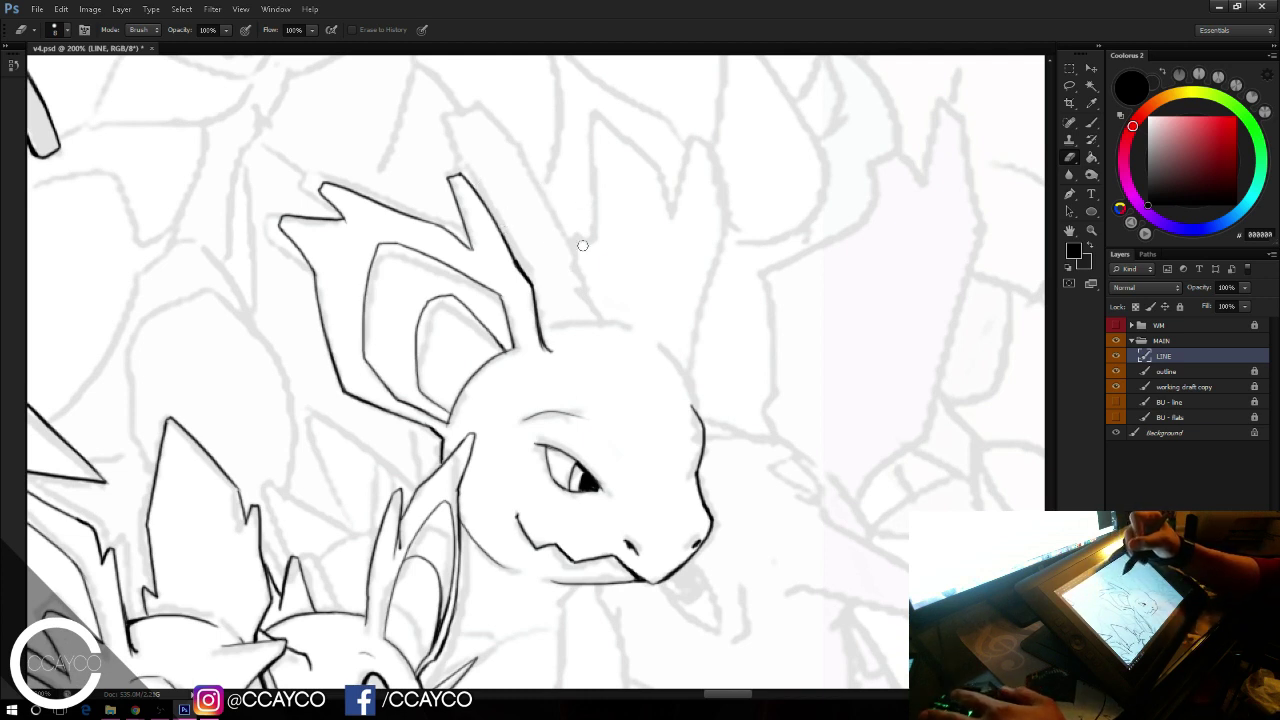
pyautogui.press('b')
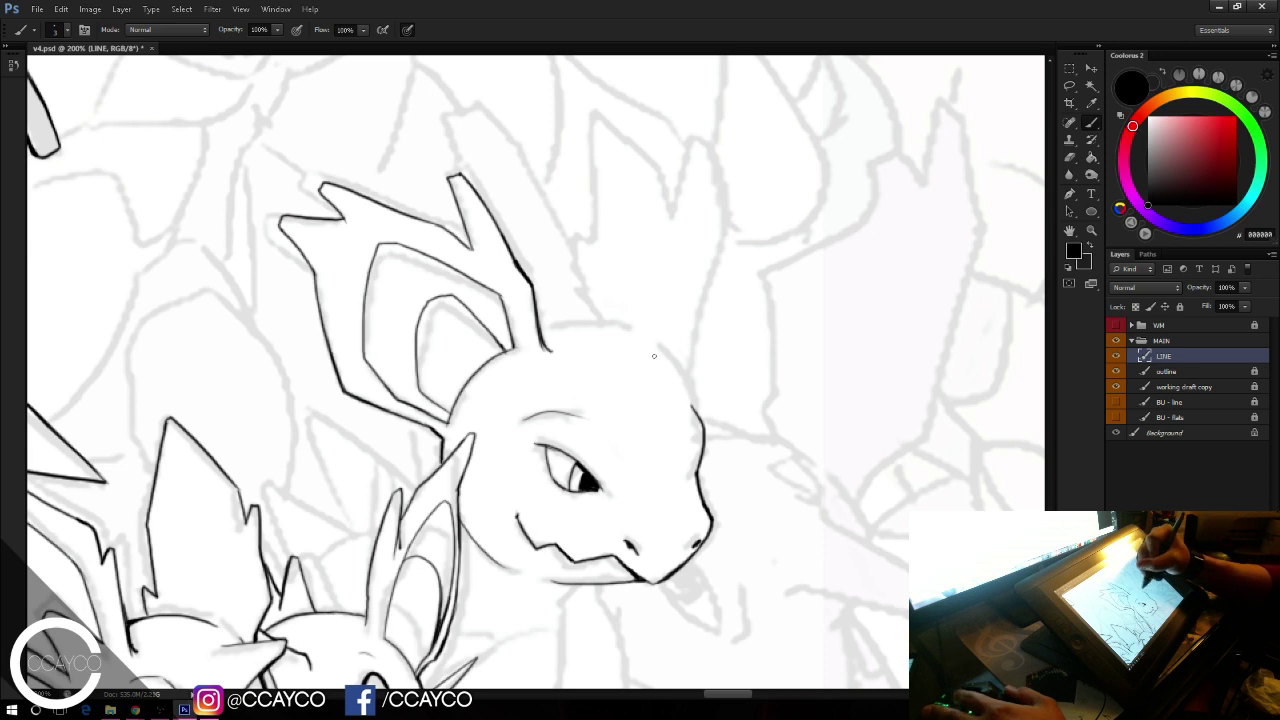
pyautogui.moveTo(651, 353); pyautogui.dragTo(697, 410)
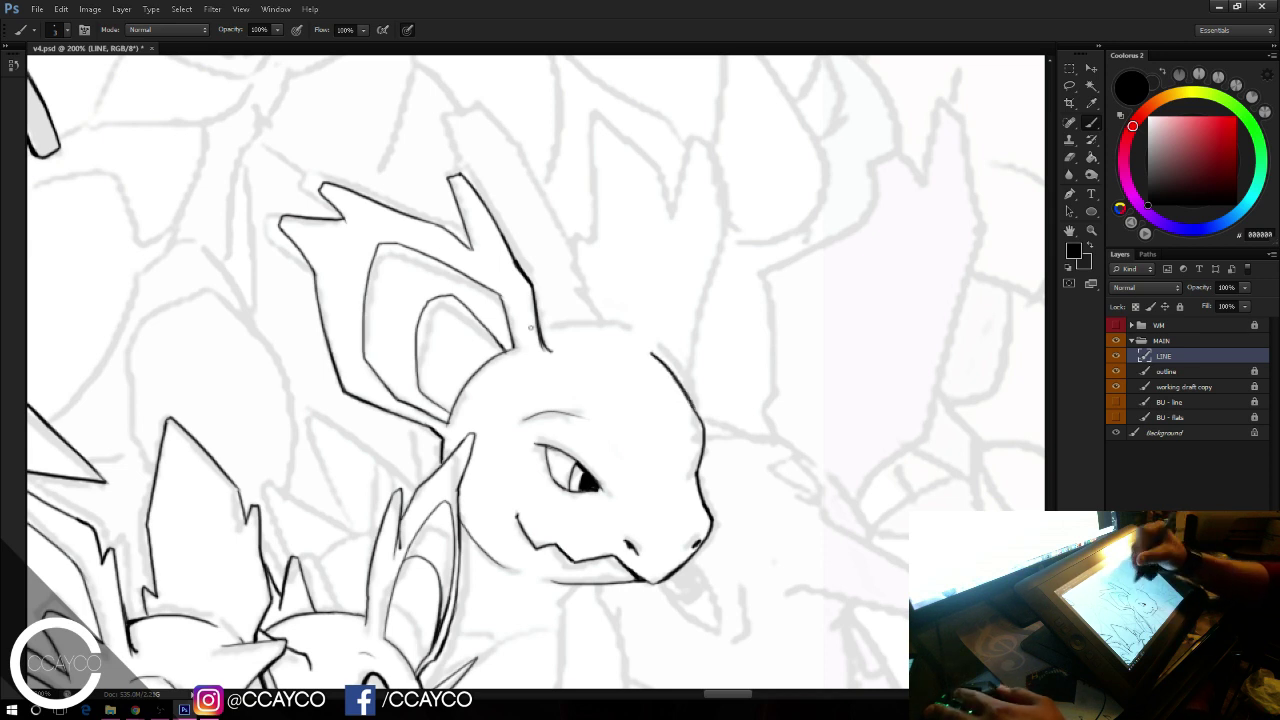
pyautogui.moveTo(543, 338); pyautogui.dragTo(625, 343)
pyautogui.hotkey('ctrl', 'z')
pyautogui.hotkey('ctrl', 'z')
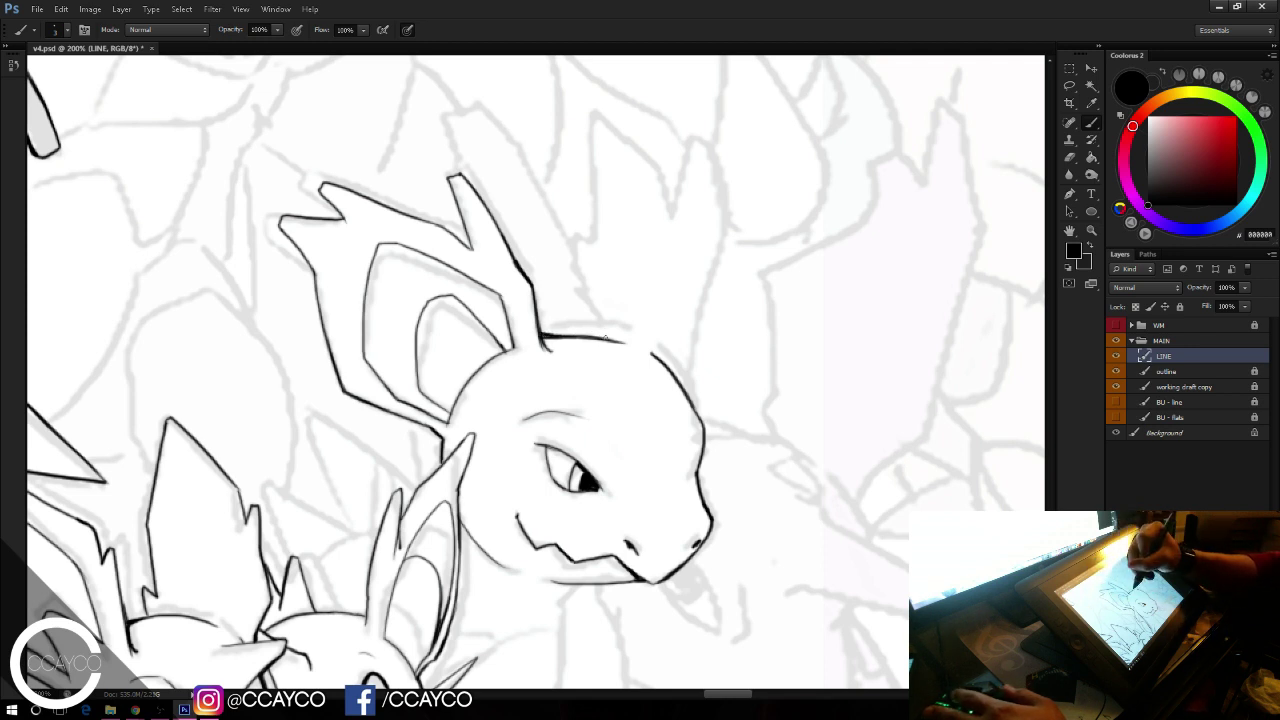
# Step: Ink the inner jagged edge and notched tip of the larger creature's far ear, trimming the overshoot at the notch
pyautogui.moveTo(603, 338); pyautogui.dragTo(582, 238)
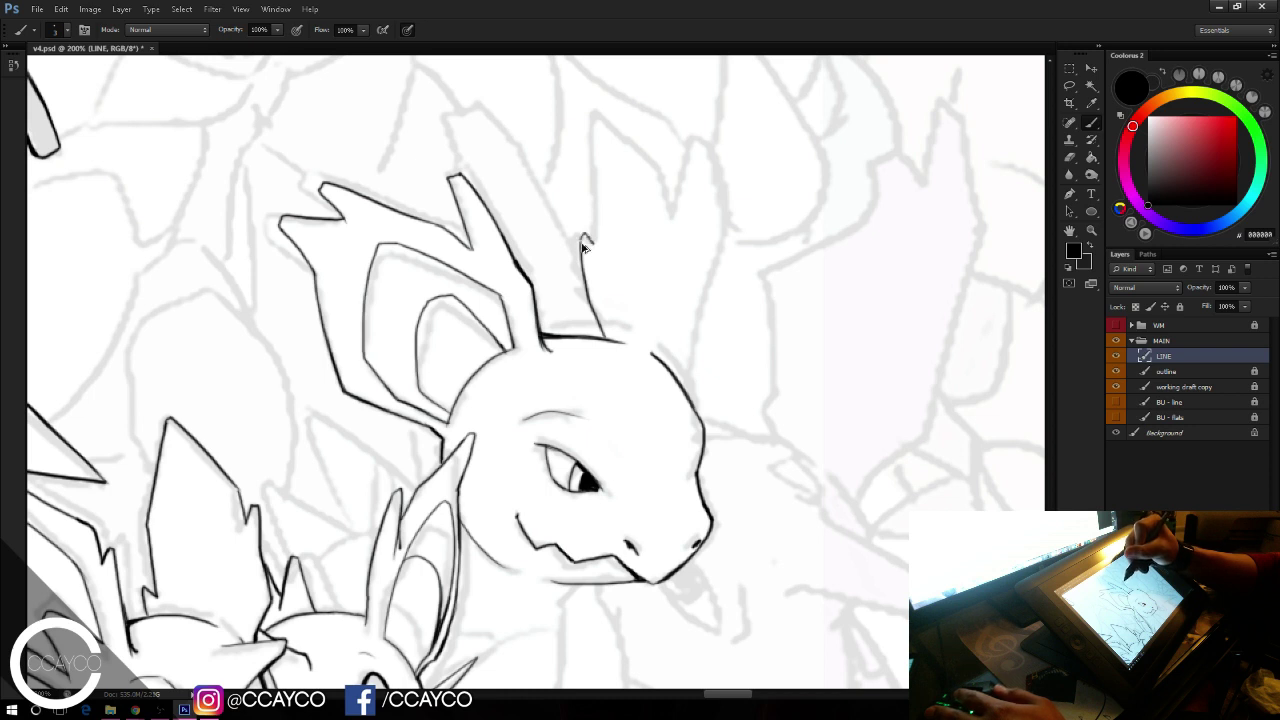
pyautogui.moveTo(582, 240)
pyautogui.mouseDown()
pyautogui.moveTo(602, 99)
pyautogui.moveTo(665, 168)
pyautogui.moveTo(665, 186)
pyautogui.moveTo(696, 128)
pyautogui.mouseUp()
pyautogui.hotkey('ctrl', 'z')
pyautogui.moveTo(671, 193); pyautogui.dragTo(688, 141)
pyautogui.press('e')
pyautogui.moveTo(676, 219); pyautogui.dragTo(673, 198)
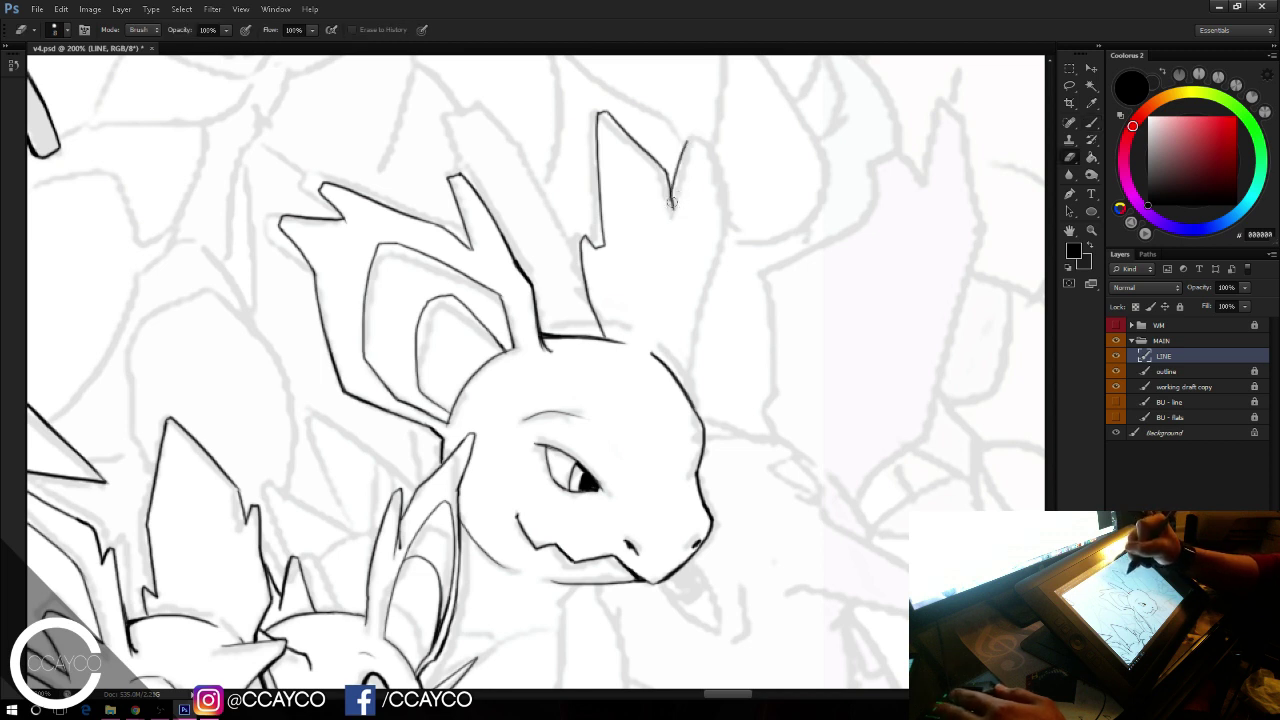
# Step: Ink the outer edge of the far ear from its second tip down to the forehead
pyautogui.press('b')
pyautogui.moveTo(687, 141)
pyautogui.mouseDown()
pyautogui.moveTo(698, 140)
pyautogui.moveTo(733, 236)
pyautogui.moveTo(693, 398)
pyautogui.moveTo(713, 325)
pyautogui.mouseUp()
pyautogui.moveTo(697, 372); pyautogui.dragTo(792, 207)
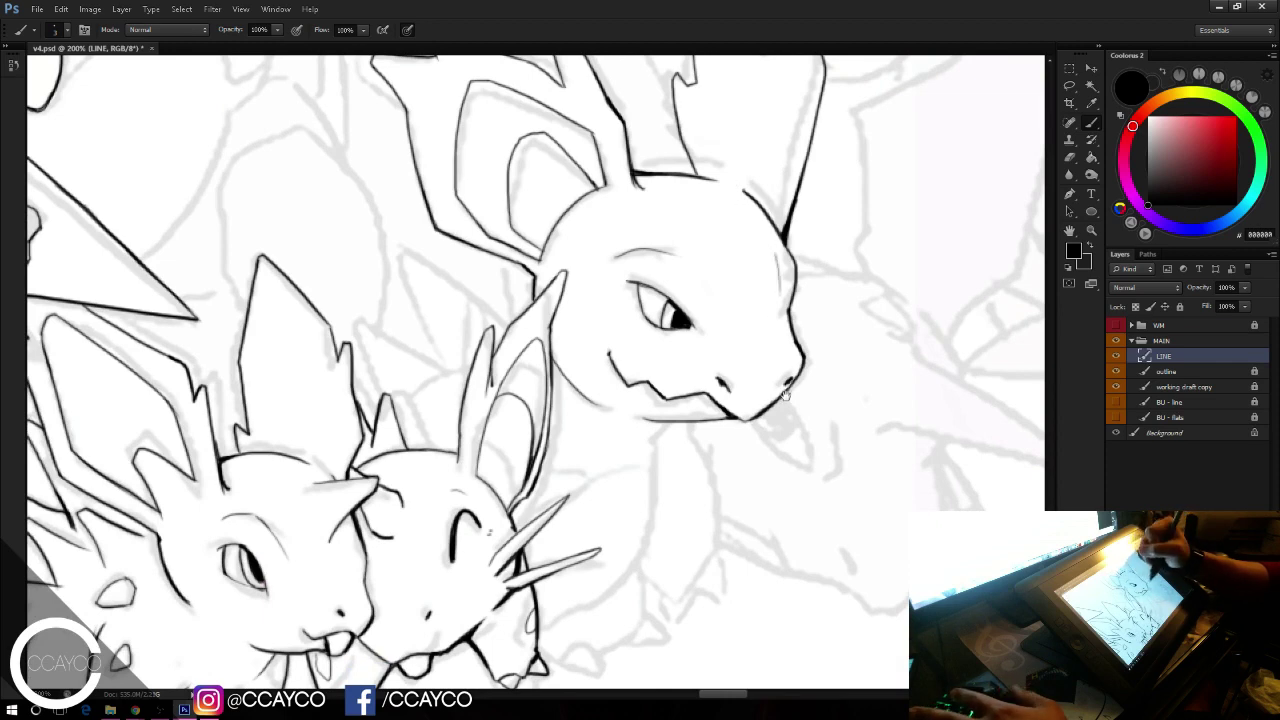
# Step: Ink the front contour of the larger creature's arm from below the chin down to its clawed paw
pyautogui.moveTo(773, 357); pyautogui.dragTo(765, 210)
pyautogui.moveTo(685, 258); pyautogui.dragTo(654, 305)
pyautogui.hotkey('ctrl', 'z')
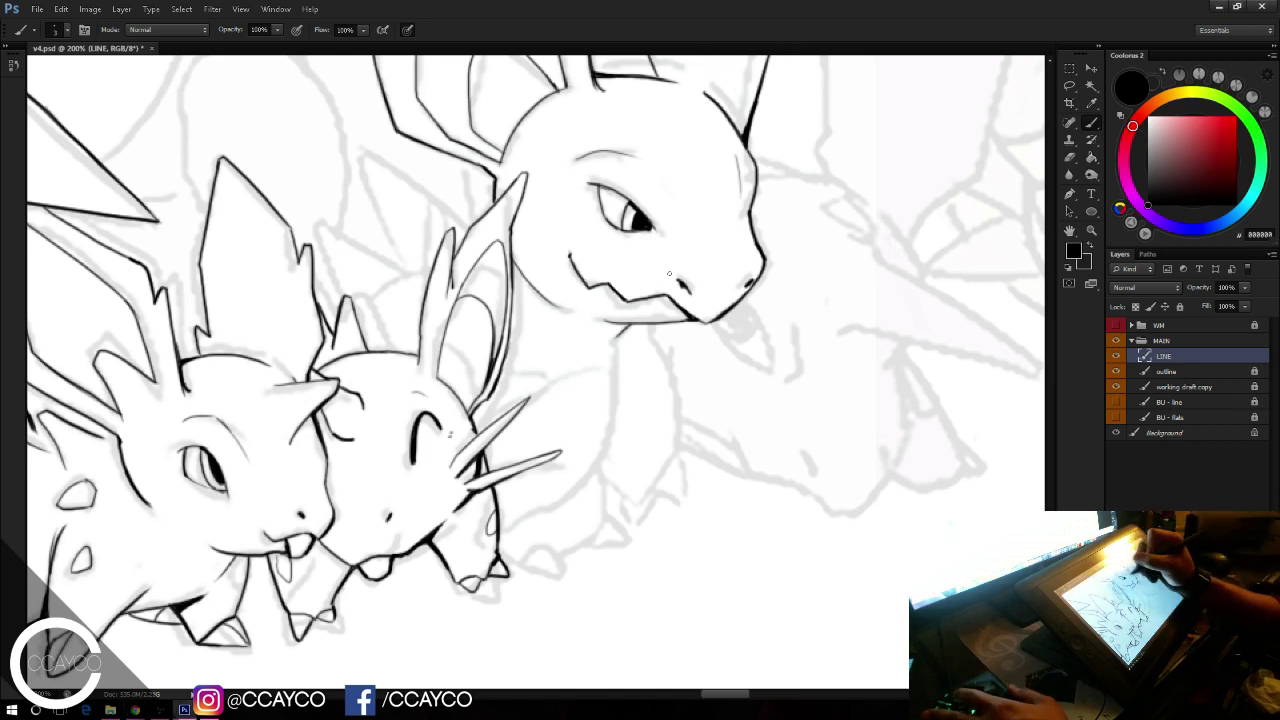
pyautogui.moveTo(656, 324); pyautogui.dragTo(674, 445)
pyautogui.hotkey('ctrl', 'z')
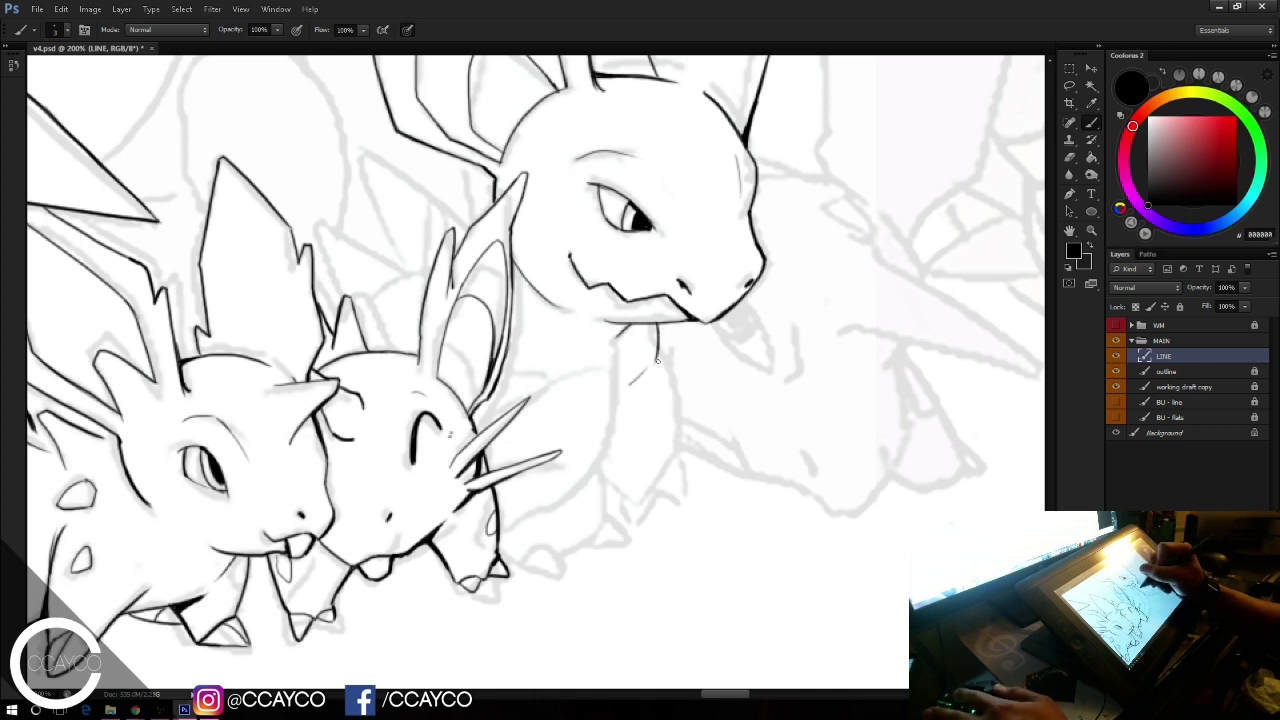
pyautogui.moveTo(657, 360)
pyautogui.mouseDown()
pyautogui.moveTo(672, 446)
pyautogui.moveTo(657, 488)
pyautogui.moveTo(673, 500)
pyautogui.mouseUp()
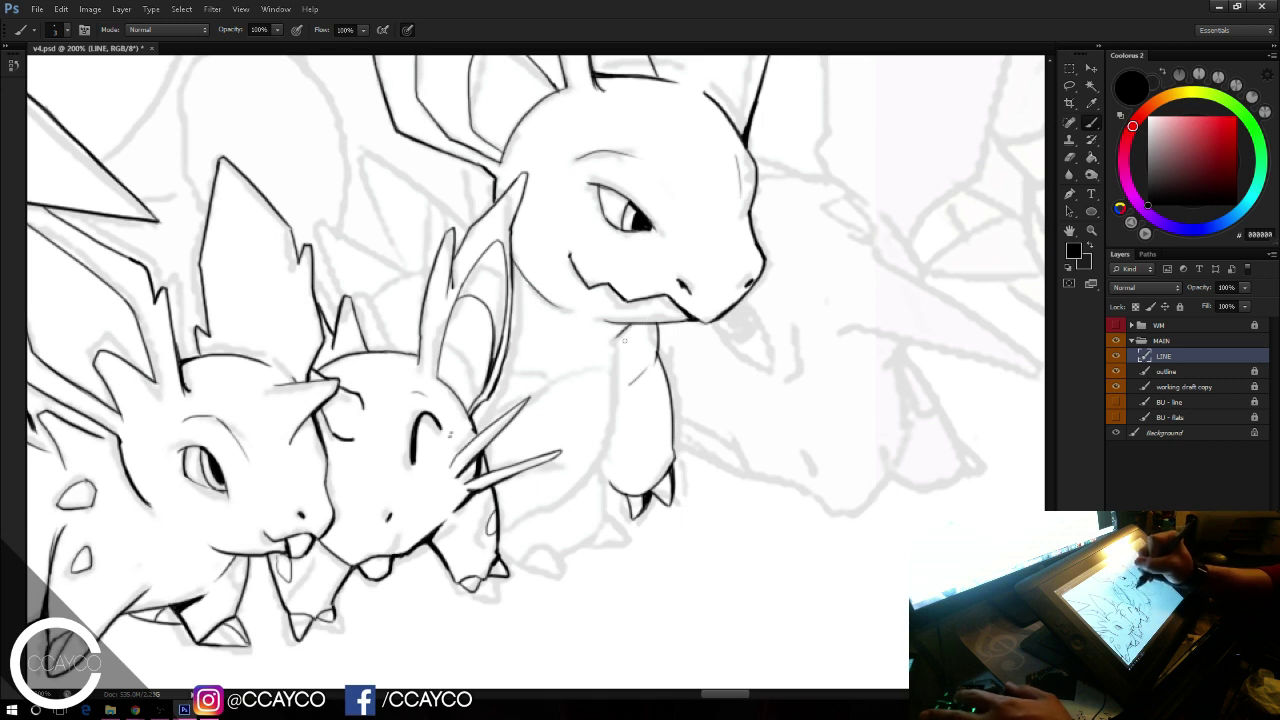
# Step: Ink the back contour of the larger creature's arm from the neck down to the paw
pyautogui.moveTo(628, 322)
pyautogui.mouseDown()
pyautogui.moveTo(618, 440)
pyautogui.moveTo(604, 456)
pyautogui.mouseUp()
pyautogui.hotkey('ctrl', 'z')
pyautogui.hotkey('ctrl', 'z')
pyautogui.moveTo(619, 343); pyautogui.dragTo(611, 448)
pyautogui.hotkey('ctrl', 'z')
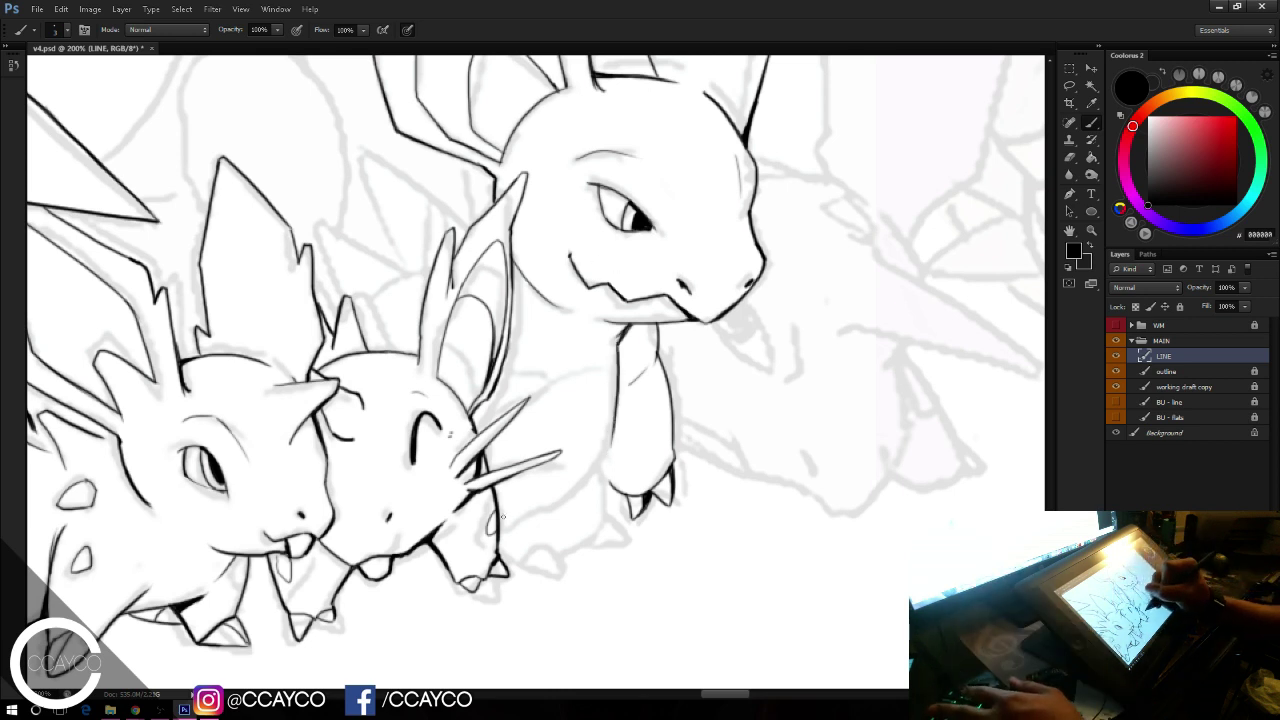
# Step: Ink the lower curve of the larger creature's thigh and the front edge of the leg beneath it
pyautogui.moveTo(508, 521); pyautogui.dragTo(579, 495)
pyautogui.hotkey('ctrl', 'z')
pyautogui.hotkey('ctrl', 'z')
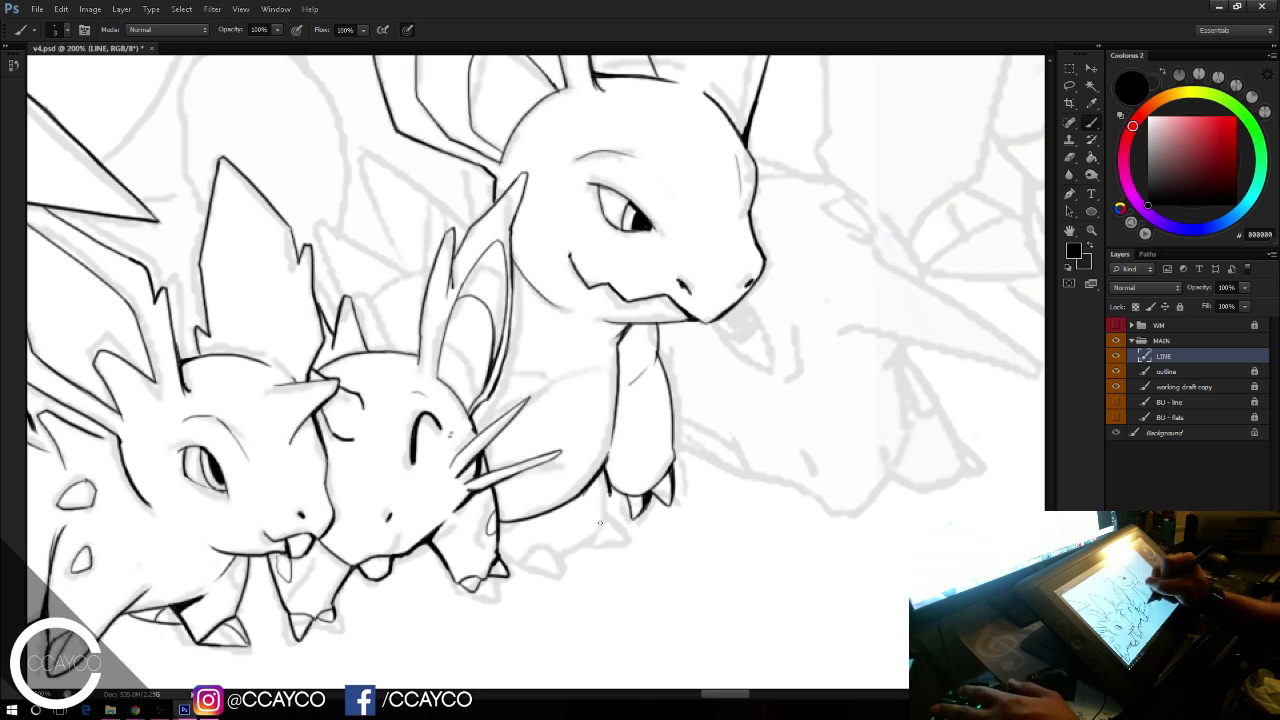
pyautogui.moveTo(600, 523); pyautogui.dragTo(597, 533)
pyautogui.moveTo(610, 488)
pyautogui.mouseDown()
pyautogui.moveTo(597, 535)
pyautogui.moveTo(606, 492)
pyautogui.mouseUp()
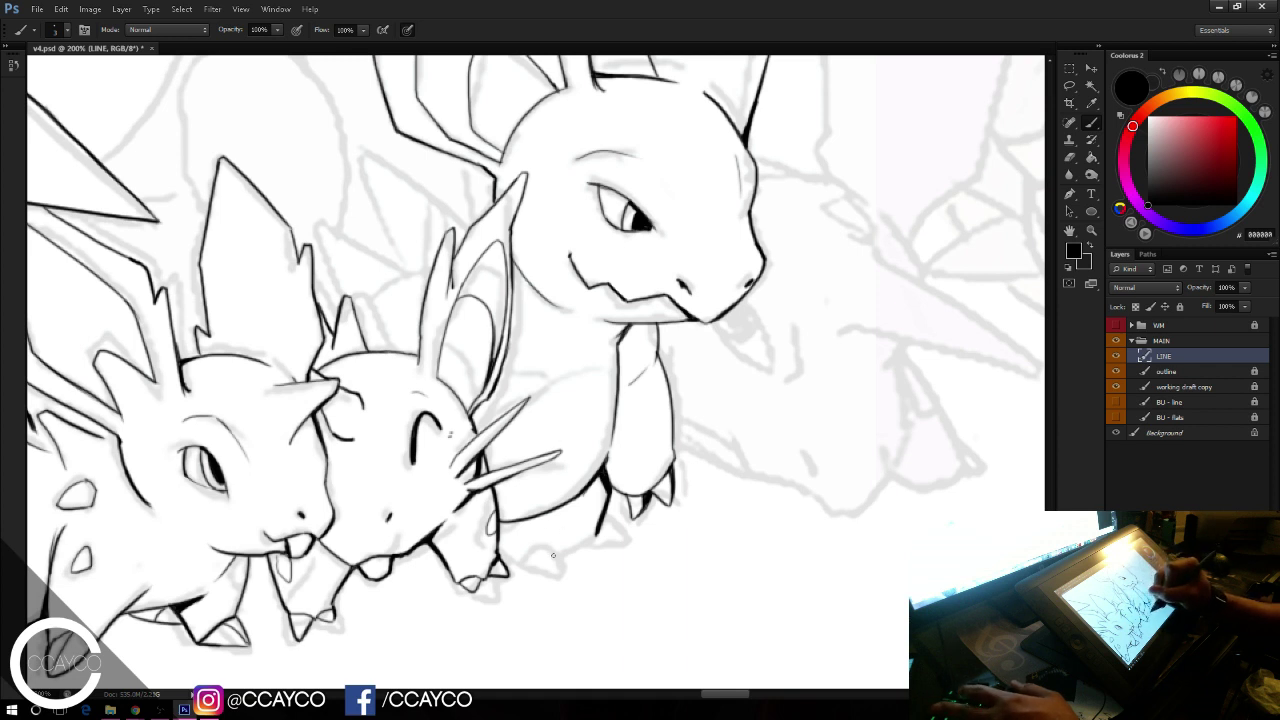
# Step: Ink the rounded toes and the small front claw on the larger creature's foot
pyautogui.moveTo(553, 555)
pyautogui.mouseDown()
pyautogui.moveTo(595, 541)
pyautogui.moveTo(595, 558)
pyautogui.moveTo(596, 541)
pyautogui.moveTo(576, 565)
pyautogui.mouseUp()
pyautogui.hotkey('ctrl', 'z')
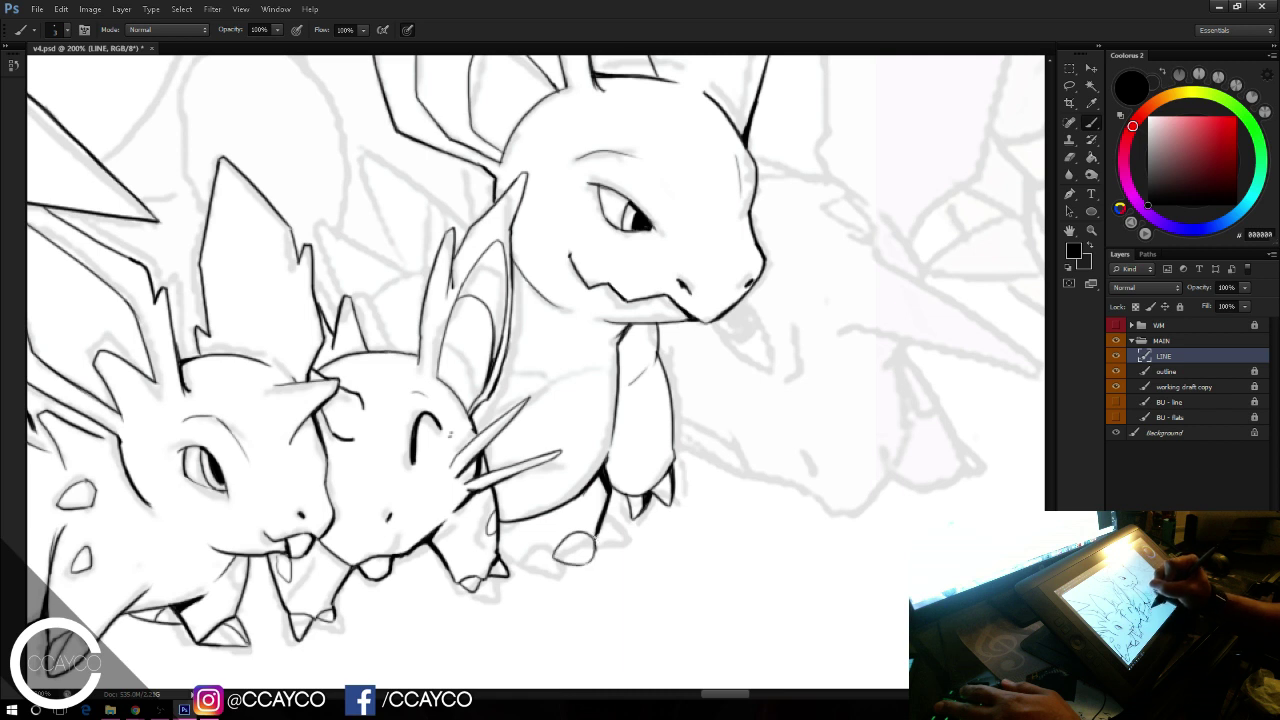
pyautogui.hotkey('ctrl', 'alt', 'z')
pyautogui.hotkey('ctrl', 'alt', 'z')
pyautogui.moveTo(596, 538); pyautogui.dragTo(615, 535)
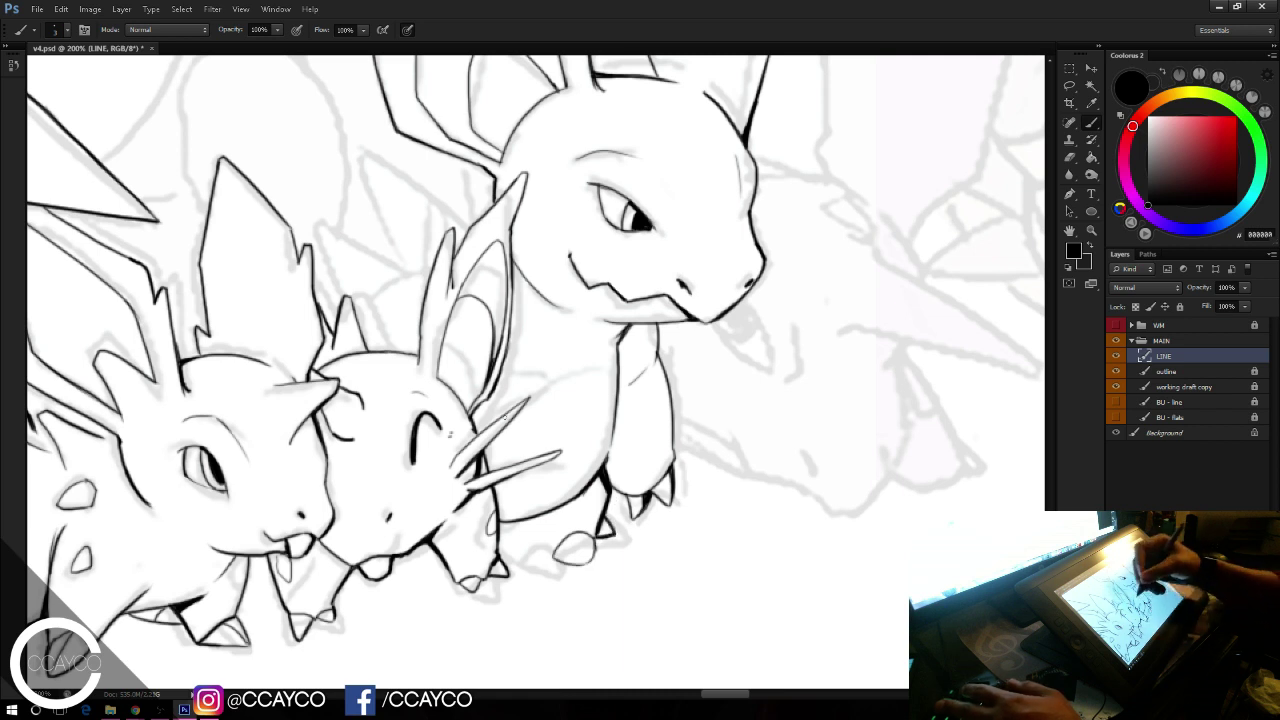
pyautogui.moveTo(504, 547); pyautogui.dragTo(552, 556)
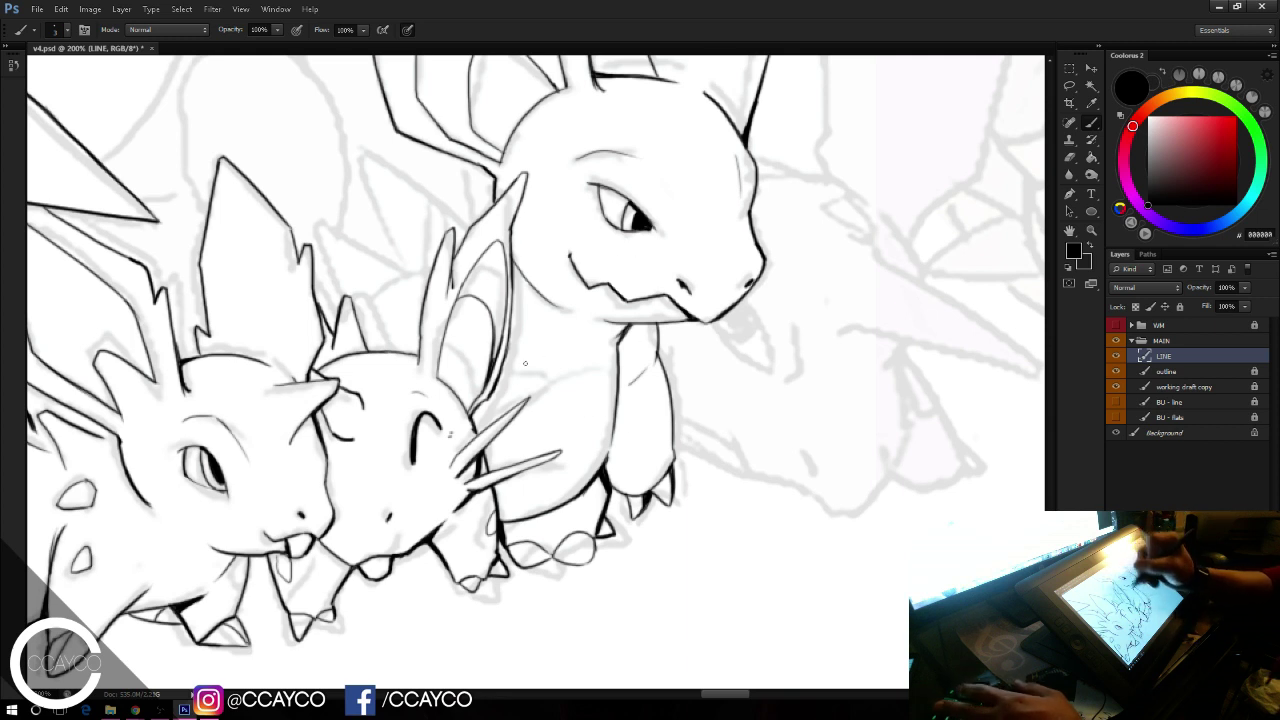
# Step: Ink the rounded upper contour of the larger creature's thigh, from behind the whiskers to the arm
pyautogui.moveTo(506, 407)
pyautogui.mouseDown()
pyautogui.moveTo(590, 350)
pyautogui.moveTo(615, 372)
pyautogui.mouseUp()
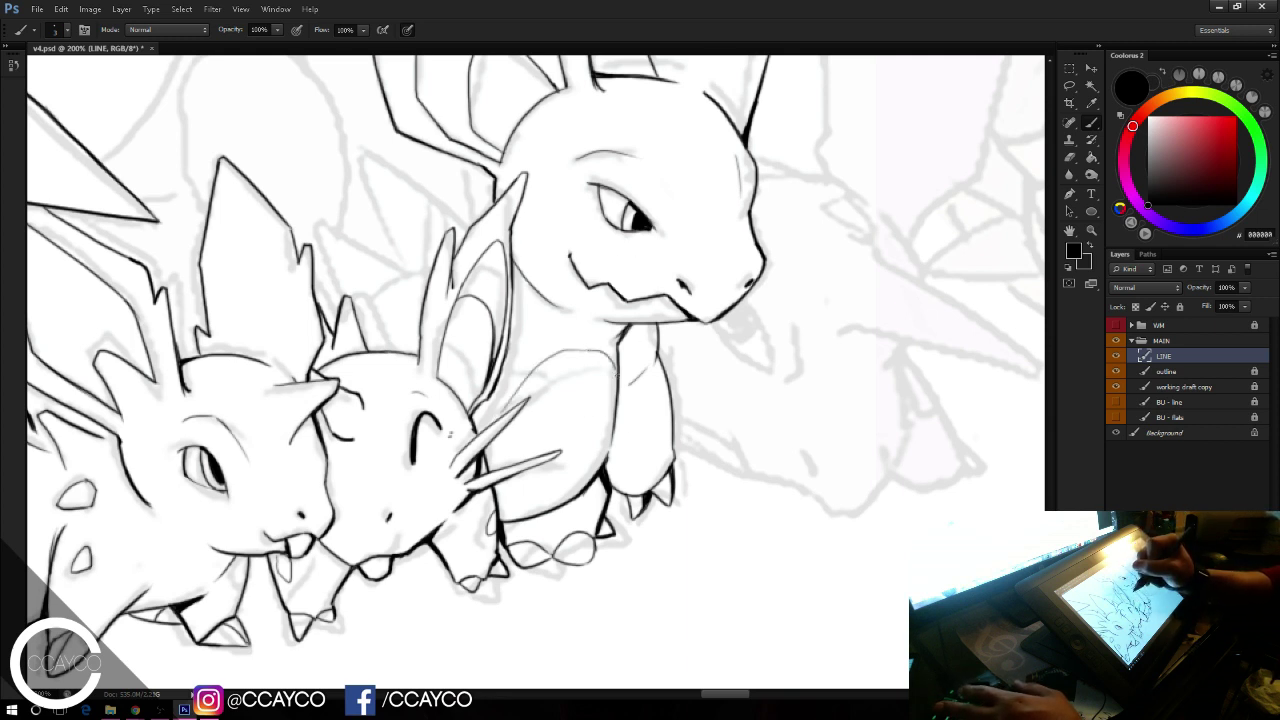
pyautogui.moveTo(607, 460); pyautogui.dragTo(614, 412)
pyautogui.hotkey('ctrl', 'z')
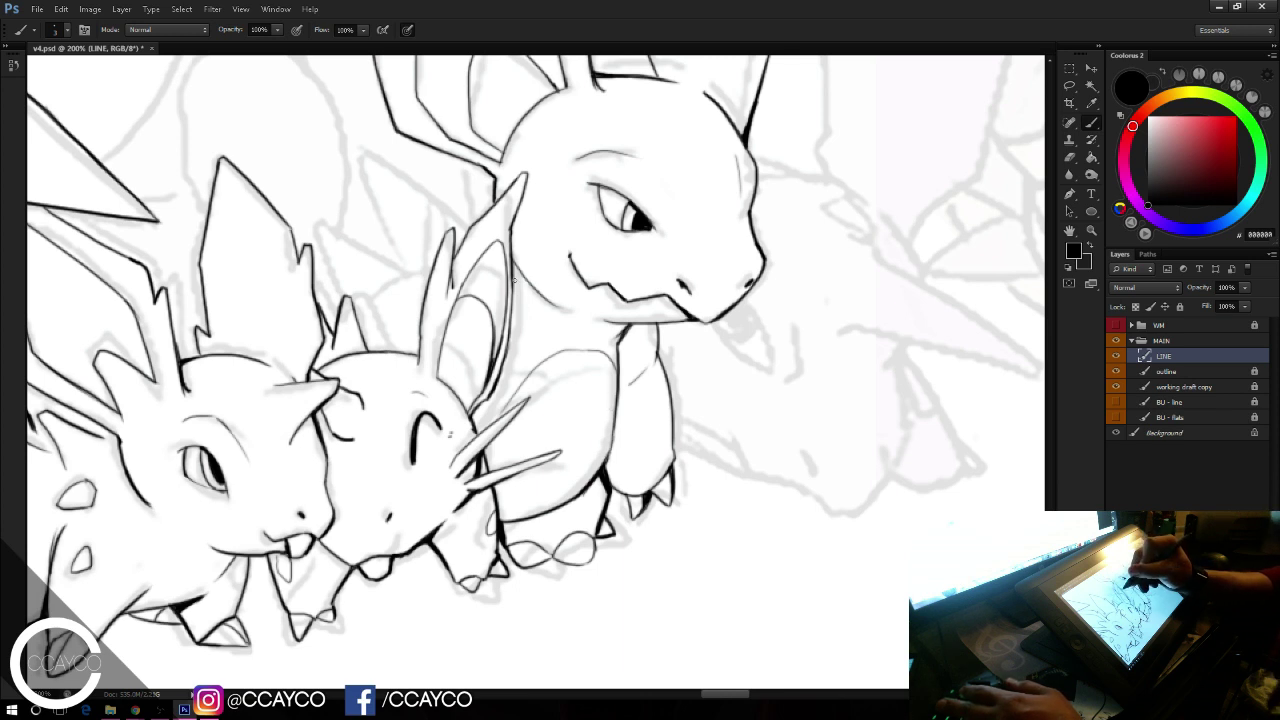
# Step: Ink the large pointed back spike behind the whiskered creature's ear and the short line joining it to the larger ear
pyautogui.press('e')
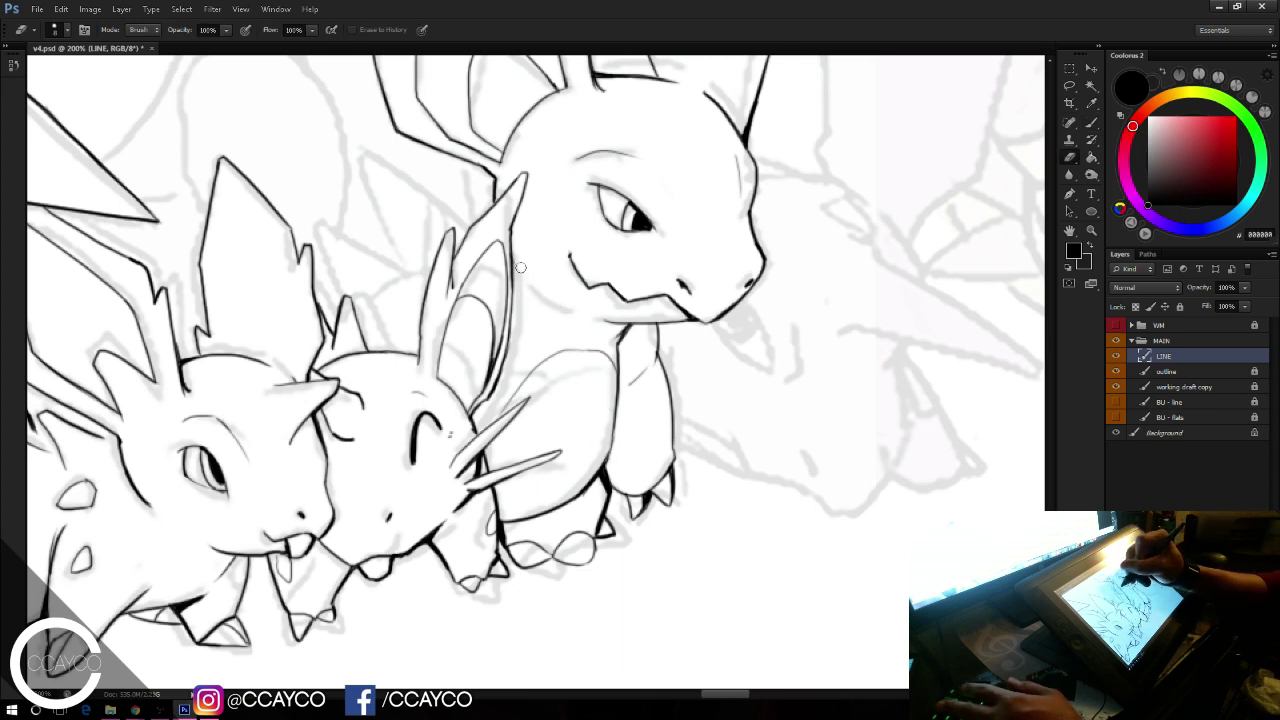
pyautogui.moveTo(763, 208); pyautogui.dragTo(794, 297)
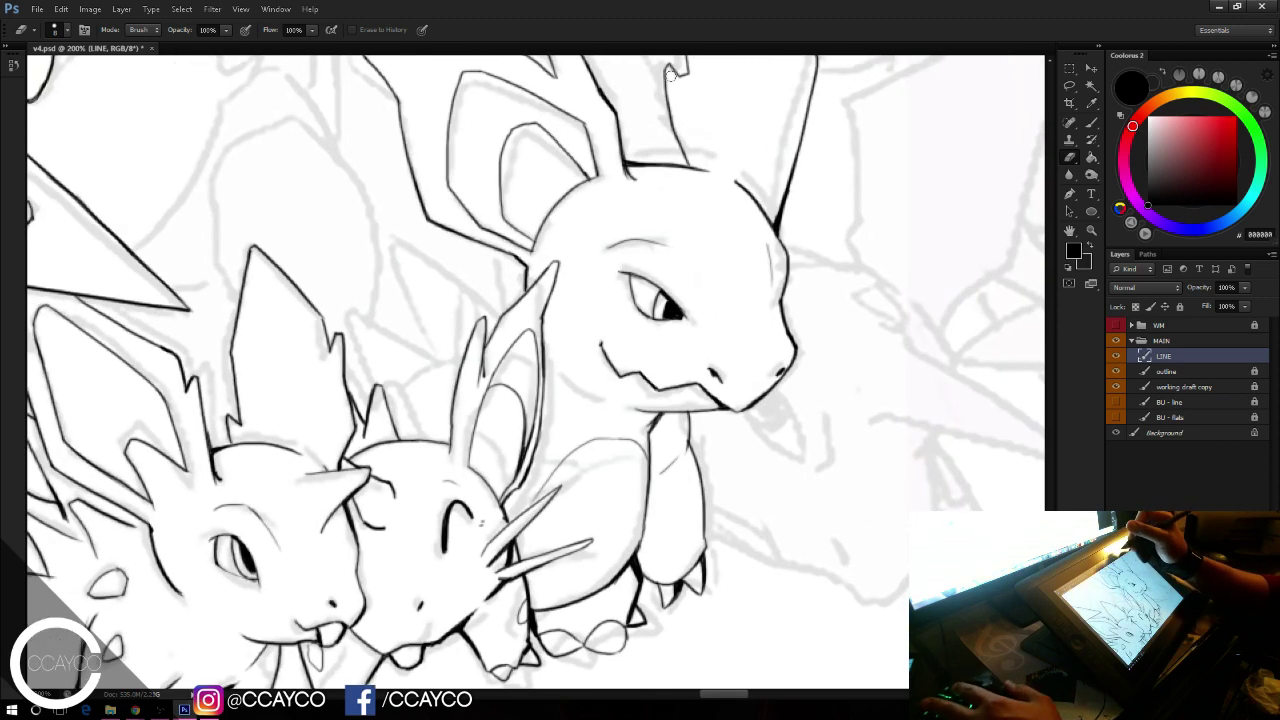
pyautogui.moveTo(631, 260); pyautogui.dragTo(659, 228)
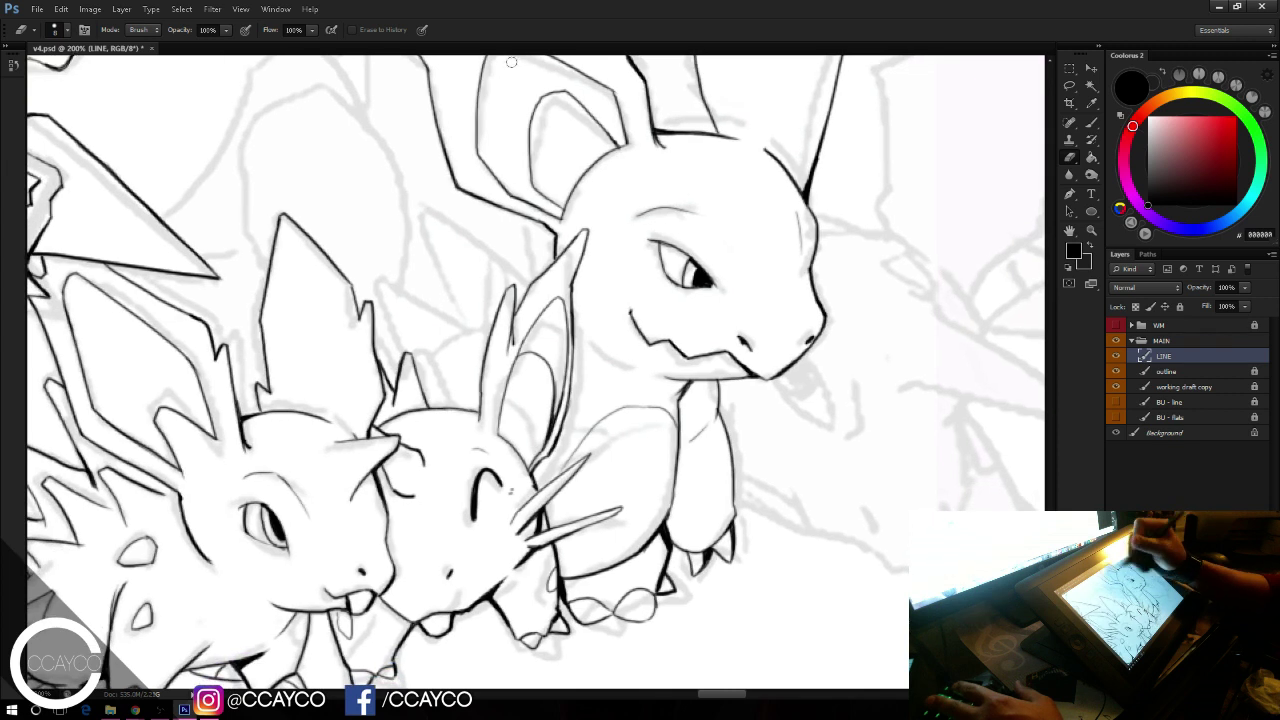
pyautogui.press('b')
pyautogui.moveTo(433, 207); pyautogui.dragTo(533, 281)
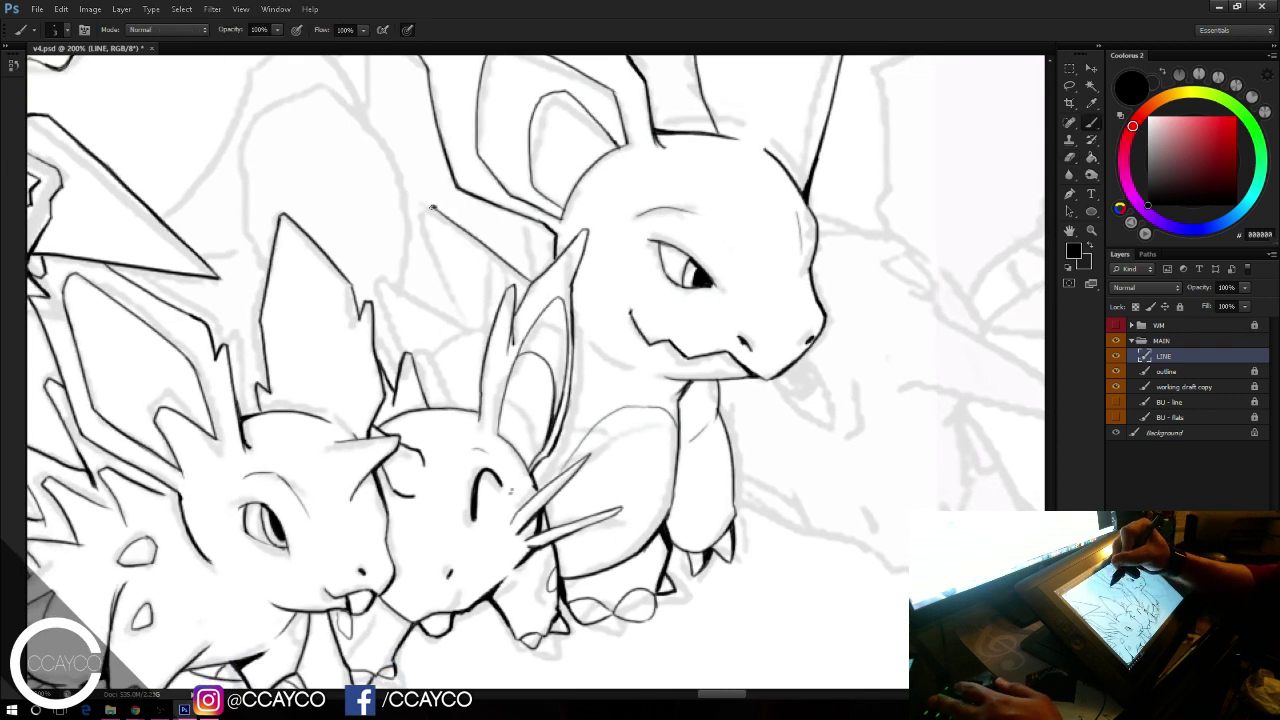
pyautogui.moveTo(432, 208); pyautogui.dragTo(458, 314)
pyautogui.hotkey('ctrl', 'z')
pyautogui.moveTo(430, 208)
pyautogui.mouseDown()
pyautogui.moveTo(452, 309)
pyautogui.moveTo(473, 330)
pyautogui.mouseUp()
pyautogui.press('e')
pyautogui.press('b')
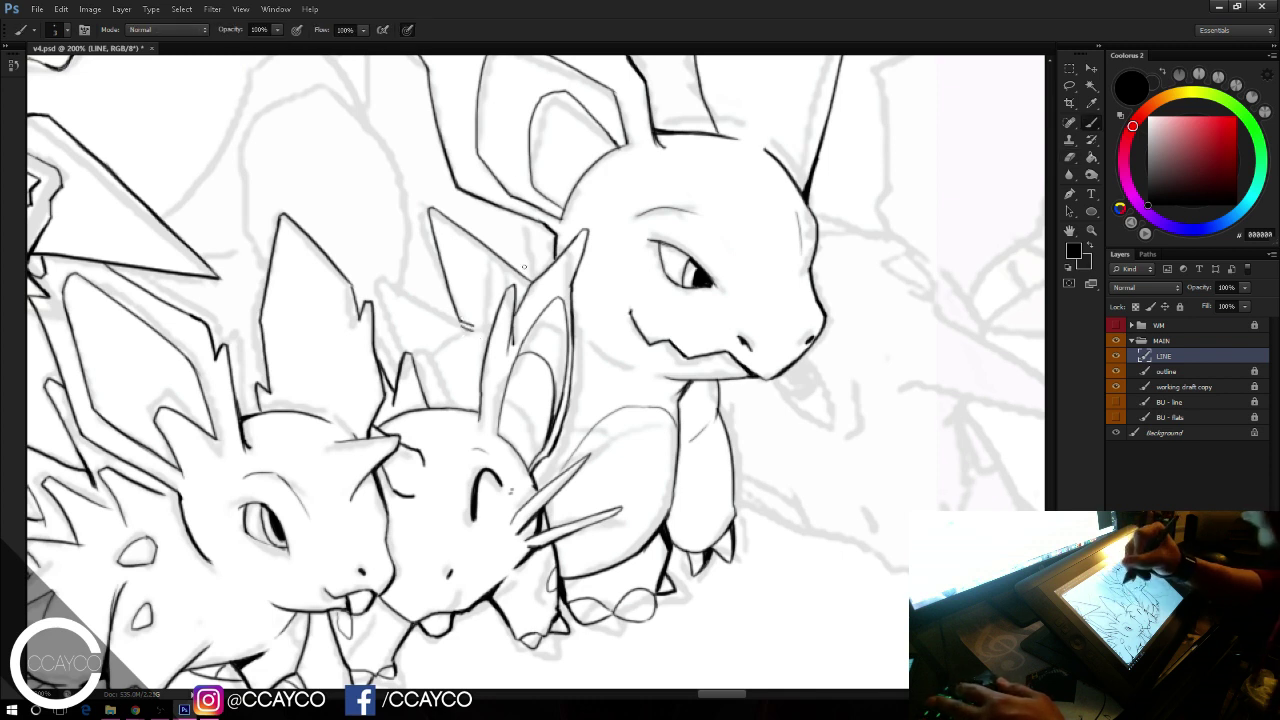
pyautogui.moveTo(528, 217); pyautogui.dragTo(527, 271)
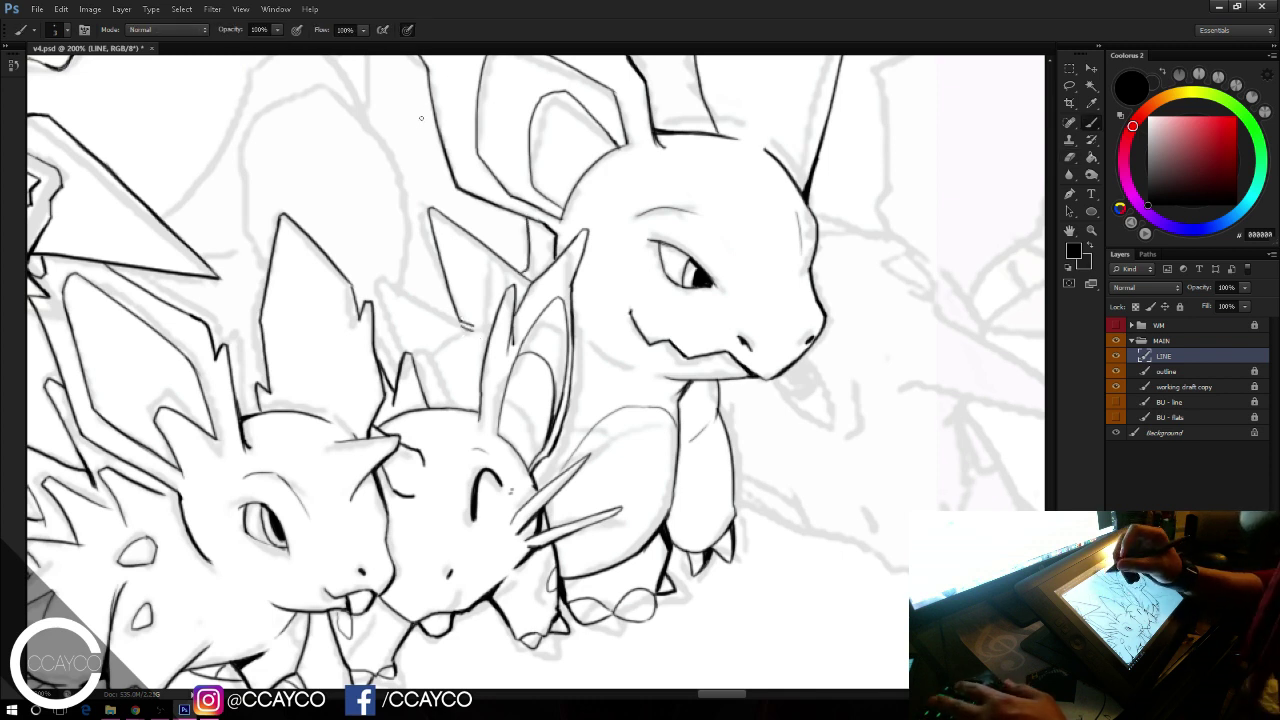
# Step: Ink the short back contour at the base of the large spike, thicken the spike's rear edge and save the document
pyautogui.moveTo(418, 370)
pyautogui.mouseDown()
pyautogui.moveTo(459, 324)
pyautogui.moveTo(440, 260)
pyautogui.moveTo(448, 297)
pyautogui.mouseUp()
pyautogui.hotkey('ctrl', 'z')
pyautogui.hotkey('ctrl', 'z')
pyautogui.moveTo(438, 252); pyautogui.dragTo(449, 291)
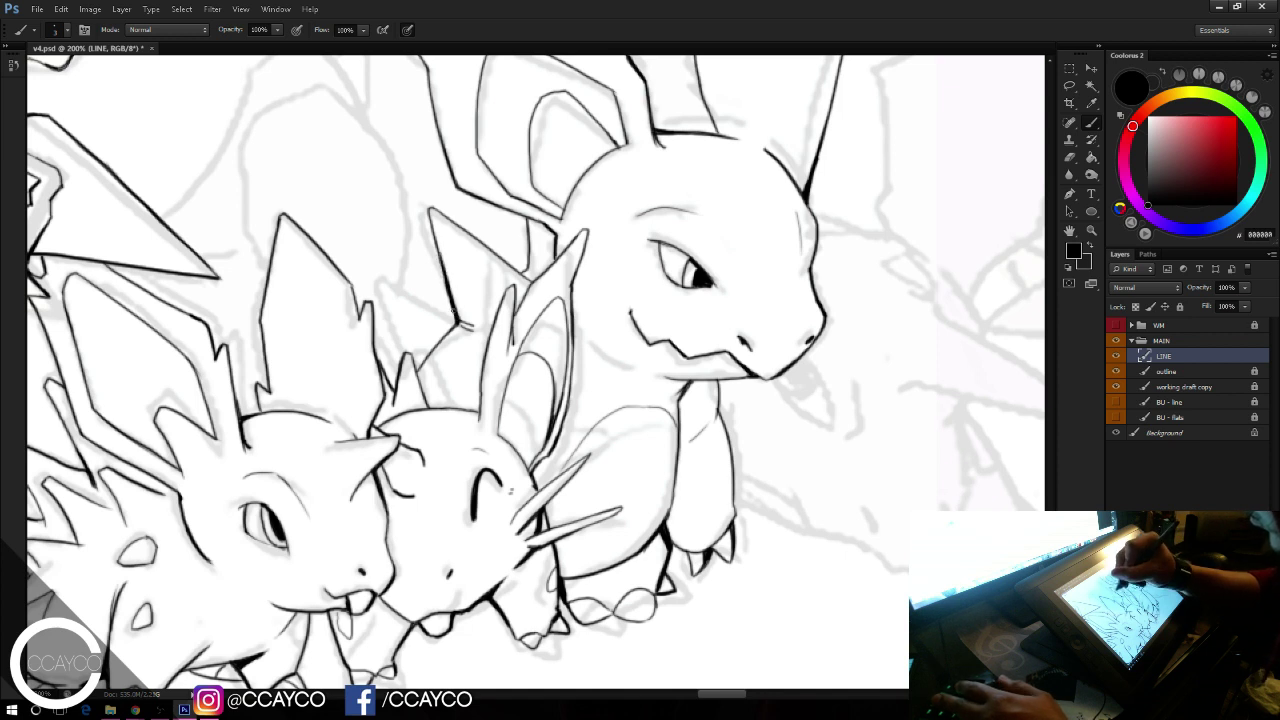
pyautogui.hotkey('ctrl', 's')
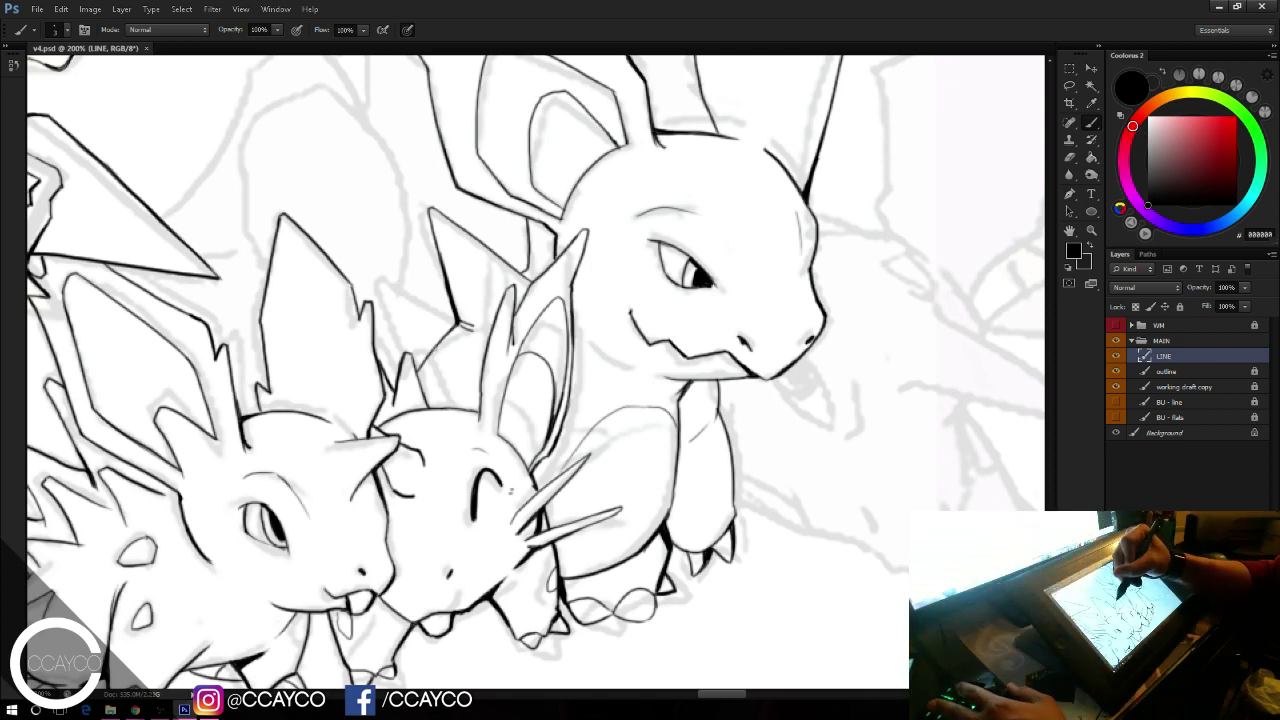
# Step: Ink the small rounded spike and the long pointed spike behind the large one, plus the short body curve below them
pyautogui.moveTo(436, 349)
pyautogui.mouseDown()
pyautogui.moveTo(417, 289)
pyautogui.moveTo(454, 315)
pyautogui.moveTo(451, 301)
pyautogui.moveTo(440, 347)
pyautogui.mouseUp()
pyautogui.hotkey('ctrl', 'z')
pyautogui.hotkey('ctrl', 'z')
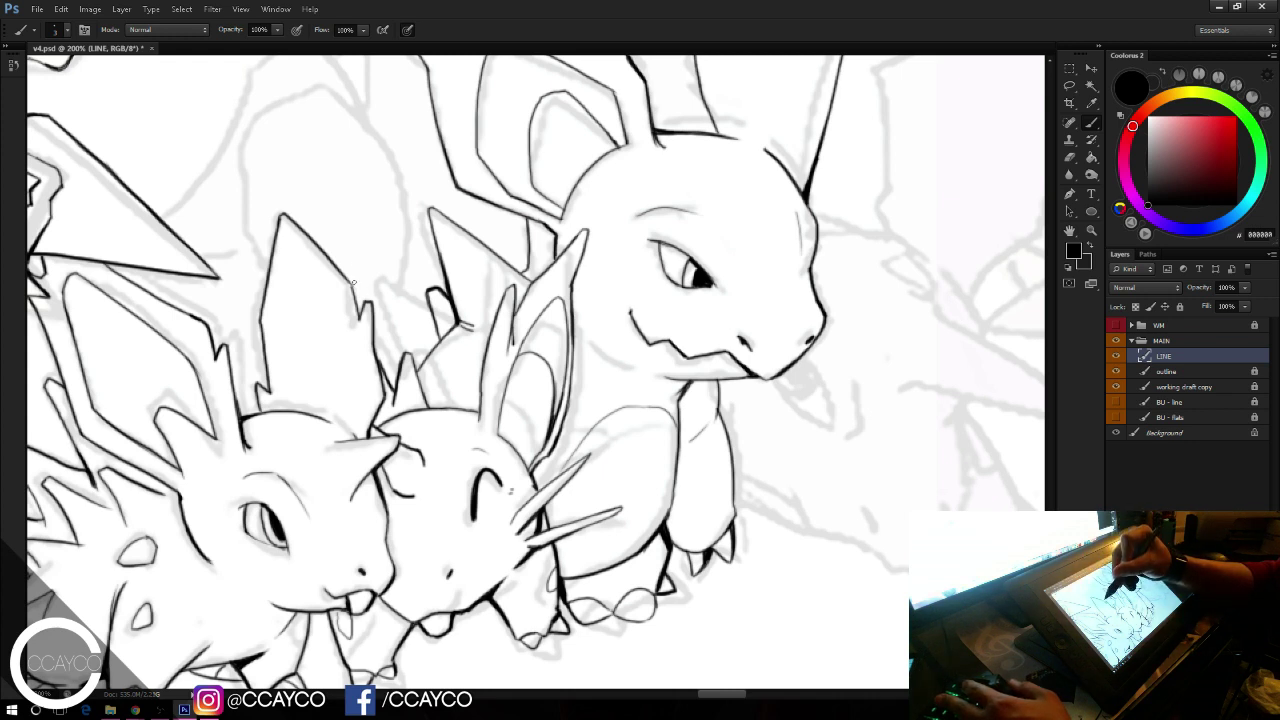
pyautogui.moveTo(355, 256); pyautogui.dragTo(421, 357)
pyautogui.hotkey('ctrl', 'z')
pyautogui.moveTo(348, 274)
pyautogui.mouseDown()
pyautogui.moveTo(377, 278)
pyautogui.moveTo(430, 350)
pyautogui.moveTo(400, 318)
pyautogui.mouseUp()
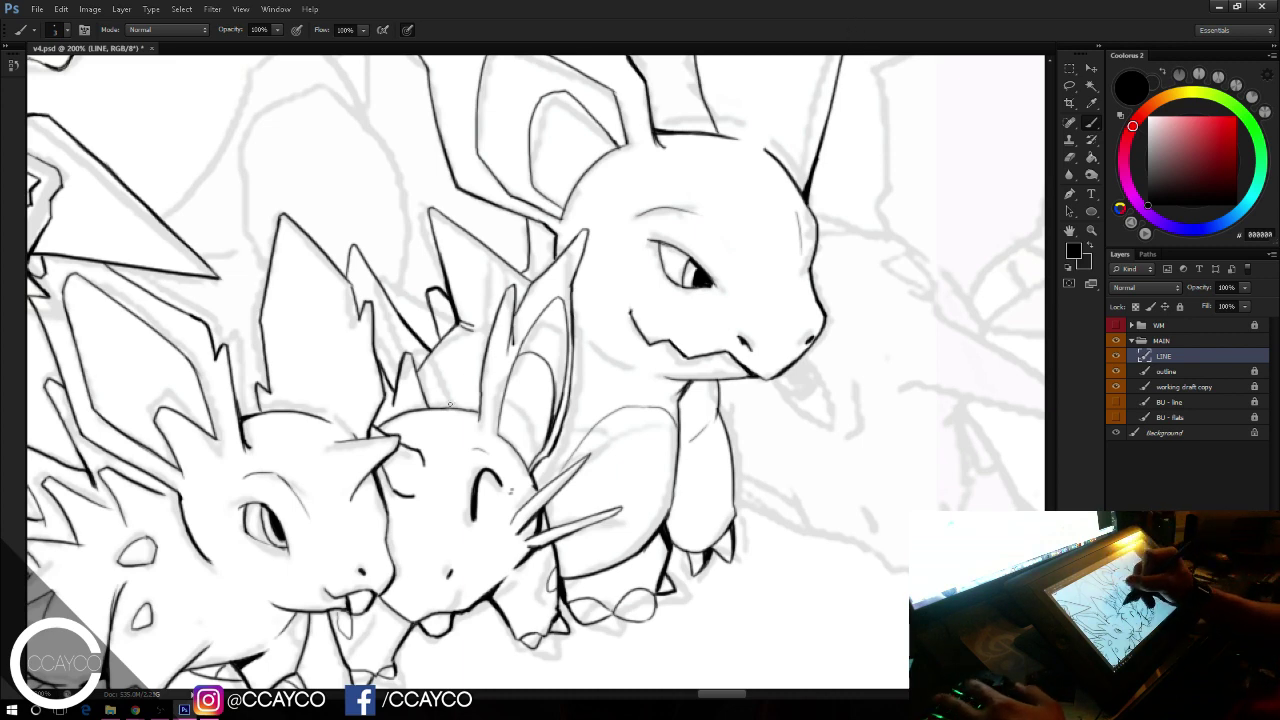
pyautogui.moveTo(474, 364); pyautogui.dragTo(448, 409)
# Step: Ink the narrow pointed eye with its iris below the larger creature's snout, plus the curved face line beside it
pyautogui.moveTo(828, 469); pyautogui.dragTo(789, 467)
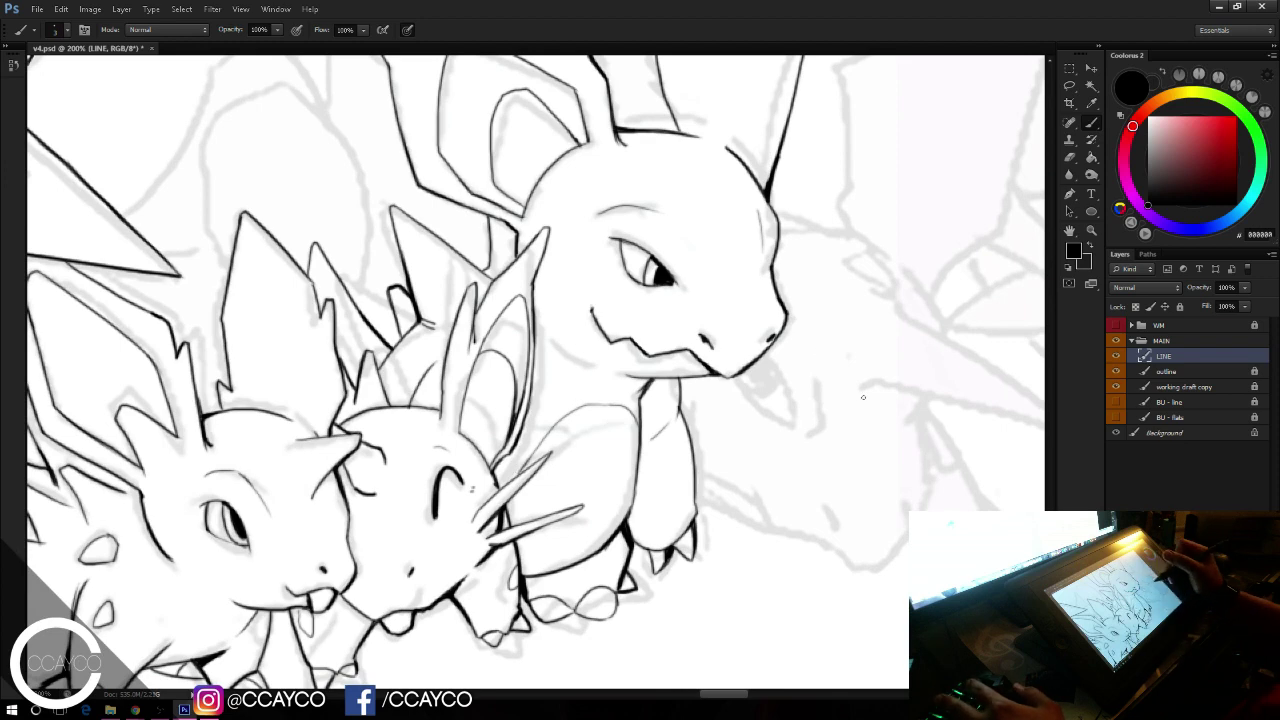
pyautogui.moveTo(723, 352)
pyautogui.mouseDown()
pyautogui.moveTo(530, 337)
pyautogui.moveTo(557, 413)
pyautogui.mouseUp()
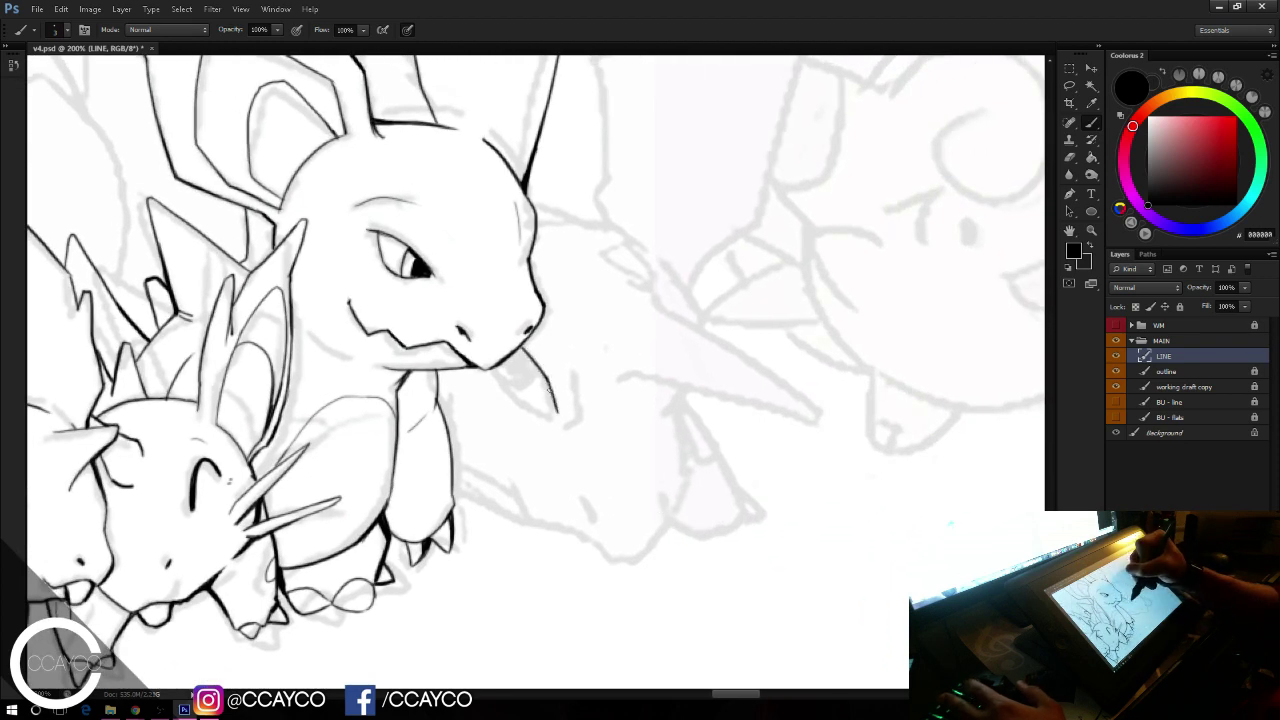
pyautogui.hotkey('ctrl', 'z')
pyautogui.moveTo(517, 351); pyautogui.dragTo(555, 416)
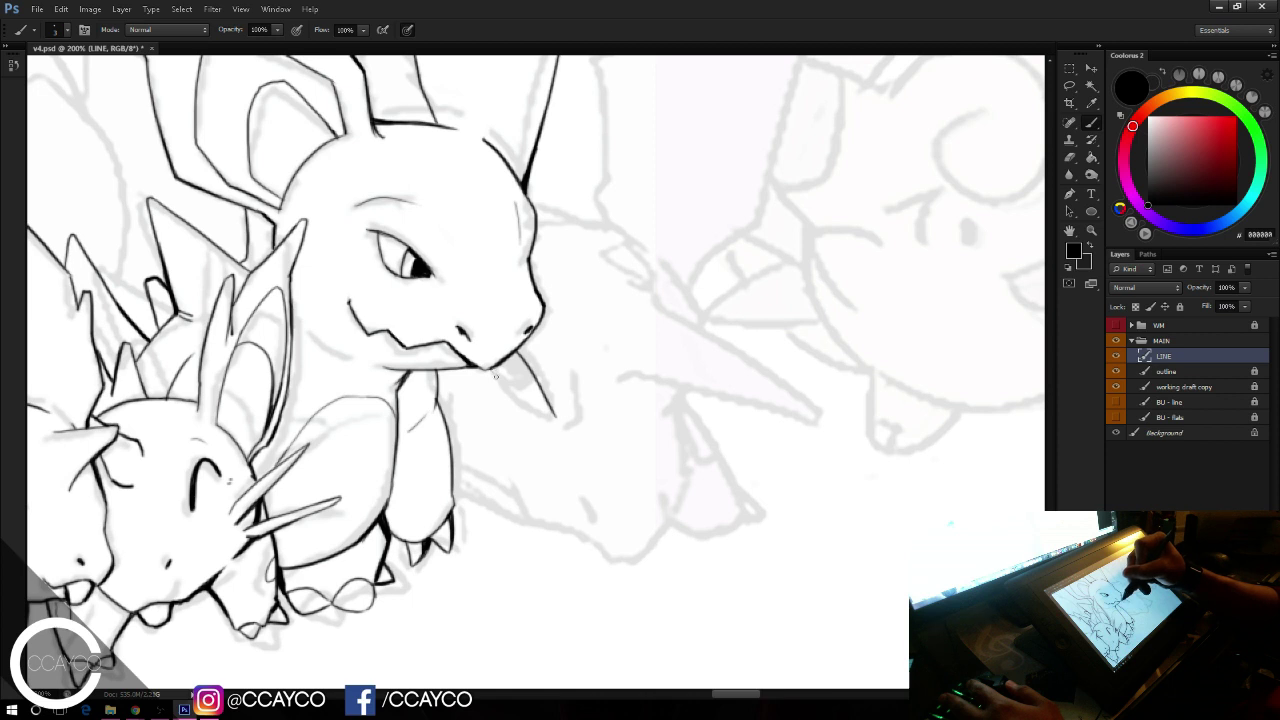
pyautogui.moveTo(492, 371); pyautogui.dragTo(554, 412)
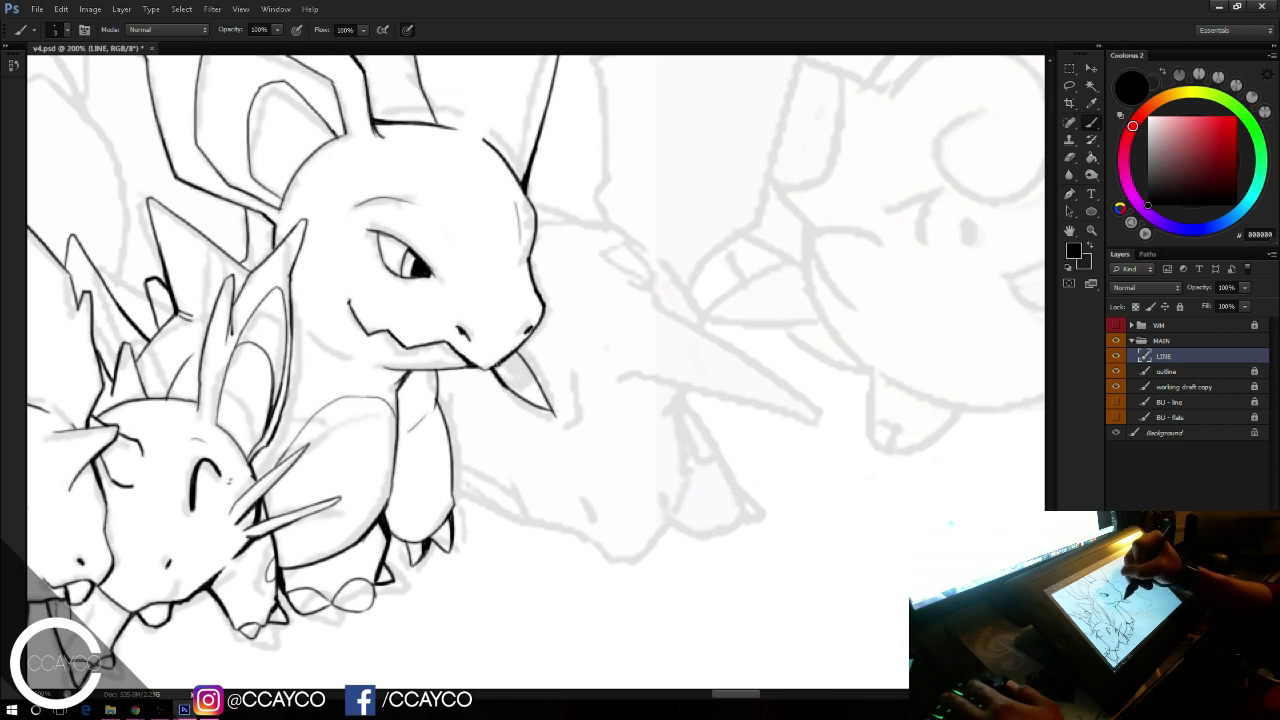
pyautogui.moveTo(499, 364); pyautogui.dragTo(516, 389)
pyautogui.moveTo(549, 329); pyautogui.dragTo(577, 395)
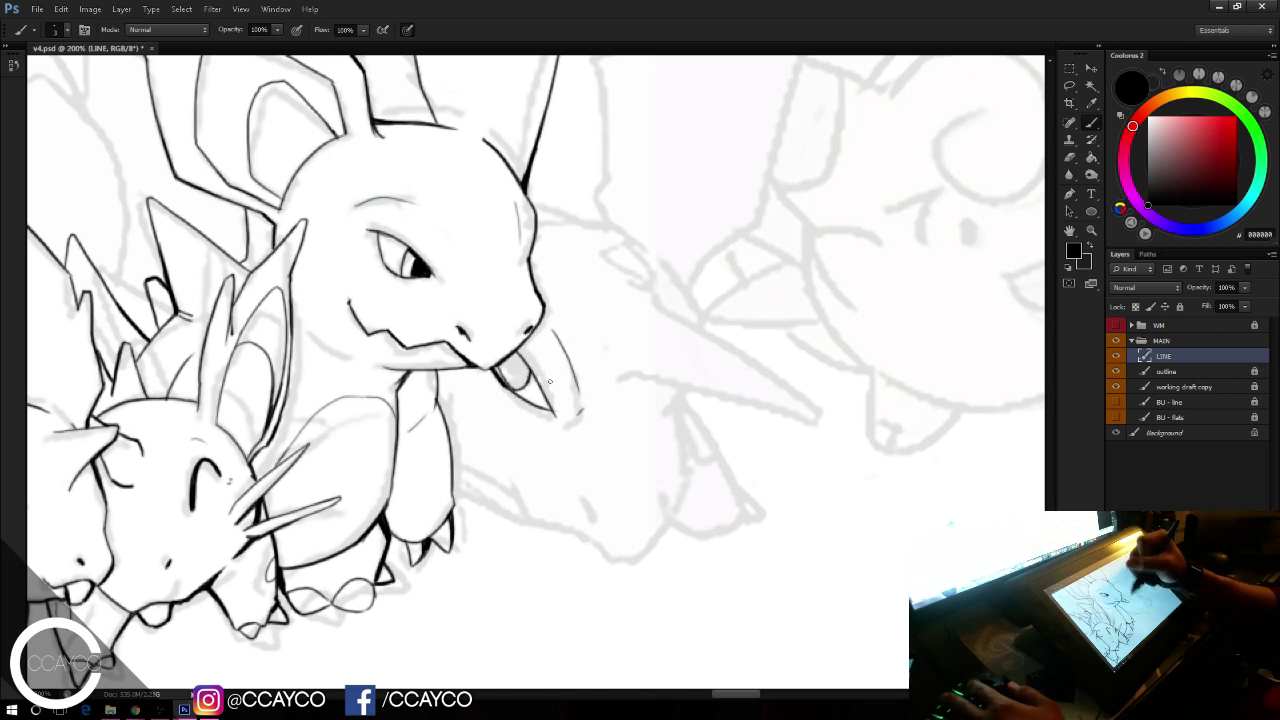
# Step: Ink the jaw of the horned creature behind as a double line running from the arm toward the snout tip
pyautogui.moveTo(451, 437); pyautogui.dragTo(510, 486)
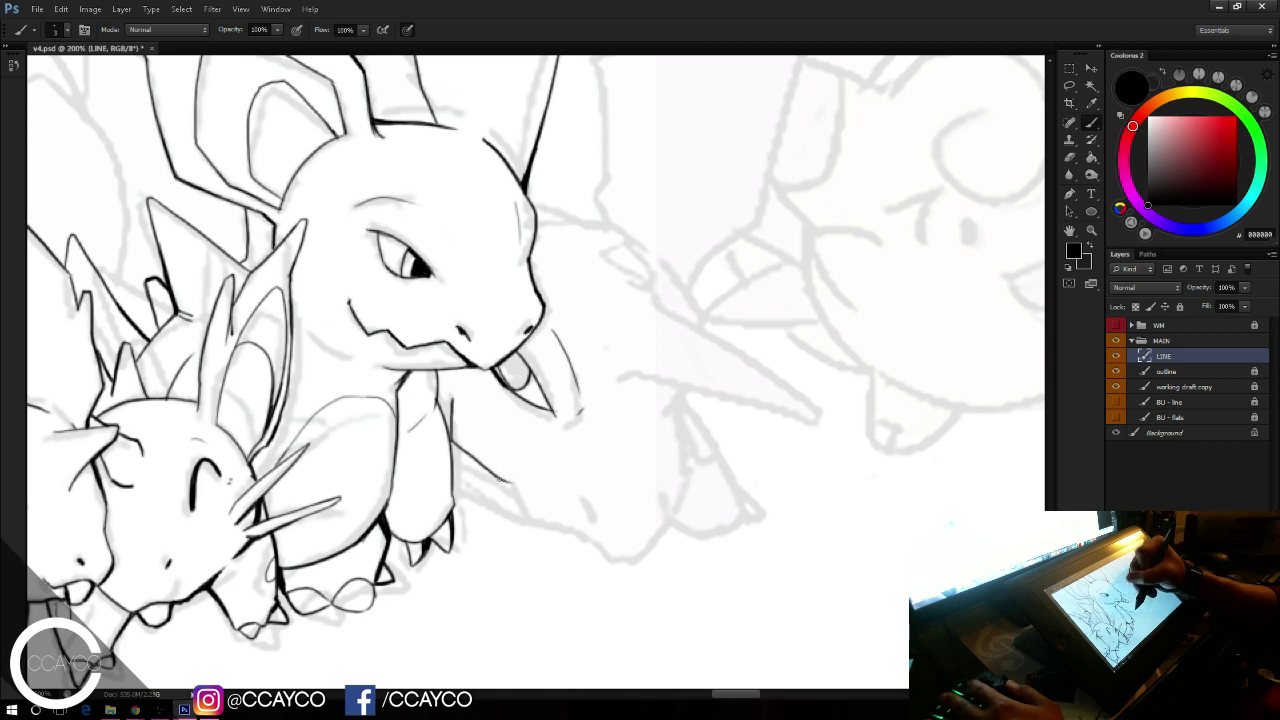
pyautogui.hotkey('ctrl', 'z')
pyautogui.moveTo(453, 452)
pyautogui.mouseDown()
pyautogui.moveTo(530, 496)
pyautogui.moveTo(509, 476)
pyautogui.moveTo(529, 519)
pyautogui.moveTo(575, 536)
pyautogui.mouseUp()
pyautogui.hotkey('ctrl', 'z')
pyautogui.press('e')
pyautogui.press('b')
pyautogui.hotkey('ctrl', 'z')
pyautogui.hotkey('ctrl', 'z')
pyautogui.moveTo(509, 488)
pyautogui.mouseDown()
pyautogui.moveTo(535, 522)
pyautogui.moveTo(594, 533)
pyautogui.moveTo(617, 562)
pyautogui.mouseUp()
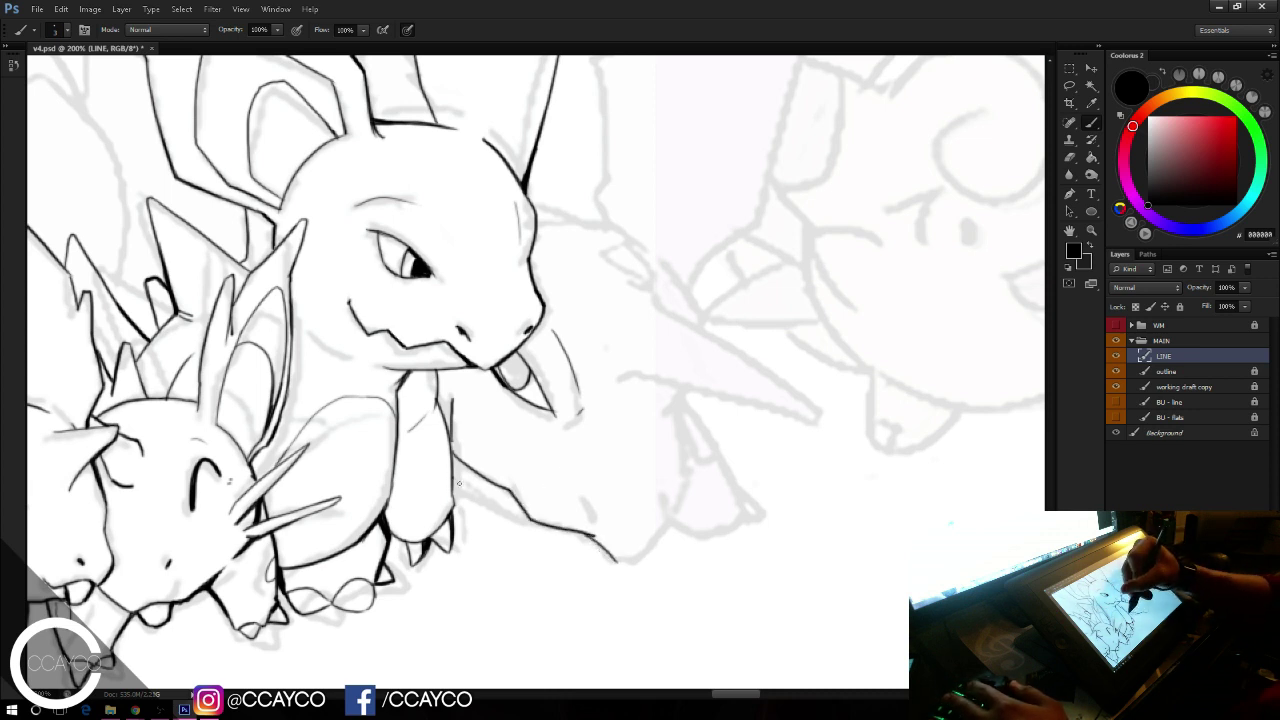
pyautogui.moveTo(457, 479); pyautogui.dragTo(516, 513)
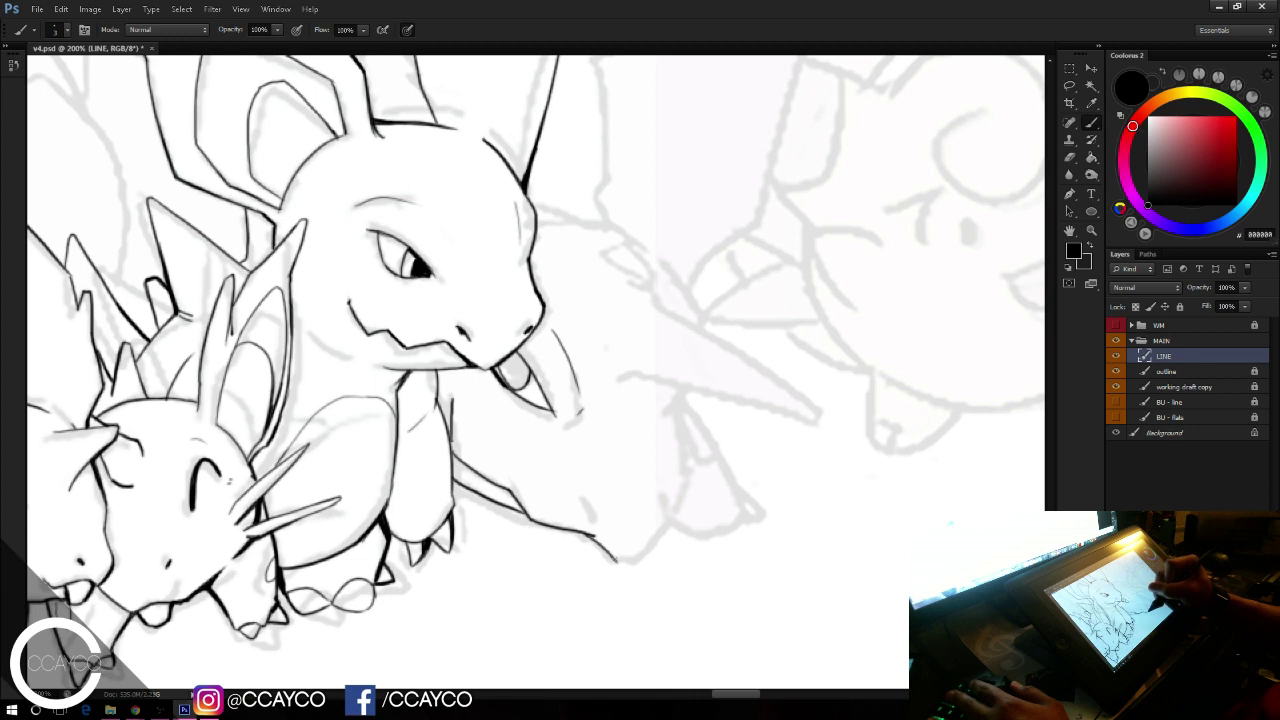
# Step: Ink the horned creature's snout tip and the front of its face up to the horn base, and save the document
pyautogui.moveTo(615, 560); pyautogui.dragTo(675, 492)
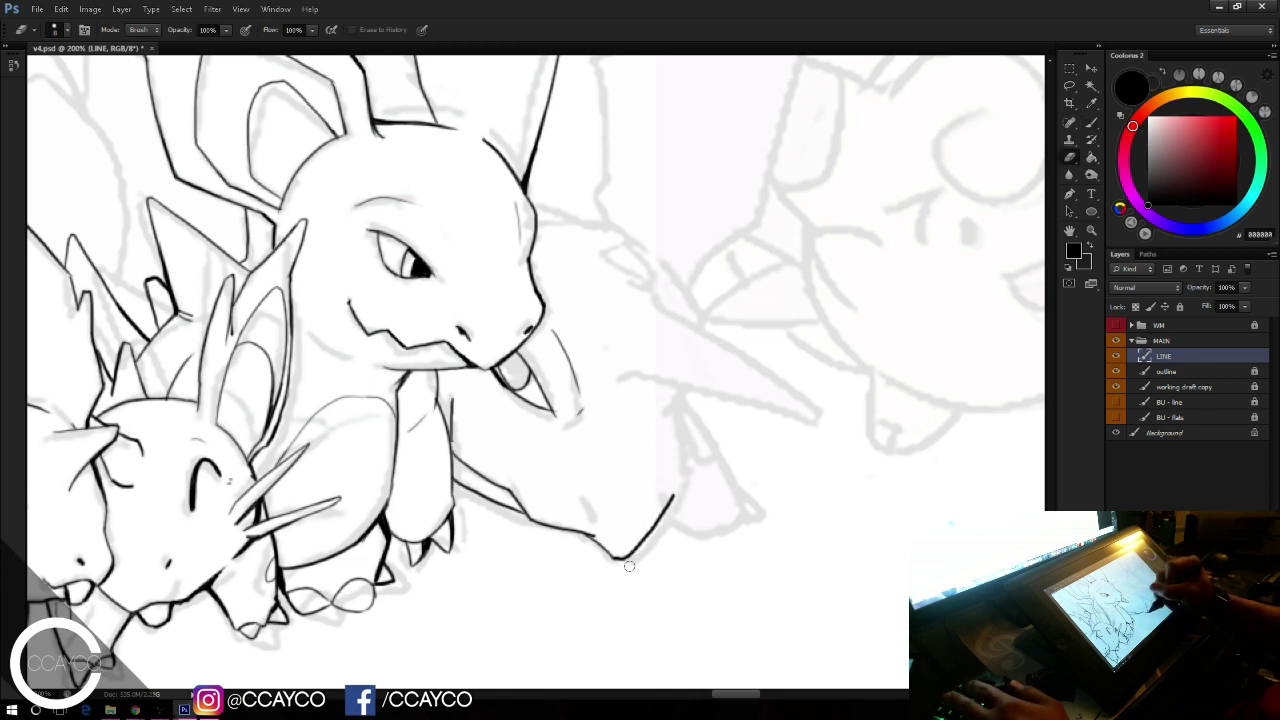
pyautogui.moveTo(682, 392); pyautogui.dragTo(673, 428)
pyautogui.moveTo(674, 421); pyautogui.dragTo(682, 477)
pyautogui.moveTo(674, 419); pyautogui.dragTo(682, 472)
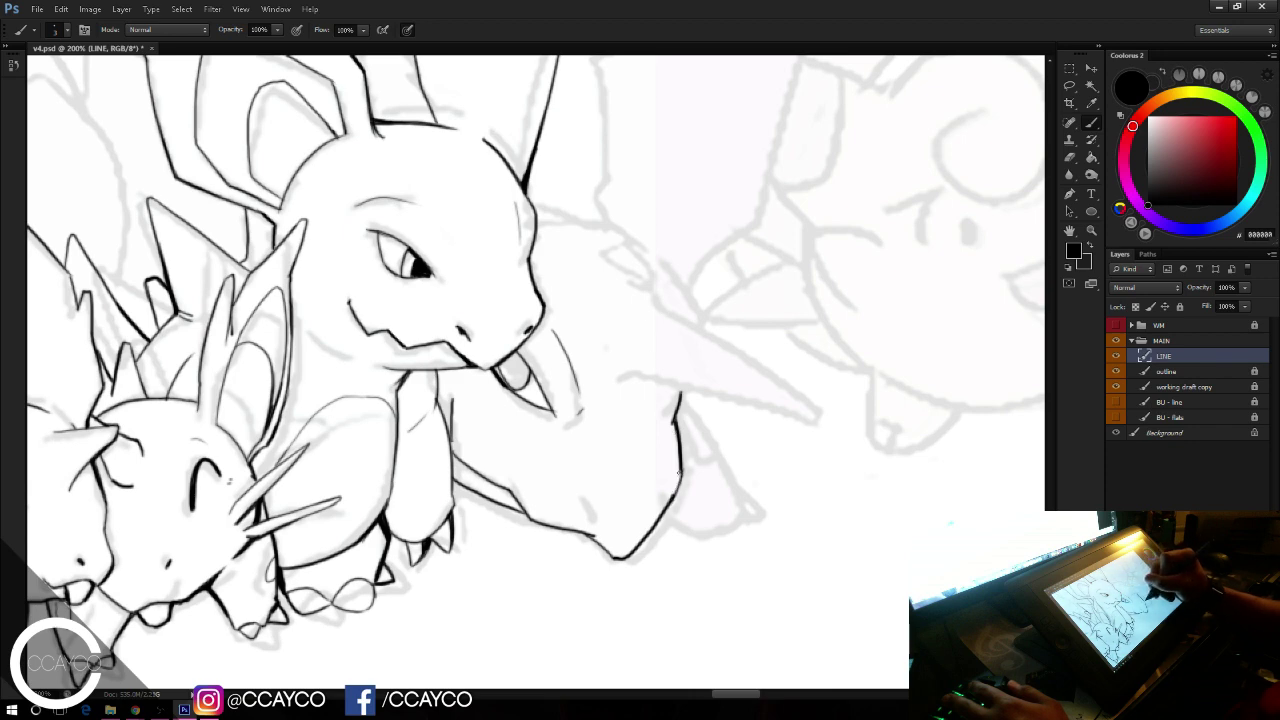
pyautogui.moveTo(774, 376); pyautogui.dragTo(740, 417)
pyautogui.hotkey('ctrl', 's')
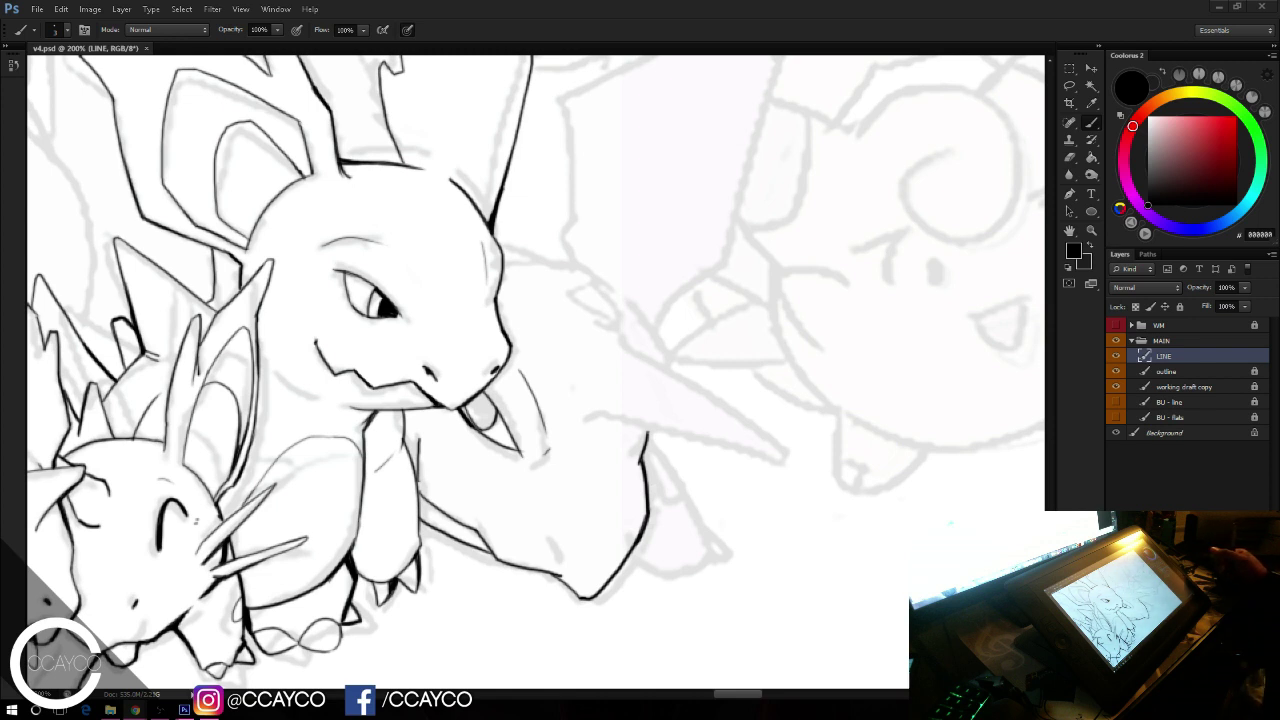
# Step: Ink the upper and lower edges of the long horn of the horned creature behind, tapering them to the tip
pyautogui.click(1115, 358)
pyautogui.click(1115, 358)
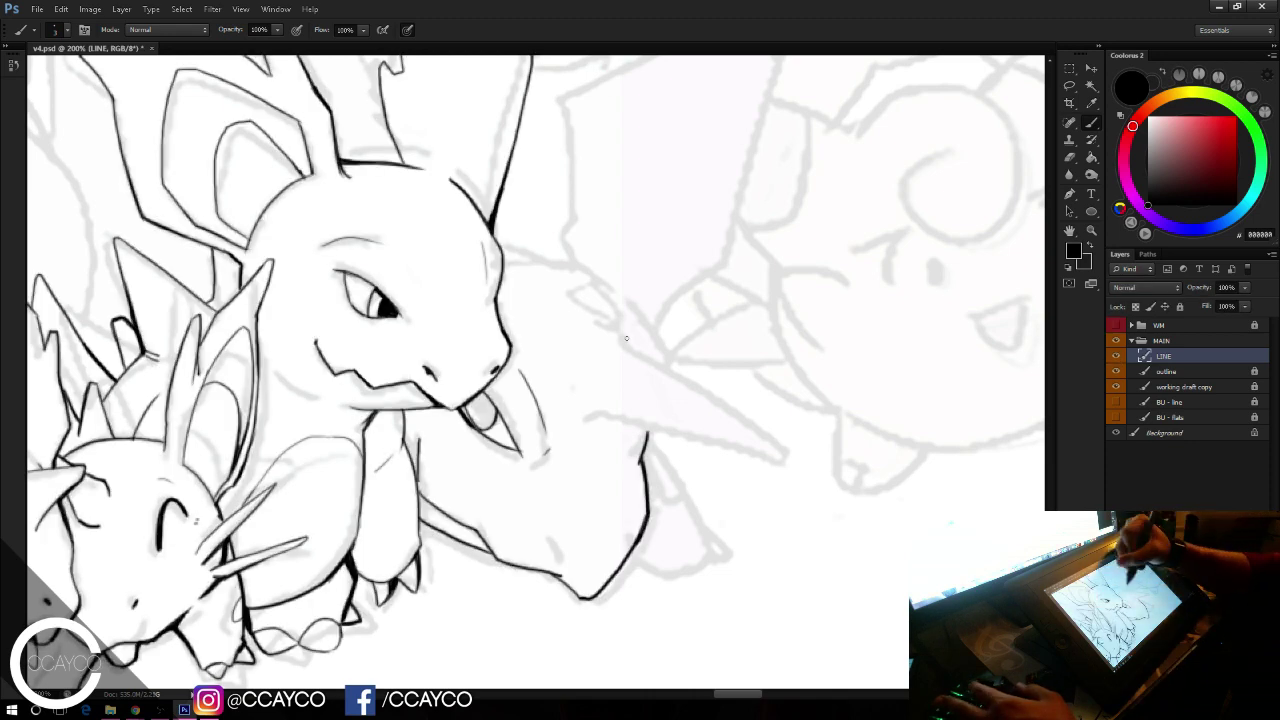
pyautogui.moveTo(617, 333); pyautogui.dragTo(778, 437)
pyautogui.hotkey('ctrl', 'z')
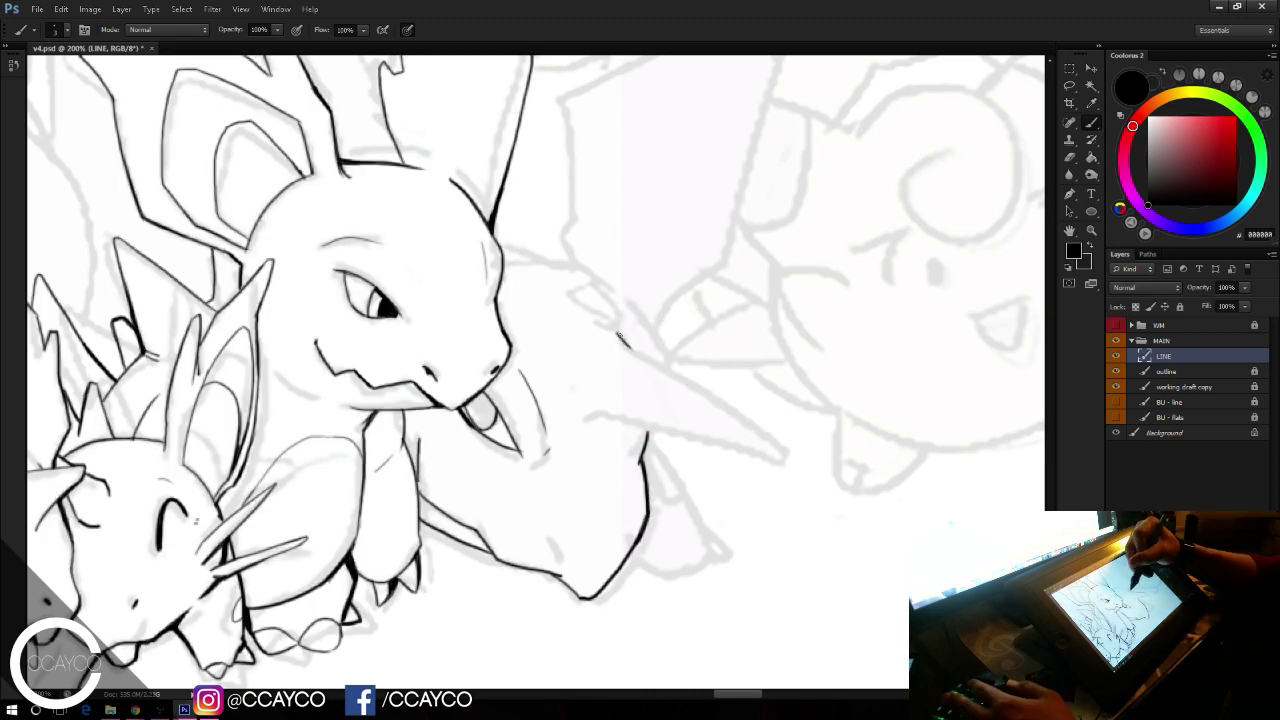
pyautogui.moveTo(618, 334); pyautogui.dragTo(778, 441)
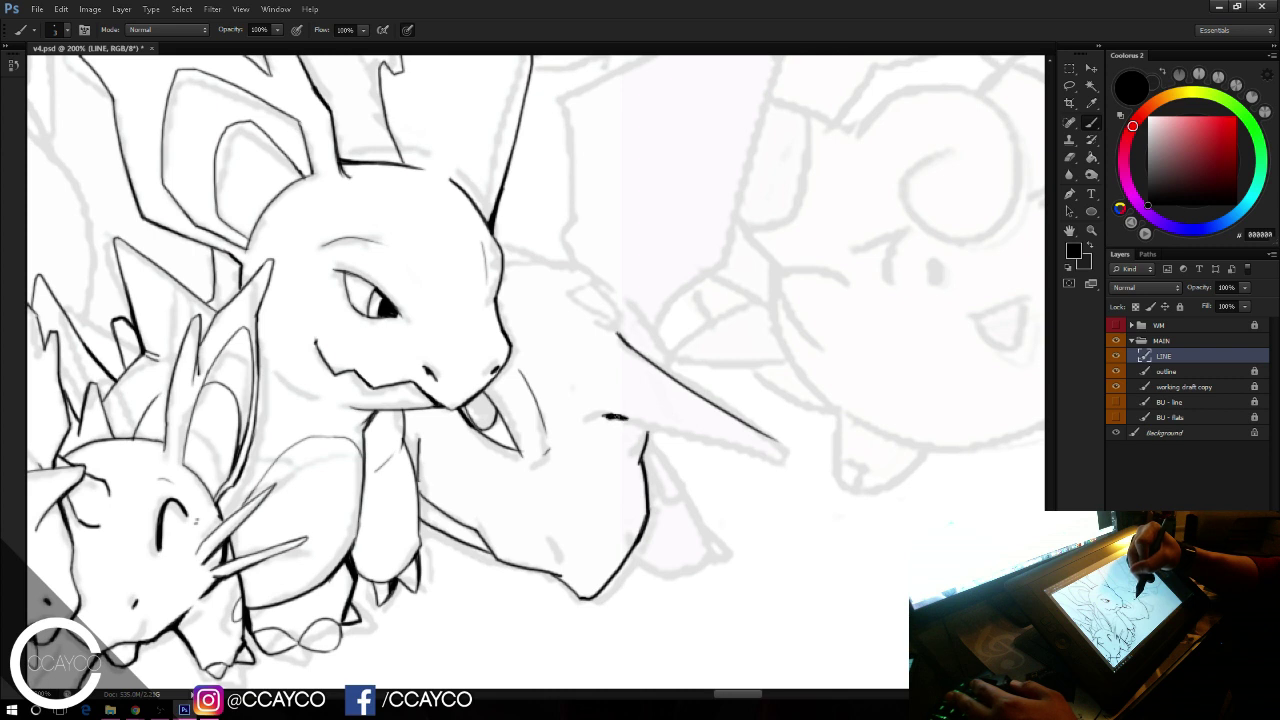
pyautogui.moveTo(608, 416); pyautogui.dragTo(771, 455)
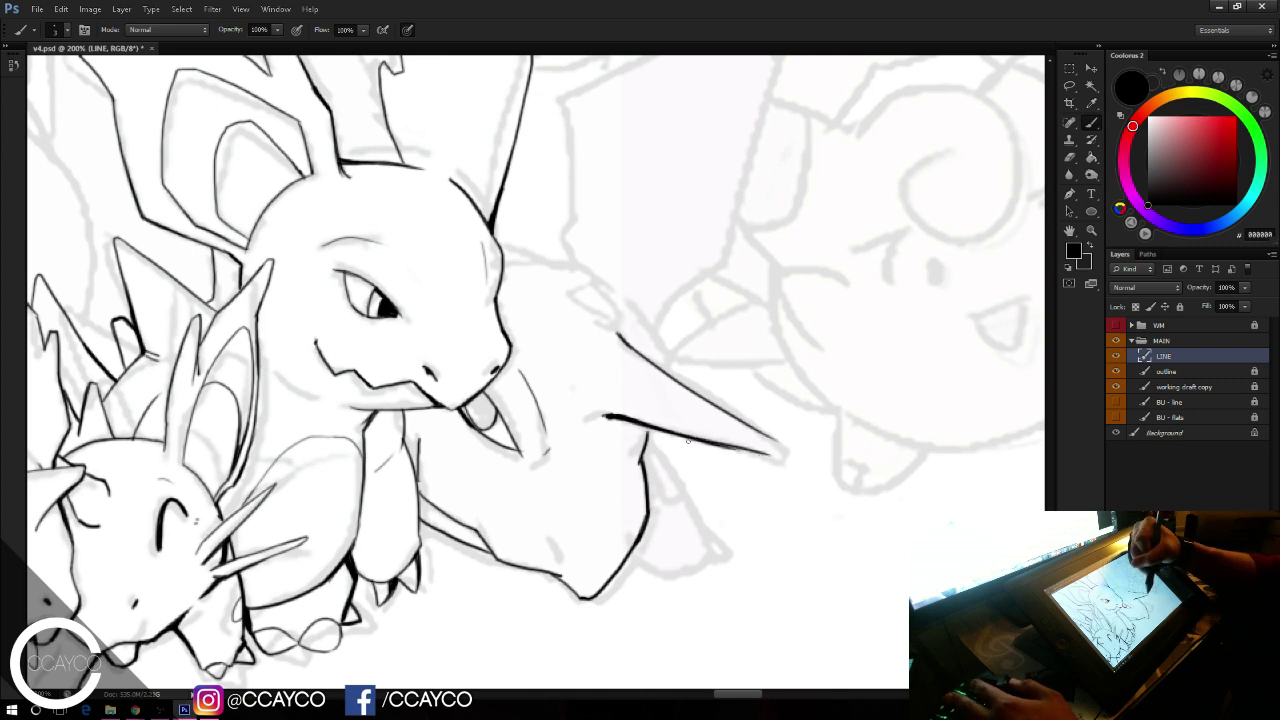
pyautogui.moveTo(654, 428); pyautogui.dragTo(769, 456)
pyautogui.moveTo(676, 435); pyautogui.dragTo(790, 462)
pyautogui.moveTo(738, 449)
pyautogui.mouseDown()
pyautogui.moveTo(781, 460)
pyautogui.moveTo(772, 432)
pyautogui.moveTo(784, 451)
pyautogui.mouseUp()
# Step: Clean up the horn's rounded tip and erase the stray ink at its lower base
pyautogui.press('e')
pyautogui.press('b')
pyautogui.moveTo(632, 316); pyautogui.dragTo(674, 357)
pyautogui.press('e')
pyautogui.moveTo(638, 453); pyautogui.dragTo(672, 451)
pyautogui.press('b')
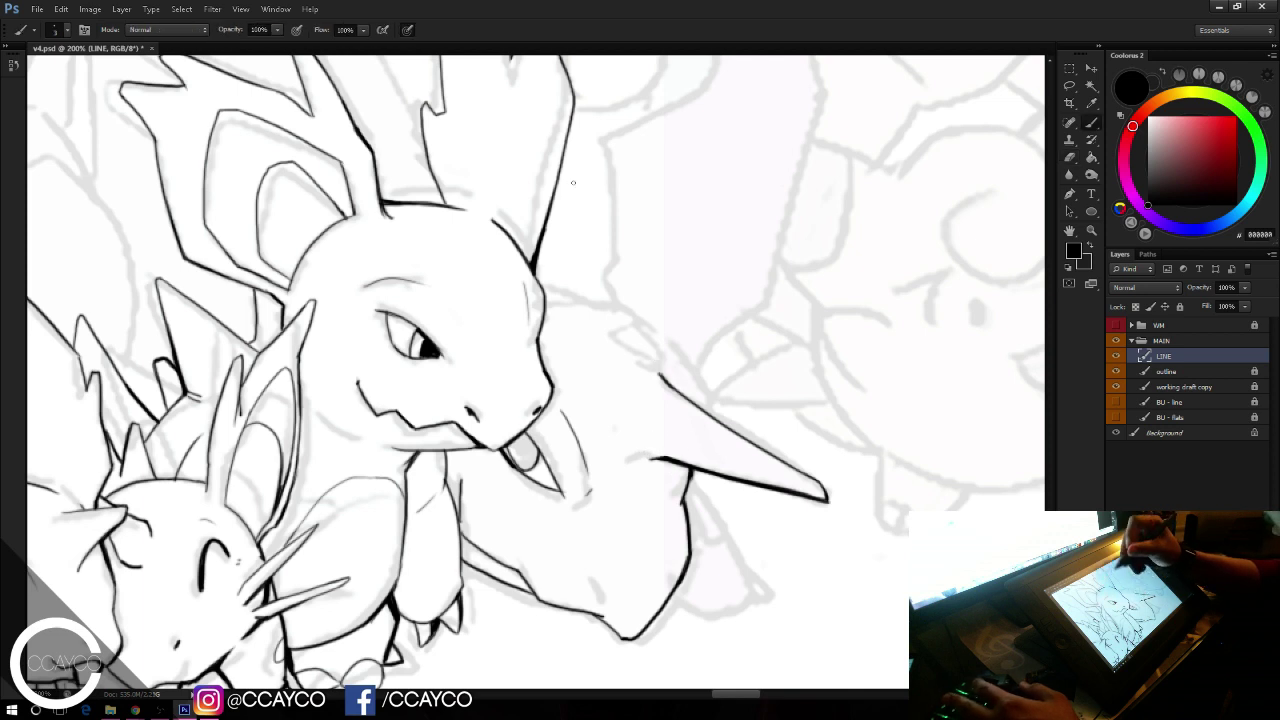
# Step: Ink the short brow line above the horn and the small narrow shape beside it on the horned creature's head
pyautogui.moveTo(636, 318)
pyautogui.mouseDown()
pyautogui.moveTo(704, 411)
pyautogui.moveTo(694, 392)
pyautogui.mouseUp()
pyautogui.hotkey('ctrl', 'z')
pyautogui.hotkey('ctrl', 'z')
pyautogui.moveTo(641, 318)
pyautogui.mouseDown()
pyautogui.moveTo(688, 380)
pyautogui.moveTo(661, 358)
pyautogui.mouseUp()
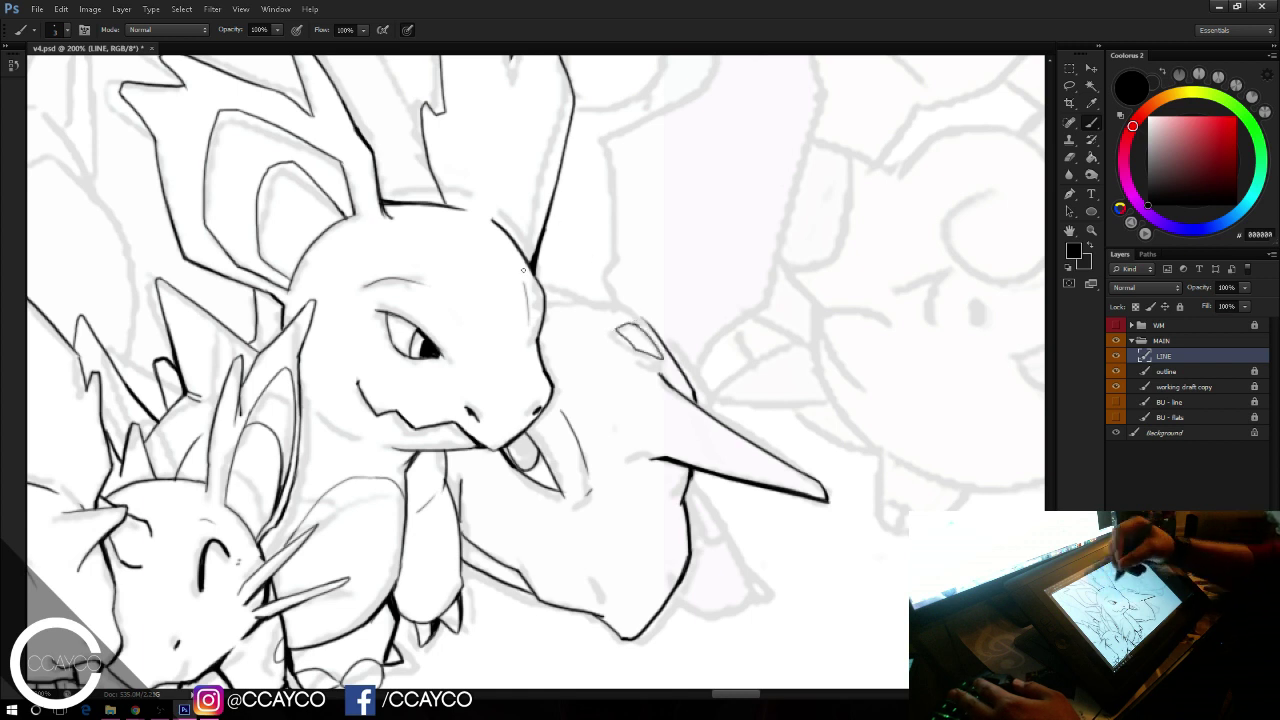
# Step: Ink the top contour of the horned creature's head from the larger creature's head to the ear base, redrawing it once
pyautogui.moveTo(556, 303)
pyautogui.mouseDown()
pyautogui.moveTo(634, 316)
pyautogui.moveTo(658, 336)
pyautogui.mouseUp()
pyautogui.moveTo(718, 206); pyautogui.dragTo(709, 235)
pyautogui.hotkey('ctrl', 'alt', 'z')
pyautogui.hotkey('ctrl', 'alt', 'z')
pyautogui.hotkey('ctrl', 'alt', 'z')
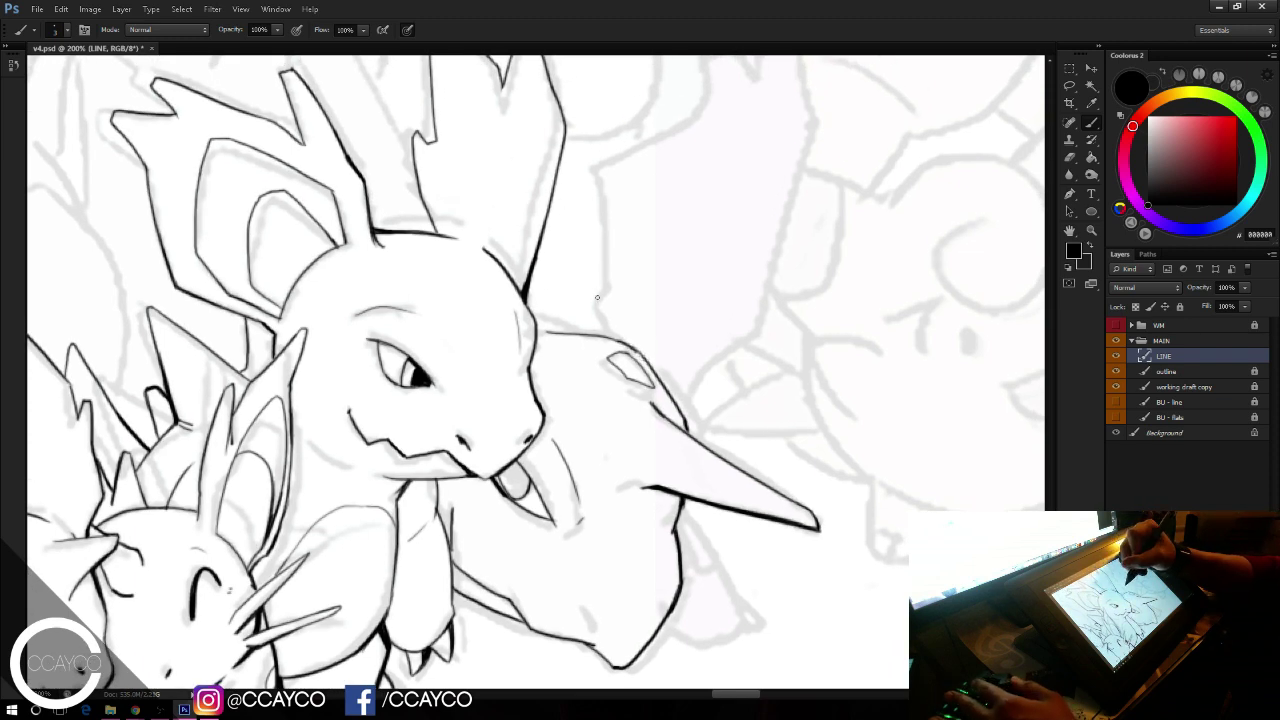
pyautogui.press('e')
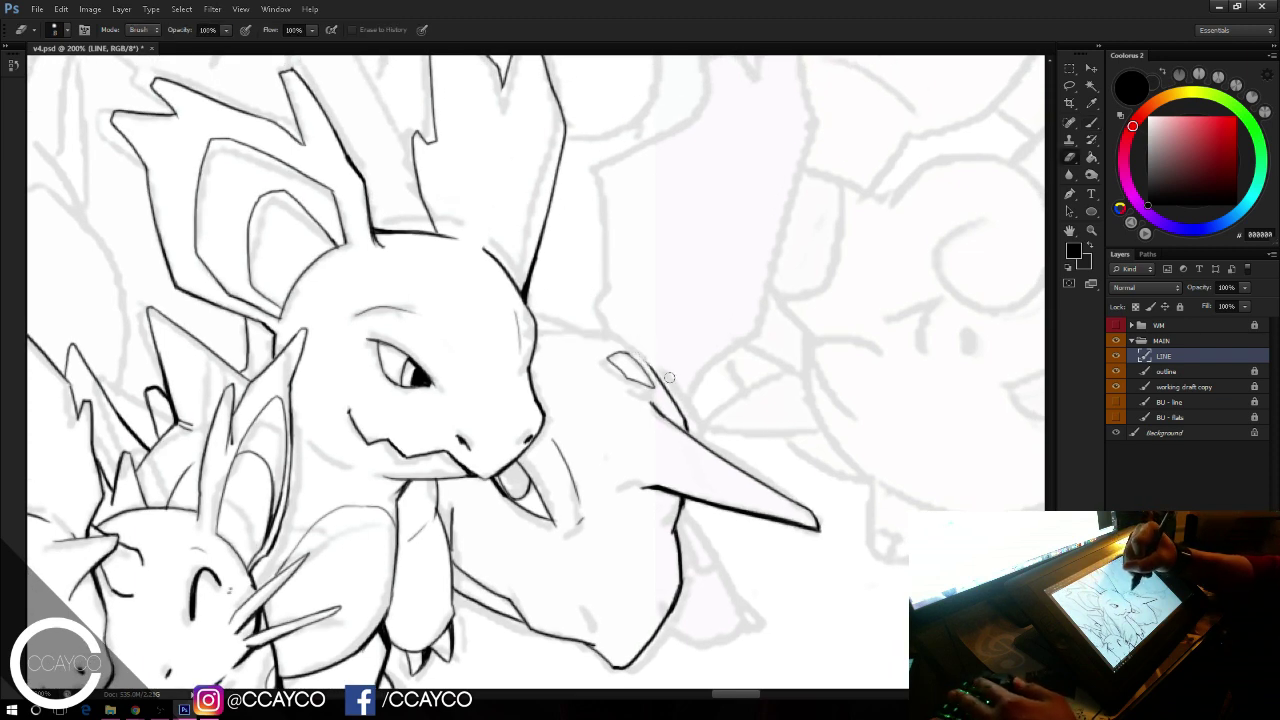
pyautogui.press('b')
pyautogui.moveTo(528, 306)
pyautogui.mouseDown()
pyautogui.moveTo(608, 337)
pyautogui.moveTo(606, 281)
pyautogui.mouseUp()
pyautogui.hotkey('ctrl', 'alt', 'z')
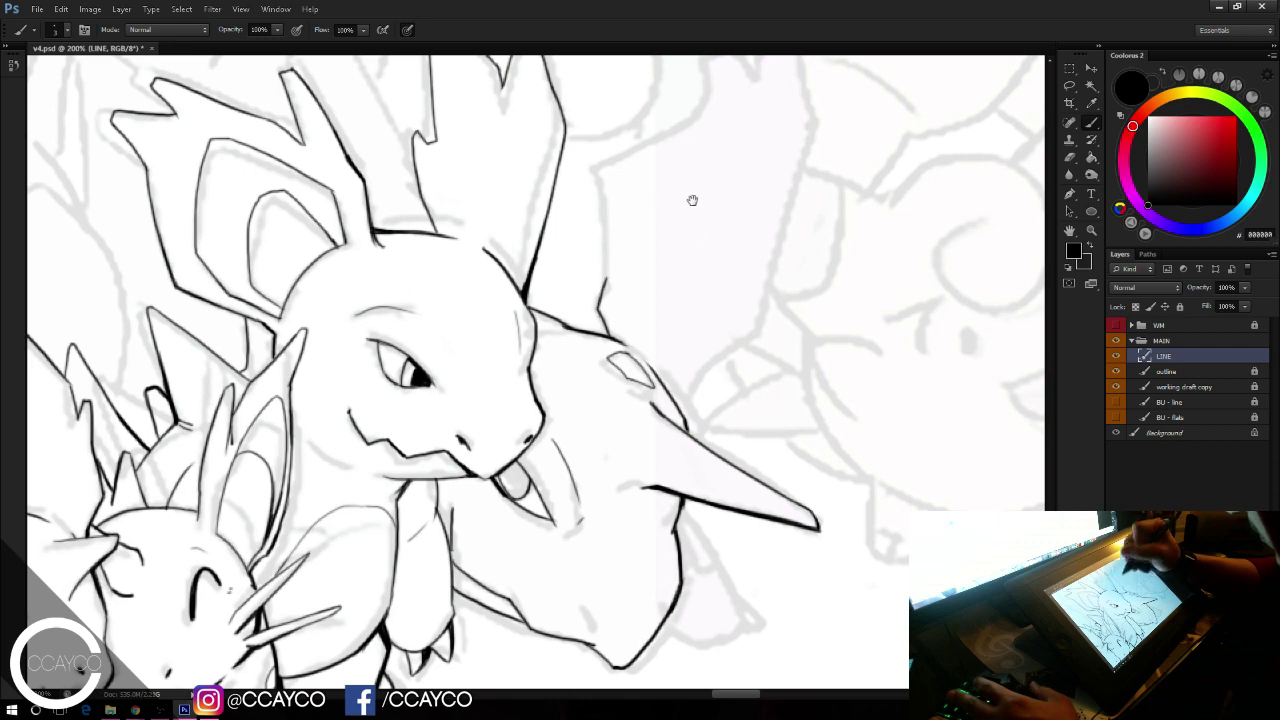
# Step: Ink the horned creature's large ear with its jagged upper edge and close its outline down to the horn
pyautogui.moveTo(688, 207); pyautogui.dragTo(616, 318)
pyautogui.moveTo(534, 392)
pyautogui.mouseDown()
pyautogui.moveTo(538, 278)
pyautogui.moveTo(609, 234)
pyautogui.moveTo(643, 165)
pyautogui.moveTo(669, 192)
pyautogui.moveTo(693, 96)
pyautogui.moveTo(712, 112)
pyautogui.moveTo(738, 230)
pyautogui.moveTo(660, 468)
pyautogui.mouseUp()
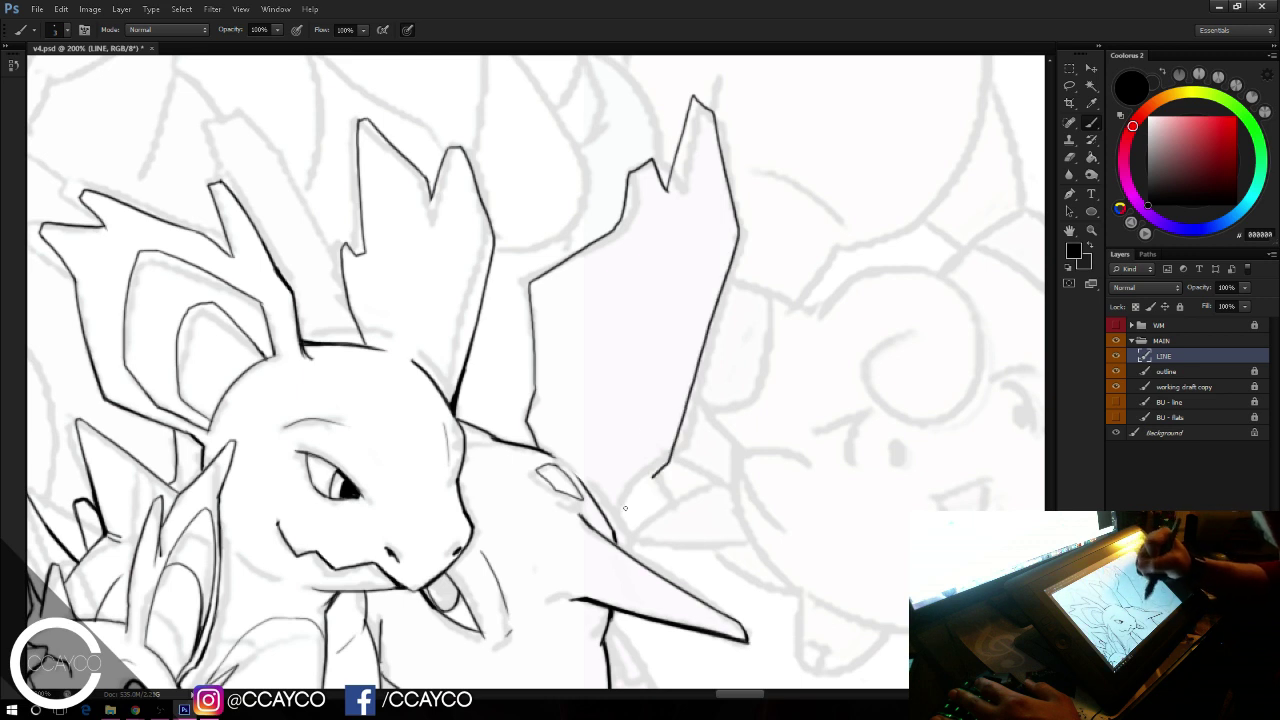
pyautogui.moveTo(611, 519)
pyautogui.mouseDown()
pyautogui.moveTo(665, 454)
pyautogui.moveTo(651, 484)
pyautogui.moveTo(674, 462)
pyautogui.mouseUp()
pyautogui.press('e')
pyautogui.press('b')
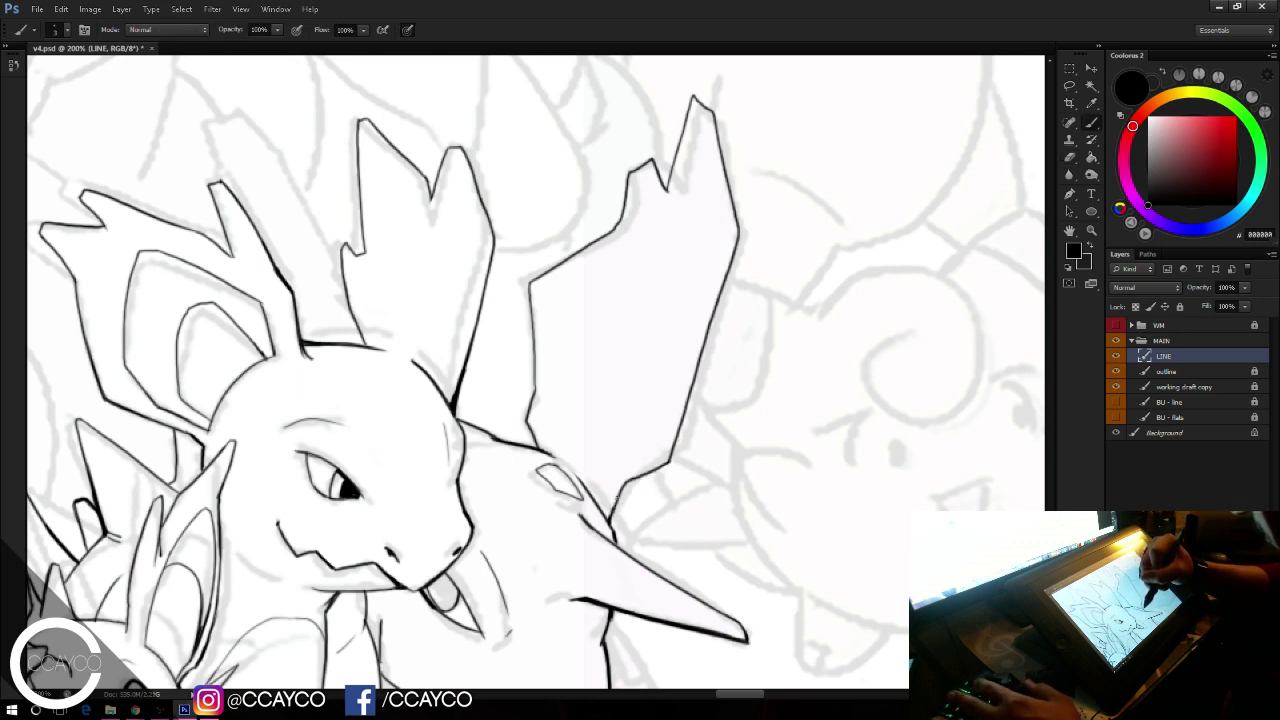
# Step: Ink the body part behind the horned creature's face with its underside, pointed claw and inner marking, and save the document
pyautogui.moveTo(652, 386); pyautogui.dragTo(646, 281)
pyautogui.moveTo(562, 352); pyautogui.dragTo(597, 387)
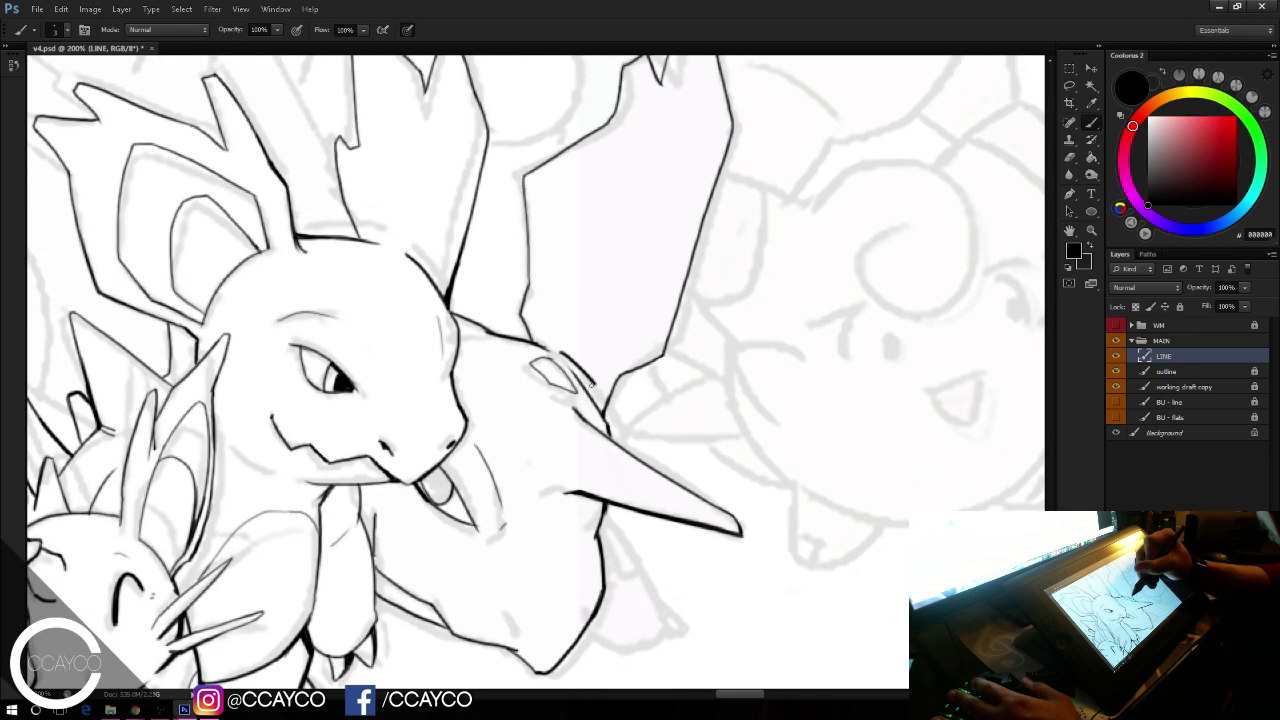
pyautogui.hotkey('ctrl', 'z')
pyautogui.moveTo(630, 347); pyautogui.dragTo(618, 252)
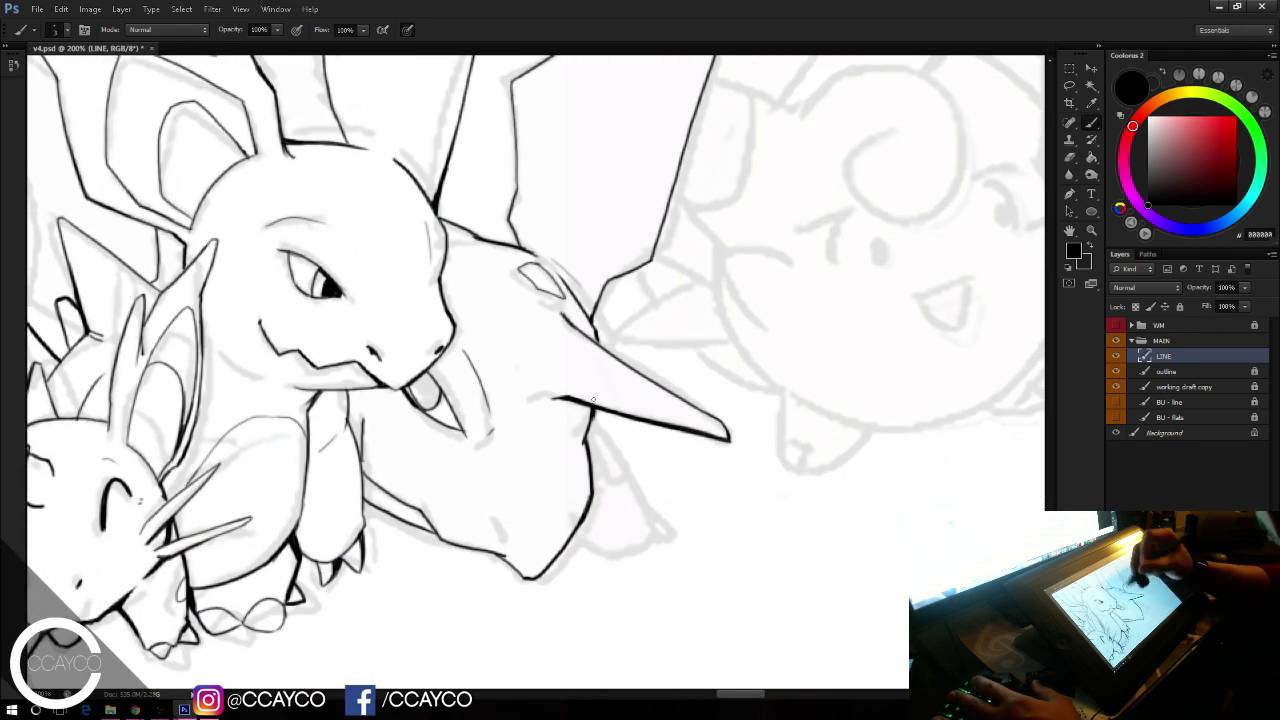
pyautogui.moveTo(596, 413); pyautogui.dragTo(641, 502)
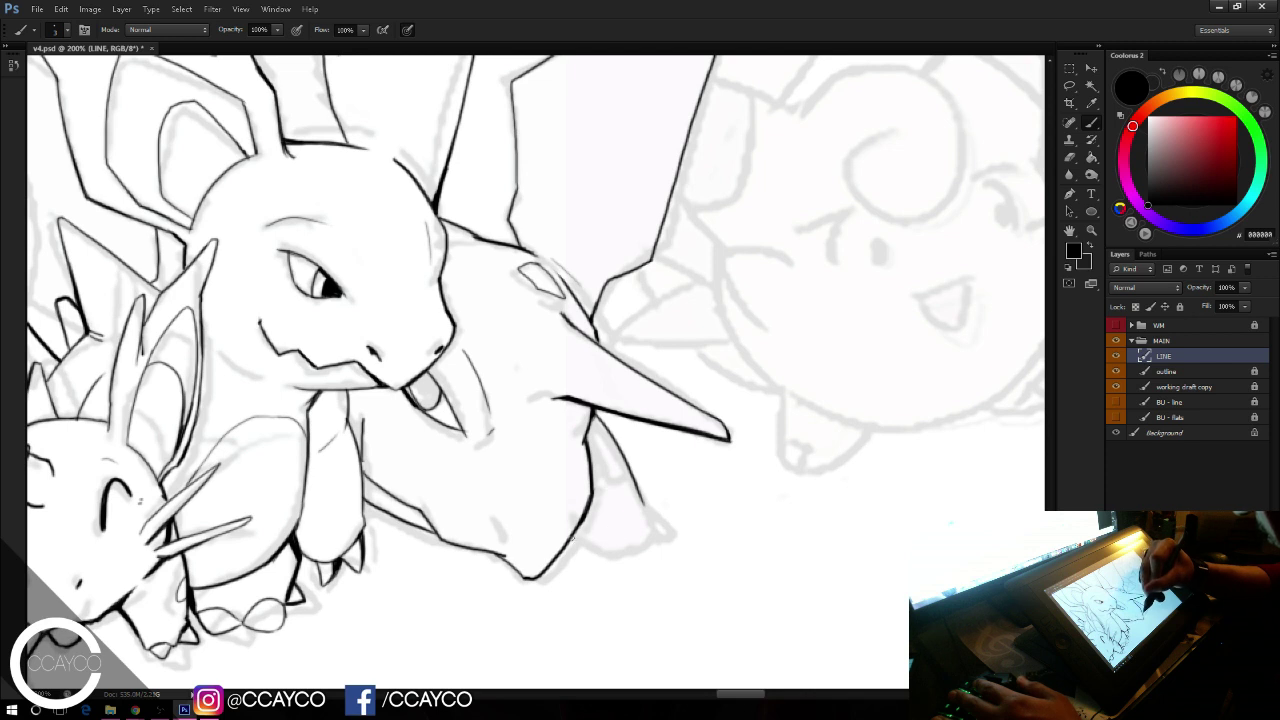
pyautogui.moveTo(570, 542)
pyautogui.mouseDown()
pyautogui.moveTo(599, 551)
pyautogui.moveTo(647, 541)
pyautogui.mouseUp()
pyautogui.hotkey('ctrl', 'z')
pyautogui.moveTo(569, 541)
pyautogui.mouseDown()
pyautogui.moveTo(644, 538)
pyautogui.moveTo(660, 524)
pyautogui.mouseUp()
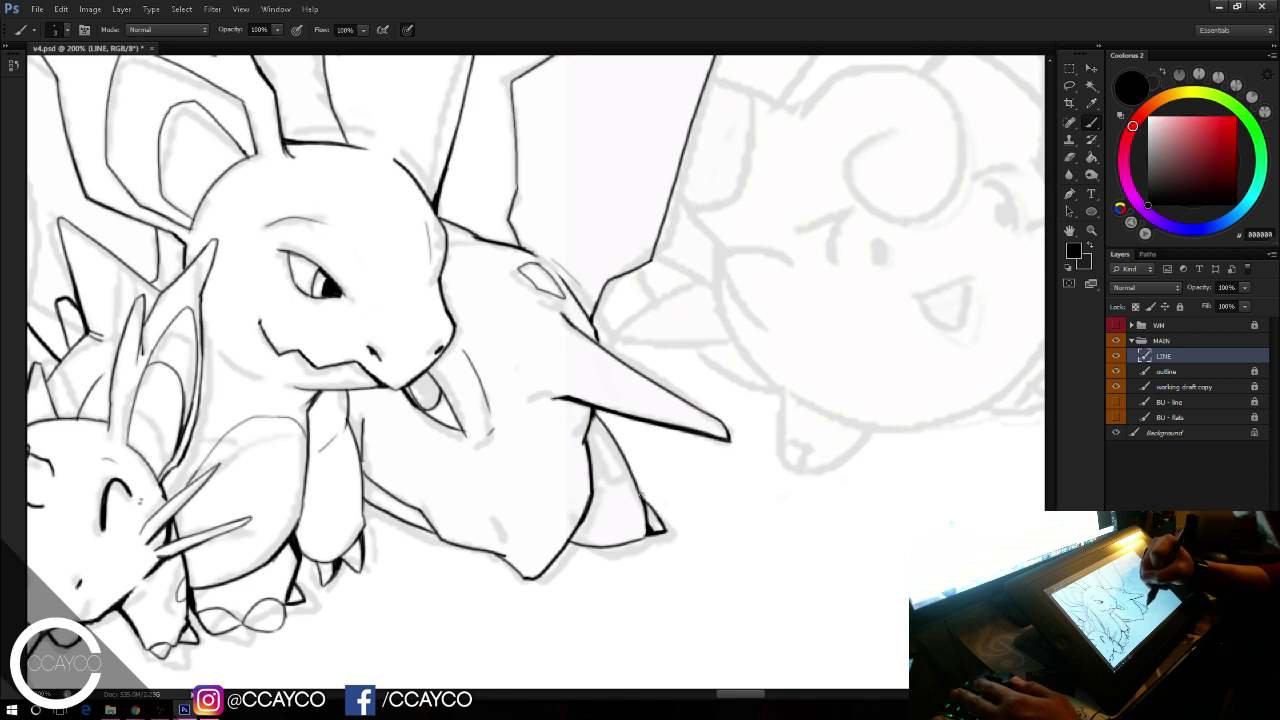
pyautogui.moveTo(588, 421)
pyautogui.mouseDown()
pyautogui.moveTo(622, 476)
pyautogui.moveTo(620, 457)
pyautogui.mouseUp()
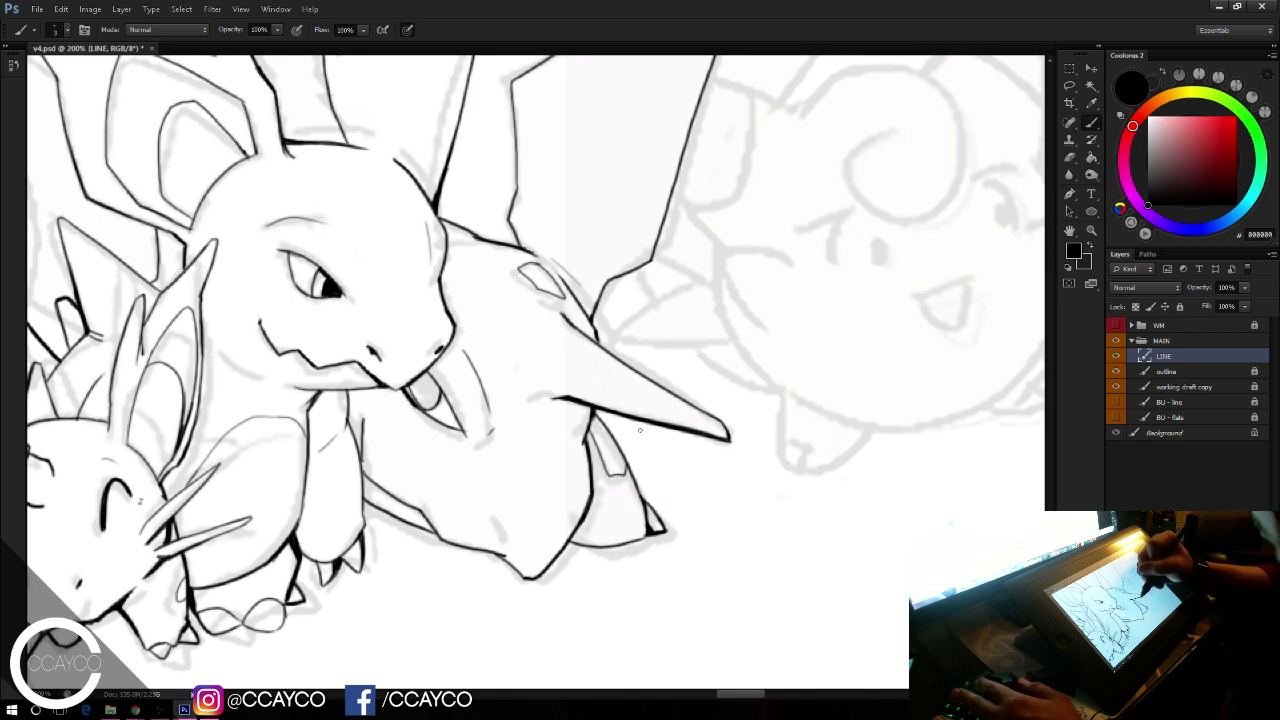
pyautogui.hotkey('ctrl', 's')
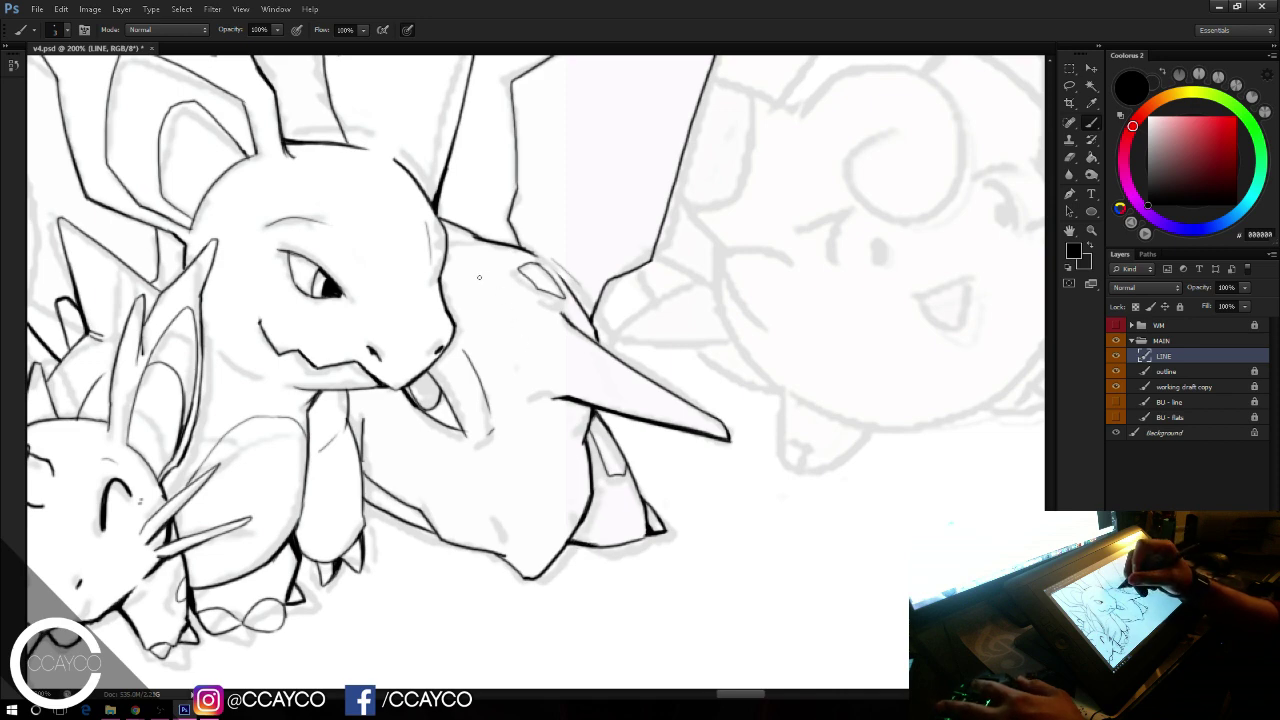
# Step: Ink the horned creature's nostril and clean up the line at the tip of its snout
pyautogui.hotkey('ctrl', '-')
pyautogui.hotkey('ctrl', '+')
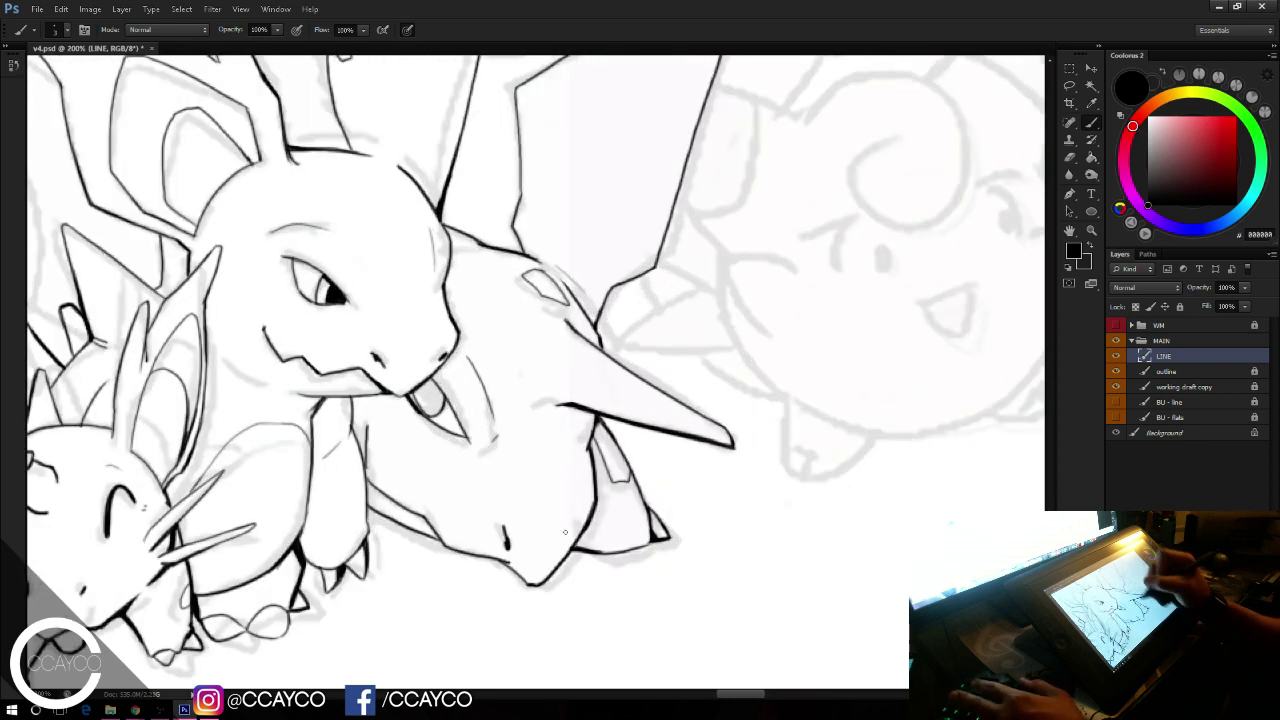
pyautogui.press('e')
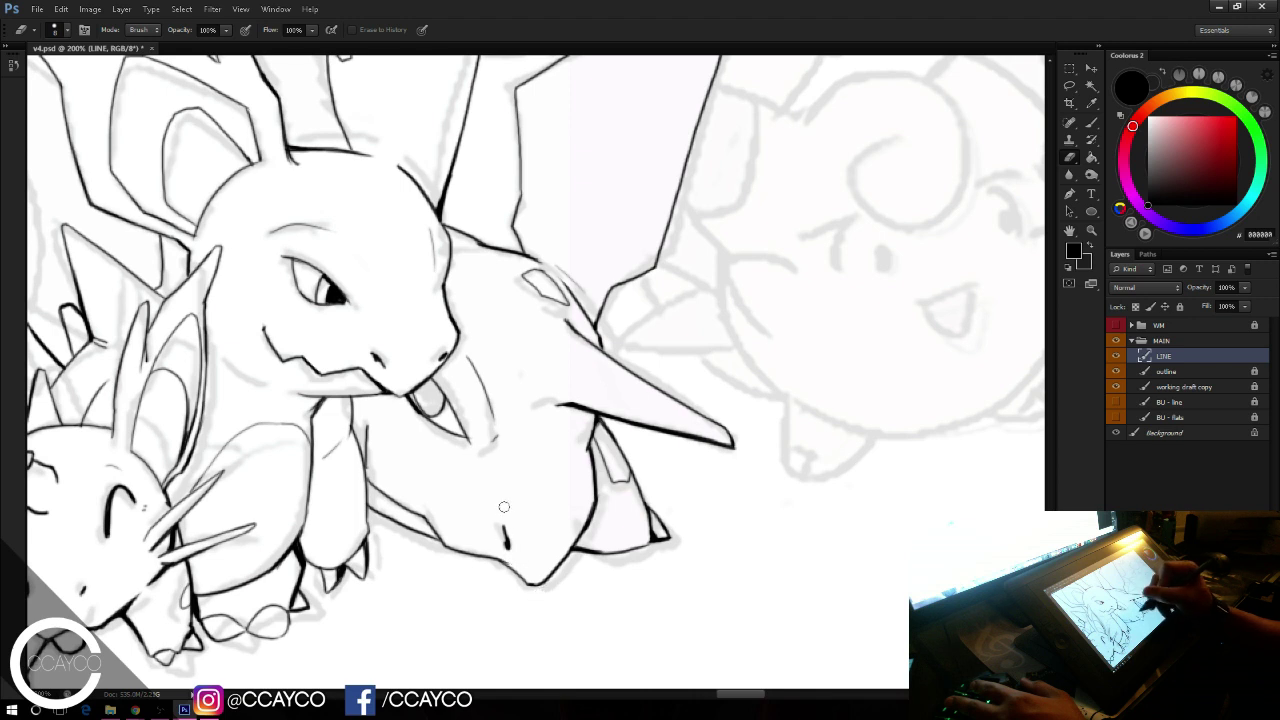
pyautogui.press('b')
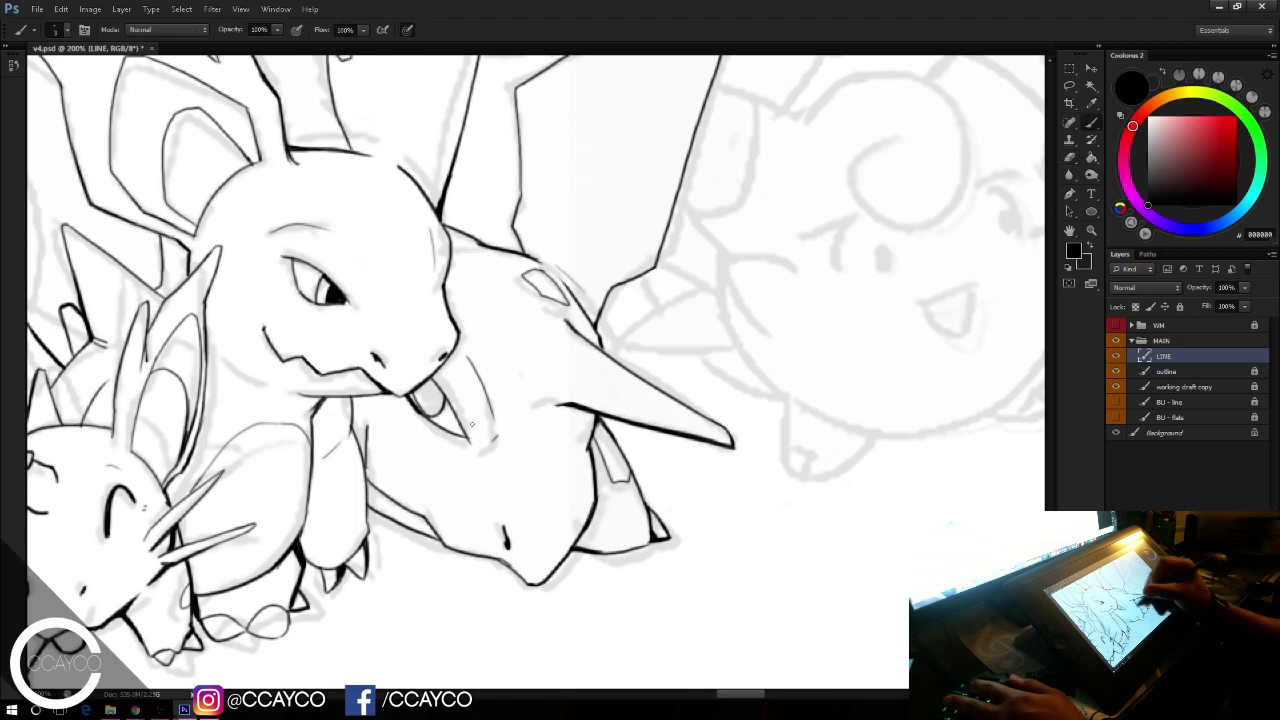
pyautogui.moveTo(498, 556); pyautogui.dragTo(530, 584)
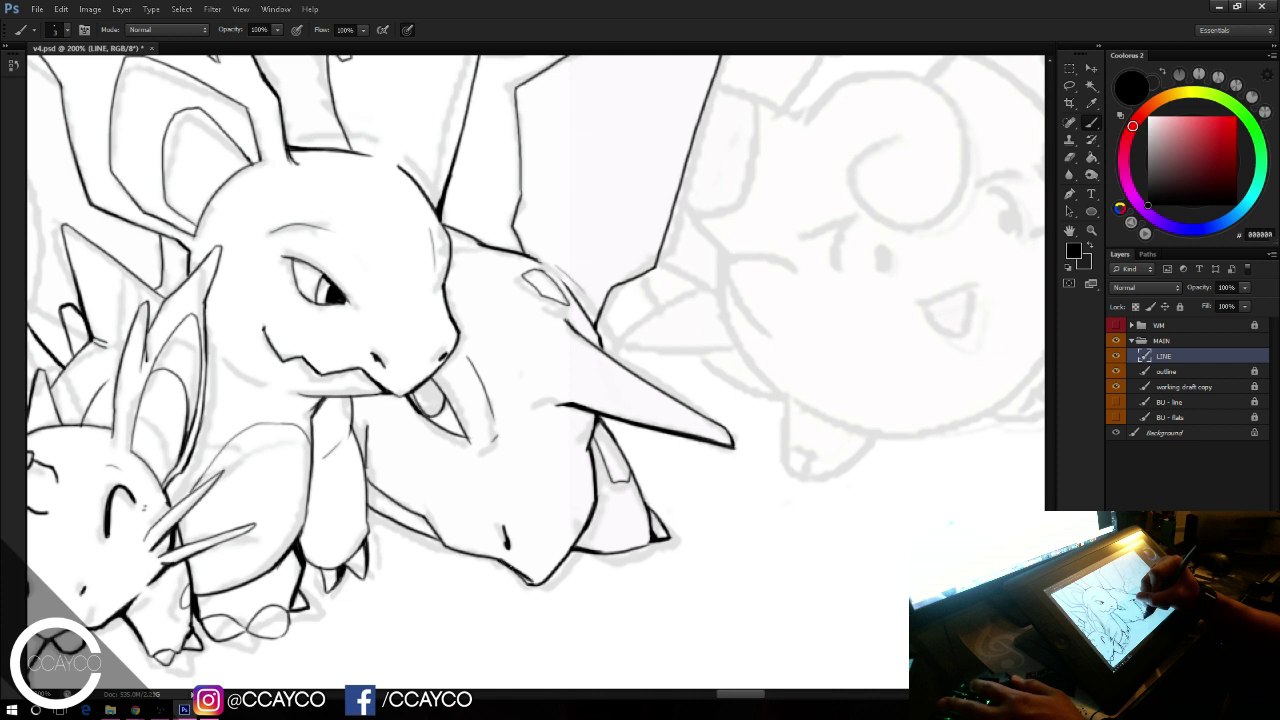
pyautogui.press('e')
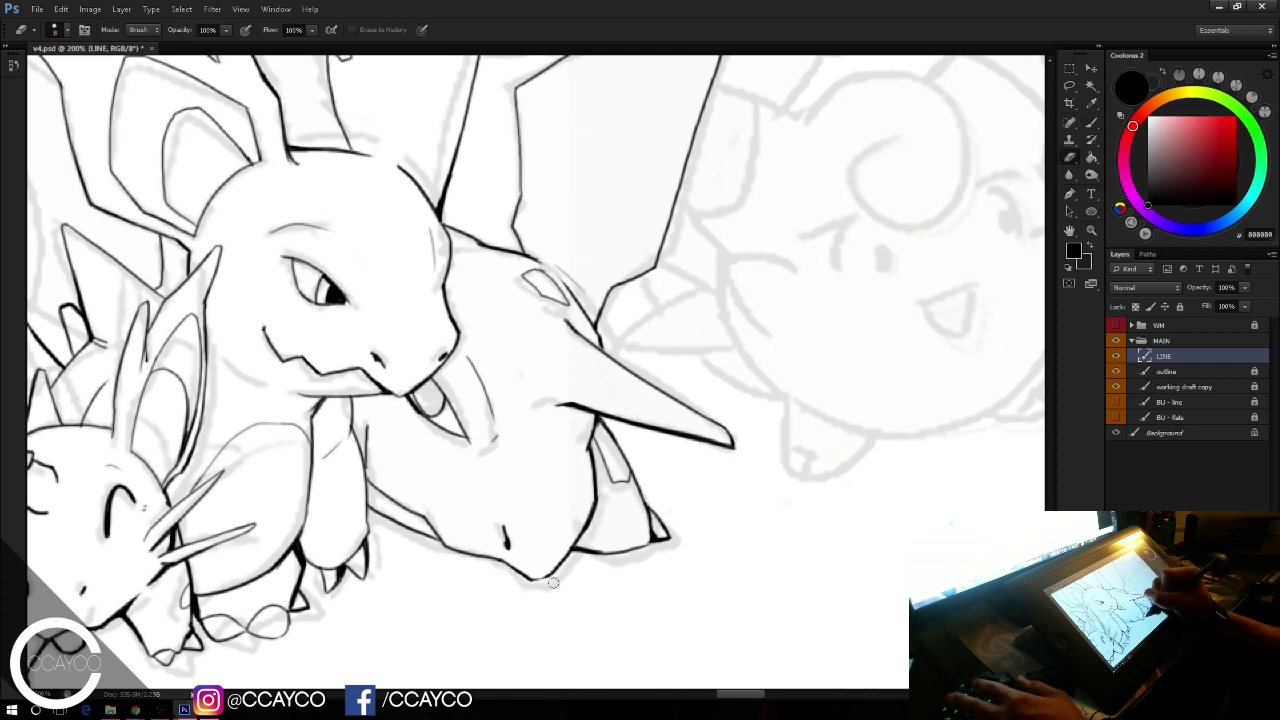
pyautogui.press('b')
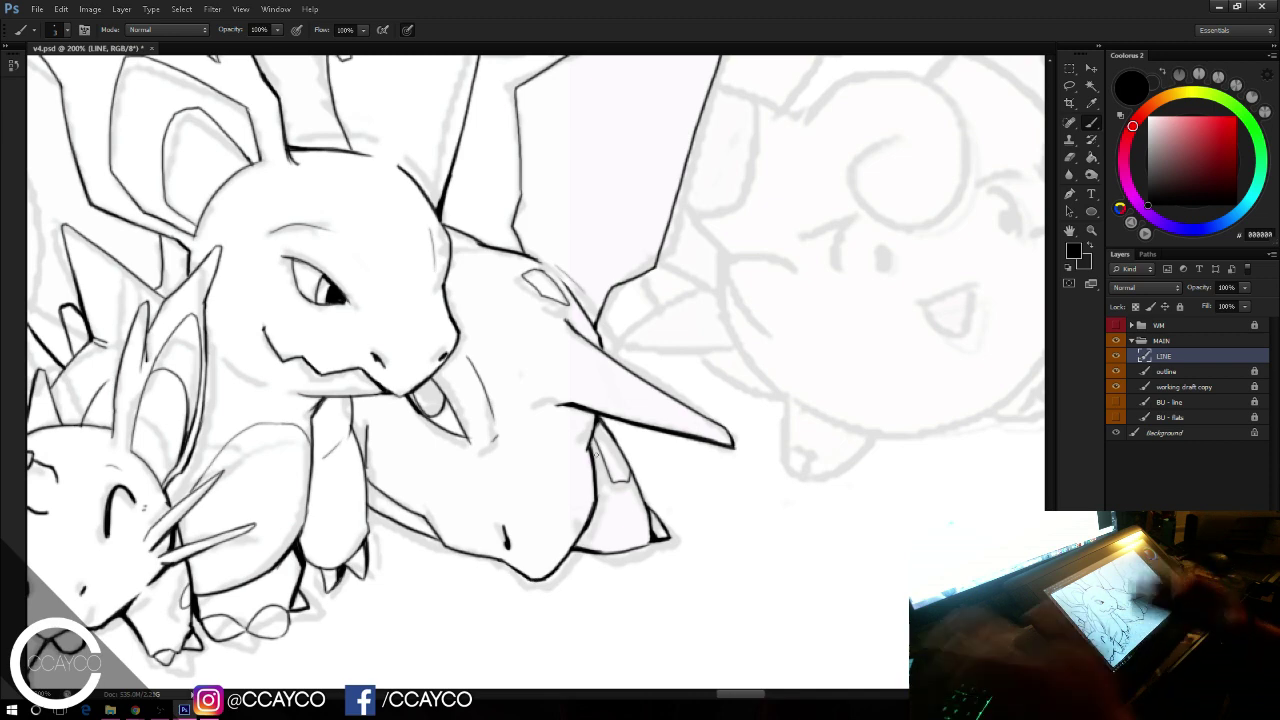
# Step: Ink the slanted eye with its pupil, the brow line and the nostril of the open-mouthed, tusked creature above
pyautogui.moveTo(852, 346)
pyautogui.mouseDown()
pyautogui.moveTo(754, 417)
pyautogui.moveTo(788, 568)
pyautogui.mouseUp()
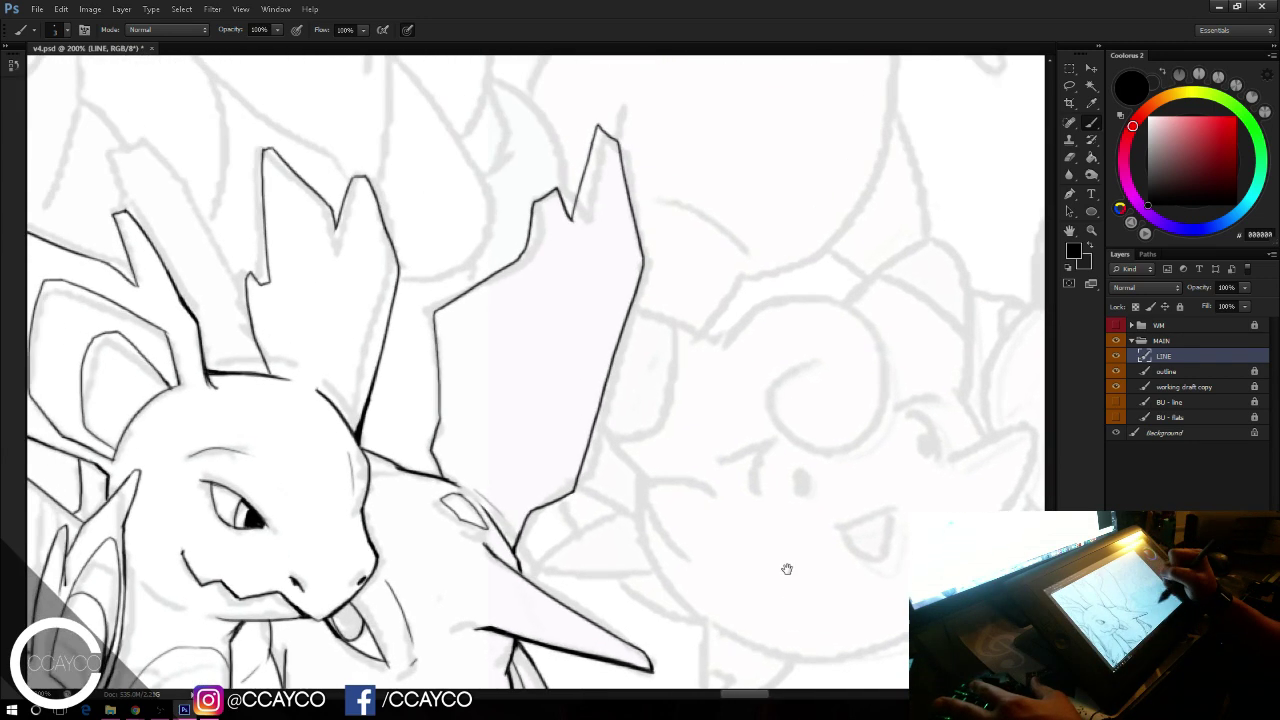
pyautogui.moveTo(700, 460); pyautogui.dragTo(853, 545)
pyautogui.moveTo(678, 401); pyautogui.dragTo(811, 497)
pyautogui.moveTo(642, 380)
pyautogui.mouseDown()
pyautogui.moveTo(771, 477)
pyautogui.moveTo(880, 491)
pyautogui.mouseUp()
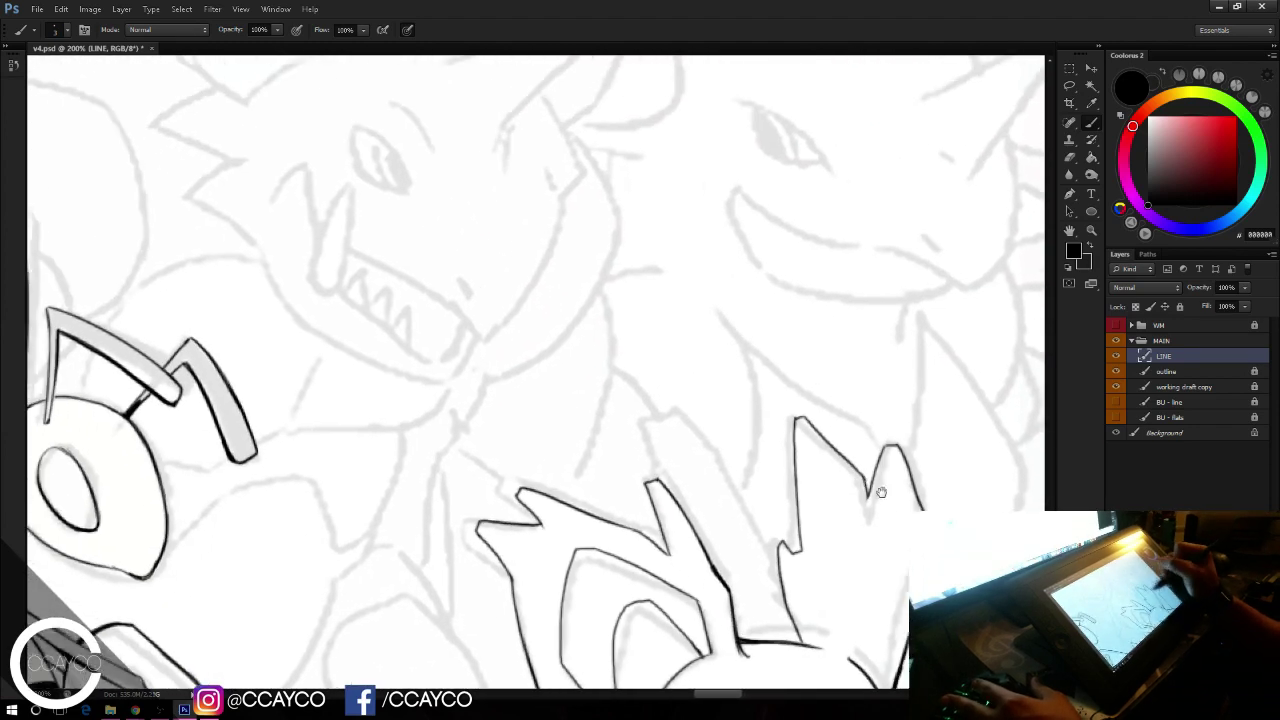
pyautogui.moveTo(737, 486)
pyautogui.mouseDown()
pyautogui.moveTo(806, 553)
pyautogui.moveTo(862, 583)
pyautogui.mouseUp()
pyautogui.moveTo(727, 518); pyautogui.dragTo(869, 639)
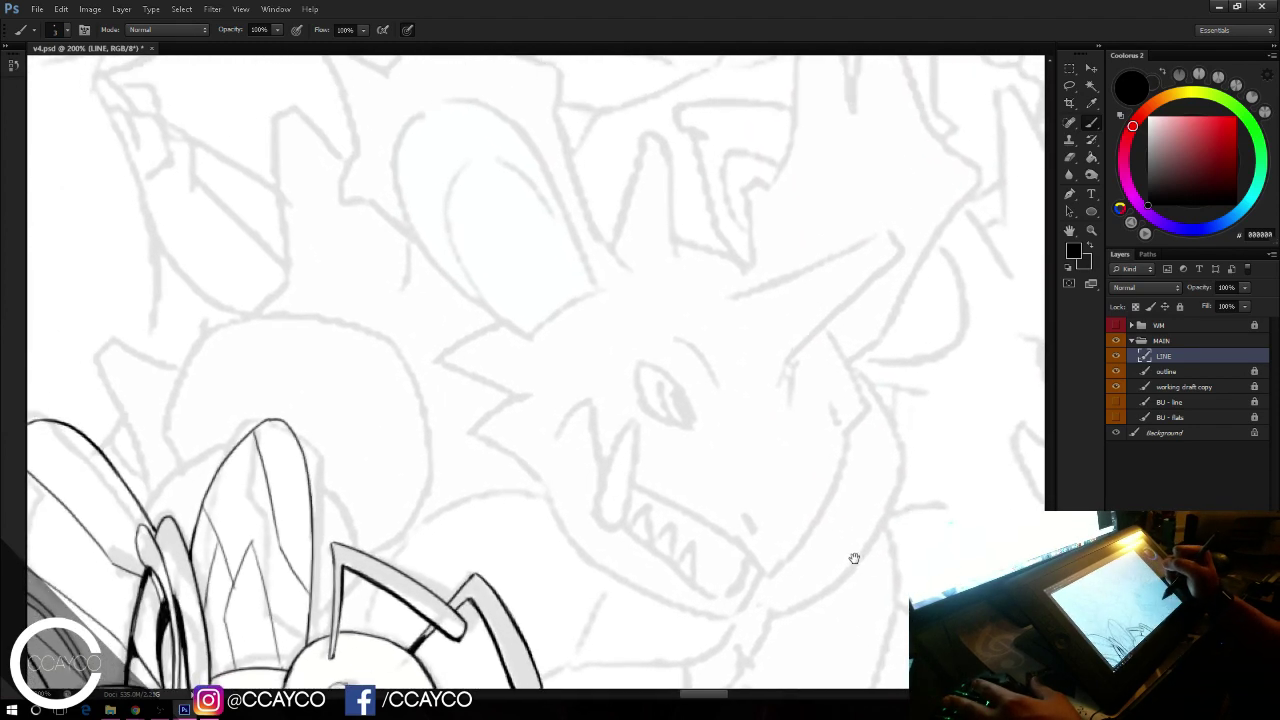
pyautogui.moveTo(641, 359); pyautogui.dragTo(698, 427)
pyautogui.hotkey('ctrl', 'z')
pyautogui.moveTo(638, 360)
pyautogui.mouseDown()
pyautogui.moveTo(650, 415)
pyautogui.moveTo(639, 383)
pyautogui.moveTo(650, 413)
pyautogui.moveTo(700, 426)
pyautogui.moveTo(671, 424)
pyautogui.moveTo(688, 422)
pyautogui.moveTo(687, 405)
pyautogui.mouseUp()
pyautogui.hotkey('ctrl', 'z')
pyautogui.hotkey('ctrl', 'z')
pyautogui.hotkey('ctrl', 'z')
pyautogui.hotkey('ctrl', 'z')
pyautogui.moveTo(677, 334); pyautogui.dragTo(718, 392)
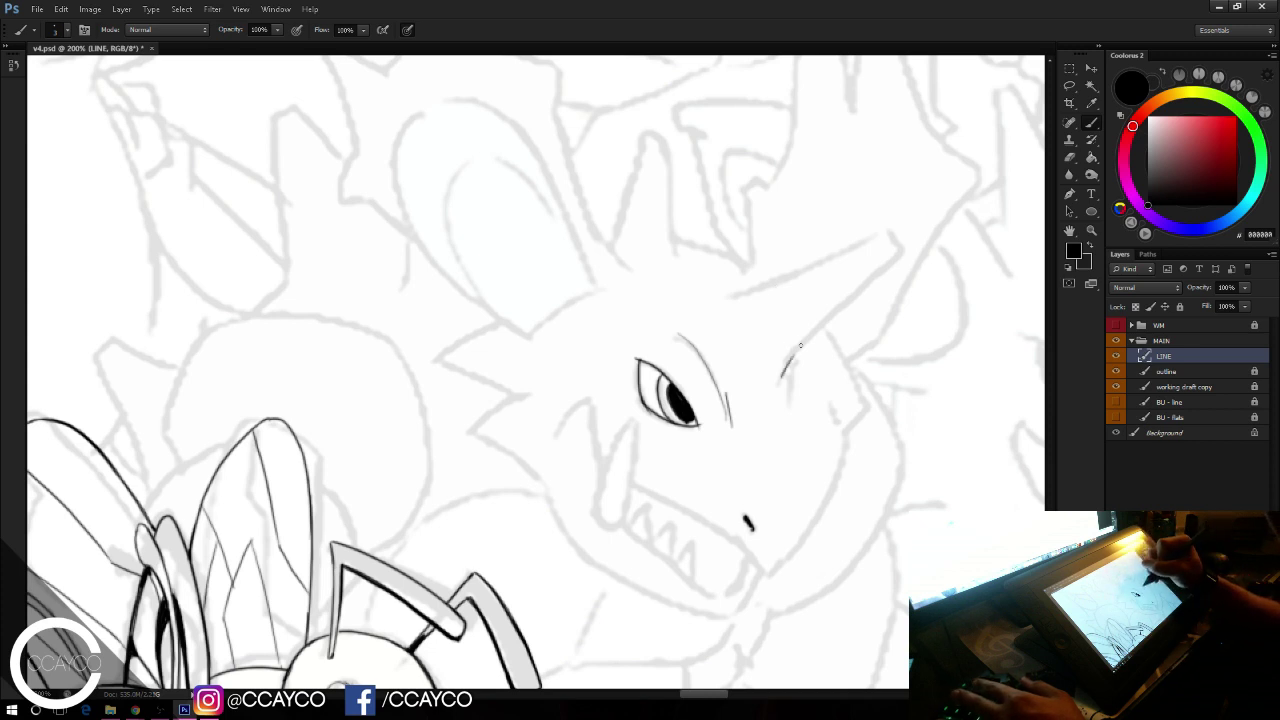
# Step: Ink both edges of the open-mouthed creature's forehead horn and join them in a rounded tip
pyautogui.moveTo(781, 376); pyautogui.dragTo(891, 262)
pyautogui.moveTo(742, 289); pyautogui.dragTo(897, 232)
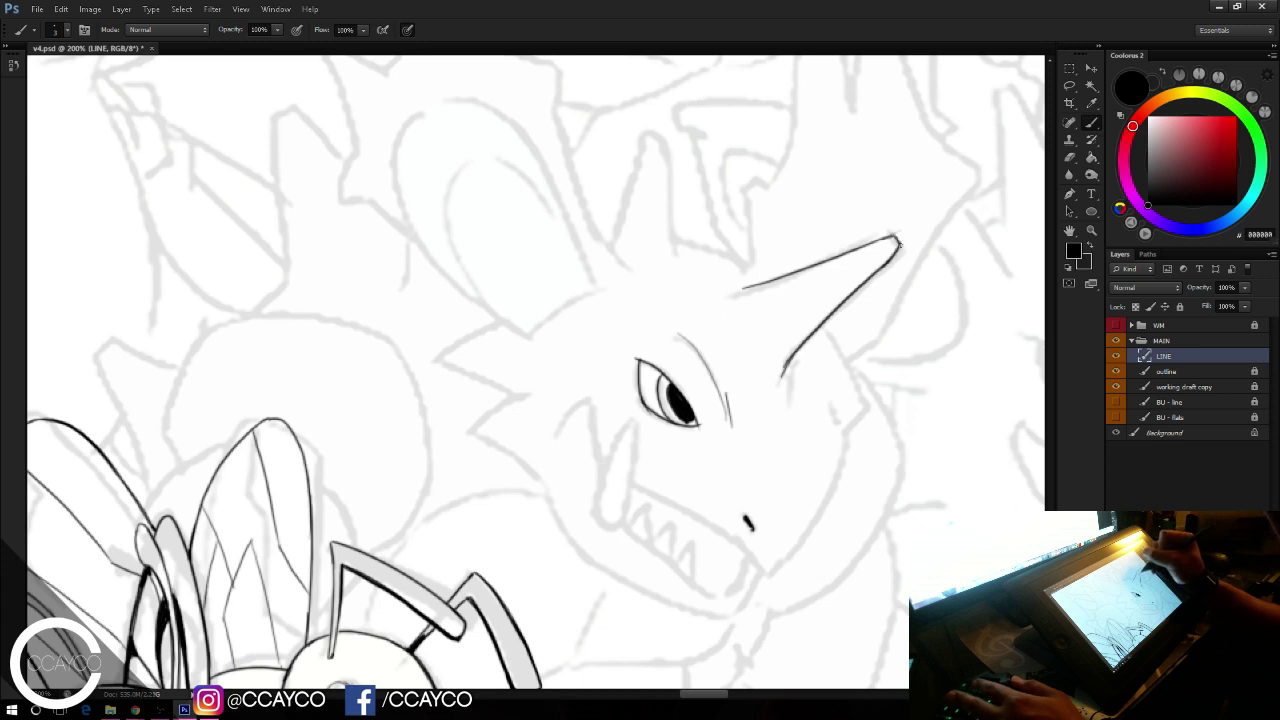
pyautogui.press('e')
pyautogui.press('b')
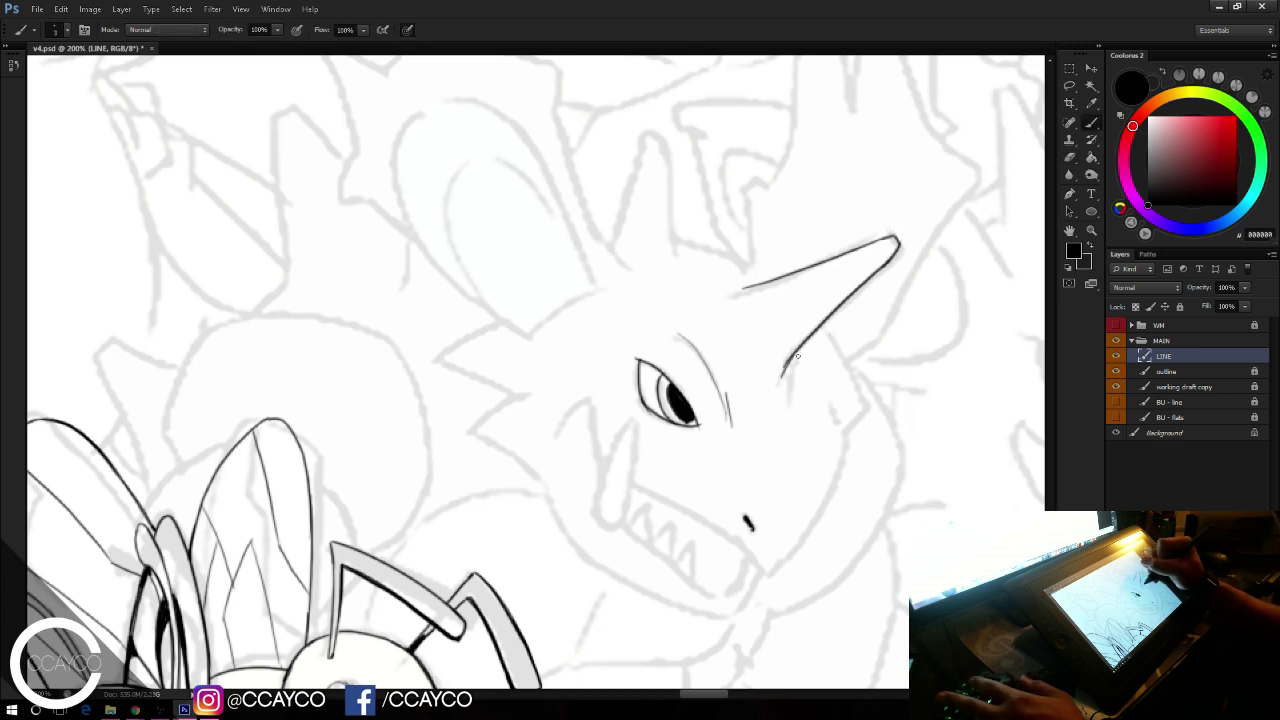
# Step: Ink the angled brow ridge contour behind the base of the open-mouthed creature's horn
pyautogui.moveTo(828, 329); pyautogui.dragTo(852, 394)
pyautogui.hotkey('ctrl', 'z')
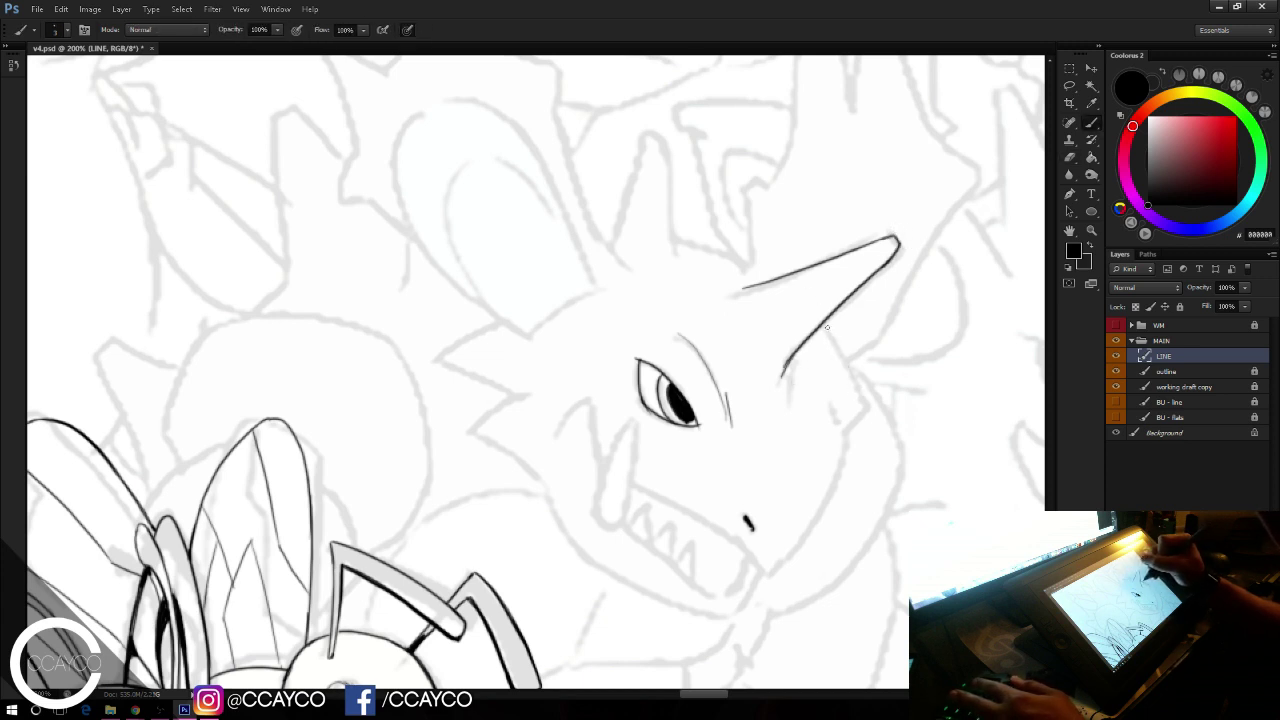
pyautogui.moveTo(828, 328)
pyautogui.mouseDown()
pyautogui.moveTo(860, 408)
pyautogui.moveTo(847, 423)
pyautogui.mouseUp()
pyautogui.hotkey('ctrl', 'z')
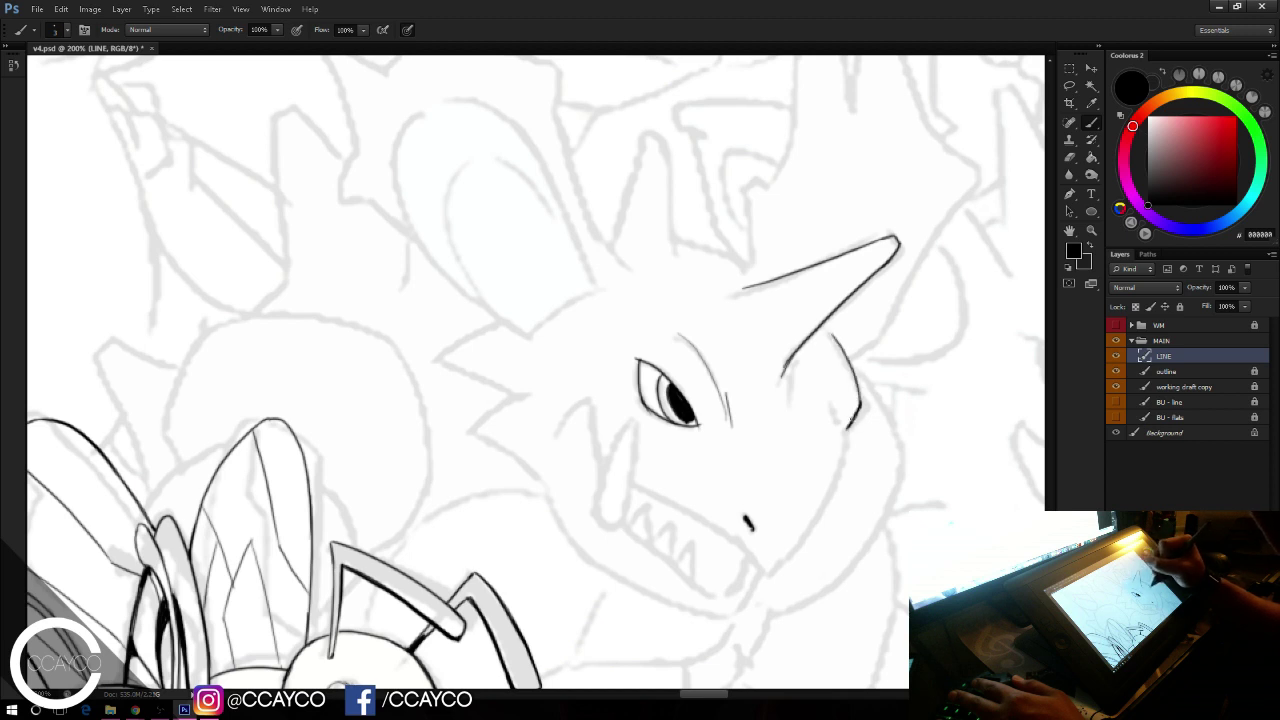
# Step: Ink the upper stretch of the open-mouthed creature's front snout contour, running down from the brow ridge
pyautogui.moveTo(863, 357); pyautogui.dragTo(865, 334)
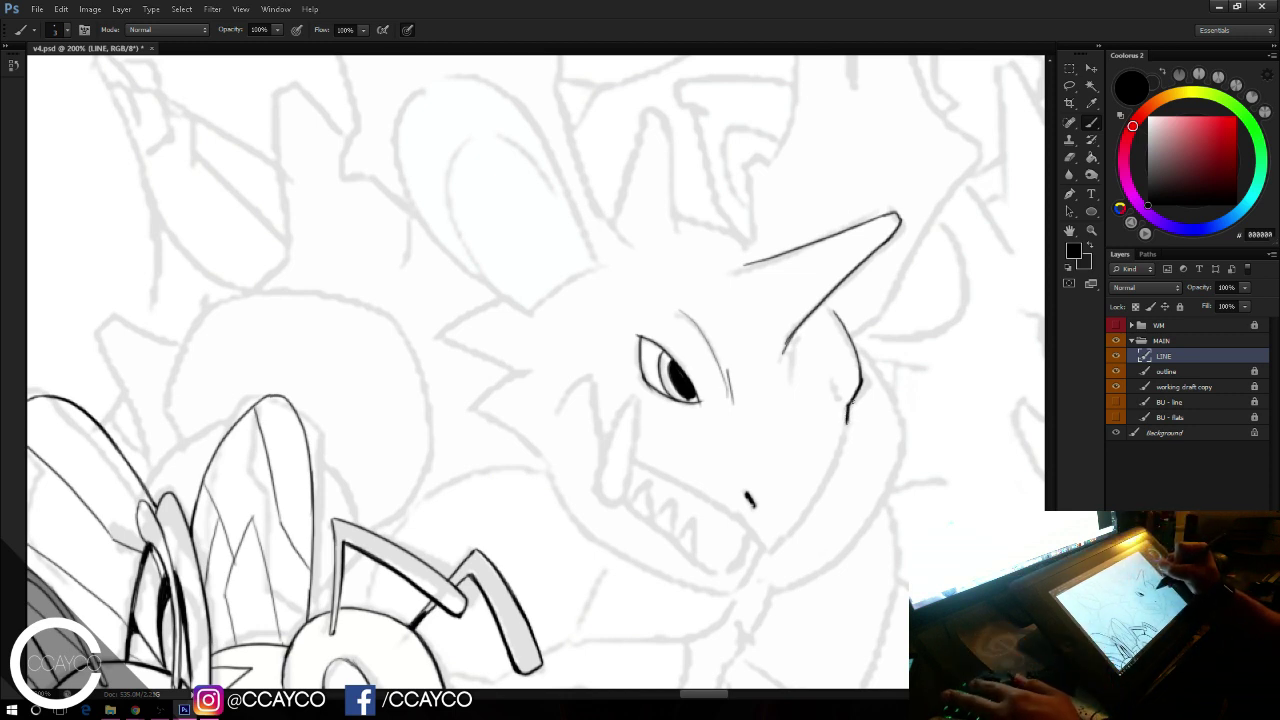
pyautogui.moveTo(858, 382); pyautogui.dragTo(812, 505)
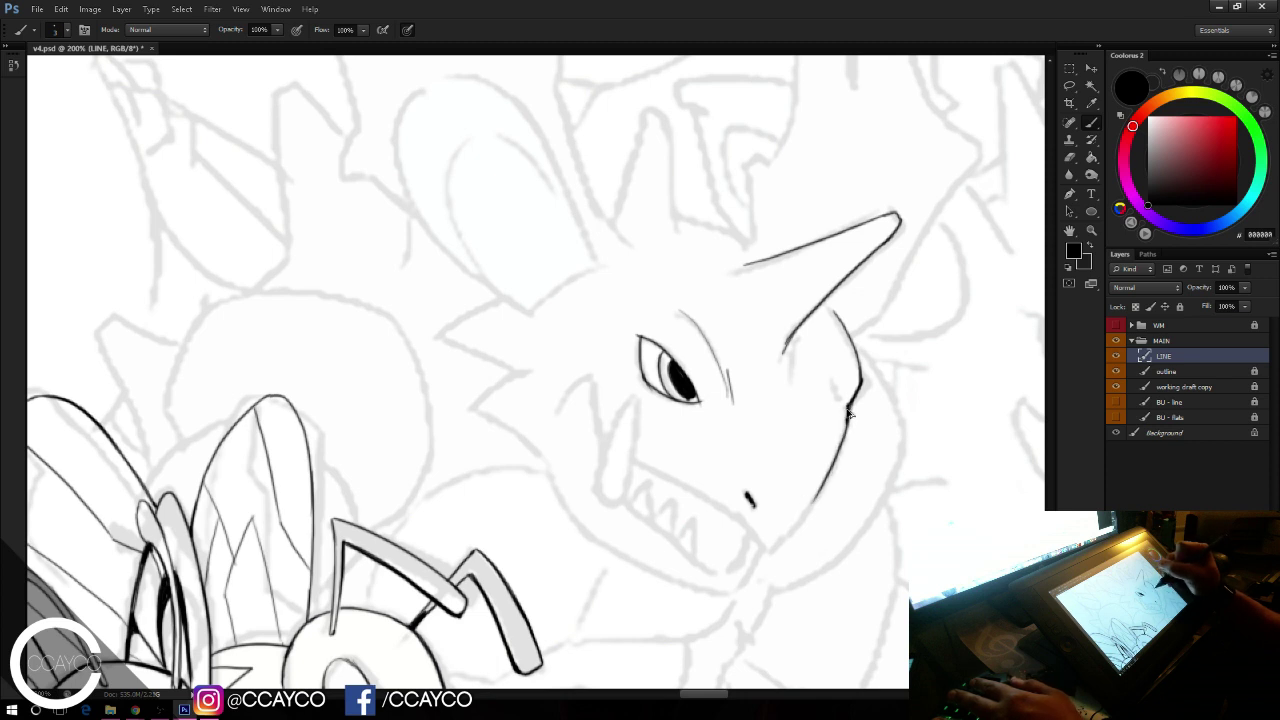
pyautogui.hotkey('ctrl', 'z')
pyautogui.moveTo(848, 408); pyautogui.dragTo(805, 534)
pyautogui.hotkey('ctrl', 'z')
pyautogui.moveTo(848, 418); pyautogui.dragTo(838, 466)
pyautogui.hotkey('ctrl', 'z')
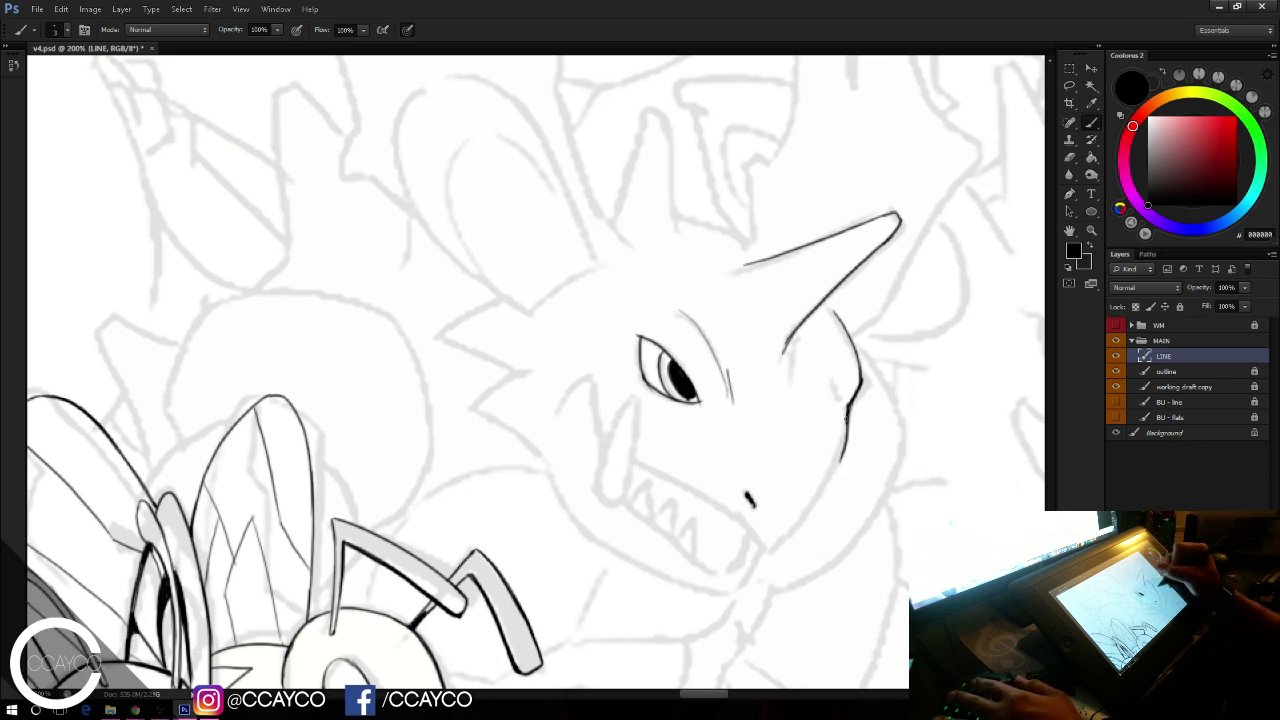
# Step: Extend the snout's front contour in a thicker curve down towards the beak-like tip
pyautogui.moveTo(846, 418); pyautogui.dragTo(824, 500)
pyautogui.moveTo(844, 440); pyautogui.dragTo(814, 512)
pyautogui.hotkey('ctrl', 'z')
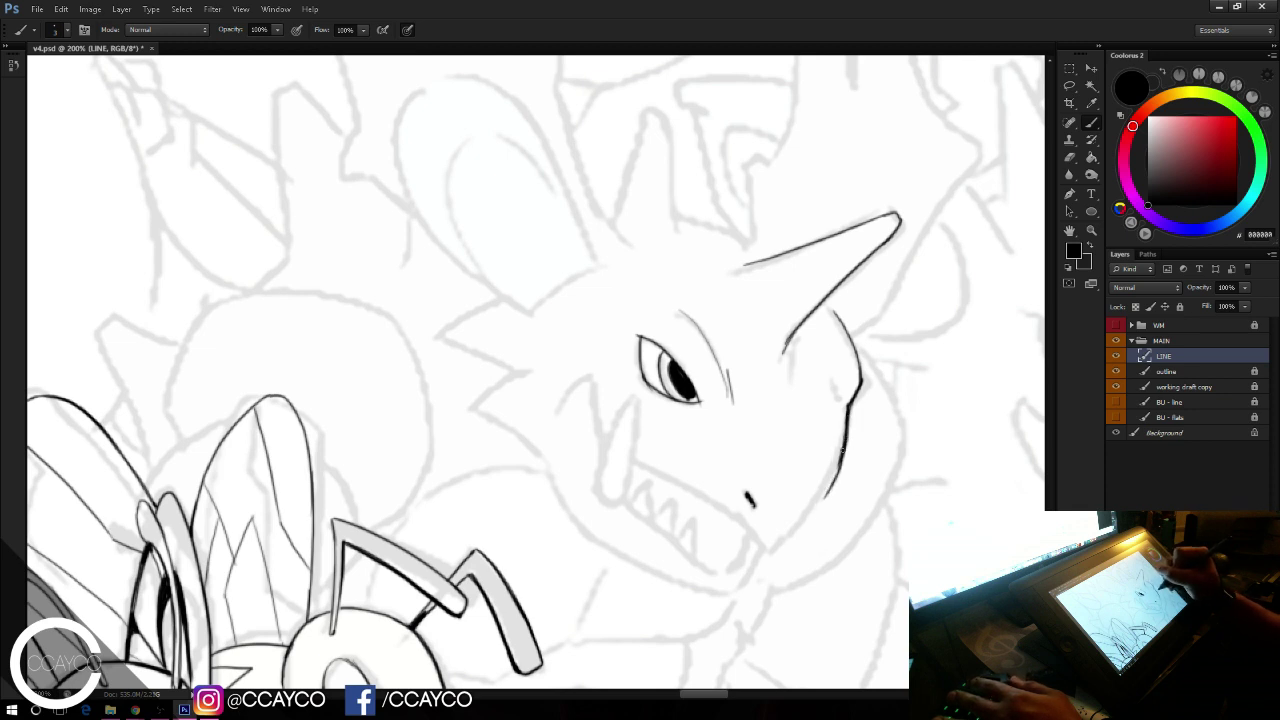
pyautogui.moveTo(842, 451); pyautogui.dragTo(788, 536)
pyautogui.hotkey('ctrl', 'z')
pyautogui.hotkey('ctrl', 'z')
pyautogui.hotkey('ctrl', 'z')
pyautogui.hotkey('ctrl', 'z')
pyautogui.hotkey('ctrl', 'z')
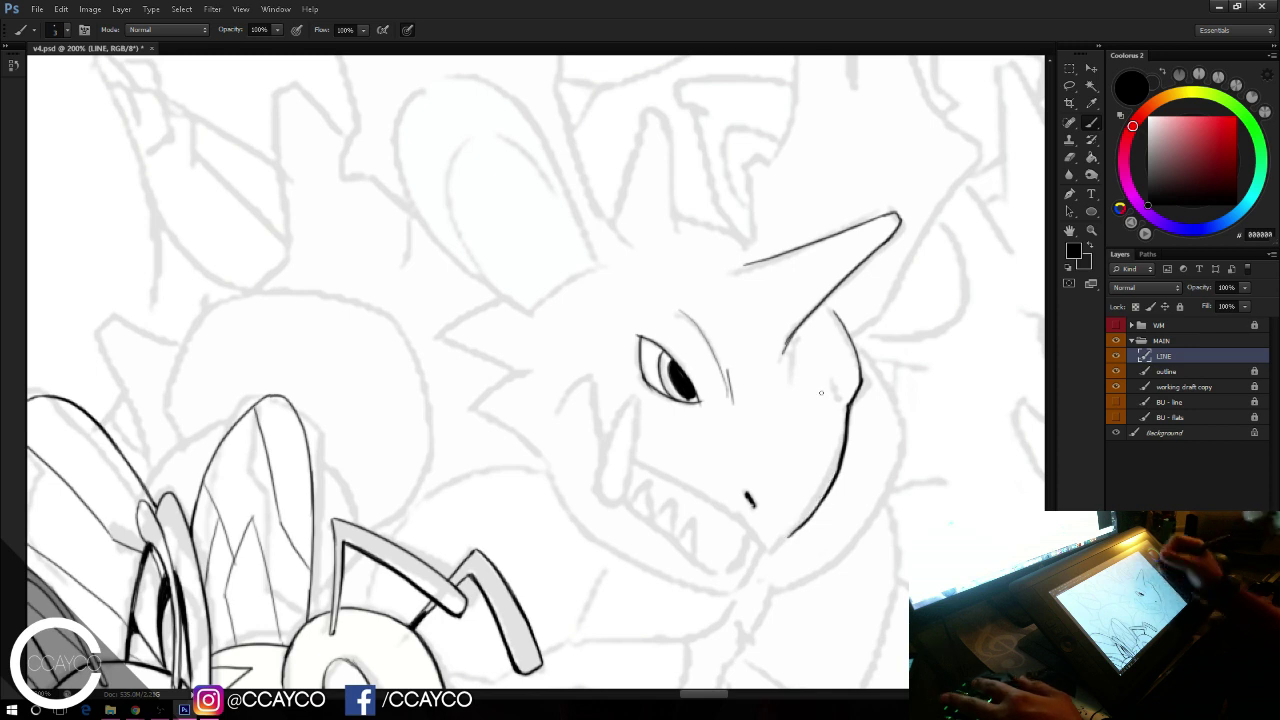
# Step: Ink the upper lip line from the mouth corner to the snout tip and join it to the front contour
pyautogui.moveTo(640, 461); pyautogui.dragTo(752, 528)
pyautogui.hotkey('ctrl', 'z')
pyautogui.moveTo(724, 511); pyautogui.dragTo(762, 540)
pyautogui.hotkey('ctrl', 'z')
pyautogui.hotkey('ctrl', 'z')
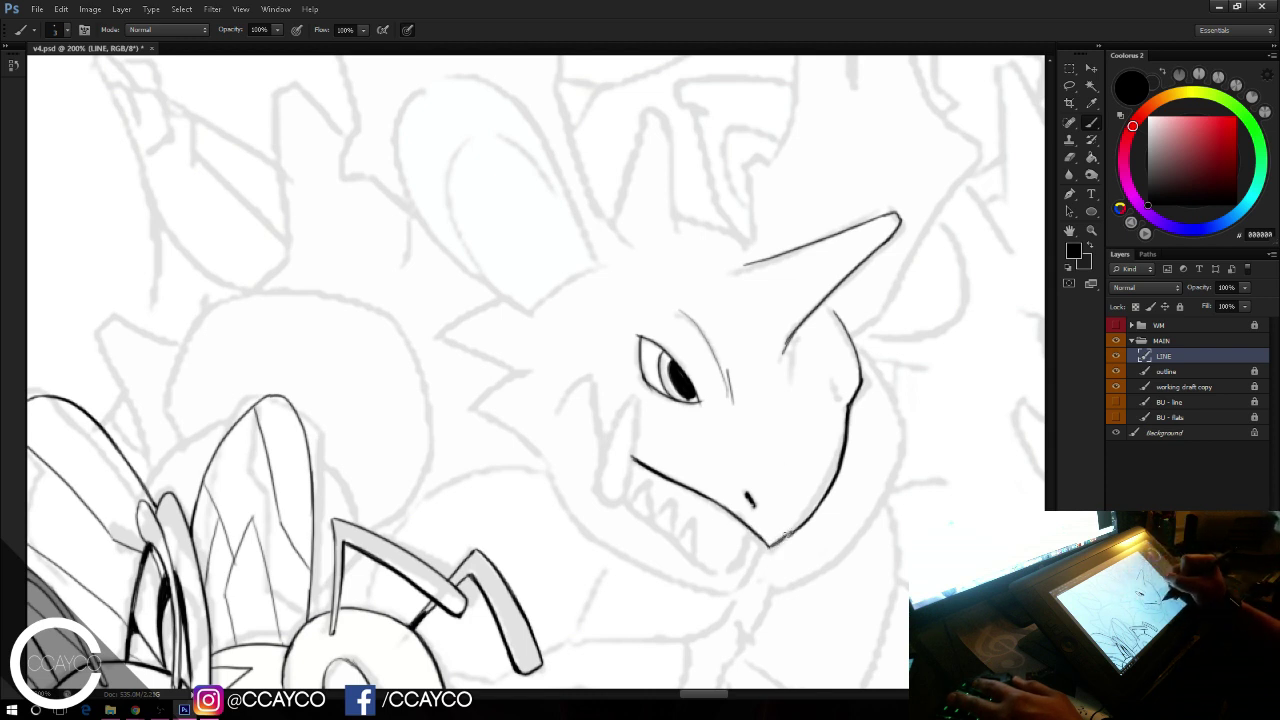
pyautogui.hotkey('ctrl', 'z')
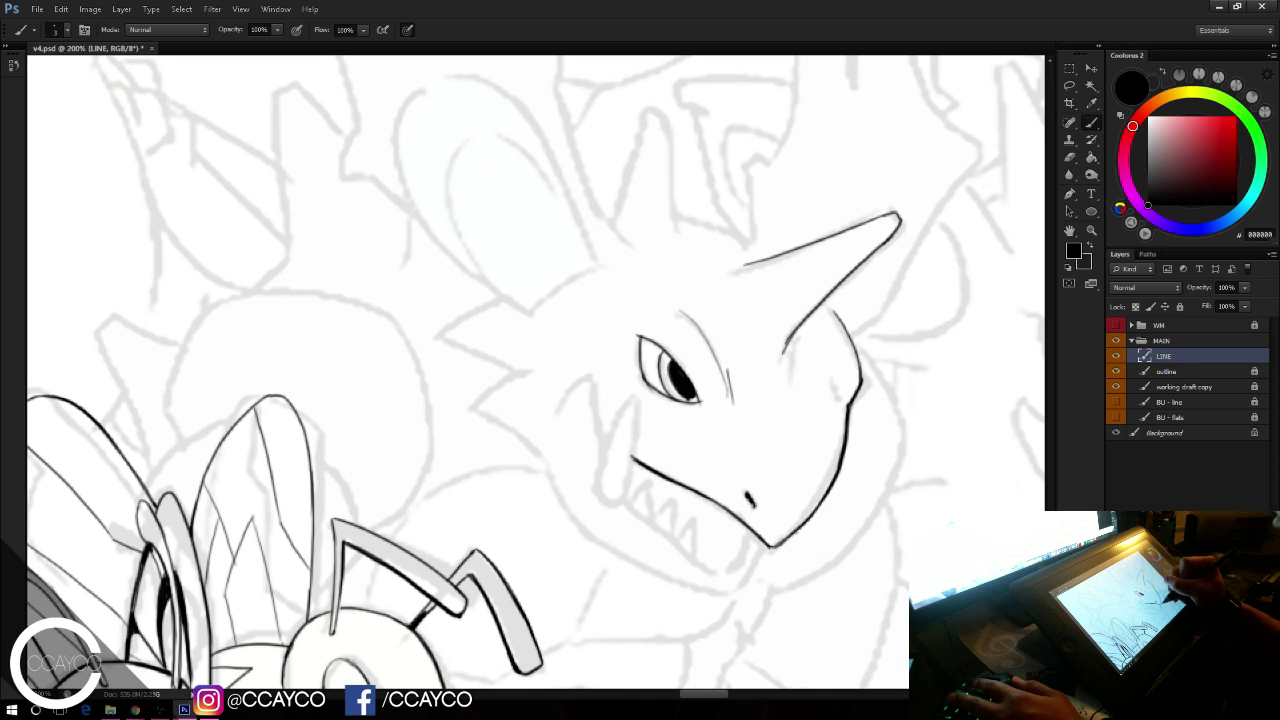
# Step: Ink a short crease beside the eye, plus the front edge and rounded base of the tusk at the mouth corner
pyautogui.moveTo(625, 357); pyautogui.dragTo(655, 407)
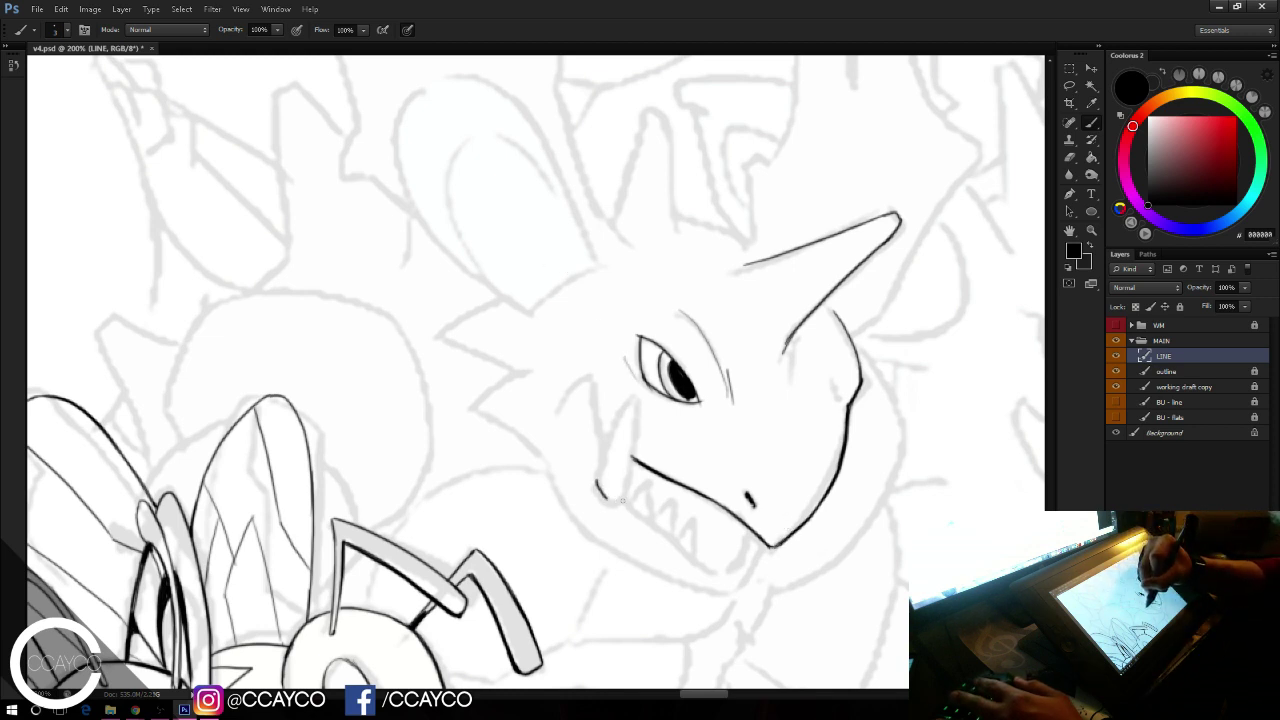
pyautogui.moveTo(622, 500); pyautogui.dragTo(637, 411)
pyautogui.hotkey('ctrl', 'z')
pyautogui.hotkey('ctrl', 'alt', 'z')
pyautogui.hotkey('ctrl', 'alt', 'z')
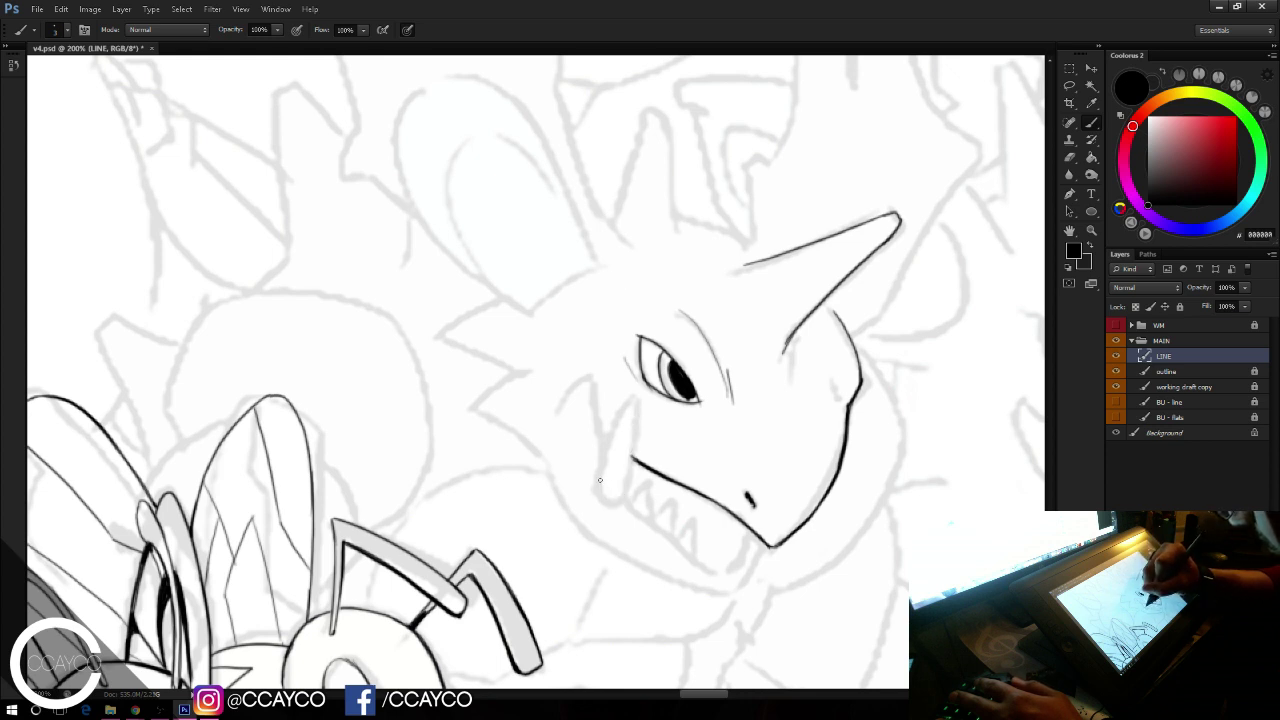
pyautogui.moveTo(600, 480)
pyautogui.mouseDown()
pyautogui.moveTo(624, 490)
pyautogui.moveTo(641, 415)
pyautogui.mouseUp()
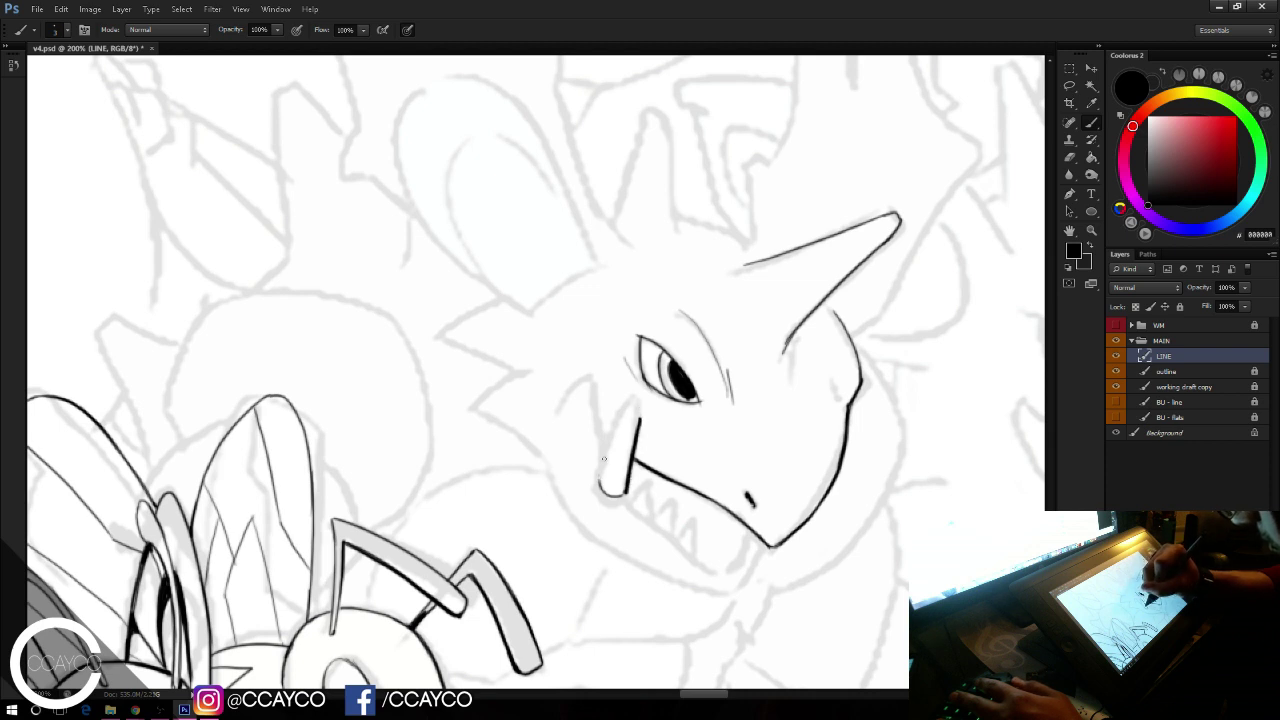
# Step: Ink the tusk's back edge up to its narrow tip and clean up the line at its base
pyautogui.moveTo(601, 476); pyautogui.dragTo(636, 409)
pyautogui.hotkey('ctrl', 'z')
pyautogui.hotkey('ctrl', 'z')
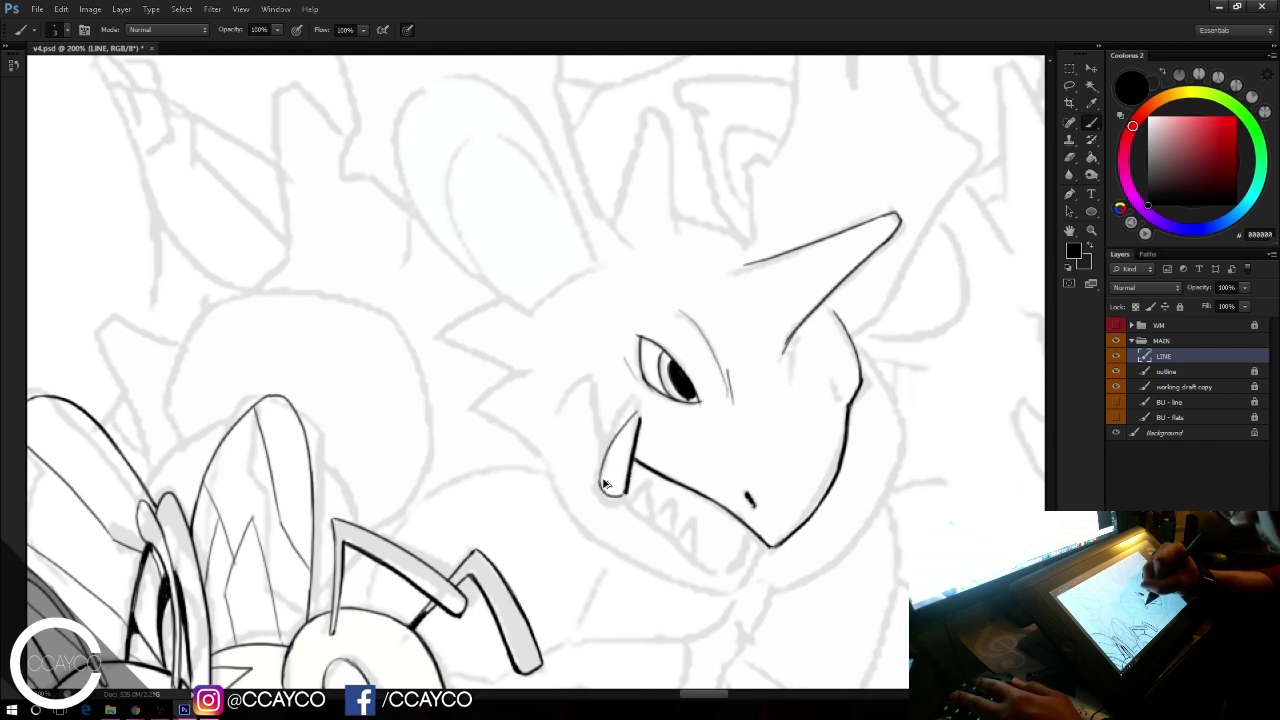
pyautogui.moveTo(600, 481); pyautogui.dragTo(636, 407)
pyautogui.hotkey('ctrl', 'z')
pyautogui.moveTo(600, 481); pyautogui.dragTo(633, 408)
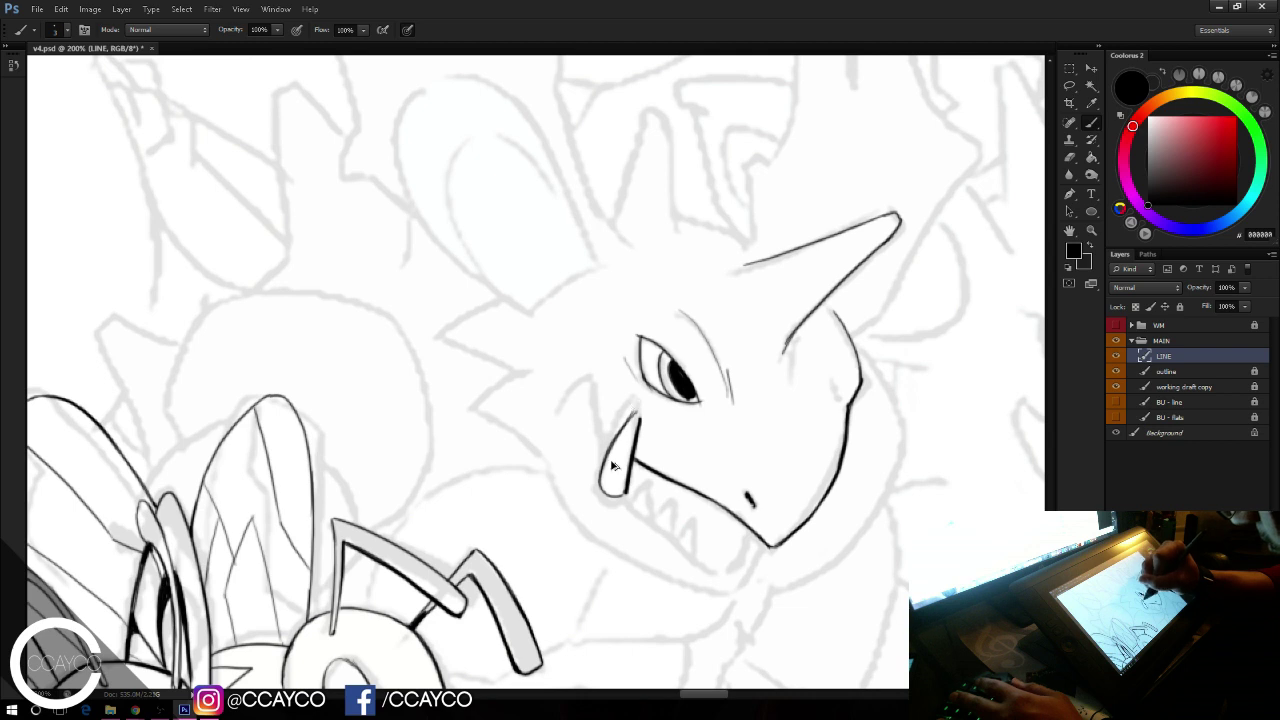
pyautogui.hotkey('ctrl', 'z')
pyautogui.moveTo(601, 481); pyautogui.dragTo(636, 407)
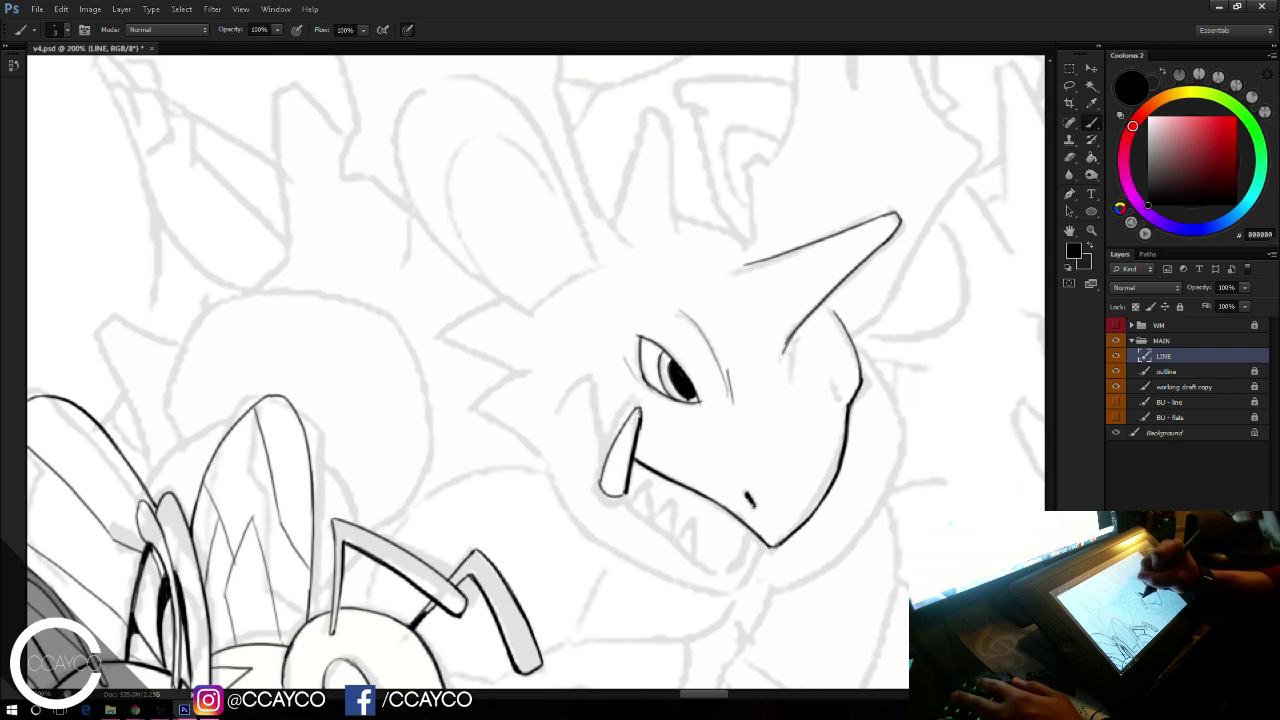
pyautogui.press('e')
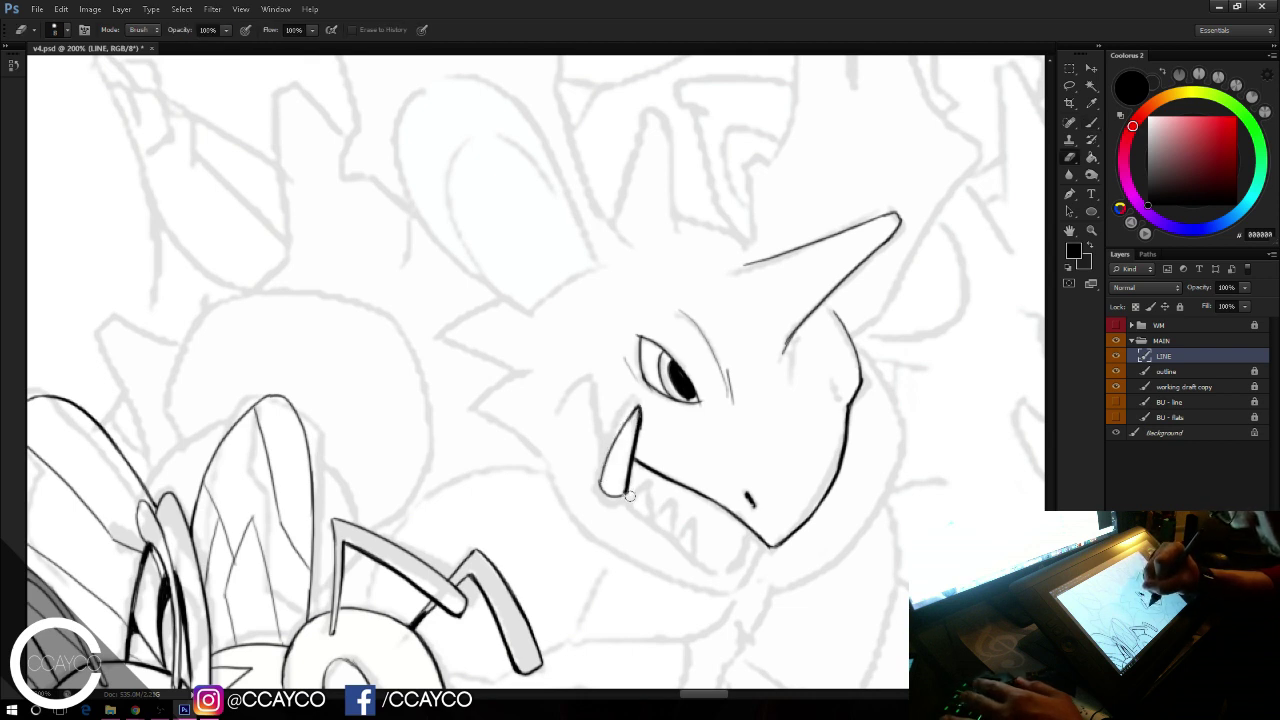
pyautogui.moveTo(632, 482); pyautogui.dragTo(626, 499)
pyautogui.press('b')
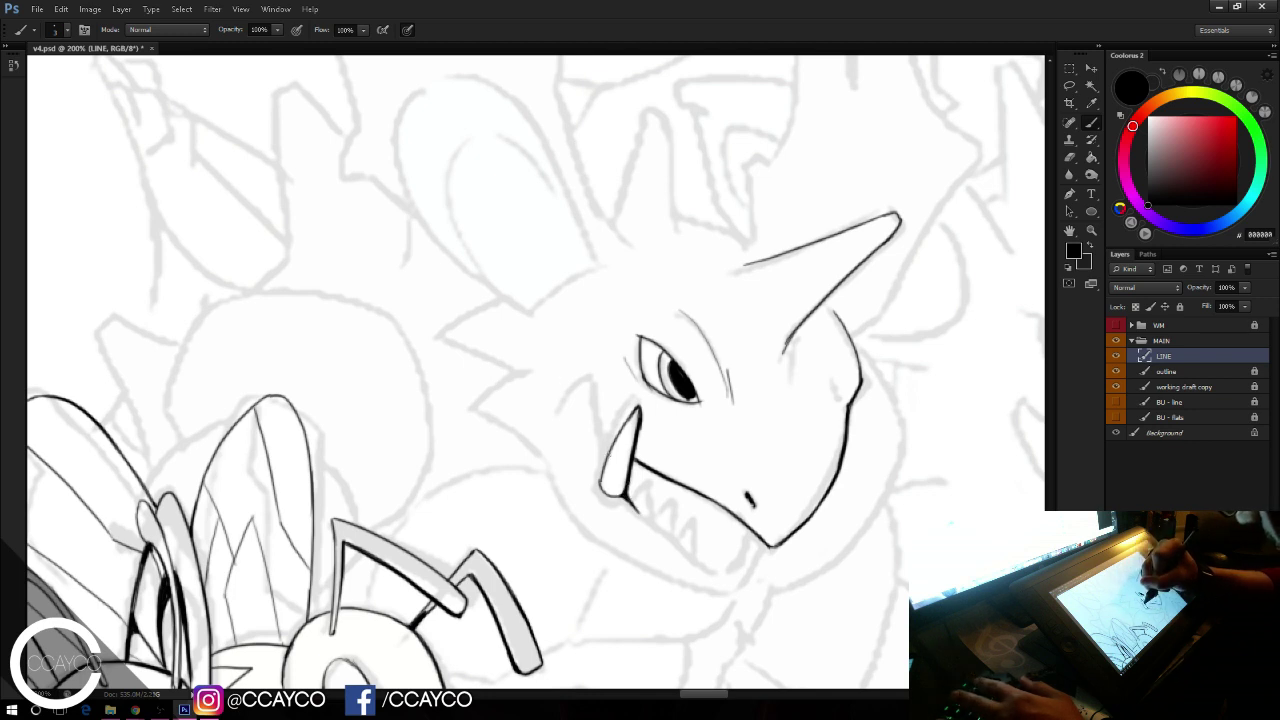
# Step: Ink the curved, pointed jaw spike behind the tusk and save the document
pyautogui.moveTo(596, 372); pyautogui.dragTo(559, 424)
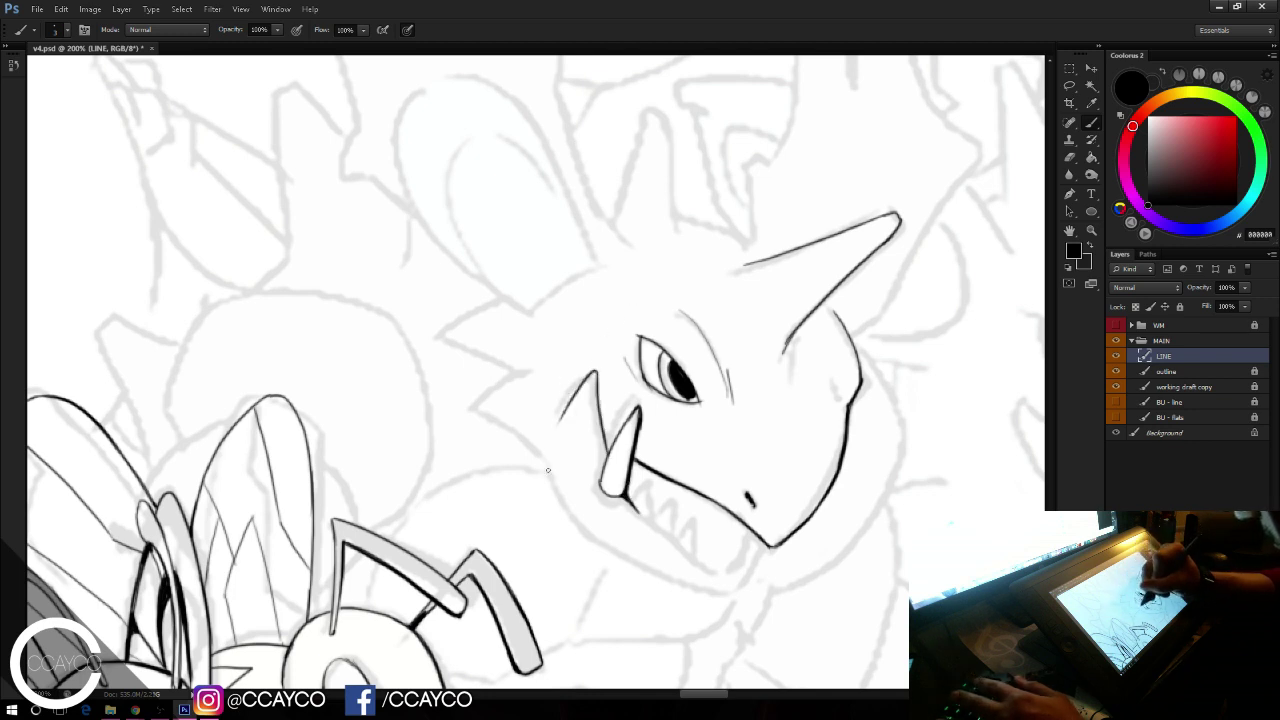
pyautogui.moveTo(551, 476); pyautogui.dragTo(574, 389)
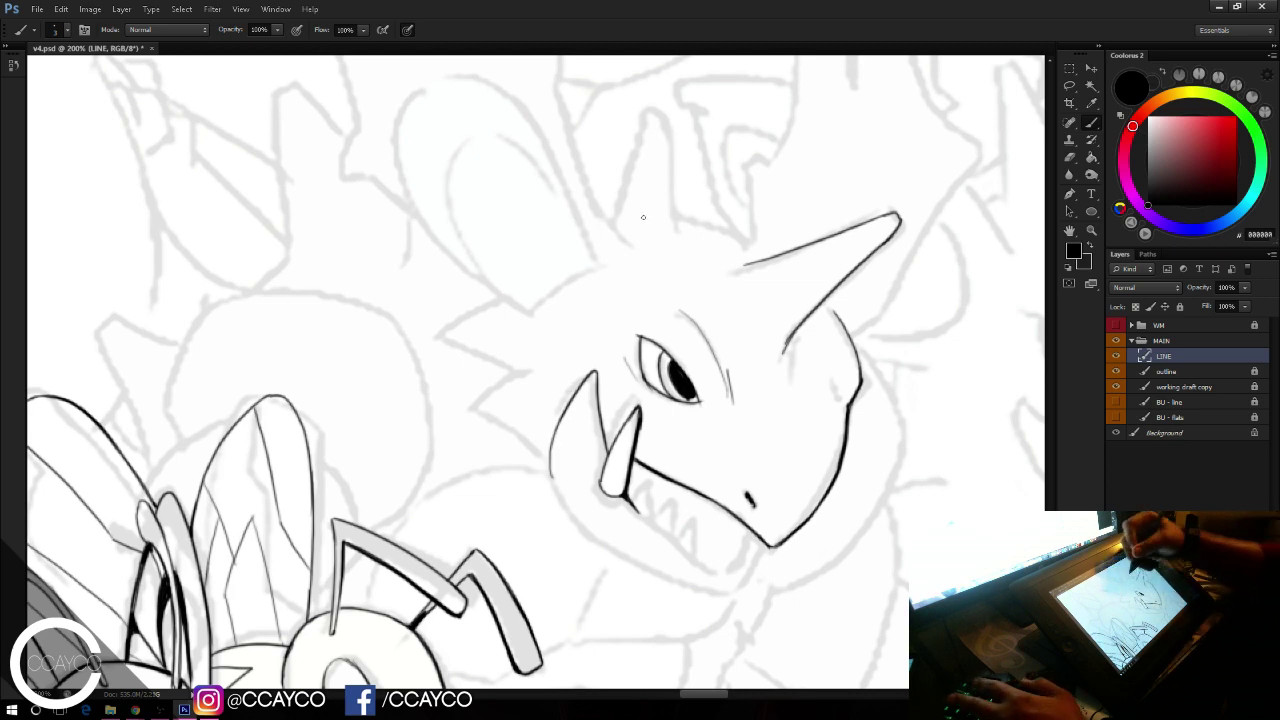
pyautogui.hotkey('ctrl', 's')
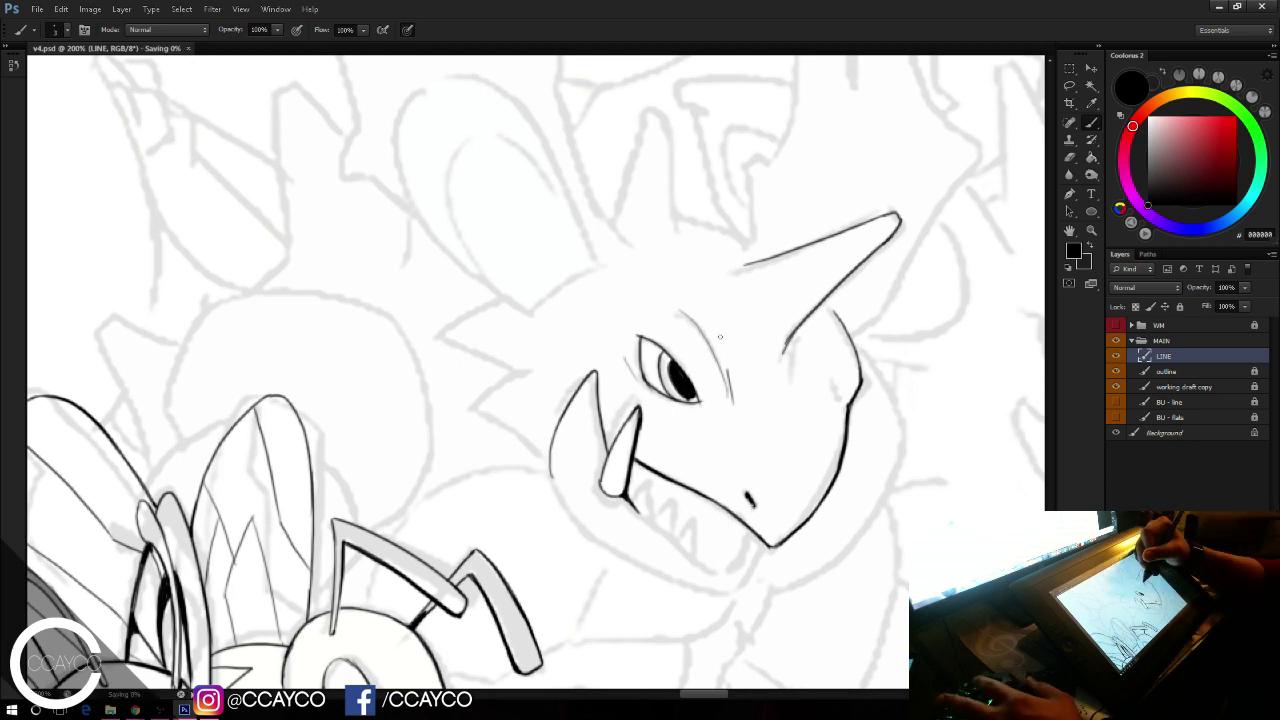
# Step: Ink the lower mouth line from the tusk's base diagonally down towards the front of the jaw
pyautogui.moveTo(720, 349); pyautogui.dragTo(692, 337)
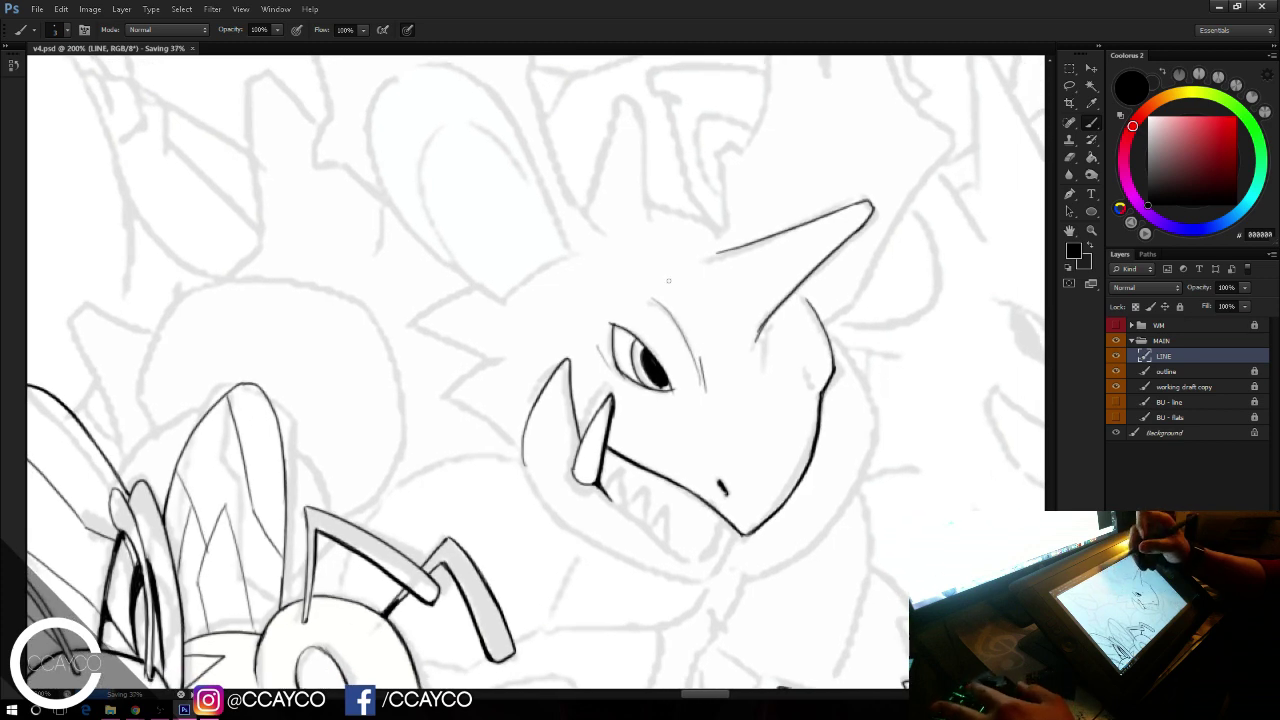
pyautogui.moveTo(599, 486); pyautogui.dragTo(649, 529)
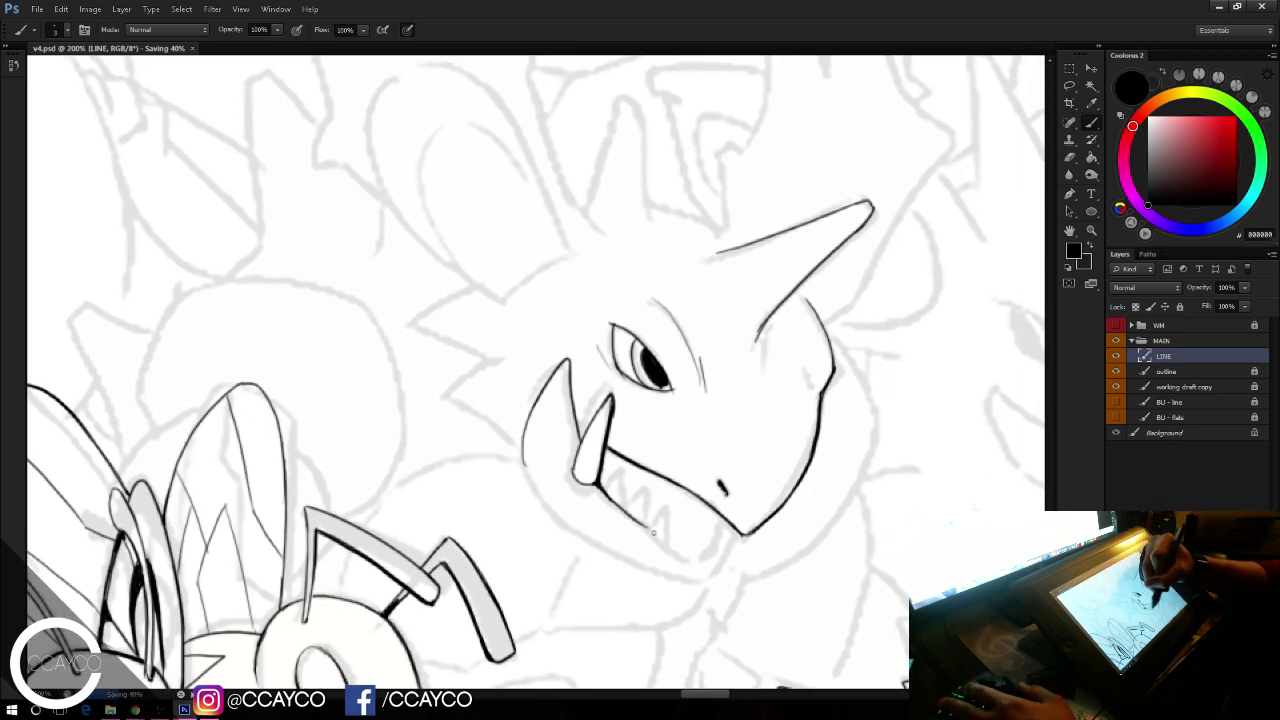
pyautogui.hotkey('ctrl', 'z')
pyautogui.moveTo(600, 487); pyautogui.dragTo(682, 560)
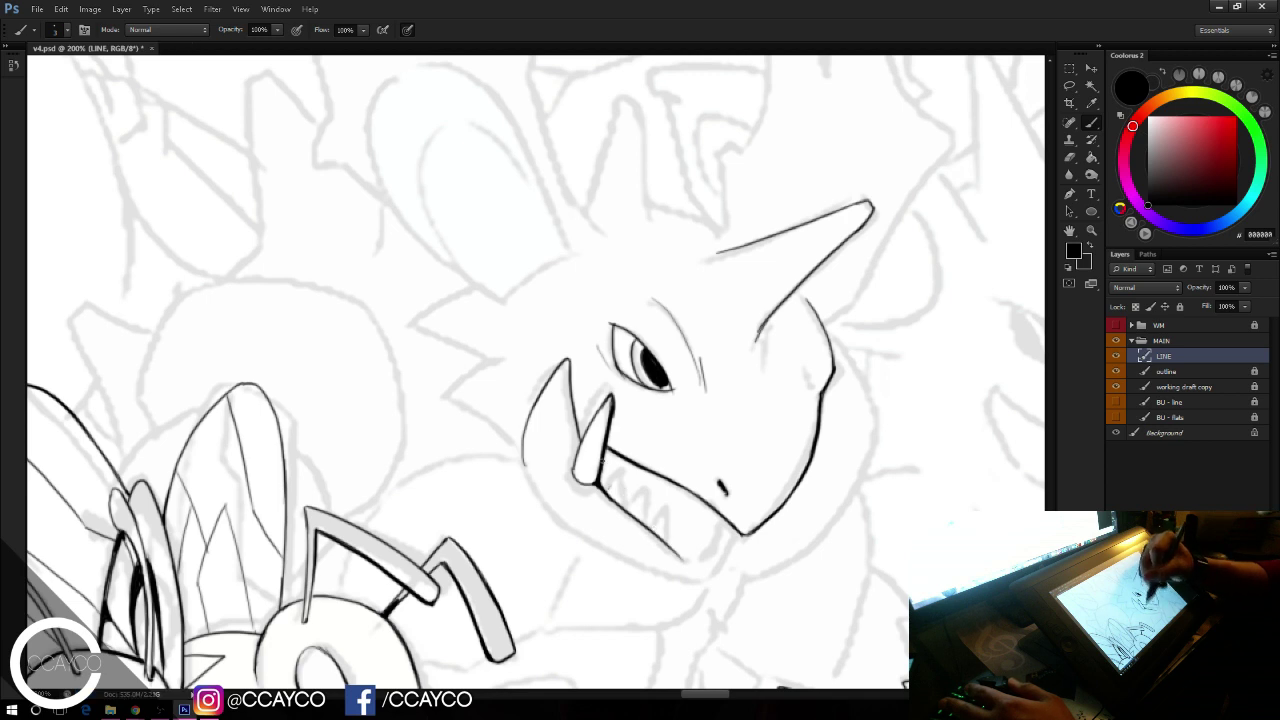
# Step: Ink the row of pointed lower teeth and close the front end of the open mouth below the snout
pyautogui.moveTo(605, 488)
pyautogui.mouseDown()
pyautogui.moveTo(622, 467)
pyautogui.moveTo(625, 497)
pyautogui.moveTo(621, 469)
pyautogui.moveTo(649, 523)
pyautogui.moveTo(664, 499)
pyautogui.mouseUp()
pyautogui.hotkey('ctrl', 'z')
pyautogui.hotkey('ctrl', 'z')
pyautogui.moveTo(664, 499)
pyautogui.mouseDown()
pyautogui.moveTo(669, 545)
pyautogui.moveTo(698, 558)
pyautogui.moveTo(722, 521)
pyautogui.mouseUp()
pyautogui.hotkey('ctrl', 'z')
pyautogui.hotkey('ctrl', 'z')
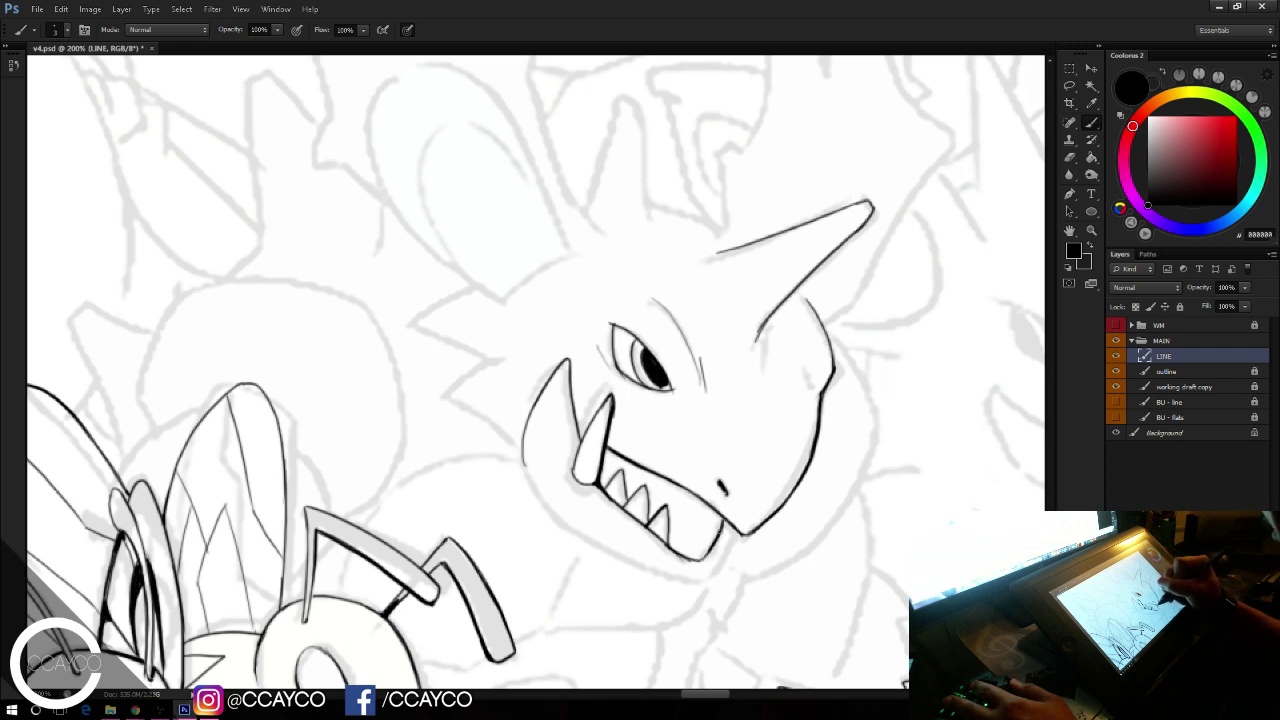
pyautogui.hotkey('ctrl', 'alt', 'z')
pyautogui.hotkey('ctrl', 'alt', 'z')
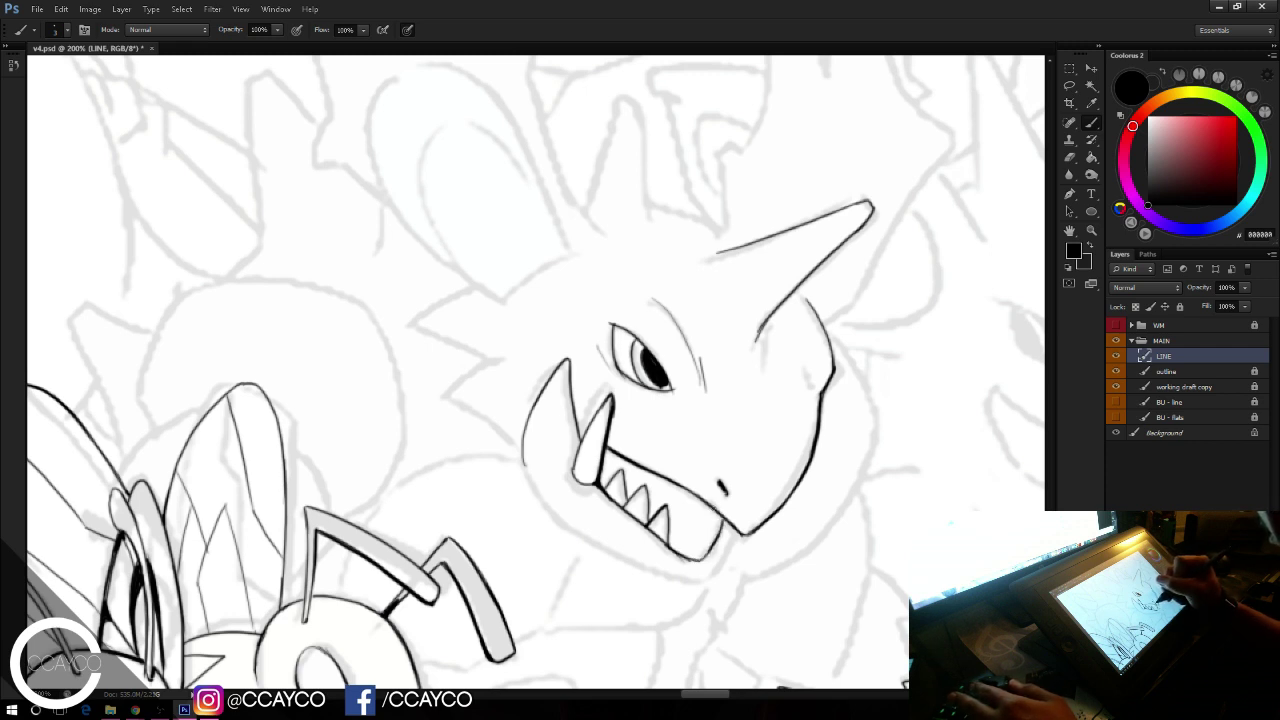
# Step: Ink the small rounded tooth and the jaw's front edge under the snout tip, and tidy the lower mouth line with the eraser
pyautogui.hotkey('ctrl', 'z')
pyautogui.moveTo(709, 508); pyautogui.dragTo(711, 571)
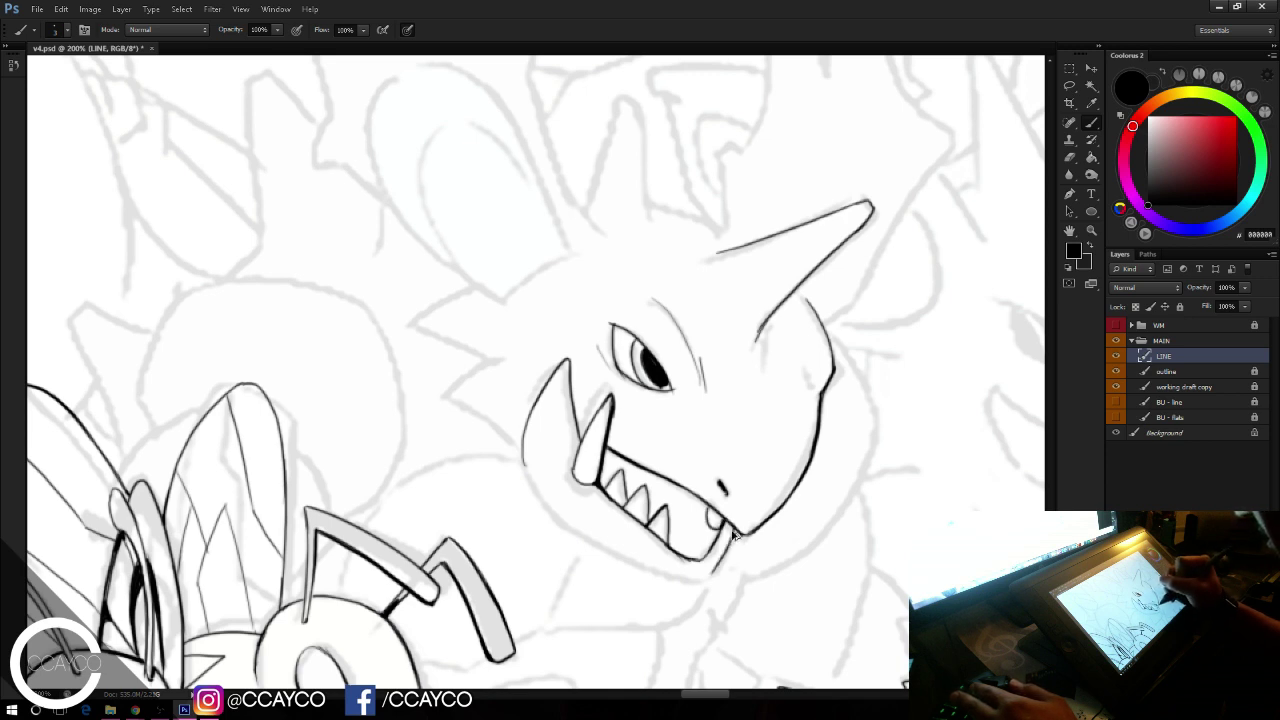
pyautogui.hotkey('ctrl', 'z')
pyautogui.moveTo(733, 527); pyautogui.dragTo(710, 569)
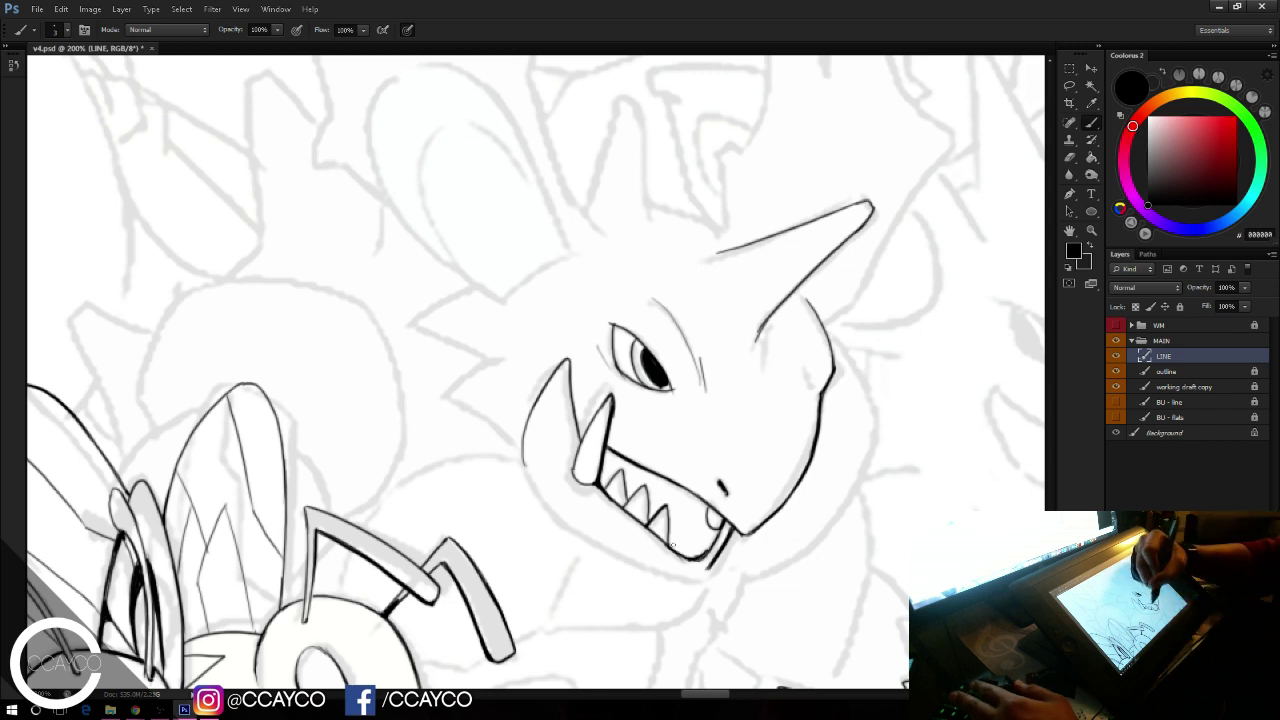
pyautogui.press('e')
pyautogui.moveTo(668, 550); pyautogui.dragTo(699, 557)
pyautogui.press('b')
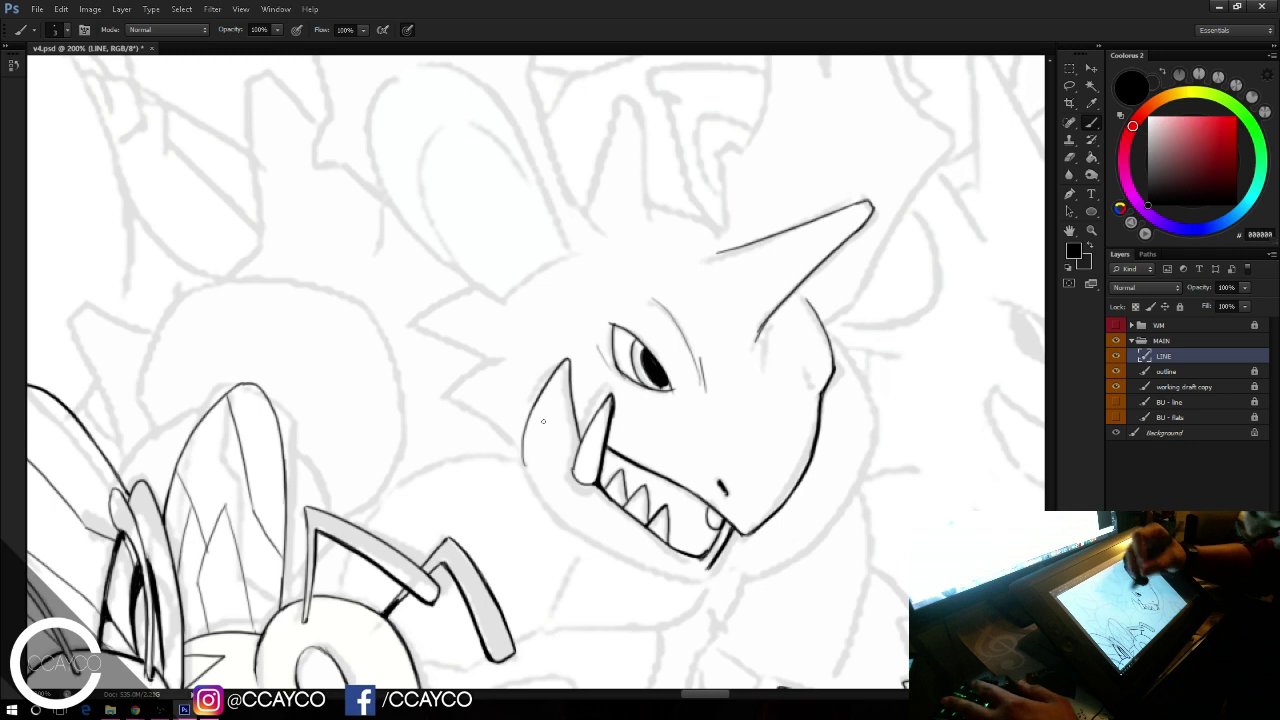
# Step: Ink the underside of the lower jaw in one curve from the jaw spike to the chin
pyautogui.moveTo(524, 460)
pyautogui.mouseDown()
pyautogui.moveTo(585, 537)
pyautogui.moveTo(660, 570)
pyautogui.mouseUp()
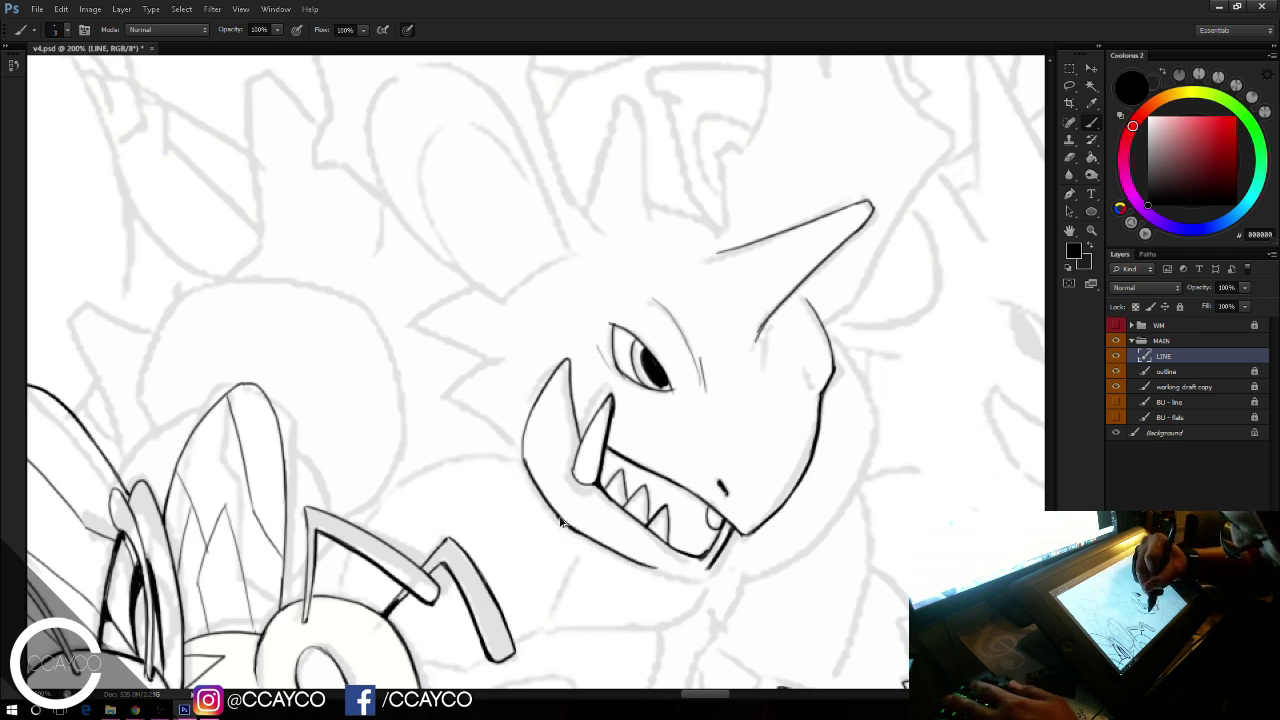
pyautogui.hotkey('ctrl', 'z')
pyautogui.moveTo(562, 517); pyautogui.dragTo(682, 578)
pyautogui.hotkey('ctrl', 'z')
pyautogui.moveTo(564, 521); pyautogui.dragTo(702, 576)
# Step: Ink the large oval of the creature's inner ear and the straight edge closing its base
pyautogui.moveTo(899, 353); pyautogui.dragTo(940, 422)
pyautogui.moveTo(780, 140)
pyautogui.mouseDown()
pyautogui.moveTo(797, 203)
pyautogui.moveTo(757, 251)
pyautogui.mouseUp()
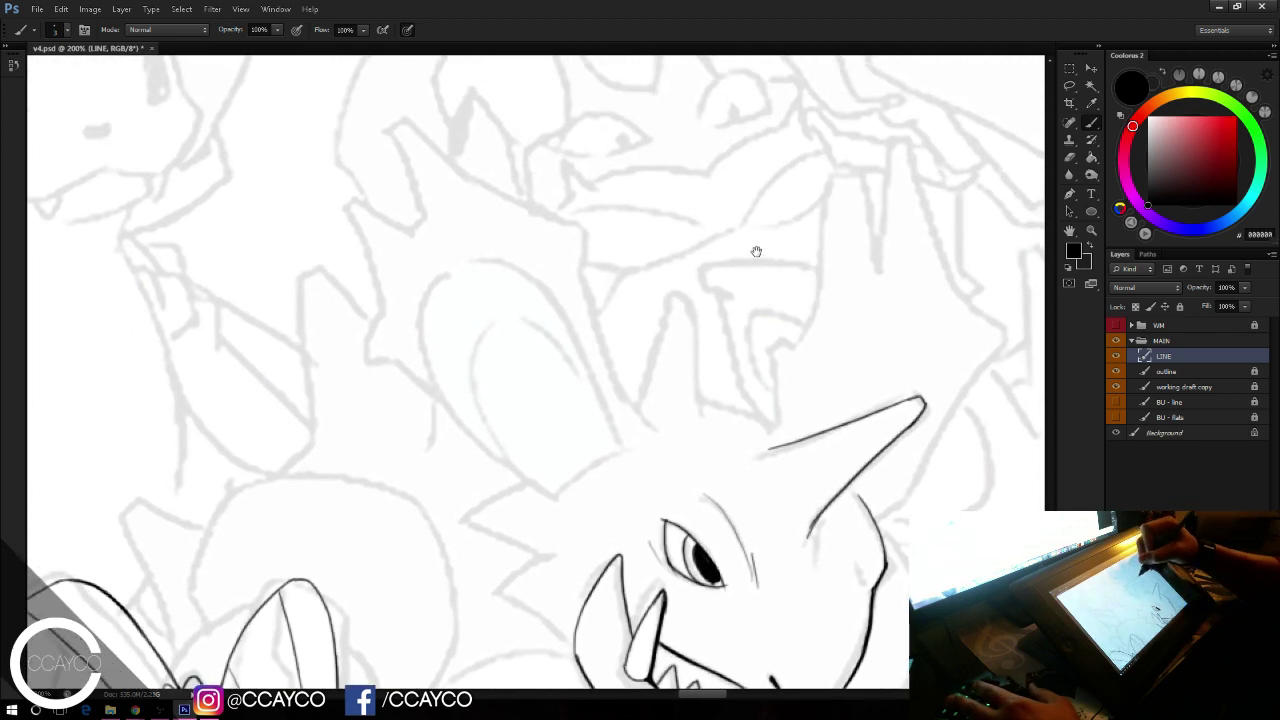
pyautogui.moveTo(546, 491)
pyautogui.mouseDown()
pyautogui.moveTo(449, 404)
pyautogui.moveTo(432, 315)
pyautogui.moveTo(446, 273)
pyautogui.mouseUp()
pyautogui.hotkey('ctrl', 'z')
pyautogui.moveTo(543, 496)
pyautogui.mouseDown()
pyautogui.moveTo(487, 268)
pyautogui.moveTo(527, 288)
pyautogui.moveTo(606, 479)
pyautogui.moveTo(603, 436)
pyautogui.mouseUp()
pyautogui.moveTo(545, 496); pyautogui.dragTo(607, 451)
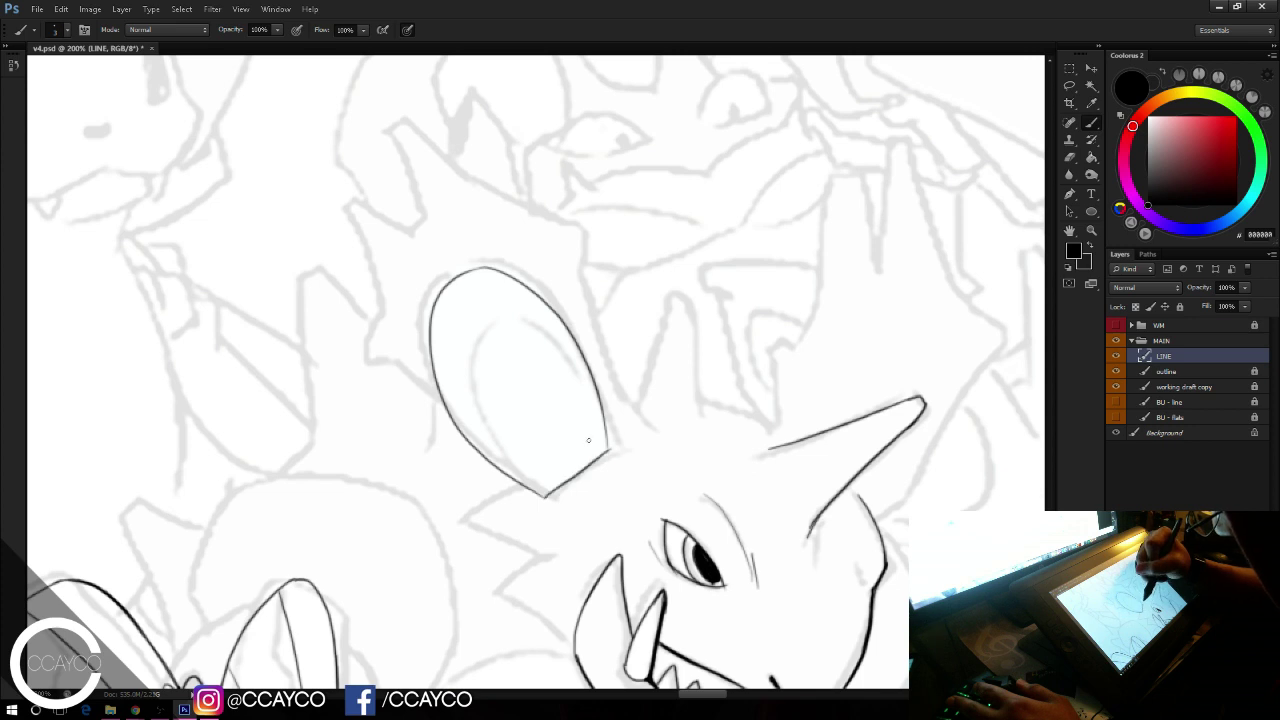
# Step: Ink the smaller nested oval inside the ear, reinforce the oval's edge near the base, and save the document
pyautogui.moveTo(545, 494)
pyautogui.mouseDown()
pyautogui.moveTo(510, 310)
pyautogui.moveTo(600, 414)
pyautogui.moveTo(608, 450)
pyautogui.mouseUp()
pyautogui.hotkey('ctrl', 'z')
pyautogui.moveTo(597, 394); pyautogui.dragTo(608, 450)
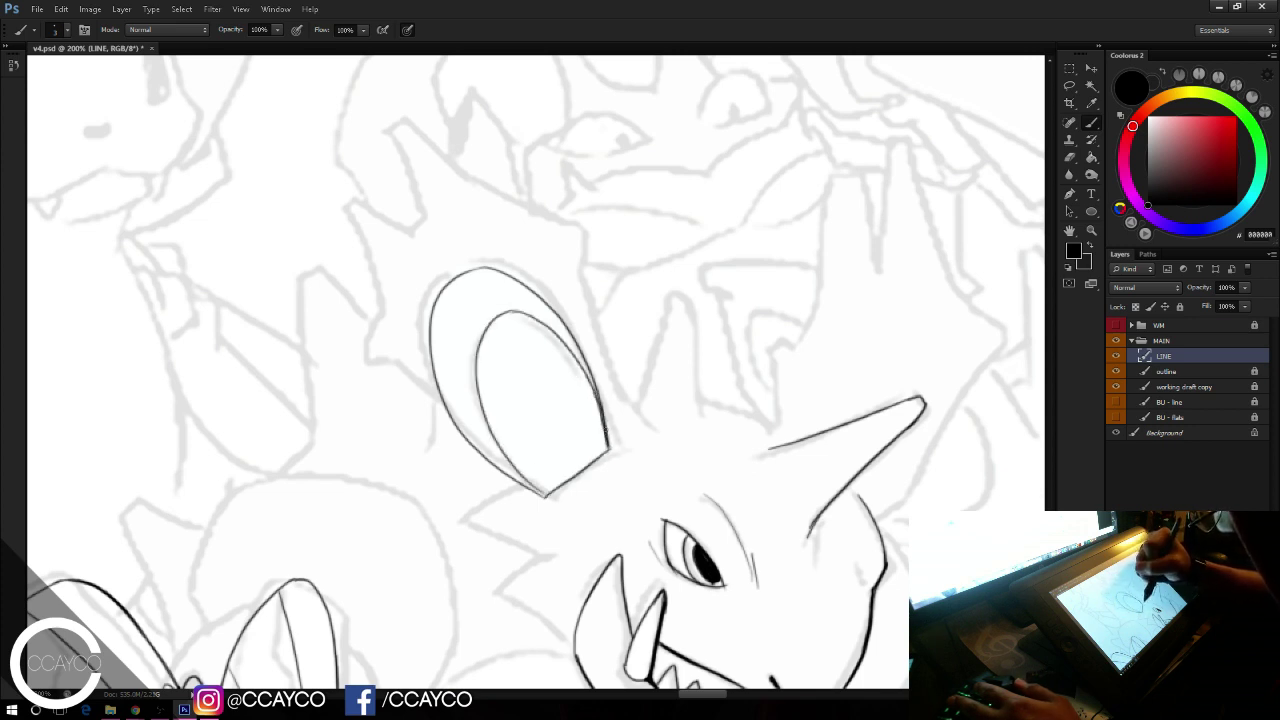
pyautogui.hotkey('ctrl', 's')
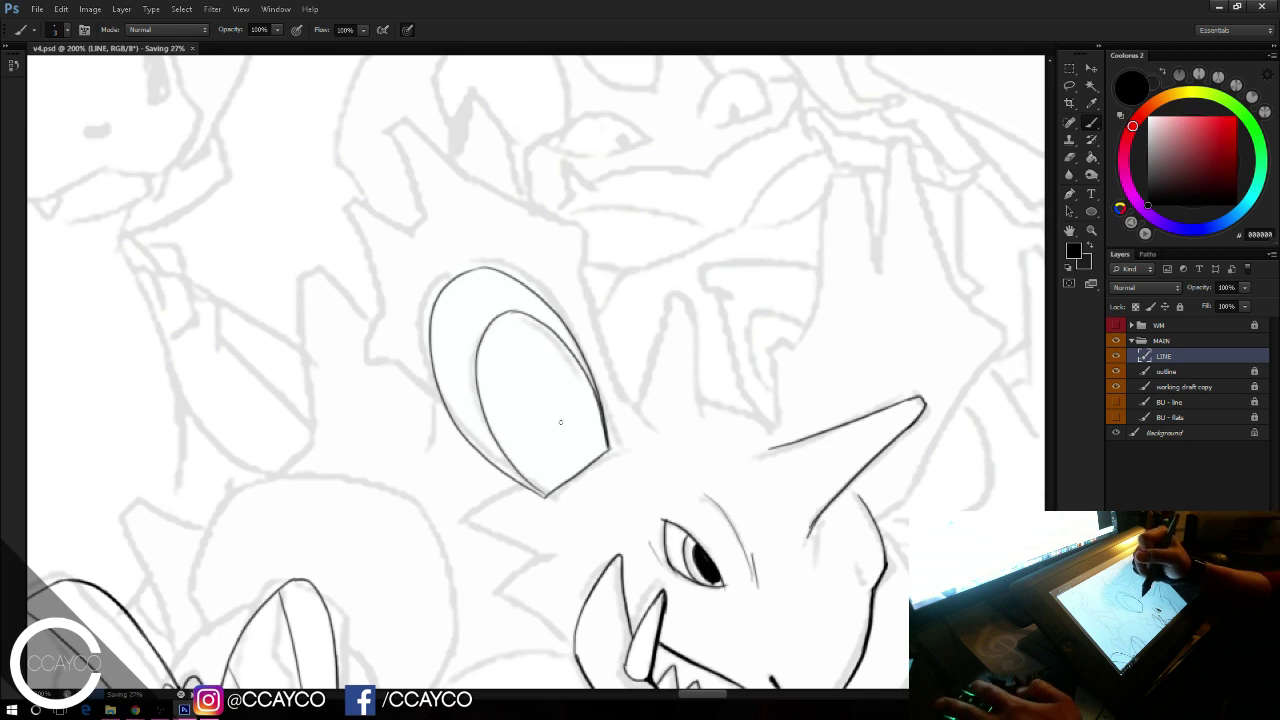
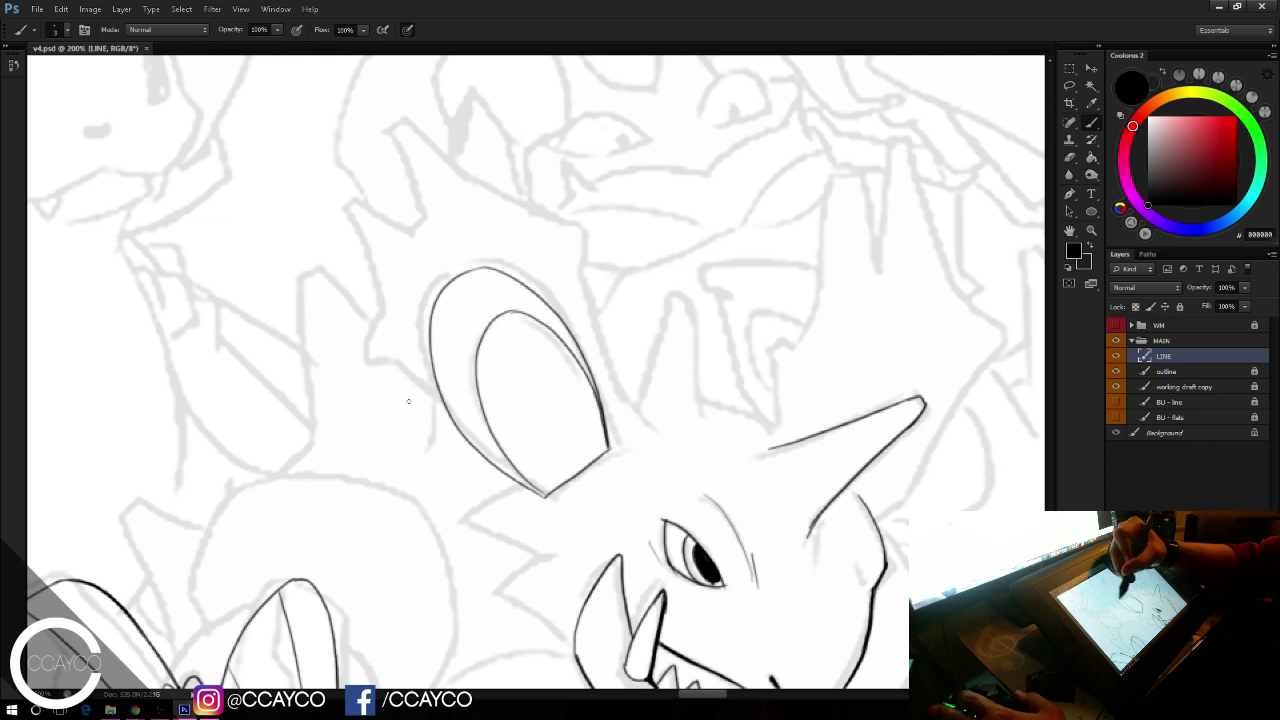
# Step: Ink the ear's jagged outer edge from beside the large oval up to the lower spike and the notch above it
pyautogui.moveTo(448, 415)
pyautogui.mouseDown()
pyautogui.moveTo(403, 360)
pyautogui.moveTo(372, 354)
pyautogui.mouseUp()
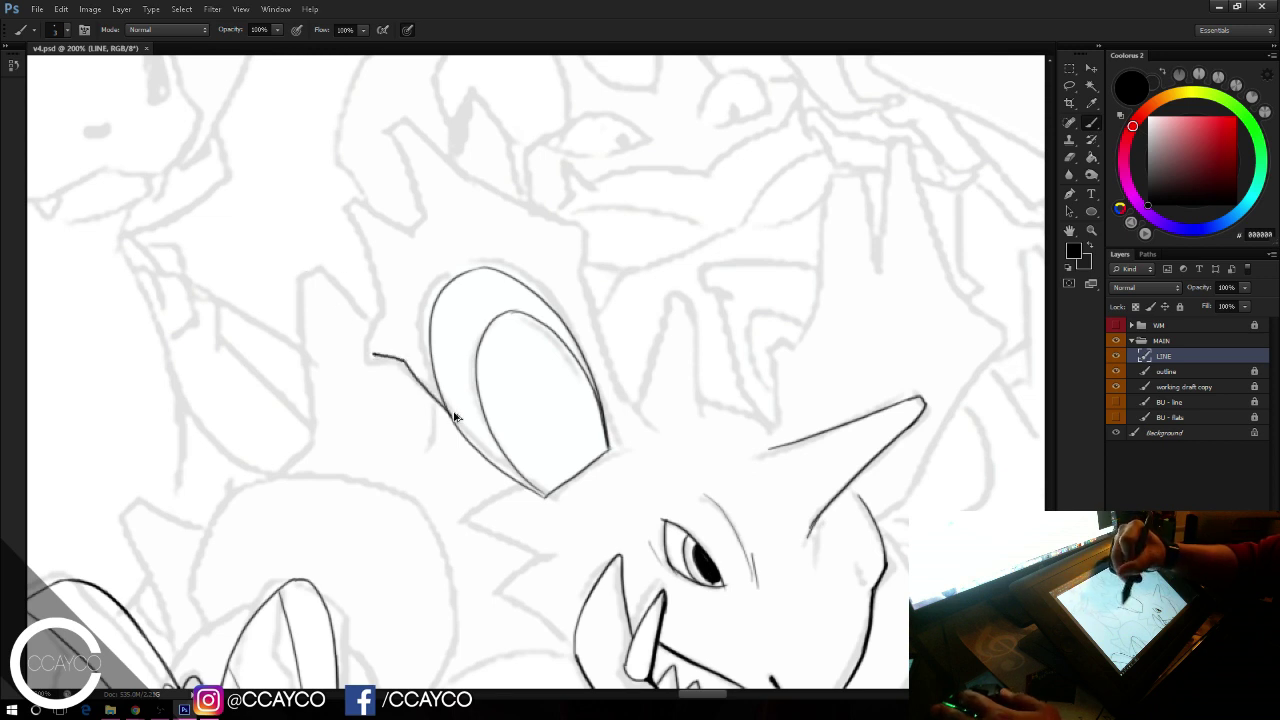
pyautogui.hotkey('ctrl', 'z')
pyautogui.moveTo(454, 422)
pyautogui.mouseDown()
pyautogui.moveTo(394, 361)
pyautogui.moveTo(354, 198)
pyautogui.moveTo(418, 232)
pyautogui.moveTo(424, 206)
pyautogui.moveTo(417, 237)
pyautogui.moveTo(405, 237)
pyautogui.moveTo(391, 132)
pyautogui.mouseUp()
pyautogui.press('e')
pyautogui.press('b')
pyautogui.hotkey('ctrl', 'z')
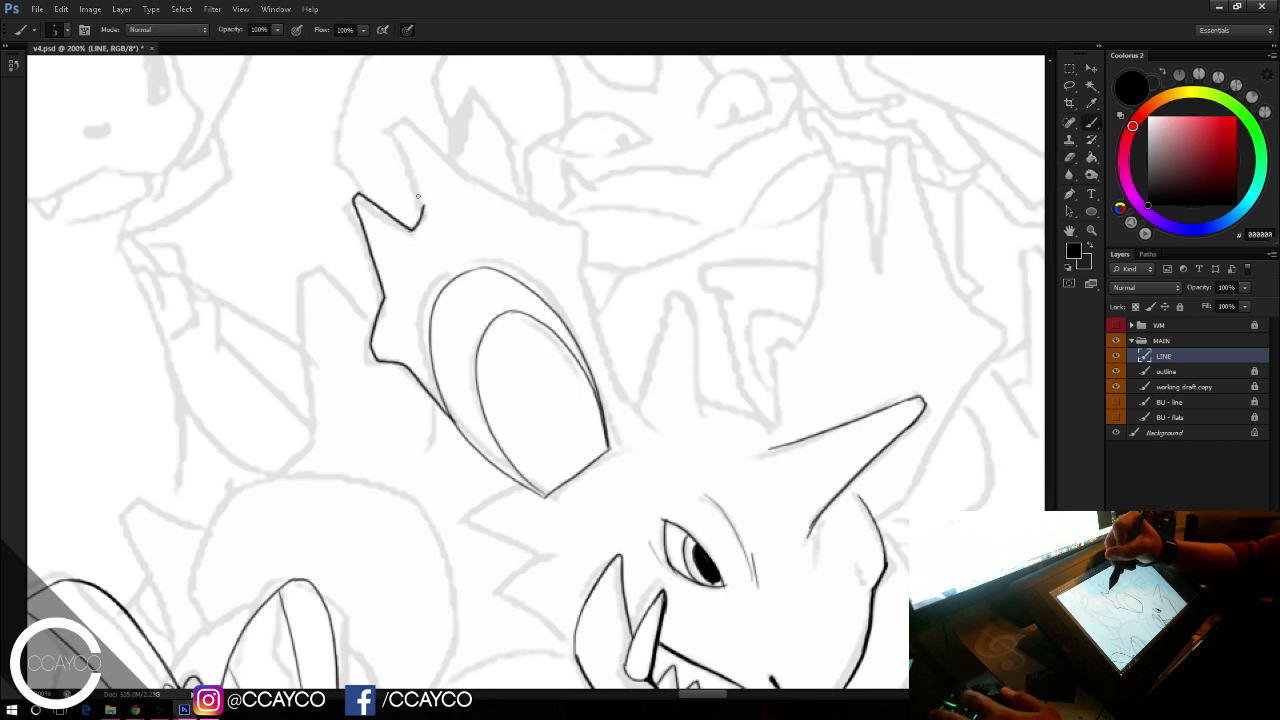
# Step: Ink the ear's upper spike and the sloping top edge running from its tip to the ear's far corner
pyautogui.moveTo(420, 213)
pyautogui.mouseDown()
pyautogui.moveTo(396, 134)
pyautogui.moveTo(496, 202)
pyautogui.moveTo(568, 226)
pyautogui.mouseUp()
pyautogui.press('e')
pyautogui.press('b')
pyautogui.hotkey('ctrl', 'z')
pyautogui.moveTo(462, 176); pyautogui.dragTo(584, 228)
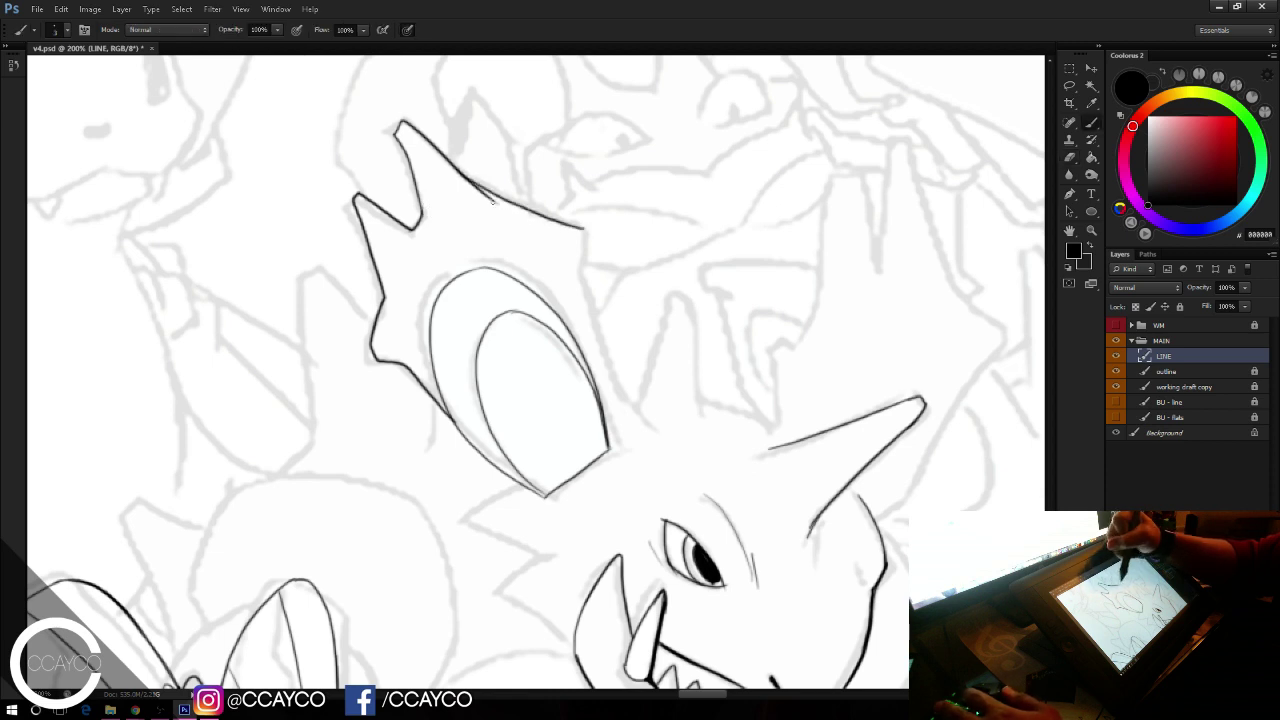
# Step: Clean up the ear's sloping top edge, ink its front edge from the far corner down to the head, and reinforce the ear's base corner
pyautogui.press('e')
pyautogui.moveTo(492, 200); pyautogui.dragTo(463, 181)
pyautogui.press('b')
pyautogui.moveTo(583, 229)
pyautogui.mouseDown()
pyautogui.moveTo(585, 300)
pyautogui.moveTo(582, 275)
pyautogui.moveTo(607, 343)
pyautogui.mouseUp()
pyautogui.hotkey('ctrl', 'z')
pyautogui.moveTo(583, 276); pyautogui.dragTo(619, 377)
pyautogui.hotkey('ctrl', 'alt', 'z')
pyautogui.hotkey('ctrl', 'alt', 'z')
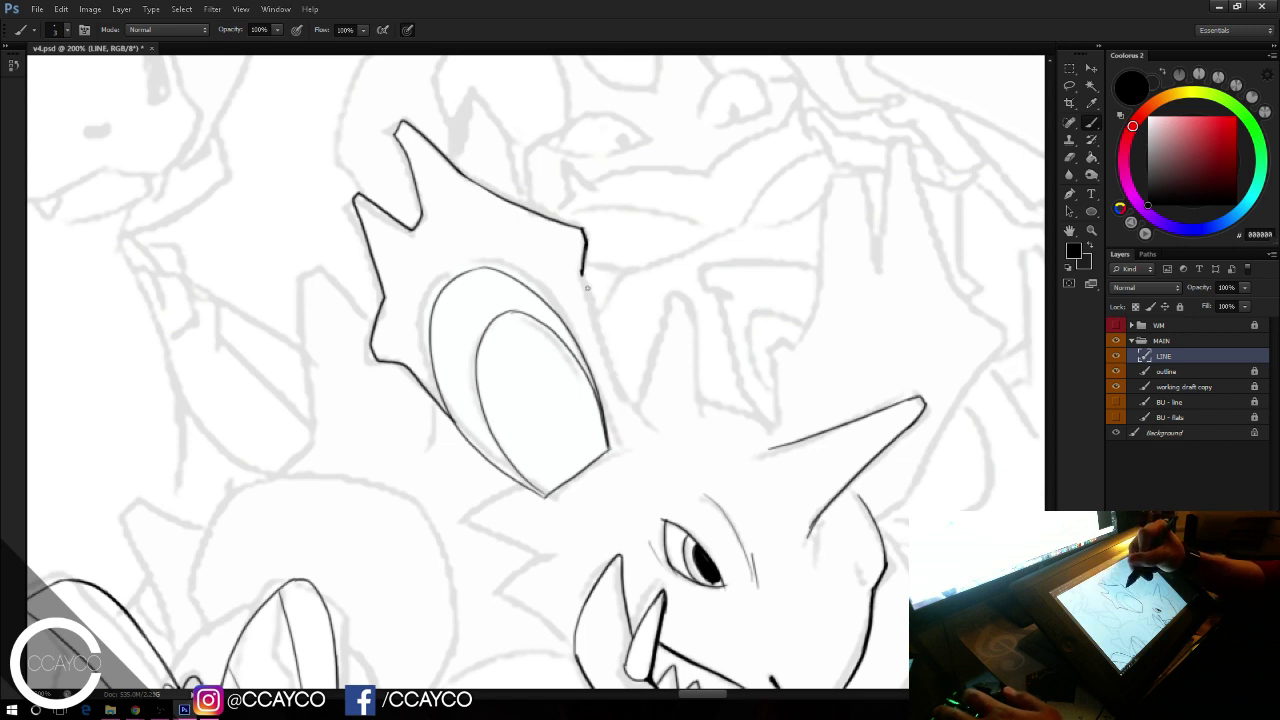
pyautogui.moveTo(583, 275)
pyautogui.mouseDown()
pyautogui.moveTo(621, 386)
pyautogui.moveTo(668, 443)
pyautogui.mouseUp()
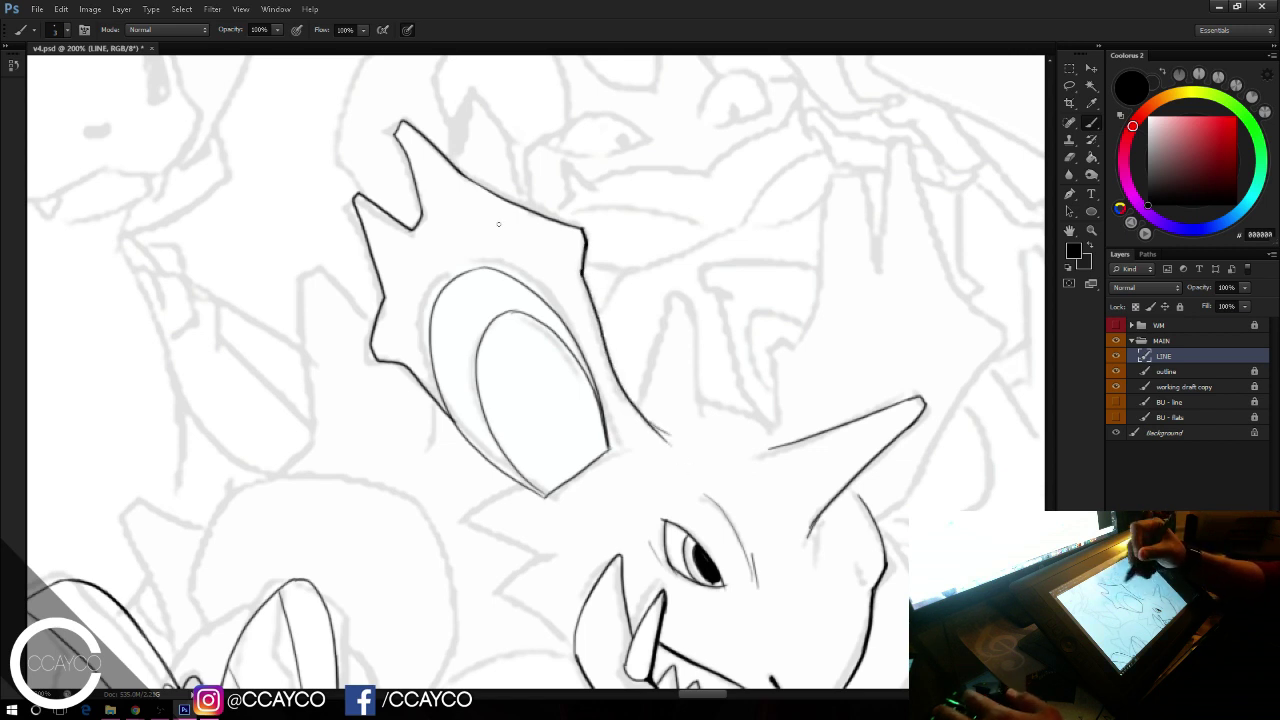
pyautogui.hotkey('ctrl', 'alt', 'z')
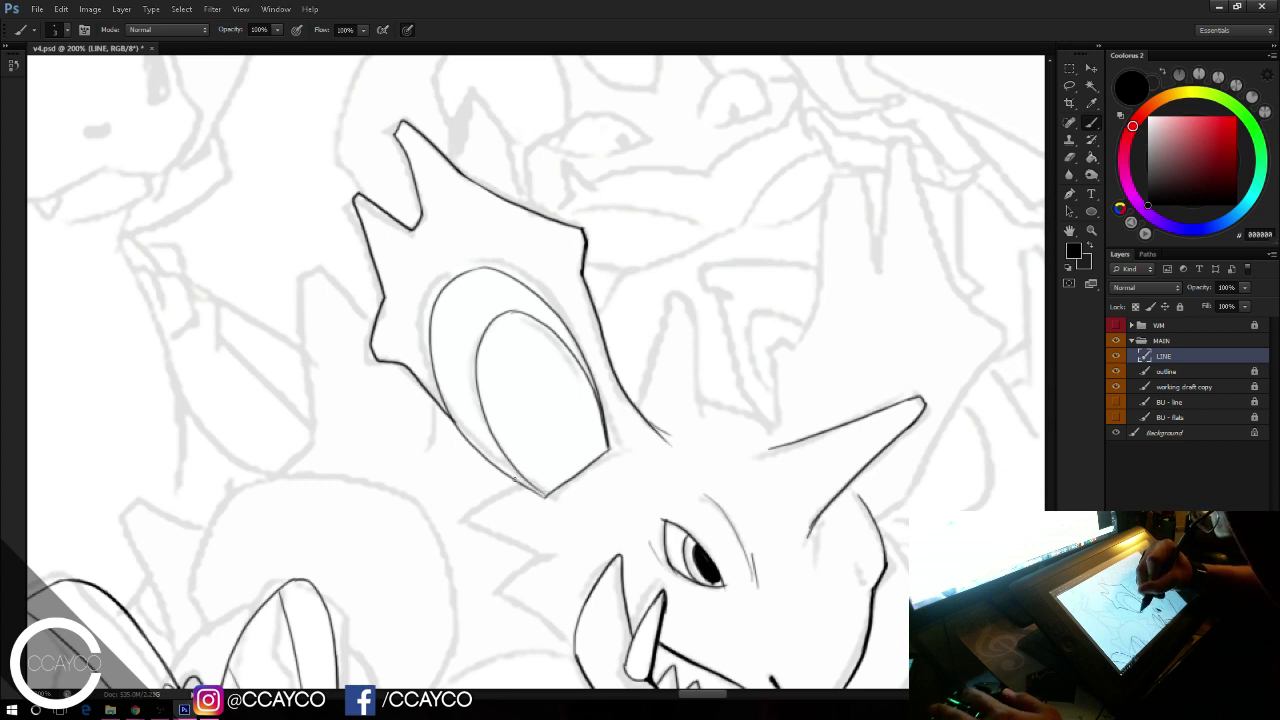
pyautogui.moveTo(514, 480); pyautogui.dragTo(543, 496)
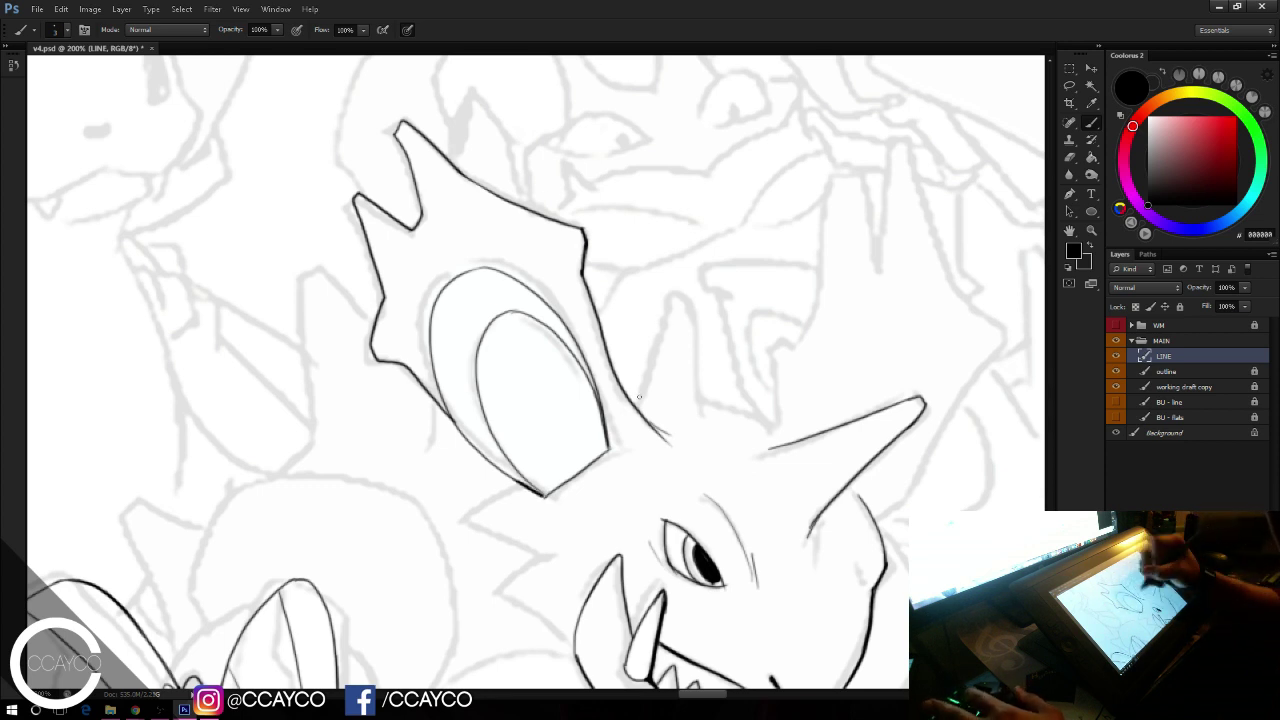
# Step: Ink the small horn beside the ear and the curved top of the head between it and the large horn
pyautogui.moveTo(636, 405)
pyautogui.mouseDown()
pyautogui.moveTo(674, 305)
pyautogui.moveTo(696, 428)
pyautogui.moveTo(785, 437)
pyautogui.mouseUp()
pyautogui.hotkey('ctrl', 'z')
pyautogui.moveTo(701, 408); pyautogui.dragTo(767, 431)
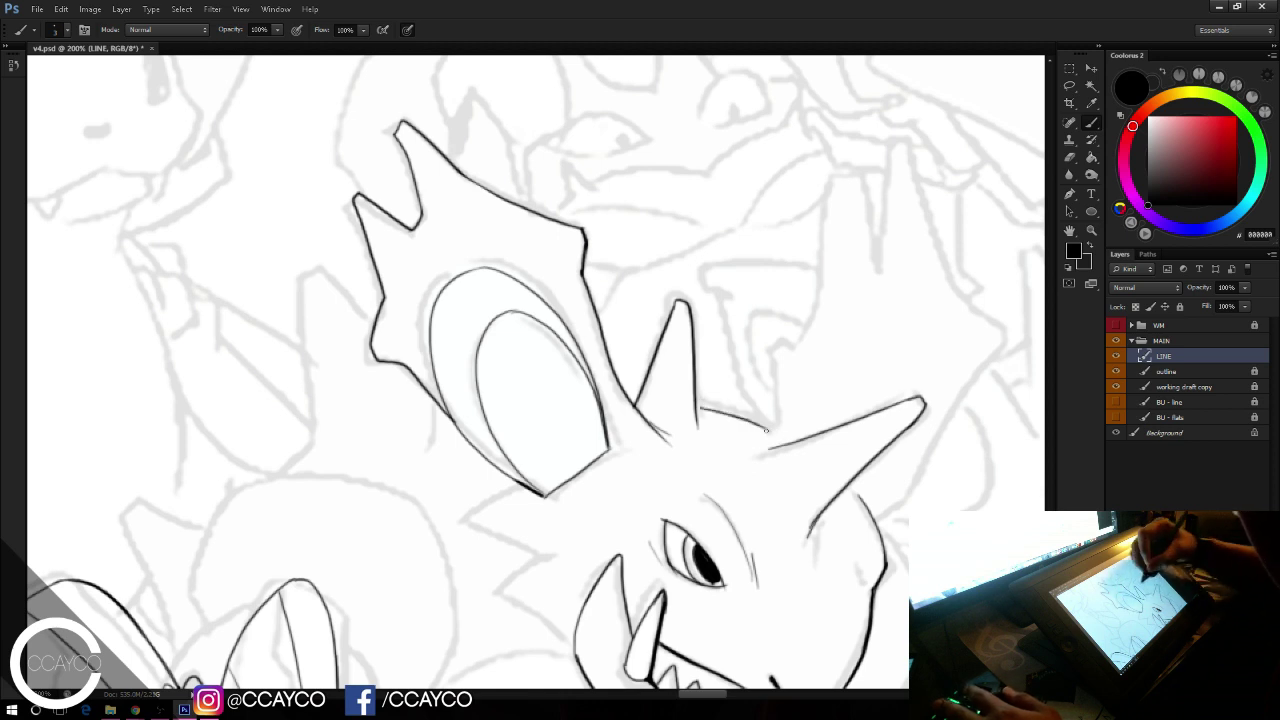
pyautogui.moveTo(699, 408)
pyautogui.mouseDown()
pyautogui.moveTo(764, 429)
pyautogui.moveTo(705, 416)
pyautogui.mouseUp()
pyautogui.press('e')
pyautogui.moveTo(764, 435)
pyautogui.mouseDown()
pyautogui.moveTo(726, 416)
pyautogui.moveTo(772, 434)
pyautogui.mouseUp()
pyautogui.press('b')
# Step: Ink the far ear's jagged outline from the top of the head over its two spikes to the outer corner
pyautogui.moveTo(774, 320); pyautogui.dragTo(638, 291)
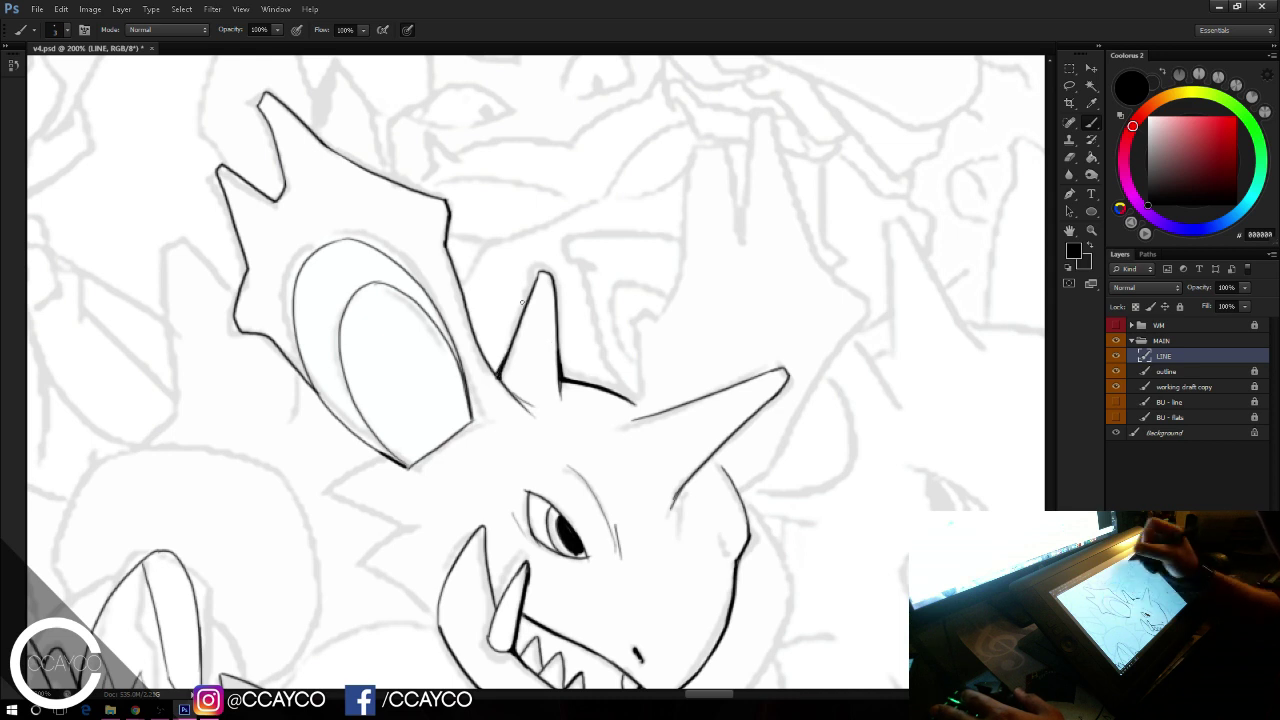
pyautogui.moveTo(817, 274); pyautogui.dragTo(803, 286)
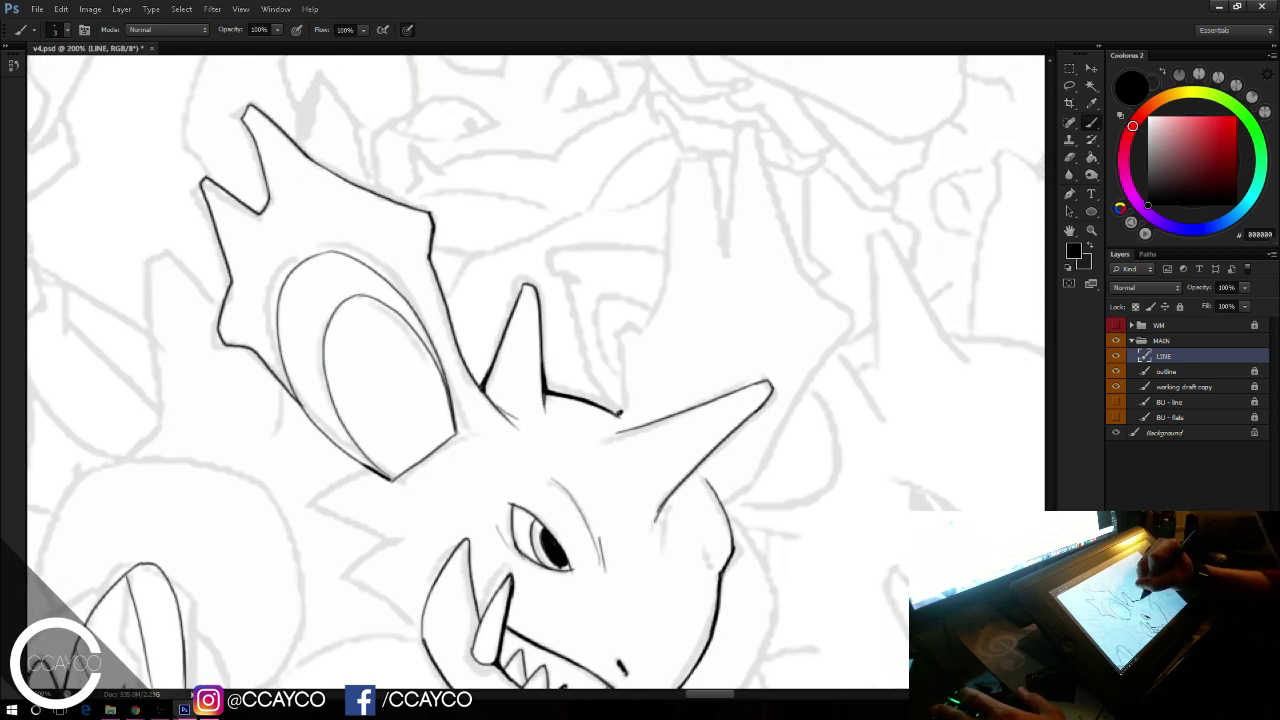
pyautogui.moveTo(627, 397); pyautogui.dragTo(625, 338)
pyautogui.hotkey('ctrl', 'z')
pyautogui.moveTo(618, 414)
pyautogui.mouseDown()
pyautogui.moveTo(631, 328)
pyautogui.moveTo(645, 330)
pyautogui.moveTo(702, 160)
pyautogui.moveTo(726, 260)
pyautogui.moveTo(755, 130)
pyautogui.moveTo(800, 280)
pyautogui.moveTo(845, 313)
pyautogui.mouseUp()
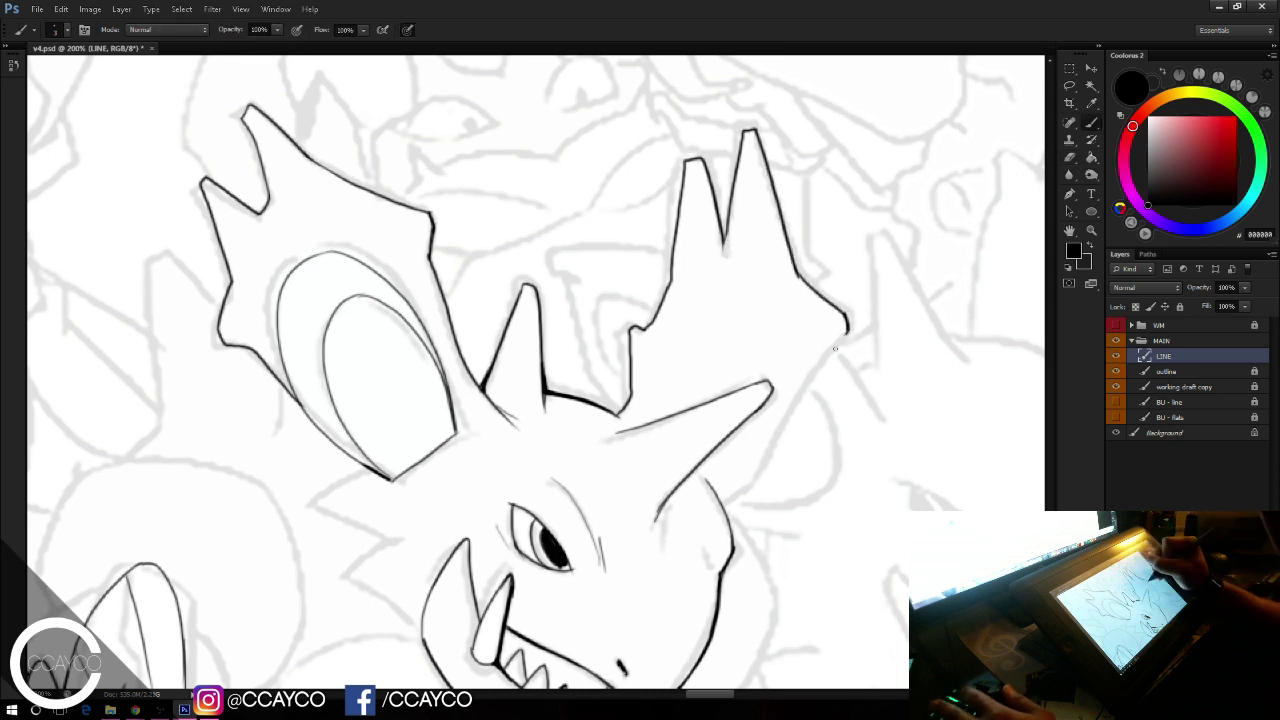
# Step: Ink the far ear's lower edge from the outer corner back to the head, clean up where they meet, and save the document
pyautogui.moveTo(847, 331)
pyautogui.mouseDown()
pyautogui.moveTo(753, 485)
pyautogui.moveTo(764, 462)
pyautogui.mouseUp()
pyautogui.hotkey('ctrl', 'z')
pyautogui.hotkey('ctrl', 'z')
pyautogui.moveTo(720, 498)
pyautogui.mouseDown()
pyautogui.moveTo(754, 484)
pyautogui.moveTo(768, 452)
pyautogui.mouseUp()
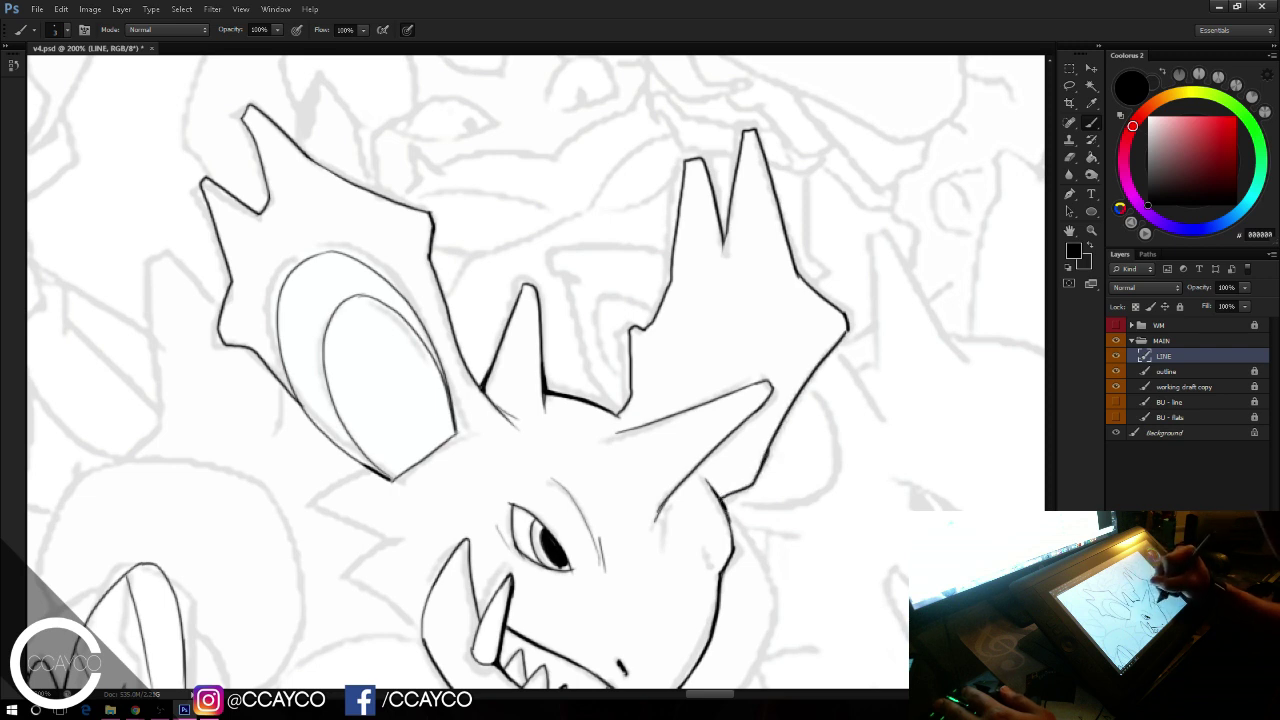
pyautogui.moveTo(719, 498); pyautogui.dragTo(732, 531)
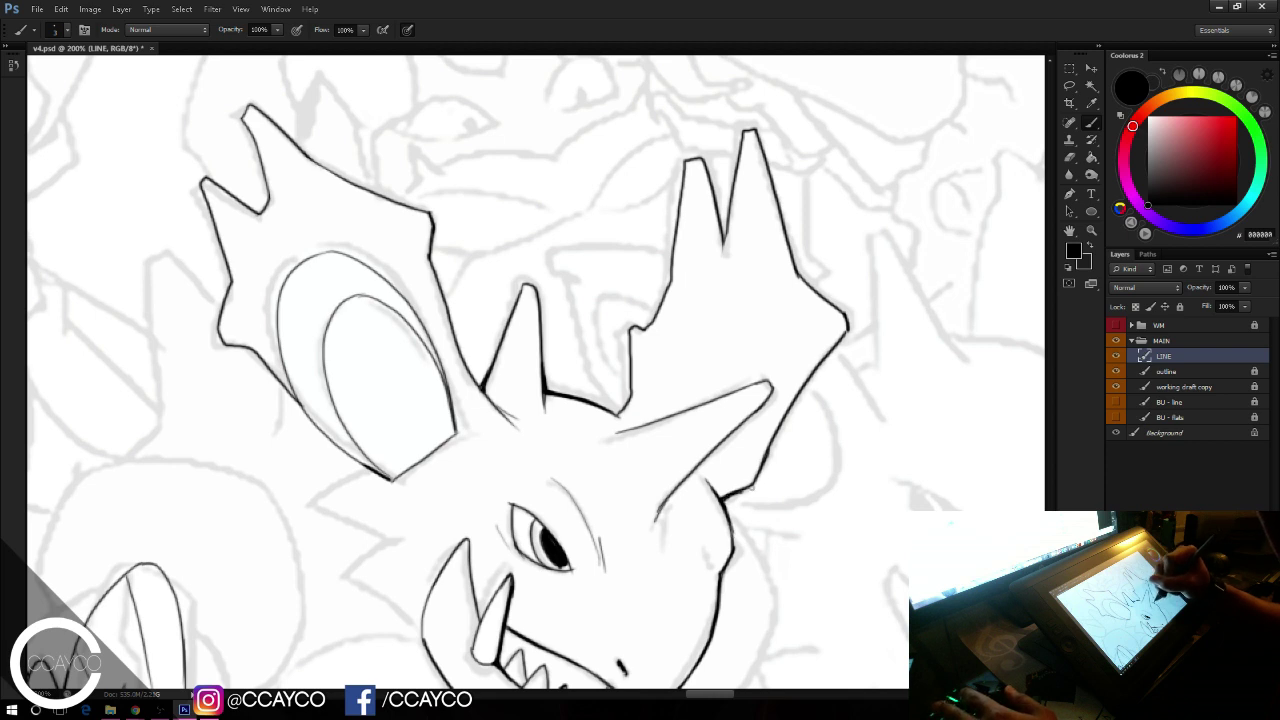
pyautogui.press('e')
pyautogui.moveTo(753, 492); pyautogui.dragTo(739, 498)
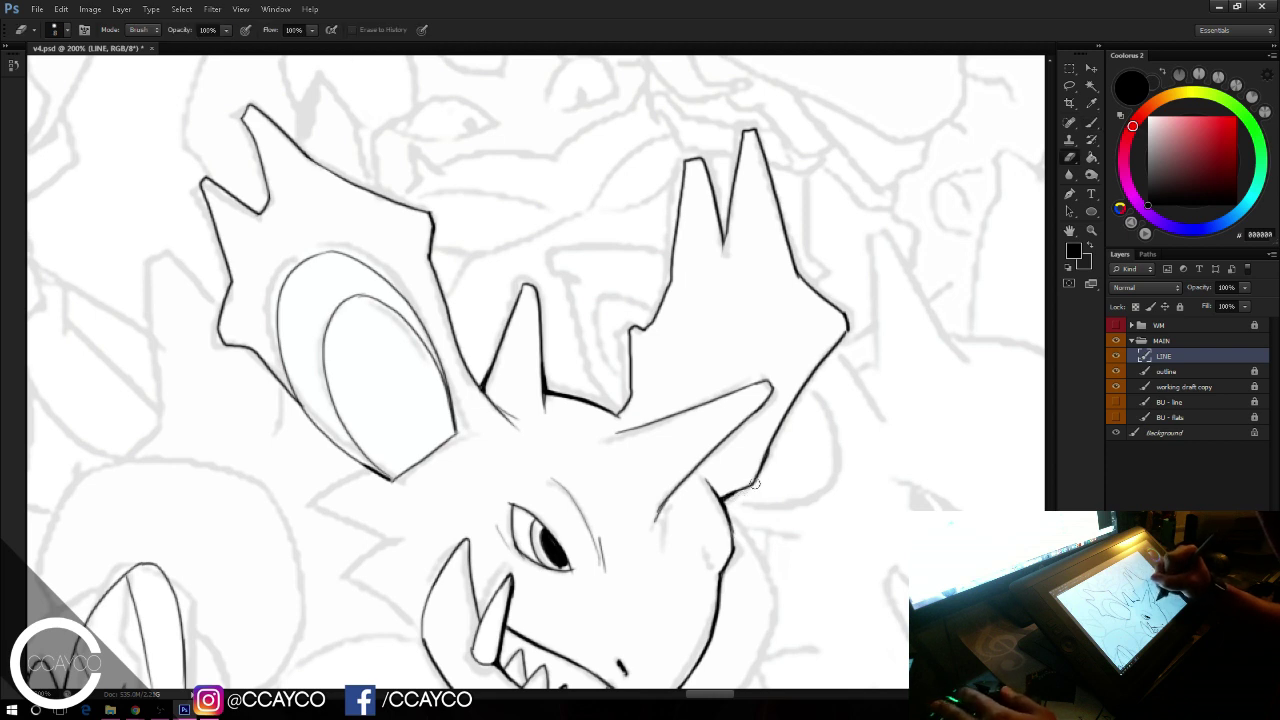
pyautogui.press('b')
pyautogui.moveTo(774, 451); pyautogui.dragTo(781, 382)
pyautogui.moveTo(729, 432); pyautogui.dragTo(740, 478)
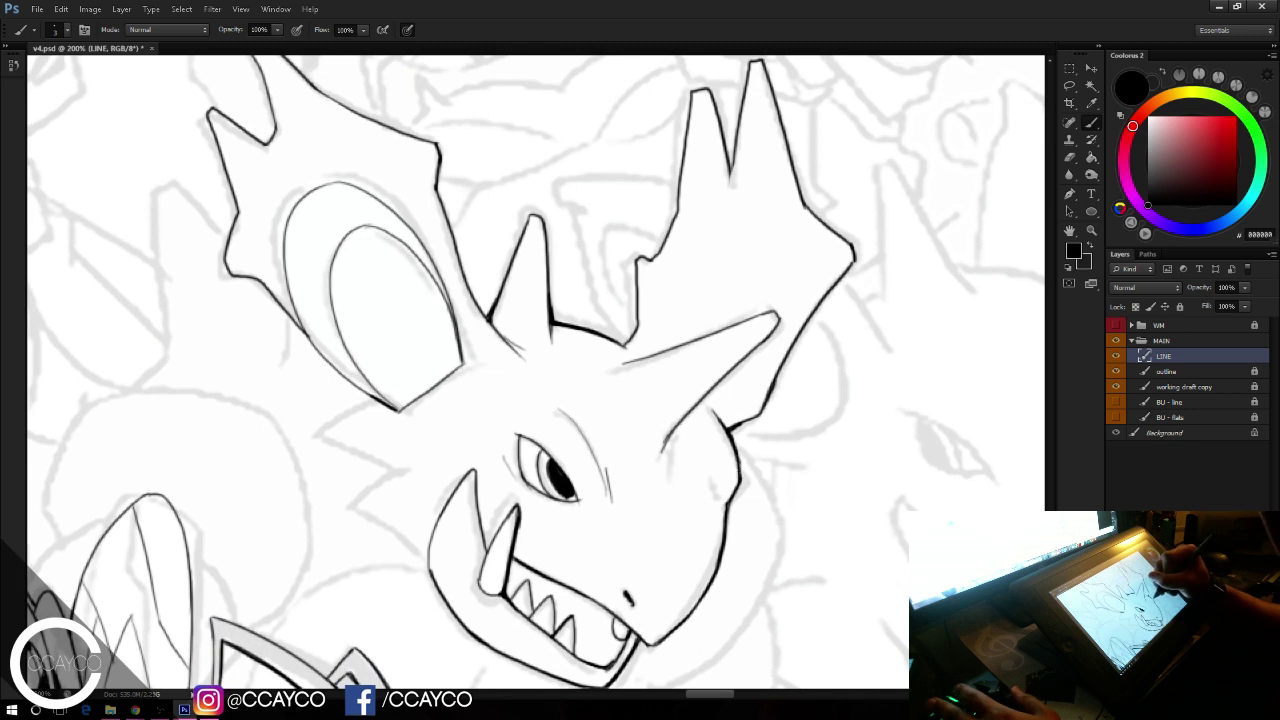
pyautogui.hotkey('ctrl', 's')
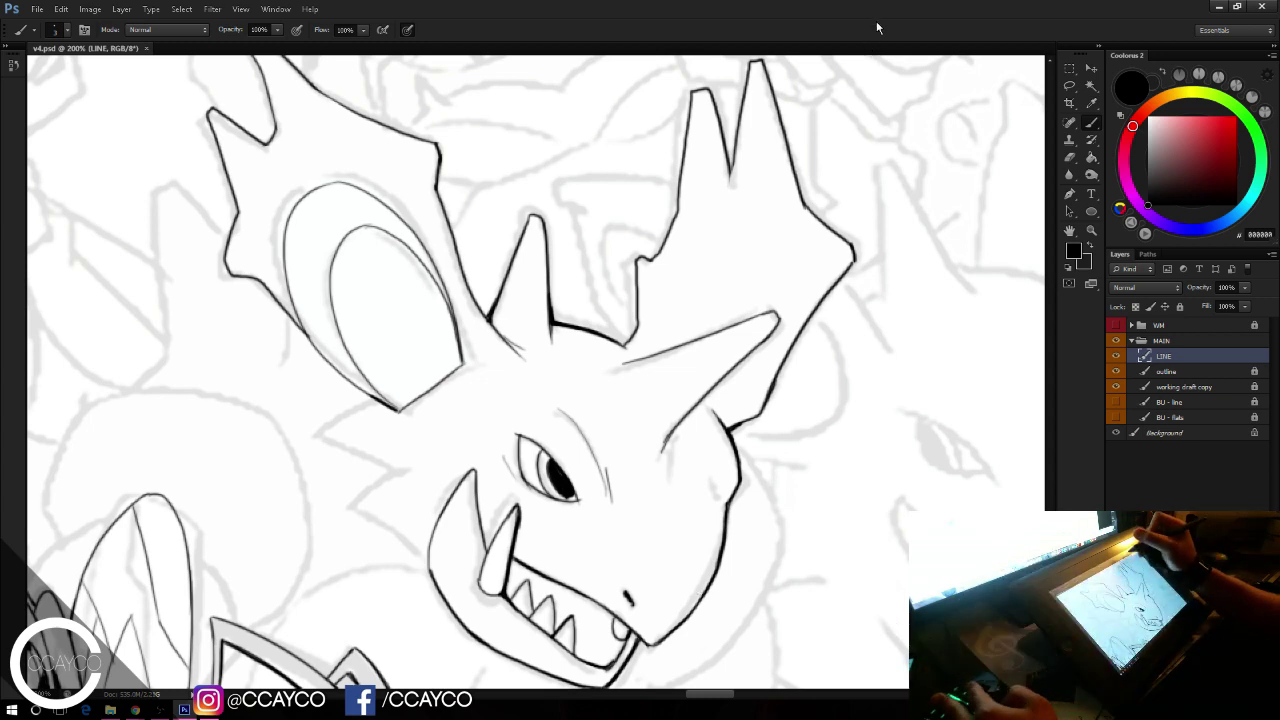
# Step: Trim the base end of the large horn's lower edge and add small crease marks on the brow around it
pyautogui.moveTo(705, 437); pyautogui.dragTo(718, 479)
pyautogui.hotkey('ctrl', 'z')
pyautogui.hotkey('ctrl', 'z')
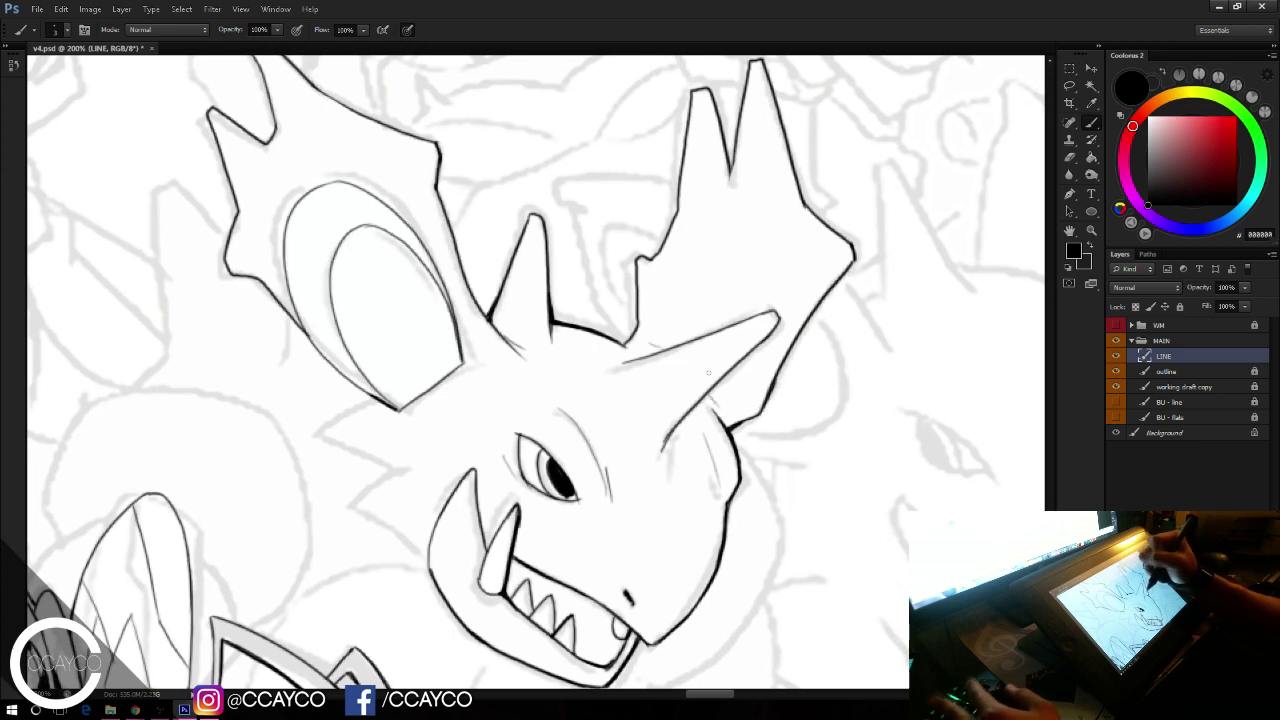
pyautogui.moveTo(814, 390); pyautogui.dragTo(866, 305)
pyautogui.press('e')
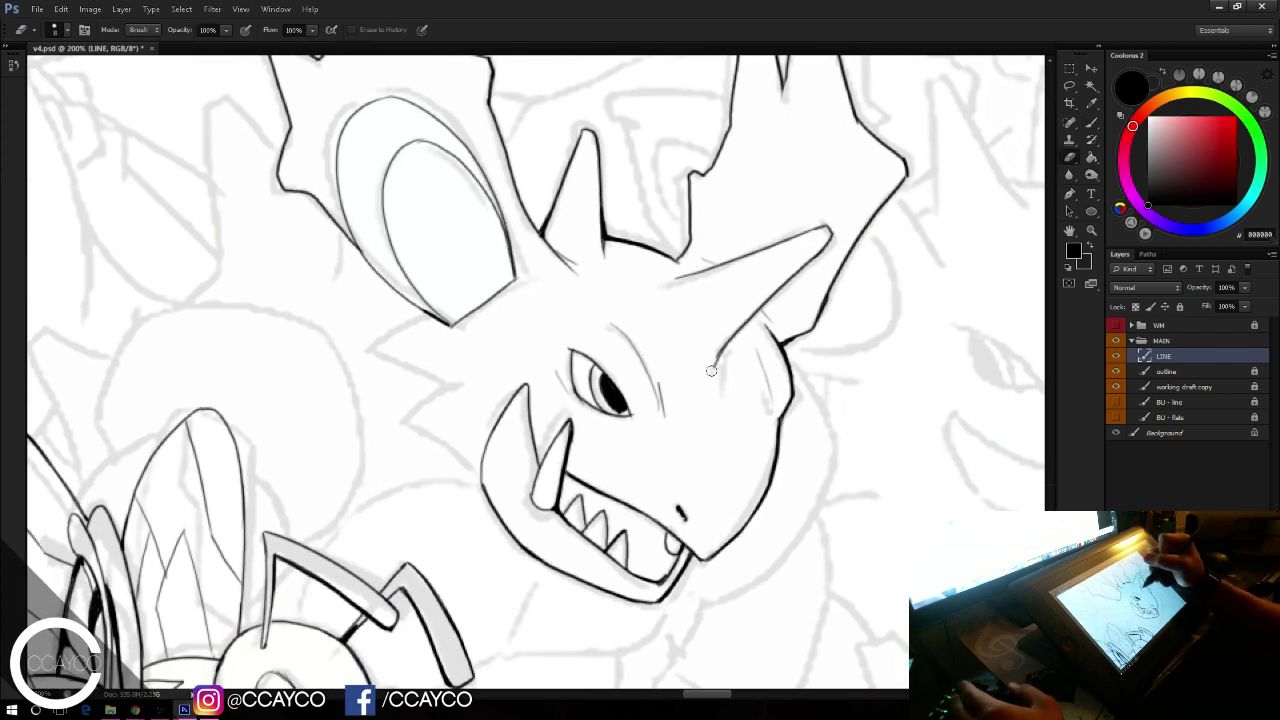
pyautogui.moveTo(712, 372); pyautogui.dragTo(723, 326)
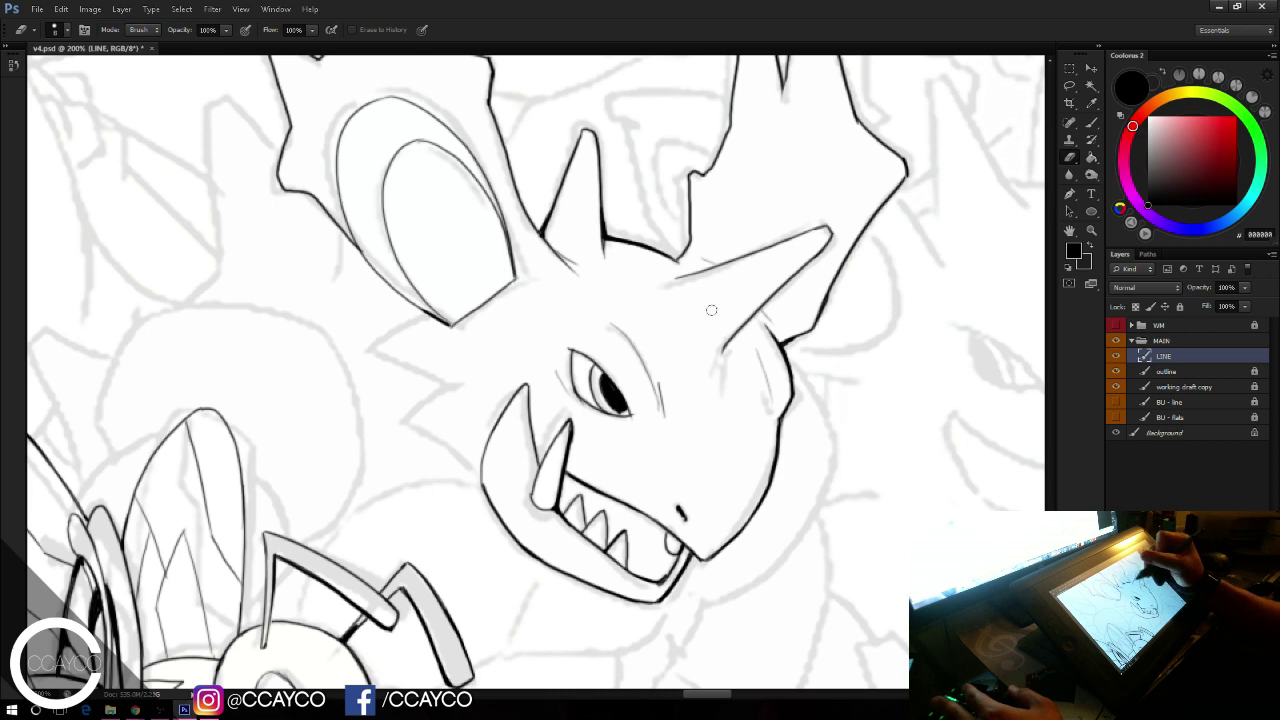
pyautogui.press('b')
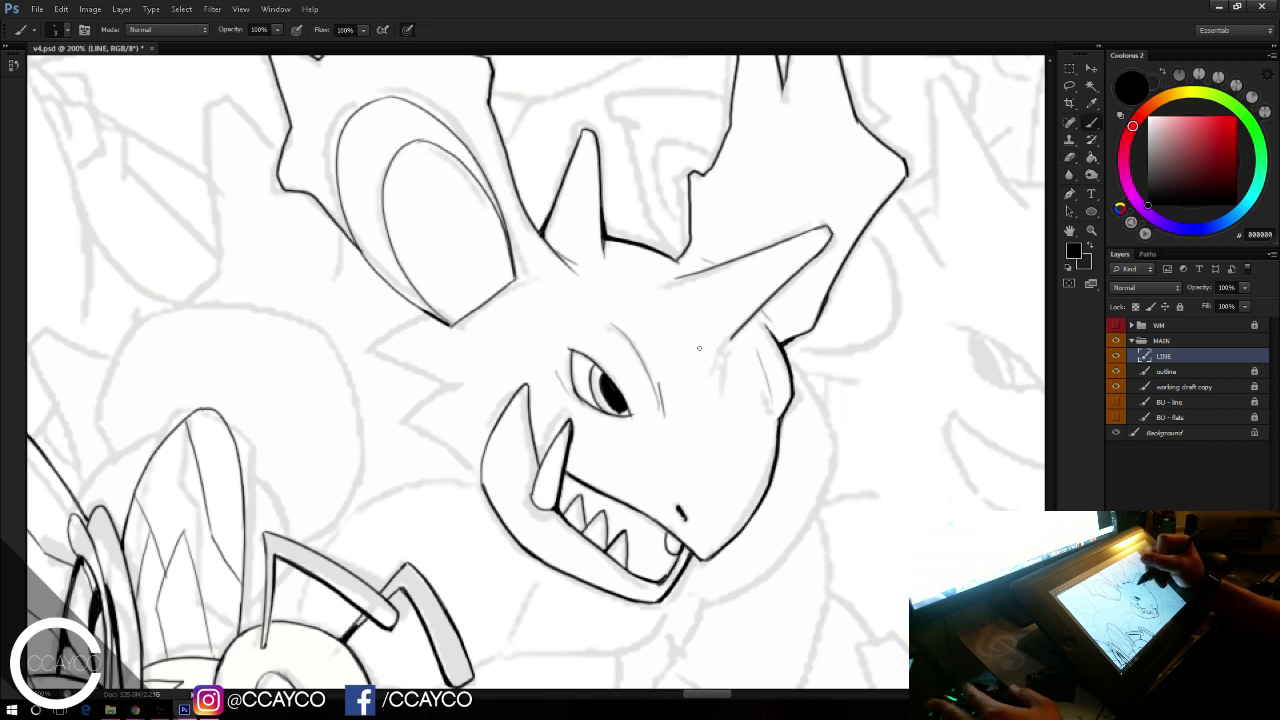
pyautogui.moveTo(754, 300); pyautogui.dragTo(761, 256)
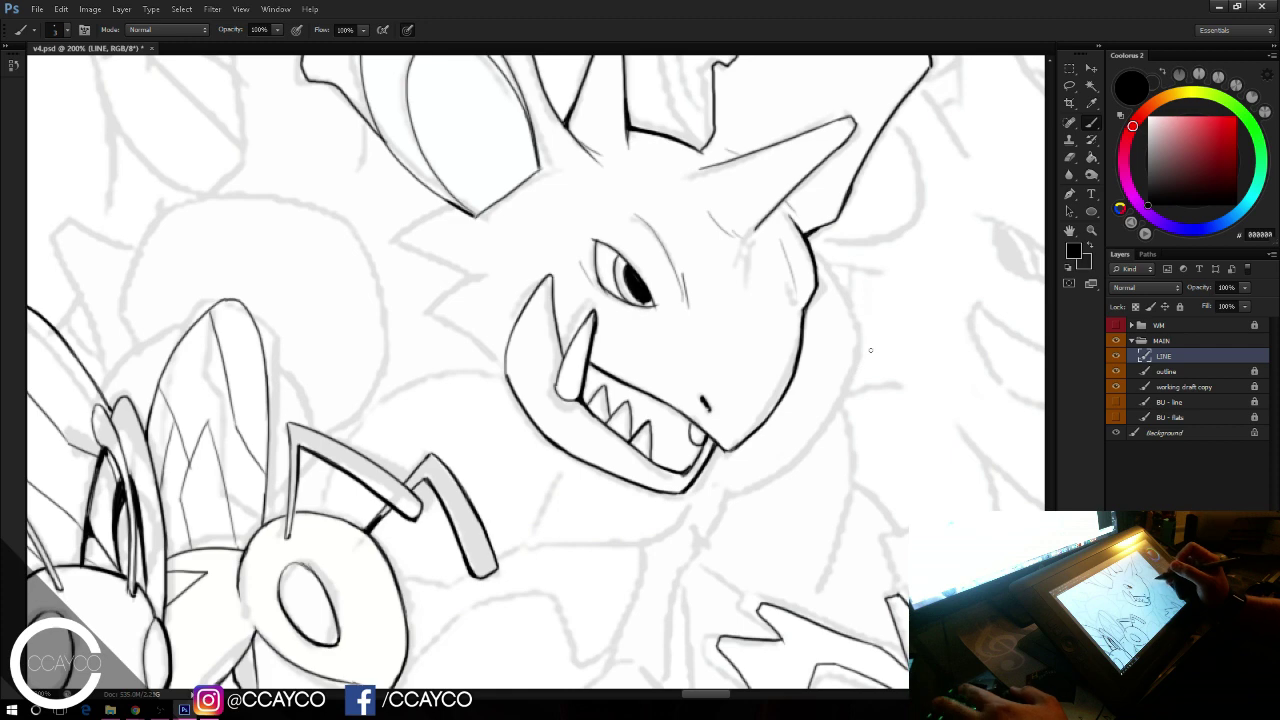
# Step: Ink the upper cheek spike just below the ear's base and clean up its tip
pyautogui.moveTo(811, 366); pyautogui.dragTo(878, 393)
pyautogui.moveTo(522, 232)
pyautogui.mouseDown()
pyautogui.moveTo(454, 268)
pyautogui.moveTo(540, 302)
pyautogui.mouseUp()
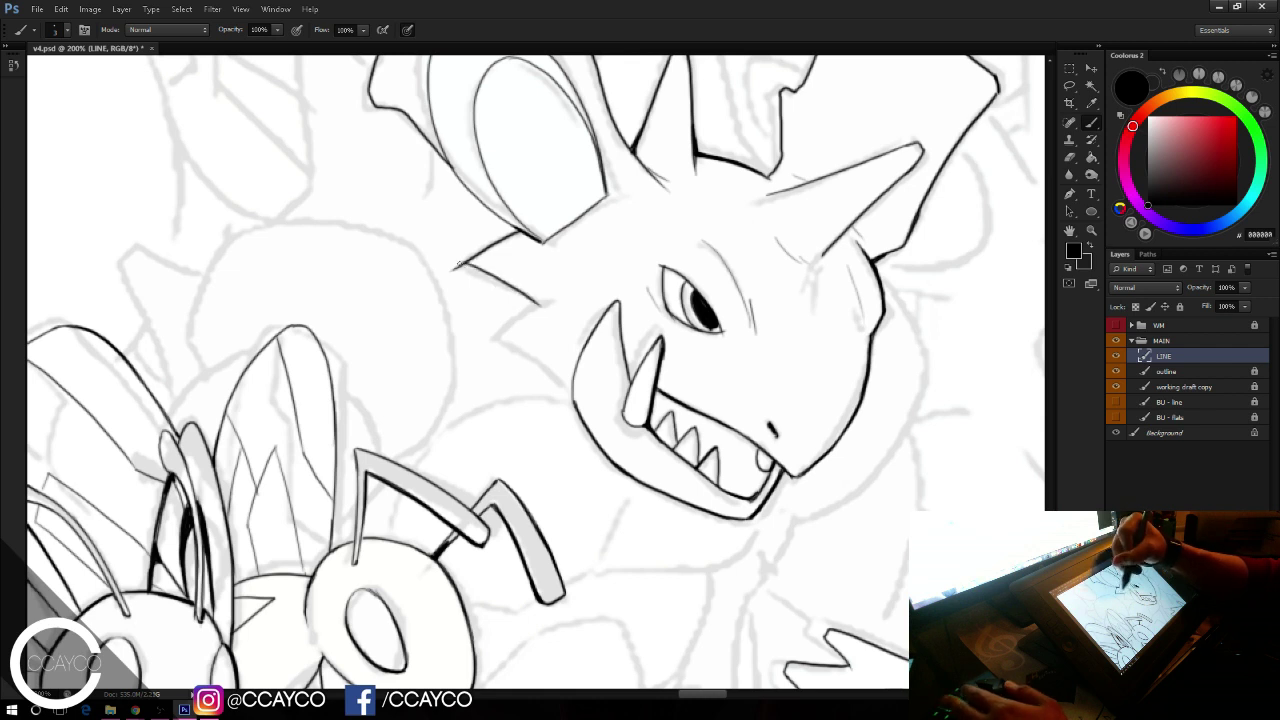
pyautogui.press('e')
pyautogui.press('b')
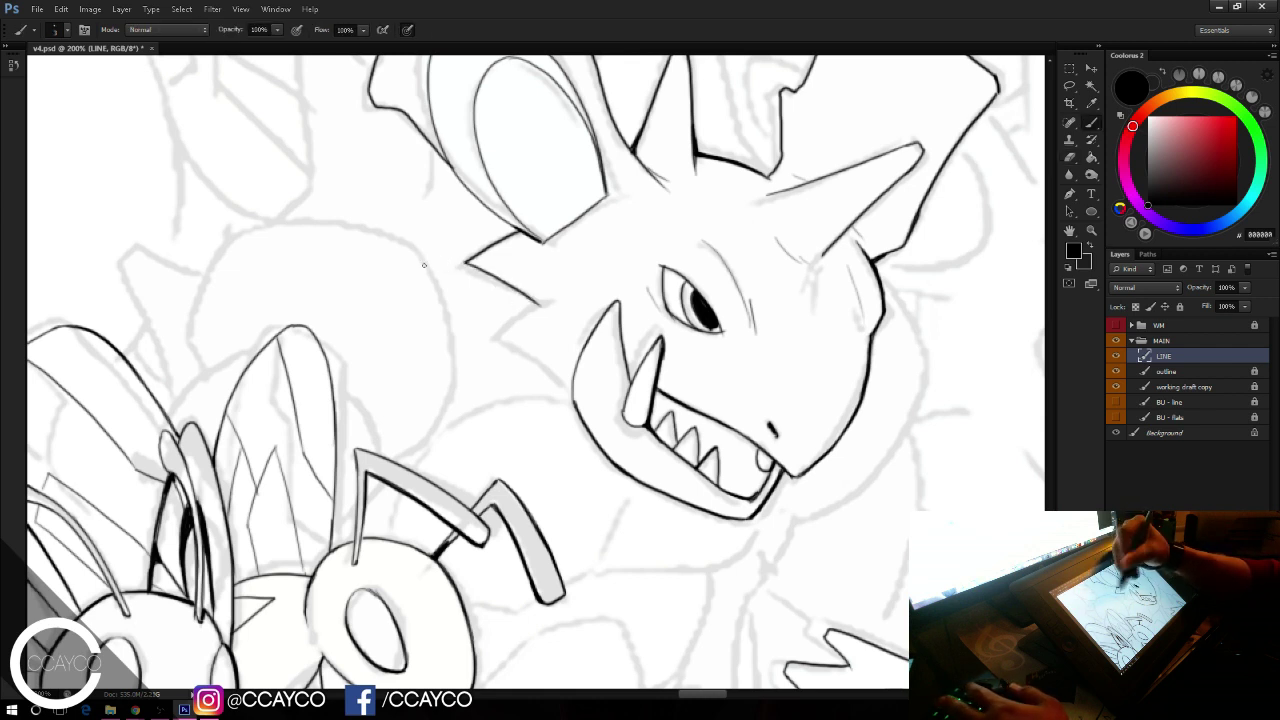
# Step: Ink the lower cheek spike from the notch under the upper spike to its tip and back to the jaw
pyautogui.moveTo(572, 291); pyautogui.dragTo(488, 341)
pyautogui.press('e')
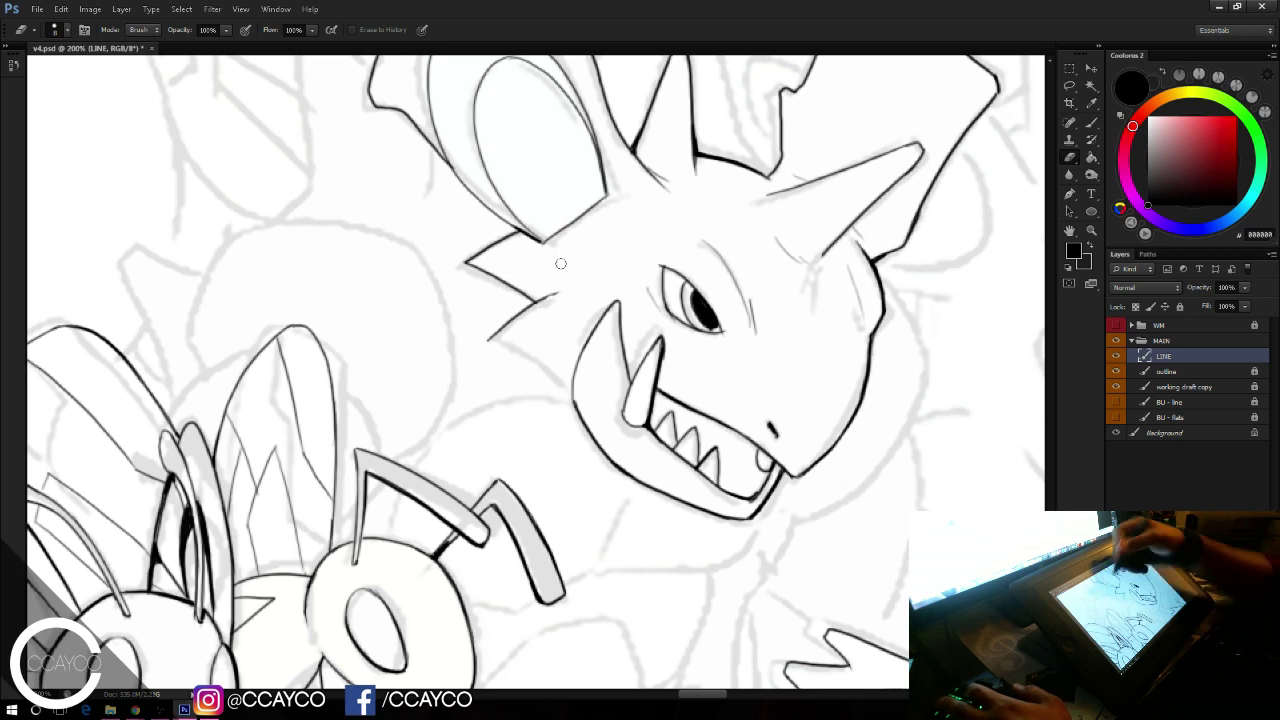
pyautogui.press('b')
pyautogui.press('e')
pyautogui.press('b')
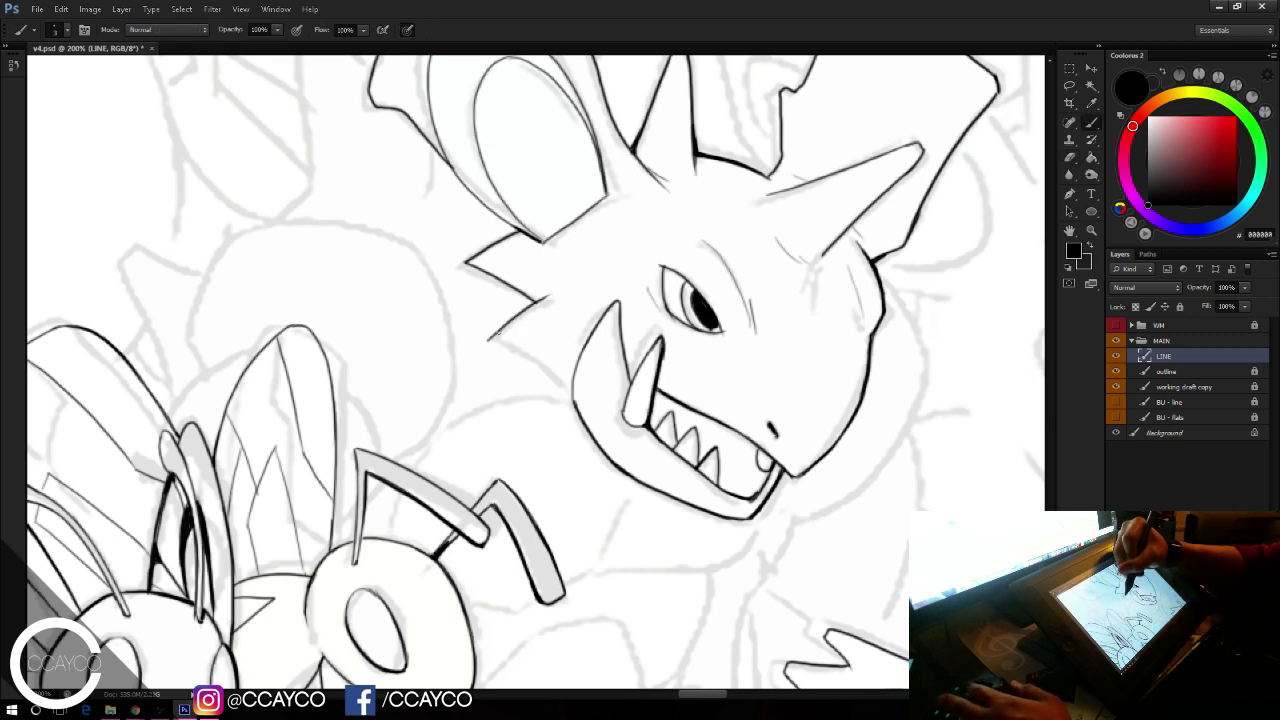
pyautogui.moveTo(495, 335); pyautogui.dragTo(570, 383)
pyautogui.hotkey('ctrl', 'z')
pyautogui.moveTo(496, 337)
pyautogui.mouseDown()
pyautogui.moveTo(567, 386)
pyautogui.moveTo(488, 335)
pyautogui.mouseUp()
pyautogui.press('e')
pyautogui.press('b')
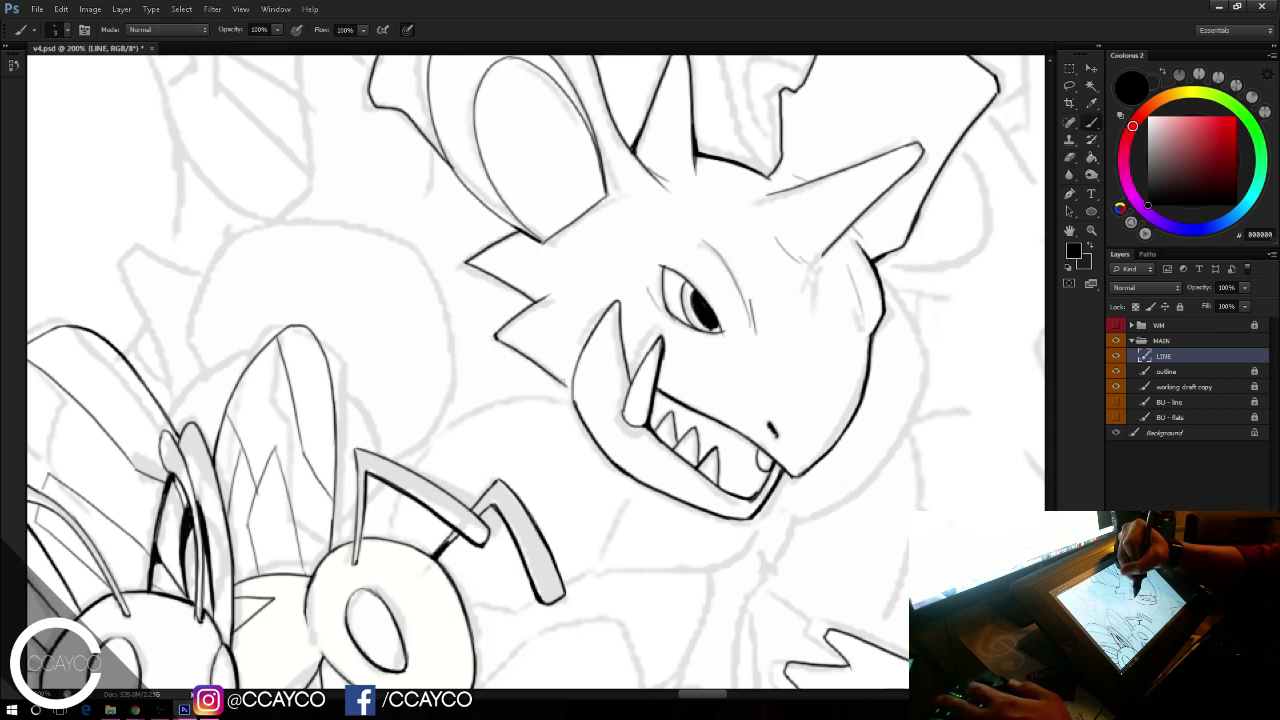
# Step: Tidy the lower cheek spike's end at the jaw and thicken the jaw line where they join
pyautogui.press('e')
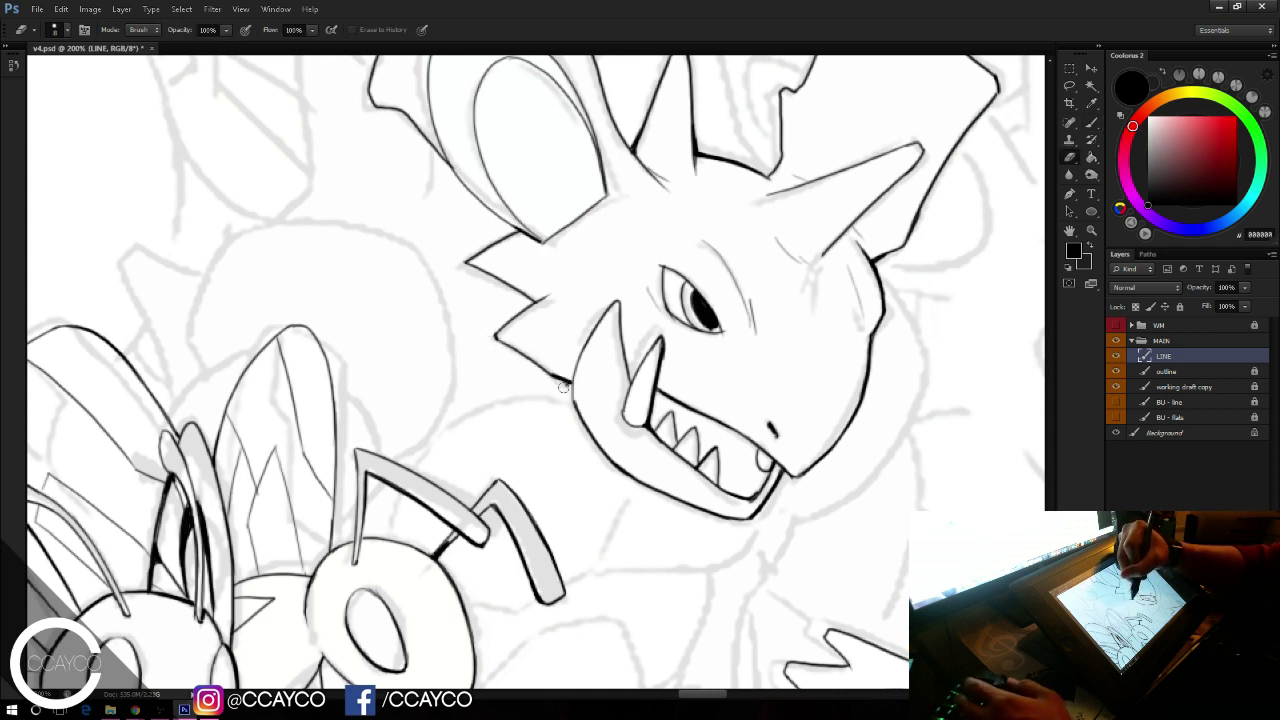
pyautogui.moveTo(568, 388); pyautogui.dragTo(543, 375)
pyautogui.press('b')
pyautogui.moveTo(498, 337)
pyautogui.mouseDown()
pyautogui.moveTo(570, 384)
pyautogui.moveTo(587, 418)
pyautogui.mouseUp()
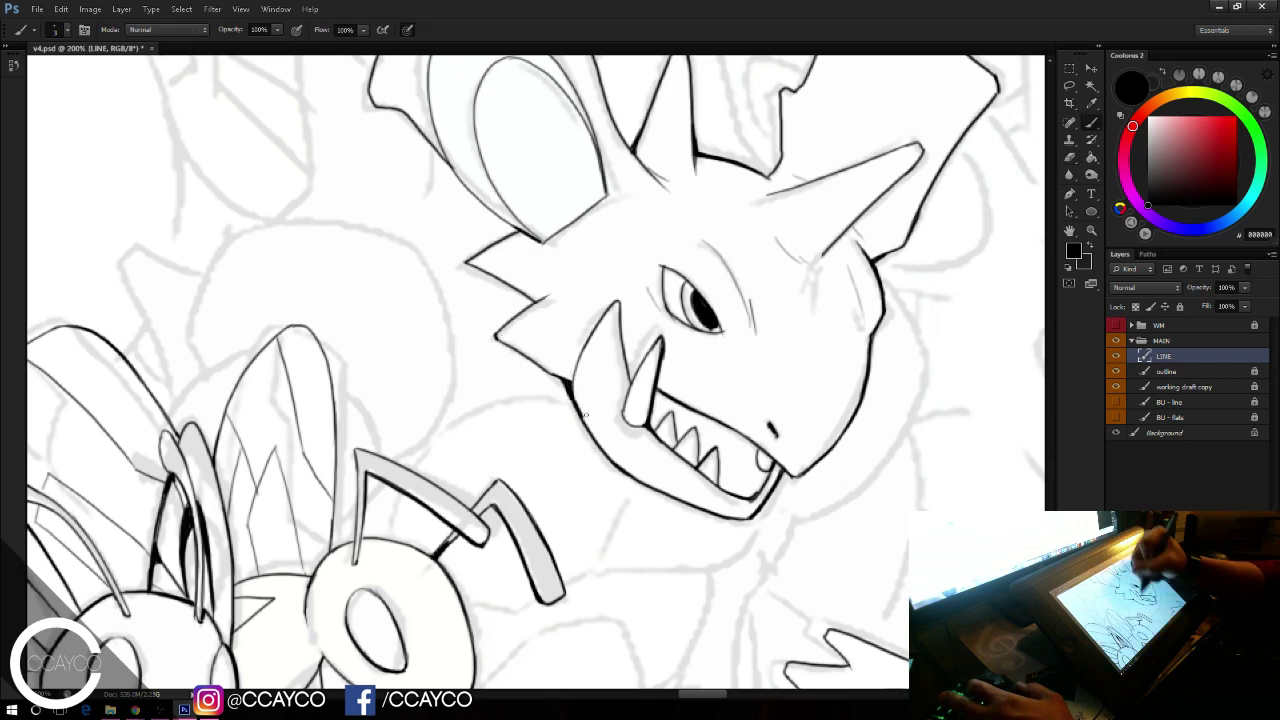
# Step: Ink the back spike behind the ear, from above the round body shape over its tip to the ear's edge
pyautogui.moveTo(887, 498)
pyautogui.mouseDown()
pyautogui.moveTo(1005, 580)
pyautogui.moveTo(1013, 660)
pyautogui.mouseUp()
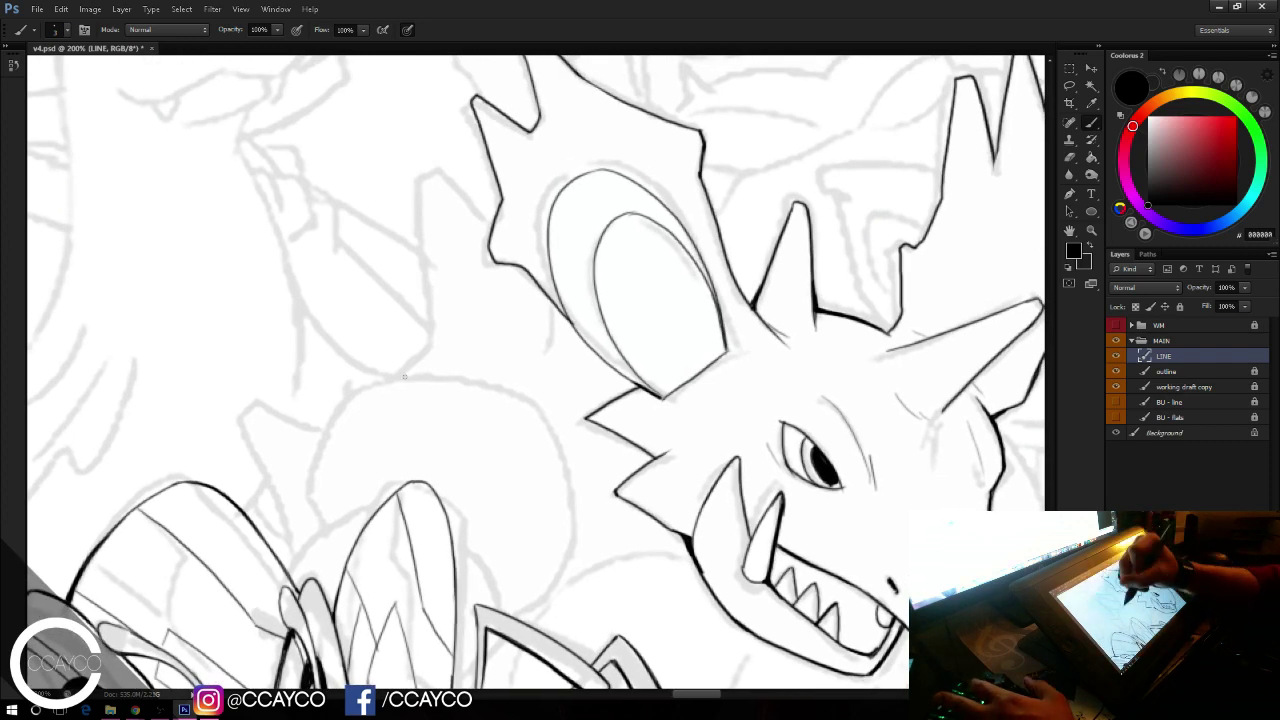
pyautogui.moveTo(433, 330); pyautogui.dragTo(392, 376)
pyautogui.moveTo(433, 330)
pyautogui.mouseDown()
pyautogui.moveTo(415, 169)
pyautogui.moveTo(448, 161)
pyautogui.moveTo(484, 212)
pyautogui.mouseUp()
pyautogui.hotkey('ctrl', 'z')
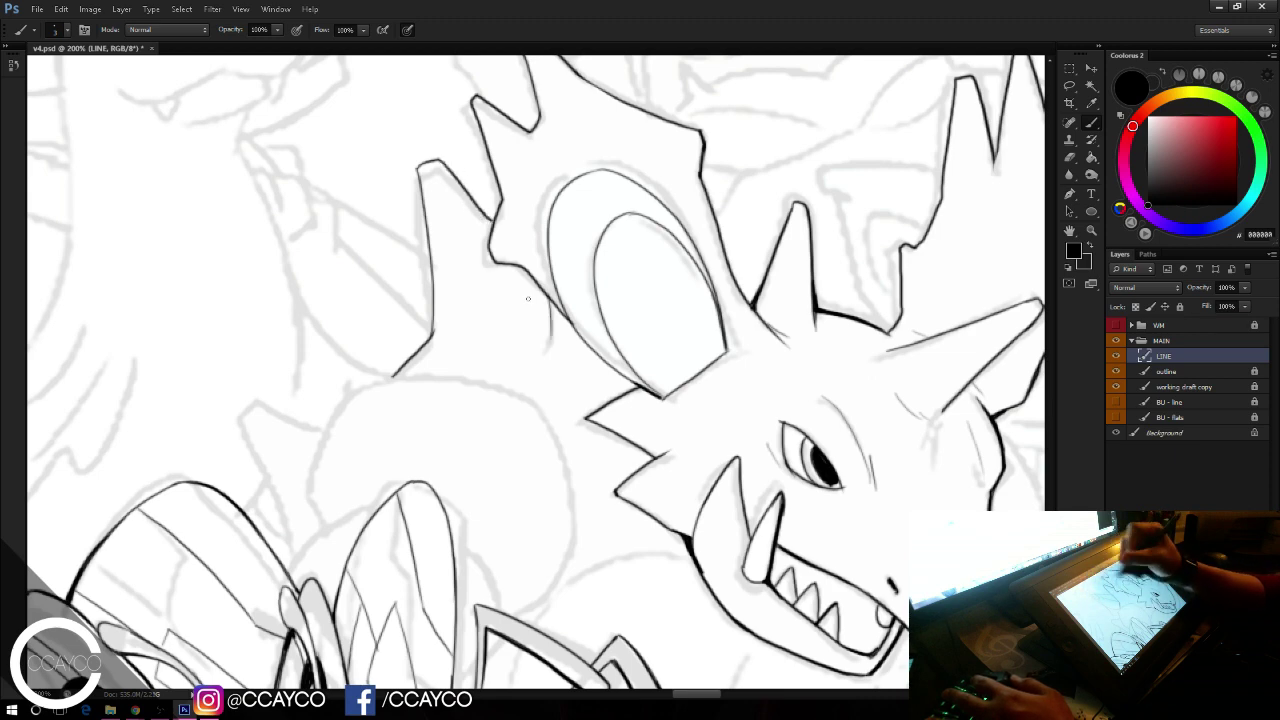
# Step: Ink the curved outline showing on both sides of the insect's upright wing, inside the round body shape
pyautogui.moveTo(787, 351); pyautogui.dragTo(797, 339)
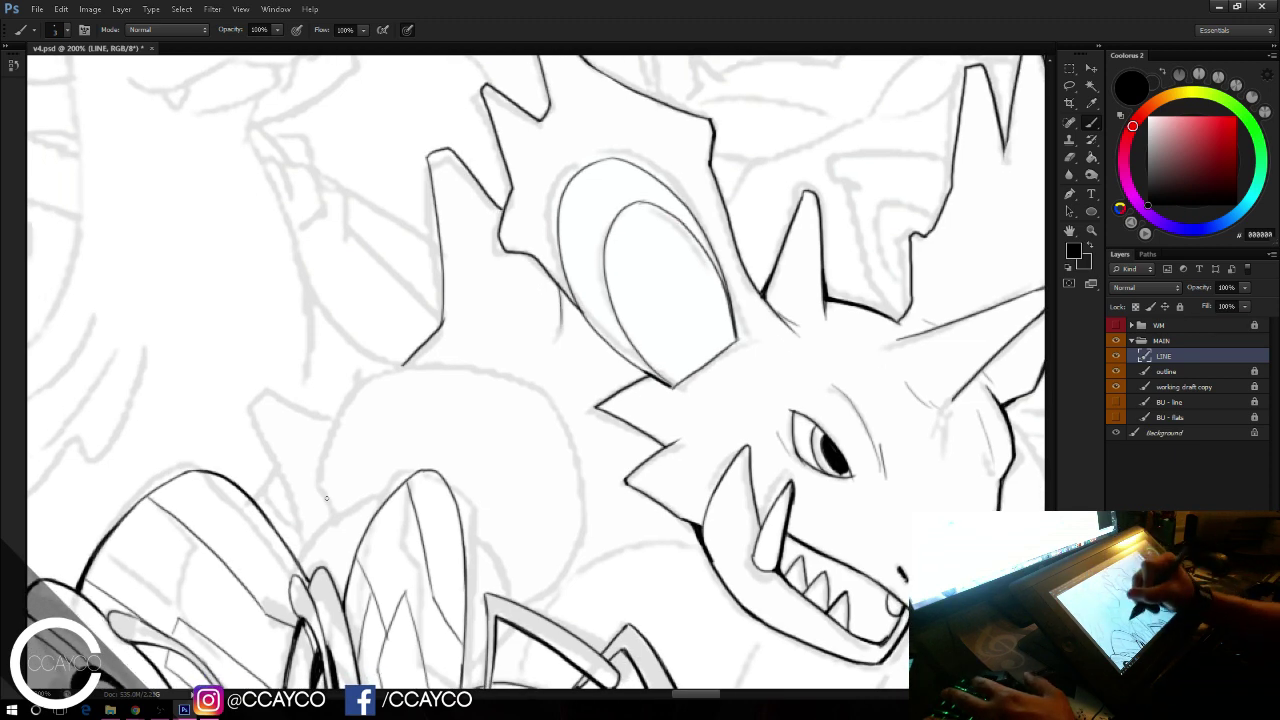
pyautogui.moveTo(300, 563)
pyautogui.mouseDown()
pyautogui.moveTo(346, 507)
pyautogui.moveTo(394, 485)
pyautogui.moveTo(497, 554)
pyautogui.mouseUp()
pyautogui.hotkey('ctrl', 'z')
pyautogui.moveTo(456, 500); pyautogui.dragTo(504, 588)
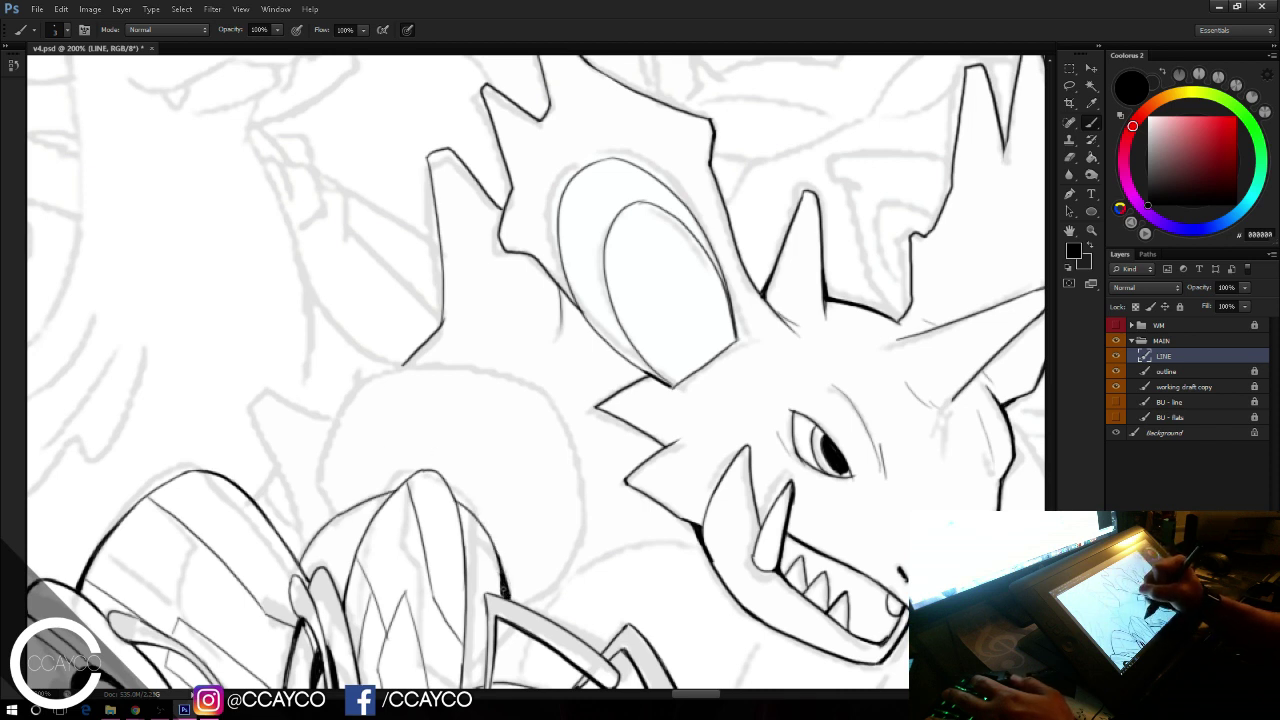
# Step: Ink the large round body outline behind the insect's wing, close its lower curve towards the antenna, and erase the stray line end
pyautogui.moveTo(320, 515)
pyautogui.mouseDown()
pyautogui.moveTo(402, 346)
pyautogui.moveTo(469, 352)
pyautogui.moveTo(441, 362)
pyautogui.moveTo(552, 405)
pyautogui.moveTo(502, 379)
pyautogui.moveTo(547, 402)
pyautogui.moveTo(583, 571)
pyautogui.moveTo(587, 523)
pyautogui.mouseUp()
pyautogui.press('e')
pyautogui.press('b')
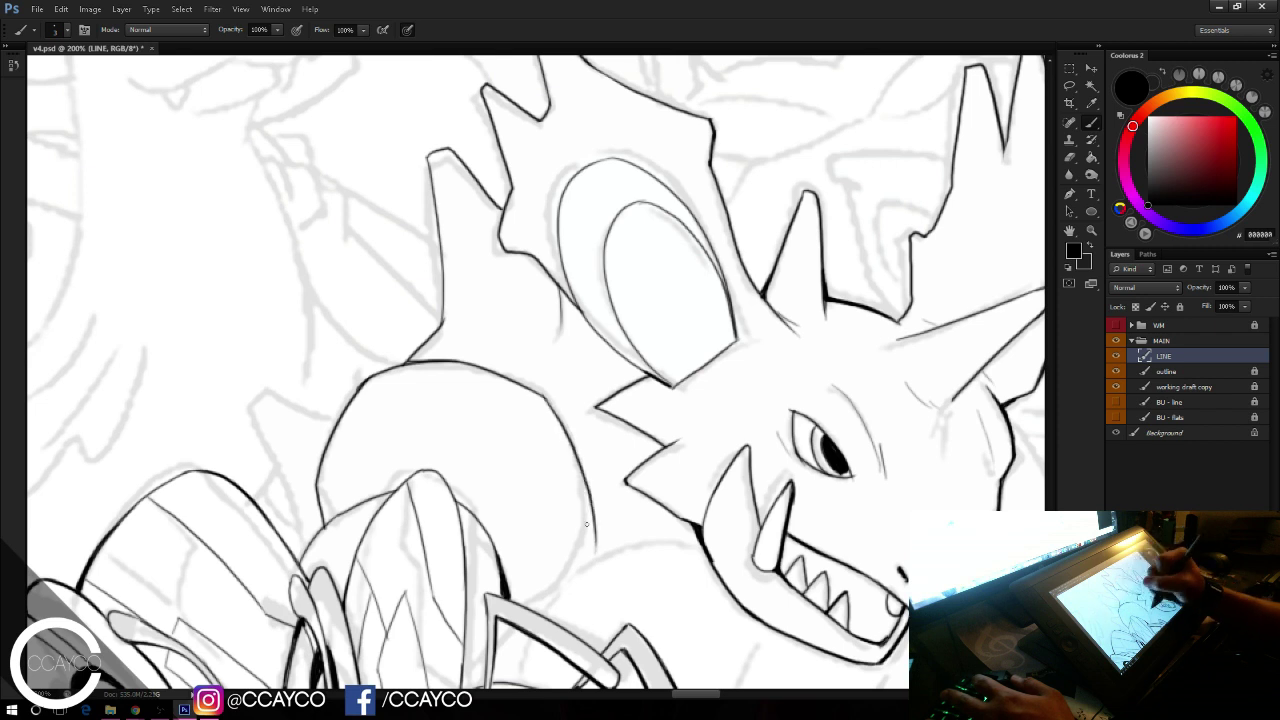
pyautogui.moveTo(532, 607); pyautogui.dragTo(598, 518)
pyautogui.hotkey('ctrl', 'z')
pyautogui.moveTo(532, 608); pyautogui.dragTo(597, 513)
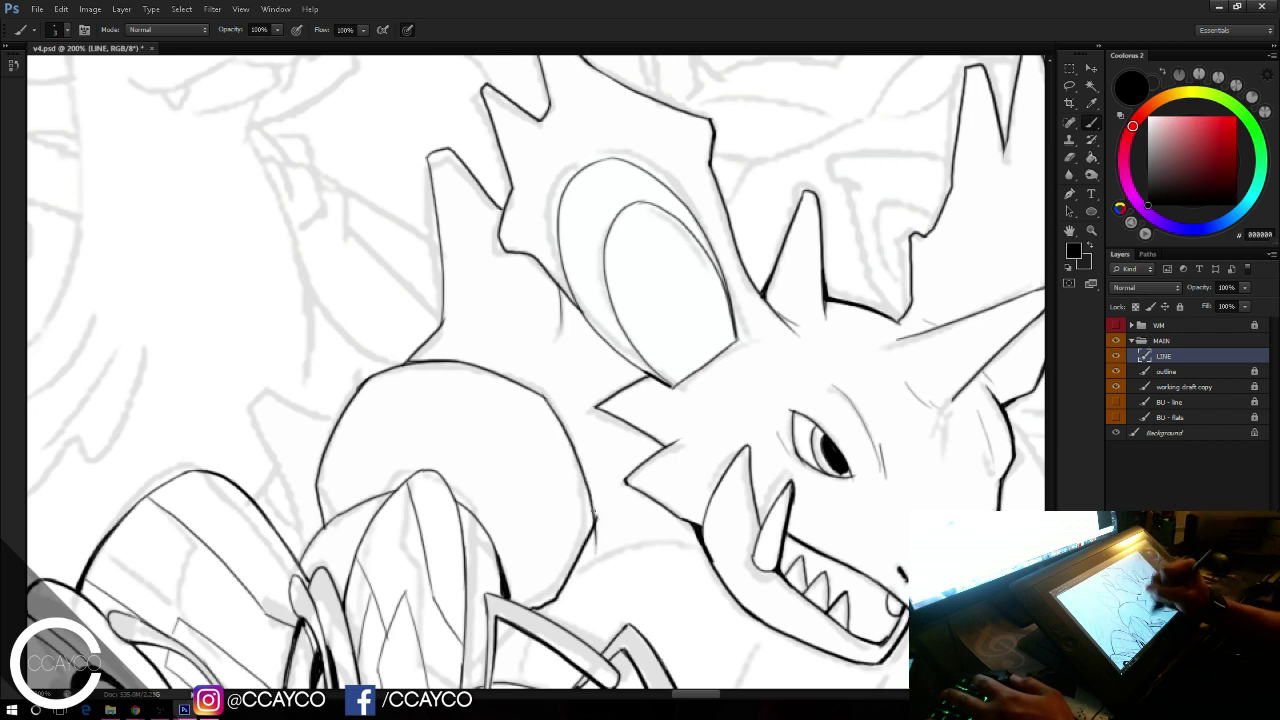
pyautogui.hotkey('ctrl', 'z')
pyautogui.moveTo(531, 609)
pyautogui.mouseDown()
pyautogui.moveTo(579, 558)
pyautogui.moveTo(592, 502)
pyautogui.mouseUp()
pyautogui.press('e')
pyautogui.moveTo(597, 552)
pyautogui.mouseDown()
pyautogui.moveTo(599, 503)
pyautogui.moveTo(586, 541)
pyautogui.mouseUp()
pyautogui.press('b')
# Step: Continue the curved line behind the upright wing down through the bend of the grey antenna towards the insect's head
pyautogui.moveTo(788, 568)
pyautogui.mouseDown()
pyautogui.moveTo(698, 483)
pyautogui.moveTo(703, 510)
pyautogui.mouseUp()
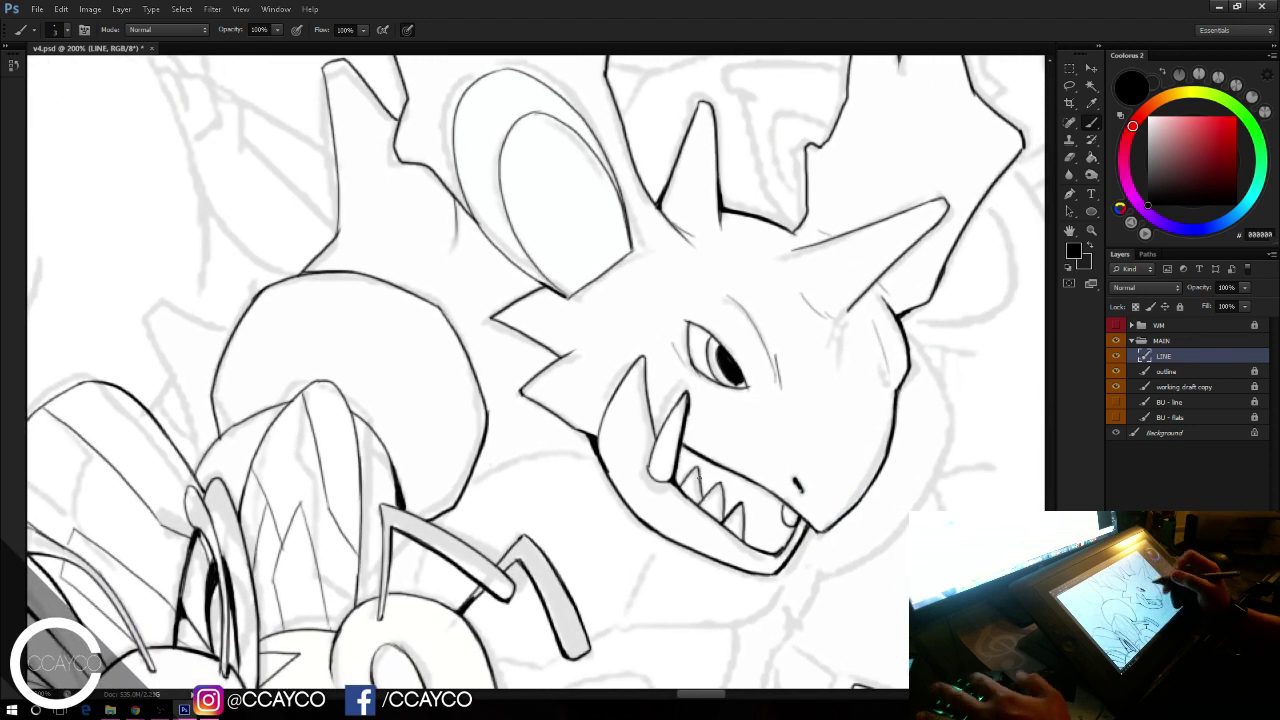
pyautogui.moveTo(723, 437); pyautogui.dragTo(815, 353)
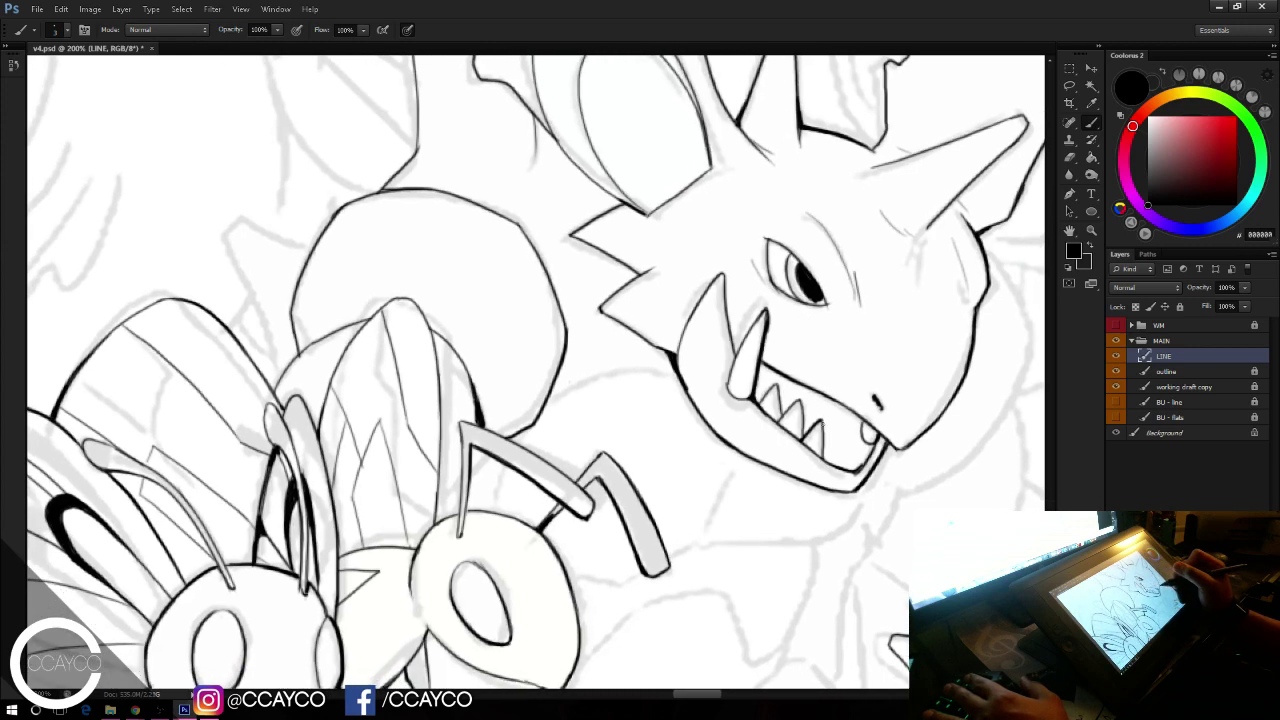
pyautogui.moveTo(828, 423); pyautogui.dragTo(836, 381)
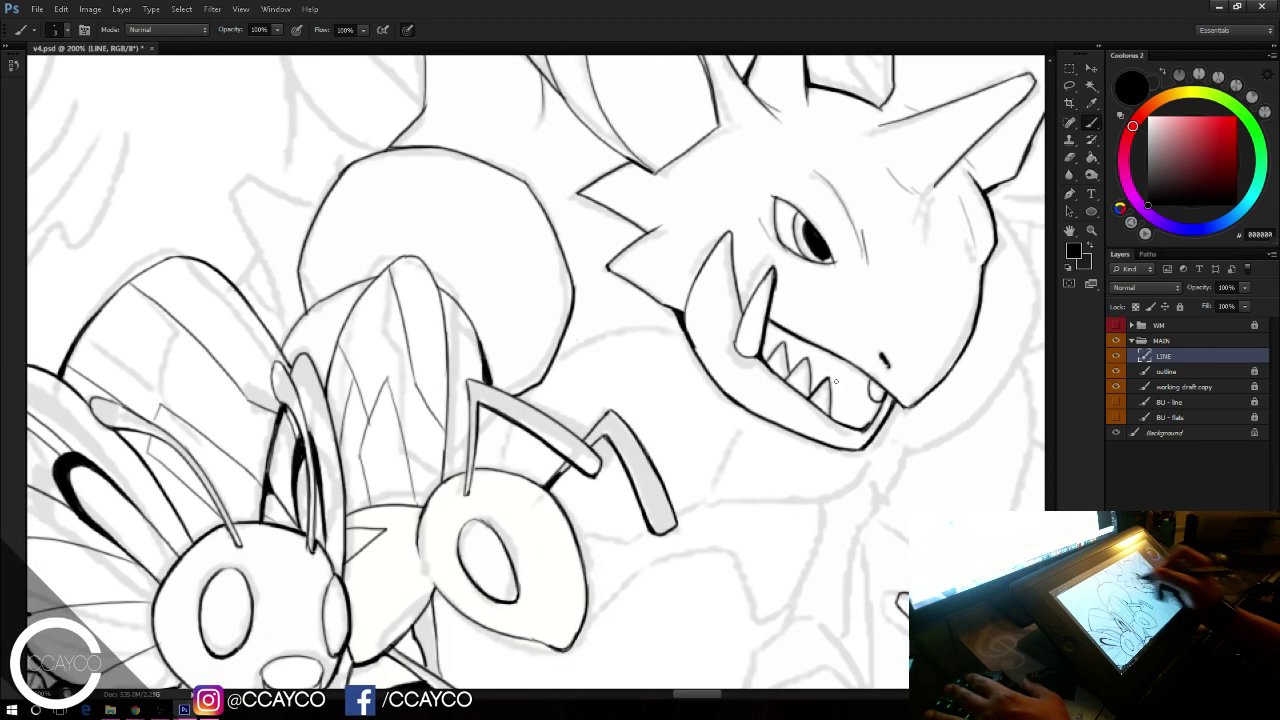
pyautogui.moveTo(490, 378); pyautogui.dragTo(481, 469)
pyautogui.moveTo(490, 412); pyautogui.dragTo(485, 454)
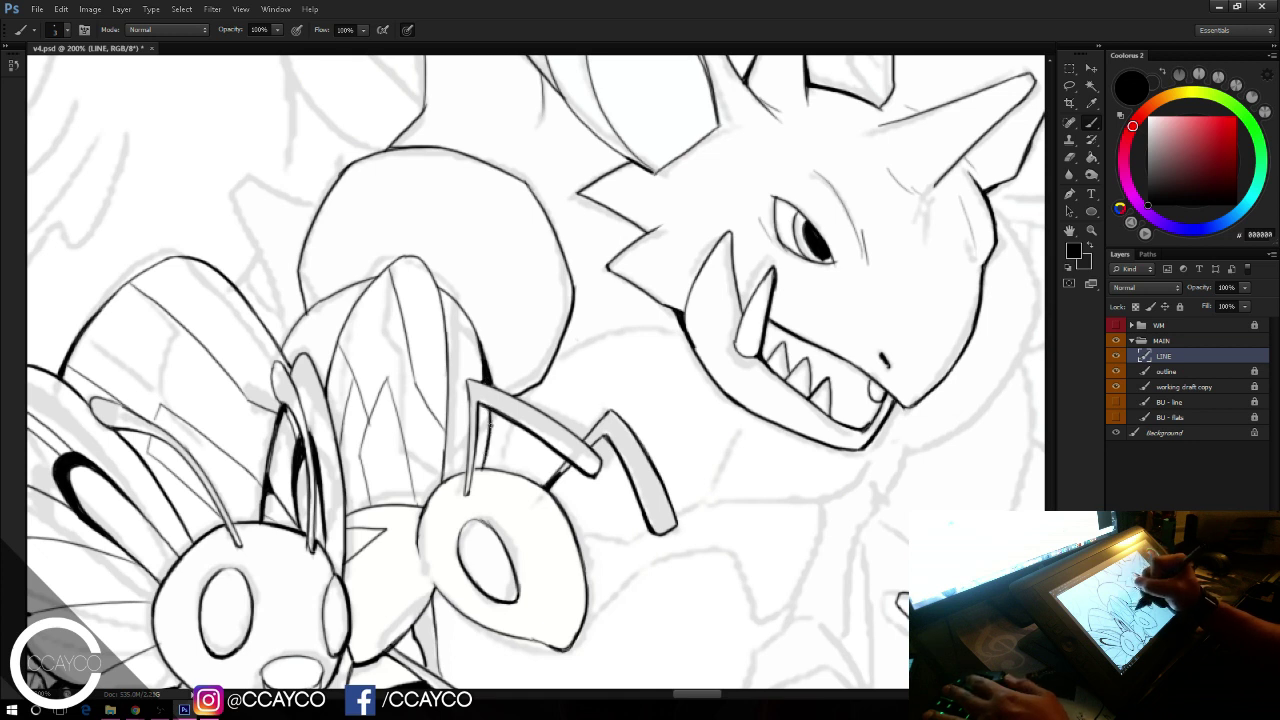
# Step: Ink the neck's upper edge and the crease below the horned creature's jaw, and strengthen the dark line inside the grey antenna's bend
pyautogui.hotkey('ctrl', 'z')
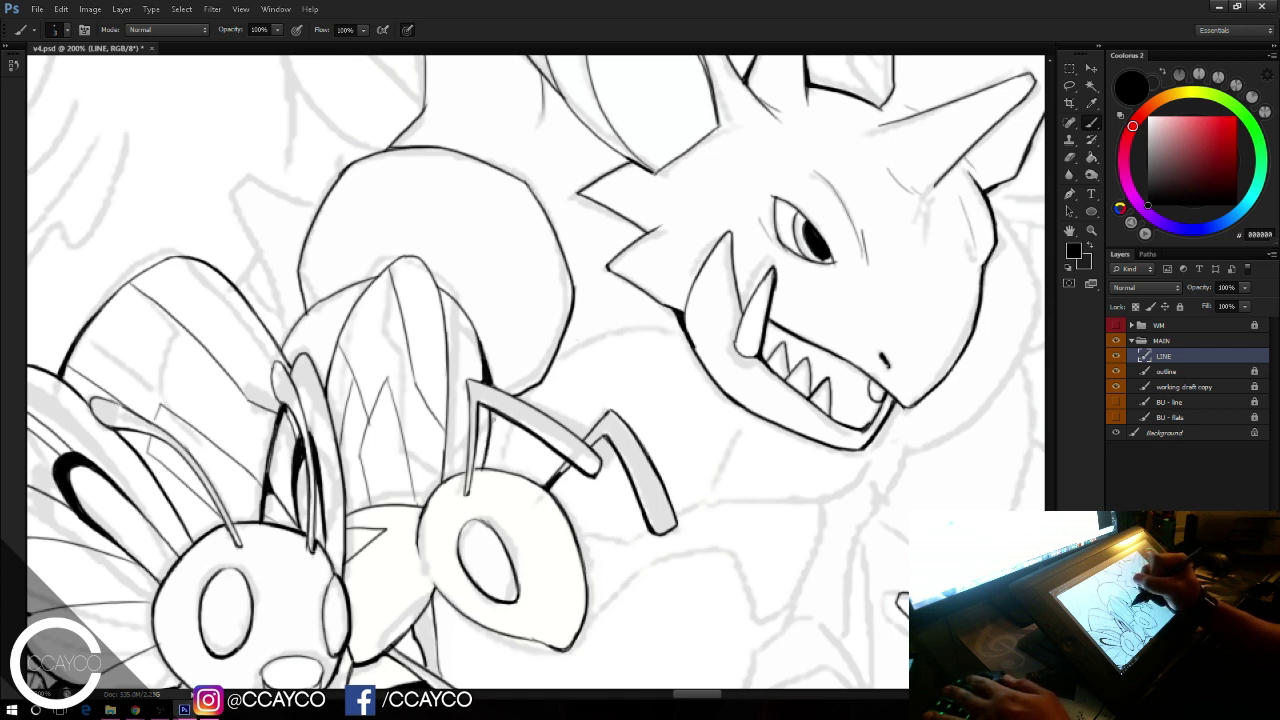
pyautogui.moveTo(492, 408); pyautogui.dragTo(486, 445)
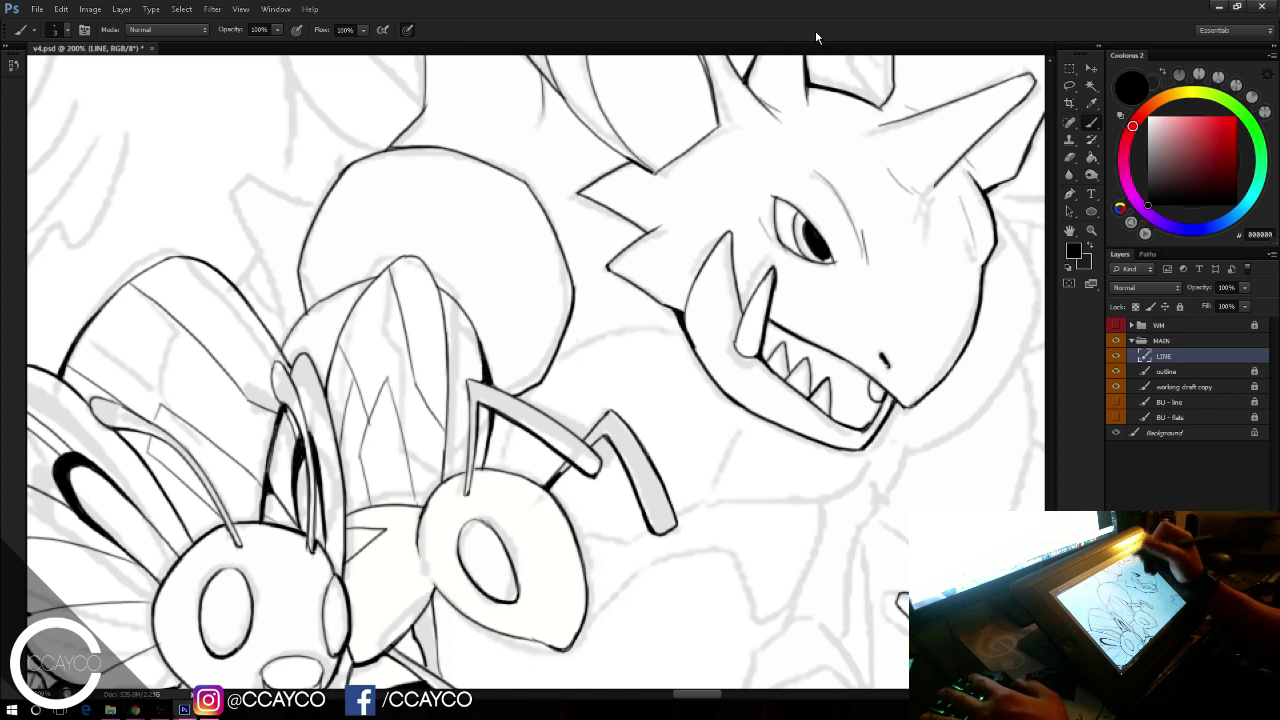
pyautogui.moveTo(572, 321); pyautogui.dragTo(652, 296)
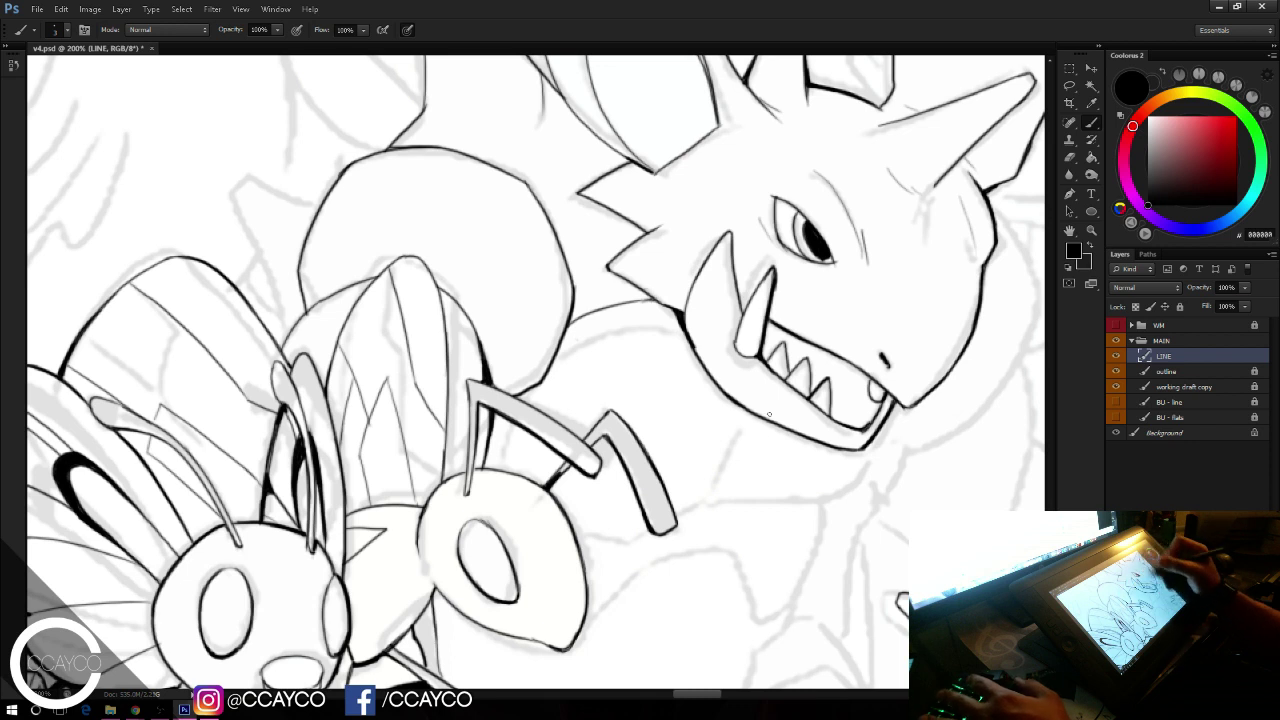
pyautogui.moveTo(712, 515)
pyautogui.mouseDown()
pyautogui.moveTo(750, 420)
pyautogui.moveTo(713, 503)
pyautogui.mouseUp()
pyautogui.hotkey('ctrl', 'z')
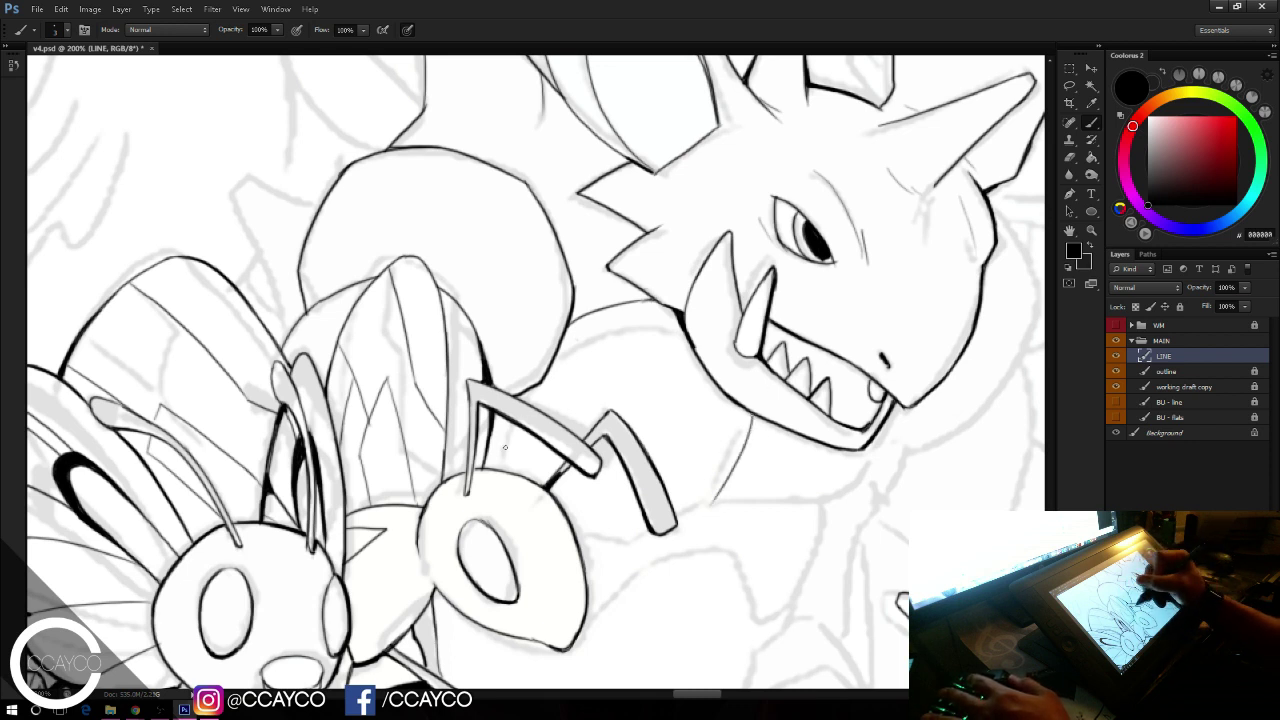
pyautogui.moveTo(500, 413); pyautogui.dragTo(508, 471)
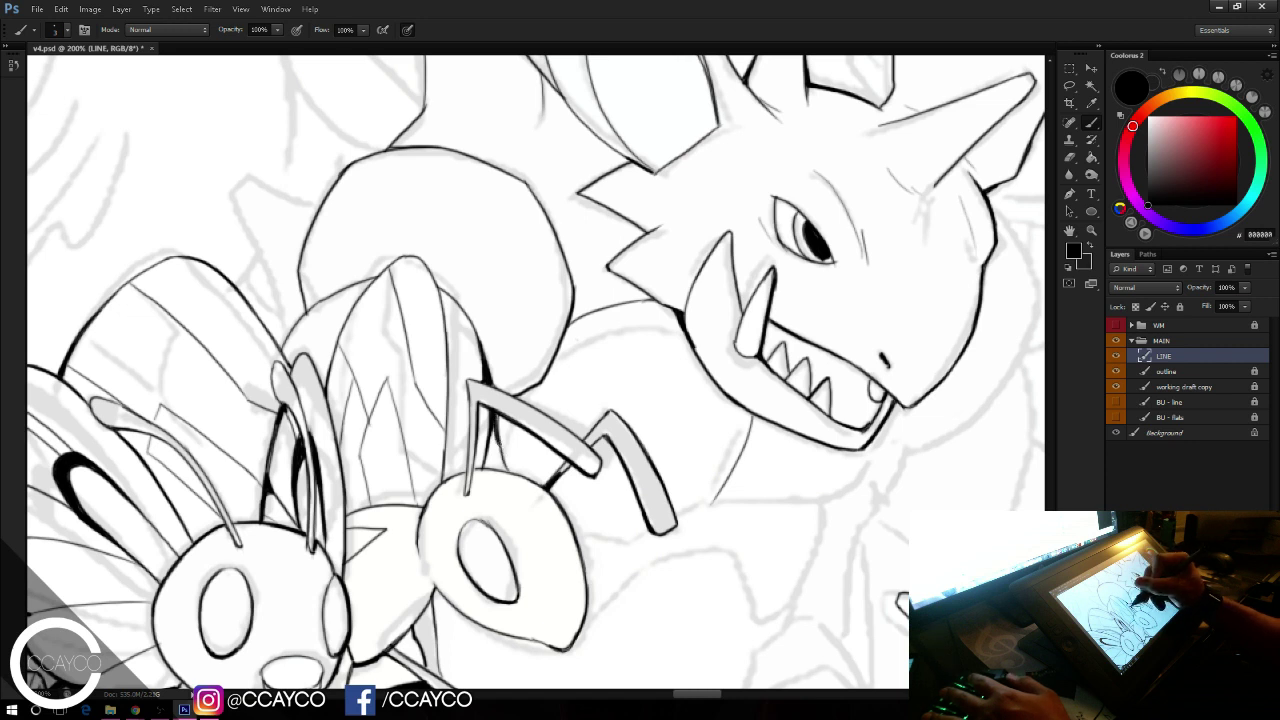
pyautogui.moveTo(496, 416); pyautogui.dragTo(511, 470)
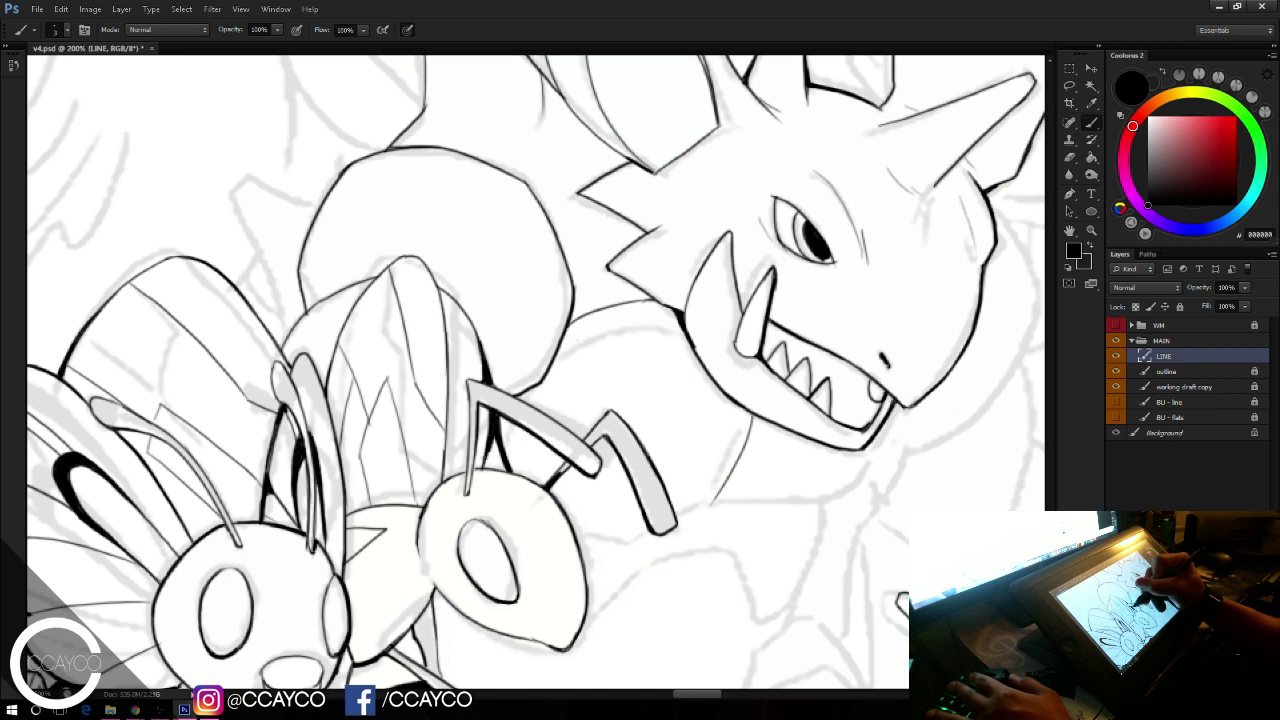
# Step: Ink the neck's lower edge from the insect's head past the antenna, curving up with a thicker line to the jaw corner
pyautogui.moveTo(569, 514); pyautogui.dragTo(646, 527)
pyautogui.hotkey('ctrl', 'z')
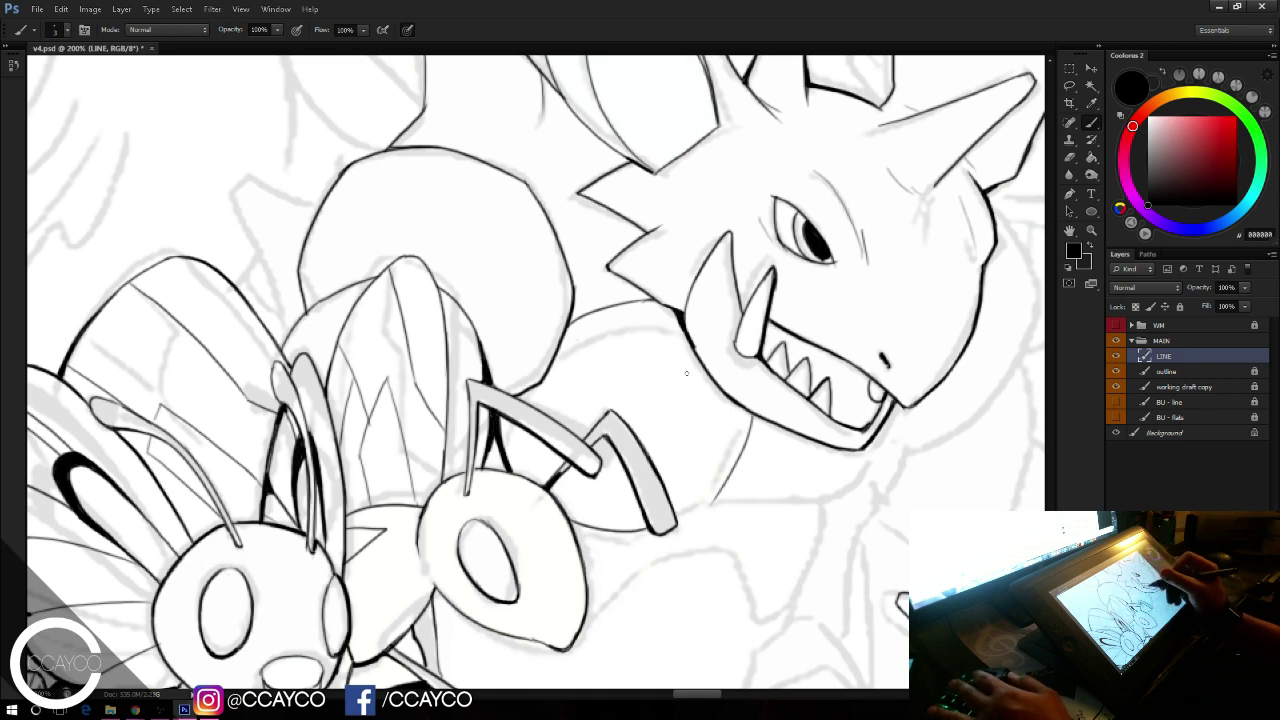
pyautogui.hotkey('ctrl', 'z')
pyautogui.moveTo(630, 525)
pyautogui.mouseDown()
pyautogui.moveTo(734, 495)
pyautogui.moveTo(843, 502)
pyautogui.moveTo(780, 502)
pyautogui.moveTo(821, 504)
pyautogui.mouseUp()
pyautogui.hotkey('ctrl', 'z')
pyautogui.press('e')
pyautogui.press('b')
pyautogui.hotkey('ctrl', 'z')
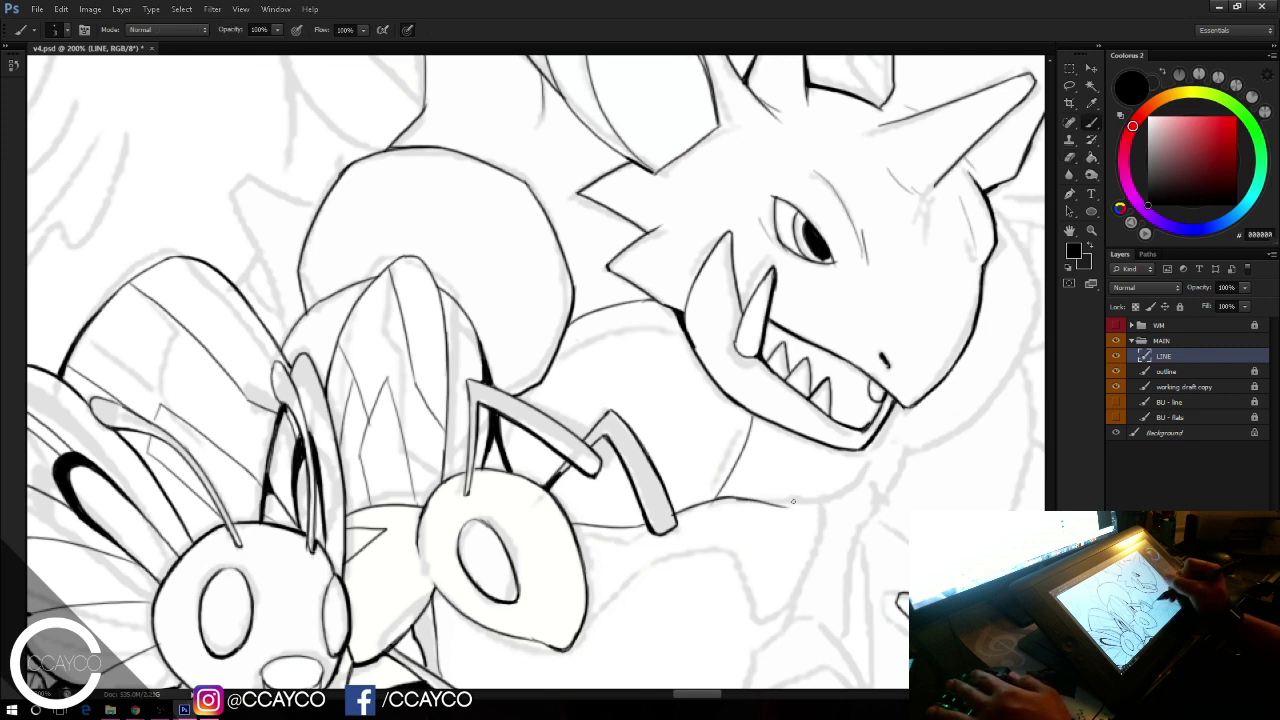
pyautogui.moveTo(740, 500); pyautogui.dragTo(812, 505)
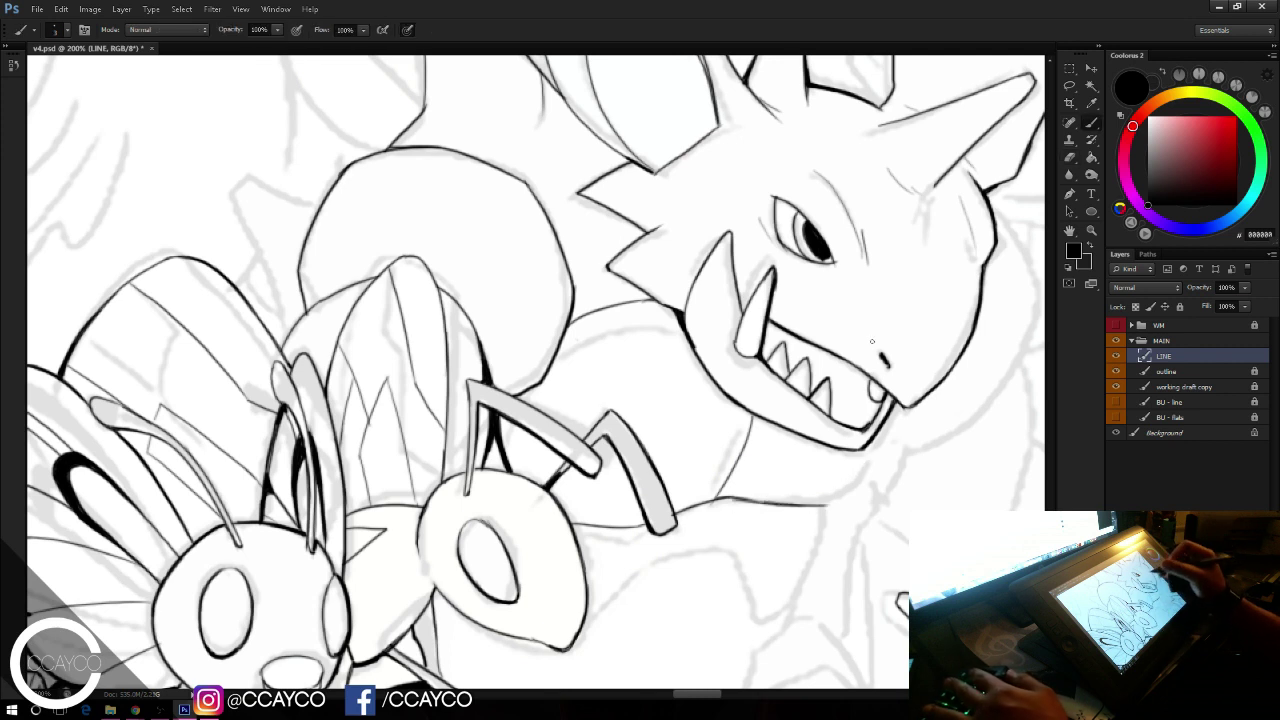
pyautogui.moveTo(823, 505)
pyautogui.mouseDown()
pyautogui.moveTo(876, 460)
pyautogui.moveTo(893, 408)
pyautogui.mouseUp()
pyautogui.moveTo(868, 468); pyautogui.dragTo(895, 408)
# Step: Ink the large curve behind the horned creature's head, from the jaw corner around to the base of the far ear
pyautogui.moveTo(964, 520); pyautogui.dragTo(809, 540)
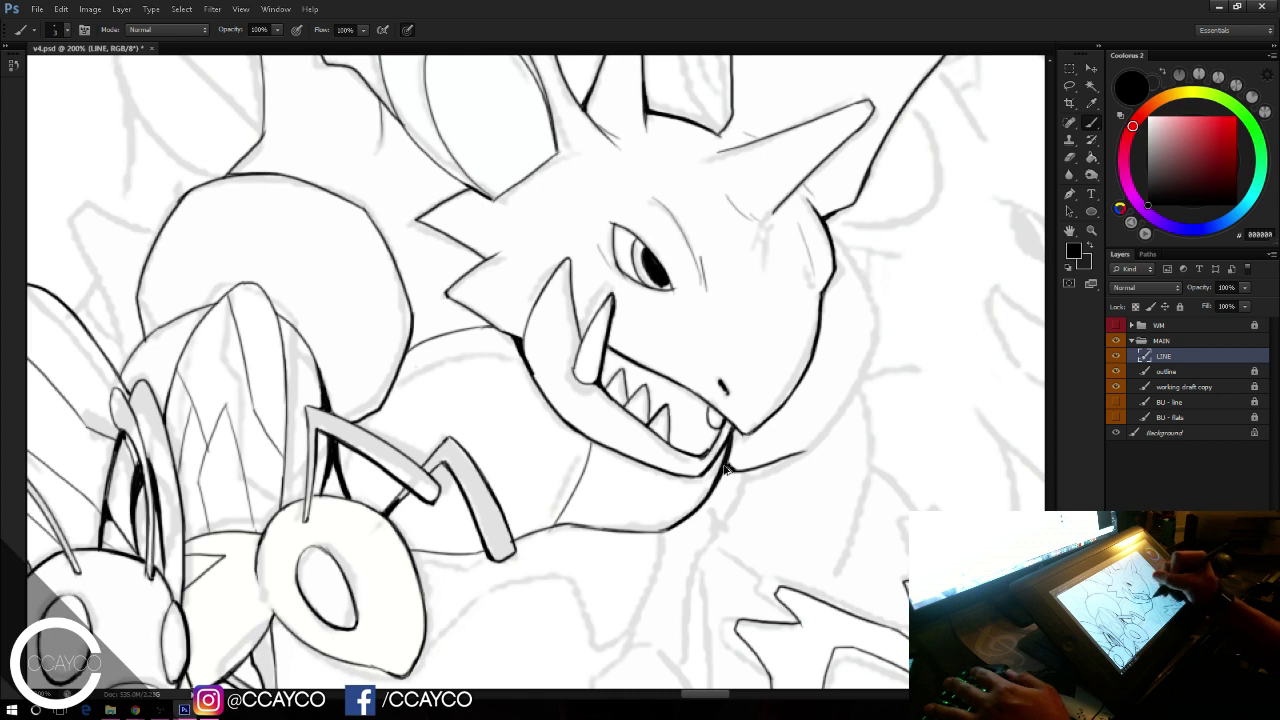
pyautogui.moveTo(728, 467)
pyautogui.mouseDown()
pyautogui.moveTo(832, 441)
pyautogui.moveTo(857, 358)
pyautogui.mouseUp()
pyautogui.moveTo(826, 214); pyautogui.dragTo(860, 357)
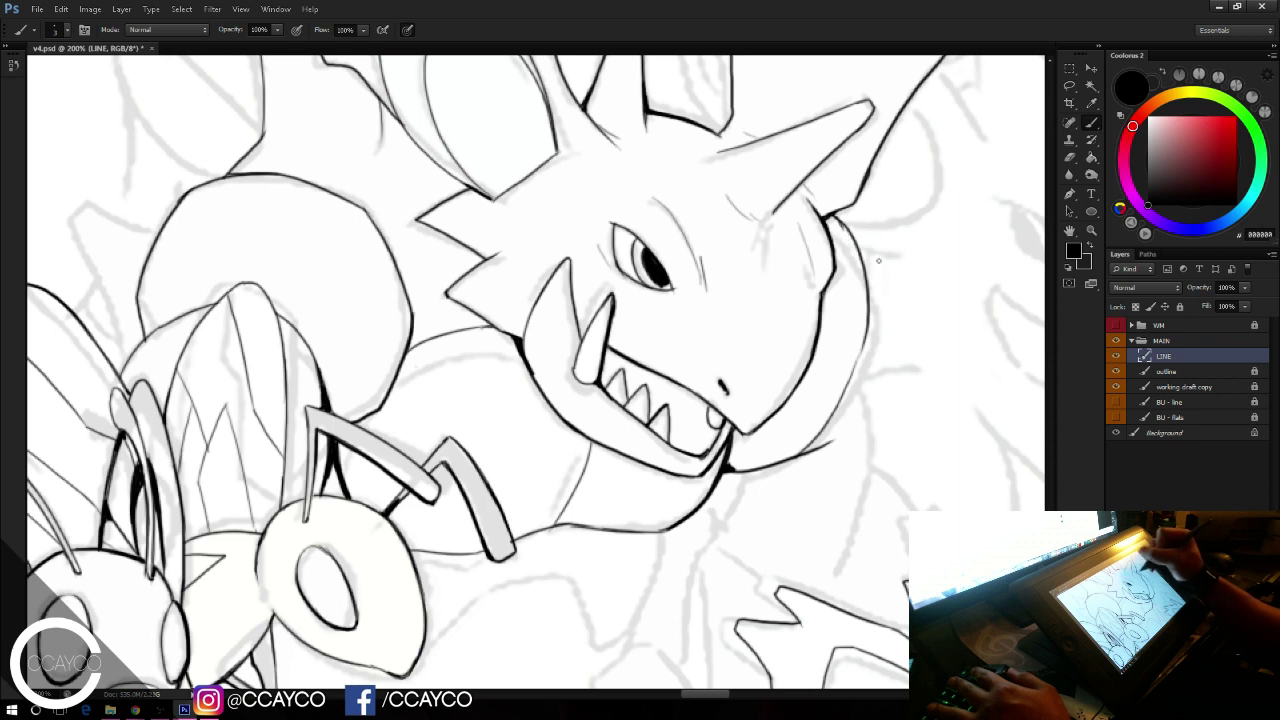
pyautogui.moveTo(866, 266); pyautogui.dragTo(855, 380)
pyautogui.moveTo(868, 303)
pyautogui.mouseDown()
pyautogui.moveTo(836, 412)
pyautogui.moveTo(863, 350)
pyautogui.mouseUp()
pyautogui.hotkey('ctrl', 'z')
# Step: Thicken the lower bend of the curve behind the head and erase the rough inner edge of its line
pyautogui.moveTo(814, 442)
pyautogui.mouseDown()
pyautogui.moveTo(855, 382)
pyautogui.moveTo(825, 431)
pyautogui.moveTo(836, 439)
pyautogui.moveTo(831, 426)
pyautogui.moveTo(806, 452)
pyautogui.moveTo(843, 416)
pyautogui.mouseUp()
pyautogui.press('e')
pyautogui.press('b')
pyautogui.press('e')
pyautogui.moveTo(858, 328); pyautogui.dragTo(820, 422)
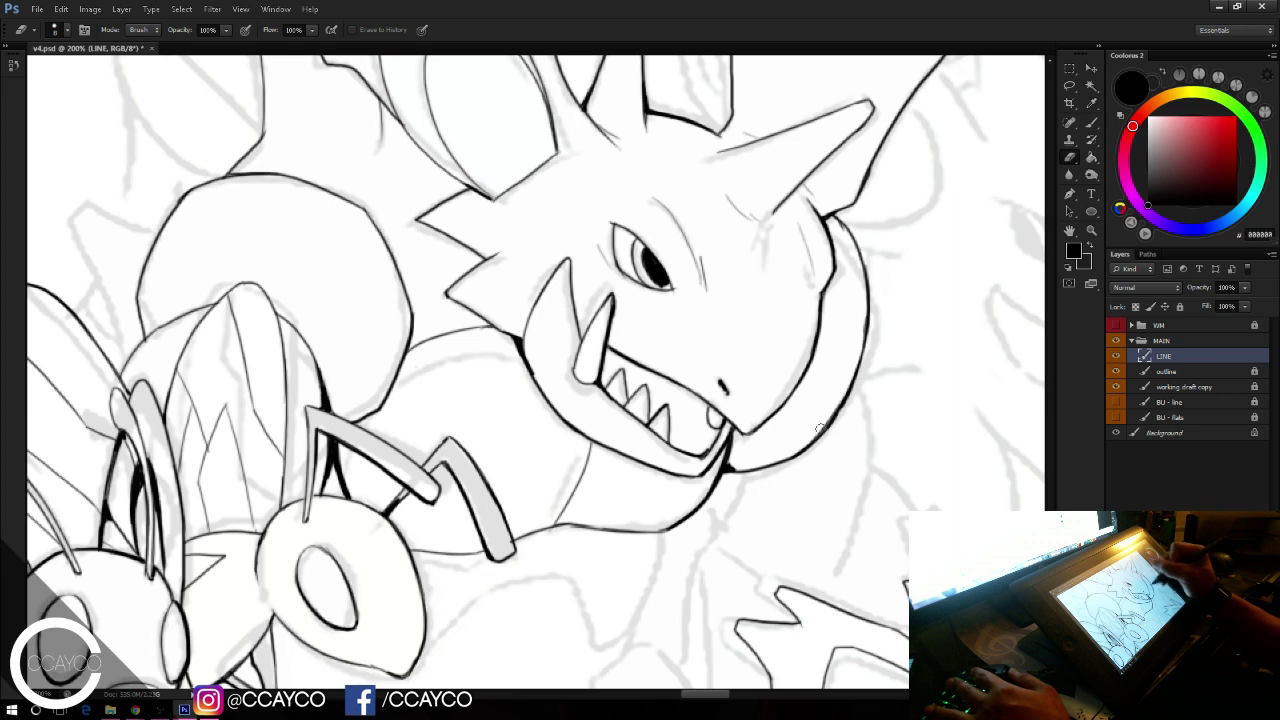
pyautogui.press('b')
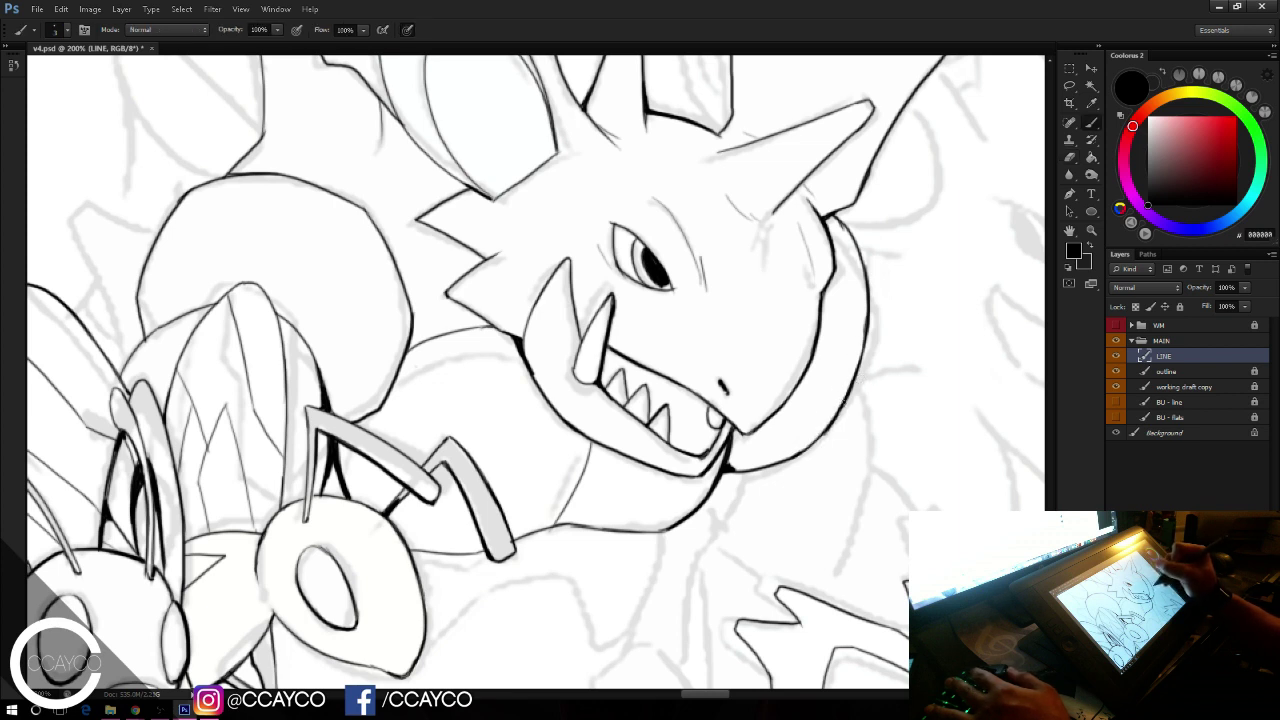
pyautogui.moveTo(843, 406); pyautogui.dragTo(804, 450)
pyautogui.moveTo(867, 330); pyautogui.dragTo(850, 387)
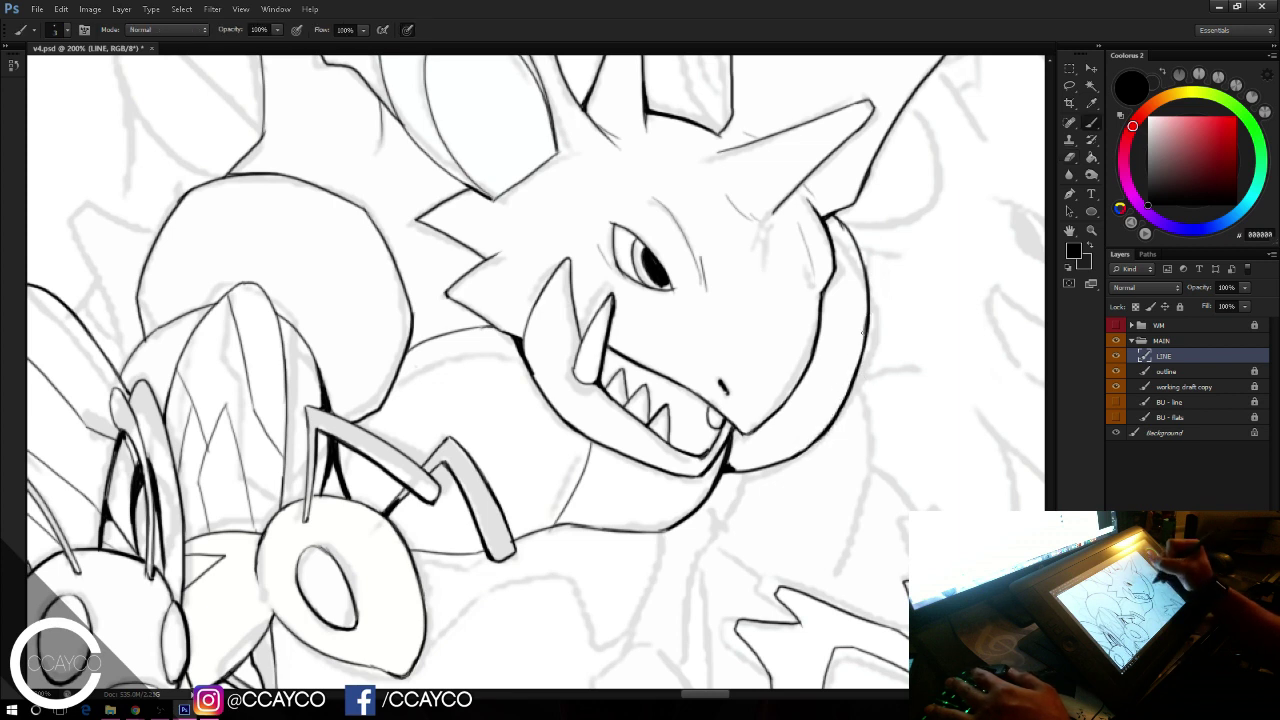
# Step: Trim the inner side of the curve behind the head up to the far ear's base, and save the document
pyautogui.press('e')
pyautogui.moveTo(858, 308)
pyautogui.mouseDown()
pyautogui.moveTo(859, 350)
pyautogui.moveTo(828, 416)
pyautogui.mouseUp()
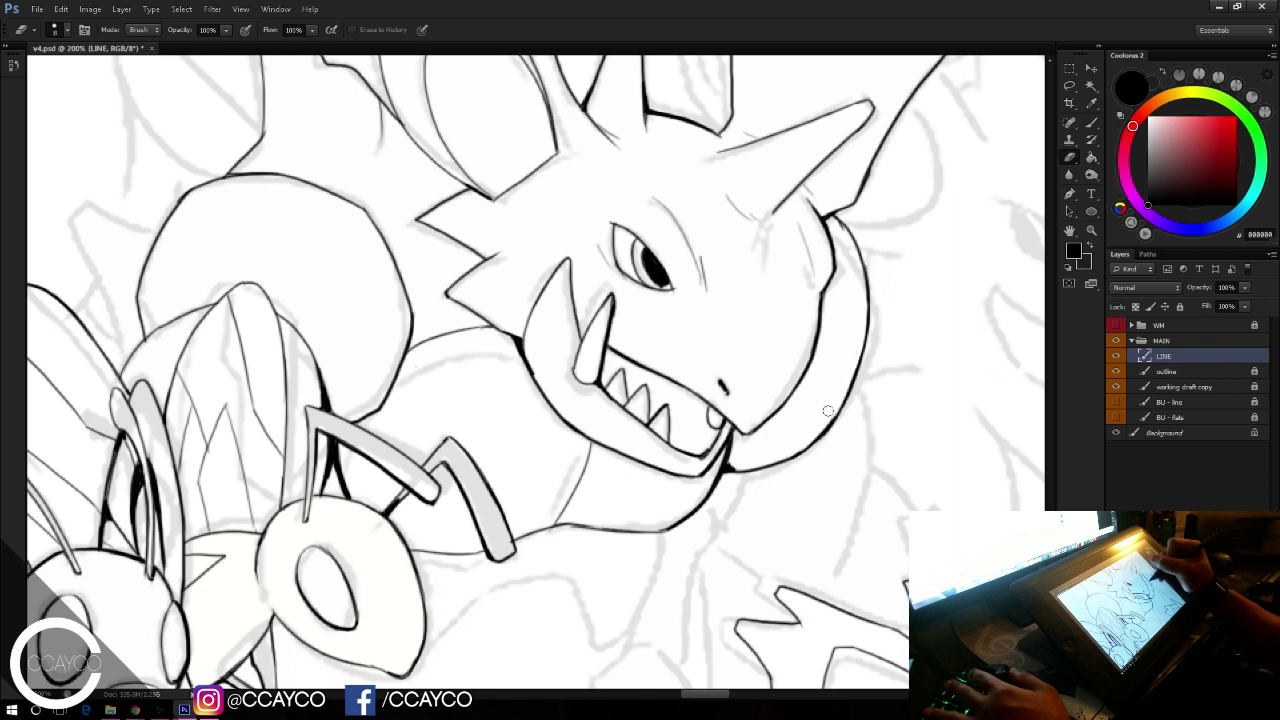
pyautogui.press('b')
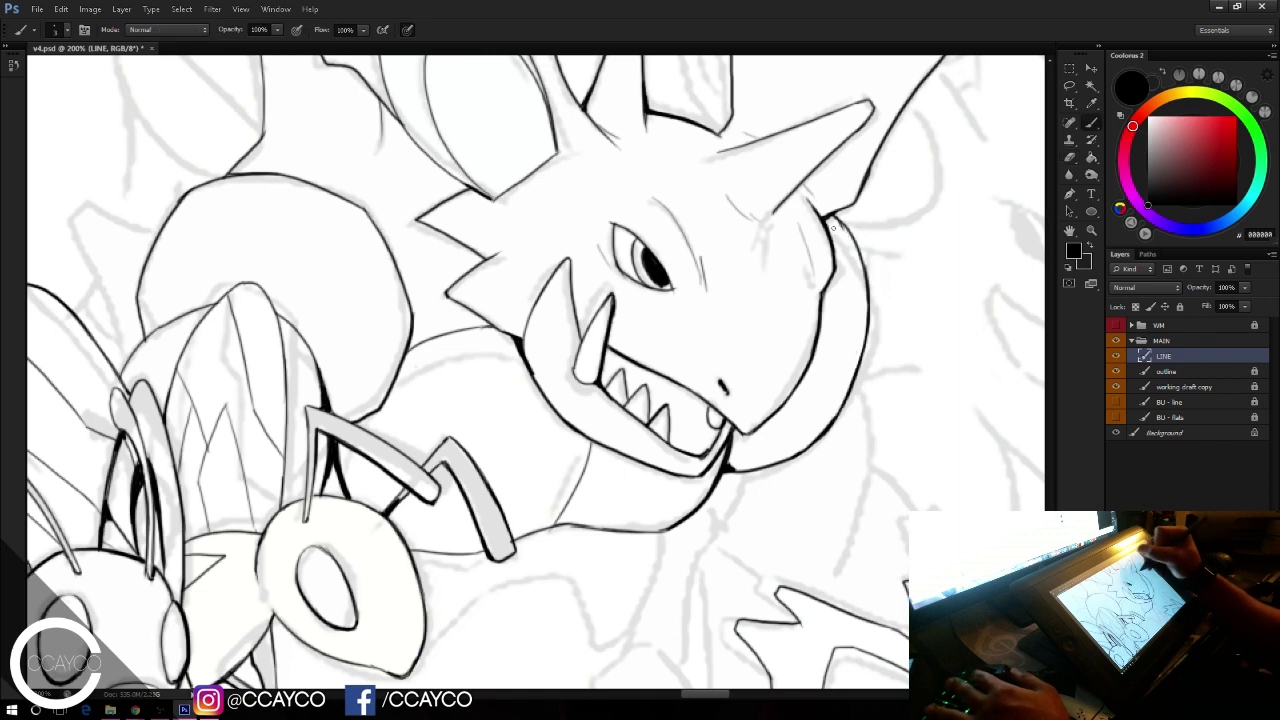
pyautogui.press('e')
pyautogui.moveTo(832, 228)
pyautogui.mouseDown()
pyautogui.moveTo(844, 246)
pyautogui.moveTo(855, 238)
pyautogui.moveTo(862, 266)
pyautogui.mouseUp()
pyautogui.press('b')
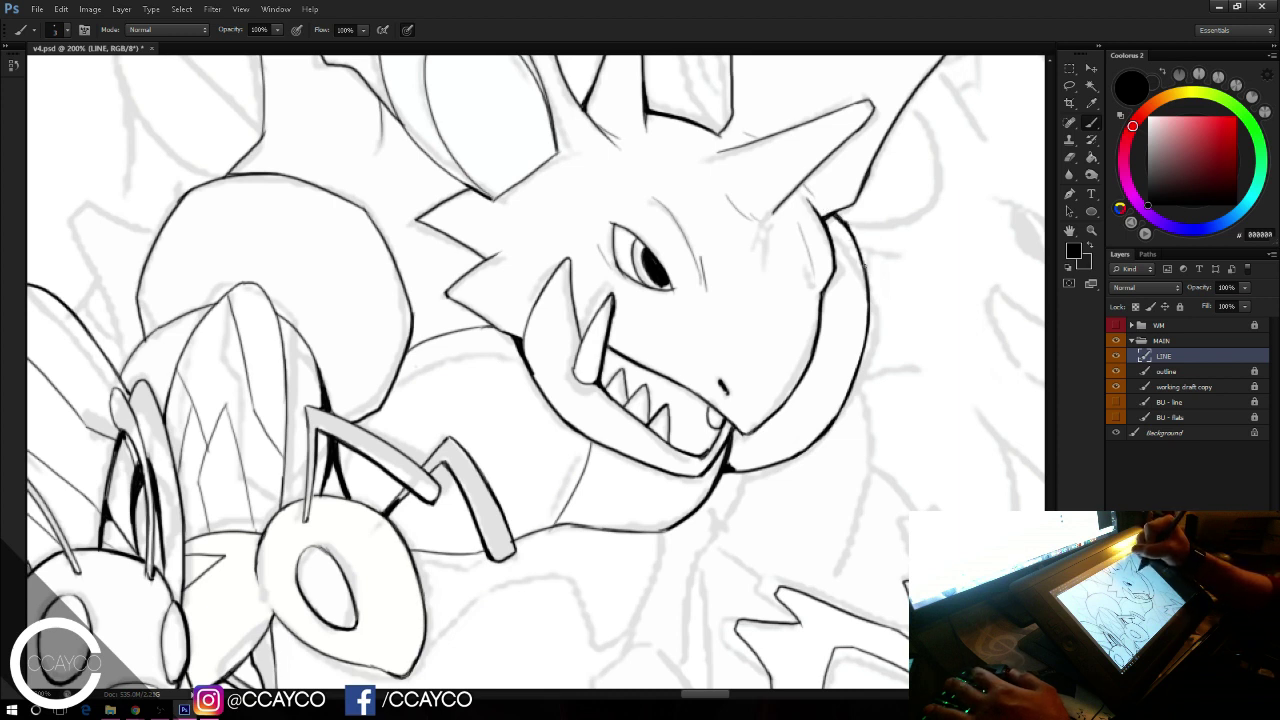
pyautogui.hotkey('ctrl', 's')
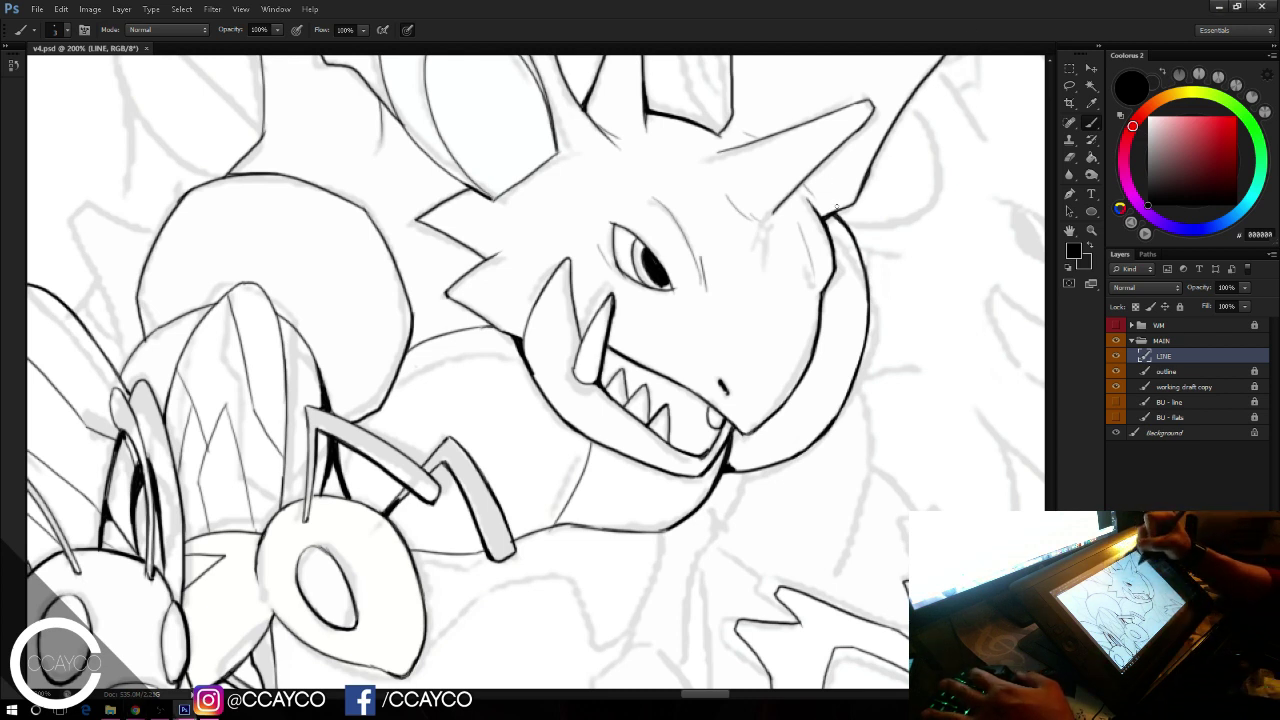
# Step: Ink the chest plate's outer edge from the neck's lower line down to its pointed tip, tapering the stroke
pyautogui.press('e')
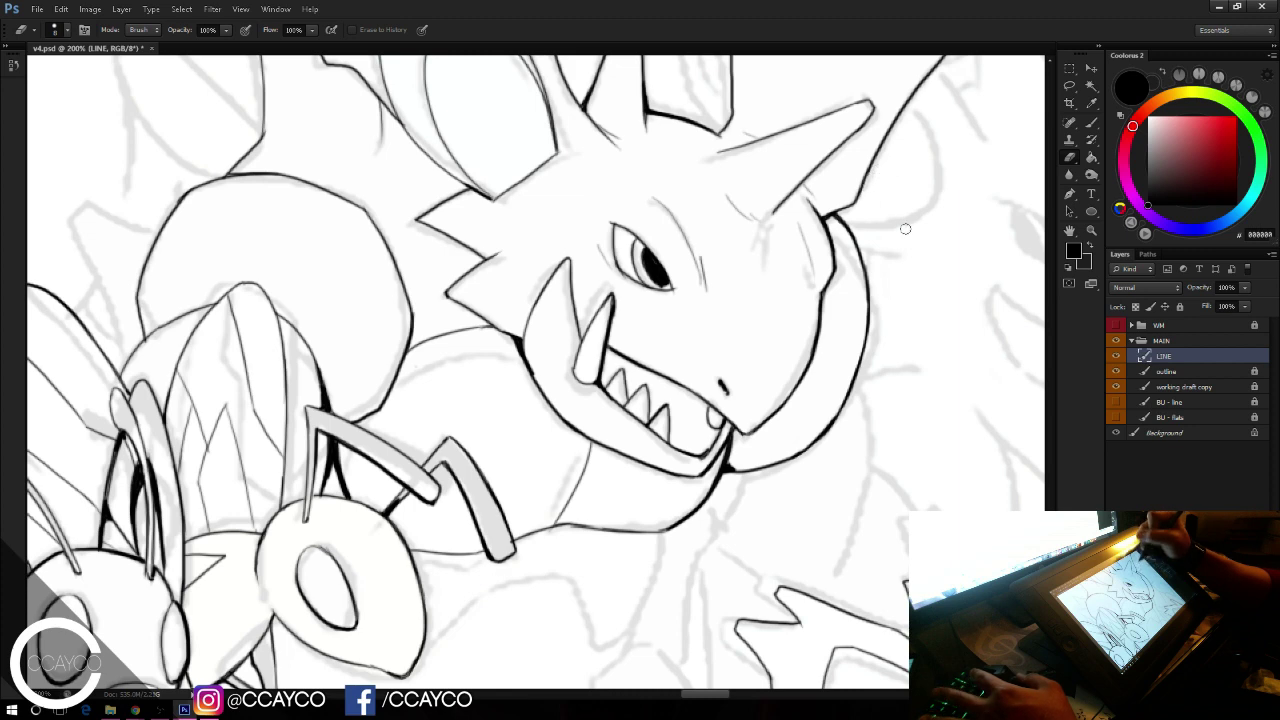
pyautogui.moveTo(911, 272); pyautogui.dragTo(875, 223)
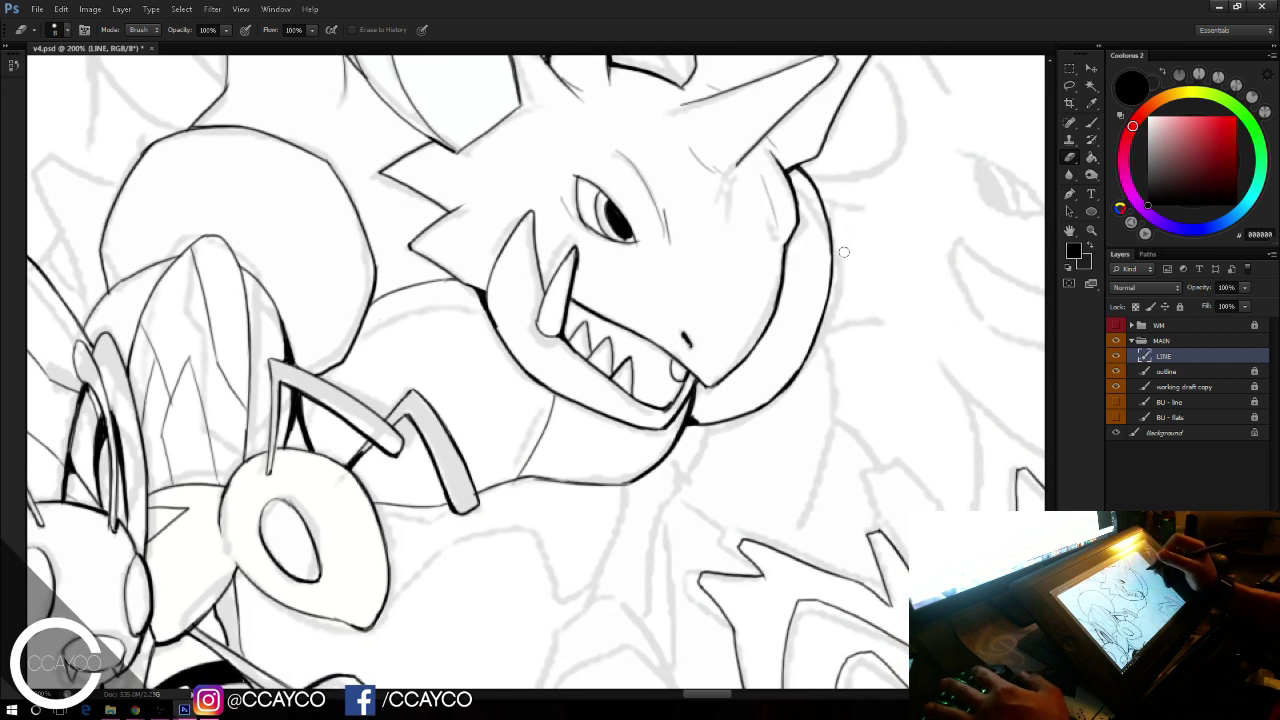
pyautogui.moveTo(883, 284)
pyautogui.mouseDown()
pyautogui.moveTo(878, 229)
pyautogui.moveTo(917, 172)
pyautogui.mouseUp()
pyautogui.moveTo(823, 326); pyautogui.dragTo(845, 304)
pyautogui.press('b')
pyautogui.moveTo(689, 349)
pyautogui.mouseDown()
pyautogui.moveTo(689, 395)
pyautogui.moveTo(686, 348)
pyautogui.mouseUp()
pyautogui.hotkey('ctrl', 'z')
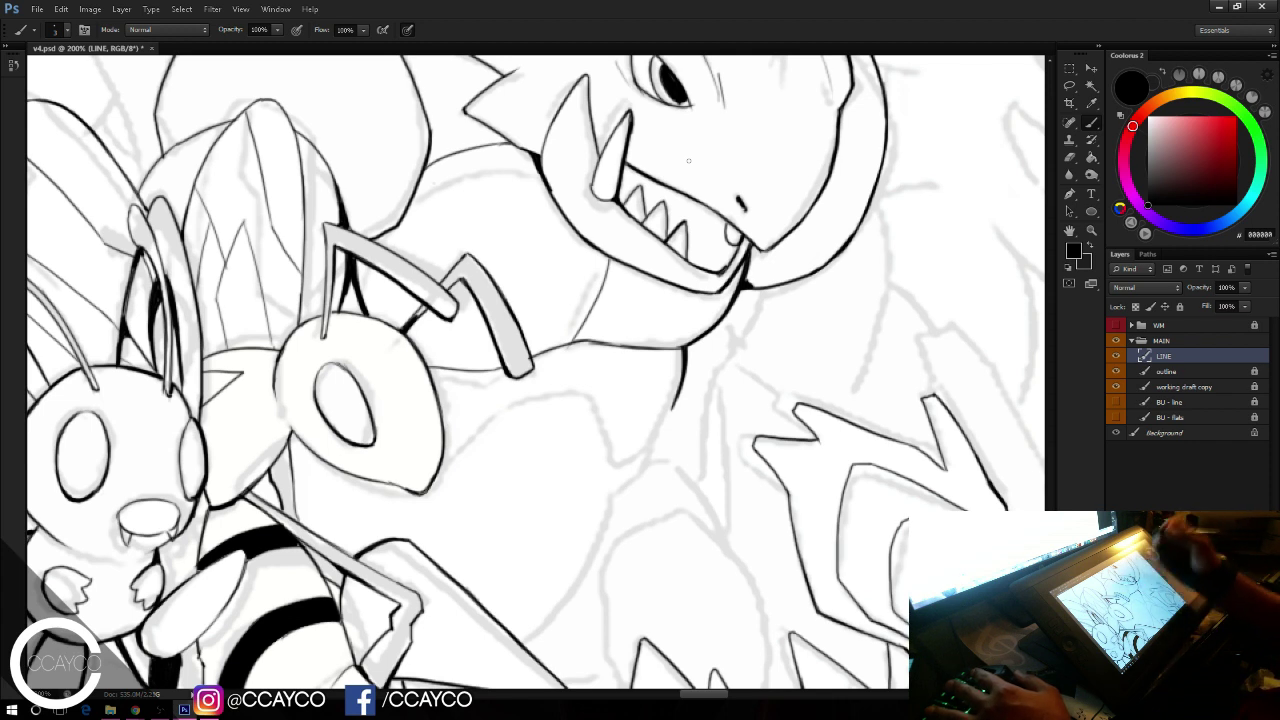
pyautogui.hotkey('ctrl', 'z')
pyautogui.moveTo(648, 448)
pyautogui.mouseDown()
pyautogui.moveTo(677, 396)
pyautogui.moveTo(671, 405)
pyautogui.mouseUp()
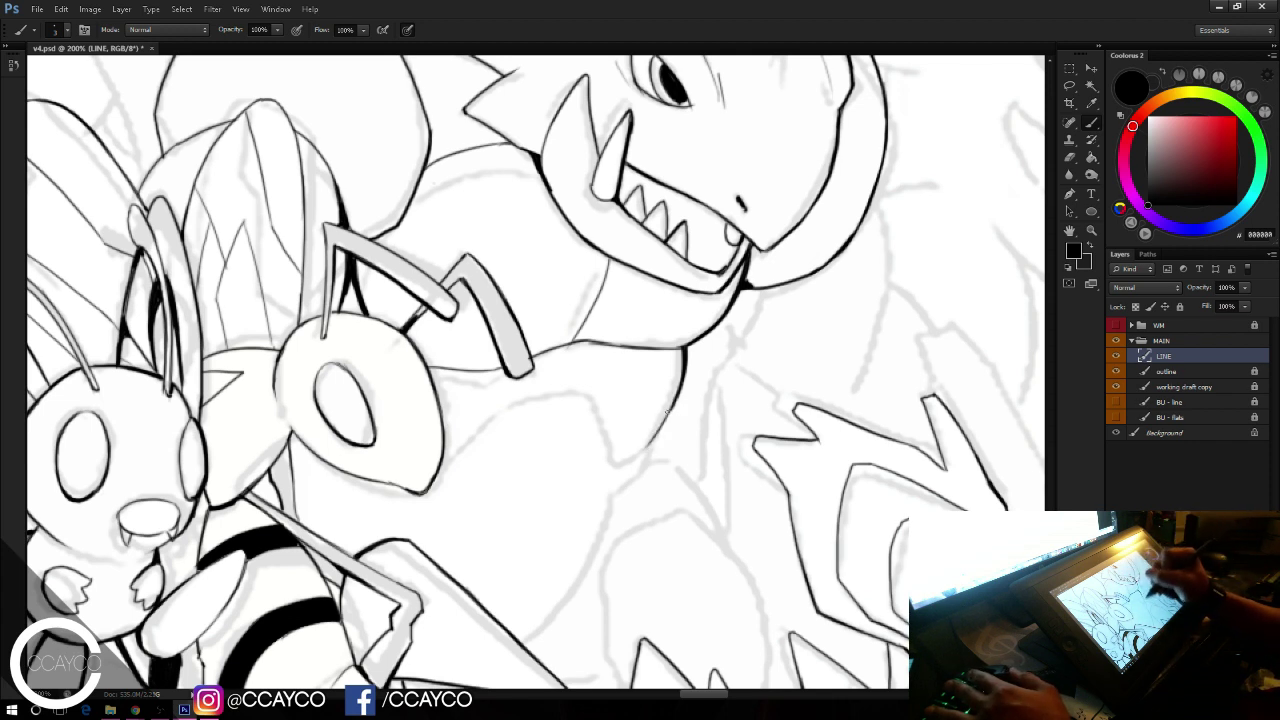
pyautogui.hotkey('ctrl', 'z')
pyautogui.moveTo(647, 453)
pyautogui.mouseDown()
pyautogui.moveTo(675, 397)
pyautogui.moveTo(649, 449)
pyautogui.mouseUp()
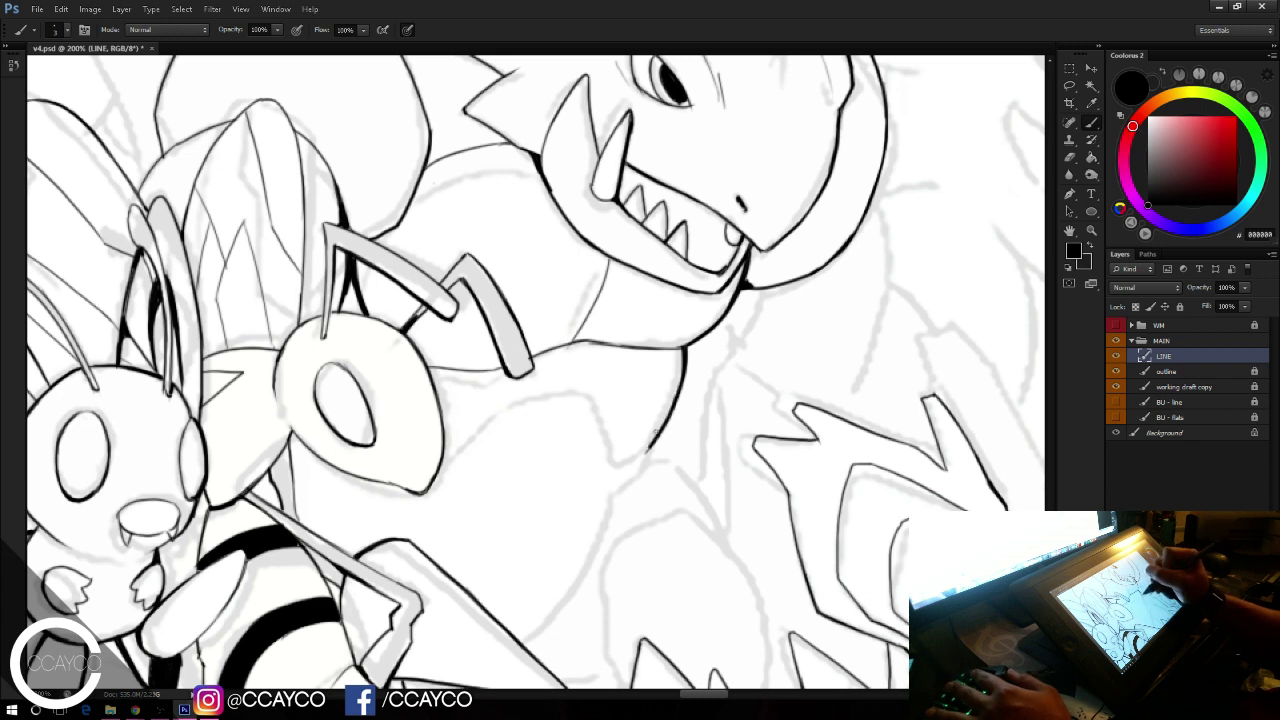
pyautogui.hotkey('ctrl', 'z')
pyautogui.moveTo(673, 403); pyautogui.dragTo(648, 452)
pyautogui.hotkey('ctrl', 'z')
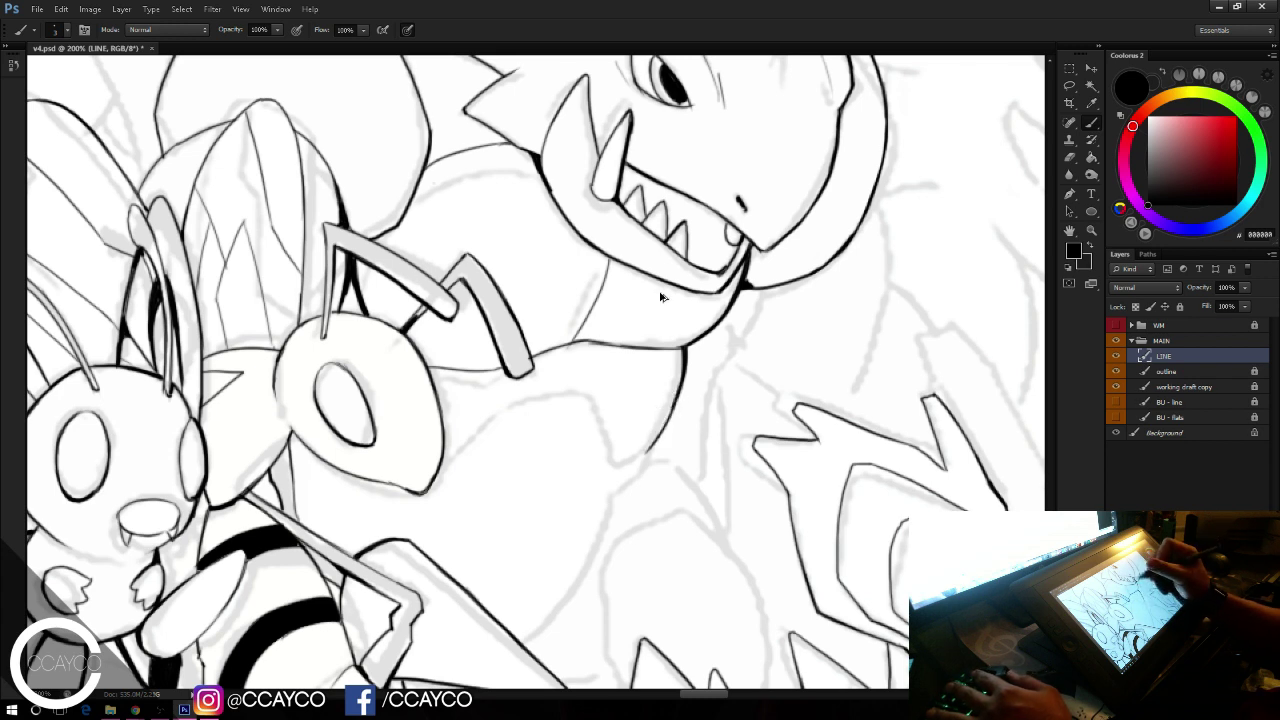
# Step: Ink the chest plate's lower edge, arching from the insect's head over and down to the pointed tip
pyautogui.moveTo(444, 458)
pyautogui.mouseDown()
pyautogui.moveTo(505, 405)
pyautogui.moveTo(590, 392)
pyautogui.mouseUp()
pyautogui.hotkey('ctrl', 'z')
pyautogui.moveTo(491, 414)
pyautogui.mouseDown()
pyautogui.moveTo(611, 382)
pyautogui.moveTo(591, 383)
pyautogui.moveTo(638, 445)
pyautogui.mouseUp()
pyautogui.hotkey('ctrl', 'z')
pyautogui.hotkey('ctrl', 'z')
pyautogui.moveTo(609, 389); pyautogui.dragTo(642, 453)
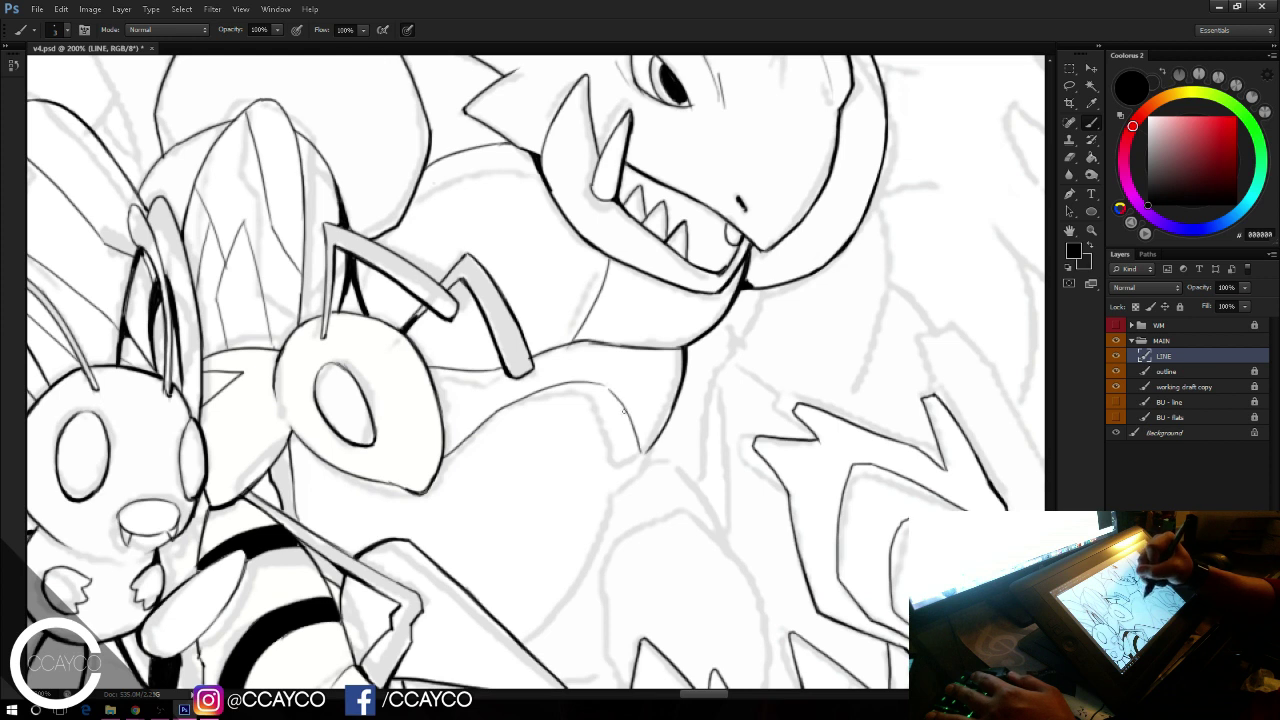
pyautogui.moveTo(625, 409); pyautogui.dragTo(643, 454)
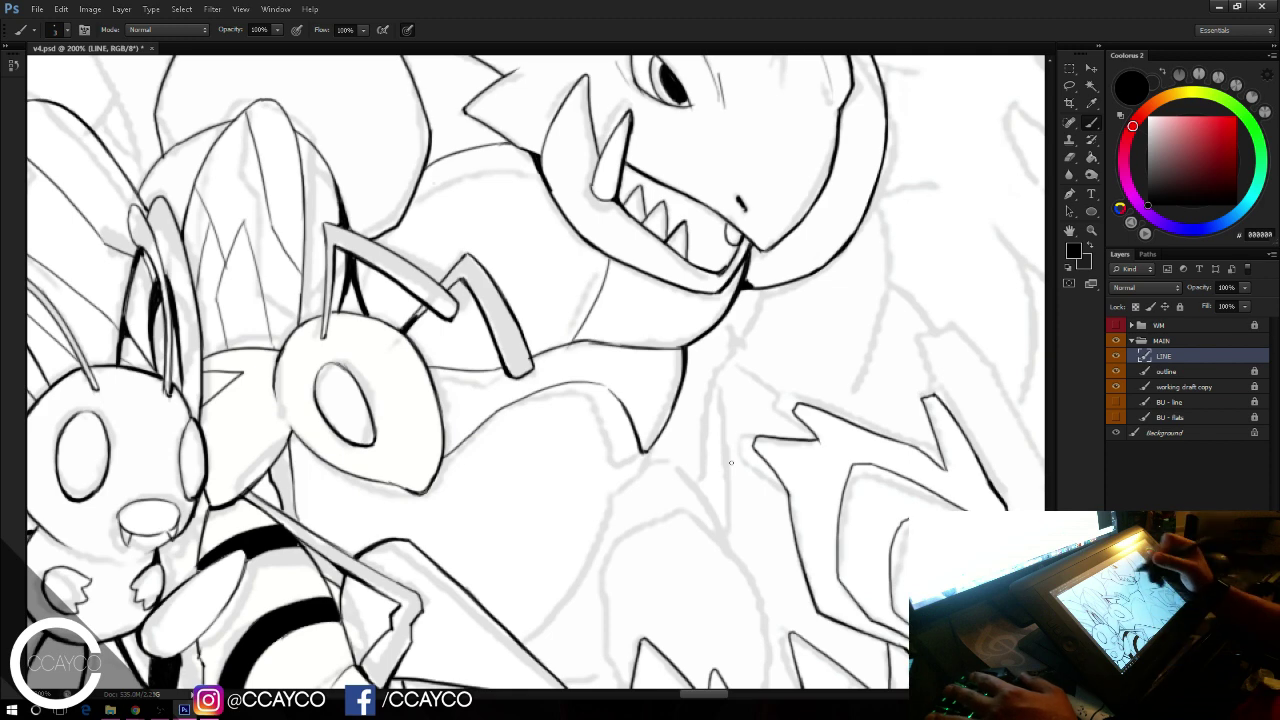
# Step: Ink the belly outline from the chest plate's tip down to the edge of the insect's large pointed stinger
pyautogui.moveTo(757, 345)
pyautogui.mouseDown()
pyautogui.moveTo(803, 314)
pyautogui.moveTo(779, 283)
pyautogui.mouseUp()
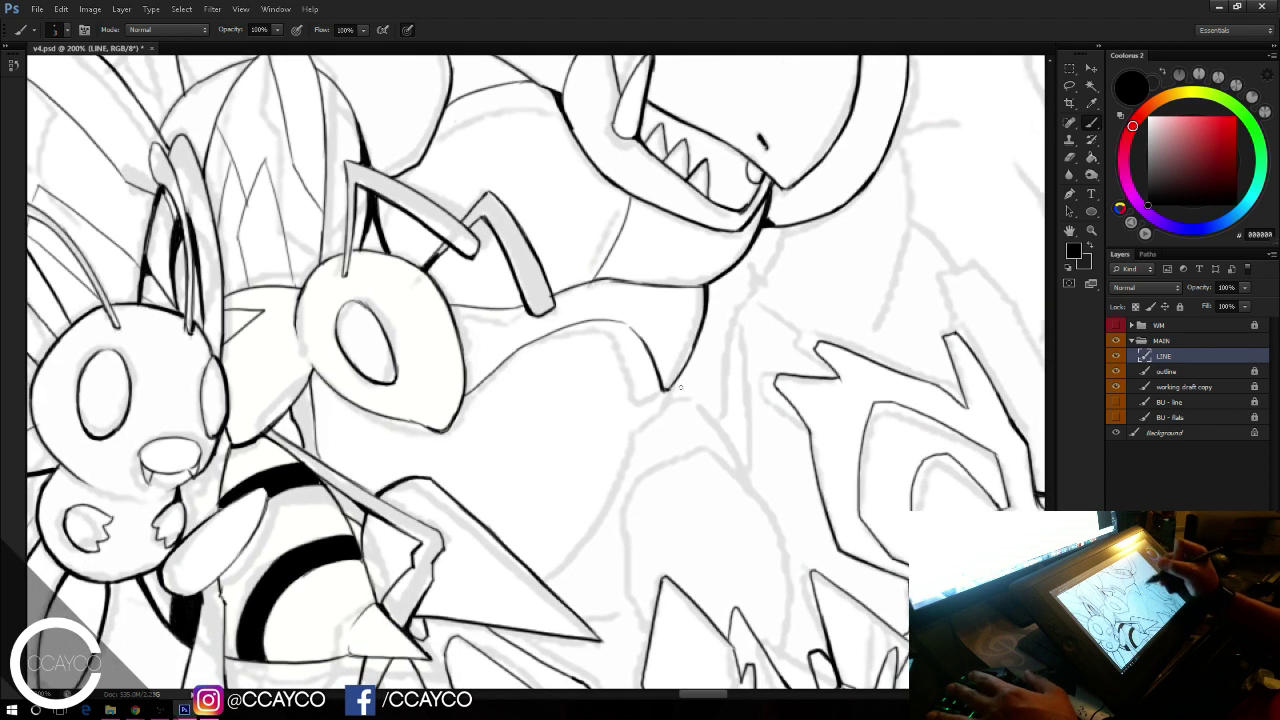
pyautogui.moveTo(674, 388); pyautogui.dragTo(612, 504)
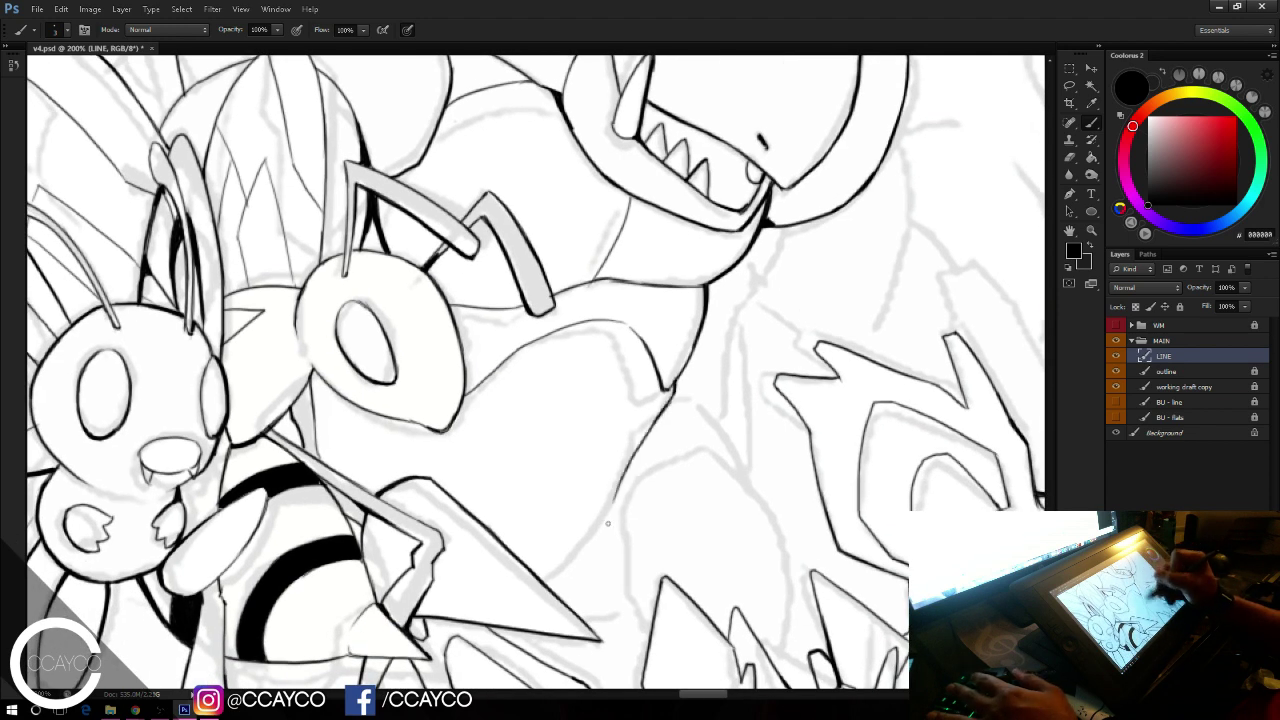
pyautogui.hotkey('ctrl', 'z')
pyautogui.moveTo(669, 401); pyautogui.dragTo(627, 458)
pyautogui.hotkey('ctrl', 'z')
pyautogui.moveTo(667, 401); pyautogui.dragTo(629, 458)
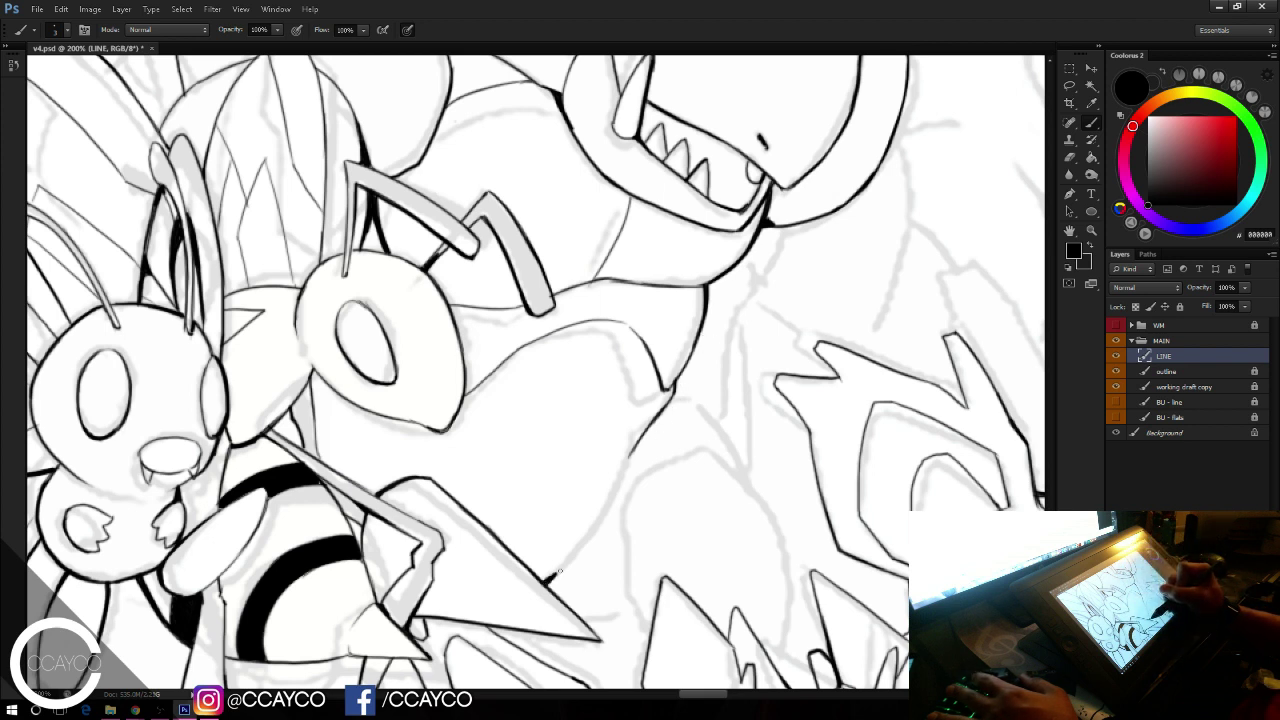
pyautogui.moveTo(555, 577)
pyautogui.mouseDown()
pyautogui.moveTo(613, 499)
pyautogui.moveTo(602, 513)
pyautogui.mouseUp()
pyautogui.moveTo(630, 457); pyautogui.dragTo(603, 517)
# Step: Erase the lower half of the belly outline, redraw it as a smoother, thicker curve to the stinger, and trim its inner edge
pyautogui.moveTo(840, 335); pyautogui.dragTo(948, 267)
pyautogui.press('e')
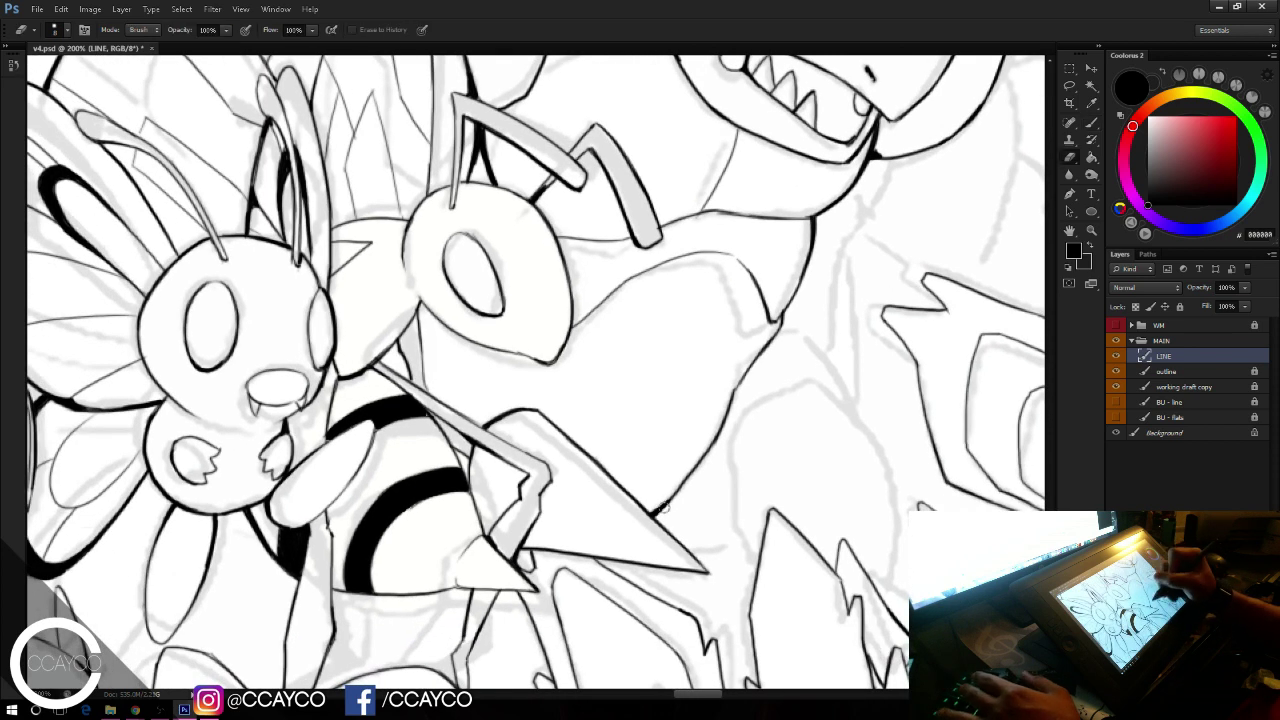
pyautogui.moveTo(662, 508)
pyautogui.mouseDown()
pyautogui.moveTo(720, 436)
pyautogui.moveTo(737, 388)
pyautogui.mouseUp()
pyautogui.press('b')
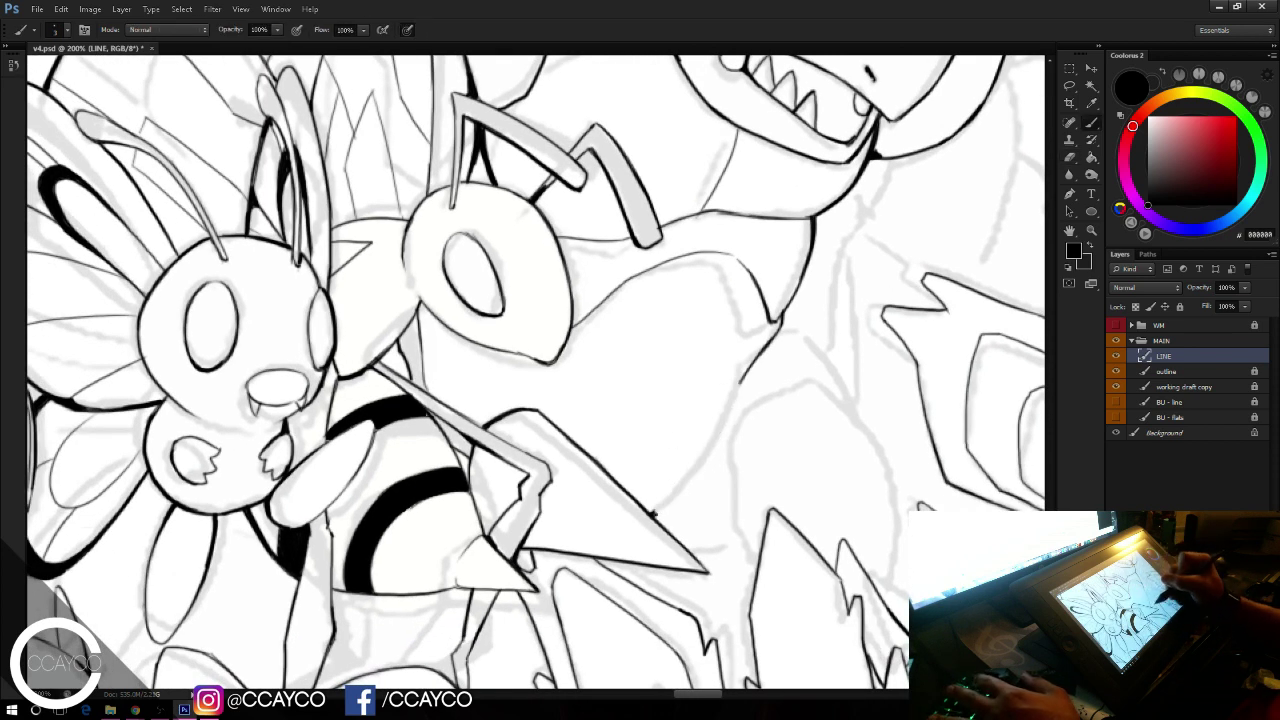
pyautogui.moveTo(653, 514); pyautogui.dragTo(742, 380)
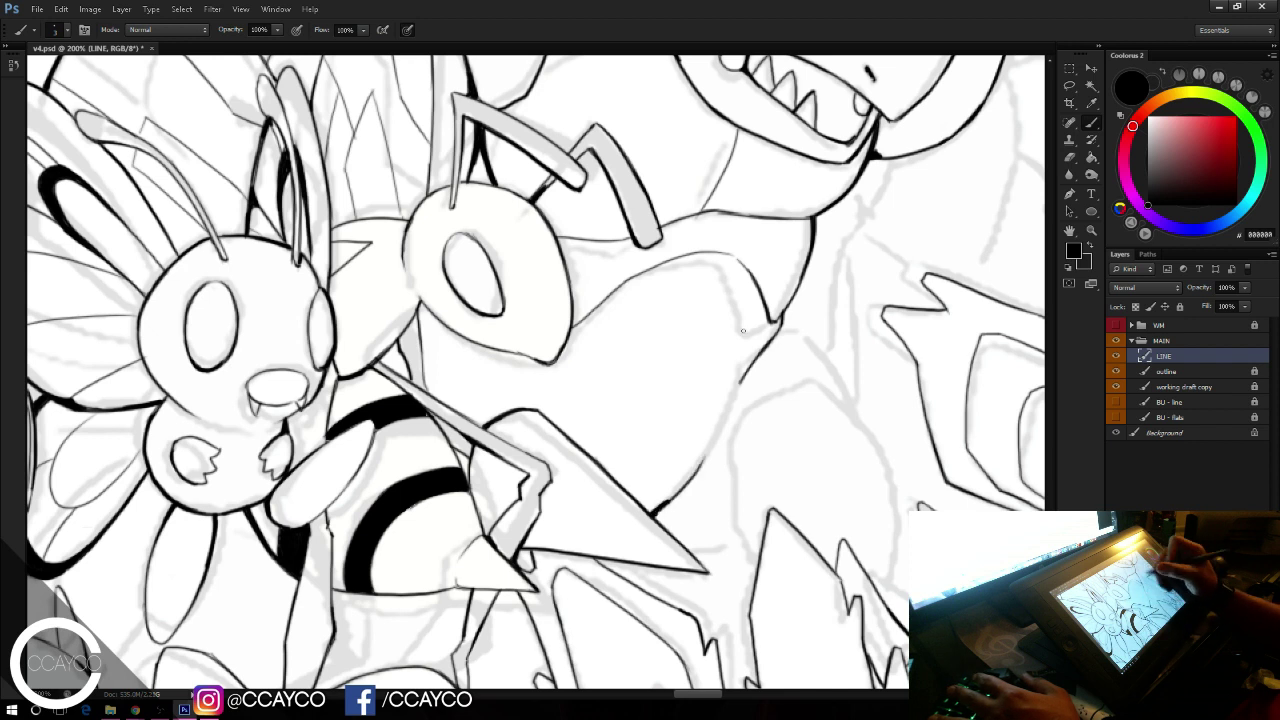
pyautogui.moveTo(657, 511)
pyautogui.mouseDown()
pyautogui.moveTo(713, 443)
pyautogui.moveTo(734, 388)
pyautogui.mouseUp()
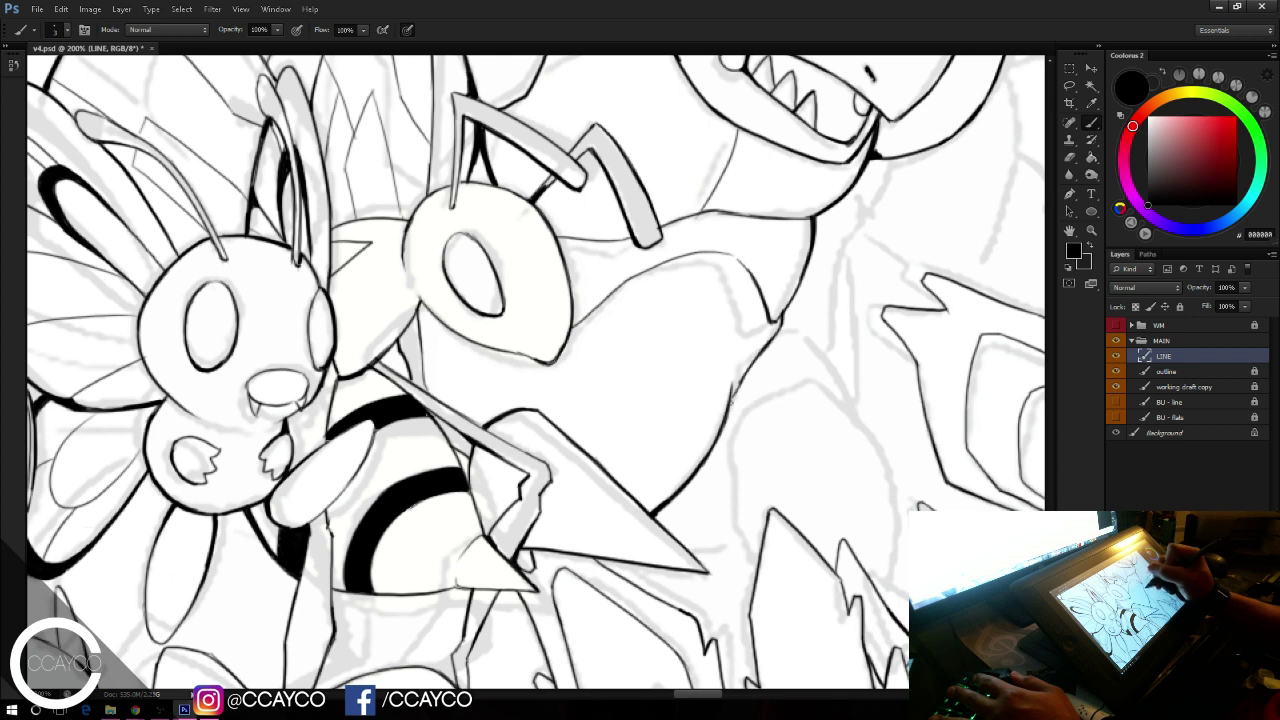
pyautogui.press('e')
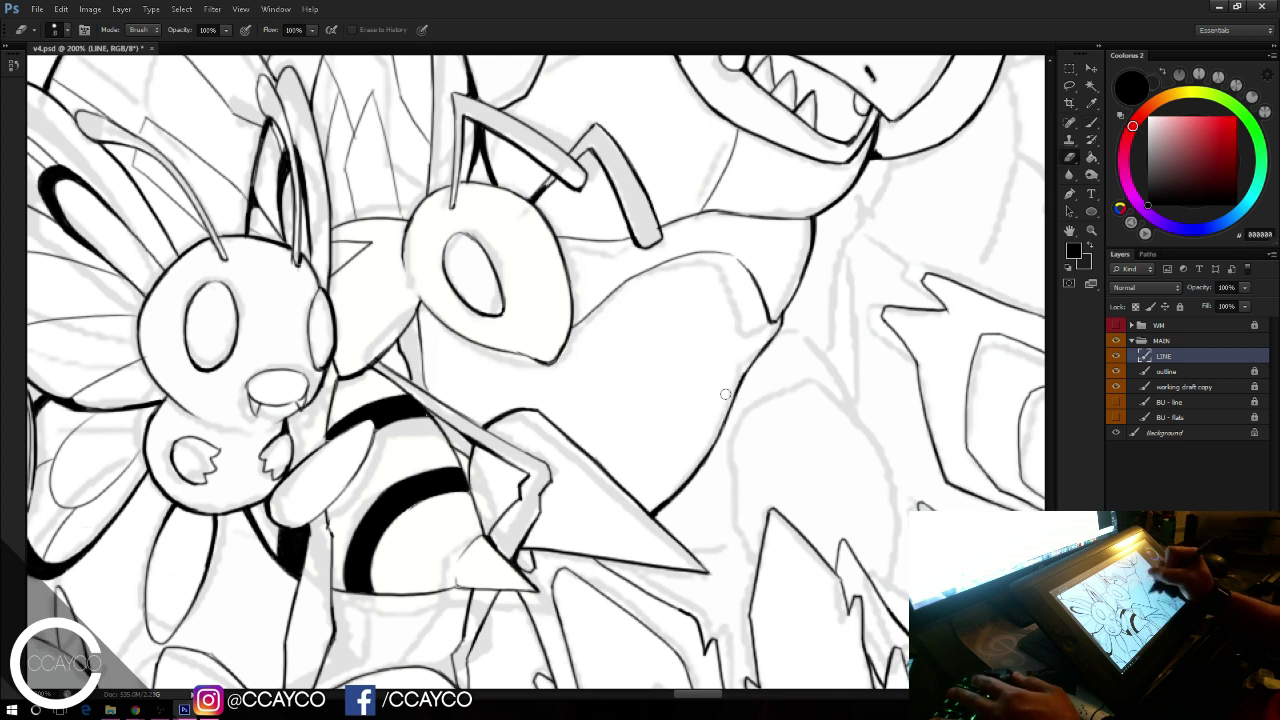
pyautogui.moveTo(722, 414); pyautogui.dragTo(695, 465)
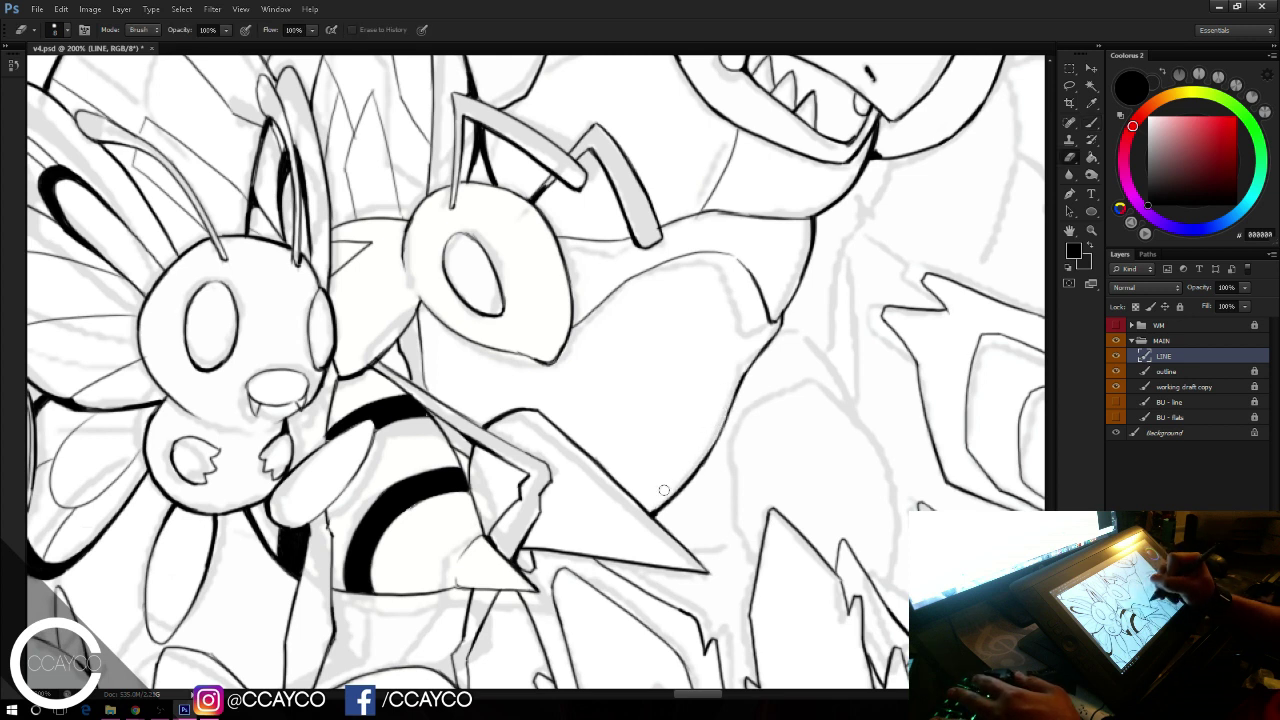
# Step: Retouch the lower curve of the belly outline with short strokes where it meets the stinger
pyautogui.press('b')
pyautogui.moveTo(704, 458); pyautogui.dragTo(654, 512)
pyautogui.moveTo(714, 440)
pyautogui.mouseDown()
pyautogui.moveTo(678, 490)
pyautogui.moveTo(700, 466)
pyautogui.mouseUp()
pyautogui.moveTo(736, 397)
pyautogui.mouseDown()
pyautogui.moveTo(699, 463)
pyautogui.moveTo(733, 397)
pyautogui.mouseUp()
pyautogui.hotkey('ctrl', 'z')
pyautogui.hotkey('ctrl', 'z')
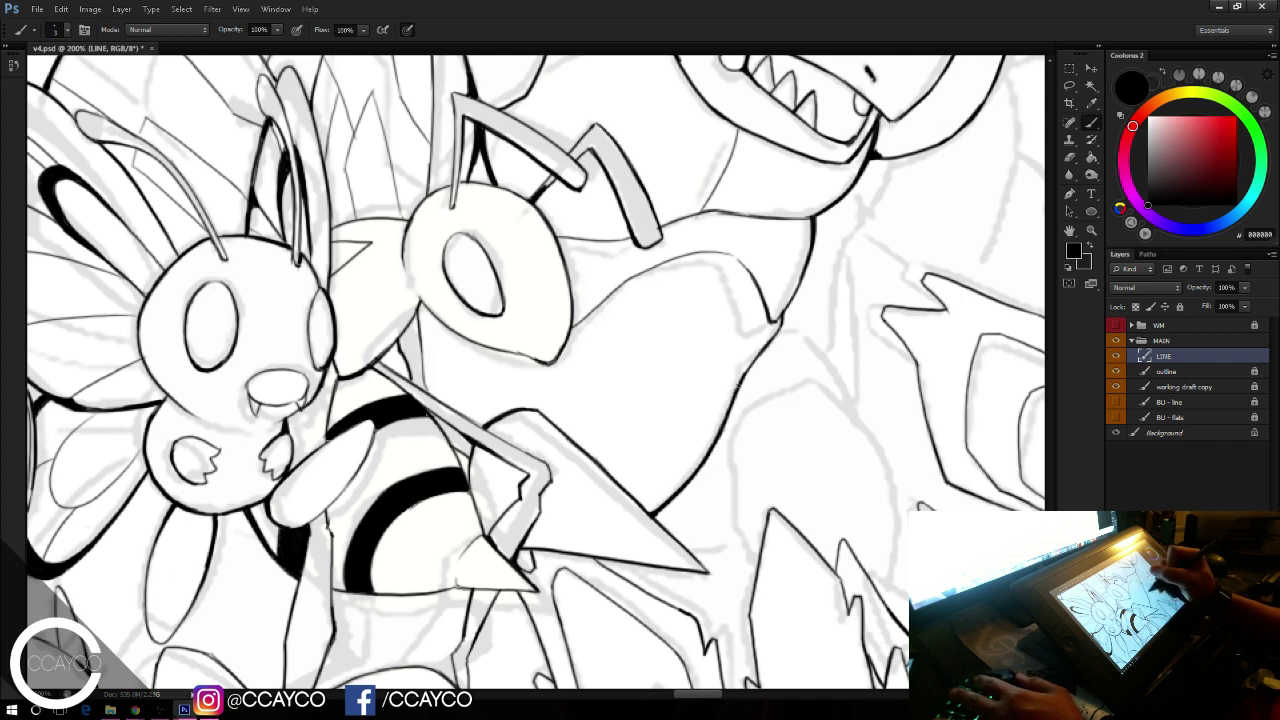
# Step: Ink the belly edge between the large insect's head and its foreleg, thickening the lower end of the stroke
pyautogui.moveTo(850, 449); pyautogui.dragTo(829, 563)
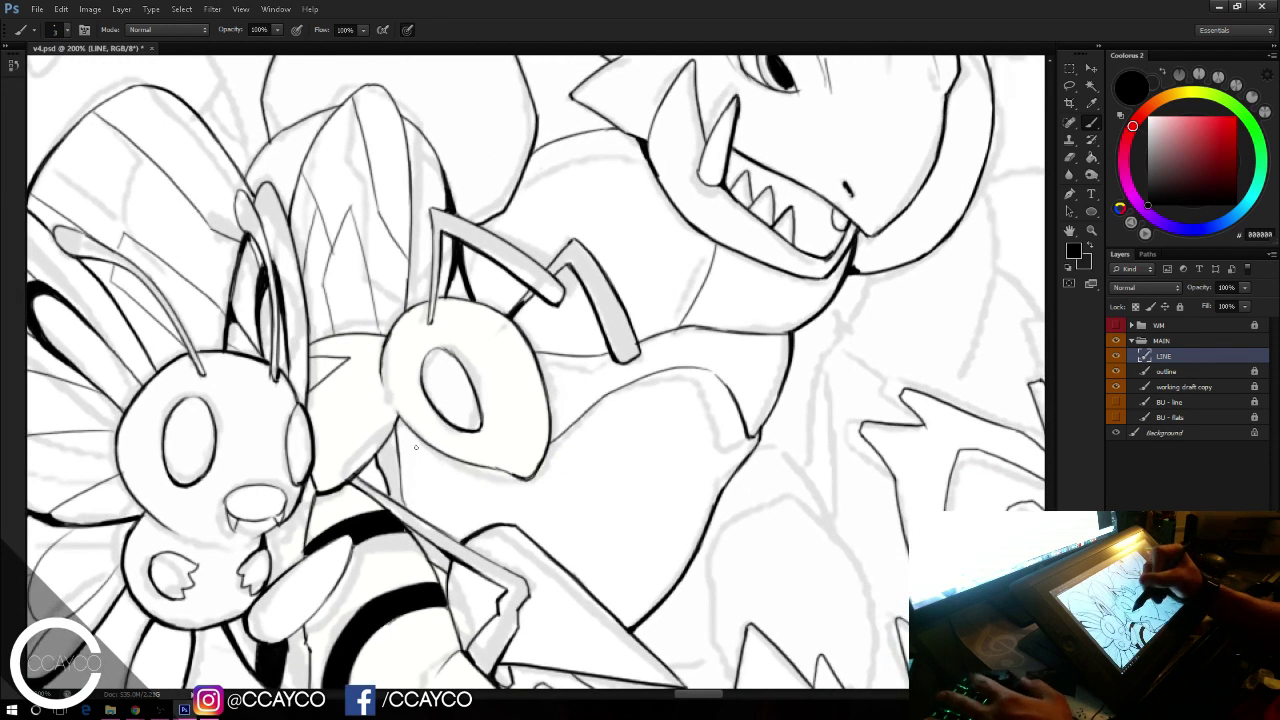
pyautogui.moveTo(404, 446); pyautogui.dragTo(467, 537)
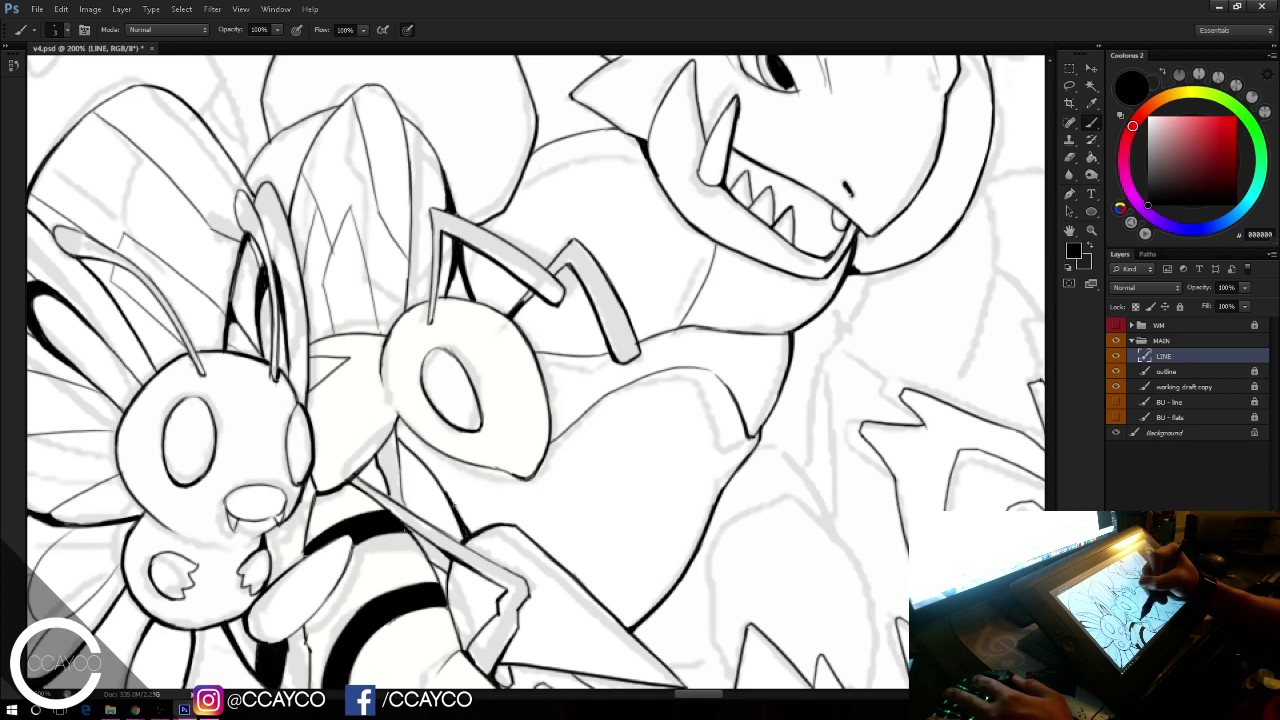
pyautogui.moveTo(441, 483); pyautogui.dragTo(466, 527)
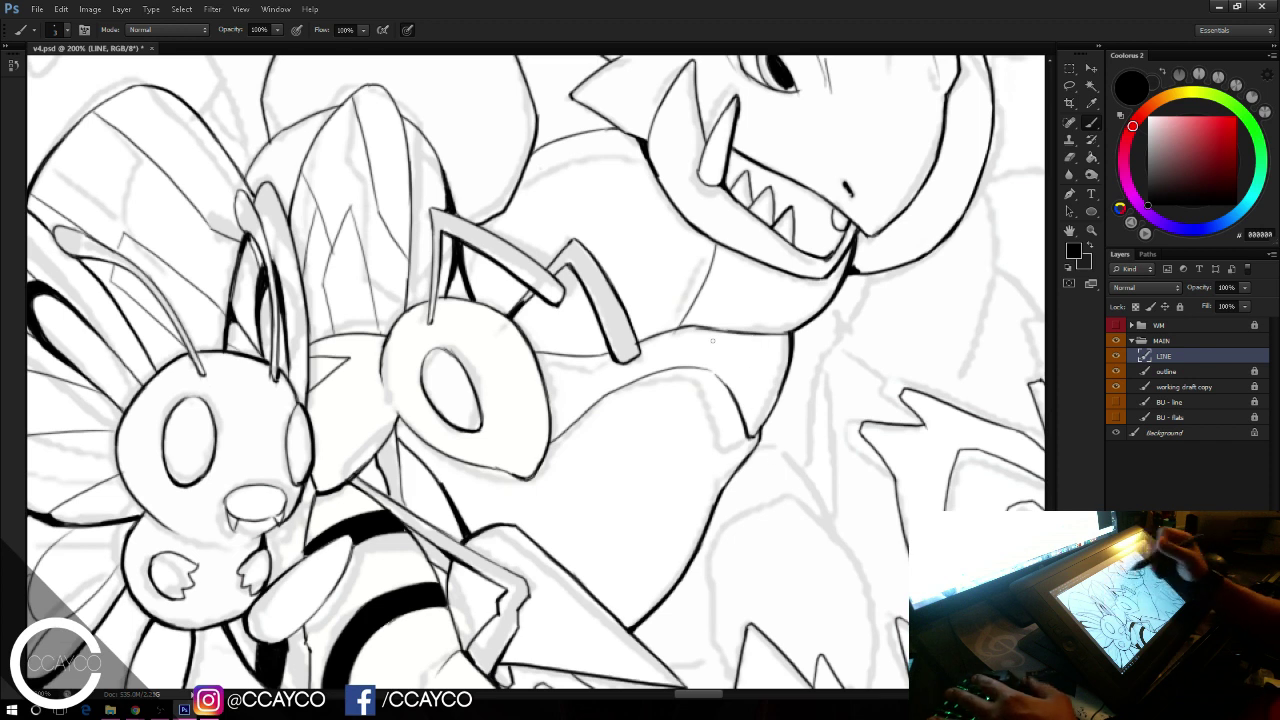
pyautogui.press('e')
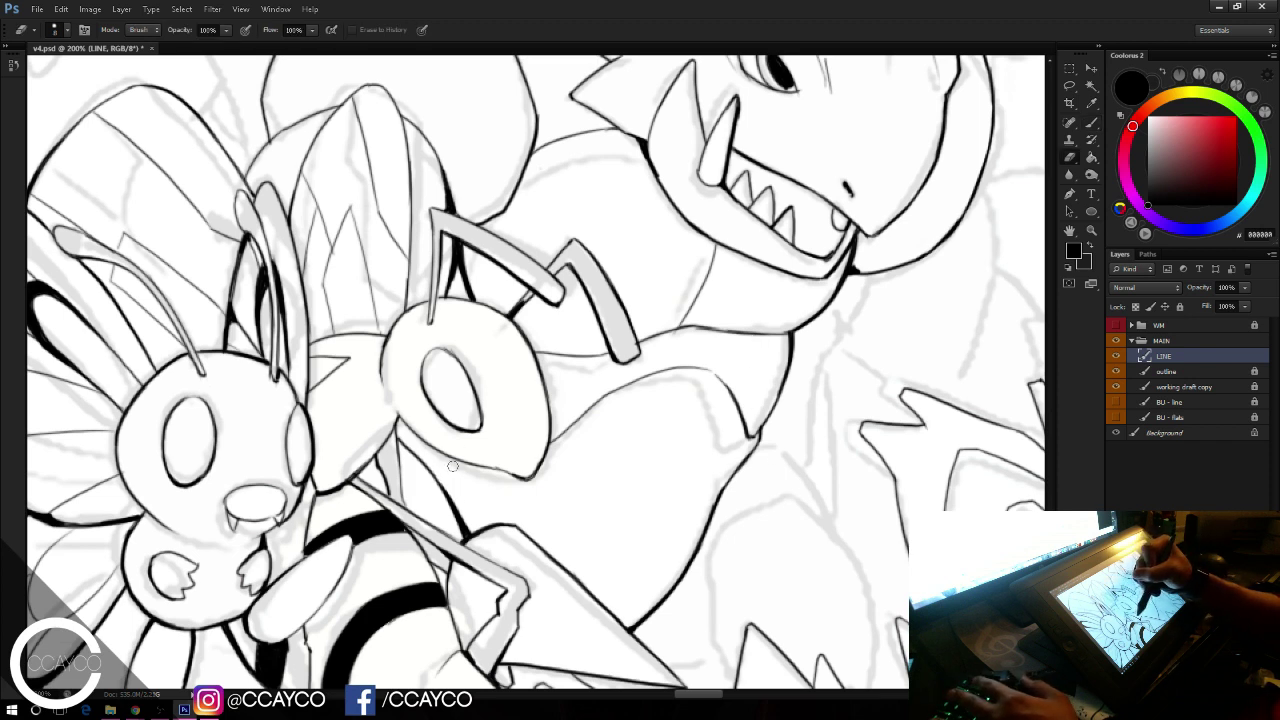
# Step: Ink the body's outer outline from under the jaw down past the chest plate's tip, thickening it along the curve
pyautogui.moveTo(782, 527)
pyautogui.mouseDown()
pyautogui.moveTo(820, 606)
pyautogui.moveTo(706, 397)
pyautogui.moveTo(658, 359)
pyautogui.mouseUp()
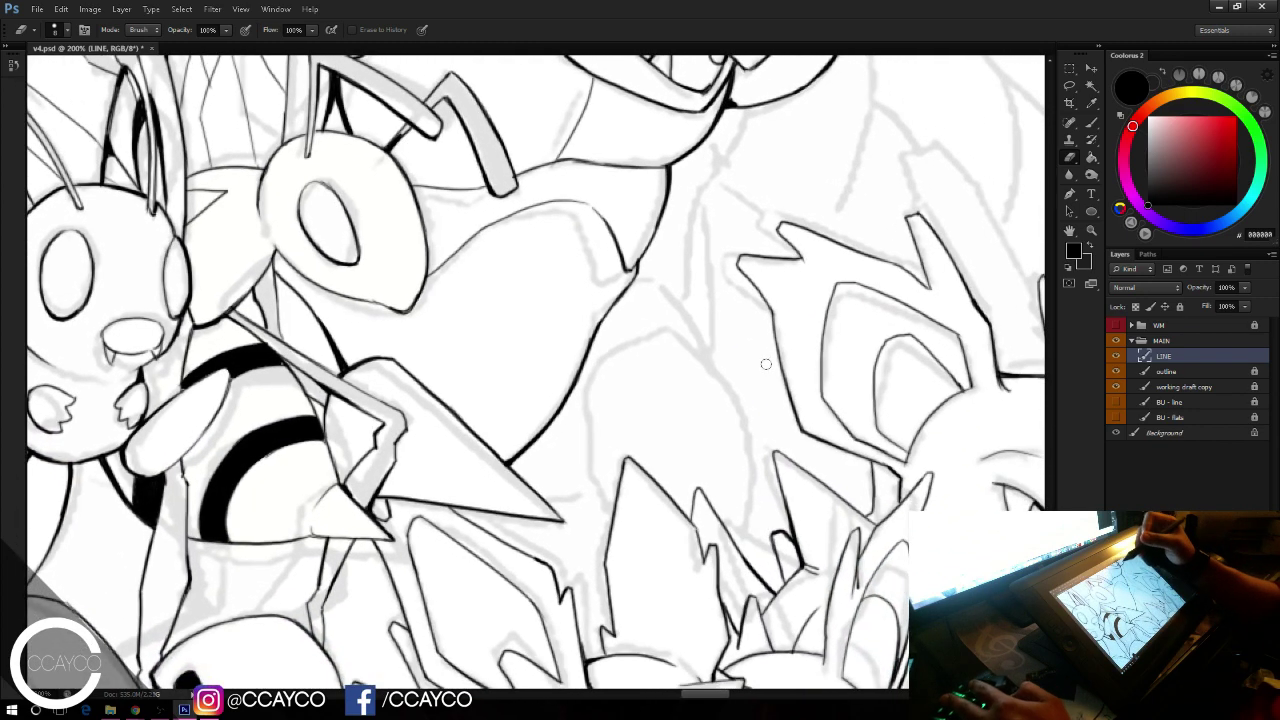
pyautogui.press('b')
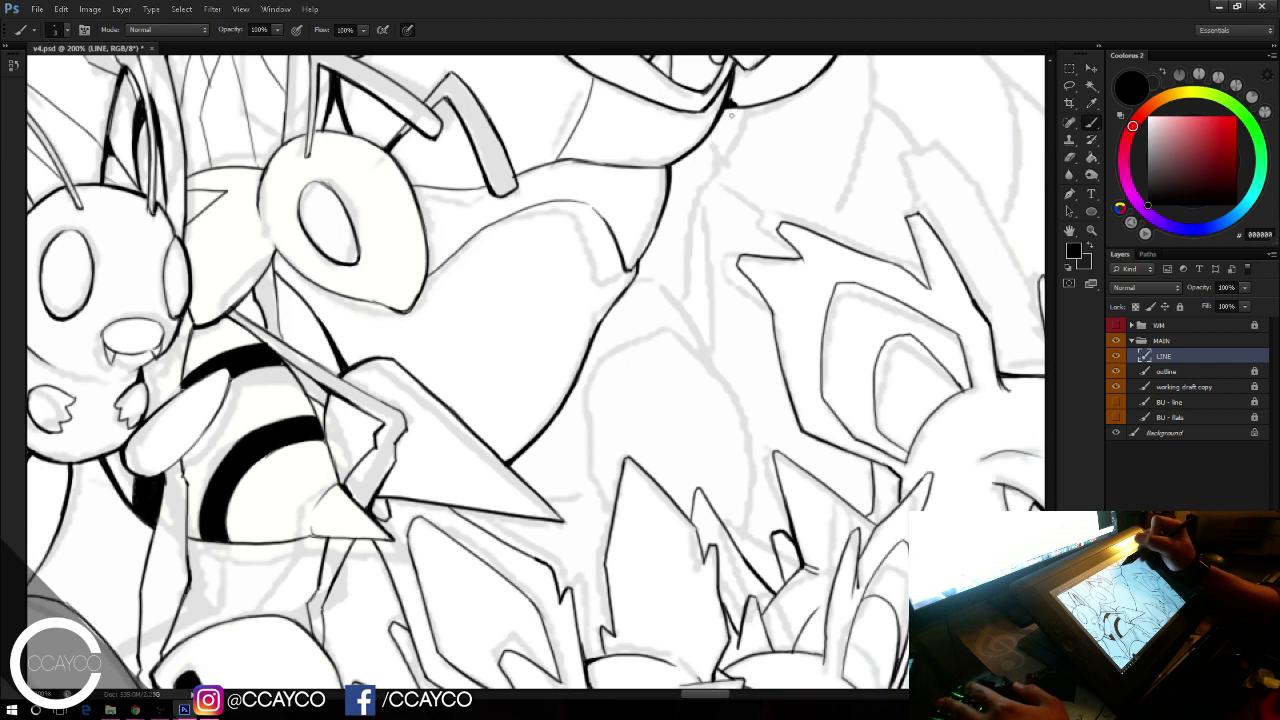
pyautogui.moveTo(729, 110)
pyautogui.mouseDown()
pyautogui.moveTo(669, 234)
pyautogui.moveTo(667, 289)
pyautogui.mouseUp()
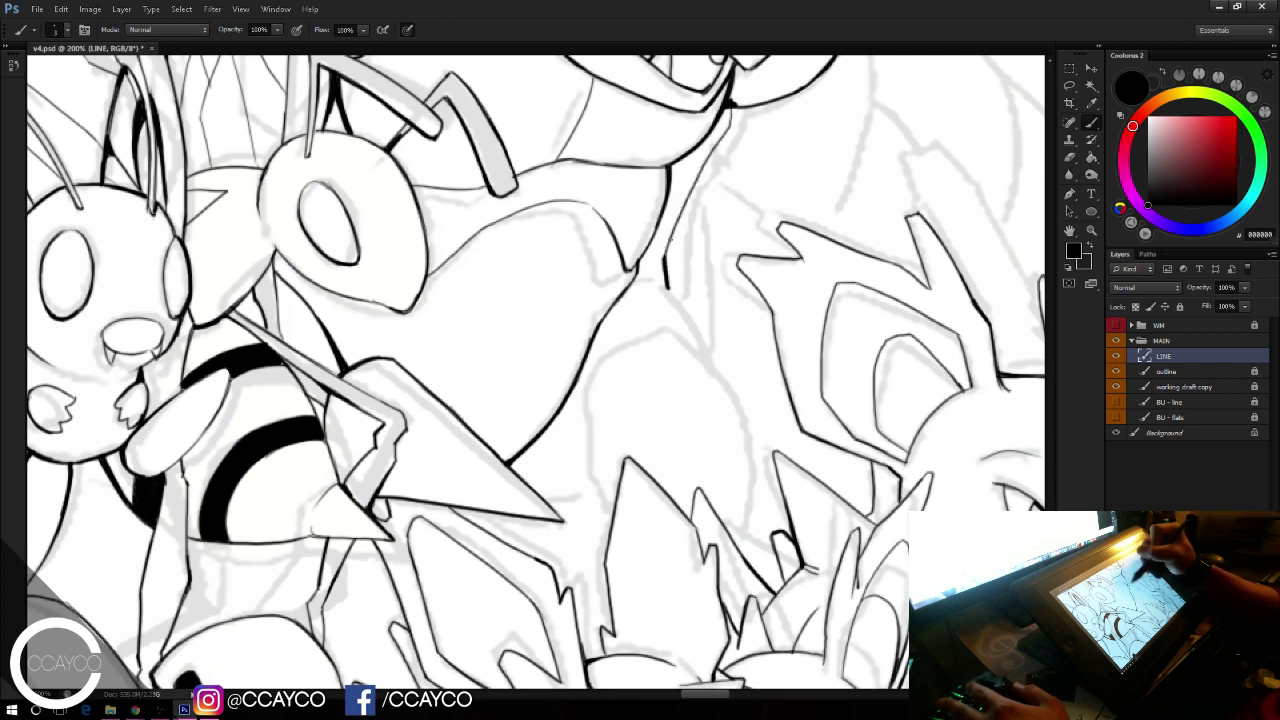
pyautogui.moveTo(688, 202); pyautogui.dragTo(666, 256)
pyautogui.moveTo(700, 178); pyautogui.dragTo(670, 242)
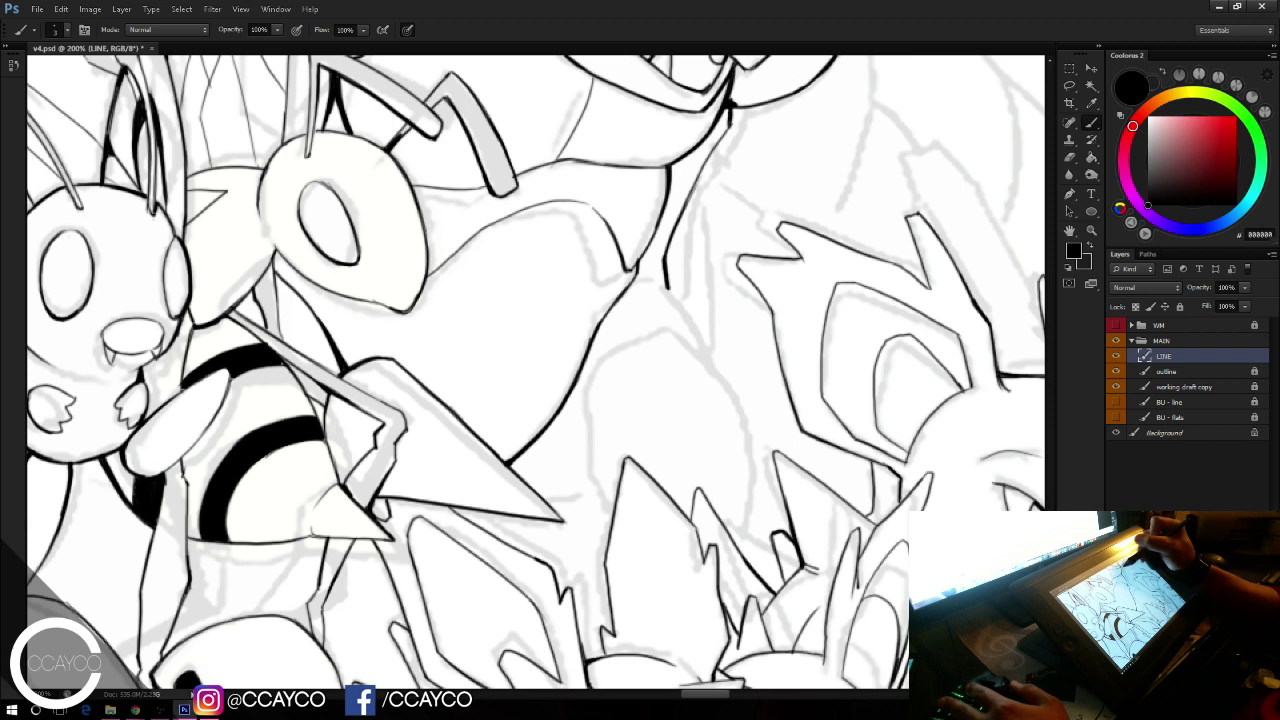
pyautogui.moveTo(731, 122); pyautogui.dragTo(705, 167)
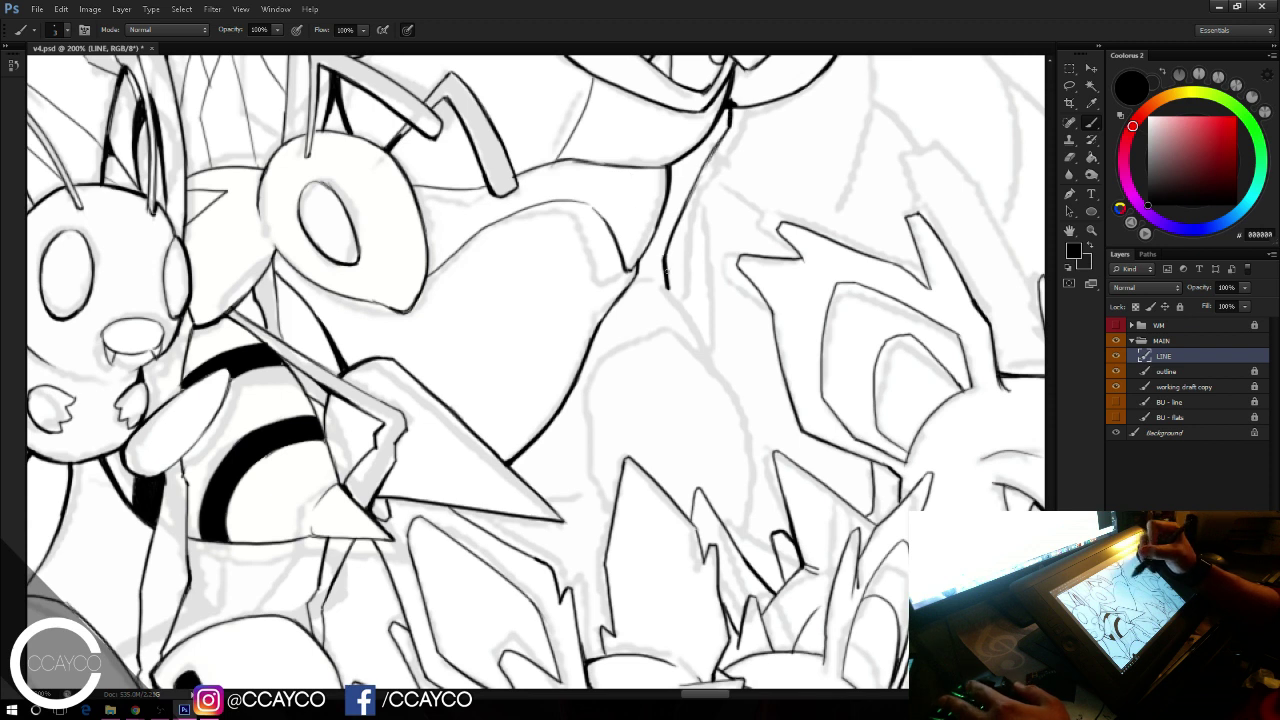
# Step: Ink the hip outline slanting from the waist down toward the raised knee, redoing the stroke and extending it
pyautogui.moveTo(668, 285); pyautogui.dragTo(705, 362)
pyautogui.hotkey('ctrl', 'z')
pyautogui.moveTo(667, 289); pyautogui.dragTo(707, 357)
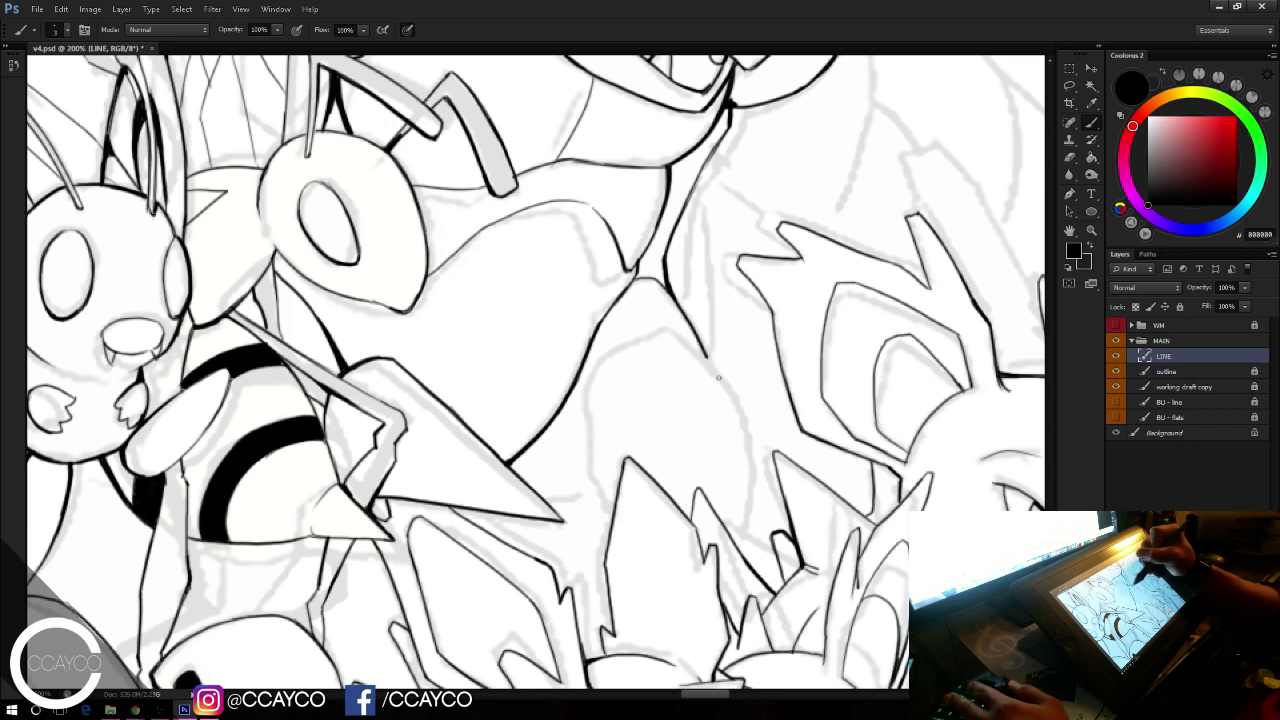
pyautogui.moveTo(670, 290); pyautogui.dragTo(720, 382)
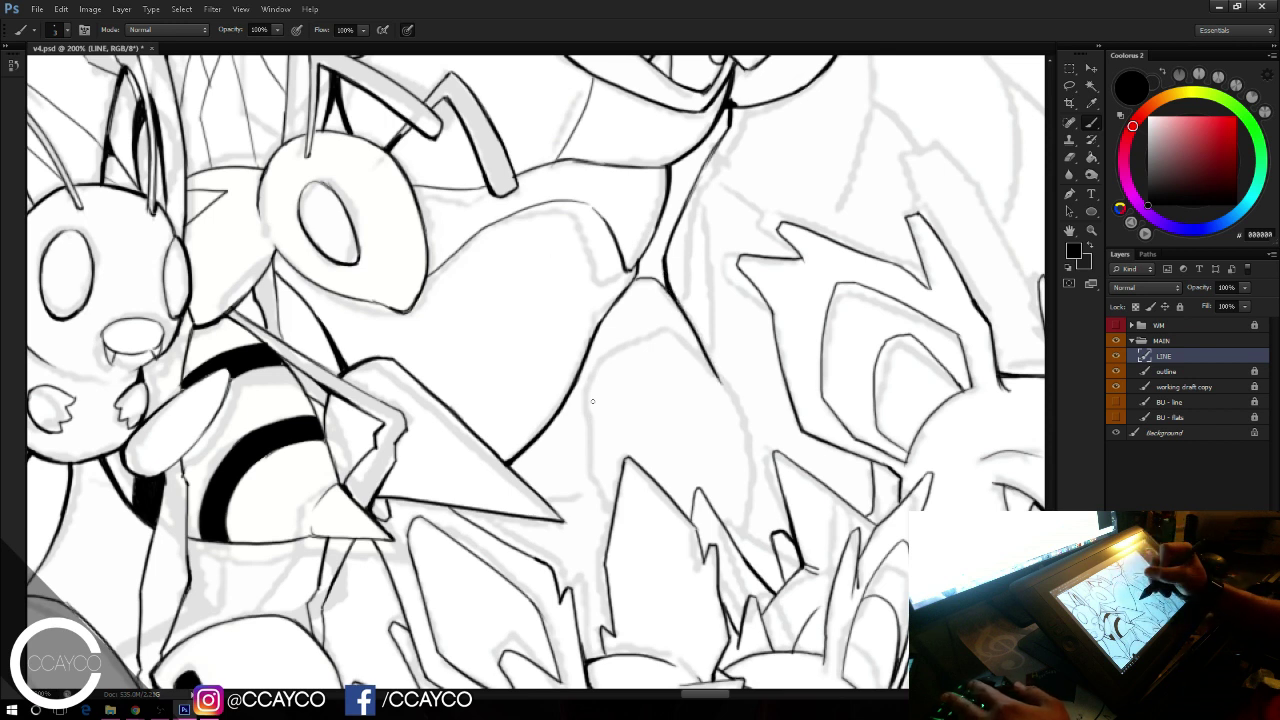
# Step: Ink the crest and outer edge of the raised knee, thicken the outer edge, and save the file
pyautogui.moveTo(586, 400)
pyautogui.mouseDown()
pyautogui.moveTo(690, 348)
pyautogui.moveTo(669, 309)
pyautogui.moveTo(712, 352)
pyautogui.moveTo(665, 344)
pyautogui.moveTo(712, 351)
pyautogui.moveTo(703, 360)
pyautogui.moveTo(713, 371)
pyautogui.moveTo(716, 355)
pyautogui.moveTo(744, 417)
pyautogui.mouseUp()
pyautogui.hotkey('ctrl', 'z')
pyautogui.hotkey('ctrl', 'z')
pyautogui.press('e')
pyautogui.press('b')
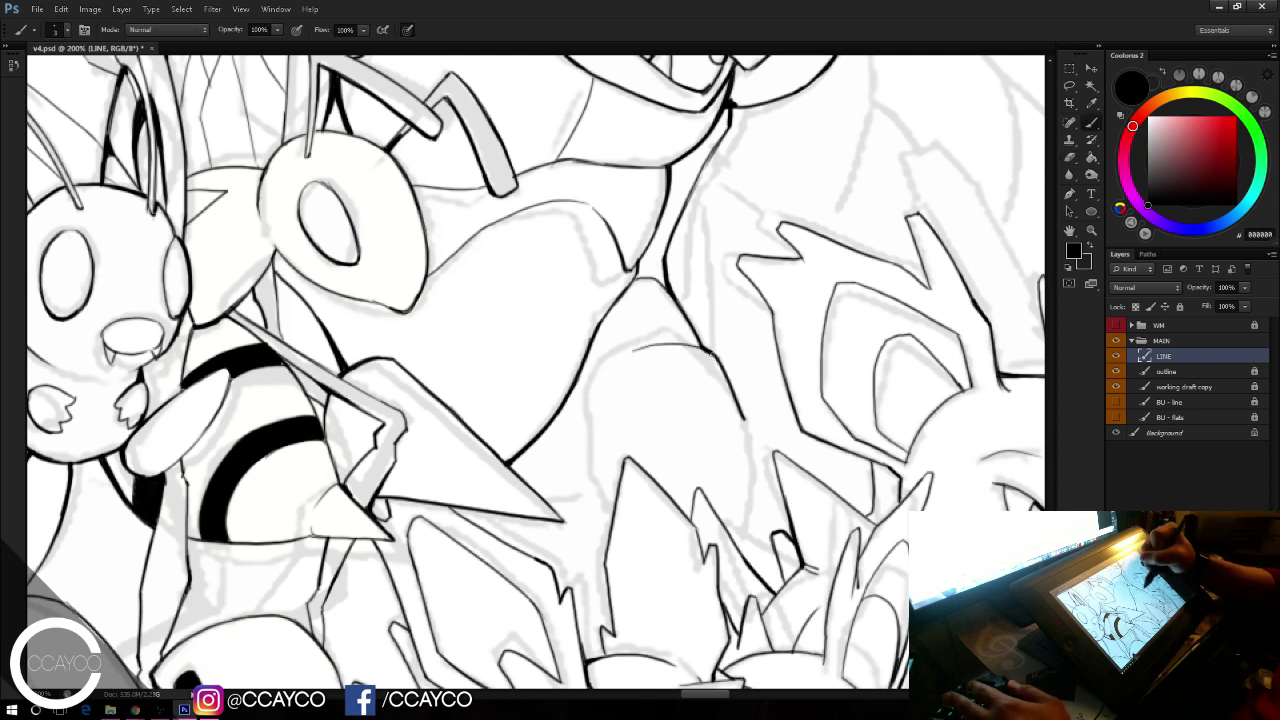
pyautogui.moveTo(711, 354); pyautogui.dragTo(747, 425)
pyautogui.moveTo(795, 288); pyautogui.dragTo(777, 470)
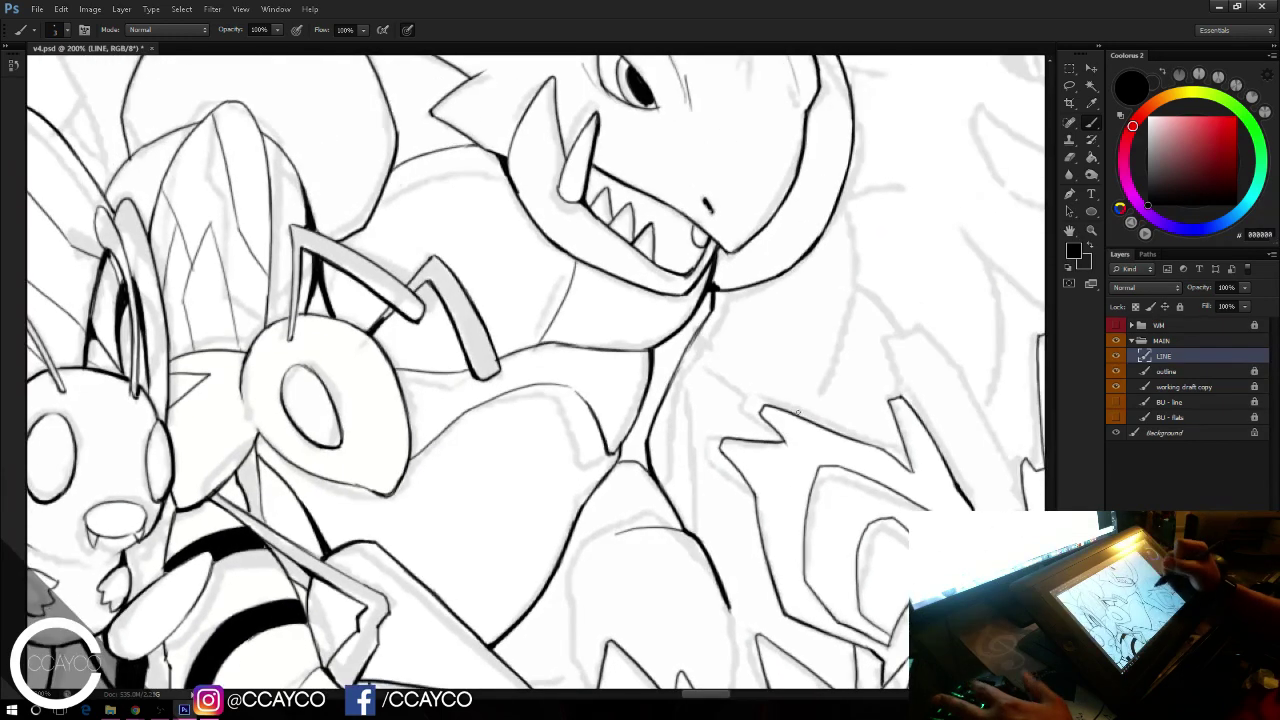
pyautogui.hotkey('ctrl', 's')
# Step: Ink the knee's inner curve from its crest down and smooth the join at the crest
pyautogui.moveTo(811, 417); pyautogui.dragTo(843, 277)
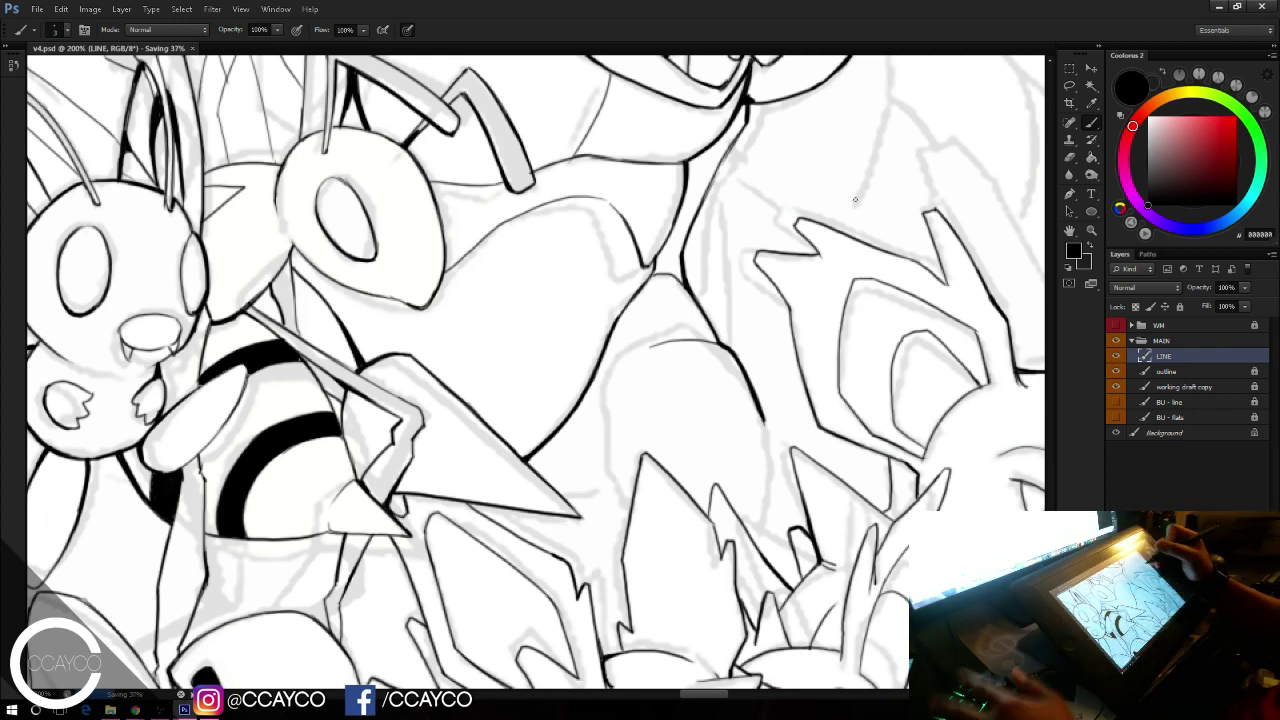
pyautogui.moveTo(655, 345); pyautogui.dragTo(627, 420)
pyautogui.hotkey('ctrl', 'z')
pyautogui.press('e')
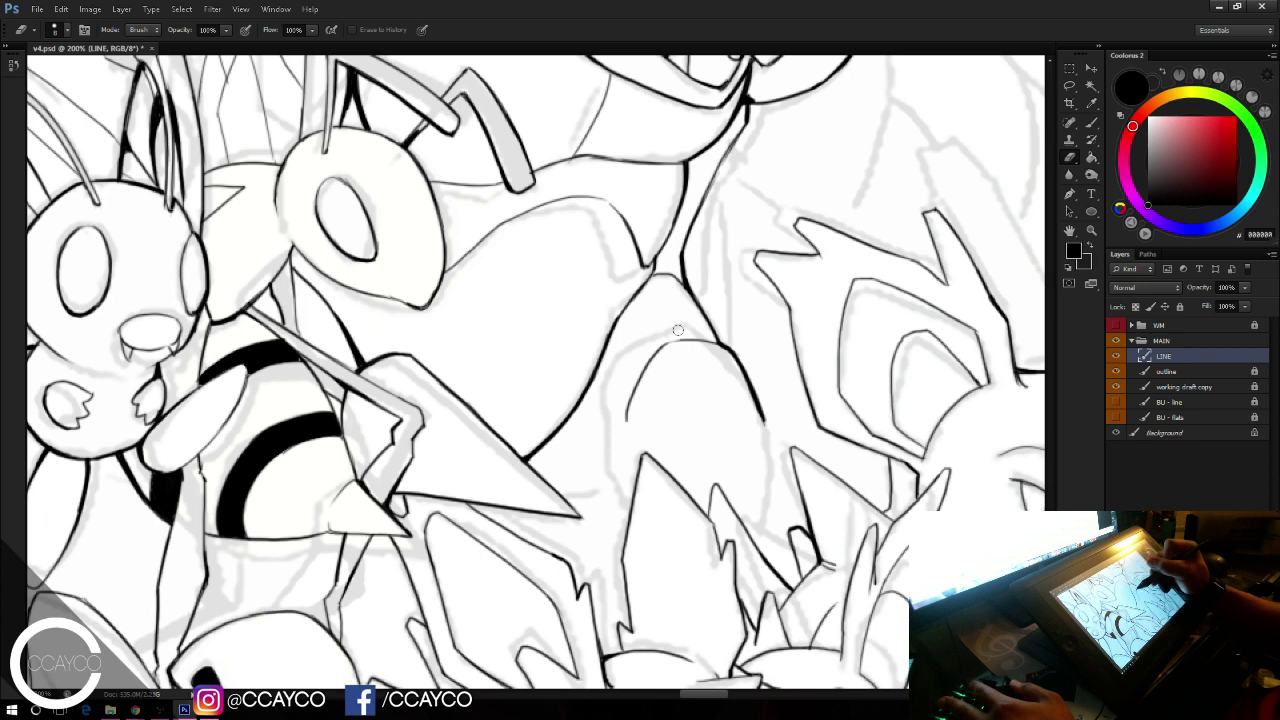
pyautogui.press('b')
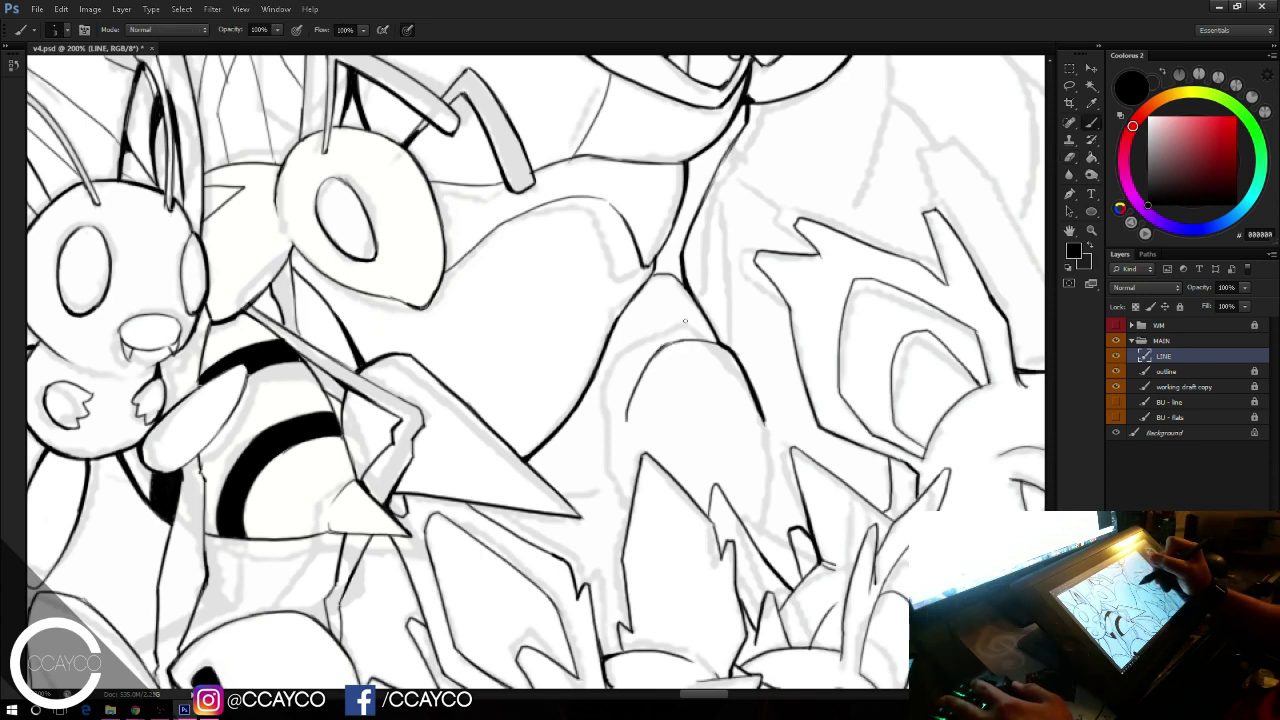
pyautogui.moveTo(686, 340); pyautogui.dragTo(669, 317)
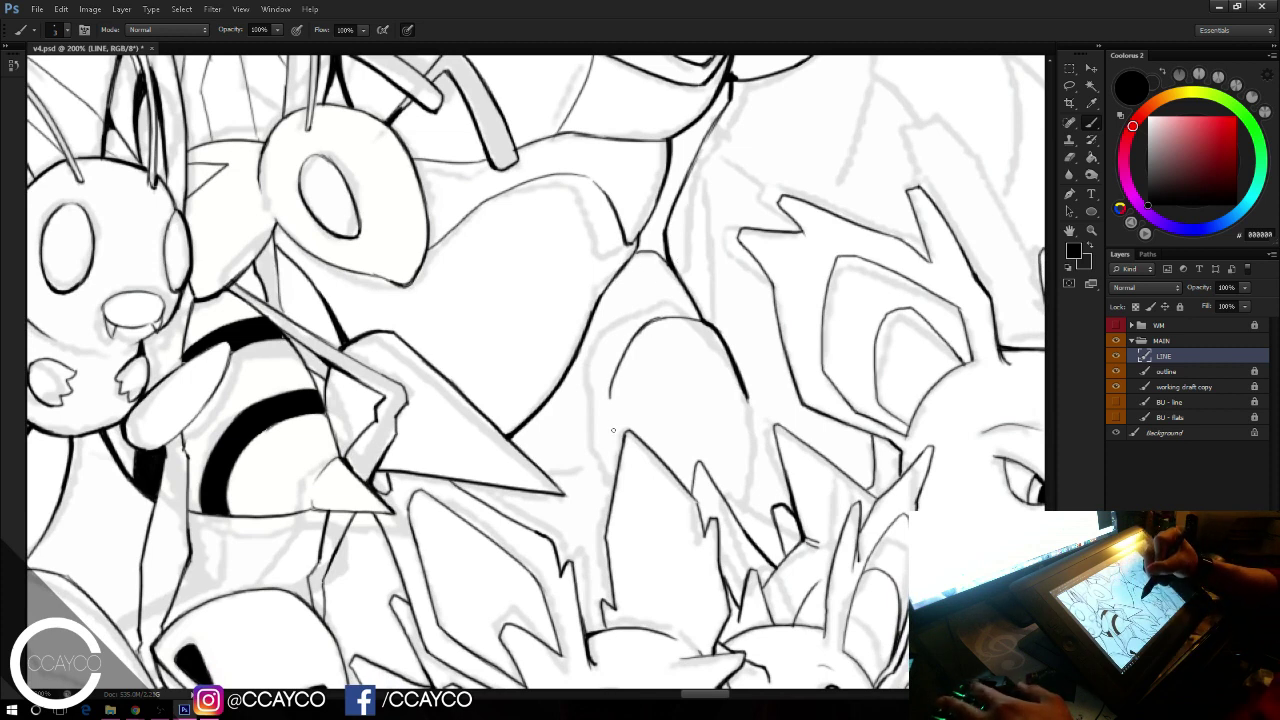
# Step: Extend both sides of the knee outline down to the spiky ears of the small creature in front
pyautogui.moveTo(620, 363)
pyautogui.mouseDown()
pyautogui.moveTo(611, 429)
pyautogui.moveTo(609, 418)
pyautogui.mouseUp()
pyautogui.hotkey('ctrl', 'z')
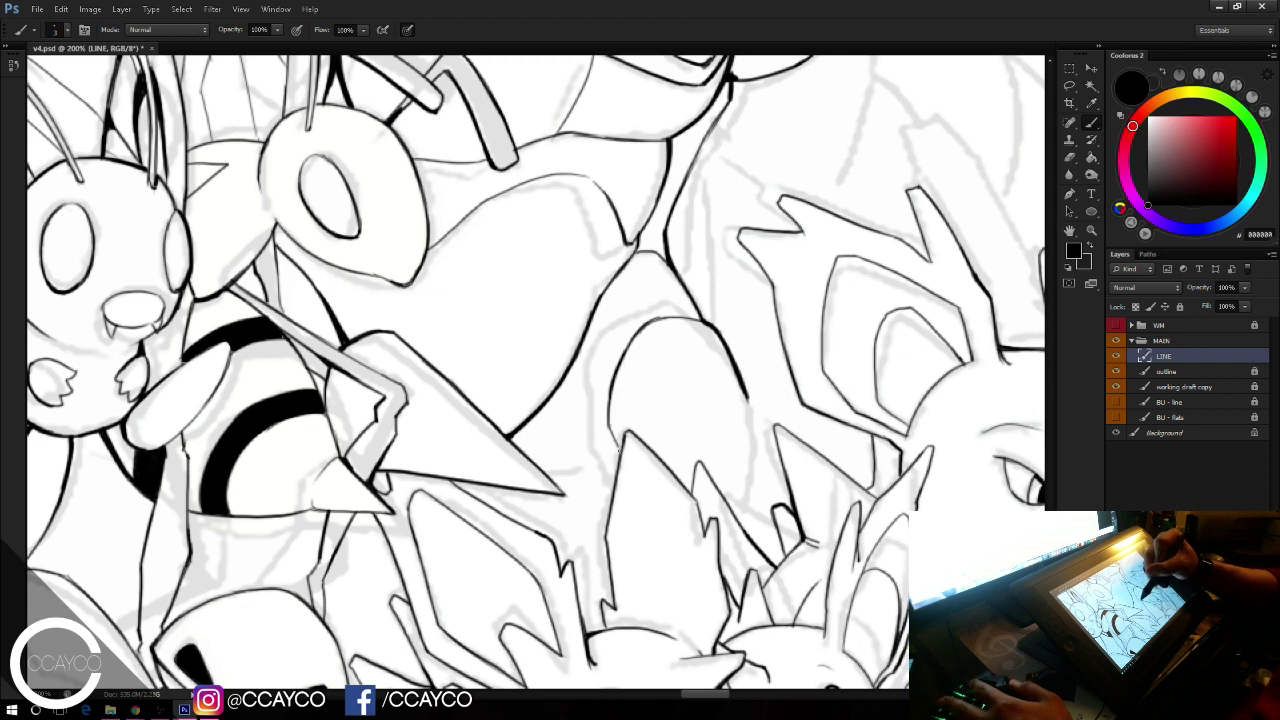
pyautogui.moveTo(746, 395); pyautogui.dragTo(744, 480)
pyautogui.hotkey('ctrl', 'z')
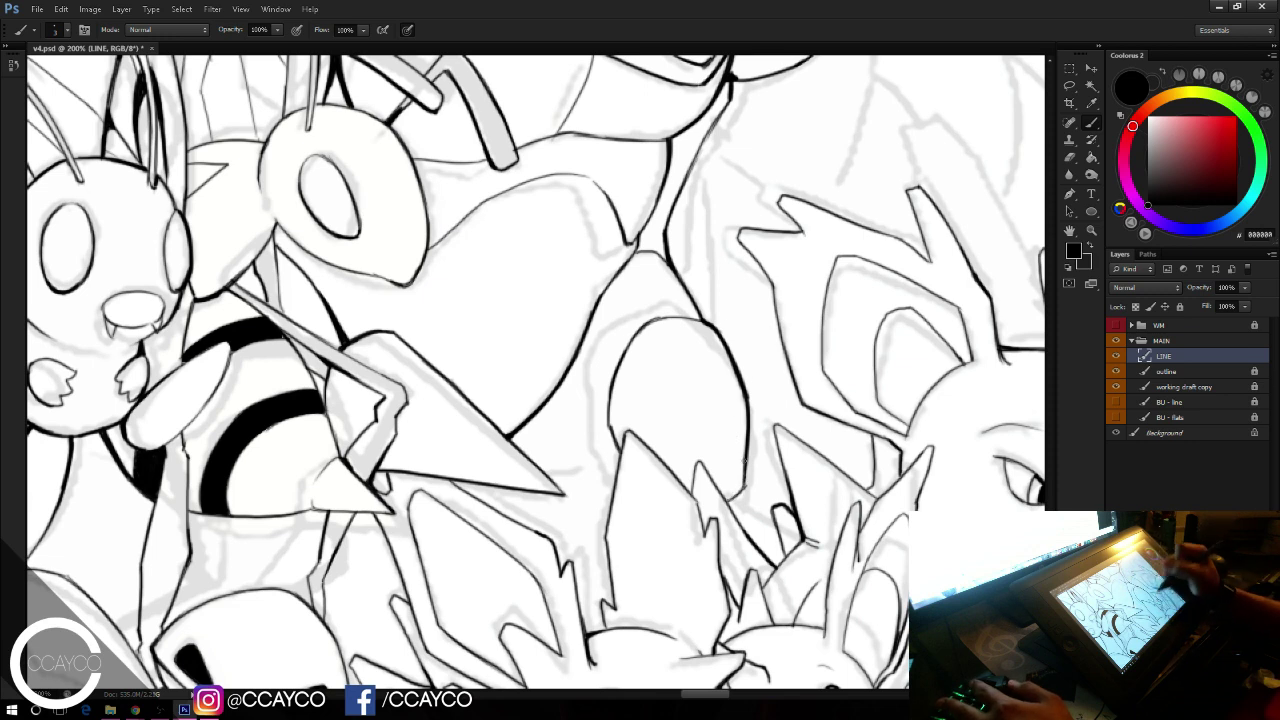
# Step: Ink the outer leg line behind the knee down to the small creatures' ears, thickening its lower end
pyautogui.press('e')
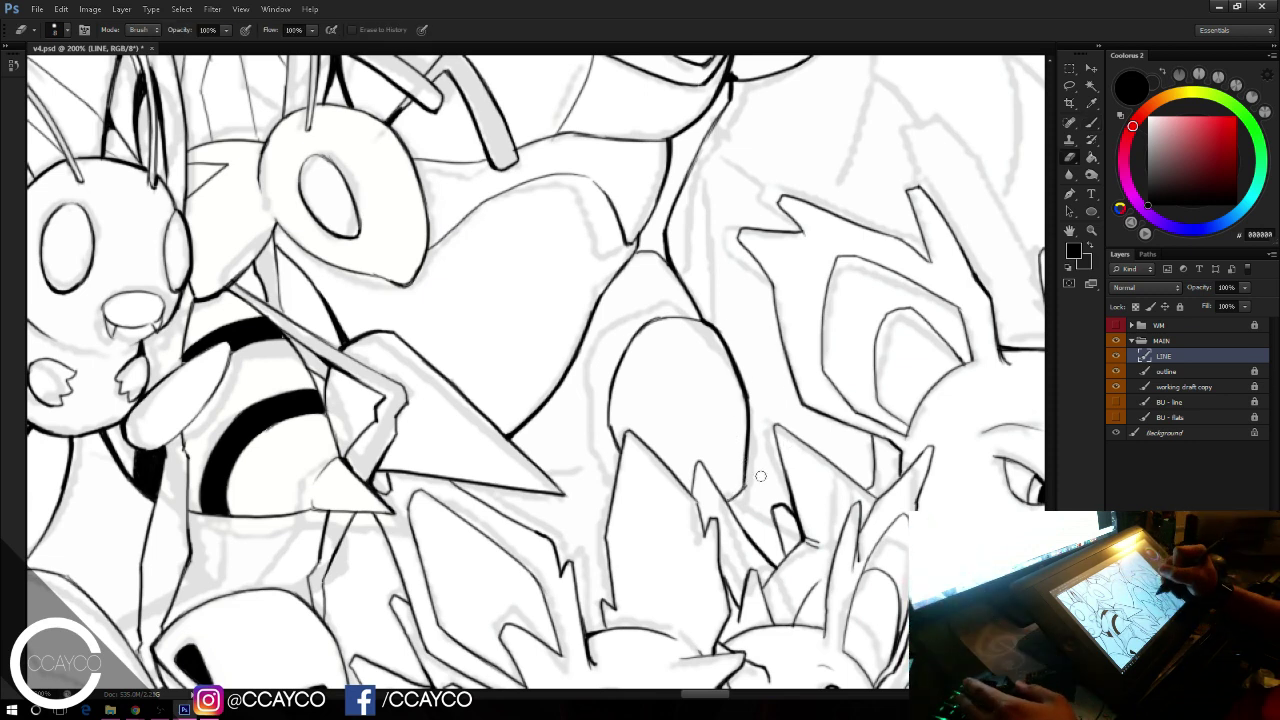
pyautogui.press('b')
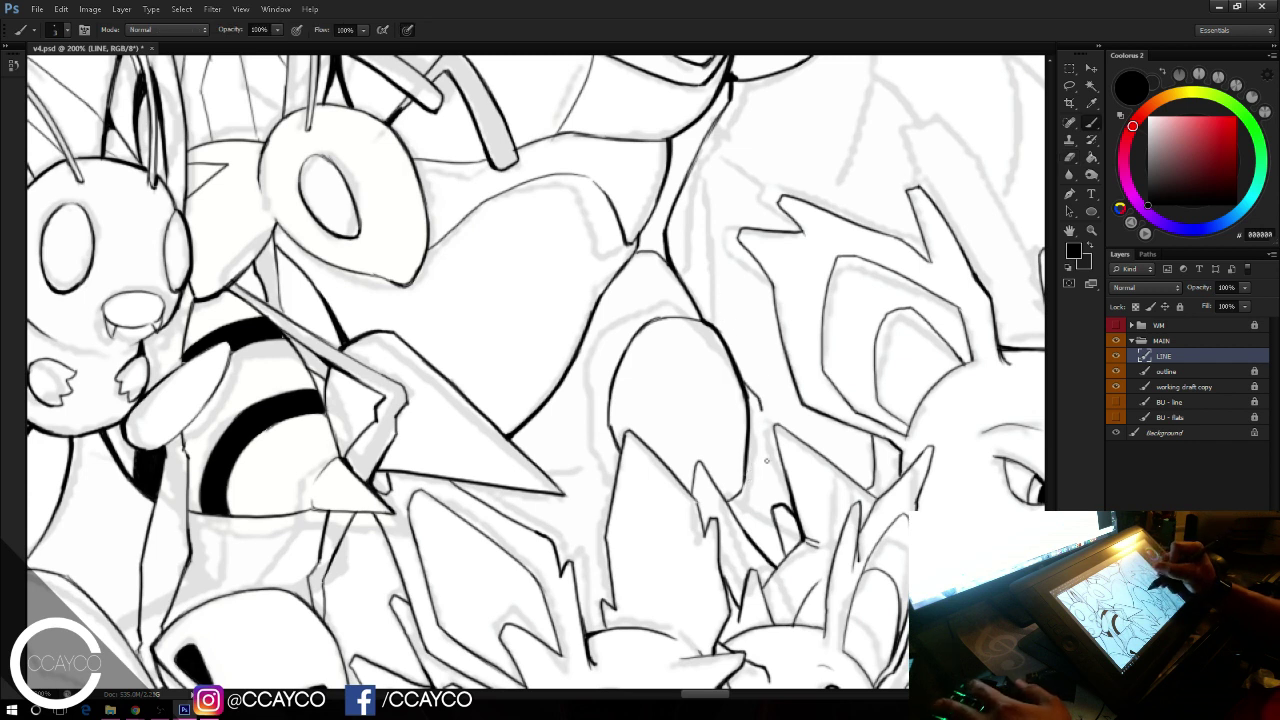
pyautogui.moveTo(767, 461); pyautogui.dragTo(760, 541)
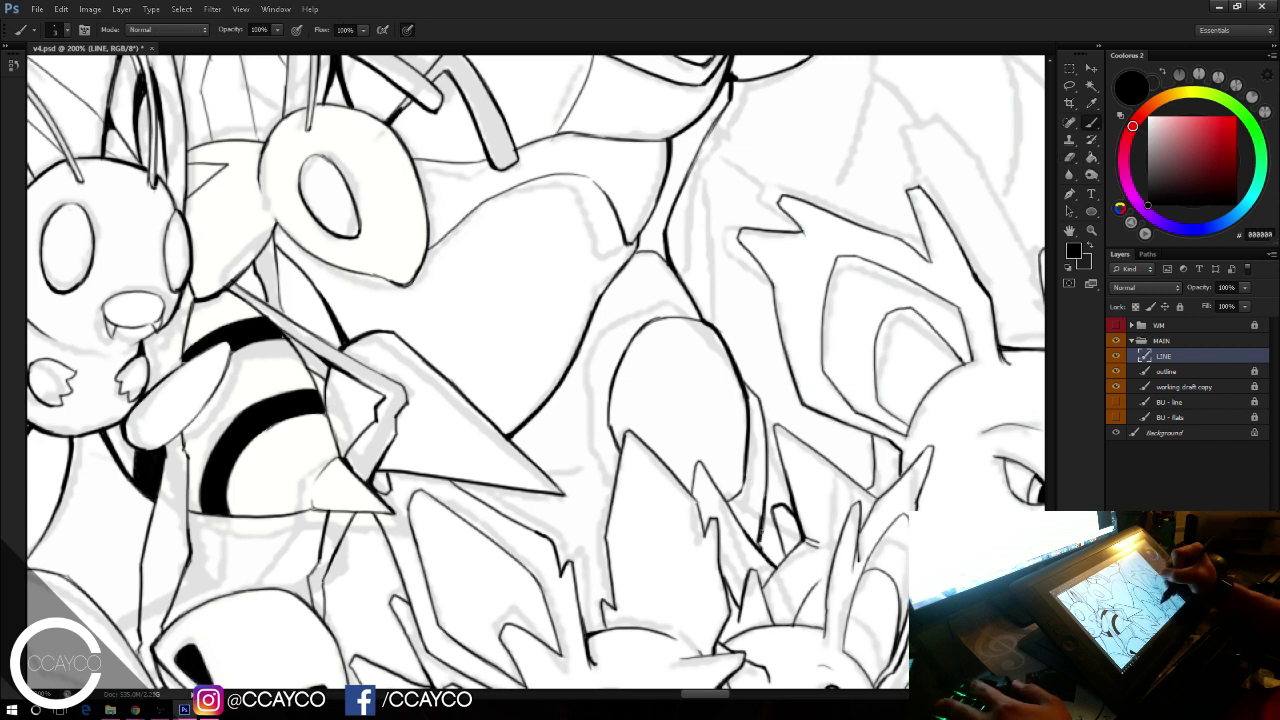
pyautogui.moveTo(766, 490); pyautogui.dragTo(760, 540)
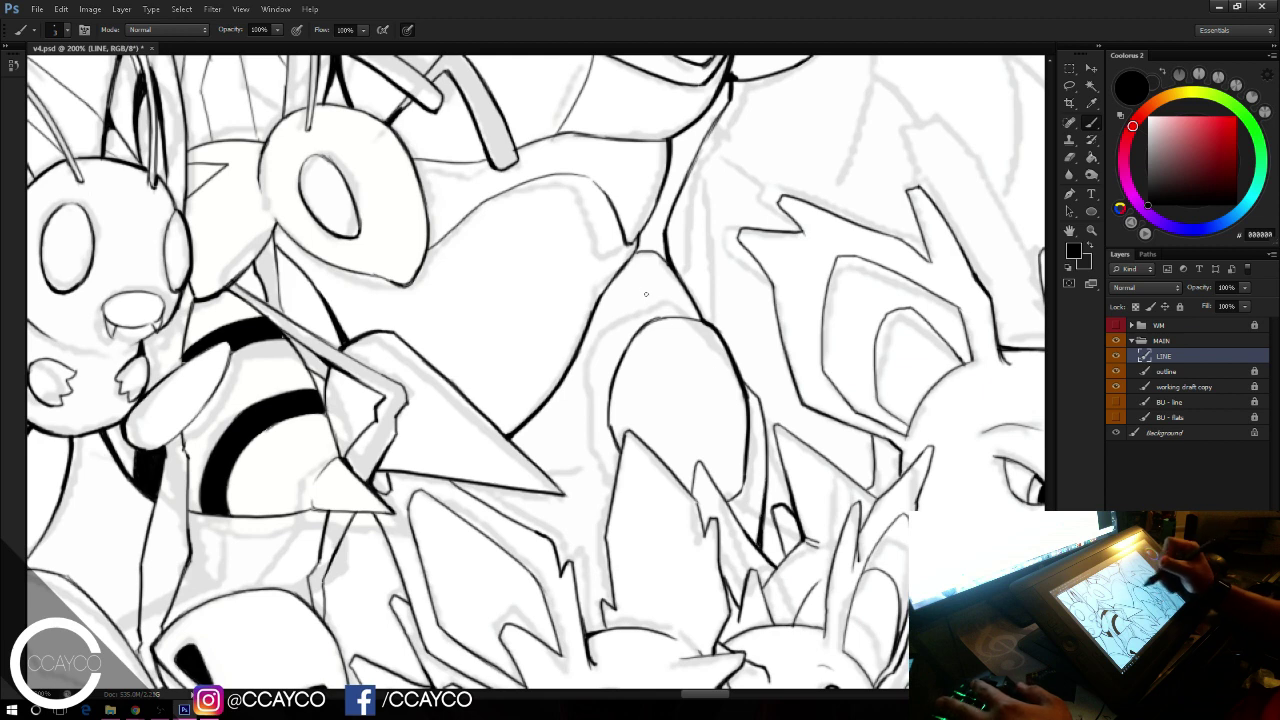
# Step: Ink the lower body edge from the stinger to the knee, plus the short segments below the stinger and between the ears
pyautogui.moveTo(543, 468)
pyautogui.mouseDown()
pyautogui.moveTo(608, 427)
pyautogui.moveTo(614, 451)
pyautogui.mouseUp()
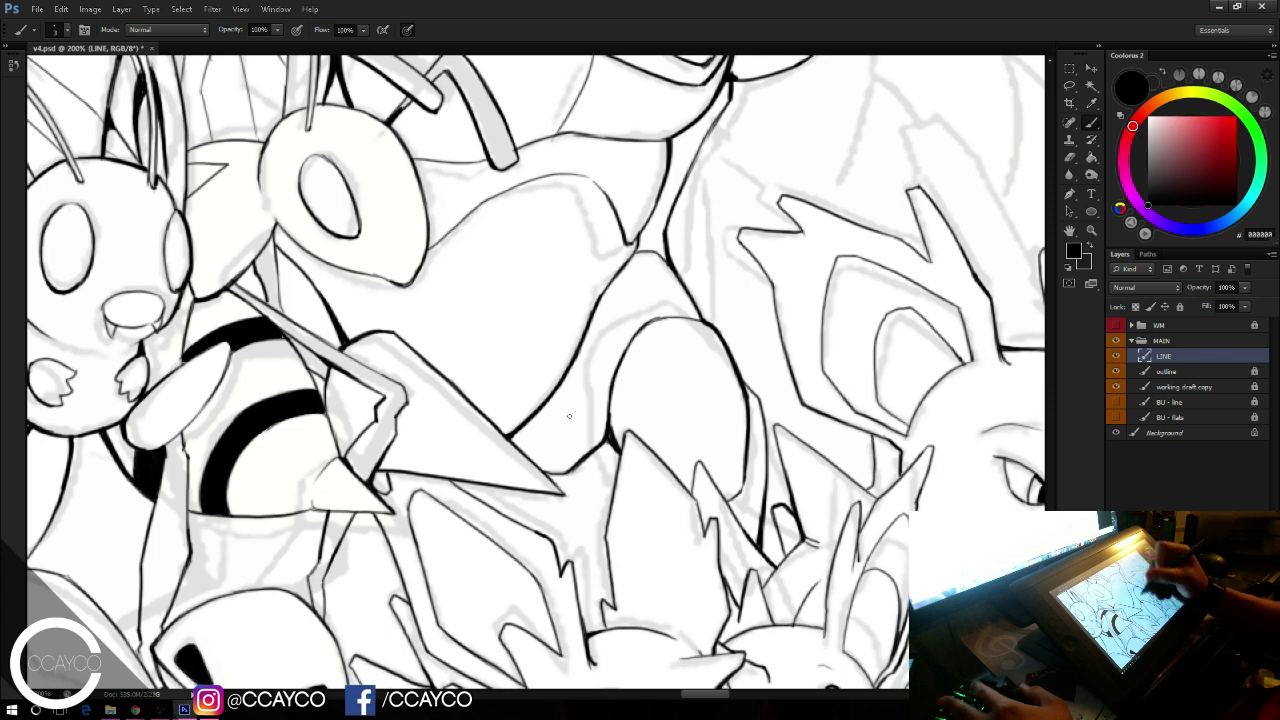
pyautogui.moveTo(612, 368); pyautogui.dragTo(622, 318)
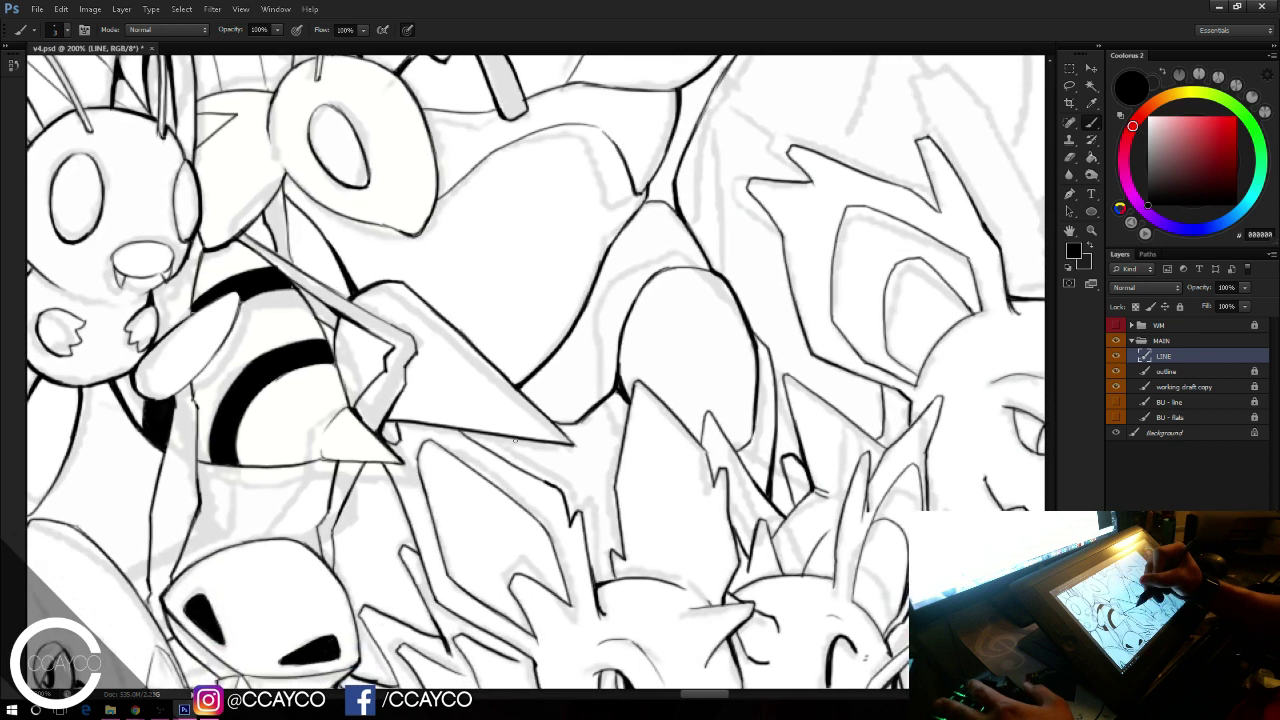
pyautogui.moveTo(512, 440); pyautogui.dragTo(524, 468)
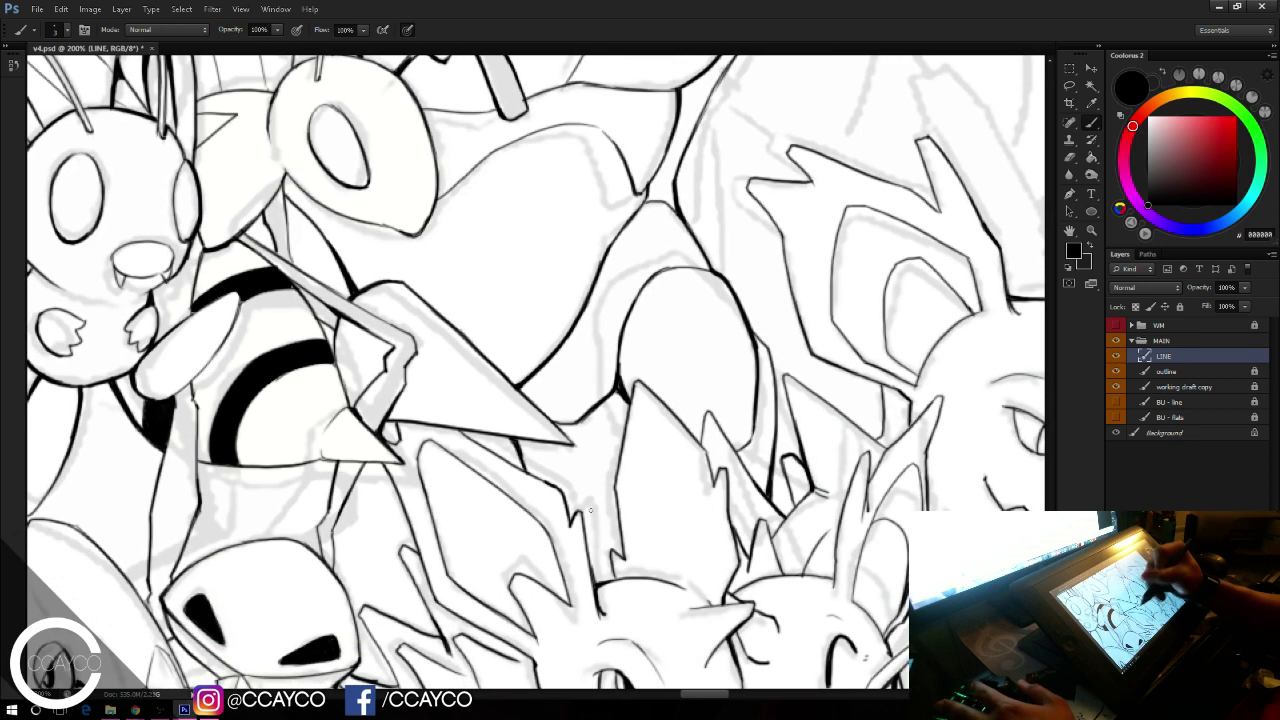
pyautogui.moveTo(586, 534)
pyautogui.mouseDown()
pyautogui.moveTo(621, 542)
pyautogui.moveTo(610, 557)
pyautogui.mouseUp()
pyautogui.hotkey('ctrl', 'z')
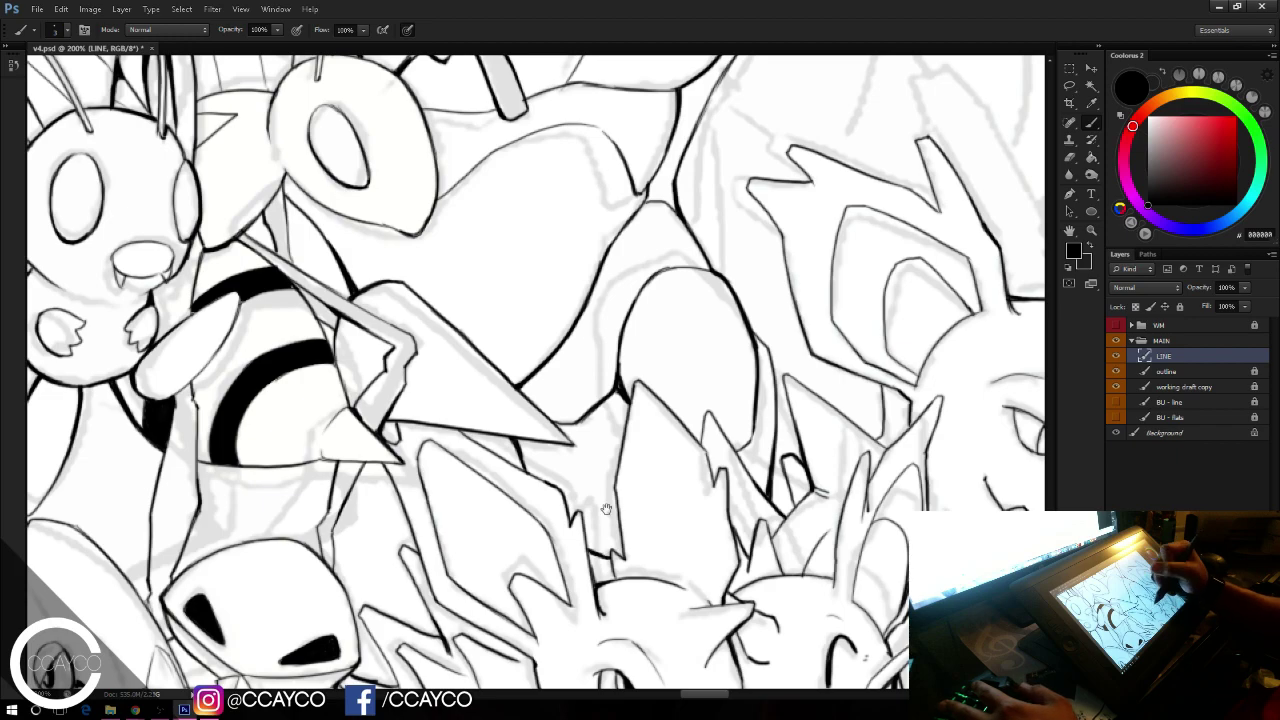
# Step: Ink the curved form beneath the insect's striped abdomen and add short shading ticks to it and the horned creature's knee
pyautogui.moveTo(606, 509); pyautogui.dragTo(761, 548)
pyautogui.hotkey('ctrl', '-')
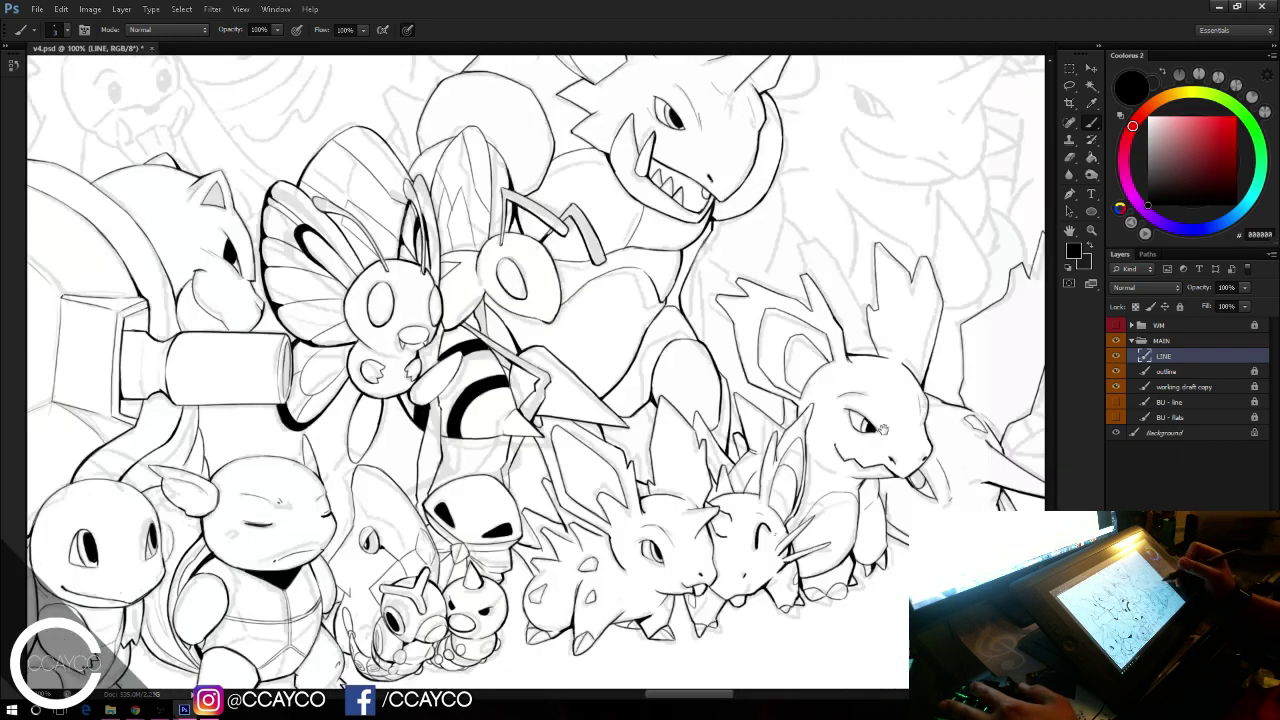
pyautogui.moveTo(883, 429); pyautogui.dragTo(894, 467)
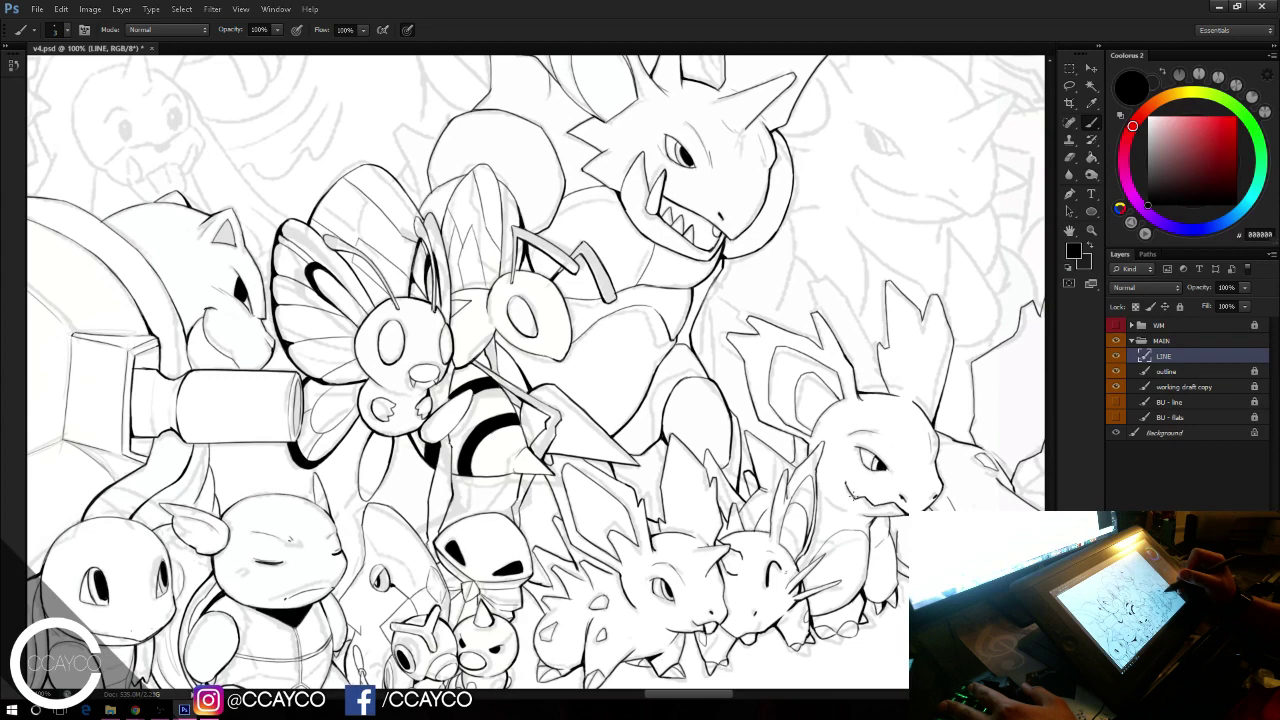
pyautogui.hotkey('ctrl', '+')
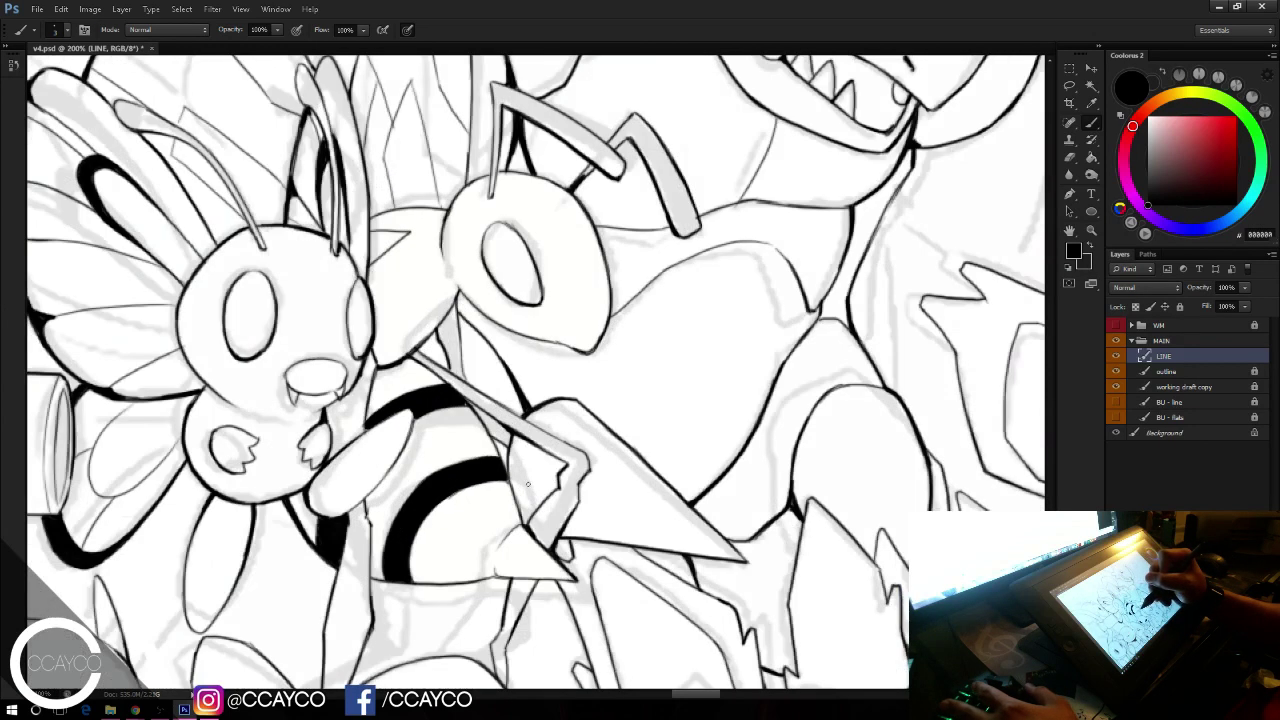
pyautogui.moveTo(592, 394); pyautogui.dragTo(618, 327)
pyautogui.moveTo(399, 534)
pyautogui.mouseDown()
pyautogui.moveTo(441, 542)
pyautogui.moveTo(511, 518)
pyautogui.mouseUp()
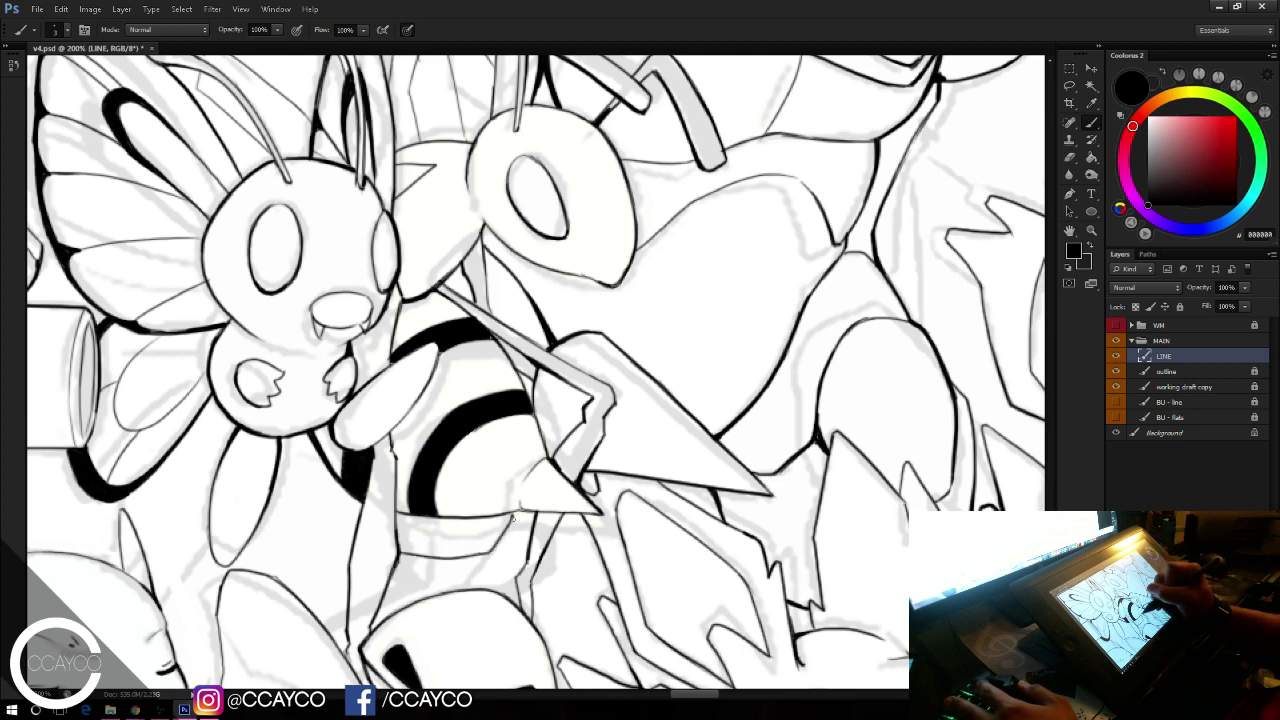
pyautogui.moveTo(510, 516); pyautogui.dragTo(492, 548)
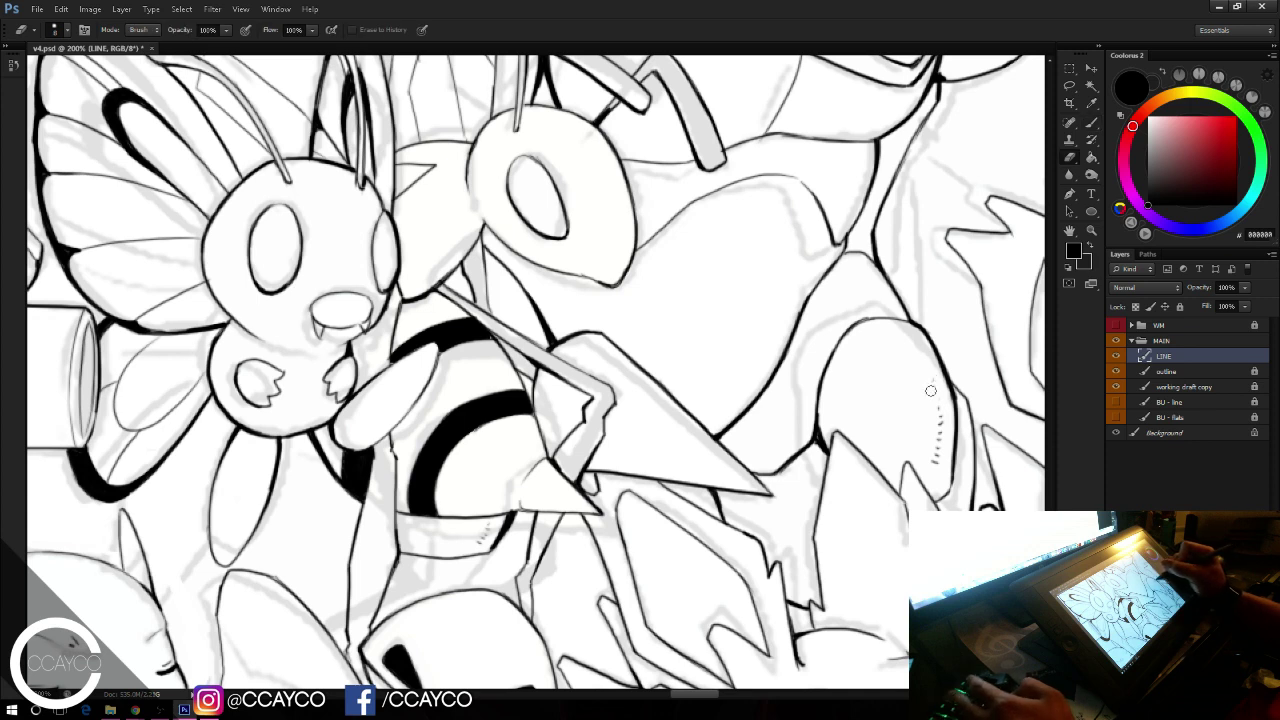
pyautogui.moveTo(859, 464); pyautogui.dragTo(850, 447)
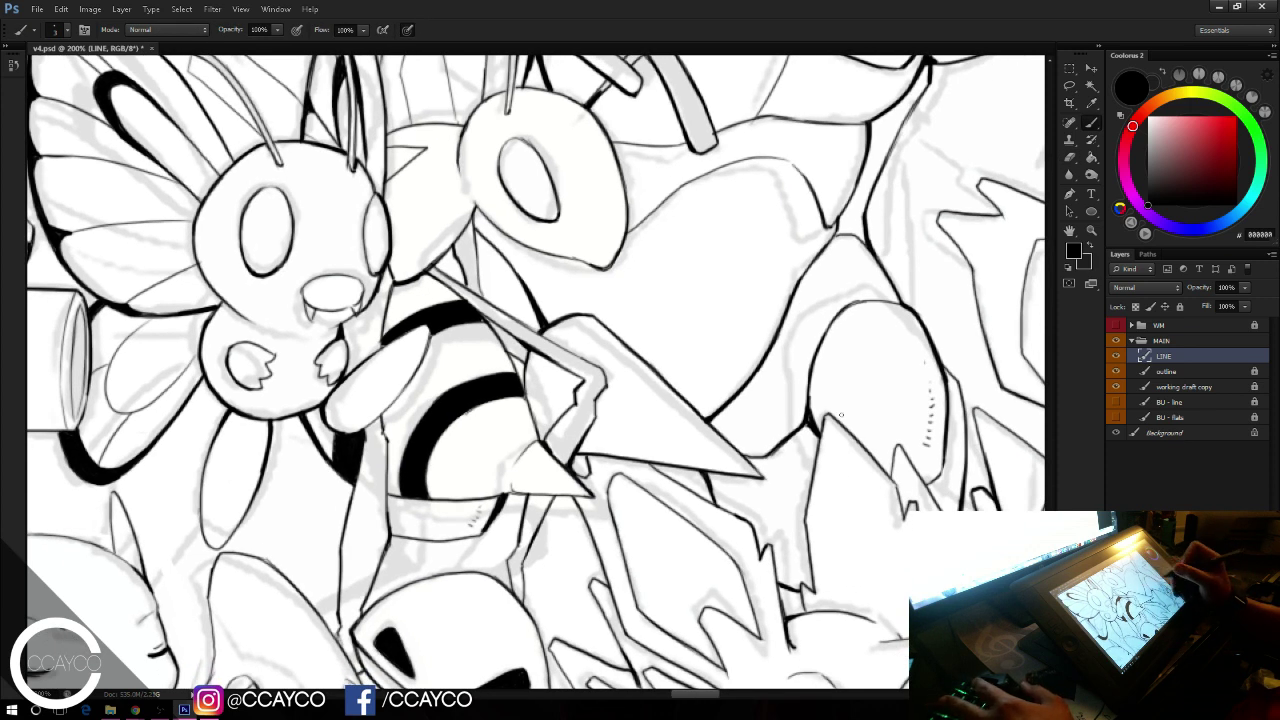
pyautogui.moveTo(840, 414); pyautogui.dragTo(858, 399)
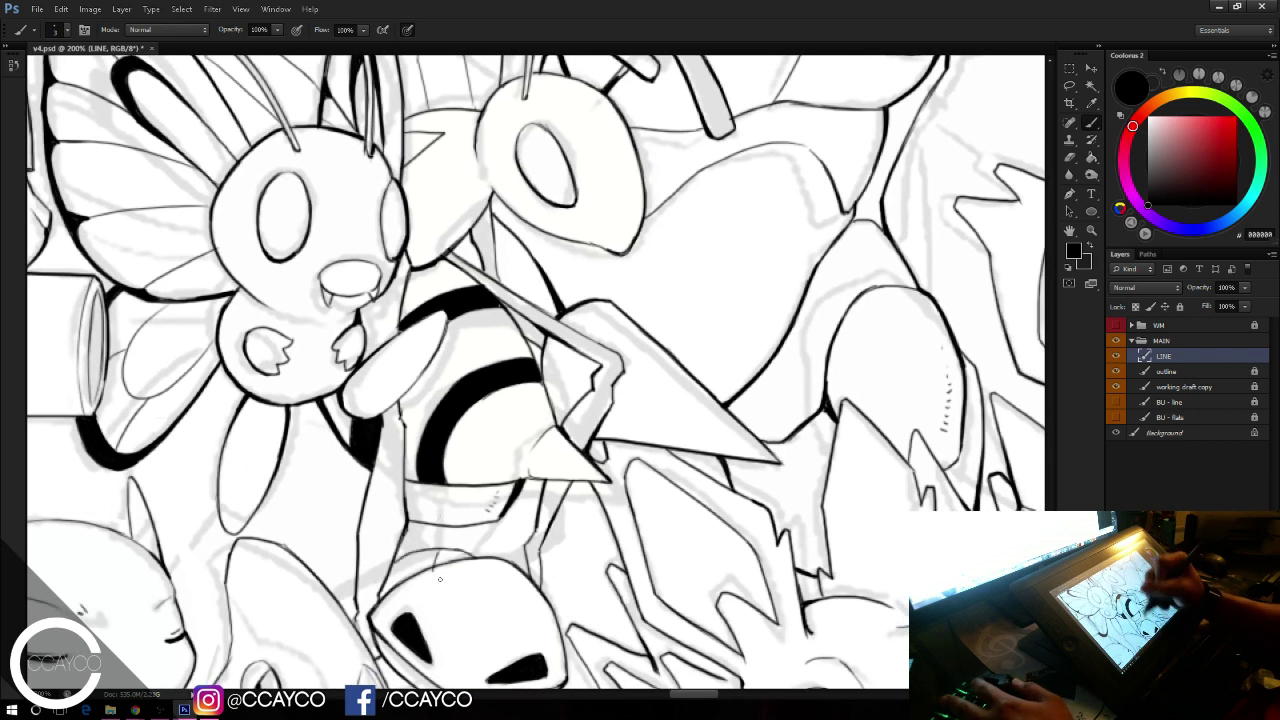
# Step: Save the document and ink the curved line running from beneath the insect's stinger down beside the small masked head
pyautogui.hotkey('ctrl', 's')
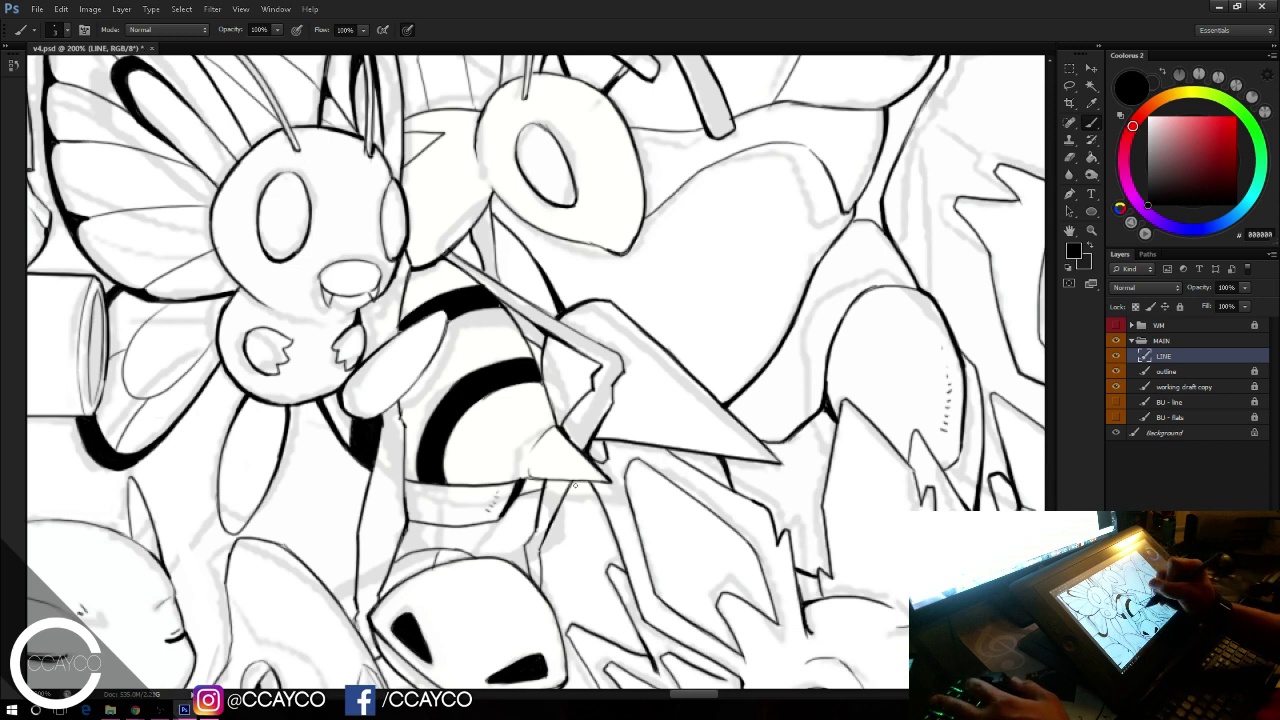
pyautogui.moveTo(577, 488)
pyautogui.mouseDown()
pyautogui.moveTo(566, 582)
pyautogui.moveTo(549, 605)
pyautogui.moveTo(571, 580)
pyautogui.mouseUp()
pyautogui.press('e')
pyautogui.press('b')
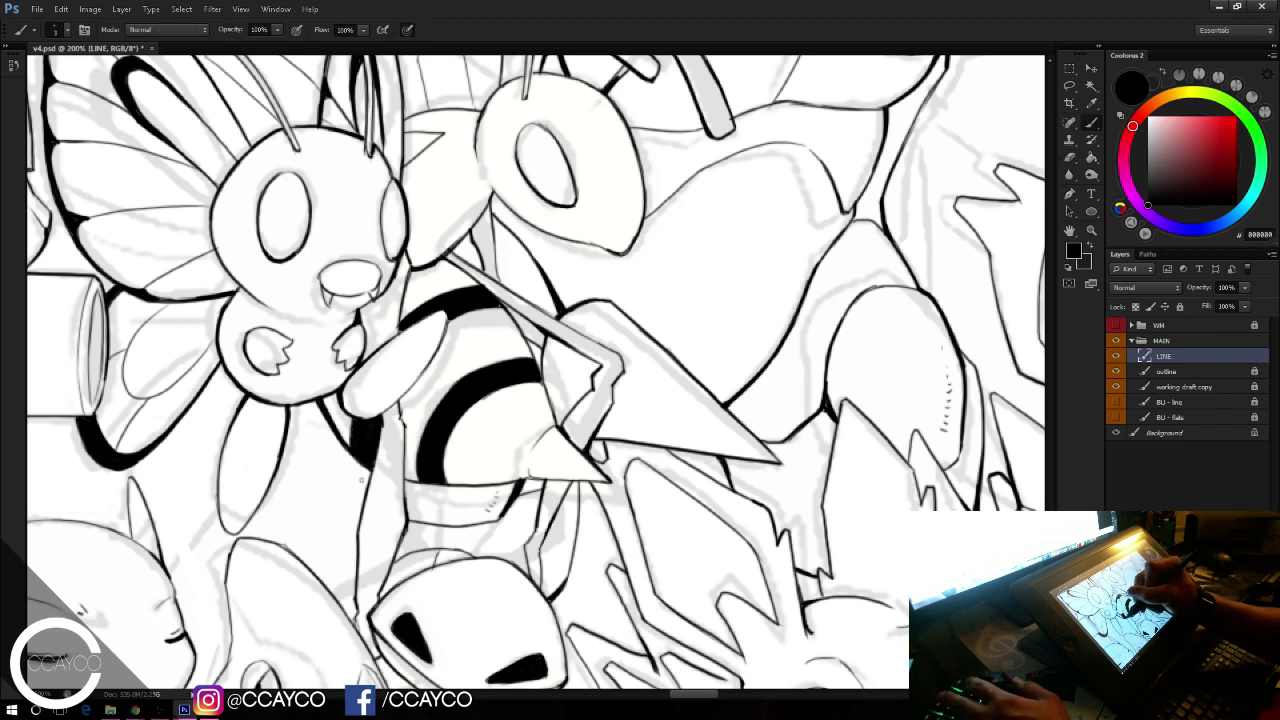
# Step: Ink the curved form beside the insect's striped abdomen and add shading ticks inside it and along the outer leg line behind the knee
pyautogui.moveTo(369, 463)
pyautogui.mouseDown()
pyautogui.moveTo(346, 556)
pyautogui.moveTo(357, 585)
pyautogui.mouseUp()
pyautogui.moveTo(357, 585); pyautogui.dragTo(347, 549)
pyautogui.moveTo(843, 465); pyautogui.dragTo(808, 616)
pyautogui.hotkey('ctrl', '-')
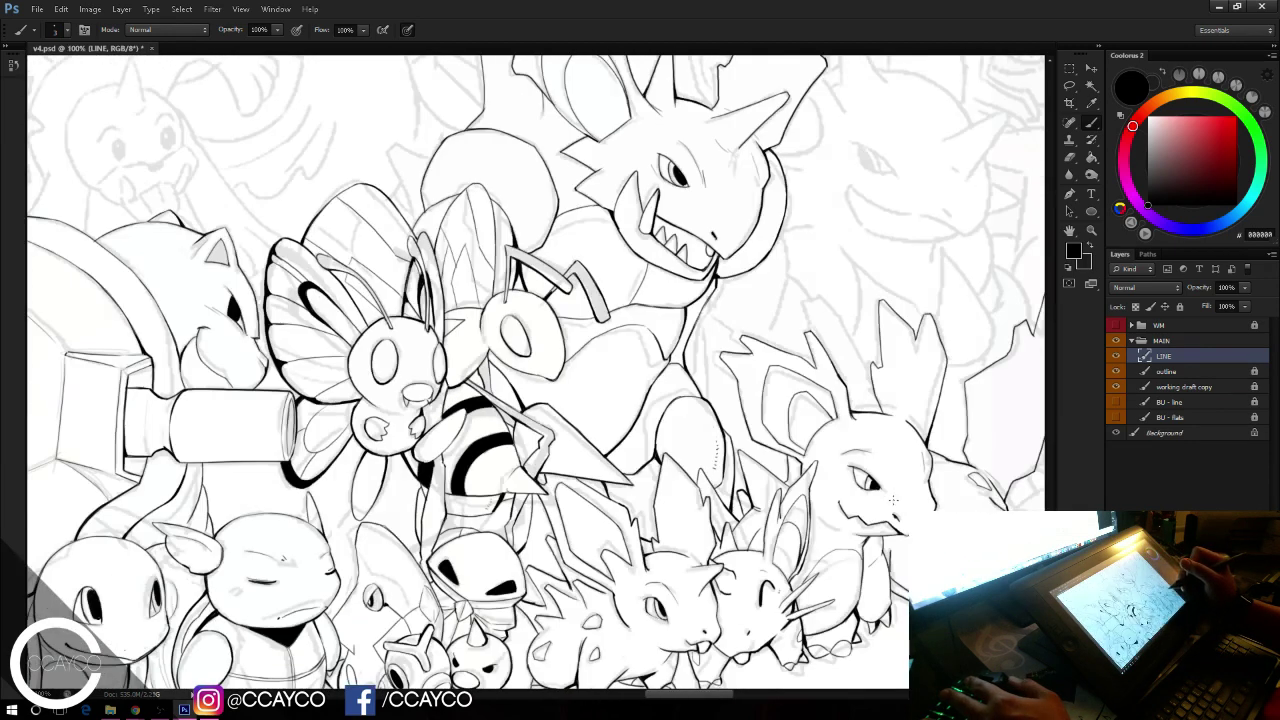
pyautogui.moveTo(398, 524); pyautogui.dragTo(406, 469)
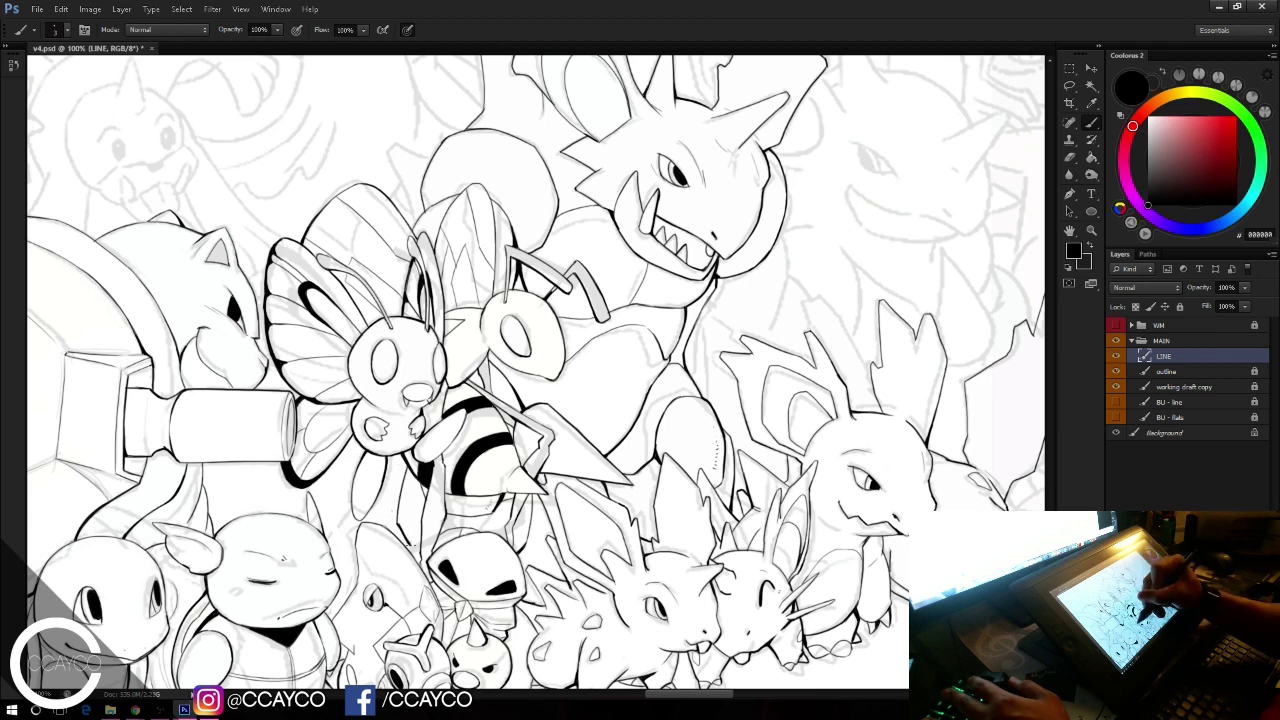
pyautogui.press('e')
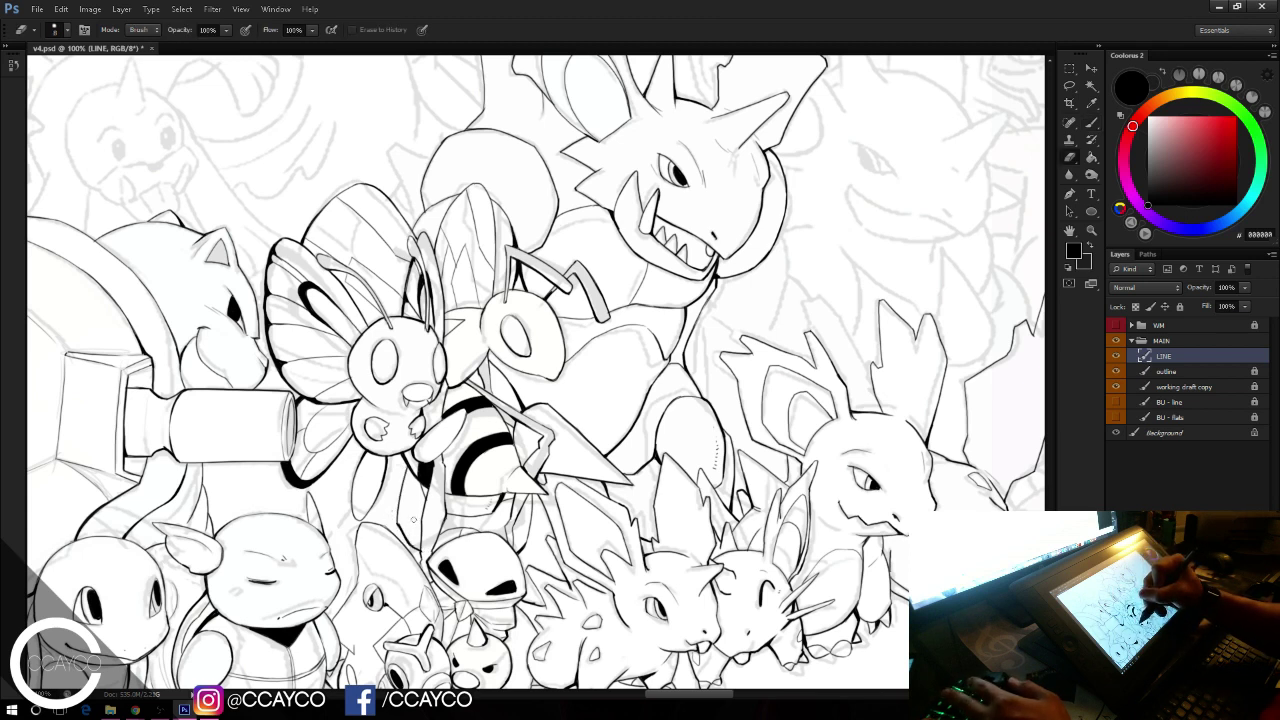
pyautogui.press('b')
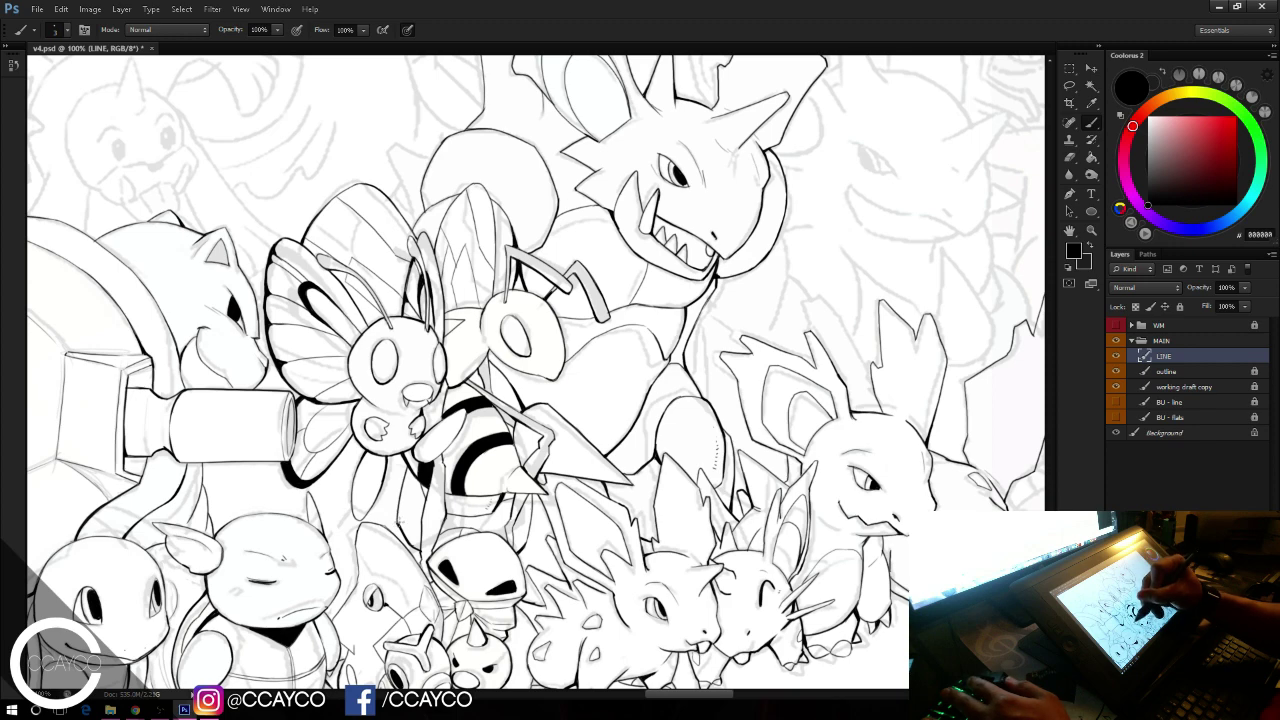
pyautogui.hotkey('ctrl', '+')
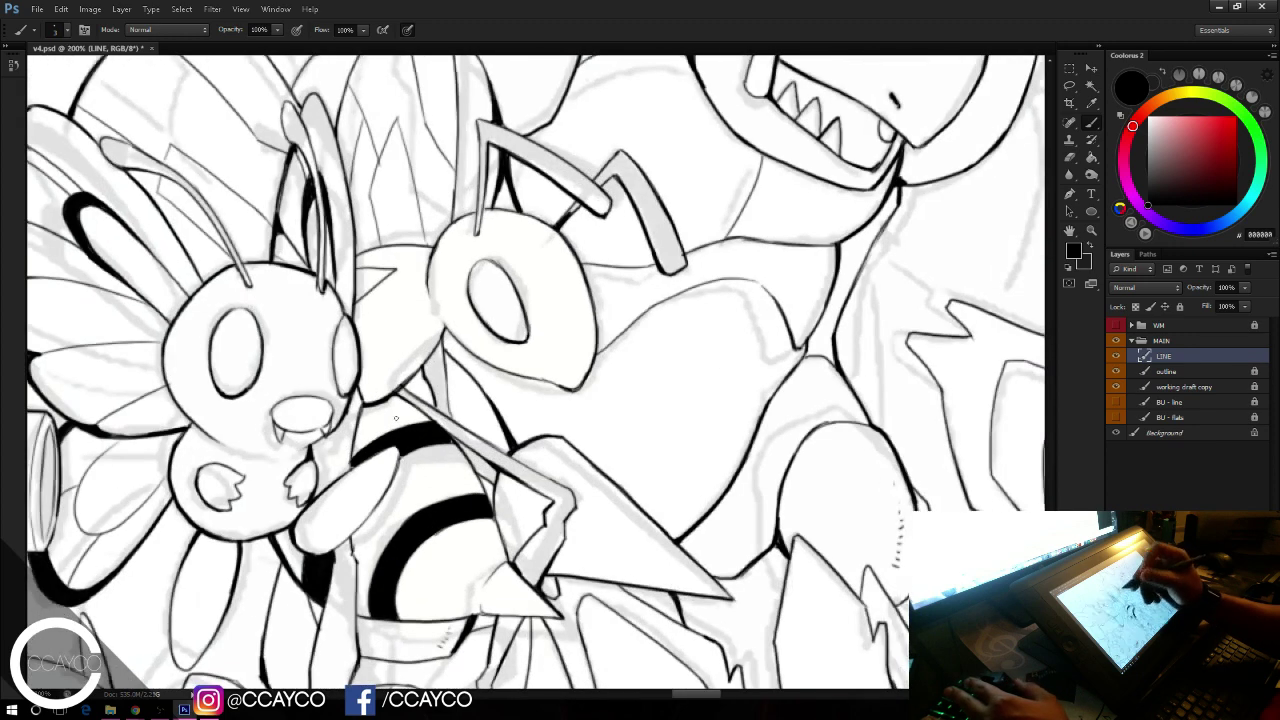
pyautogui.moveTo(403, 425); pyautogui.dragTo(471, 329)
pyautogui.press('e')
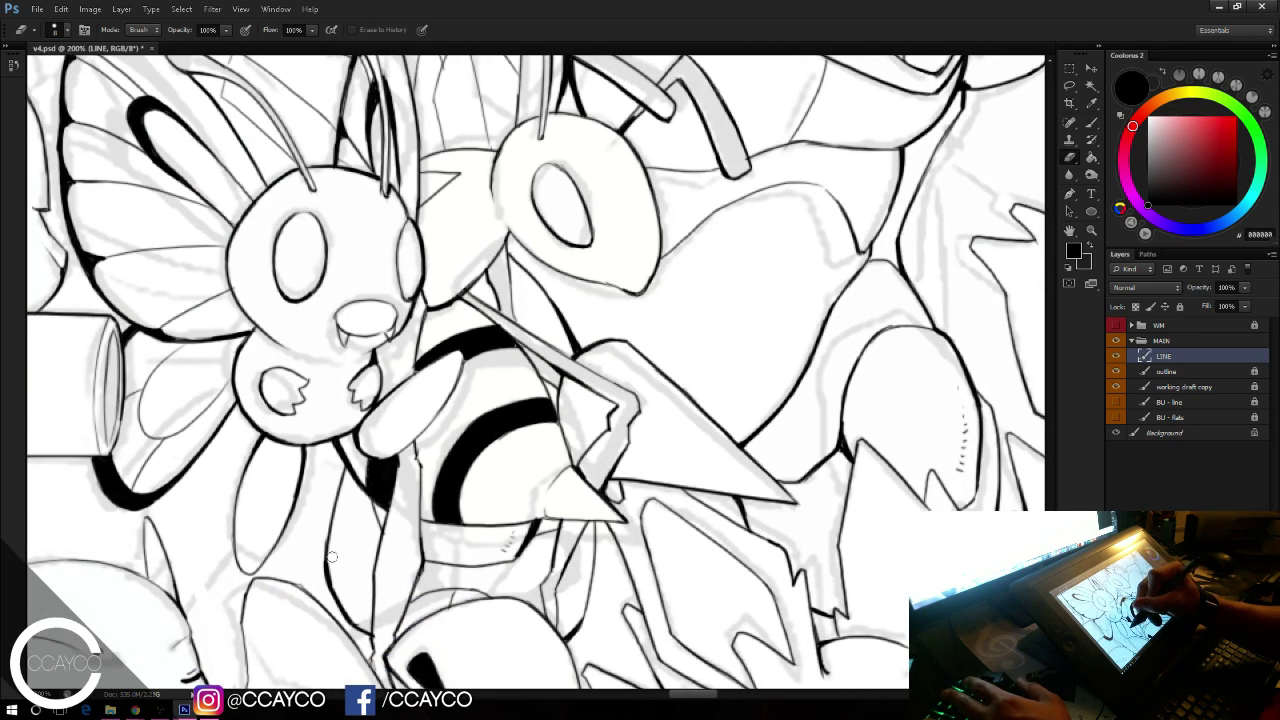
pyautogui.press('b')
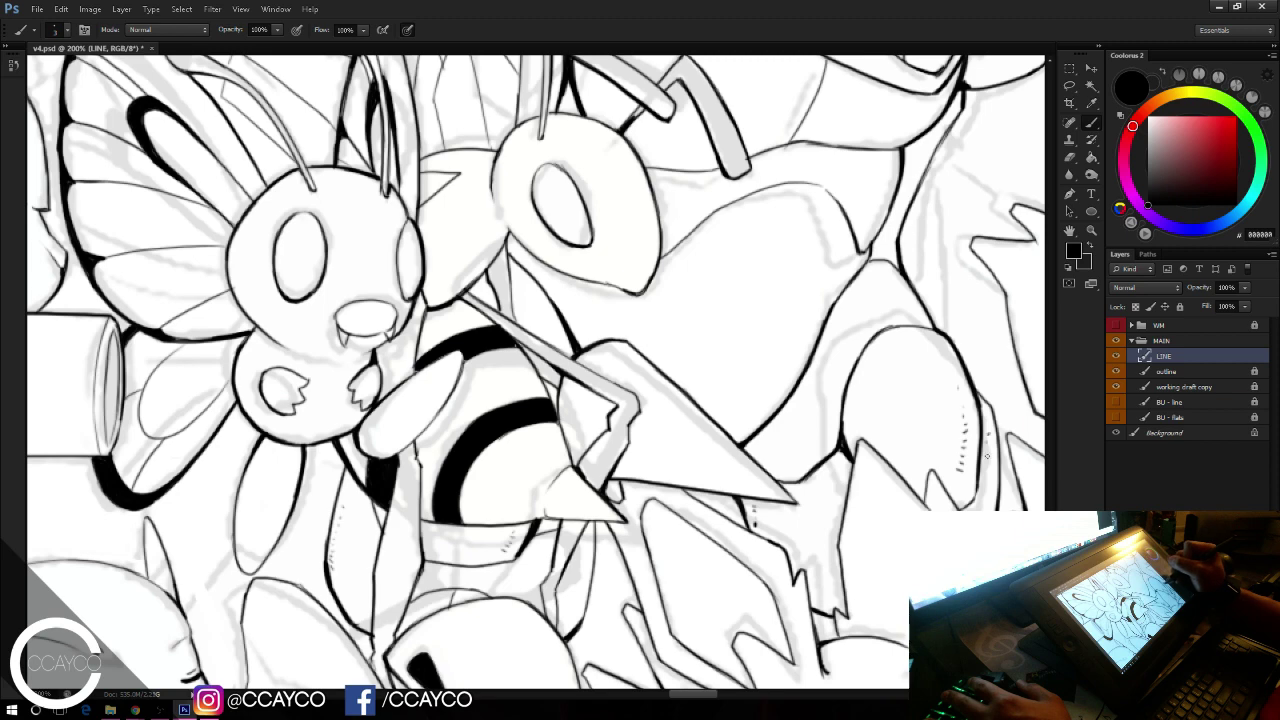
pyautogui.moveTo(911, 550); pyautogui.dragTo(901, 548)
# Step: Ink the large horned creature's neck line below the jaw frill and the short tapering line where its chest meets the arm
pyautogui.moveTo(934, 349); pyautogui.dragTo(671, 543)
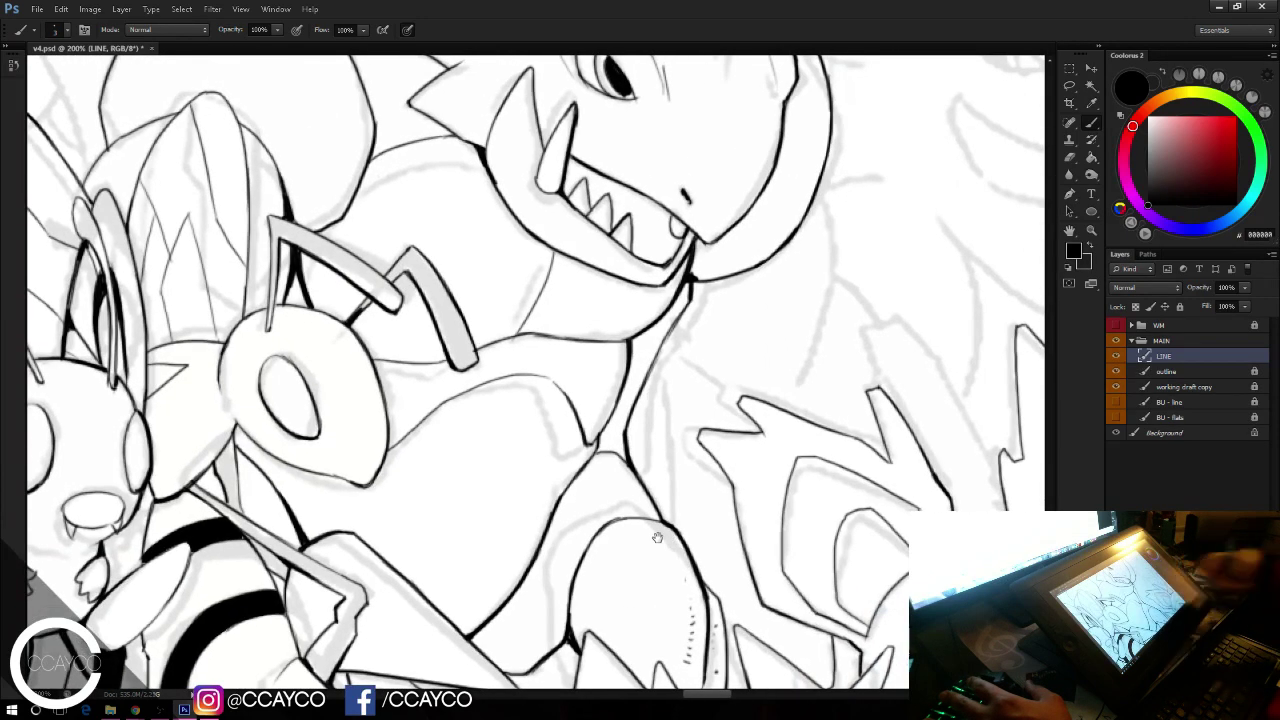
pyautogui.moveTo(830, 507); pyautogui.dragTo(725, 497)
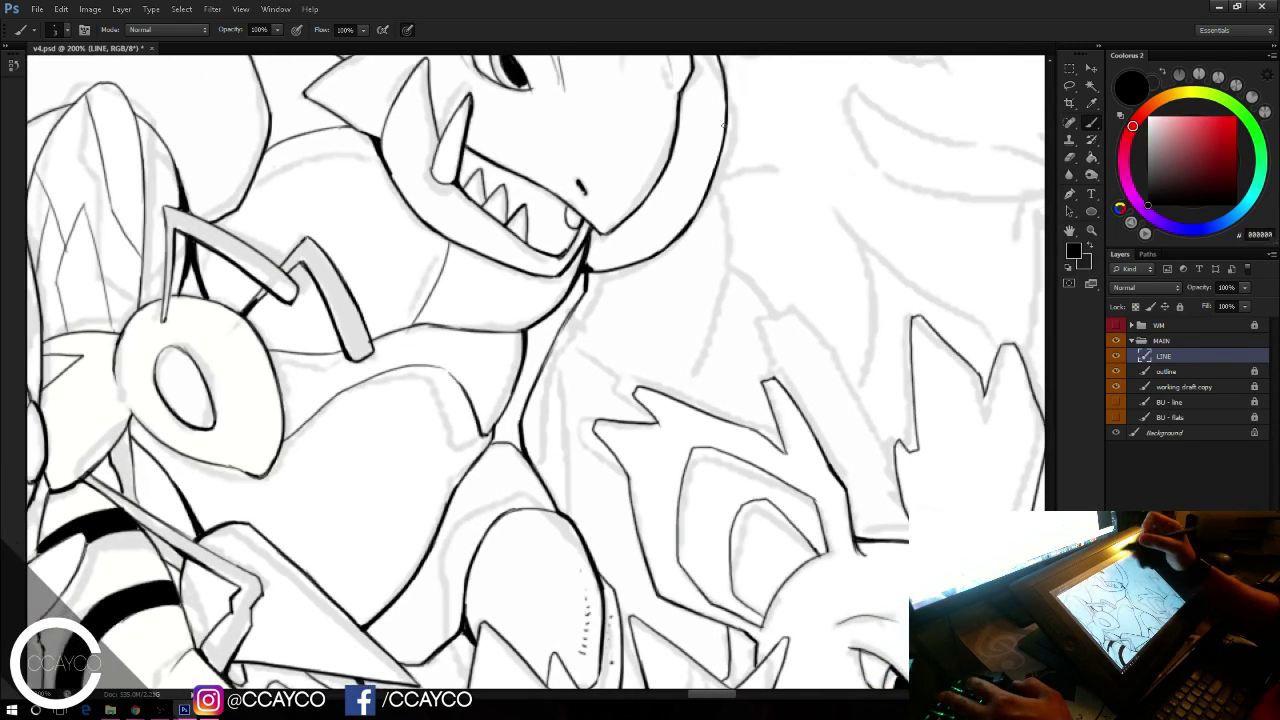
pyautogui.moveTo(710, 196); pyautogui.dragTo(701, 333)
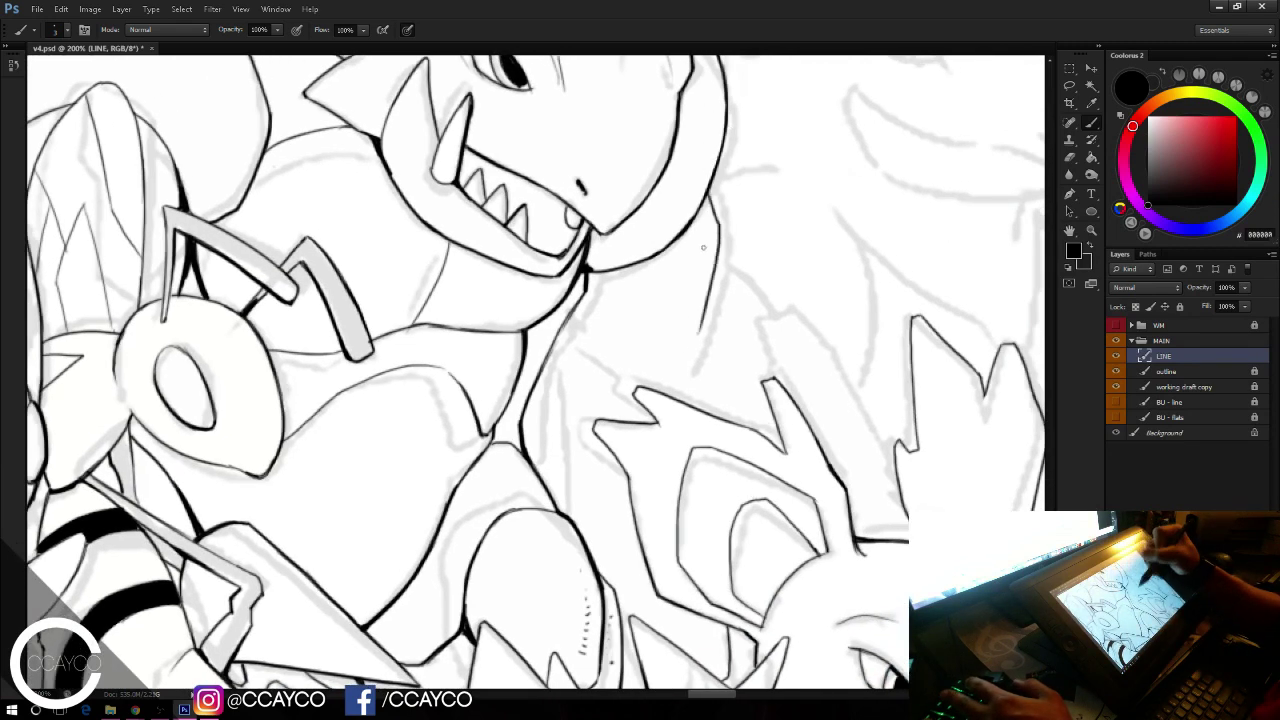
pyautogui.hotkey('ctrl', 'z')
pyautogui.moveTo(706, 196)
pyautogui.mouseDown()
pyautogui.moveTo(707, 316)
pyautogui.moveTo(705, 264)
pyautogui.mouseUp()
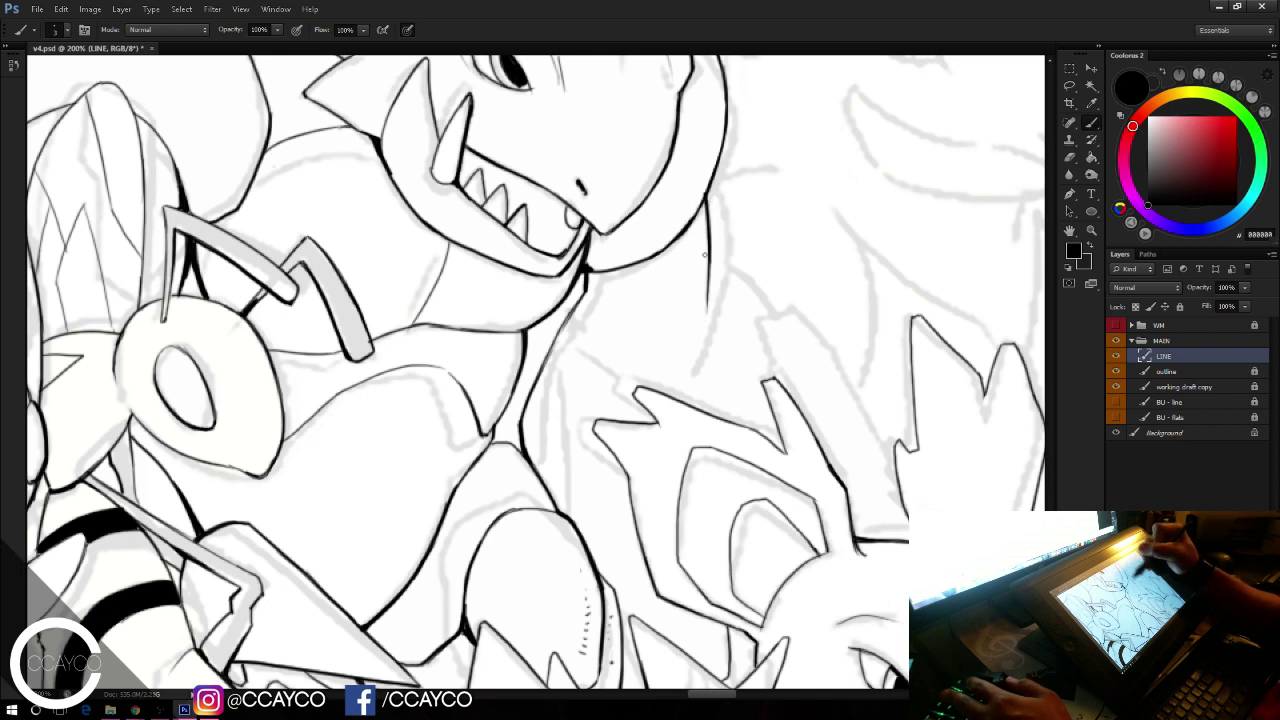
pyautogui.moveTo(568, 322); pyautogui.dragTo(620, 362)
pyautogui.hotkey('ctrl', 'z')
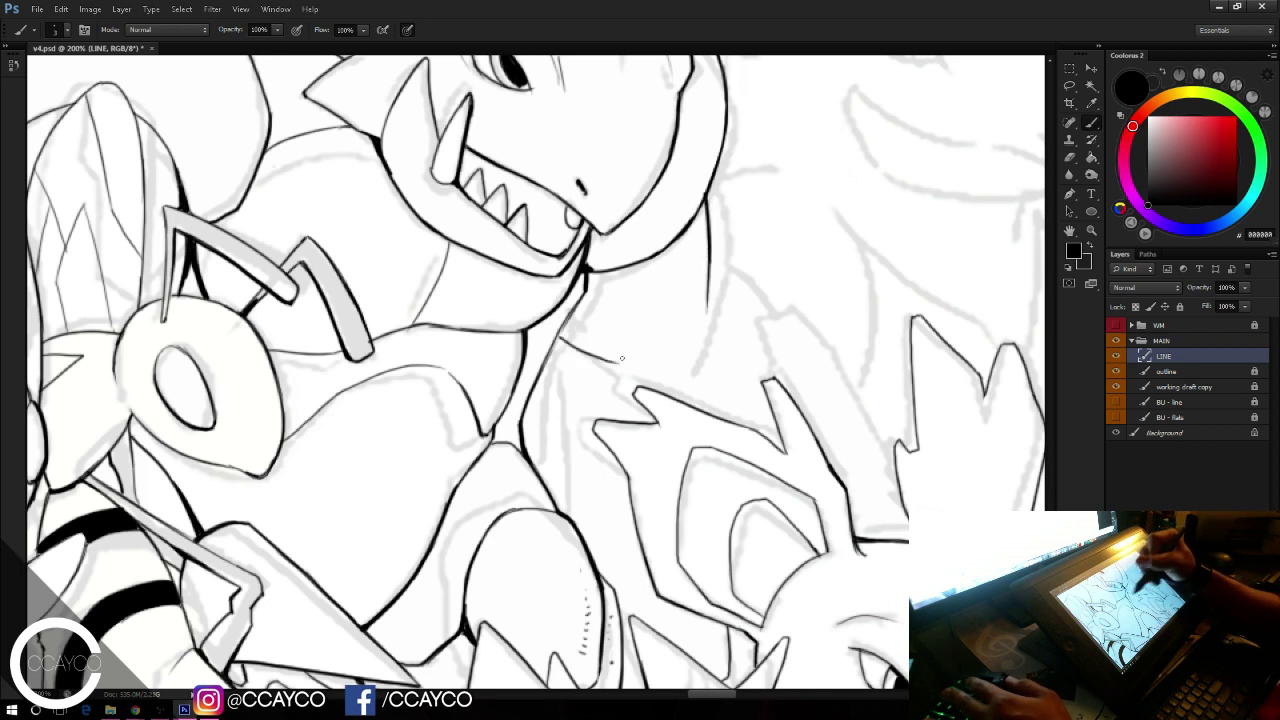
pyautogui.hotkey('ctrl', 'z')
pyautogui.moveTo(568, 321); pyautogui.dragTo(587, 342)
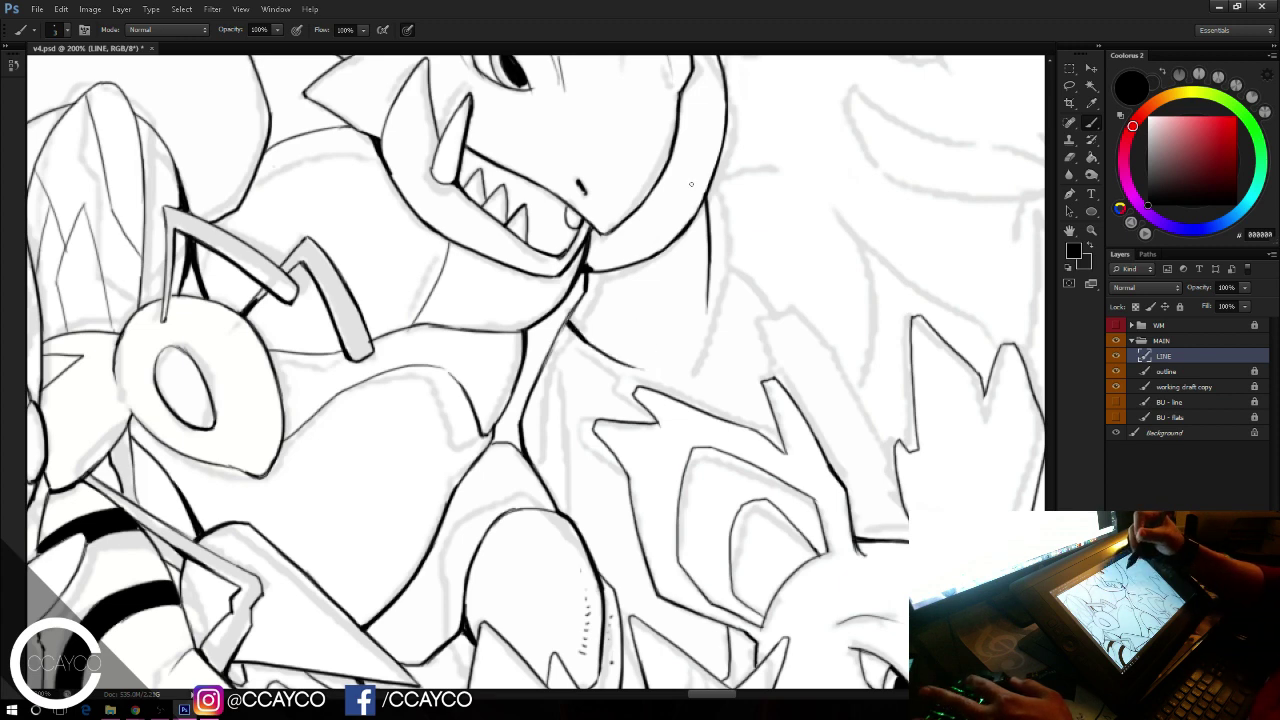
# Step: Ink the horned creature's outer shoulder and arm curve down to the front creature's spiky ear, thickening its lower end
pyautogui.moveTo(737, 246); pyautogui.dragTo(725, 250)
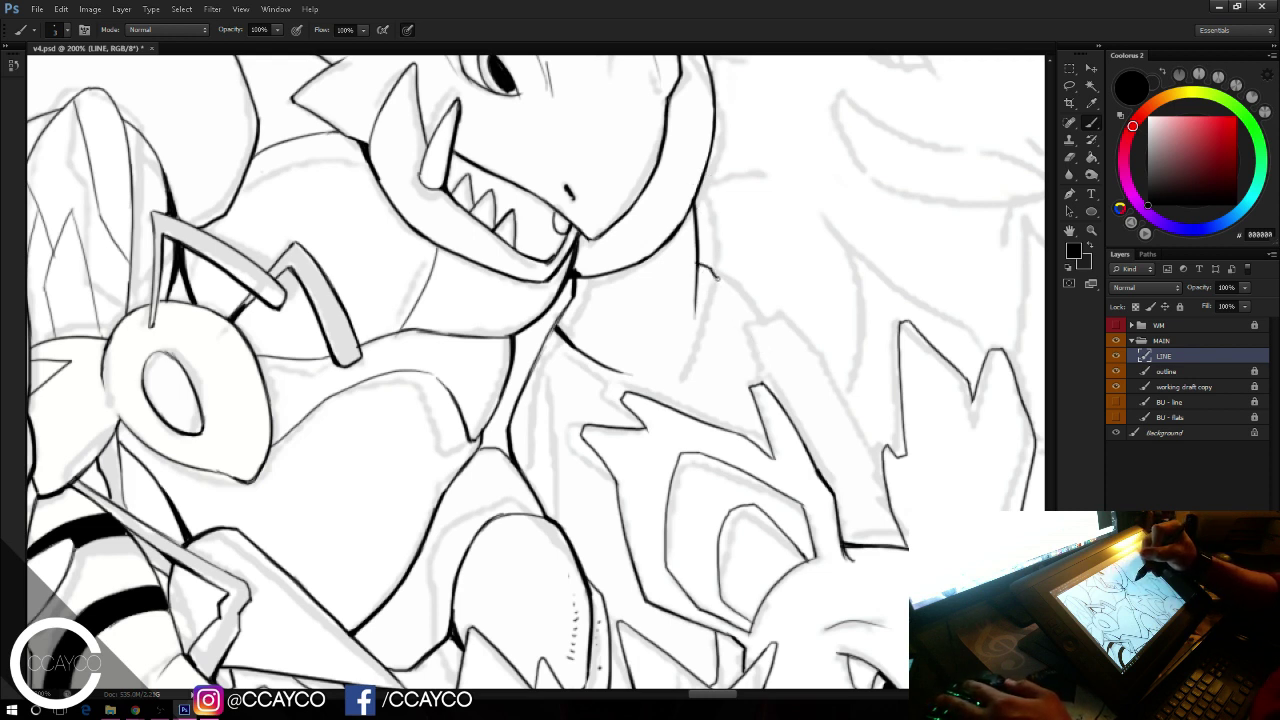
pyautogui.moveTo(714, 277); pyautogui.dragTo(781, 397)
pyautogui.hotkey('ctrl', 'z')
pyautogui.moveTo(698, 268); pyautogui.dragTo(810, 448)
pyautogui.moveTo(798, 399); pyautogui.dragTo(808, 447)
pyautogui.hotkey('ctrl', 'alt', 'z')
pyautogui.hotkey('ctrl', 'alt', 'z')
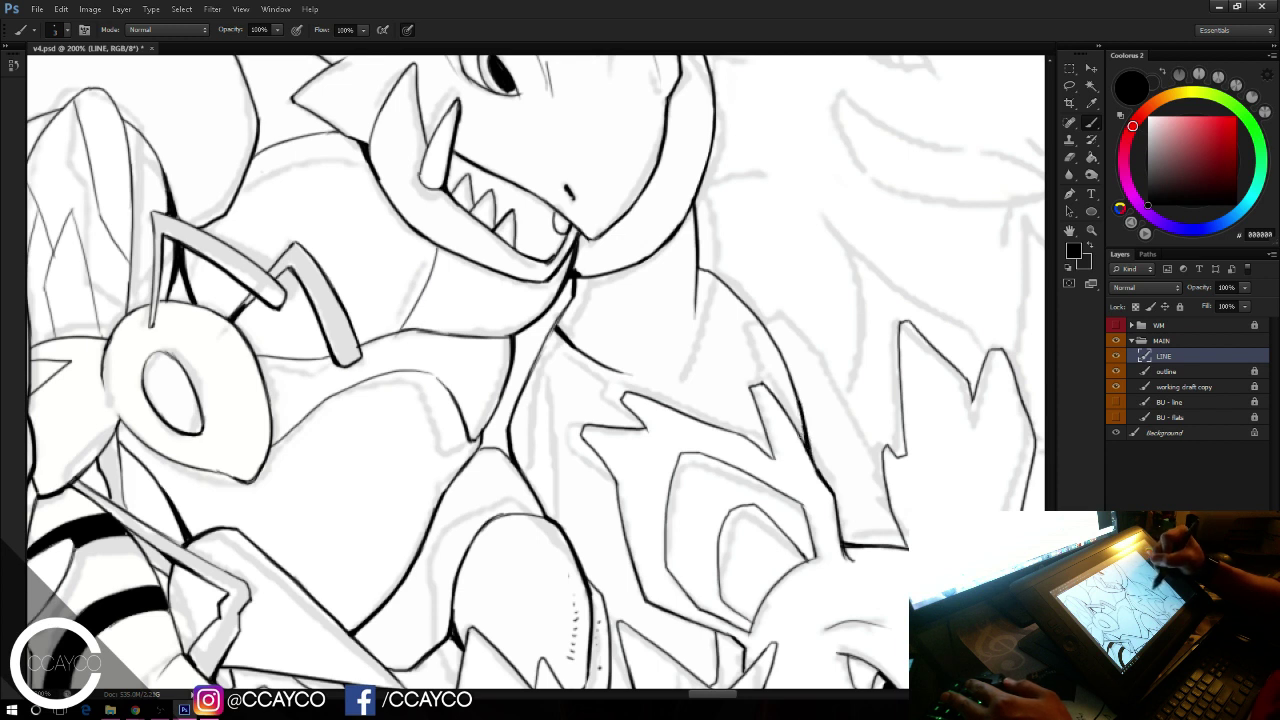
# Step: Ink the inner arm line from the chest down behind the front creature's ear, with a thickened bend at the elbow
pyautogui.moveTo(574, 345); pyautogui.dragTo(582, 411)
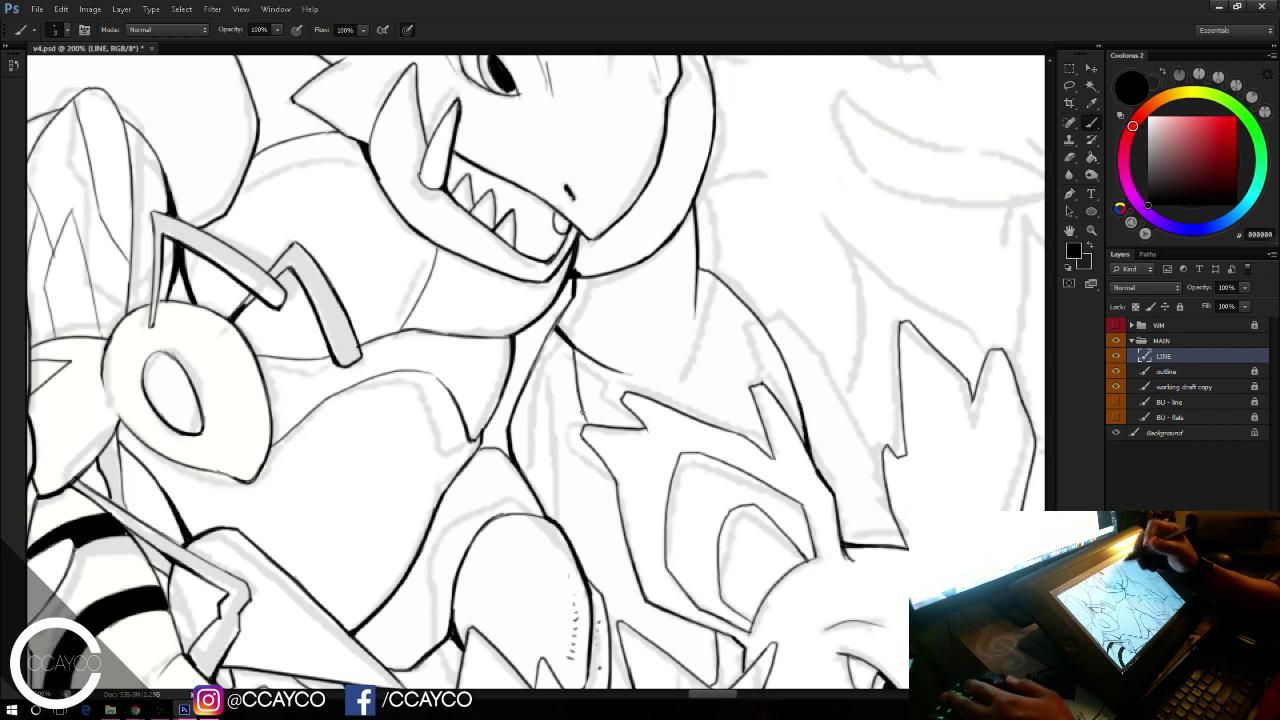
pyautogui.hotkey('ctrl', 'alt', 'z')
pyautogui.moveTo(568, 347); pyautogui.dragTo(579, 430)
pyautogui.moveTo(568, 346); pyautogui.dragTo(604, 486)
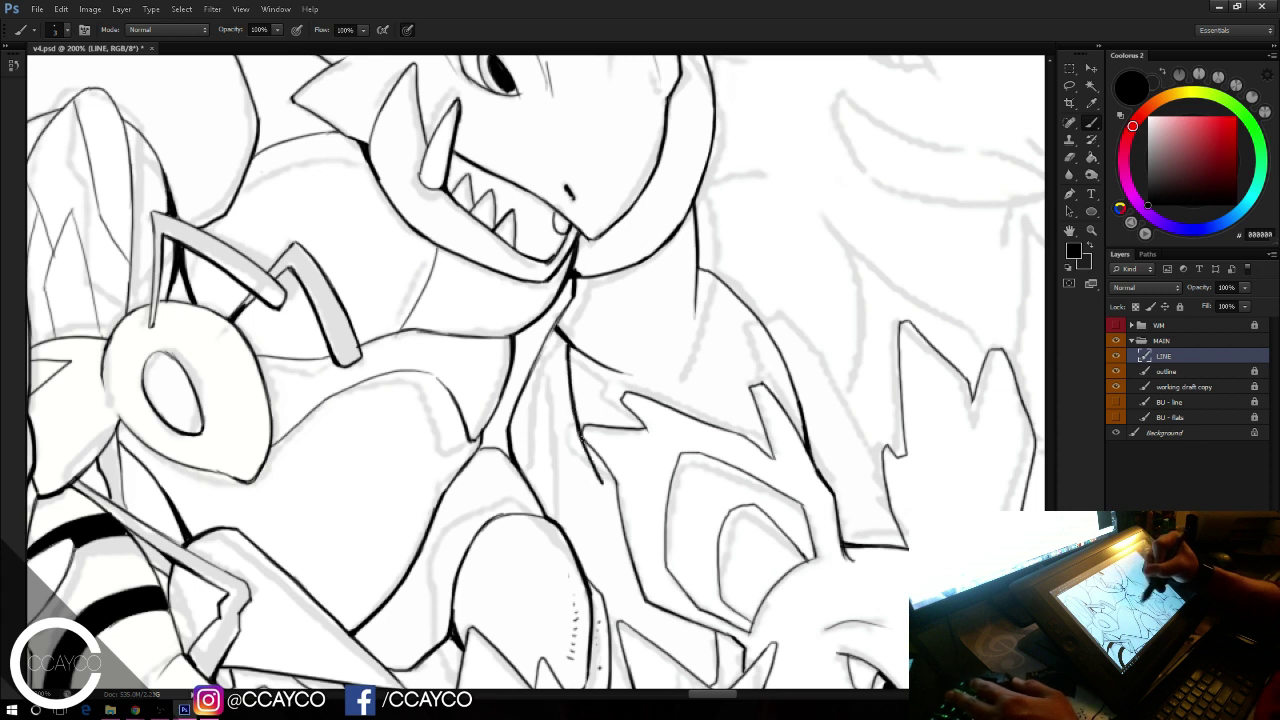
pyautogui.moveTo(579, 433); pyautogui.dragTo(618, 508)
pyautogui.moveTo(590, 462); pyautogui.dragTo(618, 506)
pyautogui.moveTo(581, 437); pyautogui.dragTo(618, 485)
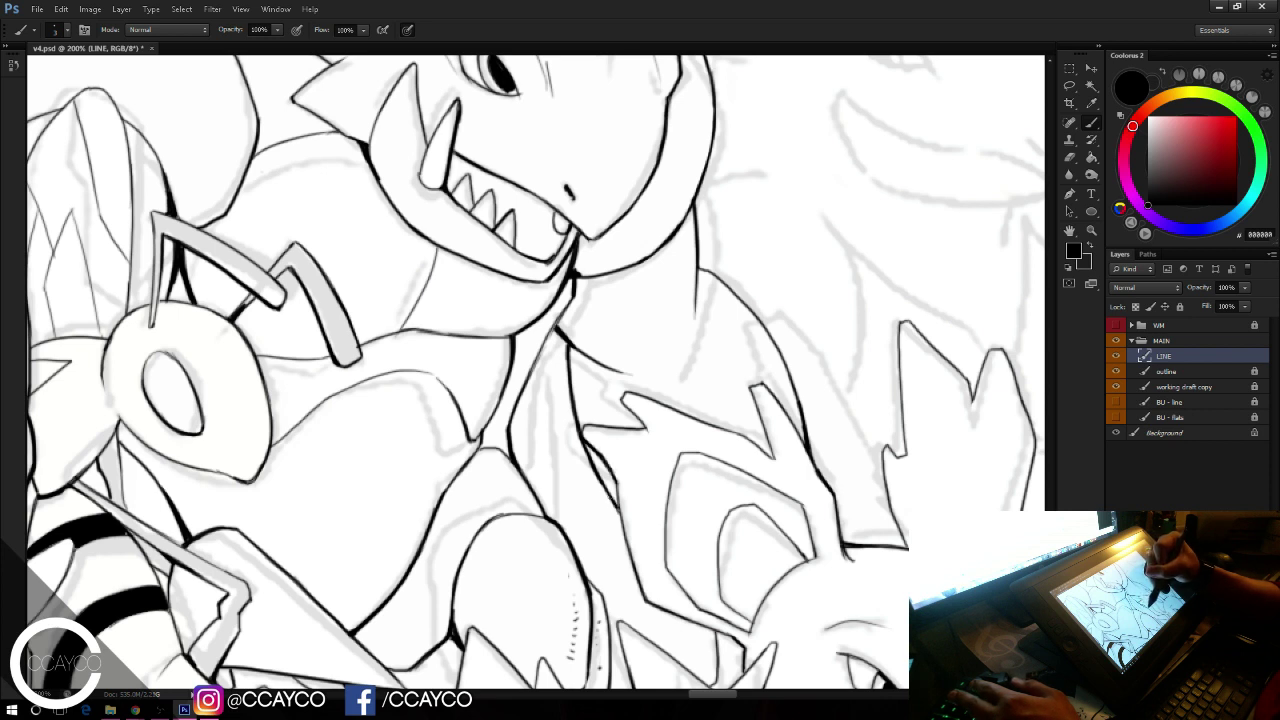
# Step: Extend the shoulder crease, clean up the lines under the jaw, thicken the neck line below the frill and save the document
pyautogui.moveTo(697, 268); pyautogui.dragTo(687, 358)
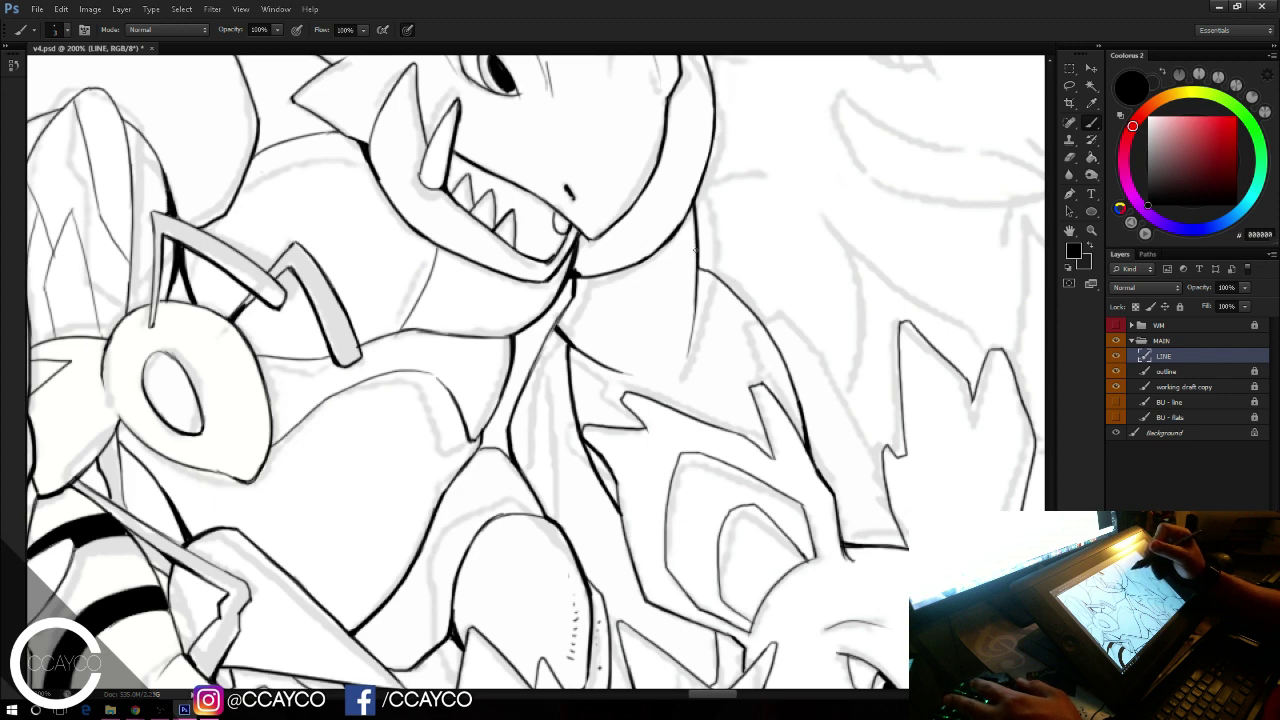
pyautogui.moveTo(771, 192); pyautogui.dragTo(781, 272)
pyautogui.press('e')
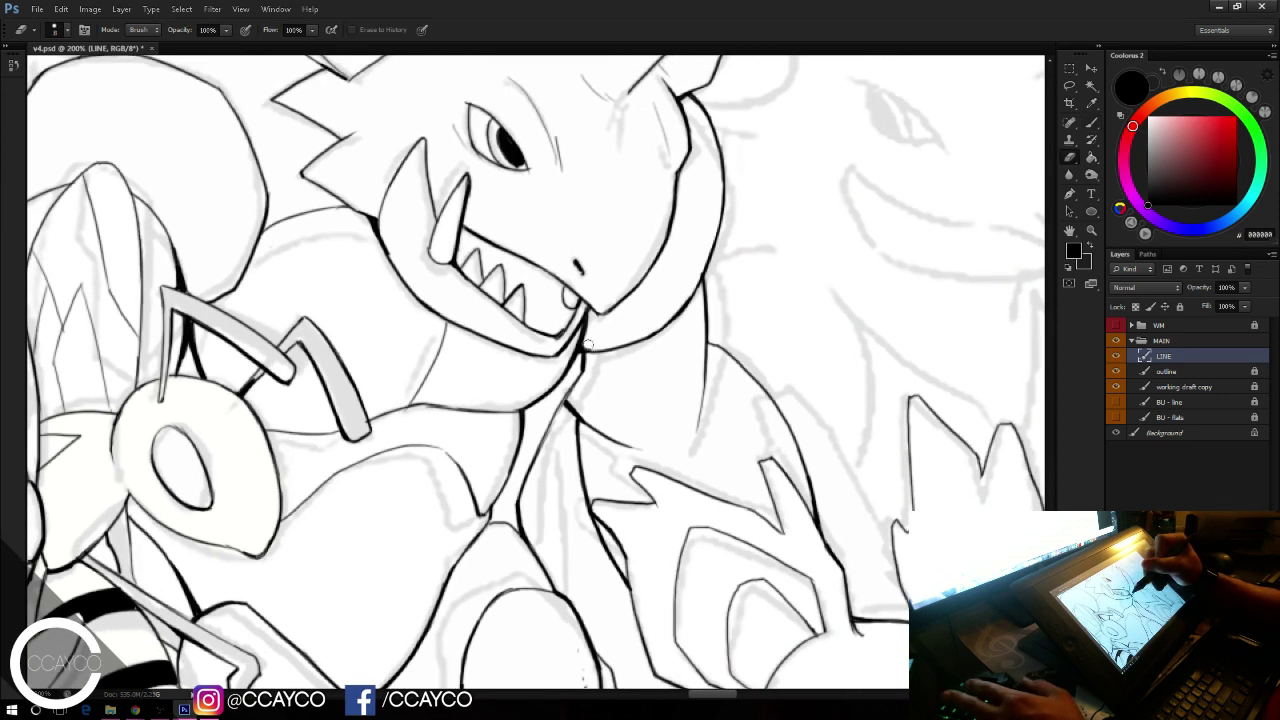
pyautogui.press('b')
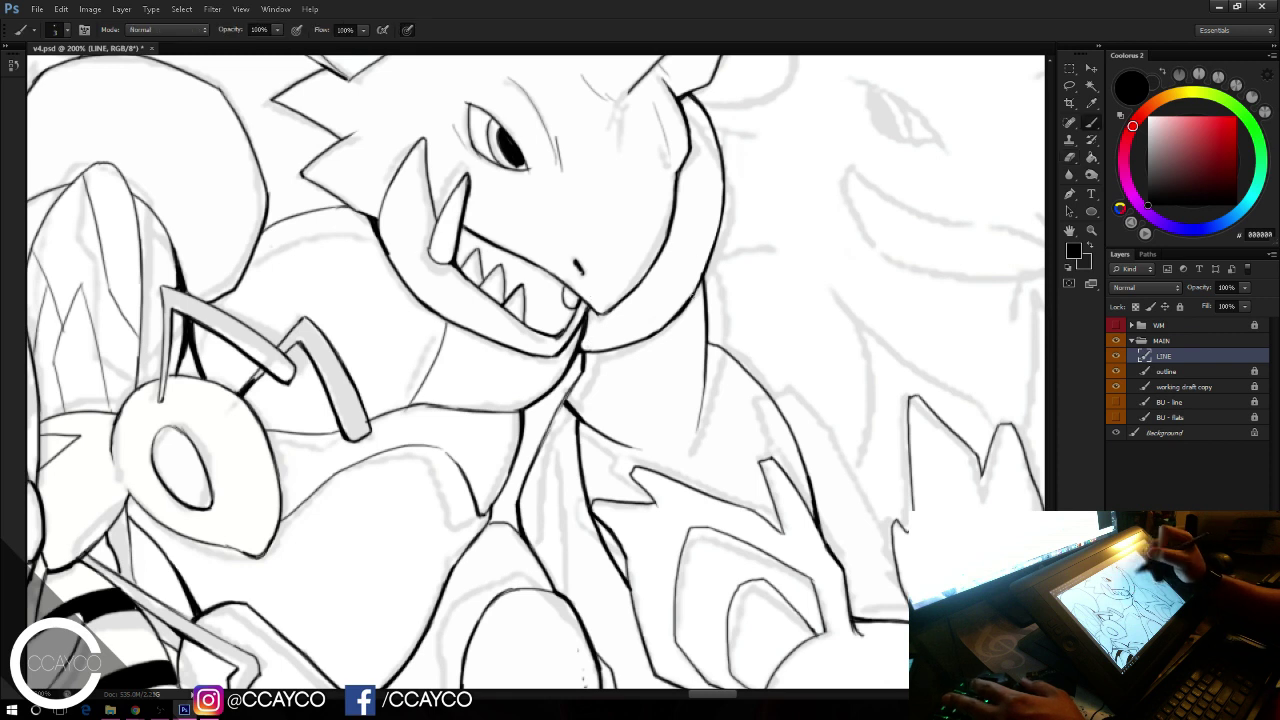
pyautogui.moveTo(702, 278); pyautogui.dragTo(657, 334)
pyautogui.press('e')
pyautogui.press('b')
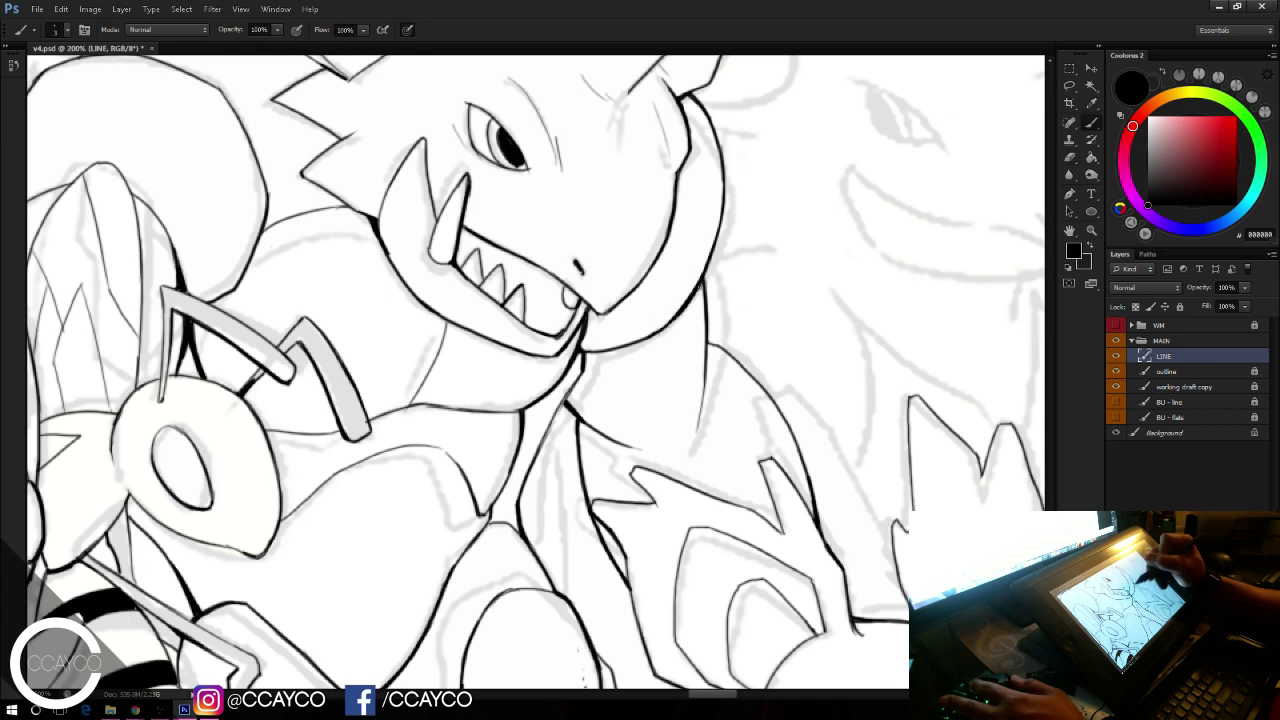
pyautogui.moveTo(702, 292); pyautogui.dragTo(706, 352)
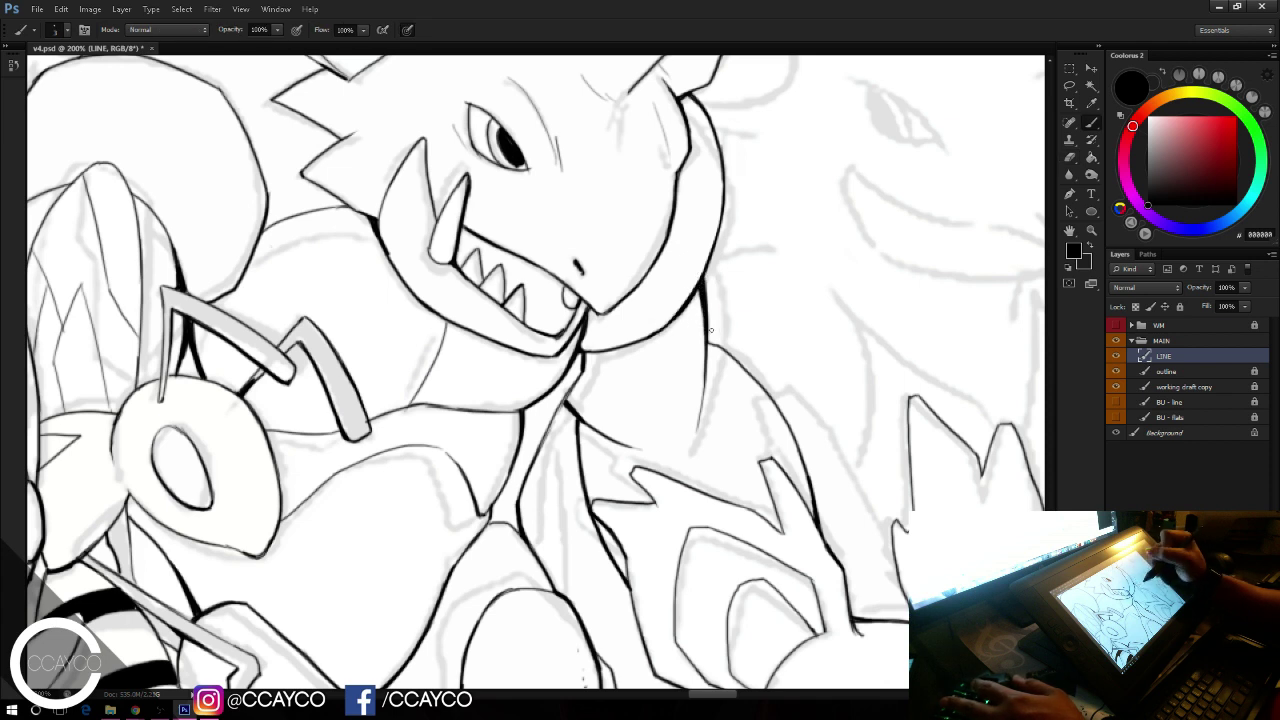
pyautogui.hotkey('ctrl', 's')
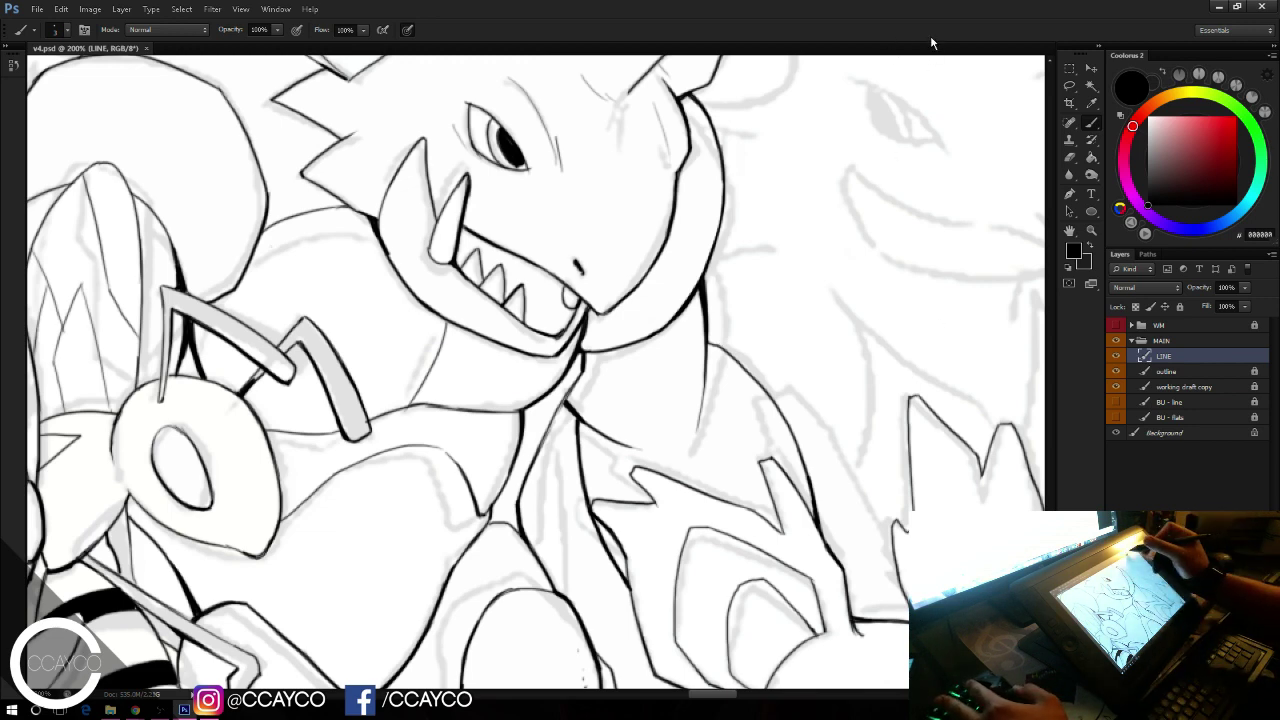
# Step: Ink the pointed almond-shaped eye outline of the second horned creature behind the first one
pyautogui.moveTo(928, 323); pyautogui.dragTo(575, 500)
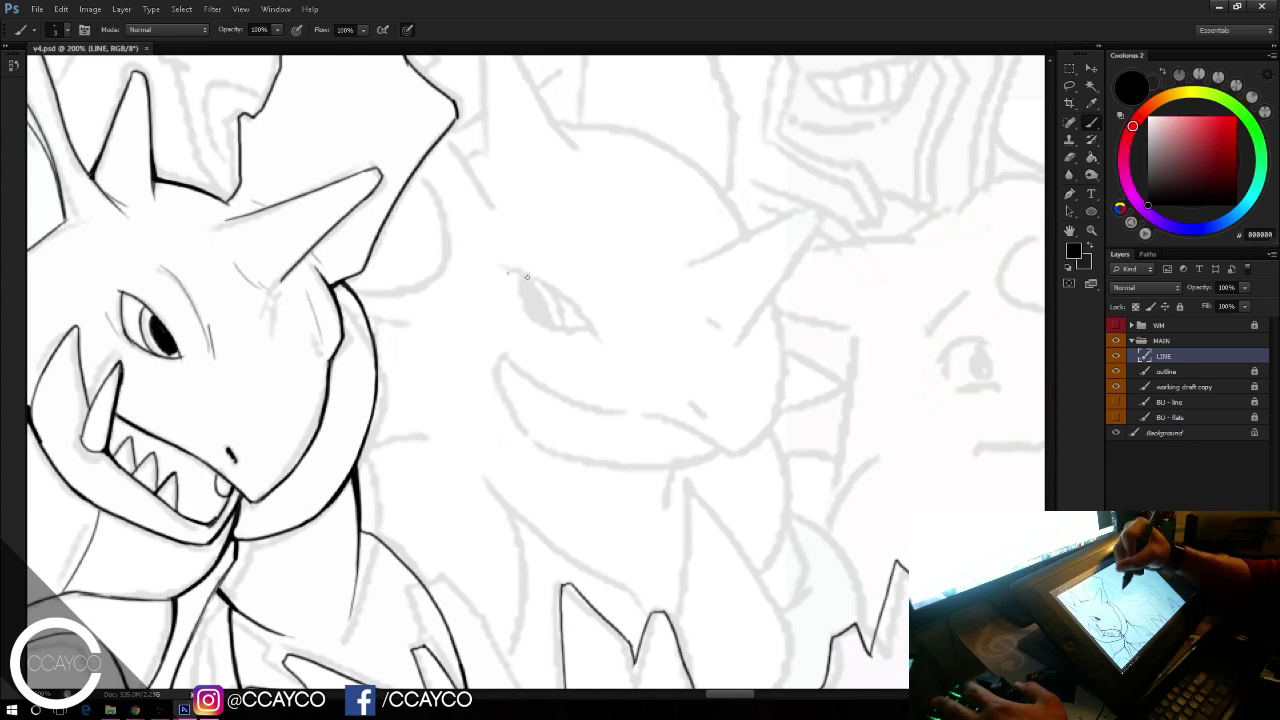
pyautogui.moveTo(510, 272)
pyautogui.mouseDown()
pyautogui.moveTo(608, 336)
pyautogui.moveTo(590, 328)
pyautogui.mouseUp()
pyautogui.hotkey('ctrl', 'z')
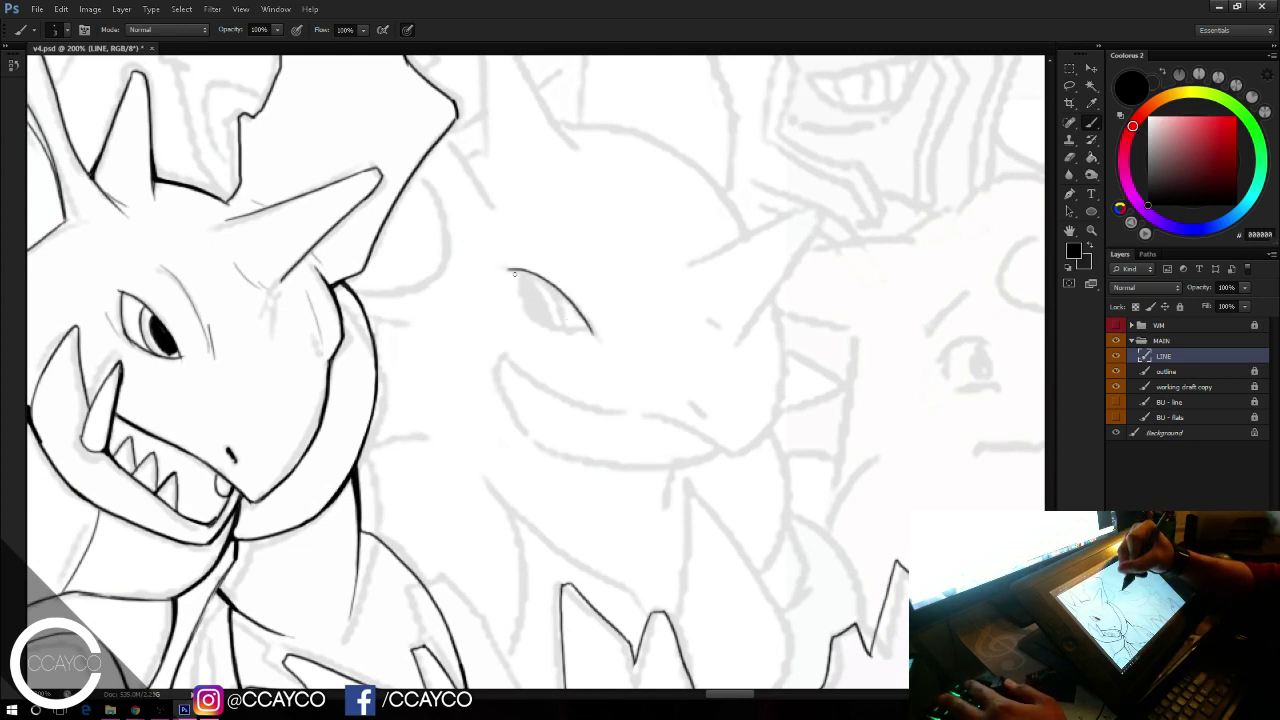
pyautogui.moveTo(515, 268); pyautogui.dragTo(552, 338)
pyautogui.hotkey('ctrl', 'z')
pyautogui.hotkey('ctrl', 'z')
pyautogui.moveTo(515, 268)
pyautogui.mouseDown()
pyautogui.moveTo(547, 337)
pyautogui.moveTo(524, 314)
pyautogui.moveTo(592, 330)
pyautogui.mouseUp()
pyautogui.press('e')
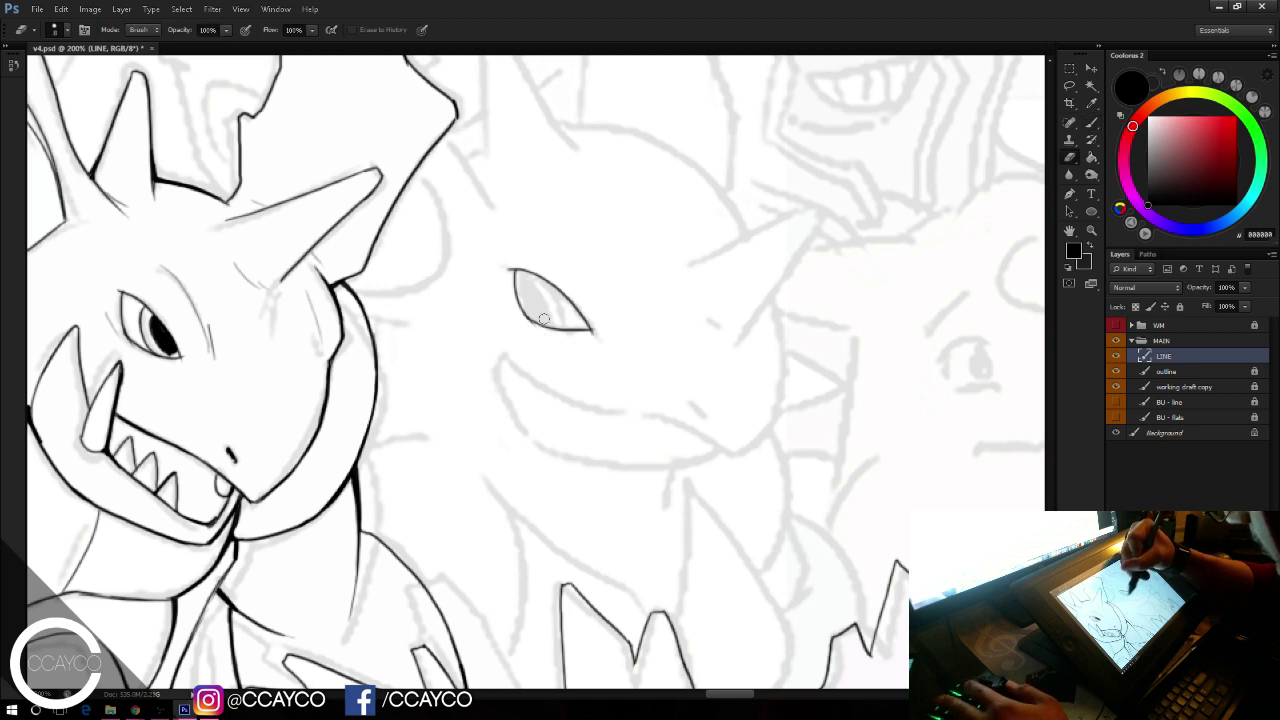
# Step: Ink the curved iris edge inside the second horned creature's eye and fill the pupil solid black
pyautogui.press('b')
pyautogui.moveTo(543, 280); pyautogui.dragTo(565, 328)
pyautogui.hotkey('ctrl', 'z')
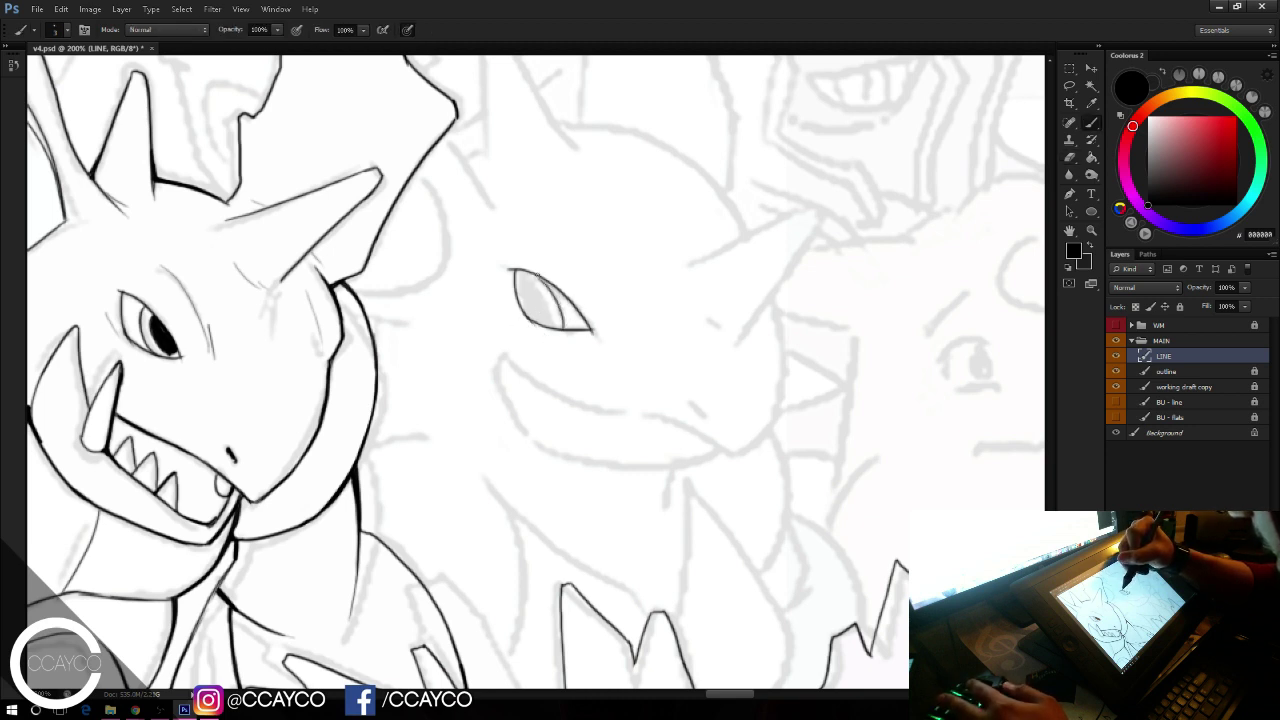
pyautogui.moveTo(544, 280); pyautogui.dragTo(564, 327)
pyautogui.hotkey('ctrl', 'z')
pyautogui.hotkey('ctrl', 'z')
pyautogui.moveTo(545, 279); pyautogui.dragTo(563, 329)
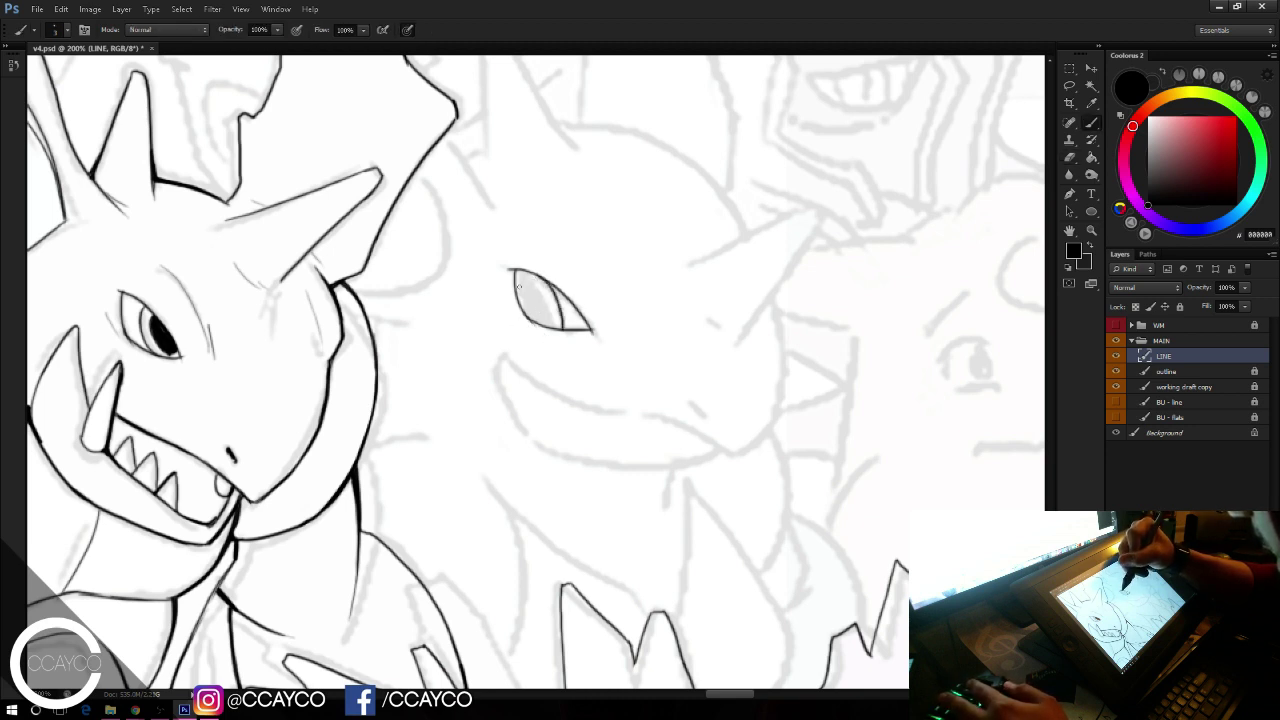
pyautogui.moveTo(518, 286)
pyautogui.mouseDown()
pyautogui.moveTo(550, 314)
pyautogui.moveTo(540, 300)
pyautogui.moveTo(522, 318)
pyautogui.moveTo(548, 326)
pyautogui.mouseUp()
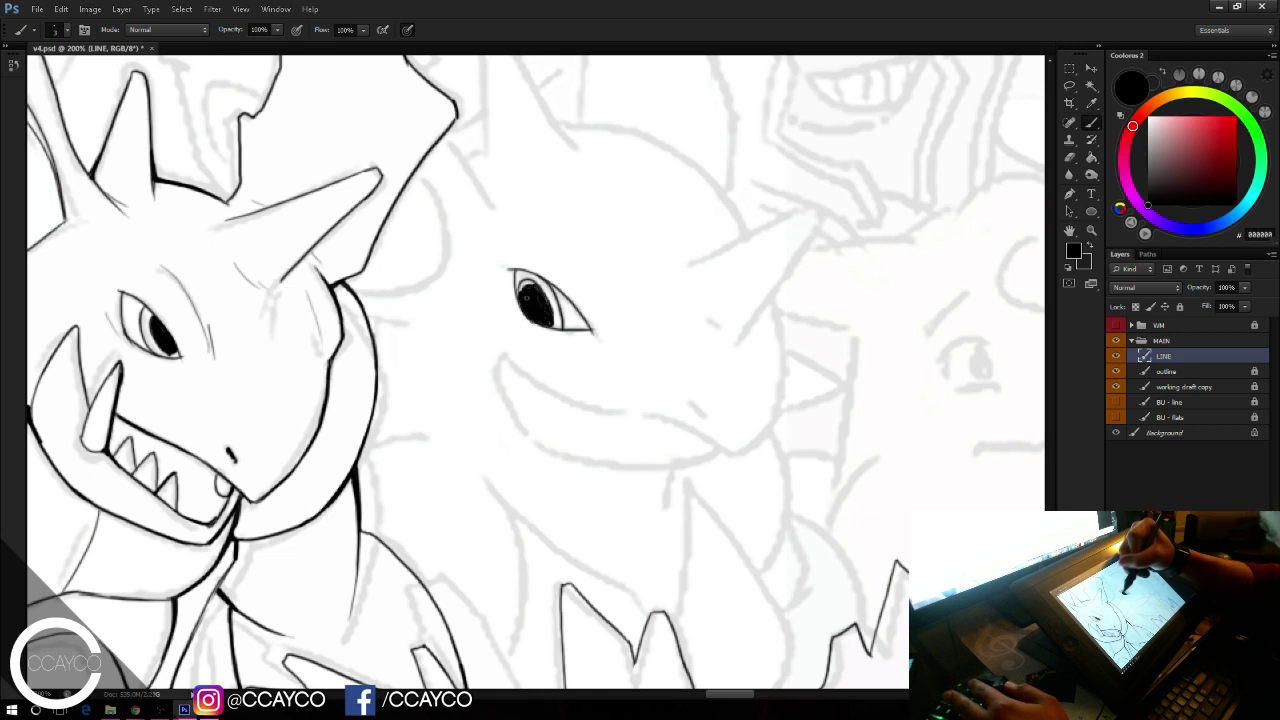
pyautogui.moveTo(522, 280); pyautogui.dragTo(534, 296)
# Step: Ink the second horned creature's brow line, its pointed nose horn with the base crease, and the snout edge below the horn
pyautogui.moveTo(569, 245); pyautogui.dragTo(612, 312)
pyautogui.moveTo(698, 313)
pyautogui.mouseDown()
pyautogui.moveTo(728, 330)
pyautogui.moveTo(812, 225)
pyautogui.mouseUp()
pyautogui.hotkey('ctrl', 'z')
pyautogui.moveTo(750, 330); pyautogui.dragTo(808, 236)
pyautogui.moveTo(701, 262)
pyautogui.mouseDown()
pyautogui.moveTo(795, 214)
pyautogui.moveTo(806, 244)
pyautogui.moveTo(788, 262)
pyautogui.moveTo(780, 382)
pyautogui.mouseUp()
pyautogui.hotkey('ctrl', 'z')
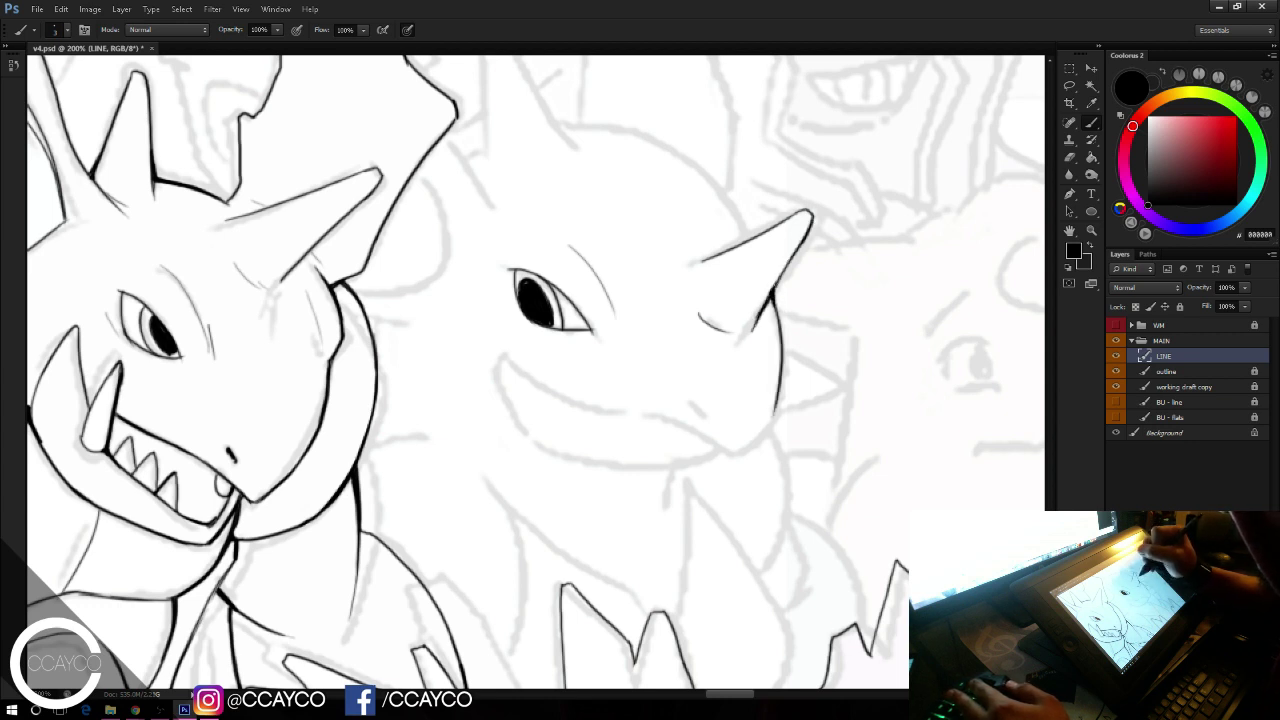
pyautogui.moveTo(769, 311); pyautogui.dragTo(757, 323)
pyautogui.hotkey('ctrl', 'z')
pyautogui.moveTo(791, 259)
pyautogui.mouseDown()
pyautogui.moveTo(773, 297)
pyautogui.moveTo(799, 244)
pyautogui.mouseUp()
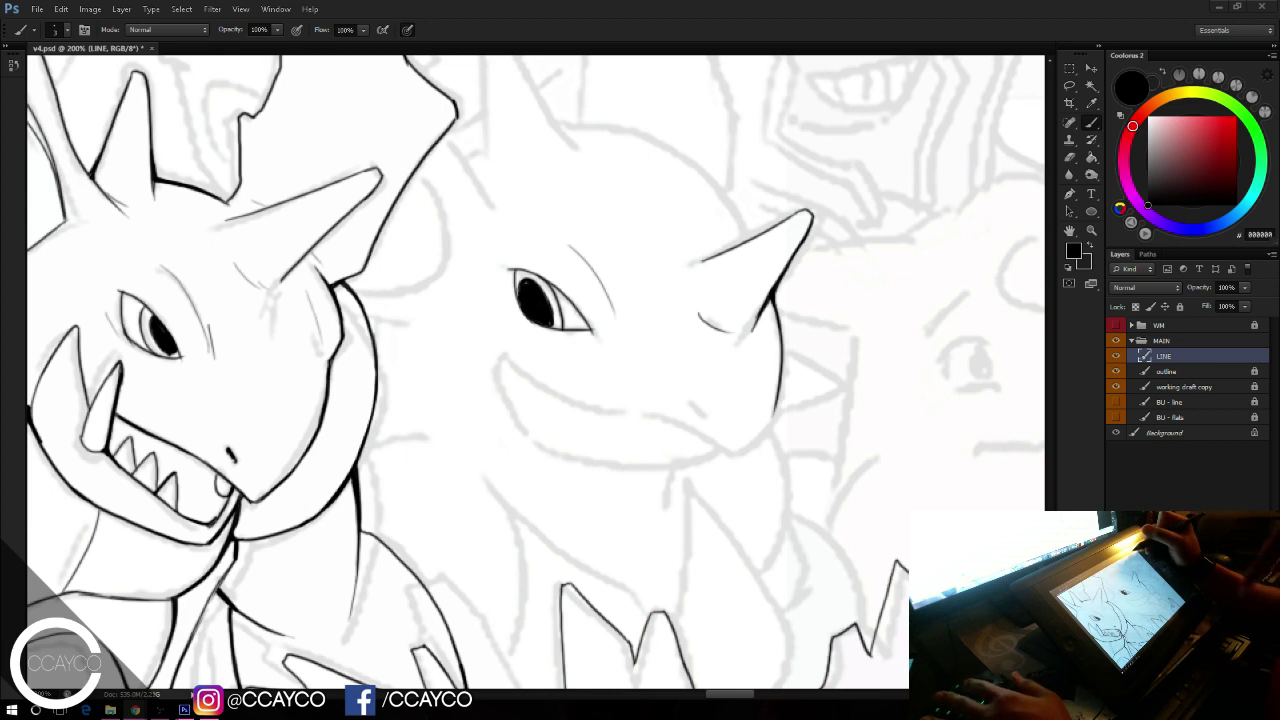
pyautogui.press('e')
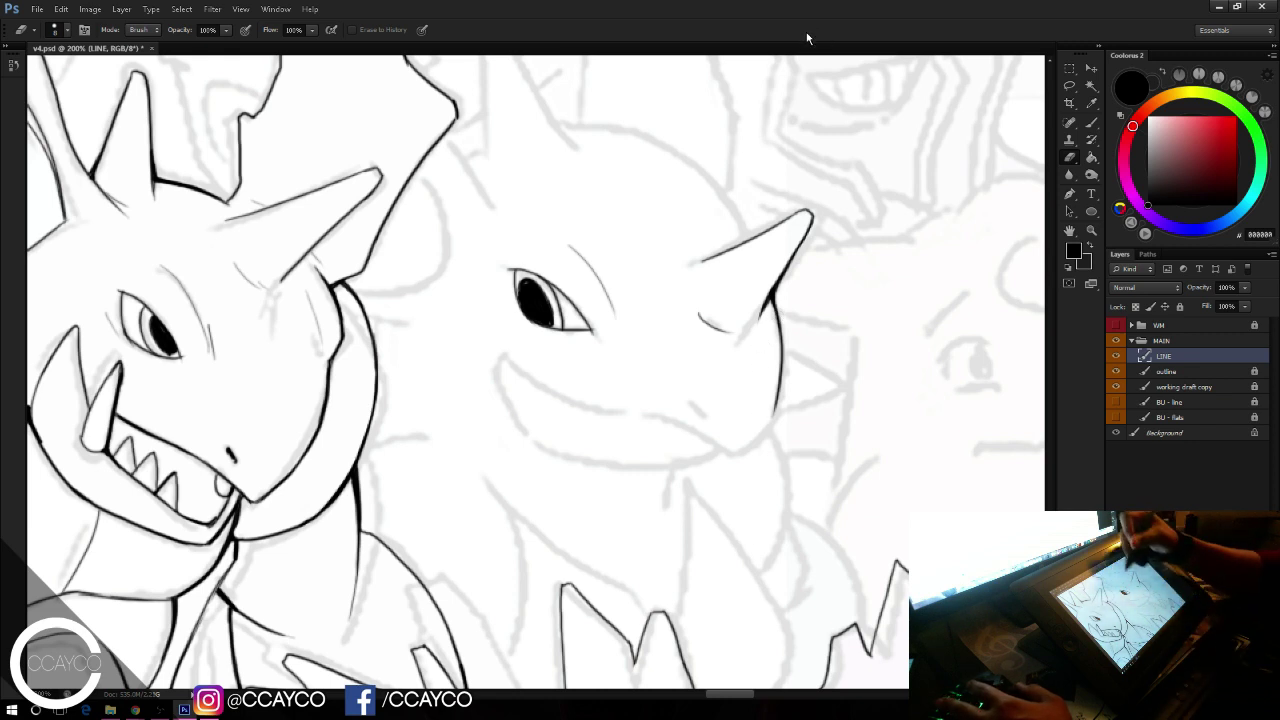
# Step: Ink the second horned creature's short nostril mark and the curved upper mouth line starting at the mouth corner
pyautogui.press('b')
pyautogui.moveTo(695, 406); pyautogui.dragTo(705, 414)
pyautogui.moveTo(504, 354); pyautogui.dragTo(632, 413)
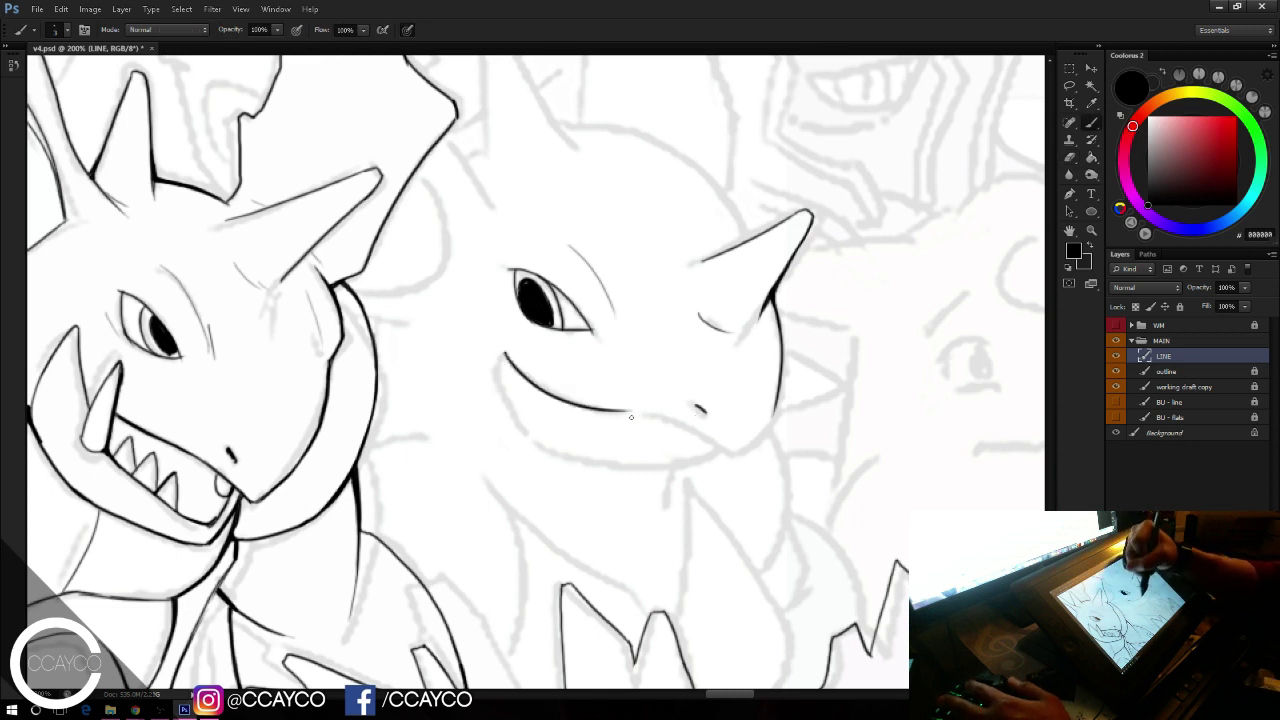
pyautogui.hotkey('ctrl', 'z')
pyautogui.moveTo(504, 355)
pyautogui.mouseDown()
pyautogui.moveTo(620, 415)
pyautogui.moveTo(705, 436)
pyautogui.mouseUp()
pyautogui.hotkey('ctrl', 'z')
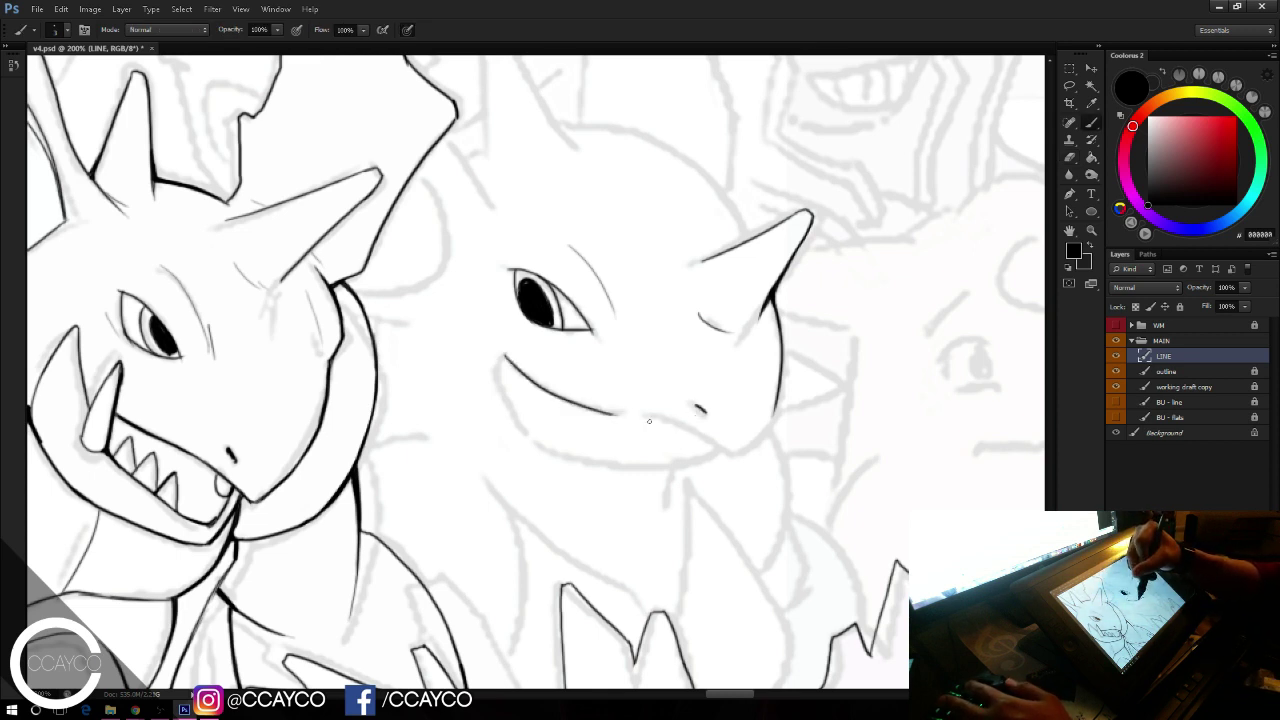
# Step: Extend the second horned creature's mouth line to the snout tip and join it to the front snout edge
pyautogui.moveTo(608, 413)
pyautogui.mouseDown()
pyautogui.moveTo(731, 457)
pyautogui.moveTo(773, 425)
pyautogui.moveTo(778, 398)
pyautogui.mouseUp()
pyautogui.hotkey('ctrl', 'z')
pyautogui.moveTo(757, 441); pyautogui.dragTo(779, 402)
pyautogui.press('e')
pyautogui.press('b')
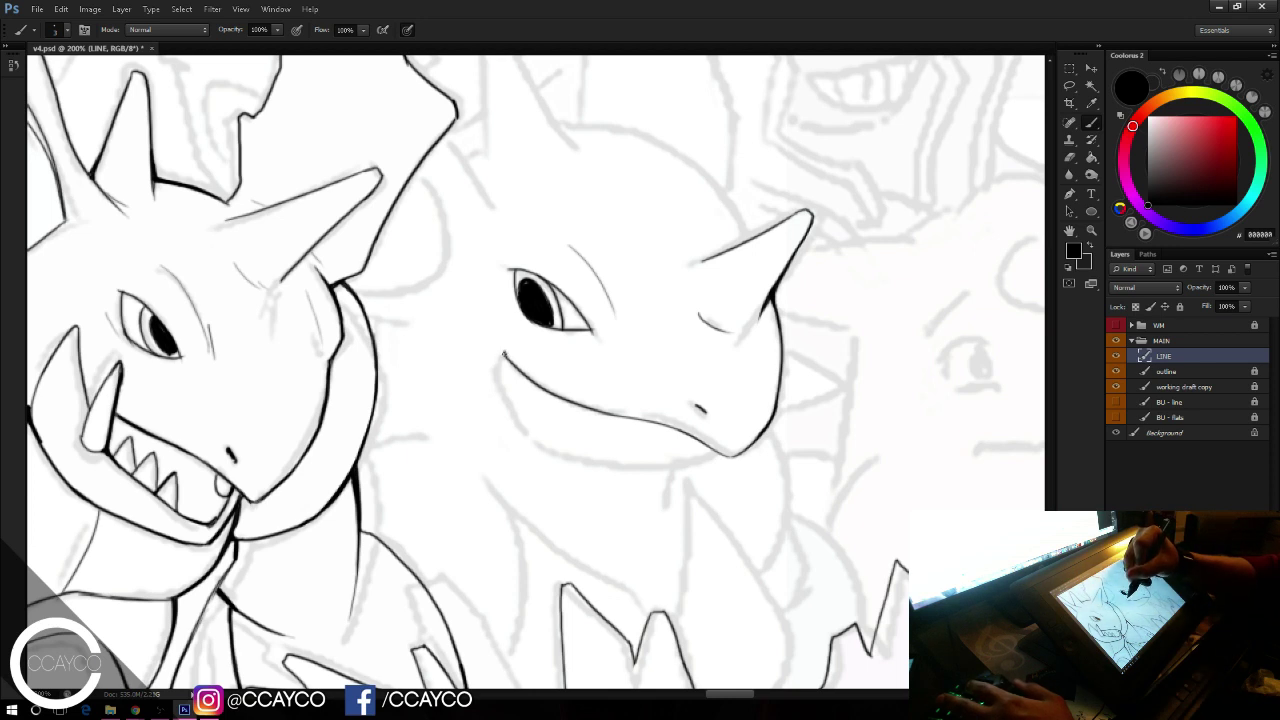
# Step: Ink the second horned creature's lower jaw curve from the mouth corner down along the underside of the jaw
pyautogui.moveTo(503, 354)
pyautogui.mouseDown()
pyautogui.moveTo(537, 447)
pyautogui.moveTo(609, 467)
pyautogui.mouseUp()
pyautogui.hotkey('ctrl', 'z')
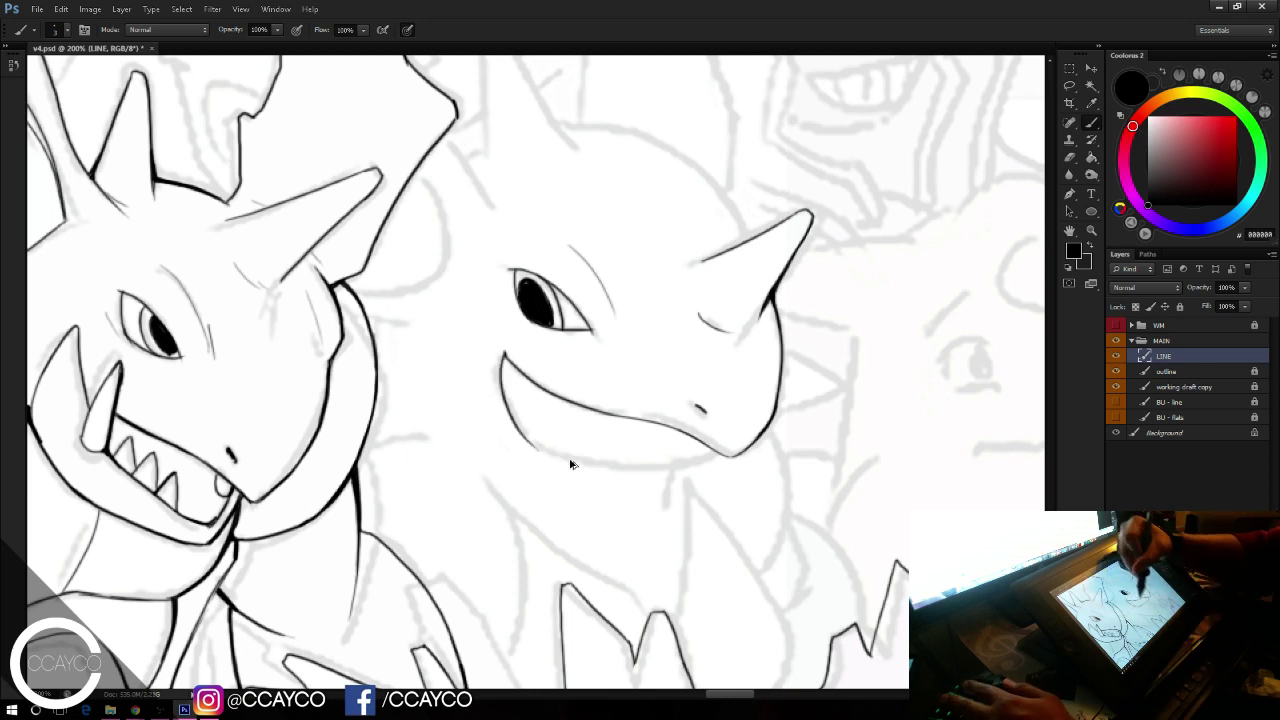
pyautogui.moveTo(511, 414)
pyautogui.mouseDown()
pyautogui.moveTo(530, 438)
pyautogui.moveTo(634, 470)
pyautogui.moveTo(531, 448)
pyautogui.moveTo(508, 414)
pyautogui.moveTo(612, 470)
pyautogui.moveTo(692, 469)
pyautogui.mouseUp()
pyautogui.press('e')
pyautogui.press('b')
pyautogui.hotkey('ctrl', 'z')
# Step: Refine the front part of the lower jaw line with repeated strokes so it meets the mouth line near the snout tip
pyautogui.moveTo(606, 470); pyautogui.dragTo(714, 454)
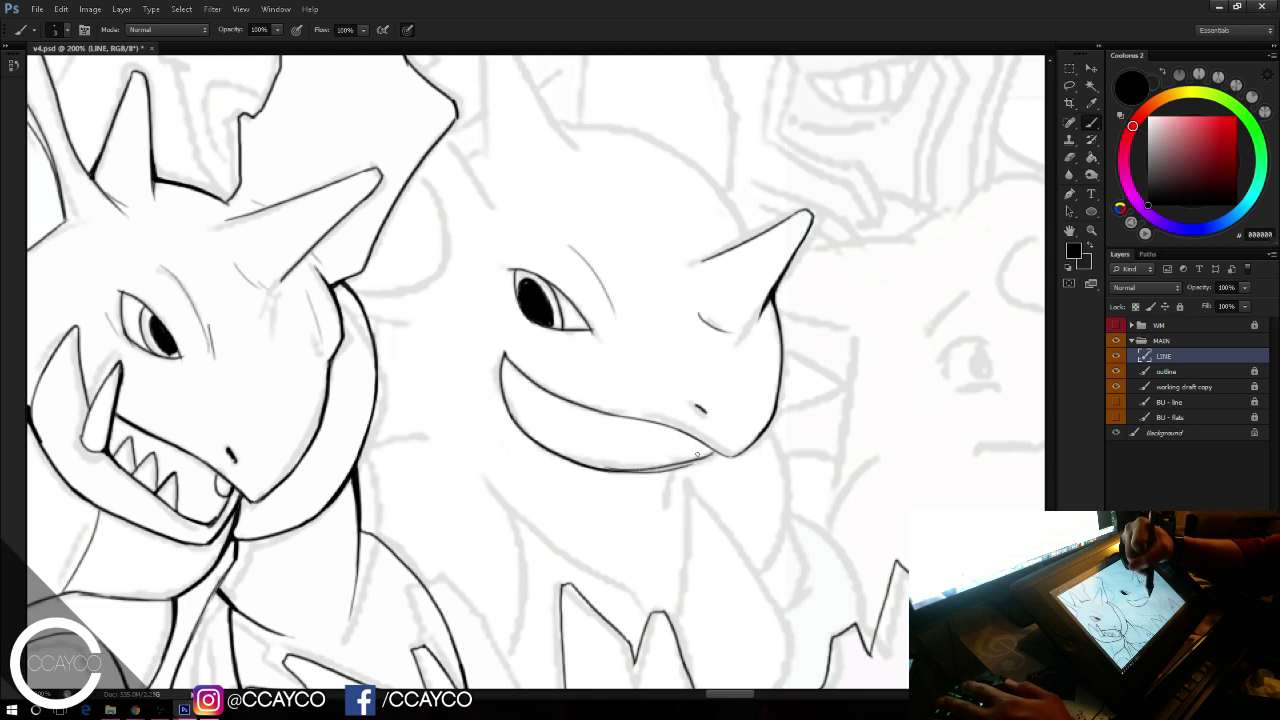
pyautogui.hotkey('ctrl', 'z')
pyautogui.moveTo(618, 472); pyautogui.dragTo(707, 459)
pyautogui.hotkey('ctrl', 'z')
pyautogui.hotkey('ctrl', 'z')
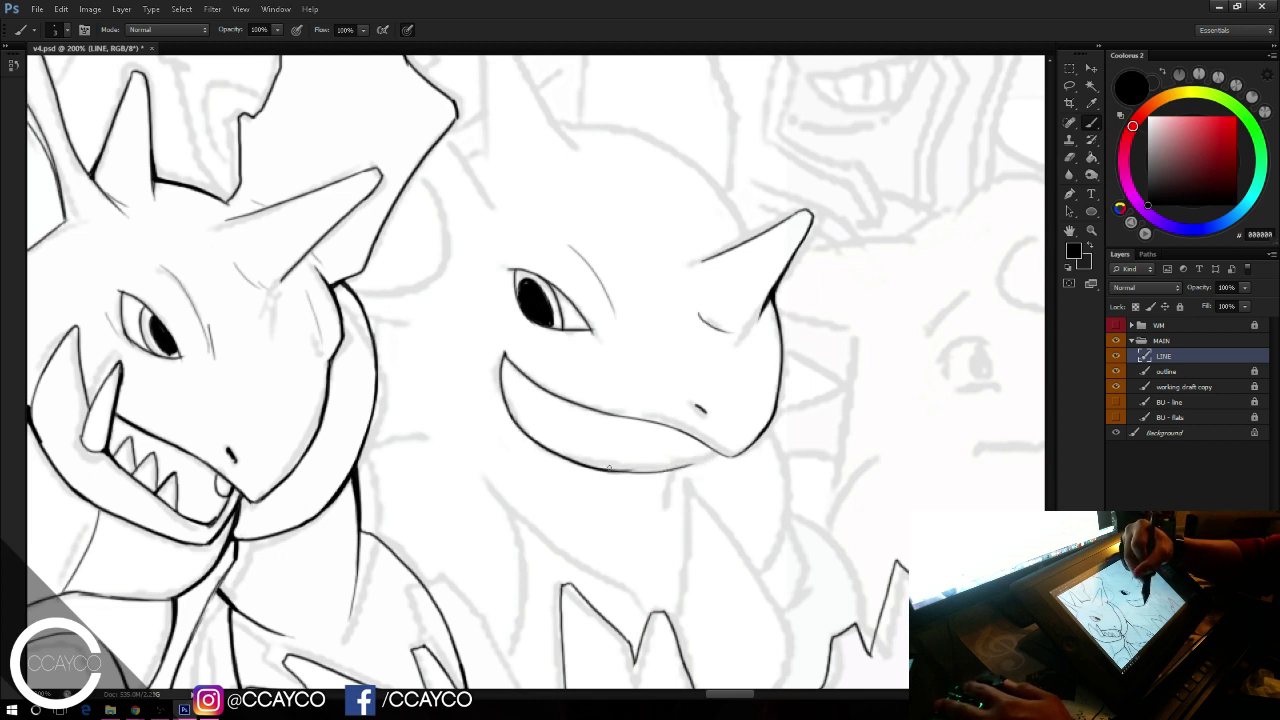
pyautogui.moveTo(609, 470); pyautogui.dragTo(713, 452)
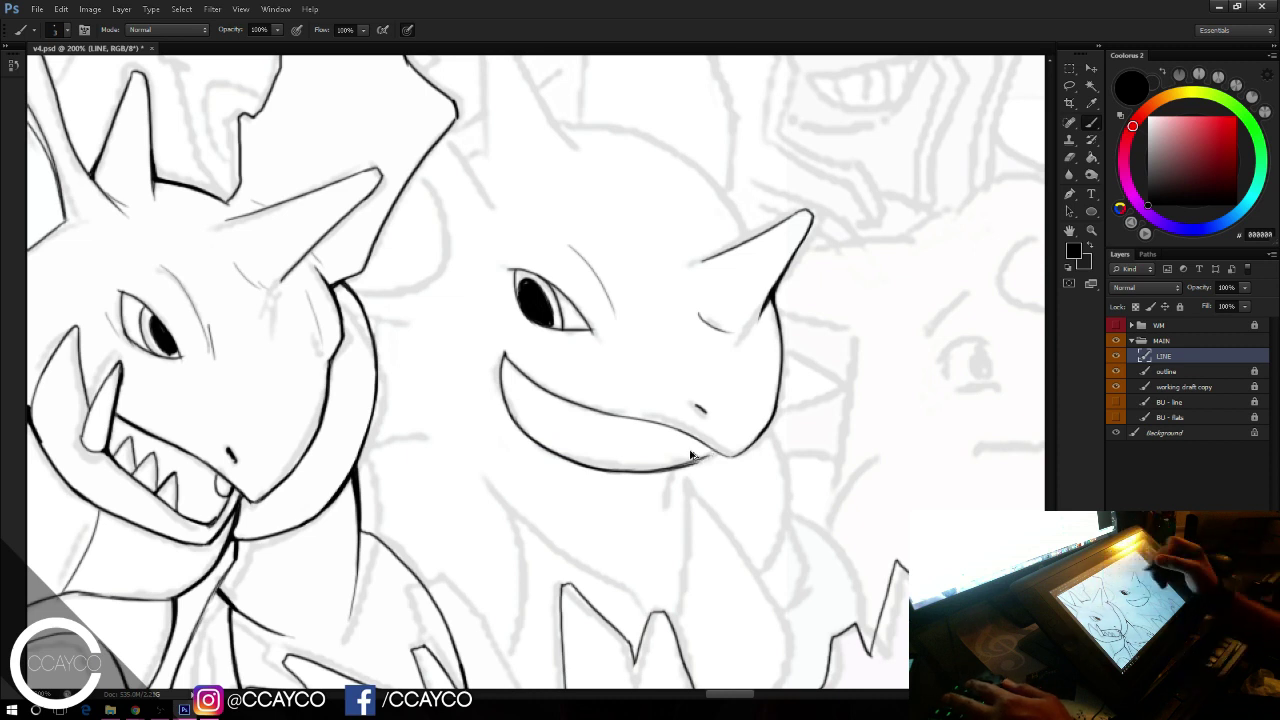
pyautogui.hotkey('ctrl', 'z')
pyautogui.moveTo(632, 471); pyautogui.dragTo(717, 453)
pyautogui.hotkey('ctrl', 'z')
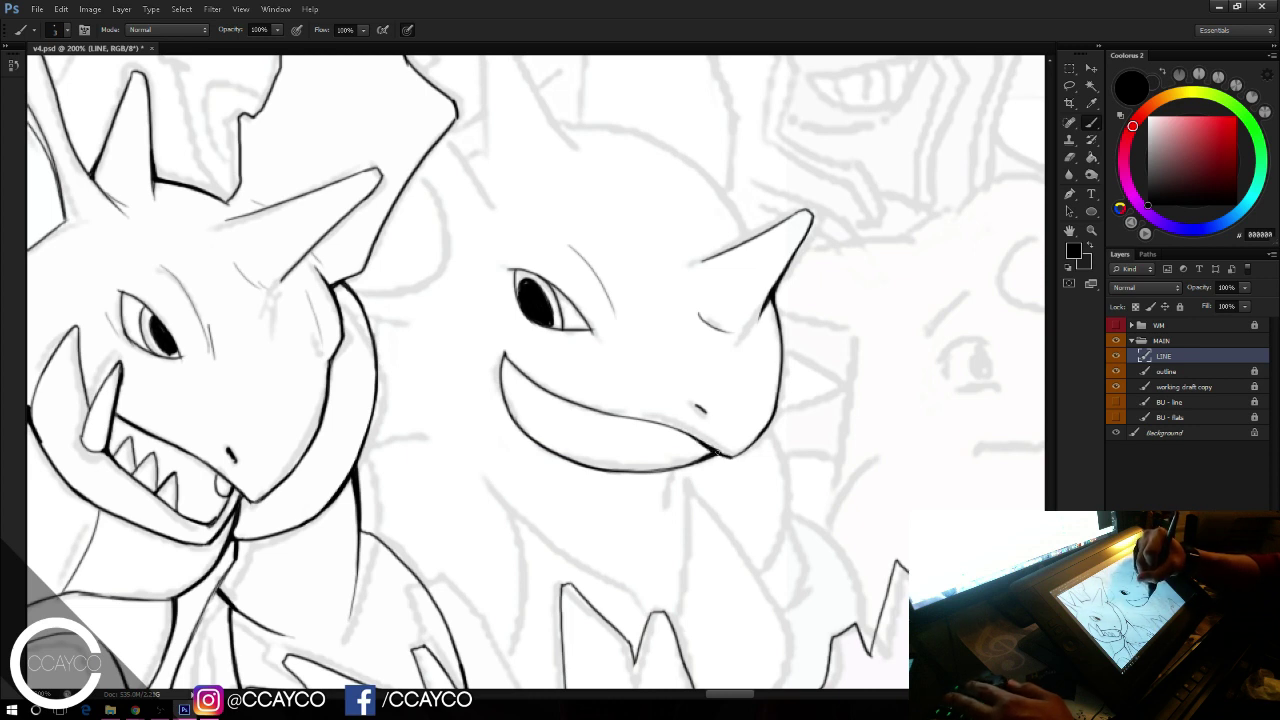
# Step: Clean up the line at the snout tip and ink a short tapered throat crease below the second horned creature's jaw
pyautogui.press('e')
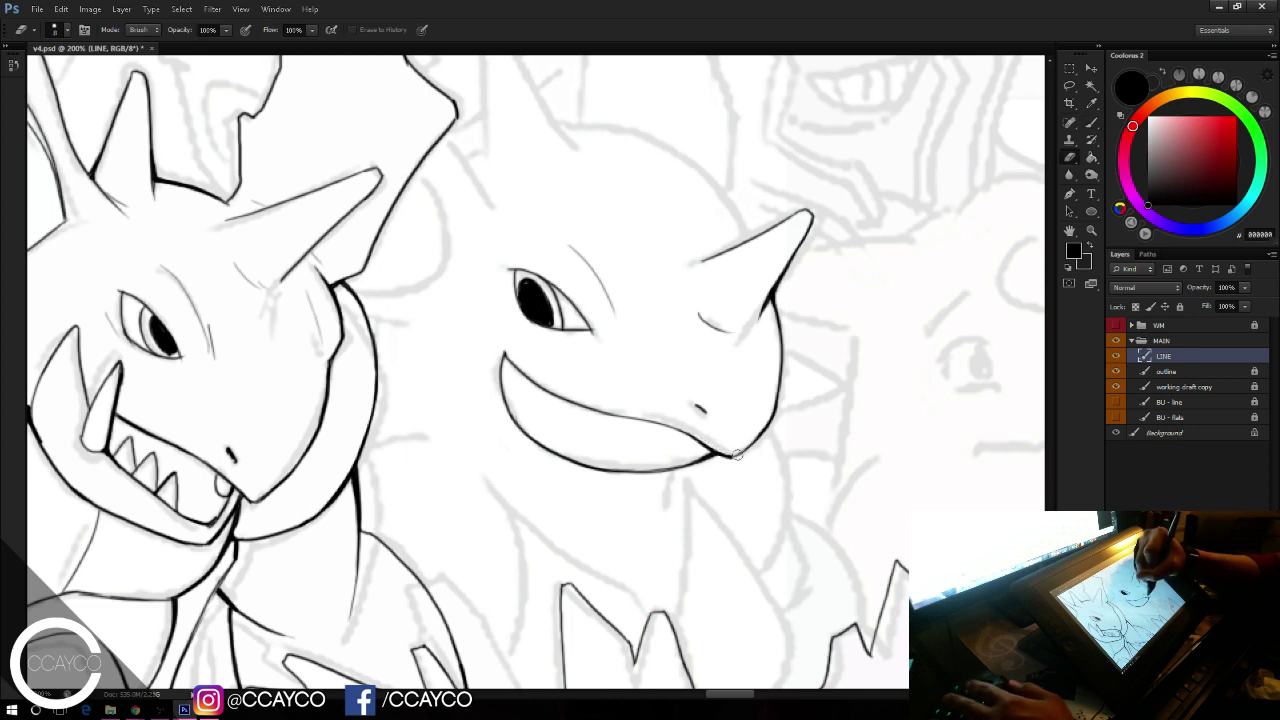
pyautogui.moveTo(727, 450); pyautogui.dragTo(735, 456)
pyautogui.press('b')
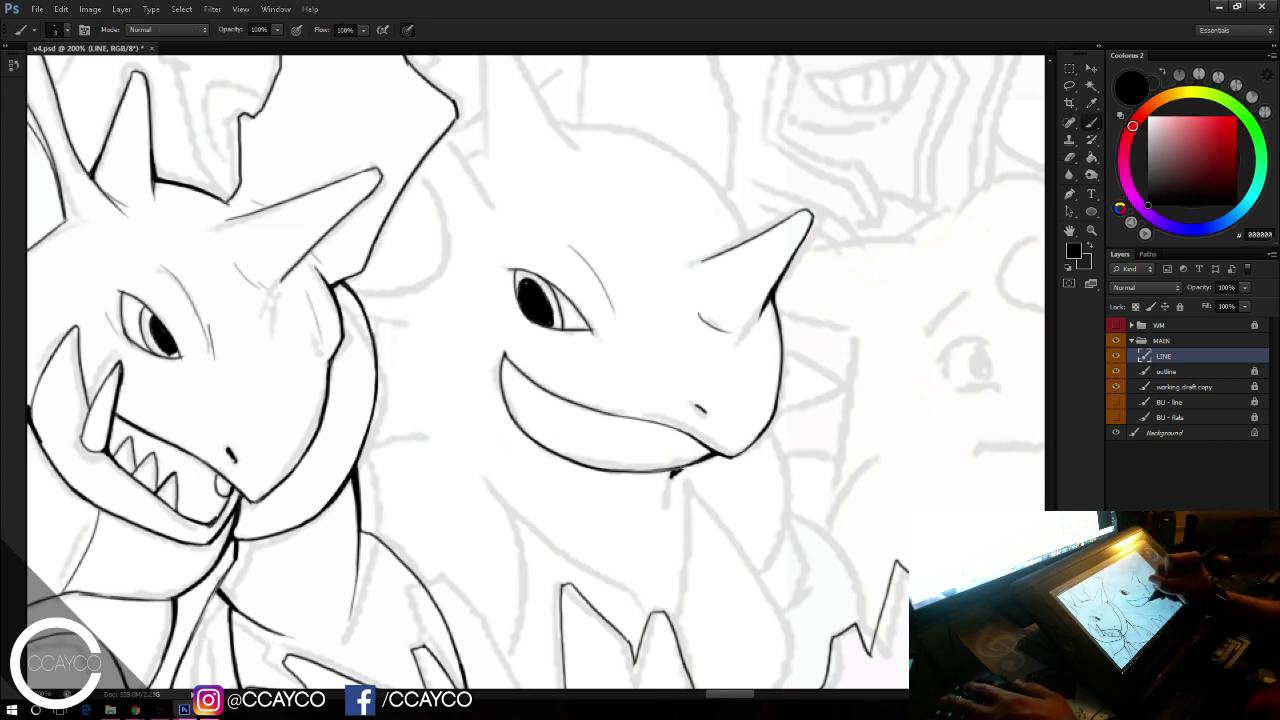
pyautogui.moveTo(677, 468); pyautogui.dragTo(665, 502)
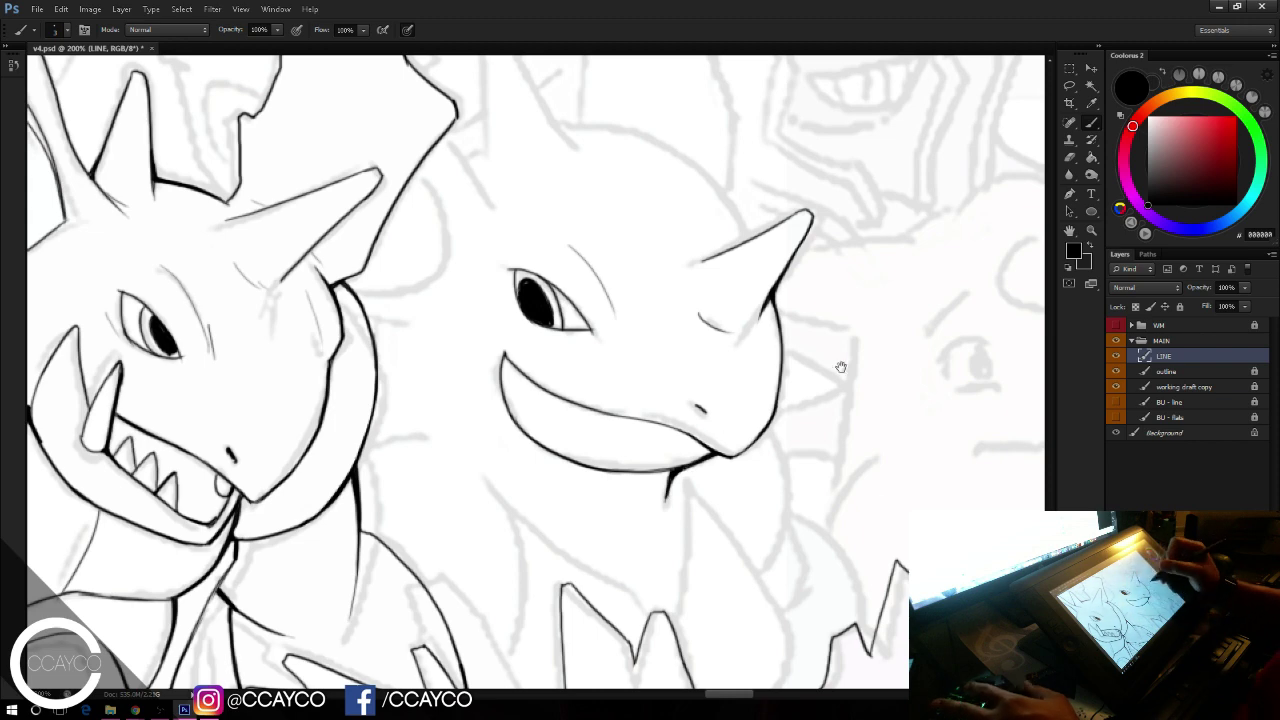
# Step: Ink the rounded ear outline between the first creature's frill and the second horned creature's head
pyautogui.moveTo(838, 360); pyautogui.dragTo(882, 383)
pyautogui.moveTo(538, 253); pyautogui.dragTo(616, 269)
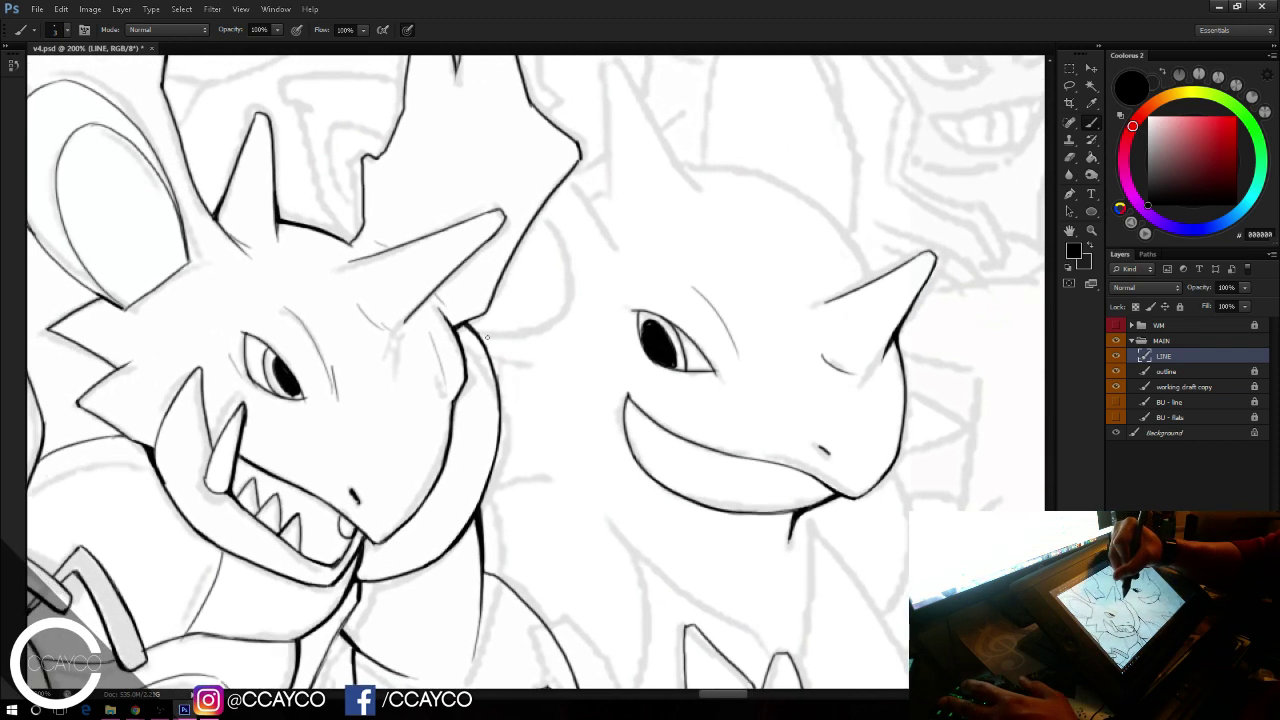
pyautogui.moveTo(538, 216); pyautogui.dragTo(571, 308)
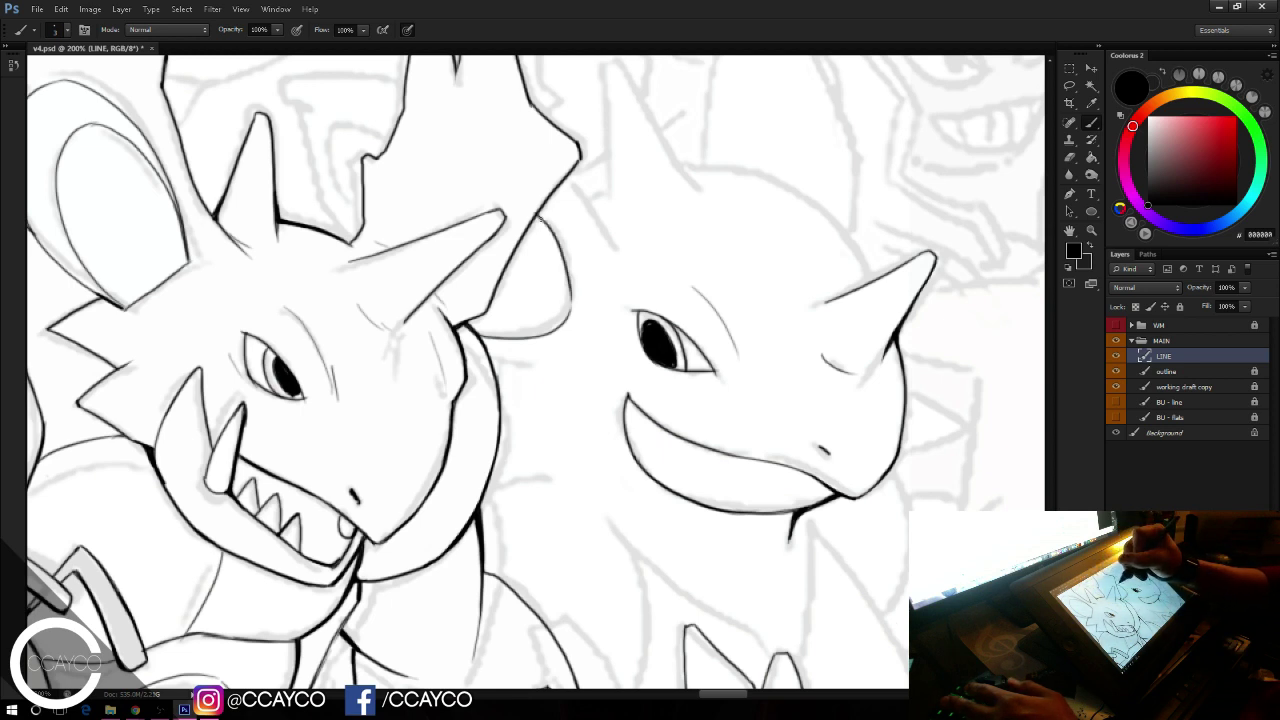
# Step: Ink the line behind the smiling horned creature's head and the short neck crease beside the fanged creature's jaw
pyautogui.moveTo(538, 216); pyautogui.dragTo(562, 248)
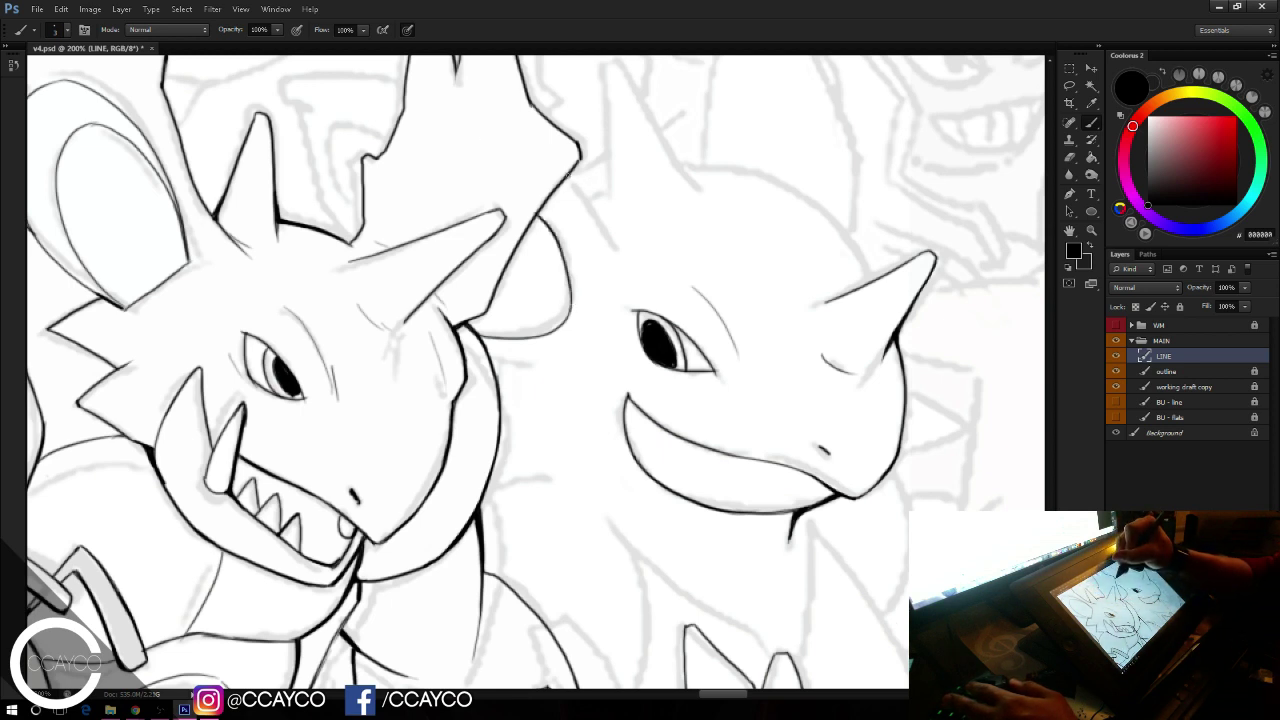
pyautogui.moveTo(570, 177); pyautogui.dragTo(619, 259)
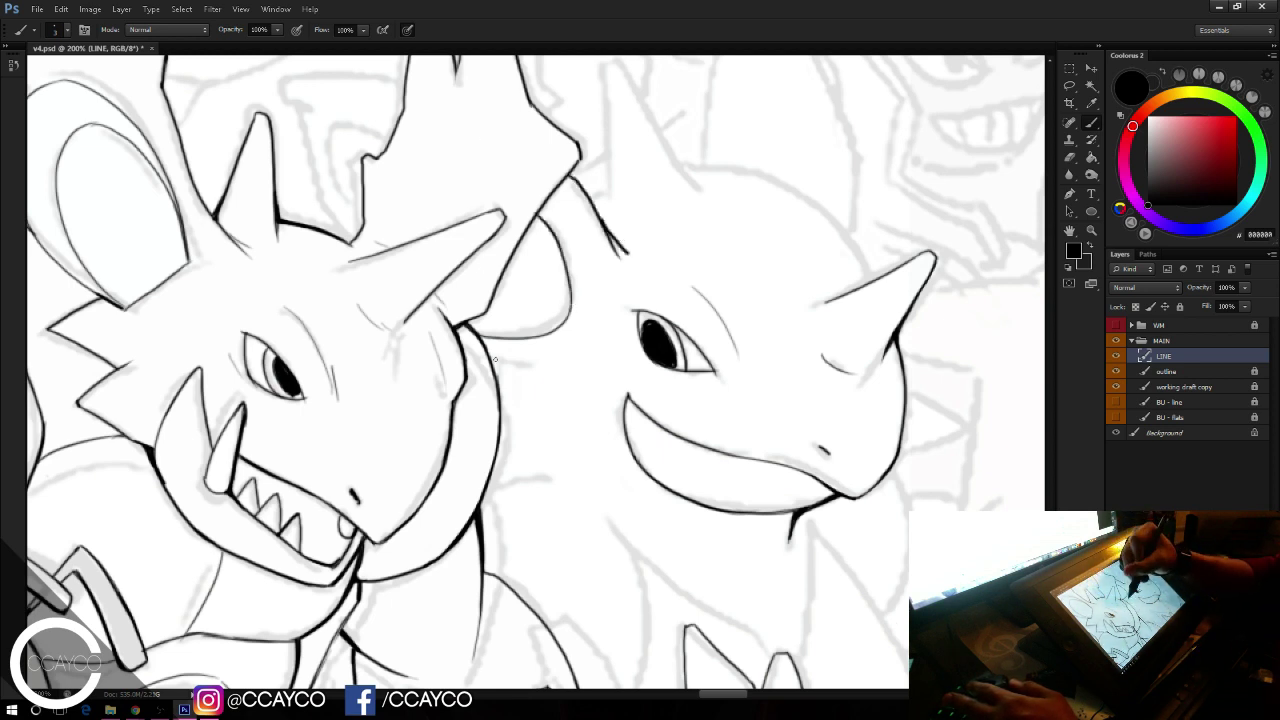
pyautogui.moveTo(493, 366); pyautogui.dragTo(556, 378)
# Step: Ink the inner and outer contours of the far ear visible between the fanged creature's head spike and spiky near ear
pyautogui.moveTo(695, 252); pyautogui.dragTo(786, 382)
pyautogui.moveTo(450, 356)
pyautogui.mouseDown()
pyautogui.moveTo(437, 243)
pyautogui.moveTo(490, 260)
pyautogui.mouseUp()
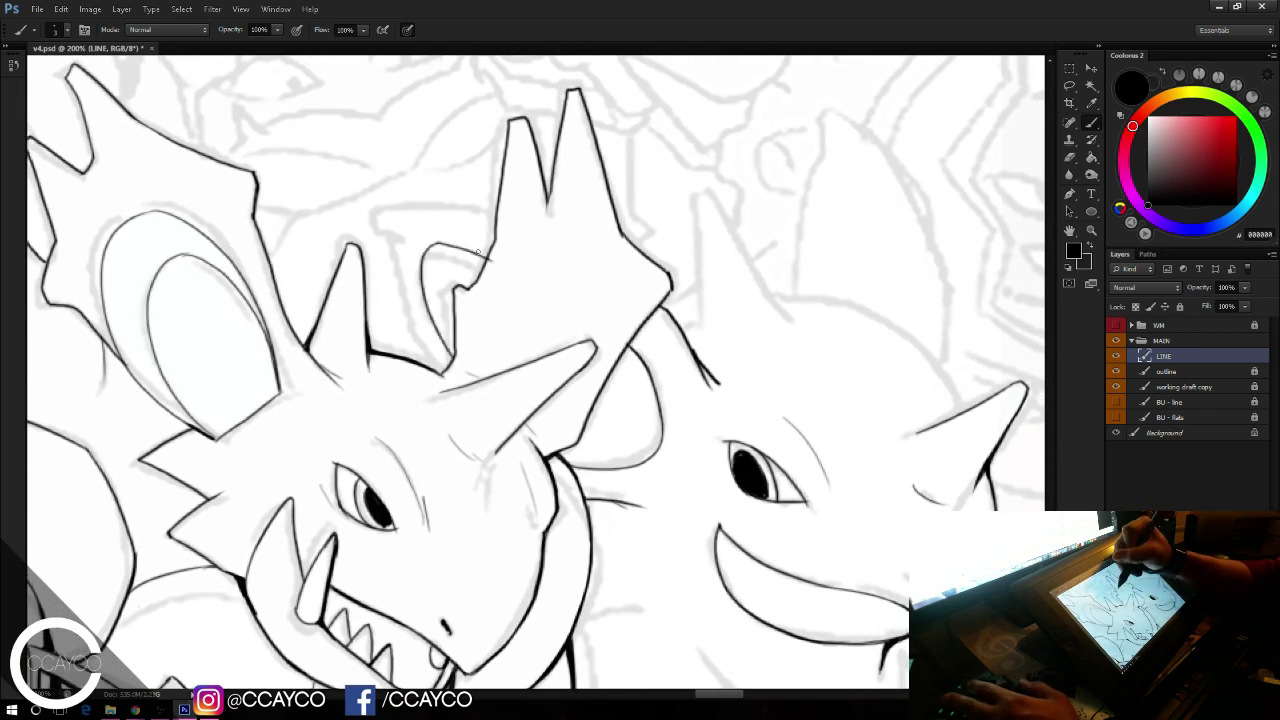
pyautogui.press('e')
pyautogui.press('b')
pyautogui.moveTo(445, 370)
pyautogui.mouseDown()
pyautogui.moveTo(417, 334)
pyautogui.moveTo(383, 211)
pyautogui.moveTo(490, 212)
pyautogui.mouseUp()
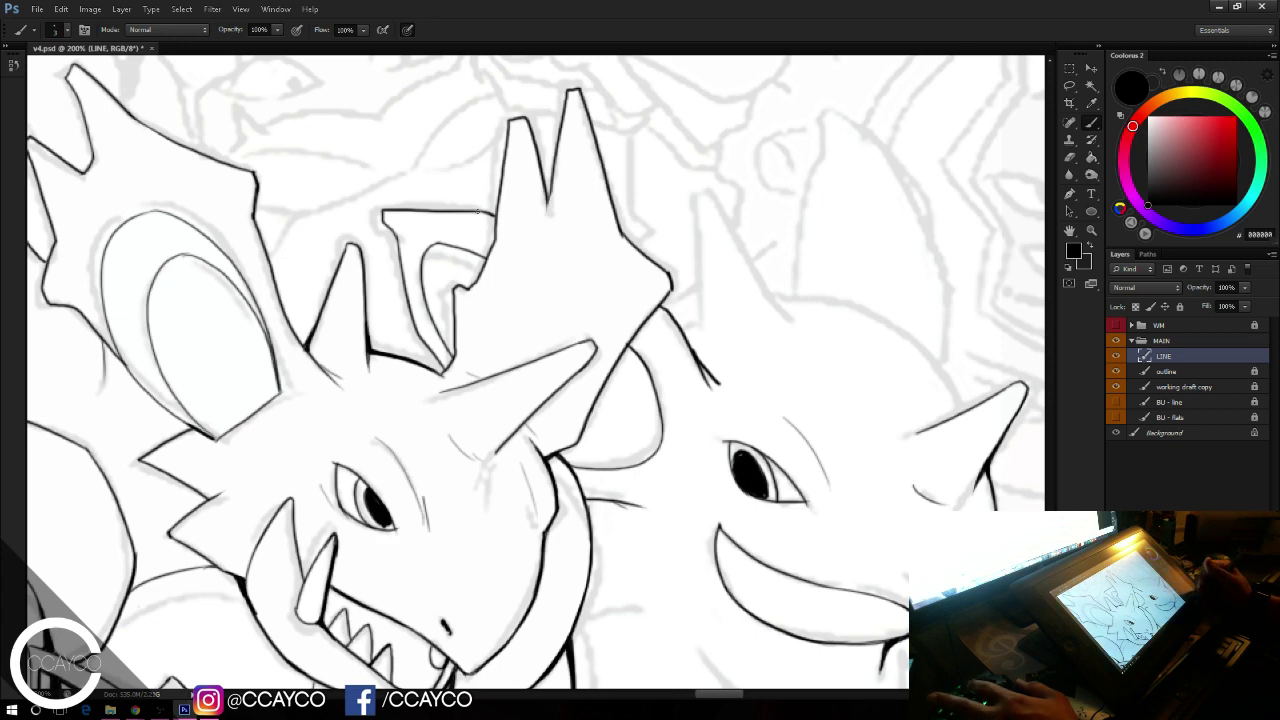
# Step: Ink both sides of the tall pointed spike on top of the smiling creature's head, following the draft
pyautogui.moveTo(891, 548)
pyautogui.mouseDown()
pyautogui.moveTo(774, 554)
pyautogui.moveTo(748, 534)
pyautogui.mouseUp()
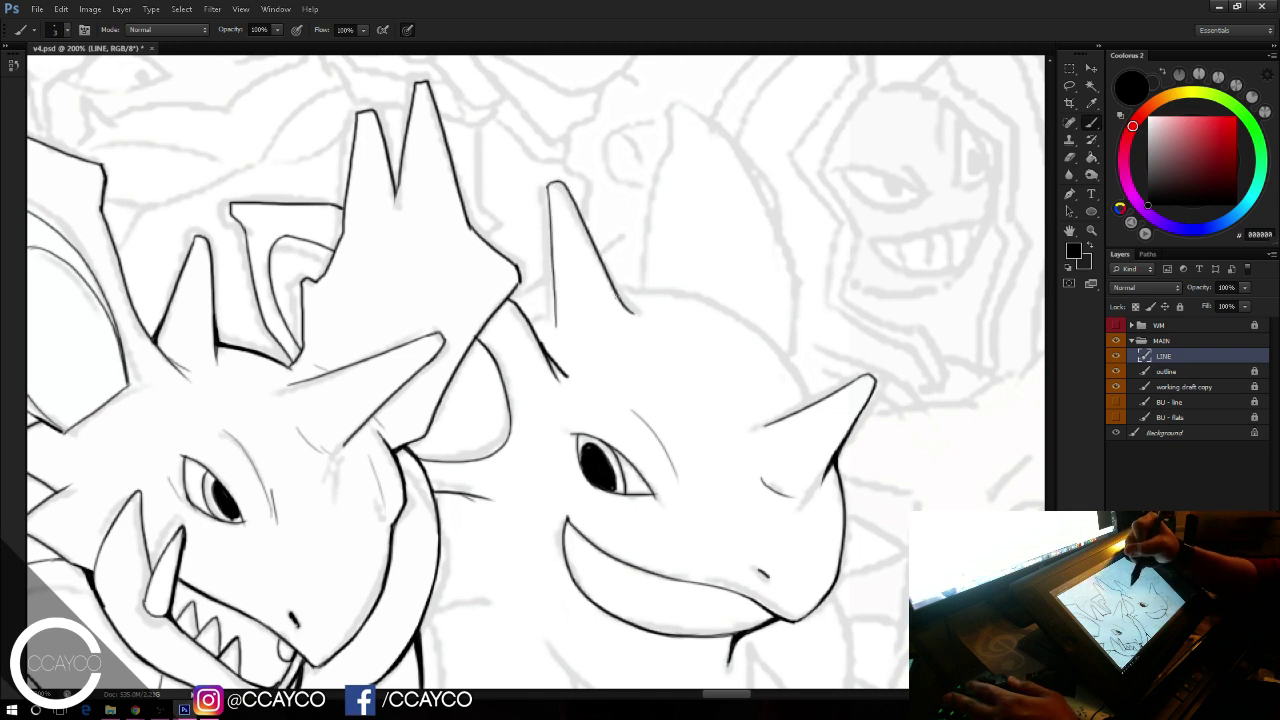
pyautogui.moveTo(548, 198)
pyautogui.mouseDown()
pyautogui.moveTo(563, 183)
pyautogui.moveTo(639, 320)
pyautogui.moveTo(553, 290)
pyautogui.mouseUp()
pyautogui.hotkey('ctrl', 'z')
pyautogui.moveTo(547, 190)
pyautogui.mouseDown()
pyautogui.moveTo(560, 349)
pyautogui.moveTo(564, 328)
pyautogui.mouseUp()
pyautogui.press('e')
pyautogui.press('b')
pyautogui.press('e')
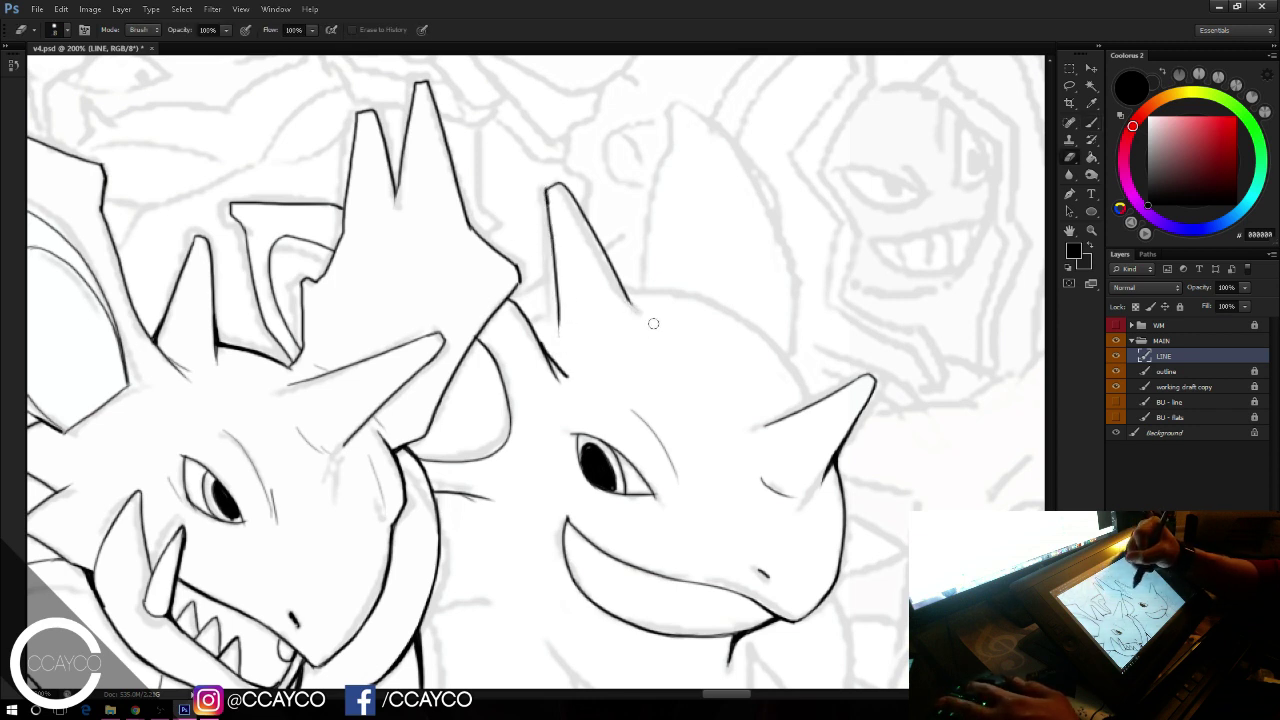
pyautogui.press('b')
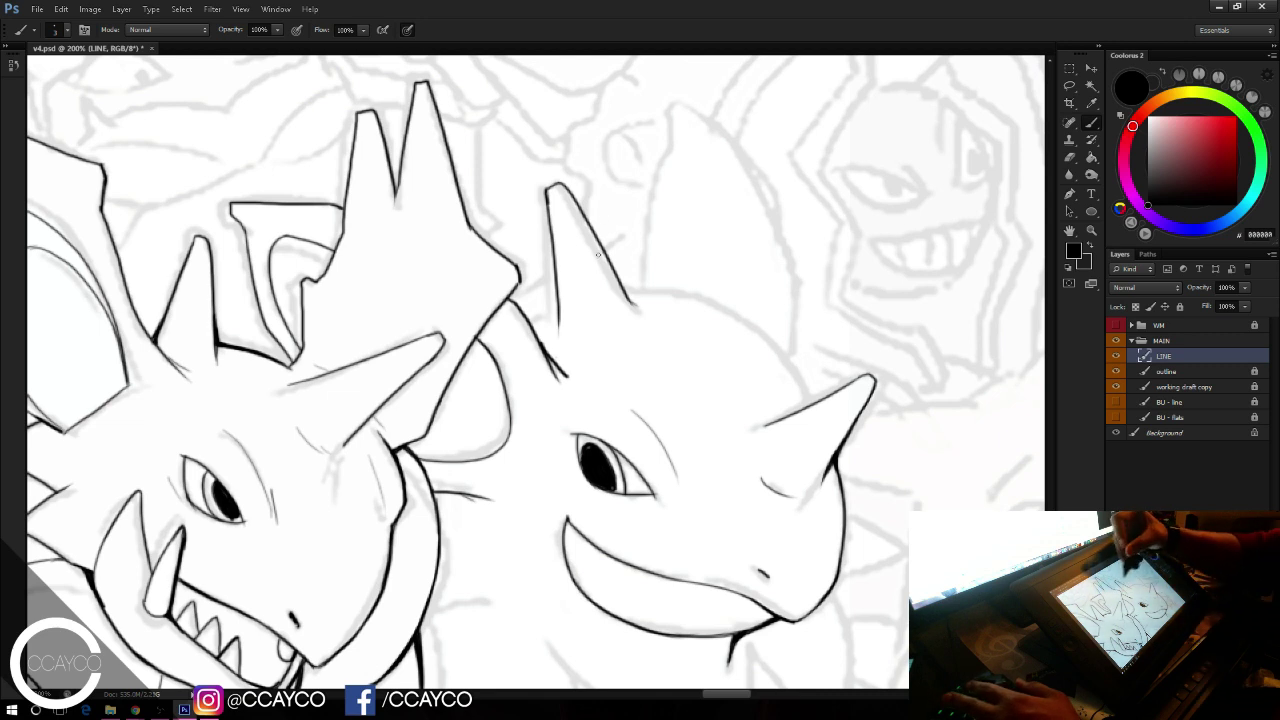
# Step: Ink the curved top of the smiling creature's head from the spike's base to the nose horn
pyautogui.moveTo(630, 300)
pyautogui.mouseDown()
pyautogui.moveTo(732, 314)
pyautogui.moveTo(657, 301)
pyautogui.moveTo(732, 315)
pyautogui.moveTo(787, 358)
pyautogui.mouseUp()
pyautogui.hotkey('ctrl', 'z')
pyautogui.hotkey('ctrl', 'z')
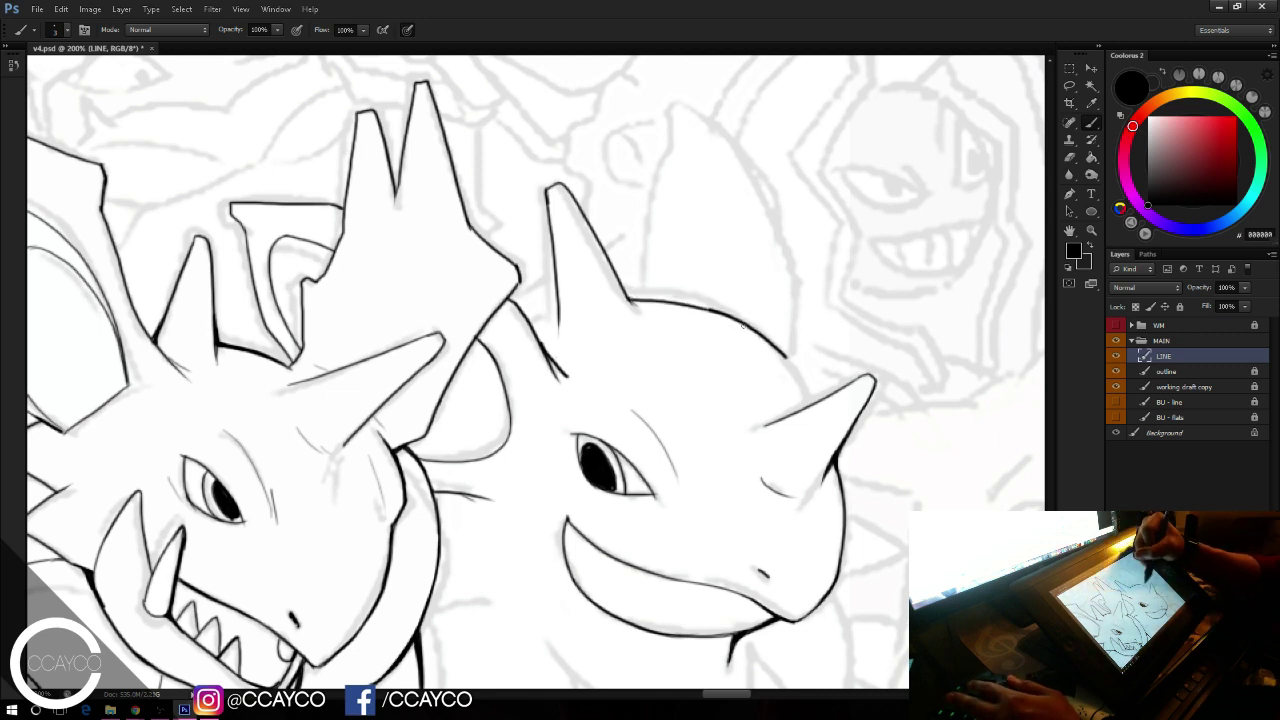
pyautogui.hotkey('ctrl', 'z')
pyautogui.moveTo(708, 310); pyautogui.dragTo(799, 395)
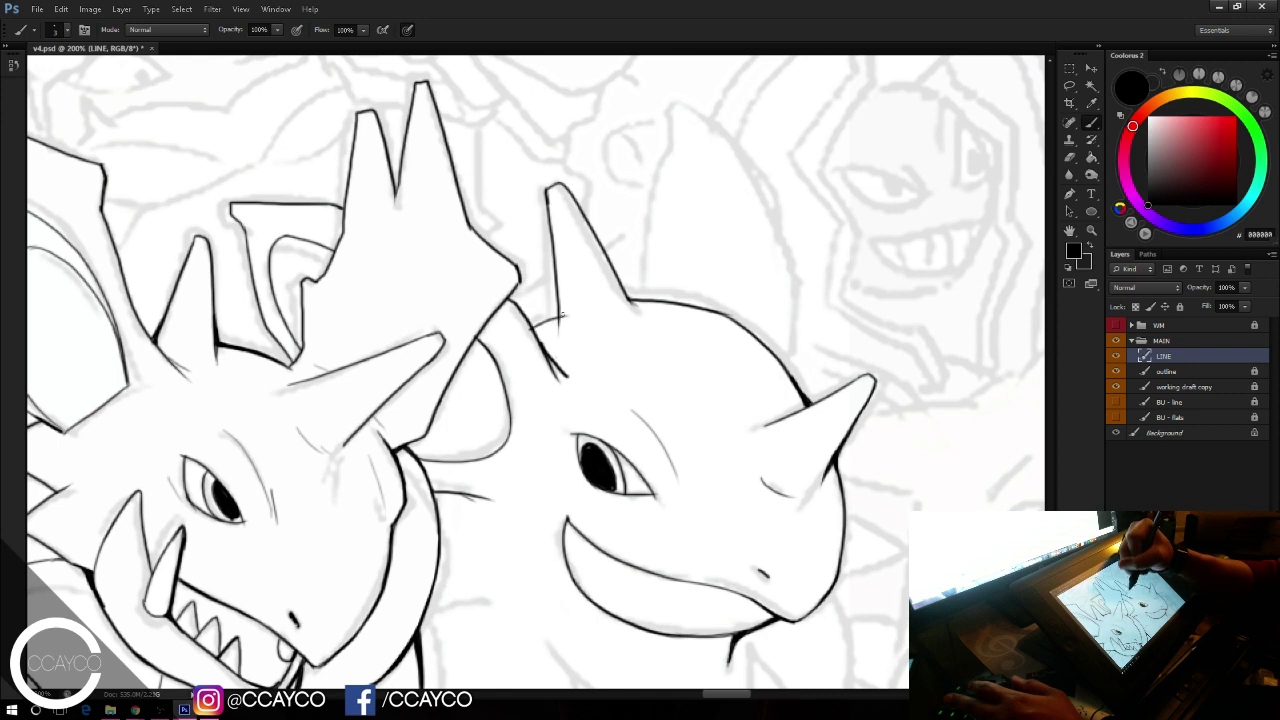
# Step: Ink the short head line joining the spike's base to the neck line and thicken the corner where they meet
pyautogui.hotkey('ctrl', 'z')
pyautogui.moveTo(527, 325); pyautogui.dragTo(556, 317)
pyautogui.hotkey('ctrl', 'z')
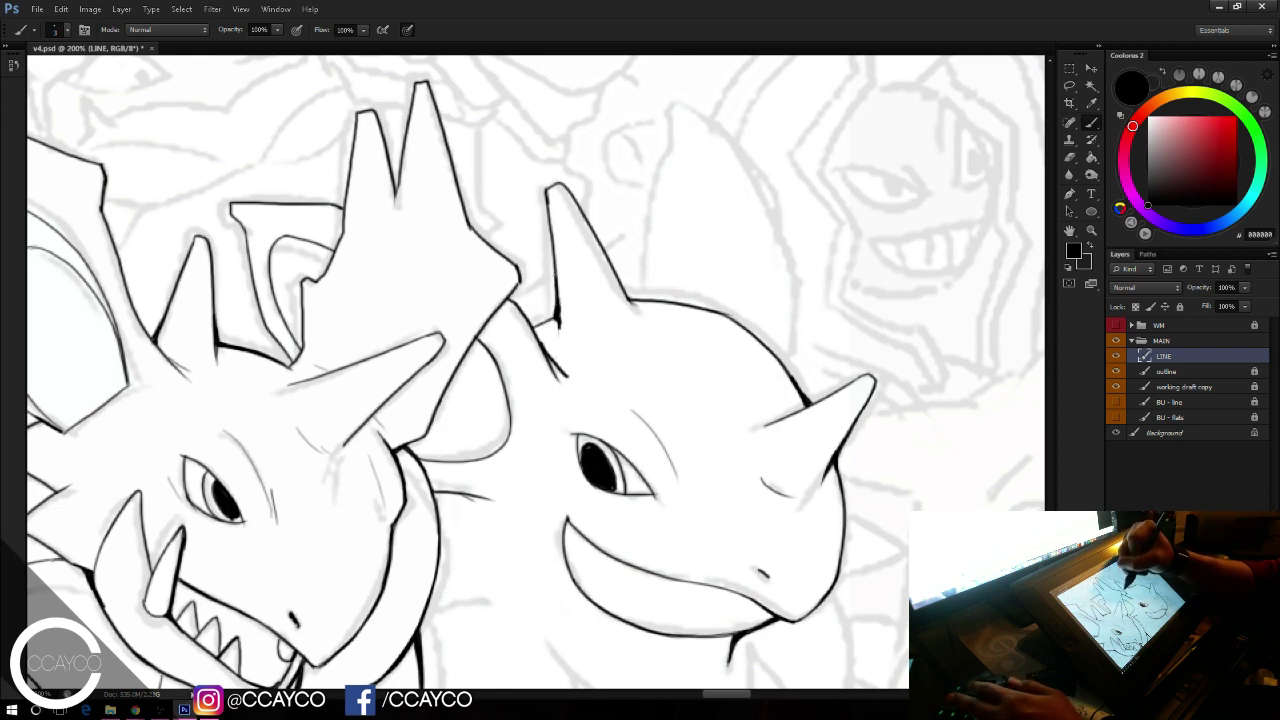
pyautogui.press('e')
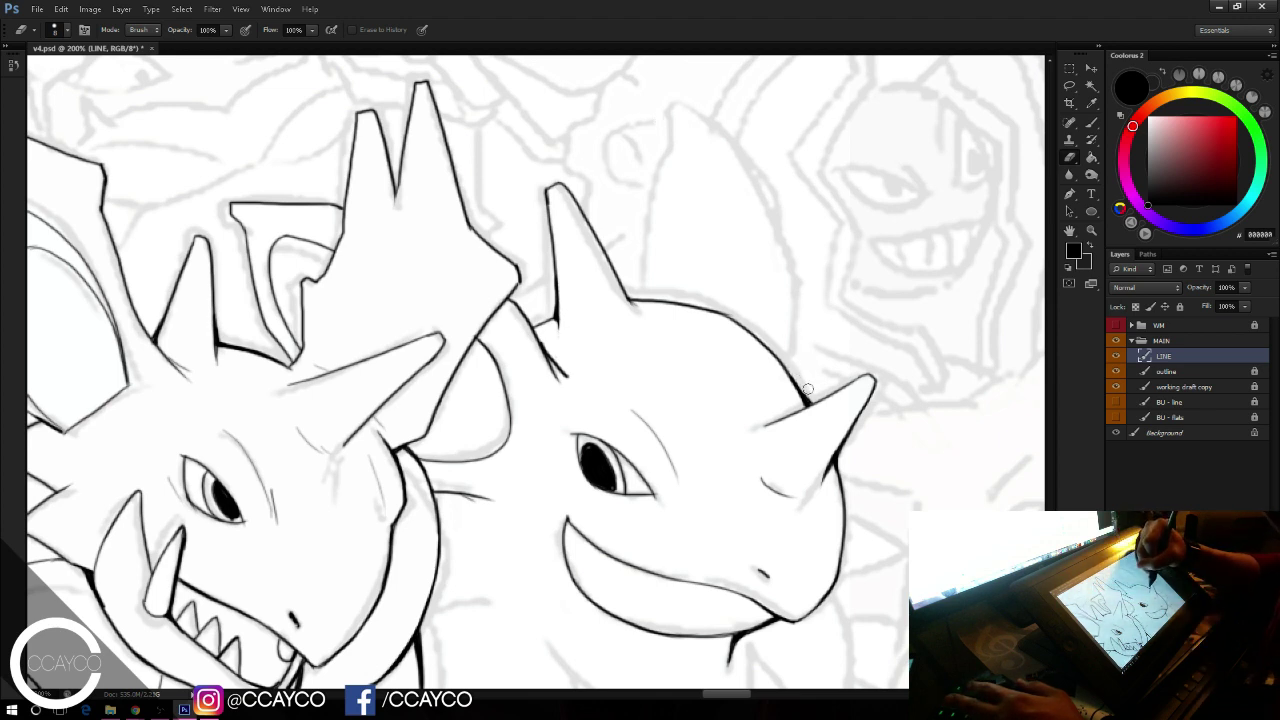
pyautogui.press('b')
# Step: Ink the large pointed ear rising behind the smiling creature's head
pyautogui.moveTo(643, 298)
pyautogui.mouseDown()
pyautogui.moveTo(676, 138)
pyautogui.moveTo(671, 44)
pyautogui.moveTo(674, 106)
pyautogui.moveTo(764, 188)
pyautogui.moveTo(788, 310)
pyautogui.moveTo(783, 232)
pyautogui.moveTo(785, 364)
pyautogui.mouseUp()
pyautogui.moveTo(793, 301); pyautogui.dragTo(785, 363)
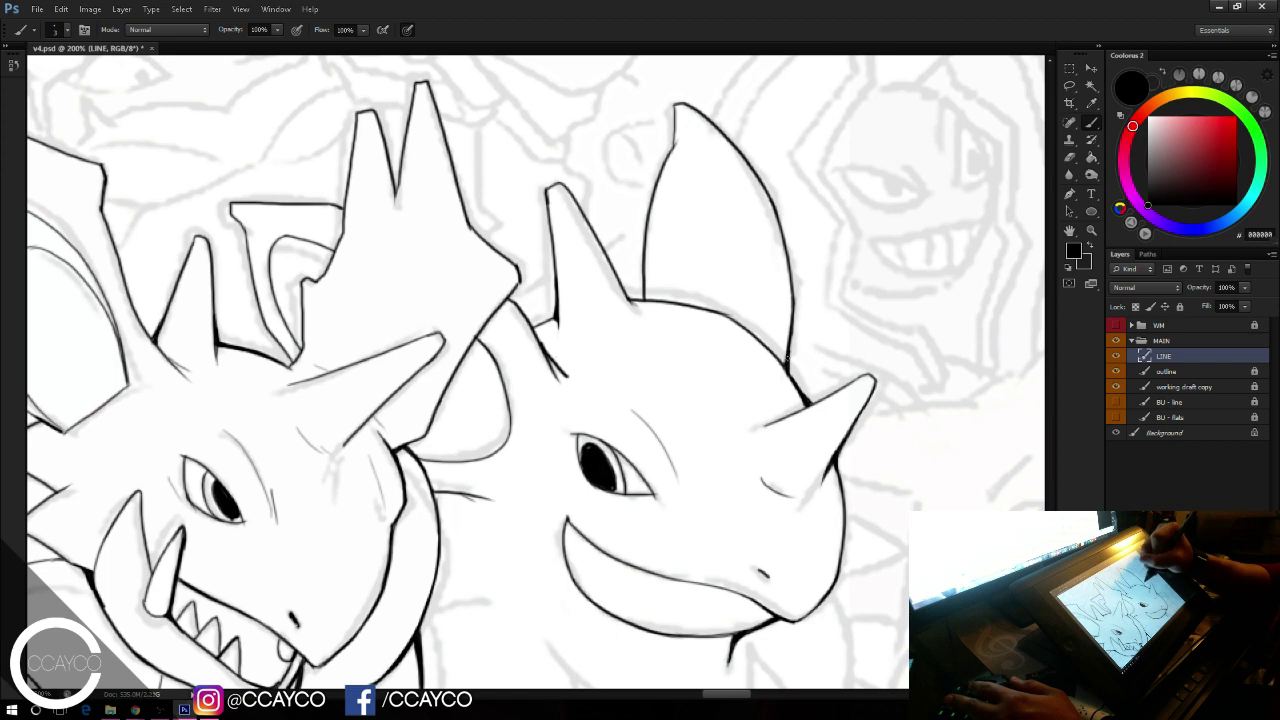
pyautogui.moveTo(649, 330); pyautogui.dragTo(691, 120)
# Step: Ink the smiling creature's shoulder line and a long curved chest line below its jaw
pyautogui.moveTo(482, 388)
pyautogui.mouseDown()
pyautogui.moveTo(558, 385)
pyautogui.moveTo(636, 592)
pyautogui.mouseUp()
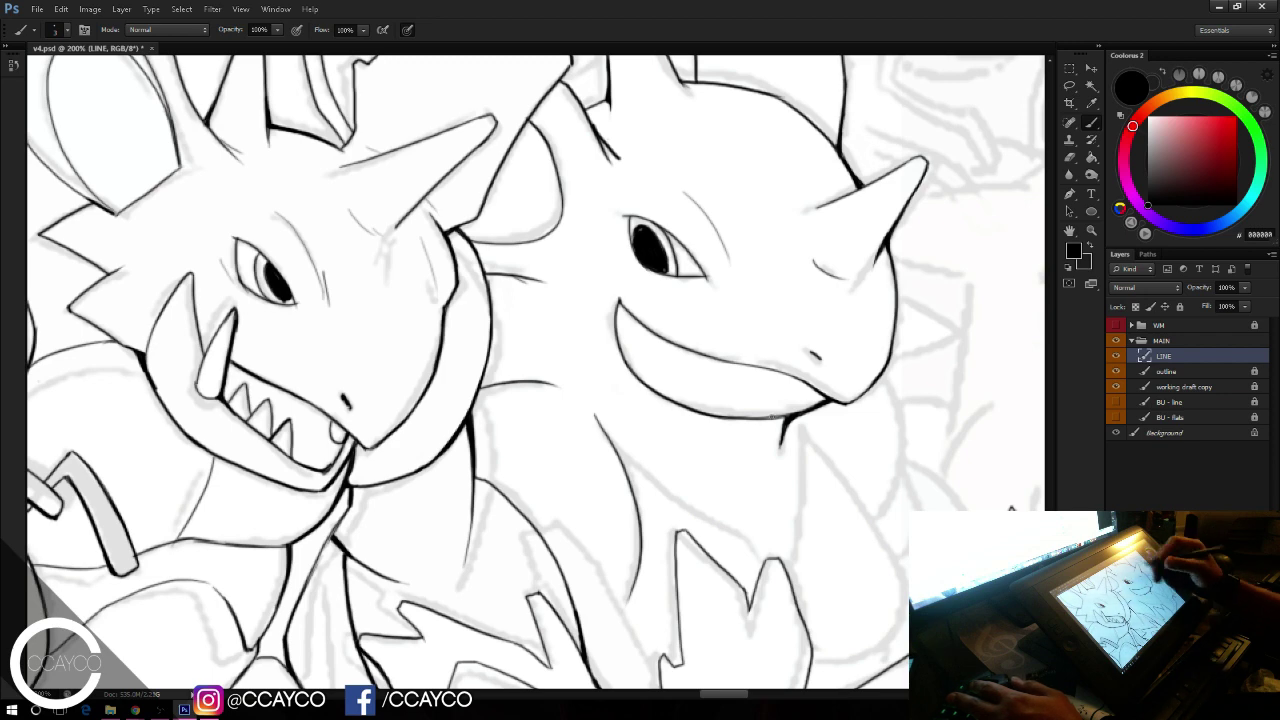
pyautogui.hotkey('ctrl', 'z')
pyautogui.moveTo(588, 414)
pyautogui.mouseDown()
pyautogui.moveTo(620, 514)
pyautogui.moveTo(596, 618)
pyautogui.mouseUp()
pyautogui.moveTo(751, 424); pyautogui.dragTo(768, 266)
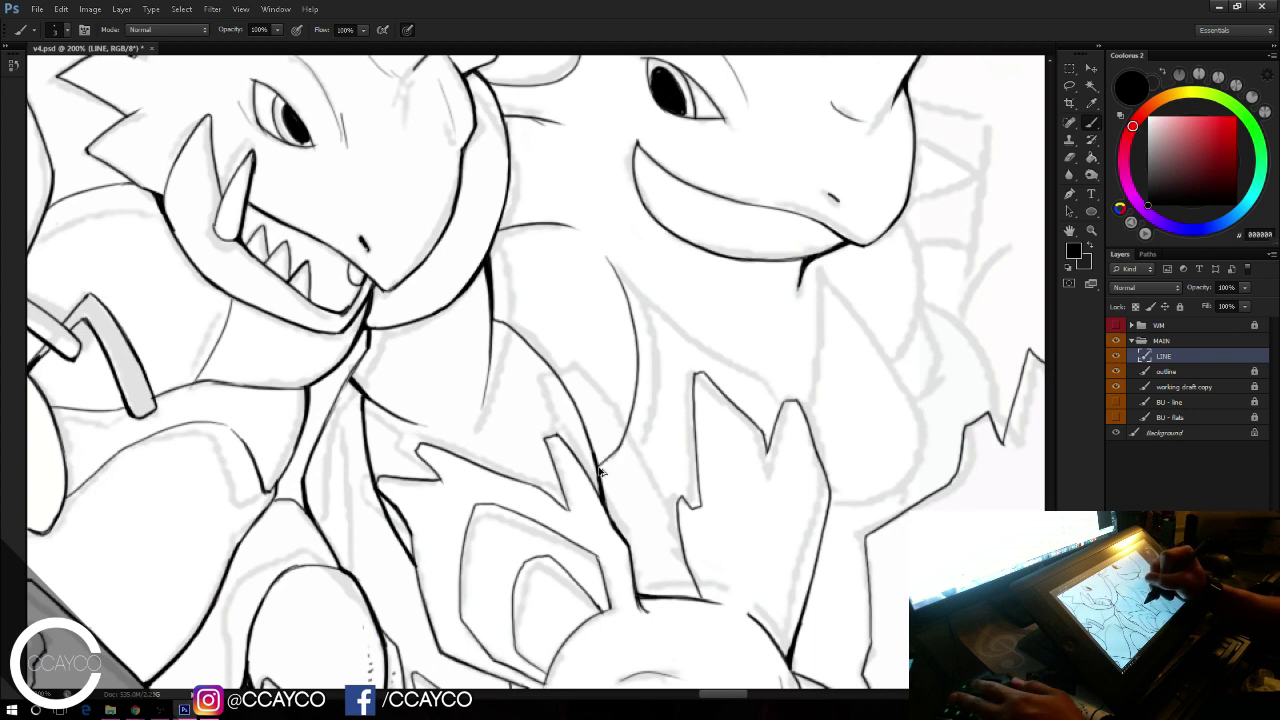
# Step: Replace the curved chest line with a pointed chest-plate edge and its diagonal running to the small creature's ear
pyautogui.press('e')
pyautogui.moveTo(634, 306)
pyautogui.mouseDown()
pyautogui.moveTo(628, 392)
pyautogui.moveTo(605, 470)
pyautogui.moveTo(618, 423)
pyautogui.moveTo(601, 230)
pyautogui.moveTo(621, 337)
pyautogui.mouseUp()
pyautogui.press('b')
pyautogui.hotkey('ctrl', 'z')
pyautogui.moveTo(613, 271); pyautogui.dragTo(768, 410)
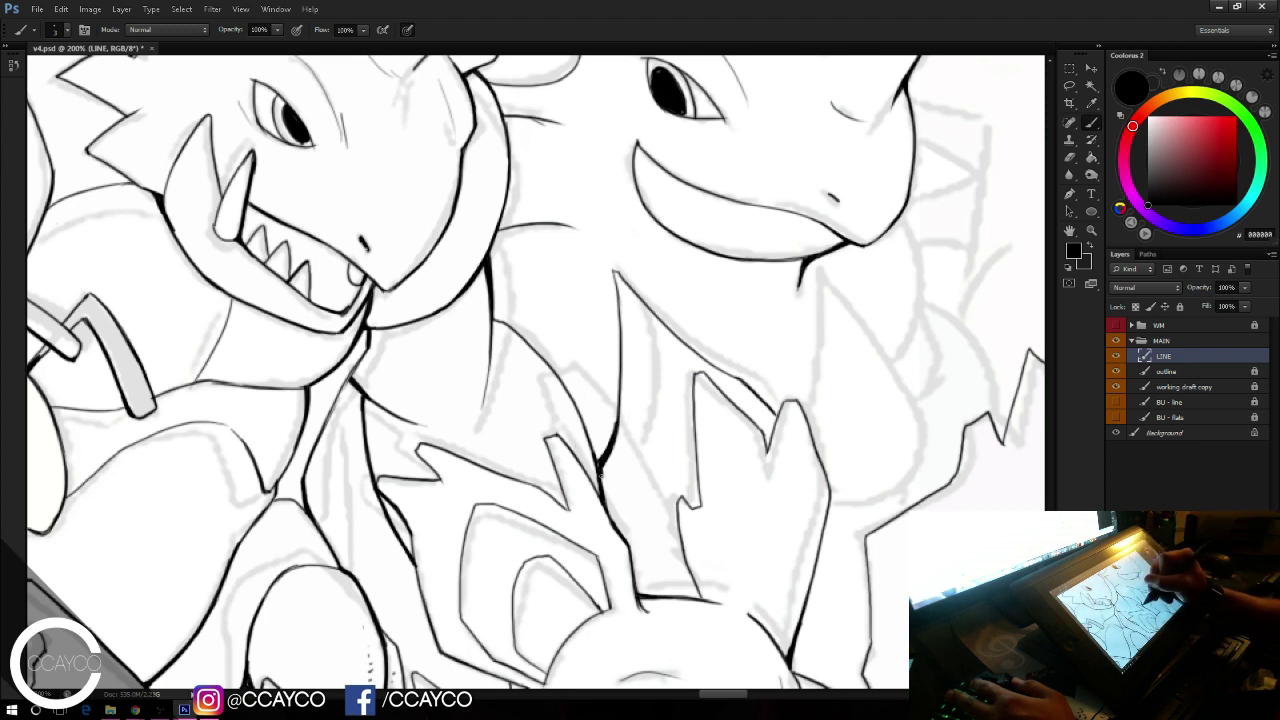
# Step: Ink the vertical chest line from under the smiling creature's chin to the tip of the small creature's ear
pyautogui.moveTo(873, 478); pyautogui.dragTo(849, 483)
pyautogui.moveTo(881, 433)
pyautogui.mouseDown()
pyautogui.moveTo(857, 446)
pyautogui.moveTo(787, 567)
pyautogui.moveTo(484, 402)
pyautogui.mouseUp()
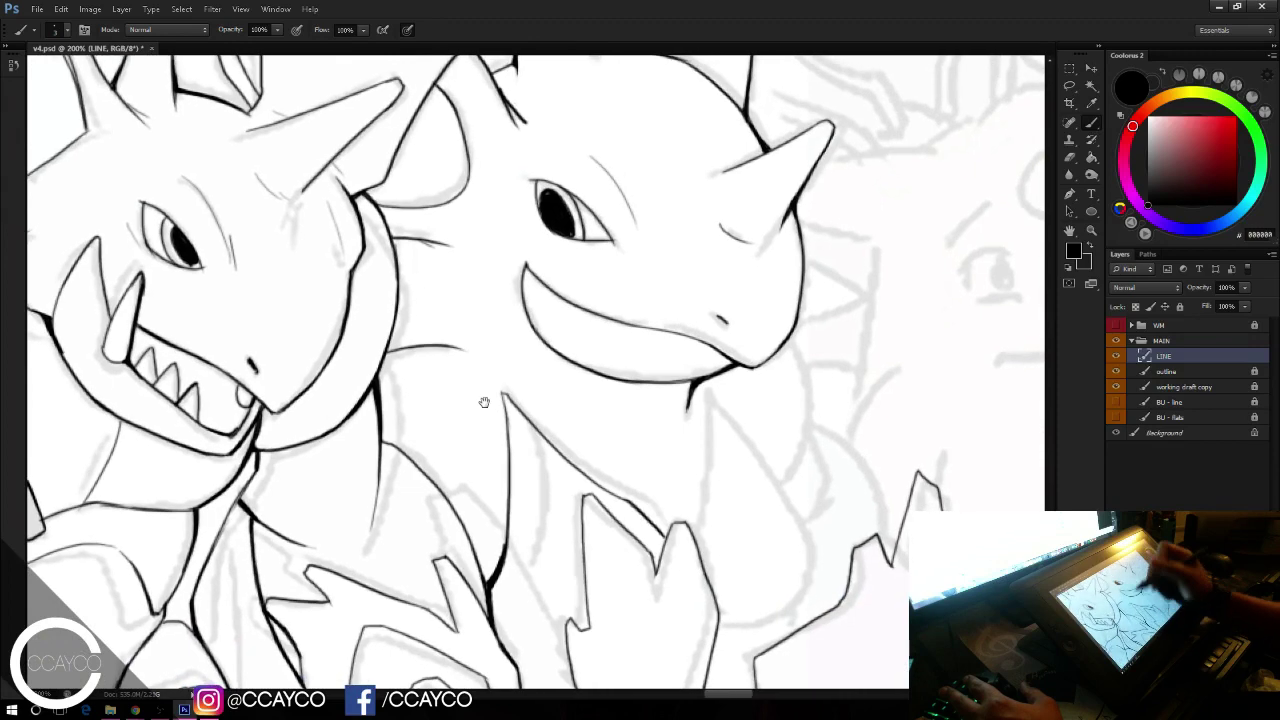
pyautogui.moveTo(709, 235); pyautogui.dragTo(675, 199)
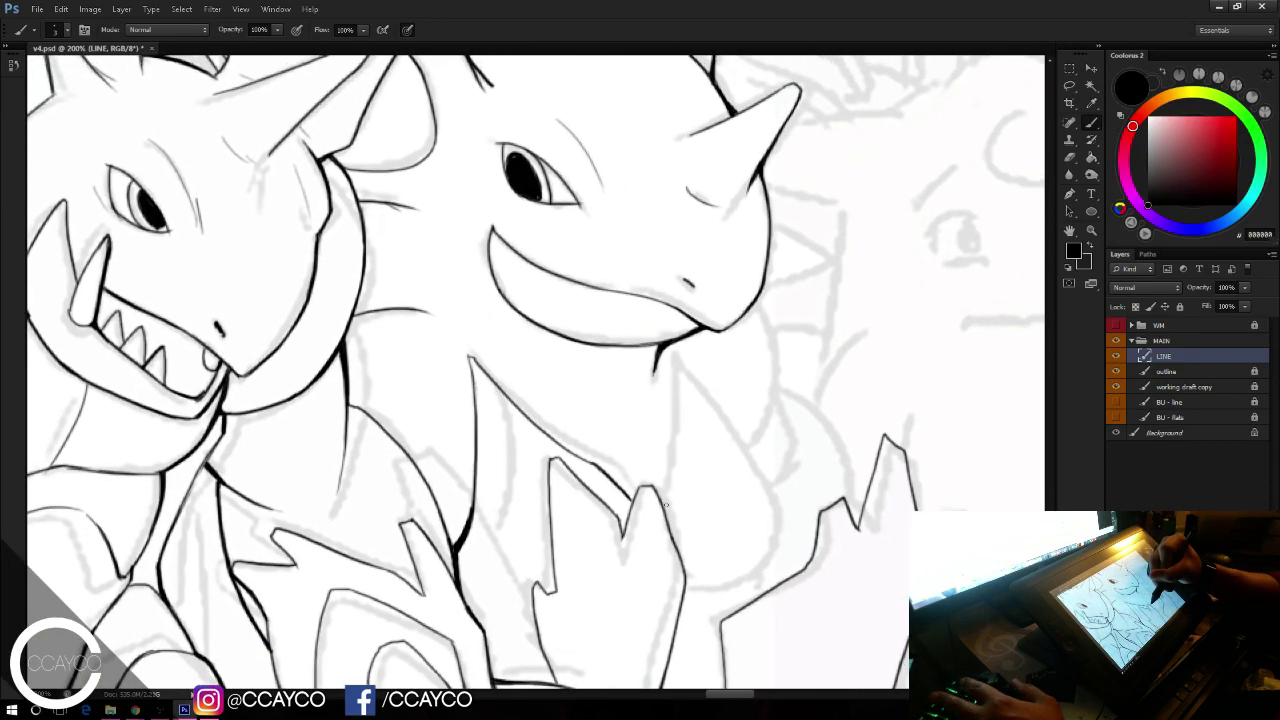
pyautogui.moveTo(667, 502); pyautogui.dragTo(670, 345)
pyautogui.hotkey('ctrl', 'z')
# Step: Ink the rounded outer chest-plate contour from beneath the chin down and around its thickened lower edge
pyautogui.moveTo(678, 398)
pyautogui.mouseDown()
pyautogui.moveTo(669, 345)
pyautogui.moveTo(766, 482)
pyautogui.moveTo(766, 560)
pyautogui.mouseUp()
pyautogui.hotkey('ctrl', 'z')
pyautogui.moveTo(754, 458); pyautogui.dragTo(773, 550)
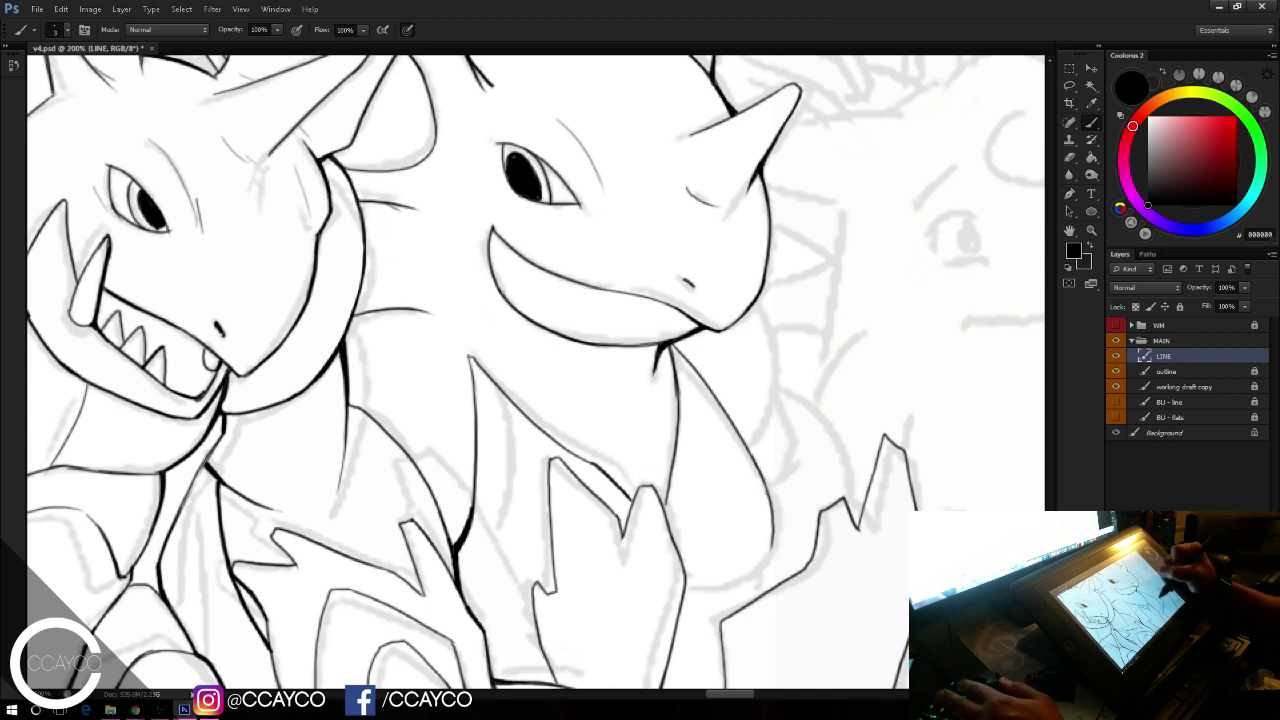
pyautogui.moveTo(773, 499); pyautogui.dragTo(760, 565)
pyautogui.moveTo(687, 590); pyautogui.dragTo(763, 563)
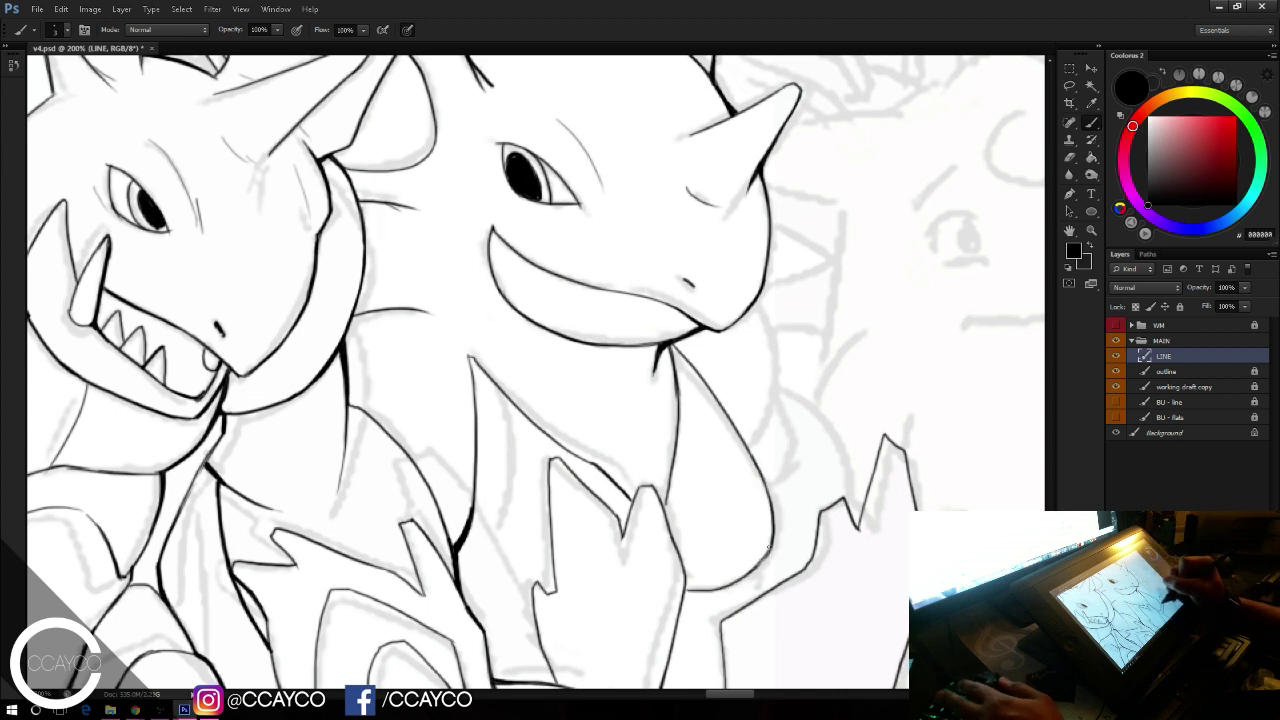
pyautogui.moveTo(700, 590); pyautogui.dragTo(757, 561)
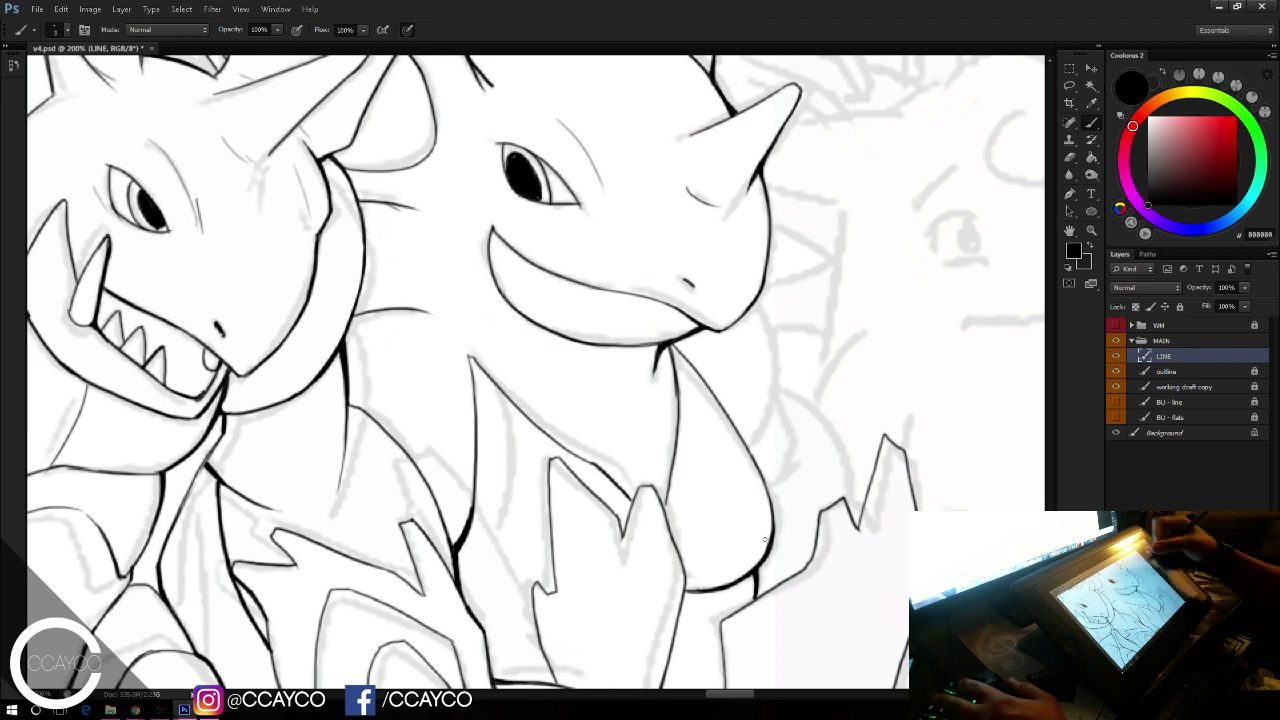
# Step: Ink the smiling creature's upper arm, the small fold beneath it and the curved form reaching the large spiky ear
pyautogui.moveTo(758, 298)
pyautogui.mouseDown()
pyautogui.moveTo(776, 430)
pyautogui.moveTo(748, 448)
pyautogui.mouseUp()
pyautogui.hotkey('ctrl', 'z')
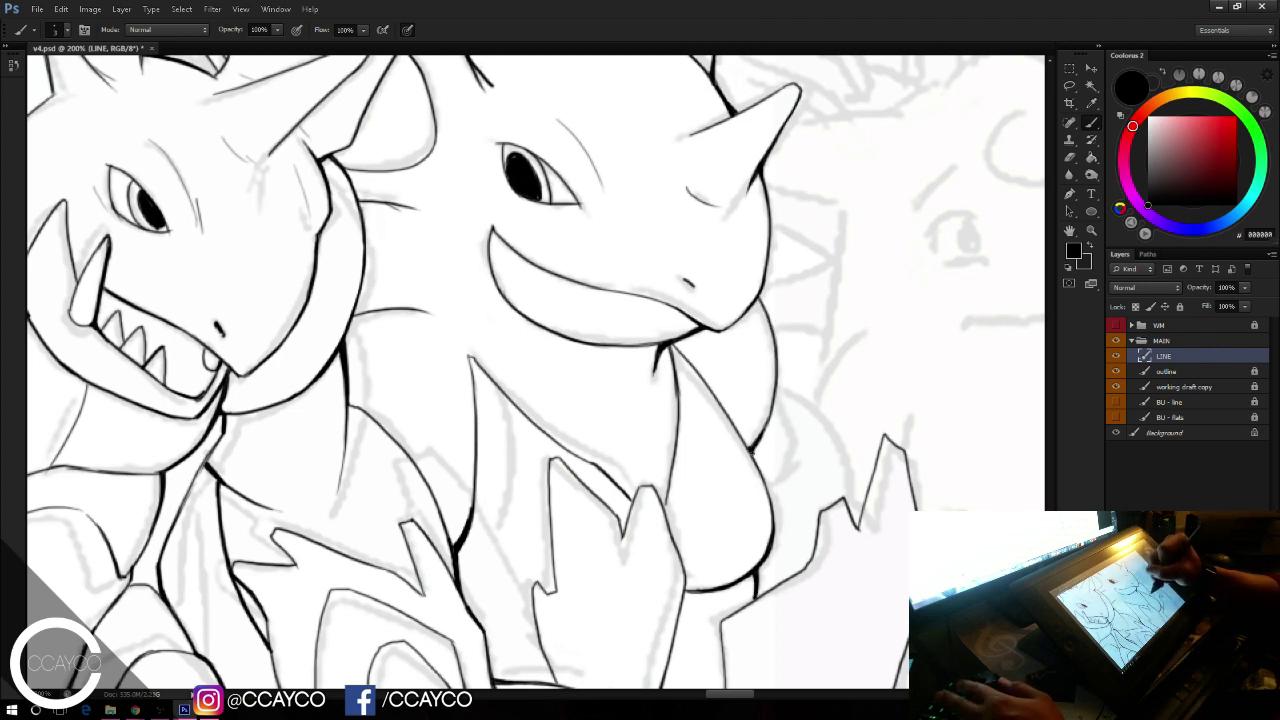
pyautogui.moveTo(778, 394)
pyautogui.mouseDown()
pyautogui.moveTo(789, 462)
pyautogui.moveTo(770, 492)
pyautogui.mouseUp()
pyautogui.hotkey('ctrl', 'z')
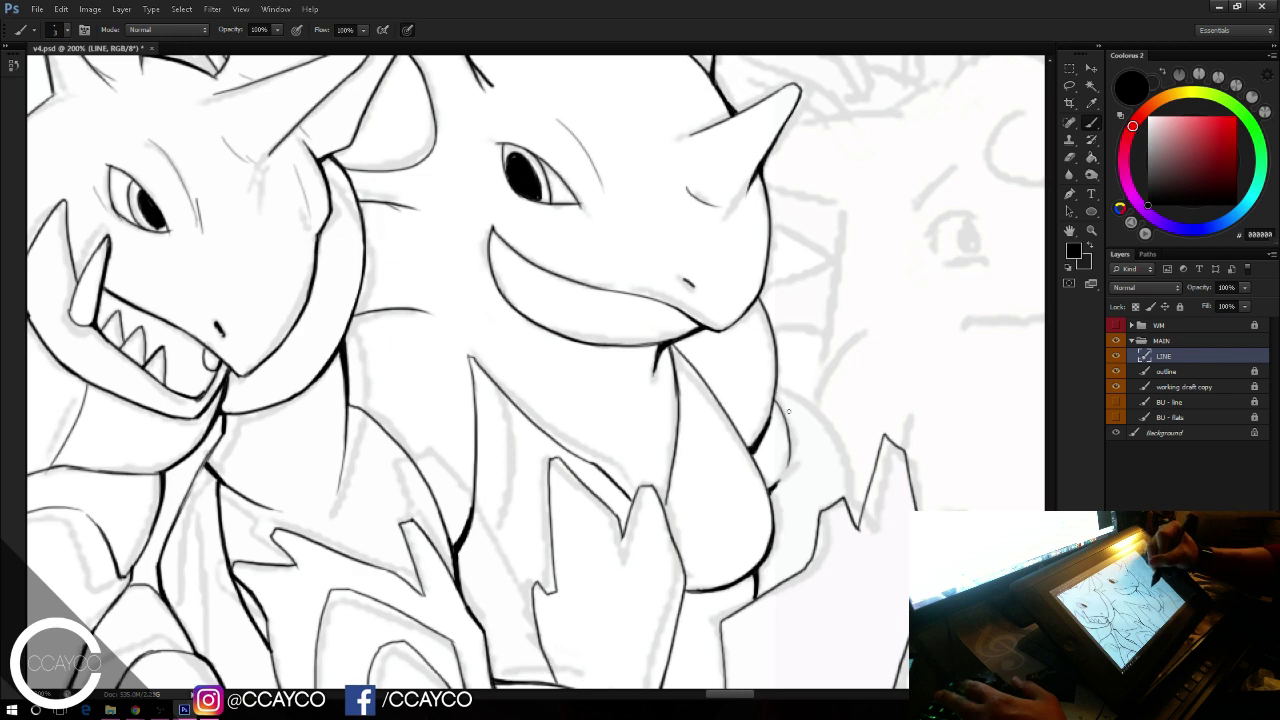
pyautogui.moveTo(778, 392)
pyautogui.mouseDown()
pyautogui.moveTo(842, 447)
pyautogui.moveTo(866, 500)
pyautogui.mouseUp()
pyautogui.press('e')
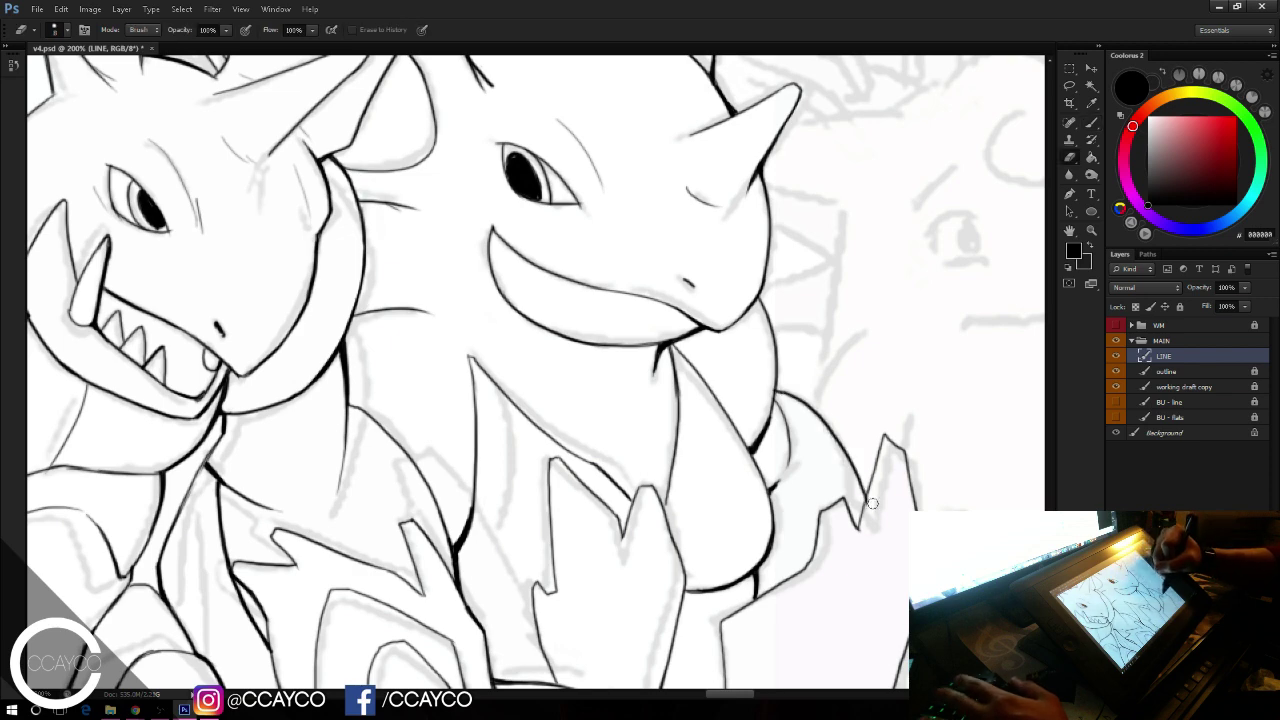
# Step: Ink the short body line between the small creature's ear and the neighbouring large spiky ear
pyautogui.moveTo(868, 436); pyautogui.dragTo(879, 228)
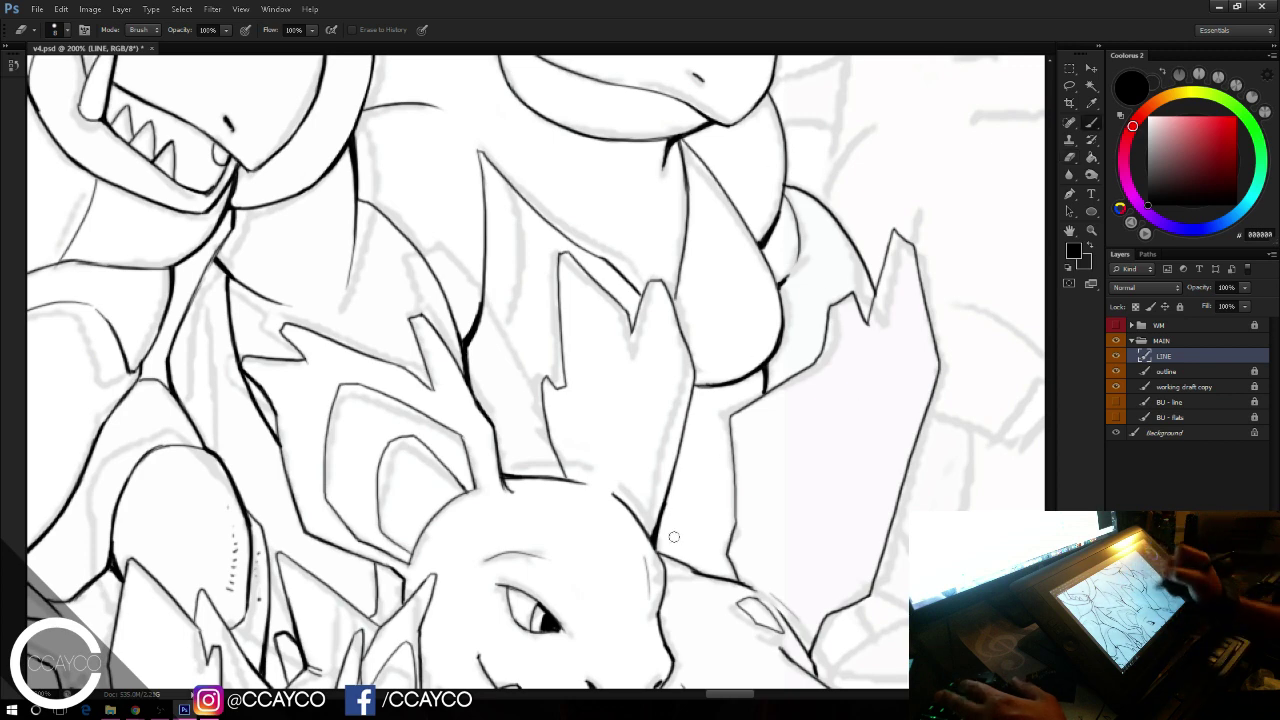
pyautogui.press('b')
pyautogui.press('e')
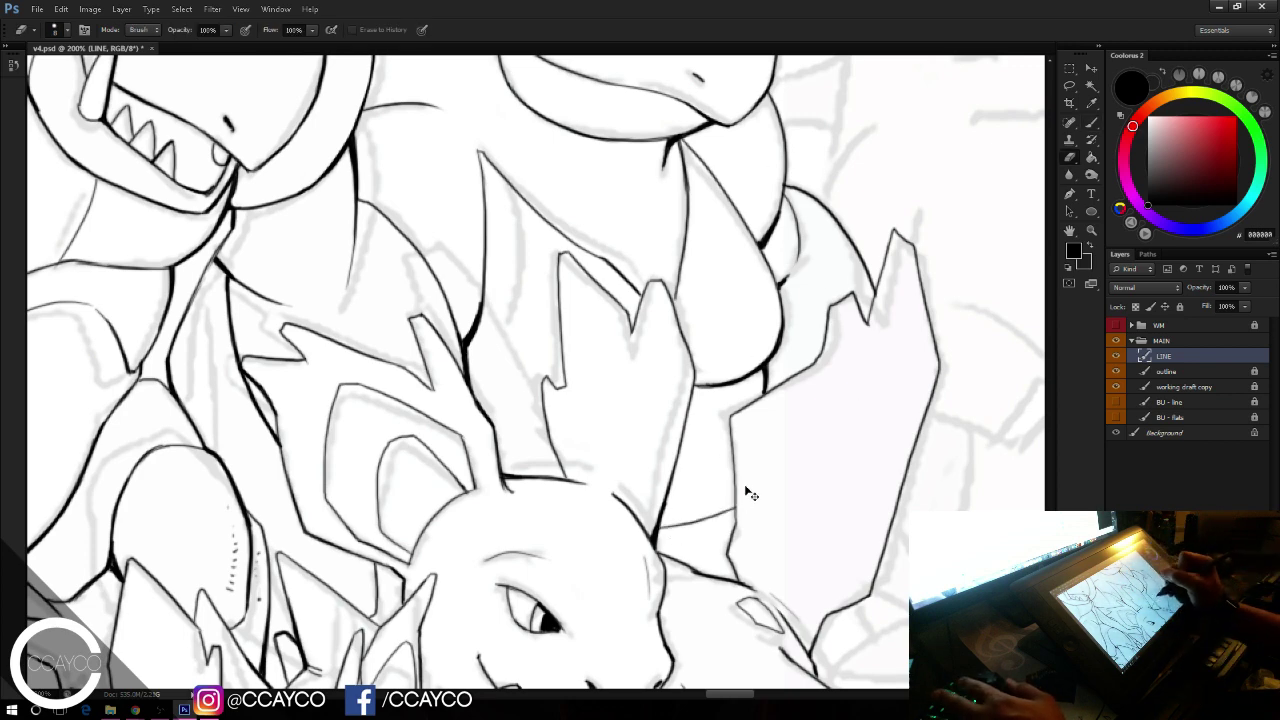
# Step: Toggle the working draft copy layer's visibility to examine the inked line art without the sketch
pyautogui.hotkey('ctrl', '-')
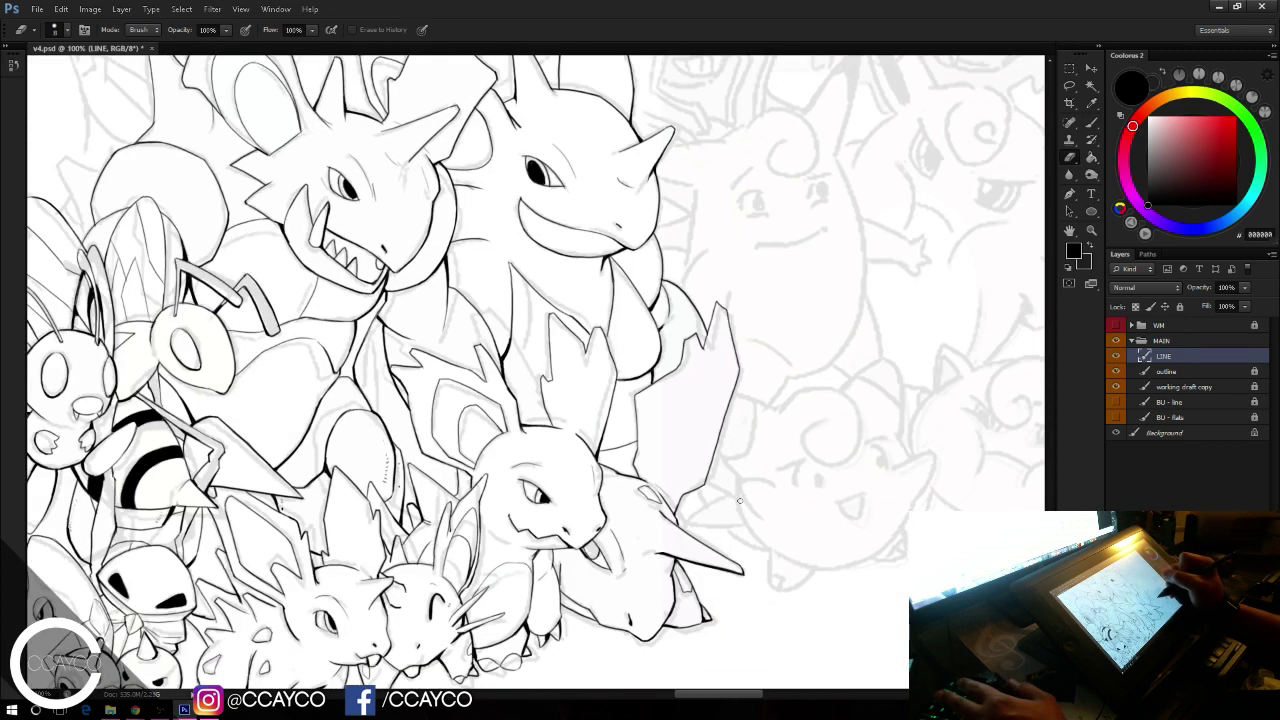
pyautogui.click(1118, 388)
pyautogui.click(1118, 388)
pyautogui.click(1118, 387)
pyautogui.click(1118, 388)
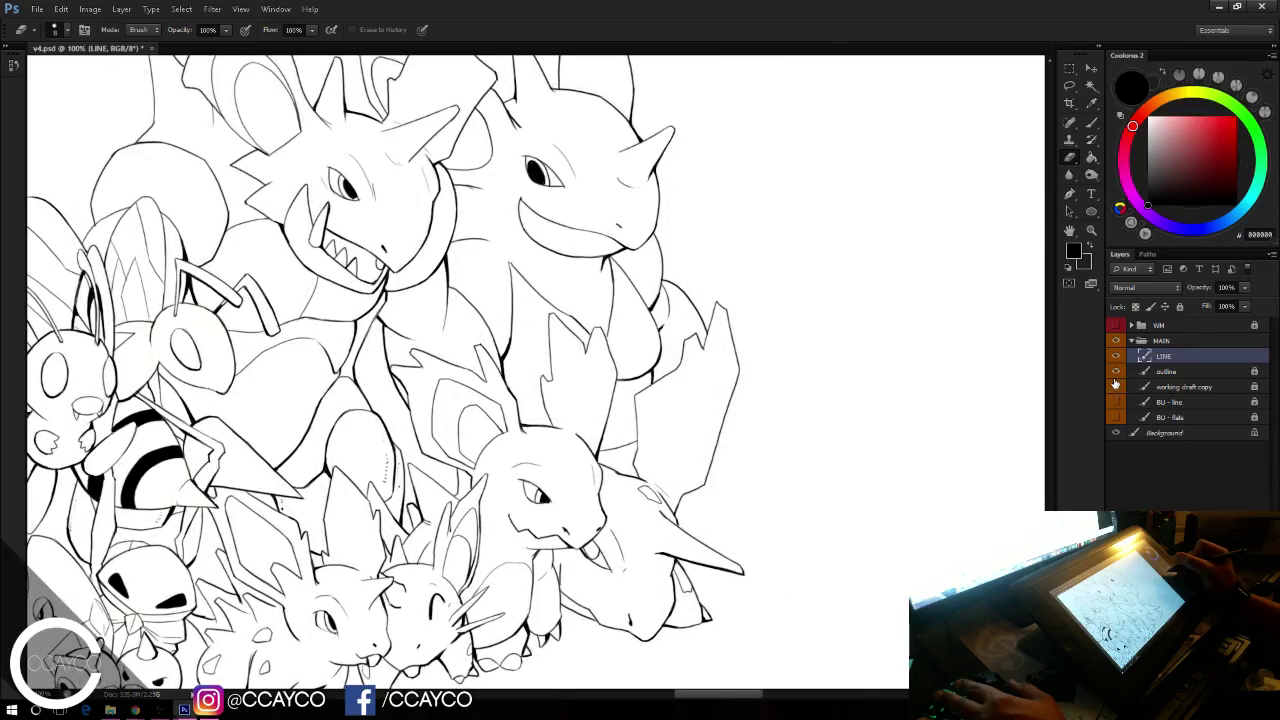
# Step: Ink the chest plate's lower curve behind the small creature's ears and thicken it with overlapping strokes
pyautogui.hotkey('ctrl', '+')
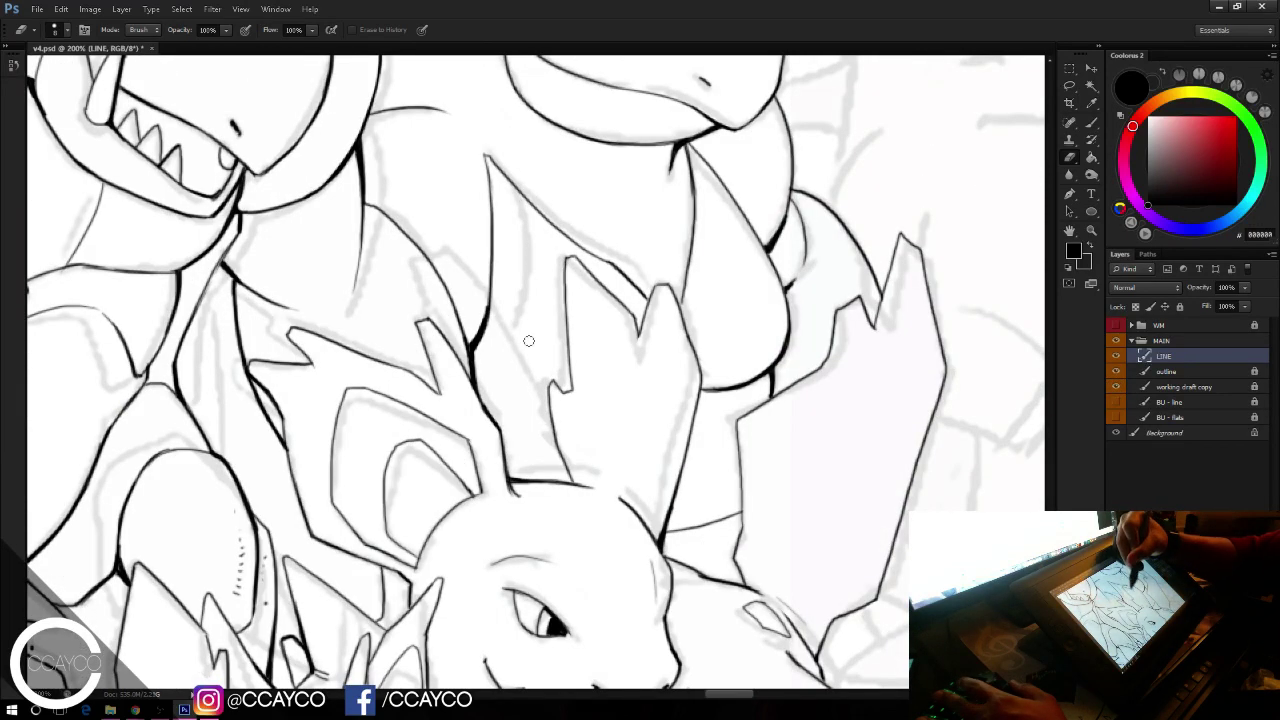
pyautogui.press('b')
pyautogui.moveTo(472, 364)
pyautogui.mouseDown()
pyautogui.moveTo(501, 398)
pyautogui.moveTo(550, 408)
pyautogui.mouseUp()
pyautogui.moveTo(522, 402); pyautogui.dragTo(551, 408)
pyautogui.moveTo(505, 396)
pyautogui.mouseDown()
pyautogui.moveTo(551, 409)
pyautogui.moveTo(530, 404)
pyautogui.mouseUp()
pyautogui.moveTo(477, 373); pyautogui.dragTo(513, 399)
pyautogui.moveTo(475, 366); pyautogui.dragTo(491, 391)
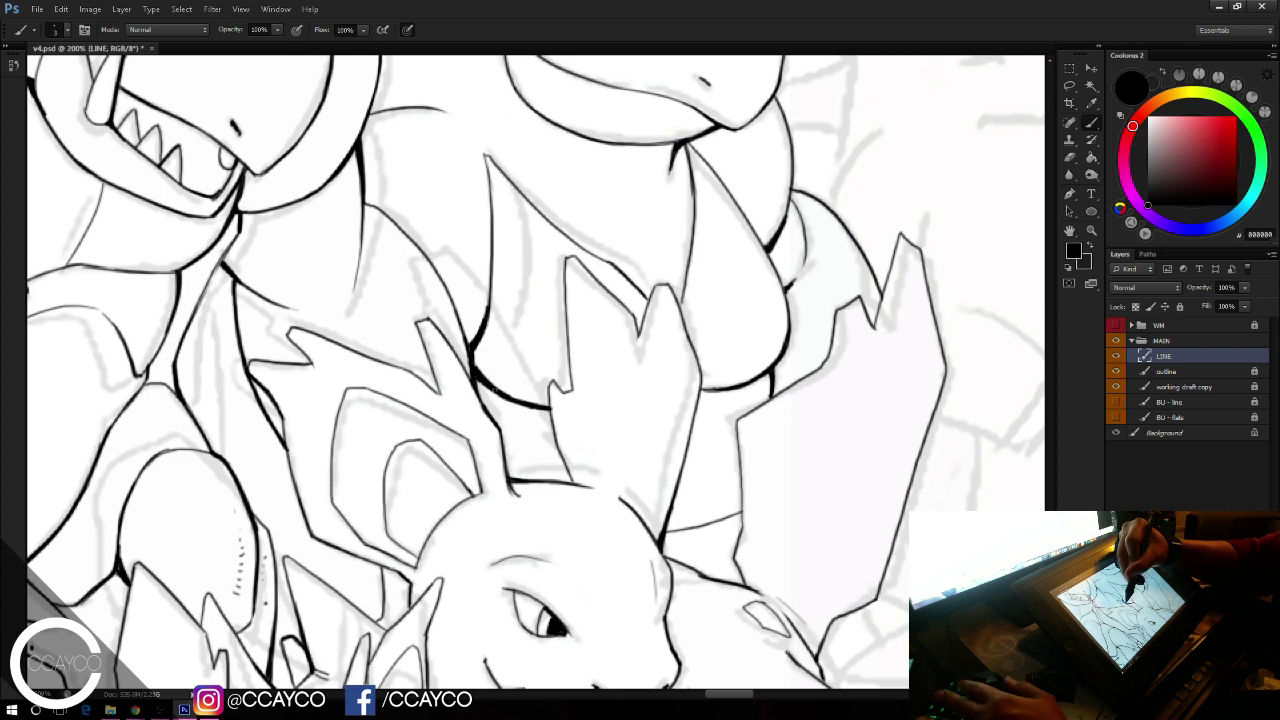
pyautogui.press('e')
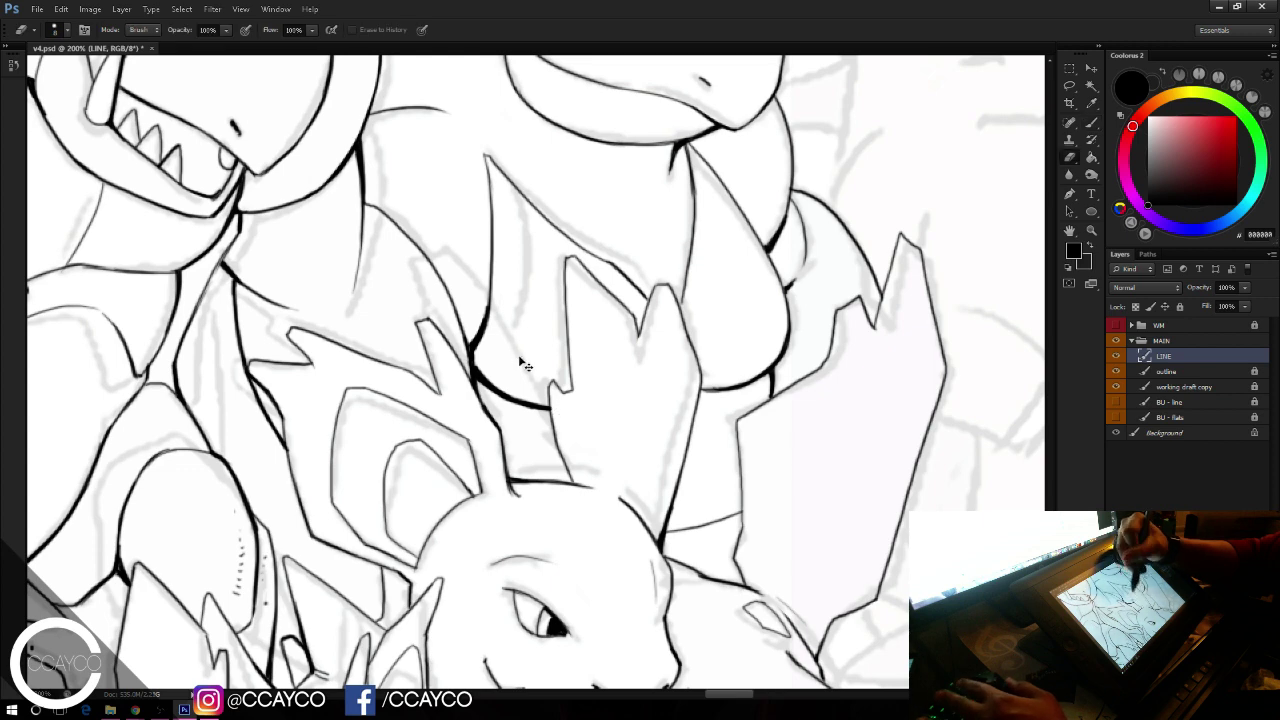
# Step: Save the document with the current line art
pyautogui.hotkey('ctrl', '-')
pyautogui.moveTo(672, 270); pyautogui.dragTo(758, 277)
pyautogui.press('b')
pyautogui.hotkey('ctrl', 's')
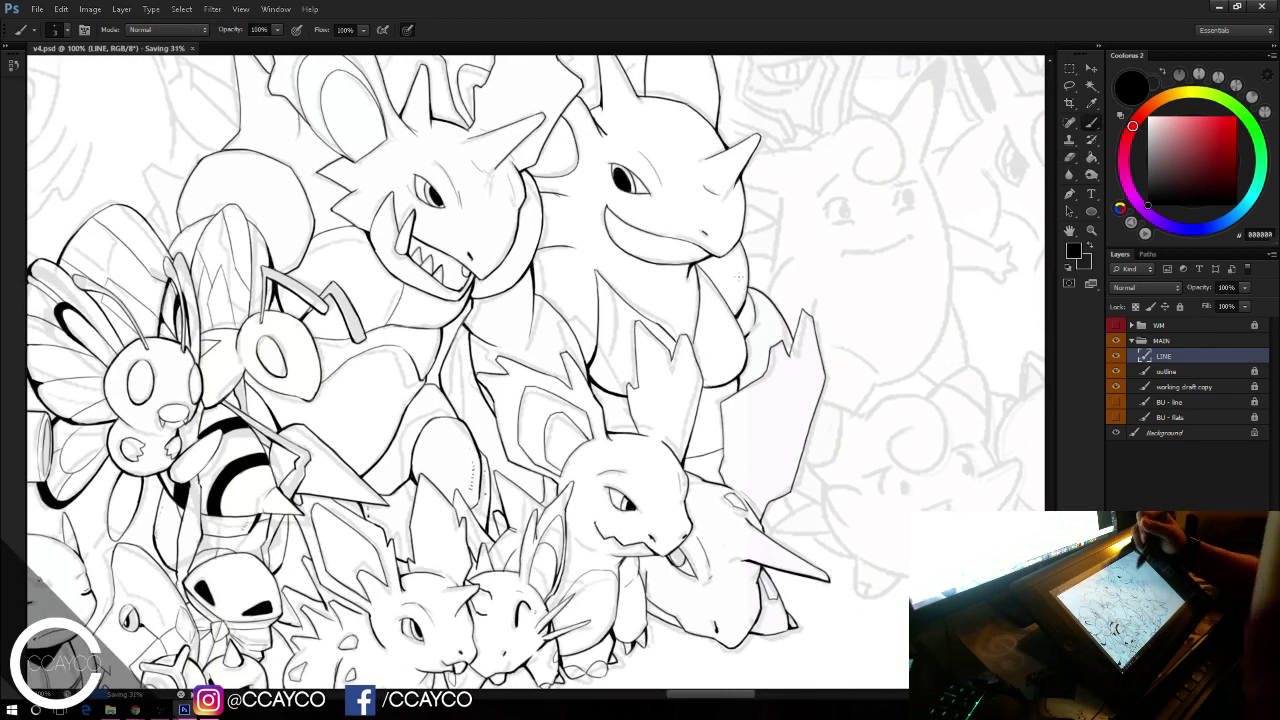
# Step: Ink the slanted eyebrow beneath the forehead curl of the small round open-mouthed creature
pyautogui.moveTo(786, 222); pyautogui.dragTo(798, 233)
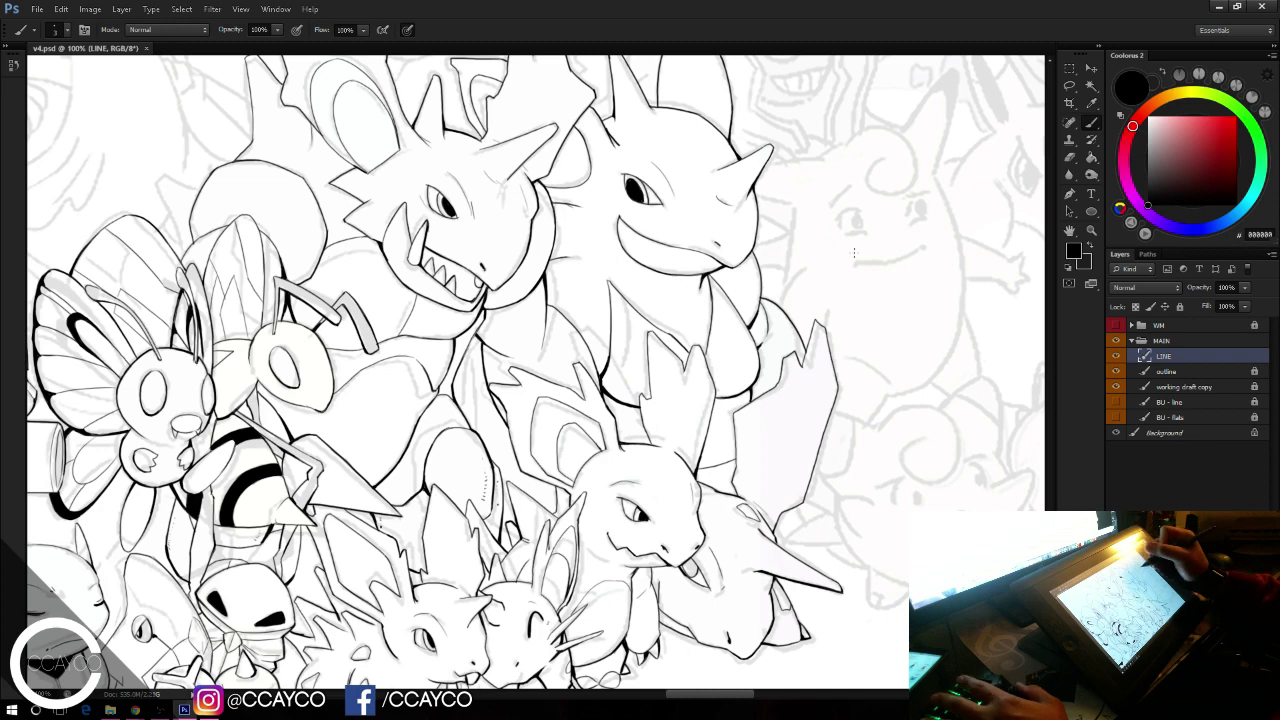
pyautogui.moveTo(828, 437)
pyautogui.mouseDown()
pyautogui.moveTo(768, 337)
pyautogui.moveTo(547, 325)
pyautogui.mouseUp()
pyautogui.hotkey('ctrl', '+')
pyautogui.moveTo(737, 332); pyautogui.dragTo(601, 322)
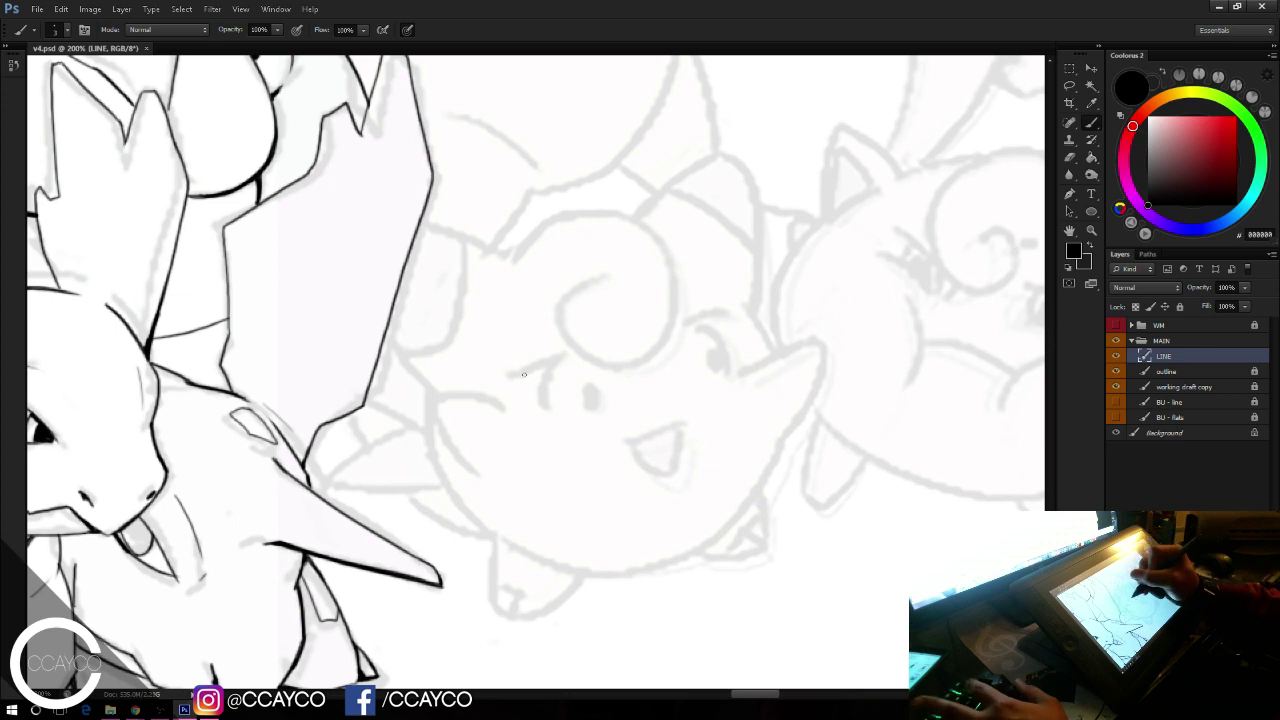
pyautogui.moveTo(528, 372); pyautogui.dragTo(577, 344)
pyautogui.hotkey('ctrl', 'z')
pyautogui.hotkey('ctrl', 'z')
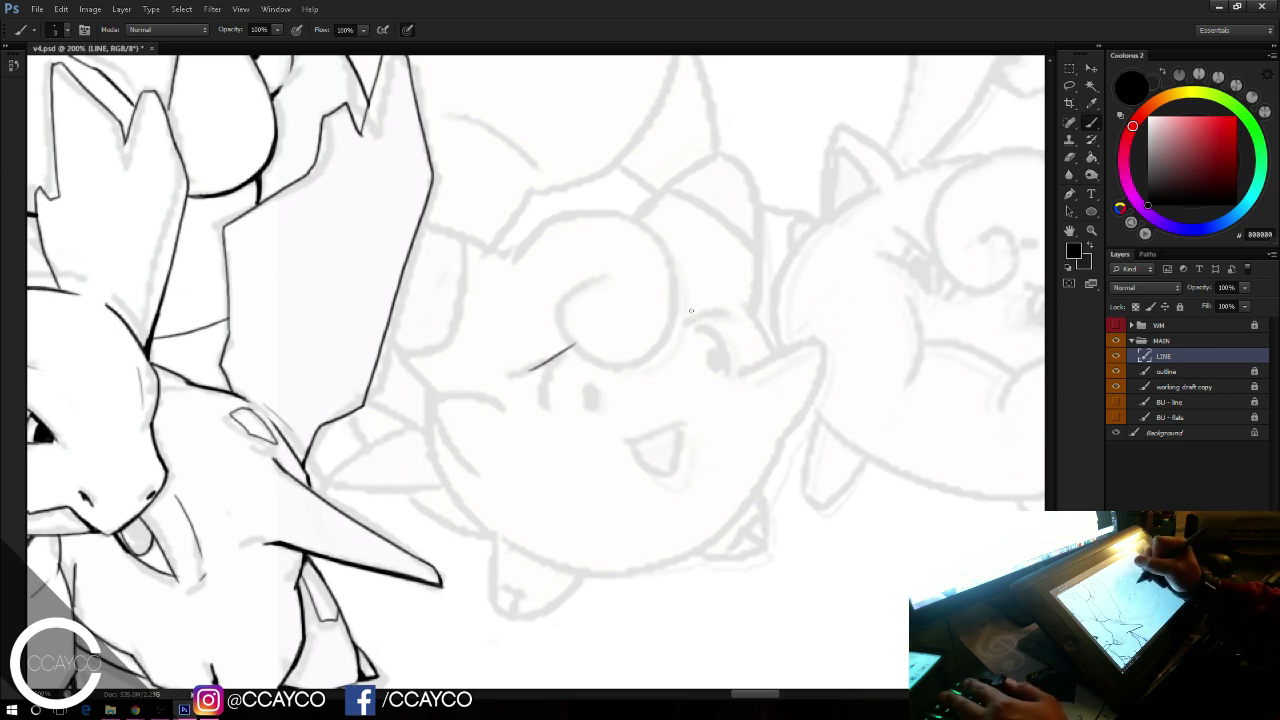
# Step: Ink the round creature's other eyebrow, both eyes with filled pupils, and its open smiling mouth
pyautogui.moveTo(682, 312)
pyautogui.mouseDown()
pyautogui.moveTo(727, 321)
pyautogui.moveTo(728, 346)
pyautogui.mouseUp()
pyautogui.moveTo(720, 353); pyautogui.dragTo(719, 372)
pyautogui.moveTo(563, 357)
pyautogui.mouseDown()
pyautogui.moveTo(549, 410)
pyautogui.moveTo(590, 388)
pyautogui.moveTo(594, 410)
pyautogui.moveTo(583, 385)
pyautogui.moveTo(595, 400)
pyautogui.mouseUp()
pyautogui.hotkey('ctrl', 'z')
pyautogui.moveTo(684, 422)
pyautogui.mouseDown()
pyautogui.moveTo(618, 445)
pyautogui.moveTo(630, 434)
pyautogui.moveTo(678, 474)
pyautogui.moveTo(674, 434)
pyautogui.moveTo(669, 476)
pyautogui.moveTo(657, 443)
pyautogui.moveTo(673, 476)
pyautogui.mouseUp()
pyautogui.hotkey('ctrl', 'z')
pyautogui.hotkey('ctrl', 'z')
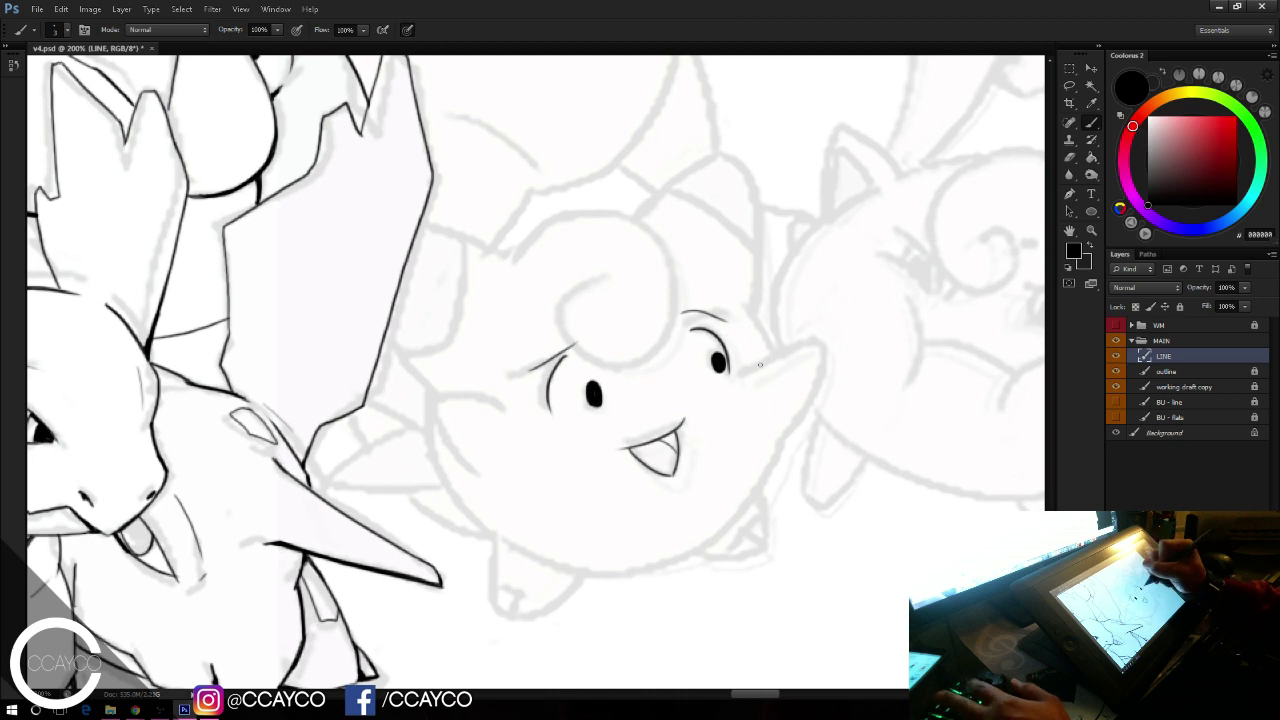
# Step: Ink both of the round creature's small pointed arms and trim the overshooting end of the upper arm line beside its face
pyautogui.moveTo(760, 365)
pyautogui.mouseDown()
pyautogui.moveTo(811, 343)
pyautogui.moveTo(794, 417)
pyautogui.mouseUp()
pyautogui.moveTo(814, 345); pyautogui.dragTo(794, 417)
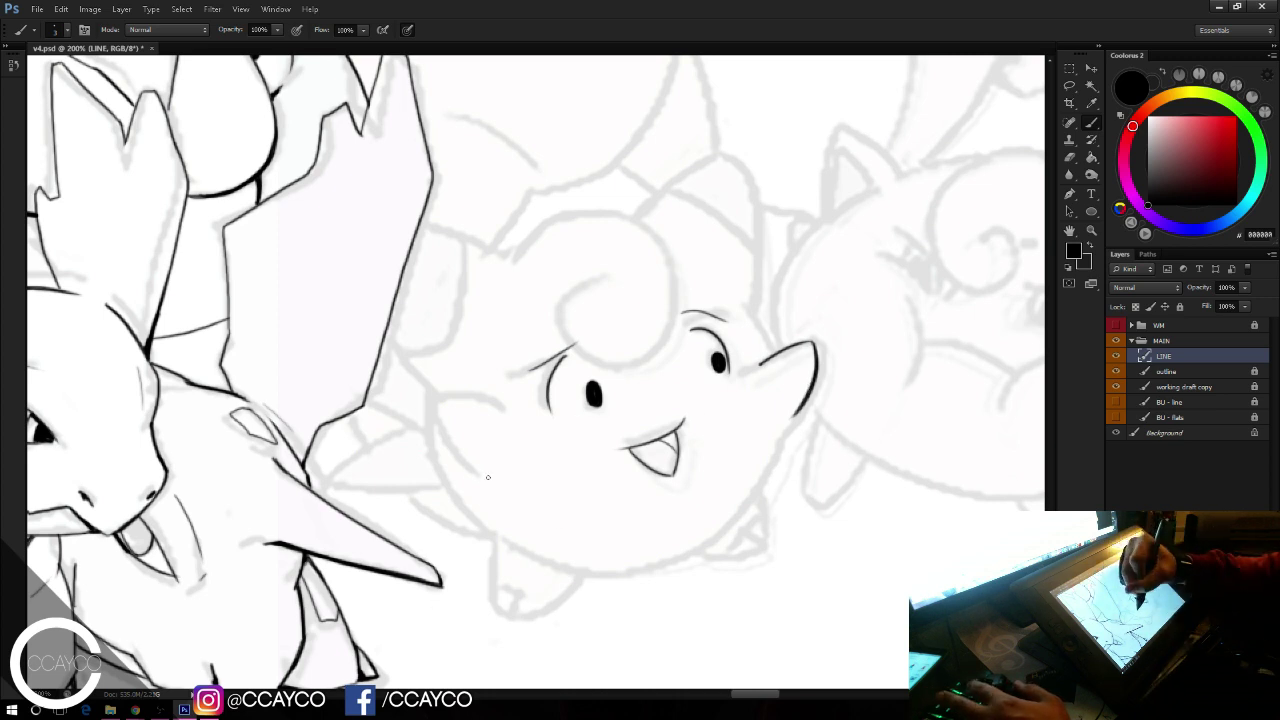
pyautogui.moveTo(443, 416); pyautogui.dragTo(487, 478)
pyautogui.moveTo(441, 396); pyautogui.dragTo(490, 478)
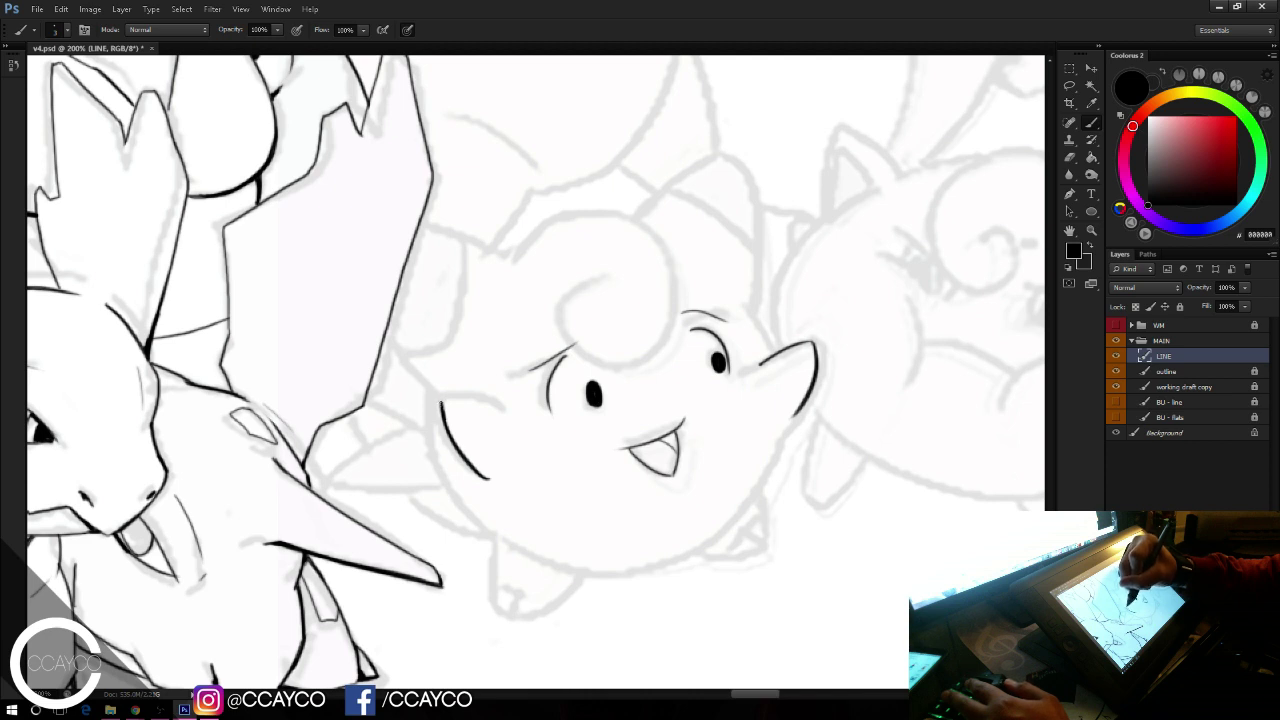
pyautogui.moveTo(441, 400); pyautogui.dragTo(527, 430)
pyautogui.hotkey('ctrl', 'z')
pyautogui.moveTo(442, 403); pyautogui.dragTo(528, 415)
pyautogui.hotkey('ctrl', 'z')
pyautogui.moveTo(486, 479); pyautogui.dragTo(517, 478)
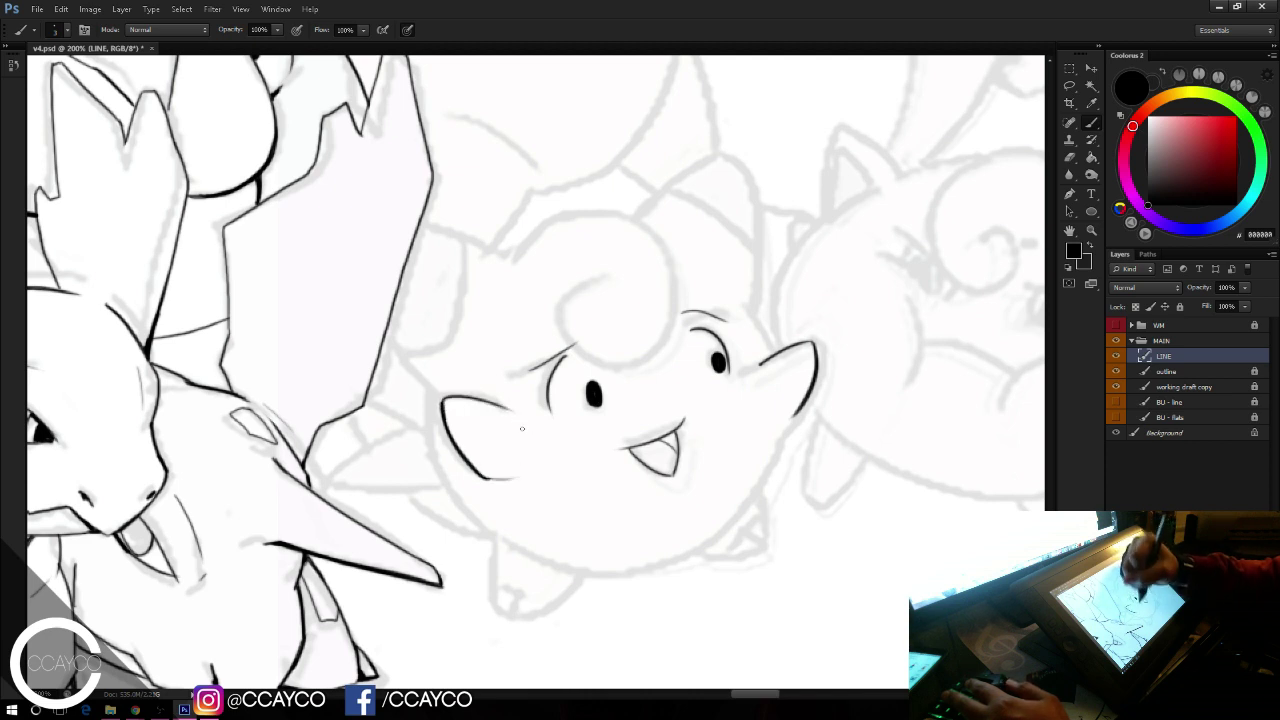
pyautogui.press('e')
pyautogui.moveTo(518, 410); pyautogui.dragTo(503, 405)
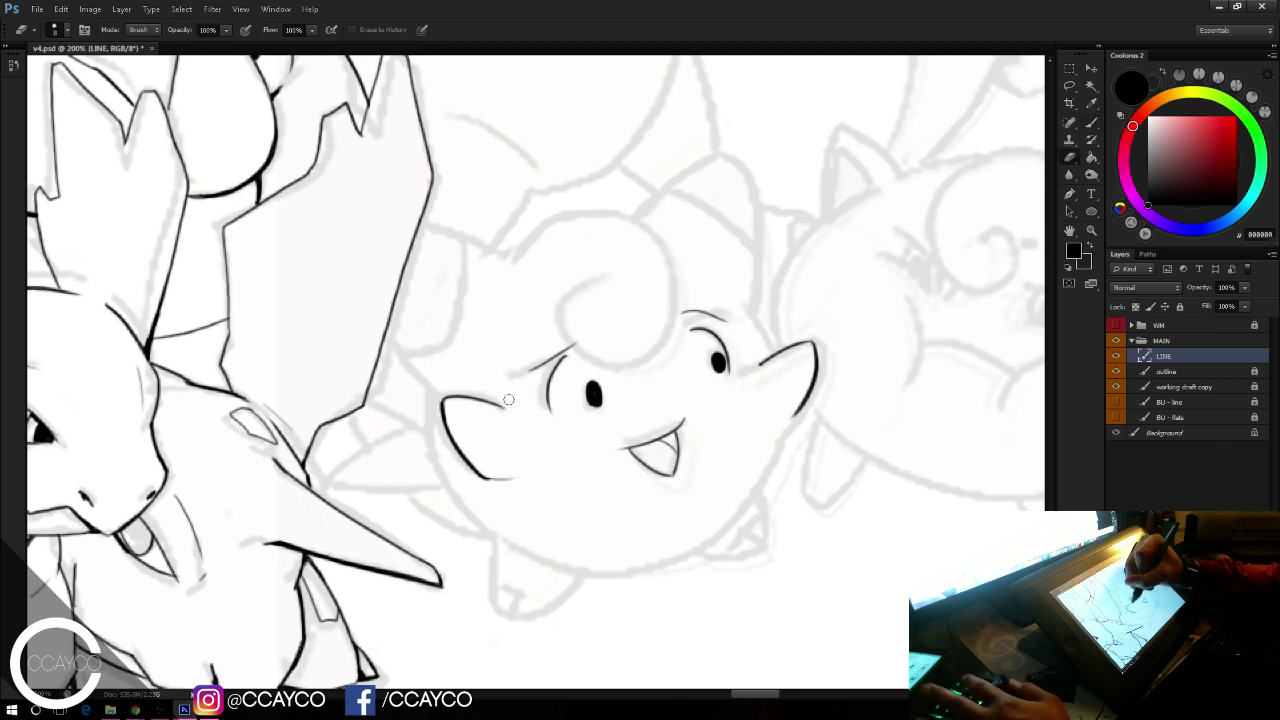
# Step: Try to ink the round creature's body side as a curve from beneath the raised arm down toward the foot
pyautogui.press('b')
pyautogui.moveTo(788, 427)
pyautogui.mouseDown()
pyautogui.moveTo(808, 406)
pyautogui.moveTo(740, 515)
pyautogui.mouseUp()
pyautogui.hotkey('ctrl', 'z')
pyautogui.hotkey('ctrl', 'z')
pyautogui.hotkey('ctrl', 'z')
pyautogui.moveTo(786, 426)
pyautogui.mouseDown()
pyautogui.moveTo(766, 494)
pyautogui.moveTo(742, 520)
pyautogui.mouseUp()
pyautogui.hotkey('ctrl', 'z')
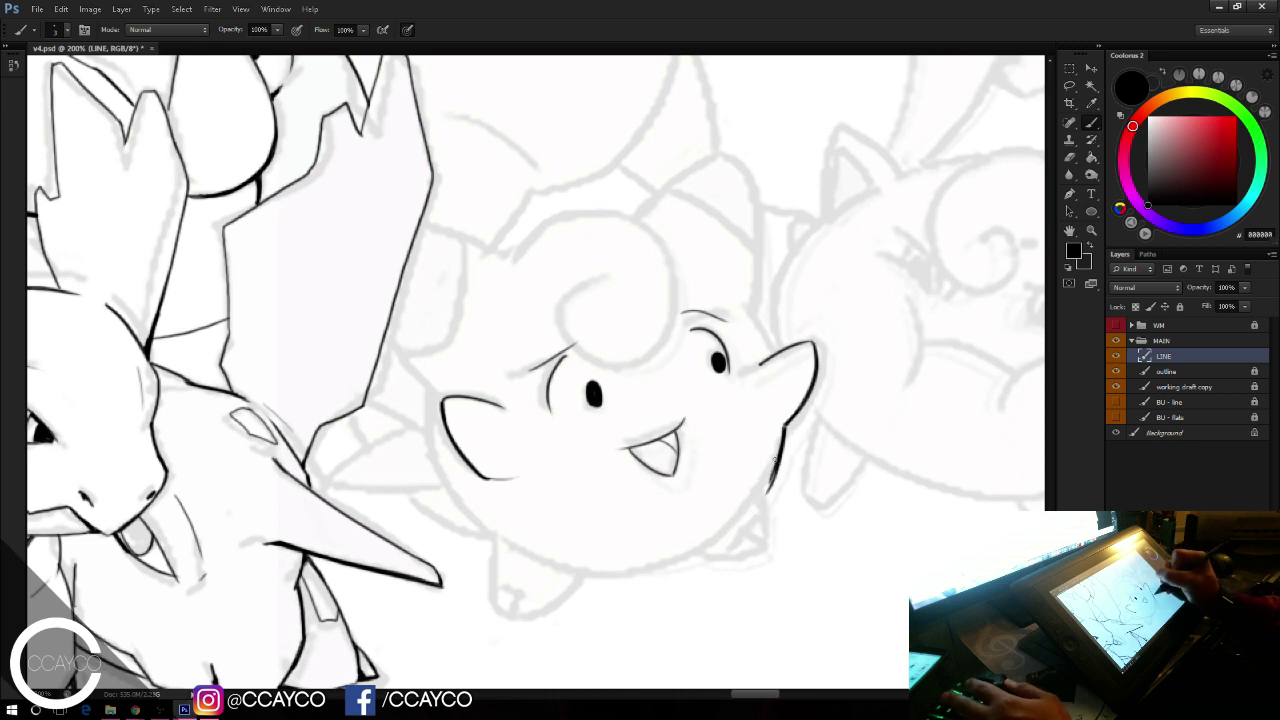
pyautogui.moveTo(778, 458); pyautogui.dragTo(734, 522)
pyautogui.hotkey('ctrl', 'z')
pyautogui.moveTo(776, 464); pyautogui.dragTo(734, 528)
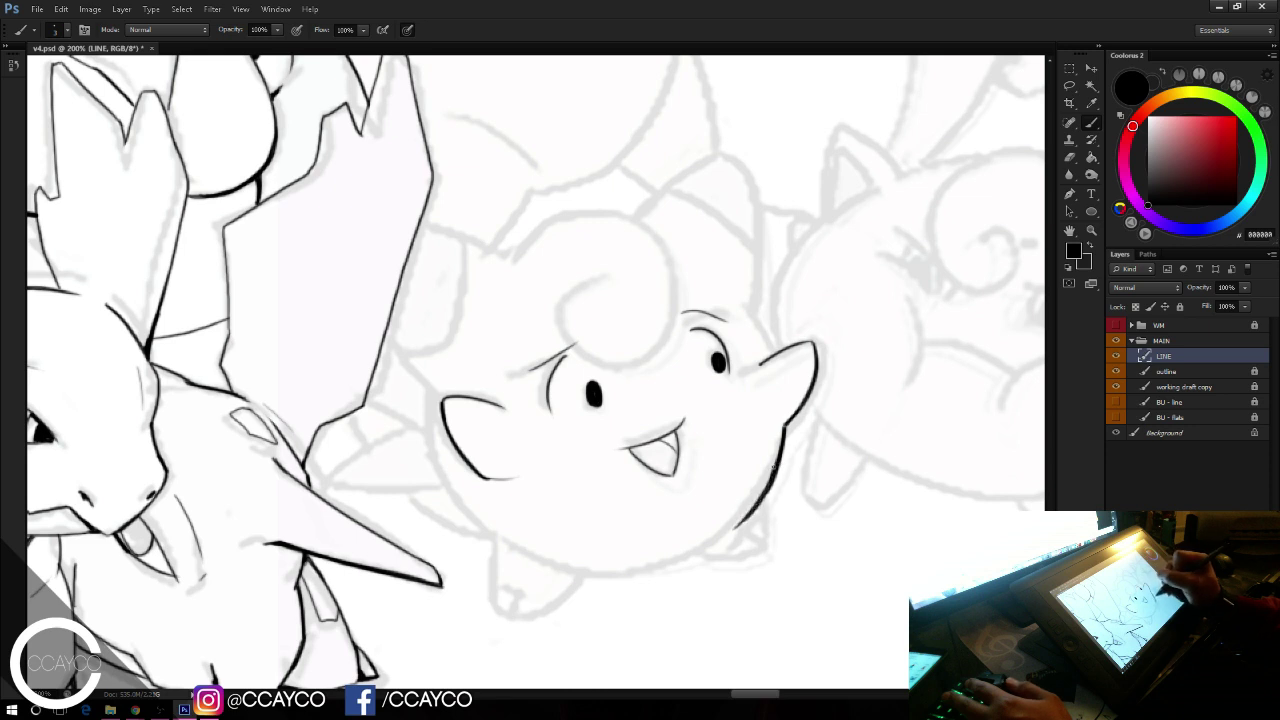
pyautogui.moveTo(768, 486); pyautogui.dragTo(730, 536)
pyautogui.press('e')
pyautogui.press('b')
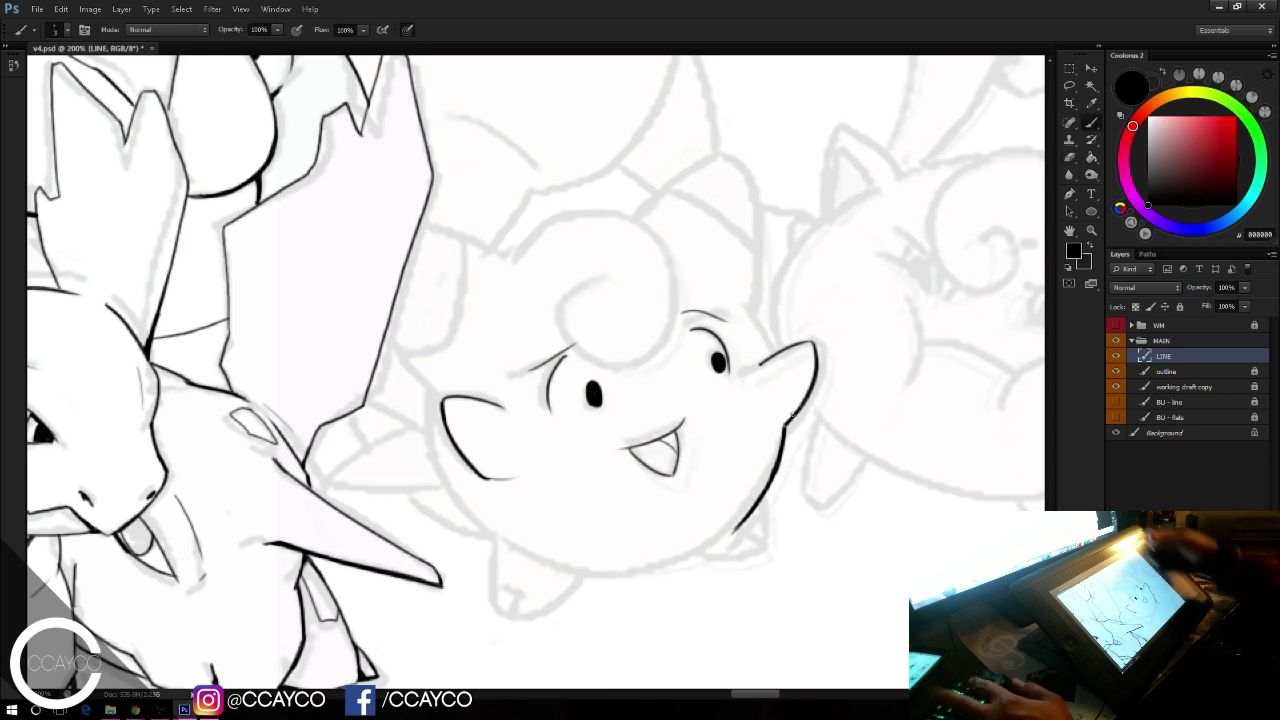
# Step: Try to ink the opposite body side from beside the lower arm down and around to the underside of the belly
pyautogui.moveTo(432, 394); pyautogui.dragTo(487, 533)
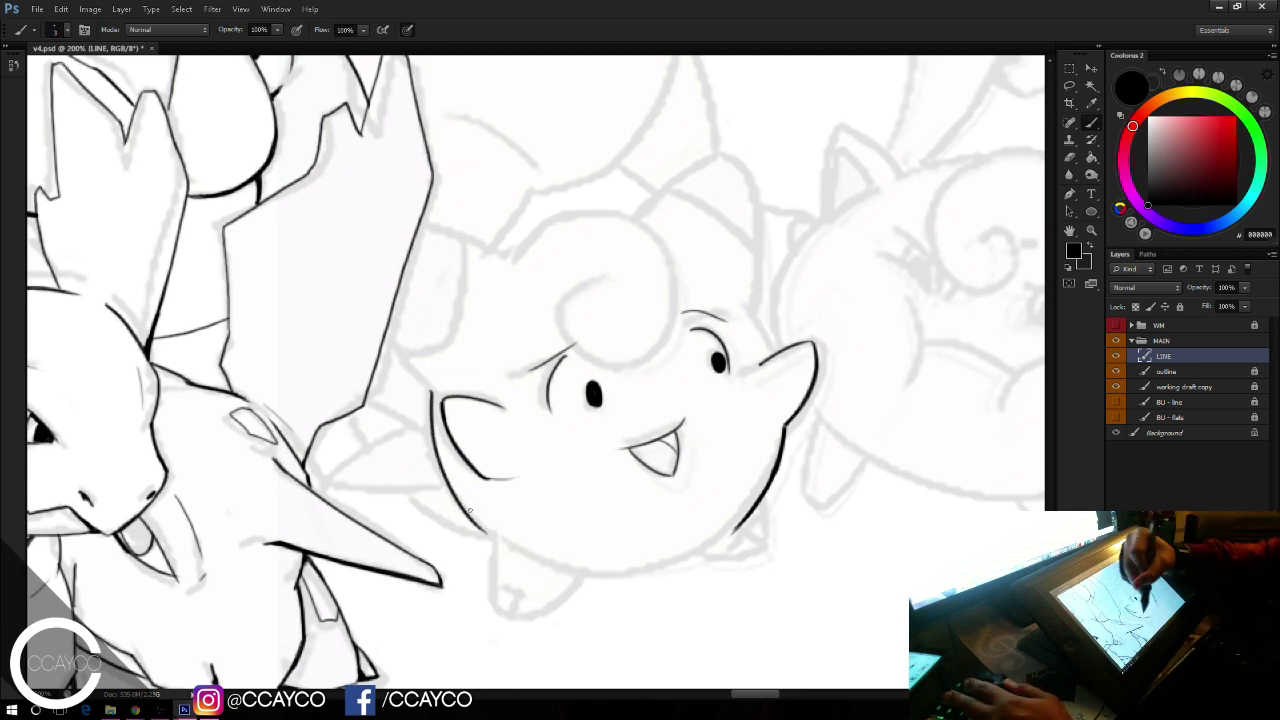
pyautogui.hotkey('ctrl', 'z')
pyautogui.moveTo(462, 506)
pyautogui.mouseDown()
pyautogui.moveTo(524, 555)
pyautogui.moveTo(628, 577)
pyautogui.moveTo(601, 576)
pyautogui.mouseUp()
pyautogui.moveTo(480, 530); pyautogui.dragTo(584, 573)
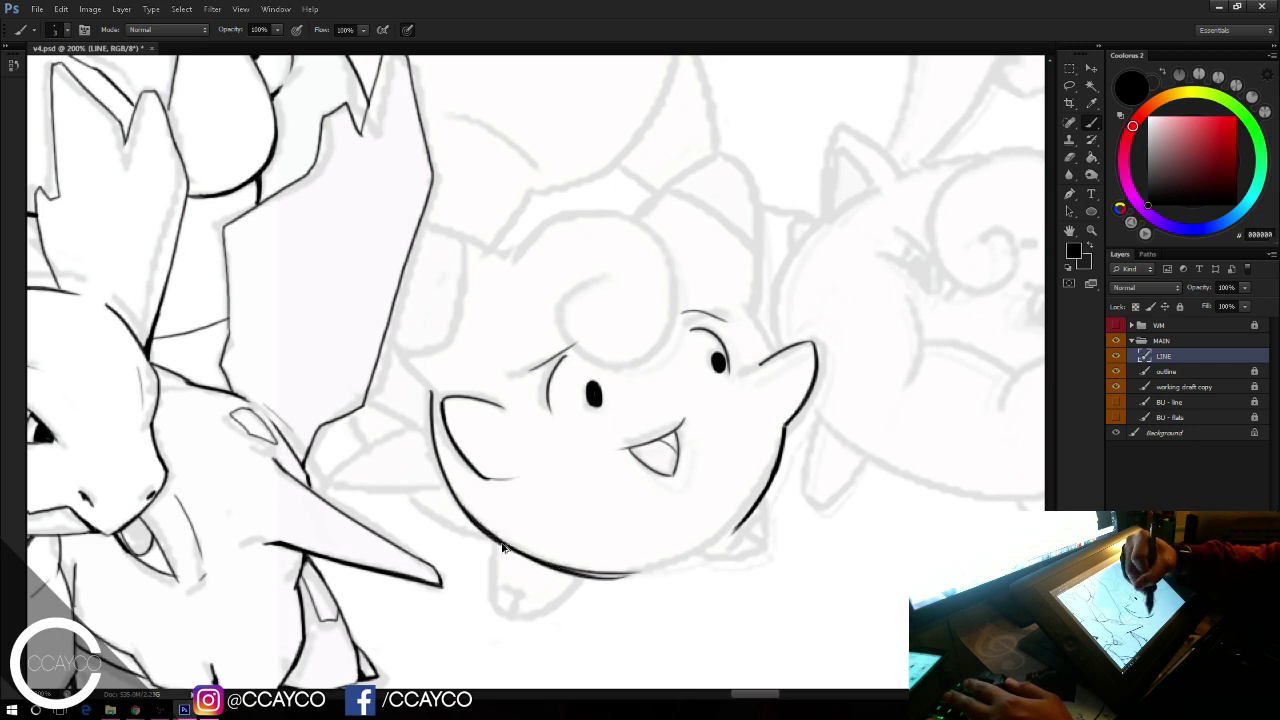
pyautogui.hotkey('ctrl', 'alt', 'z')
pyautogui.hotkey('ctrl', 'alt', 'z')
pyautogui.moveTo(467, 516); pyautogui.dragTo(579, 571)
pyautogui.hotkey('ctrl', 'alt', 'z')
pyautogui.moveTo(472, 523); pyautogui.dragTo(566, 568)
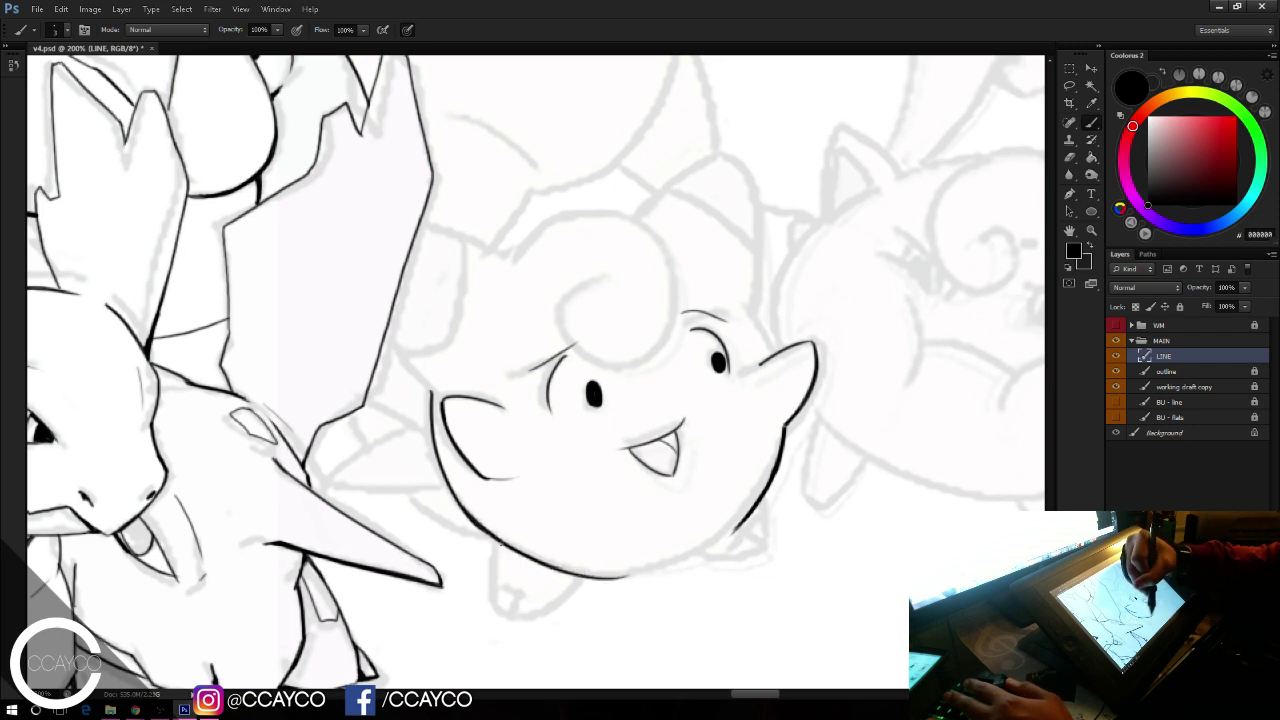
# Step: Try to extend the belly's underside line until it joins the curve coming down from the raised arm
pyautogui.moveTo(502, 544); pyautogui.dragTo(673, 569)
pyautogui.hotkey('ctrl', 'z')
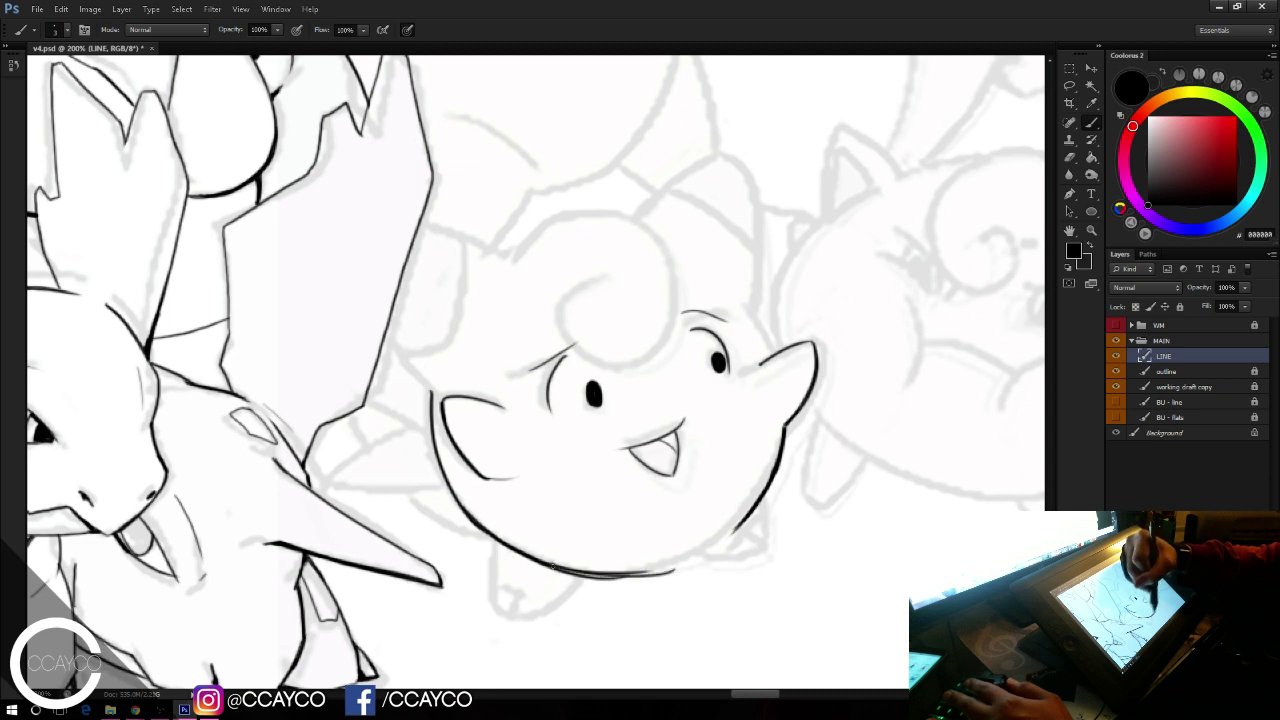
pyautogui.moveTo(552, 567)
pyautogui.mouseDown()
pyautogui.moveTo(688, 564)
pyautogui.moveTo(608, 584)
pyautogui.moveTo(655, 580)
pyautogui.moveTo(636, 573)
pyautogui.mouseUp()
pyautogui.hotkey('ctrl', 'z')
pyautogui.press('e')
pyautogui.press('b')
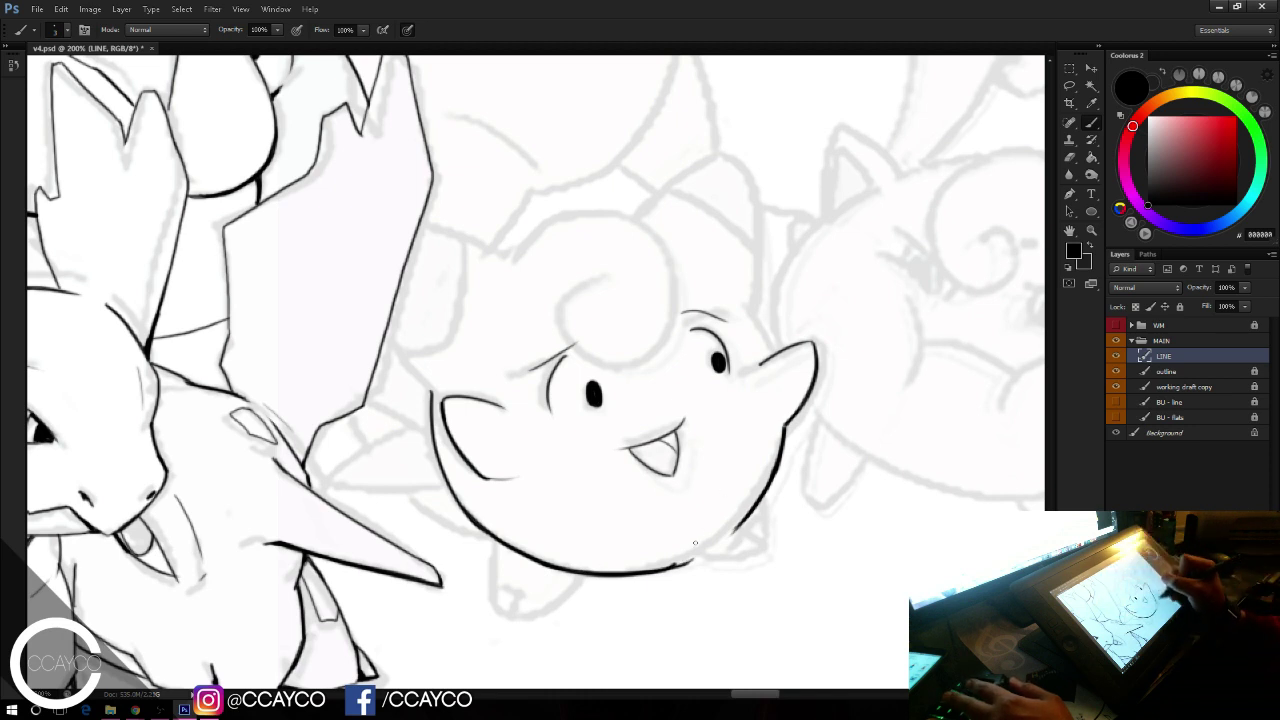
pyautogui.hotkey('ctrl', 'z')
pyautogui.moveTo(727, 532)
pyautogui.mouseDown()
pyautogui.moveTo(676, 560)
pyautogui.moveTo(713, 544)
pyautogui.mouseUp()
pyautogui.hotkey('ctrl', 'z')
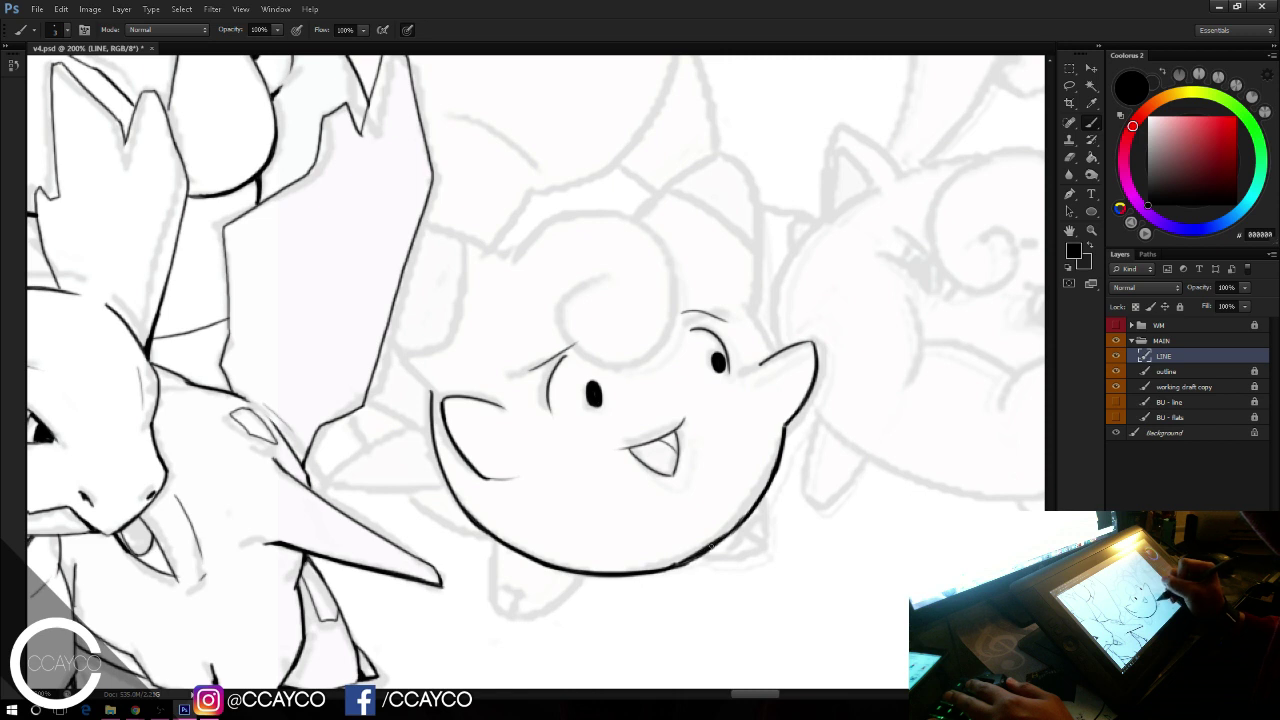
# Step: Even out the thickness of the round creature's lower body outline by erasing along its outer edge
pyautogui.press('e')
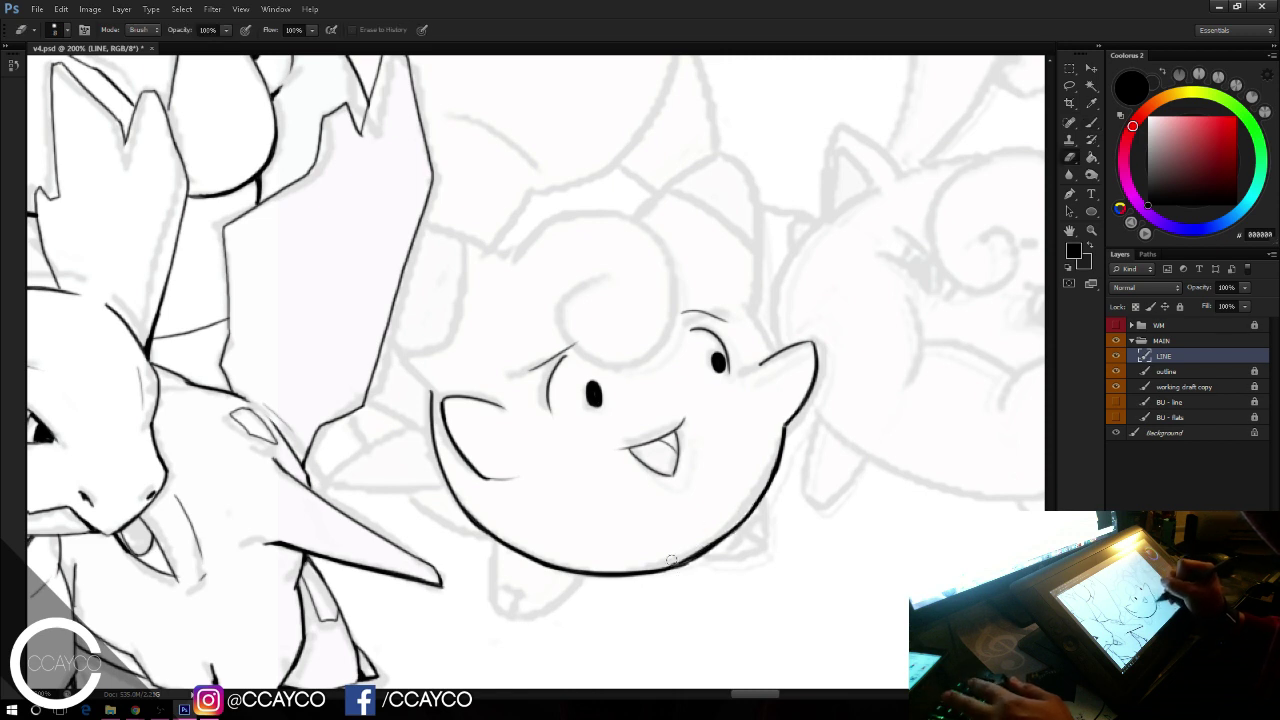
pyautogui.moveTo(690, 566); pyautogui.dragTo(774, 496)
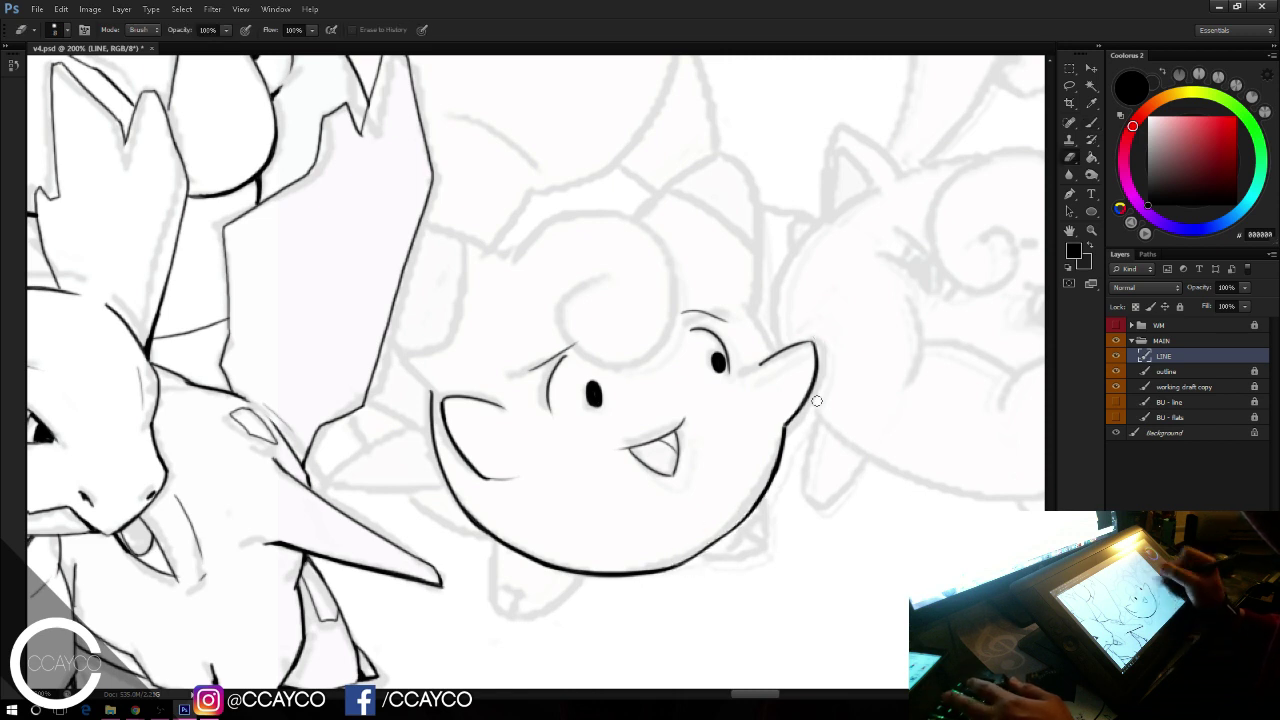
pyautogui.press('b')
pyautogui.moveTo(676, 565)
pyautogui.mouseDown()
pyautogui.moveTo(760, 503)
pyautogui.moveTo(746, 509)
pyautogui.mouseUp()
pyautogui.hotkey('ctrl', 'z')
pyautogui.press('e')
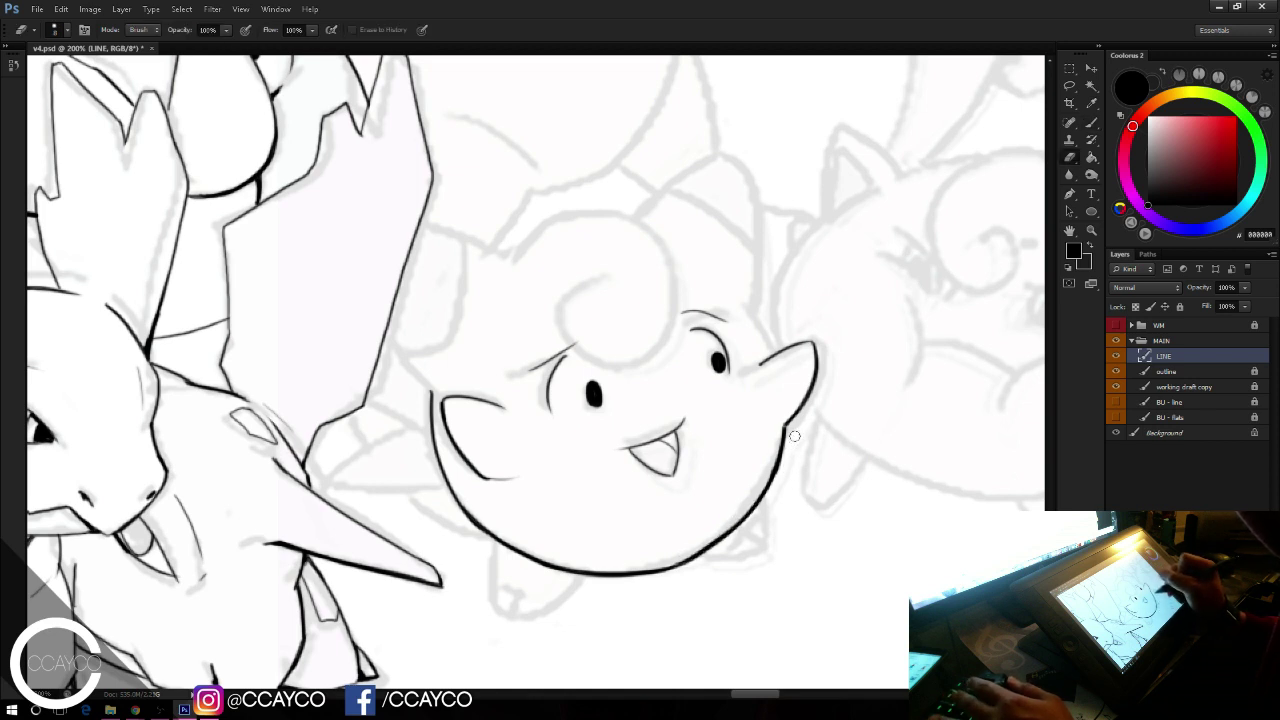
pyautogui.moveTo(790, 436); pyautogui.dragTo(768, 505)
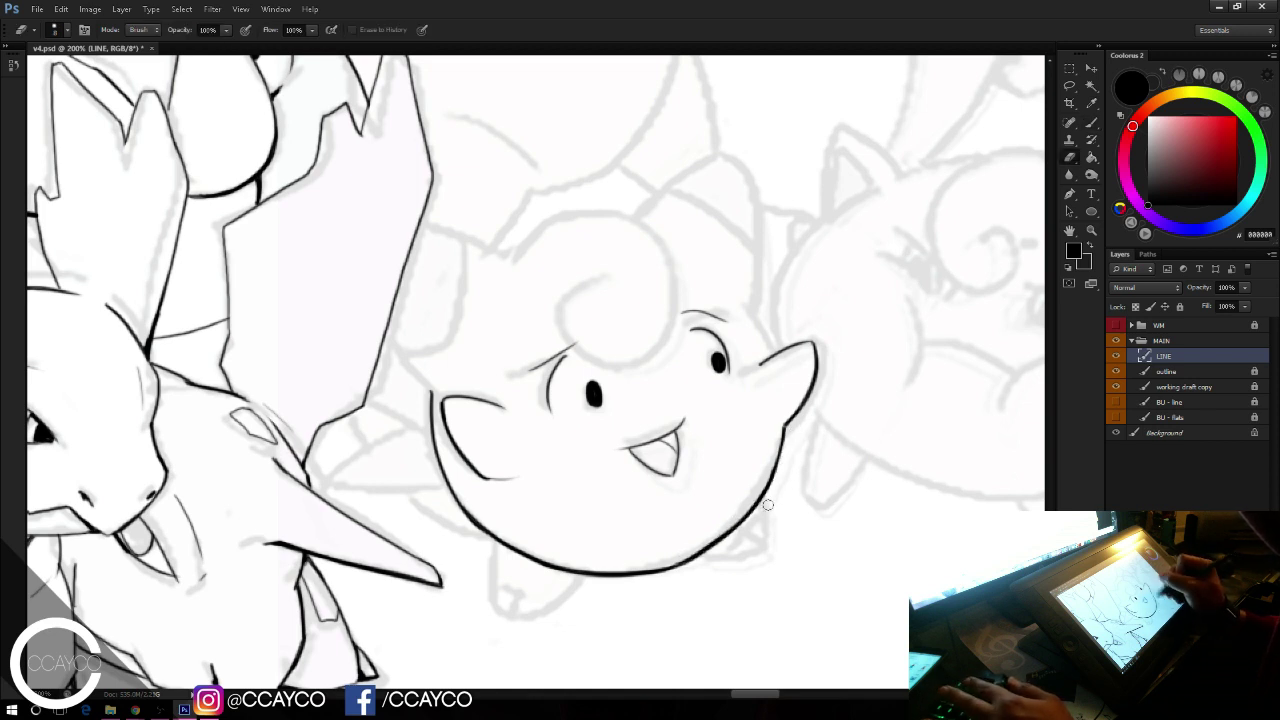
pyautogui.moveTo(788, 446); pyautogui.dragTo(742, 532)
pyautogui.hotkey('ctrl', 'z')
pyautogui.moveTo(789, 437); pyautogui.dragTo(752, 518)
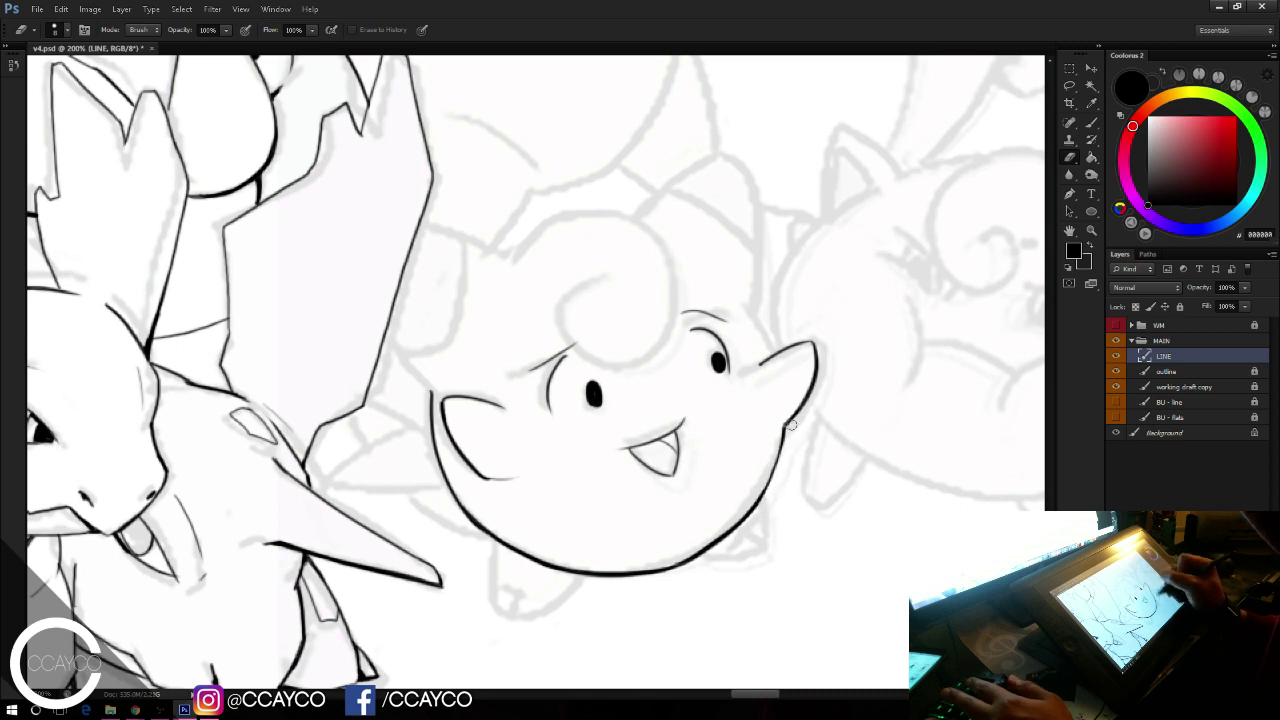
pyautogui.press('b')
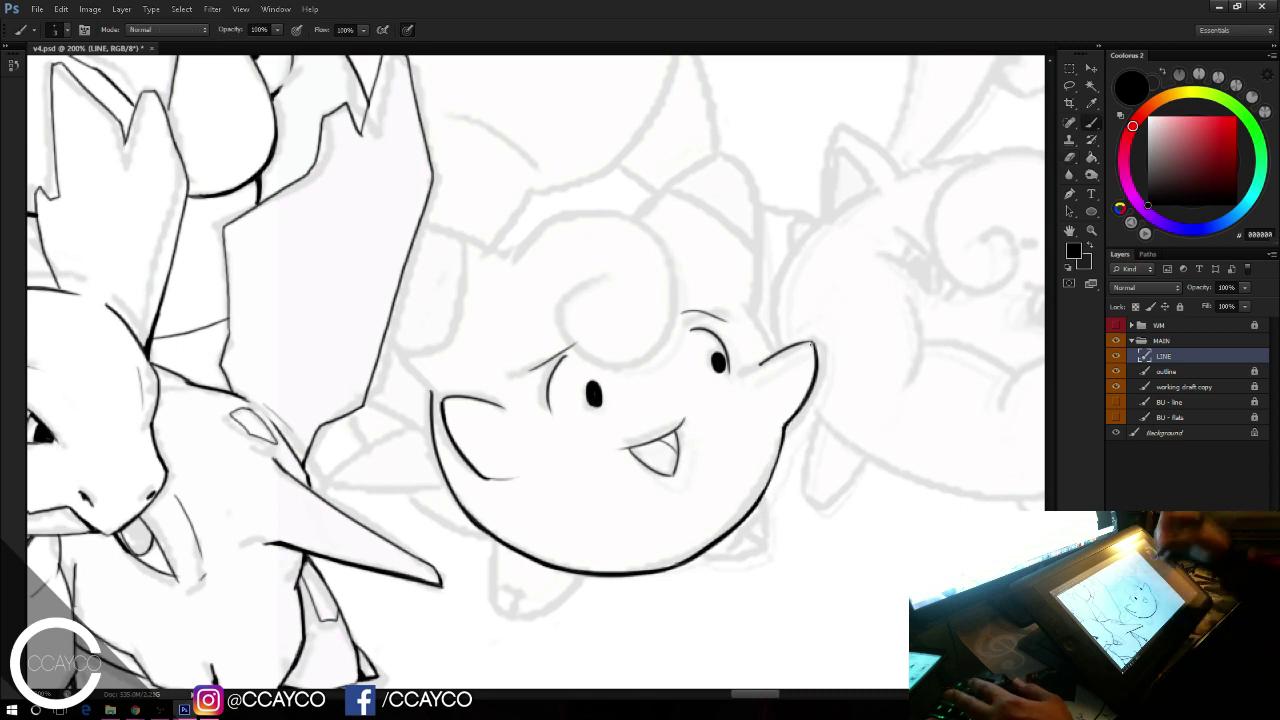
pyautogui.press('e')
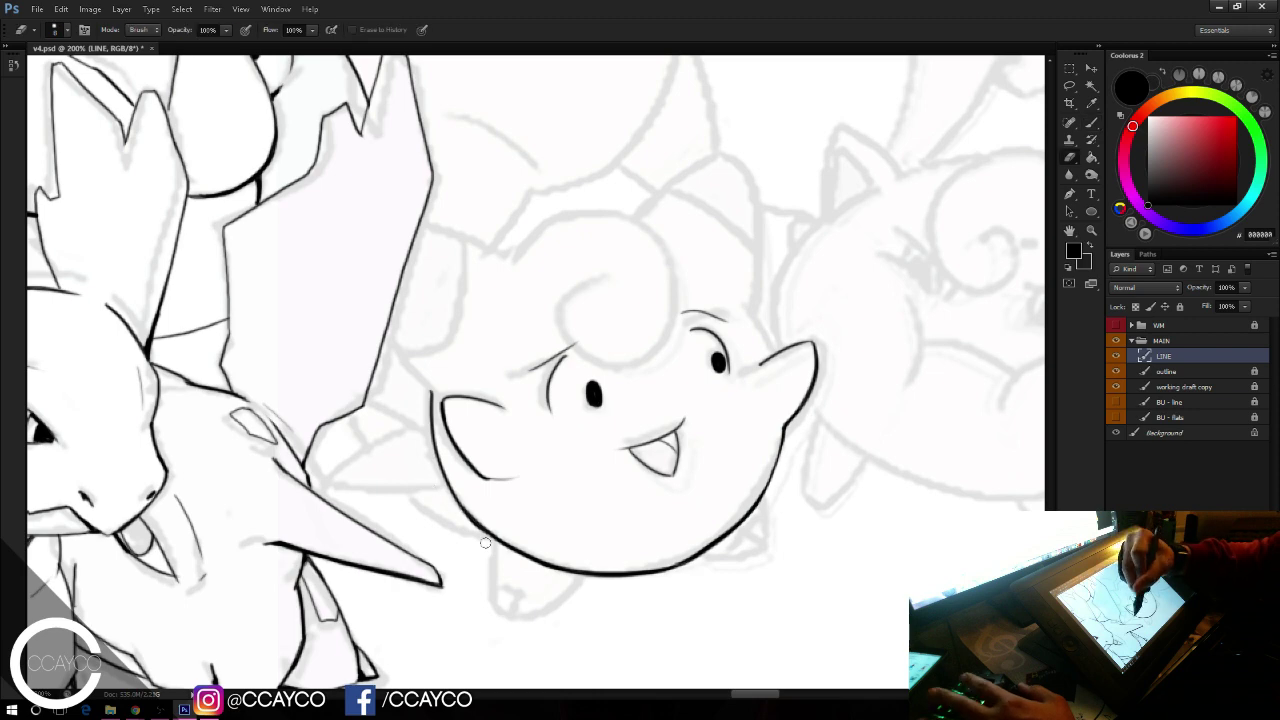
pyautogui.moveTo(451, 508)
pyautogui.mouseDown()
pyautogui.moveTo(540, 571)
pyautogui.moveTo(673, 576)
pyautogui.mouseUp()
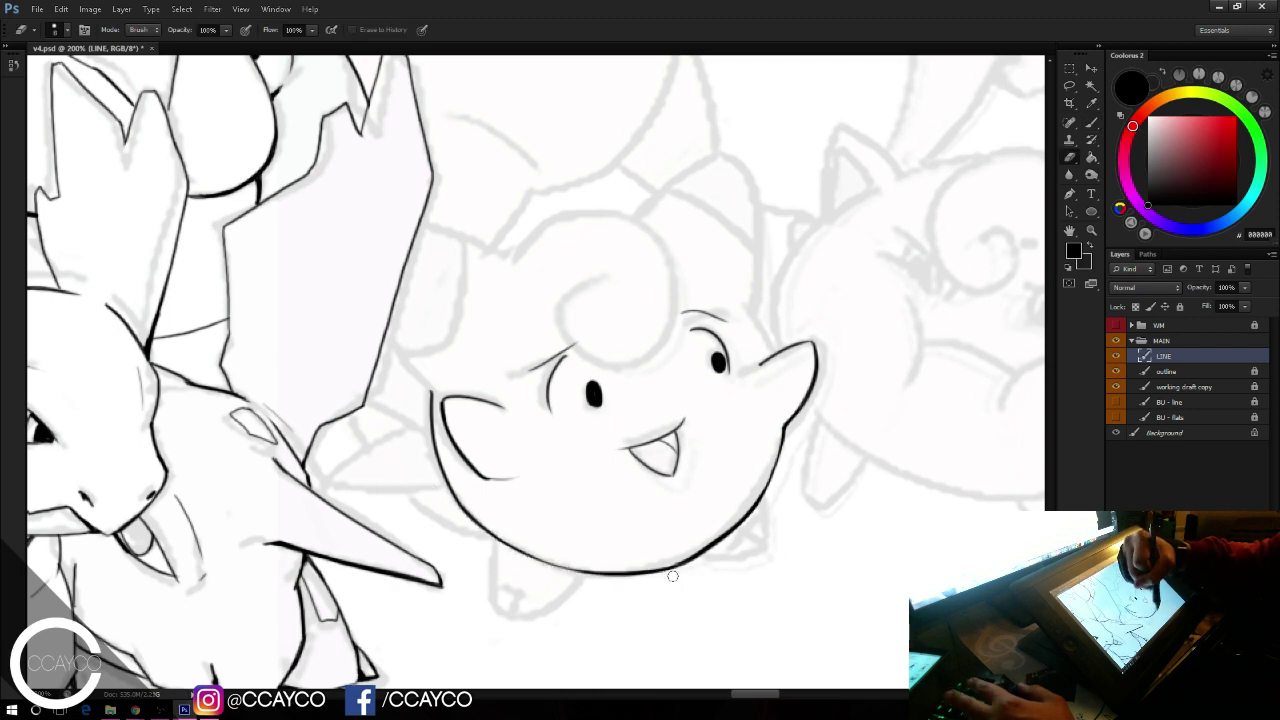
# Step: Rotate the canvas onto its side and erase most of the round creature's inked body curve
pyautogui.press('r')
pyautogui.moveTo(857, 220)
pyautogui.mouseDown()
pyautogui.moveTo(849, 543)
pyautogui.moveTo(570, 600)
pyautogui.mouseUp()
pyautogui.press('e')
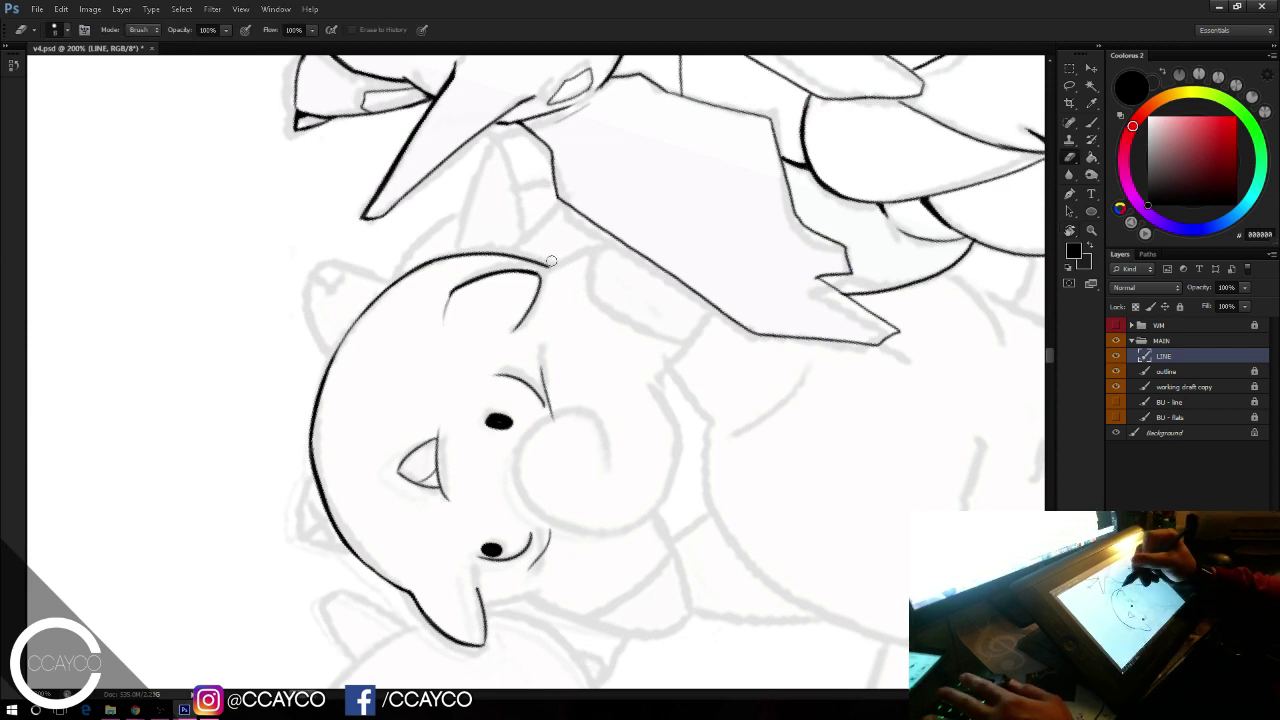
pyautogui.moveTo(552, 264)
pyautogui.mouseDown()
pyautogui.moveTo(461, 252)
pyautogui.moveTo(376, 297)
pyautogui.moveTo(304, 404)
pyautogui.moveTo(315, 527)
pyautogui.moveTo(326, 505)
pyautogui.moveTo(342, 540)
pyautogui.mouseUp()
pyautogui.moveTo(502, 215); pyautogui.dragTo(591, 178)
# Step: Try to redraw the body curve in long sweeping strokes from arm to arm and clean its outer edge
pyautogui.press('b')
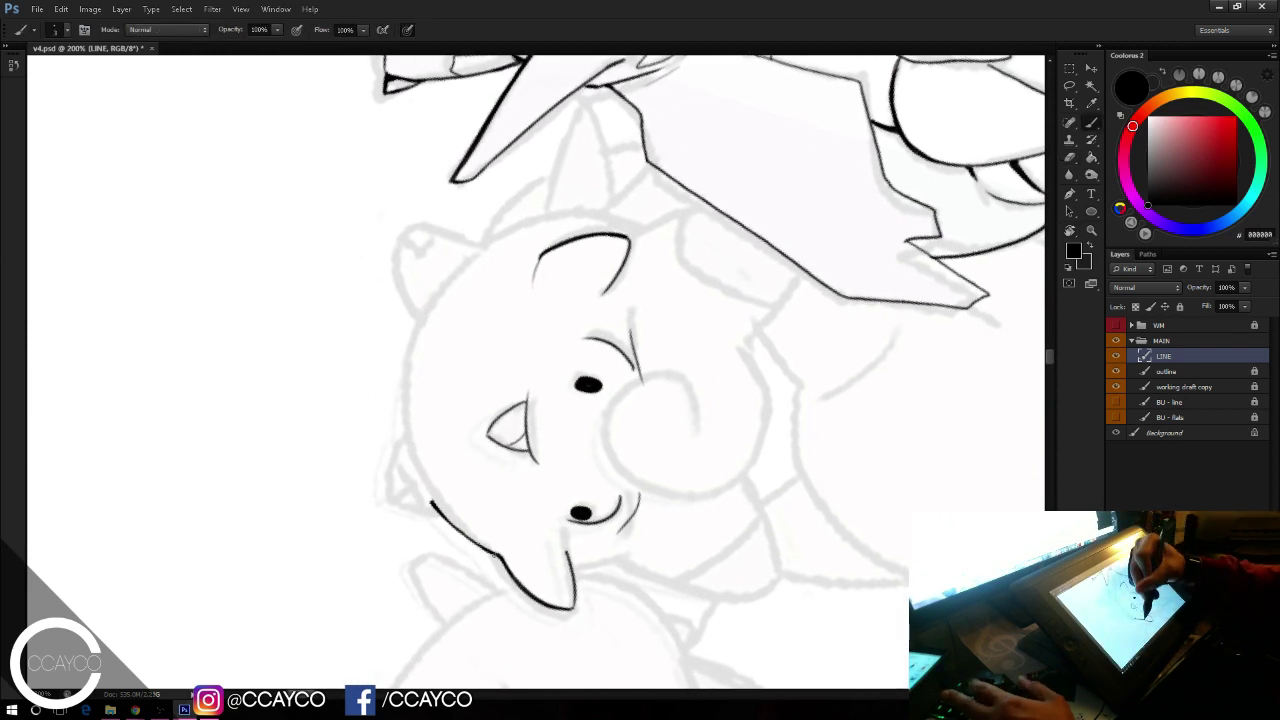
pyautogui.moveTo(487, 547); pyautogui.dragTo(525, 194)
pyautogui.hotkey('ctrl', 'z')
pyautogui.moveTo(490, 550); pyautogui.dragTo(472, 242)
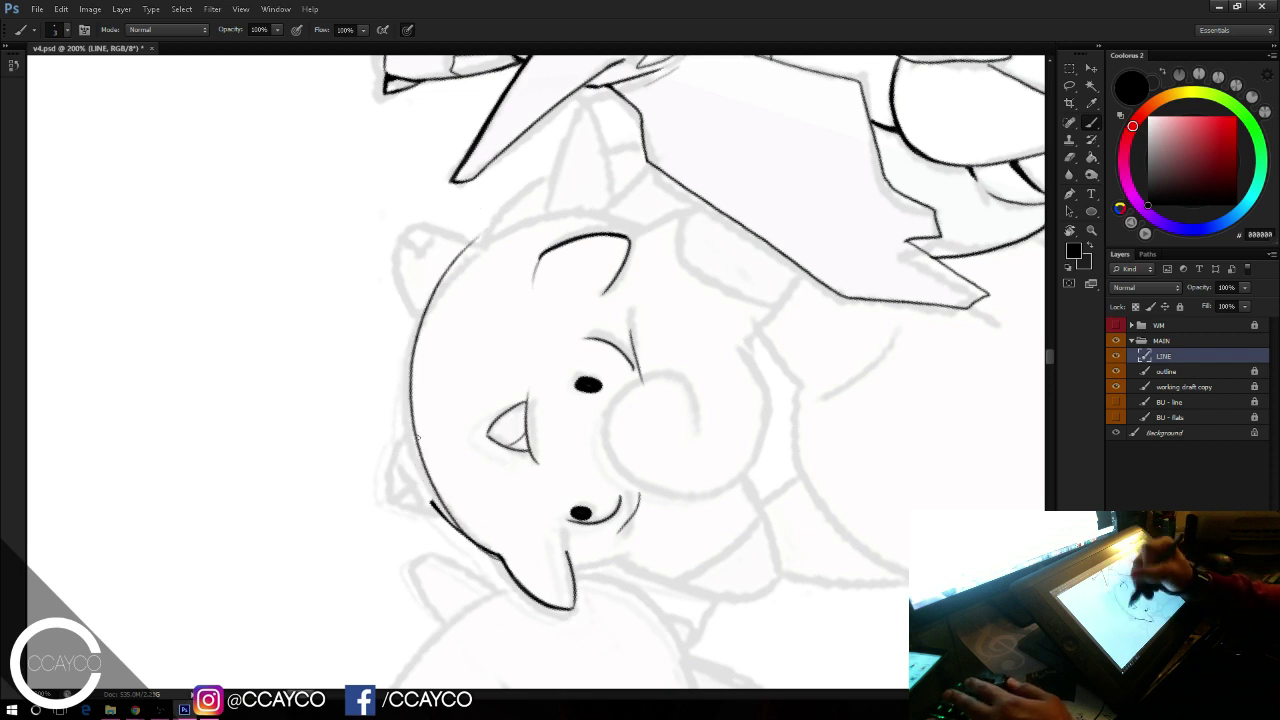
pyautogui.moveTo(410, 415); pyautogui.dragTo(575, 211)
pyautogui.press('e')
pyautogui.moveTo(439, 280)
pyautogui.mouseDown()
pyautogui.moveTo(473, 241)
pyautogui.moveTo(415, 330)
pyautogui.mouseUp()
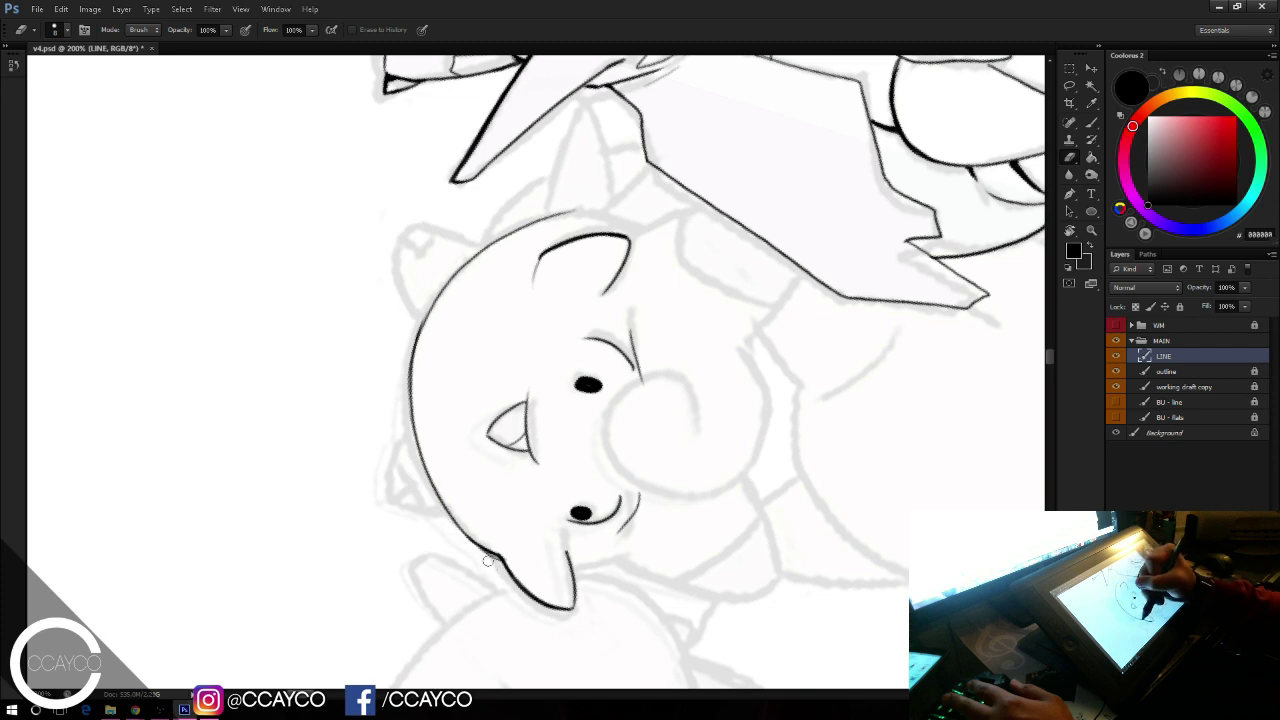
# Step: Rotate the canvas back toward upright and erase the redrawn body outline between the creature's arms
pyautogui.press('r')
pyautogui.moveTo(486, 300); pyautogui.dragTo(431, 478)
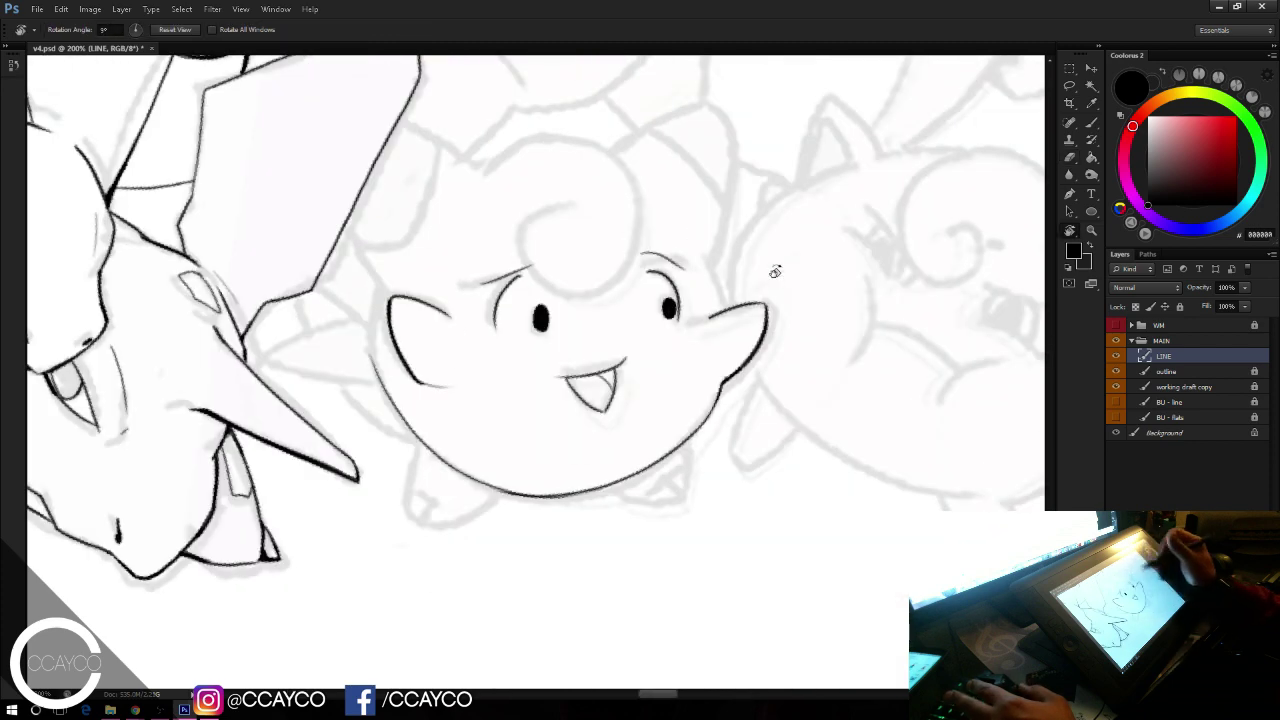
pyautogui.press('e')
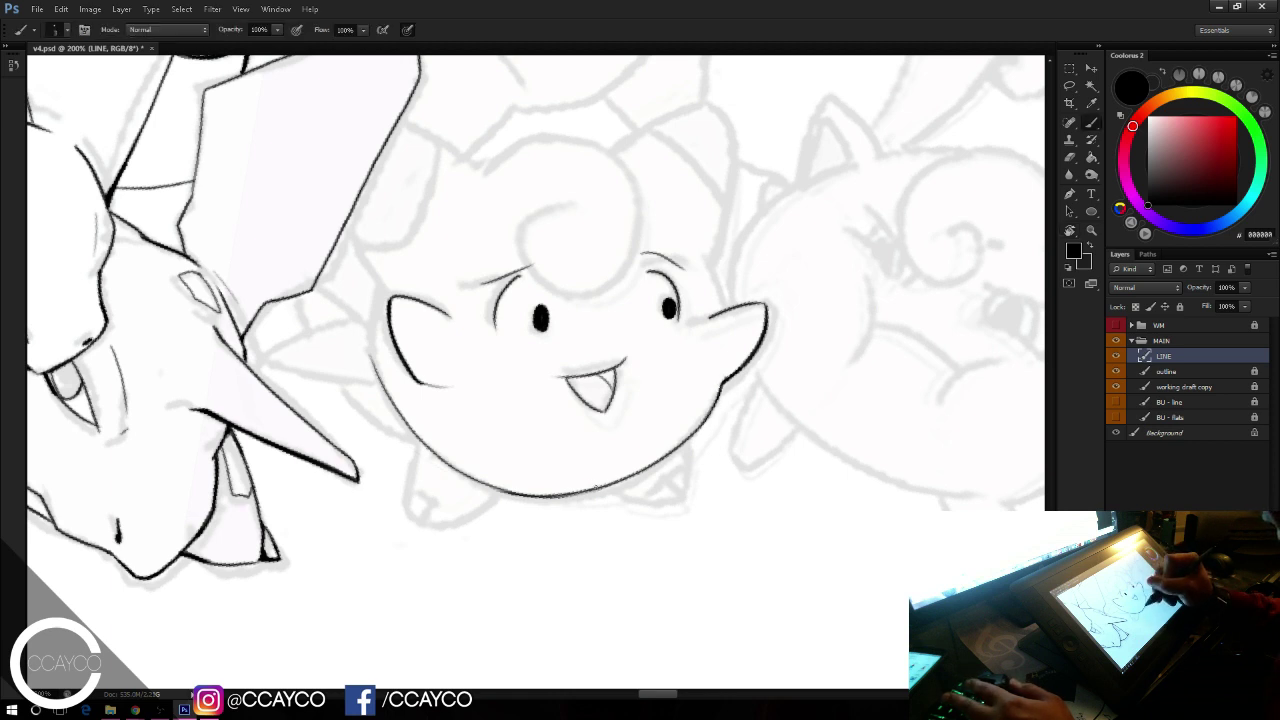
pyautogui.moveTo(712, 395)
pyautogui.mouseDown()
pyautogui.moveTo(678, 439)
pyautogui.moveTo(723, 412)
pyautogui.moveTo(575, 488)
pyautogui.moveTo(458, 467)
pyautogui.moveTo(375, 362)
pyautogui.mouseUp()
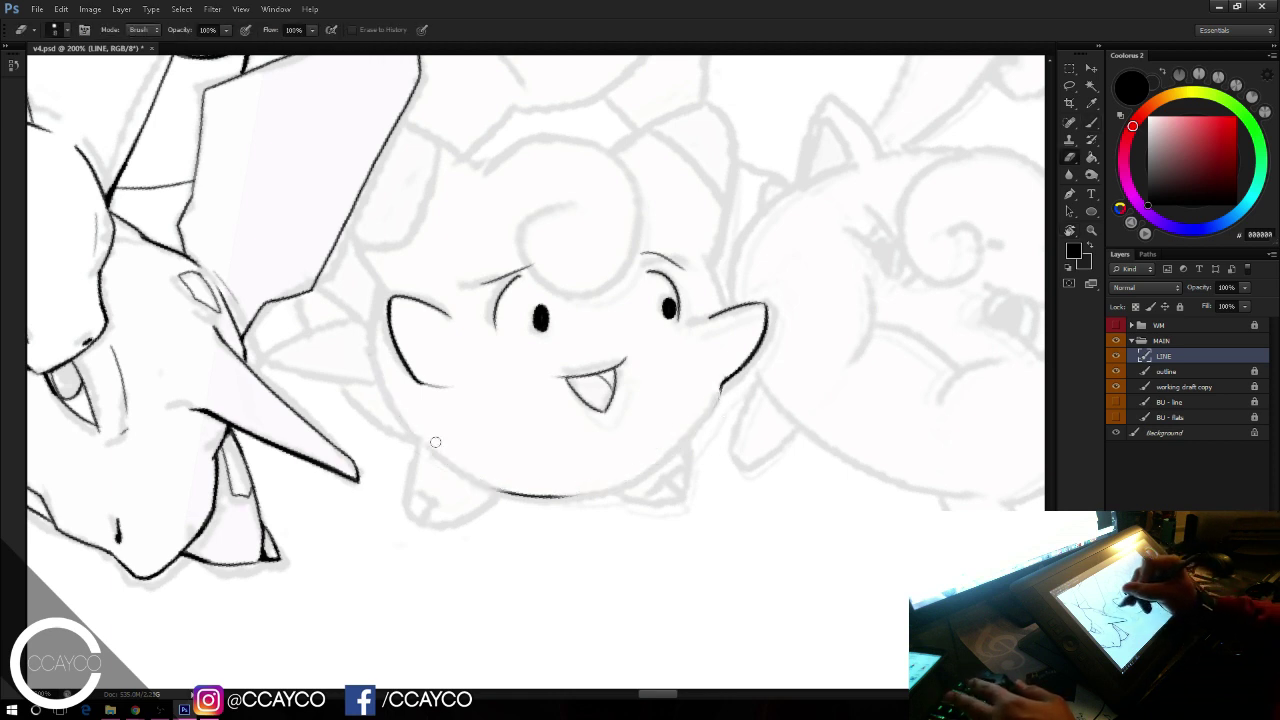
pyautogui.moveTo(516, 483); pyautogui.dragTo(582, 494)
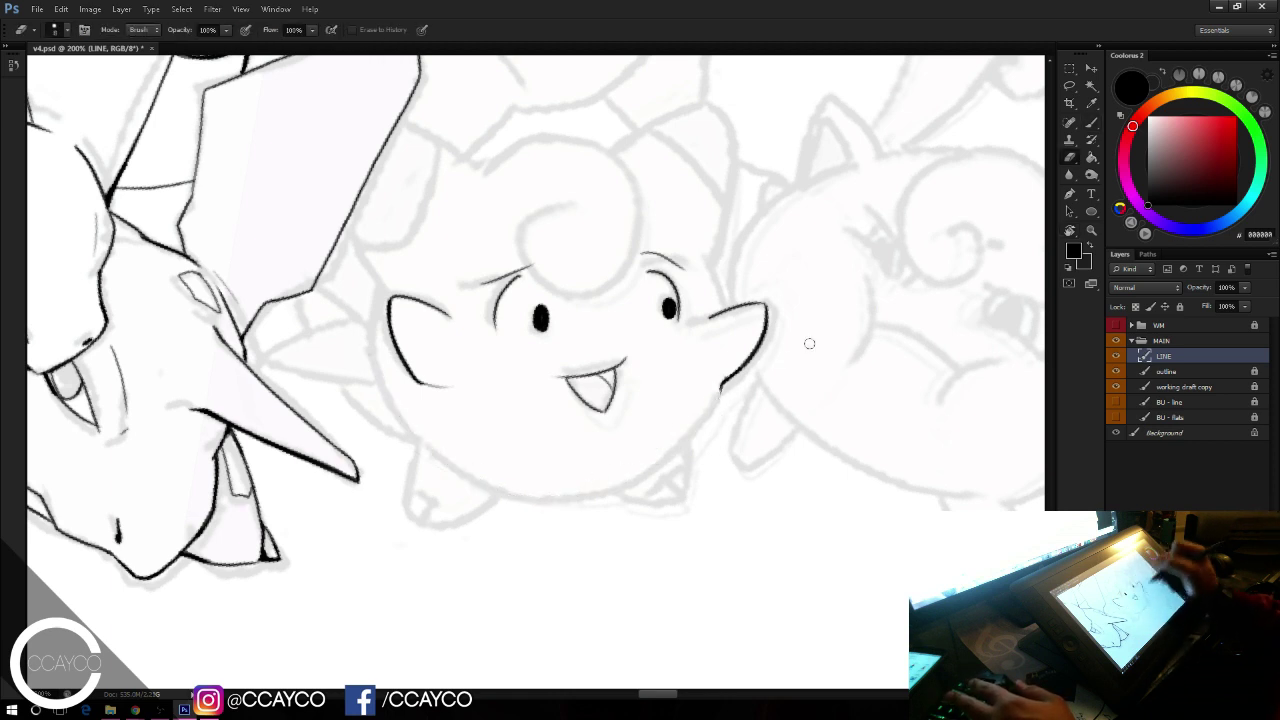
# Step: Draw an outlined ellipse over the round creature and transform it to fit the body, about 92% wide and 101% high
pyautogui.click(1091, 212)
pyautogui.moveTo(350, 215)
pyautogui.mouseDown()
pyautogui.moveTo(739, 485)
pyautogui.moveTo(676, 623)
pyautogui.mouseUp()
pyautogui.hotkey('ctrl', 't')
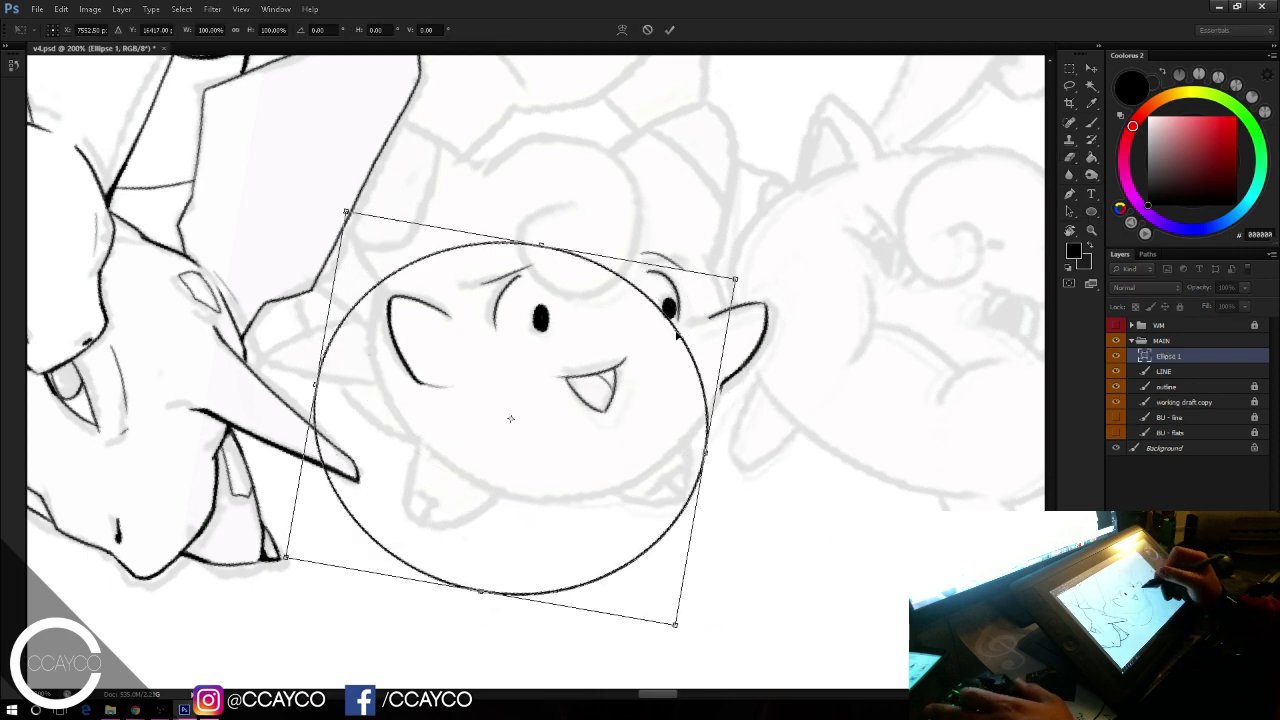
pyautogui.moveTo(677, 336); pyautogui.dragTo(730, 237)
pyautogui.moveTo(788, 180); pyautogui.dragTo(729, 214)
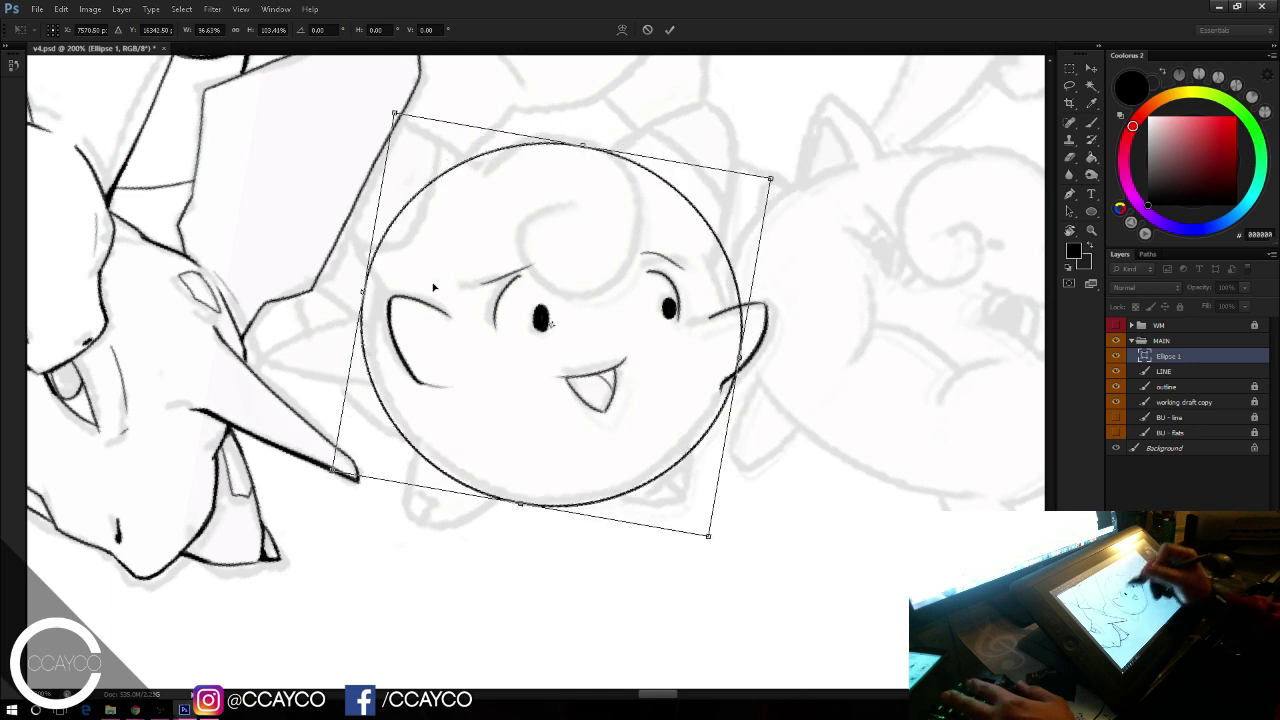
pyautogui.moveTo(397, 116); pyautogui.dragTo(411, 120)
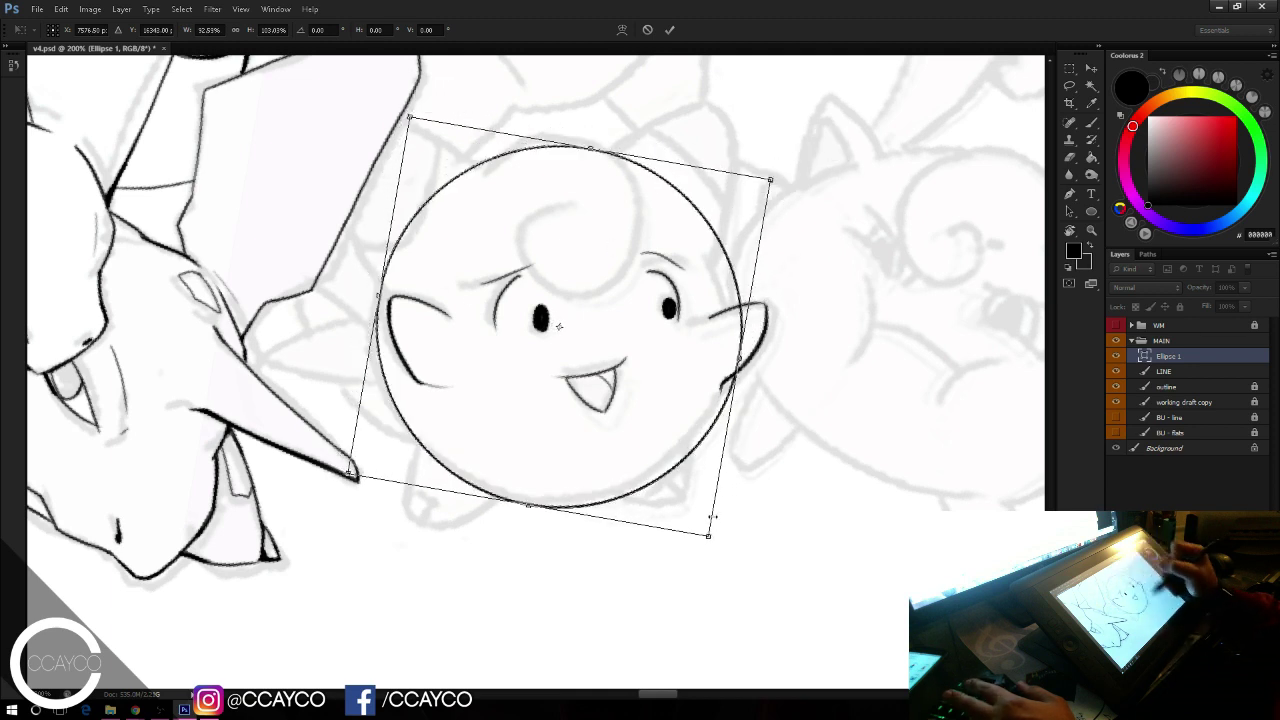
pyautogui.moveTo(709, 535); pyautogui.dragTo(707, 525)
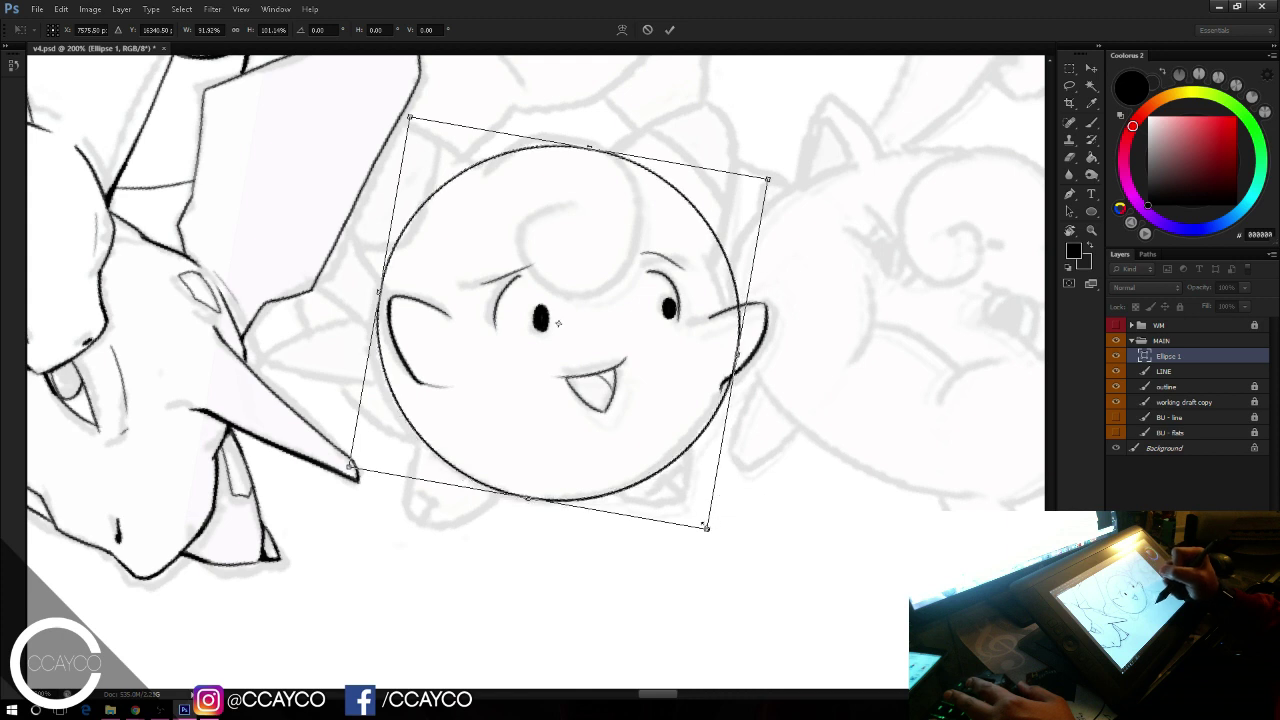
pyautogui.press('Return')
# Step: Rasterize the ellipse shape and erase the section of its line that crosses the creature's raised arm
pyautogui.press('b')
pyautogui.click(756, 442)
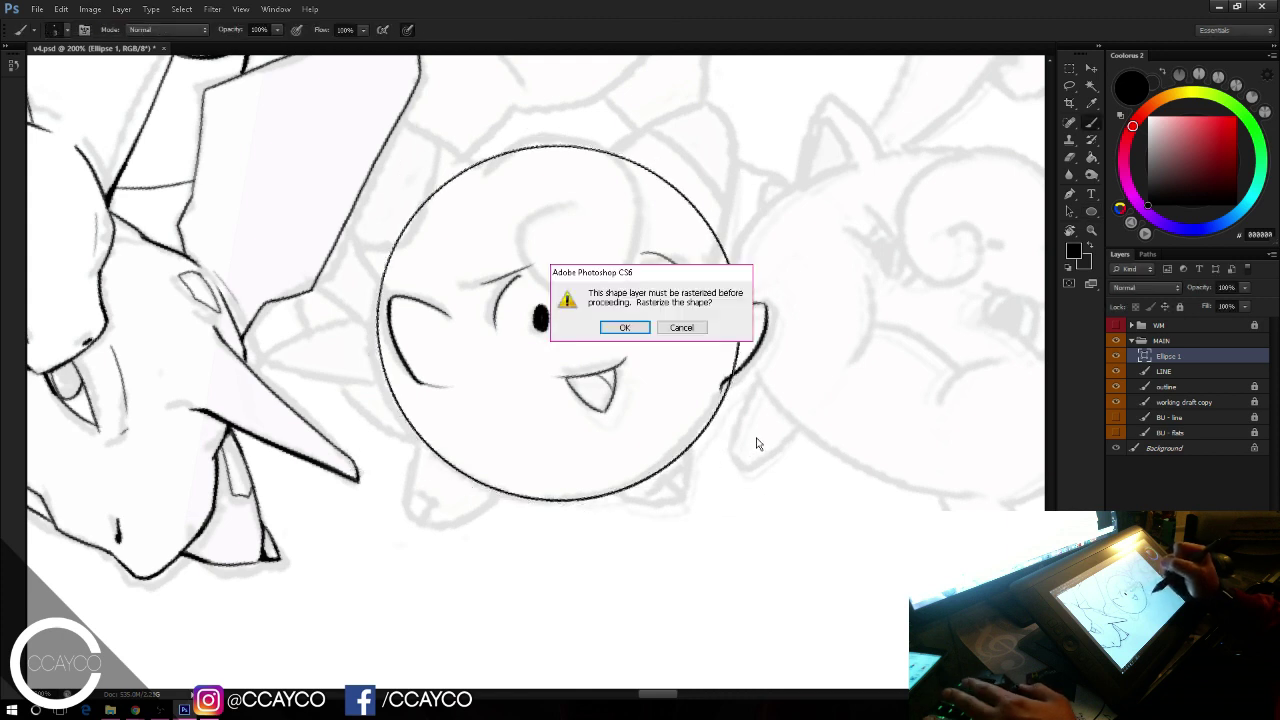
pyautogui.press('Return')
pyautogui.press('e')
pyautogui.moveTo(742, 321); pyautogui.dragTo(737, 323)
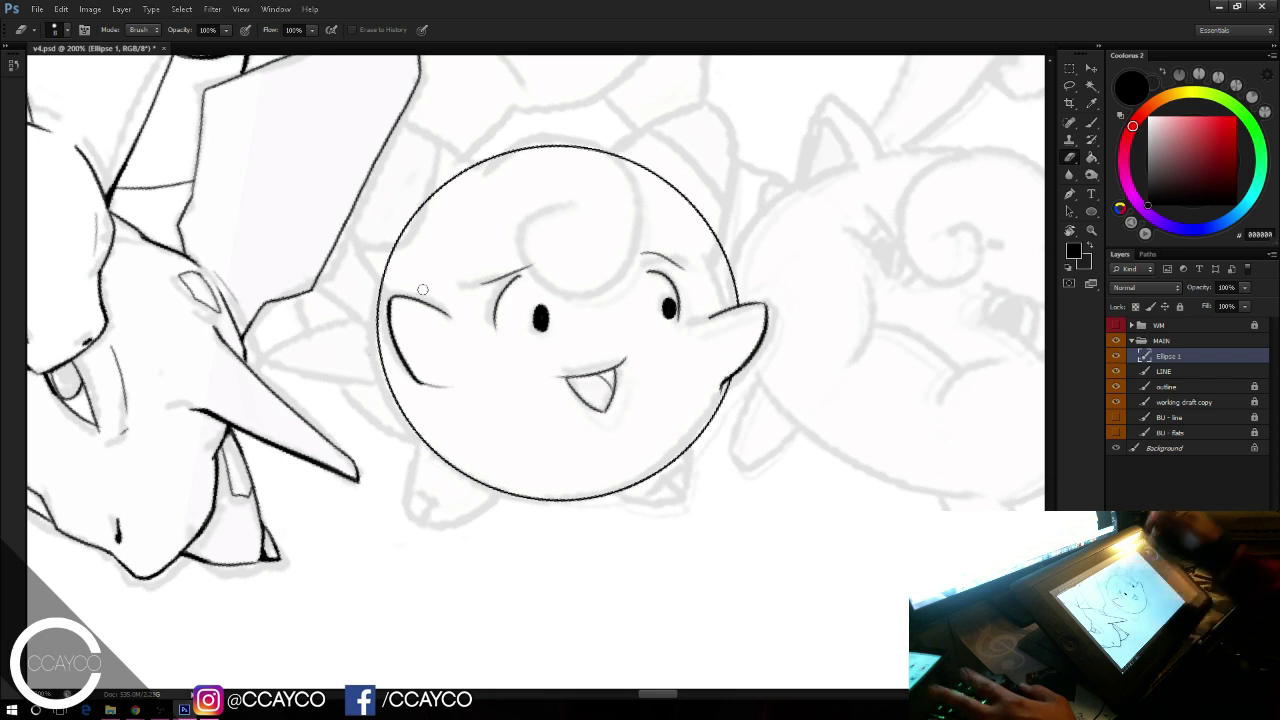
# Step: Erase the ellipse's uppermost section and ink the creature's forehead curl with its rounded outer edge and inner spiral
pyautogui.moveTo(500, 155)
pyautogui.mouseDown()
pyautogui.moveTo(563, 143)
pyautogui.moveTo(614, 159)
pyautogui.mouseUp()
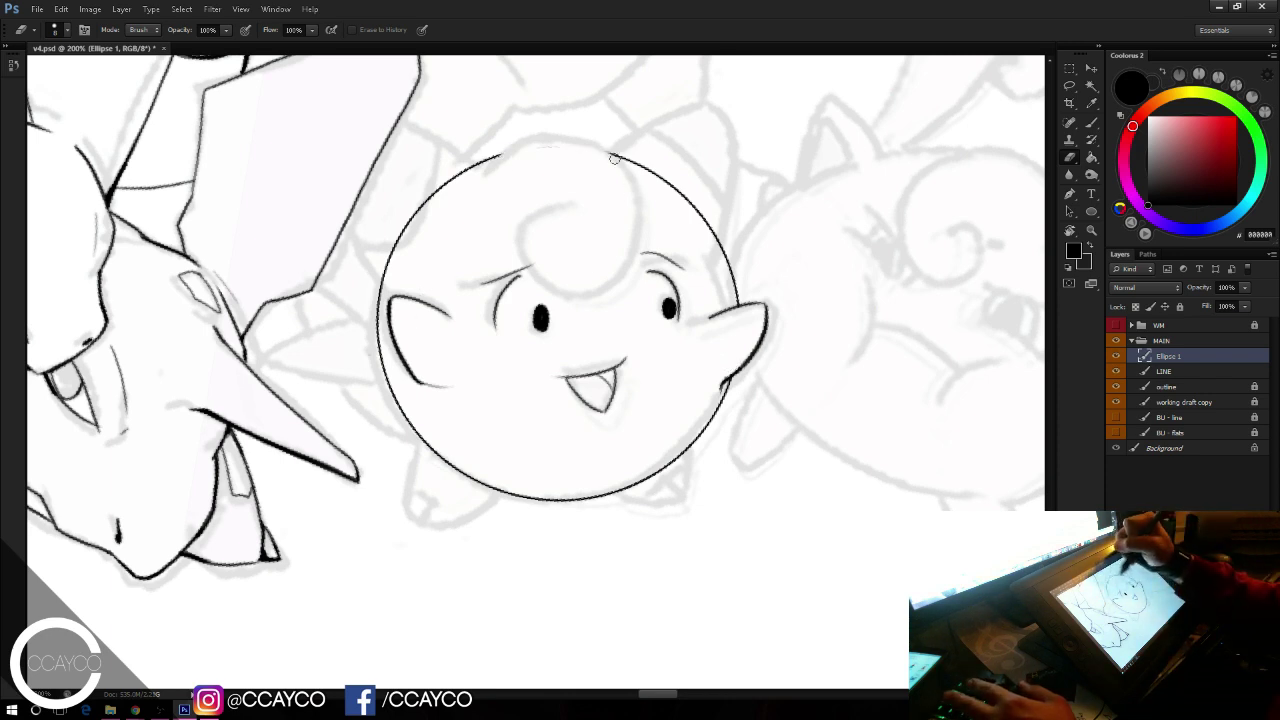
pyautogui.press('b')
pyautogui.moveTo(490, 162)
pyautogui.mouseDown()
pyautogui.moveTo(608, 147)
pyautogui.moveTo(585, 137)
pyautogui.moveTo(614, 157)
pyautogui.moveTo(644, 244)
pyautogui.mouseUp()
pyautogui.hotkey('ctrl', 'z')
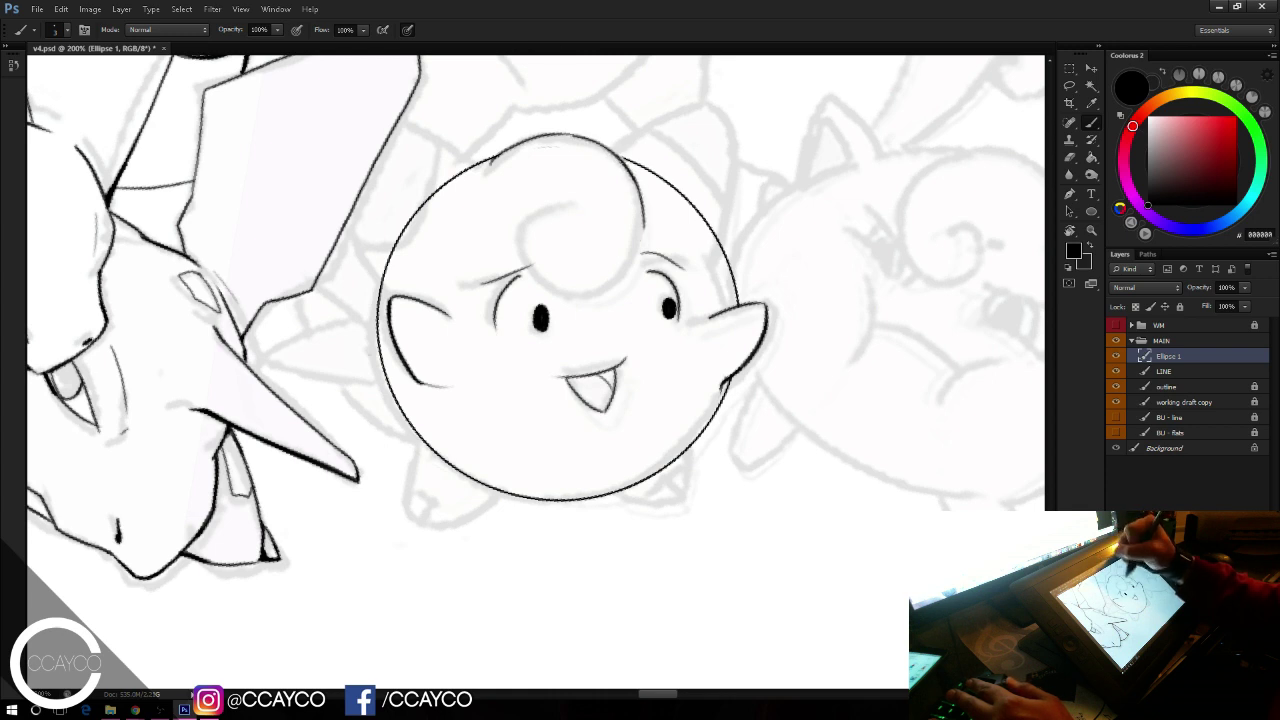
pyautogui.hotkey('ctrl', 'z')
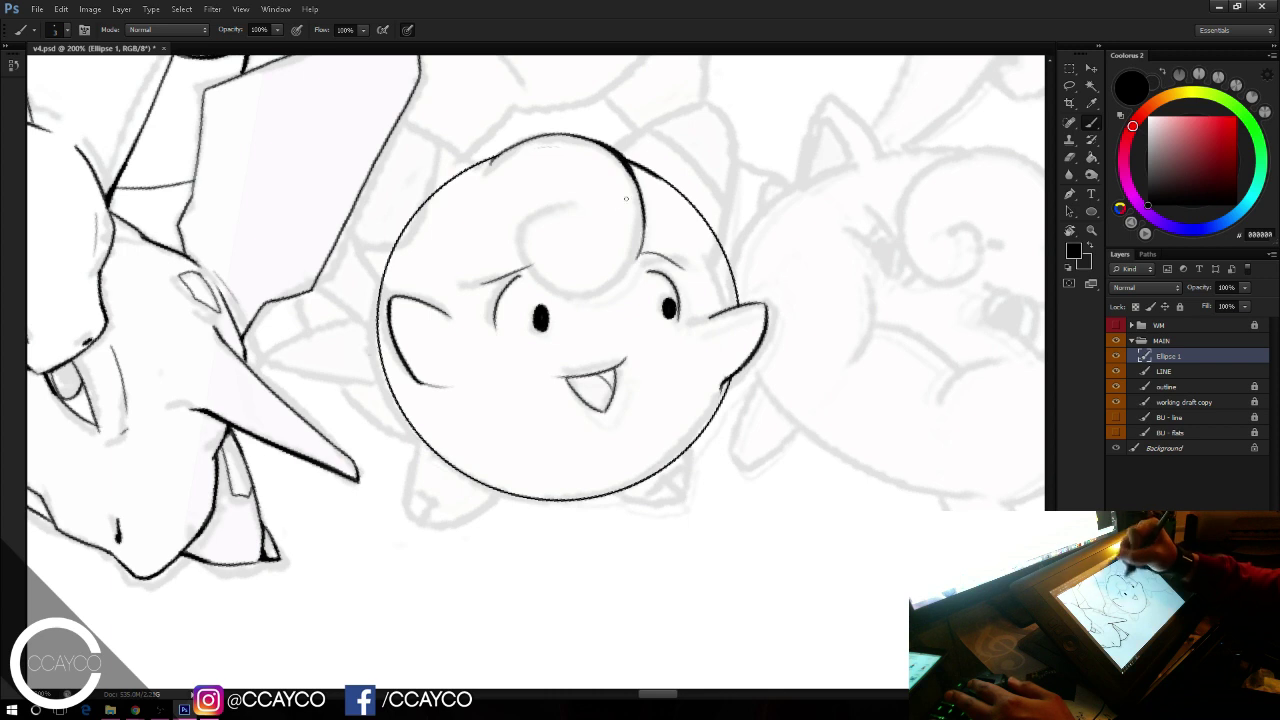
pyautogui.moveTo(544, 217)
pyautogui.mouseDown()
pyautogui.moveTo(566, 304)
pyautogui.moveTo(577, 270)
pyautogui.moveTo(533, 222)
pyautogui.moveTo(597, 299)
pyautogui.mouseUp()
pyautogui.hotkey('ctrl', 'z')
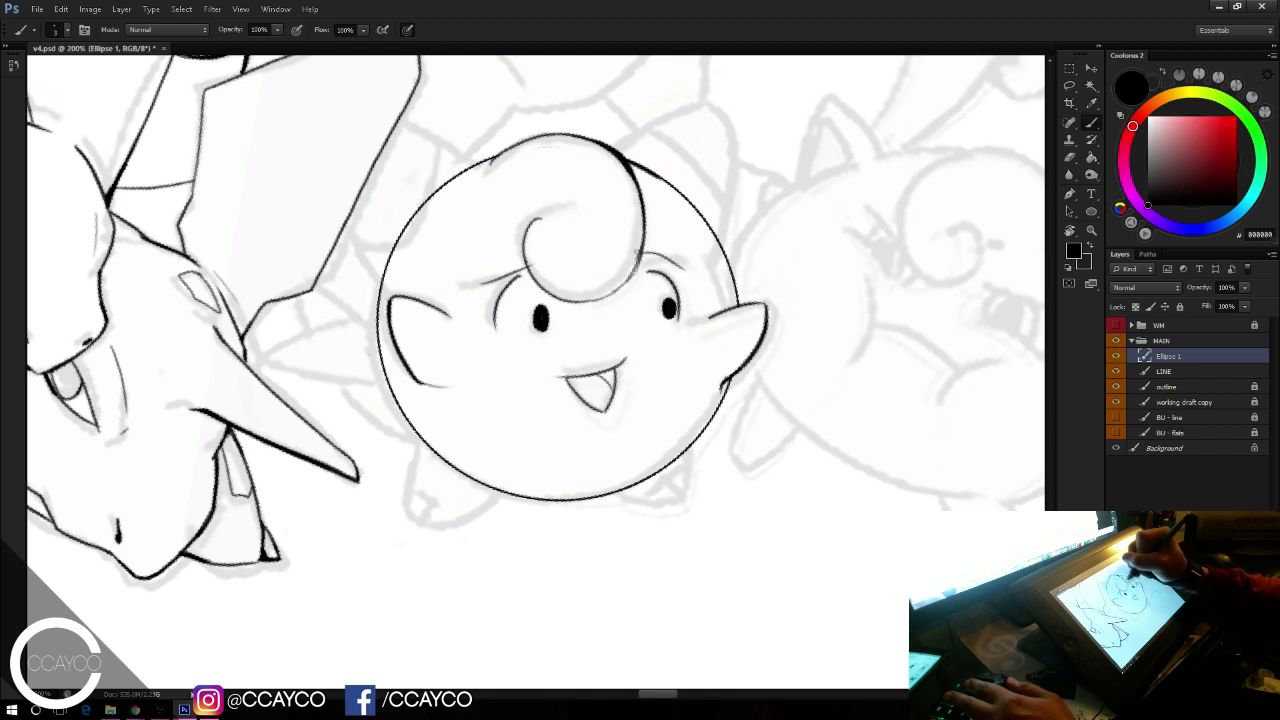
pyautogui.moveTo(644, 222); pyautogui.dragTo(631, 276)
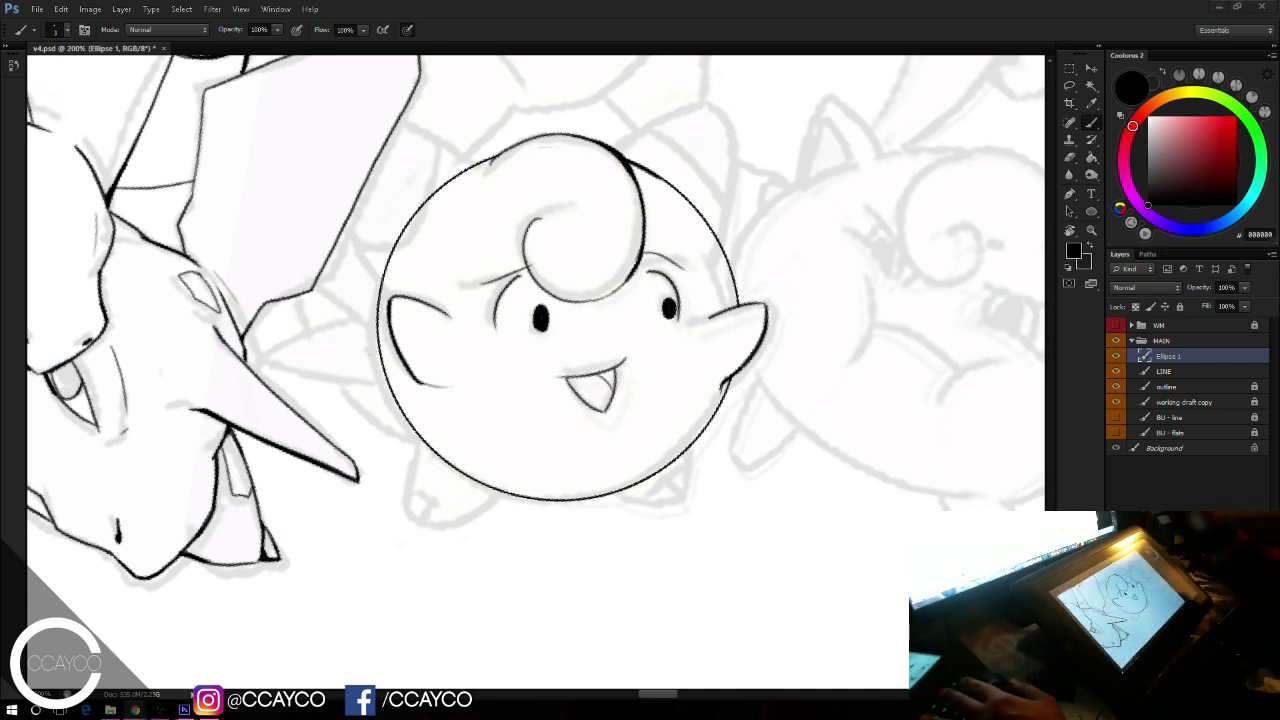
# Step: Ink the pointed ear beside the forehead curl with a curved inner tip line, and clear the ellipse line running through it
pyautogui.moveTo(628, 156)
pyautogui.mouseDown()
pyautogui.moveTo(726, 117)
pyautogui.moveTo(732, 195)
pyautogui.moveTo(707, 225)
pyautogui.moveTo(661, 172)
pyautogui.mouseUp()
pyautogui.press('e')
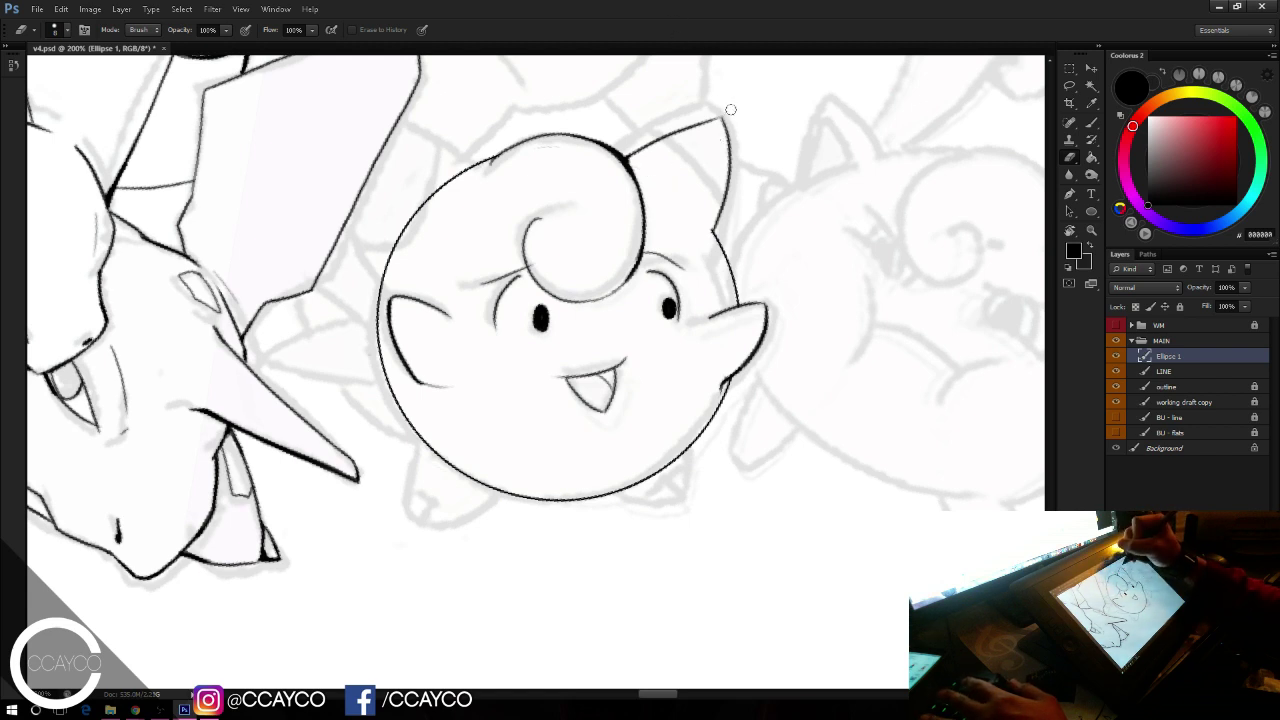
pyautogui.press('b')
pyautogui.moveTo(670, 136); pyautogui.dragTo(722, 190)
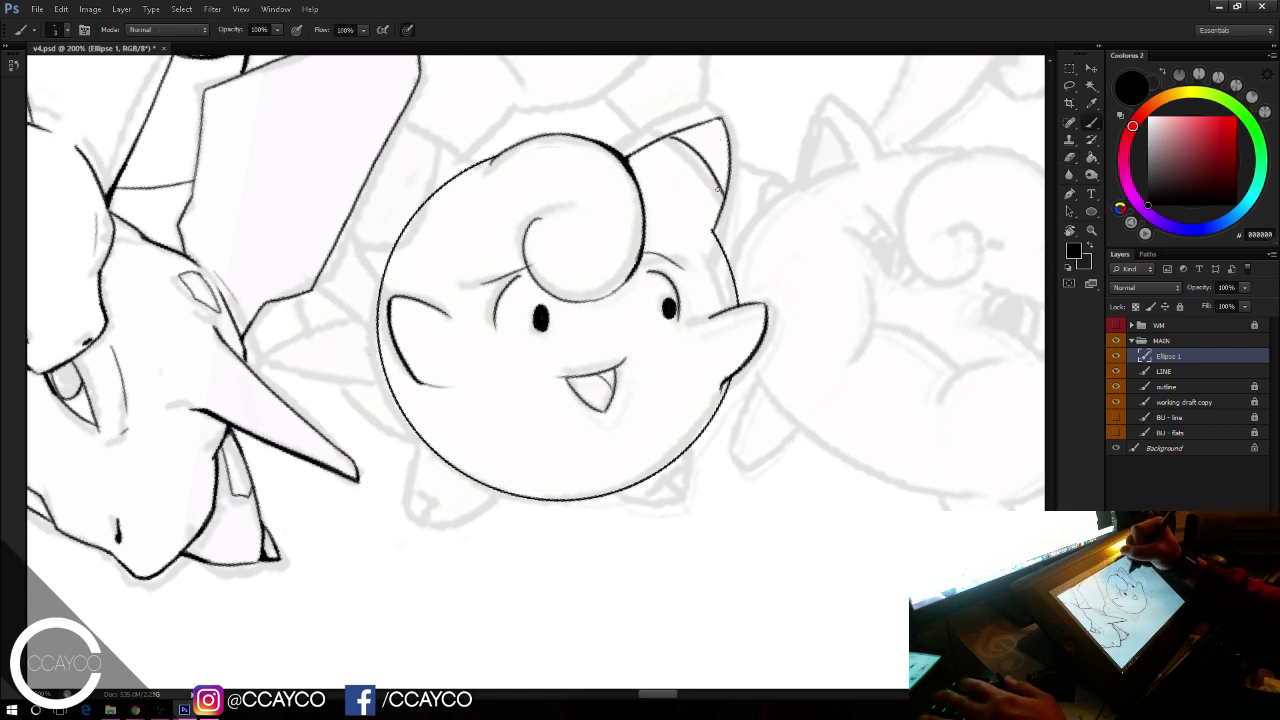
pyautogui.hotkey('ctrl', 'z')
pyautogui.moveTo(669, 135); pyautogui.dragTo(721, 186)
pyautogui.press('e')
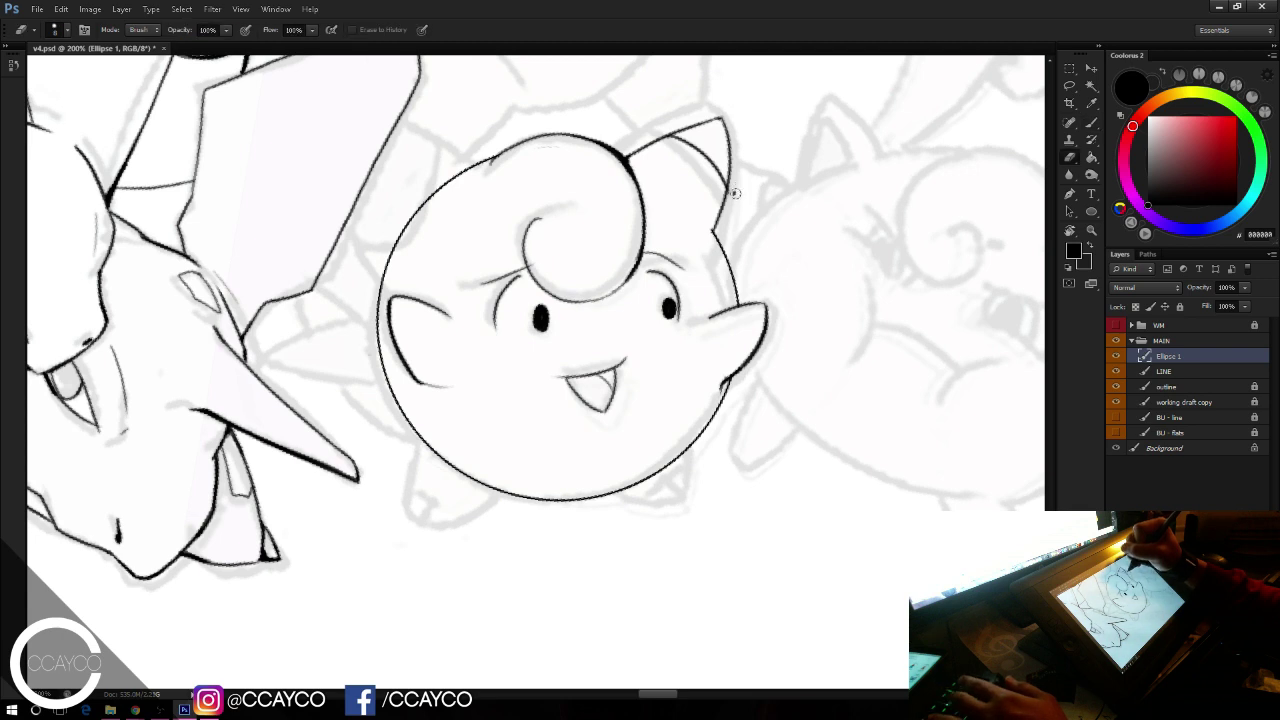
pyautogui.press('b')
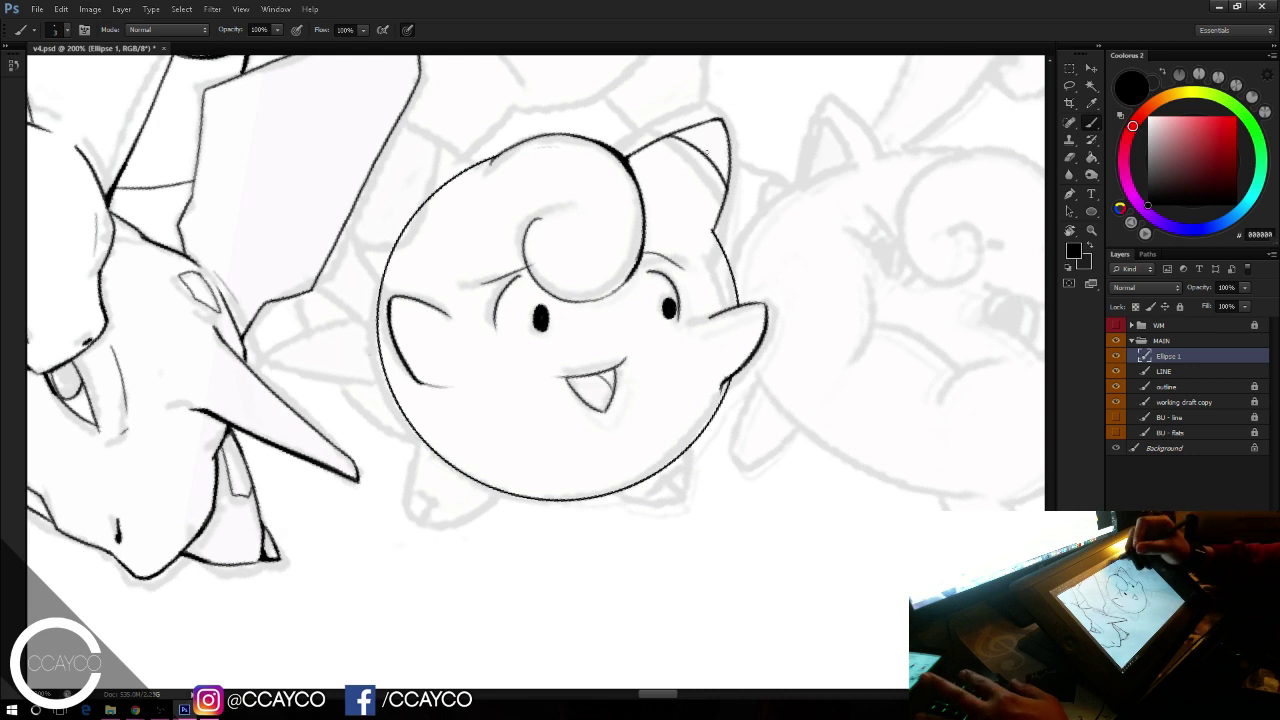
# Step: Erase the ellipse section between the ear and the raised arm, and redraw it as a freehand body line
pyautogui.press('e')
pyautogui.moveTo(717, 236); pyautogui.dragTo(737, 299)
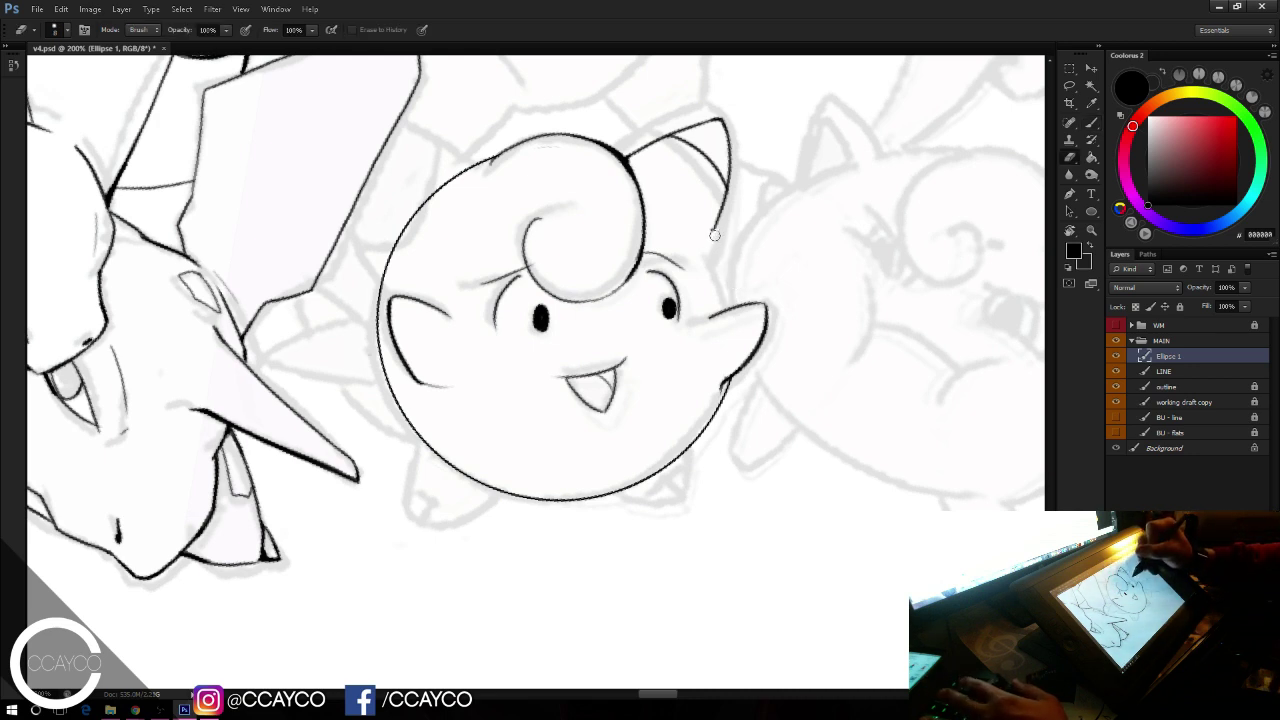
pyautogui.press('b')
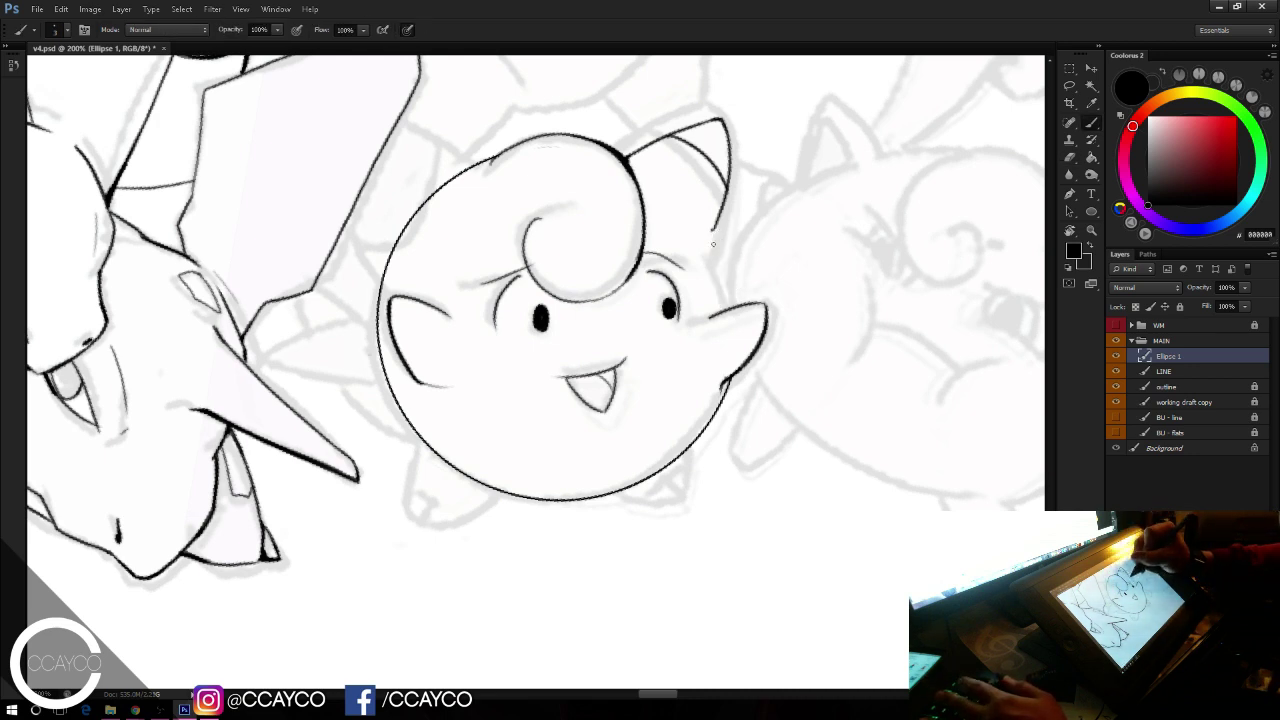
pyautogui.moveTo(717, 312)
pyautogui.mouseDown()
pyautogui.moveTo(713, 232)
pyautogui.moveTo(720, 276)
pyautogui.mouseUp()
pyautogui.hotkey('ctrl', 'z')
pyautogui.hotkey('ctrl', 'z')
pyautogui.hotkey('ctrl', 'z')
pyautogui.moveTo(713, 231); pyautogui.dragTo(724, 308)
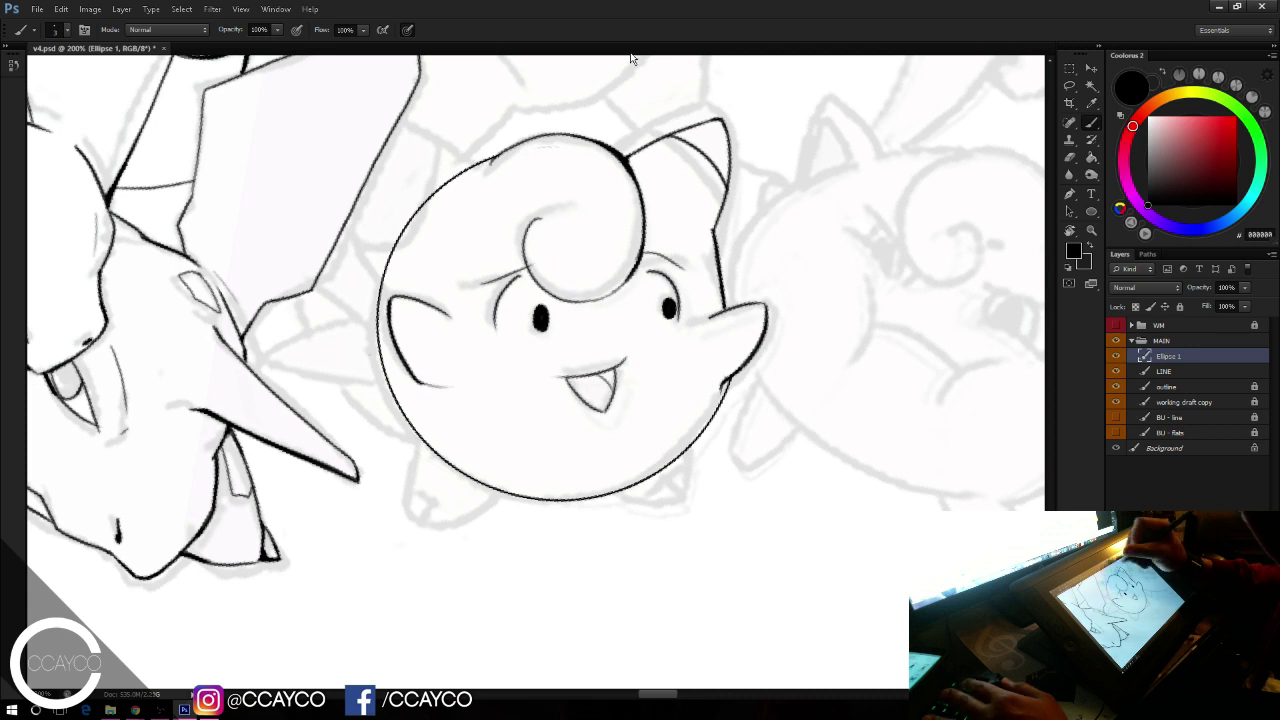
# Step: Erase the rest of the ellipse around the creature's body, from the forehead curl around the underside to the raised arm
pyautogui.press('e')
pyautogui.moveTo(398, 238)
pyautogui.mouseDown()
pyautogui.moveTo(477, 161)
pyautogui.moveTo(379, 308)
pyautogui.moveTo(440, 184)
pyautogui.moveTo(378, 352)
pyautogui.moveTo(452, 469)
pyautogui.mouseUp()
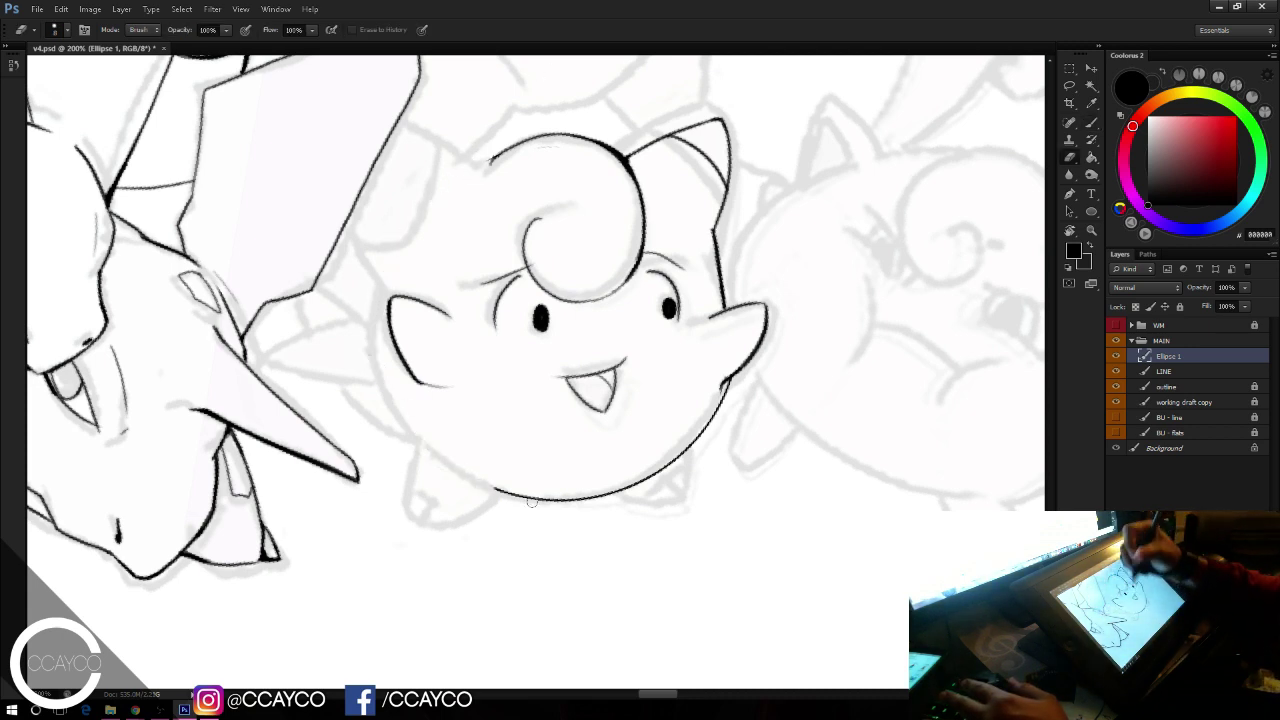
pyautogui.moveTo(526, 490); pyautogui.dragTo(605, 504)
pyautogui.moveTo(526, 499)
pyautogui.mouseDown()
pyautogui.moveTo(675, 463)
pyautogui.moveTo(616, 488)
pyautogui.moveTo(695, 443)
pyautogui.moveTo(724, 390)
pyautogui.mouseUp()
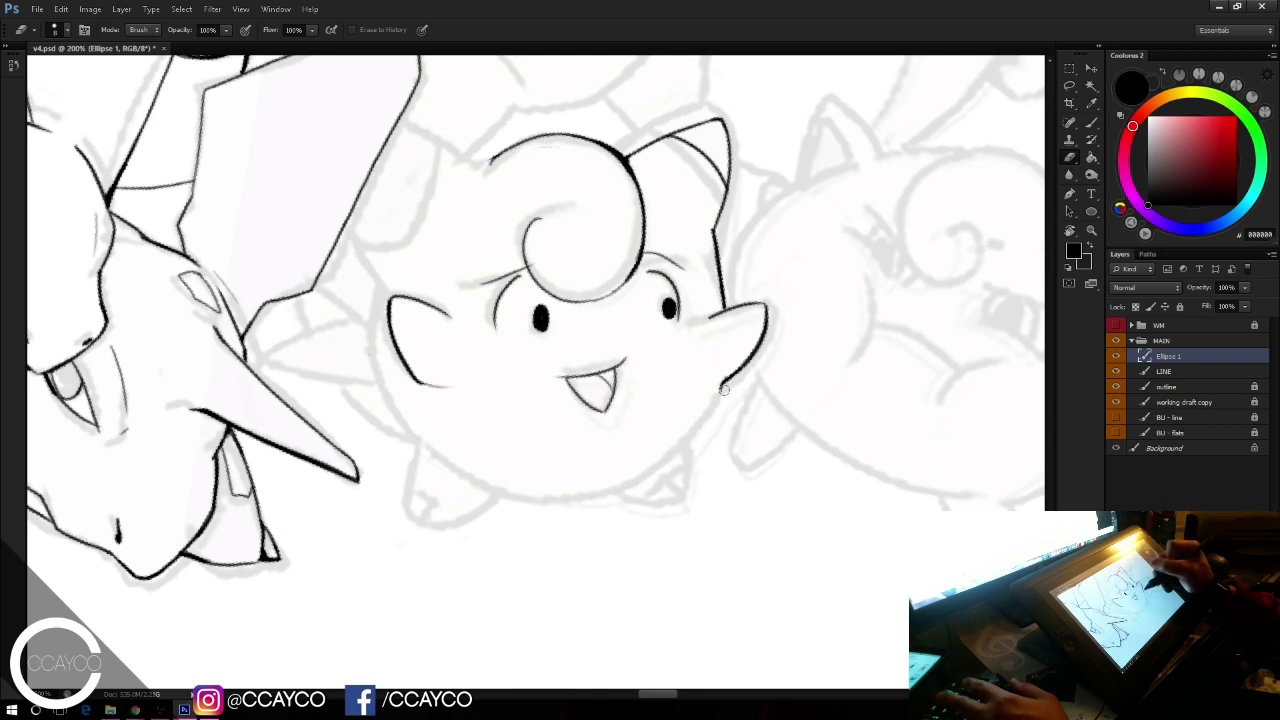
# Step: Merge the Ellipse 1 layer into the LINE layer and toggle the merged layer's visibility to check it
pyautogui.click(1166, 373)
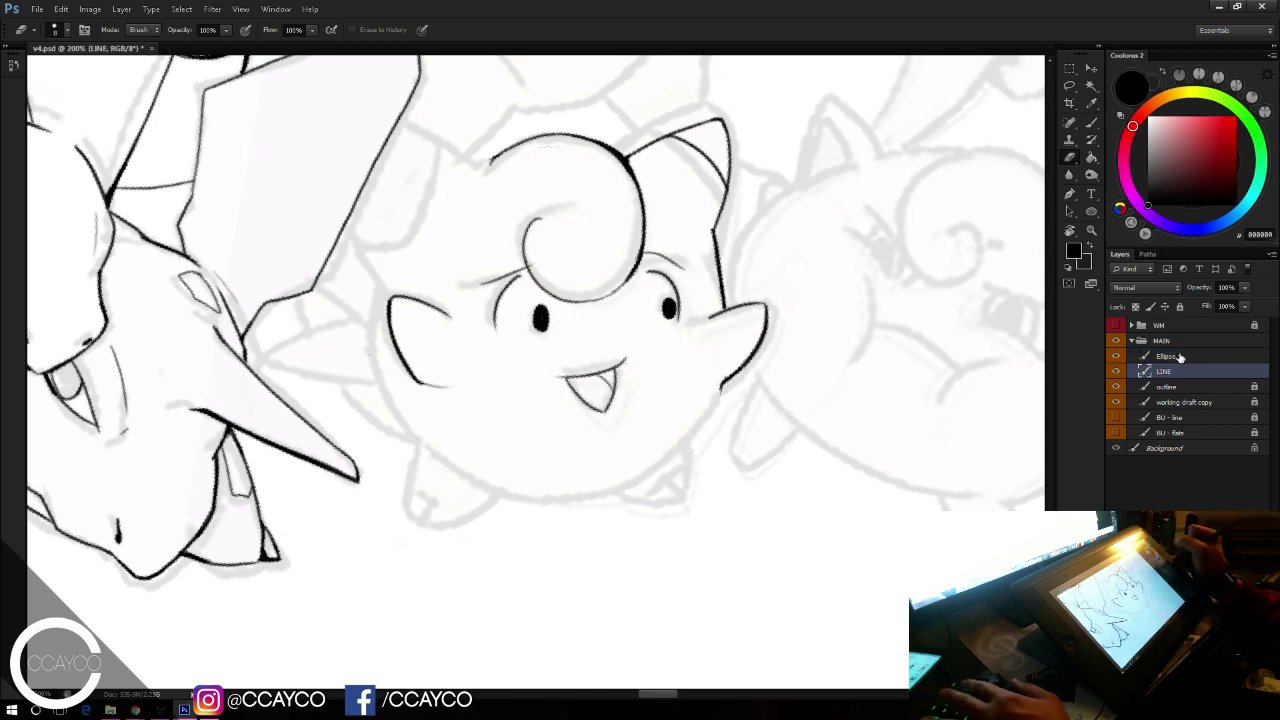
pyautogui.click(1180, 358)
pyautogui.hotkey('ctrl', 'e')
pyautogui.click(1118, 357)
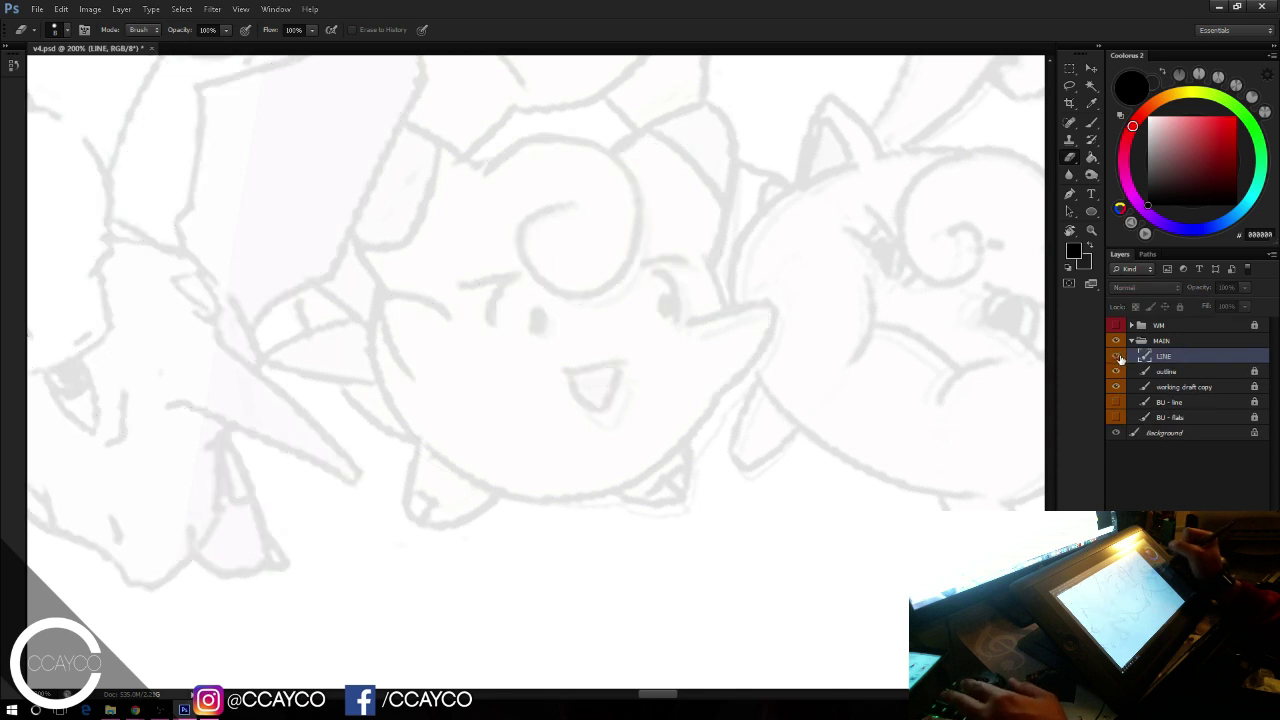
pyautogui.click(1118, 357)
# Step: Erase the inked outlines of both of the round creature's arms
pyautogui.press('b')
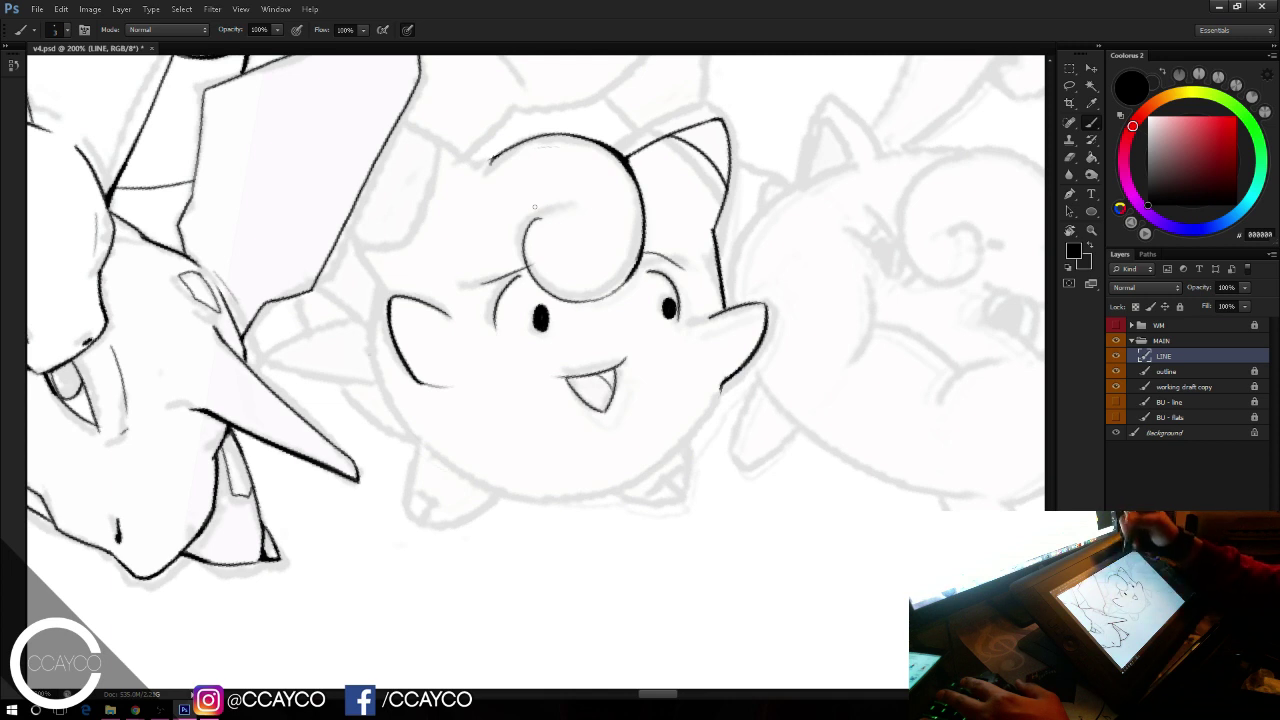
pyautogui.moveTo(689, 156); pyautogui.dragTo(694, 151)
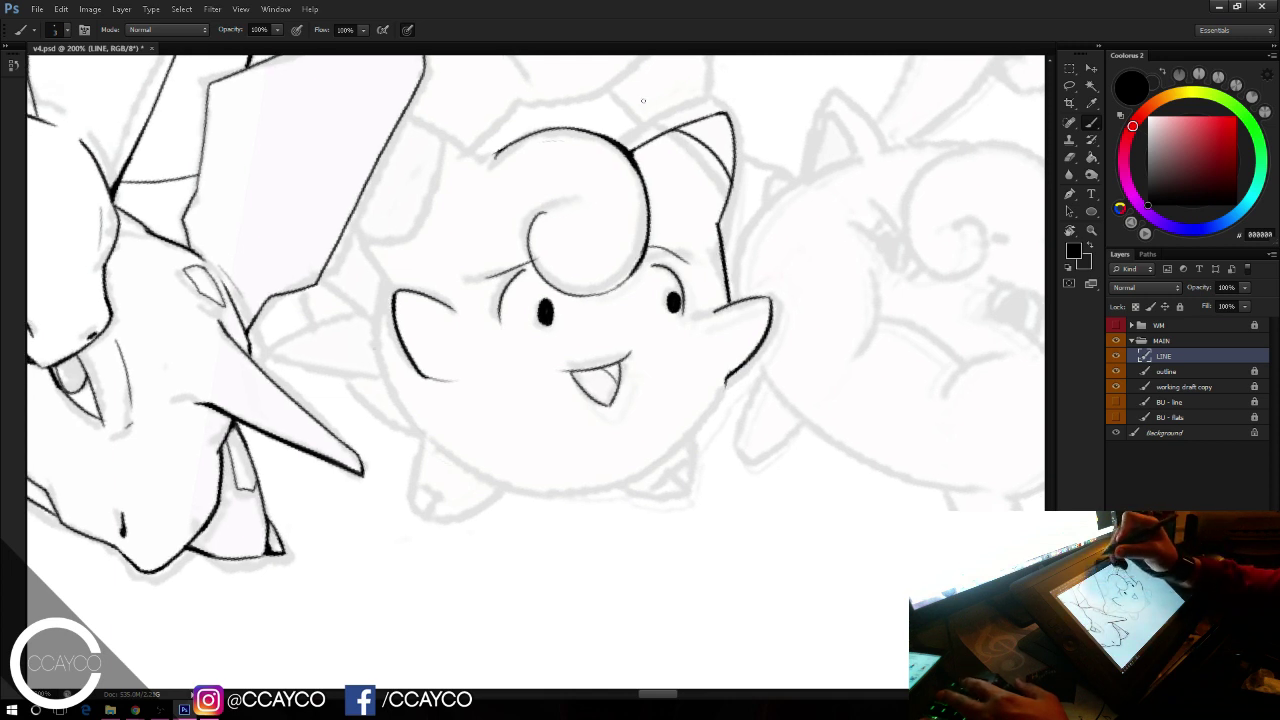
pyautogui.press('e')
pyautogui.moveTo(771, 320)
pyautogui.mouseDown()
pyautogui.moveTo(740, 367)
pyautogui.moveTo(769, 304)
pyautogui.moveTo(710, 320)
pyautogui.mouseUp()
pyautogui.moveTo(400, 291)
pyautogui.mouseDown()
pyautogui.moveTo(428, 379)
pyautogui.moveTo(402, 332)
pyautogui.moveTo(453, 309)
pyautogui.mouseUp()
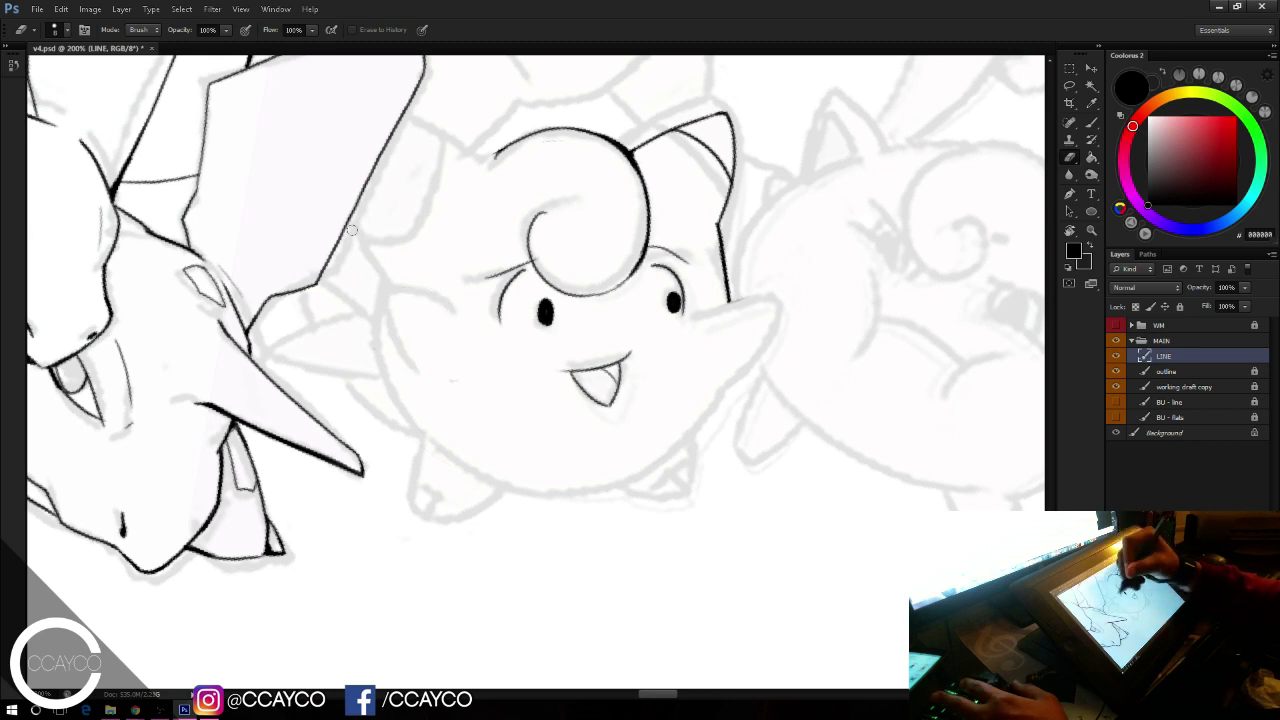
# Step: Erase the body line below the inked ear and redraw it as a longer curve down past the arm
pyautogui.press('b')
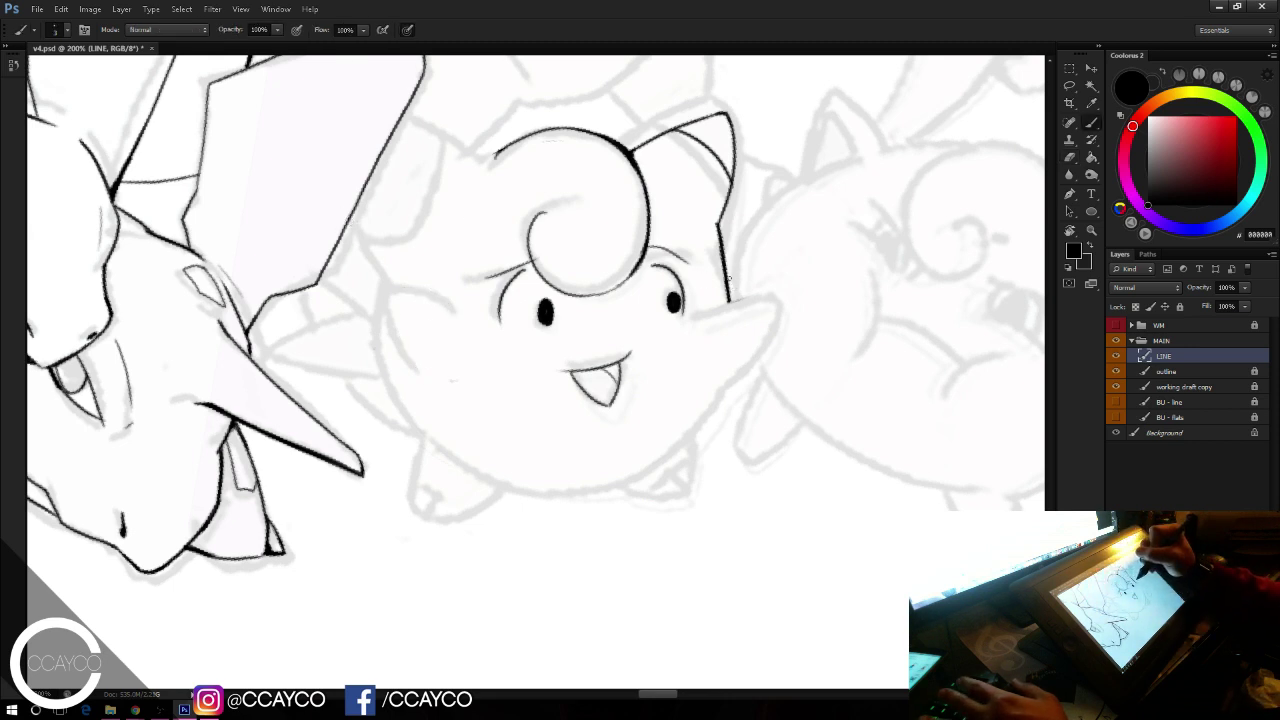
pyautogui.press('e')
pyautogui.moveTo(728, 300); pyautogui.dragTo(720, 243)
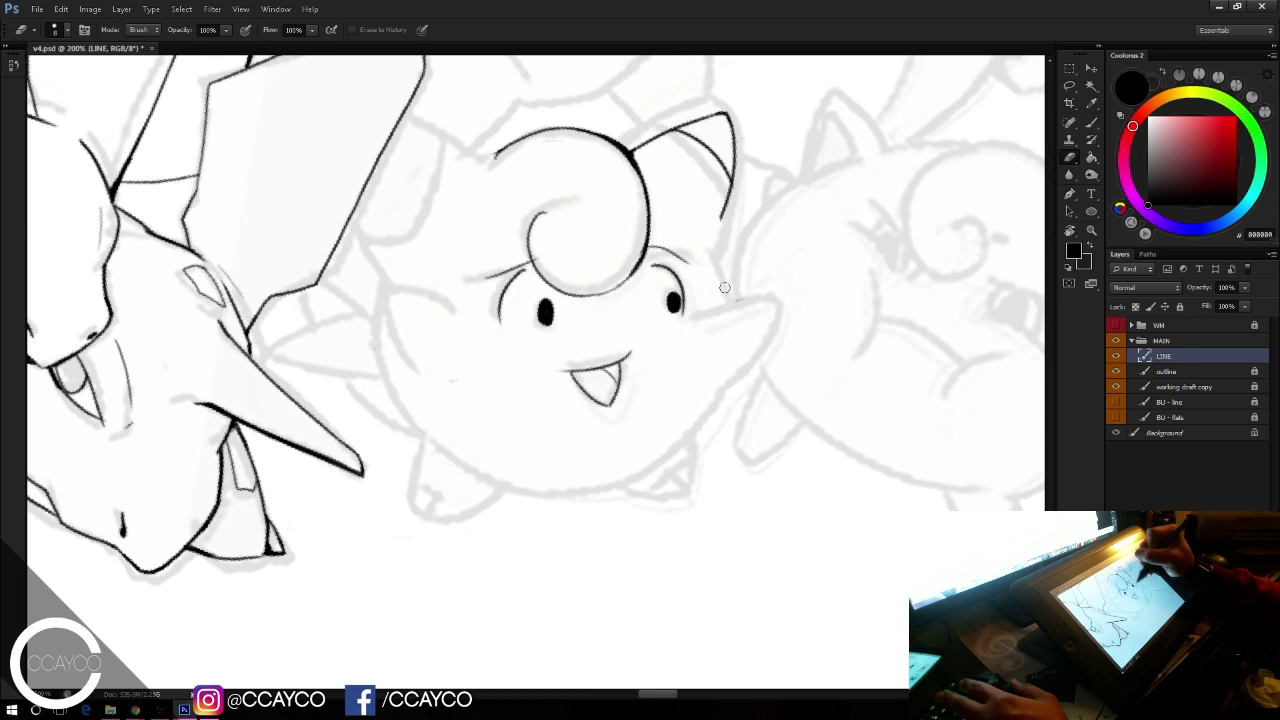
pyautogui.press('b')
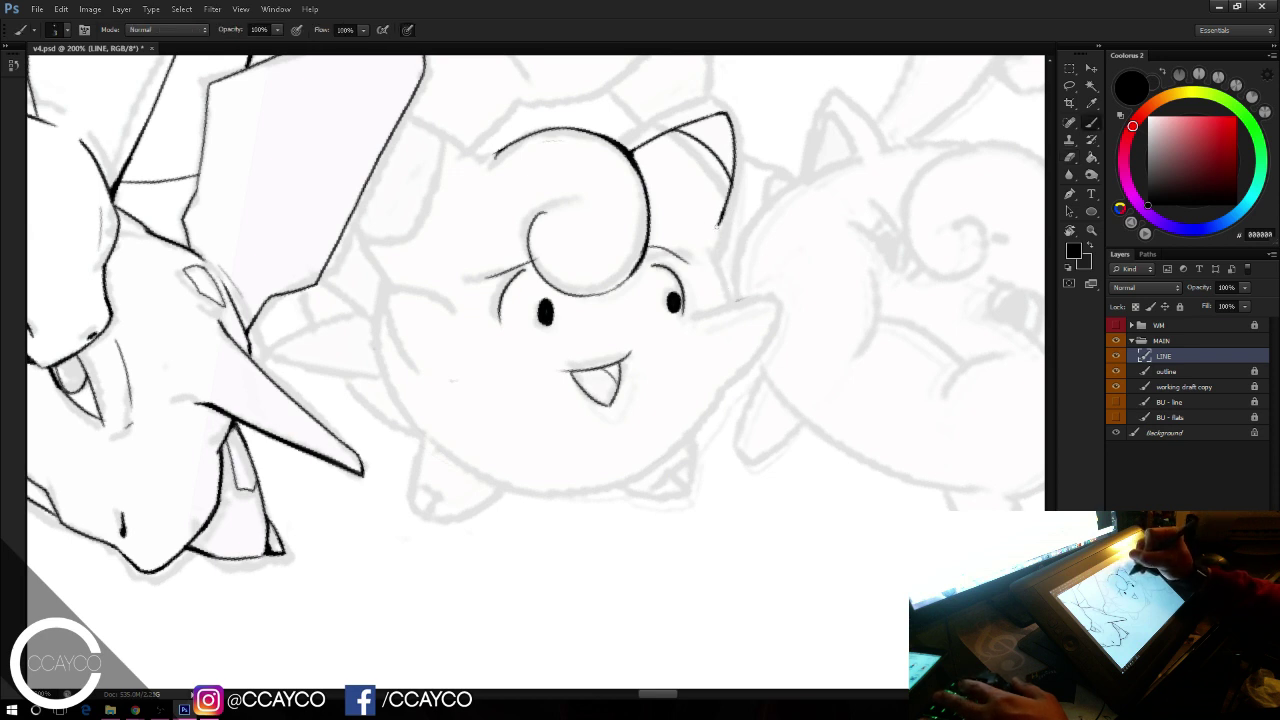
pyautogui.hotkey('ctrl', 'z')
pyautogui.moveTo(716, 236); pyautogui.dragTo(728, 326)
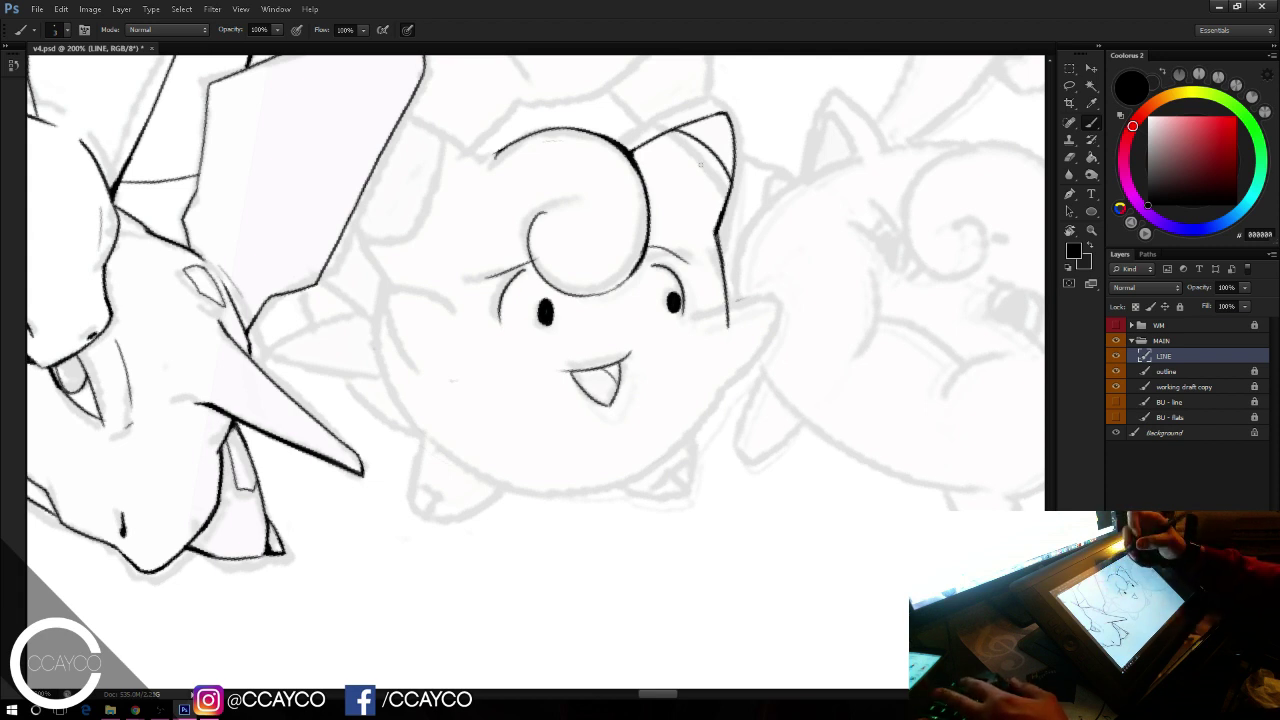
# Step: Draw a small oval cheek mark under each of the creature's eyes, redoing the first pair
pyautogui.moveTo(811, 215); pyautogui.dragTo(830, 186)
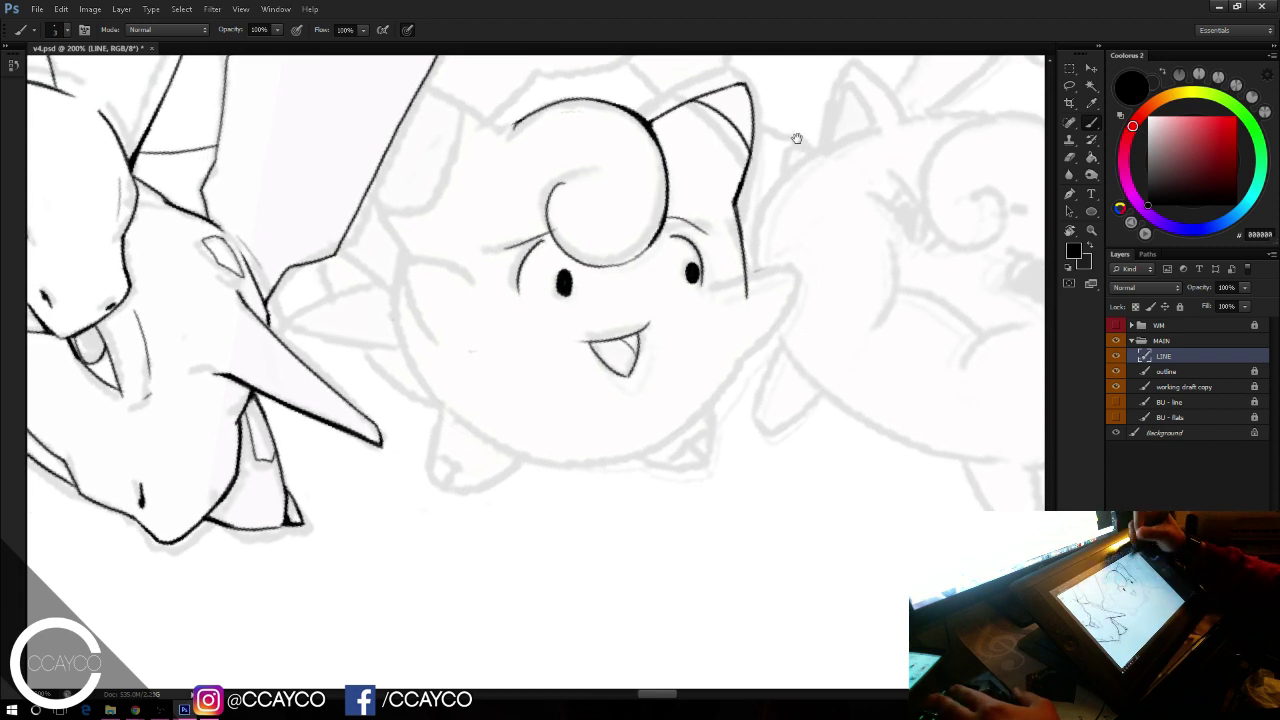
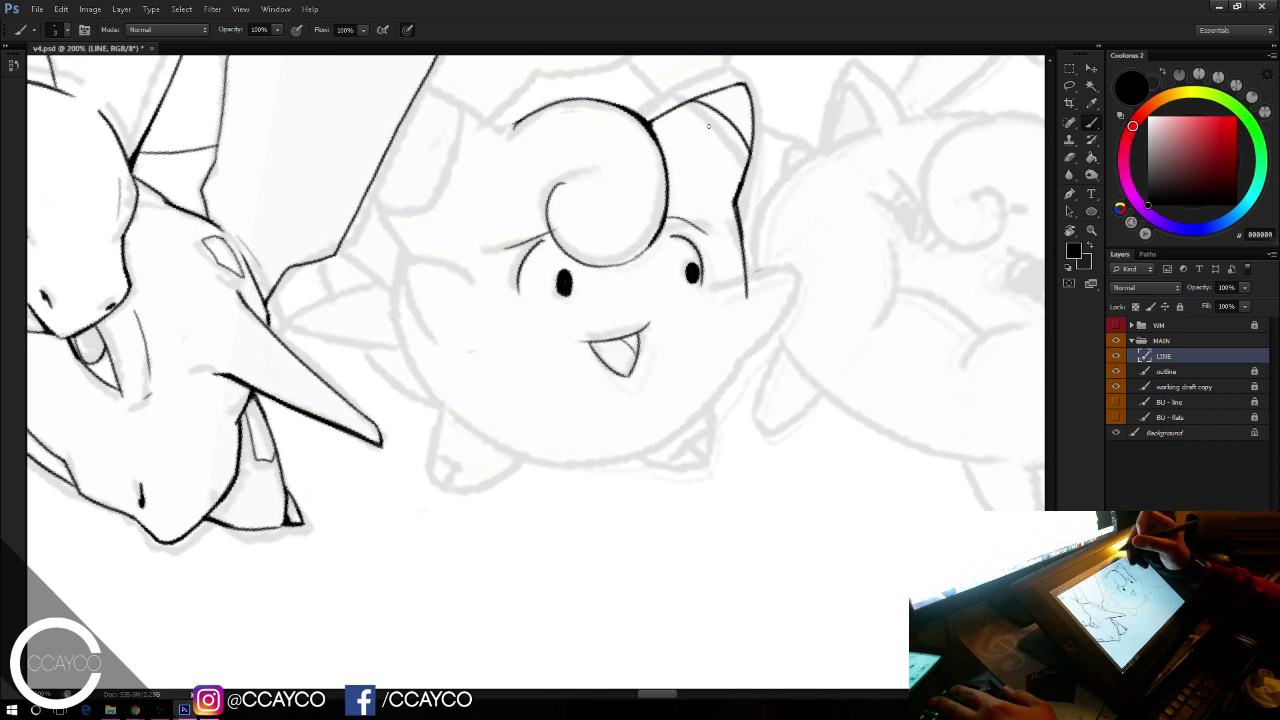
pyautogui.moveTo(506, 309); pyautogui.dragTo(496, 310)
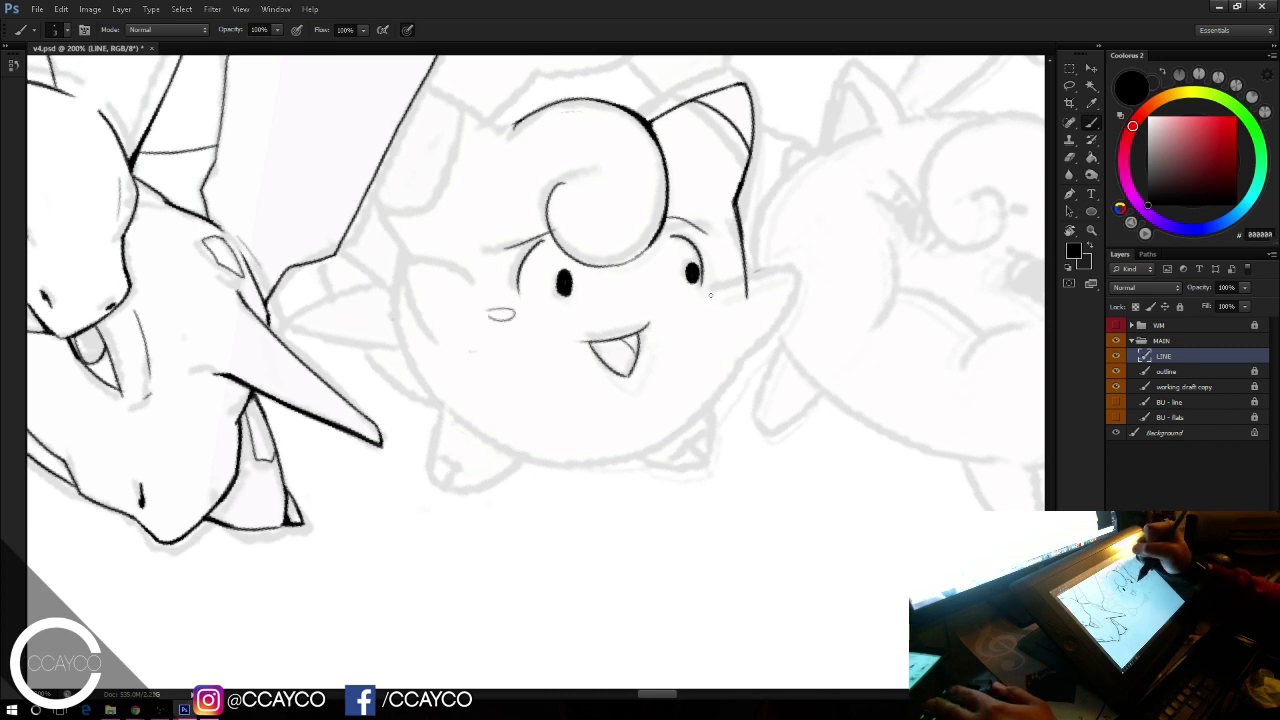
pyautogui.moveTo(718, 287); pyautogui.dragTo(725, 290)
pyautogui.hotkey('ctrl', 'z')
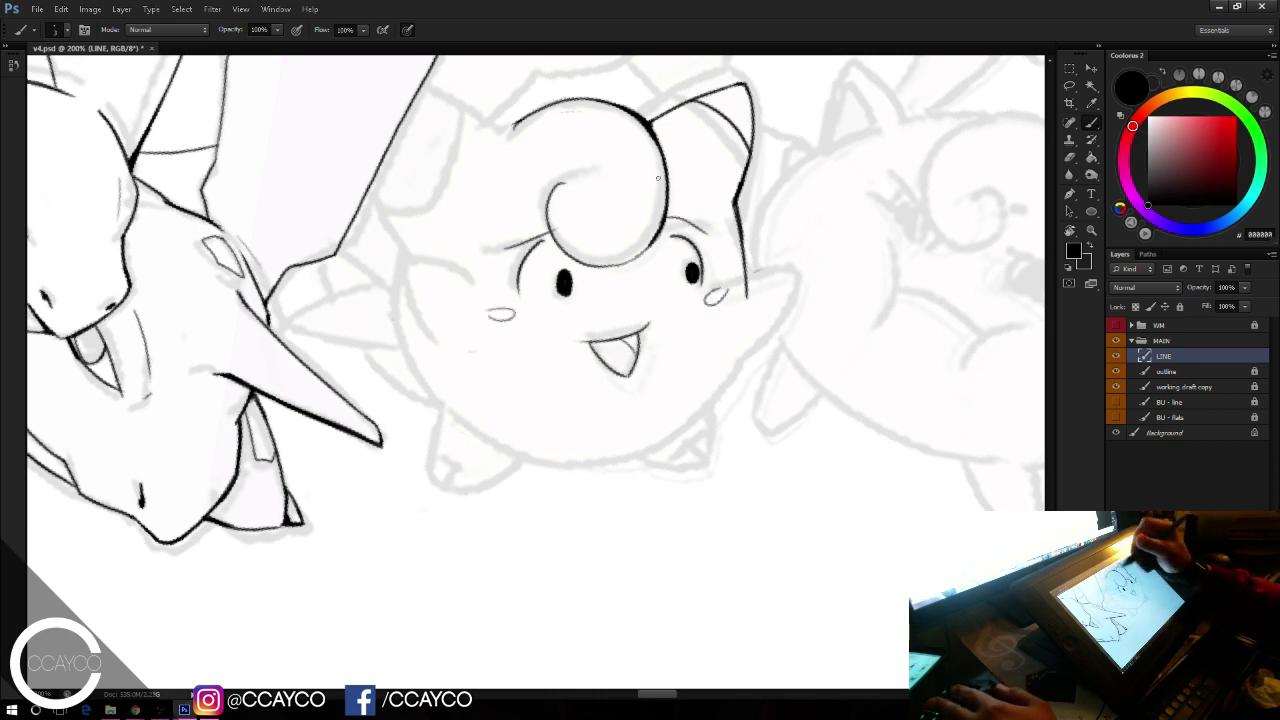
pyautogui.hotkey('ctrl', 'alt', 'z')
pyautogui.hotkey('ctrl', 'alt', 'z')
pyautogui.moveTo(514, 307); pyautogui.dragTo(518, 309)
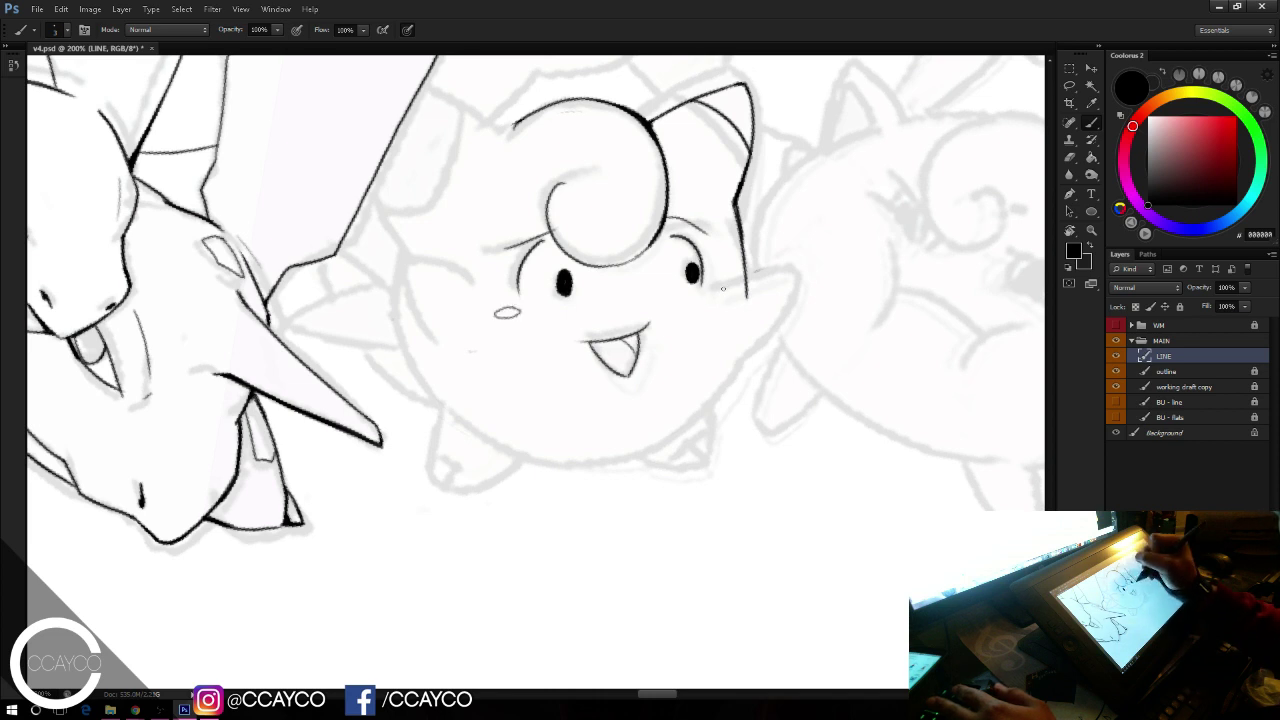
pyautogui.moveTo(723, 289); pyautogui.dragTo(725, 291)
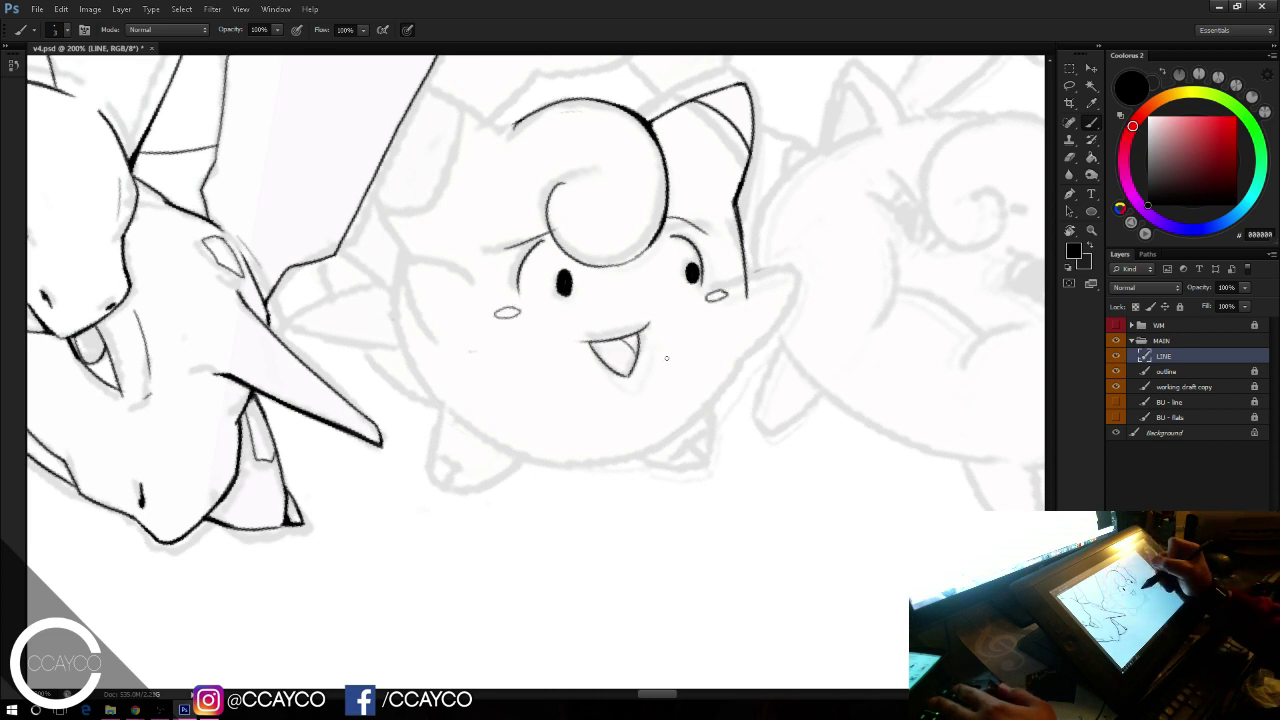
# Step: Ink the lower side curve of the body from below the inked ear's arm down past the foot, retrying the stroke
pyautogui.moveTo(741, 340); pyautogui.dragTo(688, 484)
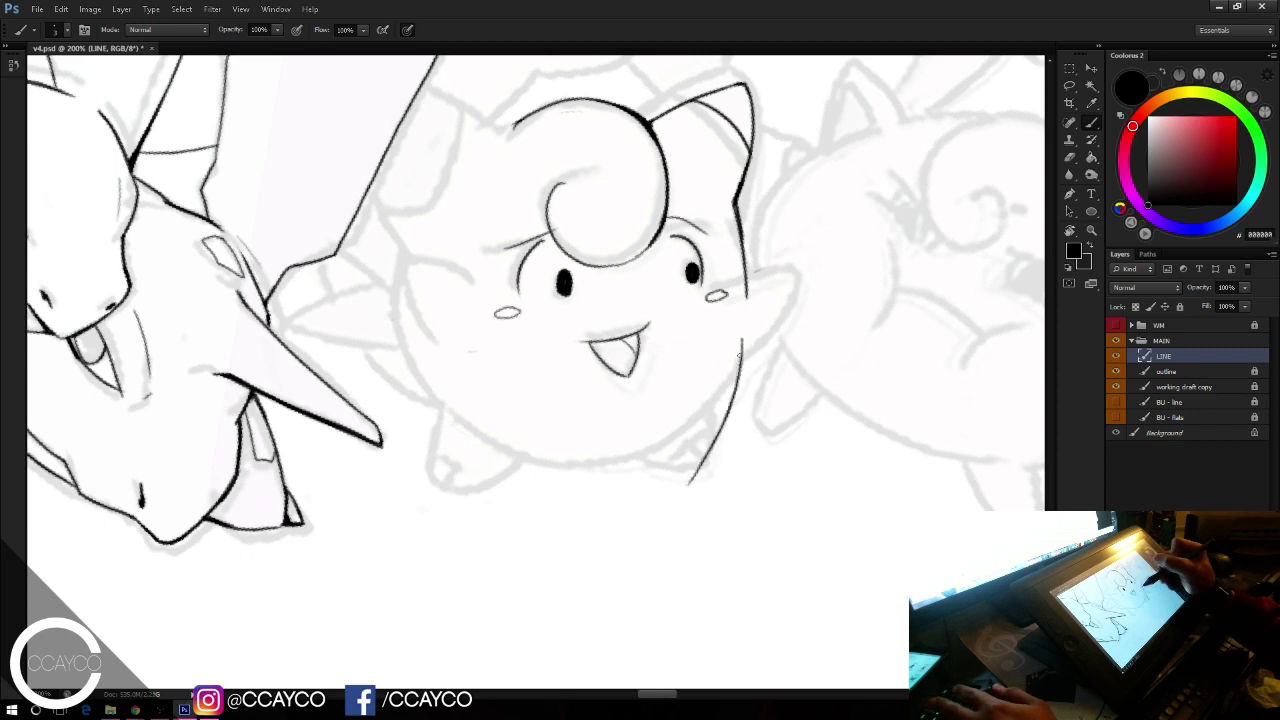
pyautogui.hotkey('ctrl', 'z')
pyautogui.moveTo(740, 355); pyautogui.dragTo(692, 476)
pyautogui.hotkey('ctrl', 'z')
pyautogui.moveTo(740, 356)
pyautogui.mouseDown()
pyautogui.moveTo(692, 502)
pyautogui.moveTo(739, 355)
pyautogui.mouseUp()
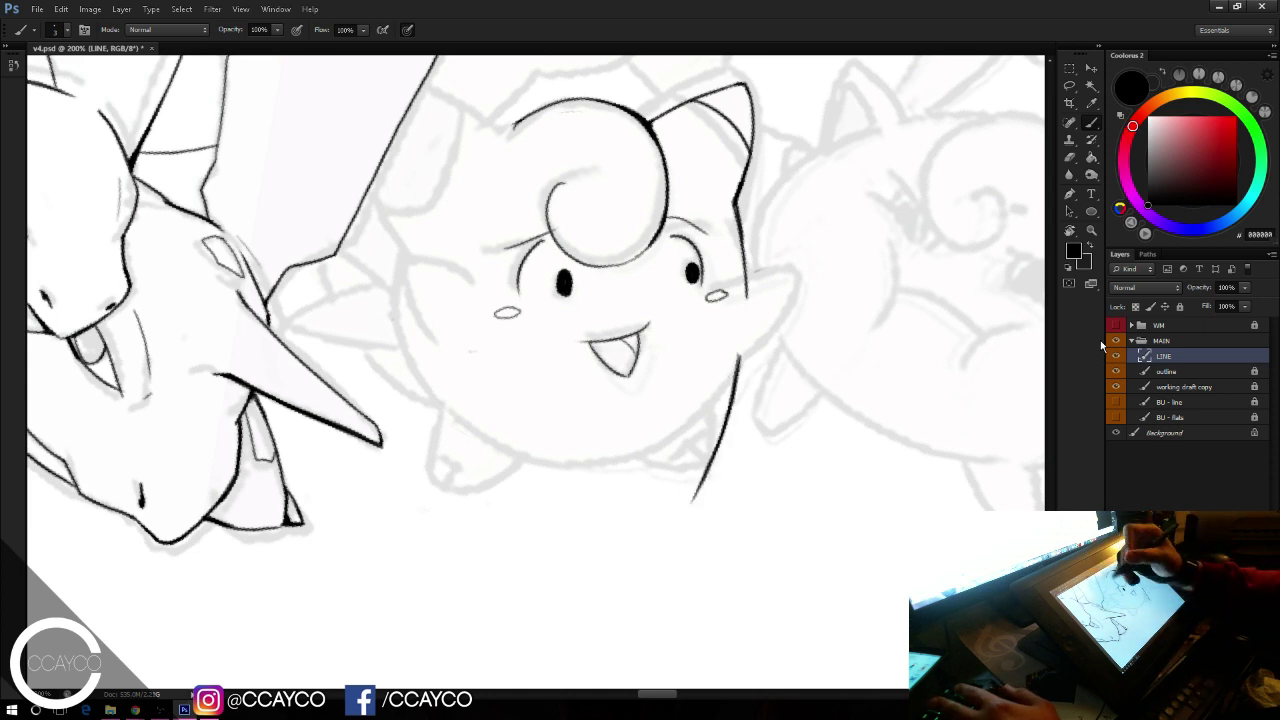
# Step: Ink the opposite side of the body as one long curve from foot height to above the arm, retrying the stroke
pyautogui.moveTo(436, 487); pyautogui.dragTo(437, 213)
pyautogui.hotkey('ctrl', 'z')
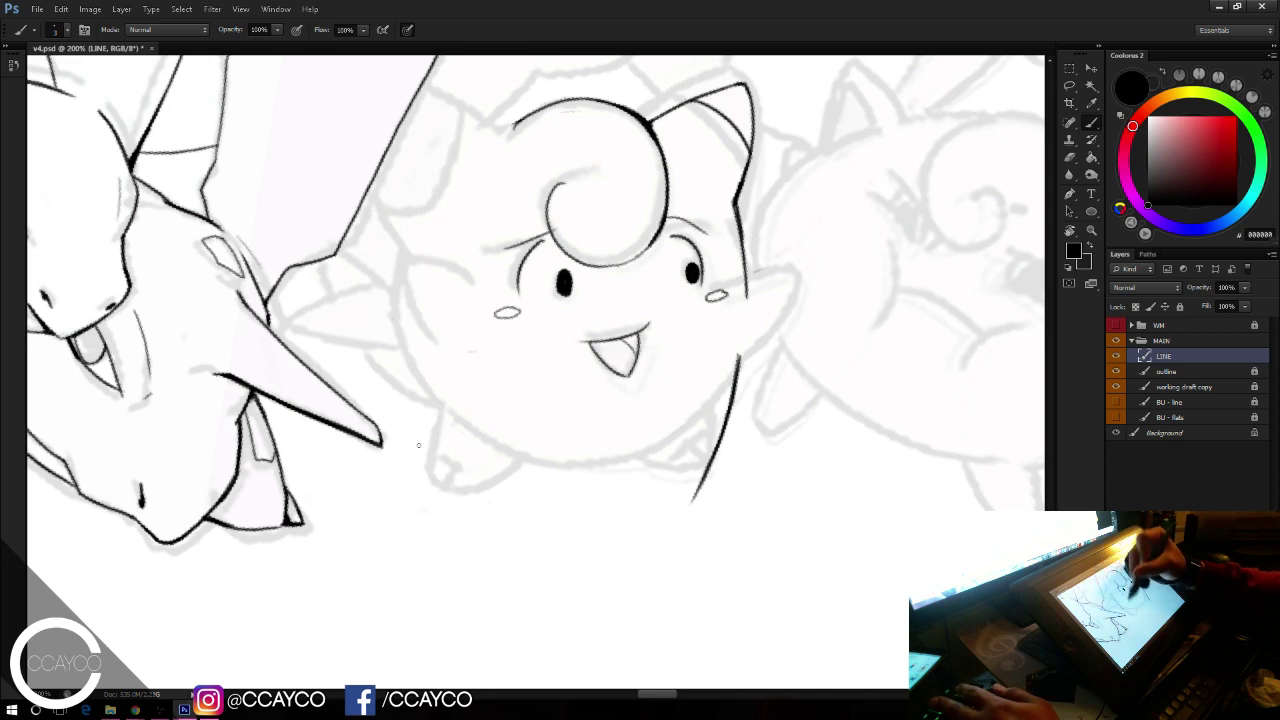
pyautogui.moveTo(435, 457); pyautogui.dragTo(437, 258)
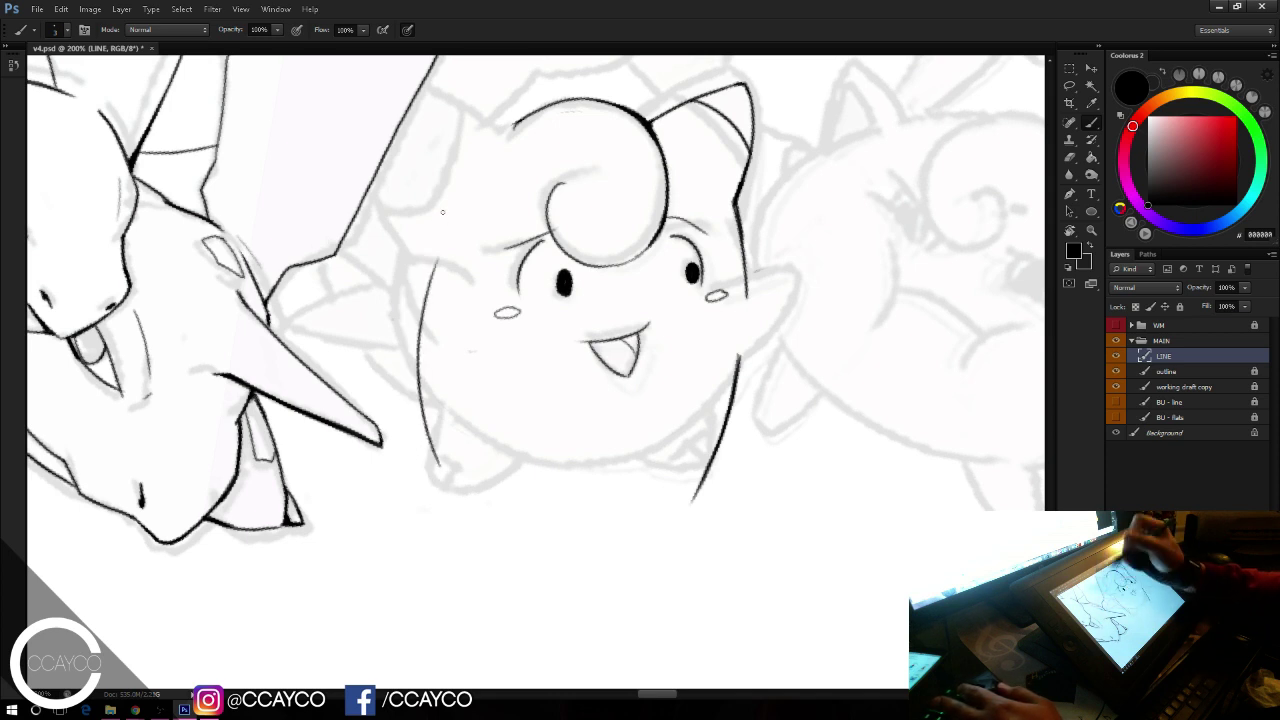
pyautogui.hotkey('ctrl', 'z')
pyautogui.moveTo(409, 460); pyautogui.dragTo(415, 248)
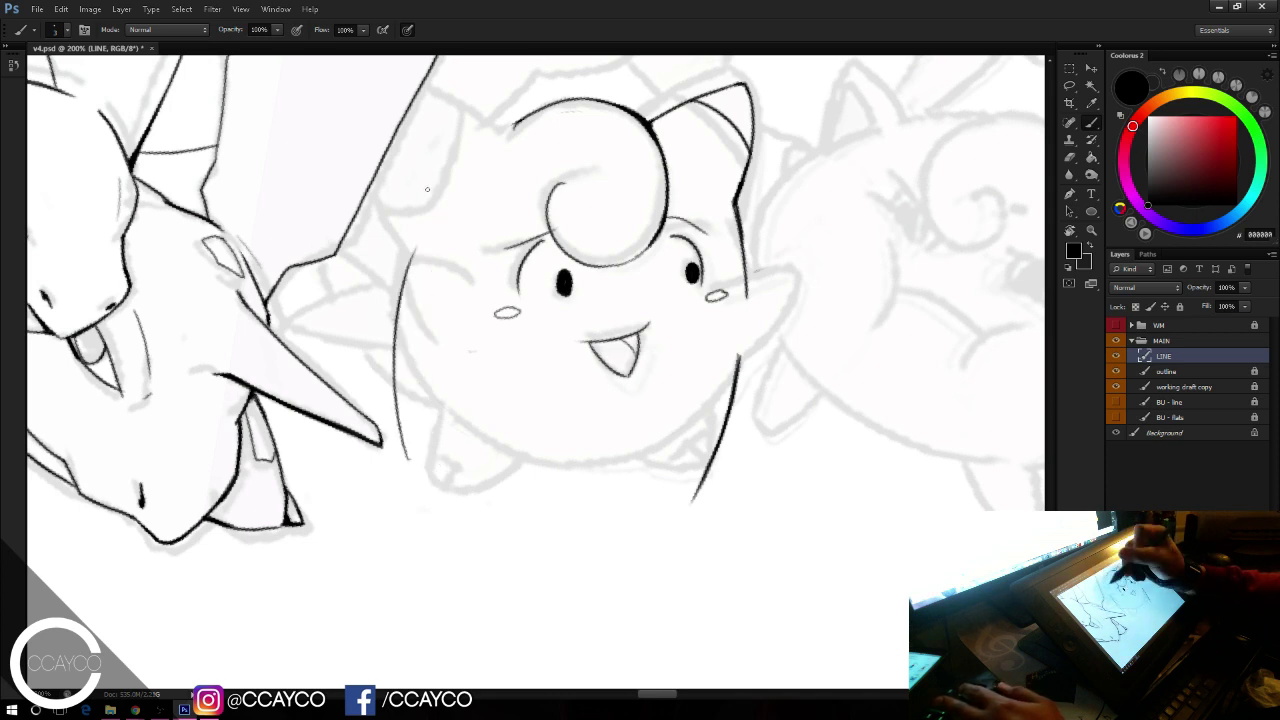
# Step: Ink the upper edge of the creature's second ear from near its tip down to the curl, retrying the stroke
pyautogui.moveTo(430, 91); pyautogui.dragTo(510, 139)
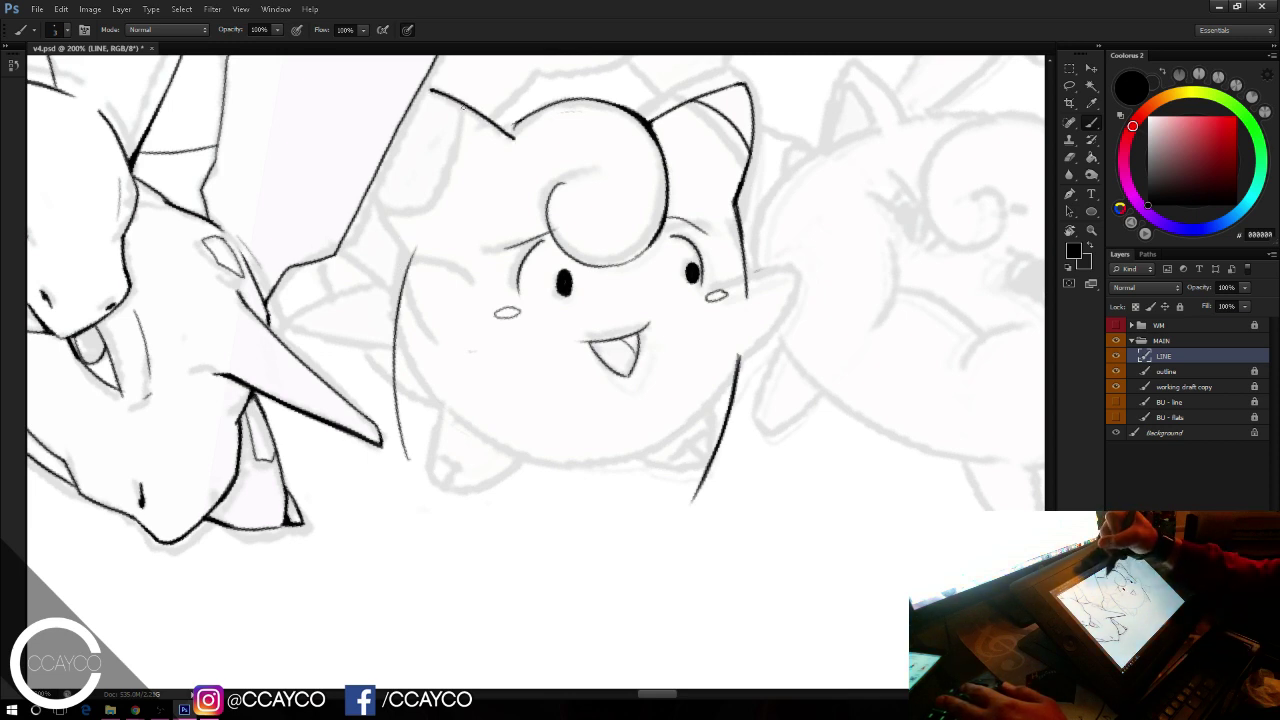
pyautogui.hotkey('ctrl', 'z')
pyautogui.moveTo(427, 92); pyautogui.dragTo(497, 138)
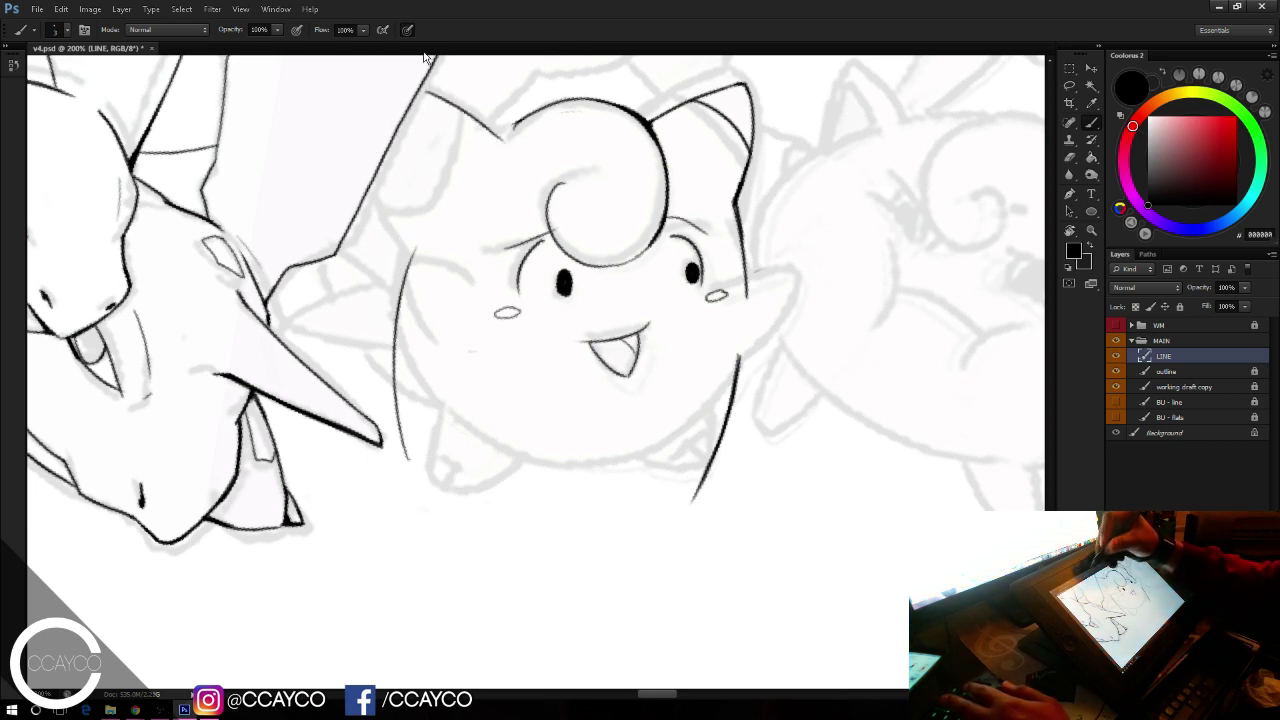
pyautogui.hotkey('ctrl', 'z')
pyautogui.moveTo(431, 95); pyautogui.dragTo(516, 122)
pyautogui.press('e')
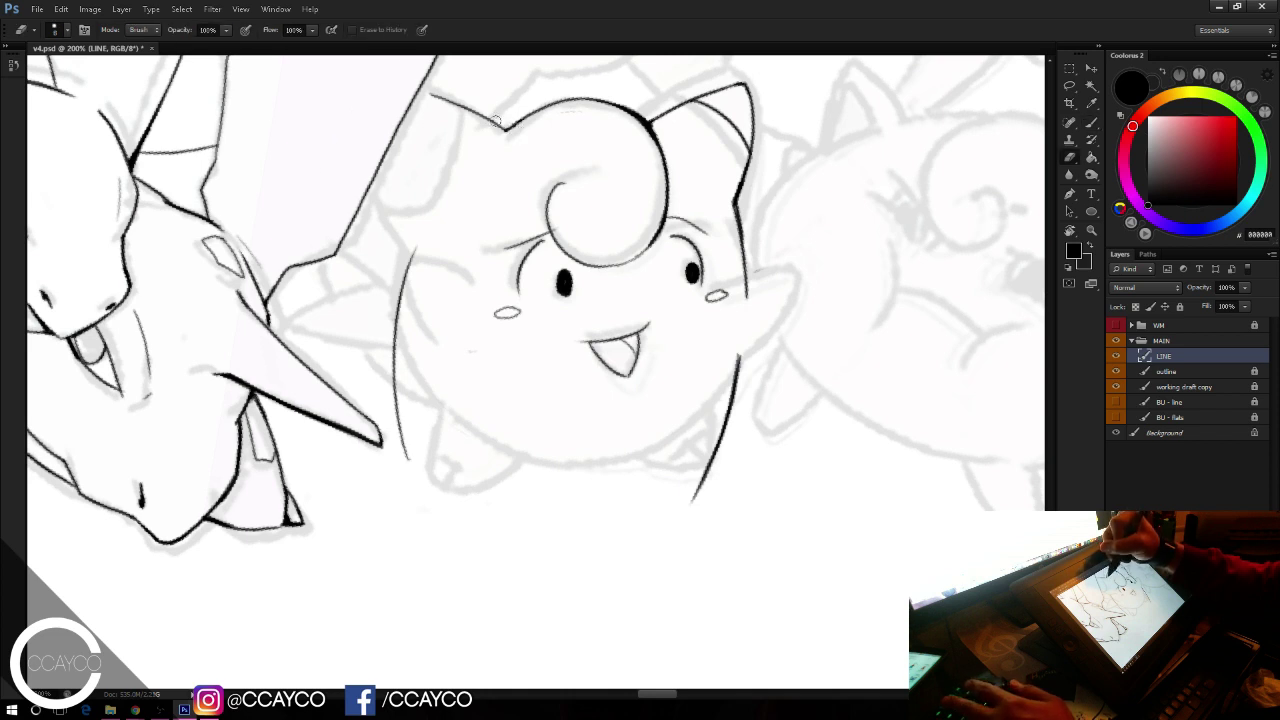
pyautogui.press('b')
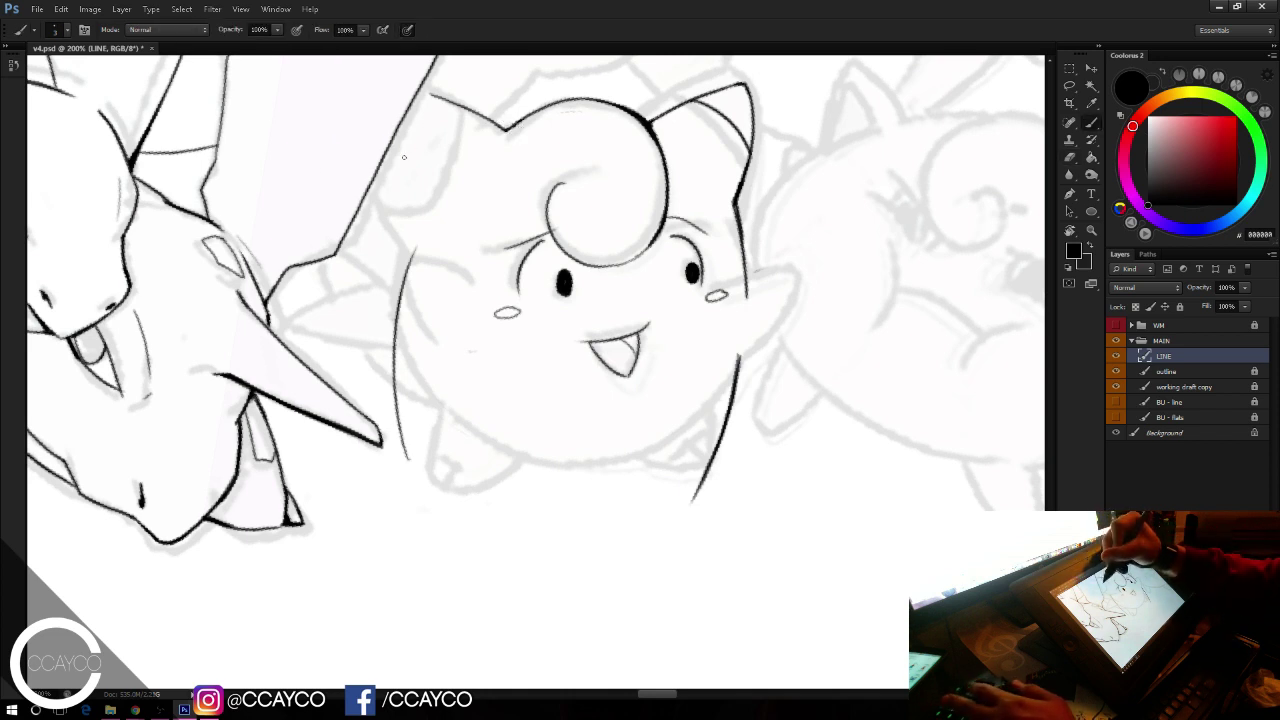
# Step: Ink the second ear's pointed lower fold and inner tip line, and thicken its upper edge down to the curl
pyautogui.moveTo(389, 153); pyautogui.dragTo(420, 212)
pyautogui.moveTo(396, 141)
pyautogui.mouseDown()
pyautogui.moveTo(456, 210)
pyautogui.moveTo(456, 111)
pyautogui.mouseUp()
pyautogui.hotkey('ctrl', 'z')
pyautogui.moveTo(434, 178); pyautogui.dragTo(464, 107)
pyautogui.hotkey('ctrl', 'z')
pyautogui.hotkey('ctrl', 'z')
pyautogui.moveTo(423, 93); pyautogui.dragTo(490, 121)
pyautogui.moveTo(460, 106); pyautogui.dragTo(504, 131)
pyautogui.moveTo(455, 105); pyautogui.dragTo(506, 131)
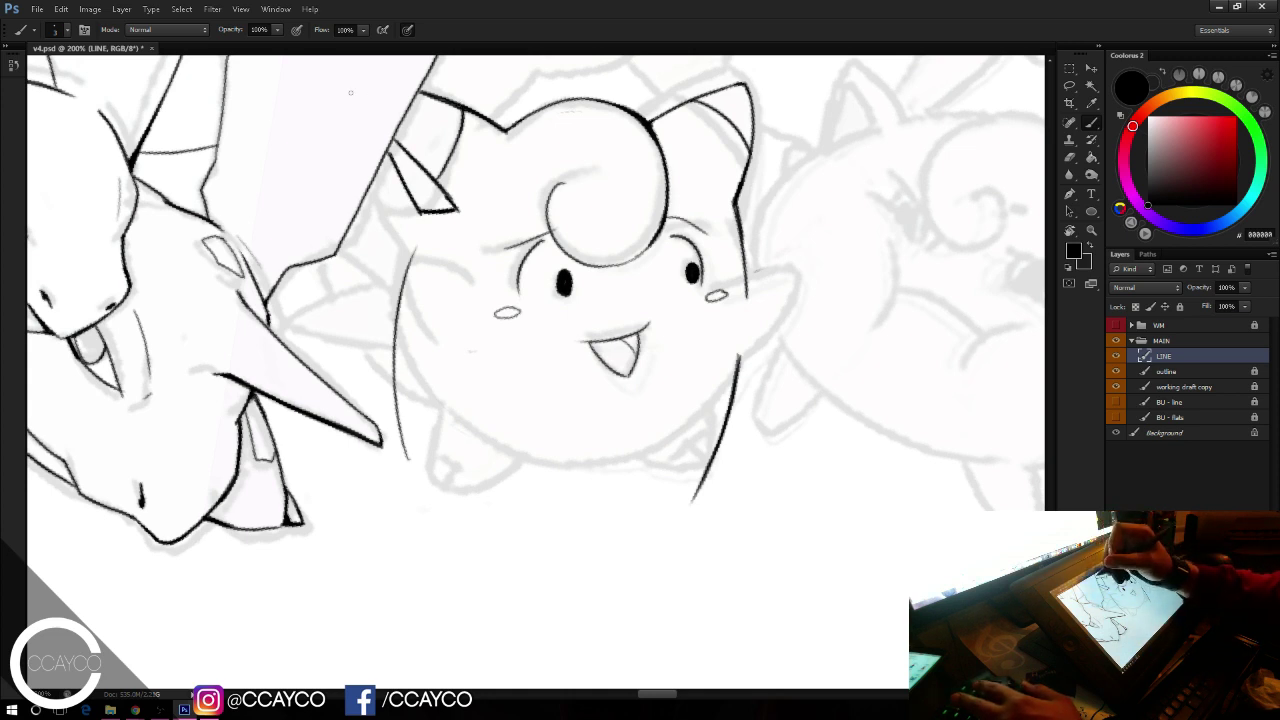
# Step: Replace the long body curve below the second ear with a short line running down from the ear's base
pyautogui.moveTo(421, 211)
pyautogui.mouseDown()
pyautogui.moveTo(399, 252)
pyautogui.moveTo(410, 236)
pyautogui.moveTo(397, 408)
pyautogui.moveTo(409, 460)
pyautogui.mouseUp()
pyautogui.hotkey('ctrl', 'z')
pyautogui.press('e')
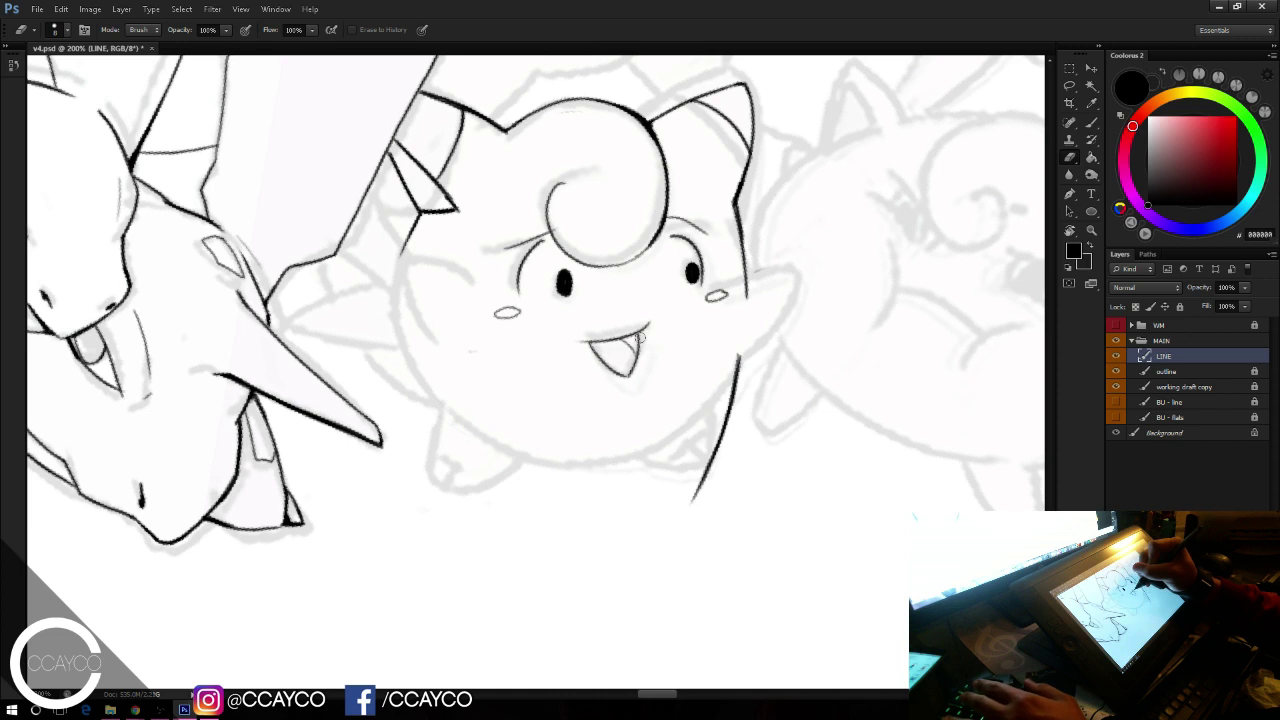
# Step: Draw a small fang at the upper corner of the open mouth, retrying the strokes
pyautogui.moveTo(640, 338); pyautogui.dragTo(638, 361)
pyautogui.press('b')
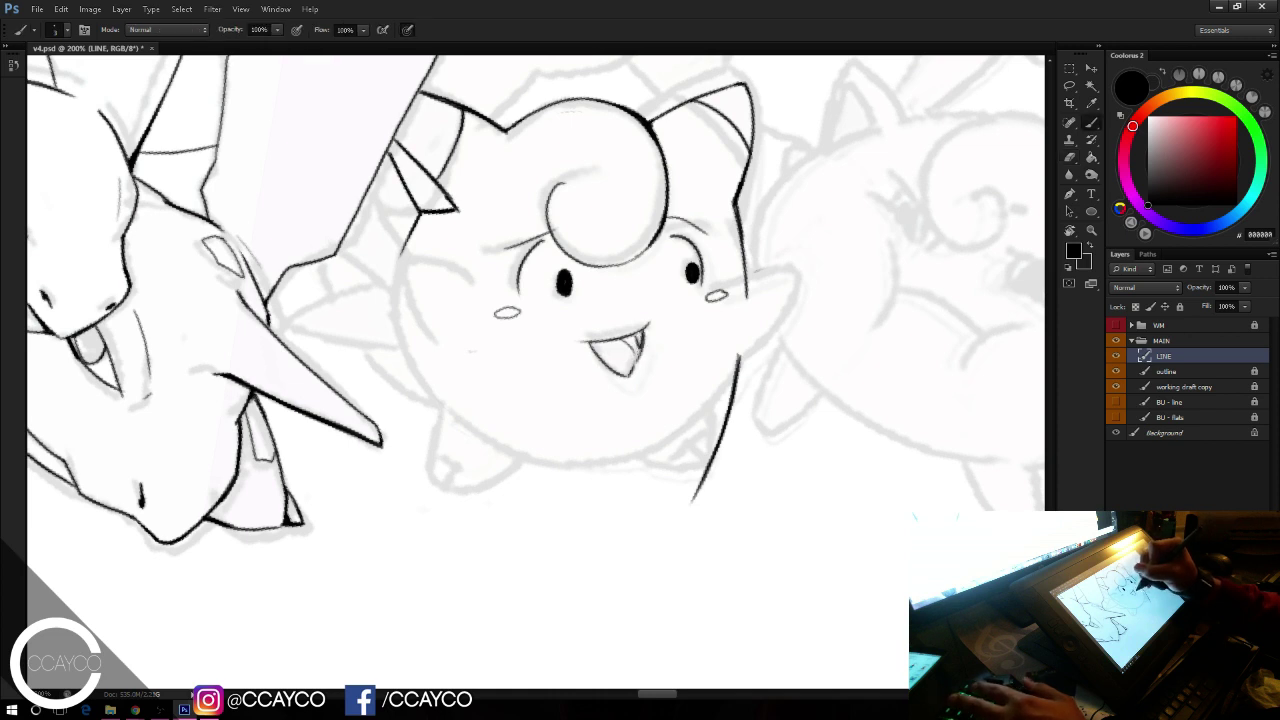
pyautogui.hotkey('ctrl', 'z')
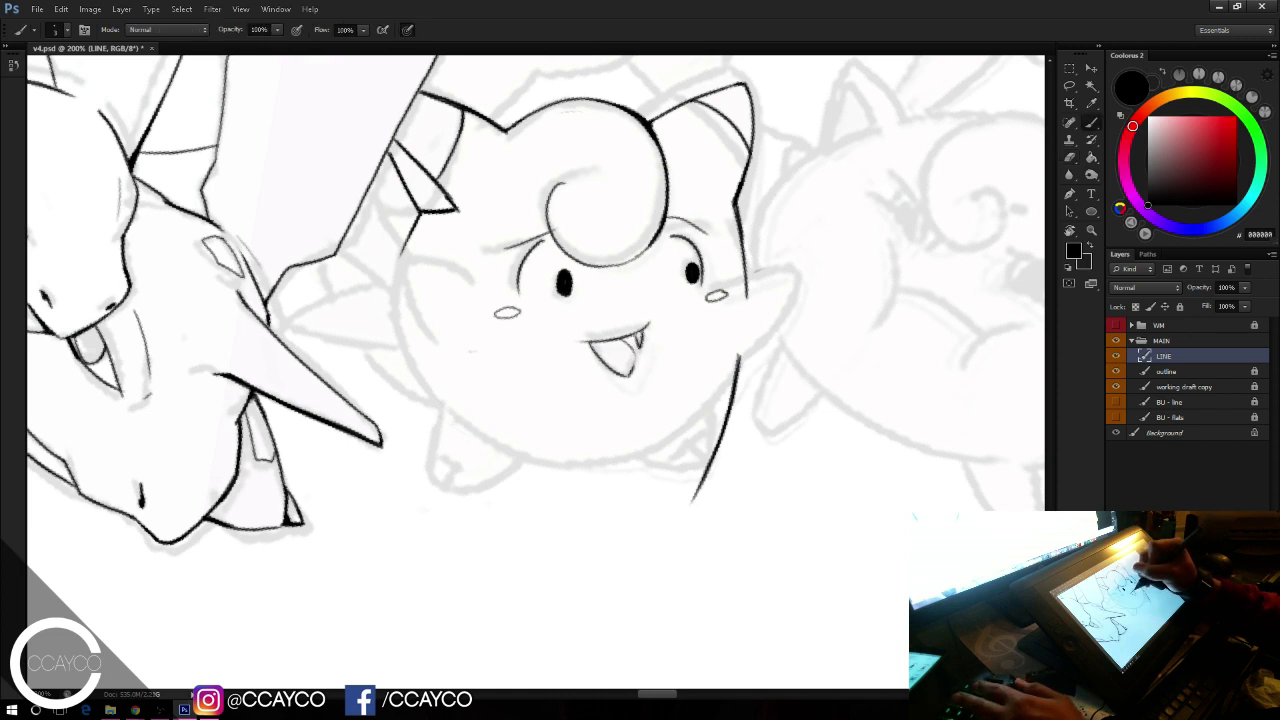
pyautogui.moveTo(639, 347); pyautogui.dragTo(630, 375)
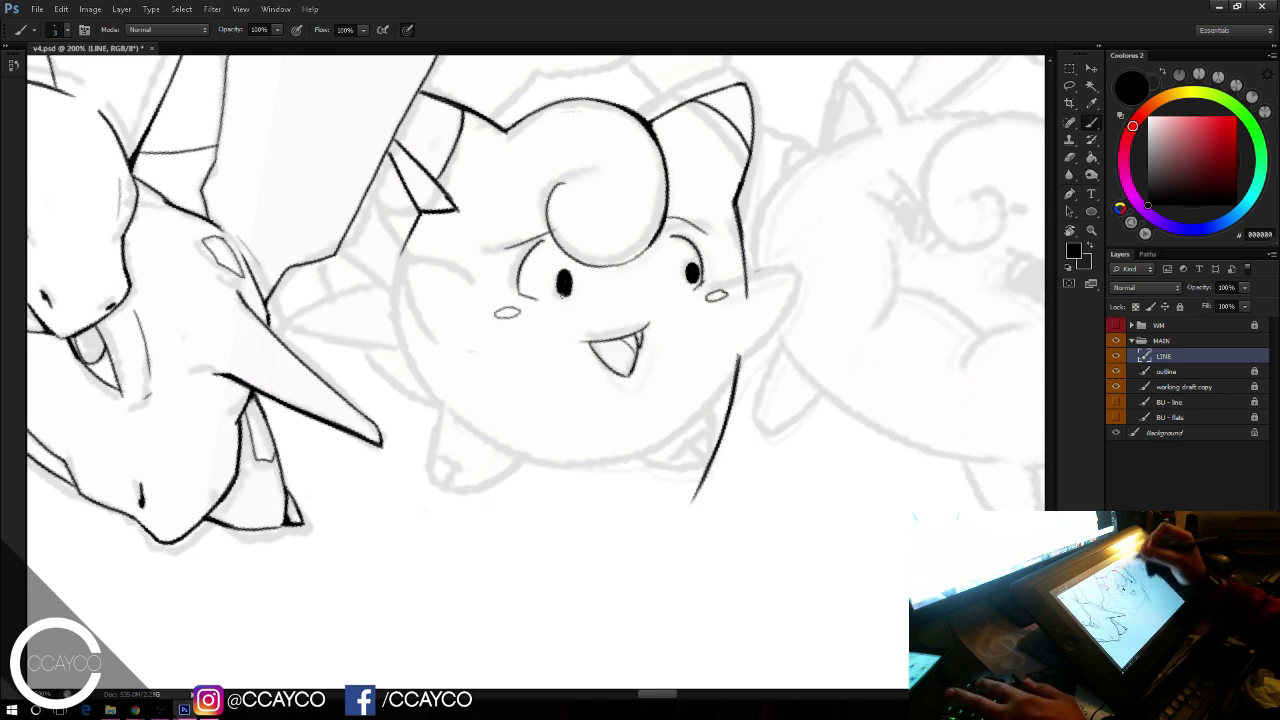
# Step: Trim the body line below the first ear and ink the raised arm's upper edge and clawed fingers there
pyautogui.press('e')
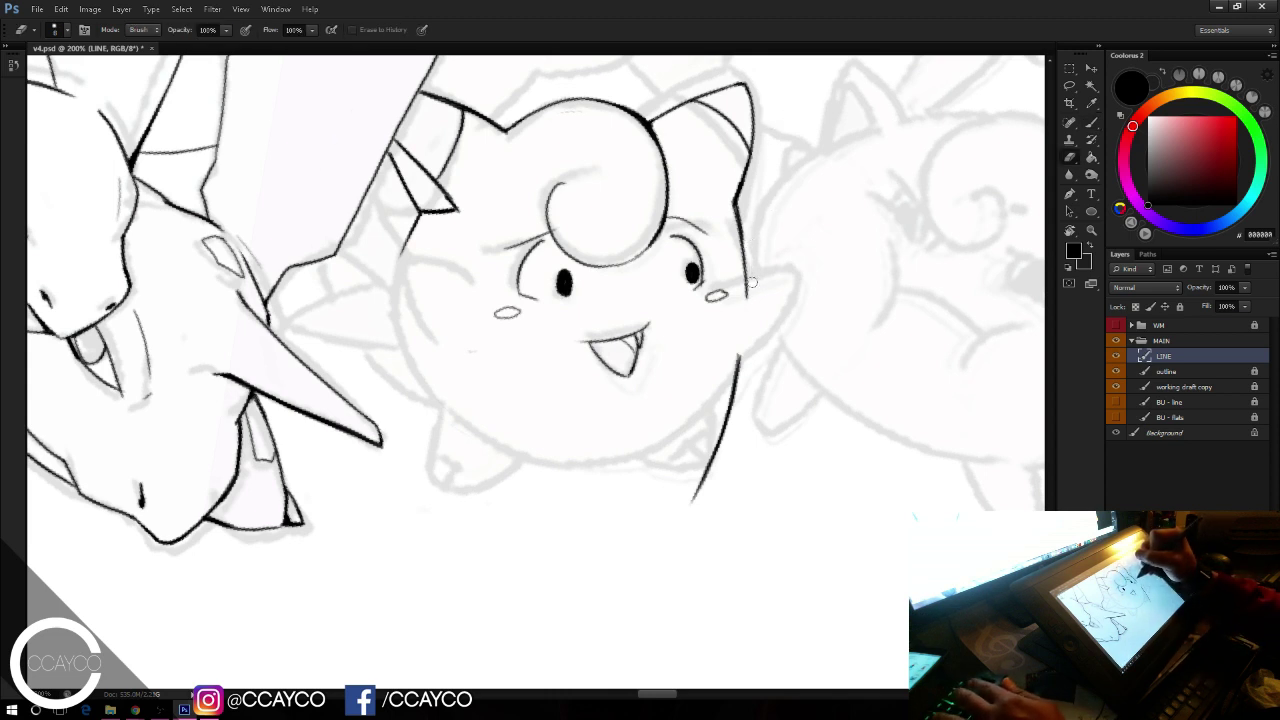
pyautogui.press('b')
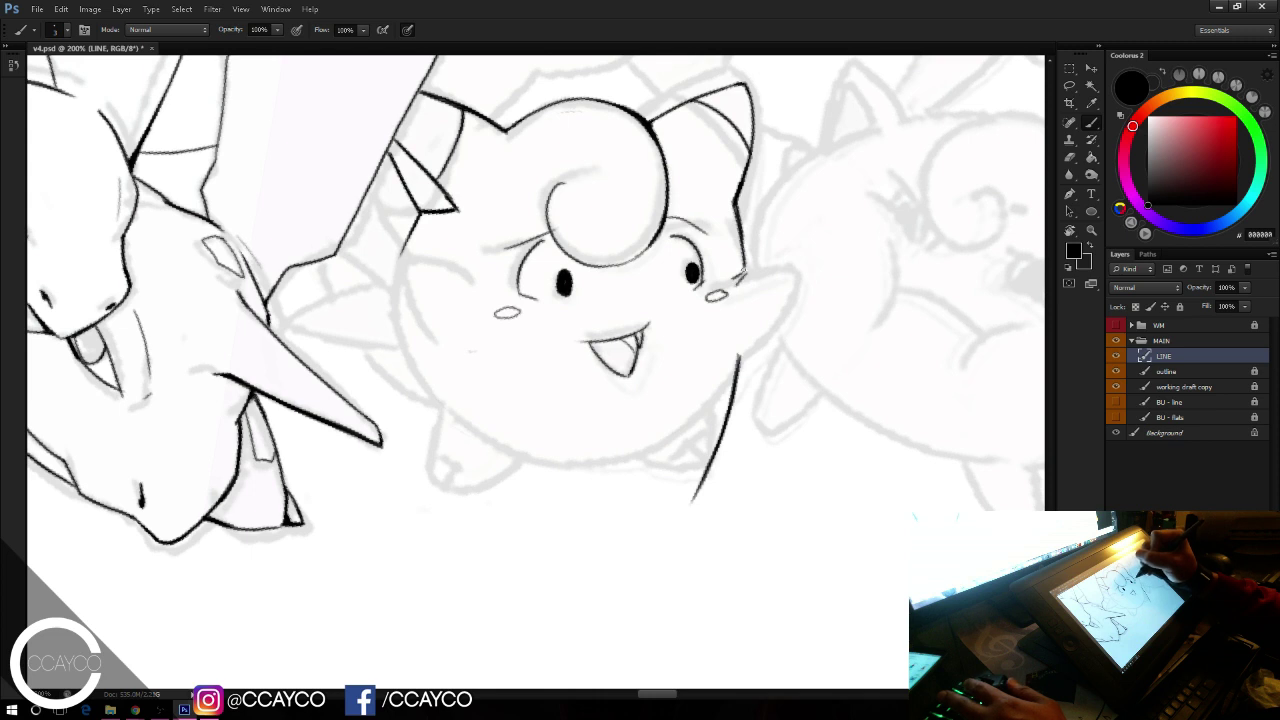
pyautogui.moveTo(740, 278)
pyautogui.mouseDown()
pyautogui.moveTo(784, 243)
pyautogui.moveTo(774, 250)
pyautogui.mouseUp()
pyautogui.hotkey('ctrl', 'z')
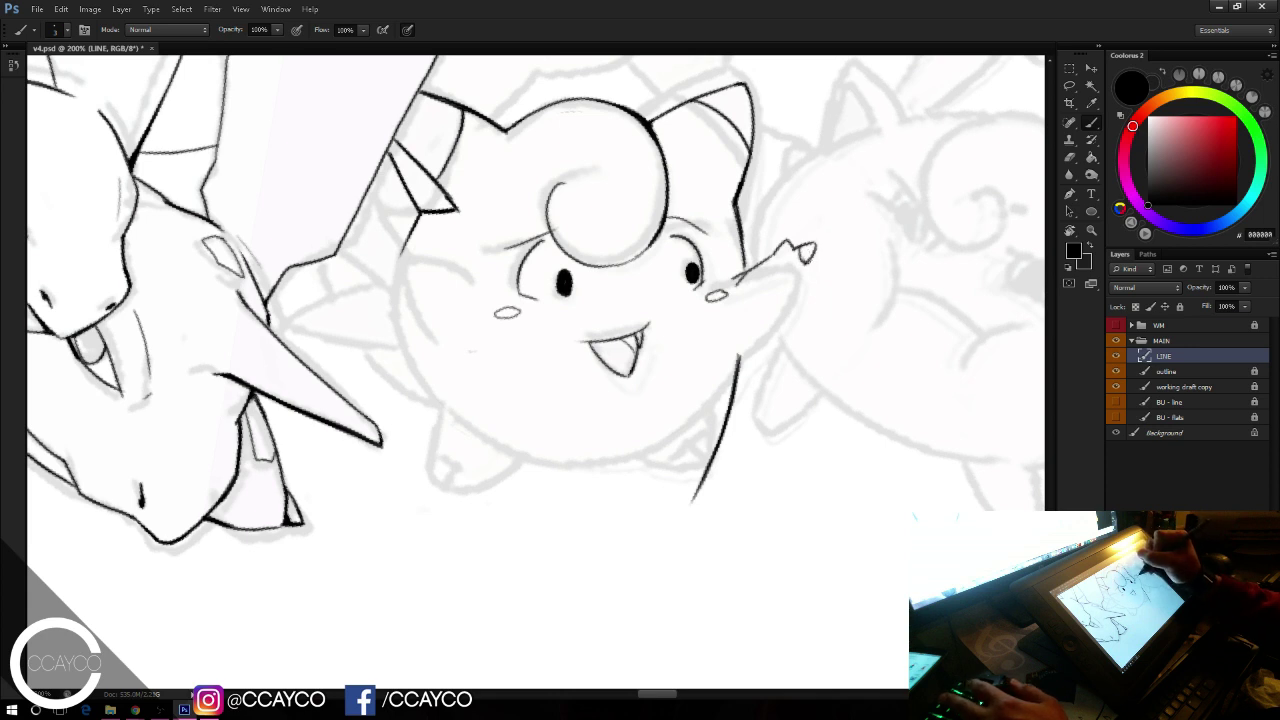
pyautogui.hotkey('ctrl', 'z')
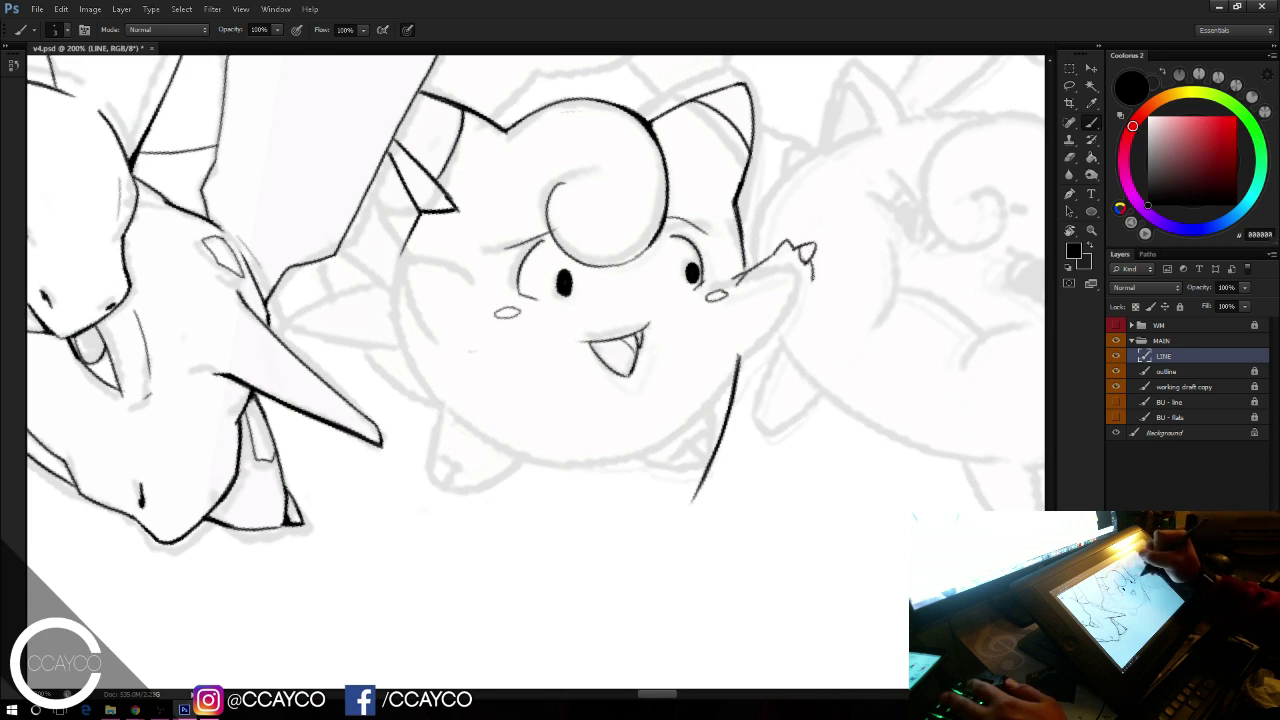
pyautogui.hotkey('ctrl', 'z')
pyautogui.moveTo(813, 271); pyautogui.dragTo(814, 293)
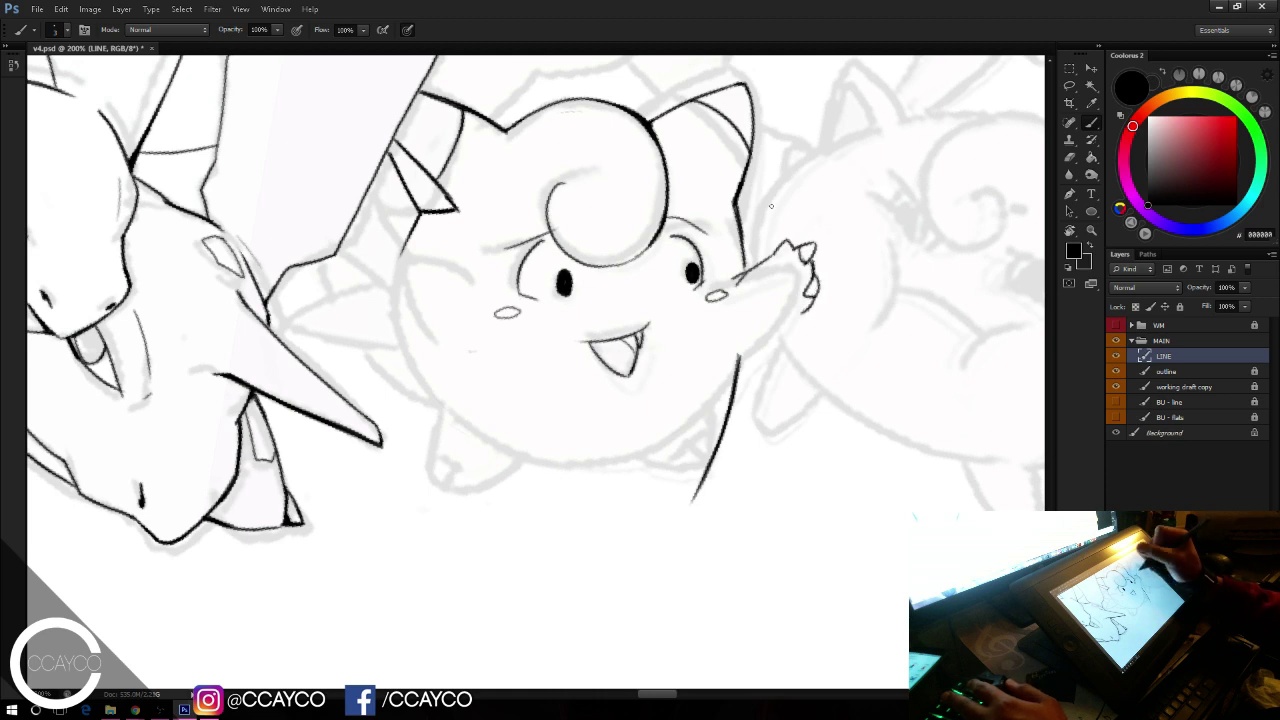
# Step: Ink the raised arm's lower edge from the claws to the body's side line as one thick stroke
pyautogui.moveTo(803, 311); pyautogui.dragTo(730, 383)
pyautogui.hotkey('ctrl', 'z')
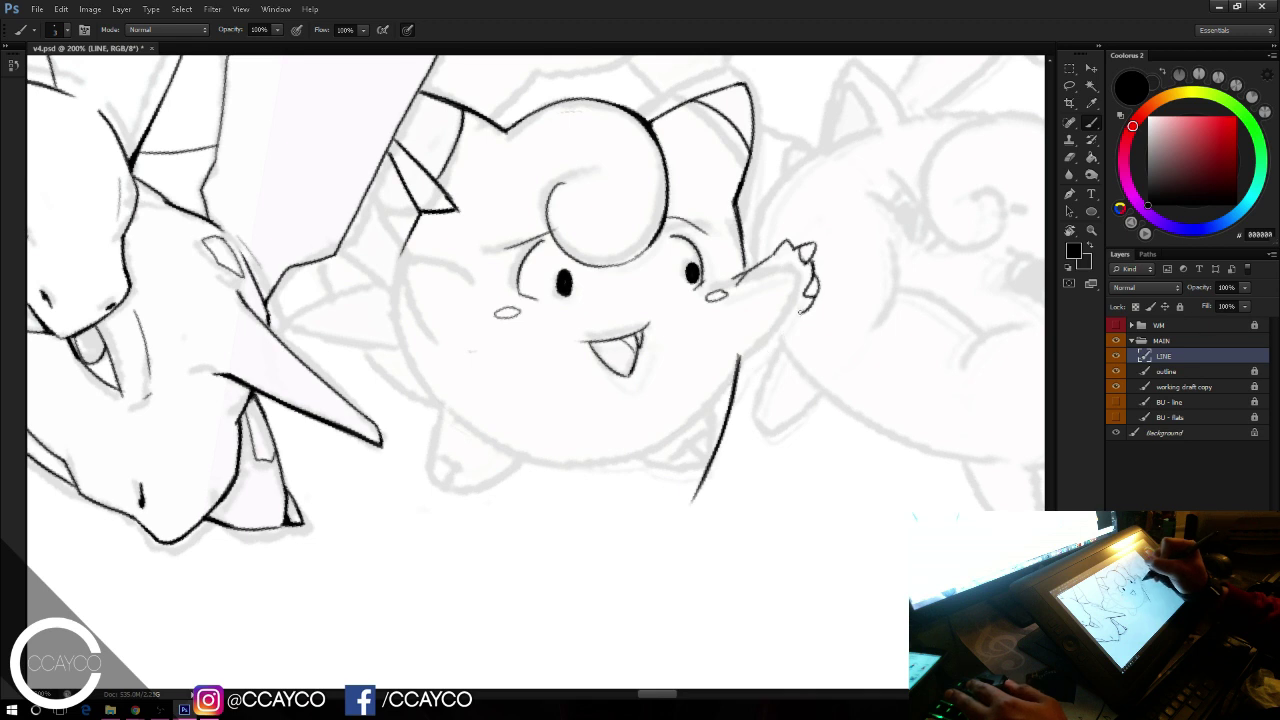
pyautogui.moveTo(803, 311)
pyautogui.mouseDown()
pyautogui.moveTo(724, 384)
pyautogui.moveTo(784, 332)
pyautogui.moveTo(734, 378)
pyautogui.moveTo(760, 357)
pyautogui.moveTo(746, 364)
pyautogui.mouseUp()
pyautogui.press('e')
pyautogui.press('b')
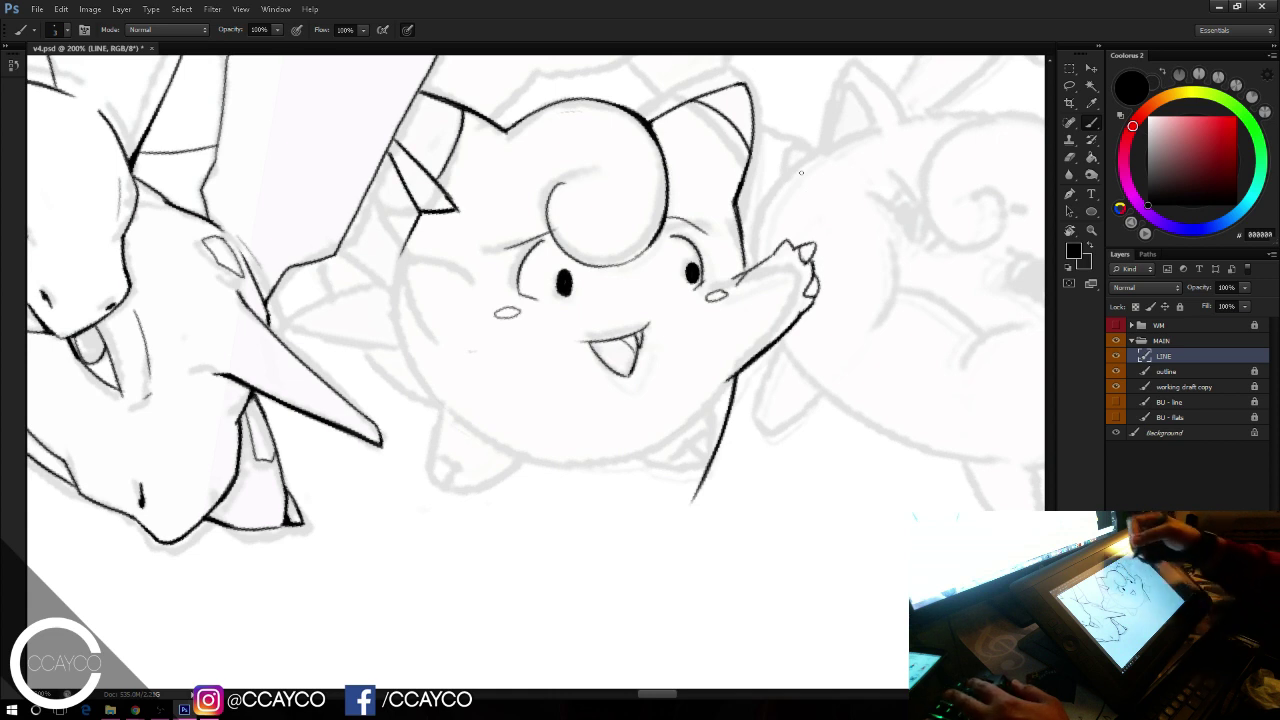
# Step: Erase the eye and cheek mark beside the inked arm and redraw the eye closer to the curl
pyautogui.press('e')
pyautogui.moveTo(708, 296); pyautogui.dragTo(715, 291)
pyautogui.moveTo(703, 232)
pyautogui.mouseDown()
pyautogui.moveTo(702, 287)
pyautogui.moveTo(673, 219)
pyautogui.moveTo(691, 290)
pyautogui.moveTo(710, 231)
pyautogui.moveTo(636, 118)
pyautogui.moveTo(681, 260)
pyautogui.moveTo(664, 248)
pyautogui.moveTo(664, 286)
pyautogui.mouseUp()
pyautogui.press('b')
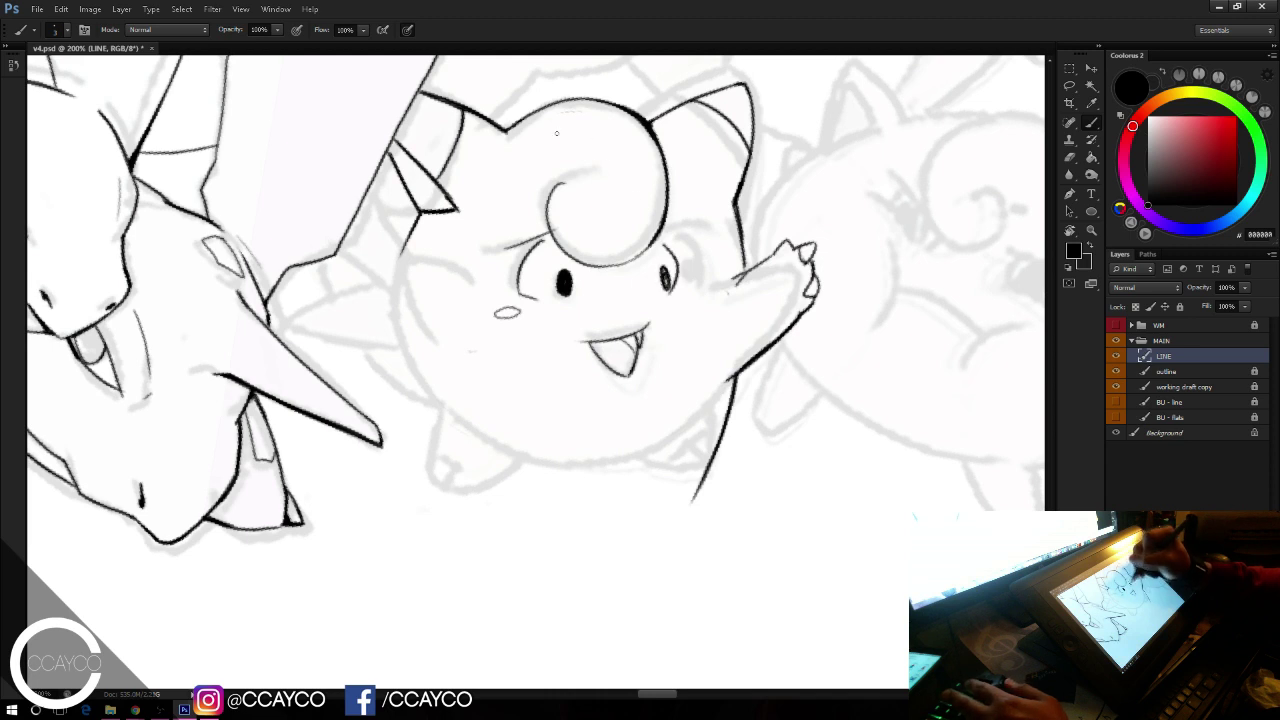
# Step: Erase the other eye, brow and cheek mark, and redraw that eye closer to the mouth as a curved outline with an oval pupil
pyautogui.press('e')
pyautogui.moveTo(507, 244)
pyautogui.mouseDown()
pyautogui.moveTo(520, 298)
pyautogui.moveTo(532, 303)
pyautogui.moveTo(538, 232)
pyautogui.moveTo(560, 301)
pyautogui.moveTo(553, 246)
pyautogui.mouseUp()
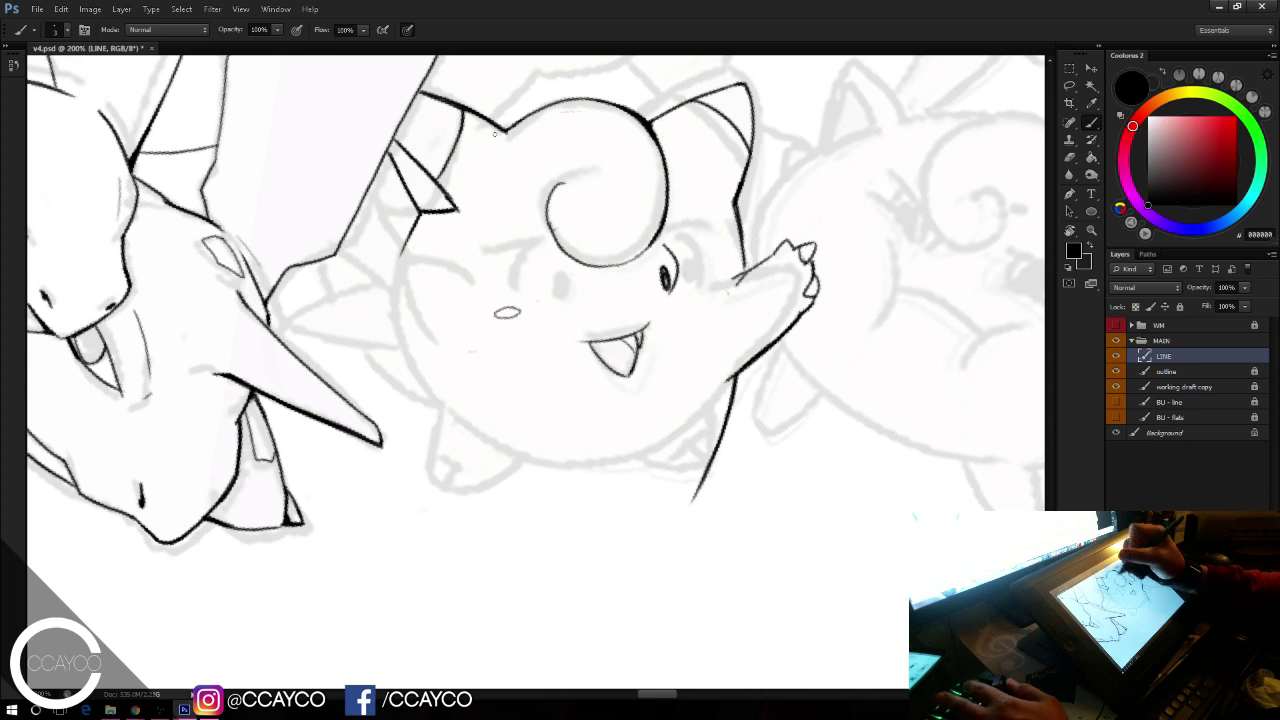
pyautogui.moveTo(496, 313)
pyautogui.mouseDown()
pyautogui.moveTo(517, 309)
pyautogui.moveTo(513, 319)
pyautogui.mouseUp()
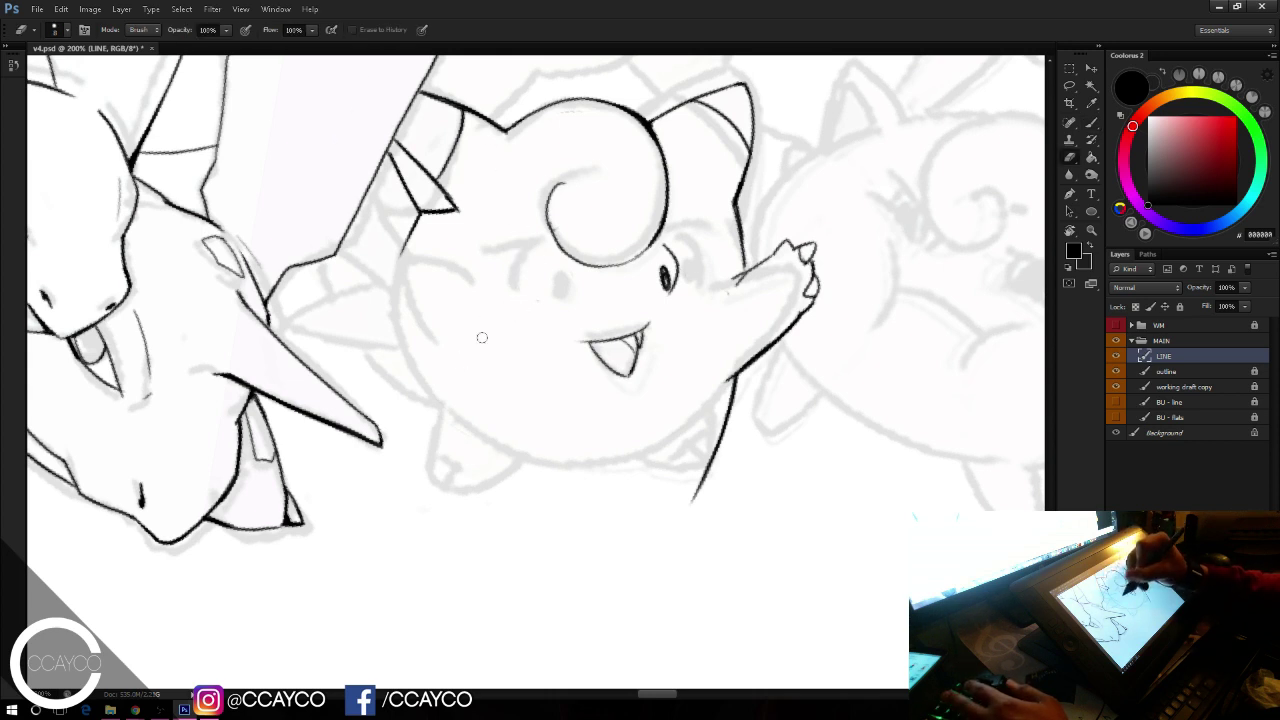
pyautogui.press('b')
pyautogui.moveTo(546, 259); pyautogui.dragTo(556, 316)
pyautogui.hotkey('ctrl', 'z')
pyautogui.moveTo(547, 257)
pyautogui.mouseDown()
pyautogui.moveTo(555, 313)
pyautogui.moveTo(567, 292)
pyautogui.moveTo(575, 299)
pyautogui.mouseUp()
pyautogui.hotkey('ctrl', 'z')
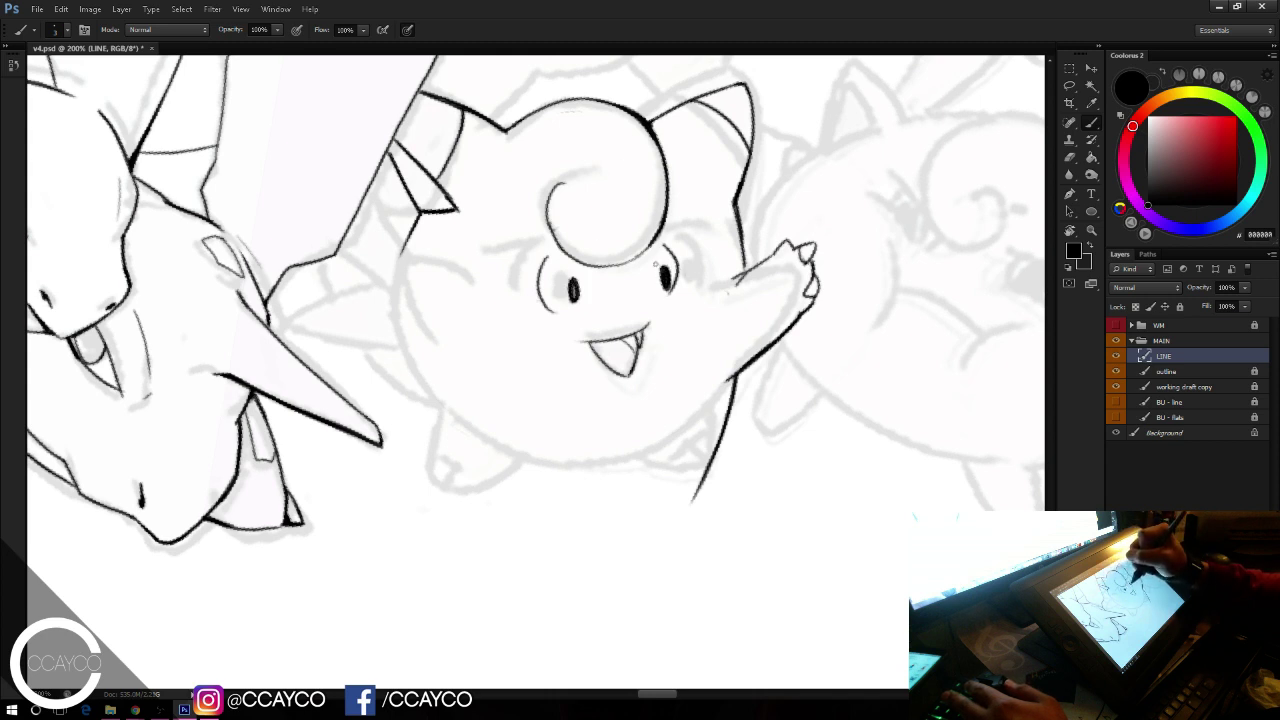
# Step: Reshape the eye nearer the inked arm and add a small oval cheek mark under each eye
pyautogui.press('e')
pyautogui.moveTo(662, 274)
pyautogui.mouseDown()
pyautogui.moveTo(674, 292)
pyautogui.moveTo(669, 268)
pyautogui.mouseUp()
pyautogui.press('b')
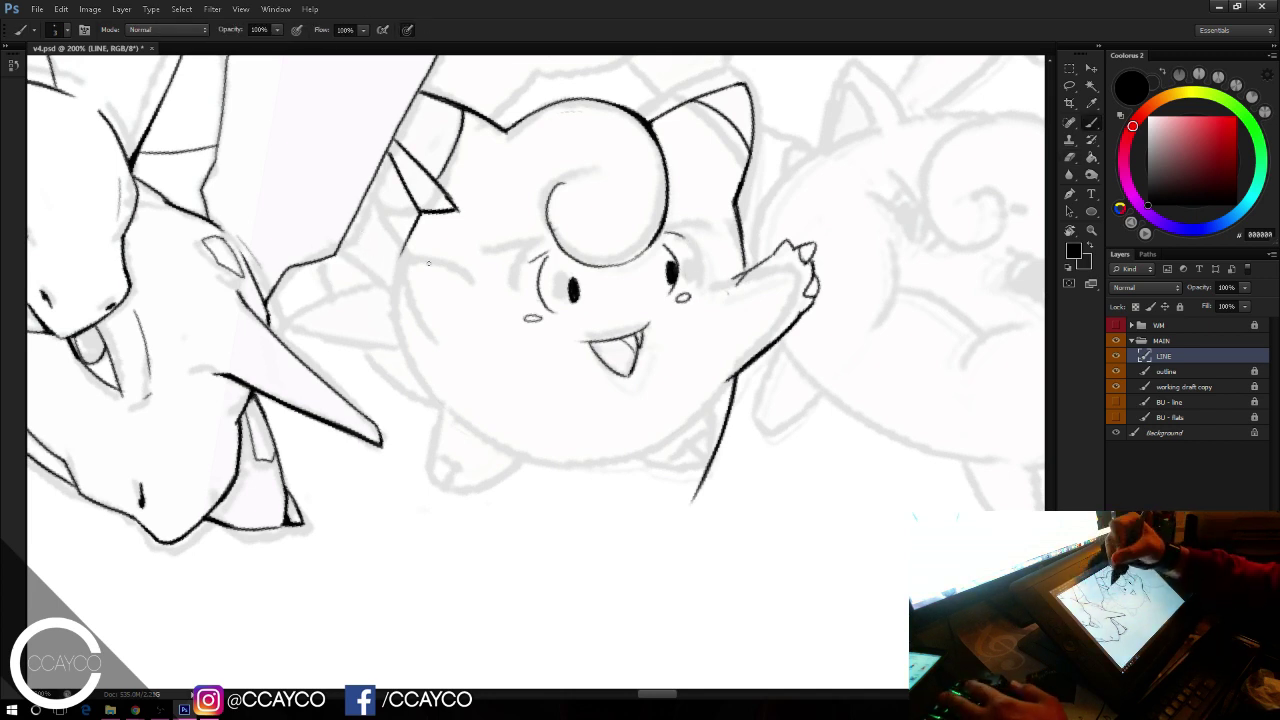
# Step: Ink the second arm's upper edge and its clawed fingers beside the winged creature, redoing the claws
pyautogui.moveTo(404, 259); pyautogui.dragTo(486, 299)
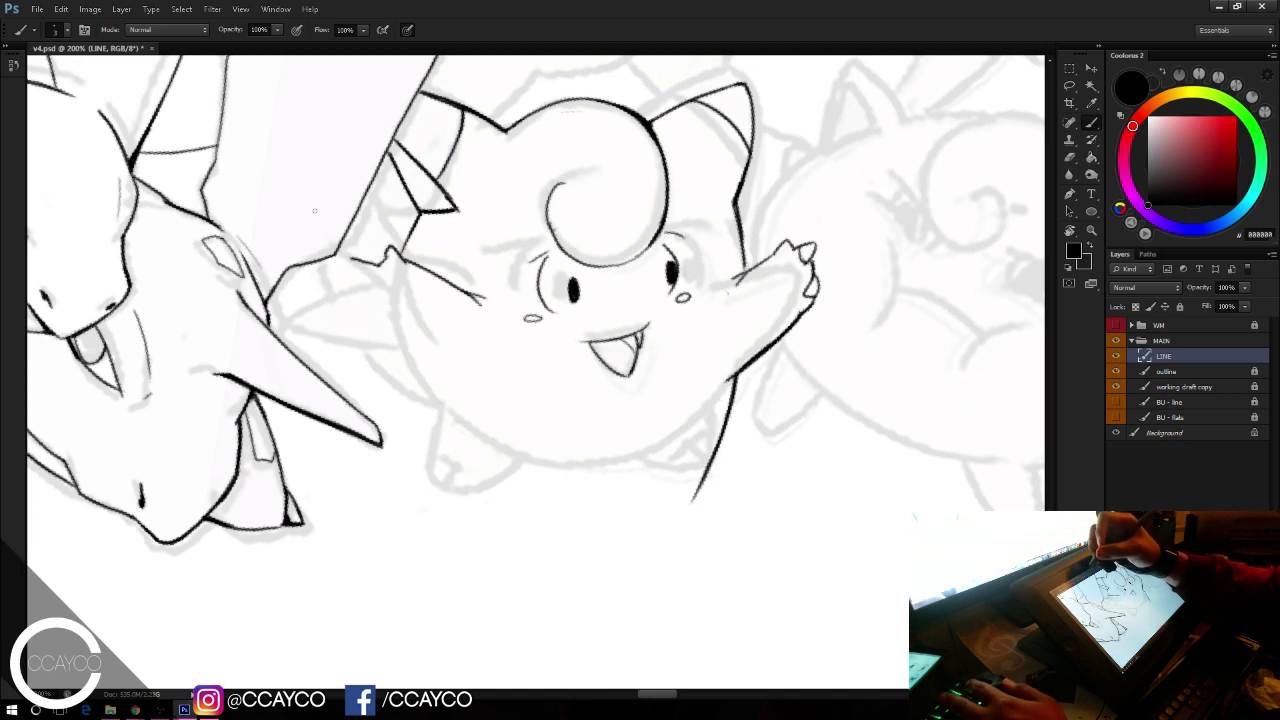
pyautogui.hotkey('ctrl', 'z')
pyautogui.hotkey('ctrl', 'z')
pyautogui.moveTo(386, 252)
pyautogui.mouseDown()
pyautogui.moveTo(401, 261)
pyautogui.moveTo(347, 263)
pyautogui.moveTo(377, 265)
pyautogui.moveTo(362, 292)
pyautogui.moveTo(372, 312)
pyautogui.mouseUp()
pyautogui.hotkey('ctrl', 'z')
pyautogui.press('e')
pyautogui.press('b')
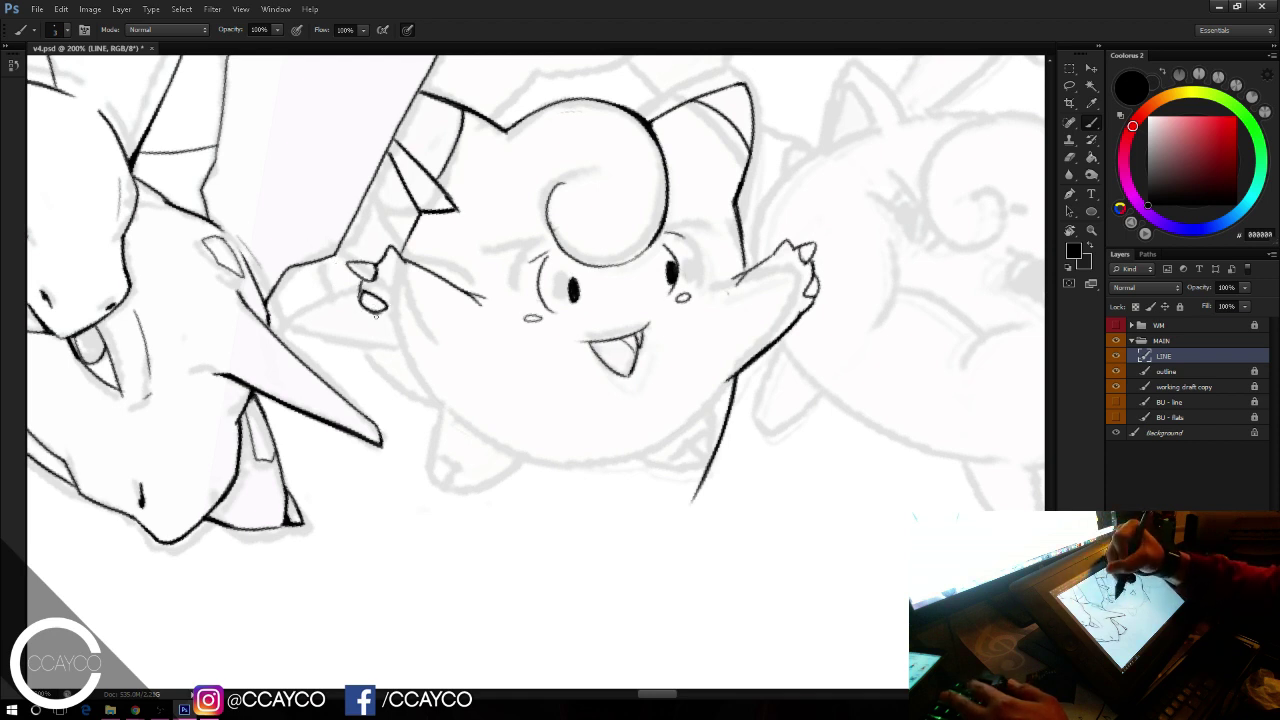
# Step: Ink the second arm's lower edge as a steeper diagonal from the claws into the body, retrying the stroke
pyautogui.moveTo(376, 314); pyautogui.dragTo(449, 358)
pyautogui.moveTo(376, 313); pyautogui.dragTo(449, 360)
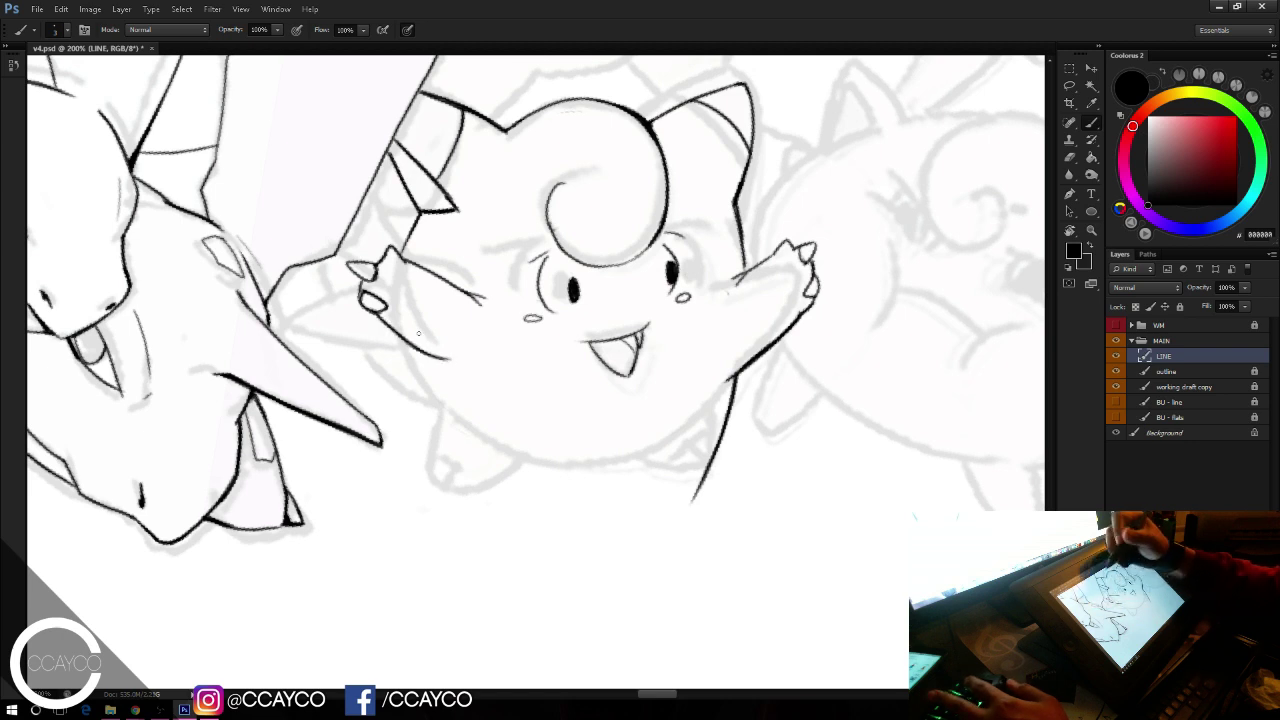
pyautogui.hotkey('ctrl', 'alt', 'z')
pyautogui.hotkey('ctrl', 'alt', 'z')
pyautogui.moveTo(376, 313); pyautogui.dragTo(446, 374)
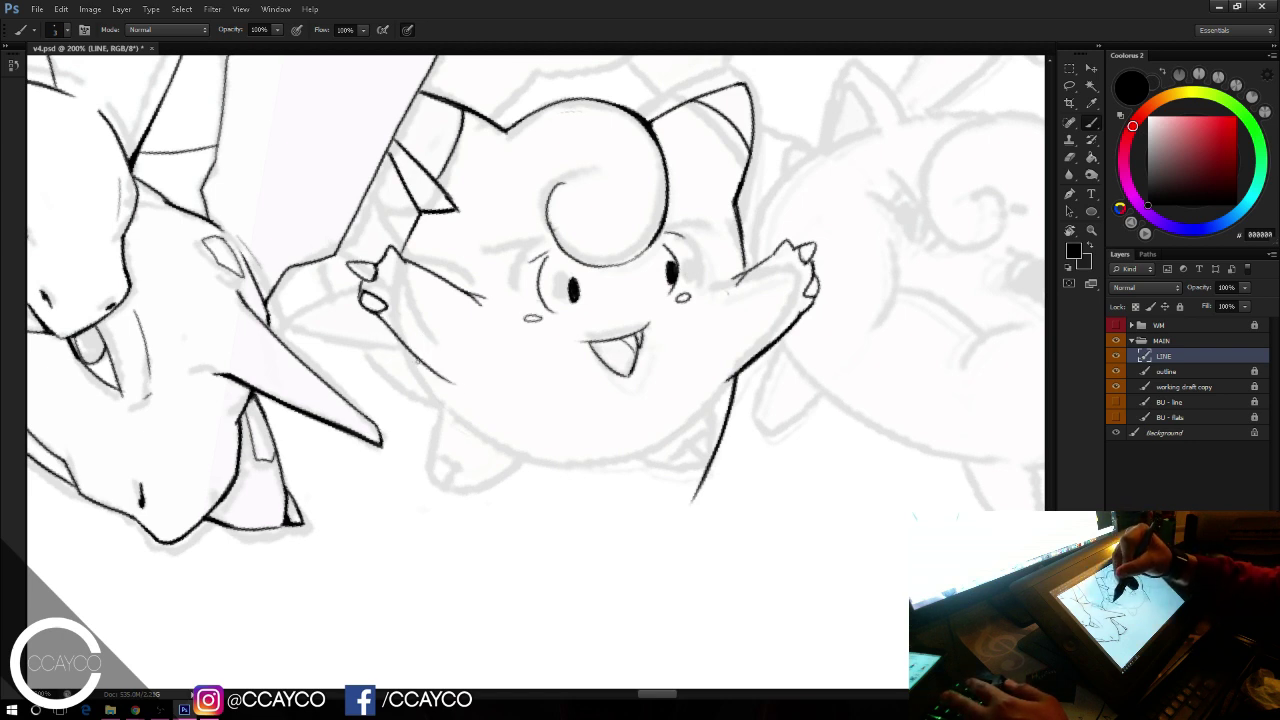
pyautogui.moveTo(381, 318); pyautogui.dragTo(456, 387)
# Step: Erase and re-ink the short line between the second ear and arm, and save the file
pyautogui.press('e')
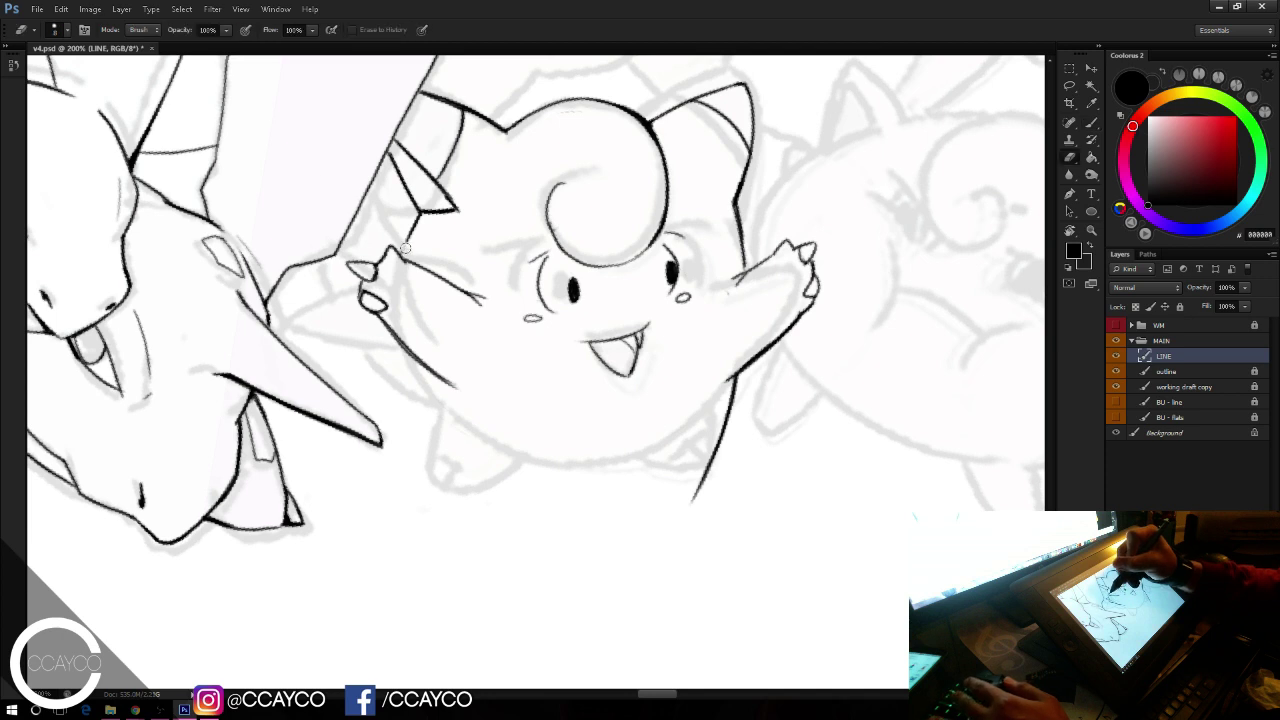
pyautogui.moveTo(404, 251); pyautogui.dragTo(420, 213)
pyautogui.press('b')
pyautogui.hotkey('ctrl', 's')
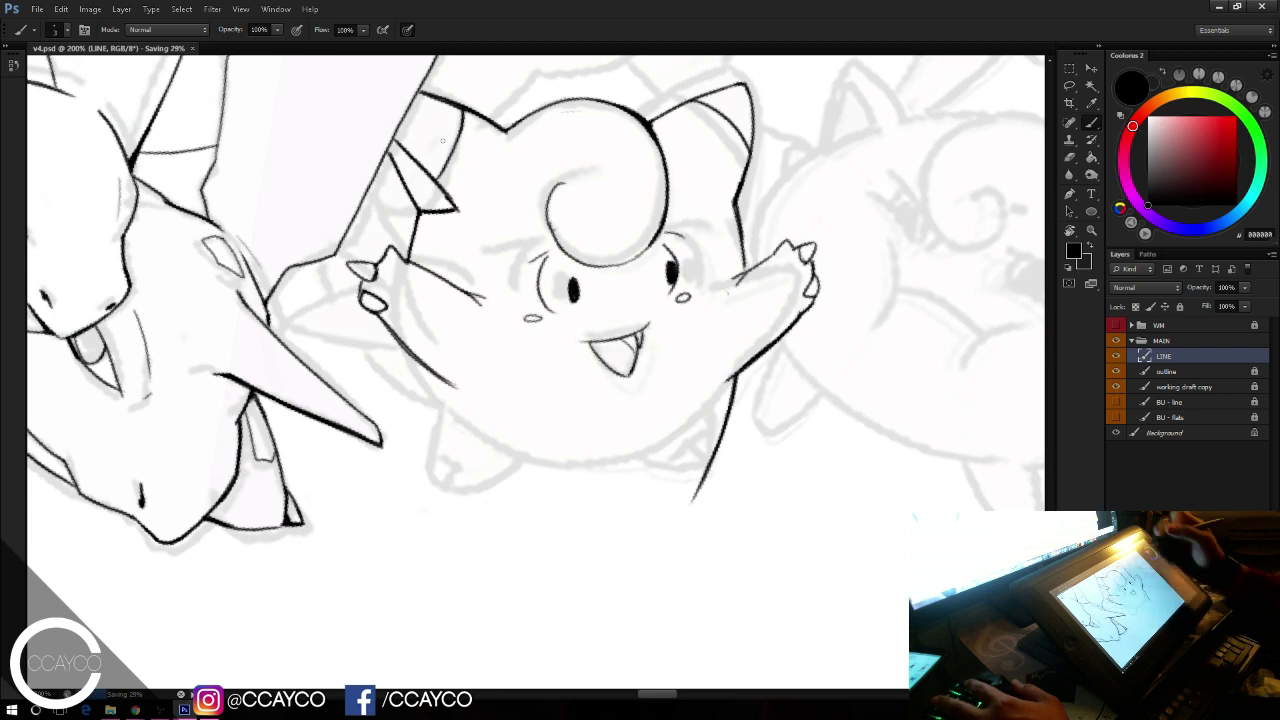
# Step: Thicken the second arm's lower edge and ink the body's side curve from beneath it down to the foot, retrying the curve
pyautogui.moveTo(393, 333); pyautogui.dragTo(454, 386)
pyautogui.moveTo(405, 344); pyautogui.dragTo(458, 502)
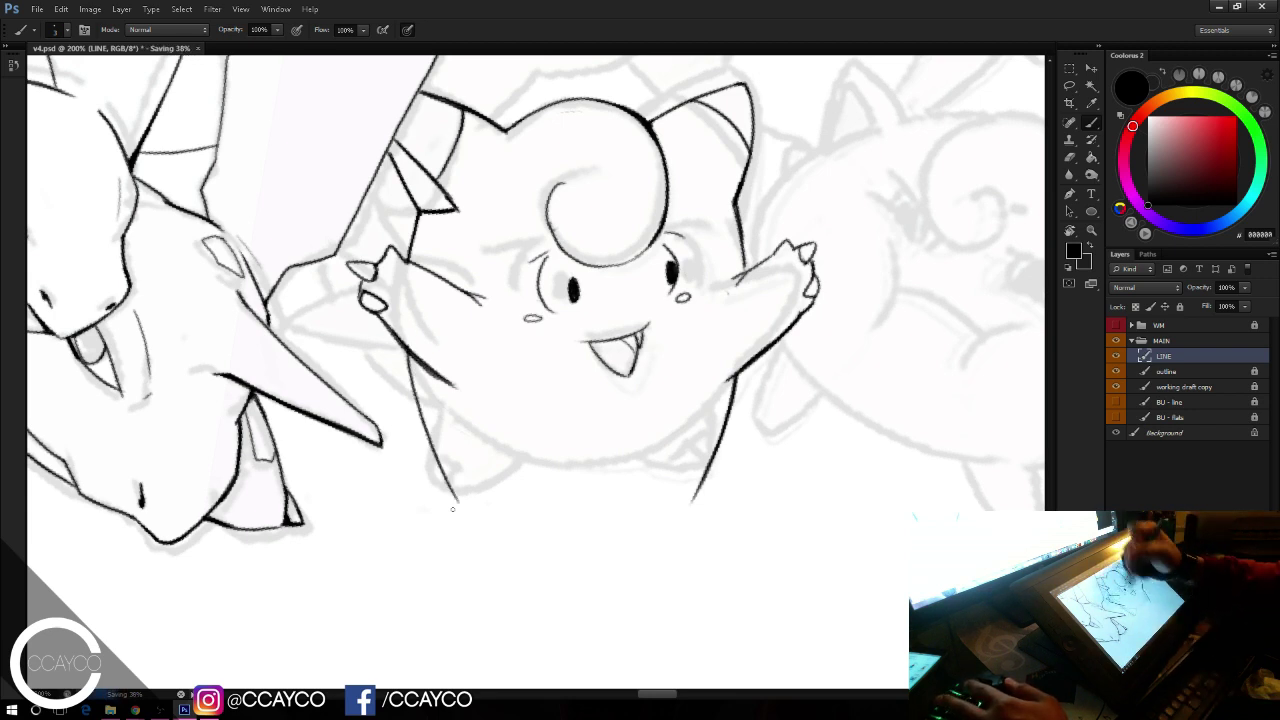
pyautogui.hotkey('ctrl', 'z')
pyautogui.moveTo(403, 340); pyautogui.dragTo(427, 476)
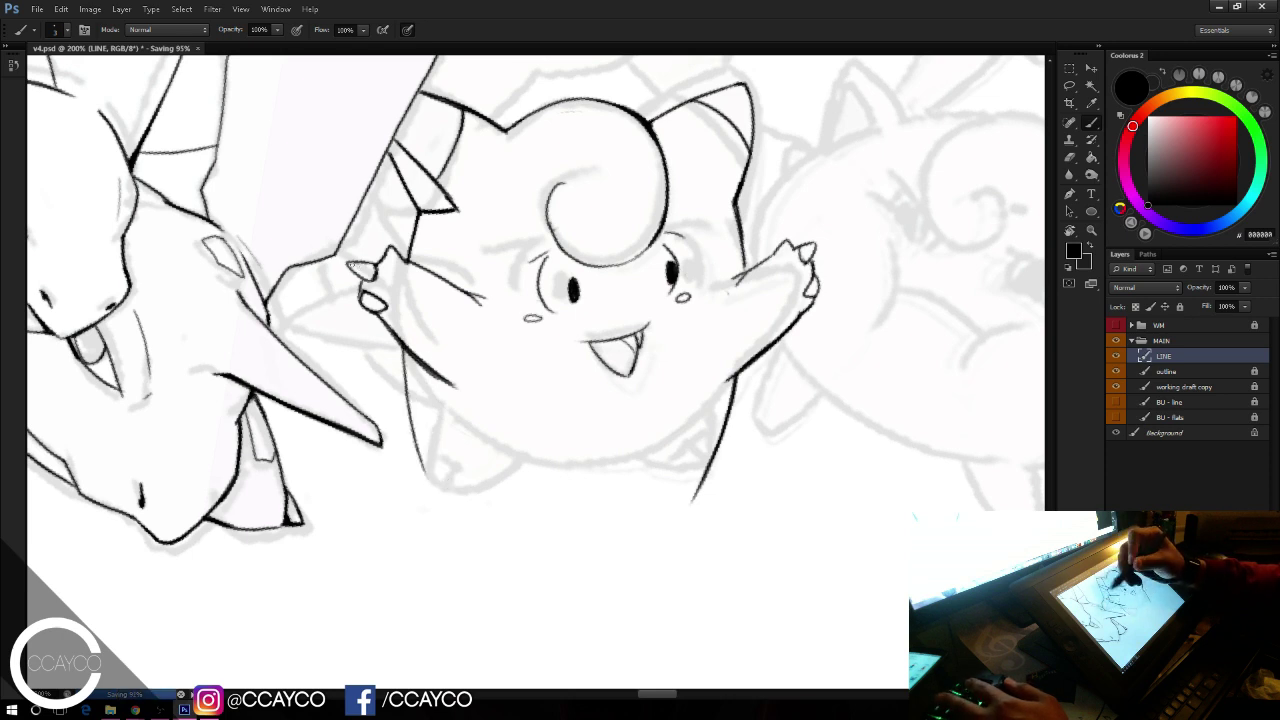
pyautogui.hotkey('ctrl', 'z')
pyautogui.moveTo(403, 341)
pyautogui.mouseDown()
pyautogui.moveTo(449, 478)
pyautogui.moveTo(406, 354)
pyautogui.moveTo(466, 501)
pyautogui.moveTo(505, 513)
pyautogui.mouseUp()
pyautogui.hotkey('ctrl', 'z')
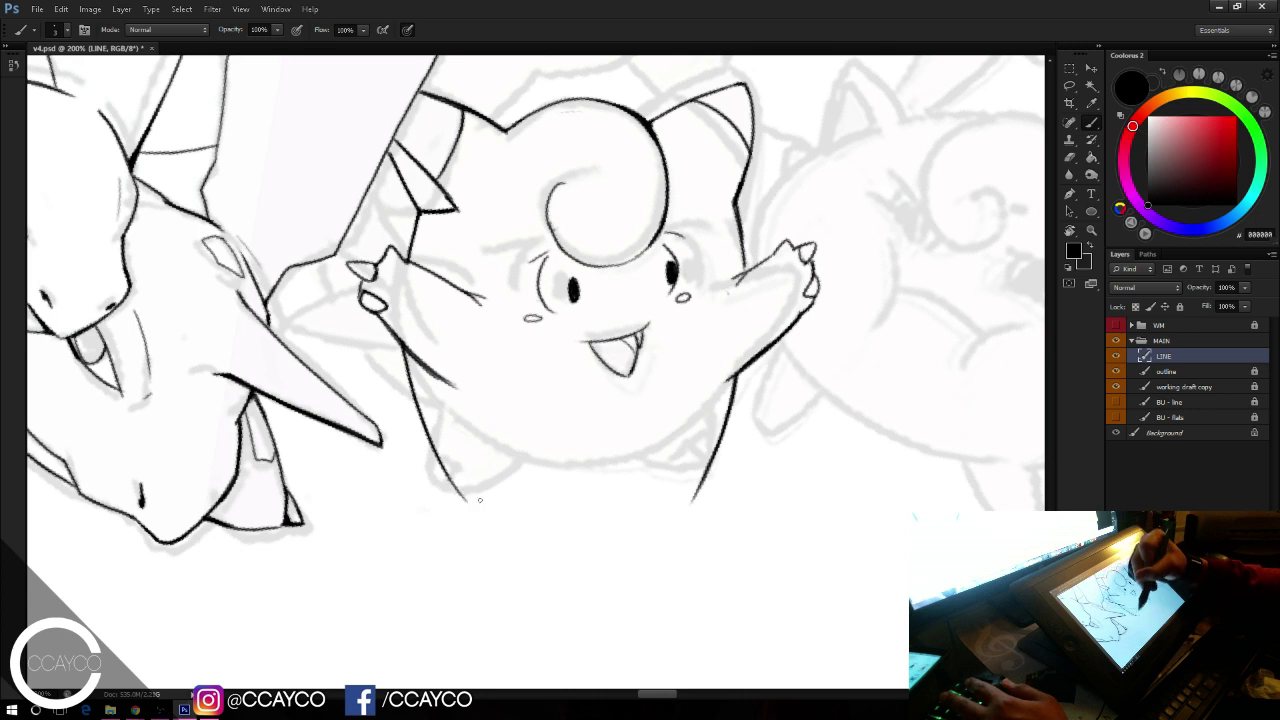
# Step: Extend the new side curve into the rounded underside of the first foot, retrying the stroke
pyautogui.moveTo(446, 477); pyautogui.dragTo(494, 523)
pyautogui.moveTo(441, 459)
pyautogui.mouseDown()
pyautogui.moveTo(490, 521)
pyautogui.moveTo(536, 516)
pyautogui.mouseUp()
pyautogui.hotkey('ctrl', 'alt', 'z')
pyautogui.hotkey('ctrl', 'alt', 'z')
pyautogui.hotkey('ctrl', 'alt', 'z')
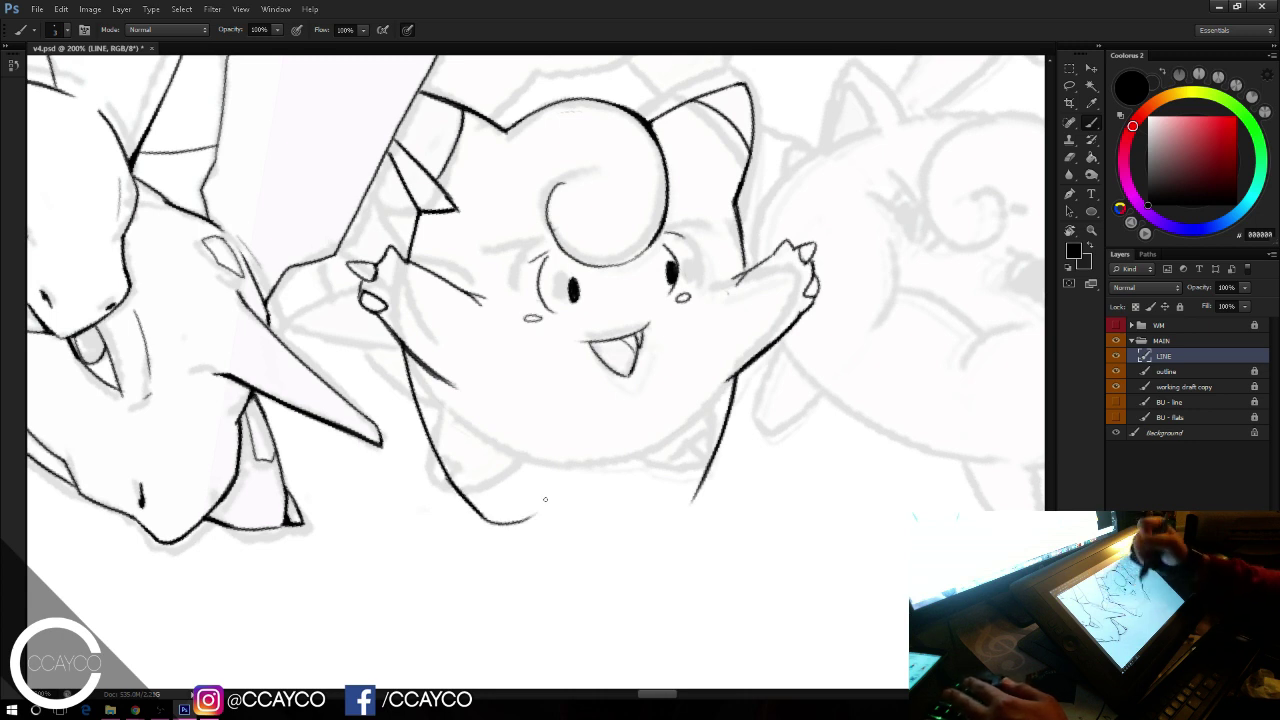
# Step: Erase the lower end of the opposite side line, and ink the first foot's claw and the body's bottom edge
pyautogui.press('e')
pyautogui.moveTo(717, 448); pyautogui.dragTo(699, 489)
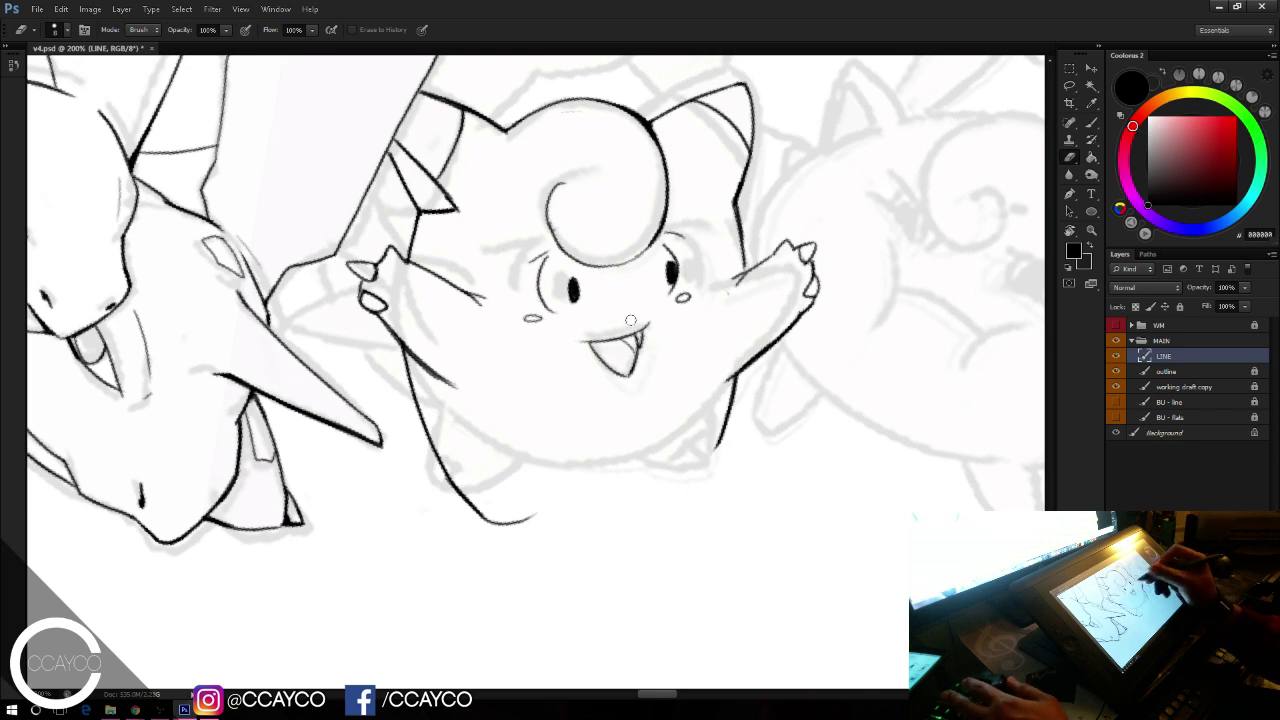
pyautogui.moveTo(533, 511)
pyautogui.mouseDown()
pyautogui.moveTo(508, 517)
pyautogui.moveTo(535, 513)
pyautogui.moveTo(514, 529)
pyautogui.moveTo(562, 494)
pyautogui.moveTo(660, 468)
pyautogui.mouseUp()
pyautogui.press('b')
pyautogui.hotkey('ctrl', 'z')
pyautogui.moveTo(562, 494); pyautogui.dragTo(656, 468)
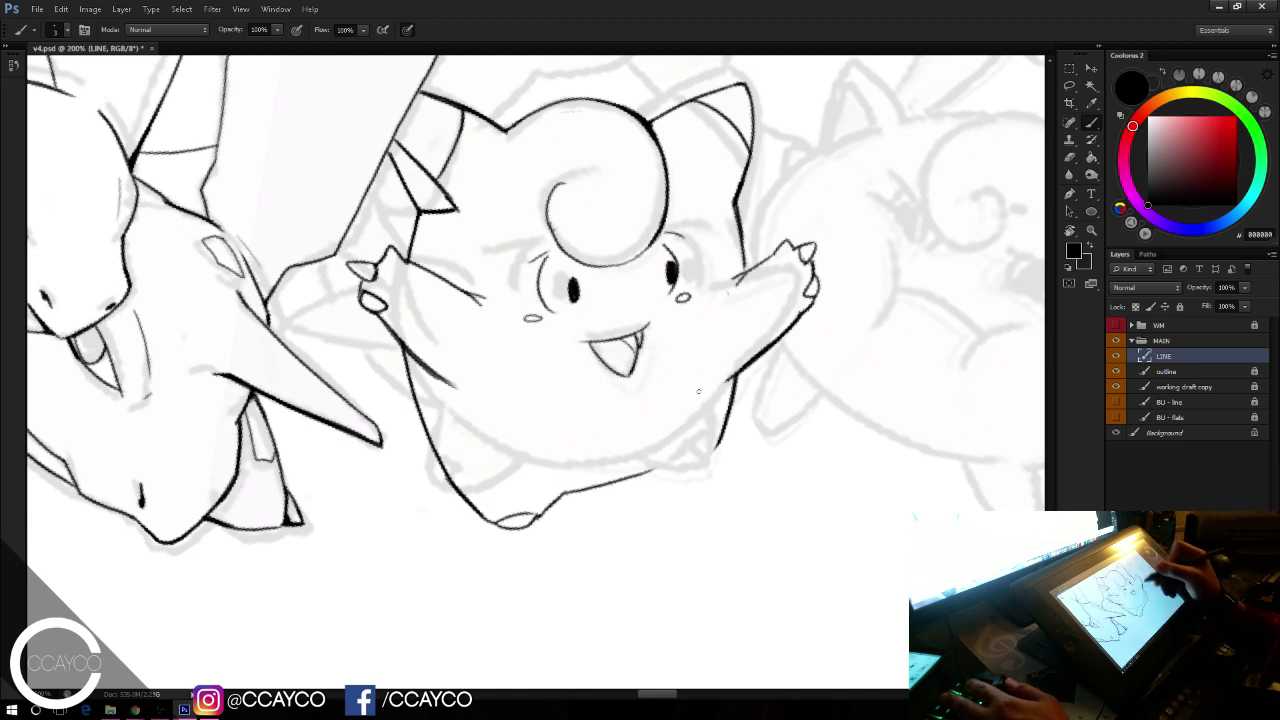
# Step: Extend the opposite side line downward and ink the second foot with its claw and a thick sole line
pyautogui.moveTo(656, 466); pyautogui.dragTo(697, 452)
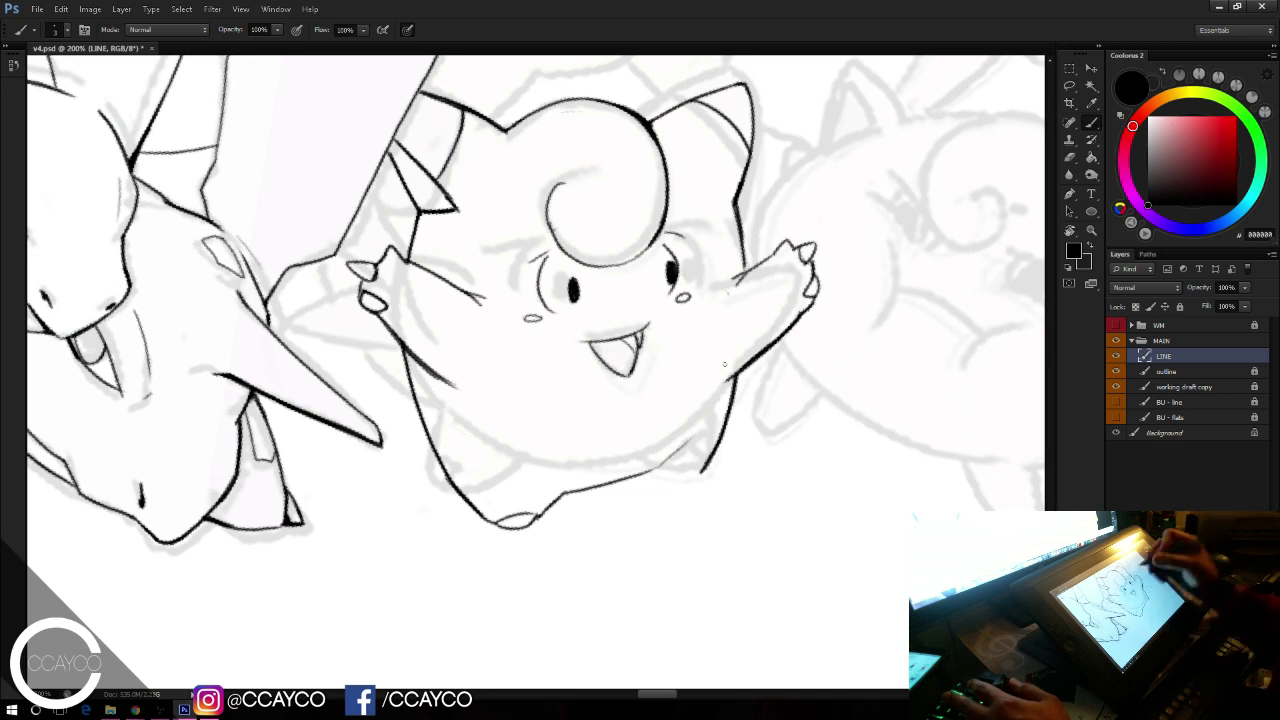
pyautogui.moveTo(629, 479); pyautogui.dragTo(677, 497)
pyautogui.hotkey('ctrl', 'z')
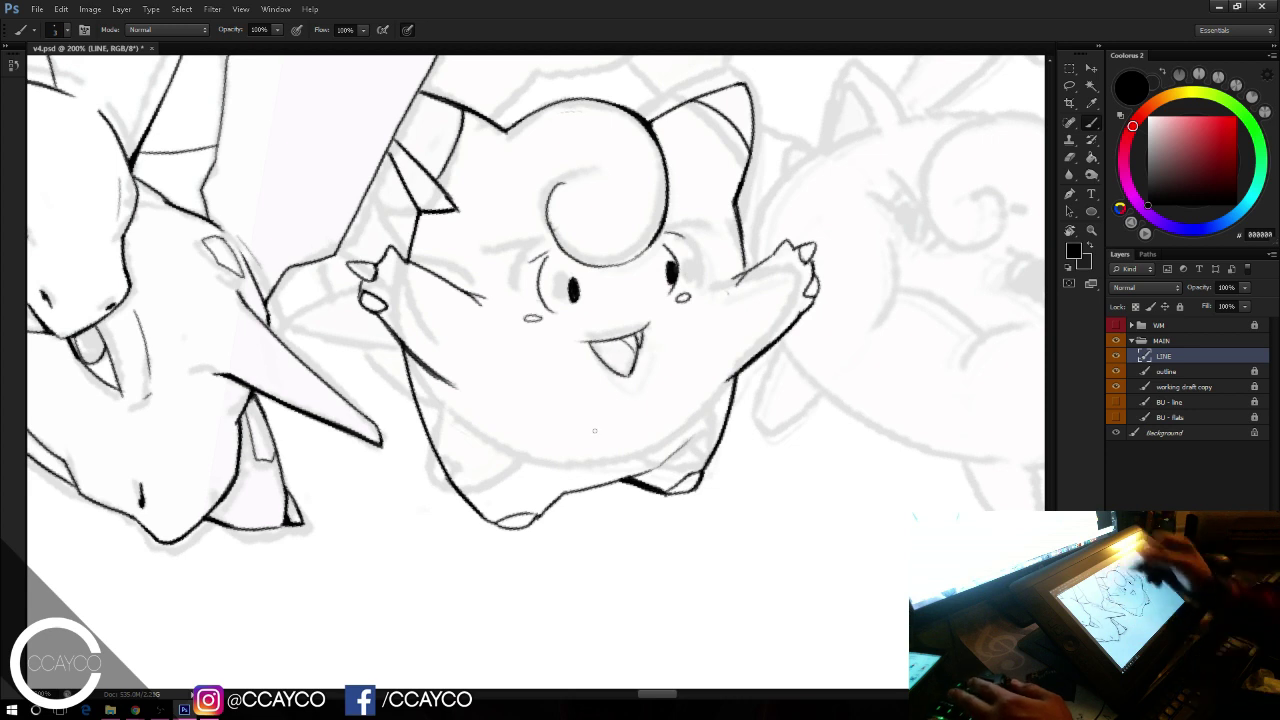
# Step: Thicken the body's bottom edge toward the second foot, and compare with the rough draft by hiding and reshowing the LINE layer
pyautogui.moveTo(576, 492); pyautogui.dragTo(656, 470)
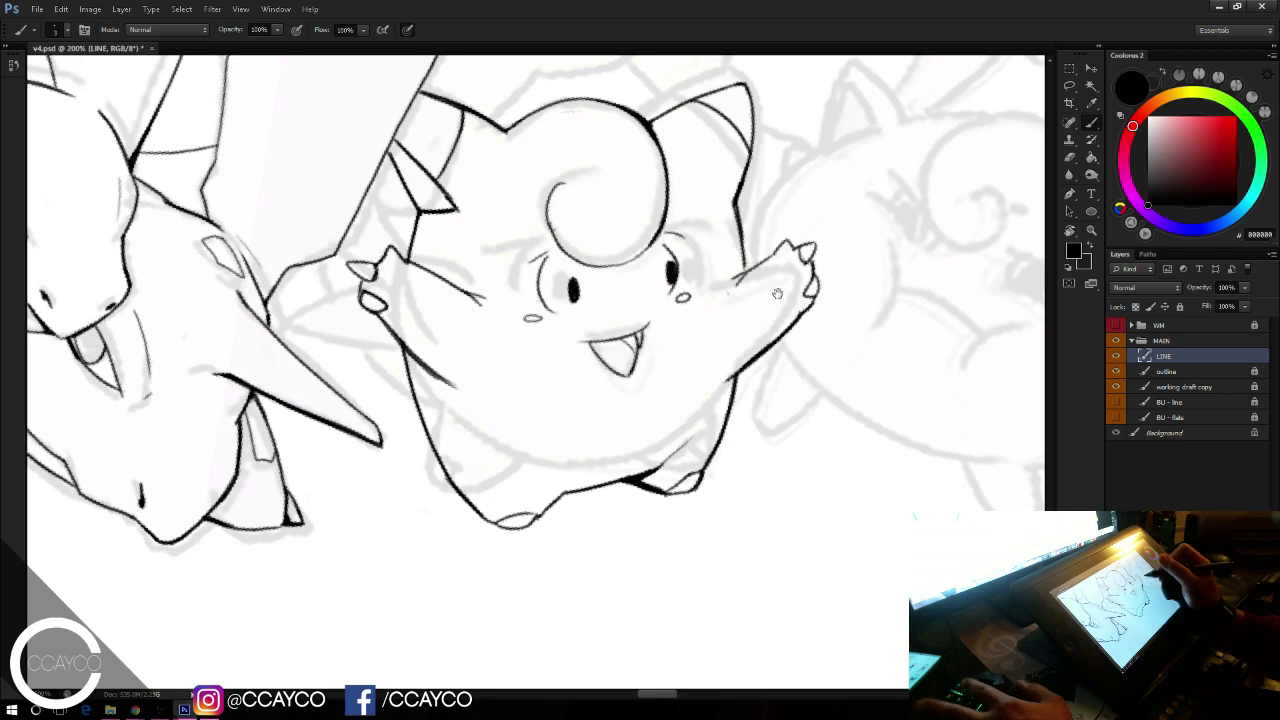
pyautogui.moveTo(877, 417); pyautogui.dragTo(885, 495)
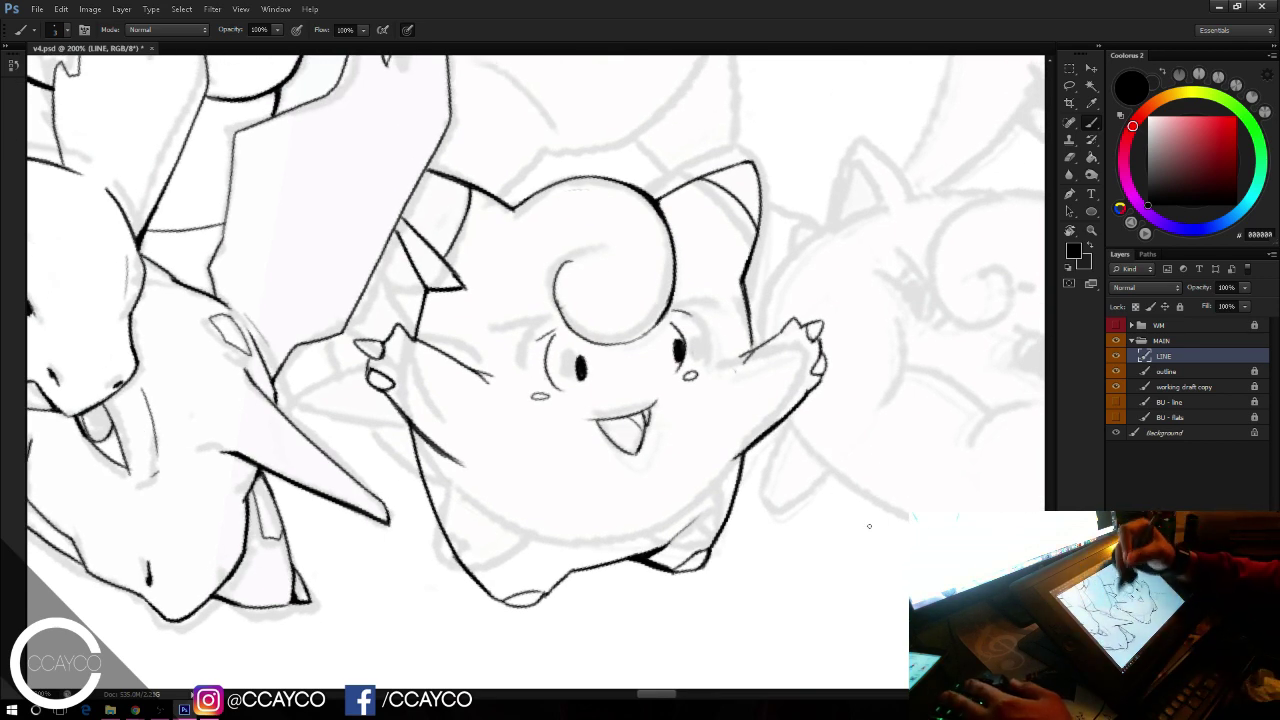
pyautogui.press('e')
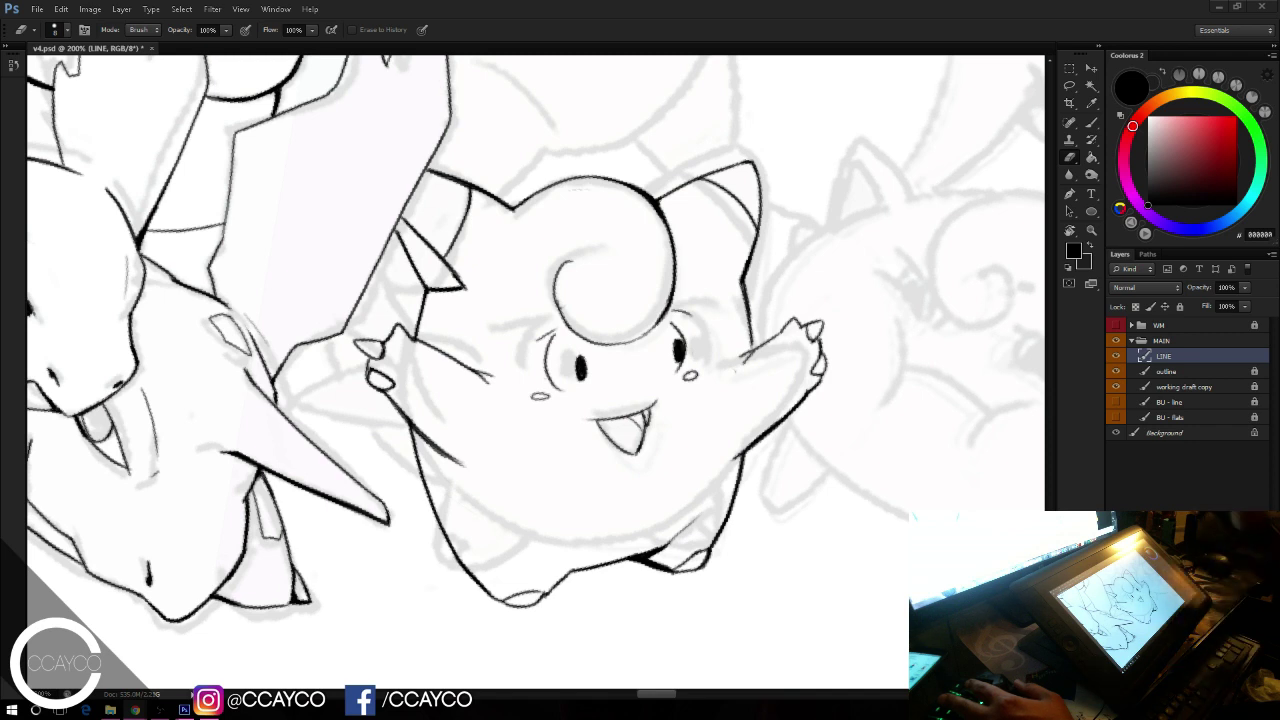
pyautogui.moveTo(745, 130); pyautogui.dragTo(788, 113)
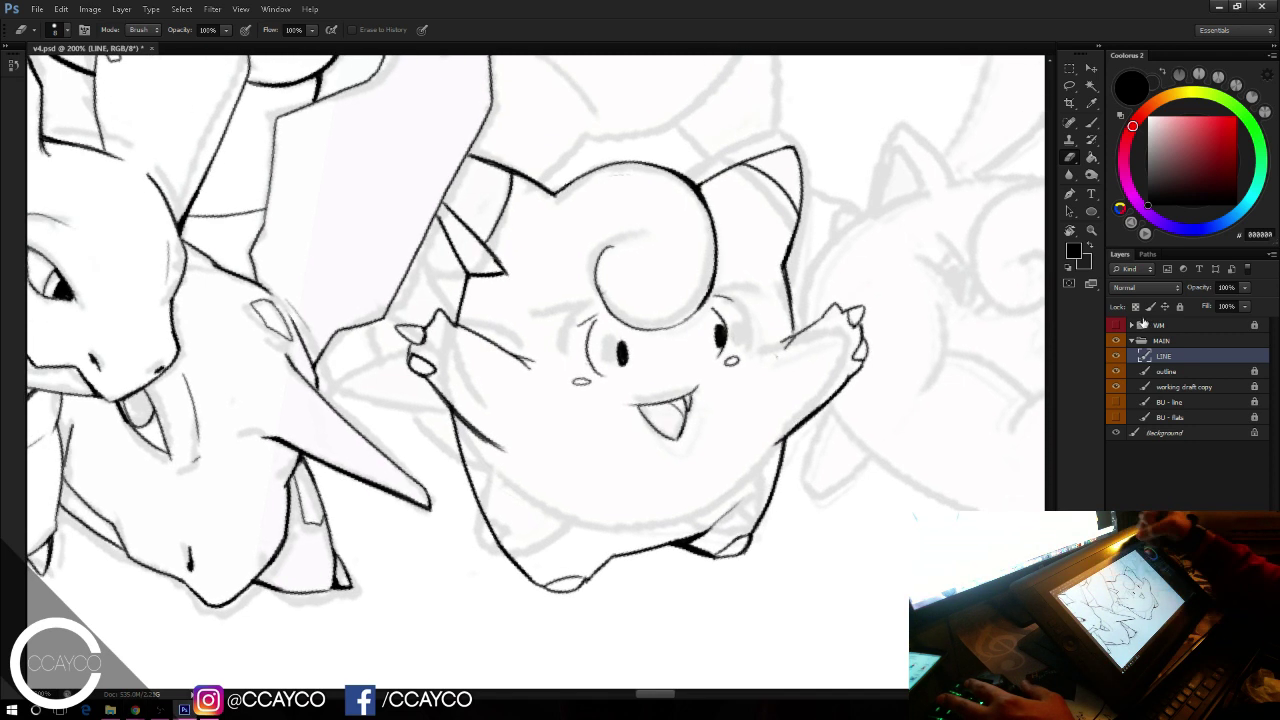
pyautogui.click(1118, 357)
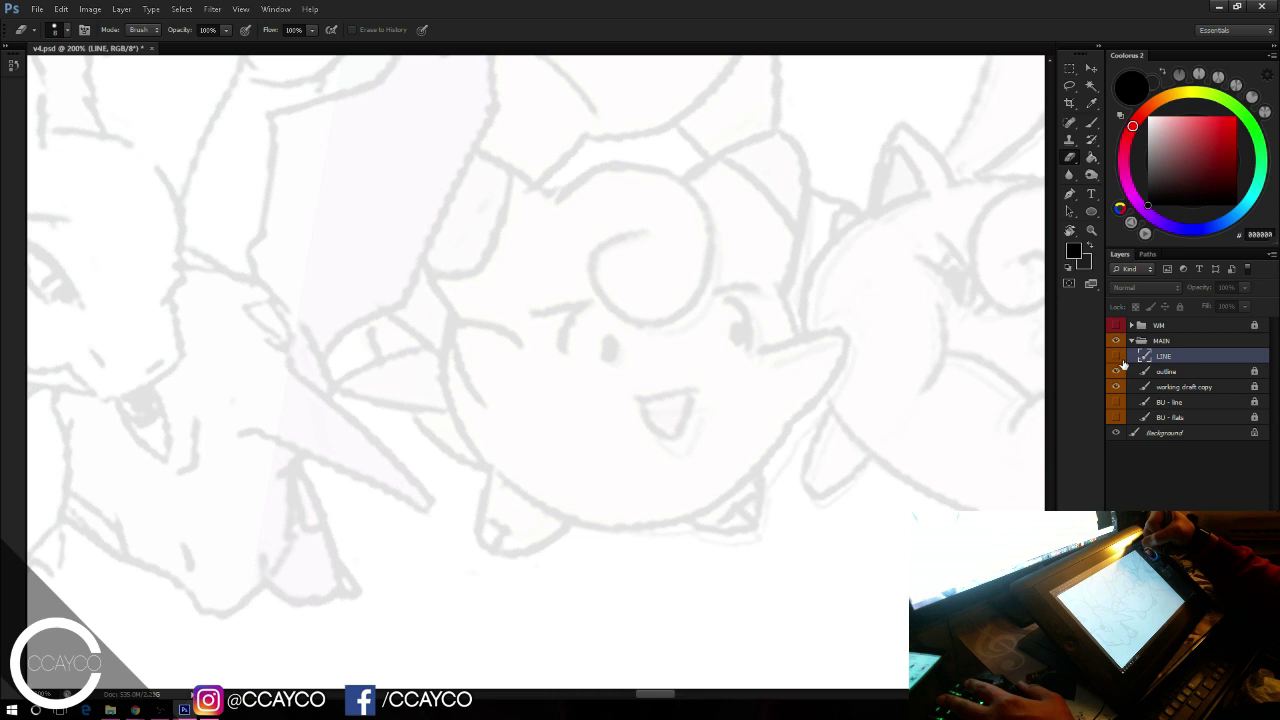
pyautogui.click(1118, 357)
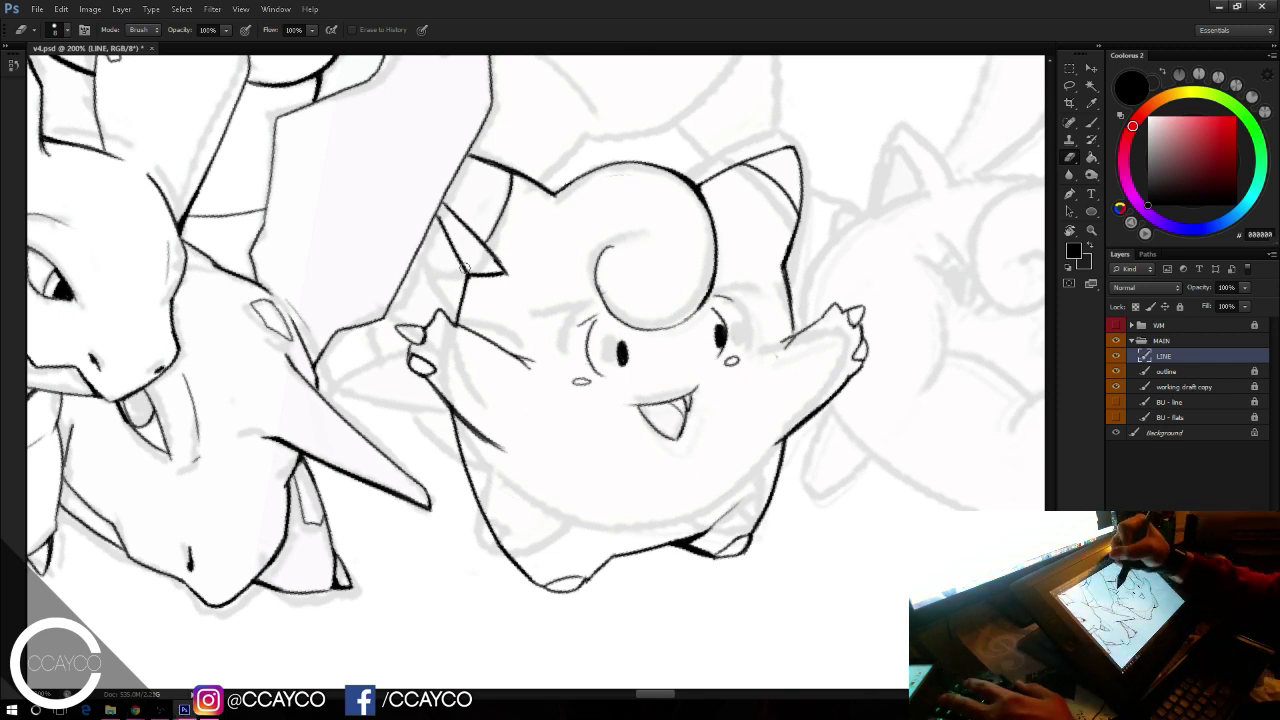
# Step: Ink the large curved outline behind the first arm, from the lower body side up to the jagged ear tip, retrying the upper part
pyautogui.press('b')
pyautogui.hotkey('ctrl', 'z')
pyautogui.moveTo(440, 288)
pyautogui.mouseDown()
pyautogui.moveTo(452, 314)
pyautogui.moveTo(430, 269)
pyautogui.moveTo(456, 324)
pyautogui.mouseUp()
pyautogui.hotkey('ctrl', 'z')
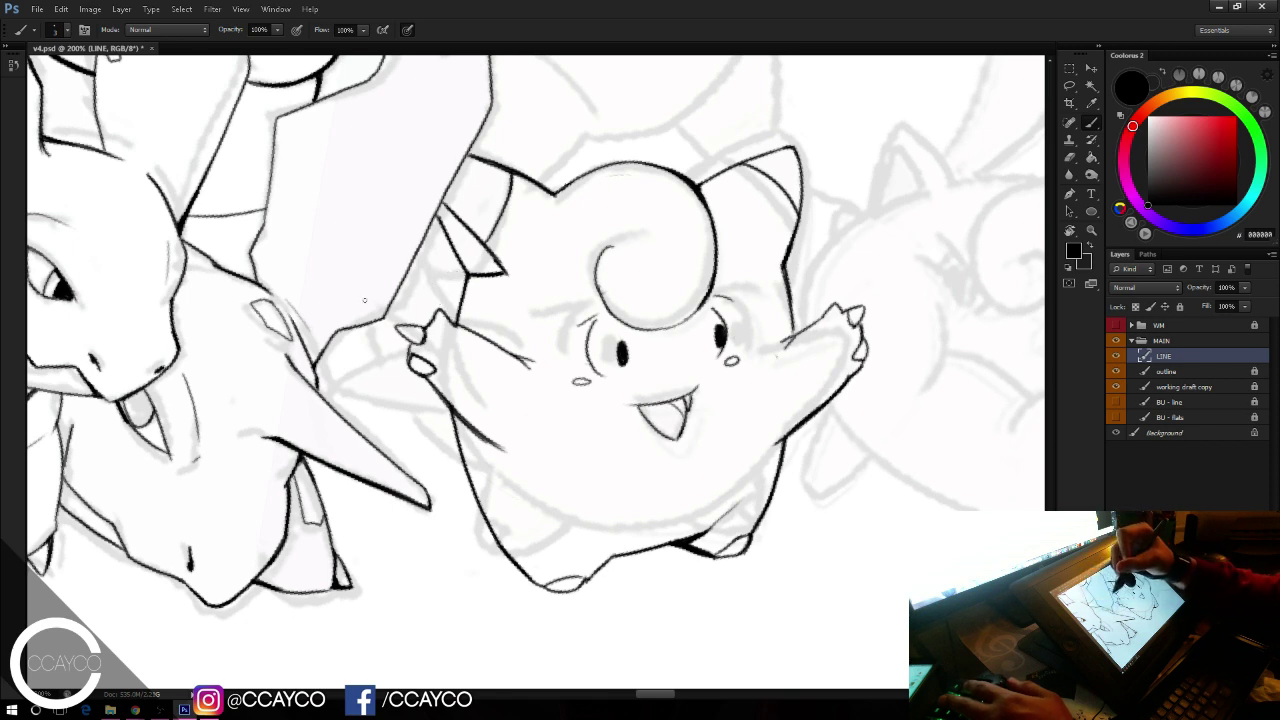
pyautogui.moveTo(472, 496)
pyautogui.mouseDown()
pyautogui.moveTo(400, 430)
pyautogui.moveTo(386, 318)
pyautogui.moveTo(466, 276)
pyautogui.mouseUp()
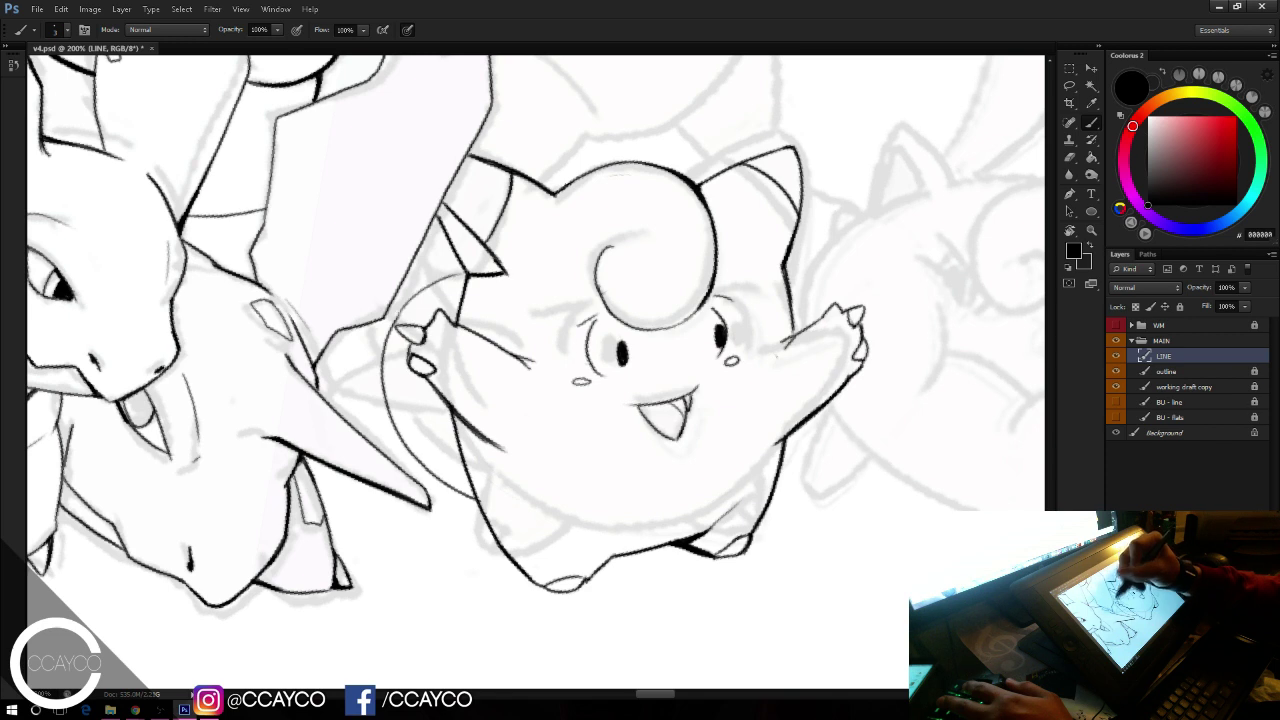
pyautogui.hotkey('ctrl', 'z')
pyautogui.moveTo(387, 330); pyautogui.dragTo(453, 267)
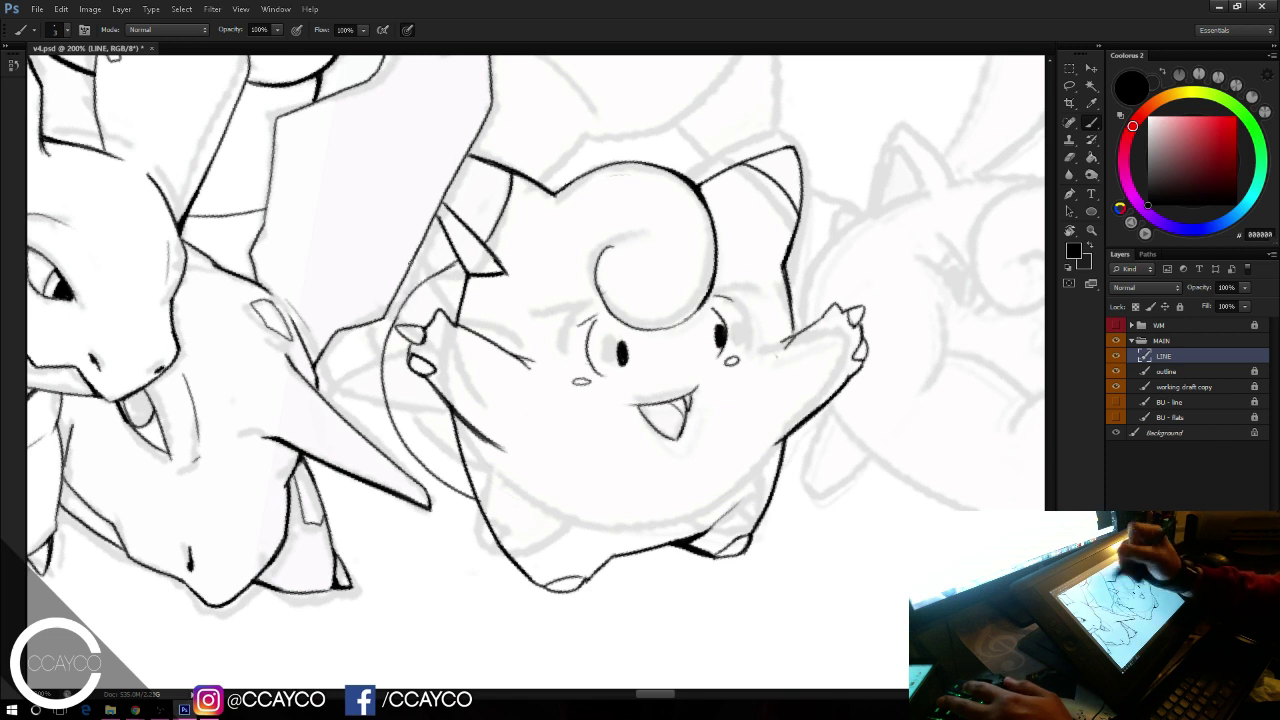
pyautogui.hotkey('ctrl', 'z')
pyautogui.moveTo(386, 345)
pyautogui.mouseDown()
pyautogui.moveTo(445, 264)
pyautogui.moveTo(393, 322)
pyautogui.mouseUp()
pyautogui.hotkey('ctrl', 'z')
pyautogui.moveTo(462, 261); pyautogui.dragTo(428, 275)
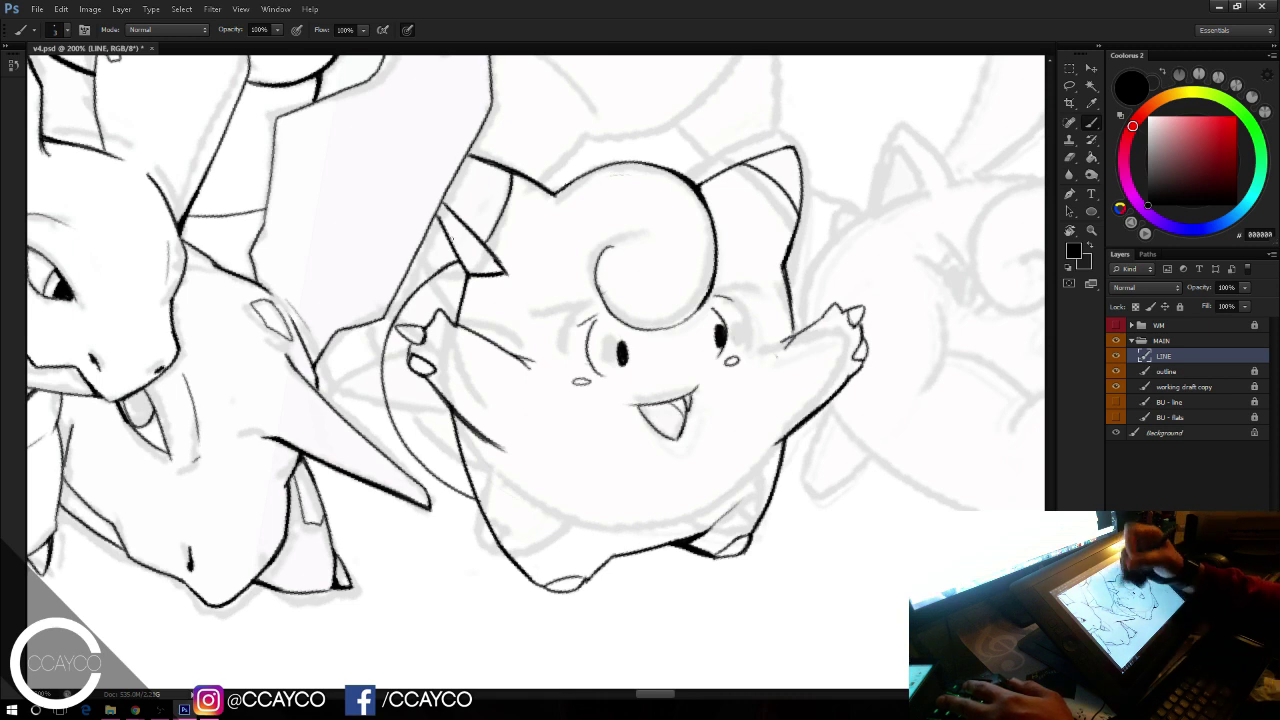
# Step: Retrace the lower end of the curved outline and try an inner contour beside it below the arm
pyautogui.moveTo(473, 497); pyautogui.dragTo(411, 449)
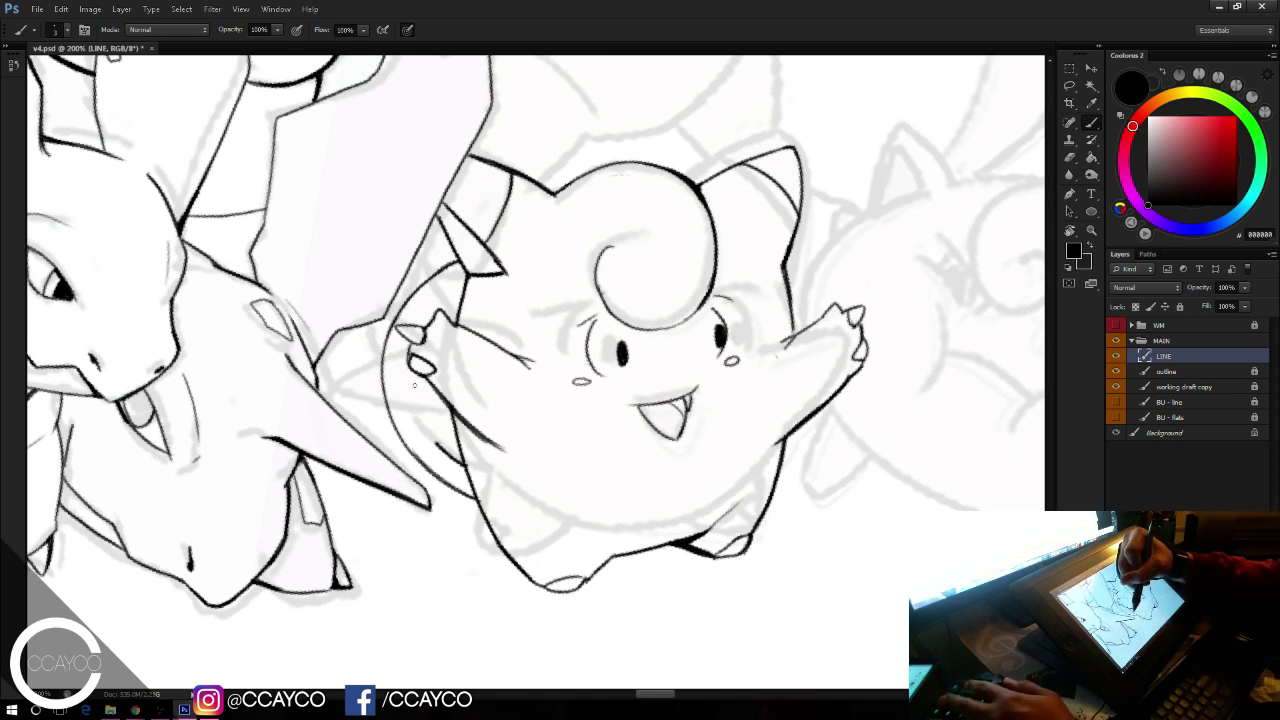
pyautogui.moveTo(415, 385); pyautogui.dragTo(413, 379)
pyautogui.hotkey('ctrl', 'z')
pyautogui.moveTo(459, 449); pyautogui.dragTo(406, 374)
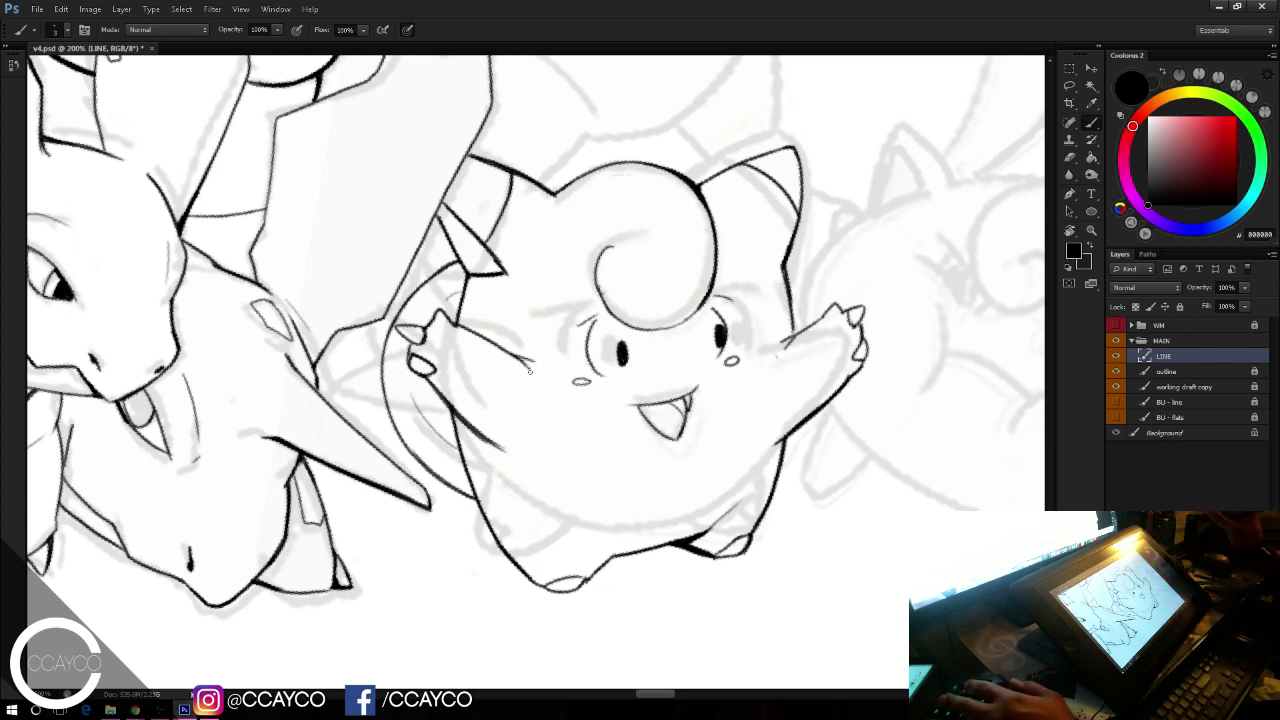
# Step: Ink the small pointed shape where the curved outline meets the ear tip, and save the file
pyautogui.press('e')
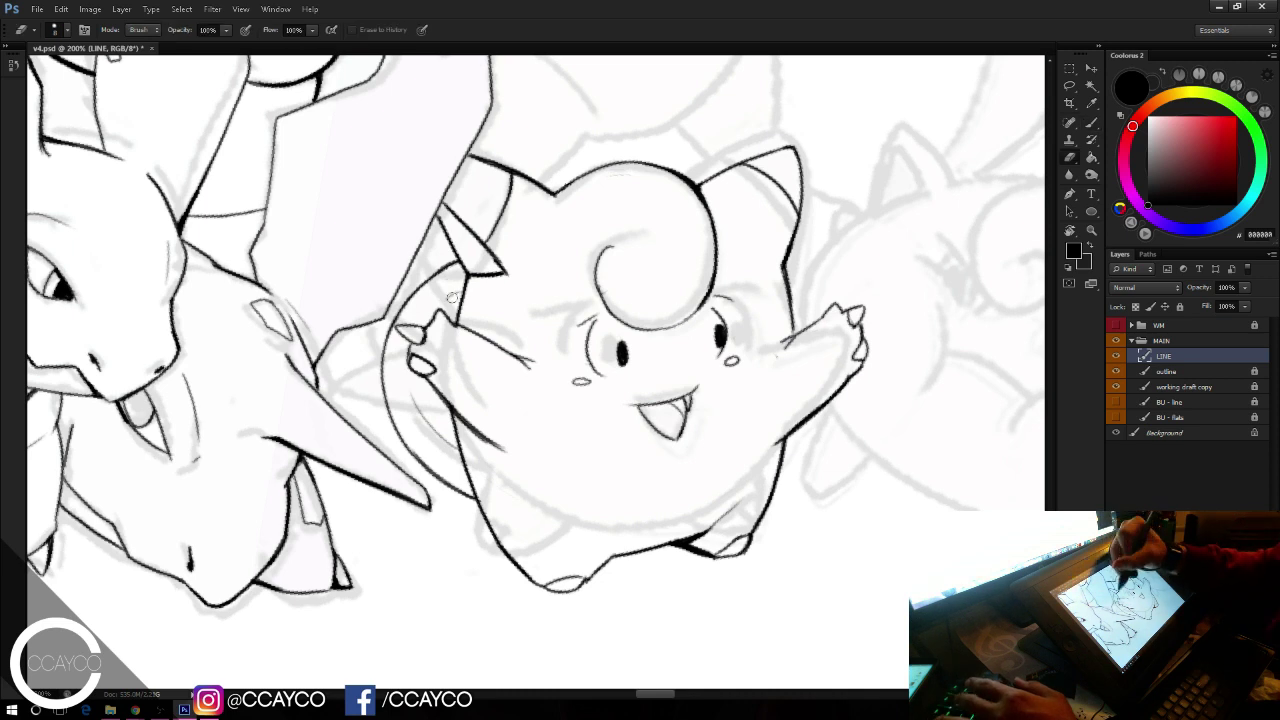
pyautogui.press('b')
pyautogui.moveTo(458, 301)
pyautogui.mouseDown()
pyautogui.moveTo(444, 263)
pyautogui.moveTo(459, 265)
pyautogui.mouseUp()
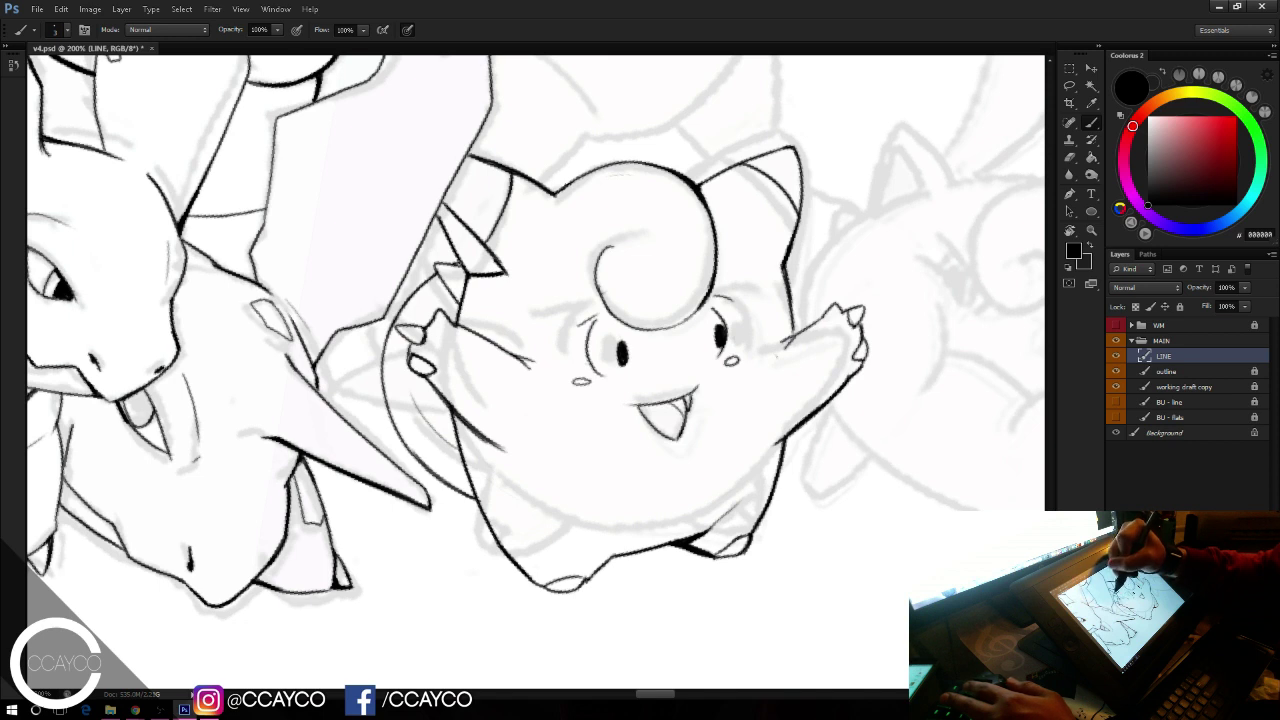
pyautogui.hotkey('ctrl', 's')
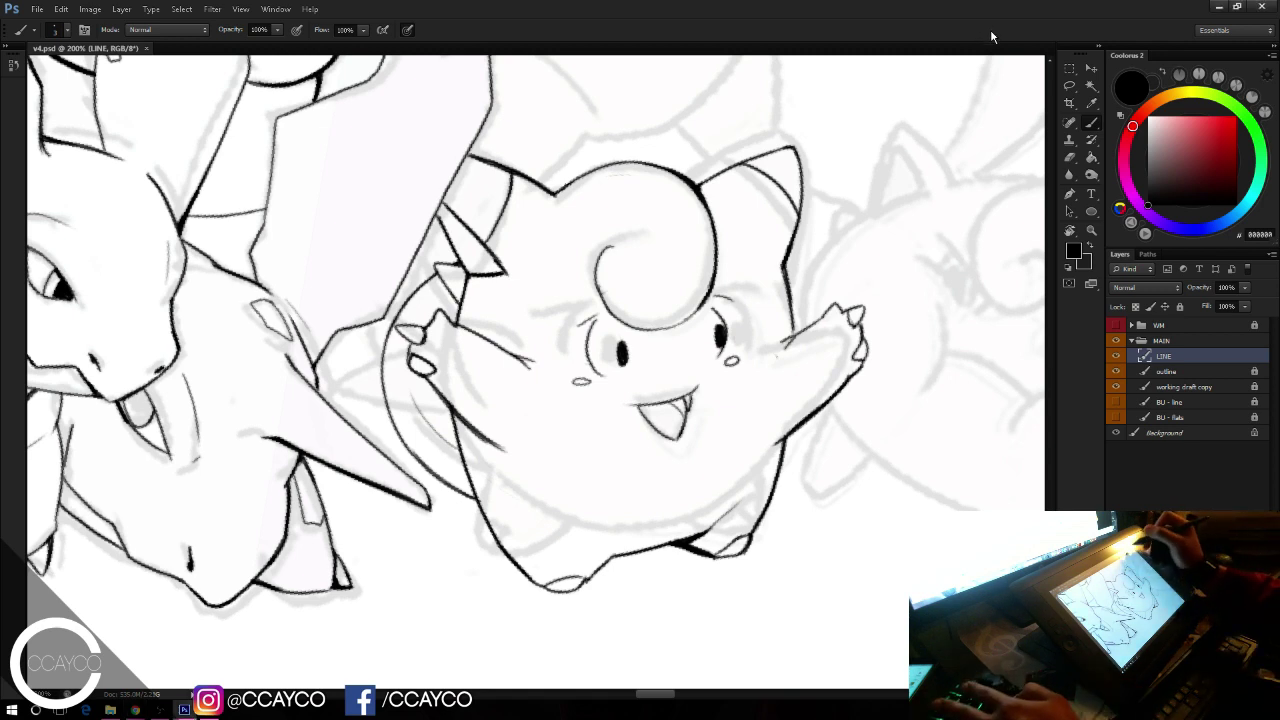
# Step: Ink the small inner hook of the neighbouring round creature's forehead curl, retrying the stroke
pyautogui.moveTo(845, 456); pyautogui.dragTo(742, 612)
pyautogui.moveTo(809, 500); pyautogui.dragTo(674, 311)
pyautogui.moveTo(809, 411); pyautogui.dragTo(792, 403)
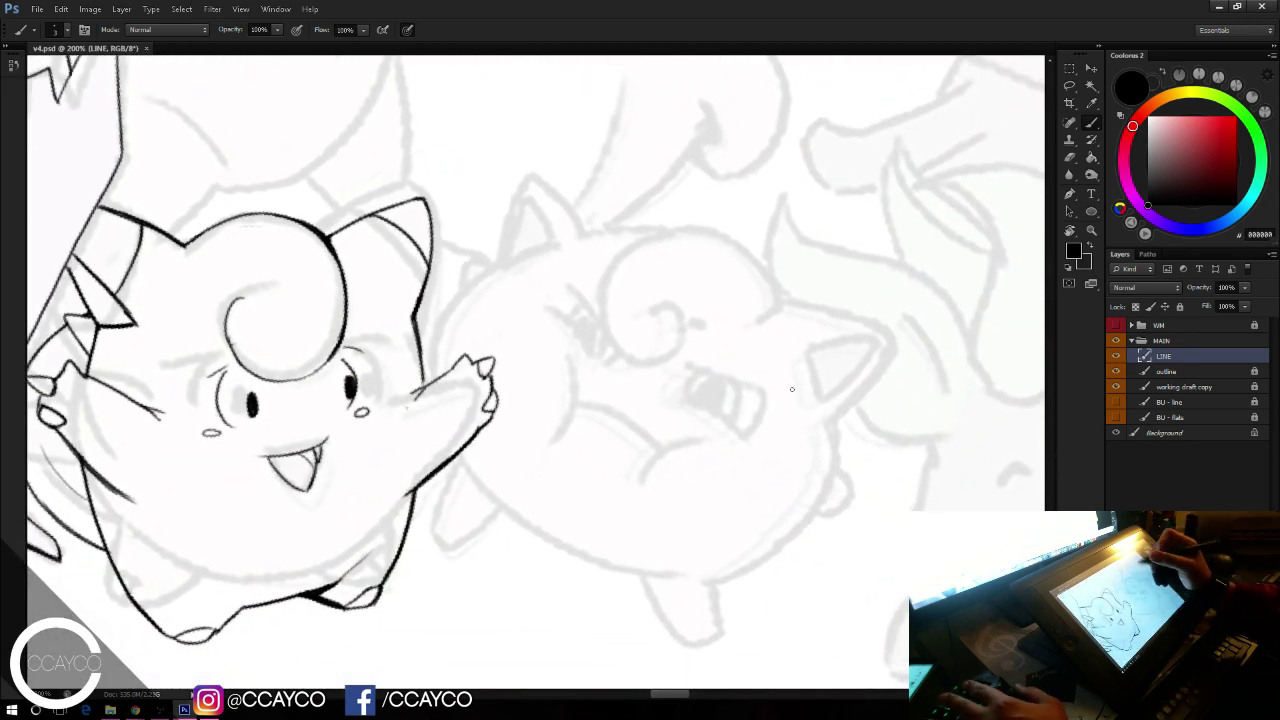
pyautogui.moveTo(661, 306)
pyautogui.mouseDown()
pyautogui.moveTo(679, 340)
pyautogui.moveTo(666, 355)
pyautogui.mouseUp()
pyautogui.hotkey('ctrl', 'z')
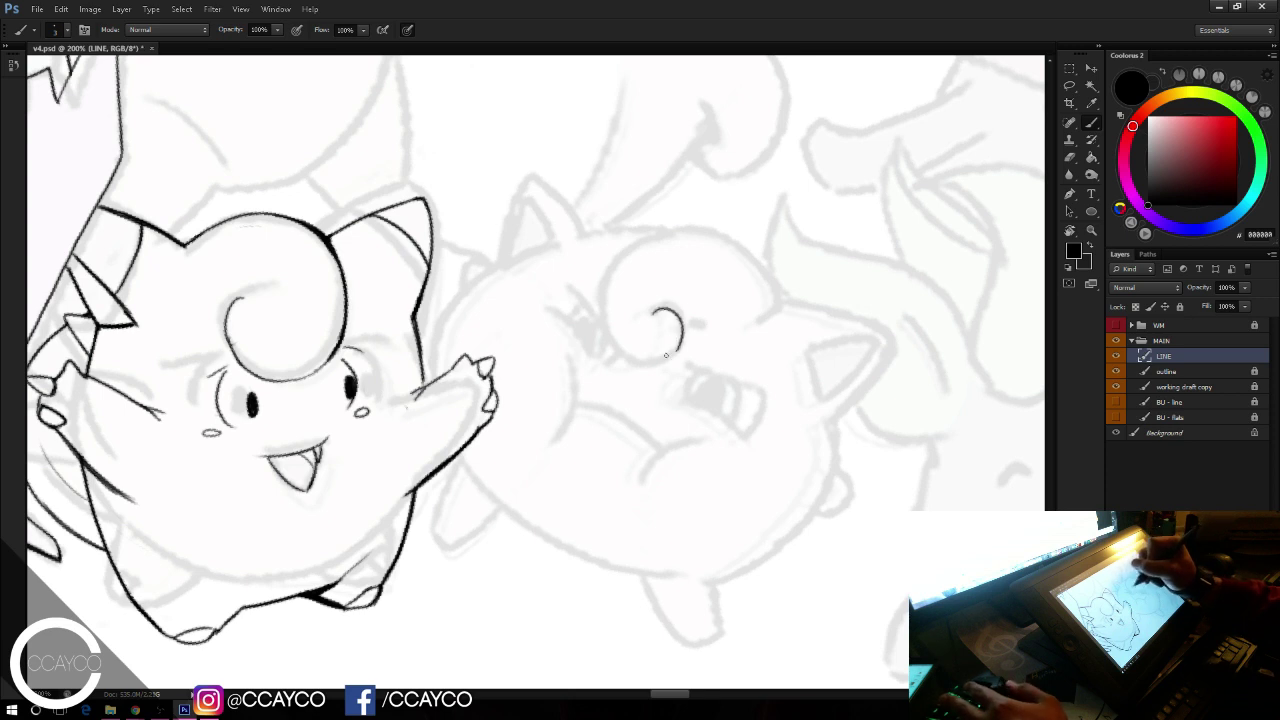
pyautogui.hotkey('ctrl', 'z')
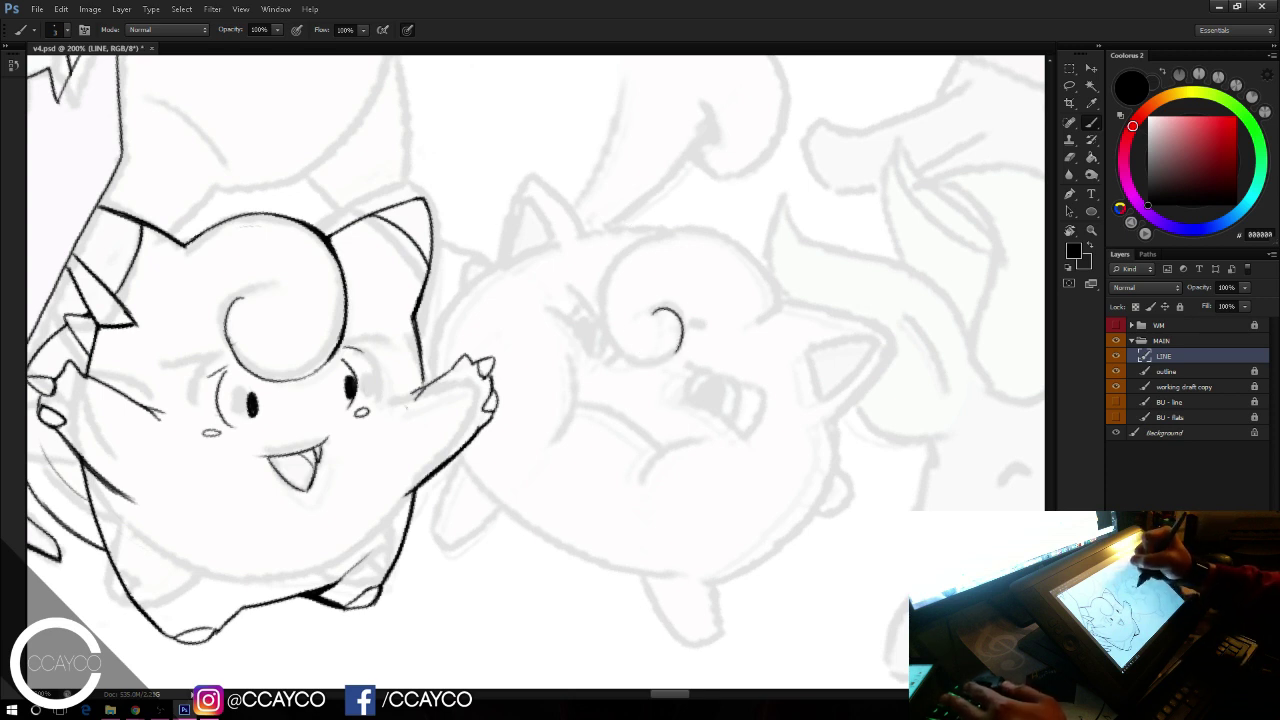
# Step: Extend the forehead curl from its inner hook around the outer side toward the top, retrying the curve
pyautogui.moveTo(682, 338)
pyautogui.mouseDown()
pyautogui.moveTo(621, 257)
pyautogui.moveTo(624, 298)
pyautogui.moveTo(691, 229)
pyautogui.mouseUp()
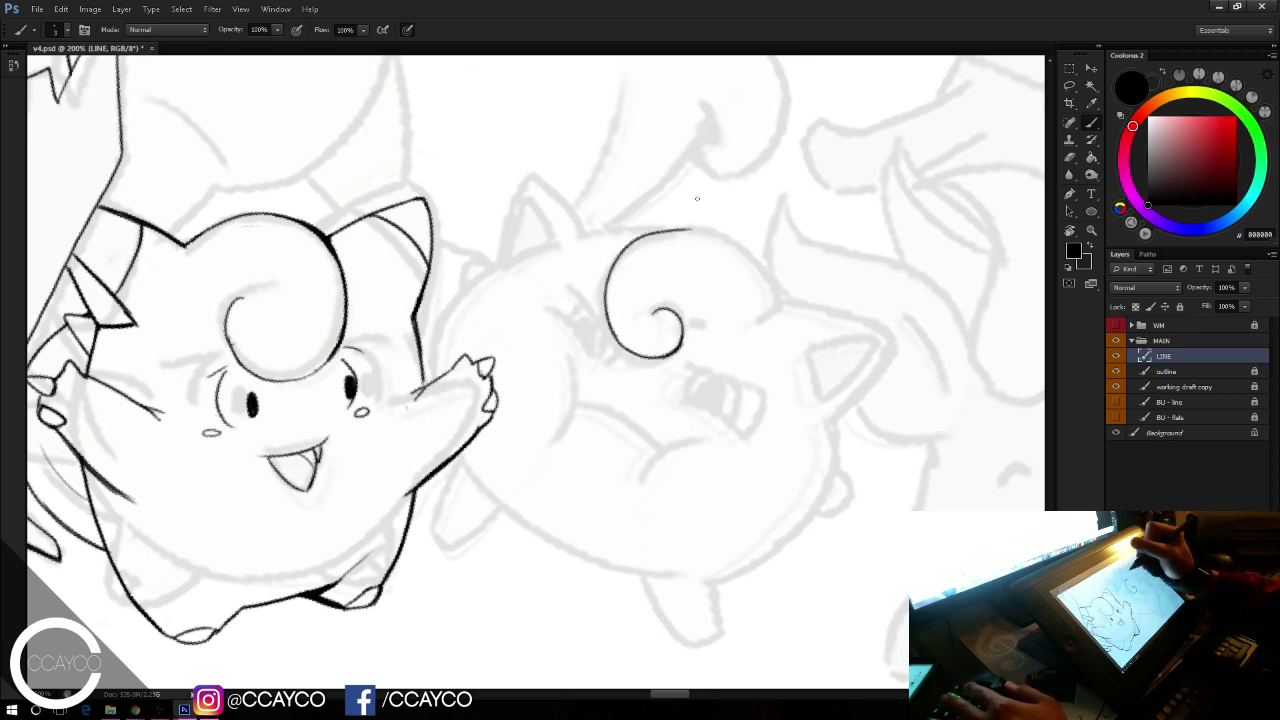
pyautogui.hotkey('ctrl', 'z')
pyautogui.moveTo(612, 343); pyautogui.dragTo(667, 213)
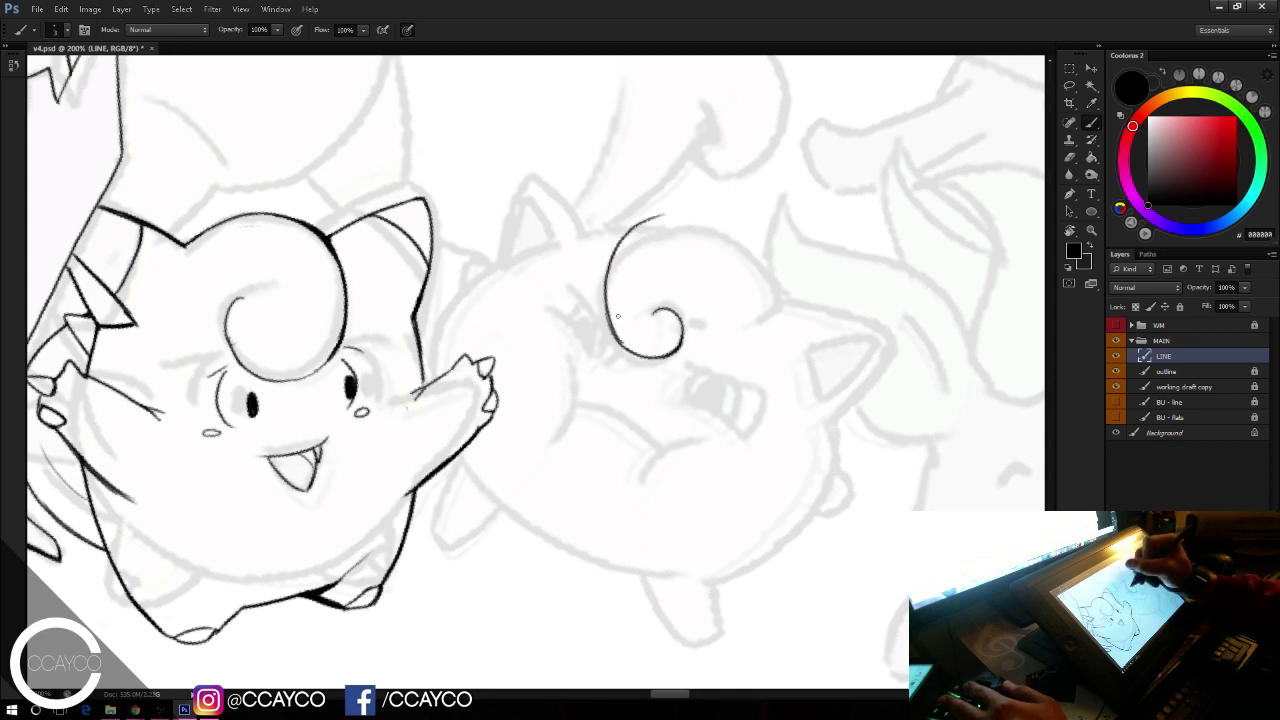
pyautogui.hotkey('ctrl', 'z')
pyautogui.moveTo(612, 343)
pyautogui.mouseDown()
pyautogui.moveTo(650, 228)
pyautogui.moveTo(608, 294)
pyautogui.moveTo(706, 209)
pyautogui.moveTo(696, 217)
pyautogui.moveTo(740, 225)
pyautogui.mouseUp()
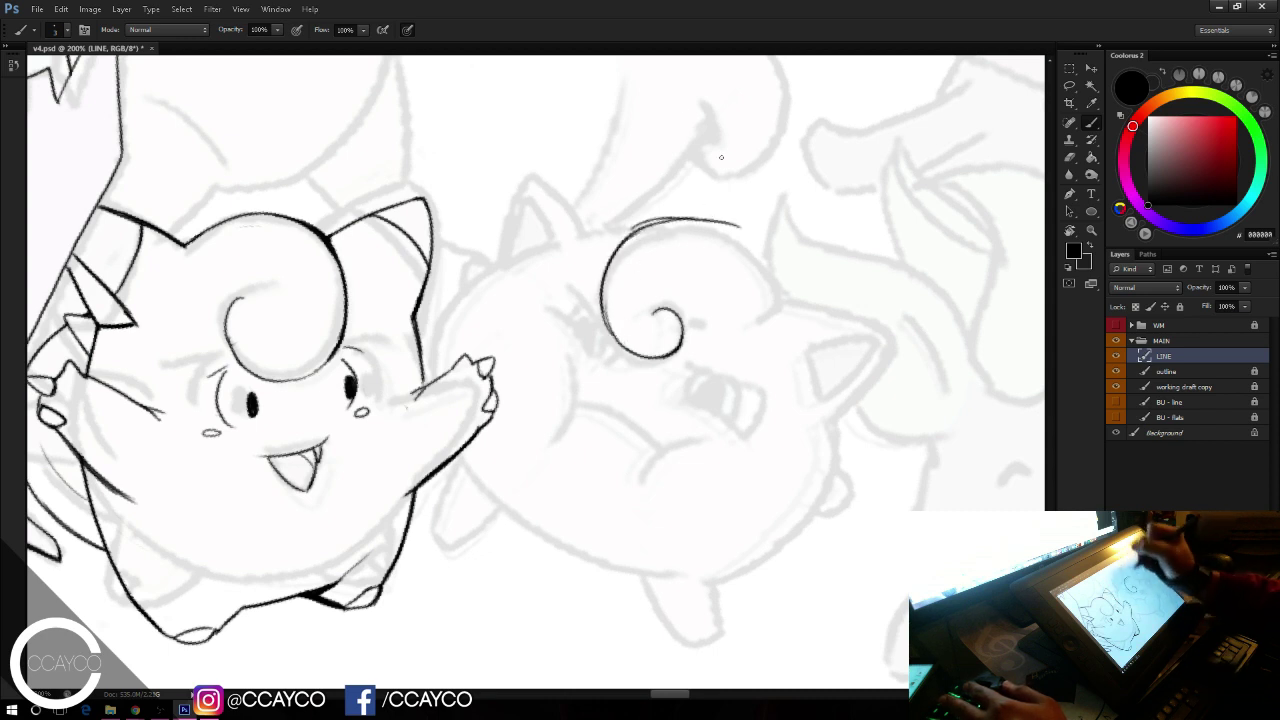
pyautogui.hotkey('ctrl', 'alt', 'z')
pyautogui.hotkey('ctrl', 'alt', 'z')
# Step: Ink the curl's top arc down to its far side and a short wavy line from the inner hook, retrying the strokes
pyautogui.moveTo(618, 245); pyautogui.dragTo(710, 219)
pyautogui.hotkey('ctrl', 'z')
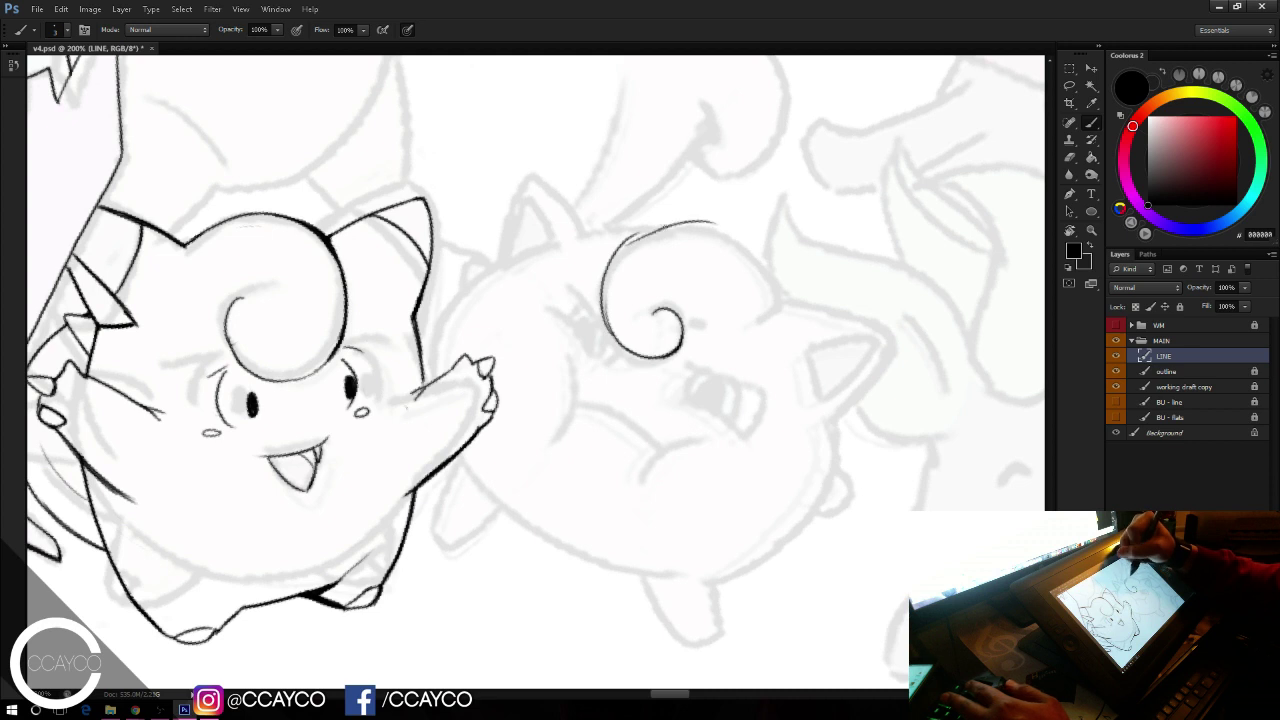
pyautogui.hotkey('ctrl', 'z')
pyautogui.moveTo(624, 244); pyautogui.dragTo(708, 220)
pyautogui.hotkey('ctrl', 'z')
pyautogui.moveTo(621, 248); pyautogui.dragTo(705, 220)
pyautogui.hotkey('ctrl', 'z')
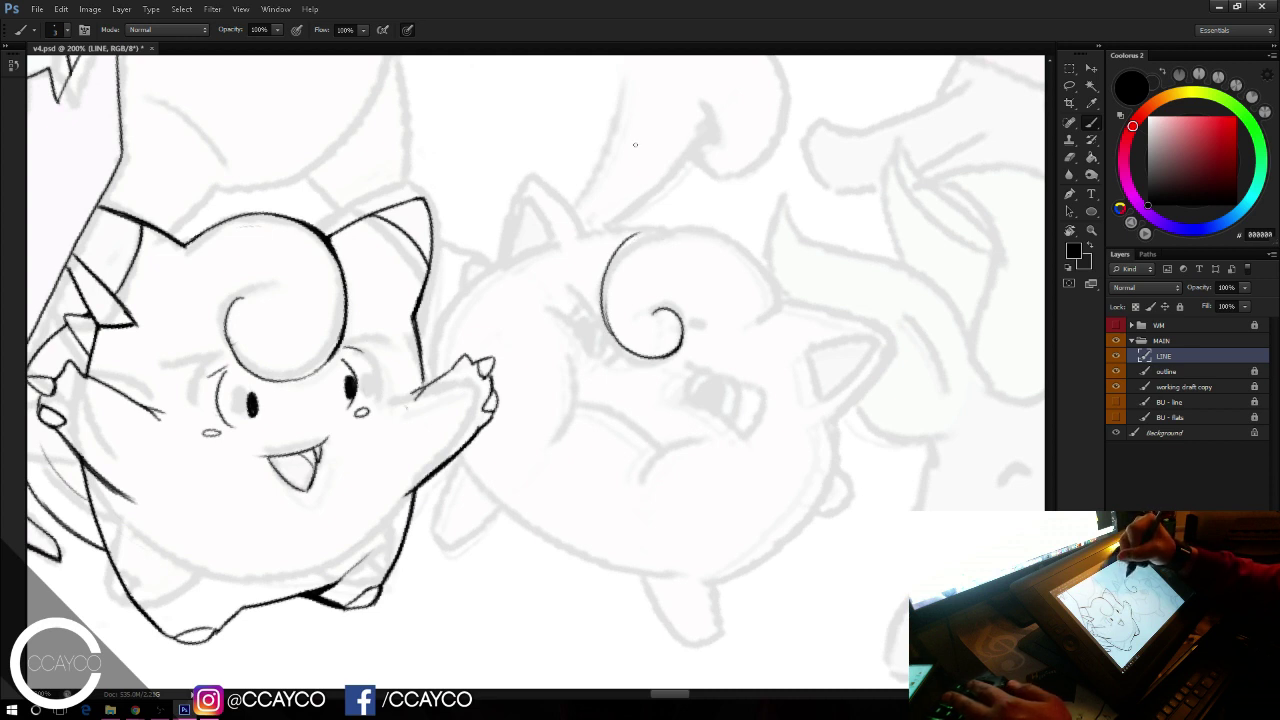
pyautogui.moveTo(614, 246); pyautogui.dragTo(703, 214)
pyautogui.hotkey('ctrl', 'z')
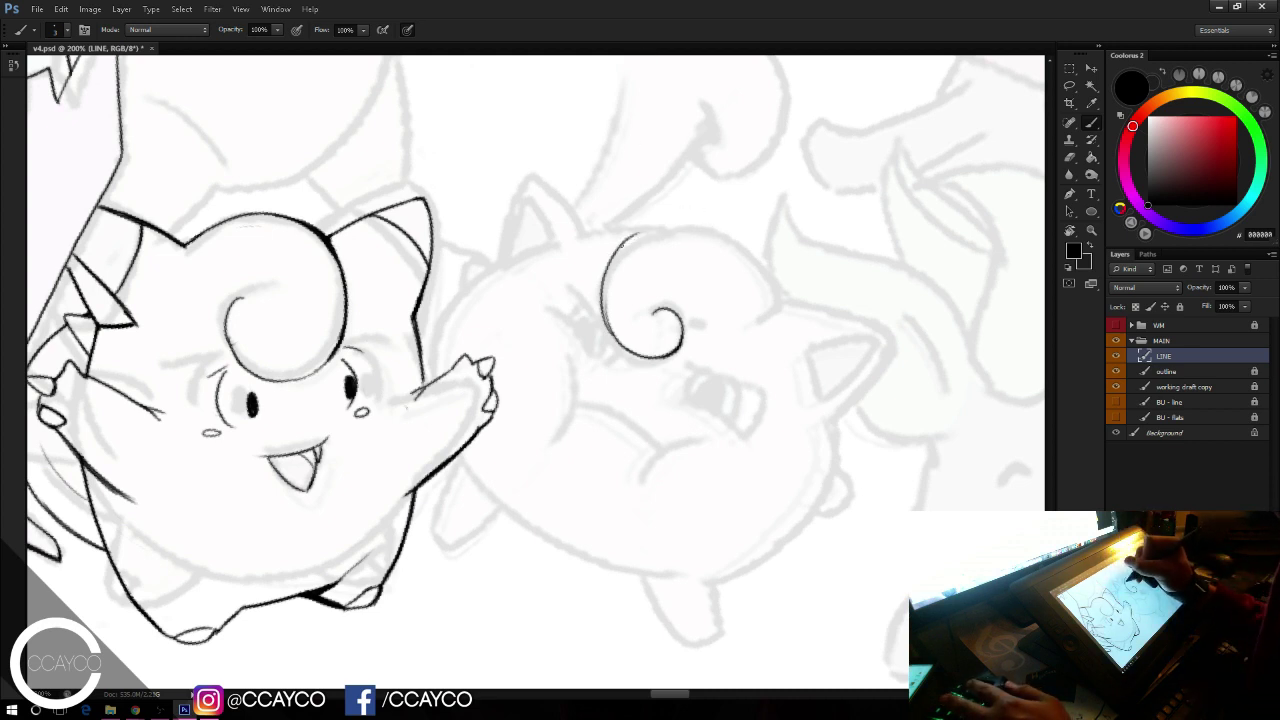
pyautogui.moveTo(621, 245)
pyautogui.mouseDown()
pyautogui.moveTo(690, 216)
pyautogui.moveTo(740, 222)
pyautogui.moveTo(743, 241)
pyautogui.mouseUp()
pyautogui.hotkey('ctrl', 'z')
pyautogui.hotkey('ctrl', 'z')
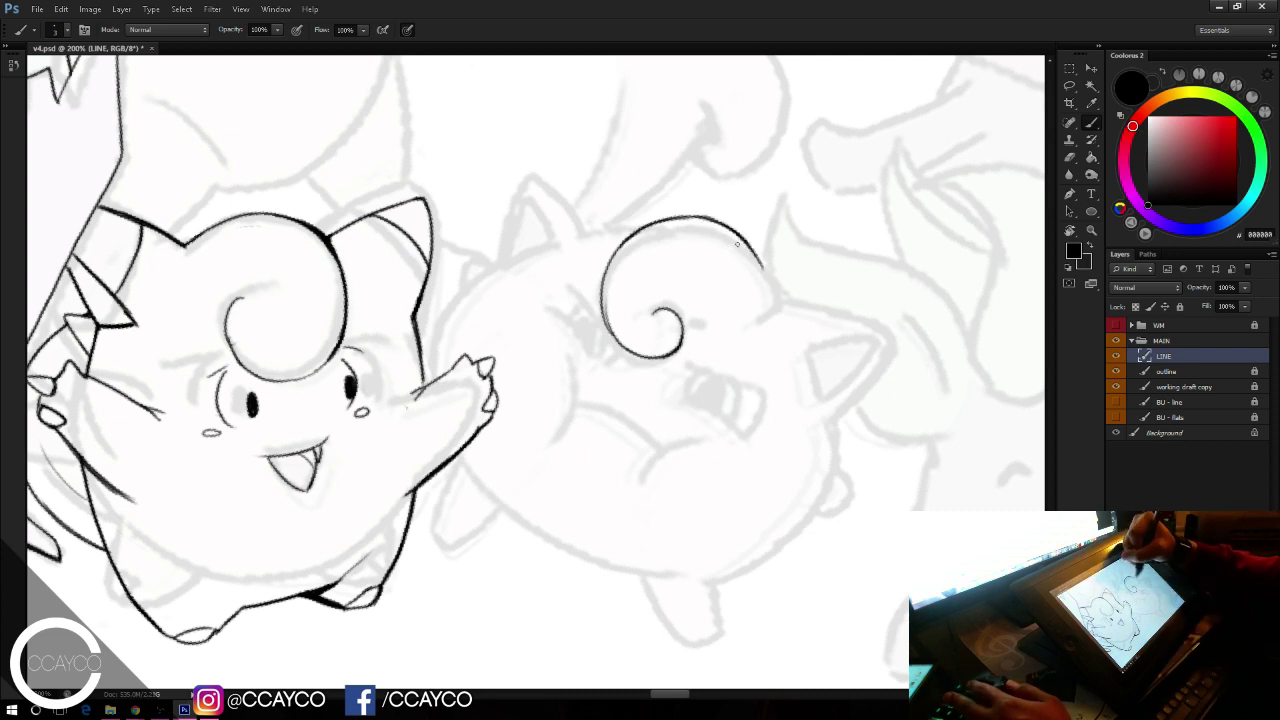
pyautogui.hotkey('ctrl', 'z')
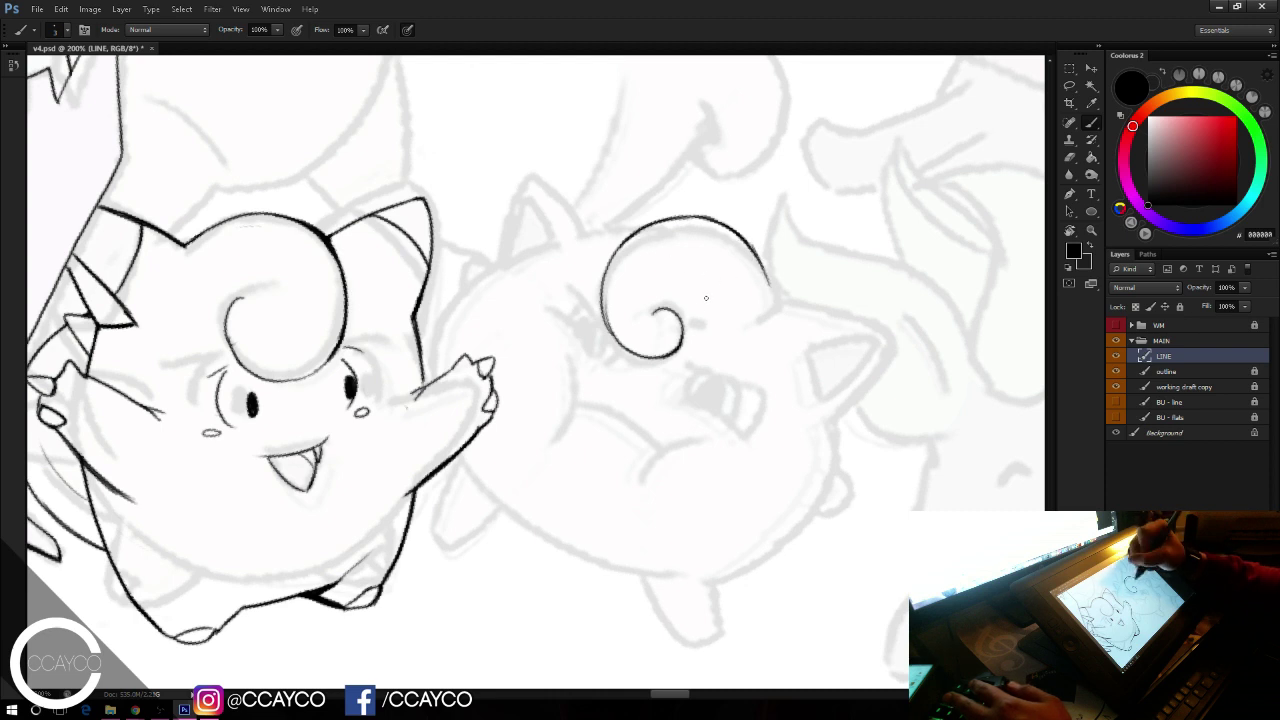
pyautogui.hotkey('ctrl', 'z')
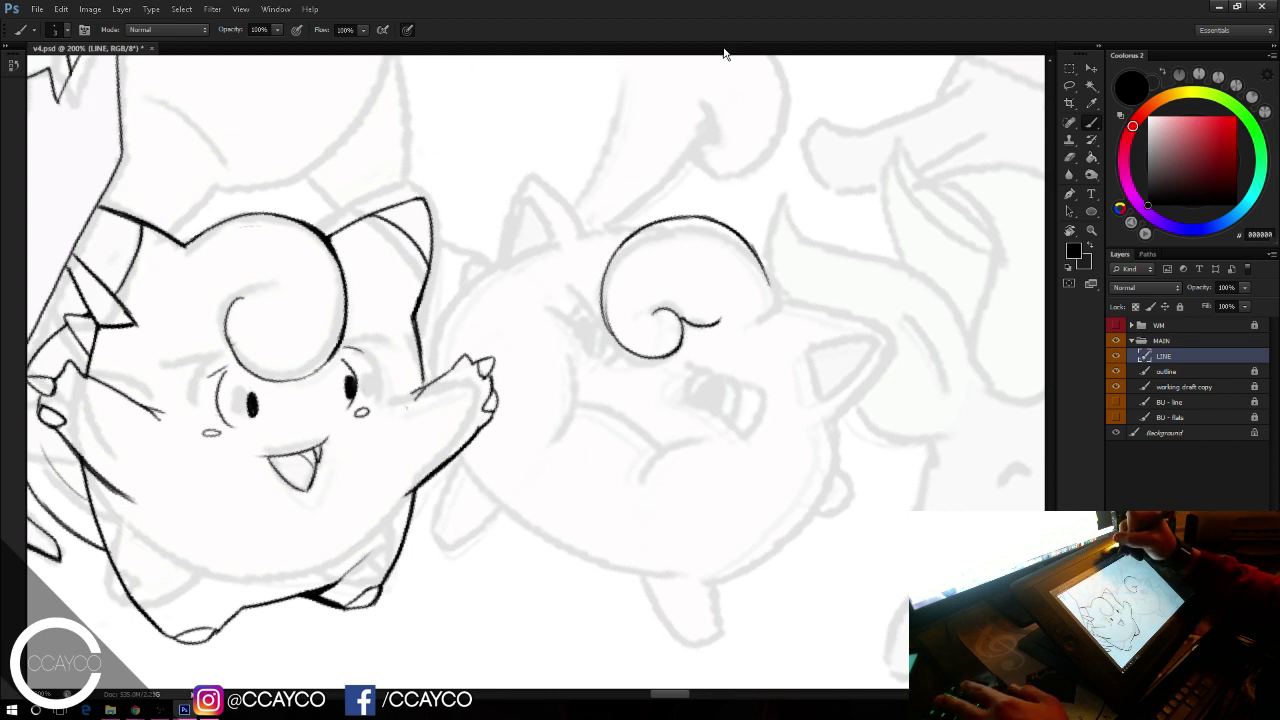
# Step: Ink the upper lid, lower lid and side edges of the creature's eye below the forehead curl
pyautogui.moveTo(700, 220); pyautogui.dragTo(607, 67)
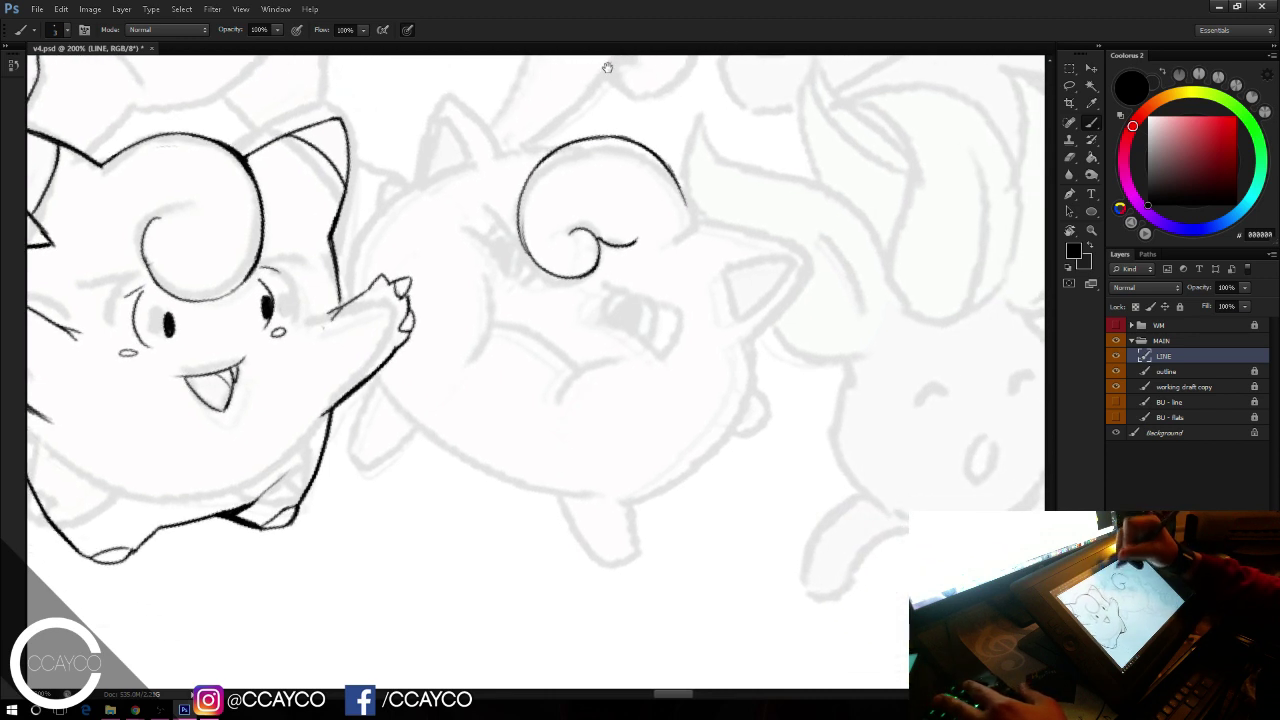
pyautogui.moveTo(605, 285); pyautogui.dragTo(684, 300)
pyautogui.hotkey('ctrl', 'z')
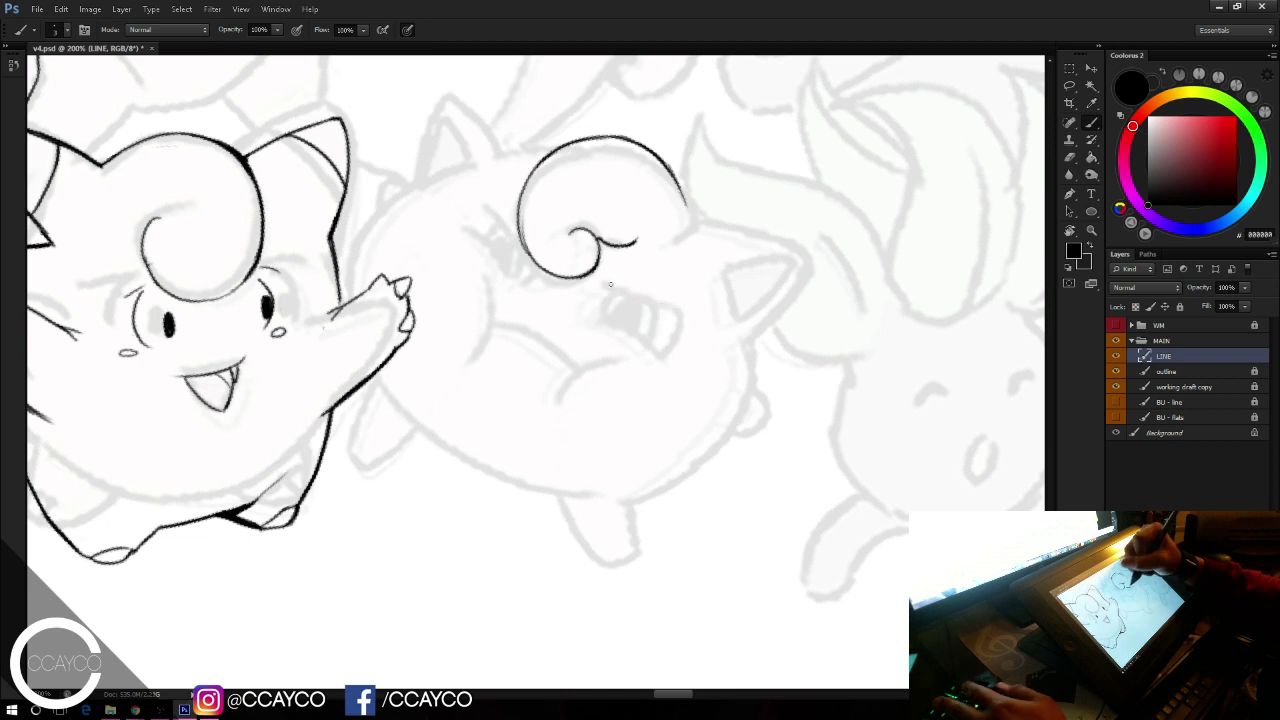
pyautogui.moveTo(603, 284); pyautogui.dragTo(689, 319)
pyautogui.moveTo(594, 320); pyautogui.dragTo(666, 366)
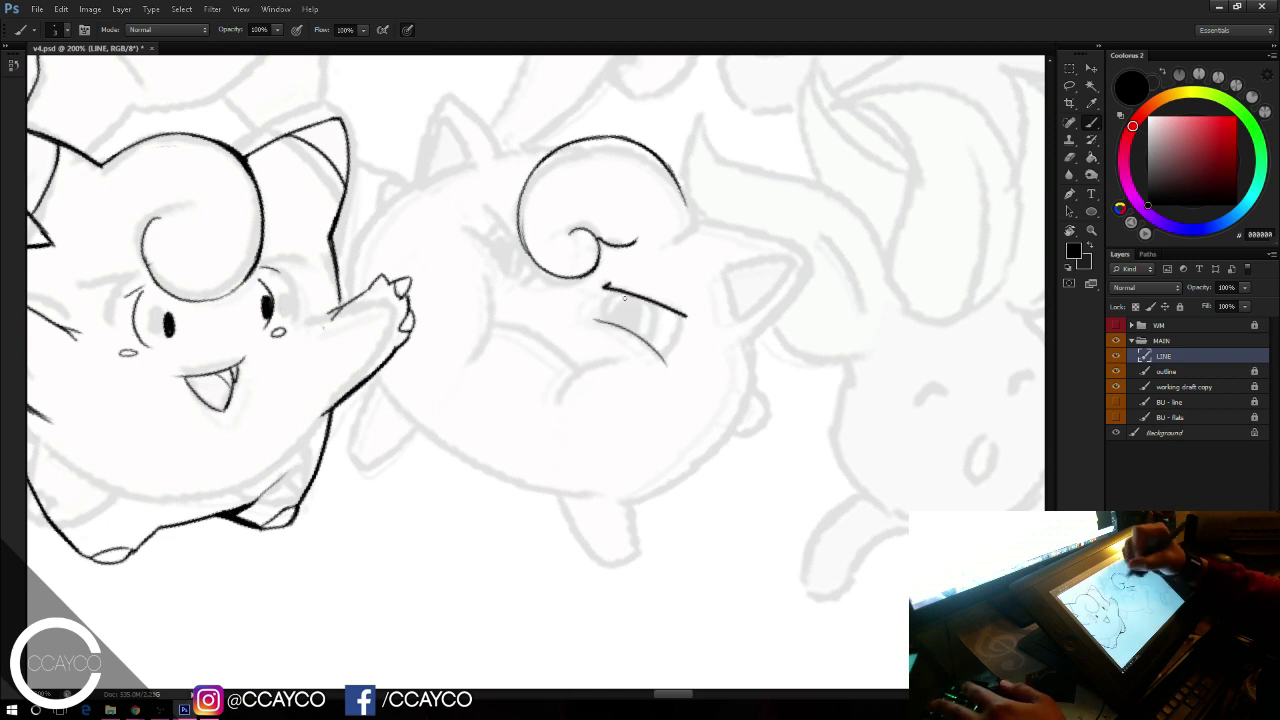
pyautogui.hotkey('ctrl', 'z')
pyautogui.moveTo(610, 318); pyautogui.dragTo(625, 327)
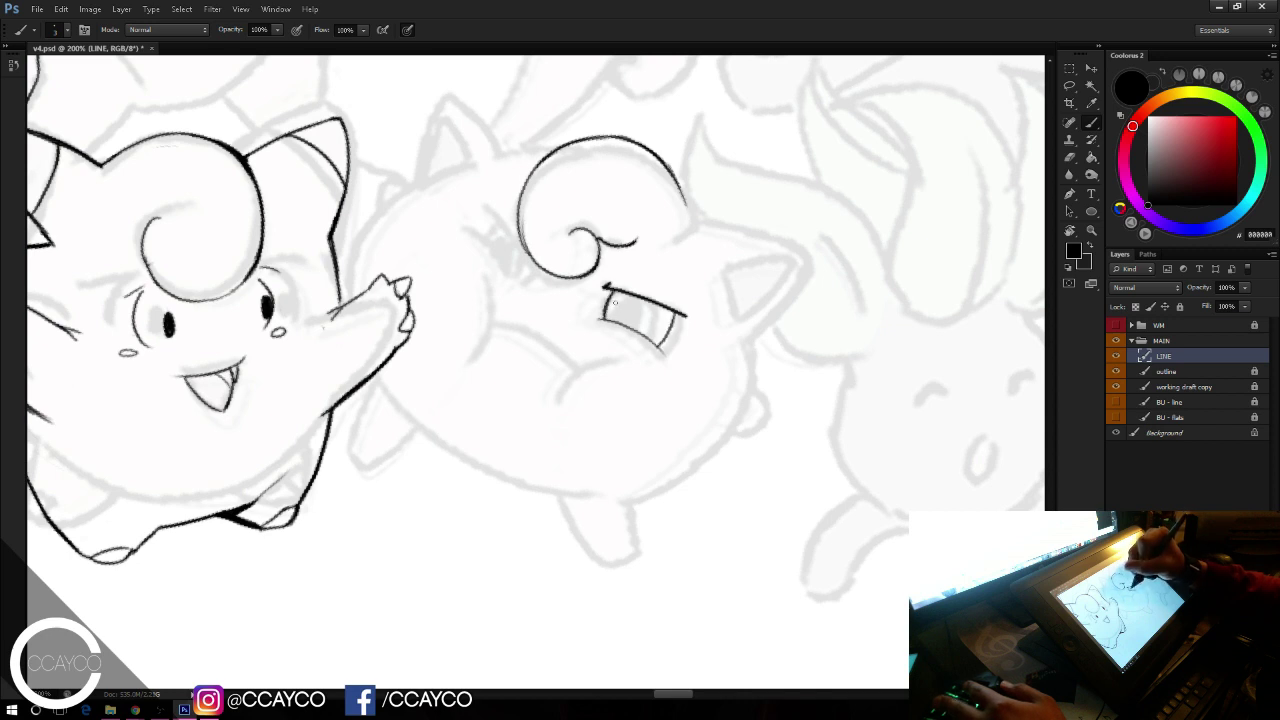
# Step: Erase the eye's thick upper lid, redraw it thinner, and ink the iris lines and solid black pupil
pyautogui.press('e')
pyautogui.moveTo(606, 288); pyautogui.dragTo(689, 320)
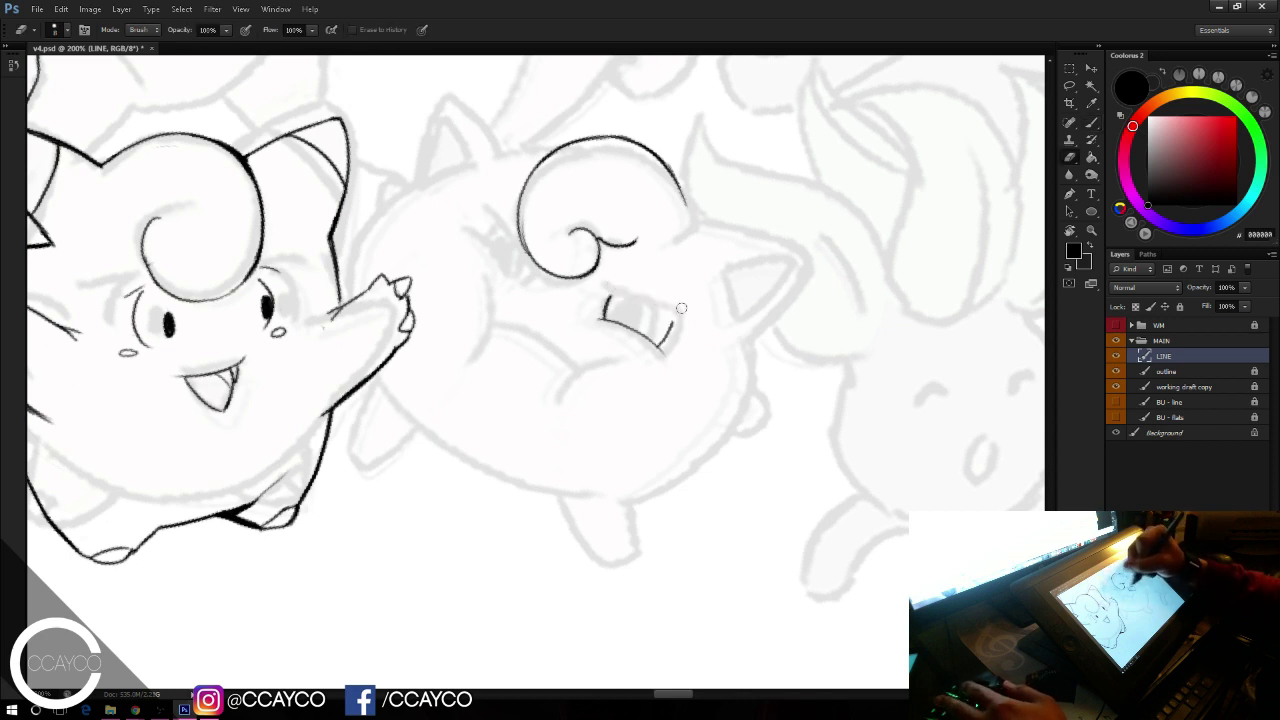
pyautogui.press('b')
pyautogui.moveTo(604, 296); pyautogui.dragTo(688, 315)
pyautogui.hotkey('ctrl', 'z')
pyautogui.hotkey('ctrl', 'z')
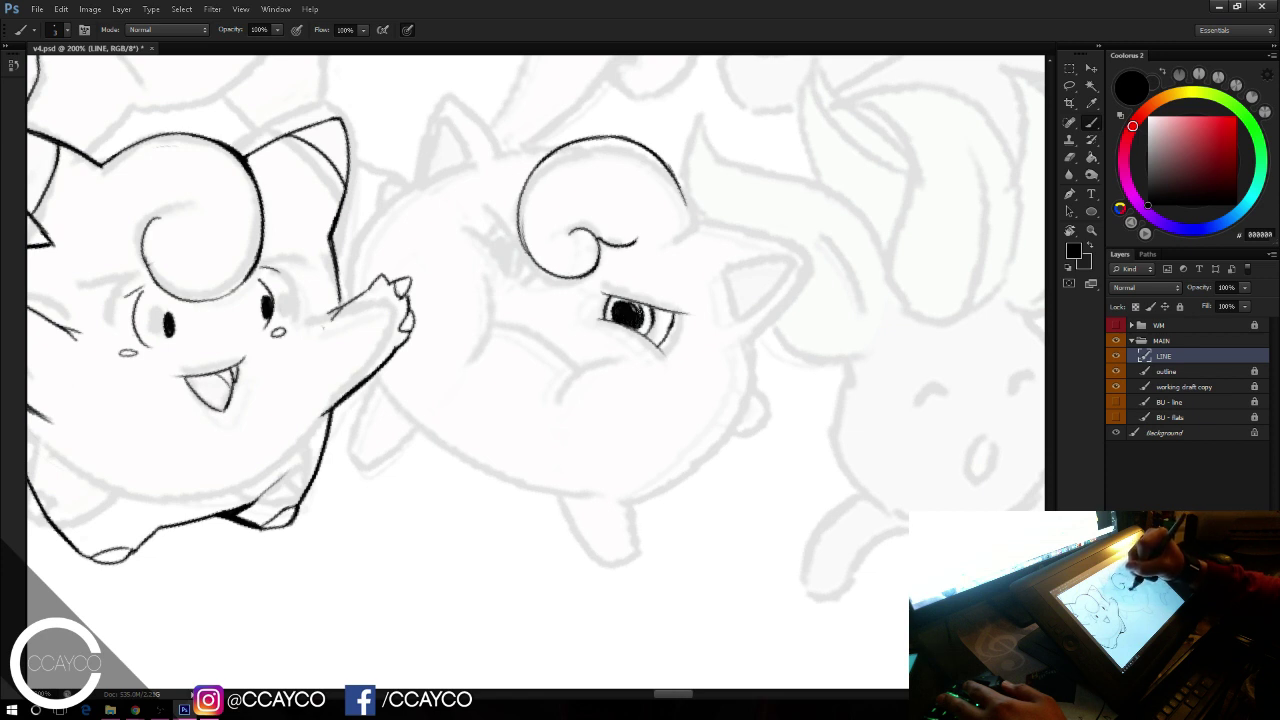
pyautogui.hotkey('ctrl', 'alt', 'z')
pyautogui.hotkey('ctrl', 'alt', 'z')
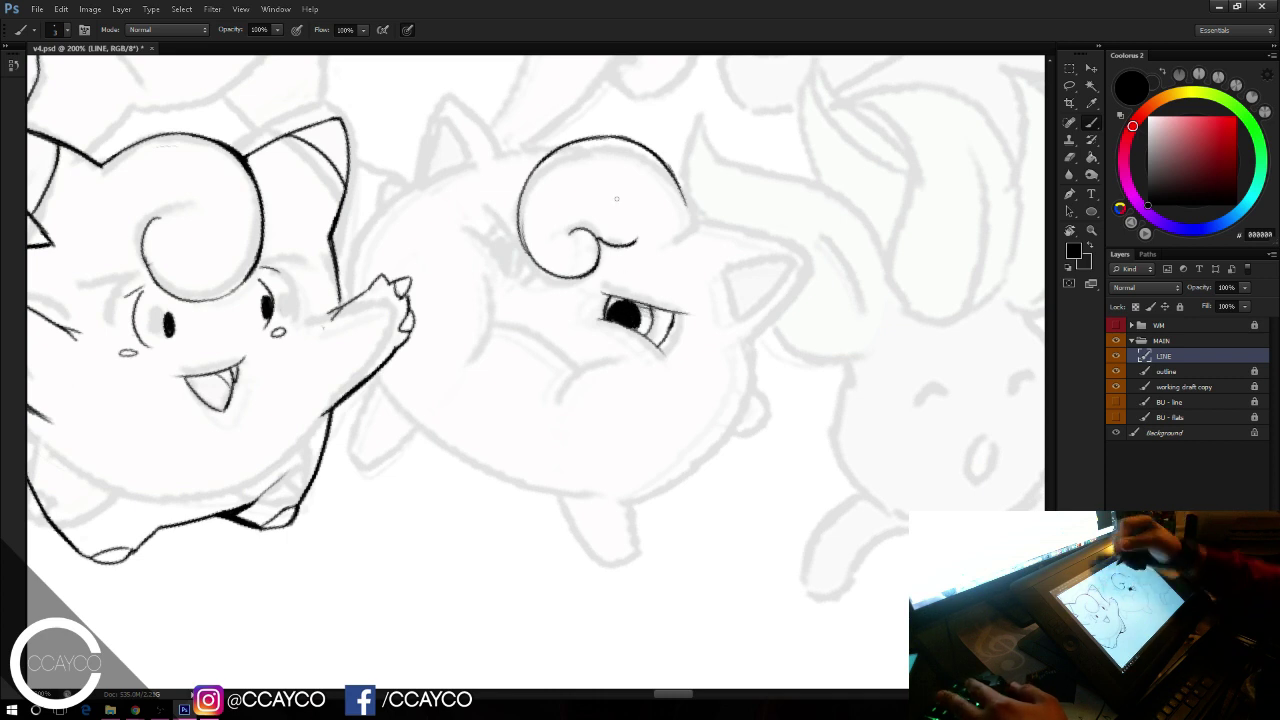
# Step: Ink the creature's other eye beside the forehead curl with lids, iris lines and solid pupil, adding small crease marks around both eyes
pyautogui.moveTo(487, 209); pyautogui.dragTo(527, 268)
pyautogui.hotkey('ctrl', 'z')
pyautogui.moveTo(491, 206)
pyautogui.mouseDown()
pyautogui.moveTo(542, 273)
pyautogui.moveTo(590, 298)
pyautogui.mouseUp()
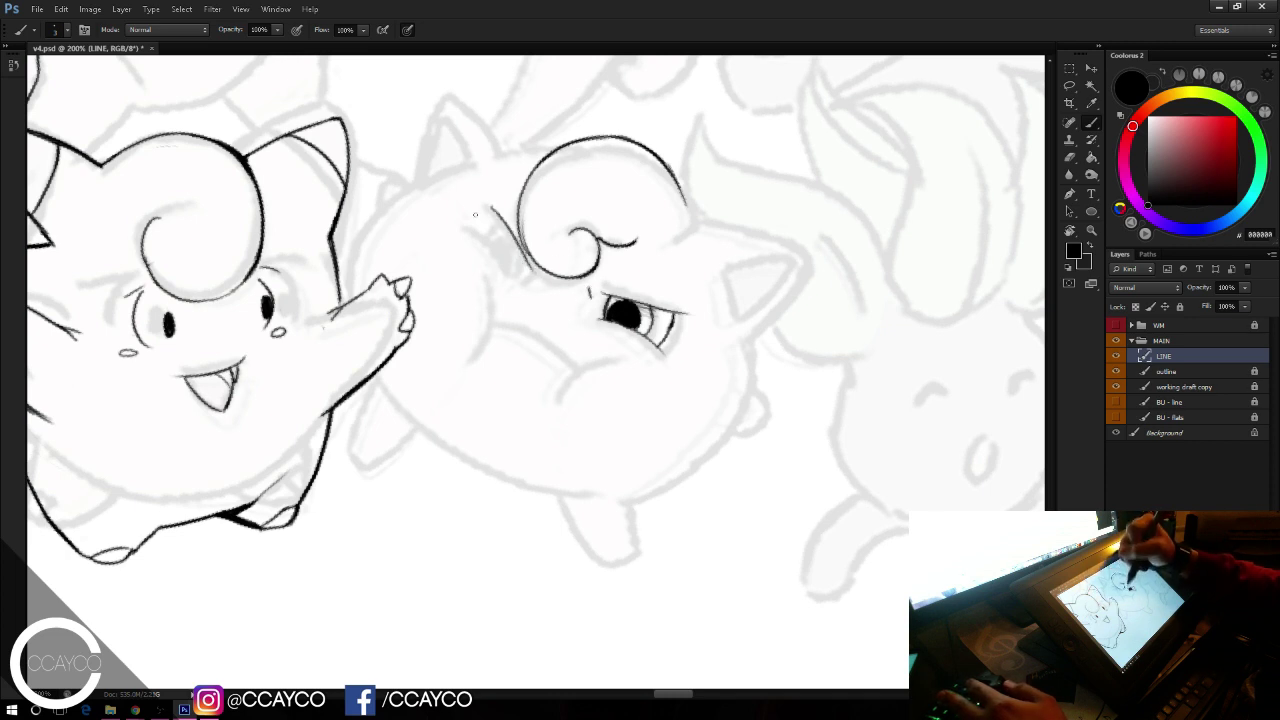
pyautogui.moveTo(465, 232); pyautogui.dragTo(518, 283)
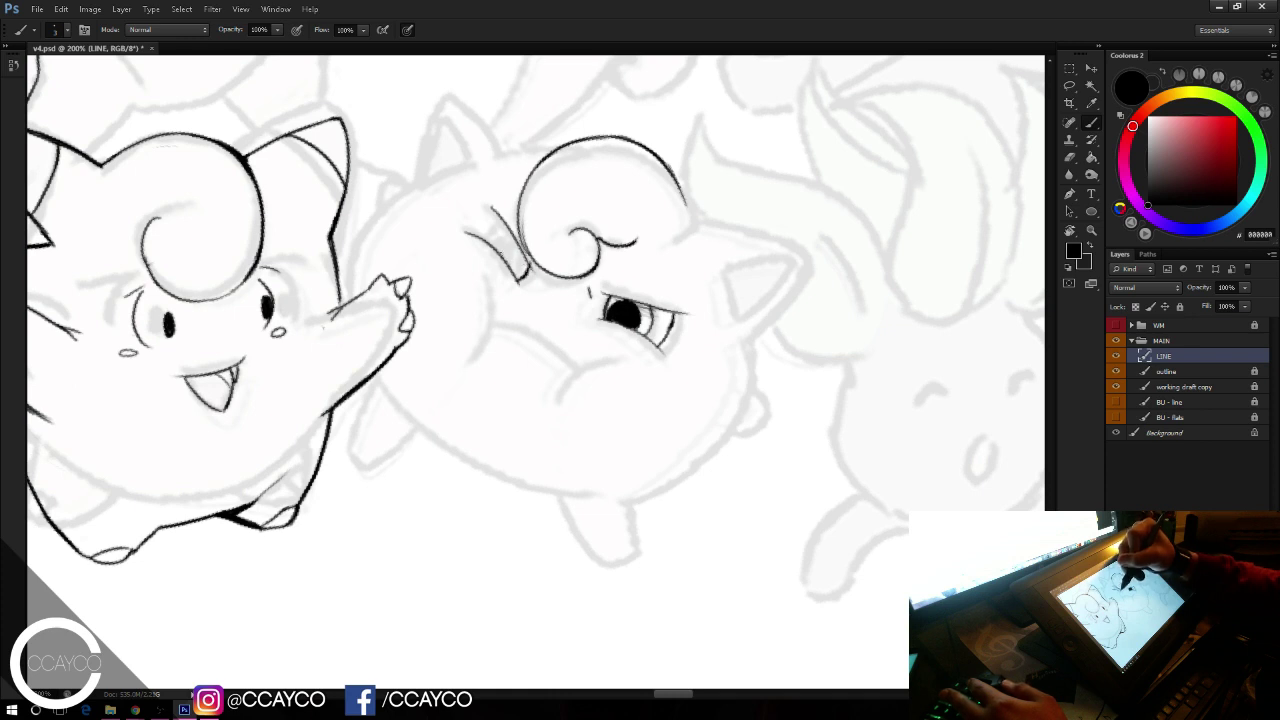
pyautogui.moveTo(485, 241)
pyautogui.mouseDown()
pyautogui.moveTo(504, 221)
pyautogui.moveTo(518, 258)
pyautogui.mouseUp()
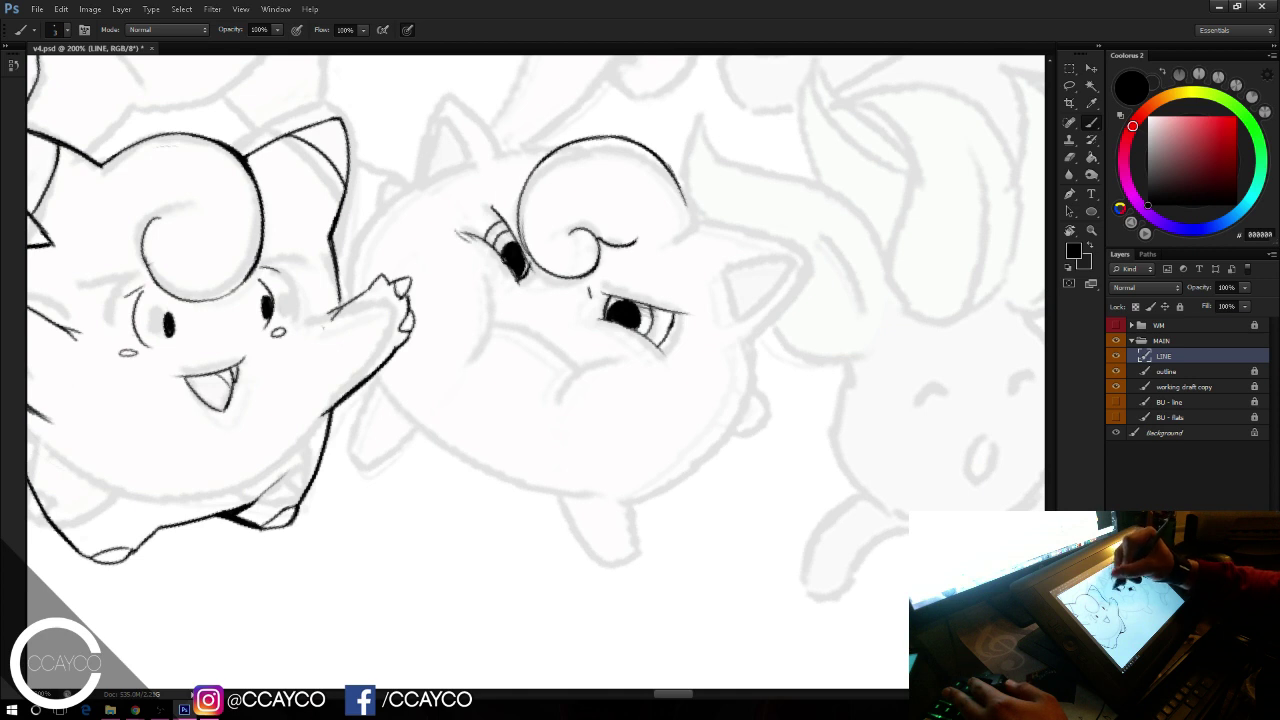
pyautogui.moveTo(666, 358); pyautogui.dragTo(677, 364)
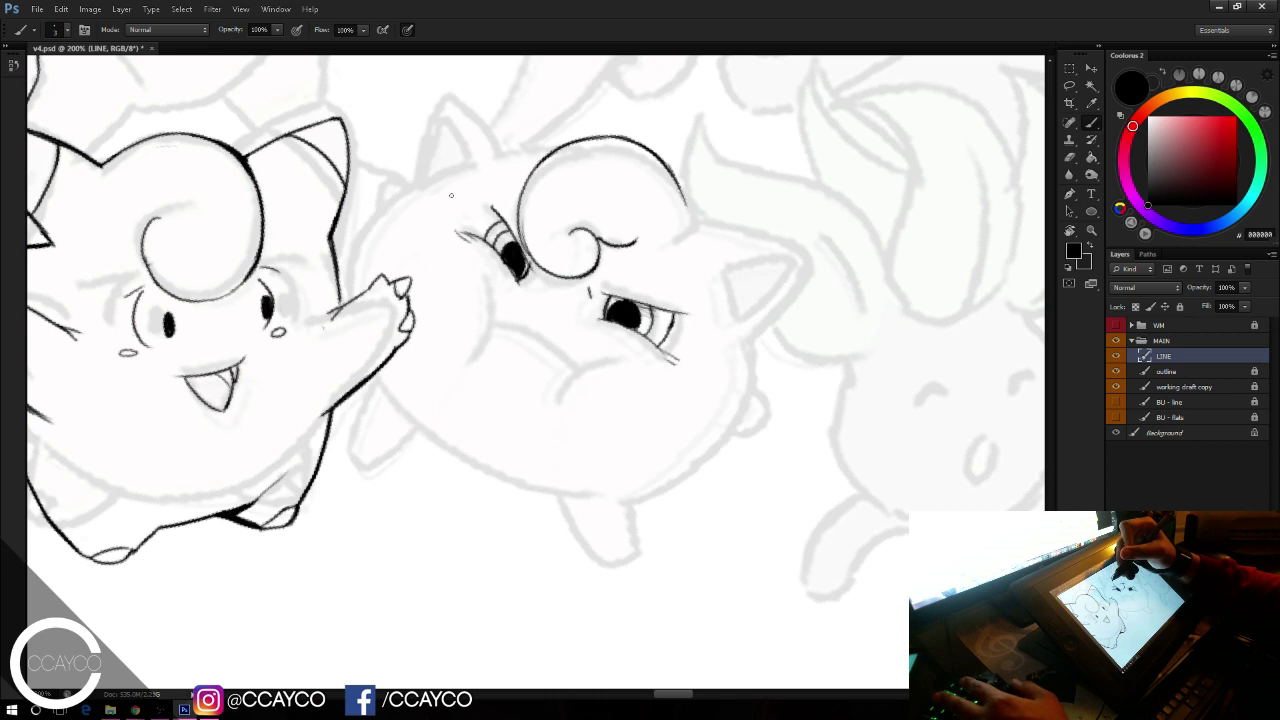
# Step: Ink the upper cheek arc from the neighbouring creature's raised hand toward the newly inked eye, retrying the stroke
pyautogui.moveTo(518, 165); pyautogui.dragTo(511, 188)
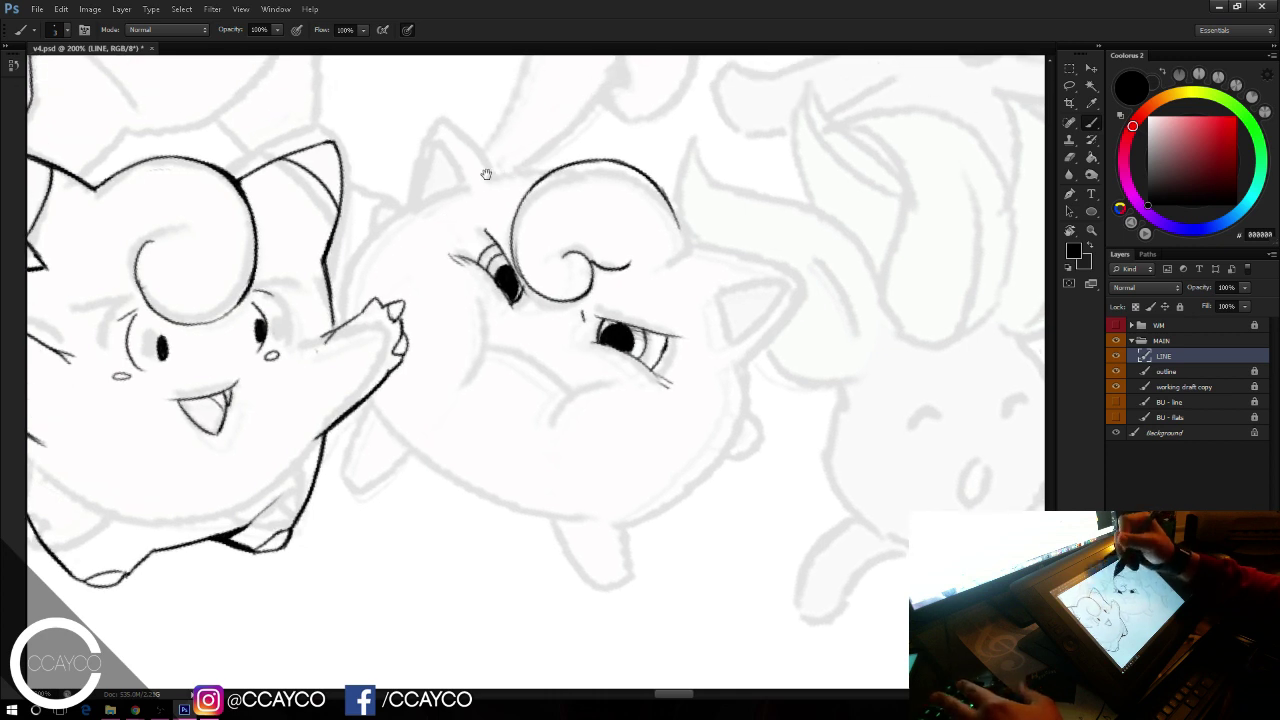
pyautogui.moveTo(343, 325)
pyautogui.mouseDown()
pyautogui.moveTo(398, 244)
pyautogui.moveTo(430, 234)
pyautogui.mouseUp()
pyautogui.hotkey('ctrl', 'z')
pyautogui.moveTo(347, 323); pyautogui.dragTo(434, 248)
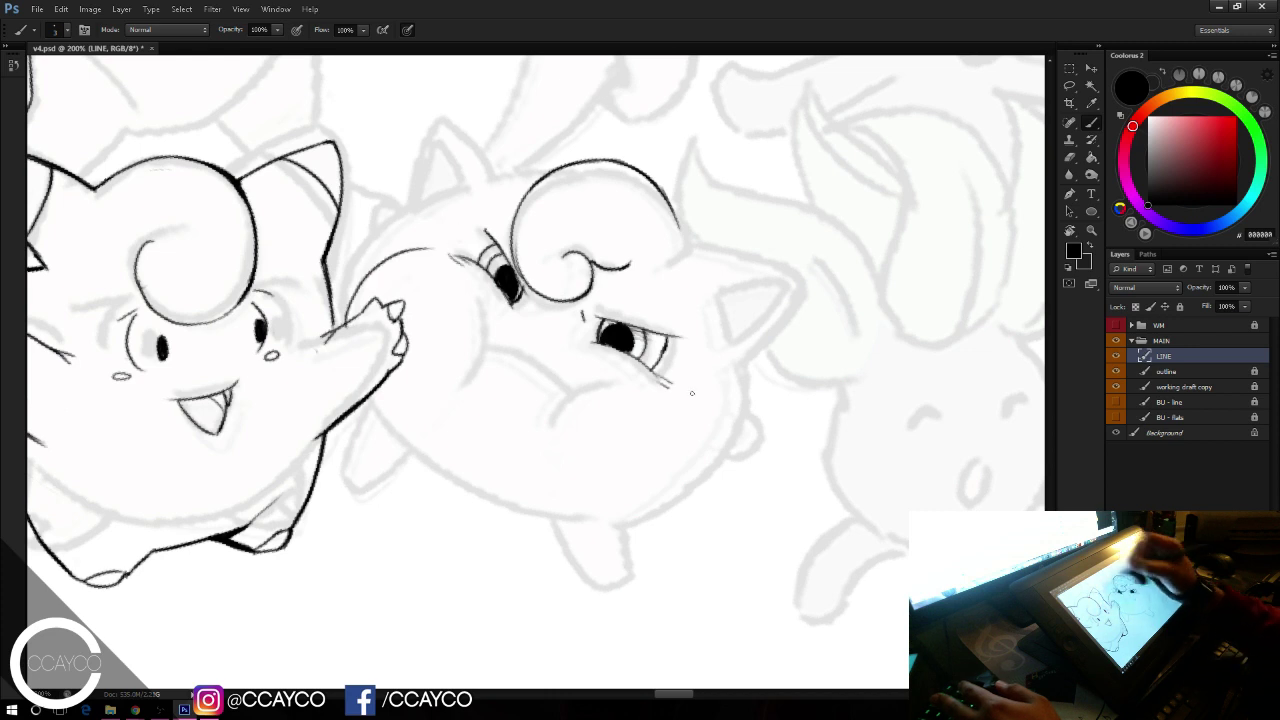
# Step: Ink the far cheek's rounded curve from below the eye down to the underside of the body, retrying its upper end
pyautogui.moveTo(701, 445); pyautogui.dragTo(614, 510)
pyautogui.moveTo(697, 402); pyautogui.dragTo(667, 493)
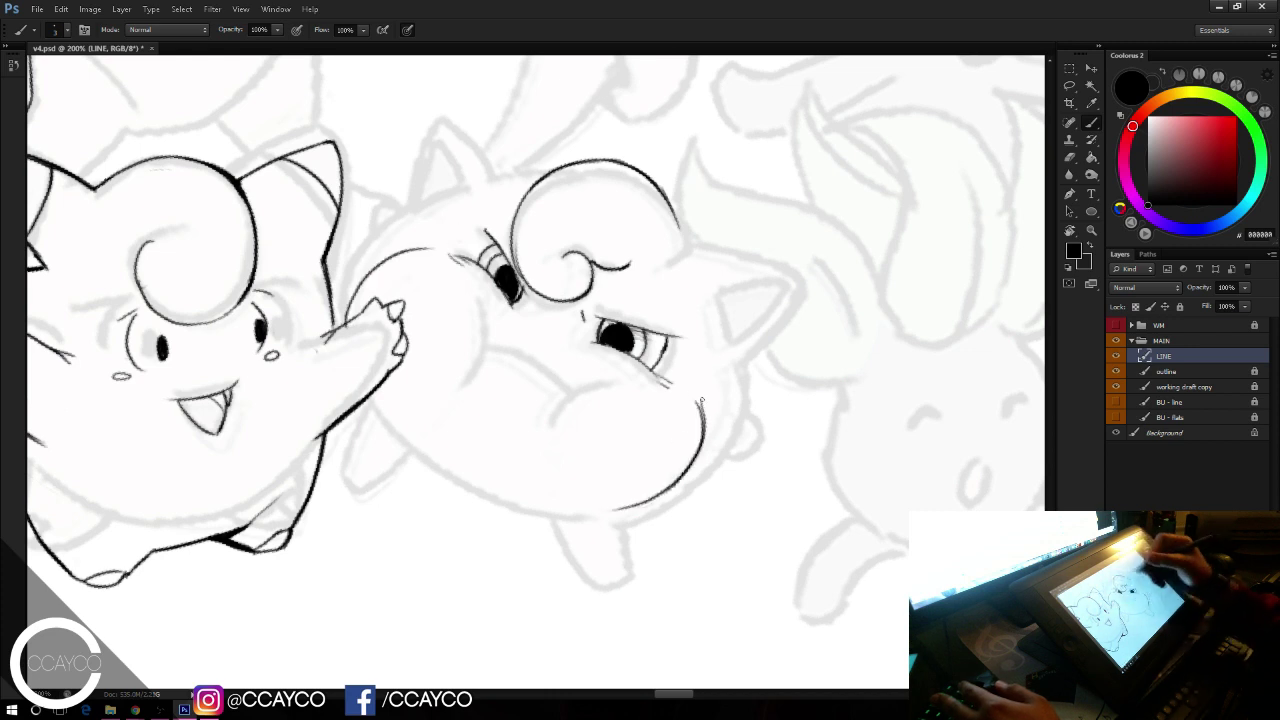
pyautogui.hotkey('ctrl', 'z')
pyautogui.moveTo(697, 404); pyautogui.dragTo(702, 444)
# Step: Ink the creases at both ends of the mouth and the curved mouth line joining them, retrying the strokes
pyautogui.moveTo(544, 433); pyautogui.dragTo(595, 378)
pyautogui.moveTo(488, 321); pyautogui.dragTo(478, 397)
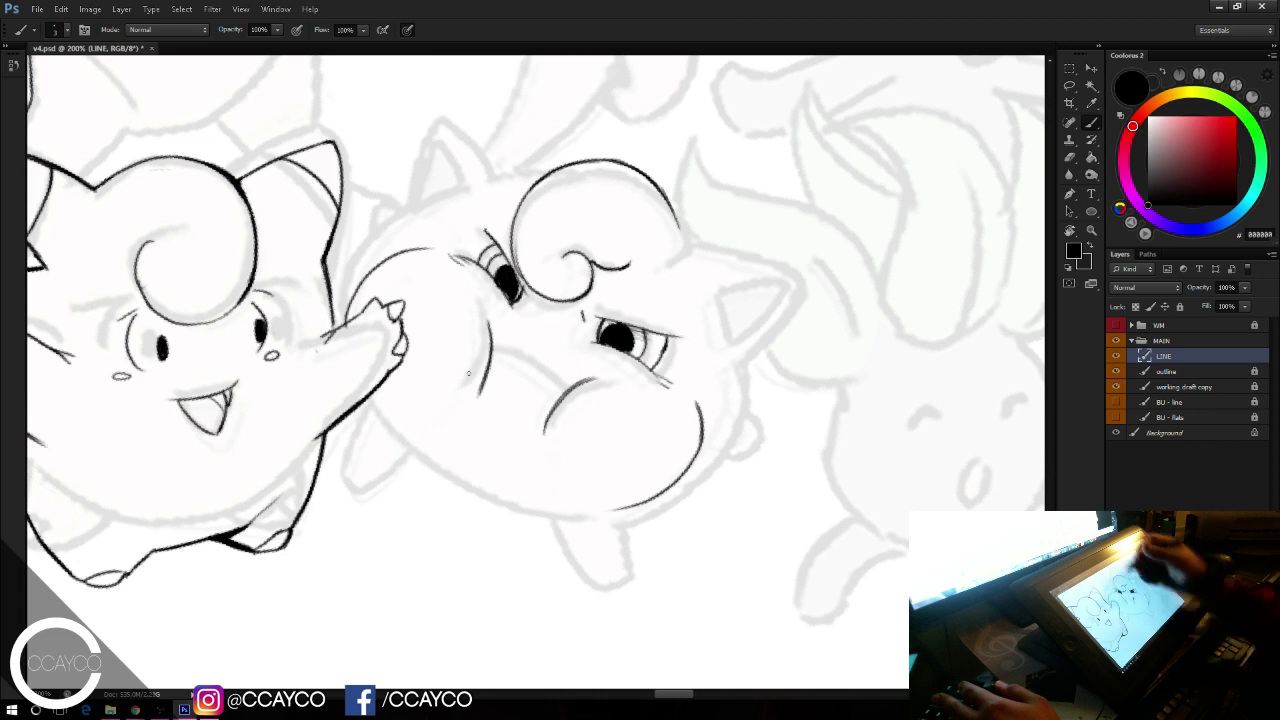
pyautogui.hotkey('ctrl', 'z')
pyautogui.hotkey('ctrl', 'alt', 'z')
pyautogui.hotkey('ctrl', 'alt', 'z')
pyautogui.hotkey('ctrl', 'alt', 'z')
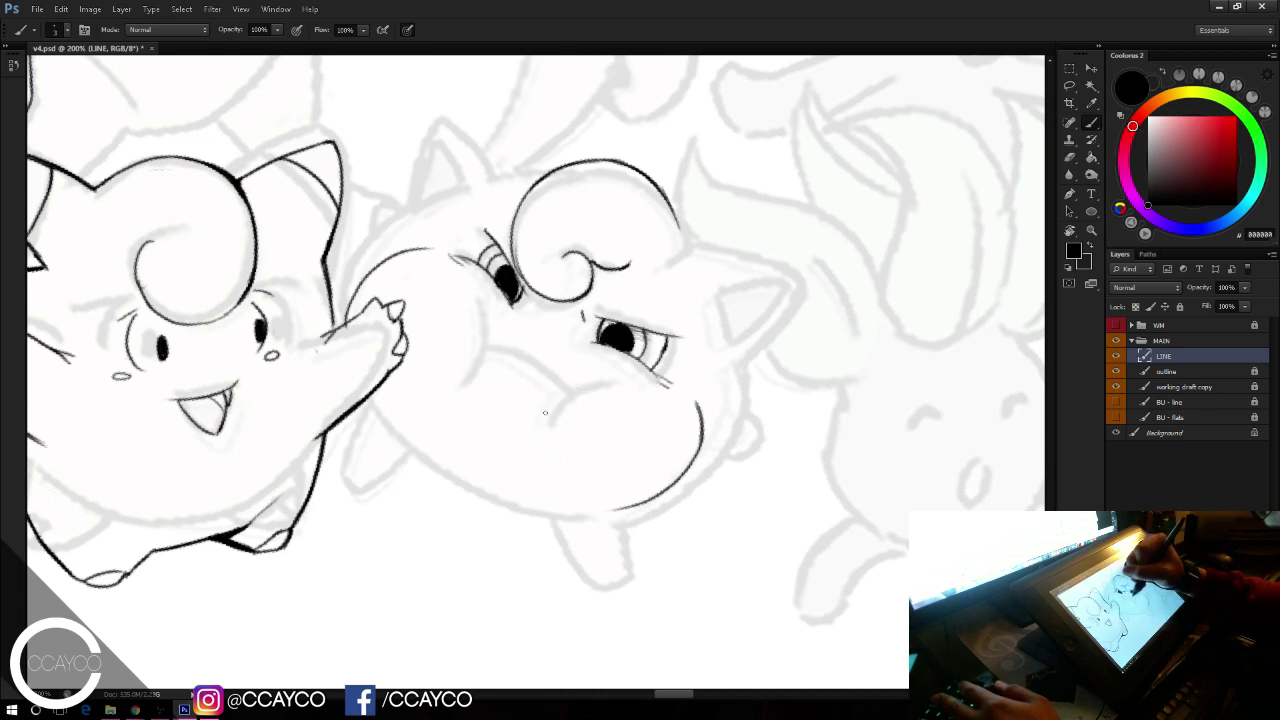
pyautogui.moveTo(547, 416); pyautogui.dragTo(594, 373)
pyautogui.moveTo(495, 330)
pyautogui.mouseDown()
pyautogui.moveTo(483, 392)
pyautogui.moveTo(557, 387)
pyautogui.mouseUp()
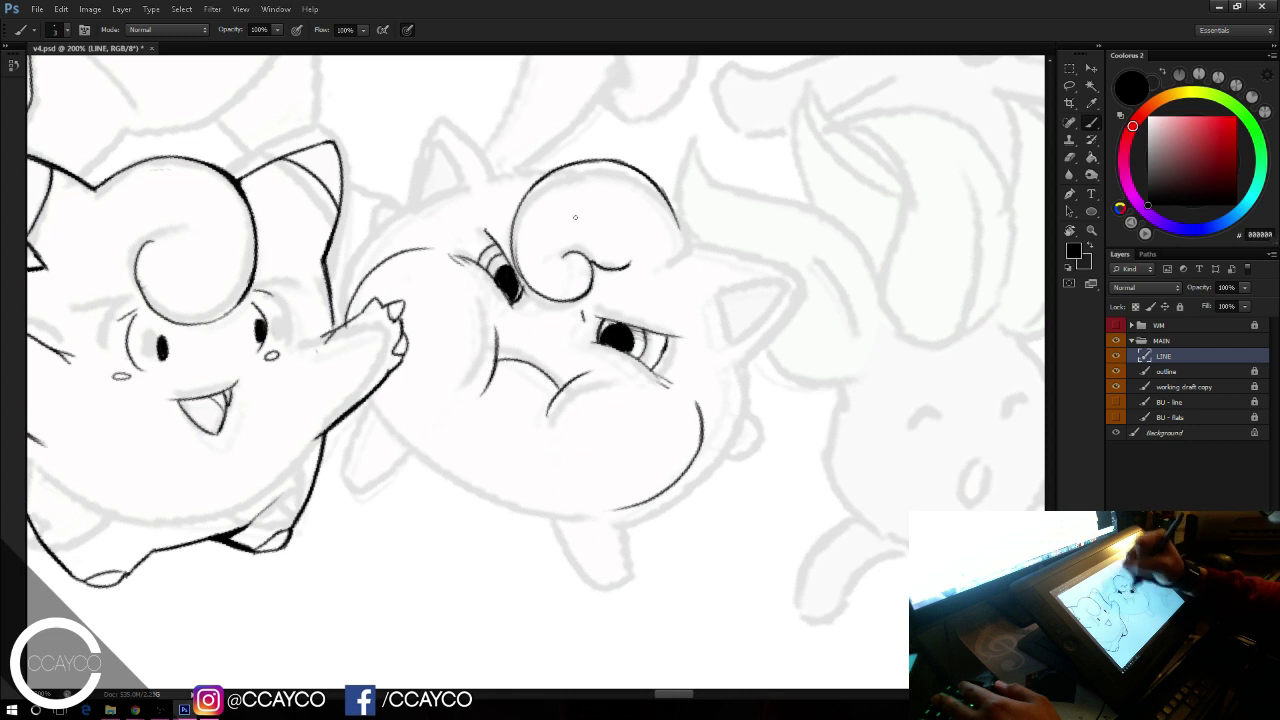
# Step: Try to thicken the cheek arc where it meets the neighbouring creature's hand
pyautogui.moveTo(355, 302); pyautogui.dragTo(348, 325)
pyautogui.moveTo(364, 284); pyautogui.dragTo(347, 324)
pyautogui.hotkey('ctrl', 'alt', 'z')
pyautogui.hotkey('ctrl', 'alt', 'z')
pyautogui.press('e')
pyautogui.press('b')
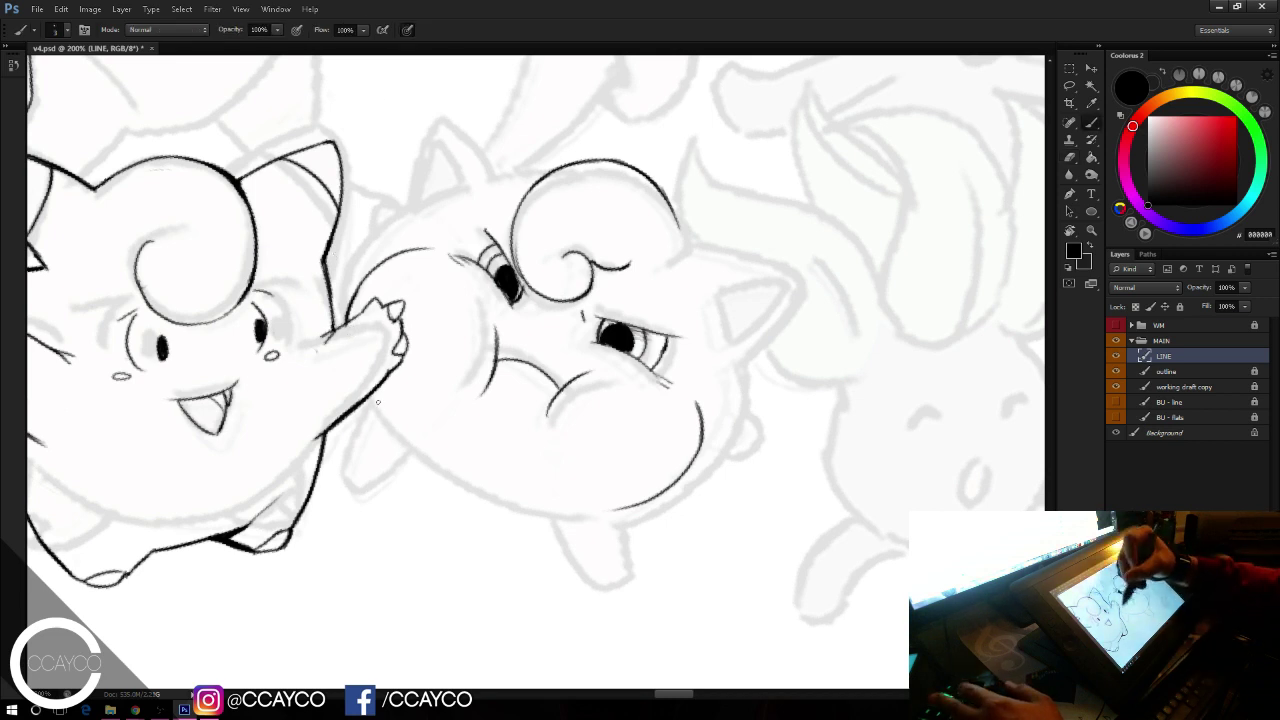
# Step: Try to ink the lower body outline from under the neighbouring creature's arm across to the far cheek curve
pyautogui.moveTo(368, 399); pyautogui.dragTo(454, 478)
pyautogui.hotkey('ctrl', 'z')
pyautogui.moveTo(366, 401); pyautogui.dragTo(483, 489)
pyautogui.hotkey('ctrl', 'z')
pyautogui.moveTo(400, 424); pyautogui.dragTo(516, 500)
pyautogui.moveTo(455, 472)
pyautogui.mouseDown()
pyautogui.moveTo(563, 510)
pyautogui.moveTo(634, 508)
pyautogui.mouseUp()
pyautogui.moveTo(553, 508); pyautogui.dragTo(626, 510)
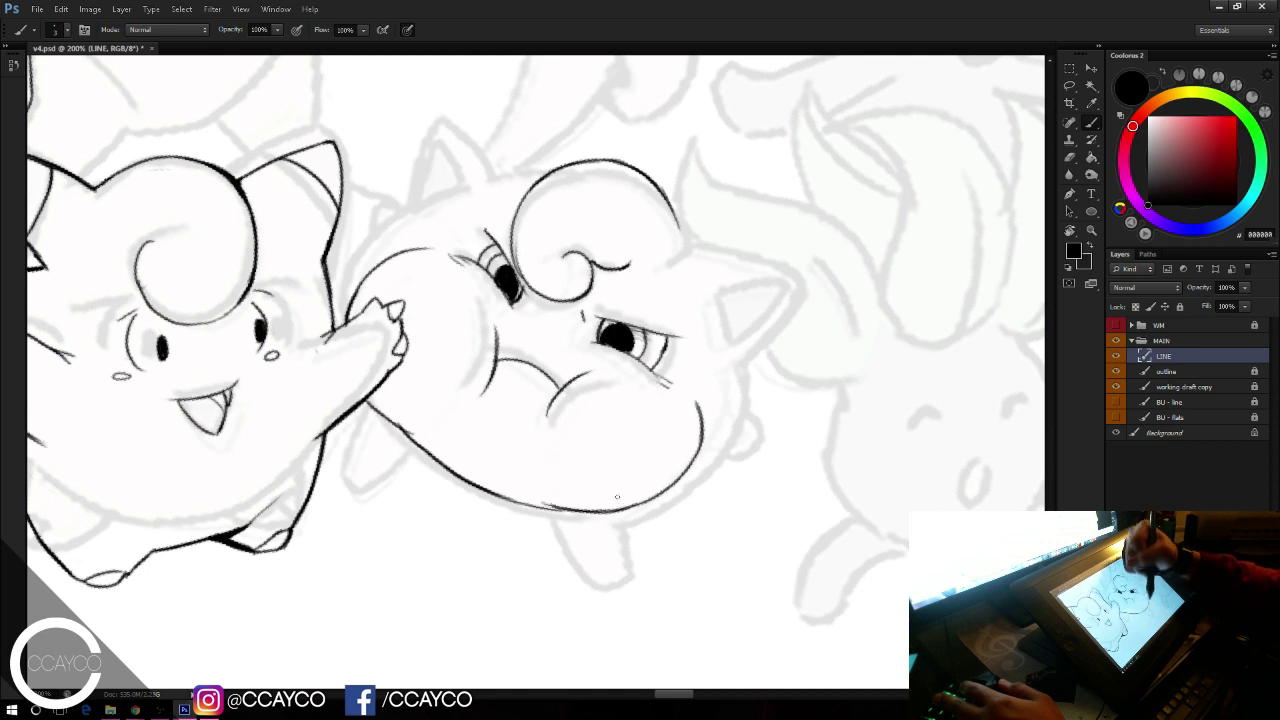
# Step: Undo the lower body outline, the cheek arc touch-ups and the mouth line
pyautogui.hotkey('ctrl', 'alt', 'z')
pyautogui.hotkey('ctrl', 'alt', 'z')
pyautogui.hotkey('ctrl', 'alt', 'z')
pyautogui.hotkey('ctrl', 'alt', 'z')
pyautogui.hotkey('ctrl', 'alt', 'z')
pyautogui.hotkey('ctrl', 'alt', 'z')
pyautogui.hotkey('ctrl', 'alt', 'z')
pyautogui.hotkey('ctrl', 'alt', 'z')
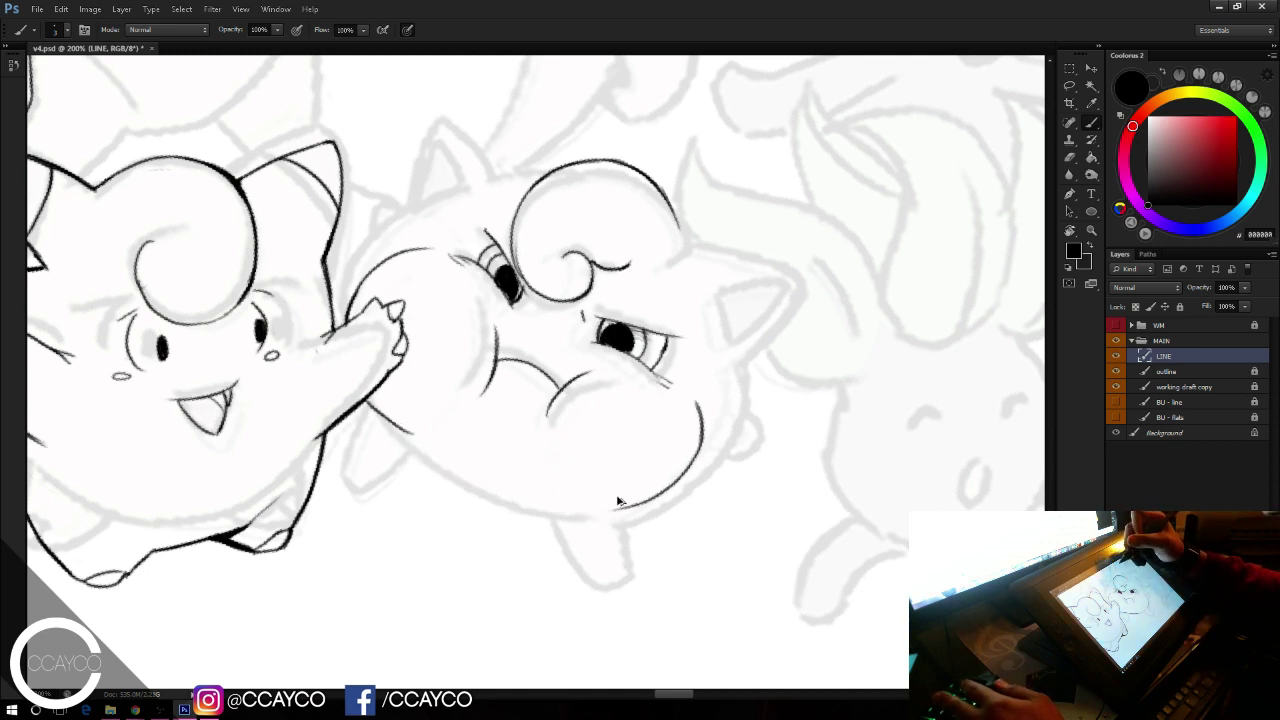
pyautogui.hotkey('ctrl', 'alt', 'z')
pyautogui.hotkey('ctrl', 'alt', 'z')
pyautogui.hotkey('ctrl', 'alt', 'z')
pyautogui.hotkey('ctrl', 'alt', 'z')
pyautogui.hotkey('ctrl', 'alt', 'z')
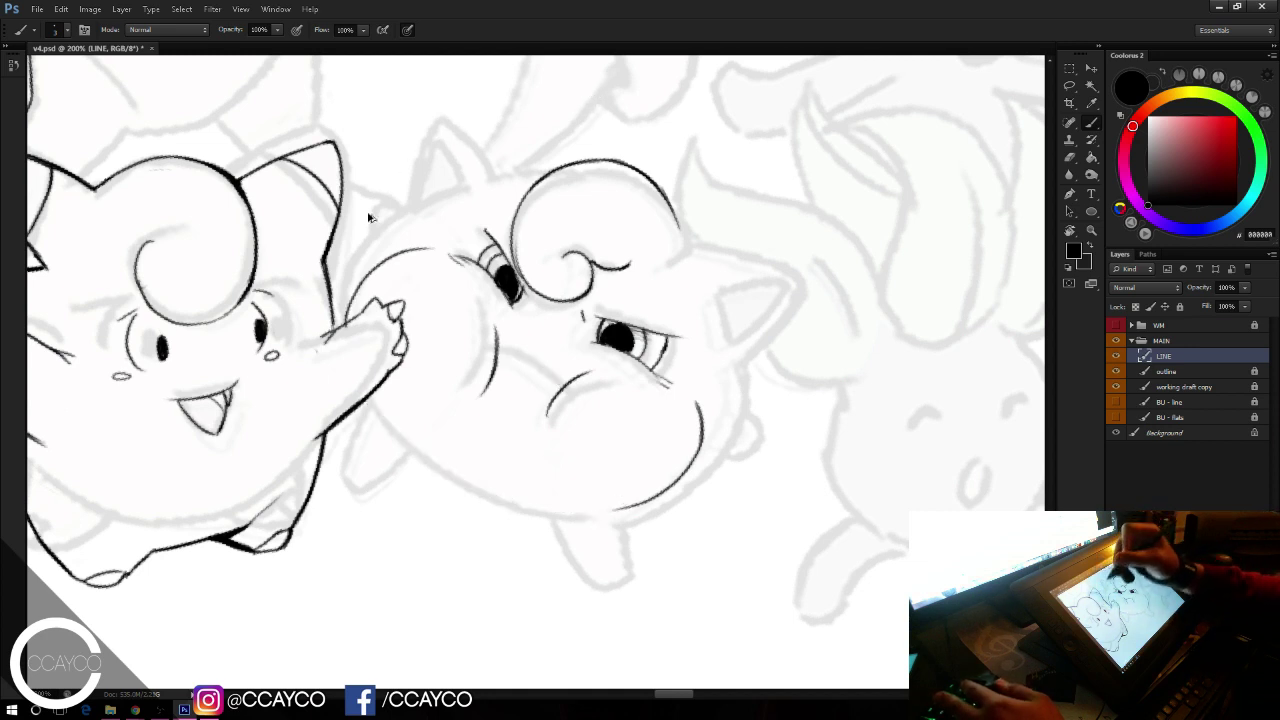
# Step: Erase the cheek arc above the neighbouring creature's hand and re-ink the mouth line between the two creases
pyautogui.press('e')
pyautogui.moveTo(349, 318)
pyautogui.mouseDown()
pyautogui.moveTo(425, 241)
pyautogui.moveTo(359, 298)
pyautogui.mouseUp()
pyautogui.press('b')
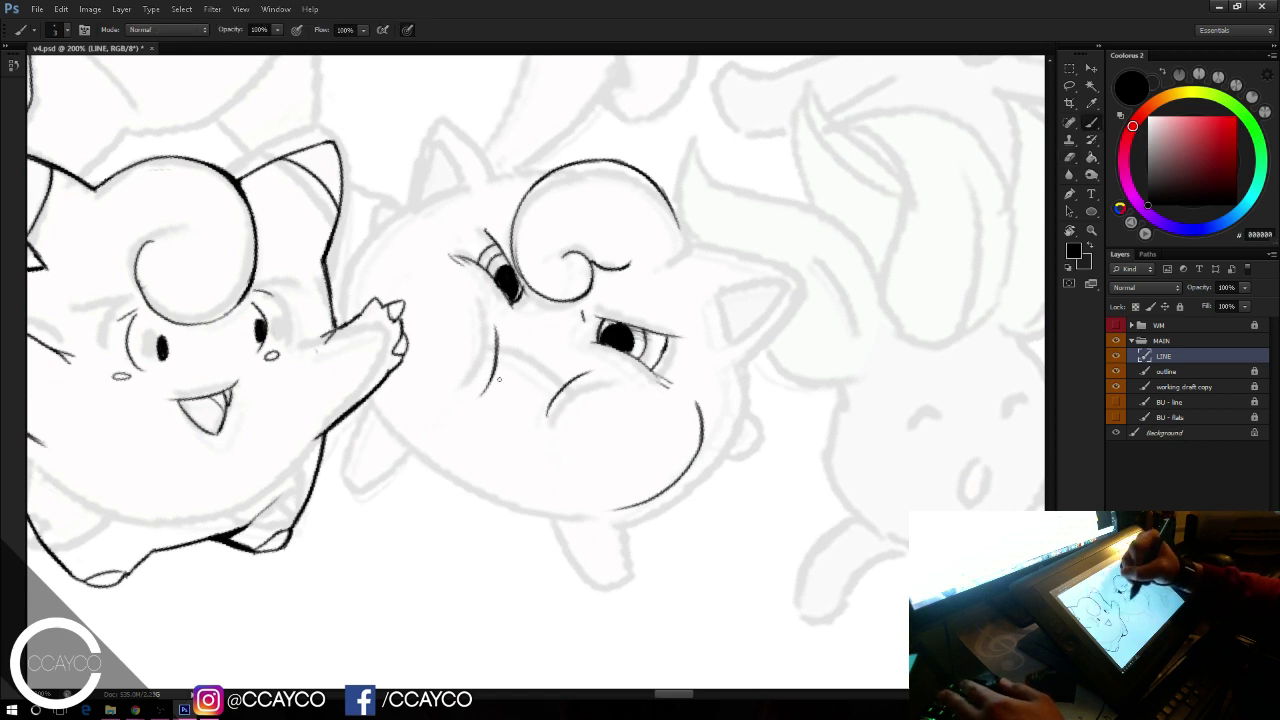
pyautogui.moveTo(497, 370); pyautogui.dragTo(551, 385)
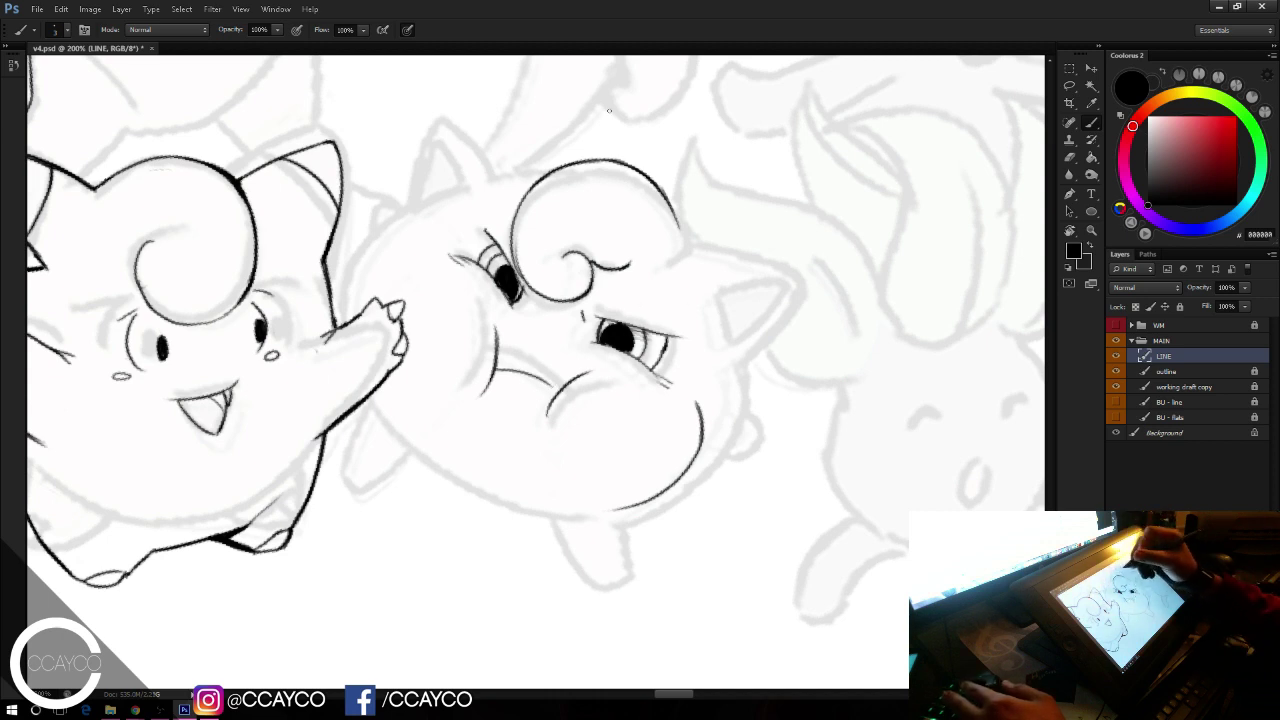
# Step: Ink a shorter cheek arc just above the neighbouring creature's raised hand, retrying the stroke
pyautogui.moveTo(356, 316); pyautogui.dragTo(413, 256)
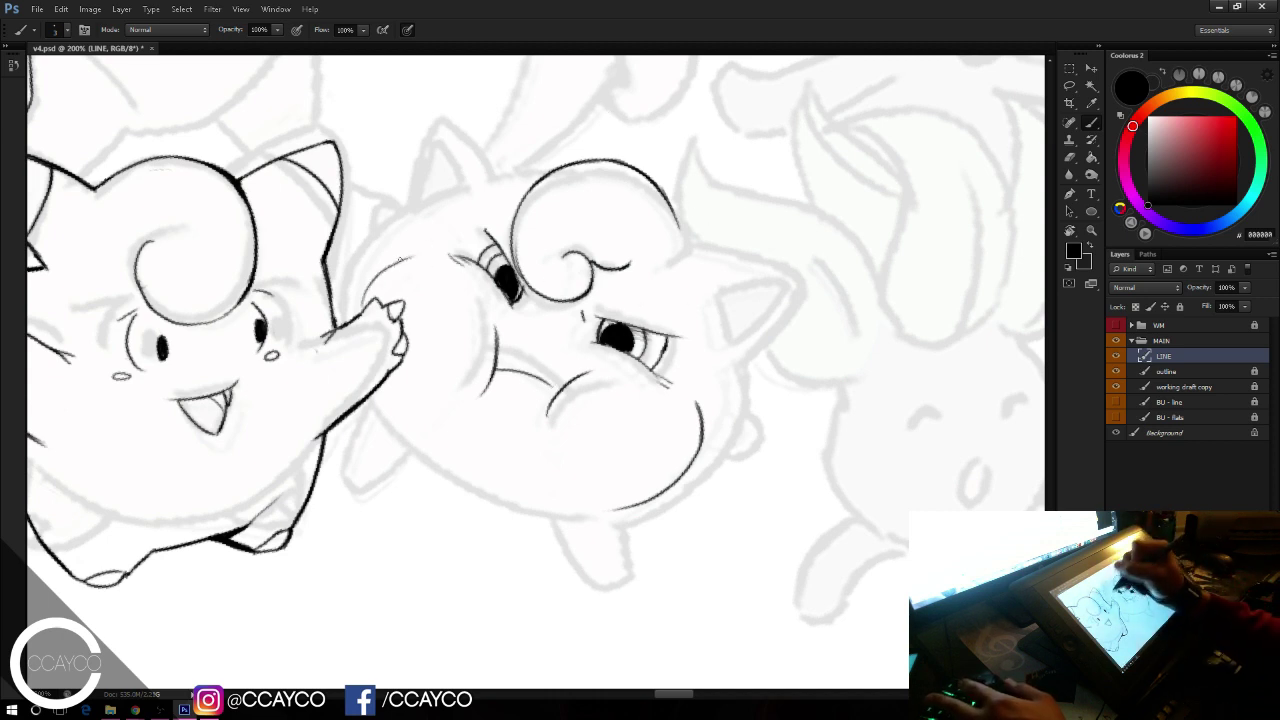
pyautogui.hotkey('ctrl', 'z')
pyautogui.moveTo(356, 316); pyautogui.dragTo(395, 262)
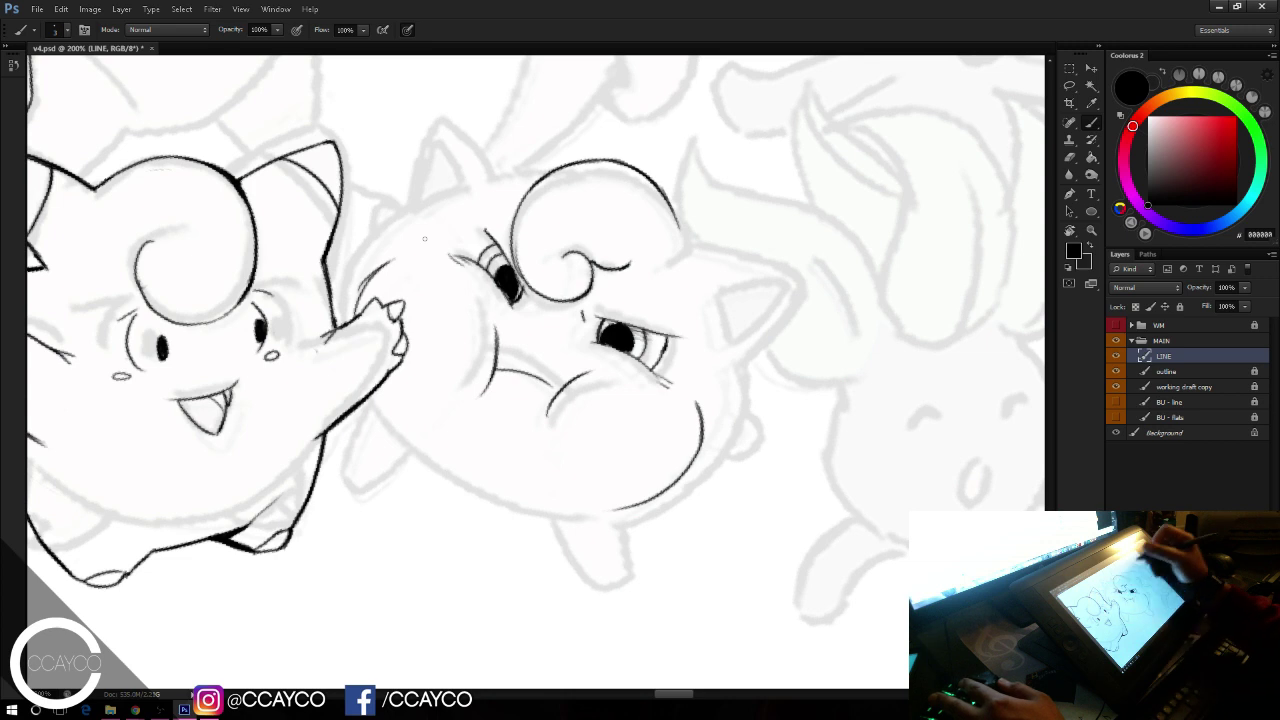
# Step: Draw an outlined ellipse around the second creature's body and rotate, resize and move it to fit the draft
pyautogui.click(1091, 212)
pyautogui.moveTo(343, 158); pyautogui.dragTo(763, 503)
pyautogui.hotkey('ctrl', 't')
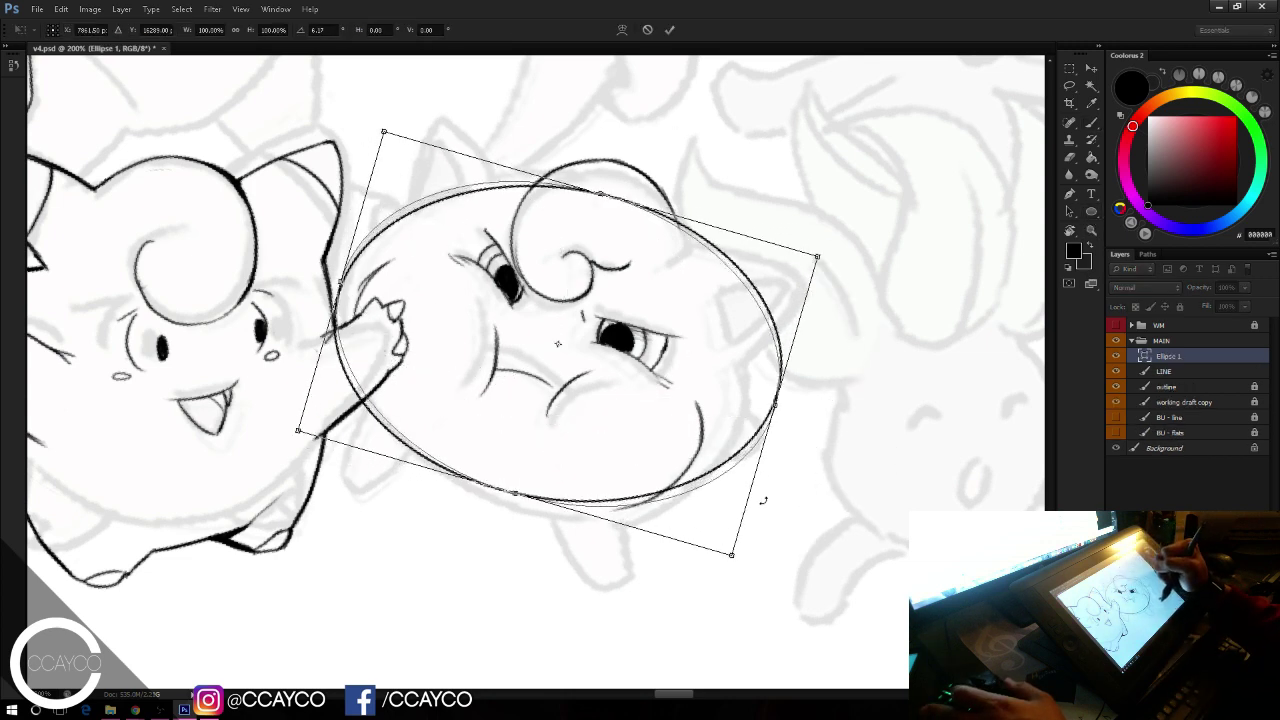
pyautogui.moveTo(818, 257); pyautogui.dragTo(791, 240)
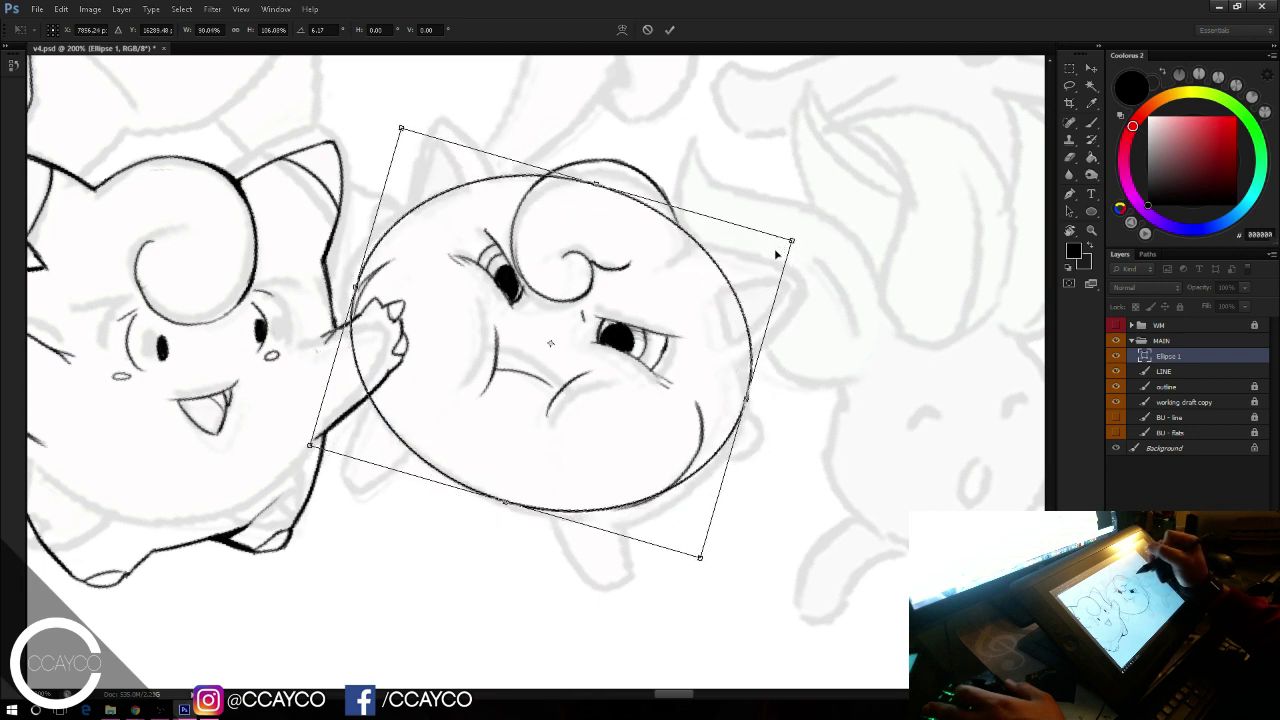
pyautogui.moveTo(518, 503); pyautogui.dragTo(518, 508)
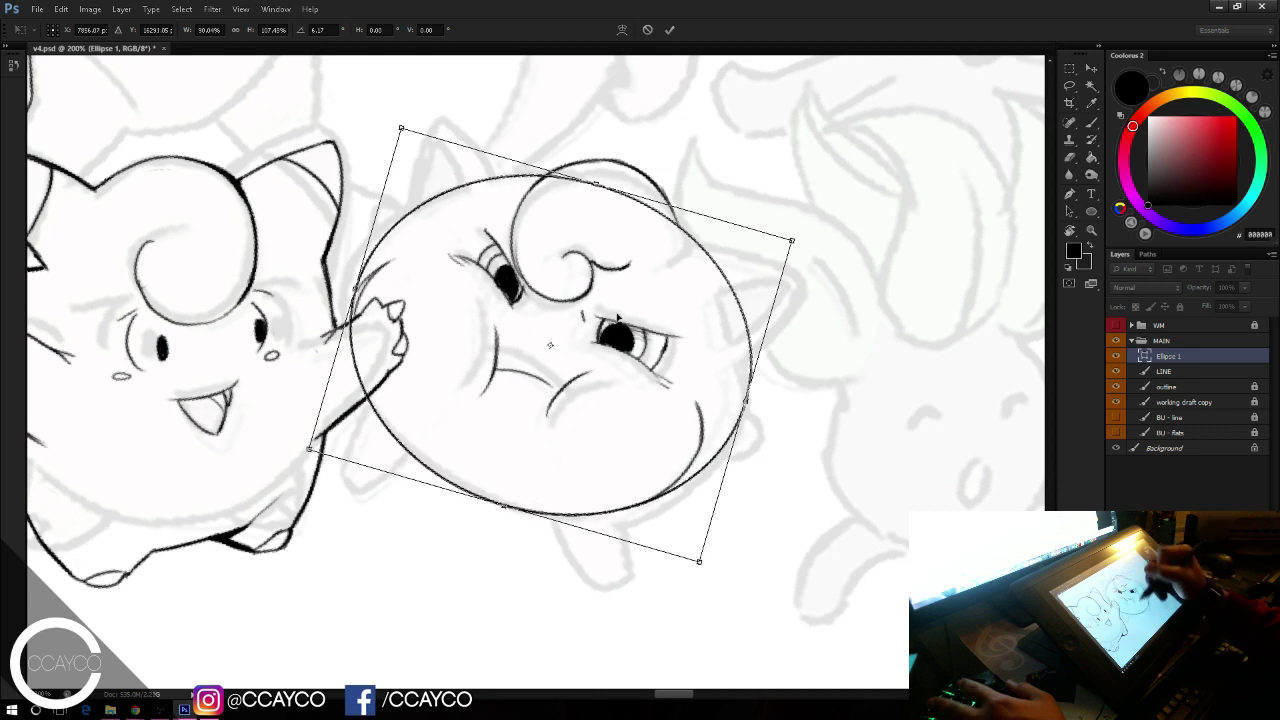
pyautogui.moveTo(714, 324); pyautogui.dragTo(716, 326)
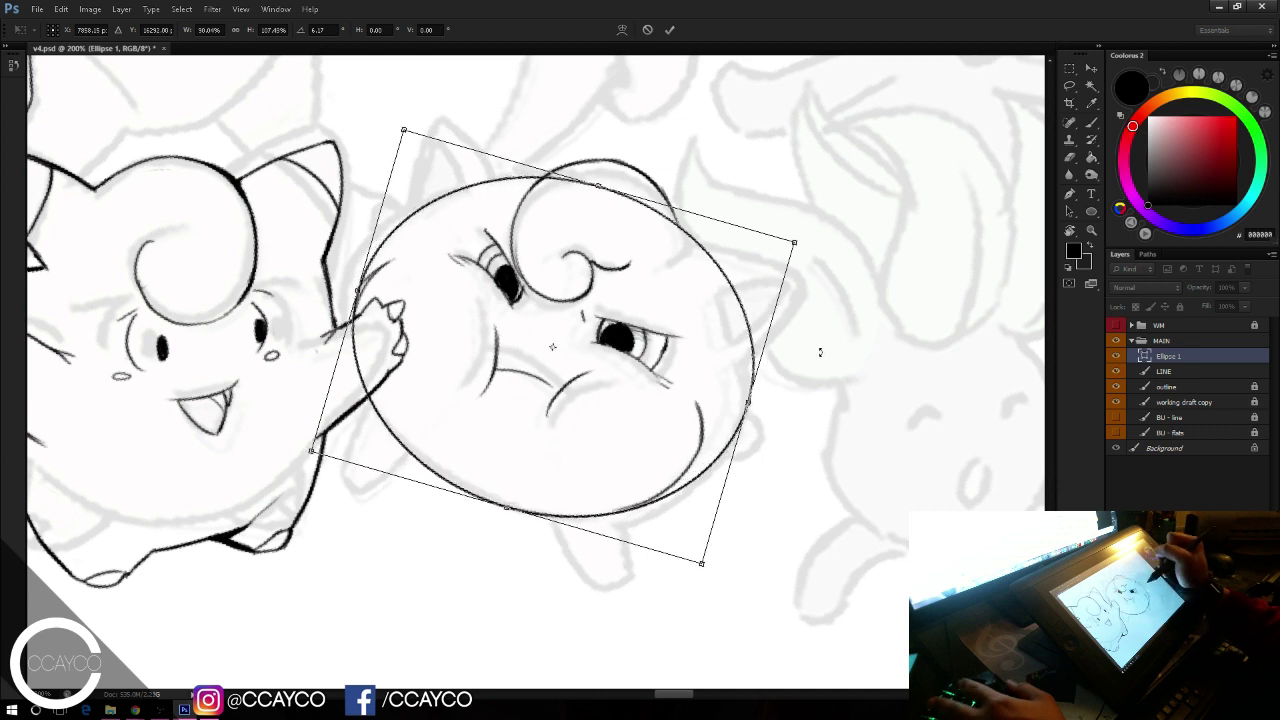
pyautogui.moveTo(820, 352); pyautogui.dragTo(817, 366)
pyautogui.moveTo(759, 288); pyautogui.dragTo(765, 295)
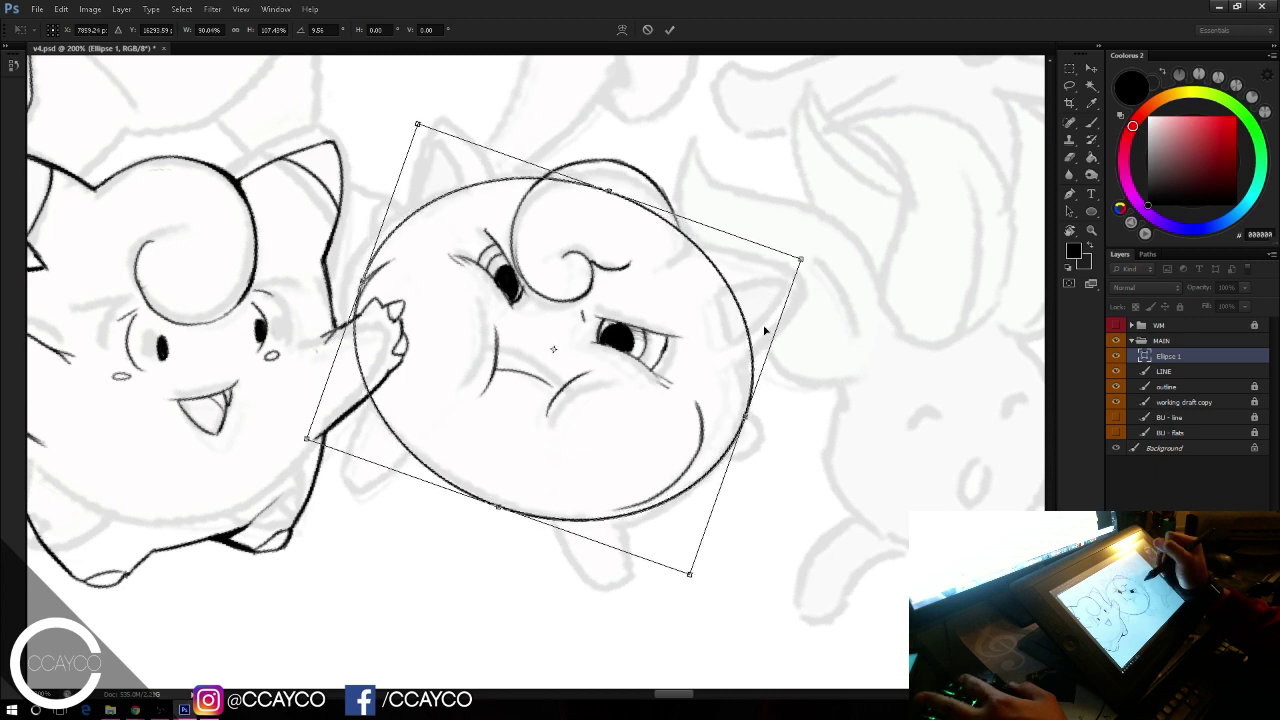
pyautogui.press('Return')
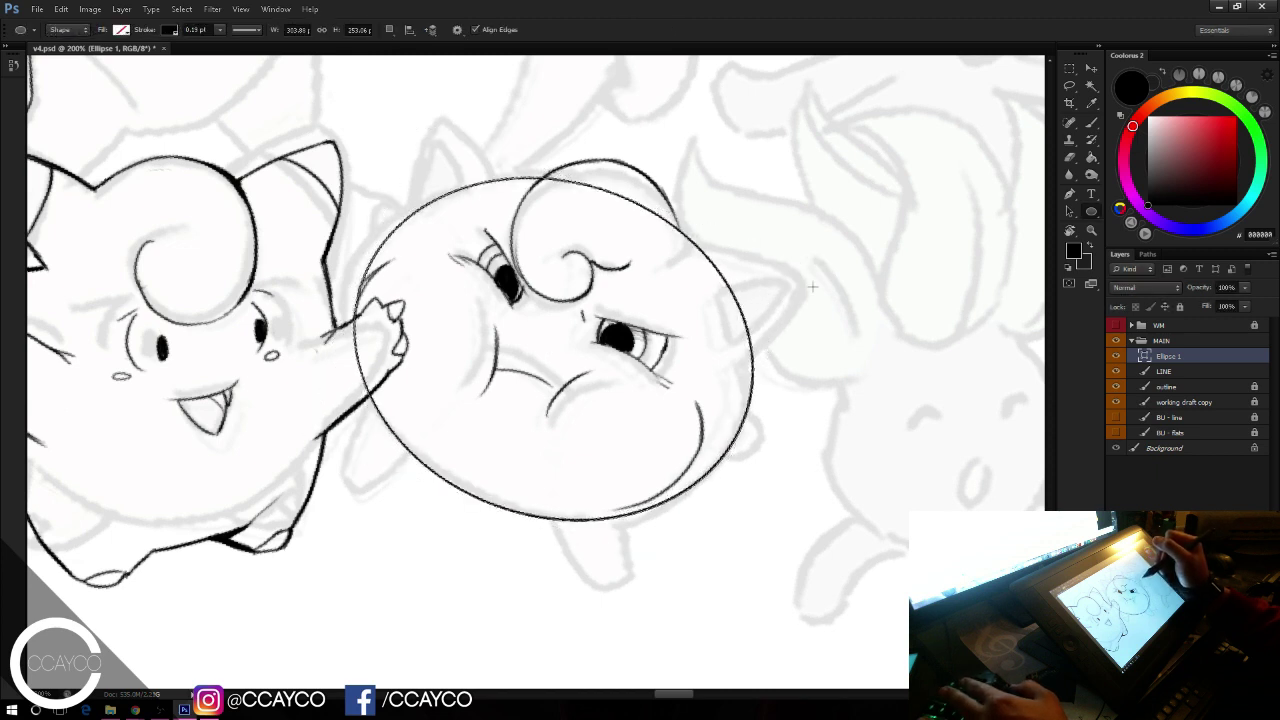
# Step: Rasterize the ellipse and erase the parts crossing the neighbouring creature's hand and arm and the forehead curl
pyautogui.press('e')
pyautogui.click(426, 240)
pyautogui.press('Return')
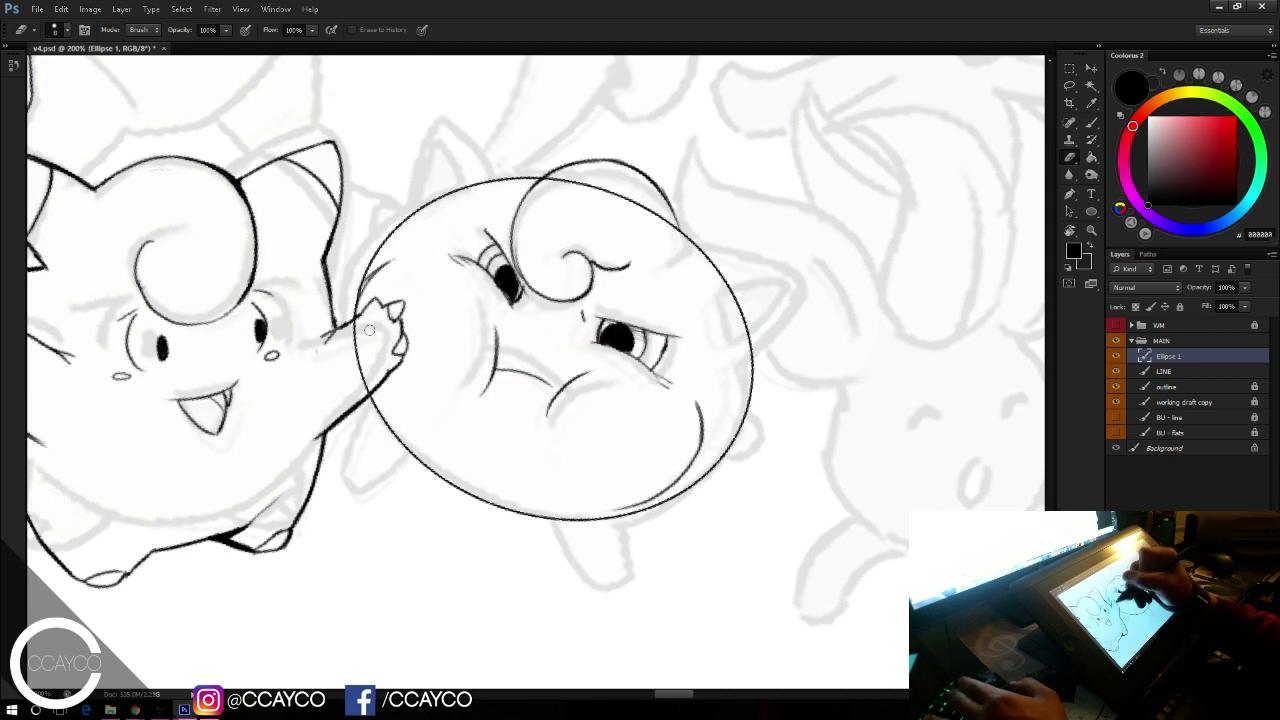
pyautogui.moveTo(368, 330); pyautogui.dragTo(367, 385)
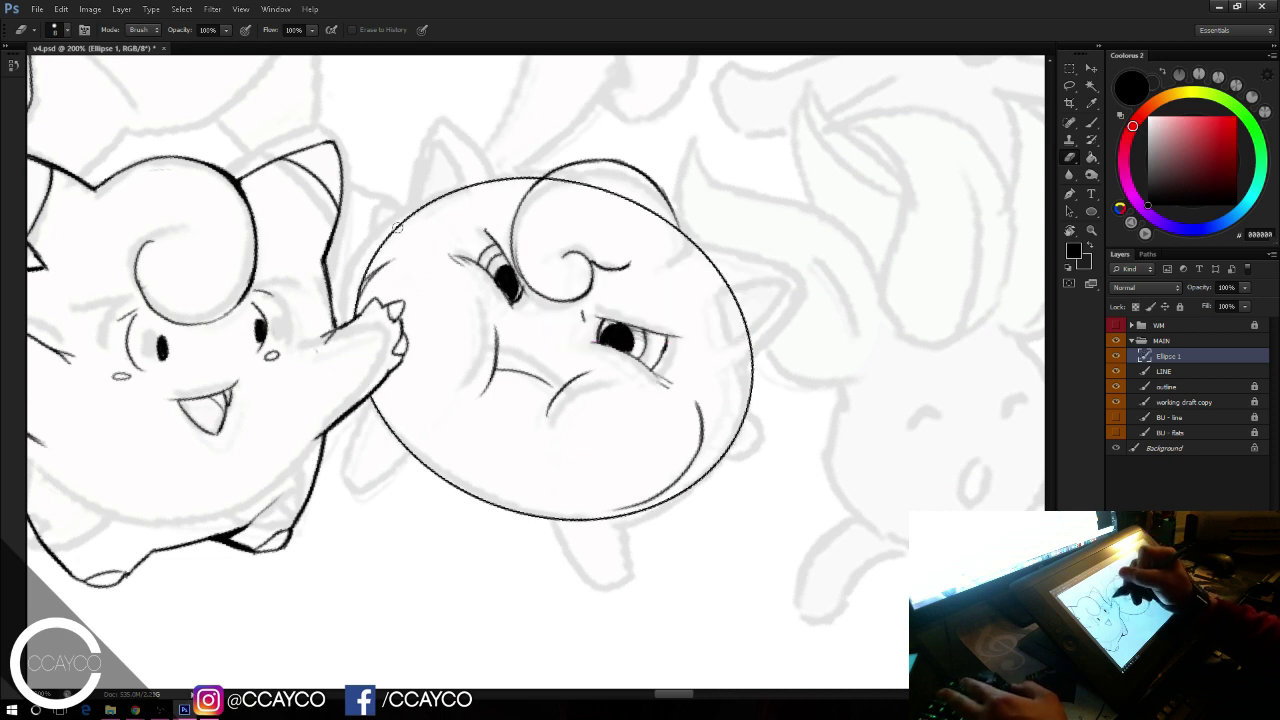
pyautogui.moveTo(578, 185); pyautogui.dragTo(552, 179)
pyautogui.moveTo(630, 201); pyautogui.dragTo(658, 217)
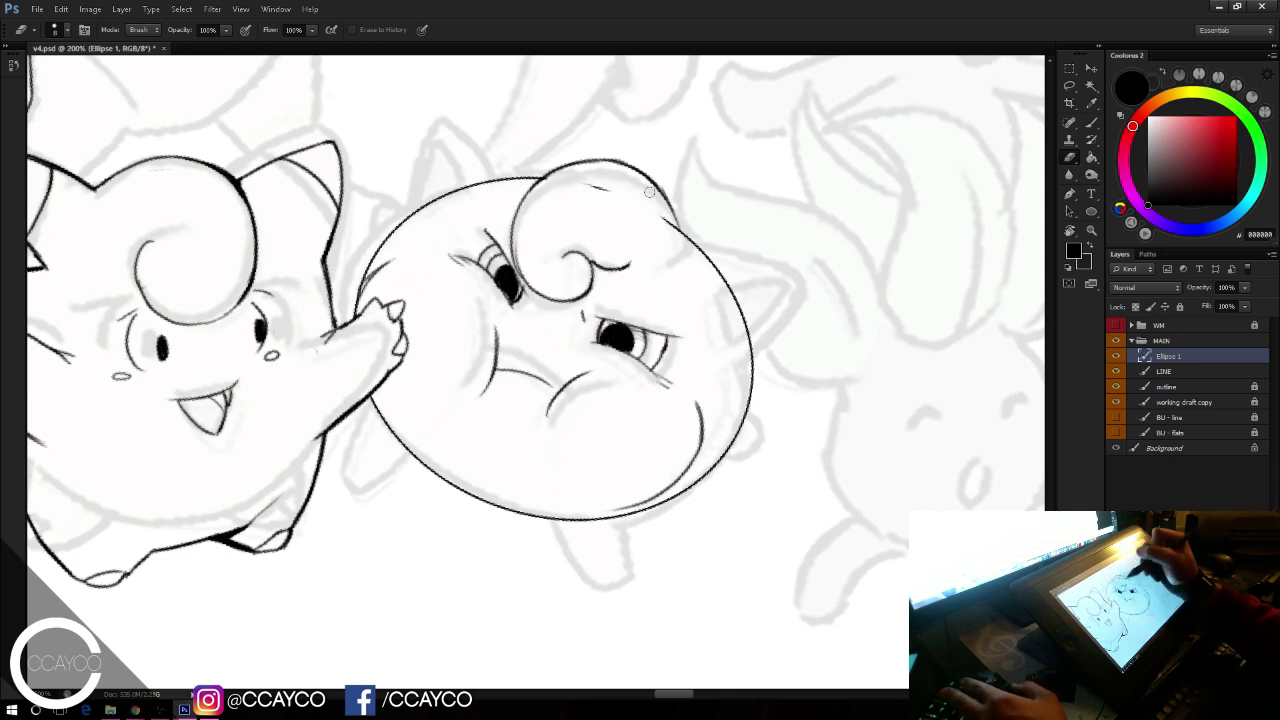
pyautogui.moveTo(588, 183); pyautogui.dragTo(606, 186)
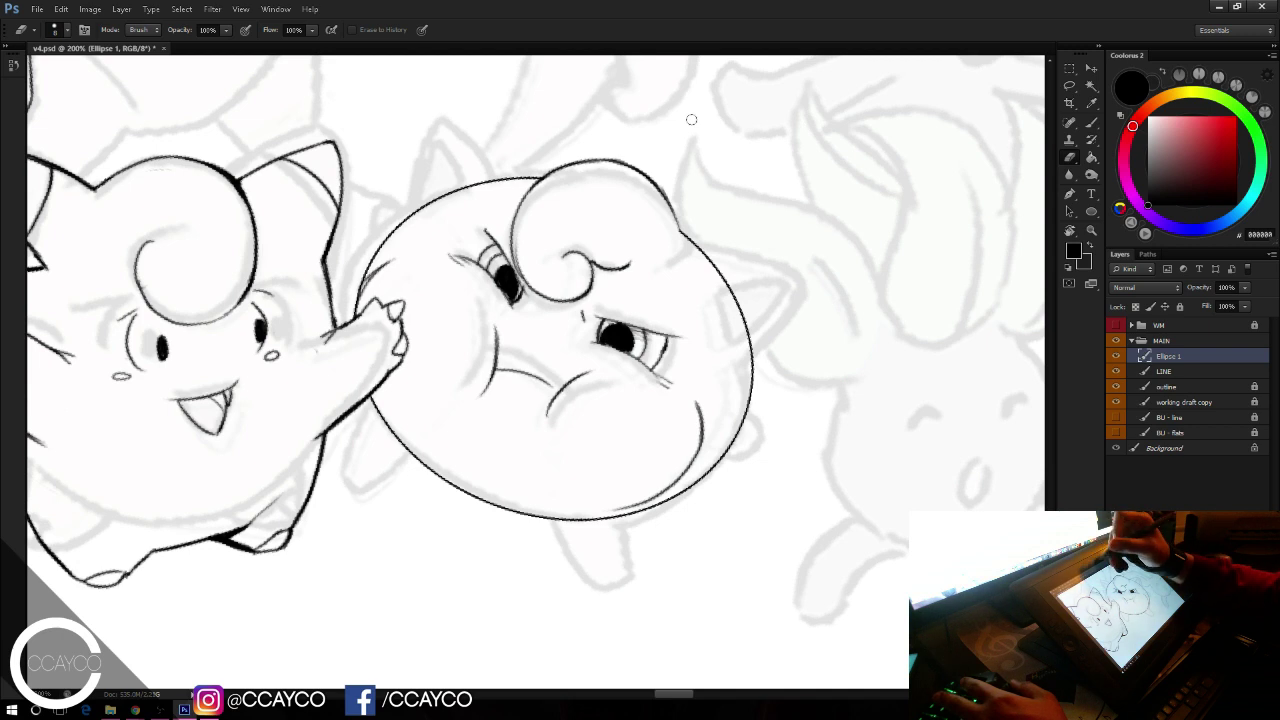
# Step: Ink the pointed ear outline above the newly inked eye and erase the body line running through its base
pyautogui.press('b')
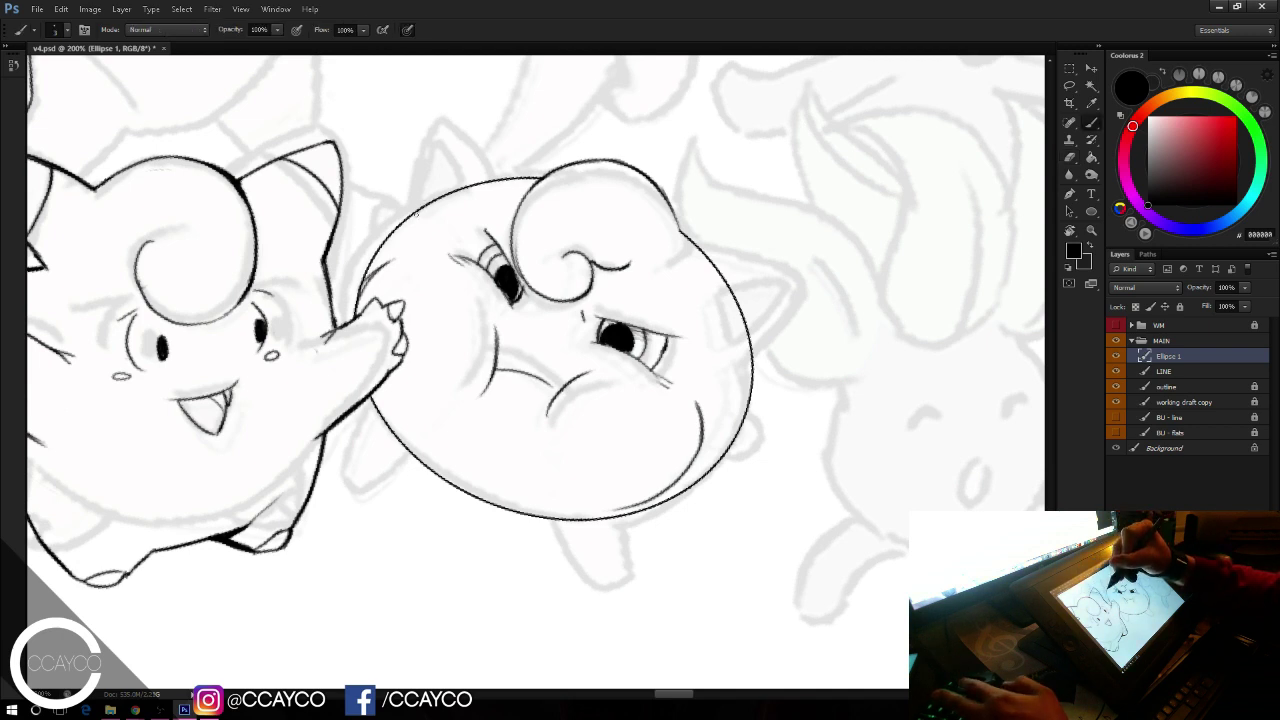
pyautogui.moveTo(415, 215)
pyautogui.mouseDown()
pyautogui.moveTo(434, 119)
pyautogui.moveTo(493, 170)
pyautogui.moveTo(426, 210)
pyautogui.mouseUp()
pyautogui.press('e')
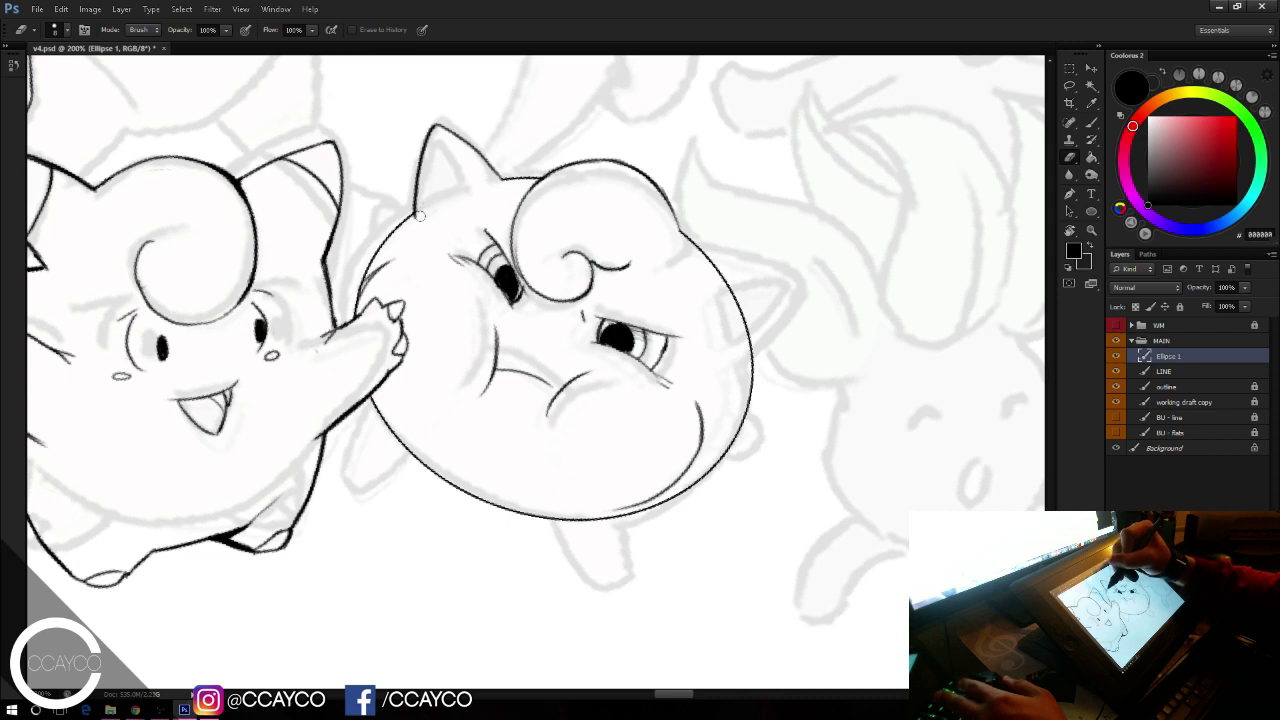
# Step: Ink the inner ear triangle inside the finished ear outline and tidy its lower corner
pyautogui.press('b')
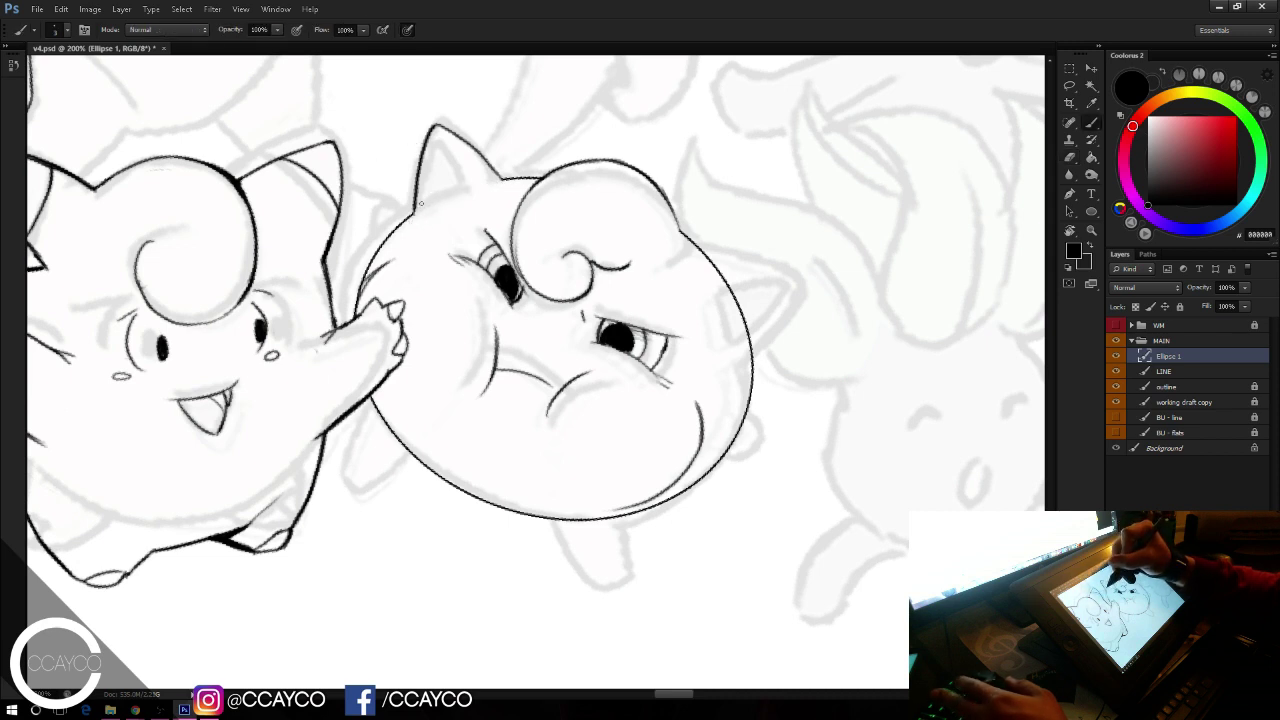
pyautogui.moveTo(417, 208)
pyautogui.mouseDown()
pyautogui.moveTo(436, 135)
pyautogui.moveTo(460, 164)
pyautogui.mouseUp()
pyautogui.moveTo(420, 209)
pyautogui.mouseDown()
pyautogui.moveTo(477, 184)
pyautogui.moveTo(420, 210)
pyautogui.mouseUp()
pyautogui.hotkey('ctrl', 'z')
pyautogui.press('e')
pyautogui.press('b')
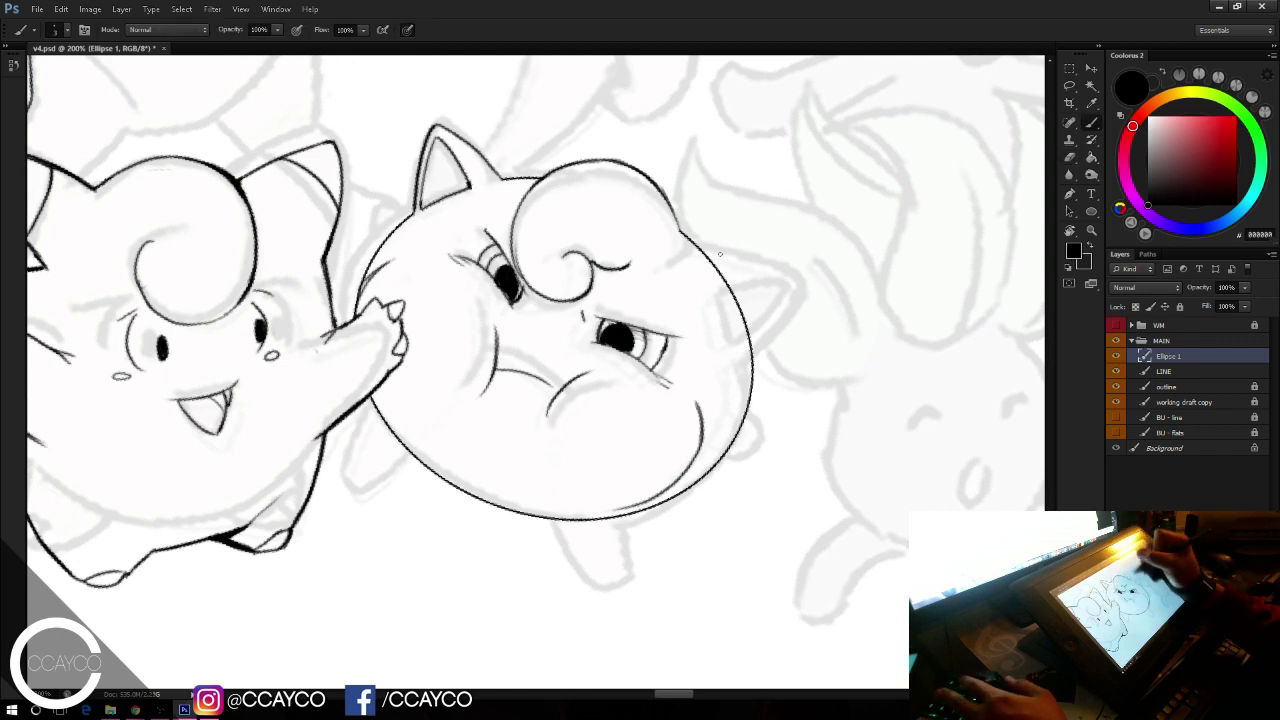
pyautogui.moveTo(692, 245); pyautogui.dragTo(797, 277)
pyautogui.hotkey('ctrl', 'z')
pyautogui.moveTo(690, 244); pyautogui.dragTo(795, 285)
pyautogui.hotkey('ctrl', 'z')
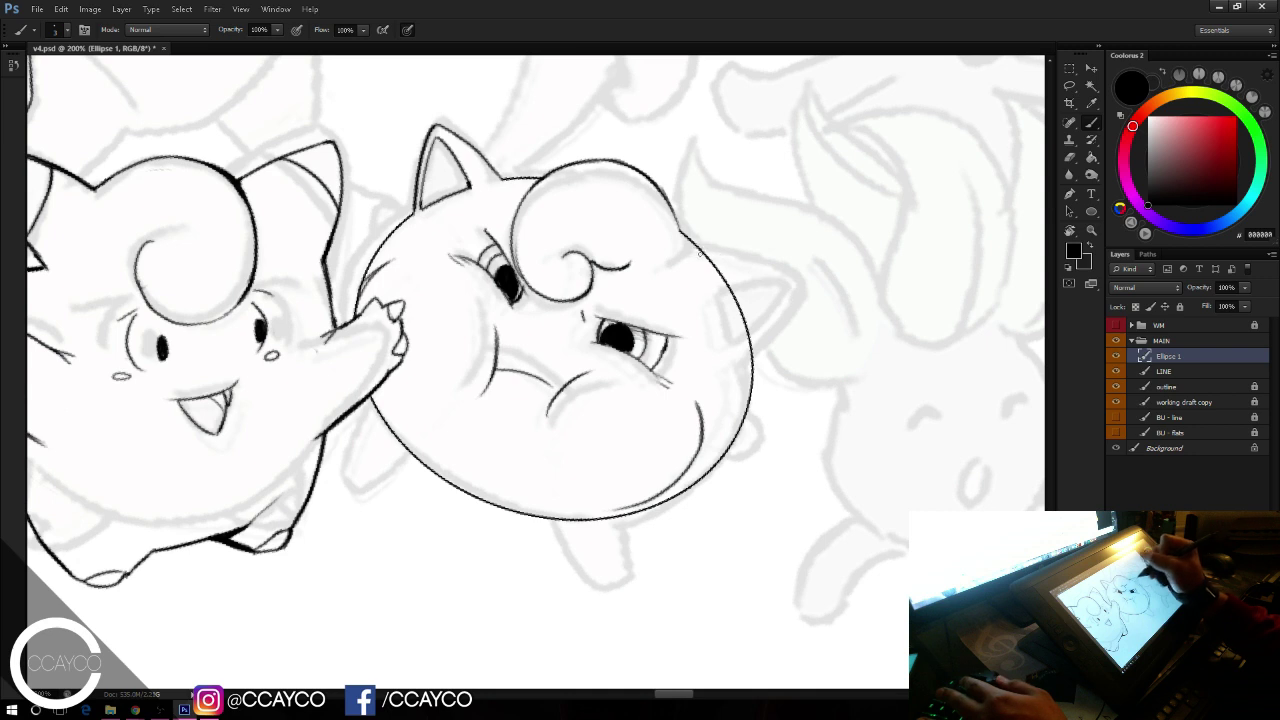
pyautogui.moveTo(691, 252); pyautogui.dragTo(803, 284)
pyautogui.hotkey('ctrl', 'z')
pyautogui.moveTo(688, 251); pyautogui.dragTo(798, 297)
pyautogui.hotkey('ctrl', 'z')
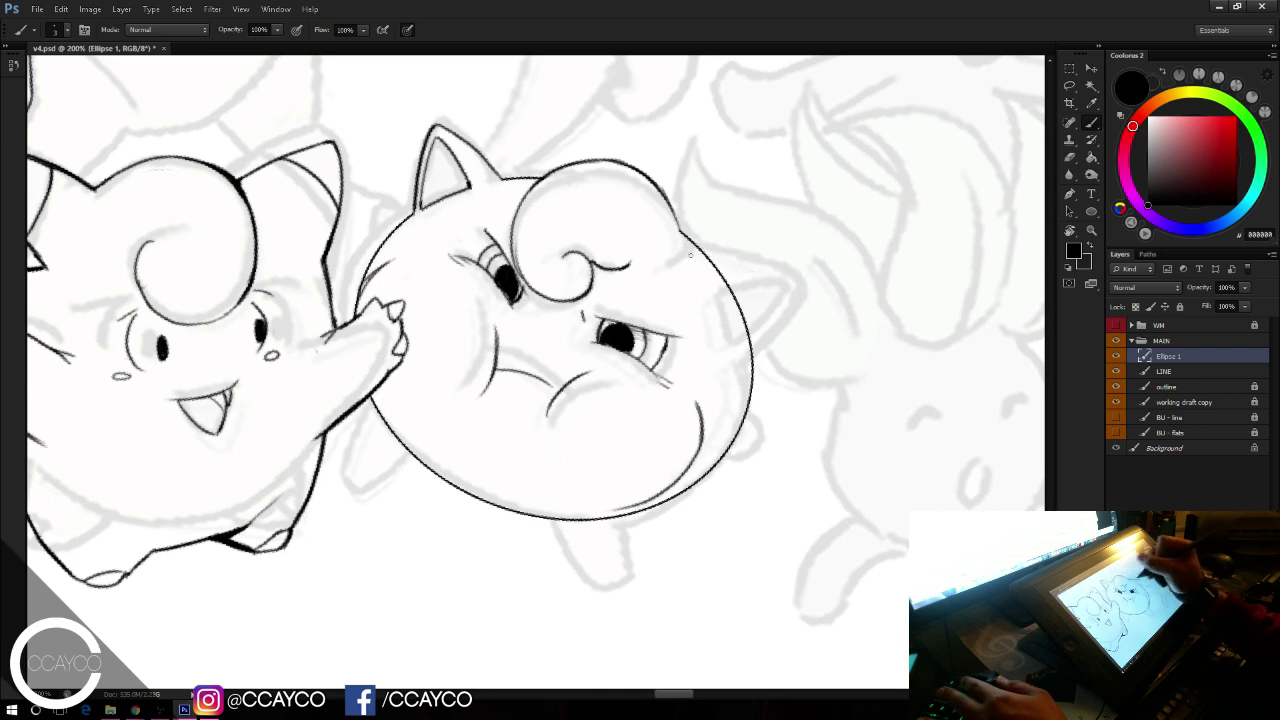
# Step: Ink the second creature's other pointed ear beside the forehead curl and erase the body line running through its base
pyautogui.moveTo(680, 250)
pyautogui.mouseDown()
pyautogui.moveTo(803, 283)
pyautogui.moveTo(744, 356)
pyautogui.mouseUp()
pyautogui.press('e')
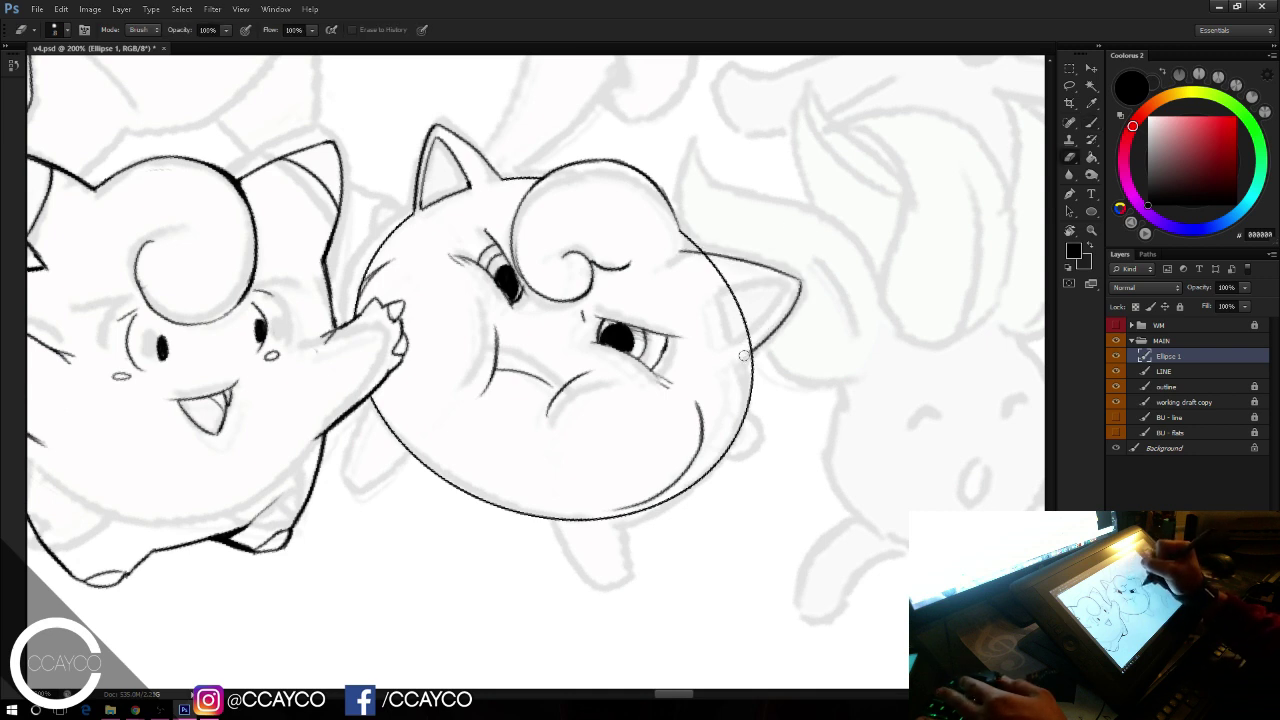
pyautogui.moveTo(682, 252)
pyautogui.mouseDown()
pyautogui.moveTo(723, 284)
pyautogui.moveTo(748, 342)
pyautogui.moveTo(729, 297)
pyautogui.mouseUp()
pyautogui.press('b')
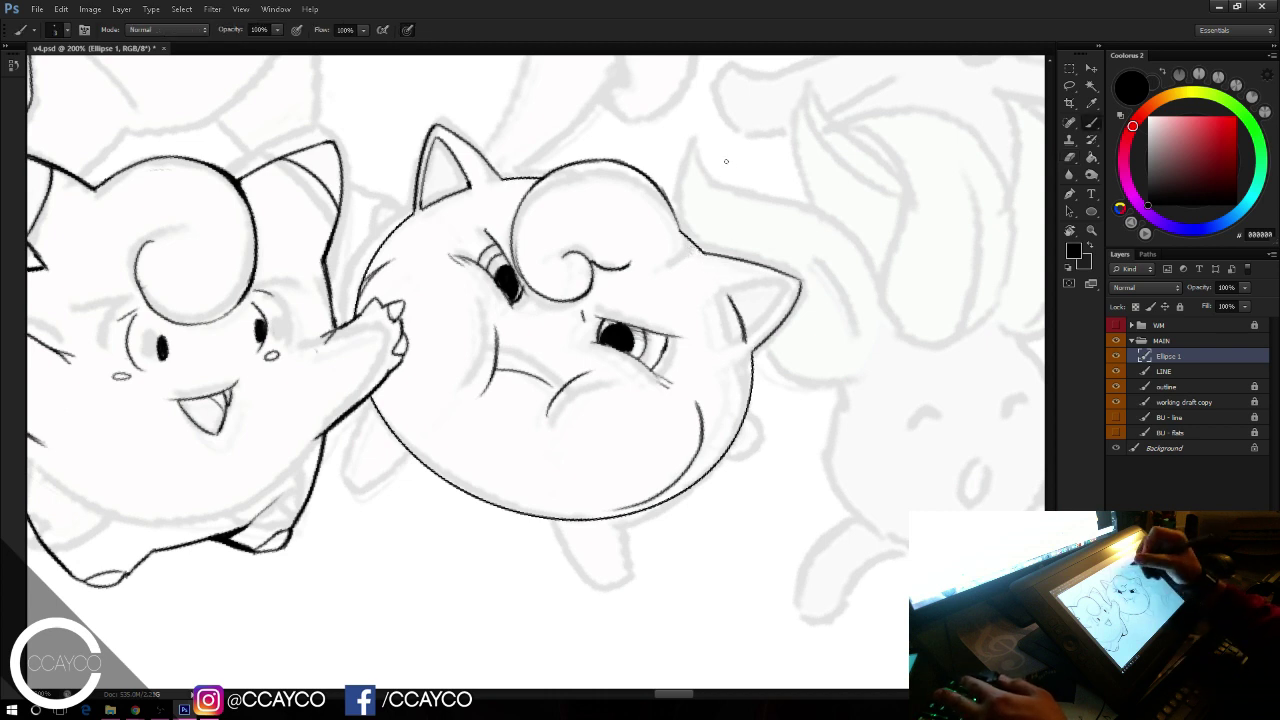
# Step: Ink the inner triangle inside that ear and thicken its lower edge and tip, redoing the strokes until they look clean
pyautogui.moveTo(745, 343)
pyautogui.mouseDown()
pyautogui.moveTo(730, 296)
pyautogui.moveTo(748, 345)
pyautogui.moveTo(791, 293)
pyautogui.mouseUp()
pyautogui.hotkey('ctrl', 'alt', 'z')
pyautogui.hotkey('ctrl', 'alt', 'z')
pyautogui.hotkey('ctrl', 'alt', 'z')
pyautogui.hotkey('ctrl', 'alt', 'z')
pyautogui.hotkey('ctrl', 'alt', 'z')
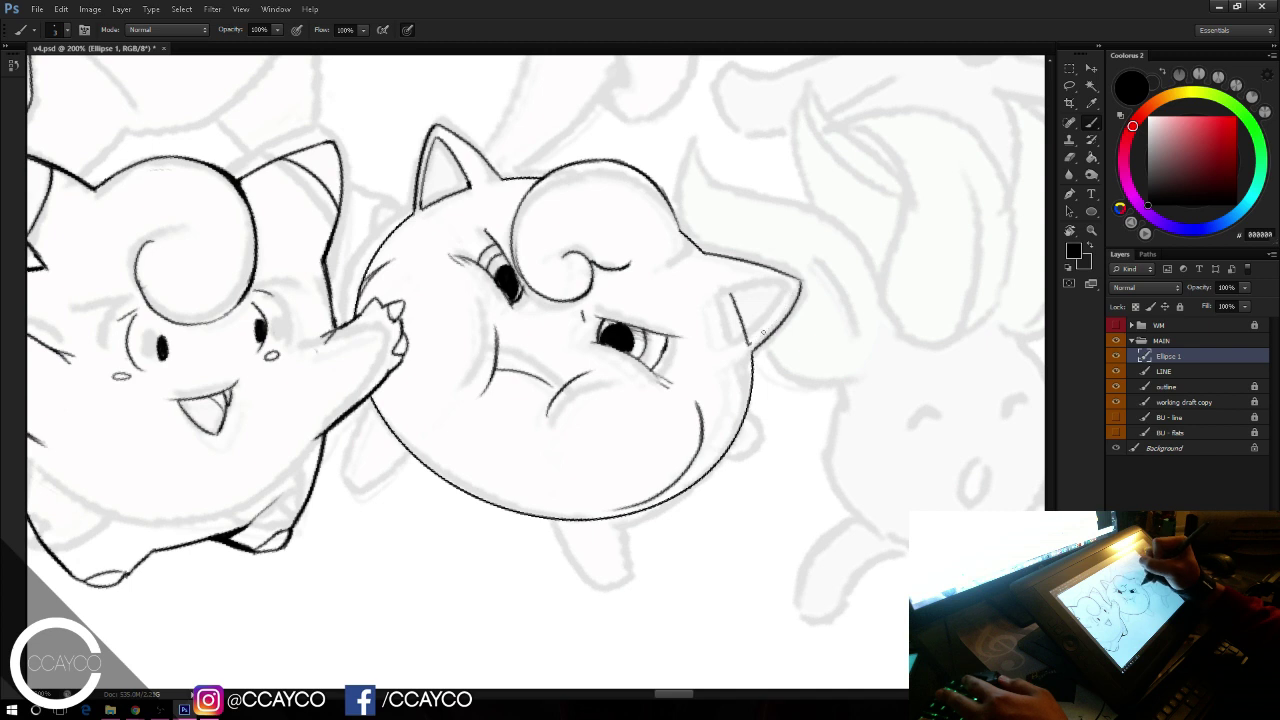
pyautogui.moveTo(752, 343)
pyautogui.mouseDown()
pyautogui.moveTo(793, 289)
pyautogui.moveTo(766, 328)
pyautogui.moveTo(779, 315)
pyautogui.mouseUp()
pyautogui.hotkey('ctrl', 'alt', 'z')
pyautogui.hotkey('ctrl', 'alt', 'z')
pyautogui.moveTo(795, 289)
pyautogui.mouseDown()
pyautogui.moveTo(771, 327)
pyautogui.moveTo(787, 286)
pyautogui.mouseUp()
pyautogui.hotkey('ctrl', 'alt', 'z')
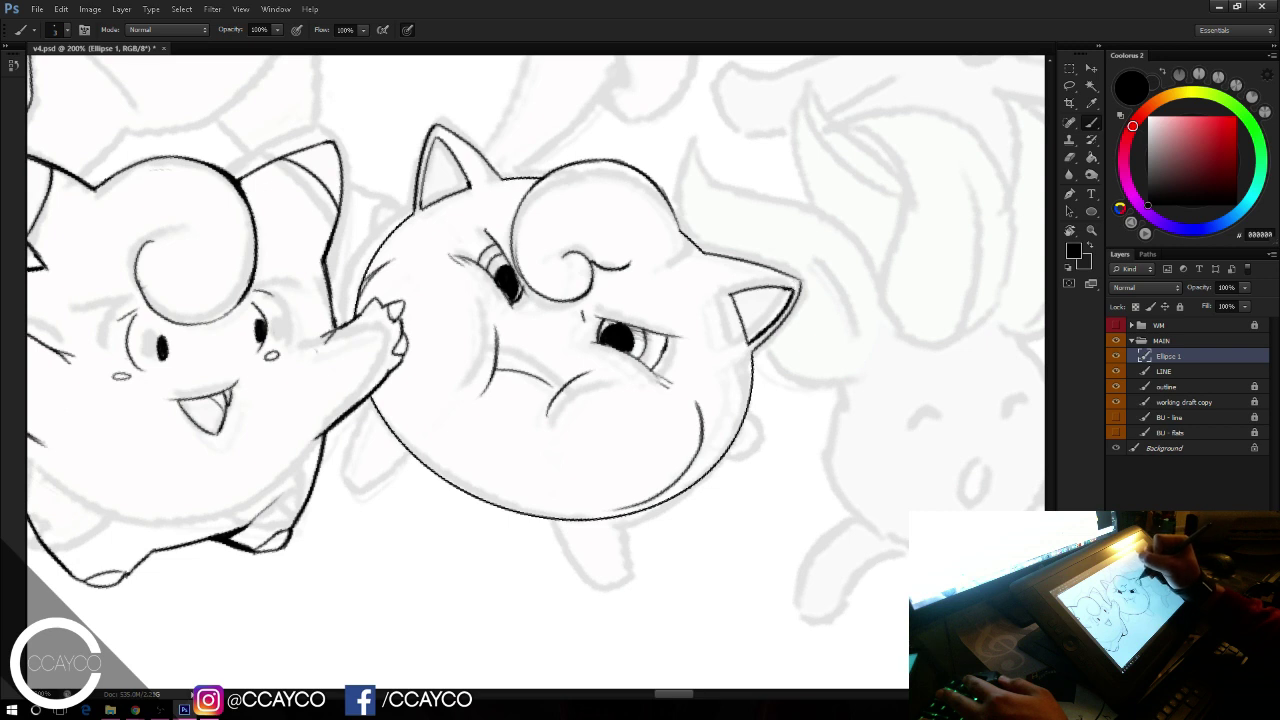
# Step: Save the file and merge the Ellipse 1 layer down into the LINE layer
pyautogui.hotkey('ctrl', 's')
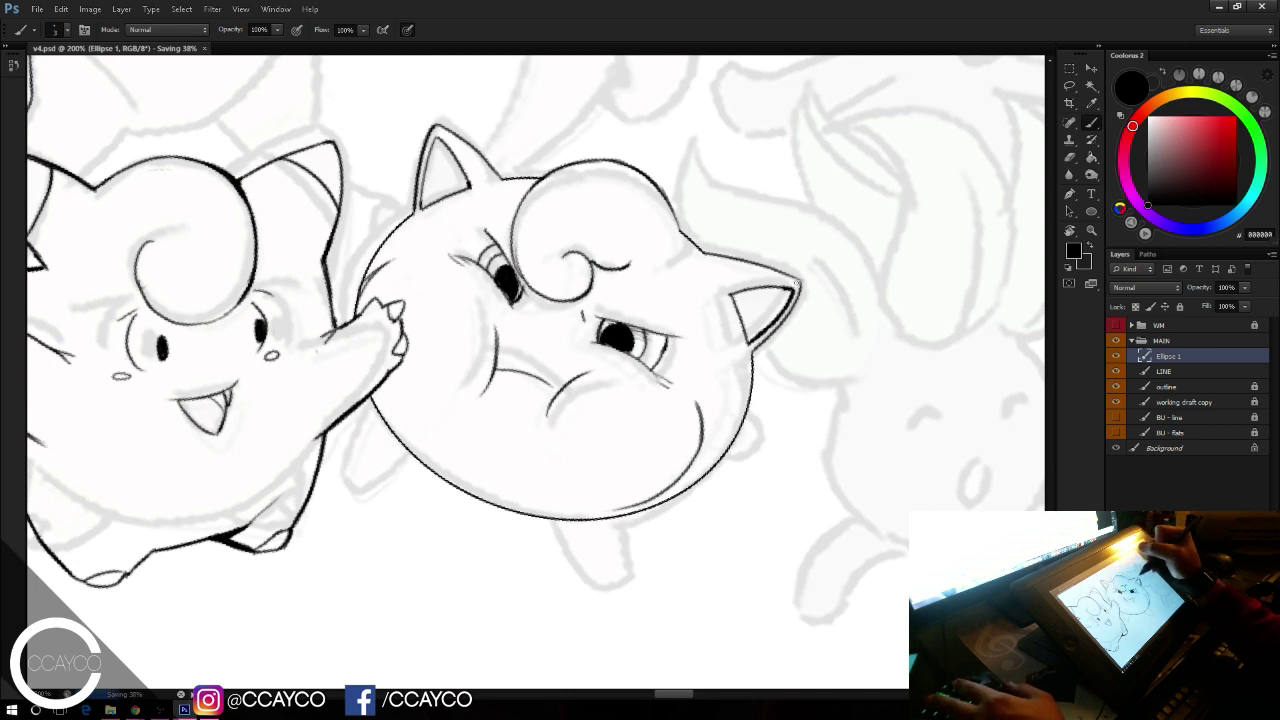
pyautogui.moveTo(822, 253); pyautogui.dragTo(851, 217)
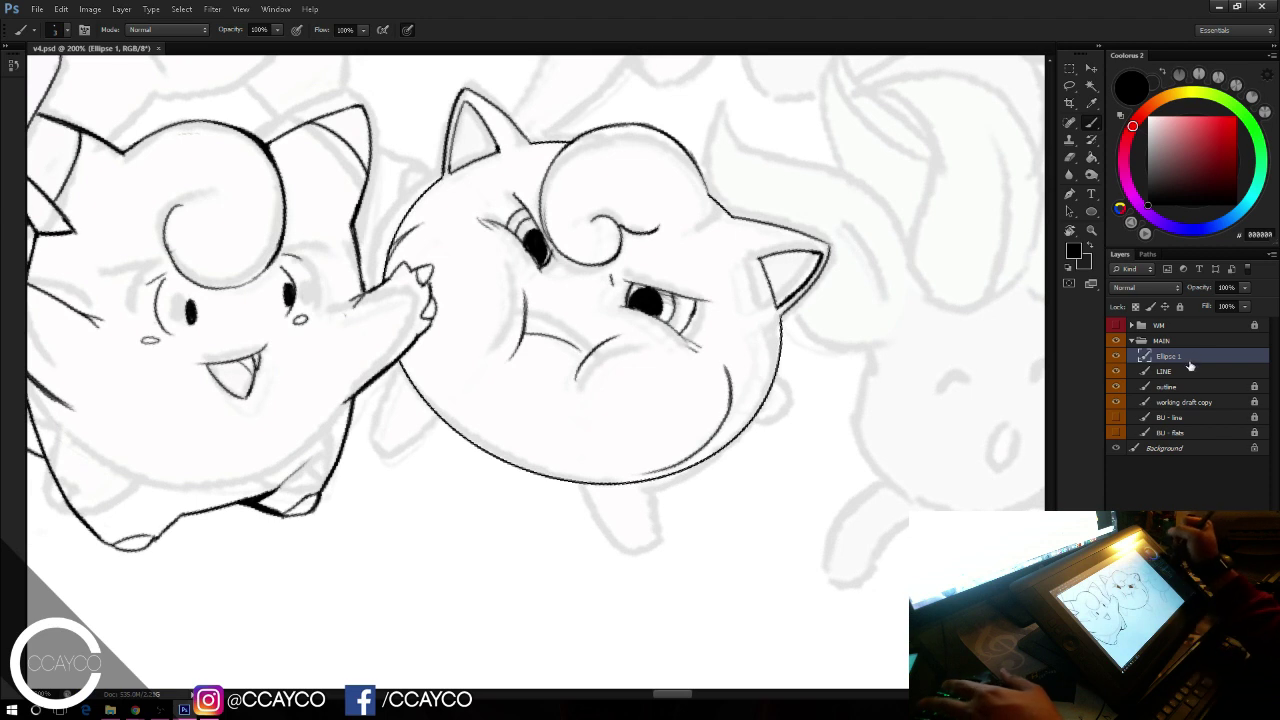
pyautogui.hotkey('ctrl', 'e')
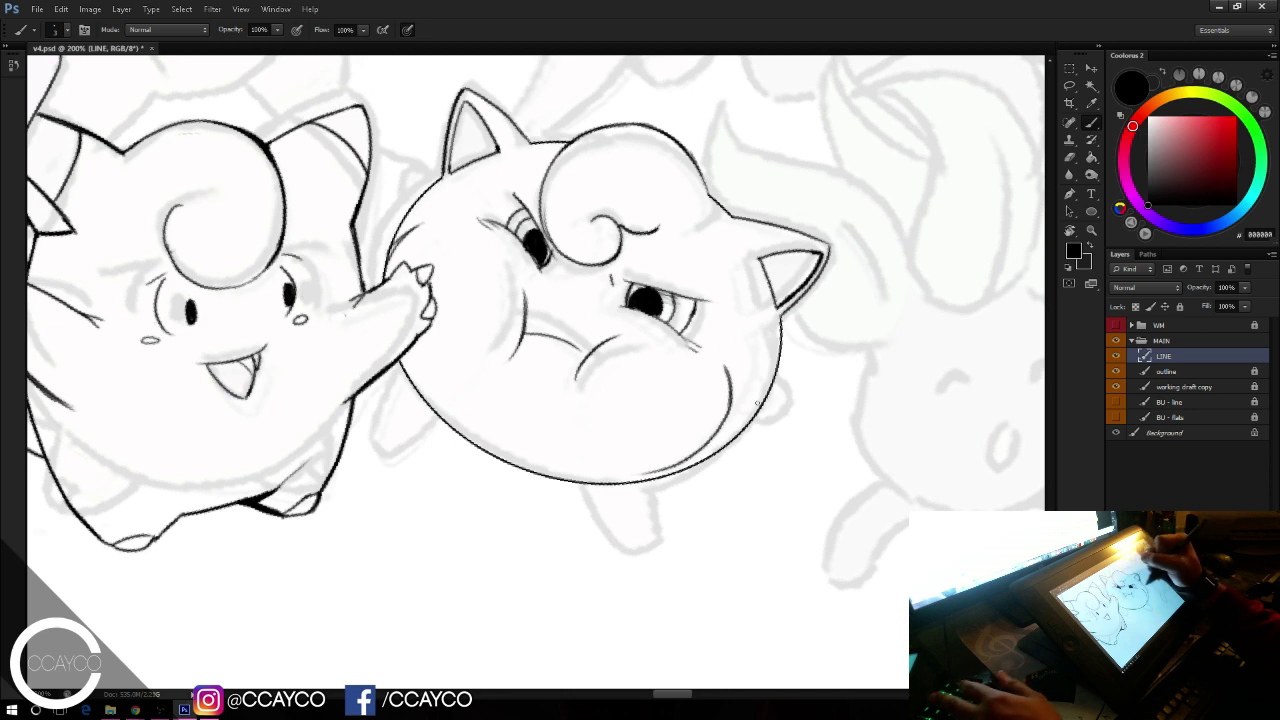
# Step: Ink the round creature's two small pointed hands on opposite sides of the body, erasing the body line where it crosses them
pyautogui.press('e')
pyautogui.moveTo(764, 383)
pyautogui.mouseDown()
pyautogui.moveTo(772, 402)
pyautogui.moveTo(785, 398)
pyautogui.moveTo(780, 382)
pyautogui.moveTo(755, 420)
pyautogui.mouseUp()
pyautogui.press('b')
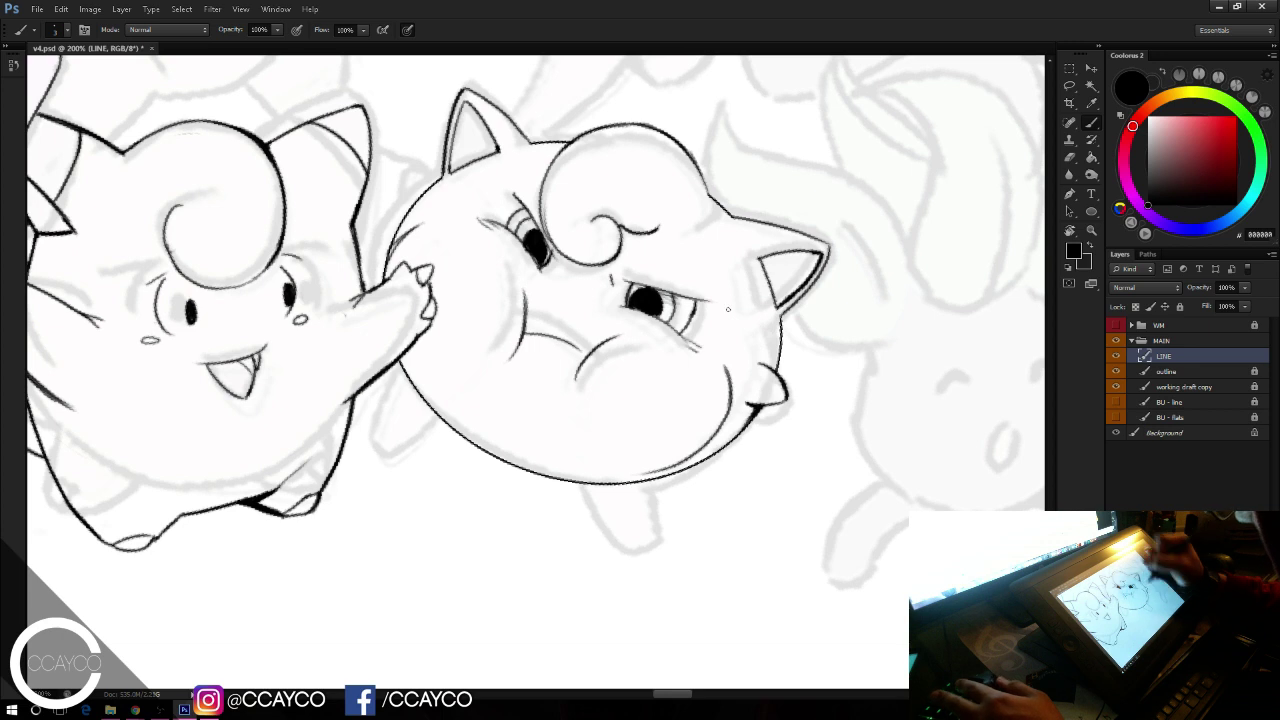
pyautogui.press('e')
pyautogui.press('b')
pyautogui.moveTo(396, 233)
pyautogui.mouseDown()
pyautogui.moveTo(373, 216)
pyautogui.moveTo(420, 197)
pyautogui.moveTo(385, 279)
pyautogui.mouseUp()
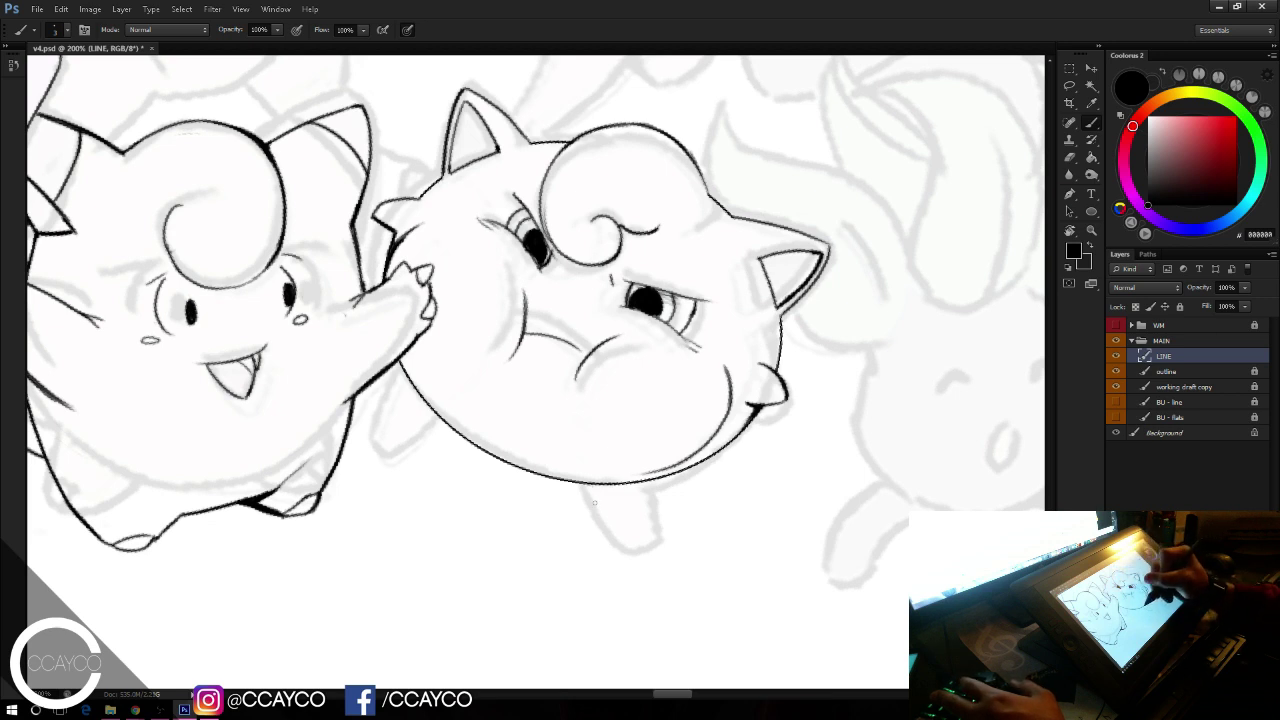
# Step: Ink both of the round creature's feet below the body, darken the junctions with the body line, and save the file
pyautogui.moveTo(589, 486); pyautogui.dragTo(644, 538)
pyautogui.moveTo(657, 480)
pyautogui.mouseDown()
pyautogui.moveTo(641, 539)
pyautogui.moveTo(655, 521)
pyautogui.mouseUp()
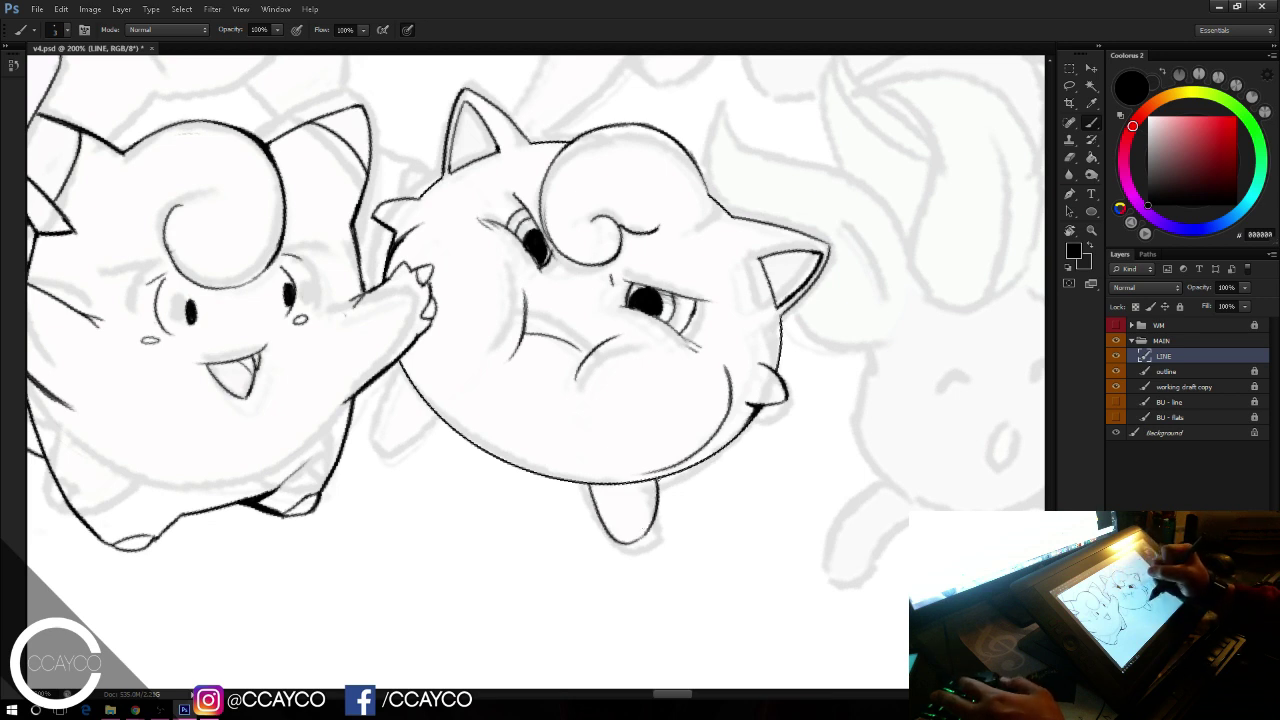
pyautogui.moveTo(402, 369)
pyautogui.mouseDown()
pyautogui.moveTo(383, 450)
pyautogui.moveTo(440, 418)
pyautogui.mouseUp()
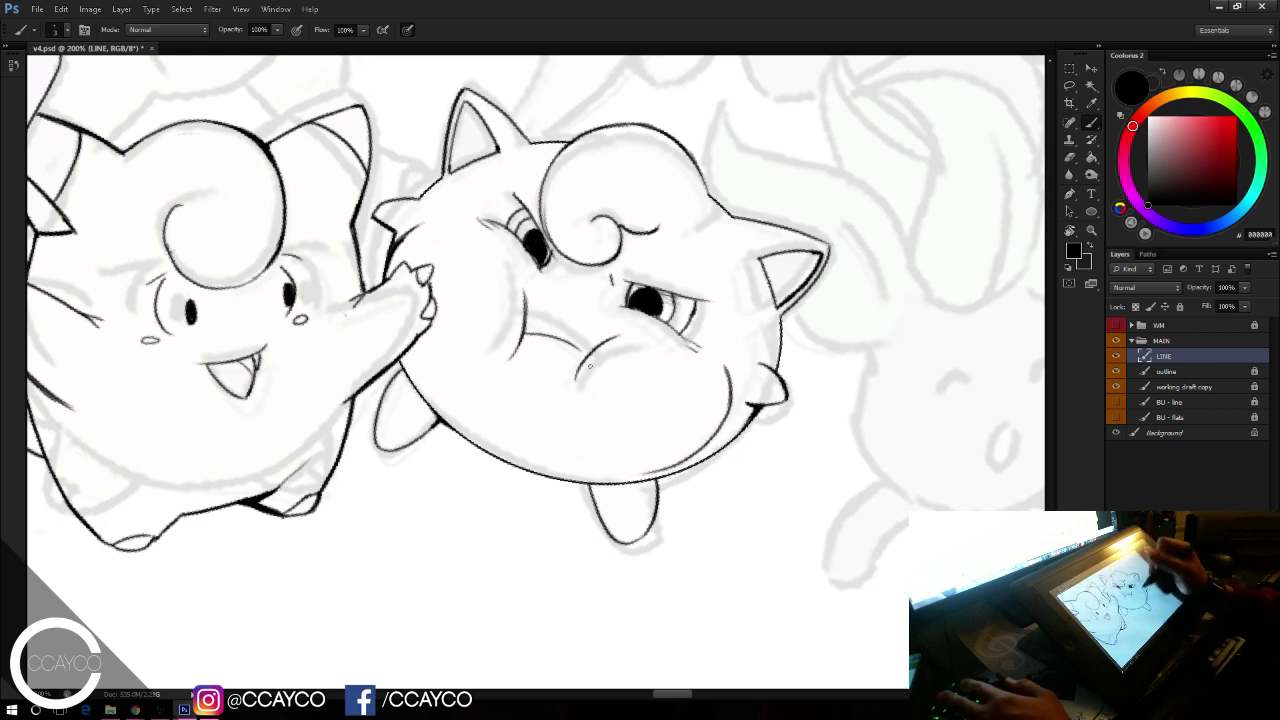
pyautogui.moveTo(590, 484); pyautogui.dragTo(600, 494)
pyautogui.press('e')
pyautogui.press('b')
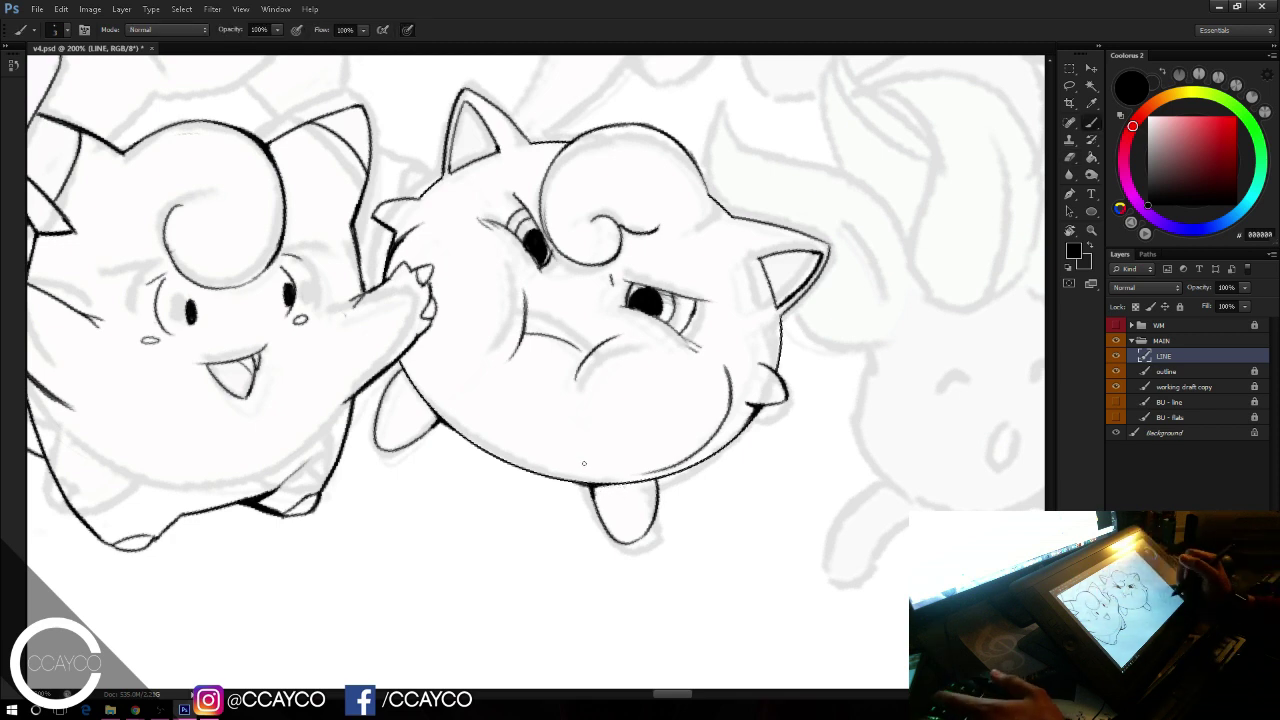
pyautogui.hotkey('ctrl', 's')
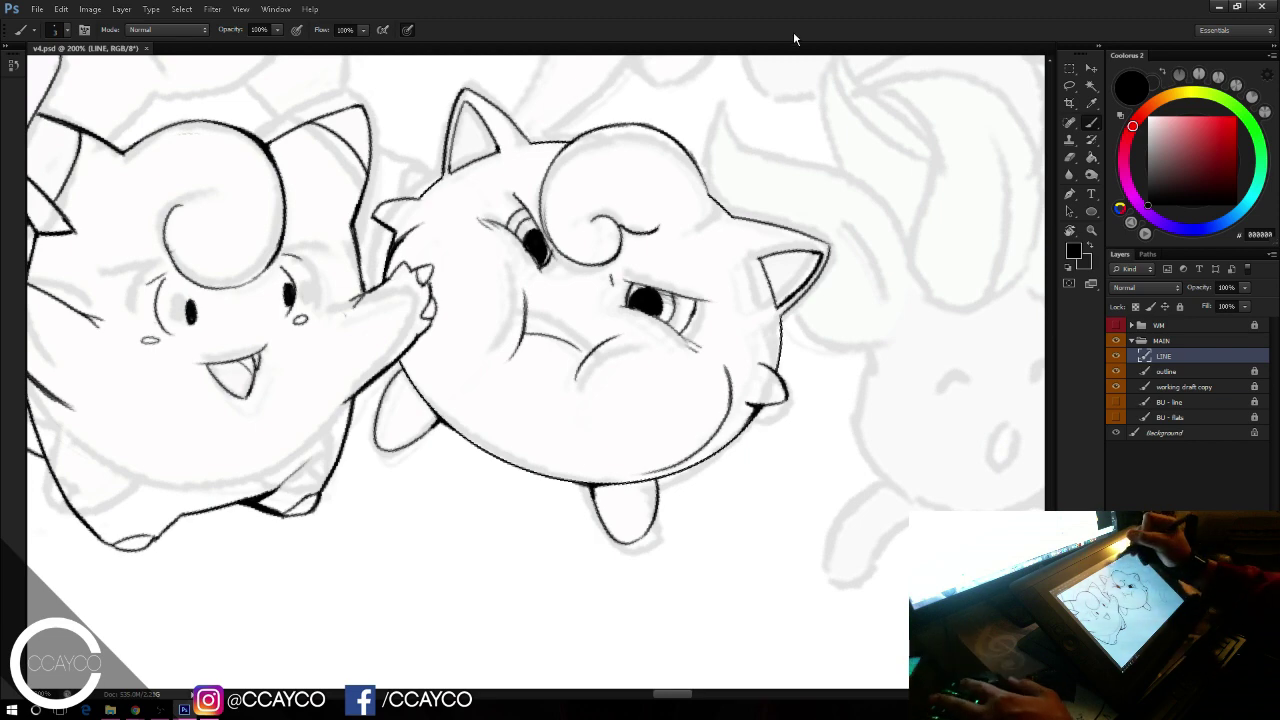
# Step: Ink the eyes, worried brow lines and wide smile of the undrawn curly-haired creature beside the horned one
pyautogui.moveTo(884, 406)
pyautogui.mouseDown()
pyautogui.moveTo(871, 440)
pyautogui.moveTo(761, 544)
pyautogui.mouseUp()
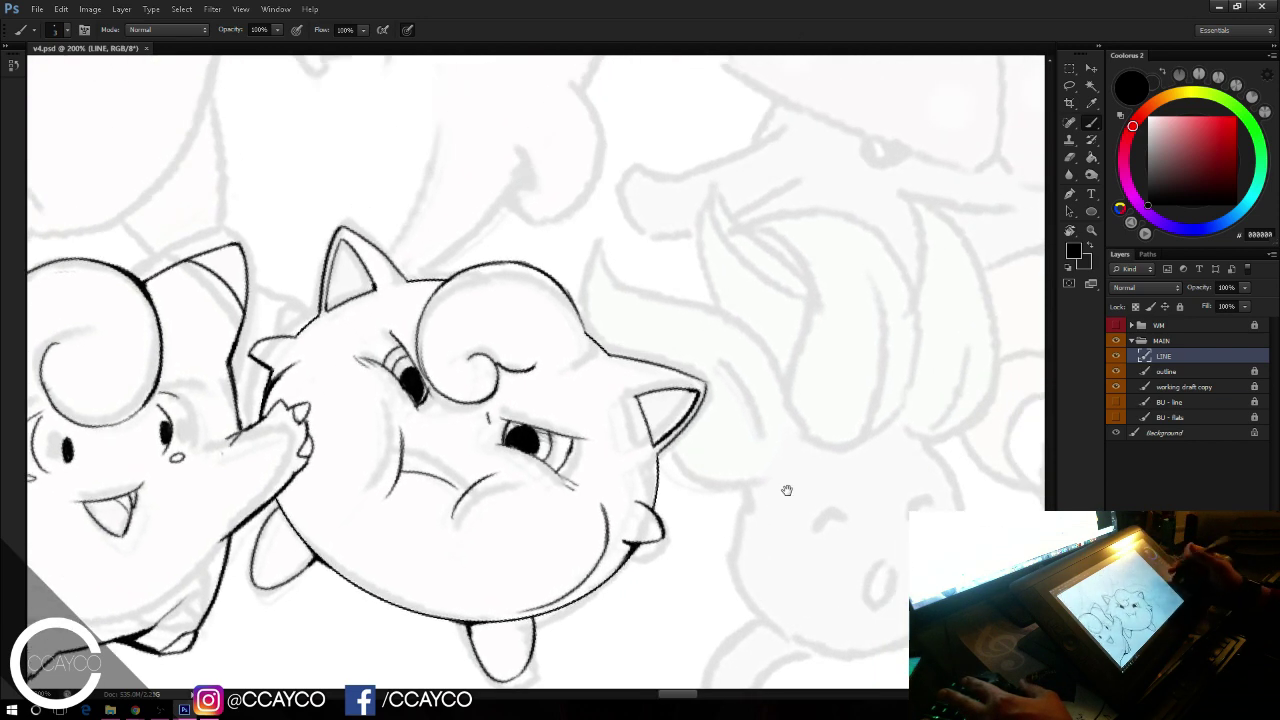
pyautogui.moveTo(457, 142)
pyautogui.mouseDown()
pyautogui.moveTo(734, 357)
pyautogui.moveTo(886, 506)
pyautogui.moveTo(890, 531)
pyautogui.mouseUp()
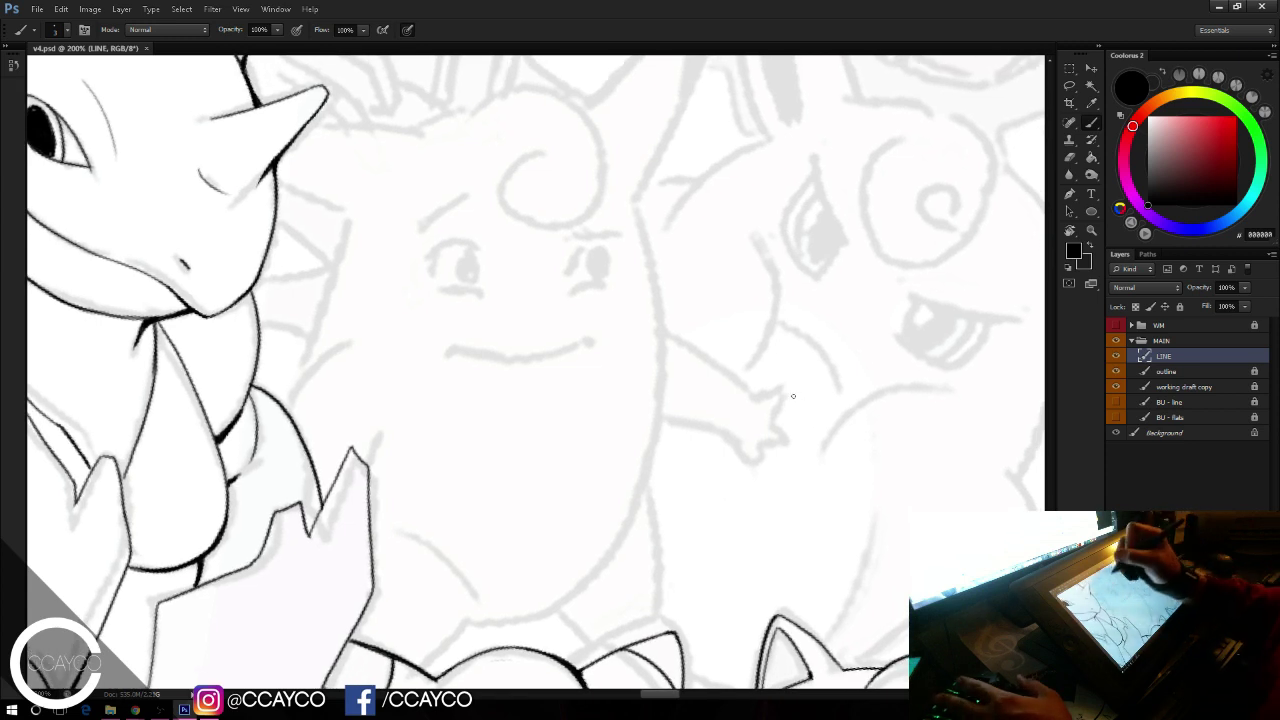
pyautogui.moveTo(427, 222); pyautogui.dragTo(459, 197)
pyautogui.hotkey('ctrl', 'z')
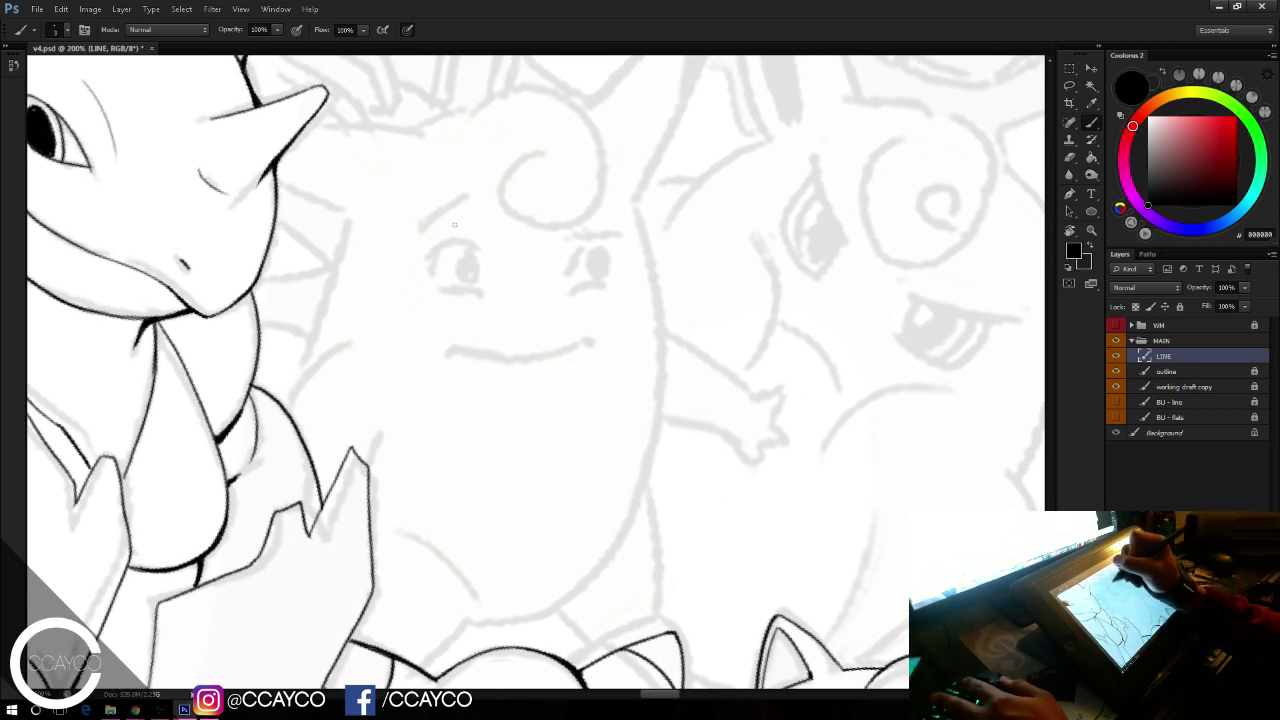
pyautogui.moveTo(432, 256)
pyautogui.mouseDown()
pyautogui.moveTo(479, 223)
pyautogui.moveTo(465, 288)
pyautogui.moveTo(481, 256)
pyautogui.mouseUp()
pyautogui.hotkey('ctrl', 'z')
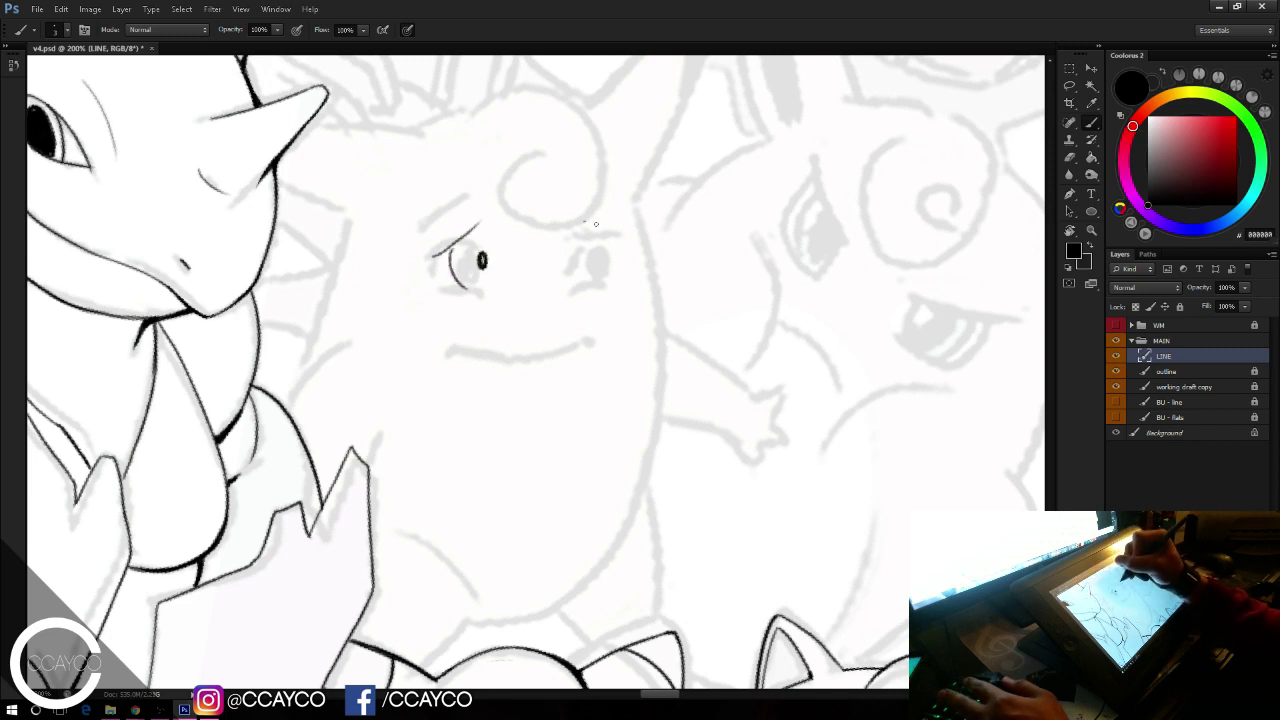
pyautogui.moveTo(604, 250)
pyautogui.mouseDown()
pyautogui.moveTo(592, 262)
pyautogui.moveTo(597, 248)
pyautogui.mouseUp()
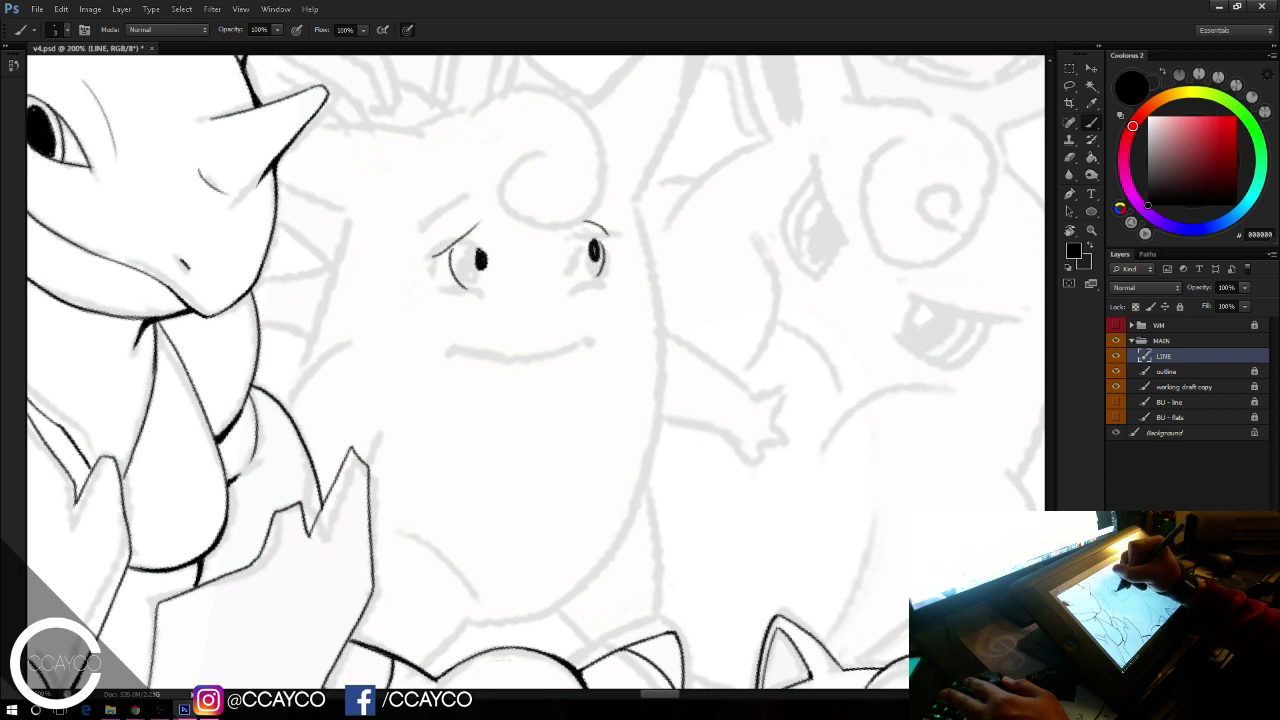
pyautogui.moveTo(450, 346); pyautogui.dragTo(525, 352)
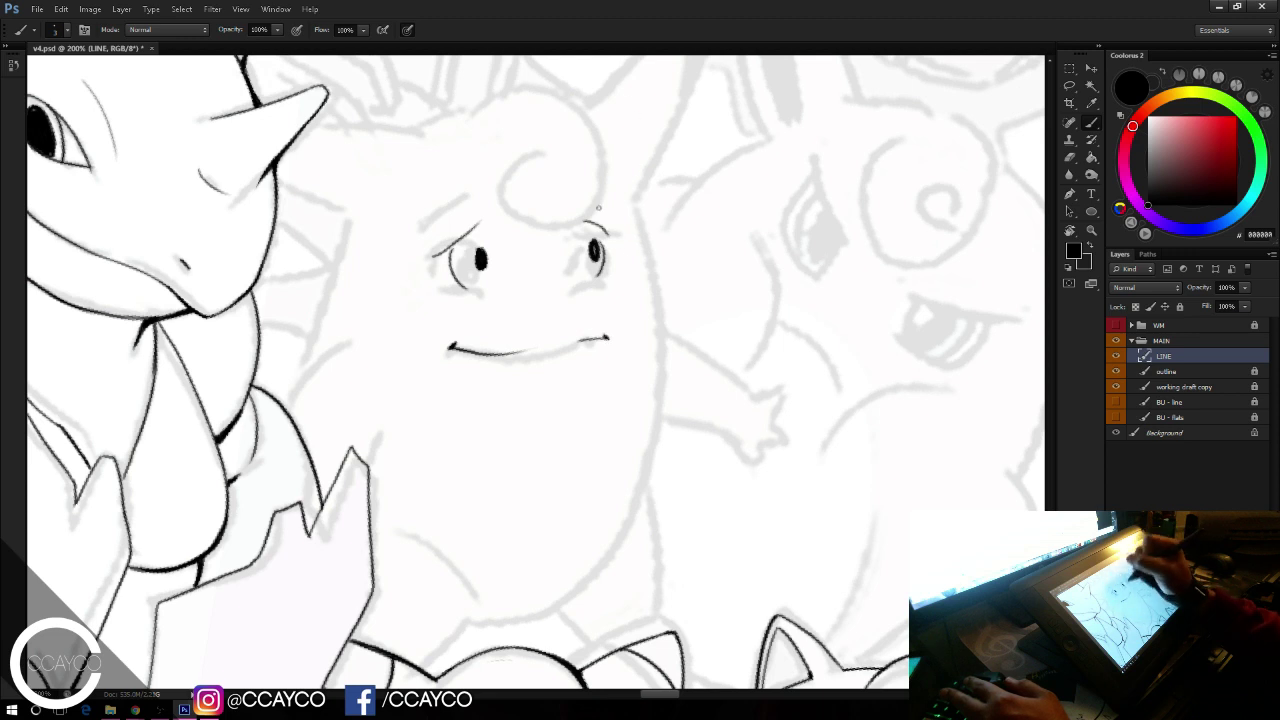
# Step: Ink the spiral forehead curl above the creature's eyes, redoing strokes and erasing the excess thickness along its outer edge
pyautogui.moveTo(485, 104); pyautogui.dragTo(570, 94)
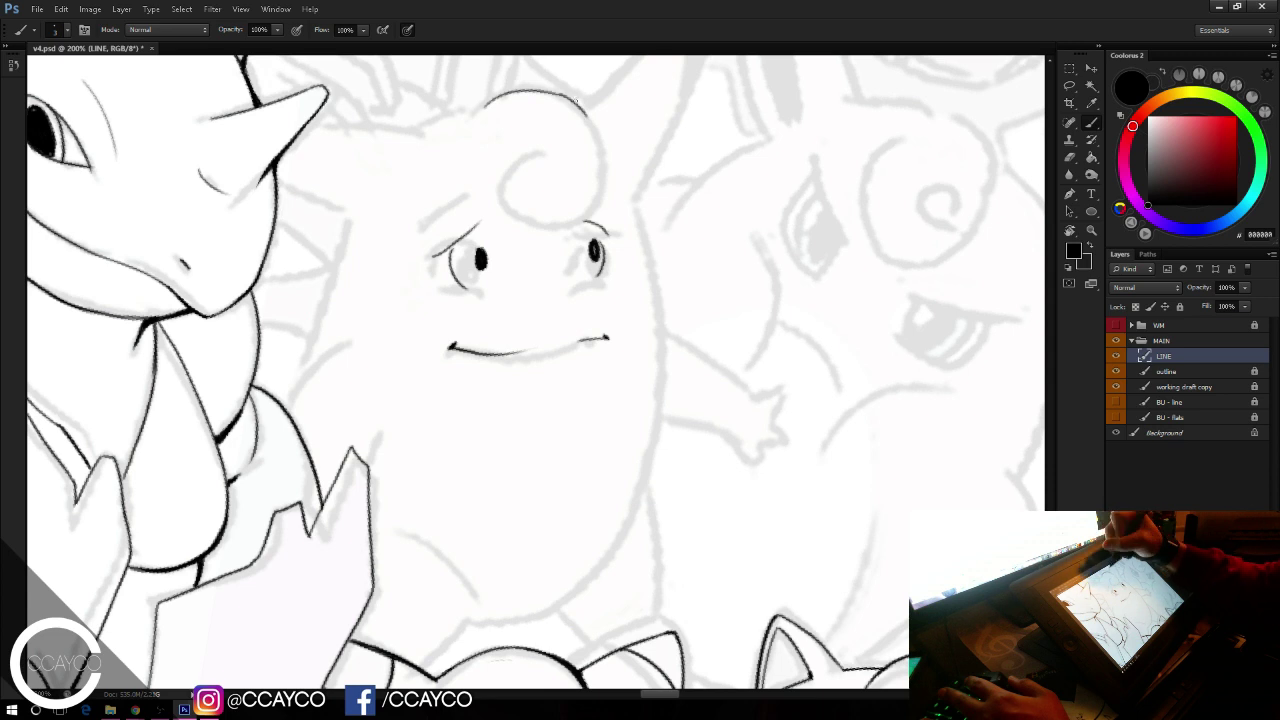
pyautogui.hotkey('ctrl', 'z')
pyautogui.moveTo(556, 93)
pyautogui.mouseDown()
pyautogui.moveTo(604, 134)
pyautogui.moveTo(606, 194)
pyautogui.mouseUp()
pyautogui.hotkey('ctrl', 'z')
pyautogui.hotkey('ctrl', 'z')
pyautogui.hotkey('ctrl', 'z')
pyautogui.moveTo(533, 159)
pyautogui.mouseDown()
pyautogui.moveTo(590, 207)
pyautogui.moveTo(514, 196)
pyautogui.moveTo(580, 219)
pyautogui.moveTo(606, 150)
pyautogui.mouseUp()
pyautogui.hotkey('ctrl', 'z')
pyautogui.hotkey('ctrl', 'z')
pyautogui.moveTo(581, 217)
pyautogui.mouseDown()
pyautogui.moveTo(604, 181)
pyautogui.moveTo(598, 197)
pyautogui.moveTo(604, 138)
pyautogui.mouseUp()
pyautogui.hotkey('ctrl', 'z')
pyautogui.press('e')
pyautogui.moveTo(609, 197); pyautogui.dragTo(609, 146)
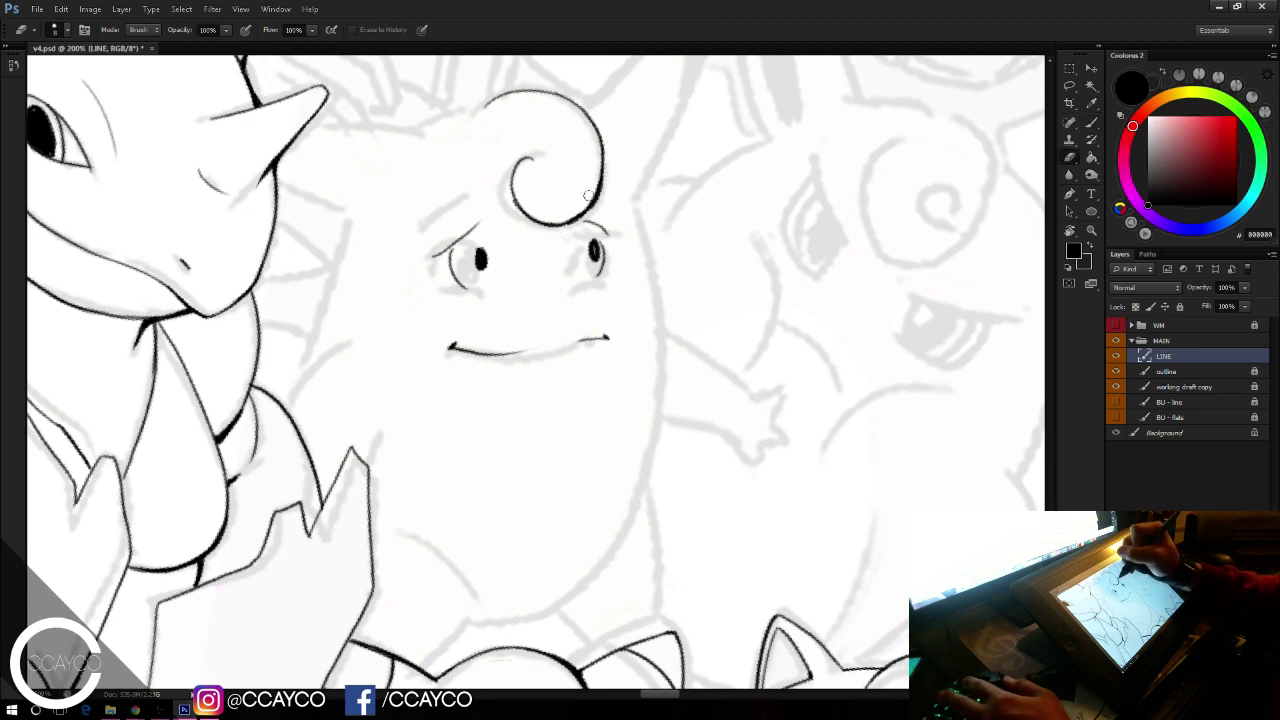
pyautogui.press('b')
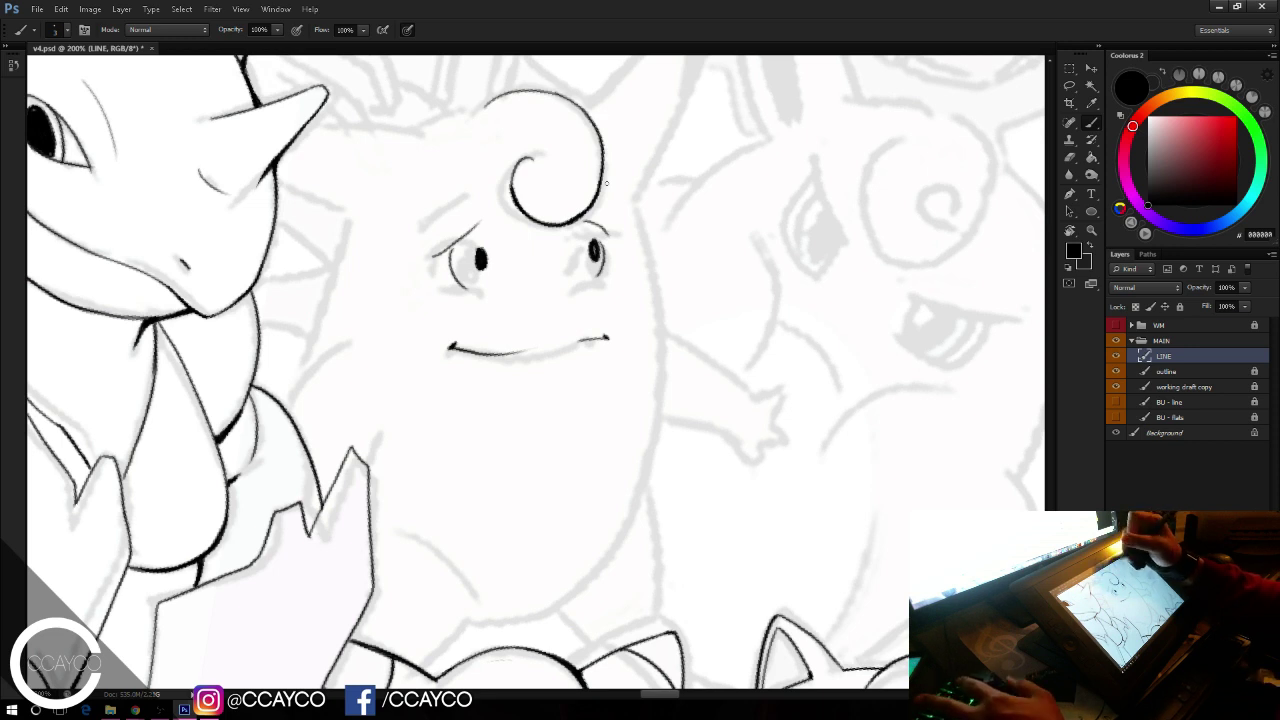
# Step: Ink the creature's raised arm lines behind the claws and the side of its body from the arm up to the ear base
pyautogui.moveTo(740, 194); pyautogui.dragTo(770, 214)
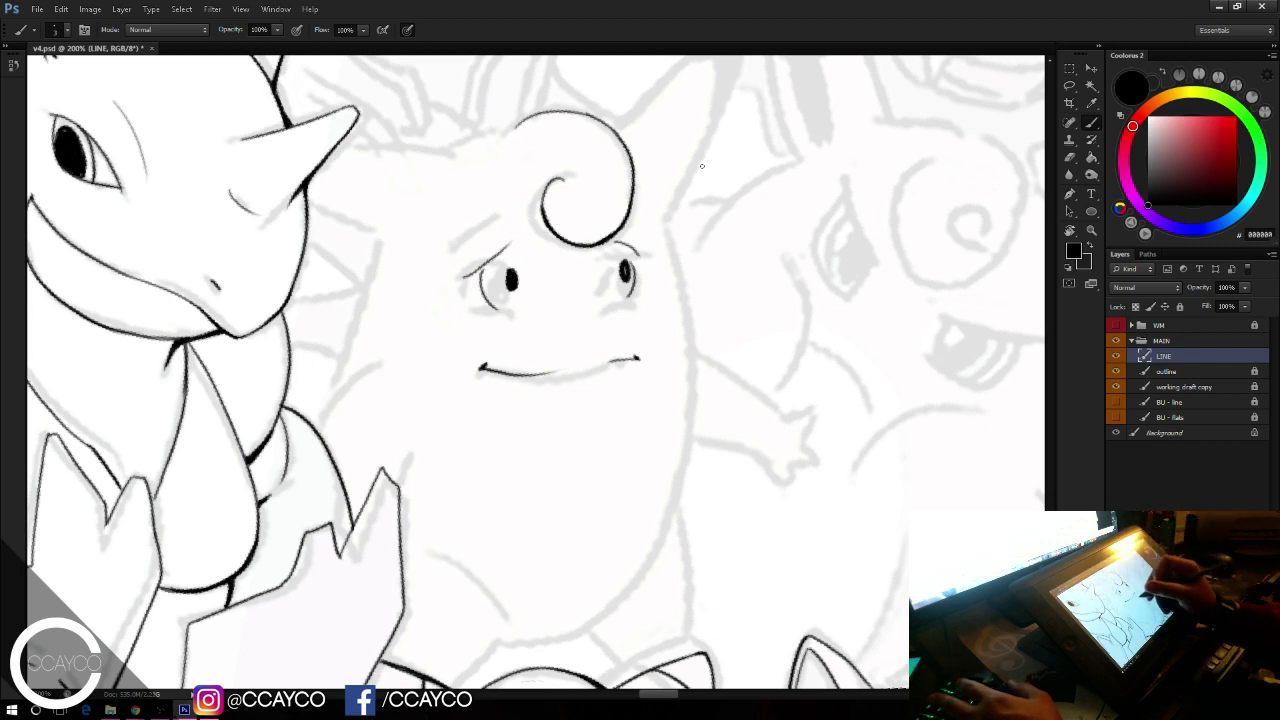
pyautogui.moveTo(312, 422); pyautogui.dragTo(382, 363)
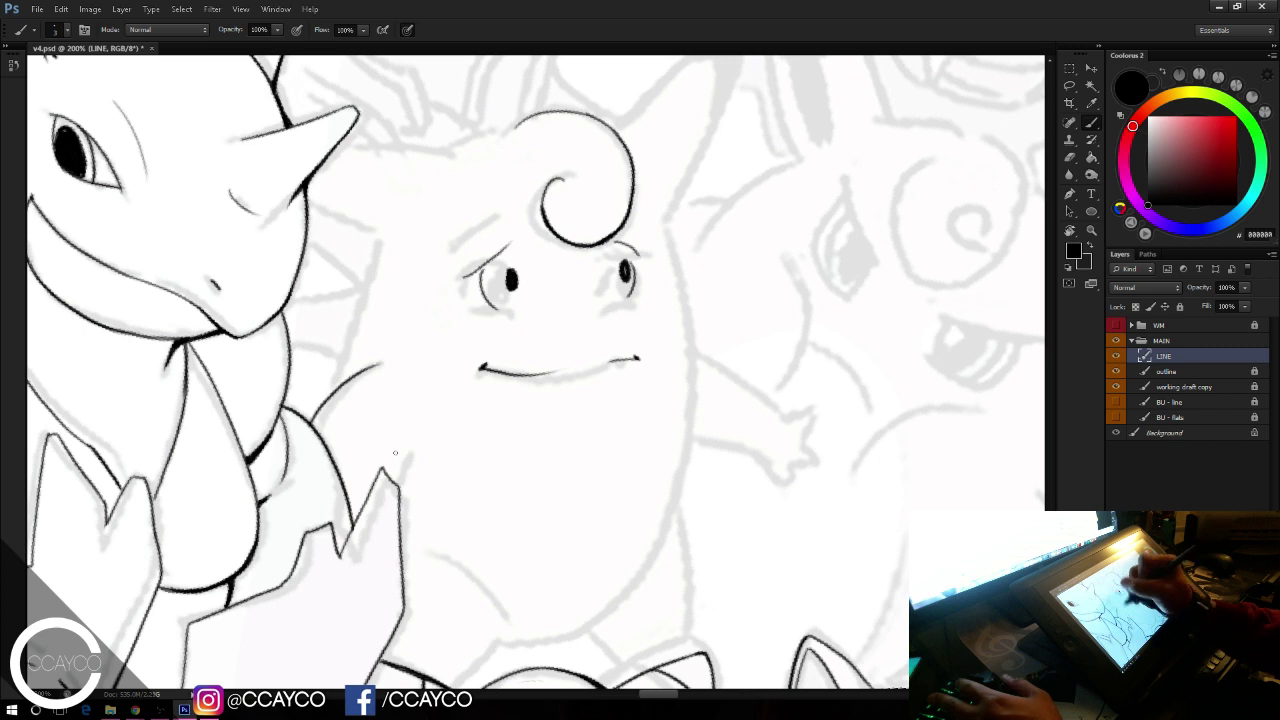
pyautogui.moveTo(390, 476)
pyautogui.mouseDown()
pyautogui.moveTo(416, 456)
pyautogui.moveTo(405, 466)
pyautogui.mouseUp()
pyautogui.hotkey('ctrl', 'z')
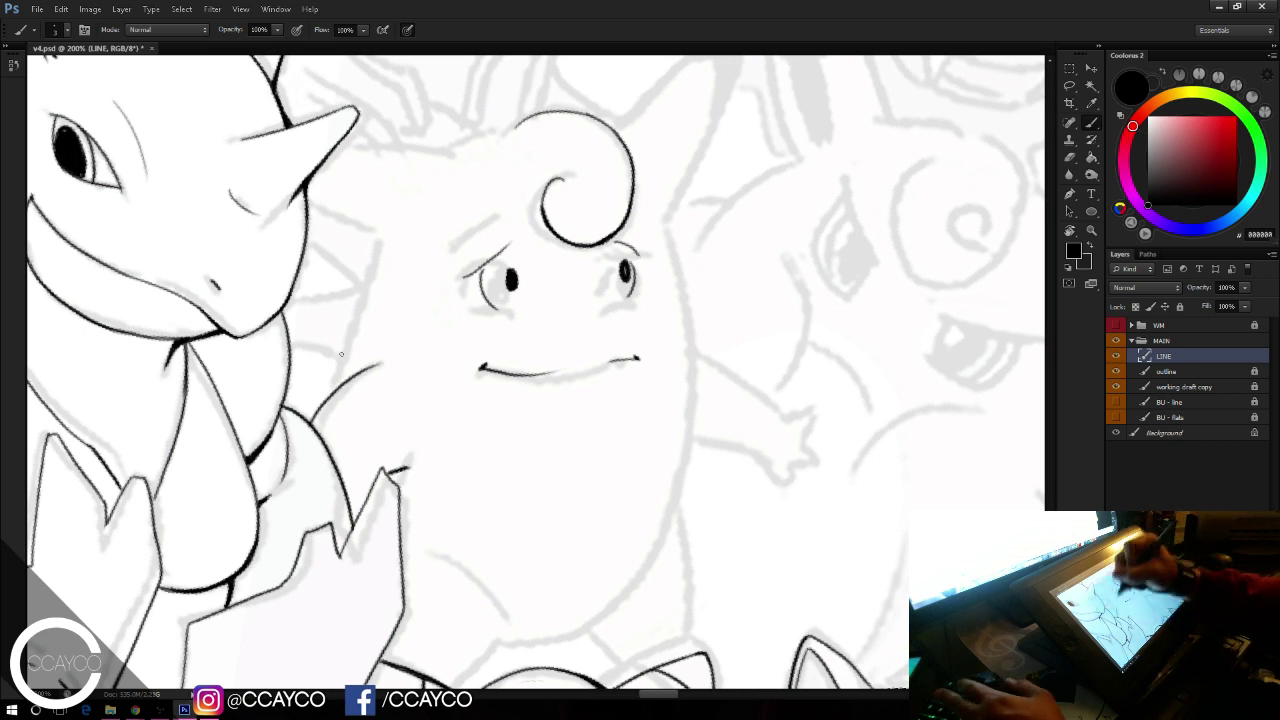
pyautogui.moveTo(341, 383); pyautogui.dragTo(382, 240)
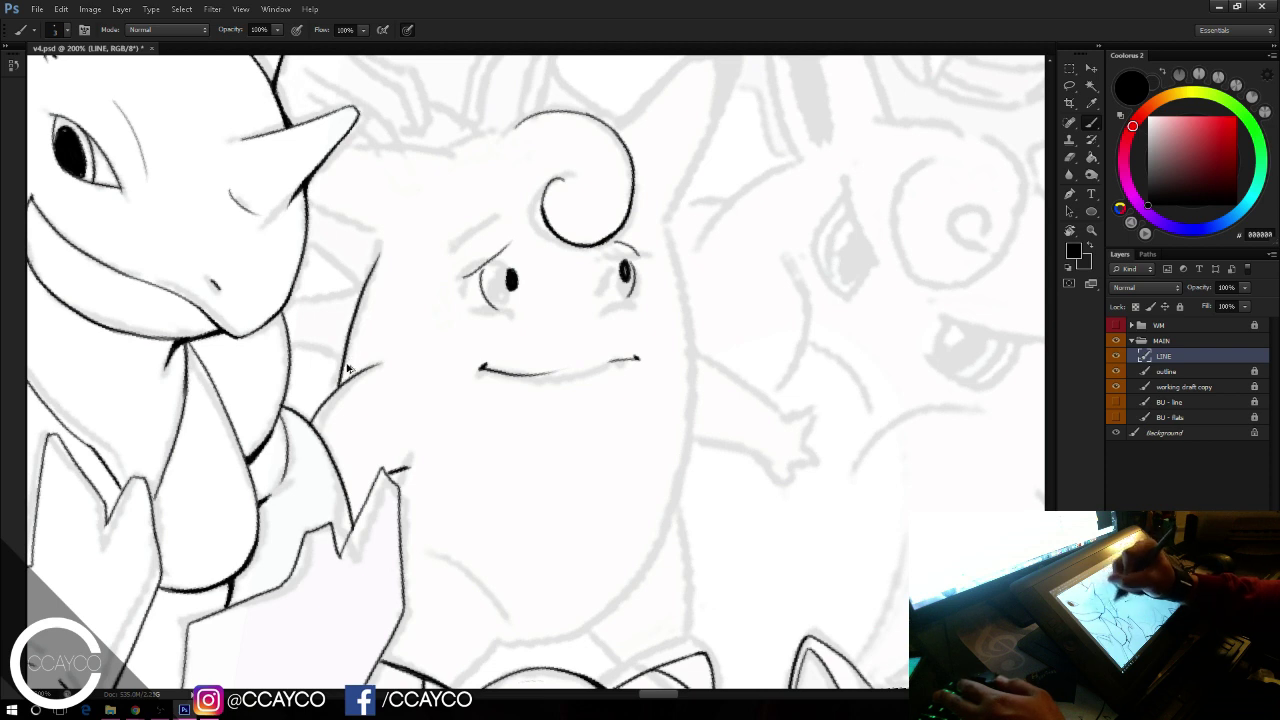
pyautogui.hotkey('ctrl', 'z')
pyautogui.moveTo(342, 384); pyautogui.dragTo(364, 272)
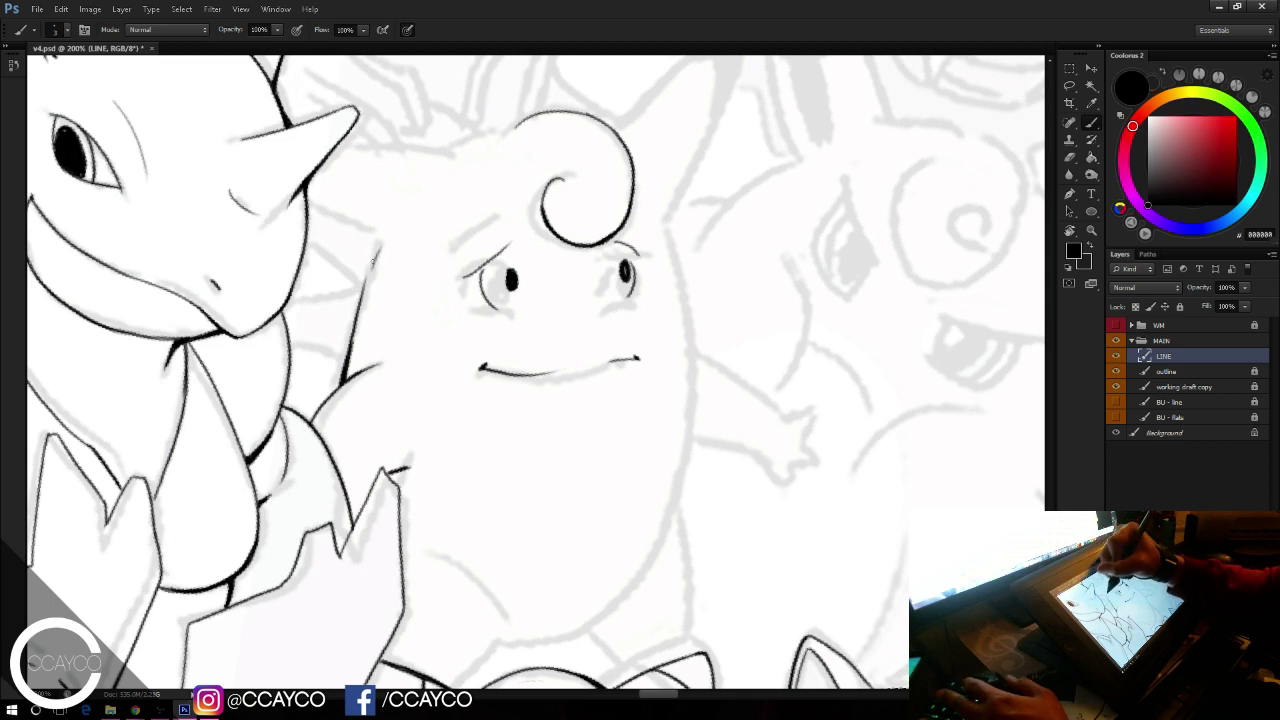
pyautogui.moveTo(363, 300); pyautogui.dragTo(380, 247)
pyautogui.hotkey('ctrl', 'z')
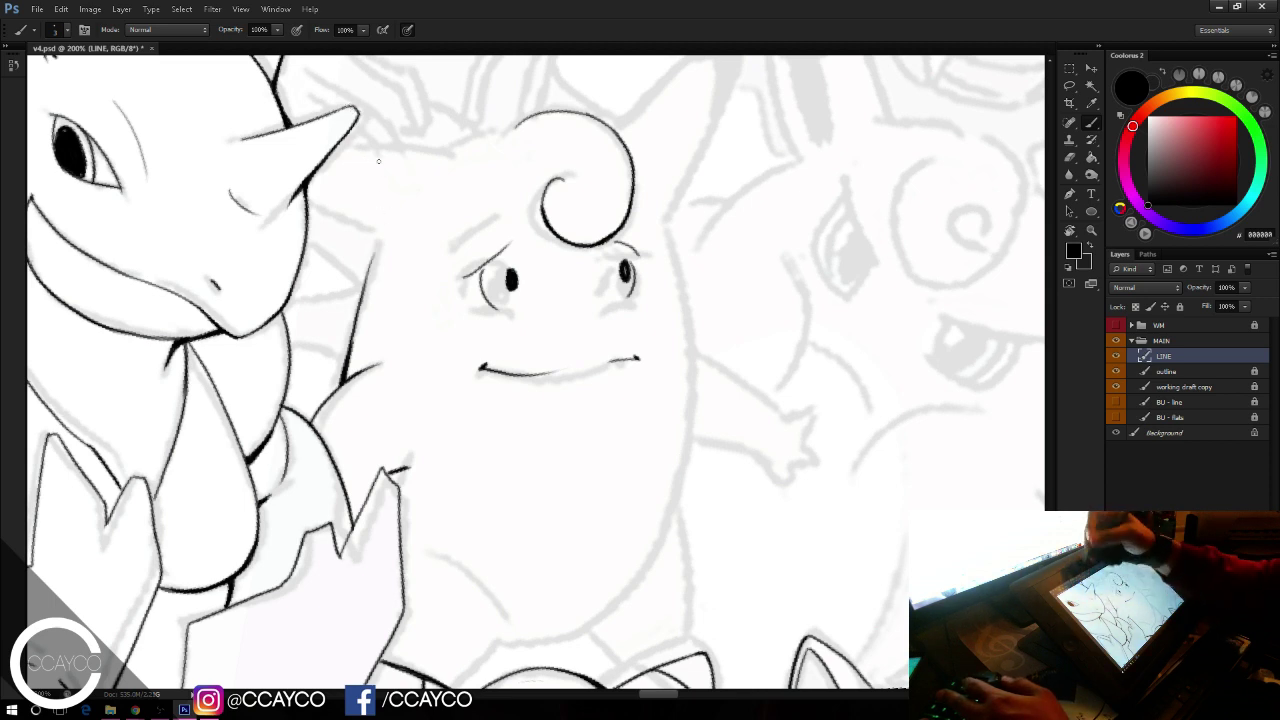
# Step: Ink the upper and lower edges of the ear behind the horn and join the head line to the forehead curl
pyautogui.moveTo(309, 208)
pyautogui.mouseDown()
pyautogui.moveTo(372, 239)
pyautogui.moveTo(375, 283)
pyautogui.mouseUp()
pyautogui.moveTo(373, 236); pyautogui.dragTo(367, 282)
pyautogui.moveTo(648, 354); pyautogui.dragTo(638, 410)
pyautogui.moveTo(330, 203); pyautogui.dragTo(454, 213)
pyautogui.hotkey('ctrl', 'z')
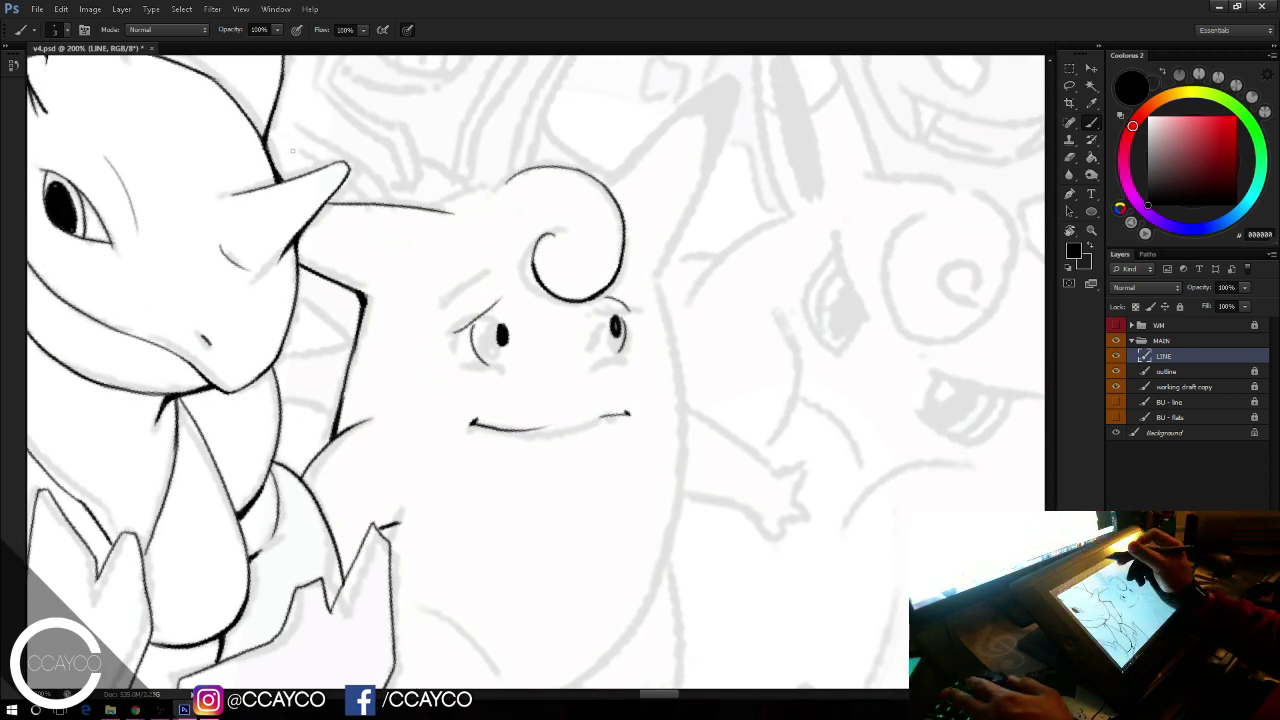
pyautogui.moveTo(453, 212); pyautogui.dragTo(545, 166)
pyautogui.press('e')
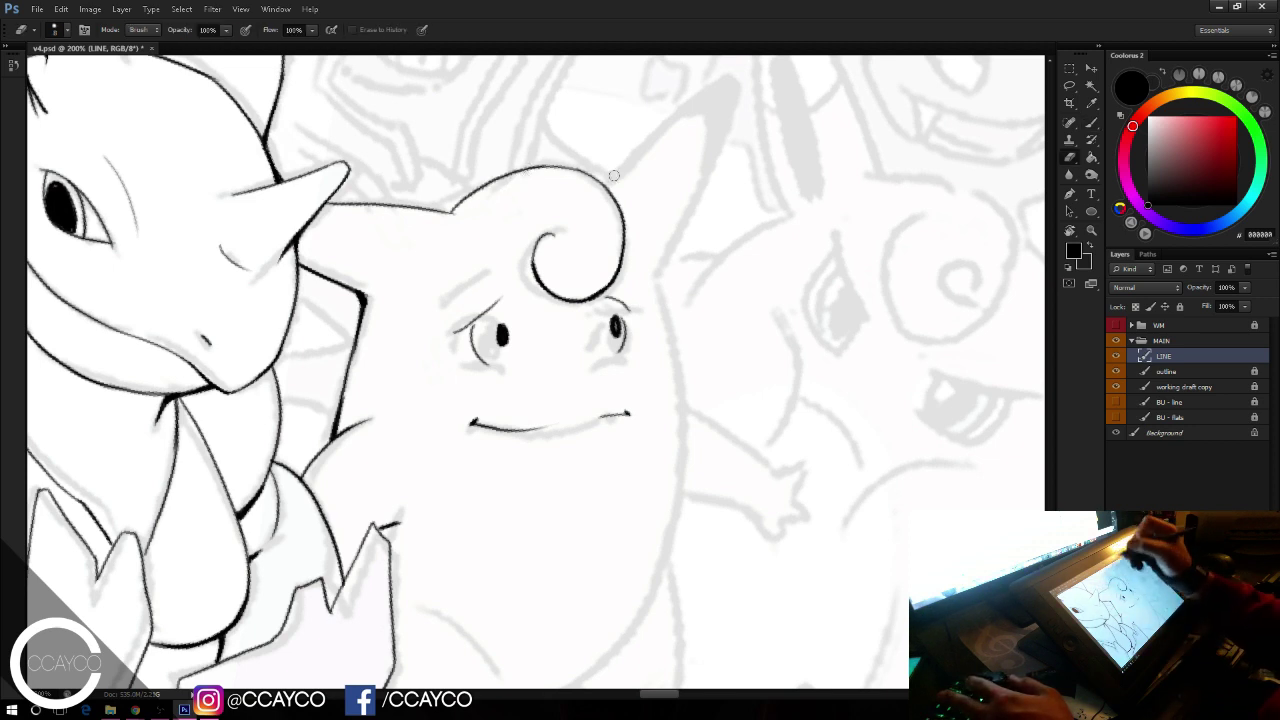
# Step: Ink the long pointed ear on the other side of the curl, including the inner line marking its dark tip
pyautogui.press('b')
pyautogui.moveTo(607, 186)
pyautogui.mouseDown()
pyautogui.moveTo(743, 75)
pyautogui.moveTo(664, 282)
pyautogui.moveTo(688, 234)
pyautogui.mouseUp()
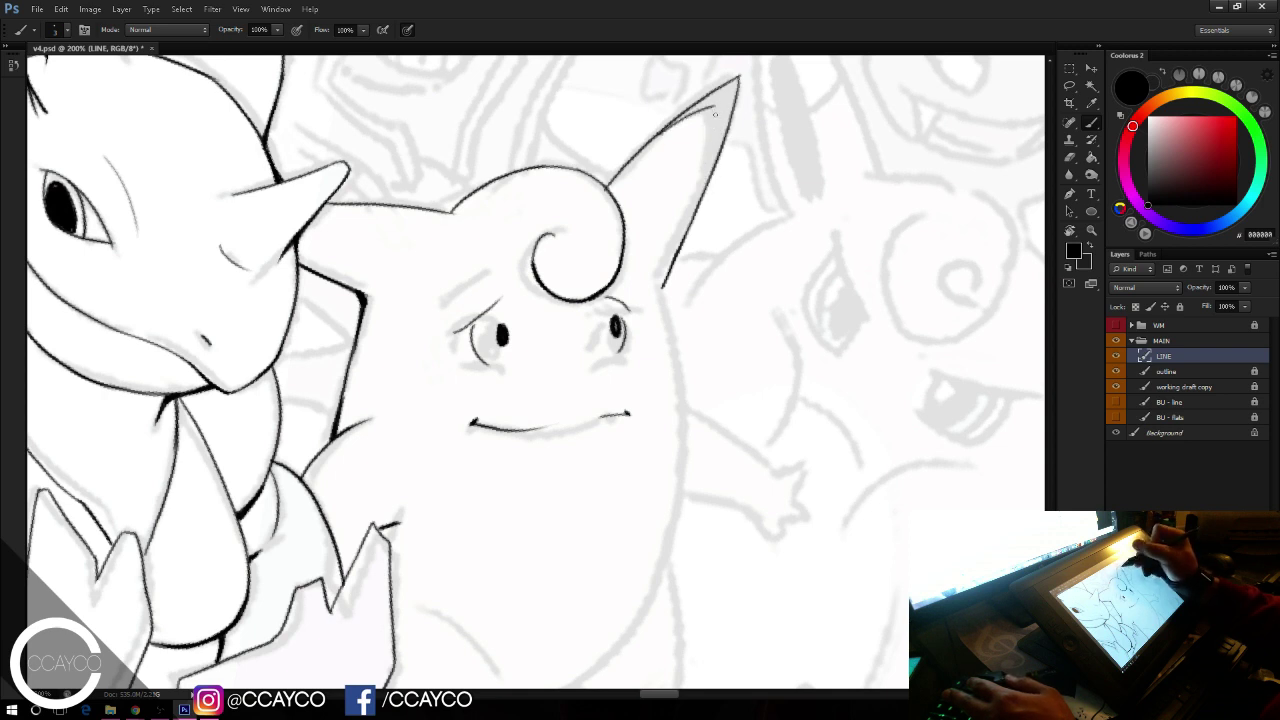
pyautogui.moveTo(715, 106); pyautogui.dragTo(704, 182)
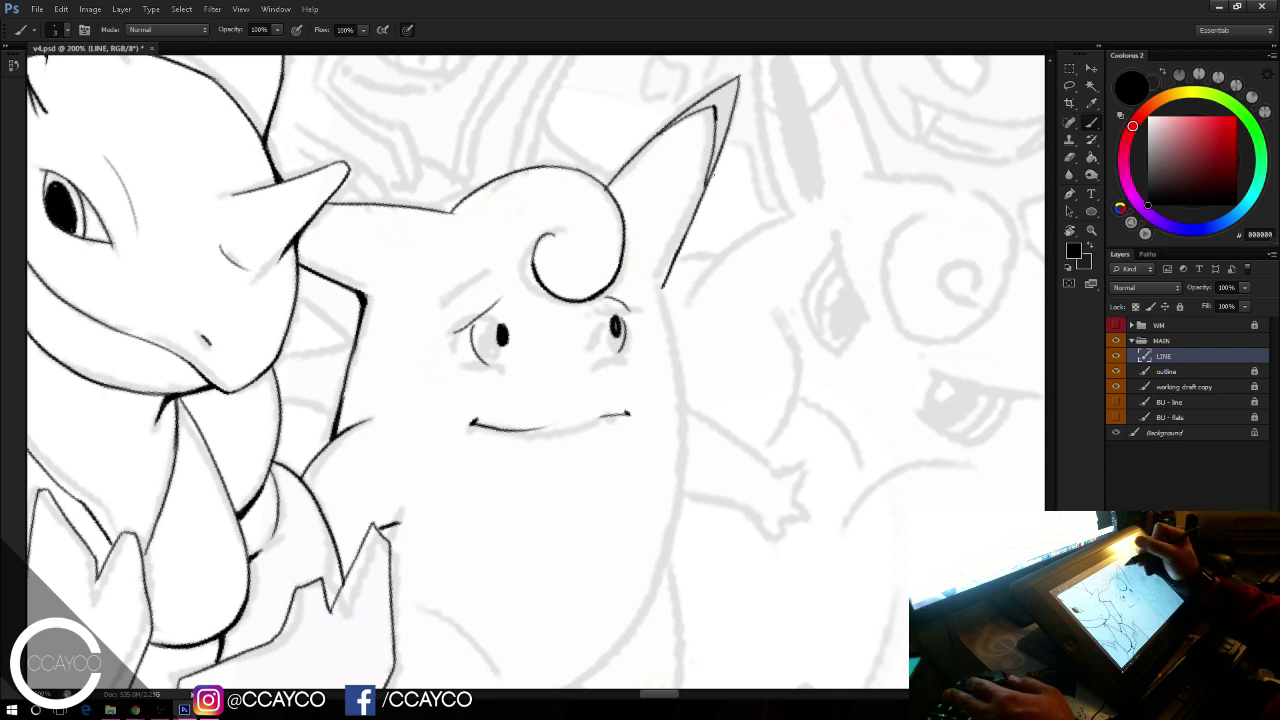
pyautogui.moveTo(751, 262); pyautogui.dragTo(783, 157)
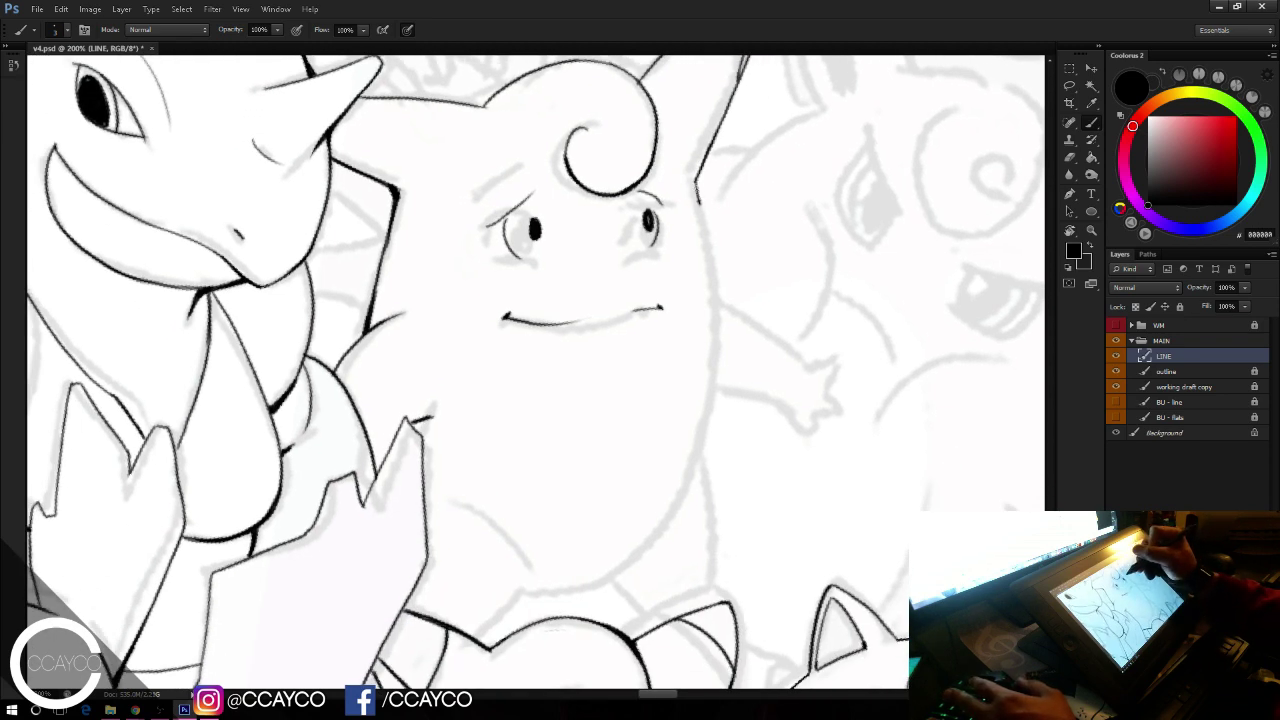
# Step: Ink the curly-haired creature's outer body contour from the ear base down around the underside of the belly, redoing uneven strokes
pyautogui.moveTo(697, 185); pyautogui.dragTo(712, 292)
pyautogui.hotkey('ctrl', 'z')
pyautogui.moveTo(696, 180); pyautogui.dragTo(714, 266)
pyautogui.moveTo(702, 204); pyautogui.dragTo(695, 466)
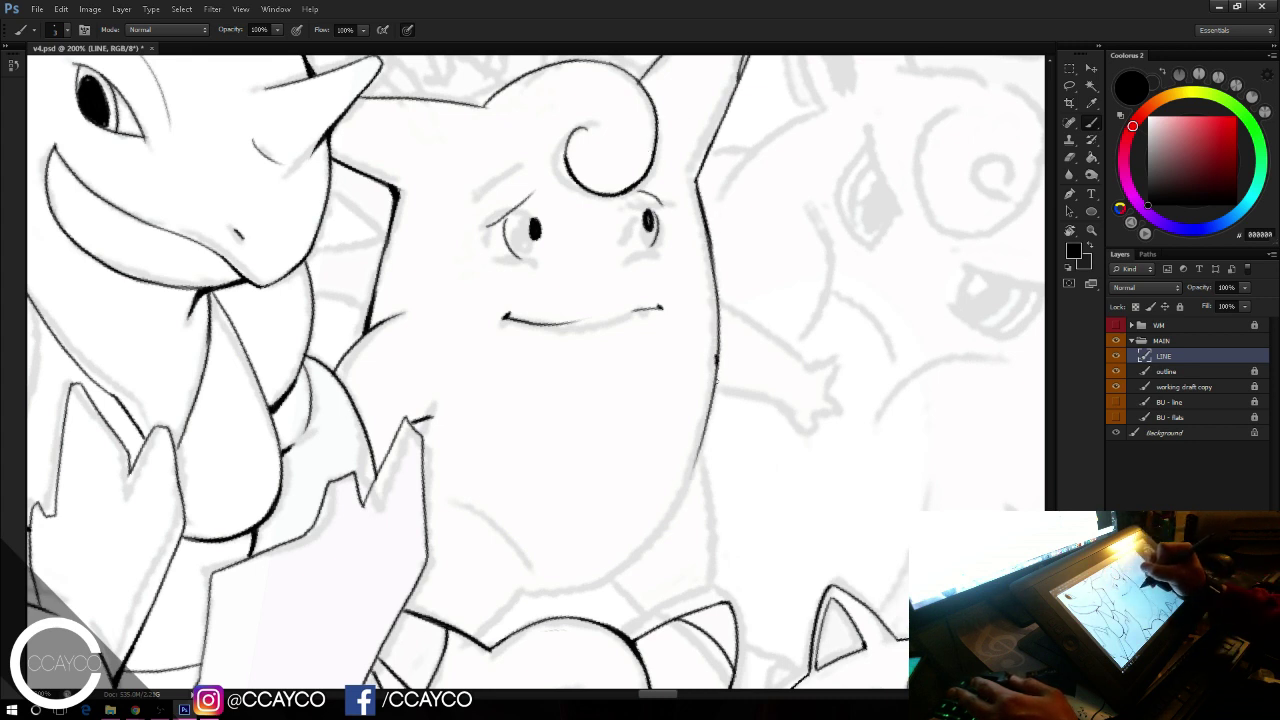
pyautogui.moveTo(716, 366); pyautogui.dragTo(604, 602)
pyautogui.moveTo(656, 546); pyautogui.dragTo(546, 598)
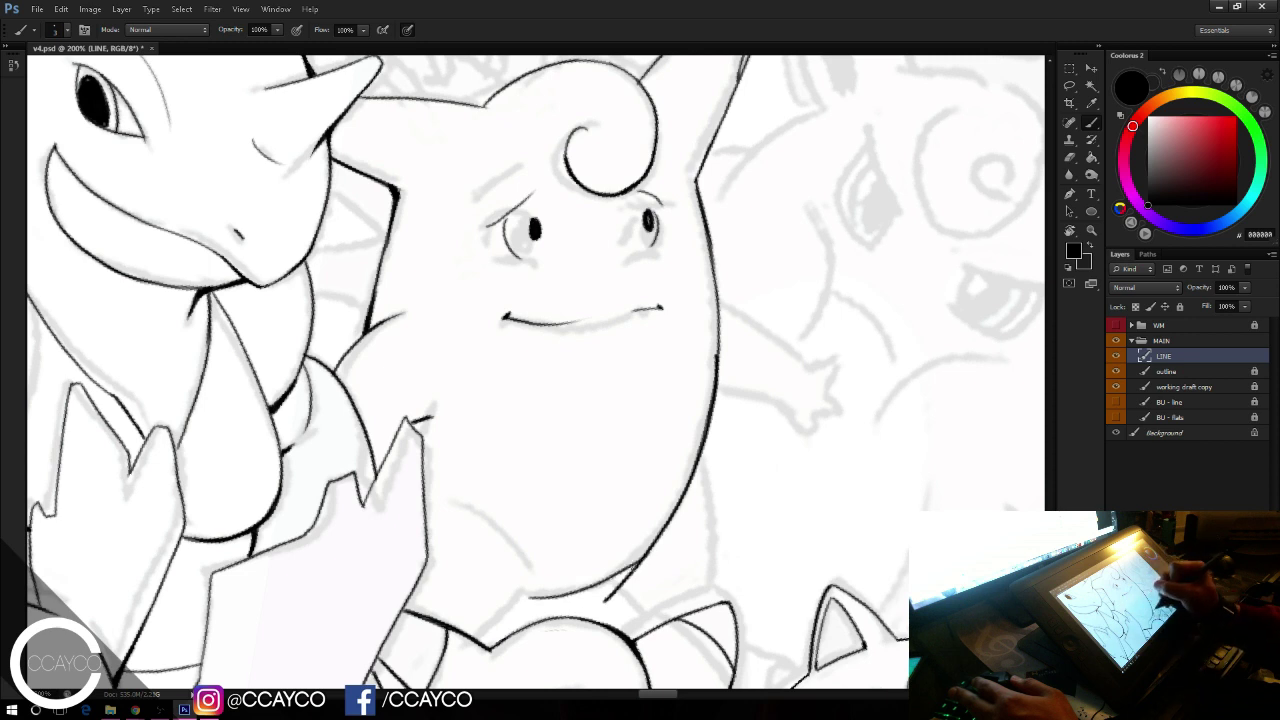
pyautogui.hotkey('ctrl', 'z')
pyautogui.moveTo(632, 571)
pyautogui.mouseDown()
pyautogui.moveTo(533, 594)
pyautogui.moveTo(622, 588)
pyautogui.moveTo(612, 581)
pyautogui.moveTo(649, 562)
pyautogui.mouseUp()
# Step: Erase the excess thickness along the inner edge of the body contour on the creature's lower side
pyautogui.press('e')
pyautogui.press('b')
pyautogui.press('e')
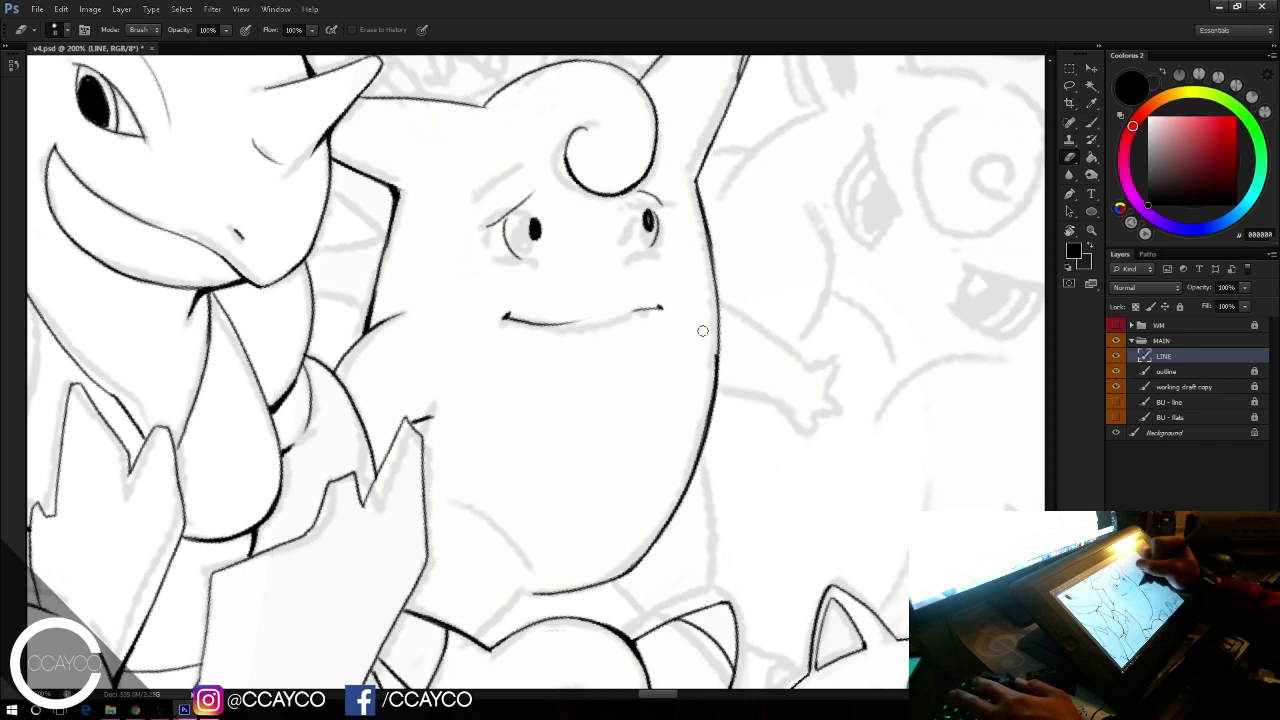
pyautogui.moveTo(711, 357); pyautogui.dragTo(685, 457)
pyautogui.hotkey('ctrl', 'z')
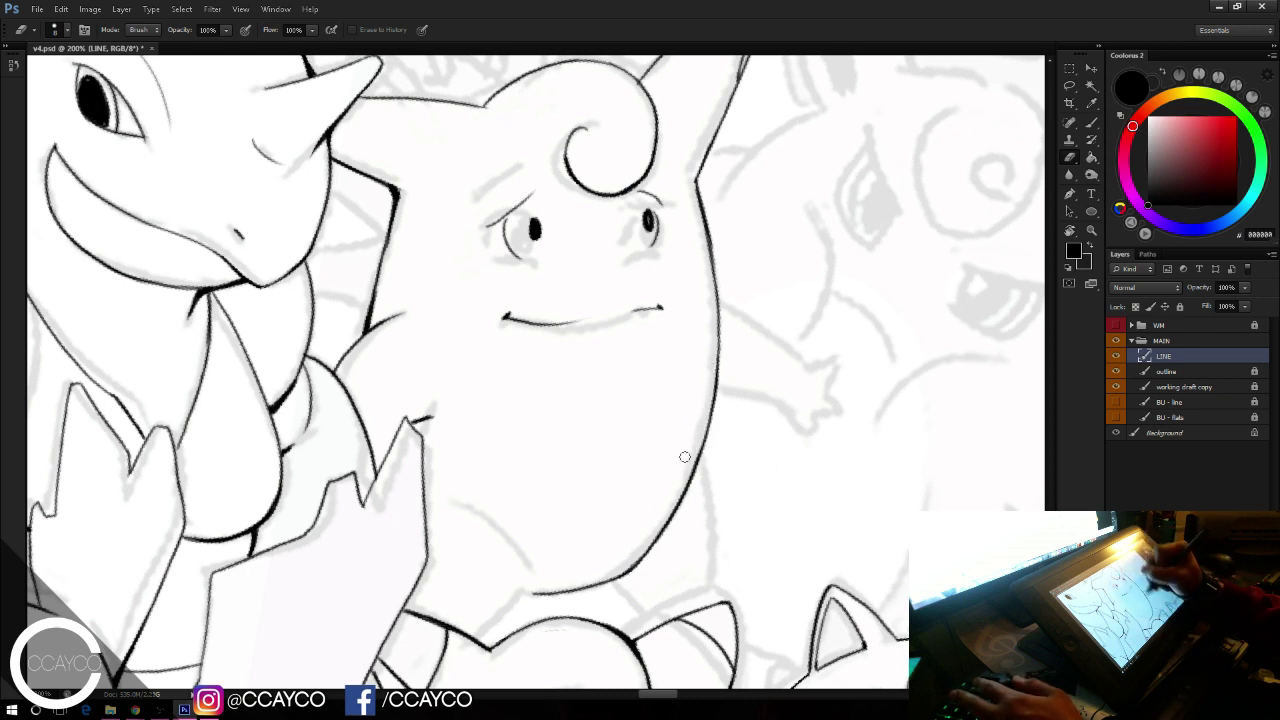
pyautogui.moveTo(703, 400); pyautogui.dragTo(674, 495)
pyautogui.press('b')
pyautogui.press('e')
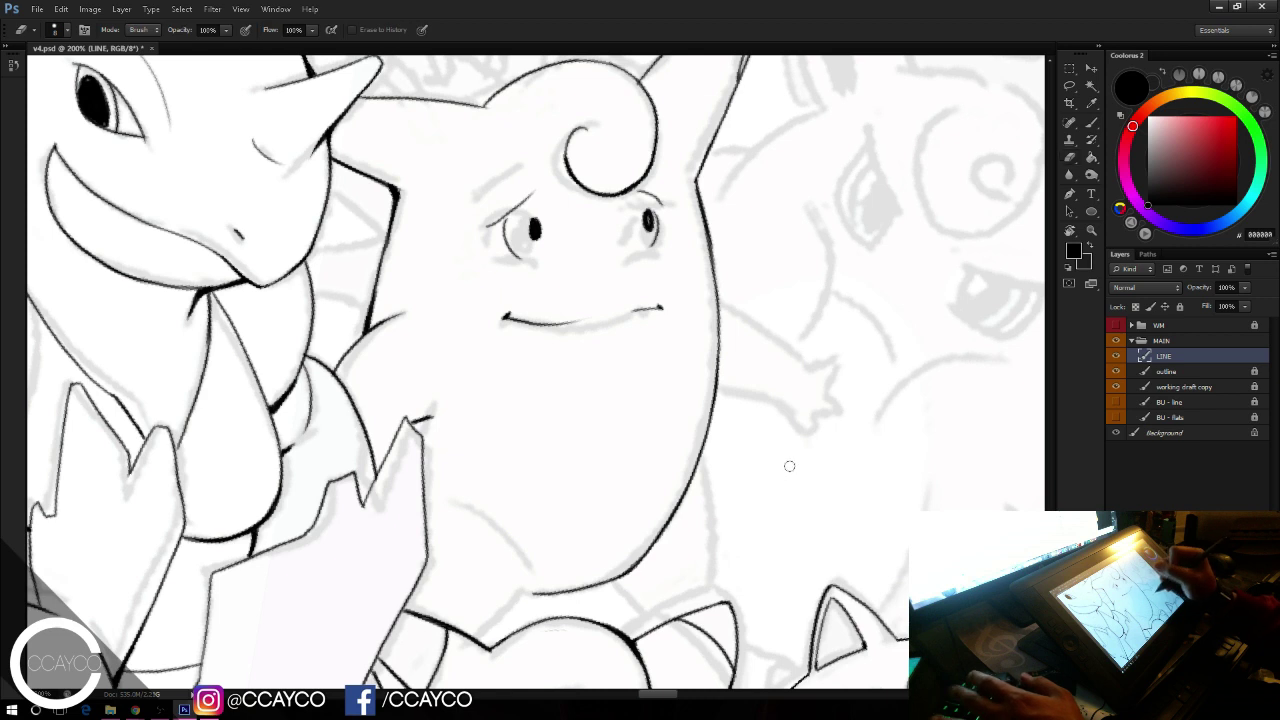
pyautogui.press('b')
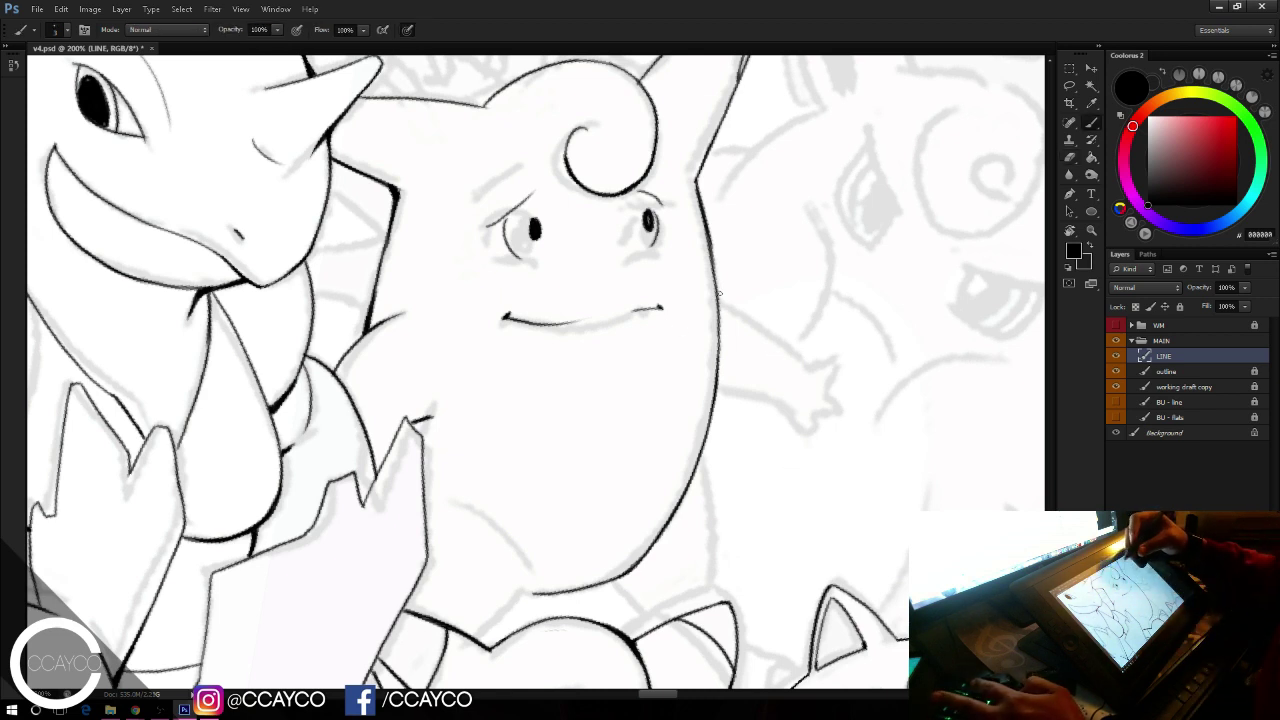
# Step: Ink the upper edge of the creature's lowered arm as a curve from the body to the hand, redoing the stroke
pyautogui.moveTo(760, 236)
pyautogui.mouseDown()
pyautogui.moveTo(766, 226)
pyautogui.moveTo(763, 240)
pyautogui.mouseUp()
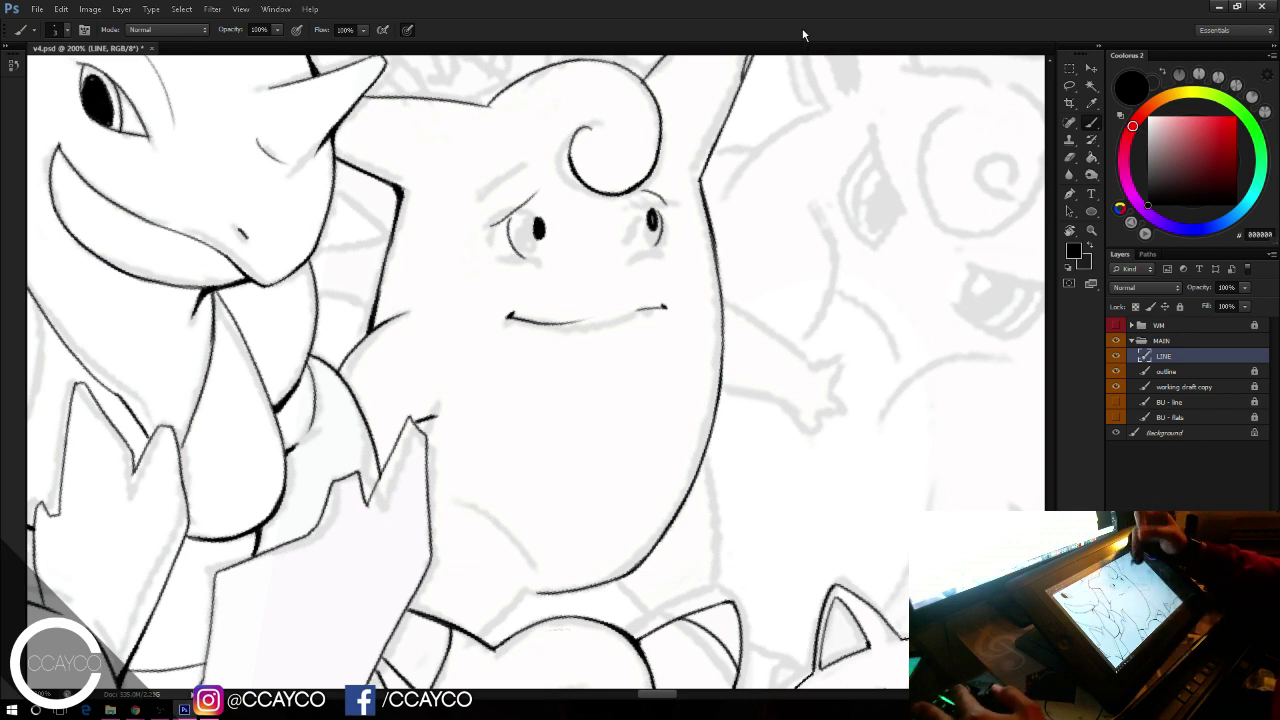
pyautogui.moveTo(720, 284); pyautogui.dragTo(792, 374)
pyautogui.hotkey('ctrl', 'z')
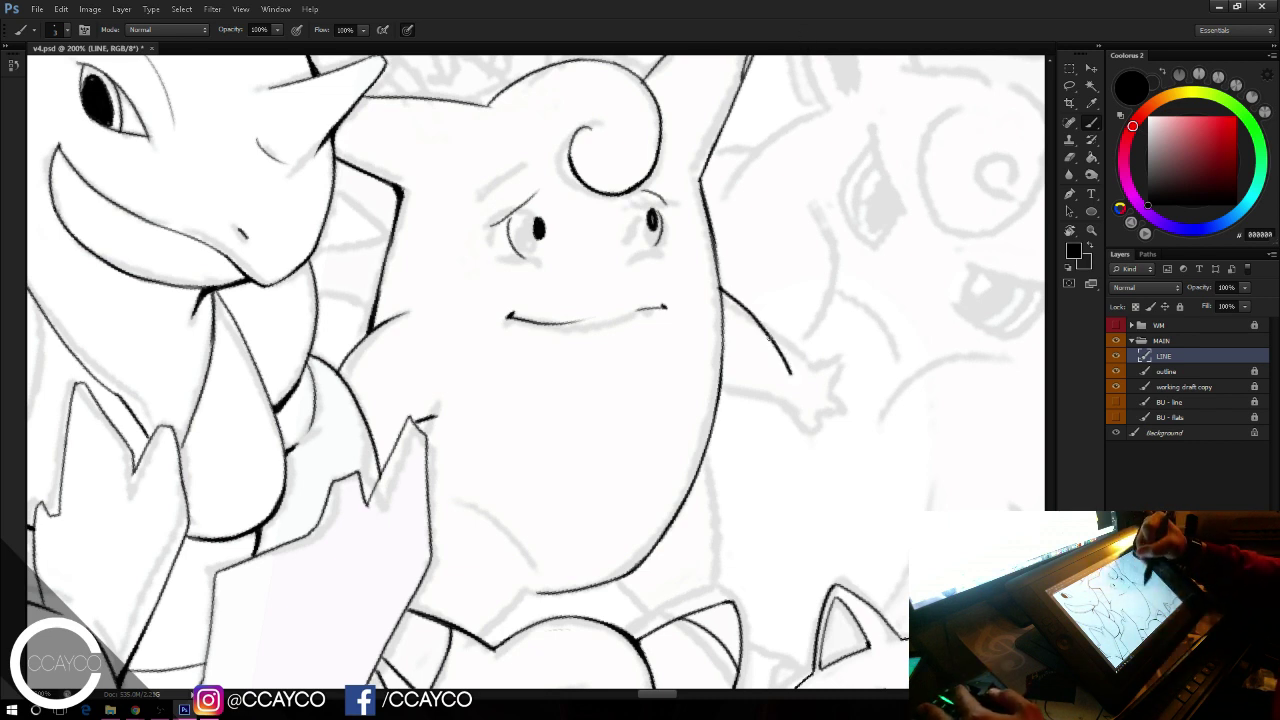
pyautogui.hotkey('ctrl', 'z')
pyautogui.moveTo(720, 290); pyautogui.dragTo(792, 384)
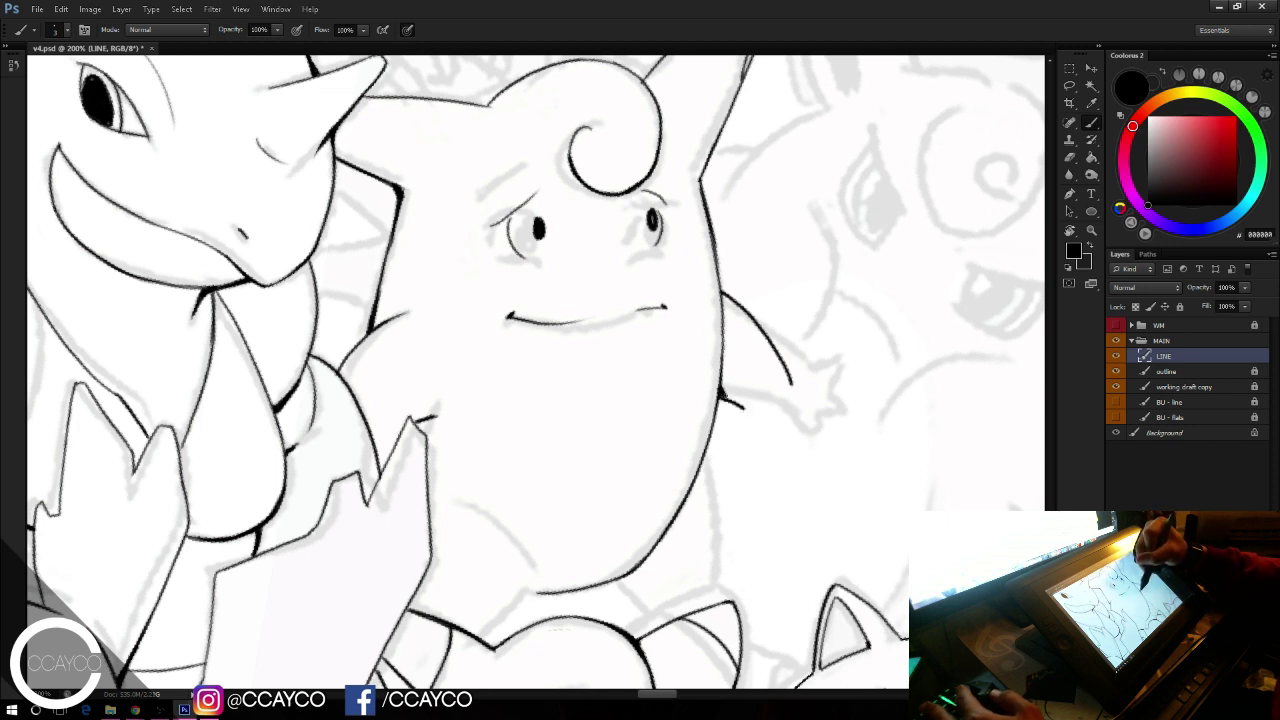
# Step: Ink the underside of the lowered arm with a thick joint at the body, and draw the pointed fingers at its end
pyautogui.moveTo(721, 394); pyautogui.dragTo(762, 419)
pyautogui.hotkey('ctrl', 'z')
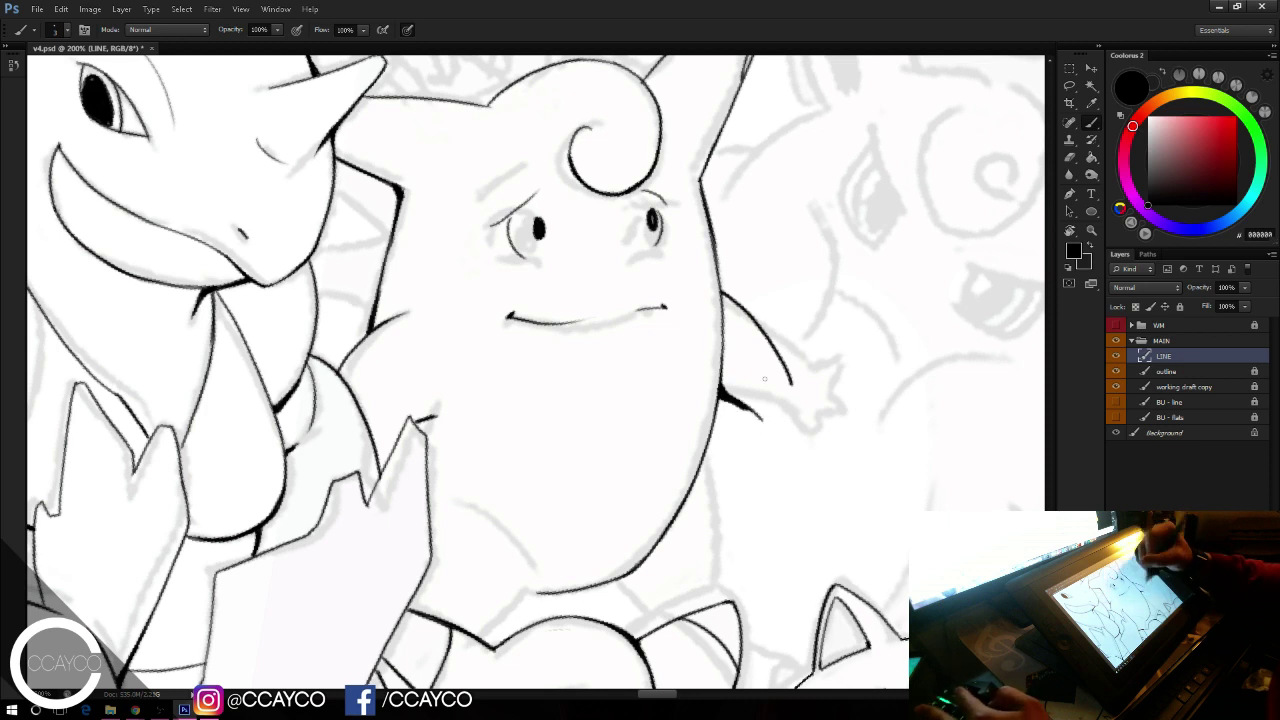
pyautogui.hotkey('ctrl', 'z')
pyautogui.moveTo(738, 403); pyautogui.dragTo(762, 428)
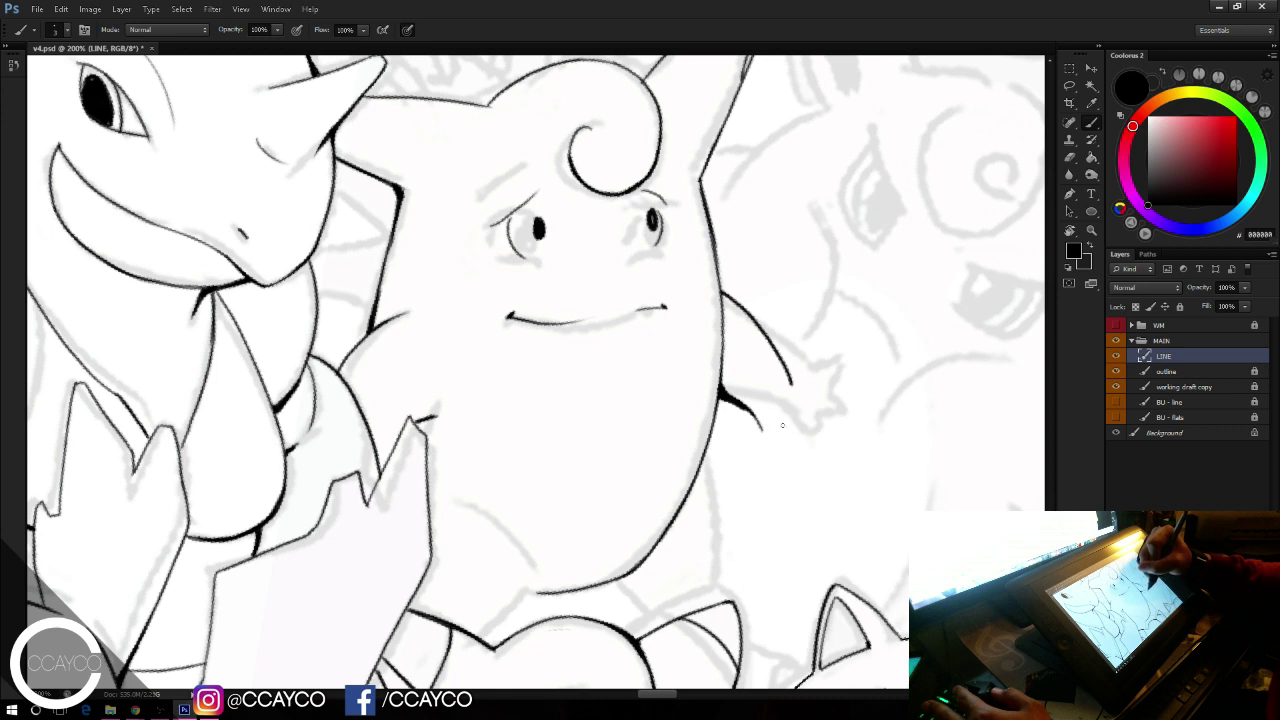
pyautogui.hotkey('ctrl', 'z')
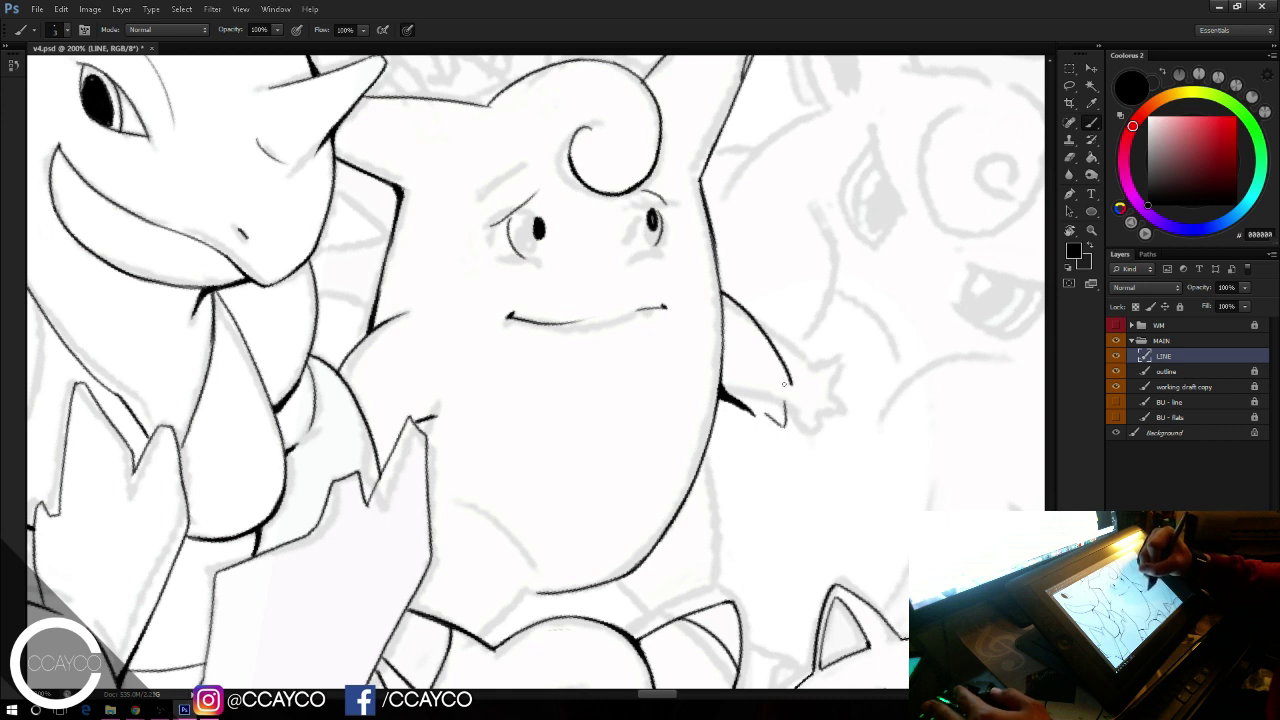
pyautogui.moveTo(796, 382)
pyautogui.mouseDown()
pyautogui.moveTo(788, 420)
pyautogui.moveTo(800, 427)
pyautogui.mouseUp()
pyautogui.hotkey('ctrl', 'z')
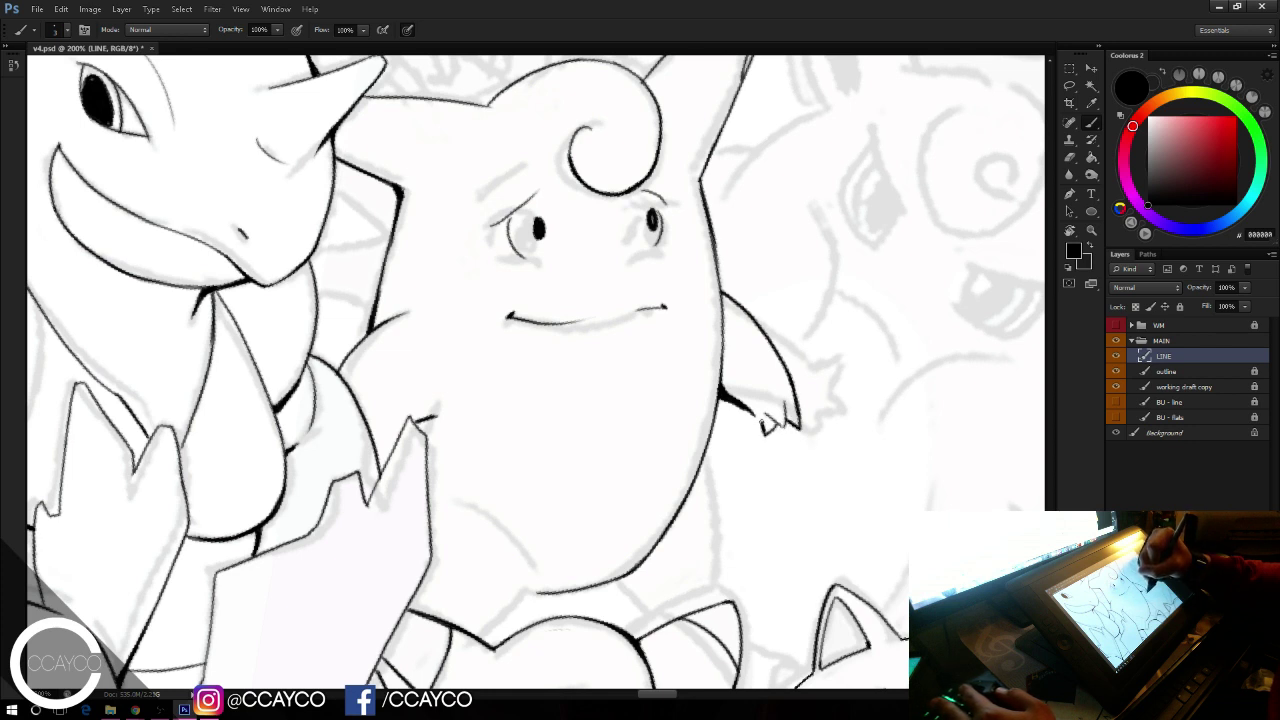
# Step: Thin the underside of the lowered arm with the eraser and touch up the finger lines with the brush
pyautogui.press('e')
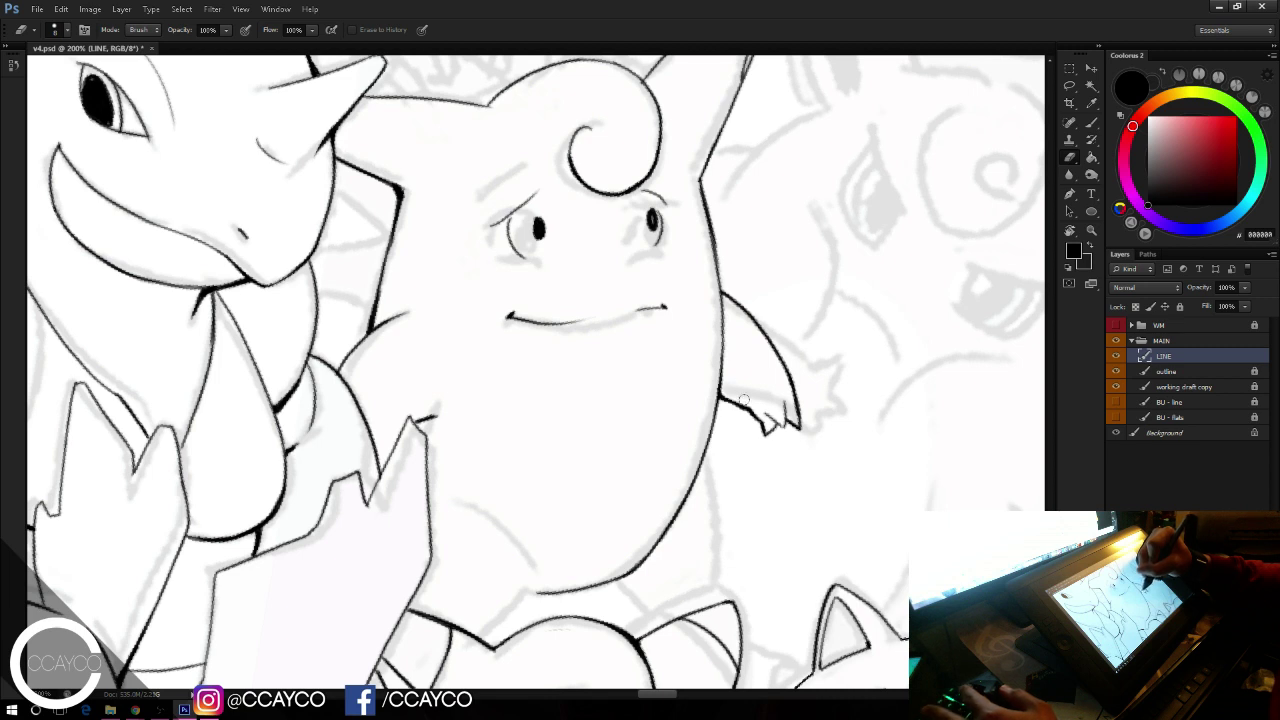
pyautogui.press('b')
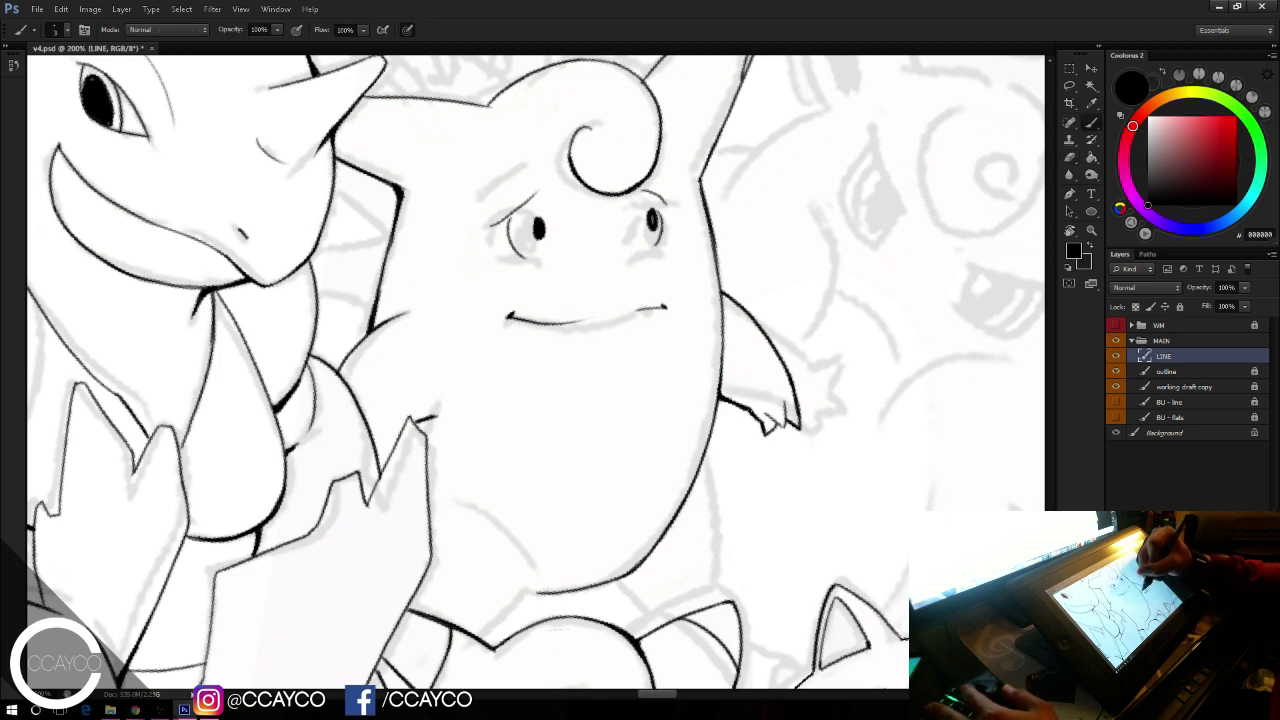
pyautogui.press('e')
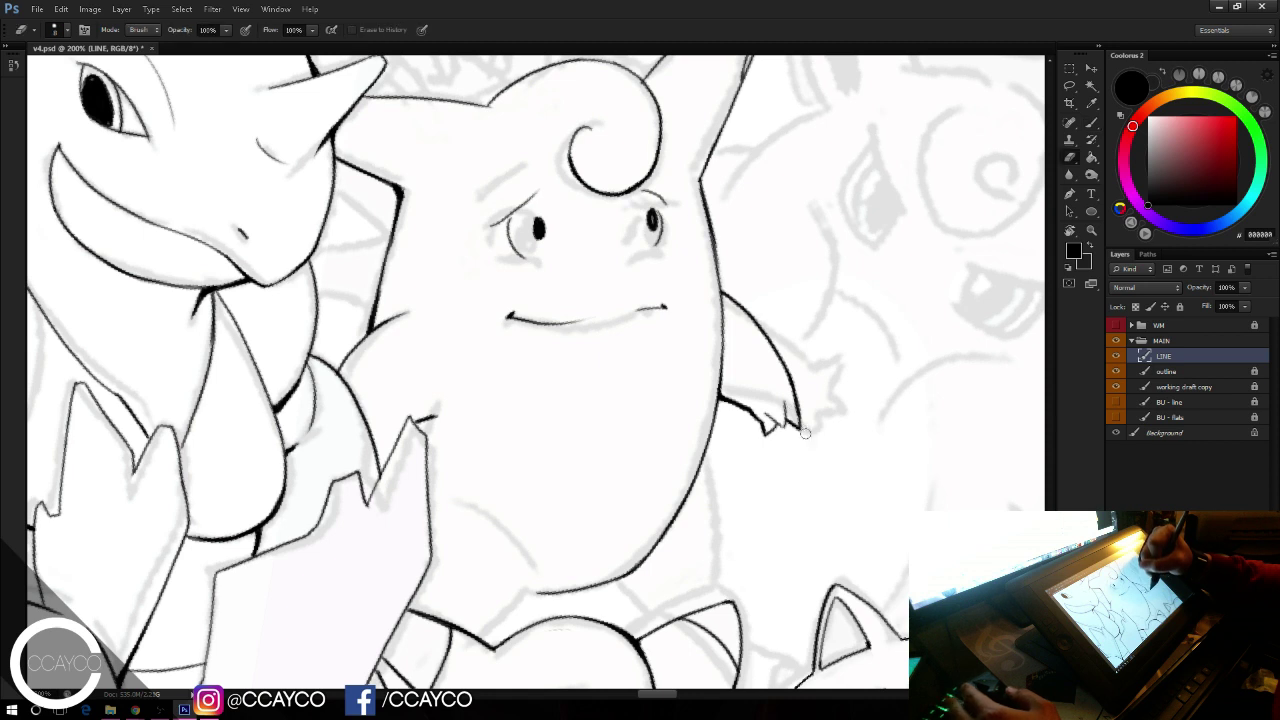
pyautogui.press('b')
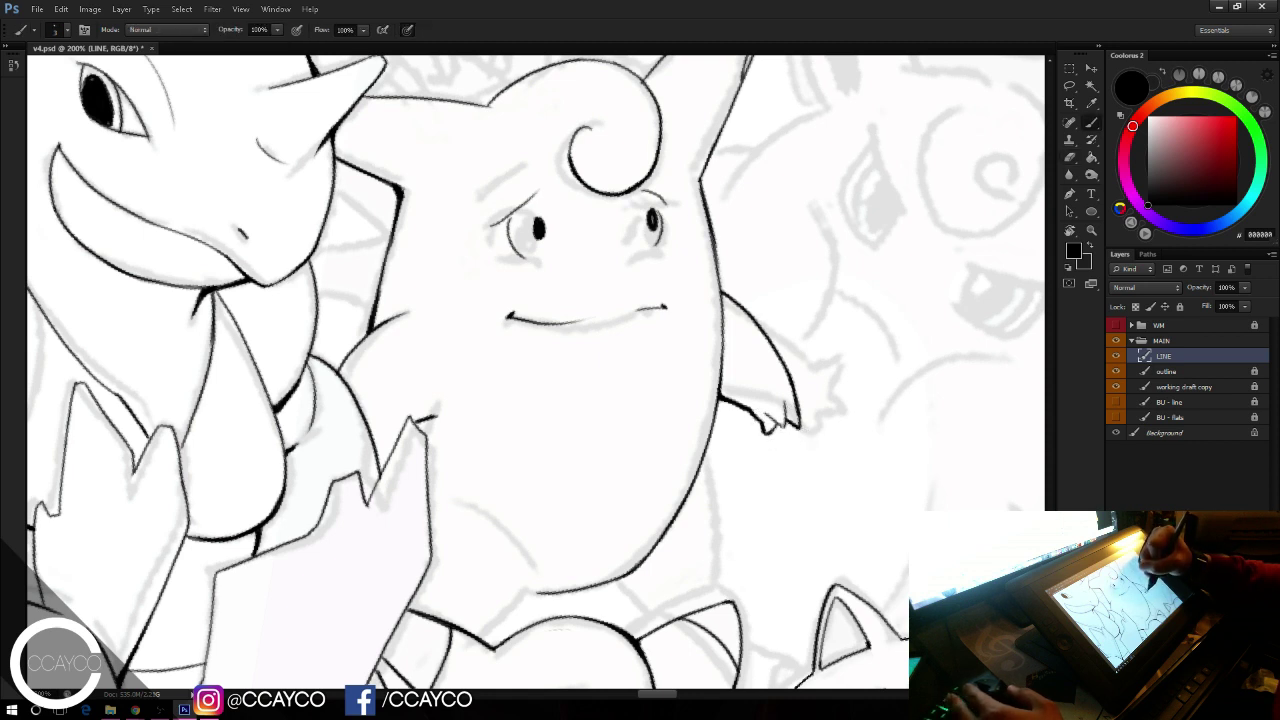
pyautogui.moveTo(774, 421)
pyautogui.mouseDown()
pyautogui.moveTo(784, 428)
pyautogui.moveTo(774, 418)
pyautogui.mouseUp()
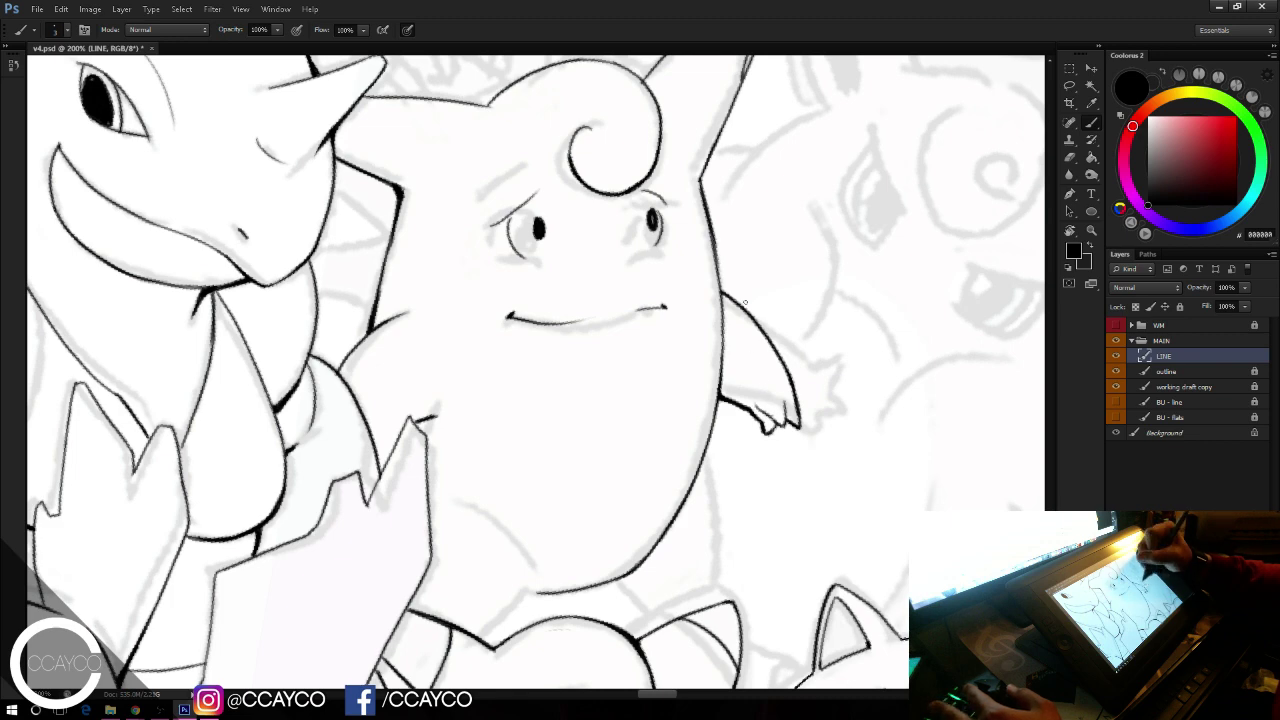
# Step: Ink the short inner leg line from the bottom of the belly down to the head of the smaller creature below
pyautogui.press('space')
pyautogui.moveTo(866, 266); pyautogui.dragTo(922, 234)
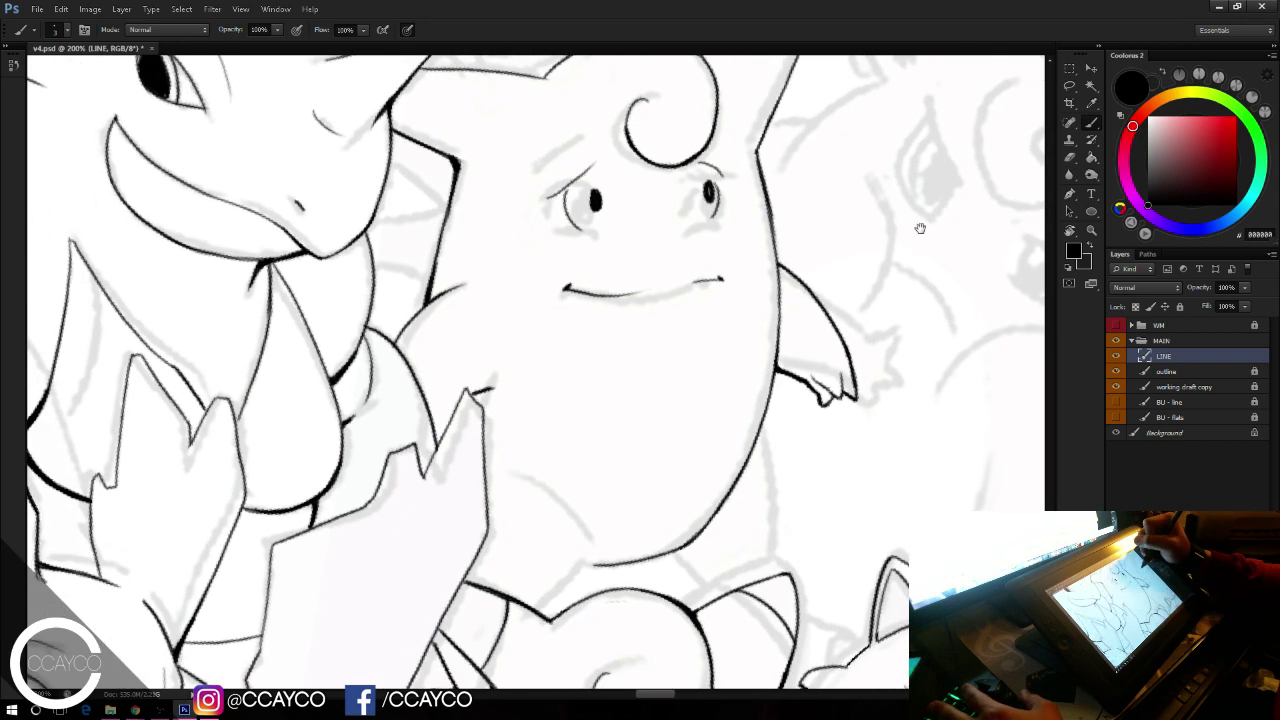
pyautogui.press('space')
pyautogui.moveTo(851, 252); pyautogui.dragTo(884, 208)
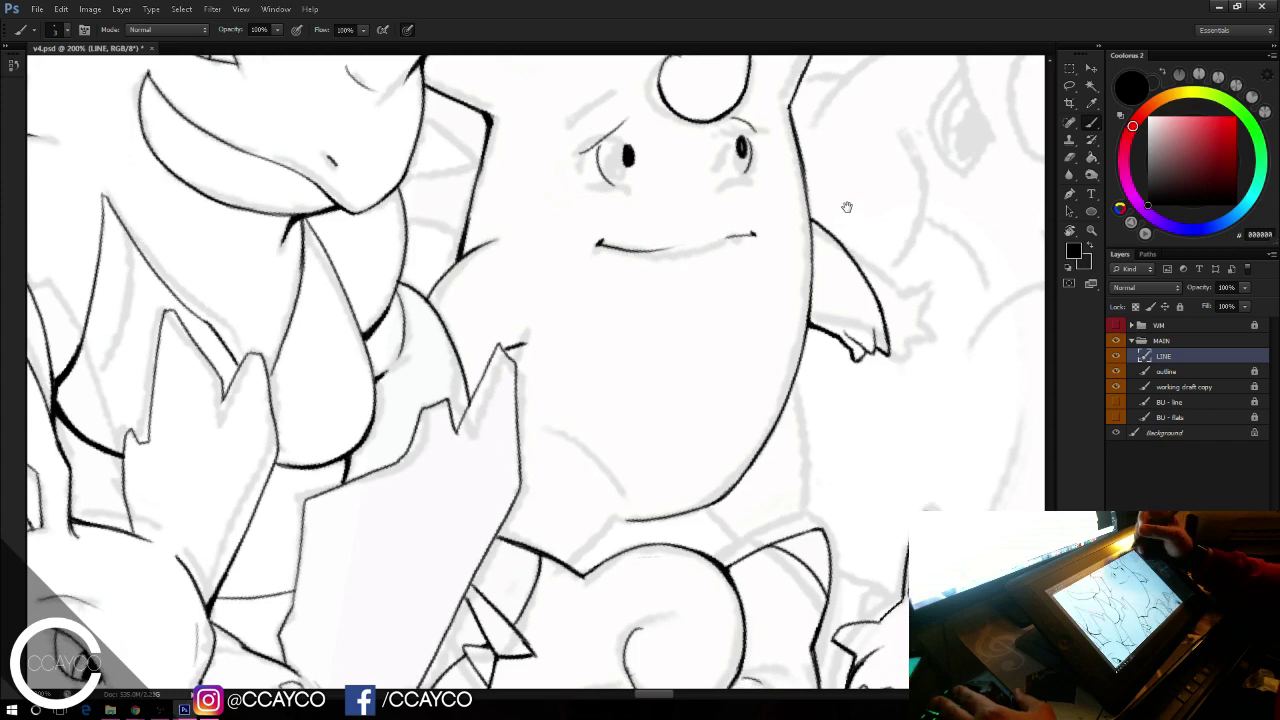
pyautogui.moveTo(812, 265); pyautogui.dragTo(819, 174)
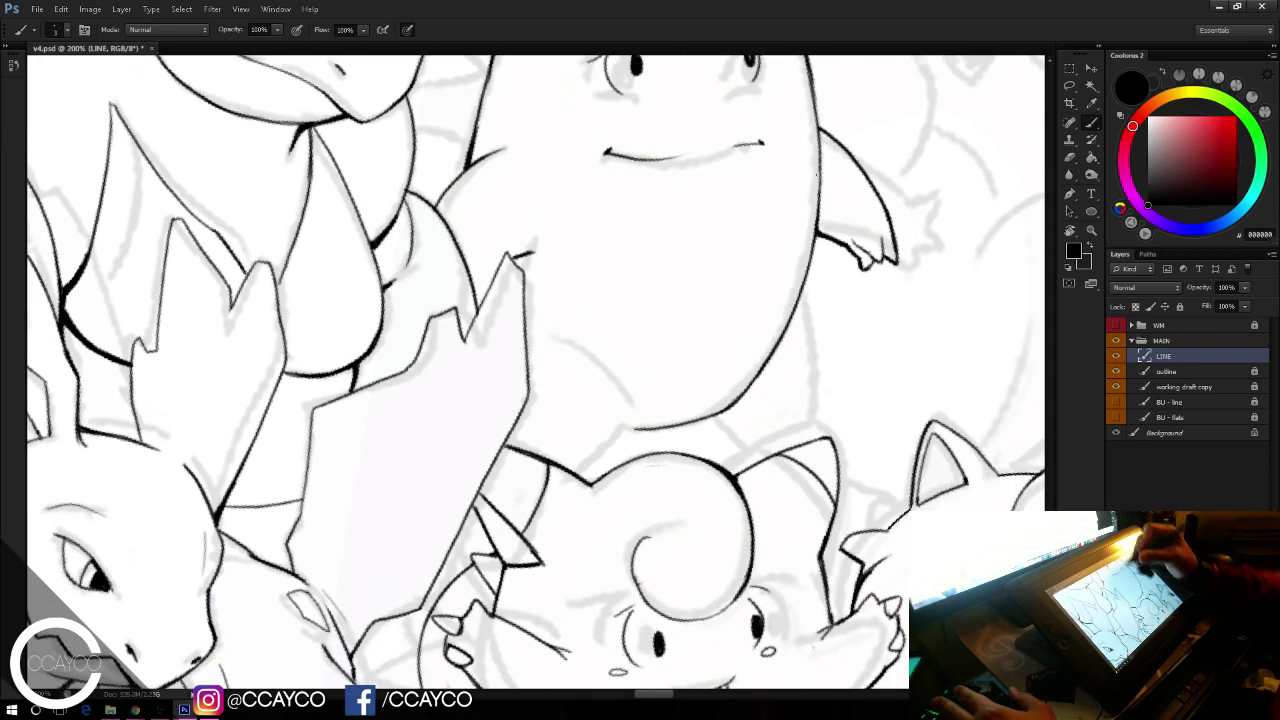
pyautogui.moveTo(634, 430); pyautogui.dragTo(614, 467)
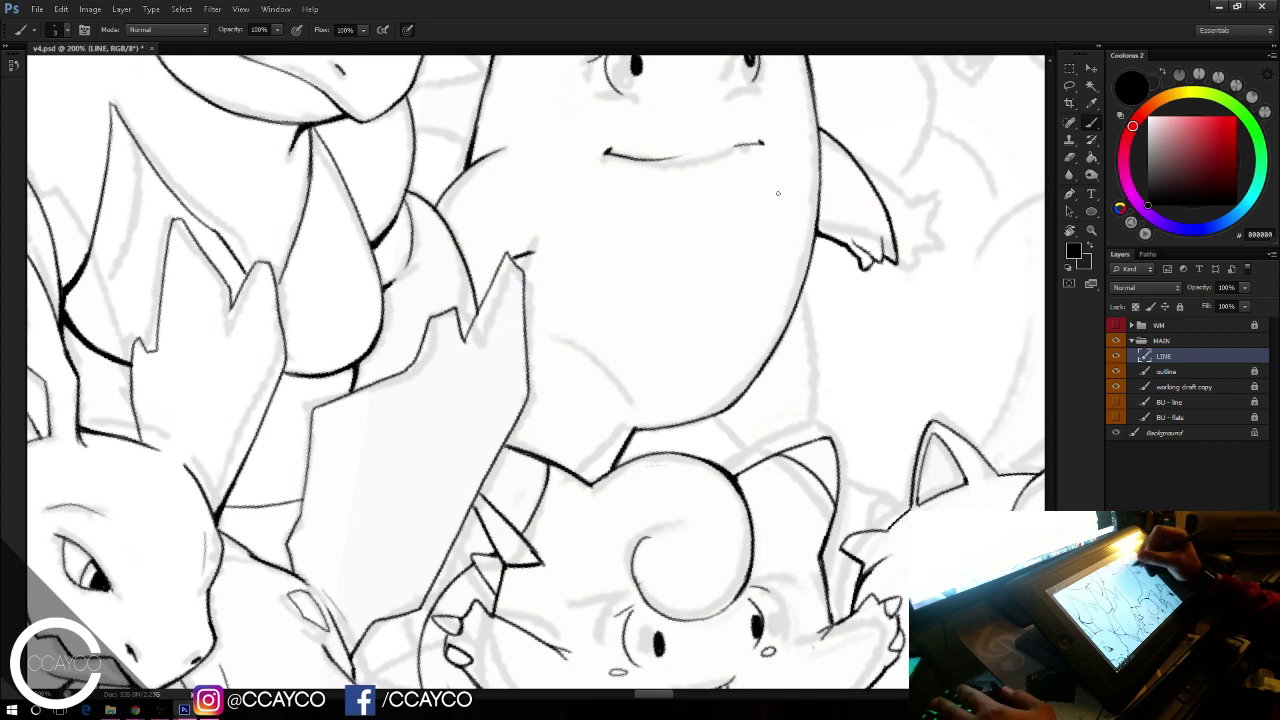
# Step: Ink the outer leg line from beneath the lowered arm downward beside the belly, undoing the misplaced strokes
pyautogui.moveTo(818, 297); pyautogui.dragTo(800, 377)
pyautogui.hotkey('ctrl', 'z')
pyautogui.moveTo(818, 235); pyautogui.dragTo(812, 353)
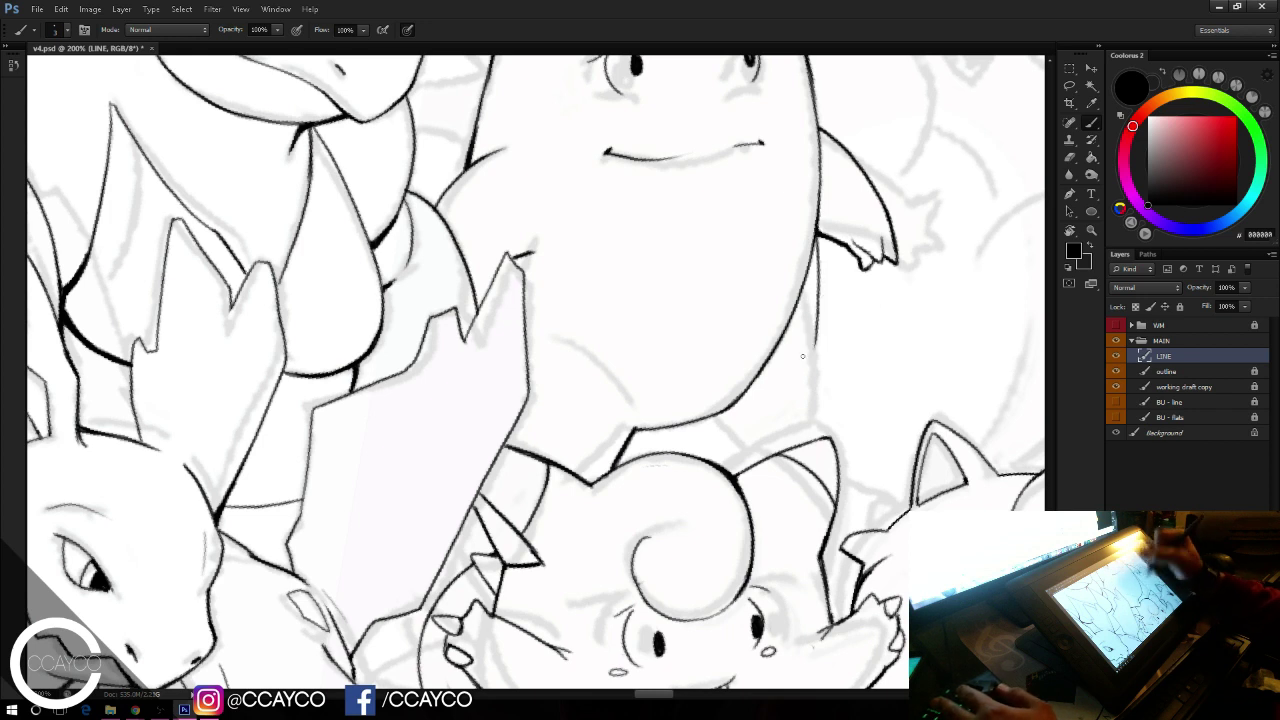
pyautogui.hotkey('ctrl', 'z')
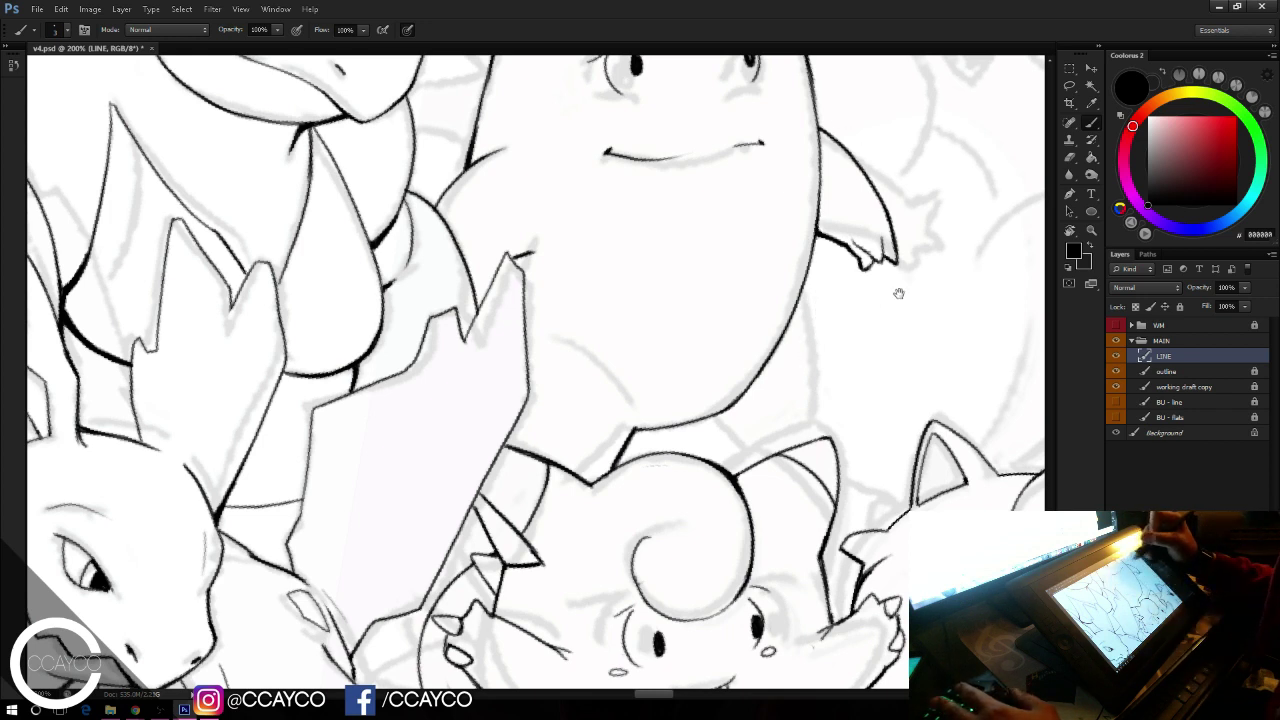
pyautogui.moveTo(896, 291)
pyautogui.mouseDown()
pyautogui.moveTo(871, 408)
pyautogui.moveTo(885, 312)
pyautogui.mouseUp()
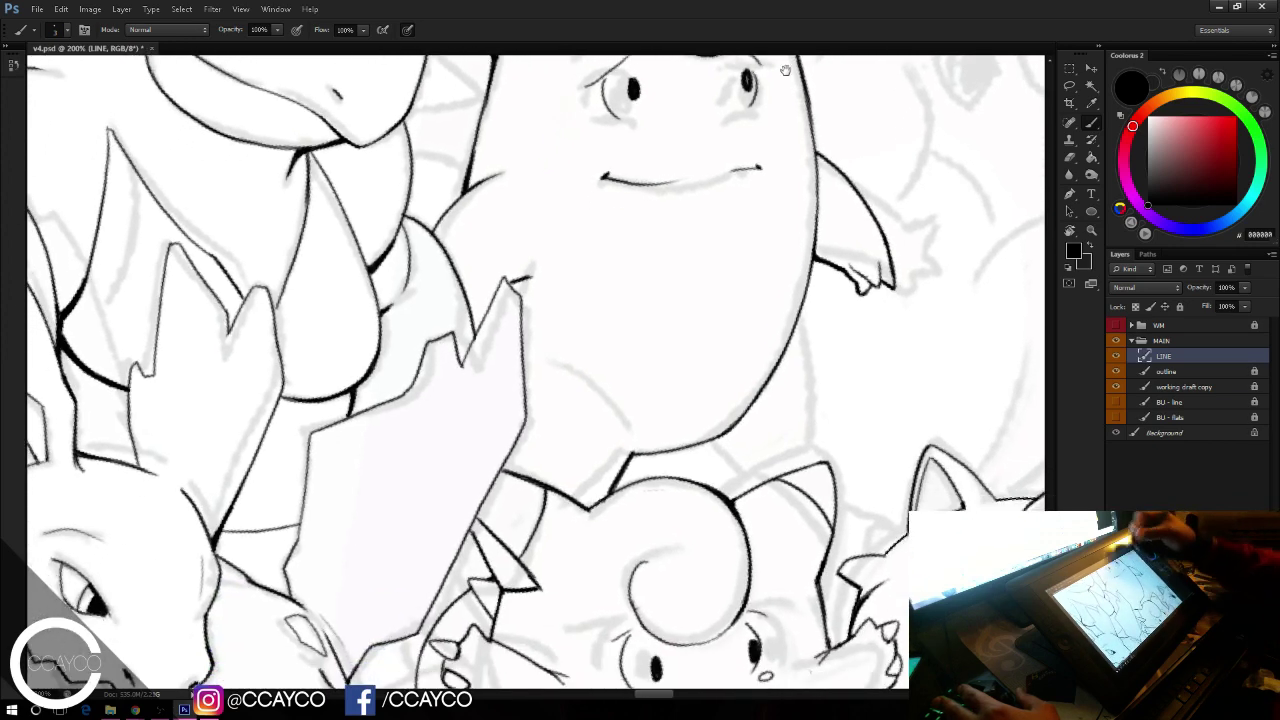
pyautogui.moveTo(817, 260); pyautogui.dragTo(794, 433)
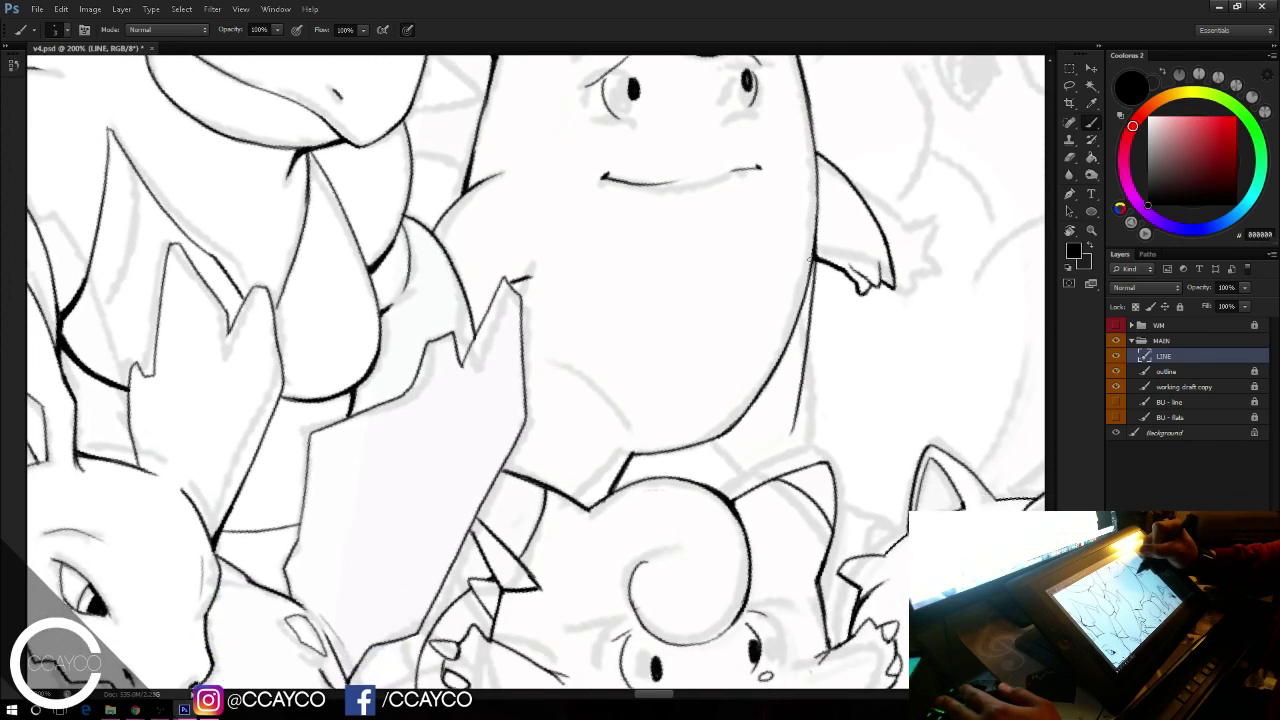
# Step: Erase the belly contour where it overlaps the outer leg and ink a thick tapered joint between the legs
pyautogui.press('e')
pyautogui.moveTo(789, 345)
pyautogui.mouseDown()
pyautogui.moveTo(812, 261)
pyautogui.moveTo(790, 354)
pyautogui.moveTo(728, 434)
pyautogui.moveTo(735, 425)
pyautogui.moveTo(718, 477)
pyautogui.mouseUp()
pyautogui.press('b')
pyautogui.hotkey('ctrl', 'z')
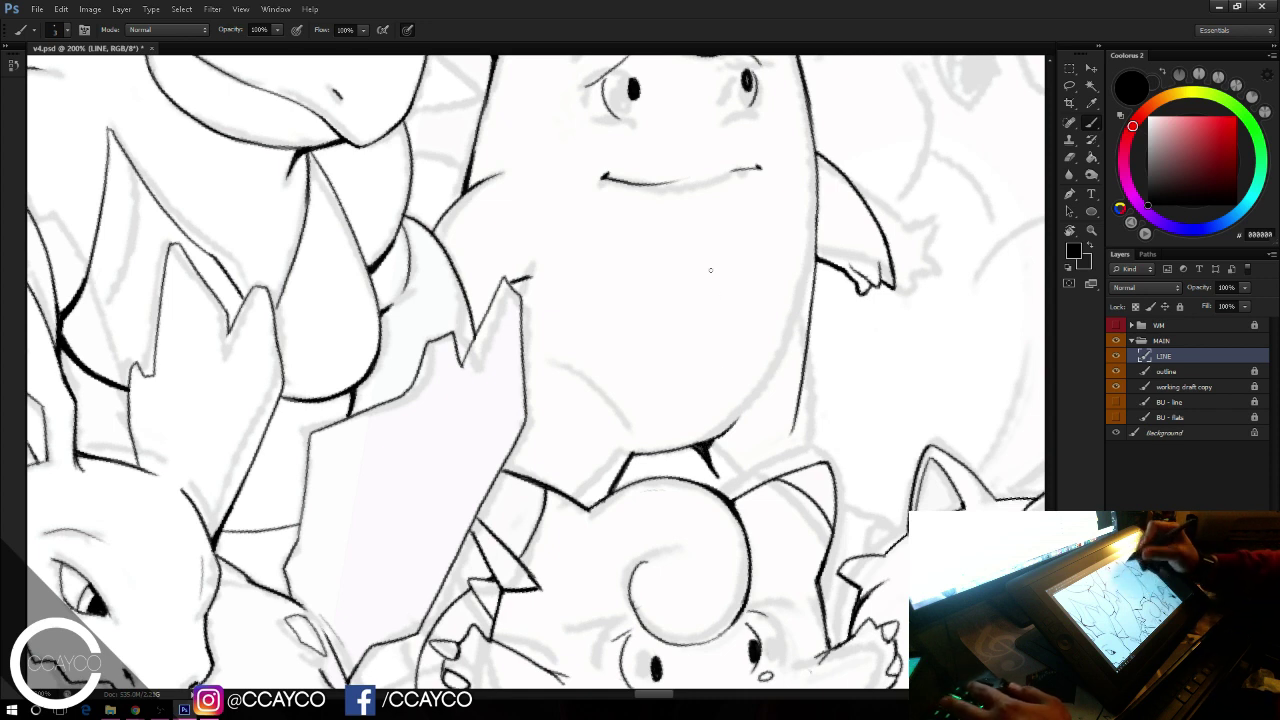
pyautogui.press('e')
pyautogui.moveTo(704, 446); pyautogui.dragTo(723, 435)
pyautogui.press('b')
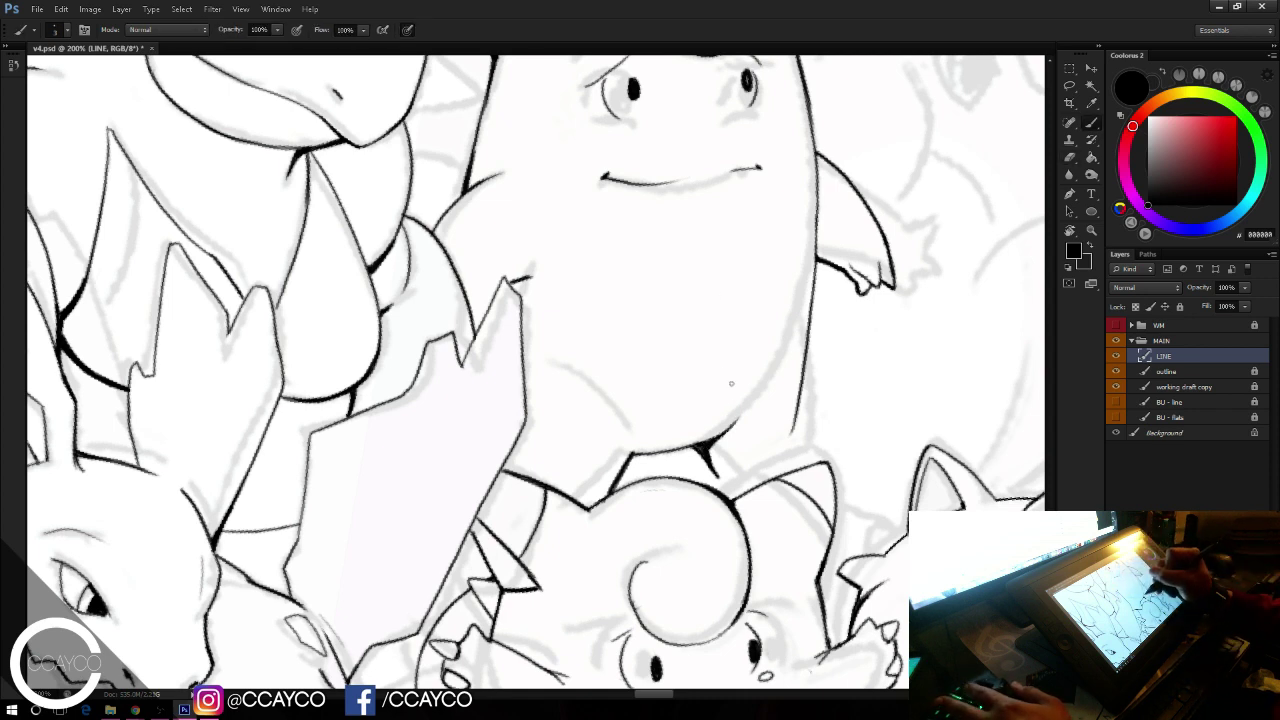
# Step: Extend the outer leg line down to the smaller creature's ear and ink the other leg's inner curve from the joint
pyautogui.hotkey('ctrl', 'z')
pyautogui.moveTo(794, 414)
pyautogui.mouseDown()
pyautogui.moveTo(775, 478)
pyautogui.moveTo(782, 470)
pyautogui.mouseUp()
pyautogui.hotkey('ctrl', 'z')
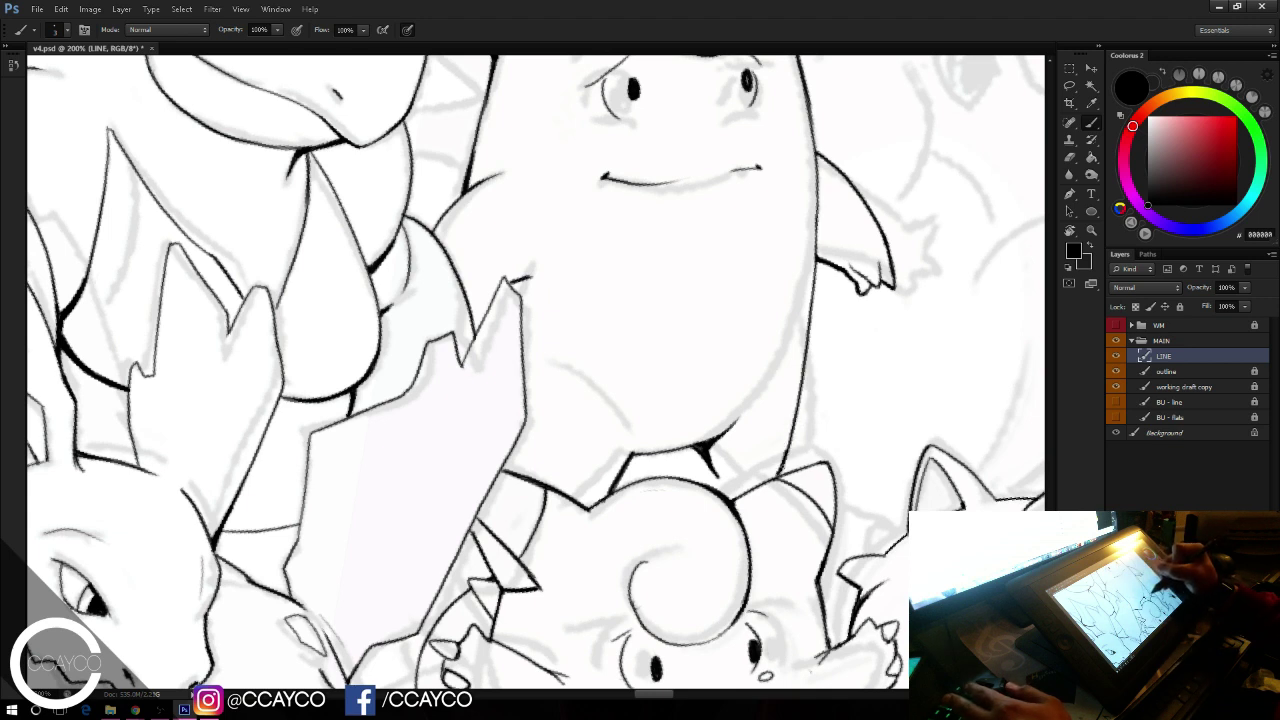
pyautogui.moveTo(713, 468); pyautogui.dragTo(748, 488)
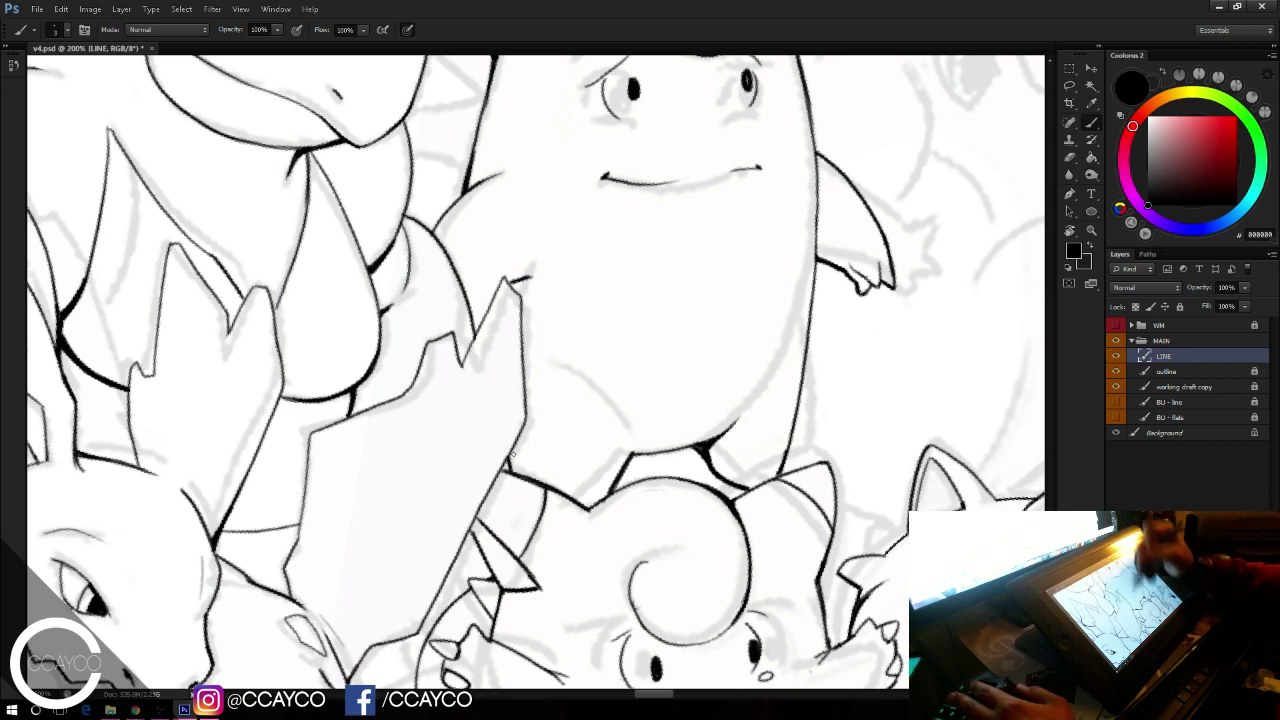
# Step: Ink the short arm line between the raised claws and the small wing's edges between the horned and curly-haired creatures
pyautogui.moveTo(857, 253); pyautogui.dragTo(845, 314)
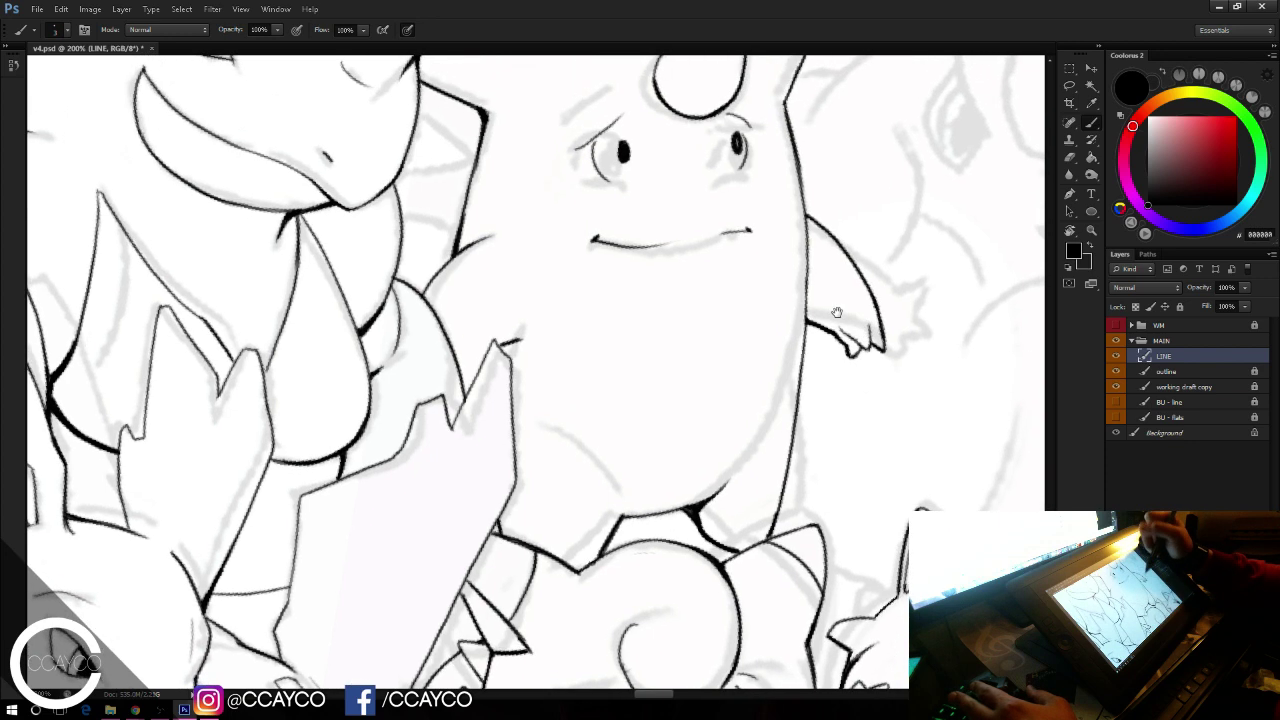
pyautogui.moveTo(466, 377); pyautogui.dragTo(484, 353)
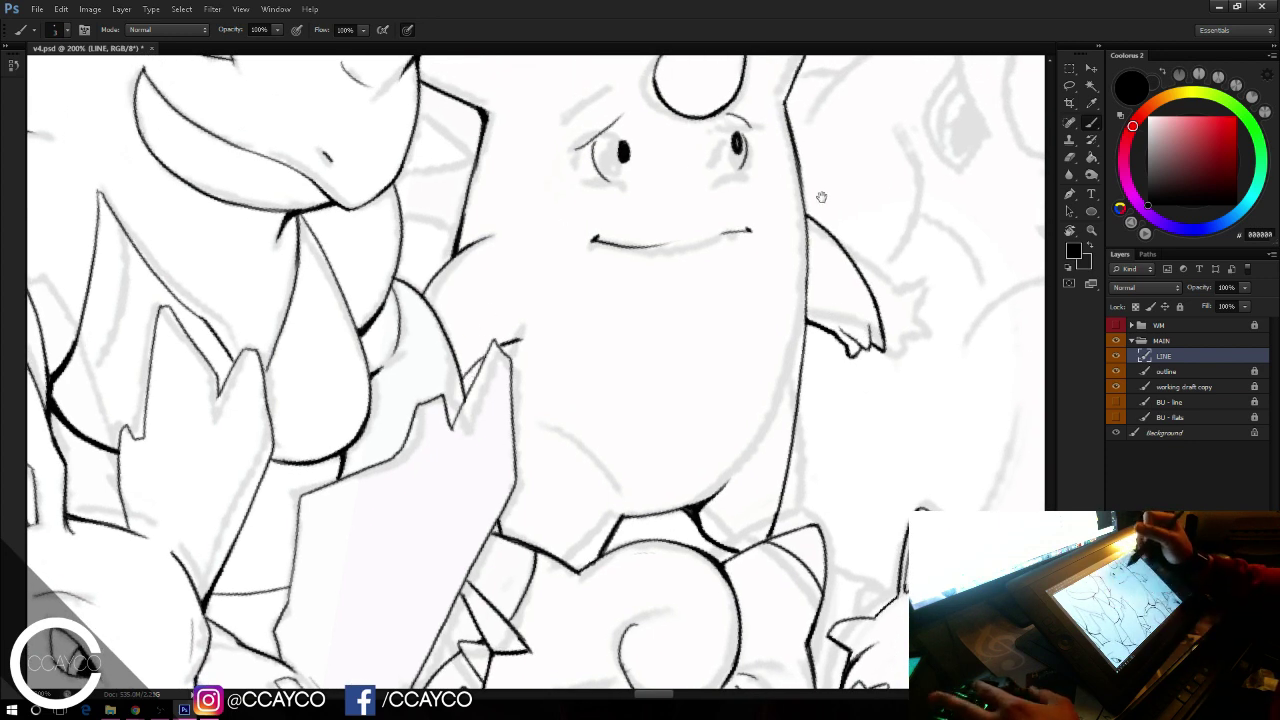
pyautogui.moveTo(822, 214); pyautogui.dragTo(788, 374)
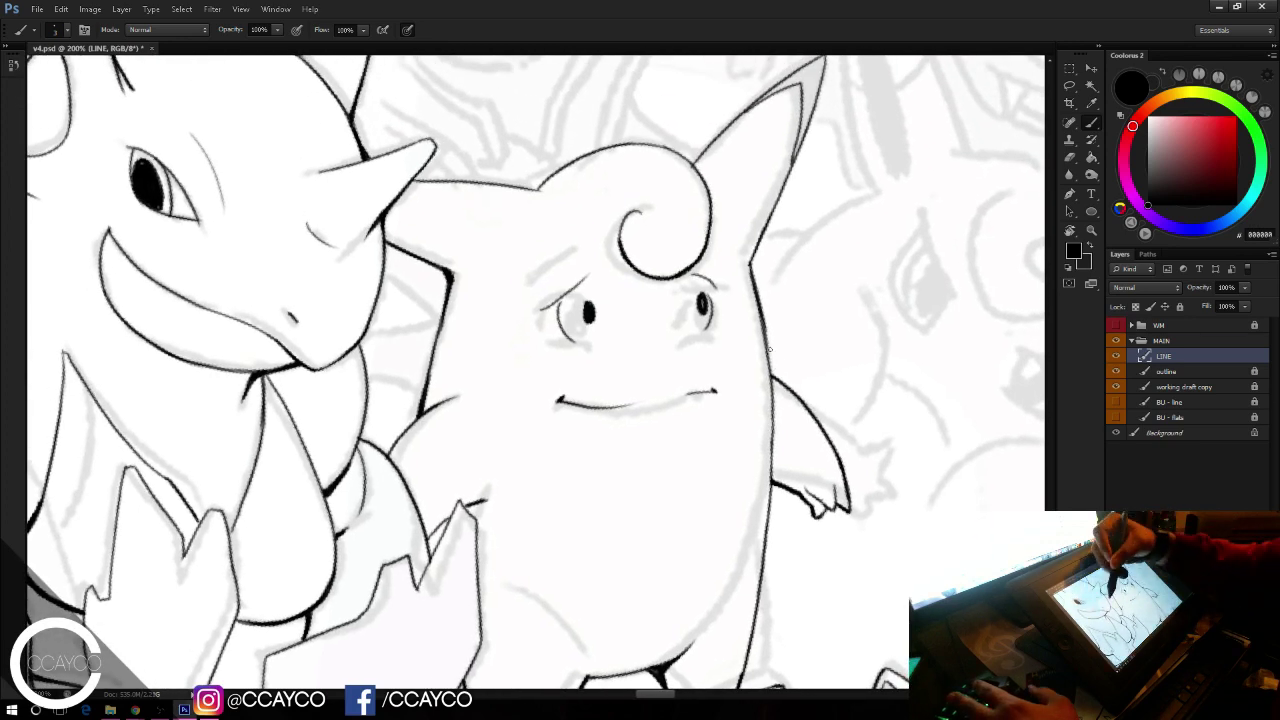
pyautogui.moveTo(387, 253)
pyautogui.mouseDown()
pyautogui.moveTo(436, 280)
pyautogui.moveTo(393, 280)
pyautogui.moveTo(384, 300)
pyautogui.moveTo(420, 334)
pyautogui.moveTo(364, 355)
pyautogui.moveTo(424, 343)
pyautogui.mouseUp()
pyautogui.hotkey('ctrl', 'z')
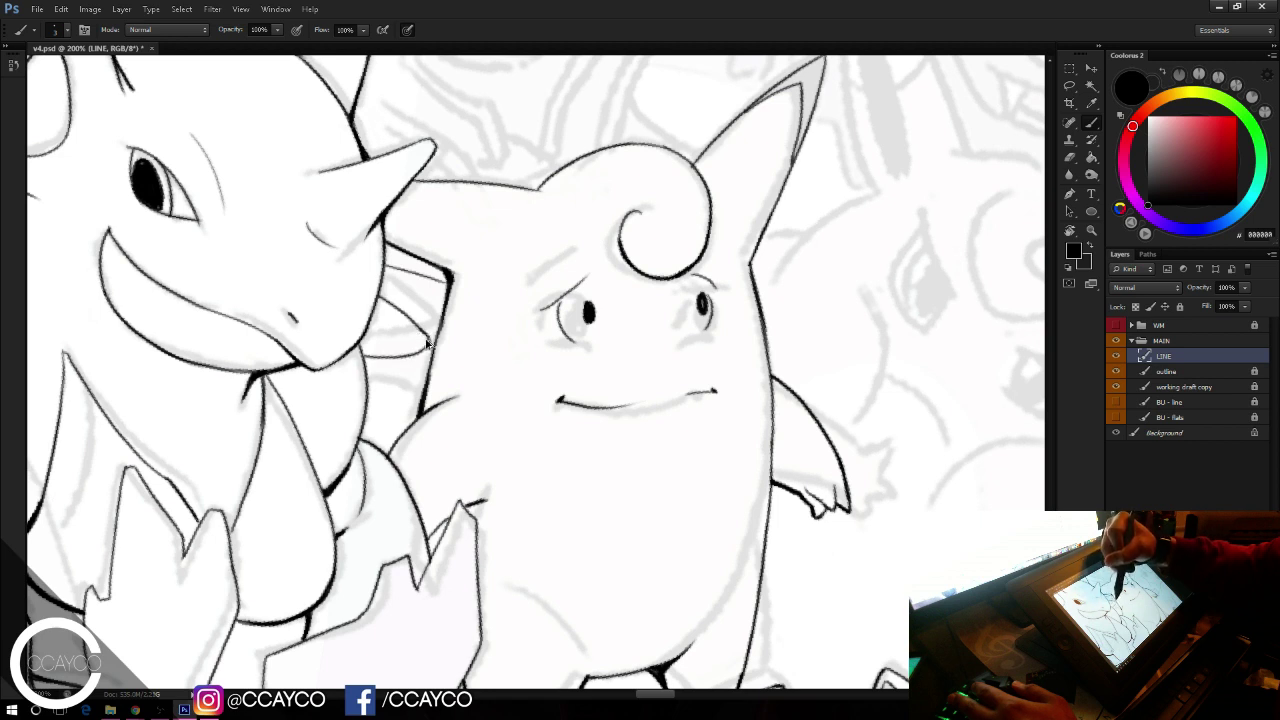
pyautogui.moveTo(368, 402); pyautogui.dragTo(420, 407)
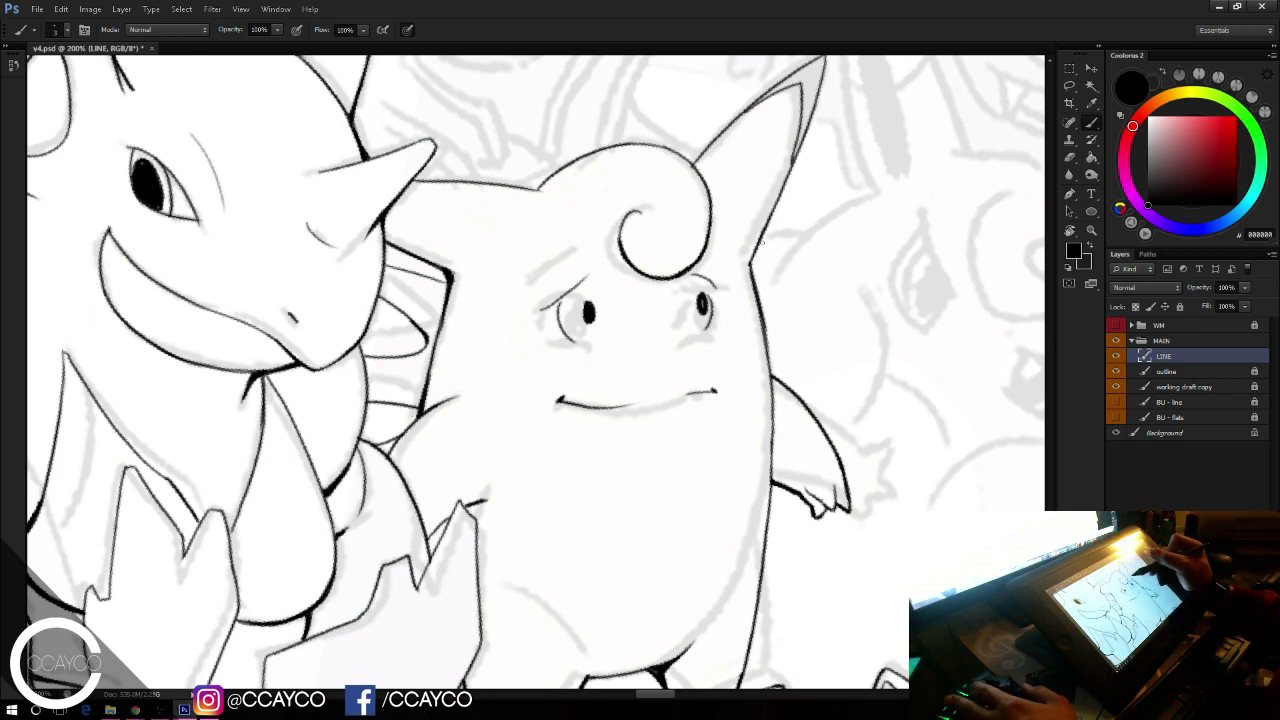
# Step: Ink the small pointed wing behind the curly-haired creature's head, just below its ear
pyautogui.moveTo(754, 246)
pyautogui.mouseDown()
pyautogui.moveTo(791, 250)
pyautogui.moveTo(762, 300)
pyautogui.mouseUp()
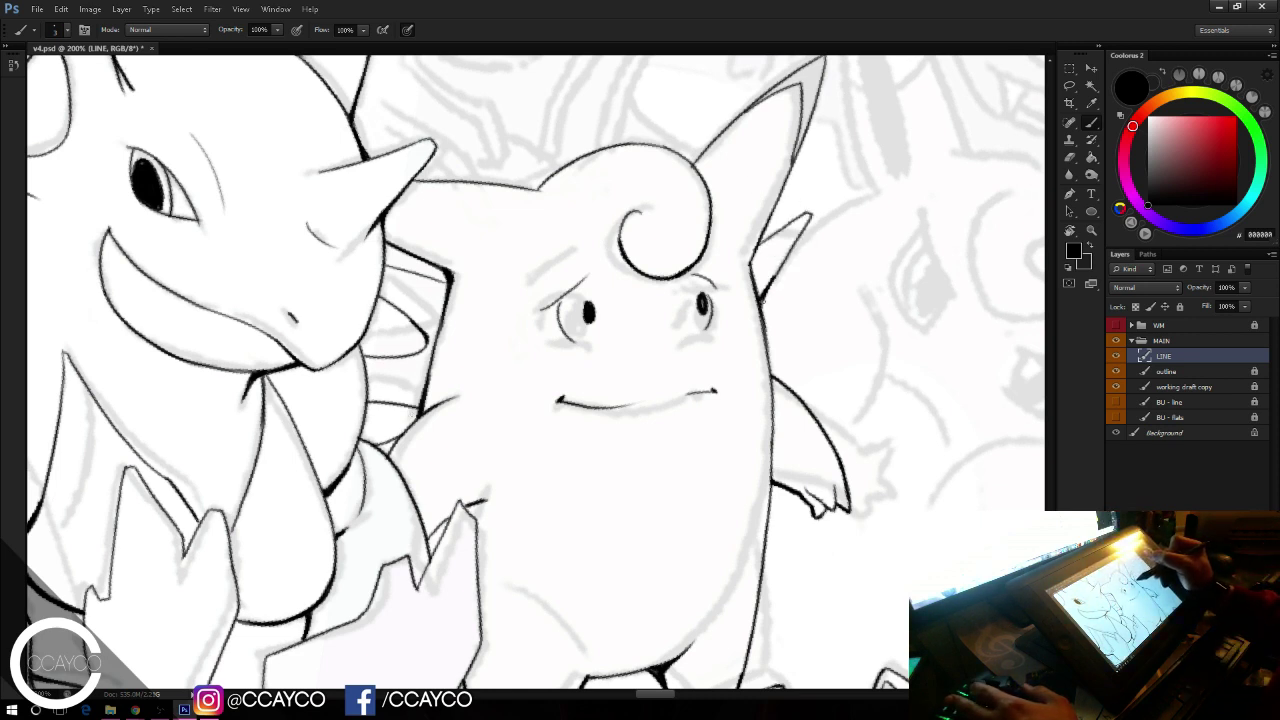
pyautogui.press('e')
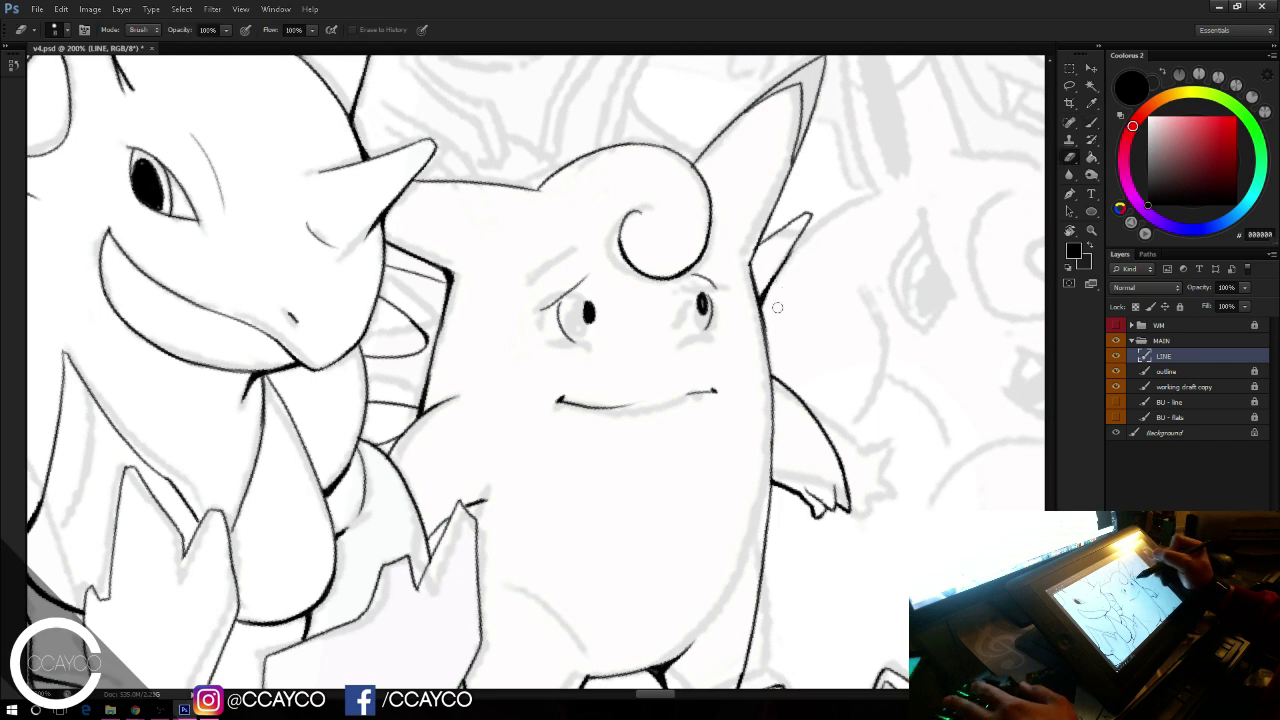
pyautogui.press('b')
# Step: Toggle the working draft copy layer off and on to check the line art, and save the document
pyautogui.moveTo(752, 467); pyautogui.dragTo(557, 483)
pyautogui.moveTo(740, 549)
pyautogui.mouseDown()
pyautogui.moveTo(676, 338)
pyautogui.moveTo(606, 429)
pyautogui.moveTo(631, 434)
pyautogui.moveTo(615, 432)
pyautogui.mouseUp()
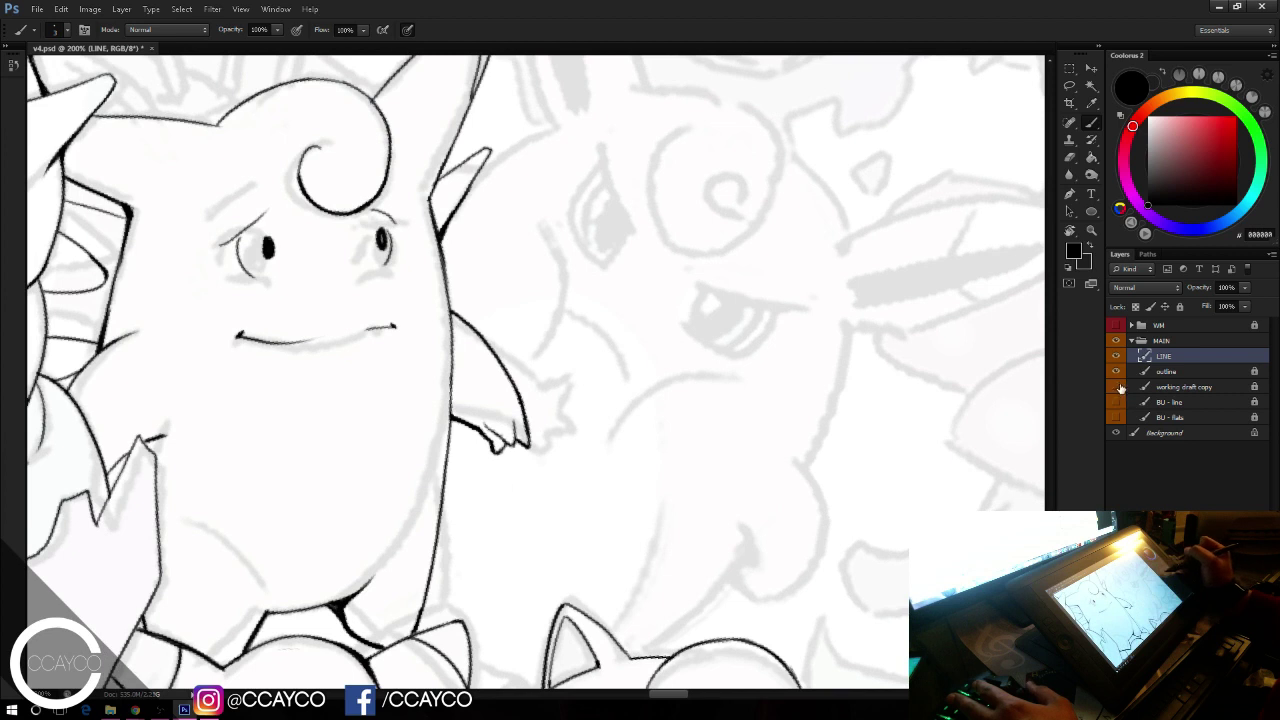
pyautogui.click(1116, 387)
pyautogui.click(1116, 387)
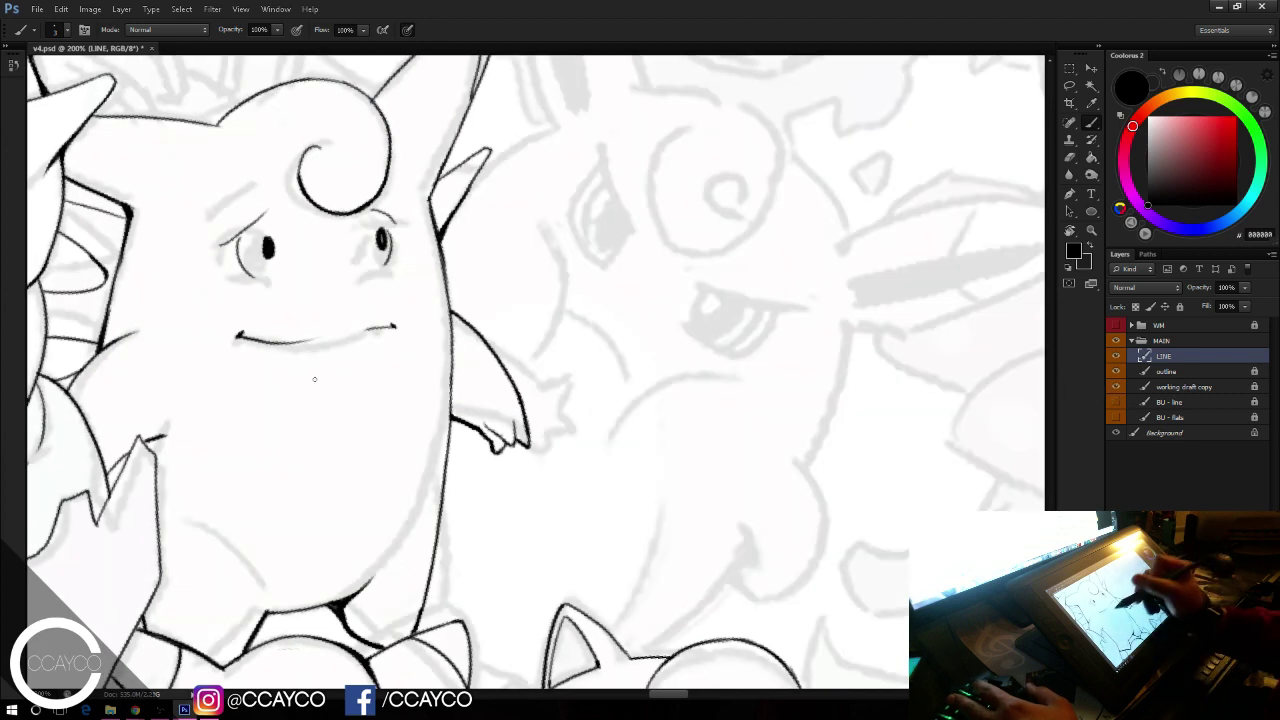
pyautogui.hotkey('ctrl', 's')
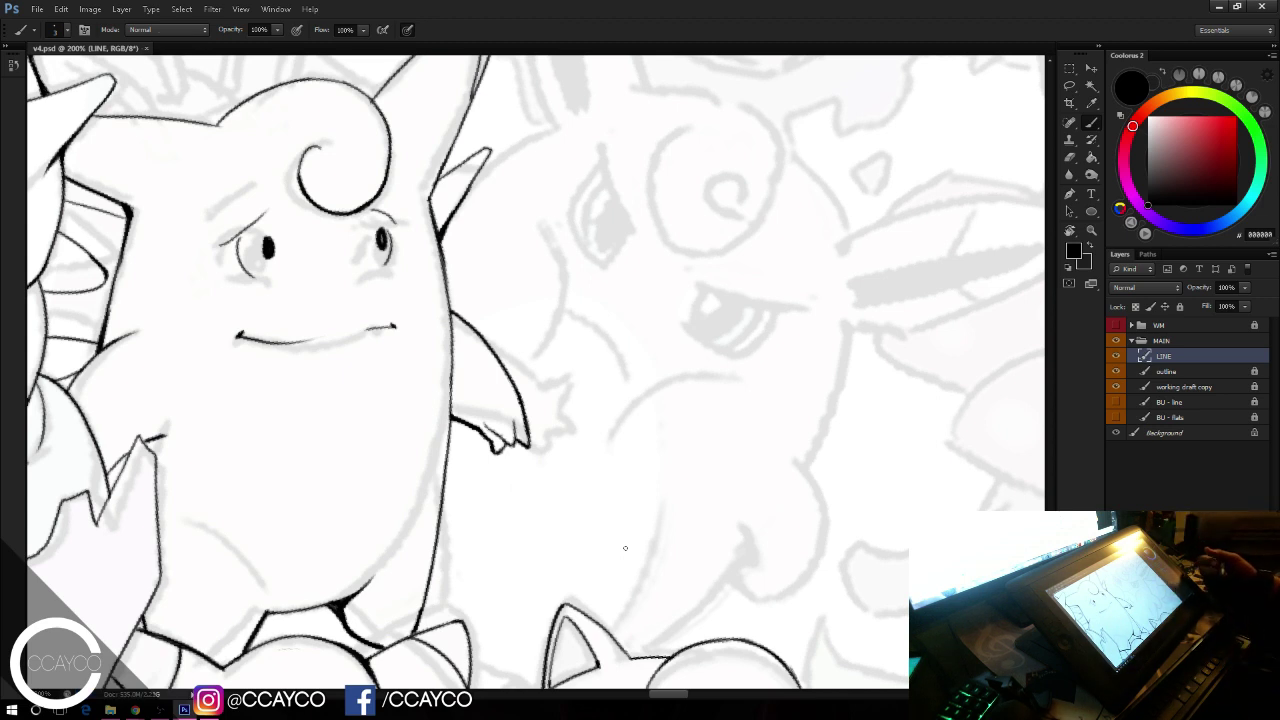
# Step: Ink the lower loop of the long-eared creature's forehead curl from its inner end around to the side, undoing misplaced strokes
pyautogui.press('e')
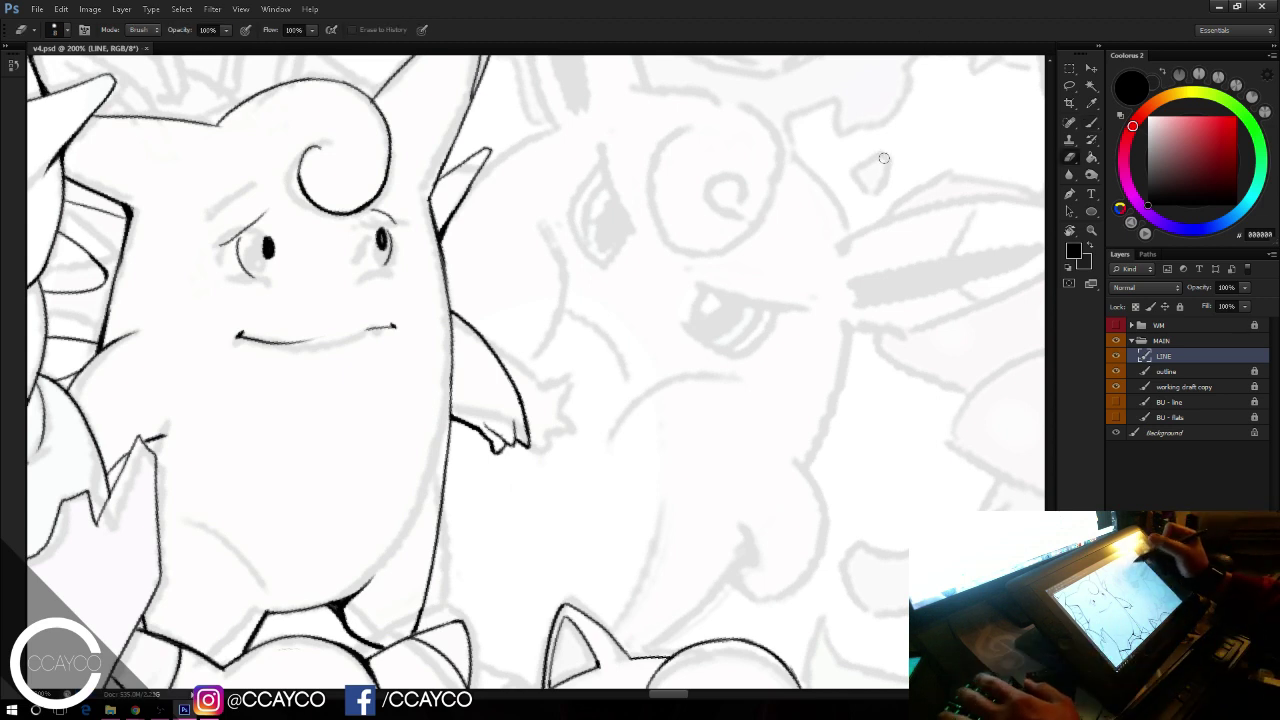
pyautogui.press('b')
pyautogui.moveTo(842, 354)
pyautogui.mouseDown()
pyautogui.moveTo(800, 437)
pyautogui.moveTo(826, 387)
pyautogui.mouseUp()
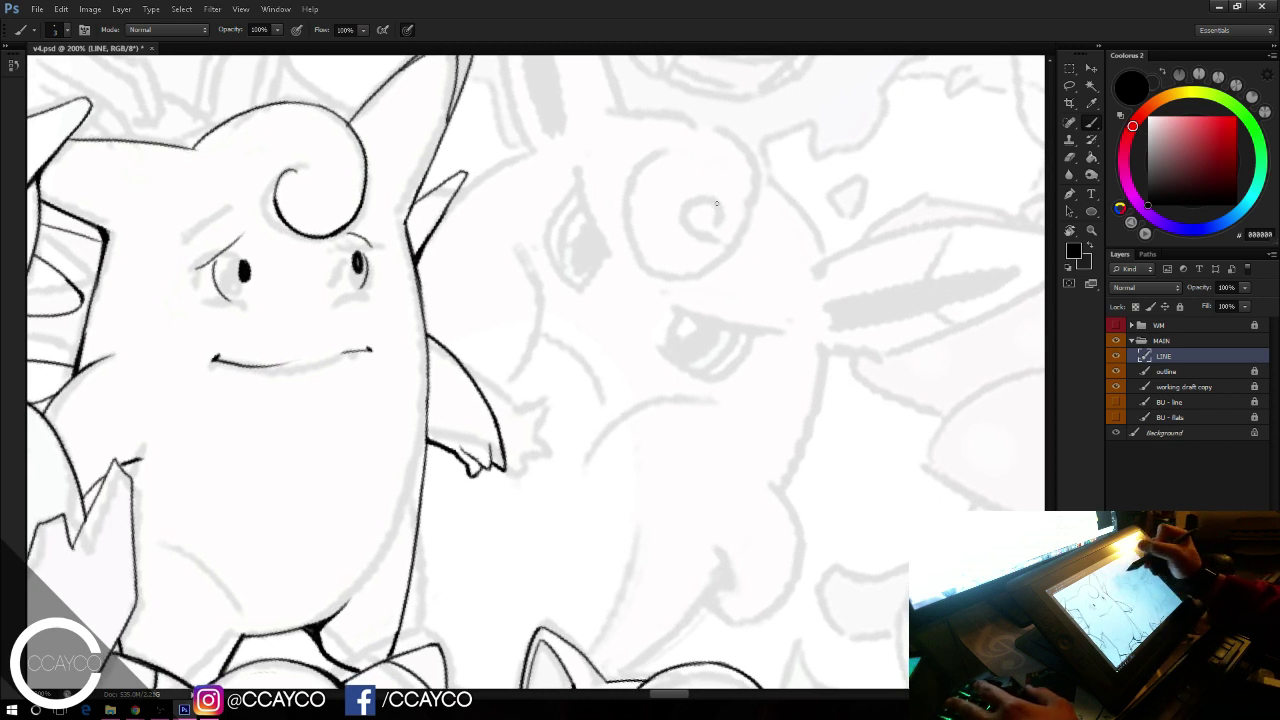
pyautogui.moveTo(708, 194)
pyautogui.mouseDown()
pyautogui.moveTo(754, 219)
pyautogui.moveTo(696, 274)
pyautogui.mouseUp()
pyautogui.hotkey('ctrl', 'z')
pyautogui.moveTo(711, 194); pyautogui.dragTo(664, 280)
pyautogui.hotkey('ctrl', 'z')
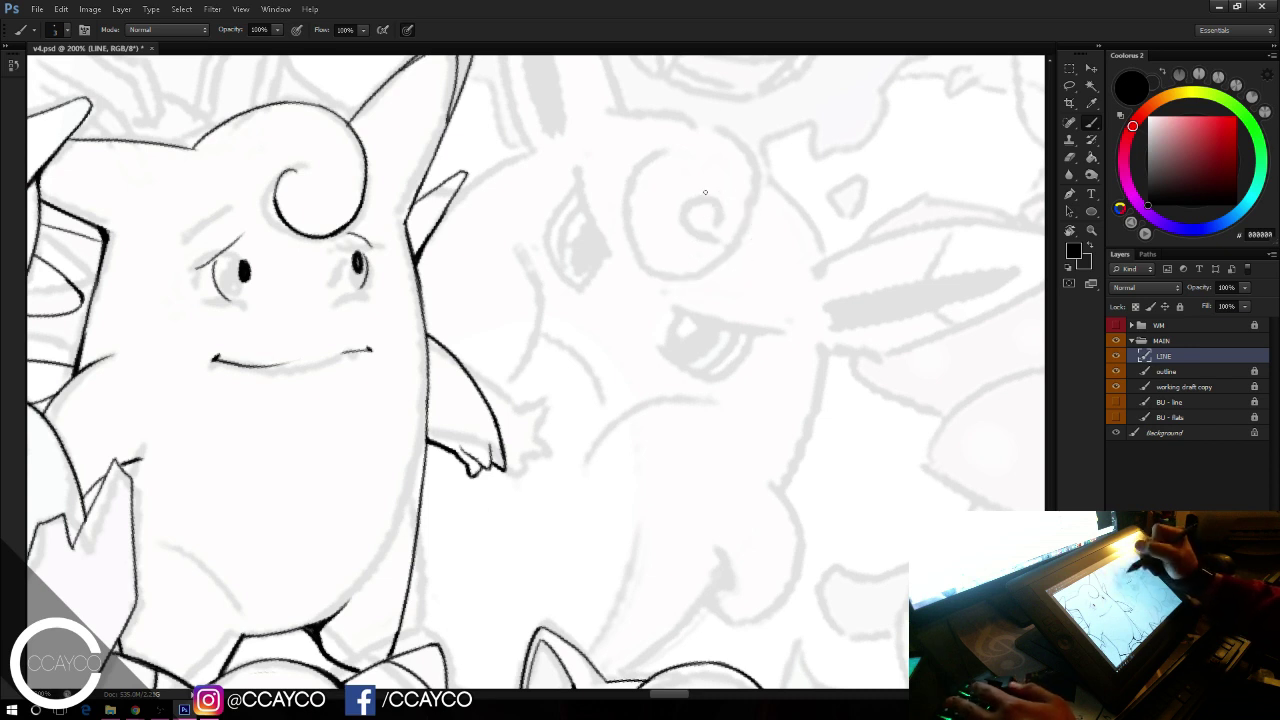
pyautogui.moveTo(708, 194)
pyautogui.mouseDown()
pyautogui.moveTo(640, 260)
pyautogui.moveTo(631, 181)
pyautogui.mouseUp()
pyautogui.hotkey('ctrl', 'z')
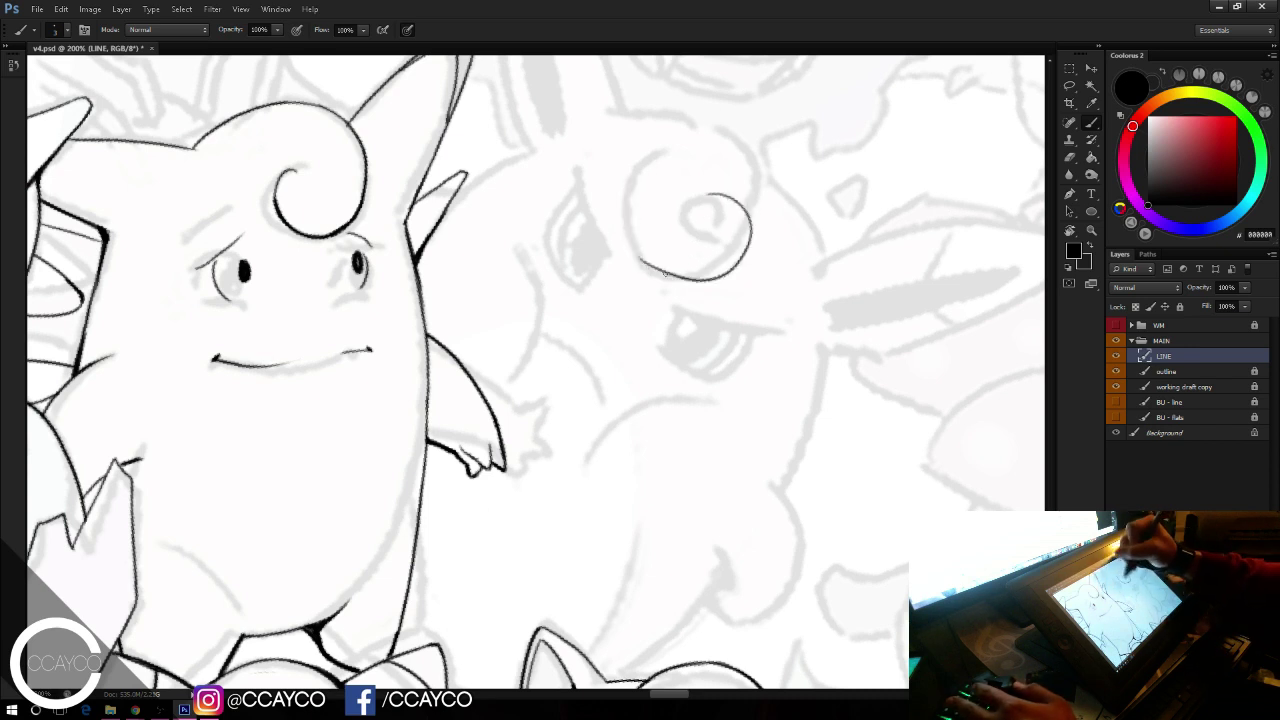
pyautogui.moveTo(667, 273)
pyautogui.mouseDown()
pyautogui.moveTo(637, 248)
pyautogui.moveTo(626, 206)
pyautogui.mouseUp()
# Step: Clean up the join in the curl's lower loop and extend its outer side up to the top, thinning the overlap
pyautogui.press('e')
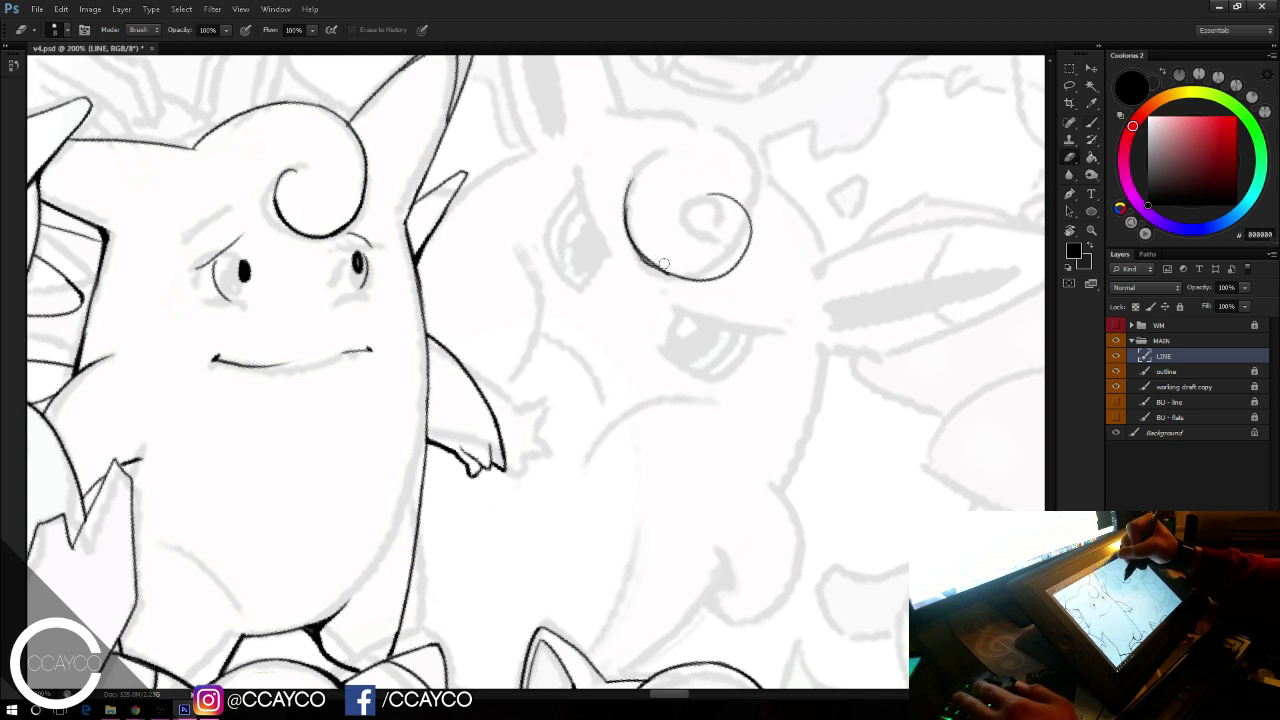
pyautogui.moveTo(644, 251); pyautogui.dragTo(670, 274)
pyautogui.press('b')
pyautogui.hotkey('ctrl', 'z')
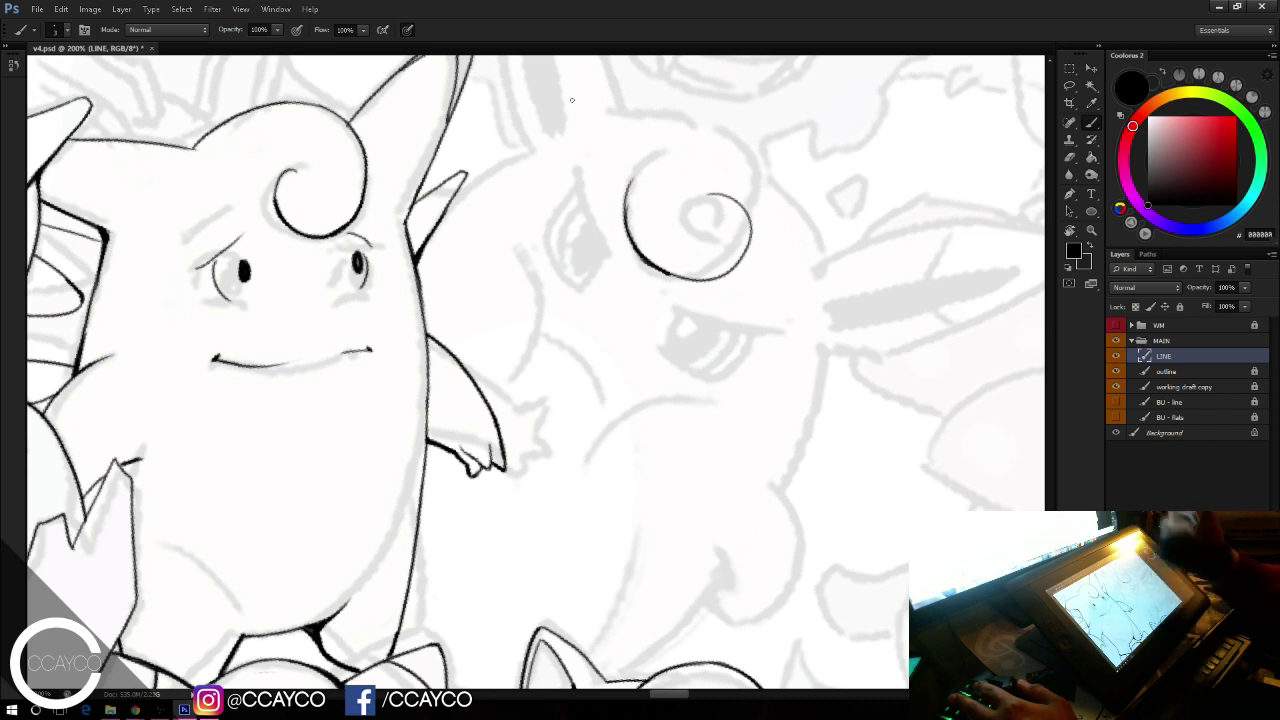
pyautogui.moveTo(625, 215); pyautogui.dragTo(700, 126)
pyautogui.hotkey('ctrl', 'z')
pyautogui.moveTo(631, 226); pyautogui.dragTo(684, 124)
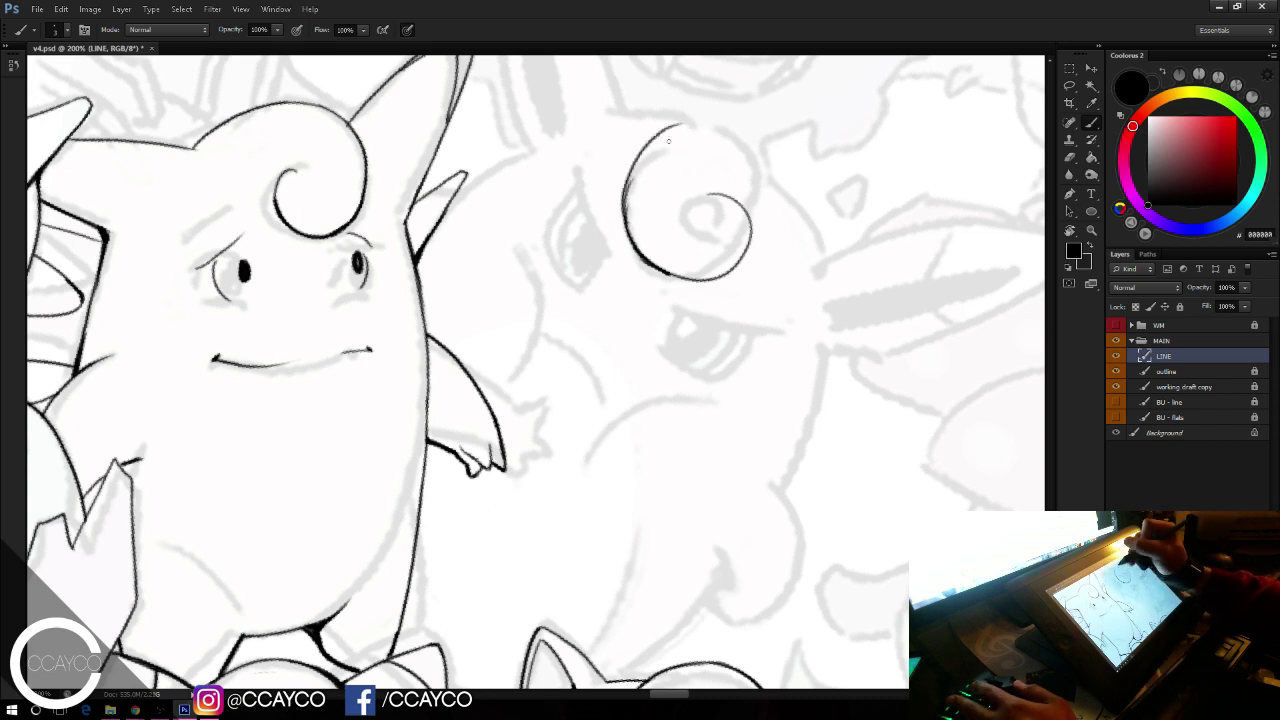
pyautogui.press('e')
pyautogui.moveTo(633, 188); pyautogui.dragTo(636, 227)
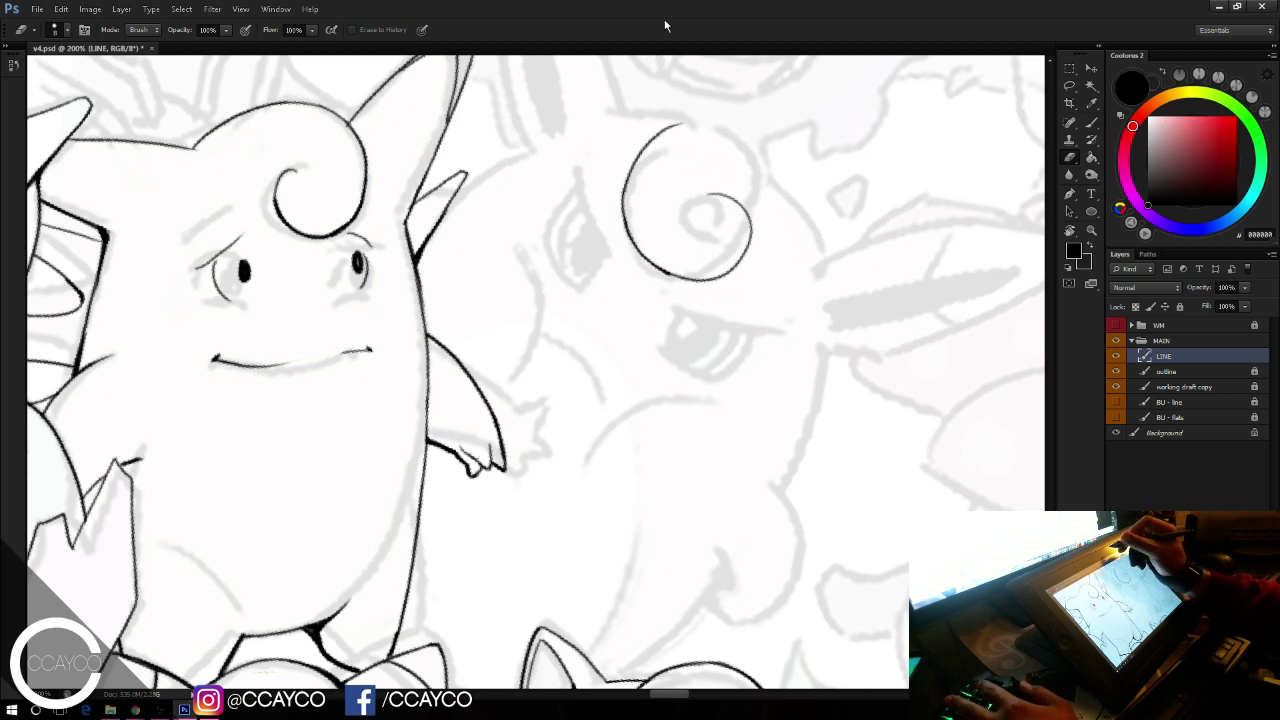
# Step: Ink the curl's top and outer edge, closing the loop with a thickened line where it meets the inner end
pyautogui.press('b')
pyautogui.moveTo(684, 123); pyautogui.dragTo(751, 167)
pyautogui.hotkey('ctrl', 'z')
pyautogui.moveTo(680, 124)
pyautogui.mouseDown()
pyautogui.moveTo(746, 138)
pyautogui.moveTo(738, 131)
pyautogui.mouseUp()
pyautogui.hotkey('ctrl', 'z')
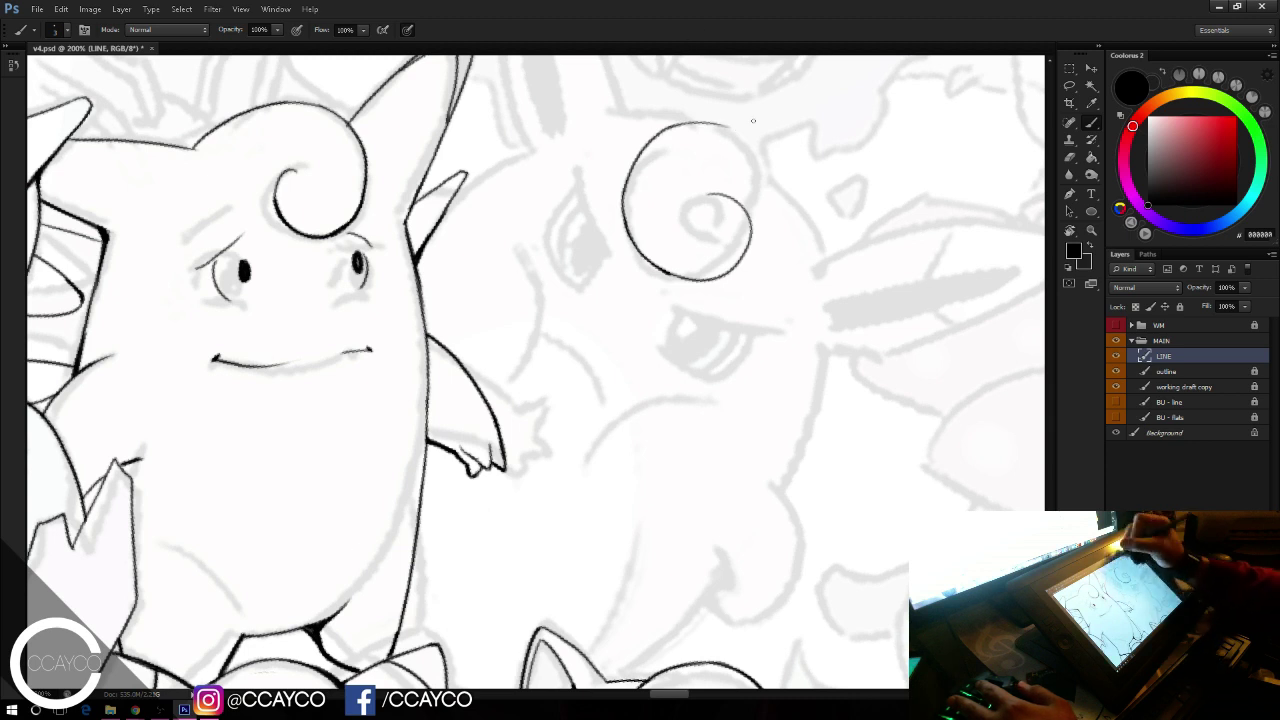
pyautogui.moveTo(757, 179); pyautogui.dragTo(758, 182)
pyautogui.hotkey('ctrl', 'z')
pyautogui.moveTo(726, 128)
pyautogui.mouseDown()
pyautogui.moveTo(760, 188)
pyautogui.moveTo(753, 213)
pyautogui.mouseUp()
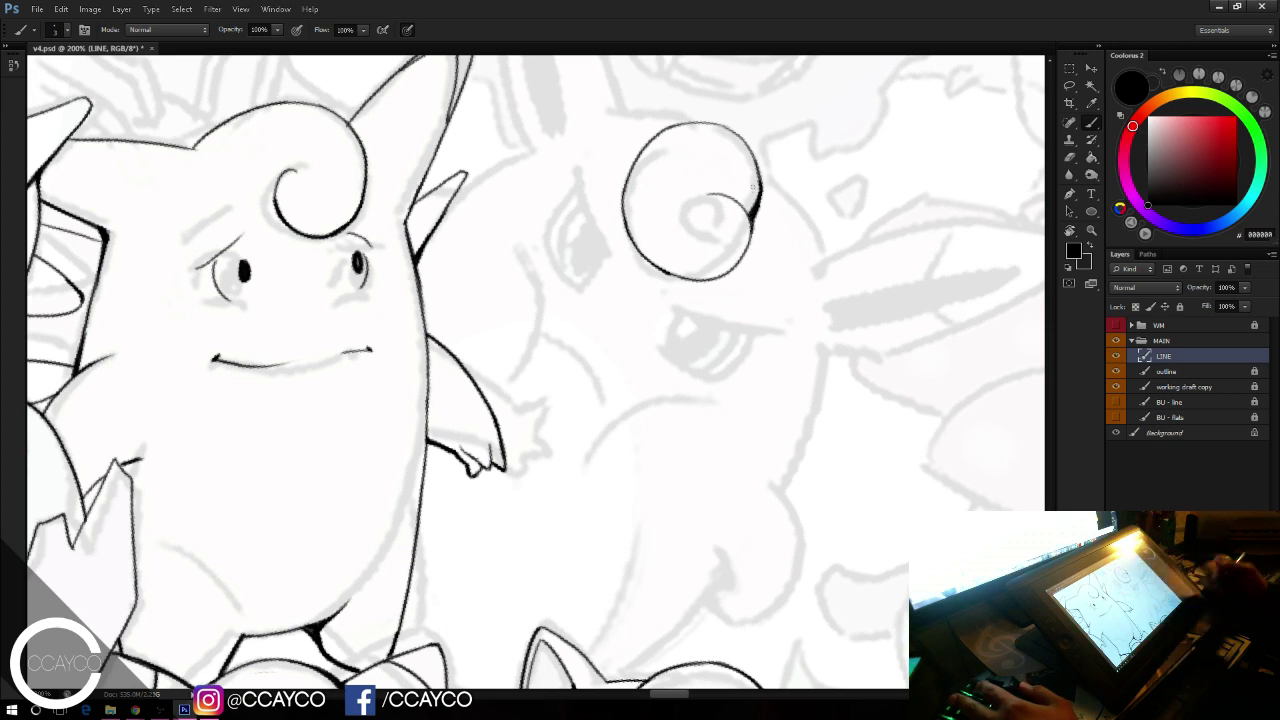
# Step: Ink the long-eared creature's slanted upper eyelids with small creases, the far eye's outline and the near eye's lower edge
pyautogui.moveTo(676, 304); pyautogui.dragTo(784, 334)
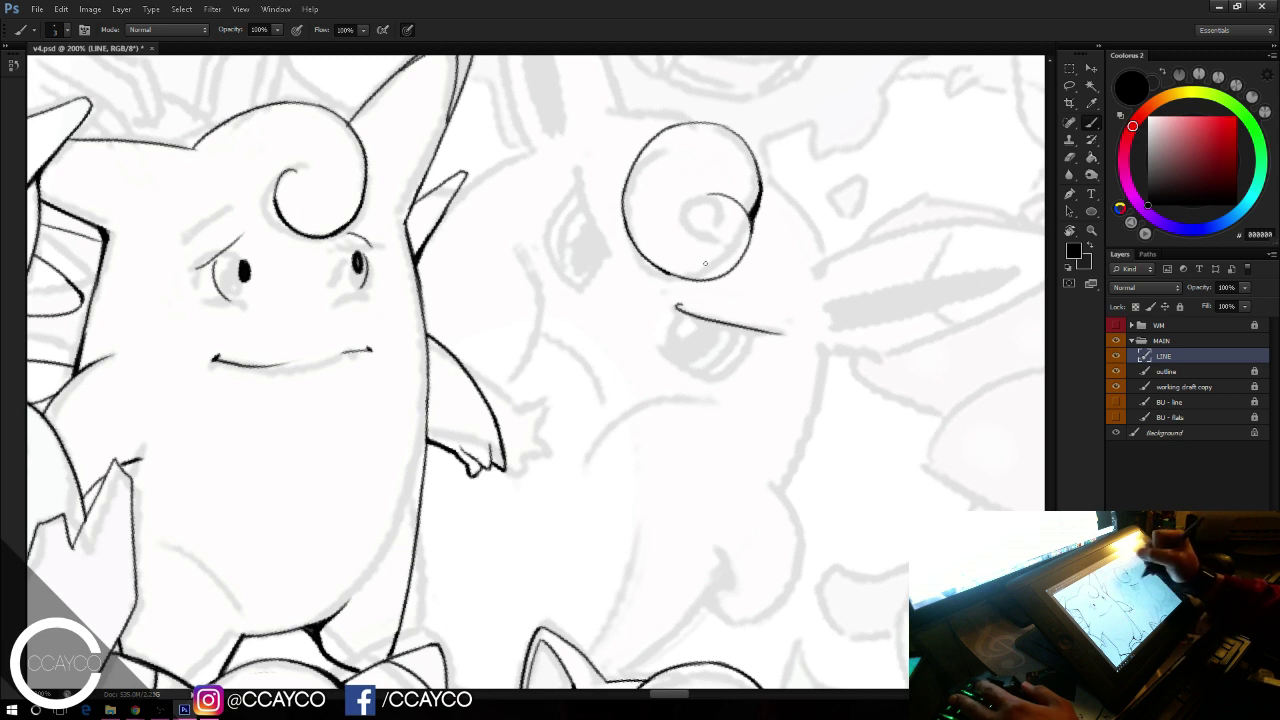
pyautogui.moveTo(616, 240); pyautogui.dragTo(581, 179)
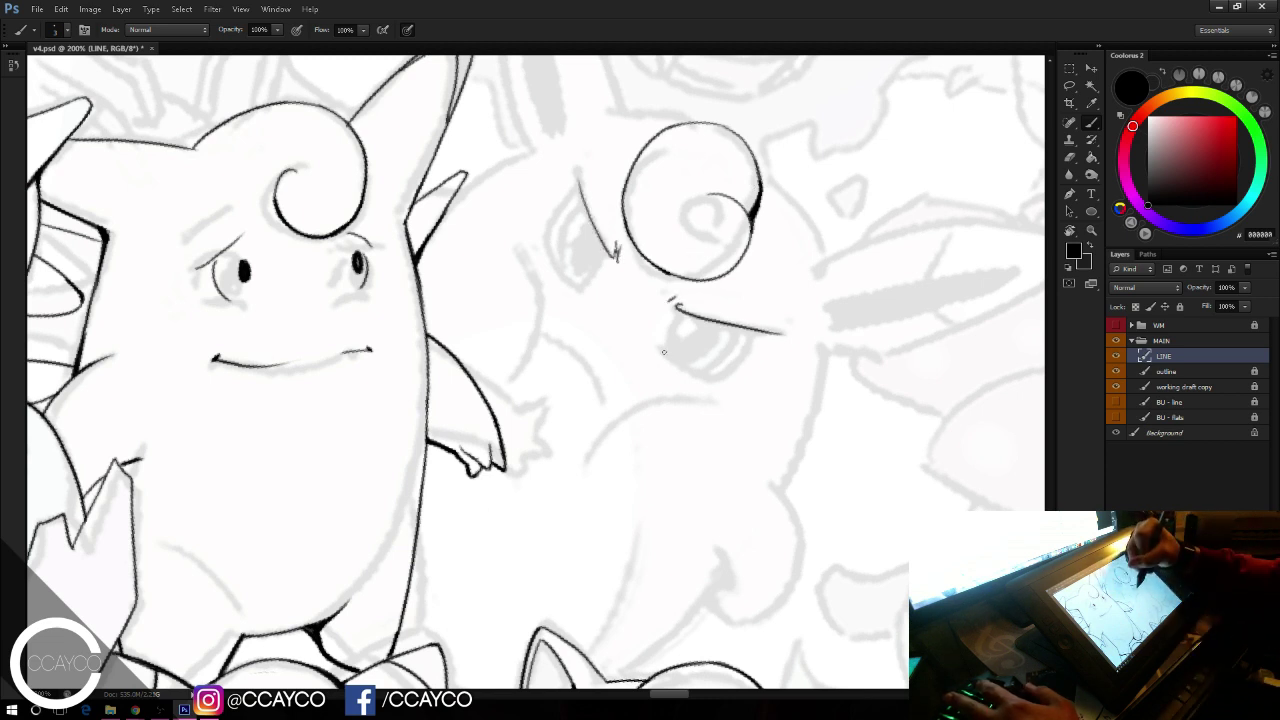
pyautogui.moveTo(660, 350); pyautogui.dragTo(717, 381)
pyautogui.hotkey('ctrl', 'z')
pyautogui.moveTo(570, 284)
pyautogui.mouseDown()
pyautogui.moveTo(541, 229)
pyautogui.moveTo(584, 286)
pyautogui.moveTo(610, 251)
pyautogui.moveTo(585, 196)
pyautogui.mouseUp()
pyautogui.hotkey('ctrl', 'z')
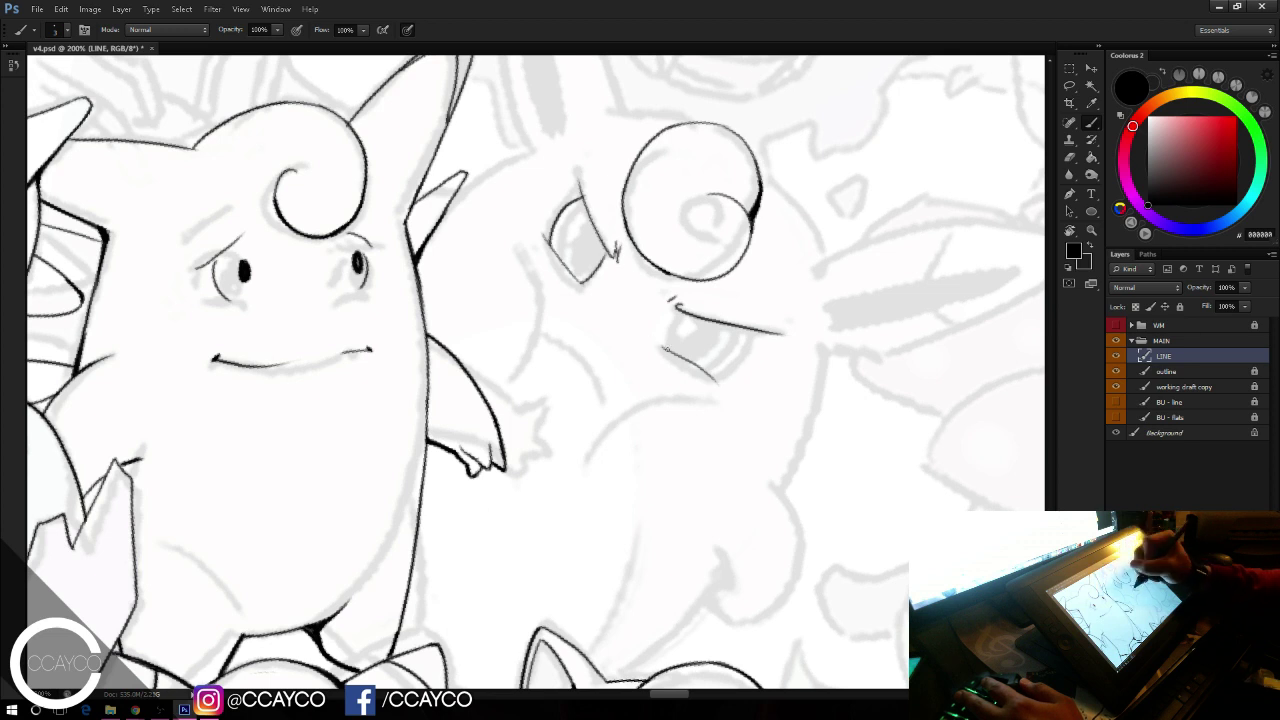
# Step: Close the near eye's outline with its inner edge and a thick outer edge up to the eyelid
pyautogui.moveTo(666, 349); pyautogui.dragTo(684, 311)
pyautogui.hotkey('ctrl', 'z')
pyautogui.hotkey('ctrl', 'z')
pyautogui.hotkey('ctrl', 'z')
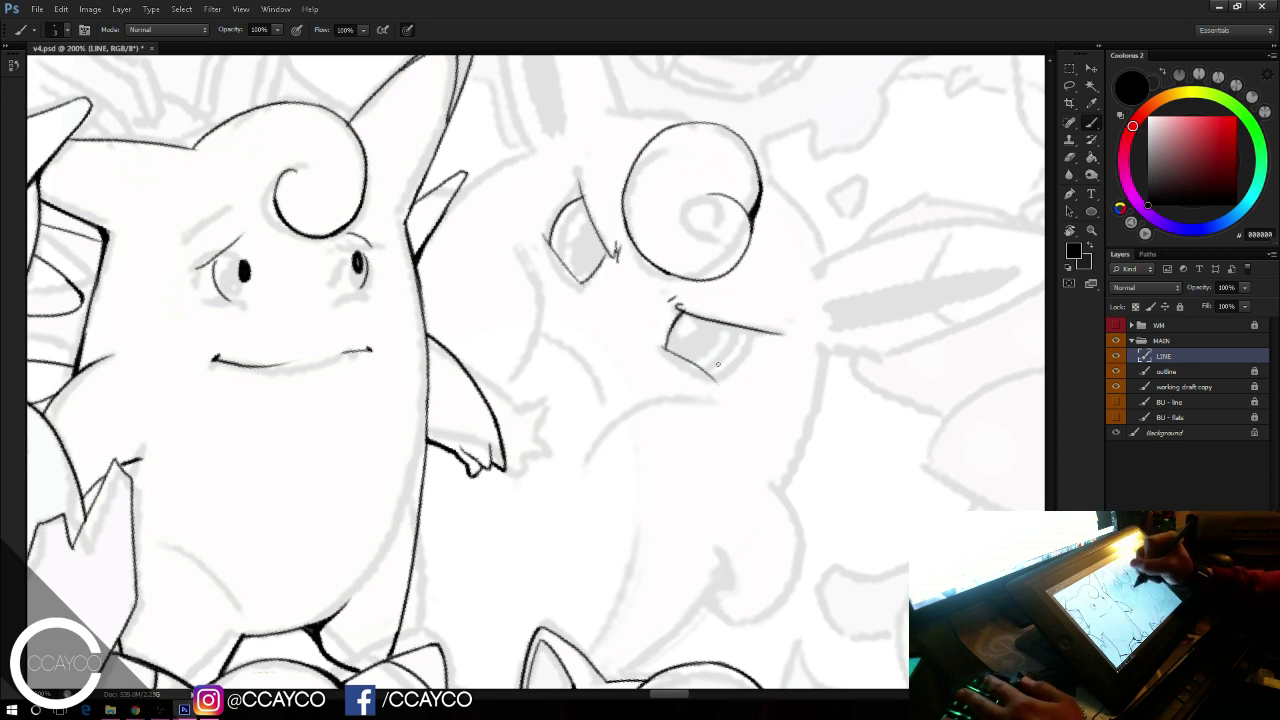
pyautogui.moveTo(717, 377); pyautogui.dragTo(748, 327)
pyautogui.hotkey('ctrl', 'z')
pyautogui.moveTo(714, 377); pyautogui.dragTo(747, 328)
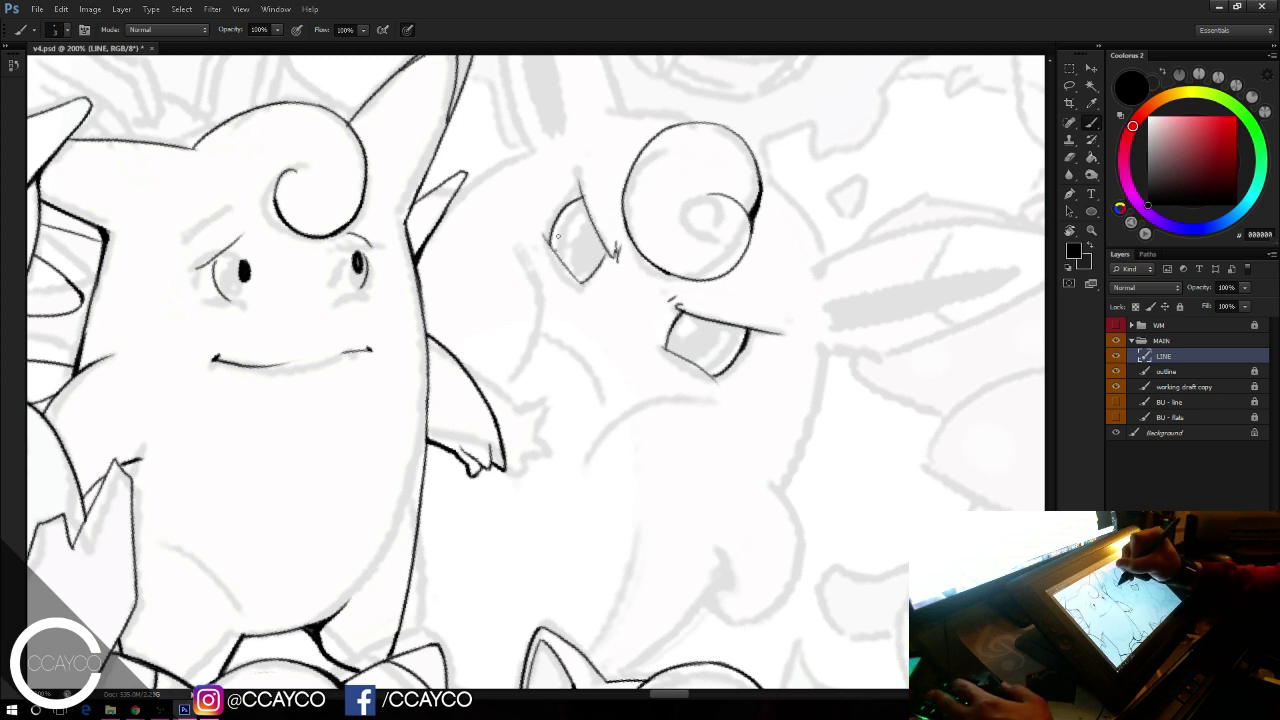
# Step: Ink the curved iris edge inside the far eye and darken the eye's edge beside the lid
pyautogui.moveTo(584, 213)
pyautogui.mouseDown()
pyautogui.moveTo(556, 248)
pyautogui.moveTo(560, 220)
pyautogui.moveTo(589, 204)
pyautogui.mouseUp()
pyautogui.hotkey('ctrl', 'z')
pyautogui.hotkey('ctrl', 'z')
pyautogui.moveTo(554, 250); pyautogui.dragTo(571, 216)
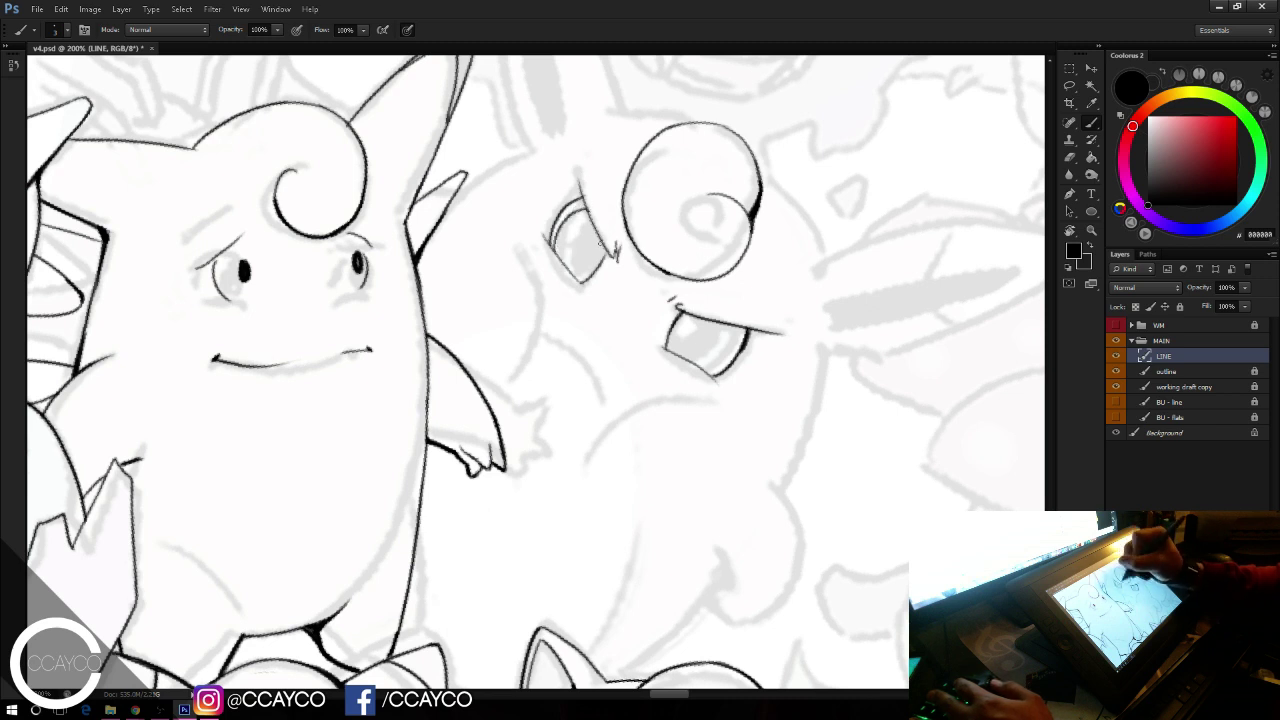
pyautogui.moveTo(598, 266); pyautogui.dragTo(603, 247)
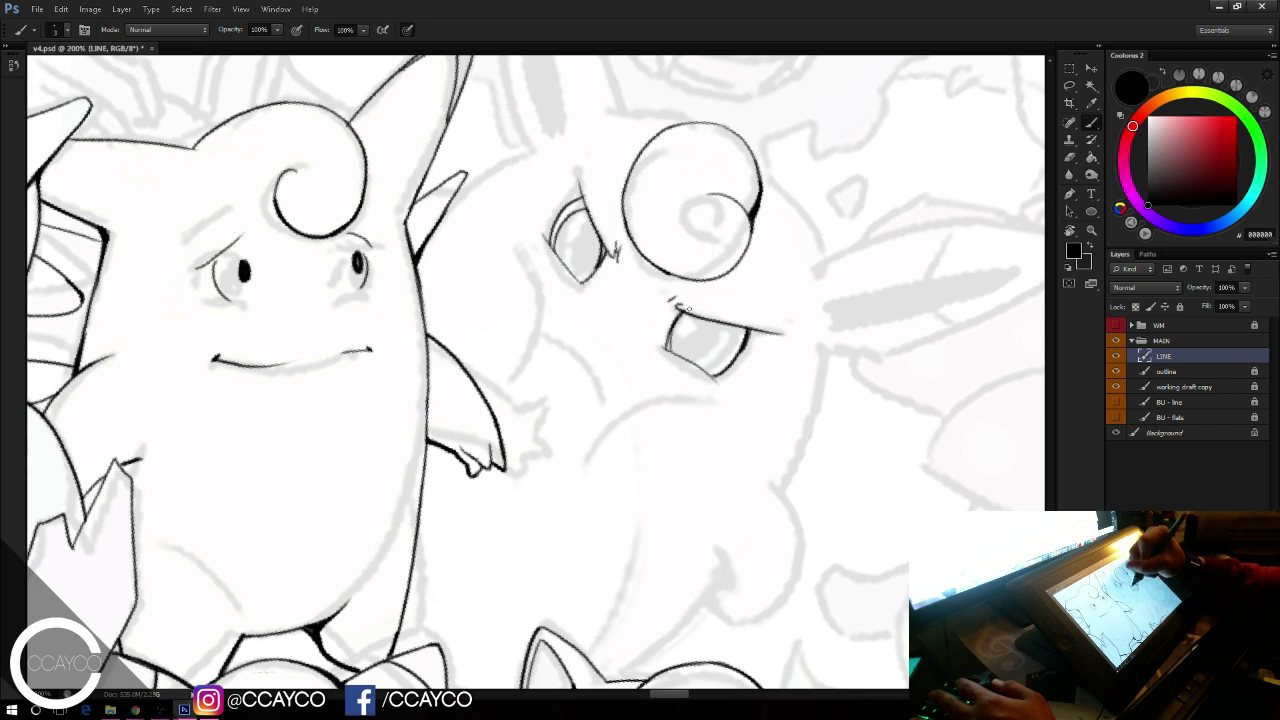
# Step: Ink the near eye's curved iris edge and a small round highlight in each eye
pyautogui.moveTo(736, 328); pyautogui.dragTo(712, 375)
pyautogui.hotkey('ctrl', 'z')
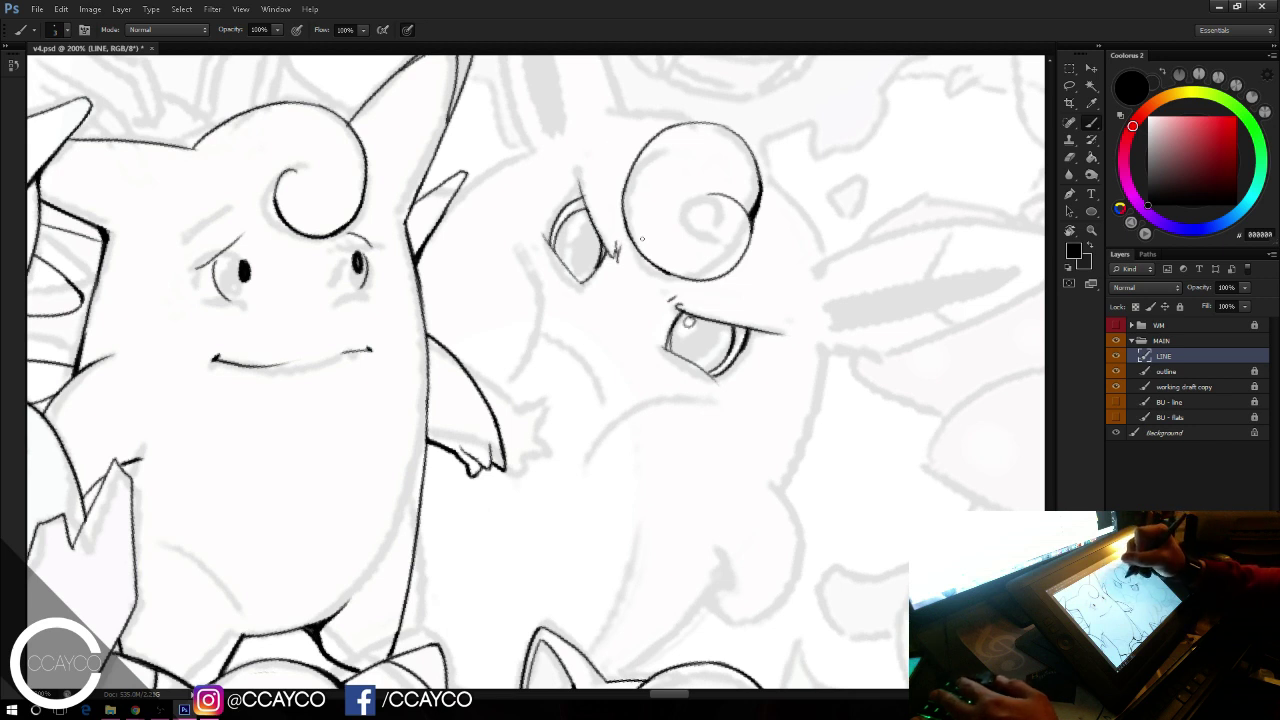
pyautogui.hotkey('ctrl', 'z')
pyautogui.moveTo(577, 219); pyautogui.dragTo(582, 217)
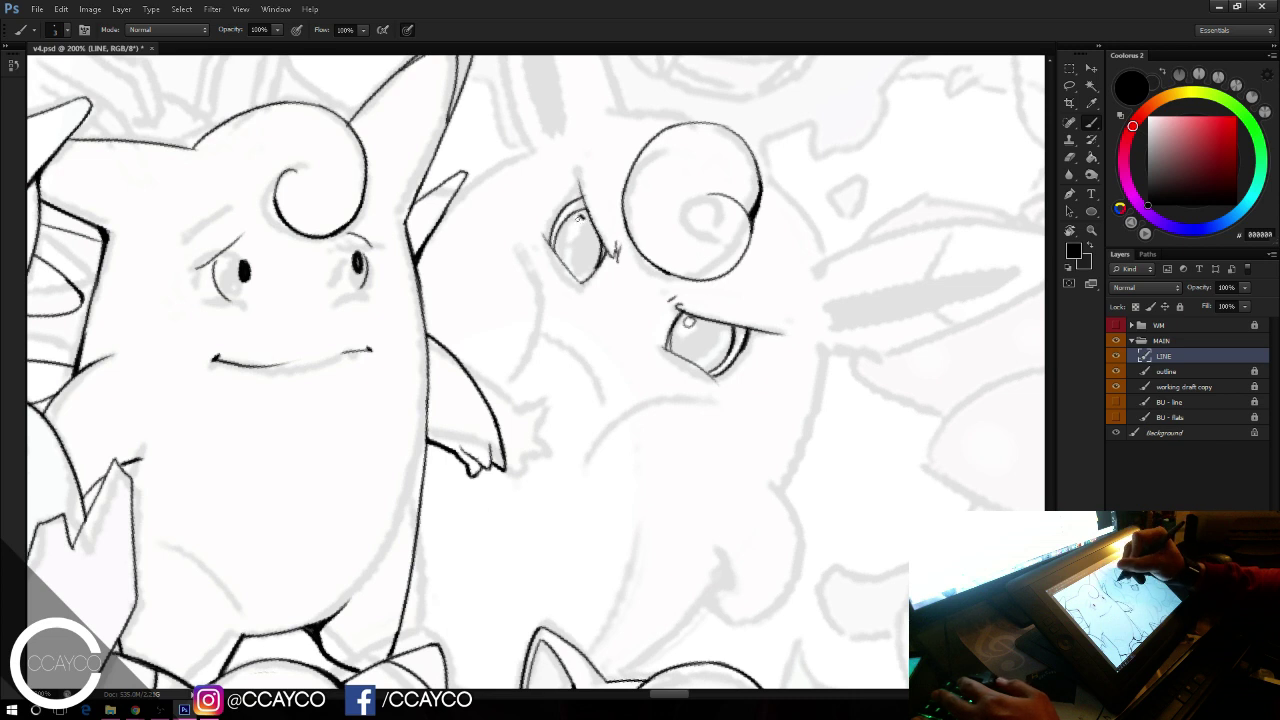
pyautogui.hotkey('ctrl', 'z')
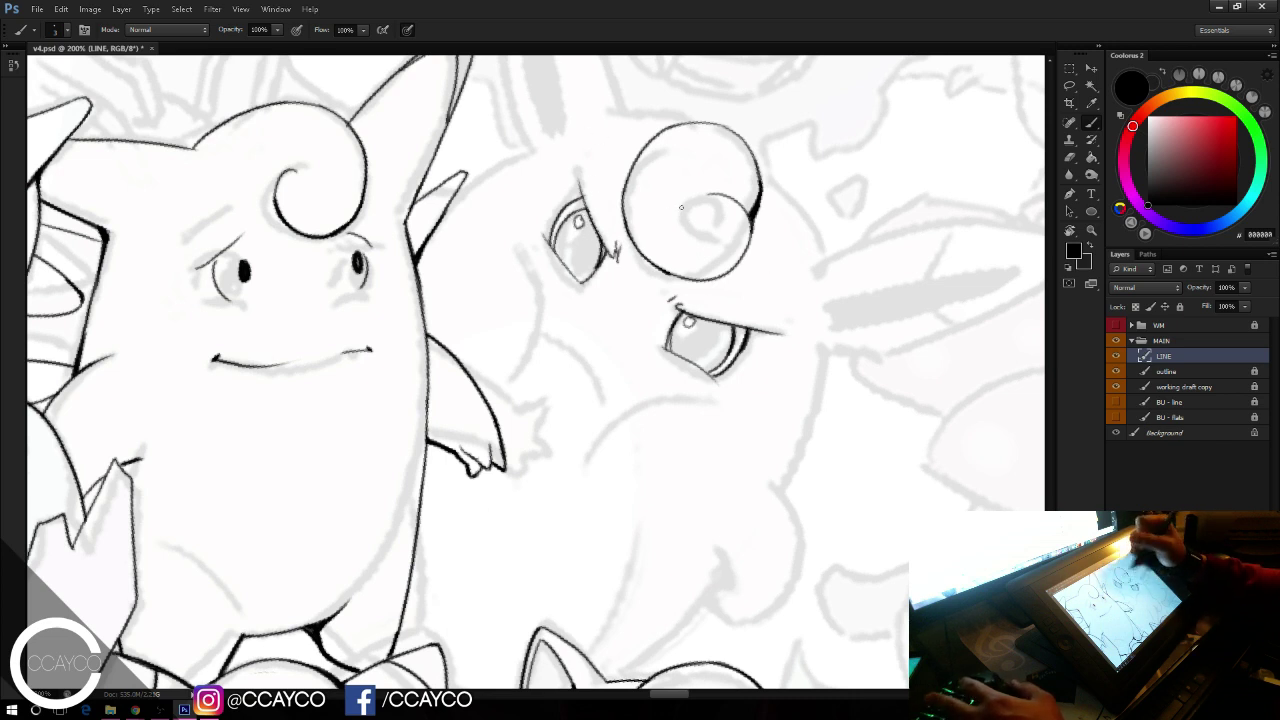
# Step: Ink the long-eared creature's curved mouth line with a short tapered cheek crease at each end
pyautogui.moveTo(569, 333); pyautogui.dragTo(618, 380)
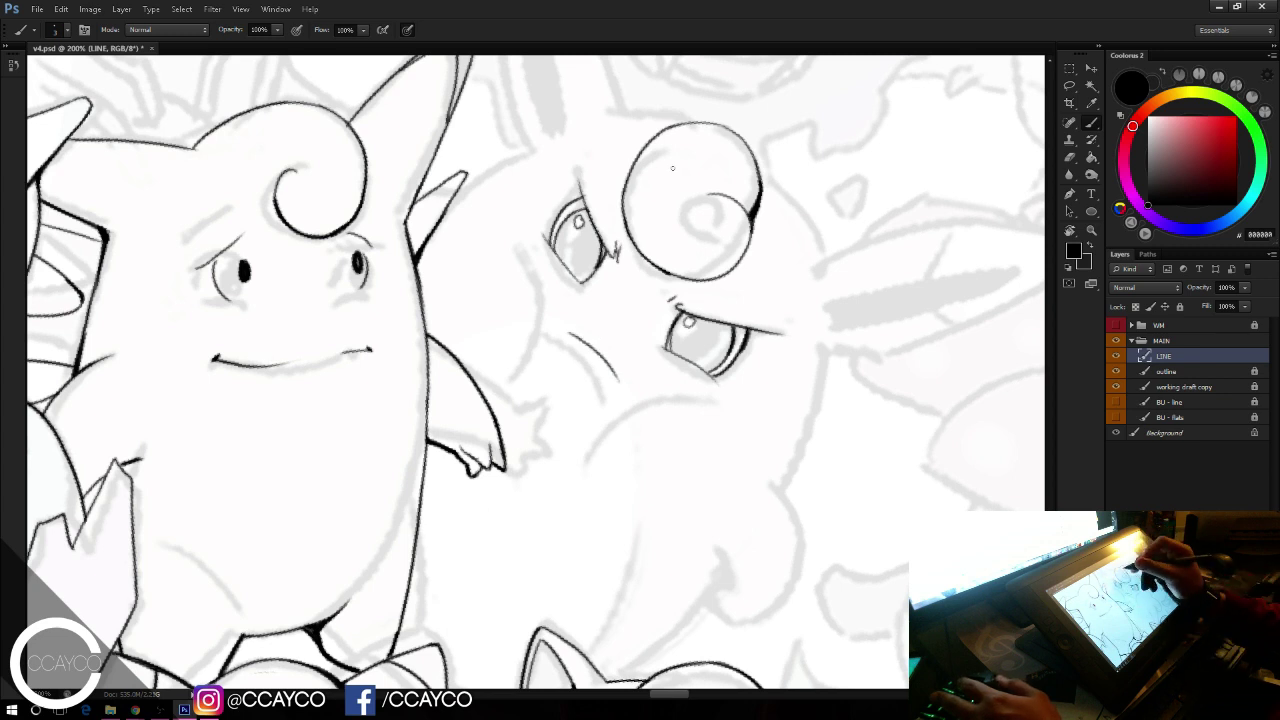
pyautogui.hotkey('ctrl', 'z')
pyautogui.moveTo(573, 317)
pyautogui.mouseDown()
pyautogui.moveTo(644, 384)
pyautogui.moveTo(612, 357)
pyautogui.moveTo(641, 408)
pyautogui.moveTo(665, 371)
pyautogui.moveTo(554, 351)
pyautogui.mouseUp()
pyautogui.hotkey('ctrl', 'z')
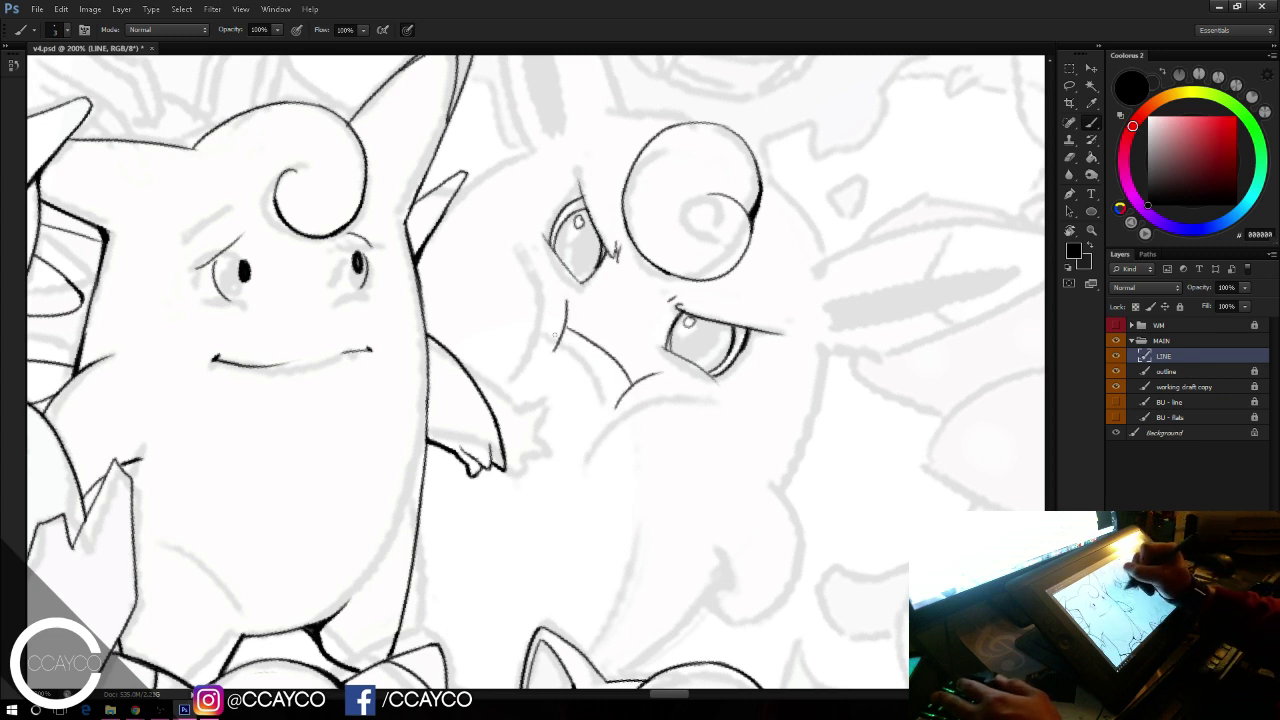
pyautogui.moveTo(567, 304); pyautogui.dragTo(554, 351)
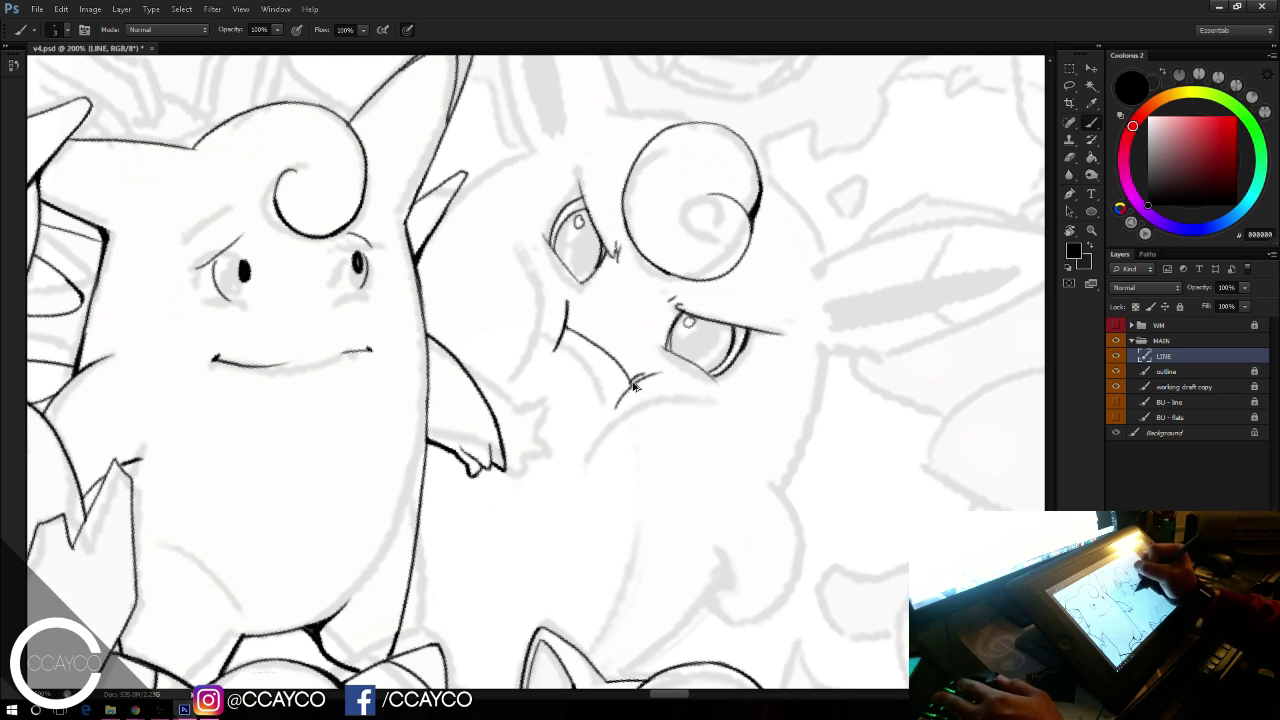
pyautogui.moveTo(629, 386); pyautogui.dragTo(647, 376)
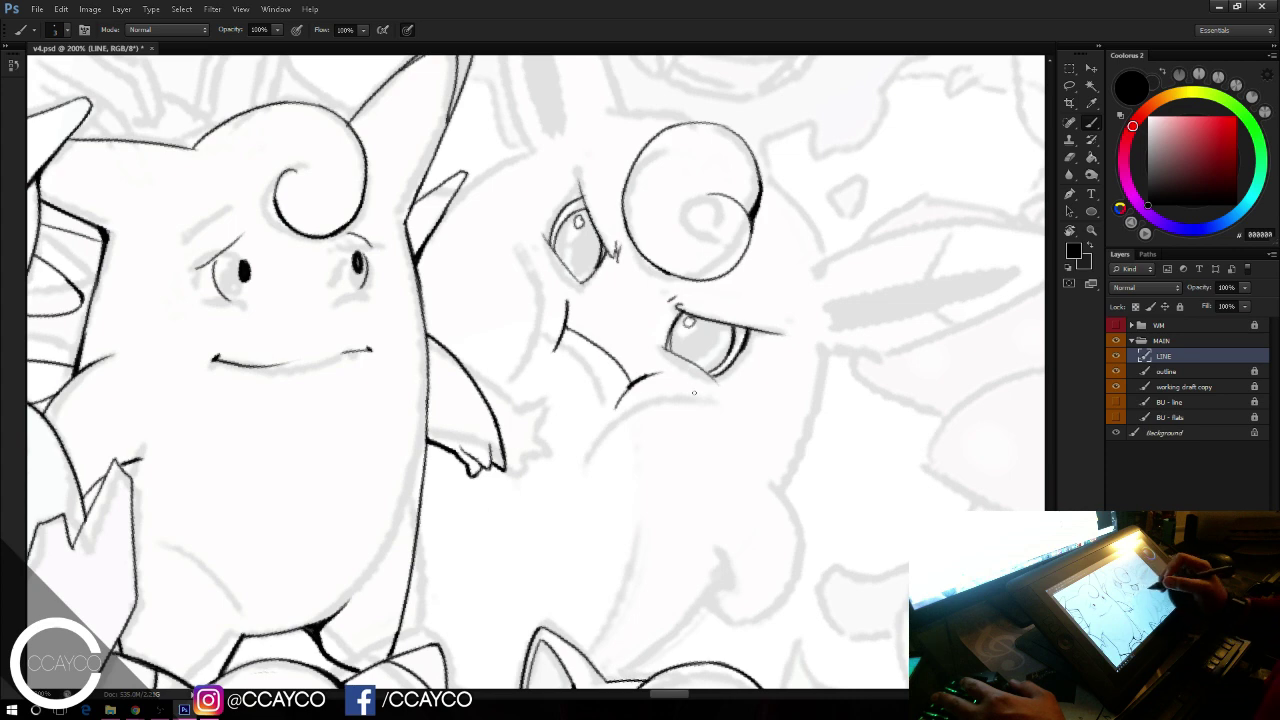
# Step: Refine the tapered crease at the mouth corner below the near eye by erasing its rough edge
pyautogui.moveTo(722, 446)
pyautogui.mouseDown()
pyautogui.moveTo(687, 443)
pyautogui.moveTo(691, 463)
pyautogui.mouseUp()
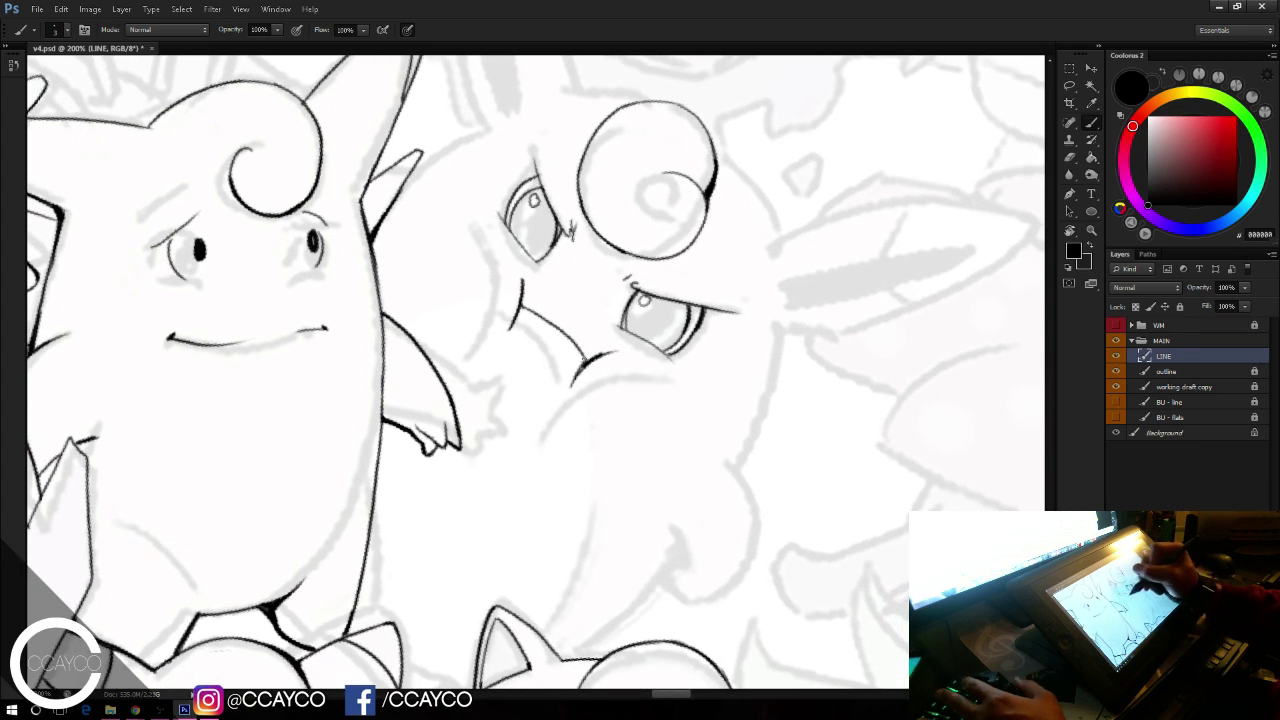
pyautogui.press('e')
pyautogui.moveTo(583, 381); pyautogui.dragTo(613, 352)
pyautogui.press('b')
pyautogui.hotkey('ctrl', 'z')
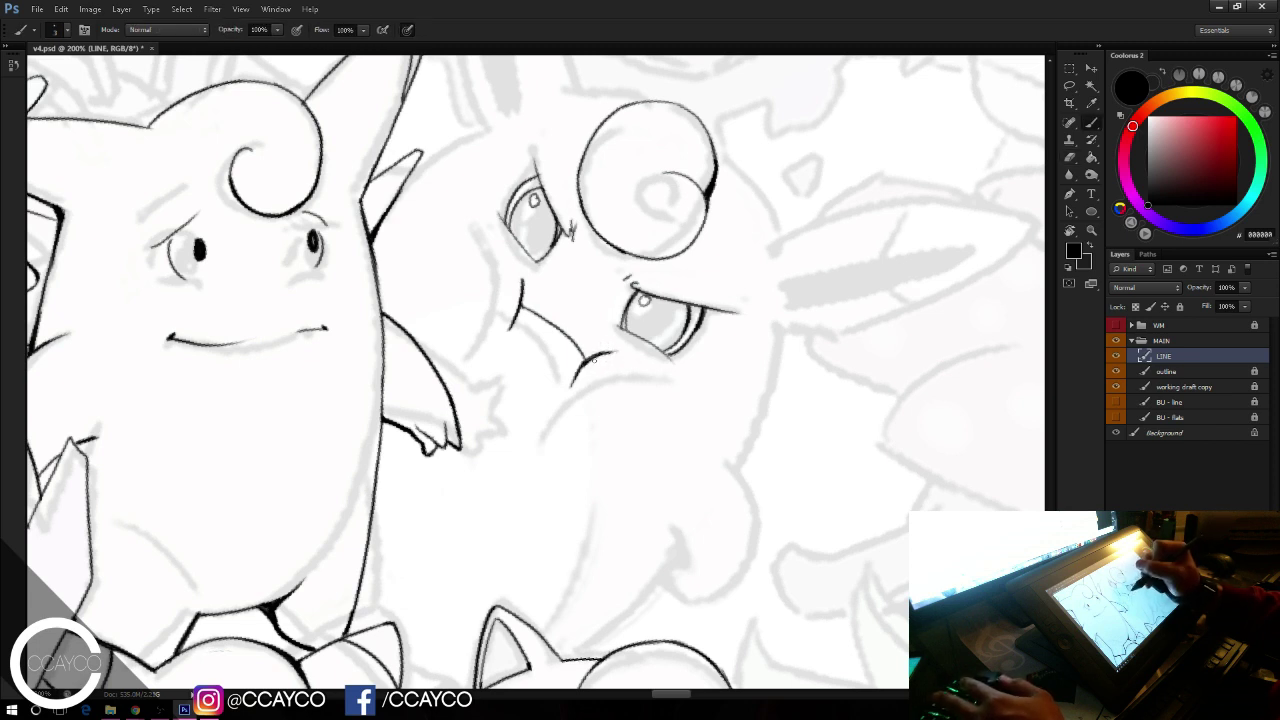
pyautogui.press('e')
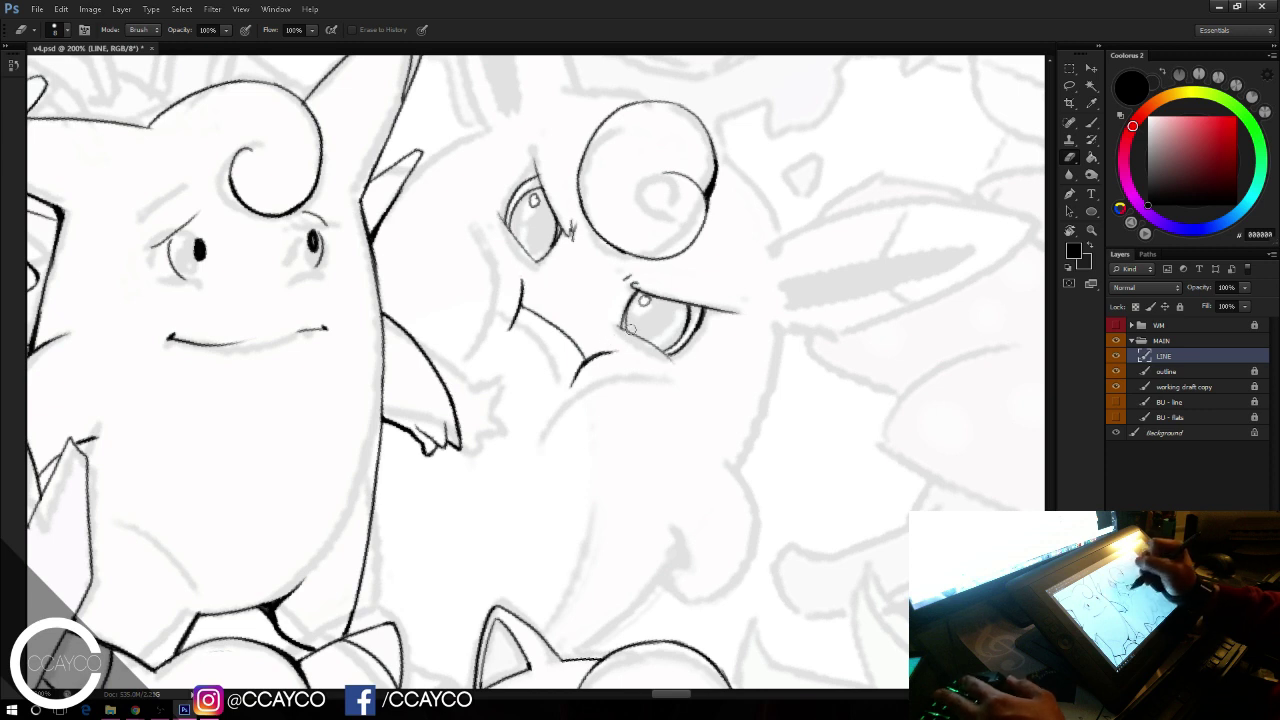
pyautogui.press('space')
pyautogui.moveTo(780, 404); pyautogui.dragTo(777, 409)
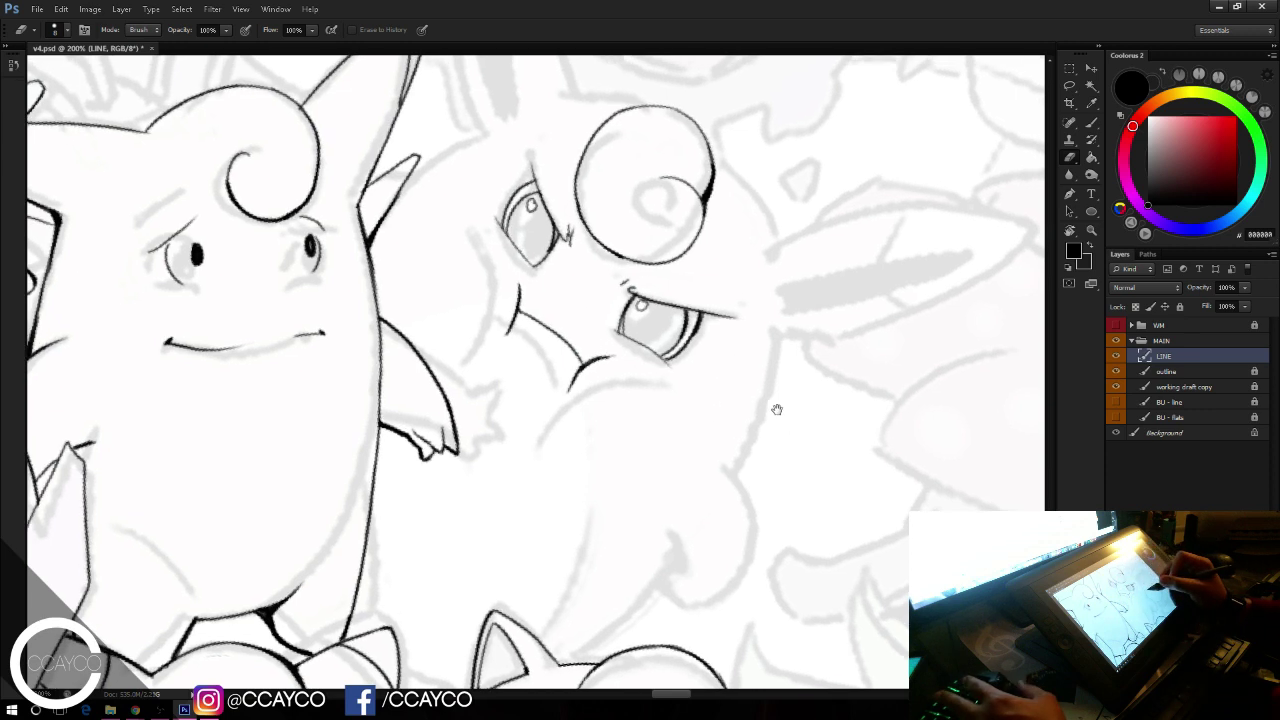
pyautogui.moveTo(826, 486)
pyautogui.mouseDown()
pyautogui.moveTo(814, 537)
pyautogui.moveTo(760, 566)
pyautogui.mouseUp()
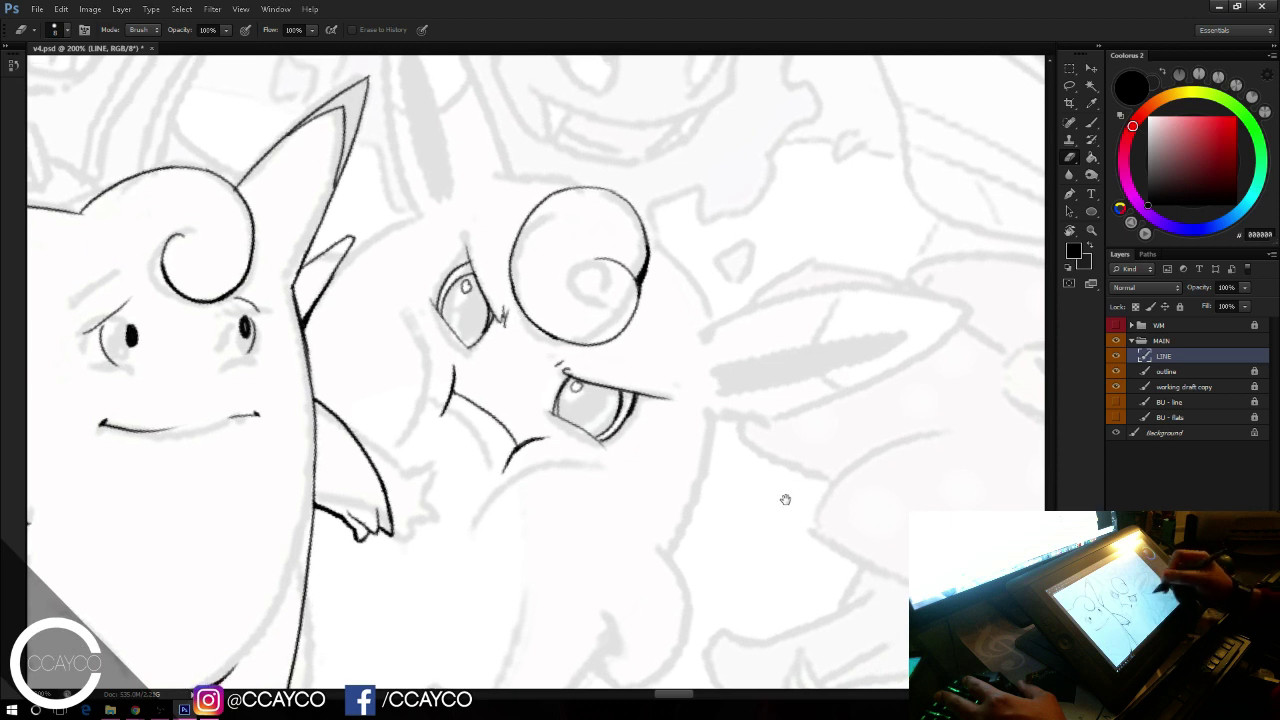
pyautogui.moveTo(763, 415); pyautogui.dragTo(770, 460)
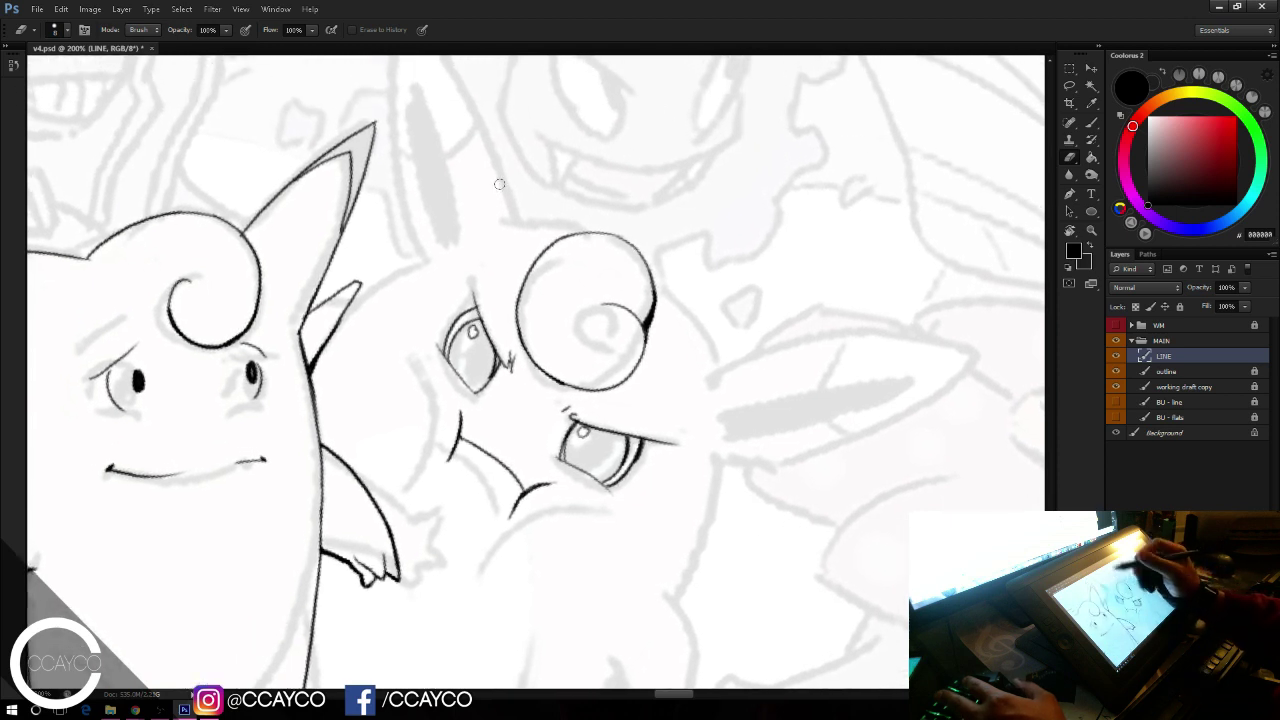
# Step: Ink the long-eared creature's head contour from behind its neighbour's ear up to the base of the upright ear
pyautogui.press('b')
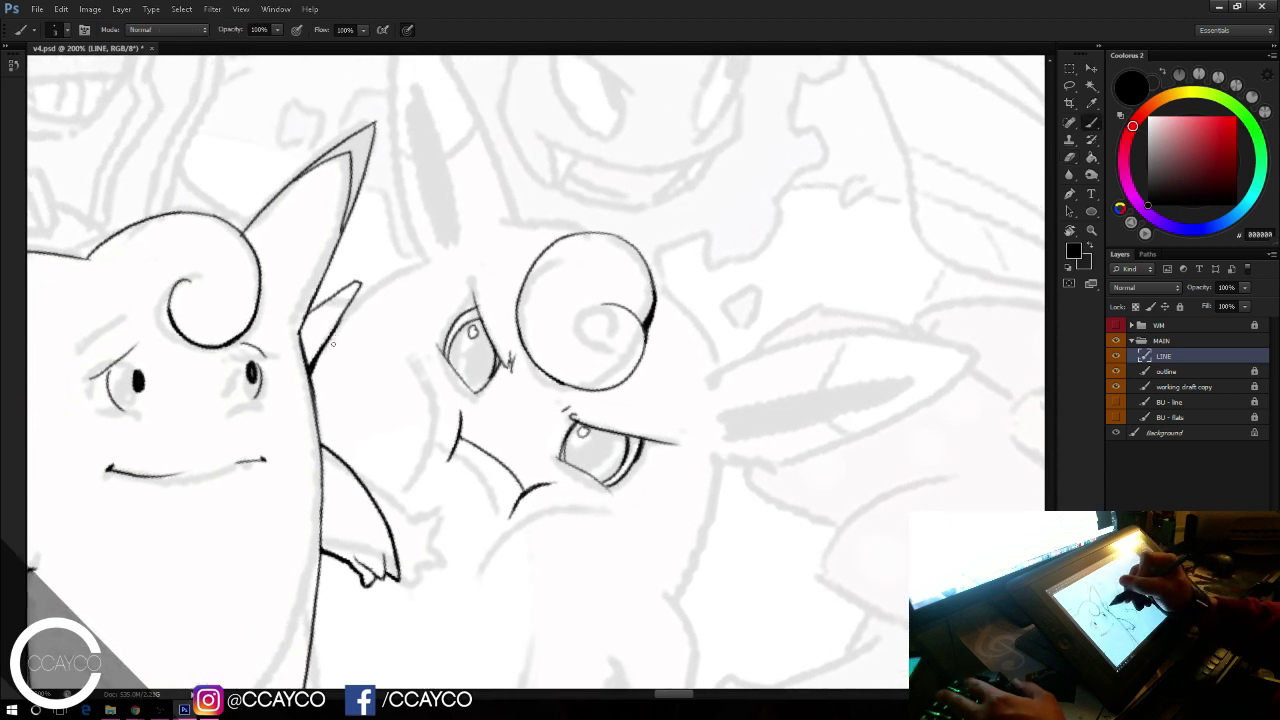
pyautogui.moveTo(330, 340); pyautogui.dragTo(422, 275)
pyautogui.moveTo(369, 318); pyautogui.dragTo(438, 263)
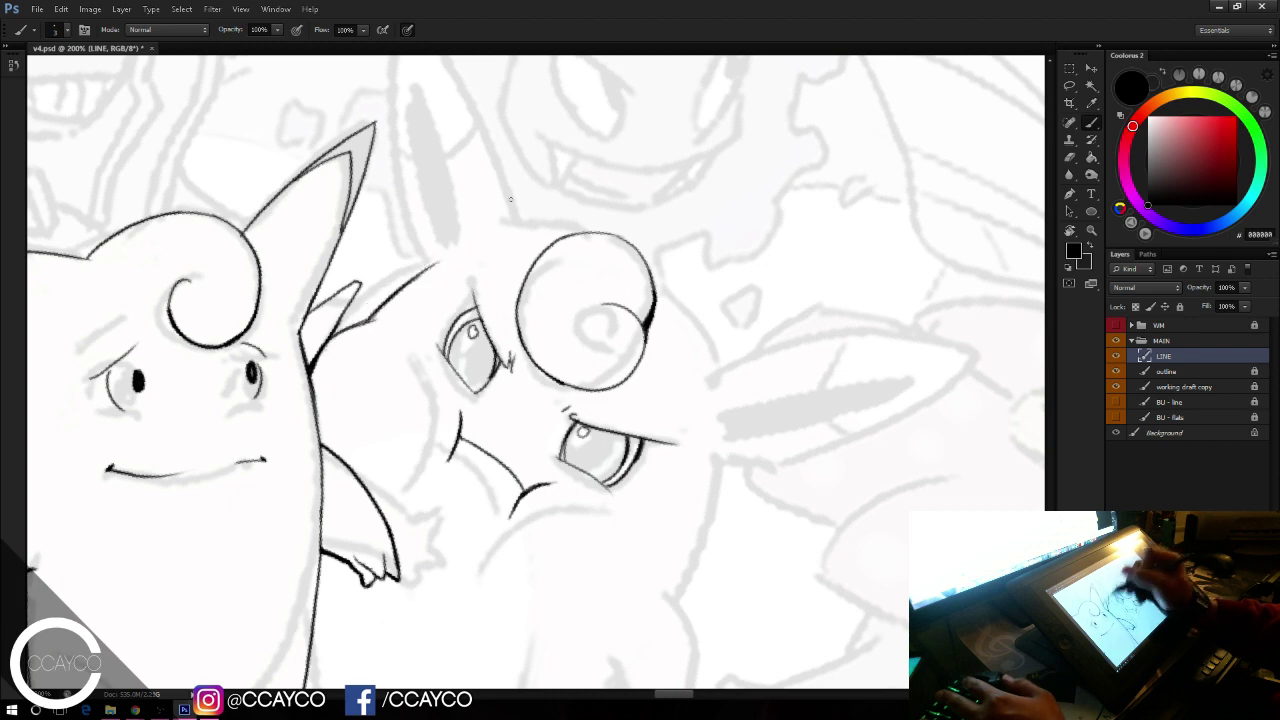
# Step: Ink the long-eared creature's curved side contour from beneath the drooping ear down to the top of its arm
pyautogui.moveTo(728, 462); pyautogui.dragTo(684, 608)
pyautogui.moveTo(817, 398); pyautogui.dragTo(884, 241)
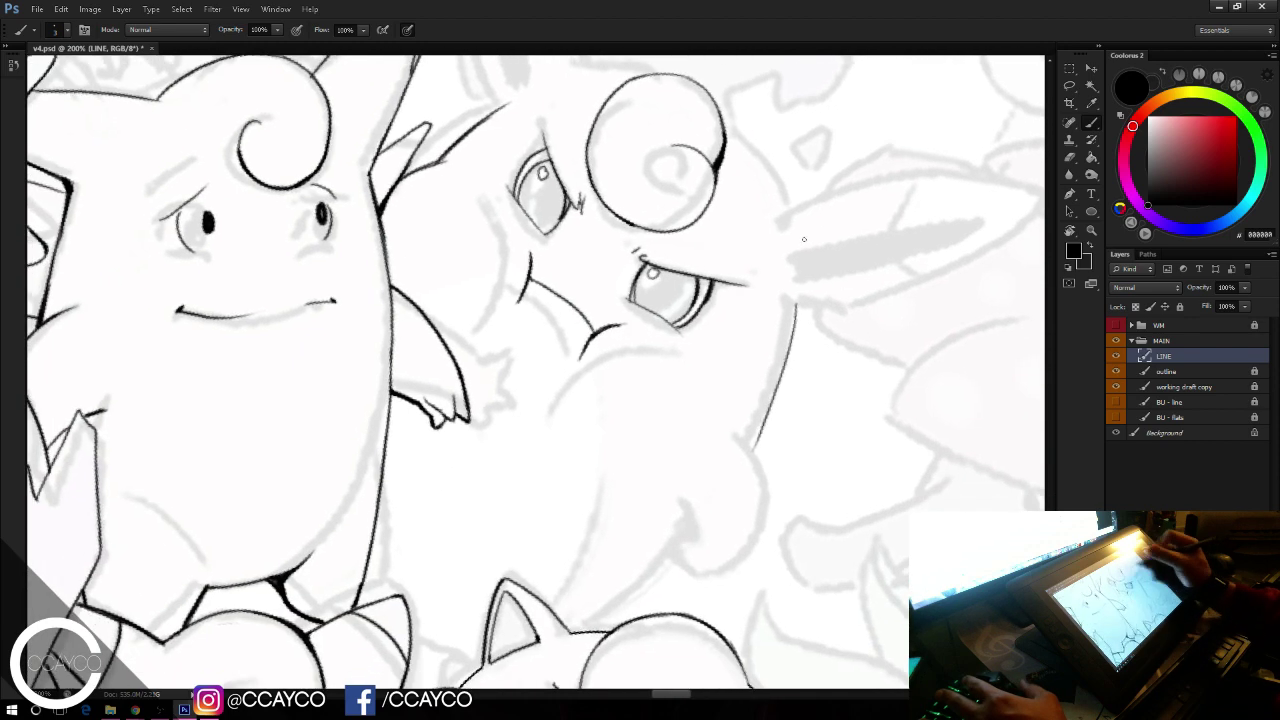
pyautogui.hotkey('ctrl', 'z')
pyautogui.moveTo(790, 295)
pyautogui.mouseDown()
pyautogui.moveTo(743, 436)
pyautogui.moveTo(763, 518)
pyautogui.mouseUp()
pyautogui.hotkey('ctrl', 'z')
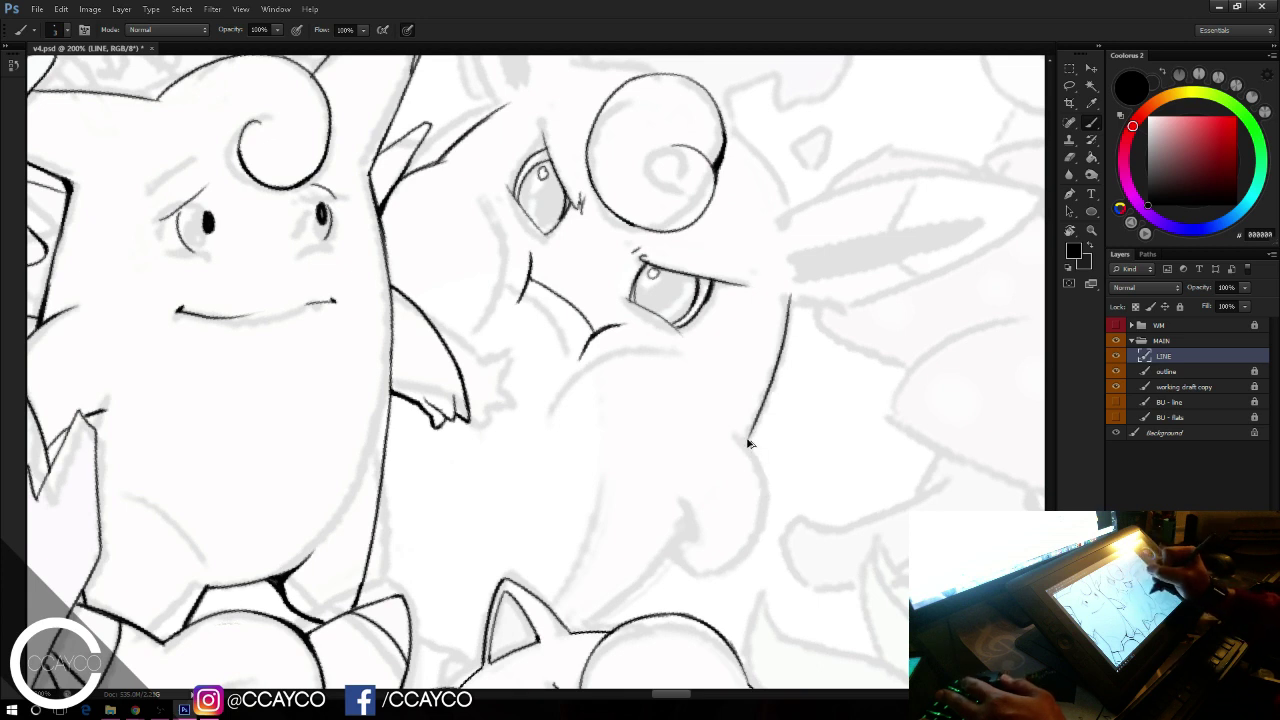
# Step: Ink both edges of the long-eared creature's hanging arm and close them with a small clawed paw
pyautogui.moveTo(745, 433); pyautogui.dragTo(761, 528)
pyautogui.moveTo(673, 498); pyautogui.dragTo(714, 559)
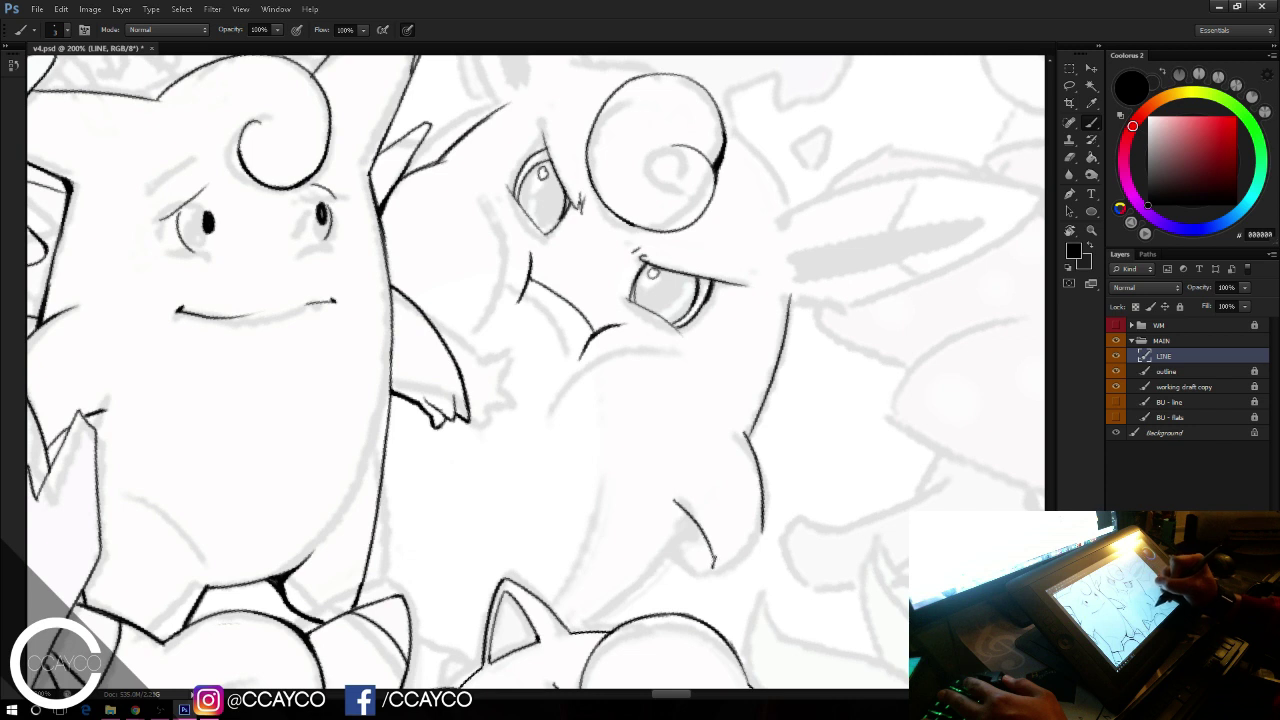
pyautogui.moveTo(764, 516); pyautogui.dragTo(750, 586)
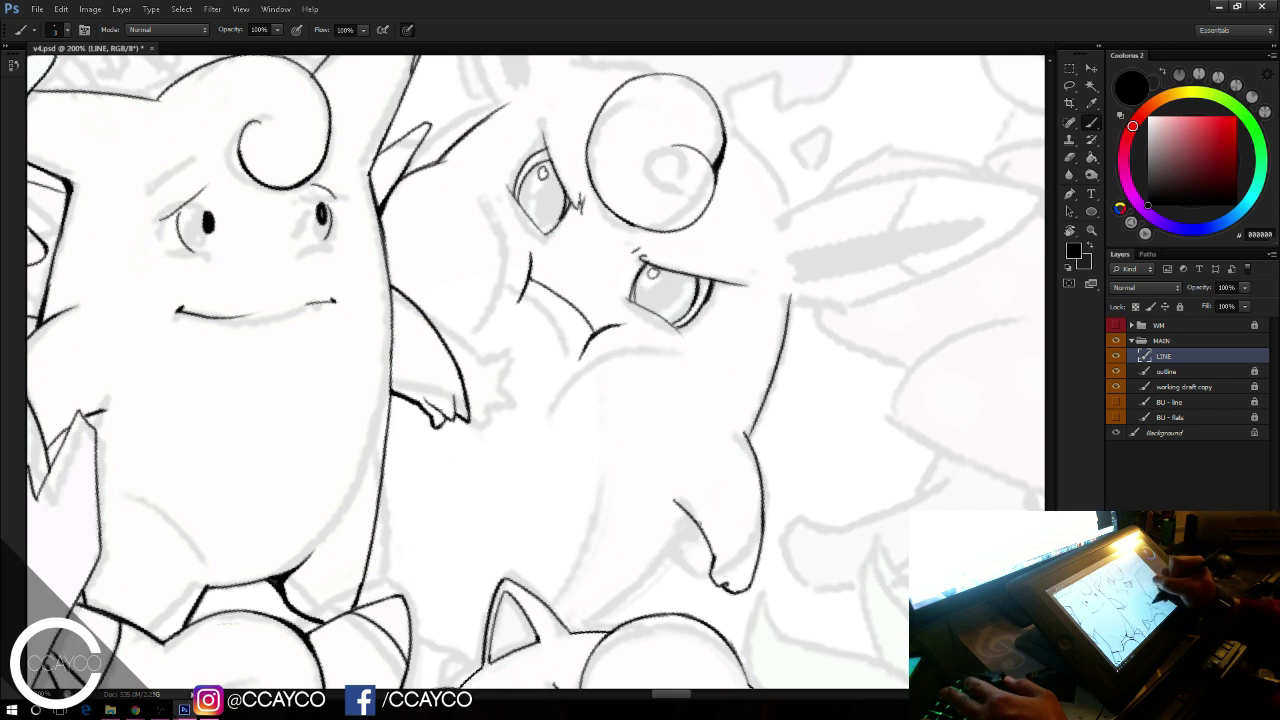
# Step: Ink the lower body edge from beneath the arm to the small creature below, and thicken the side contour where it meets the arm
pyautogui.moveTo(699, 522); pyautogui.dragTo(607, 615)
pyautogui.moveTo(700, 524); pyautogui.dragTo(658, 572)
pyautogui.hotkey('ctrl', 'alt', 'z')
pyautogui.hotkey('ctrl', 'alt', 'z')
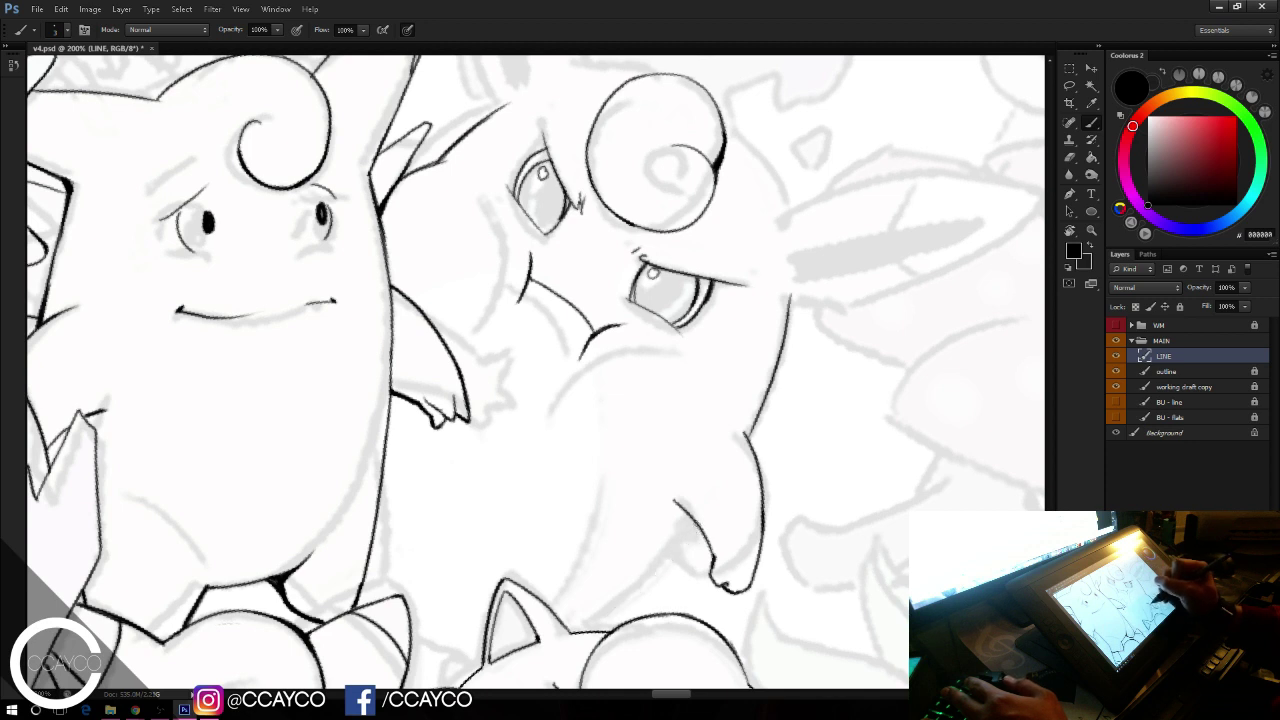
pyautogui.moveTo(697, 524)
pyautogui.mouseDown()
pyautogui.moveTo(604, 626)
pyautogui.moveTo(674, 558)
pyautogui.moveTo(648, 586)
pyautogui.mouseUp()
pyautogui.hotkey('ctrl', 'z')
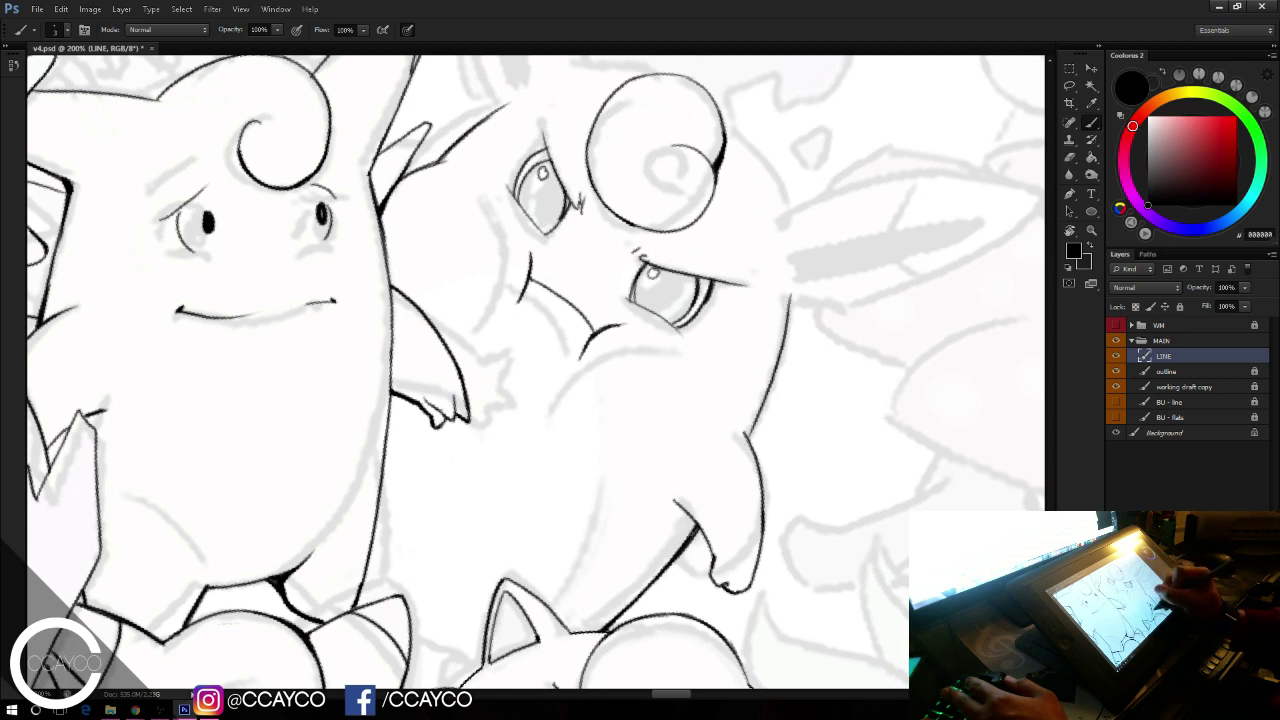
pyautogui.moveTo(751, 443); pyautogui.dragTo(772, 386)
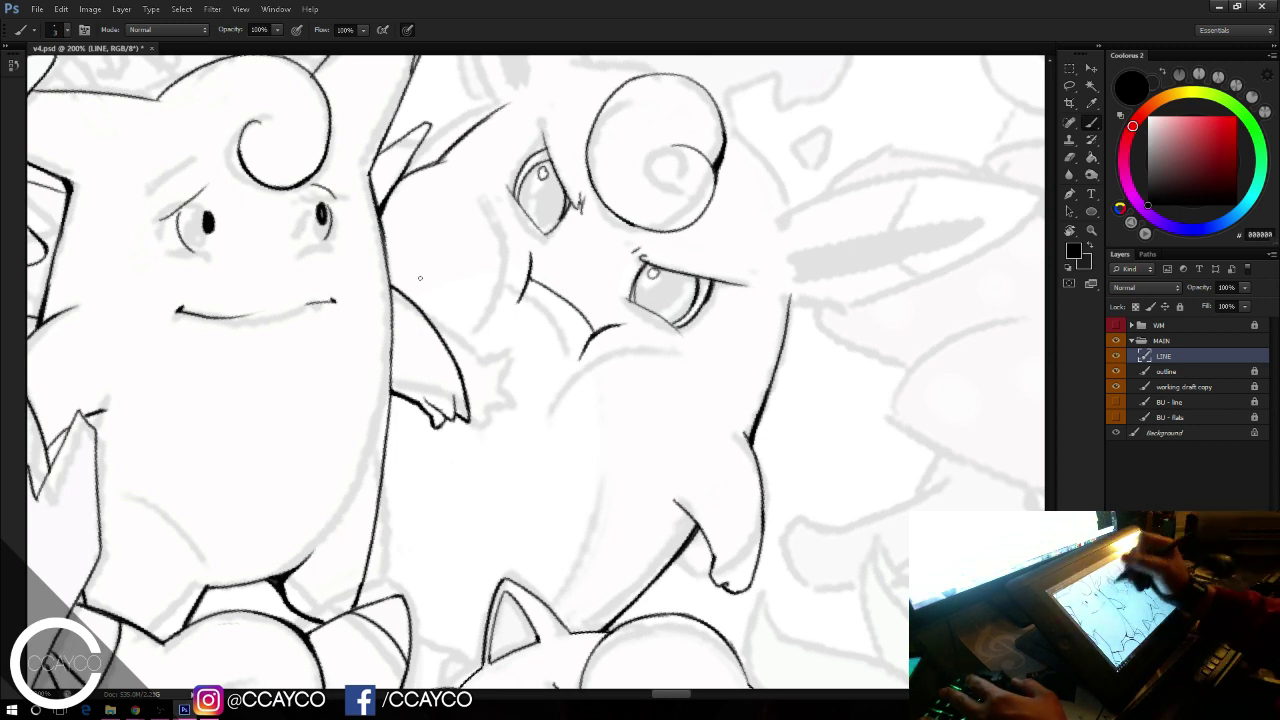
# Step: Ink a thin rounded arc from the neighbour's arm over the long-eared creature's mouth to below the near eye
pyautogui.moveTo(398, 278)
pyautogui.mouseDown()
pyautogui.moveTo(585, 256)
pyautogui.moveTo(617, 292)
pyautogui.mouseUp()
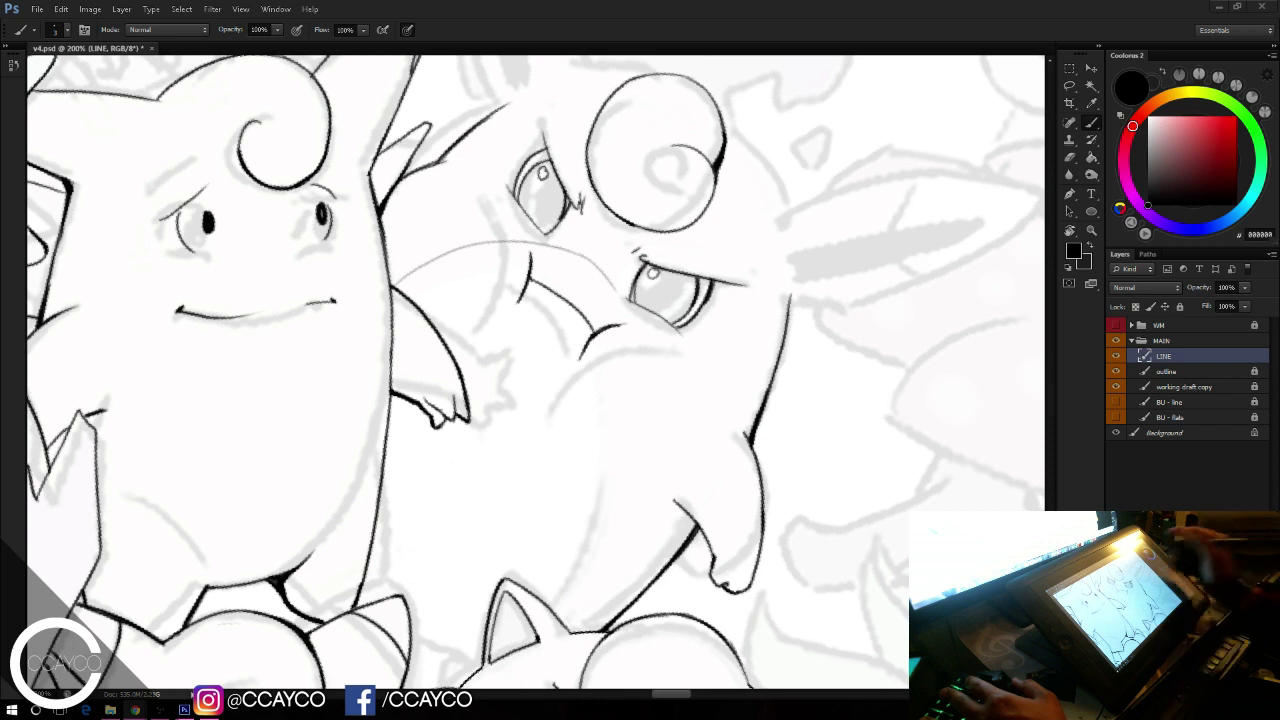
pyautogui.moveTo(607, 281); pyautogui.dragTo(641, 377)
pyautogui.hotkey('ctrl', 'z')
pyautogui.moveTo(725, 301); pyautogui.dragTo(734, 272)
pyautogui.moveTo(648, 327); pyautogui.dragTo(578, 586)
pyautogui.hotkey('ctrl', 'z')
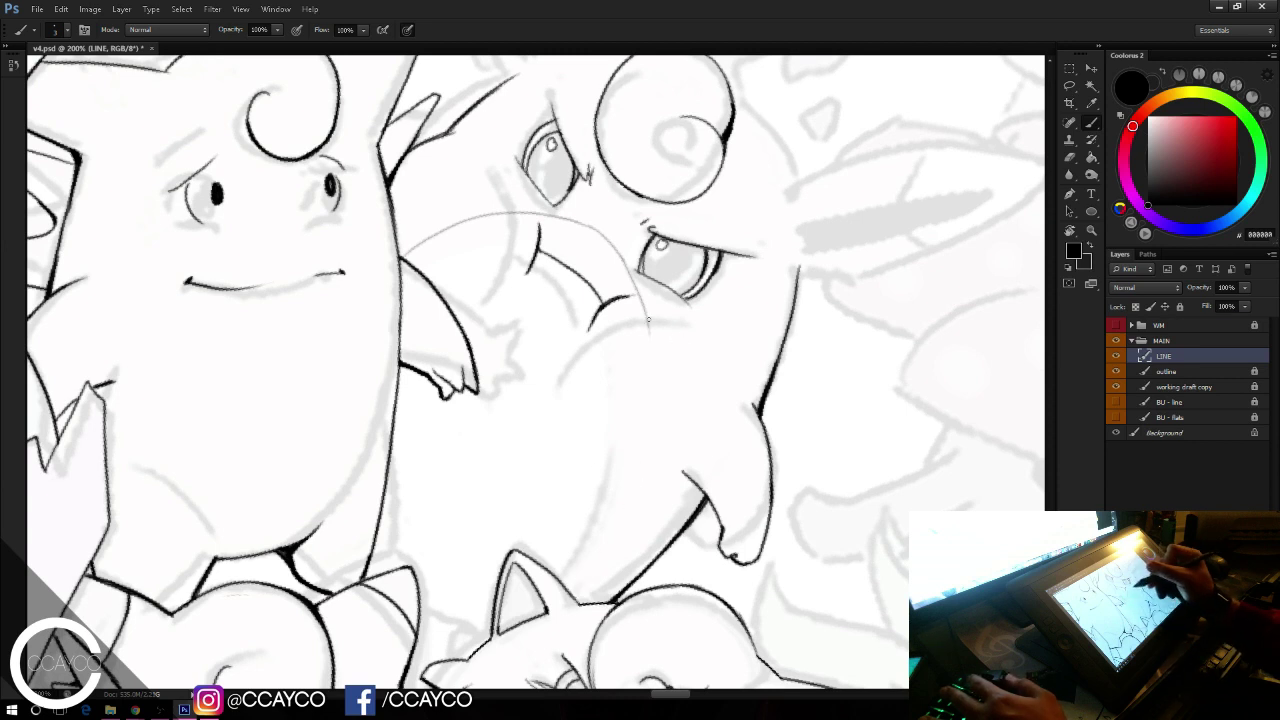
# Step: Extend the thin arc down through the long-eared creature's body and curve it in to the small creature's ear
pyautogui.moveTo(647, 318)
pyautogui.mouseDown()
pyautogui.moveTo(651, 455)
pyautogui.moveTo(628, 546)
pyautogui.moveTo(571, 593)
pyautogui.mouseUp()
pyautogui.hotkey('ctrl', 'z')
pyautogui.moveTo(621, 551)
pyautogui.mouseDown()
pyautogui.moveTo(578, 589)
pyautogui.moveTo(625, 551)
pyautogui.mouseUp()
pyautogui.hotkey('ctrl', 'z')
pyautogui.hotkey('ctrl', 'z')
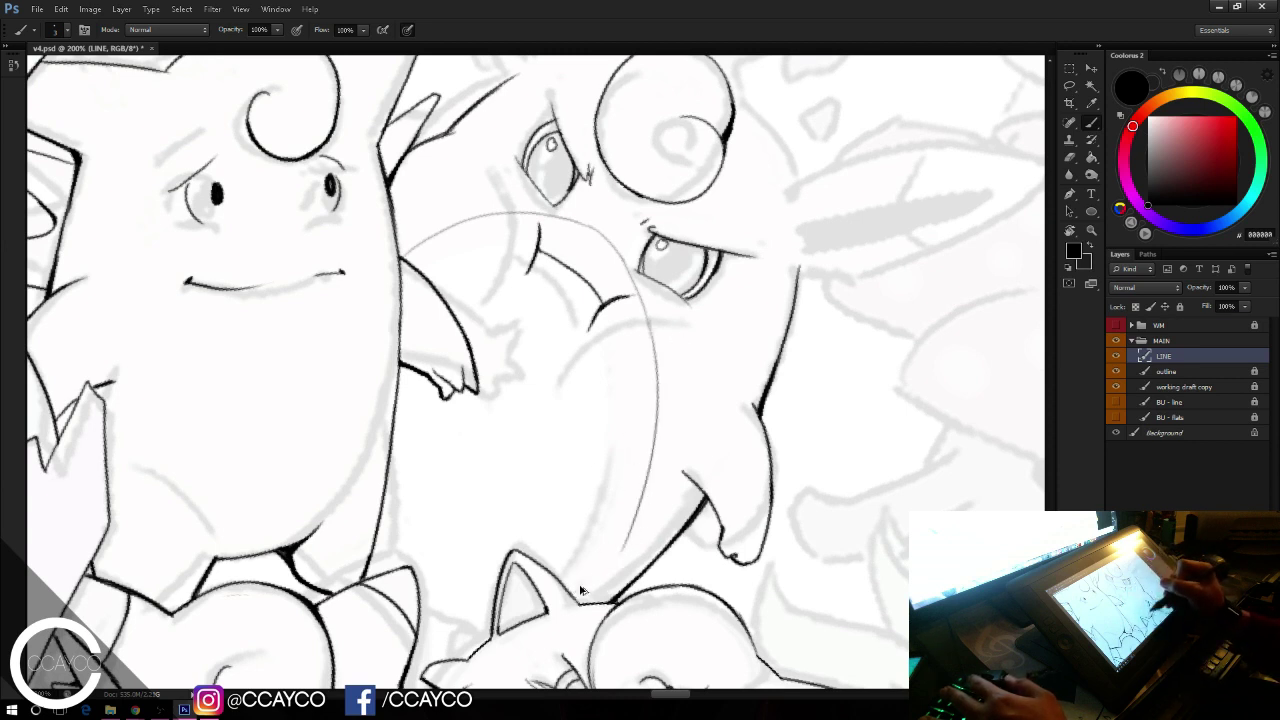
pyautogui.moveTo(572, 590); pyautogui.dragTo(626, 546)
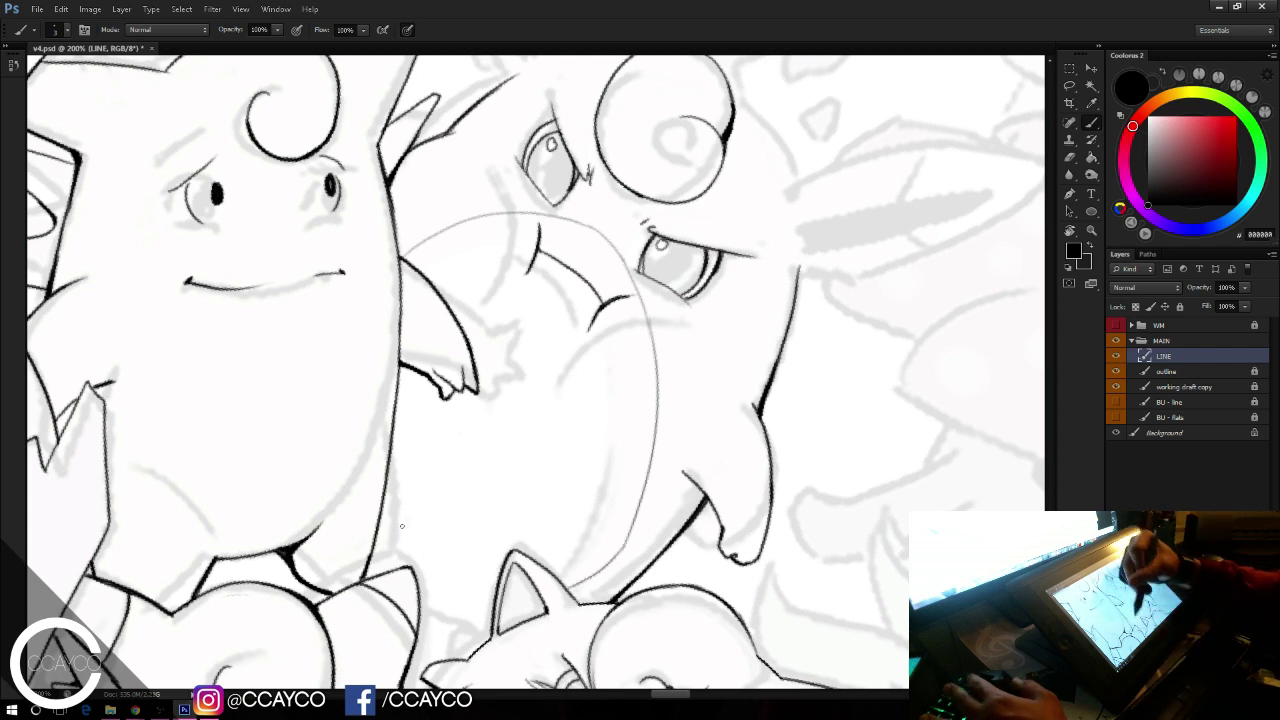
# Step: Ink the long-eared creature's bottom edge from the neighbour's leg to the small creature's ear, thickening its middle
pyautogui.moveTo(379, 535); pyautogui.dragTo(484, 611)
pyautogui.hotkey('ctrl', 'z')
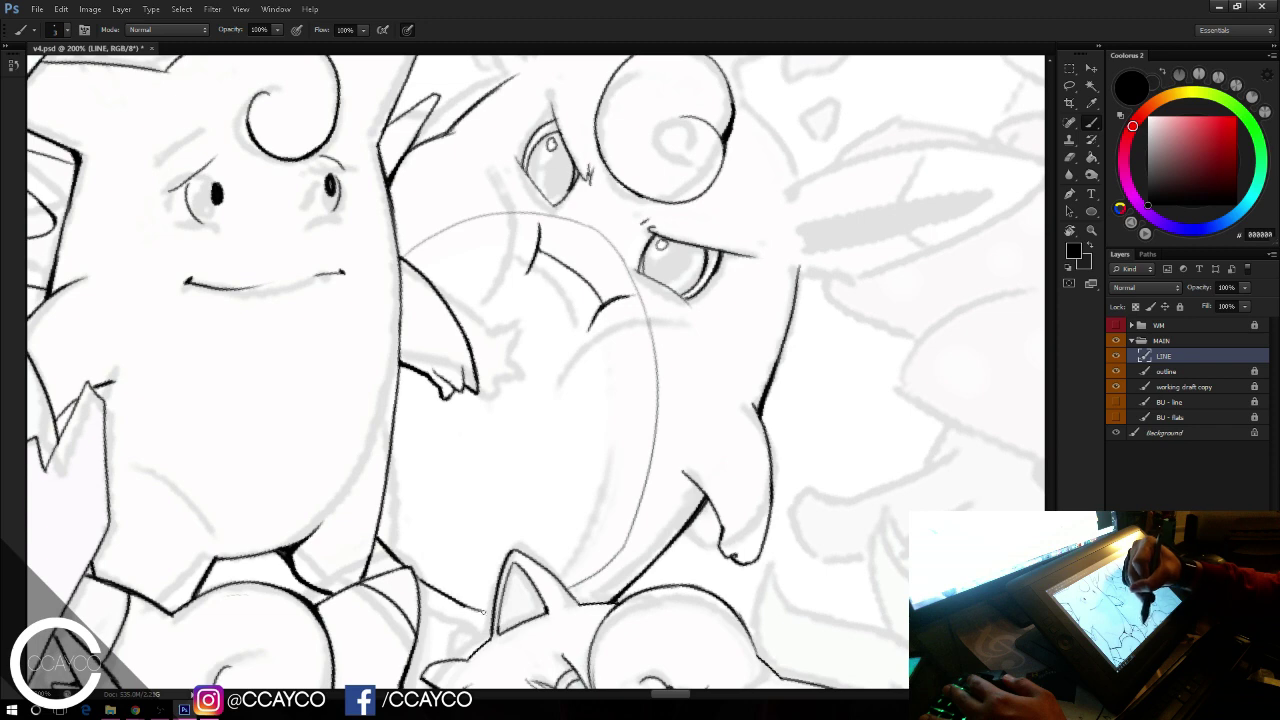
pyautogui.moveTo(417, 577); pyautogui.dragTo(449, 598)
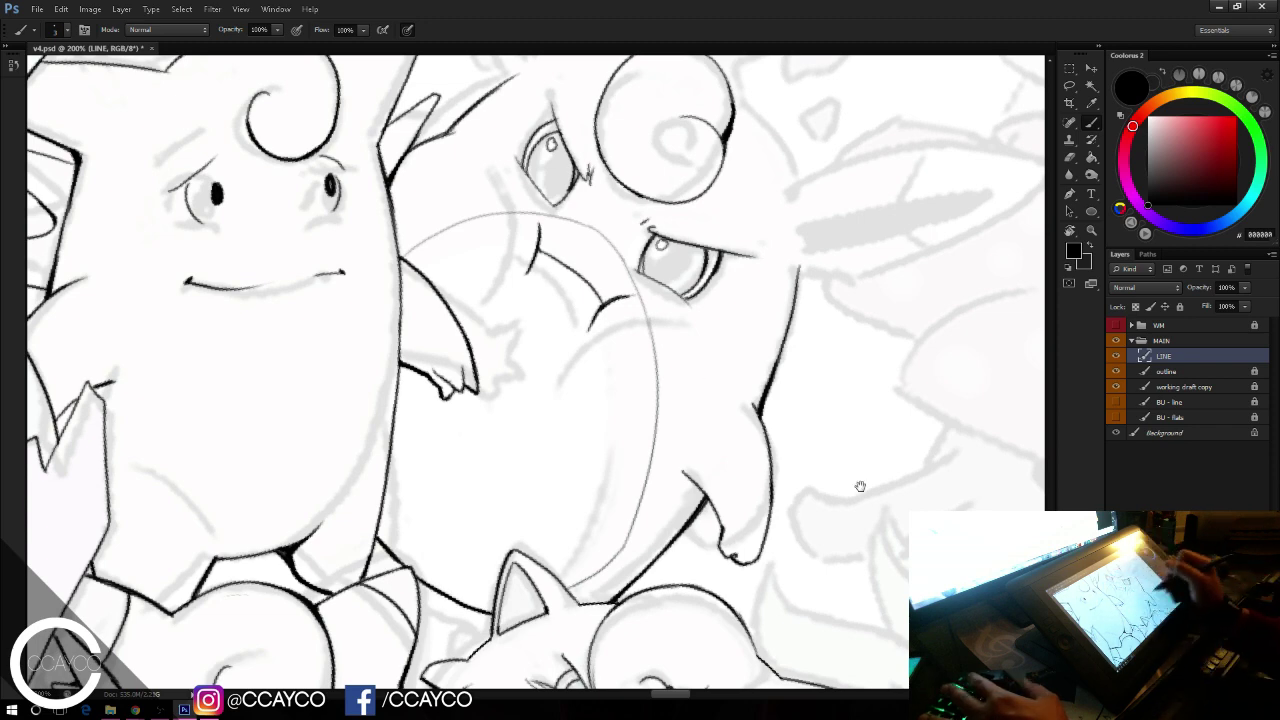
# Step: Ink the far outer edge of the upright ear from the head contour up to the ear tip
pyautogui.moveTo(860, 486); pyautogui.dragTo(741, 576)
pyautogui.moveTo(791, 459); pyautogui.dragTo(802, 503)
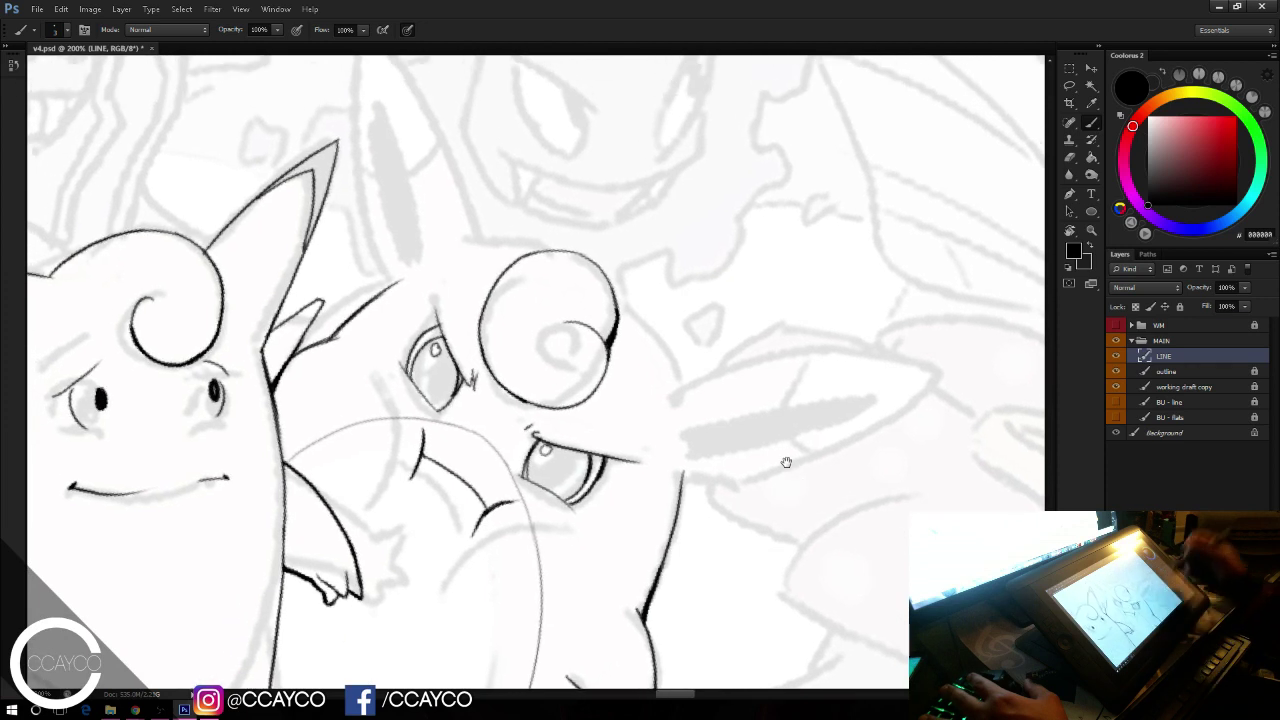
pyautogui.moveTo(476, 146); pyautogui.dragTo(484, 199)
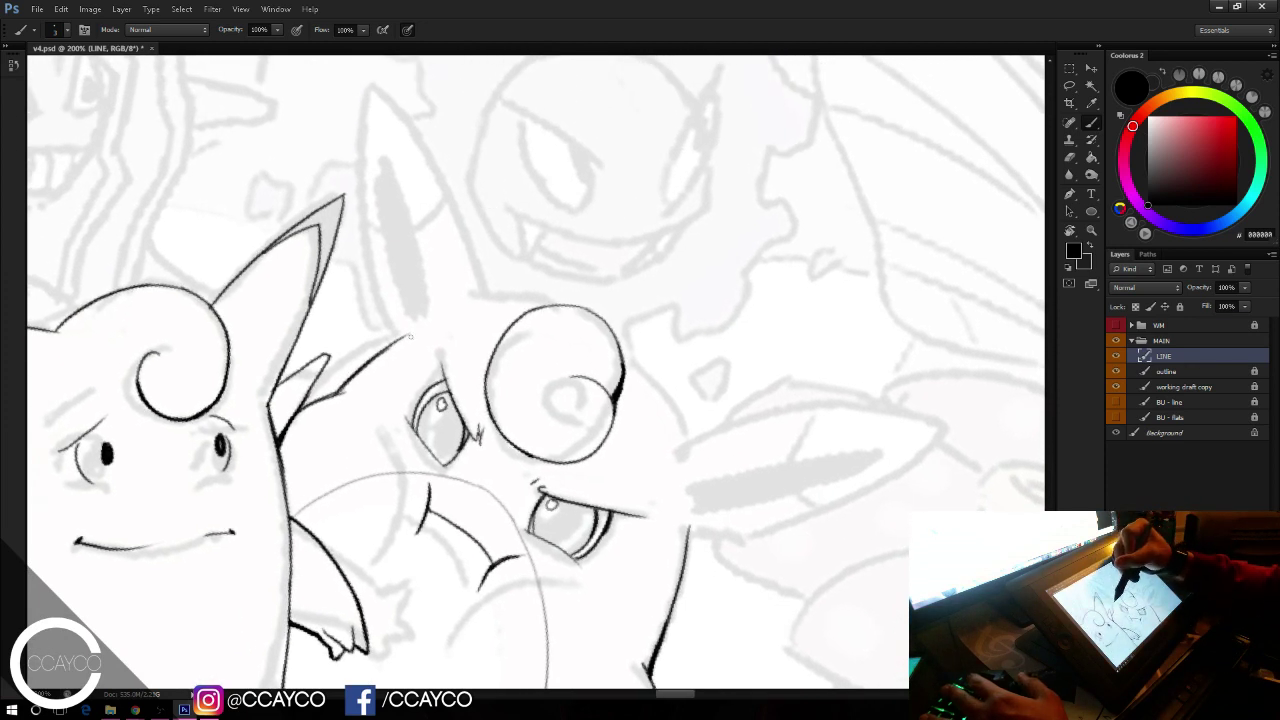
pyautogui.moveTo(409, 338)
pyautogui.mouseDown()
pyautogui.moveTo(373, 97)
pyautogui.moveTo(468, 303)
pyautogui.mouseUp()
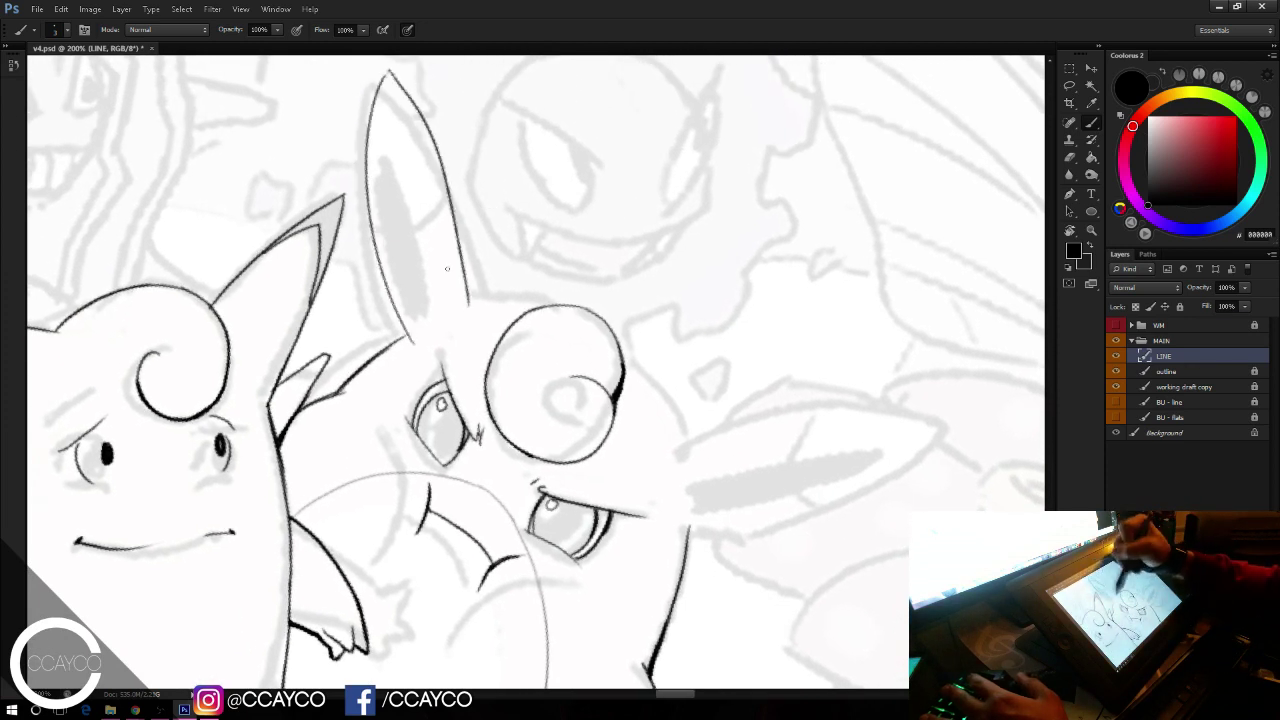
pyautogui.hotkey('ctrl', 'z')
pyautogui.moveTo(385, 79)
pyautogui.mouseDown()
pyautogui.moveTo(427, 129)
pyautogui.moveTo(466, 300)
pyautogui.mouseUp()
pyautogui.hotkey('ctrl', 'z')
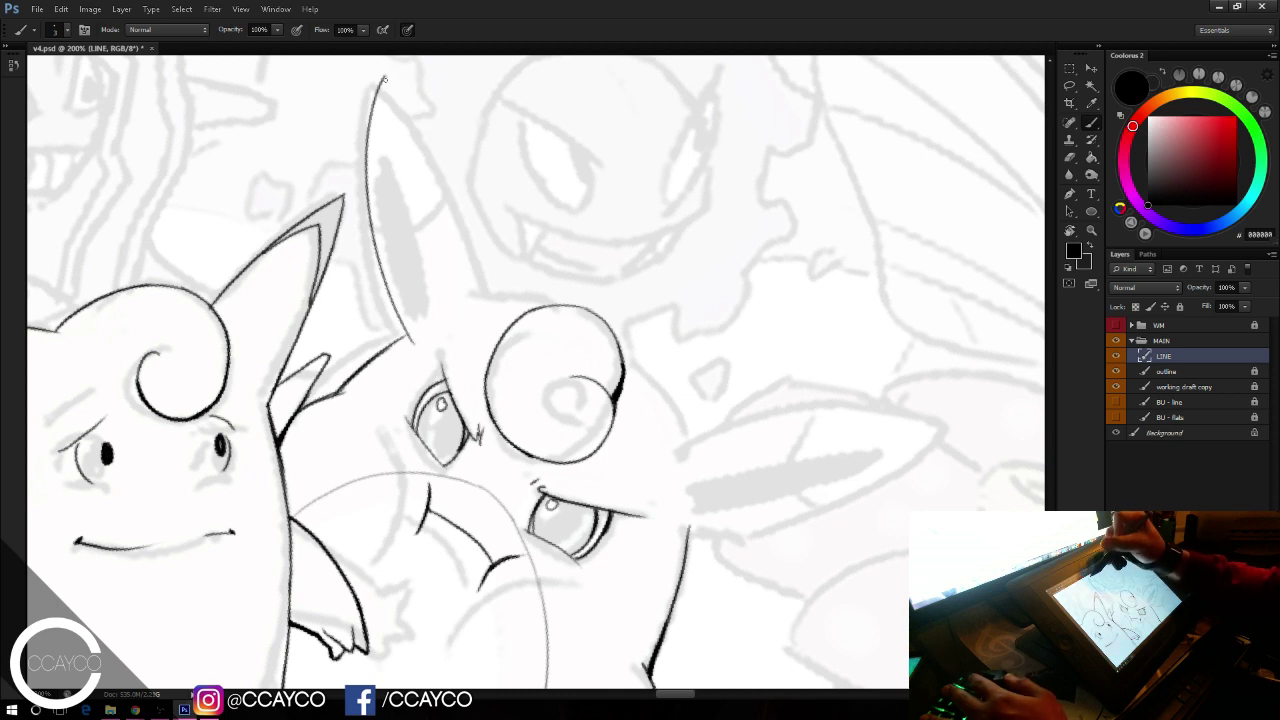
pyautogui.moveTo(410, 86); pyautogui.dragTo(467, 308)
pyautogui.hotkey('ctrl', 'z')
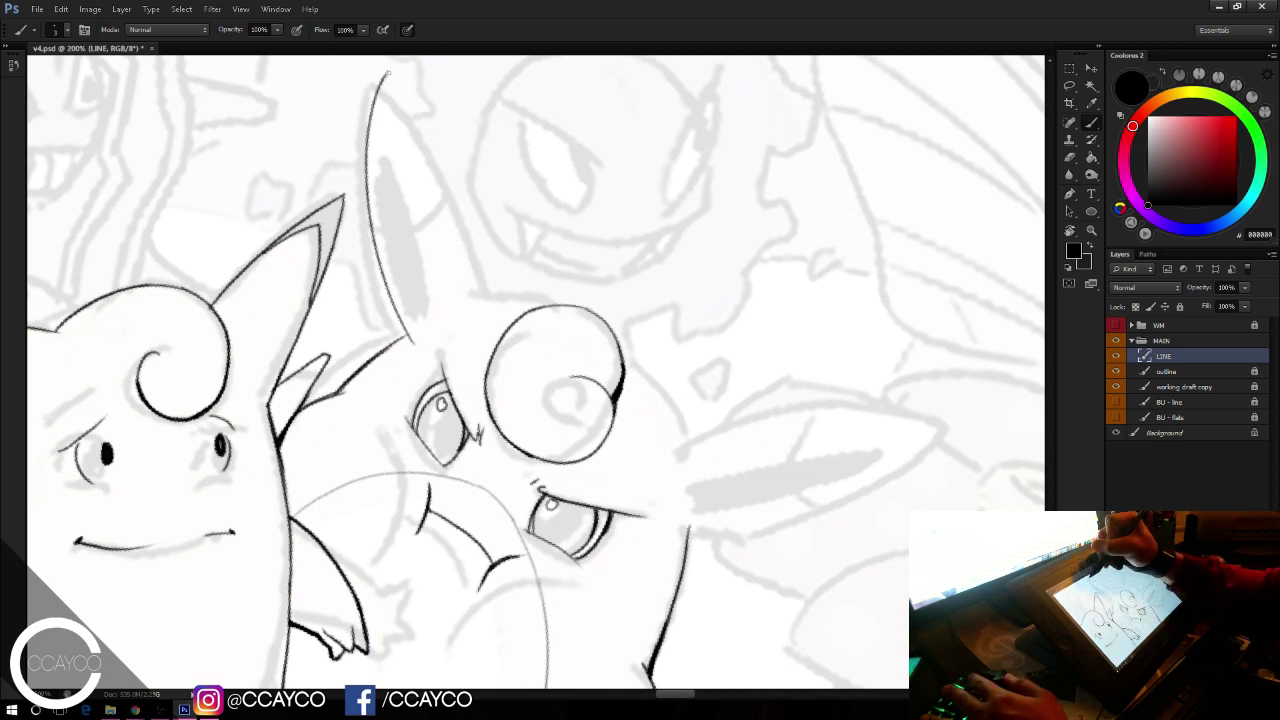
pyautogui.moveTo(387, 68)
pyautogui.mouseDown()
pyautogui.moveTo(451, 151)
pyautogui.moveTo(488, 300)
pyautogui.moveTo(484, 280)
pyautogui.mouseUp()
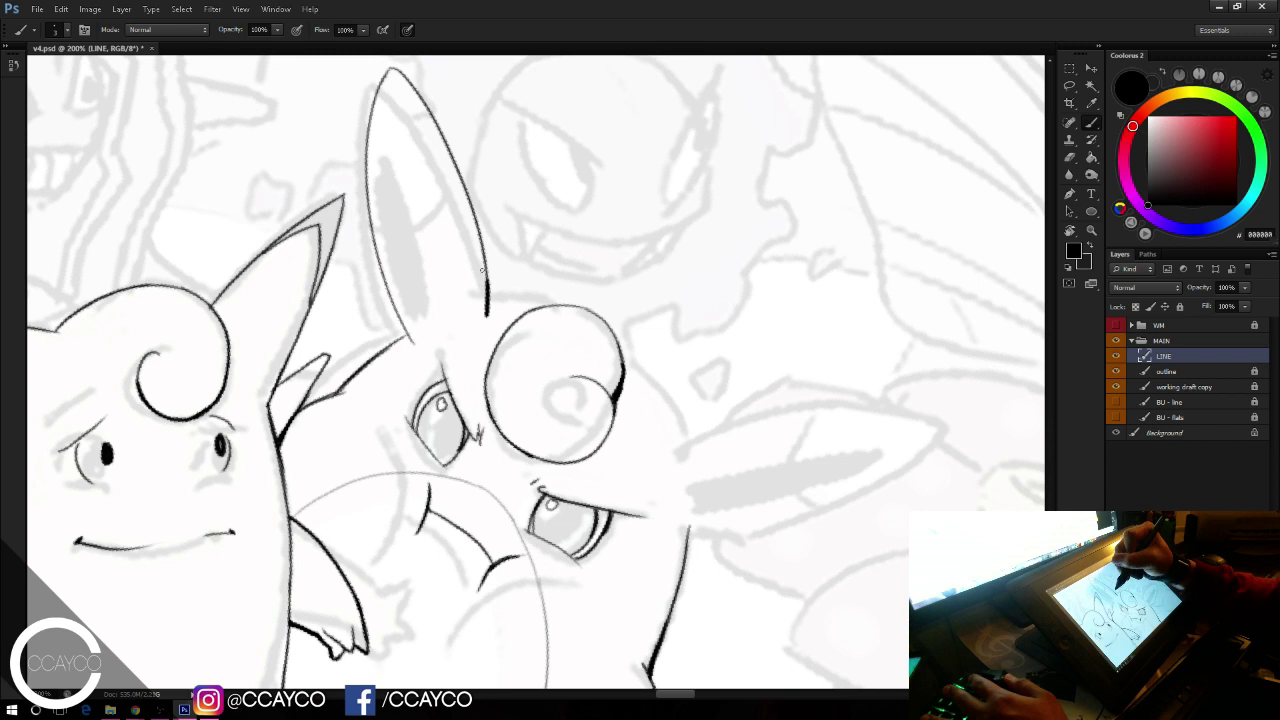
pyautogui.hotkey('ctrl', 'z')
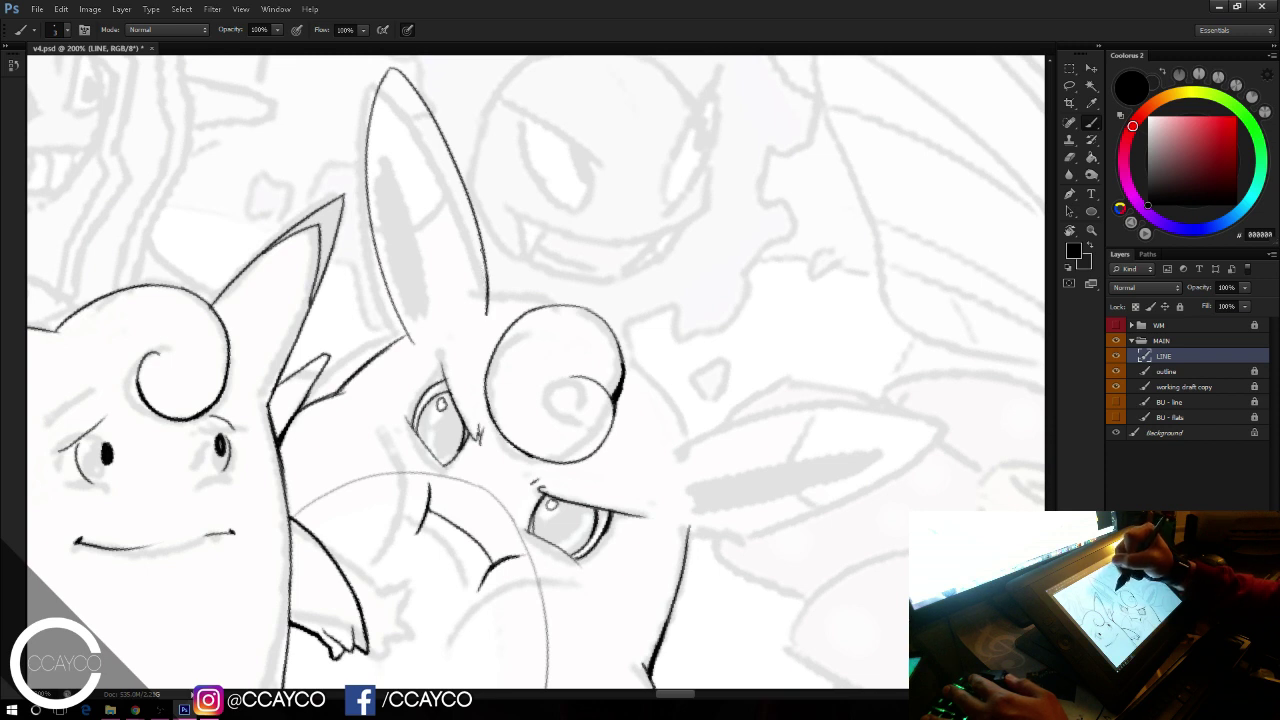
pyautogui.hotkey('ctrl', 'alt', 'z')
pyautogui.hotkey('ctrl', 'alt', 'z')
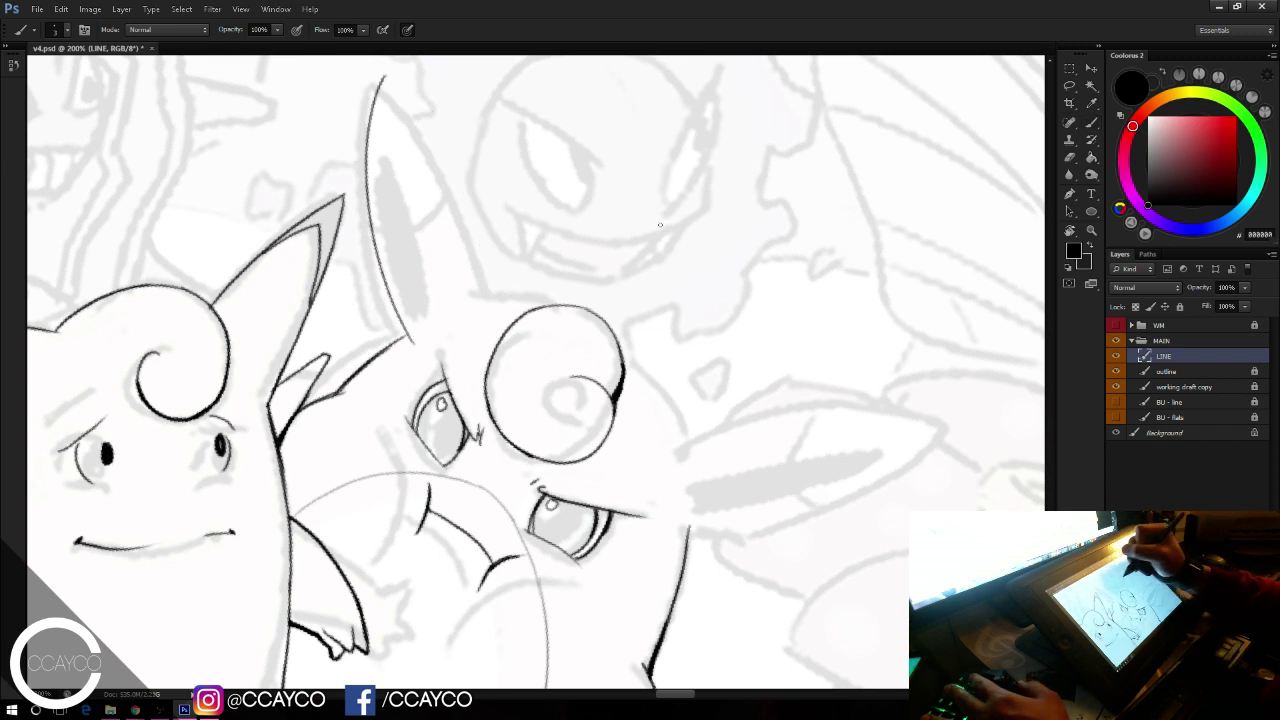
# Step: Ink a zigzag fur tuft inside the base of the upright ear and the inner patch's far curved edge above it
pyautogui.press('r')
pyautogui.moveTo(659, 224)
pyautogui.mouseDown()
pyautogui.moveTo(634, 180)
pyautogui.moveTo(642, 196)
pyautogui.mouseUp()
pyautogui.press('b')
pyautogui.moveTo(703, 260); pyautogui.dragTo(806, 277)
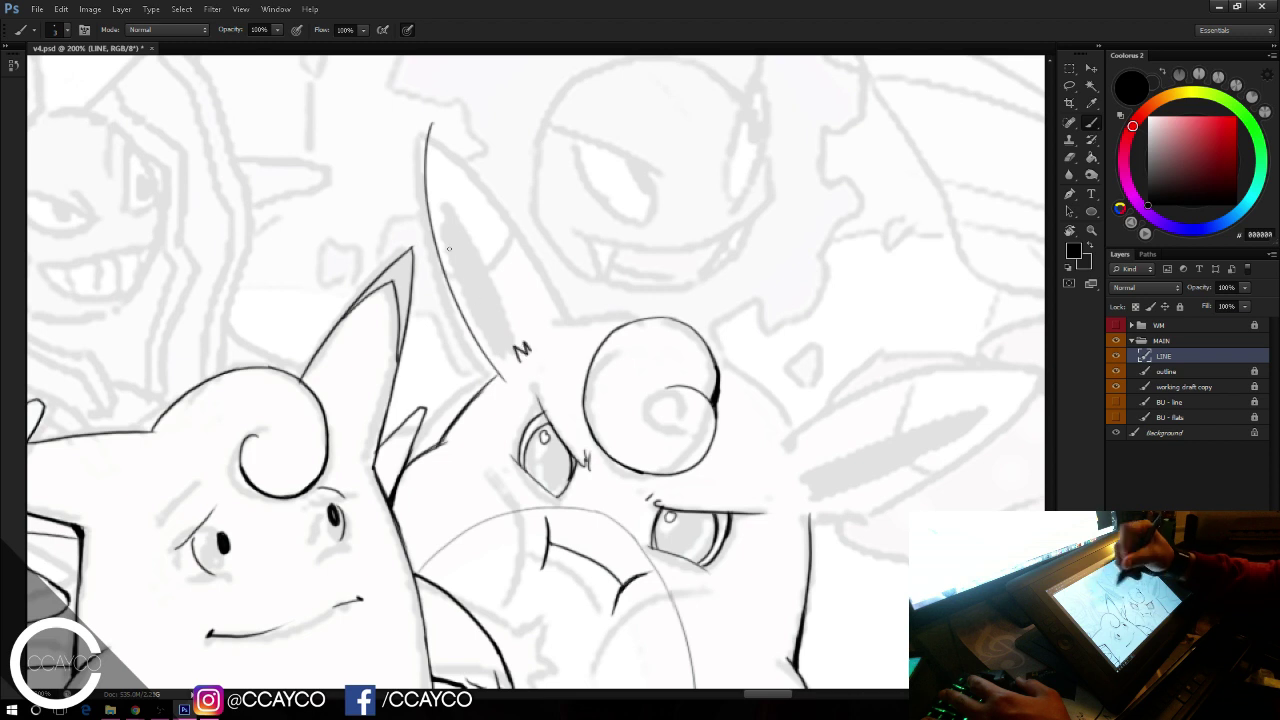
pyautogui.moveTo(518, 362)
pyautogui.mouseDown()
pyautogui.moveTo(457, 247)
pyautogui.moveTo(445, 162)
pyautogui.mouseUp()
pyautogui.hotkey('ctrl', 'z')
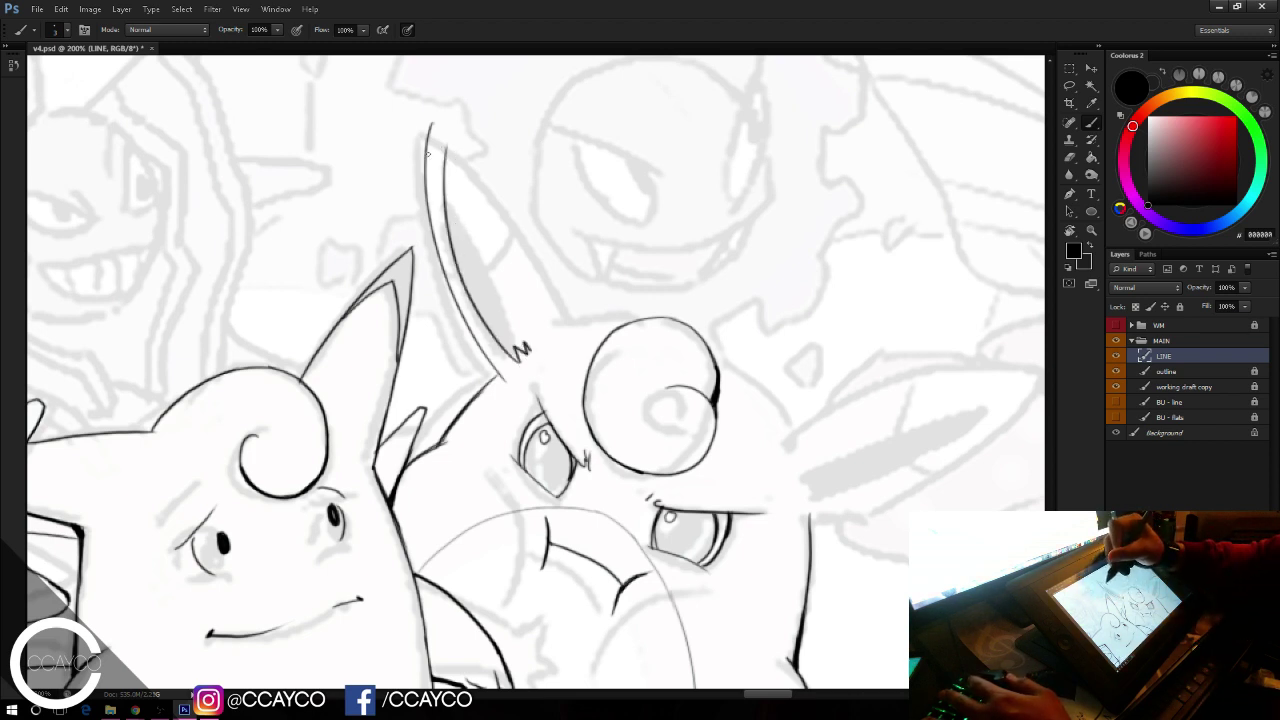
# Step: Ink the upper half of the inner ear patch's near edge, curving down from its tip
pyautogui.moveTo(439, 138); pyautogui.dragTo(528, 286)
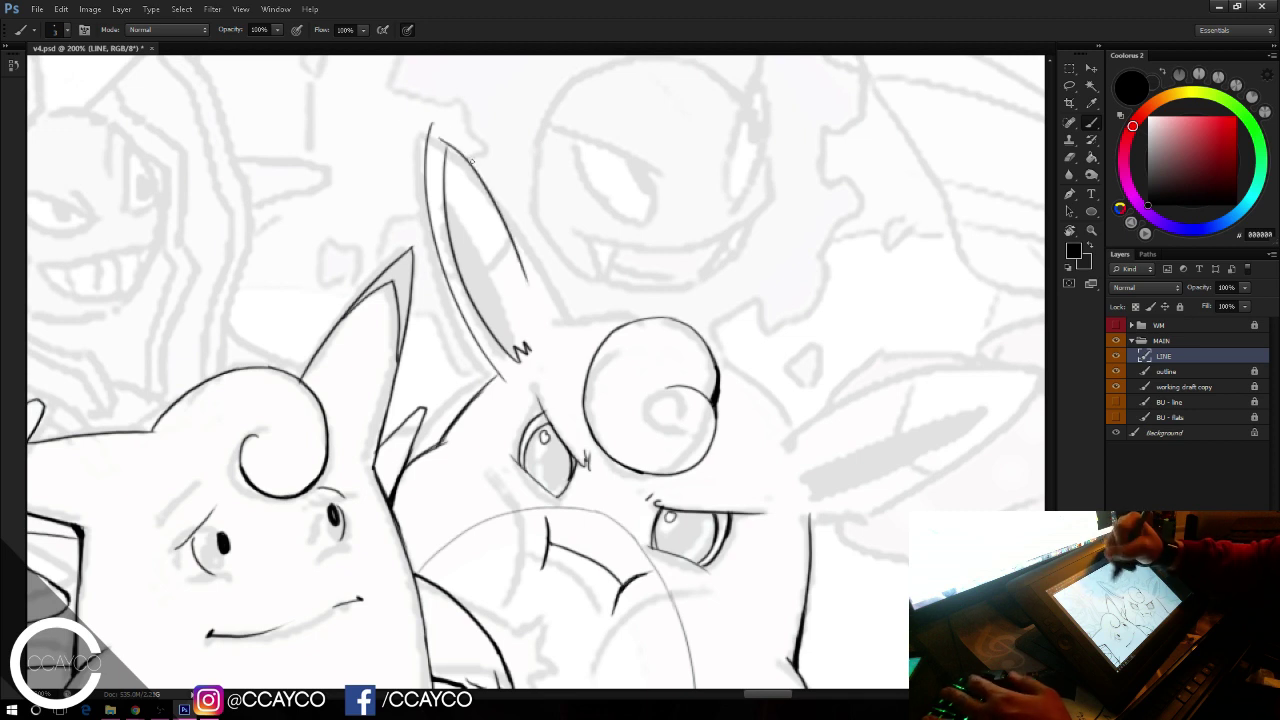
pyautogui.hotkey('ctrl', 'z')
pyautogui.hotkey('ctrl', 'z')
pyautogui.moveTo(441, 138)
pyautogui.mouseDown()
pyautogui.moveTo(496, 202)
pyautogui.moveTo(489, 193)
pyautogui.moveTo(523, 291)
pyautogui.mouseUp()
pyautogui.hotkey('ctrl', 'z')
pyautogui.moveTo(475, 169); pyautogui.dragTo(538, 300)
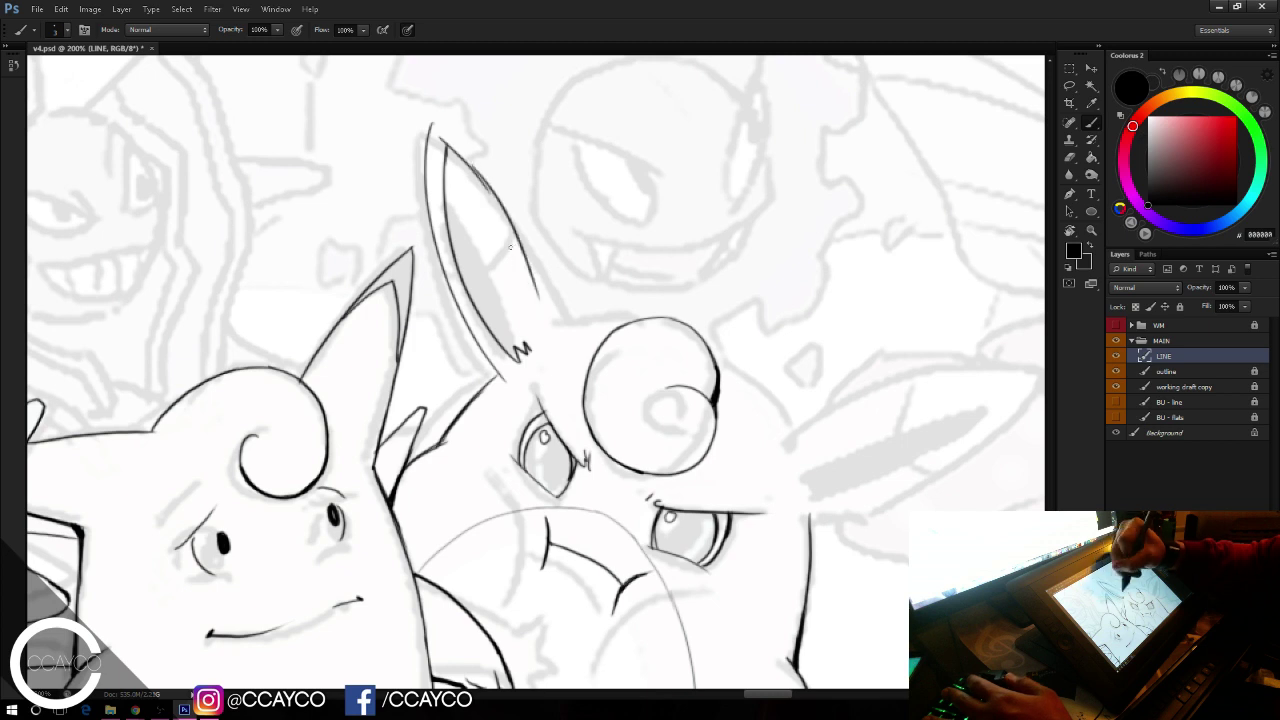
pyautogui.hotkey('ctrl', 'z')
pyautogui.moveTo(462, 156); pyautogui.dragTo(533, 271)
pyautogui.hotkey('ctrl', 'z')
pyautogui.moveTo(469, 165); pyautogui.dragTo(527, 261)
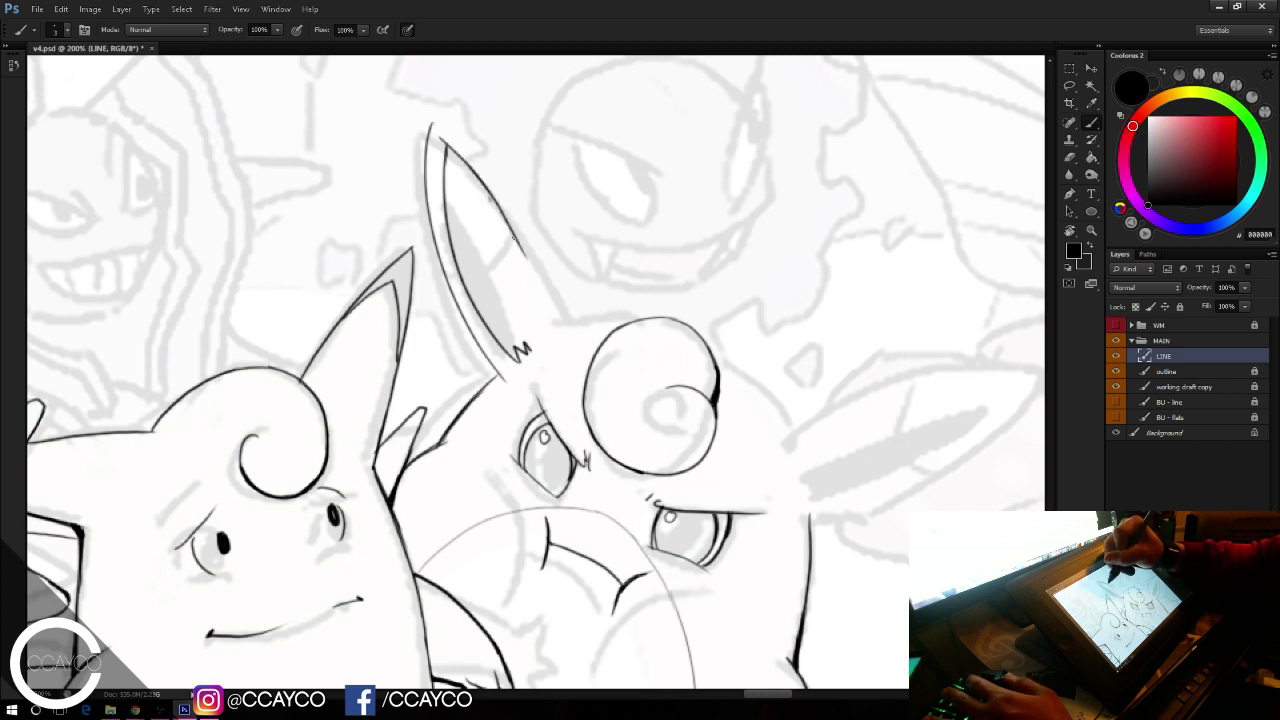
# Step: Continue the inner ear patch's near edge down to the zigzag tuft and erase the stray overlap where the strokes join
pyautogui.moveTo(491, 201); pyautogui.dragTo(535, 285)
pyautogui.hotkey('ctrl', 'z')
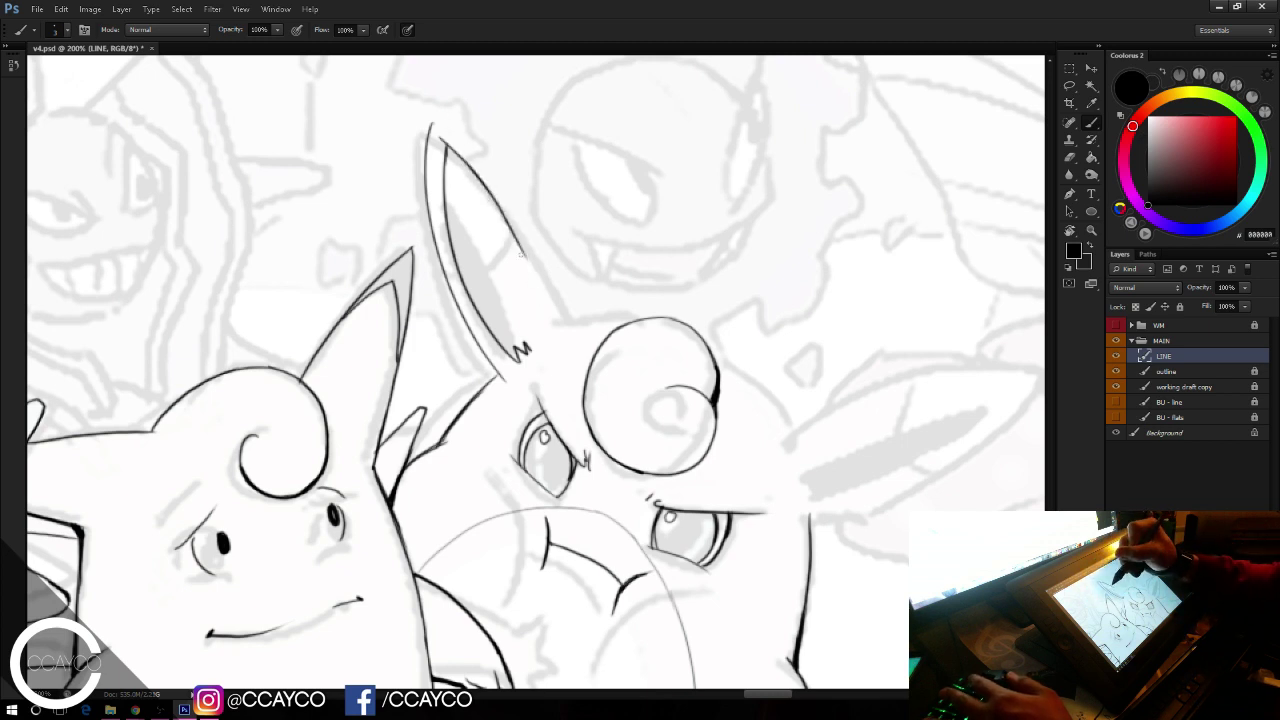
pyautogui.moveTo(508, 224); pyautogui.dragTo(535, 352)
pyautogui.press('e')
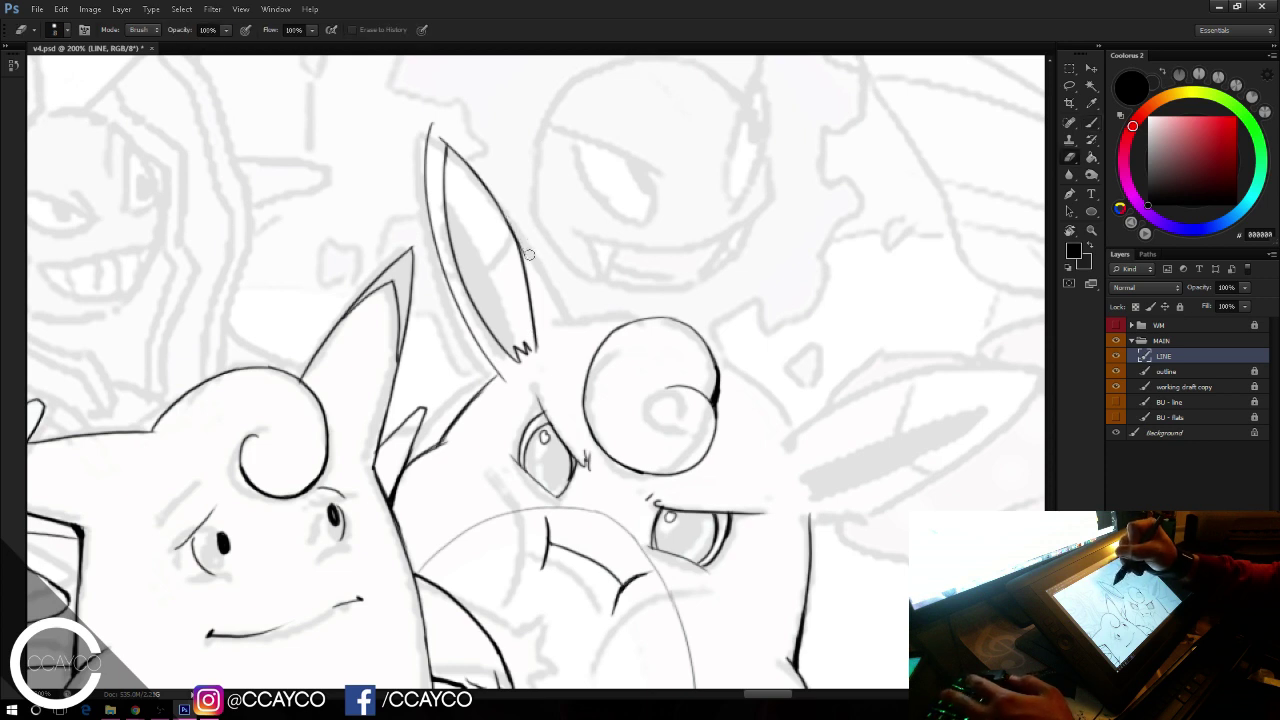
pyautogui.press('b')
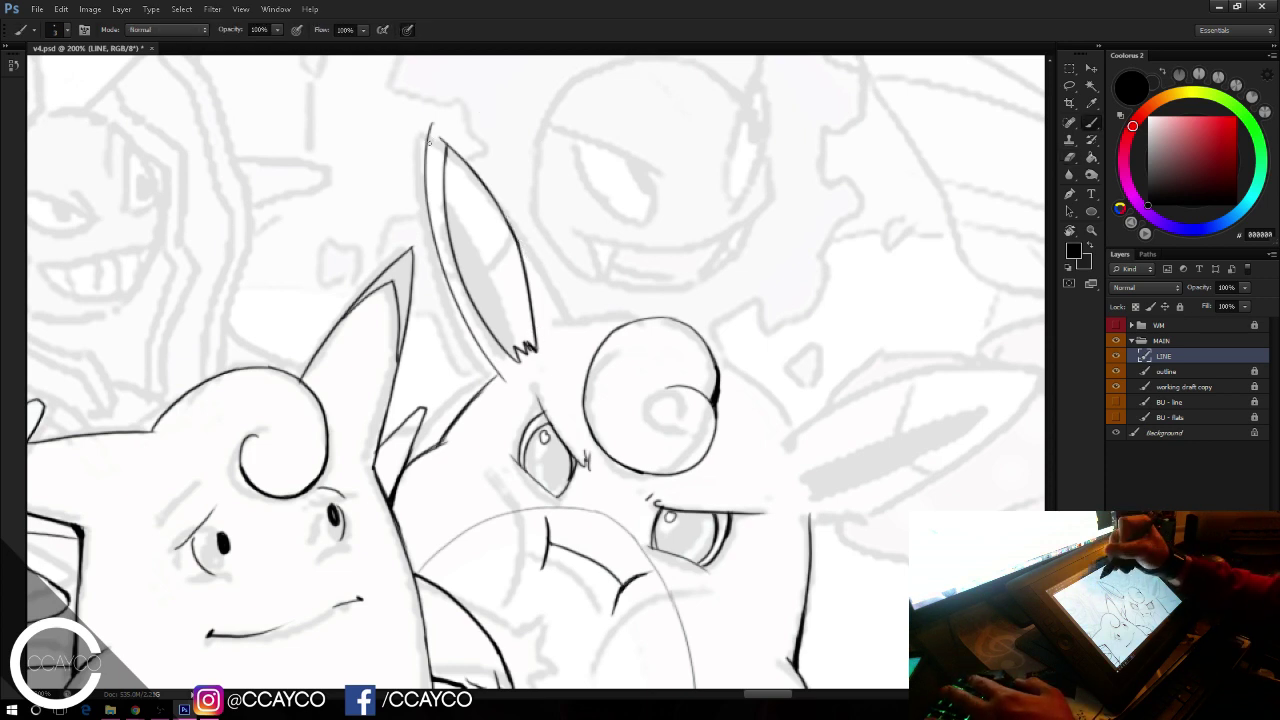
# Step: Ink the pointed tip of the upright ear and the upper part of its near outer edge
pyautogui.moveTo(429, 148)
pyautogui.mouseDown()
pyautogui.moveTo(434, 110)
pyautogui.moveTo(486, 151)
pyautogui.moveTo(524, 212)
pyautogui.mouseUp()
pyautogui.hotkey('ctrl', 'z')
pyautogui.hotkey('ctrl', 'z')
pyautogui.hotkey('ctrl', 'z')
pyautogui.moveTo(450, 114)
pyautogui.mouseDown()
pyautogui.moveTo(518, 192)
pyautogui.moveTo(557, 340)
pyautogui.mouseUp()
pyautogui.hotkey('ctrl', 'z')
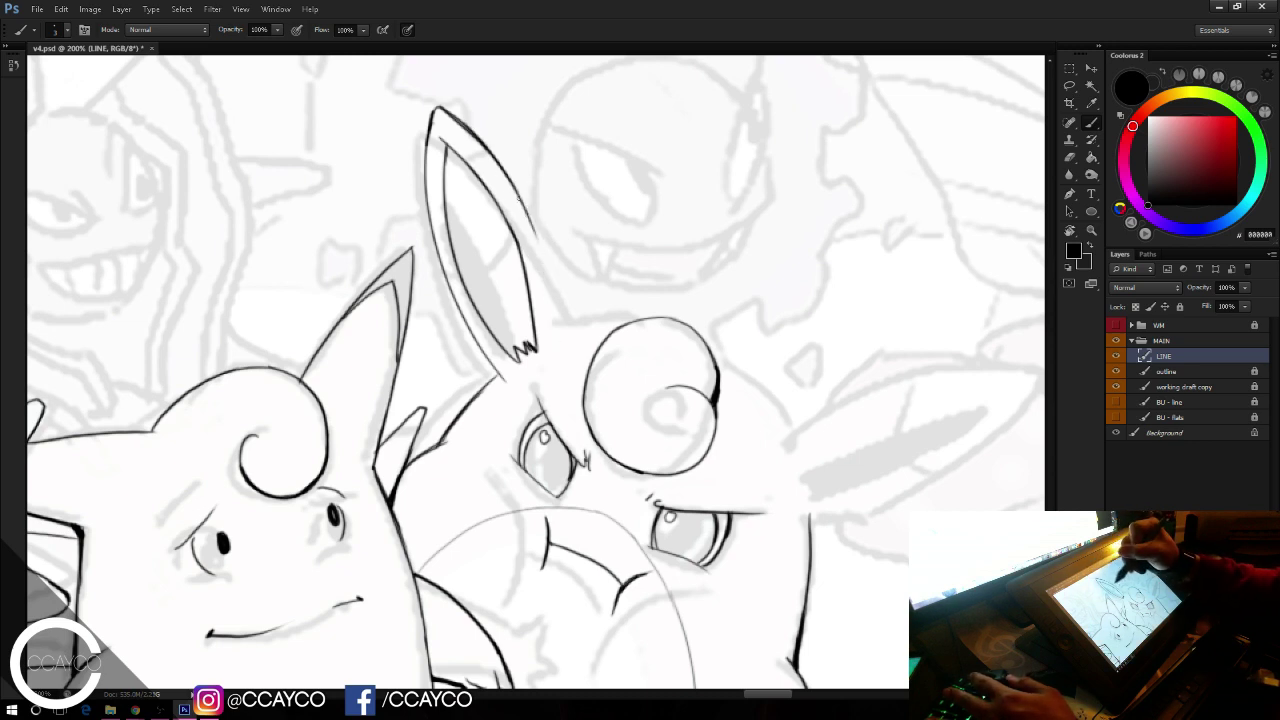
# Step: Finish the upright ear's near outer edge down to the head and ink the head line across to the forehead curl
pyautogui.moveTo(521, 198)
pyautogui.mouseDown()
pyautogui.moveTo(557, 345)
pyautogui.moveTo(556, 322)
pyautogui.moveTo(559, 346)
pyautogui.moveTo(612, 331)
pyautogui.mouseUp()
pyautogui.hotkey('ctrl', 'z')
pyautogui.press('e')
pyautogui.press('b')
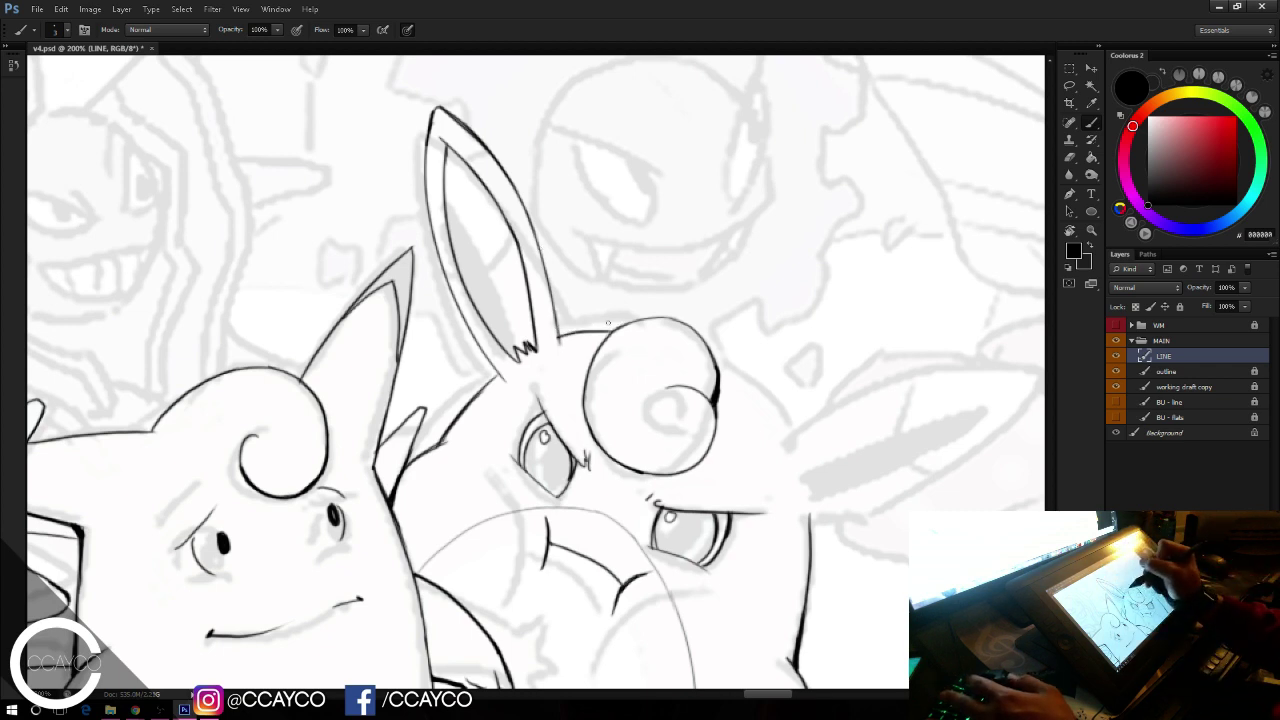
# Step: Ink the curved top of the head from the forehead curl to the base of the drooping ear
pyautogui.moveTo(851, 388); pyautogui.dragTo(791, 315)
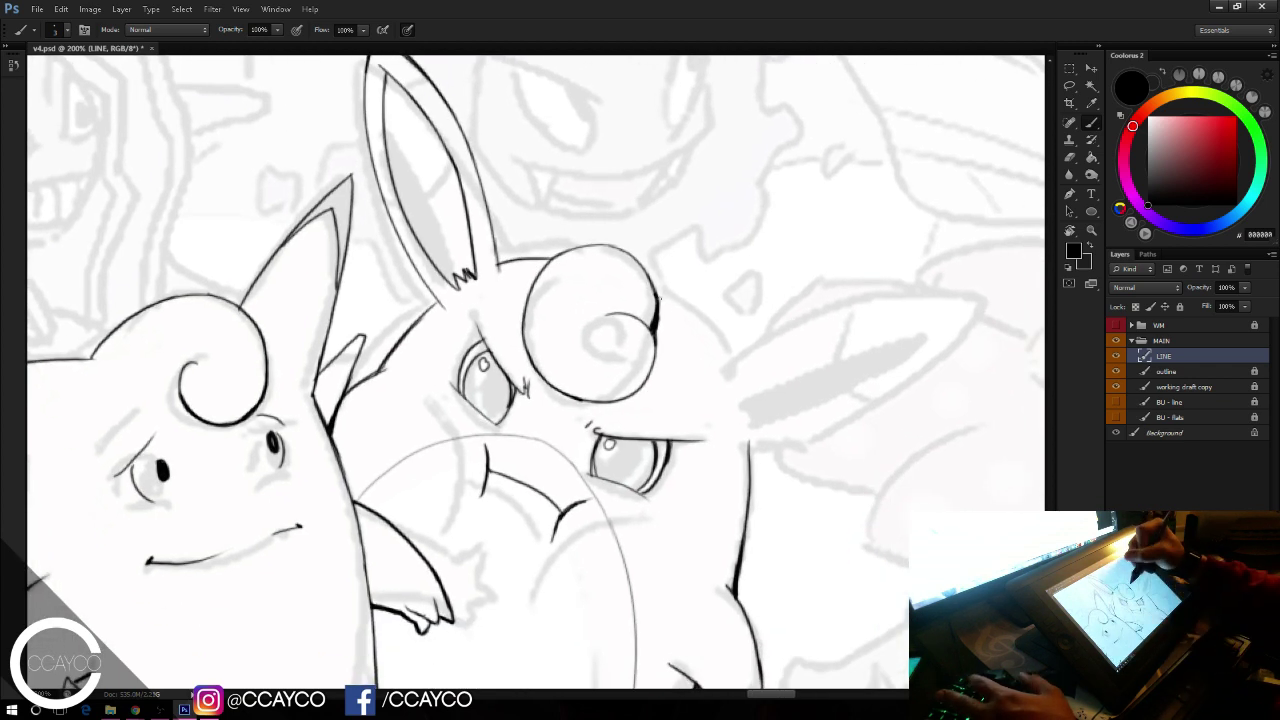
pyautogui.moveTo(658, 296); pyautogui.dragTo(720, 364)
pyautogui.hotkey('ctrl', 'z')
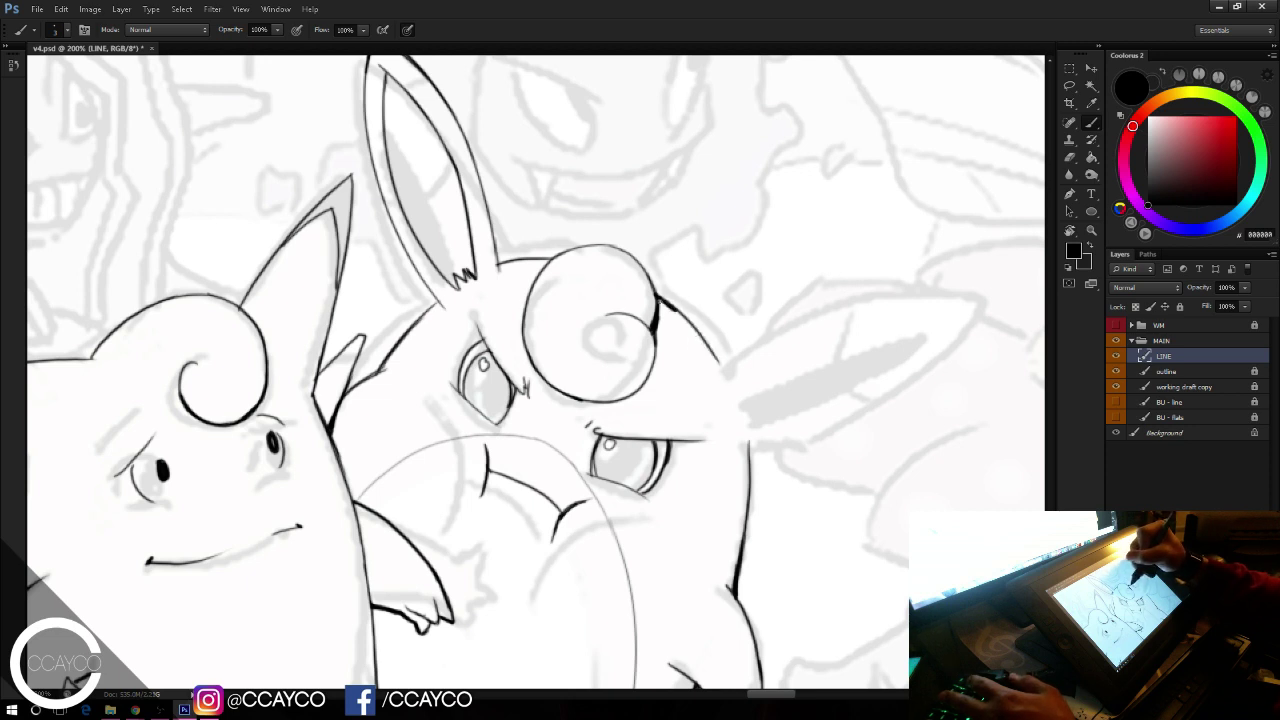
# Step: Undo the last head stroke and re-ink the head's curve from the forehead curl to the drooping ear with a heavier line
pyautogui.hotkey('ctrl', 'z')
pyautogui.moveTo(658, 296); pyautogui.dragTo(720, 364)
pyautogui.moveTo(686, 317)
pyautogui.mouseDown()
pyautogui.moveTo(721, 364)
pyautogui.moveTo(1020, 295)
pyautogui.mouseUp()
pyautogui.moveTo(869, 431); pyautogui.dragTo(809, 457)
pyautogui.hotkey('ctrl', 'z')
# Step: Copy the inked upright ear onto its own layer, then move and rotate the copy to fit the drooping ear's draft
pyautogui.click(1070, 84)
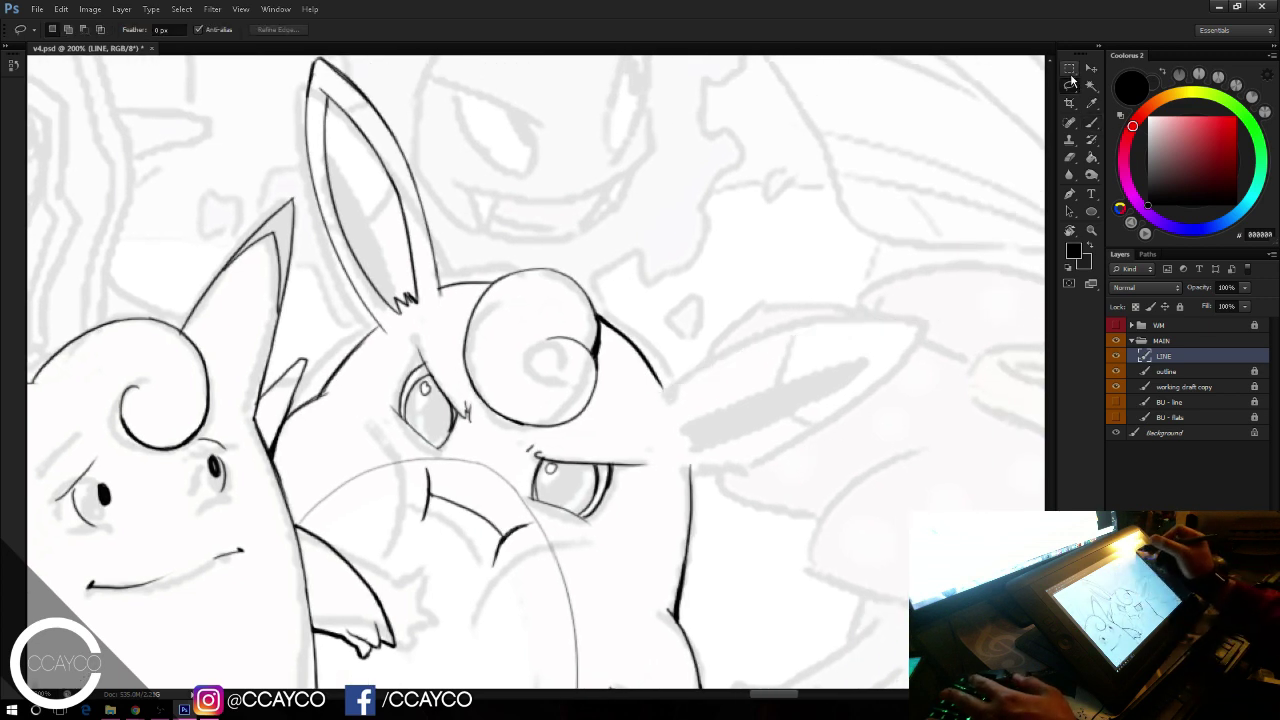
pyautogui.moveTo(515, 152)
pyautogui.mouseDown()
pyautogui.moveTo(262, 58)
pyautogui.moveTo(316, 230)
pyautogui.moveTo(410, 360)
pyautogui.moveTo(505, 163)
pyautogui.mouseUp()
pyautogui.hotkey('ctrl', 'j')
pyautogui.hotkey('ctrl', 't')
pyautogui.moveTo(464, 213)
pyautogui.mouseDown()
pyautogui.moveTo(715, 269)
pyautogui.moveTo(848, 338)
pyautogui.mouseUp()
pyautogui.moveTo(826, 536); pyautogui.dragTo(468, 492)
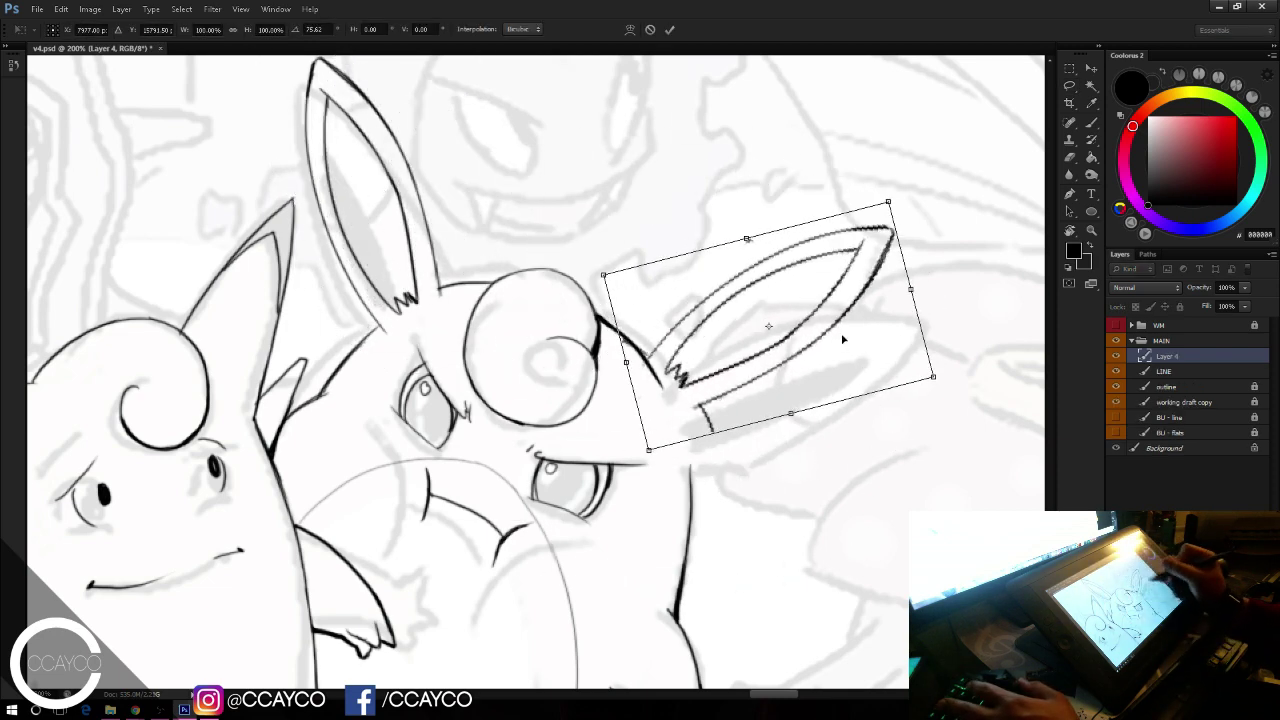
pyautogui.moveTo(843, 340); pyautogui.dragTo(861, 420)
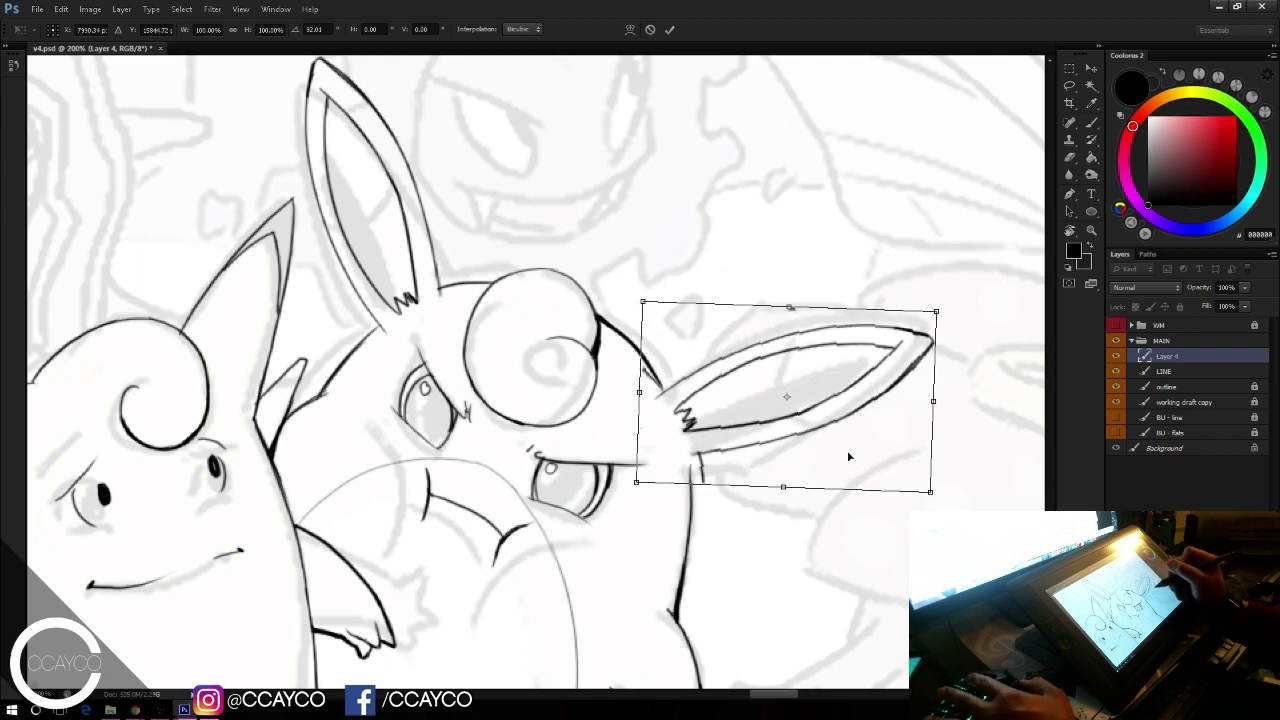
pyautogui.press('Return')
# Step: Clean up and ink the copied ear's joins with the head and body, and merge its layer into LINE
pyautogui.press('e')
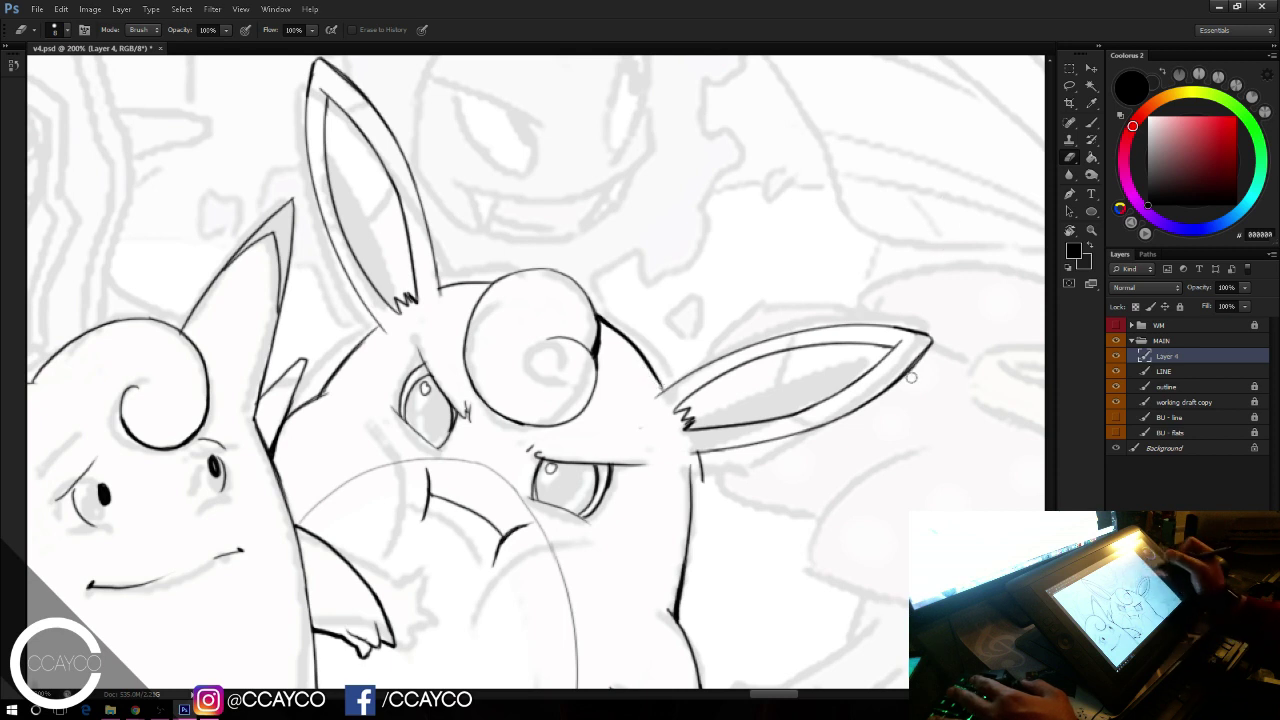
pyautogui.moveTo(701, 484); pyautogui.dragTo(699, 460)
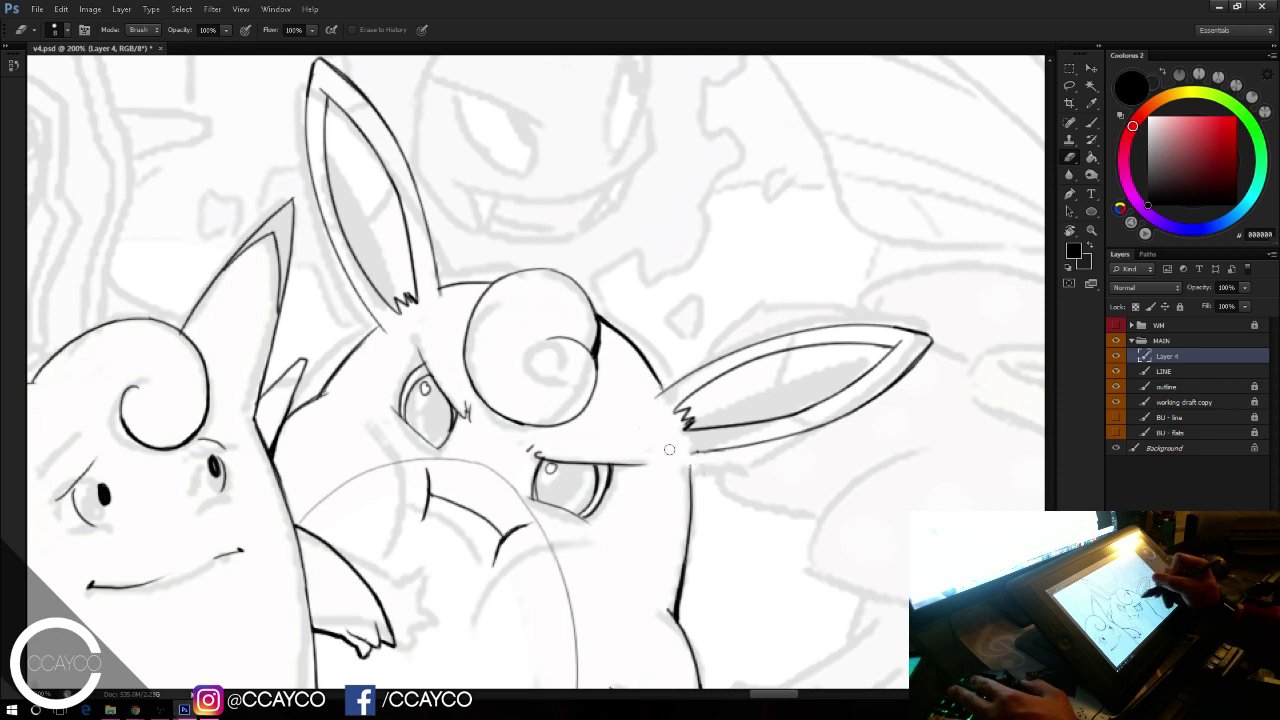
pyautogui.press('b')
pyautogui.moveTo(688, 454); pyautogui.dragTo(686, 512)
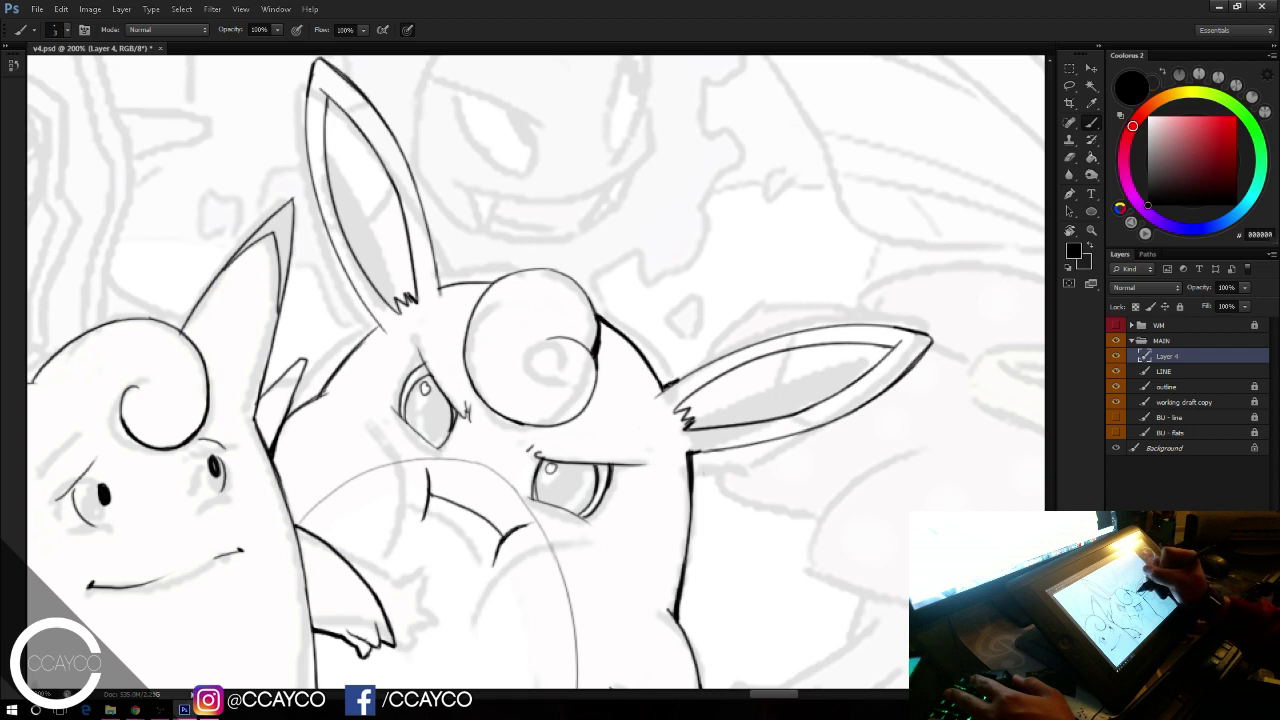
pyautogui.moveTo(704, 363); pyautogui.dragTo(643, 410)
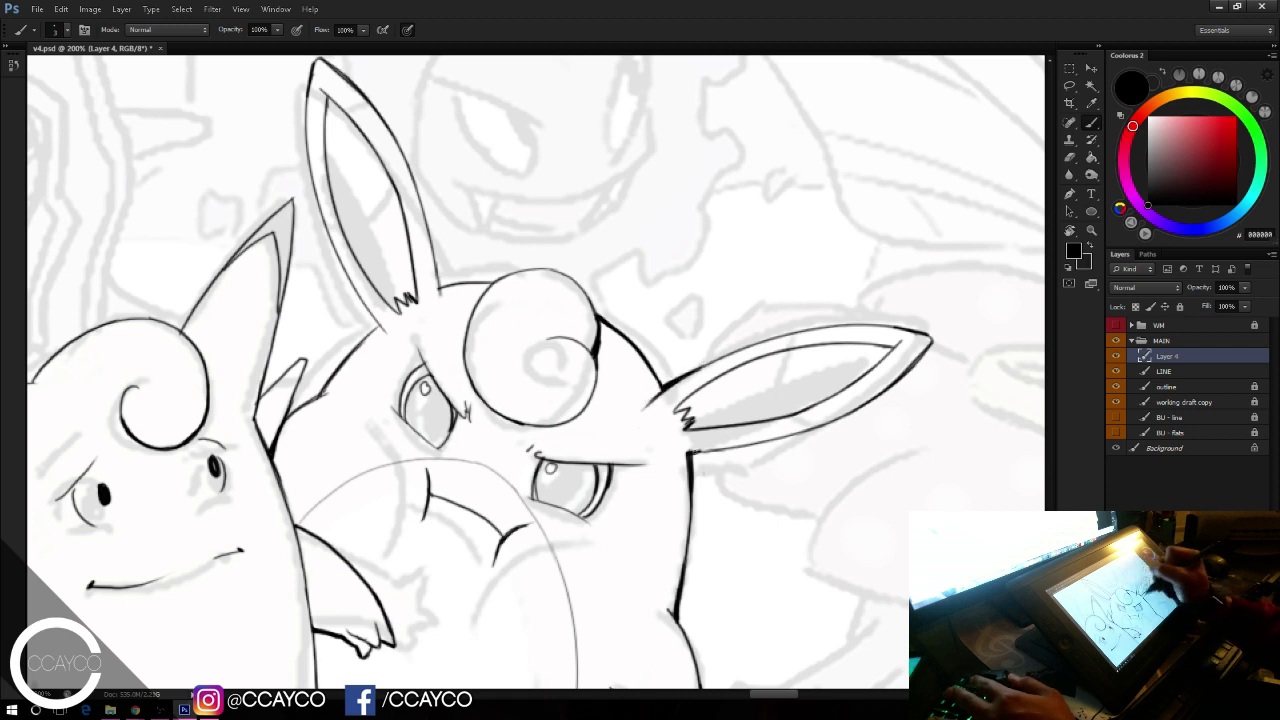
pyautogui.press('e')
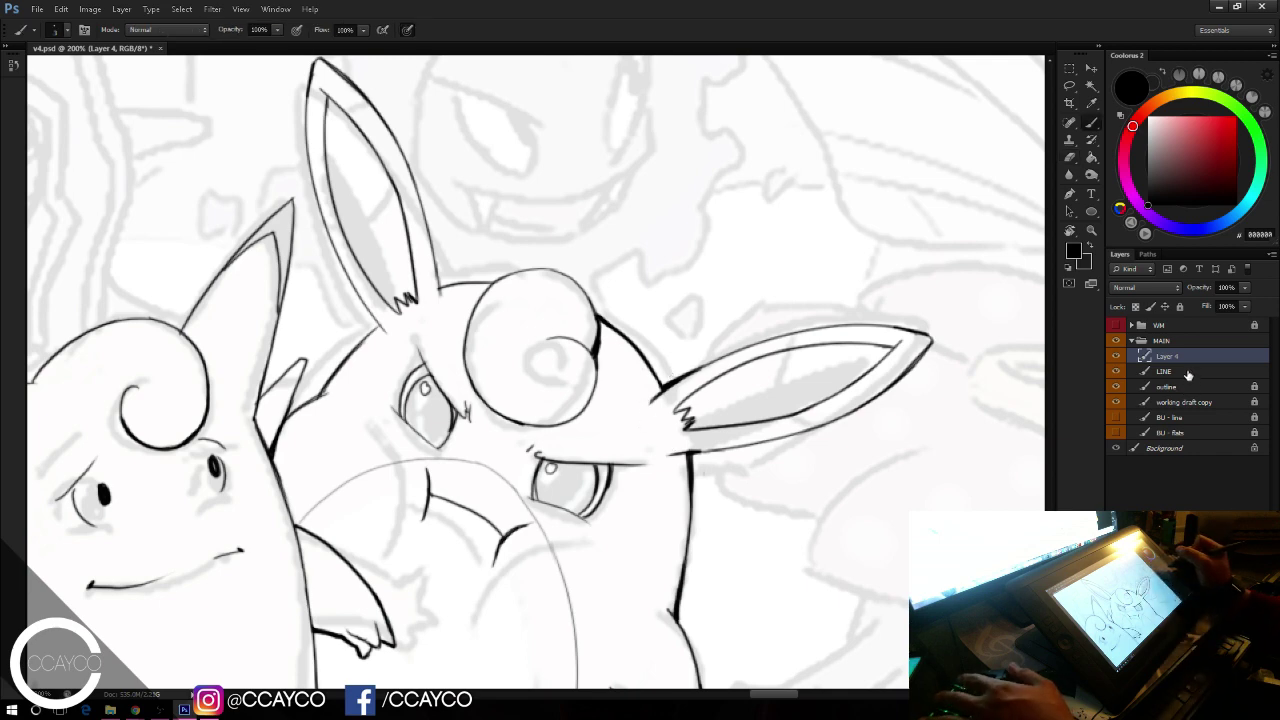
pyautogui.hotkey('ctrl', 'e')
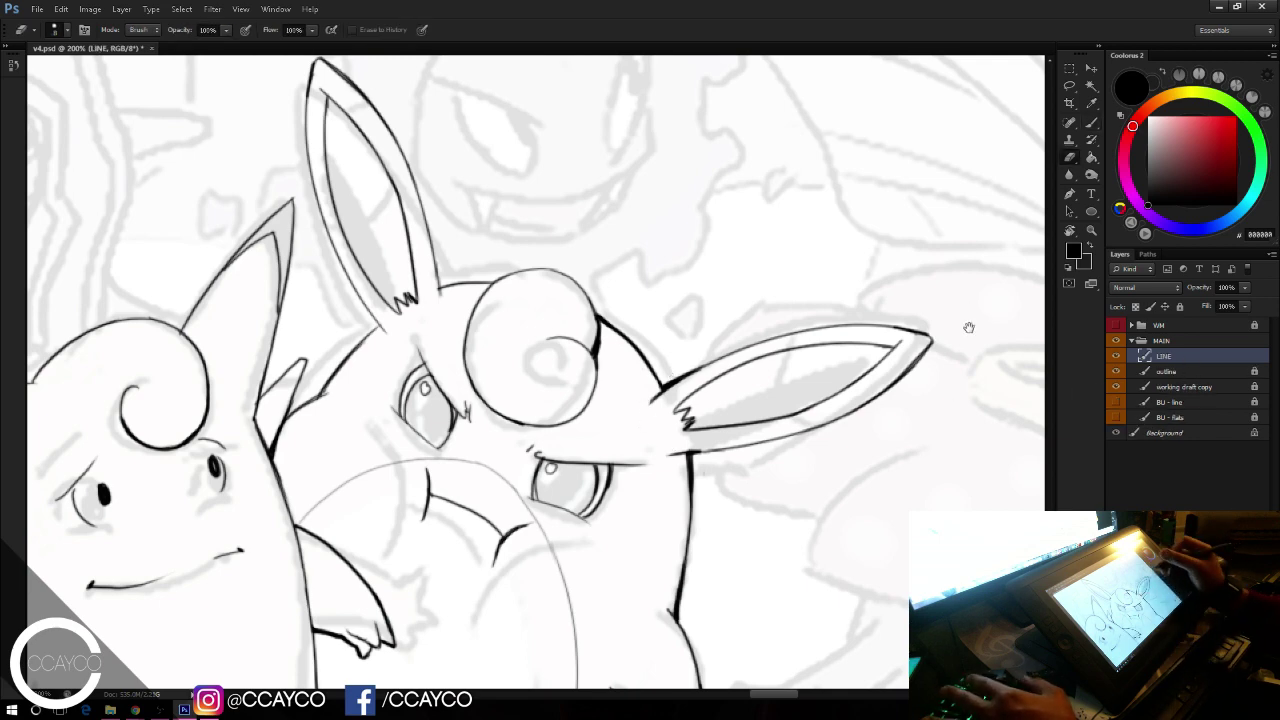
# Step: Ink the two closed arched eyes and the small oval mouth of the round leaf-topped creature beside the cat-eared one
pyautogui.moveTo(948, 429); pyautogui.dragTo(978, 414)
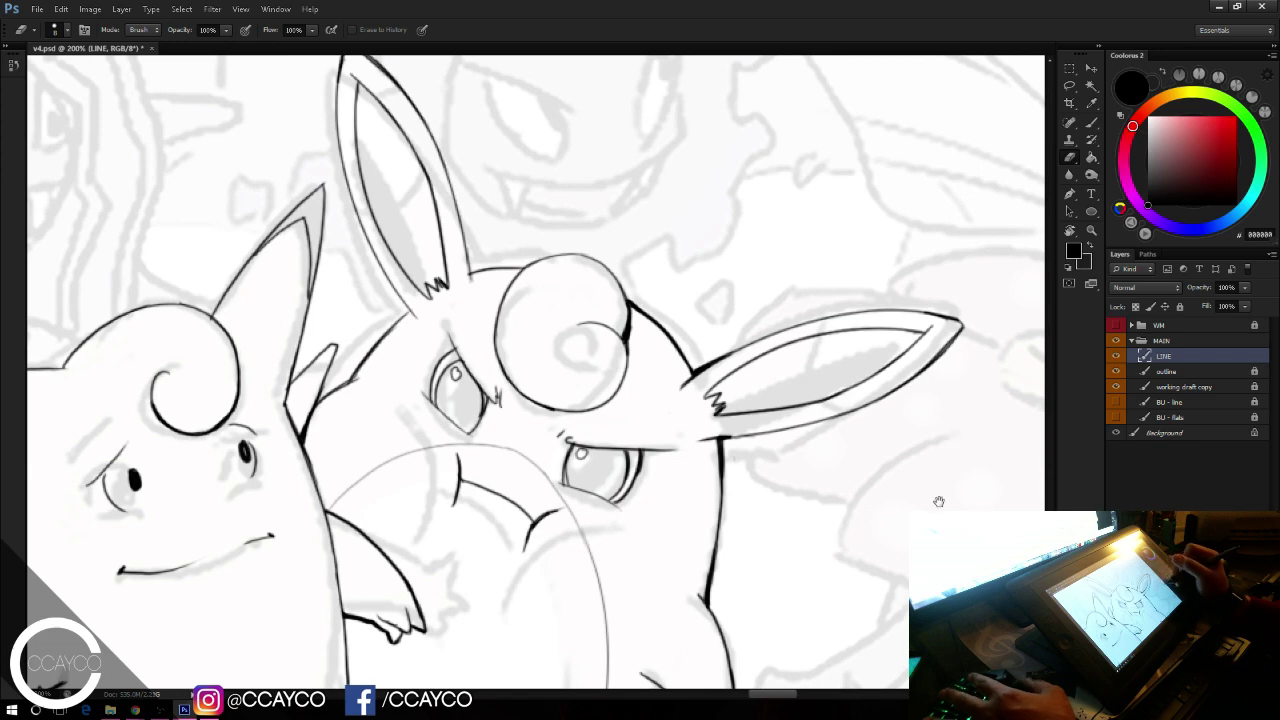
pyautogui.moveTo(948, 526); pyautogui.dragTo(877, 547)
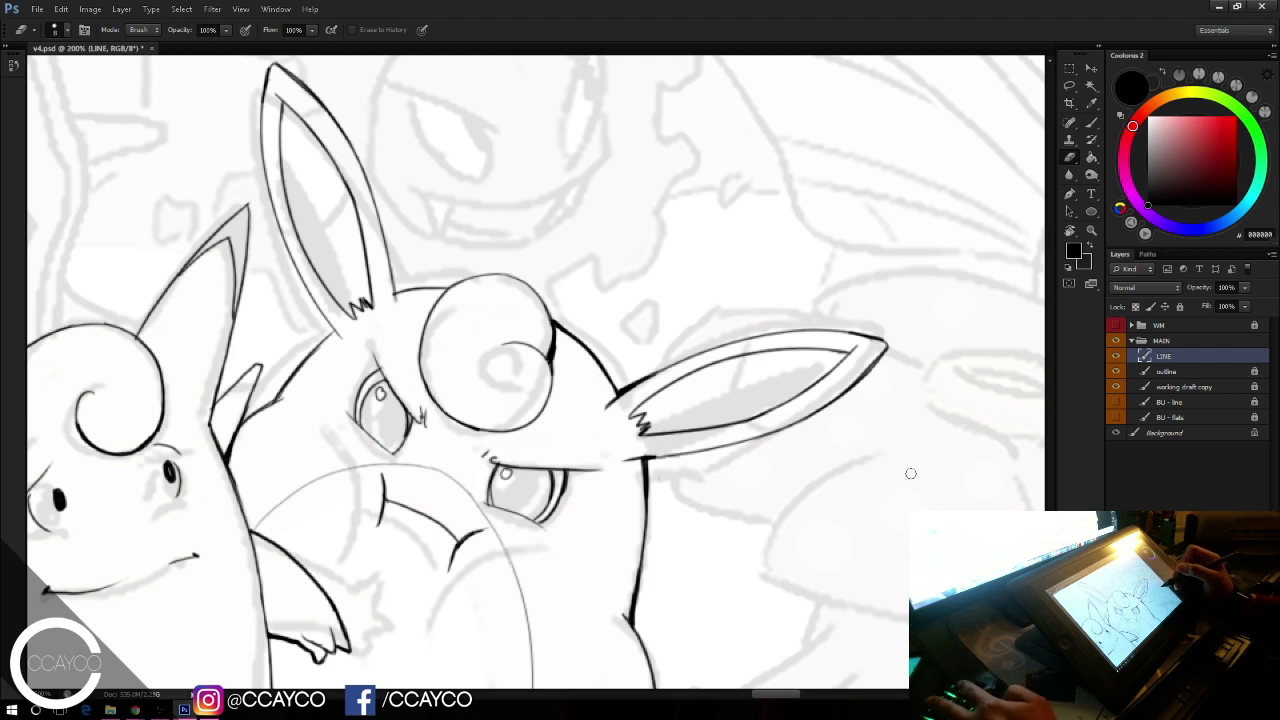
pyautogui.moveTo(893, 484); pyautogui.dragTo(870, 431)
pyautogui.moveTo(935, 522); pyautogui.dragTo(790, 340)
pyautogui.moveTo(945, 568); pyautogui.dragTo(815, 390)
pyautogui.moveTo(884, 492)
pyautogui.mouseDown()
pyautogui.moveTo(830, 388)
pyautogui.moveTo(837, 414)
pyautogui.mouseUp()
pyautogui.press('b')
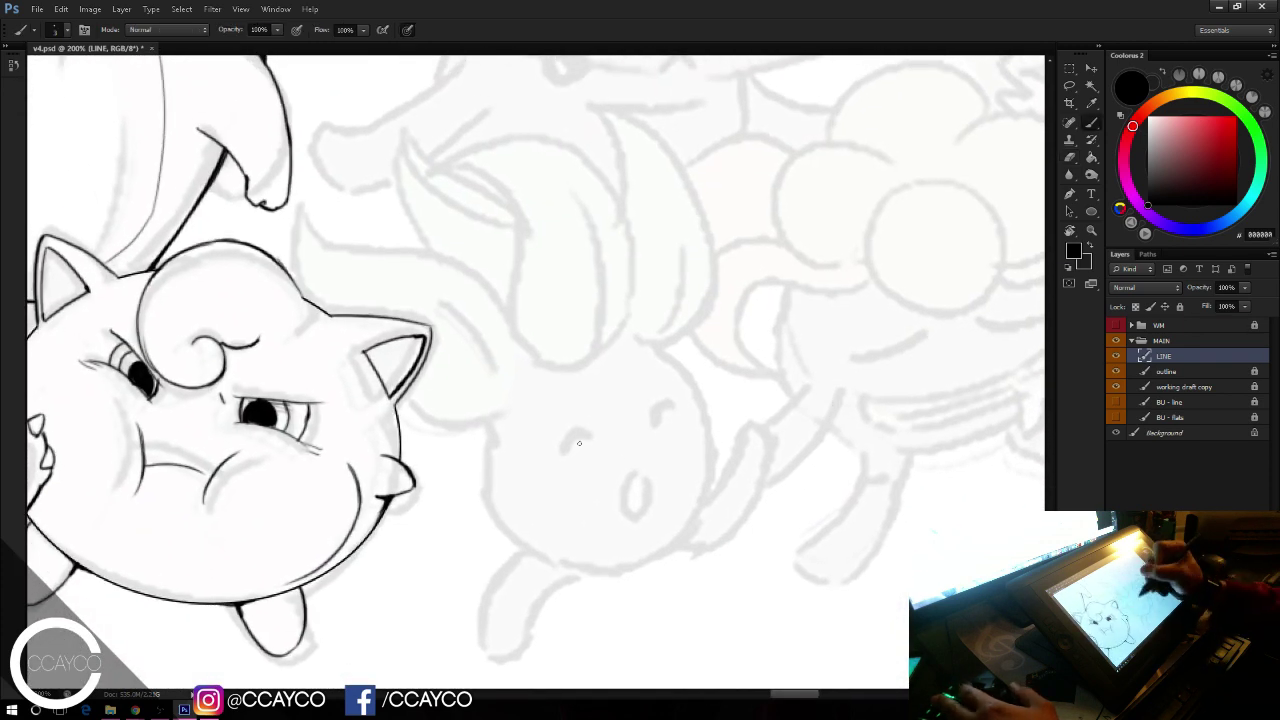
pyautogui.hotkey('ctrl', 'z')
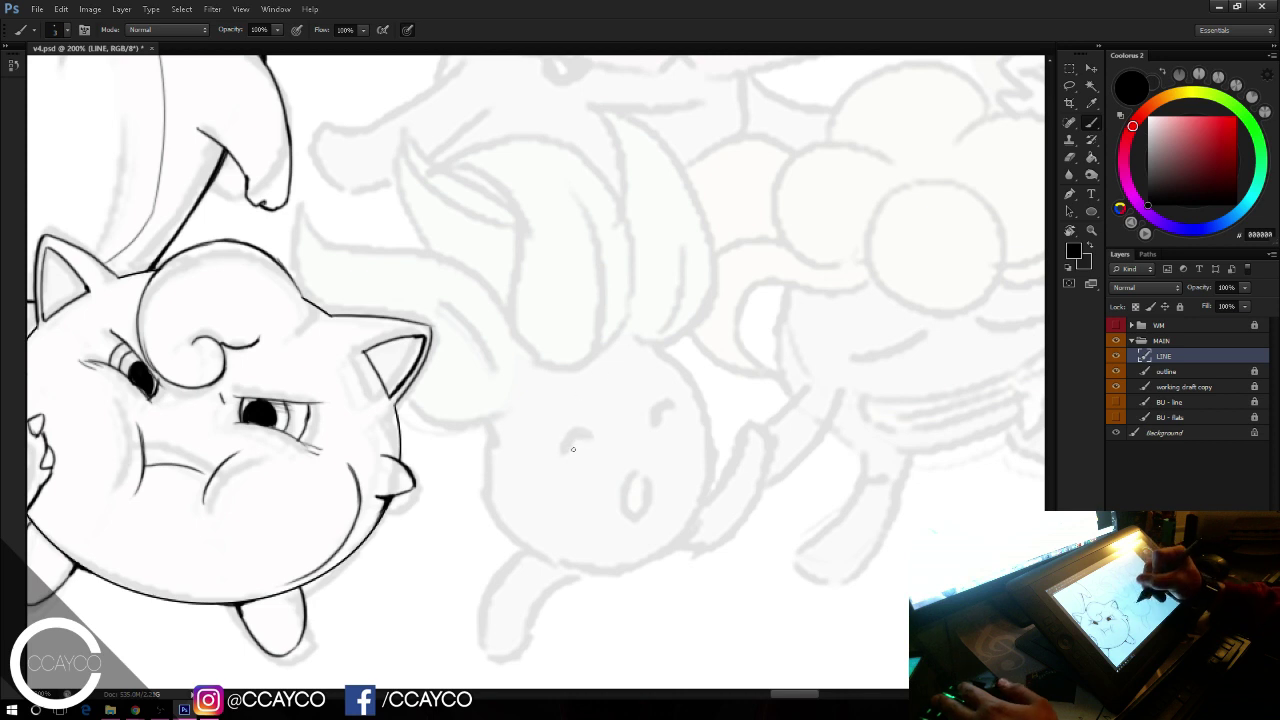
pyautogui.moveTo(575, 449); pyautogui.dragTo(604, 436)
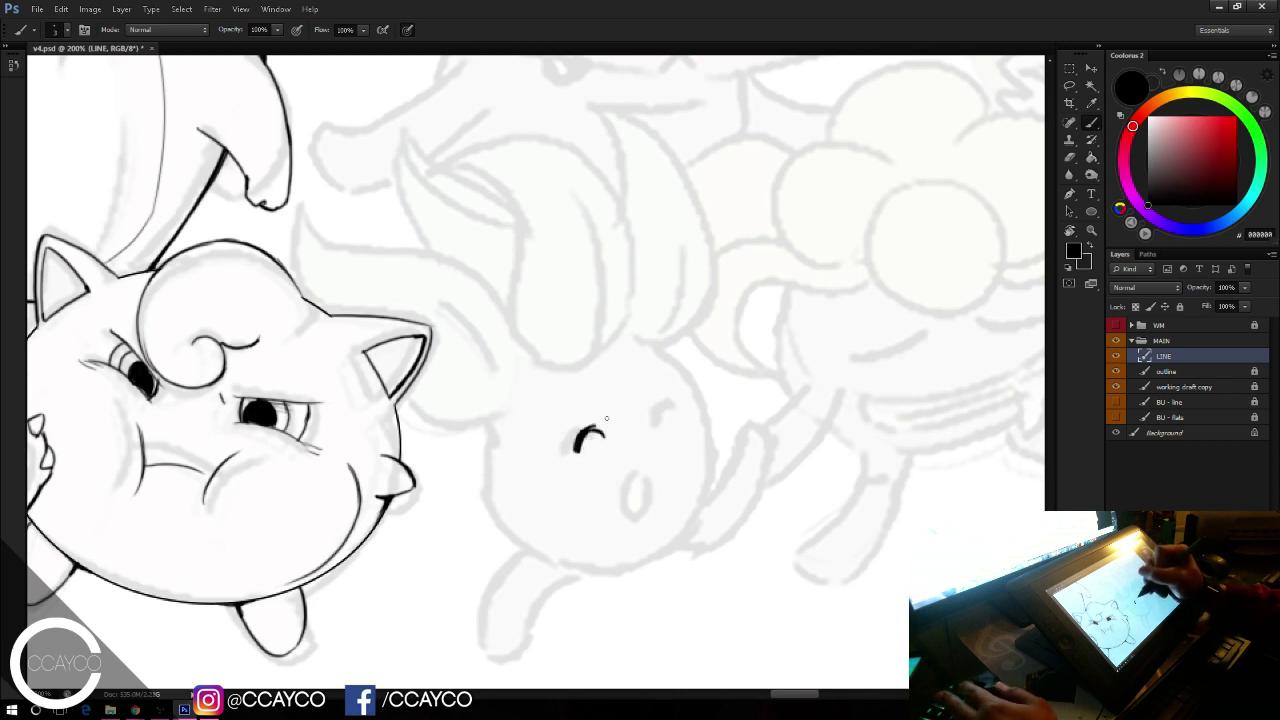
pyautogui.press('e')
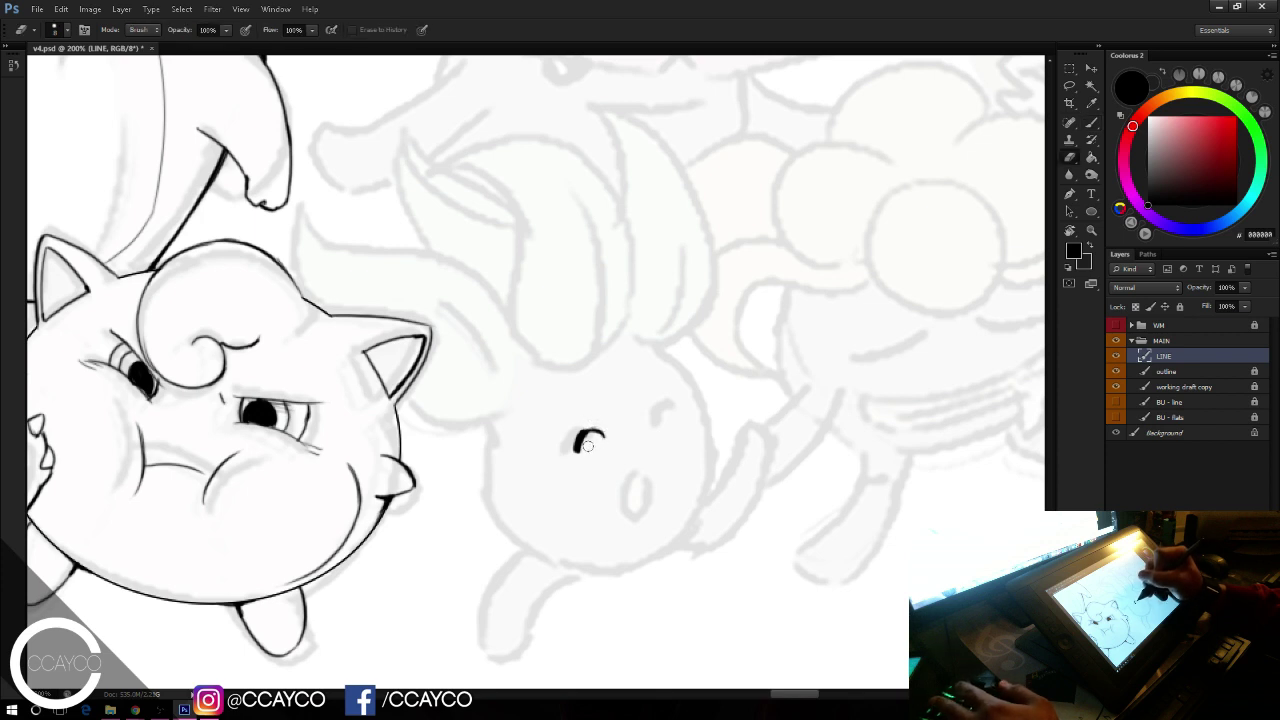
pyautogui.moveTo(583, 456)
pyautogui.mouseDown()
pyautogui.moveTo(598, 442)
pyautogui.moveTo(588, 430)
pyautogui.mouseUp()
pyautogui.press('b')
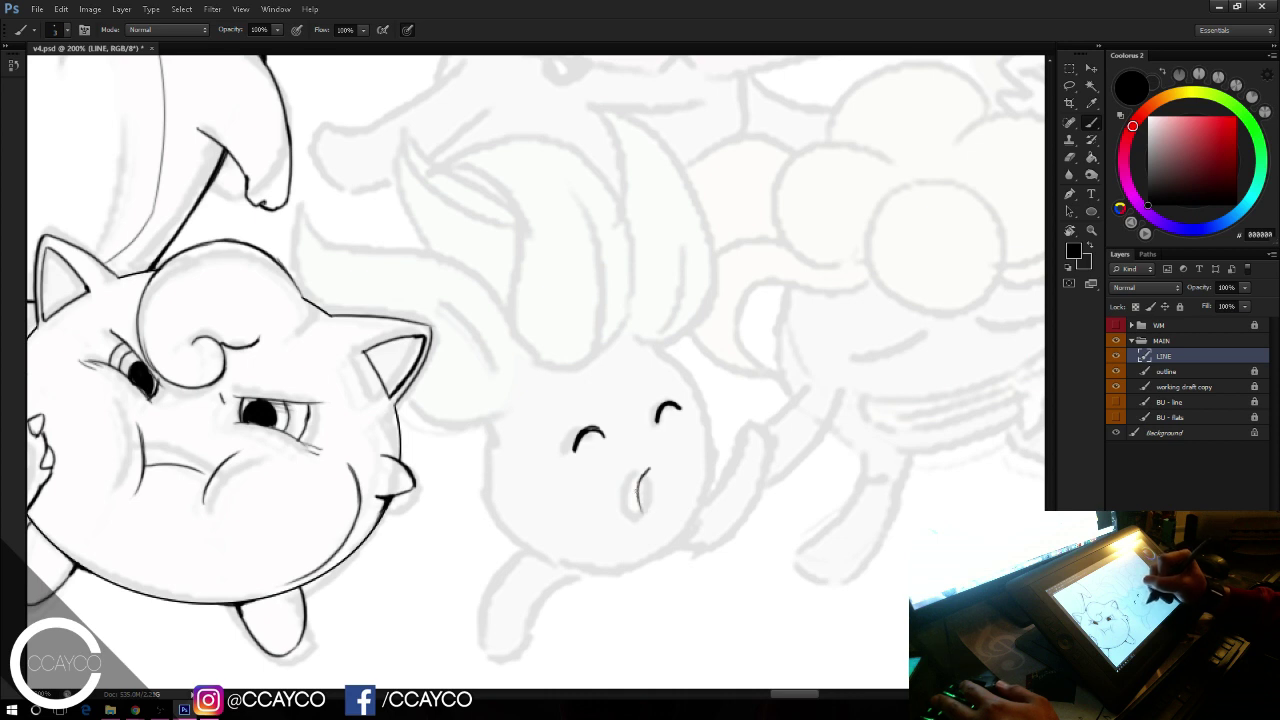
pyautogui.moveTo(638, 491); pyautogui.dragTo(647, 473)
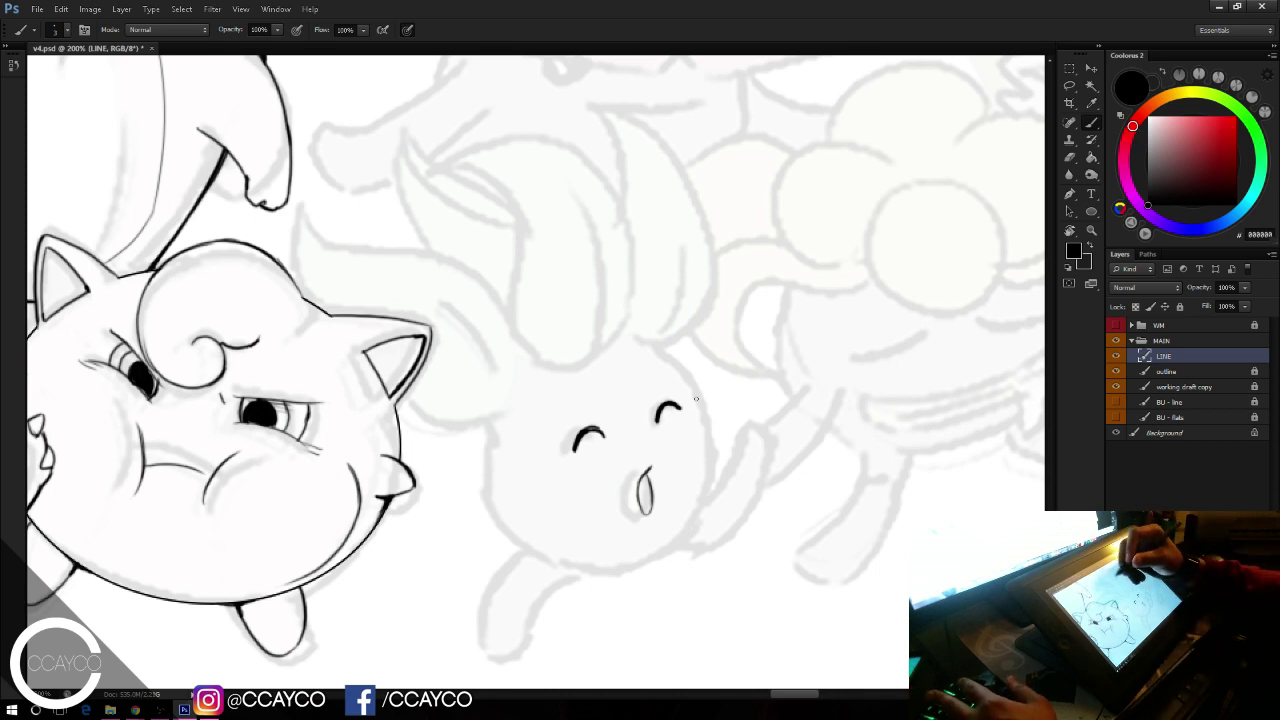
# Step: Ink the leaf-topped creature's left body contour from below the leaves down and around to the underside, redoing unsatisfactory strokes
pyautogui.moveTo(492, 421)
pyautogui.mouseDown()
pyautogui.moveTo(495, 533)
pyautogui.moveTo(491, 466)
pyautogui.moveTo(521, 513)
pyautogui.moveTo(512, 520)
pyautogui.moveTo(594, 562)
pyautogui.mouseUp()
pyautogui.hotkey('ctrl', 'z')
pyautogui.hotkey('ctrl', 'z')
pyautogui.moveTo(496, 494)
pyautogui.mouseDown()
pyautogui.moveTo(598, 573)
pyautogui.moveTo(629, 570)
pyautogui.mouseUp()
pyautogui.hotkey('ctrl', 'z')
pyautogui.hotkey('ctrl', 'z')
pyautogui.moveTo(494, 496); pyautogui.dragTo(613, 569)
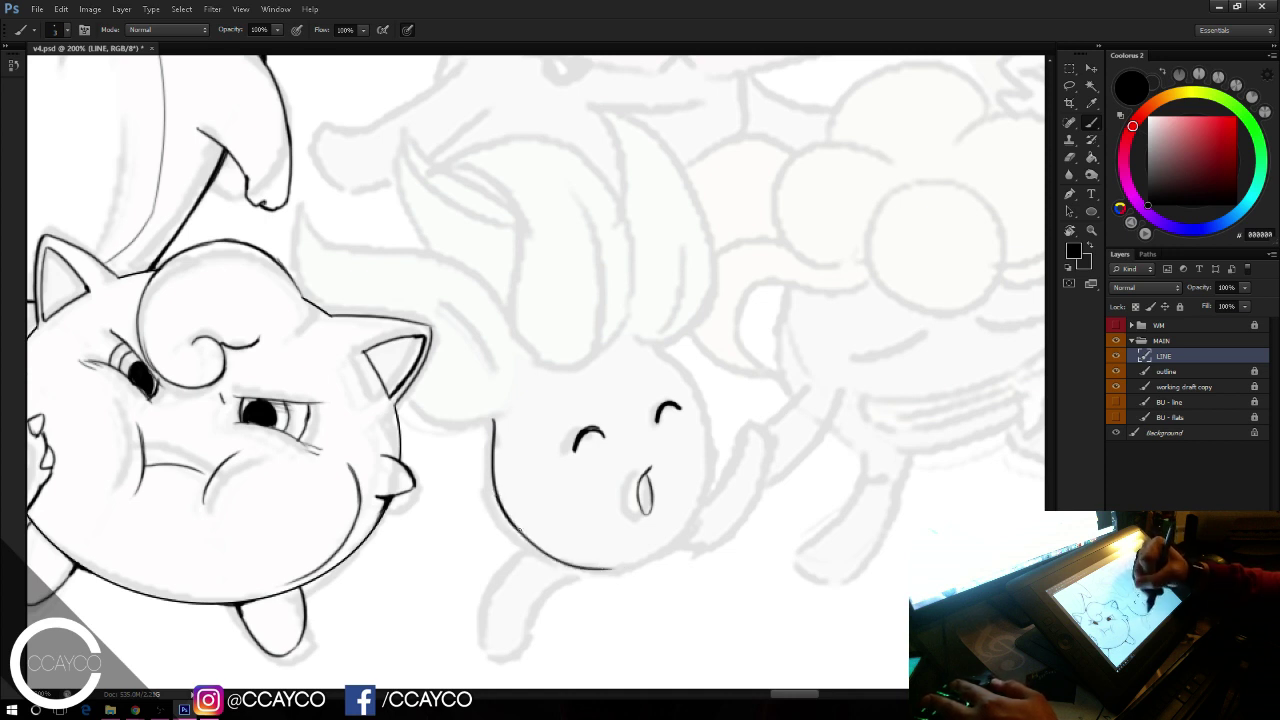
pyautogui.moveTo(519, 530); pyautogui.dragTo(638, 567)
# Step: Ink the right side of the leaf-topped creature's body from below the leaves down to the raised foot, replacing the first attempt
pyautogui.moveTo(663, 348); pyautogui.dragTo(708, 442)
pyautogui.hotkey('ctrl', 'z')
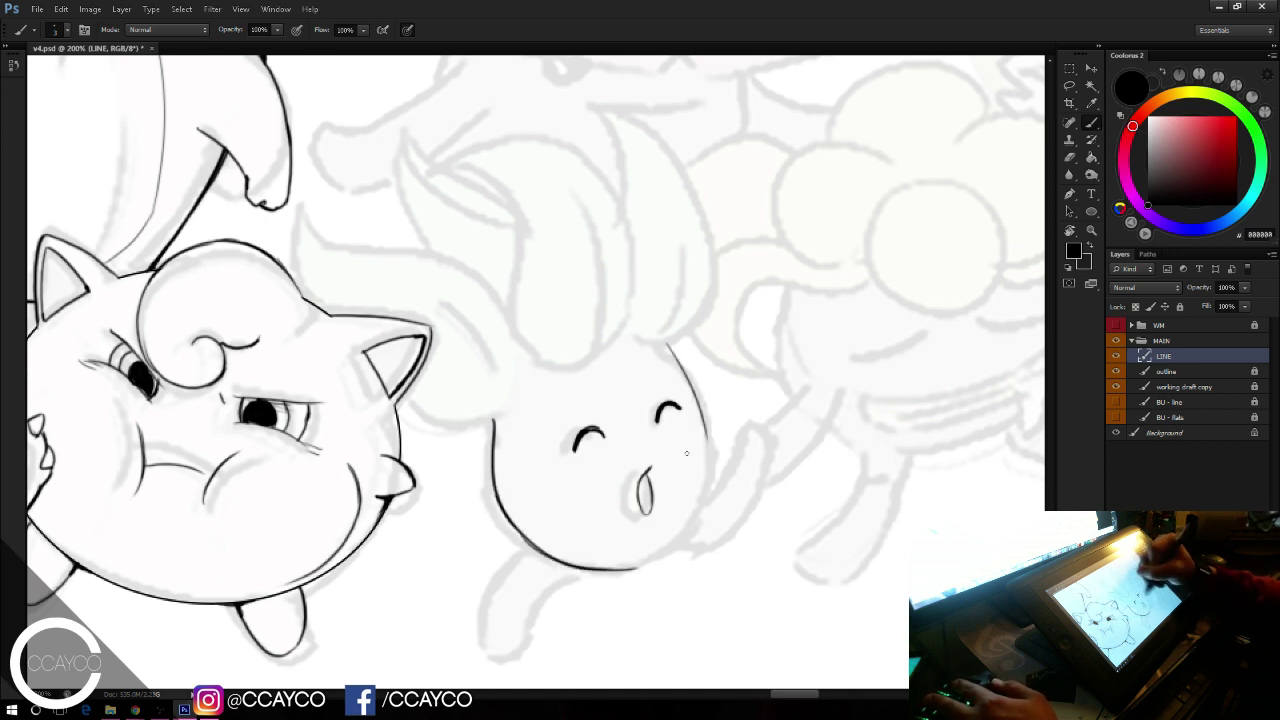
pyautogui.hotkey('ctrl', 'z')
pyautogui.moveTo(664, 353)
pyautogui.mouseDown()
pyautogui.moveTo(710, 437)
pyautogui.moveTo(702, 505)
pyautogui.mouseUp()
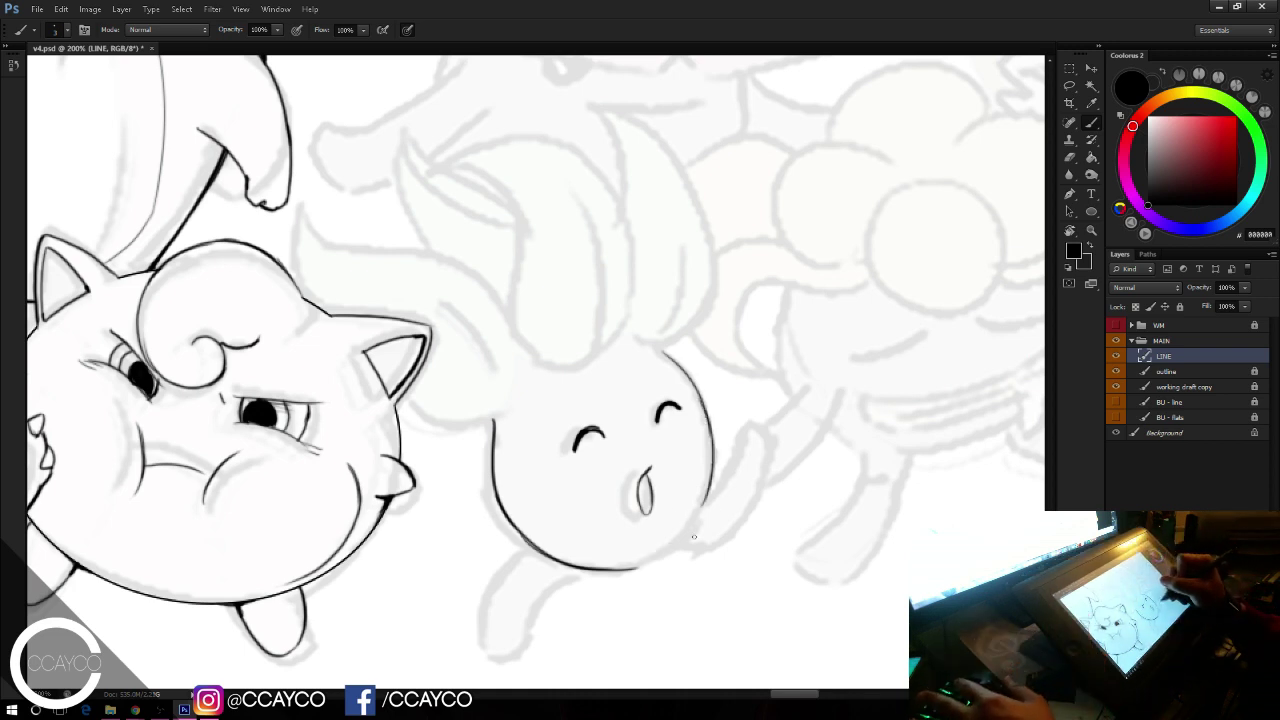
# Step: Close the round body's lower right contour by inking the curve between the underside and the right side
pyautogui.moveTo(622, 570); pyautogui.dragTo(684, 530)
pyautogui.hotkey('ctrl', 'z')
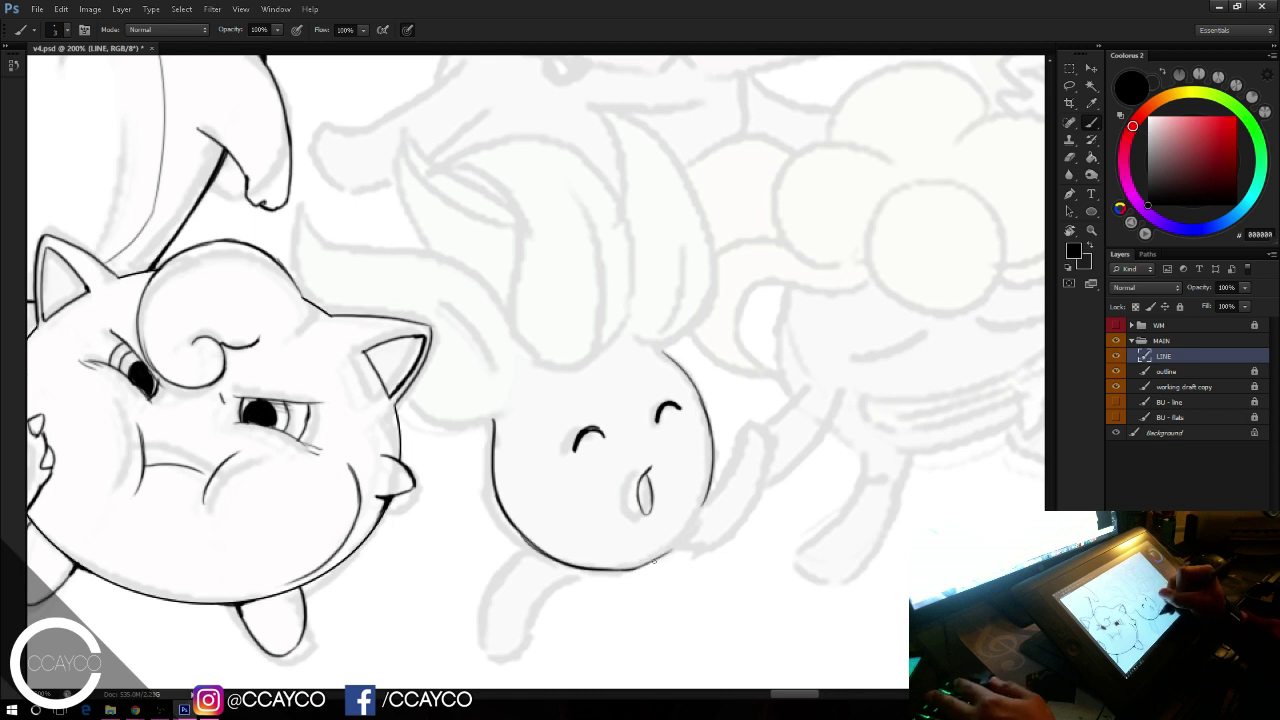
pyautogui.moveTo(634, 569)
pyautogui.mouseDown()
pyautogui.moveTo(706, 488)
pyautogui.moveTo(682, 538)
pyautogui.mouseUp()
pyautogui.hotkey('ctrl', 'alt', 'z')
pyautogui.hotkey('ctrl', 'alt', 'z')
pyautogui.moveTo(710, 490); pyautogui.dragTo(687, 533)
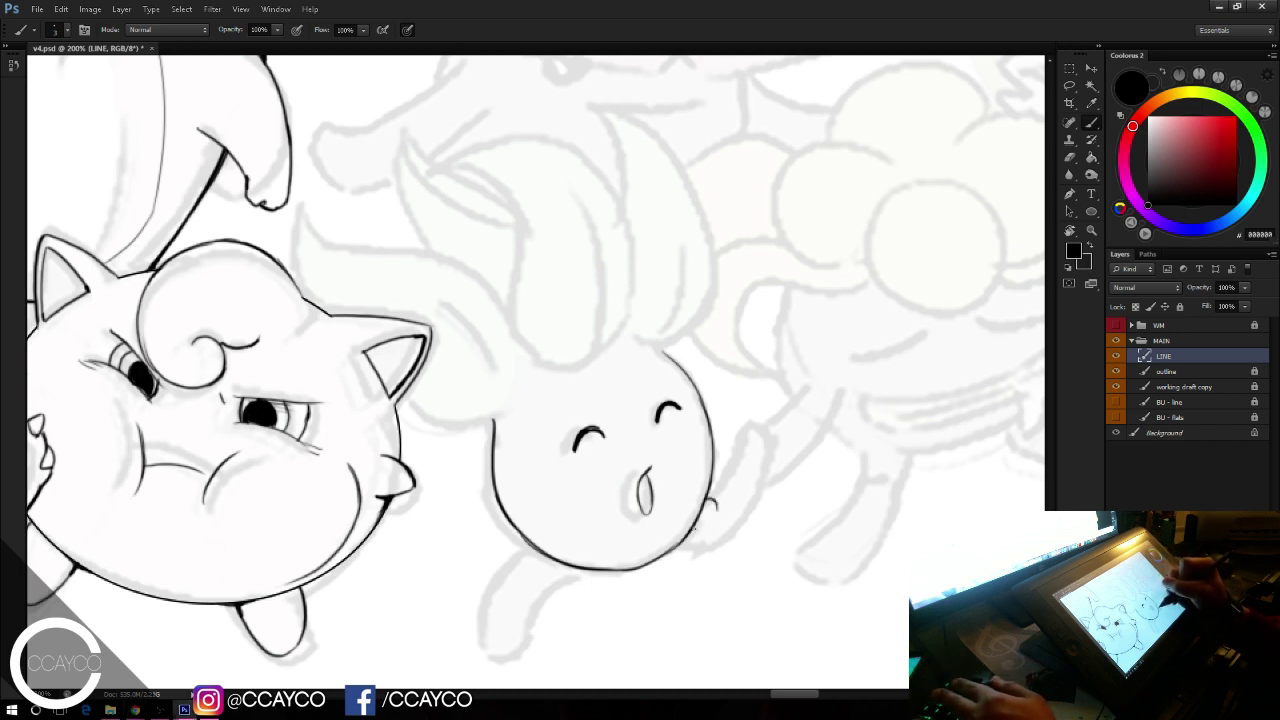
# Step: Ink the short leg and elongated raised foot at the lower right of the leaf-topped creature's body
pyautogui.moveTo(701, 534)
pyautogui.mouseDown()
pyautogui.moveTo(718, 521)
pyautogui.moveTo(716, 554)
pyautogui.moveTo(767, 477)
pyautogui.mouseUp()
pyautogui.moveTo(717, 521)
pyautogui.mouseDown()
pyautogui.moveTo(750, 465)
pyautogui.moveTo(769, 494)
pyautogui.moveTo(764, 503)
pyautogui.moveTo(750, 467)
pyautogui.moveTo(754, 508)
pyautogui.moveTo(772, 490)
pyautogui.moveTo(754, 516)
pyautogui.mouseUp()
pyautogui.press('e')
pyautogui.press('b')
pyautogui.hotkey('ctrl', 'z')
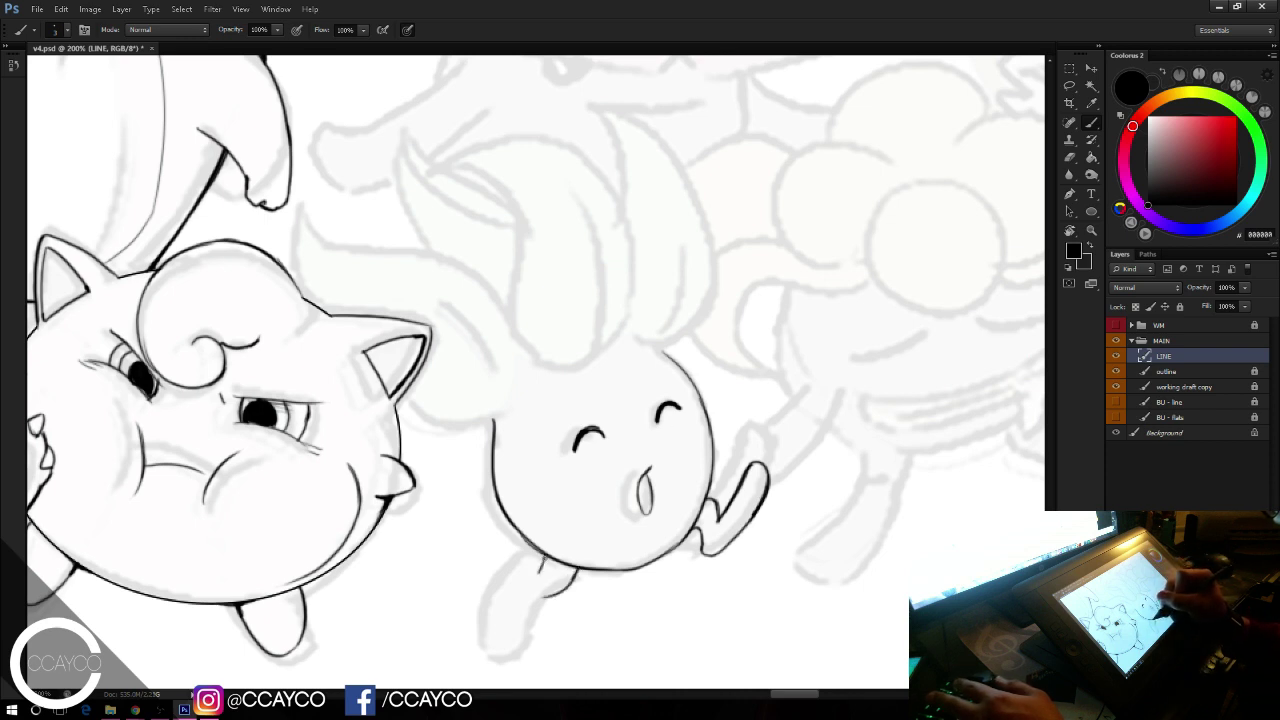
# Step: Ink the leaf-topped creature's lower left leg and the long foot hanging from it
pyautogui.press('e')
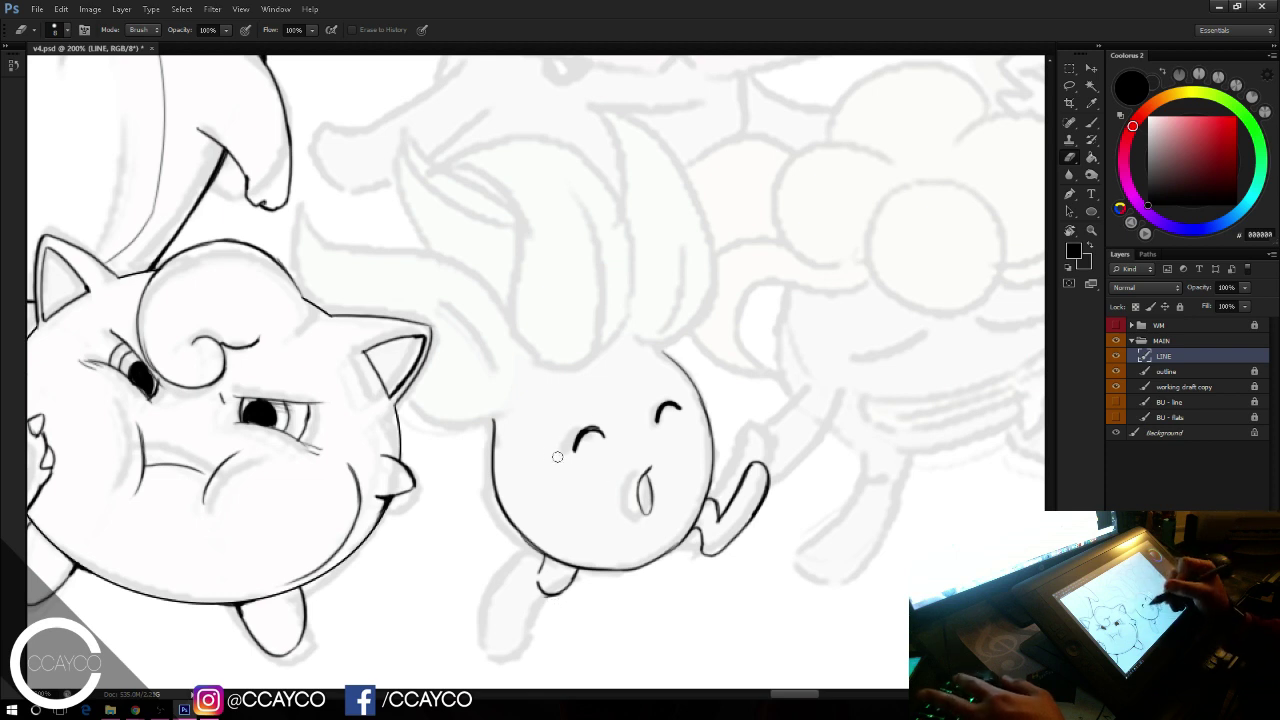
pyautogui.press('b')
pyautogui.moveTo(525, 572)
pyautogui.mouseDown()
pyautogui.moveTo(520, 638)
pyautogui.moveTo(544, 651)
pyautogui.moveTo(526, 649)
pyautogui.mouseUp()
pyautogui.hotkey('ctrl', 'z')
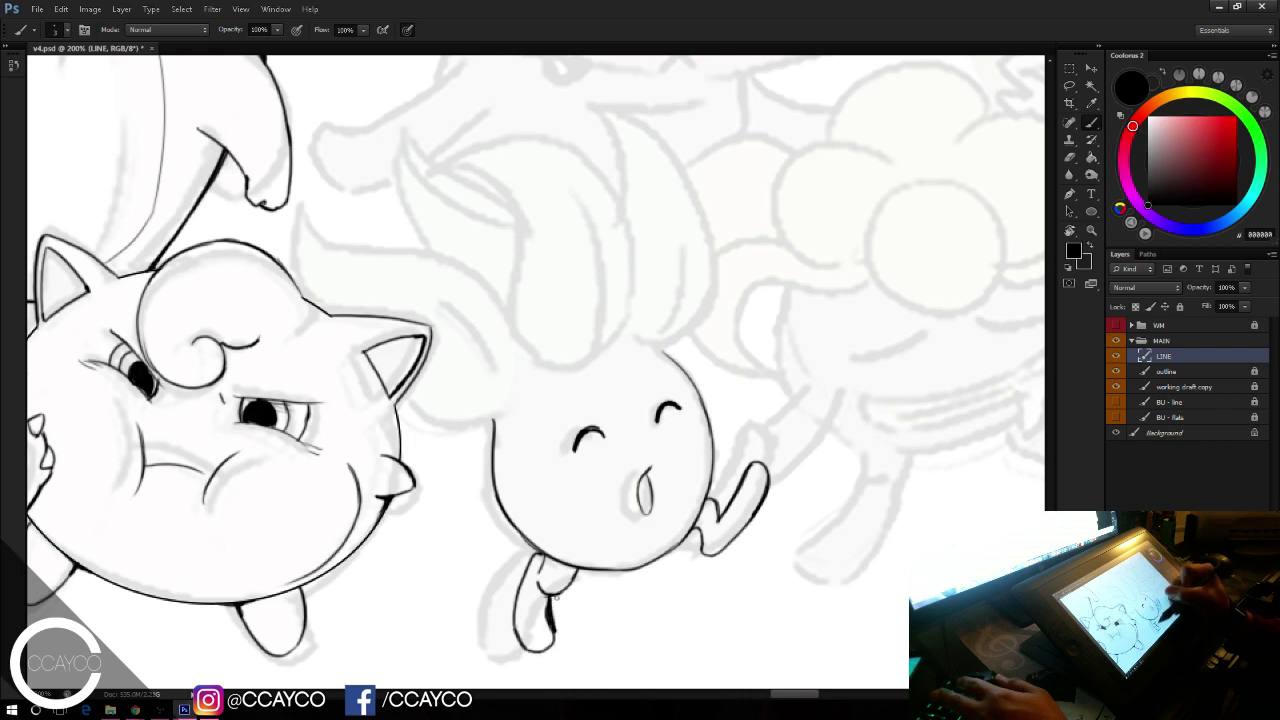
# Step: Erase the heavy blot on the lower left foot's inner edge and re-ink it as a clean thin line
pyautogui.press('e')
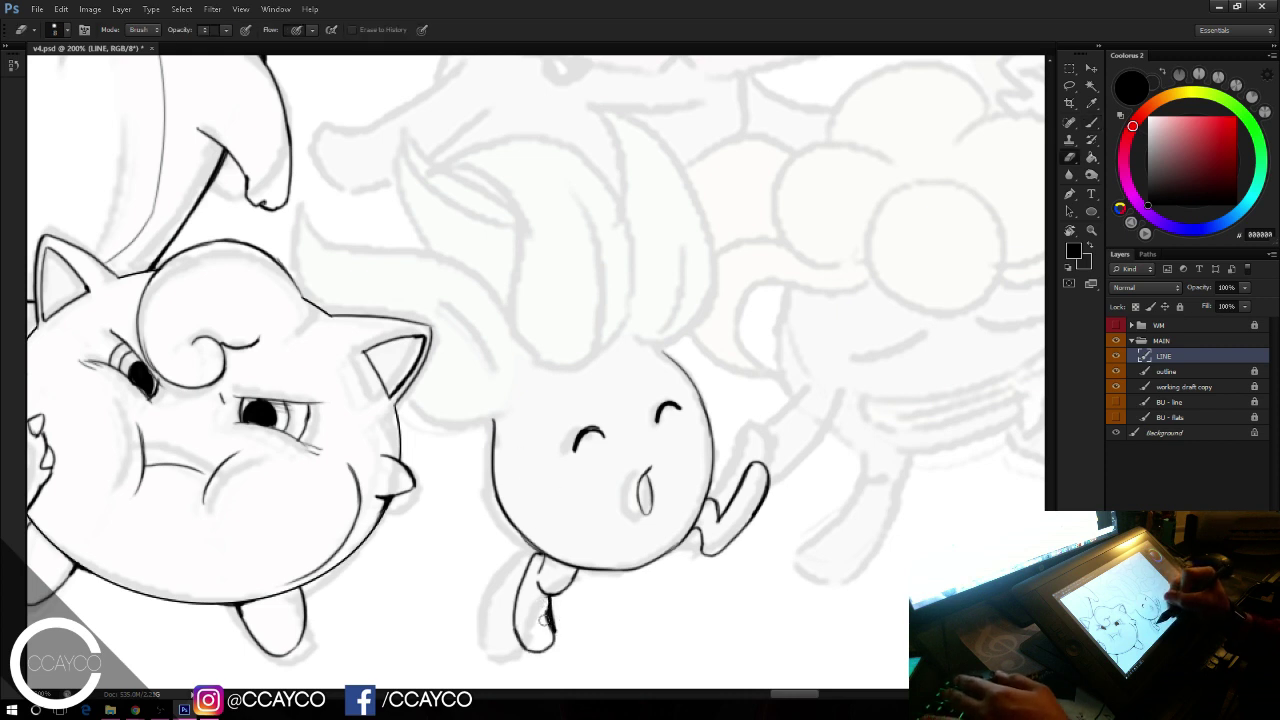
pyautogui.moveTo(546, 600); pyautogui.dragTo(556, 632)
pyautogui.press('b')
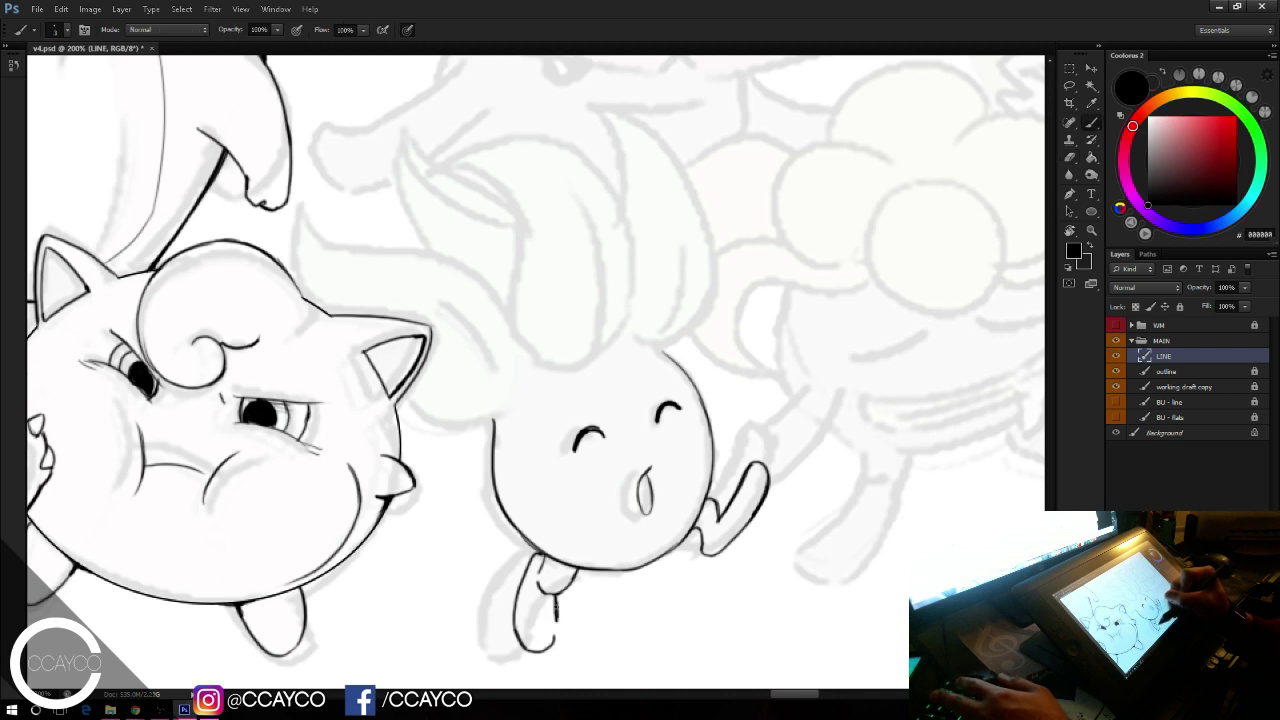
pyautogui.press('e')
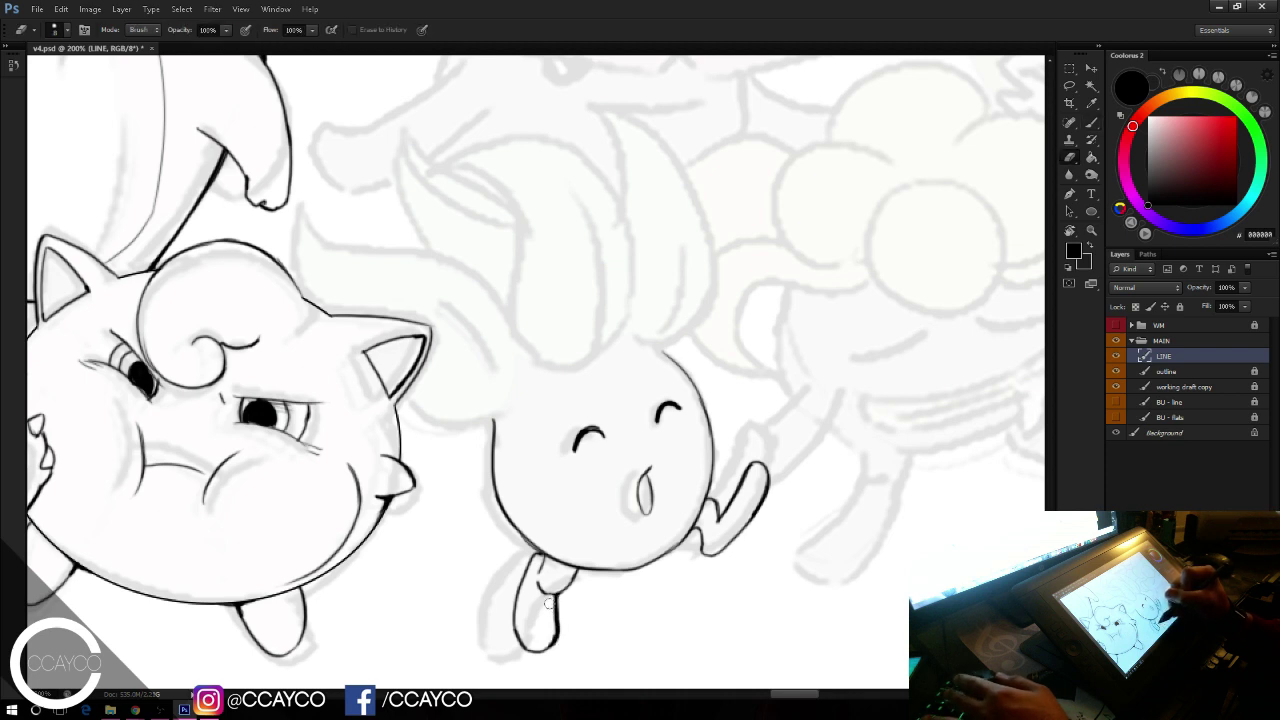
pyautogui.moveTo(551, 600); pyautogui.dragTo(549, 645)
pyautogui.press('b')
# Step: Erase the raised foot's inner edge and re-ink it as a fuller curve around the toe
pyautogui.press('e')
pyautogui.moveTo(722, 515); pyautogui.dragTo(742, 462)
pyautogui.press('b')
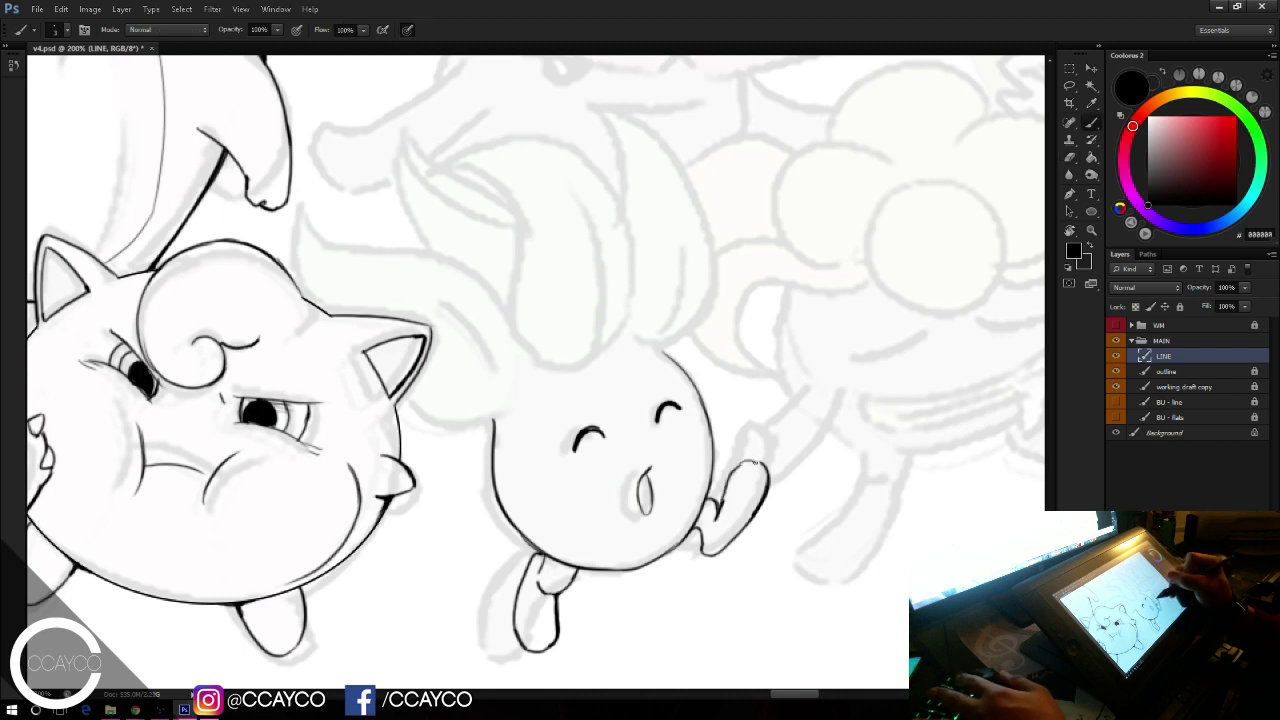
pyautogui.hotkey('ctrl', 'z')
pyautogui.moveTo(719, 512)
pyautogui.mouseDown()
pyautogui.moveTo(748, 462)
pyautogui.moveTo(767, 473)
pyautogui.moveTo(726, 503)
pyautogui.moveTo(749, 466)
pyautogui.mouseUp()
pyautogui.press('e')
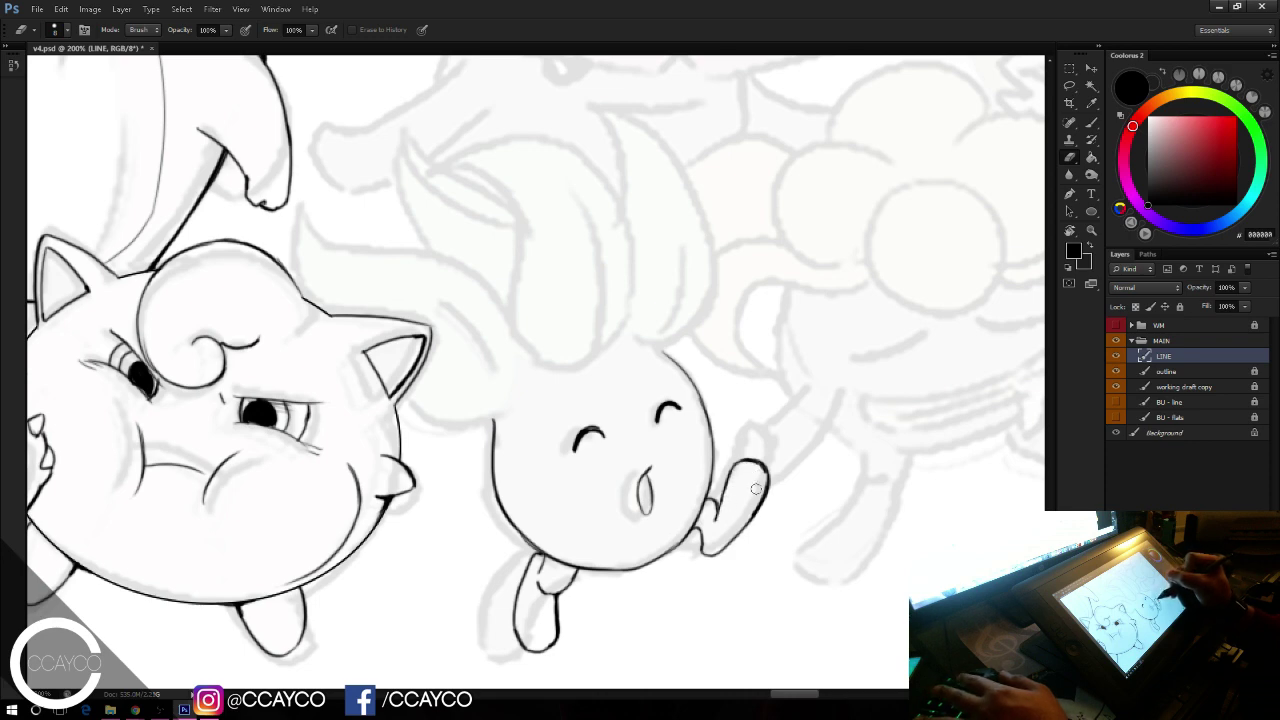
pyautogui.press('b')
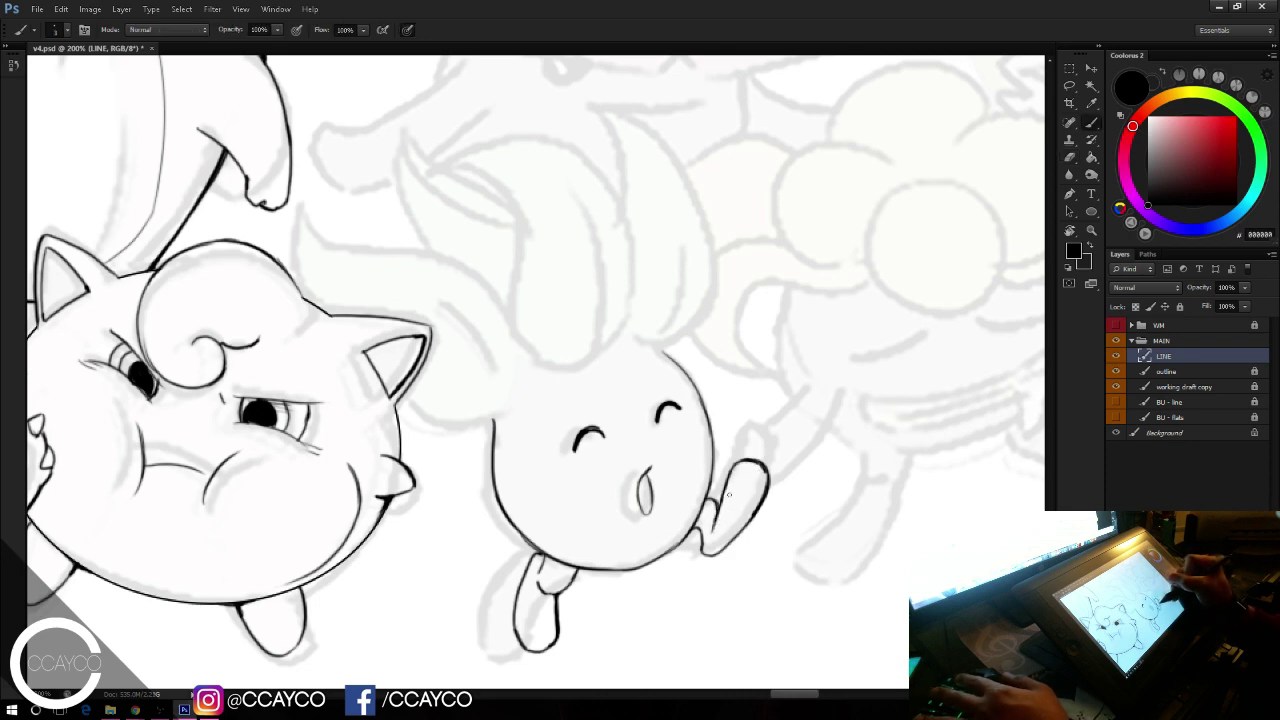
# Step: Clean up and thicken the round body's underside contour between the two feet
pyautogui.moveTo(768, 451)
pyautogui.mouseDown()
pyautogui.moveTo(818, 476)
pyautogui.moveTo(806, 440)
pyautogui.mouseUp()
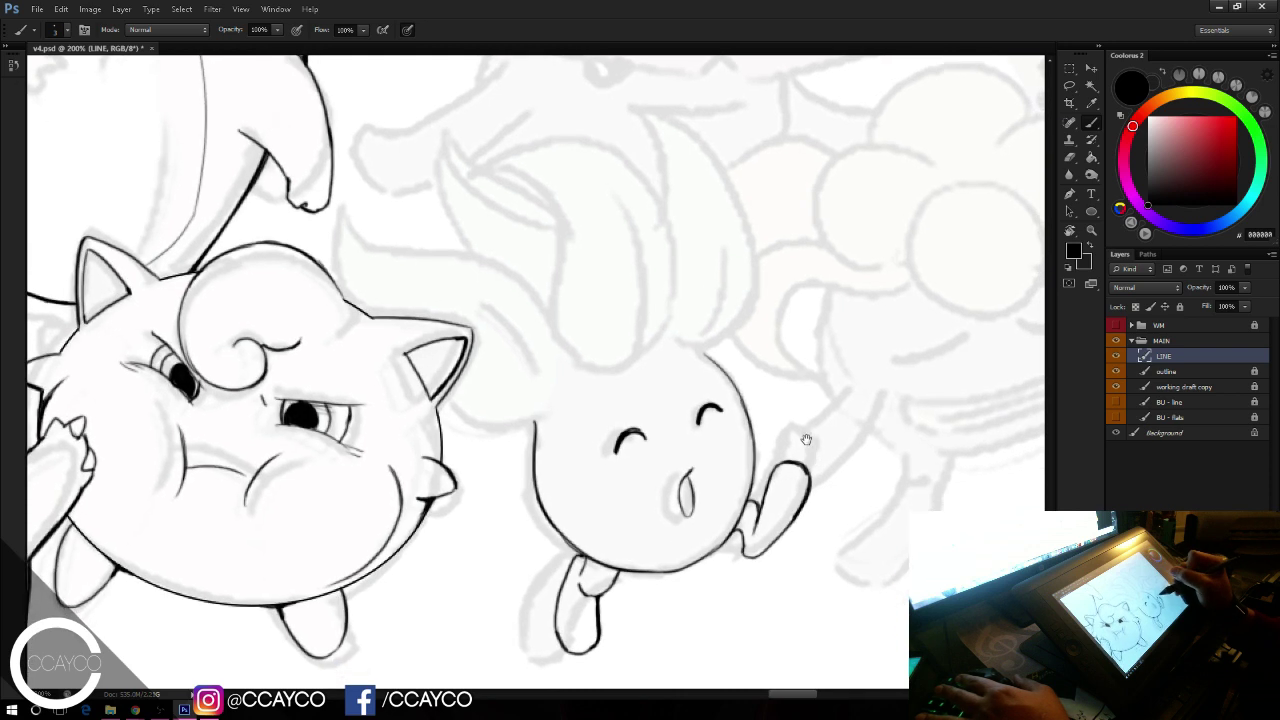
pyautogui.press('e')
pyautogui.moveTo(654, 574)
pyautogui.mouseDown()
pyautogui.moveTo(735, 527)
pyautogui.moveTo(729, 538)
pyautogui.mouseUp()
pyautogui.press('b')
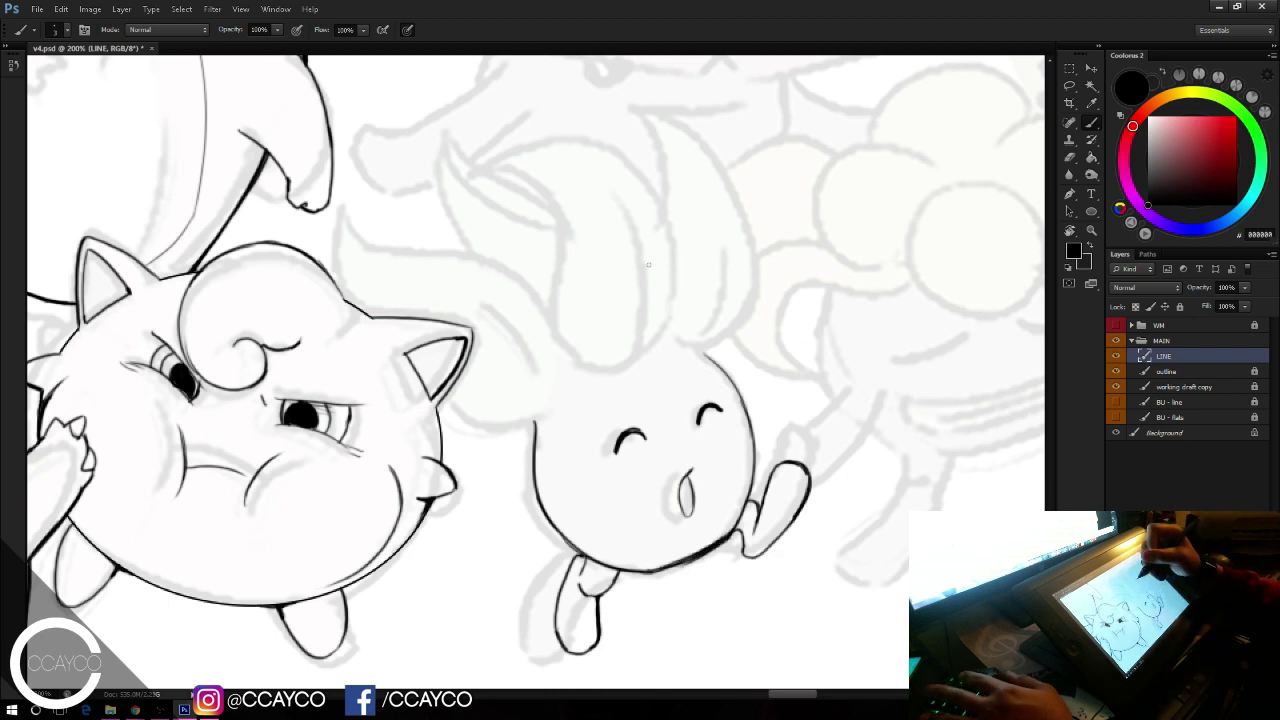
# Step: Erase the round body's right contour and re-ink it as a smooth curve from the head down to the raised foot
pyautogui.press('e')
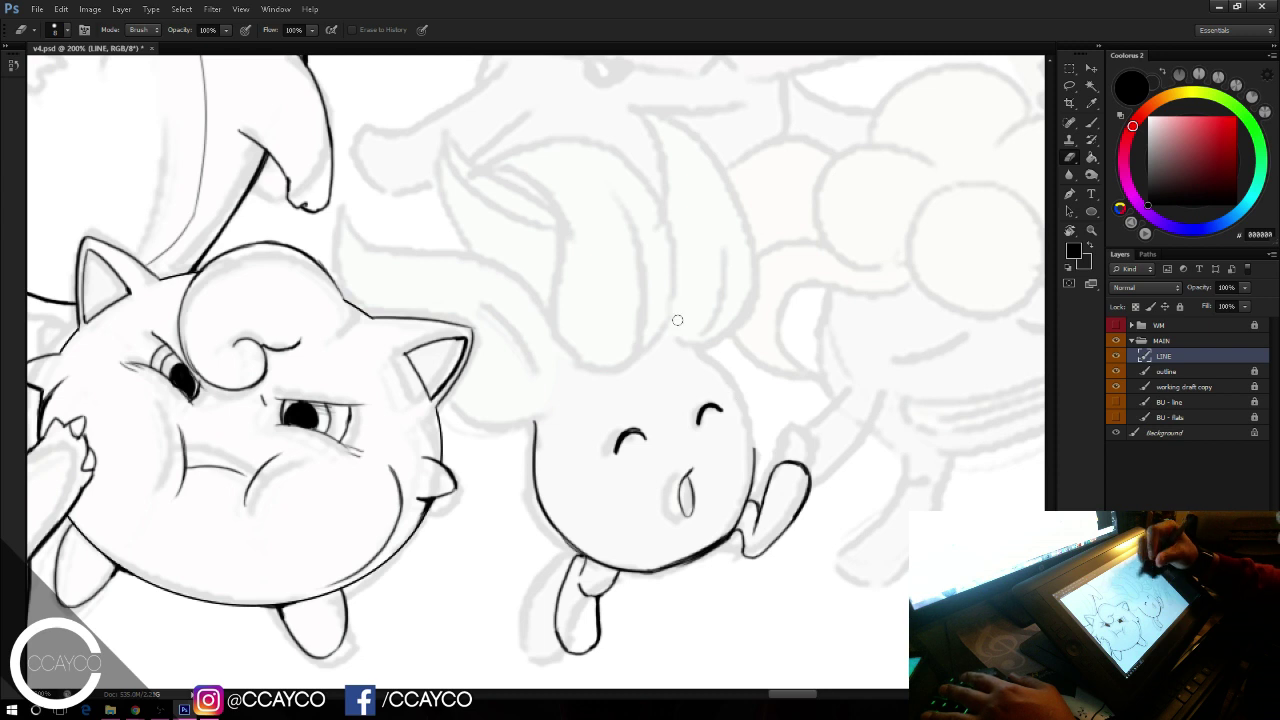
pyautogui.press('b')
pyautogui.moveTo(716, 377)
pyautogui.mouseDown()
pyautogui.moveTo(755, 447)
pyautogui.moveTo(753, 486)
pyautogui.mouseUp()
pyautogui.press('e')
pyautogui.press('b')
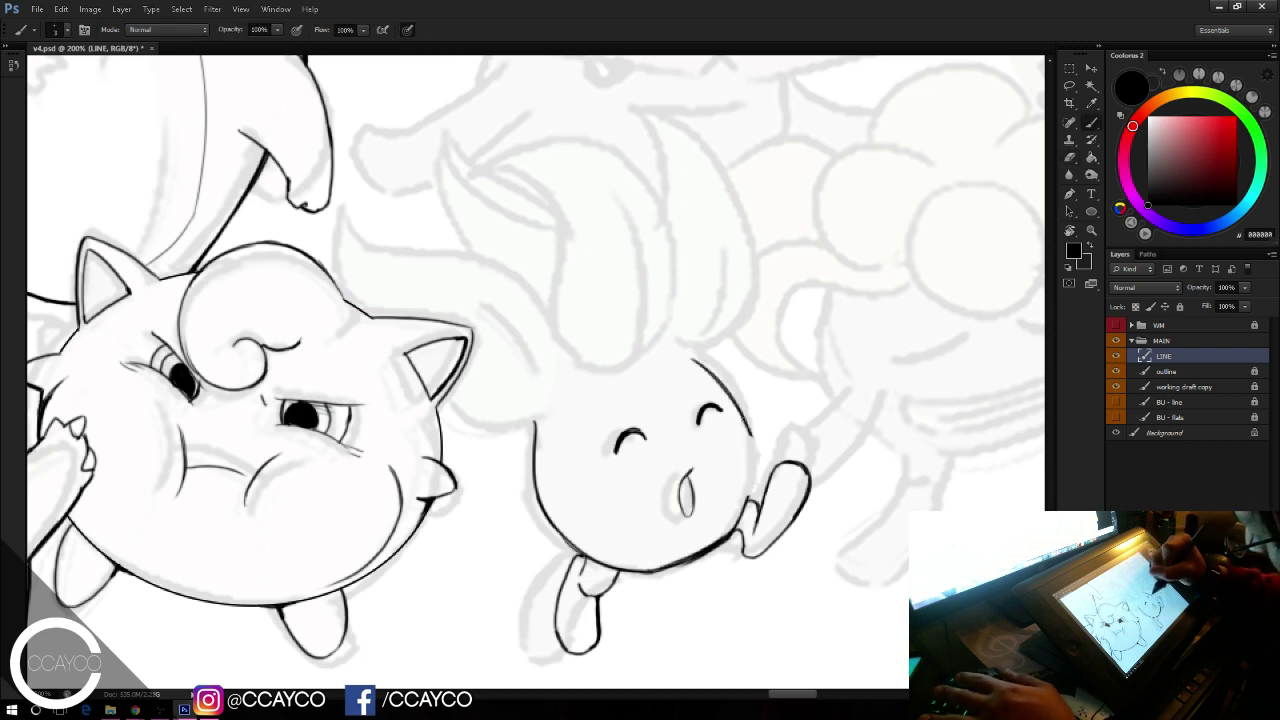
pyautogui.moveTo(743, 415)
pyautogui.mouseDown()
pyautogui.moveTo(757, 460)
pyautogui.moveTo(743, 517)
pyautogui.mouseUp()
pyautogui.hotkey('ctrl', 'z')
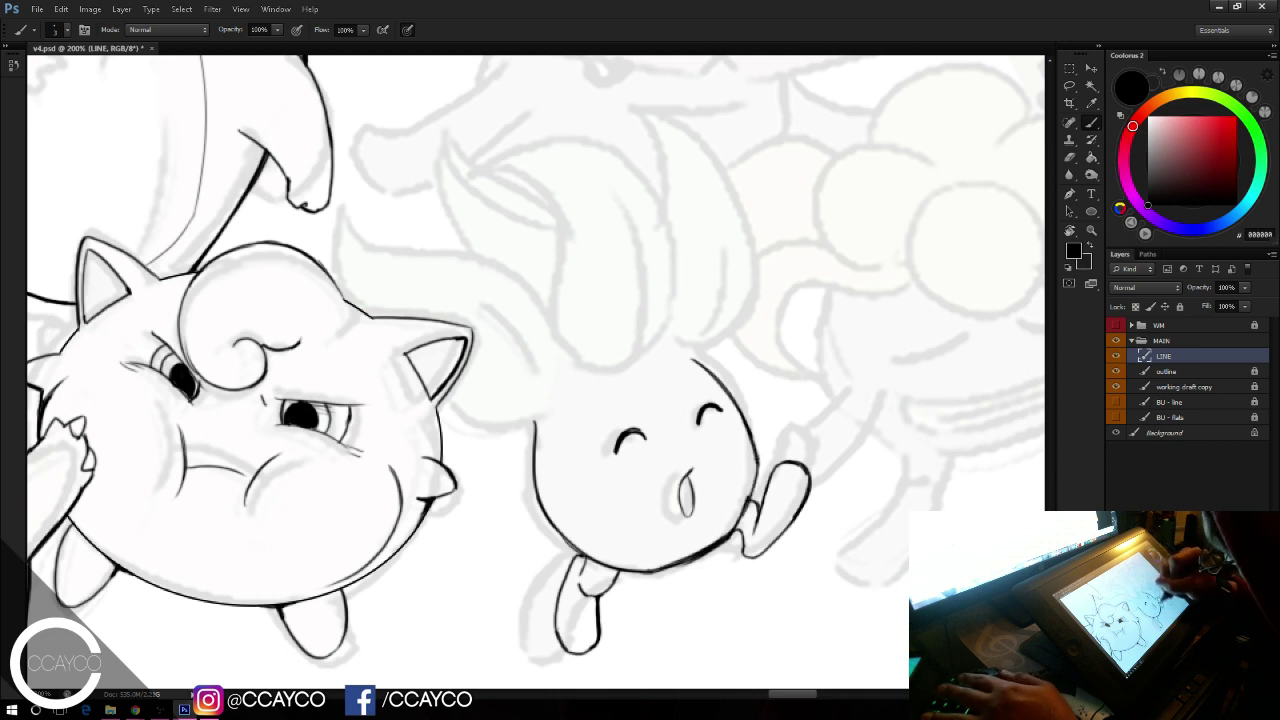
pyautogui.moveTo(757, 460); pyautogui.dragTo(728, 526)
pyautogui.press('e')
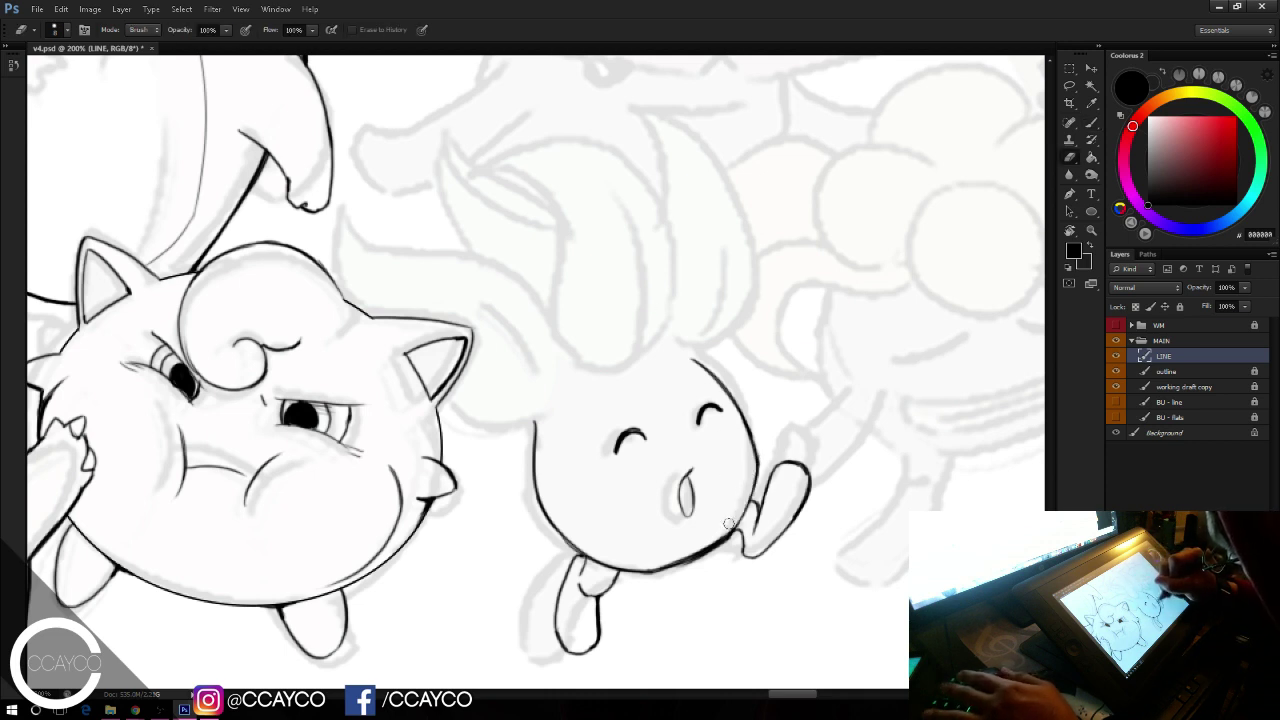
pyautogui.press('b')
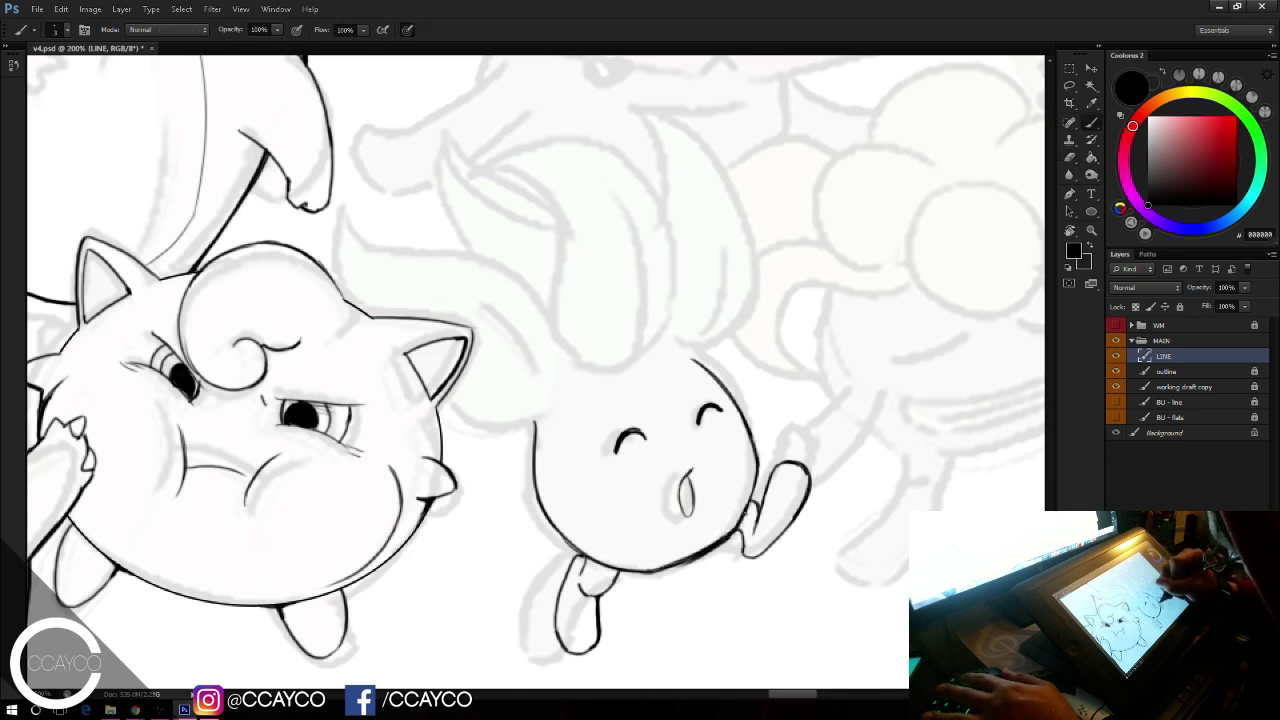
# Step: Thin the round body's underside contour between the two feet with the eraser and touch up its line
pyautogui.press('e')
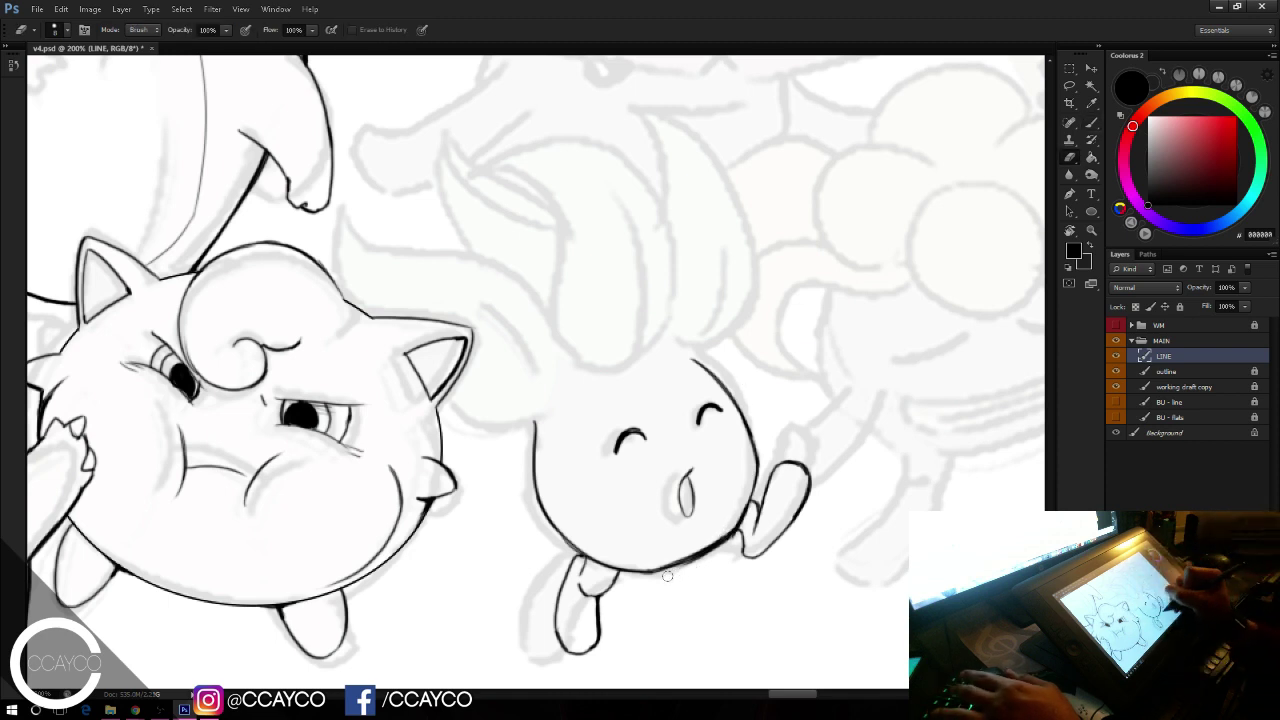
pyautogui.moveTo(720, 550)
pyautogui.mouseDown()
pyautogui.moveTo(676, 566)
pyautogui.moveTo(725, 548)
pyautogui.moveTo(712, 541)
pyautogui.moveTo(732, 526)
pyautogui.moveTo(656, 571)
pyautogui.moveTo(670, 572)
pyautogui.mouseUp()
pyautogui.press('b')
pyautogui.hotkey('ctrl', 'z')
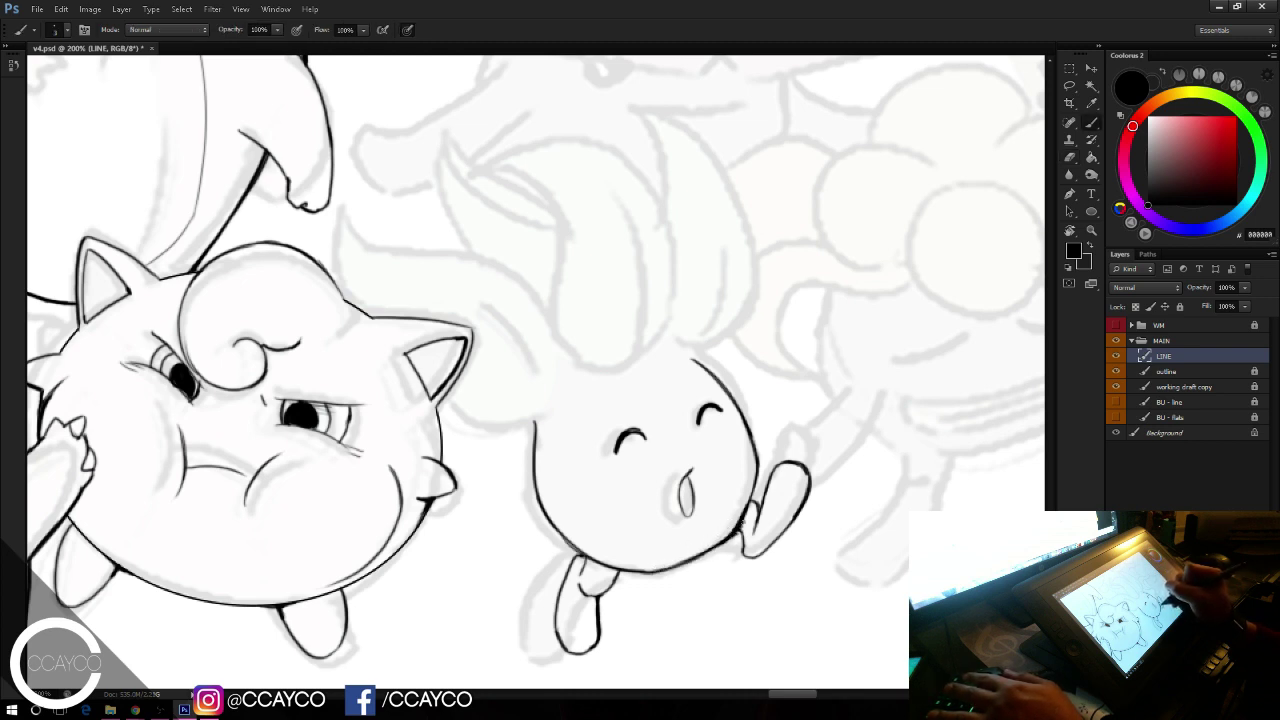
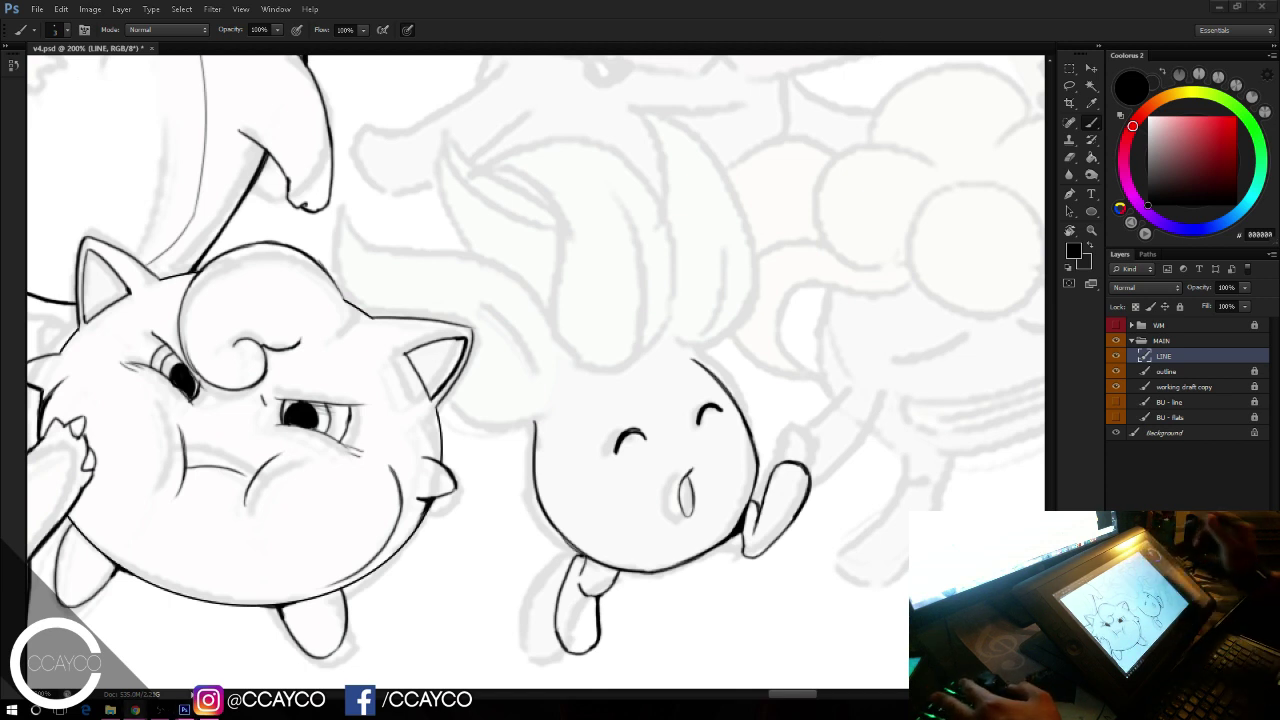
# Step: Erase the round body's left contour and re-ink it further inward, making the body narrower above the lower left leg
pyautogui.press('e')
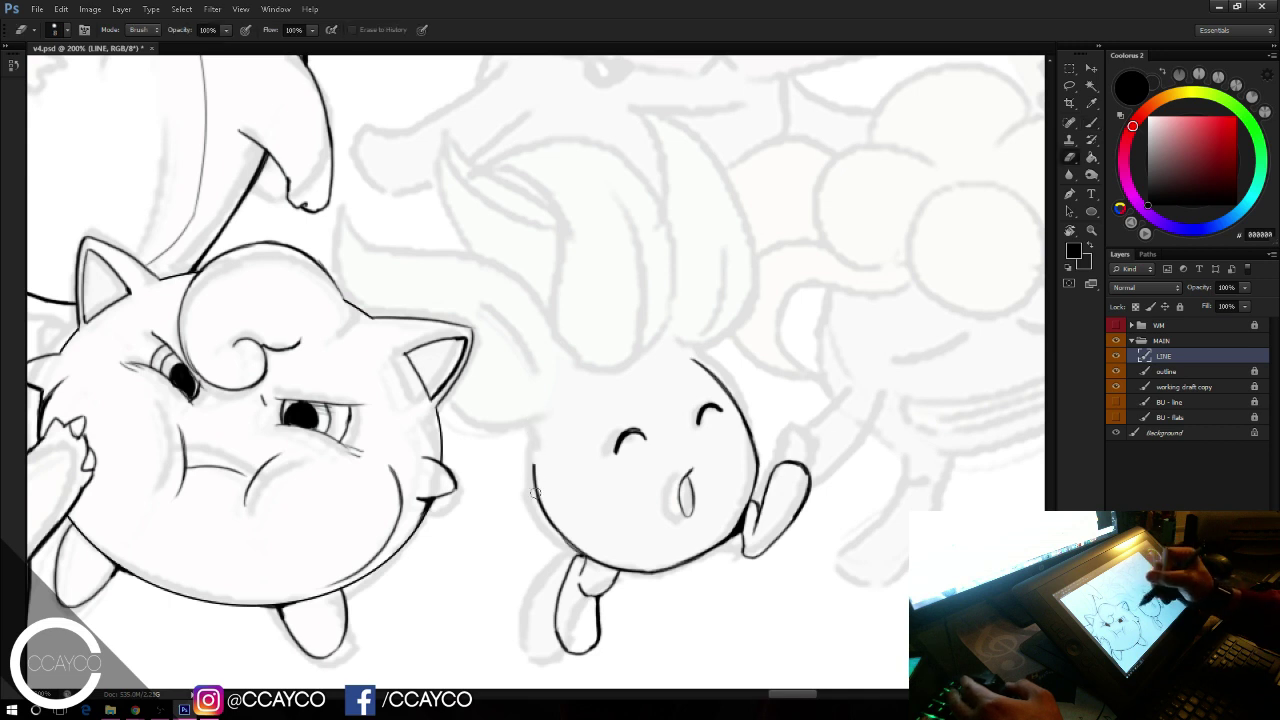
pyautogui.moveTo(545, 509)
pyautogui.mouseDown()
pyautogui.moveTo(562, 543)
pyautogui.moveTo(558, 458)
pyautogui.mouseUp()
pyautogui.press('b')
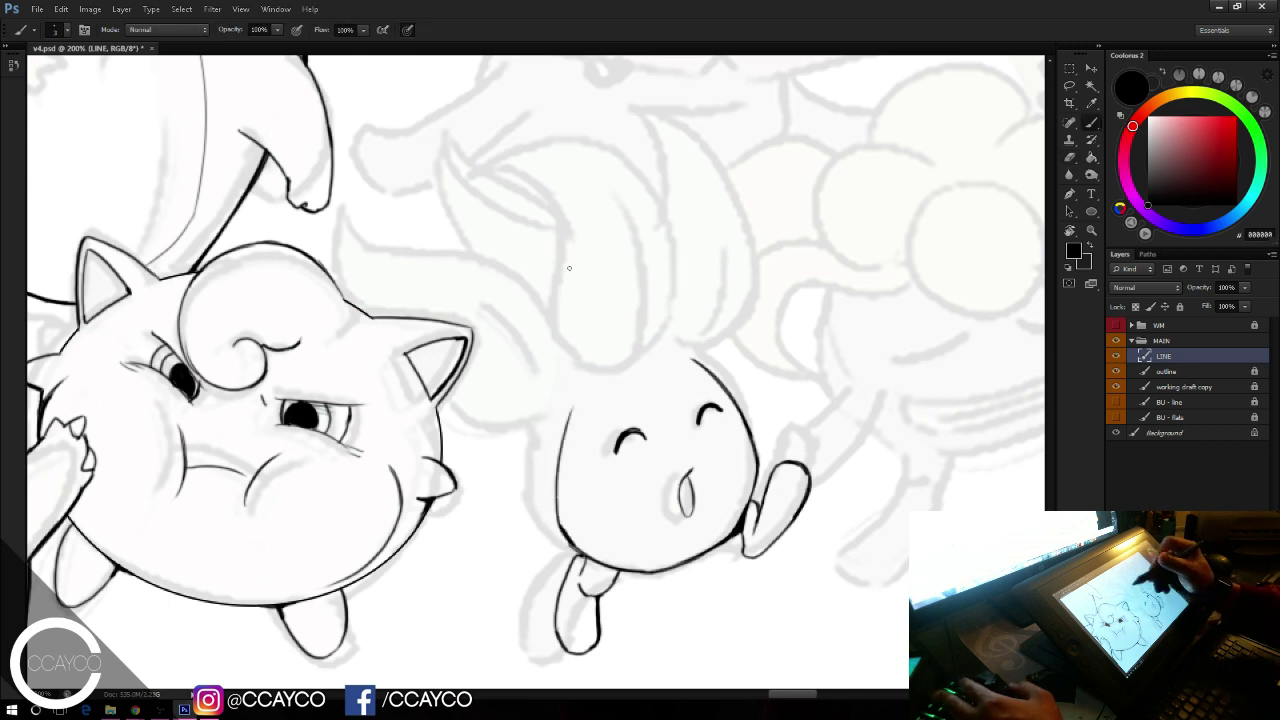
# Step: Ink the left side of the small leaf-headed character's body, from the head down to the curved underside, following the draft
pyautogui.hotkey('ctrl', 'z')
pyautogui.moveTo(550, 514); pyautogui.dragTo(575, 394)
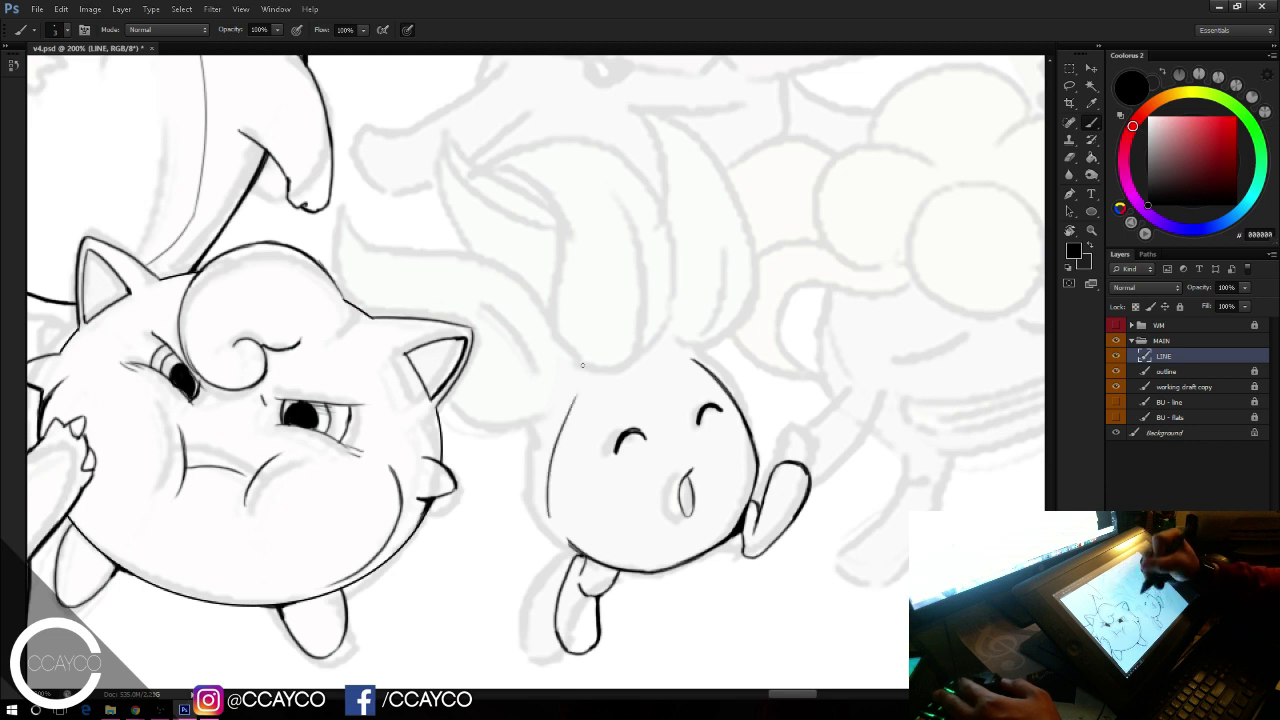
pyautogui.hotkey('ctrl', 'z')
pyautogui.moveTo(545, 516); pyautogui.dragTo(557, 399)
pyautogui.hotkey('ctrl', 'z')
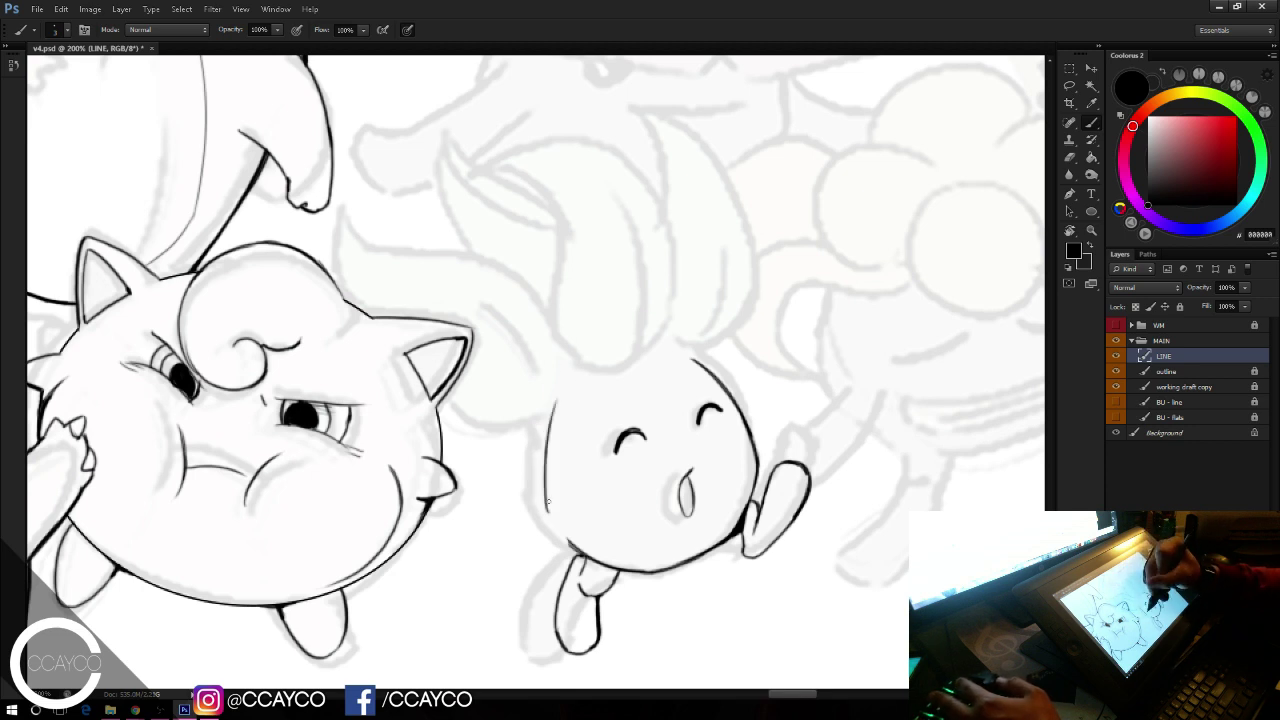
pyautogui.moveTo(546, 512)
pyautogui.mouseDown()
pyautogui.moveTo(566, 550)
pyautogui.moveTo(553, 418)
pyautogui.mouseUp()
pyautogui.hotkey('ctrl', 'z')
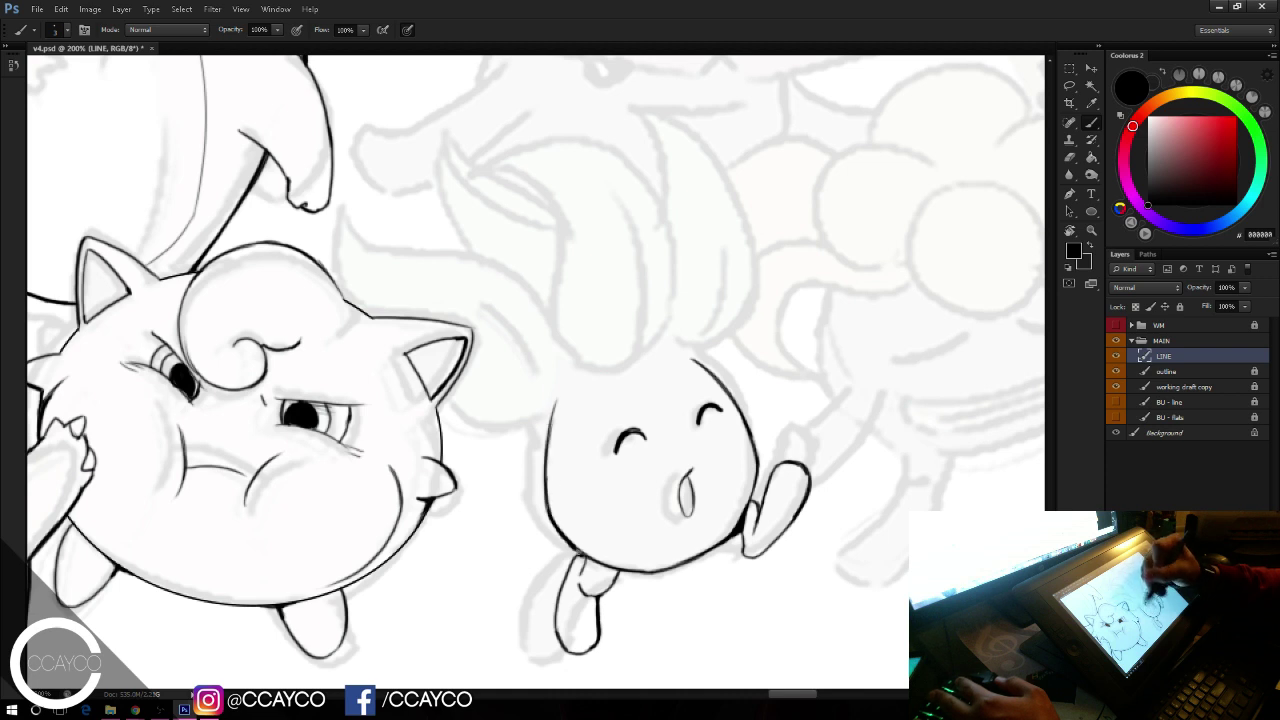
pyautogui.moveTo(553, 528); pyautogui.dragTo(613, 571)
pyautogui.hotkey('ctrl', 'z')
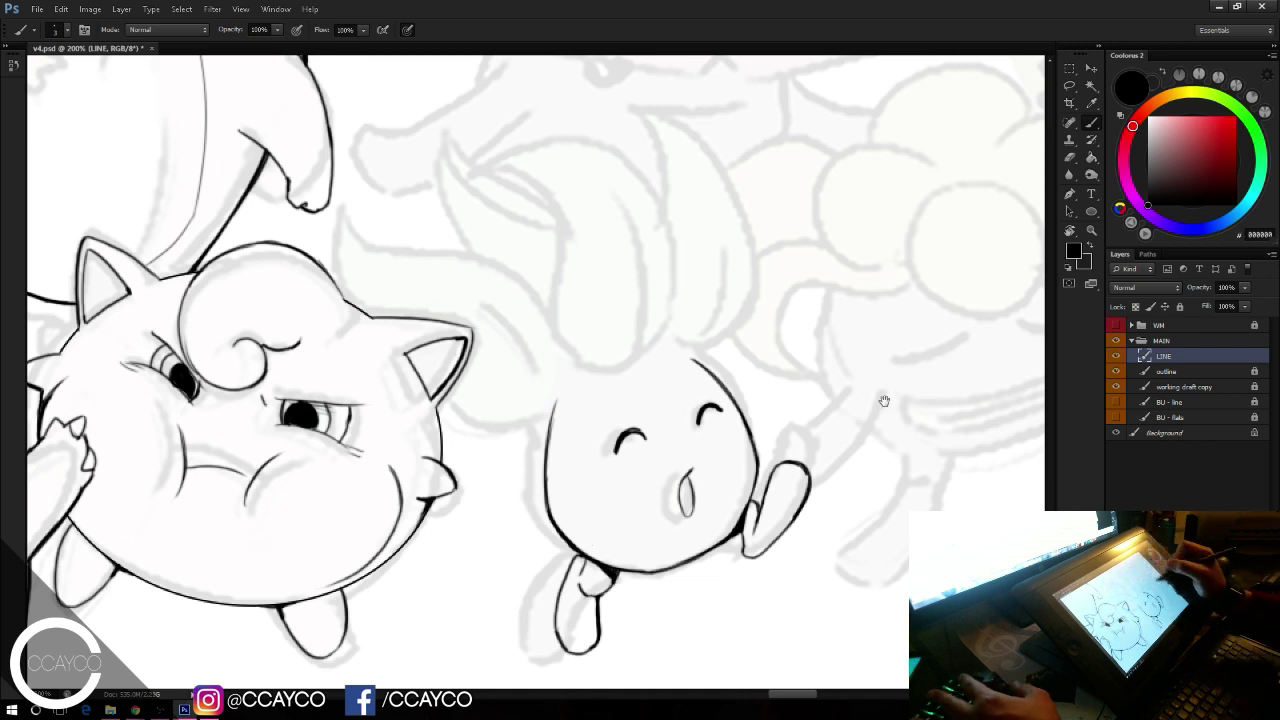
# Step: Ink the outline of the tall pointed leaf rising from the leaf-headed character's head, with both edges meeting at the tip
pyautogui.moveTo(884, 335); pyautogui.dragTo(905, 358)
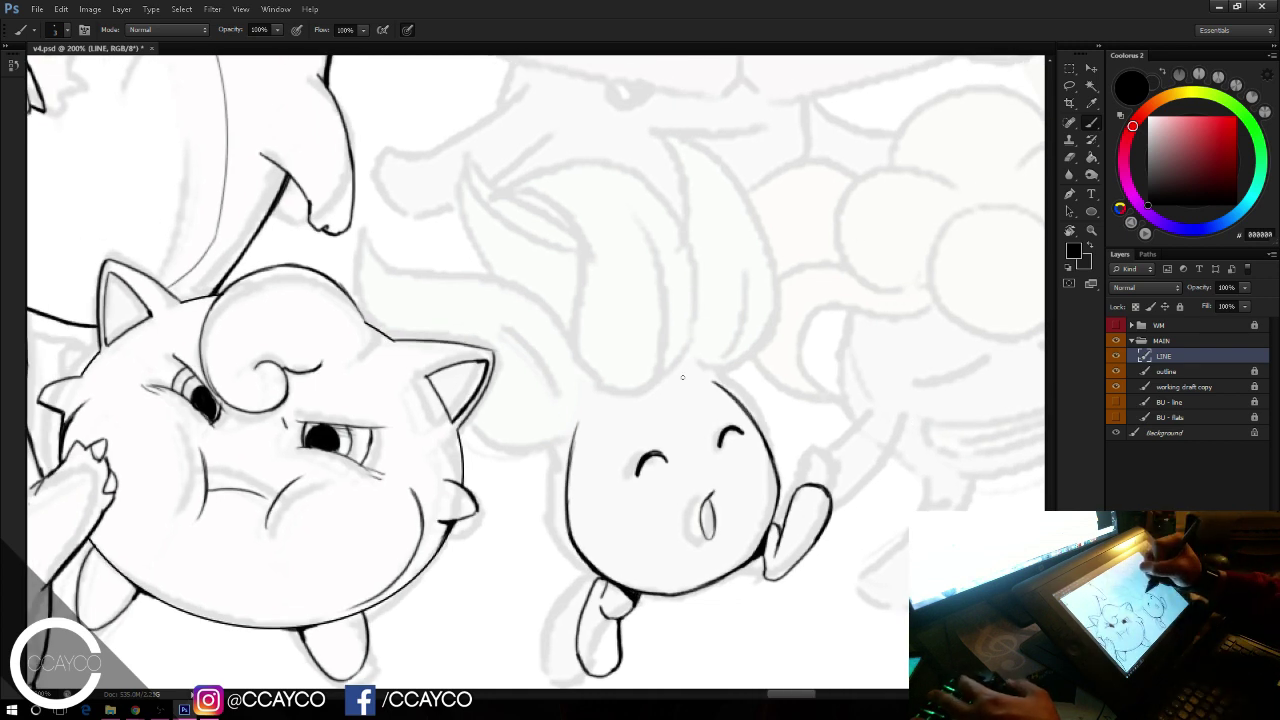
pyautogui.moveTo(686, 374); pyautogui.dragTo(556, 151)
pyautogui.hotkey('ctrl', 'z')
pyautogui.moveTo(681, 382); pyautogui.dragTo(530, 173)
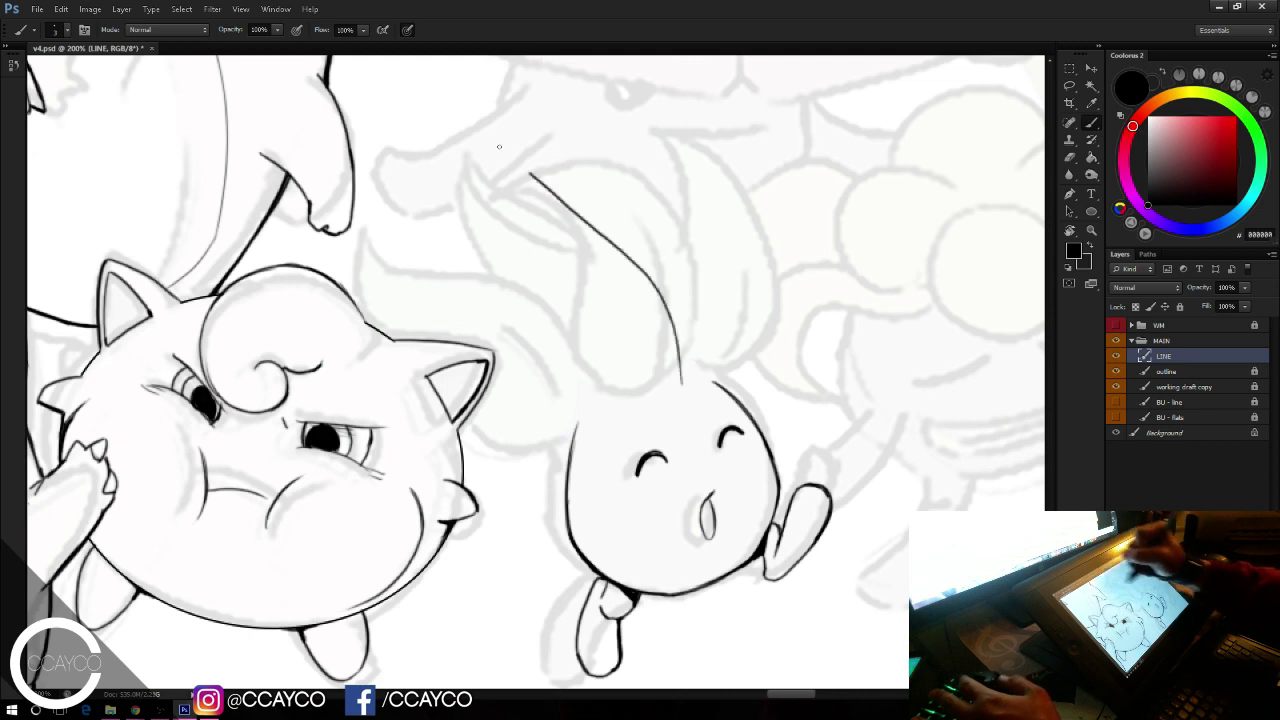
pyautogui.hotkey('ctrl', 'z')
pyautogui.moveTo(687, 370)
pyautogui.mouseDown()
pyautogui.moveTo(533, 197)
pyautogui.moveTo(463, 158)
pyautogui.moveTo(627, 406)
pyautogui.mouseUp()
pyautogui.hotkey('ctrl', 'z')
pyautogui.moveTo(469, 162)
pyautogui.mouseDown()
pyautogui.moveTo(478, 205)
pyautogui.moveTo(632, 406)
pyautogui.mouseUp()
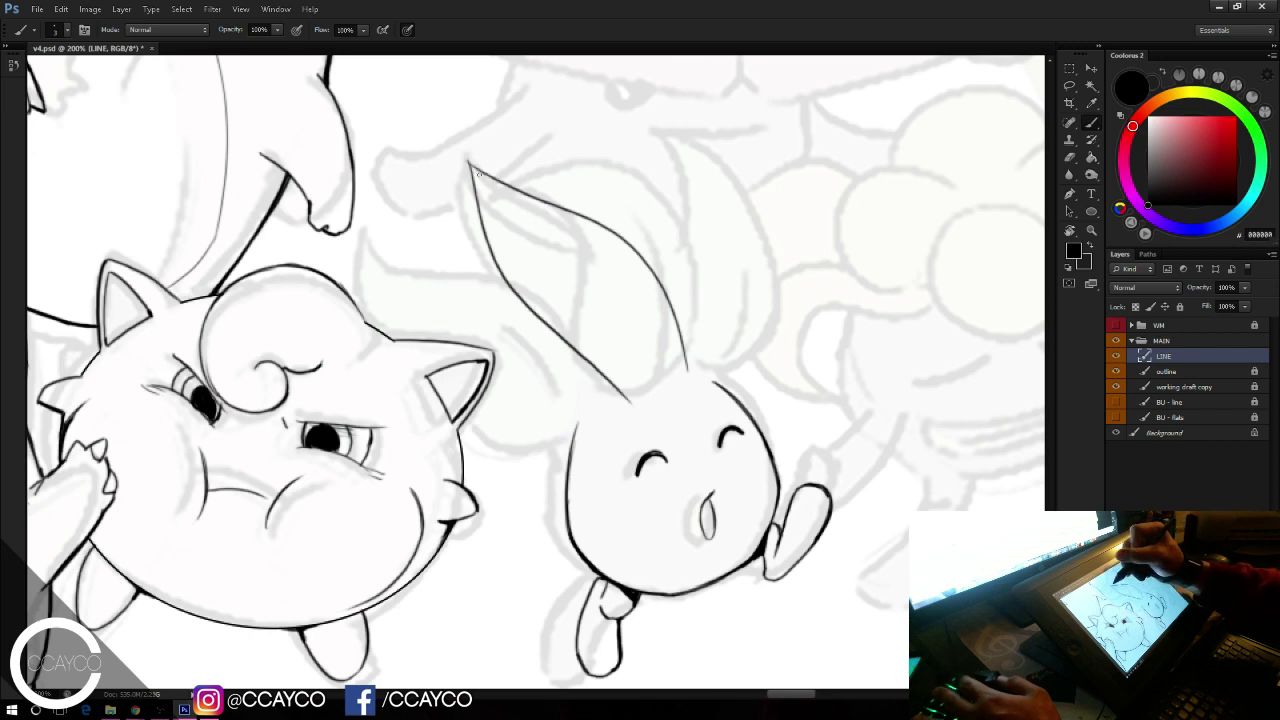
pyautogui.hotkey('ctrl', 'z')
pyautogui.moveTo(464, 160)
pyautogui.mouseDown()
pyautogui.moveTo(518, 282)
pyautogui.moveTo(628, 422)
pyautogui.mouseUp()
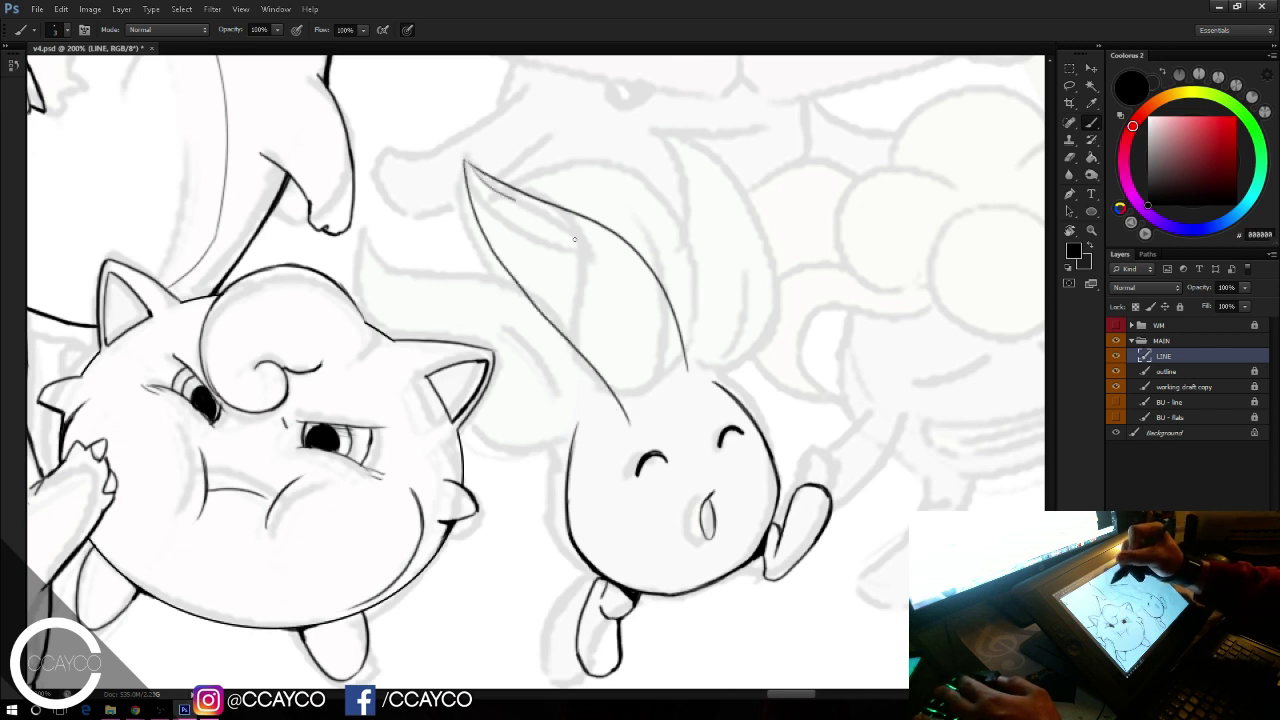
# Step: Add an inner fold line to the tall leaf, trim its overshooting left base and extend its right edge at the head
pyautogui.moveTo(575, 239)
pyautogui.mouseDown()
pyautogui.moveTo(621, 289)
pyautogui.moveTo(651, 376)
pyautogui.mouseUp()
pyautogui.press('e')
pyautogui.moveTo(632, 429); pyautogui.dragTo(626, 415)
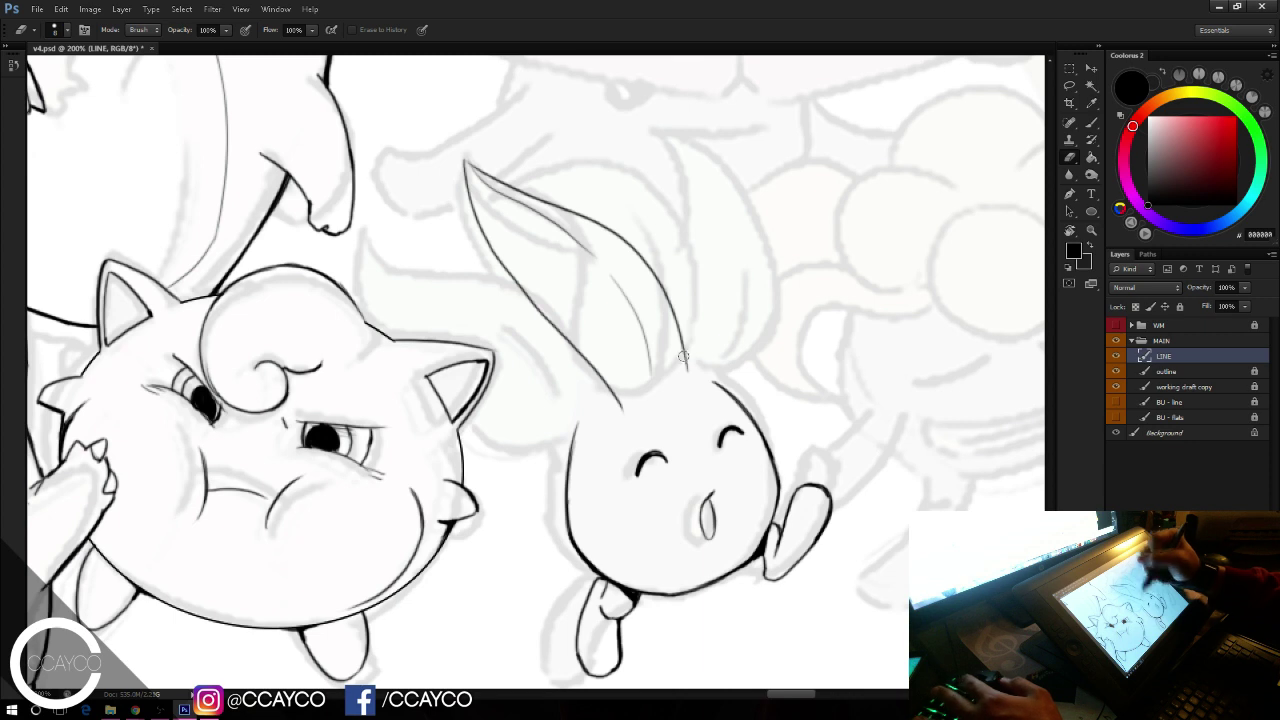
pyautogui.press('b')
pyautogui.moveTo(684, 353); pyautogui.dragTo(688, 381)
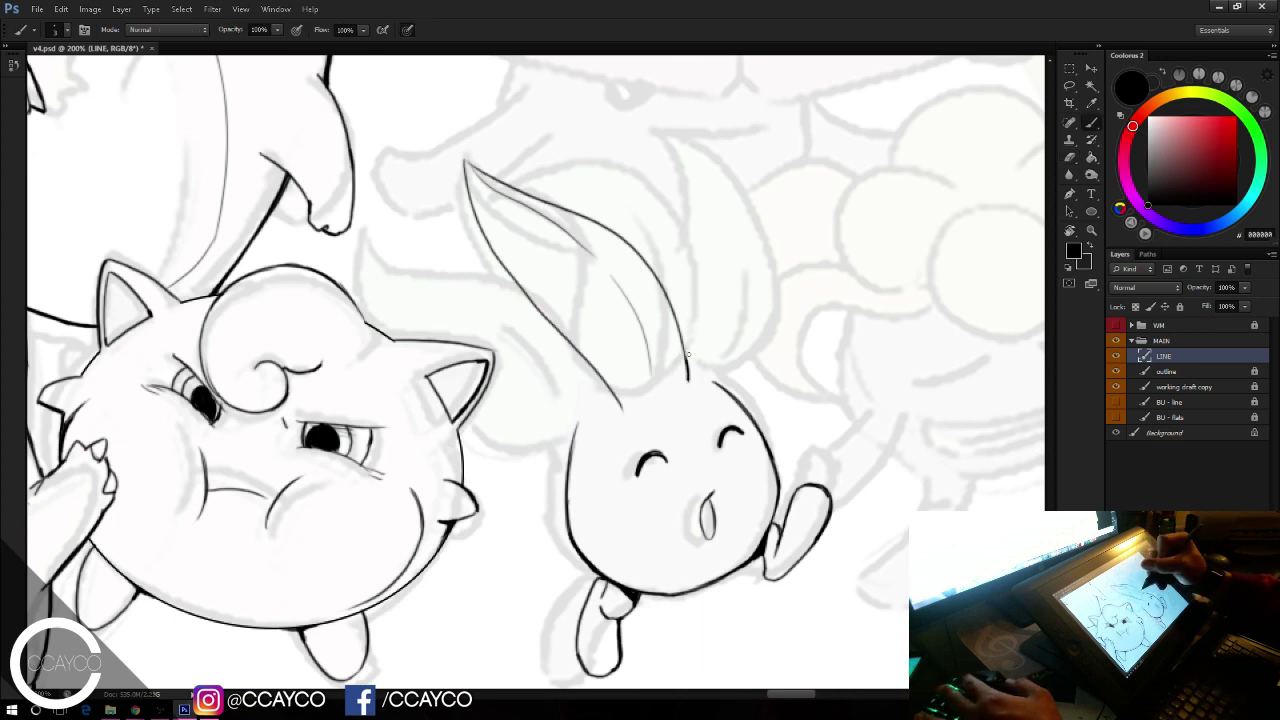
# Step: Ink the inner edge and curled tip of the upright leaf on the right of the character's head
pyautogui.moveTo(688, 354)
pyautogui.mouseDown()
pyautogui.moveTo(688, 149)
pyautogui.moveTo(772, 272)
pyautogui.mouseUp()
pyautogui.hotkey('ctrl', 'z')
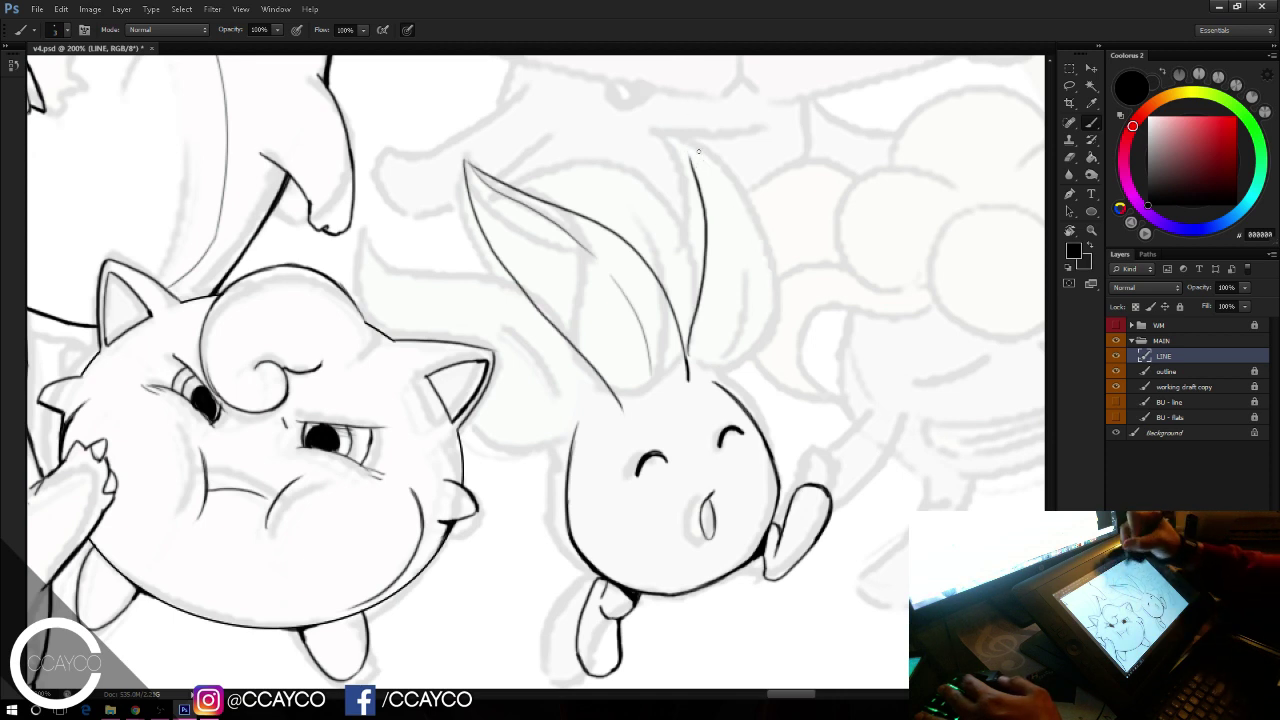
pyautogui.hotkey('ctrl', 'z')
pyautogui.moveTo(653, 152)
pyautogui.mouseDown()
pyautogui.moveTo(688, 157)
pyautogui.moveTo(702, 208)
pyautogui.mouseUp()
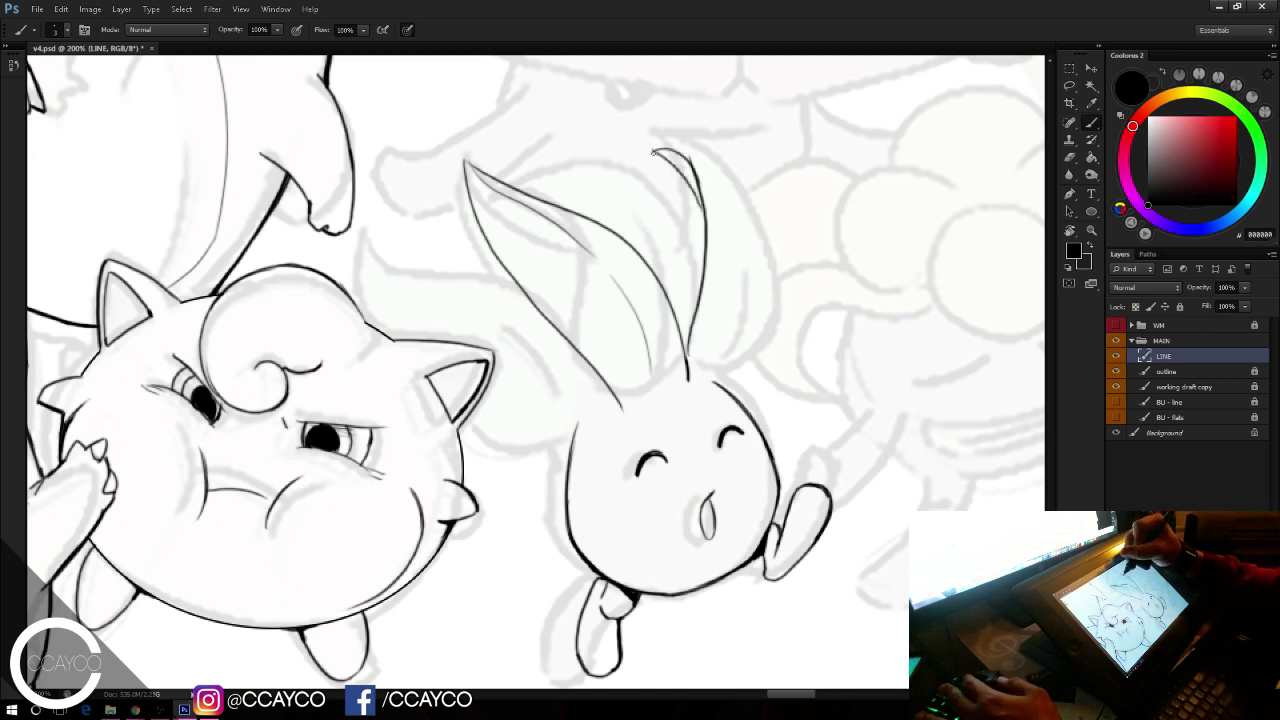
pyautogui.hotkey('ctrl', 'z')
pyautogui.moveTo(656, 153); pyautogui.dragTo(704, 220)
# Step: Clean up the curled tip and ink the outer edge of the right upright leaf down to the head
pyautogui.press('e')
pyautogui.moveTo(692, 154); pyautogui.dragTo(729, 228)
pyautogui.press('b')
pyautogui.hotkey('ctrl', 'z')
pyautogui.moveTo(684, 152)
pyautogui.mouseDown()
pyautogui.moveTo(755, 276)
pyautogui.moveTo(741, 368)
pyautogui.mouseUp()
pyautogui.hotkey('ctrl', 'z')
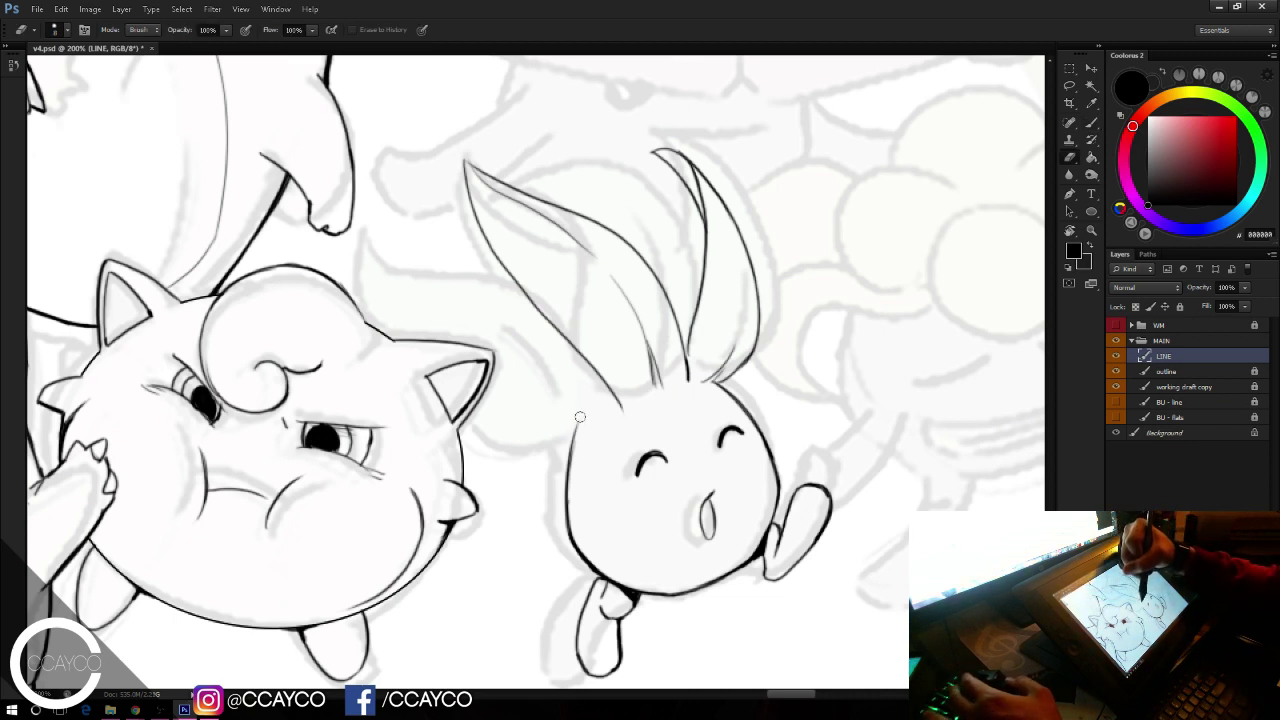
# Step: Ink the two low leaves sweeping left behind the round character's ear, cleaning up where their lines overlap
pyautogui.moveTo(582, 432)
pyautogui.mouseDown()
pyautogui.moveTo(509, 409)
pyautogui.moveTo(614, 421)
pyautogui.moveTo(604, 401)
pyautogui.moveTo(527, 420)
pyautogui.moveTo(618, 413)
pyautogui.moveTo(607, 399)
pyautogui.moveTo(492, 348)
pyautogui.mouseUp()
pyautogui.hotkey('ctrl', 'z')
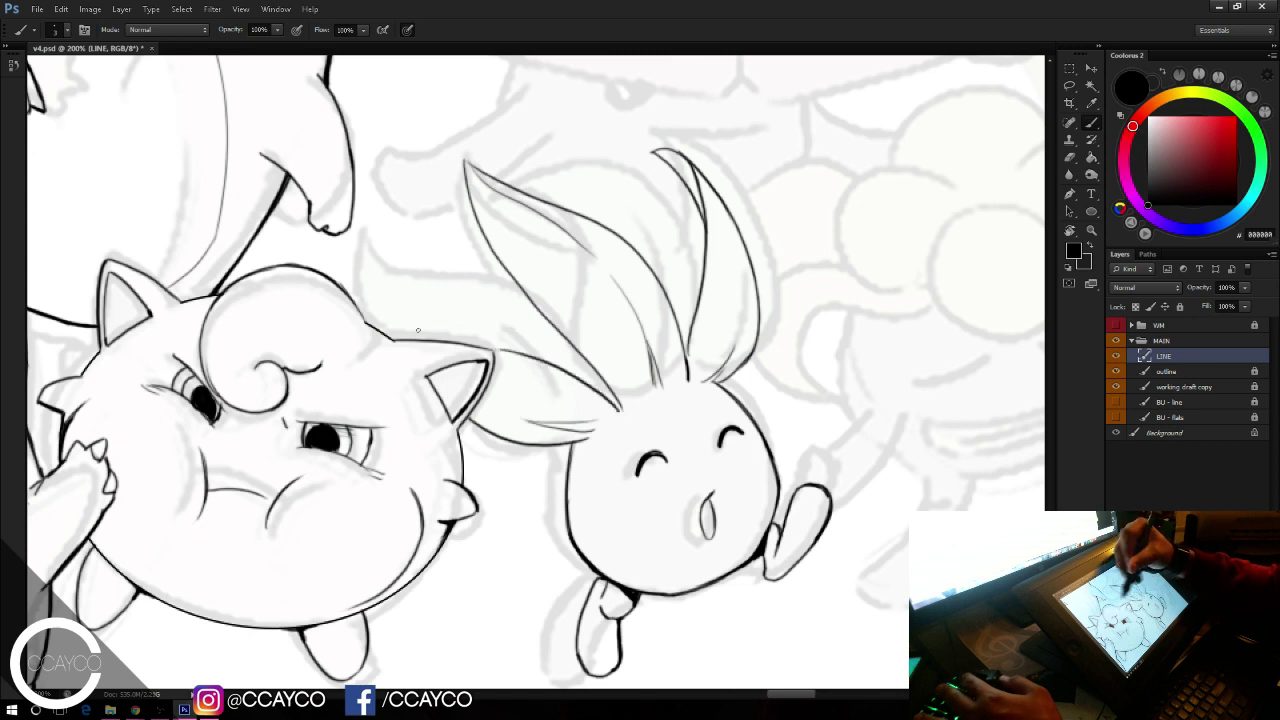
pyautogui.moveTo(383, 332)
pyautogui.mouseDown()
pyautogui.moveTo(364, 274)
pyautogui.moveTo(447, 332)
pyautogui.moveTo(545, 355)
pyautogui.moveTo(587, 382)
pyautogui.mouseUp()
pyautogui.press('e')
pyautogui.press('b')
pyautogui.hotkey('ctrl', 'z')
pyautogui.moveTo(515, 346); pyautogui.dragTo(616, 405)
pyautogui.press('e')
pyautogui.press('b')
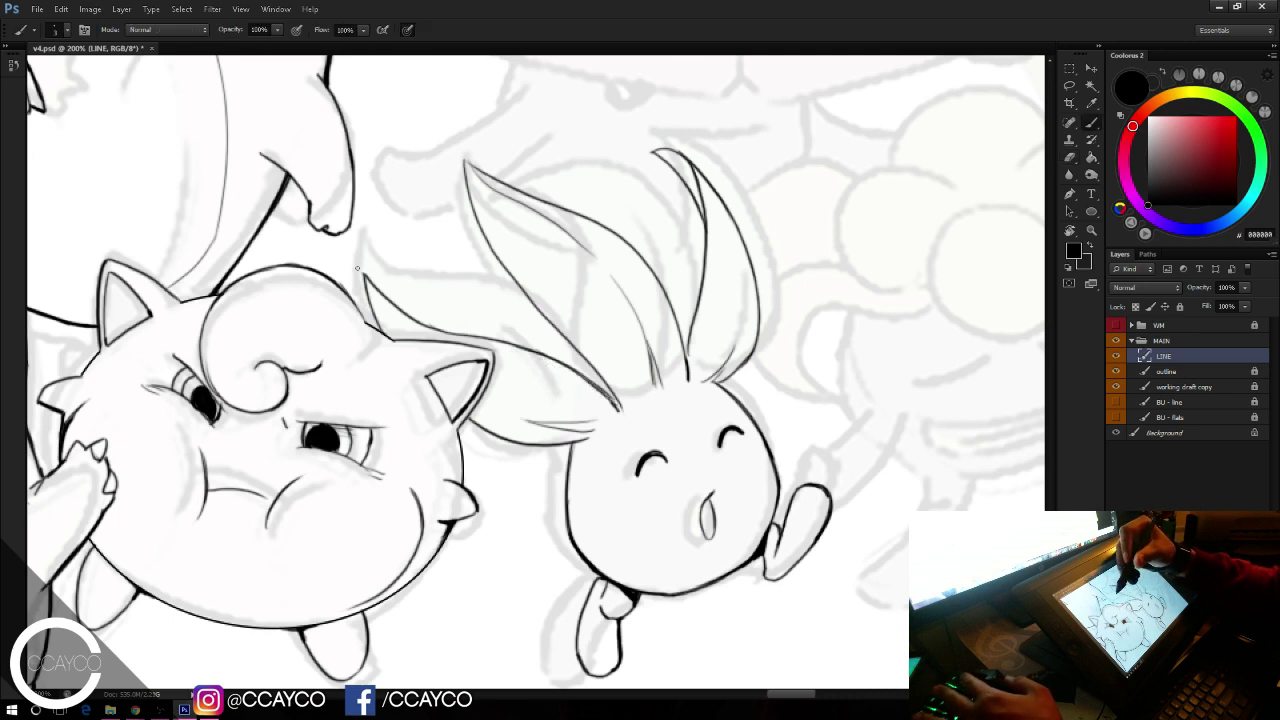
# Step: Ink the remaining back leaves, one left of the tall leaf and one between the two upright leaves
pyautogui.moveTo(464, 331)
pyautogui.mouseDown()
pyautogui.moveTo(428, 237)
pyautogui.moveTo(514, 284)
pyautogui.moveTo(580, 378)
pyautogui.mouseUp()
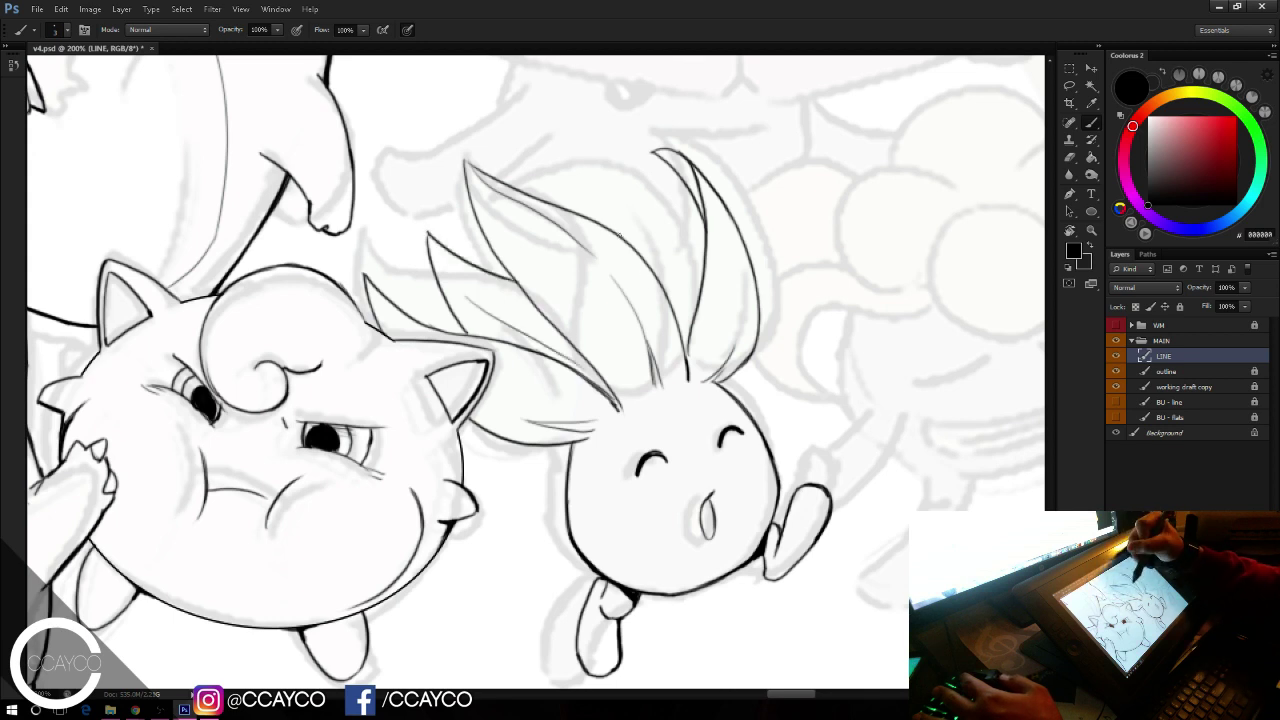
pyautogui.moveTo(577, 183); pyautogui.dragTo(701, 282)
pyautogui.hotkey('ctrl', 'z')
pyautogui.moveTo(562, 181); pyautogui.dragTo(608, 230)
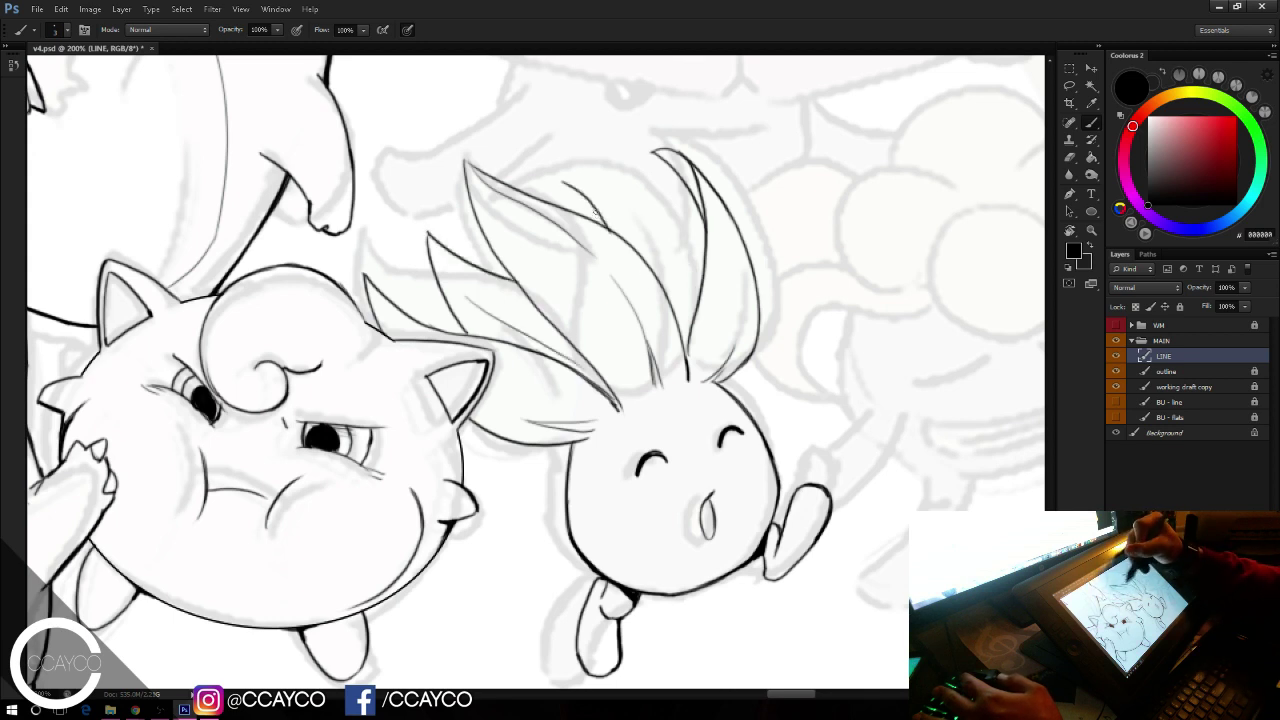
pyautogui.moveTo(565, 182)
pyautogui.mouseDown()
pyautogui.moveTo(700, 268)
pyautogui.moveTo(702, 283)
pyautogui.mouseUp()
pyautogui.hotkey('ctrl', 'z')
pyautogui.moveTo(604, 202); pyautogui.dragTo(684, 312)
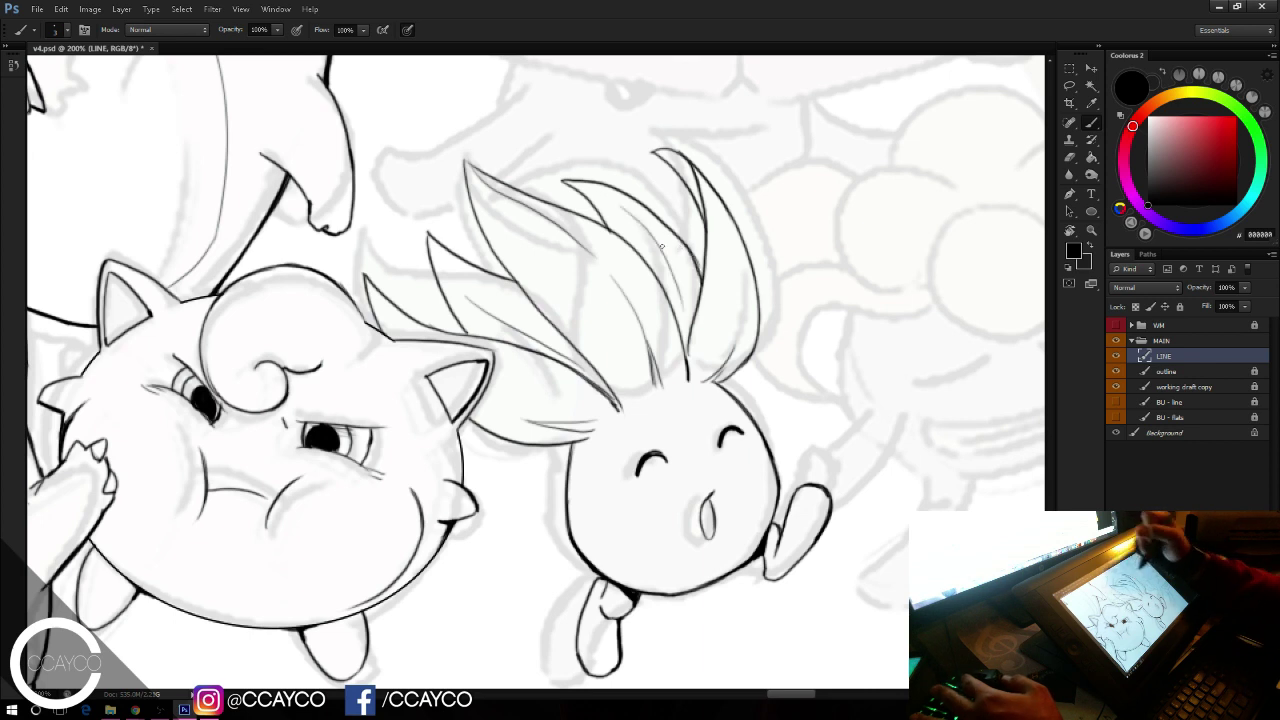
# Step: Save the document and toggle the working draft copy layer off and on to check the line art
pyautogui.hotkey('ctrl', 's')
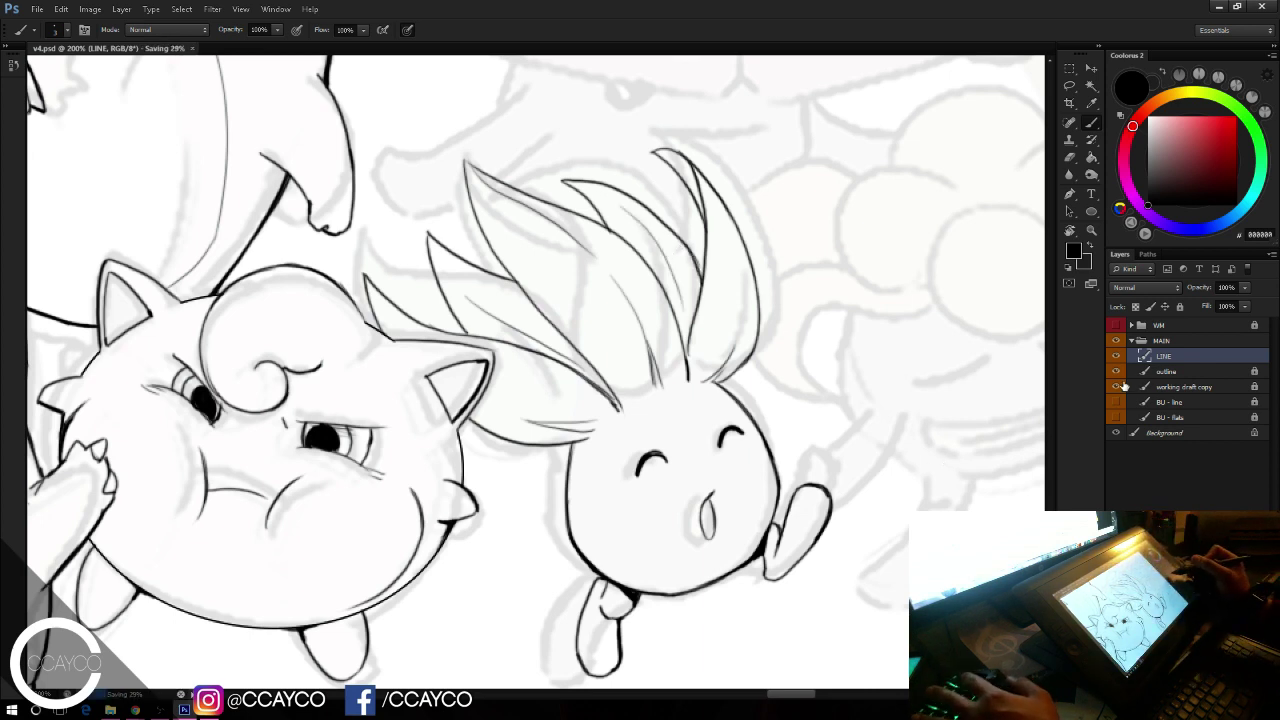
pyautogui.click(1117, 386)
pyautogui.click(1116, 388)
# Step: Draw an unfilled black-outlined ellipse about 105 × 96 px over the front round petal of the flower creature
pyautogui.moveTo(885, 538)
pyautogui.mouseDown()
pyautogui.moveTo(677, 563)
pyautogui.moveTo(483, 566)
pyautogui.moveTo(641, 554)
pyautogui.mouseUp()
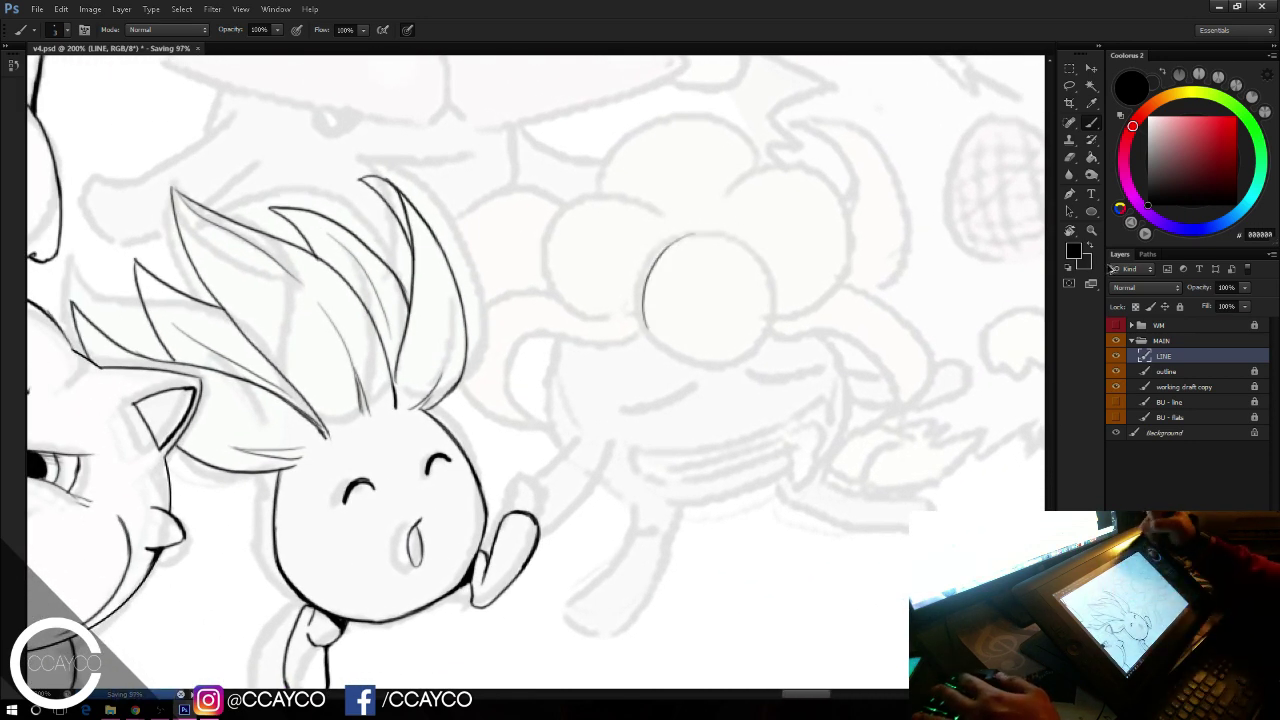
pyautogui.press('u')
pyautogui.moveTo(641, 243); pyautogui.dragTo(781, 371)
pyautogui.hotkey('ctrl', 't')
pyautogui.moveTo(747, 274); pyautogui.dragTo(744, 266)
pyautogui.press('Return')
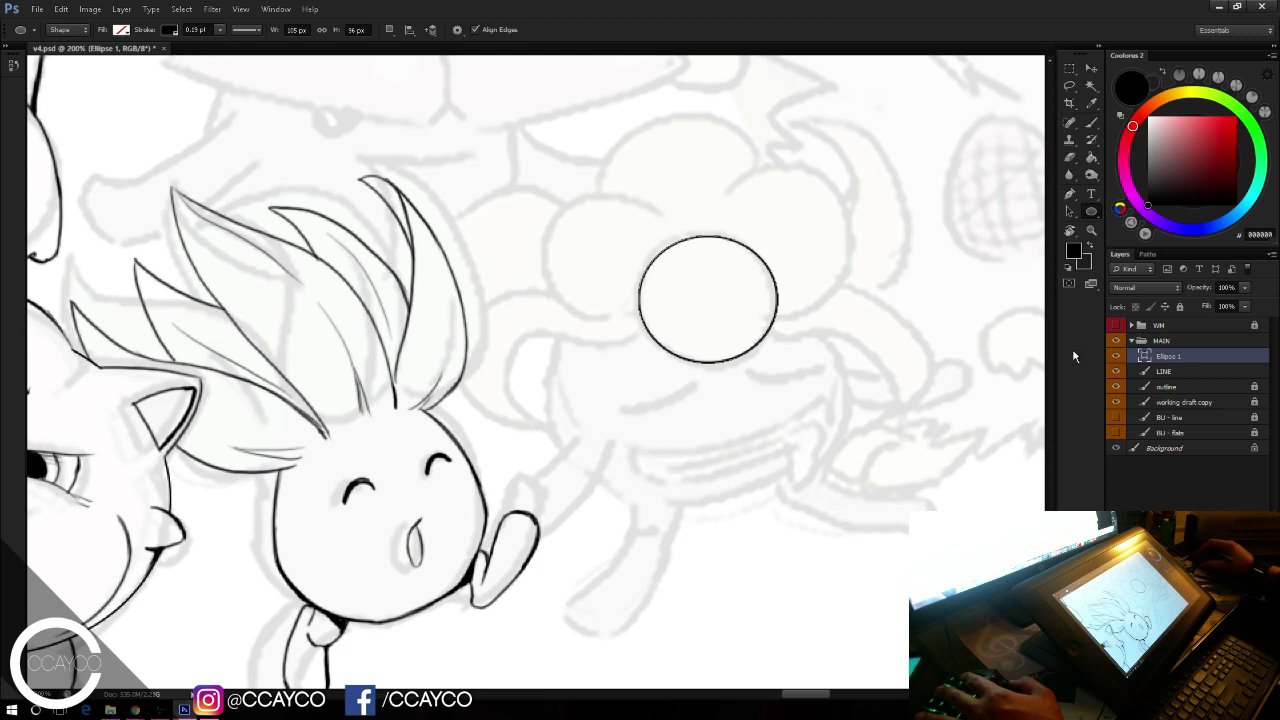
# Step: Rasterize the ellipse shape layer over the front petal
pyautogui.rightClick(1165, 358)
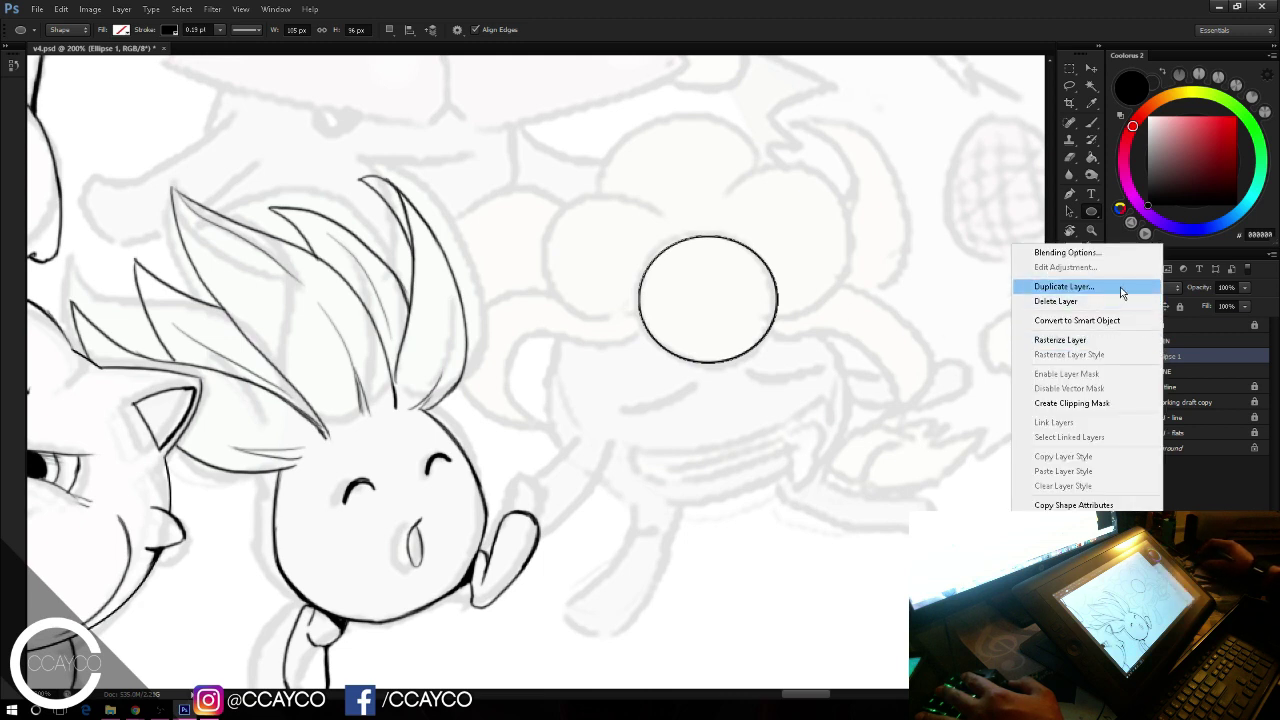
pyautogui.click(1209, 353)
pyautogui.press('e')
pyautogui.click(872, 287)
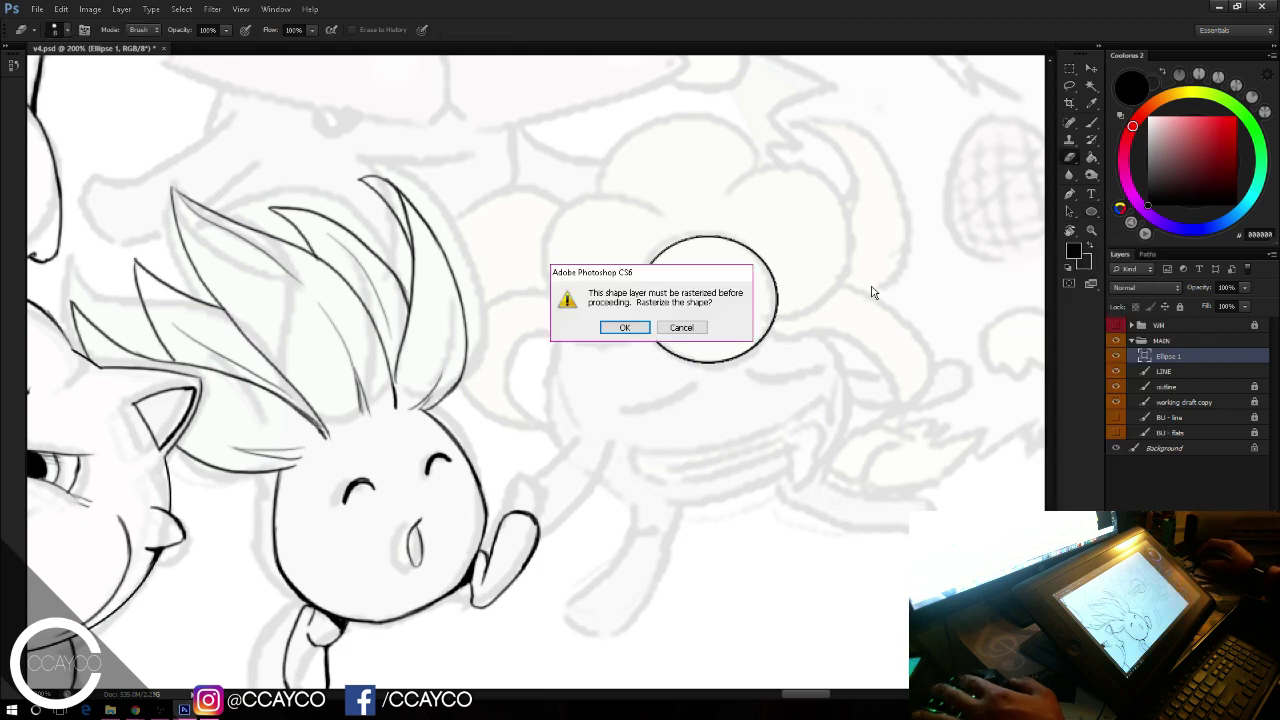
pyautogui.press('Return')
# Step: Duplicate the ellipse layer and place the copy over the flower's right petal
pyautogui.rightClick(1158, 361)
pyautogui.click(1119, 288)
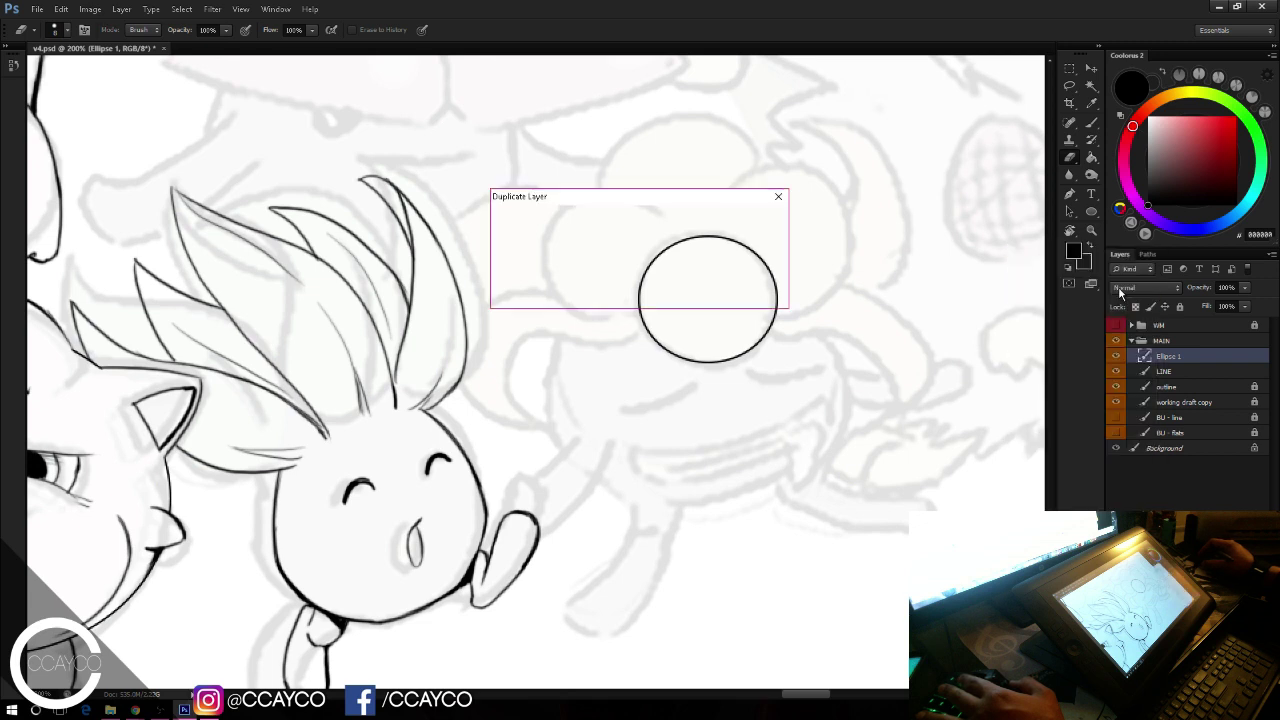
pyautogui.press('Return')
pyautogui.hotkey('ctrl', 't')
pyautogui.moveTo(745, 295); pyautogui.dragTo(820, 243)
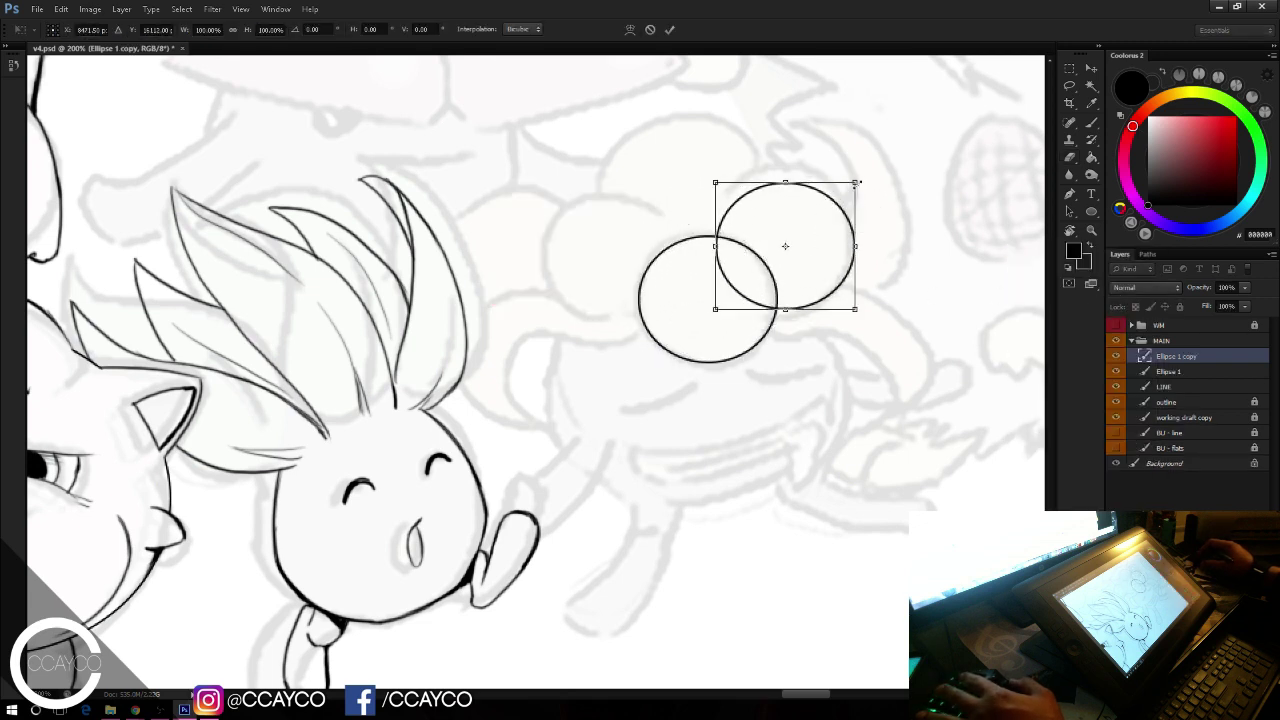
pyautogui.press('Return')
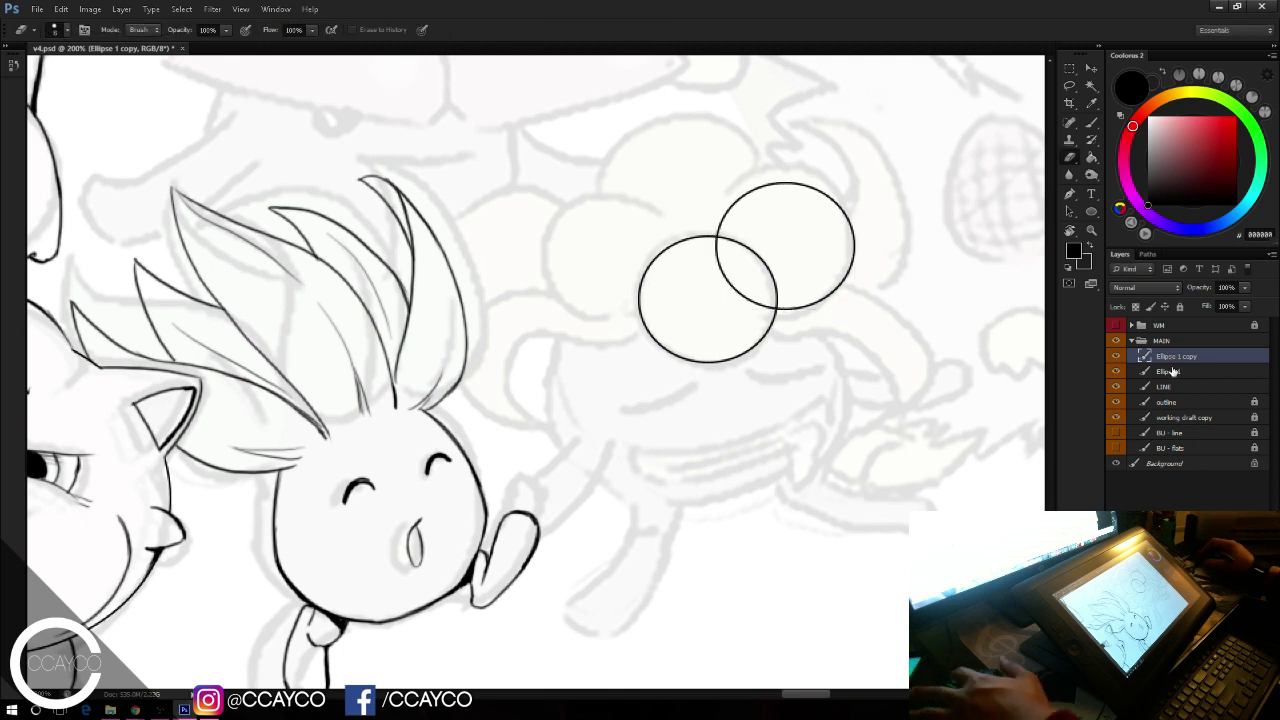
# Step: Select both ellipse layers and scale the two circles up together slightly
pyautogui.keyDown('shift'); pyautogui.click(1175, 371); pyautogui.keyUp('shift')
pyautogui.hotkey('ctrl', 't')
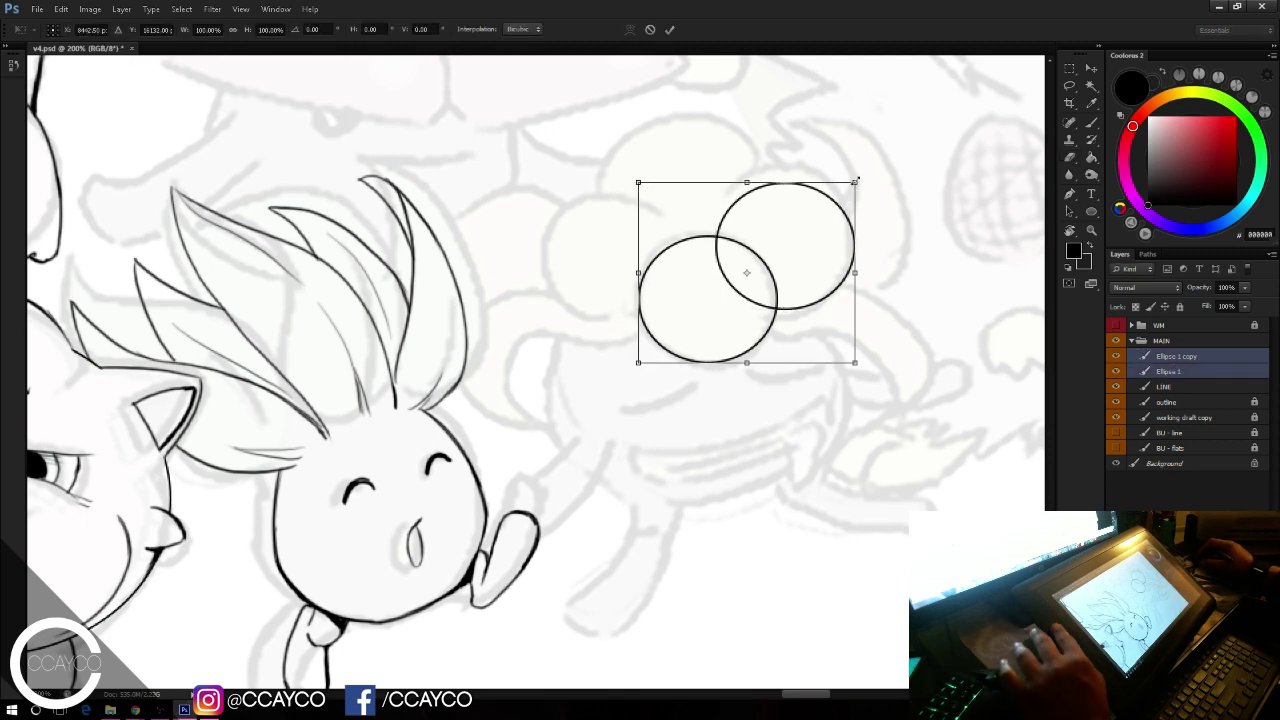
pyautogui.moveTo(854, 184)
pyautogui.mouseDown()
pyautogui.moveTo(870, 161)
pyautogui.moveTo(849, 189)
pyautogui.moveTo(833, 186)
pyautogui.mouseUp()
pyautogui.press('Return')
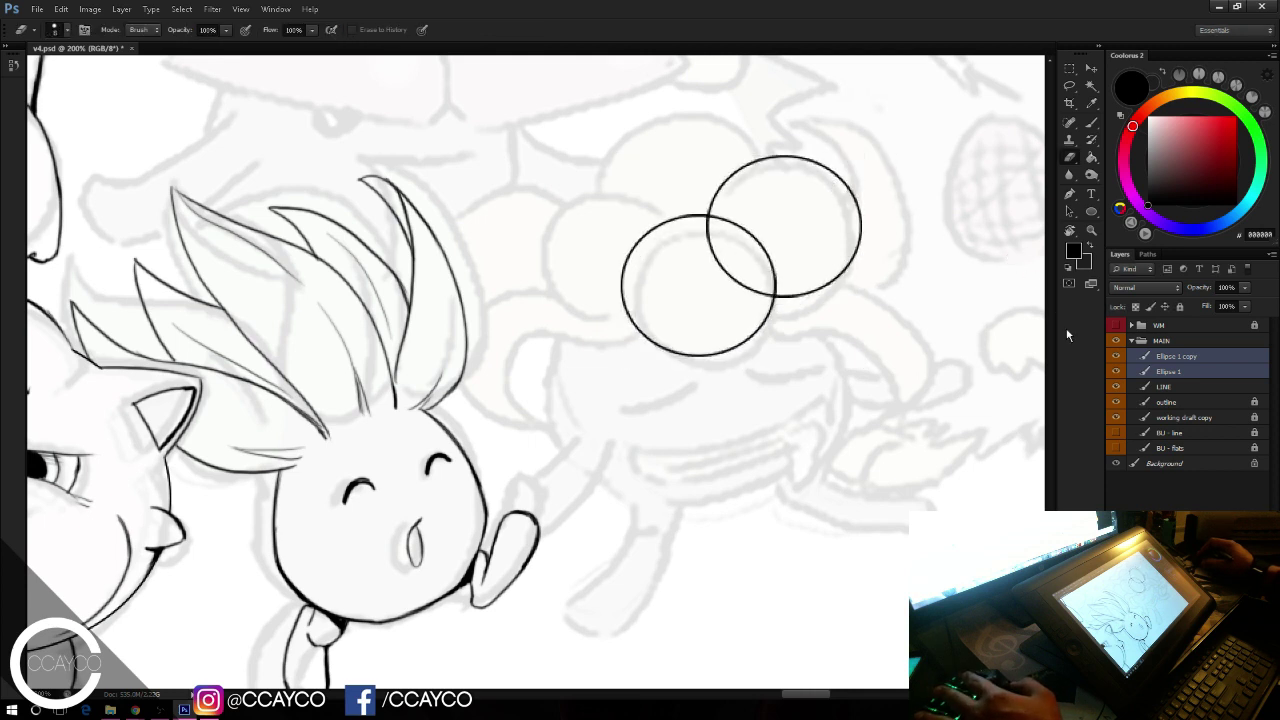
# Step: Duplicate the pair of circles and place the copies over the flower's upper and left petals
pyautogui.rightClick(1183, 366)
pyautogui.click(1148, 285)
pyautogui.press('Return')
pyautogui.hotkey('ctrl', 't')
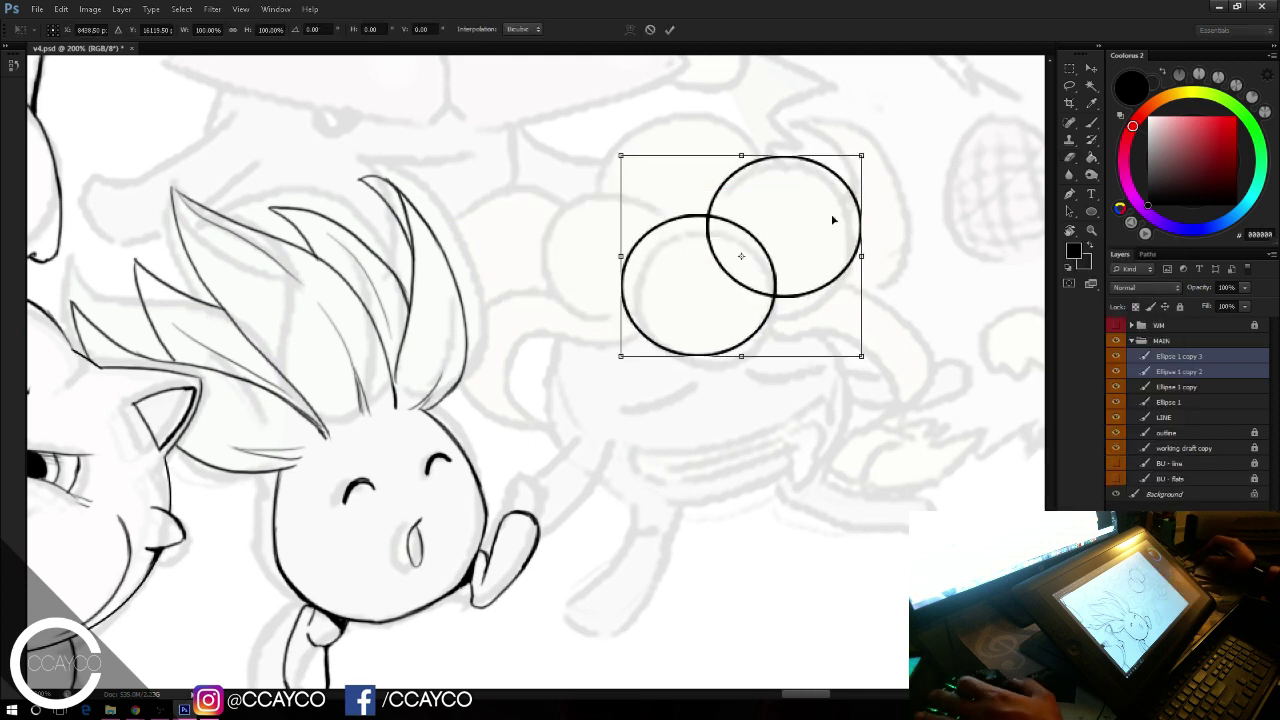
pyautogui.moveTo(789, 201); pyautogui.dragTo(685, 151)
pyautogui.press('Return')
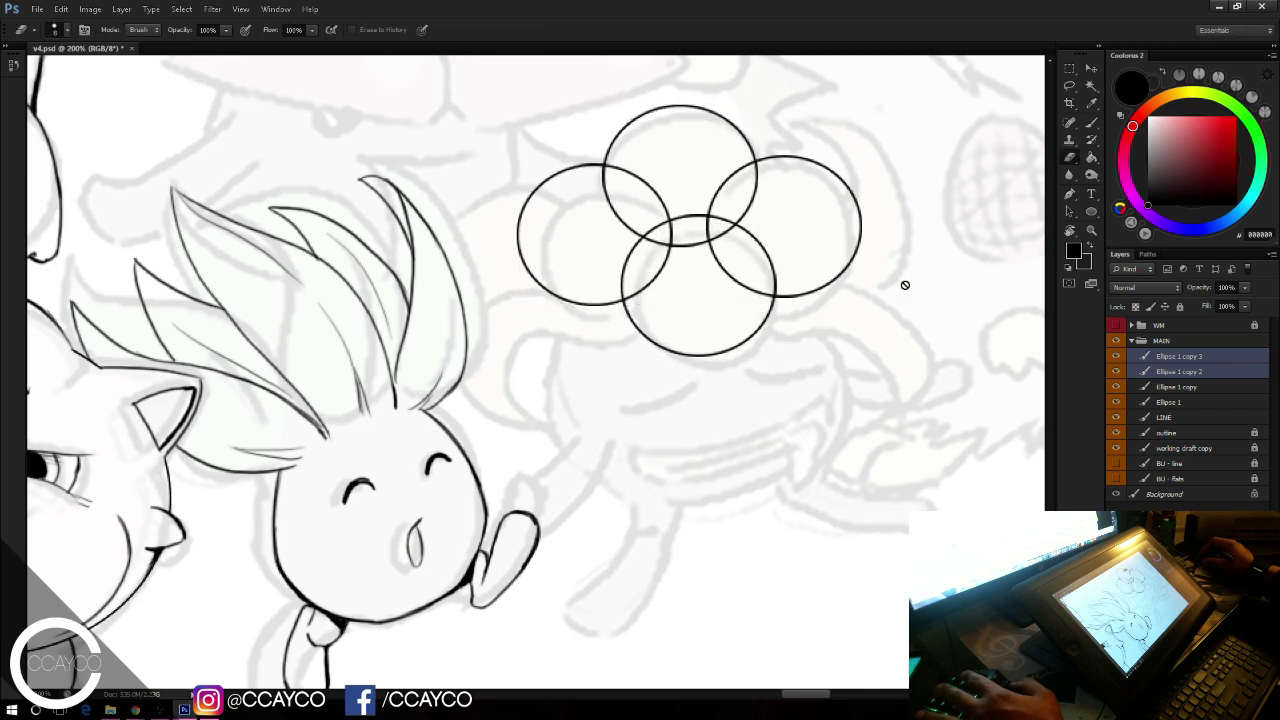
# Step: Merge all the ellipse layers down into the LINE layer
pyautogui.hotkey('ctrl', 'e')
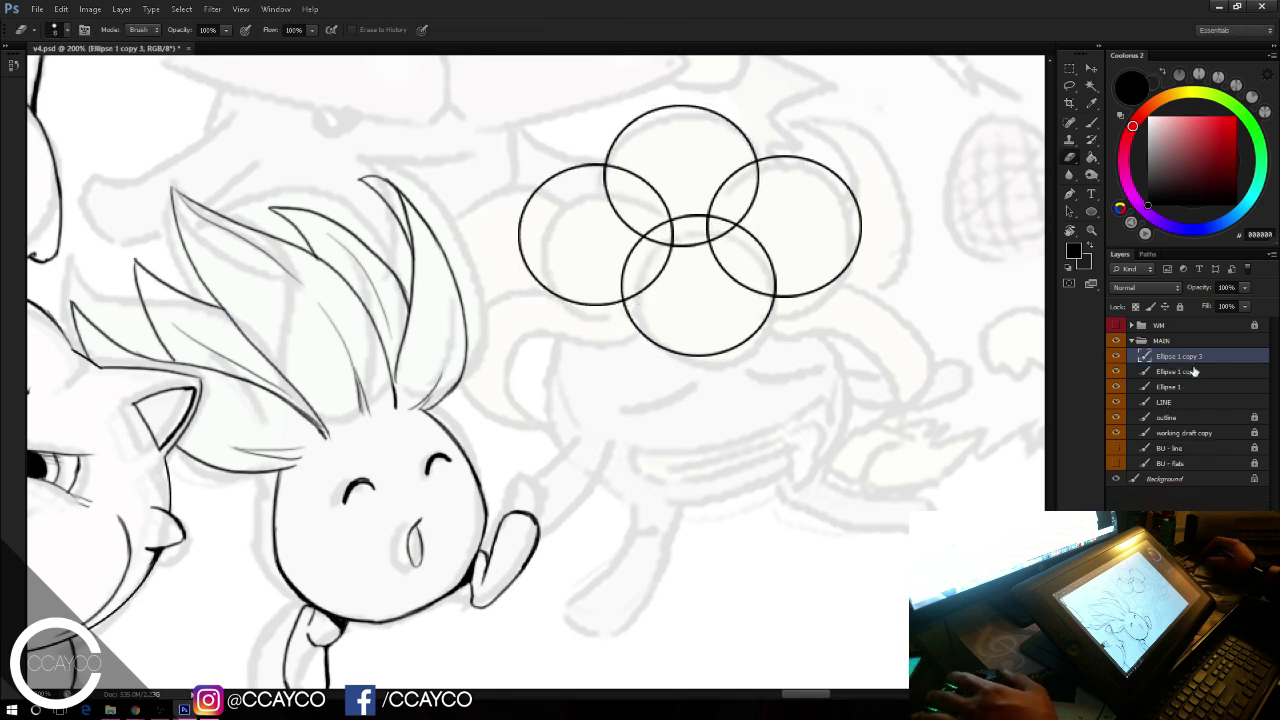
pyautogui.hotkey('ctrl', 'e')
pyautogui.hotkey('ctrl', 'e')
pyautogui.hotkey('ctrl', 'e')
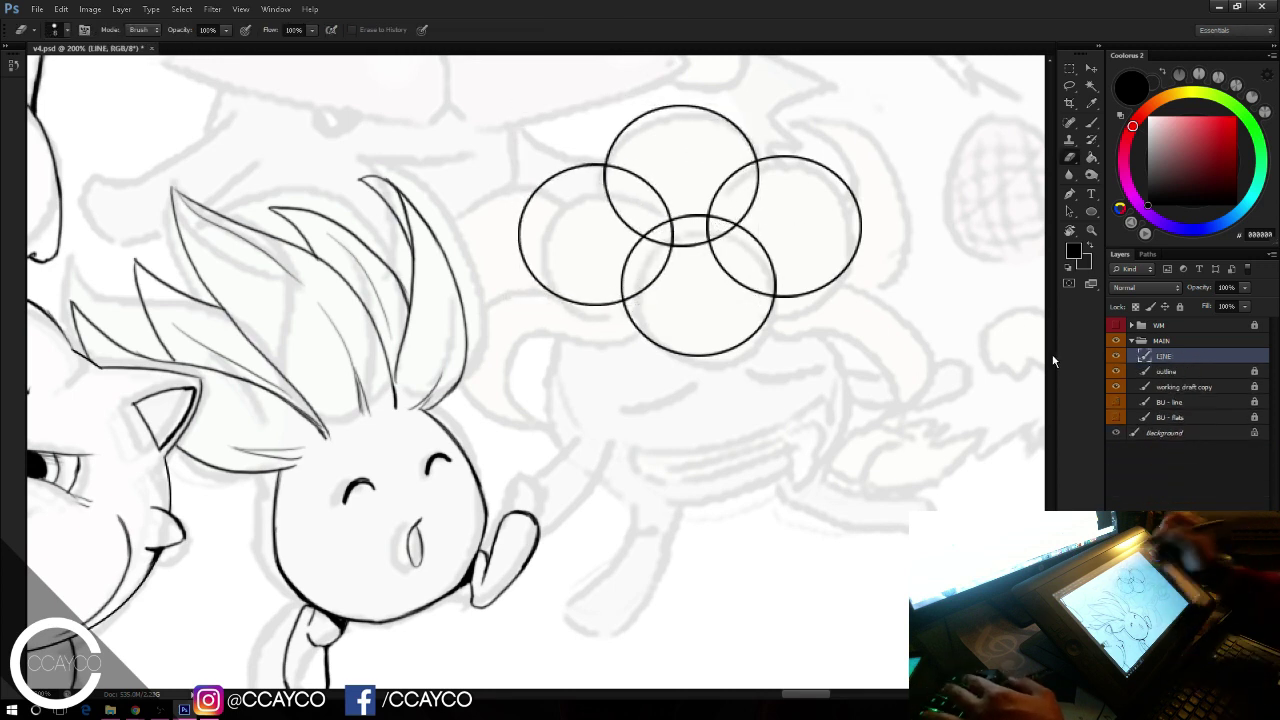
# Step: Erase the overlapping circle outlines so the bottom petal sits in front and the top petal behind, and save the document
pyautogui.moveTo(673, 242); pyautogui.dragTo(638, 294)
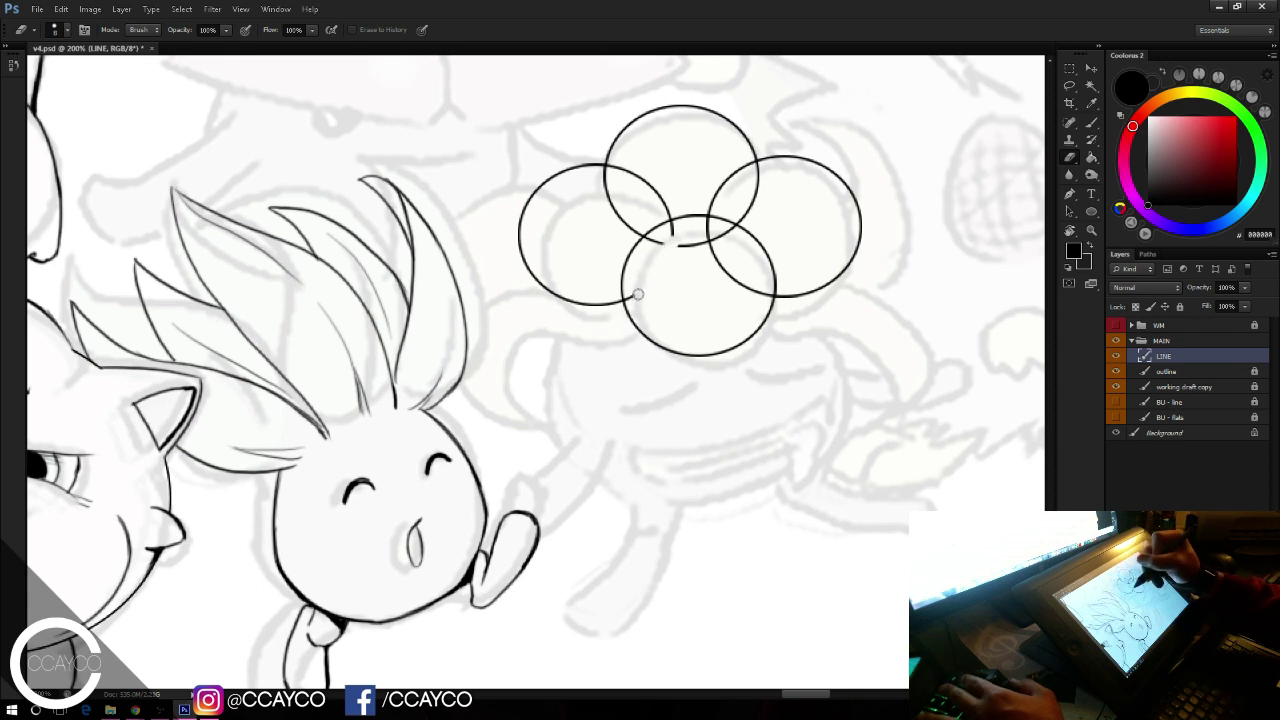
pyautogui.moveTo(650, 247)
pyautogui.mouseDown()
pyautogui.moveTo(706, 250)
pyautogui.moveTo(710, 225)
pyautogui.moveTo(739, 240)
pyautogui.moveTo(731, 282)
pyautogui.moveTo(728, 270)
pyautogui.moveTo(762, 286)
pyautogui.mouseUp()
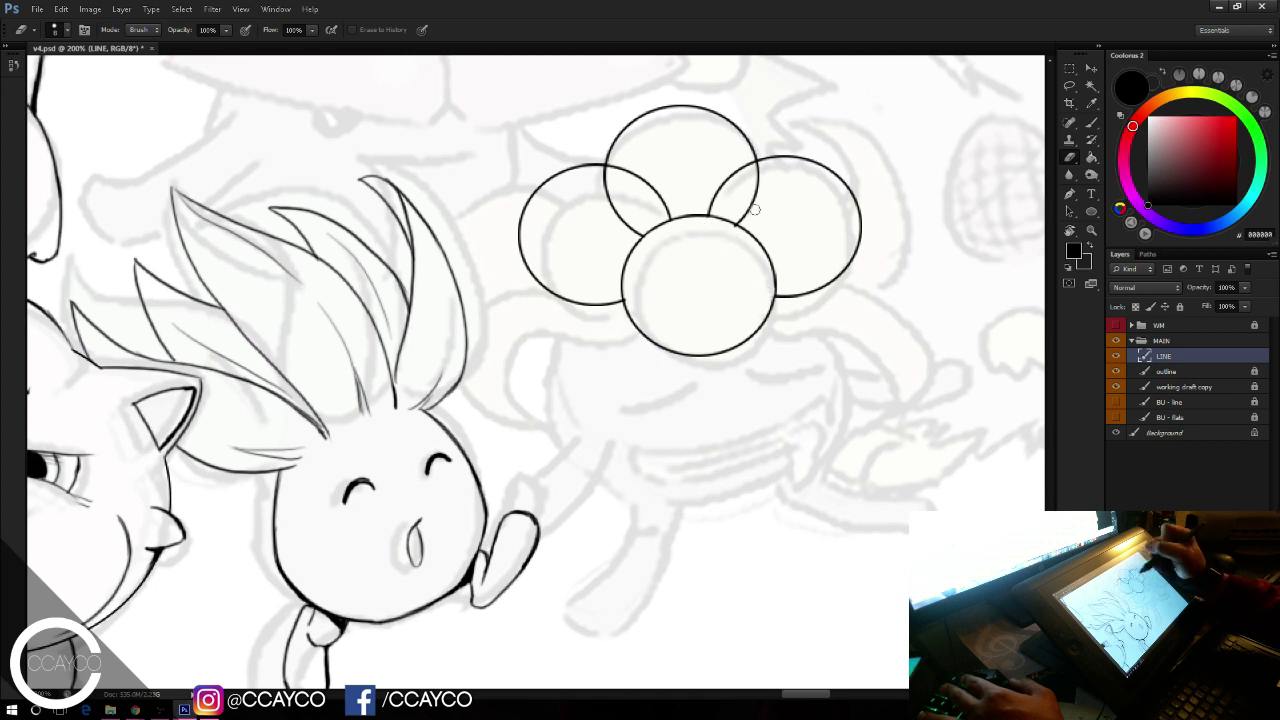
pyautogui.moveTo(734, 231); pyautogui.dragTo(759, 176)
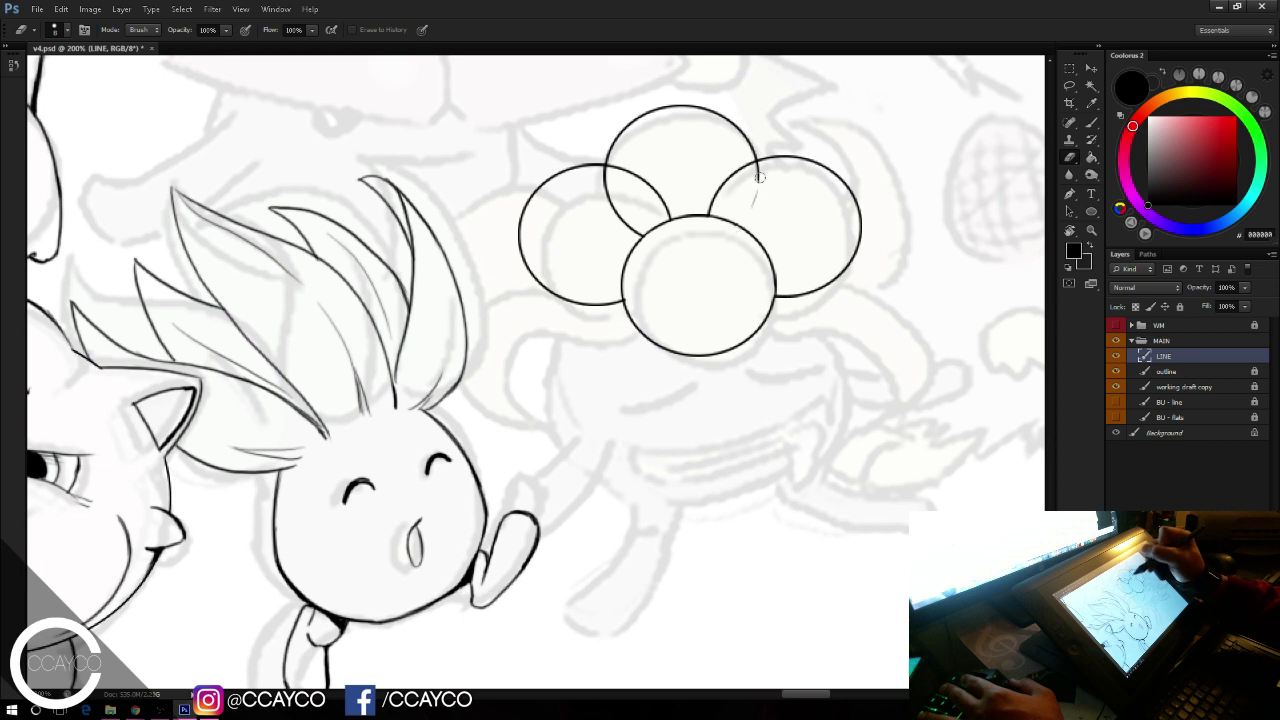
pyautogui.moveTo(673, 213); pyautogui.dragTo(617, 202)
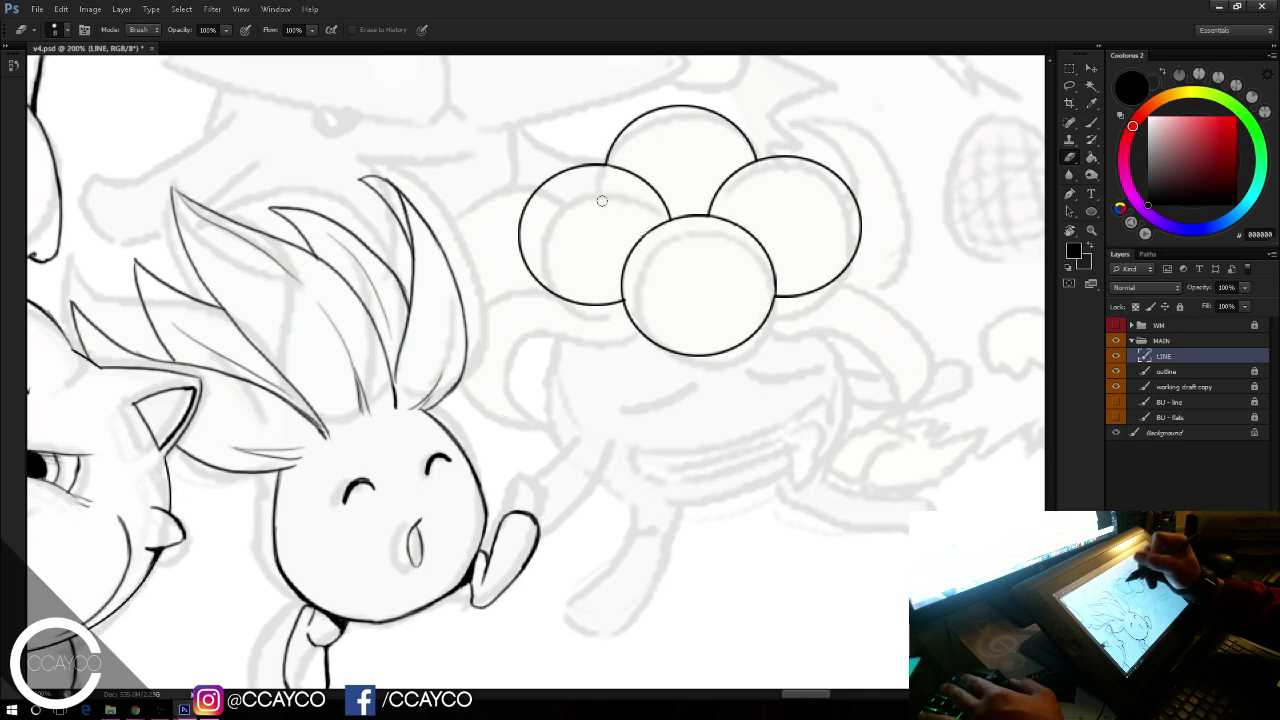
pyautogui.press('b')
pyautogui.hotkey('ctrl', 's')
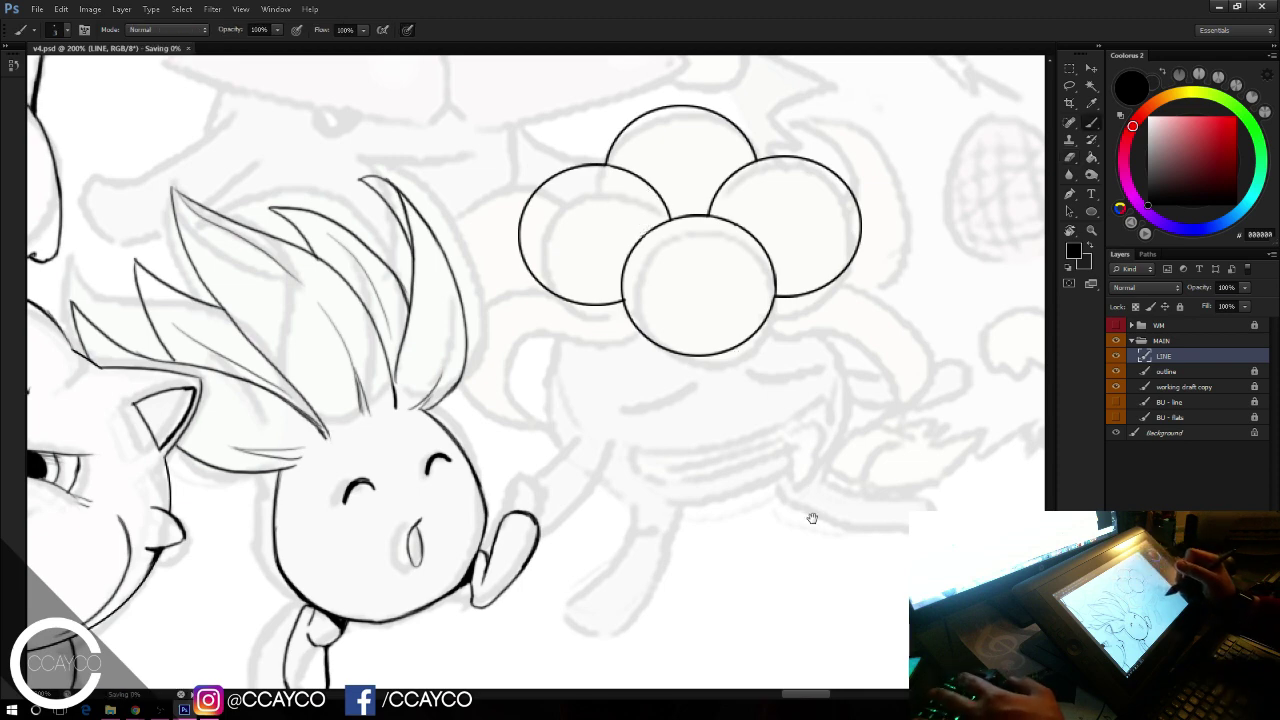
# Step: Ink the lower edge and curled tip of the leaf hanging below the flower's right petal
pyautogui.moveTo(812, 517)
pyautogui.mouseDown()
pyautogui.moveTo(743, 449)
pyautogui.moveTo(749, 423)
pyautogui.mouseUp()
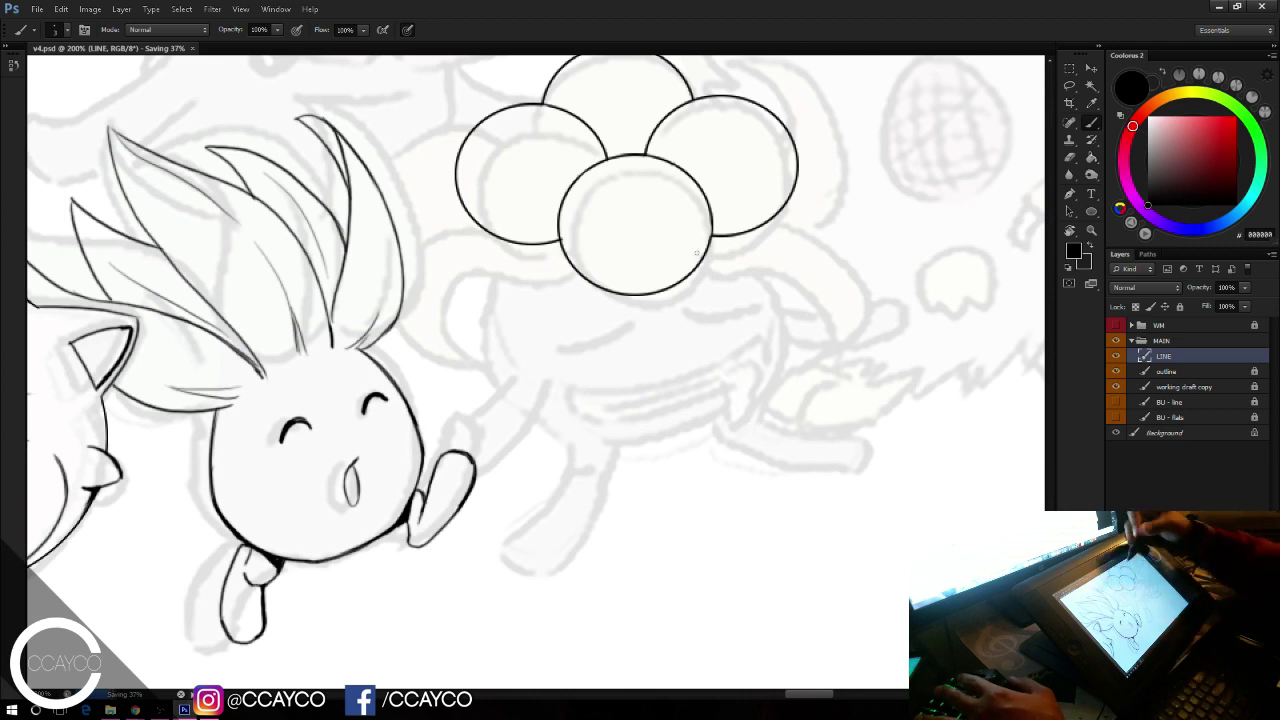
pyautogui.moveTo(704, 260)
pyautogui.mouseDown()
pyautogui.moveTo(760, 271)
pyautogui.moveTo(732, 269)
pyautogui.mouseUp()
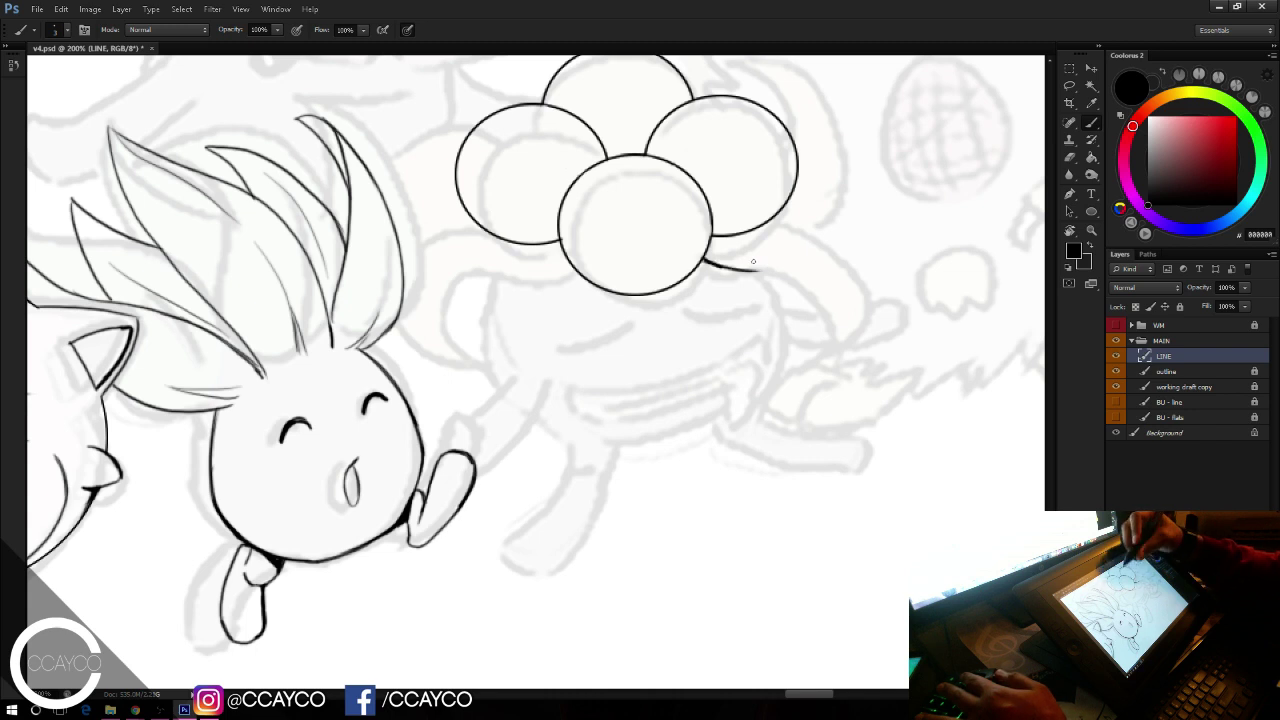
pyautogui.moveTo(742, 268); pyautogui.dragTo(836, 337)
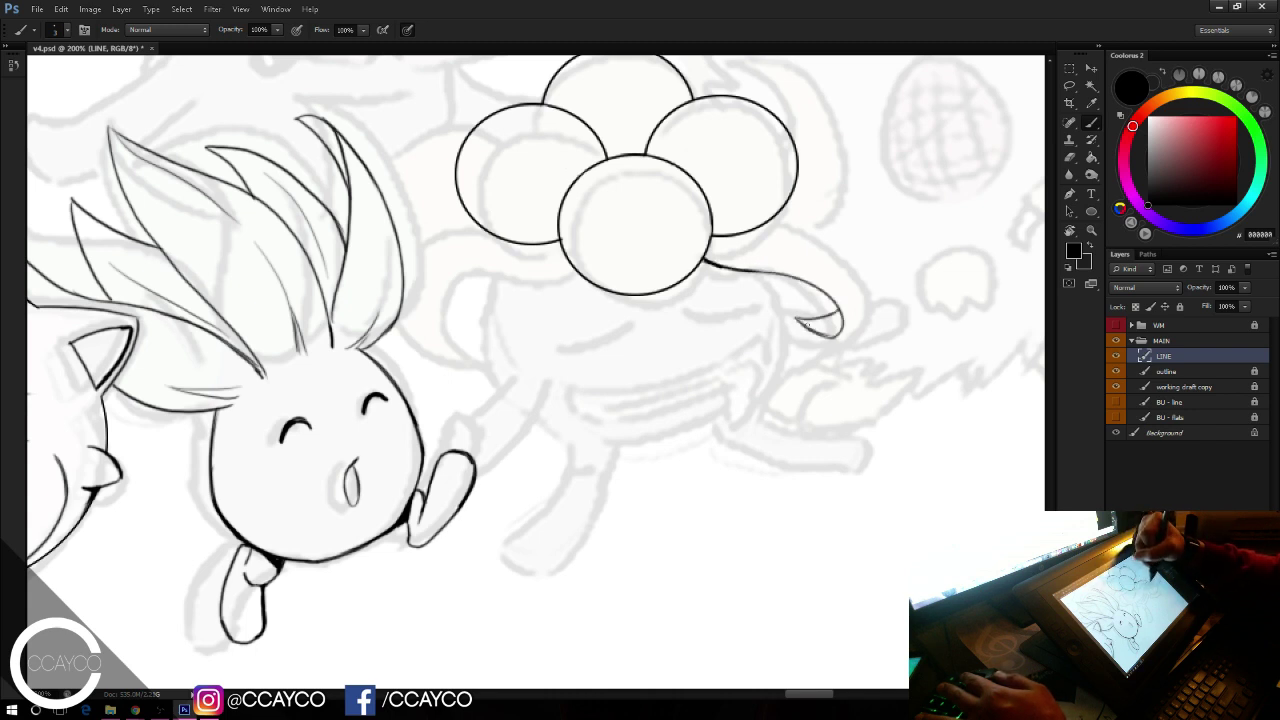
# Step: Ink the upper edge of the lower-right leaf as one curve from the right petal down to the curled tip
pyautogui.moveTo(762, 225); pyautogui.dragTo(853, 279)
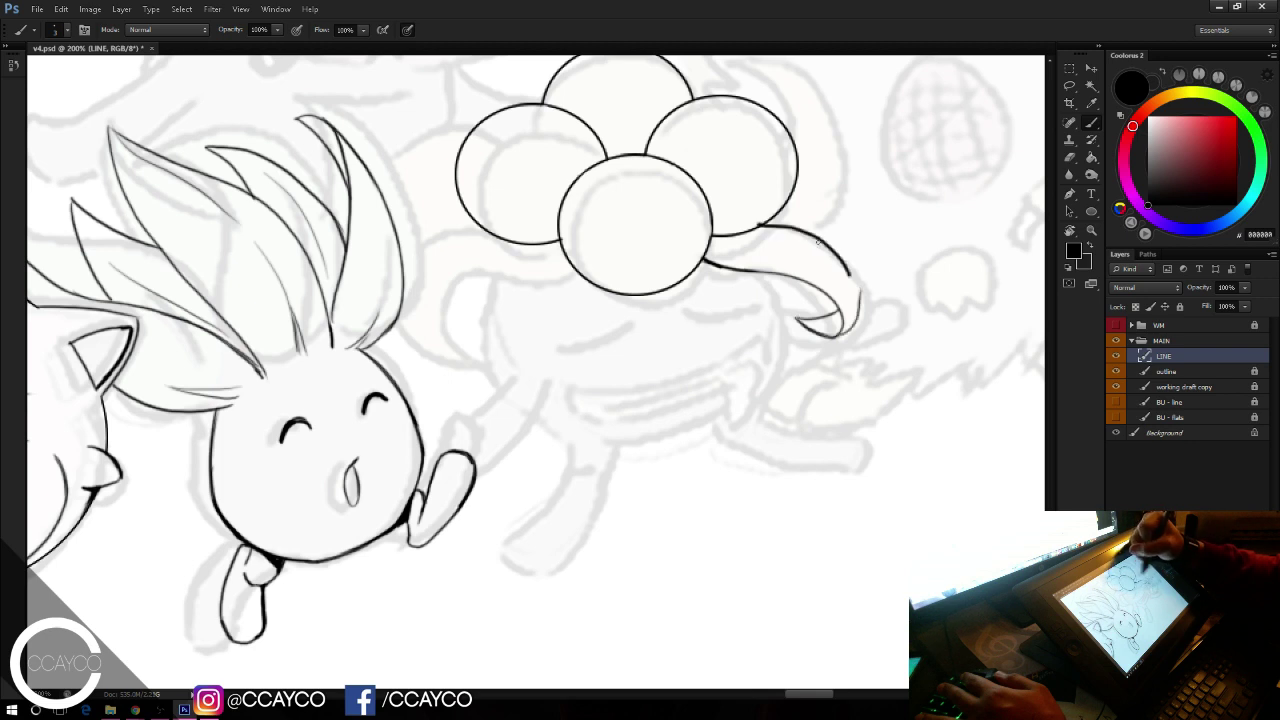
pyautogui.hotkey('ctrl', 'z')
pyautogui.moveTo(775, 221); pyautogui.dragTo(854, 280)
pyautogui.hotkey('ctrl', 'z')
pyautogui.moveTo(774, 220)
pyautogui.mouseDown()
pyautogui.moveTo(826, 242)
pyautogui.moveTo(861, 286)
pyautogui.mouseUp()
pyautogui.moveTo(825, 243)
pyautogui.mouseDown()
pyautogui.moveTo(852, 275)
pyautogui.moveTo(838, 245)
pyautogui.mouseUp()
pyautogui.hotkey('ctrl', 'z')
pyautogui.press('e')
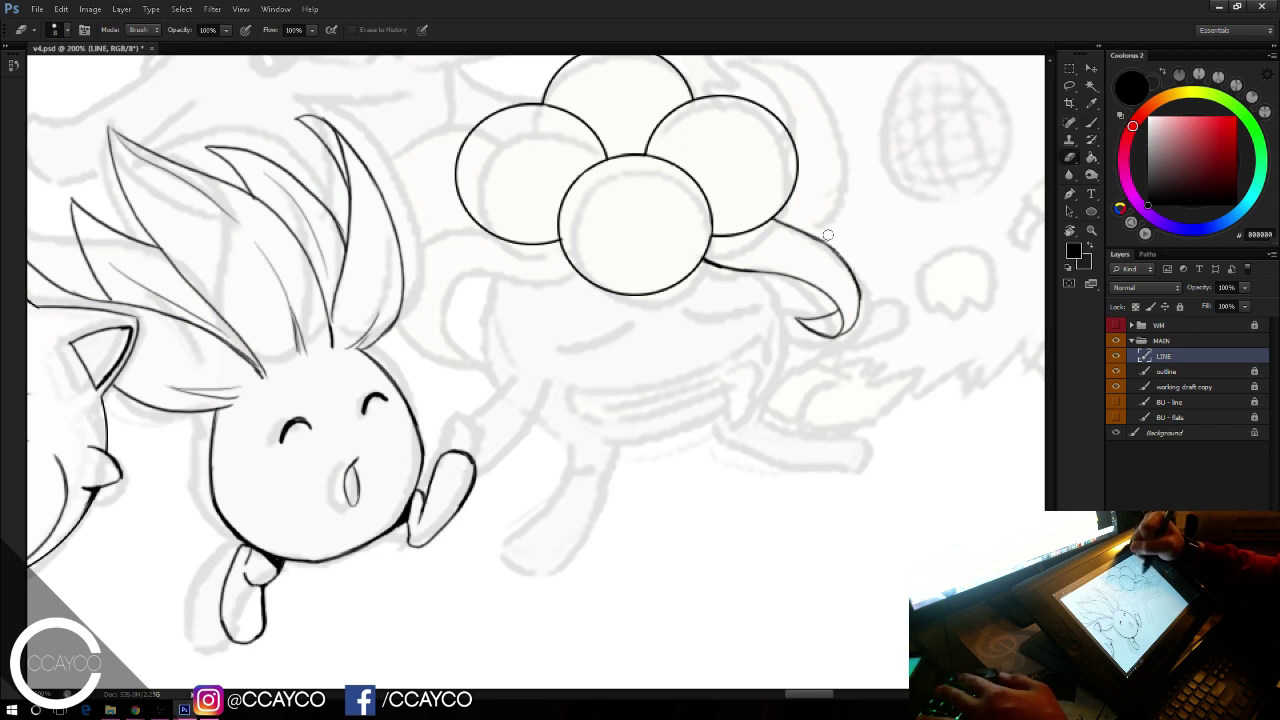
pyautogui.press('b')
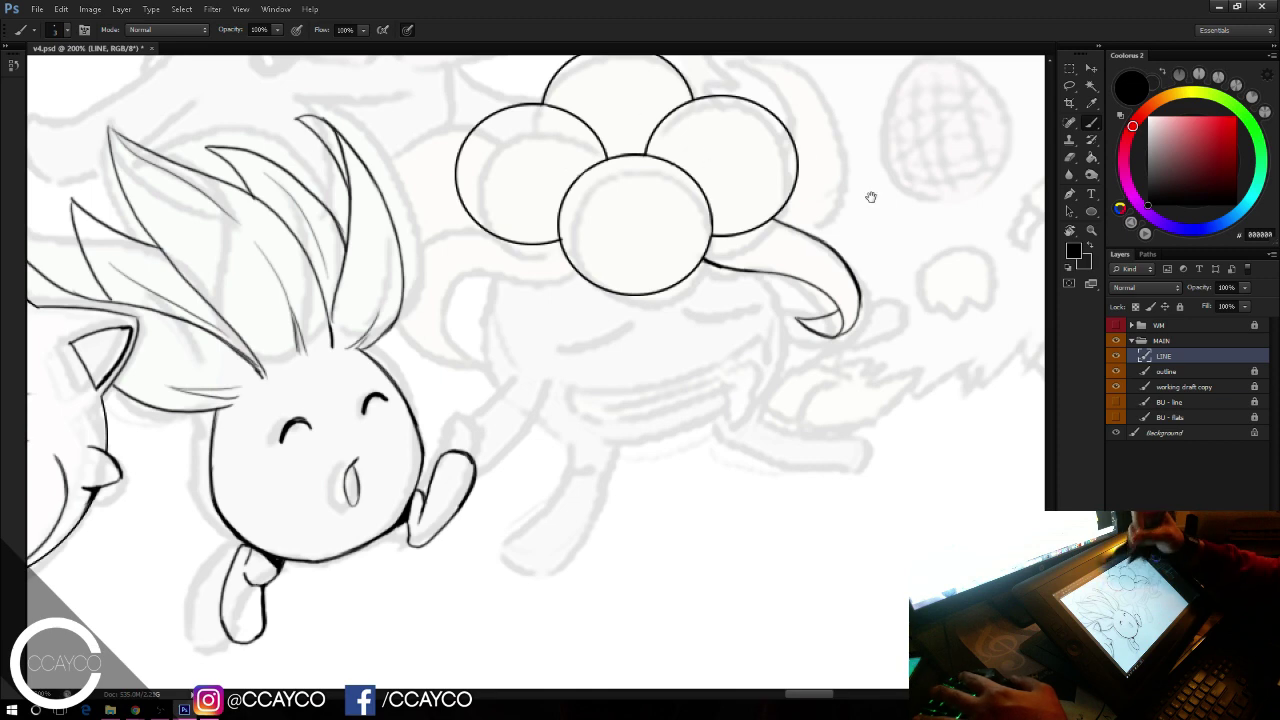
# Step: Ink the upper-right leaf behind the right petal with its curled tip, redrawing strokes that miss the draft
pyautogui.moveTo(871, 197); pyautogui.dragTo(857, 265)
pyautogui.moveTo(784, 208)
pyautogui.mouseDown()
pyautogui.moveTo(746, 125)
pyautogui.moveTo(820, 158)
pyautogui.moveTo(820, 196)
pyautogui.mouseUp()
pyautogui.hotkey('ctrl', 'alt', 'z')
pyautogui.hotkey('ctrl', 'alt', 'z')
pyautogui.press('e')
pyautogui.moveTo(781, 150)
pyautogui.mouseDown()
pyautogui.moveTo(787, 161)
pyautogui.moveTo(804, 145)
pyautogui.moveTo(797, 169)
pyautogui.moveTo(785, 143)
pyautogui.moveTo(767, 145)
pyautogui.moveTo(819, 178)
pyautogui.mouseUp()
pyautogui.press('b')
pyautogui.hotkey('ctrl', 'z')
pyautogui.hotkey('ctrl', 'z')
pyautogui.hotkey('ctrl', 'z')
pyautogui.hotkey('ctrl', 'z')
pyautogui.moveTo(791, 151)
pyautogui.mouseDown()
pyautogui.moveTo(832, 220)
pyautogui.moveTo(826, 210)
pyautogui.moveTo(828, 249)
pyautogui.mouseUp()
pyautogui.hotkey('ctrl', 'z')
pyautogui.hotkey('ctrl', 'z')
# Step: Redraw the outer edge of the upper-right leaf as a smooth curve down to the right petal
pyautogui.moveTo(821, 192)
pyautogui.mouseDown()
pyautogui.moveTo(825, 264)
pyautogui.moveTo(768, 289)
pyautogui.mouseUp()
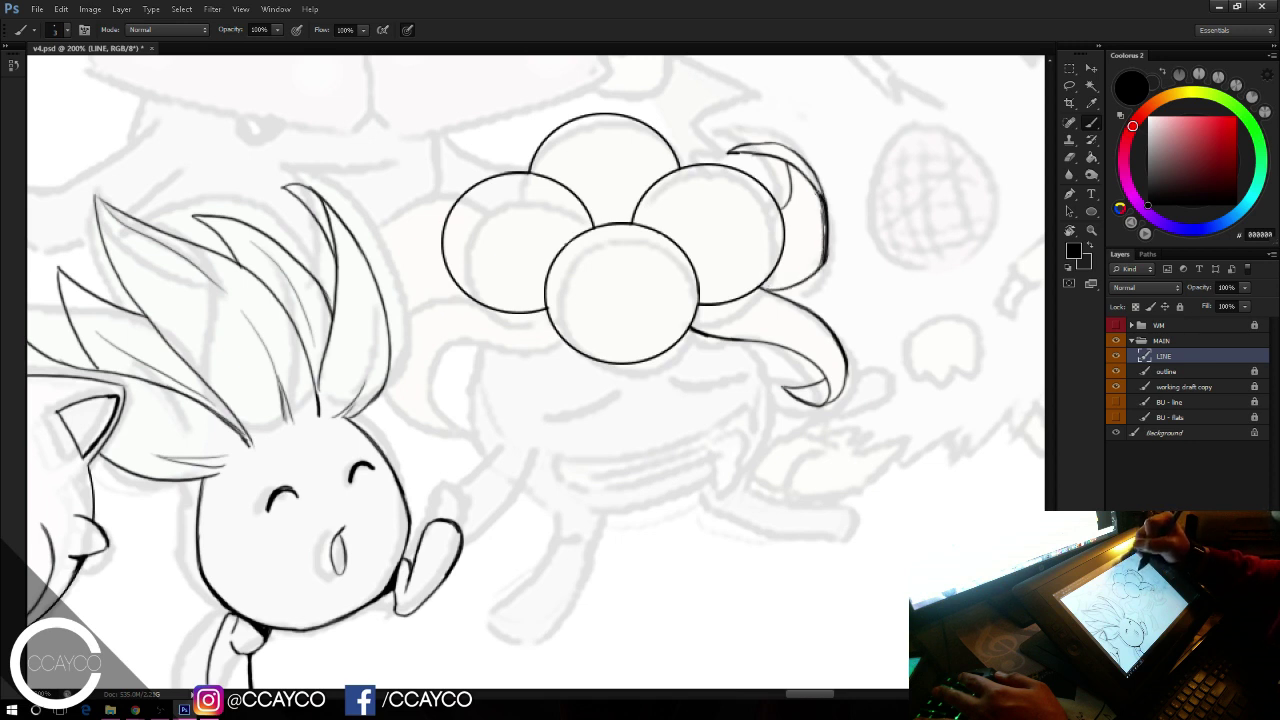
pyautogui.hotkey('ctrl', 'z')
pyautogui.moveTo(821, 197); pyautogui.dragTo(824, 262)
pyautogui.hotkey('ctrl', 'z')
pyautogui.moveTo(822, 199); pyautogui.dragTo(825, 263)
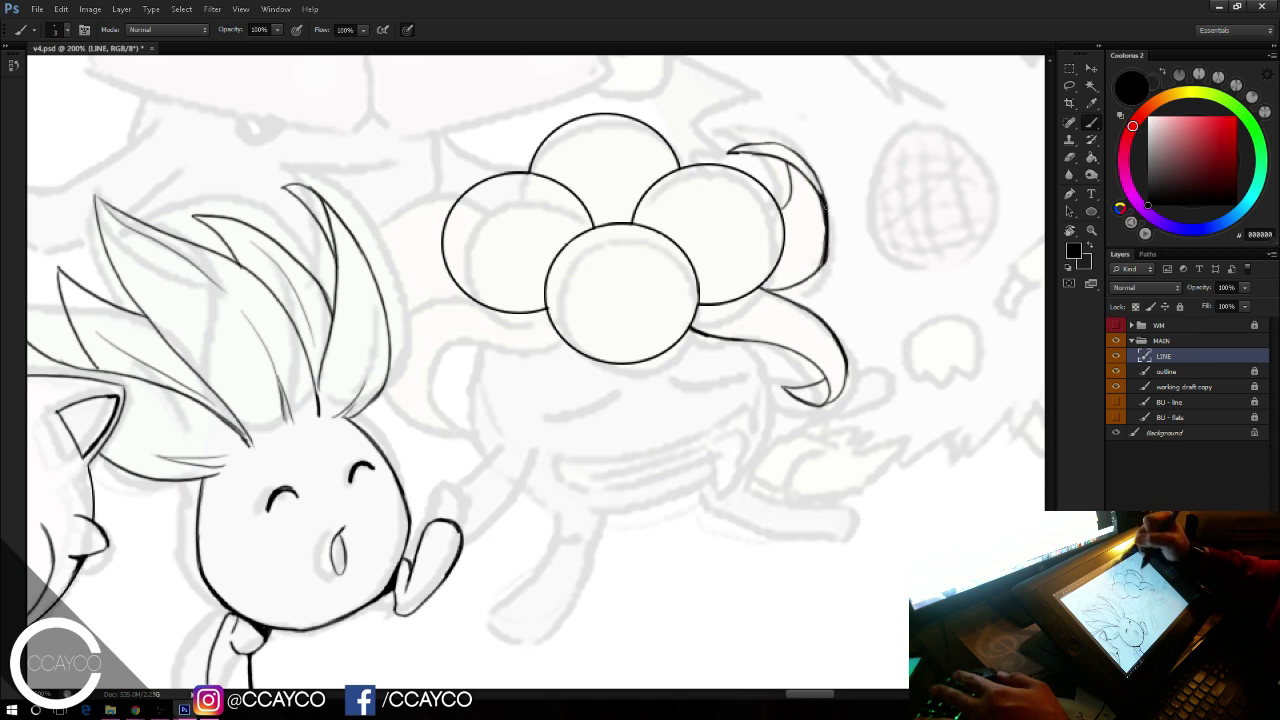
# Step: Thicken the upper-right leaf's outer edge, fill the corner between the two right leaves black, and touch up the inner fold line
pyautogui.moveTo(853, 406); pyautogui.dragTo(848, 440)
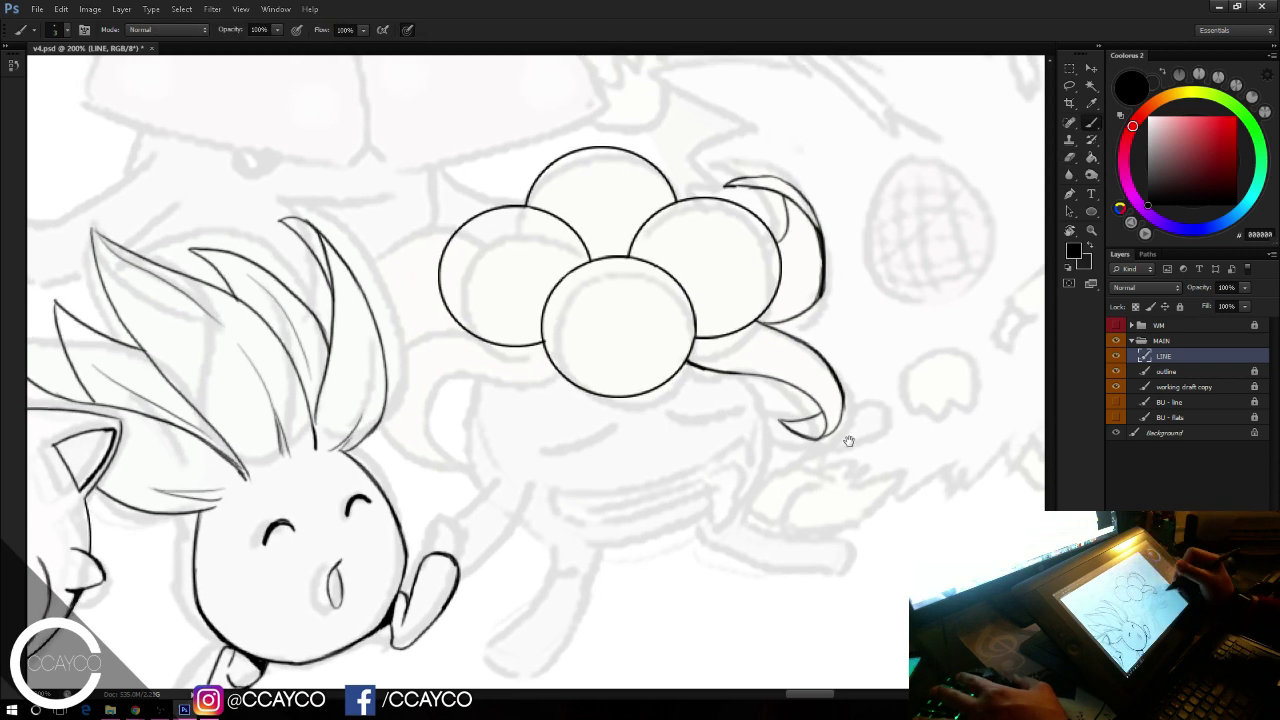
pyautogui.press('e')
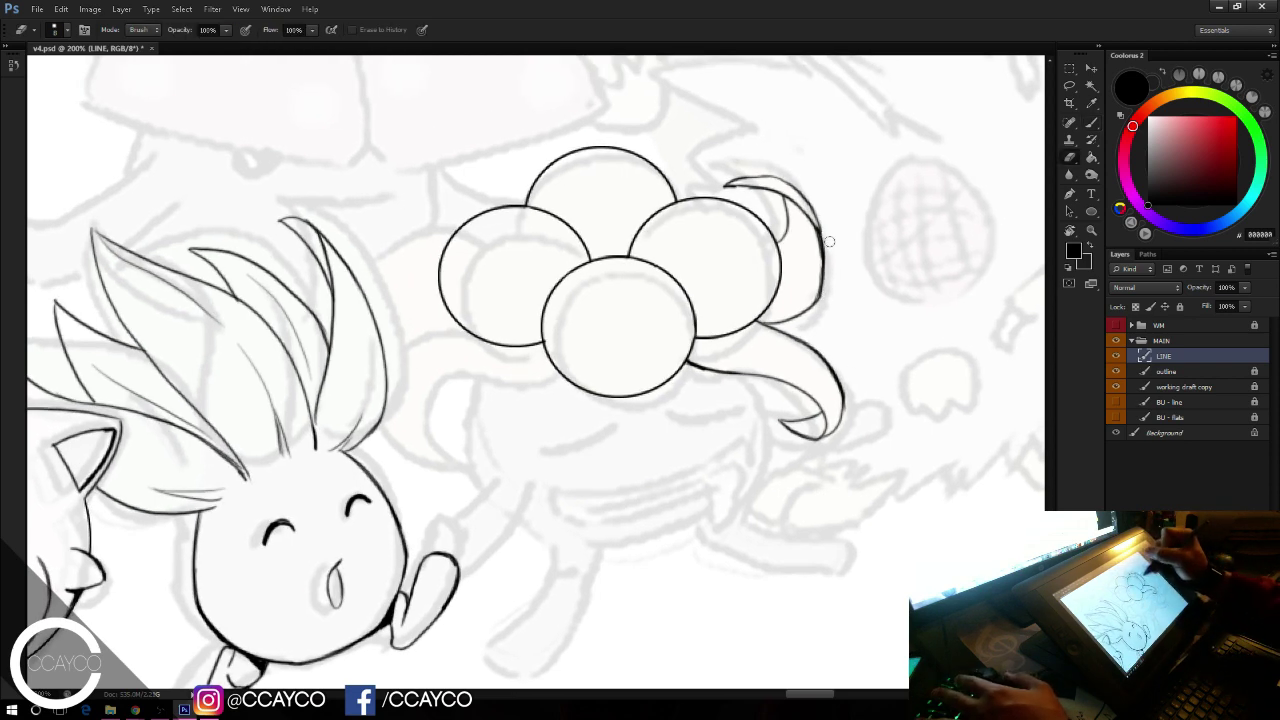
pyautogui.press('b')
pyautogui.moveTo(821, 234); pyautogui.dragTo(823, 288)
pyautogui.moveTo(823, 242); pyautogui.dragTo(823, 274)
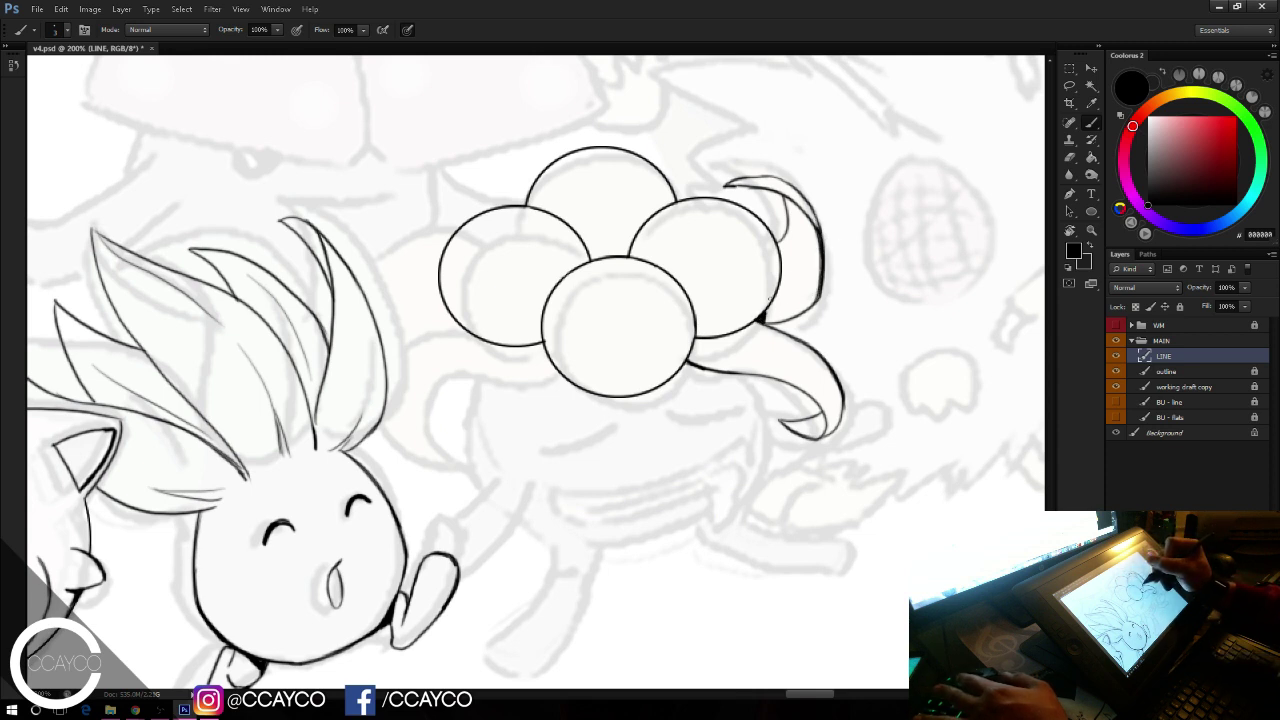
pyautogui.moveTo(783, 196); pyautogui.dragTo(786, 238)
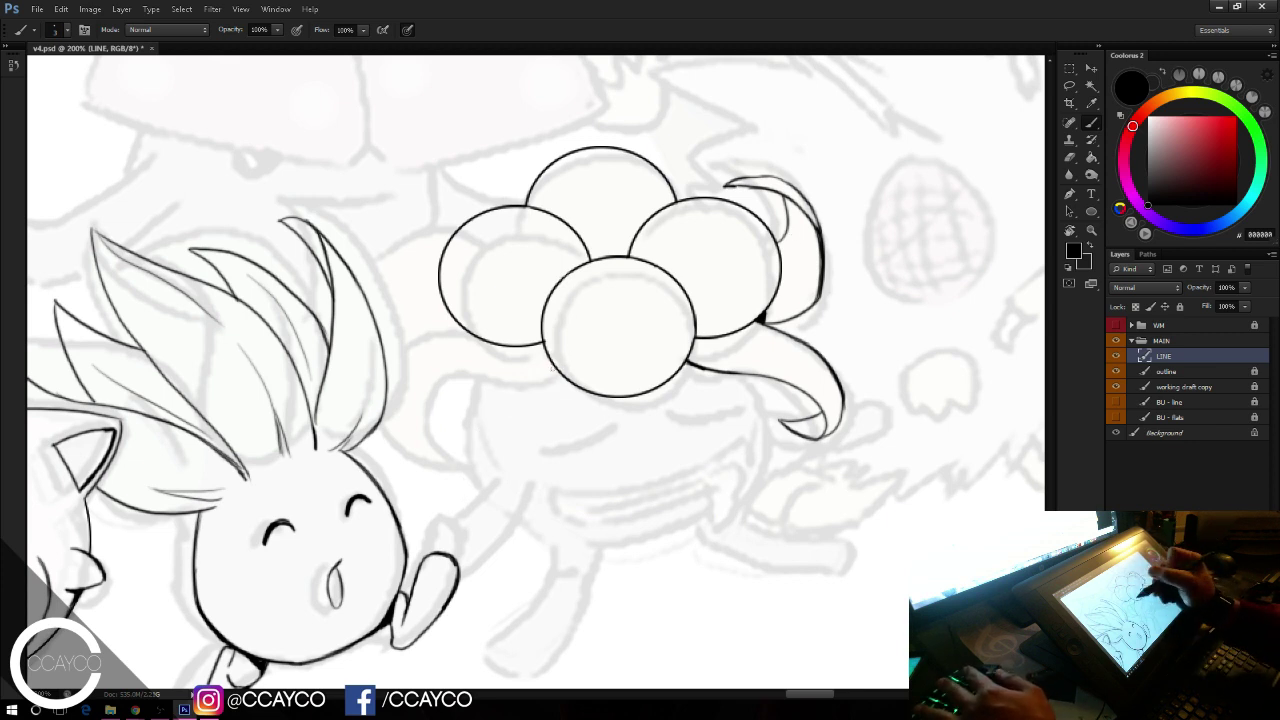
# Step: Ink the front-left leaf drooping to a point below the left petal, and fill the gap between the petals black
pyautogui.moveTo(558, 374)
pyautogui.mouseDown()
pyautogui.moveTo(456, 480)
pyautogui.moveTo(480, 508)
pyautogui.moveTo(459, 502)
pyautogui.moveTo(421, 428)
pyautogui.moveTo(426, 378)
pyautogui.moveTo(500, 334)
pyautogui.mouseUp()
pyautogui.hotkey('ctrl', 'z')
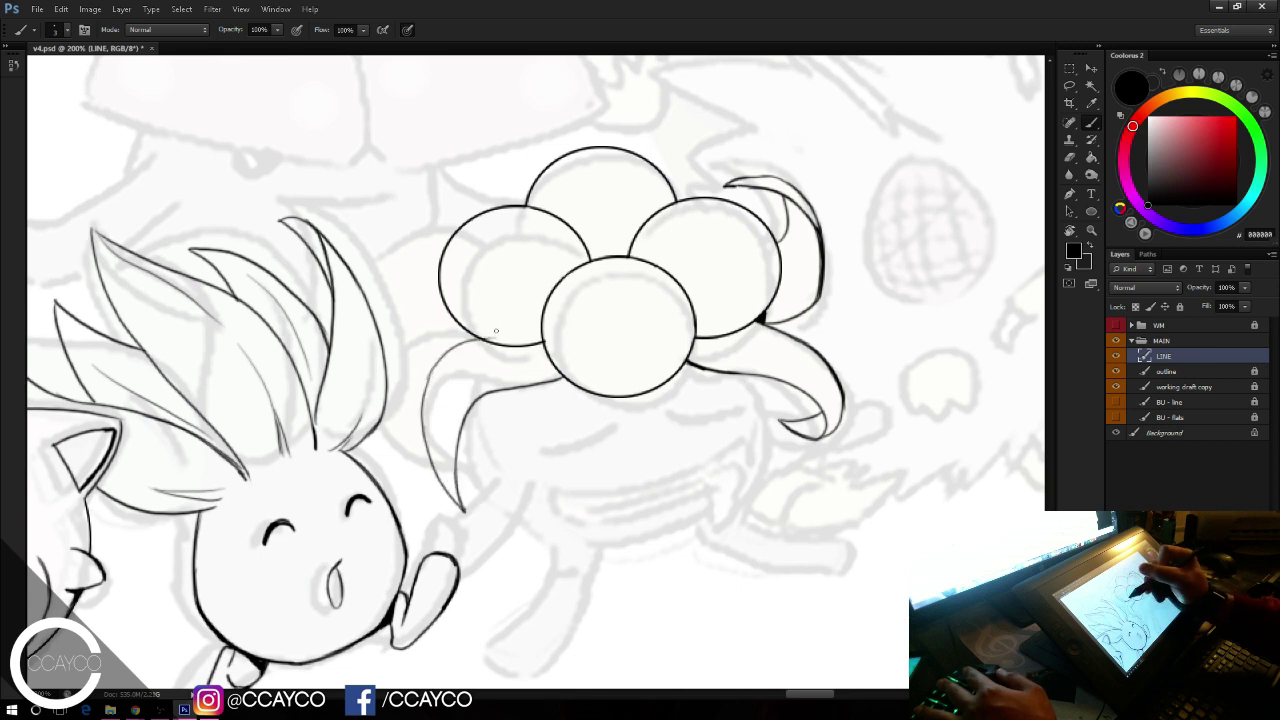
pyautogui.hotkey('ctrl', 'z')
pyautogui.moveTo(425, 386); pyautogui.dragTo(485, 341)
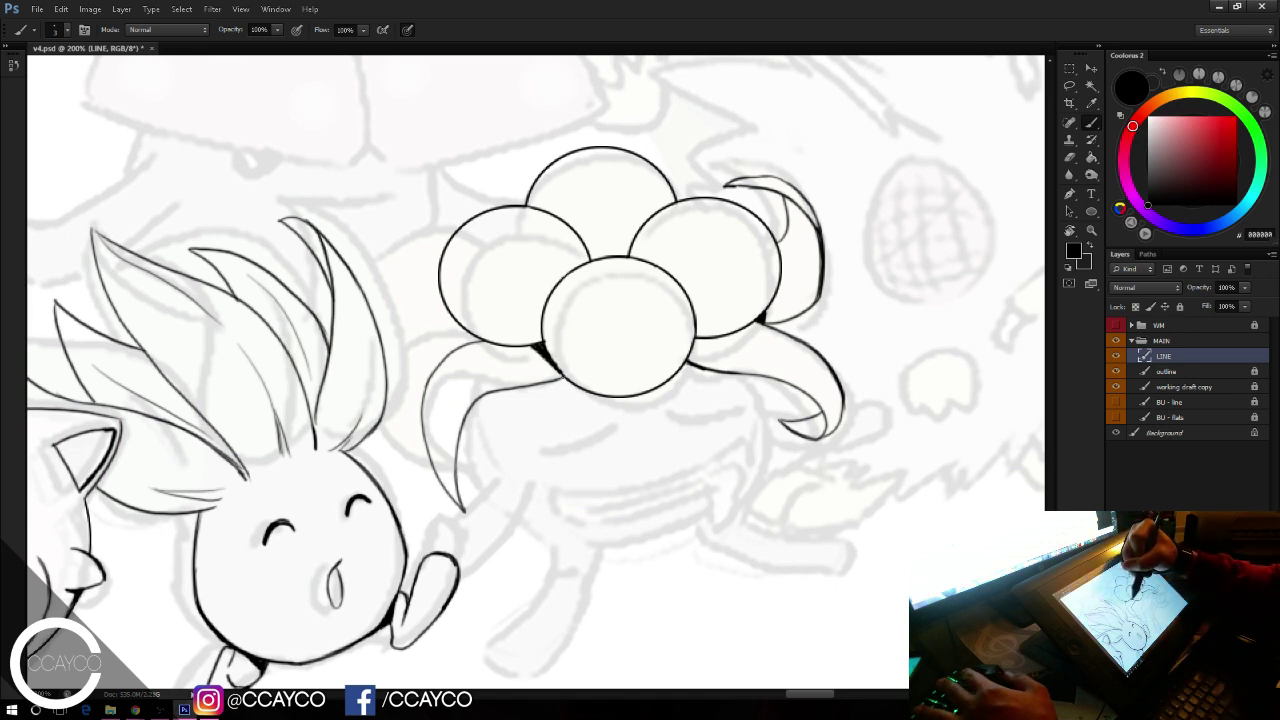
# Step: Ink the back-left leaf curving out from the left petal and folding down behind the front-left leaf
pyautogui.press('e')
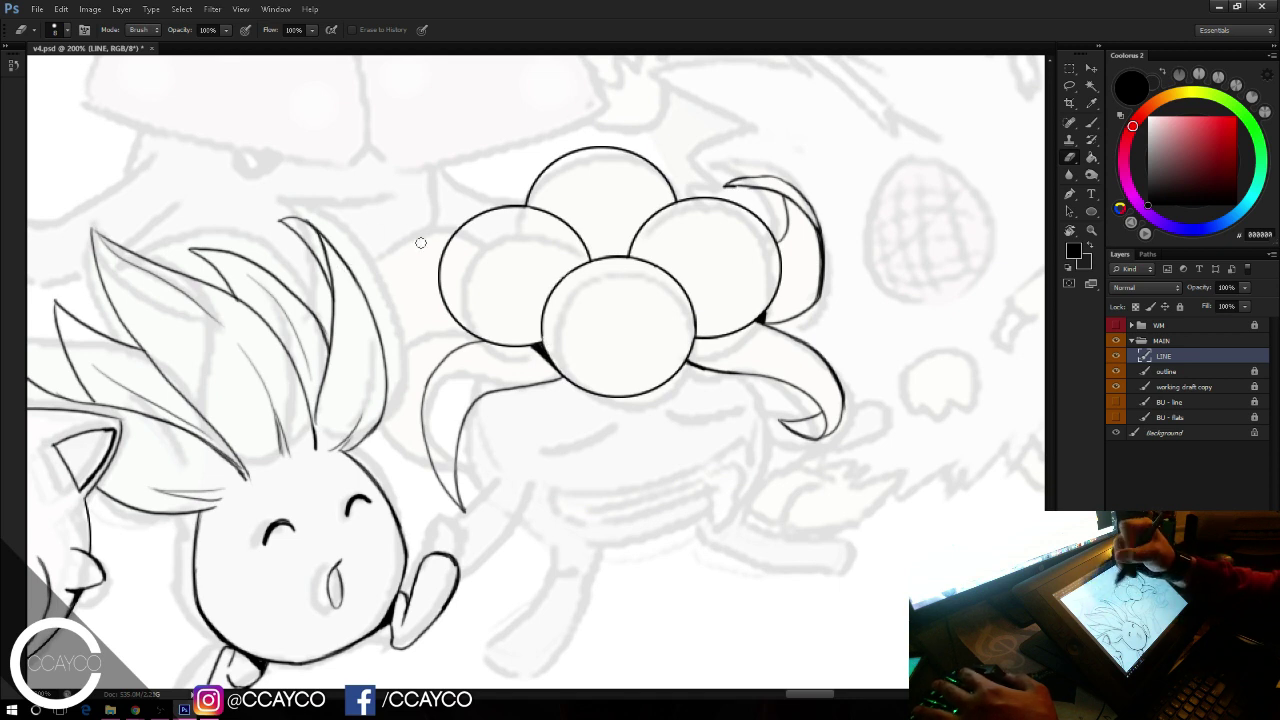
pyautogui.press('b')
pyautogui.moveTo(378, 334); pyautogui.dragTo(432, 305)
pyautogui.hotkey('ctrl', 'z')
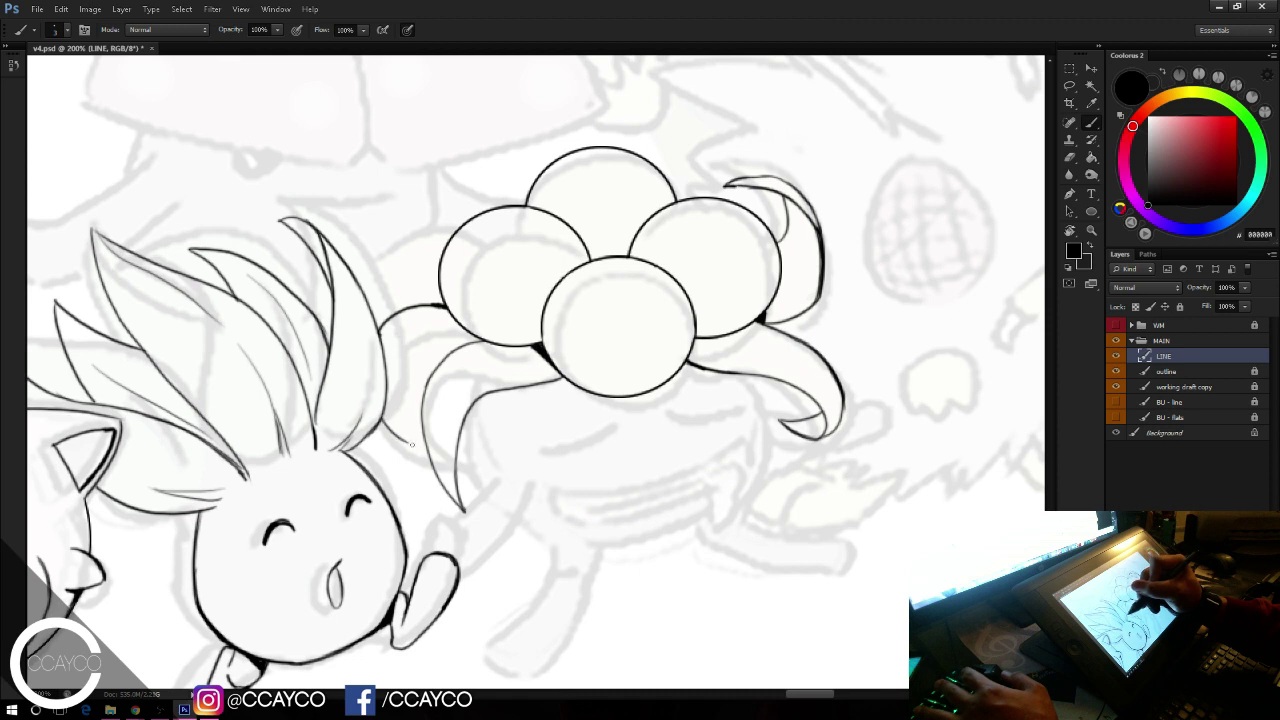
pyautogui.moveTo(385, 390)
pyautogui.mouseDown()
pyautogui.moveTo(450, 343)
pyautogui.moveTo(408, 440)
pyautogui.moveTo(420, 445)
pyautogui.mouseUp()
pyautogui.hotkey('ctrl', 'z')
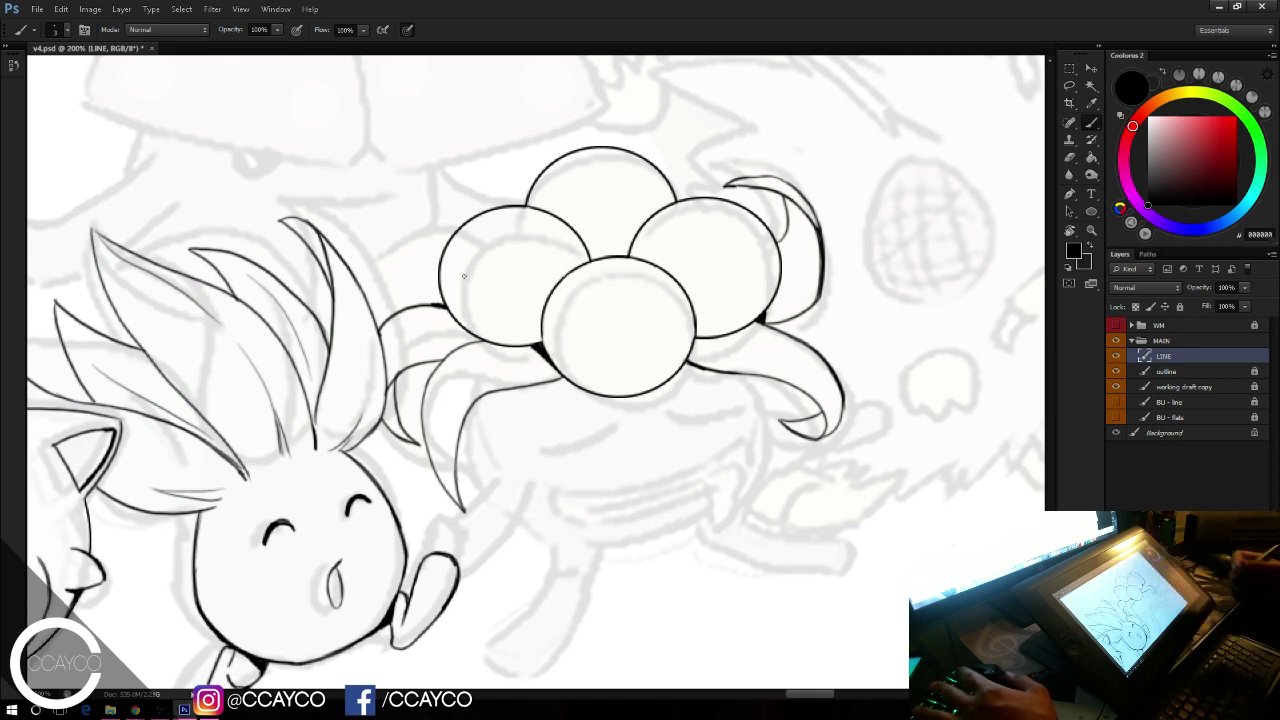
# Step: Ink the flower creature's two closed eyes as thick curved strokes below the front petal
pyautogui.moveTo(563, 452); pyautogui.dragTo(620, 407)
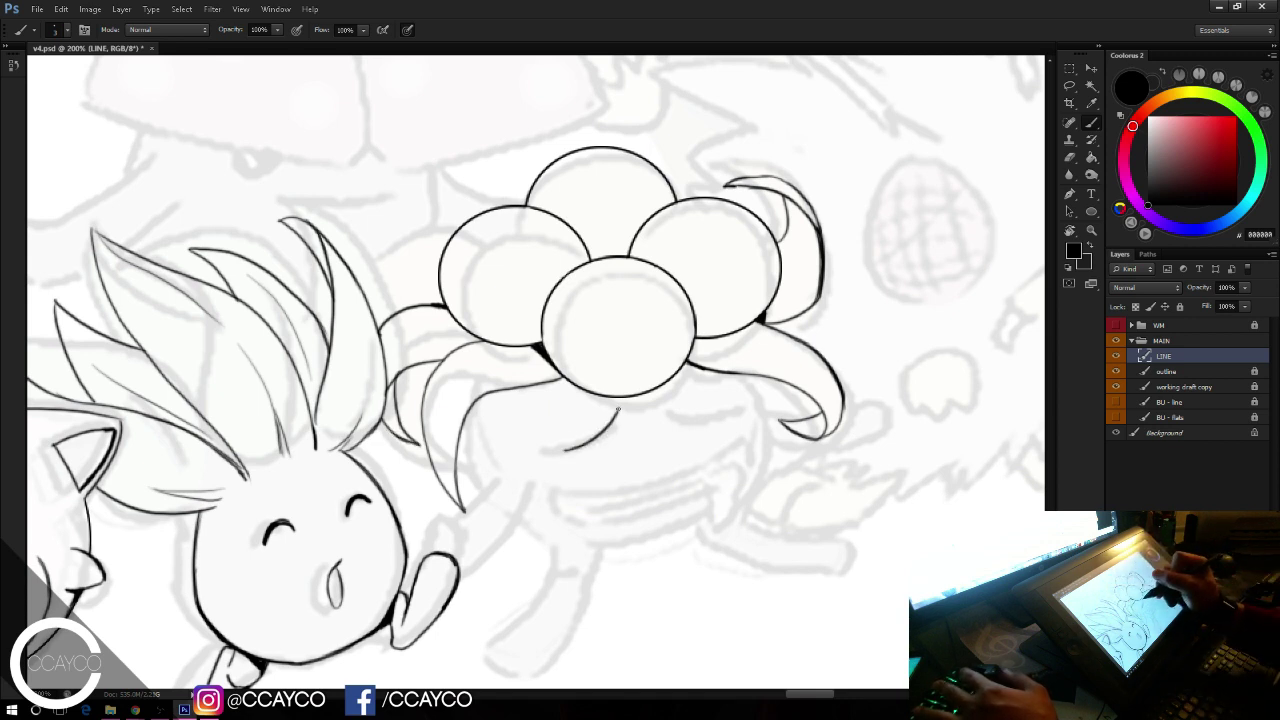
pyautogui.hotkey('ctrl', 'z')
pyautogui.moveTo(554, 449)
pyautogui.mouseDown()
pyautogui.moveTo(617, 413)
pyautogui.moveTo(590, 442)
pyautogui.mouseUp()
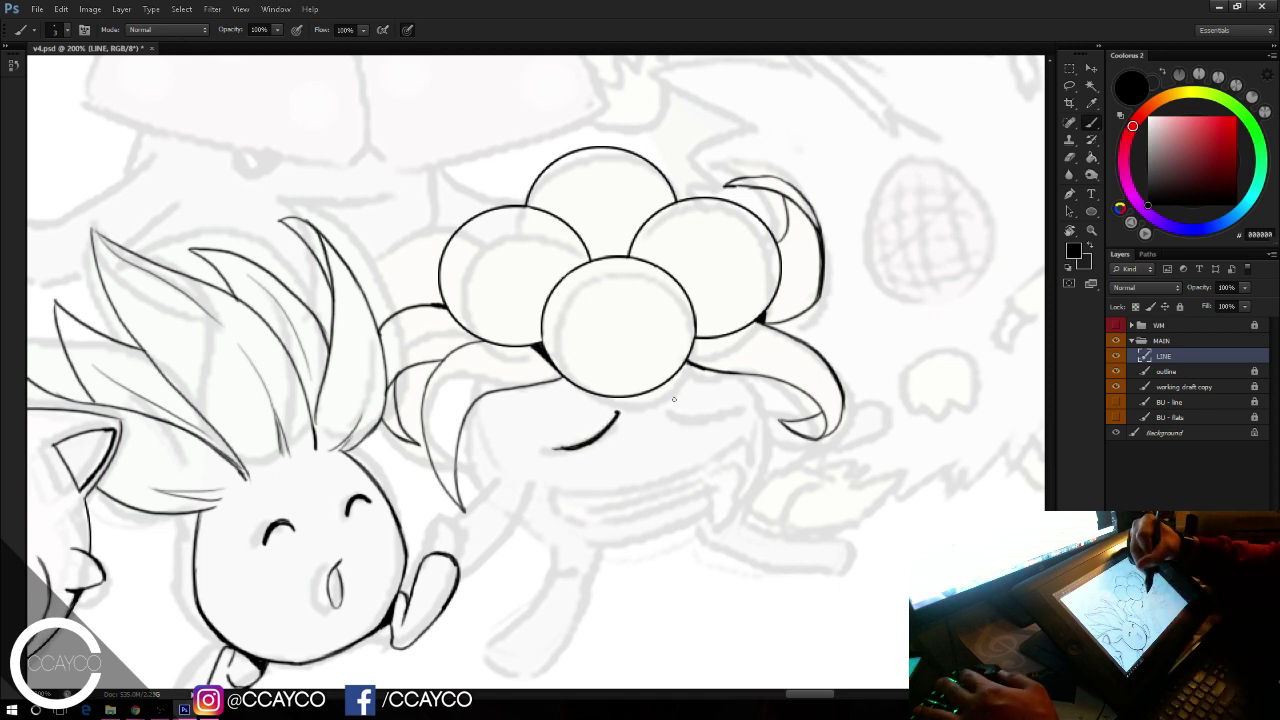
pyautogui.moveTo(672, 401); pyautogui.dragTo(734, 413)
pyautogui.hotkey('ctrl', 'alt', 'z')
pyautogui.hotkey('ctrl', 'alt', 'z')
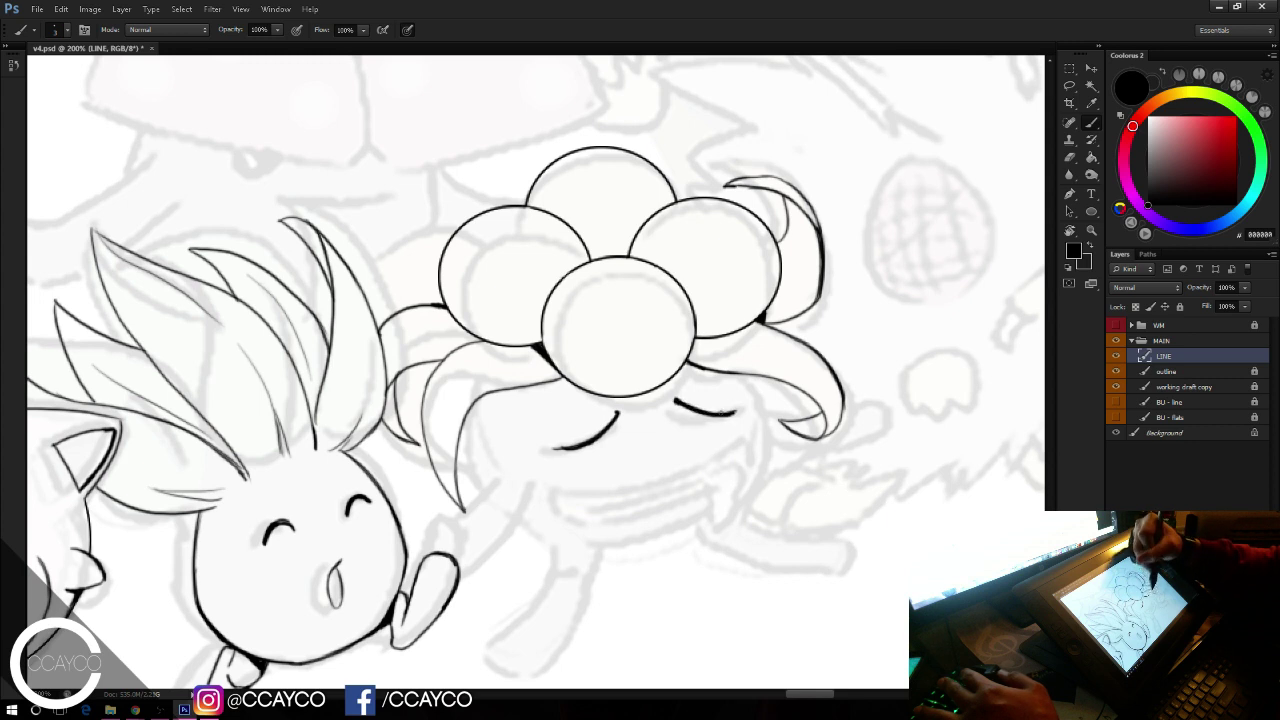
pyautogui.press('e')
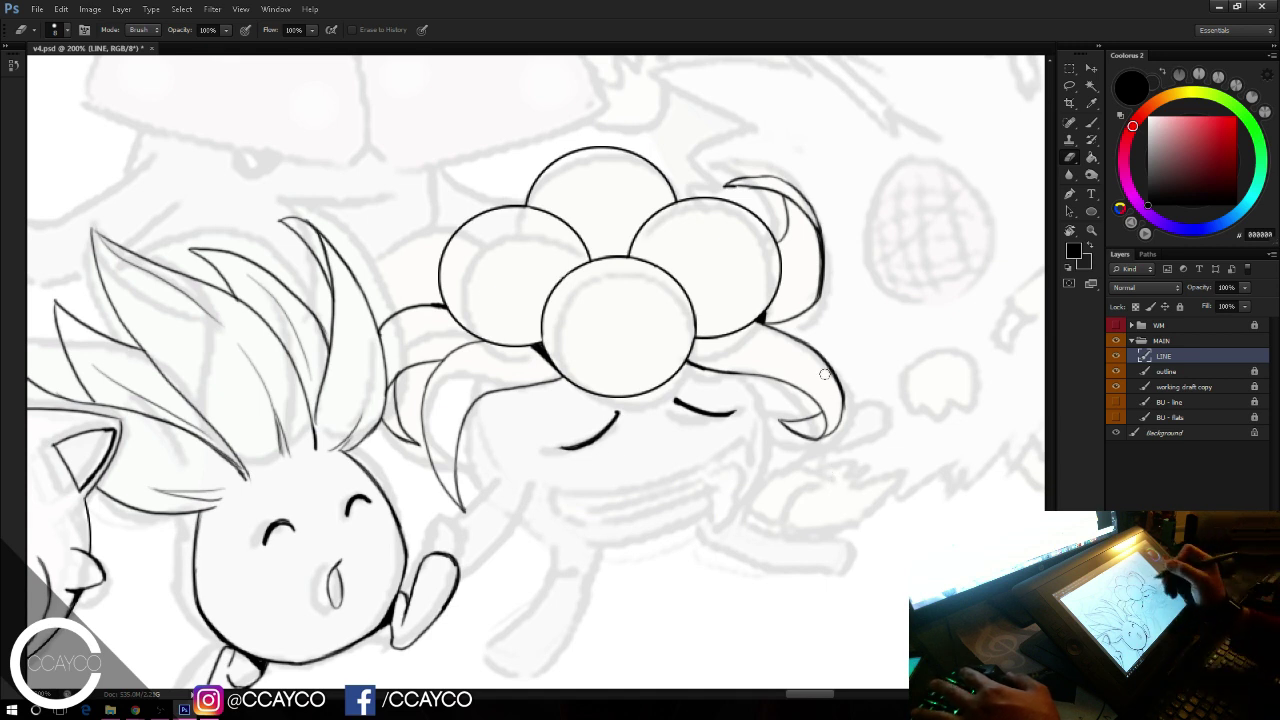
# Step: Ink the flower creature's slanted narrow mouth opening with drool dripping from its right end
pyautogui.press('b')
pyautogui.moveTo(590, 515); pyautogui.dragTo(738, 467)
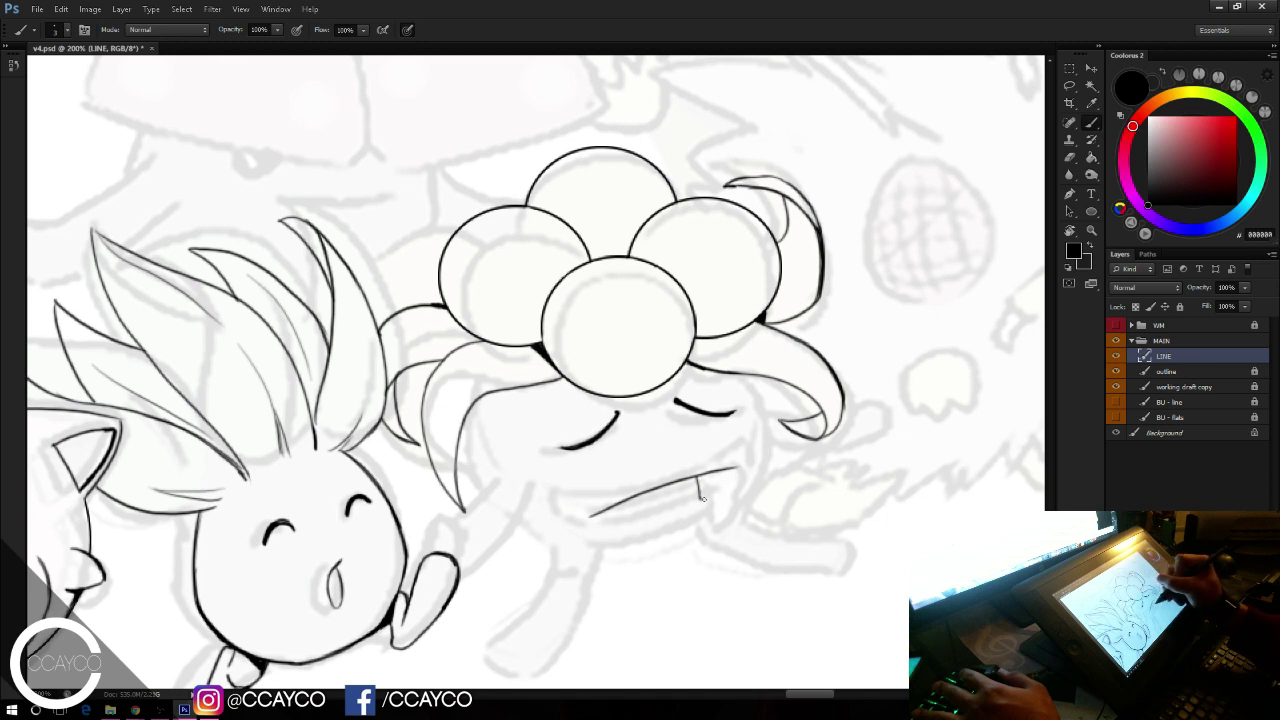
pyautogui.hotkey('ctrl', 'z')
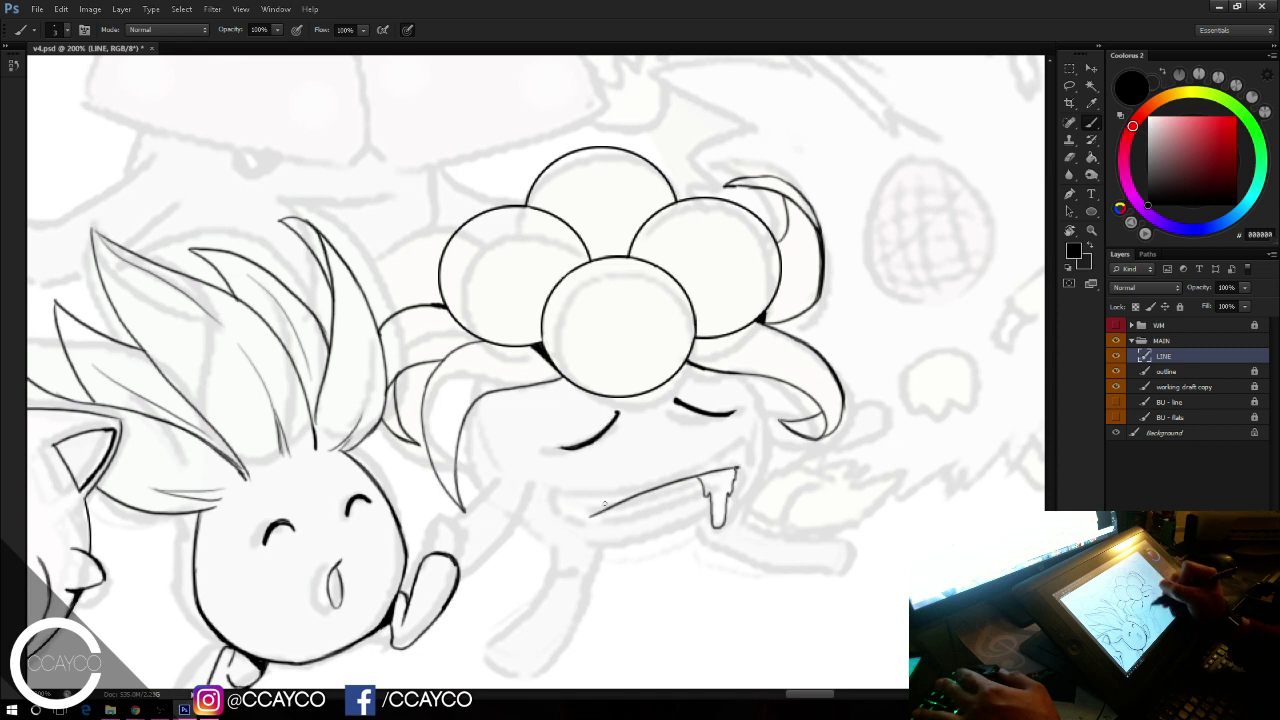
pyautogui.moveTo(597, 514); pyautogui.dragTo(672, 486)
pyautogui.hotkey('ctrl', 'z')
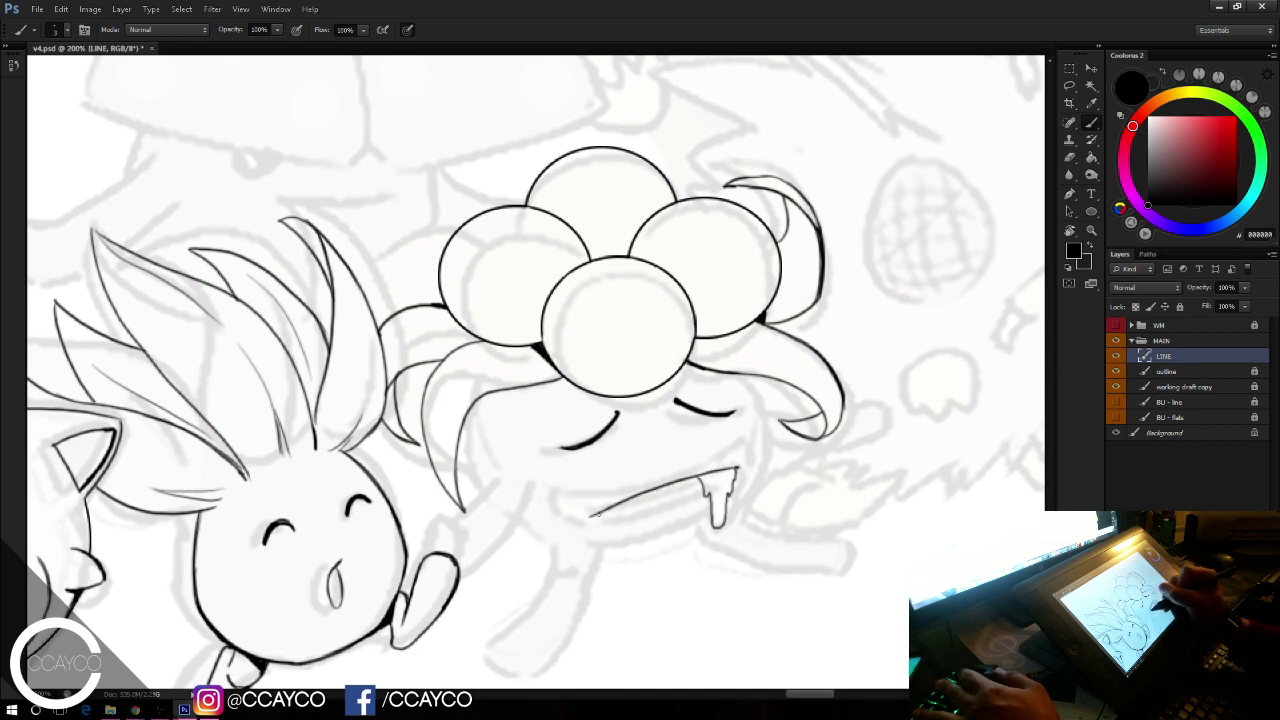
pyautogui.moveTo(592, 519); pyautogui.dragTo(664, 490)
pyautogui.hotkey('ctrl', 'z')
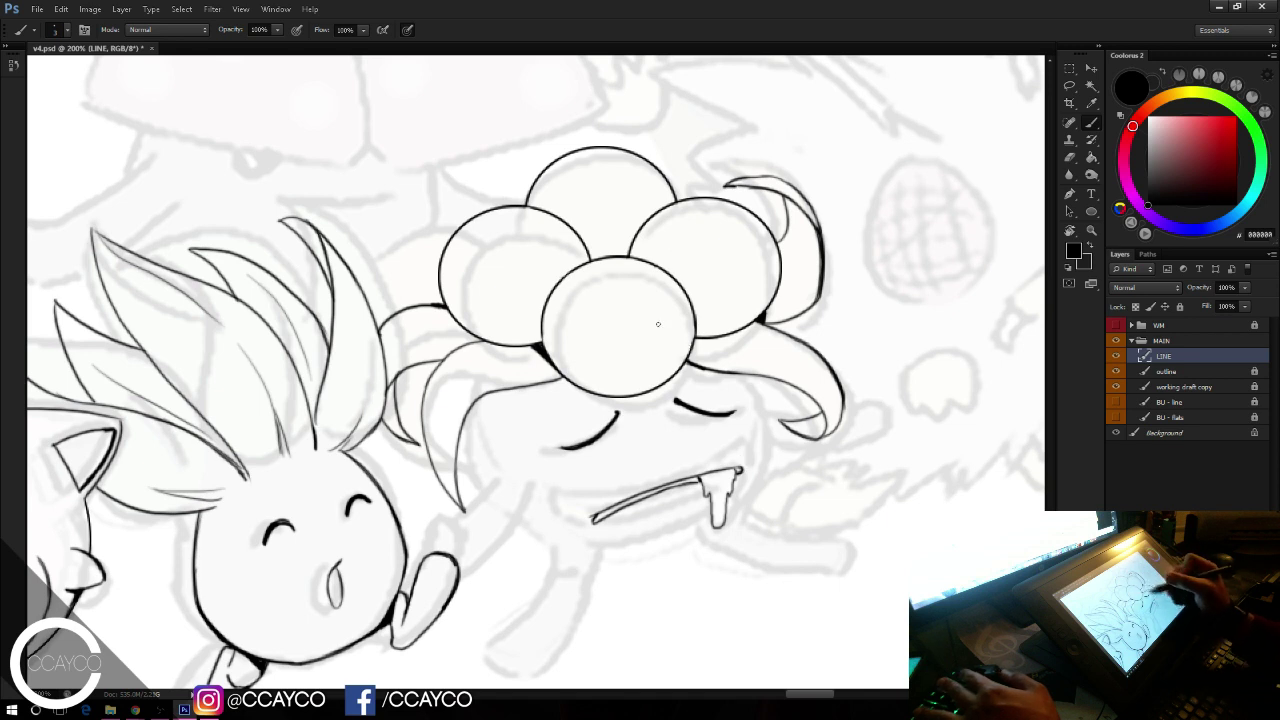
# Step: Ink the lip outline all around the flower creature's mouth, leaving the drool in front
pyautogui.press('e')
pyautogui.press('b')
pyautogui.moveTo(582, 514); pyautogui.dragTo(695, 462)
pyautogui.hotkey('ctrl', 'z')
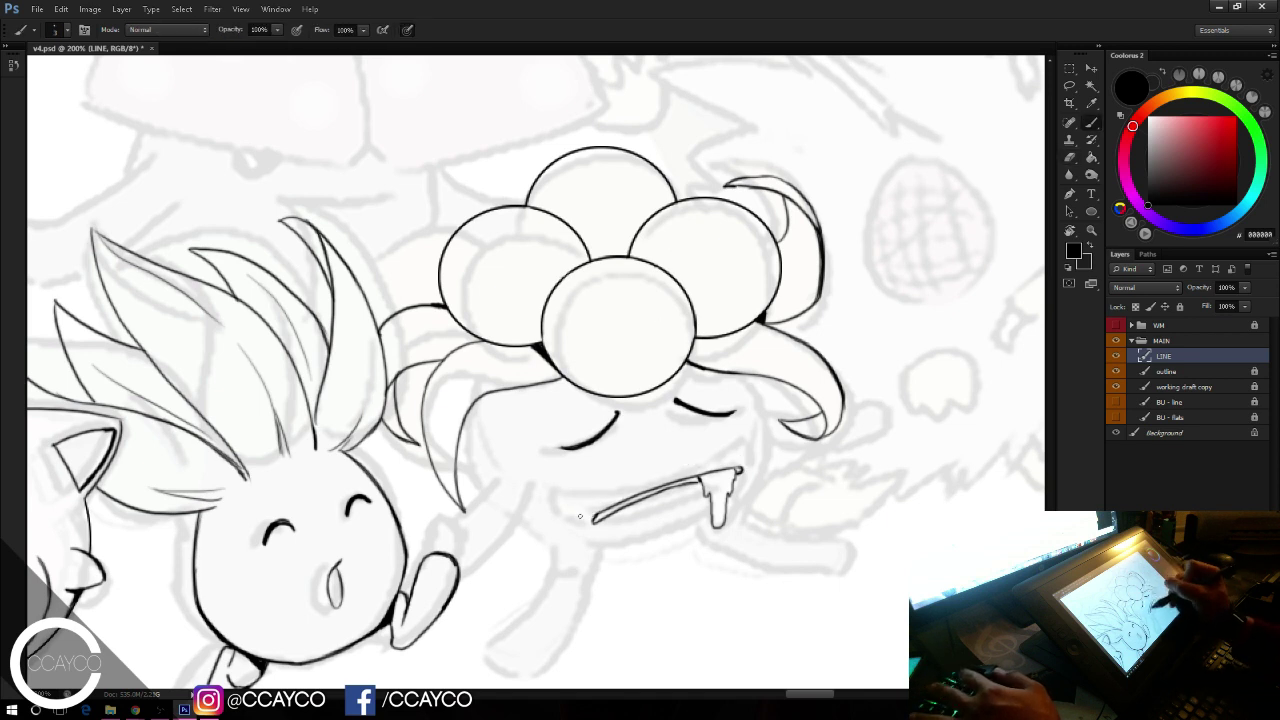
pyautogui.moveTo(582, 515); pyautogui.dragTo(753, 457)
pyautogui.hotkey('ctrl', 'z')
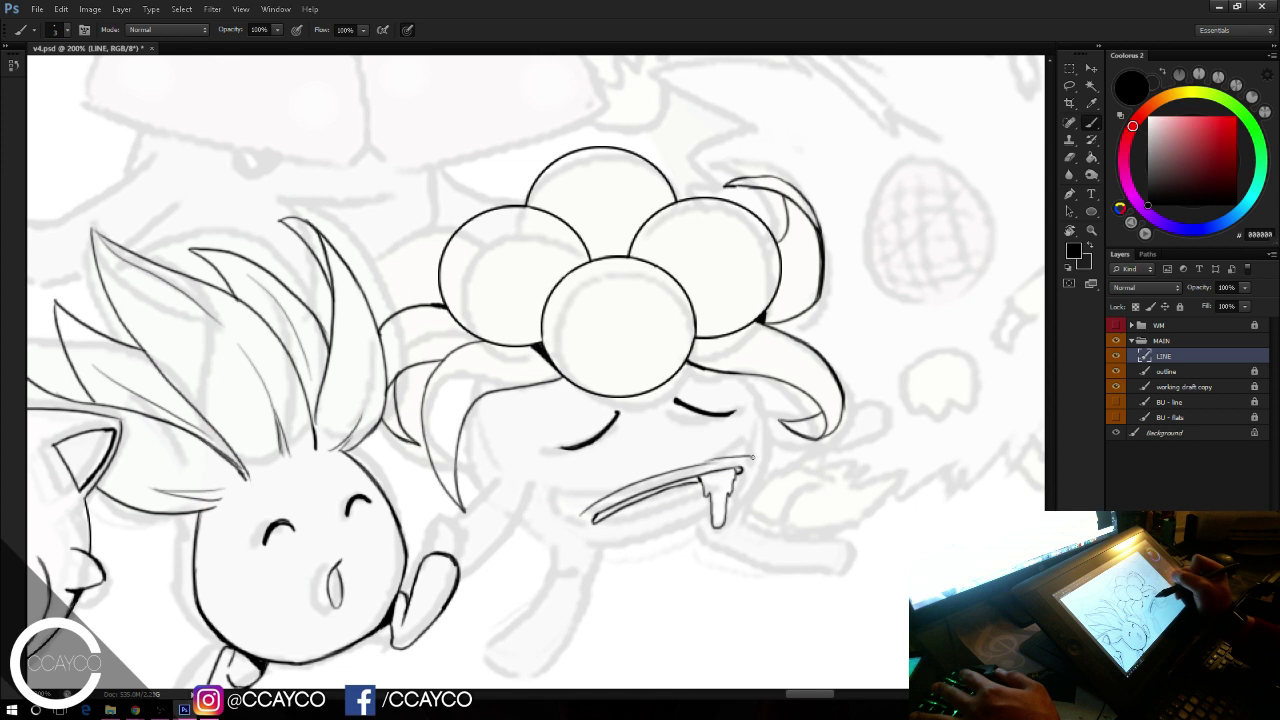
pyautogui.hotkey('ctrl', 'z')
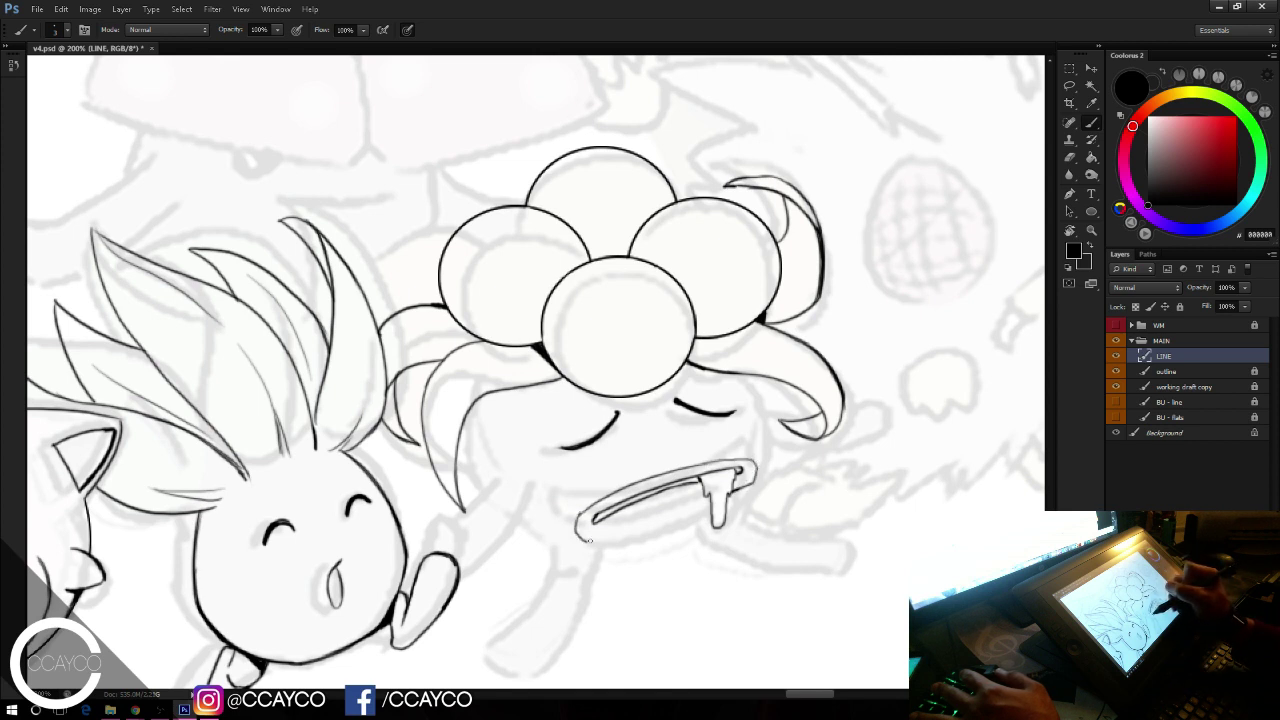
pyautogui.moveTo(590, 541); pyautogui.dragTo(695, 501)
pyautogui.hotkey('ctrl', 'z')
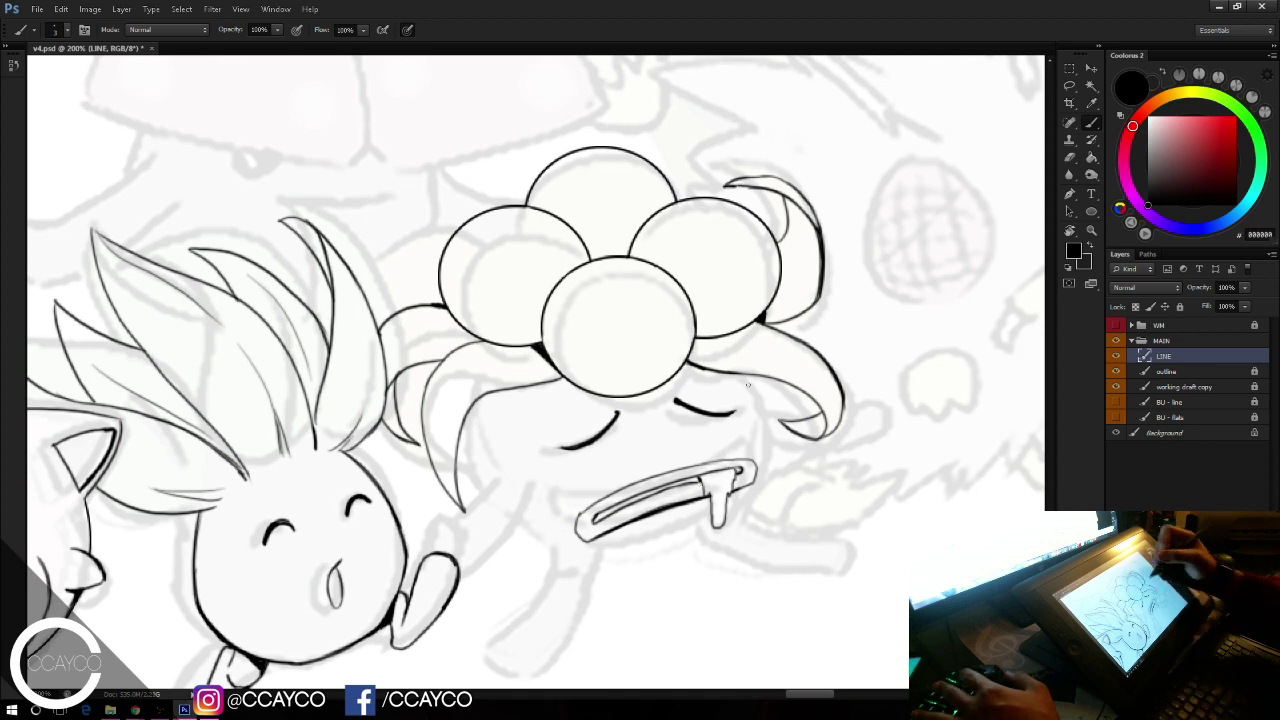
# Step: Ink the right side of the flower creature's face from the leaf's underside down toward the curled tip
pyautogui.moveTo(755, 377); pyautogui.dragTo(777, 428)
pyautogui.hotkey('ctrl', 'z')
pyautogui.moveTo(755, 376)
pyautogui.mouseDown()
pyautogui.moveTo(773, 430)
pyautogui.moveTo(771, 414)
pyautogui.mouseUp()
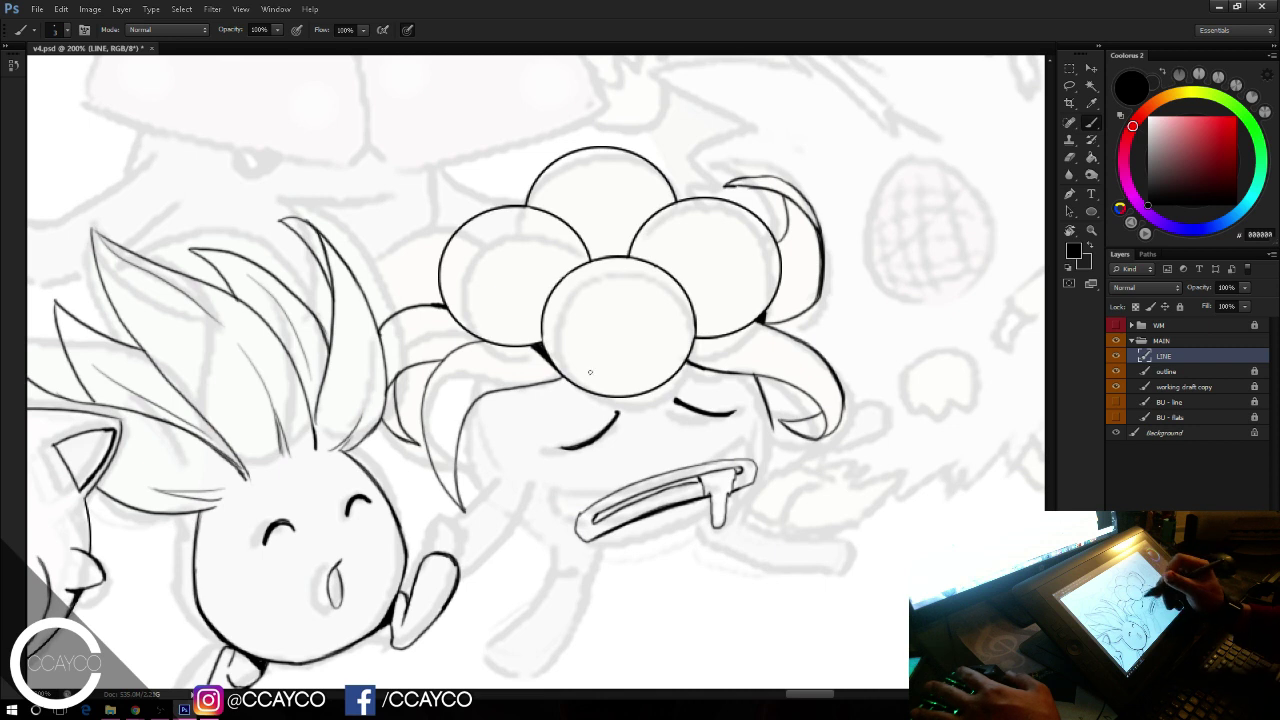
# Step: Ink the flower creature's left arm as two lines running from the body down to the neighbouring creature's raised hand
pyautogui.moveTo(506, 477)
pyautogui.mouseDown()
pyautogui.moveTo(431, 553)
pyautogui.moveTo(527, 505)
pyautogui.moveTo(537, 477)
pyautogui.mouseUp()
pyautogui.hotkey('ctrl', 'z')
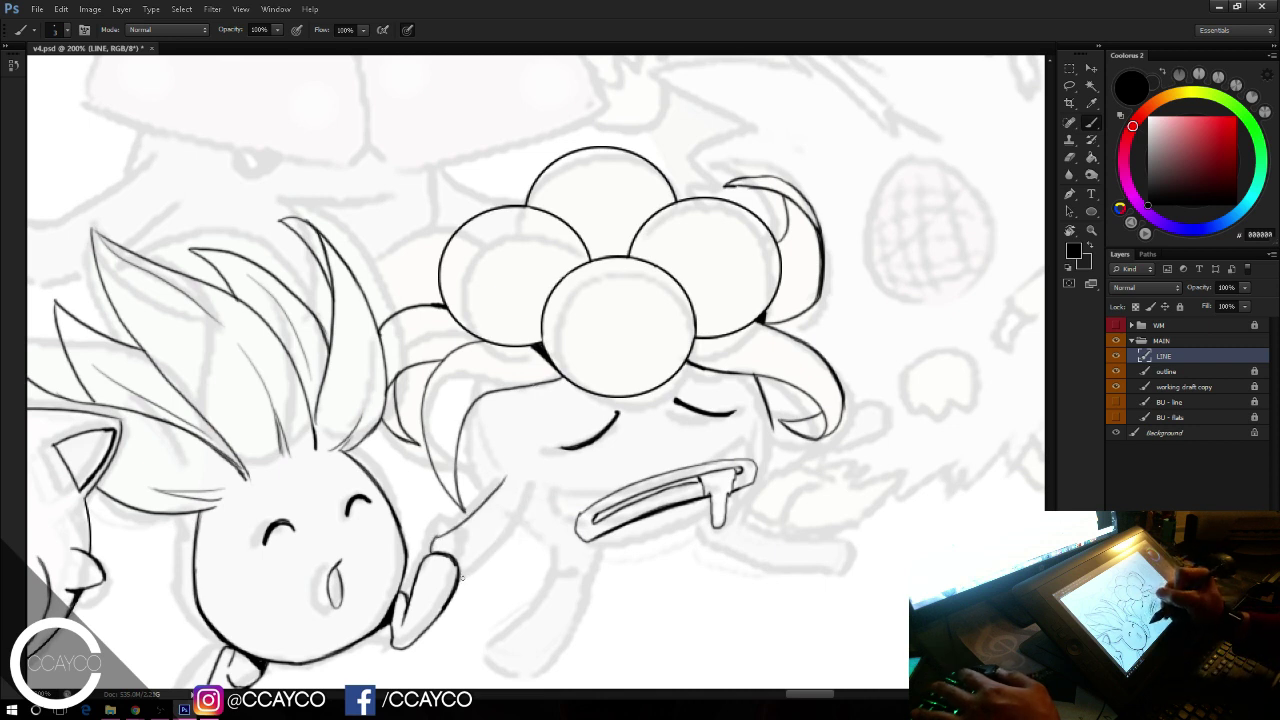
pyautogui.moveTo(459, 580); pyautogui.dragTo(531, 491)
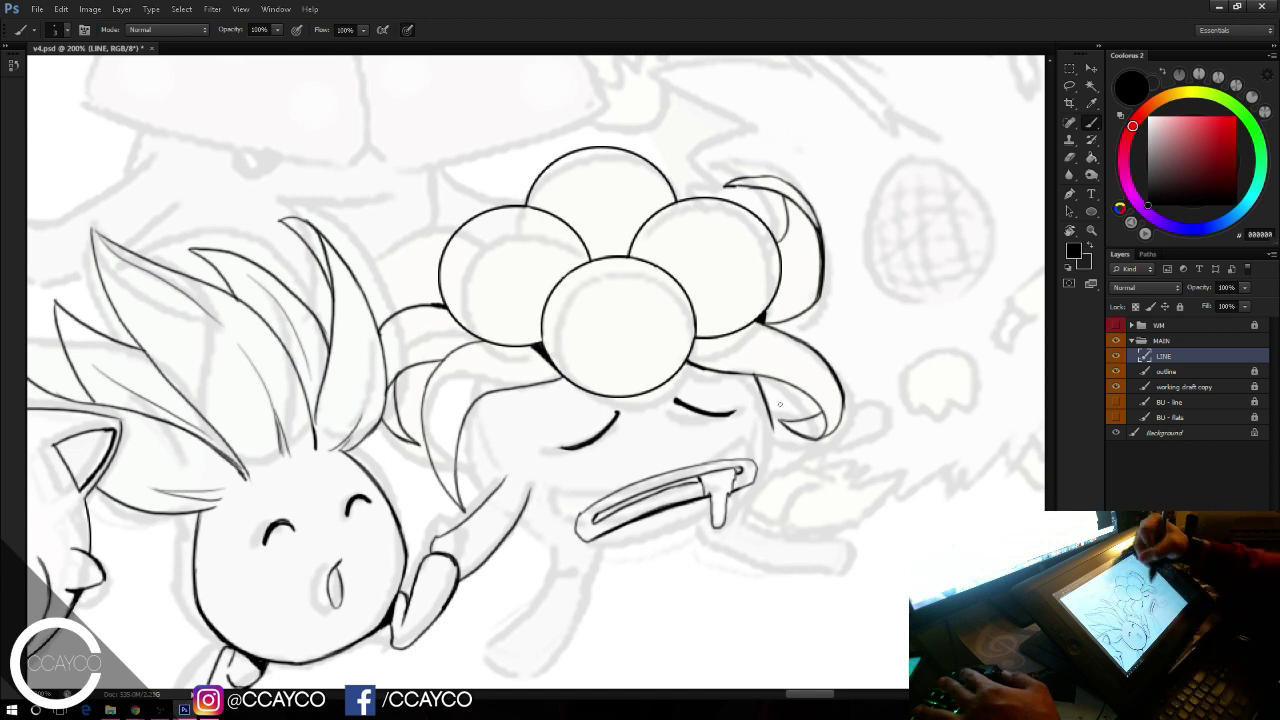
# Step: Ink the flower creature's right arm with its rounded hand extending behind the right leaf's curled tip
pyautogui.moveTo(770, 404); pyautogui.dragTo(816, 409)
pyautogui.hotkey('ctrl', 'z')
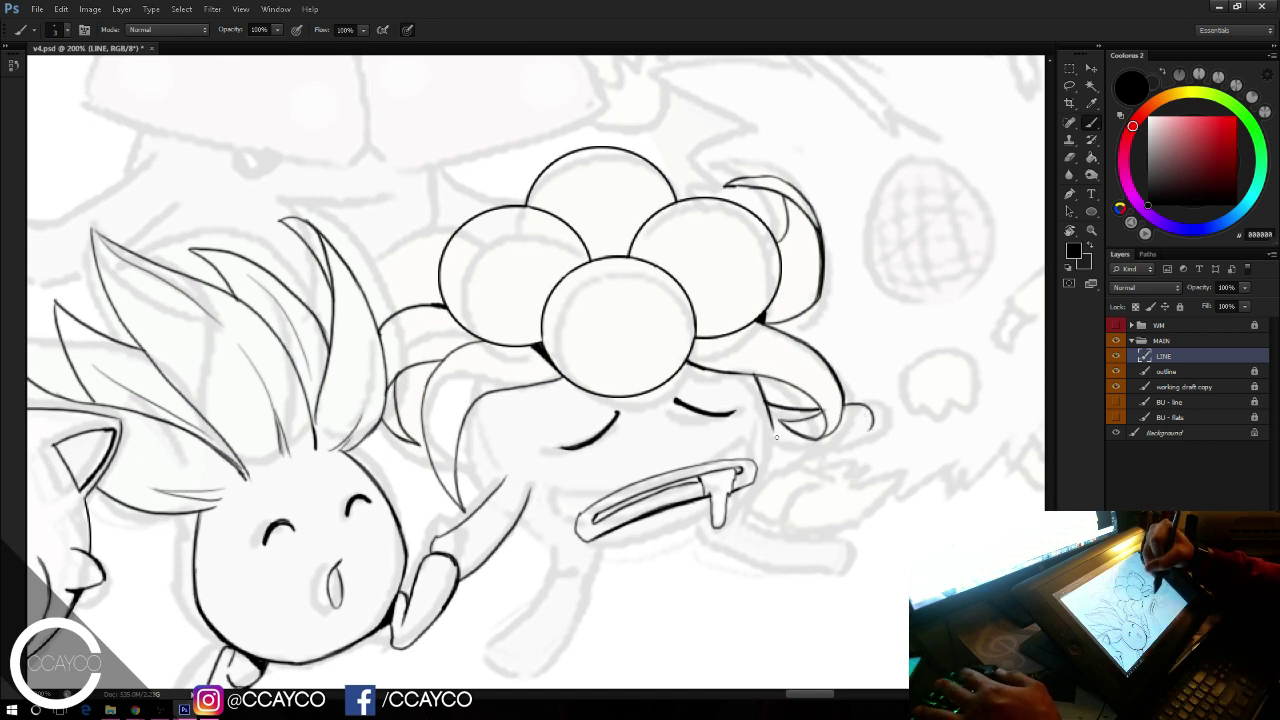
pyautogui.moveTo(776, 436); pyautogui.dragTo(871, 428)
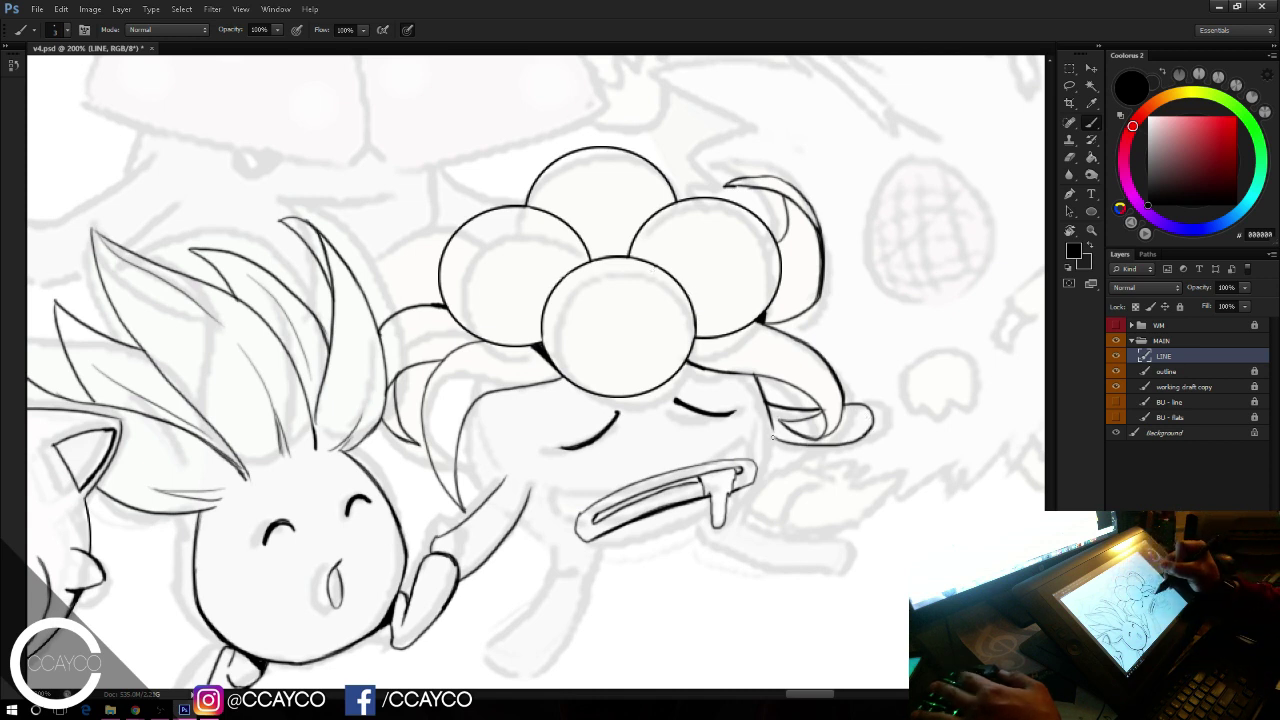
# Step: Ink the right side of the flower creature's body curving from under the right arm down past the drool
pyautogui.moveTo(773, 438); pyautogui.dragTo(746, 514)
pyautogui.hotkey('ctrl', 'z')
pyautogui.hotkey('ctrl', 'z')
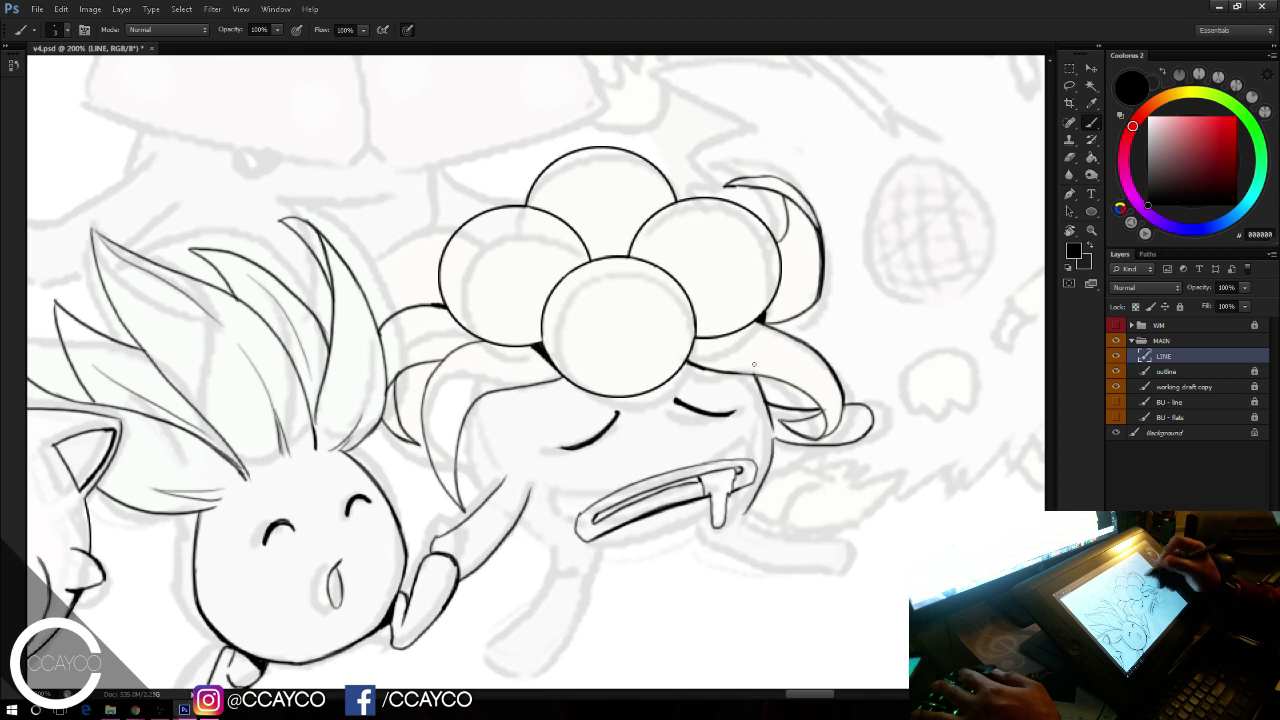
pyautogui.moveTo(774, 438)
pyautogui.mouseDown()
pyautogui.moveTo(774, 476)
pyautogui.moveTo(740, 531)
pyautogui.mouseUp()
pyautogui.hotkey('ctrl', 'alt', 'z')
pyautogui.hotkey('ctrl', 'alt', 'z')
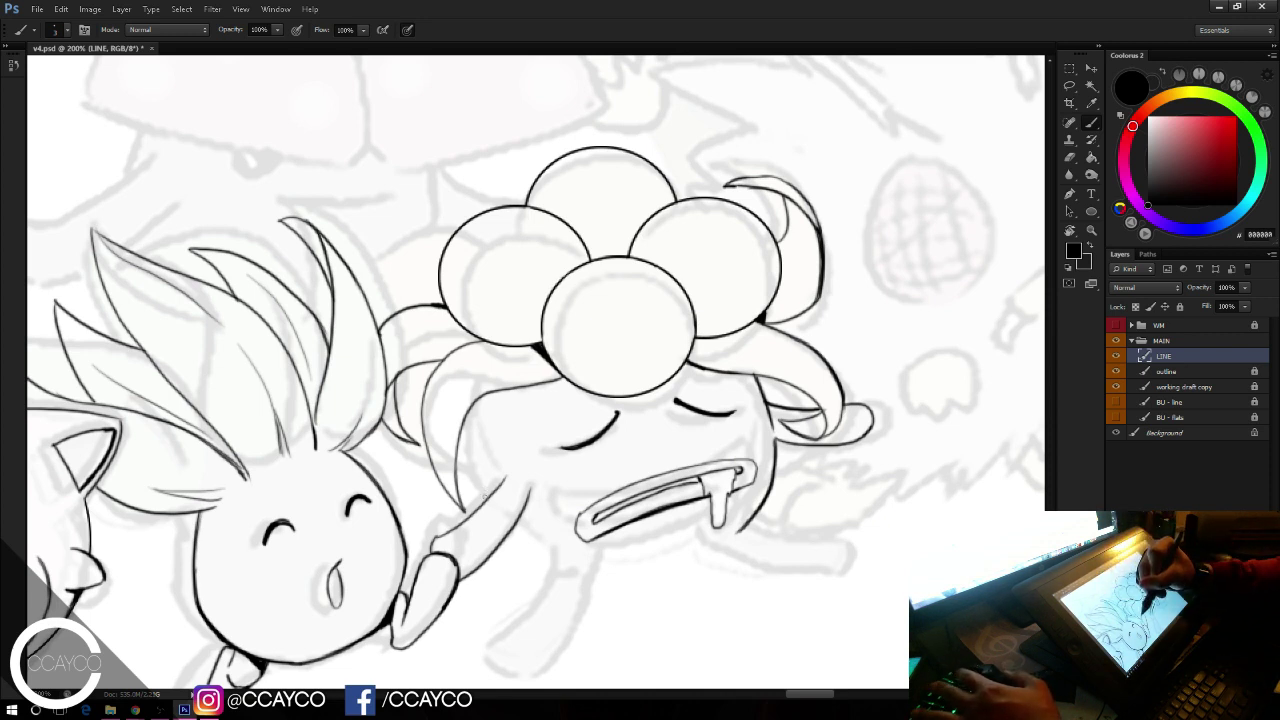
# Step: Ink the left side of the flower creature's face as a thick curve from the leaf's underside down to the left arm
pyautogui.moveTo(486, 501); pyautogui.dragTo(486, 398)
pyautogui.hotkey('ctrl', 'z')
pyautogui.moveTo(487, 503); pyautogui.dragTo(495, 398)
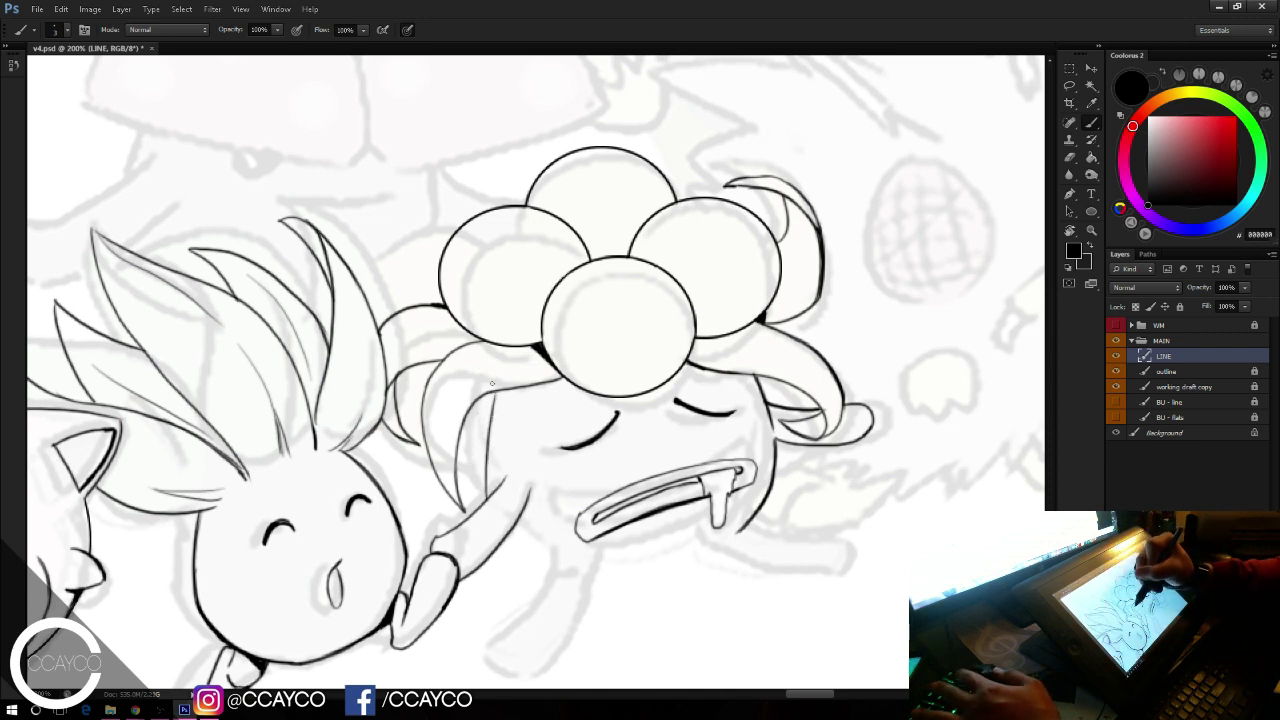
pyautogui.hotkey('ctrl', 'z')
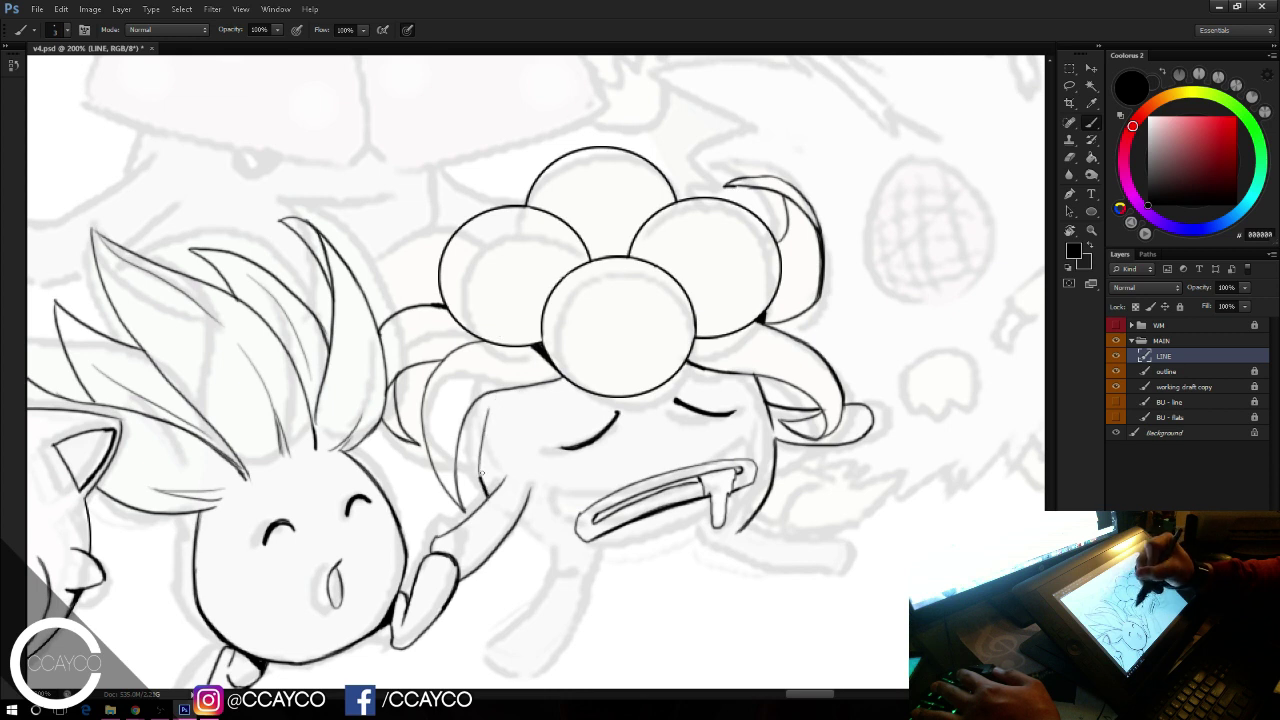
pyautogui.moveTo(482, 473)
pyautogui.mouseDown()
pyautogui.moveTo(490, 390)
pyautogui.moveTo(483, 453)
pyautogui.mouseUp()
pyautogui.hotkey('ctrl', 'z')
pyautogui.moveTo(490, 392); pyautogui.dragTo(483, 460)
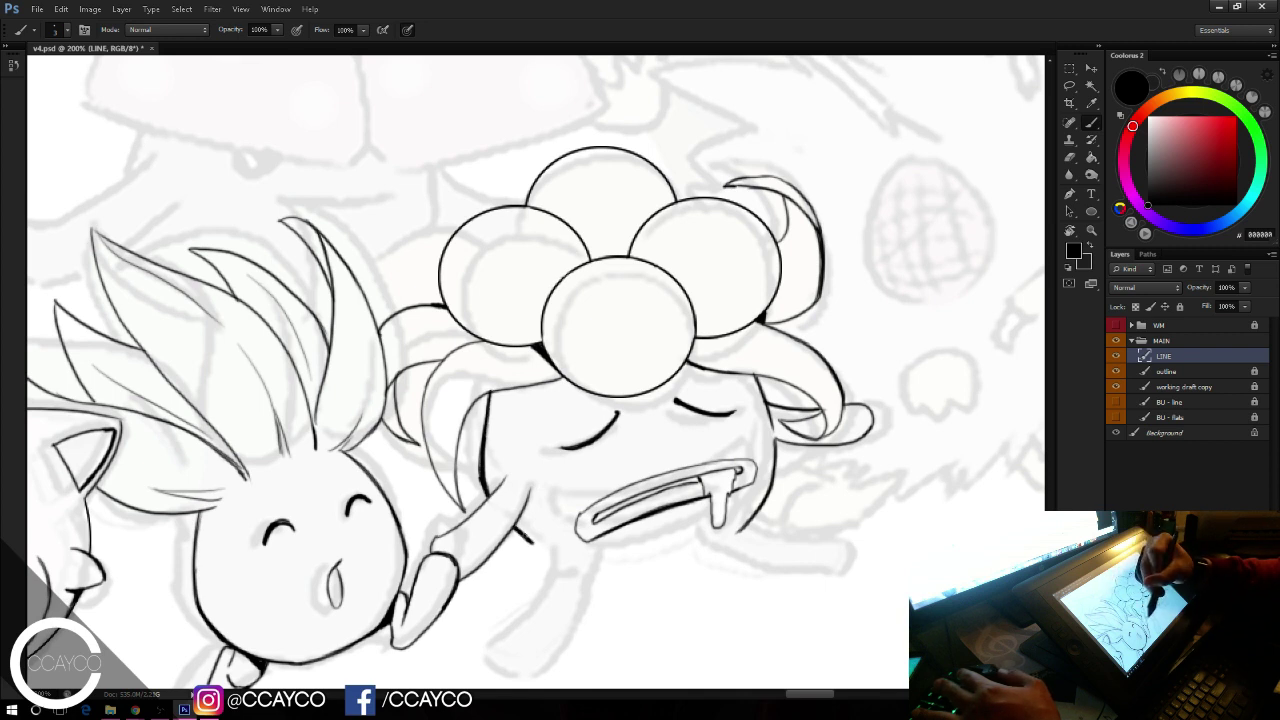
# Step: Ink the curved underside of the flower creature's body from below the left arm to beneath the mouth
pyautogui.moveTo(532, 543)
pyautogui.mouseDown()
pyautogui.moveTo(571, 564)
pyautogui.moveTo(660, 567)
pyautogui.mouseUp()
pyautogui.press('e')
pyautogui.press('b')
pyautogui.moveTo(572, 565); pyautogui.dragTo(694, 555)
pyautogui.hotkey('ctrl', 'z')
pyautogui.press('e')
pyautogui.moveTo(556, 567)
pyautogui.mouseDown()
pyautogui.moveTo(604, 575)
pyautogui.moveTo(584, 576)
pyautogui.mouseUp()
pyautogui.hotkey('ctrl', 'z')
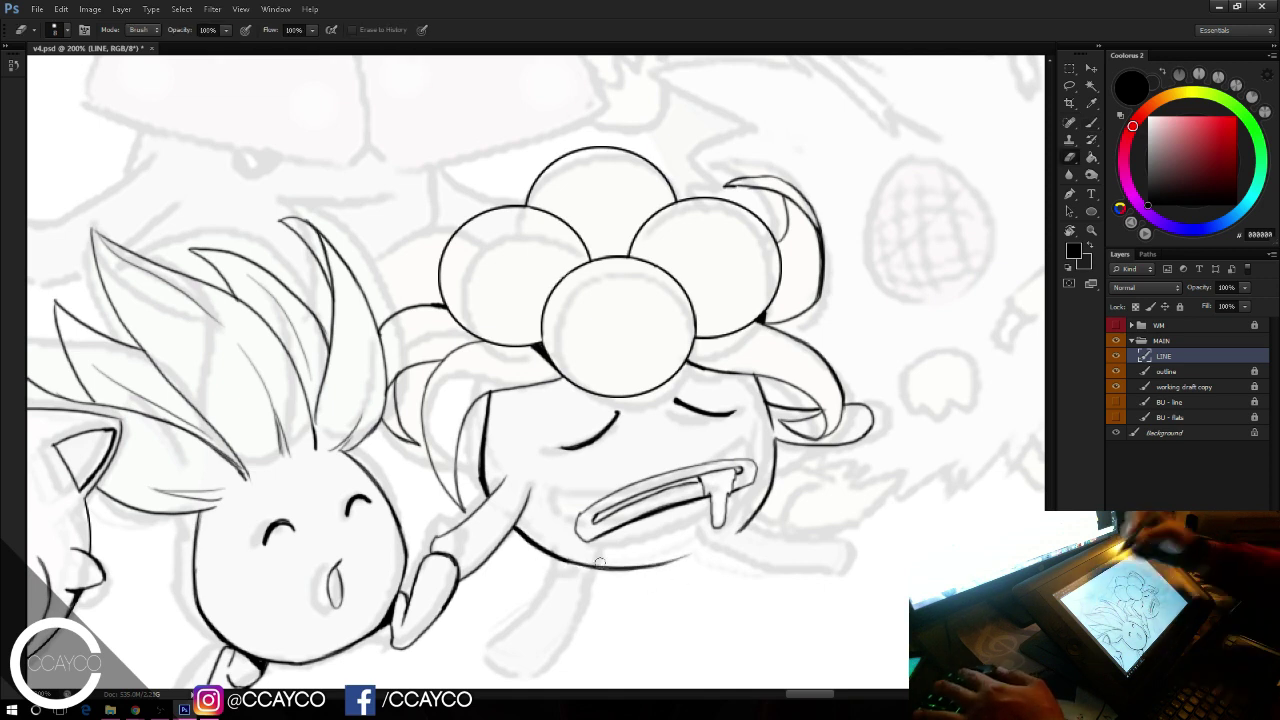
# Step: Complete the body's underside by joining its curve to the right side line below the drool
pyautogui.press('b')
pyautogui.moveTo(690, 556); pyautogui.dragTo(748, 521)
pyautogui.hotkey('ctrl', 'z')
pyautogui.hotkey('ctrl', 'z')
pyautogui.moveTo(664, 563)
pyautogui.mouseDown()
pyautogui.moveTo(712, 544)
pyautogui.moveTo(698, 551)
pyautogui.mouseUp()
pyautogui.hotkey('ctrl', 'z')
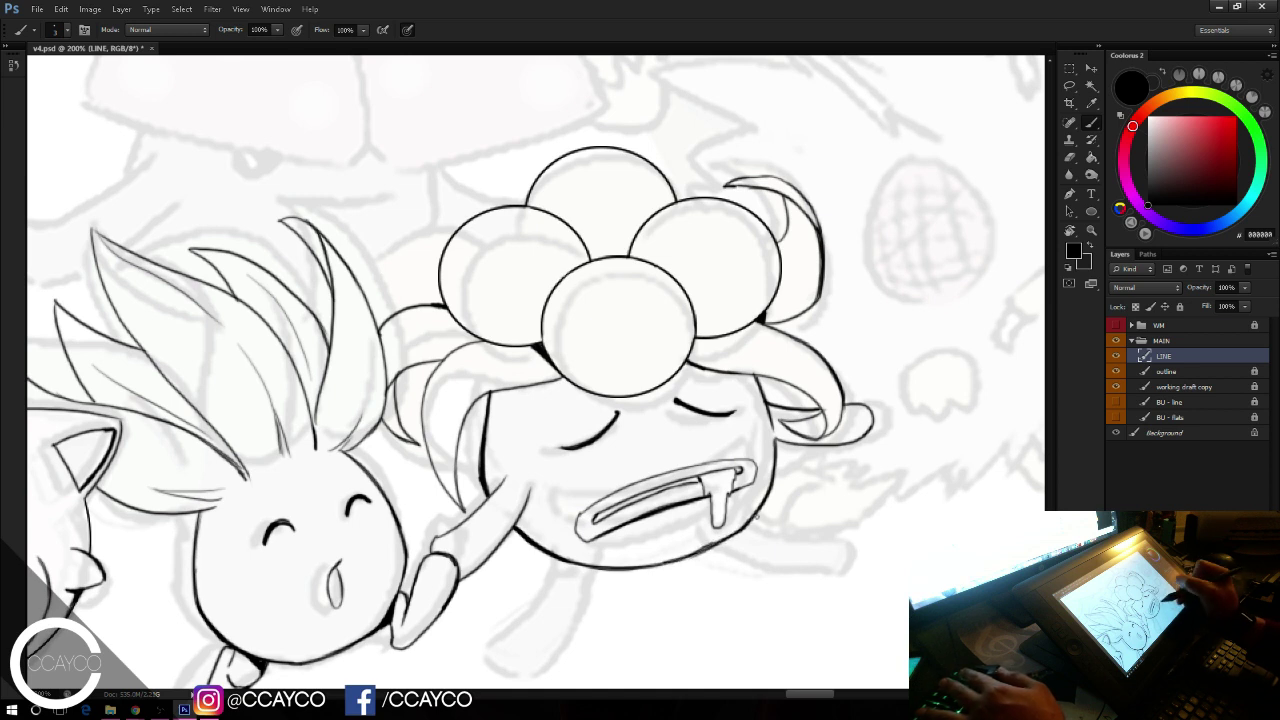
pyautogui.press('e')
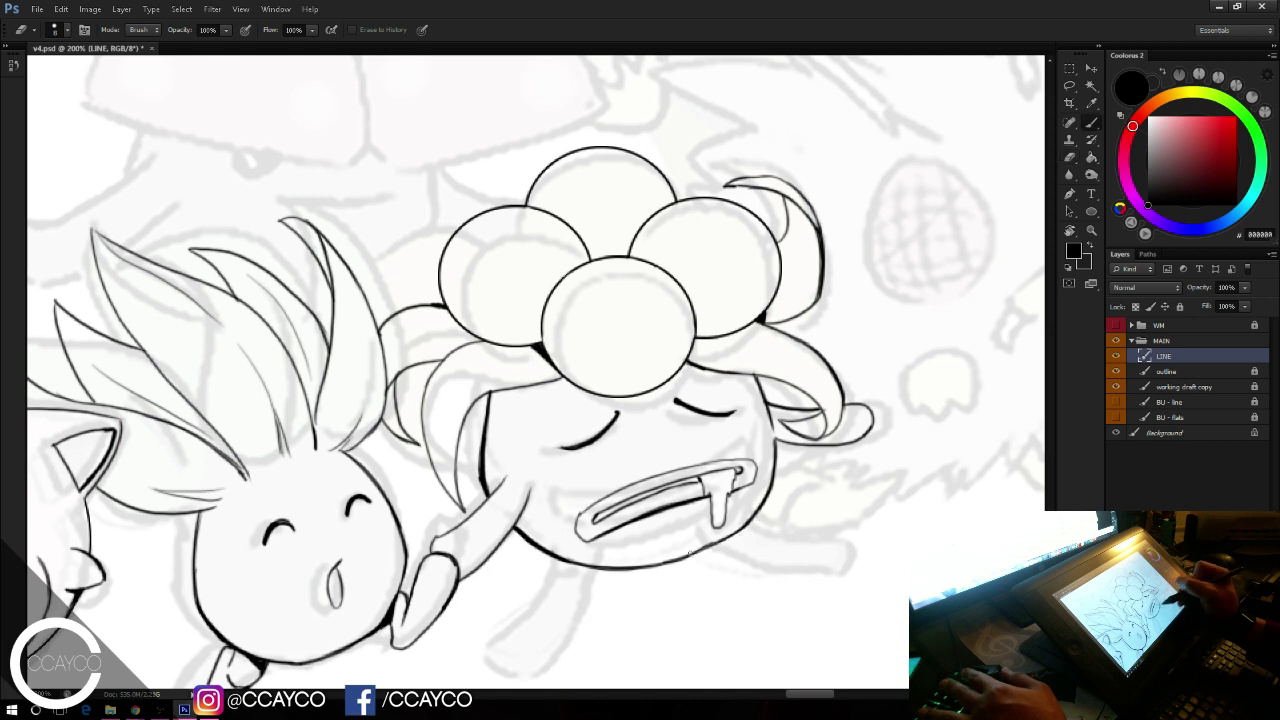
pyautogui.press('b')
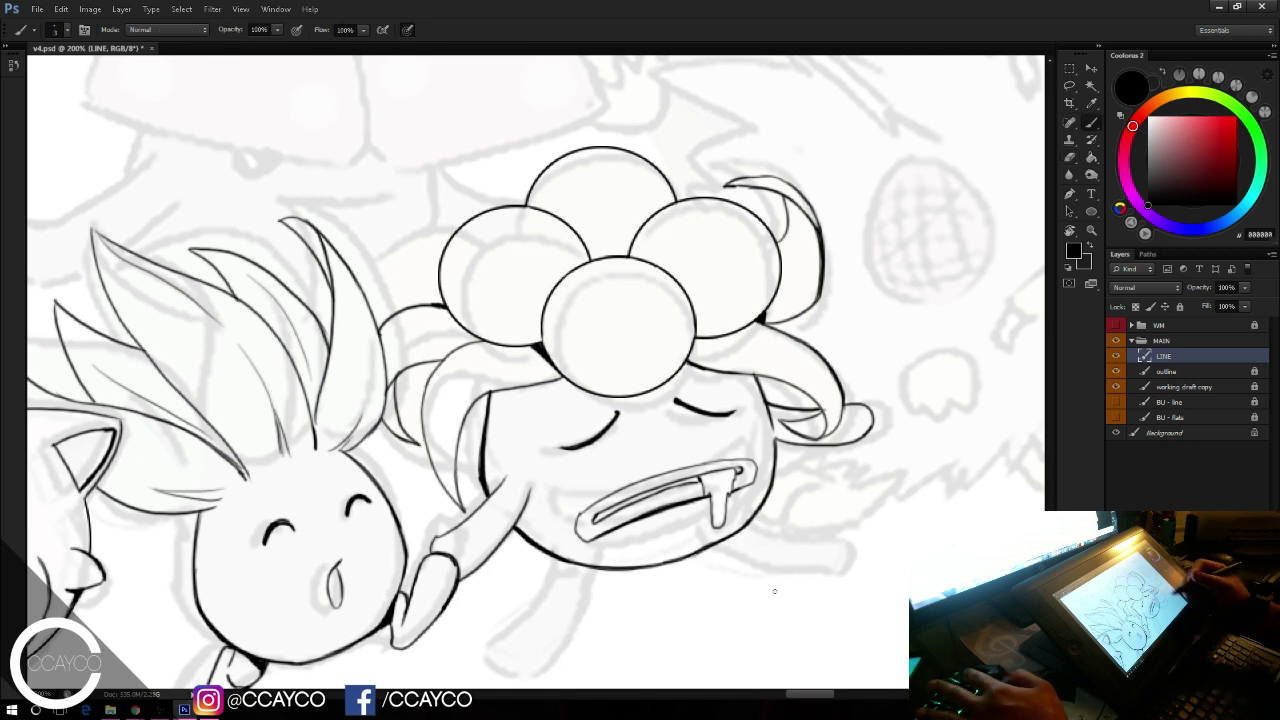
pyautogui.hotkey('ctrl', 'z')
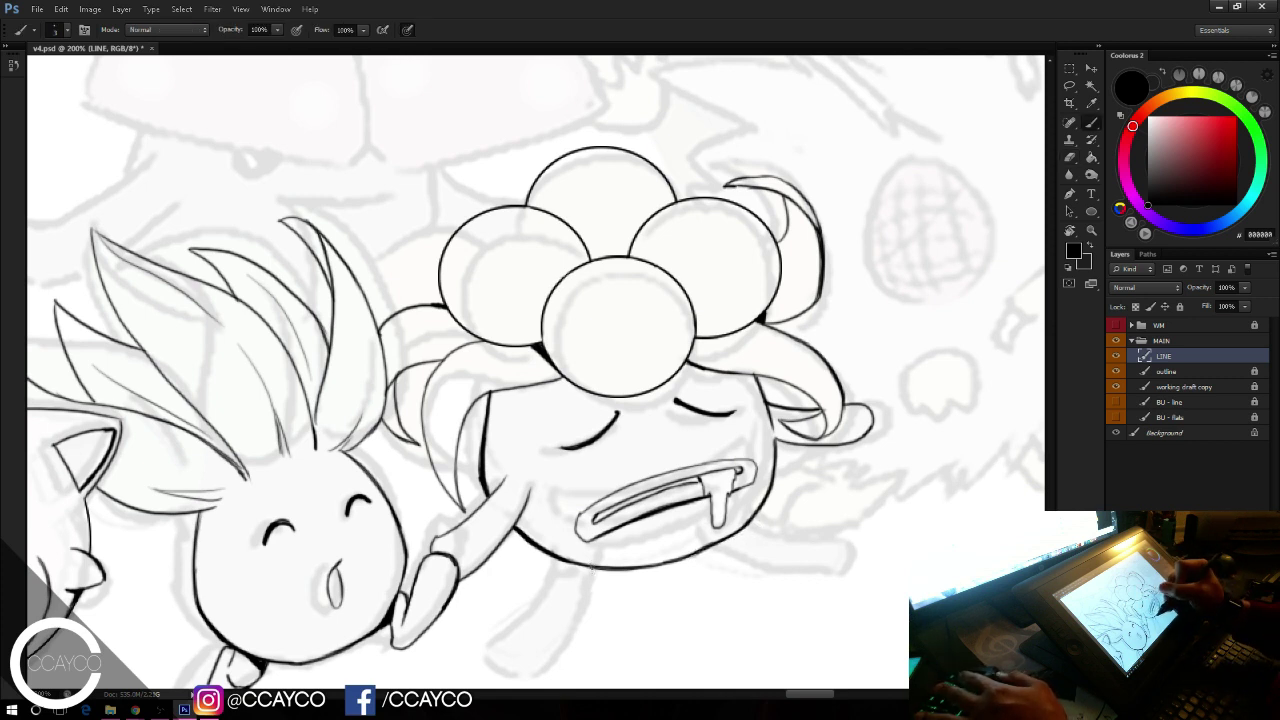
# Step: Ink the upper lines of the flower creature's two legs below the body and erase the stray blot on the left leg
pyautogui.moveTo(557, 561); pyautogui.dragTo(572, 600)
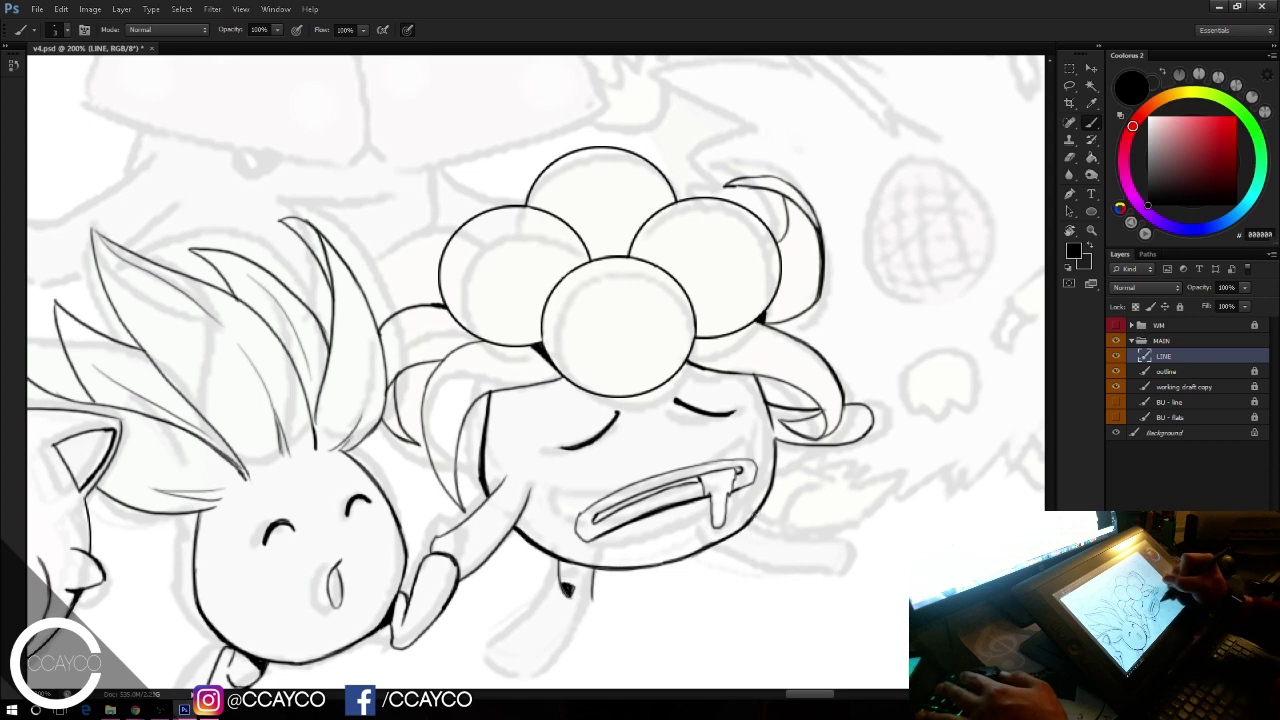
pyautogui.hotkey('ctrl', 'z')
pyautogui.moveTo(756, 513)
pyautogui.mouseDown()
pyautogui.moveTo(755, 550)
pyautogui.moveTo(728, 561)
pyautogui.mouseUp()
pyautogui.press('e')
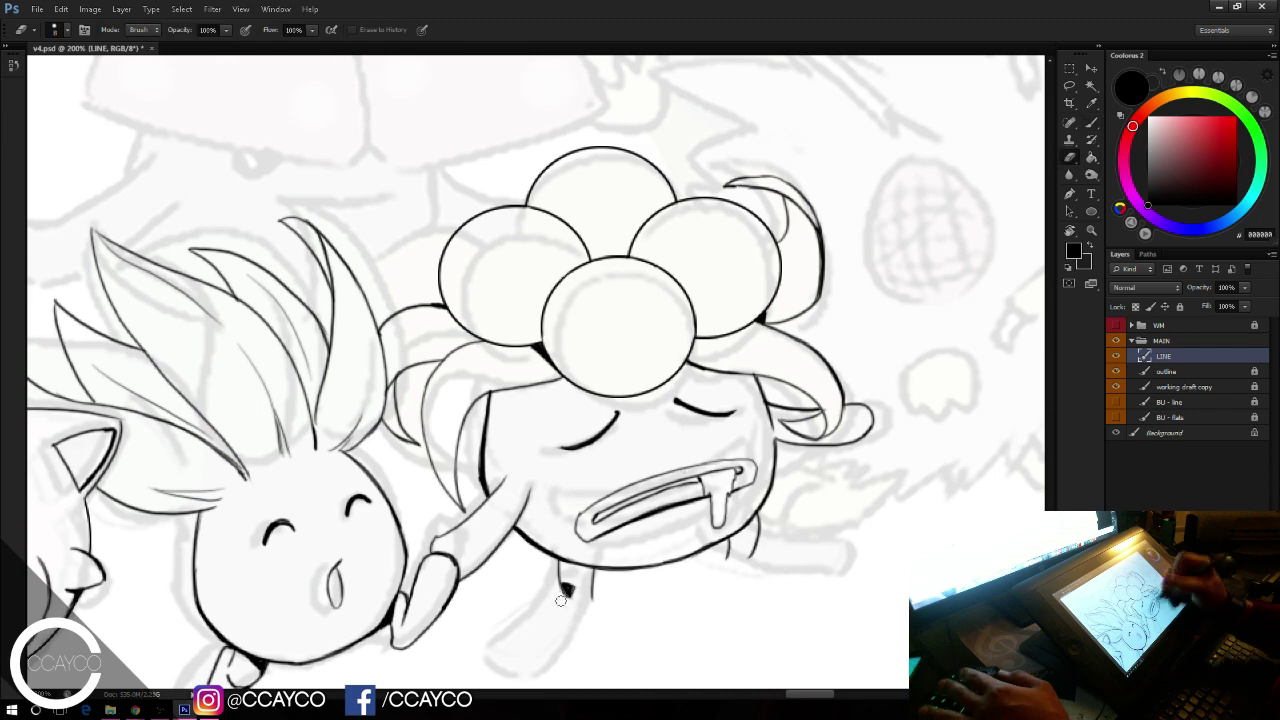
pyautogui.moveTo(569, 583); pyautogui.dragTo(571, 592)
# Step: Ink the flower creature's left lower leg and rounded foot slanting down to the left
pyautogui.moveTo(823, 446); pyautogui.dragTo(826, 408)
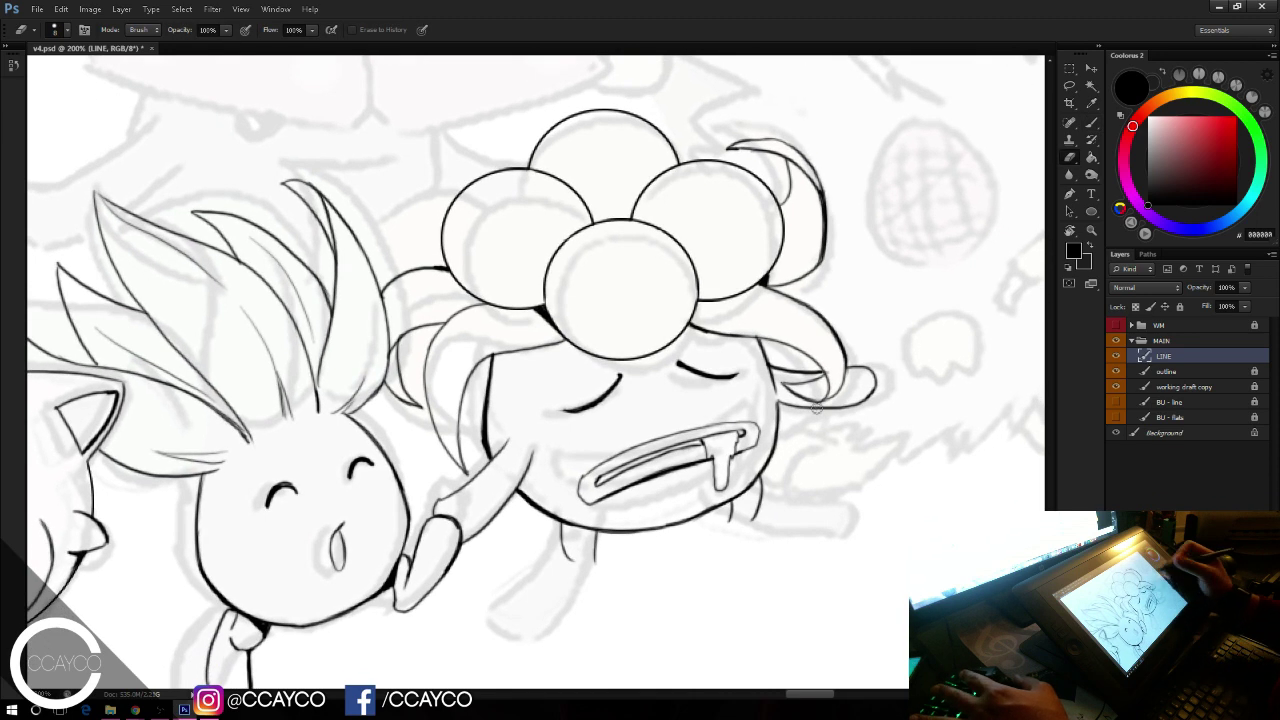
pyautogui.press('b')
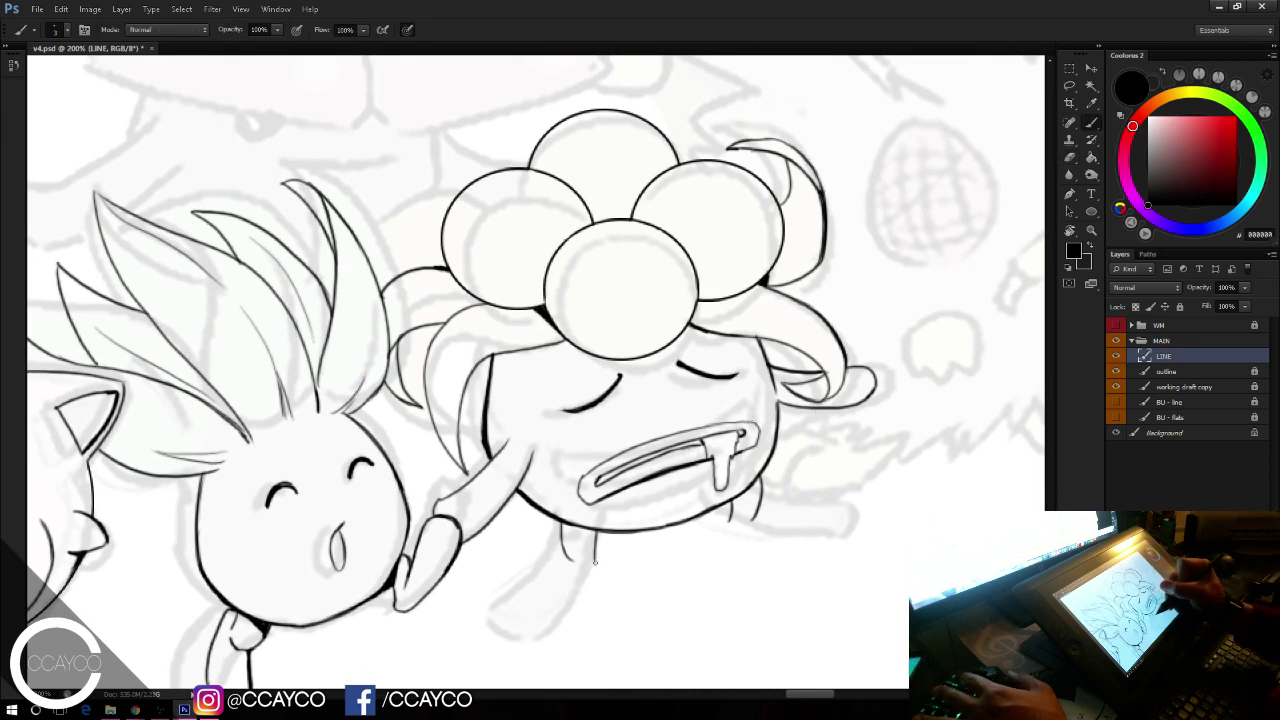
pyautogui.moveTo(576, 568); pyautogui.dragTo(508, 621)
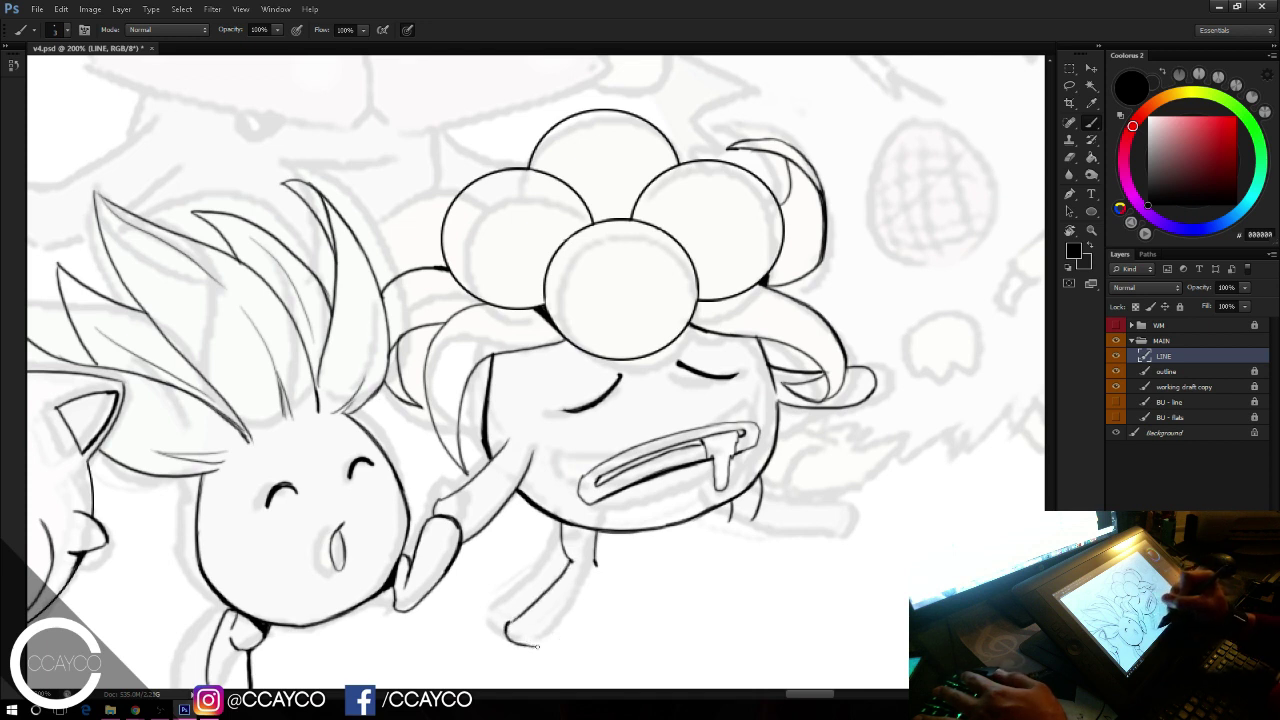
pyautogui.moveTo(537, 647)
pyautogui.mouseDown()
pyautogui.moveTo(572, 620)
pyautogui.moveTo(596, 566)
pyautogui.mouseUp()
pyautogui.moveTo(572, 614); pyautogui.dragTo(596, 570)
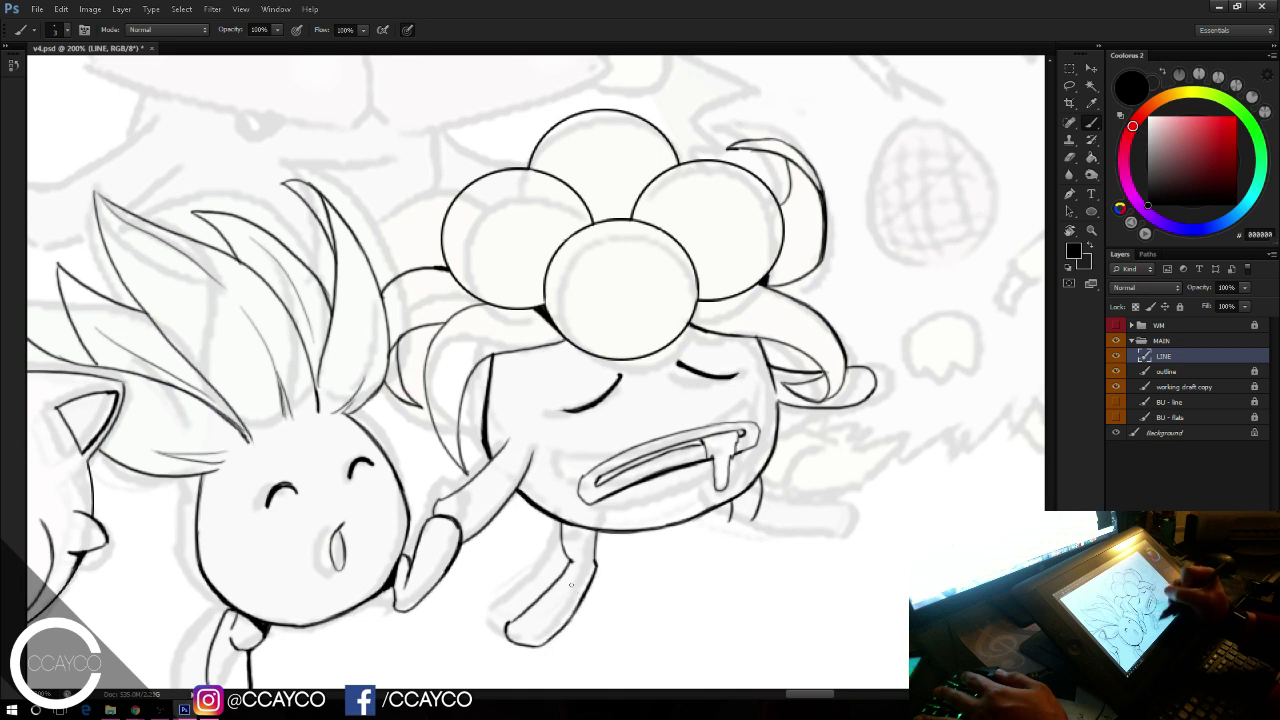
pyautogui.moveTo(510, 621); pyautogui.dragTo(527, 609)
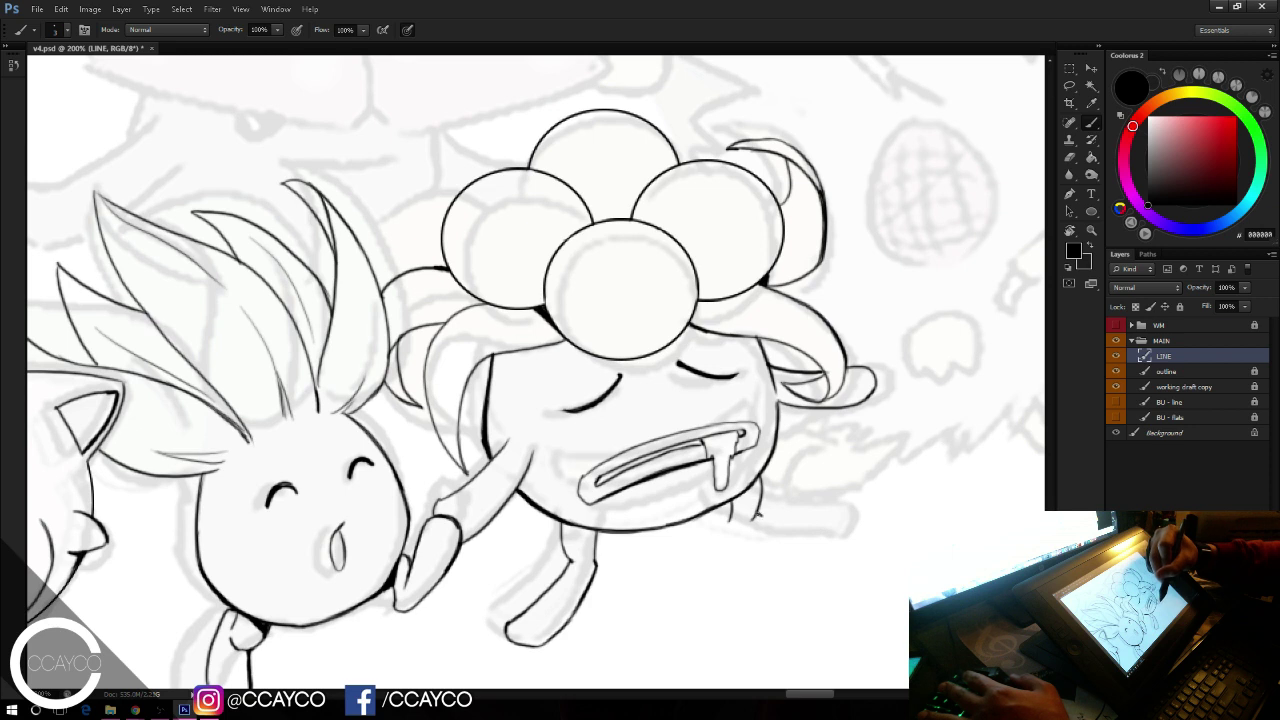
# Step: Ink the flower creature's right foot stretching out sideways and thicken the leg line where it meets the body
pyautogui.moveTo(755, 516); pyautogui.dragTo(838, 520)
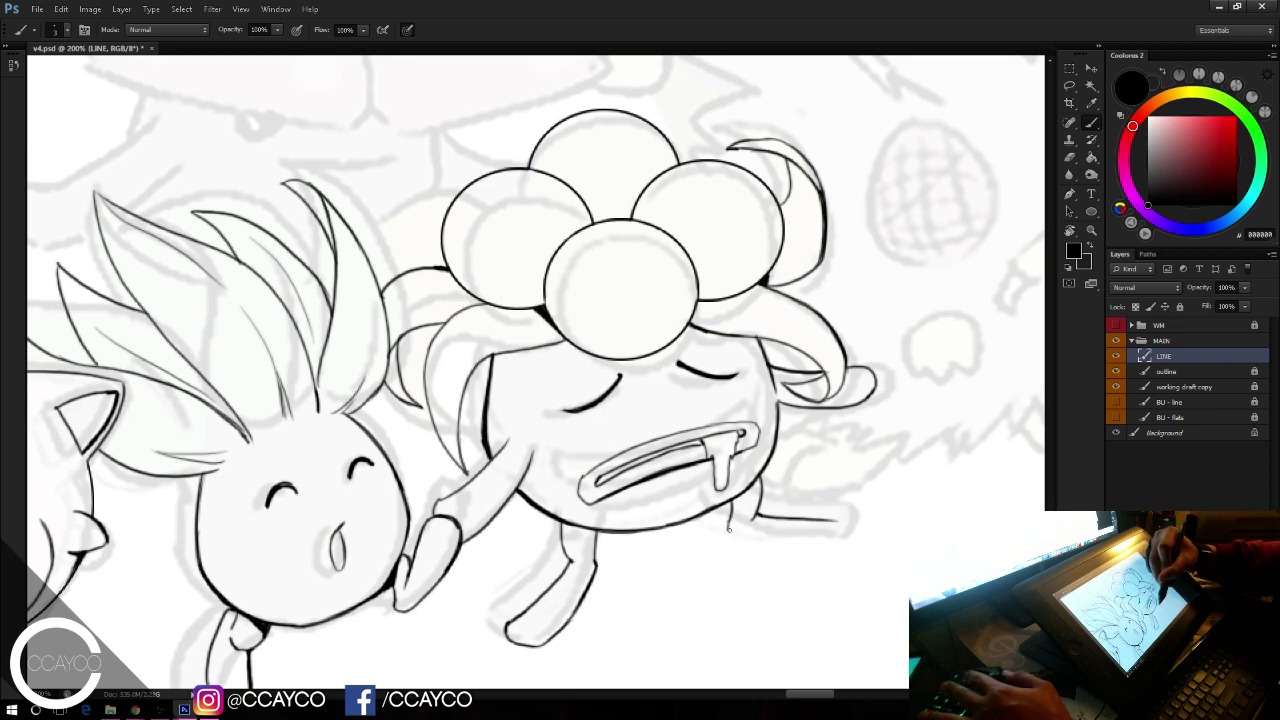
pyautogui.moveTo(730, 537); pyautogui.dragTo(840, 547)
pyautogui.moveTo(742, 542); pyautogui.dragTo(840, 548)
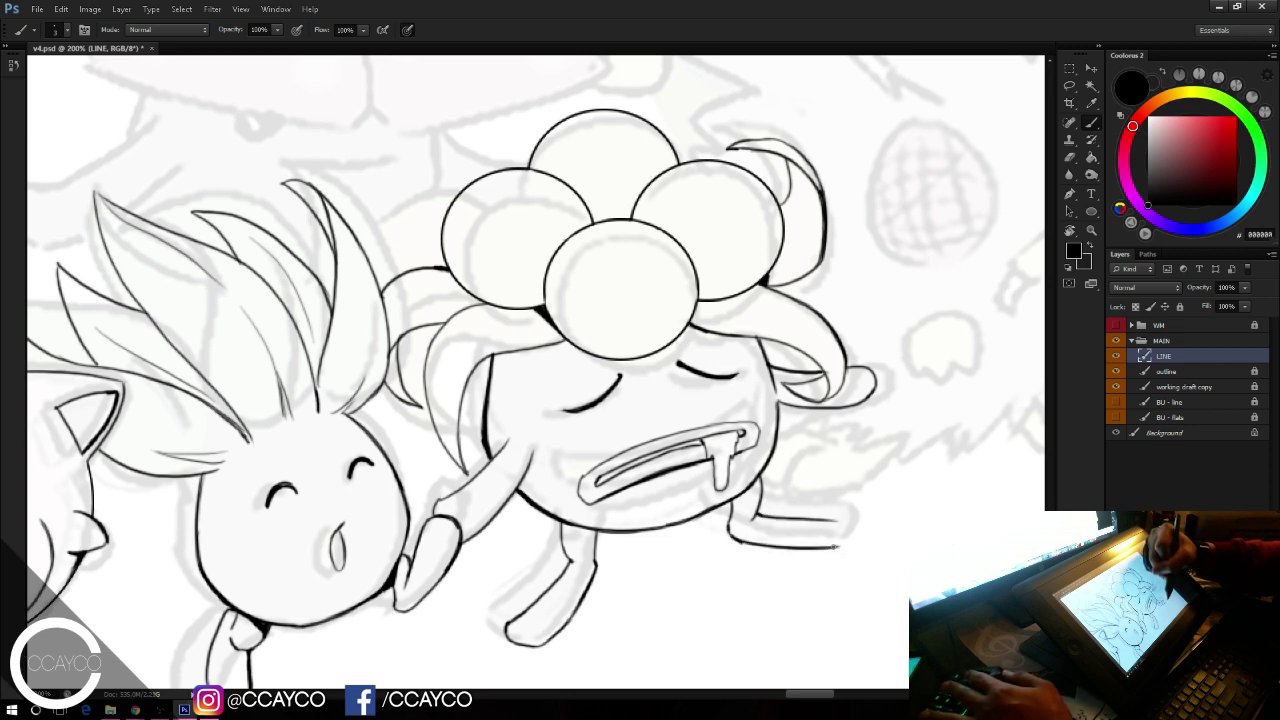
pyautogui.moveTo(746, 543)
pyautogui.mouseDown()
pyautogui.moveTo(844, 547)
pyautogui.moveTo(836, 522)
pyautogui.mouseUp()
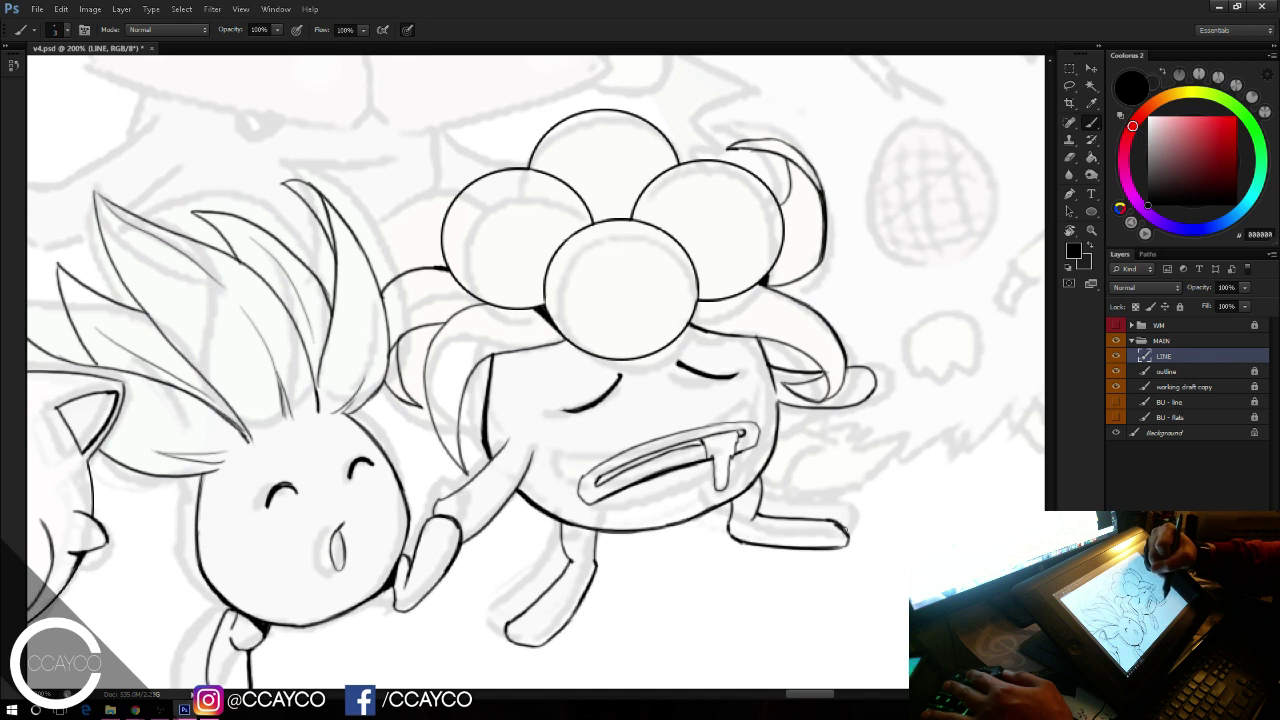
pyautogui.press('e')
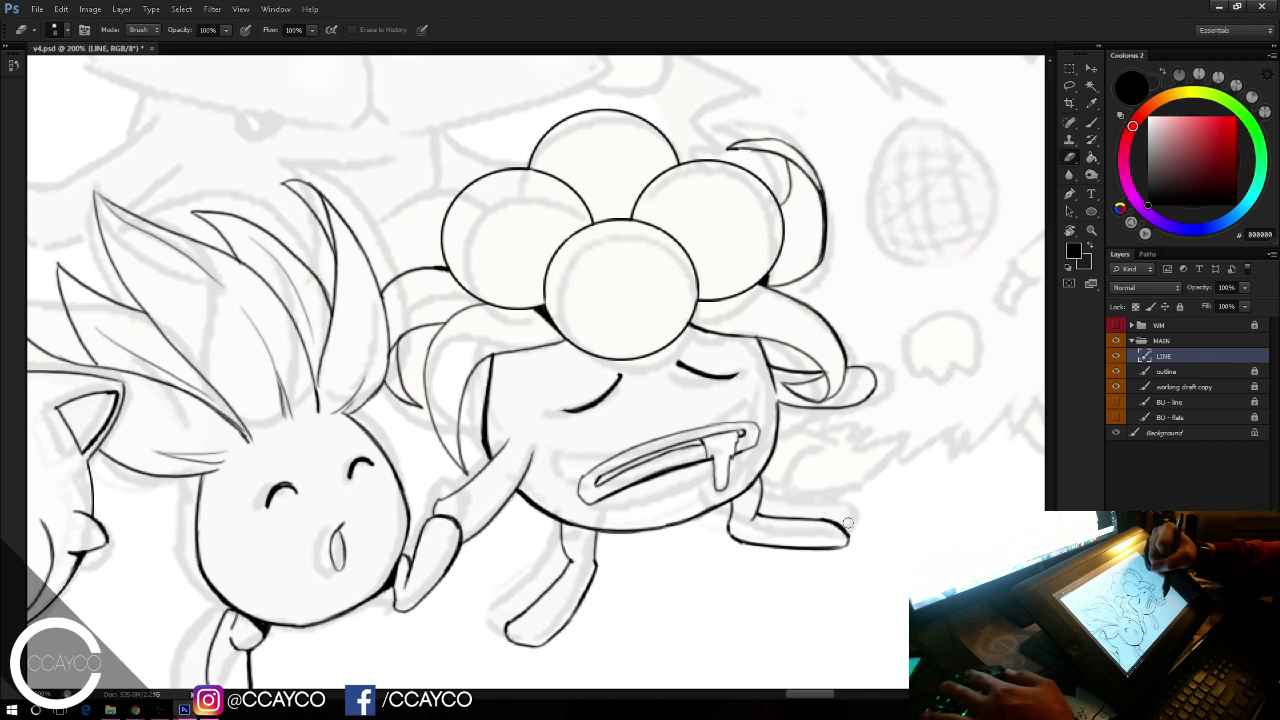
pyautogui.press('b')
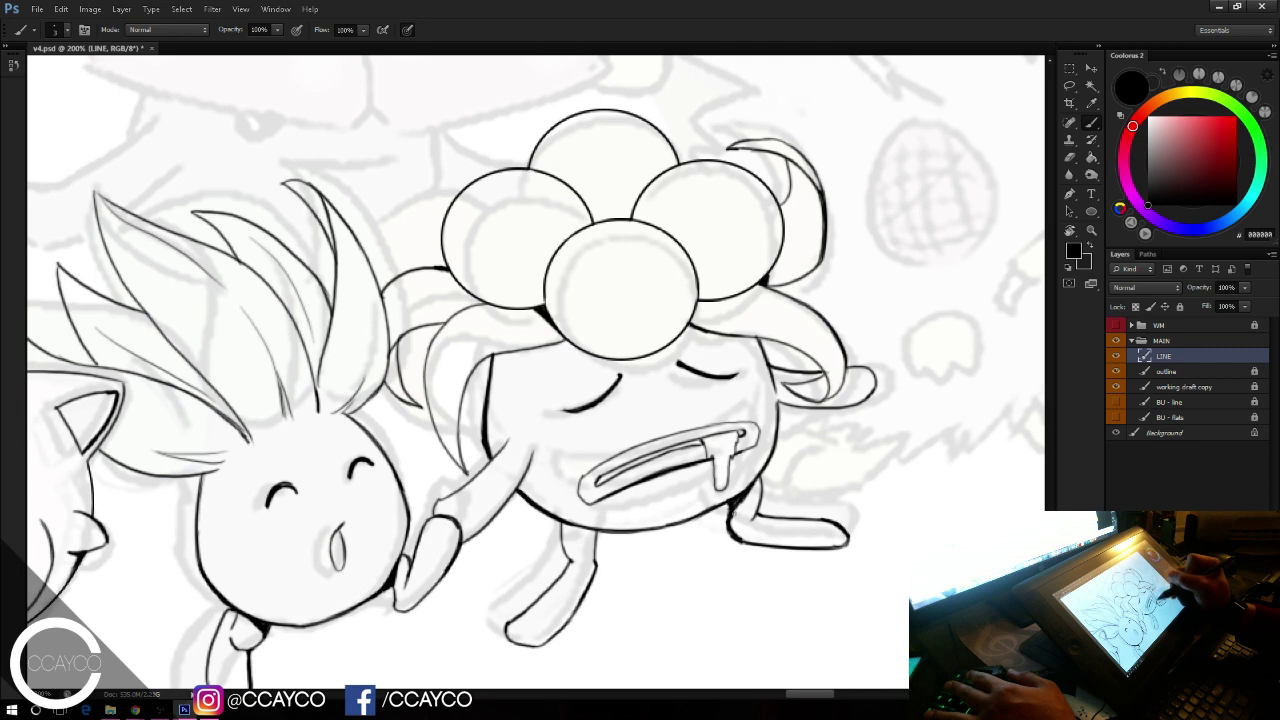
pyautogui.moveTo(749, 490); pyautogui.dragTo(736, 516)
# Step: Save the document and bring the large spotted flower behind the creatures into view
pyautogui.moveTo(980, 402)
pyautogui.mouseDown()
pyautogui.moveTo(803, 491)
pyautogui.moveTo(847, 465)
pyautogui.moveTo(891, 549)
pyautogui.mouseUp()
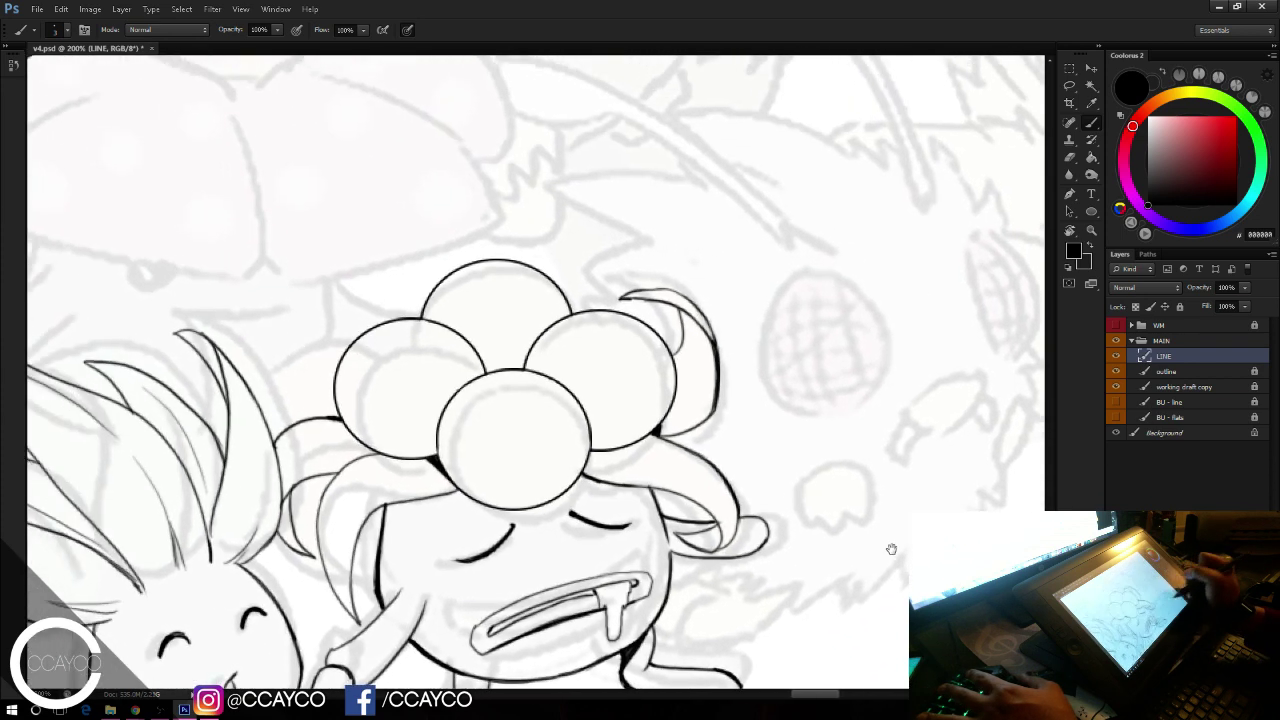
pyautogui.moveTo(555, 412); pyautogui.dragTo(882, 539)
pyautogui.hotkey('ctrl', 's')
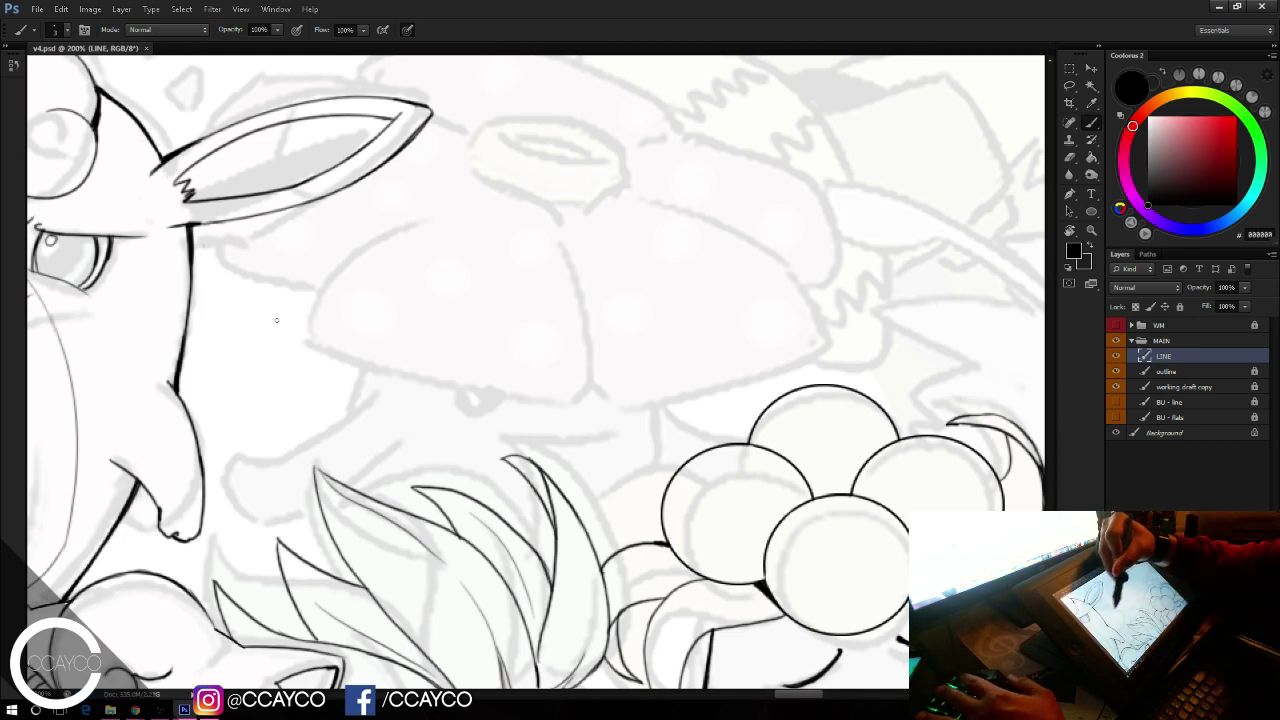
# Step: Ink the lower edge of the large flower's front left petal from its left tip to its rounded lower right corner
pyautogui.moveTo(276, 318); pyautogui.dragTo(548, 410)
pyautogui.hotkey('ctrl', 'z')
pyautogui.moveTo(256, 314)
pyautogui.mouseDown()
pyautogui.moveTo(597, 406)
pyautogui.moveTo(300, 325)
pyautogui.moveTo(584, 398)
pyautogui.mouseUp()
pyautogui.hotkey('ctrl', 'z')
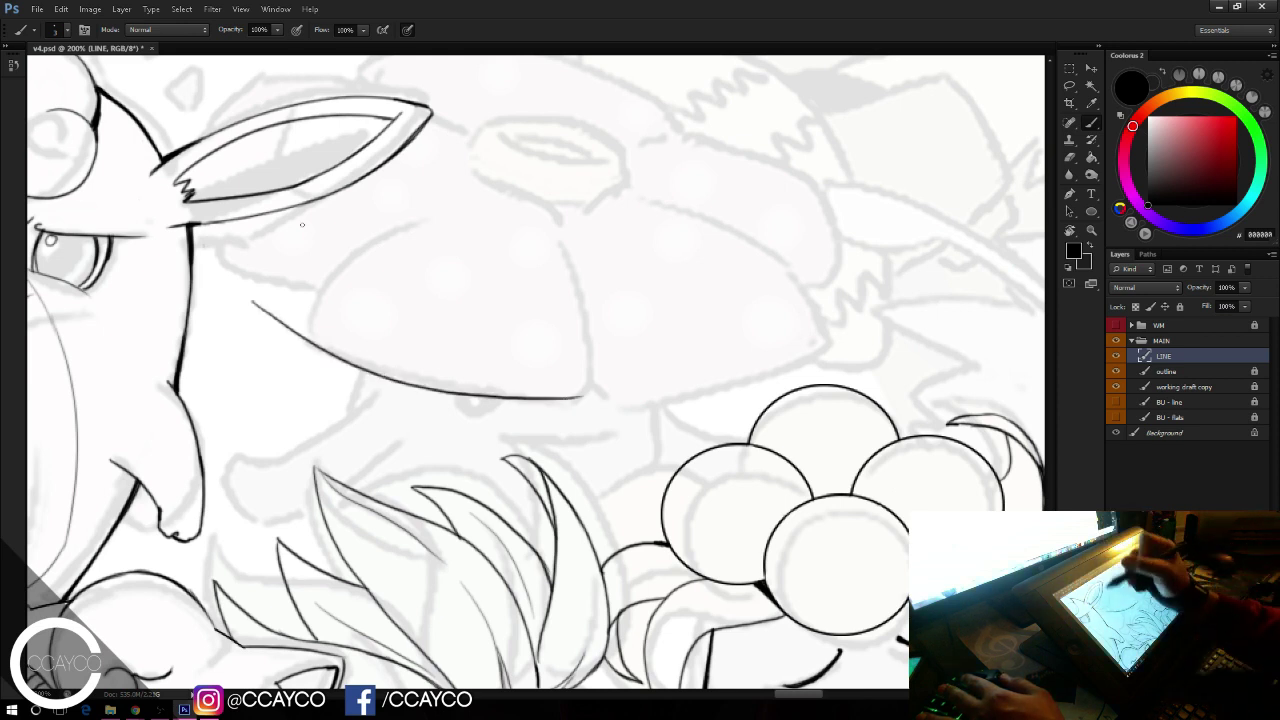
pyautogui.moveTo(253, 305); pyautogui.dragTo(312, 346)
pyautogui.hotkey('ctrl', 'z')
pyautogui.hotkey('ctrl', 'z')
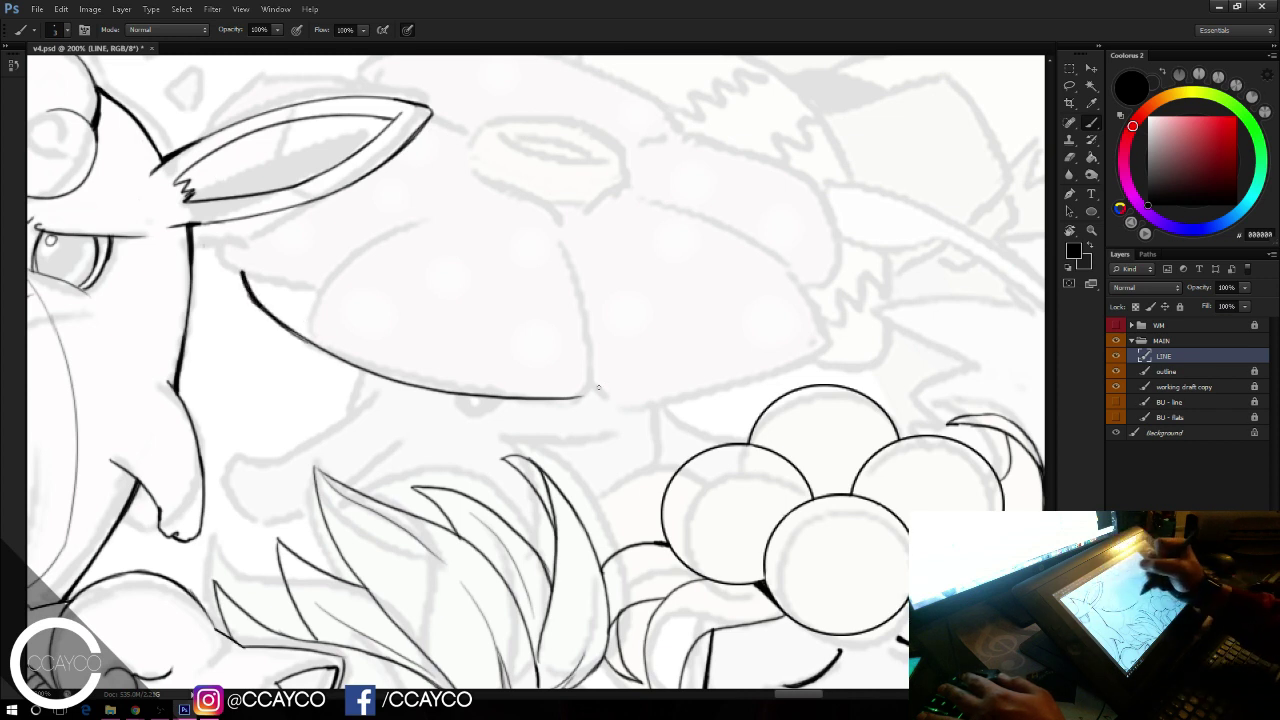
pyautogui.hotkey('ctrl', 'z')
pyautogui.moveTo(580, 395); pyautogui.dragTo(596, 383)
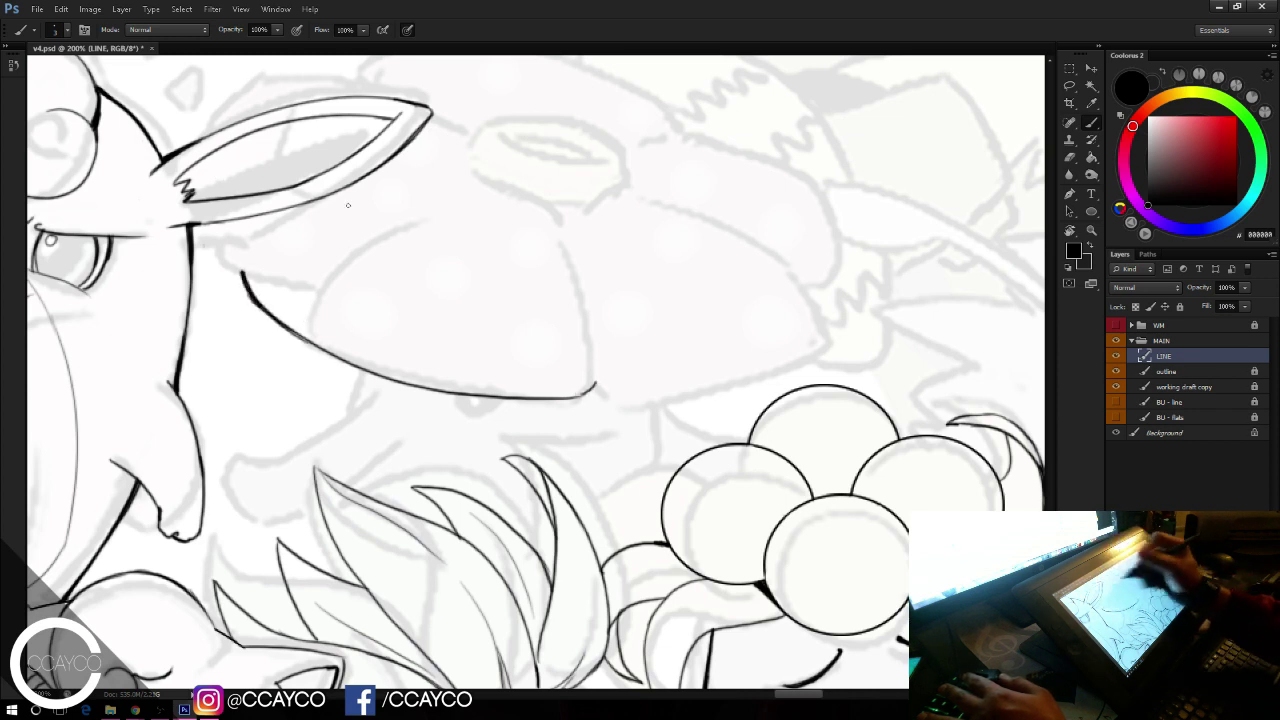
# Step: Ink the upper and right edges of the front left petal to close its outline
pyautogui.moveTo(242, 270)
pyautogui.mouseDown()
pyautogui.moveTo(546, 175)
pyautogui.moveTo(598, 380)
pyautogui.mouseUp()
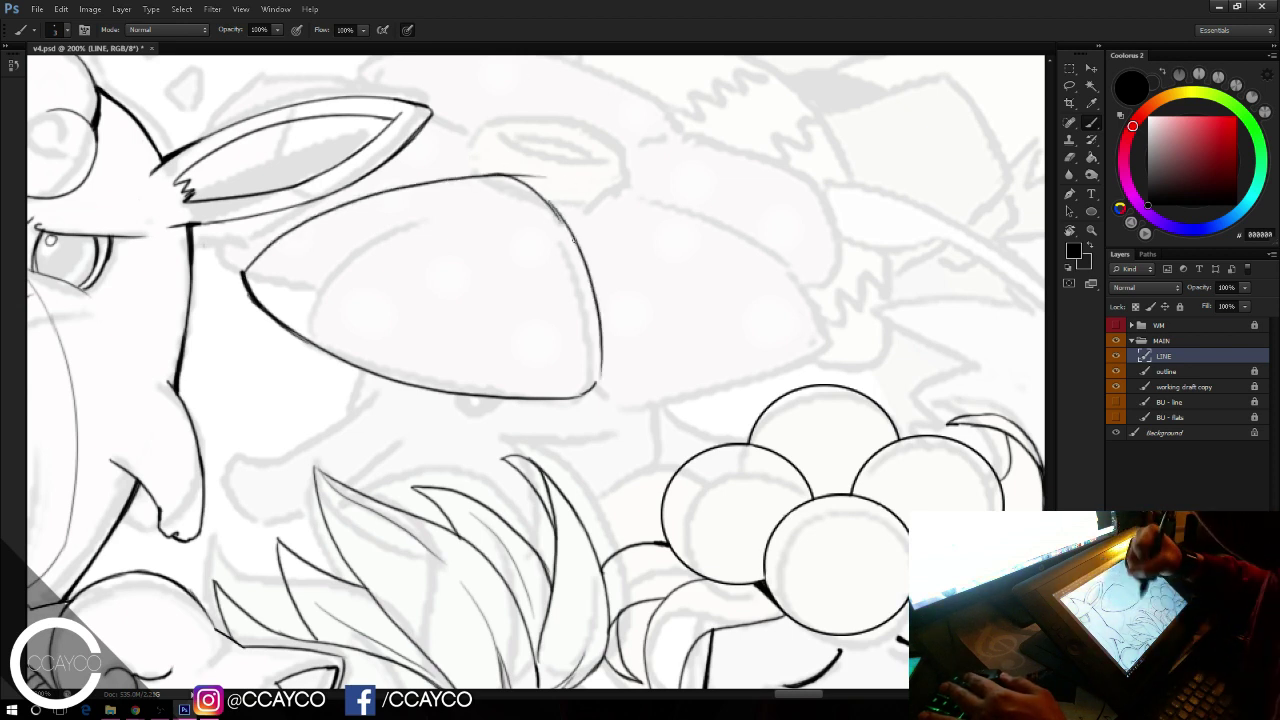
pyautogui.hotkey('ctrl', 'z')
pyautogui.moveTo(546, 194); pyautogui.dragTo(592, 388)
pyautogui.hotkey('ctrl', 'z')
pyautogui.moveTo(553, 202); pyautogui.dragTo(596, 368)
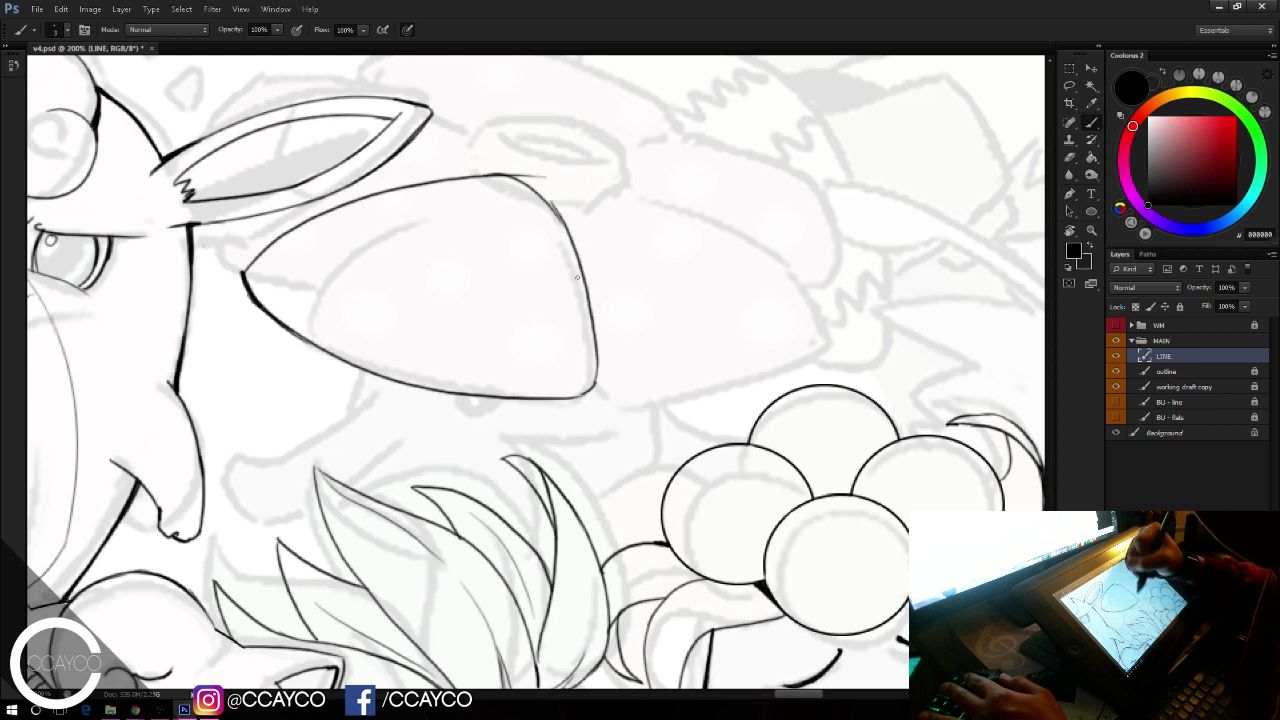
# Step: Erase the stray line ends at the petal's upper right curve and reinforce that curve with a thicker stroke
pyautogui.press('e')
pyautogui.moveTo(550, 201); pyautogui.dragTo(562, 213)
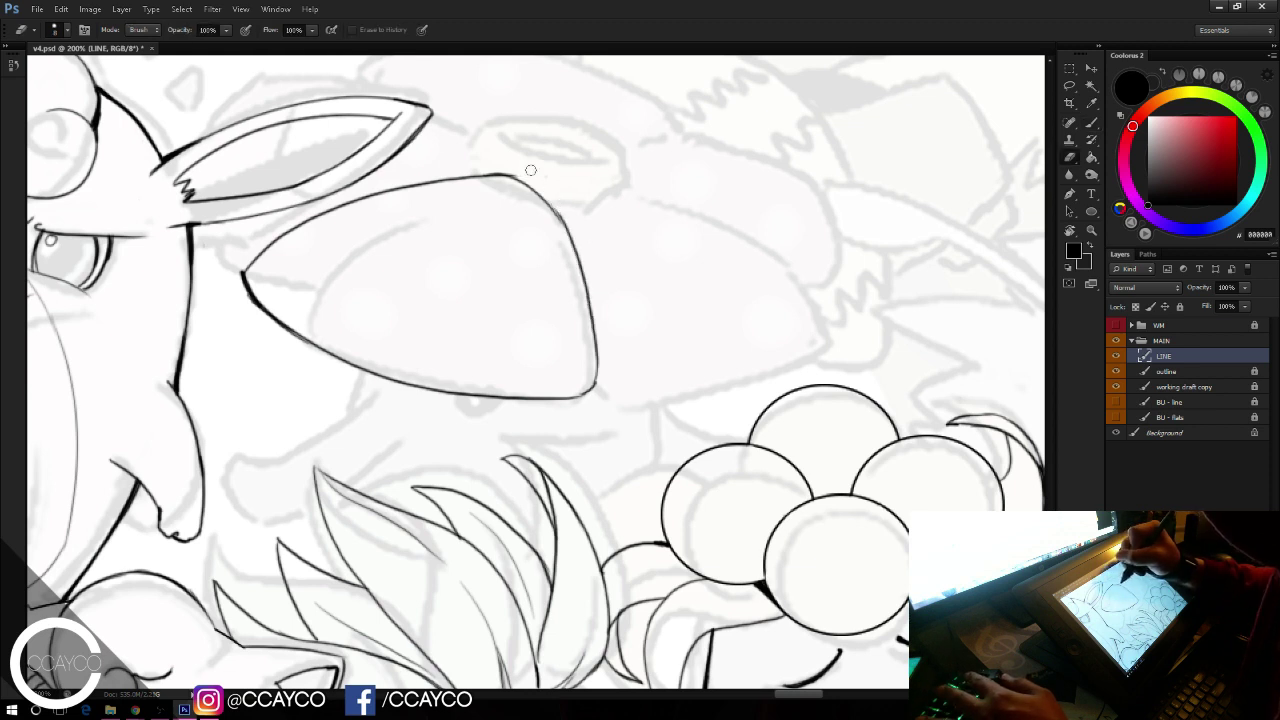
pyautogui.press('b')
pyautogui.moveTo(509, 176)
pyautogui.mouseDown()
pyautogui.moveTo(555, 206)
pyautogui.moveTo(568, 236)
pyautogui.mouseUp()
pyautogui.hotkey('ctrl', 'z')
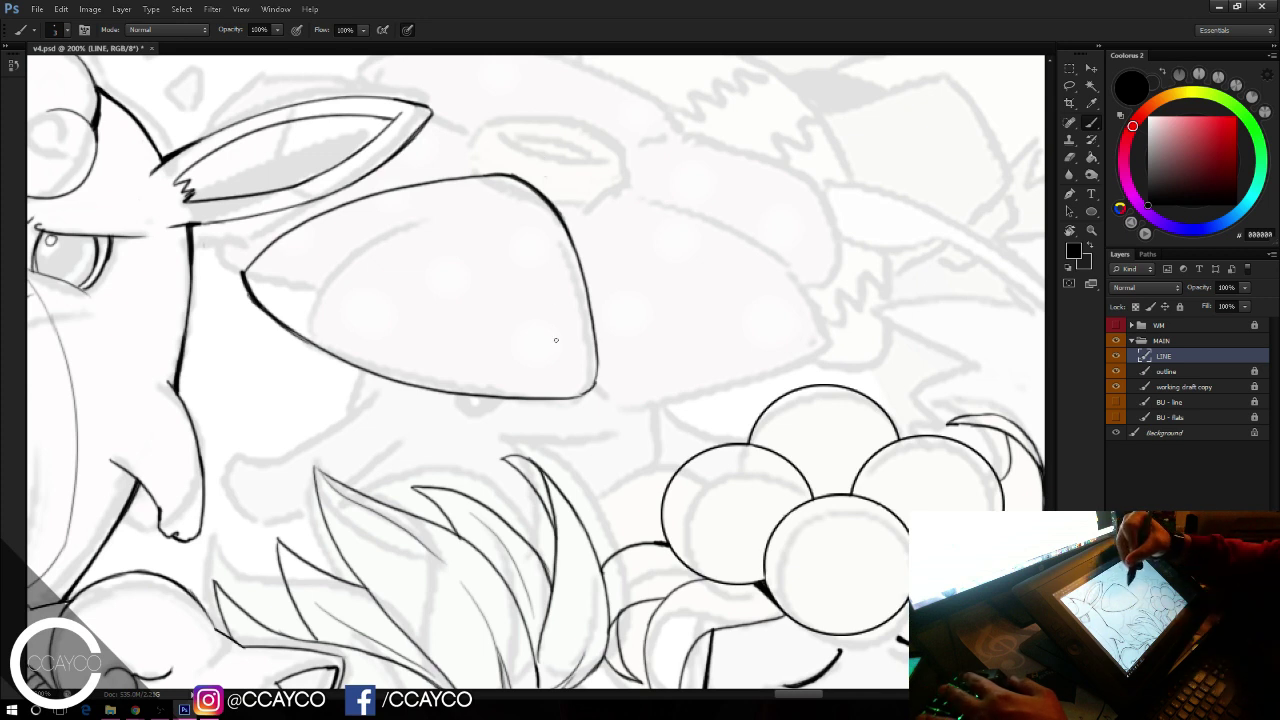
# Step: Ink the lower edge of the large flower's front right petal, starting at the front left petal's lower right corner
pyautogui.moveTo(596, 384); pyautogui.dragTo(820, 358)
pyautogui.hotkey('ctrl', 'z')
pyautogui.moveTo(597, 382); pyautogui.dragTo(857, 333)
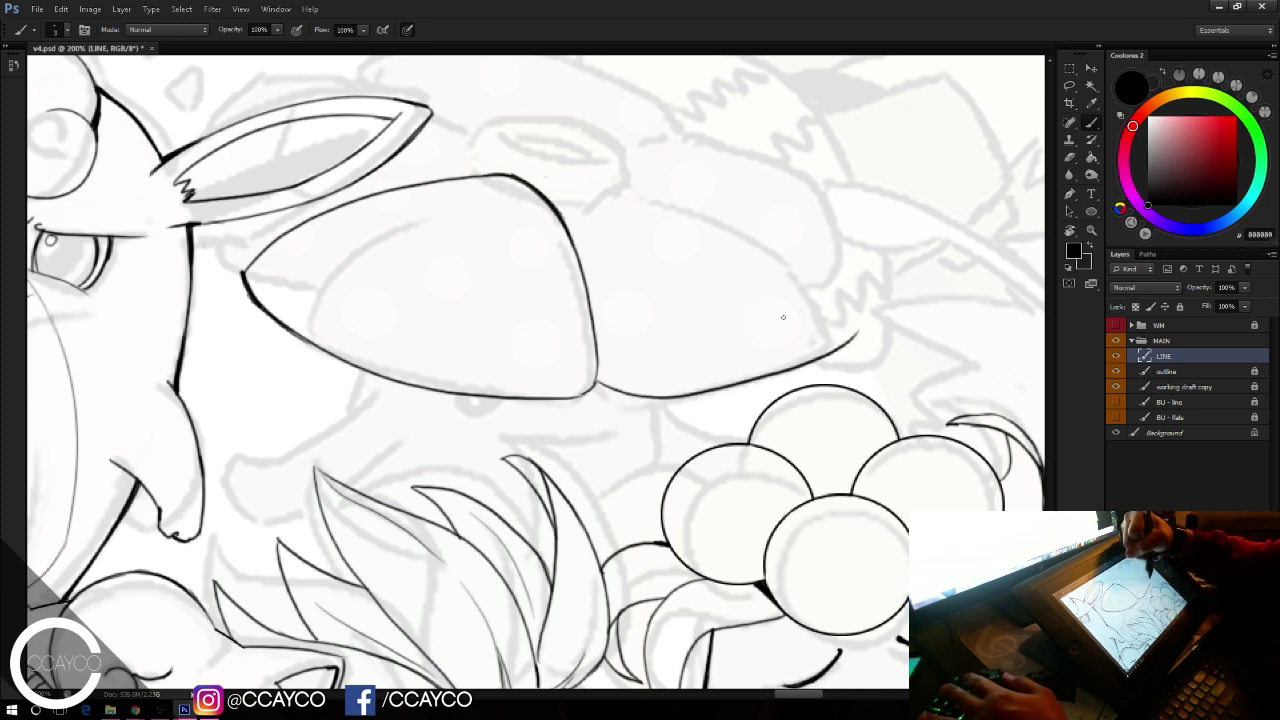
# Step: Ink the front right petal's upper edge and curve it around the right tip to close the outline
pyautogui.moveTo(574, 196)
pyautogui.mouseDown()
pyautogui.moveTo(610, 186)
pyautogui.moveTo(790, 249)
pyautogui.mouseUp()
pyautogui.moveTo(719, 213); pyautogui.dragTo(838, 279)
pyautogui.hotkey('ctrl', 'z')
pyautogui.moveTo(771, 234)
pyautogui.mouseDown()
pyautogui.moveTo(828, 273)
pyautogui.moveTo(857, 317)
pyautogui.mouseUp()
pyautogui.hotkey('ctrl', 'z')
pyautogui.hotkey('ctrl', 'z')
pyautogui.moveTo(780, 242)
pyautogui.mouseDown()
pyautogui.moveTo(853, 306)
pyautogui.moveTo(853, 338)
pyautogui.mouseUp()
pyautogui.hotkey('ctrl', 'z')
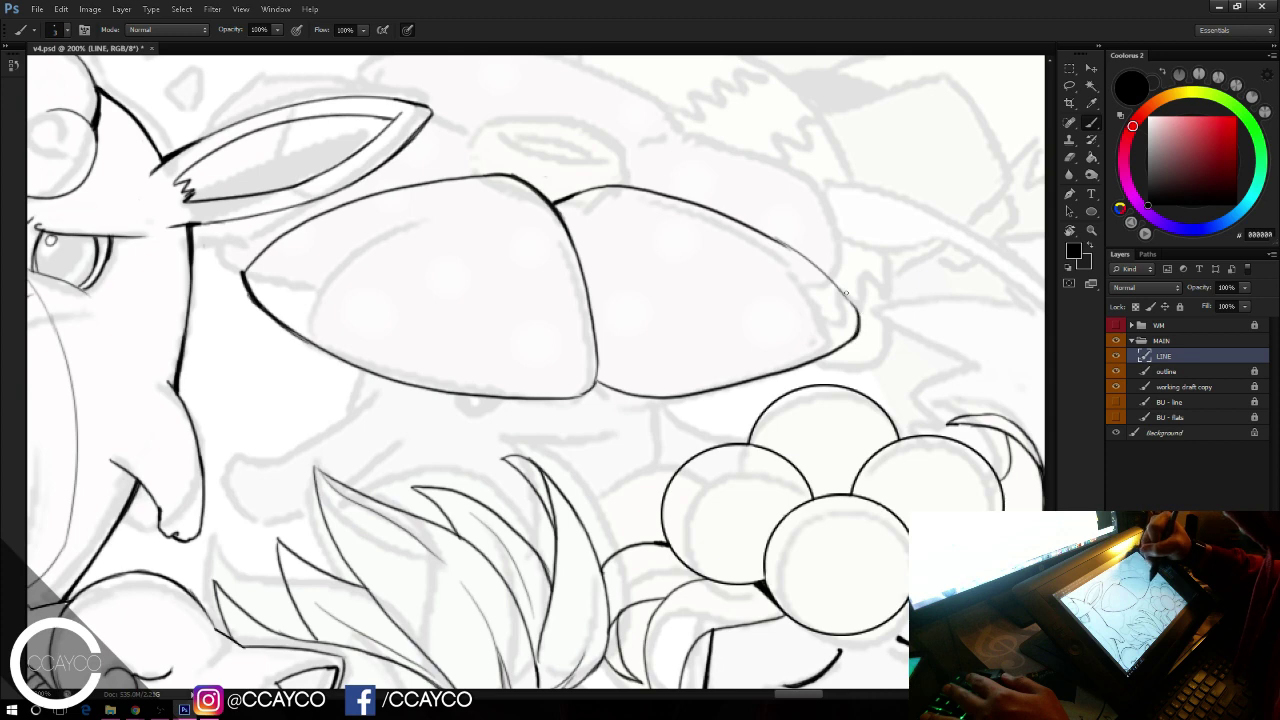
# Step: Ink the outline of the flower's central cup above the two front petals and erase its stray line ends
pyautogui.moveTo(883, 183); pyautogui.dragTo(956, 244)
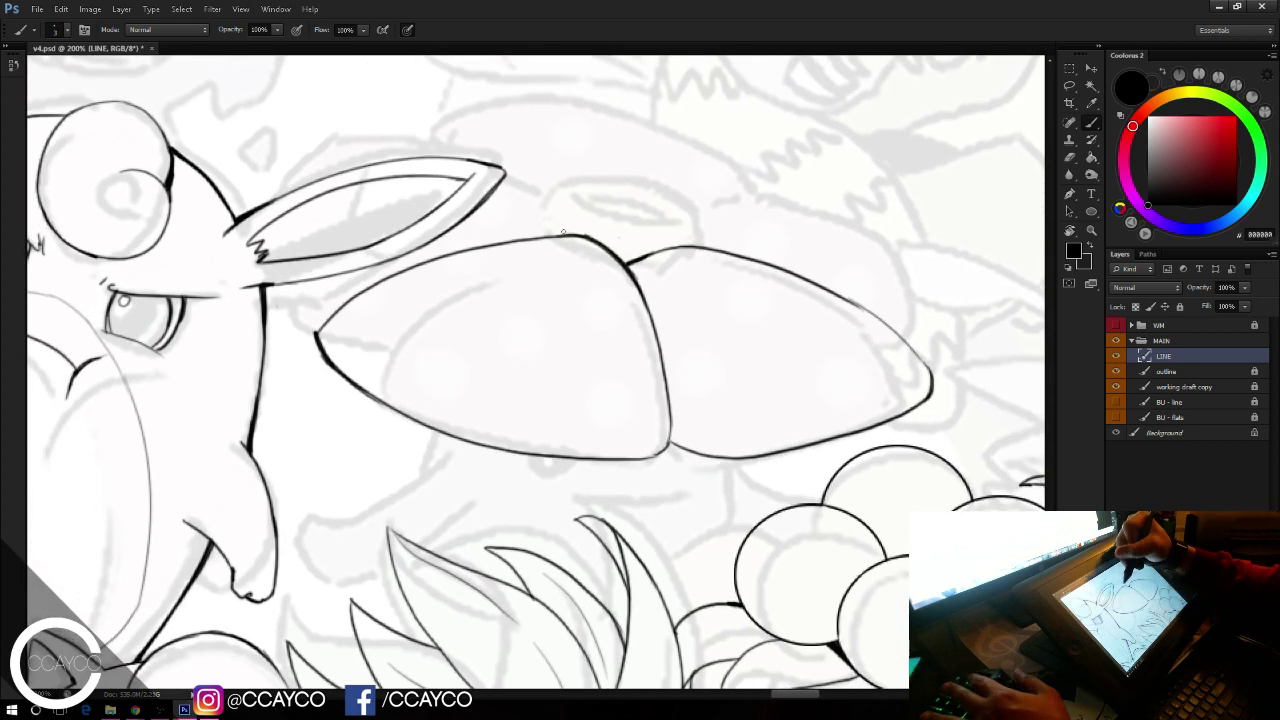
pyautogui.moveTo(565, 234); pyautogui.dragTo(539, 197)
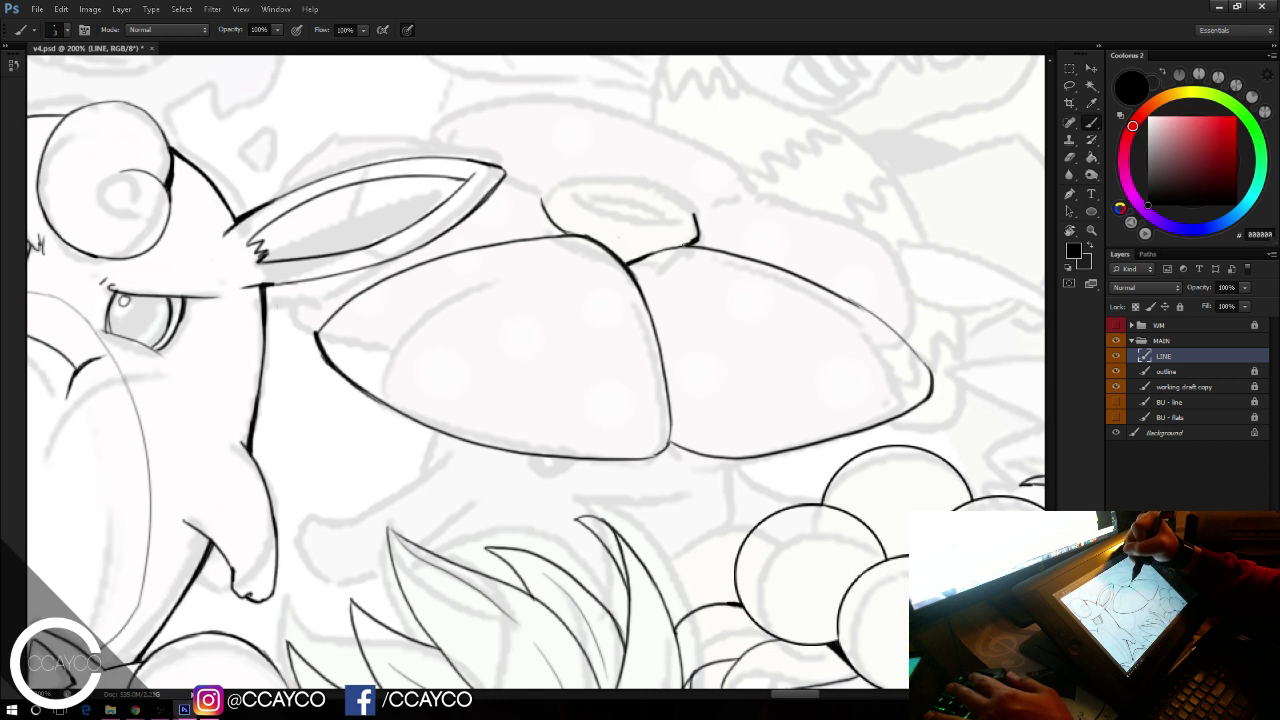
pyautogui.moveTo(541, 204); pyautogui.dragTo(562, 180)
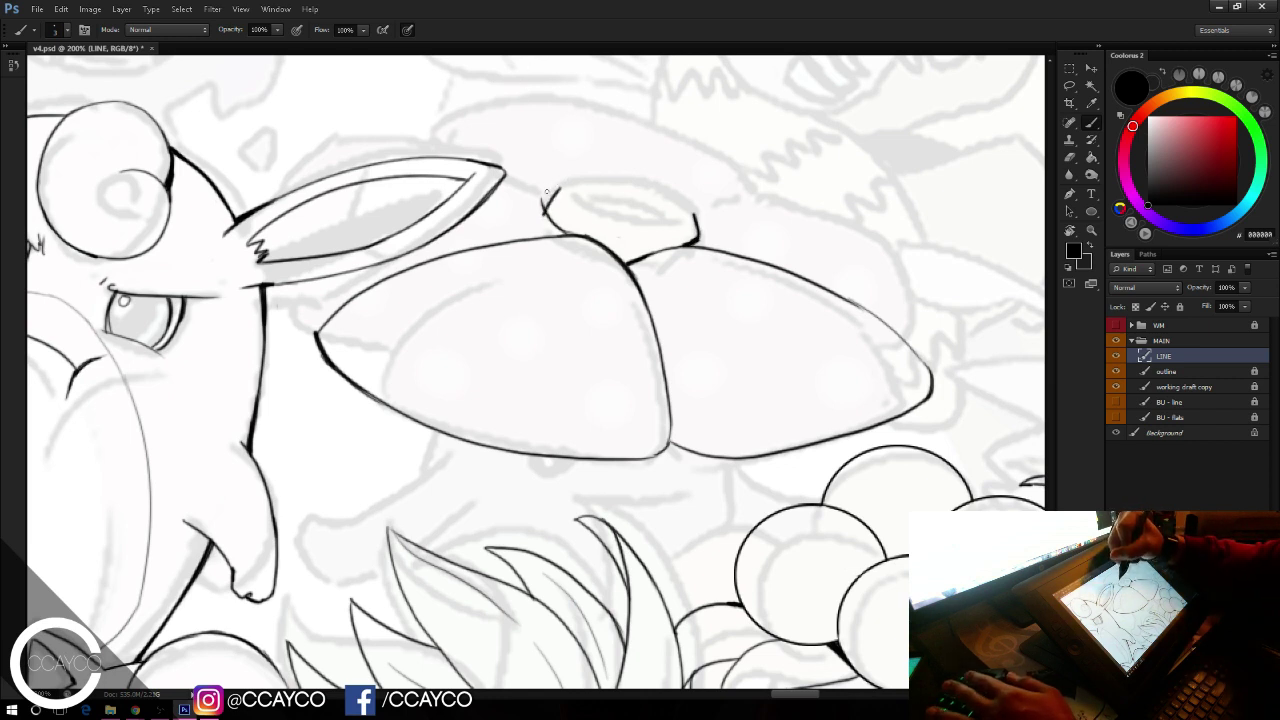
pyautogui.press('e')
pyautogui.moveTo(537, 195)
pyautogui.mouseDown()
pyautogui.moveTo(540, 209)
pyautogui.moveTo(584, 181)
pyautogui.moveTo(658, 189)
pyautogui.moveTo(696, 214)
pyautogui.mouseUp()
pyautogui.press('b')
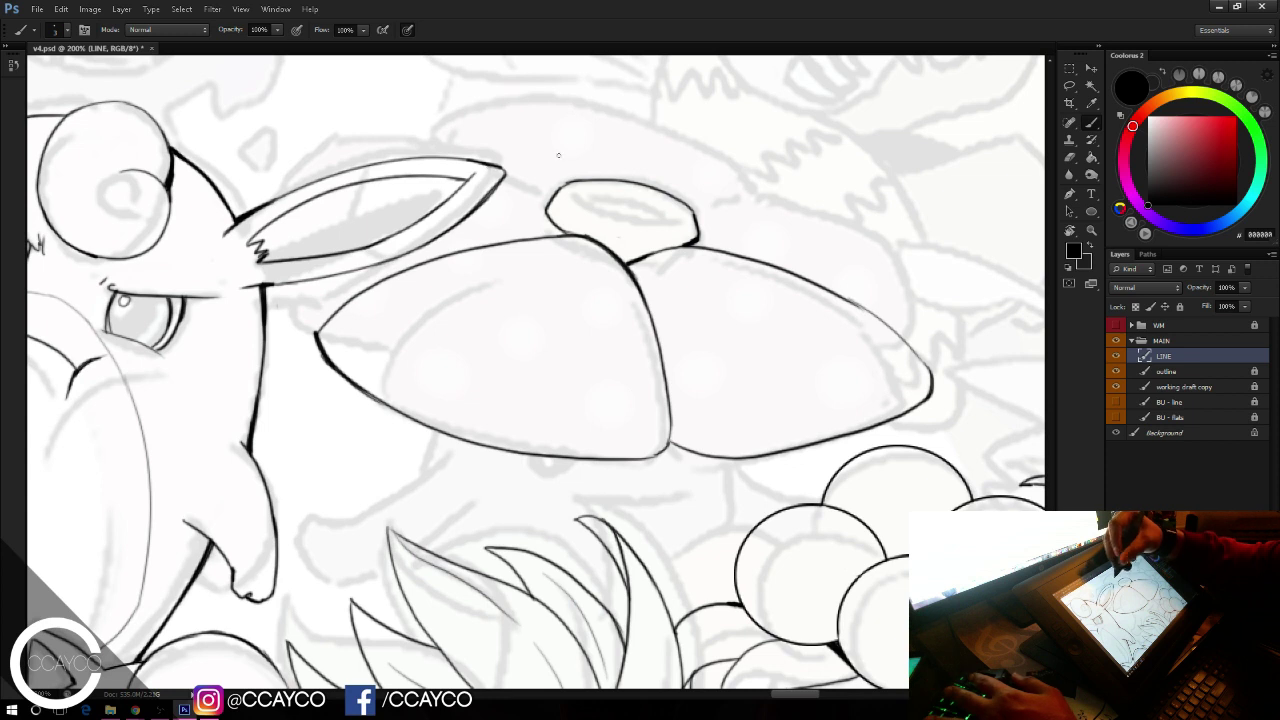
# Step: Ink the elliptical inner opening along the central cup's upper rim
pyautogui.moveTo(578, 184); pyautogui.dragTo(661, 198)
pyautogui.hotkey('ctrl', 'z')
pyautogui.moveTo(584, 185)
pyautogui.mouseDown()
pyautogui.moveTo(661, 199)
pyautogui.moveTo(624, 187)
pyautogui.moveTo(680, 210)
pyautogui.moveTo(658, 196)
pyautogui.moveTo(677, 215)
pyautogui.moveTo(624, 184)
pyautogui.moveTo(687, 209)
pyautogui.mouseUp()
pyautogui.hotkey('ctrl', 'z')
pyautogui.hotkey('ctrl', 'z')
pyautogui.hotkey('ctrl', 'z')
pyautogui.hotkey('ctrl', 'z')
pyautogui.hotkey('ctrl', 'z')
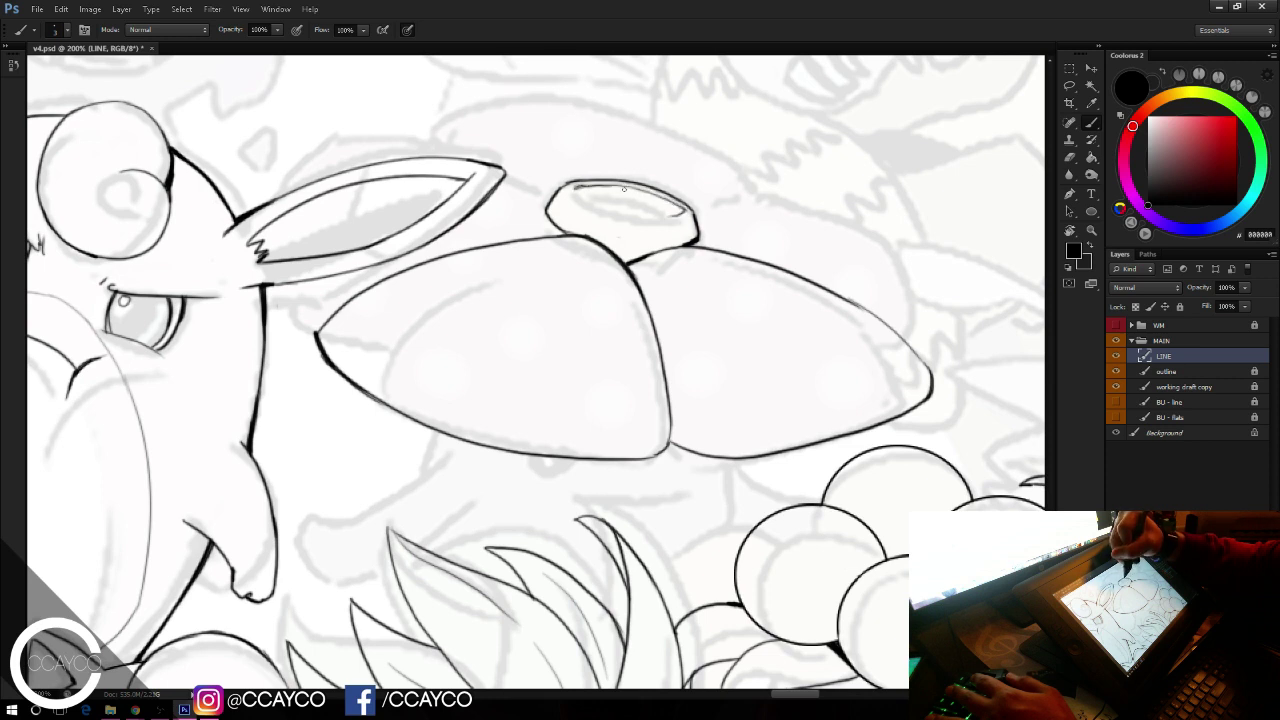
pyautogui.moveTo(575, 188)
pyautogui.mouseDown()
pyautogui.moveTo(662, 211)
pyautogui.moveTo(584, 200)
pyautogui.moveTo(660, 215)
pyautogui.mouseUp()
pyautogui.hotkey('ctrl', 'z')
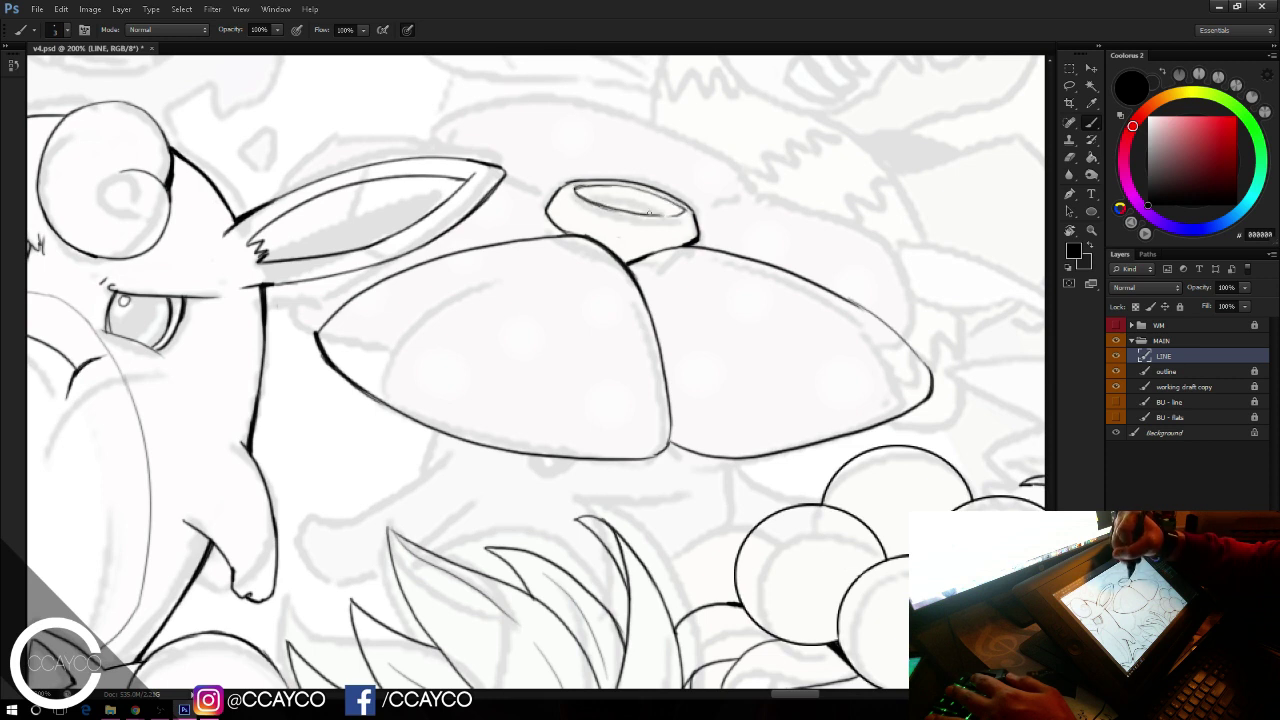
# Step: Darken the cup's opening to solid black within its inked rim and save the document
pyautogui.moveTo(579, 191)
pyautogui.mouseDown()
pyautogui.moveTo(659, 216)
pyautogui.moveTo(621, 208)
pyautogui.mouseUp()
pyautogui.hotkey('ctrl', 'z')
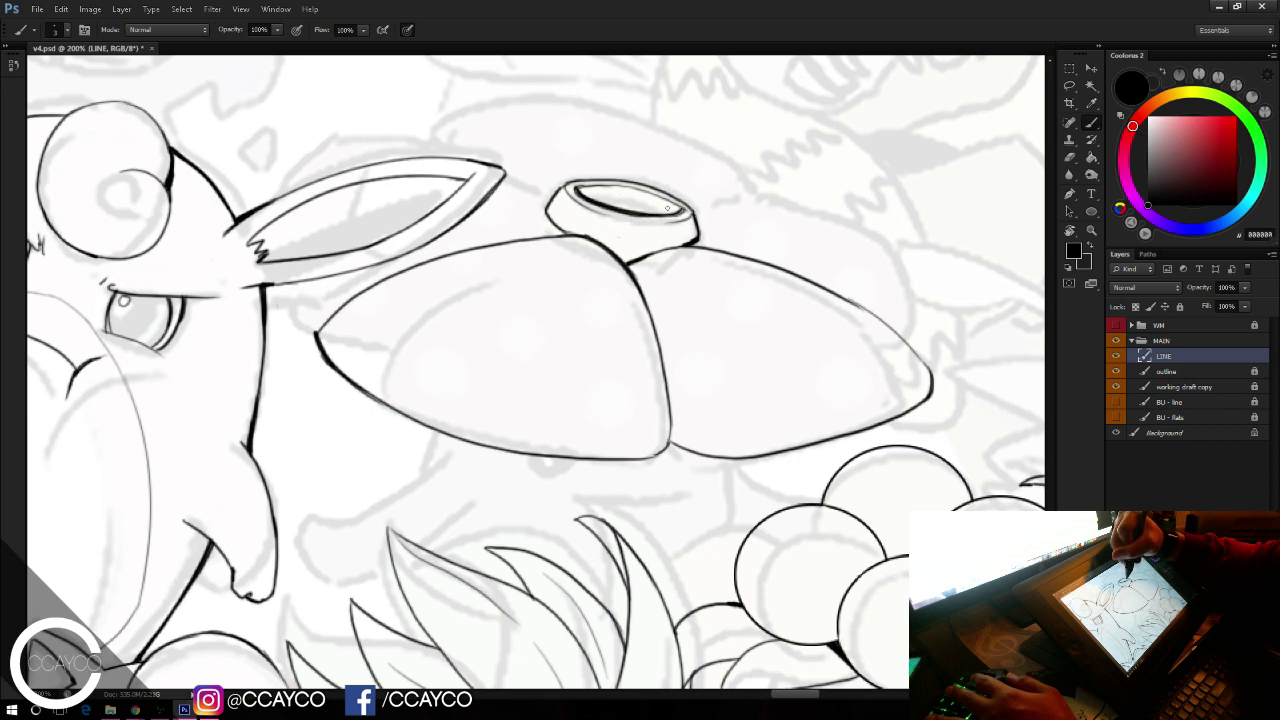
pyautogui.moveTo(614, 209)
pyautogui.mouseDown()
pyautogui.moveTo(676, 214)
pyautogui.moveTo(598, 203)
pyautogui.moveTo(678, 210)
pyautogui.moveTo(685, 224)
pyautogui.mouseUp()
pyautogui.hotkey('ctrl', 'z')
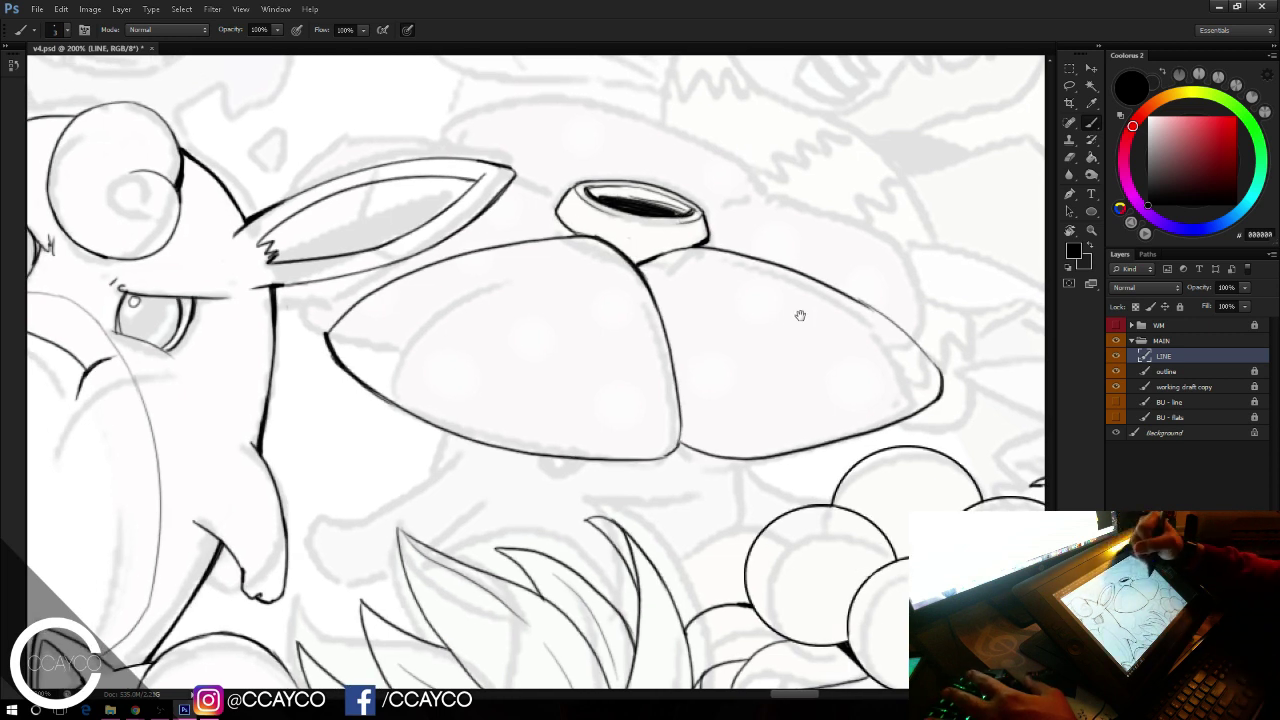
pyautogui.hotkey('ctrl', 's')
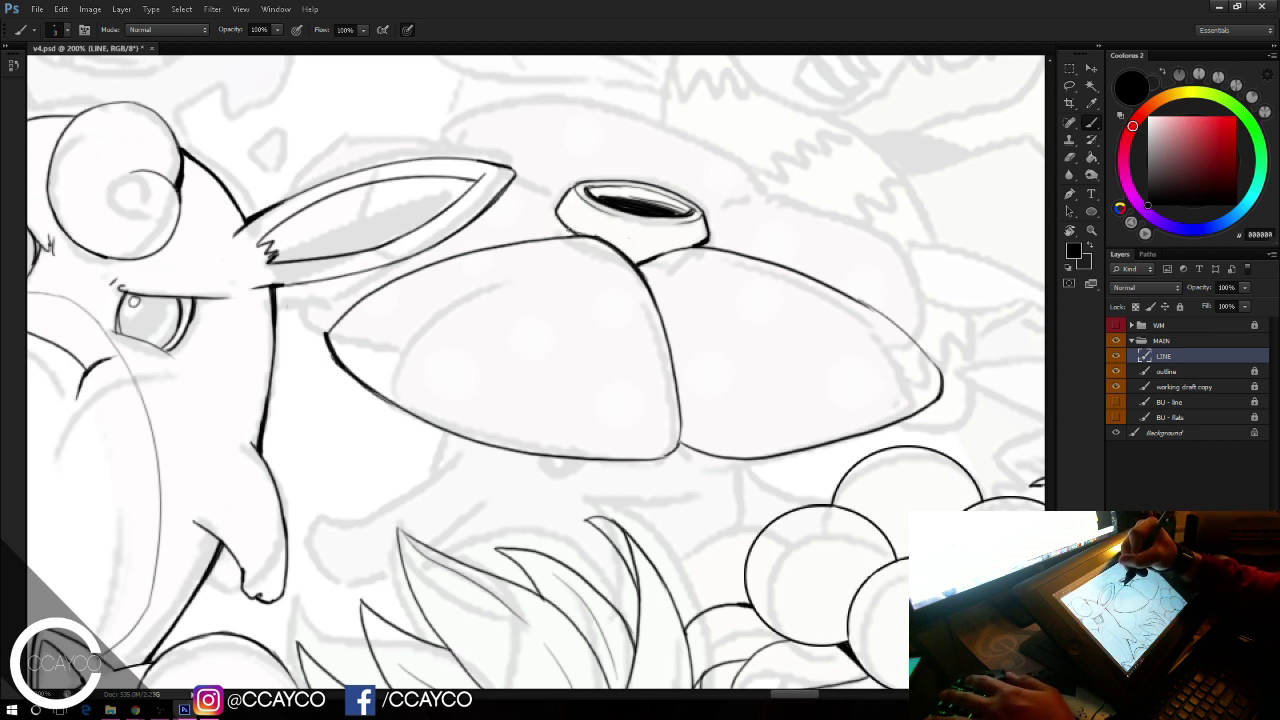
# Step: Thicken the ink where the central cup meets the front petals and clean up the cup's edge
pyautogui.moveTo(568, 230); pyautogui.dragTo(643, 259)
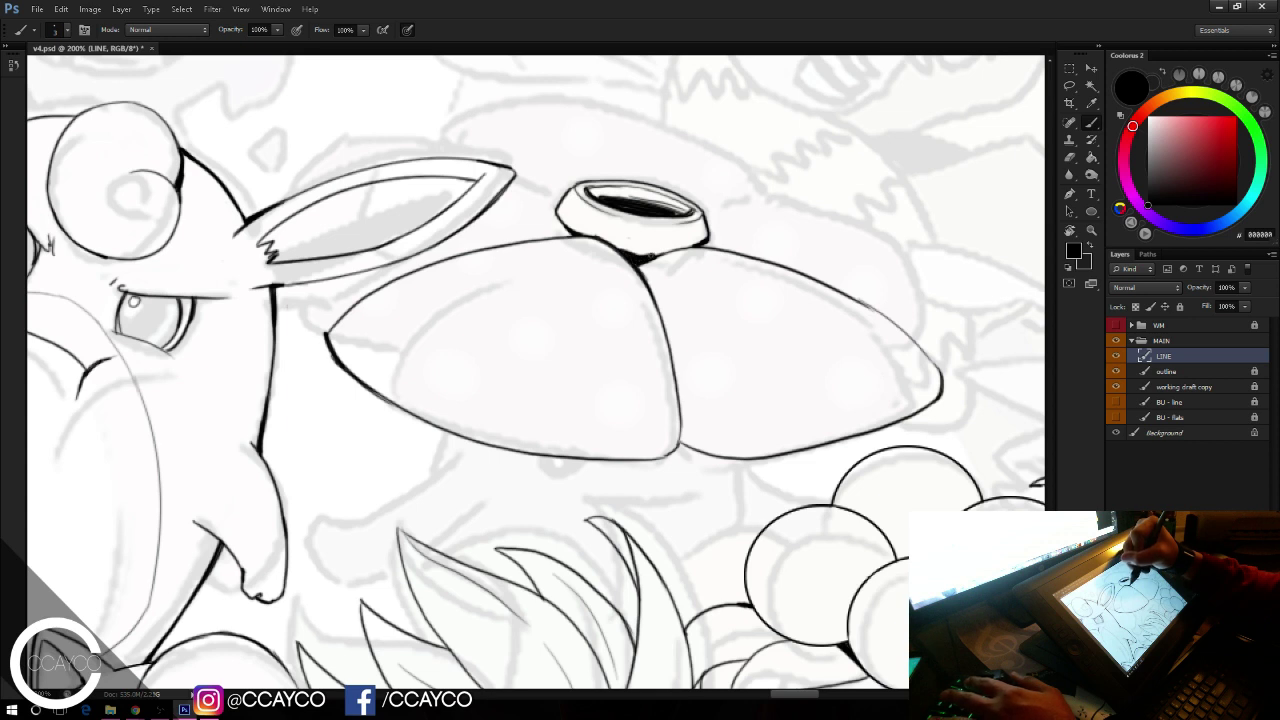
pyautogui.press('e')
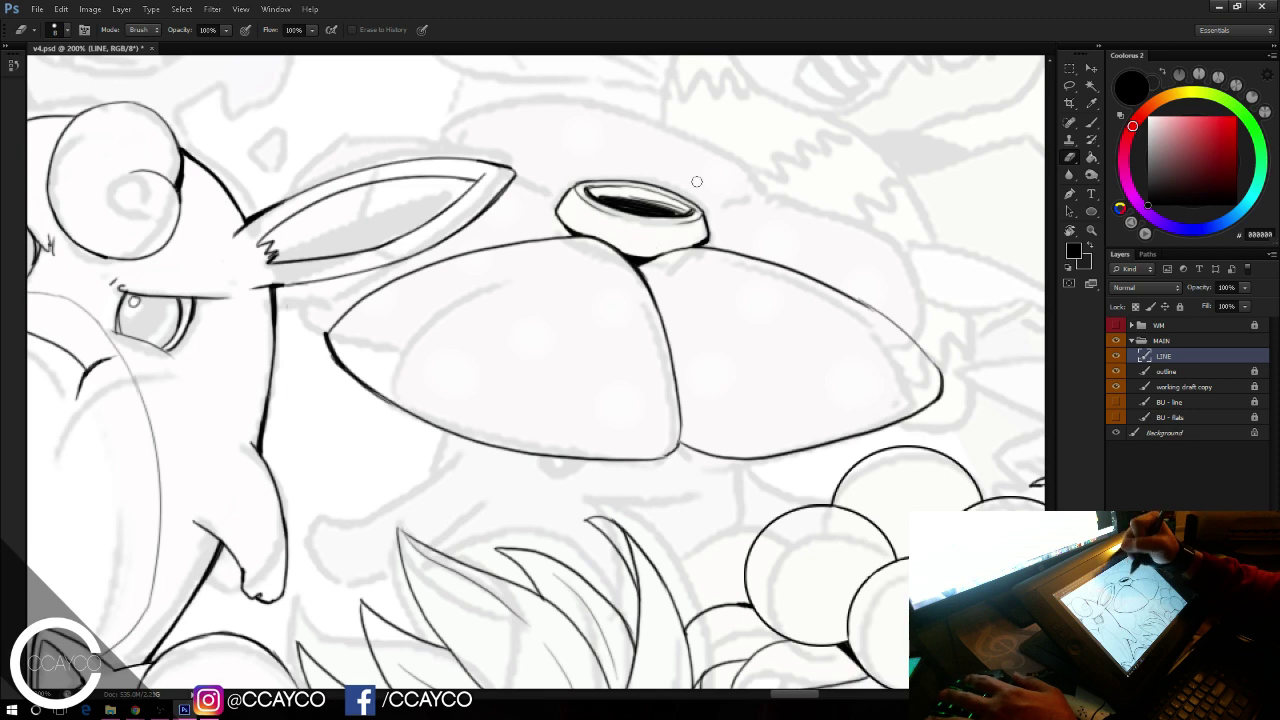
pyautogui.press('b')
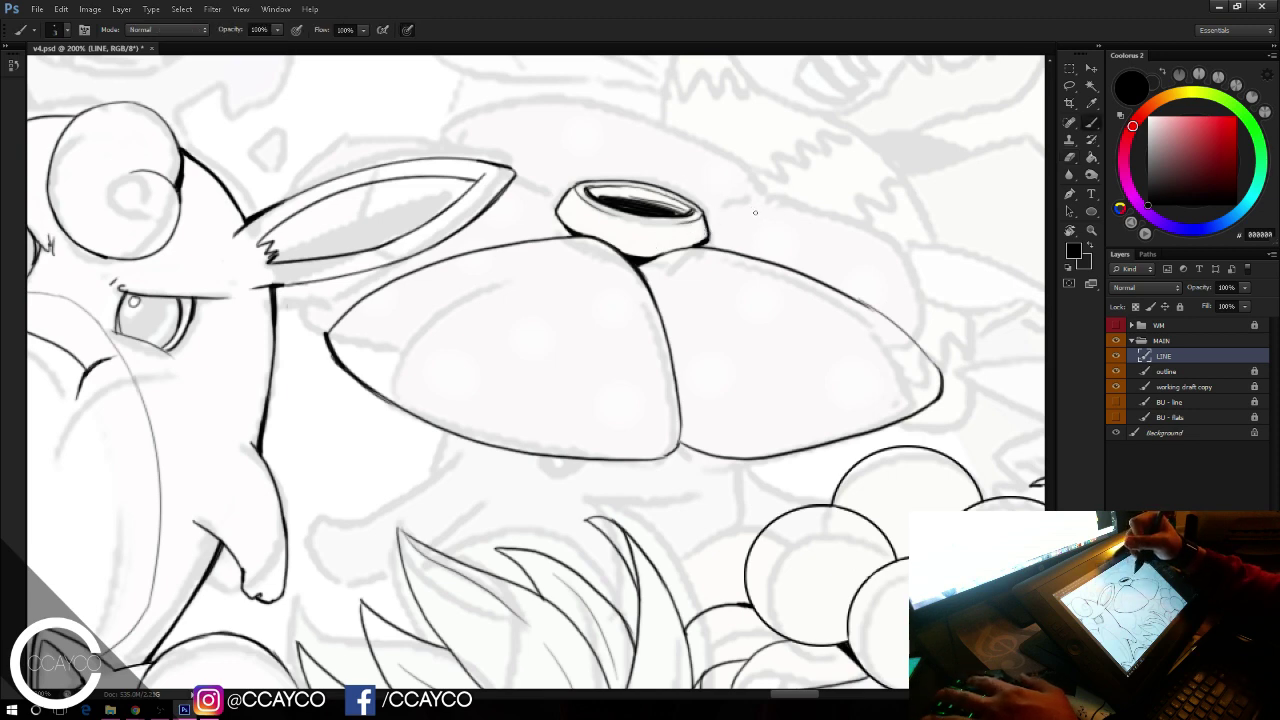
# Step: Ink the back left petal's visible edges, from the ear tip to the cup and from below the ear to the front left petal's tip
pyautogui.moveTo(820, 262); pyautogui.dragTo(863, 281)
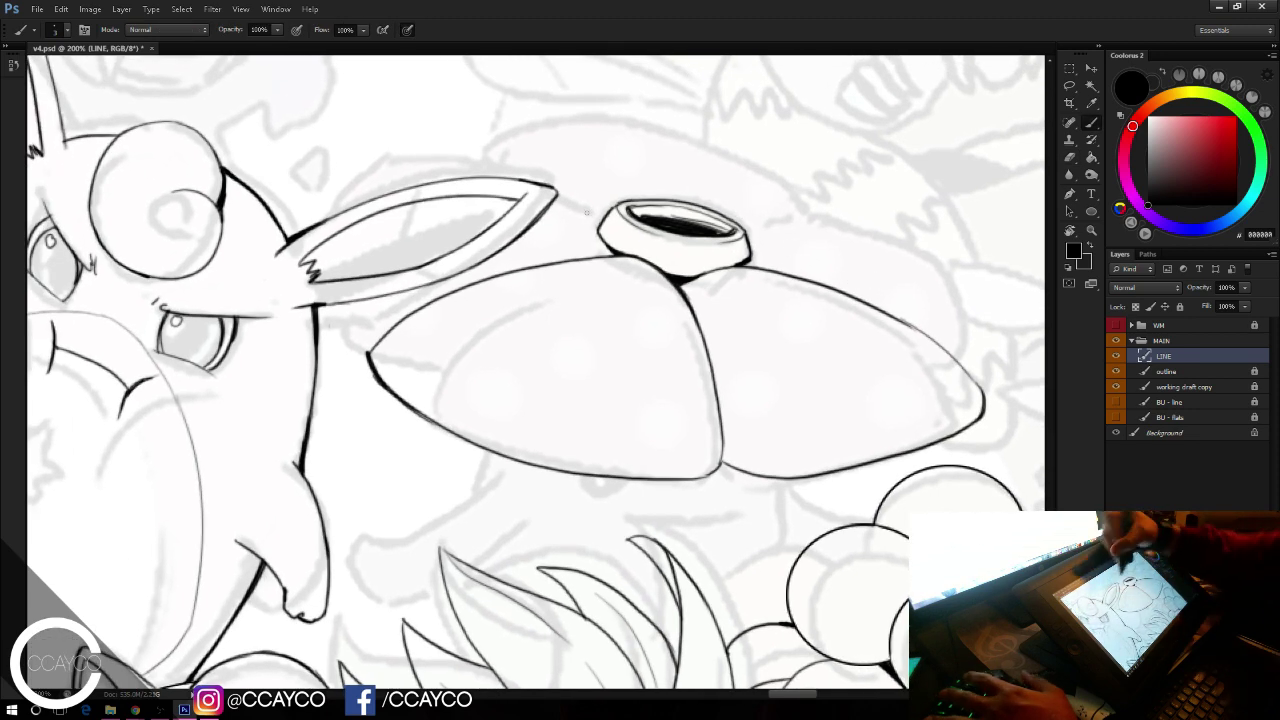
pyautogui.moveTo(557, 198); pyautogui.dragTo(604, 216)
pyautogui.hotkey('ctrl', 'z')
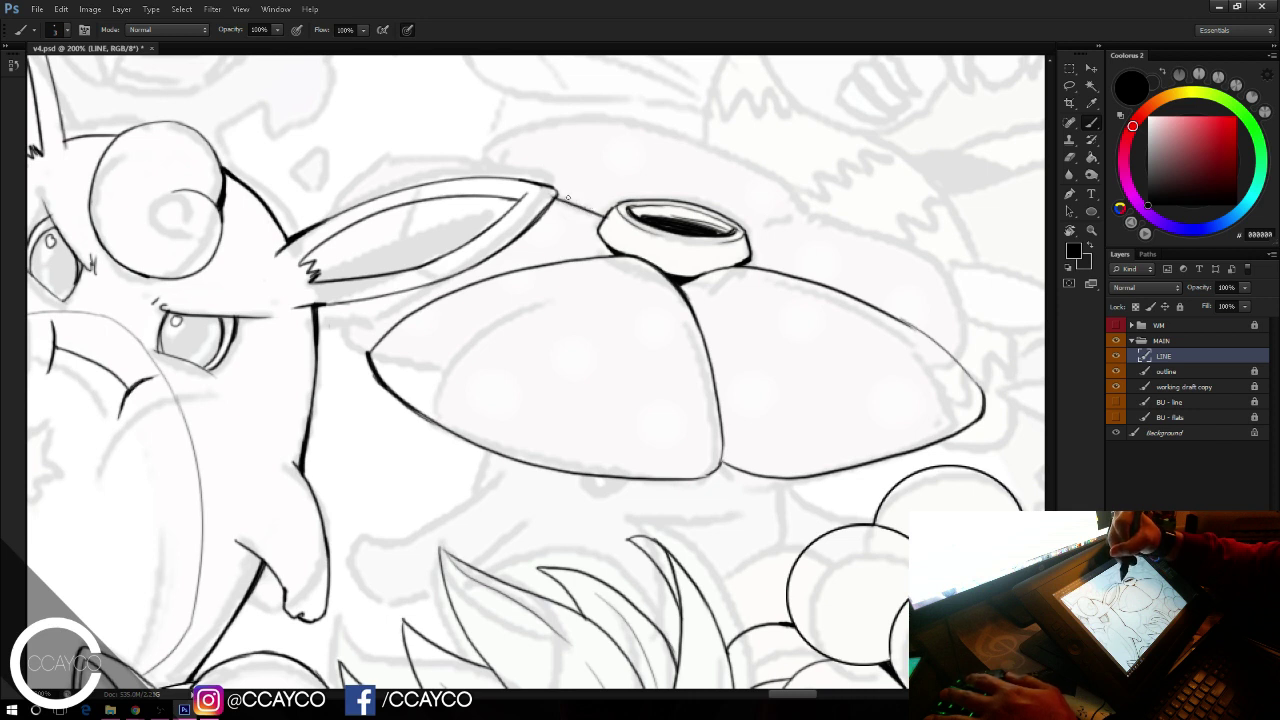
pyautogui.moveTo(337, 304); pyautogui.dragTo(368, 351)
pyautogui.hotkey('ctrl', 'z')
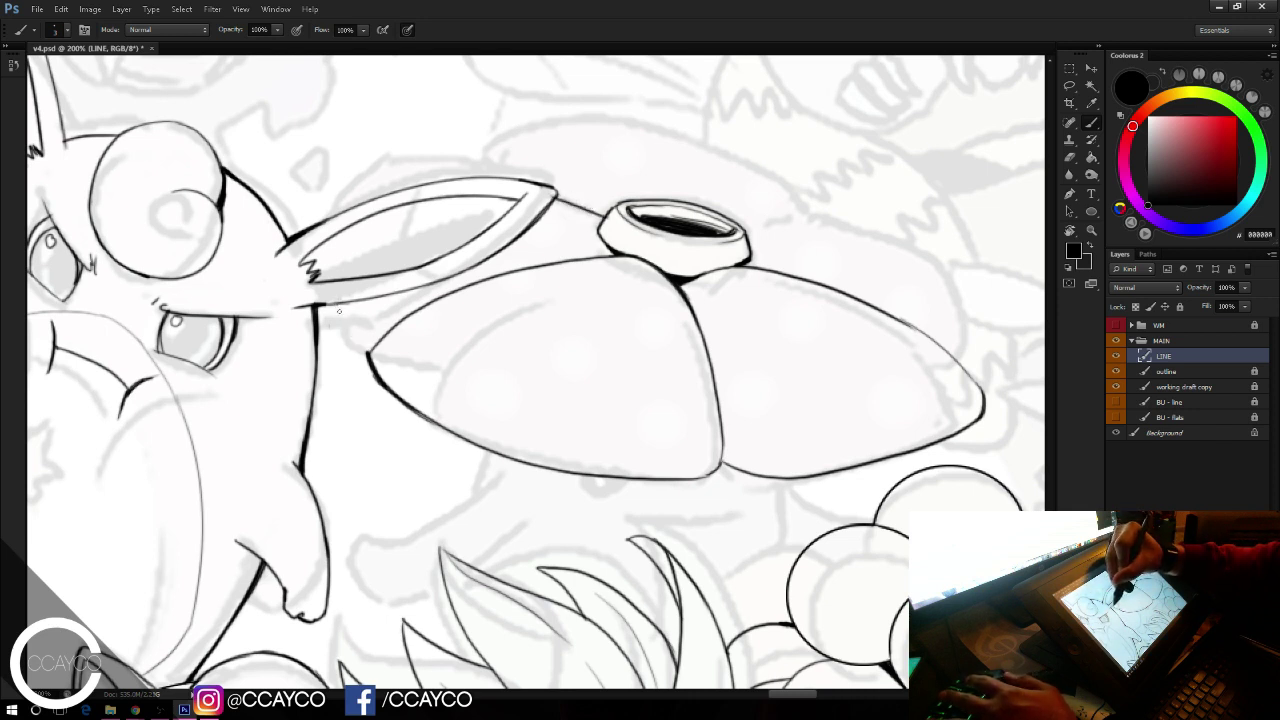
pyautogui.moveTo(337, 305); pyautogui.dragTo(362, 344)
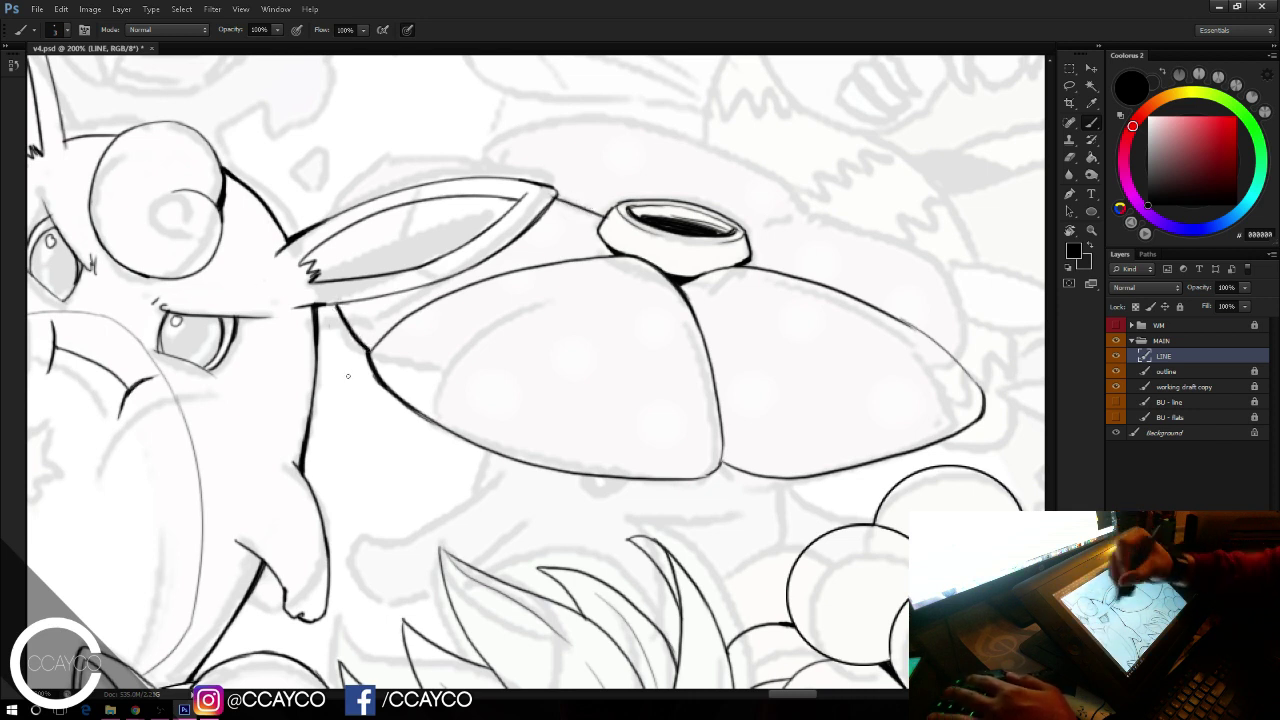
# Step: Thin the heavy line at the front left petal's tip and close the ear's inner shape with a short line near its base
pyautogui.press('e')
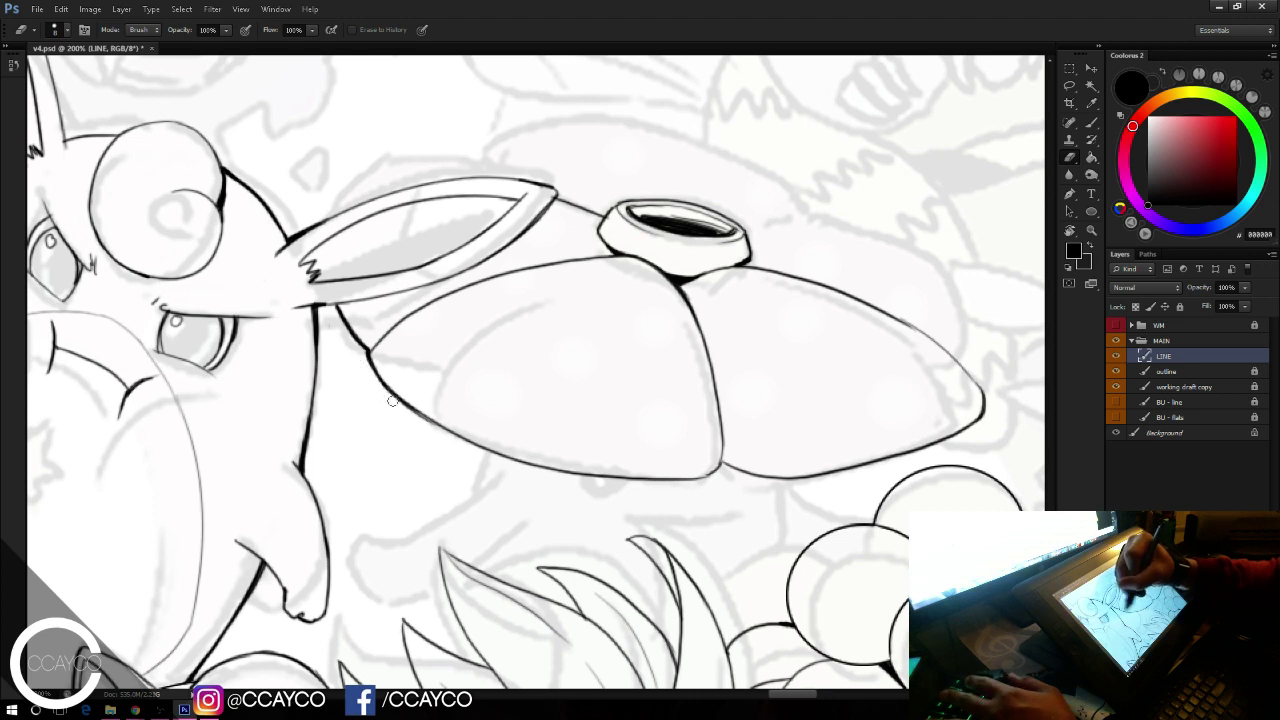
pyautogui.press('b')
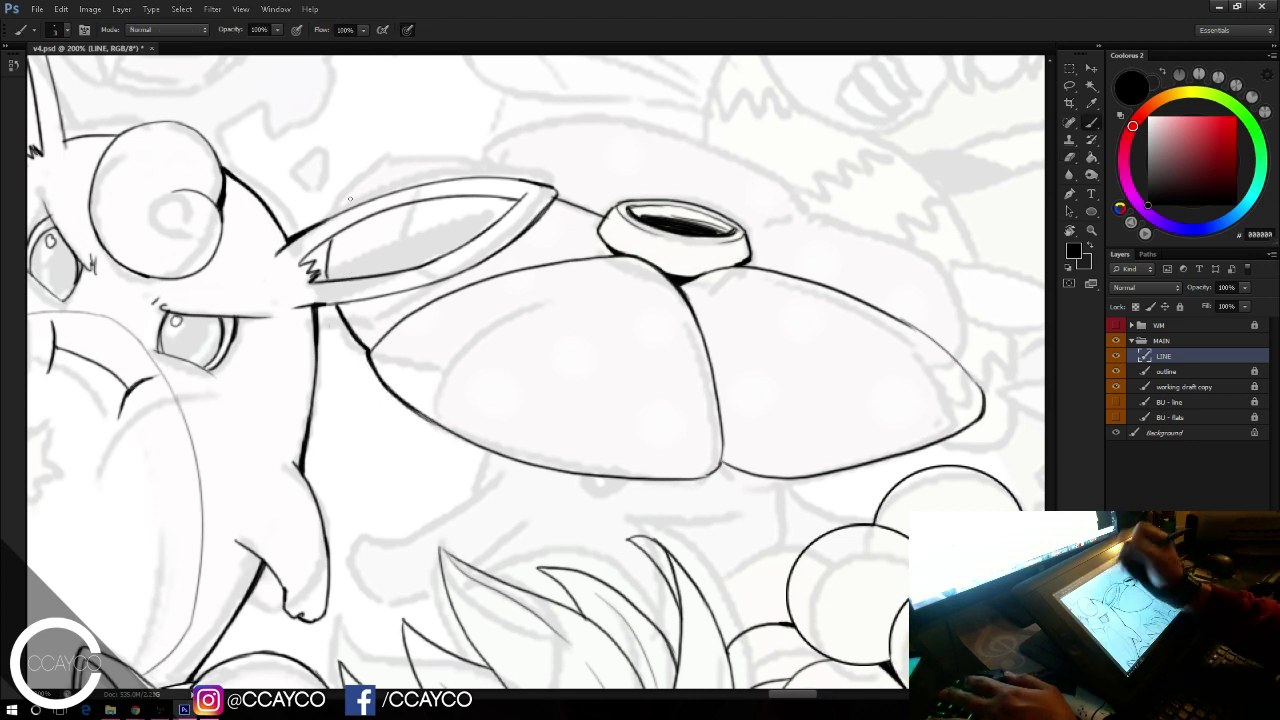
pyautogui.moveTo(322, 243); pyautogui.dragTo(328, 279)
pyautogui.hotkey('ctrl', 'z')
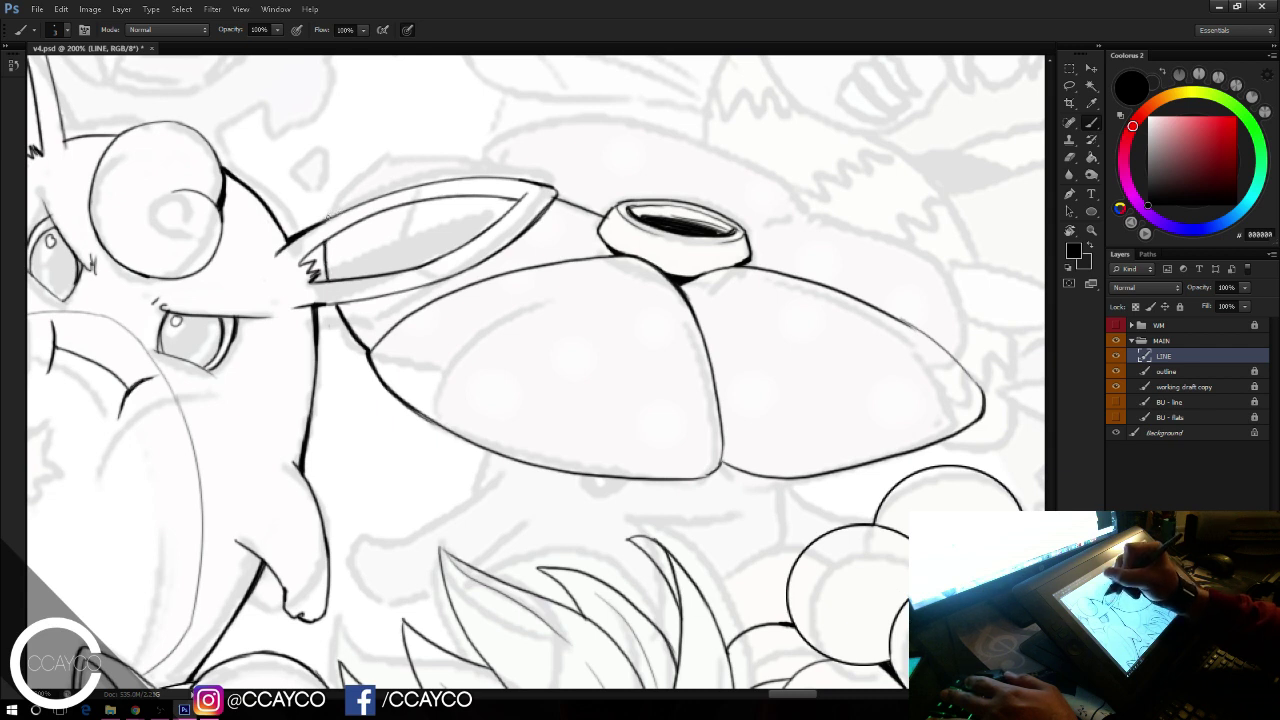
# Step: Ink the back left petal's upper edge as an arc rising above the creature's ear and erase the overshooting ends
pyautogui.moveTo(328, 217); pyautogui.dragTo(387, 163)
pyautogui.hotkey('ctrl', 'z')
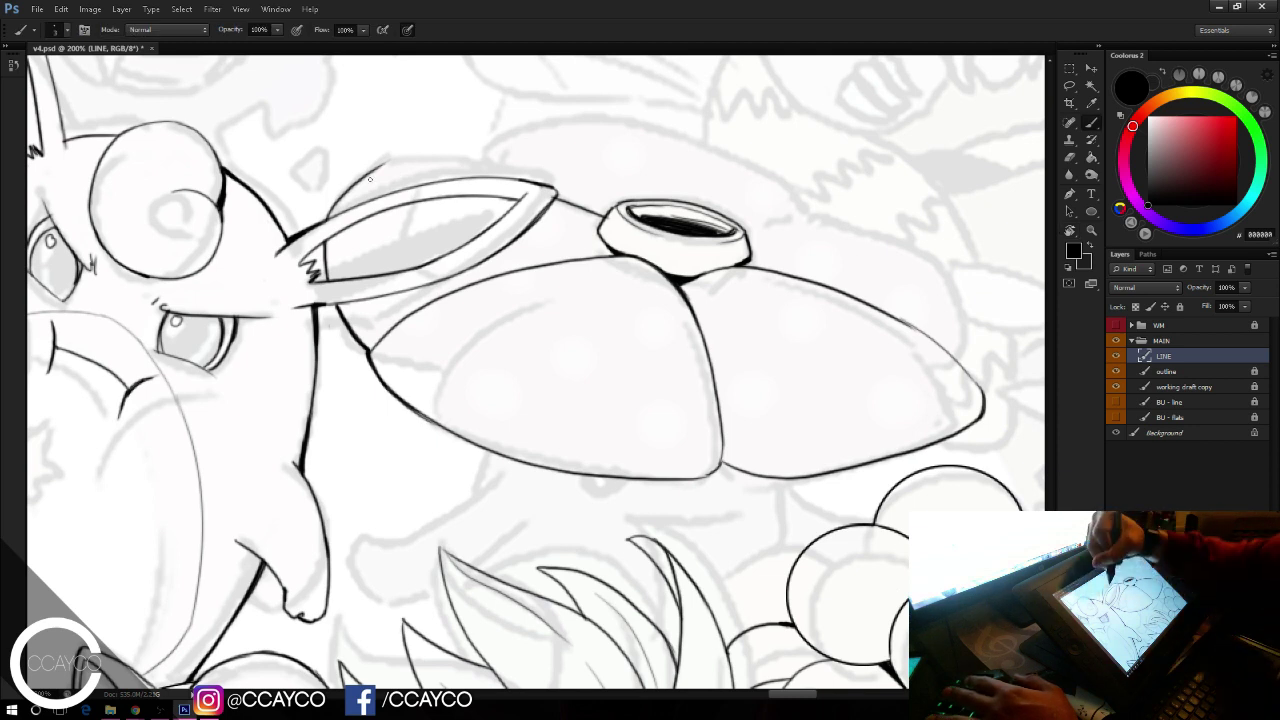
pyautogui.moveTo(364, 178); pyautogui.dragTo(473, 171)
pyautogui.hotkey('ctrl', 'z')
pyautogui.hotkey('ctrl', 'z')
pyautogui.moveTo(364, 178); pyautogui.dragTo(473, 173)
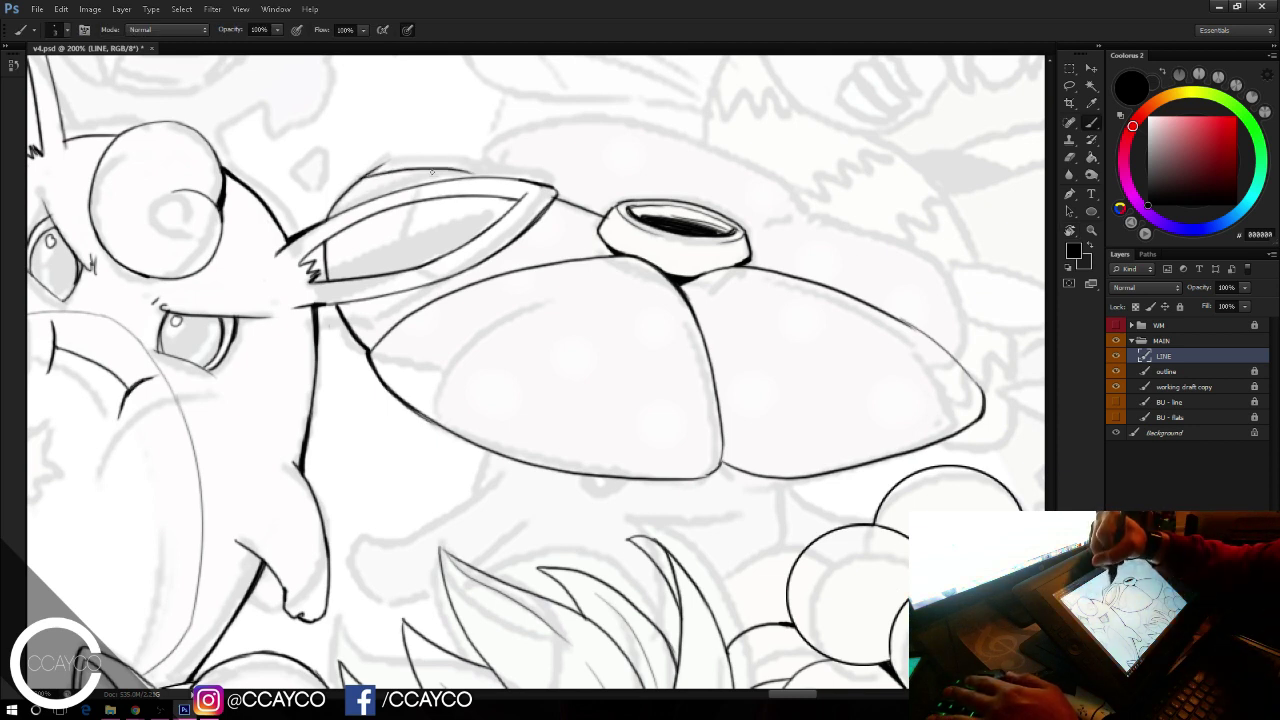
pyautogui.press('e')
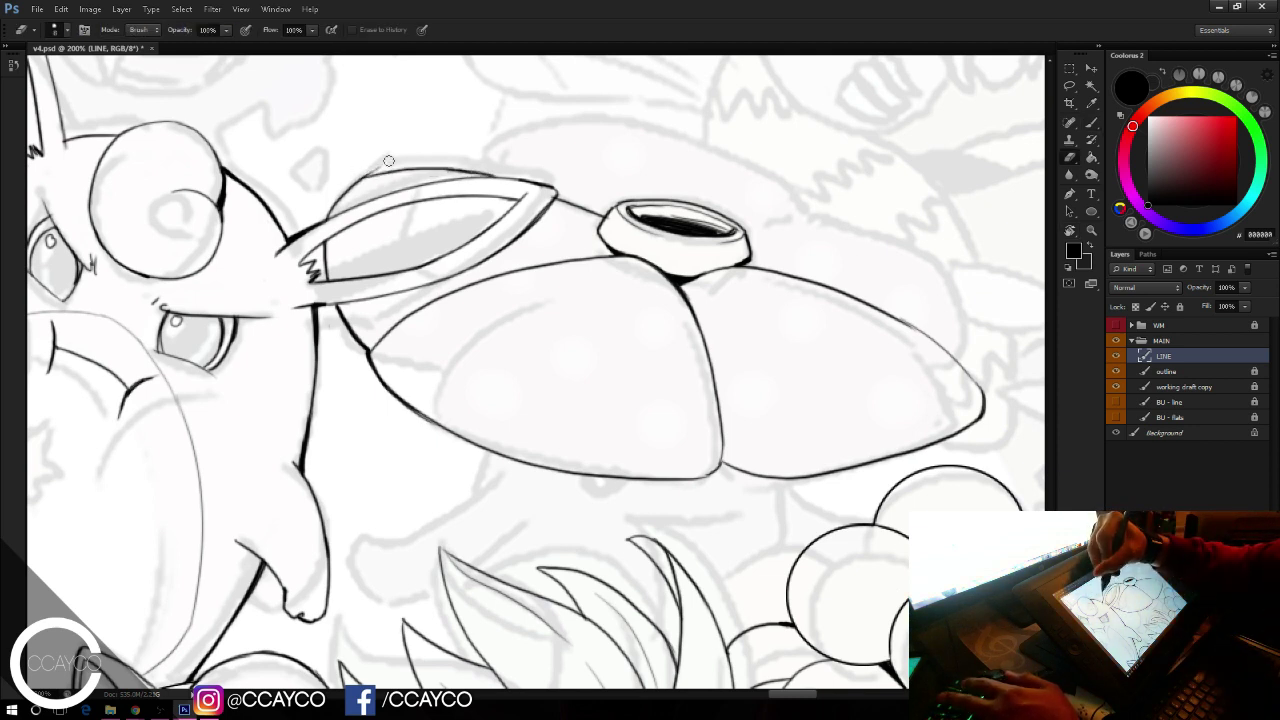
pyautogui.moveTo(381, 168)
pyautogui.mouseDown()
pyautogui.moveTo(360, 174)
pyautogui.moveTo(494, 172)
pyautogui.mouseUp()
pyautogui.press('b')
pyautogui.hotkey('ctrl', 'z')
pyautogui.hotkey('ctrl', 'z')
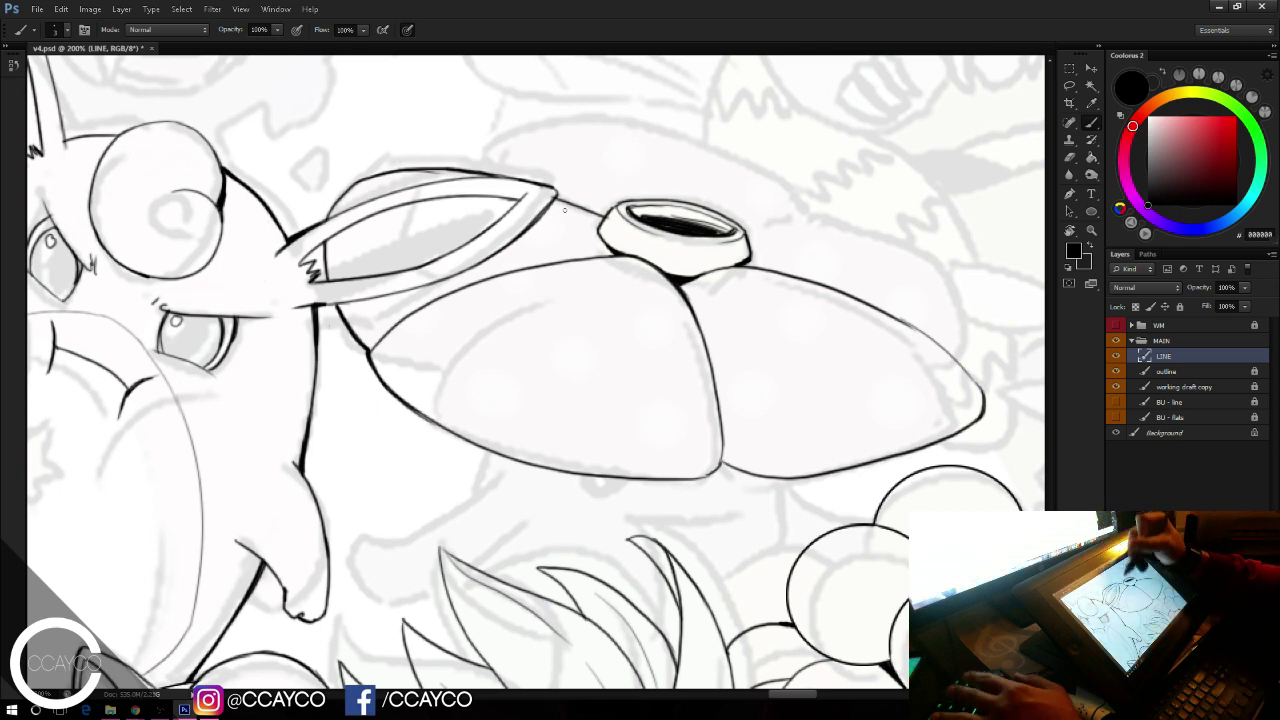
# Step: Erase the line between the ear tip and the central cup and redraw it as a smoother curve
pyautogui.press('e')
pyautogui.moveTo(560, 197); pyautogui.dragTo(579, 208)
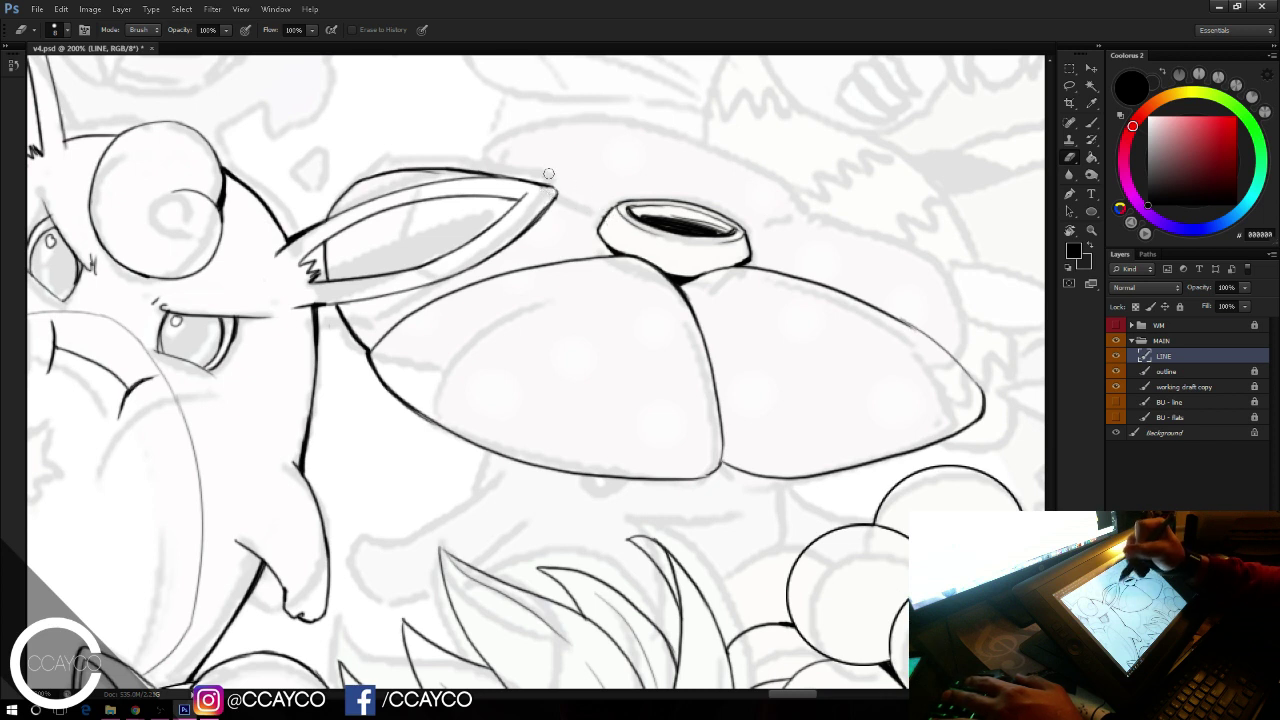
pyautogui.press('b')
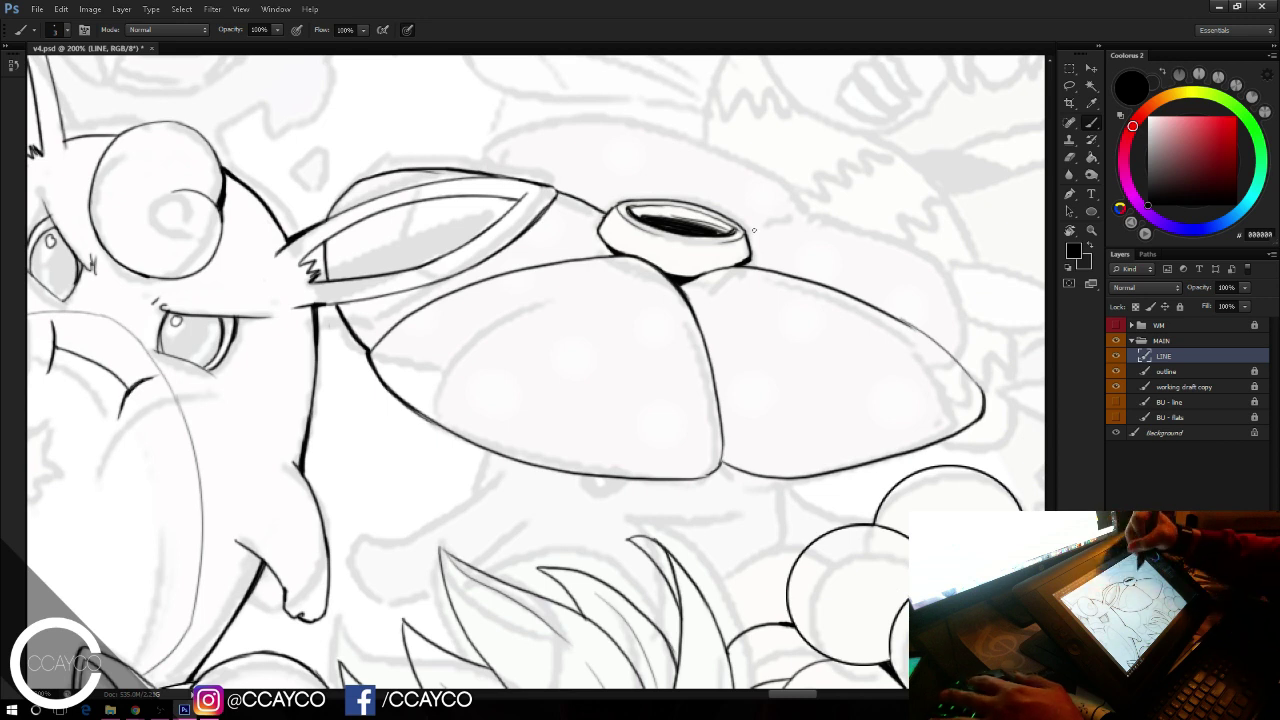
# Step: Ink the back right petal's outer edge from the cup around to the front right petal's tip and smooth its upper curve
pyautogui.moveTo(746, 231)
pyautogui.mouseDown()
pyautogui.moveTo(816, 224)
pyautogui.moveTo(802, 223)
pyautogui.moveTo(949, 269)
pyautogui.moveTo(918, 248)
pyautogui.moveTo(974, 320)
pyautogui.mouseUp()
pyautogui.hotkey('ctrl', 'z')
pyautogui.moveTo(914, 247); pyautogui.dragTo(987, 366)
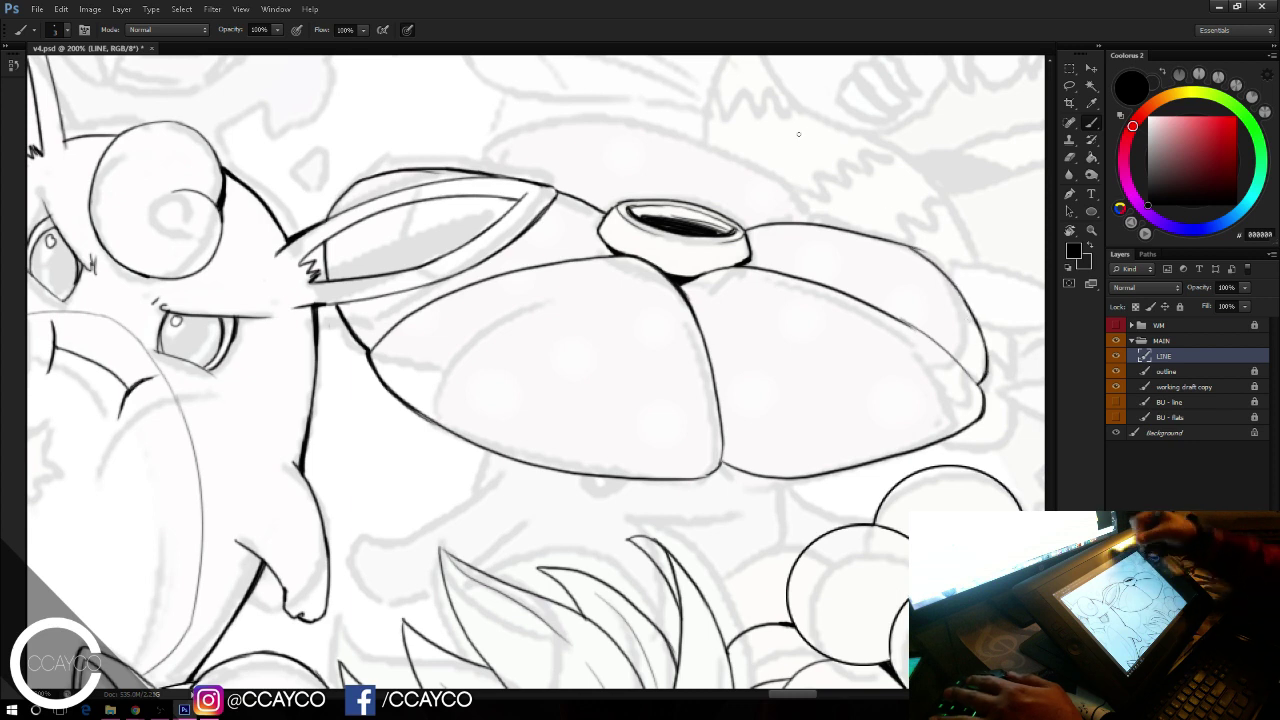
pyautogui.press('e')
pyautogui.moveTo(922, 246)
pyautogui.mouseDown()
pyautogui.moveTo(908, 242)
pyautogui.moveTo(938, 267)
pyautogui.mouseUp()
pyautogui.press('b')
pyautogui.hotkey('ctrl', 'z')
pyautogui.hotkey('ctrl', 'z')
pyautogui.moveTo(875, 236); pyautogui.dragTo(943, 272)
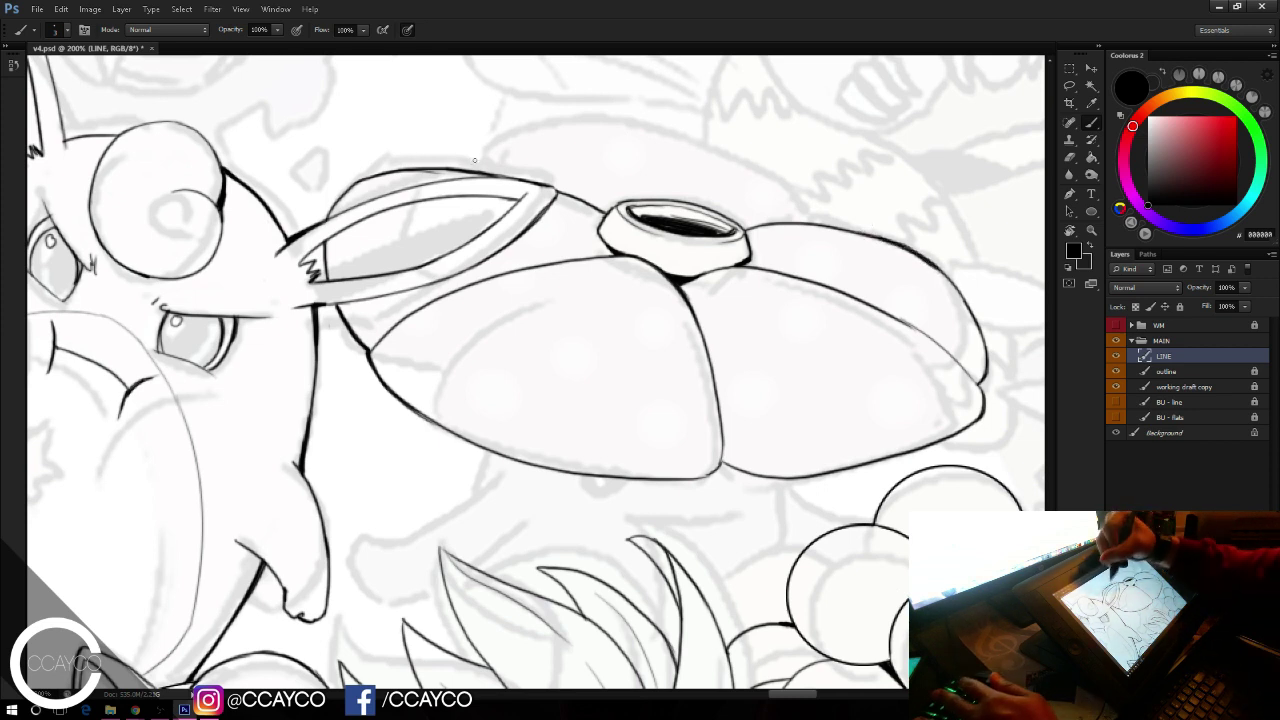
# Step: Ink the rear petal's long upper edge as one arc from the back left petal toward the right behind the cup
pyautogui.moveTo(466, 167); pyautogui.dragTo(501, 143)
pyautogui.hotkey('ctrl', 'z')
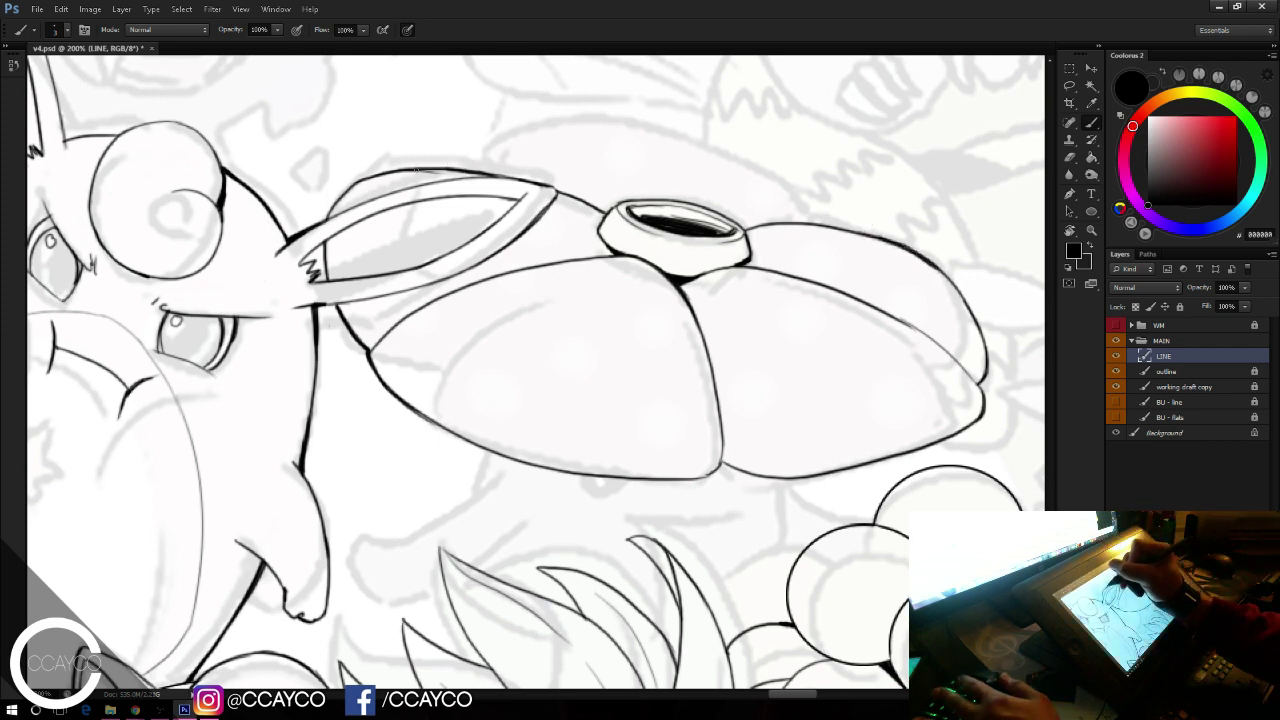
pyautogui.moveTo(413, 166); pyautogui.dragTo(606, 124)
pyautogui.hotkey('ctrl', 'z')
pyautogui.moveTo(410, 168)
pyautogui.mouseDown()
pyautogui.moveTo(560, 134)
pyautogui.moveTo(719, 177)
pyautogui.mouseUp()
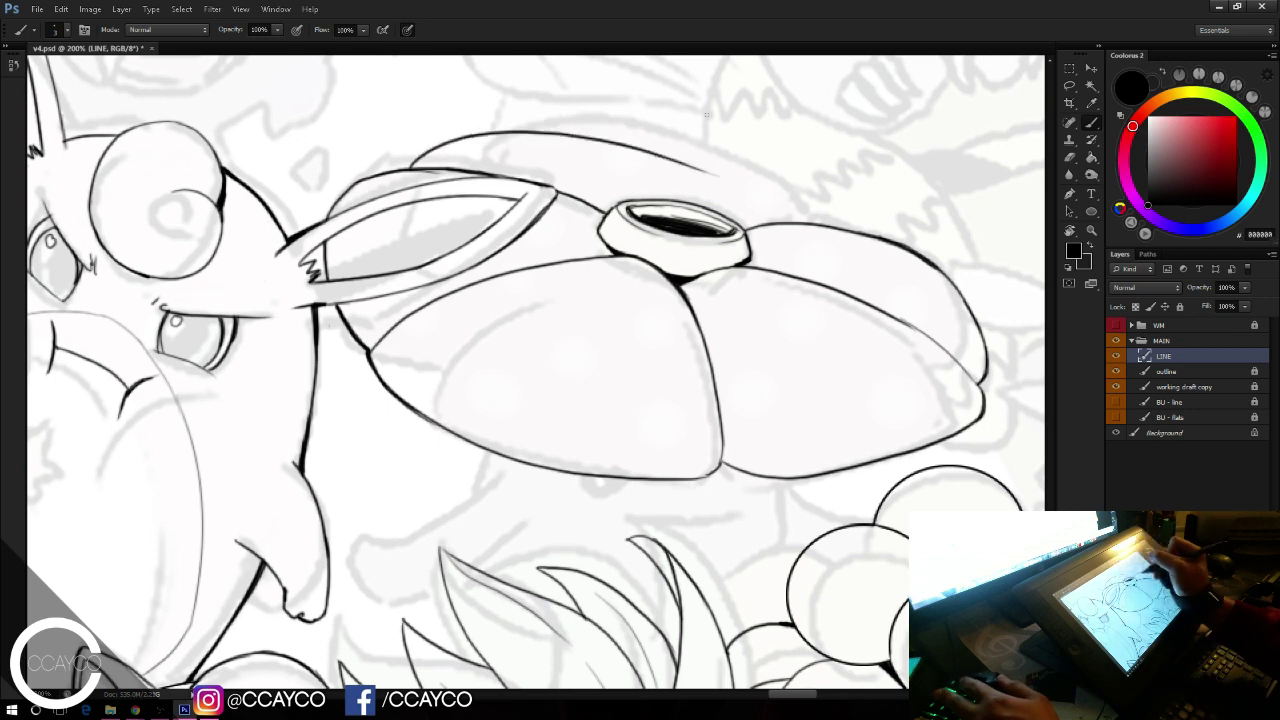
pyautogui.hotkey('ctrl', 'z')
pyautogui.moveTo(402, 169)
pyautogui.mouseDown()
pyautogui.moveTo(546, 115)
pyautogui.moveTo(424, 140)
pyautogui.moveTo(462, 125)
pyautogui.mouseUp()
pyautogui.hotkey('ctrl', 'z')
pyautogui.hotkey('ctrl', 'z')
pyautogui.hotkey('ctrl', 'z')
pyautogui.moveTo(402, 168)
pyautogui.mouseDown()
pyautogui.moveTo(512, 128)
pyautogui.moveTo(790, 172)
pyautogui.mouseUp()
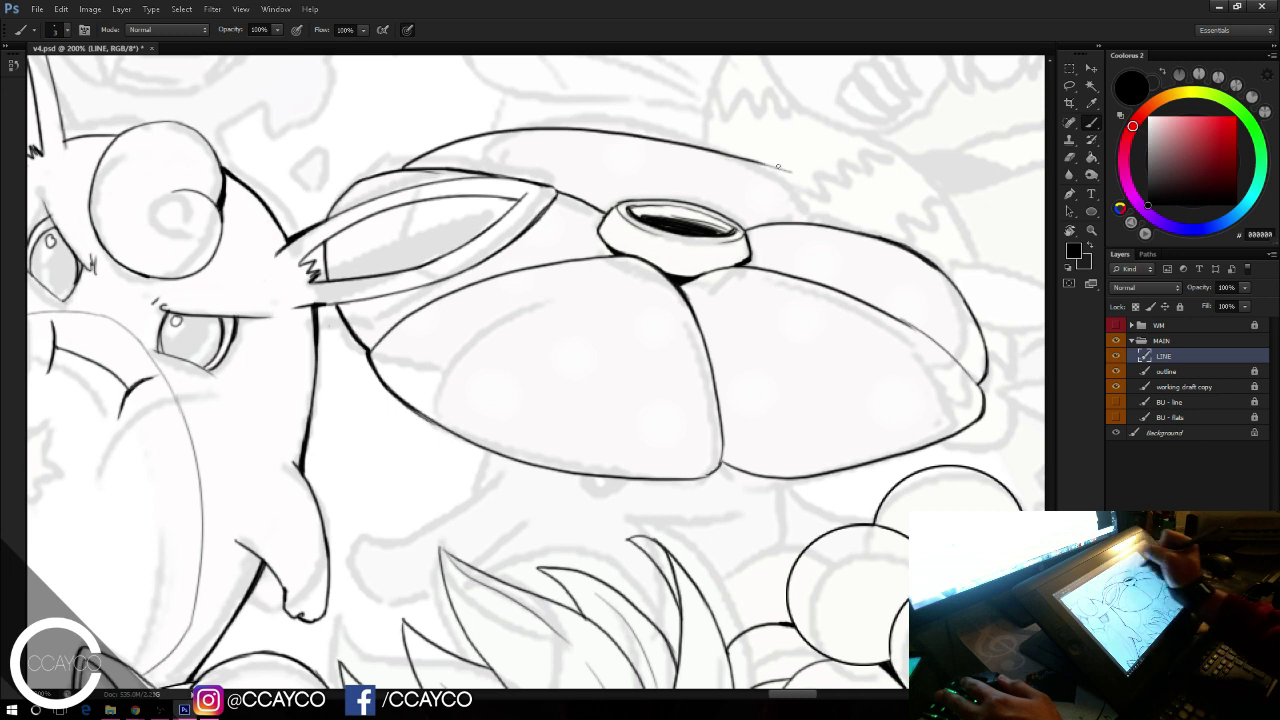
# Step: Ink the rear petal's right end down to the back right petal and erase the stray line ends there
pyautogui.moveTo(714, 152); pyautogui.dragTo(847, 213)
pyautogui.hotkey('ctrl', 'z')
pyautogui.hotkey('ctrl', 'z')
pyautogui.moveTo(801, 181); pyautogui.dragTo(855, 226)
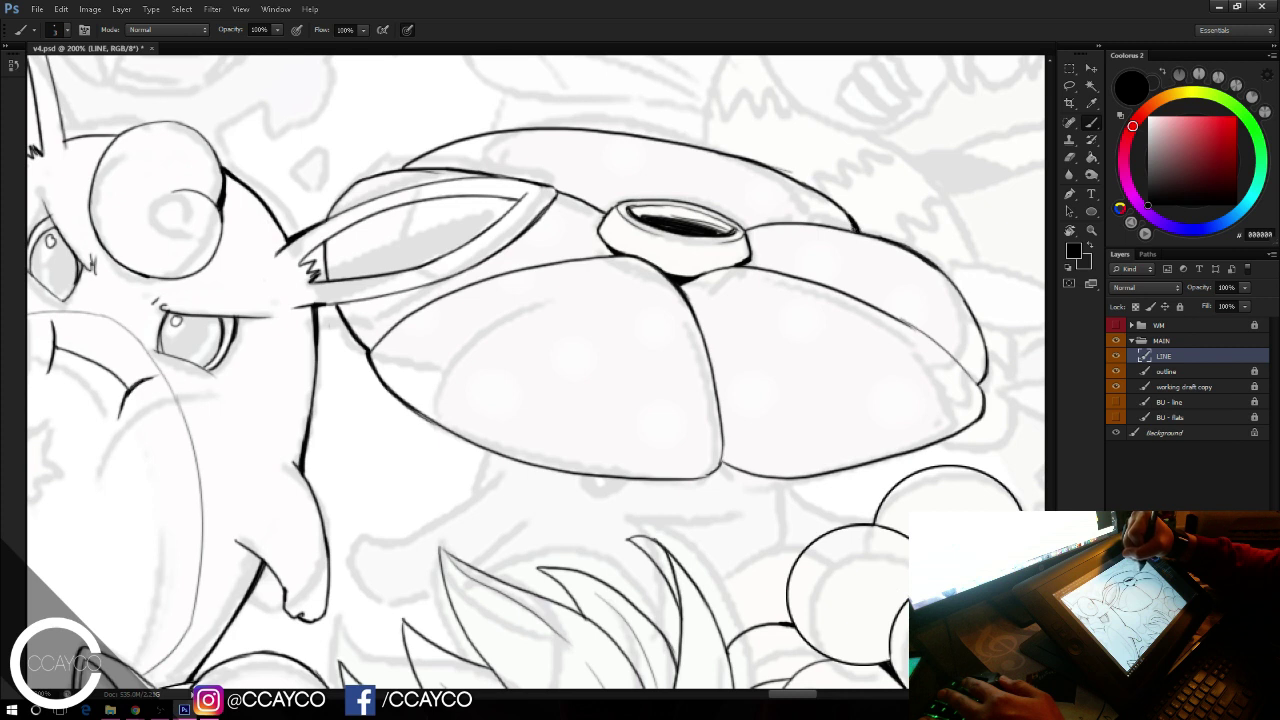
pyautogui.press('e')
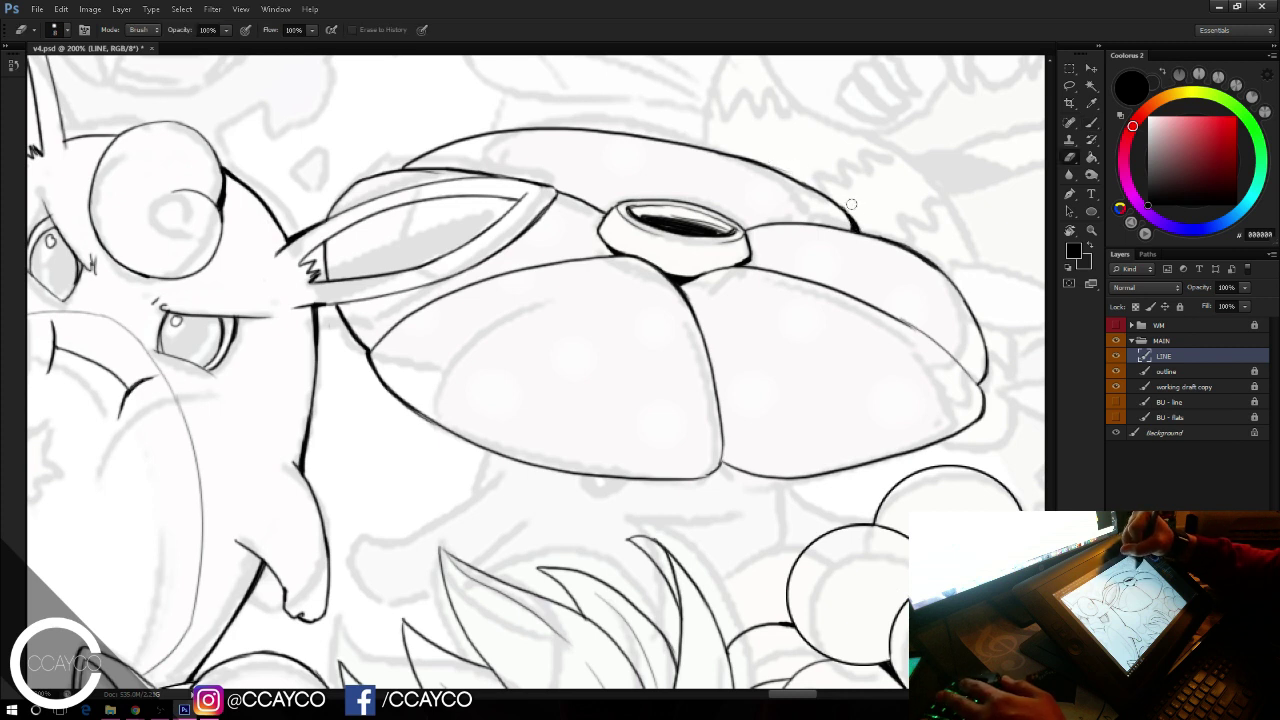
pyautogui.moveTo(801, 174); pyautogui.dragTo(863, 218)
pyautogui.press('b')
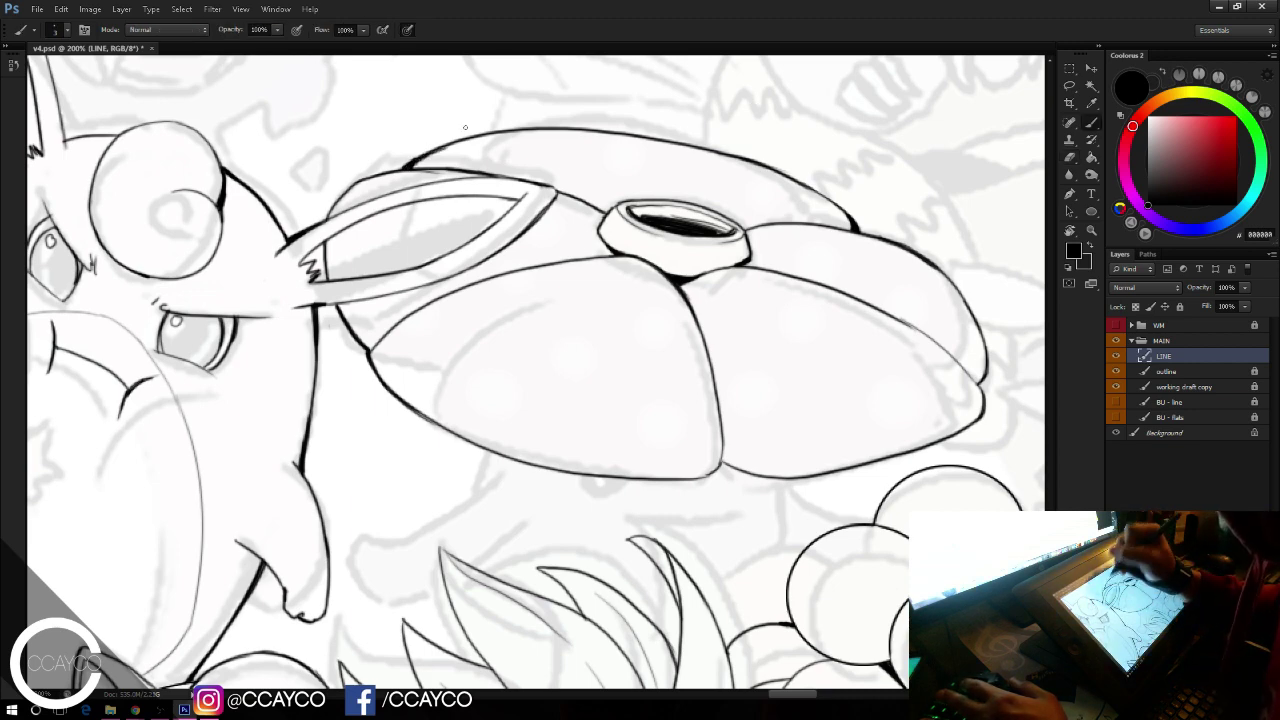
# Step: Ink both sides of the body below the large flower and the short curve running from its right side to the round buds
pyautogui.moveTo(937, 421); pyautogui.dragTo(924, 285)
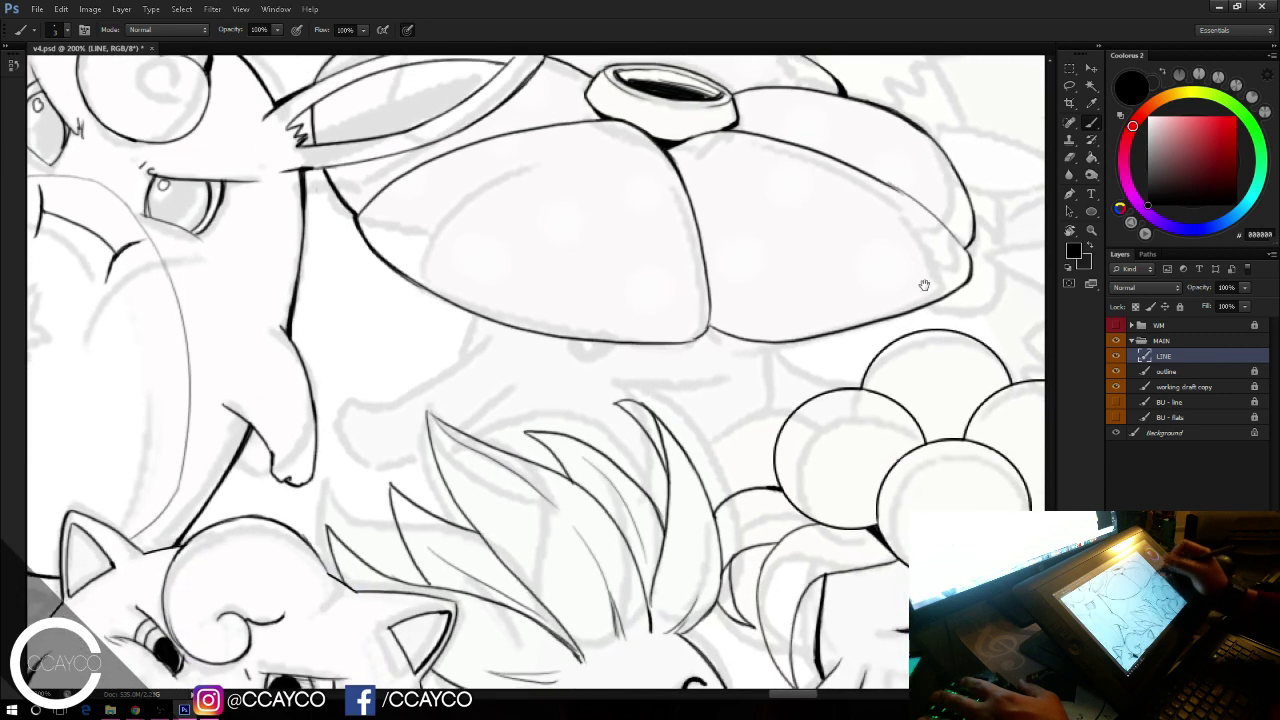
pyautogui.moveTo(771, 345); pyautogui.dragTo(785, 420)
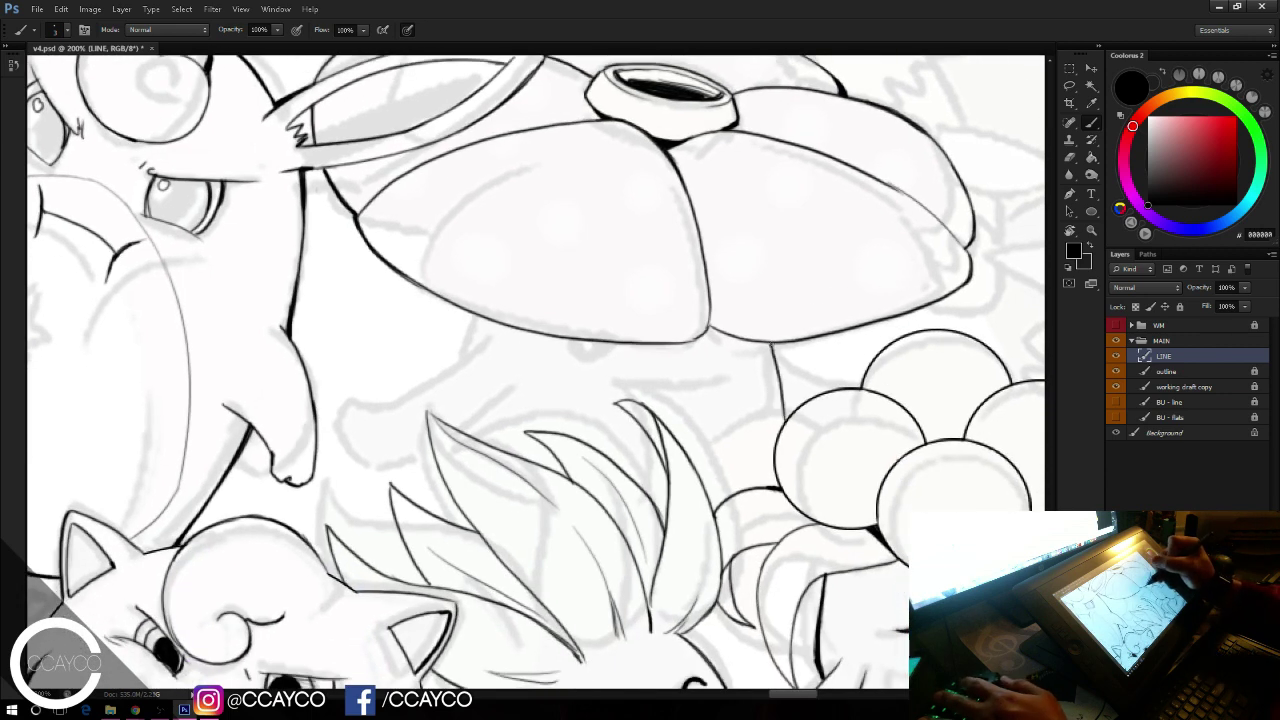
pyautogui.moveTo(480, 316); pyautogui.dragTo(462, 382)
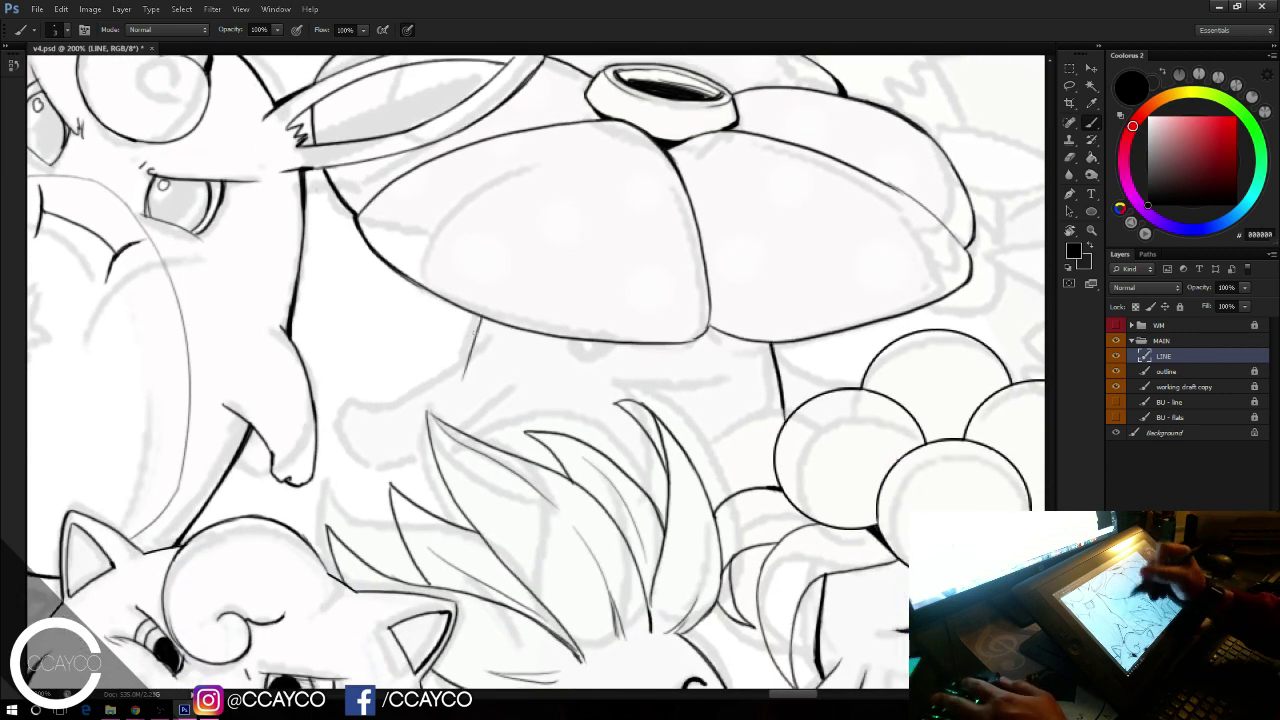
pyautogui.hotkey('ctrl', 'z')
pyautogui.moveTo(480, 316); pyautogui.dragTo(457, 427)
pyautogui.moveTo(464, 368); pyautogui.dragTo(457, 425)
pyautogui.hotkey('ctrl', 'z')
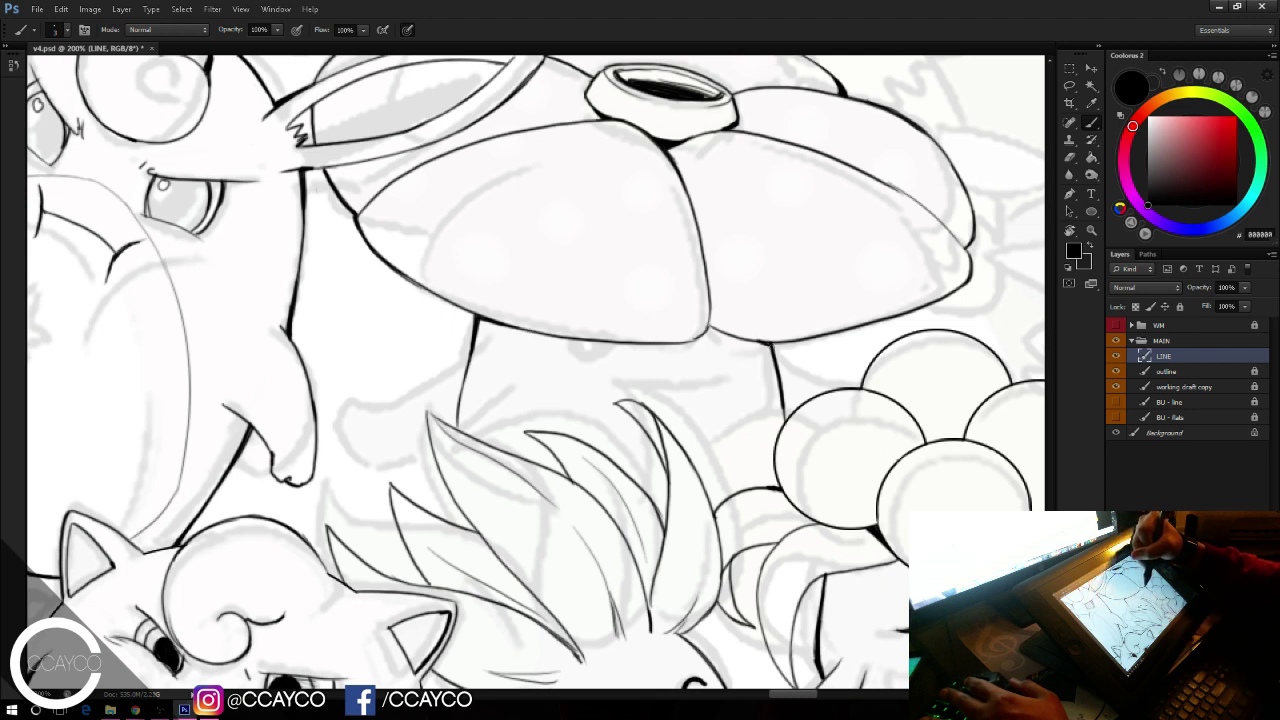
pyautogui.moveTo(776, 366); pyautogui.dragTo(829, 394)
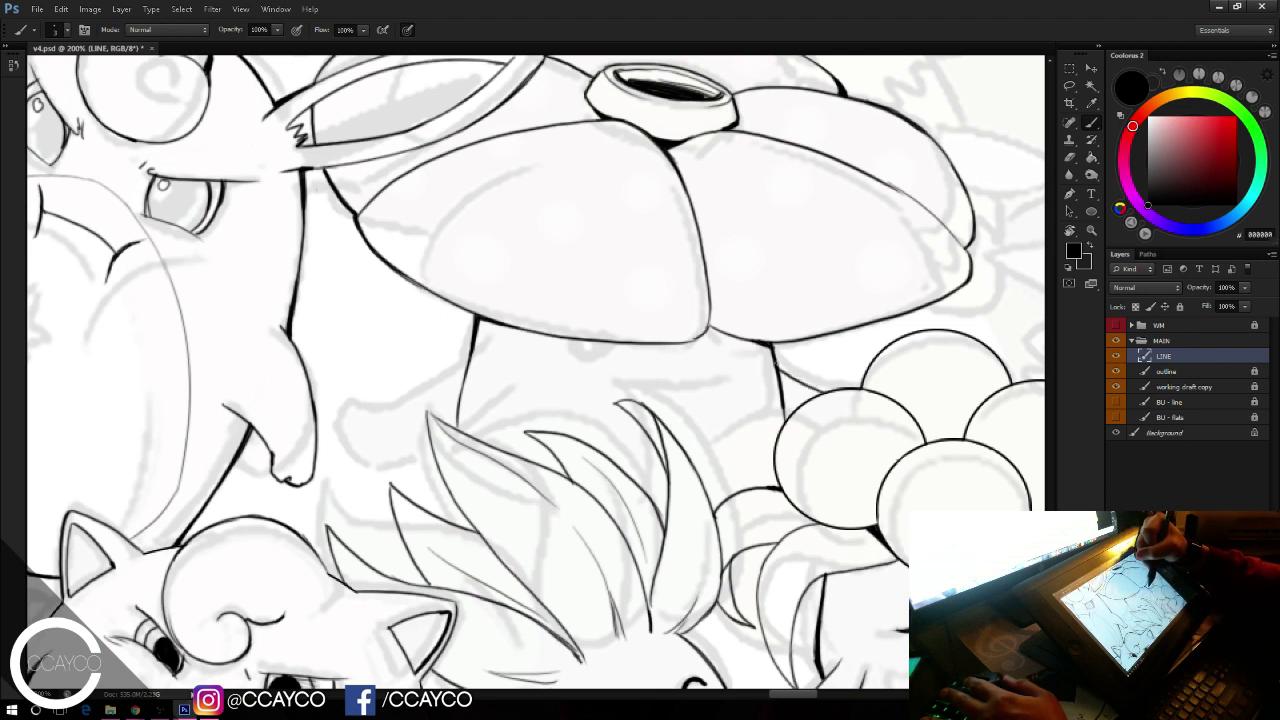
pyautogui.hotkey('ctrl', 'z')
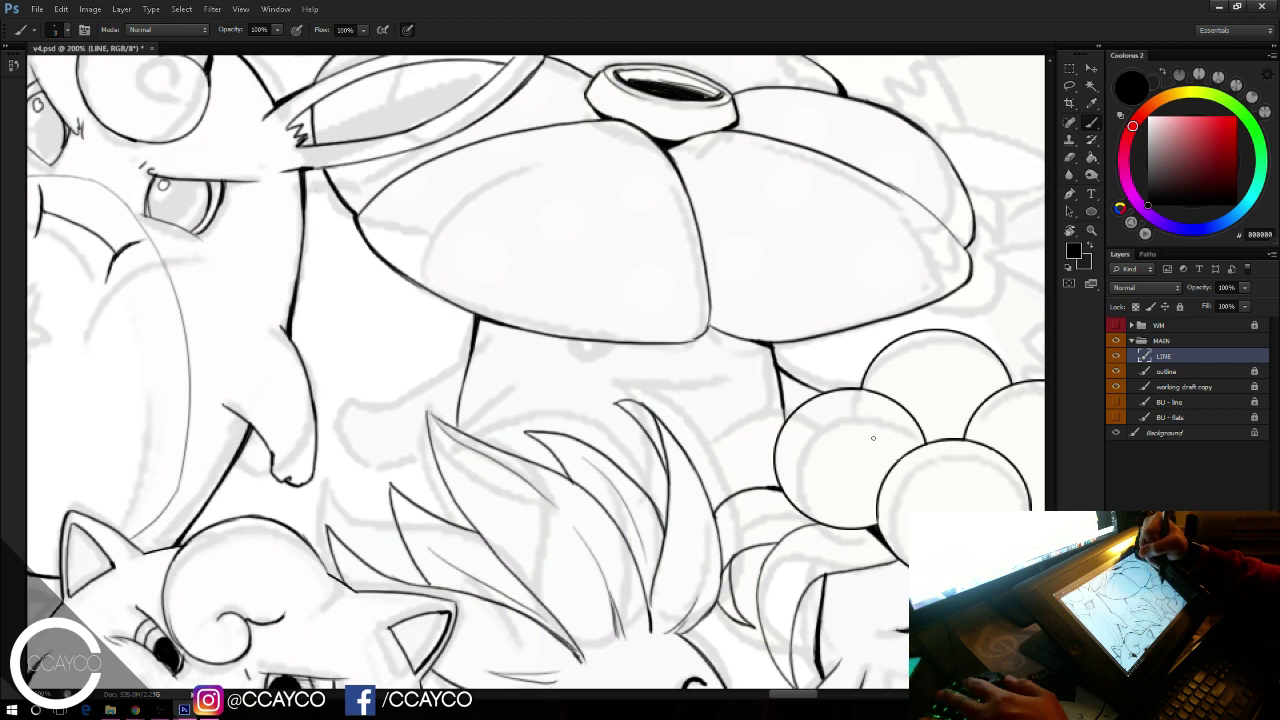
# Step: Ink two small rounded eyes peeking out beneath the large flower's front petals
pyautogui.moveTo(734, 323); pyautogui.dragTo(721, 317)
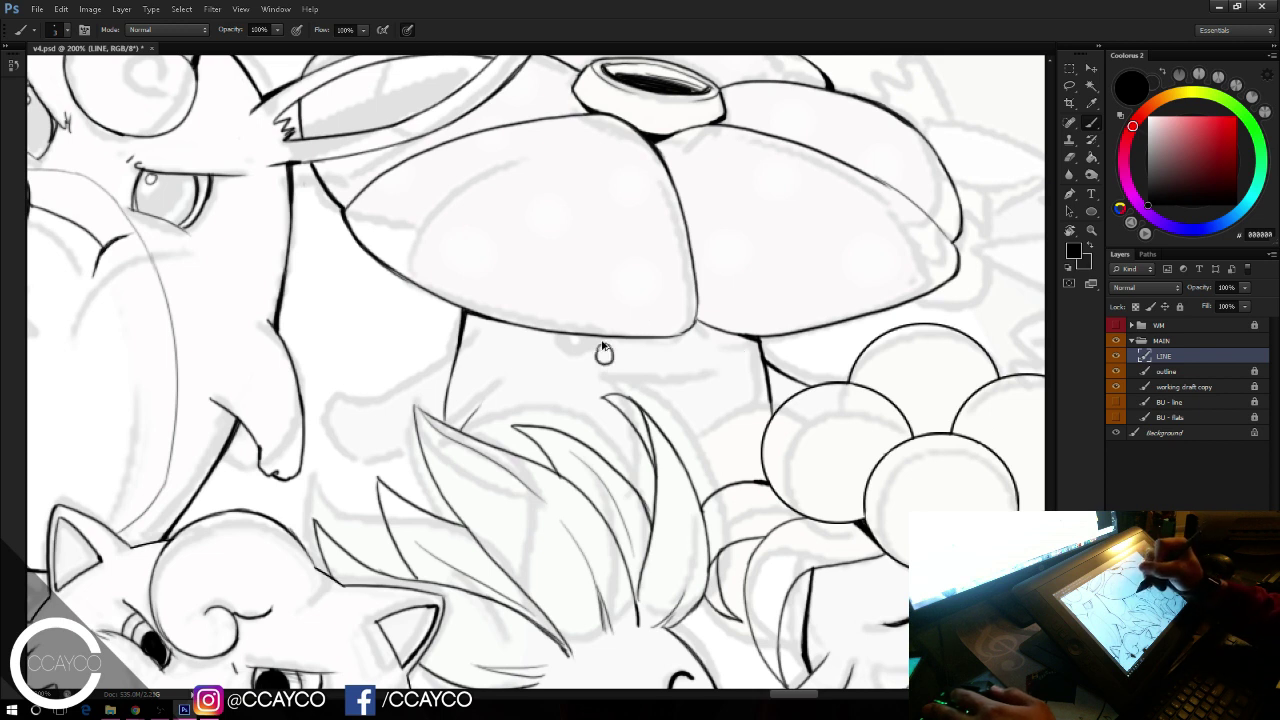
pyautogui.hotkey('ctrl', 'z')
pyautogui.moveTo(609, 338); pyautogui.dragTo(610, 339)
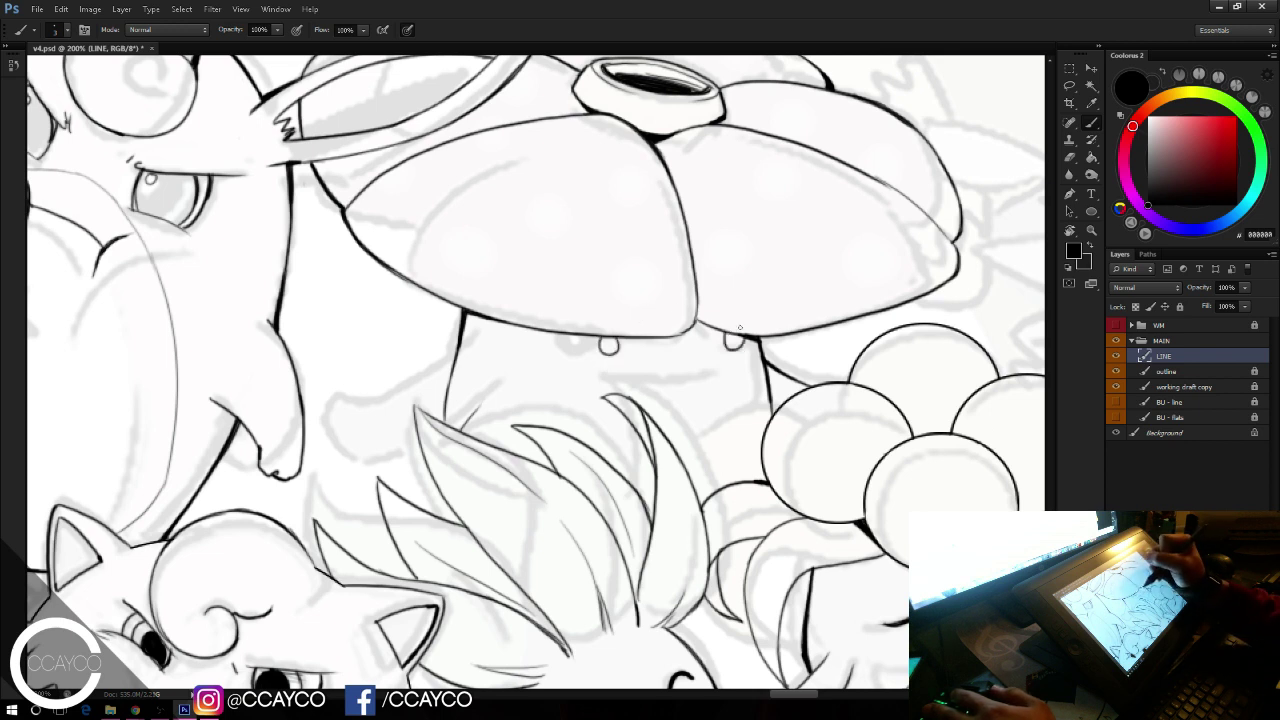
pyautogui.moveTo(733, 341); pyautogui.dragTo(730, 338)
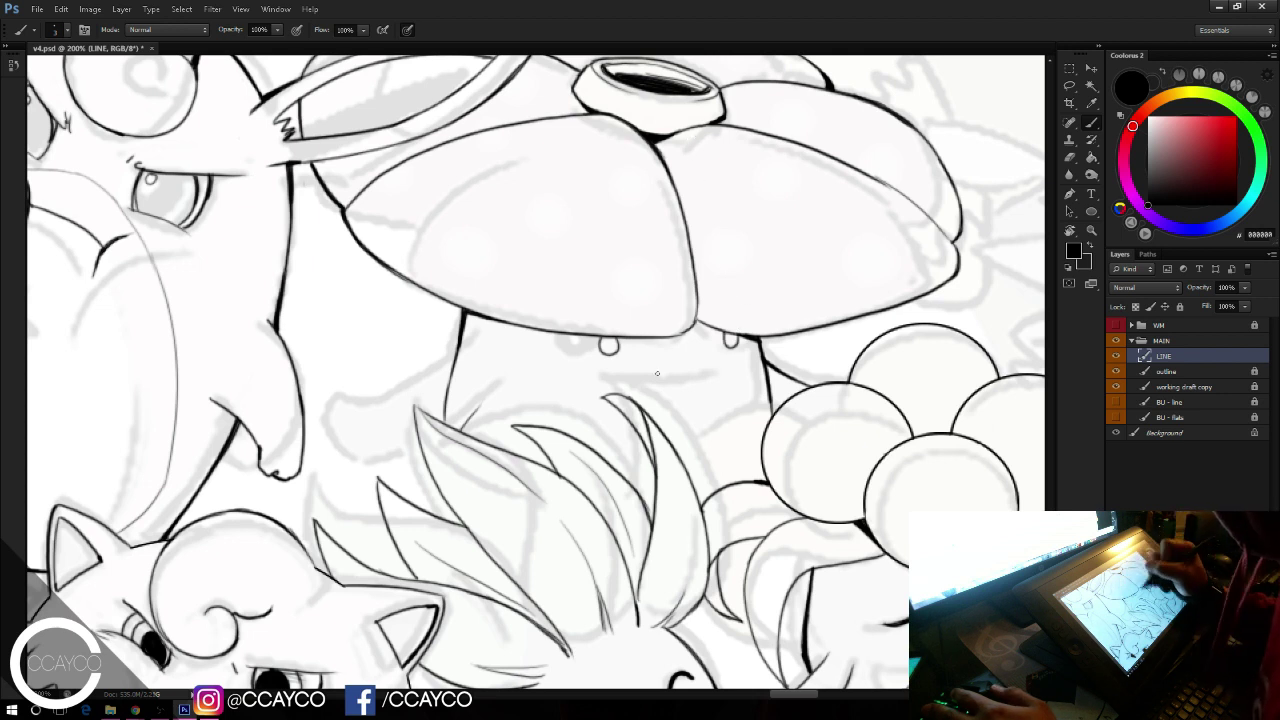
# Step: Ink the flower creature's smile as a thin curve with darker corners below the eyes
pyautogui.moveTo(646, 385)
pyautogui.mouseDown()
pyautogui.moveTo(726, 361)
pyautogui.moveTo(688, 393)
pyautogui.moveTo(634, 378)
pyautogui.moveTo(692, 387)
pyautogui.mouseUp()
pyautogui.hotkey('ctrl', 'z')
pyautogui.hotkey('ctrl', 'z')
pyautogui.hotkey('ctrl', 'z')
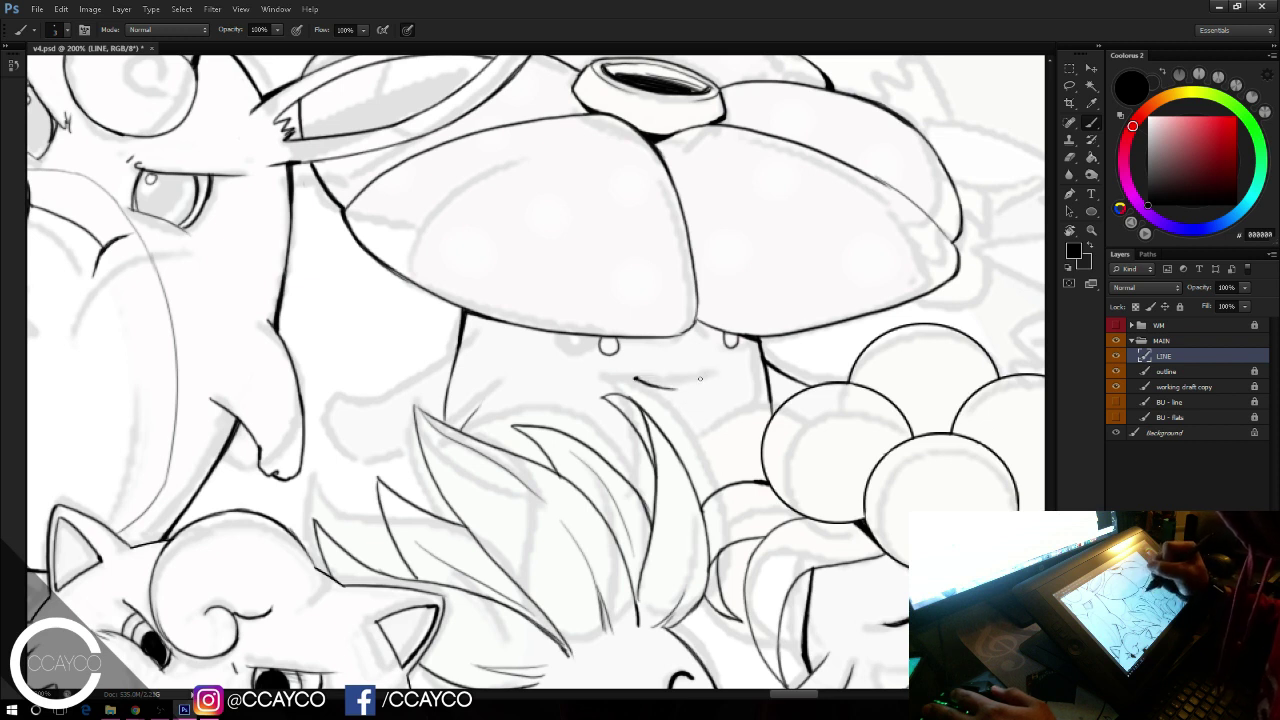
pyautogui.hotkey('ctrl', '-')
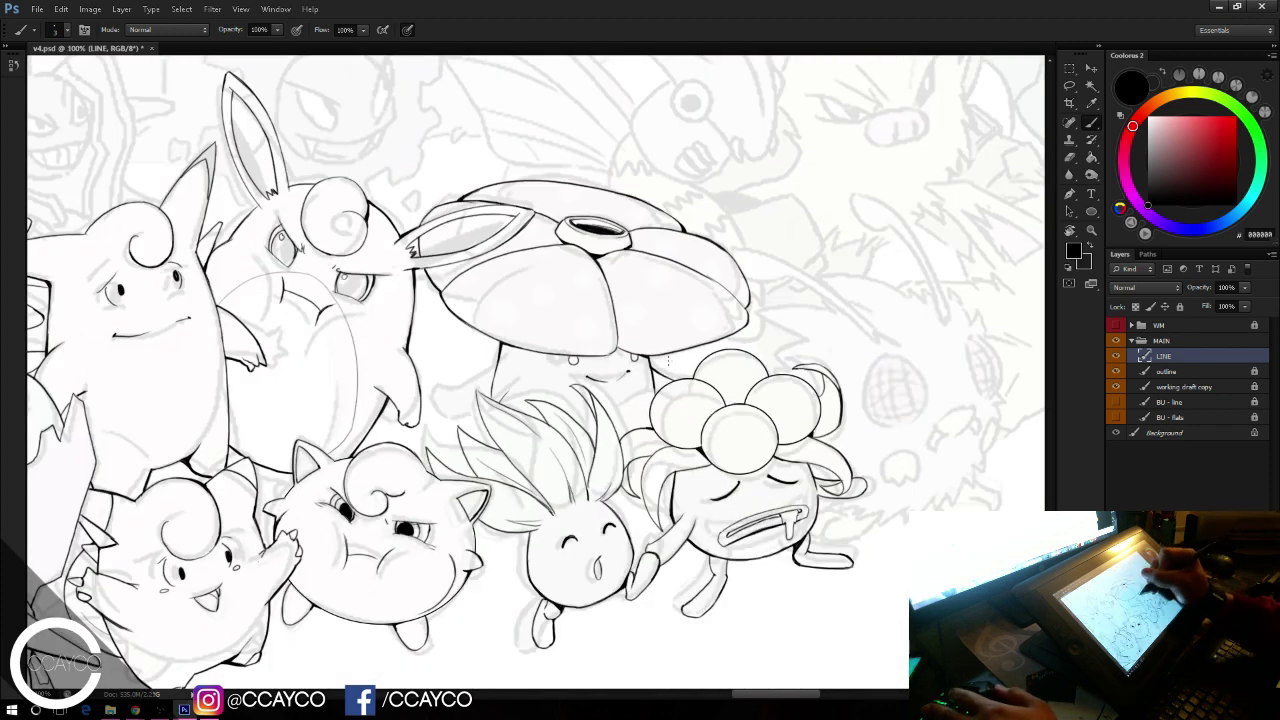
pyautogui.hotkey('ctrl', '+')
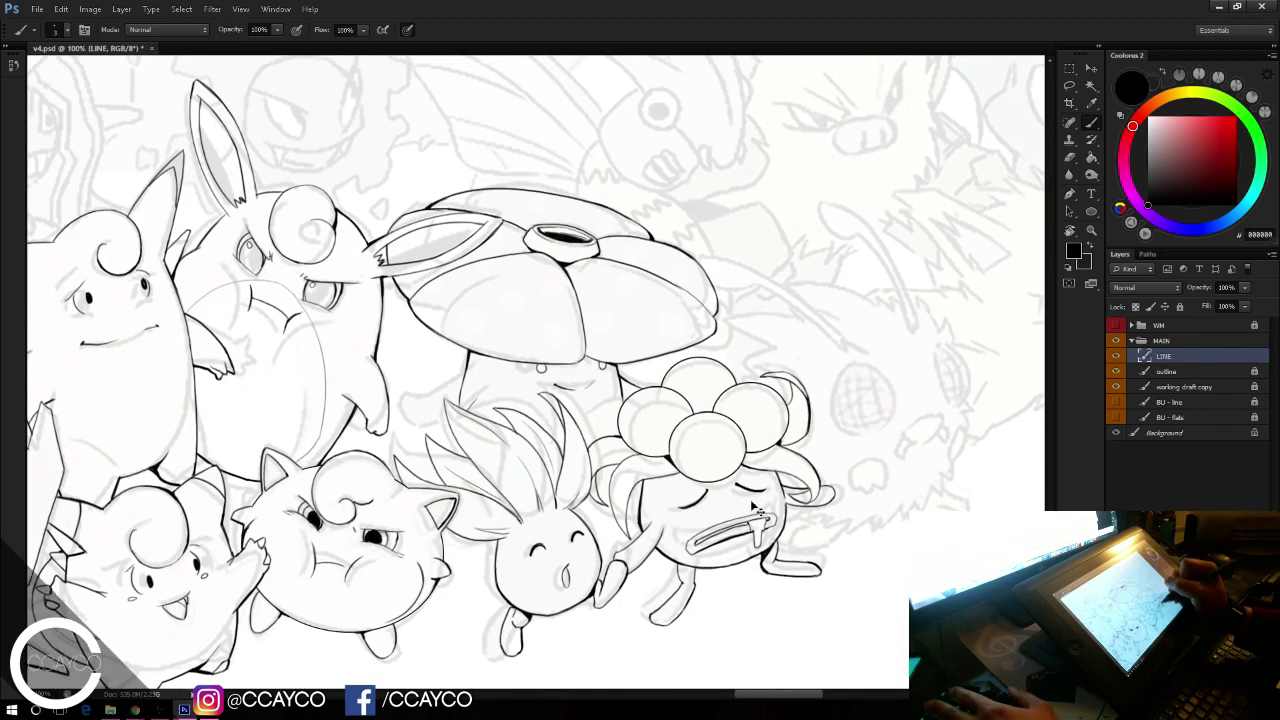
pyautogui.press('e')
pyautogui.press('b')
pyautogui.press('e')
pyautogui.press('b')
pyautogui.moveTo(656, 393)
pyautogui.mouseDown()
pyautogui.moveTo(622, 408)
pyautogui.moveTo(667, 390)
pyautogui.mouseUp()
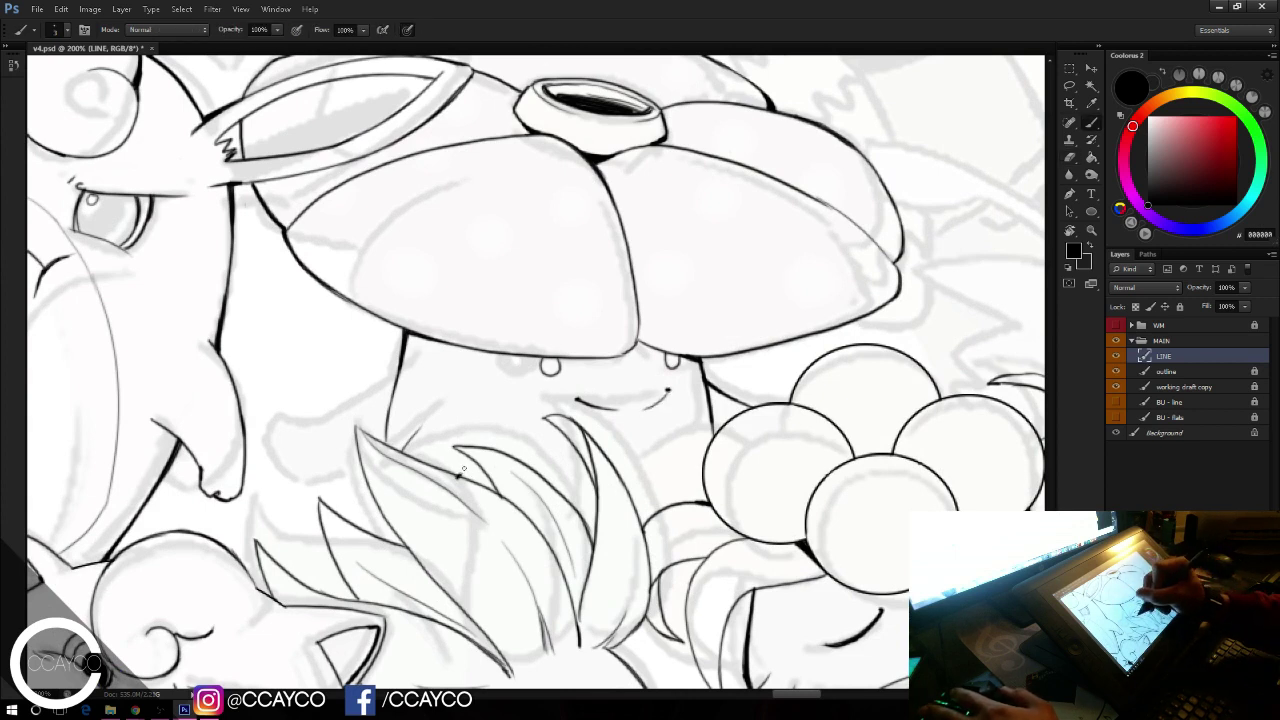
# Step: Ink a short curve in the gap between the leafy creature's upper left leaves and save the file
pyautogui.moveTo(460, 475); pyautogui.dragTo(466, 464)
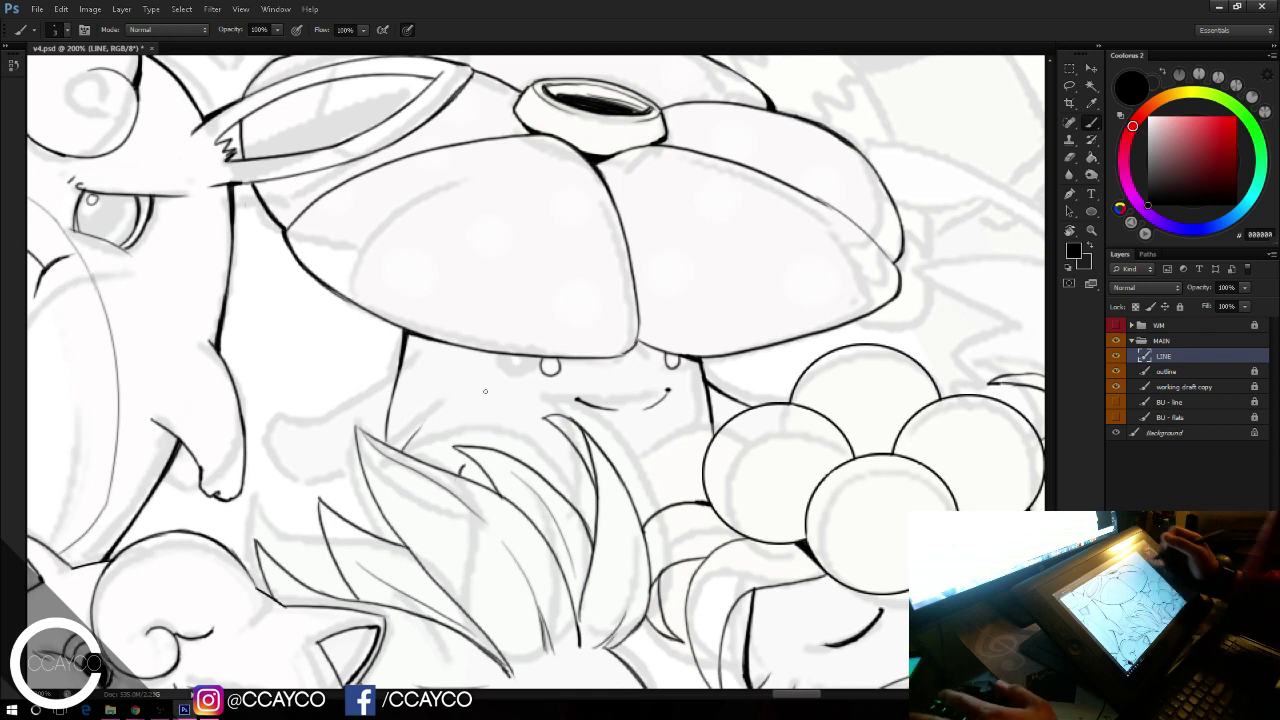
pyautogui.hotkey('ctrl', 's')
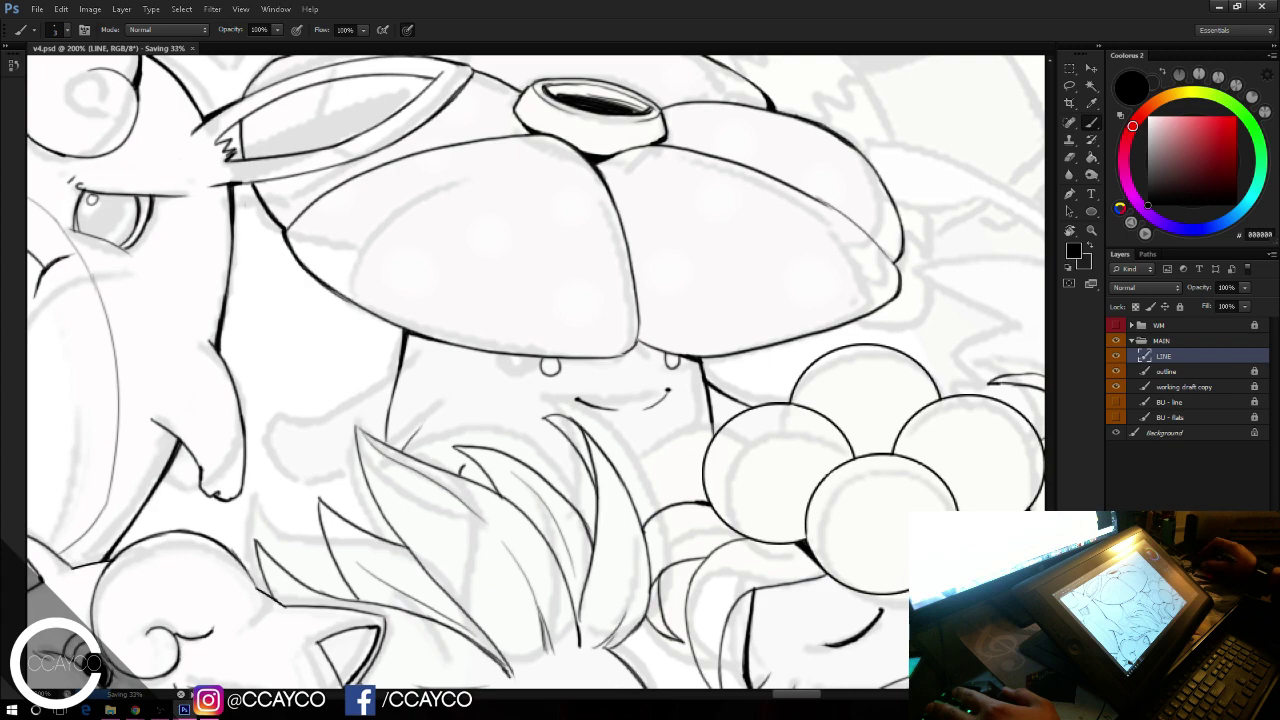
# Step: Ink the furry bug creature's left fang and the lower edge of the oval mouthpart beside it
pyautogui.moveTo(918, 432)
pyautogui.mouseDown()
pyautogui.moveTo(884, 442)
pyautogui.moveTo(469, 323)
pyautogui.moveTo(387, 256)
pyautogui.moveTo(829, 566)
pyautogui.moveTo(847, 487)
pyautogui.moveTo(826, 503)
pyautogui.moveTo(827, 486)
pyautogui.mouseUp()
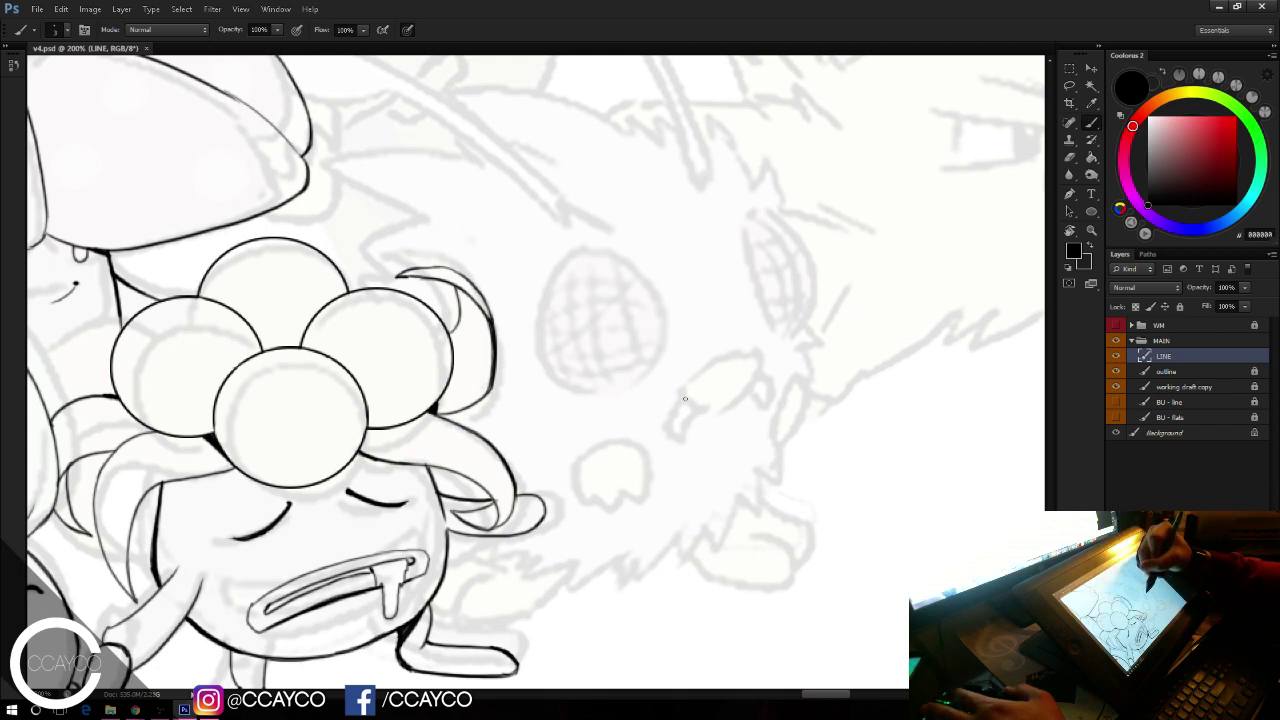
pyautogui.moveTo(685, 398); pyautogui.dragTo(698, 410)
pyautogui.hotkey('ctrl', 'z')
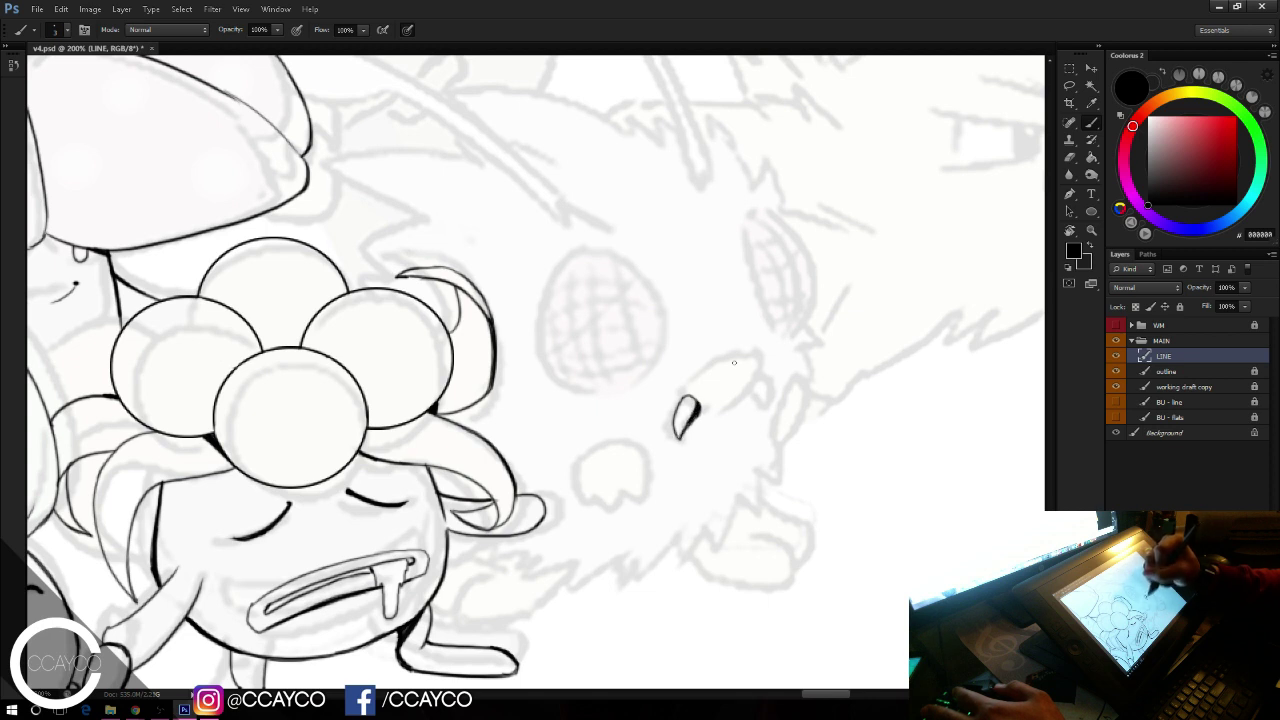
pyautogui.moveTo(698, 411); pyautogui.dragTo(758, 390)
pyautogui.hotkey('ctrl', 'z')
pyautogui.press('e')
pyautogui.press('b')
pyautogui.hotkey('ctrl', 'z')
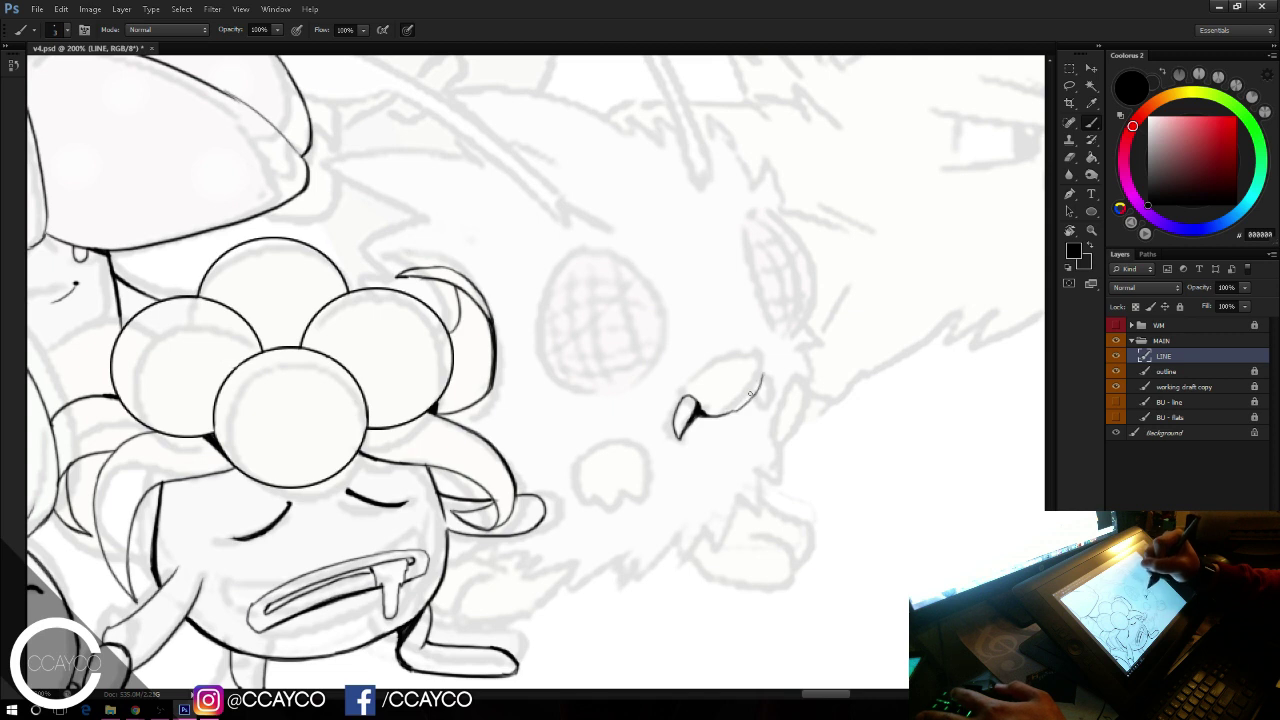
# Step: Ink the bug creature's right fang and close the oval mouthpart with its upper edge
pyautogui.hotkey('ctrl', 'z')
pyautogui.moveTo(757, 393)
pyautogui.mouseDown()
pyautogui.moveTo(785, 399)
pyautogui.moveTo(772, 373)
pyautogui.mouseUp()
pyautogui.hotkey('ctrl', 'alt', 'z')
pyautogui.hotkey('ctrl', 'alt', 'z')
pyautogui.hotkey('ctrl', 'alt', 'z')
pyautogui.hotkey('ctrl', 'z')
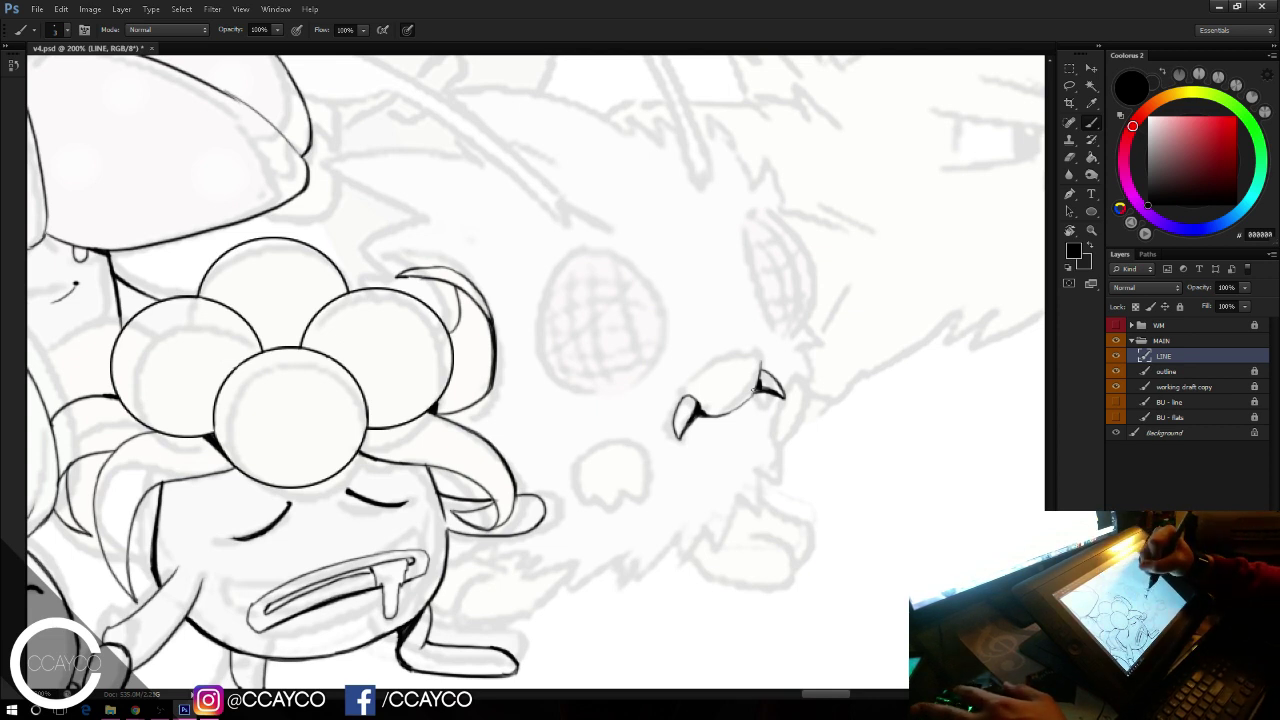
pyautogui.moveTo(686, 400)
pyautogui.mouseDown()
pyautogui.moveTo(683, 386)
pyautogui.moveTo(733, 354)
pyautogui.mouseUp()
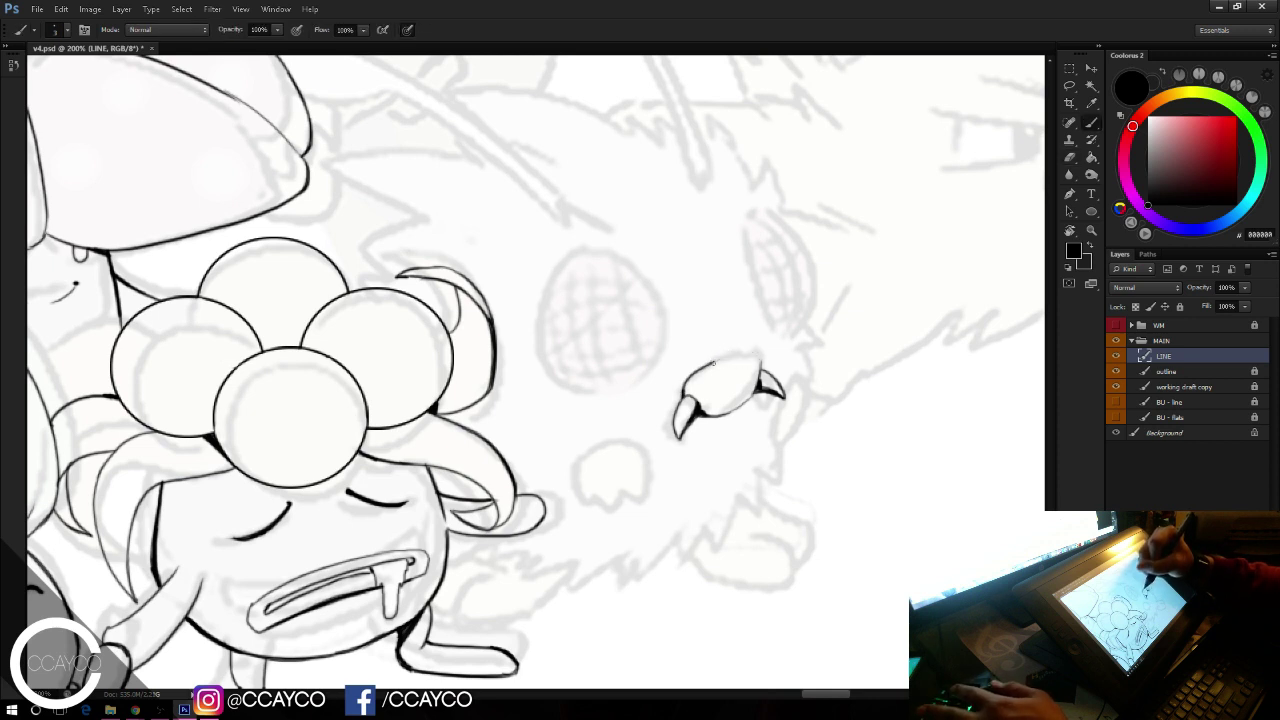
pyautogui.moveTo(713, 363)
pyautogui.mouseDown()
pyautogui.moveTo(753, 352)
pyautogui.moveTo(762, 378)
pyautogui.mouseUp()
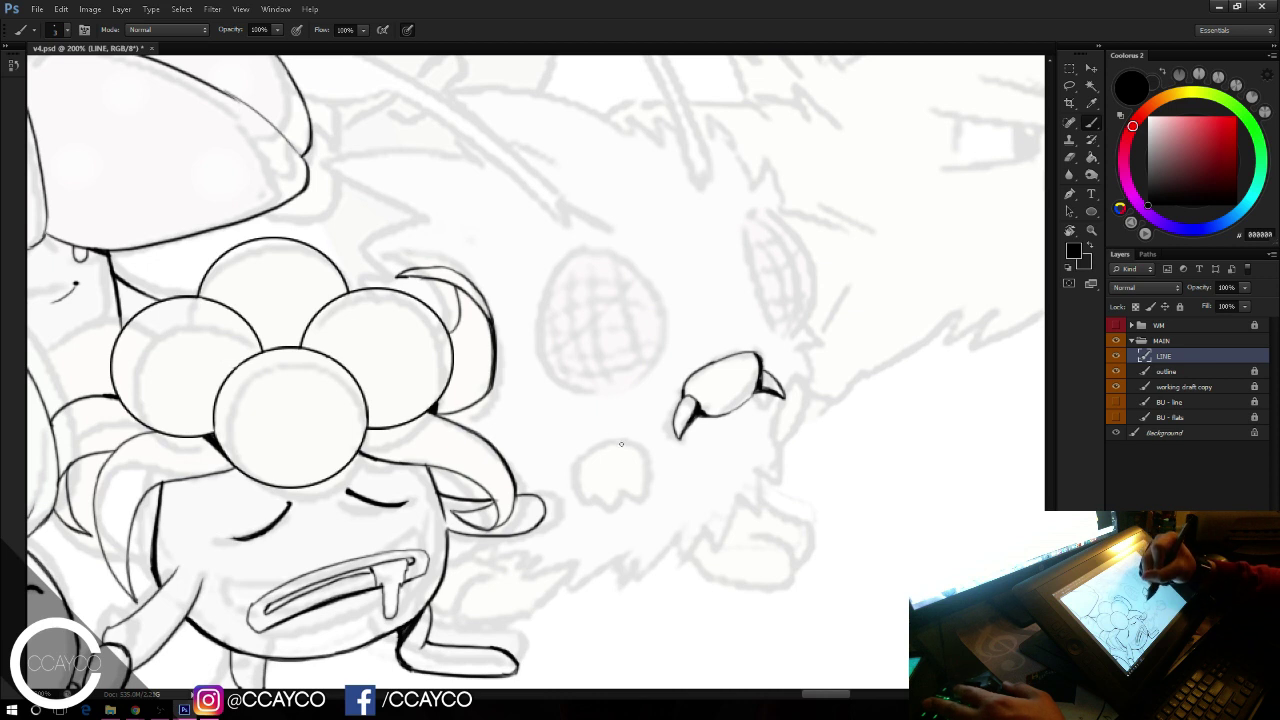
# Step: Ink the bug creature's two small jagged-tipped paws and the outline of its narrow right eye
pyautogui.moveTo(621, 443)
pyautogui.mouseDown()
pyautogui.moveTo(657, 467)
pyautogui.moveTo(629, 454)
pyautogui.moveTo(647, 491)
pyautogui.moveTo(623, 484)
pyautogui.moveTo(618, 502)
pyautogui.moveTo(607, 440)
pyautogui.mouseUp()
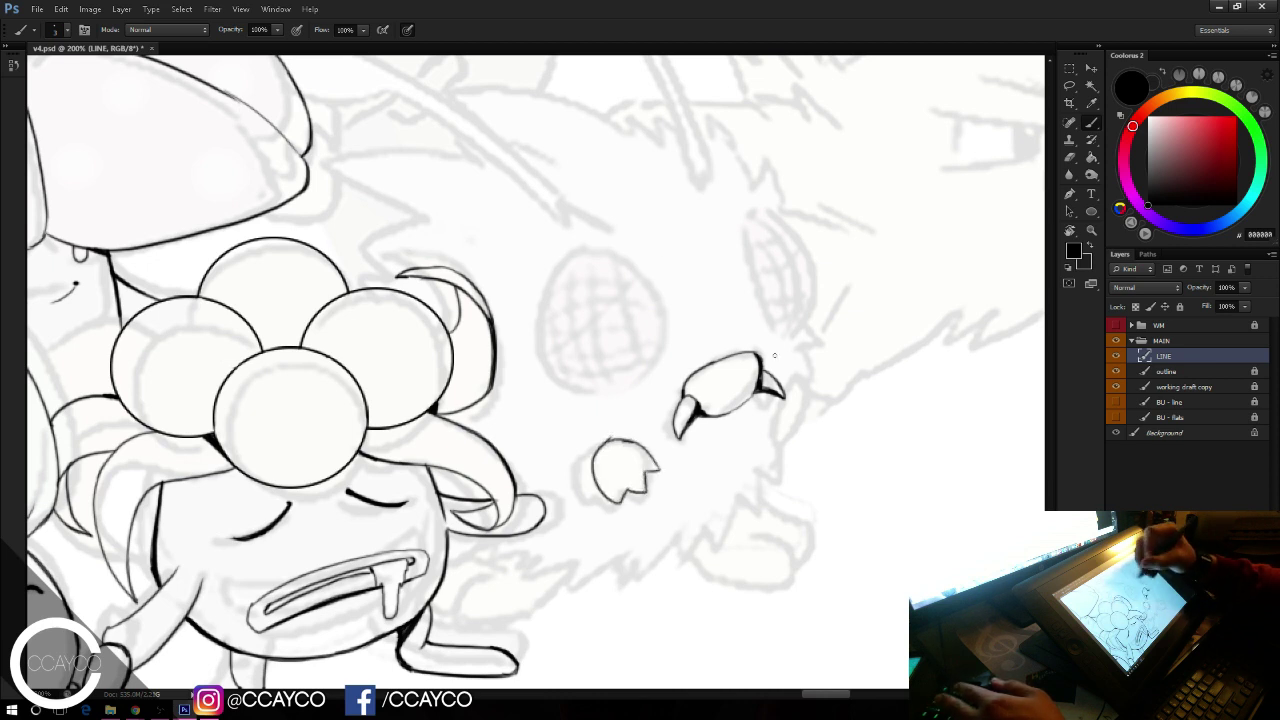
pyautogui.moveTo(790, 378)
pyautogui.mouseDown()
pyautogui.moveTo(815, 420)
pyautogui.moveTo(806, 446)
pyautogui.moveTo(789, 447)
pyautogui.mouseUp()
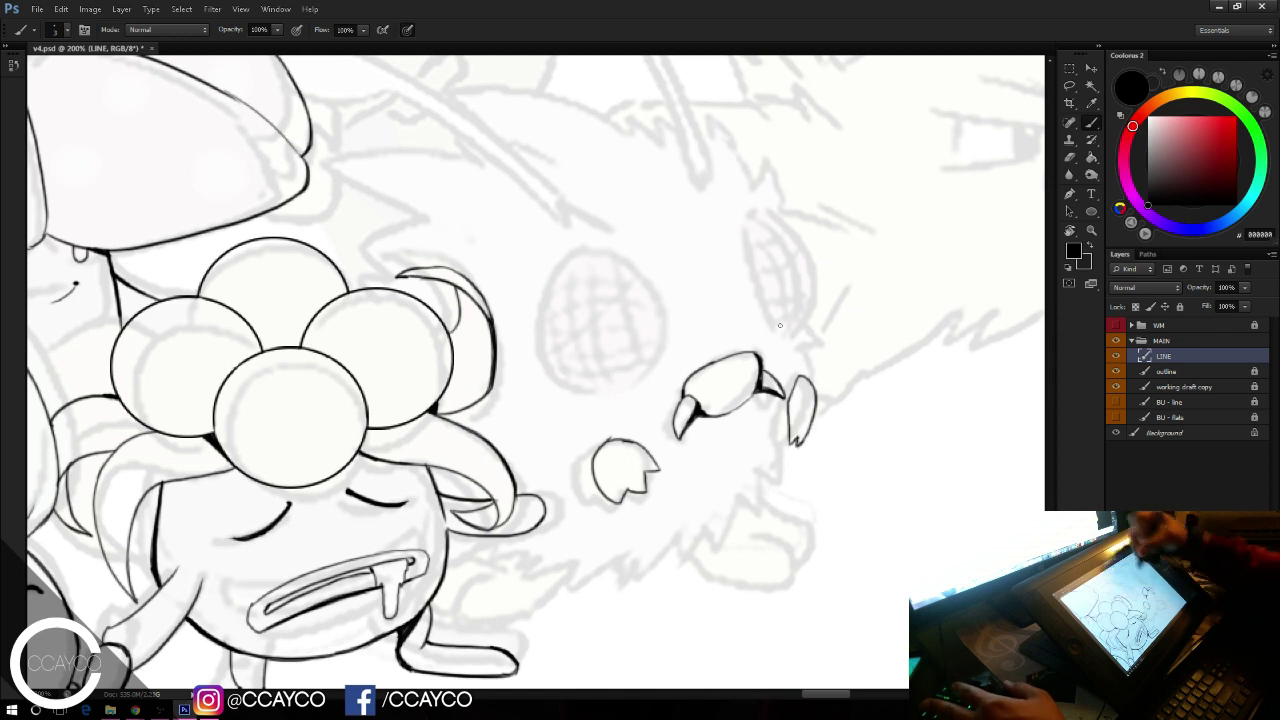
pyautogui.moveTo(786, 342)
pyautogui.mouseDown()
pyautogui.moveTo(760, 223)
pyautogui.moveTo(772, 217)
pyautogui.moveTo(790, 321)
pyautogui.moveTo(812, 295)
pyautogui.mouseUp()
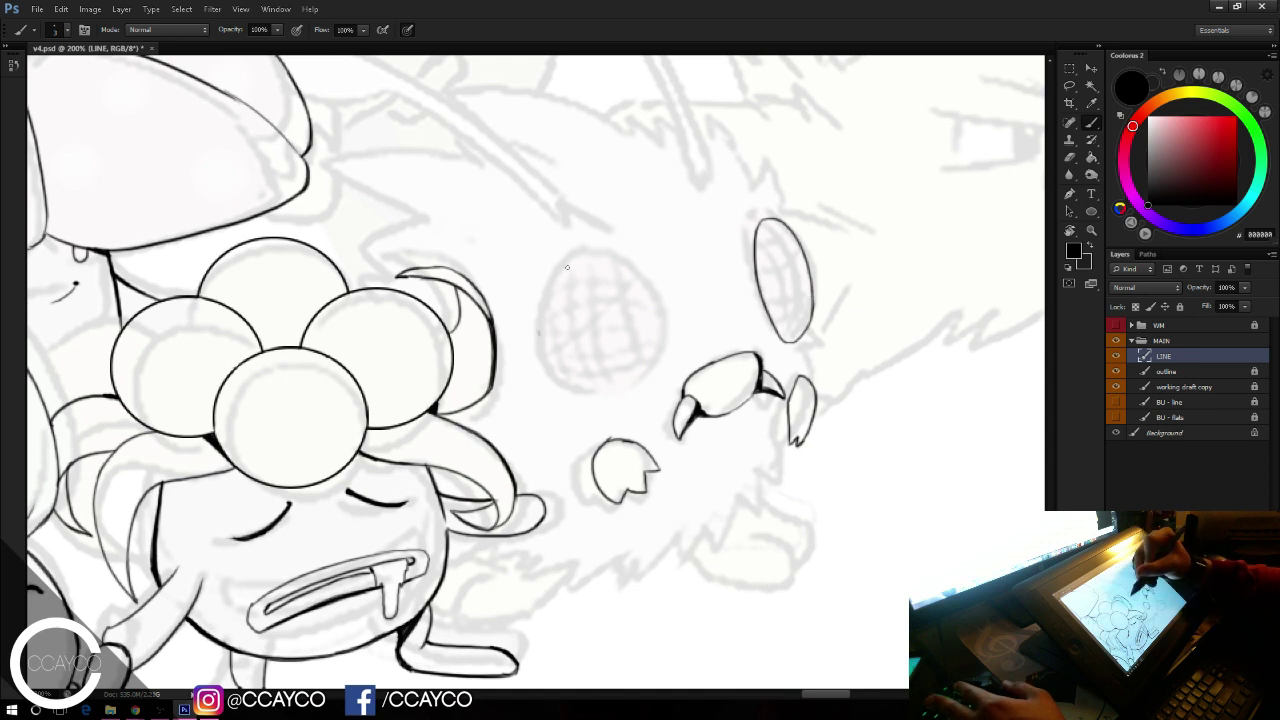
# Step: Ink the oval outline of the bug creature's large left eye, redoing strokes until the curve is smooth
pyautogui.moveTo(539, 332)
pyautogui.mouseDown()
pyautogui.moveTo(621, 254)
pyautogui.moveTo(650, 297)
pyautogui.moveTo(613, 257)
pyautogui.moveTo(643, 283)
pyautogui.mouseUp()
pyautogui.hotkey('ctrl', 'z')
pyautogui.hotkey('ctrl', 'z')
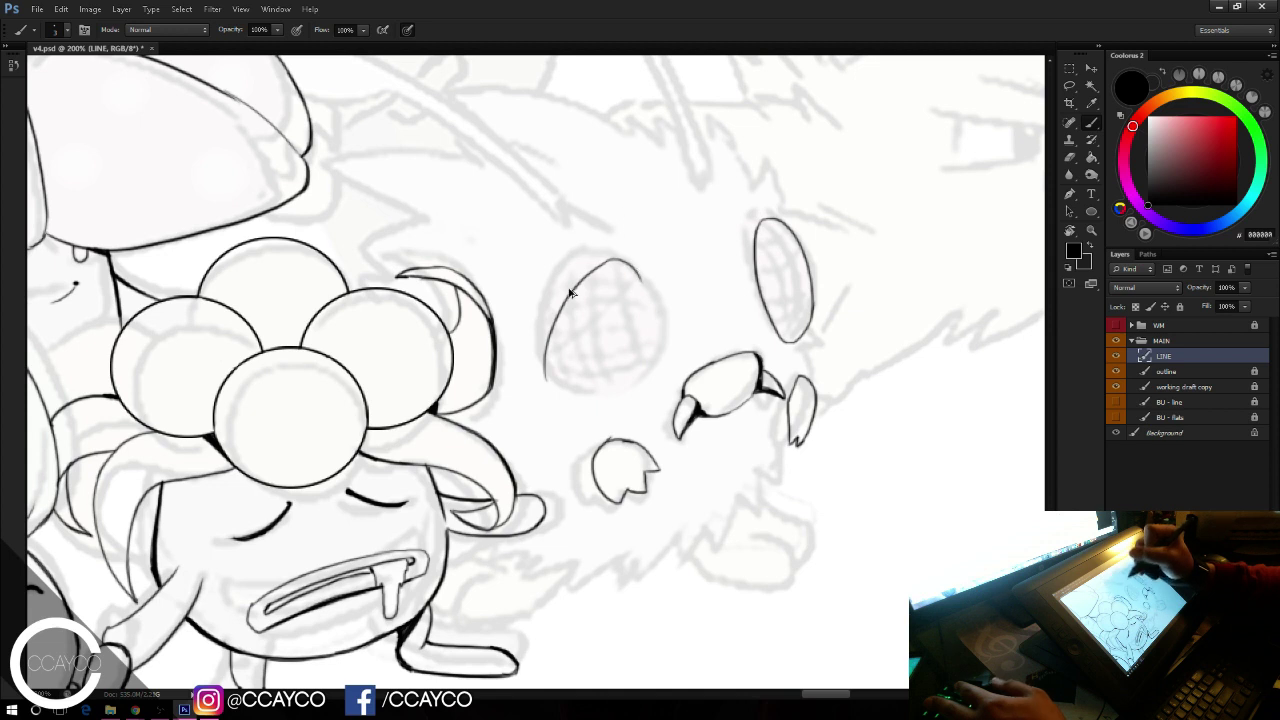
pyautogui.hotkey('ctrl', 'z')
pyautogui.hotkey('ctrl', 'z')
pyautogui.moveTo(551, 376)
pyautogui.mouseDown()
pyautogui.moveTo(602, 248)
pyautogui.moveTo(640, 264)
pyautogui.moveTo(623, 249)
pyautogui.moveTo(657, 309)
pyautogui.moveTo(634, 386)
pyautogui.moveTo(597, 402)
pyautogui.mouseUp()
pyautogui.hotkey('ctrl', 'z')
pyautogui.moveTo(546, 347)
pyautogui.mouseDown()
pyautogui.moveTo(556, 384)
pyautogui.moveTo(574, 387)
pyautogui.moveTo(550, 364)
pyautogui.moveTo(601, 401)
pyautogui.mouseUp()
# Step: Erase the stray line ends on the large left eye's outline and re-ink its upper right curve
pyautogui.press('e')
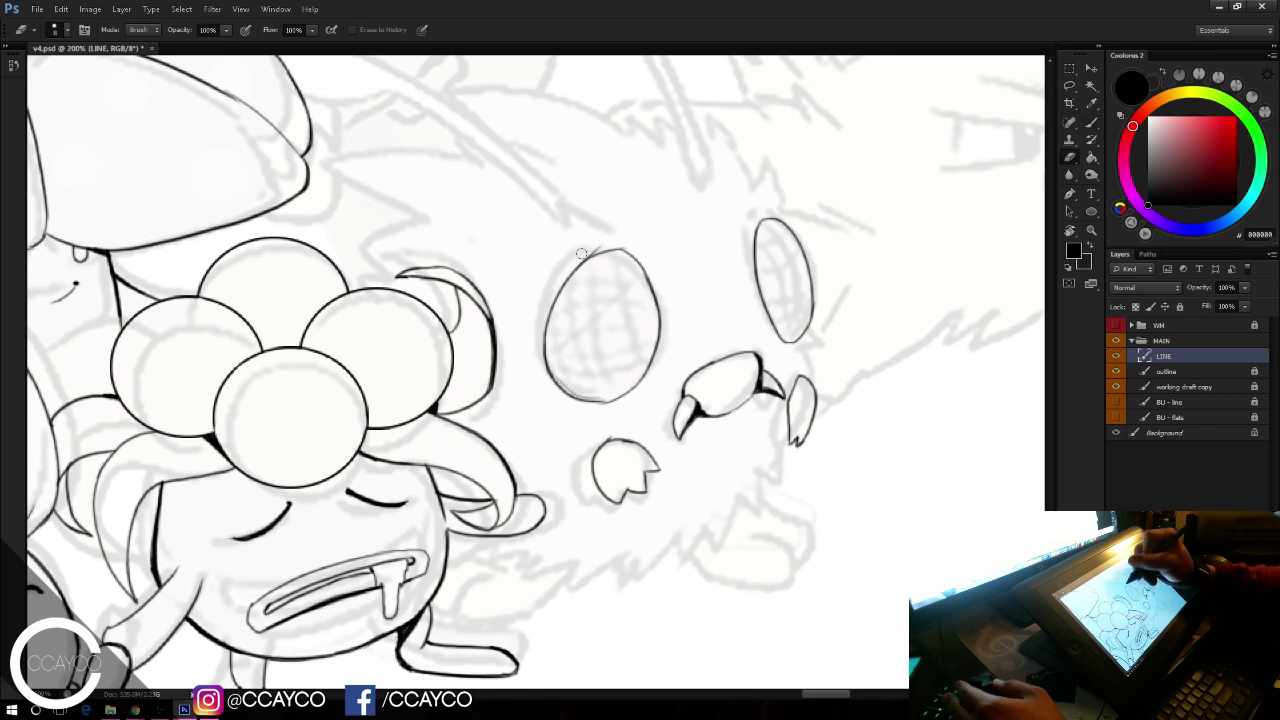
pyautogui.moveTo(590, 246); pyautogui.dragTo(603, 241)
pyautogui.press('b')
pyautogui.press('e')
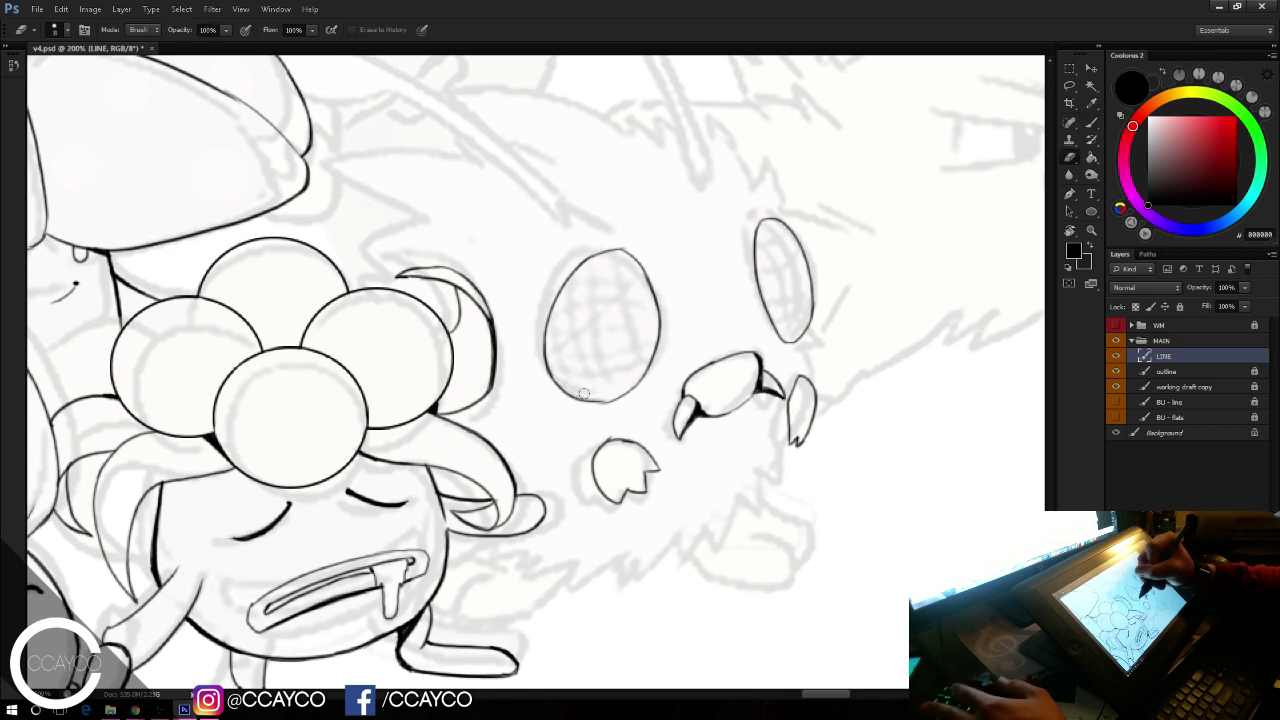
pyautogui.press('b')
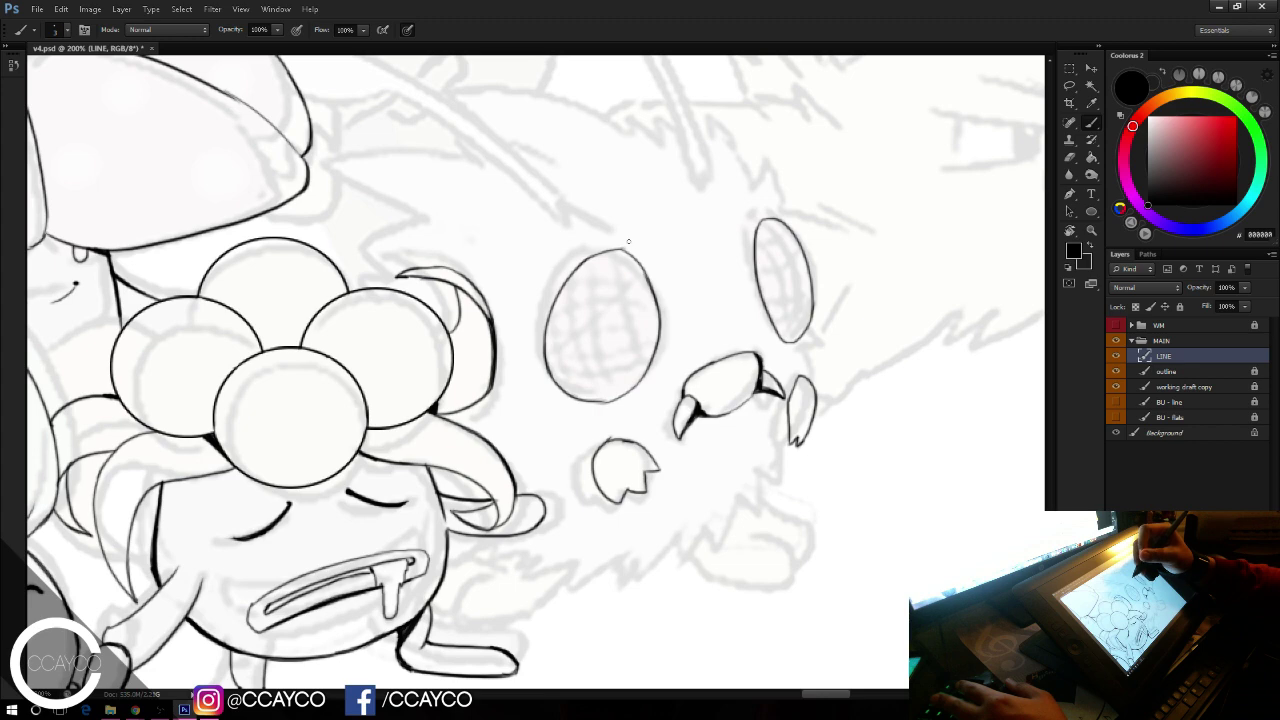
pyautogui.moveTo(624, 235); pyautogui.dragTo(603, 240)
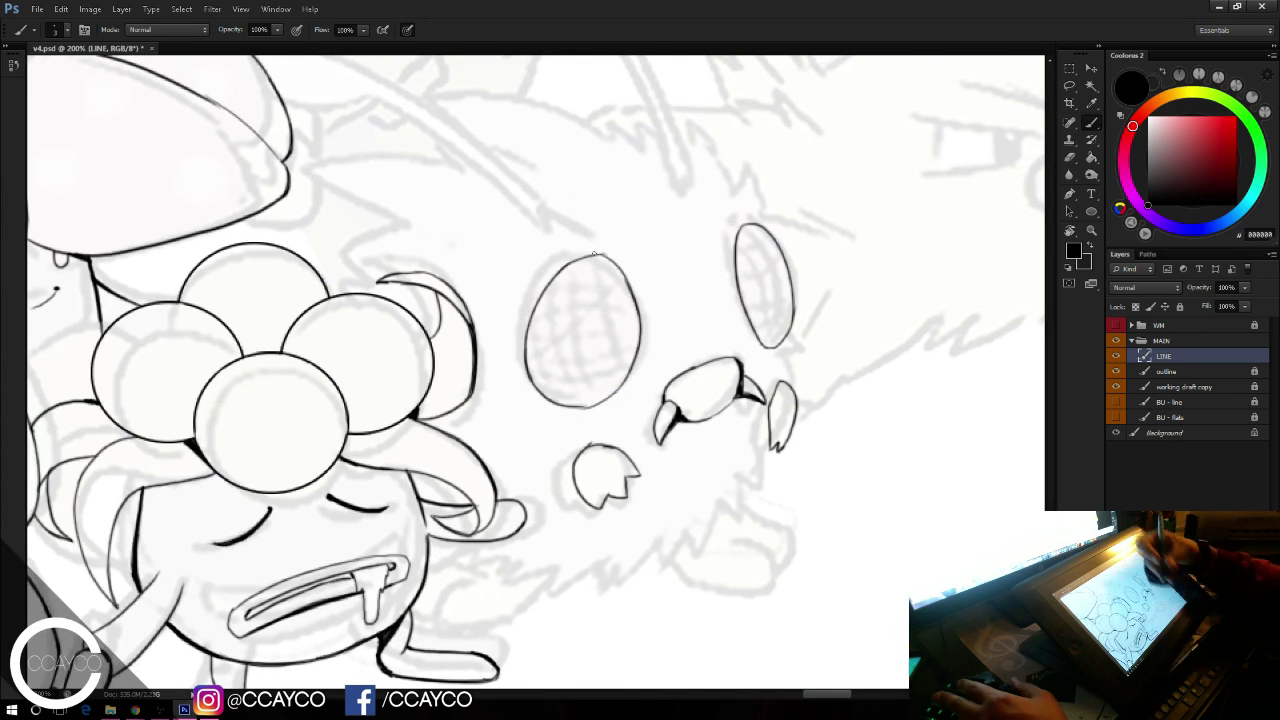
pyautogui.press('e')
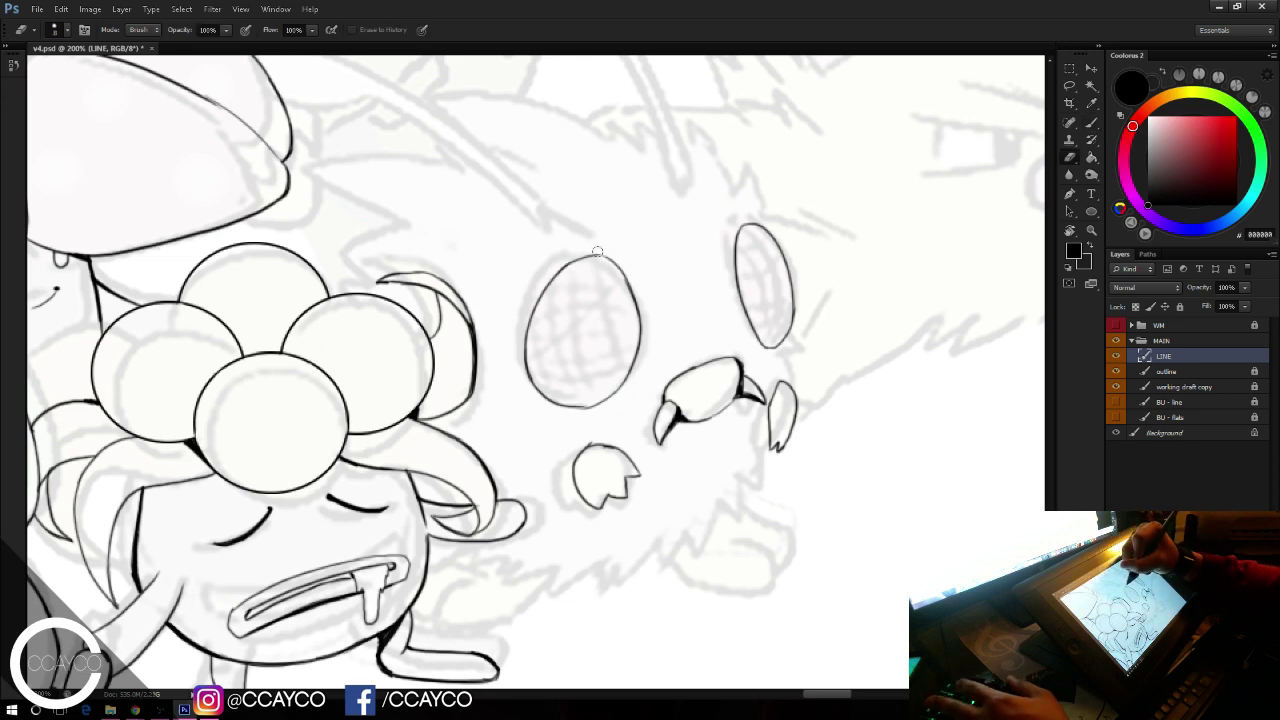
pyautogui.press('b')
pyautogui.moveTo(597, 255); pyautogui.dragTo(632, 290)
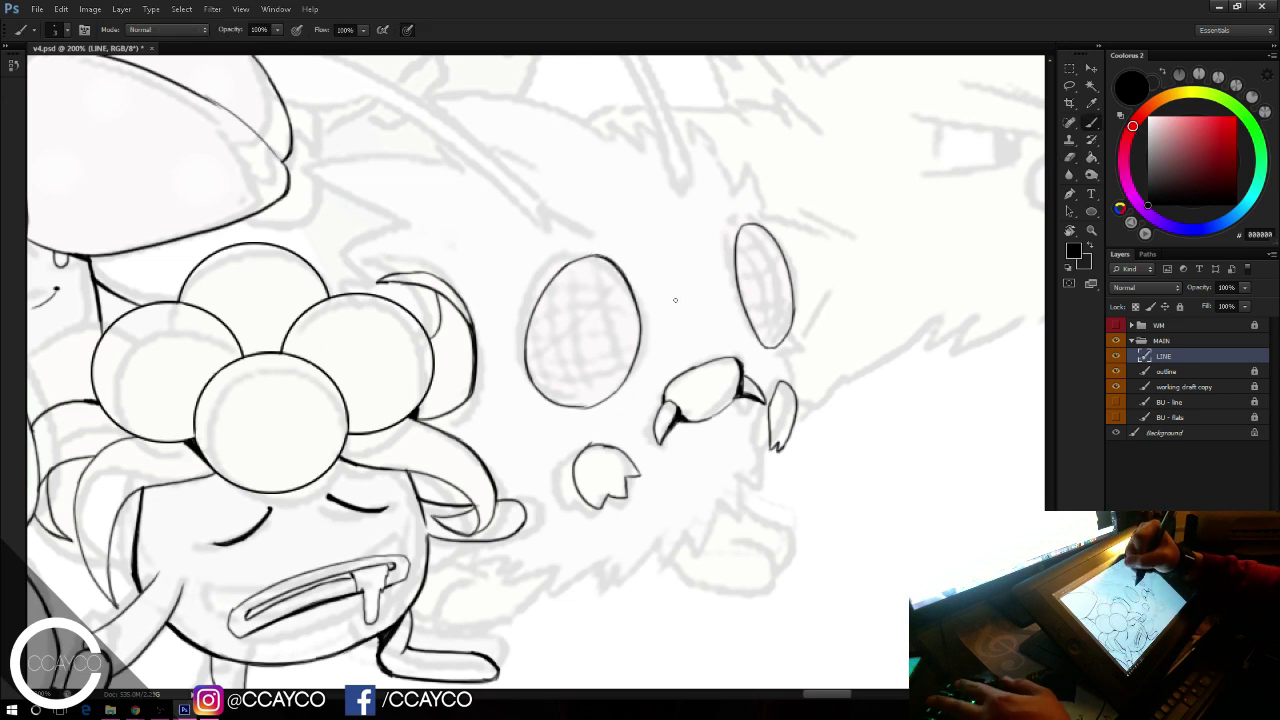
# Step: Ink the bug creature's right antenna with a leaf-shaped tip and a thin curved stalk reaching down to the head
pyautogui.moveTo(741, 328); pyautogui.dragTo(743, 339)
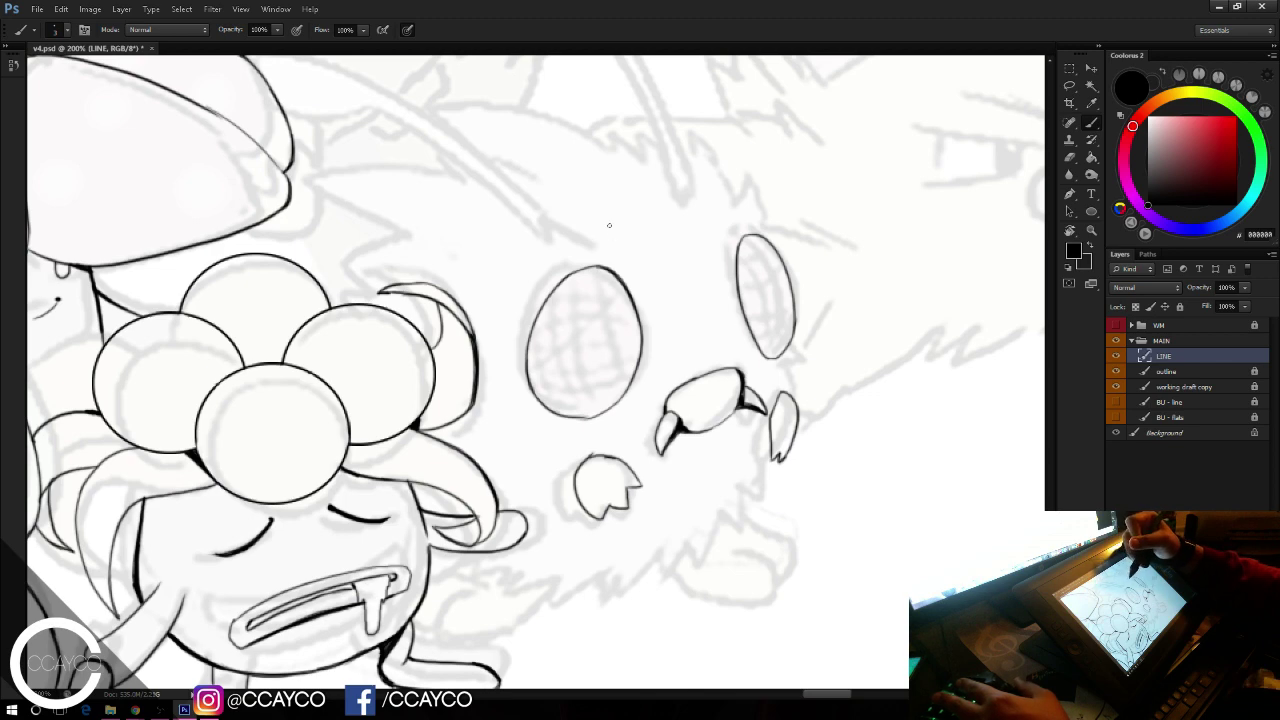
pyautogui.moveTo(721, 196); pyautogui.dragTo(807, 377)
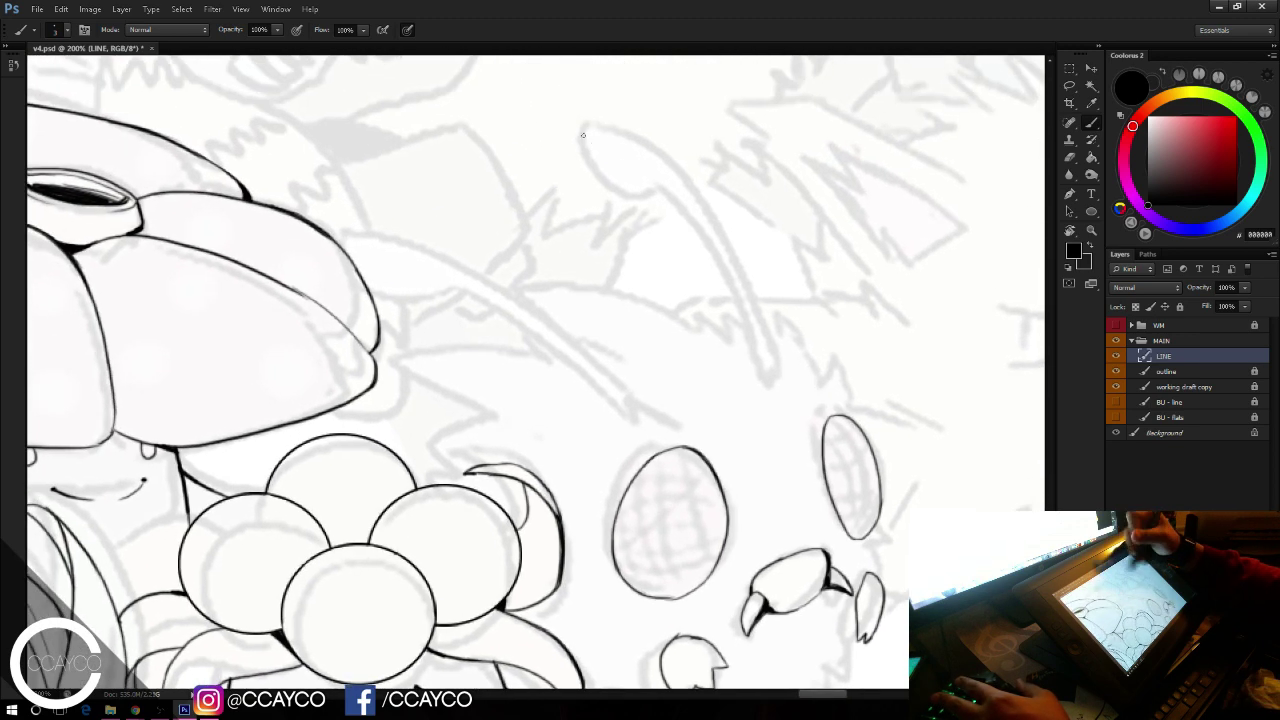
pyautogui.moveTo(578, 120)
pyautogui.mouseDown()
pyautogui.moveTo(662, 197)
pyautogui.moveTo(690, 189)
pyautogui.moveTo(703, 203)
pyautogui.mouseUp()
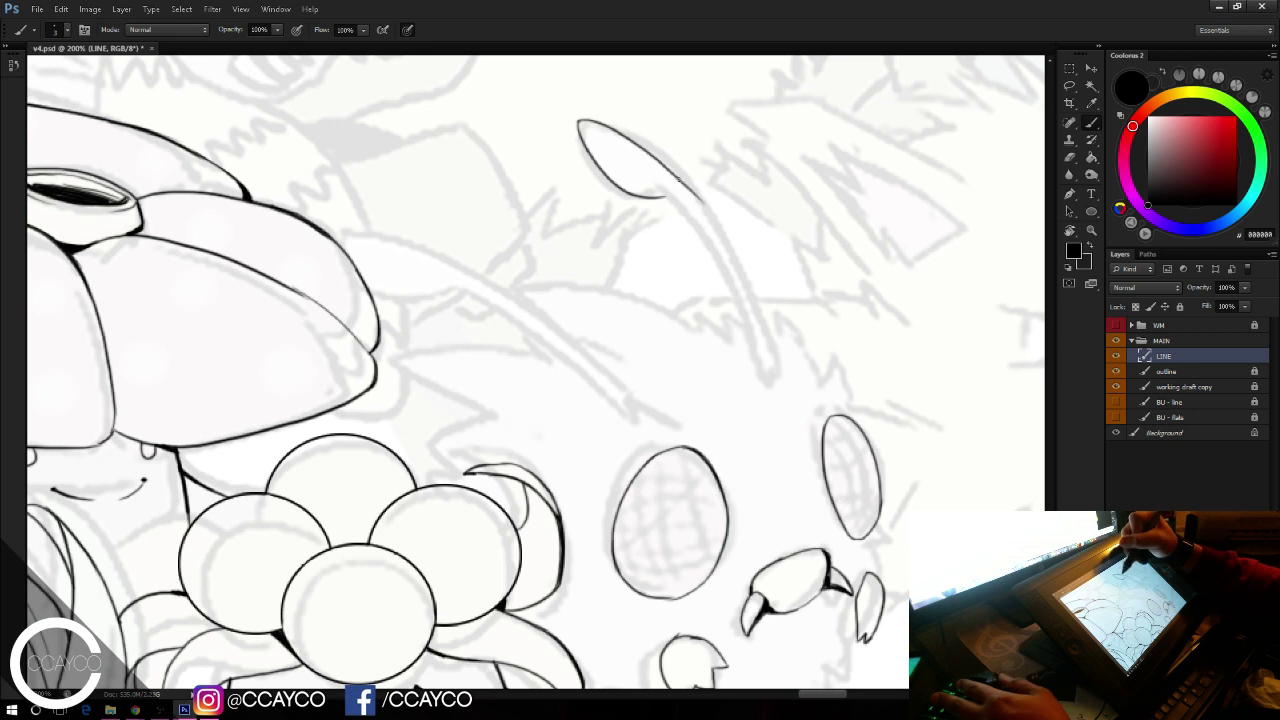
pyautogui.moveTo(655, 158); pyautogui.dragTo(757, 292)
pyautogui.hotkey('ctrl', 'z')
pyautogui.moveTo(664, 197)
pyautogui.mouseDown()
pyautogui.moveTo(700, 222)
pyautogui.moveTo(758, 327)
pyautogui.mouseUp()
pyautogui.moveTo(729, 270); pyautogui.dragTo(773, 384)
pyautogui.moveTo(762, 332); pyautogui.dragTo(775, 387)
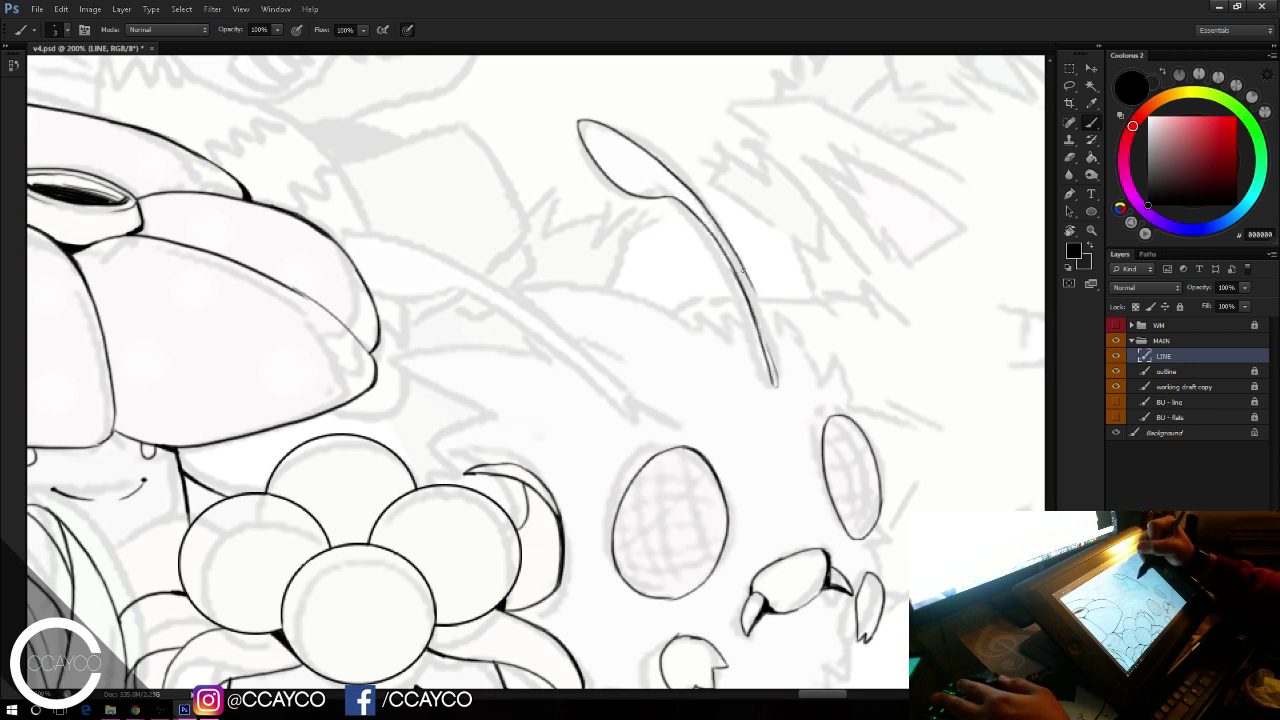
# Step: Finish the base of the bug creature's right antenna stalk with a sharp downward point
pyautogui.moveTo(741, 262); pyautogui.dragTo(780, 378)
pyautogui.hotkey('ctrl', 'z')
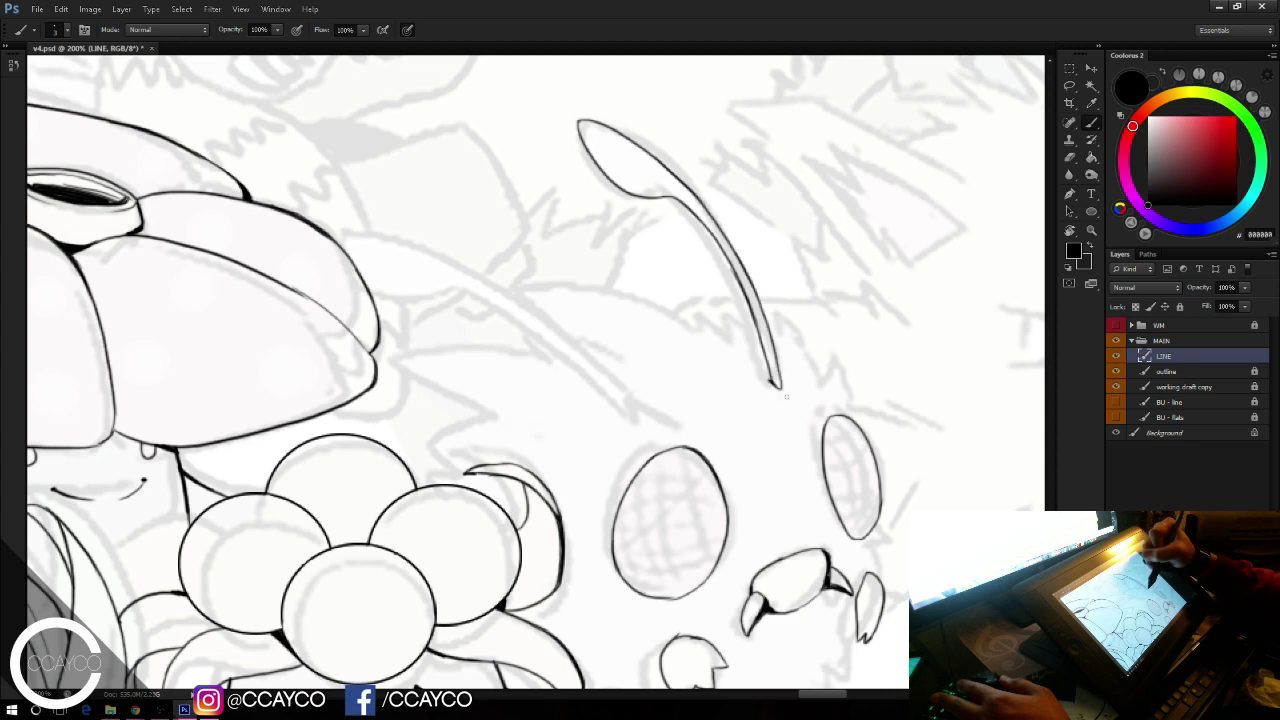
pyautogui.moveTo(783, 390); pyautogui.dragTo(773, 358)
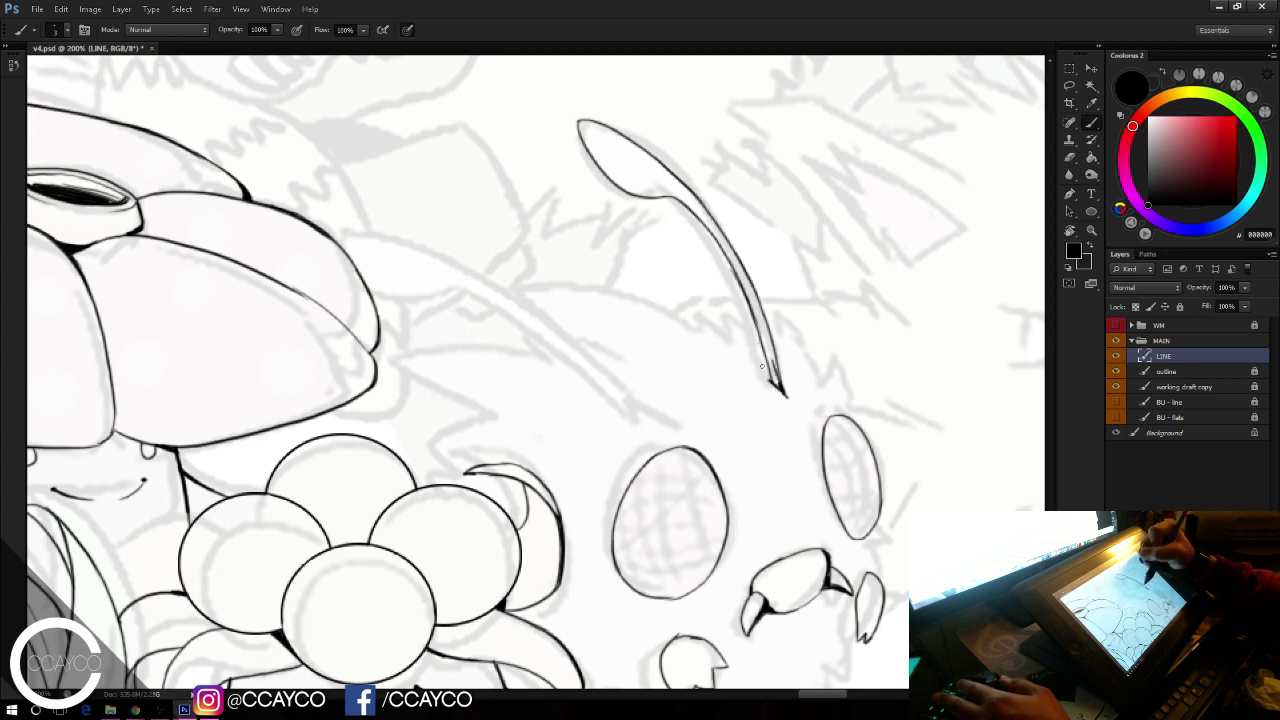
pyautogui.hotkey('ctrl', 'z')
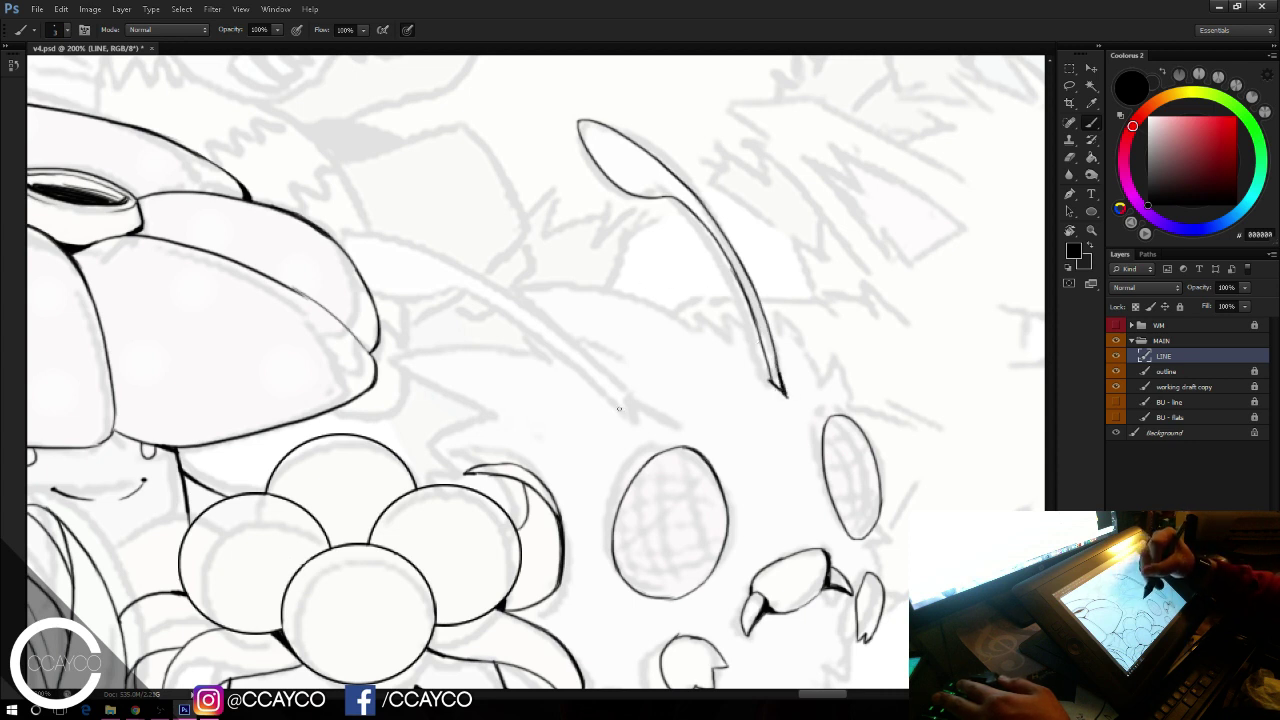
# Step: Ink the bug creature's left antenna with a zigzag base, its long lower edge and the upper edge of its leaf-shaped tip
pyautogui.moveTo(624, 400); pyautogui.dragTo(698, 438)
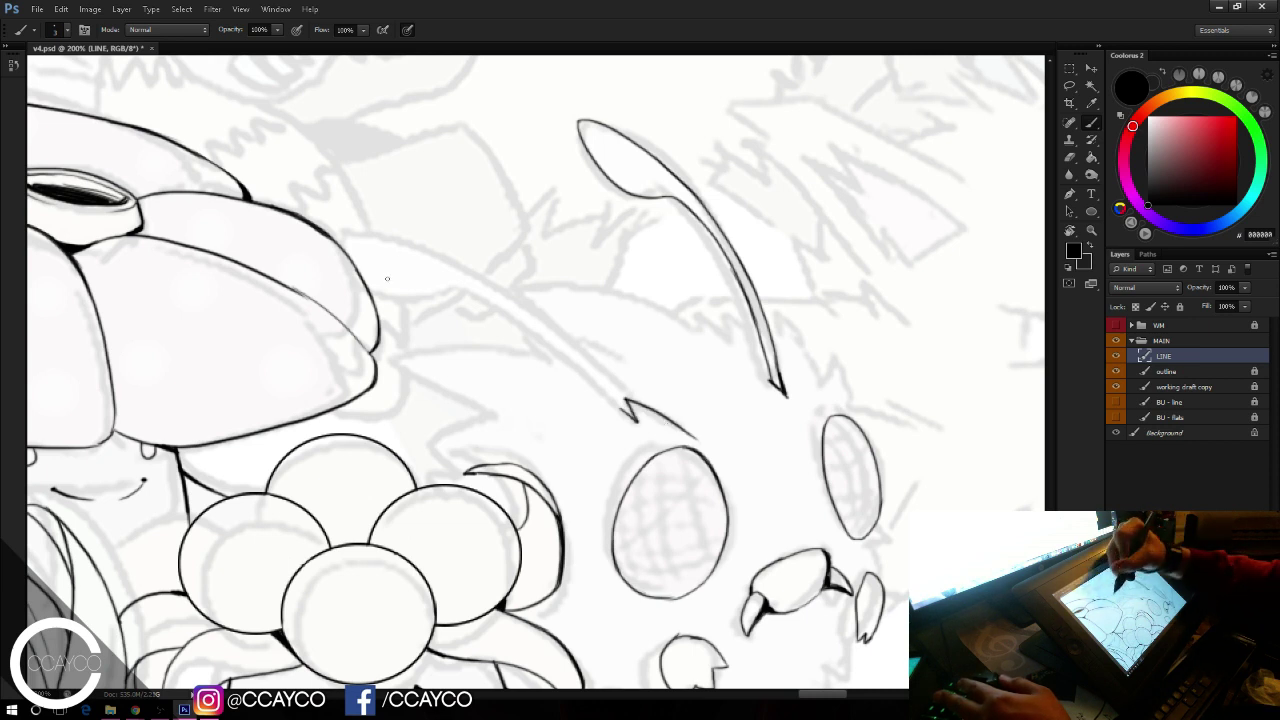
pyautogui.moveTo(461, 291)
pyautogui.mouseDown()
pyautogui.moveTo(529, 327)
pyautogui.moveTo(628, 409)
pyautogui.mouseUp()
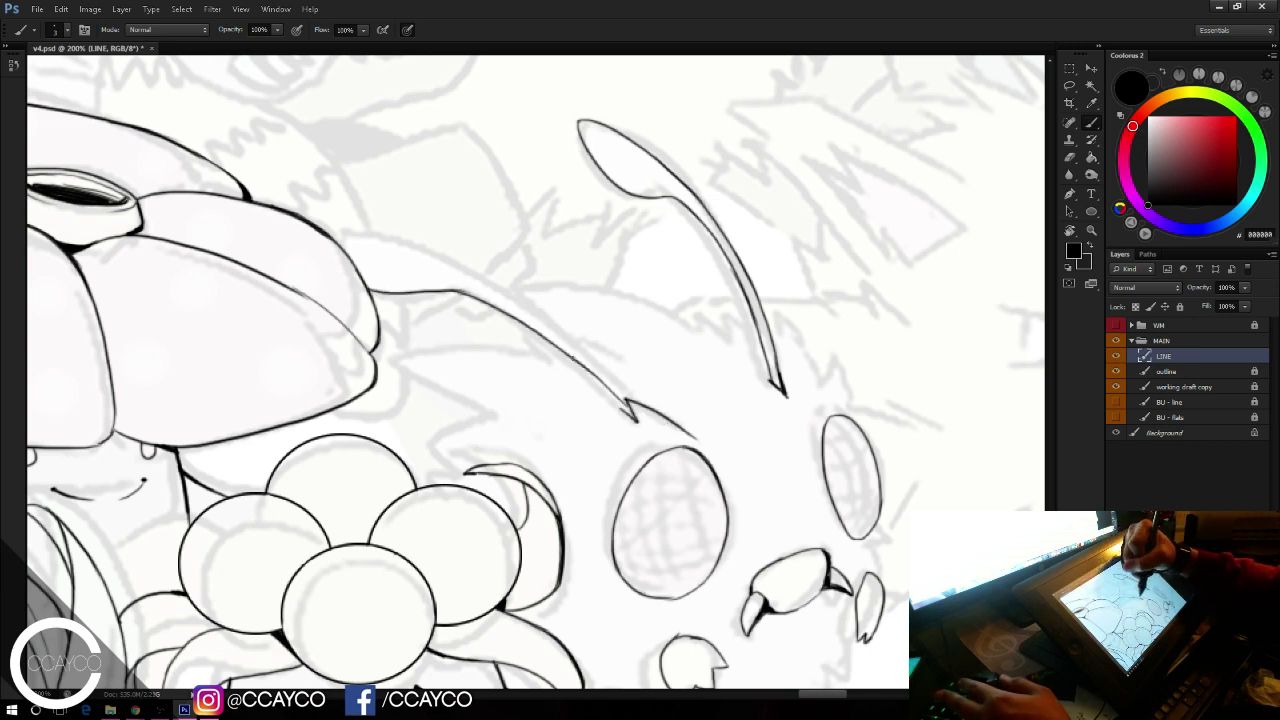
pyautogui.moveTo(333, 237); pyautogui.dragTo(527, 321)
pyautogui.hotkey('ctrl', 'z')
pyautogui.moveTo(332, 236); pyautogui.dragTo(535, 321)
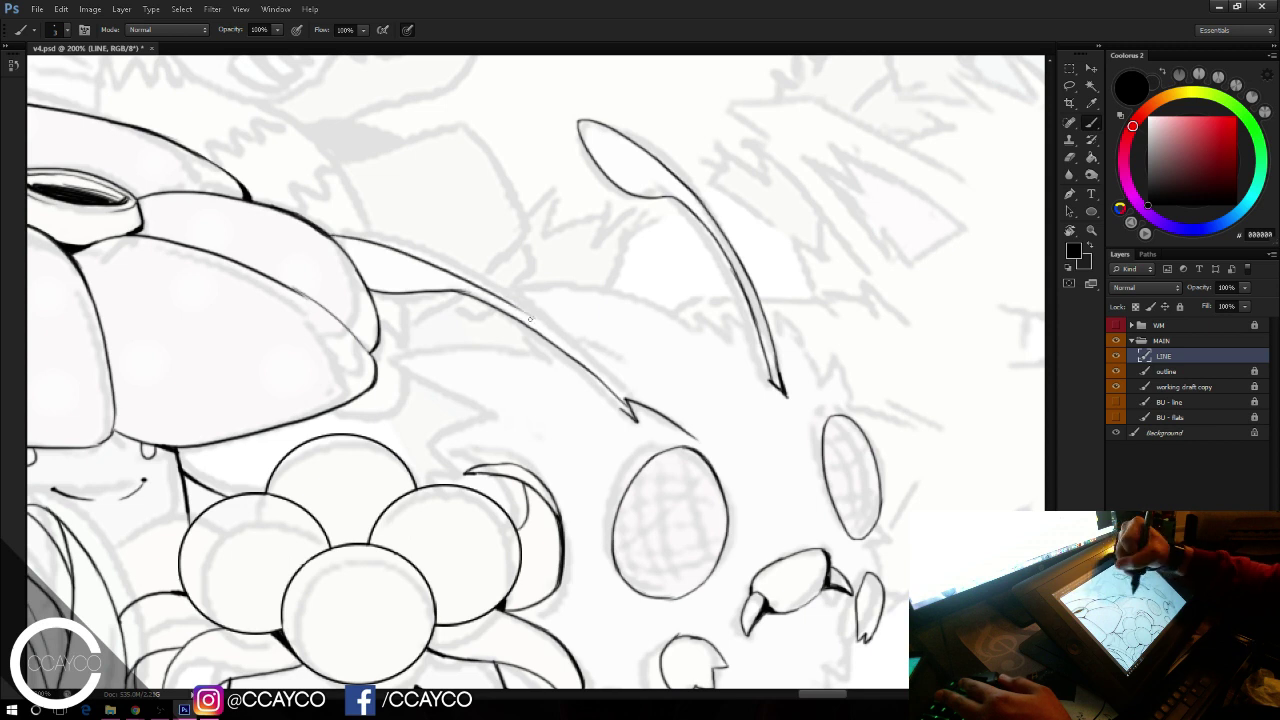
# Step: Ink the upper edge of the left antenna's stalk down to its pointed base, redoing strokes until the taper is clean
pyautogui.moveTo(482, 287); pyautogui.dragTo(605, 367)
pyautogui.hotkey('ctrl', 'z')
pyautogui.moveTo(496, 294); pyautogui.dragTo(628, 394)
pyautogui.hotkey('ctrl', 'z')
pyautogui.hotkey('ctrl', 'z')
pyautogui.hotkey('ctrl', 'z')
pyautogui.moveTo(530, 317); pyautogui.dragTo(634, 397)
pyautogui.moveTo(577, 349)
pyautogui.mouseDown()
pyautogui.moveTo(636, 398)
pyautogui.moveTo(631, 409)
pyautogui.moveTo(647, 409)
pyautogui.mouseUp()
pyautogui.moveTo(762, 374); pyautogui.dragTo(777, 383)
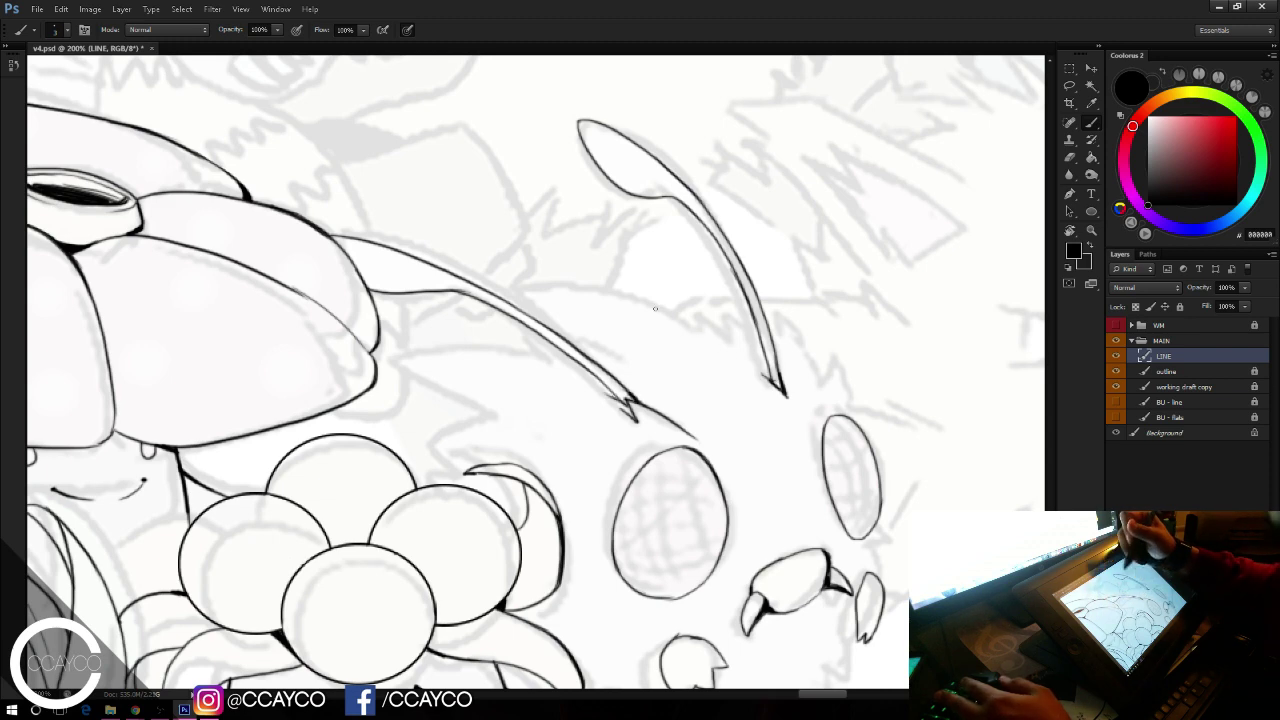
# Step: Ink the jagged fur tufts on the left side of the bug creature's head, beside the small flower creature's petals
pyautogui.moveTo(485, 291); pyautogui.dragTo(467, 289)
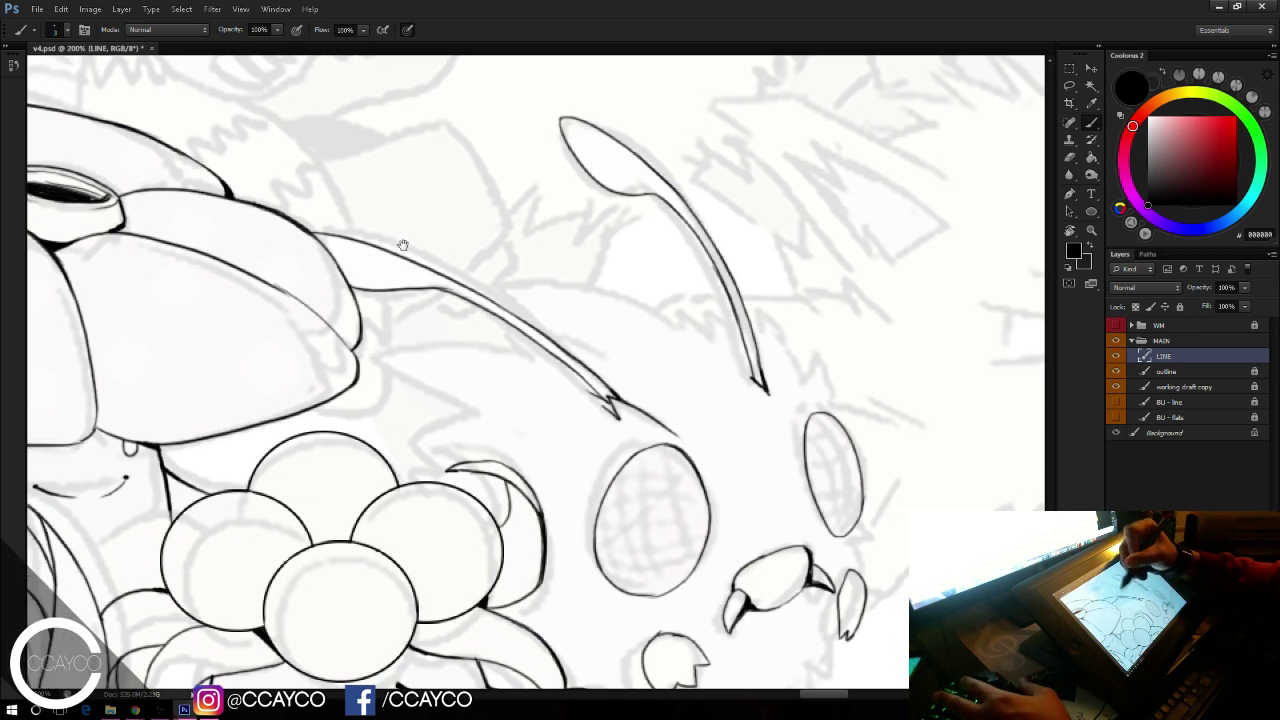
pyautogui.moveTo(411, 481)
pyautogui.mouseDown()
pyautogui.moveTo(444, 458)
pyautogui.moveTo(413, 420)
pyautogui.moveTo(471, 418)
pyautogui.moveTo(404, 367)
pyautogui.moveTo(475, 423)
pyautogui.moveTo(428, 434)
pyautogui.mouseUp()
pyautogui.hotkey('ctrl', 'z')
pyautogui.hotkey('ctrl', 'z')
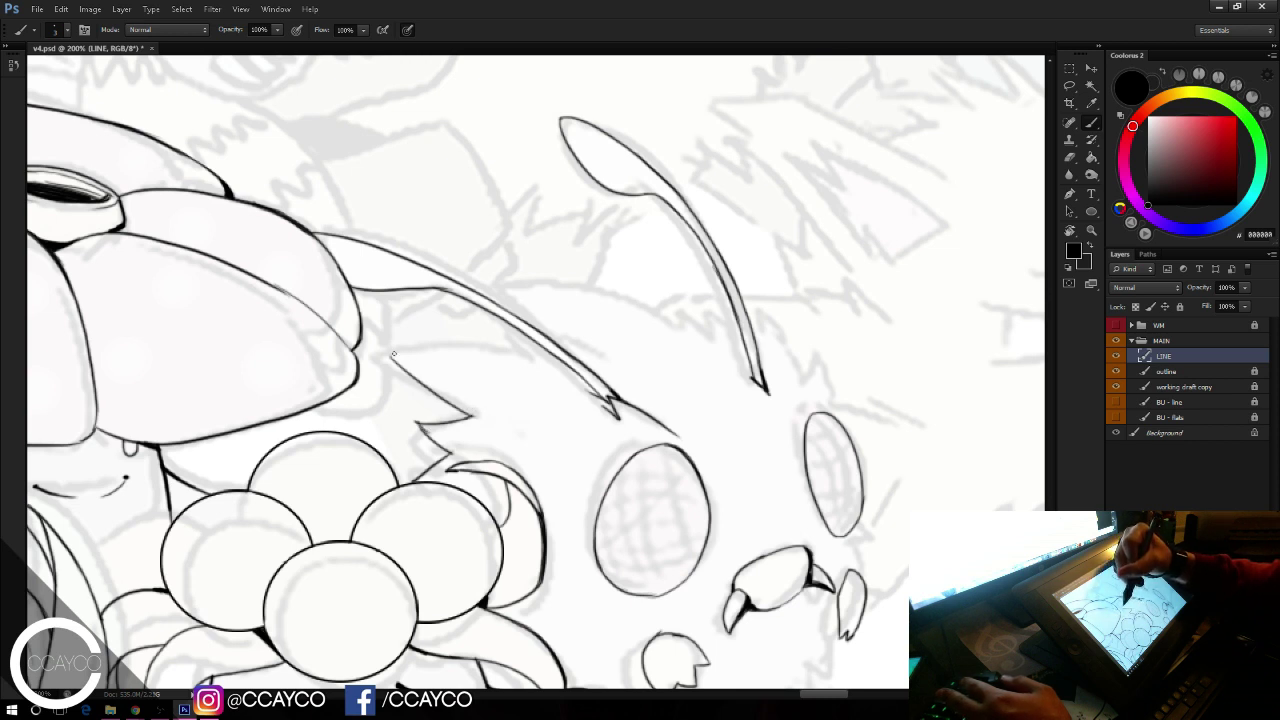
# Step: Ink the pointed fur tufts along the upper left of the bug's head, behind the left antenna, redoing uneven strokes
pyautogui.moveTo(392, 353); pyautogui.dragTo(522, 368)
pyautogui.hotkey('ctrl', 'z')
pyautogui.moveTo(391, 355)
pyautogui.mouseDown()
pyautogui.moveTo(531, 358)
pyautogui.moveTo(505, 324)
pyautogui.moveTo(572, 317)
pyautogui.moveTo(525, 280)
pyautogui.moveTo(713, 333)
pyautogui.moveTo(687, 295)
pyautogui.mouseUp()
pyautogui.moveTo(687, 295)
pyautogui.mouseDown()
pyautogui.moveTo(737, 331)
pyautogui.moveTo(717, 295)
pyautogui.mouseUp()
pyautogui.moveTo(717, 295); pyautogui.dragTo(732, 307)
pyautogui.hotkey('ctrl', 'alt', 'z')
pyautogui.hotkey('ctrl', 'alt', 'z')
pyautogui.hotkey('ctrl', 'alt', 'z')
pyautogui.hotkey('ctrl', 'alt', 'z')
pyautogui.hotkey('ctrl', 'alt', 'z')
pyautogui.hotkey('ctrl', 'alt', 'z')
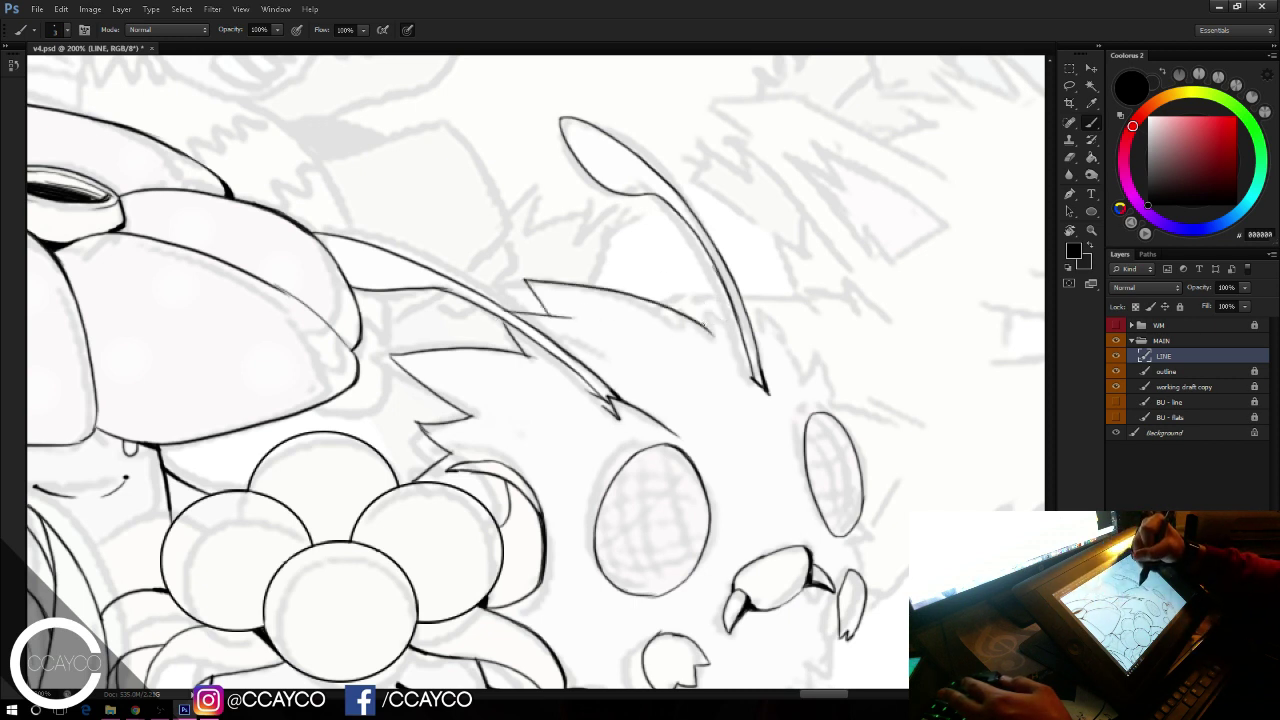
pyautogui.moveTo(552, 316)
pyautogui.mouseDown()
pyautogui.moveTo(520, 275)
pyautogui.moveTo(733, 329)
pyautogui.mouseUp()
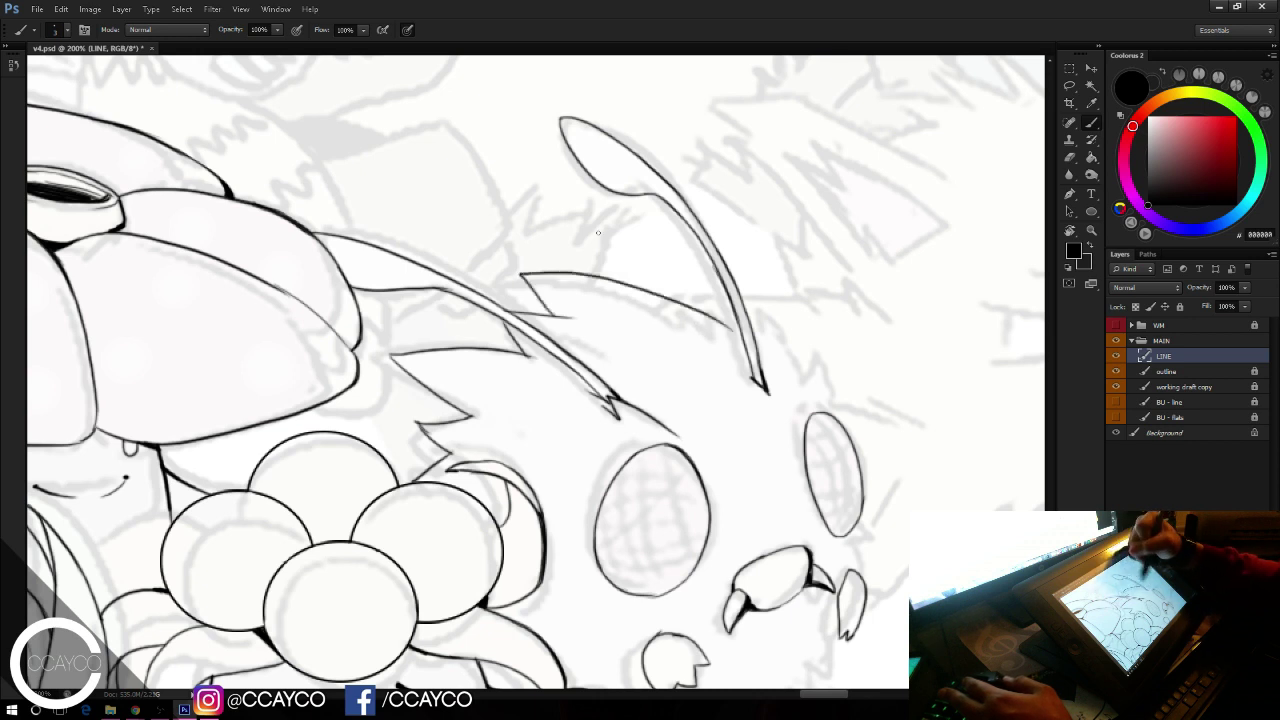
pyautogui.hotkey('ctrl', 'alt', 'z')
pyautogui.hotkey('ctrl', 'alt', 'z')
# Step: Ink the fur spikes around the right antenna's base and down the right side of the head past the narrow eye
pyautogui.moveTo(558, 318)
pyautogui.mouseDown()
pyautogui.moveTo(540, 280)
pyautogui.moveTo(624, 292)
pyautogui.moveTo(680, 322)
pyautogui.moveTo(650, 245)
pyautogui.mouseUp()
pyautogui.moveTo(650, 245)
pyautogui.mouseDown()
pyautogui.moveTo(730, 349)
pyautogui.moveTo(717, 290)
pyautogui.mouseUp()
pyautogui.moveTo(775, 354); pyautogui.dragTo(762, 300)
pyautogui.moveTo(762, 300)
pyautogui.mouseDown()
pyautogui.moveTo(842, 422)
pyautogui.moveTo(751, 195)
pyautogui.mouseUp()
pyautogui.moveTo(788, 347); pyautogui.dragTo(804, 361)
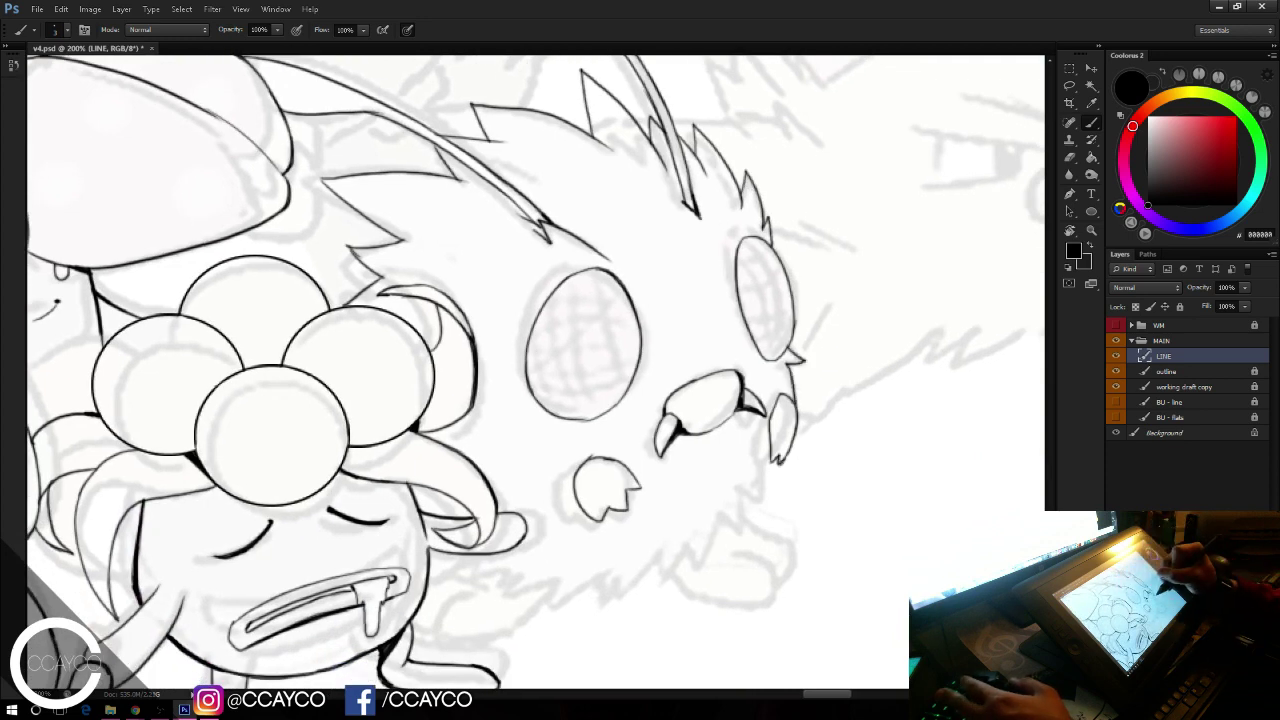
# Step: Ink the jagged fur edge of the bug's lower right body, from the right paw down over the foot
pyautogui.moveTo(781, 458)
pyautogui.mouseDown()
pyautogui.moveTo(769, 508)
pyautogui.moveTo(690, 578)
pyautogui.mouseUp()
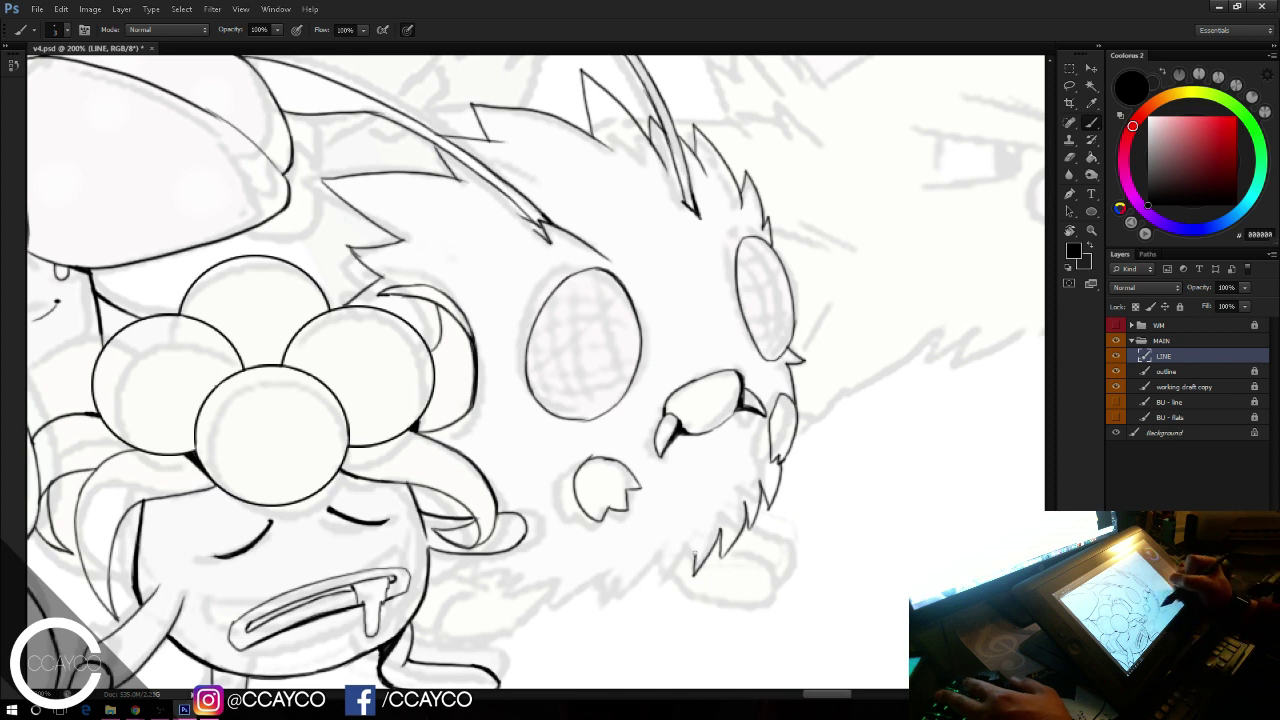
pyautogui.moveTo(694, 574); pyautogui.dragTo(661, 597)
pyautogui.hotkey('ctrl', 'z')
pyautogui.moveTo(660, 598); pyautogui.dragTo(669, 565)
pyautogui.hotkey('ctrl', 'z')
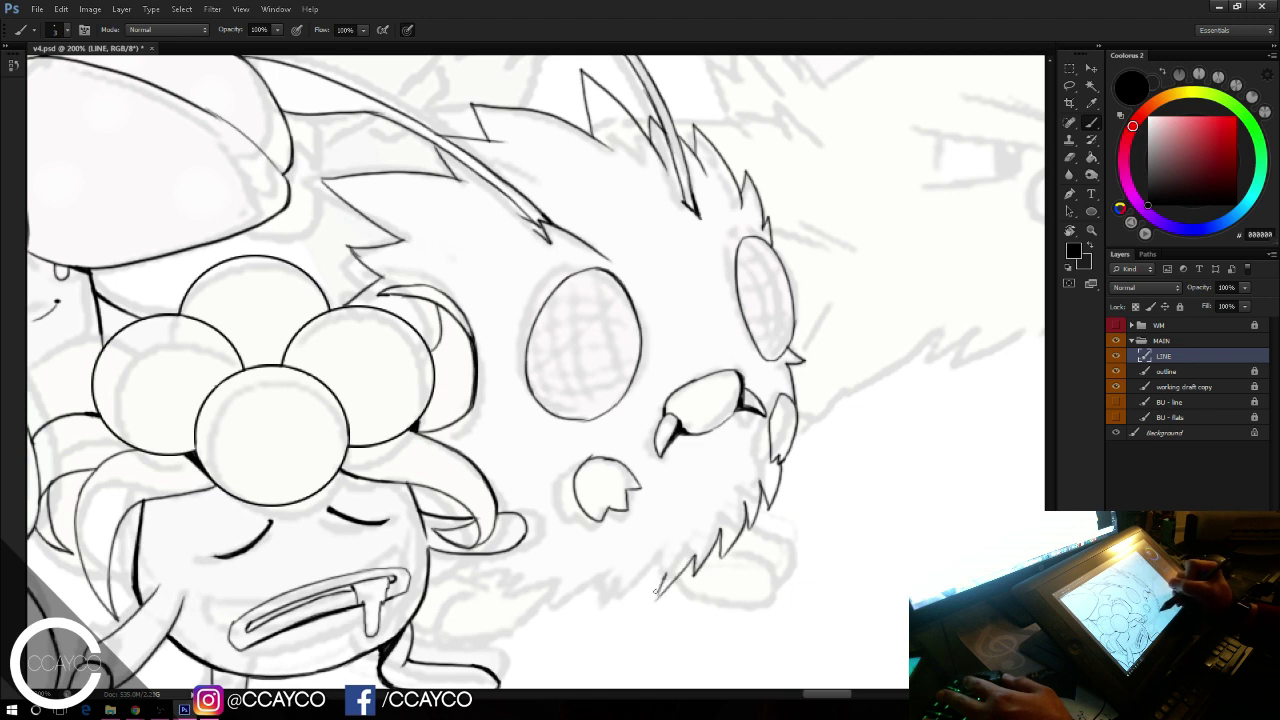
# Step: Extend the jagged fur edge leftward along the underside of the bug's body, erasing and redoing uneven spikes
pyautogui.moveTo(656, 590)
pyautogui.mouseDown()
pyautogui.moveTo(588, 607)
pyautogui.moveTo(601, 586)
pyautogui.mouseUp()
pyautogui.hotkey('ctrl', 'z')
pyautogui.moveTo(598, 597)
pyautogui.mouseDown()
pyautogui.moveTo(497, 617)
pyautogui.moveTo(530, 603)
pyautogui.moveTo(518, 614)
pyautogui.moveTo(539, 576)
pyautogui.moveTo(498, 628)
pyautogui.moveTo(446, 630)
pyautogui.mouseUp()
pyautogui.press('e')
pyautogui.press('b')
pyautogui.hotkey('ctrl', 'z')
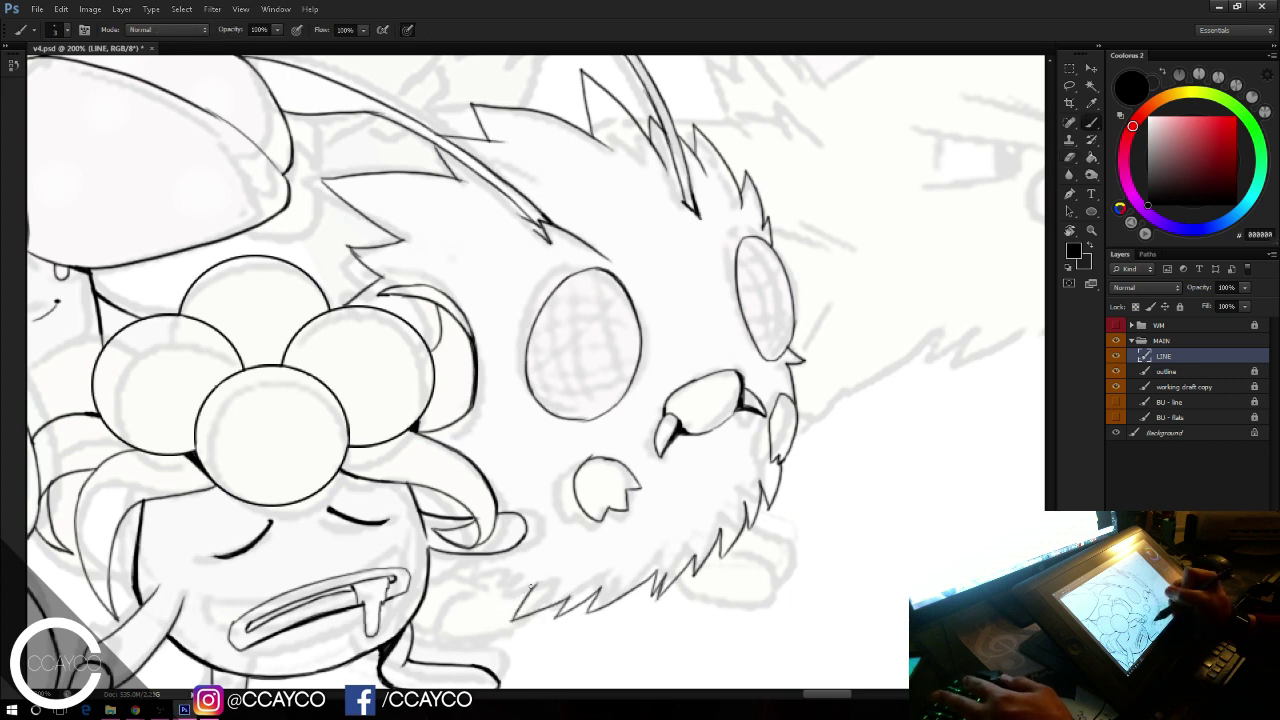
# Step: Complete the underside fur up to the small flower creature's body, and check the line art with the working draft copy layer hidden
pyautogui.moveTo(533, 587)
pyautogui.mouseDown()
pyautogui.moveTo(479, 606)
pyautogui.moveTo(497, 592)
pyautogui.moveTo(495, 628)
pyautogui.moveTo(510, 626)
pyautogui.moveTo(490, 608)
pyautogui.moveTo(406, 597)
pyautogui.moveTo(428, 597)
pyautogui.mouseUp()
pyautogui.hotkey('ctrl', 'alt', 'z')
pyautogui.hotkey('ctrl', 'alt', 'z')
pyautogui.hotkey('ctrl', 'alt', 'z')
pyautogui.hotkey('ctrl', 'alt', 'z')
pyautogui.press('e')
pyautogui.press('b')
pyautogui.press('e')
pyautogui.press('b')
pyautogui.hotkey('ctrl', 'z')
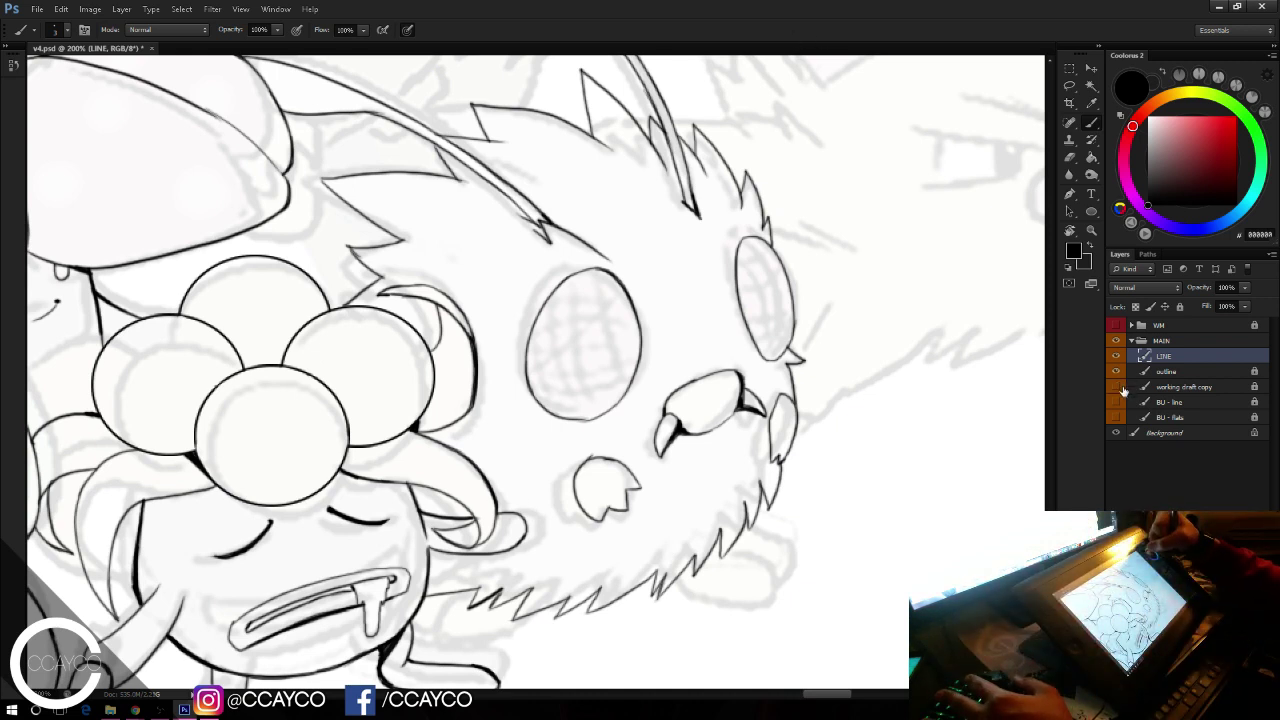
pyautogui.click(1116, 386)
pyautogui.click(1116, 386)
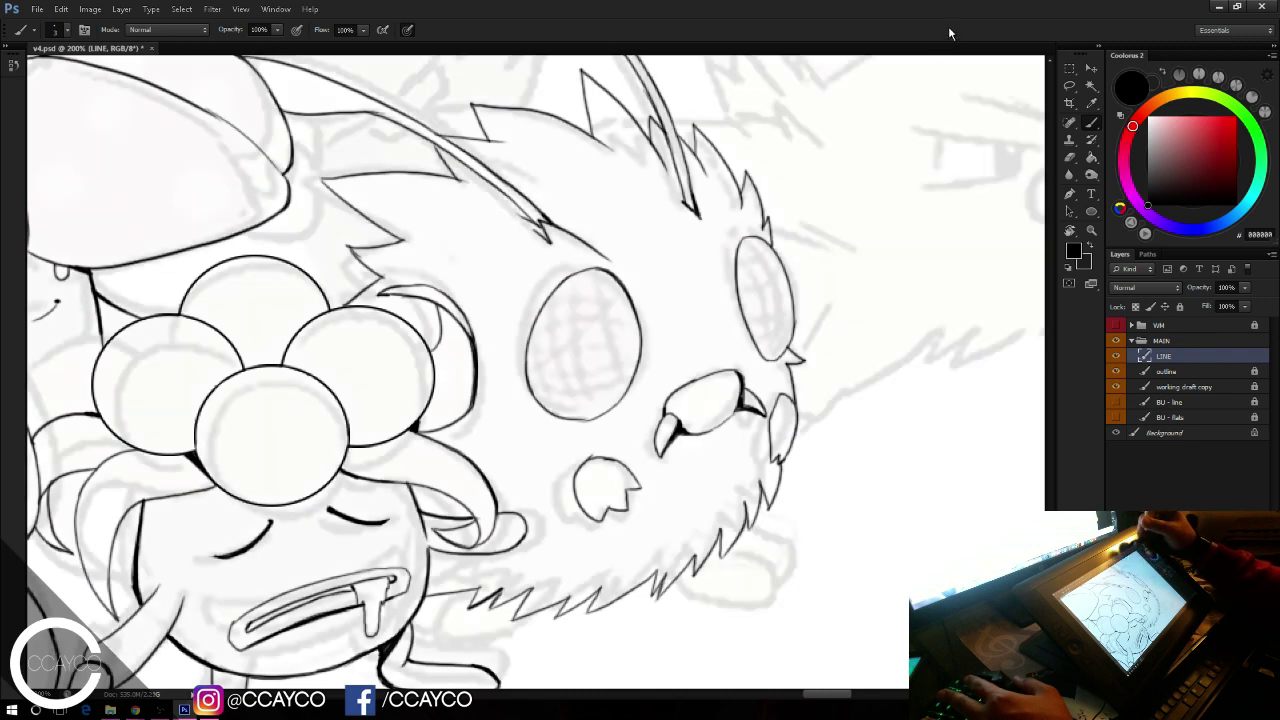
pyautogui.press('e')
pyautogui.press('b')
# Step: Ink the bug creature's left foot beneath the belly fur, next to the small flower creature
pyautogui.moveTo(905, 323); pyautogui.dragTo(889, 217)
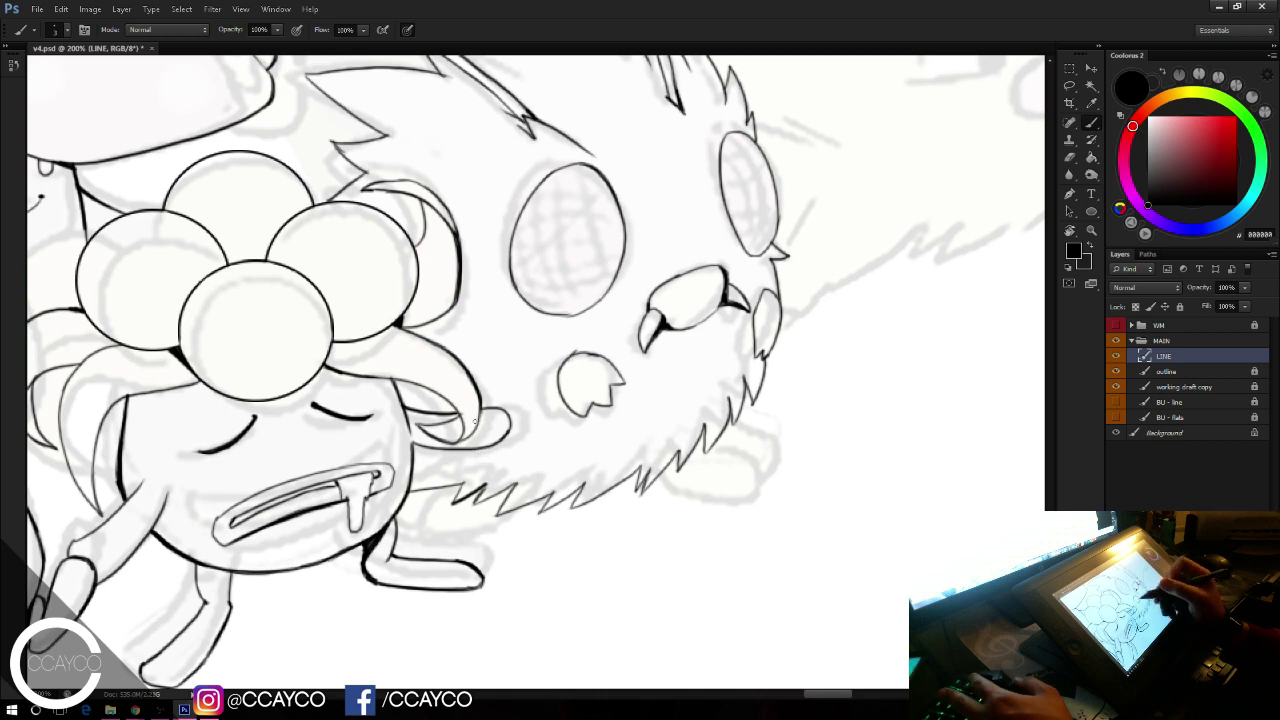
pyautogui.moveTo(453, 549); pyautogui.dragTo(517, 519)
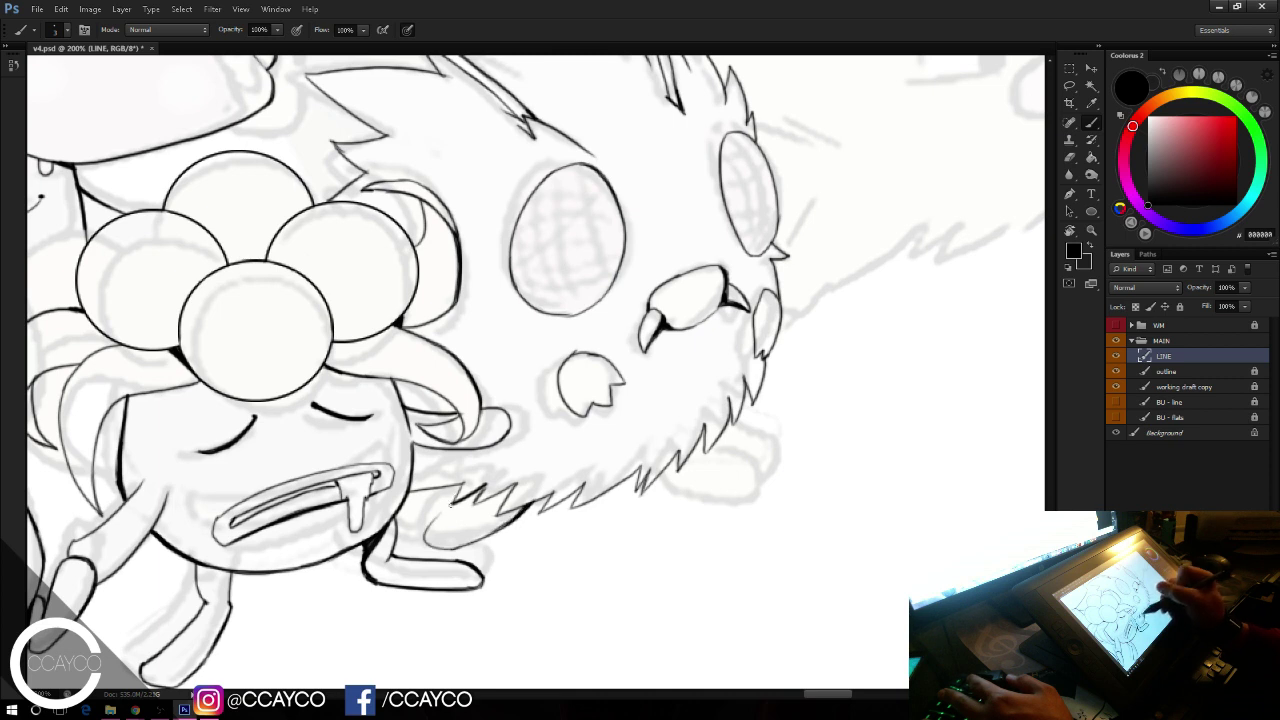
pyautogui.hotkey('ctrl', 'z')
pyautogui.moveTo(453, 549)
pyautogui.mouseDown()
pyautogui.moveTo(461, 512)
pyautogui.moveTo(438, 502)
pyautogui.moveTo(421, 541)
pyautogui.mouseUp()
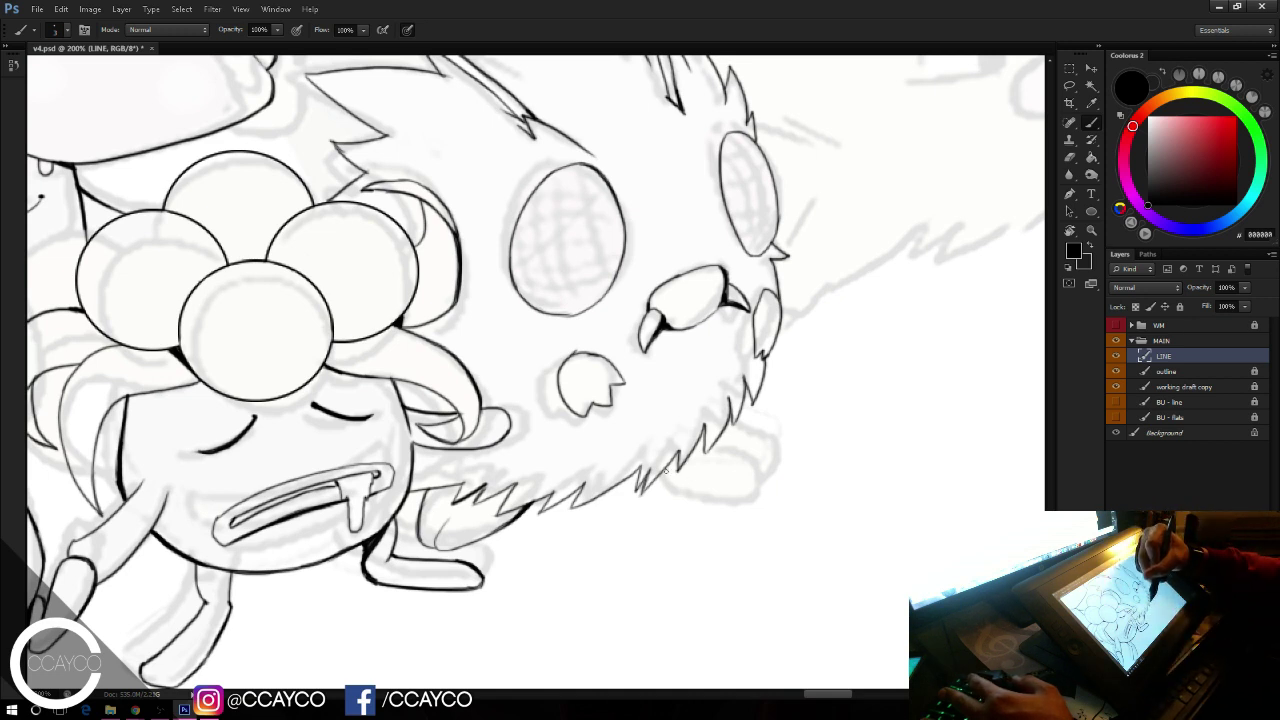
# Step: Ink the bug creature's right foot with a curved sole and rounded toe, redoing strokes until the shape fits
pyautogui.moveTo(667, 471); pyautogui.dragTo(758, 474)
pyautogui.hotkey('ctrl', 'z')
pyautogui.moveTo(663, 474)
pyautogui.mouseDown()
pyautogui.moveTo(760, 483)
pyautogui.moveTo(723, 446)
pyautogui.moveTo(769, 471)
pyautogui.mouseUp()
pyautogui.hotkey('ctrl', 'z')
pyautogui.moveTo(736, 419); pyautogui.dragTo(770, 465)
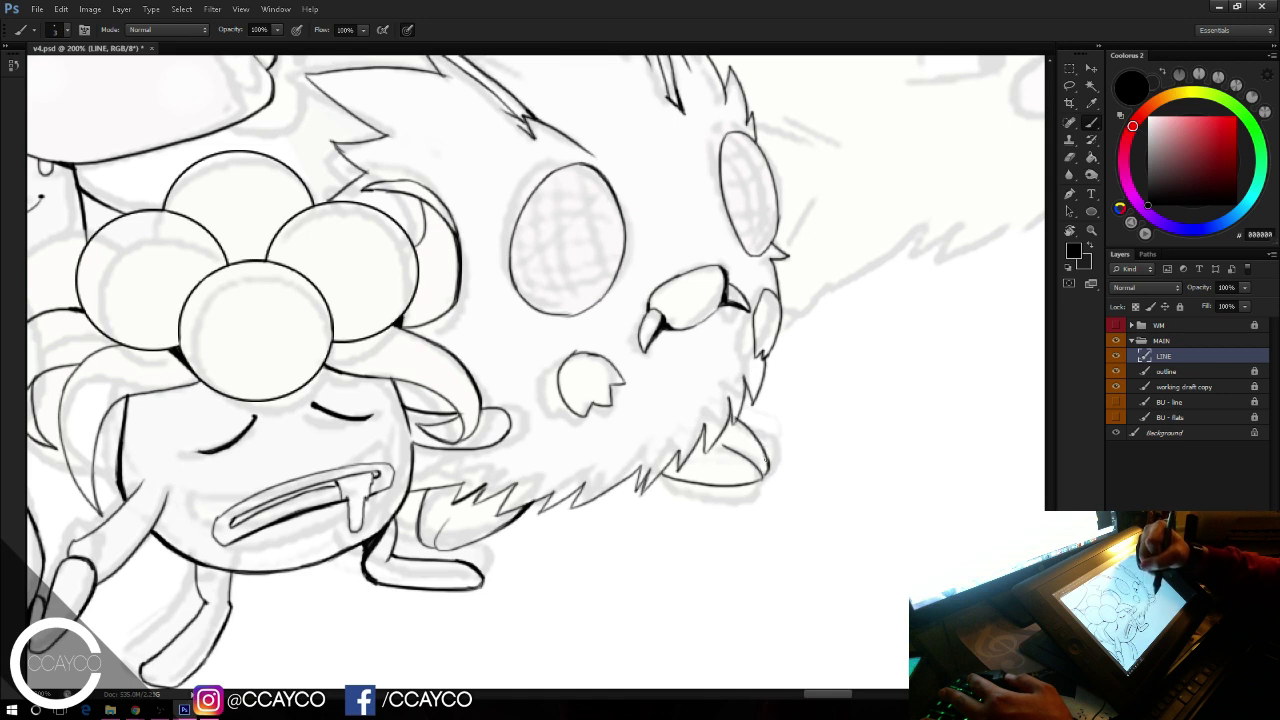
pyautogui.hotkey('ctrl', 'z')
pyautogui.moveTo(739, 420); pyautogui.dragTo(755, 435)
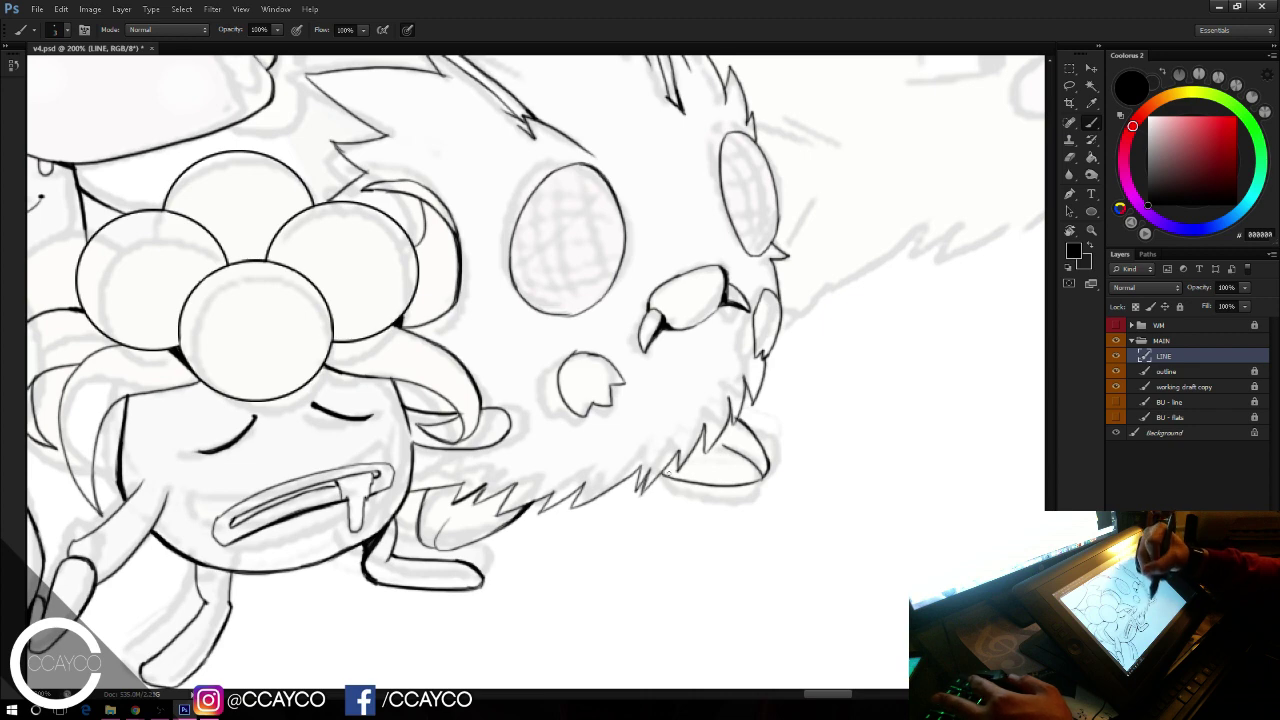
pyautogui.moveTo(662, 474); pyautogui.dragTo(687, 481)
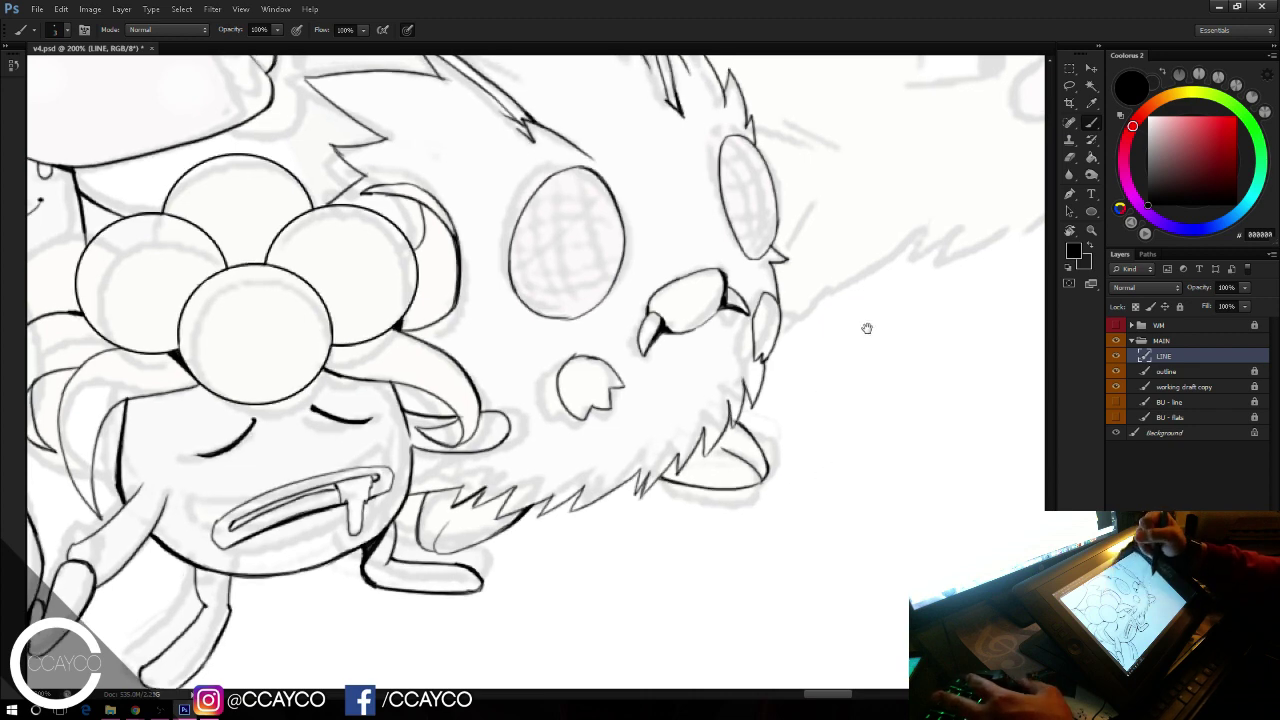
# Step: Erase the stray line above the bug's large left eye and clean up the right antenna's pointed base
pyautogui.moveTo(852, 312); pyautogui.dragTo(833, 364)
pyautogui.press('e')
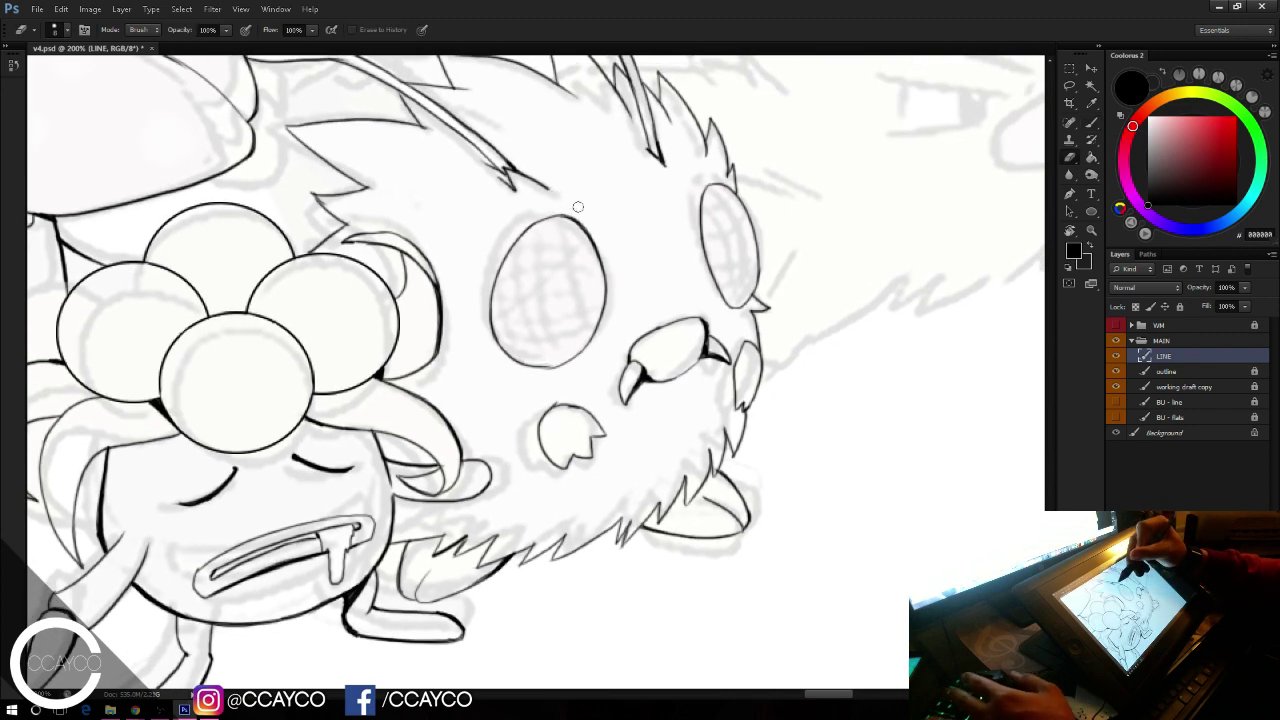
pyautogui.hotkey('ctrl', 'z')
pyautogui.moveTo(556, 185); pyautogui.dragTo(567, 200)
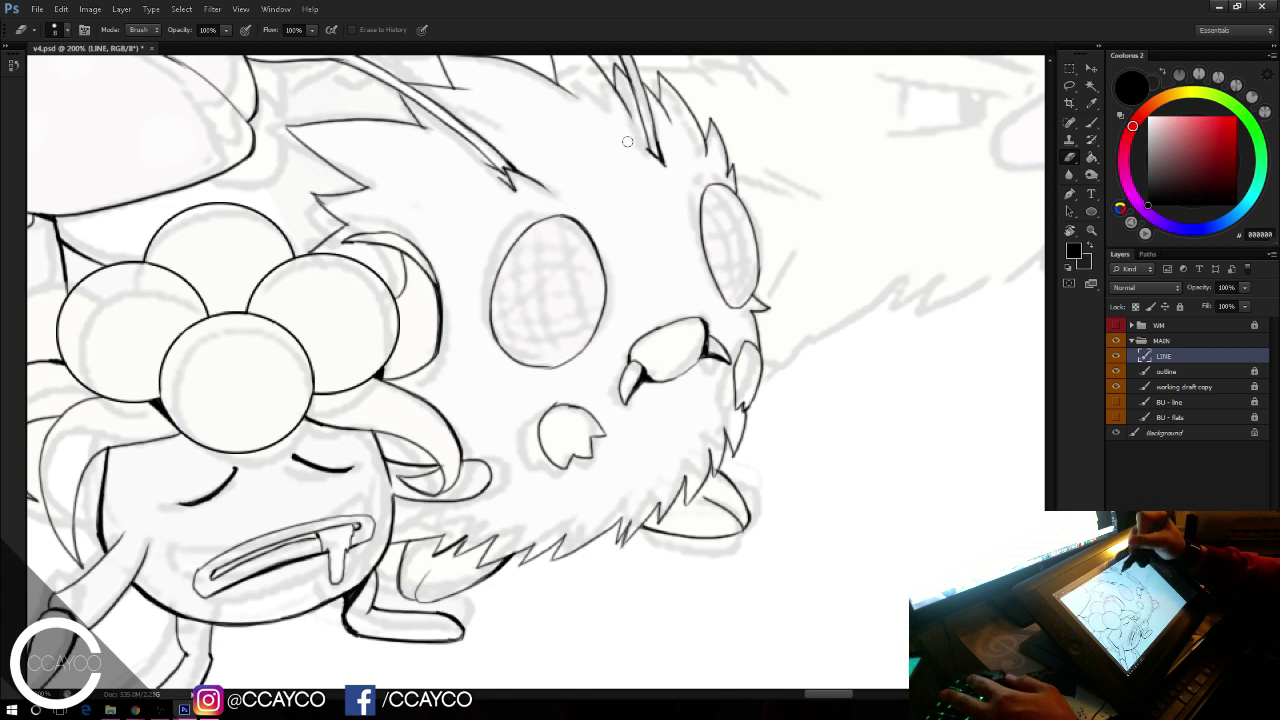
pyautogui.moveTo(648, 153); pyautogui.dragTo(658, 166)
pyautogui.press('b')
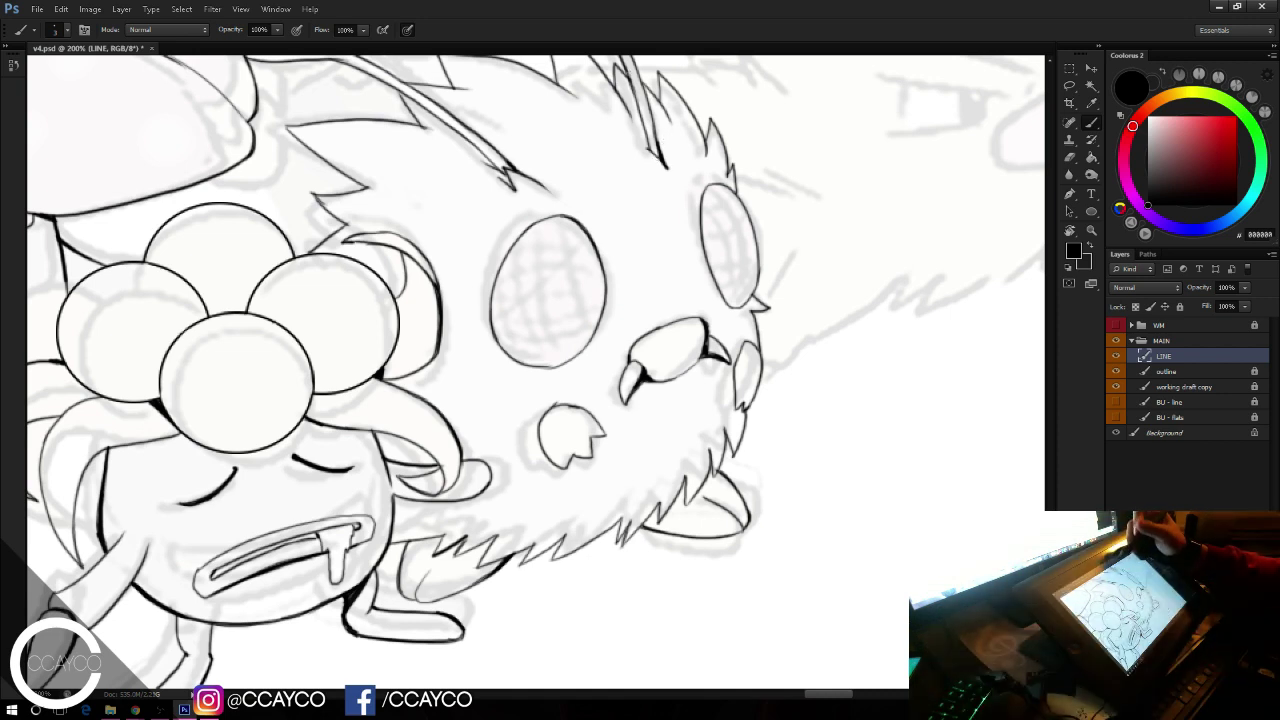
pyautogui.press('e')
pyautogui.moveTo(670, 158)
pyautogui.mouseDown()
pyautogui.moveTo(673, 177)
pyautogui.moveTo(669, 166)
pyautogui.mouseUp()
pyautogui.press('b')
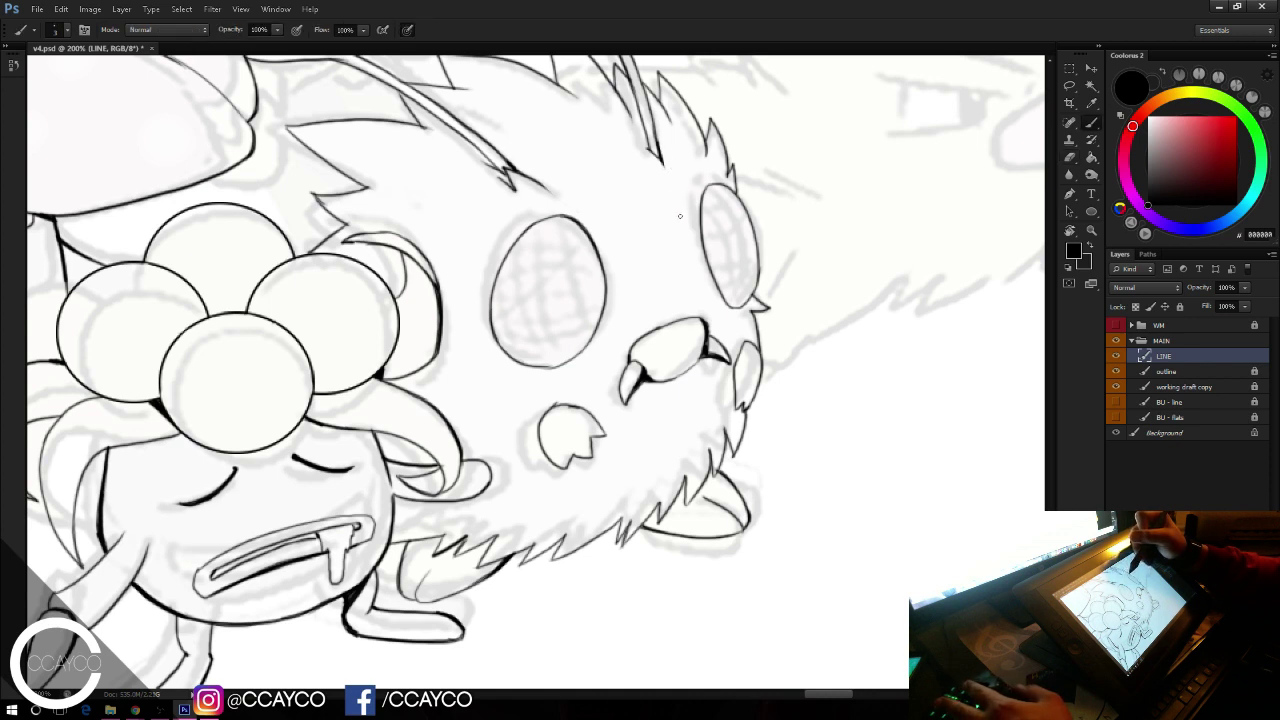
# Step: Ink the round outline of the eye on the creature above the large flower
pyautogui.moveTo(761, 342); pyautogui.dragTo(745, 333)
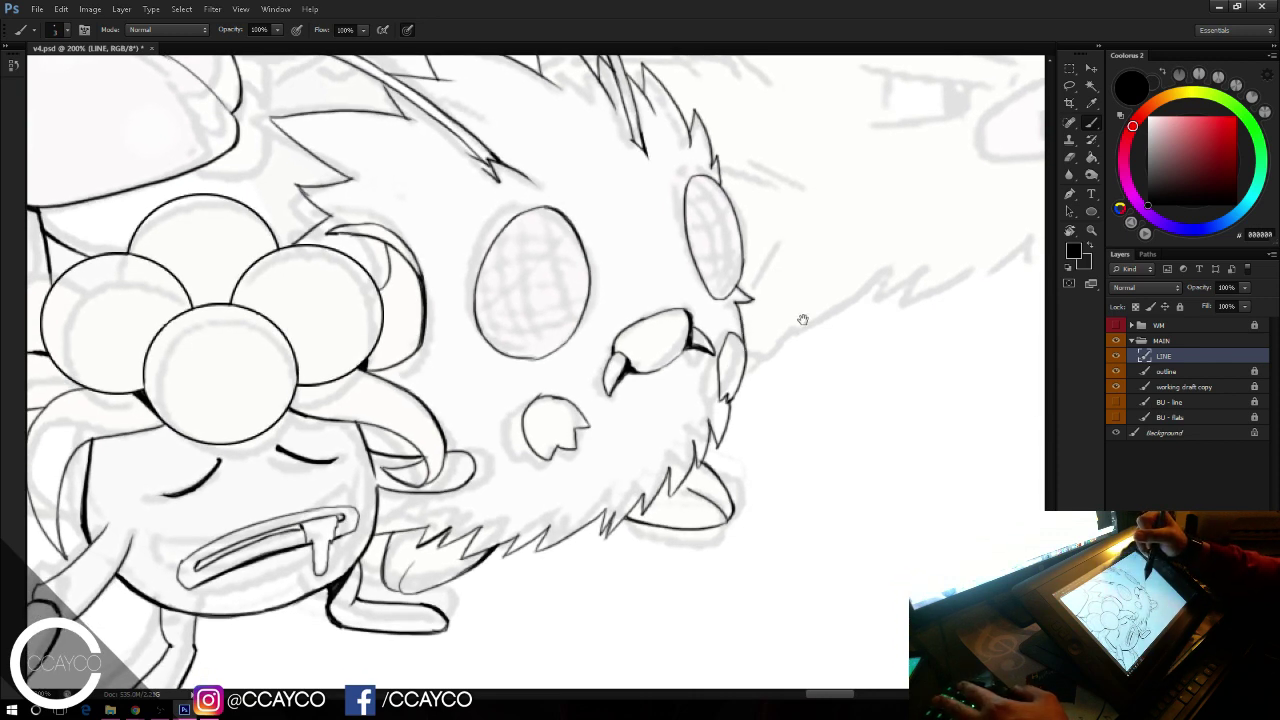
pyautogui.moveTo(796, 304); pyautogui.dragTo(870, 413)
pyautogui.moveTo(834, 252); pyautogui.dragTo(862, 490)
pyautogui.moveTo(695, 272); pyautogui.dragTo(940, 490)
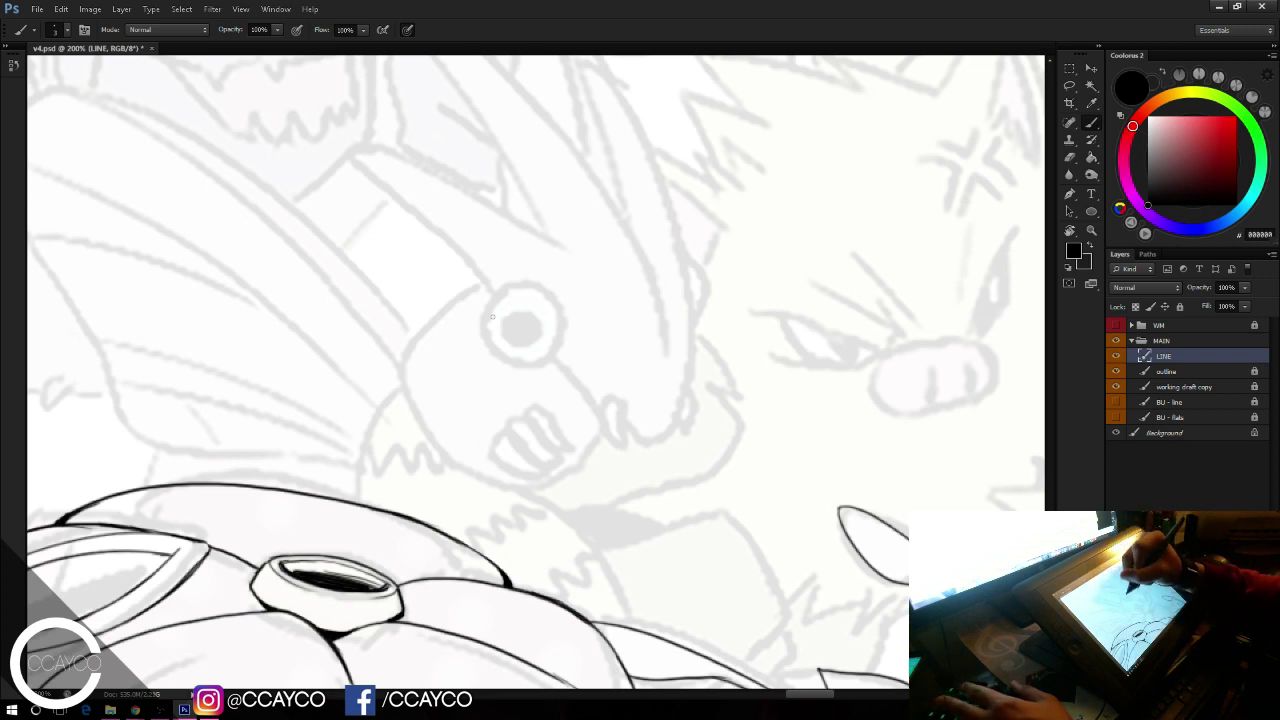
pyautogui.moveTo(489, 331)
pyautogui.mouseDown()
pyautogui.moveTo(540, 281)
pyautogui.moveTo(566, 317)
pyautogui.moveTo(565, 350)
pyautogui.mouseUp()
pyautogui.moveTo(551, 298); pyautogui.dragTo(560, 359)
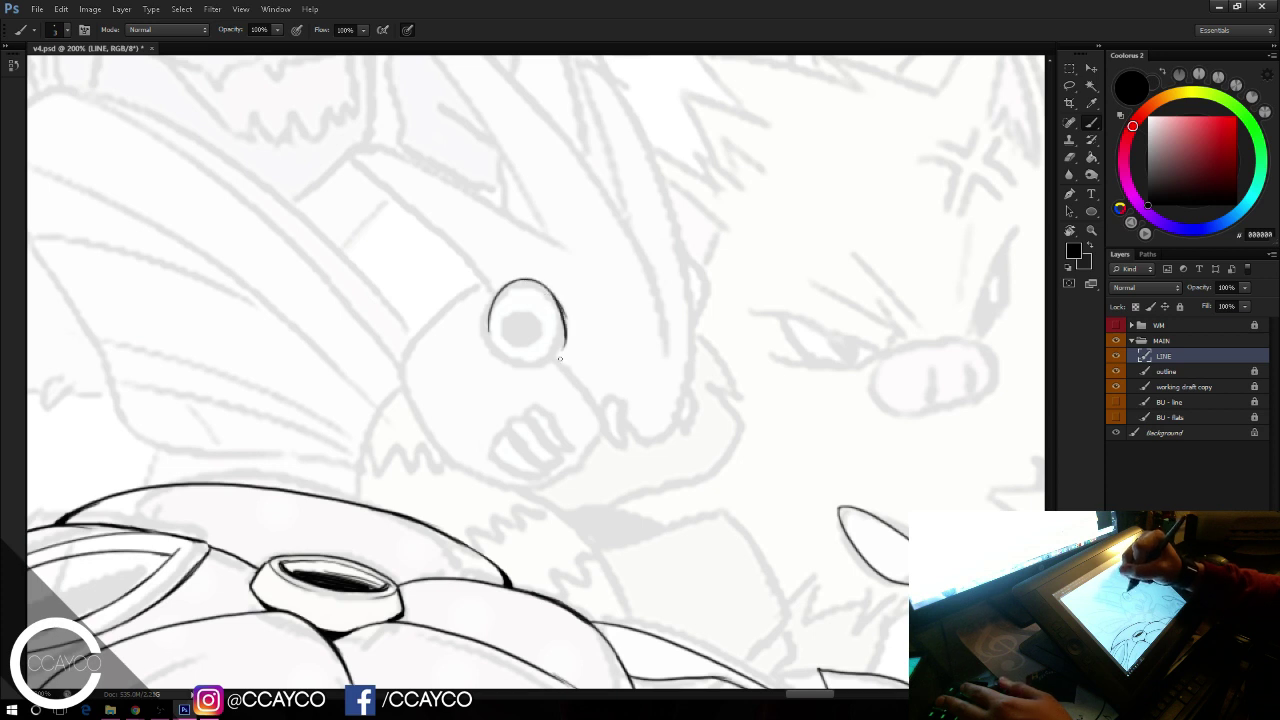
pyautogui.moveTo(490, 300)
pyautogui.mouseDown()
pyautogui.moveTo(516, 368)
pyautogui.moveTo(561, 357)
pyautogui.mouseUp()
pyautogui.hotkey('ctrl', 'z')
pyautogui.hotkey('ctrl', 'z')
# Step: Thicken the lower left curve of the round eye and erase the rough stroke ends along its bottom edge
pyautogui.press('e')
pyautogui.press('b')
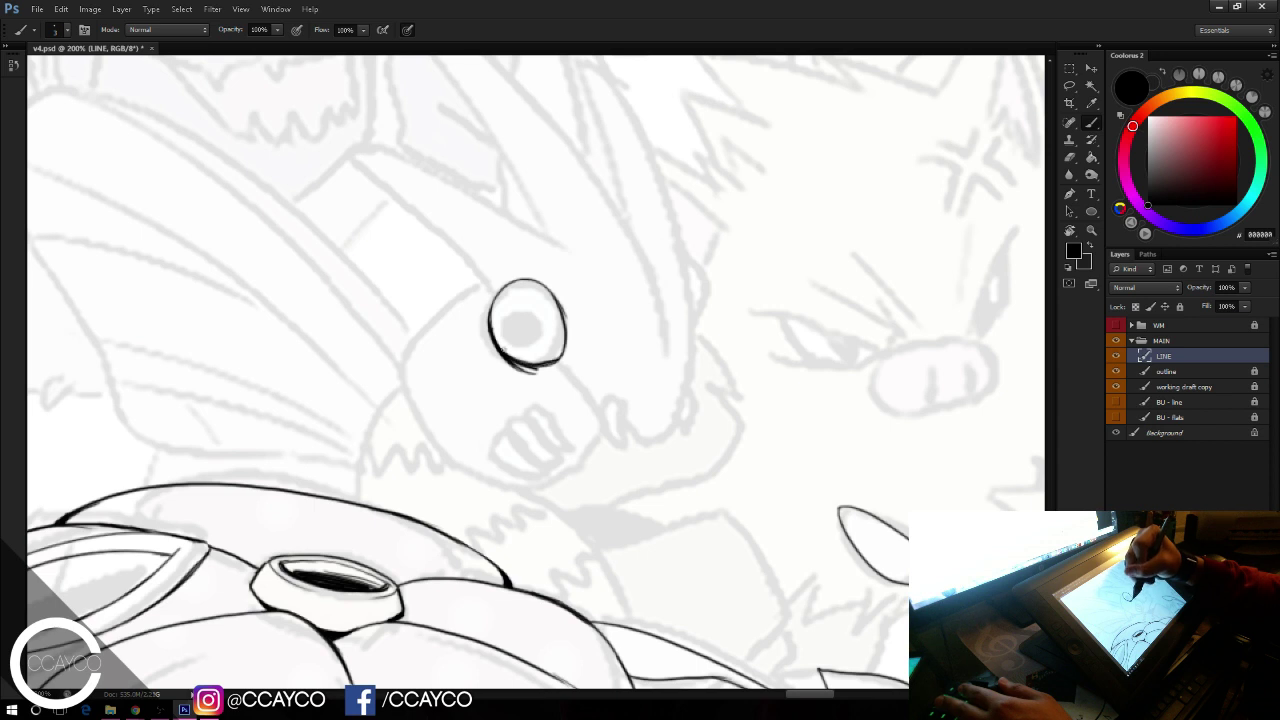
pyautogui.press('e')
pyautogui.press('b')
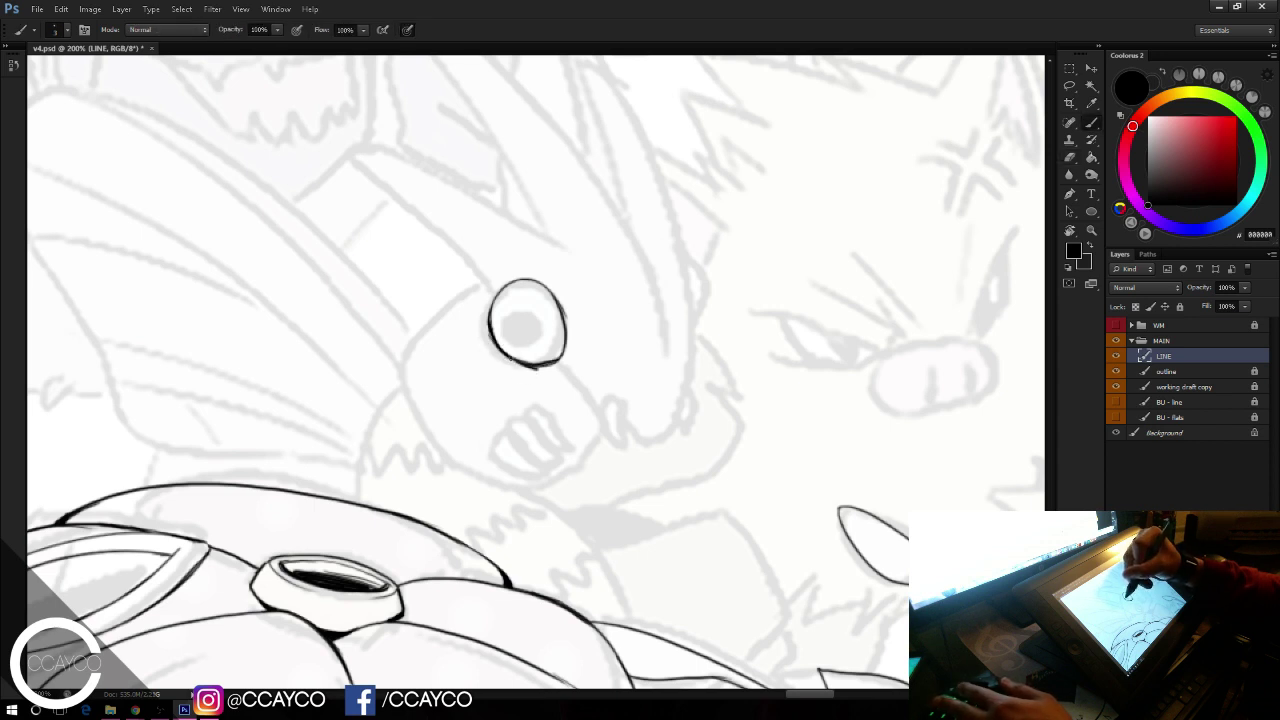
pyautogui.press('e')
pyautogui.moveTo(508, 364); pyautogui.dragTo(567, 362)
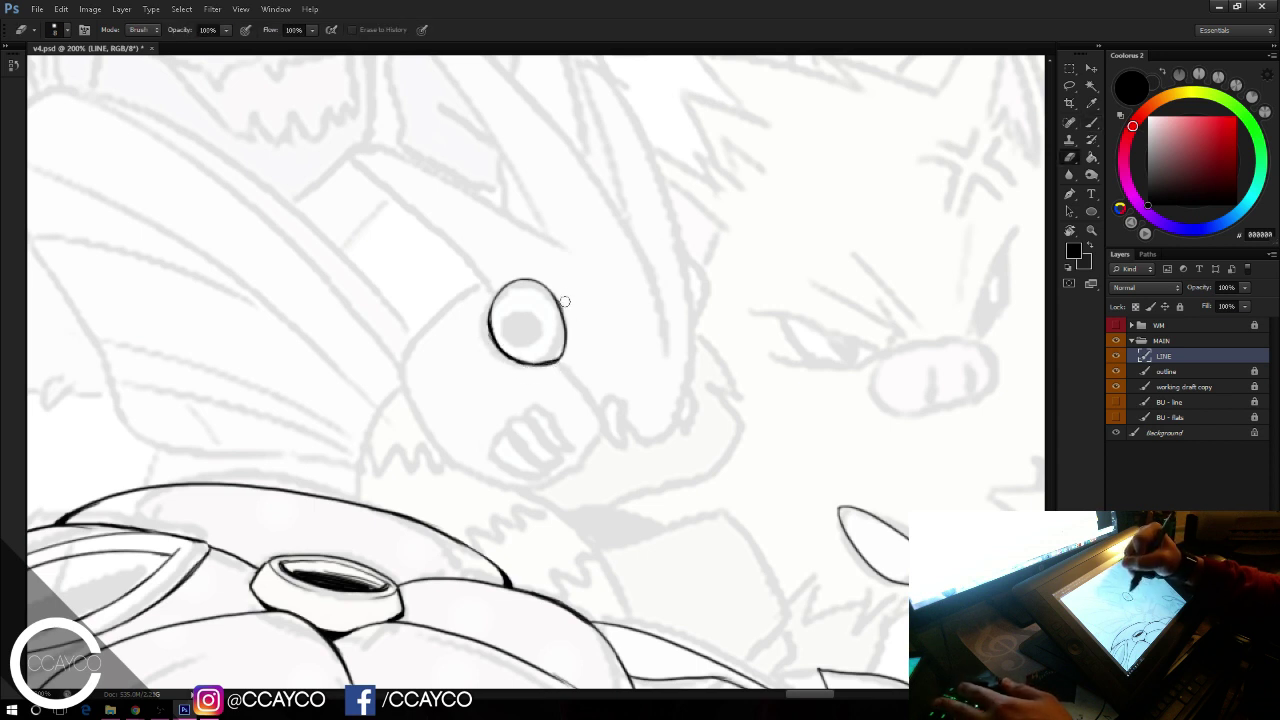
pyautogui.press('b')
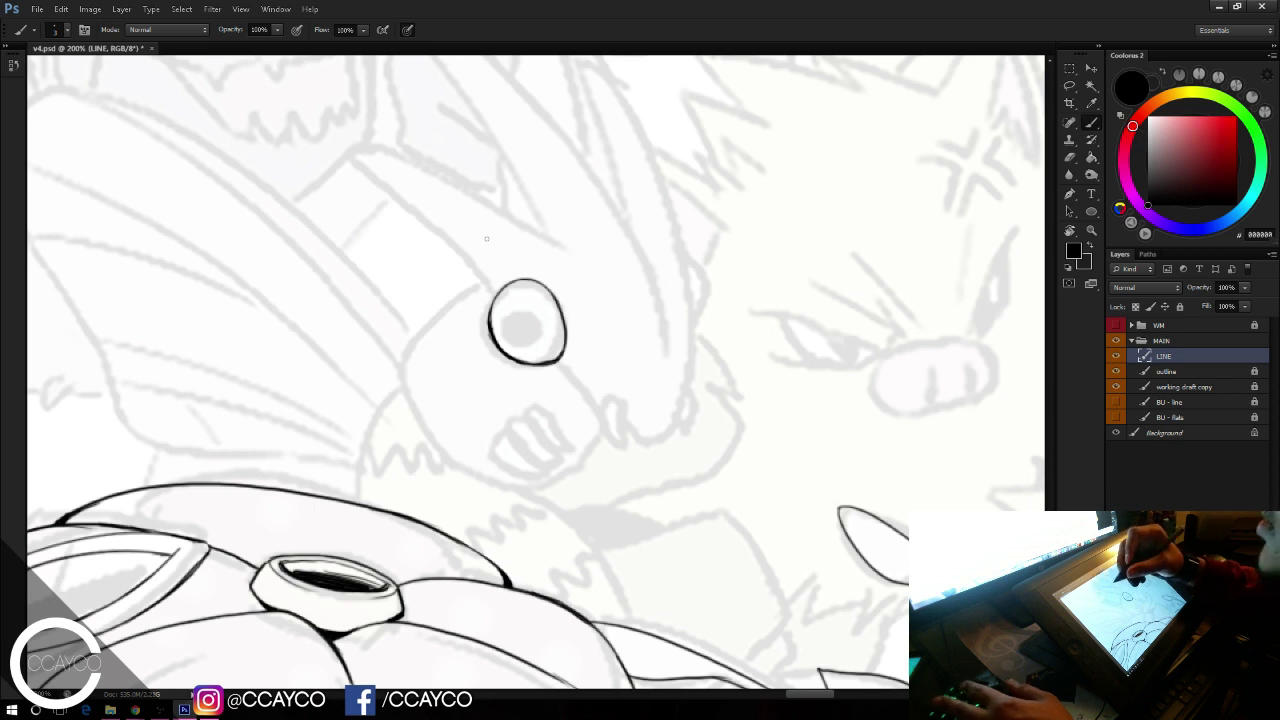
# Step: Ink a solid black oval pupil in the left part of the round eye
pyautogui.moveTo(508, 306)
pyautogui.mouseDown()
pyautogui.moveTo(541, 338)
pyautogui.moveTo(518, 350)
pyautogui.mouseUp()
pyautogui.moveTo(519, 350)
pyautogui.mouseDown()
pyautogui.moveTo(510, 301)
pyautogui.moveTo(501, 313)
pyautogui.moveTo(516, 348)
pyautogui.moveTo(506, 311)
pyautogui.moveTo(529, 342)
pyautogui.moveTo(512, 316)
pyautogui.moveTo(524, 340)
pyautogui.moveTo(505, 348)
pyautogui.mouseUp()
pyautogui.hotkey('ctrl', 'alt', 'z')
pyautogui.hotkey('ctrl', 'alt', 'z')
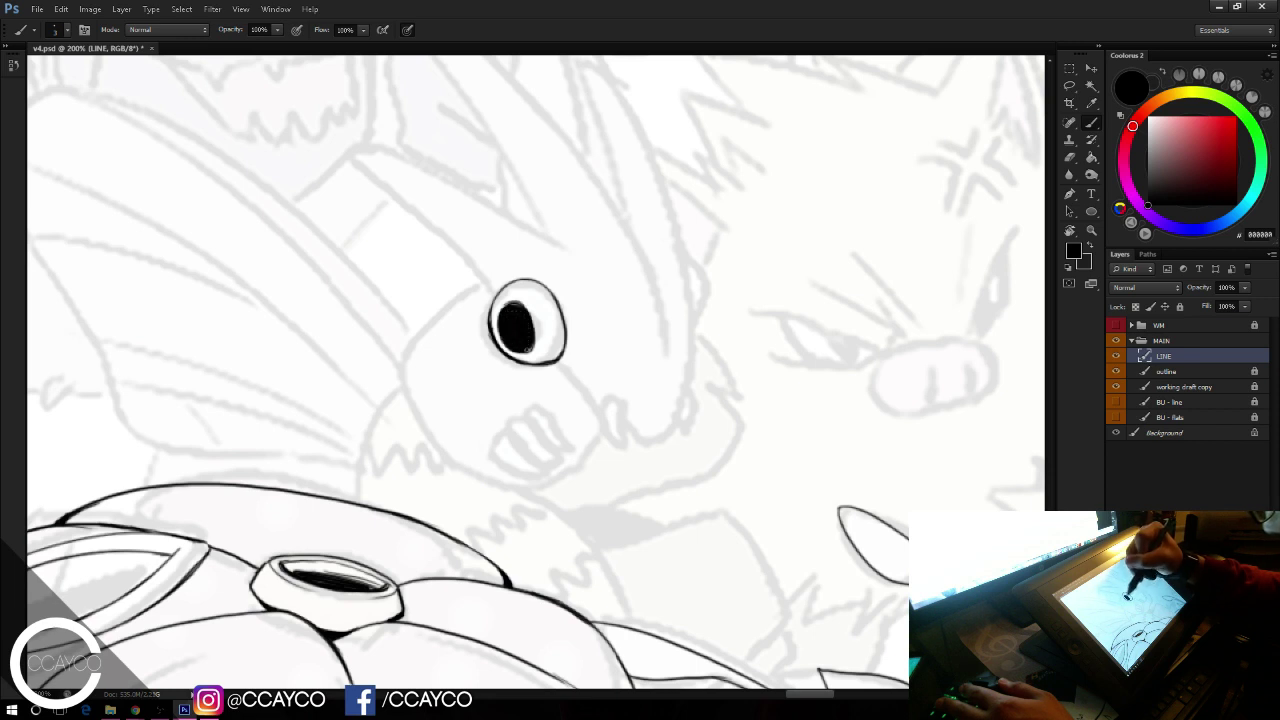
# Step: Fill out the left edge of the round eye's black pupil and clean up the right side of the eye's outline
pyautogui.moveTo(512, 304); pyautogui.dragTo(499, 326)
pyautogui.press('e')
pyautogui.press('b')
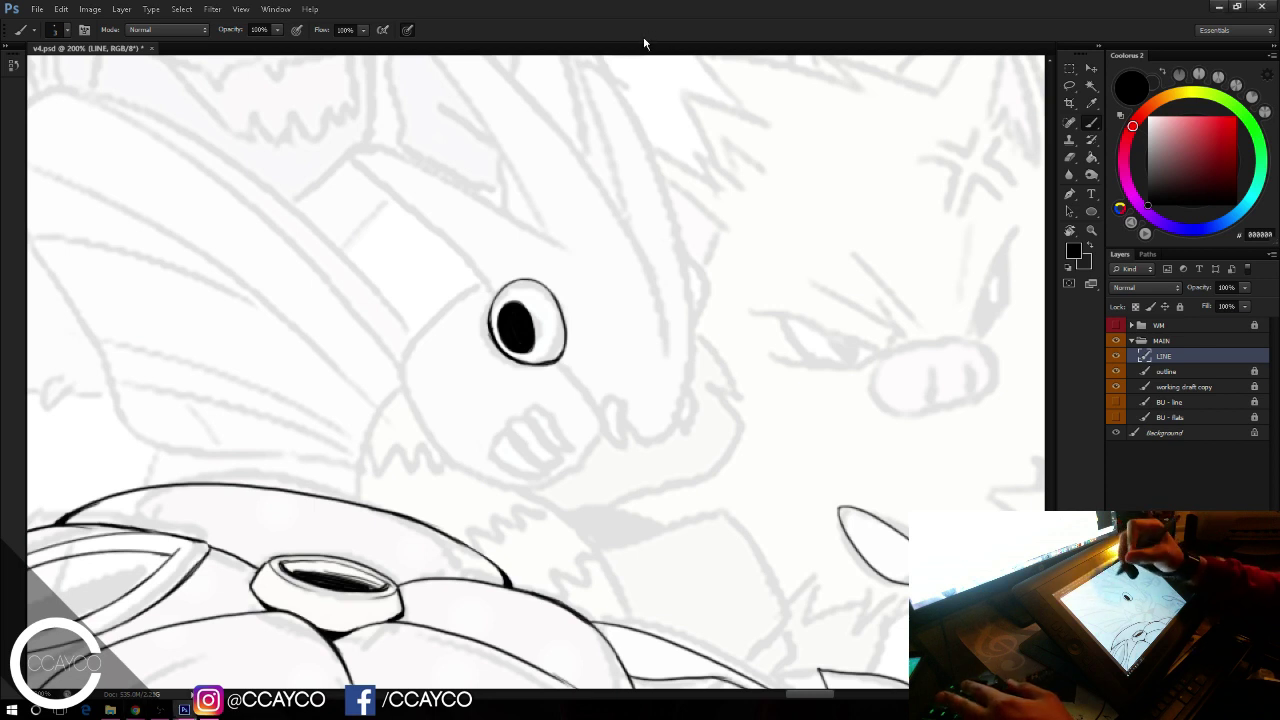
pyautogui.press('e')
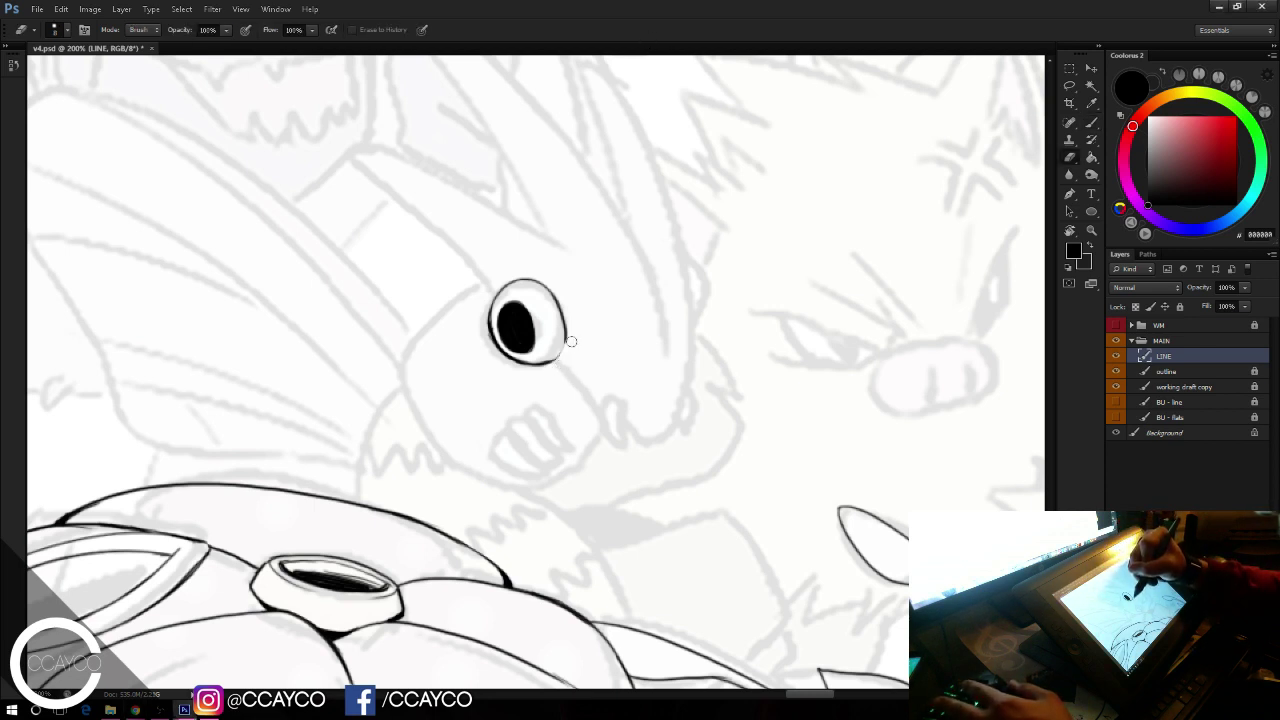
pyautogui.press('b')
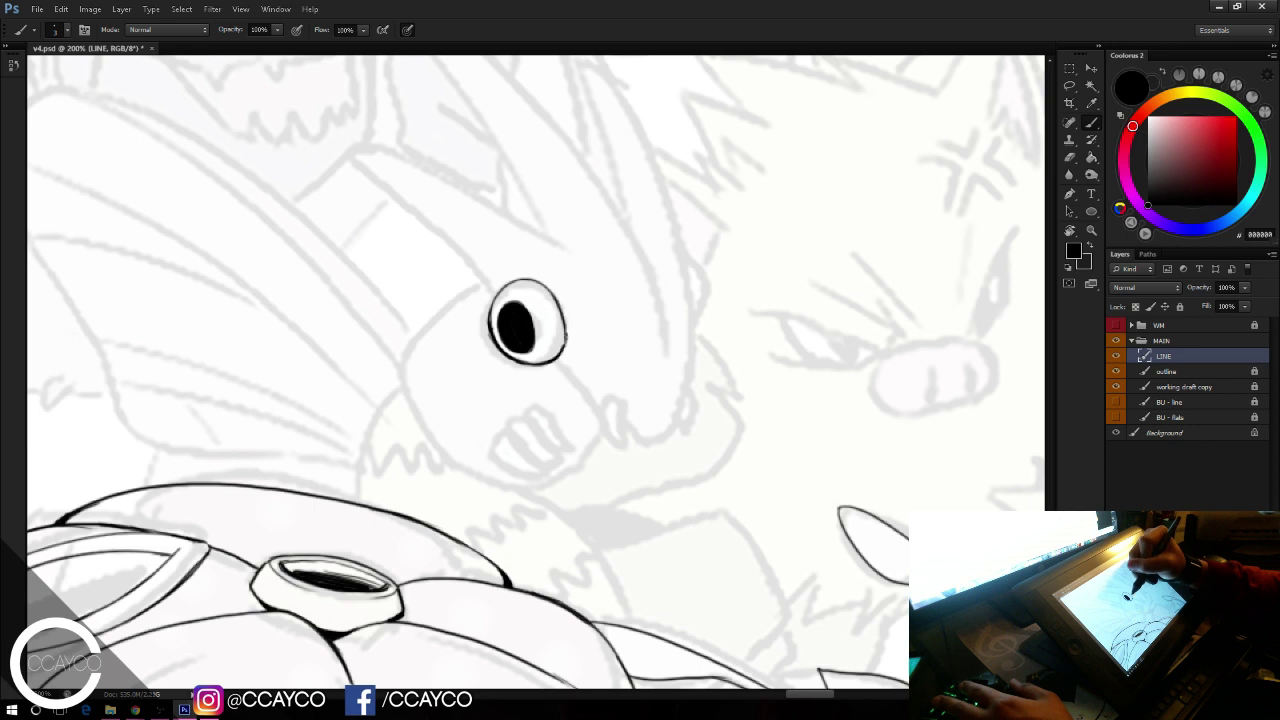
pyautogui.press('e')
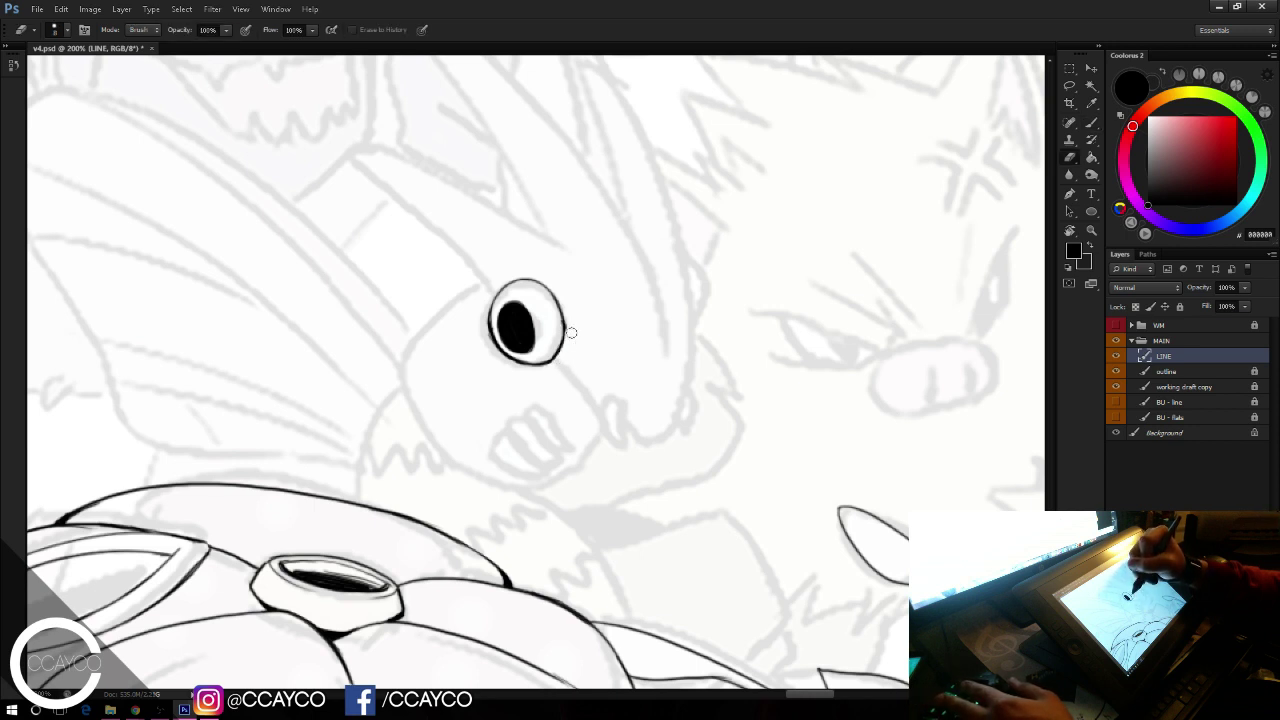
pyautogui.moveTo(571, 337); pyautogui.dragTo(568, 310)
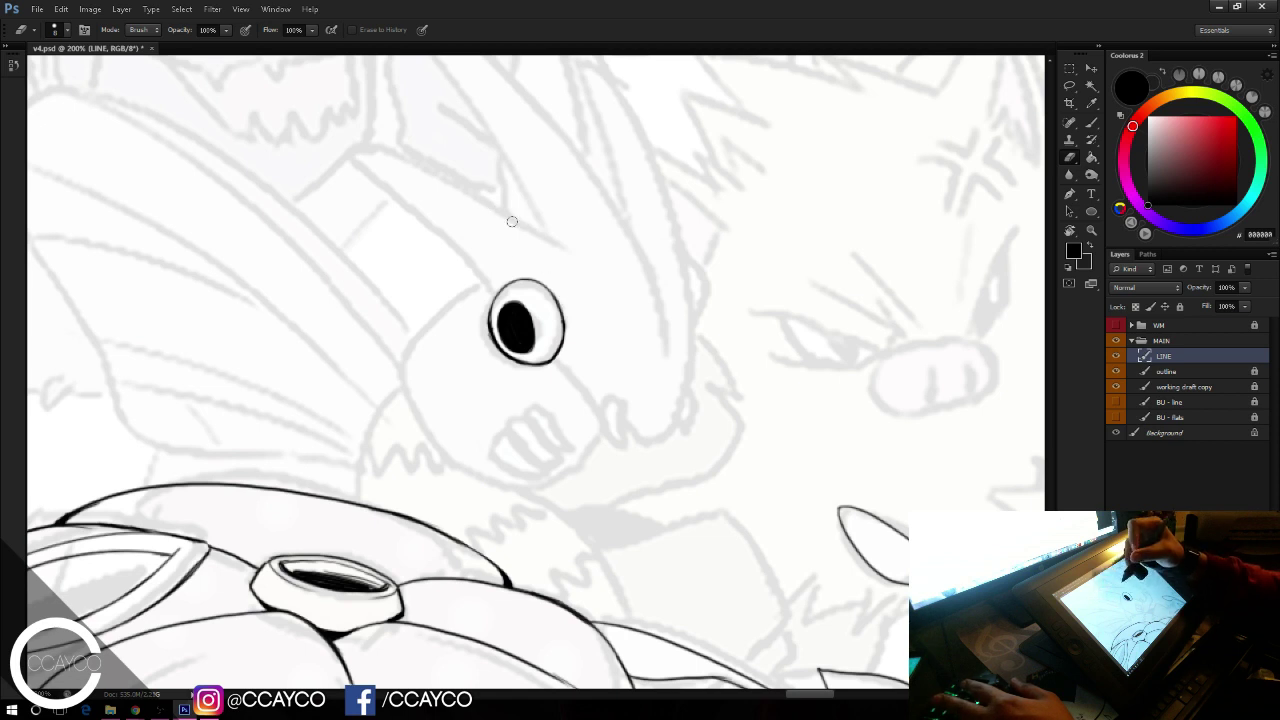
# Step: Ink the line running from the bottom of the round eye down the snout, ending in a pointed left fang
pyautogui.press('b')
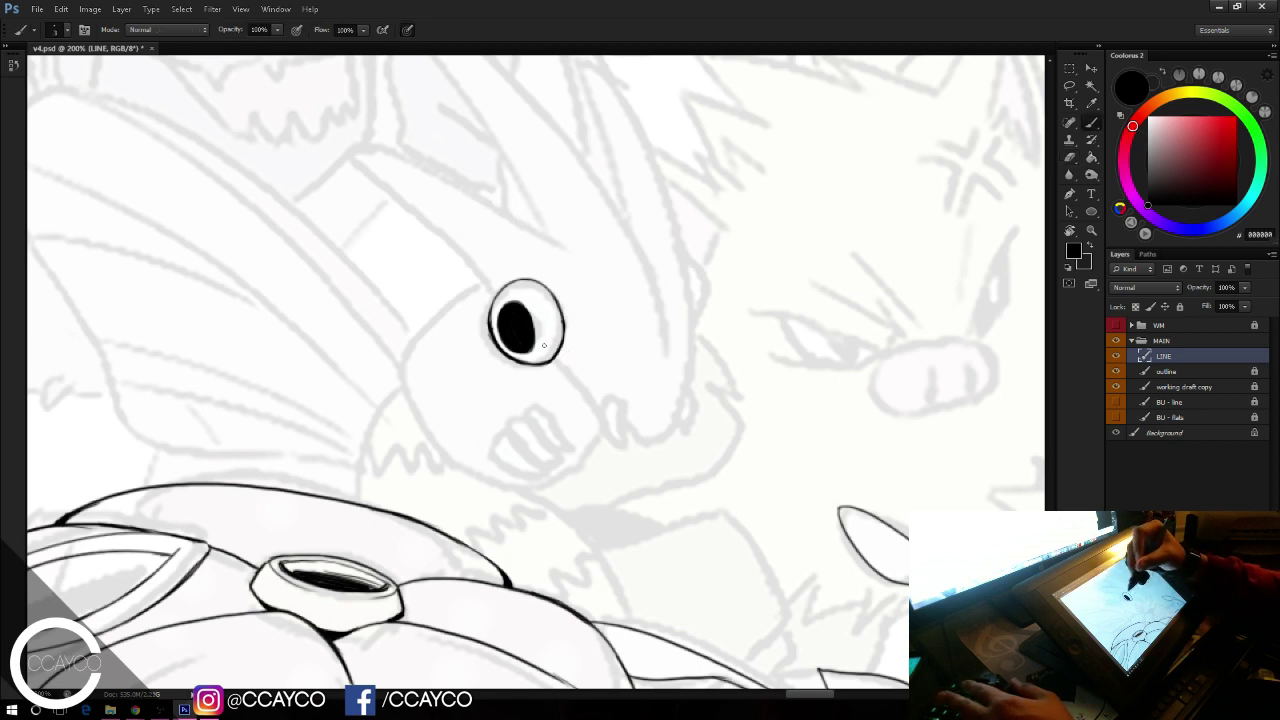
pyautogui.moveTo(563, 374)
pyautogui.mouseDown()
pyautogui.moveTo(604, 408)
pyautogui.moveTo(619, 400)
pyautogui.mouseUp()
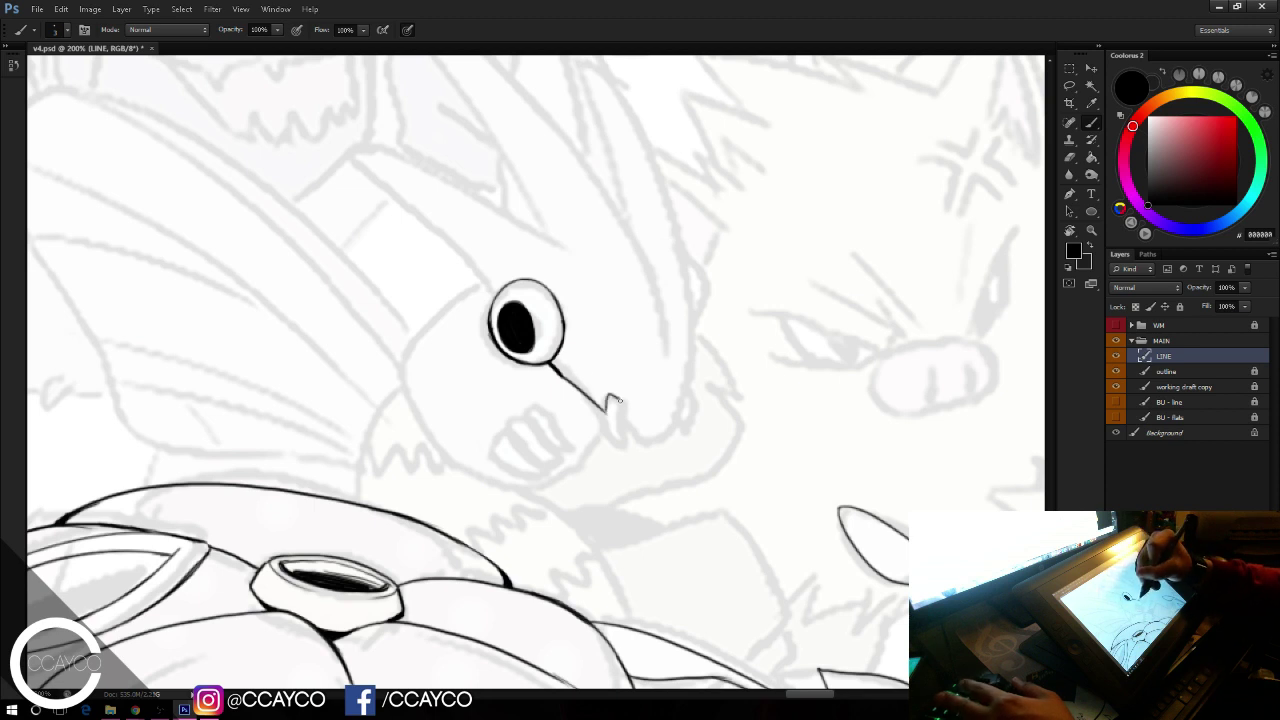
pyautogui.moveTo(620, 447); pyautogui.dragTo(606, 402)
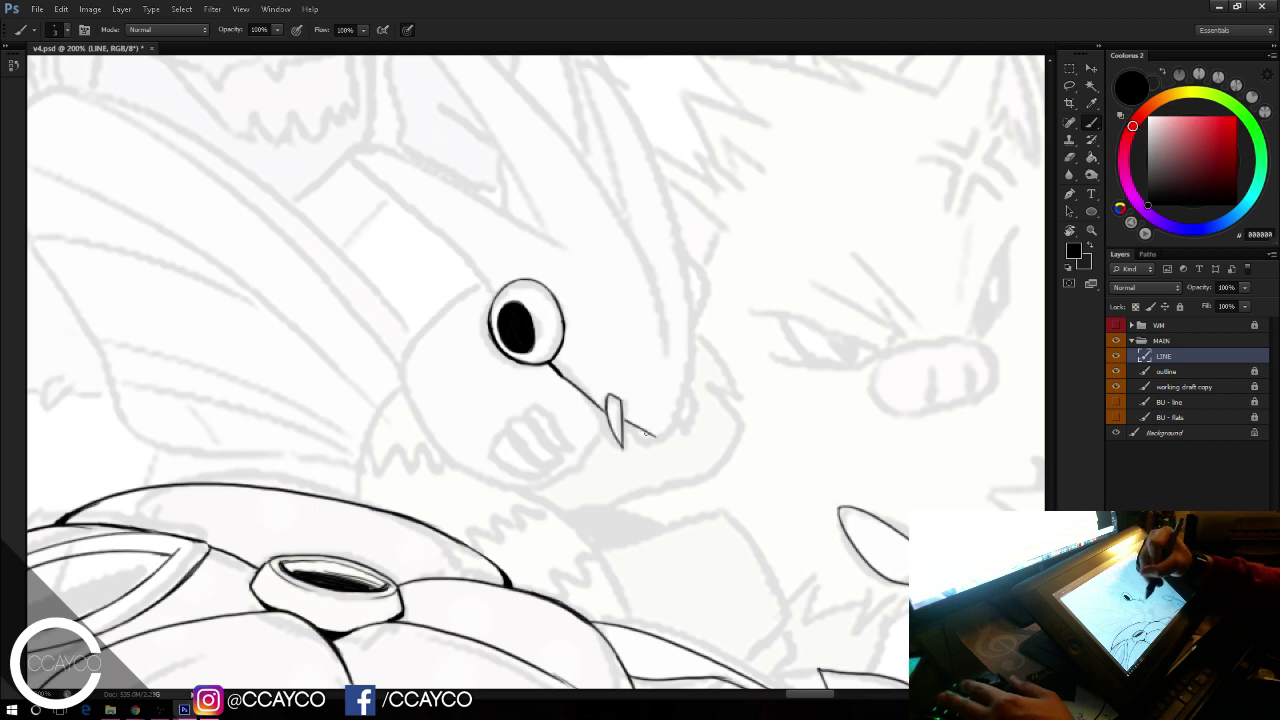
# Step: Ink the curved tip of the snout, the small right fang and the snout's right side line up from it
pyautogui.hotkey('ctrl', 'z')
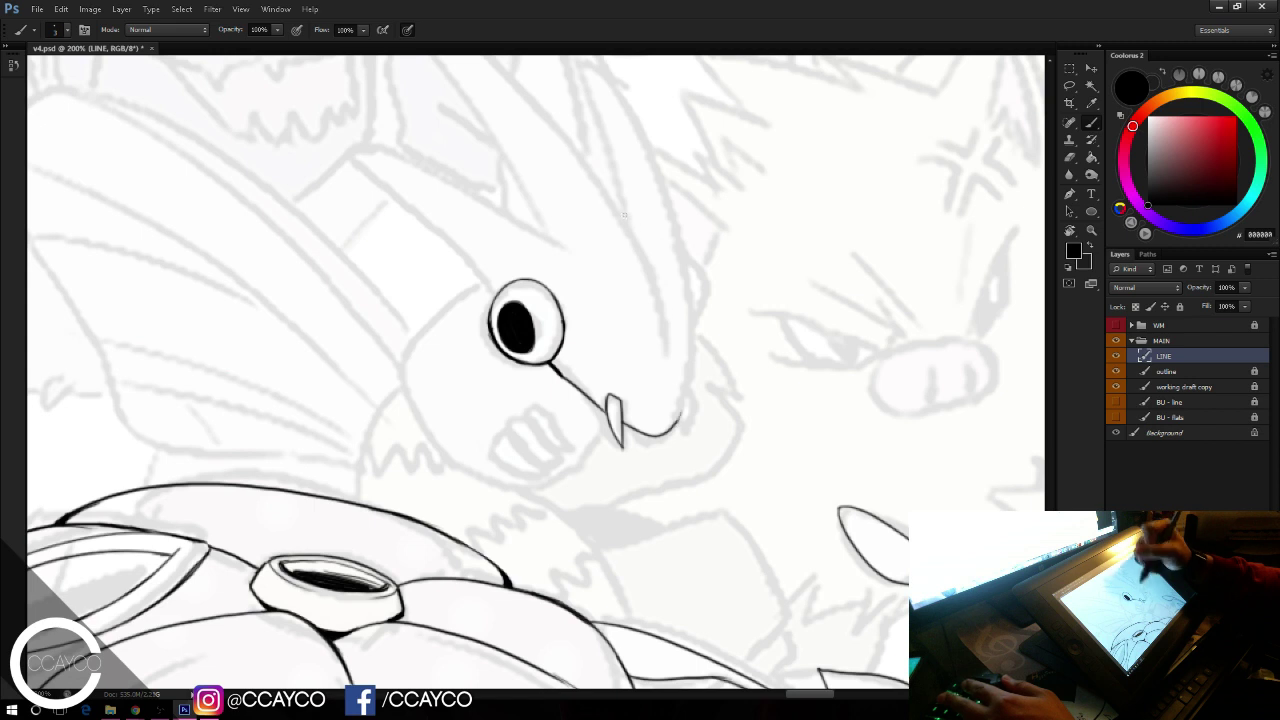
pyautogui.moveTo(680, 414)
pyautogui.mouseDown()
pyautogui.moveTo(697, 324)
pyautogui.moveTo(689, 273)
pyautogui.moveTo(676, 428)
pyautogui.moveTo(692, 418)
pyautogui.moveTo(690, 432)
pyautogui.mouseUp()
pyautogui.hotkey('ctrl', 'z')
pyautogui.hotkey('ctrl', 'z')
pyautogui.hotkey('ctrl', 'z')
pyautogui.hotkey('ctrl', 'z')
pyautogui.hotkey('ctrl', 'z')
pyautogui.hotkey('ctrl', 'z')
pyautogui.moveTo(688, 387); pyautogui.dragTo(694, 428)
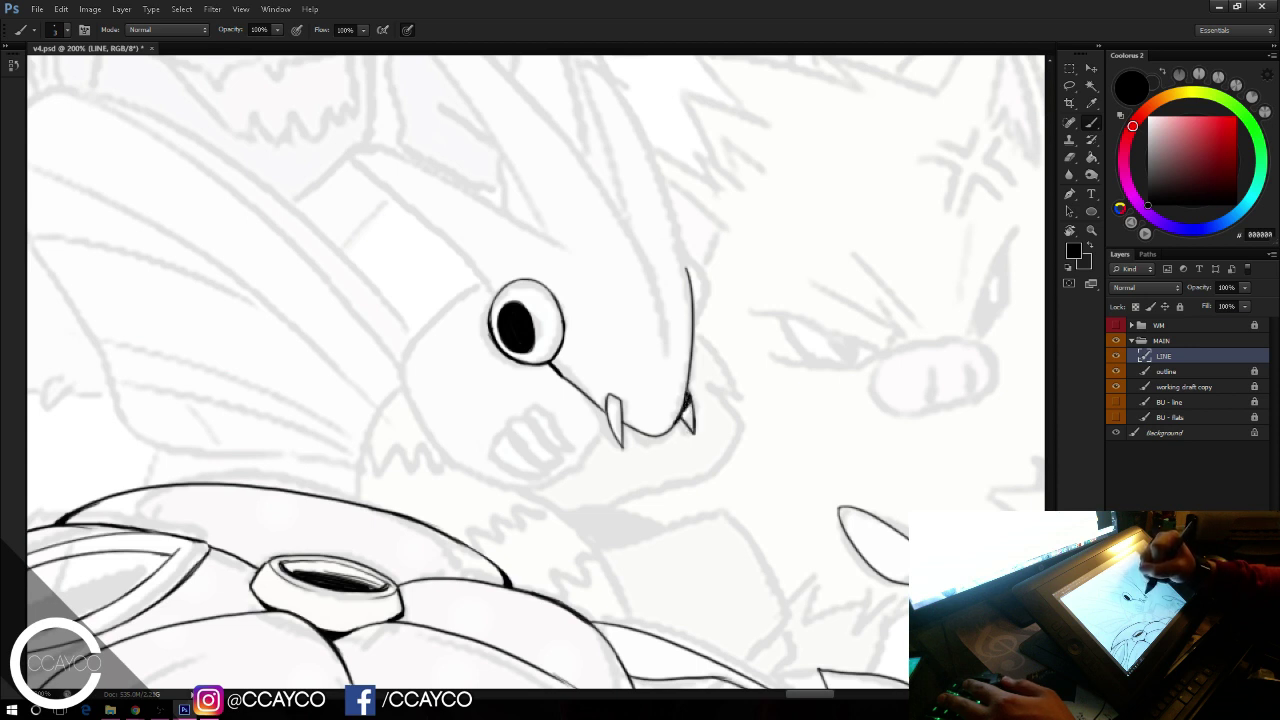
# Step: Ink the left horn above the round eye as a pointed shape, with a thickened lower edge meeting the eye
pyautogui.moveTo(711, 197); pyautogui.dragTo(659, 288)
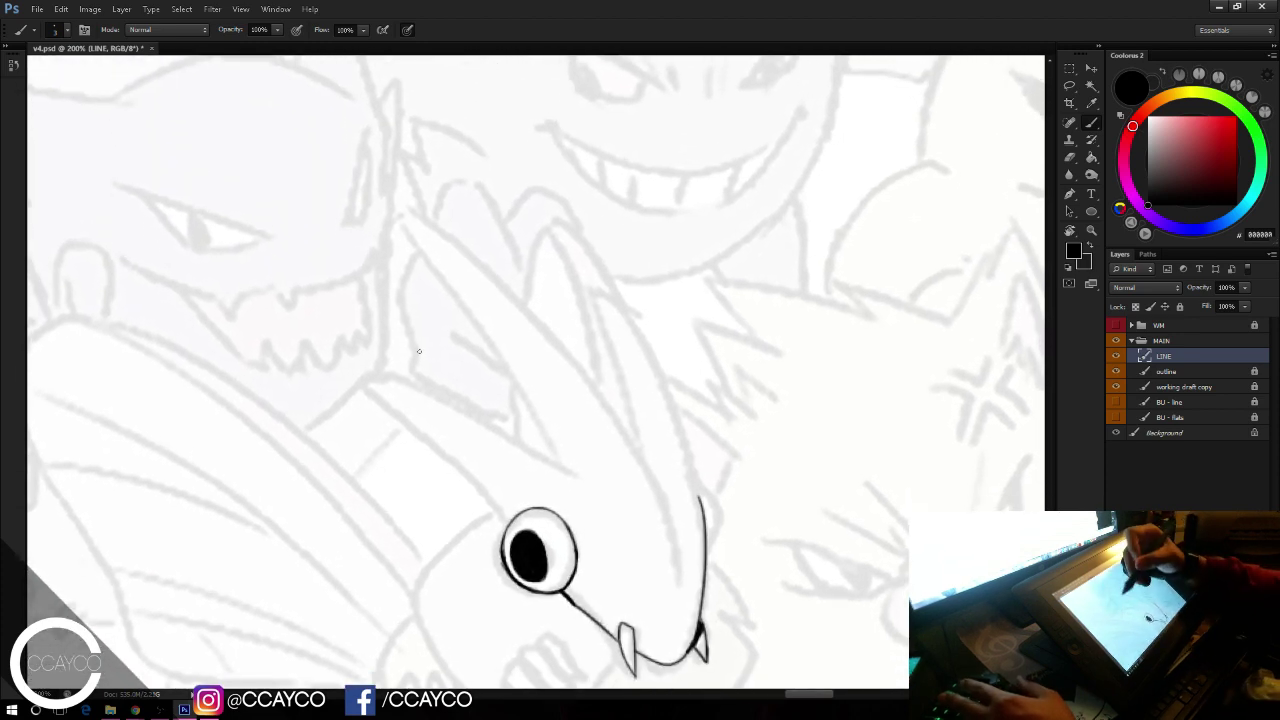
pyautogui.moveTo(371, 377); pyautogui.dragTo(503, 526)
pyautogui.hotkey('ctrl', 'z')
pyautogui.moveTo(466, 480); pyautogui.dragTo(506, 528)
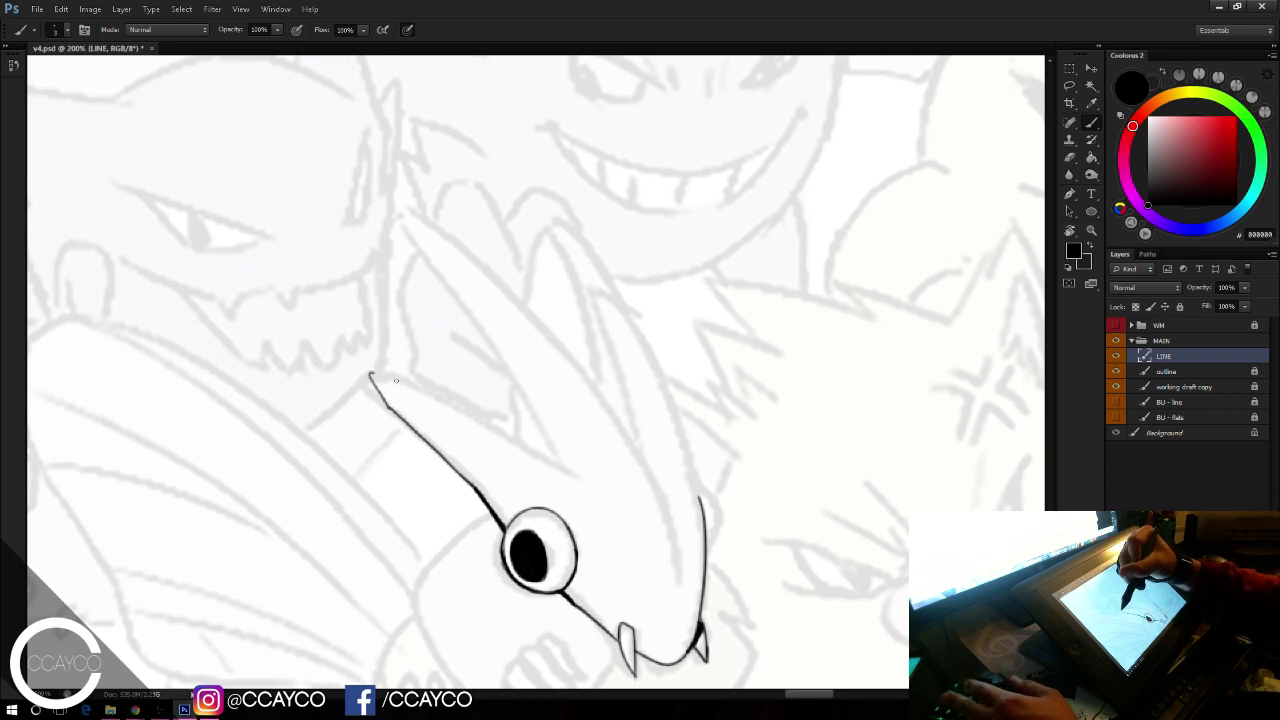
pyautogui.moveTo(396, 381); pyautogui.dragTo(527, 453)
pyautogui.moveTo(463, 415); pyautogui.dragTo(600, 488)
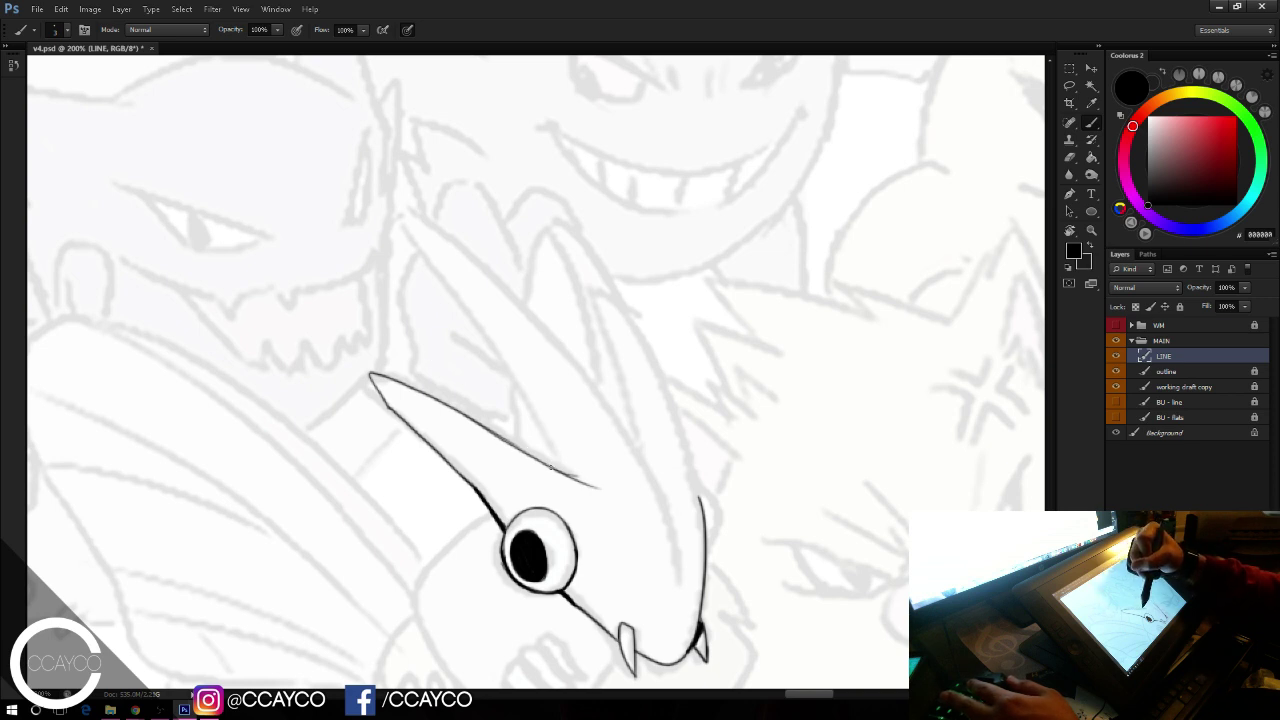
# Step: Ink the long middle horn, tracing both edges from its pointed tip down to the top of the head
pyautogui.moveTo(538, 433); pyautogui.dragTo(428, 258)
pyautogui.moveTo(403, 211); pyautogui.dragTo(494, 346)
pyautogui.moveTo(443, 230); pyautogui.dragTo(627, 425)
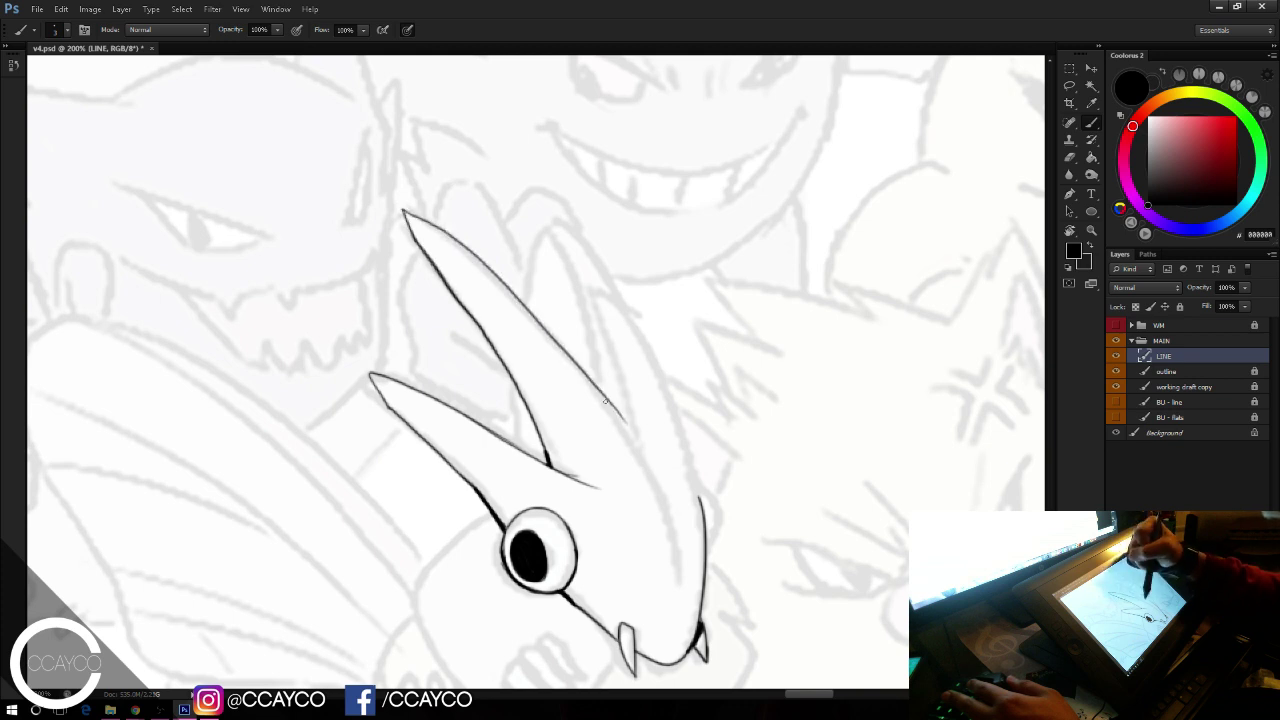
pyautogui.moveTo(588, 374); pyautogui.dragTo(664, 482)
# Step: Ink the short right horn, redrawing its outer edge until it curves cleanly from the pointed tip
pyautogui.moveTo(634, 430); pyautogui.dragTo(592, 278)
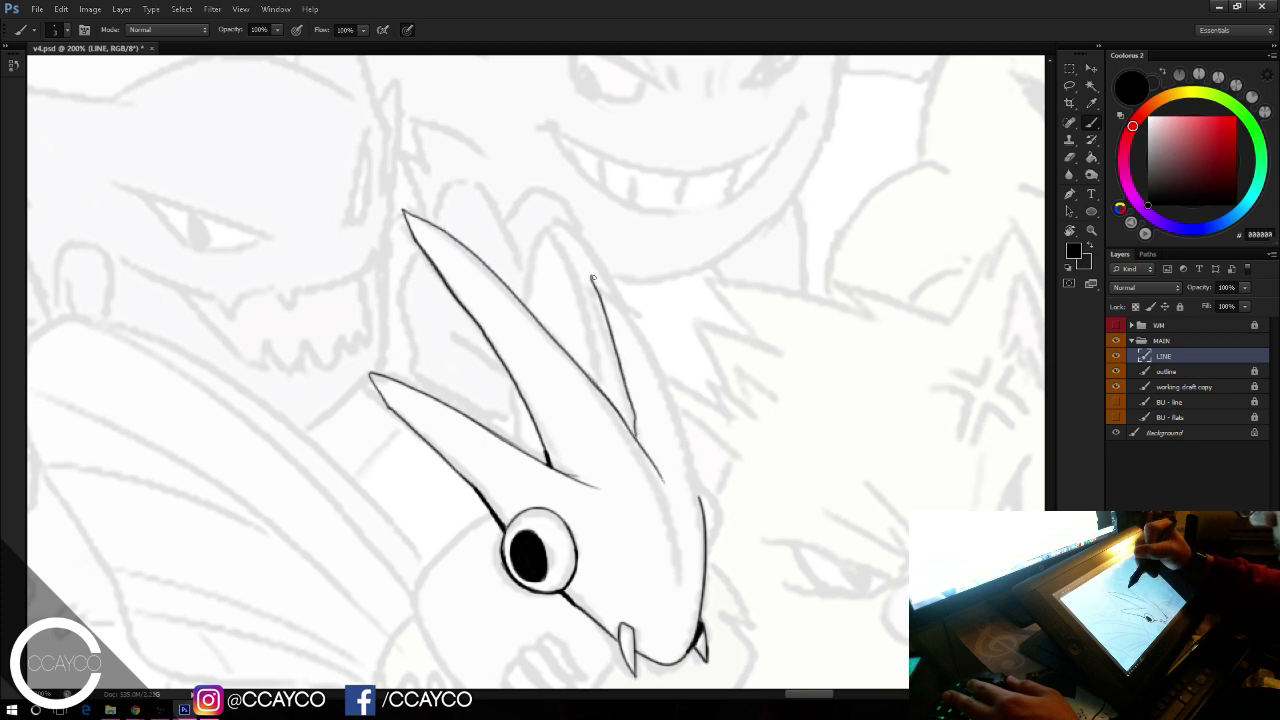
pyautogui.moveTo(653, 374); pyautogui.dragTo(682, 446)
pyautogui.press('e')
pyautogui.moveTo(596, 275); pyautogui.dragTo(642, 347)
pyautogui.press('b')
pyautogui.hotkey('ctrl', 'z')
pyautogui.moveTo(594, 277); pyautogui.dragTo(641, 338)
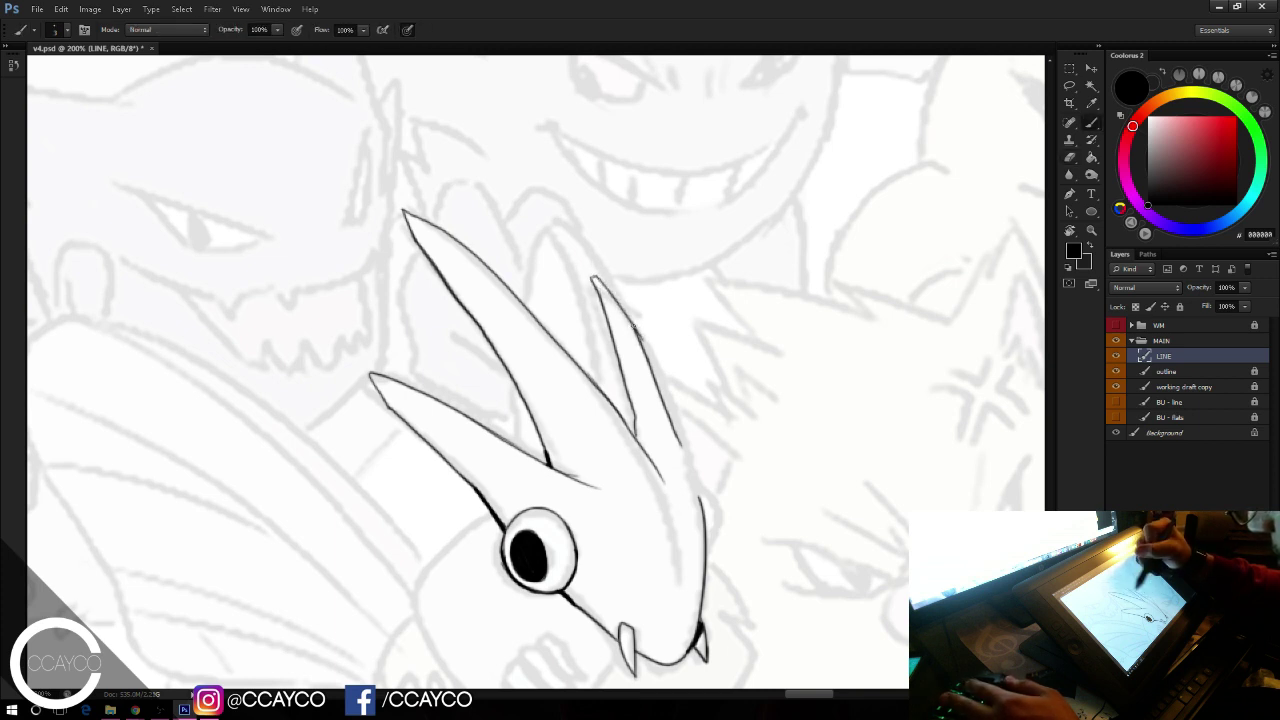
pyautogui.hotkey('ctrl', 'z')
pyautogui.moveTo(591, 276); pyautogui.dragTo(645, 341)
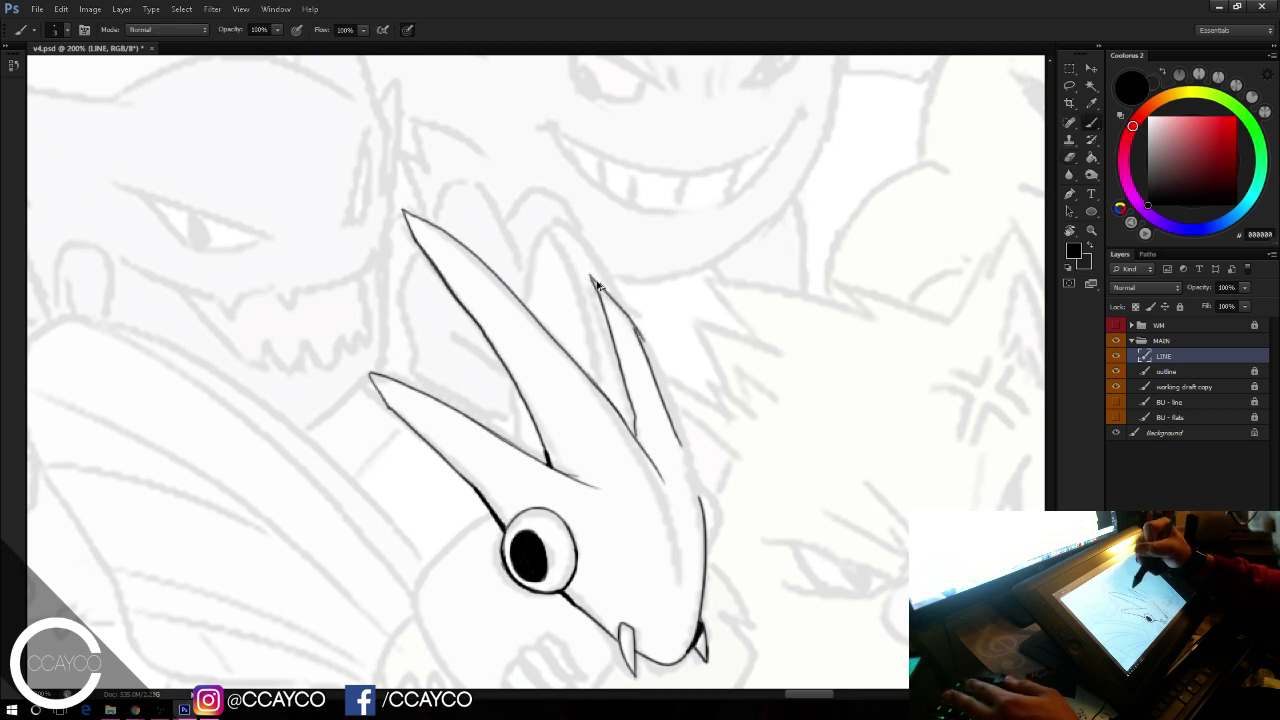
pyautogui.hotkey('ctrl', 'z')
pyautogui.moveTo(591, 276); pyautogui.dragTo(642, 344)
pyautogui.hotkey('ctrl', 'z')
pyautogui.moveTo(592, 277)
pyautogui.mouseDown()
pyautogui.moveTo(638, 335)
pyautogui.moveTo(604, 287)
pyautogui.moveTo(626, 315)
pyautogui.moveTo(664, 411)
pyautogui.mouseUp()
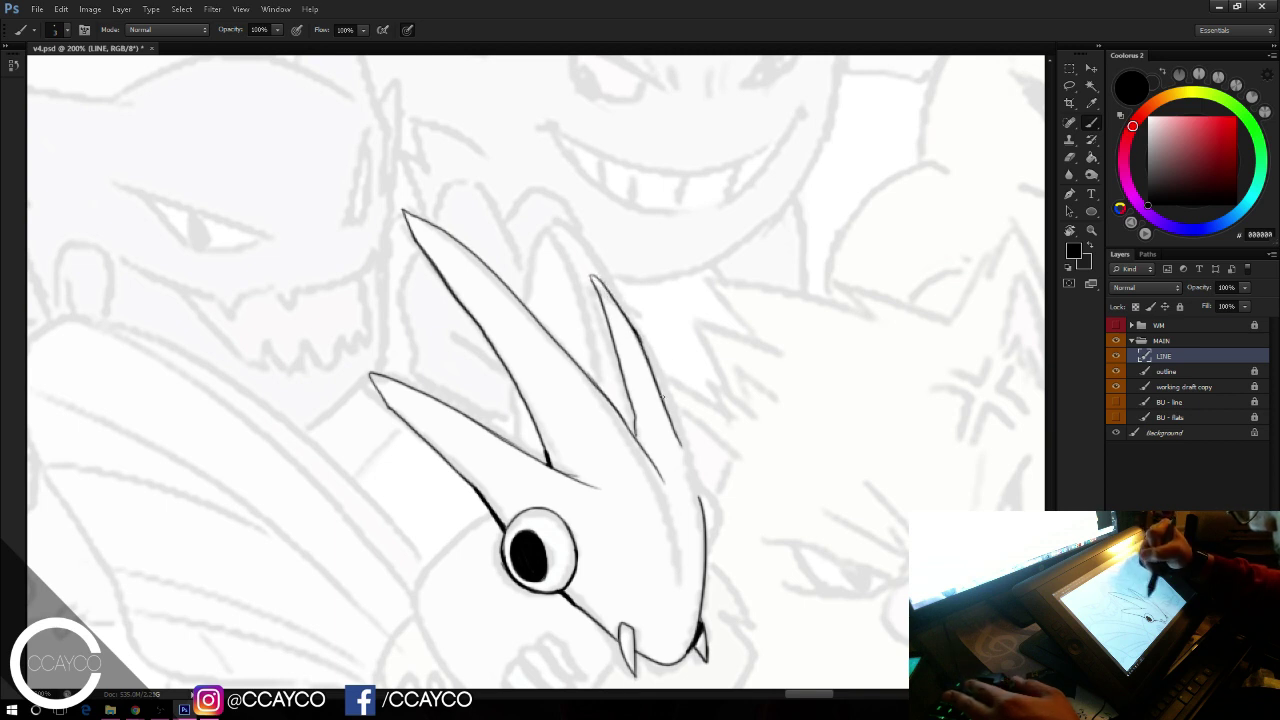
# Step: Ink the head's right contour from the right horn down to the snout and erase the old line outside it
pyautogui.moveTo(667, 307); pyautogui.dragTo(629, 194)
pyautogui.hotkey('ctrl', 'z')
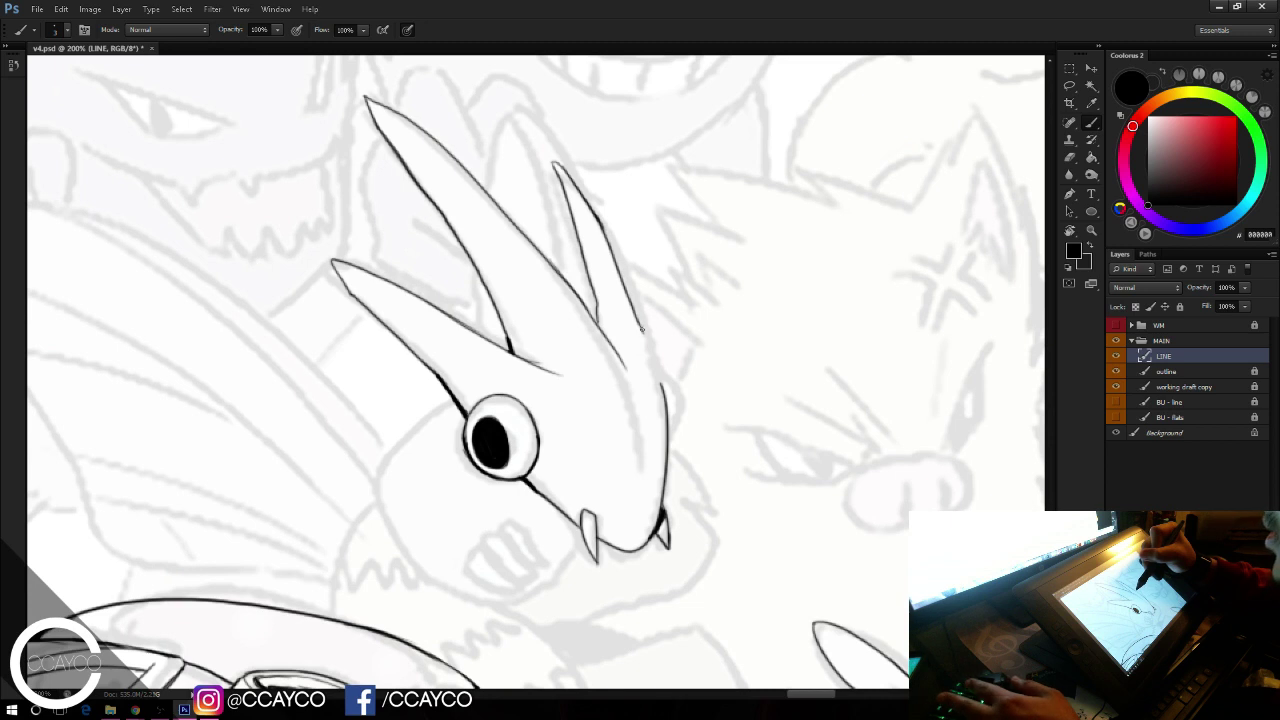
pyautogui.moveTo(657, 373); pyautogui.dragTo(661, 388)
pyautogui.hotkey('ctrl', 'z')
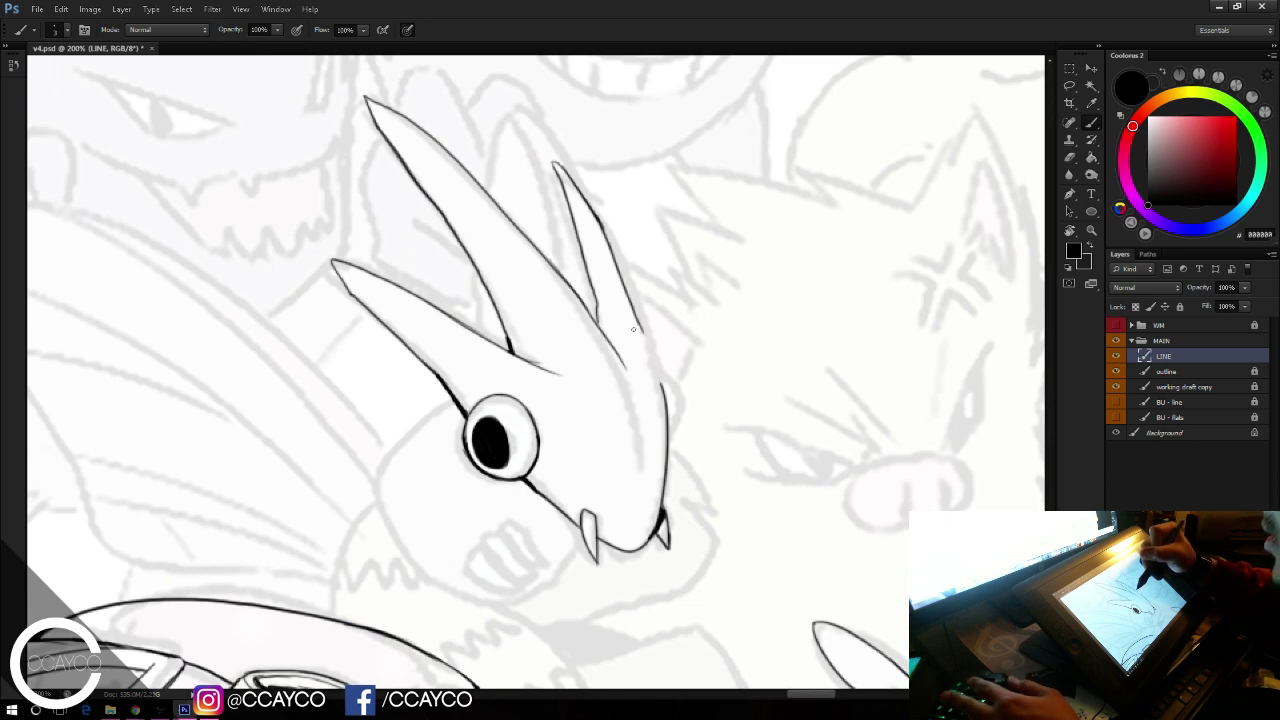
pyautogui.moveTo(644, 331); pyautogui.dragTo(662, 482)
pyautogui.hotkey('ctrl', 'z')
pyautogui.moveTo(656, 418); pyautogui.dragTo(663, 484)
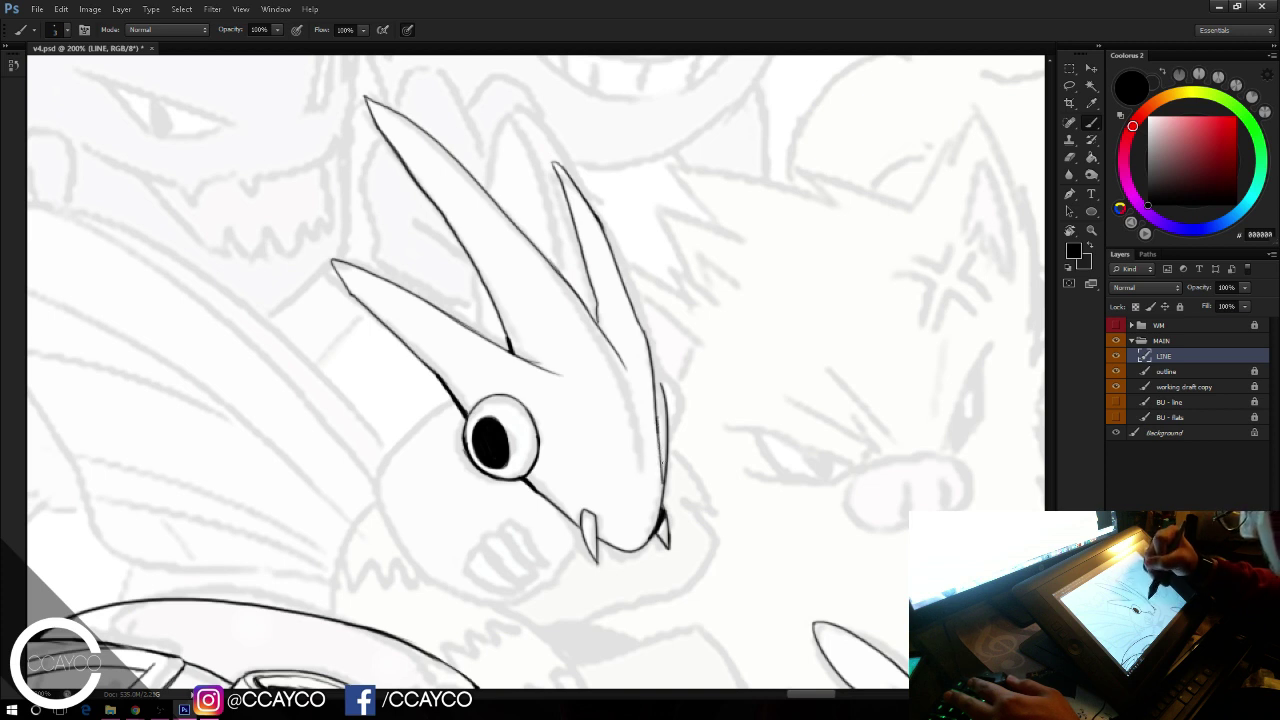
pyautogui.press('e')
pyautogui.moveTo(667, 393)
pyautogui.mouseDown()
pyautogui.moveTo(670, 475)
pyautogui.moveTo(658, 434)
pyautogui.mouseUp()
pyautogui.press('b')
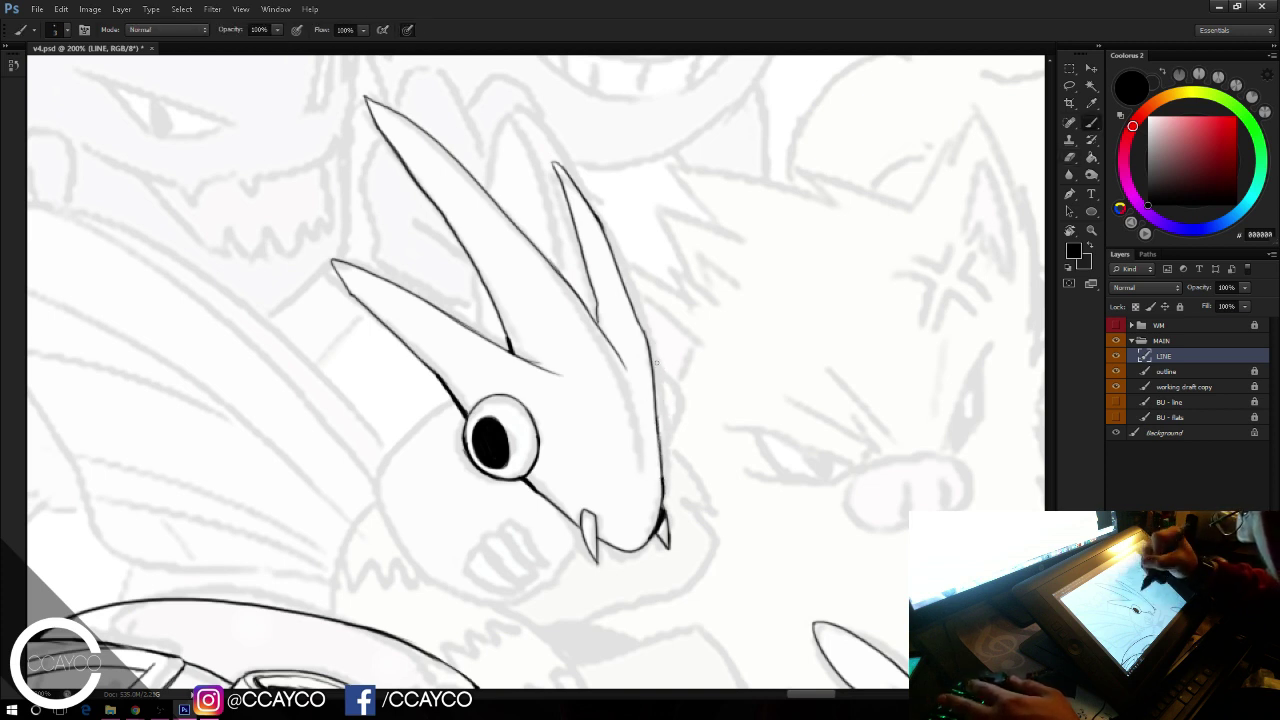
# Step: Ink the partly hidden far eye as a rounded outline bulging from the right side of the head
pyautogui.moveTo(653, 357); pyautogui.dragTo(669, 432)
pyautogui.hotkey('ctrl', 'z')
pyautogui.moveTo(654, 358); pyautogui.dragTo(670, 427)
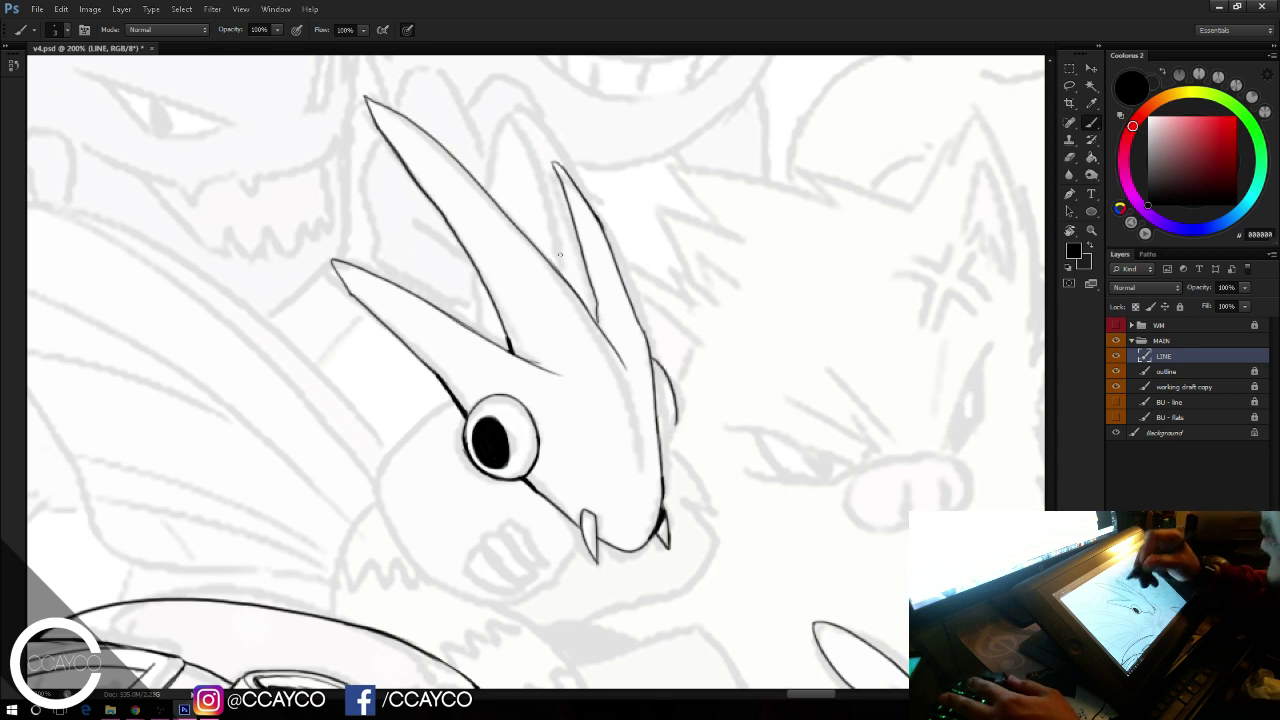
pyautogui.hotkey('ctrl', 'z')
pyautogui.moveTo(653, 364)
pyautogui.mouseDown()
pyautogui.moveTo(676, 383)
pyautogui.moveTo(681, 415)
pyautogui.moveTo(662, 441)
pyautogui.moveTo(675, 378)
pyautogui.mouseUp()
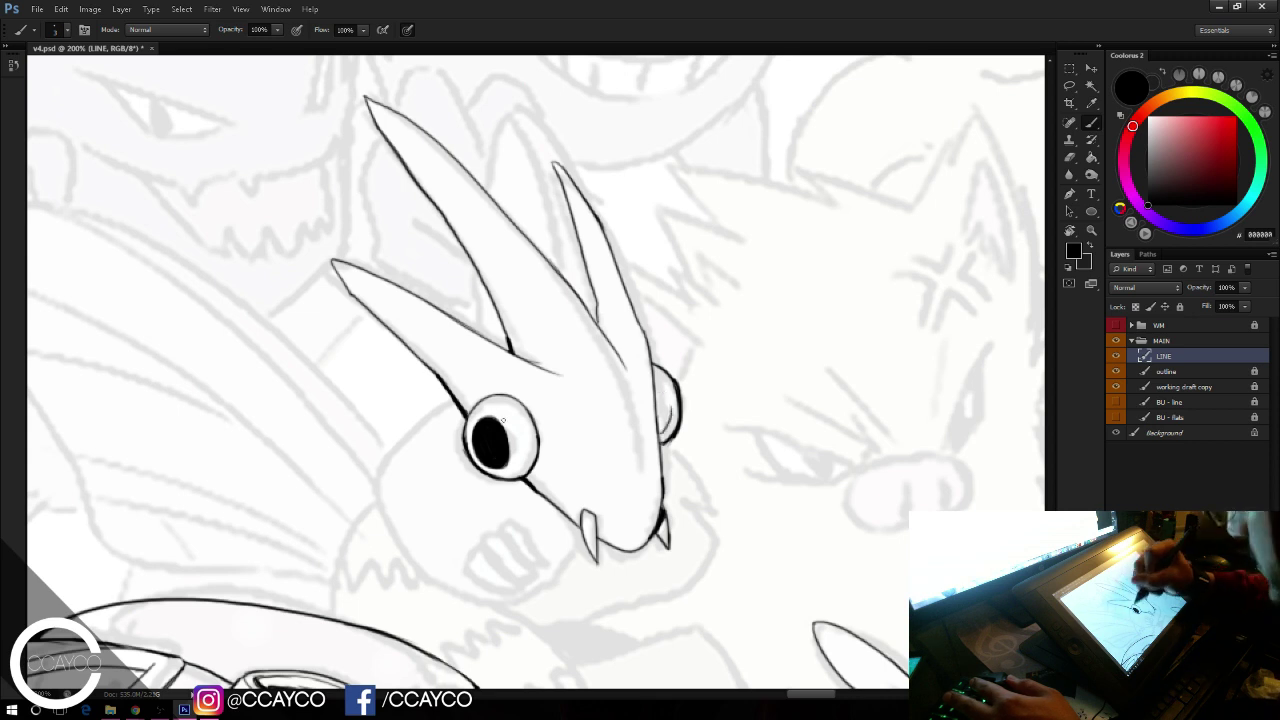
# Step: Enlarge the near eye's pupil into a centred black circle and fill in a black pupil on the far eye
pyautogui.moveTo(503, 417); pyautogui.dragTo(512, 458)
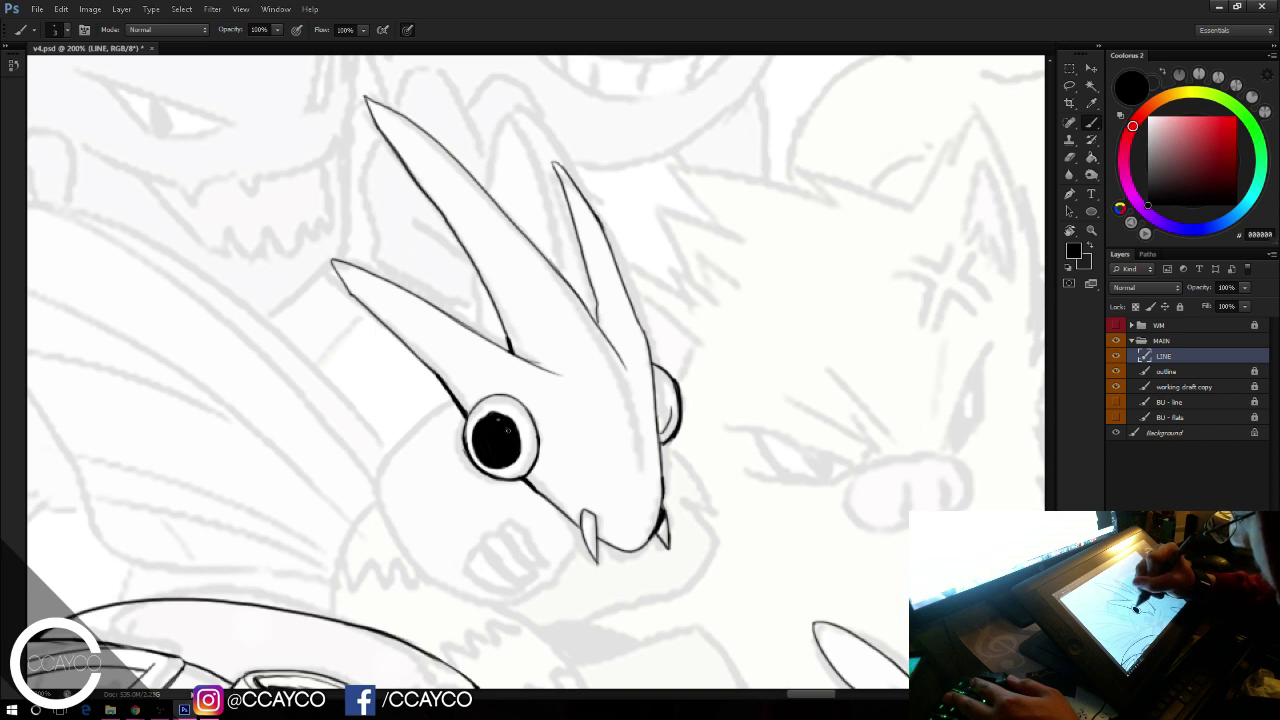
pyautogui.moveTo(484, 416)
pyautogui.mouseDown()
pyautogui.moveTo(521, 434)
pyautogui.moveTo(514, 460)
pyautogui.mouseUp()
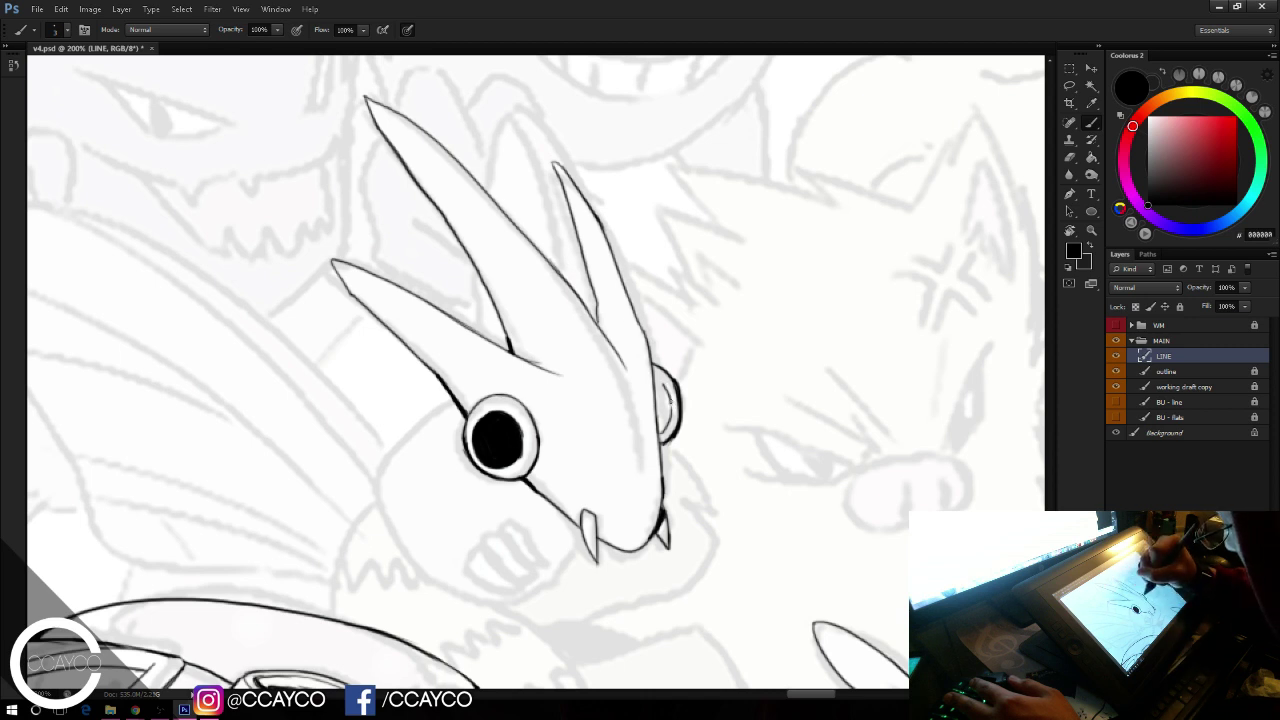
pyautogui.moveTo(670, 401)
pyautogui.mouseDown()
pyautogui.moveTo(665, 410)
pyautogui.moveTo(667, 398)
pyautogui.mouseUp()
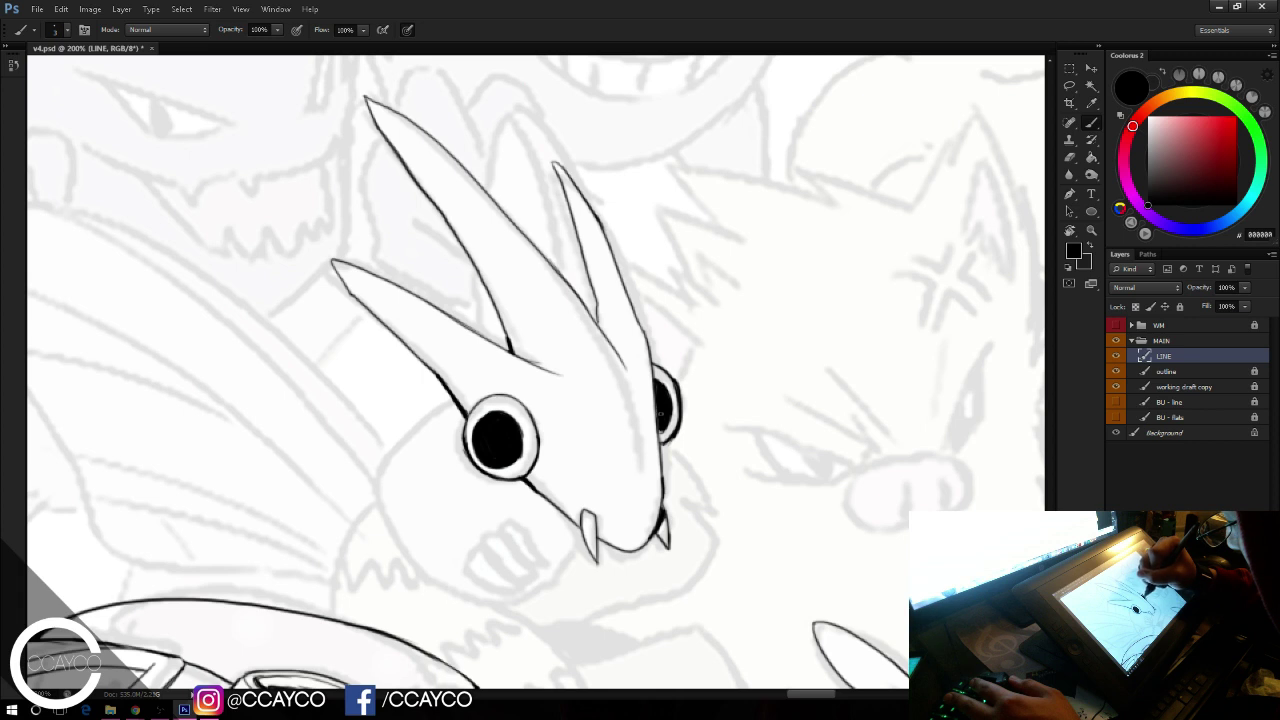
# Step: Save the file and trim the outer edges of the far eye and the snout's right contour with the eraser
pyautogui.hotkey('ctrl', 's')
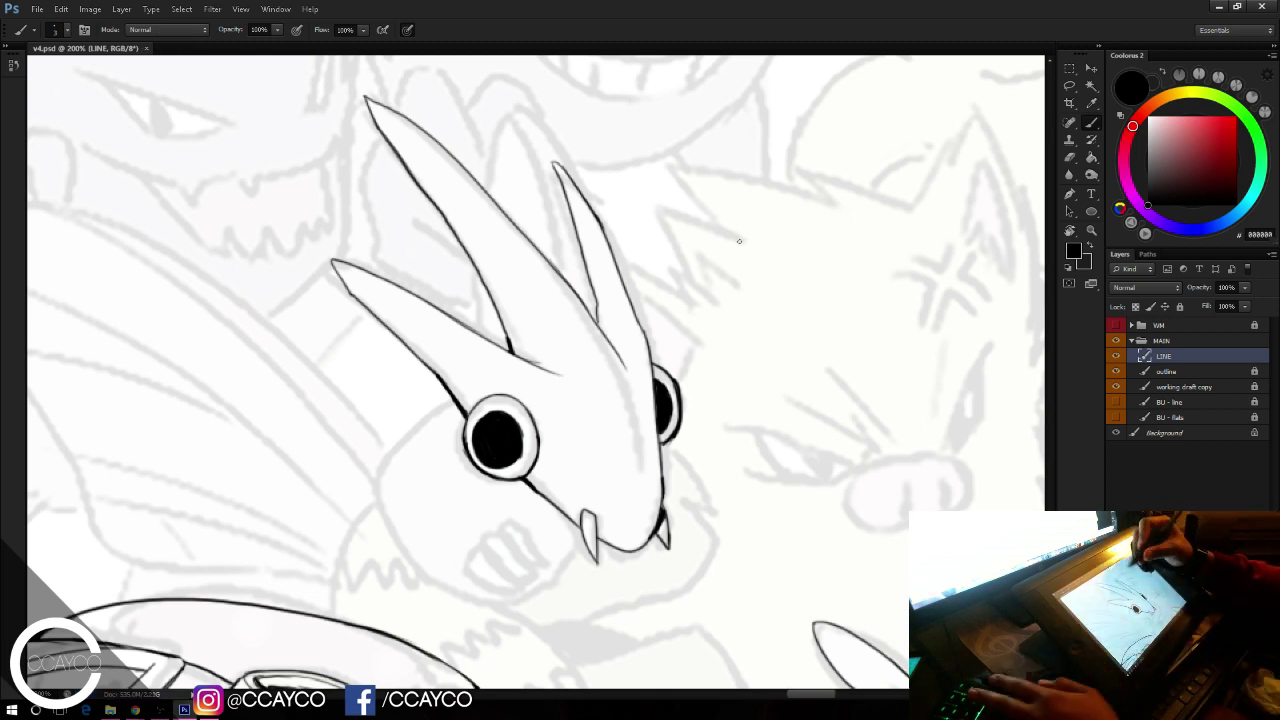
pyautogui.press('e')
pyautogui.moveTo(679, 375); pyautogui.dragTo(685, 391)
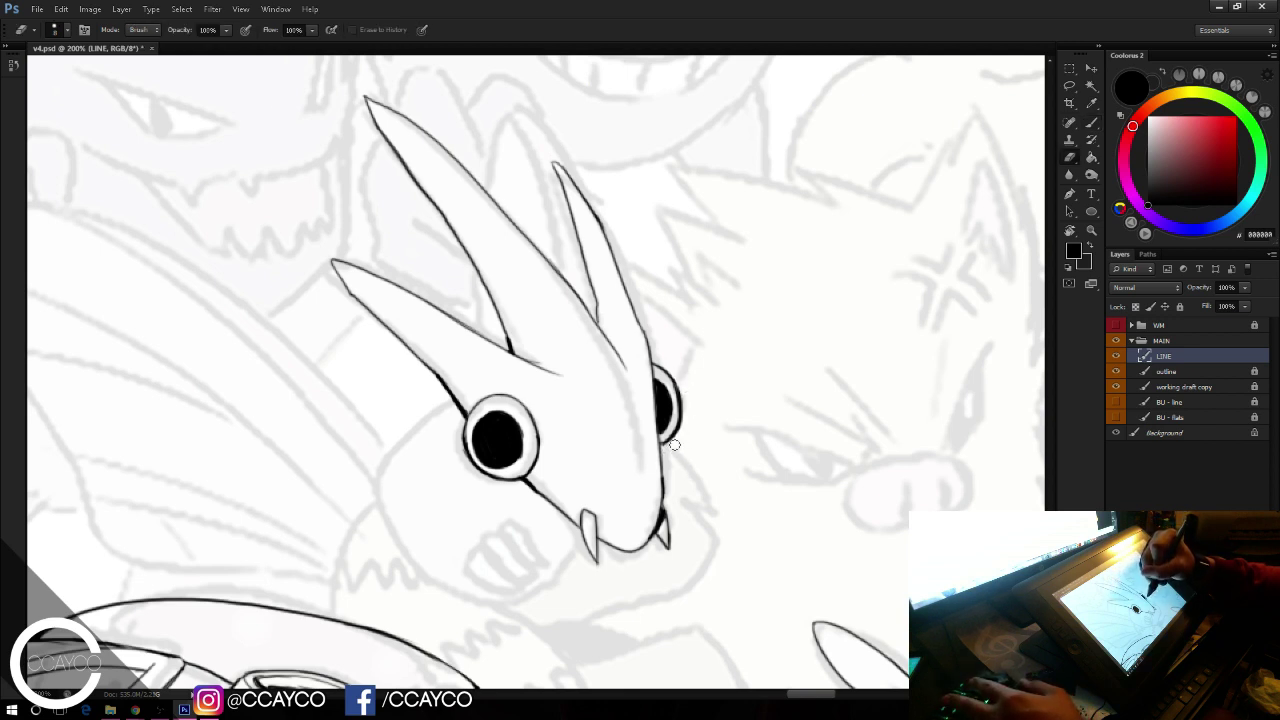
pyautogui.moveTo(662, 454); pyautogui.dragTo(668, 480)
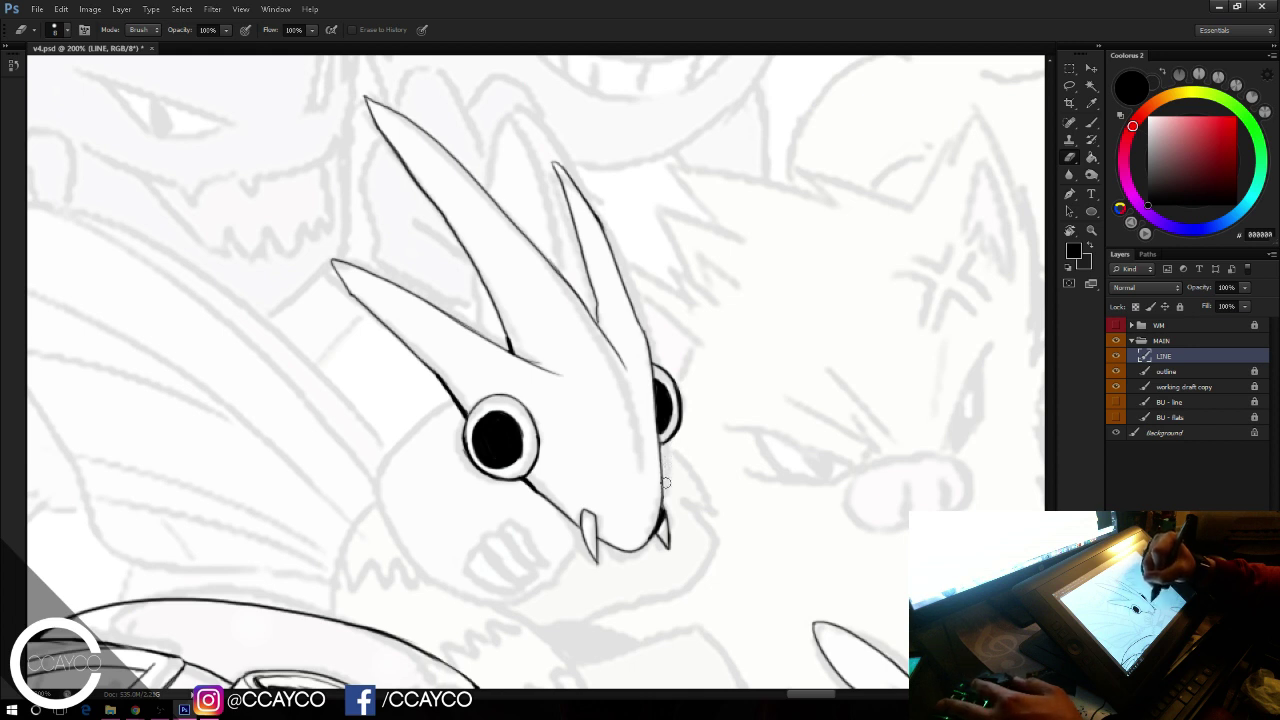
pyautogui.press('b')
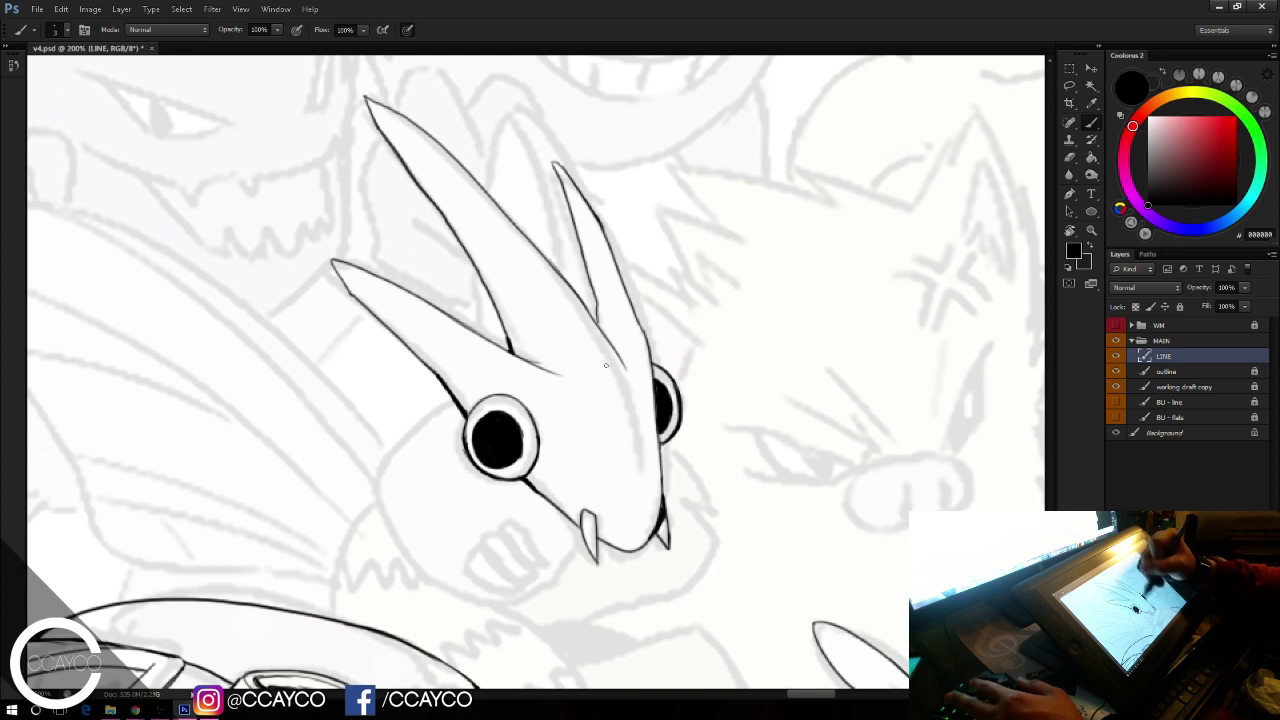
# Step: Ink the ridge line along the middle horn and down the forehead toward the snout
pyautogui.moveTo(409, 133)
pyautogui.mouseDown()
pyautogui.moveTo(567, 343)
pyautogui.moveTo(524, 264)
pyautogui.mouseUp()
pyautogui.hotkey('ctrl', 'z')
pyautogui.moveTo(446, 163)
pyautogui.mouseDown()
pyautogui.moveTo(532, 254)
pyautogui.moveTo(636, 452)
pyautogui.mouseUp()
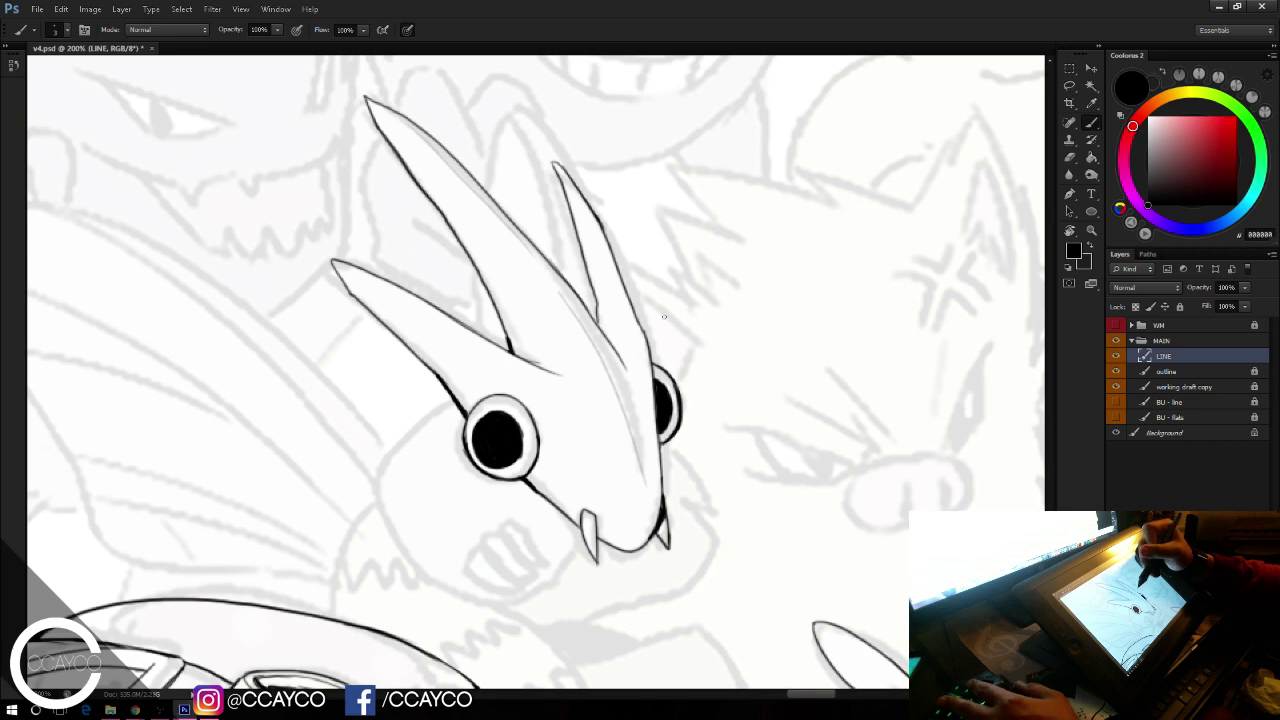
# Step: Ink the first bent, pointed spike on the cheek below the near eye
pyautogui.moveTo(676, 314); pyautogui.dragTo(737, 271)
pyautogui.moveTo(620, 295); pyautogui.dragTo(643, 249)
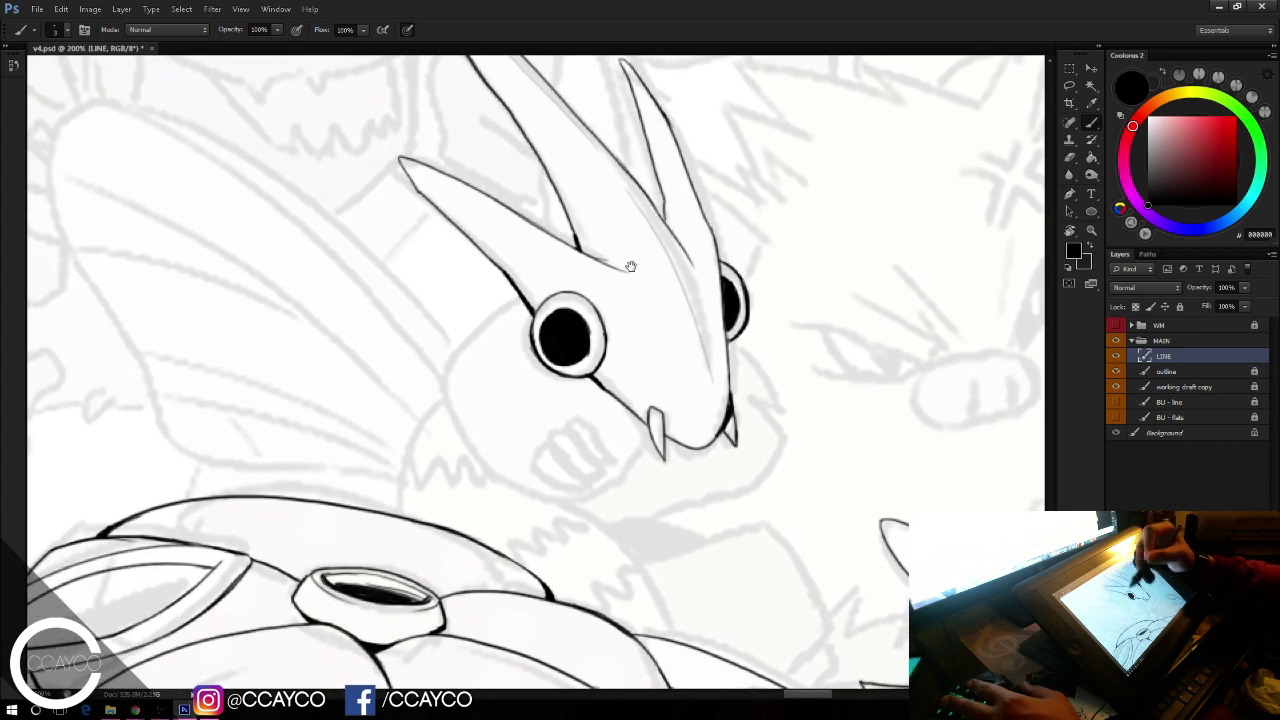
pyautogui.moveTo(534, 389); pyautogui.dragTo(577, 453)
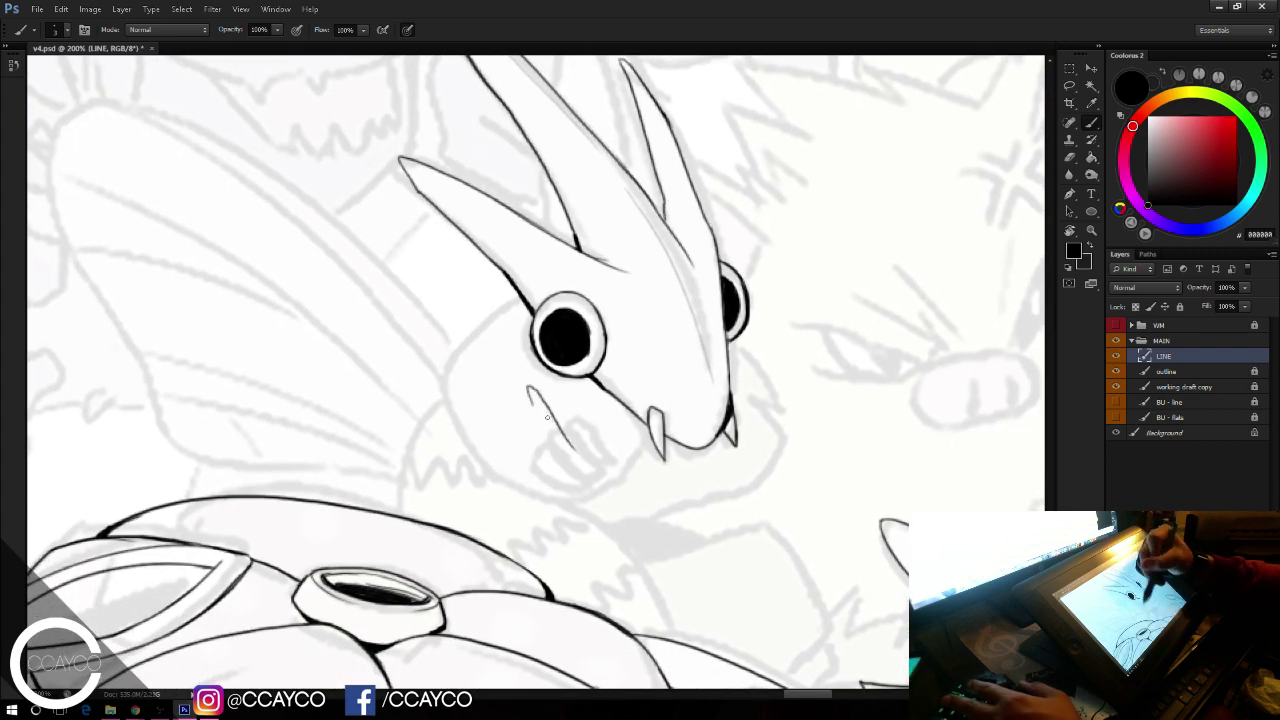
pyautogui.hotkey('ctrl', 'z')
pyautogui.moveTo(533, 390)
pyautogui.mouseDown()
pyautogui.moveTo(560, 438)
pyautogui.moveTo(551, 465)
pyautogui.moveTo(598, 474)
pyautogui.moveTo(563, 440)
pyautogui.moveTo(591, 468)
pyautogui.mouseUp()
pyautogui.hotkey('ctrl', 'z')
pyautogui.hotkey('ctrl', 'z')
pyautogui.press('e')
pyautogui.press('b')
pyautogui.hotkey('ctrl', 'z')
pyautogui.hotkey('ctrl', 'z')
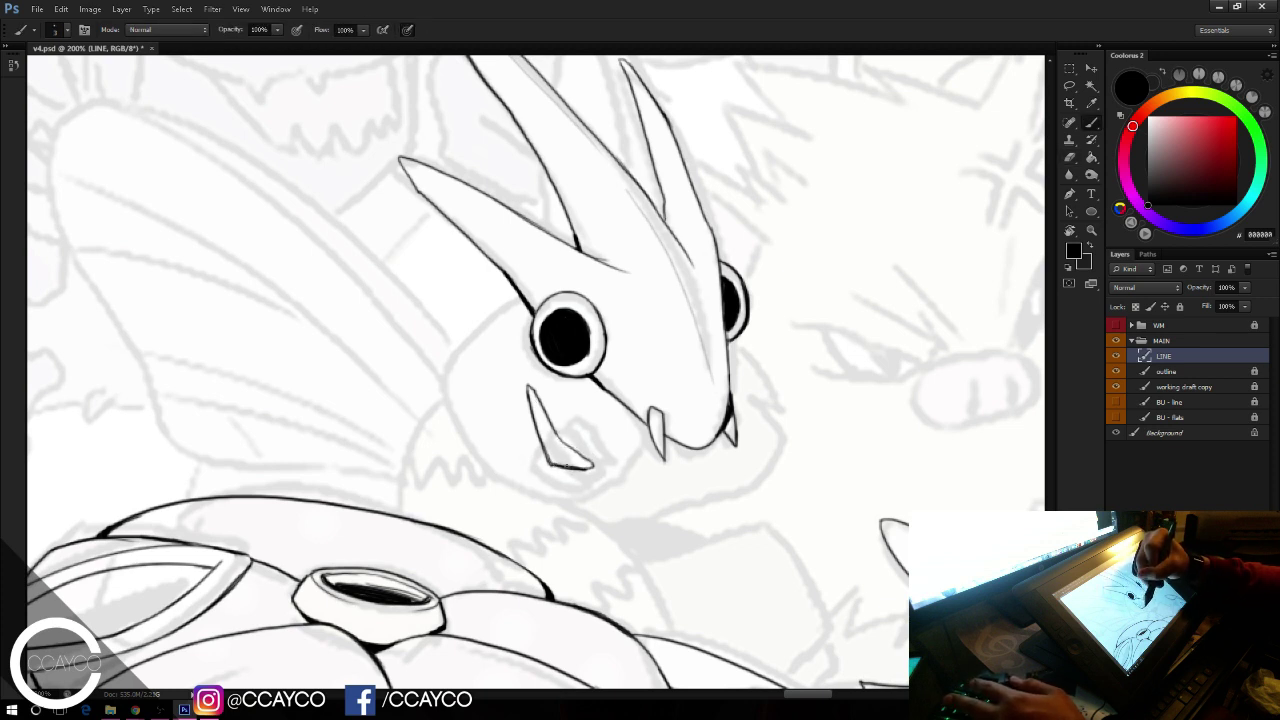
# Step: Ink two more bent spikes on the cheek, overlapping behind the first one
pyautogui.moveTo(511, 398)
pyautogui.mouseDown()
pyautogui.moveTo(532, 465)
pyautogui.moveTo(551, 460)
pyautogui.mouseUp()
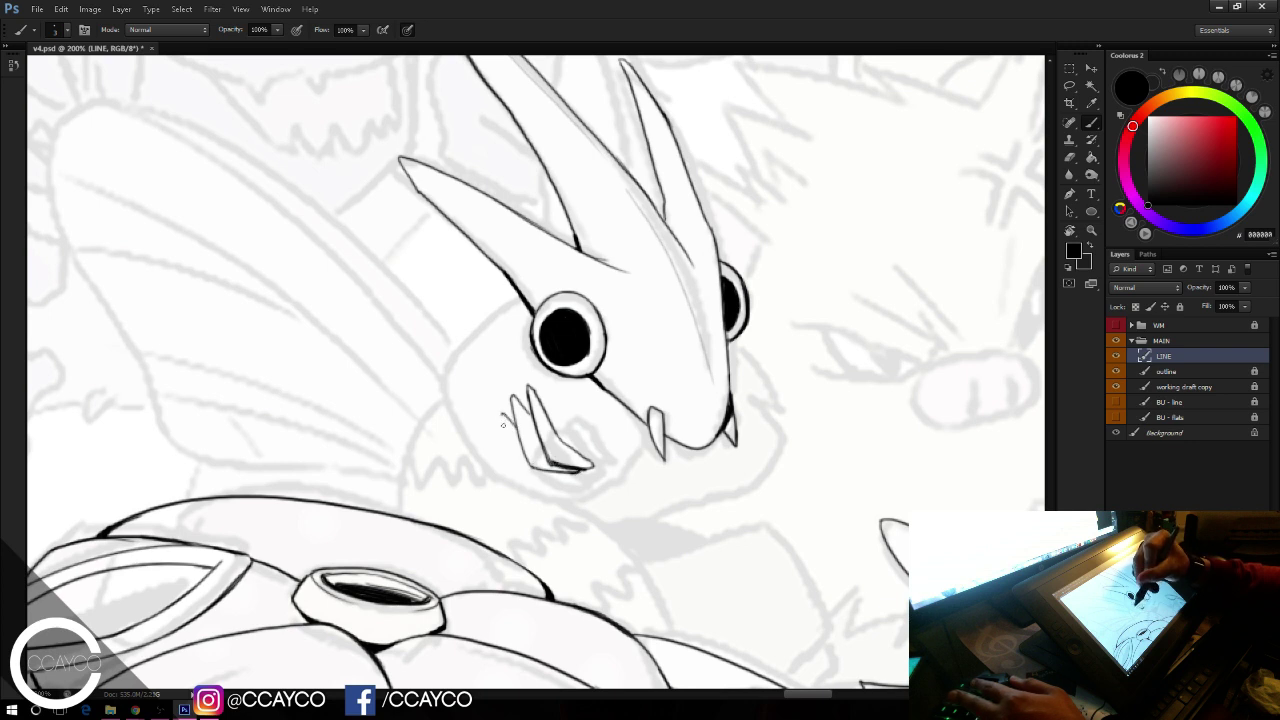
pyautogui.moveTo(503, 424)
pyautogui.mouseDown()
pyautogui.moveTo(520, 473)
pyautogui.moveTo(563, 477)
pyautogui.mouseUp()
pyautogui.moveTo(516, 397)
pyautogui.mouseDown()
pyautogui.moveTo(539, 435)
pyautogui.moveTo(519, 437)
pyautogui.moveTo(531, 461)
pyautogui.moveTo(555, 464)
pyautogui.mouseUp()
pyautogui.hotkey('ctrl', 'z')
pyautogui.hotkey('ctrl', 'z')
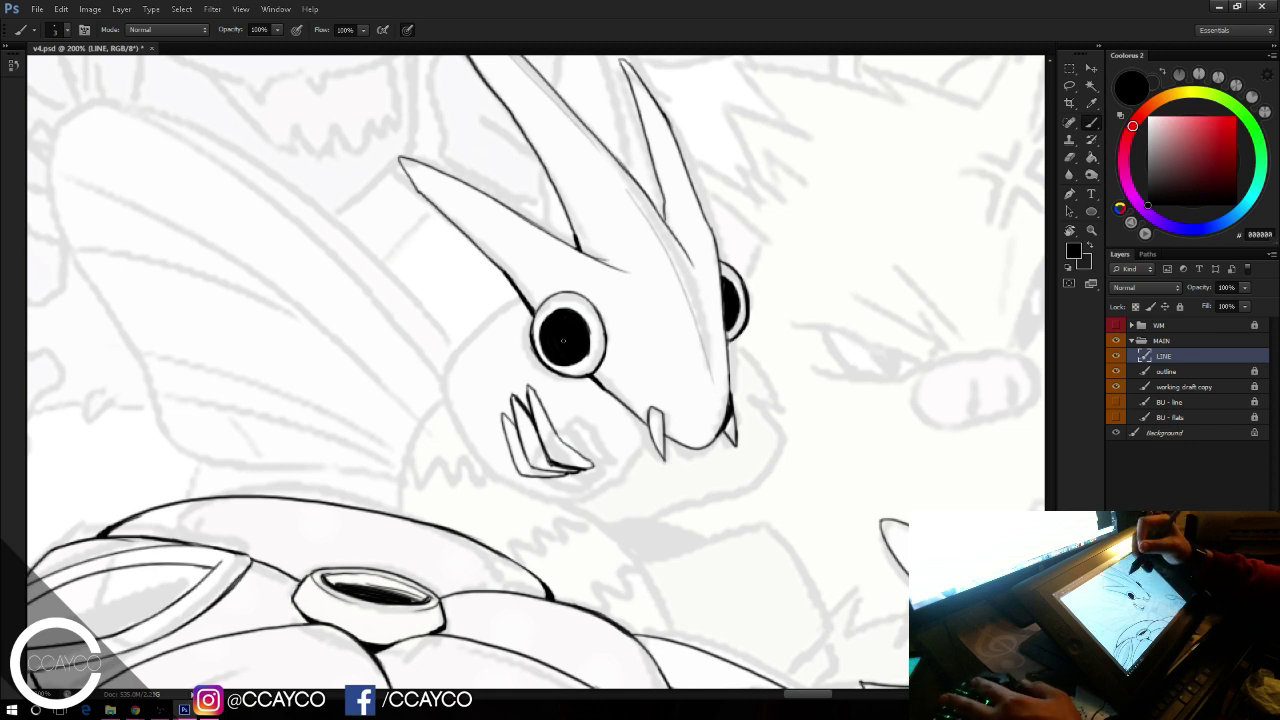
pyautogui.moveTo(648, 432); pyautogui.dragTo(625, 459)
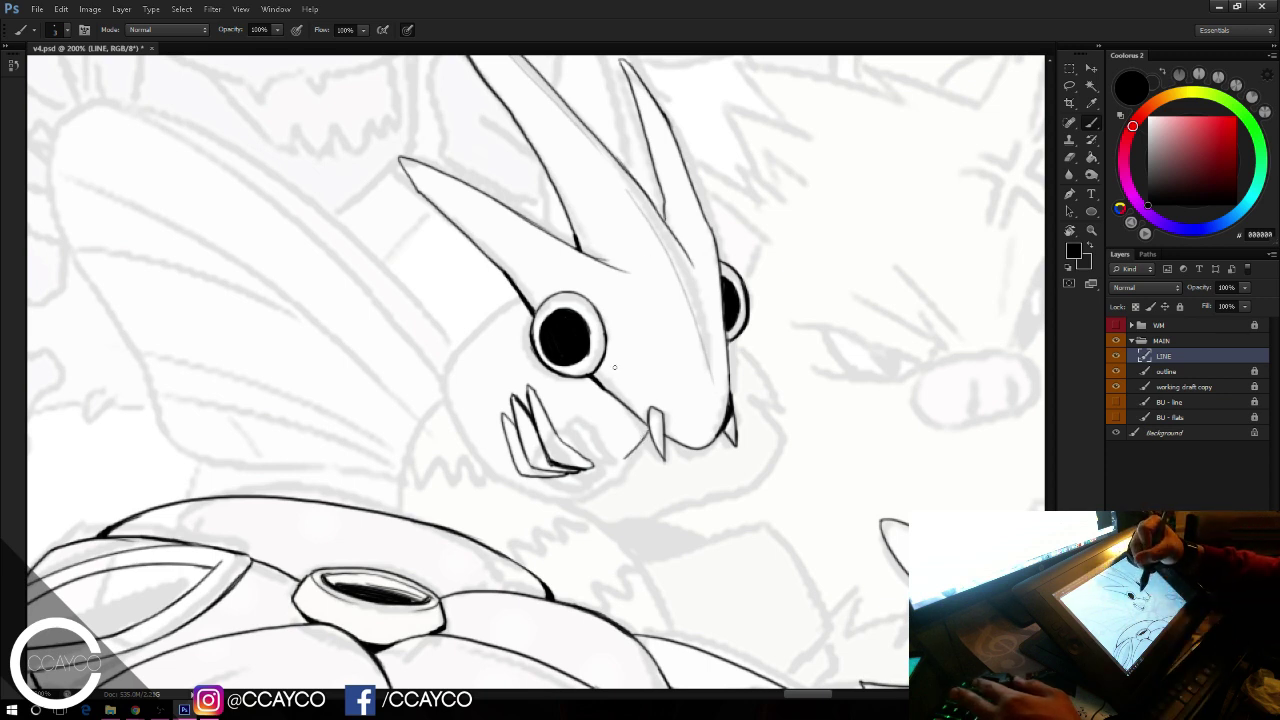
pyautogui.press('e')
pyautogui.moveTo(643, 429); pyautogui.dragTo(627, 456)
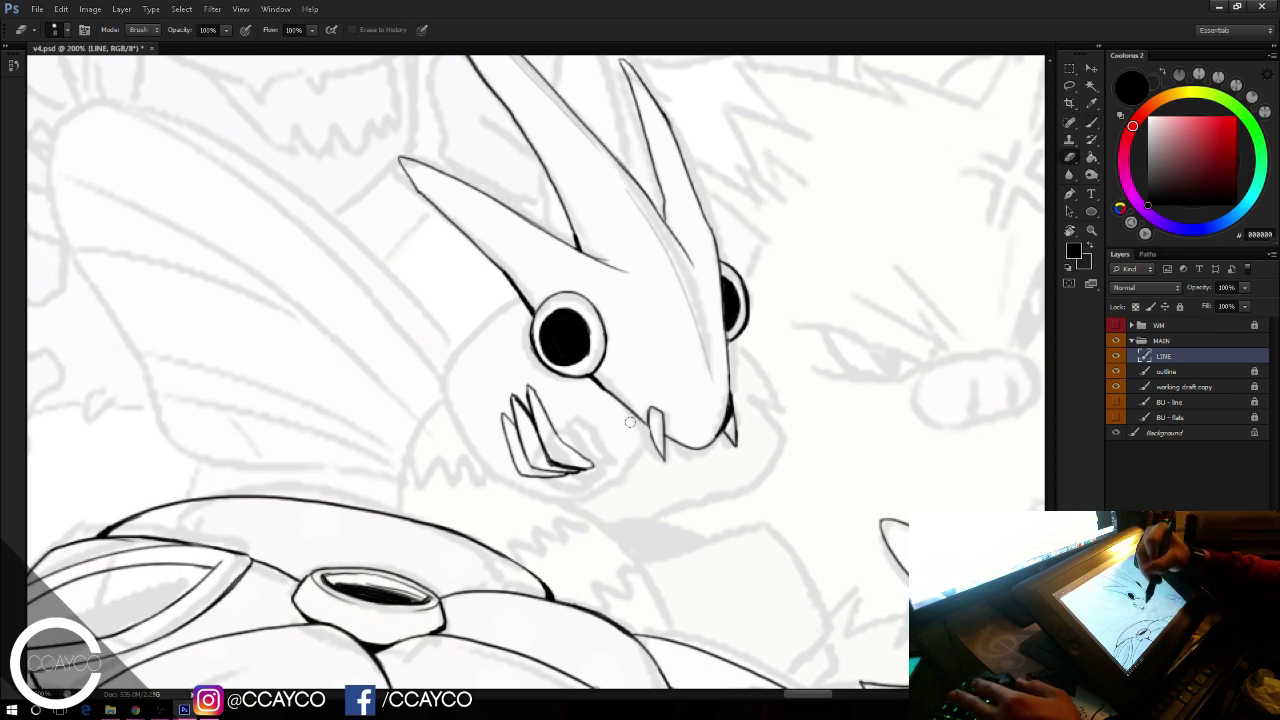
# Step: Lasso the snout tip with both fangs and move it slightly up and back toward the near eye
pyautogui.click(1072, 87)
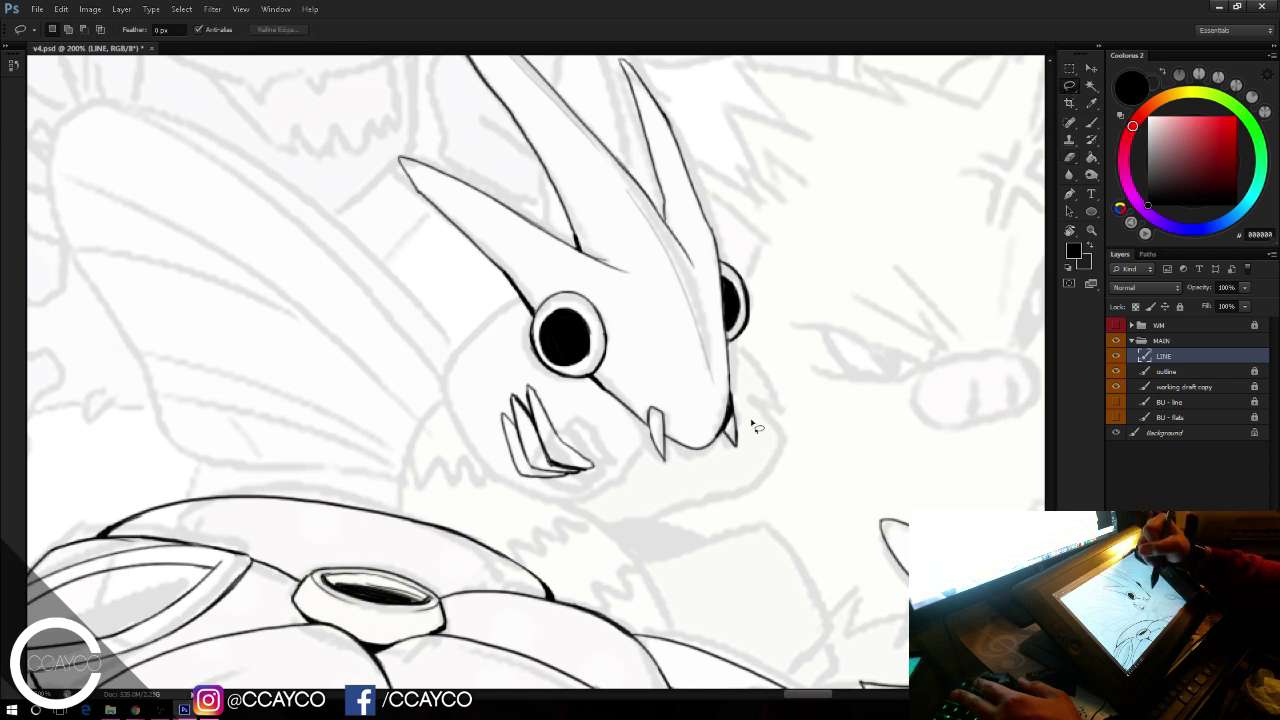
pyautogui.moveTo(757, 413)
pyautogui.mouseDown()
pyautogui.moveTo(634, 428)
pyautogui.moveTo(659, 385)
pyautogui.moveTo(764, 394)
pyautogui.moveTo(743, 371)
pyautogui.mouseUp()
pyautogui.hotkey('ctrl', 't')
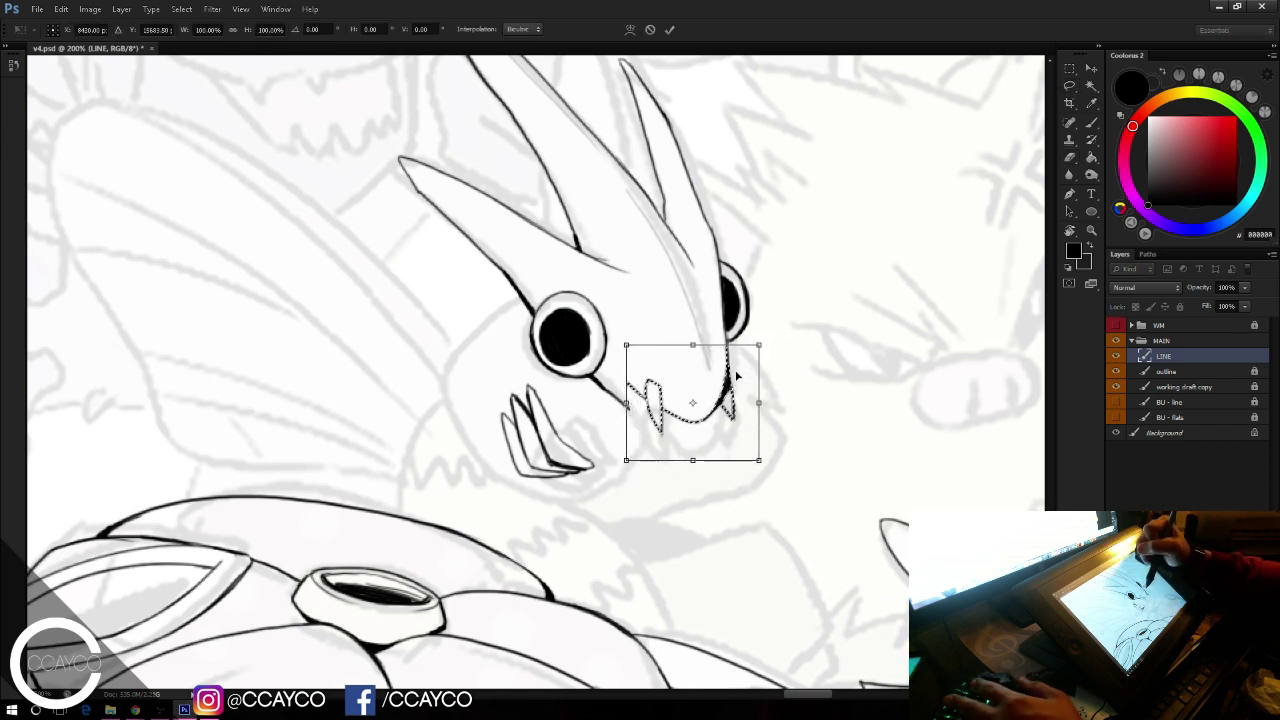
pyautogui.press('Return')
pyautogui.hotkey('ctrl', 't')
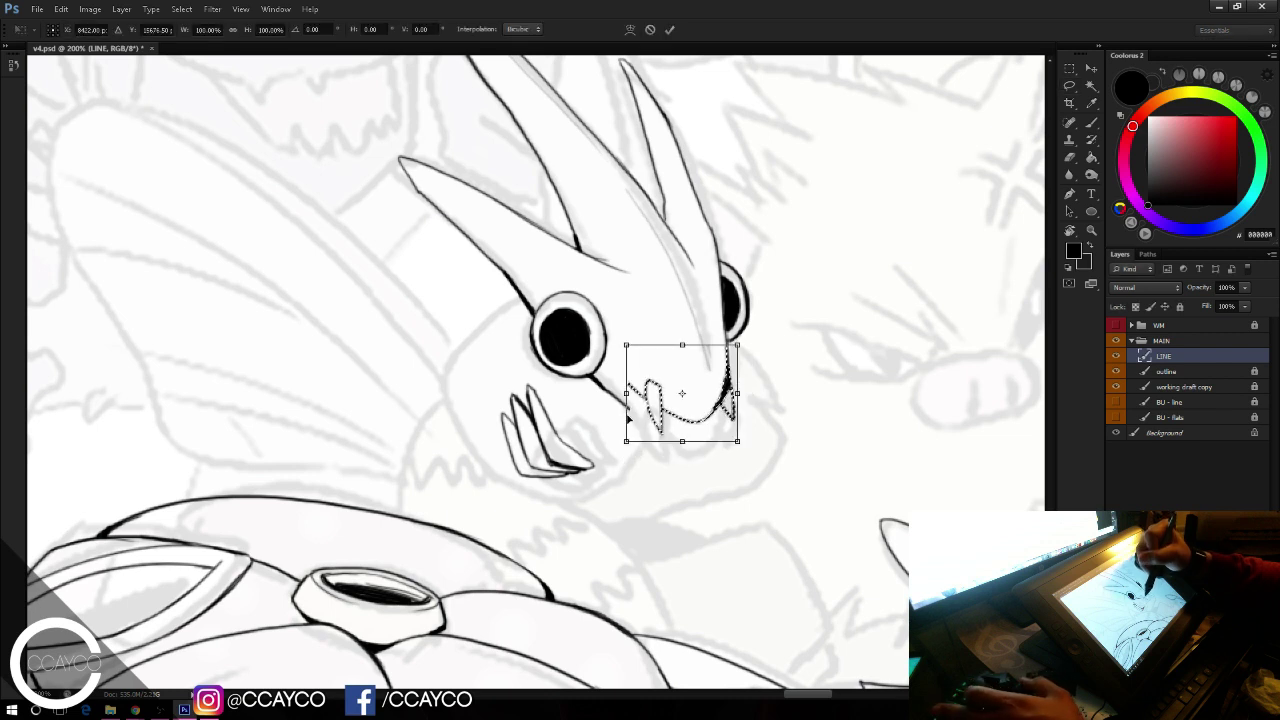
pyautogui.moveTo(625, 394)
pyautogui.mouseDown()
pyautogui.moveTo(612, 394)
pyautogui.moveTo(628, 411)
pyautogui.mouseUp()
pyautogui.press('Return')
# Step: Rejoin and thicken the mouth line between the near eye and the near fang, cleaning its edge with the eraser
pyautogui.press('e')
pyautogui.press('b')
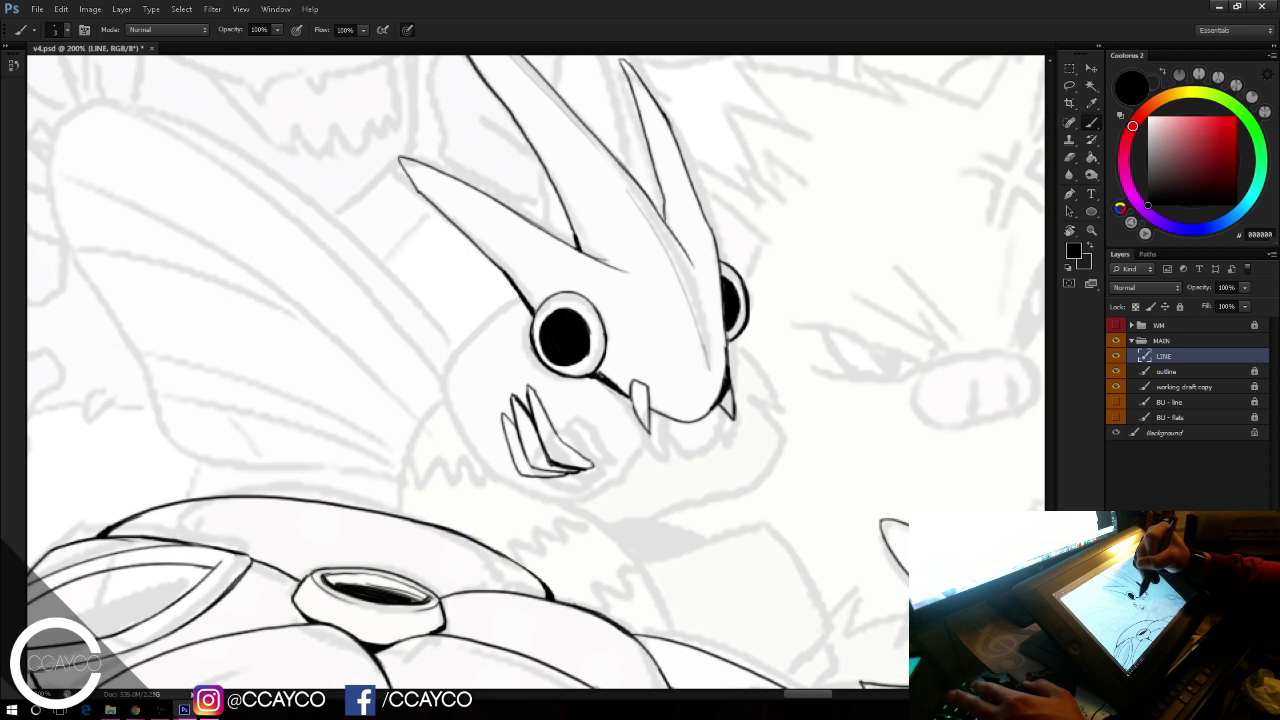
pyautogui.press('e')
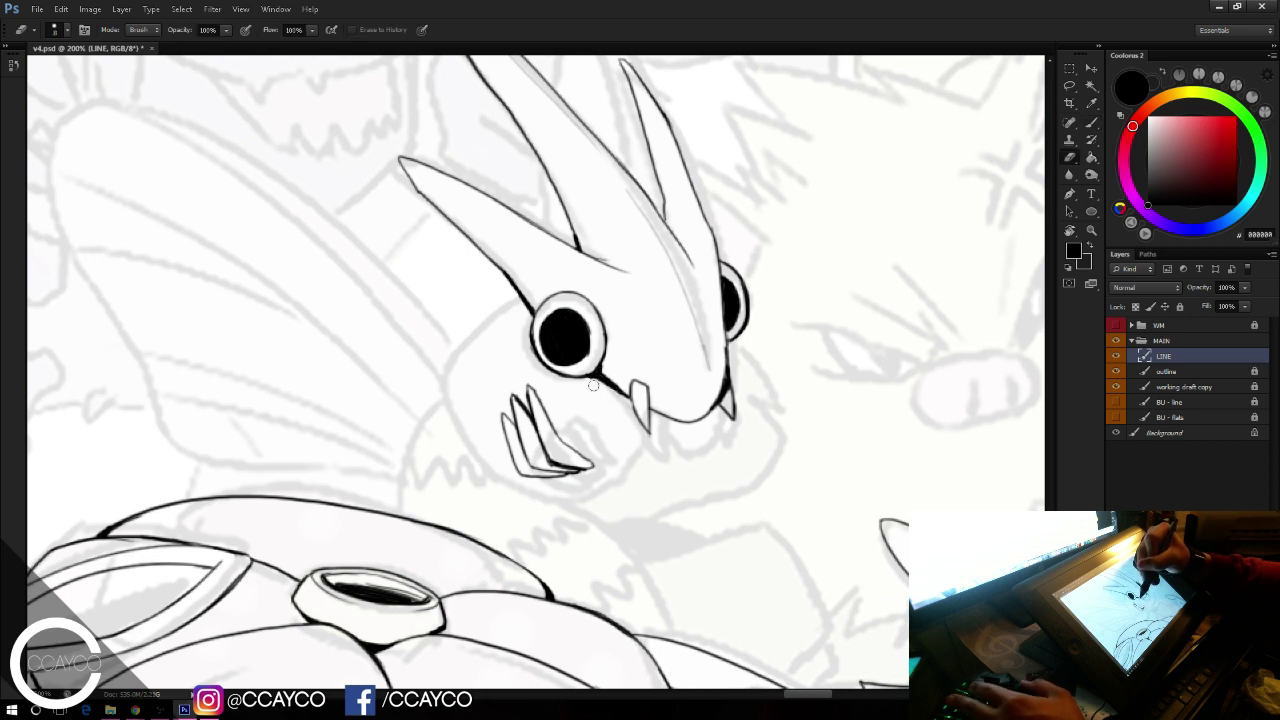
pyautogui.press('b')
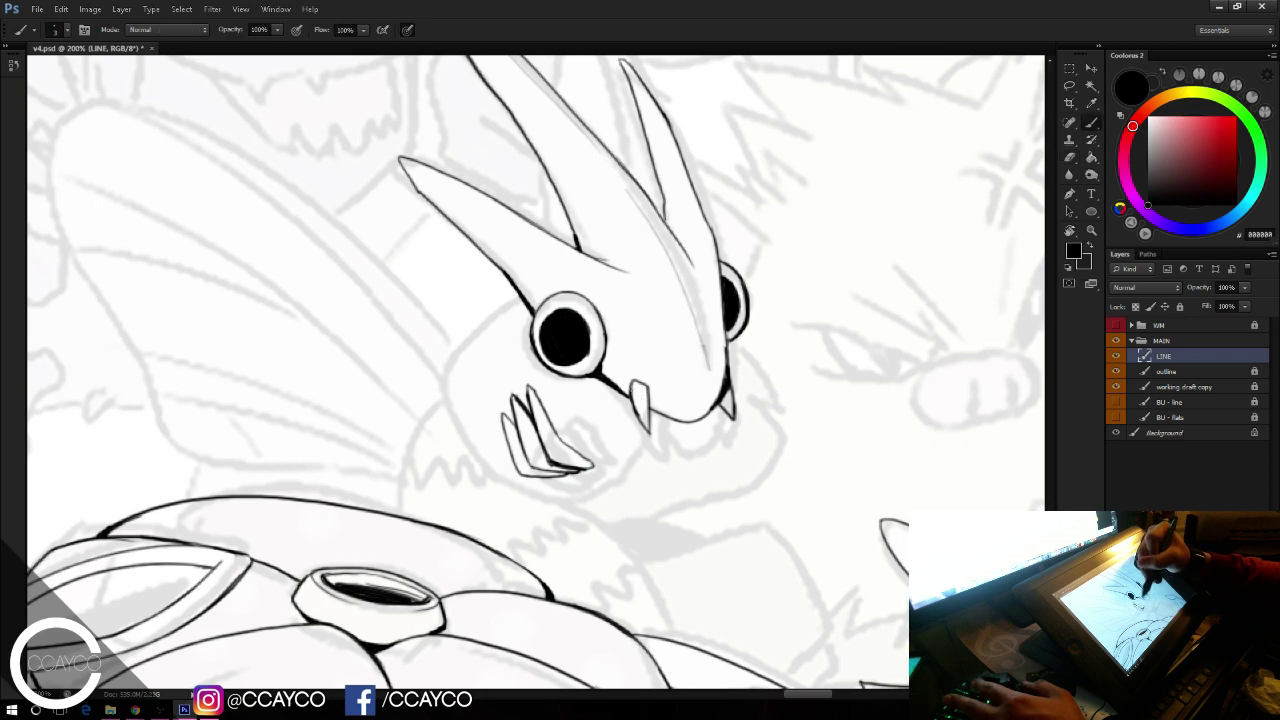
# Step: Ink the front of the rounded jaw, curving from the near fang down to the chin with small spikes along it
pyautogui.moveTo(700, 440); pyautogui.dragTo(690, 426)
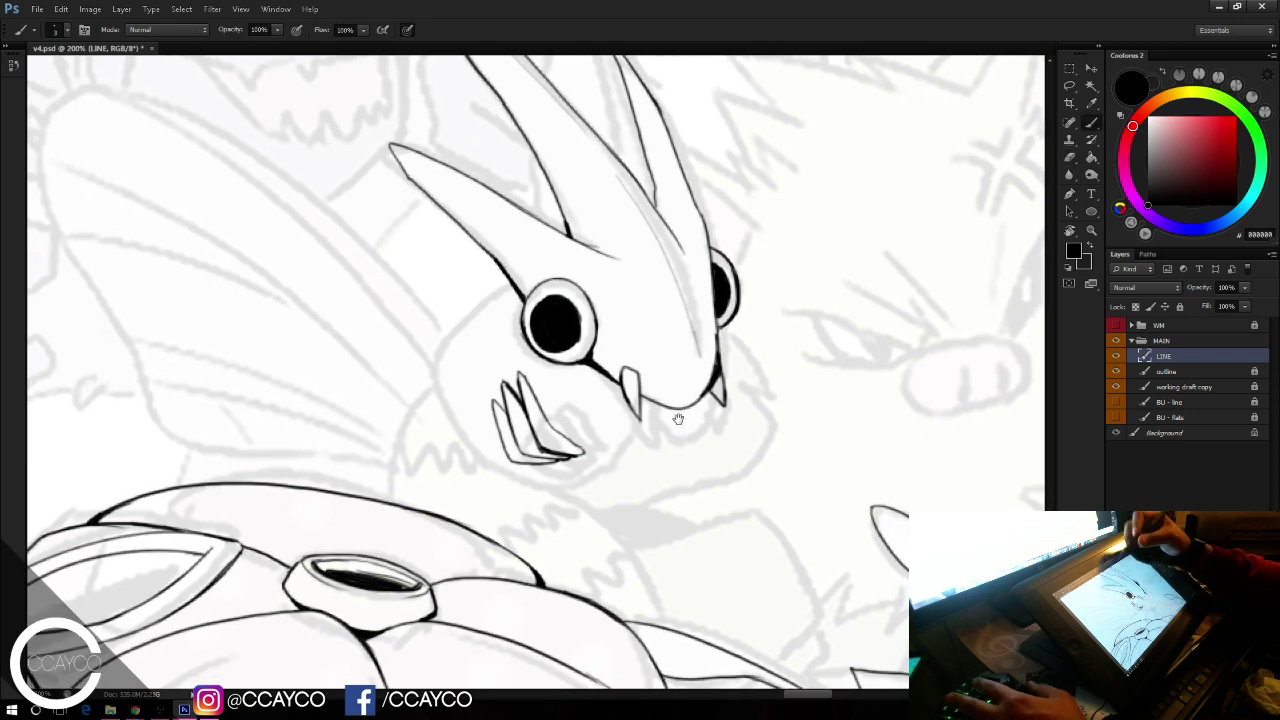
pyautogui.moveTo(786, 219); pyautogui.dragTo(829, 183)
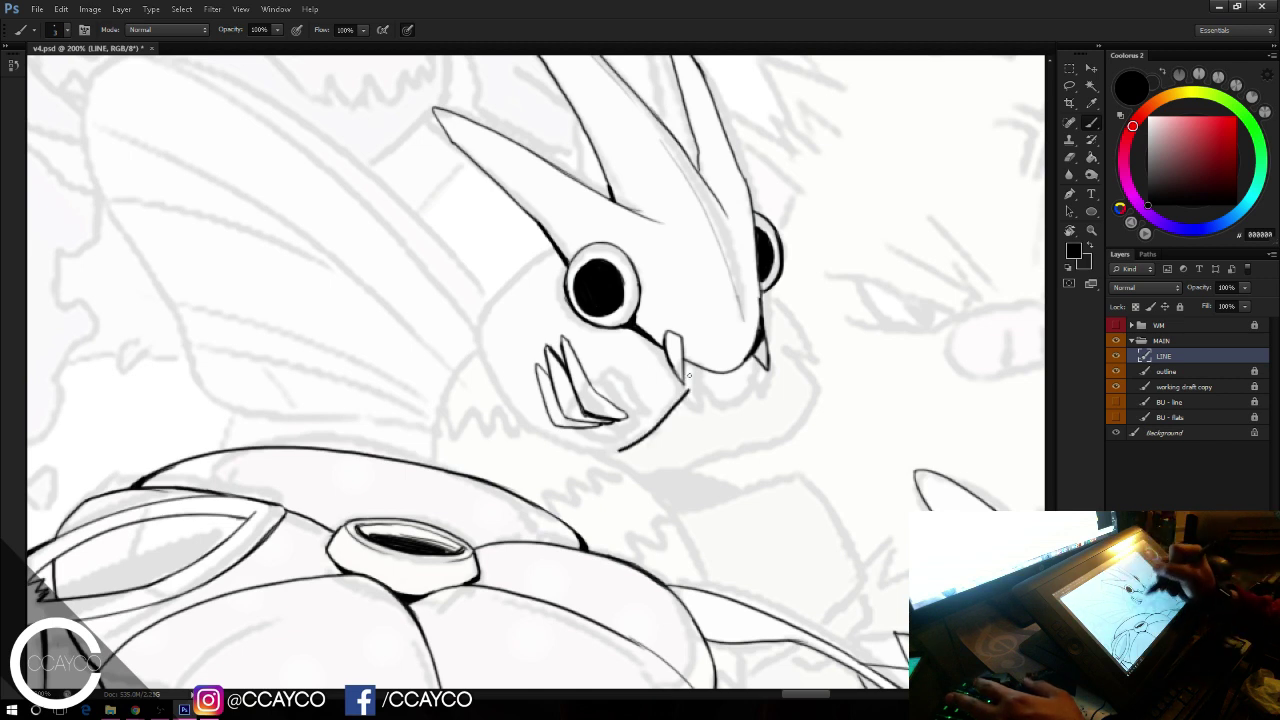
pyautogui.moveTo(618, 446); pyautogui.dragTo(685, 378)
pyautogui.hotkey('ctrl', 'z')
pyautogui.moveTo(616, 450); pyautogui.dragTo(690, 370)
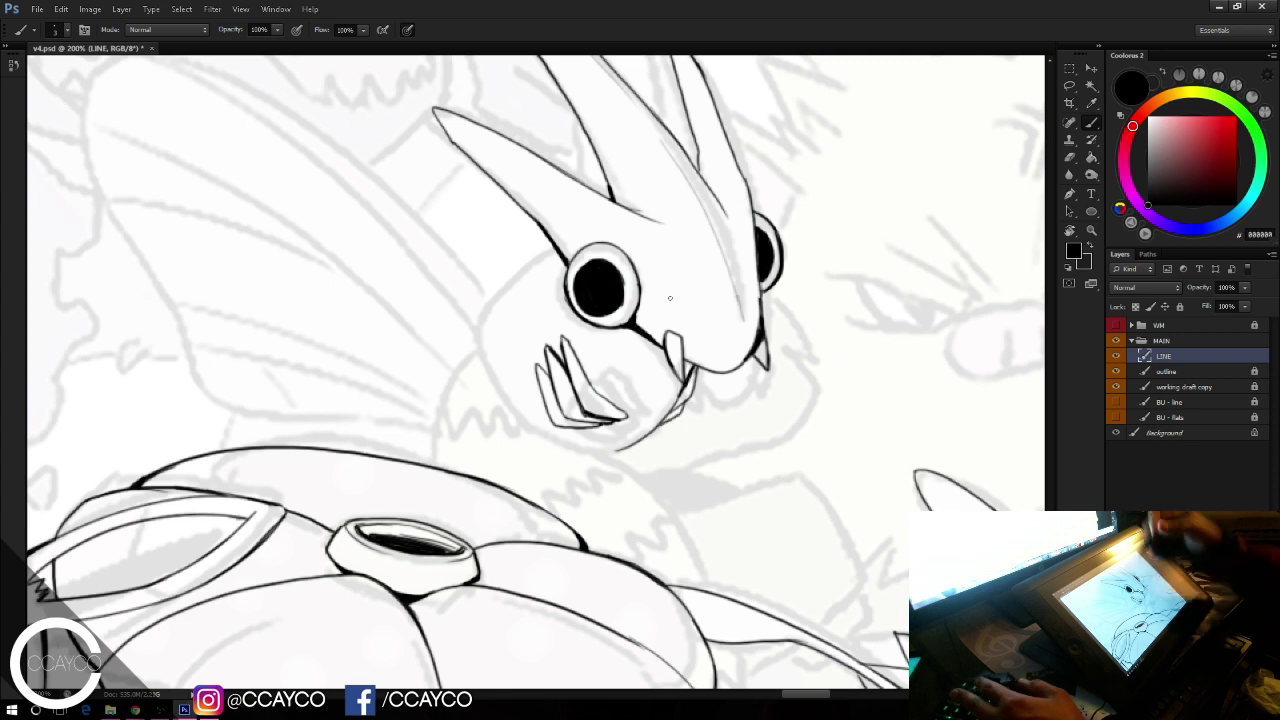
# Step: Ink the back and underside of the rounded jaw, joining it to the chin line
pyautogui.moveTo(488, 330); pyautogui.dragTo(562, 445)
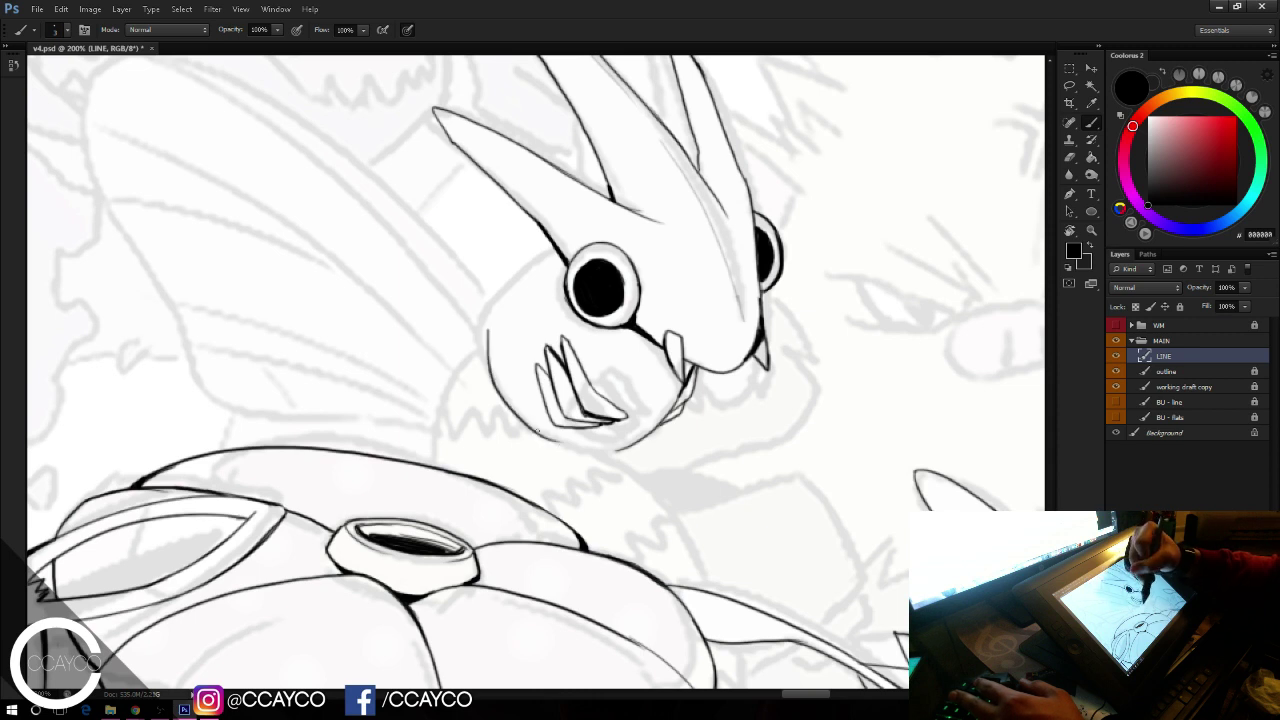
pyautogui.moveTo(503, 401); pyautogui.dragTo(605, 449)
pyautogui.hotkey('ctrl', 'z')
pyautogui.moveTo(494, 388)
pyautogui.mouseDown()
pyautogui.moveTo(612, 456)
pyautogui.moveTo(604, 449)
pyautogui.moveTo(620, 448)
pyautogui.mouseUp()
pyautogui.hotkey('ctrl', 'z')
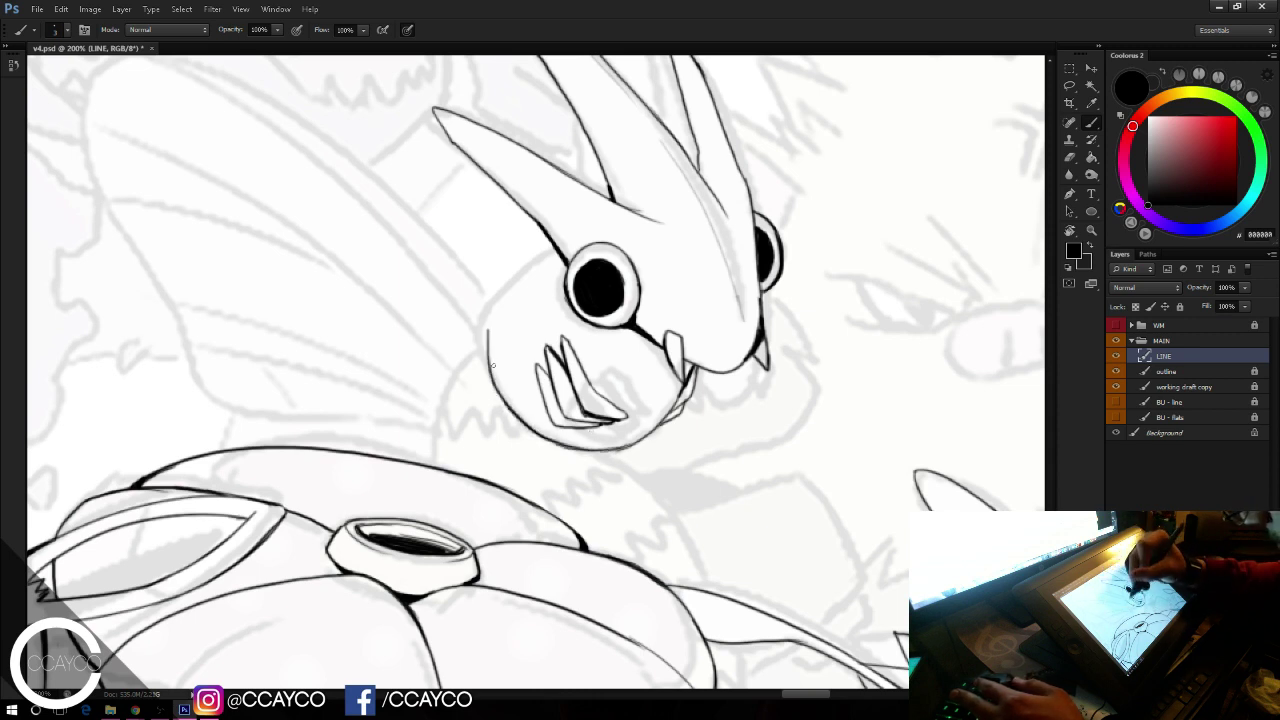
# Step: Close the rounded jaw's outline up to the near eye and clean and thicken its back edge
pyautogui.moveTo(493, 375)
pyautogui.mouseDown()
pyautogui.moveTo(552, 254)
pyautogui.moveTo(541, 263)
pyautogui.mouseUp()
pyautogui.hotkey('ctrl', 'z')
pyautogui.hotkey('ctrl', 'z')
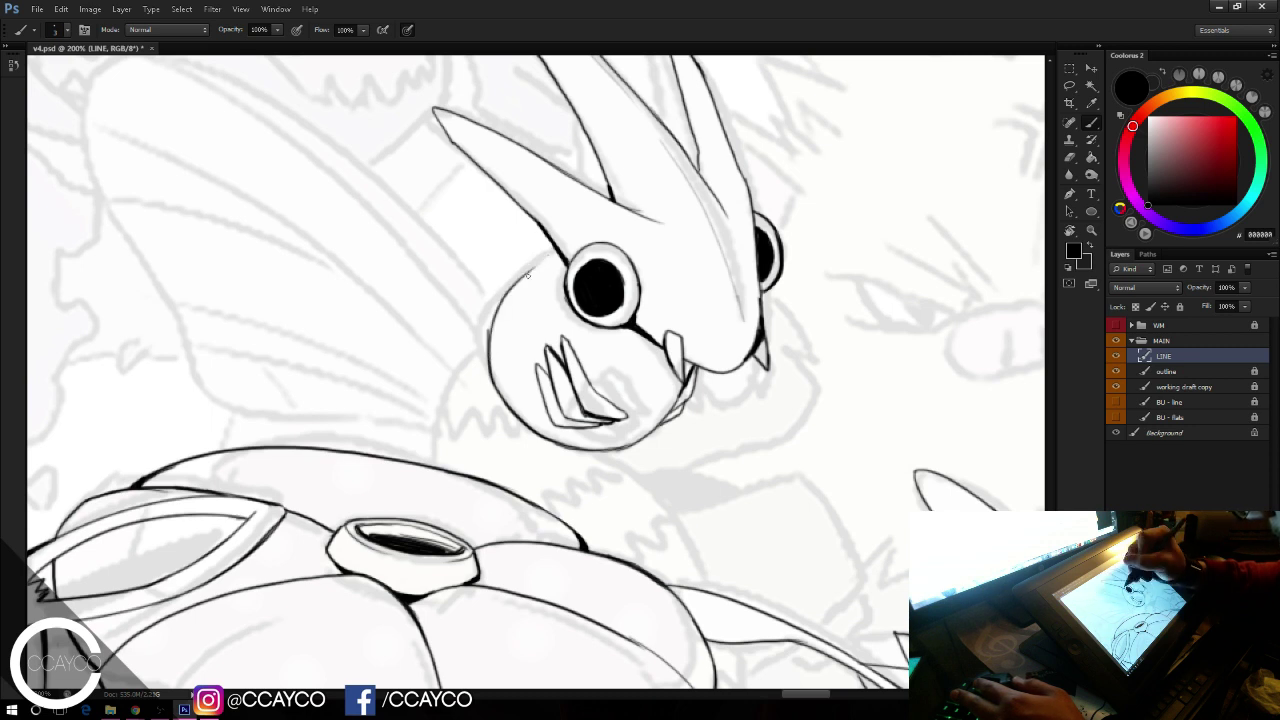
pyautogui.moveTo(500, 308); pyautogui.dragTo(559, 253)
pyautogui.press('e')
pyautogui.moveTo(484, 354); pyautogui.dragTo(484, 326)
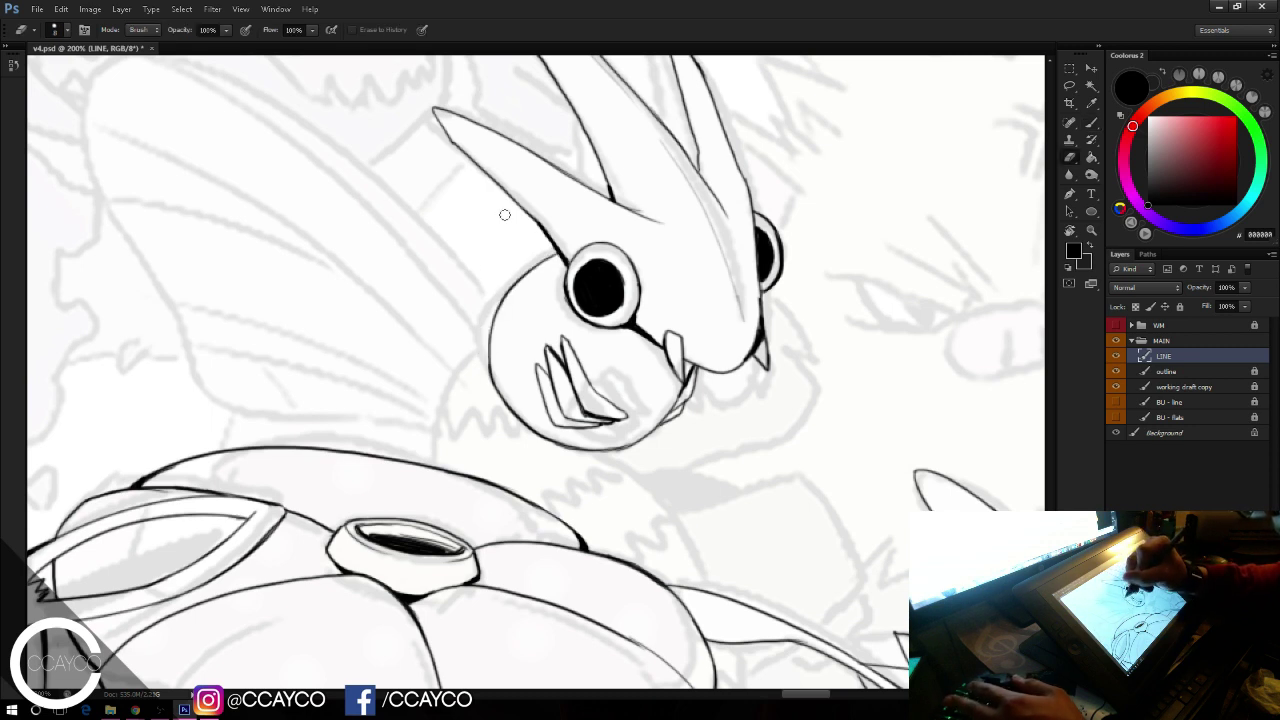
pyautogui.press('b')
pyautogui.moveTo(497, 396); pyautogui.dragTo(489, 326)
pyautogui.hotkey('ctrl', 'z')
pyautogui.press('e')
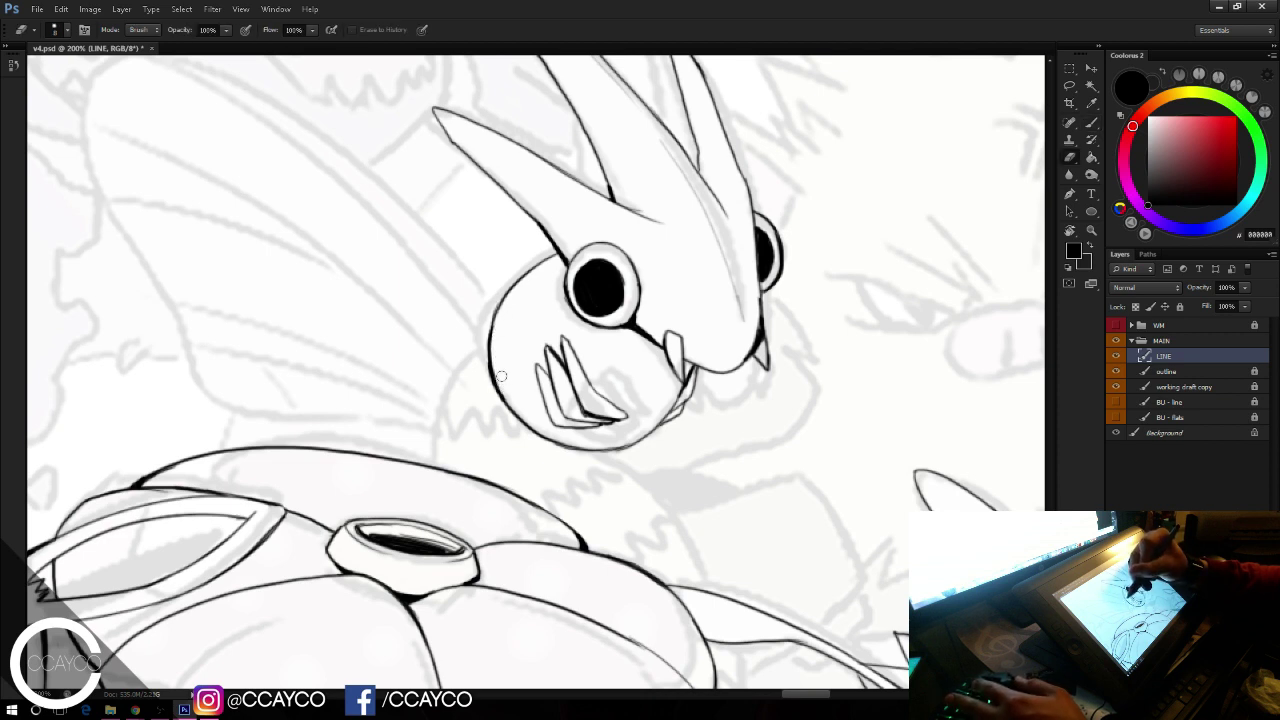
pyautogui.press('b')
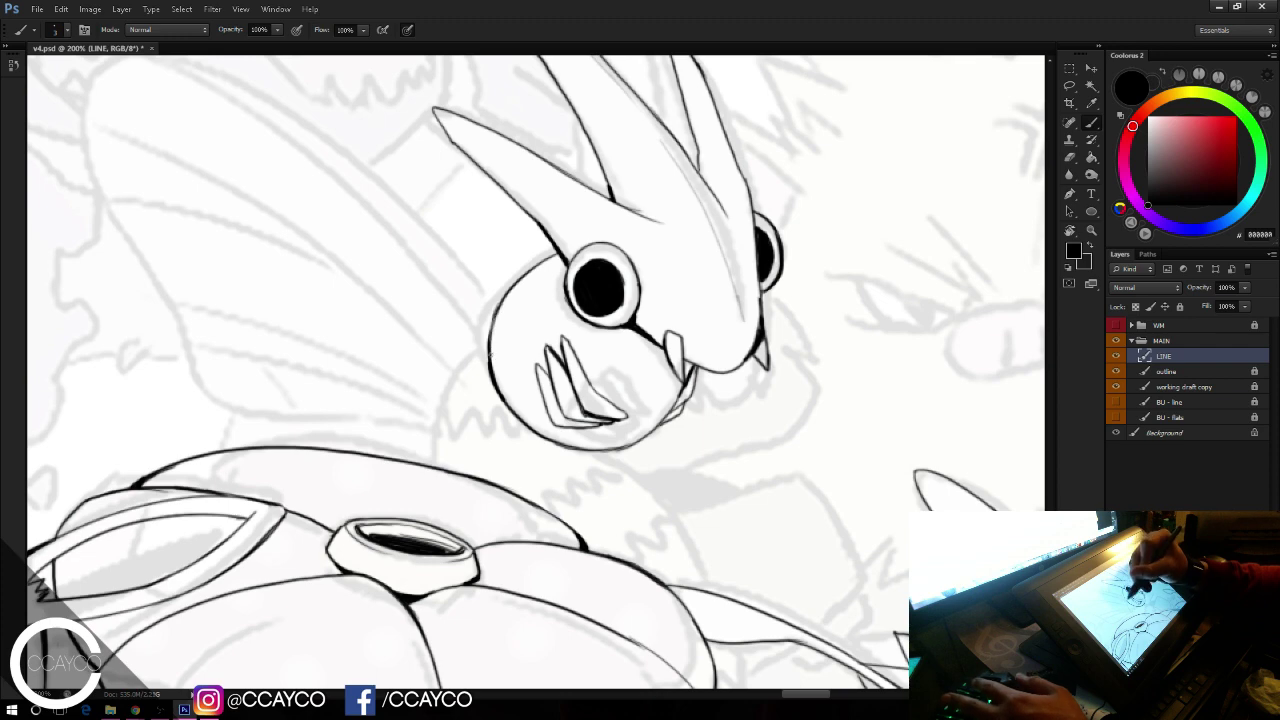
# Step: Ink both sides of the creature's neck, curving from the rounded jaw down to the flower's petals
pyautogui.moveTo(598, 356)
pyautogui.mouseDown()
pyautogui.moveTo(520, 346)
pyautogui.moveTo(600, 276)
pyautogui.mouseUp()
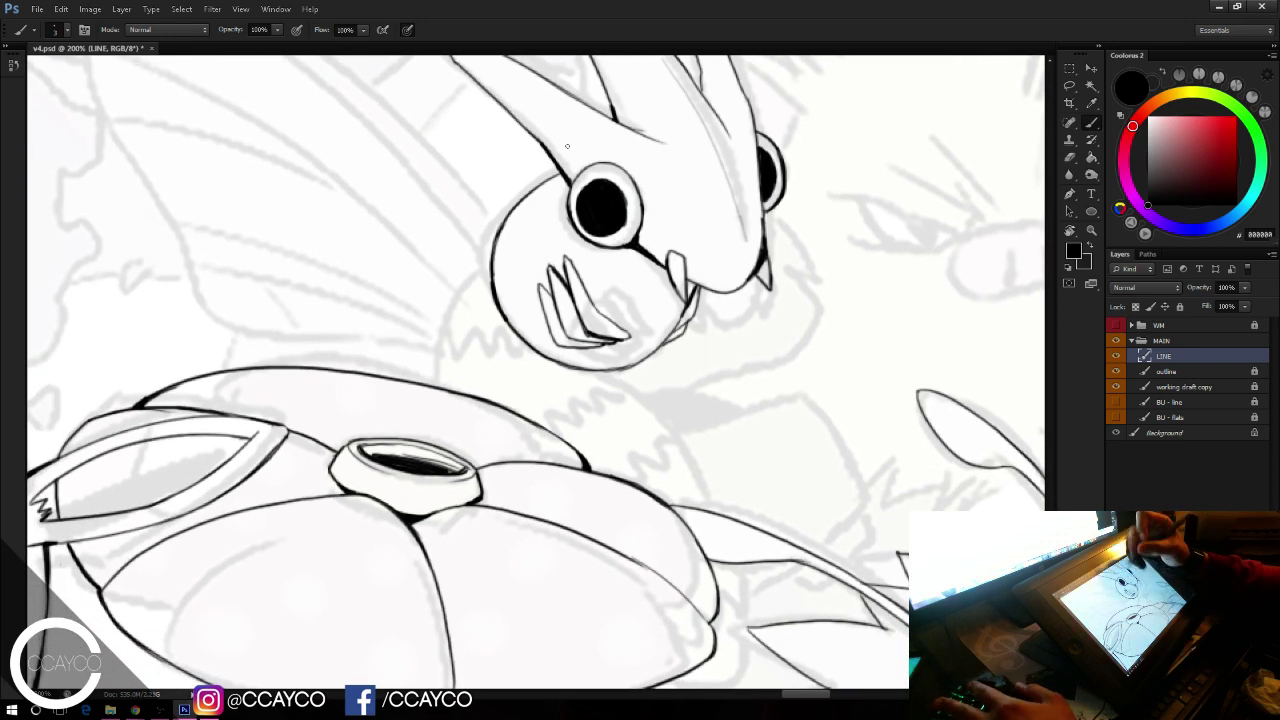
pyautogui.moveTo(603, 372); pyautogui.dragTo(670, 482)
pyautogui.hotkey('ctrl', 'z')
pyautogui.moveTo(608, 368); pyautogui.dragTo(675, 506)
pyautogui.moveTo(491, 286)
pyautogui.mouseDown()
pyautogui.moveTo(438, 388)
pyautogui.moveTo(494, 308)
pyautogui.mouseUp()
pyautogui.hotkey('ctrl', 'z')
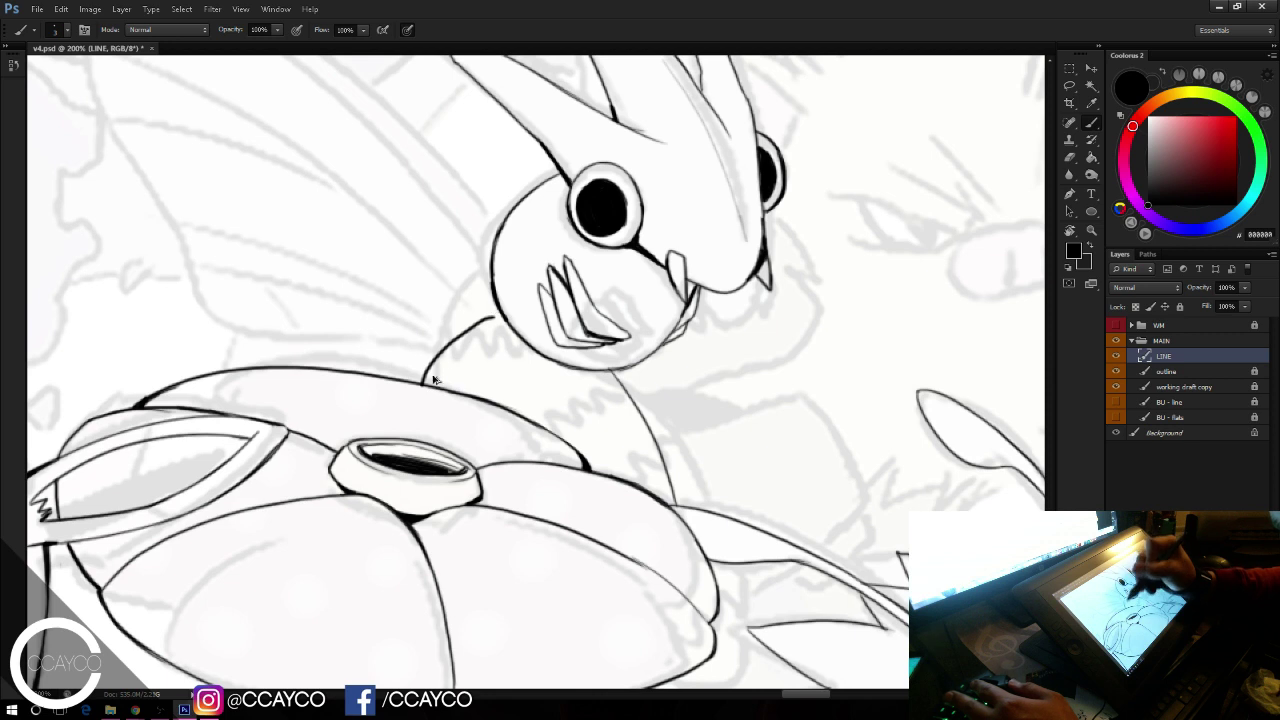
pyautogui.hotkey('ctrl', 'z')
pyautogui.moveTo(430, 382); pyautogui.dragTo(493, 309)
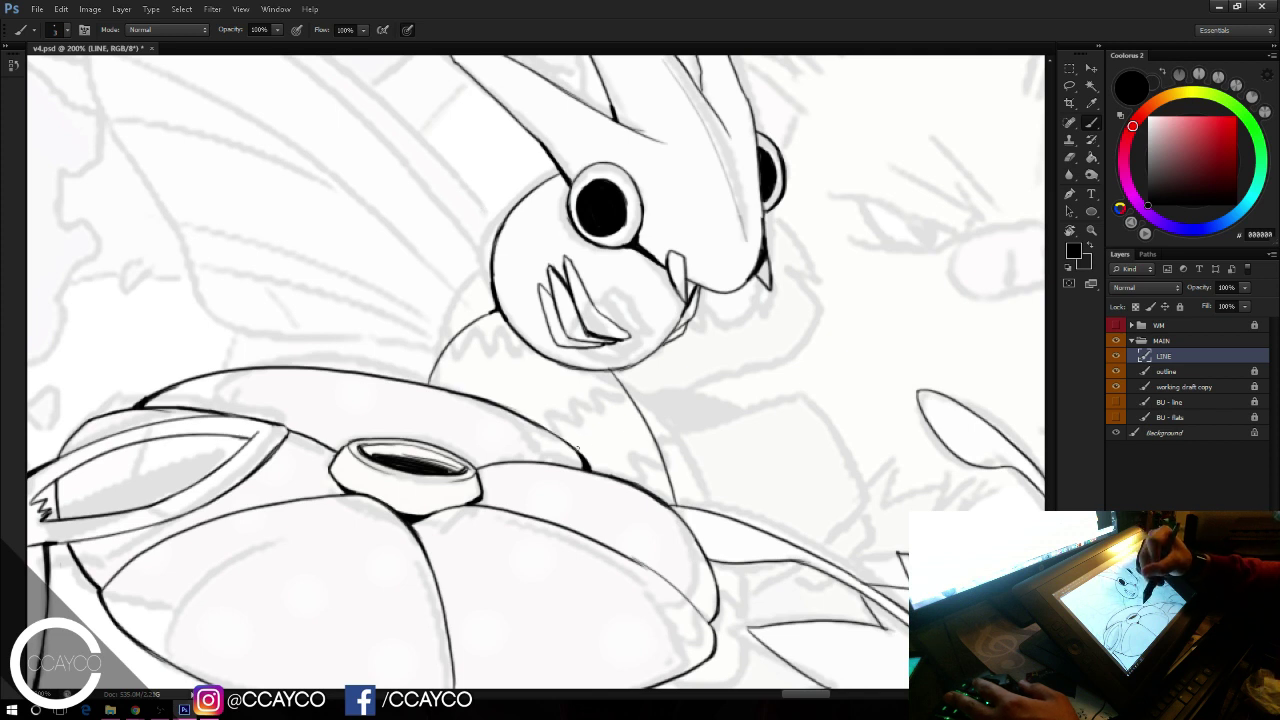
# Step: Ink the zigzag fur edge across the neck with a thicker front contour and save the file
pyautogui.moveTo(613, 436); pyautogui.dragTo(626, 427)
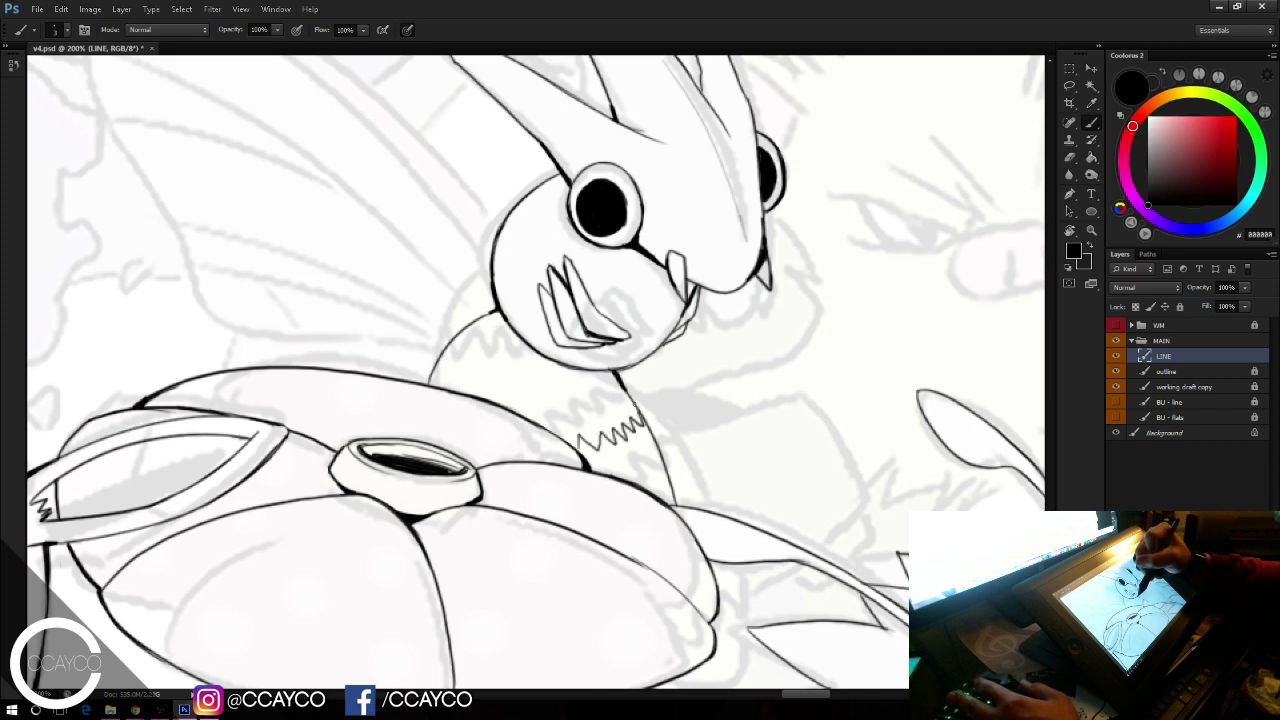
pyautogui.moveTo(626, 388); pyautogui.dragTo(646, 424)
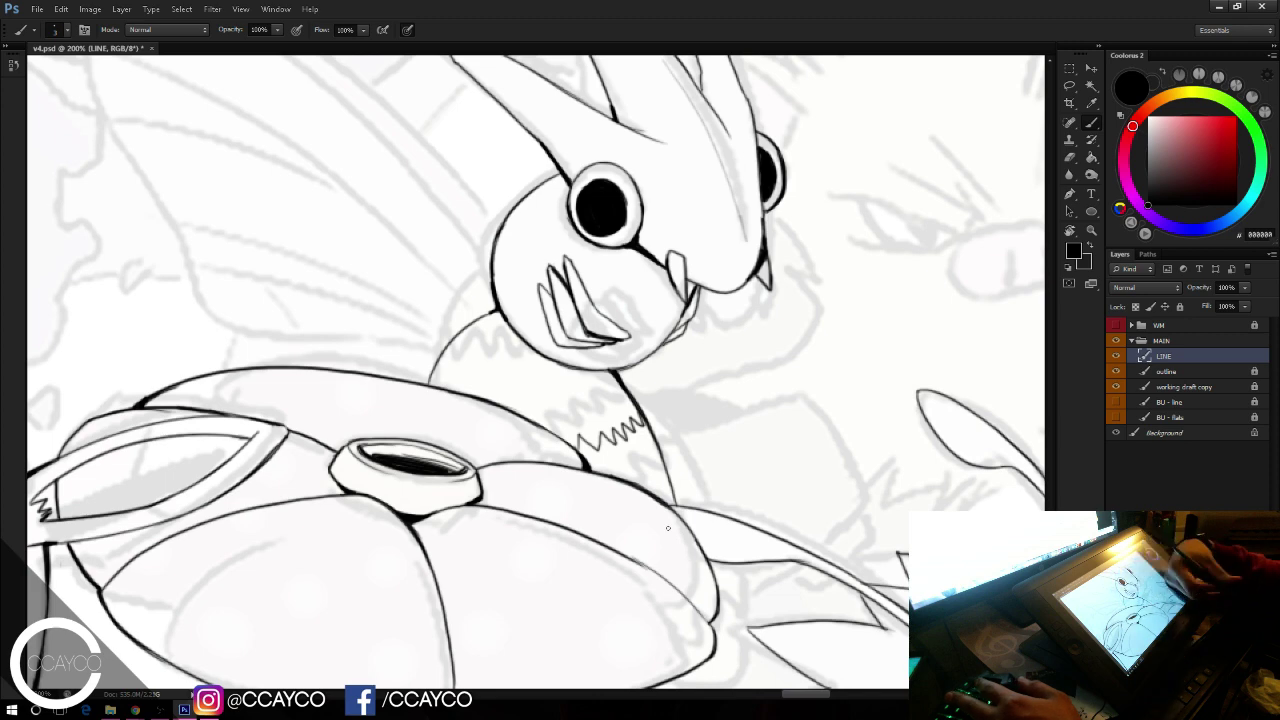
pyautogui.hotkey('ctrl', 's')
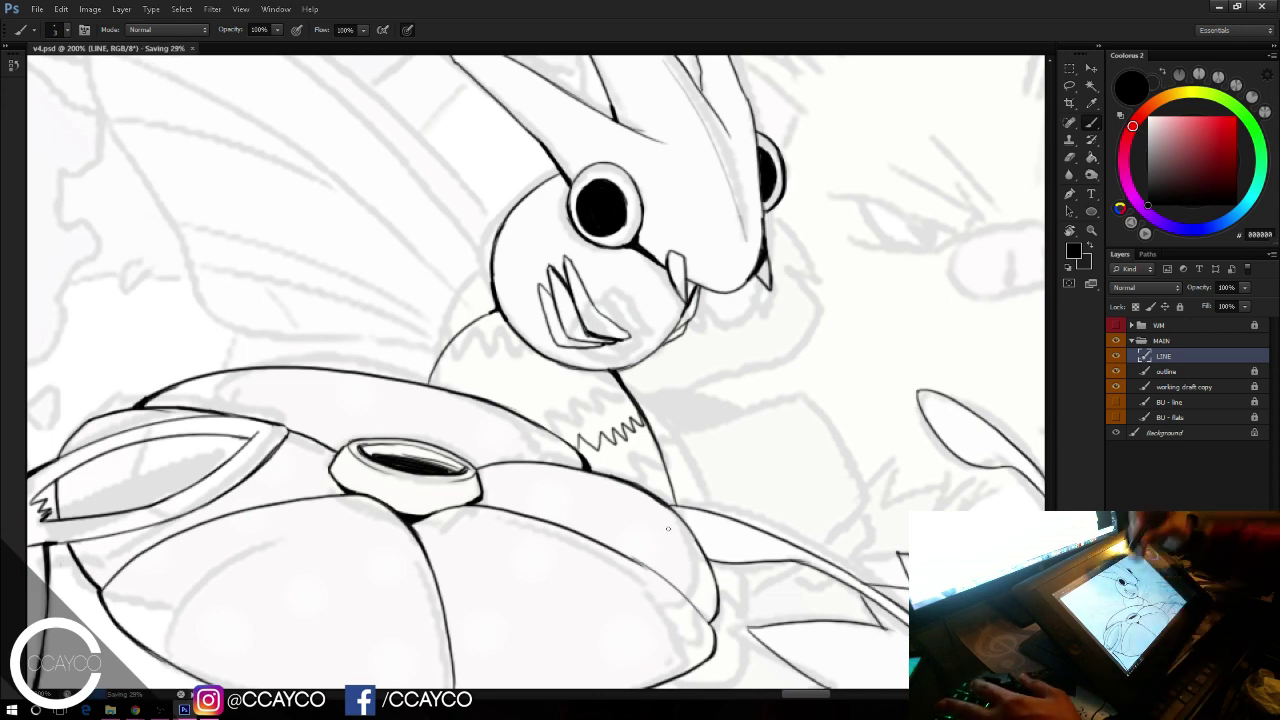
# Step: Ink the wing's lower edge outward from the neck and around its lower outer corner
pyautogui.moveTo(853, 213)
pyautogui.mouseDown()
pyautogui.moveTo(1015, 448)
pyautogui.moveTo(994, 420)
pyautogui.mouseUp()
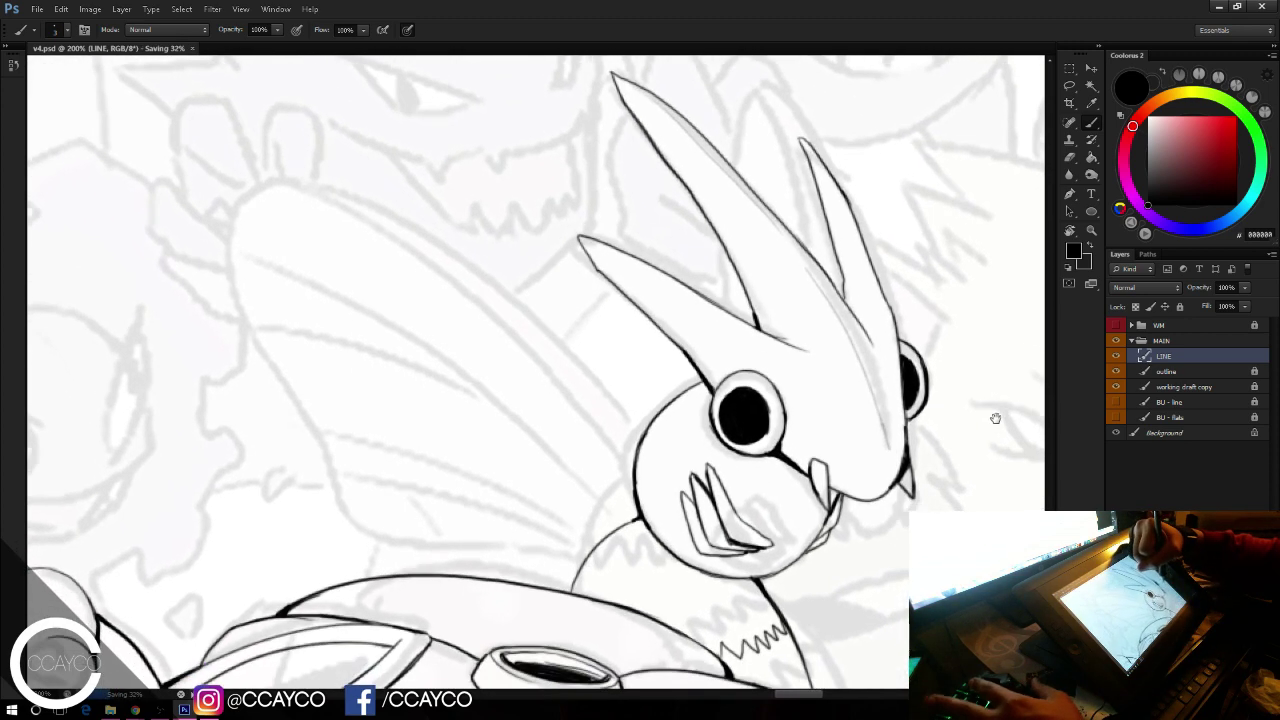
pyautogui.moveTo(360, 533); pyautogui.dragTo(574, 567)
pyautogui.moveTo(368, 537); pyautogui.dragTo(286, 368)
pyautogui.hotkey('ctrl', 'z')
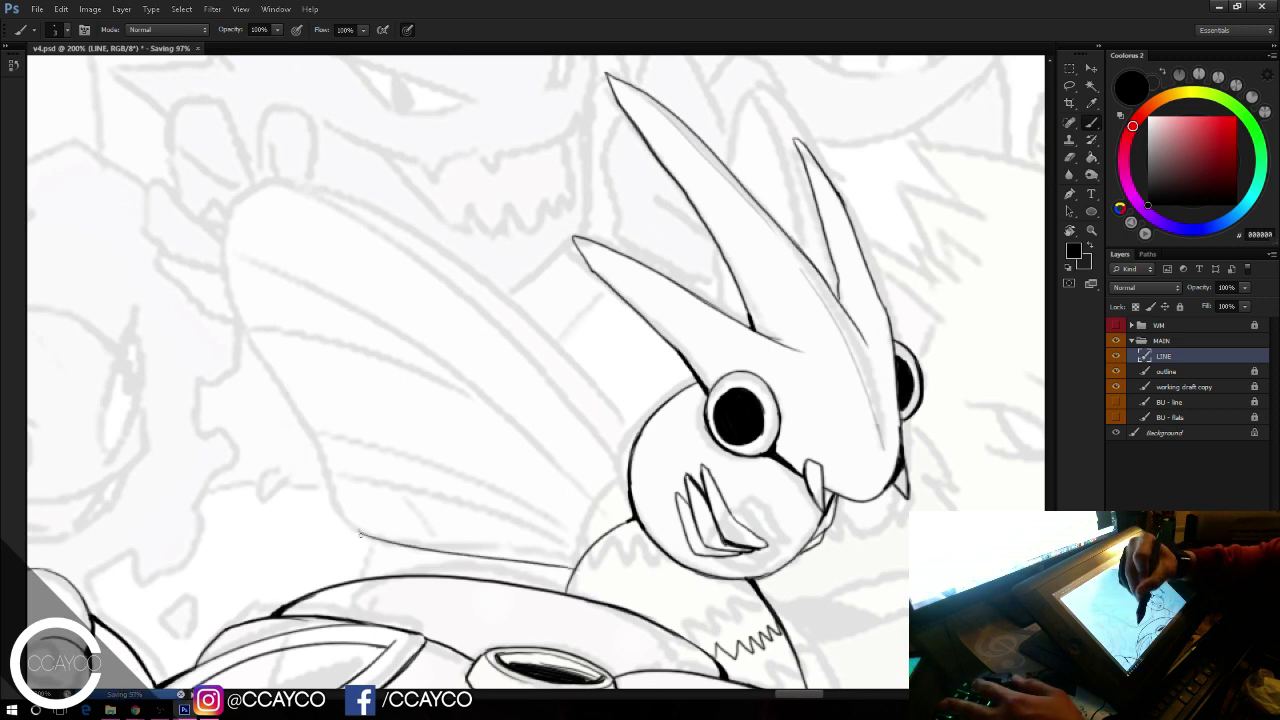
pyautogui.moveTo(367, 538); pyautogui.dragTo(300, 410)
pyautogui.moveTo(369, 535); pyautogui.dragTo(379, 542)
pyautogui.hotkey('ctrl', 'alt', 'z')
pyautogui.hotkey('ctrl', 'alt', 'z')
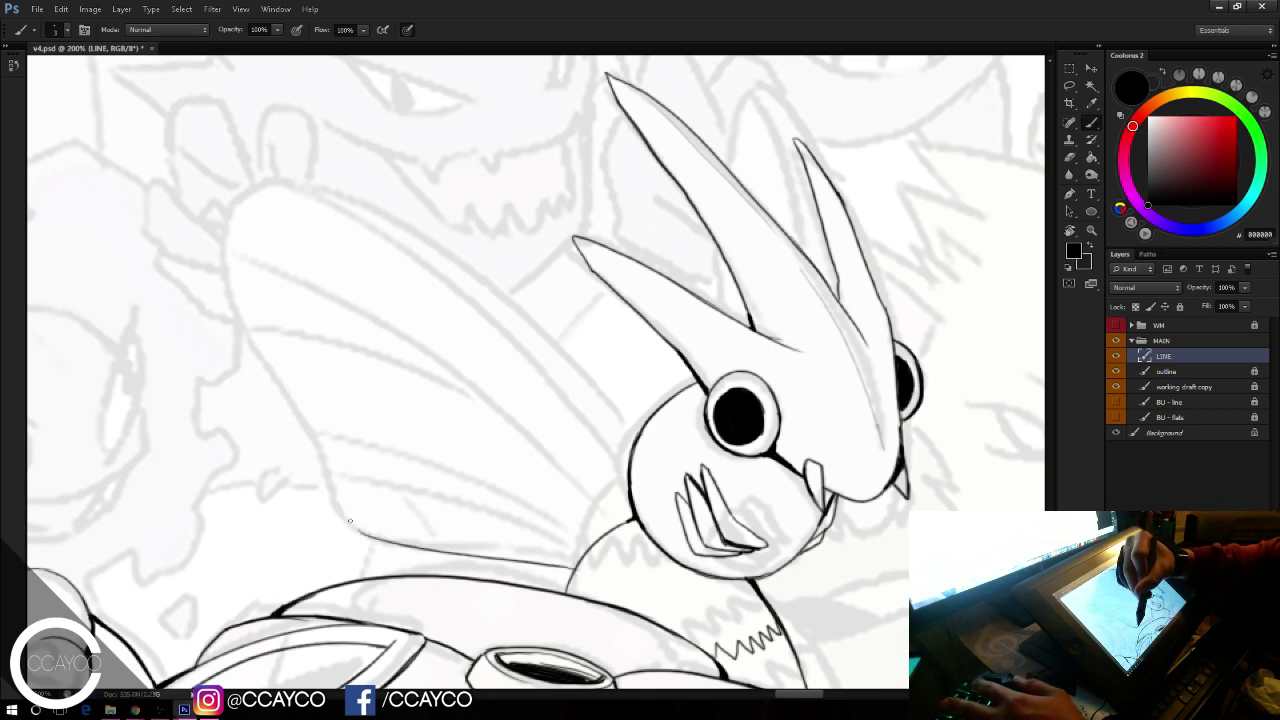
pyautogui.moveTo(301, 425)
pyautogui.mouseDown()
pyautogui.moveTo(369, 535)
pyautogui.moveTo(333, 503)
pyautogui.moveTo(385, 542)
pyautogui.moveTo(298, 436)
pyautogui.moveTo(383, 540)
pyautogui.mouseUp()
pyautogui.hotkey('ctrl', 'z')
pyautogui.hotkey('ctrl', 'z')
# Step: Ink the wing's outer edge from the lower lobe up to the rounded upper tip
pyautogui.moveTo(260, 354); pyautogui.dragTo(296, 427)
pyautogui.moveTo(205, 250); pyautogui.dragTo(262, 353)
pyautogui.hotkey('ctrl', 'alt', 'z')
pyautogui.hotkey('ctrl', 'alt', 'z')
pyautogui.moveTo(297, 428)
pyautogui.mouseDown()
pyautogui.moveTo(237, 291)
pyautogui.moveTo(240, 233)
pyautogui.moveTo(295, 425)
pyautogui.moveTo(233, 211)
pyautogui.mouseUp()
pyautogui.hotkey('ctrl', 'z')
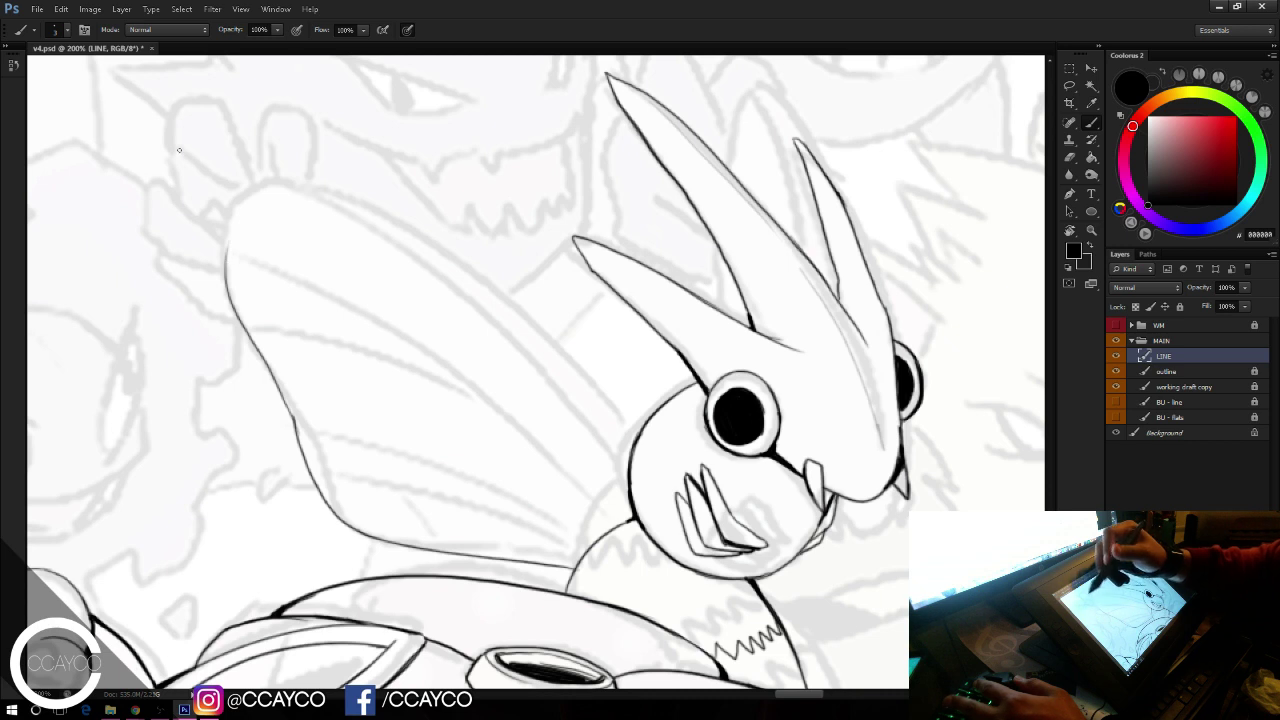
pyautogui.hotkey('ctrl', 'z')
pyautogui.moveTo(298, 429); pyautogui.dragTo(262, 367)
pyautogui.hotkey('ctrl', 'z')
pyautogui.moveTo(256, 351)
pyautogui.mouseDown()
pyautogui.moveTo(300, 435)
pyautogui.moveTo(301, 424)
pyautogui.mouseUp()
pyautogui.press('e')
pyautogui.press('b')
pyautogui.moveTo(261, 354)
pyautogui.mouseDown()
pyautogui.moveTo(230, 263)
pyautogui.moveTo(232, 215)
pyautogui.mouseUp()
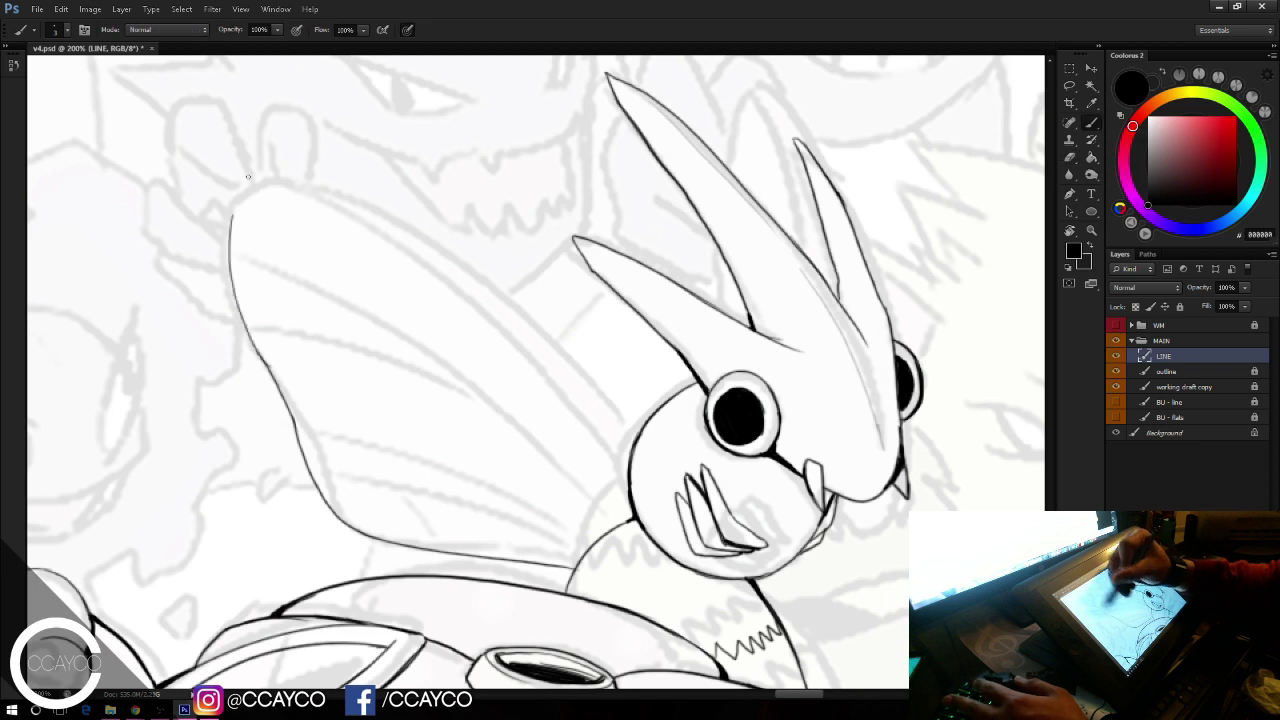
pyautogui.hotkey('ctrl', 'z')
pyautogui.moveTo(268, 366)
pyautogui.mouseDown()
pyautogui.moveTo(231, 197)
pyautogui.moveTo(235, 234)
pyautogui.moveTo(259, 179)
pyautogui.mouseUp()
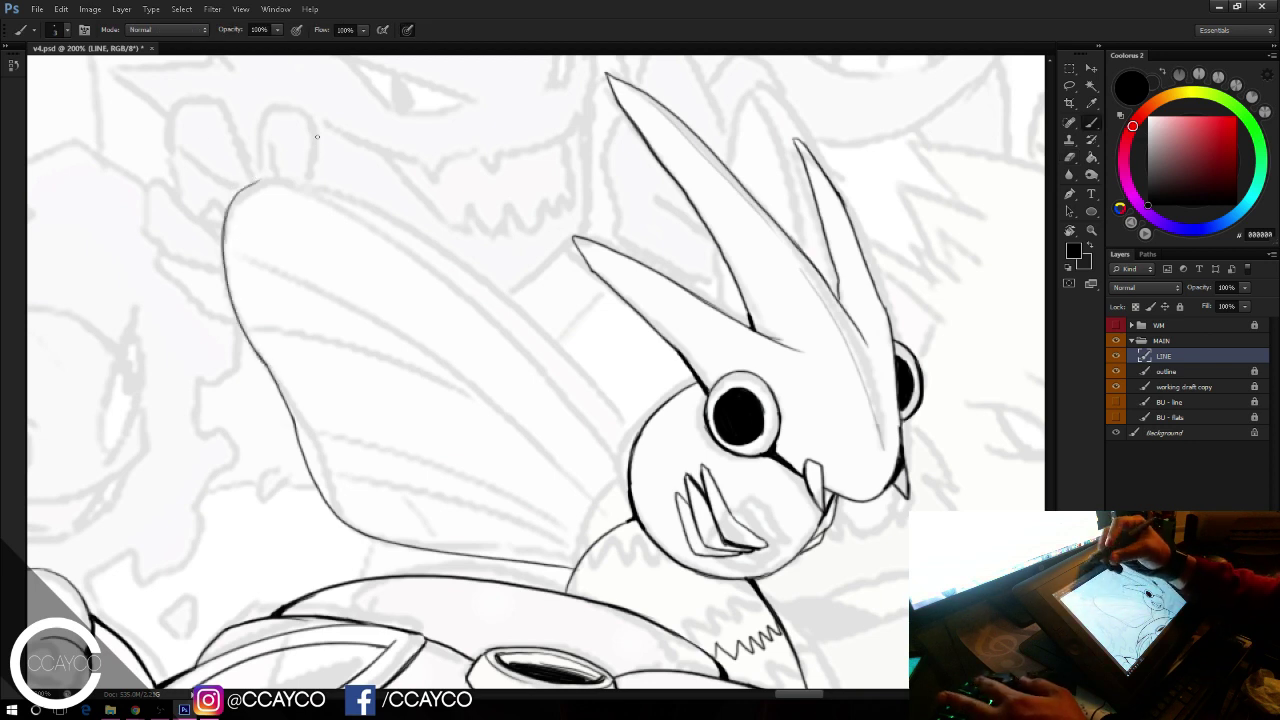
# Step: Ink the thin wing sliver above the flower and start the wing's upper edge from its rounded tip
pyautogui.moveTo(434, 574); pyautogui.dragTo(512, 562)
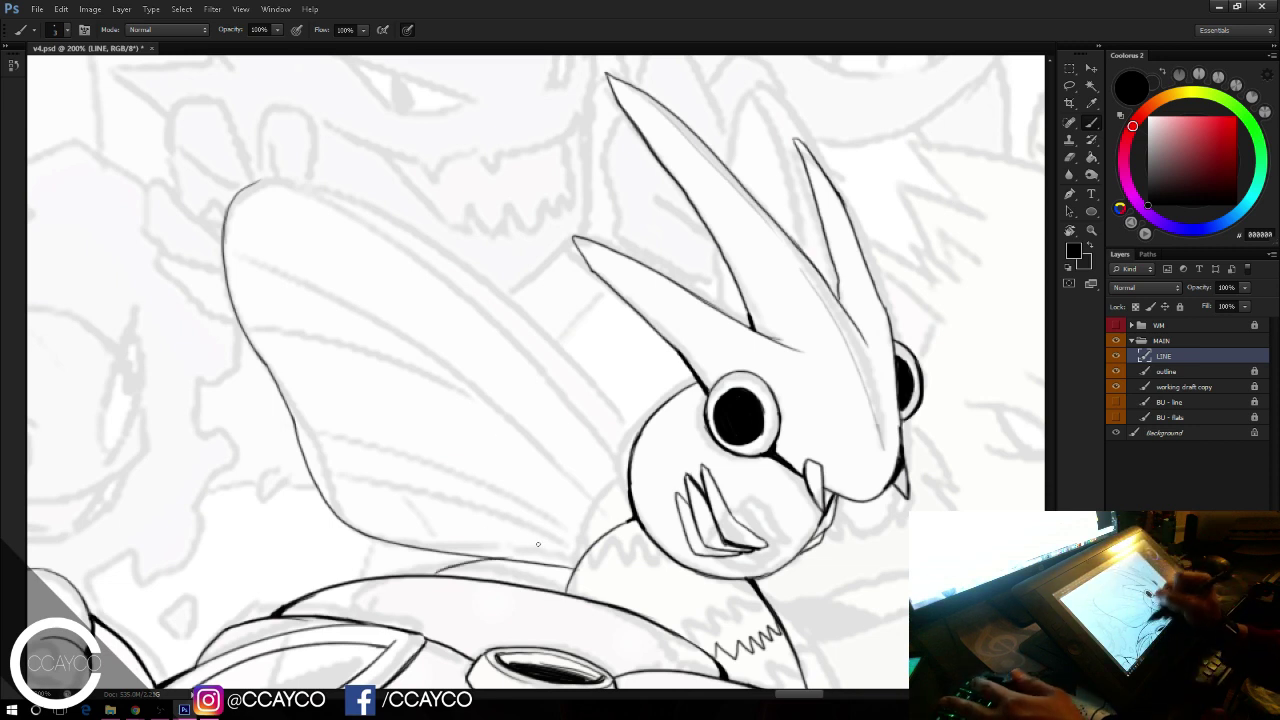
pyautogui.moveTo(427, 576)
pyautogui.mouseDown()
pyautogui.moveTo(515, 561)
pyautogui.moveTo(570, 571)
pyautogui.mouseUp()
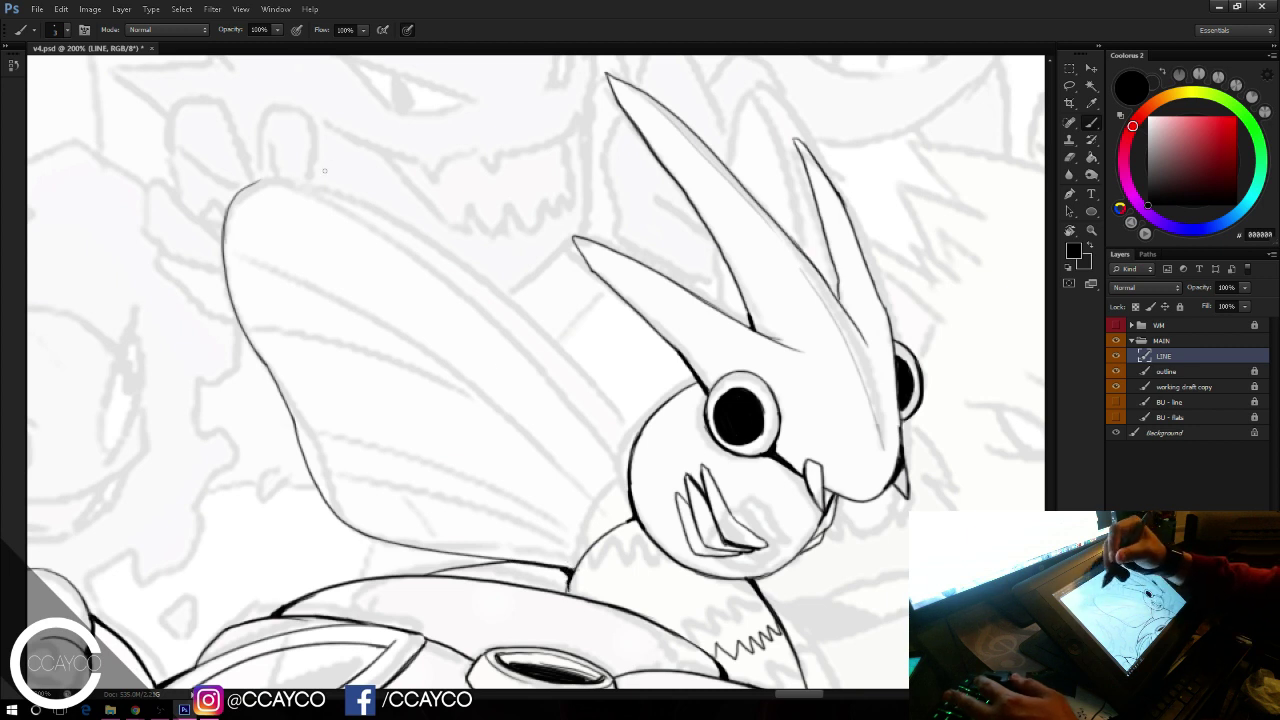
pyautogui.moveTo(250, 187)
pyautogui.mouseDown()
pyautogui.moveTo(384, 209)
pyautogui.moveTo(372, 198)
pyautogui.moveTo(524, 295)
pyautogui.mouseUp()
pyautogui.hotkey('ctrl', 'z')
pyautogui.moveTo(428, 222); pyautogui.dragTo(593, 383)
pyautogui.hotkey('ctrl', 'z')
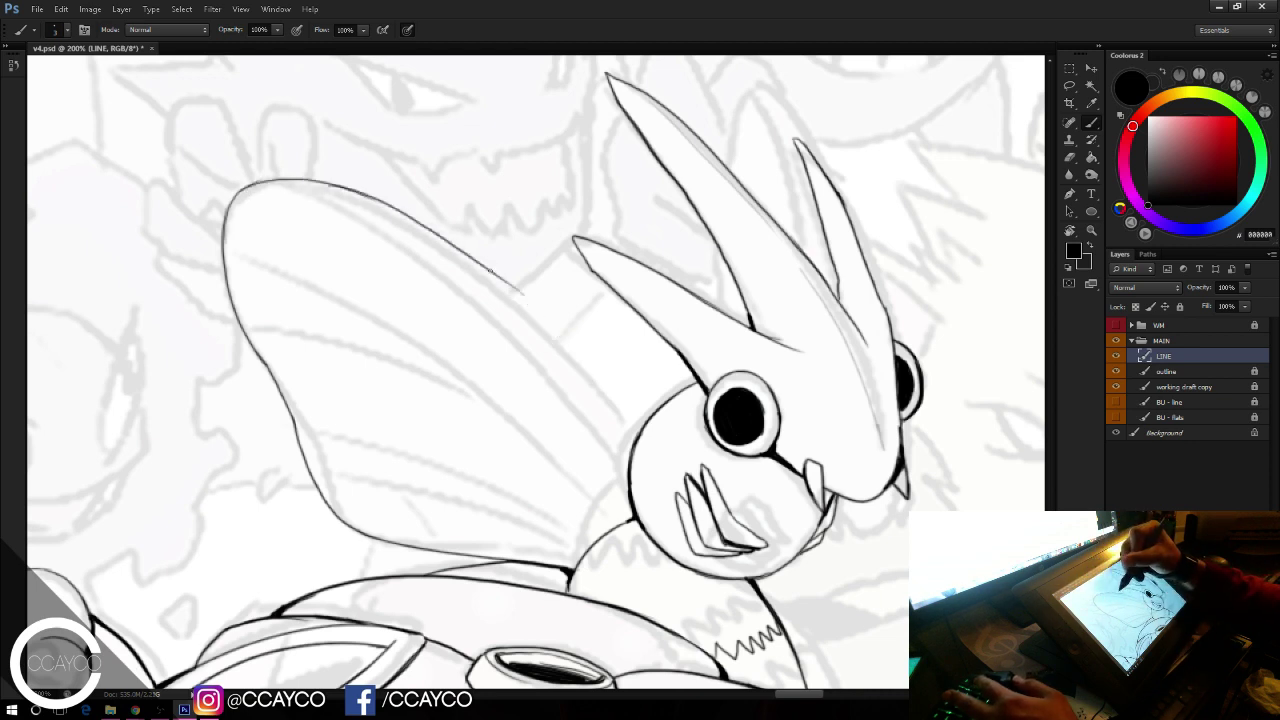
# Step: Extend the wing's upper edge down to the creature's round jaw, thickening the line where they meet
pyautogui.moveTo(486, 266); pyautogui.dragTo(609, 390)
pyautogui.hotkey('ctrl', 'z')
pyautogui.moveTo(549, 321); pyautogui.dragTo(639, 429)
pyautogui.moveTo(594, 367); pyautogui.dragTo(639, 429)
pyautogui.hotkey('ctrl', 'alt', 'z')
pyautogui.hotkey('ctrl', 'alt', 'z')
pyautogui.moveTo(606, 386); pyautogui.dragTo(641, 431)
pyautogui.moveTo(625, 408); pyautogui.dragTo(640, 431)
pyautogui.moveTo(625, 412); pyautogui.dragTo(639, 430)
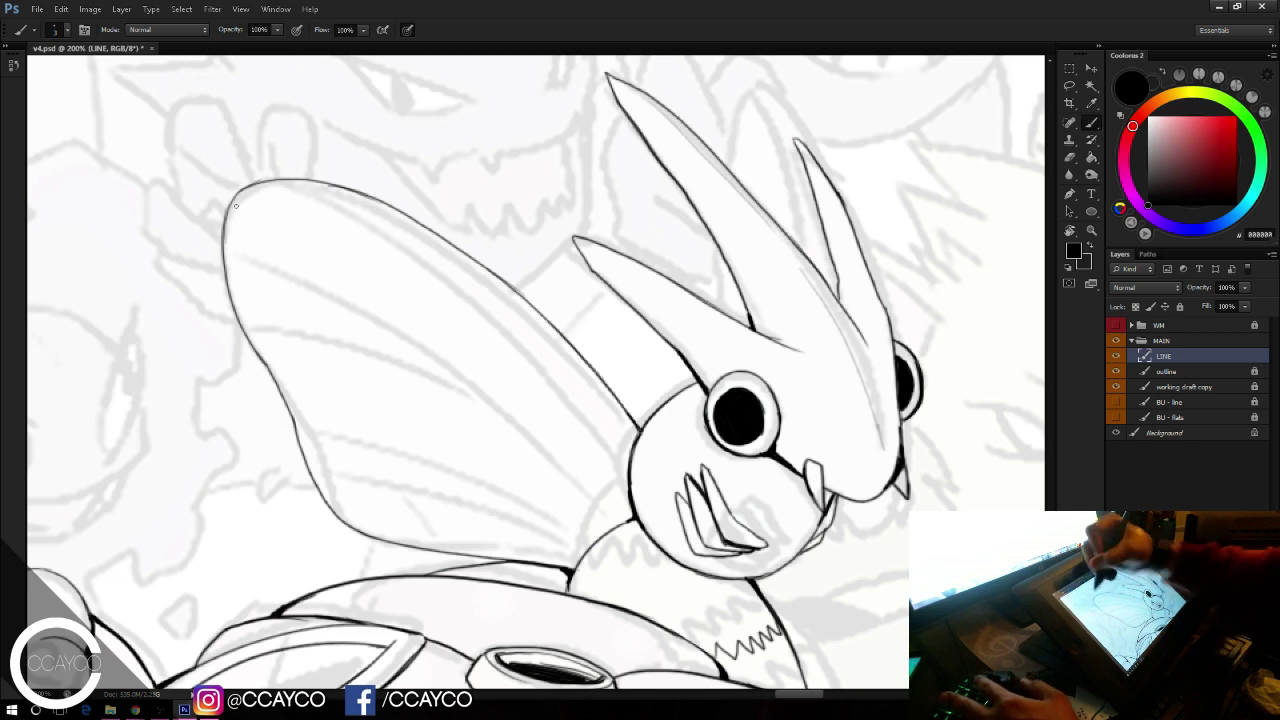
# Step: Ink an inner contour parallel to the wing's upper edge, from the rounded tip down to the jaw
pyautogui.moveTo(225, 229); pyautogui.dragTo(338, 210)
pyautogui.hotkey('ctrl', 'z')
pyautogui.moveTo(225, 231)
pyautogui.mouseDown()
pyautogui.moveTo(378, 227)
pyautogui.moveTo(325, 215)
pyautogui.moveTo(337, 207)
pyautogui.moveTo(496, 307)
pyautogui.mouseUp()
pyautogui.hotkey('ctrl', 'z')
pyautogui.moveTo(408, 240); pyautogui.dragTo(505, 317)
pyautogui.hotkey('ctrl', 'z')
pyautogui.moveTo(368, 222)
pyautogui.mouseDown()
pyautogui.moveTo(550, 355)
pyautogui.moveTo(630, 446)
pyautogui.mouseUp()
pyautogui.hotkey('ctrl', 'z')
pyautogui.moveTo(540, 344); pyautogui.dragTo(625, 451)
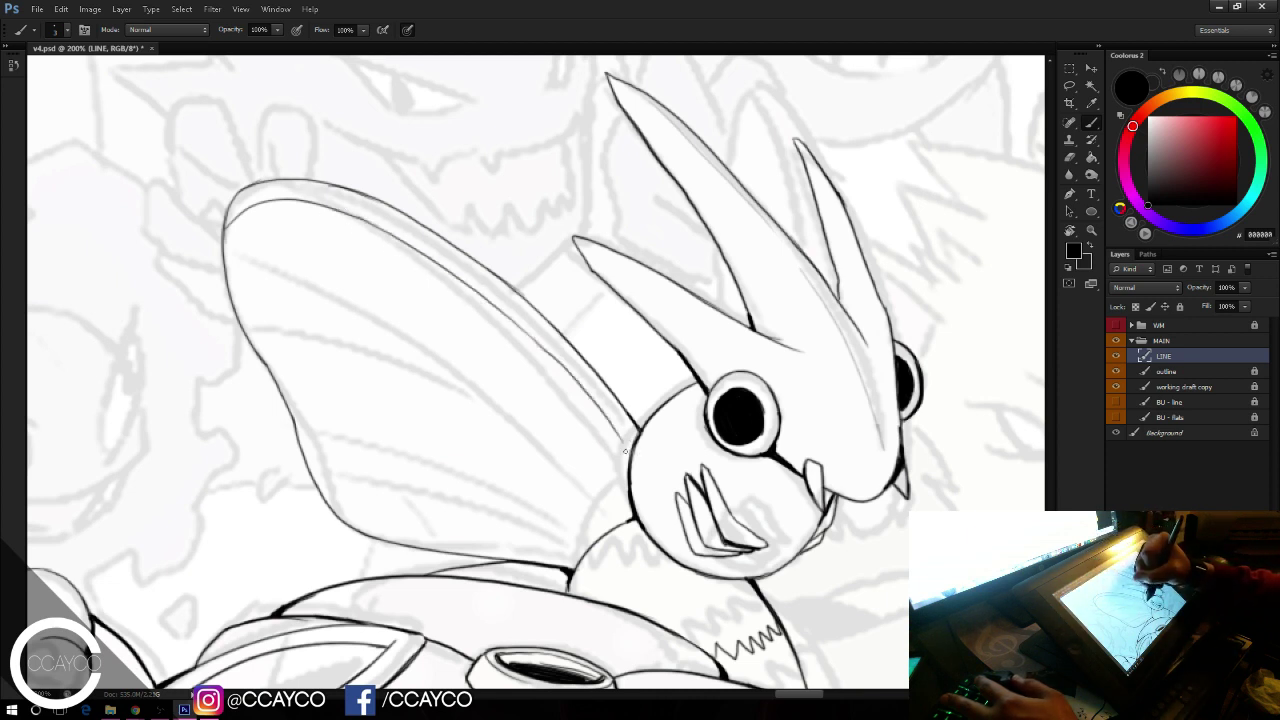
# Step: Ink the wing's upper vein from the outer edge to the jaw, with a shorter curved vein joining it from below
pyautogui.moveTo(246, 308); pyautogui.dragTo(598, 415)
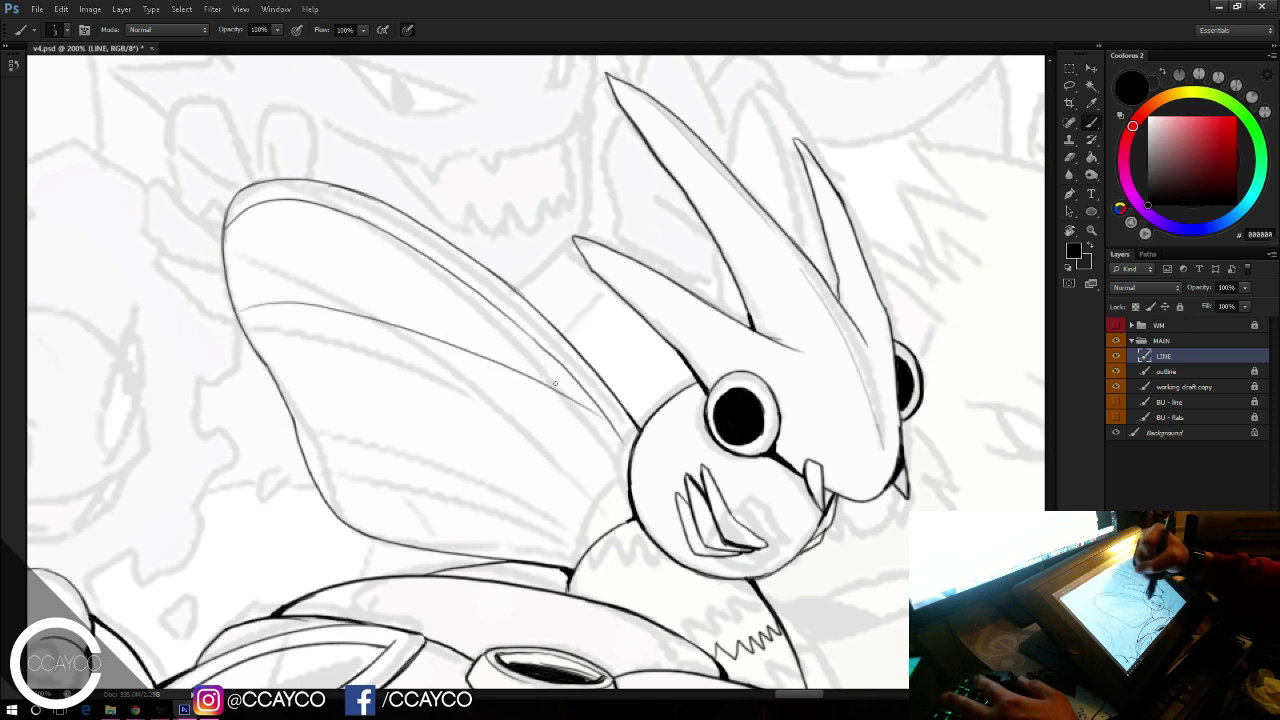
pyautogui.hotkey('ctrl', 'z')
pyautogui.moveTo(229, 291); pyautogui.dragTo(620, 452)
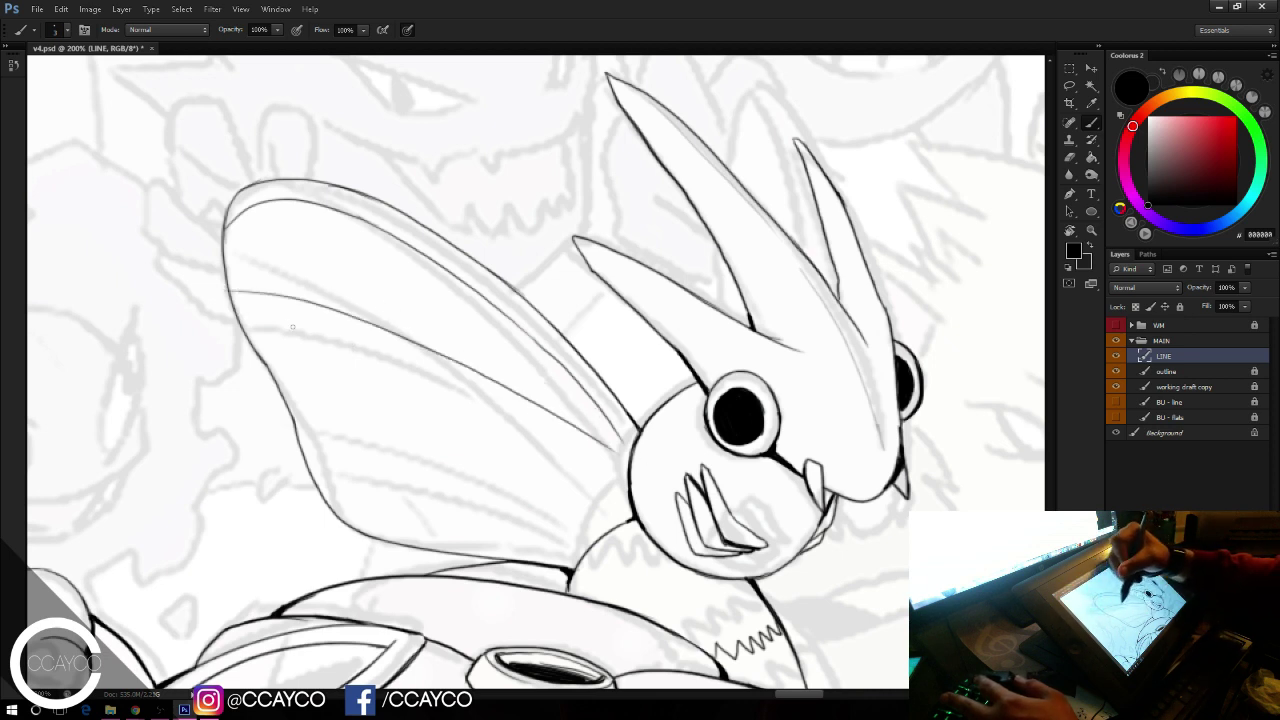
pyautogui.moveTo(262, 354)
pyautogui.mouseDown()
pyautogui.moveTo(520, 408)
pyautogui.moveTo(519, 427)
pyautogui.moveTo(486, 389)
pyautogui.mouseUp()
pyautogui.hotkey('ctrl', 'z')
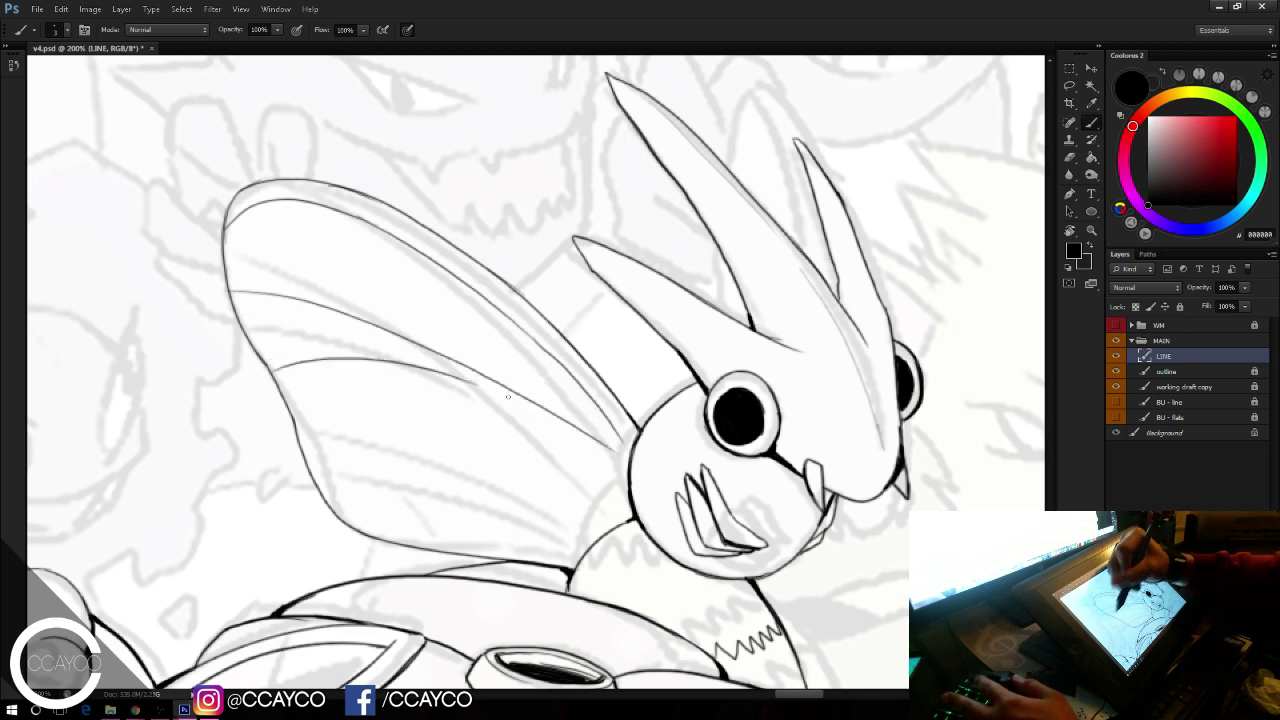
pyautogui.hotkey('ctrl', 'z')
pyautogui.moveTo(270, 366)
pyautogui.mouseDown()
pyautogui.moveTo(476, 354)
pyautogui.moveTo(452, 349)
pyautogui.mouseUp()
pyautogui.press('e')
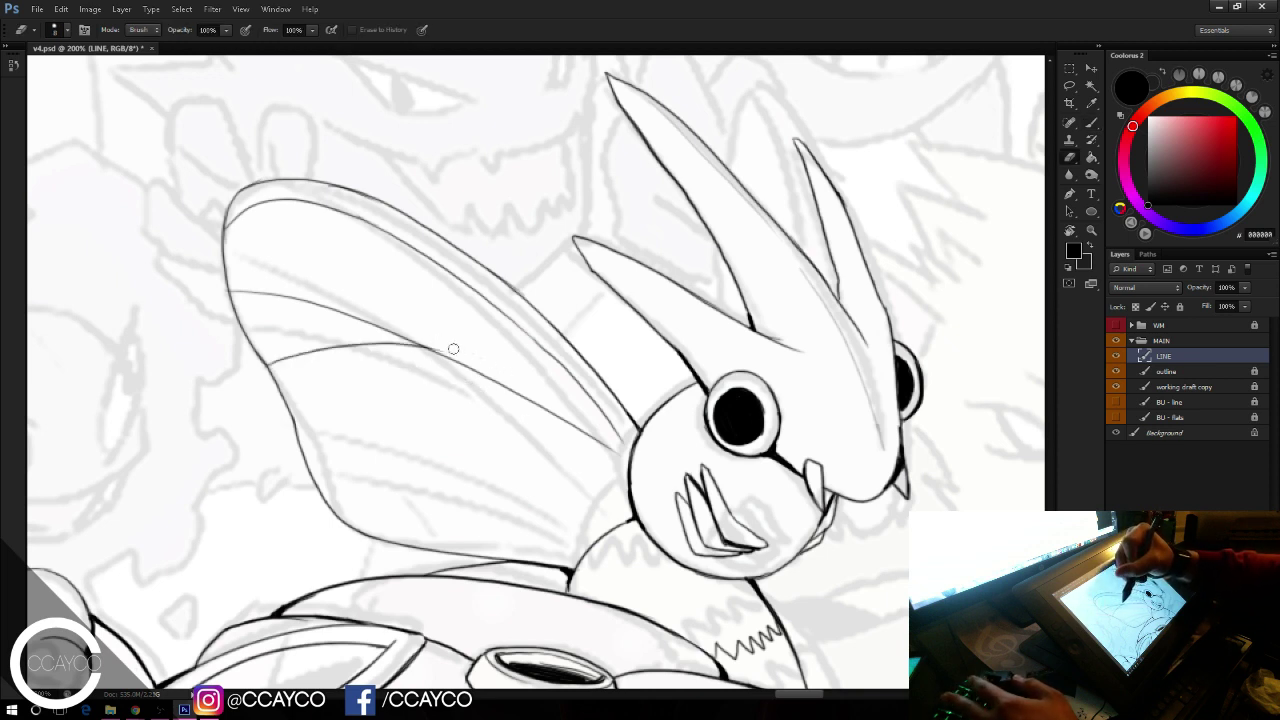
pyautogui.press('b')
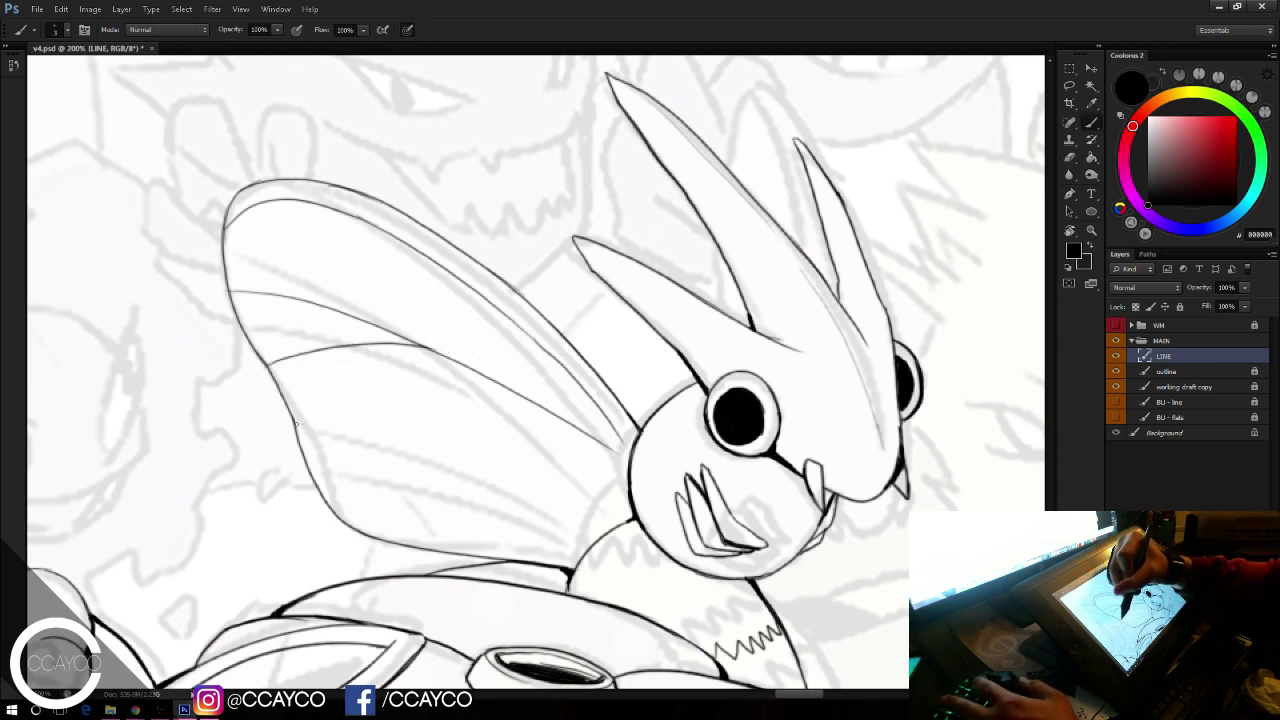
# Step: Ink two long veins across the lower wing and a short curved vein rising from its lower edge
pyautogui.moveTo(298, 424)
pyautogui.mouseDown()
pyautogui.moveTo(482, 445)
pyautogui.moveTo(620, 490)
pyautogui.mouseUp()
pyautogui.moveTo(310, 457); pyautogui.dragTo(628, 519)
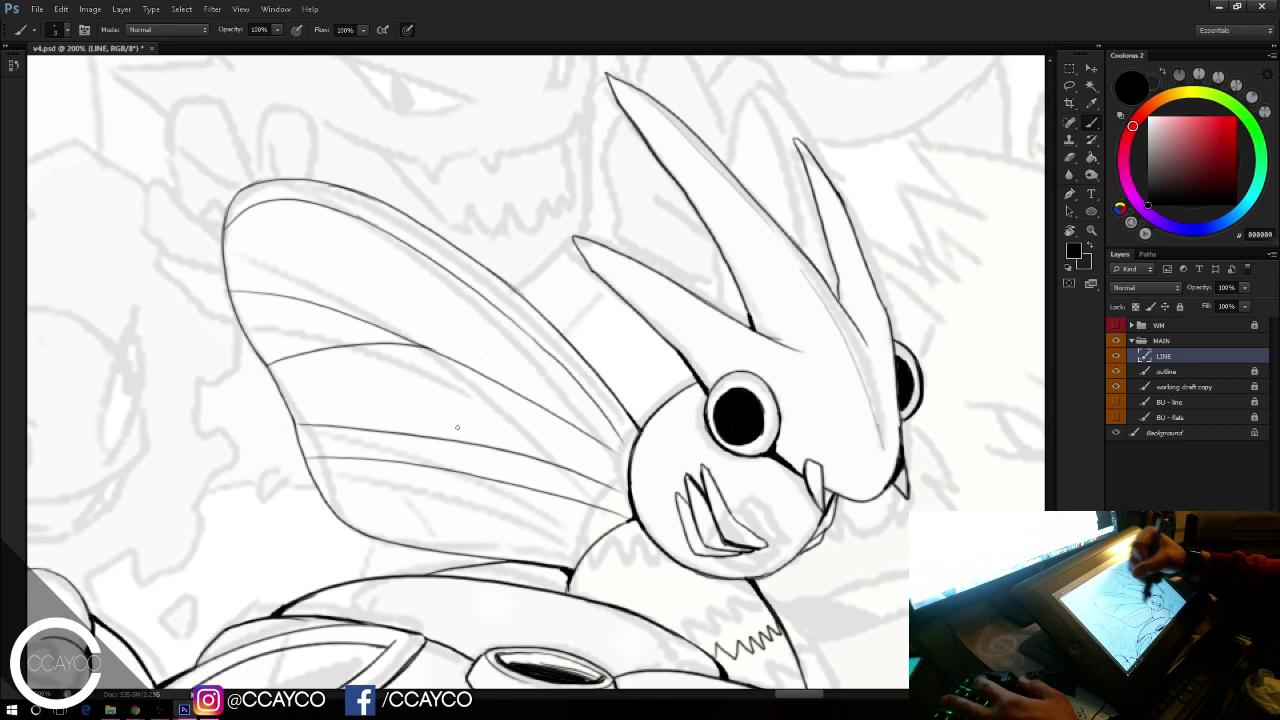
pyautogui.moveTo(422, 540)
pyautogui.mouseDown()
pyautogui.moveTo(493, 489)
pyautogui.moveTo(525, 485)
pyautogui.mouseUp()
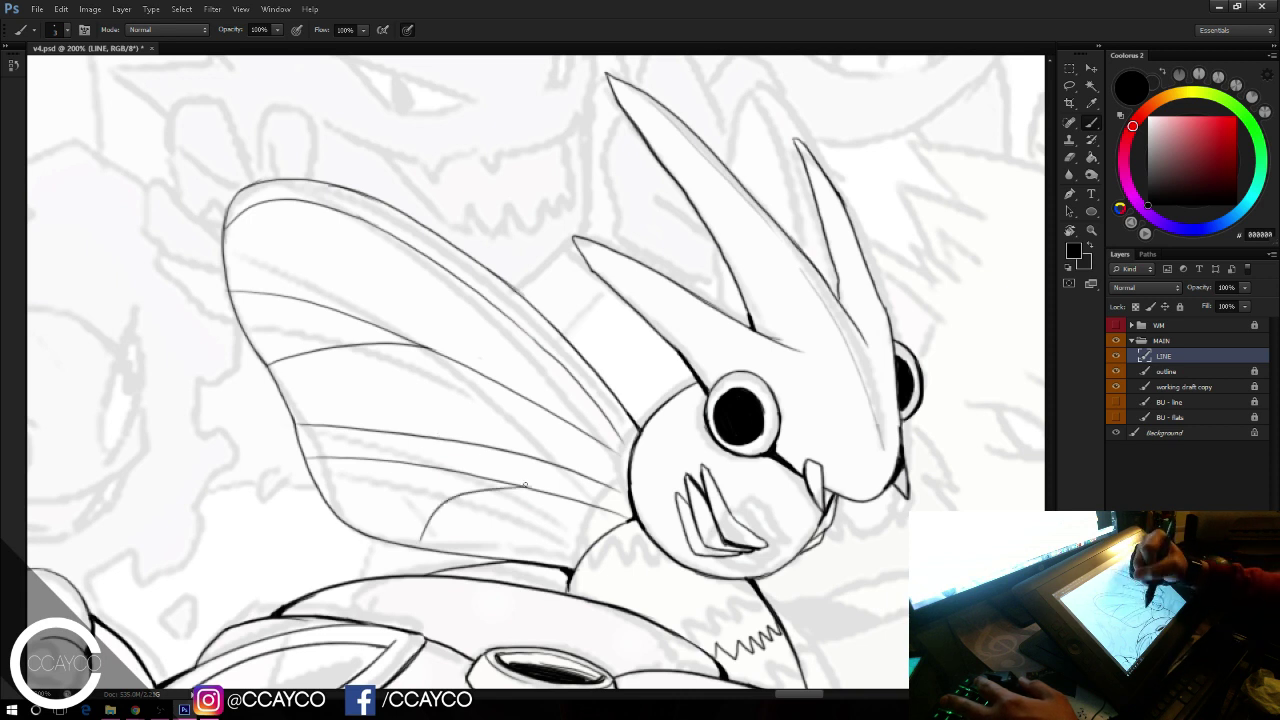
pyautogui.hotkey('ctrl', 'z')
pyautogui.moveTo(380, 535); pyautogui.dragTo(521, 487)
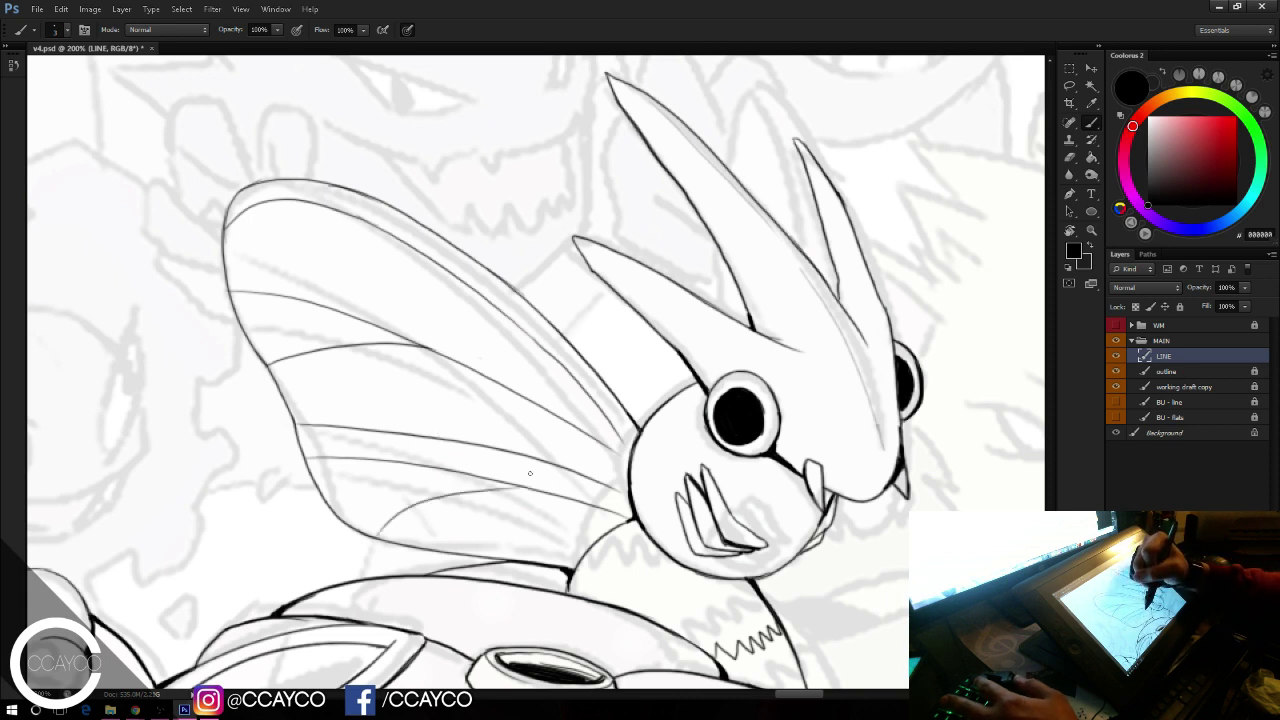
# Step: Ink the visible parts of the far wing behind the horns, including its inner contour, and save the file
pyautogui.moveTo(697, 300)
pyautogui.mouseDown()
pyautogui.moveTo(625, 380)
pyautogui.moveTo(607, 372)
pyautogui.mouseUp()
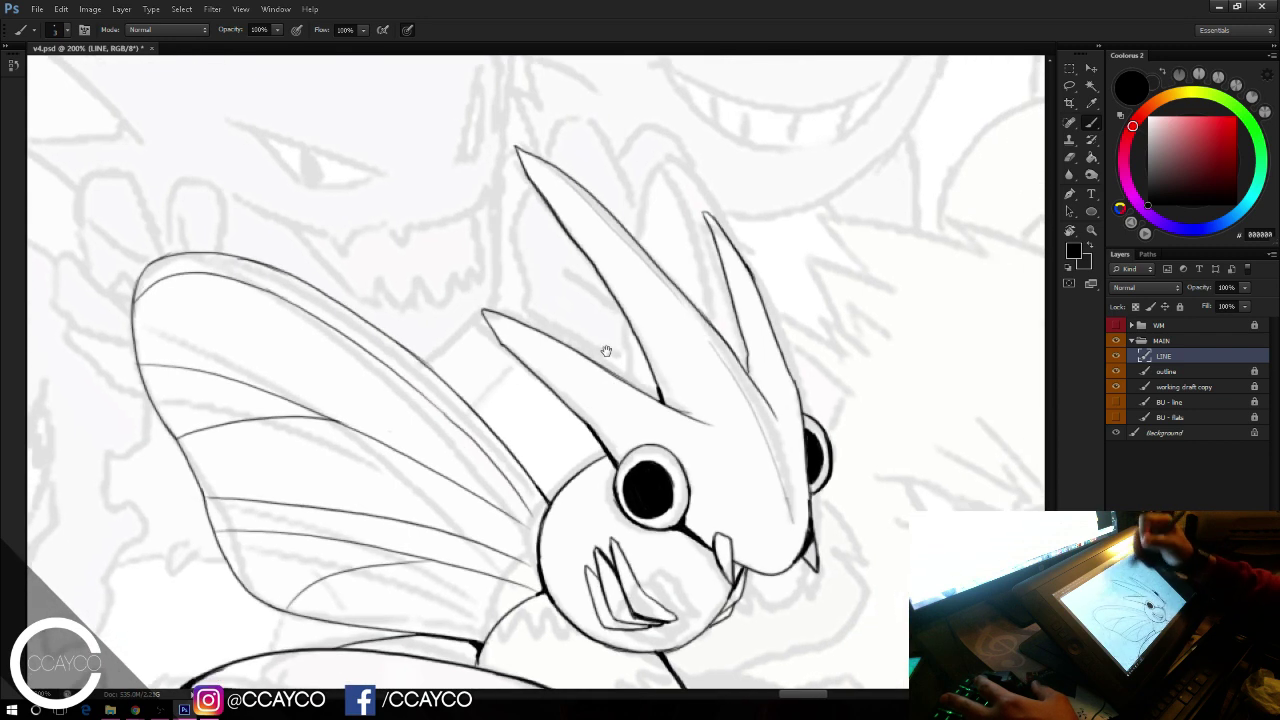
pyautogui.moveTo(644, 248)
pyautogui.mouseDown()
pyautogui.moveTo(690, 152)
pyautogui.moveTo(727, 222)
pyautogui.mouseUp()
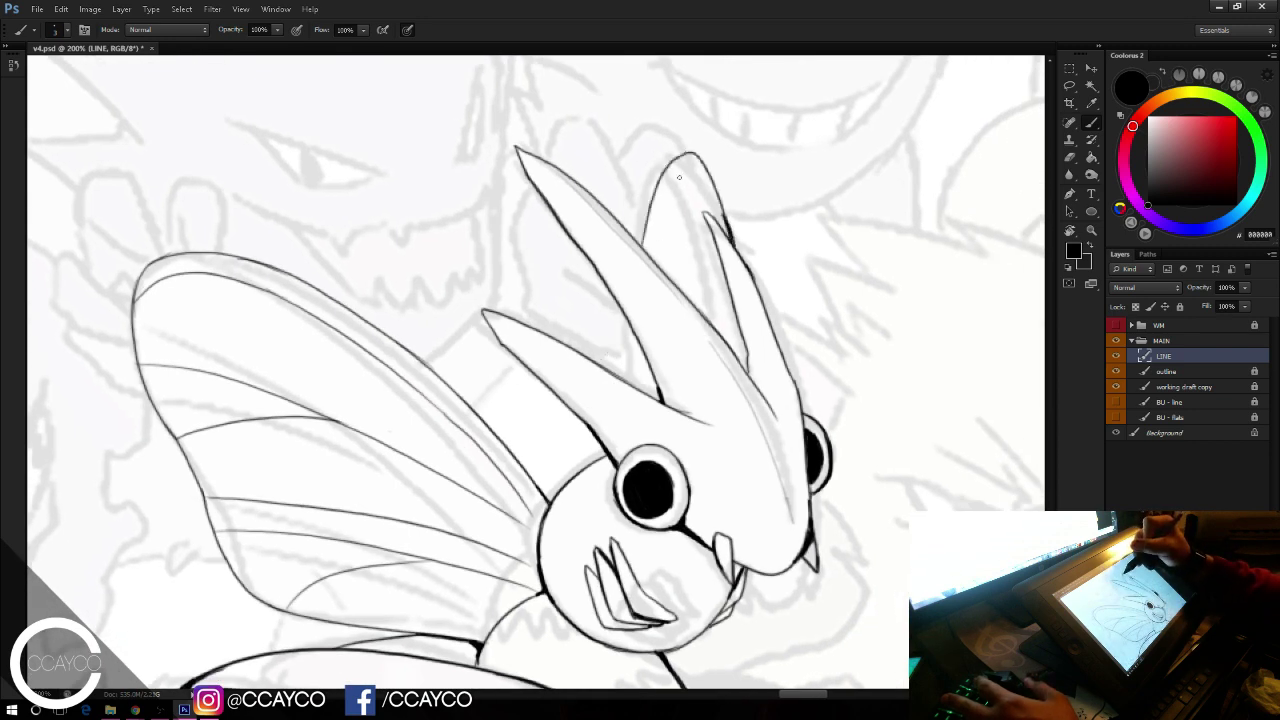
pyautogui.moveTo(669, 164); pyautogui.dragTo(717, 322)
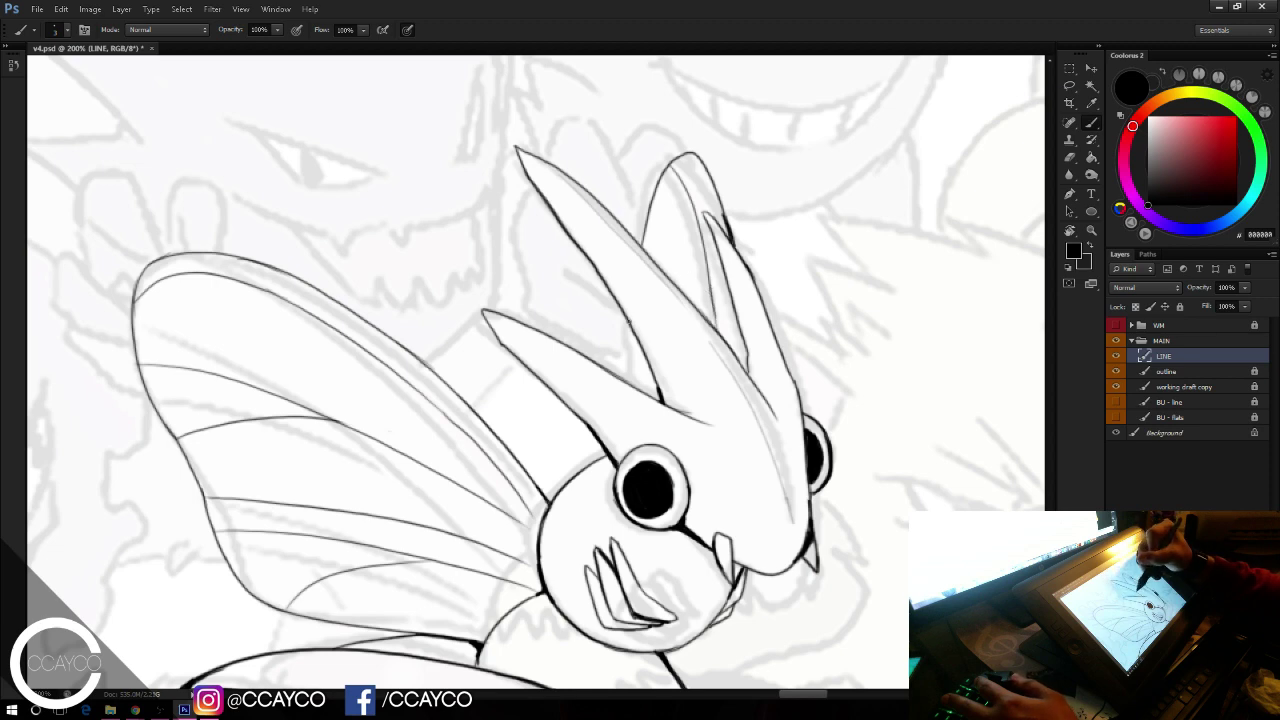
pyautogui.moveTo(630, 320); pyautogui.dragTo(643, 390)
pyautogui.moveTo(640, 314); pyautogui.dragTo(546, 191)
pyautogui.moveTo(596, 332); pyautogui.dragTo(552, 265)
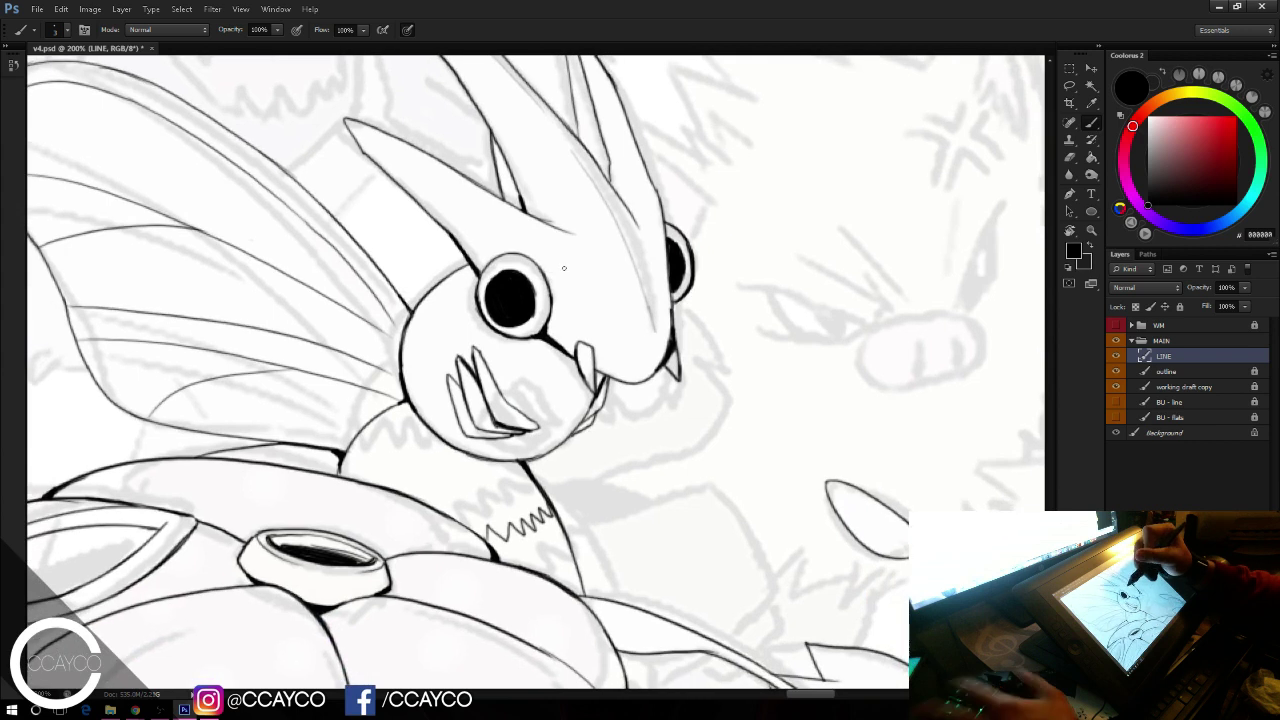
pyautogui.hotkey('ctrl', 's')
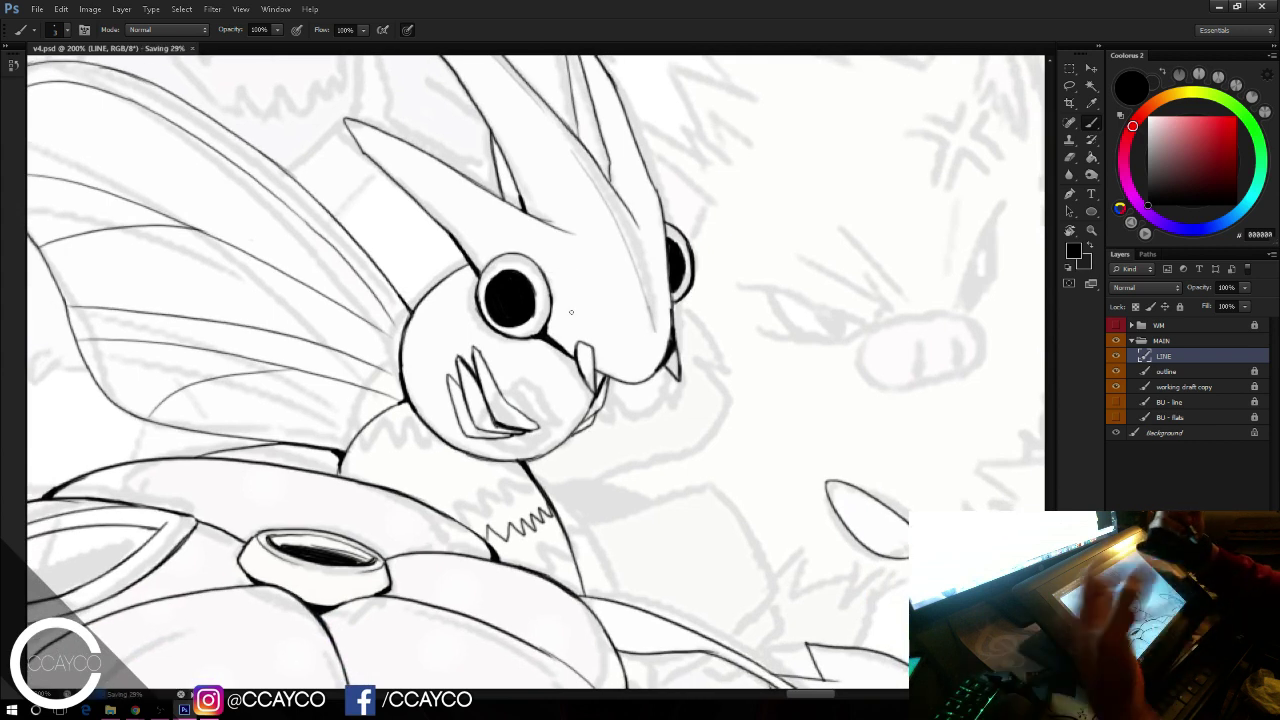
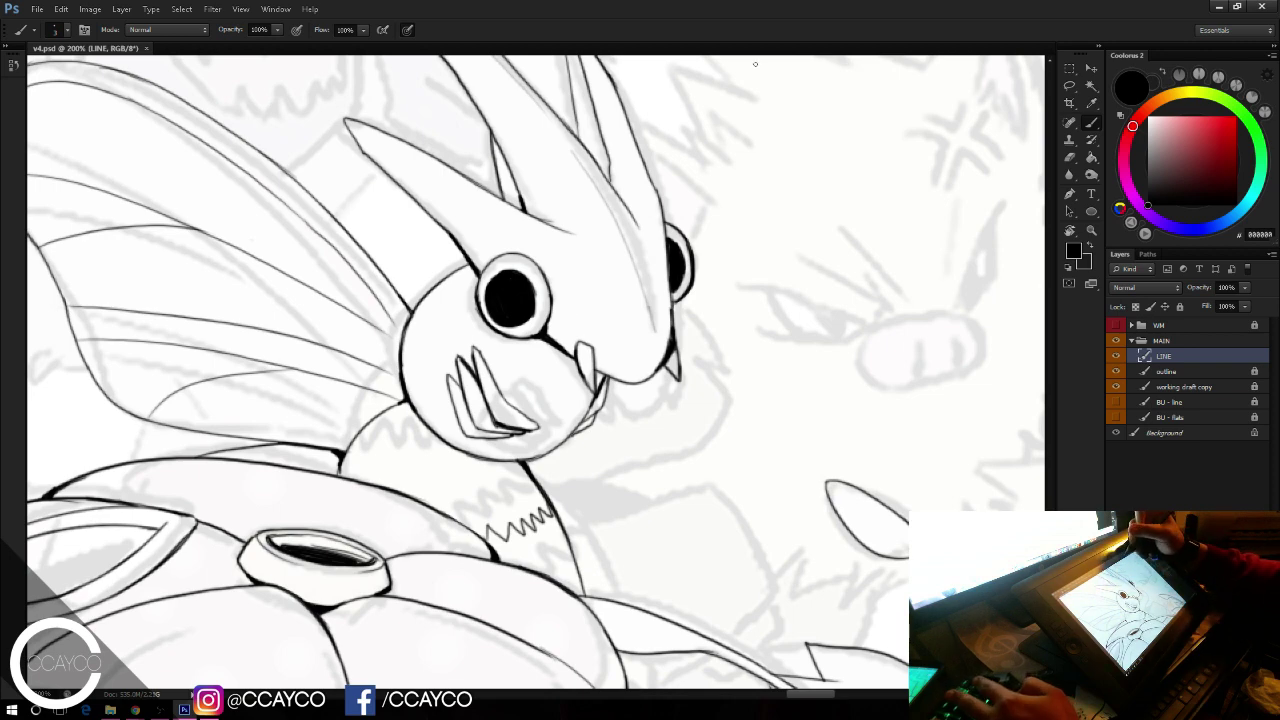
# Step: Ink the slanted upper lid of the near eye on the furry, pig-nosed creature beside the round fuzzy bug
pyautogui.press('space')
pyautogui.moveTo(772, 250); pyautogui.dragTo(748, 155)
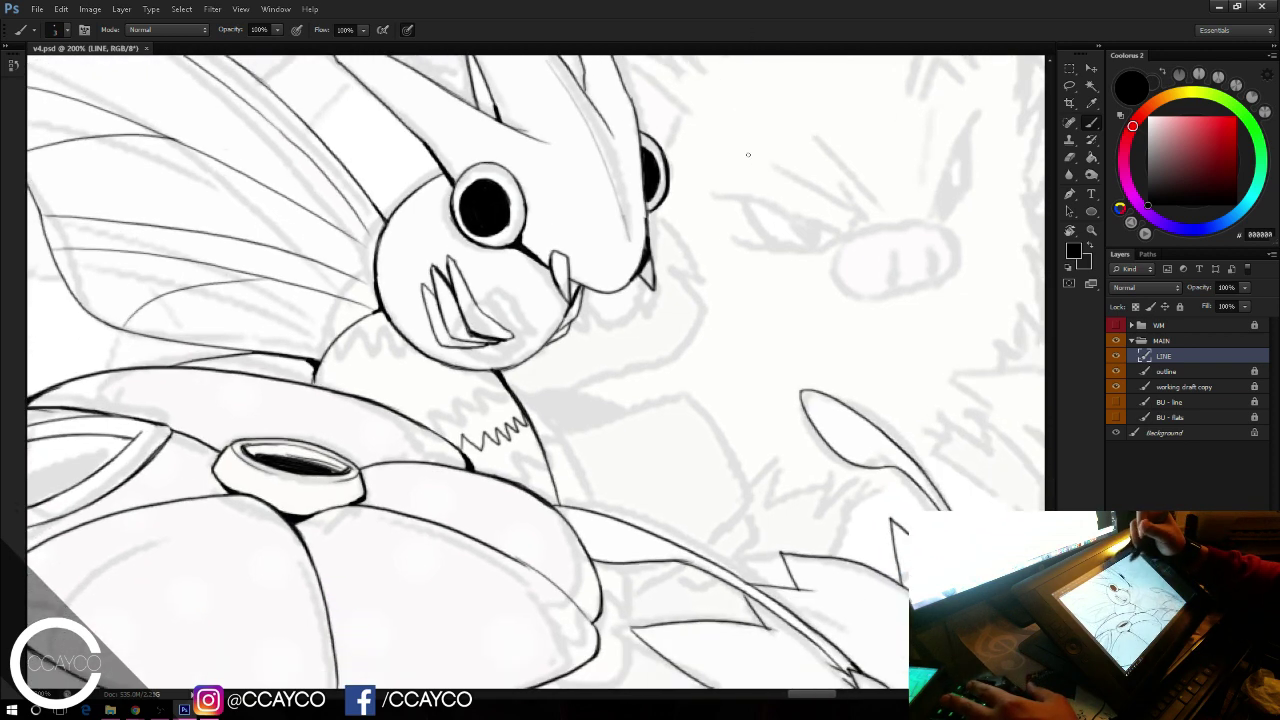
pyautogui.hotkey('ctrl', '-')
pyautogui.moveTo(740, 226)
pyautogui.mouseDown()
pyautogui.moveTo(685, 156)
pyautogui.moveTo(580, 163)
pyautogui.mouseUp()
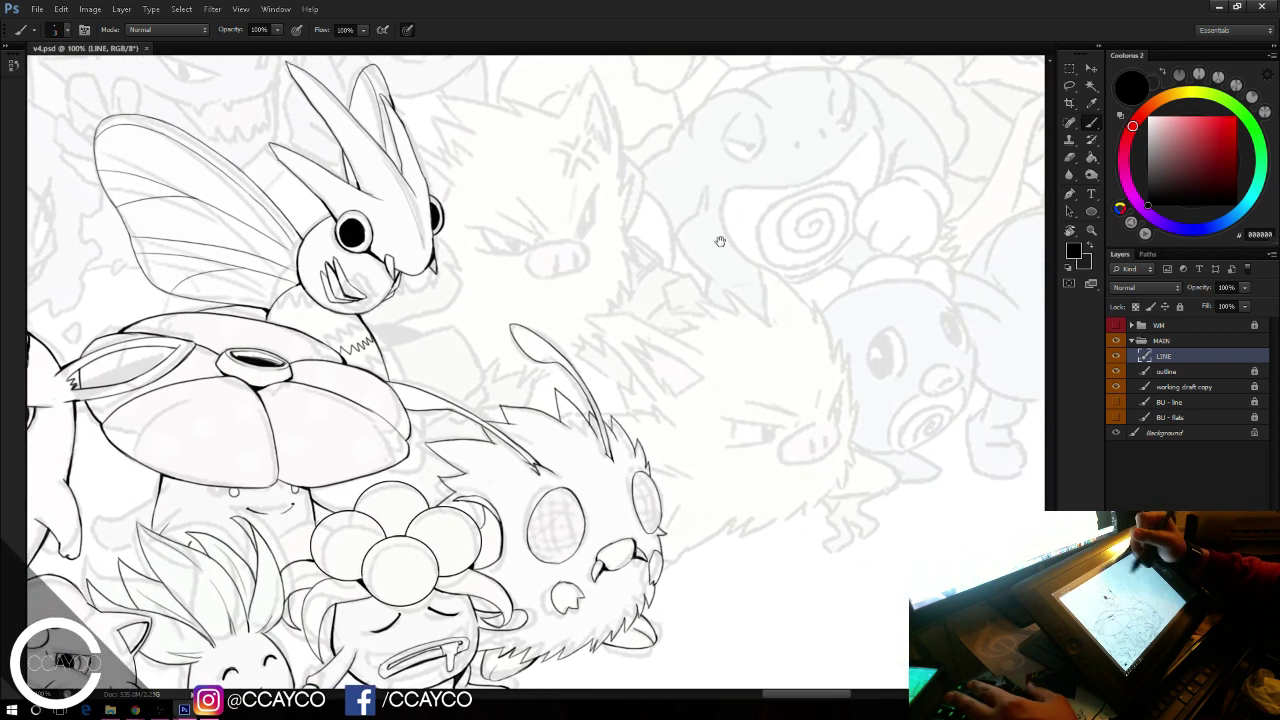
pyautogui.moveTo(720, 241); pyautogui.dragTo(692, 226)
pyautogui.hotkey('ctrl', '+')
pyautogui.moveTo(777, 254); pyautogui.dragTo(445, 177)
pyautogui.moveTo(522, 368); pyautogui.dragTo(658, 388)
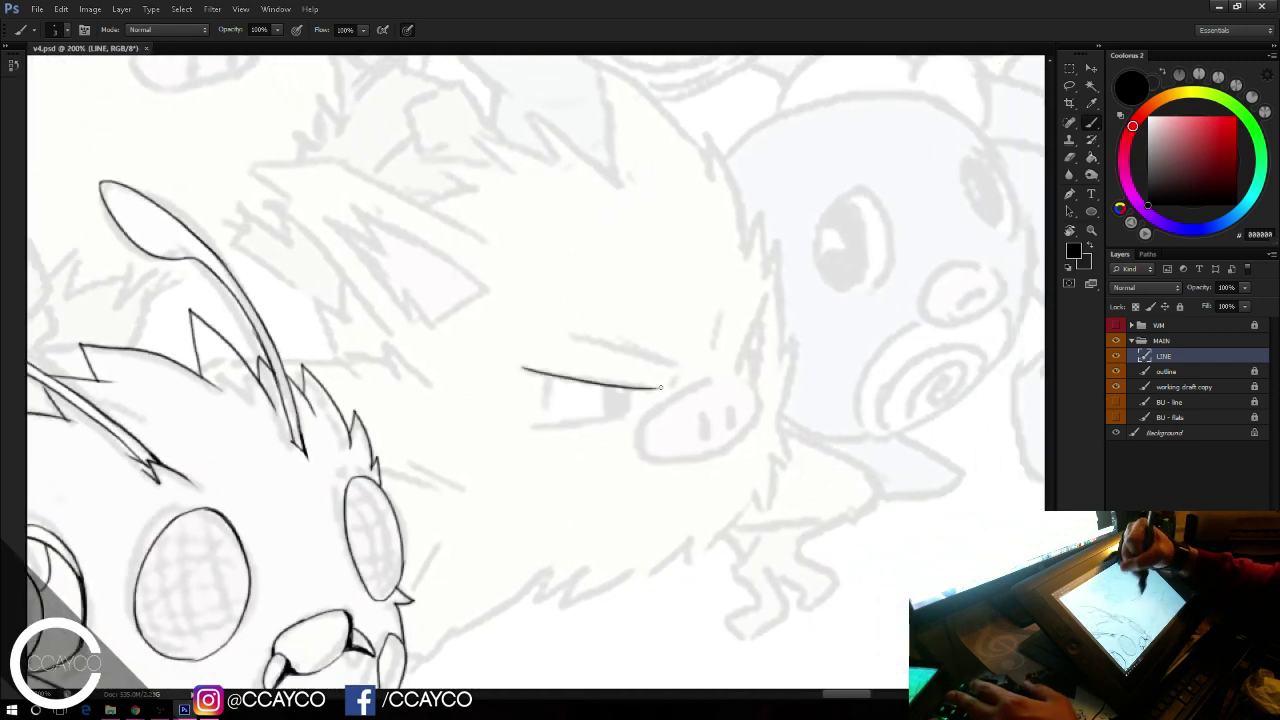
# Step: Outline the near eye below its lid and fill the pupil black against the snout-side corner
pyautogui.moveTo(547, 374); pyautogui.dragTo(565, 422)
pyautogui.hotkey('ctrl', 'z')
pyautogui.moveTo(545, 373)
pyautogui.mouseDown()
pyautogui.moveTo(553, 412)
pyautogui.moveTo(624, 409)
pyautogui.mouseUp()
pyautogui.hotkey('ctrl', 'z')
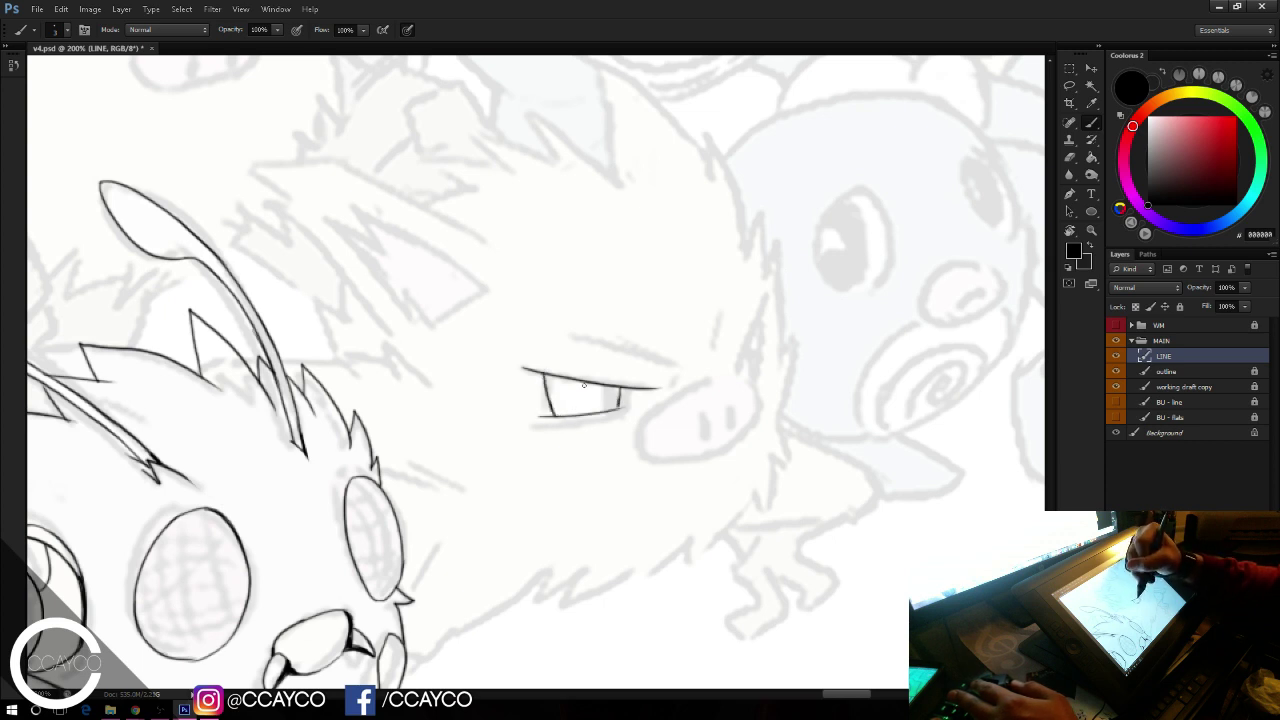
pyautogui.moveTo(604, 402); pyautogui.dragTo(612, 404)
pyautogui.hotkey('ctrl', 'z')
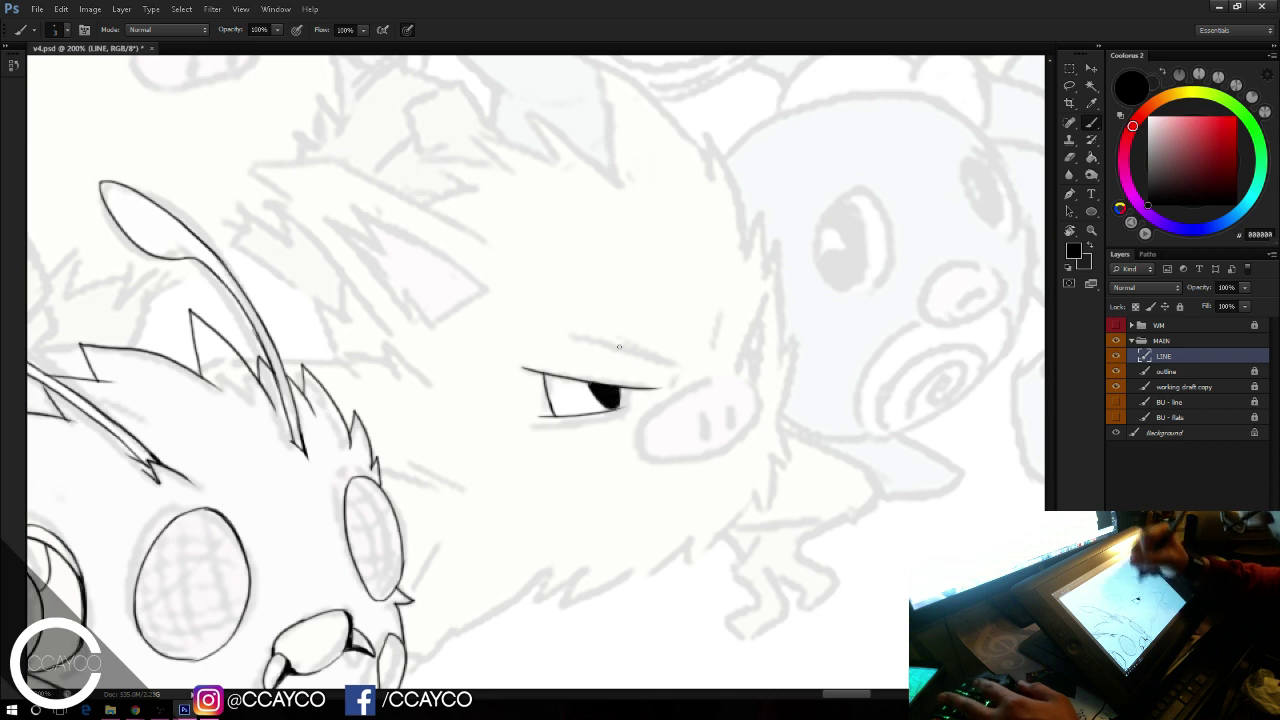
# Step: Ink the pig-nosed creature's narrow far eye with its steep lid and black pupil
pyautogui.moveTo(731, 370)
pyautogui.mouseDown()
pyautogui.moveTo(762, 298)
pyautogui.moveTo(756, 381)
pyautogui.mouseUp()
pyautogui.hotkey('ctrl', 'z')
pyautogui.moveTo(756, 319); pyautogui.dragTo(756, 368)
pyautogui.hotkey('ctrl', 'z')
pyautogui.moveTo(757, 322); pyautogui.dragTo(752, 366)
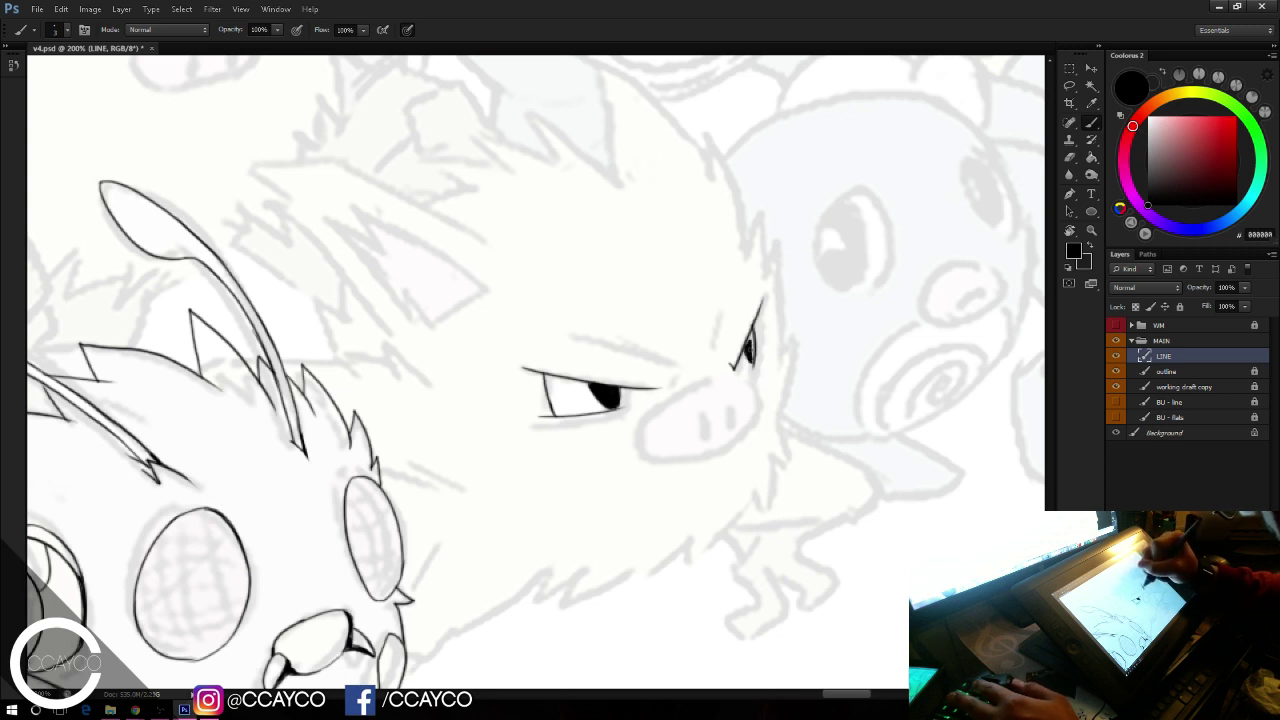
pyautogui.moveTo(752, 332); pyautogui.dragTo(752, 361)
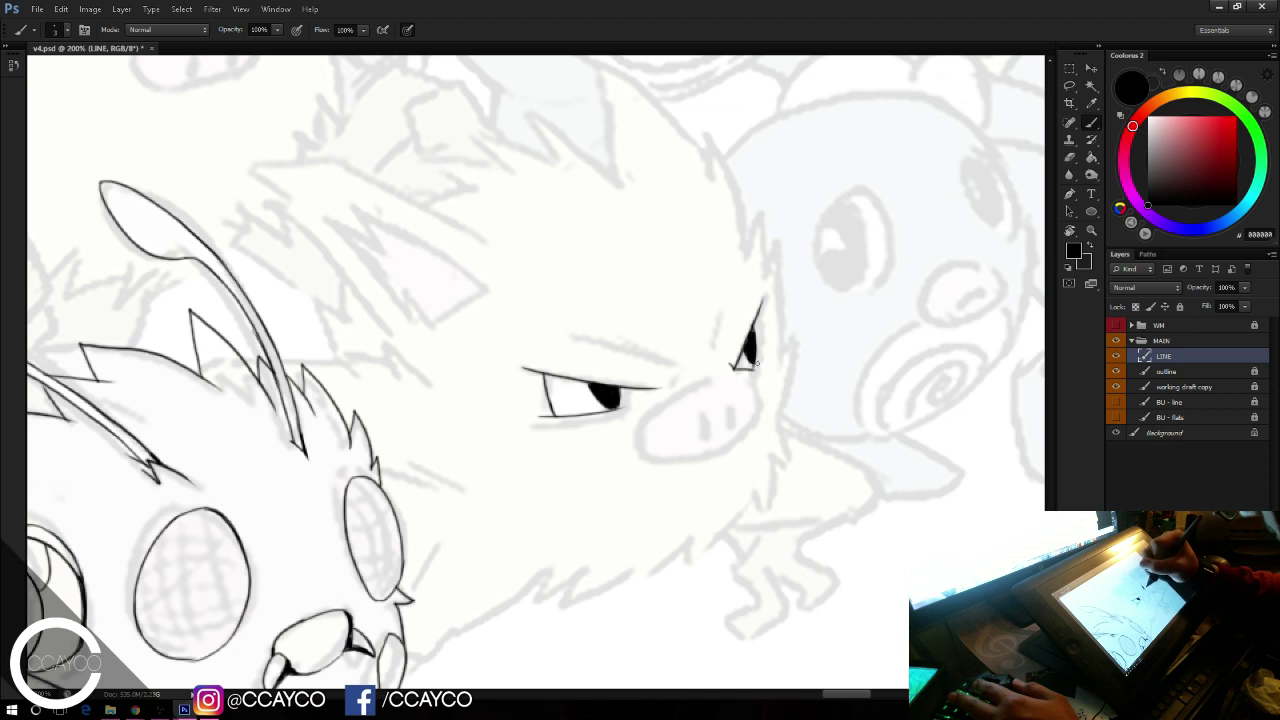
# Step: Ink the upper curve of the snout and its far side, cleaning up where it meets the far eye
pyautogui.moveTo(648, 432); pyautogui.dragTo(735, 370)
pyautogui.hotkey('ctrl', 'z')
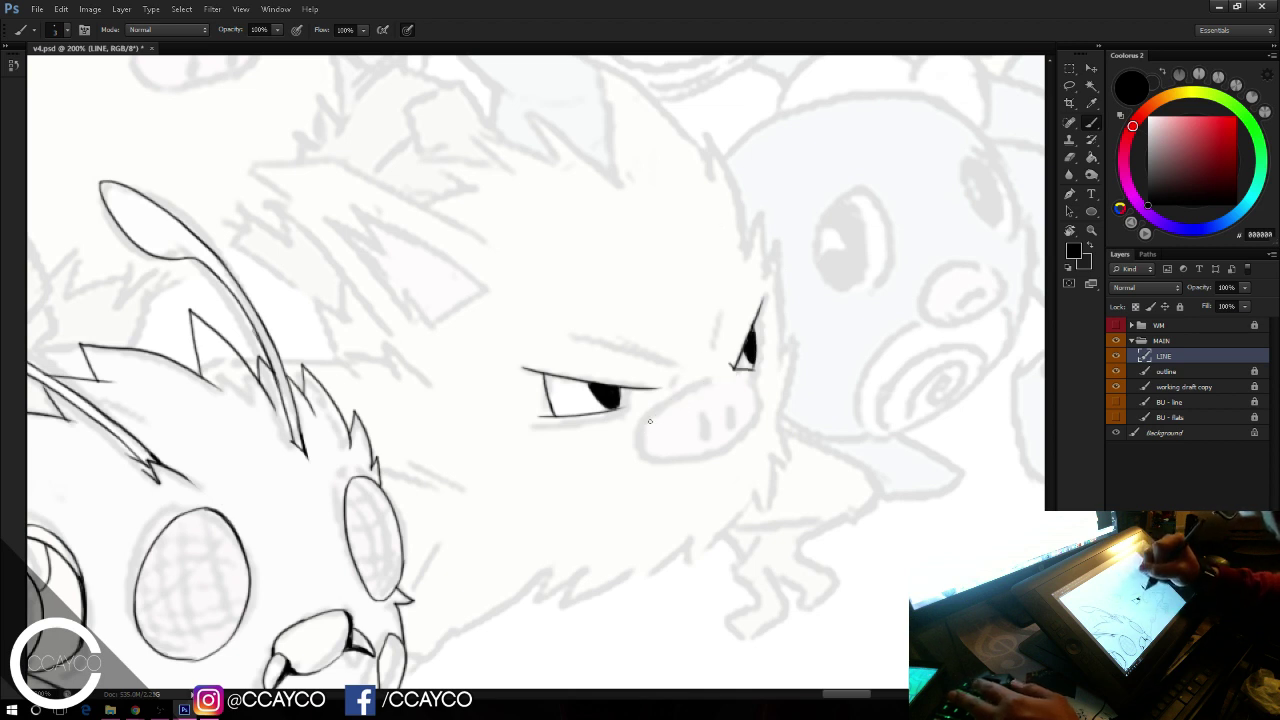
pyautogui.moveTo(650, 431); pyautogui.dragTo(740, 372)
pyautogui.press('e')
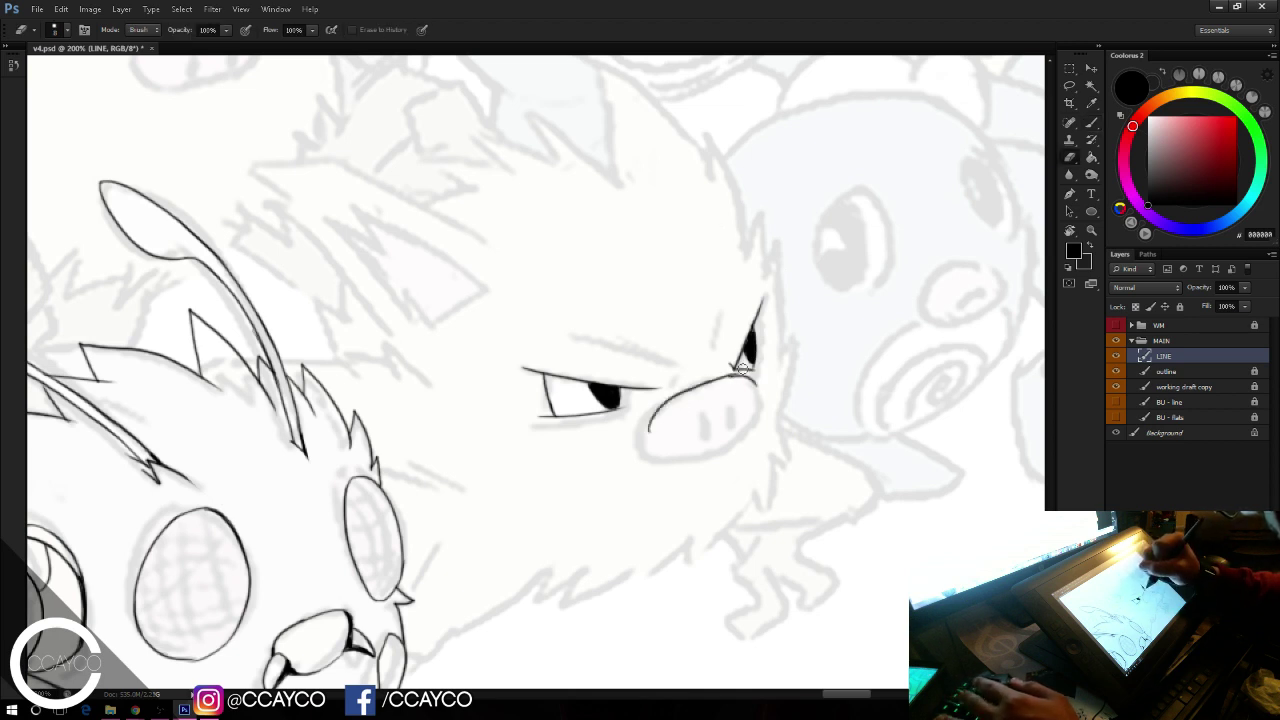
pyautogui.press('b')
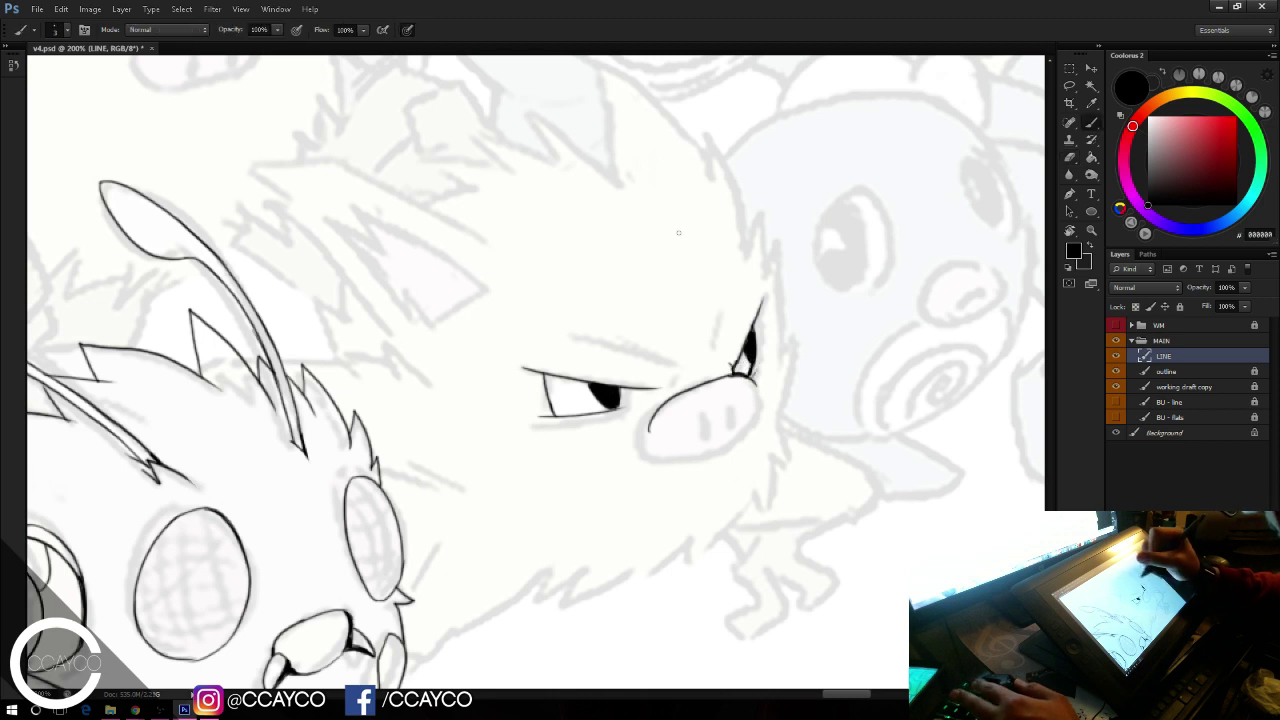
pyautogui.moveTo(754, 380); pyautogui.dragTo(758, 428)
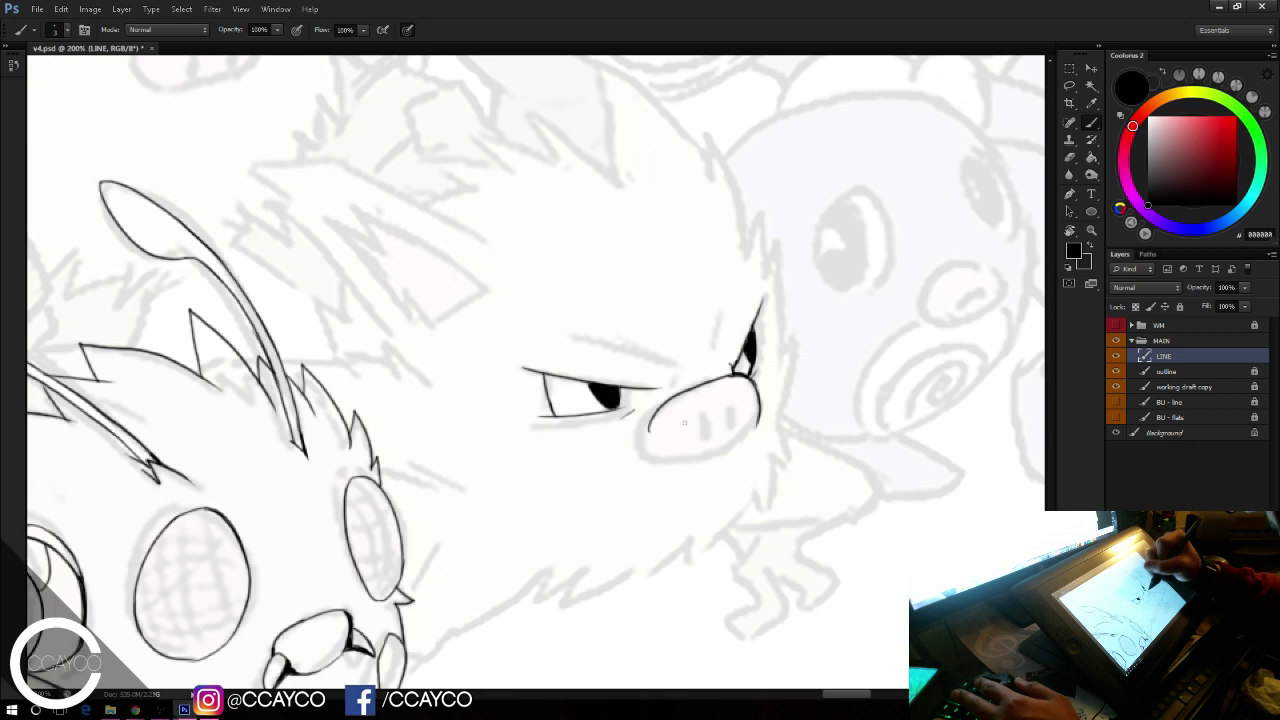
# Step: Close the snout's lower contour, fill in two black nostrils and save the file
pyautogui.moveTo(650, 430)
pyautogui.mouseDown()
pyautogui.moveTo(666, 463)
pyautogui.moveTo(704, 461)
pyautogui.moveTo(754, 415)
pyautogui.mouseUp()
pyautogui.hotkey('ctrl', 'z')
pyautogui.hotkey('ctrl', 'z')
pyautogui.moveTo(698, 462)
pyautogui.mouseDown()
pyautogui.moveTo(754, 423)
pyautogui.moveTo(734, 448)
pyautogui.mouseUp()
pyautogui.hotkey('ctrl', 'z')
pyautogui.hotkey('ctrl', 'z')
pyautogui.press('e')
pyautogui.moveTo(656, 466); pyautogui.dragTo(667, 466)
pyautogui.press('b')
pyautogui.moveTo(704, 420)
pyautogui.mouseDown()
pyautogui.moveTo(705, 436)
pyautogui.moveTo(734, 425)
pyautogui.mouseUp()
pyautogui.hotkey('ctrl', 's')
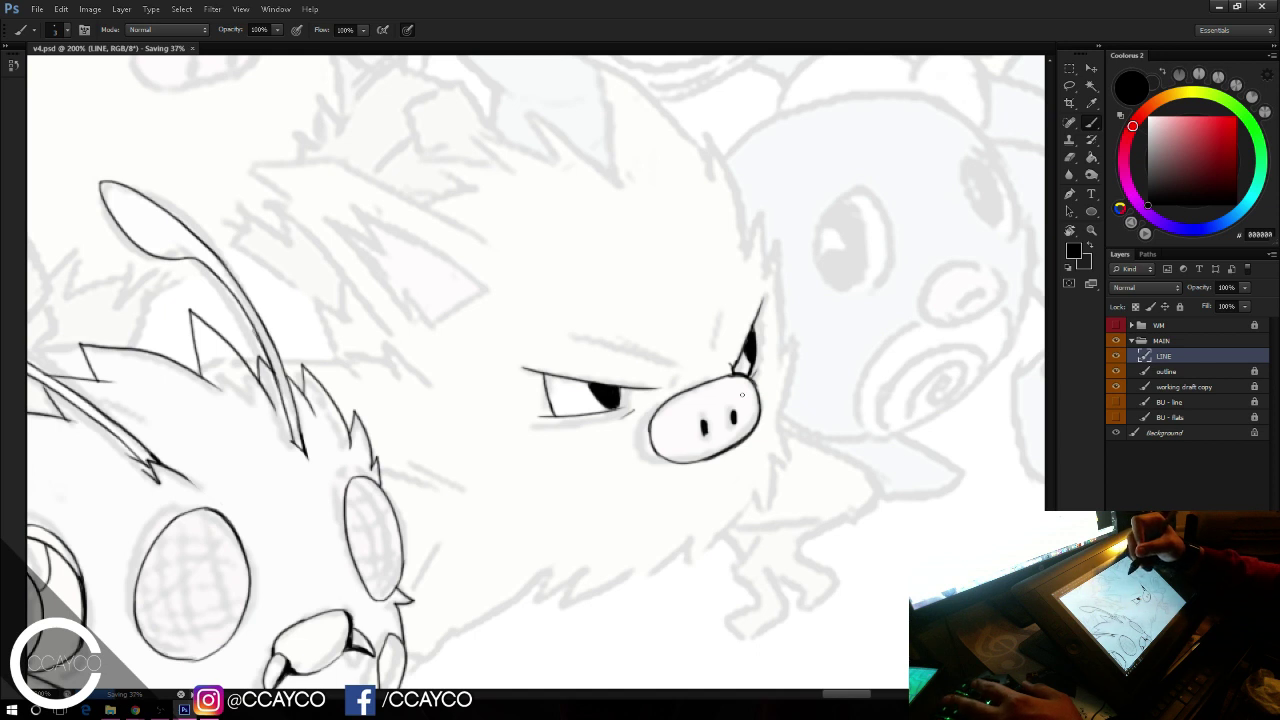
# Step: Ink the angry brow creases above both eyes of the pig-nosed creature and save the file
pyautogui.moveTo(588, 330); pyautogui.dragTo(670, 371)
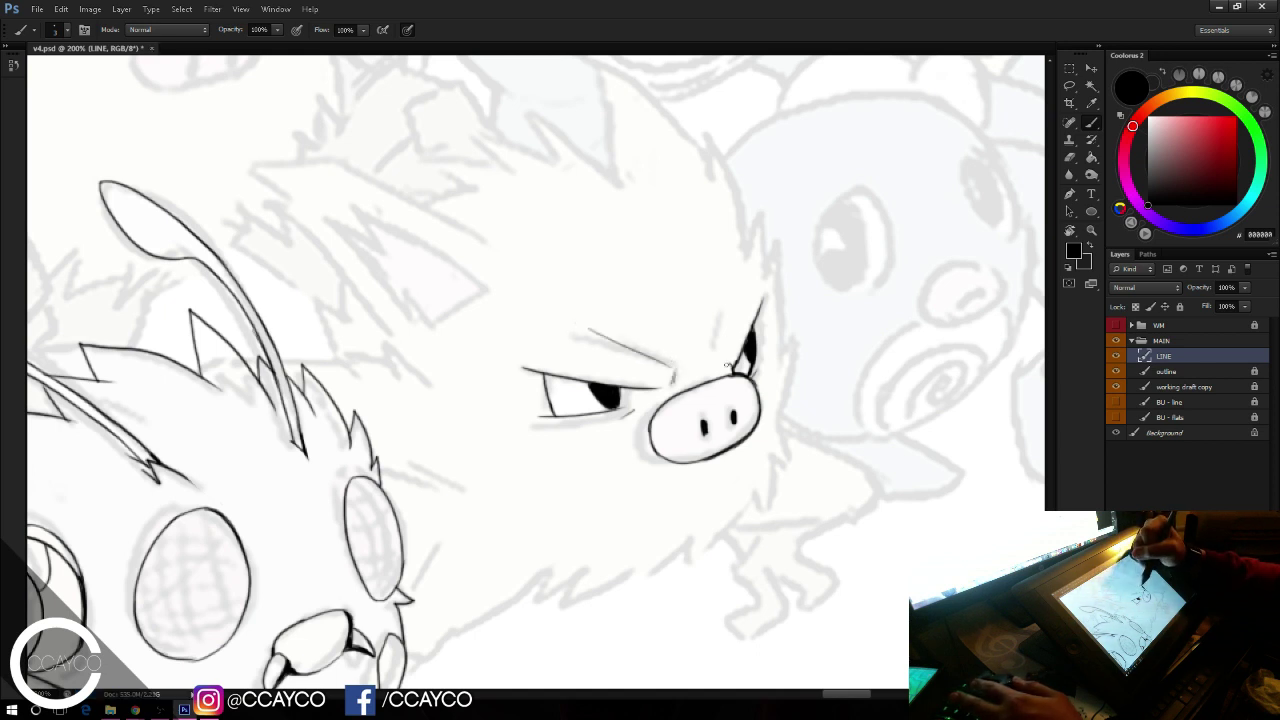
pyautogui.moveTo(716, 346); pyautogui.dragTo(730, 300)
pyautogui.moveTo(723, 195); pyautogui.dragTo(771, 165)
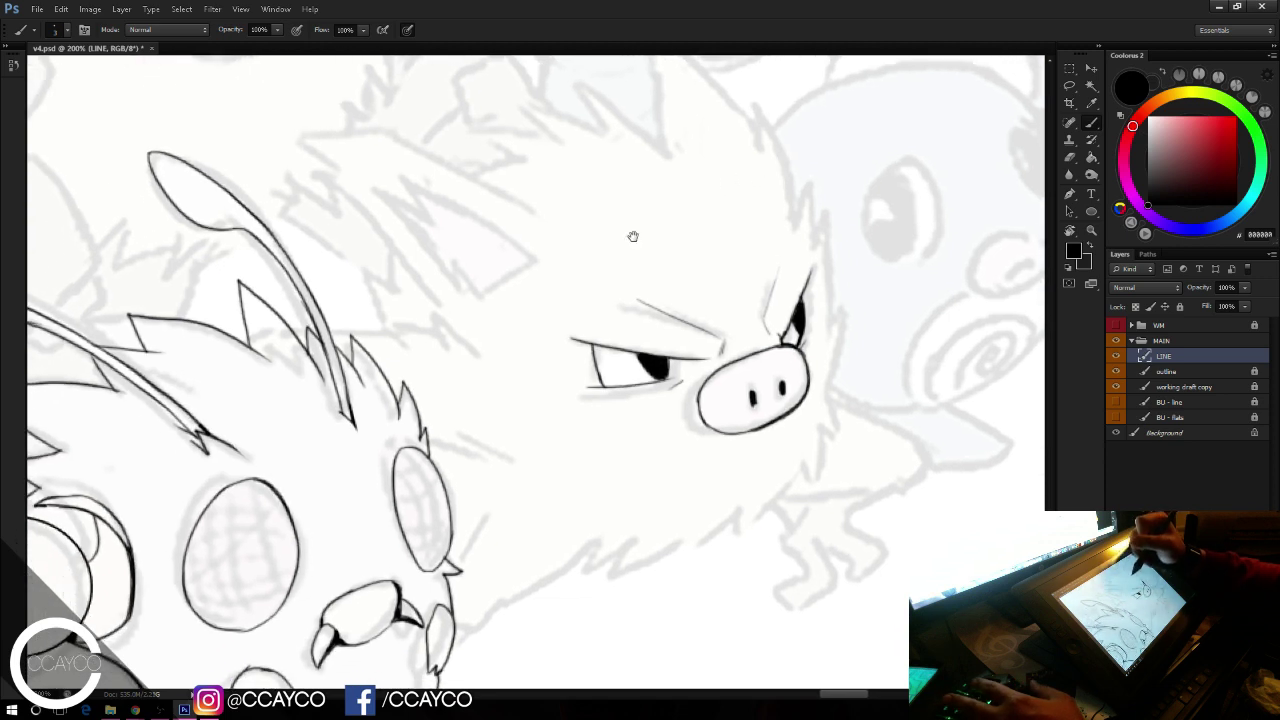
pyautogui.hotkey('ctrl', 's')
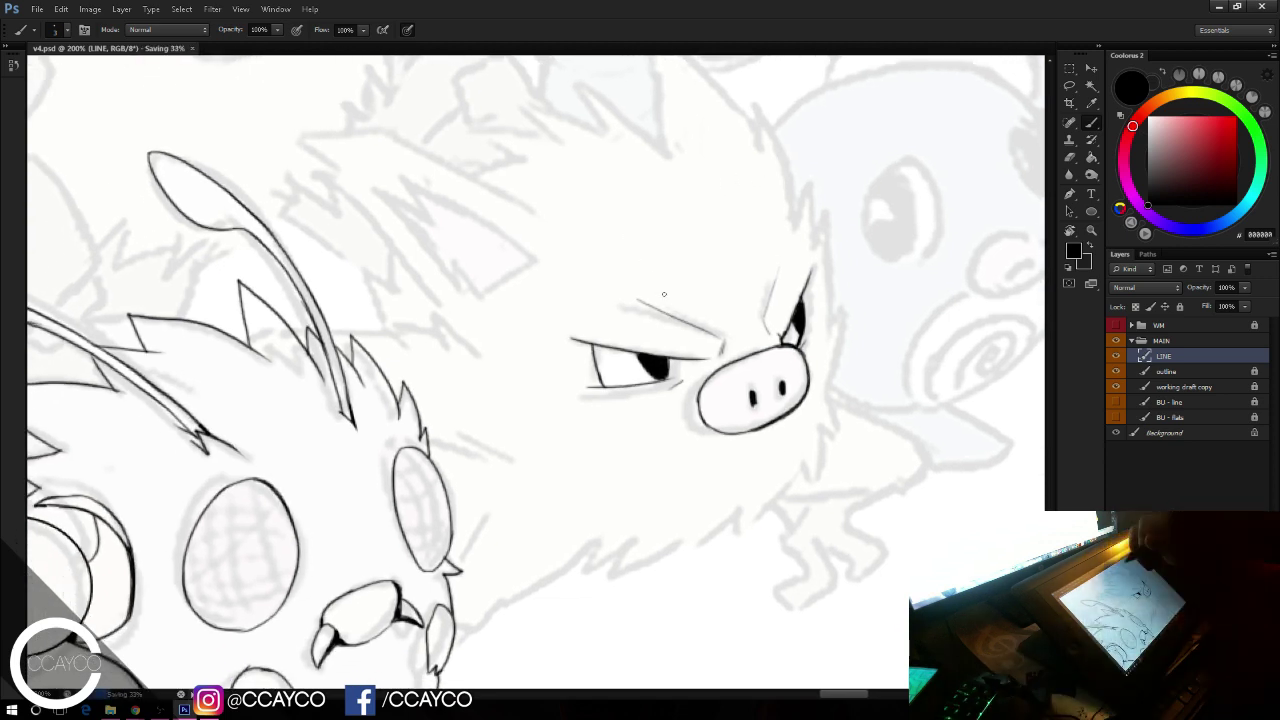
pyautogui.moveTo(678, 187); pyautogui.dragTo(676, 216)
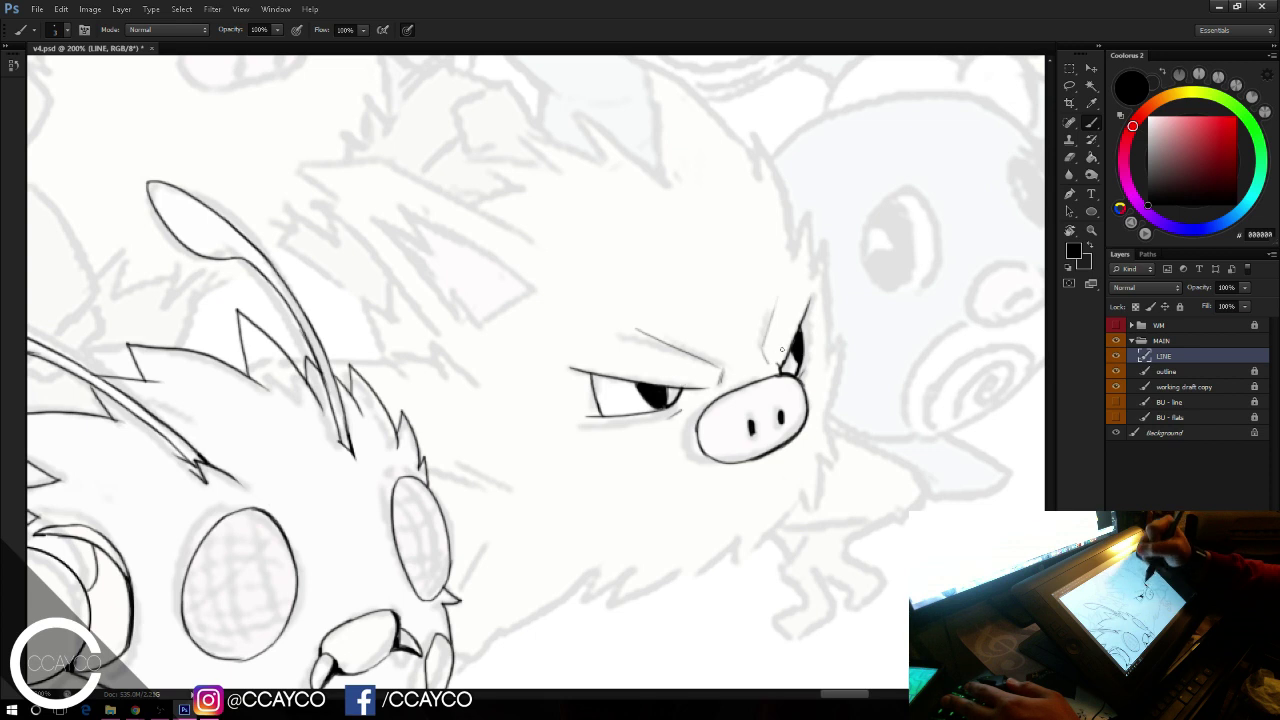
# Step: Refine the pig-nosed creature's near eye corner, brow crease and far eye, close the far eye's outer edge and save the file
pyautogui.moveTo(676, 402)
pyautogui.mouseDown()
pyautogui.moveTo(660, 414)
pyautogui.moveTo(697, 399)
pyautogui.mouseUp()
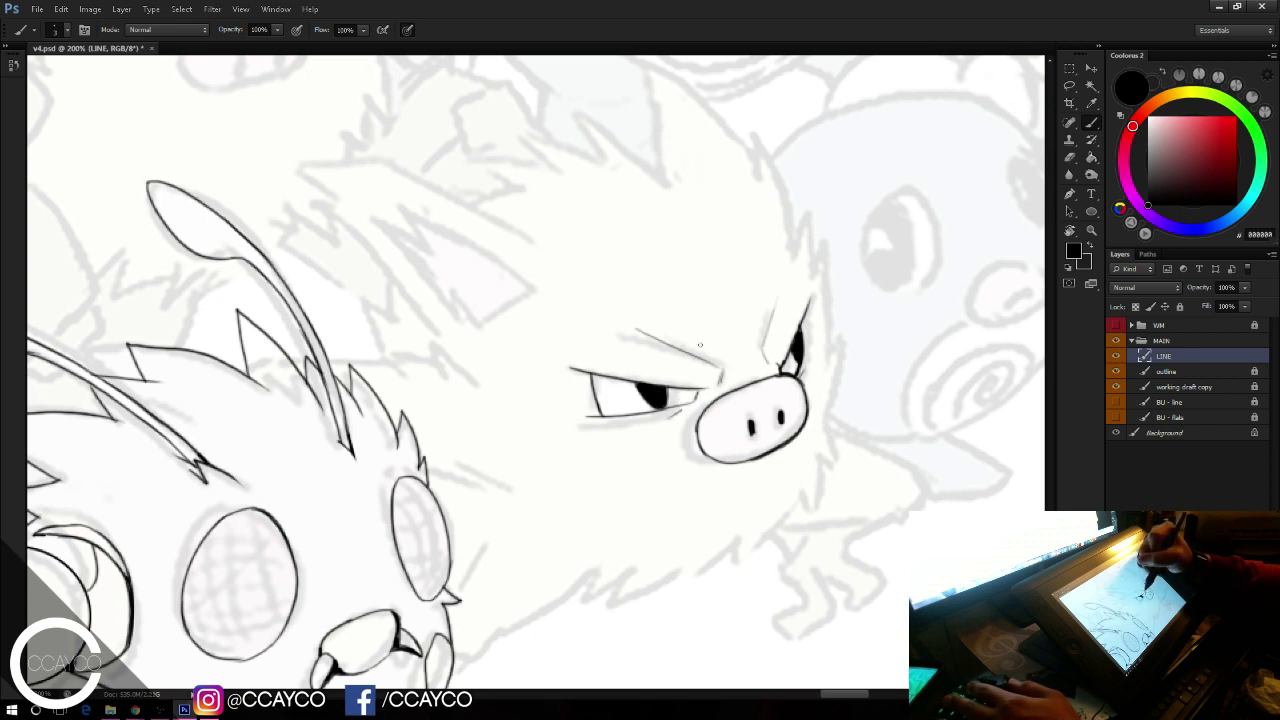
pyautogui.moveTo(636, 330); pyautogui.dragTo(720, 368)
pyautogui.moveTo(809, 297); pyautogui.dragTo(792, 350)
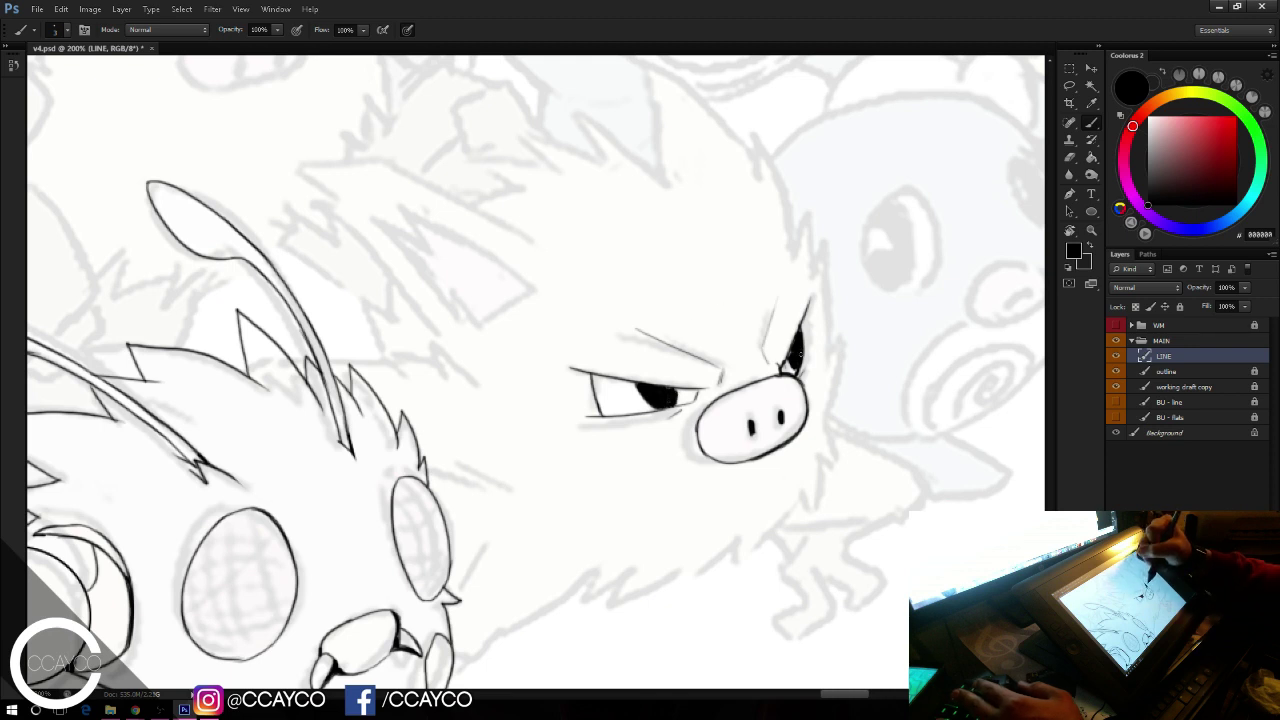
pyautogui.moveTo(807, 337); pyautogui.dragTo(801, 360)
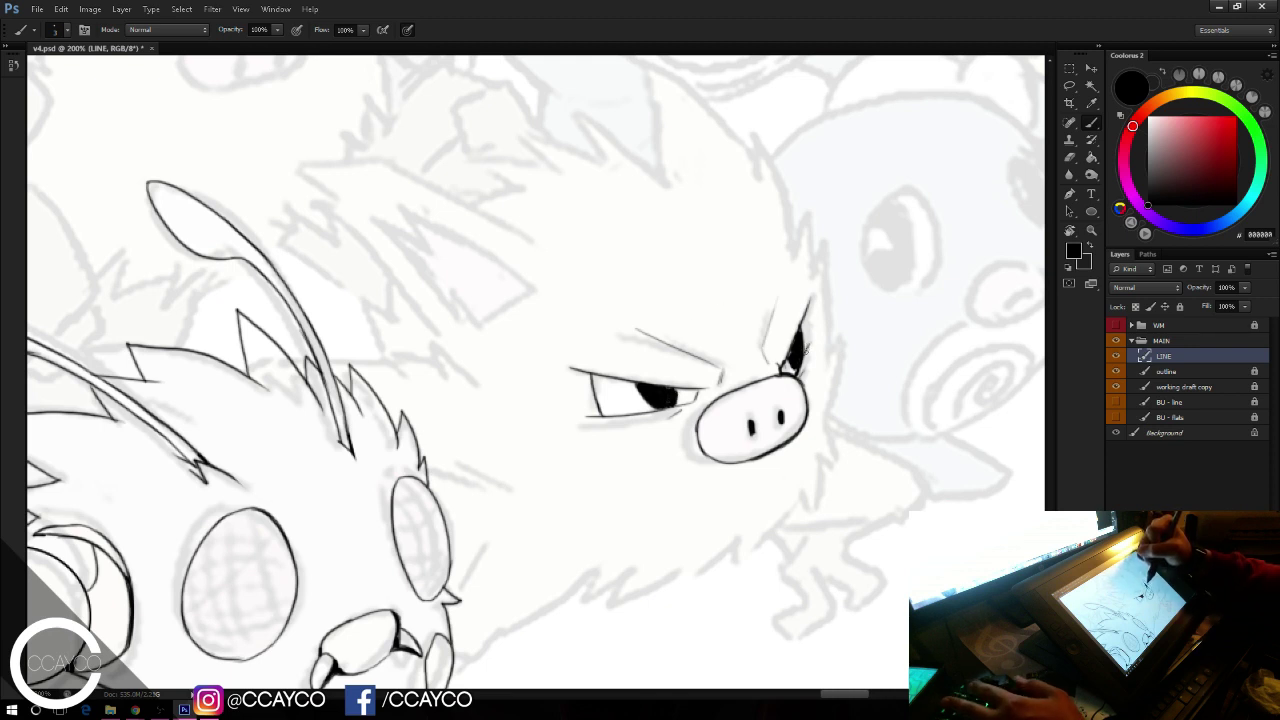
pyautogui.moveTo(806, 314); pyautogui.dragTo(812, 346)
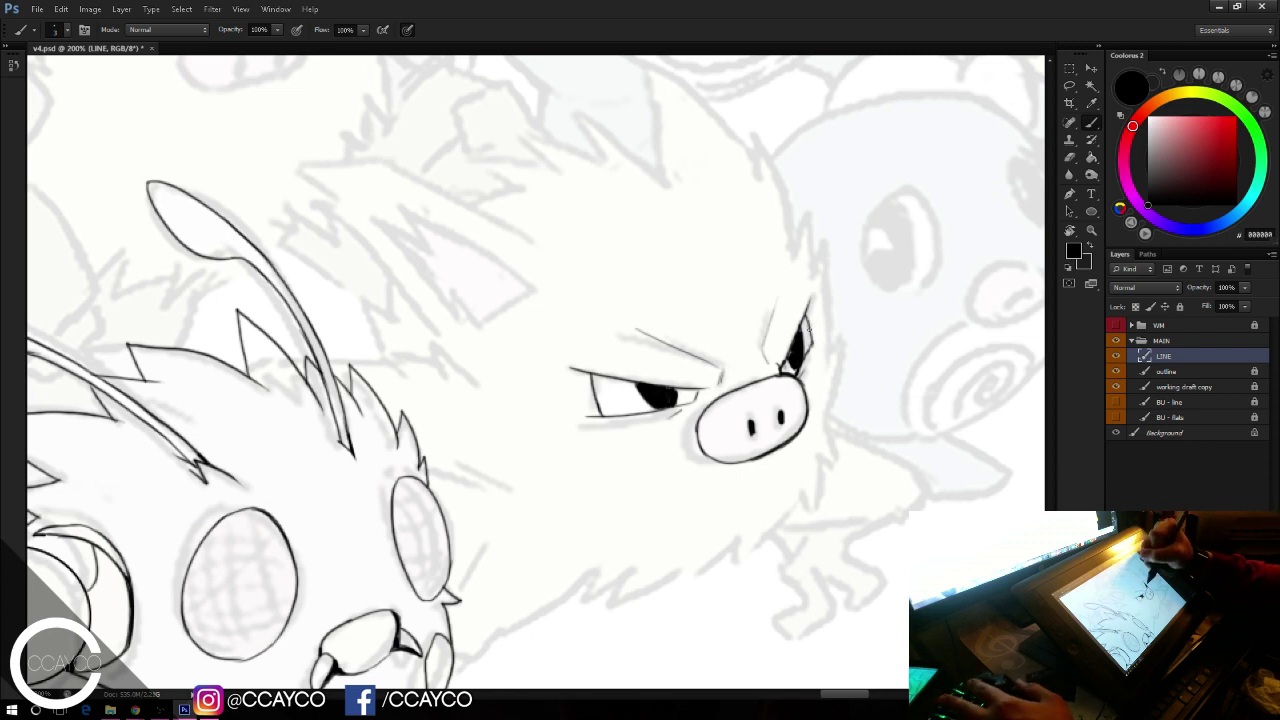
pyautogui.hotkey('ctrl', 's')
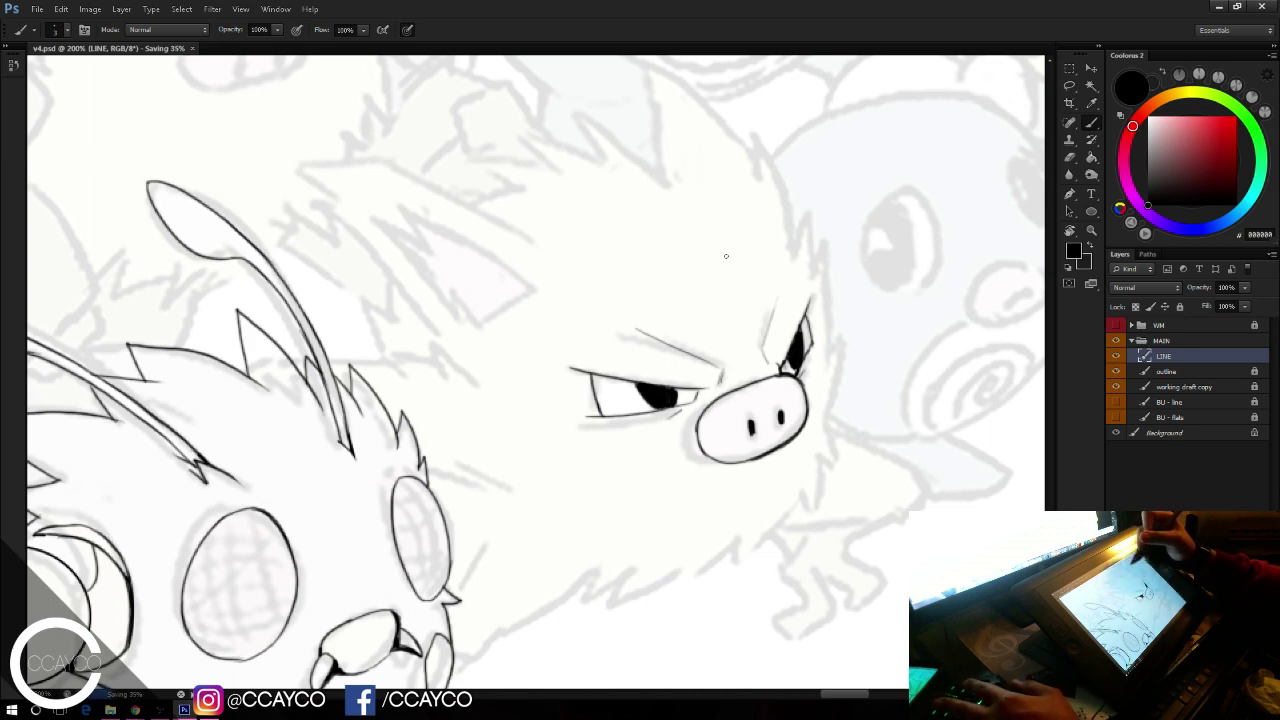
# Step: Ink the jagged inner shape of the pig-nosed creature's near ear and erase the line overshoots at its corners
pyautogui.moveTo(699, 205); pyautogui.dragTo(751, 217)
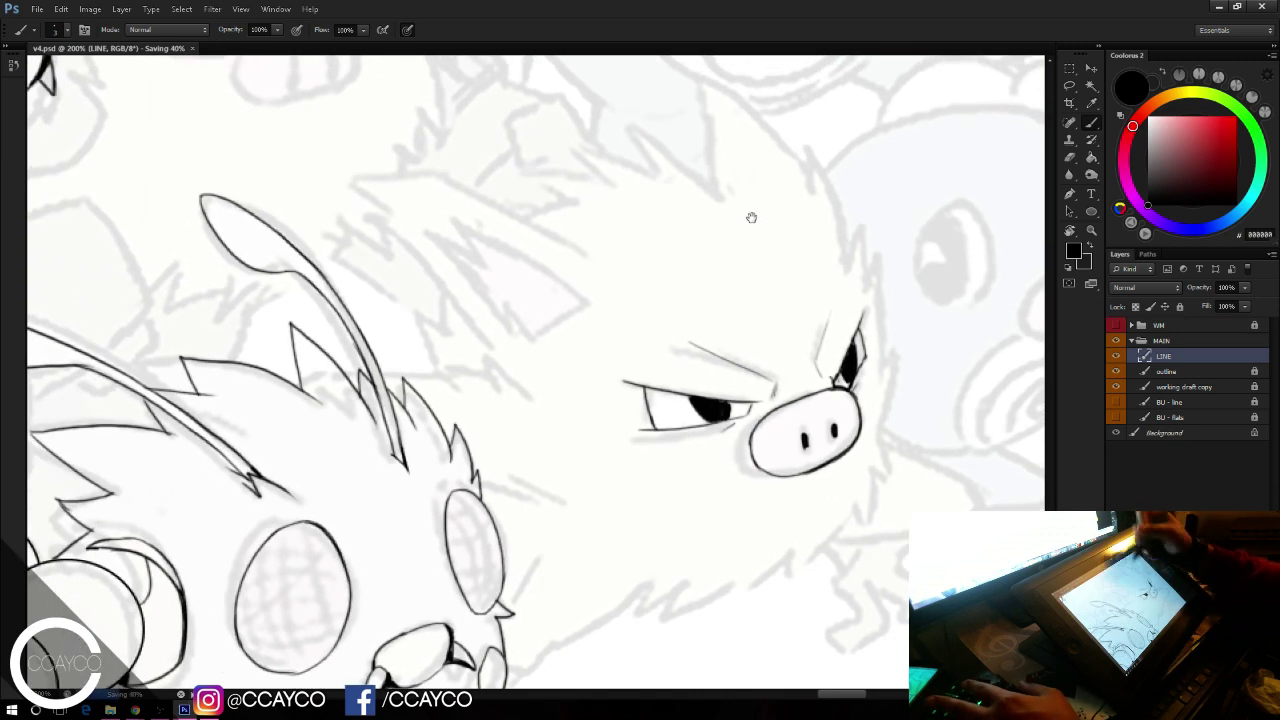
pyautogui.moveTo(500, 297)
pyautogui.mouseDown()
pyautogui.moveTo(538, 342)
pyautogui.moveTo(592, 296)
pyautogui.moveTo(514, 340)
pyautogui.moveTo(432, 237)
pyautogui.moveTo(490, 274)
pyautogui.moveTo(450, 216)
pyautogui.moveTo(583, 303)
pyautogui.mouseUp()
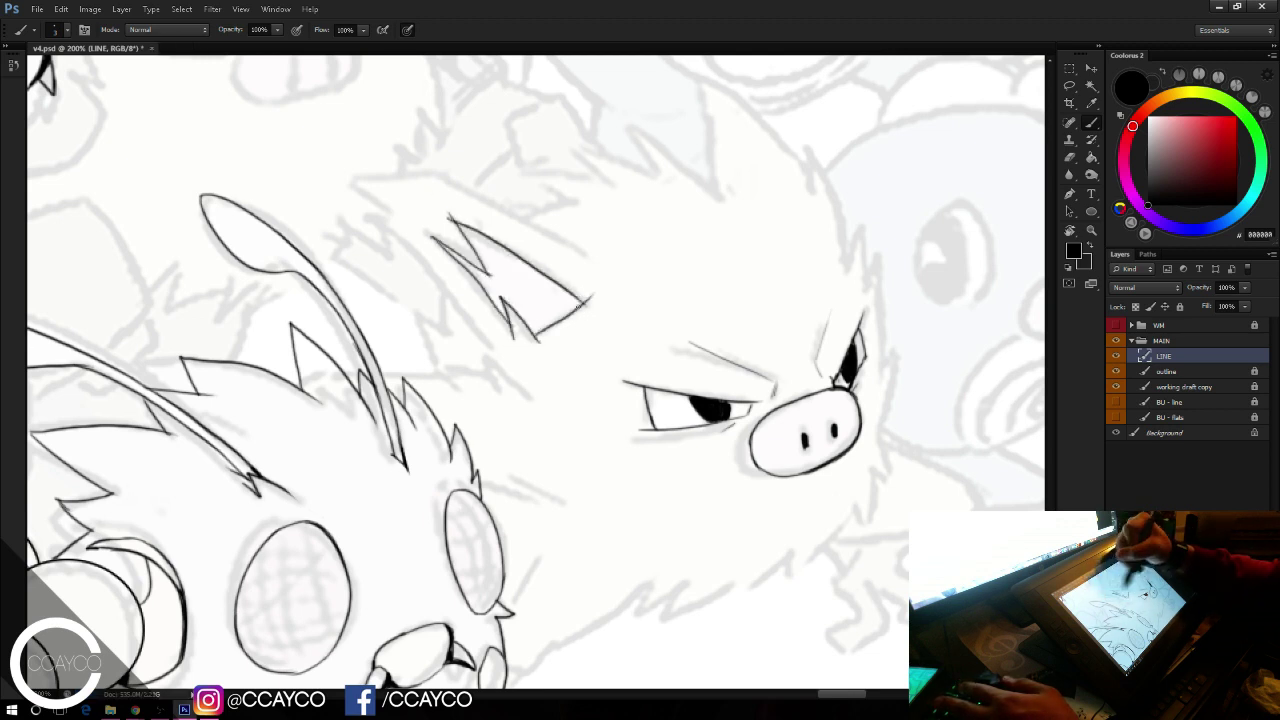
pyautogui.press('e')
pyautogui.moveTo(446, 219); pyautogui.dragTo(453, 213)
pyautogui.moveTo(591, 298); pyautogui.dragTo(592, 308)
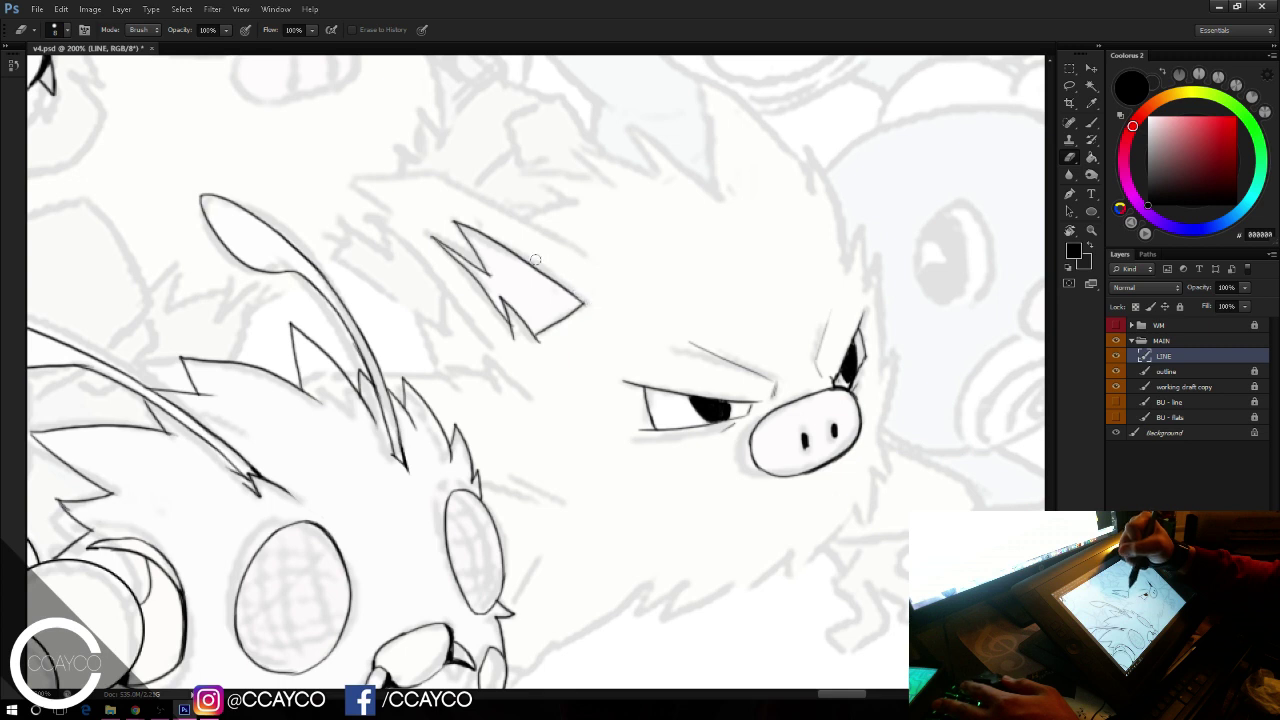
pyautogui.press('b')
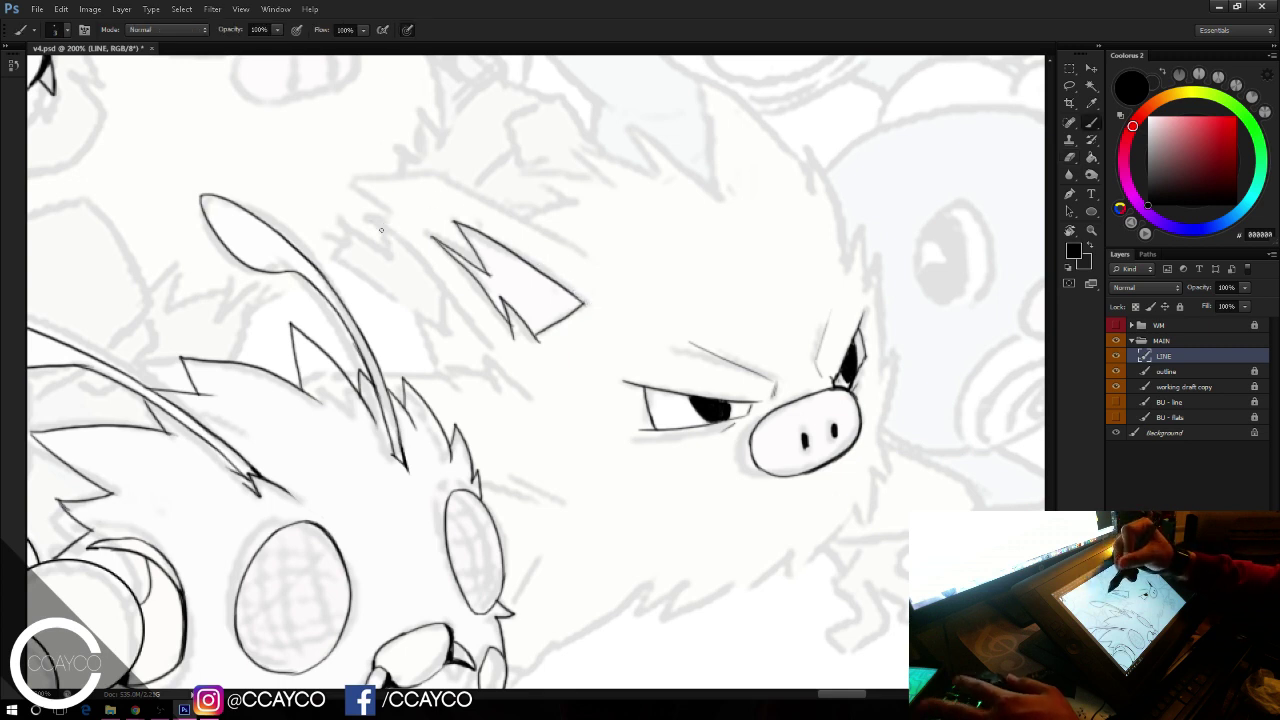
# Step: Ink the outer outline of the near ear with its ragged fur tip, following the draft
pyautogui.moveTo(372, 222)
pyautogui.mouseDown()
pyautogui.moveTo(521, 381)
pyautogui.moveTo(440, 284)
pyautogui.moveTo(509, 373)
pyautogui.mouseUp()
pyautogui.hotkey('ctrl', 'z')
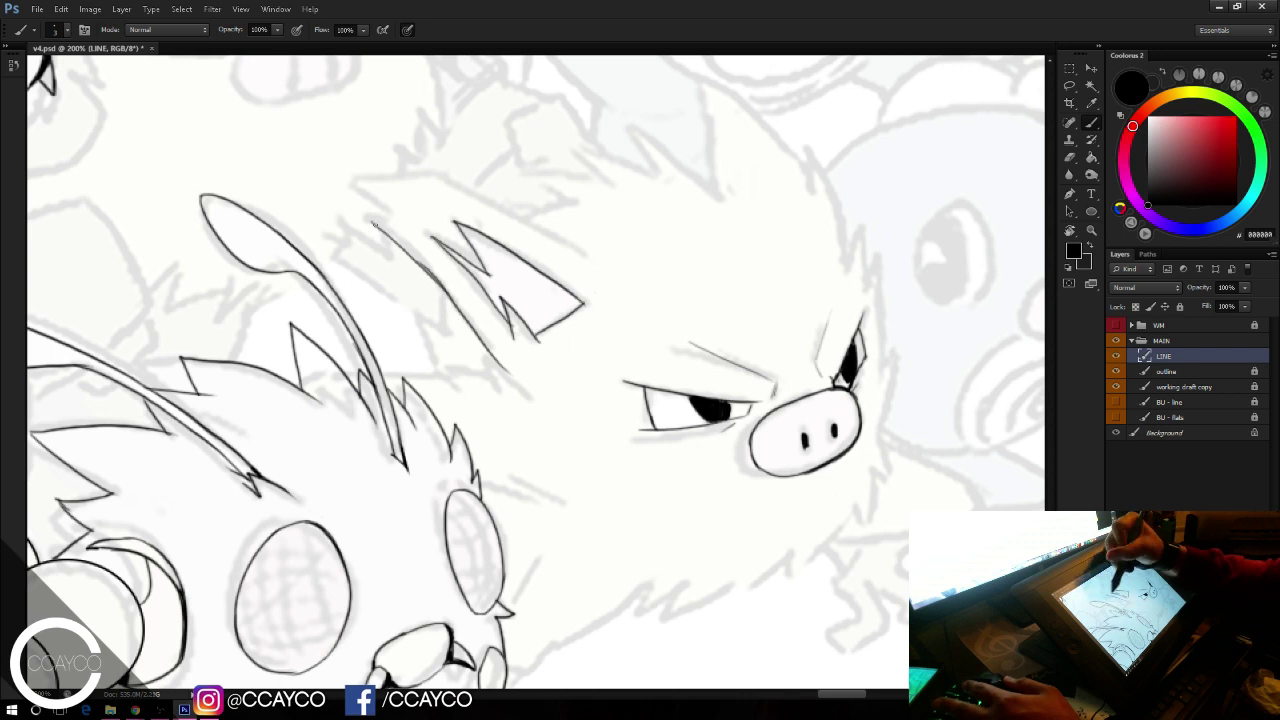
pyautogui.moveTo(371, 222)
pyautogui.mouseDown()
pyautogui.moveTo(427, 229)
pyautogui.moveTo(366, 181)
pyautogui.moveTo(604, 252)
pyautogui.mouseUp()
pyautogui.hotkey('ctrl', 'z')
pyautogui.hotkey('ctrl', 'z')
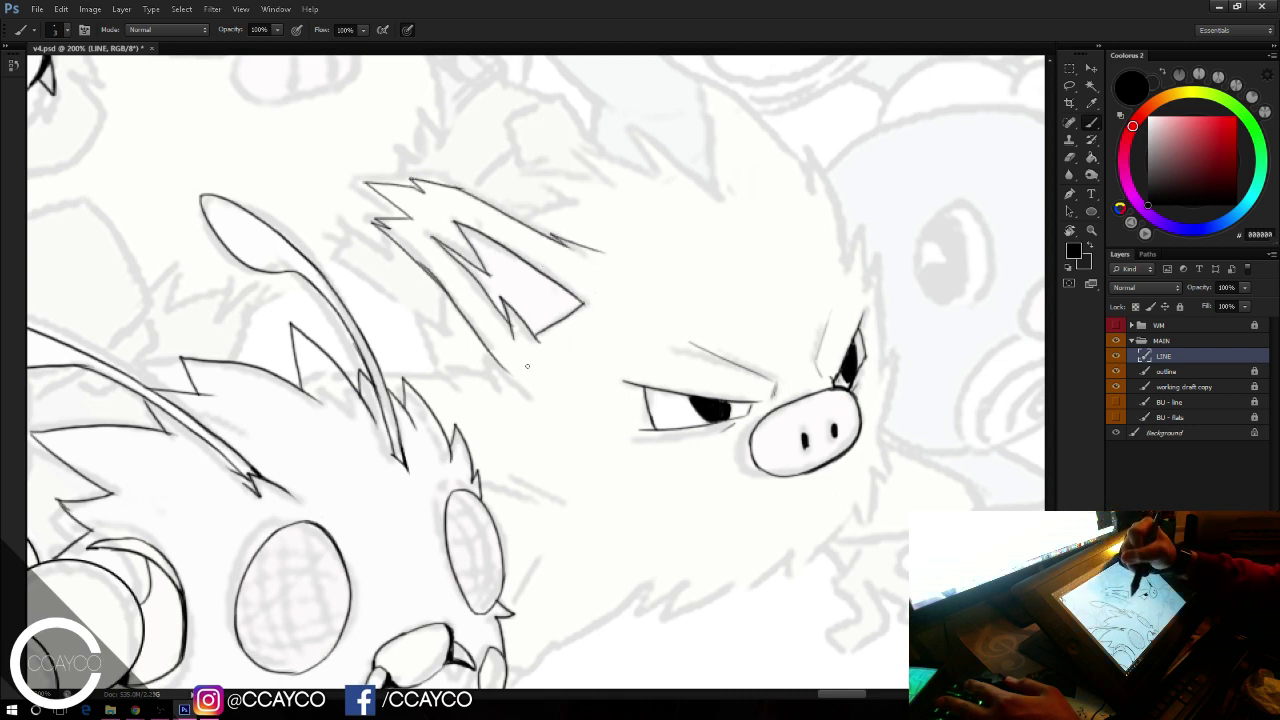
# Step: Ink the spiky fur edge below the near ear, running back to the insect creature's antenna
pyautogui.moveTo(485, 345)
pyautogui.mouseDown()
pyautogui.moveTo(496, 378)
pyautogui.moveTo(493, 361)
pyautogui.mouseUp()
pyautogui.hotkey('ctrl', 'z')
pyautogui.moveTo(493, 361)
pyautogui.mouseDown()
pyautogui.moveTo(475, 348)
pyautogui.moveTo(495, 383)
pyautogui.mouseUp()
pyautogui.moveTo(390, 375)
pyautogui.mouseDown()
pyautogui.moveTo(454, 383)
pyautogui.moveTo(442, 371)
pyautogui.mouseUp()
pyautogui.moveTo(442, 371); pyautogui.dragTo(483, 378)
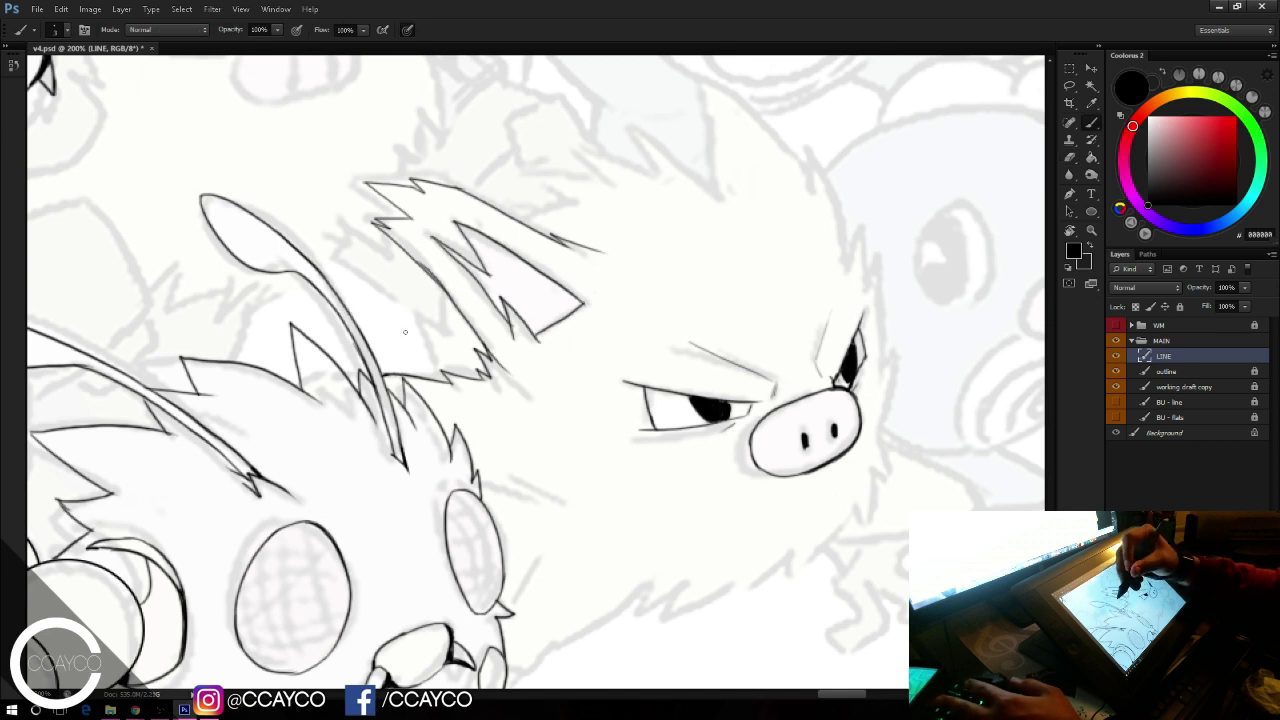
# Step: Ink the short fur strokes on the pig-nosed creature's near cheek, beside the insect creature's eye
pyautogui.moveTo(590, 272); pyautogui.dragTo(548, 254)
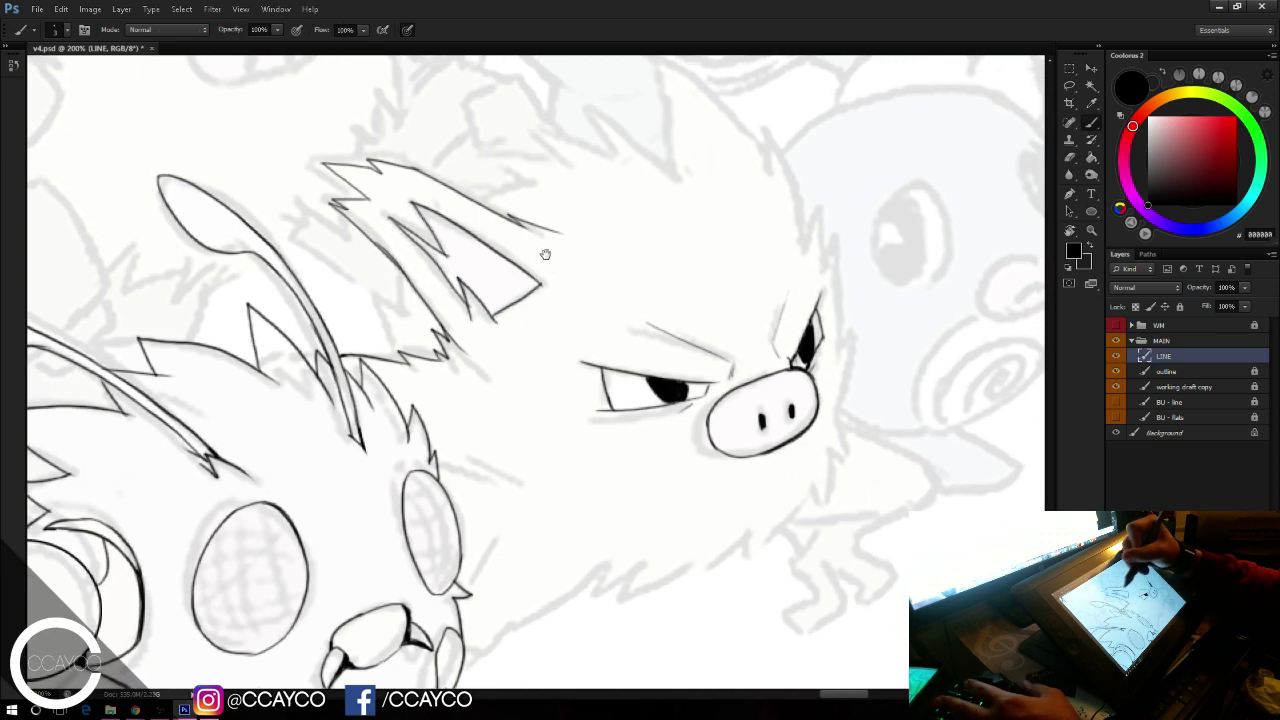
pyautogui.moveTo(439, 468); pyautogui.dragTo(505, 488)
pyautogui.moveTo(461, 463); pyautogui.dragTo(524, 491)
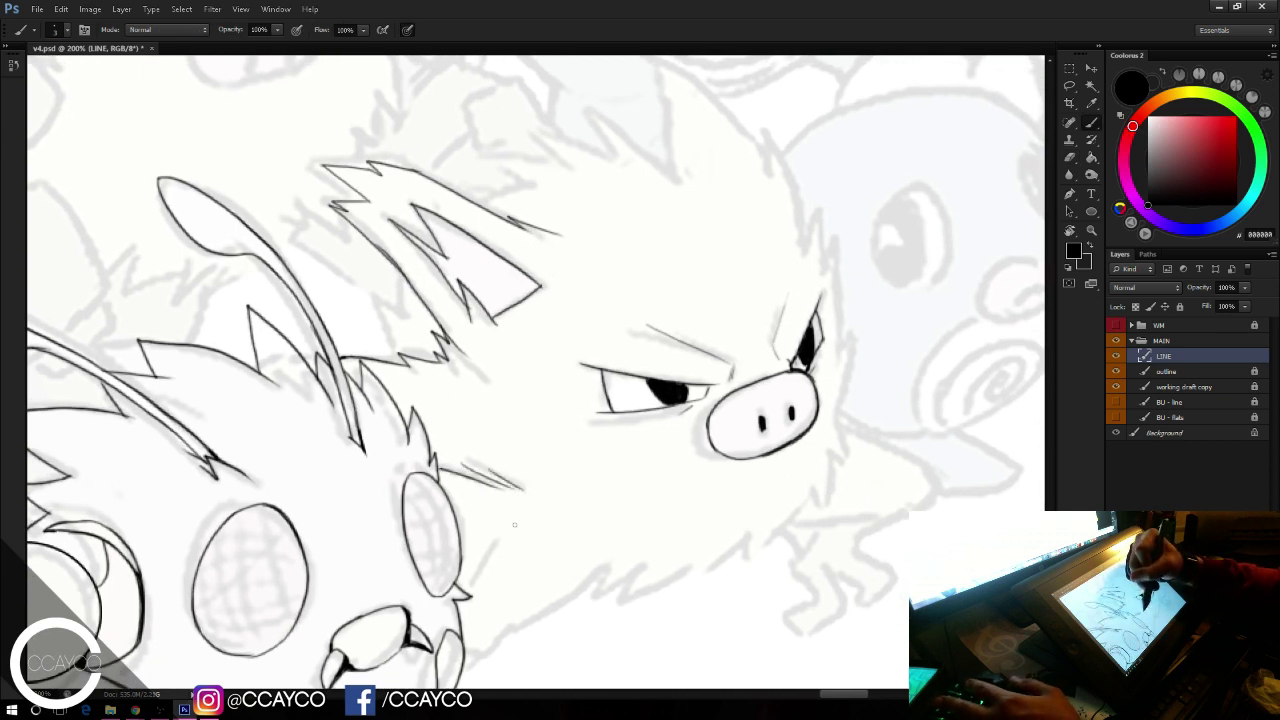
pyautogui.moveTo(464, 579); pyautogui.dragTo(493, 555)
pyautogui.hotkey('ctrl', 'z')
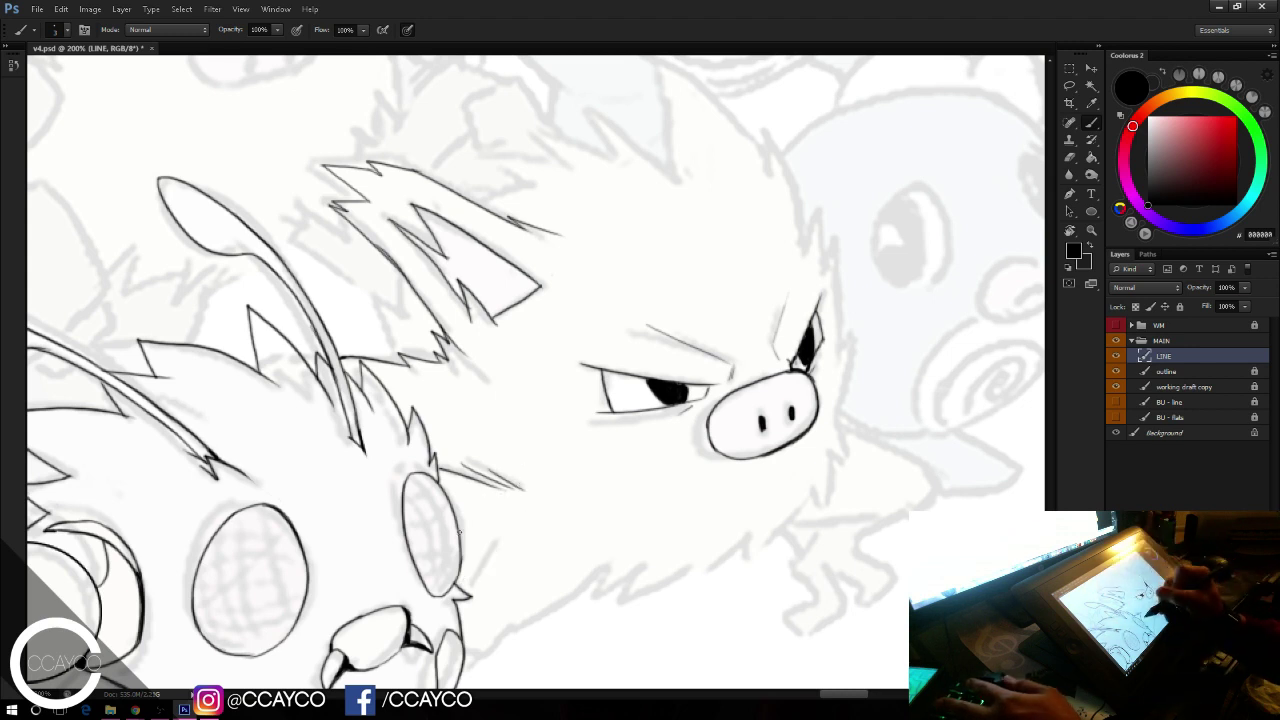
pyautogui.moveTo(468, 505); pyautogui.dragTo(459, 517)
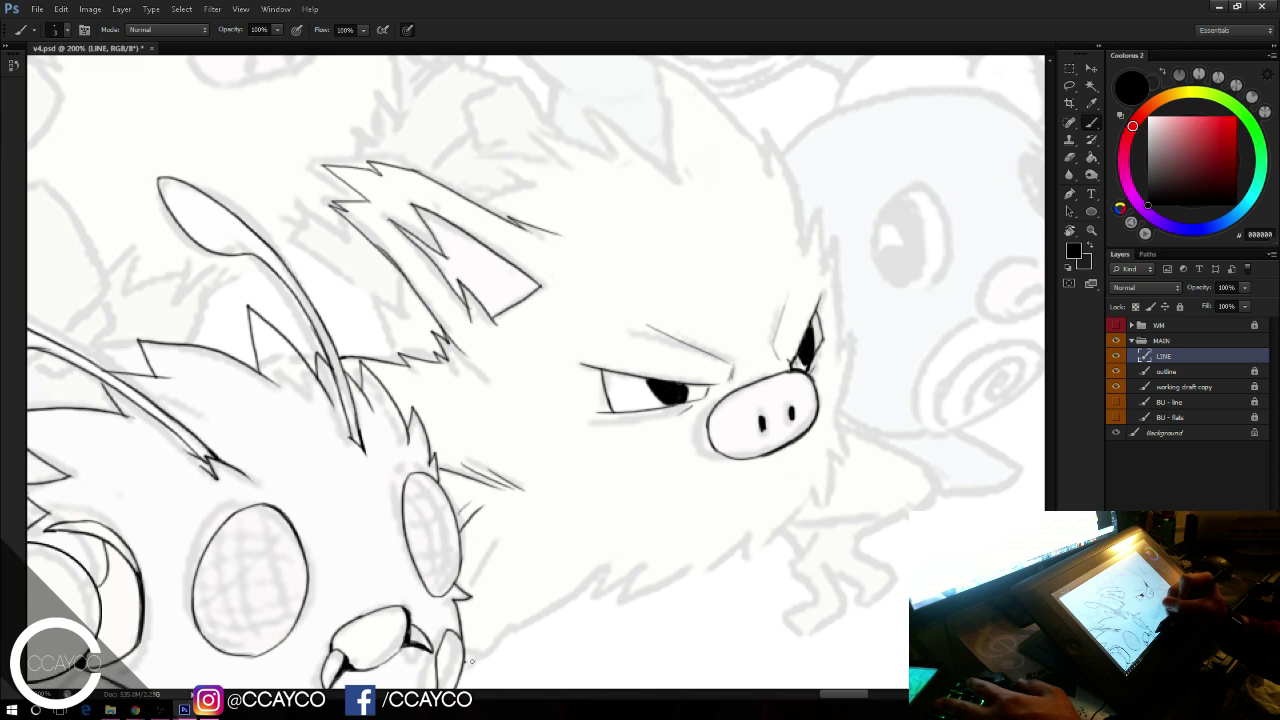
# Step: Ink the underside of the pig-nosed creature's body with a straight edge leading into jagged fur tufts
pyautogui.moveTo(471, 661); pyautogui.dragTo(612, 557)
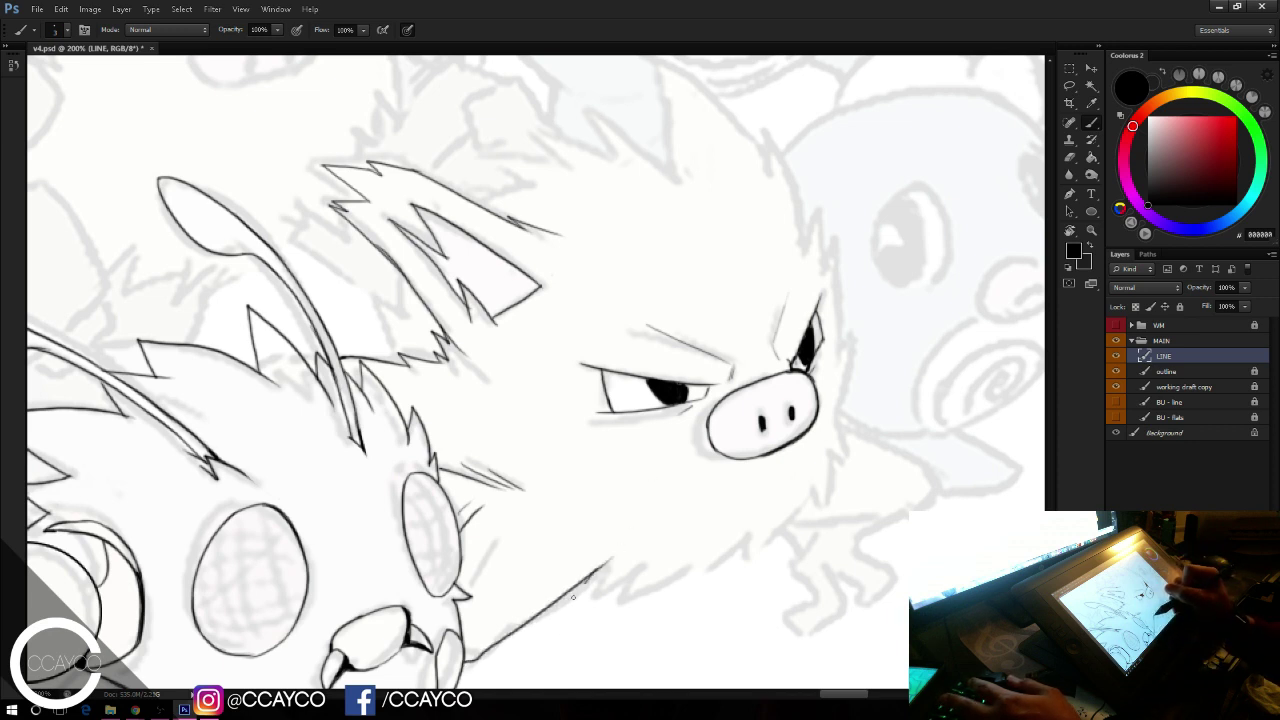
pyautogui.moveTo(573, 597)
pyautogui.mouseDown()
pyautogui.moveTo(632, 569)
pyautogui.moveTo(609, 585)
pyautogui.moveTo(699, 562)
pyautogui.moveTo(686, 596)
pyautogui.mouseUp()
pyautogui.moveTo(686, 596)
pyautogui.mouseDown()
pyautogui.moveTo(738, 540)
pyautogui.moveTo(689, 592)
pyautogui.mouseUp()
pyautogui.hotkey('ctrl', 'z')
pyautogui.moveTo(689, 592)
pyautogui.mouseDown()
pyautogui.moveTo(740, 539)
pyautogui.moveTo(705, 577)
pyautogui.moveTo(753, 547)
pyautogui.moveTo(752, 572)
pyautogui.mouseUp()
pyautogui.moveTo(752, 572); pyautogui.dragTo(796, 504)
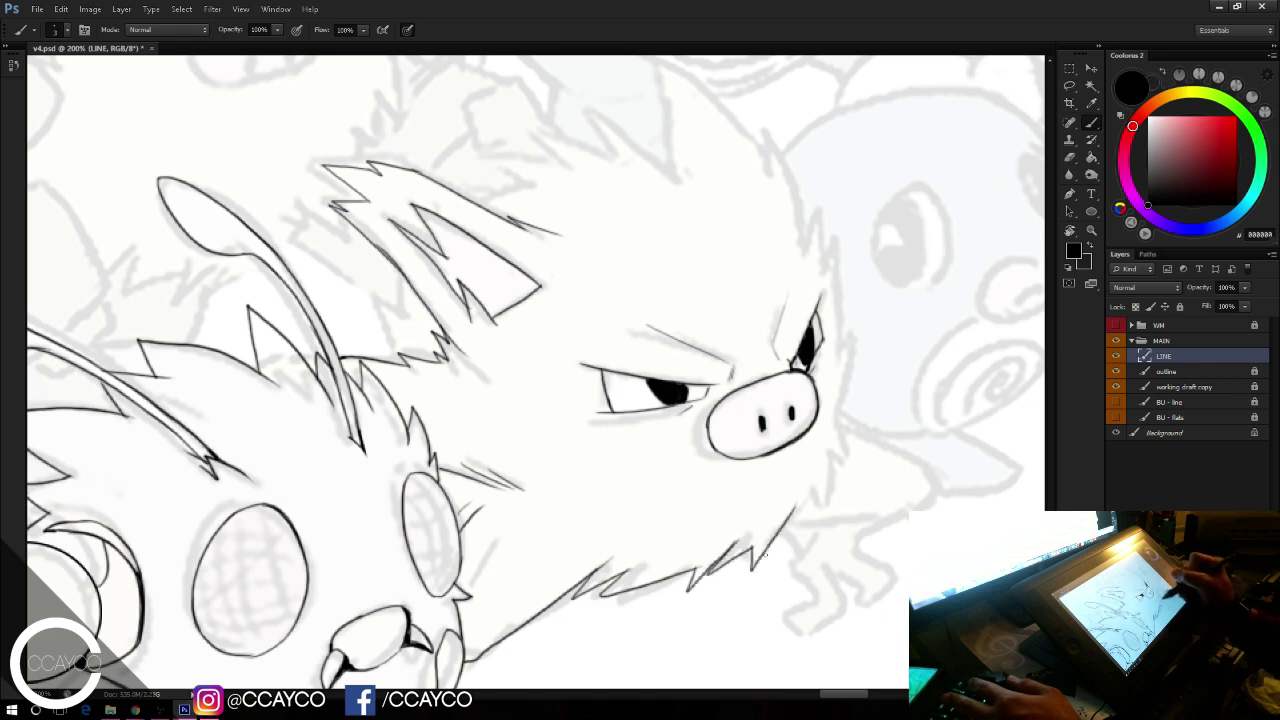
# Step: Continue the jagged fur contour from the underside up around the far cheek beside the snout
pyautogui.moveTo(764, 556); pyautogui.dragTo(815, 498)
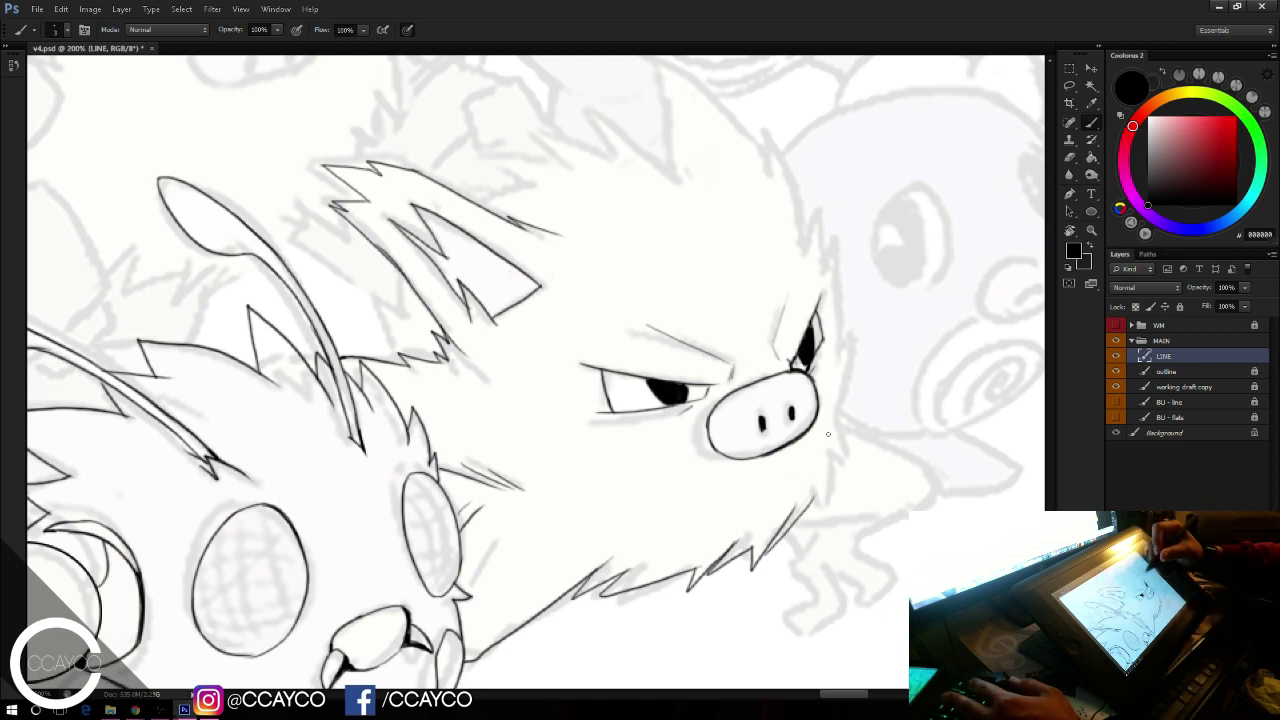
pyautogui.hotkey('ctrl', 'z')
pyautogui.moveTo(766, 550); pyautogui.dragTo(817, 488)
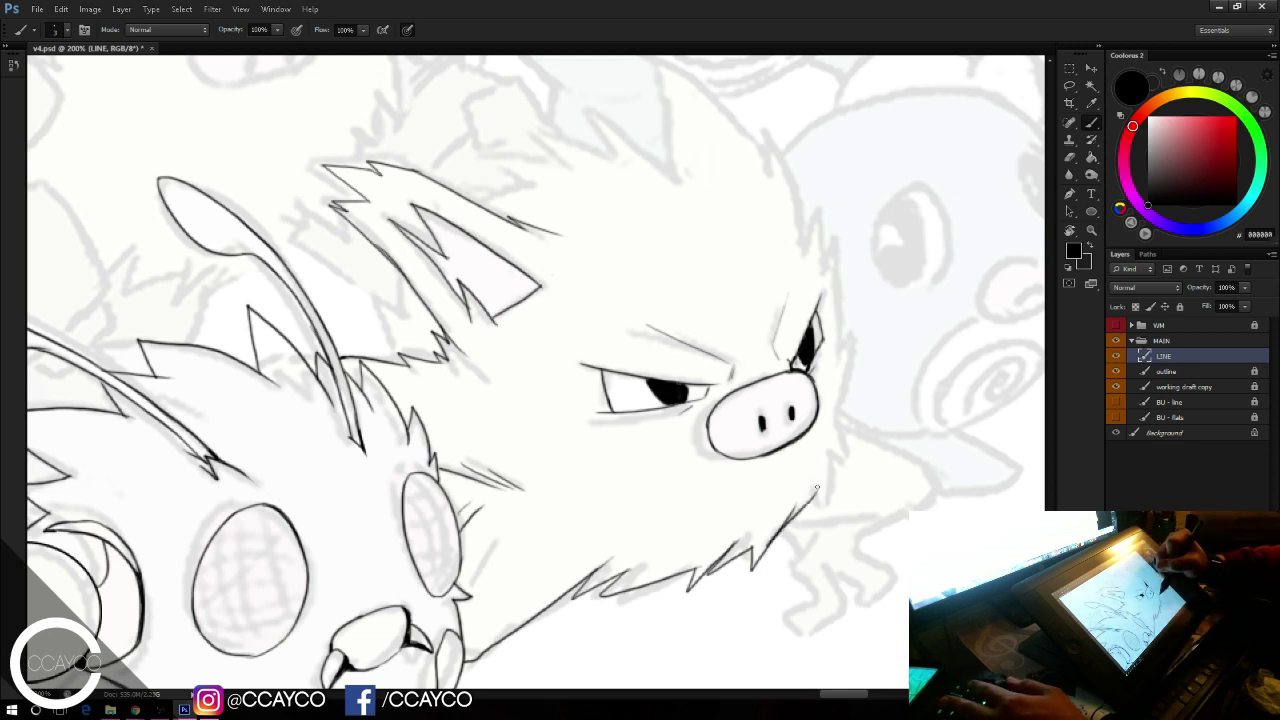
pyautogui.hotkey('ctrl', 'z')
pyautogui.moveTo(768, 547)
pyautogui.mouseDown()
pyautogui.moveTo(810, 491)
pyautogui.moveTo(825, 515)
pyautogui.moveTo(833, 445)
pyautogui.moveTo(814, 494)
pyautogui.moveTo(827, 496)
pyautogui.moveTo(842, 450)
pyautogui.moveTo(856, 327)
pyautogui.moveTo(830, 338)
pyautogui.moveTo(833, 236)
pyautogui.moveTo(882, 318)
pyautogui.mouseUp()
pyautogui.hotkey('ctrl', 'z')
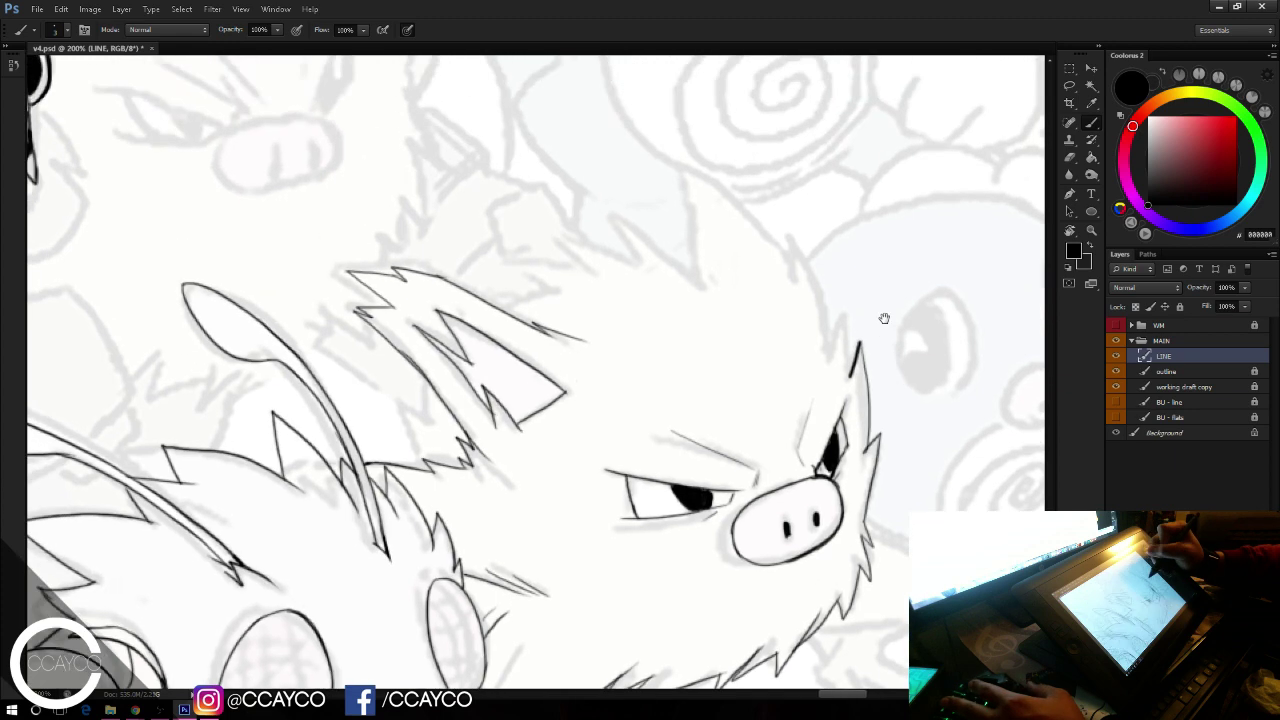
# Step: Ink the pointed fur tuft on the head's far edge, just outside the far eye
pyautogui.moveTo(851, 379); pyautogui.dragTo(863, 350)
pyautogui.moveTo(863, 349); pyautogui.dragTo(870, 446)
pyautogui.hotkey('ctrl', 'z')
pyautogui.moveTo(864, 354); pyautogui.dragTo(871, 442)
pyautogui.hotkey('ctrl', 'z')
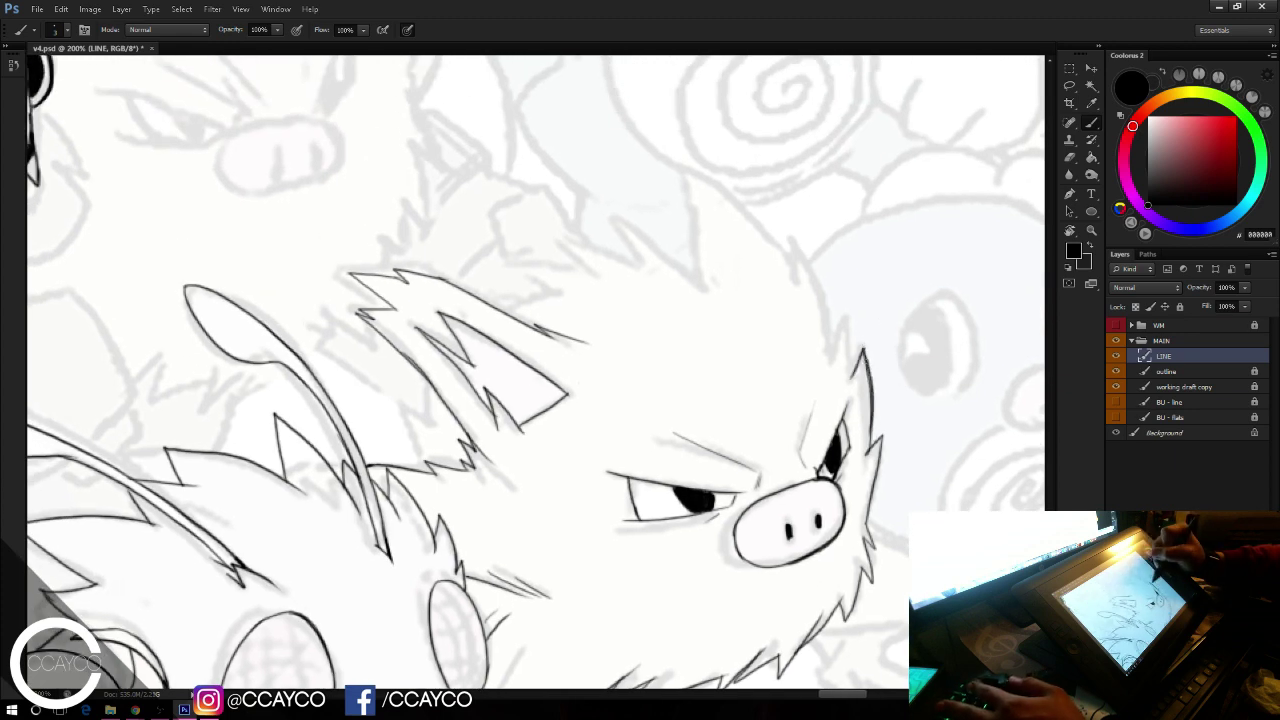
pyautogui.moveTo(865, 358); pyautogui.dragTo(871, 440)
# Step: Thicken the line of the far cheek's fur contour next to the snout
pyautogui.moveTo(831, 347); pyautogui.dragTo(814, 280)
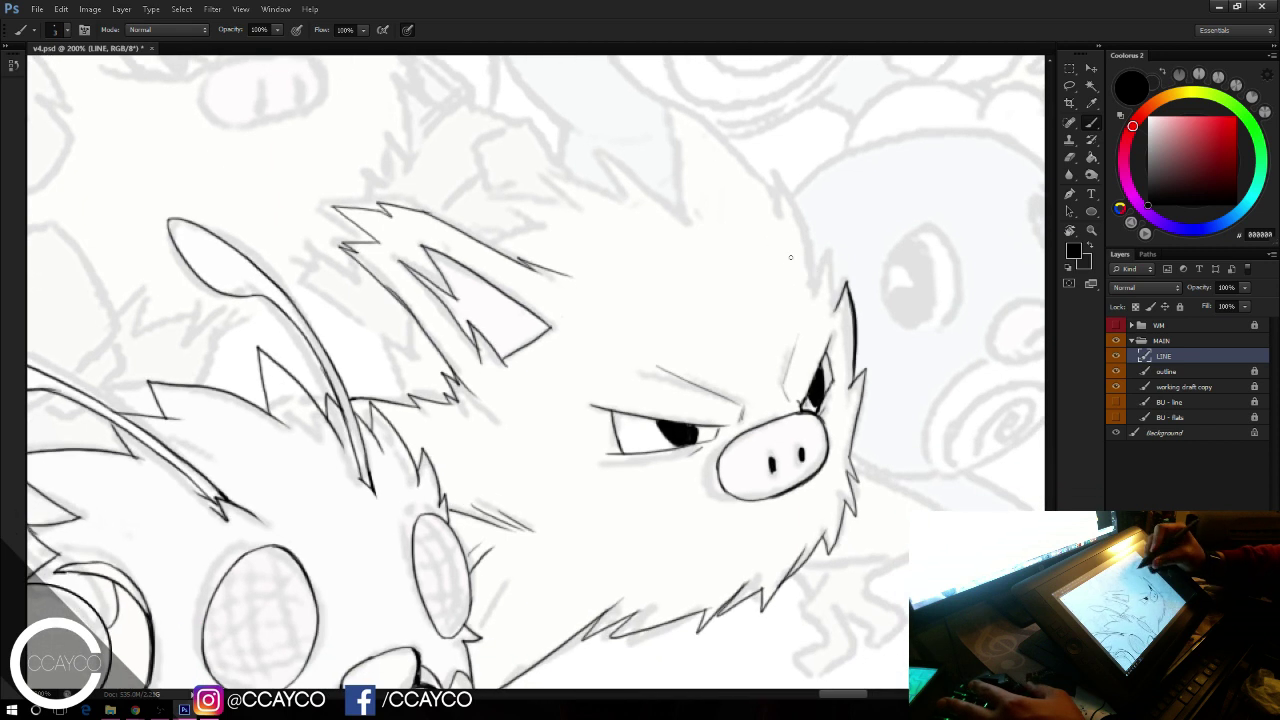
pyautogui.moveTo(864, 372); pyautogui.dragTo(852, 452)
pyautogui.moveTo(863, 378); pyautogui.dragTo(852, 454)
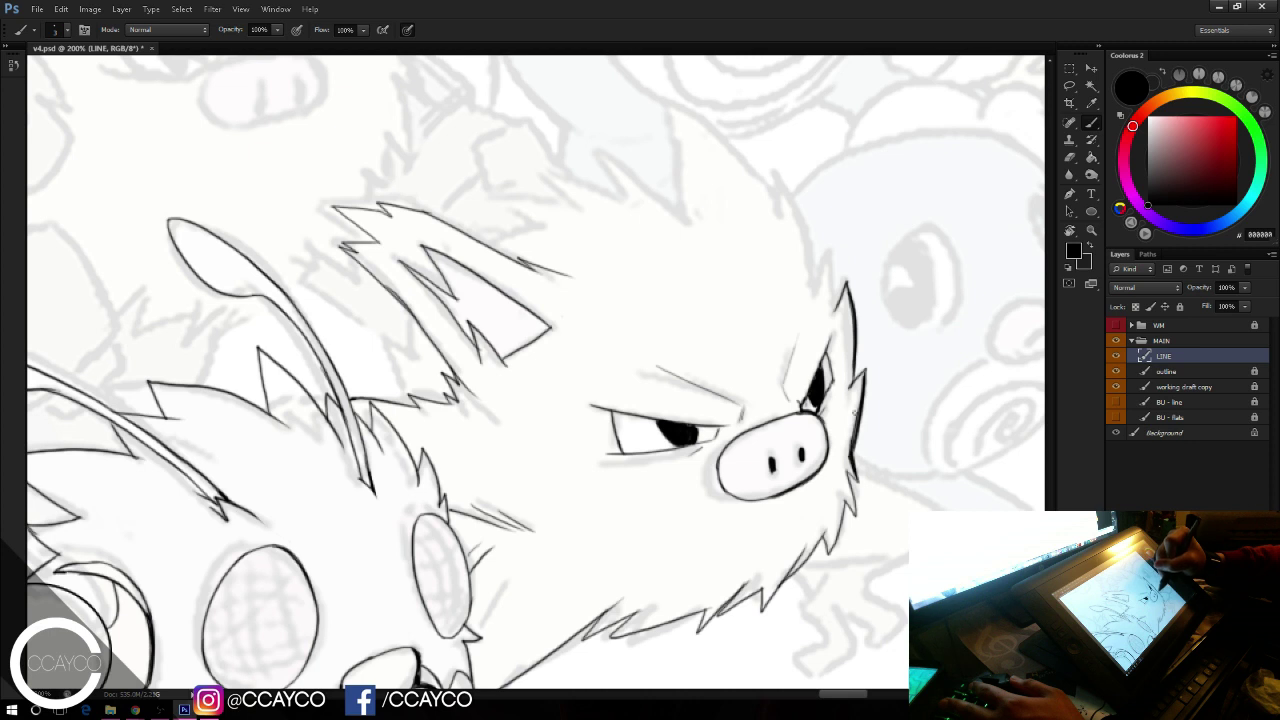
pyautogui.moveTo(849, 474)
pyautogui.mouseDown()
pyautogui.moveTo(856, 514)
pyautogui.moveTo(855, 498)
pyautogui.mouseUp()
pyautogui.hotkey('ctrl', 'z')
# Step: Ink the fur tufts along the forehead's far edge, from above the far eye up to the far ear
pyautogui.moveTo(837, 309)
pyautogui.mouseDown()
pyautogui.moveTo(827, 246)
pyautogui.moveTo(817, 286)
pyautogui.mouseUp()
pyautogui.moveTo(778, 172); pyautogui.dragTo(821, 256)
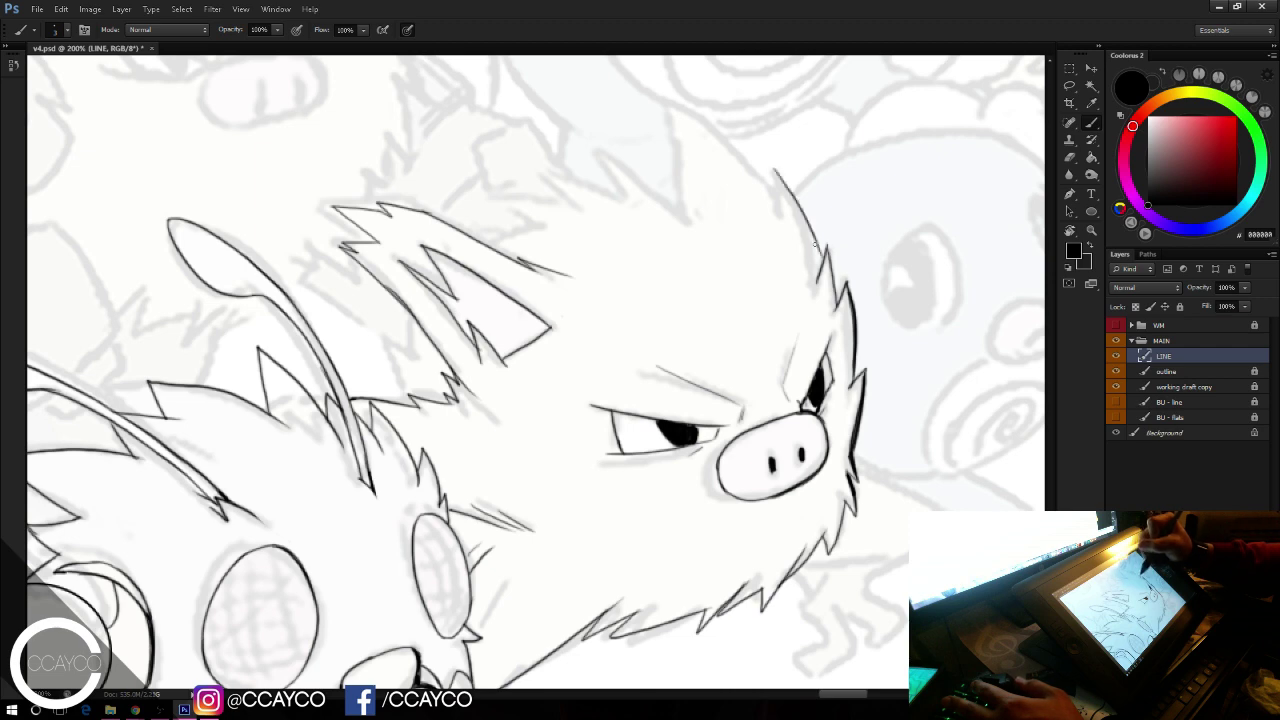
pyautogui.hotkey('ctrl', 'z')
pyautogui.moveTo(778, 172); pyautogui.dragTo(811, 240)
pyautogui.moveTo(811, 240)
pyautogui.mouseDown()
pyautogui.moveTo(813, 216)
pyautogui.moveTo(821, 262)
pyautogui.mouseUp()
pyautogui.moveTo(848, 207); pyautogui.dragTo(903, 283)
pyautogui.press('e')
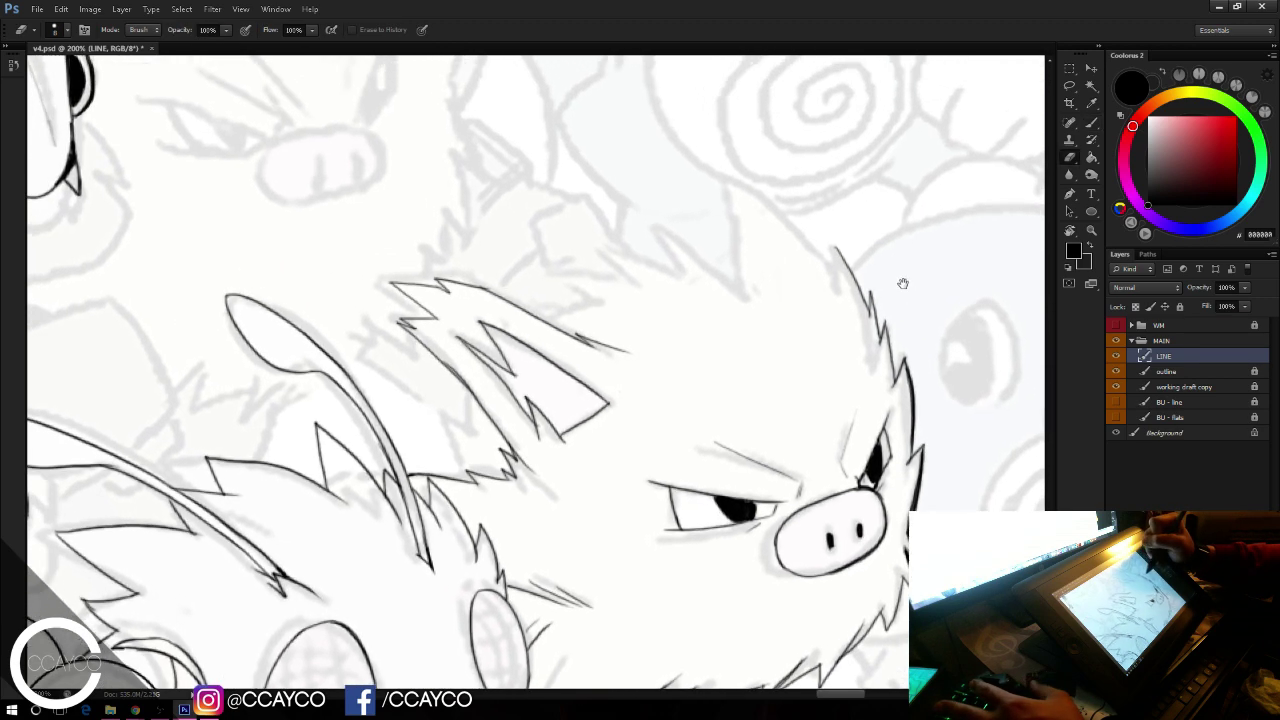
pyautogui.press('b')
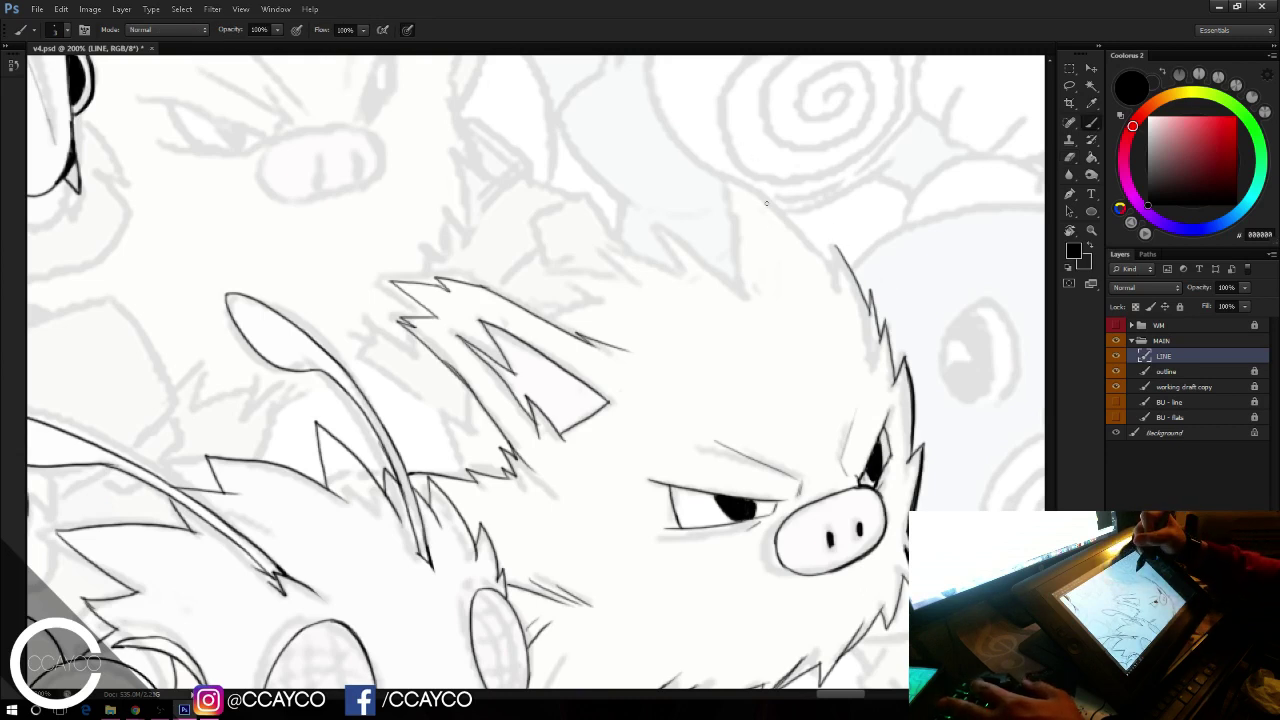
# Step: Ink the pointed far ear with a sloping outer edge and a straight inner edge, redrawing the slope until it fits the draft
pyautogui.moveTo(722, 177)
pyautogui.mouseDown()
pyautogui.moveTo(818, 244)
pyautogui.moveTo(800, 230)
pyautogui.moveTo(839, 279)
pyautogui.moveTo(835, 244)
pyautogui.moveTo(840, 297)
pyautogui.mouseUp()
pyautogui.hotkey('ctrl', 'z')
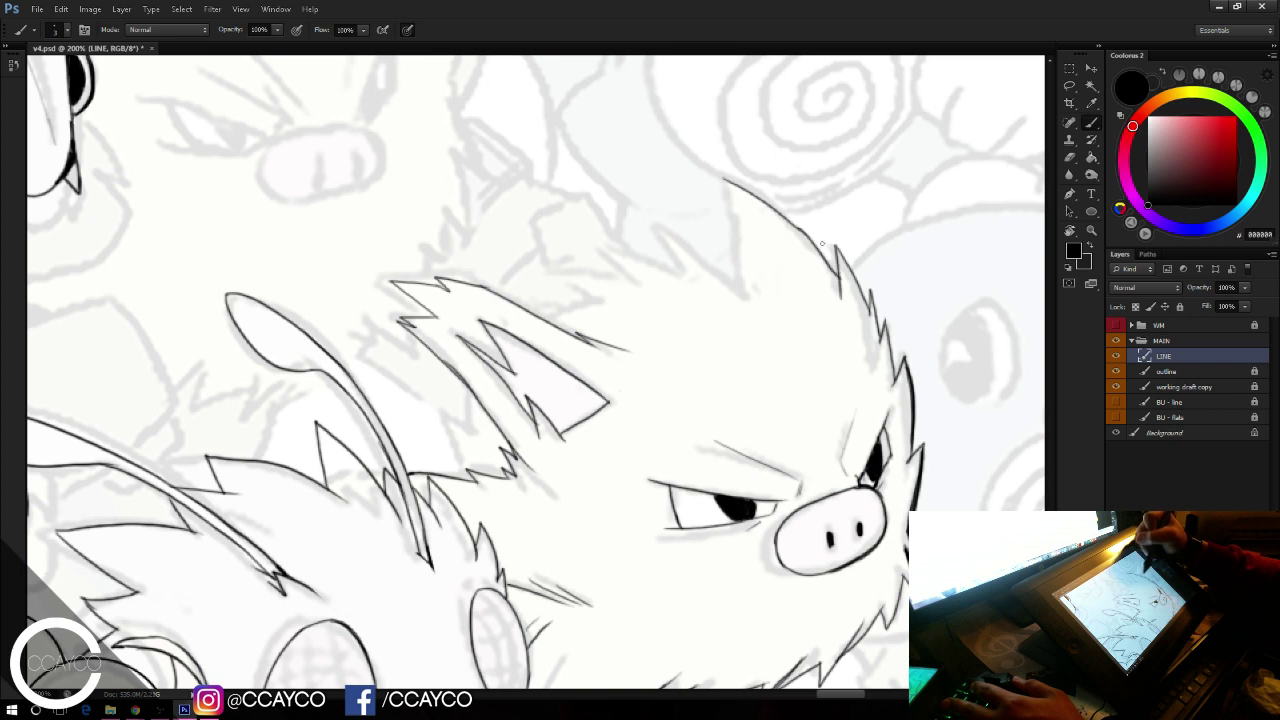
pyautogui.hotkey('ctrl', 'alt', 'z')
pyautogui.hotkey('ctrl', 'alt', 'z')
pyautogui.hotkey('ctrl', 'alt', 'z')
pyautogui.moveTo(724, 180)
pyautogui.mouseDown()
pyautogui.moveTo(838, 281)
pyautogui.moveTo(837, 247)
pyautogui.moveTo(839, 300)
pyautogui.mouseUp()
pyautogui.hotkey('ctrl', 'z')
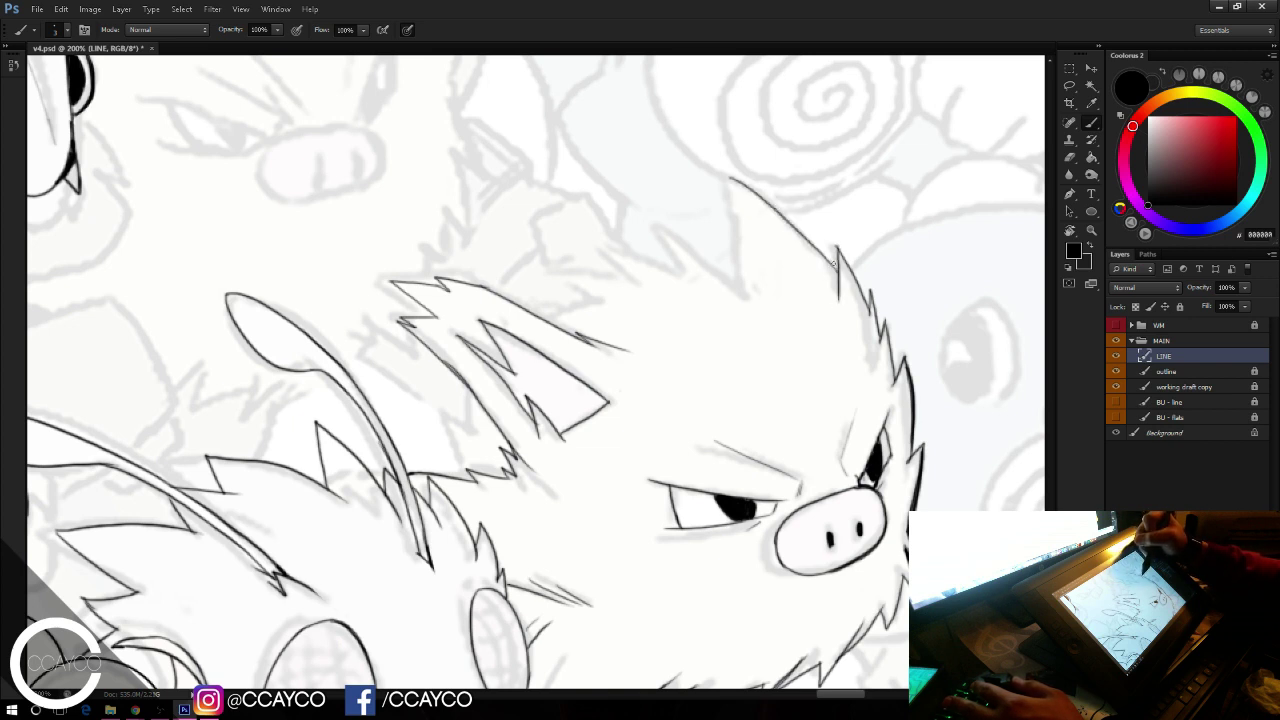
pyautogui.hotkey('ctrl', 'z')
pyautogui.moveTo(731, 179); pyautogui.dragTo(736, 290)
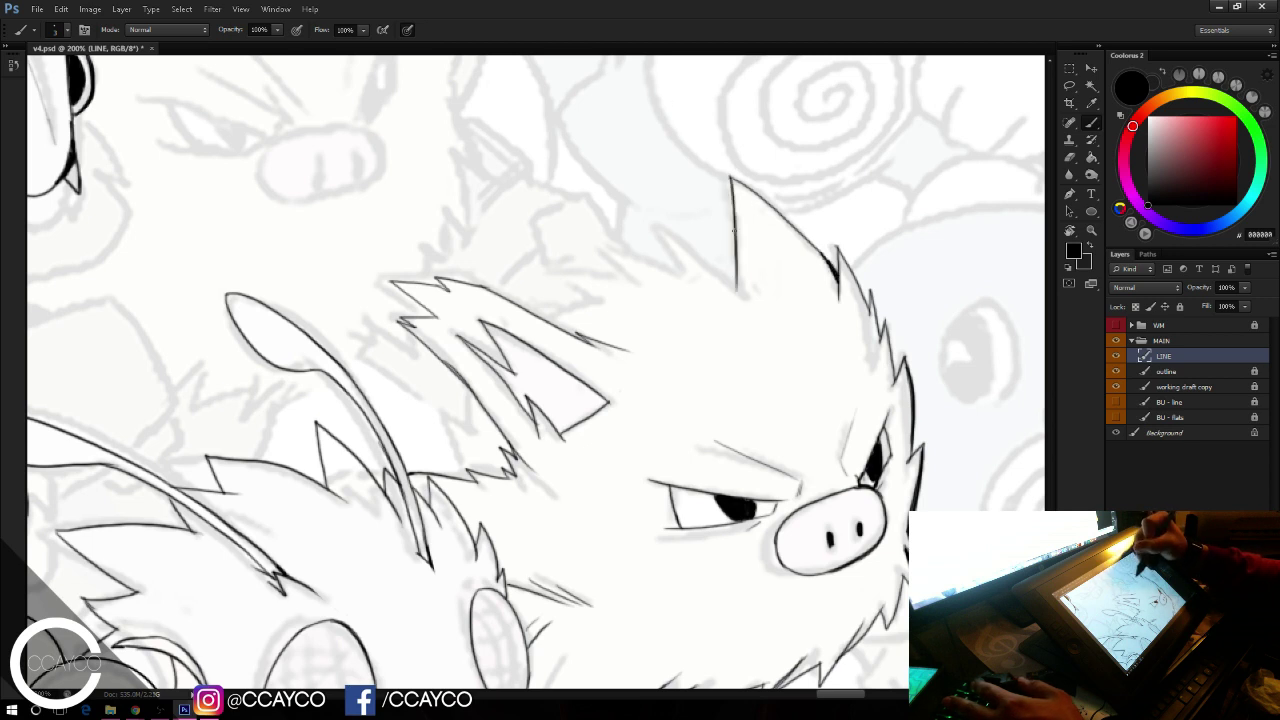
# Step: Ink the spiky fur across the top of the head between both ears and the tufts behind the near ear
pyautogui.moveTo(711, 243)
pyautogui.mouseDown()
pyautogui.moveTo(763, 297)
pyautogui.moveTo(656, 229)
pyautogui.moveTo(590, 246)
pyautogui.moveTo(624, 289)
pyautogui.moveTo(568, 282)
pyautogui.moveTo(598, 309)
pyautogui.moveTo(543, 318)
pyautogui.mouseUp()
pyautogui.press('e')
pyautogui.press('b')
pyautogui.hotkey('ctrl', 'z')
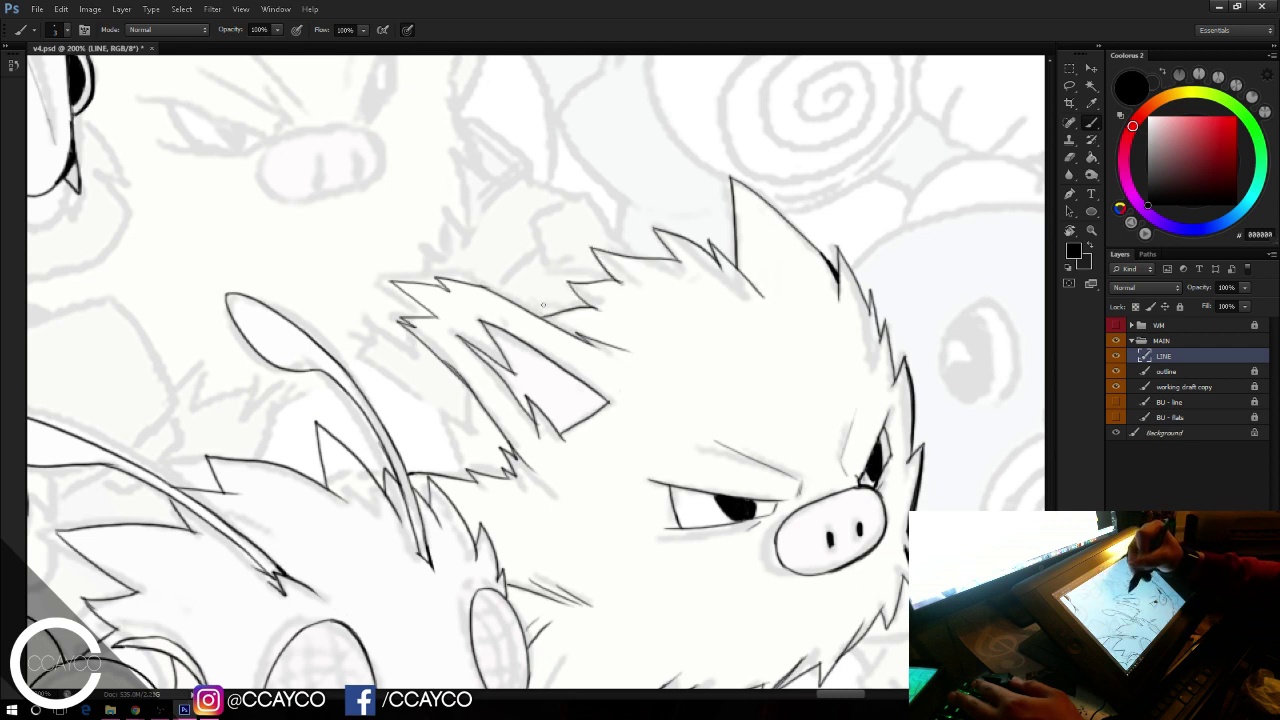
pyautogui.moveTo(469, 389)
pyautogui.mouseDown()
pyautogui.moveTo(474, 434)
pyautogui.moveTo(442, 416)
pyautogui.moveTo(462, 478)
pyautogui.mouseUp()
pyautogui.press('e')
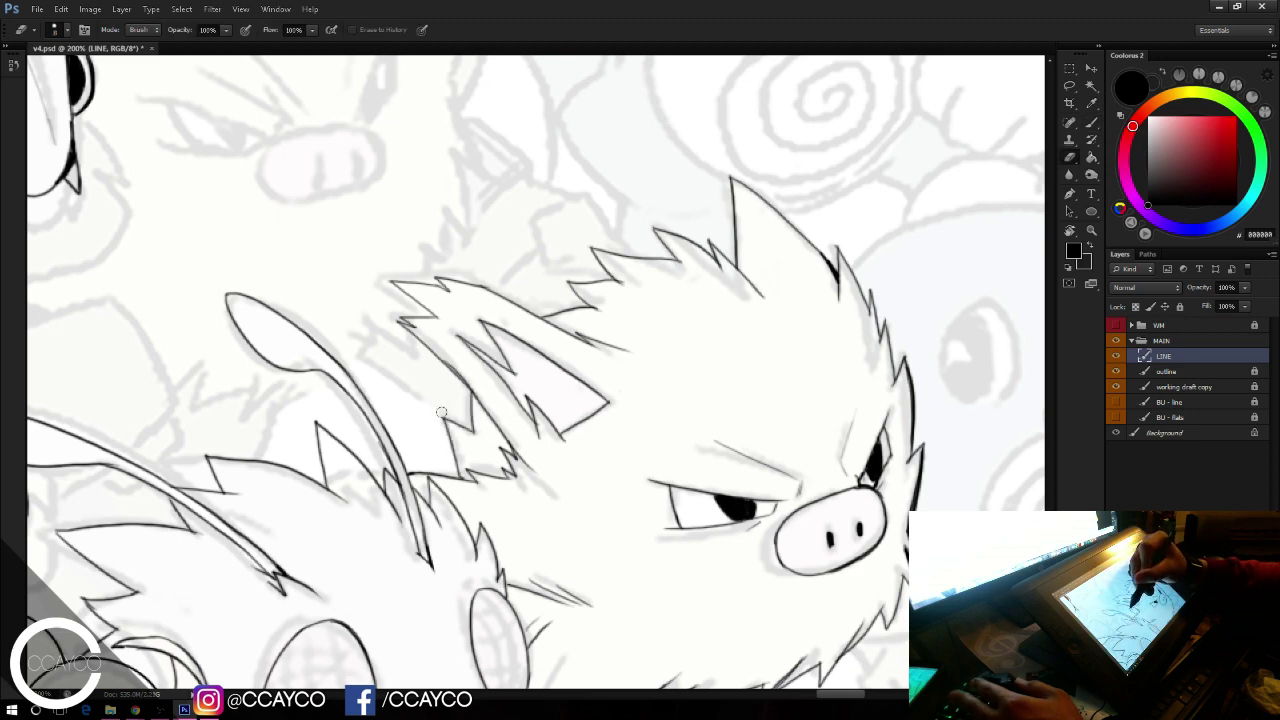
# Step: Ink the upper and lower edges of the tapered limb extending past the far cheek, with a heavier line at its tip
pyautogui.hotkey('ctrl', '-')
pyautogui.moveTo(786, 297)
pyautogui.mouseDown()
pyautogui.moveTo(803, 237)
pyautogui.moveTo(752, 187)
pyautogui.moveTo(533, 195)
pyautogui.mouseUp()
pyautogui.hotkey('ctrl', '+')
pyautogui.press('b')
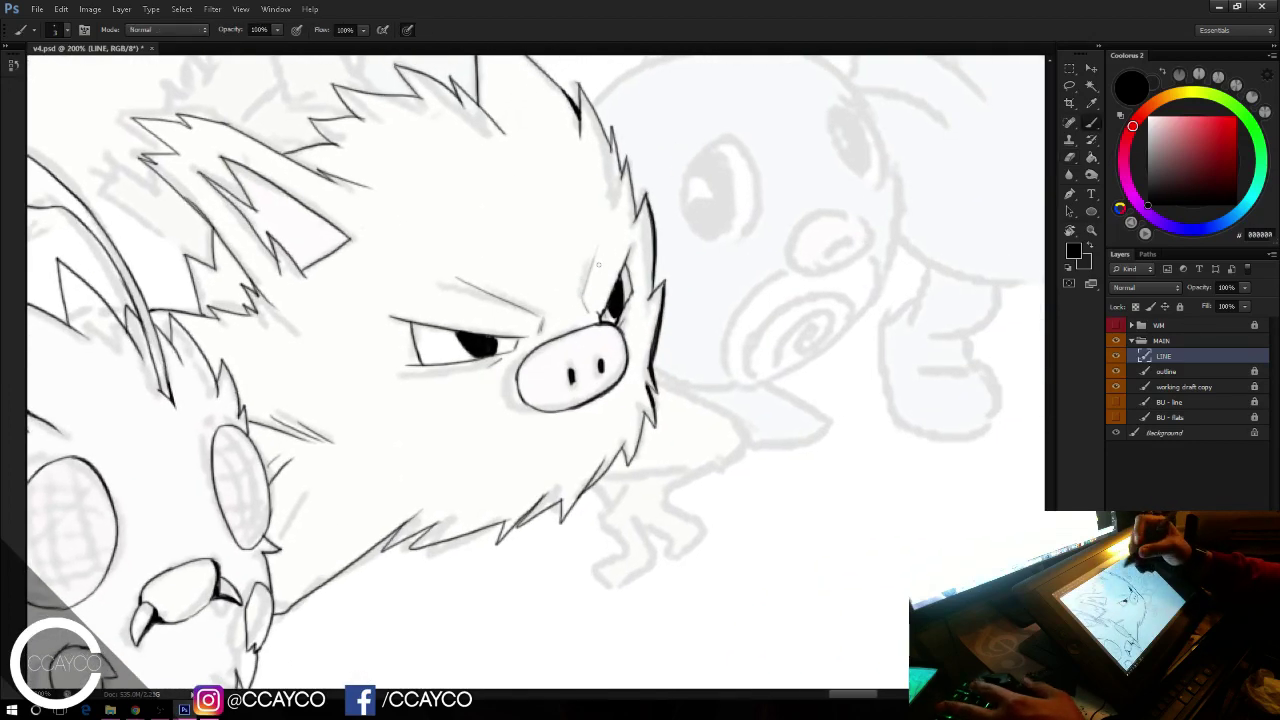
pyautogui.moveTo(656, 377); pyautogui.dragTo(731, 430)
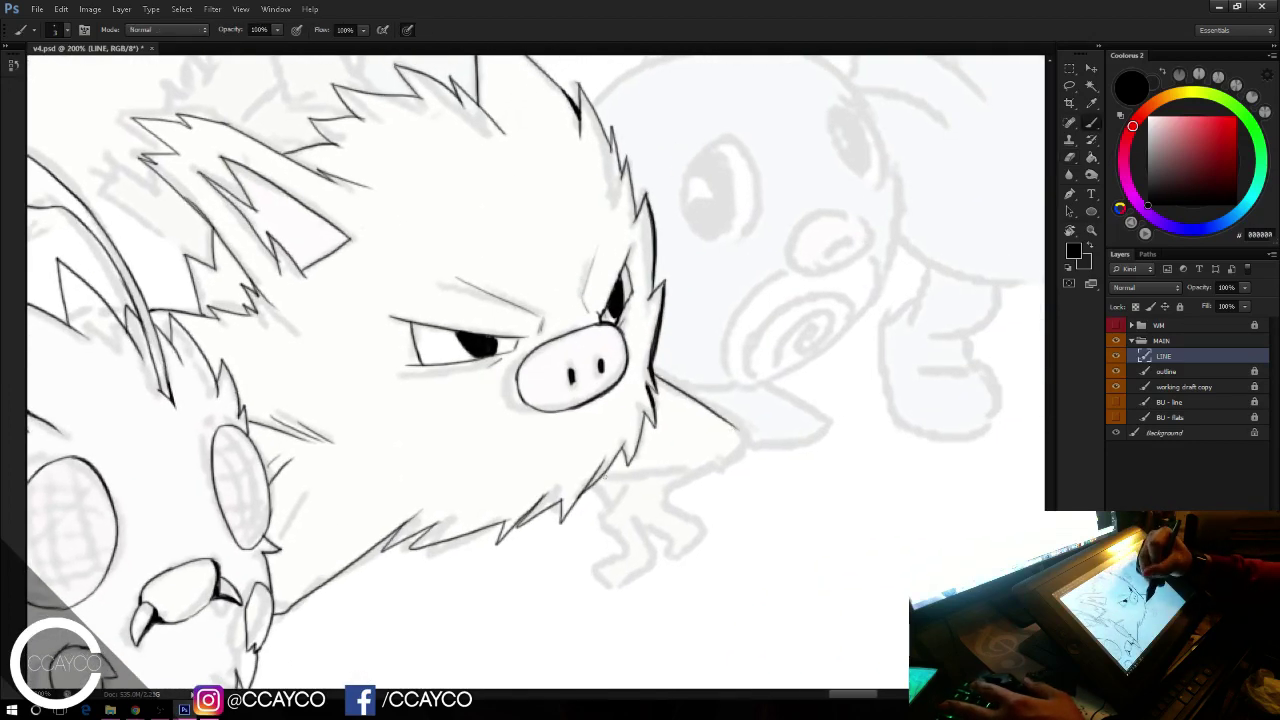
pyautogui.moveTo(604, 477)
pyautogui.mouseDown()
pyautogui.moveTo(716, 461)
pyautogui.moveTo(735, 444)
pyautogui.mouseUp()
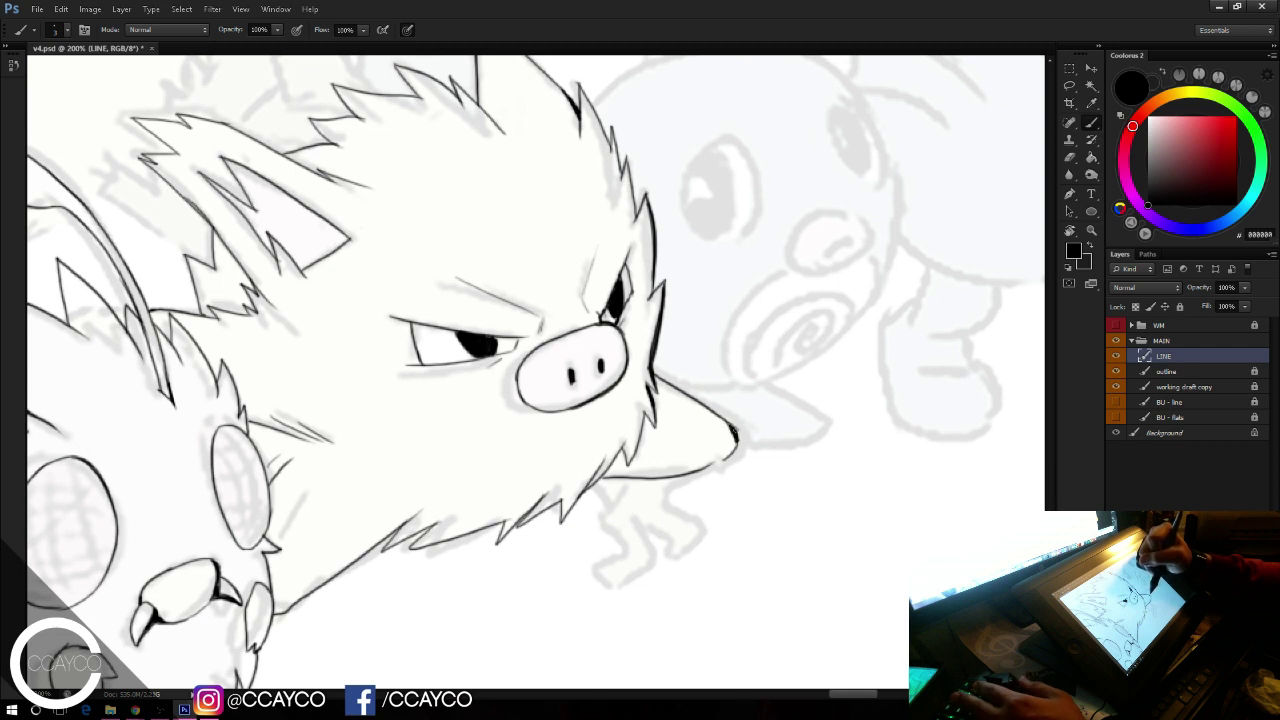
# Step: Ink the pig-nosed creature's small clawed foot below its tapered limb, outlining both leg edges and the rounded toes
pyautogui.moveTo(738, 346); pyautogui.dragTo(717, 287)
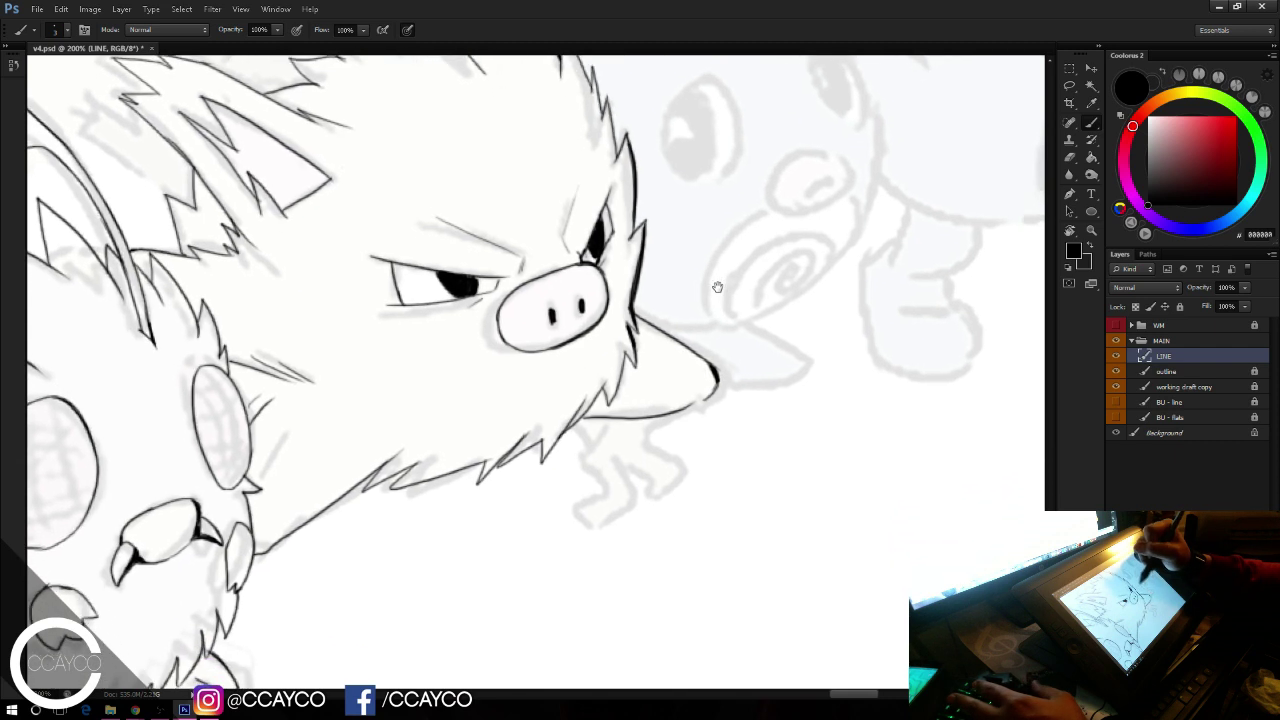
pyautogui.press('r')
pyautogui.press('b')
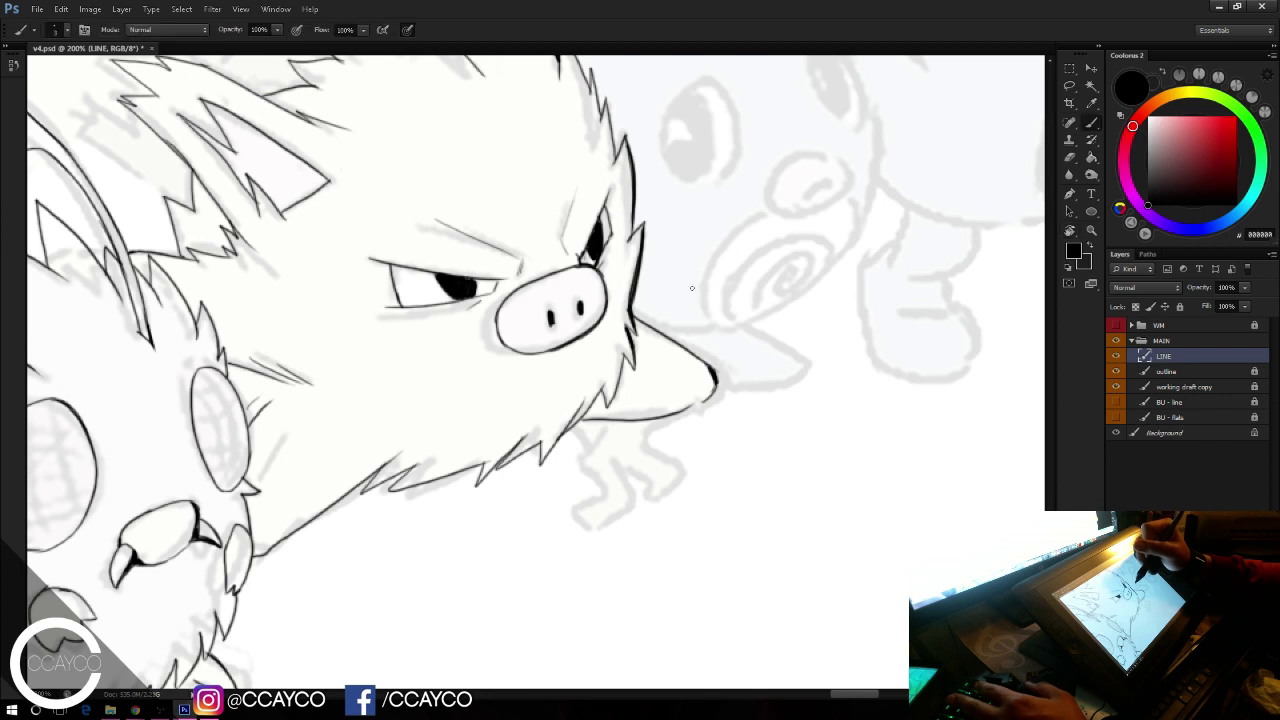
pyautogui.moveTo(646, 444)
pyautogui.mouseDown()
pyautogui.moveTo(692, 405)
pyautogui.moveTo(692, 416)
pyautogui.mouseUp()
pyautogui.hotkey('ctrl', 'z')
pyautogui.hotkey('ctrl', 'z')
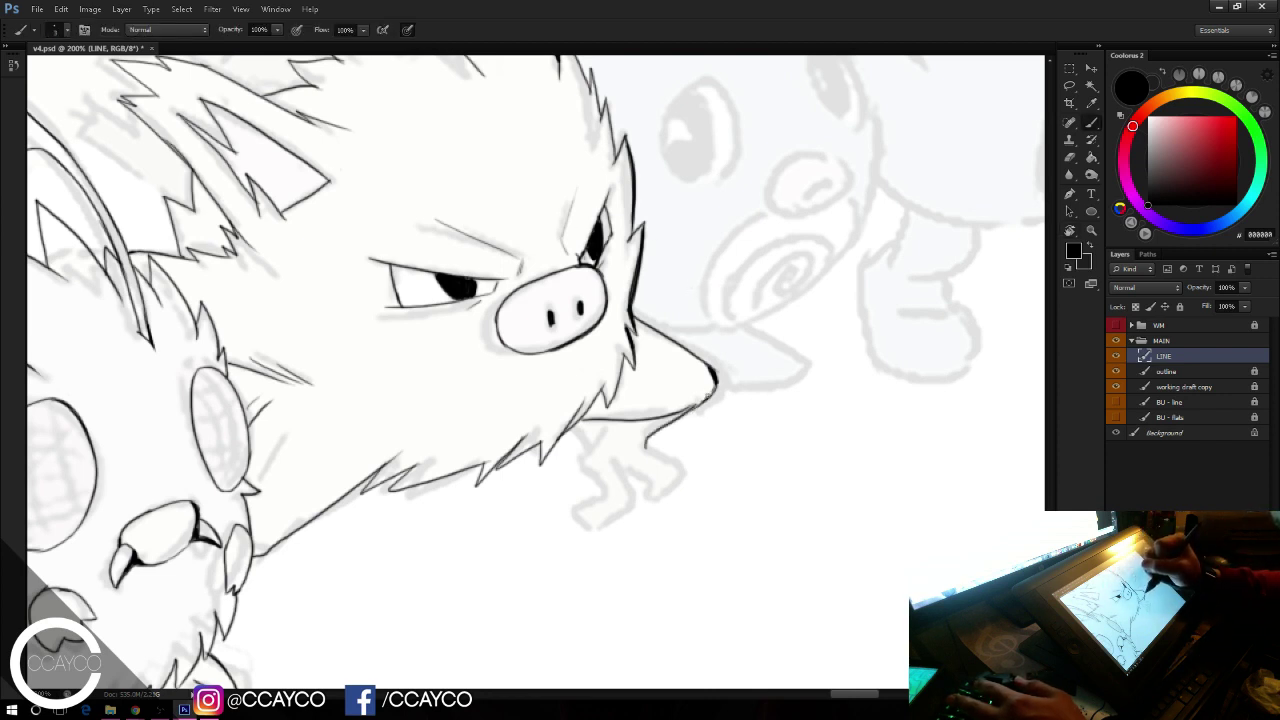
pyautogui.moveTo(608, 418)
pyautogui.mouseDown()
pyautogui.moveTo(590, 452)
pyautogui.moveTo(604, 488)
pyautogui.mouseUp()
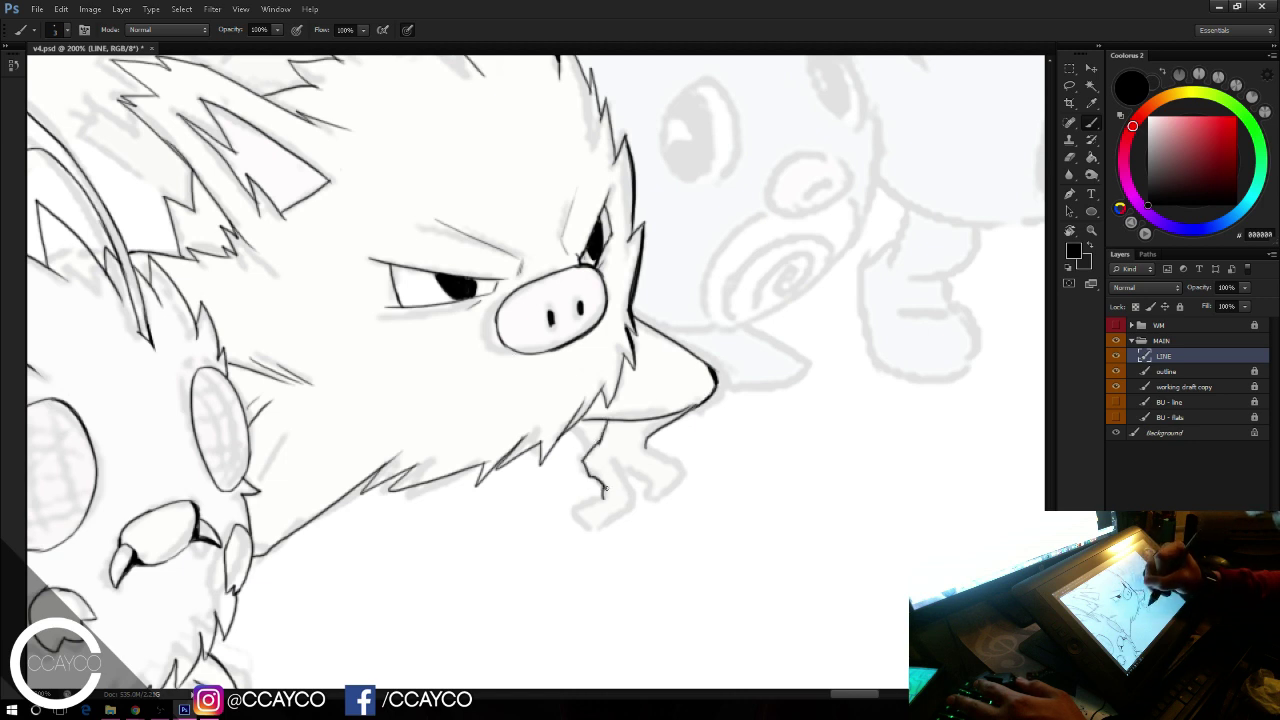
pyautogui.moveTo(601, 505)
pyautogui.mouseDown()
pyautogui.moveTo(632, 510)
pyautogui.moveTo(628, 470)
pyautogui.moveTo(650, 484)
pyautogui.mouseUp()
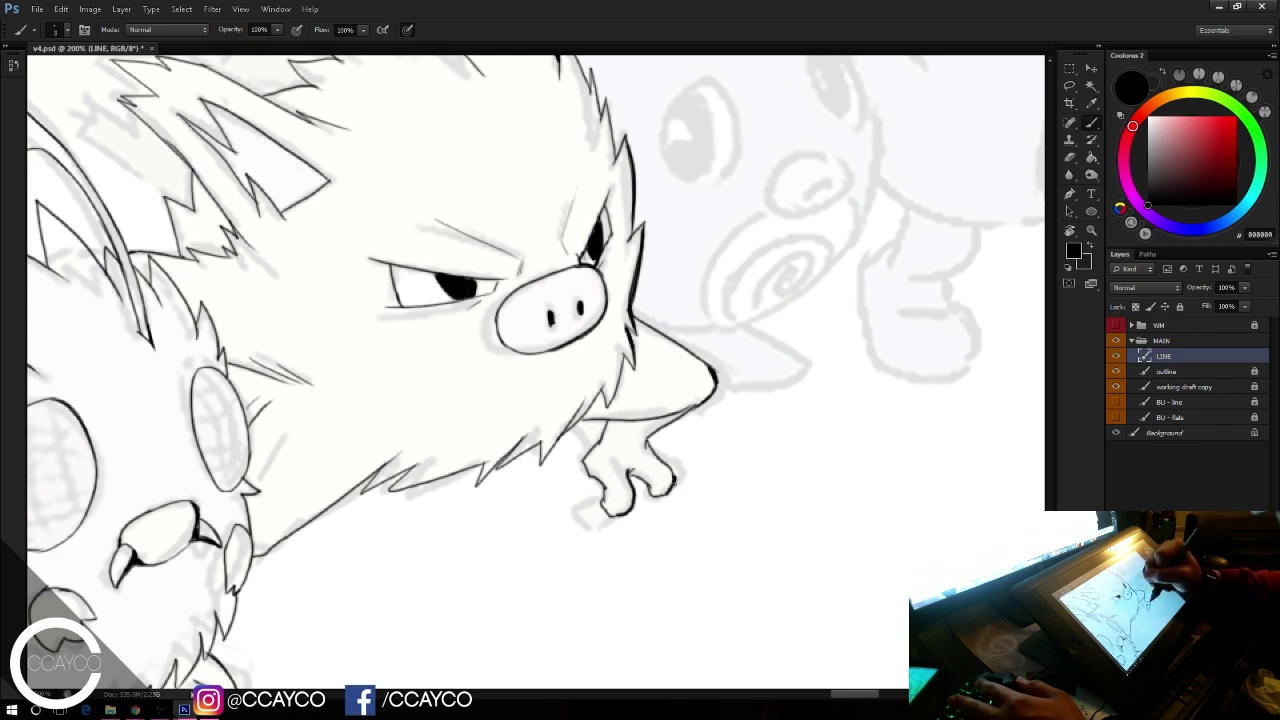
pyautogui.moveTo(674, 481); pyautogui.dragTo(649, 447)
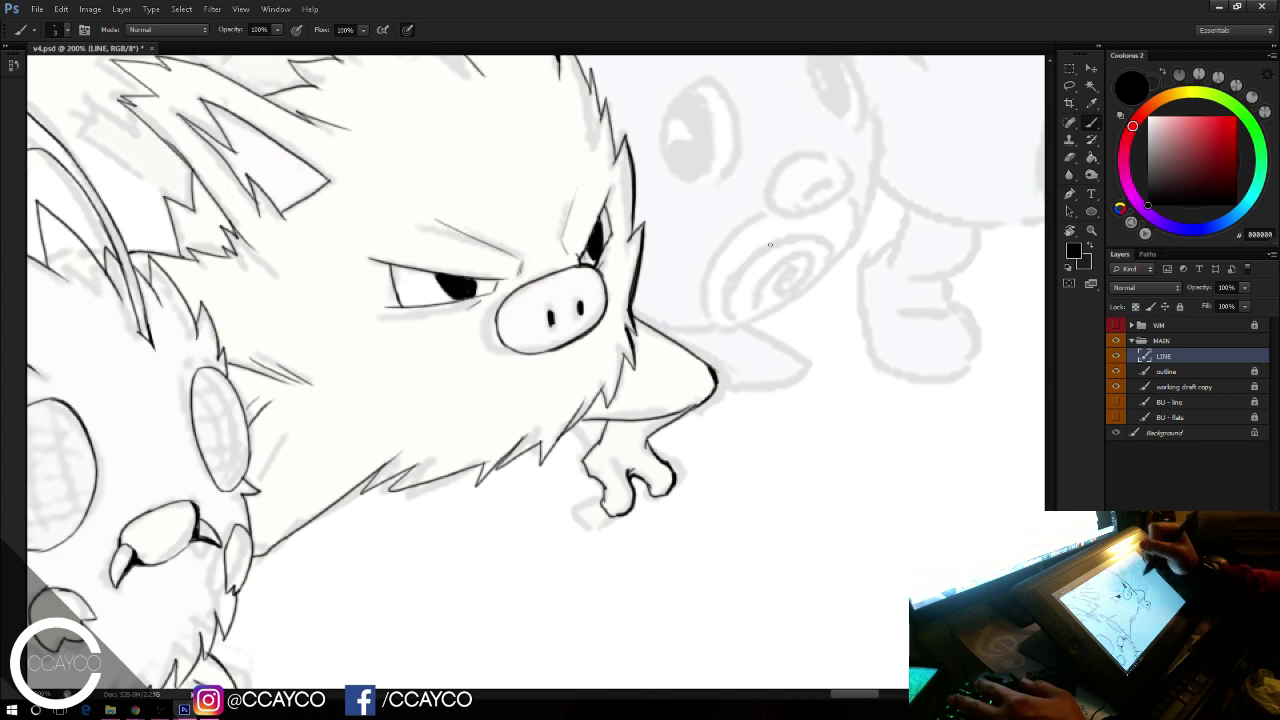
# Step: Check the inked group as a whole and save the document
pyautogui.moveTo(790, 244); pyautogui.dragTo(832, 458)
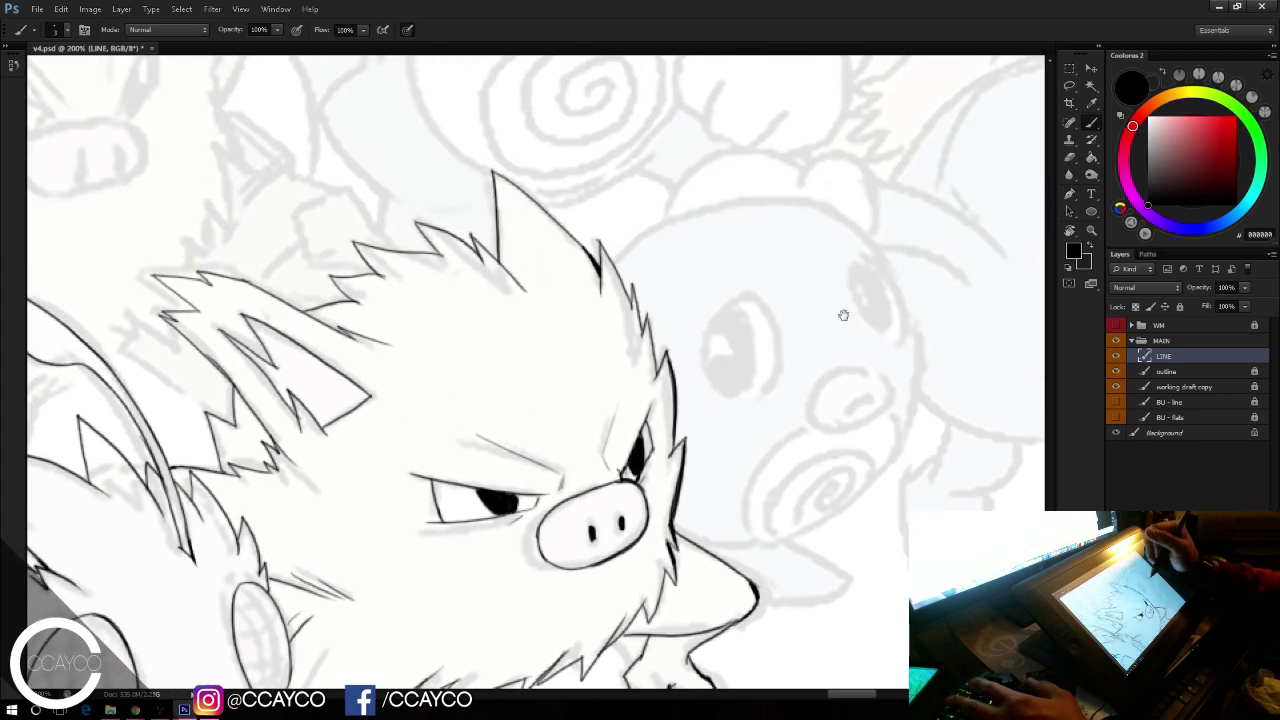
pyautogui.moveTo(843, 314); pyautogui.dragTo(933, 259)
pyautogui.hotkey('ctrl', '-')
pyautogui.hotkey('ctrl', '-')
pyautogui.moveTo(789, 281); pyautogui.dragTo(920, 323)
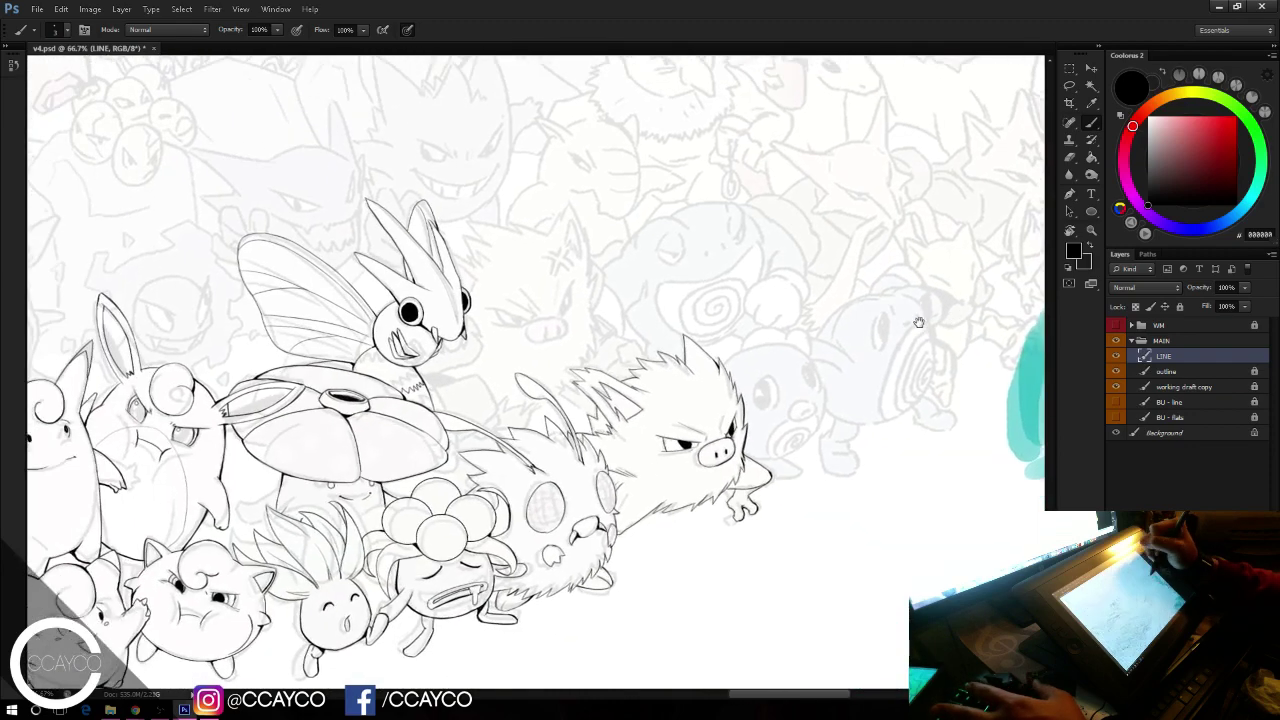
pyautogui.hotkey('ctrl', 's')
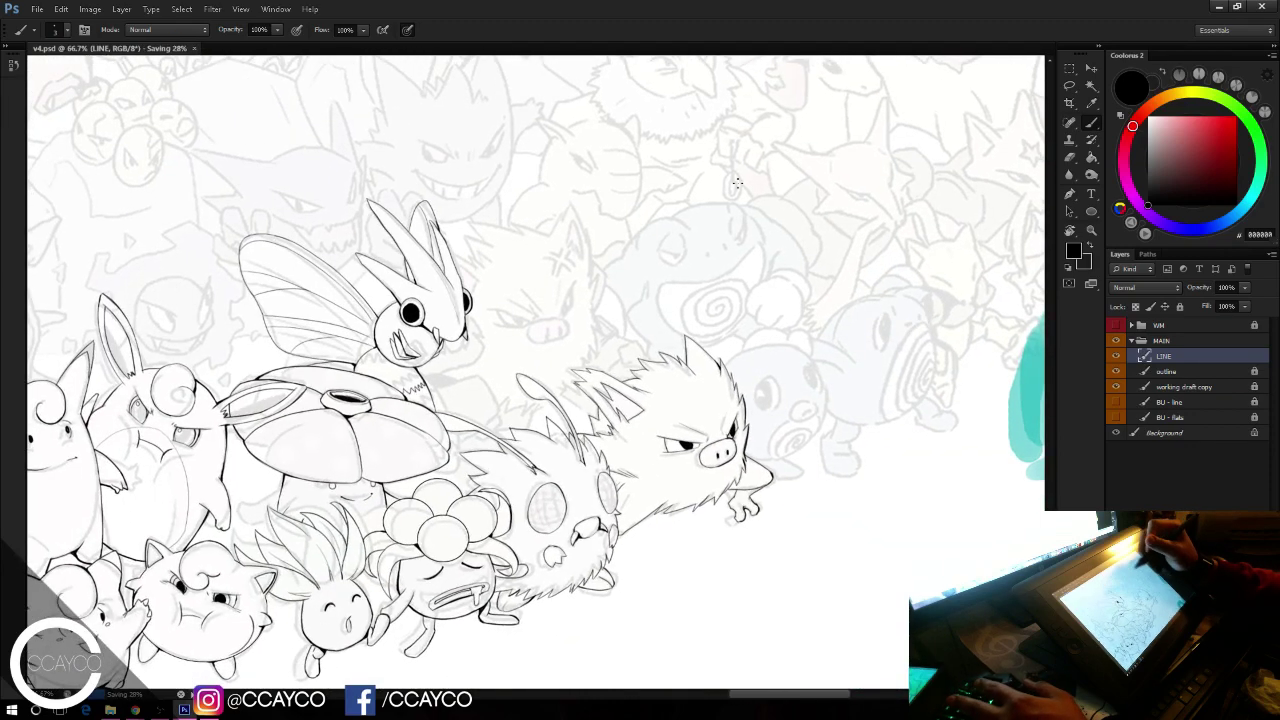
# Step: Ink the near brow line, the creases above the snout and the near frown line on the second pig-nosed creature beside the moth
pyautogui.hotkey('ctrl', '+')
pyautogui.hotkey('ctrl', '+')
pyautogui.moveTo(684, 240); pyautogui.dragTo(666, 259)
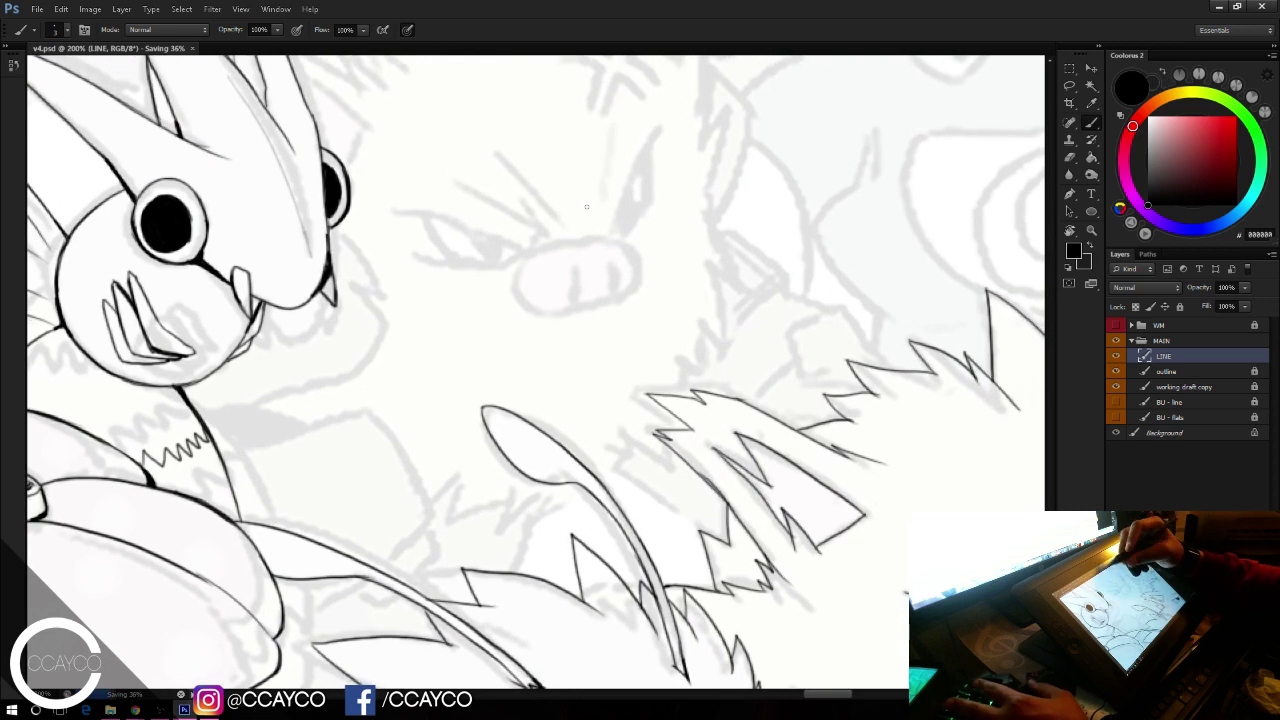
pyautogui.moveTo(389, 214)
pyautogui.mouseDown()
pyautogui.moveTo(522, 252)
pyautogui.moveTo(562, 225)
pyautogui.moveTo(549, 226)
pyautogui.moveTo(545, 237)
pyautogui.moveTo(615, 236)
pyautogui.mouseUp()
pyautogui.hotkey('ctrl', 'z')
pyautogui.press('e')
pyautogui.press('b')
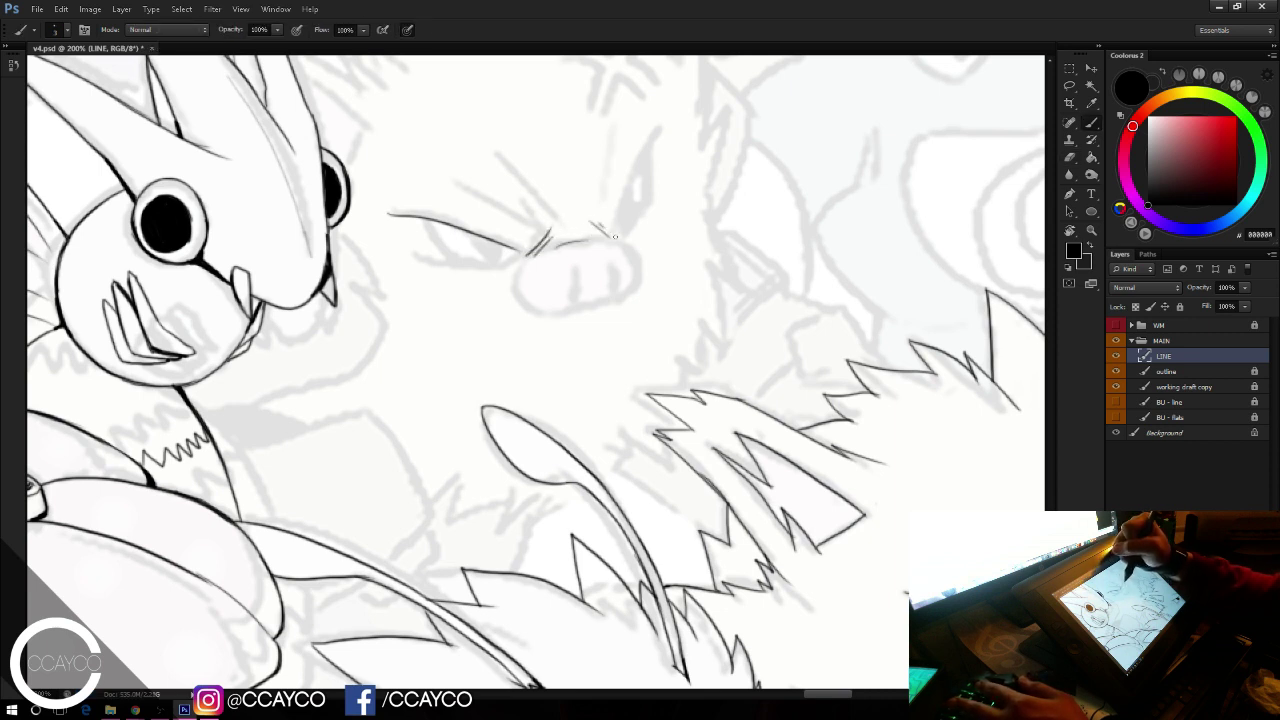
pyautogui.moveTo(477, 190); pyautogui.dragTo(541, 229)
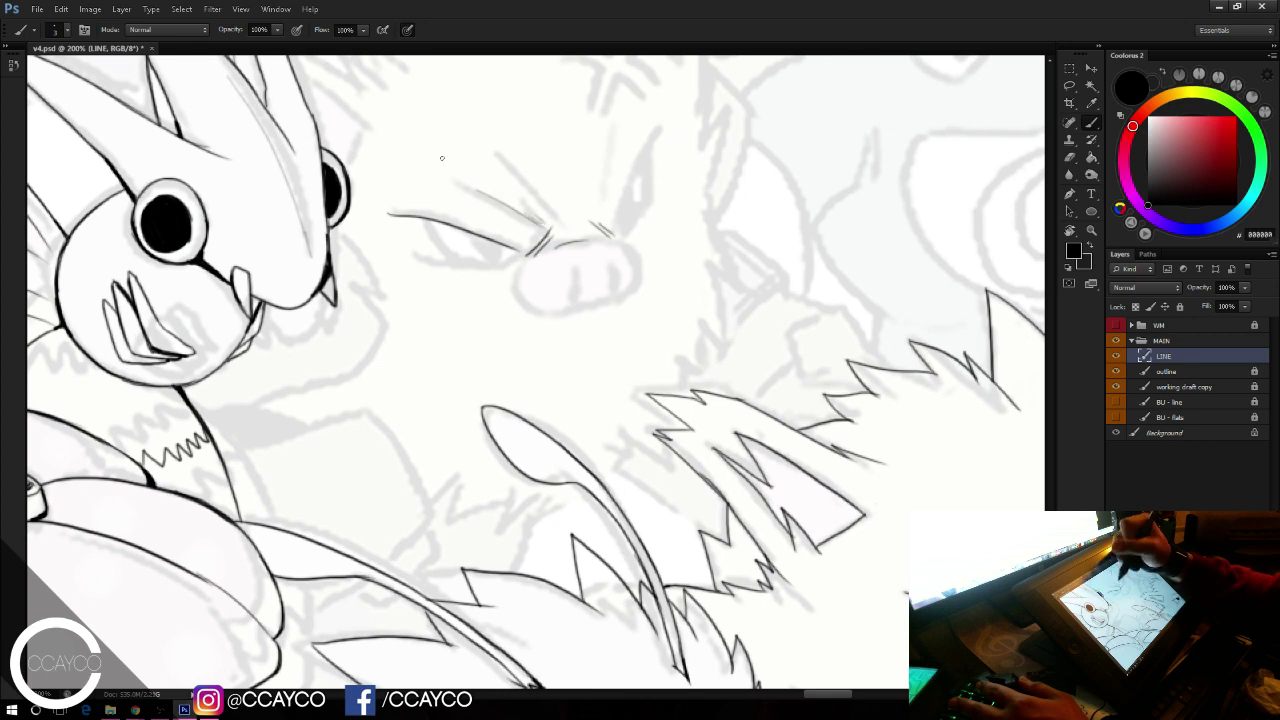
# Step: Ink the second pig-nosed creature's near eye with its lower lid and a filled black pupil
pyautogui.moveTo(428, 218)
pyautogui.mouseDown()
pyautogui.moveTo(463, 261)
pyautogui.moveTo(523, 253)
pyautogui.moveTo(490, 261)
pyautogui.moveTo(500, 242)
pyautogui.moveTo(486, 252)
pyautogui.moveTo(478, 239)
pyautogui.mouseUp()
pyautogui.hotkey('ctrl', 'z')
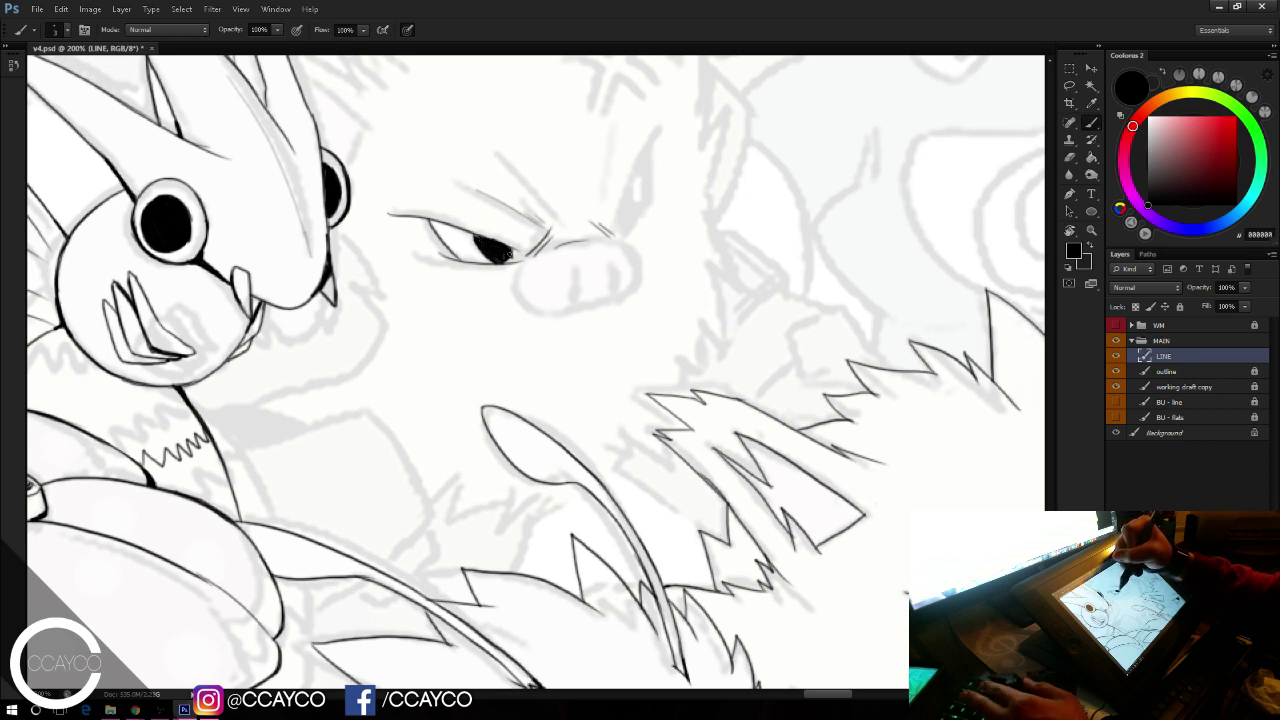
pyautogui.moveTo(496, 259); pyautogui.dragTo(434, 265)
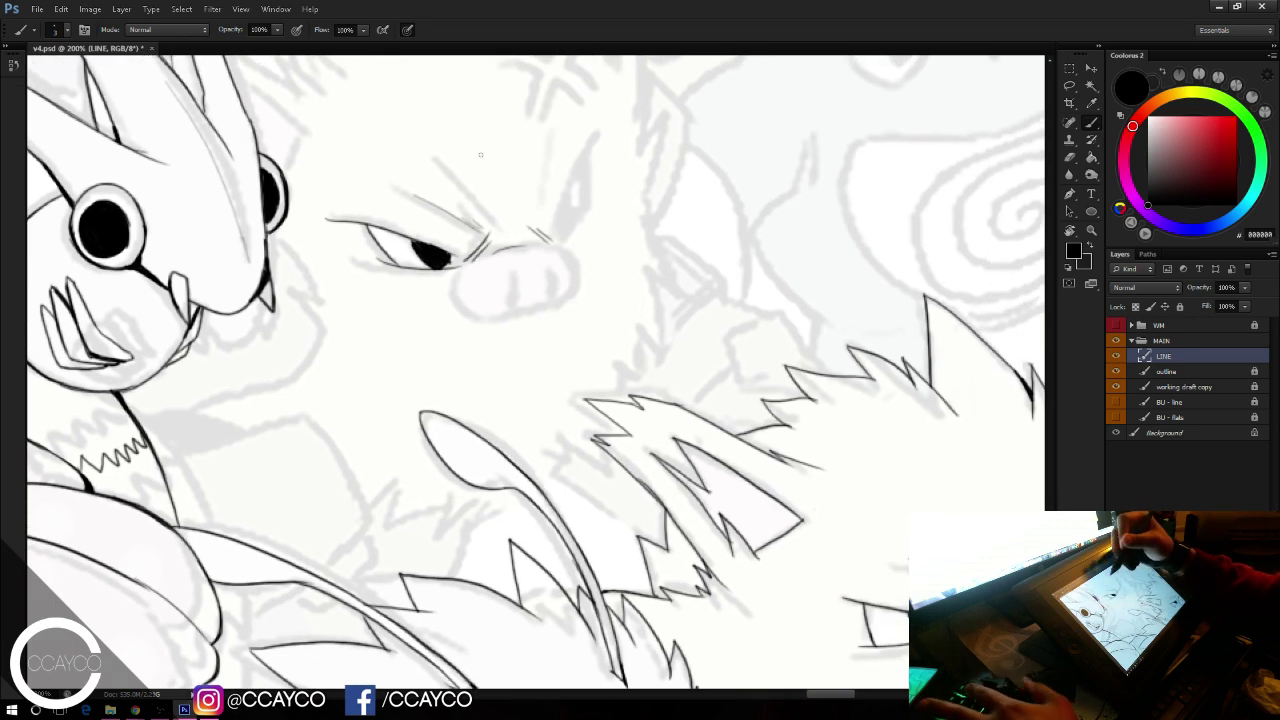
pyautogui.moveTo(510, 157); pyautogui.dragTo(515, 155)
pyautogui.press('e')
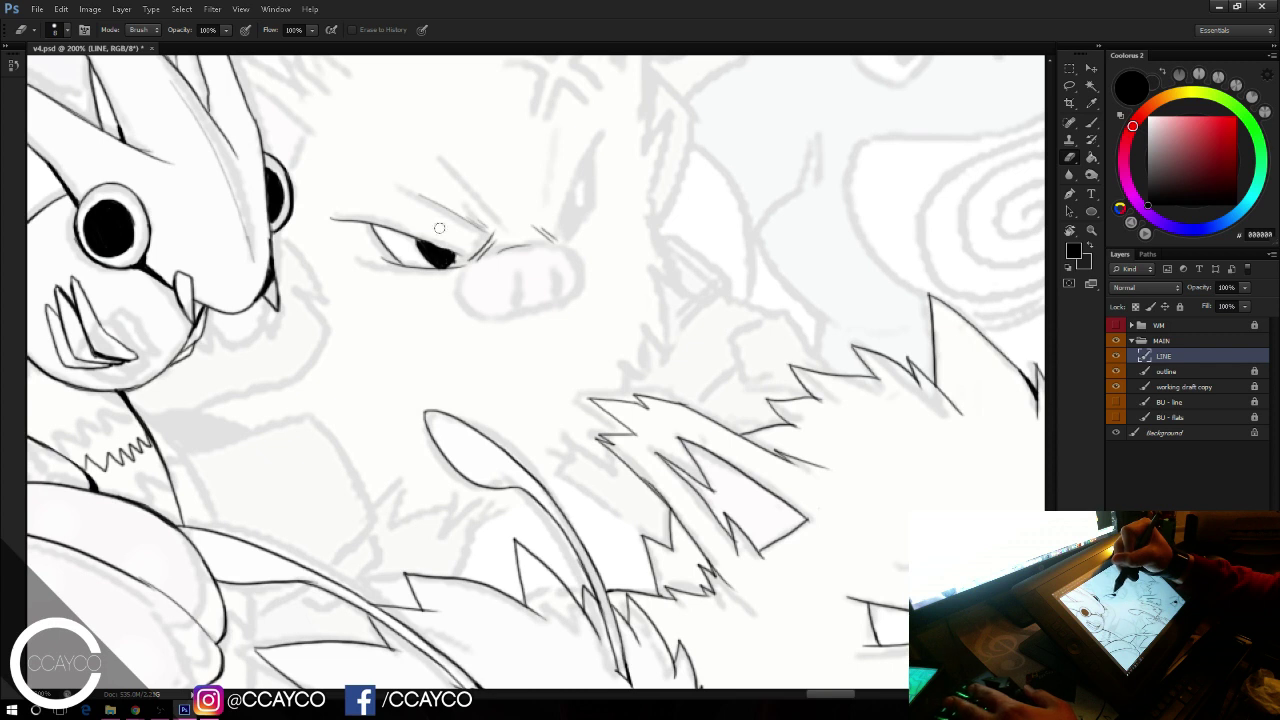
# Step: Ink the slanted far brow and narrow far eye of the second pig-nosed creature, filling its pupil black
pyautogui.press('b')
pyautogui.moveTo(607, 129); pyautogui.dragTo(560, 238)
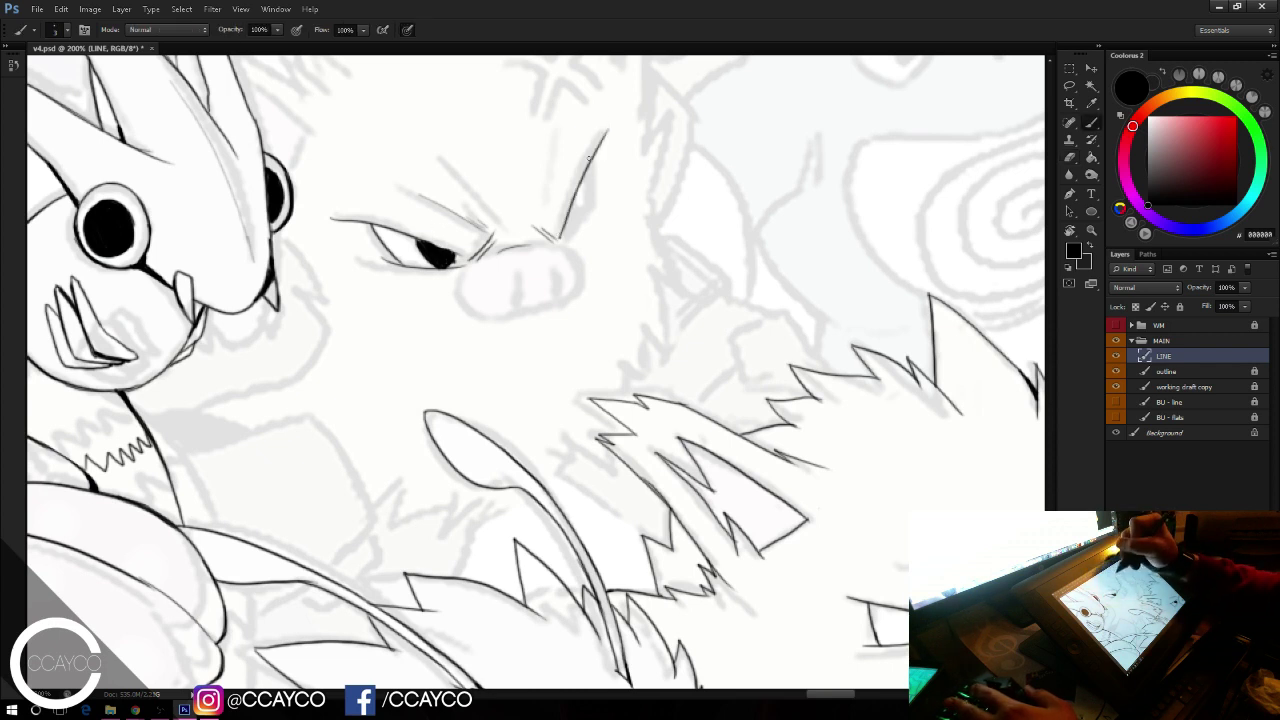
pyautogui.moveTo(593, 160); pyautogui.dragTo(588, 207)
pyautogui.hotkey('ctrl', 'z')
pyautogui.moveTo(598, 152); pyautogui.dragTo(593, 211)
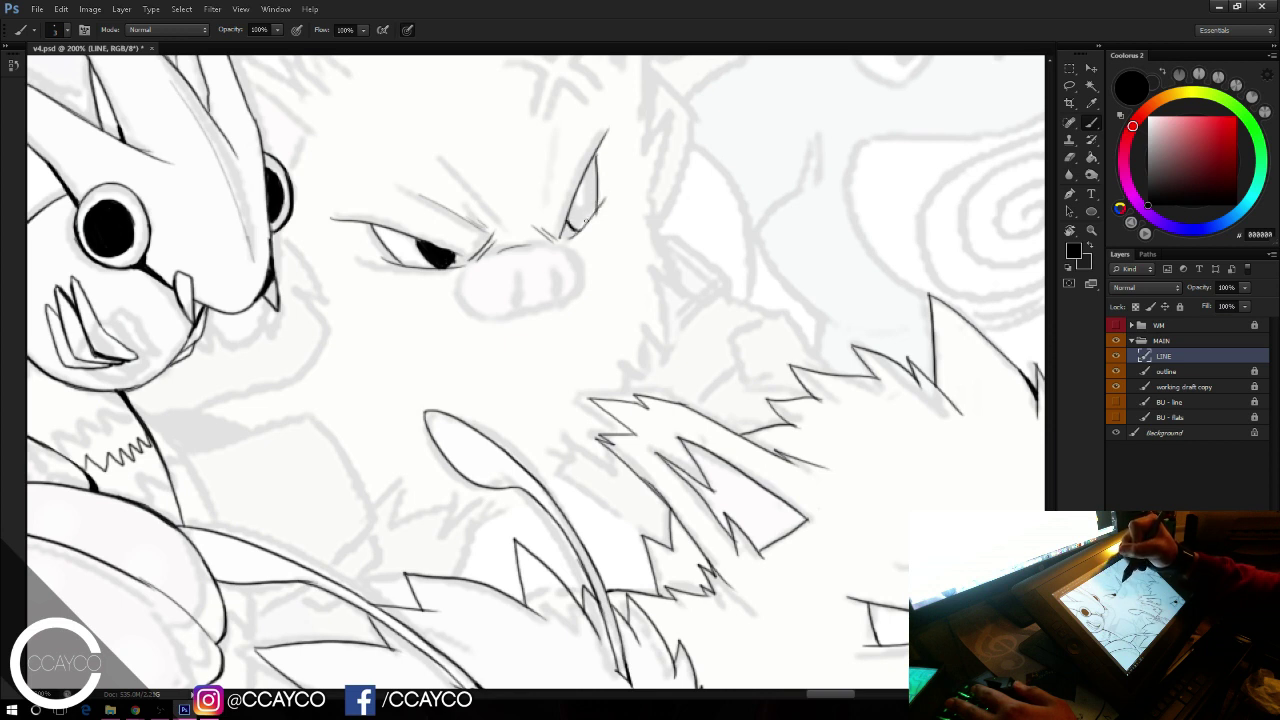
pyautogui.moveTo(577, 202); pyautogui.dragTo(580, 226)
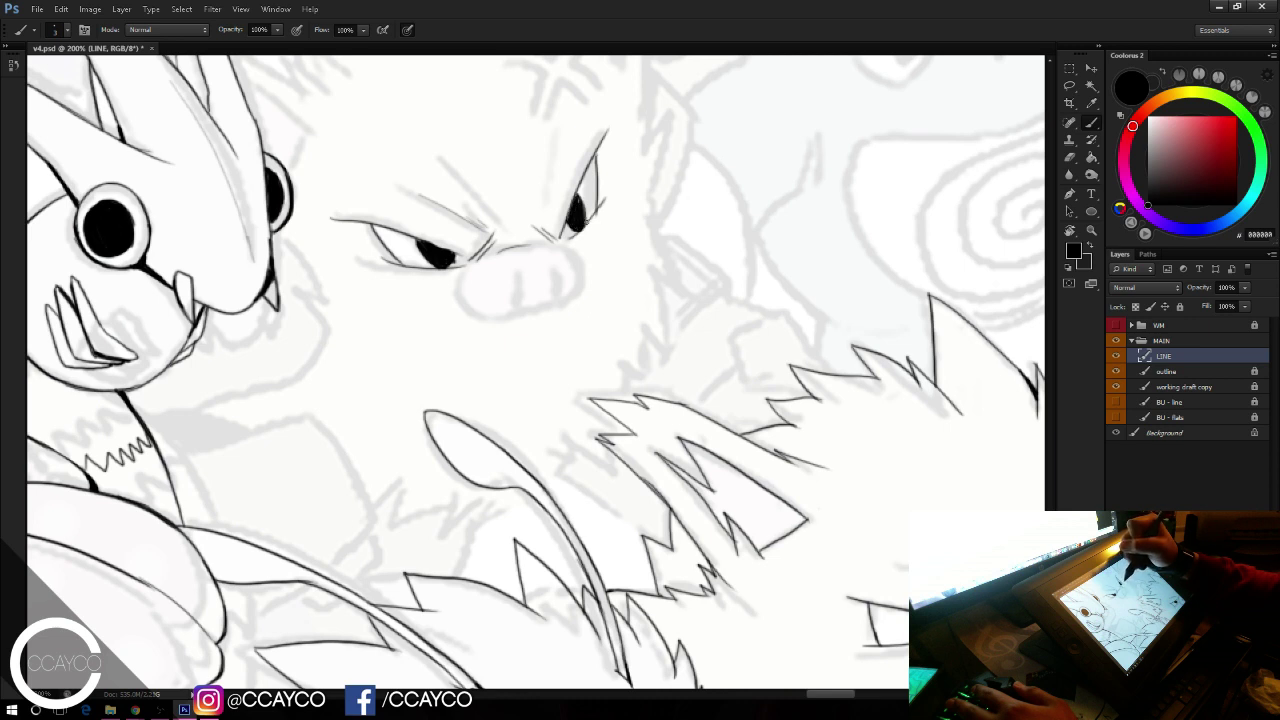
# Step: Ink the four-part anger mark on the second pig-nosed creature's forehead and save the document
pyautogui.moveTo(603, 117); pyautogui.dragTo(603, 227)
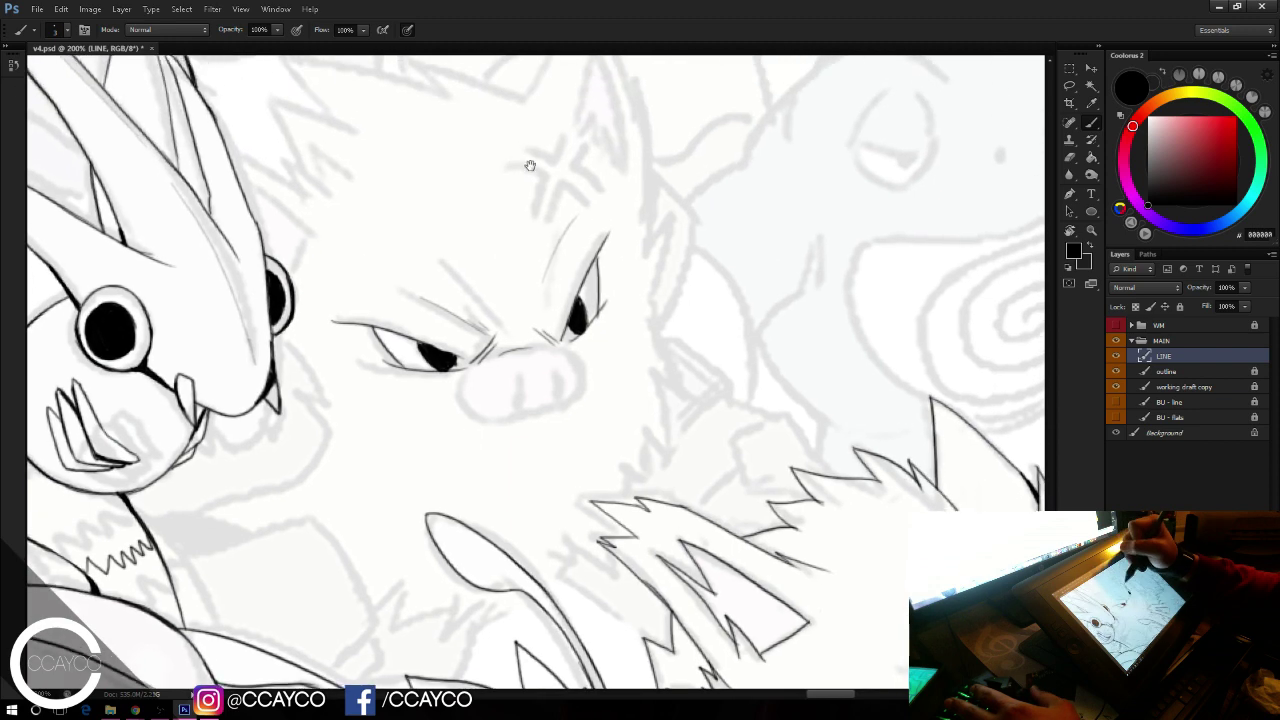
pyautogui.moveTo(518, 175)
pyautogui.mouseDown()
pyautogui.moveTo(538, 204)
pyautogui.moveTo(514, 179)
pyautogui.mouseUp()
pyautogui.hotkey('ctrl', 'z')
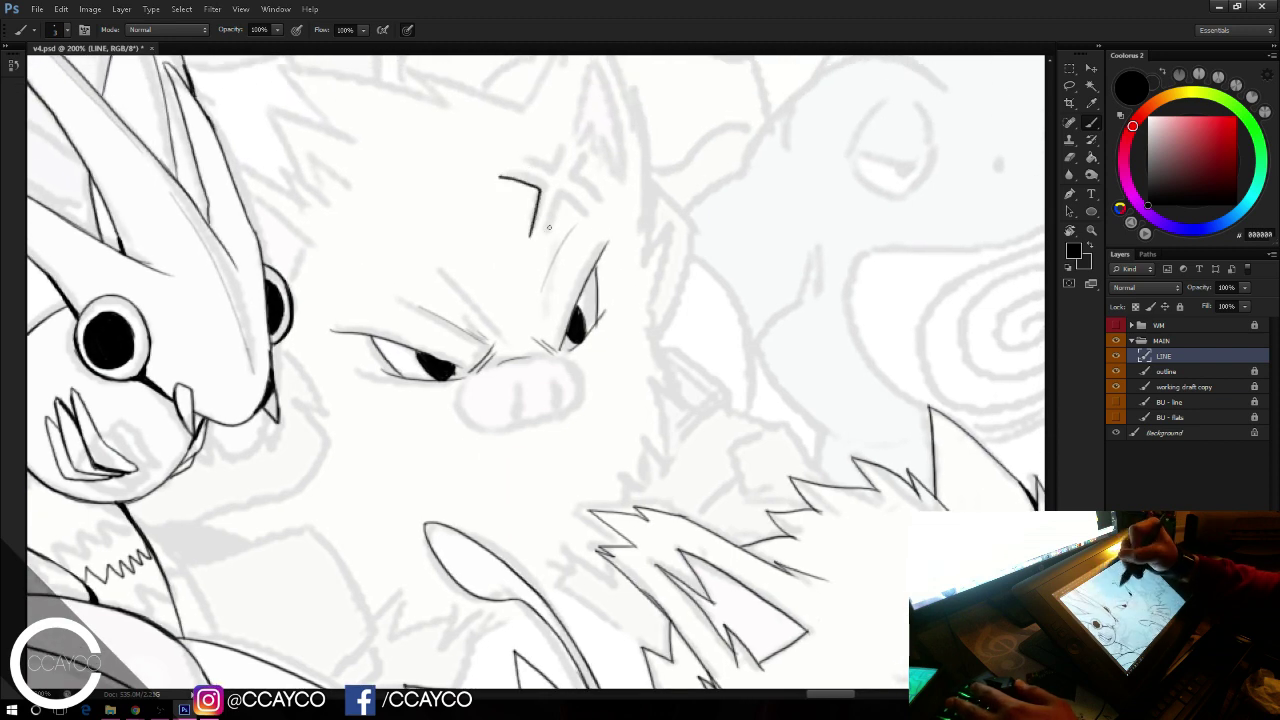
pyautogui.moveTo(546, 240)
pyautogui.mouseDown()
pyautogui.moveTo(553, 201)
pyautogui.moveTo(589, 202)
pyautogui.moveTo(591, 186)
pyautogui.moveTo(569, 177)
pyautogui.moveTo(571, 136)
pyautogui.moveTo(550, 133)
pyautogui.moveTo(545, 174)
pyautogui.moveTo(509, 163)
pyautogui.mouseUp()
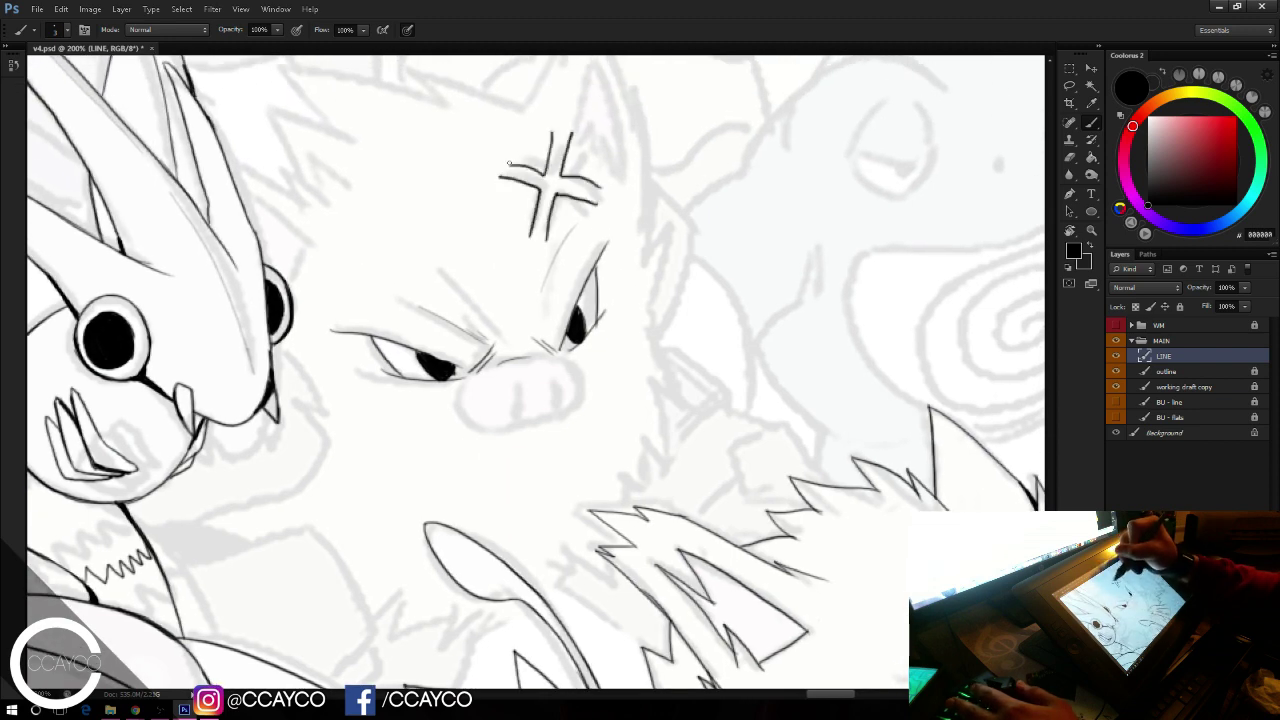
pyautogui.moveTo(658, 231)
pyautogui.mouseDown()
pyautogui.moveTo(666, 180)
pyautogui.moveTo(803, 79)
pyautogui.mouseUp()
pyautogui.moveTo(597, 246); pyautogui.dragTo(738, 117)
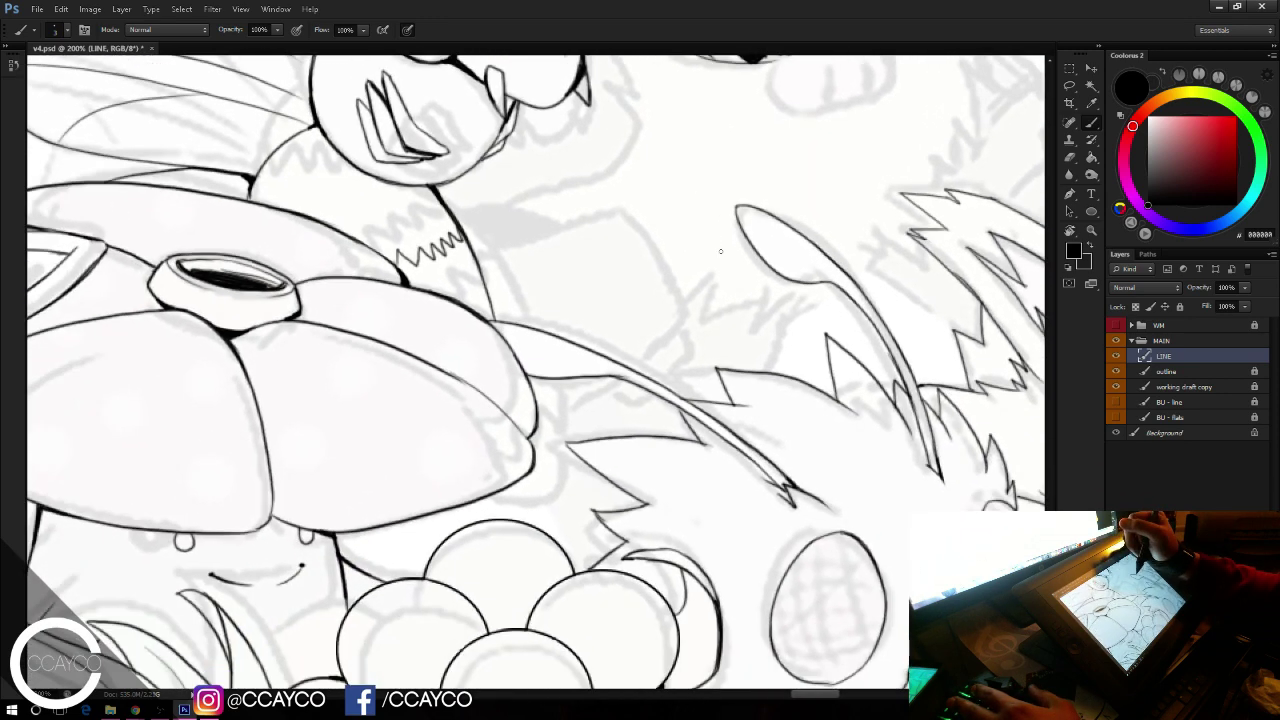
pyautogui.moveTo(713, 203)
pyautogui.mouseDown()
pyautogui.moveTo(538, 318)
pyautogui.moveTo(453, 488)
pyautogui.mouseUp()
pyautogui.hotkey('ctrl', 's')
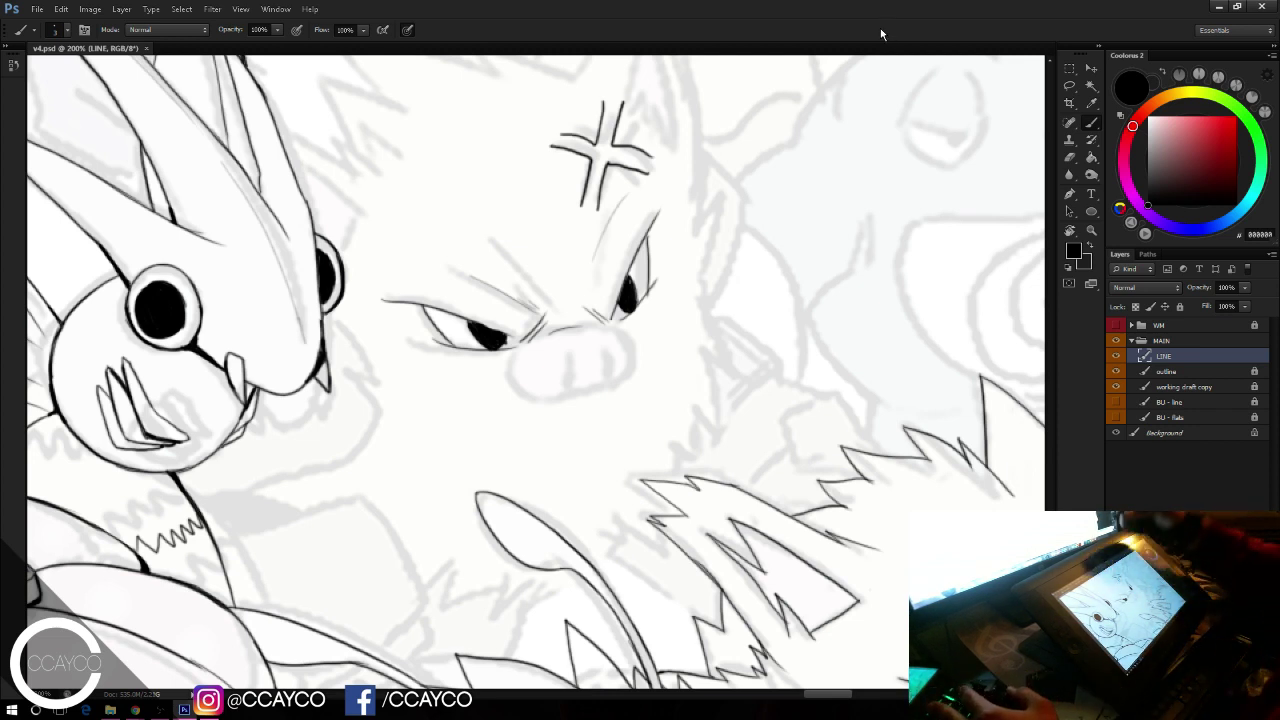
# Step: Ink the near side and top curve of the second creature's snout, redrawing the curve until it fits the draft
pyautogui.moveTo(523, 378); pyautogui.dragTo(590, 329)
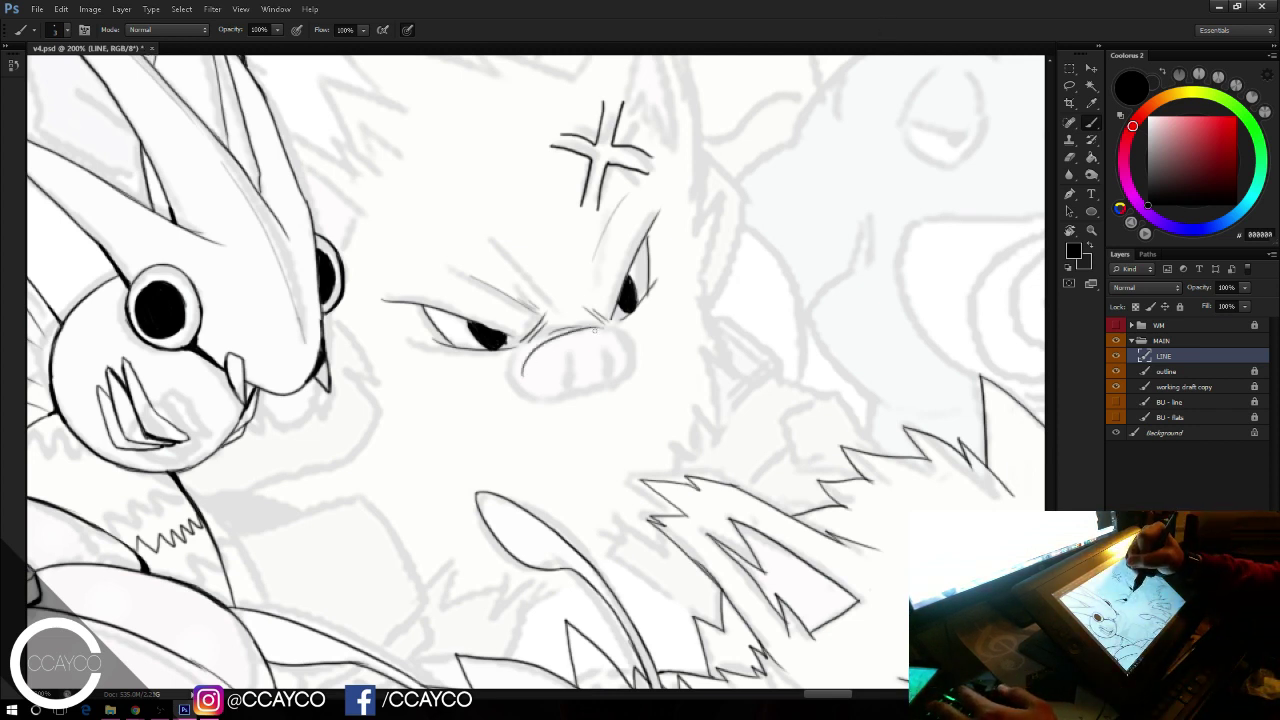
pyautogui.hotkey('ctrl', 'z')
pyautogui.moveTo(525, 387); pyautogui.dragTo(583, 326)
pyautogui.hotkey('ctrl', 'z')
pyautogui.moveTo(529, 390); pyautogui.dragTo(590, 327)
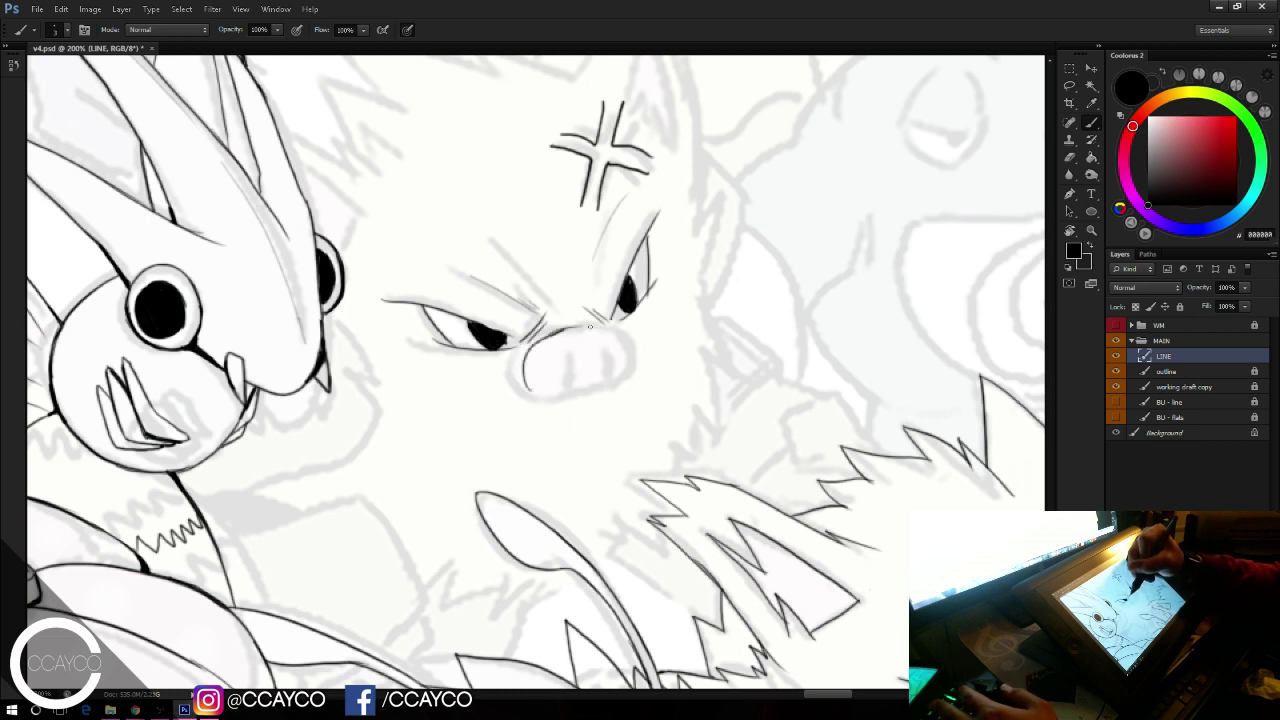
pyautogui.hotkey('ctrl', 'z')
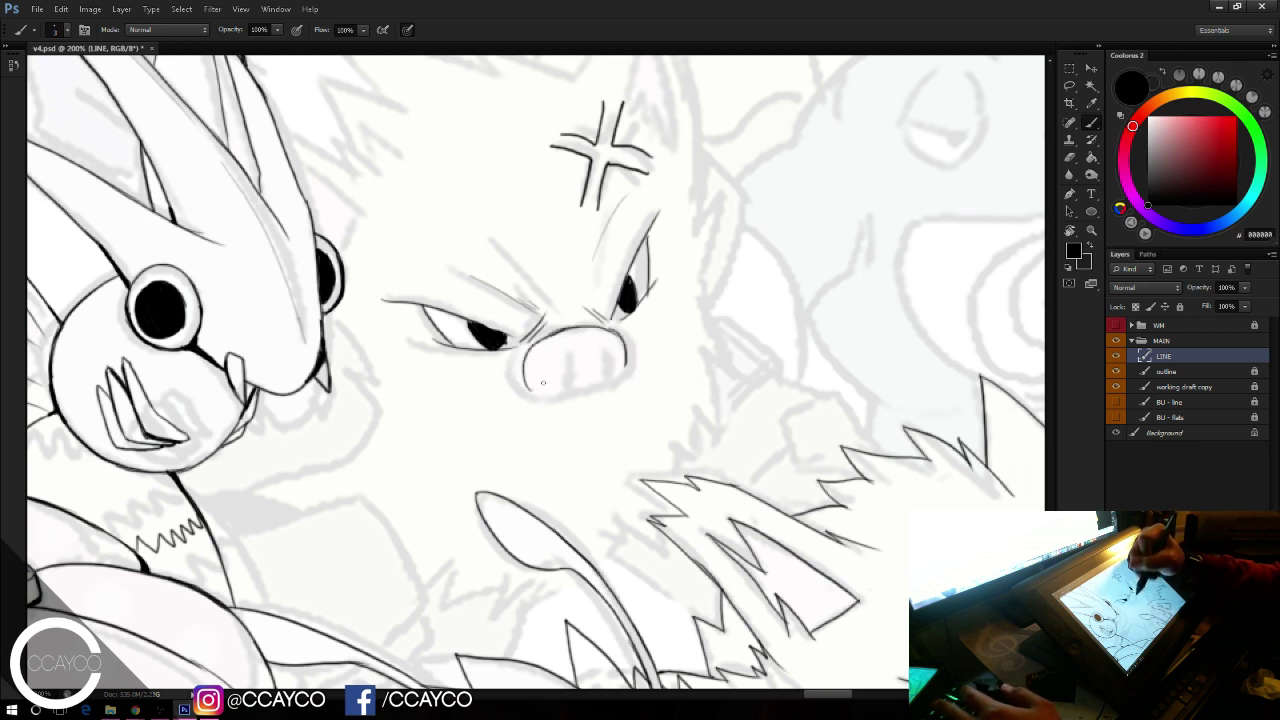
# Step: Close the lower curve of the second creature's snout and ink its two narrow black nostrils
pyautogui.moveTo(525, 378)
pyautogui.mouseDown()
pyautogui.moveTo(588, 400)
pyautogui.moveTo(626, 365)
pyautogui.moveTo(622, 380)
pyautogui.moveTo(625, 360)
pyautogui.moveTo(573, 406)
pyautogui.mouseUp()
pyautogui.hotkey('ctrl', 'z')
pyautogui.hotkey('ctrl', 'z')
pyautogui.press('e')
pyautogui.press('b')
pyautogui.moveTo(569, 359); pyautogui.dragTo(570, 379)
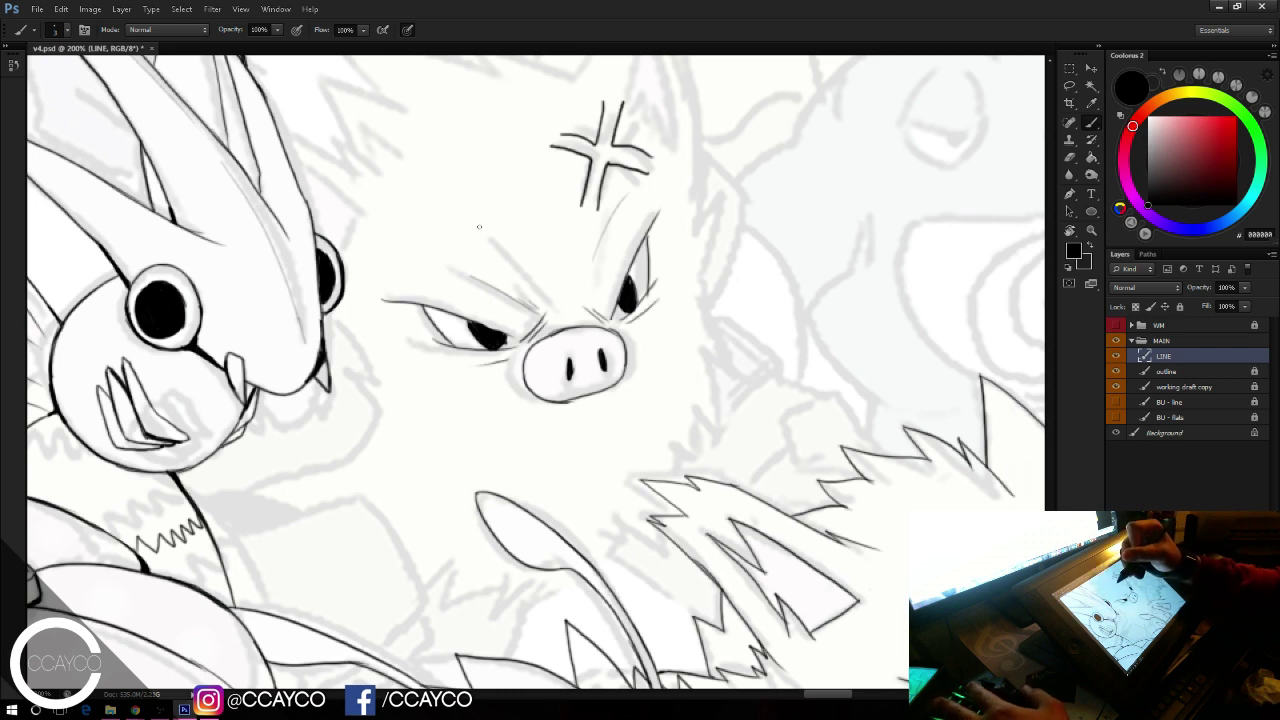
# Step: Ink the jagged fur edge from beside the moth's far eye down and back to the moth's body, refining the lower line
pyautogui.moveTo(543, 234); pyautogui.dragTo(676, 160)
pyautogui.moveTo(459, 250)
pyautogui.mouseDown()
pyautogui.moveTo(514, 313)
pyautogui.moveTo(481, 298)
pyautogui.moveTo(515, 348)
pyautogui.moveTo(493, 341)
pyautogui.moveTo(508, 364)
pyautogui.moveTo(466, 389)
pyautogui.mouseUp()
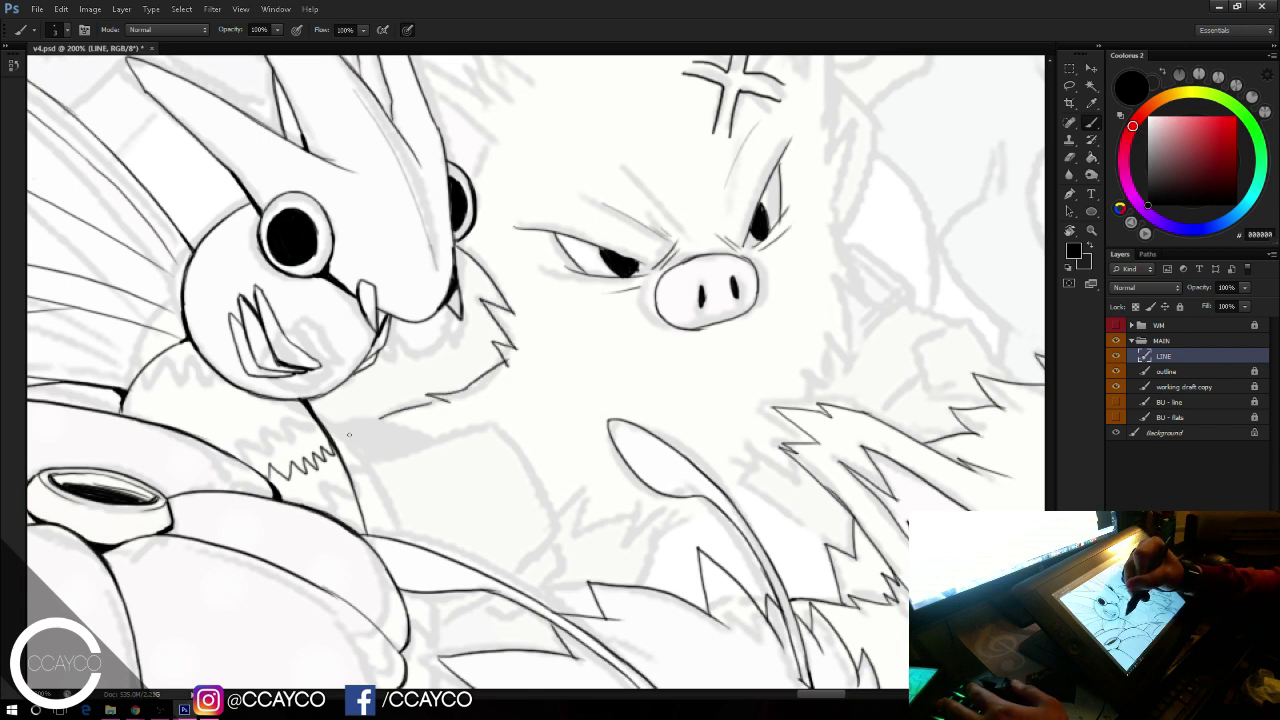
pyautogui.hotkey('ctrl', 'z')
pyautogui.moveTo(338, 435)
pyautogui.mouseDown()
pyautogui.moveTo(416, 412)
pyautogui.moveTo(464, 386)
pyautogui.mouseUp()
pyautogui.hotkey('ctrl', 'z')
pyautogui.moveTo(335, 435)
pyautogui.mouseDown()
pyautogui.moveTo(472, 408)
pyautogui.moveTo(410, 409)
pyautogui.moveTo(453, 403)
pyautogui.mouseUp()
pyautogui.hotkey('ctrl', 'z')
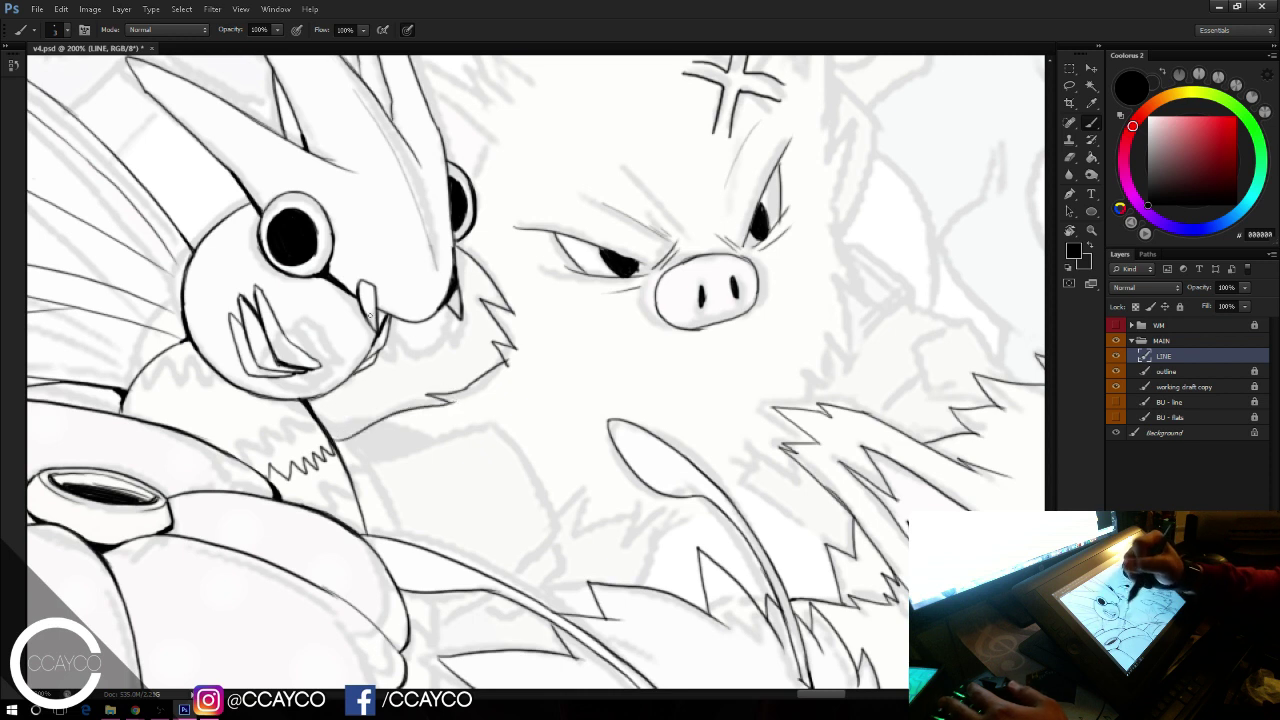
pyautogui.moveTo(352, 462)
pyautogui.mouseDown()
pyautogui.moveTo(456, 440)
pyautogui.moveTo(525, 495)
pyautogui.moveTo(559, 545)
pyautogui.mouseUp()
pyautogui.hotkey('ctrl', 'z')
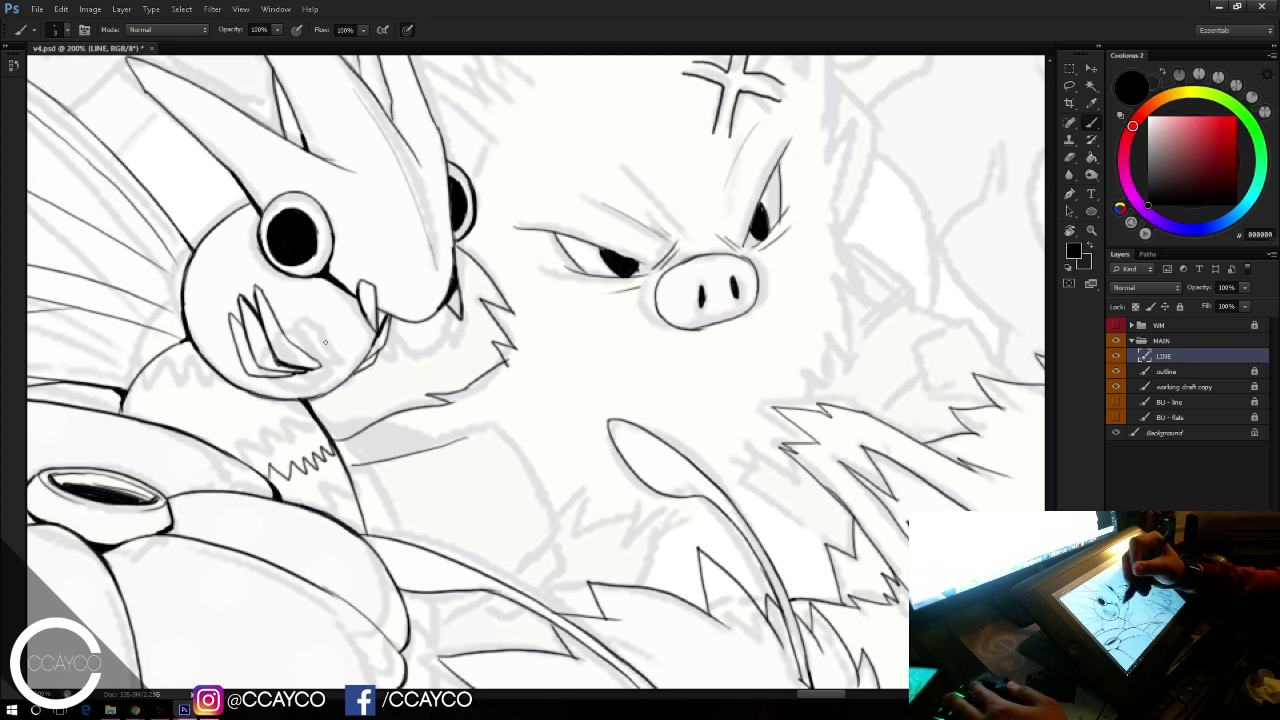
pyautogui.hotkey('ctrl', 'z')
pyautogui.moveTo(350, 465); pyautogui.dragTo(502, 424)
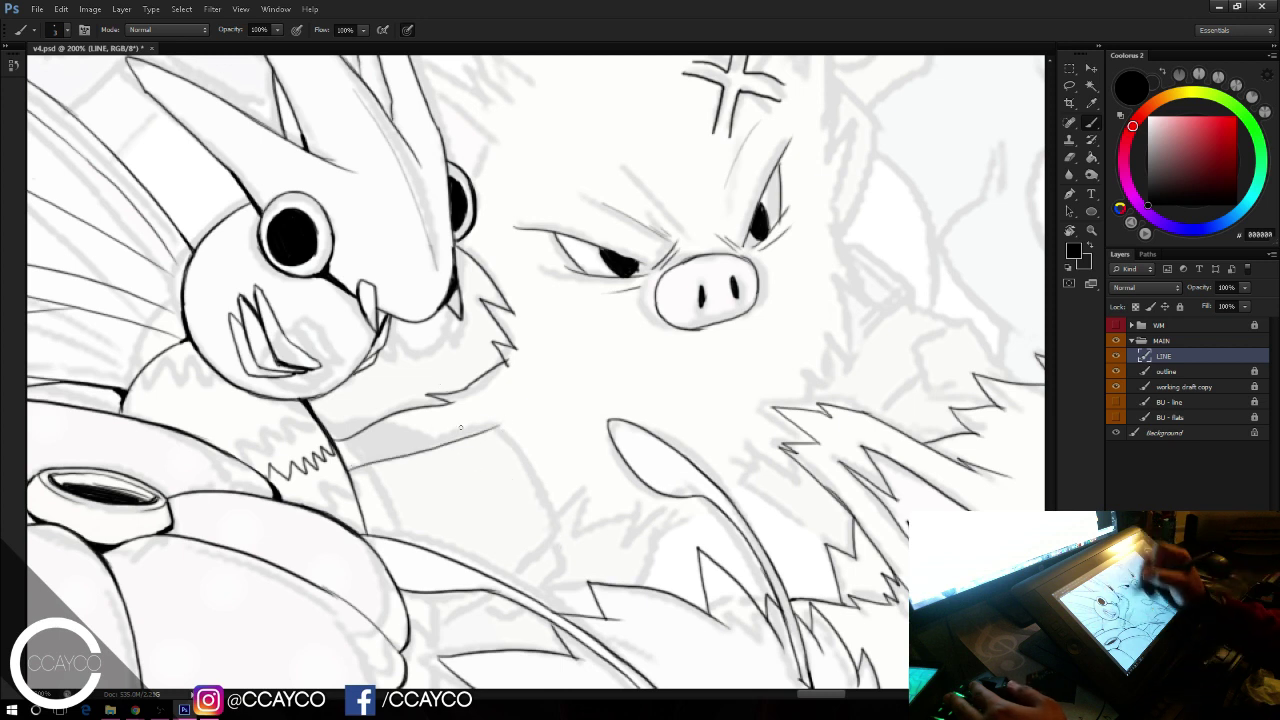
pyautogui.hotkey('ctrl', 'z')
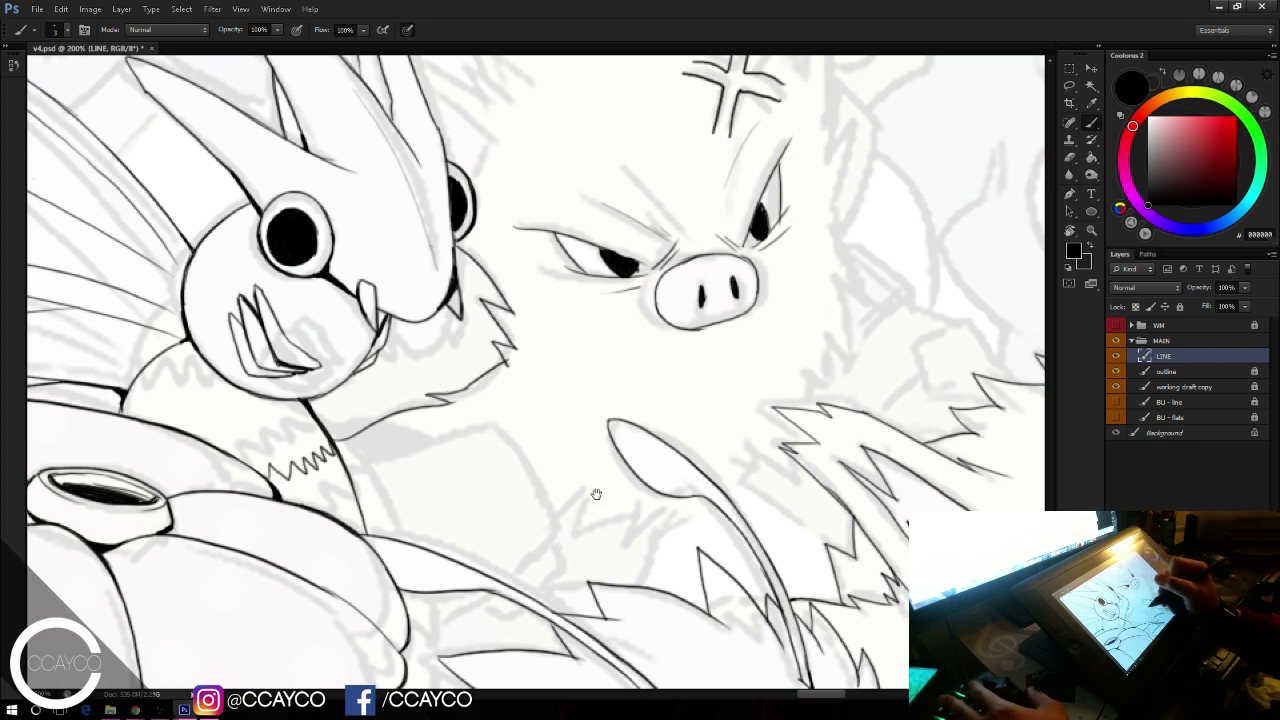
# Step: Ink the upper edge and bent corner of the shape below the fur edge, add short creases at the bend, and save the document
pyautogui.moveTo(597, 494); pyautogui.dragTo(591, 496)
pyautogui.moveTo(582, 550); pyautogui.dragTo(542, 596)
pyautogui.moveTo(306, 531)
pyautogui.mouseDown()
pyautogui.moveTo(470, 444)
pyautogui.moveTo(423, 470)
pyautogui.moveTo(477, 498)
pyautogui.moveTo(444, 480)
pyautogui.moveTo(462, 512)
pyautogui.mouseUp()
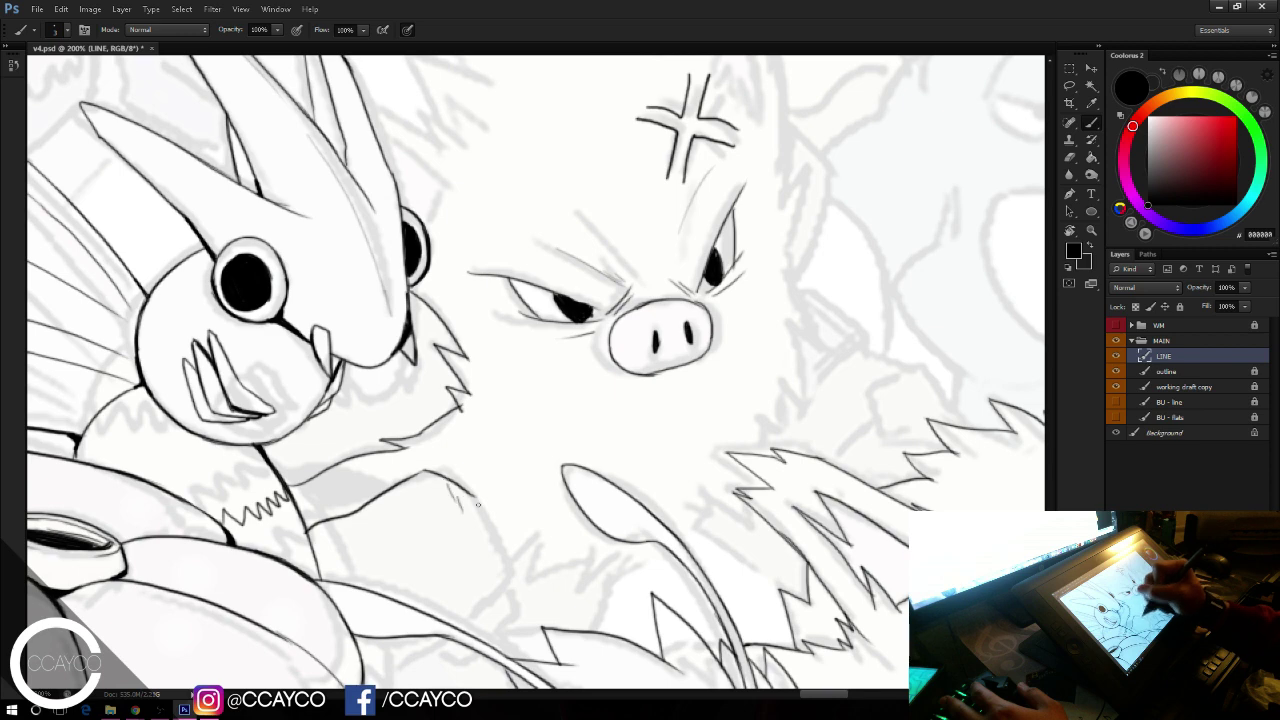
pyautogui.moveTo(809, 423); pyautogui.dragTo(777, 489)
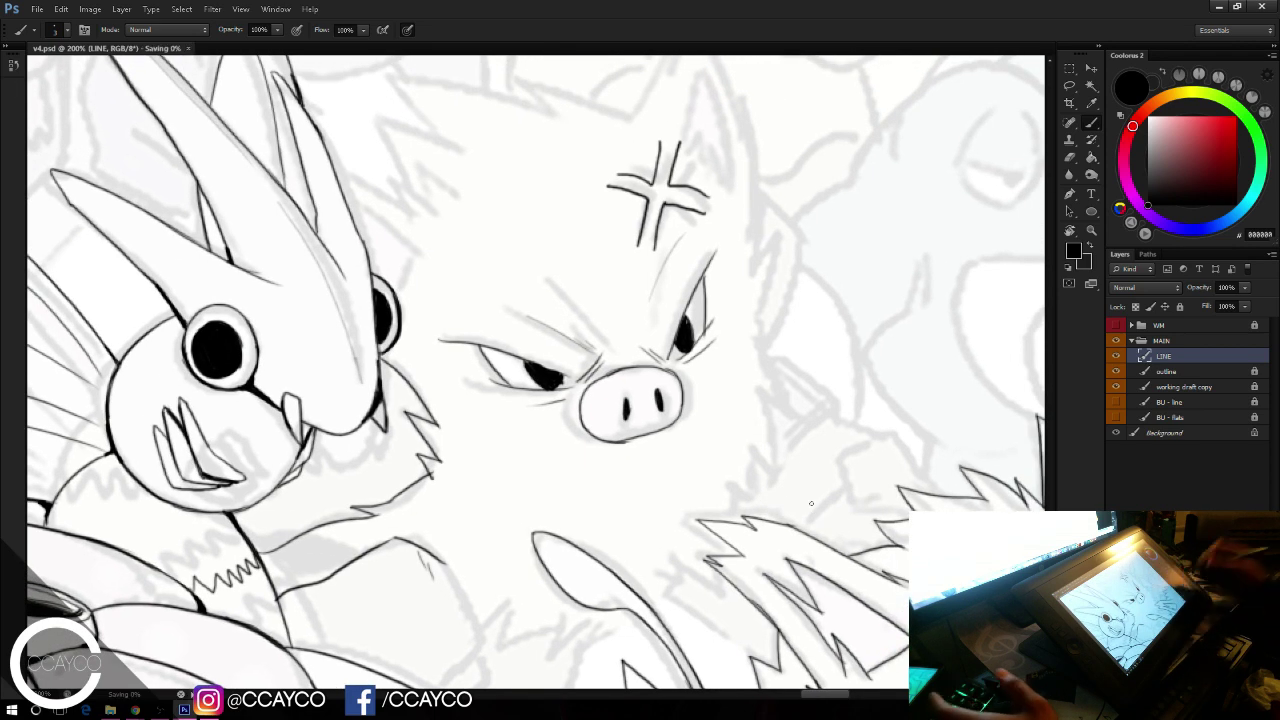
pyautogui.hotkey('ctrl', 's')
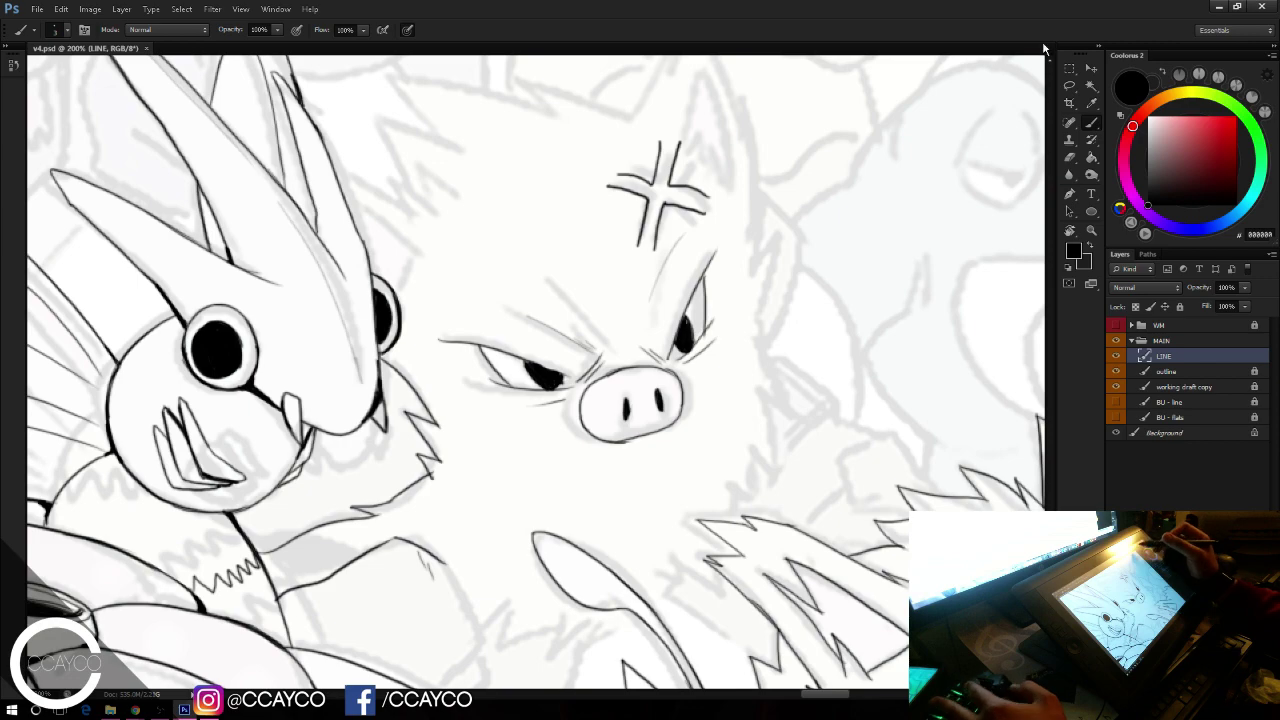
# Step: Examine the whole illustration at a small scale to review how much of the crowd of creatures is inked
pyautogui.hotkey('ctrl', '-')
pyautogui.hotkey('ctrl', '-')
pyautogui.hotkey('ctrl', '-')
pyautogui.hotkey('ctrl', '-')
pyautogui.hotkey('ctrl', '-')
pyautogui.hotkey('ctrl', '-')
pyautogui.hotkey('ctrl', '-')
pyautogui.hotkey('ctrl', '-')
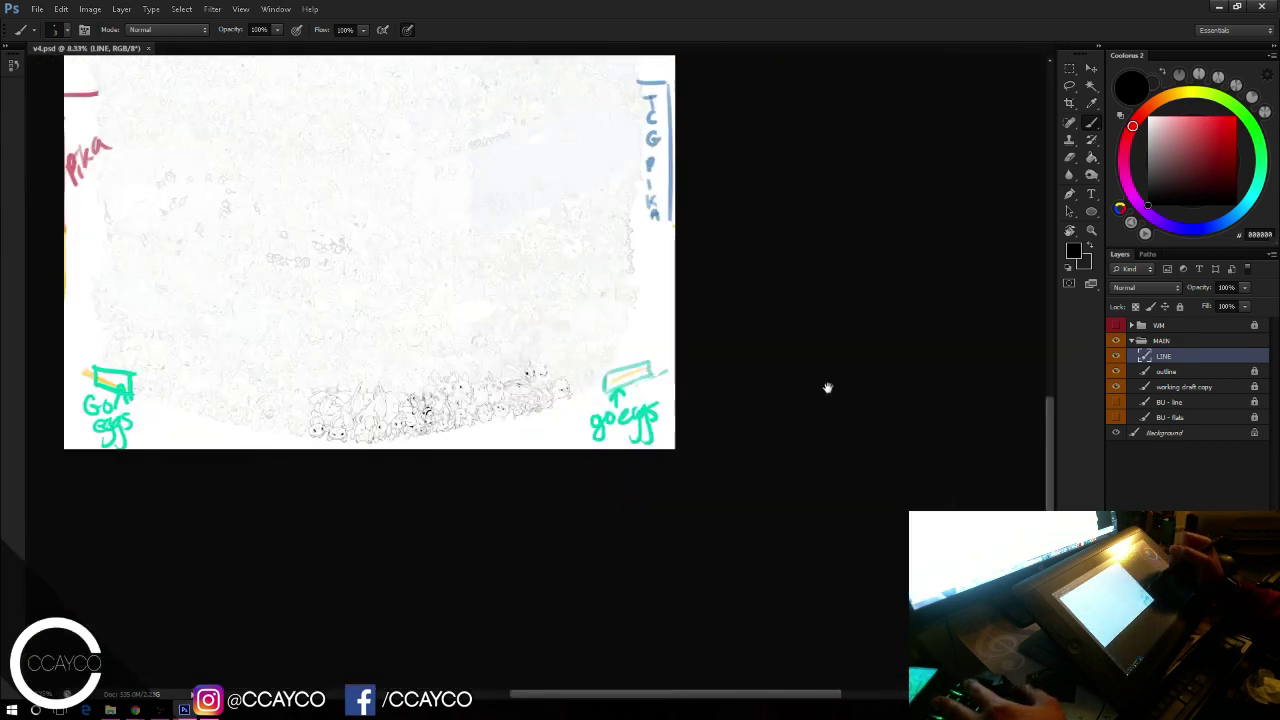
pyautogui.moveTo(829, 389); pyautogui.dragTo(955, 705)
pyautogui.moveTo(934, 538); pyautogui.dragTo(917, 200)
pyautogui.moveTo(922, 356); pyautogui.dragTo(924, 132)
# Step: Examine the inked creatures along the illustration's lower edge at closer range, from the turtle group across to the moth
pyautogui.hotkey('ctrl', '+')
pyautogui.hotkey('ctrl', '+')
pyautogui.moveTo(903, 560); pyautogui.dragTo(857, 366)
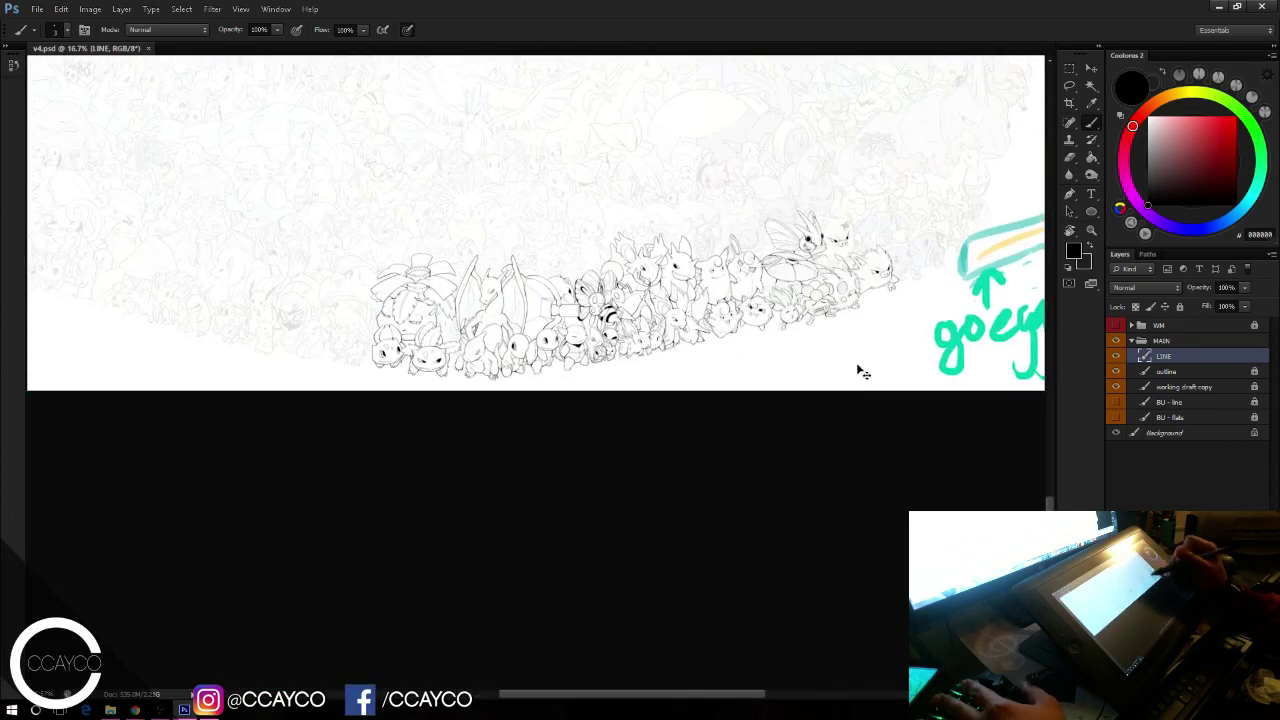
pyautogui.hotkey('ctrl', '+')
pyautogui.hotkey('ctrl', '+')
pyautogui.moveTo(893, 450)
pyautogui.mouseDown()
pyautogui.moveTo(731, 507)
pyautogui.moveTo(657, 554)
pyautogui.mouseUp()
pyautogui.hotkey('ctrl', '+')
pyautogui.moveTo(746, 563); pyautogui.dragTo(883, 511)
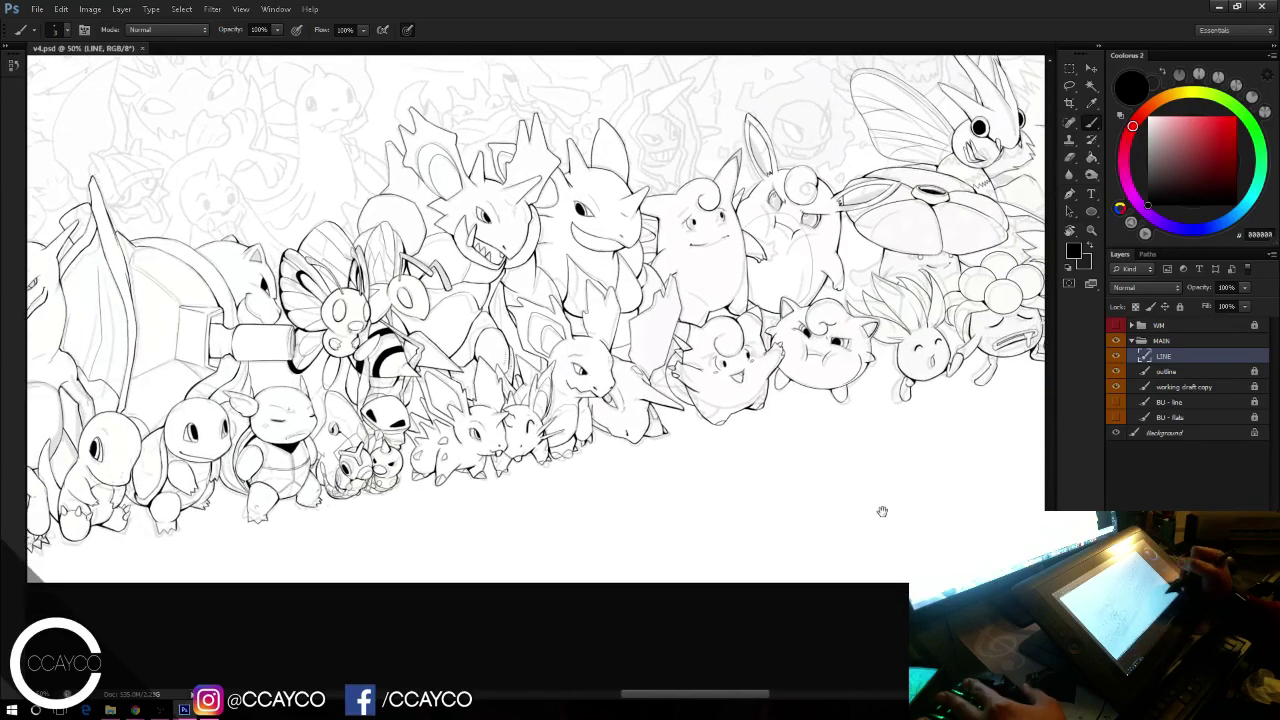
pyautogui.hotkey('ctrl', '+')
pyautogui.moveTo(897, 457); pyautogui.dragTo(749, 566)
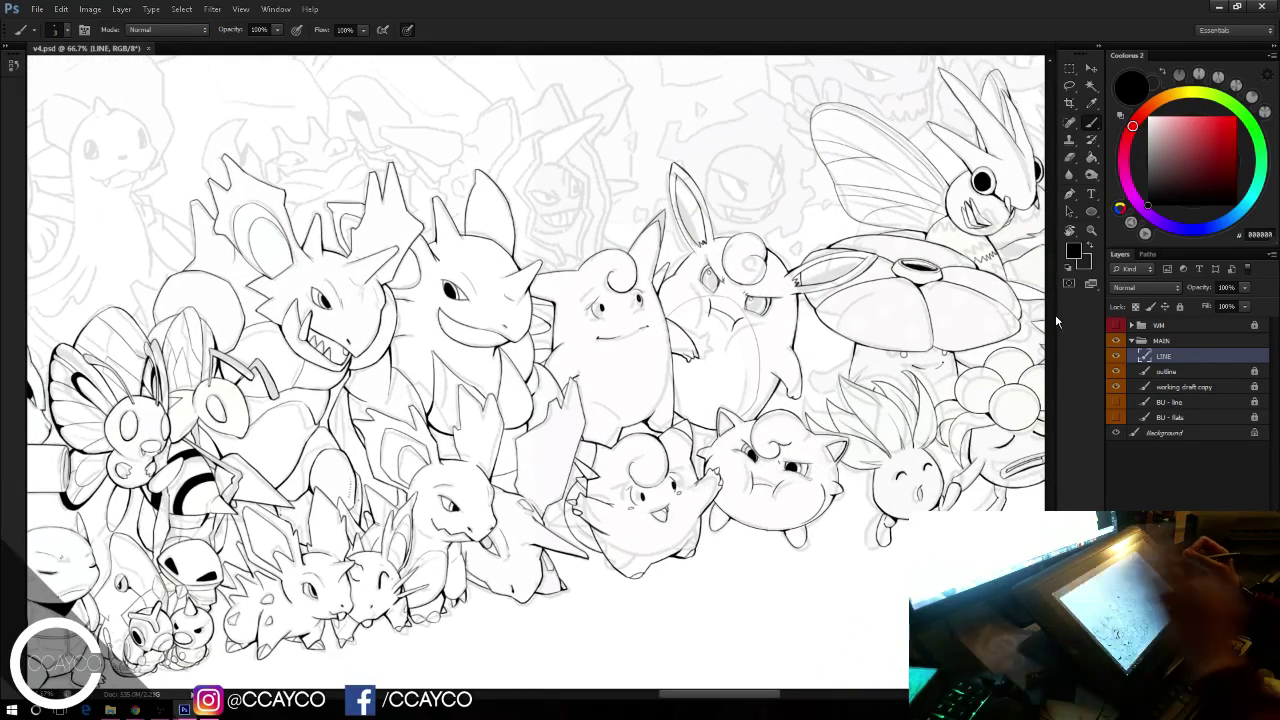
# Step: Unlock the working draft copy layer and set its opacity to 100%
pyautogui.click(1185, 388)
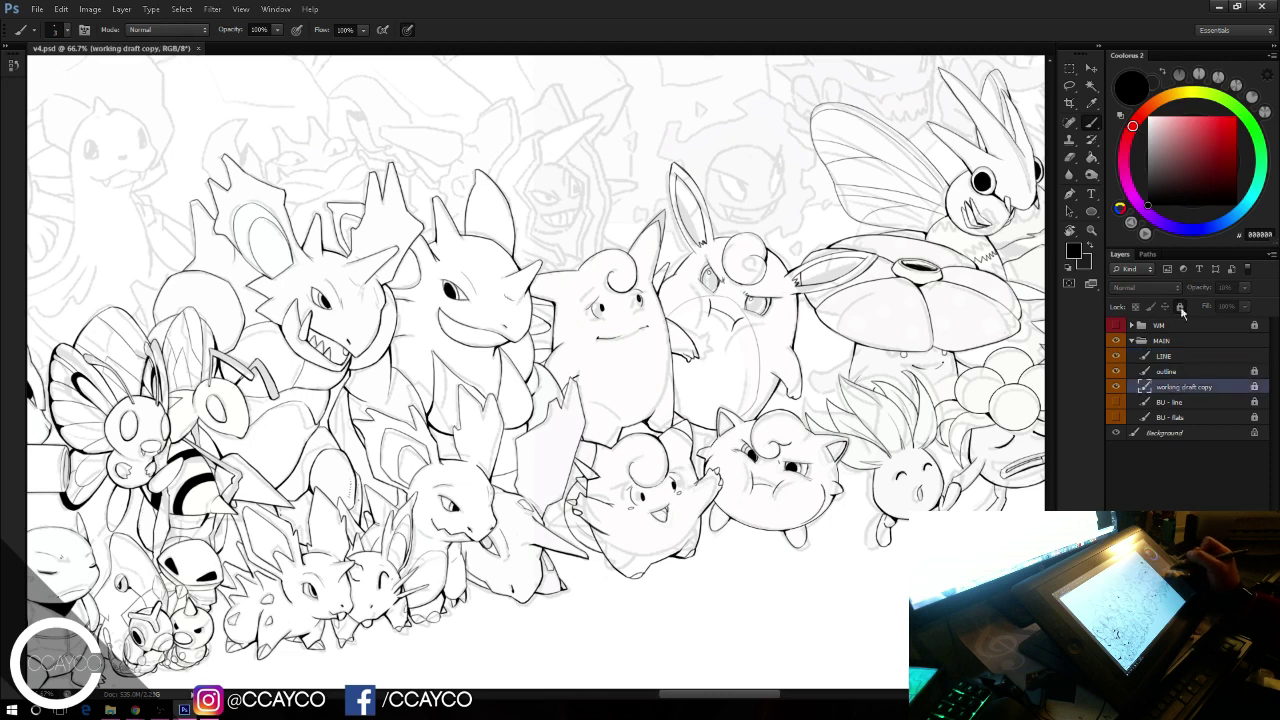
pyautogui.moveTo(1245, 287); pyautogui.dragTo(1247, 296)
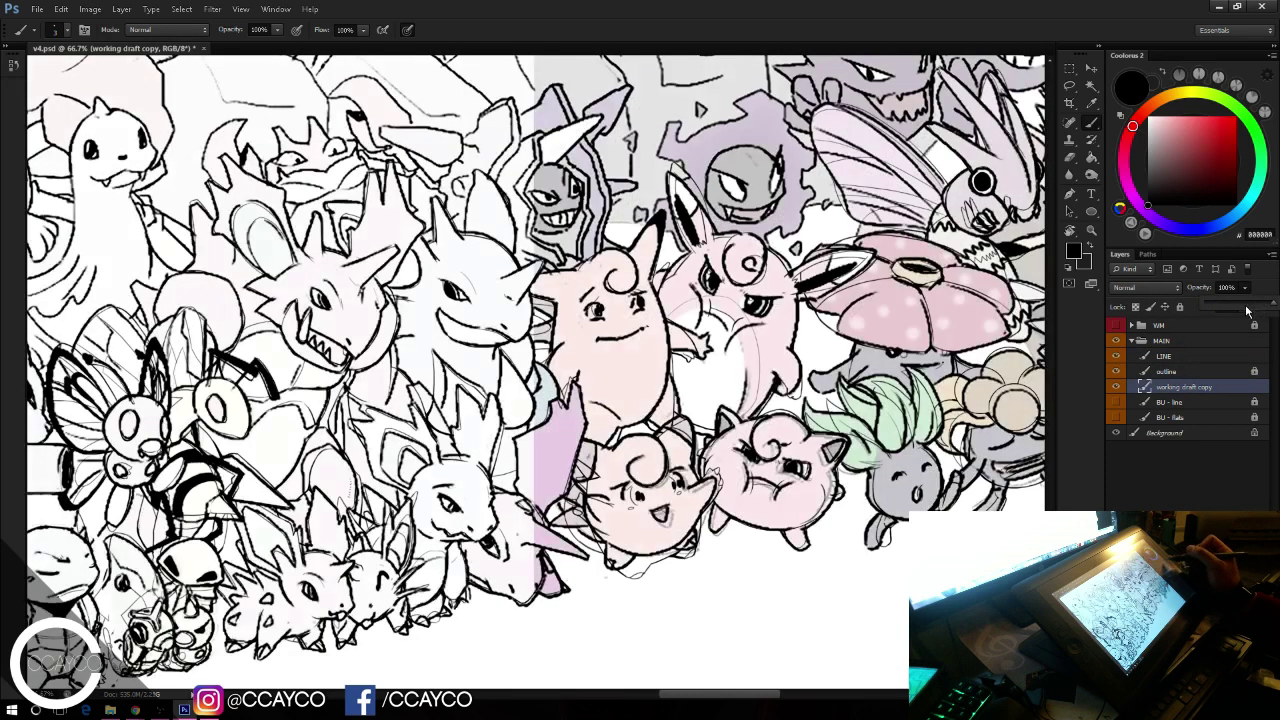
# Step: Compare the draft with and without the LINE and outline layers, and hide the working draft copy to show only the line art
pyautogui.click(1117, 357)
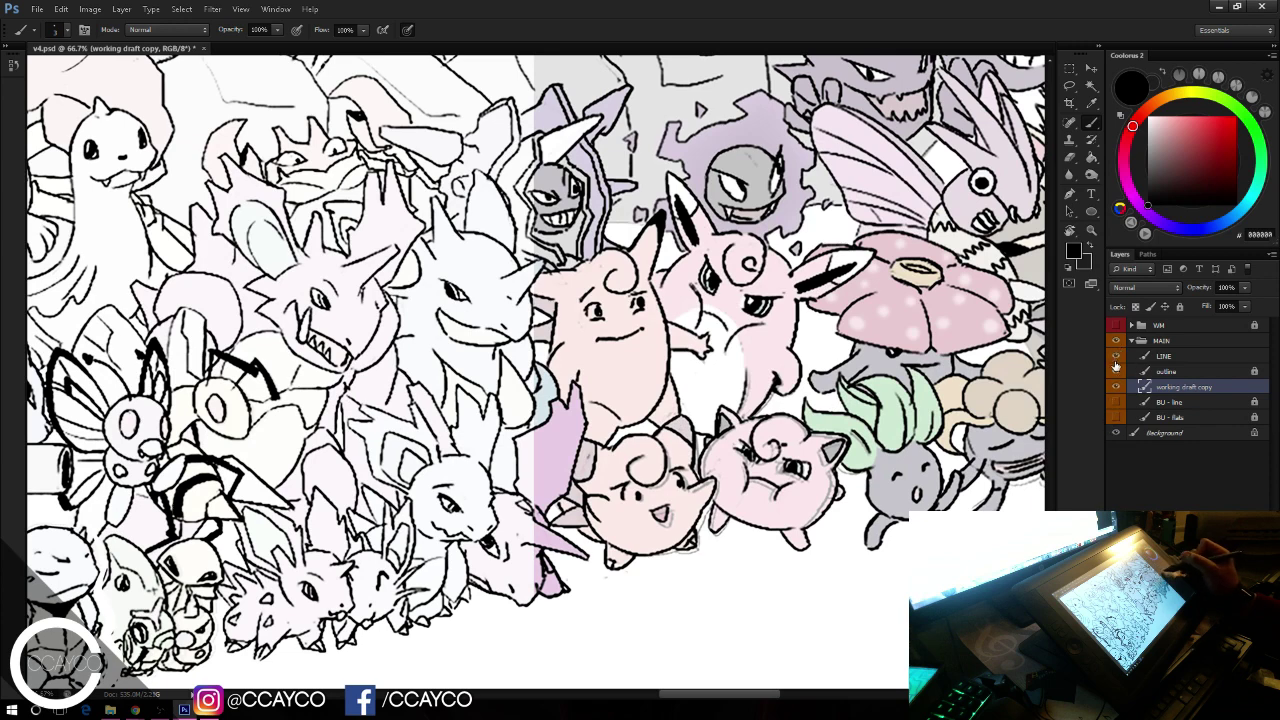
pyautogui.click(1116, 403)
pyautogui.click(1116, 403)
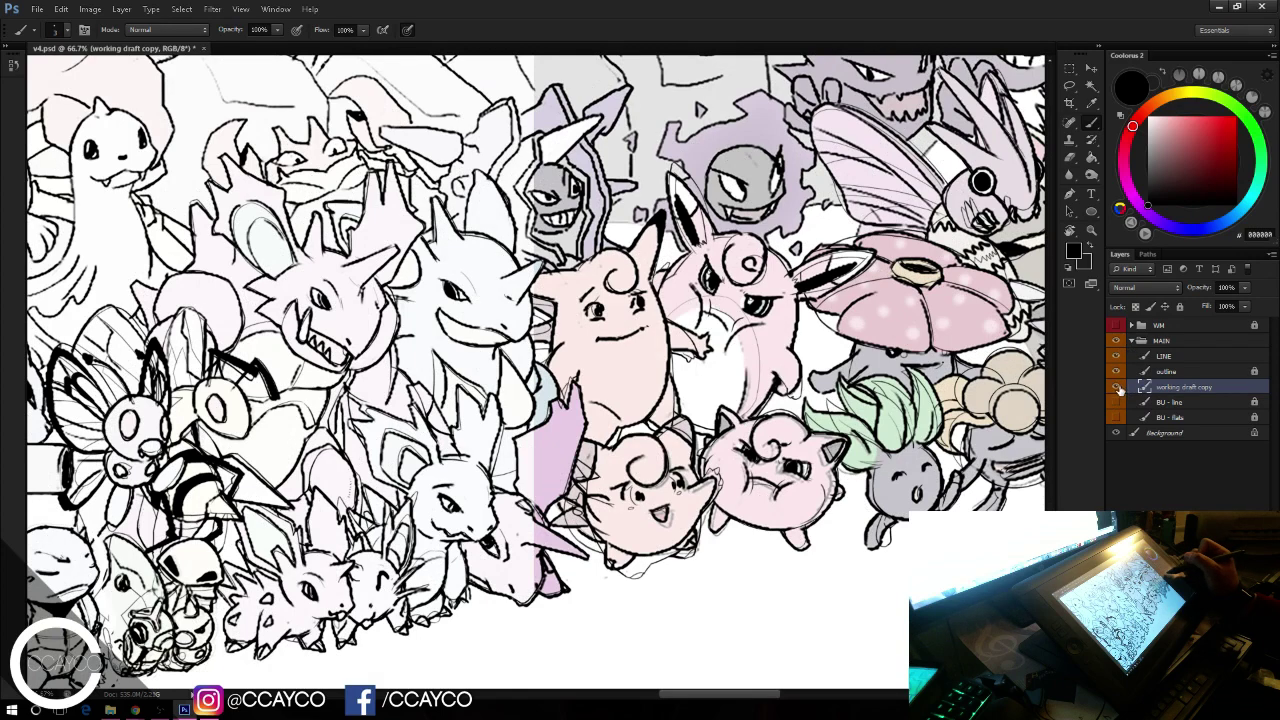
pyautogui.click(1117, 388)
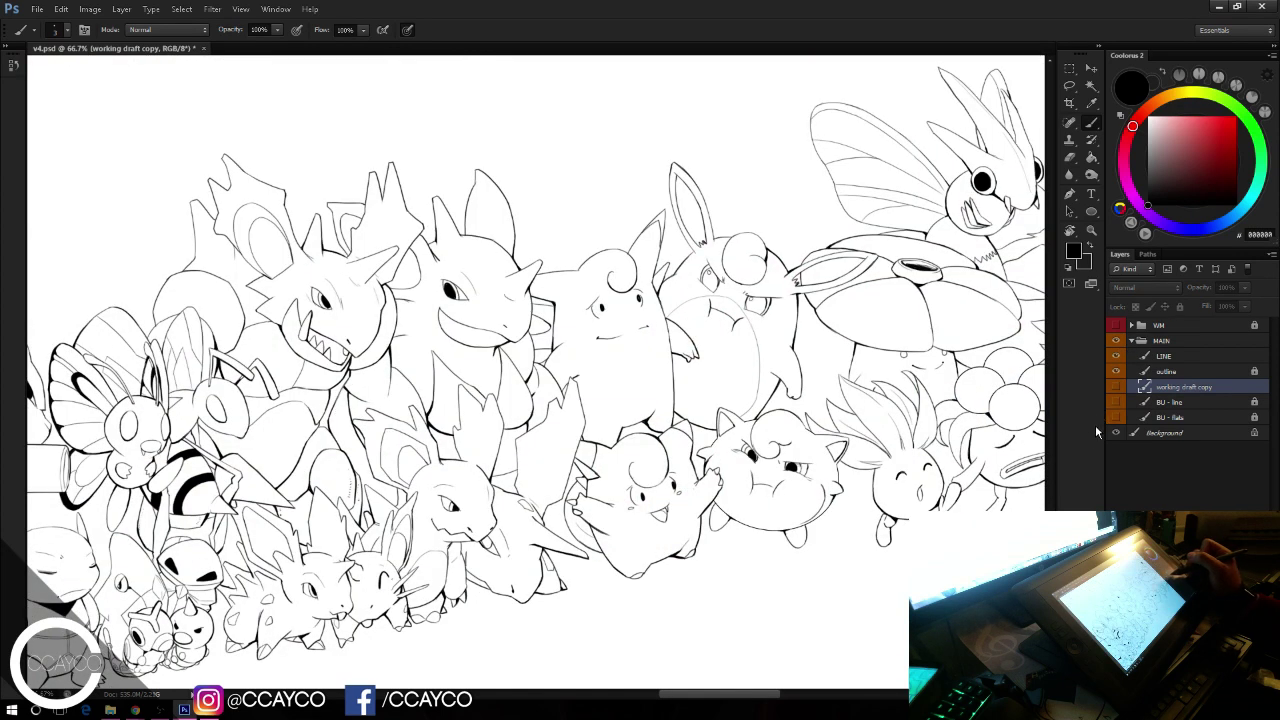